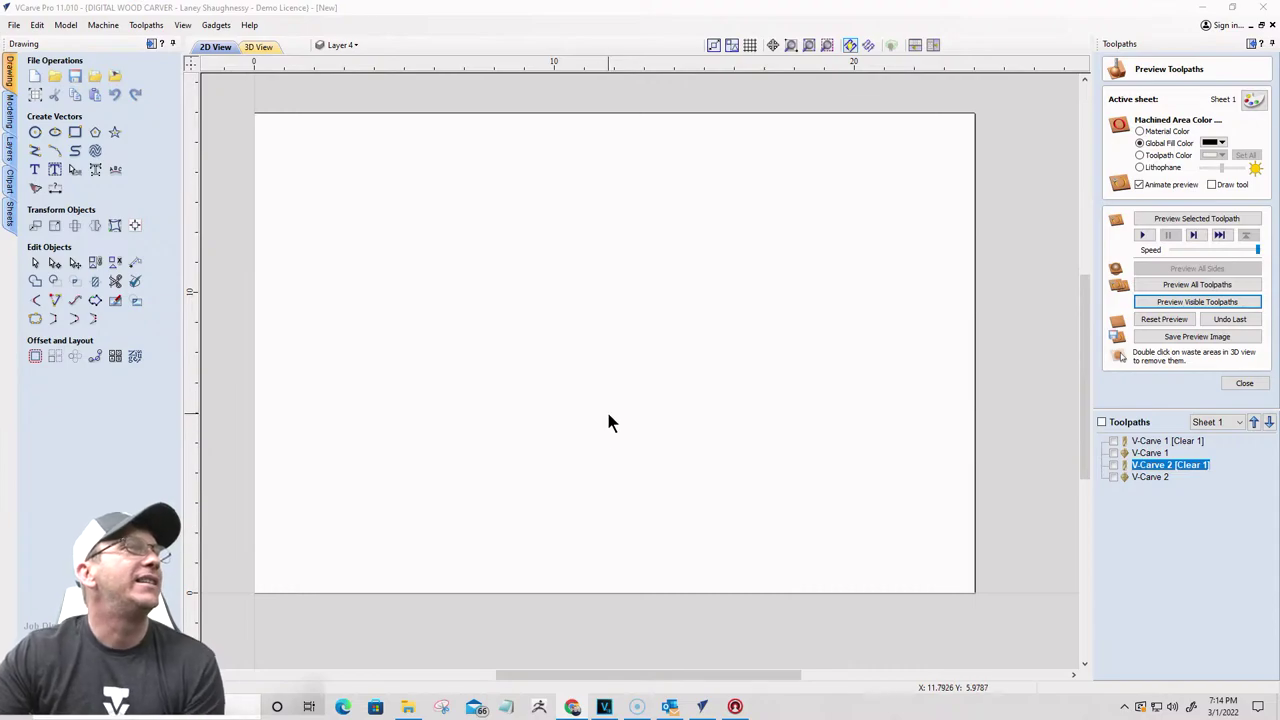
Step: Define a single-sided job 24 inches wide, 16 inches high and 0.75 inch thick
left_click(35, 95)
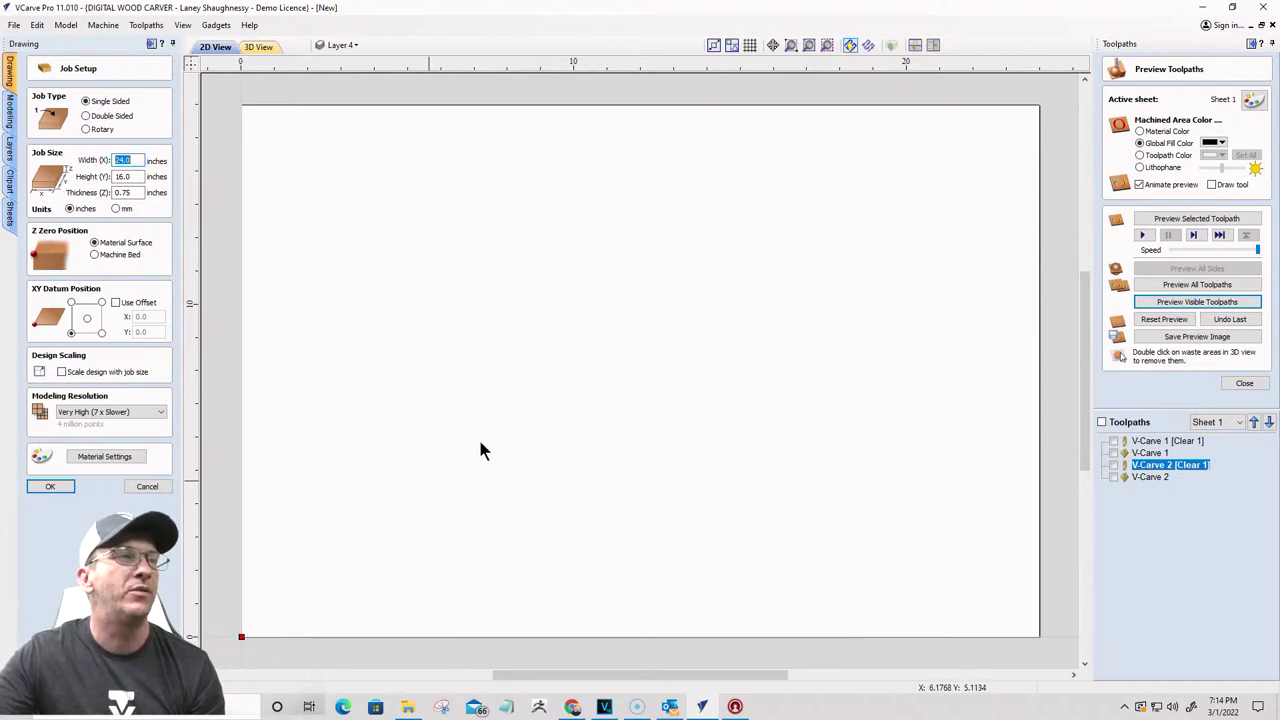
scroll(480, 449, "down", 1)
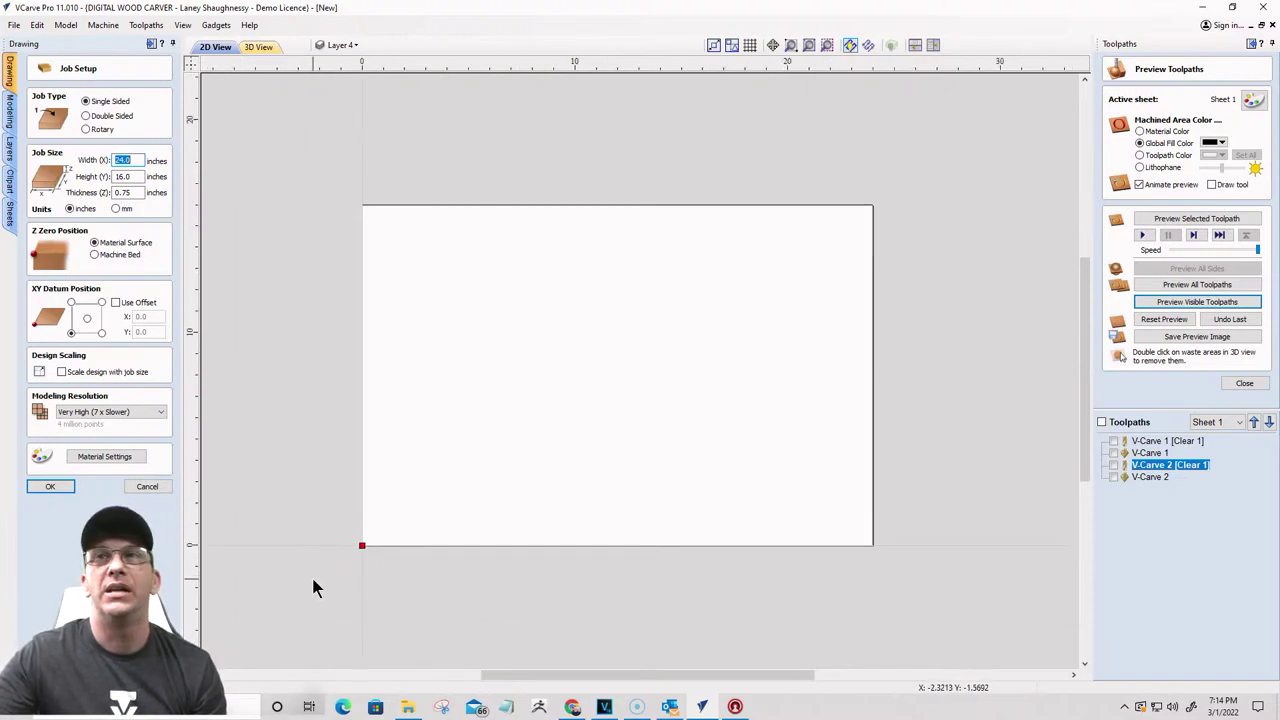
scroll(426, 557, "up", 1)
scroll(431, 551, "down", 1)
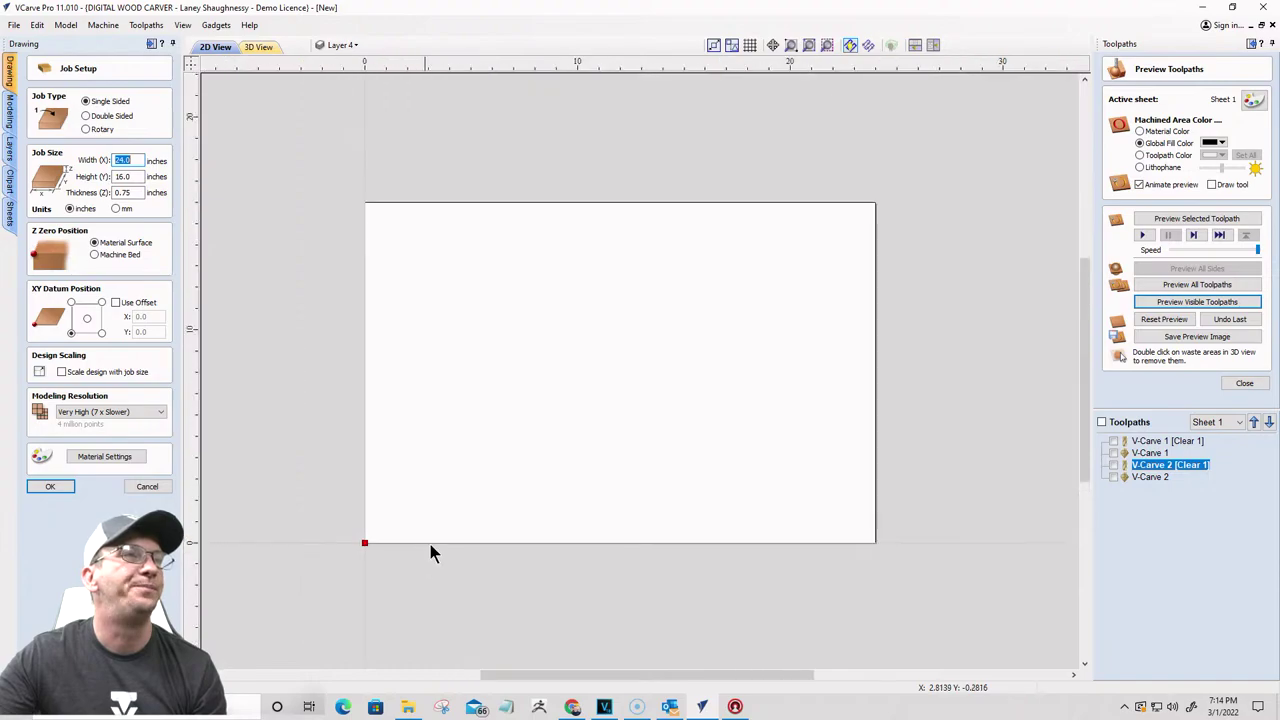
scroll(577, 406, "up", 1)
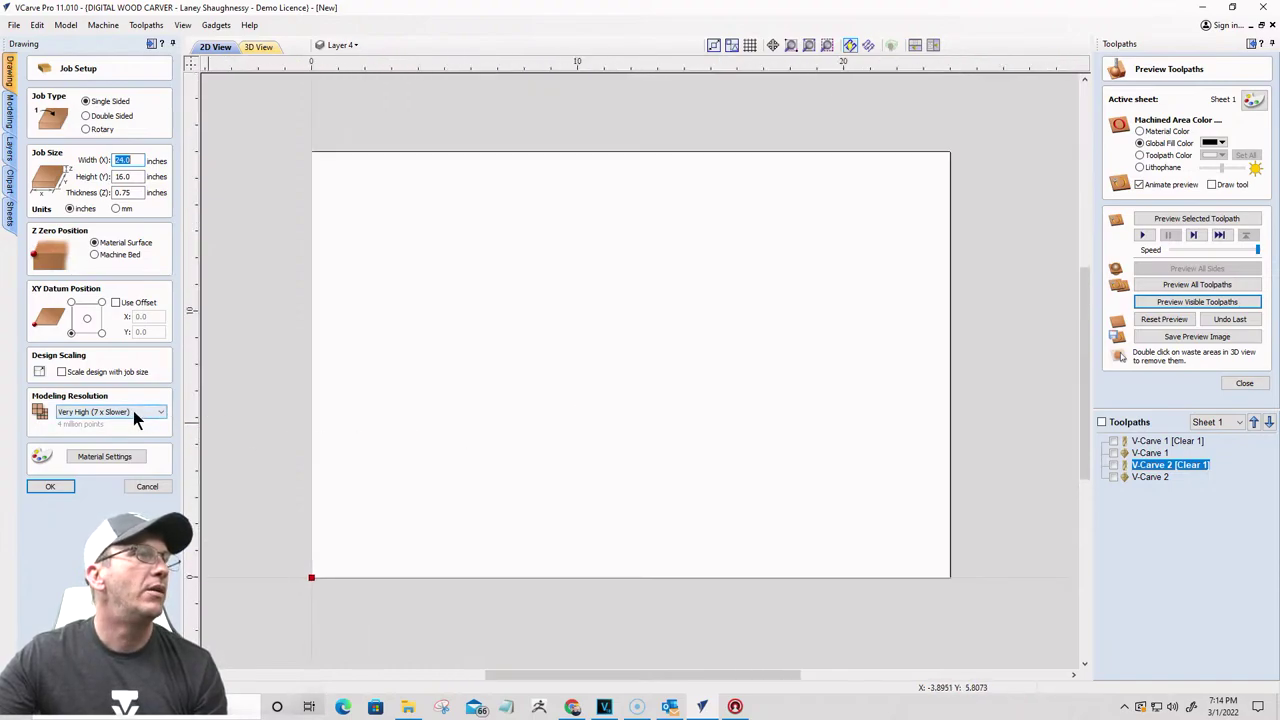
left_click(51, 487)
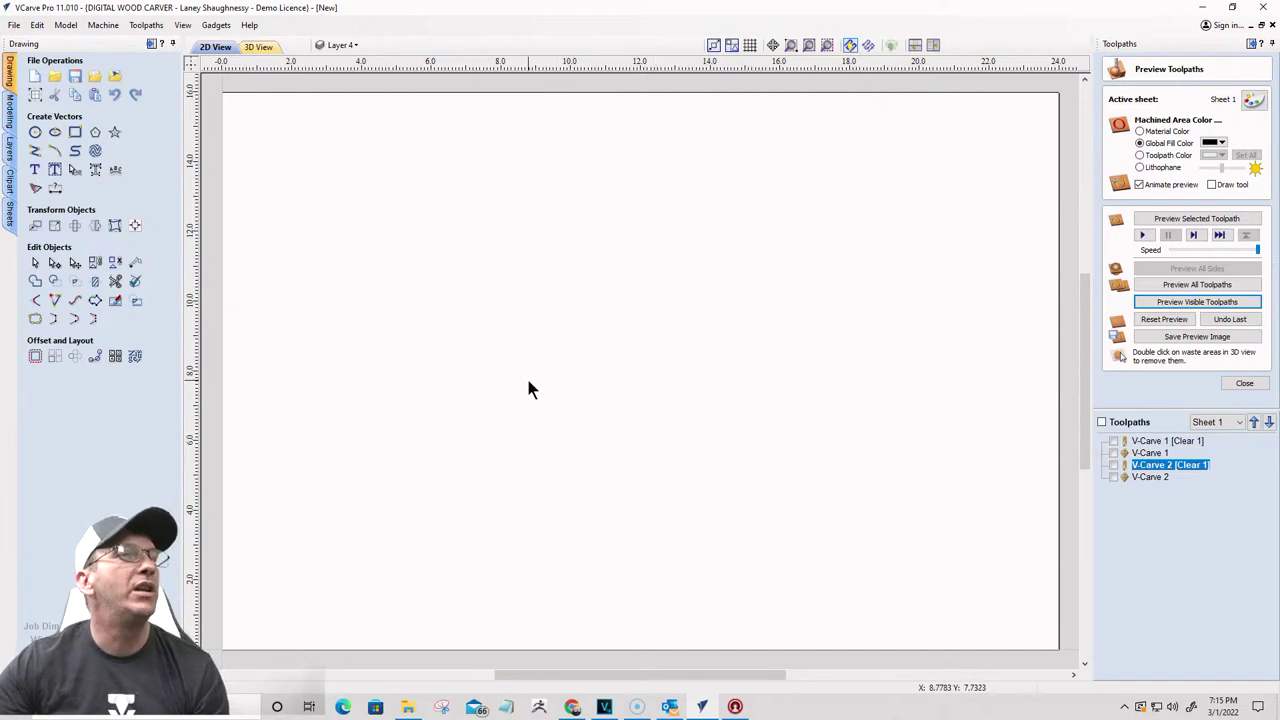
Step: Anchor a new rectangle's centre at X 12, Y 8 using the w/2 formula
left_click(75, 132)
left_click(89, 152)
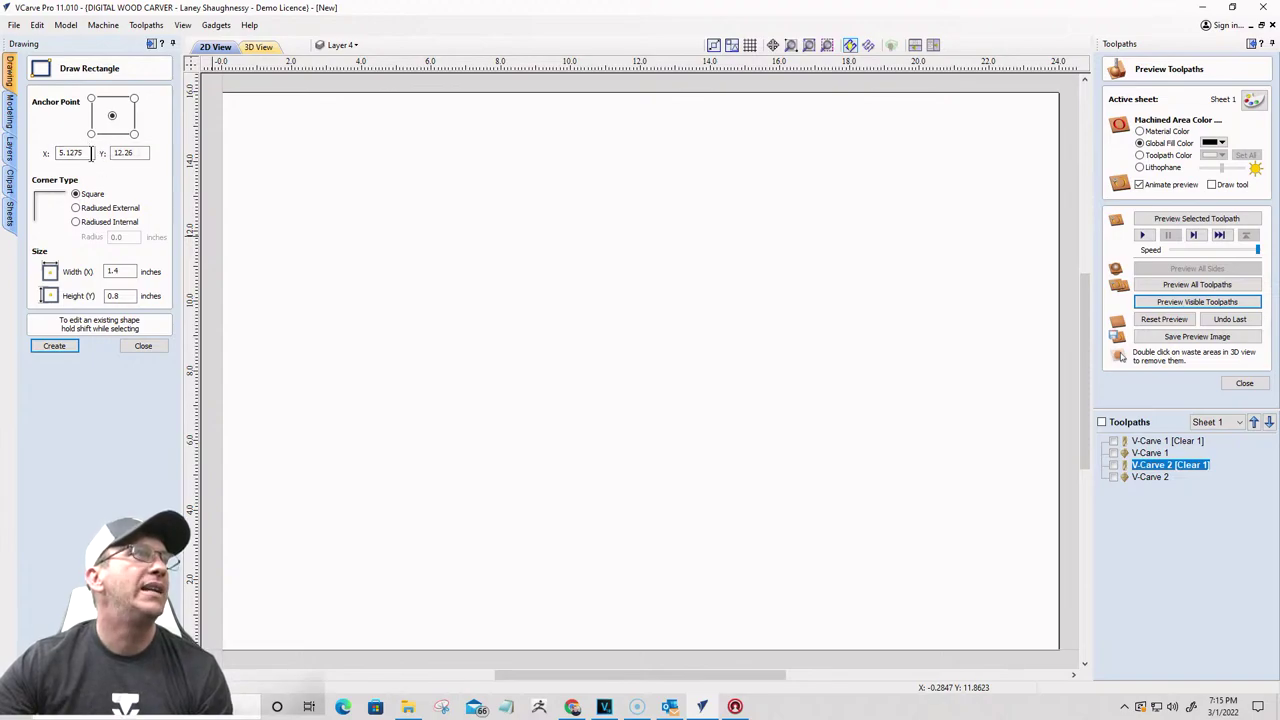
left_click_drag(89, 152, 50, 153)
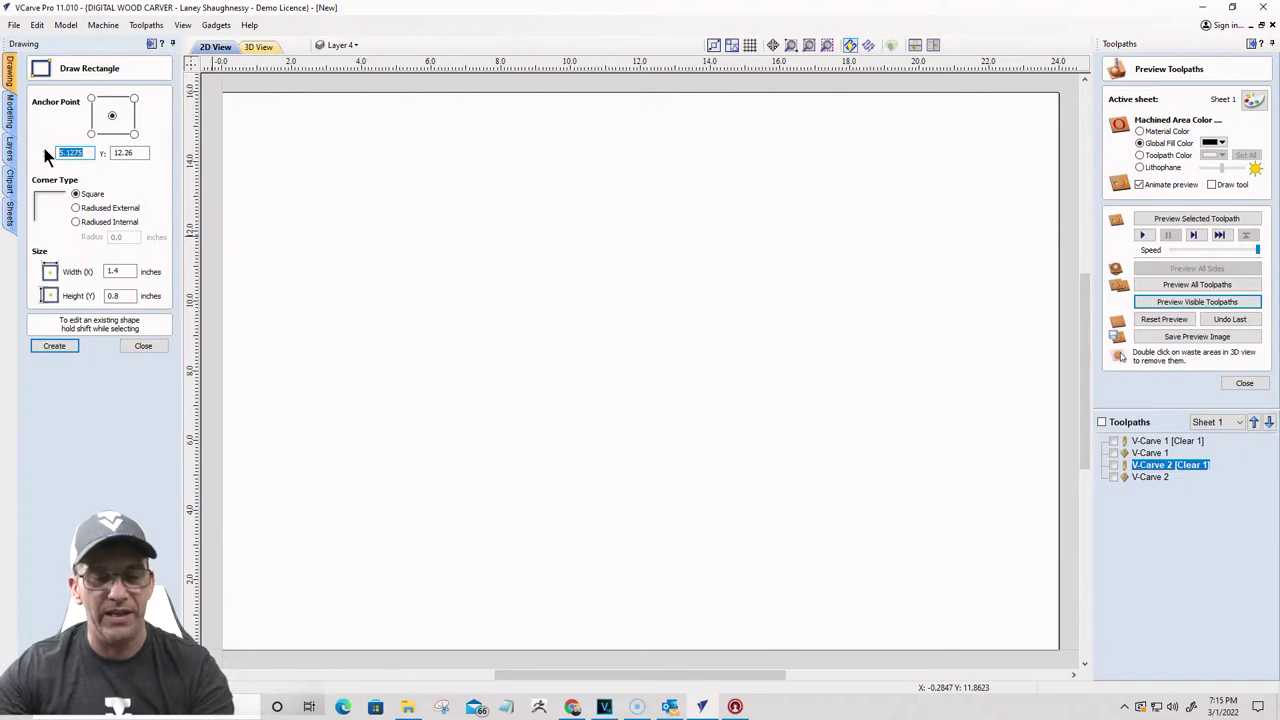
type("w")
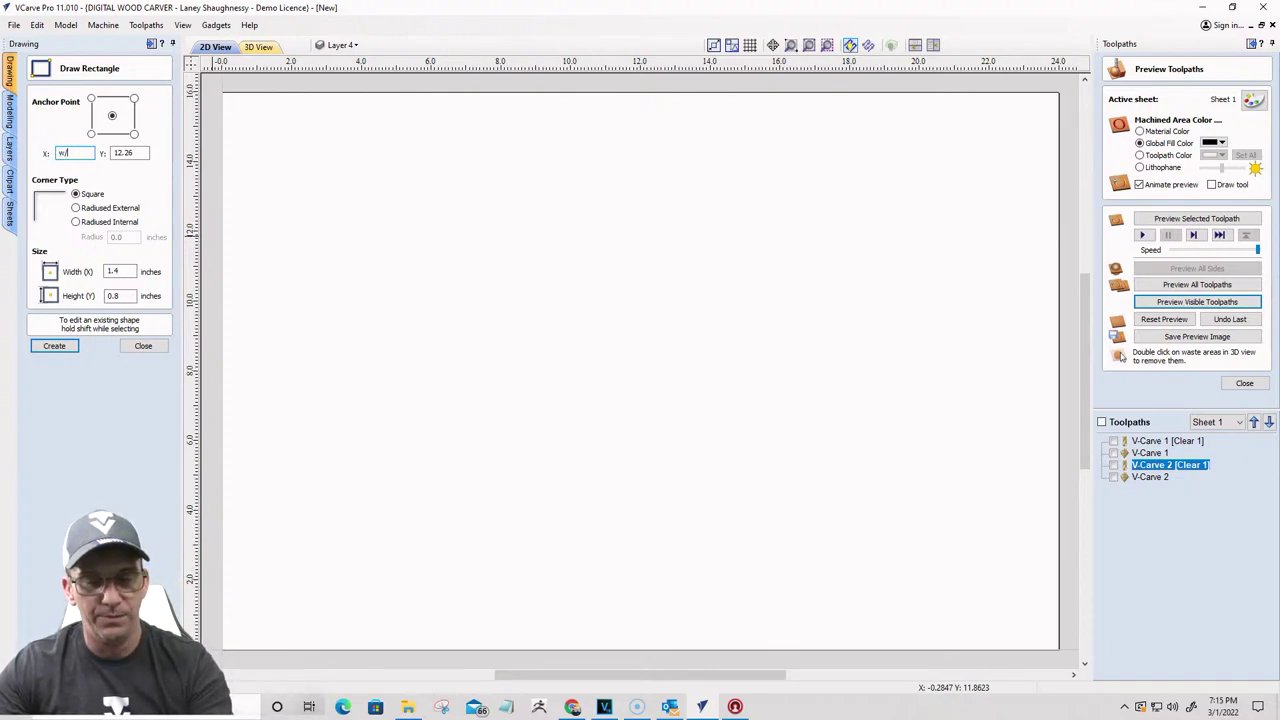
type("/2")
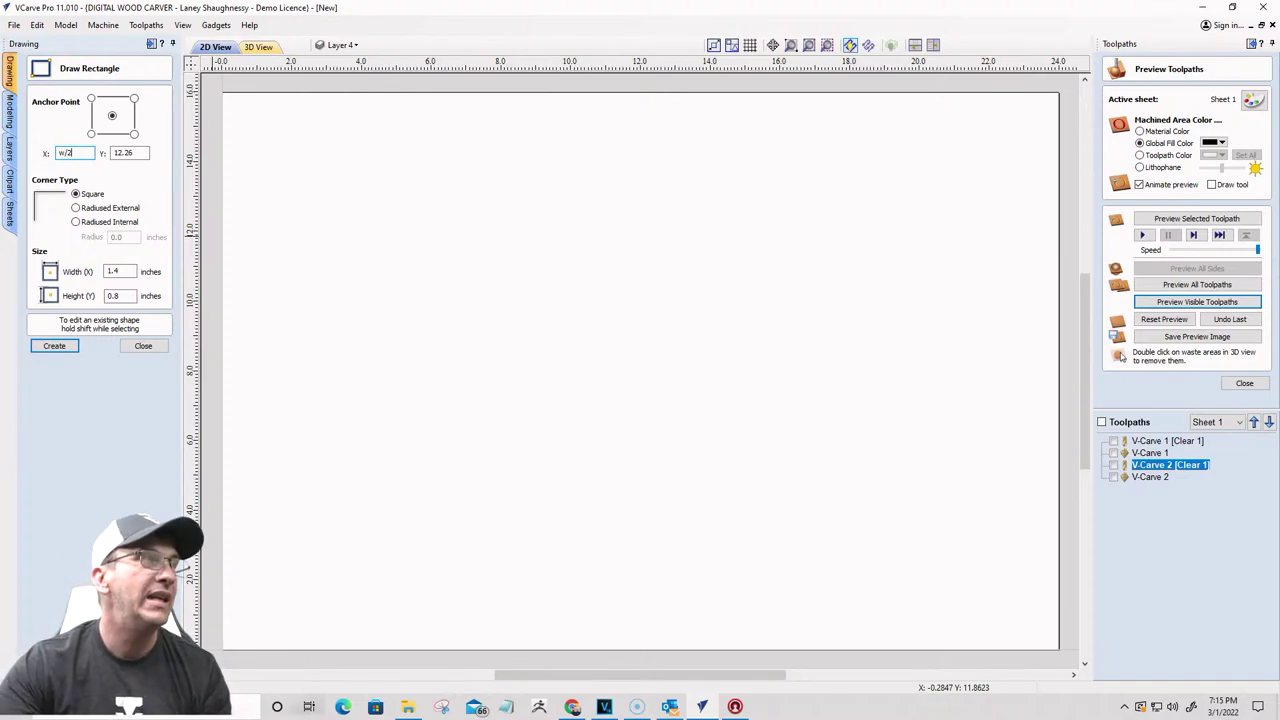
key("equal")
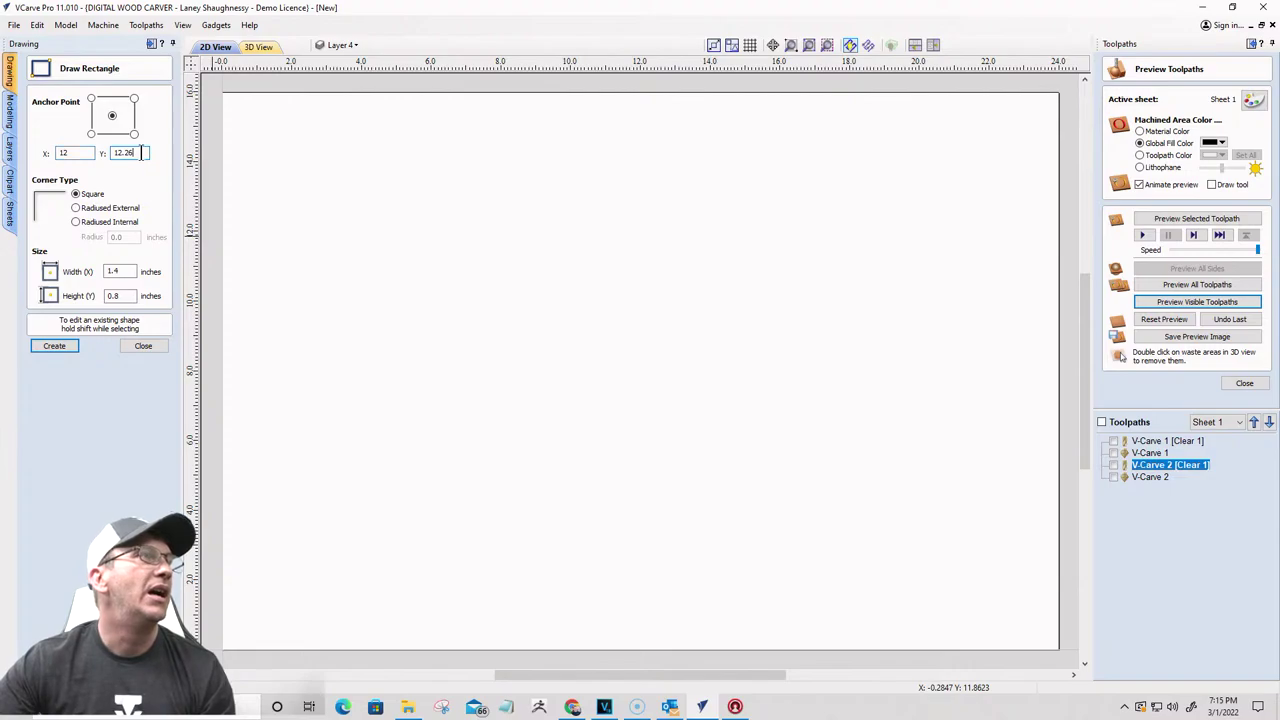
left_click_drag(143, 152, 105, 152)
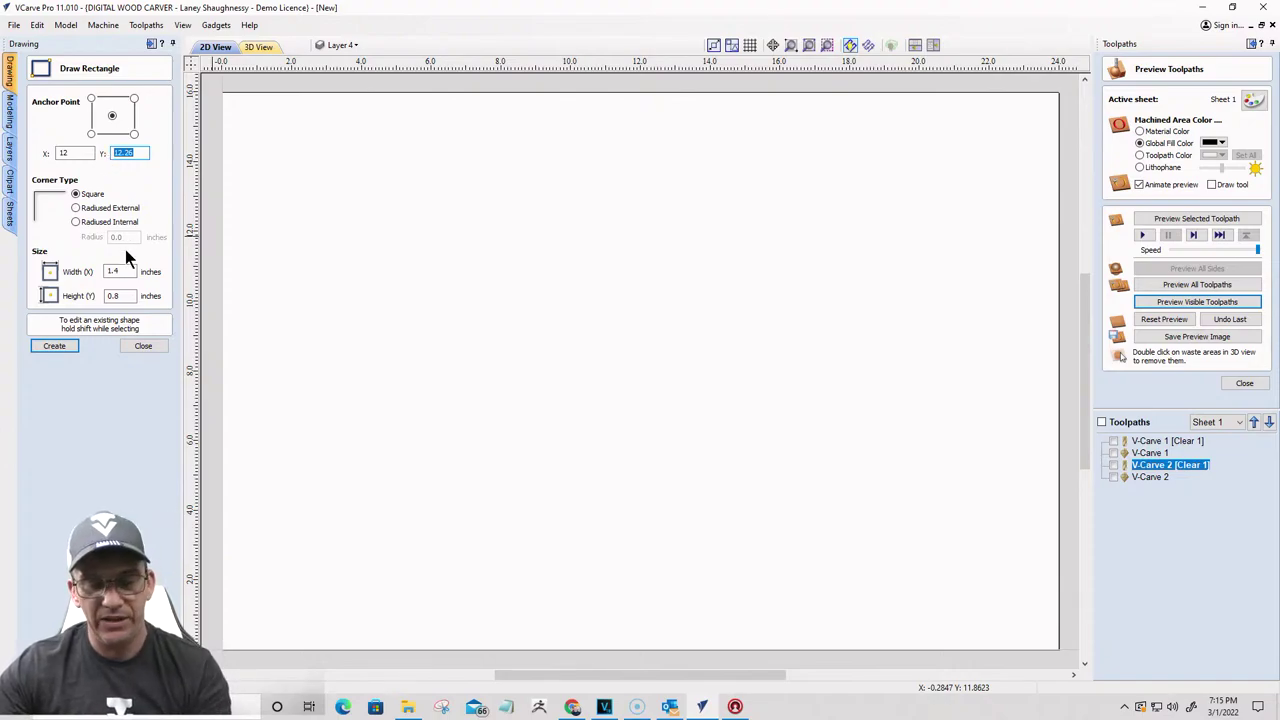
type("1")
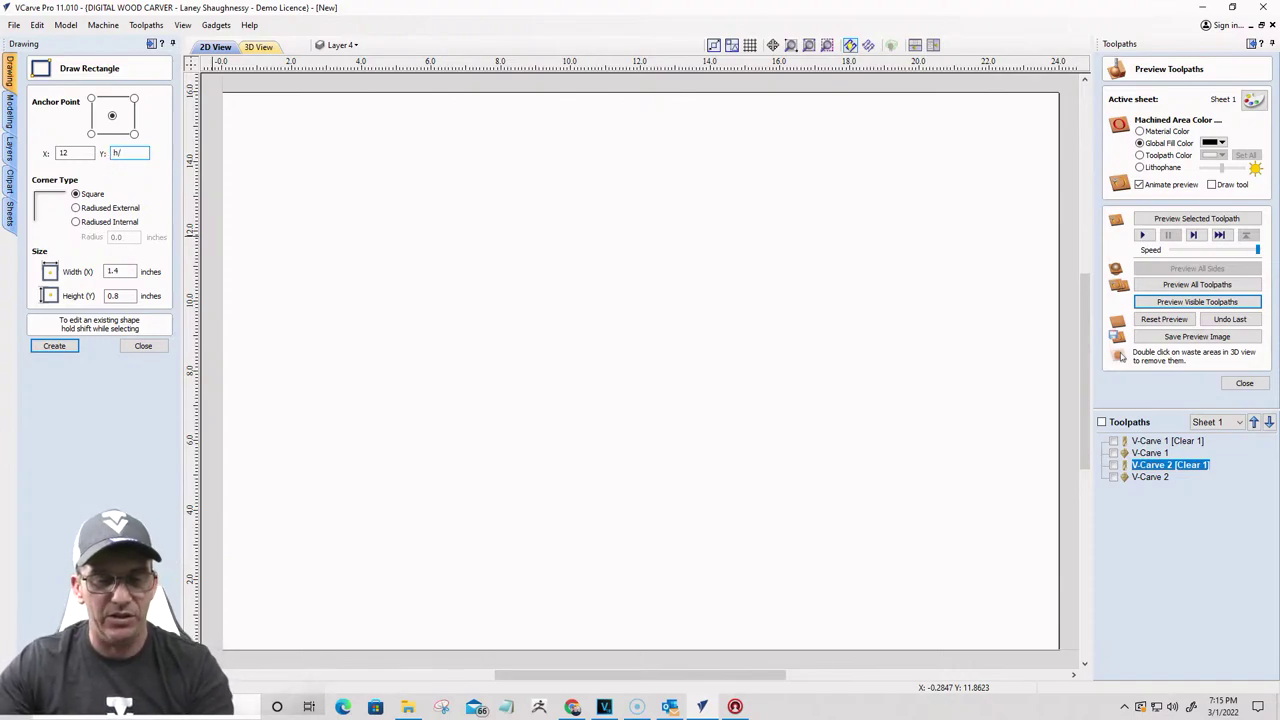
type("2")
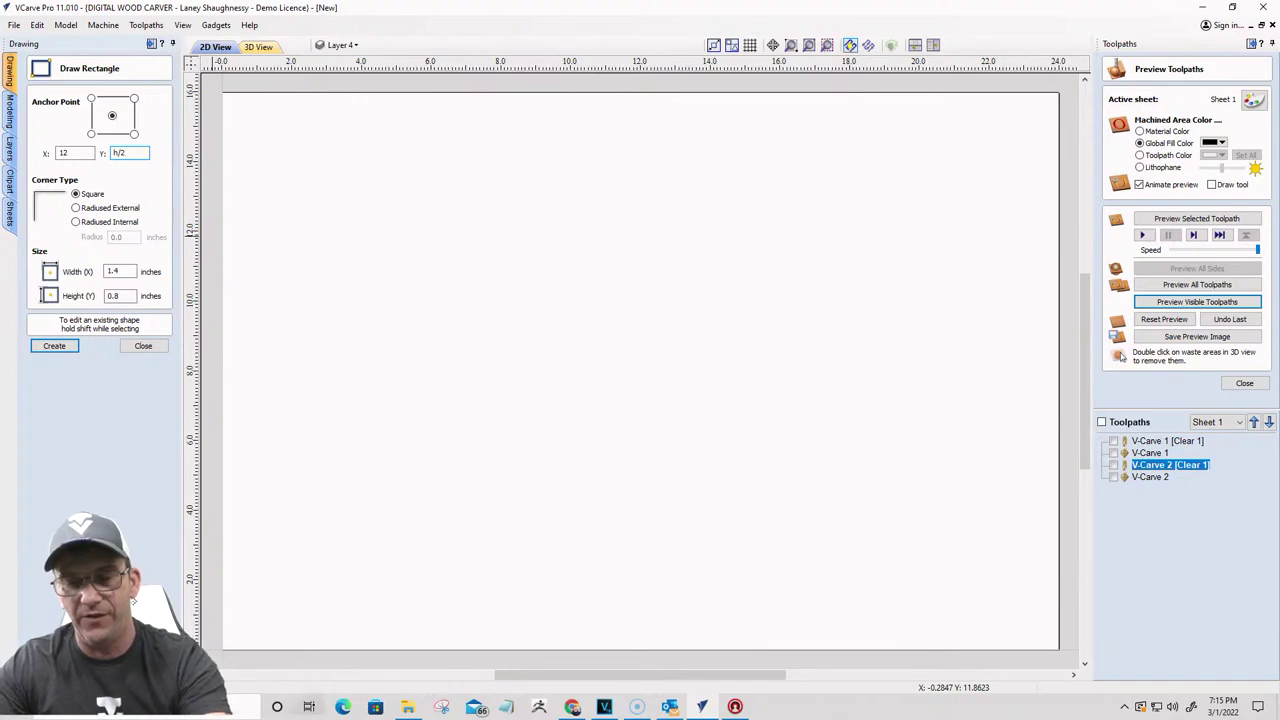
key("Tab")
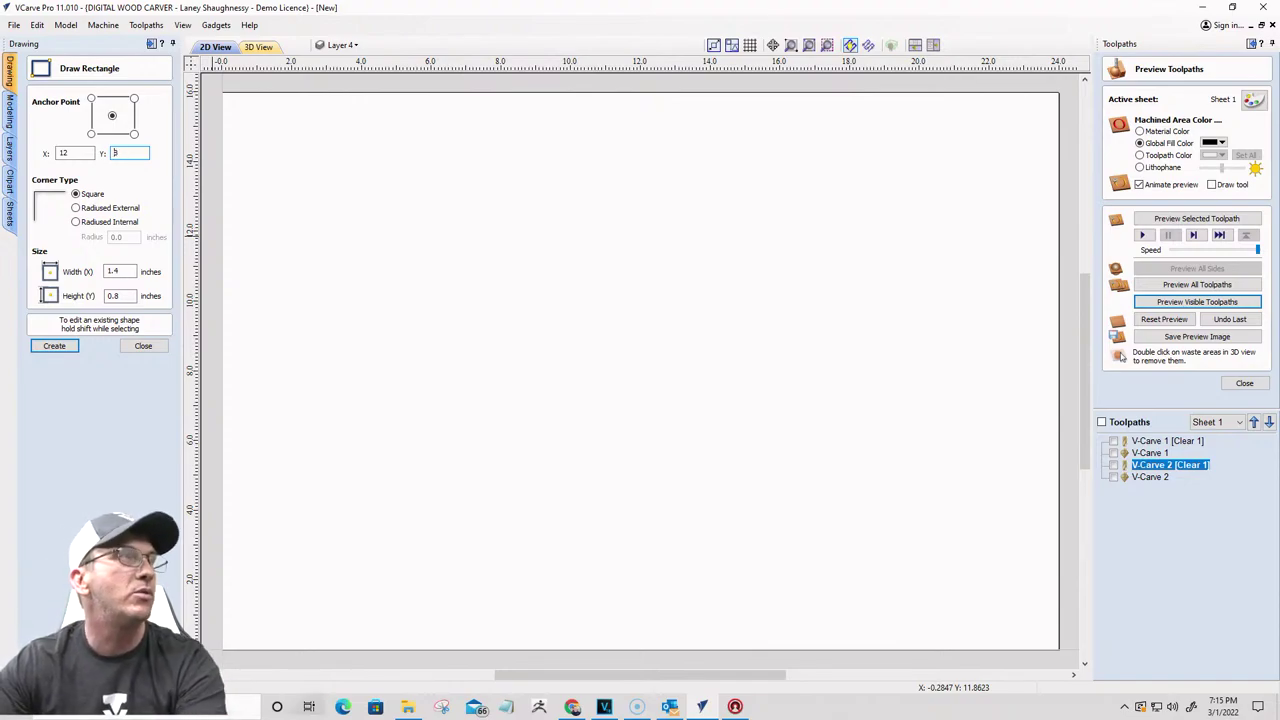
Step: Size the rectangle to width w-2 (22 in) and height h-2 (14 in)
double_click(130, 272)
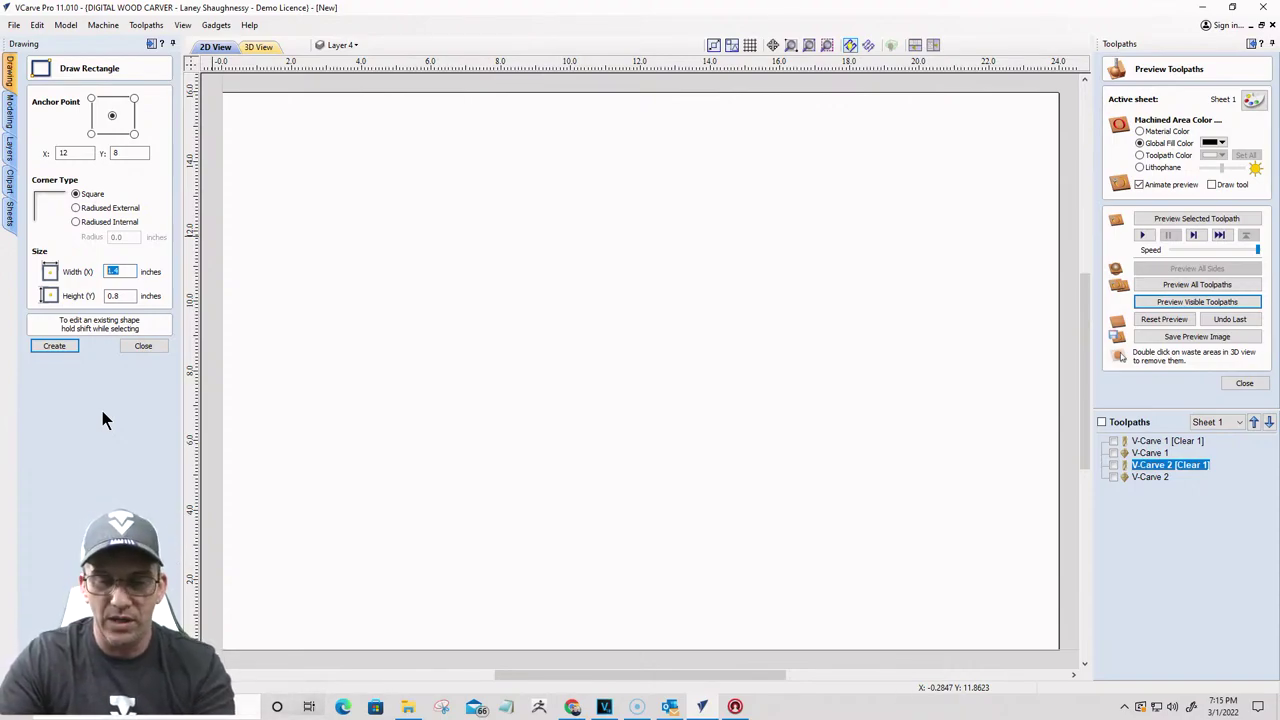
type("w")
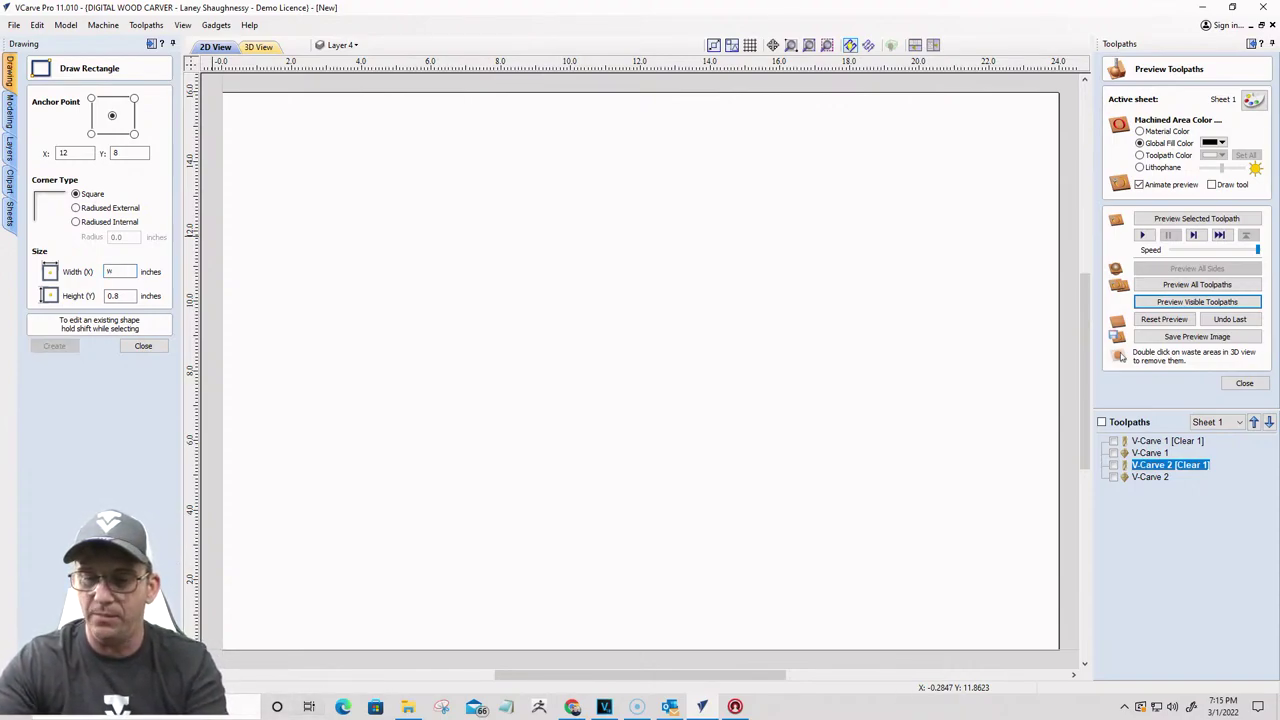
type("-2")
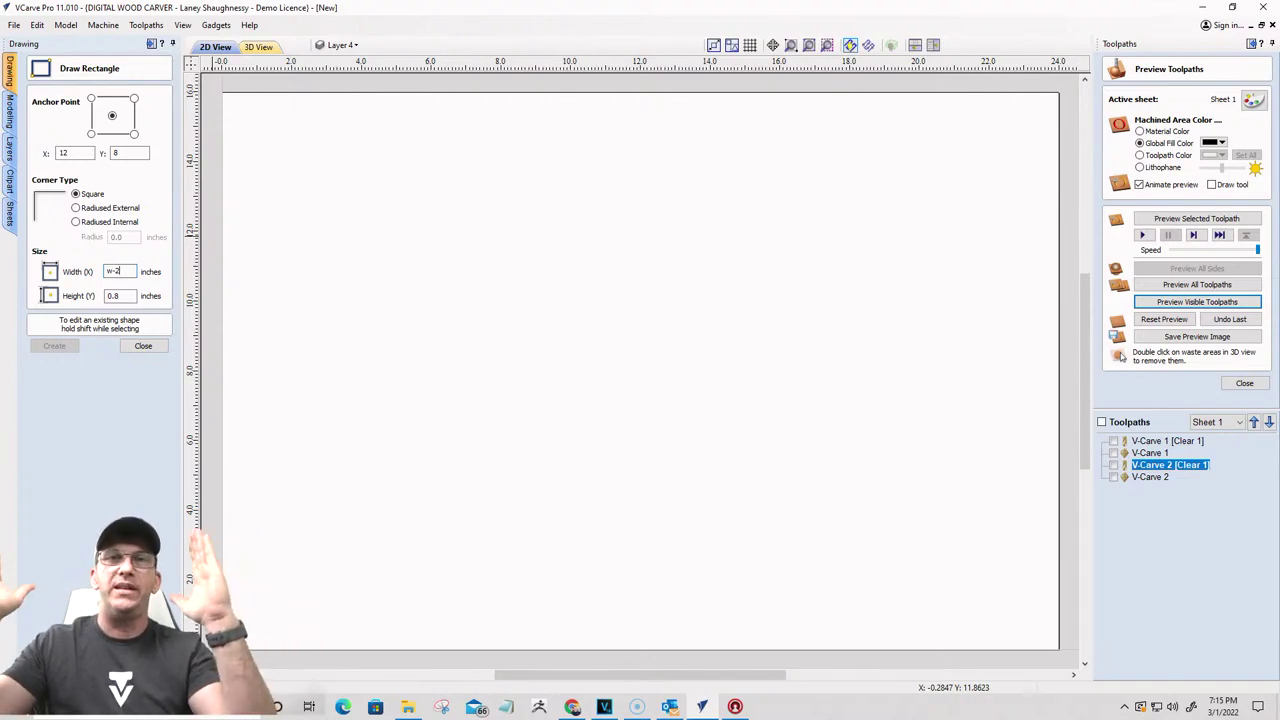
key("equal")
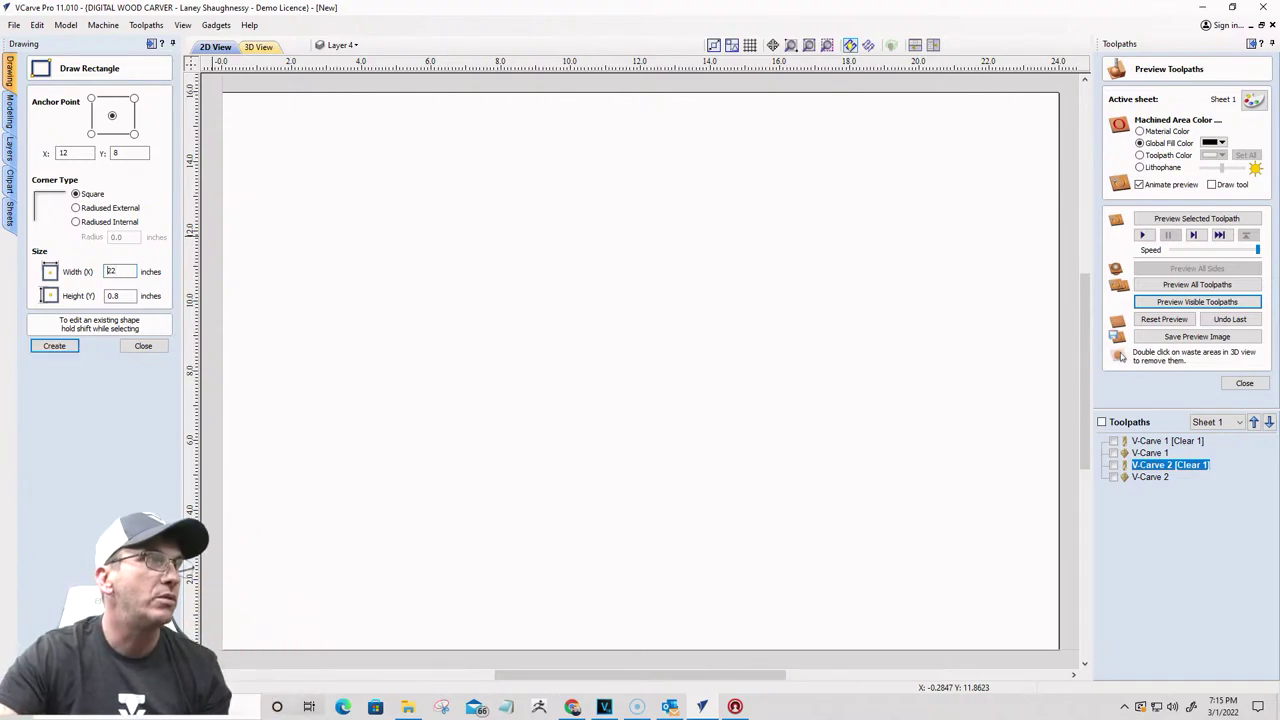
double_click(120, 295)
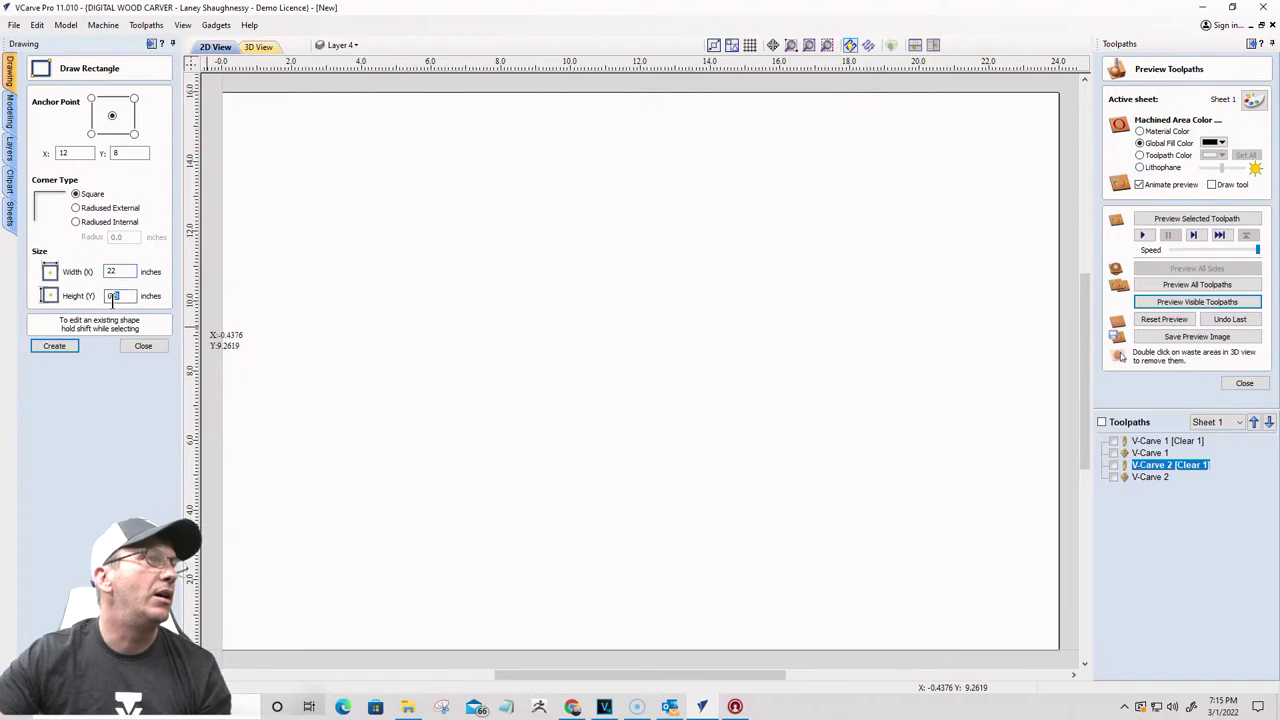
type("h")
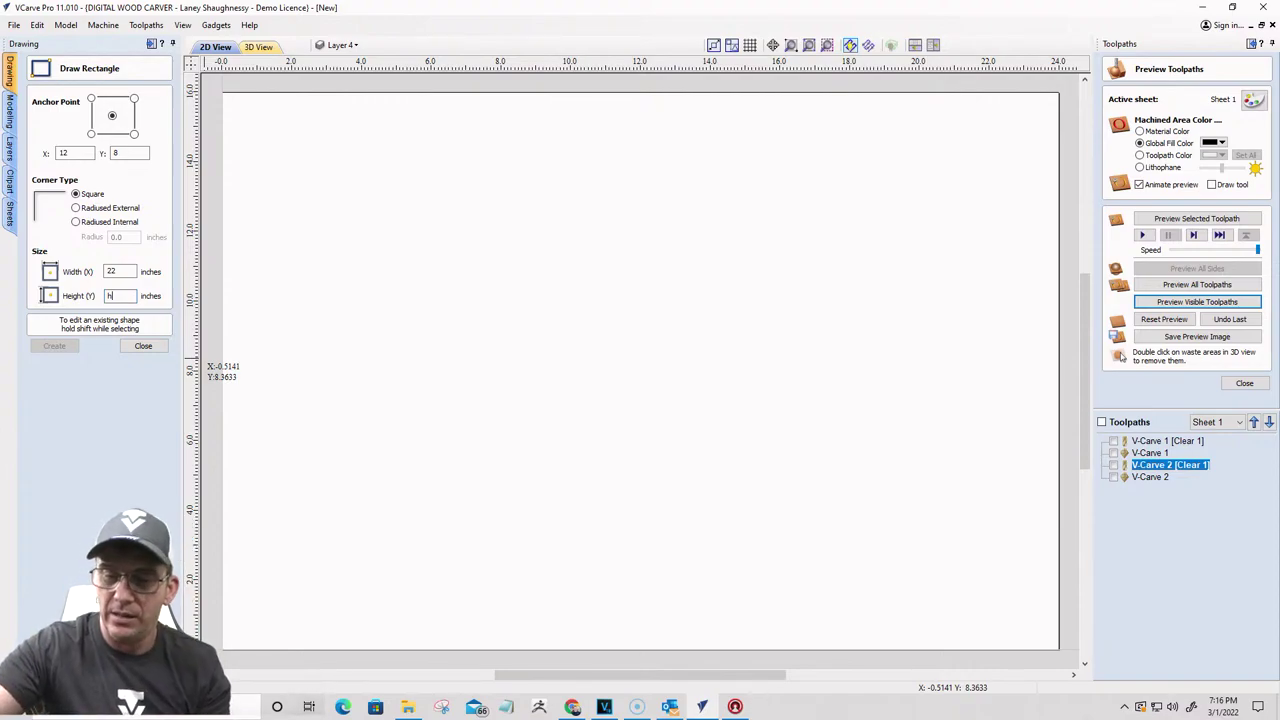
type("-2")
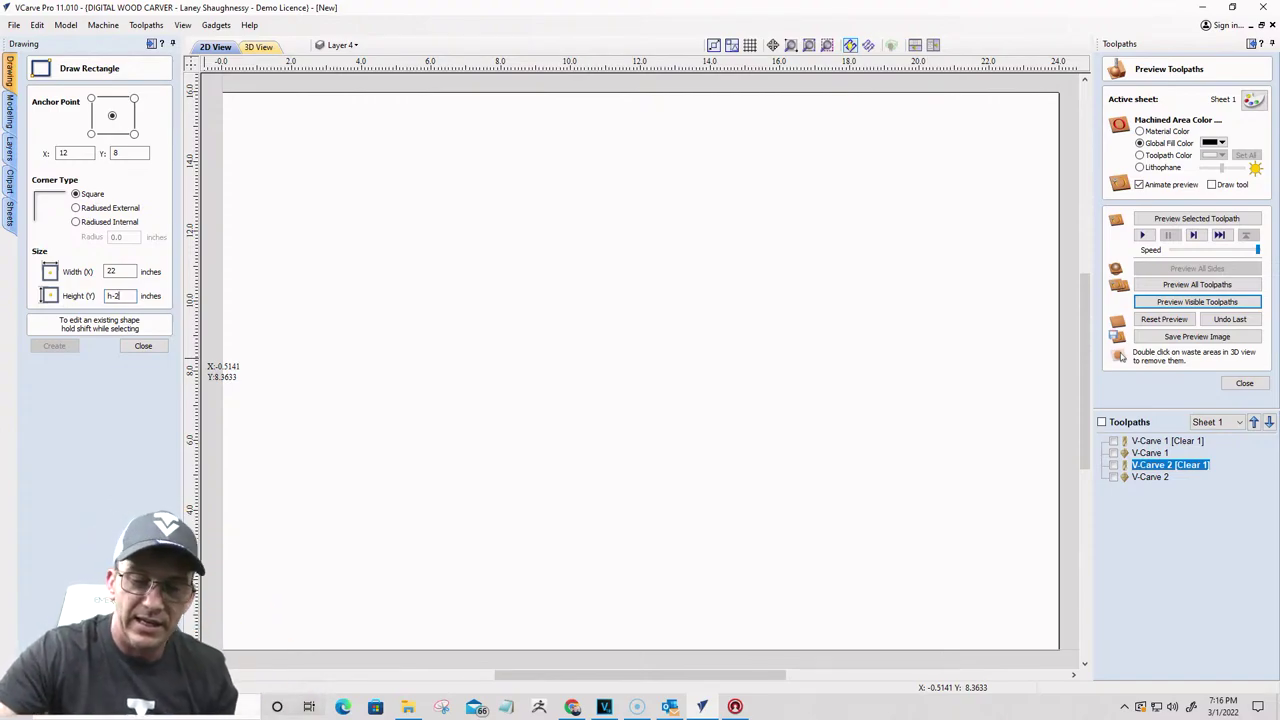
key("Tab")
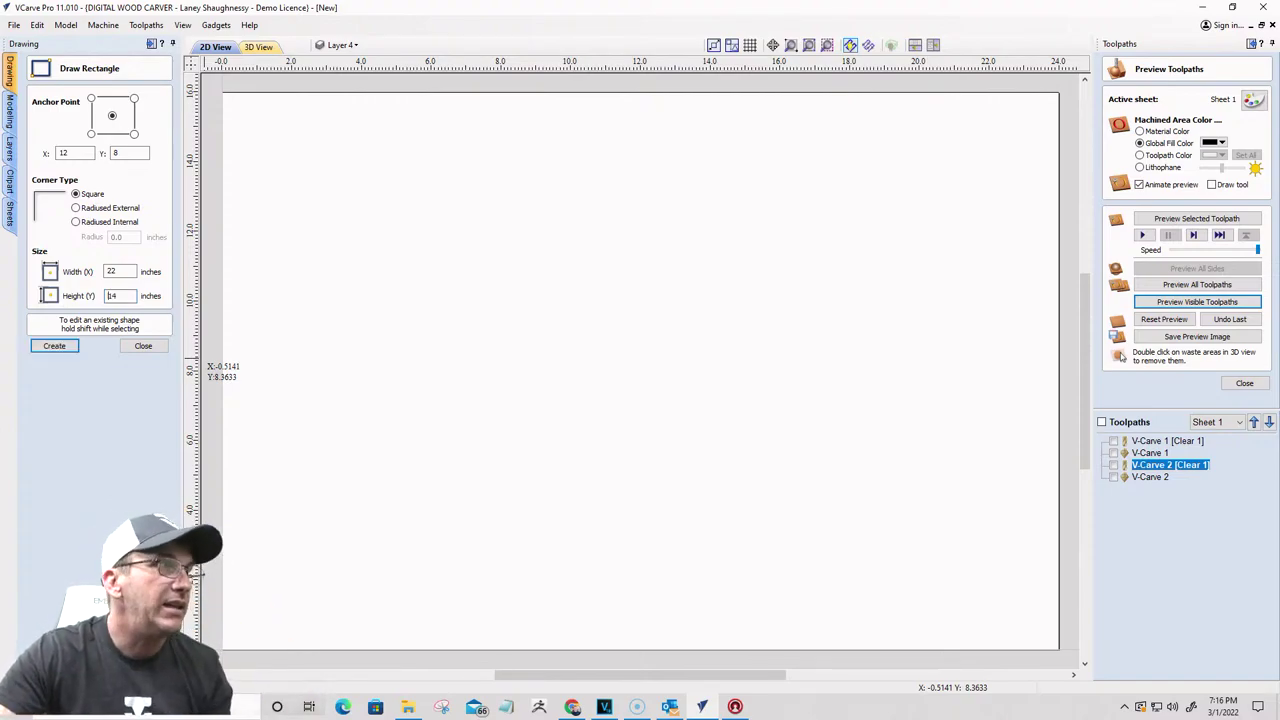
Step: Replace the square-cornered rectangle with one having 1-inch radiused internal corners
left_click(43, 346)
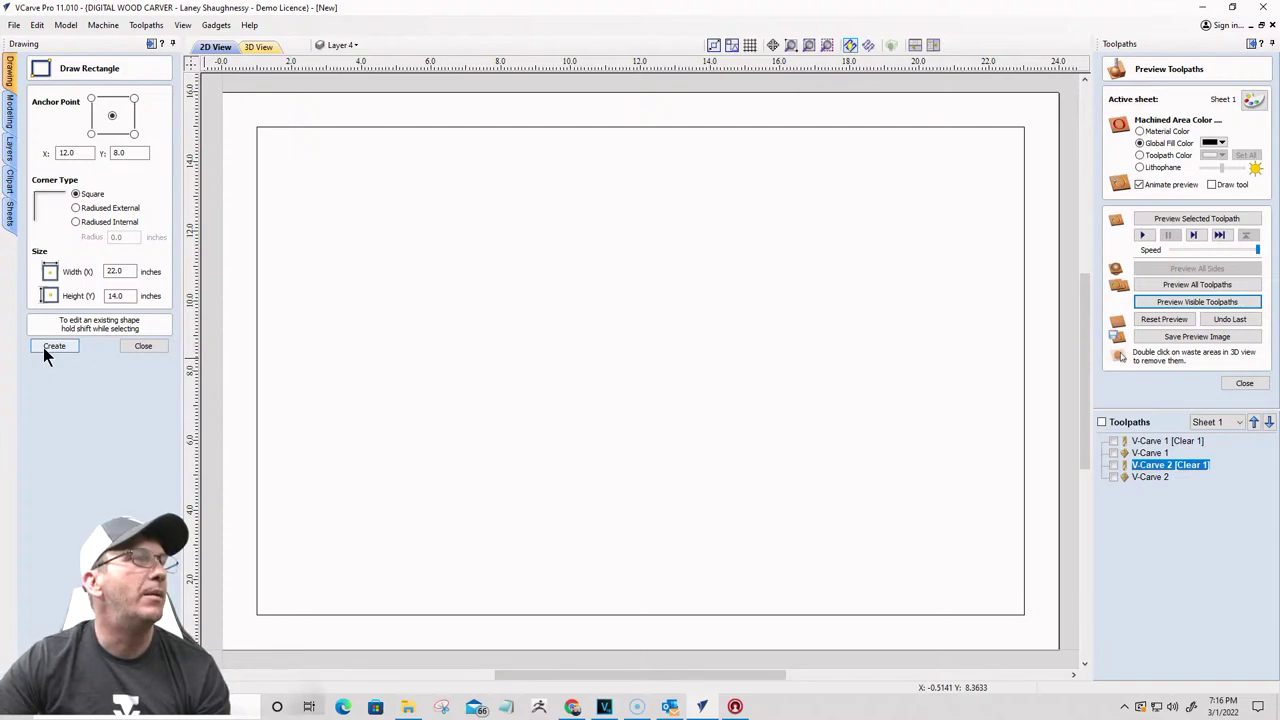
key("ctrl+z")
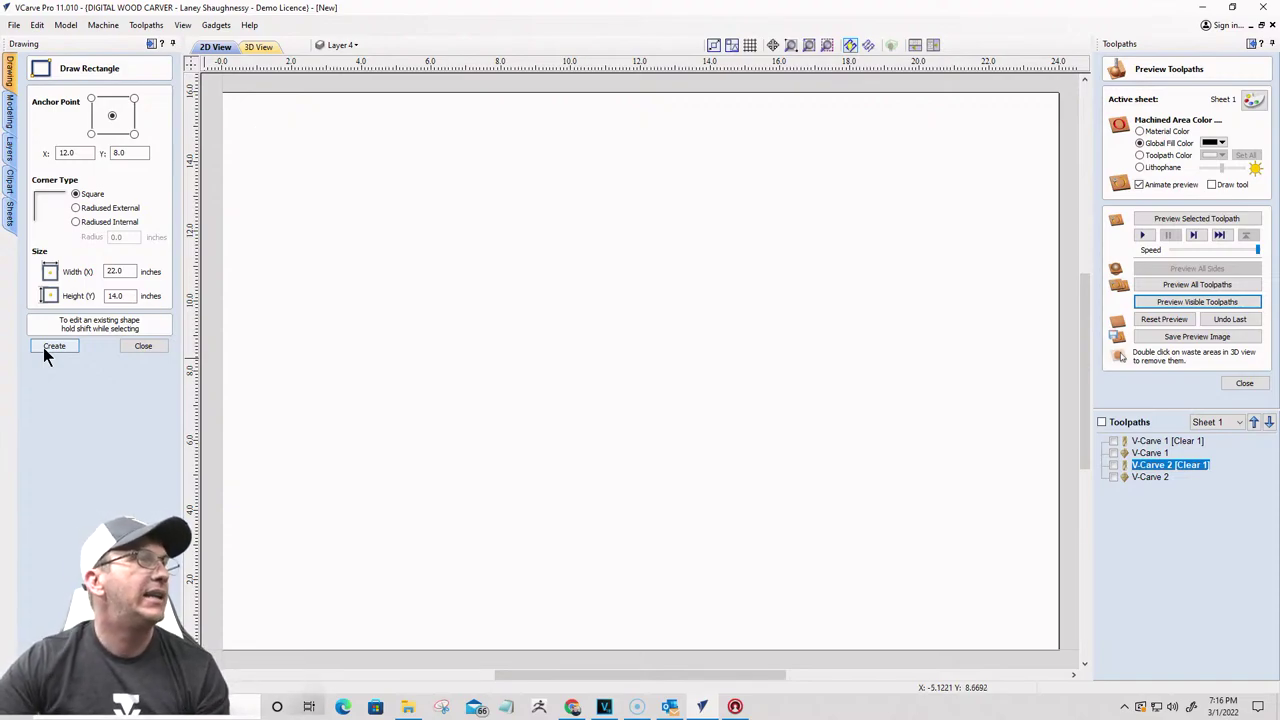
left_click(75, 221)
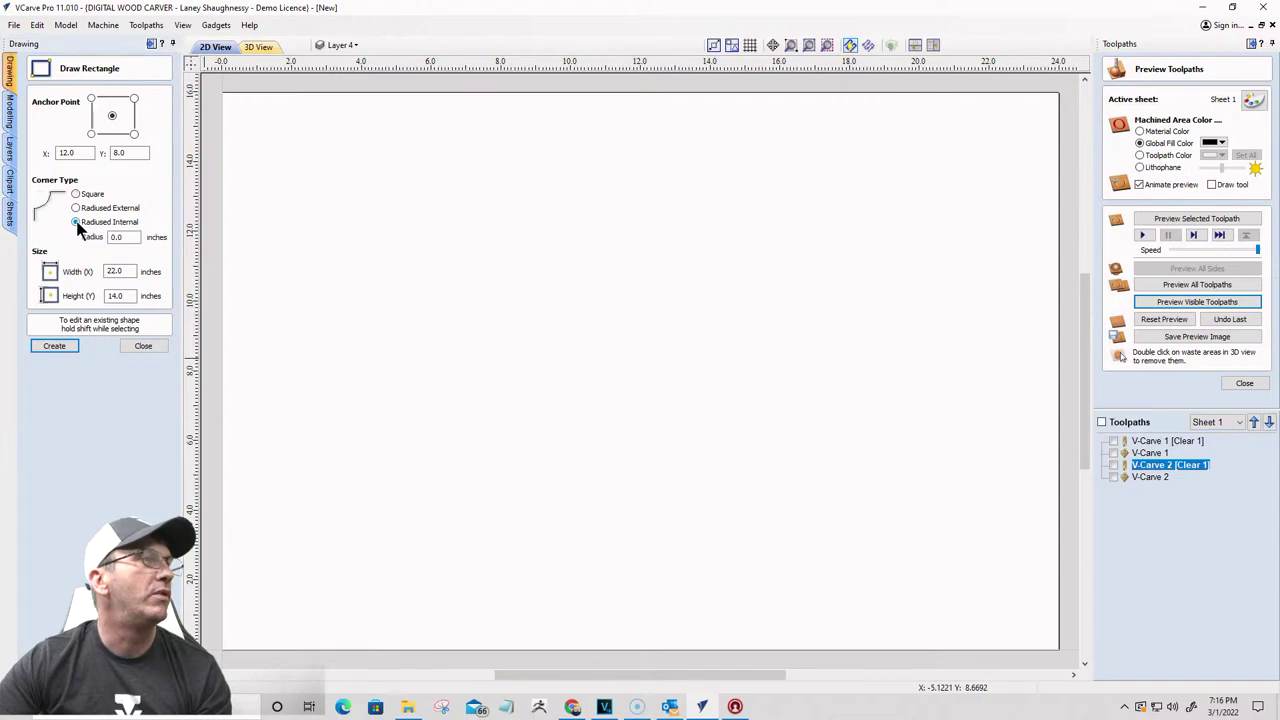
left_click_drag(124, 237, 82, 240)
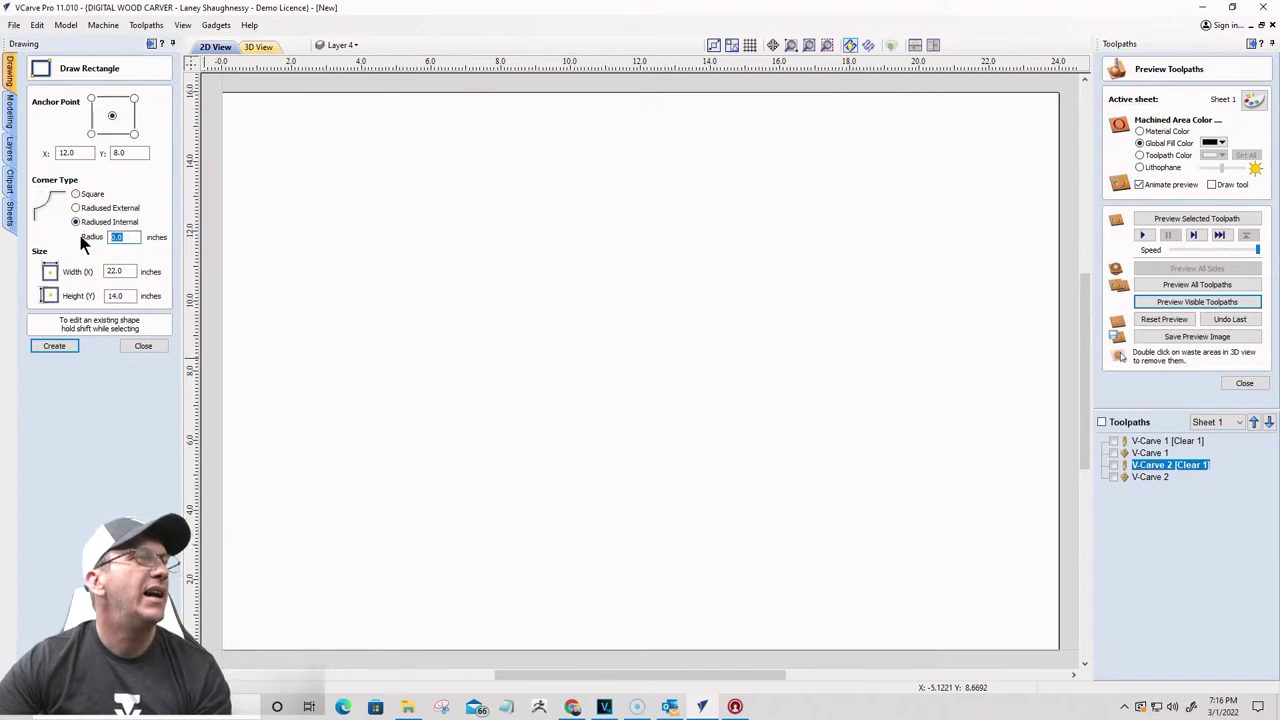
type("1")
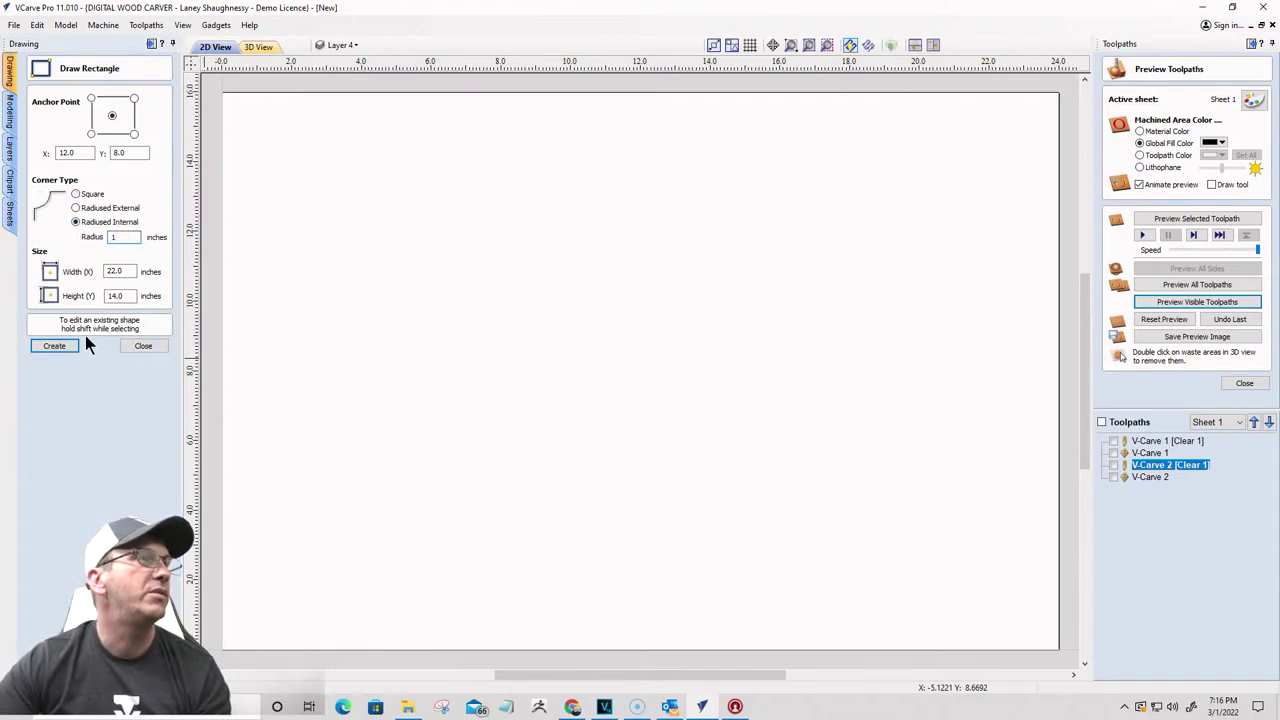
left_click(50, 346)
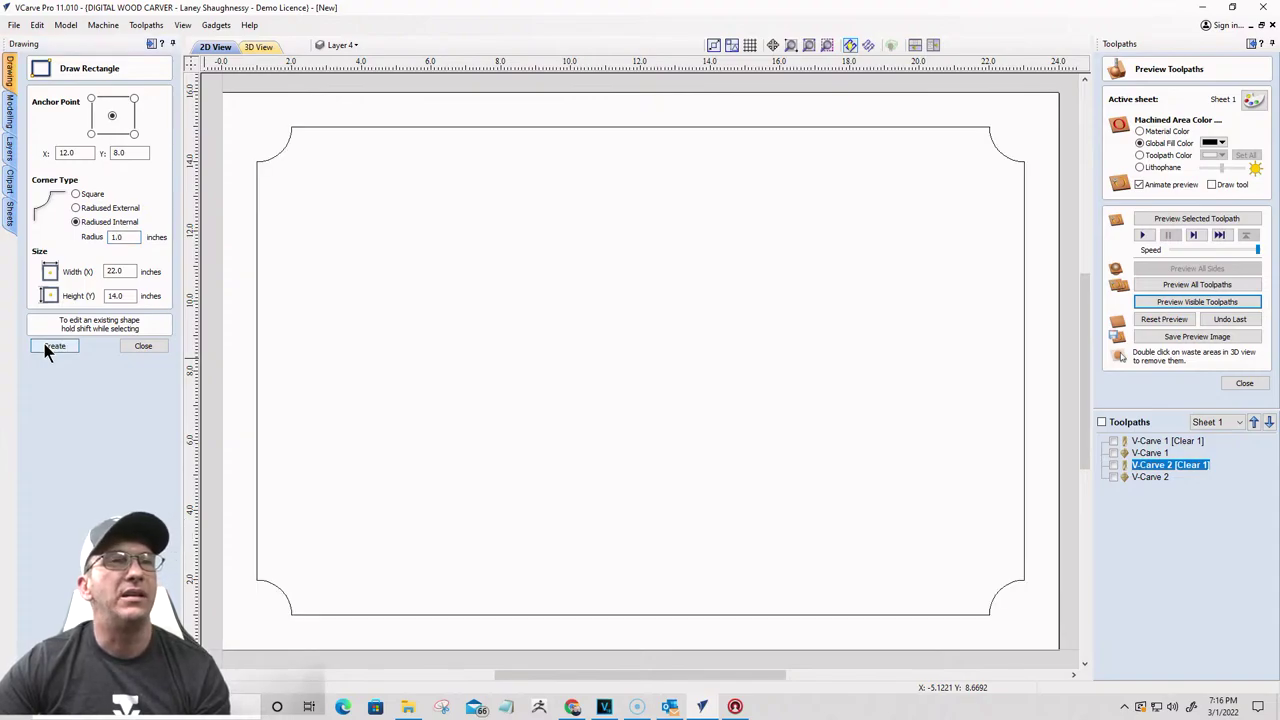
left_click(146, 349)
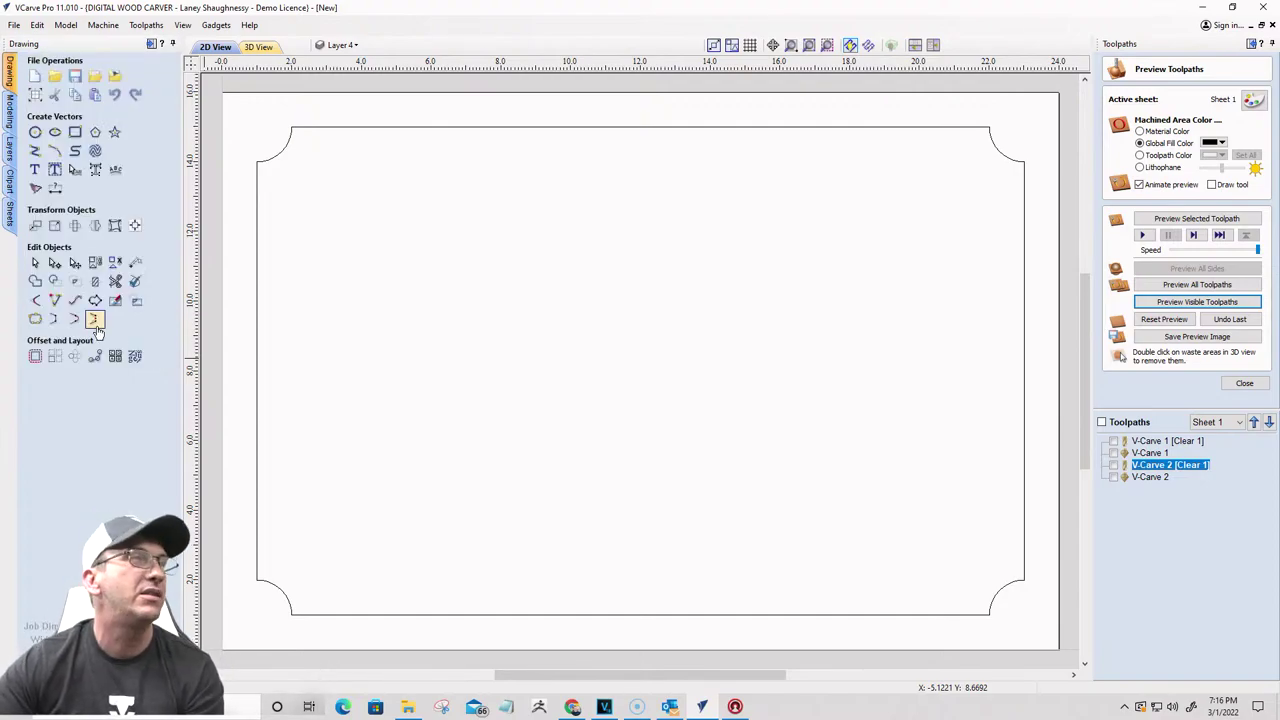
Step: Dismiss the Help menu and close the reopened Draw Rectangle form without drawing anything
left_click(75, 132)
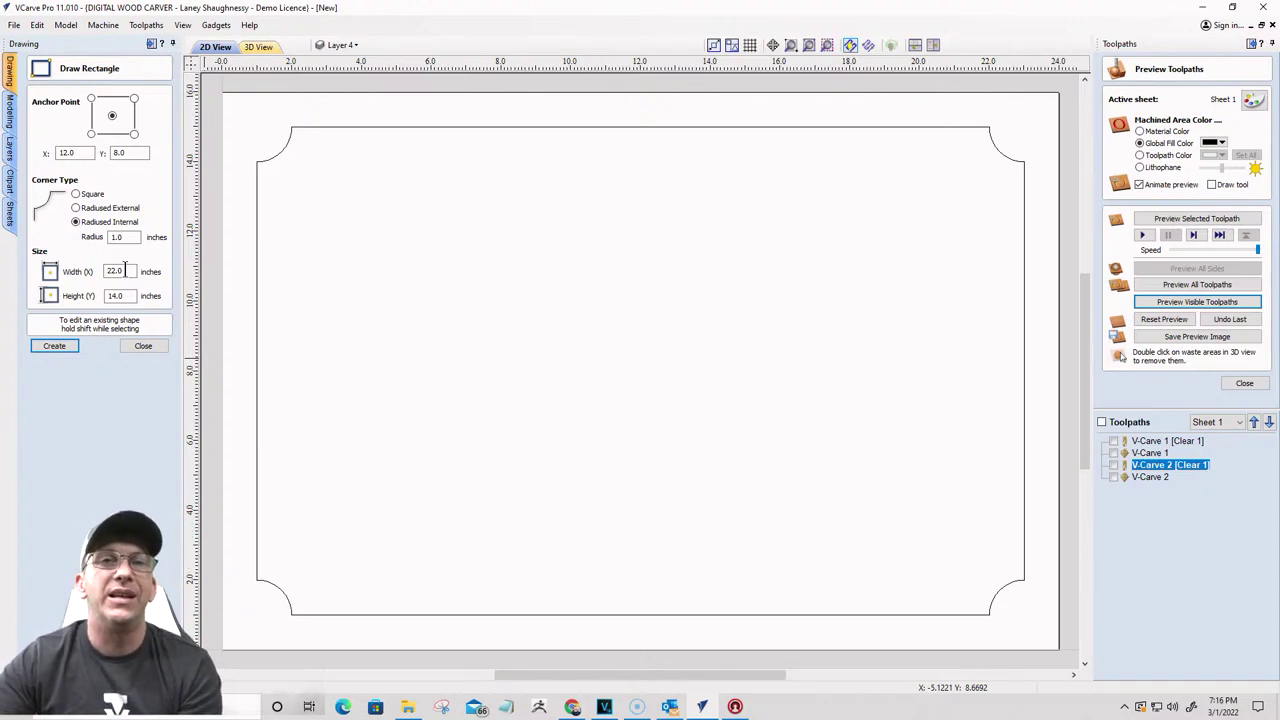
left_click(249, 25)
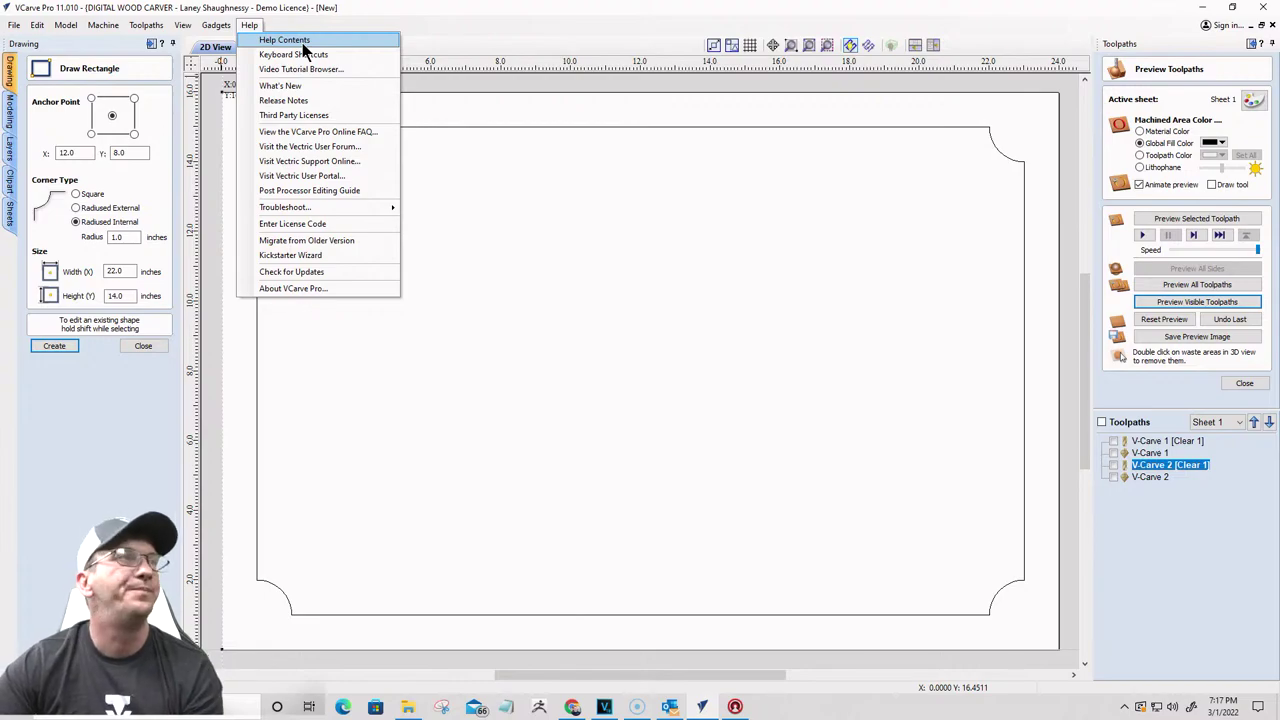
left_click(418, 17)
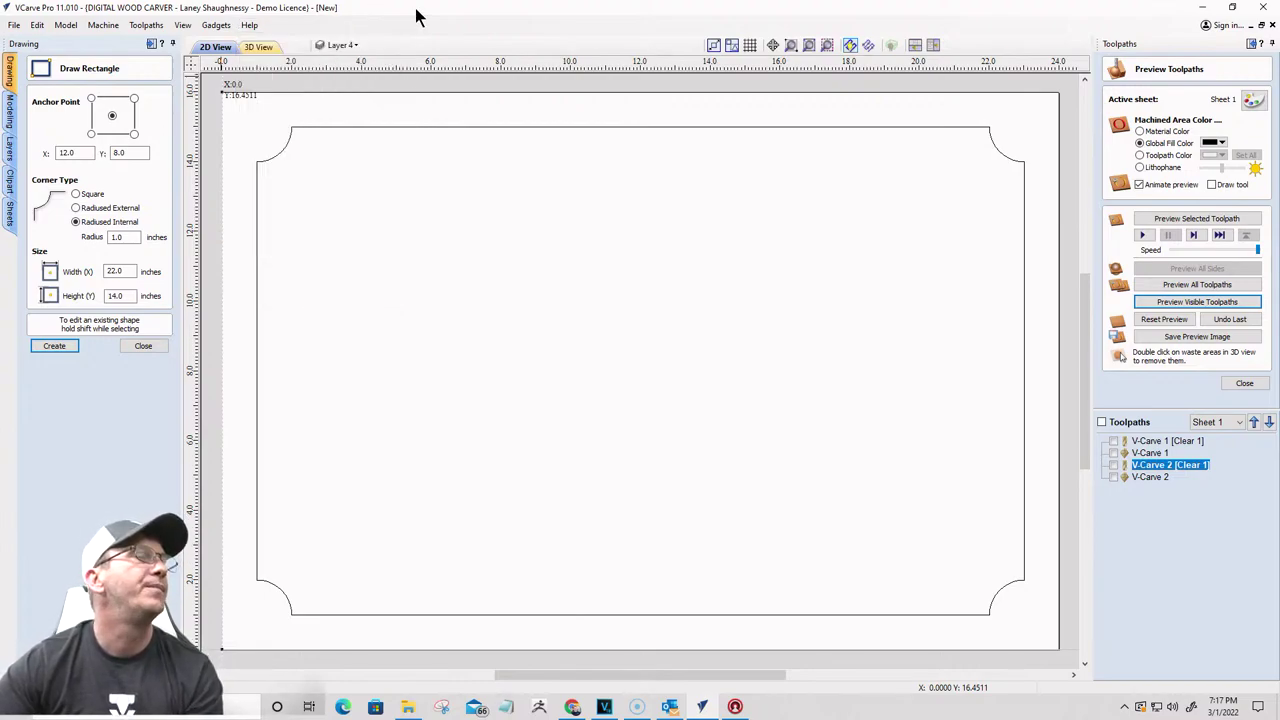
left_click(143, 346)
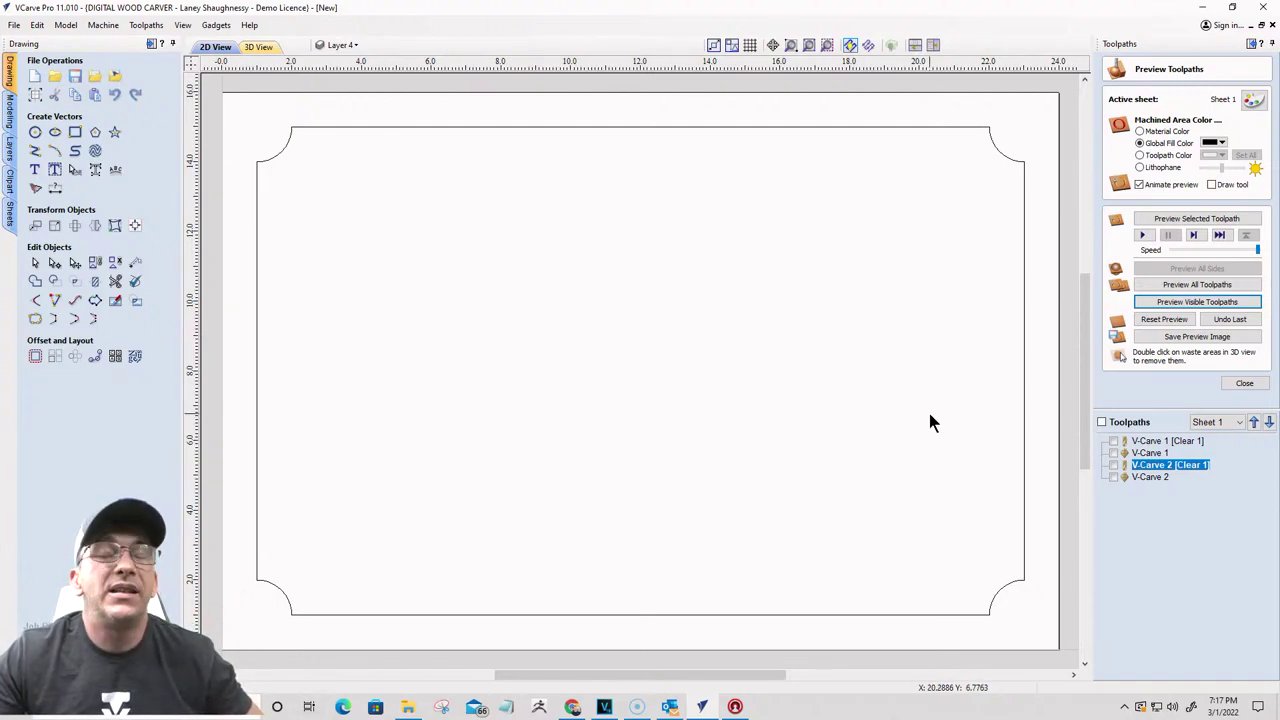
Step: Rename Layer 4 to Original Layer
left_click(345, 47)
right_click(402, 120)
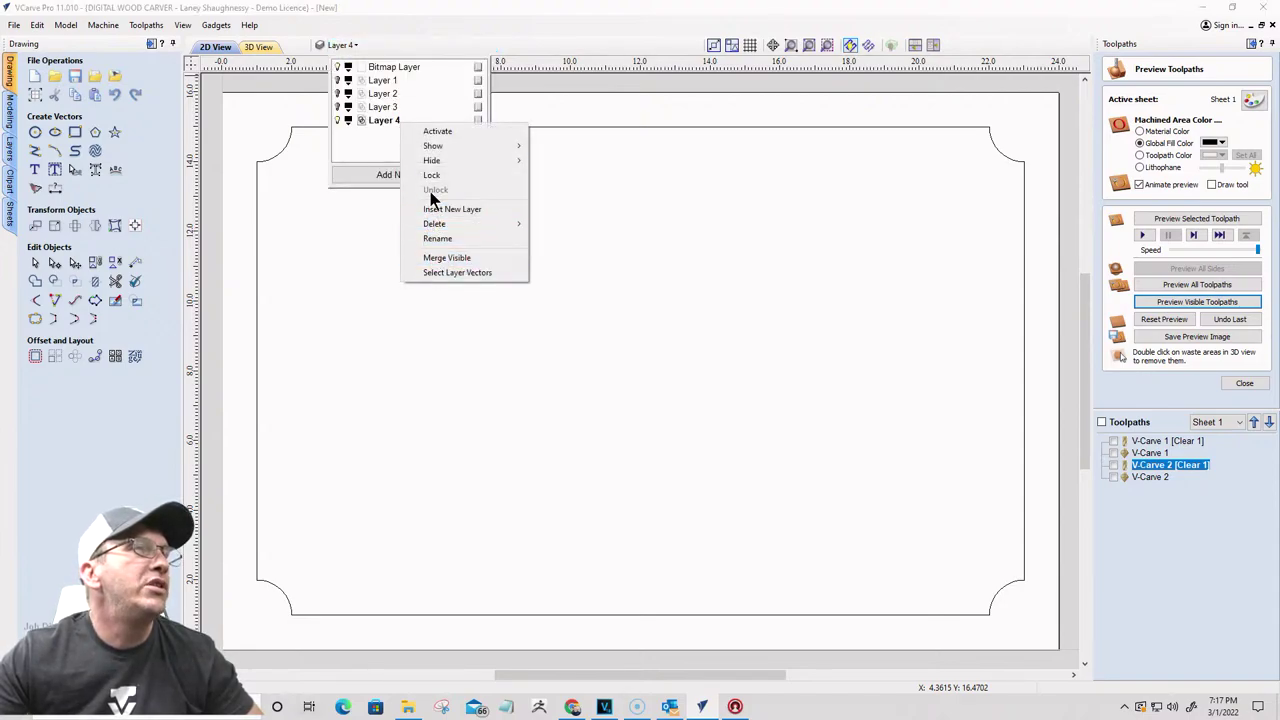
left_click(437, 238)
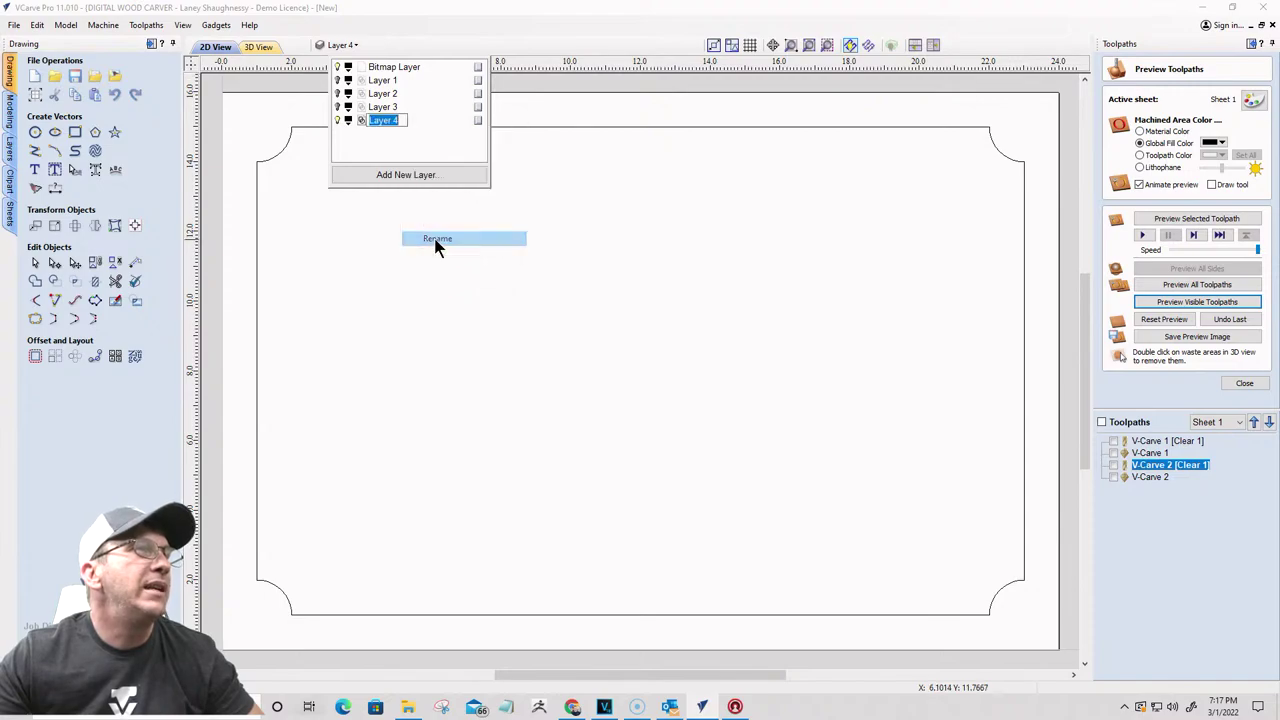
type("Origin")
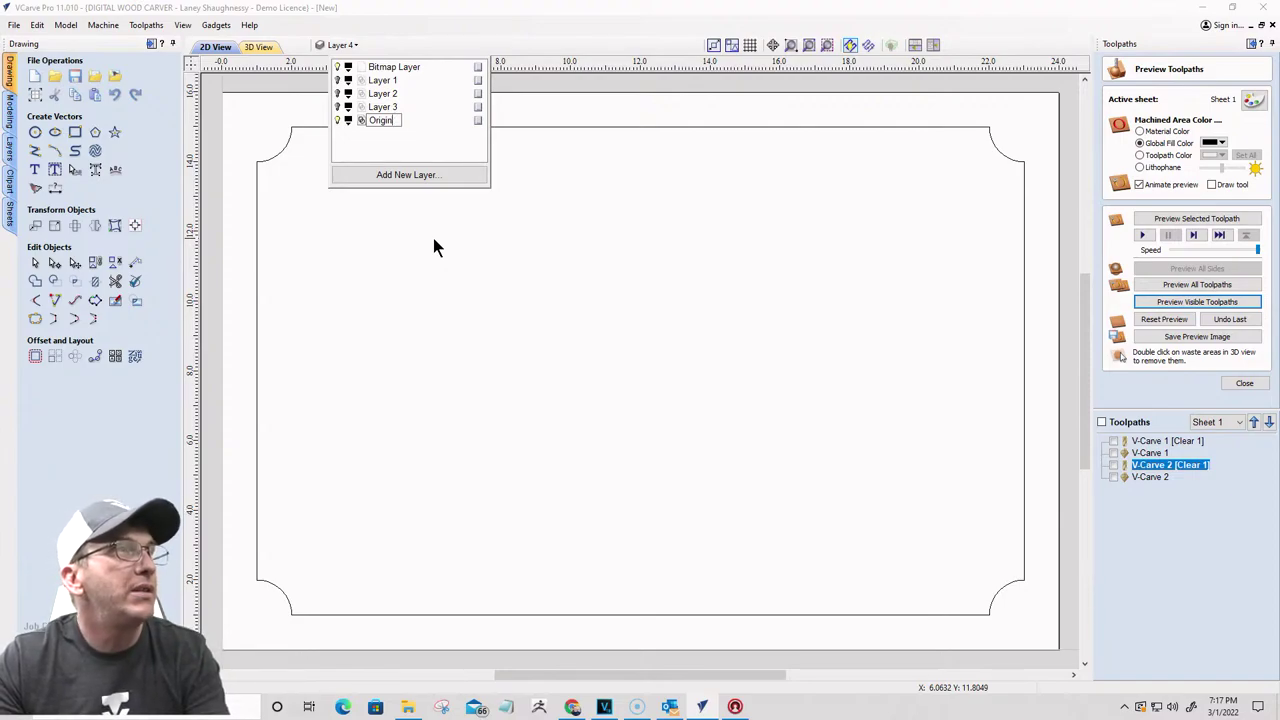
type("al La")
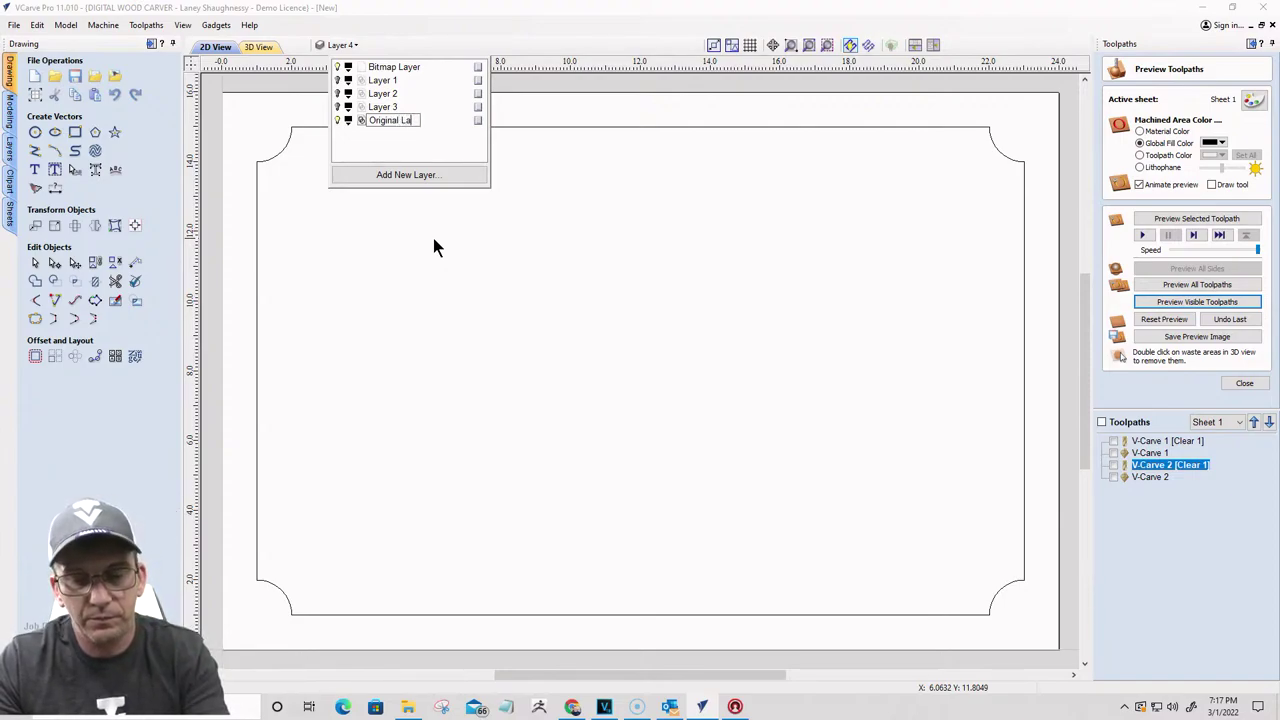
type("yer")
key("Return")
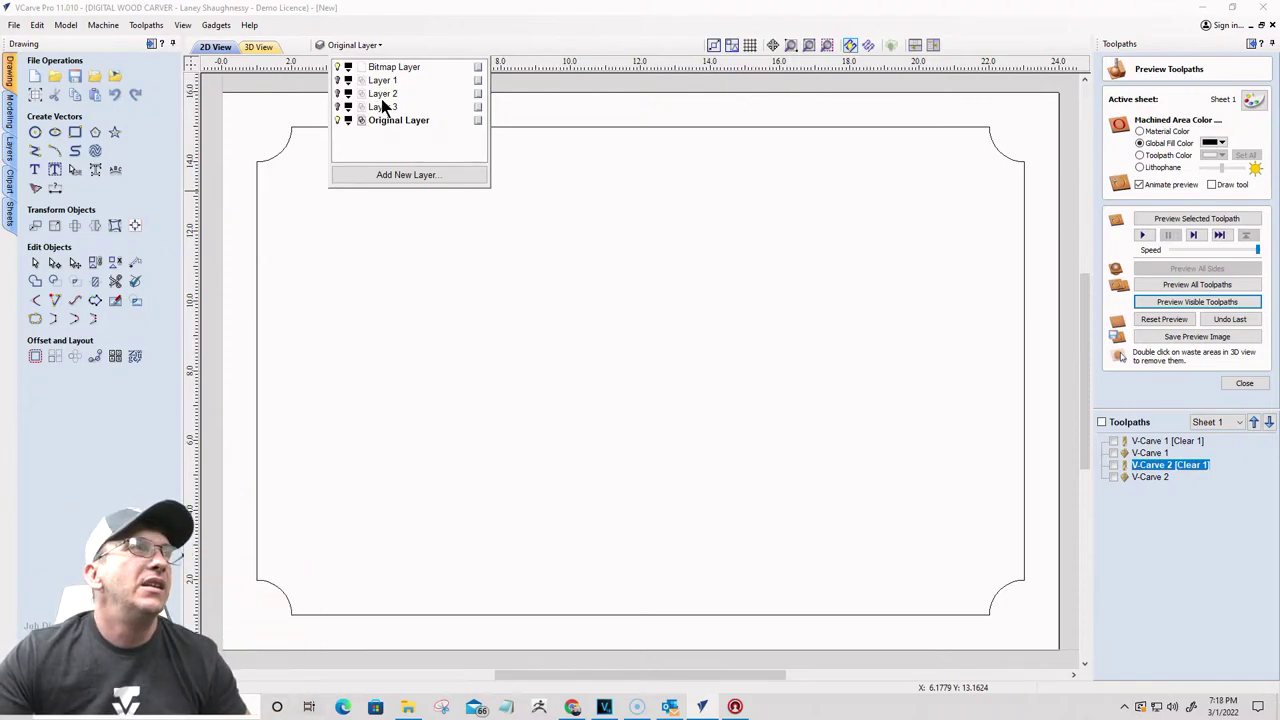
Step: Add new layers named Top Text Layer and Bottom Text Layer, then begin naming another
left_click(403, 175)
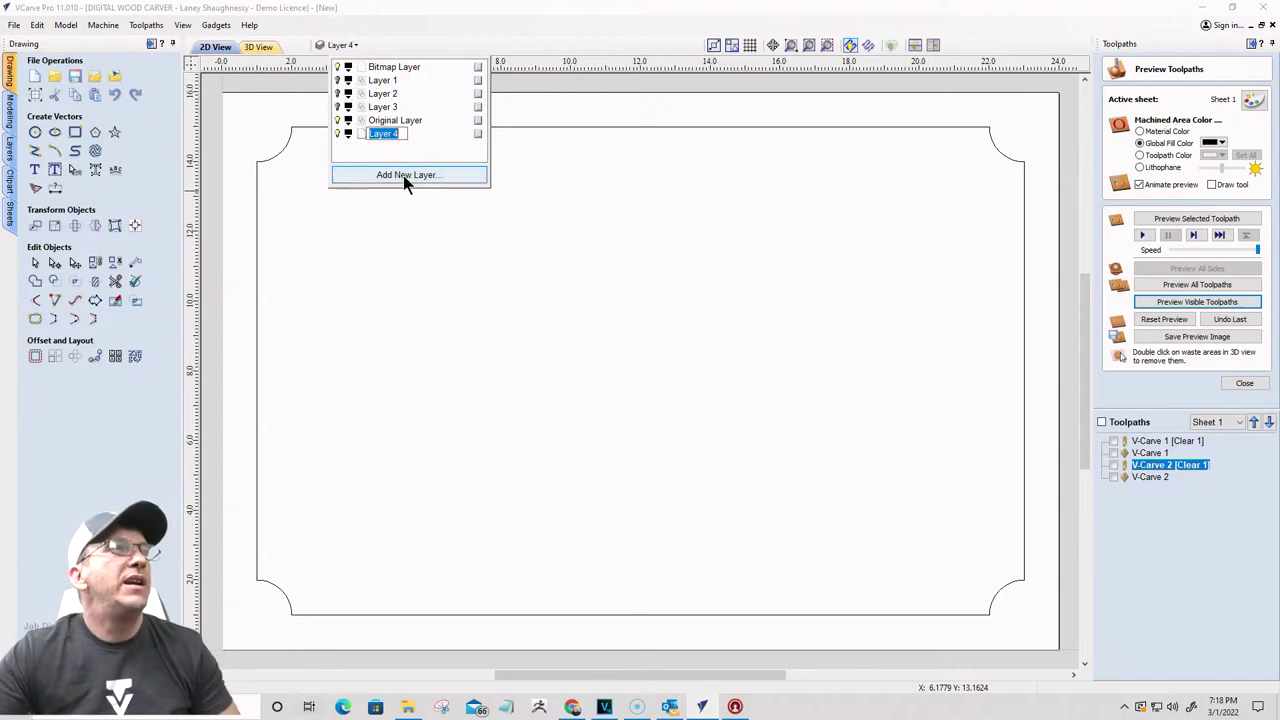
type("Top")
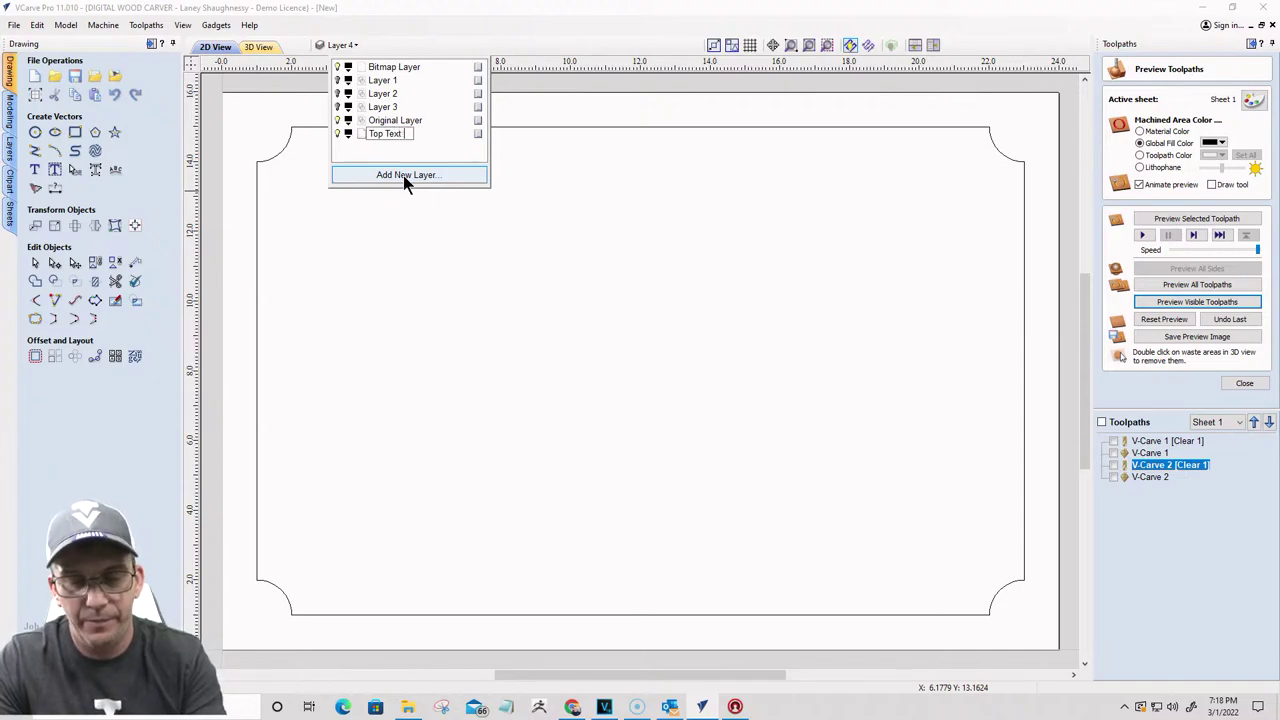
type(" Text La")
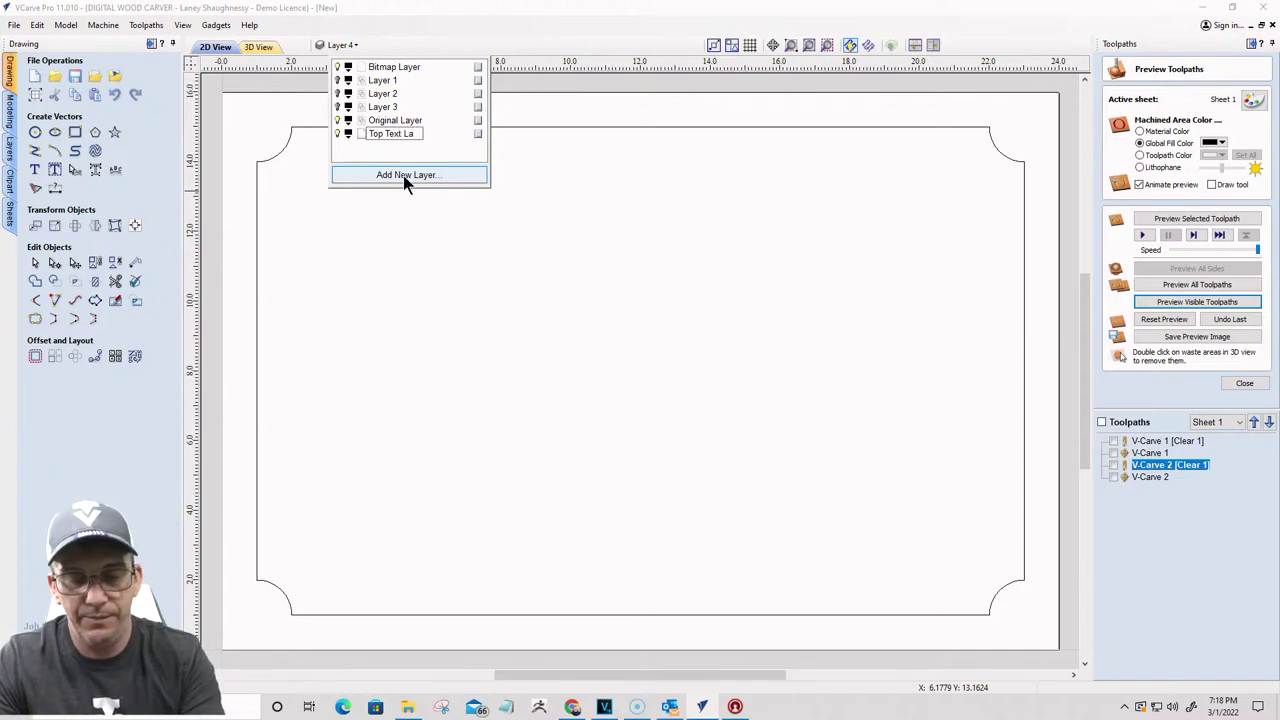
type("yer")
key("Return")
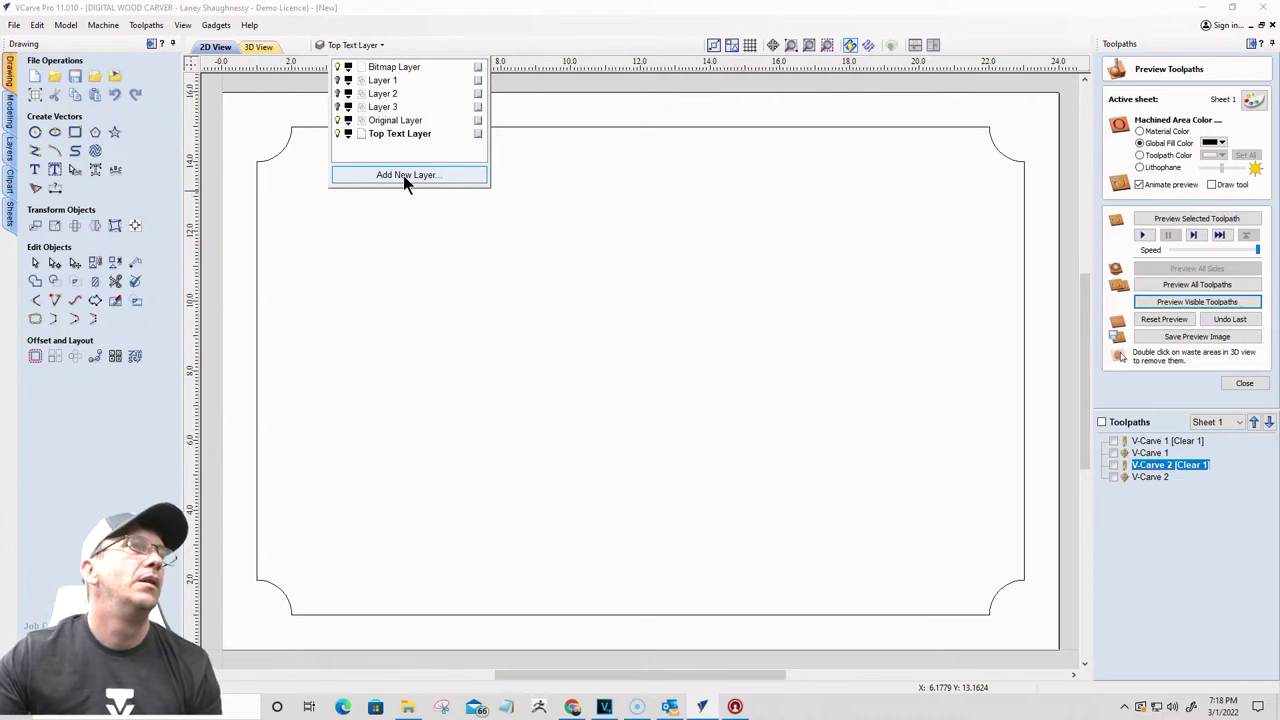
left_click(370, 174)
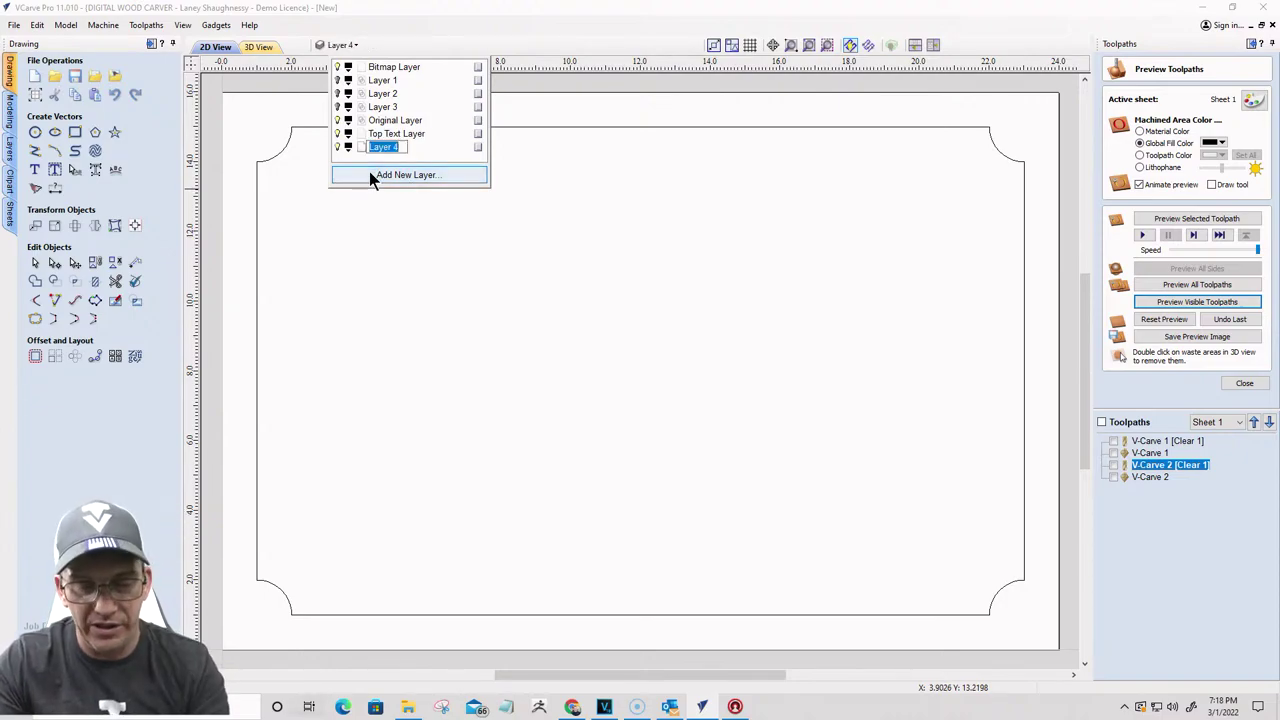
type("Bottom Te")
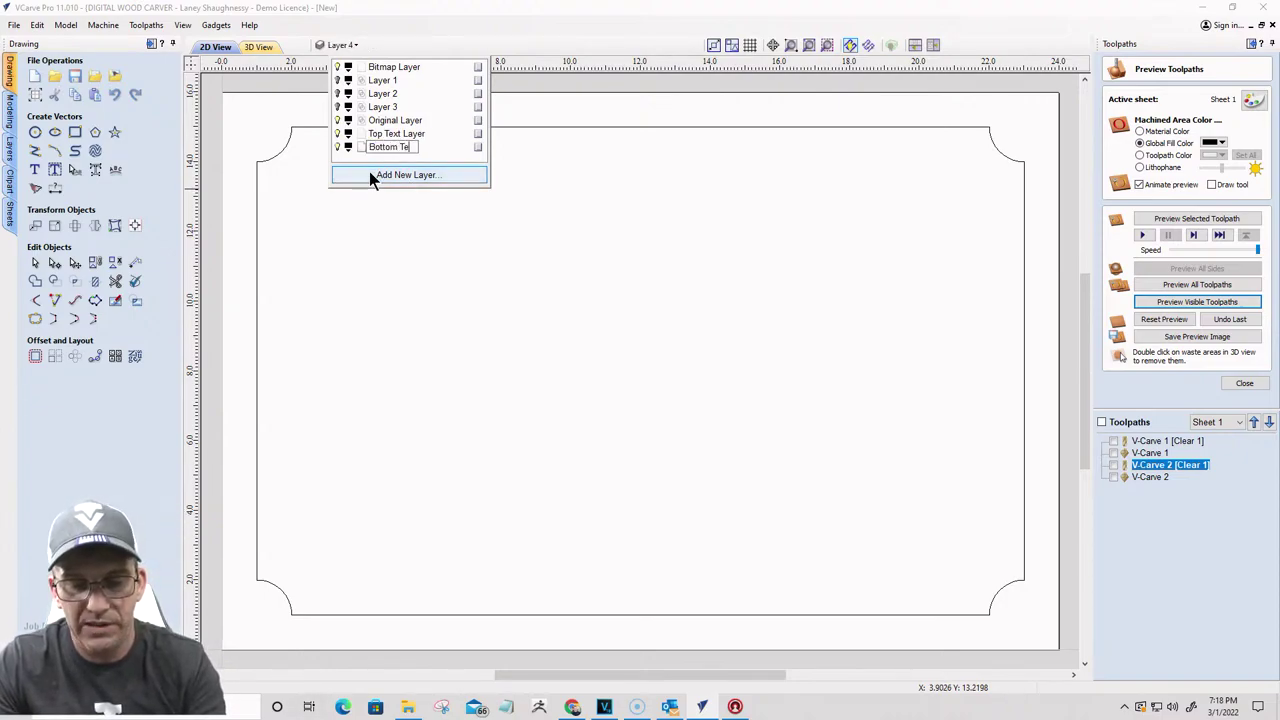
type("xt Layer")
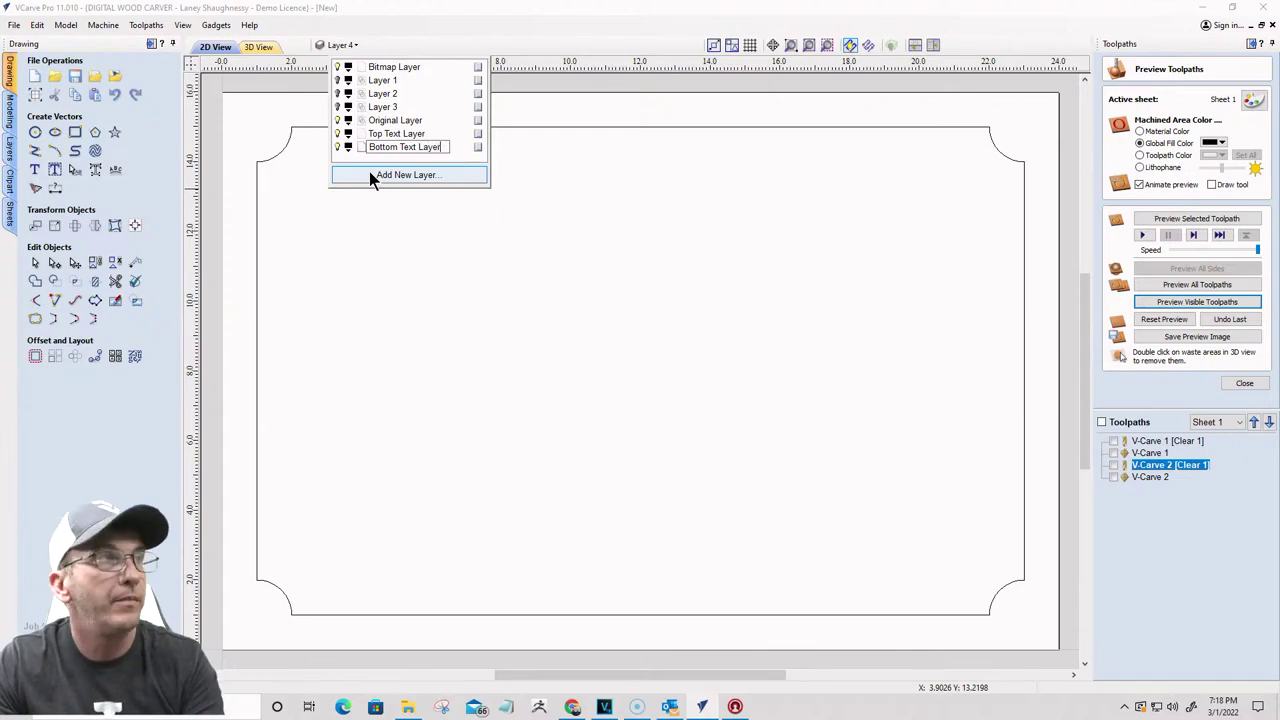
key("Return")
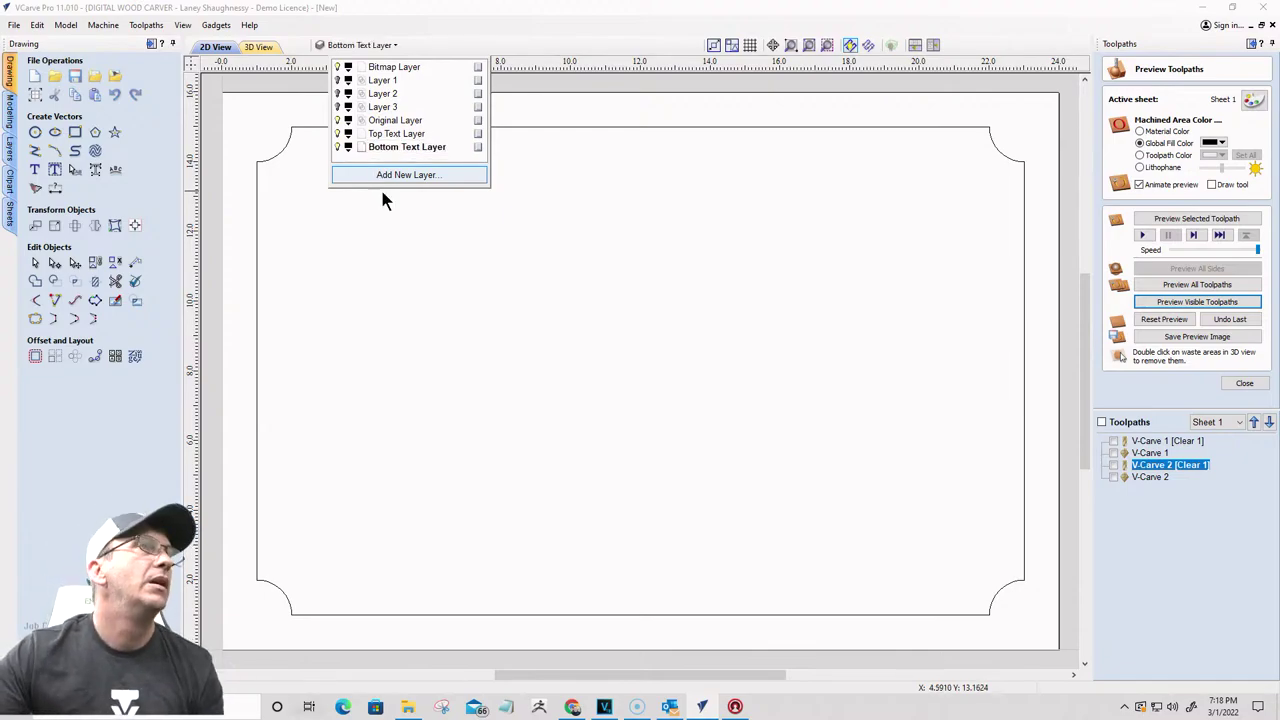
key("Return")
left_click(412, 260)
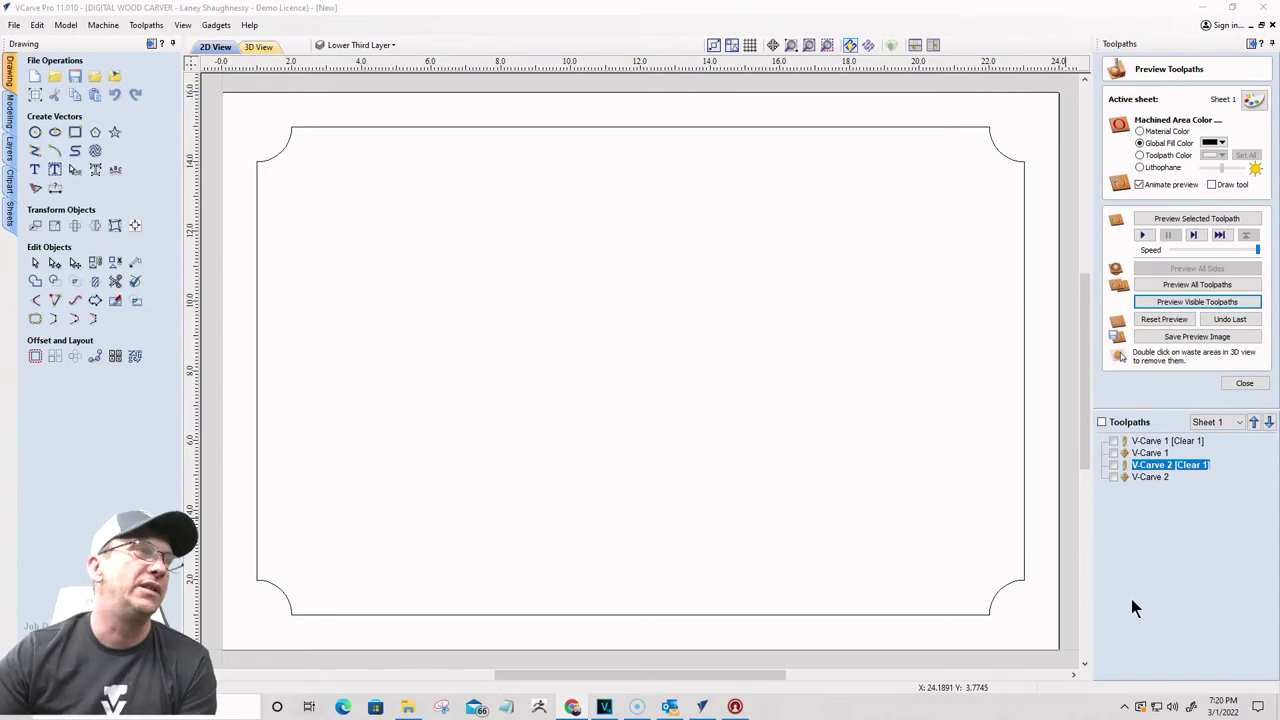
mouse_move(574, 690)
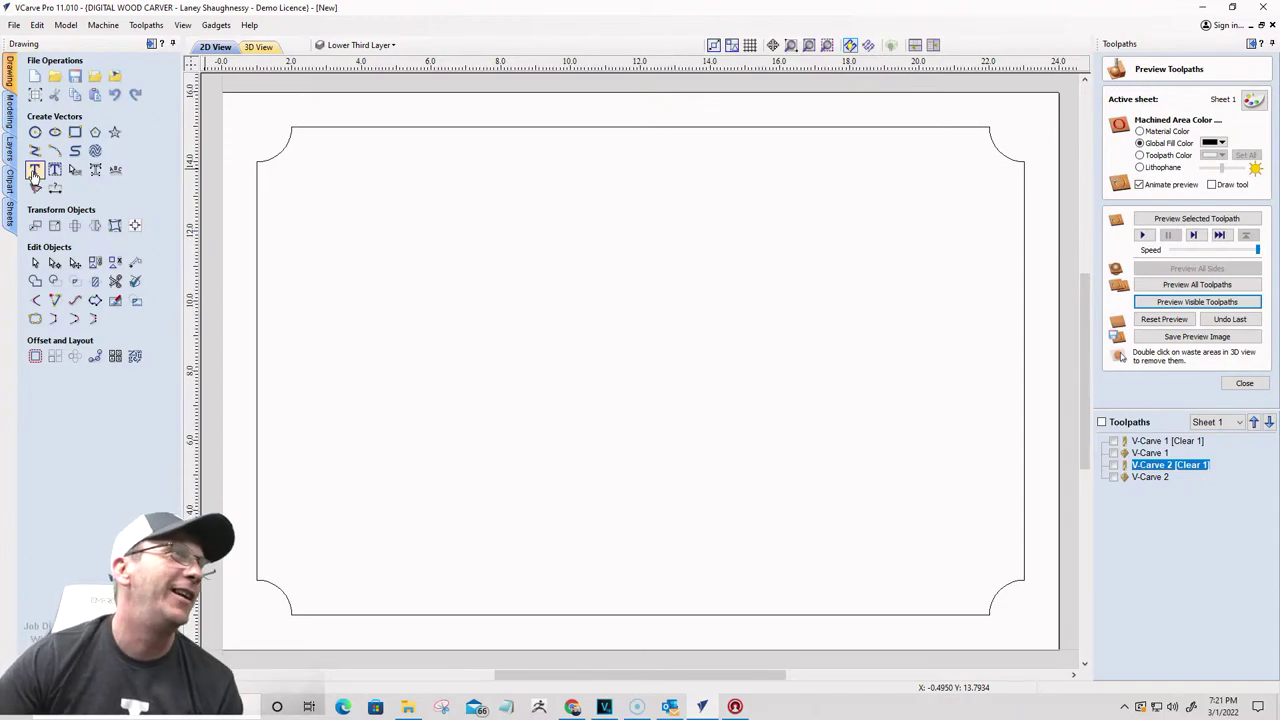
Step: Start a text item reading FITNESS in Oswald DemiBold
left_click(35, 172)
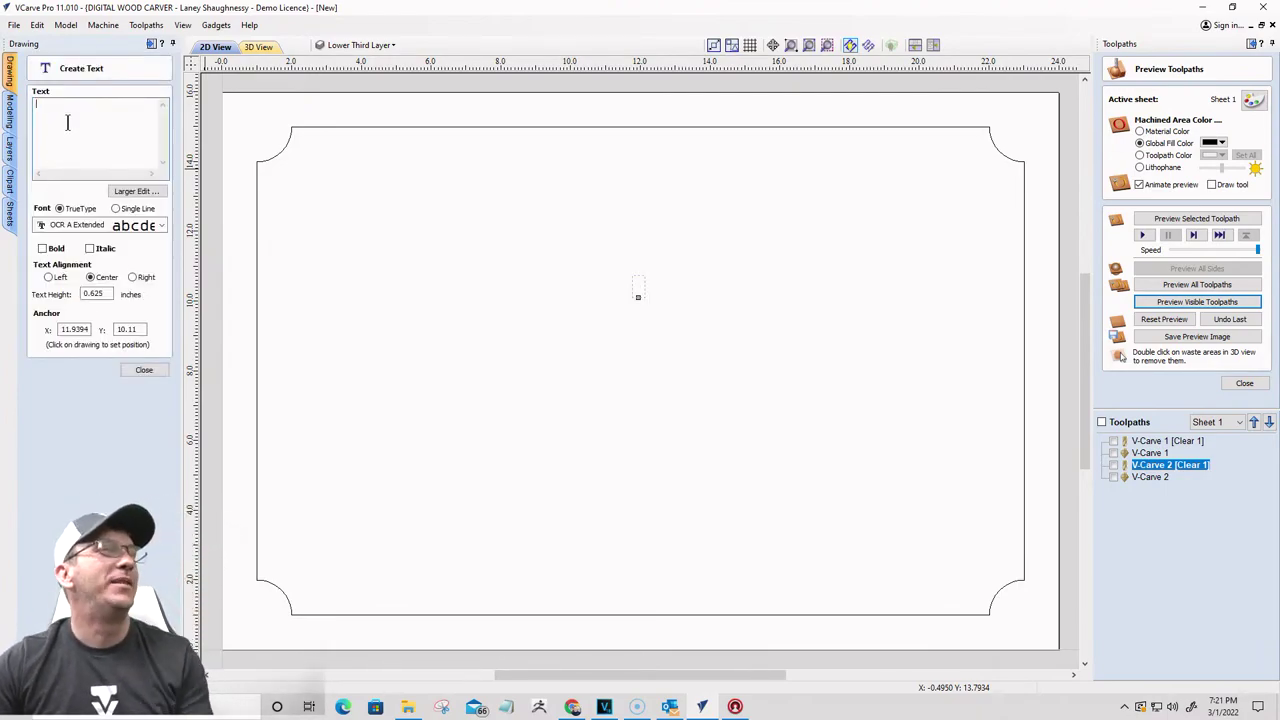
left_click(161, 225)
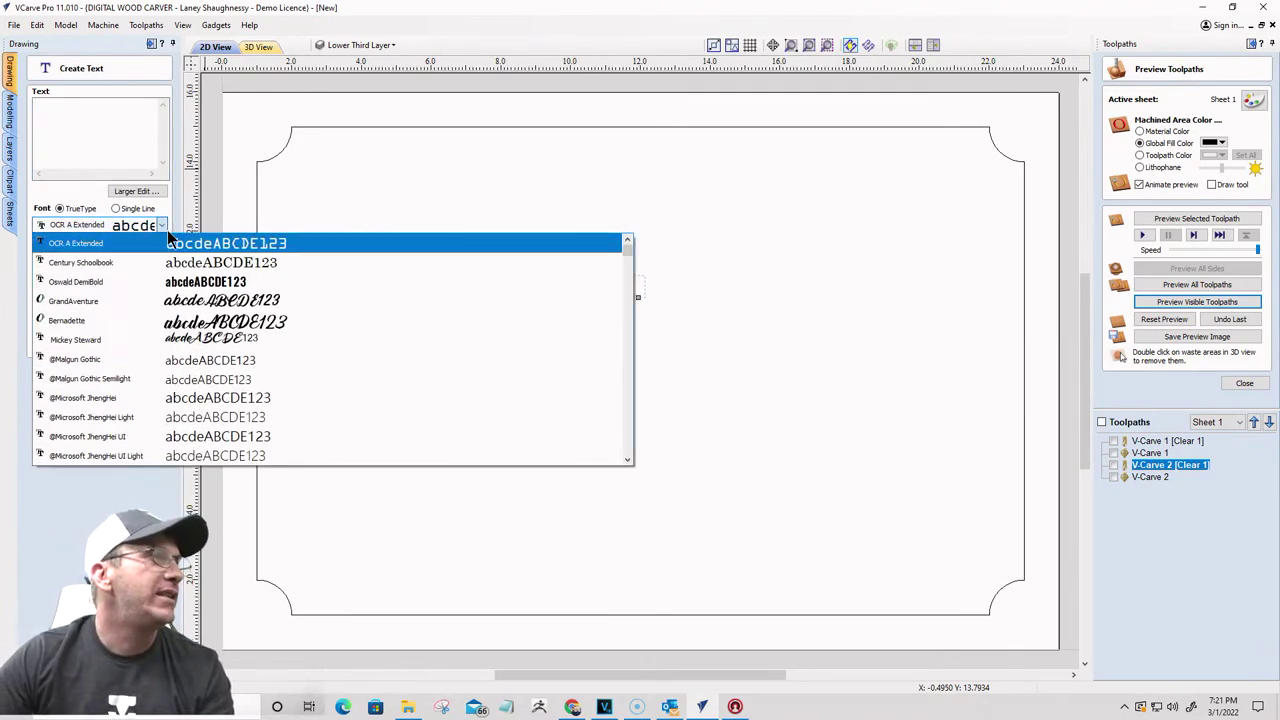
left_click(147, 281)
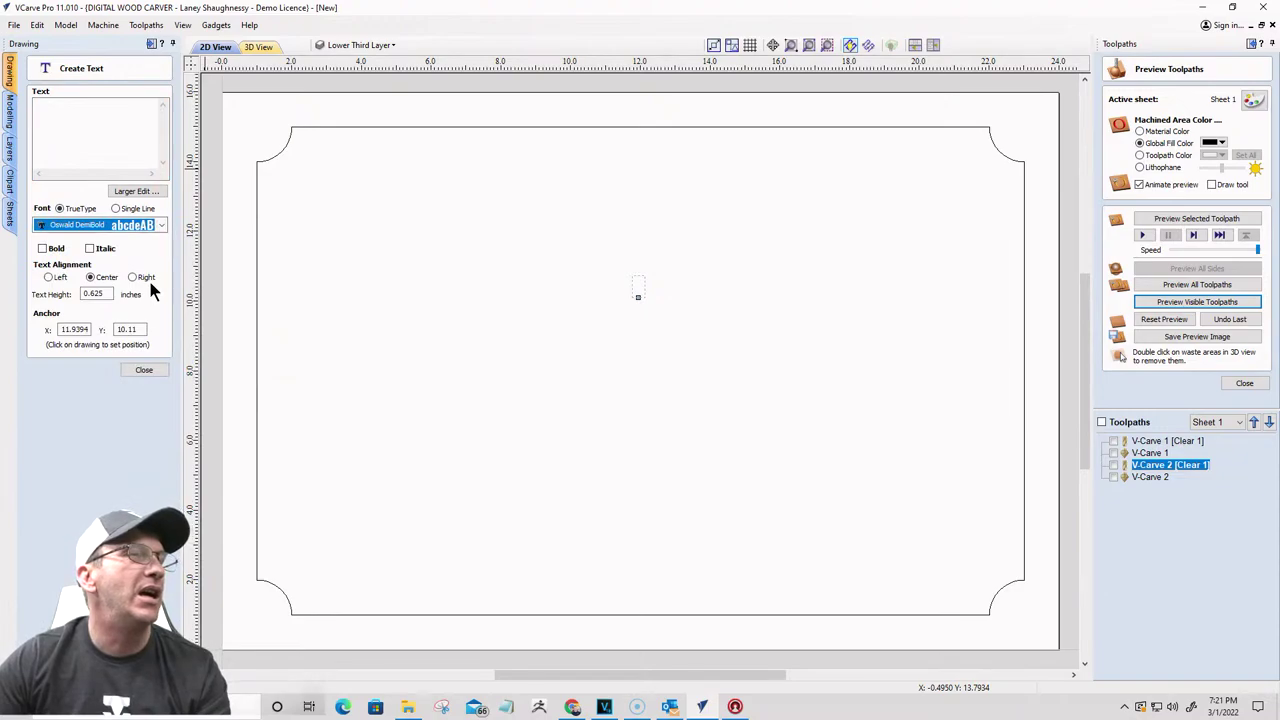
left_click(97, 131)
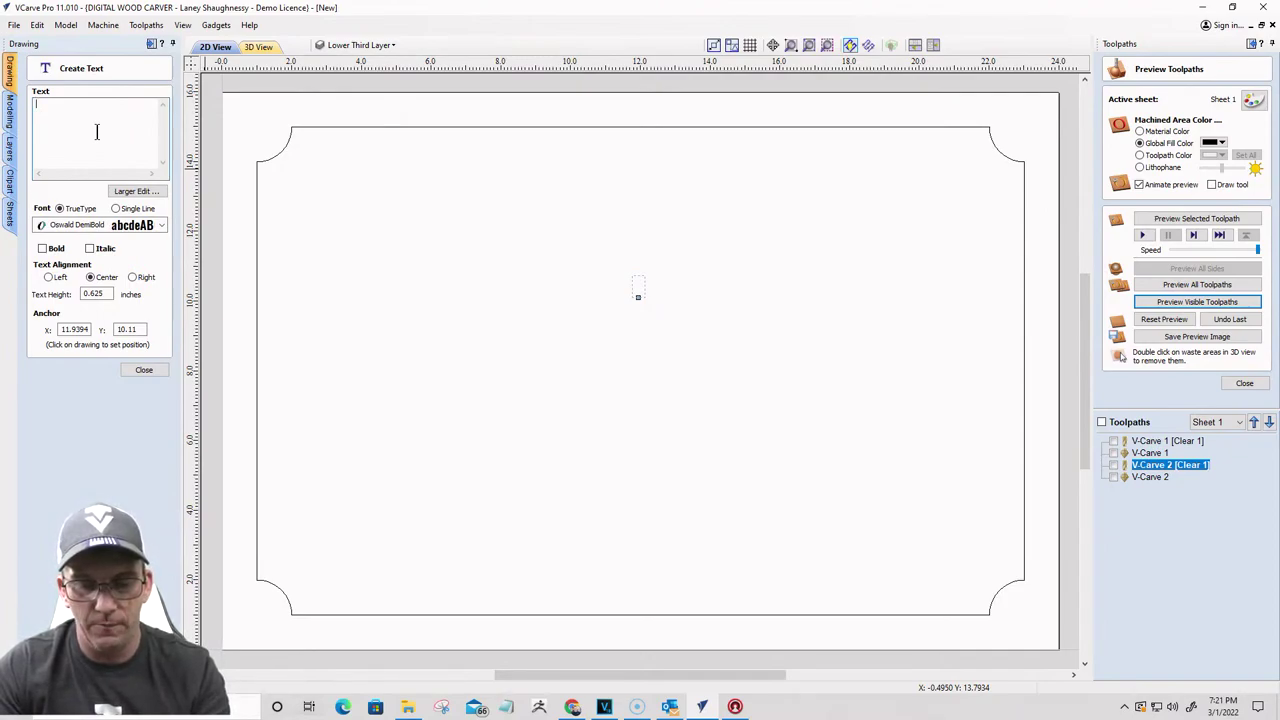
type("FITNESS")
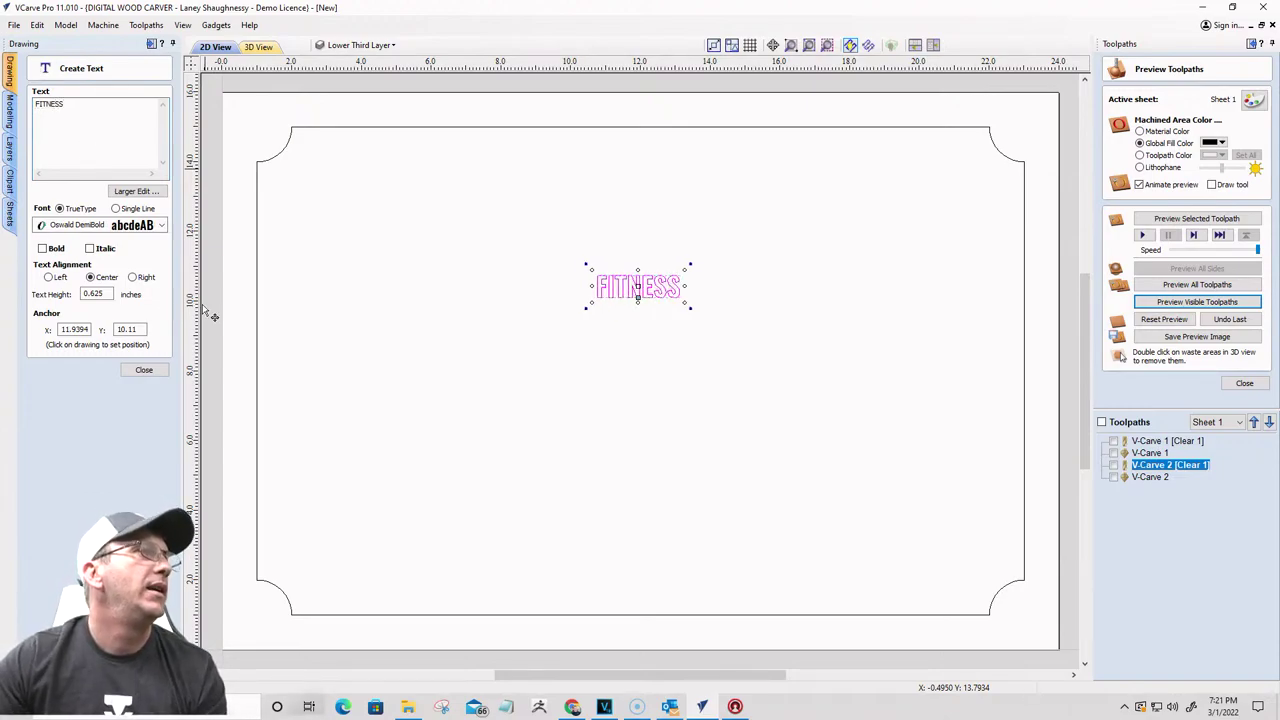
Step: Make FITNESS 5 inches tall and move it slightly lower on the sign
left_click_drag(110, 294, 15, 294)
type("6")
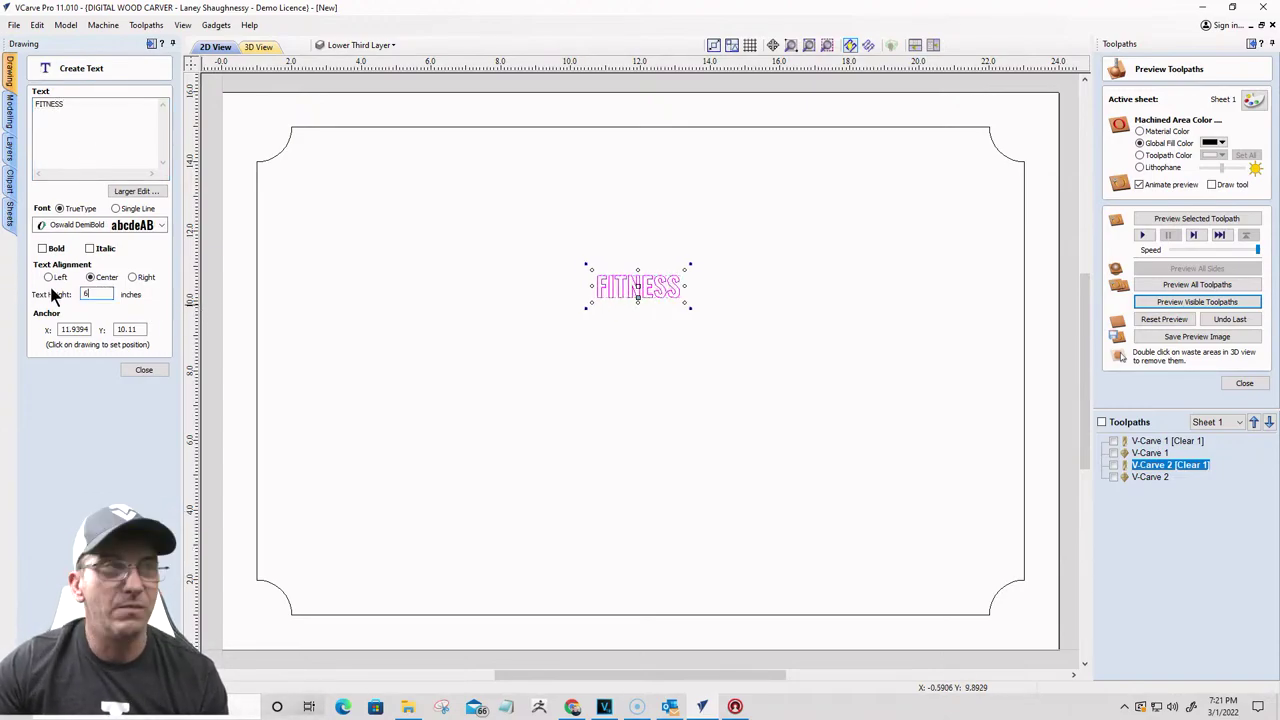
key("Return")
key("BackSpace")
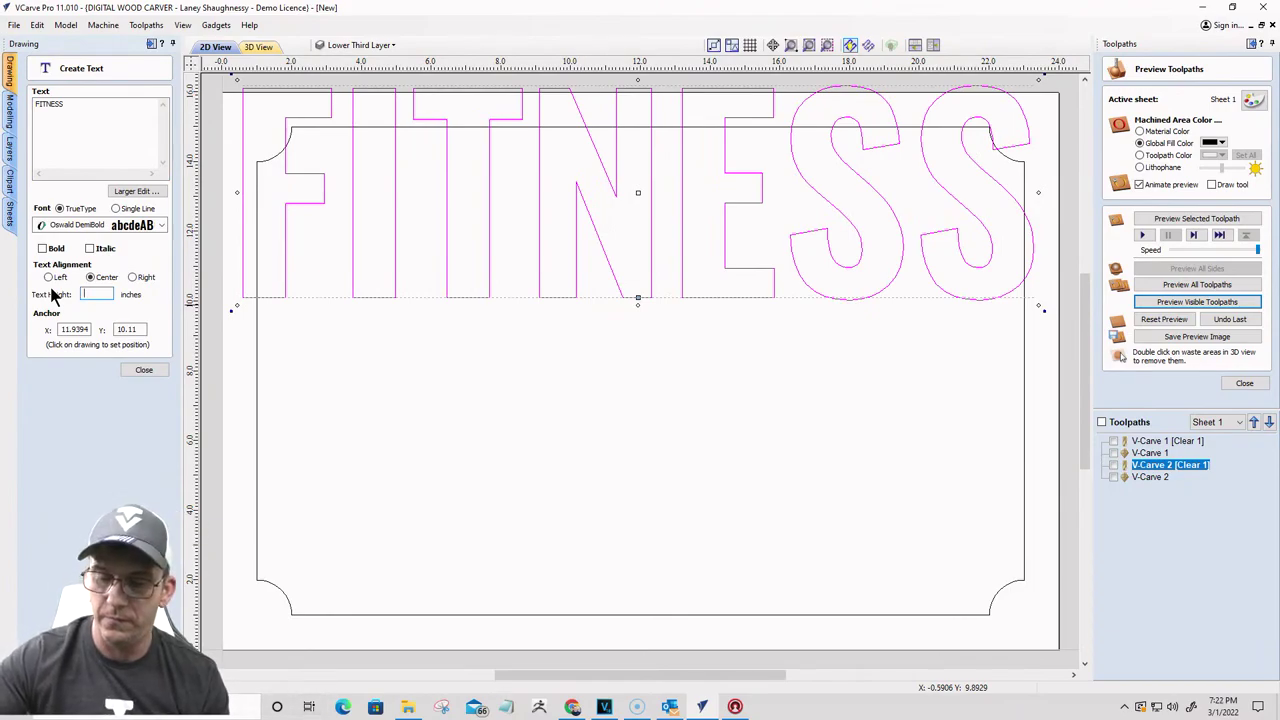
type("5")
key("Return")
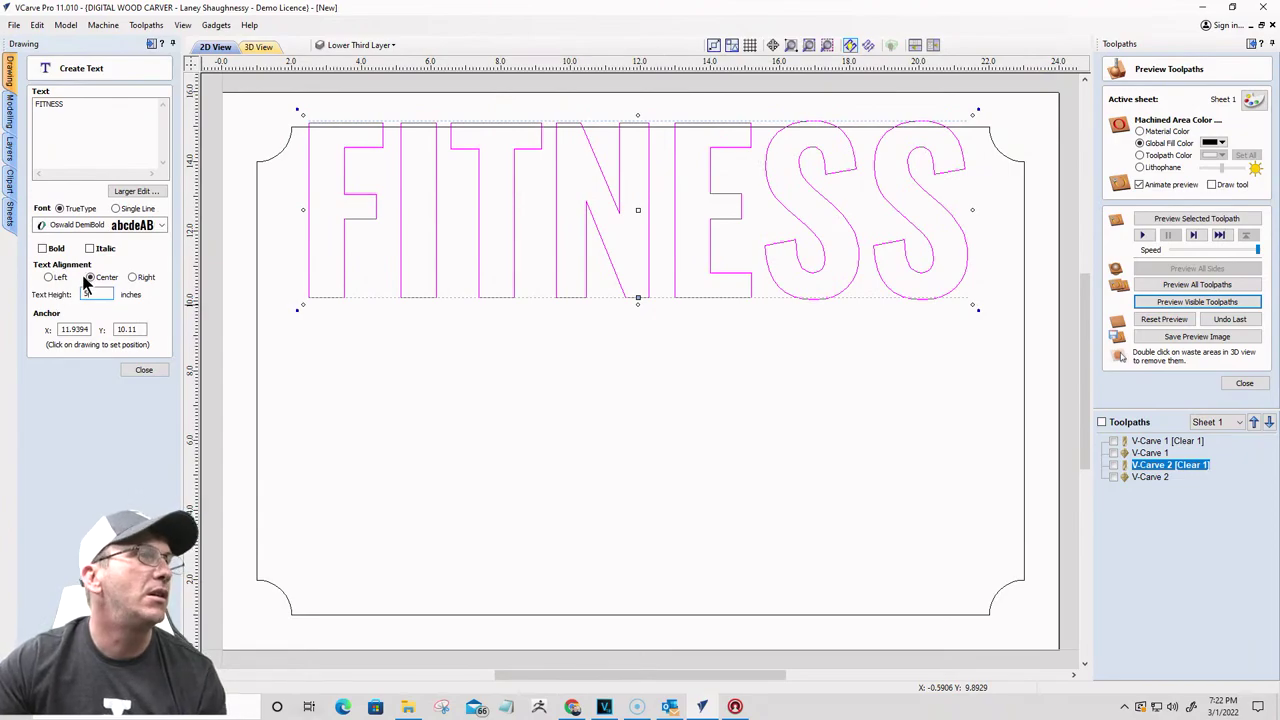
left_click(145, 372)
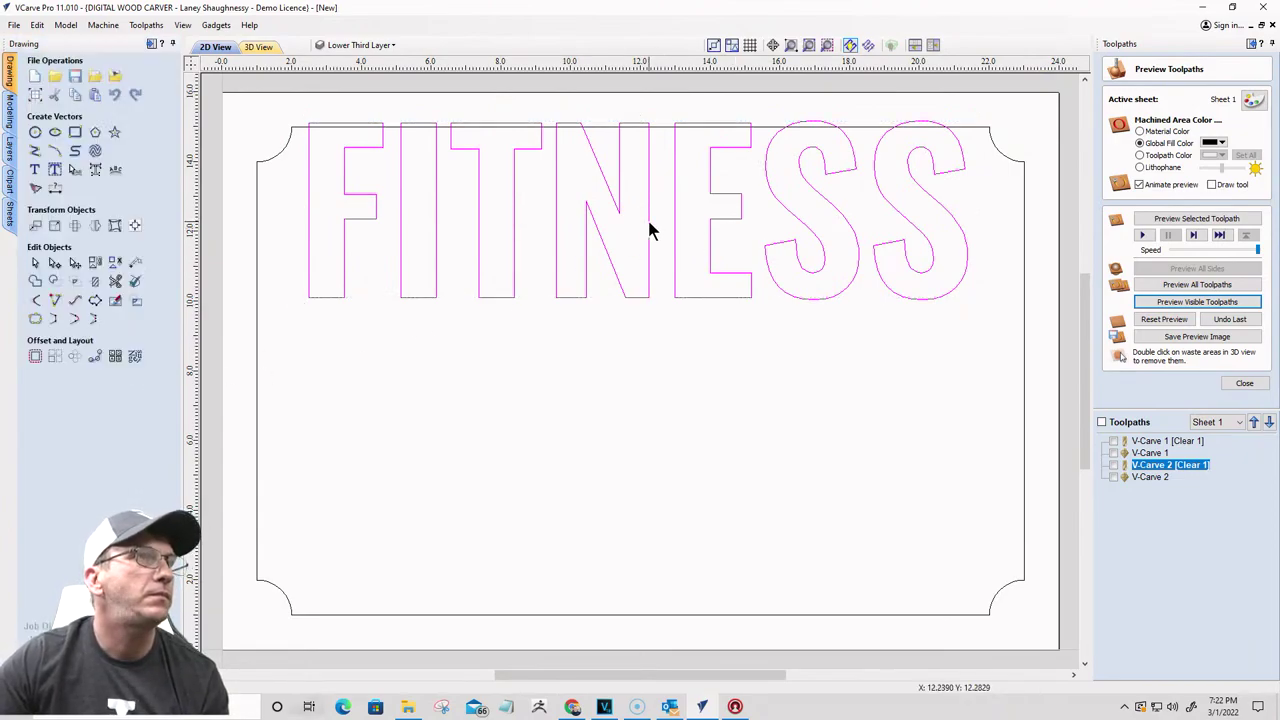
left_click_drag(648, 221, 653, 283)
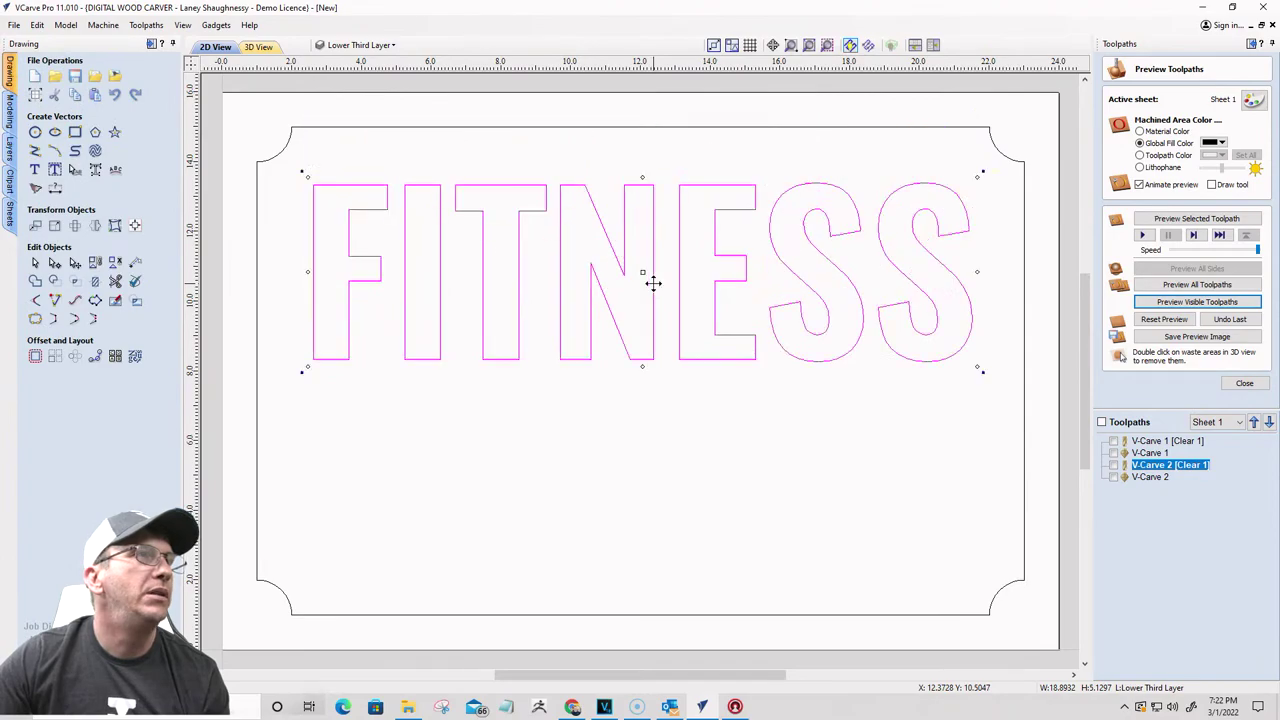
Step: Change the FITNESS font to Arial Black
left_click(35, 172)
left_click(163, 228)
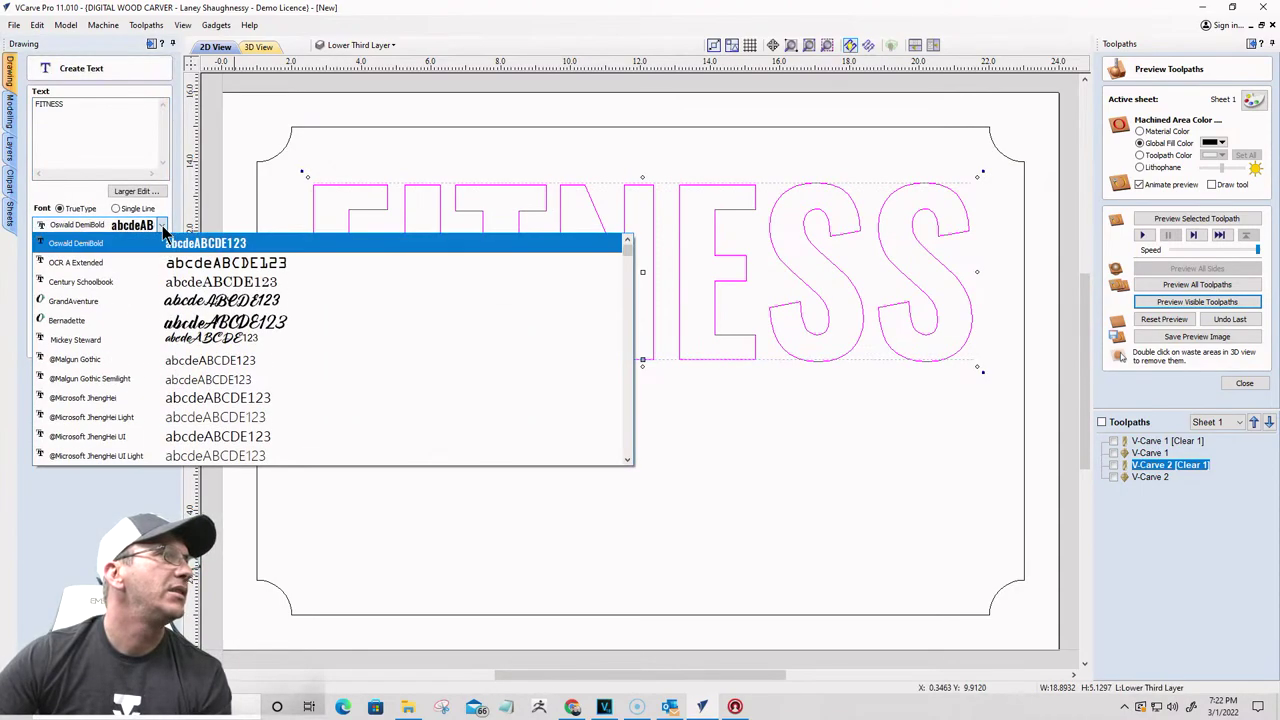
scroll(155, 280, "down", 10)
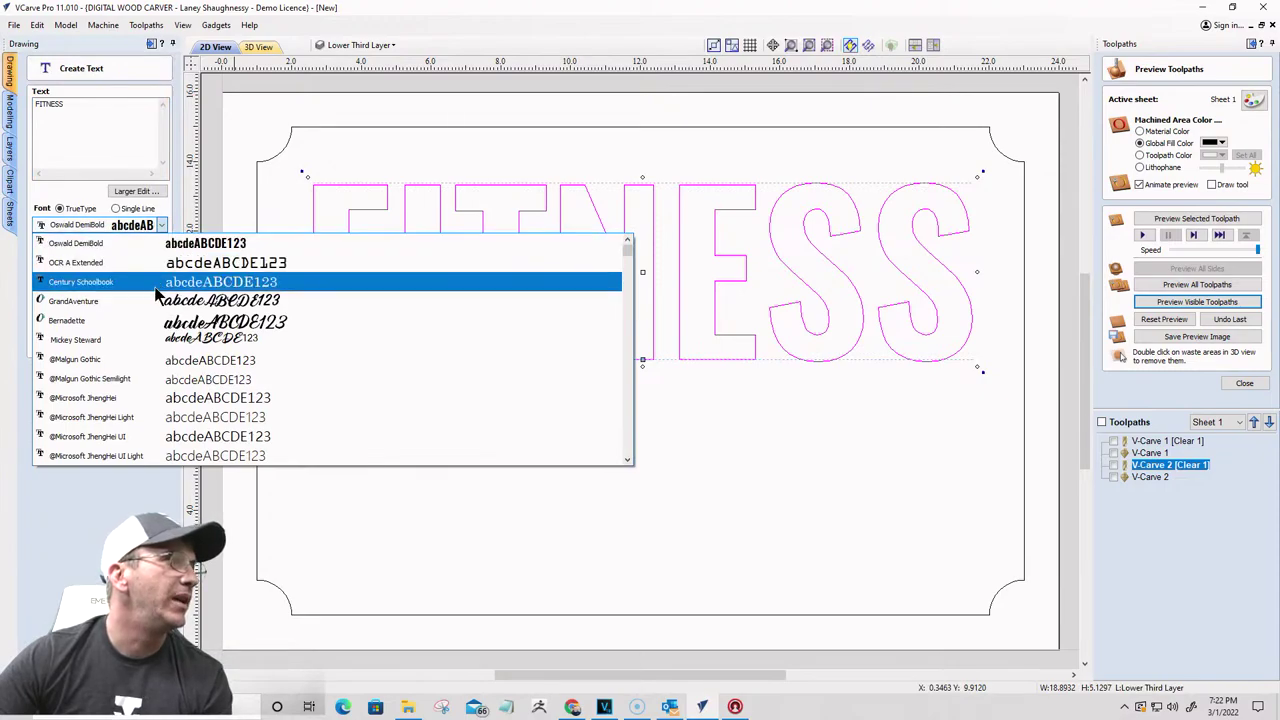
scroll(155, 312, "down", 3)
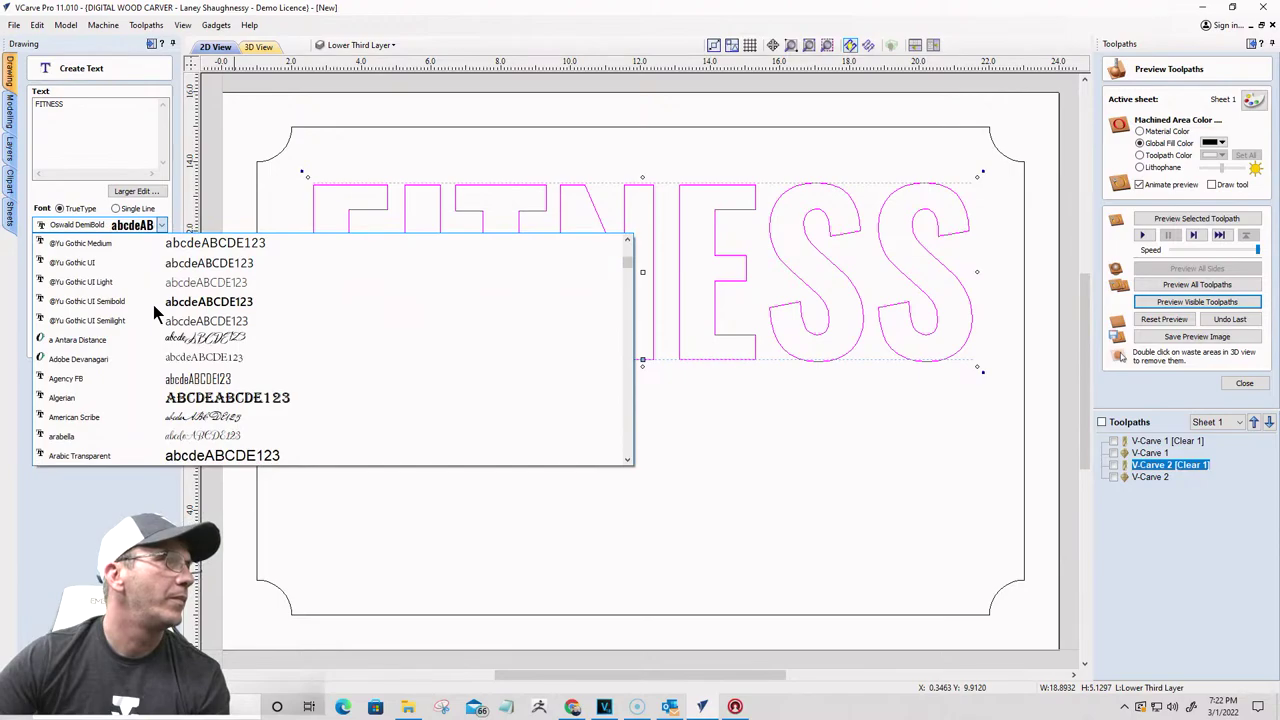
scroll(155, 313, "down", 3)
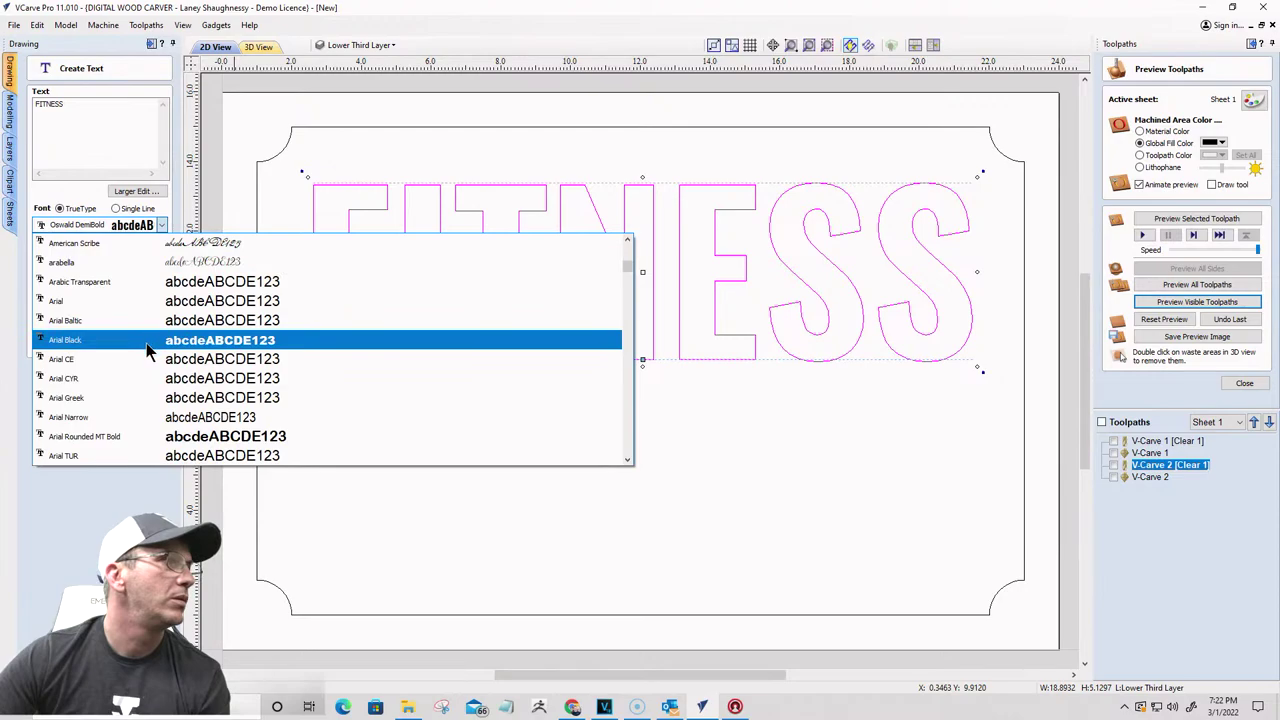
scroll(146, 345, "down", 1)
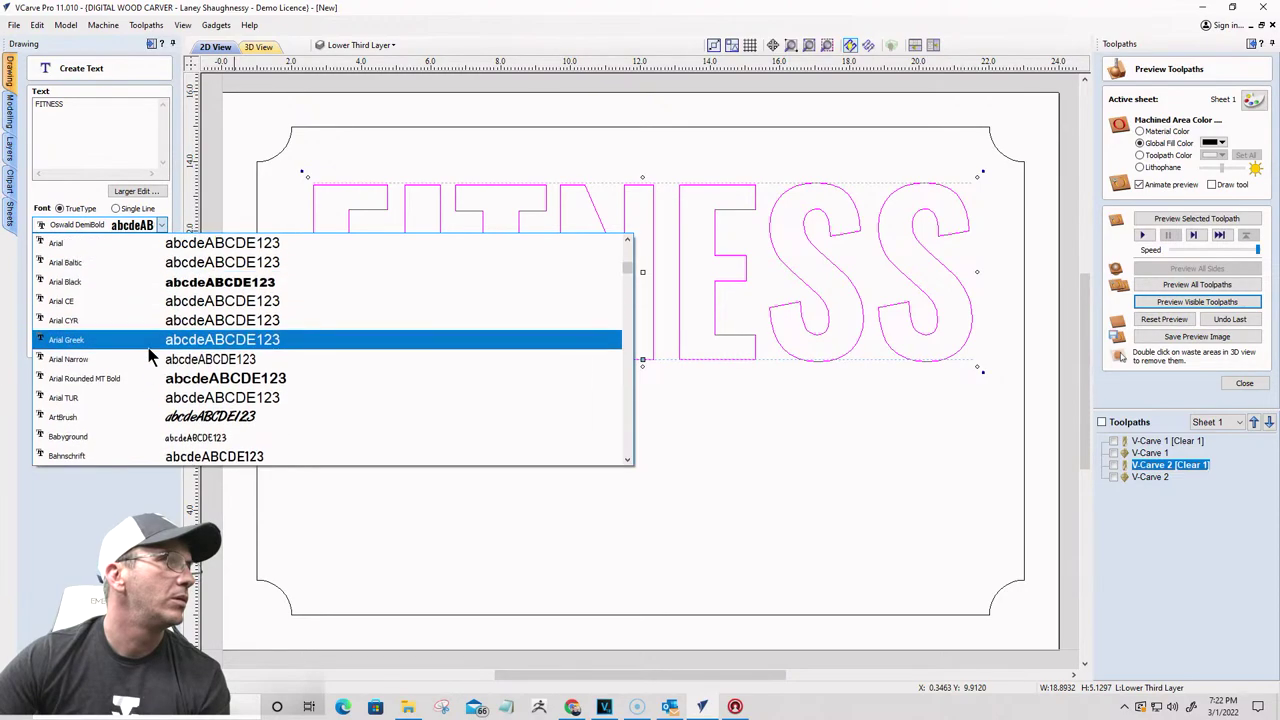
left_click(154, 283)
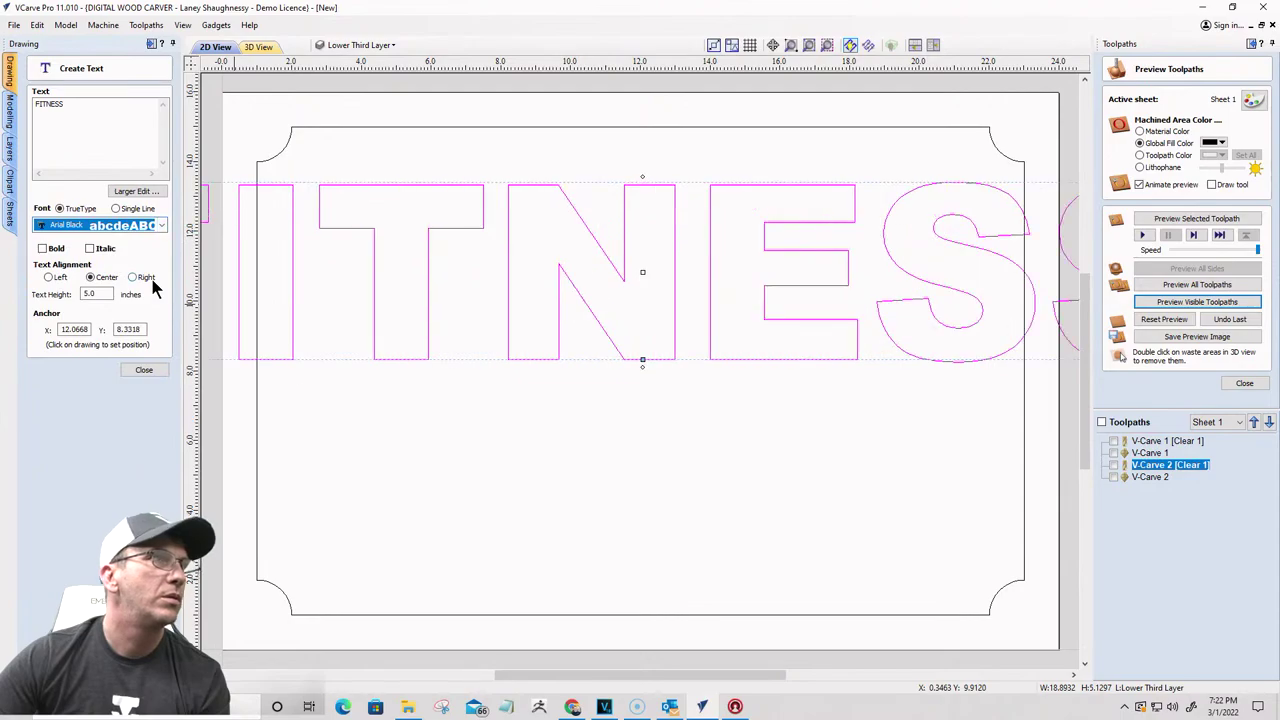
Step: Stretch FITNESS taller to about 19.6 by 5.6 inches
left_click(98, 293)
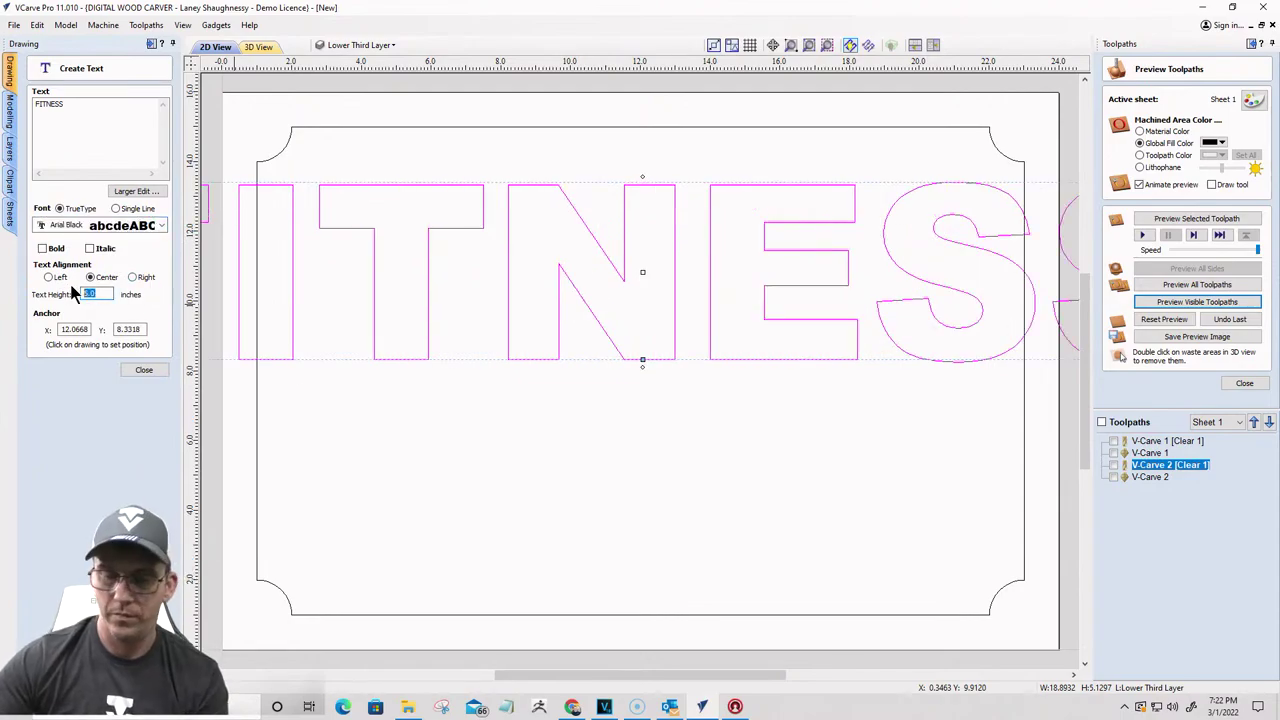
type("4")
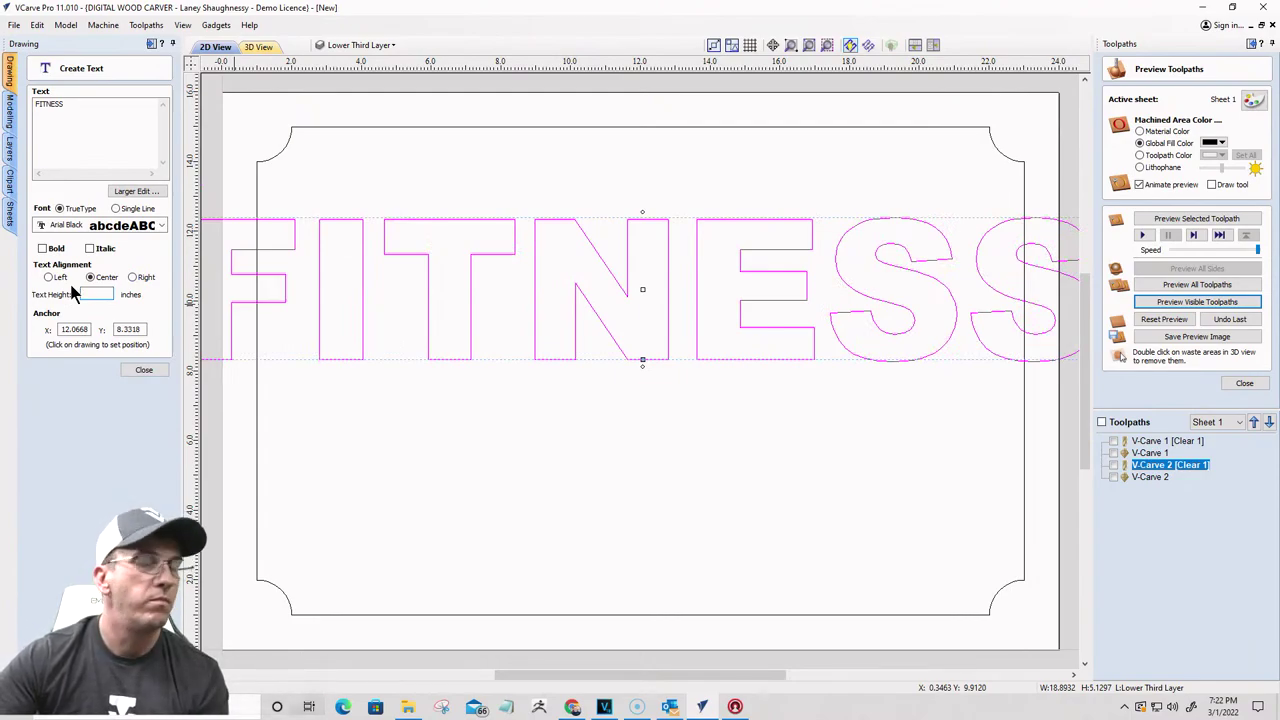
type("3")
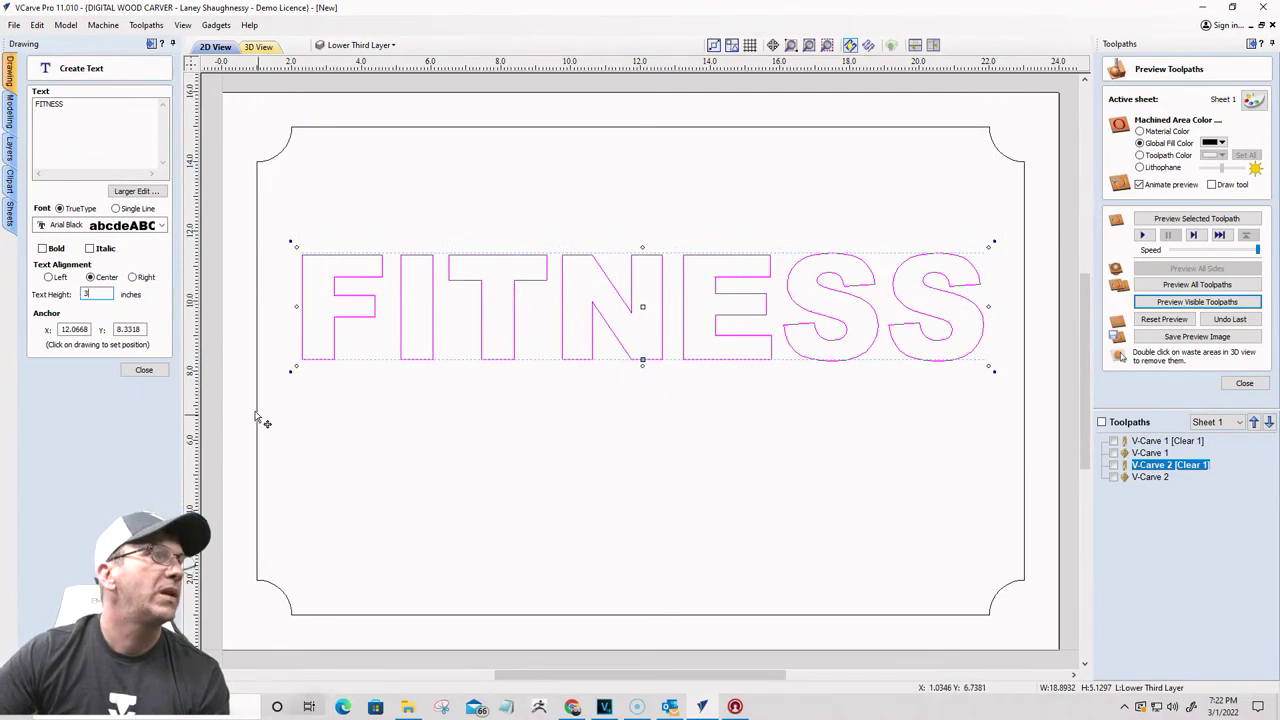
left_click(143, 371)
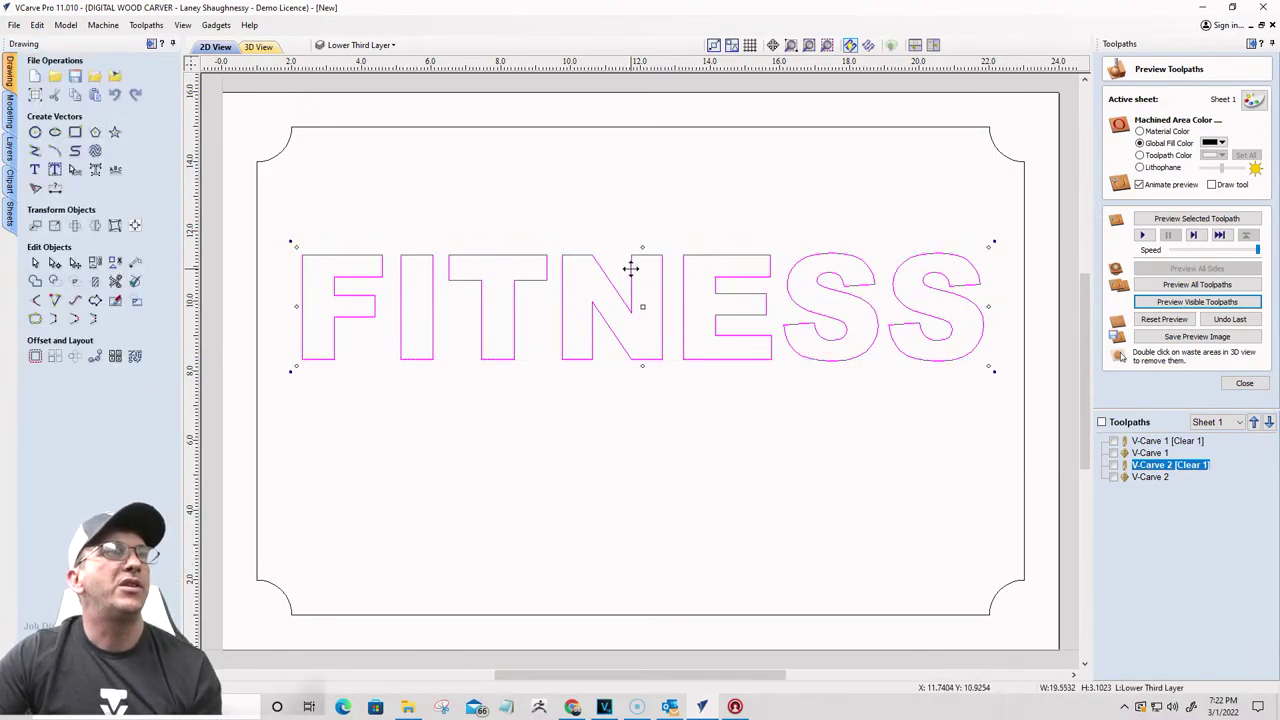
left_click_drag(642, 248, 644, 208)
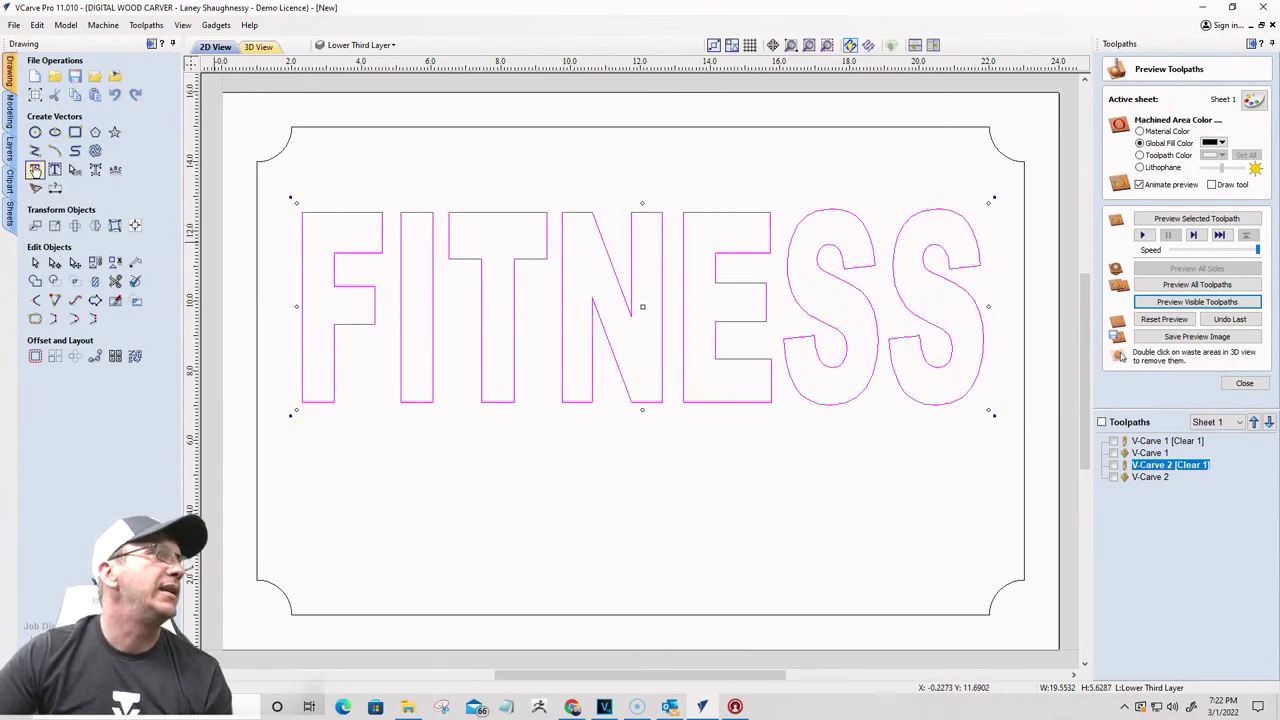
left_click(34, 170)
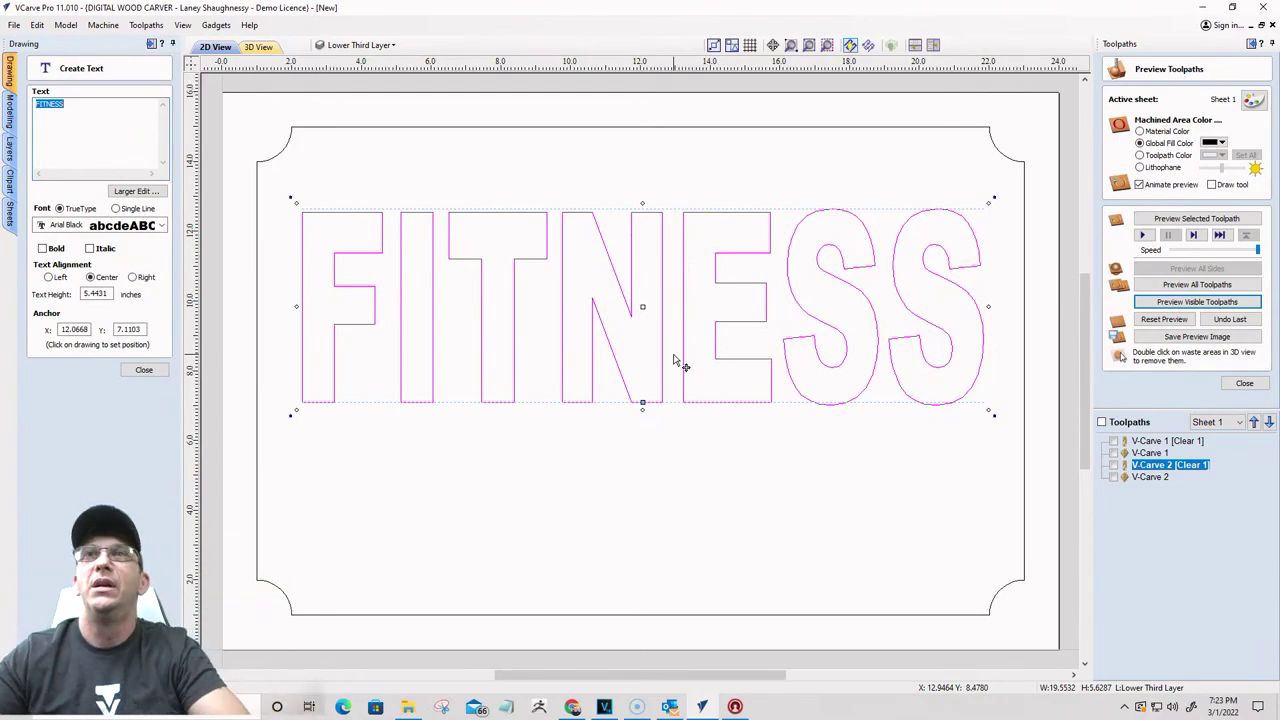
left_click(139, 371)
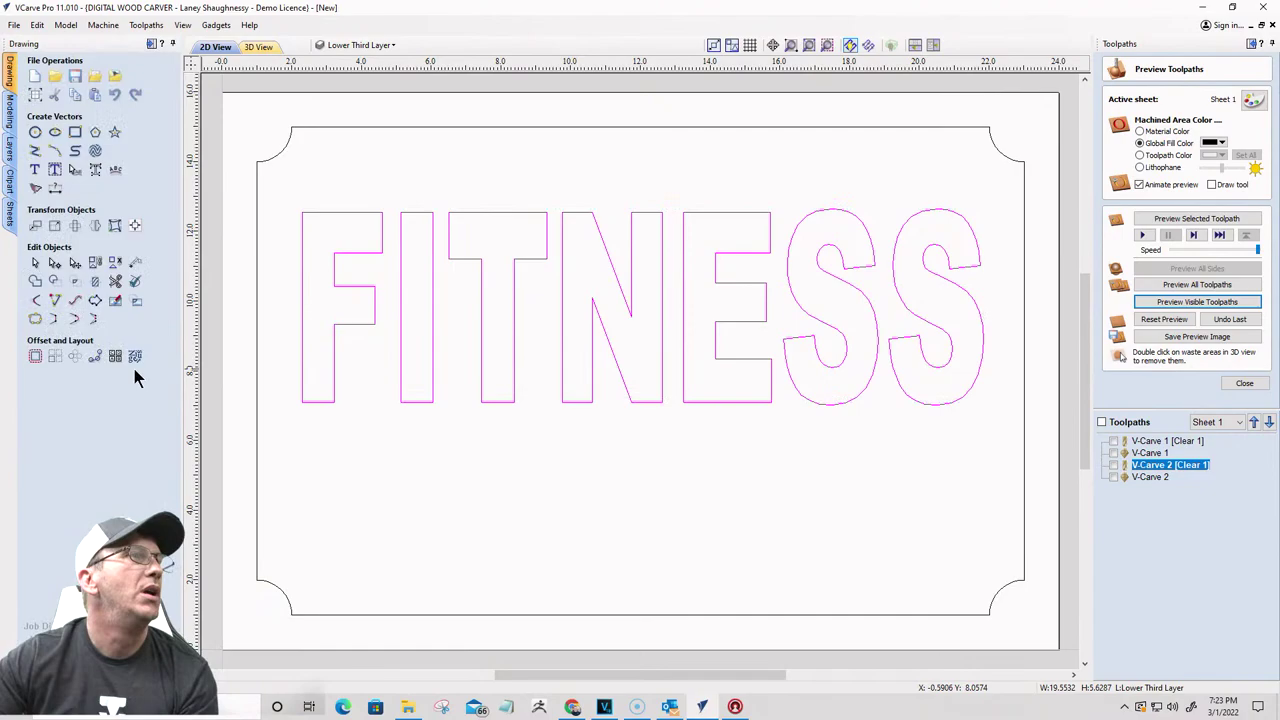
Step: Wrap FITNESS in a bounding-box distortion envelope, undoing a trial corner skew
left_click(115, 226)
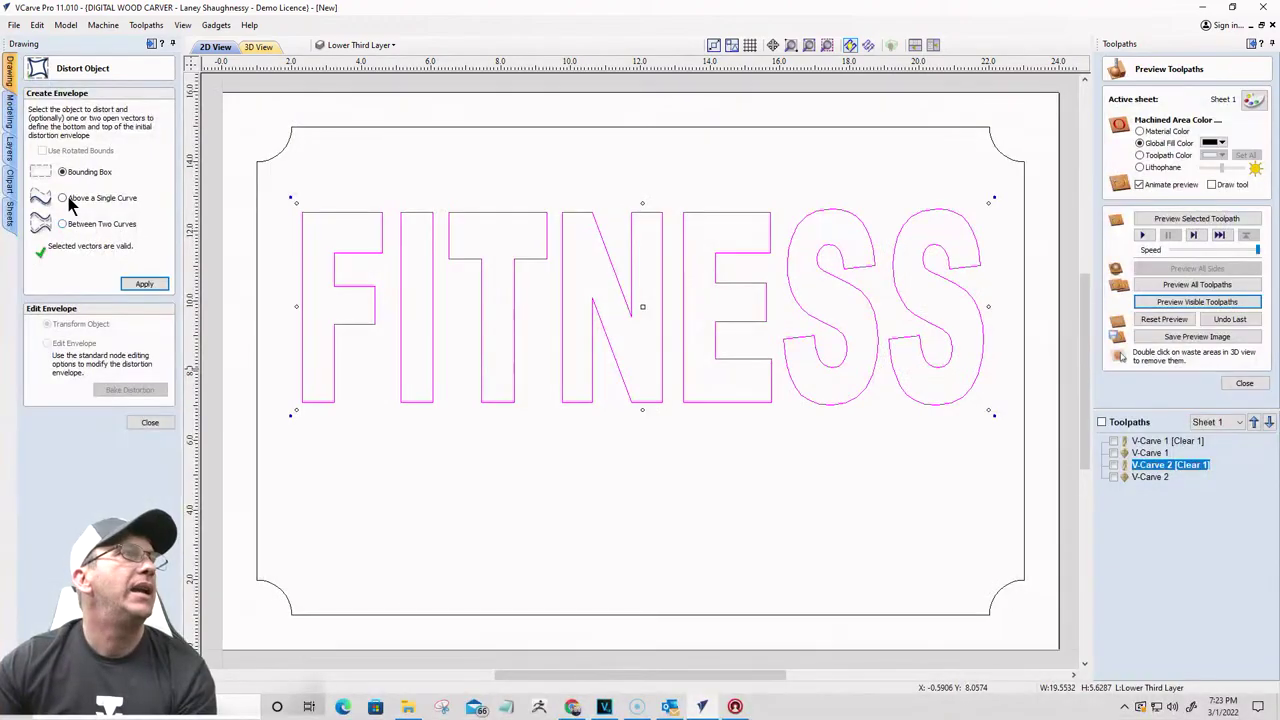
left_click(64, 172)
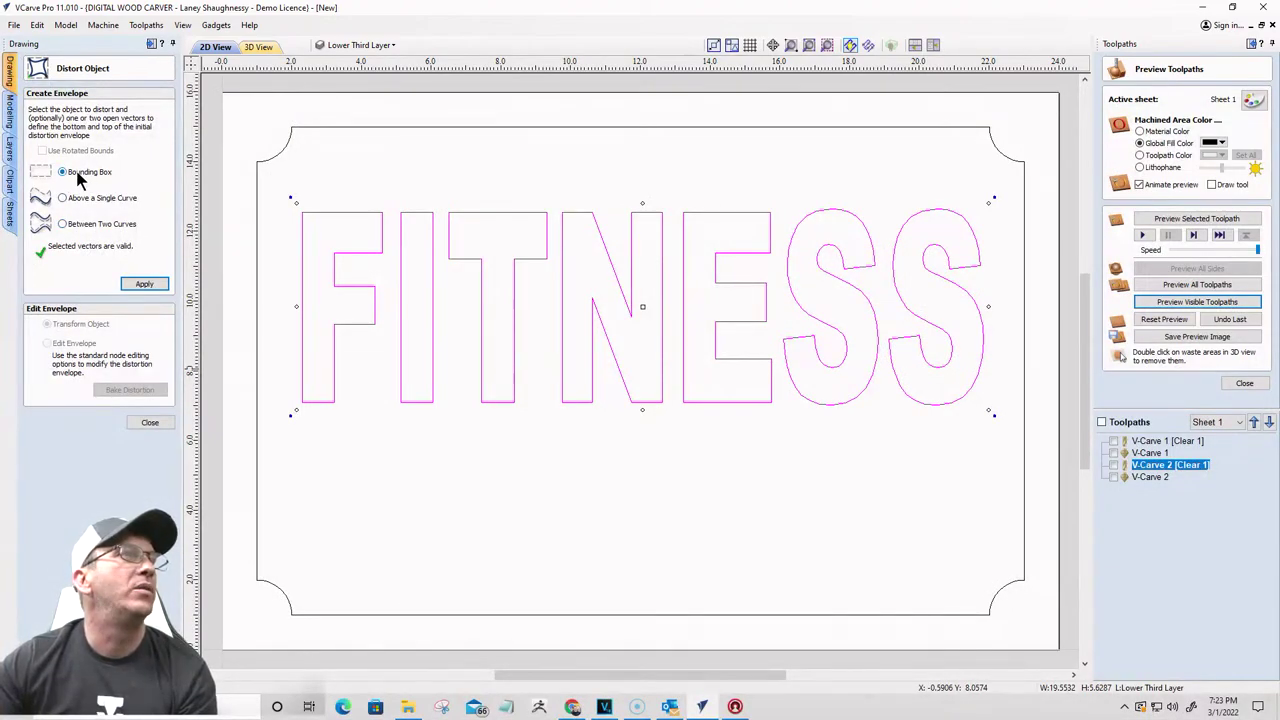
left_click(143, 284)
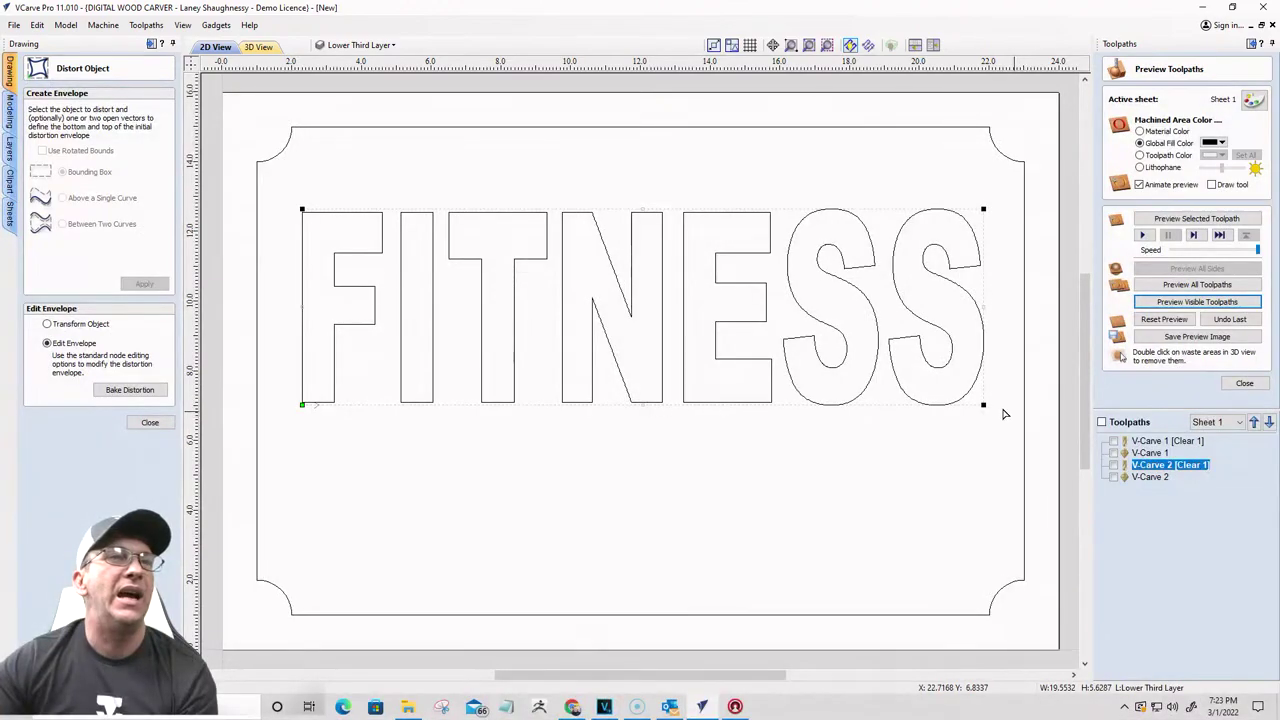
left_click_drag(983, 404, 962, 560)
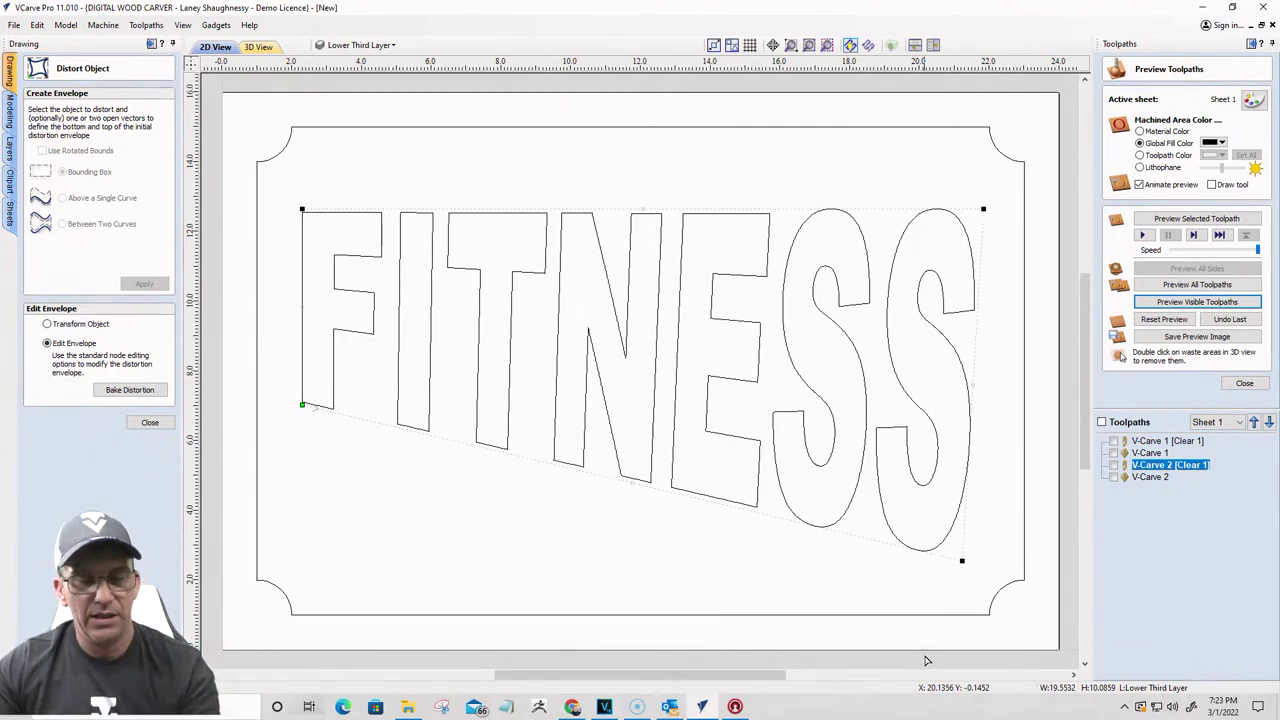
key("ctrl+z")
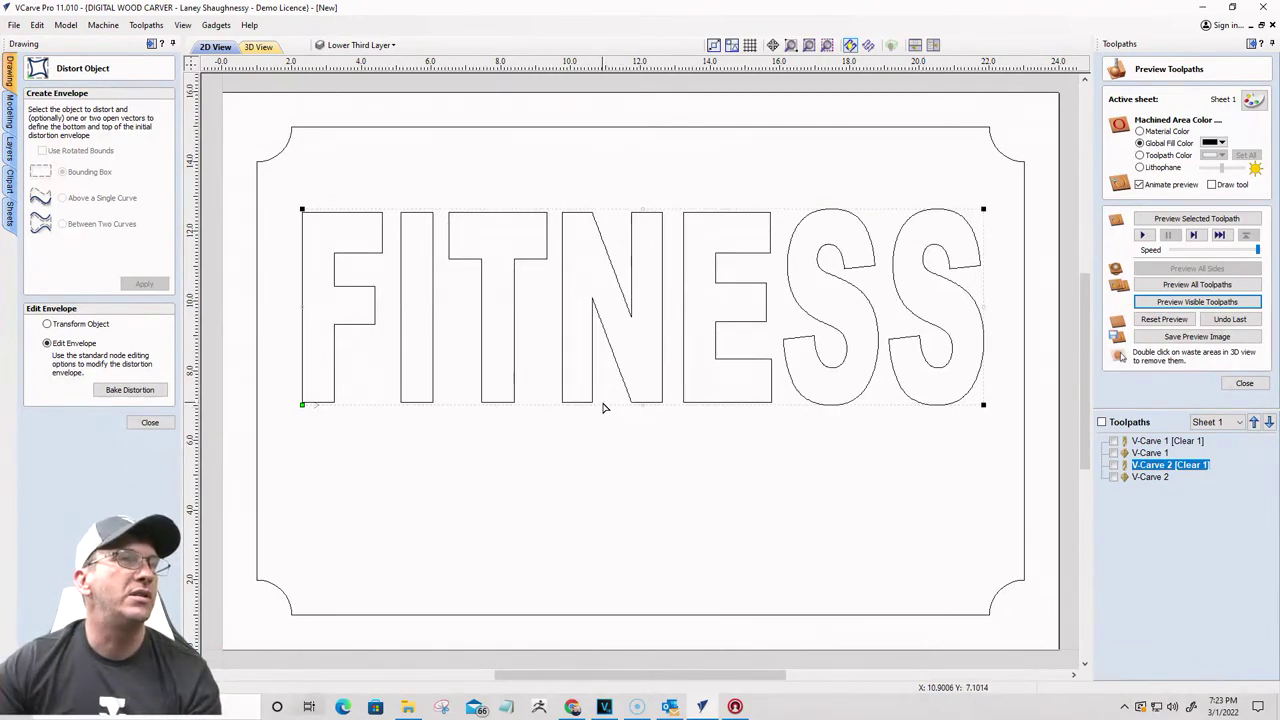
Step: Turn the envelope's bottom edge into an arc and set its curve depth
left_click(603, 403)
left_click(591, 400)
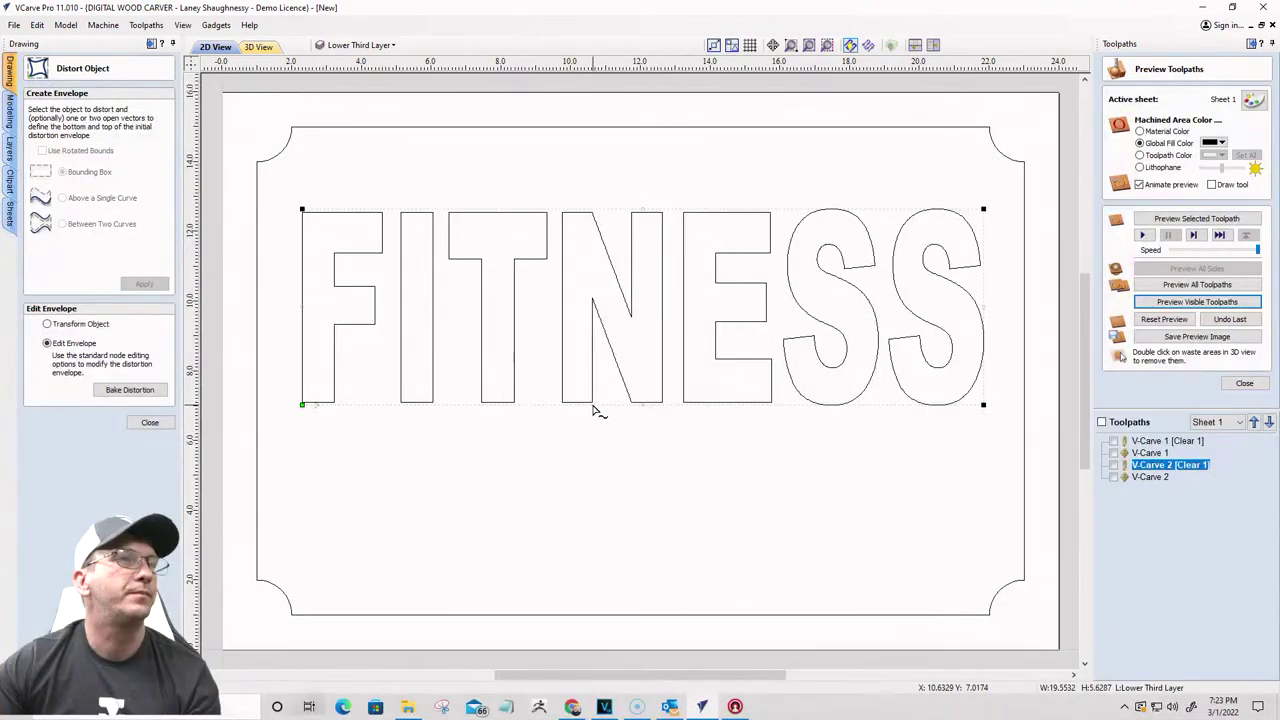
right_click(591, 401)
left_click(613, 444)
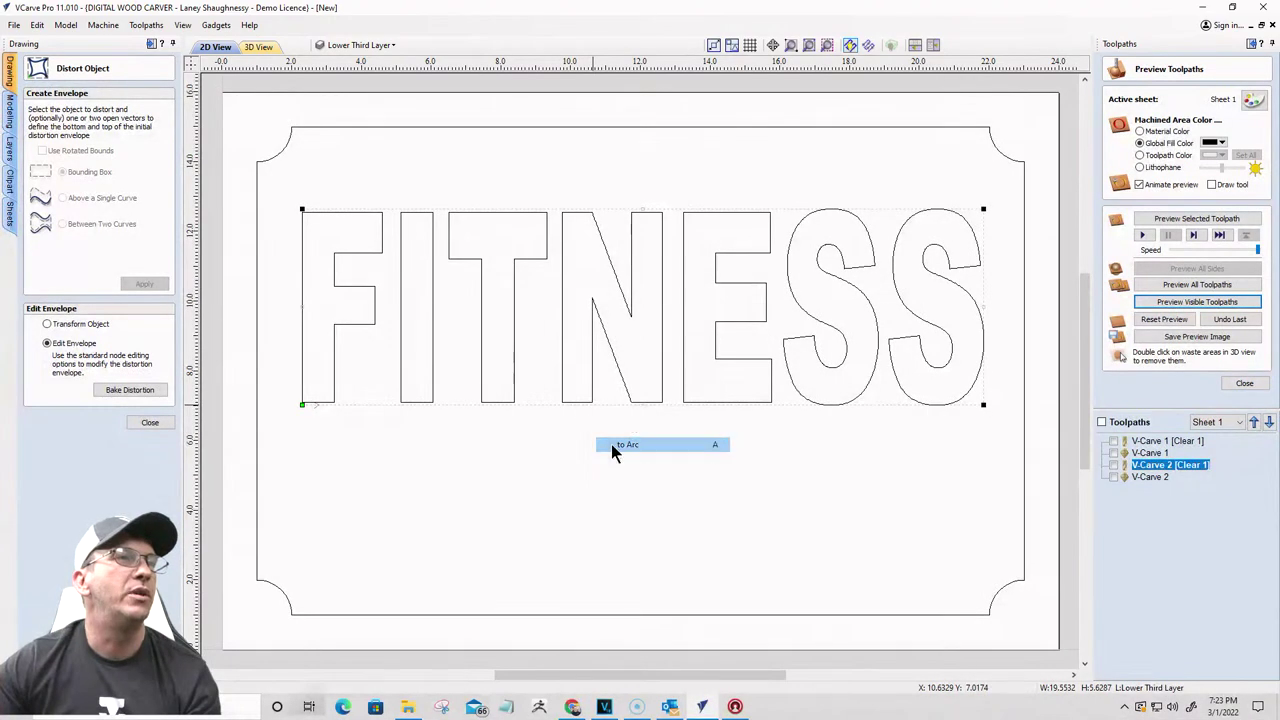
scroll(739, 354, "down", 3)
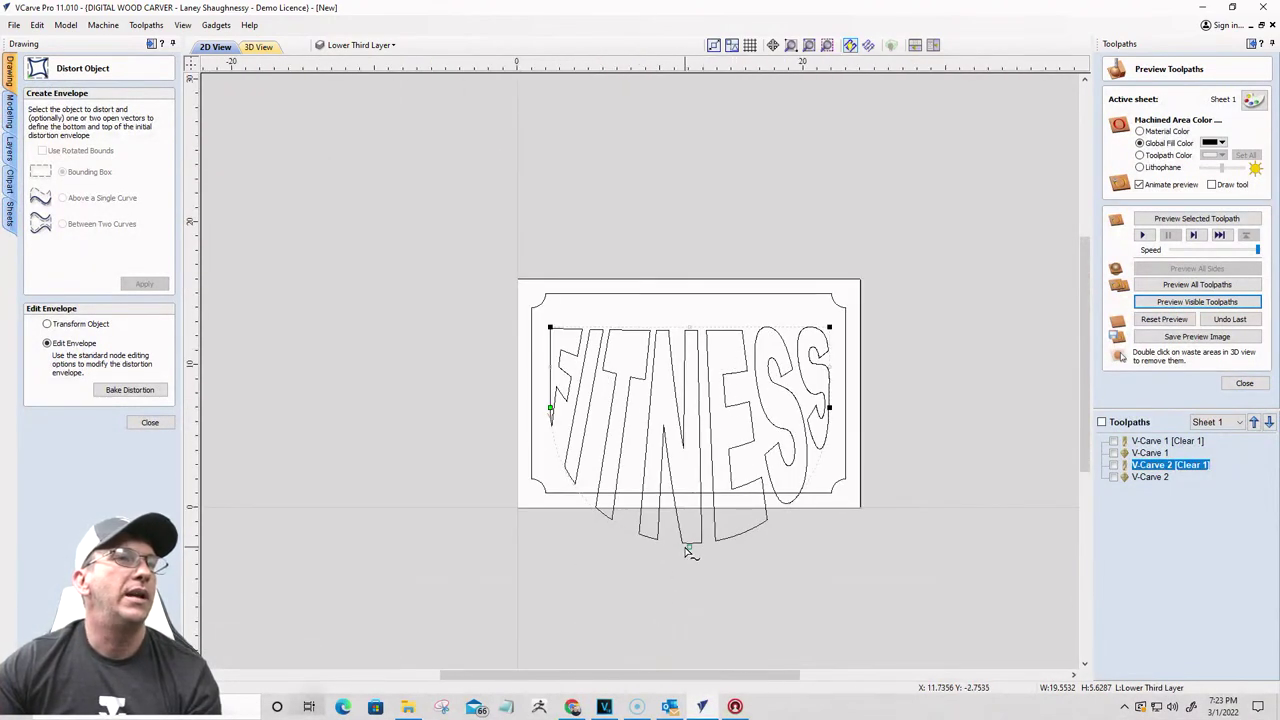
left_click_drag(689, 541, 689, 375)
scroll(684, 418, "up", 2)
scroll(685, 427, "up", 1)
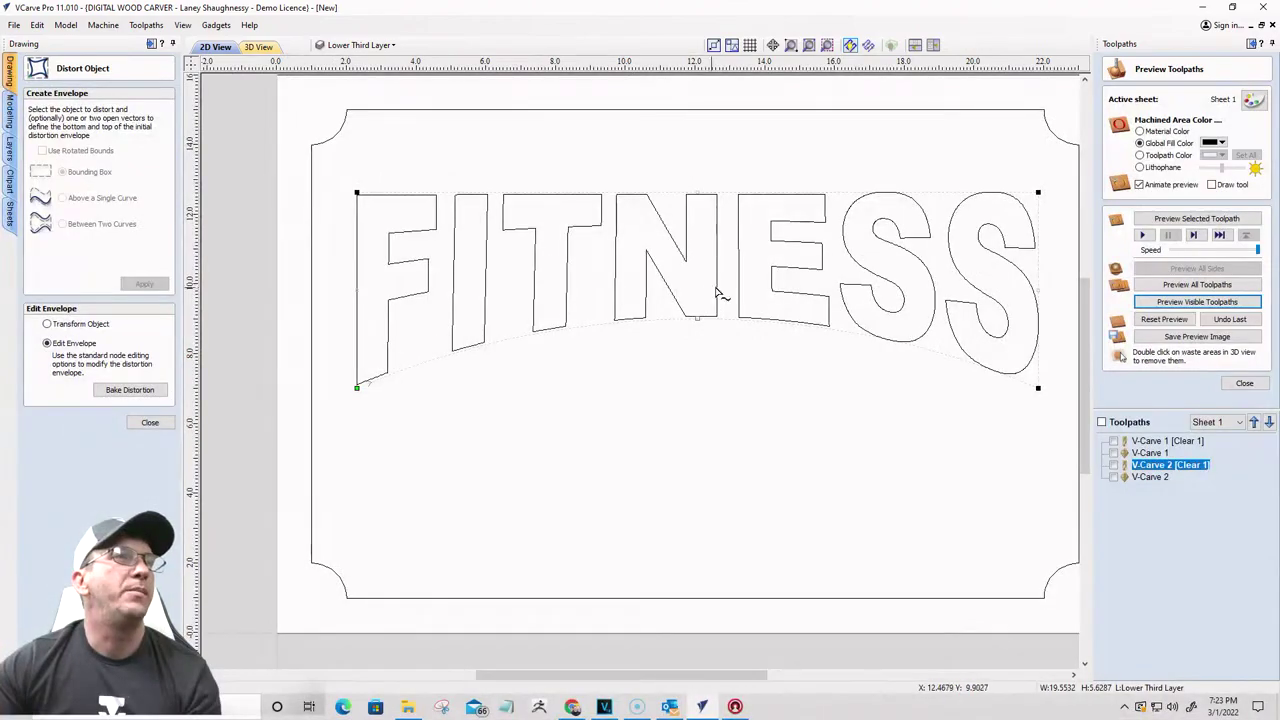
left_click_drag(695, 319, 692, 320)
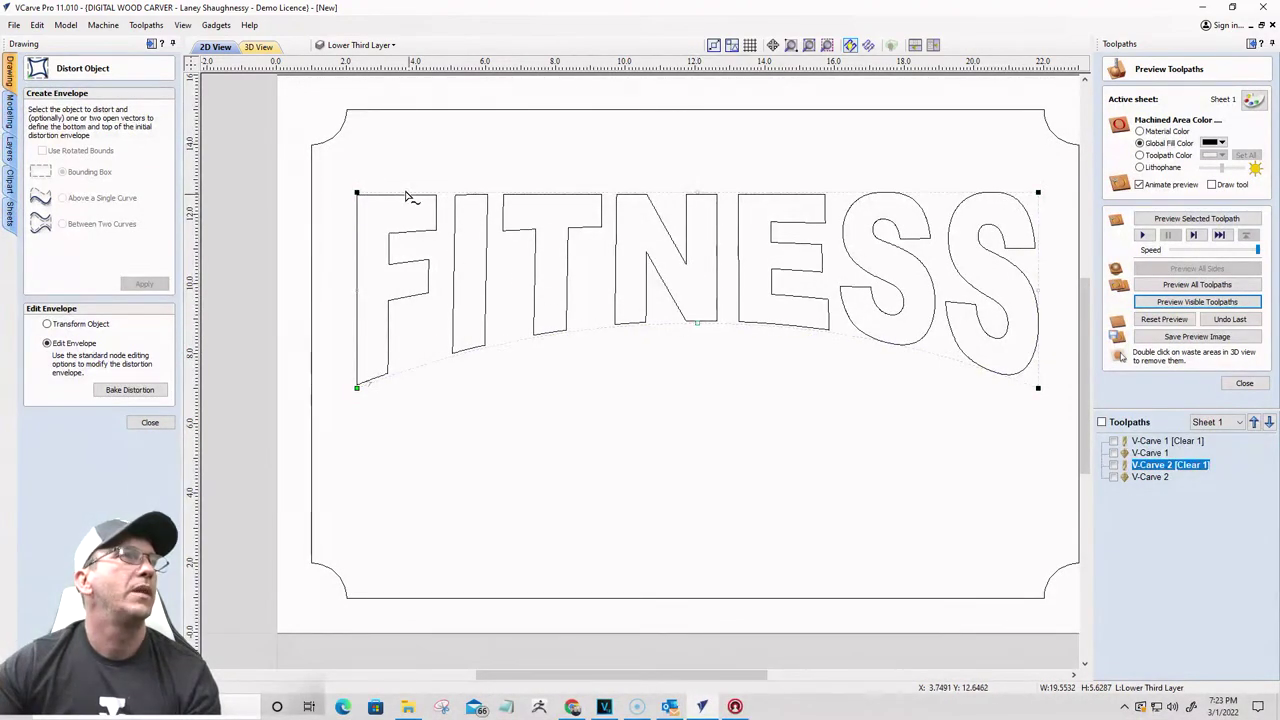
Step: Fine-tune the letter tops and bottom arc so FITNESS arches gently, then exit distortion
mouse_move(340, 176)
left_mouse_down()
mouse_move(978, 234)
mouse_move(1072, 229)
left_mouse_up()
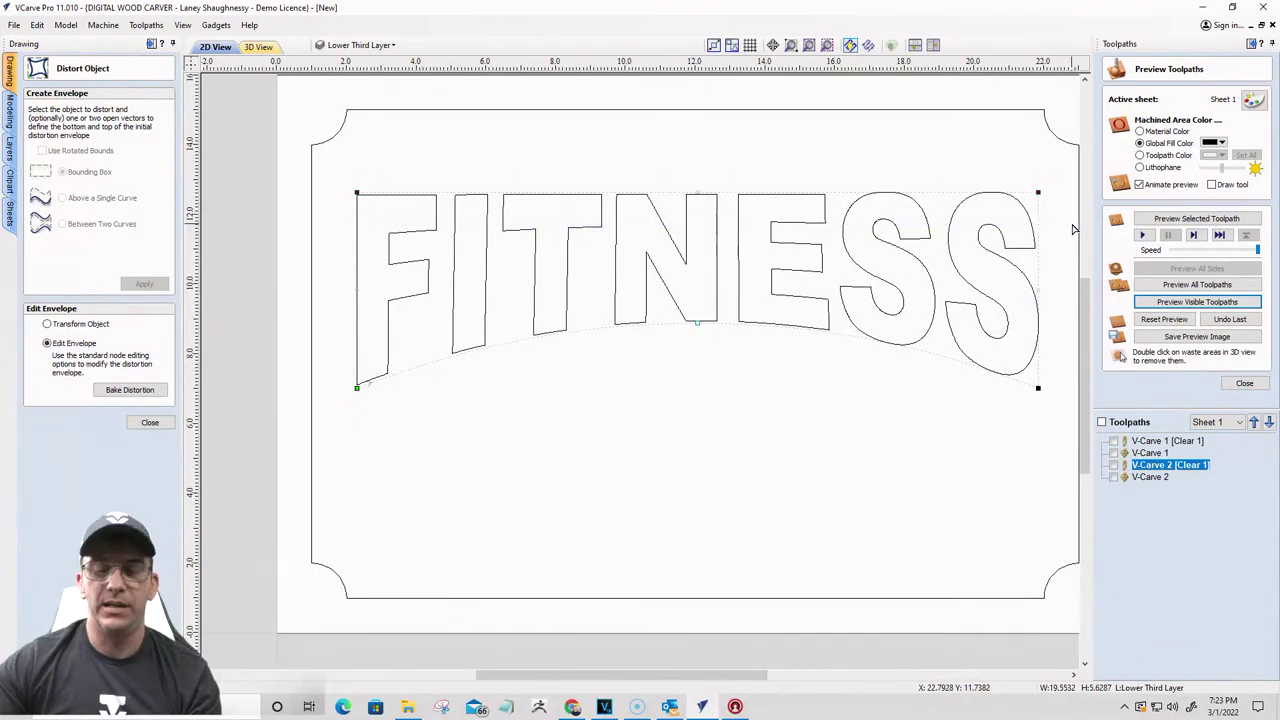
key("Up")
key("Up")
key("Up")
key("Up")
key("Up")
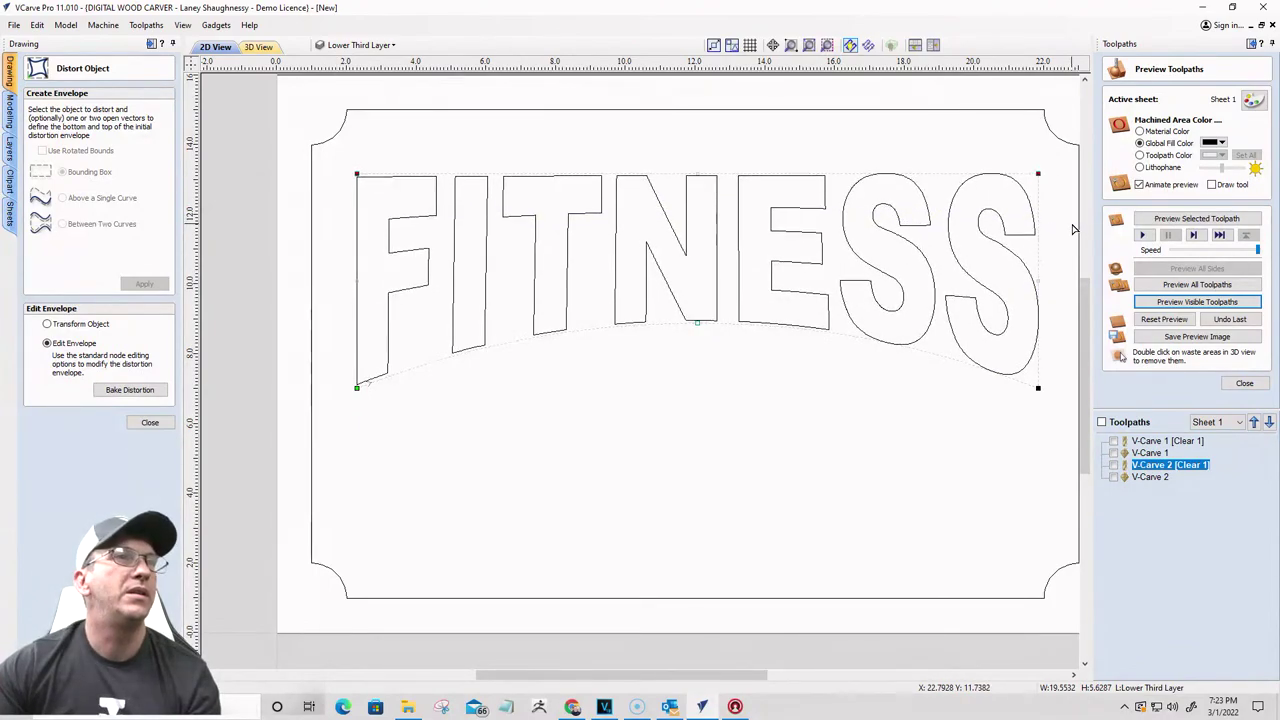
key("Down")
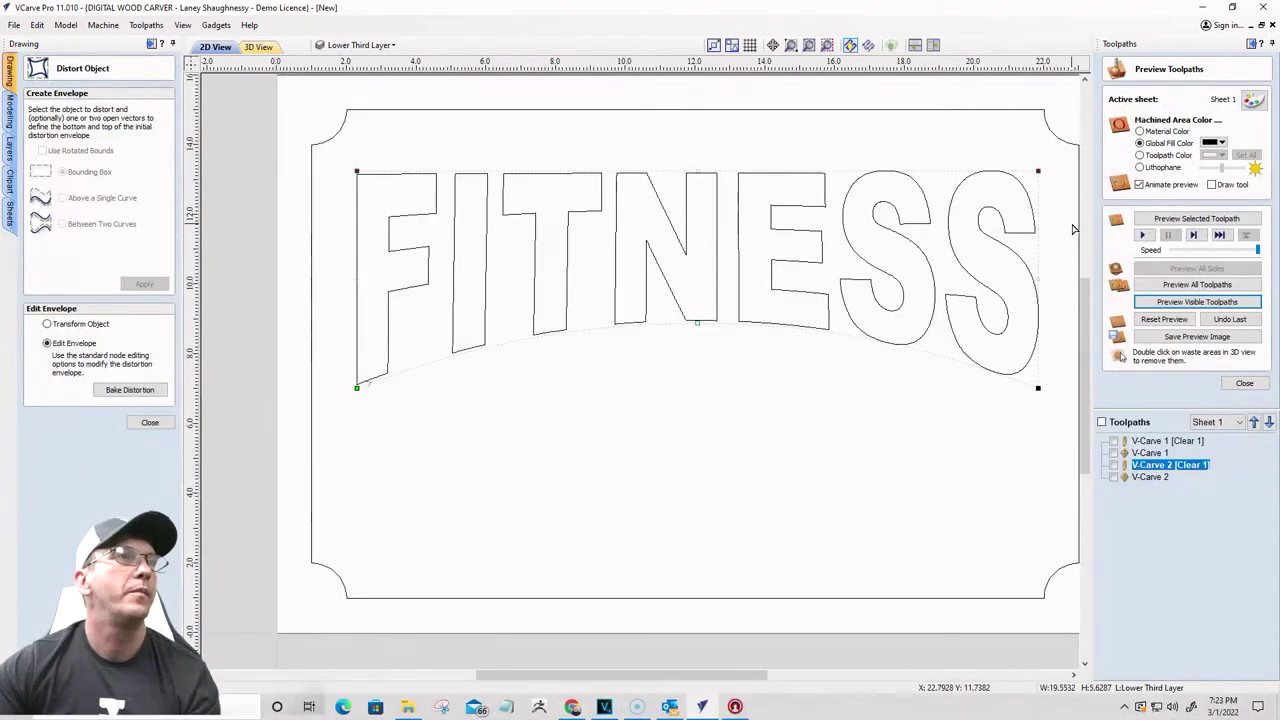
key("Up")
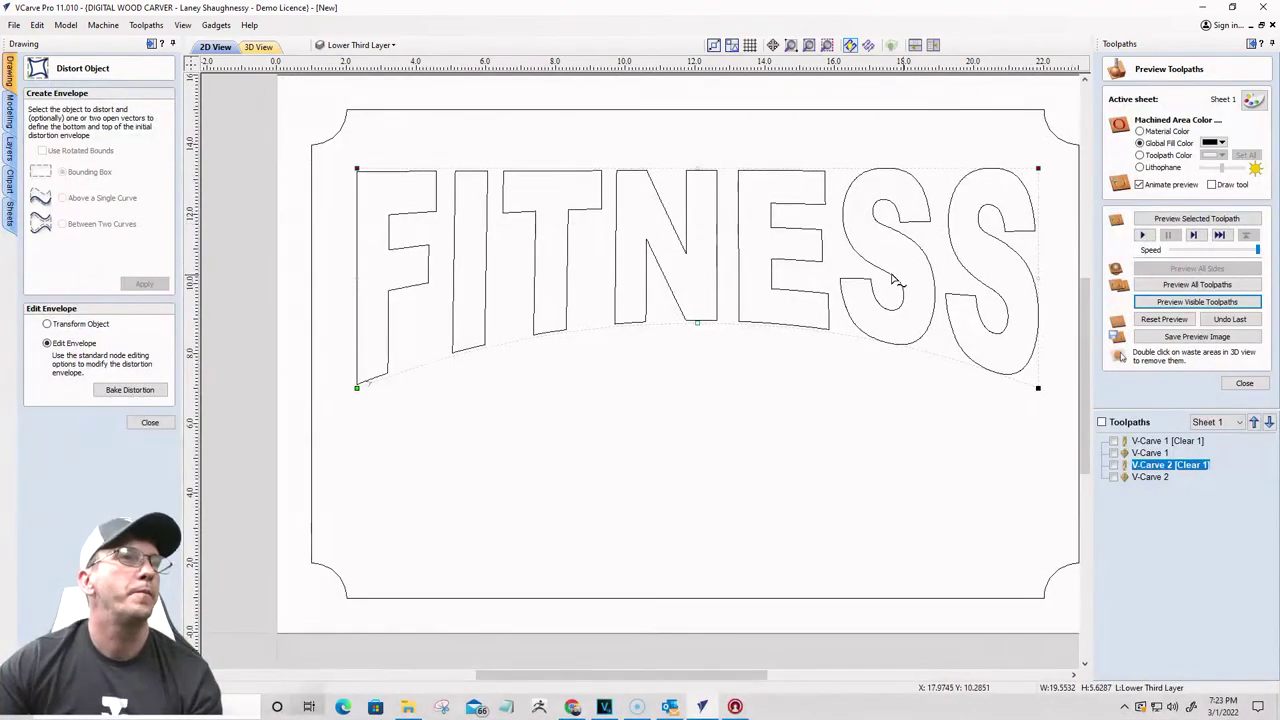
mouse_move(693, 326)
left_mouse_down()
mouse_move(698, 313)
mouse_move(705, 322)
left_mouse_up()
left_click(720, 366)
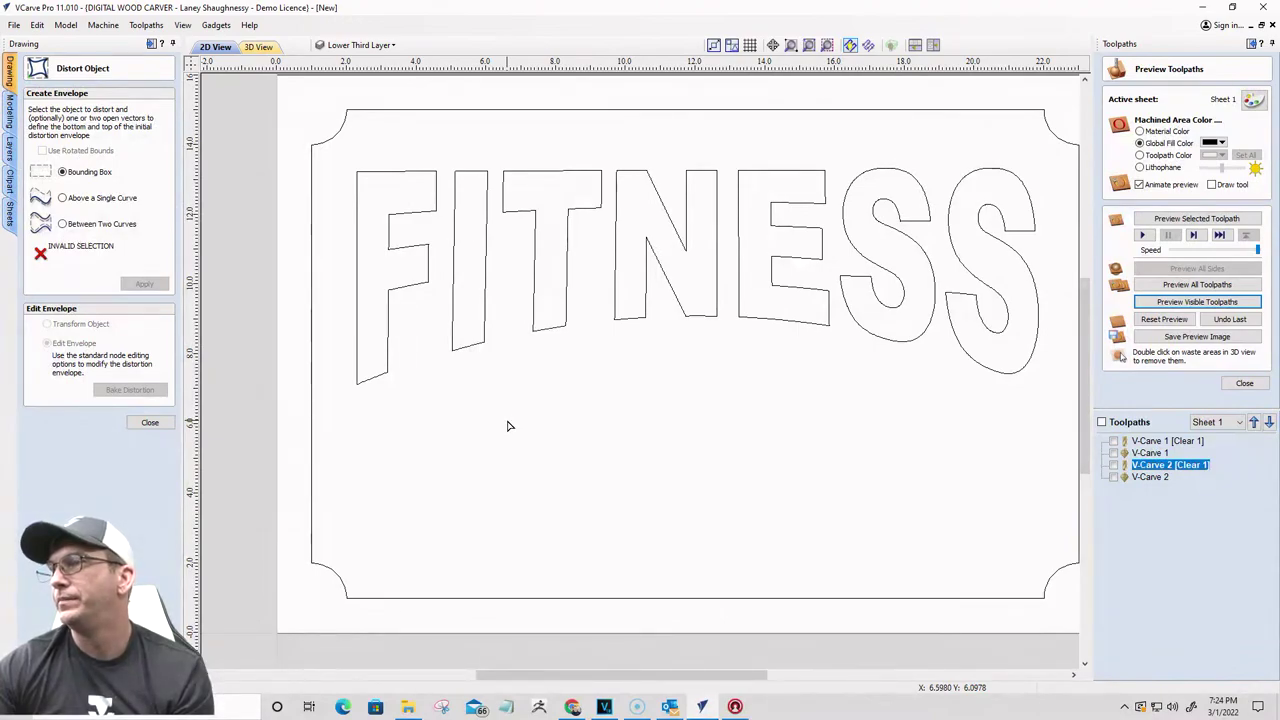
left_click(150, 422)
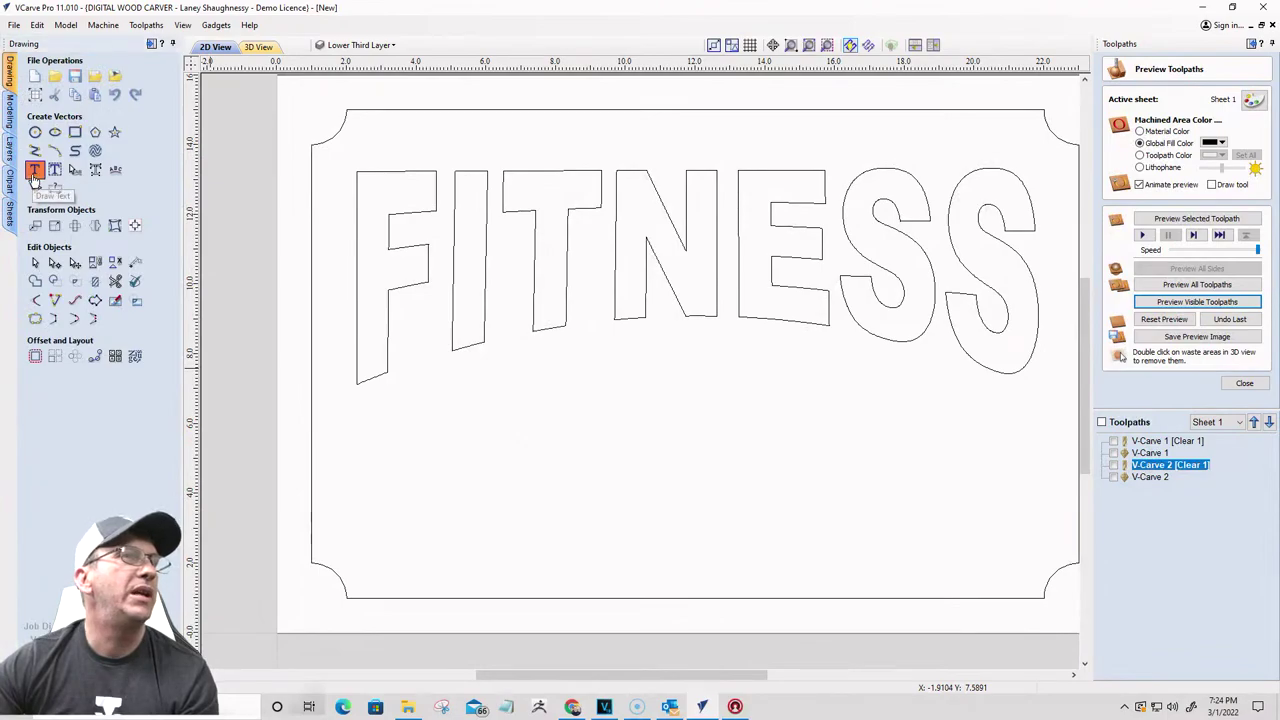
Step: Start a new text item 1.5 inches high in Copperplate Gothic Bold
left_click(35, 176)
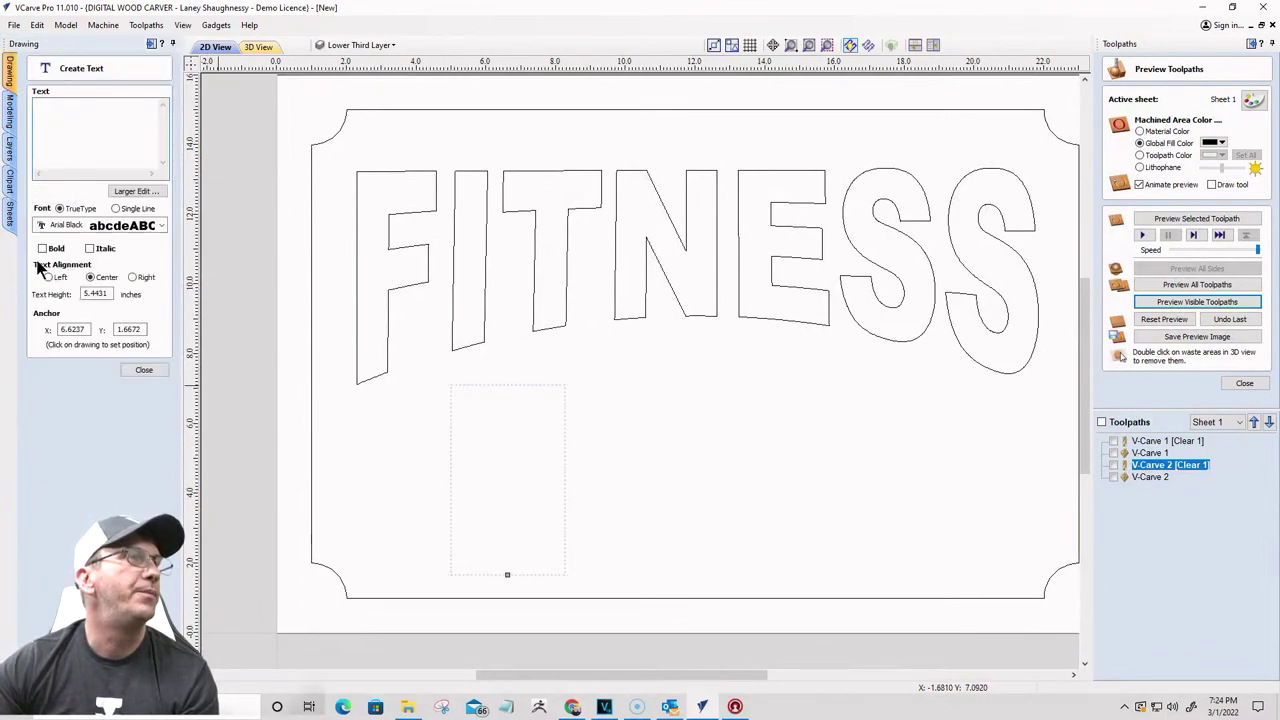
left_click_drag(112, 293, 3, 292)
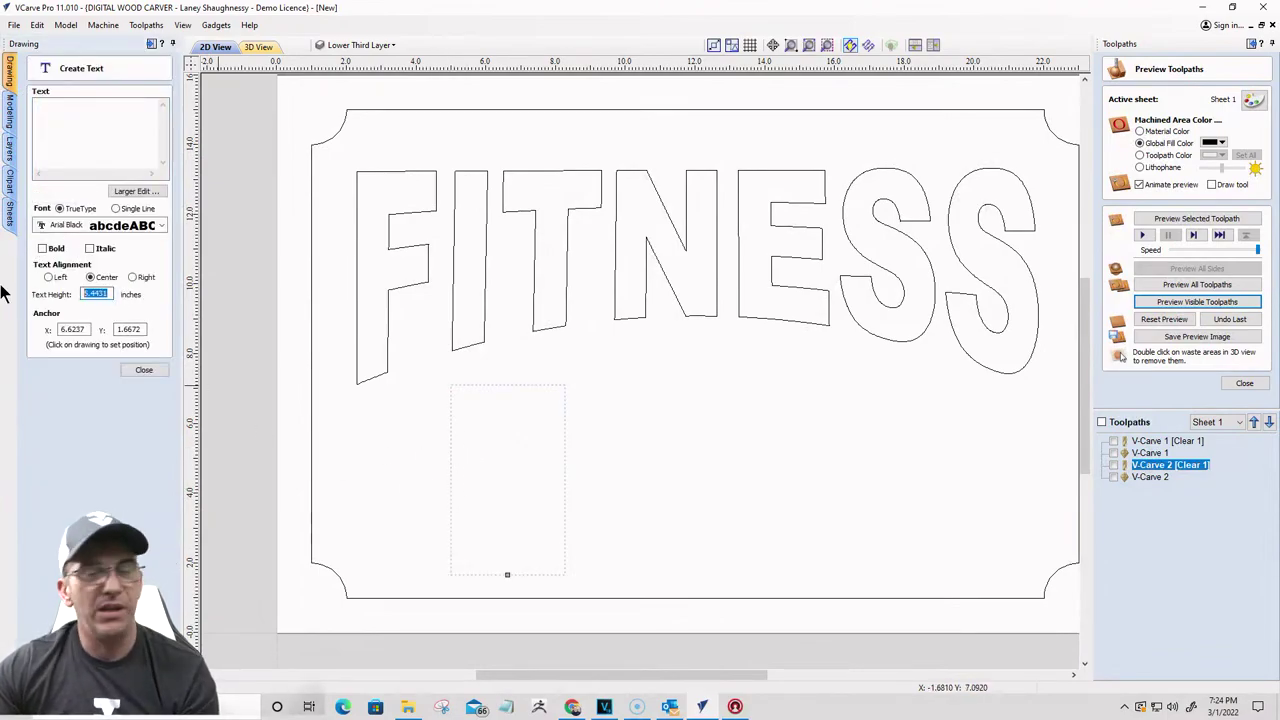
type("1")
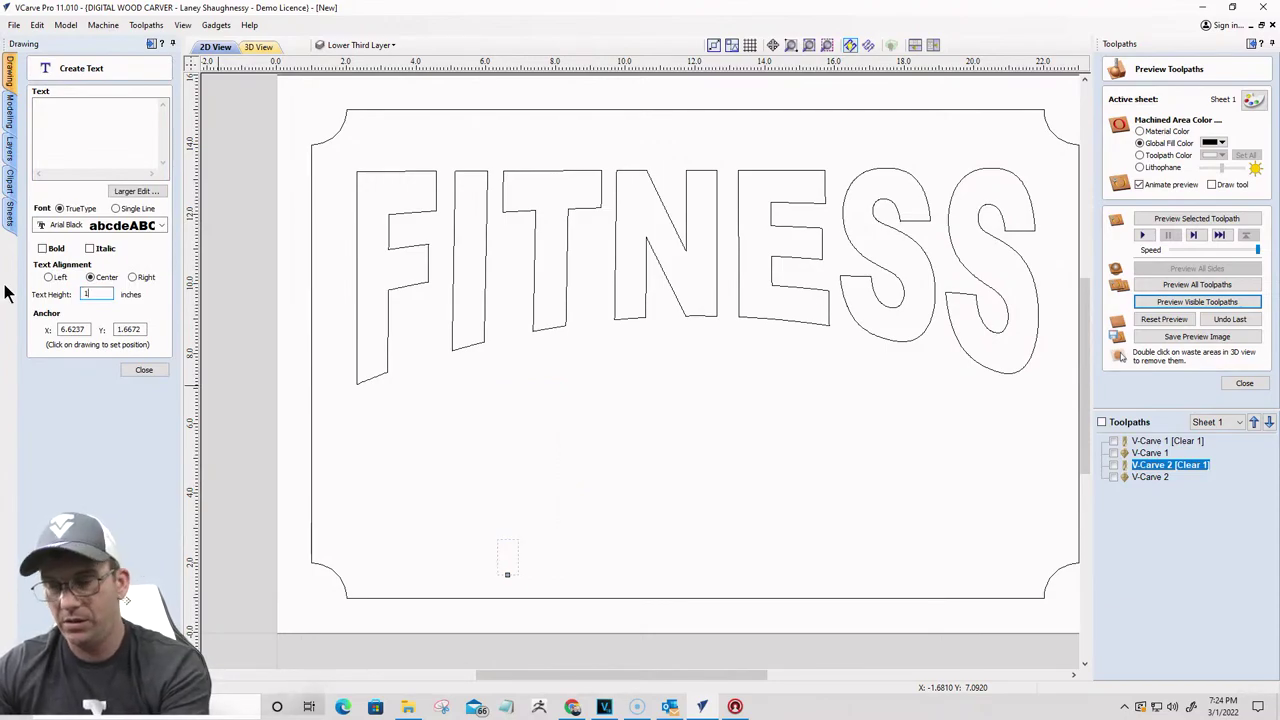
type(".5")
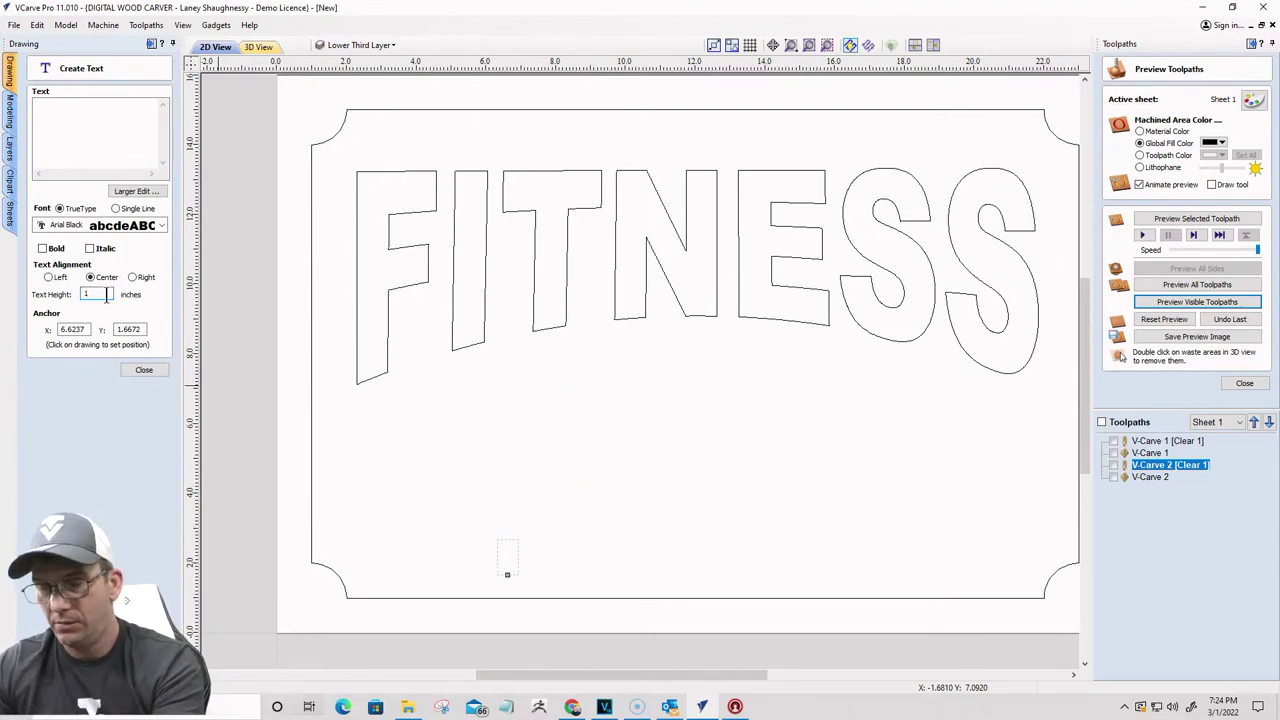
left_click(161, 227)
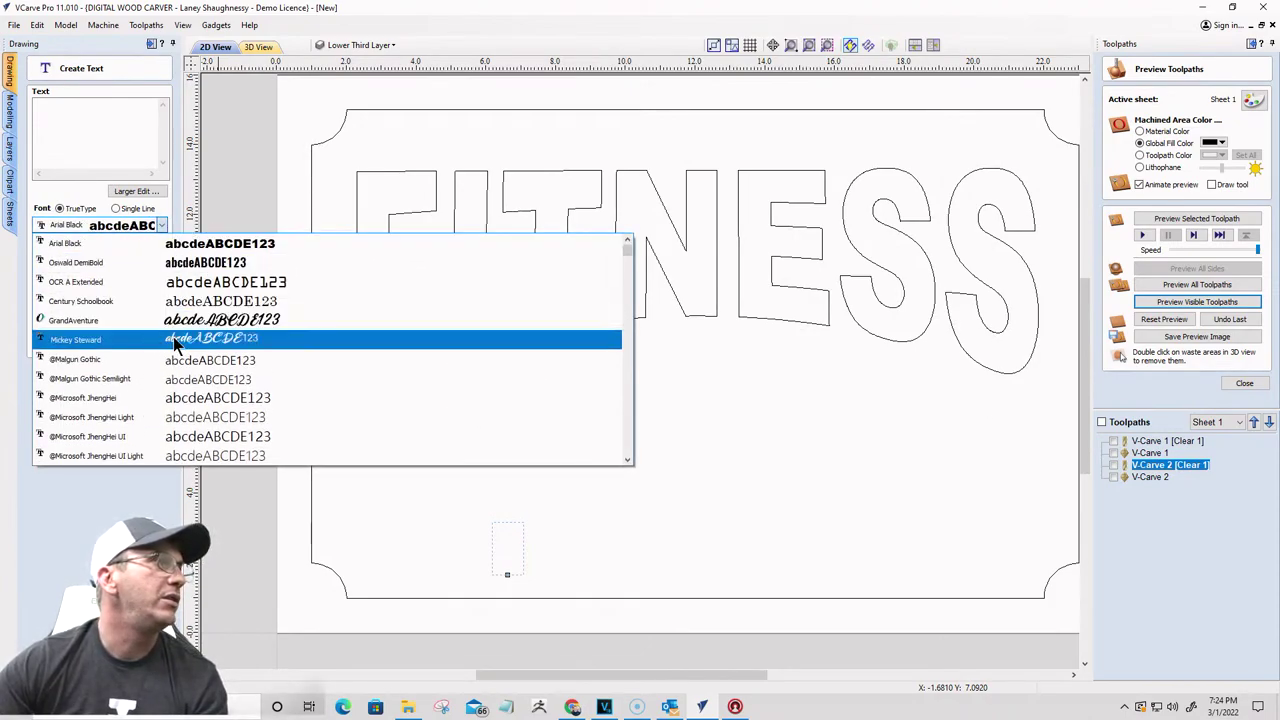
scroll(178, 345, "down", 3)
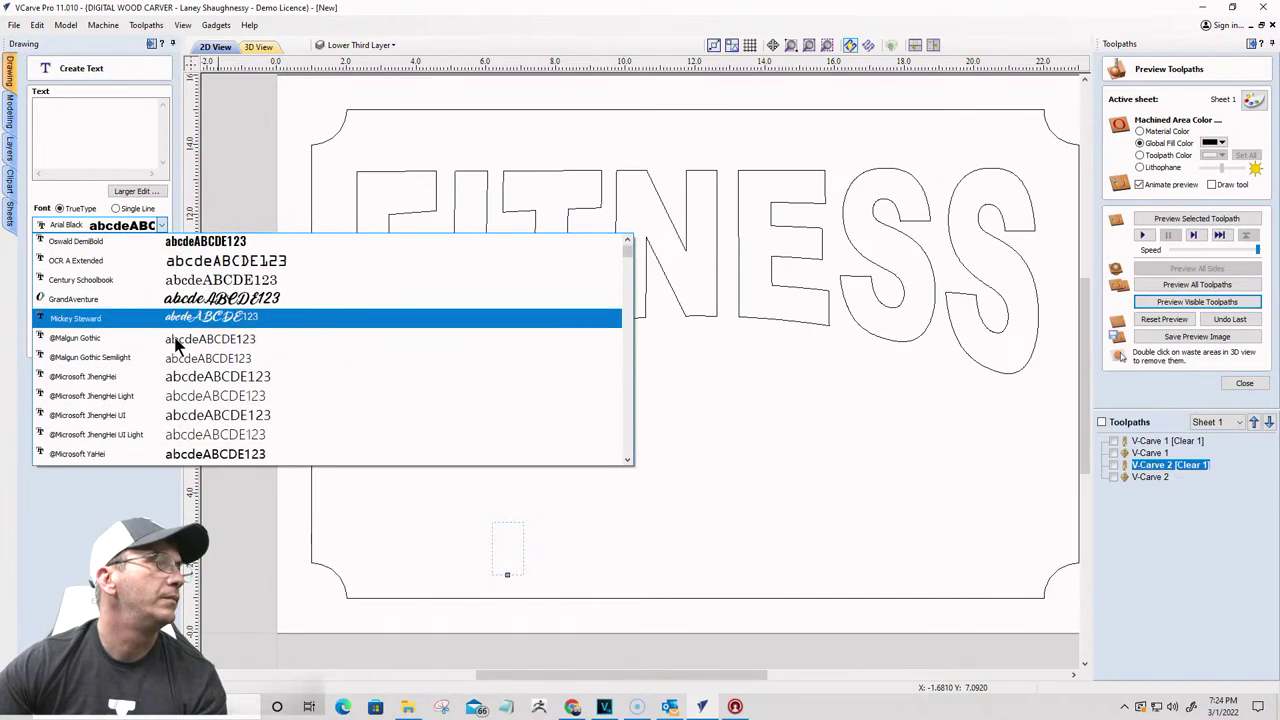
scroll(177, 343, "down", 6)
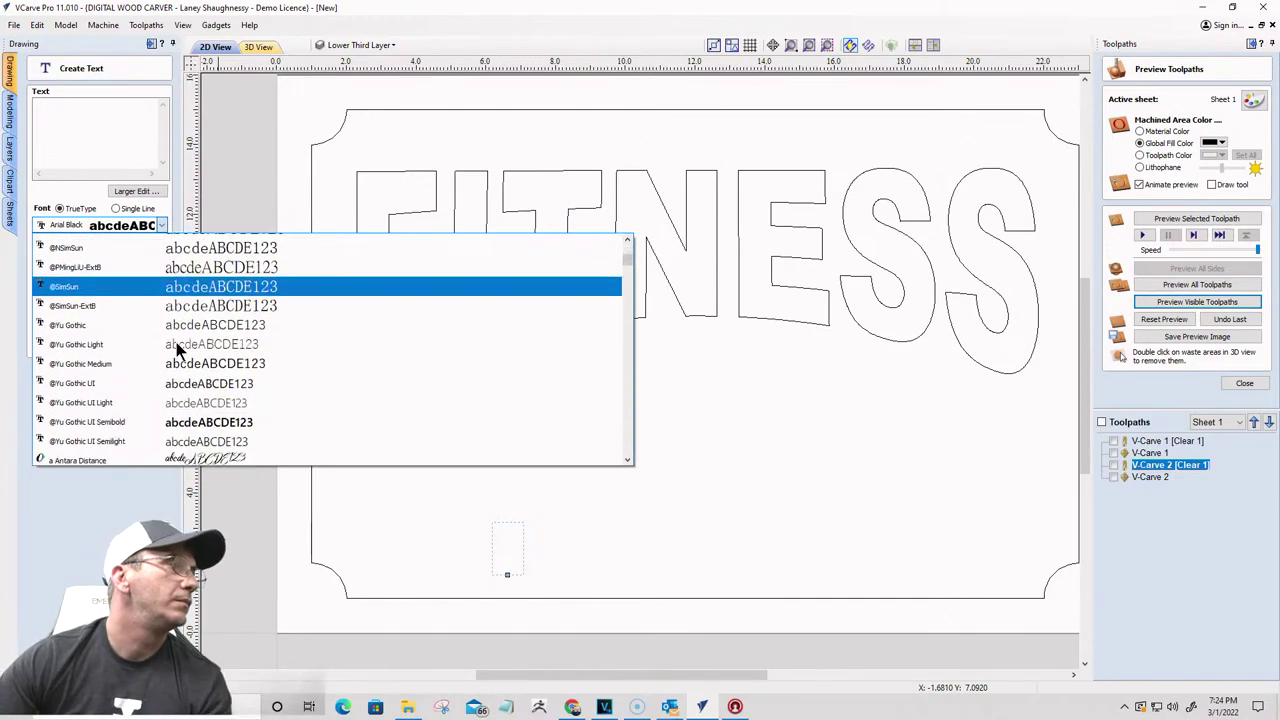
scroll(176, 342, "down", 1)
scroll(178, 350, "down", 2)
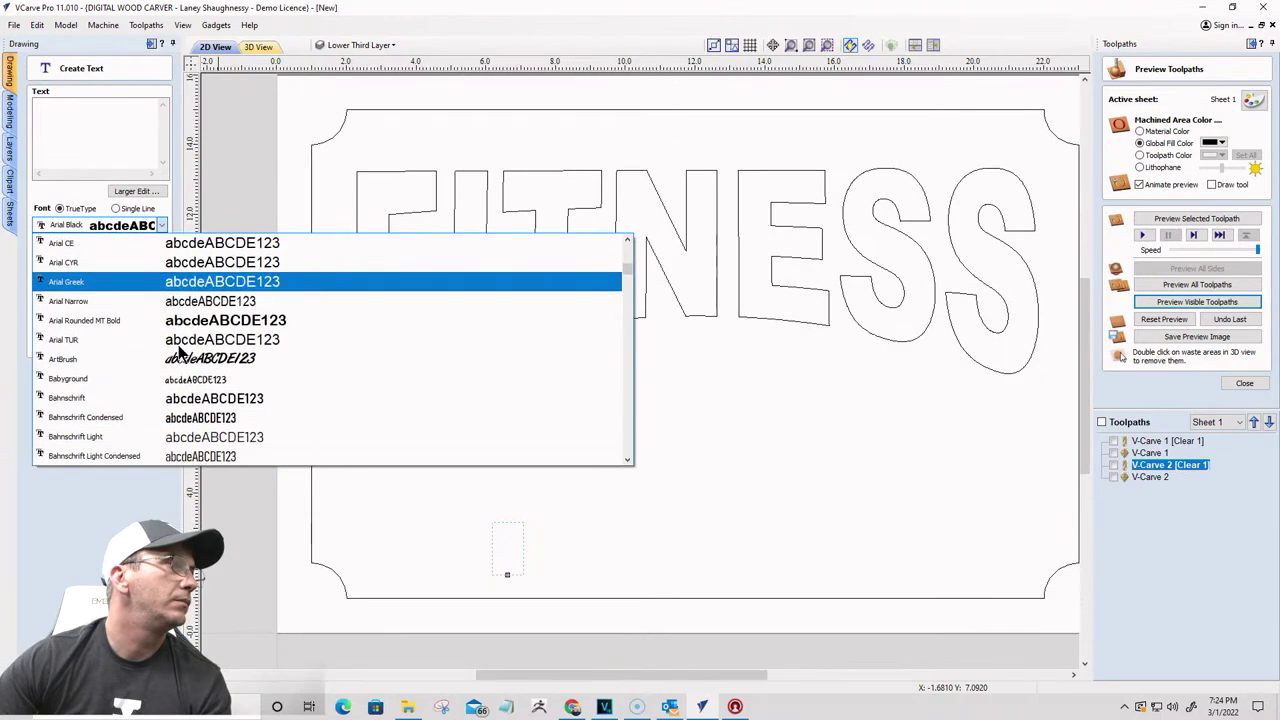
scroll(180, 350, "down", 4)
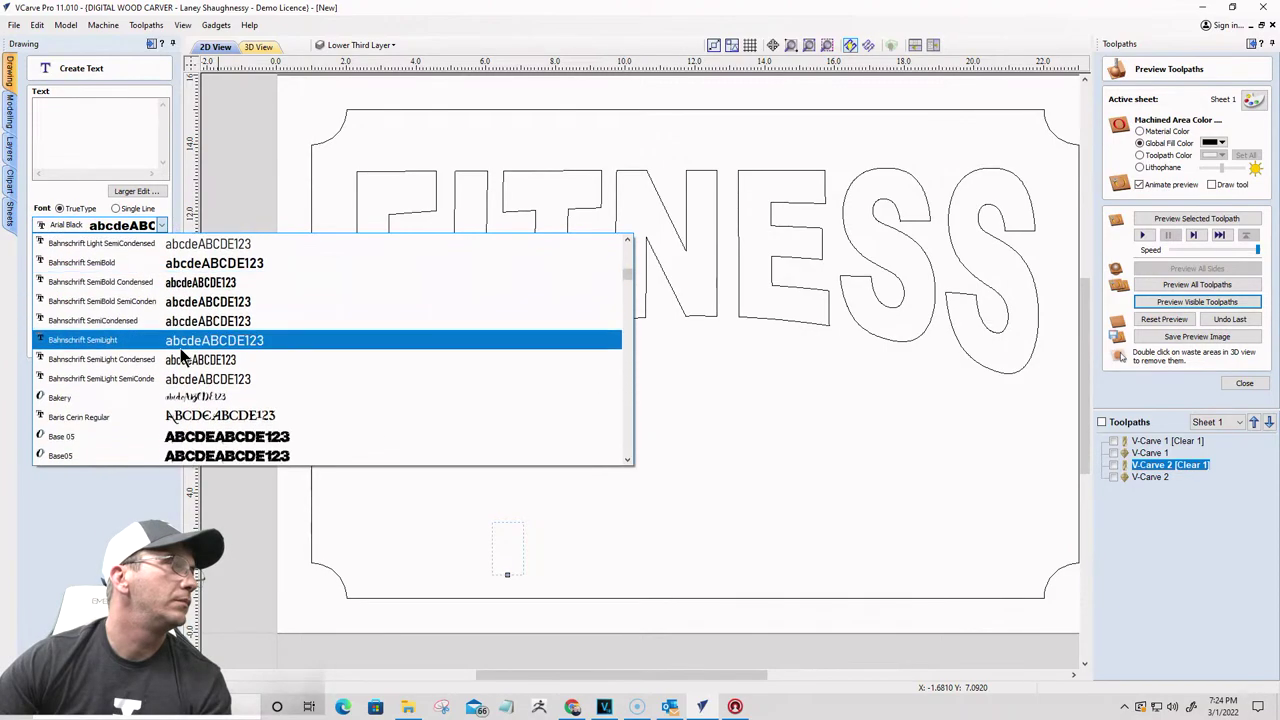
scroll(182, 352, "down", 4)
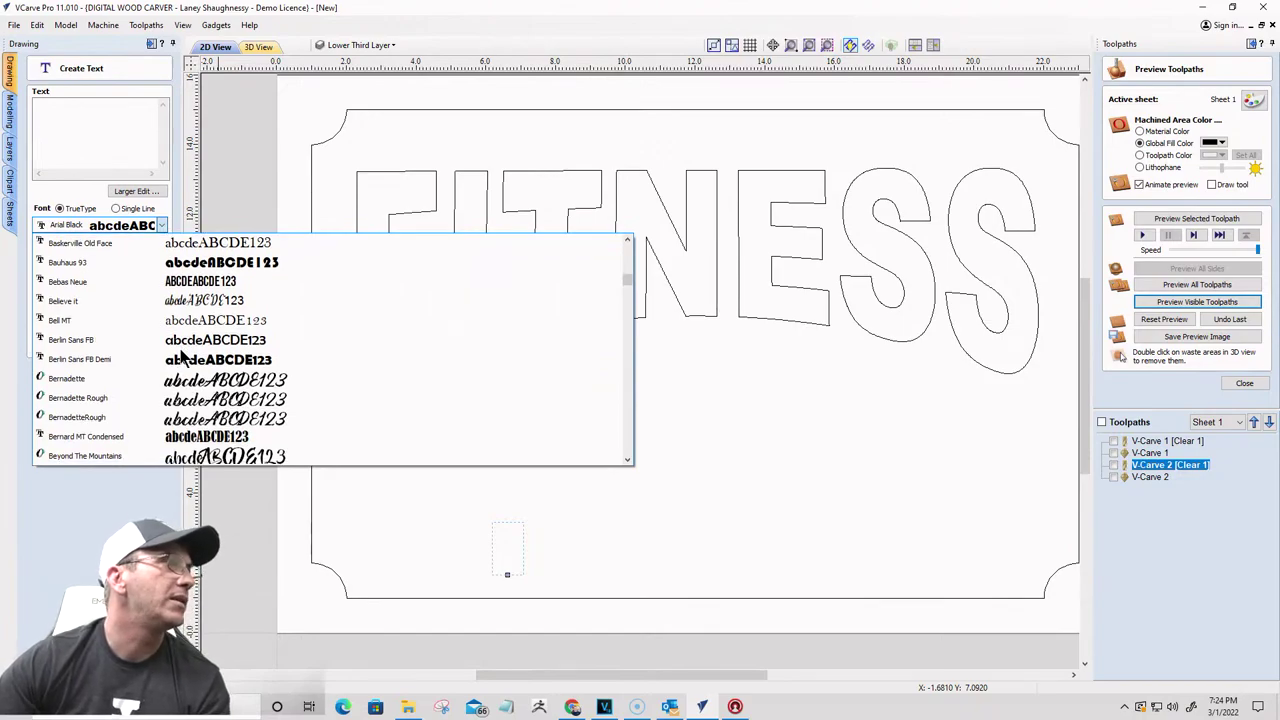
scroll(193, 378, "down", 4)
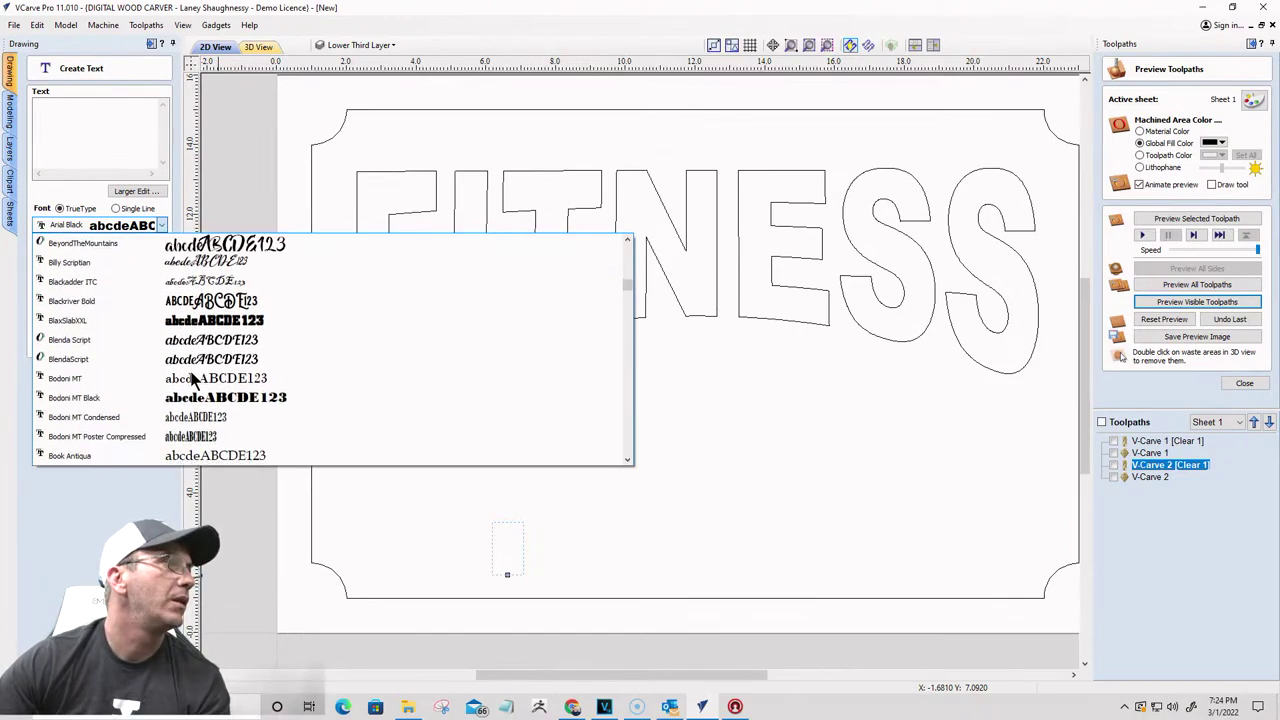
scroll(193, 378, "down", 8)
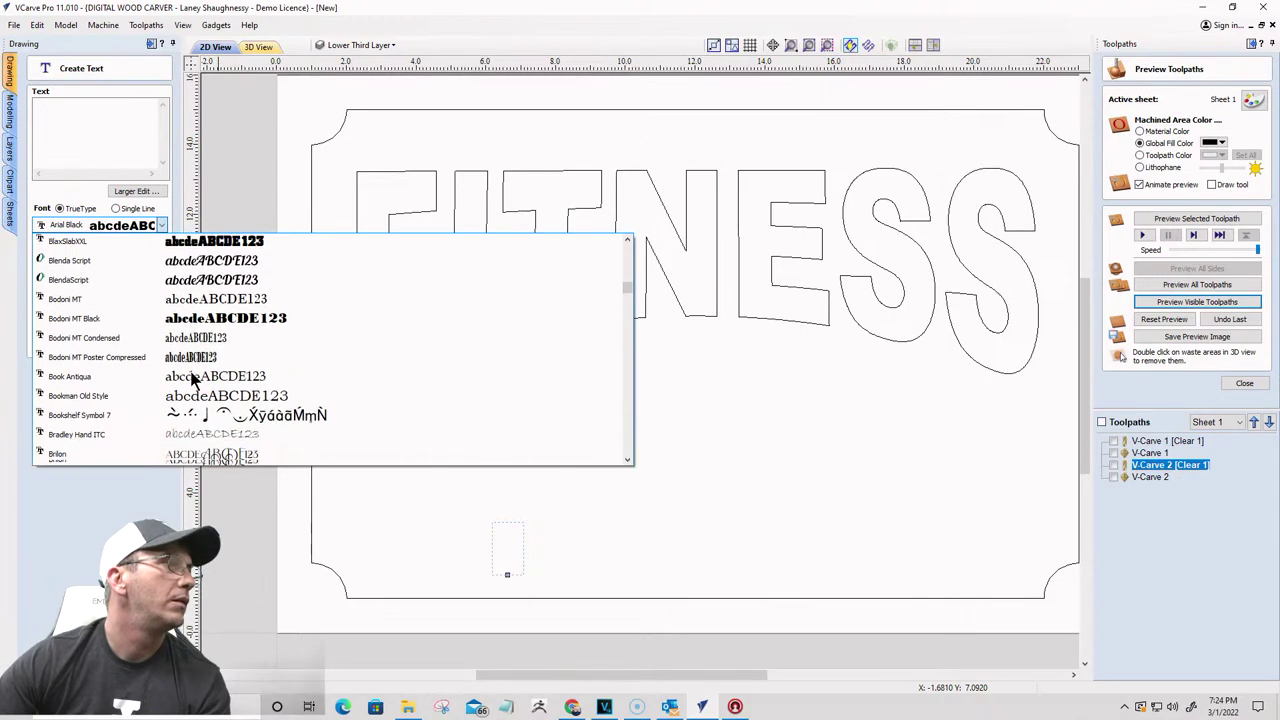
scroll(193, 378, "down", 8)
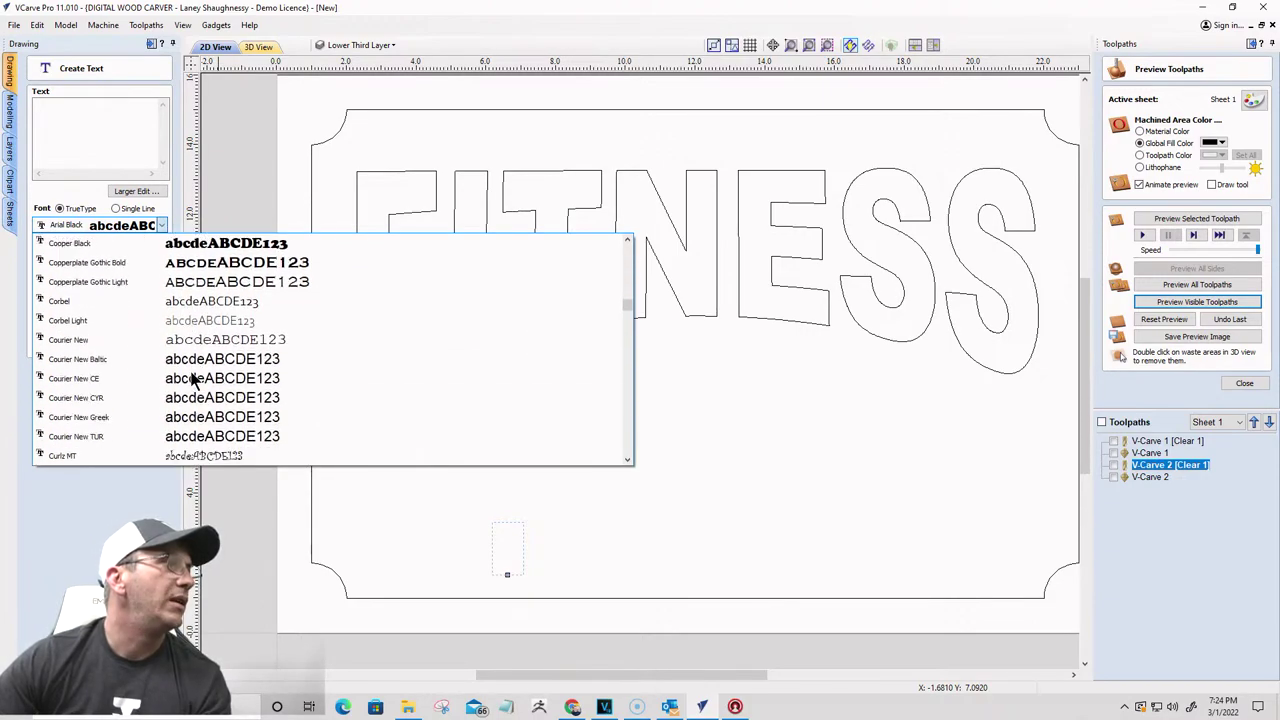
left_click(199, 268)
Step: Enter TOTAL FORCE, move it up across FITNESS, and stretch it taller
left_click(54, 119)
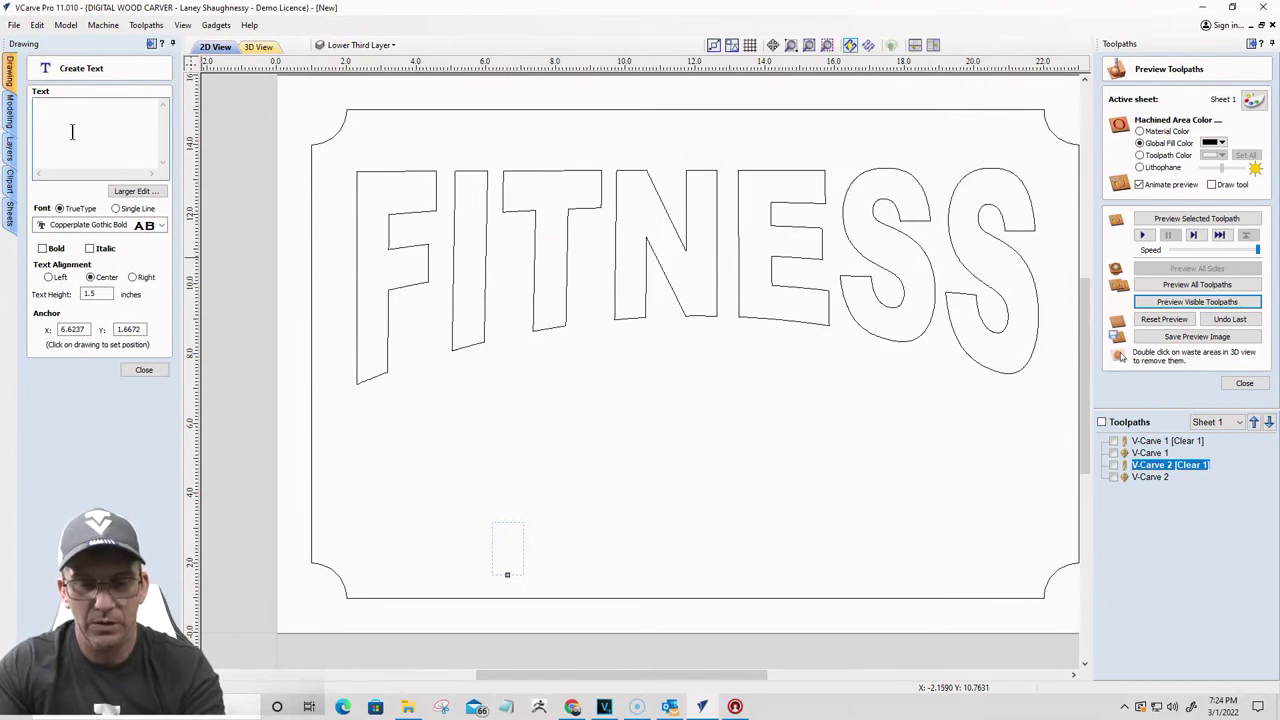
type("TOTAL")
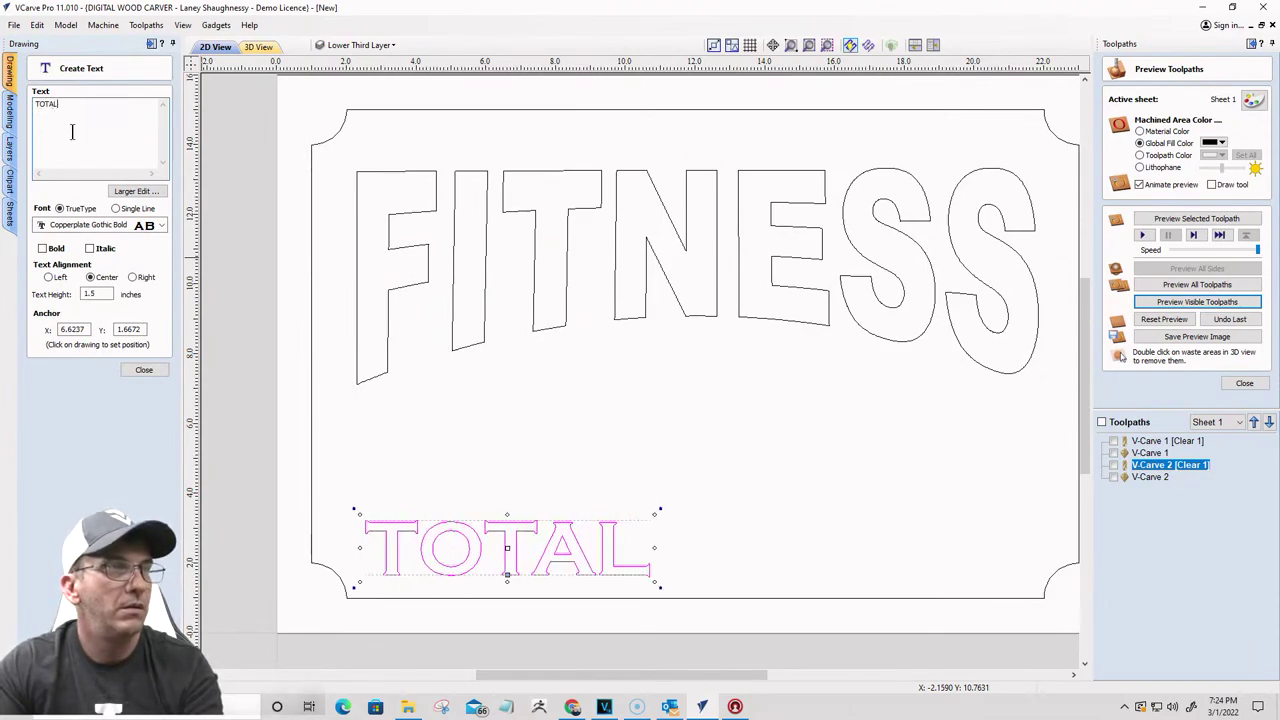
type(" FORCE")
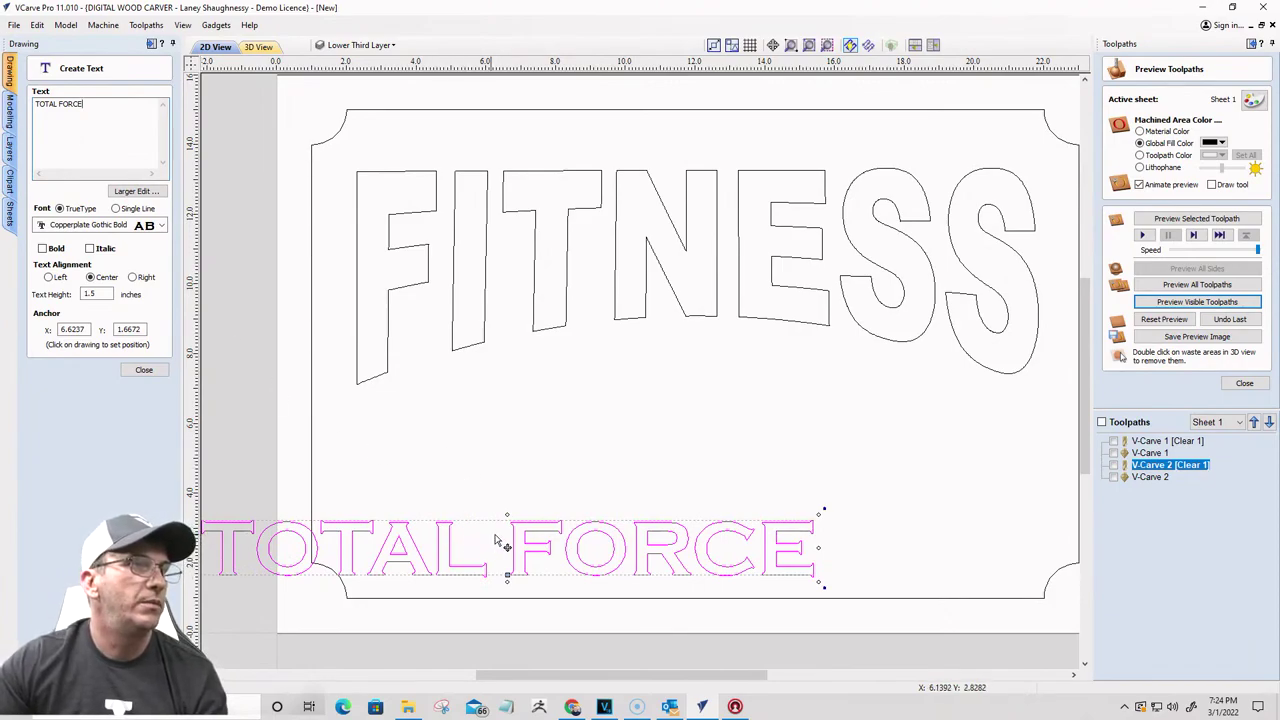
left_click_drag(510, 545, 689, 277)
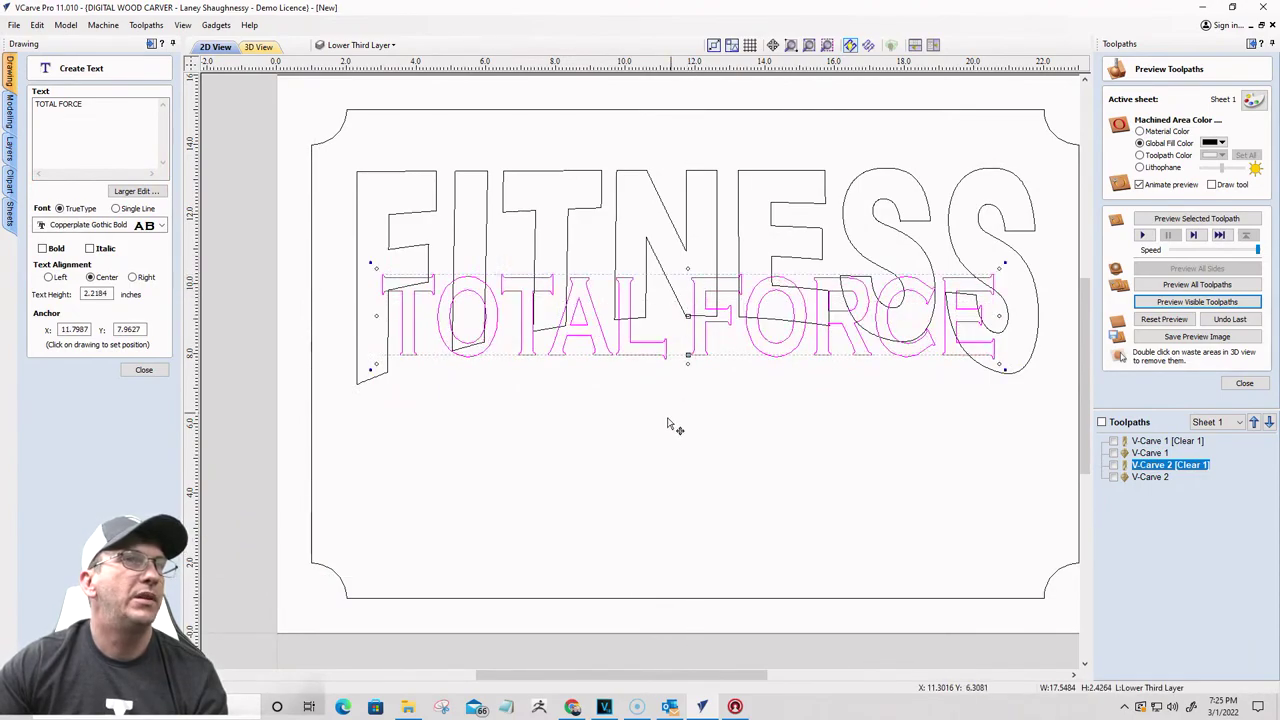
left_click_drag(689, 355, 690, 366)
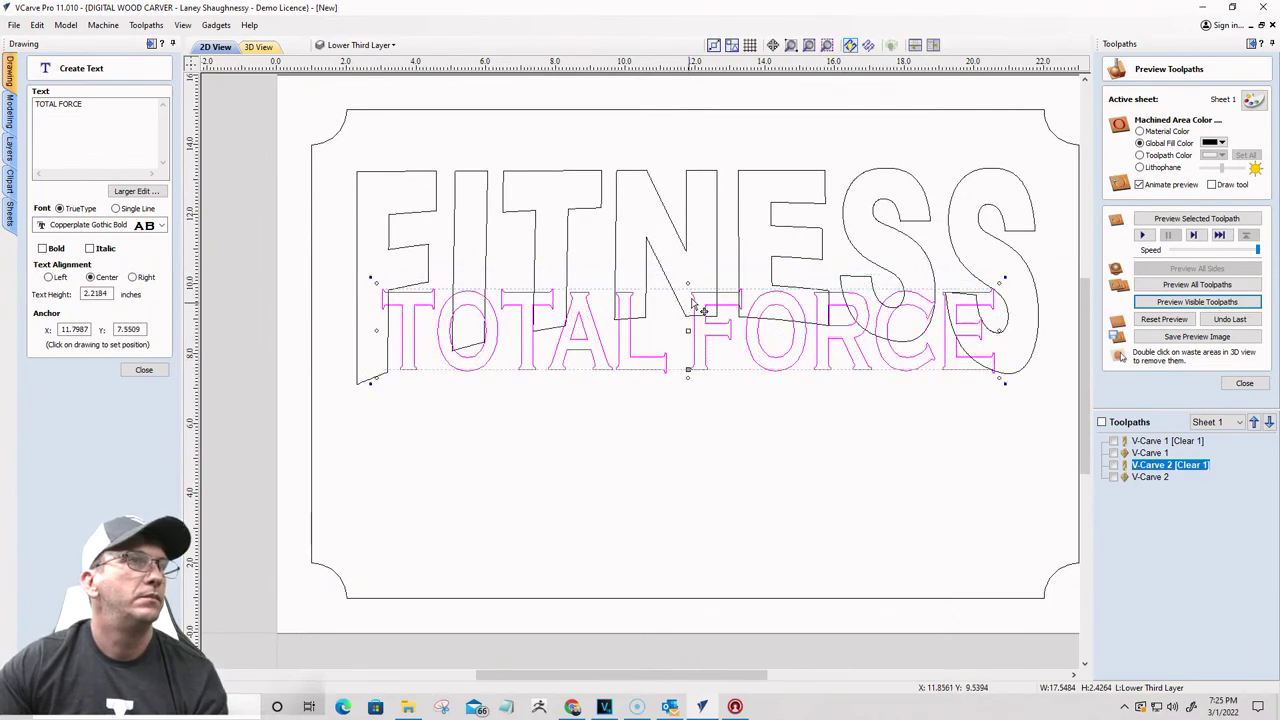
left_click_drag(688, 283, 688, 268)
left_click(677, 410)
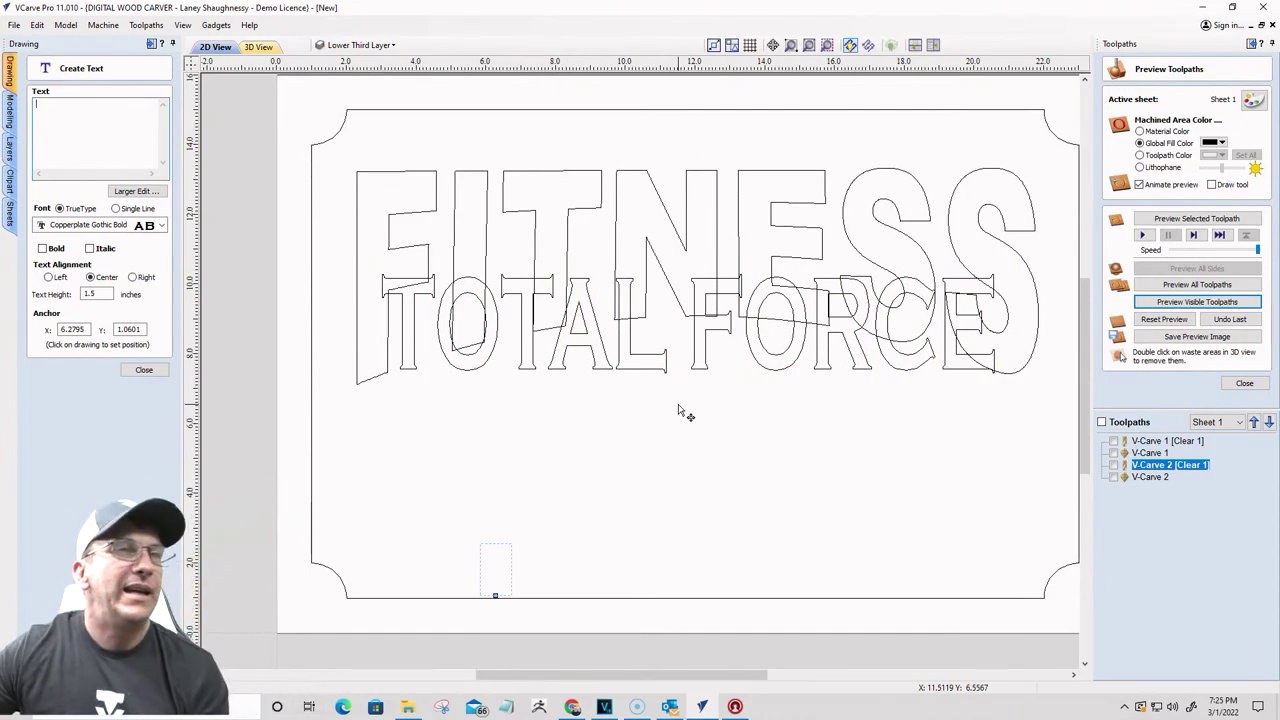
left_click(142, 370)
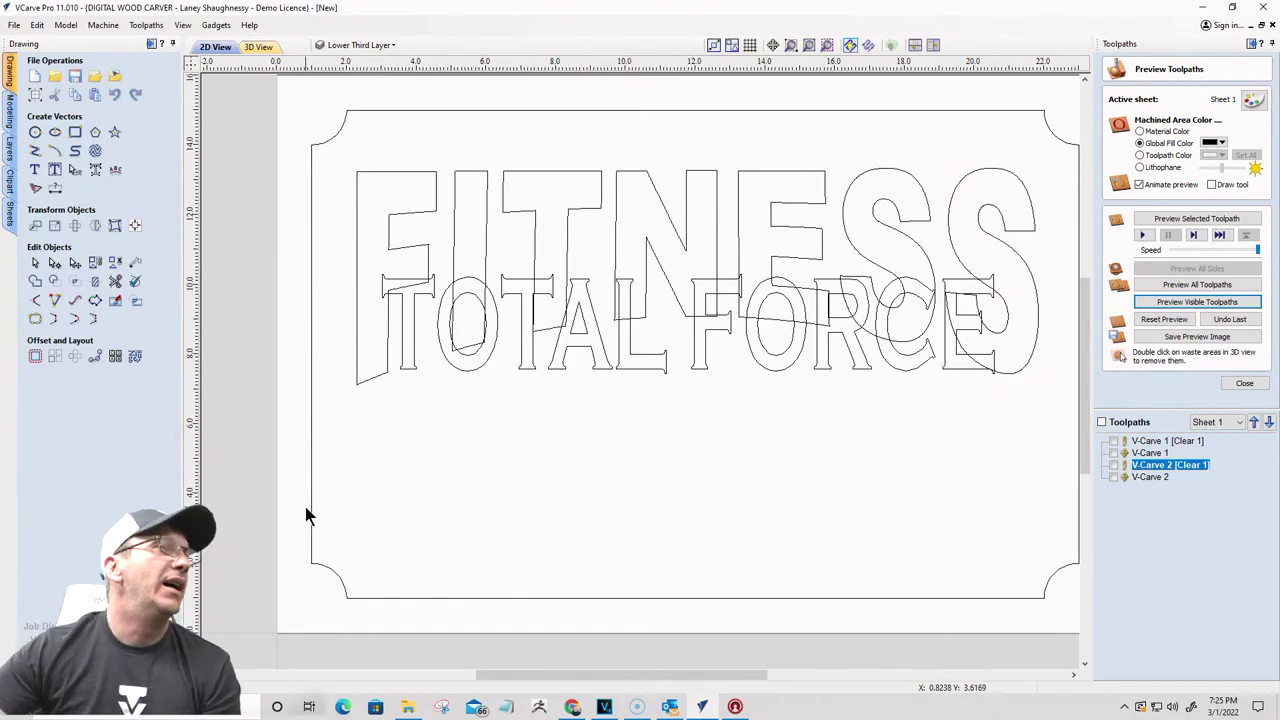
Step: Draw a 16.3 x 1.4 inch square-cornered bar below TOTAL FORCE
left_click(75, 132)
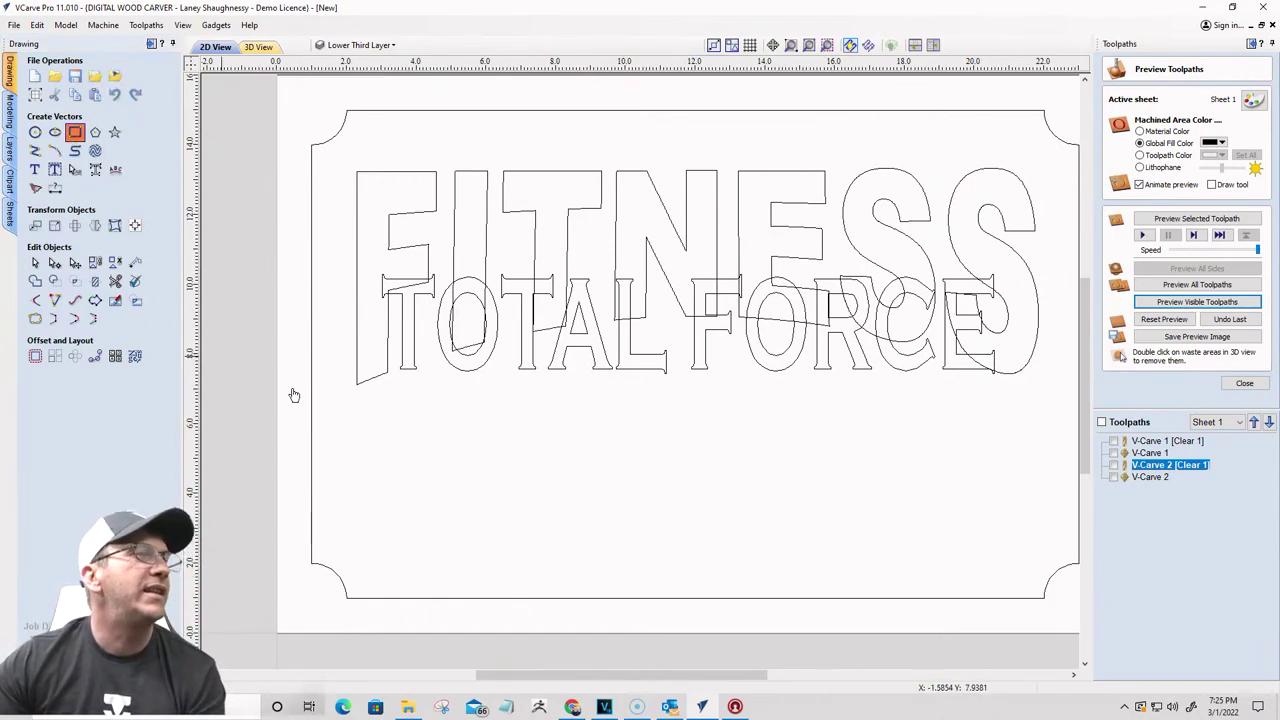
mouse_move(417, 438)
left_mouse_down()
mouse_move(450, 464)
mouse_move(978, 467)
mouse_move(984, 486)
left_mouse_up()
left_click(76, 194)
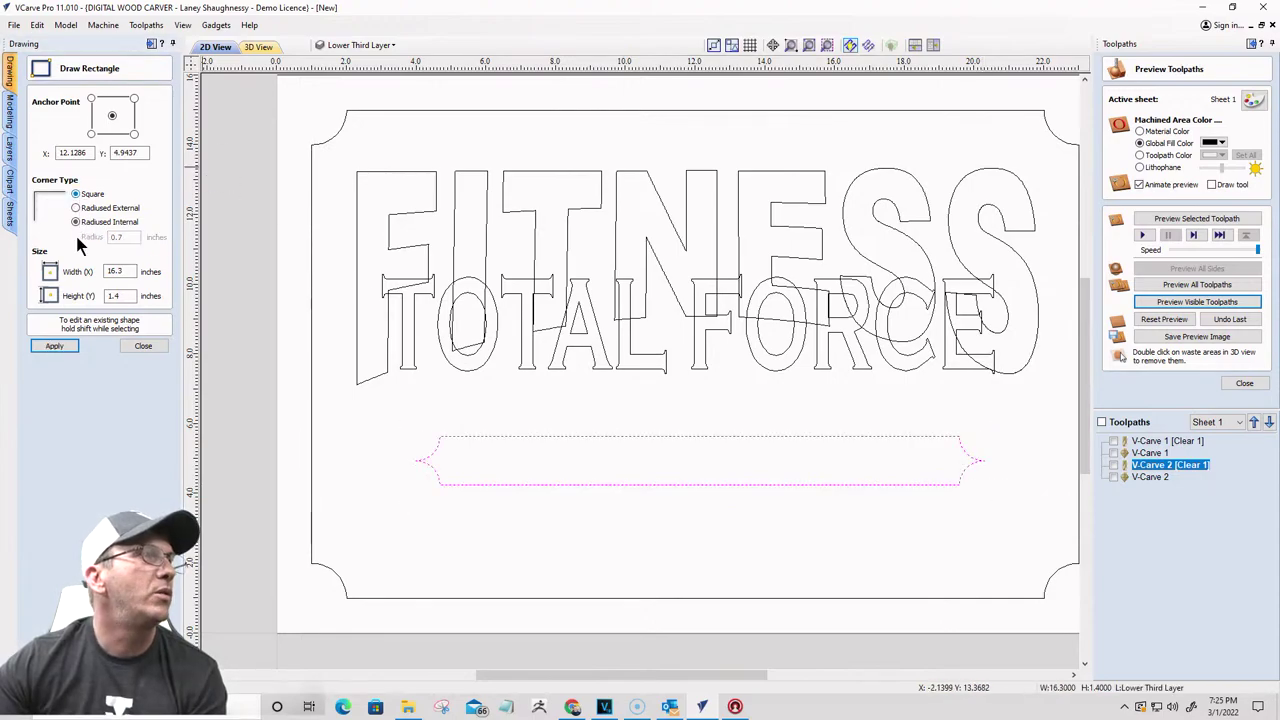
left_click(54, 345)
scroll(477, 500, "up", 3)
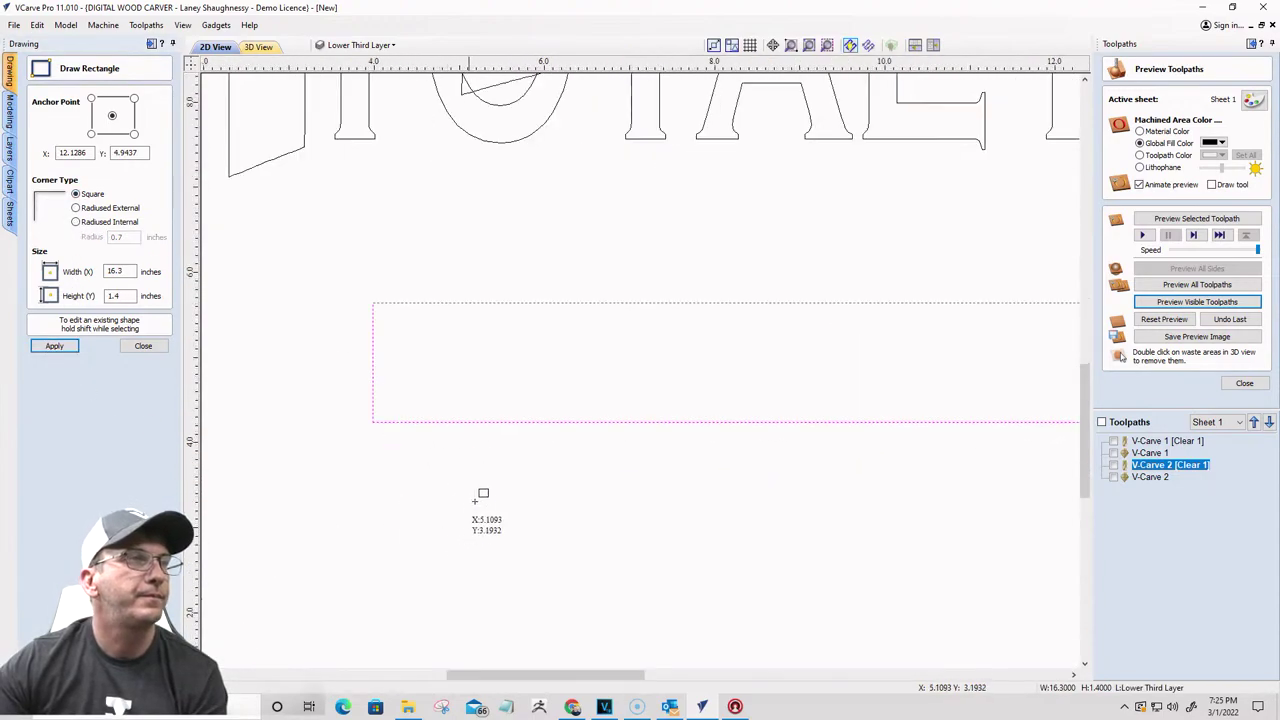
scroll(477, 500, "down", 3)
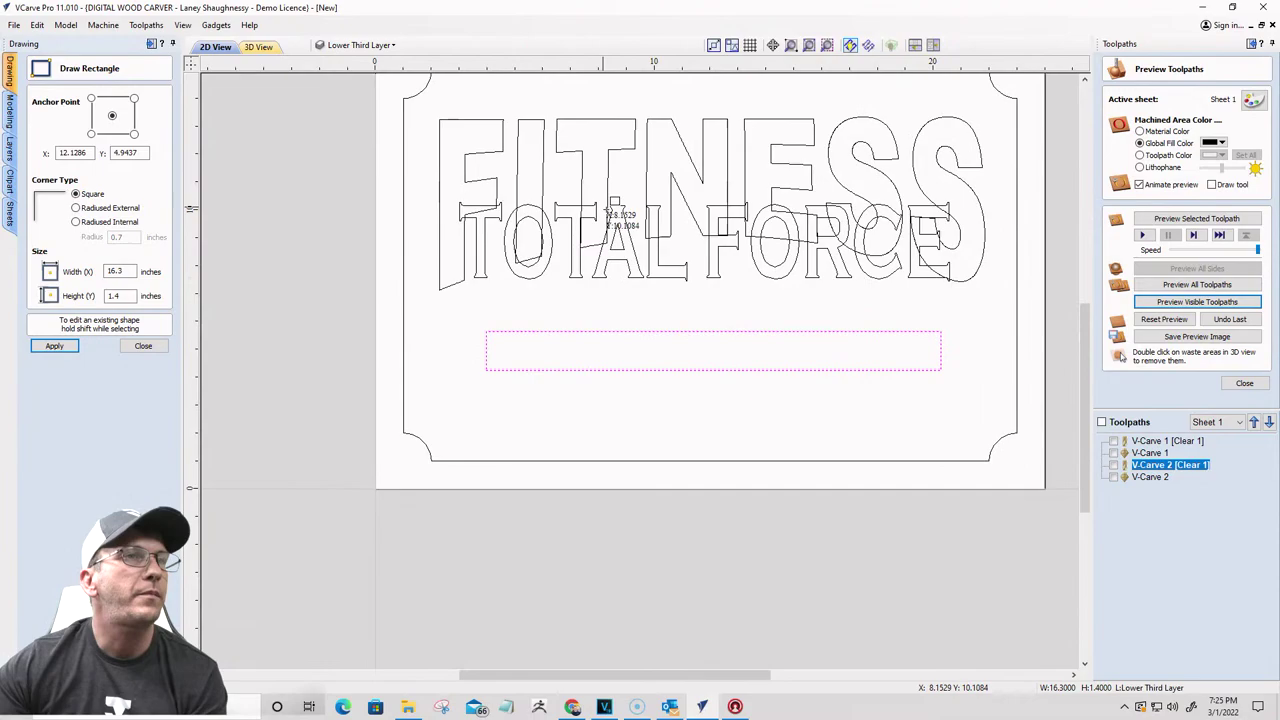
left_click(143, 347)
Step: Draw a small 1.175 x 1.15 inch rectangle inside the bar's left end
left_click(75, 132)
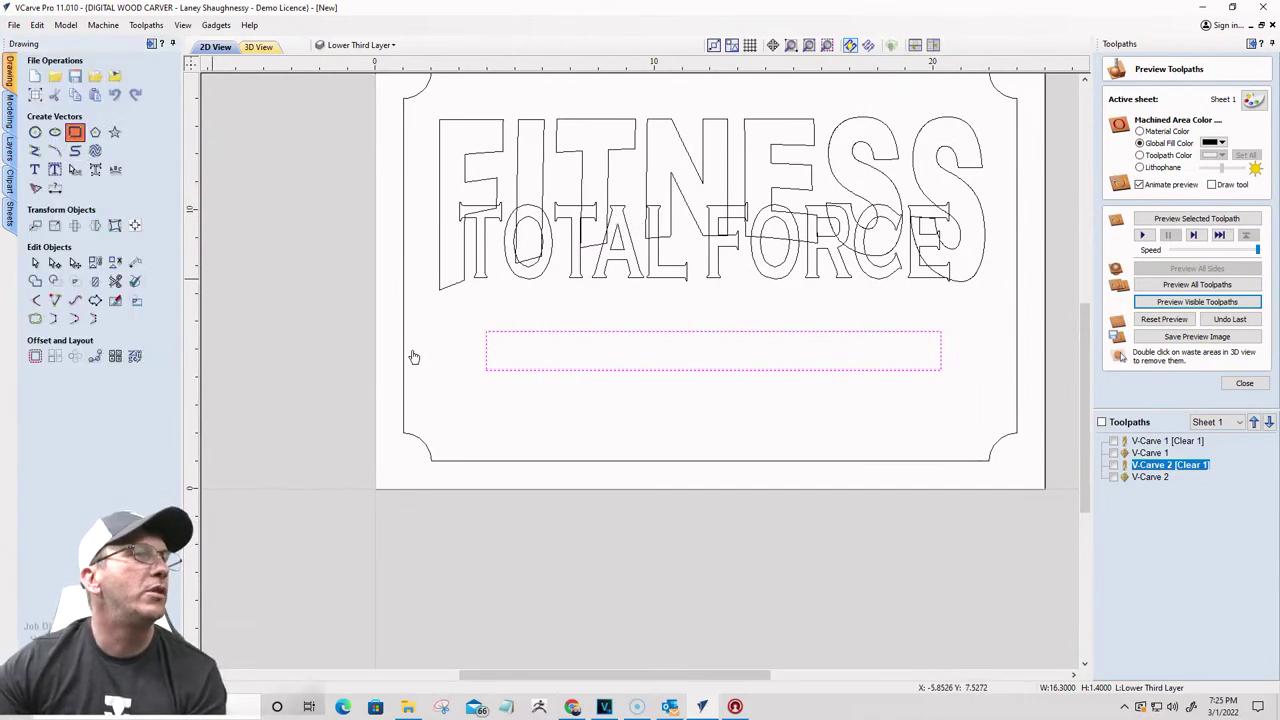
scroll(510, 350, "up", 4)
scroll(505, 345, "up", 2)
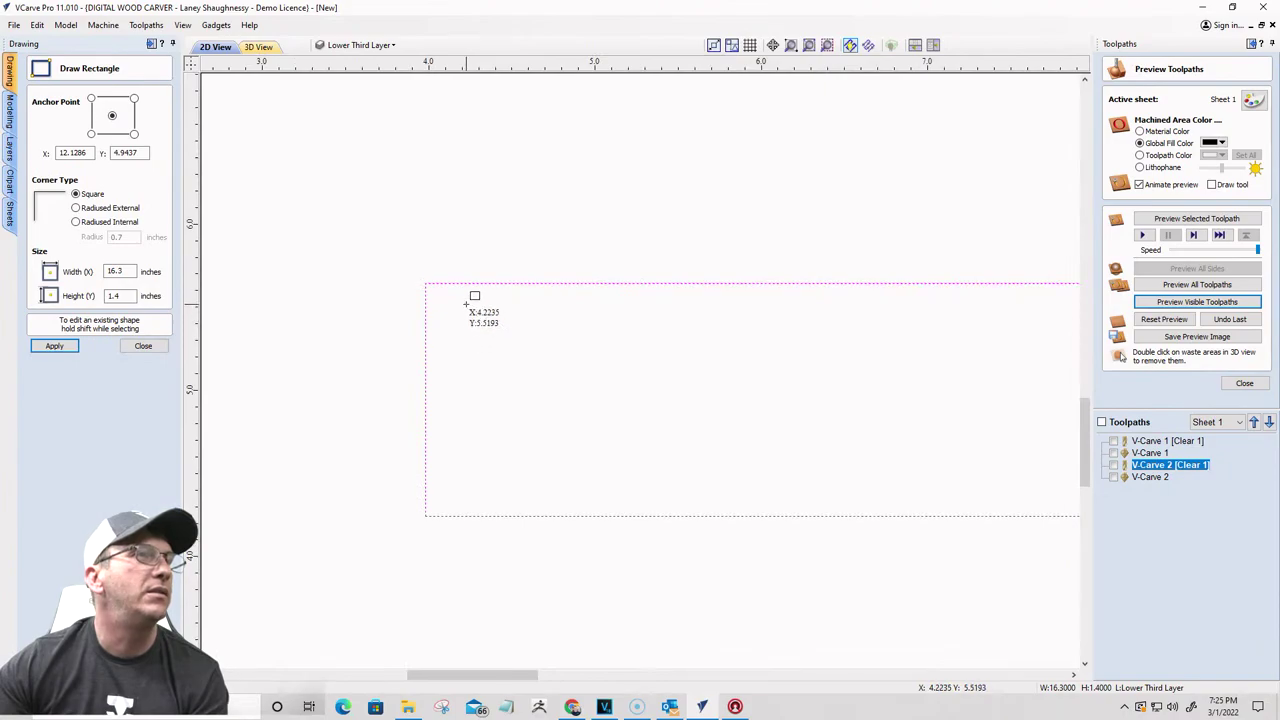
left_click_drag(466, 309, 662, 498)
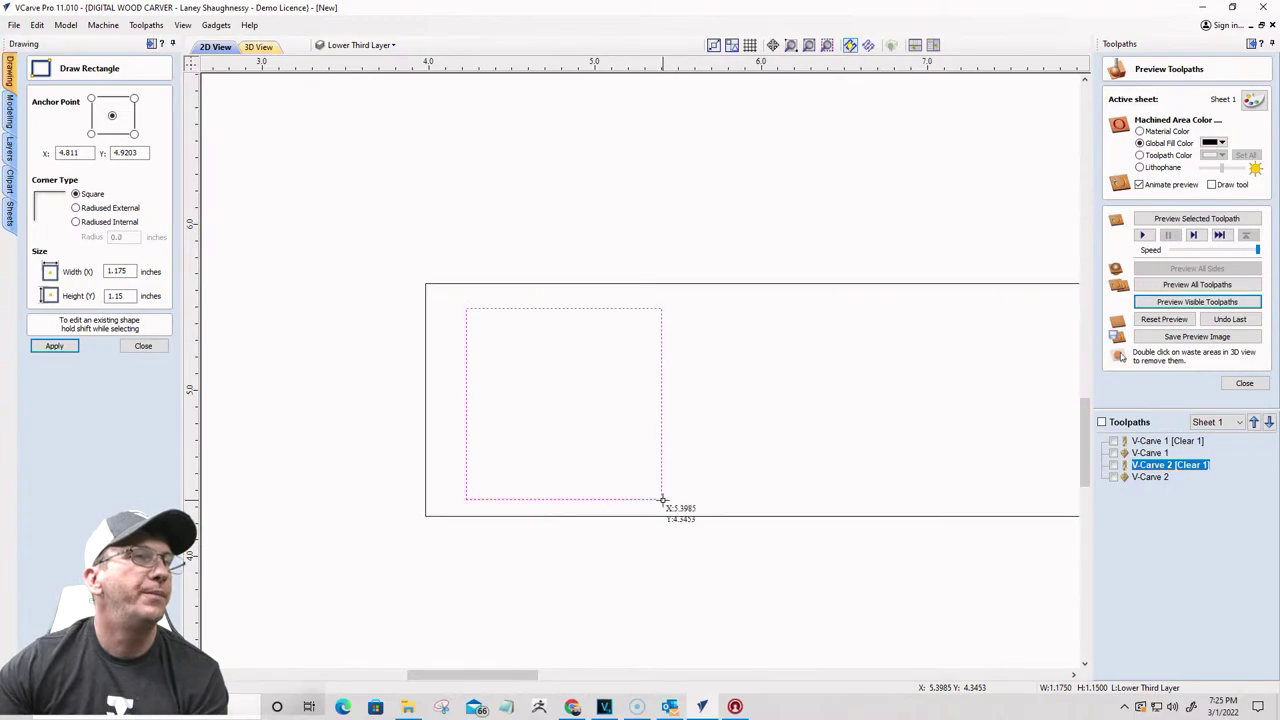
left_click(144, 347)
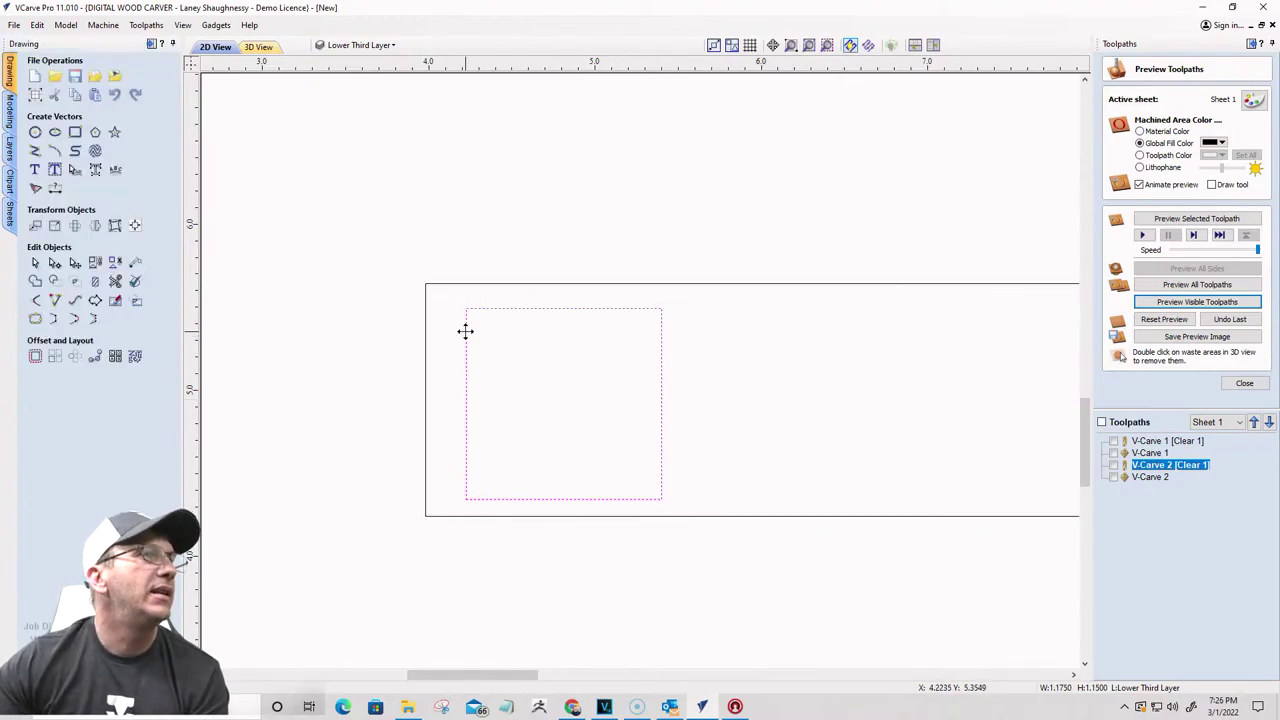
Step: Resize the small rectangle to a 1.25 by 1.25 inch square
left_click(465, 331)
left_click(55, 228)
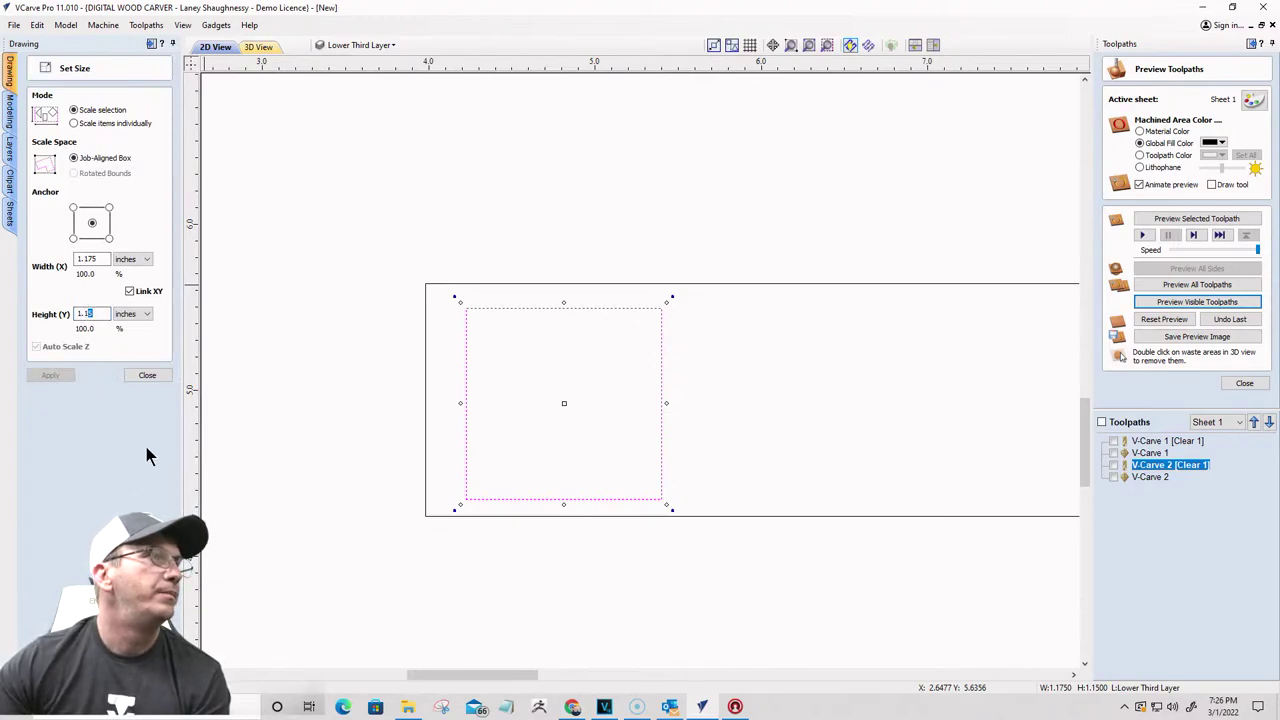
type("1.")
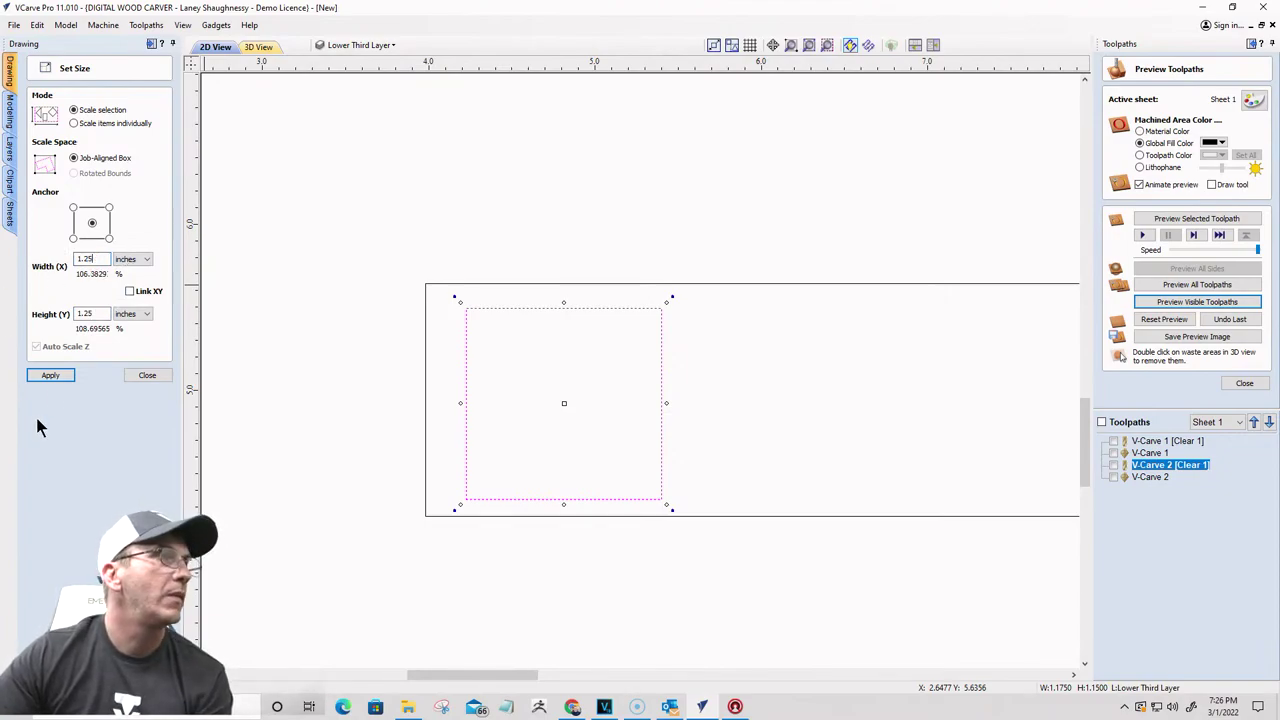
left_click(44, 374)
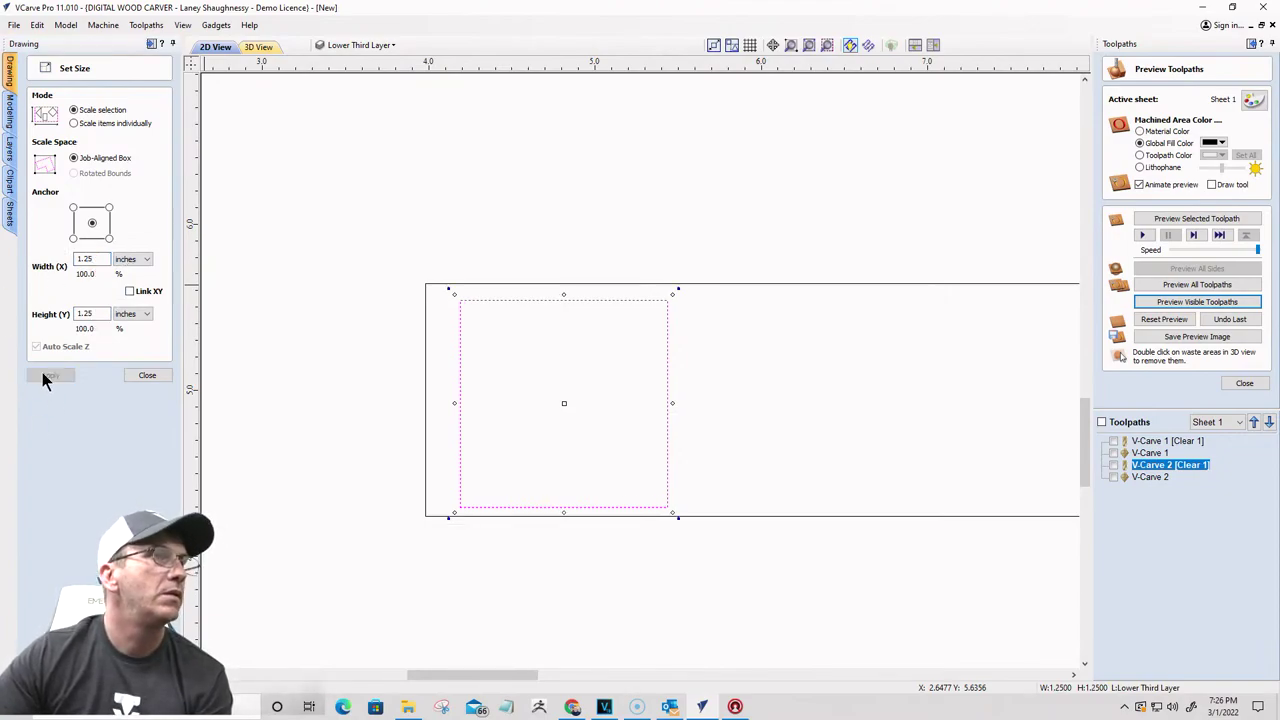
left_click(148, 376)
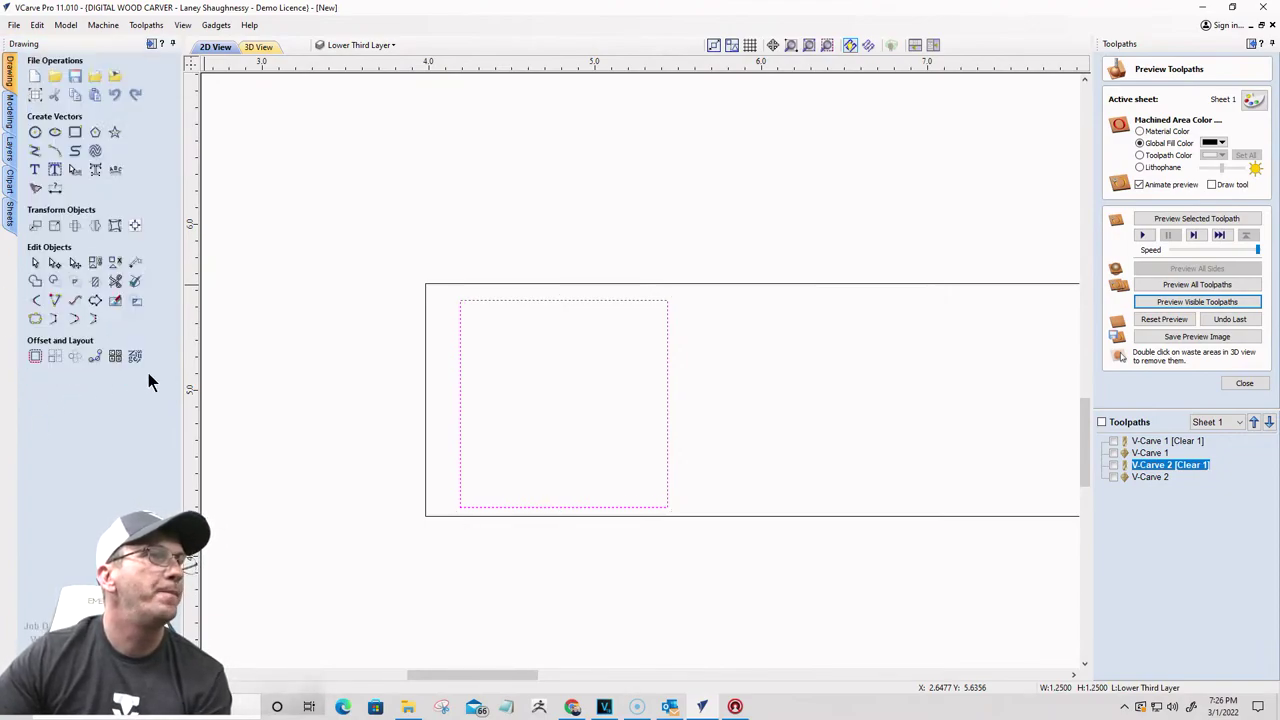
Step: Vertically centre the square with the progress bar outline using the alignment tools
left_click(426, 400)
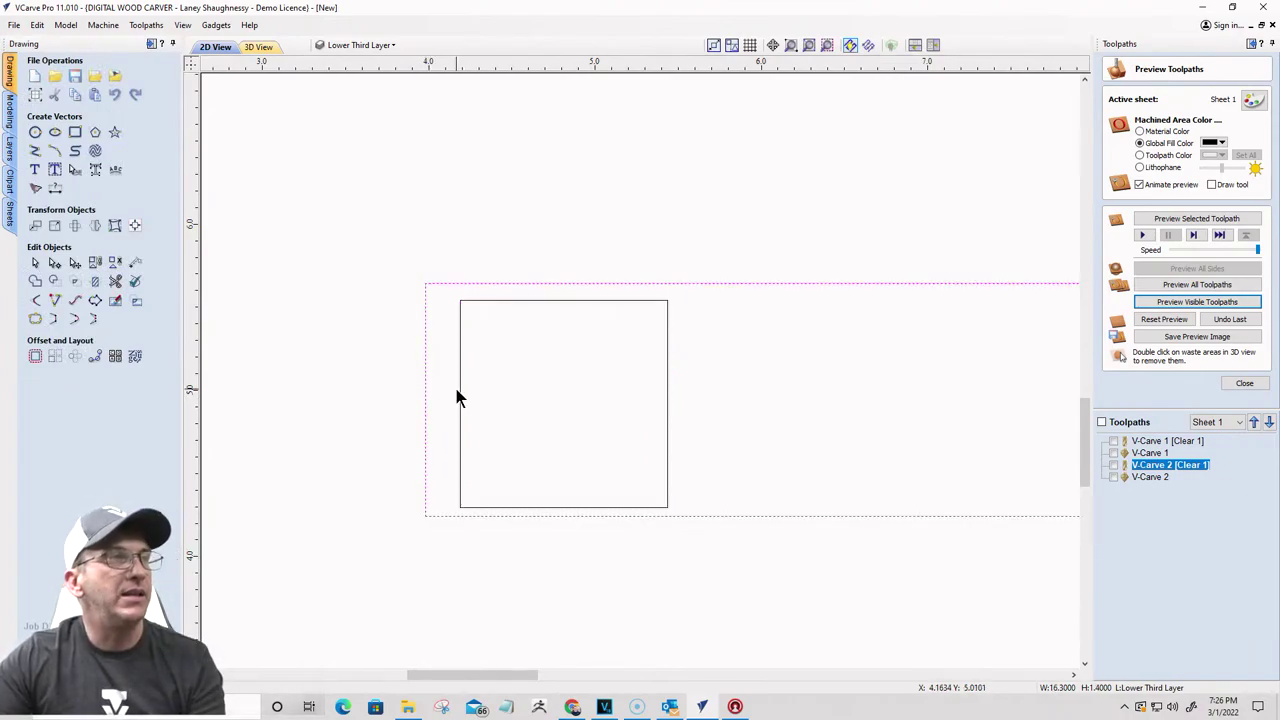
left_click(459, 390, "shift")
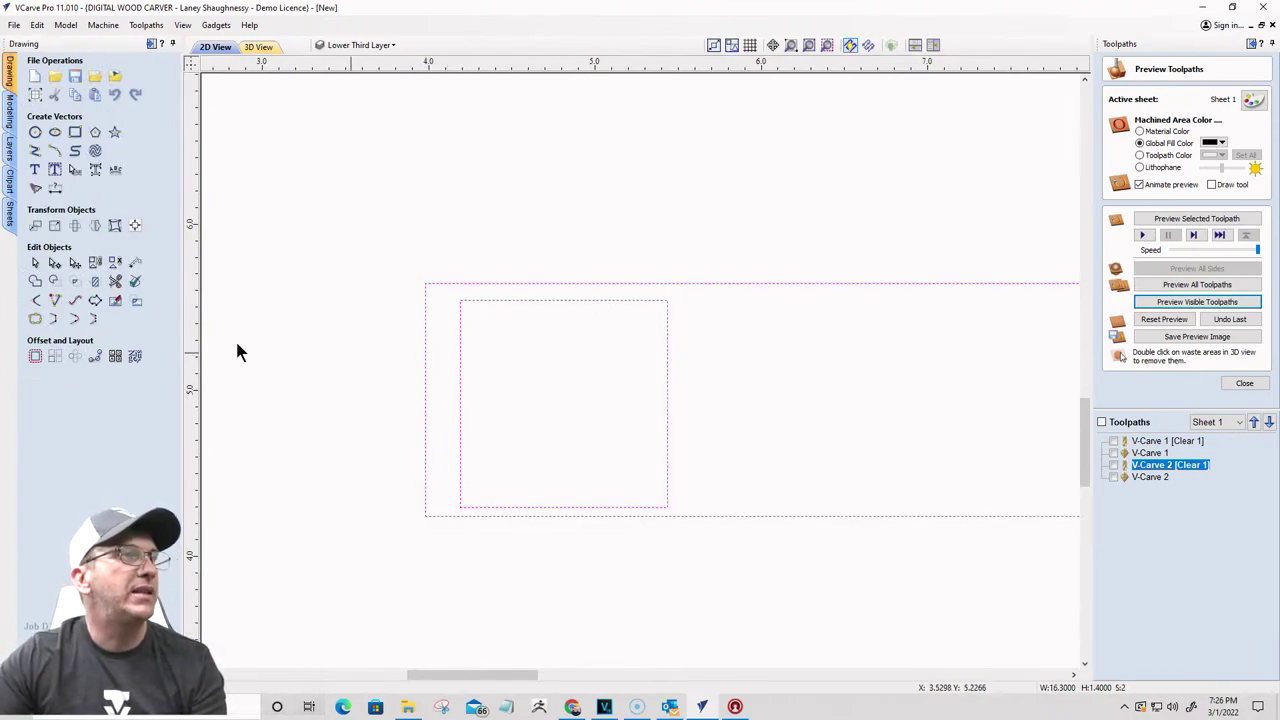
left_click(134, 225)
left_click(129, 115)
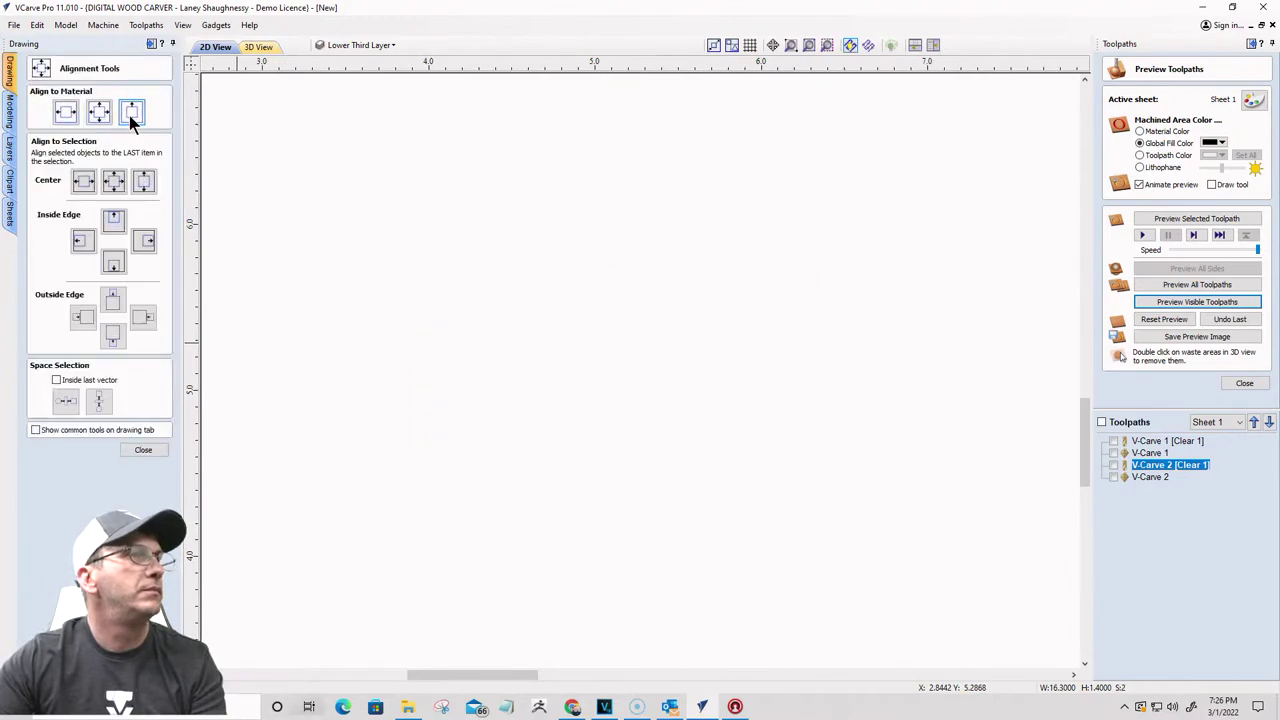
left_click(141, 183)
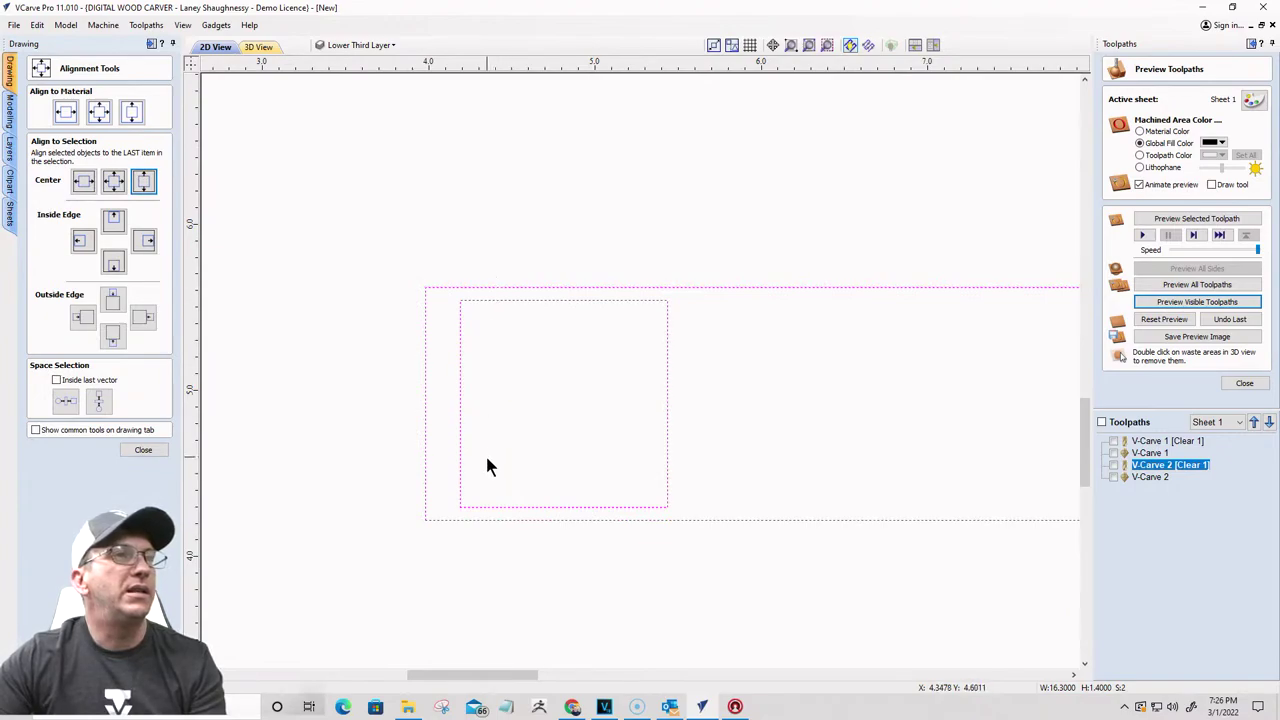
left_click(400, 447)
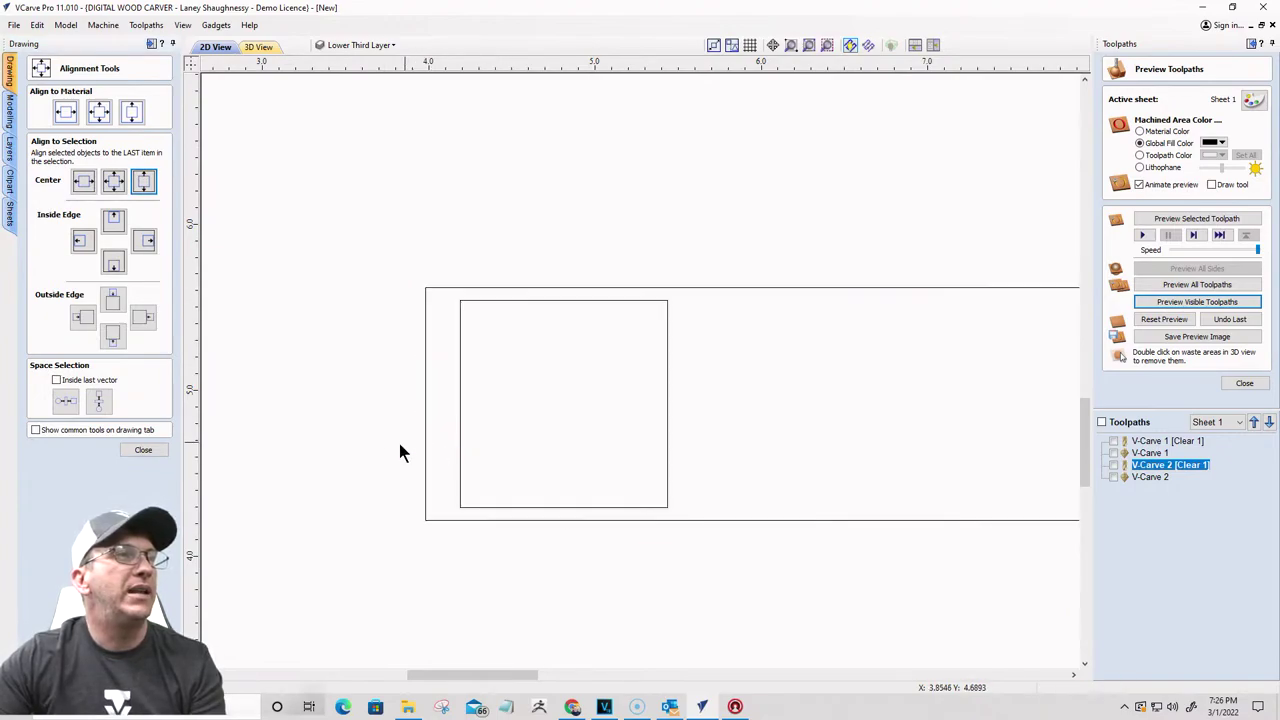
left_click(138, 450)
left_click(460, 422)
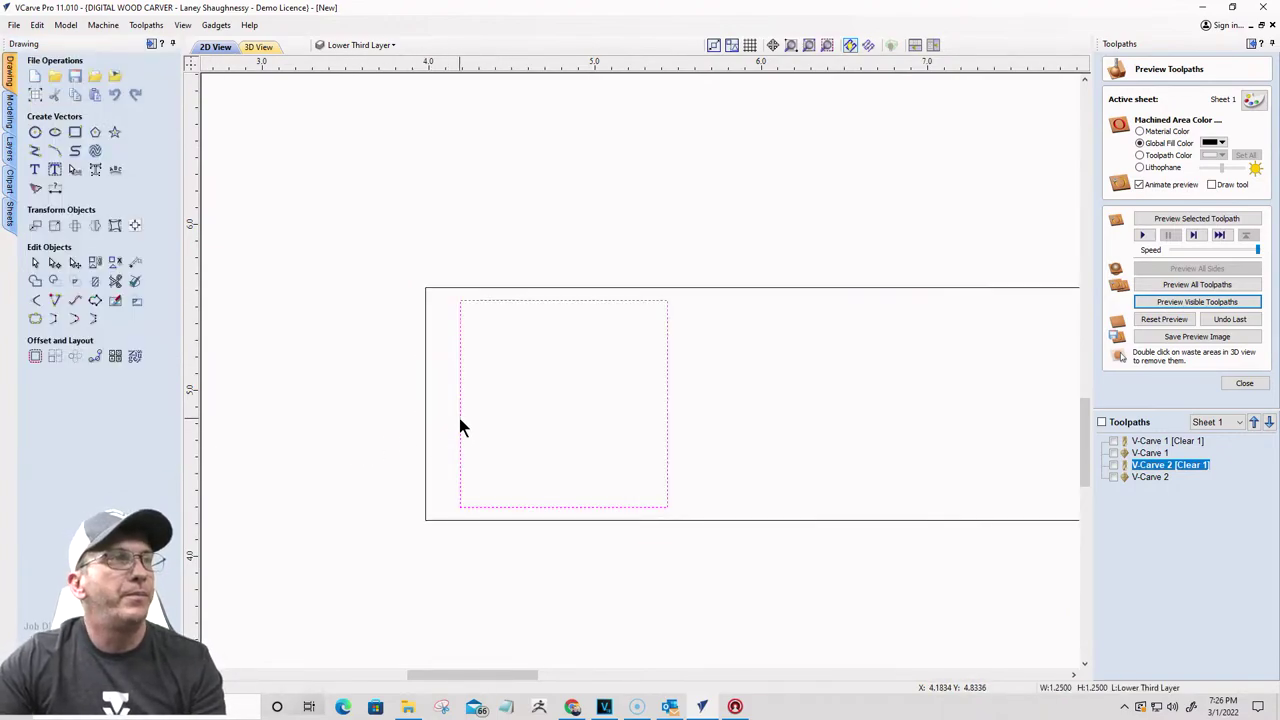
Step: Node-edit the square, nudging its top nodes right five times into a right-leaning parallelogram
left_click(55, 262)
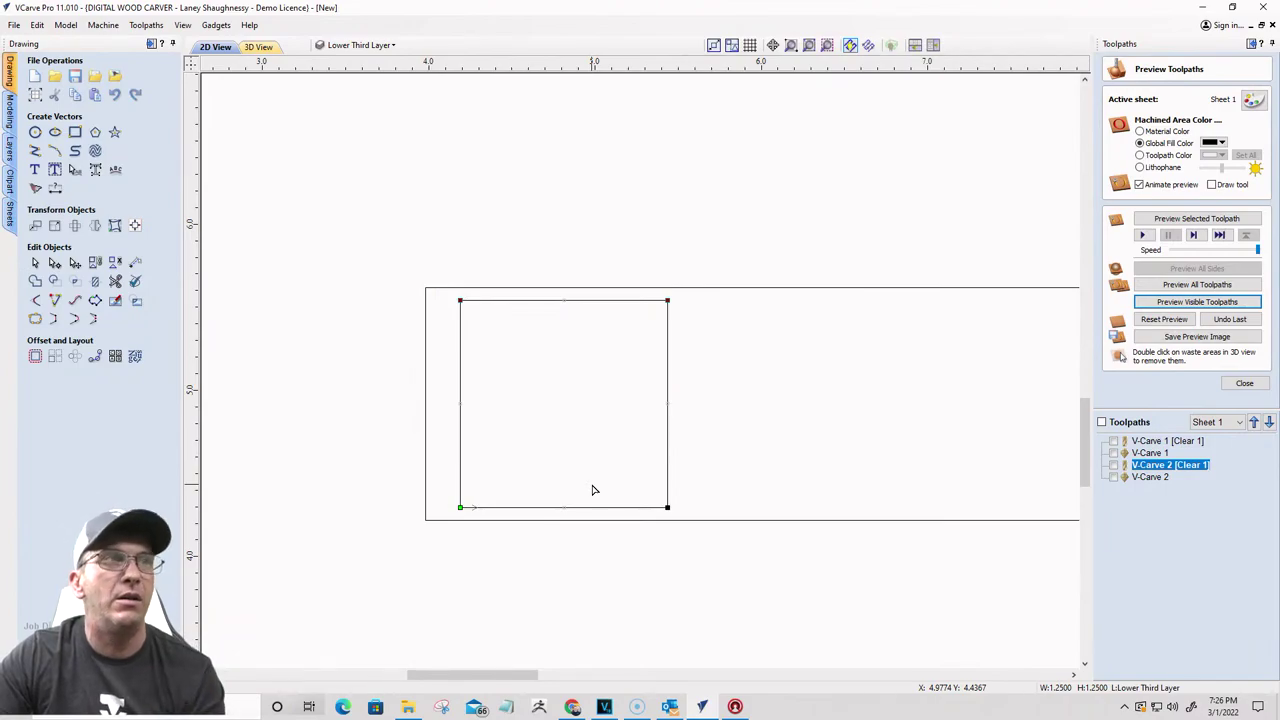
key("Right")
key("Right")
key("Right")
key("Right")
key("Right")
key("Right")
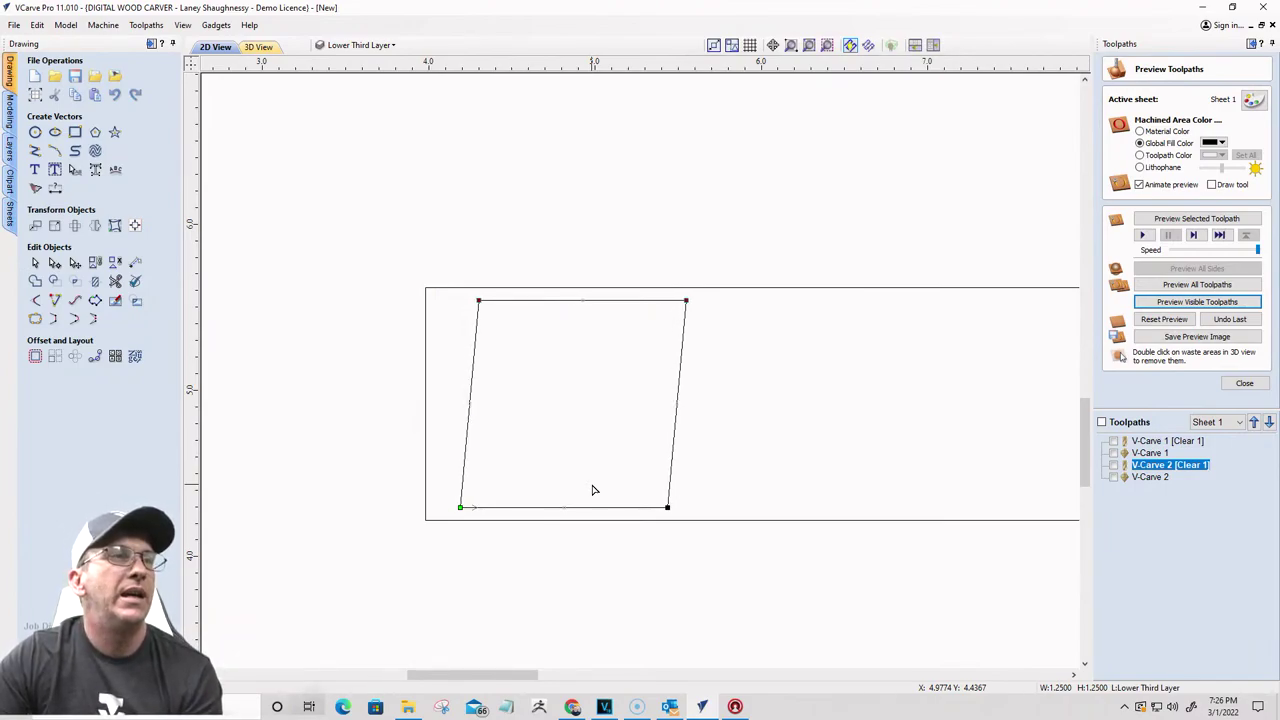
key("Right")
key("Right")
key("Right")
key("Right")
key("Right")
key("Right")
key("Right")
key("Right")
key("Right")
key("Right")
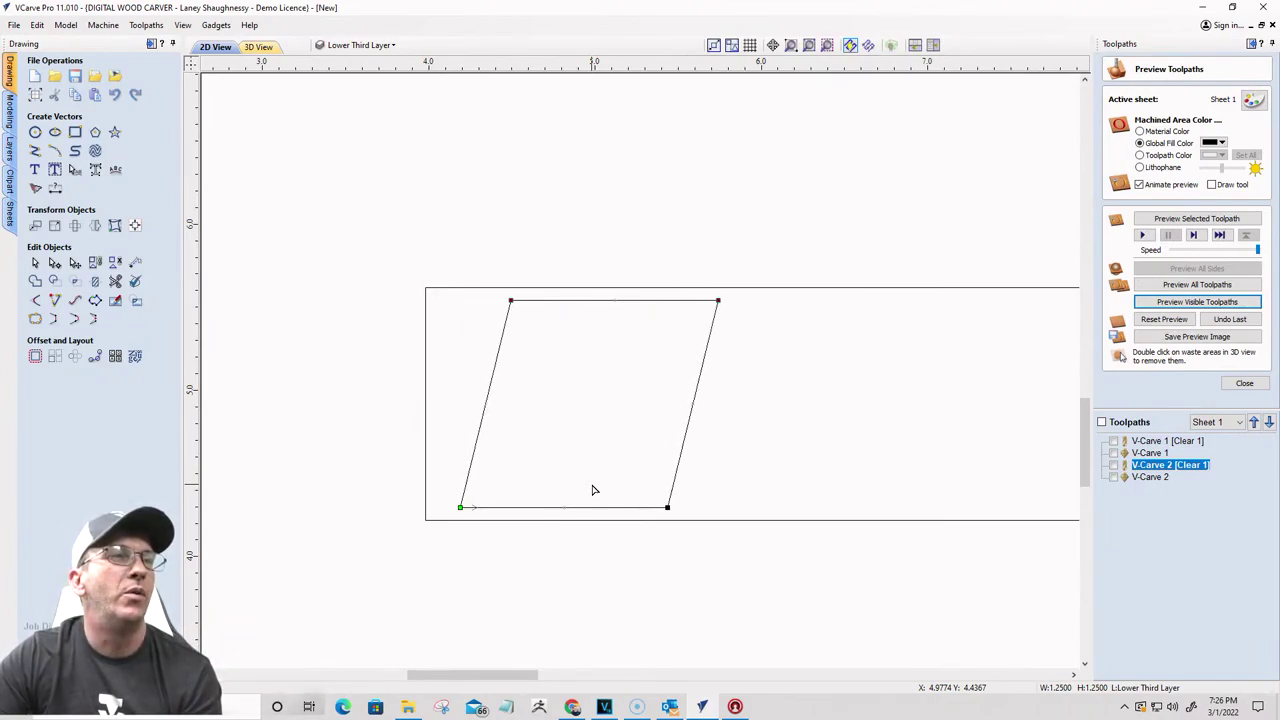
key("Right")
key("Right")
key("Right")
key("Right")
key("Right")
key("Right")
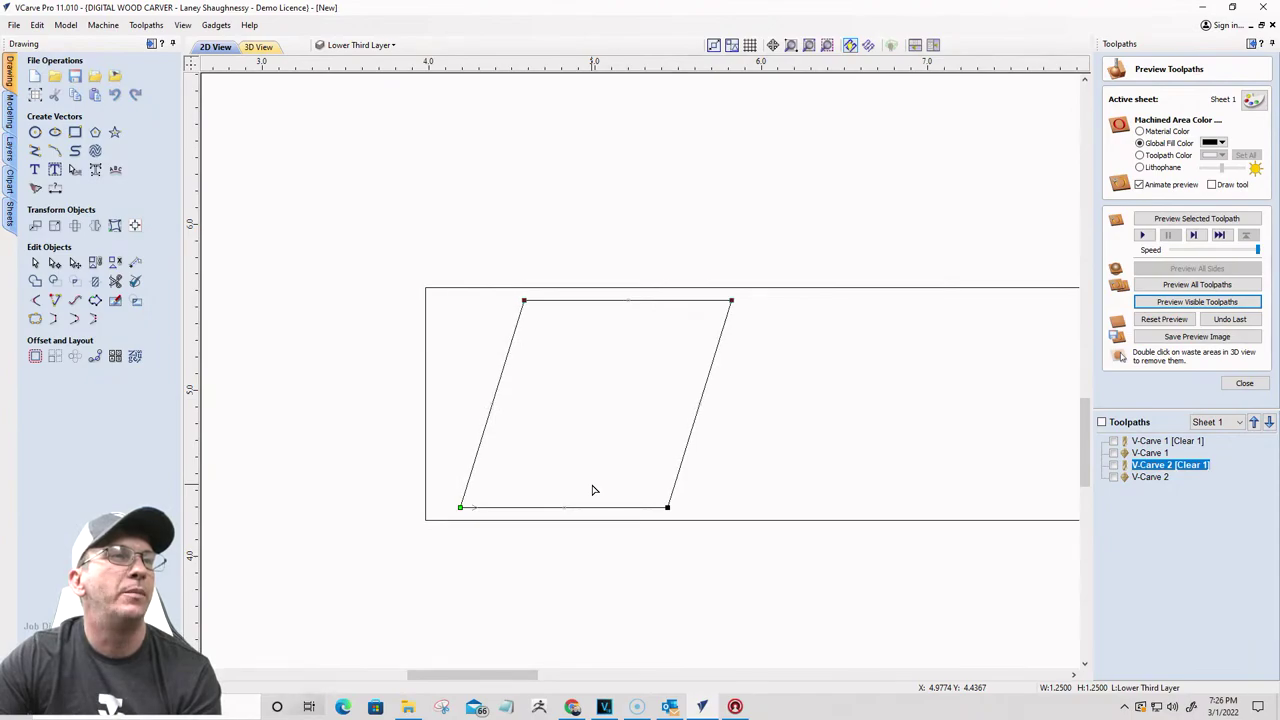
key("Right")
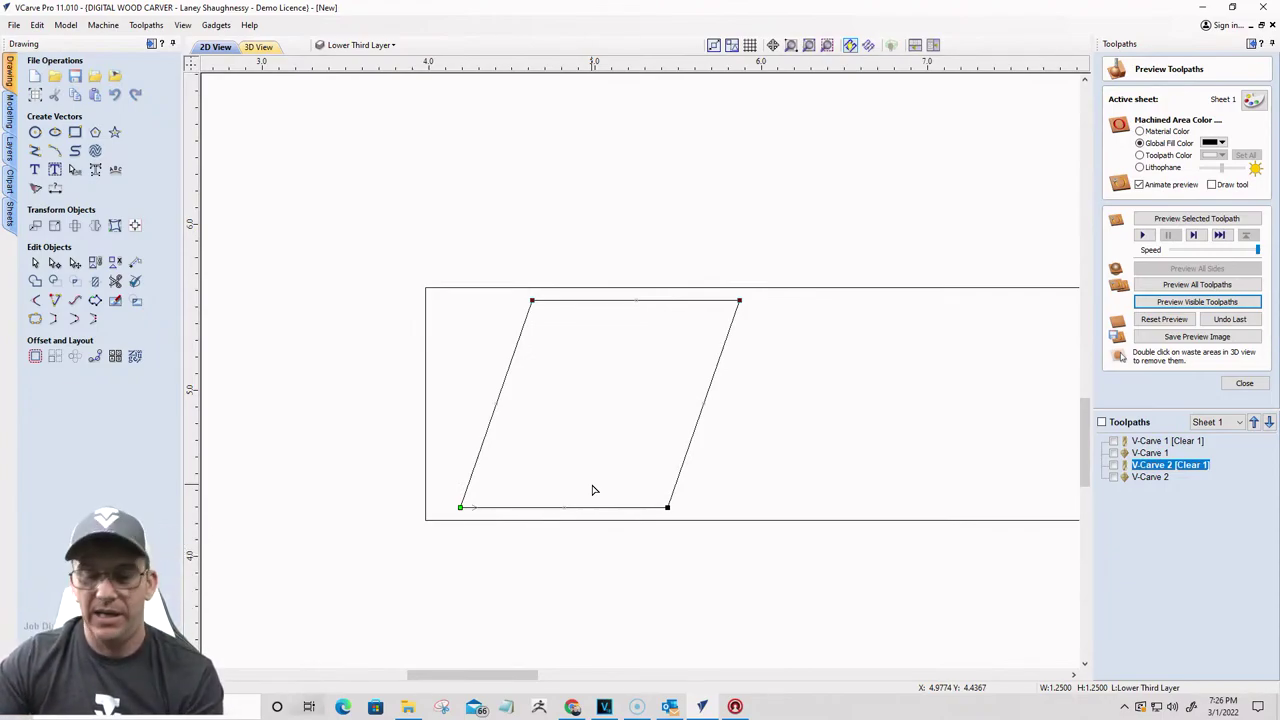
key("Right")
key("Right")
Step: Copy the parallelogram repeatedly along the bar into 12 stripes running past its right end
scroll(592, 490, "down", 5)
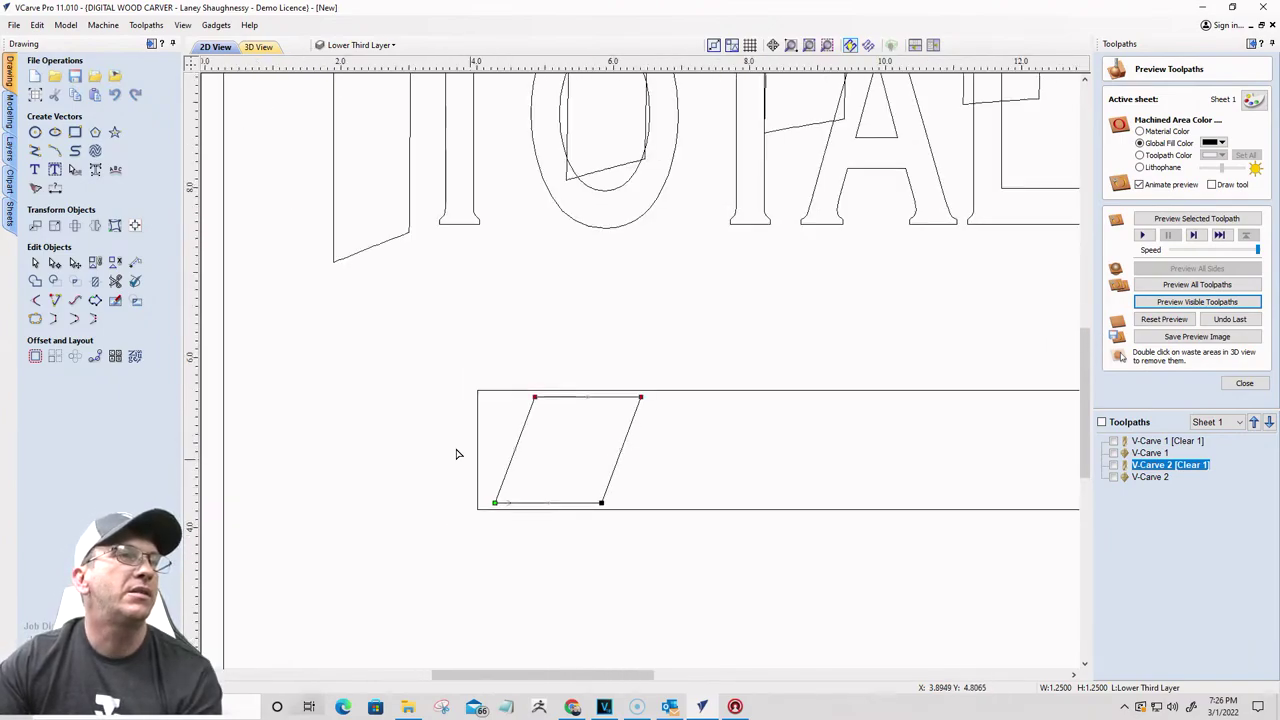
scroll(337, 243, "down", 5)
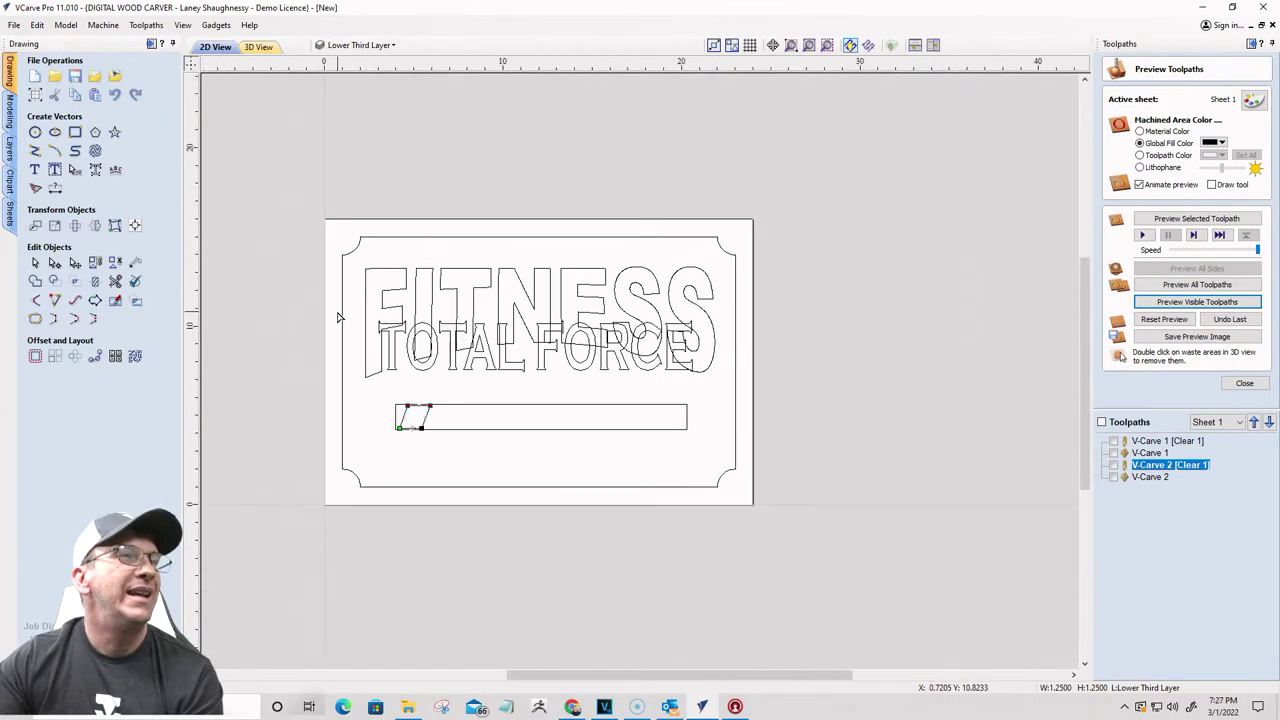
left_click(35, 263)
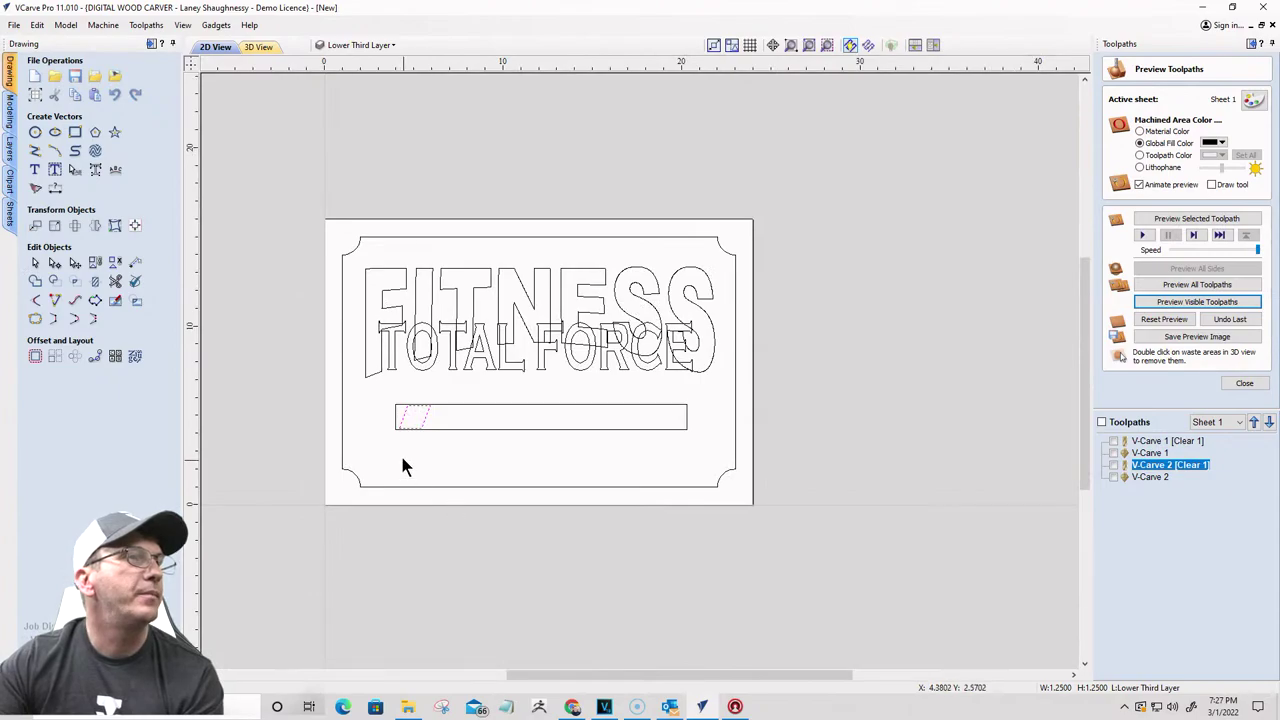
scroll(426, 427, "up", 4)
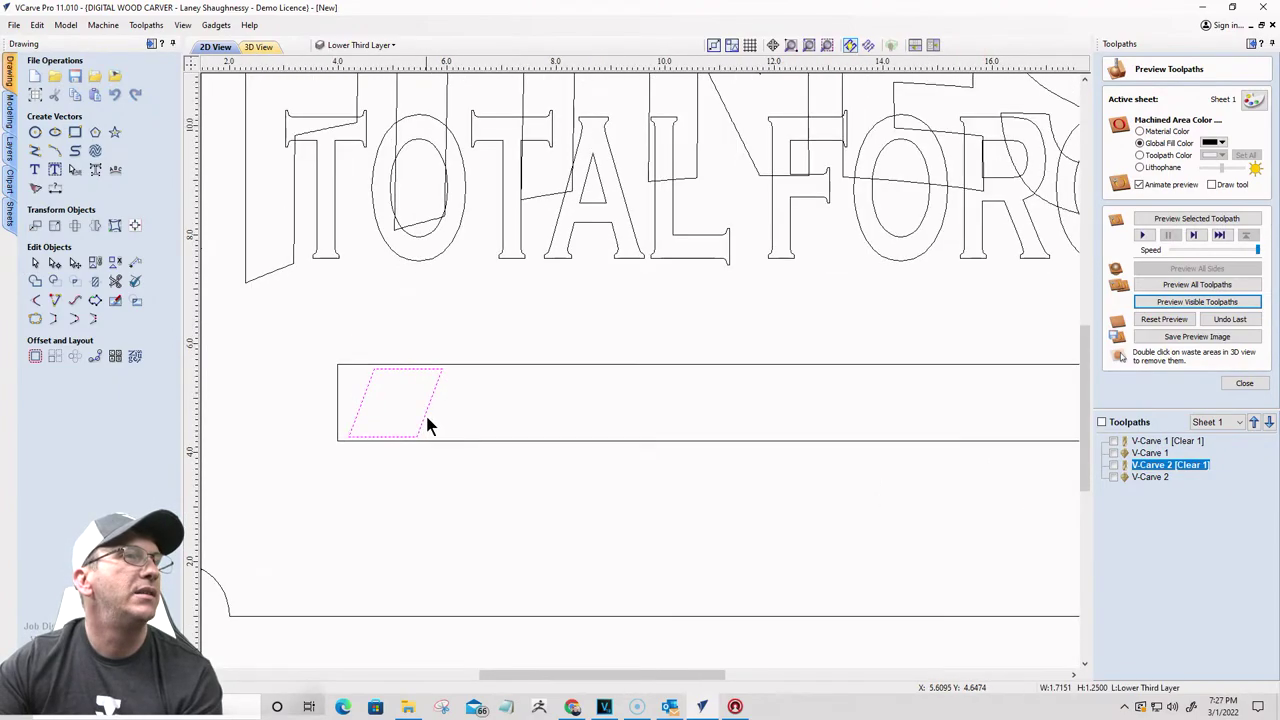
scroll(426, 427, "down", 4)
scroll(433, 413, "up", 3)
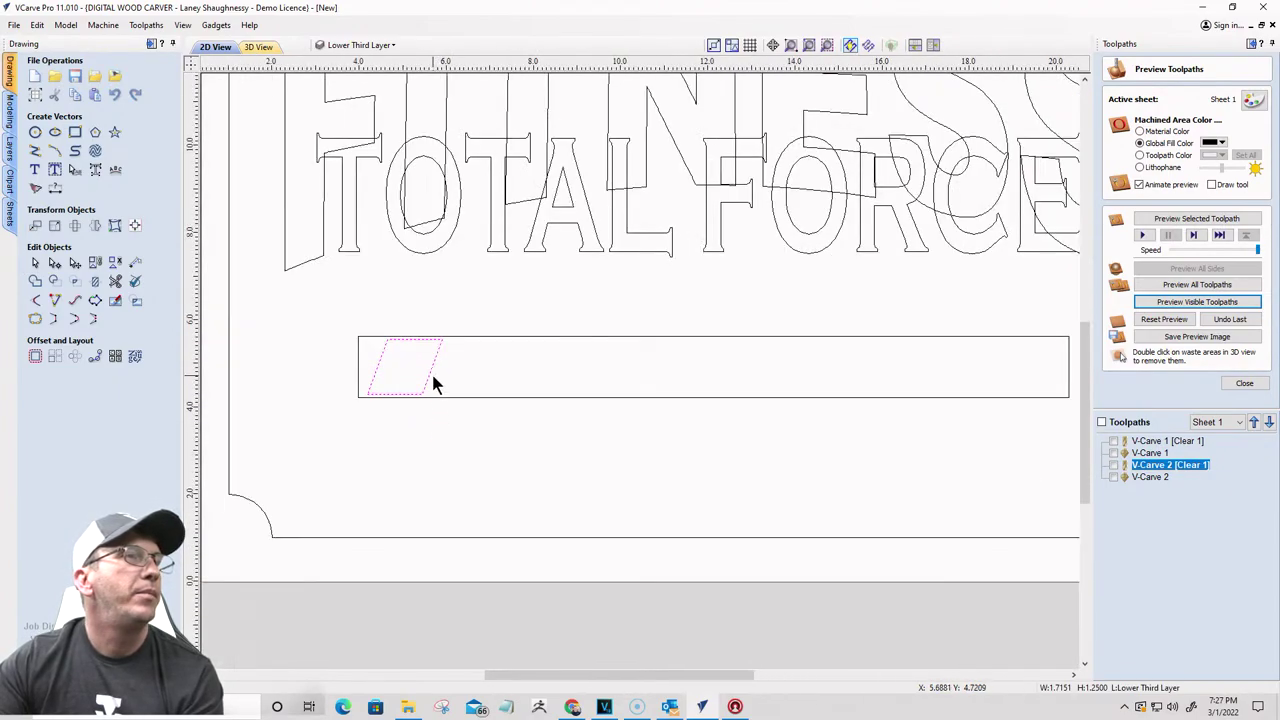
left_click(431, 376)
scroll(430, 378, "down", 4)
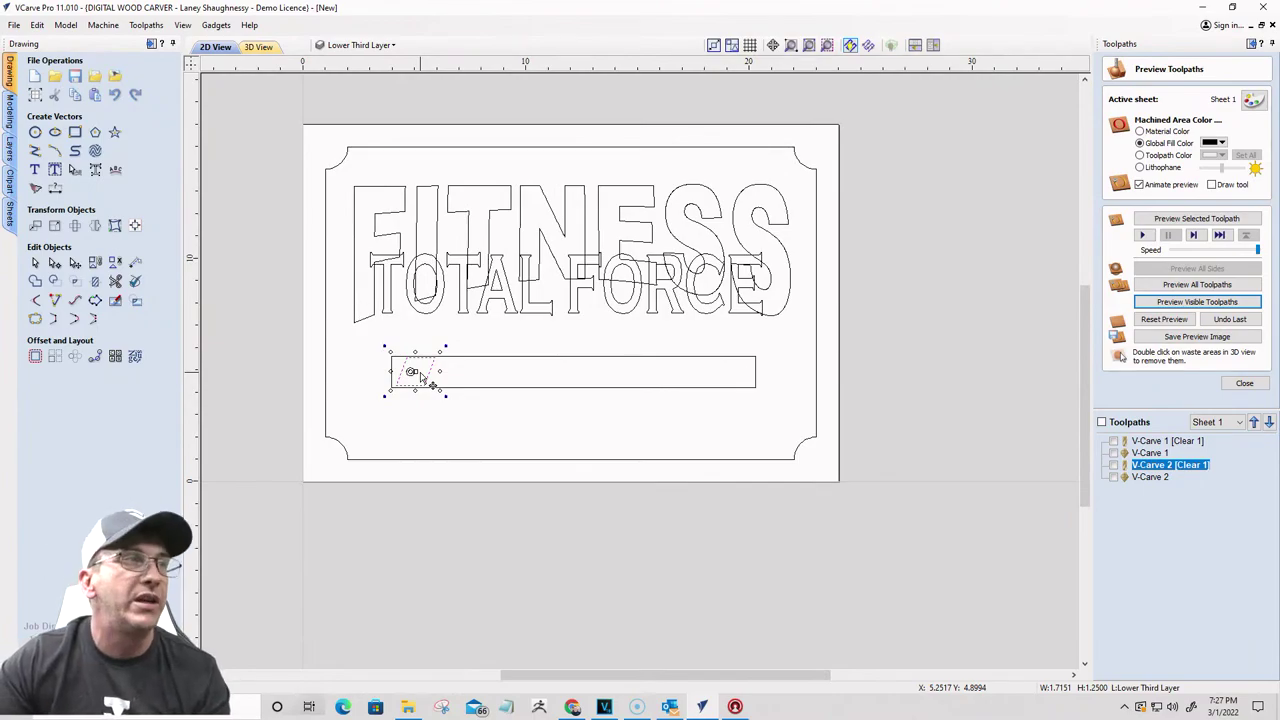
left_click_drag(413, 374, 820, 371)
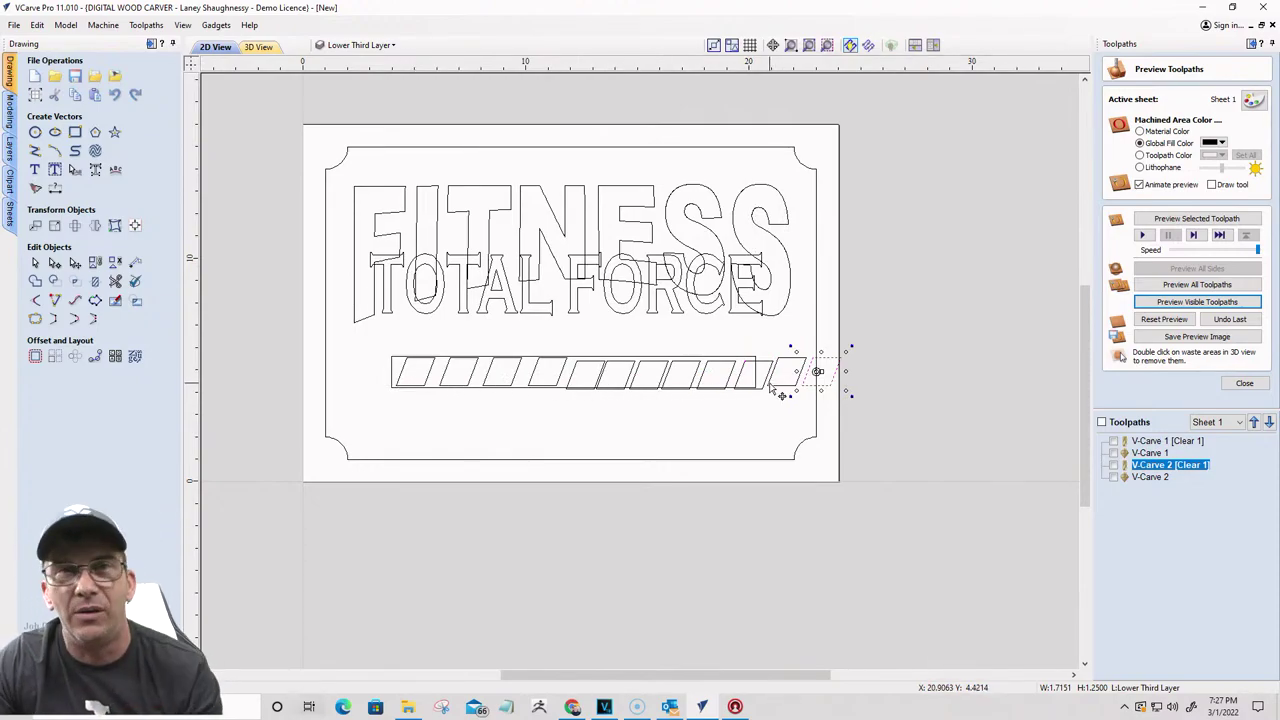
Step: Select all the parallelogram stripes together with the bar outline
scroll(689, 400, "up", 3)
scroll(869, 257, "down", 2)
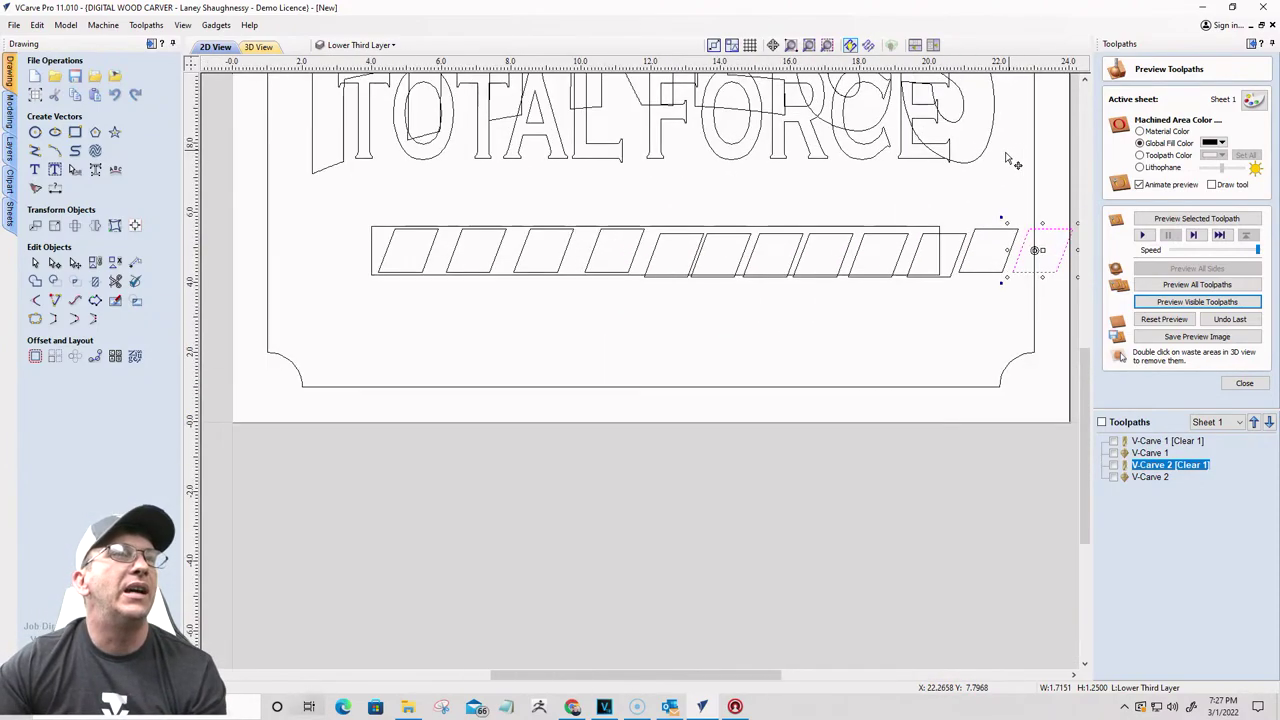
scroll(580, 360, "down", 1)
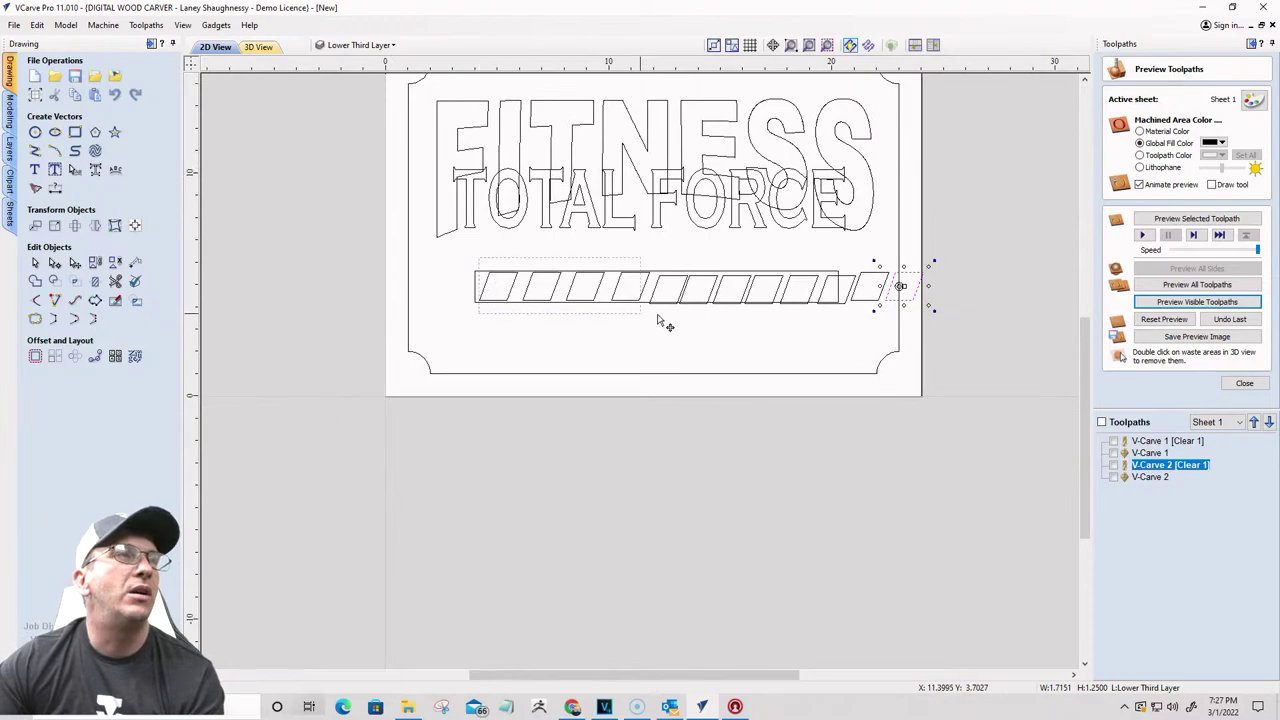
left_click(949, 338)
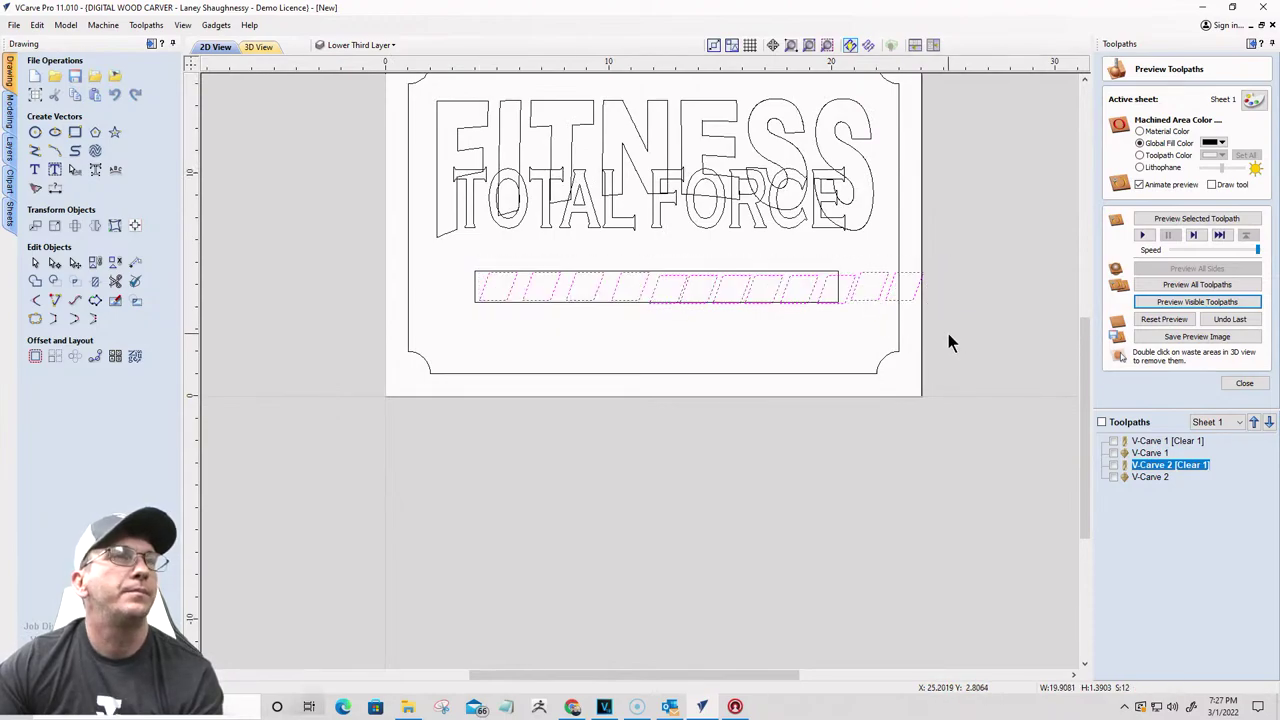
scroll(834, 317, "up", 3)
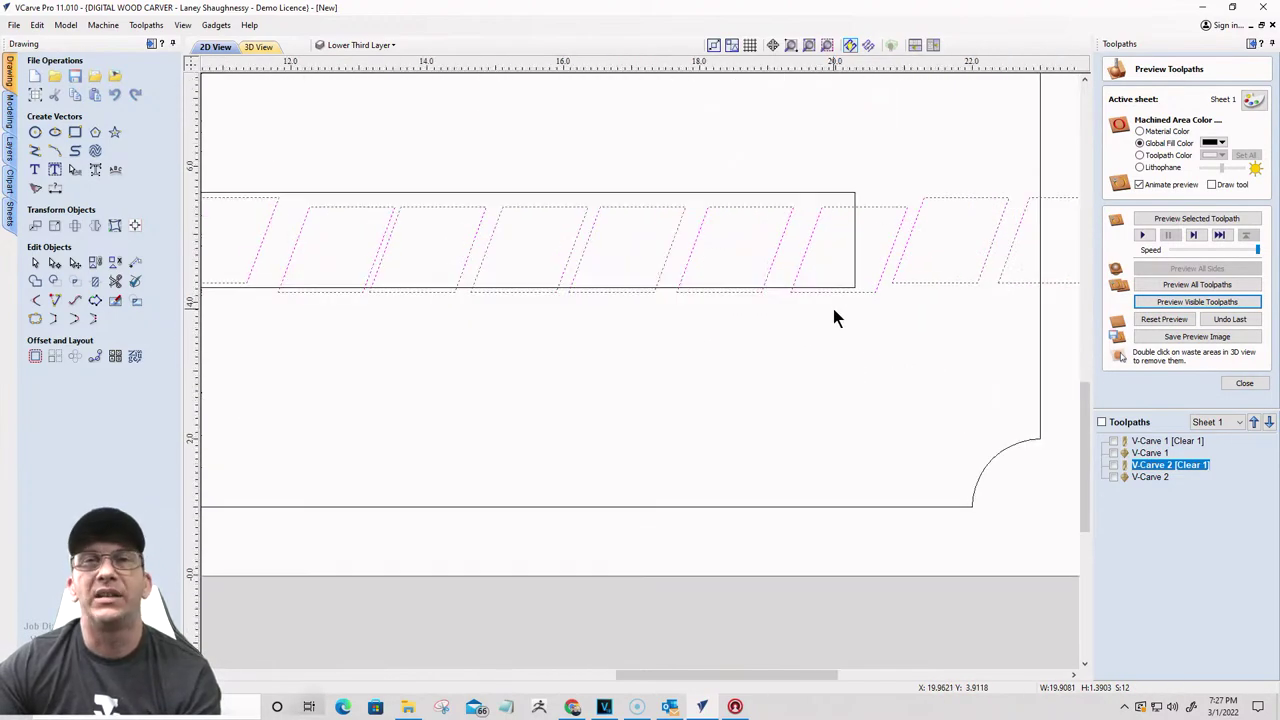
scroll(834, 317, "down", 2)
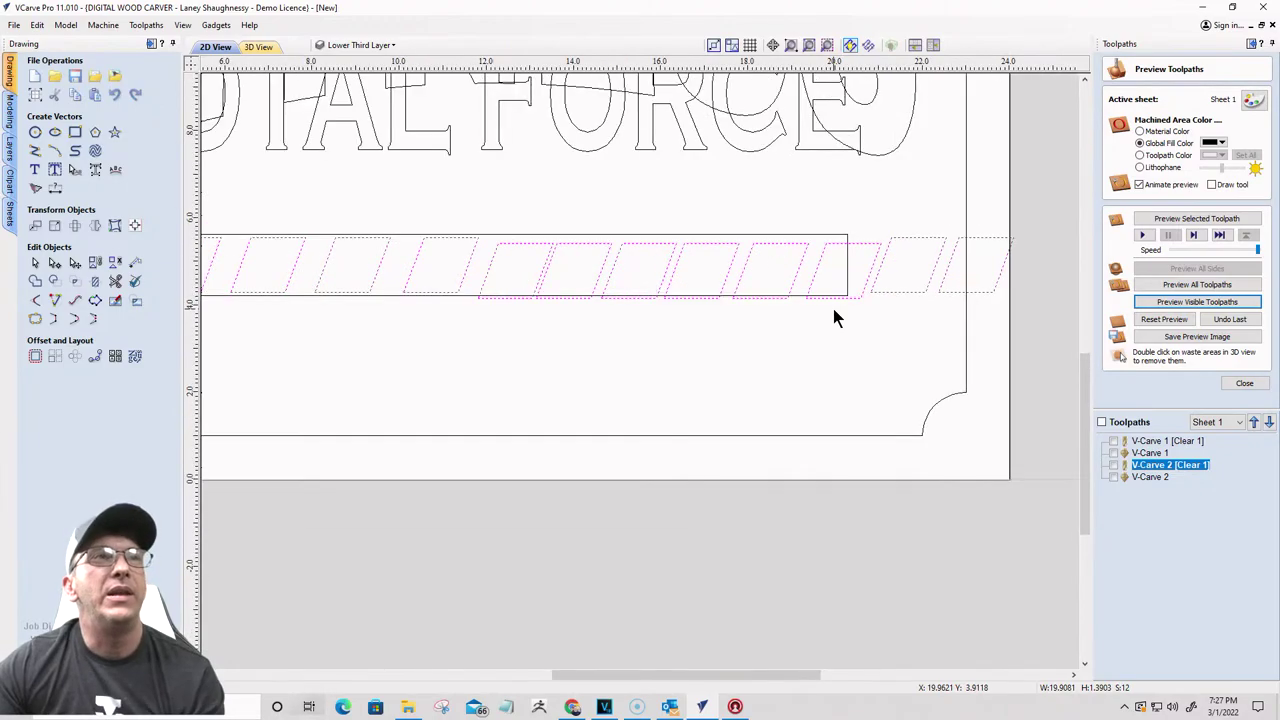
left_click(815, 236)
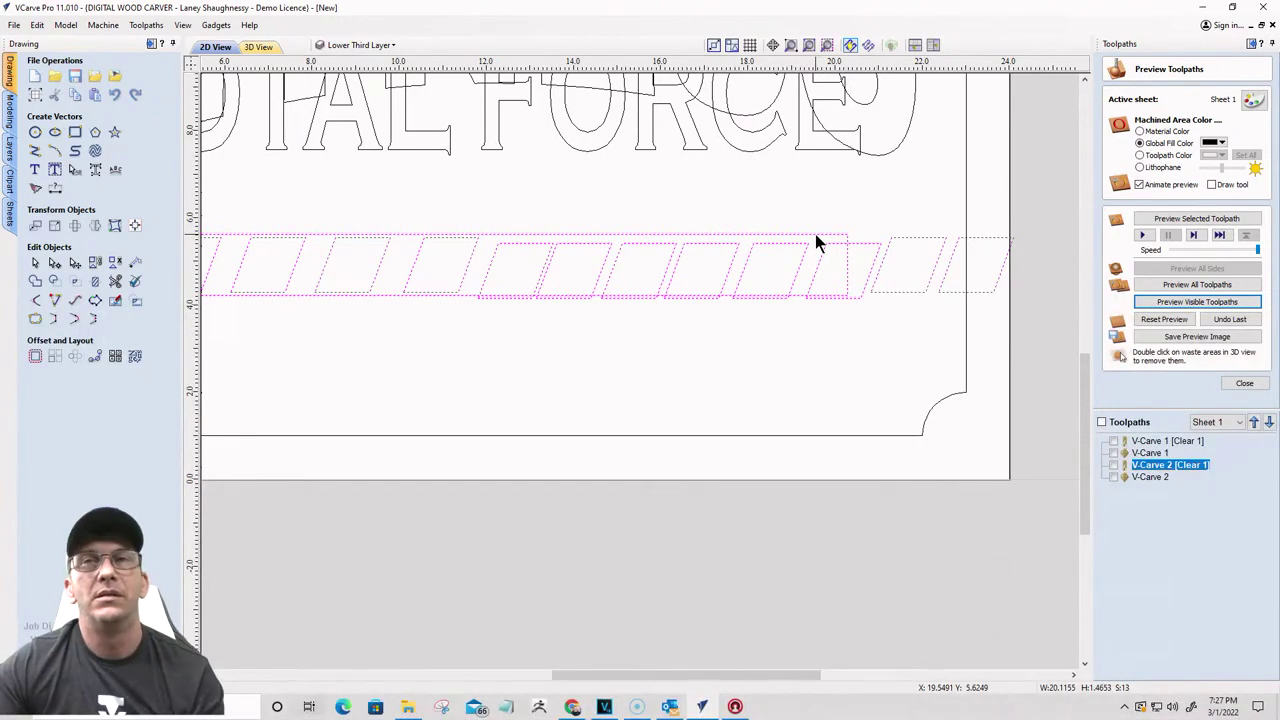
left_click(136, 228)
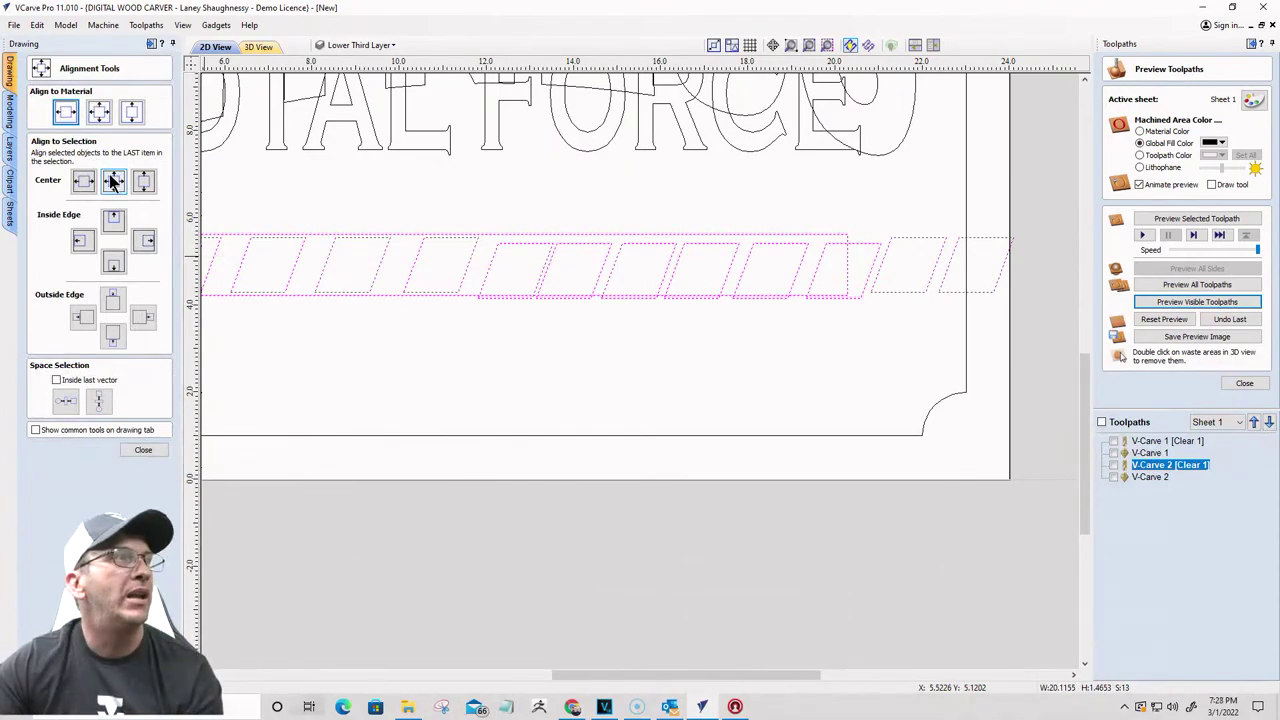
left_click(113, 181)
scroll(791, 314, "down", 2)
scroll(534, 309, "up", 5)
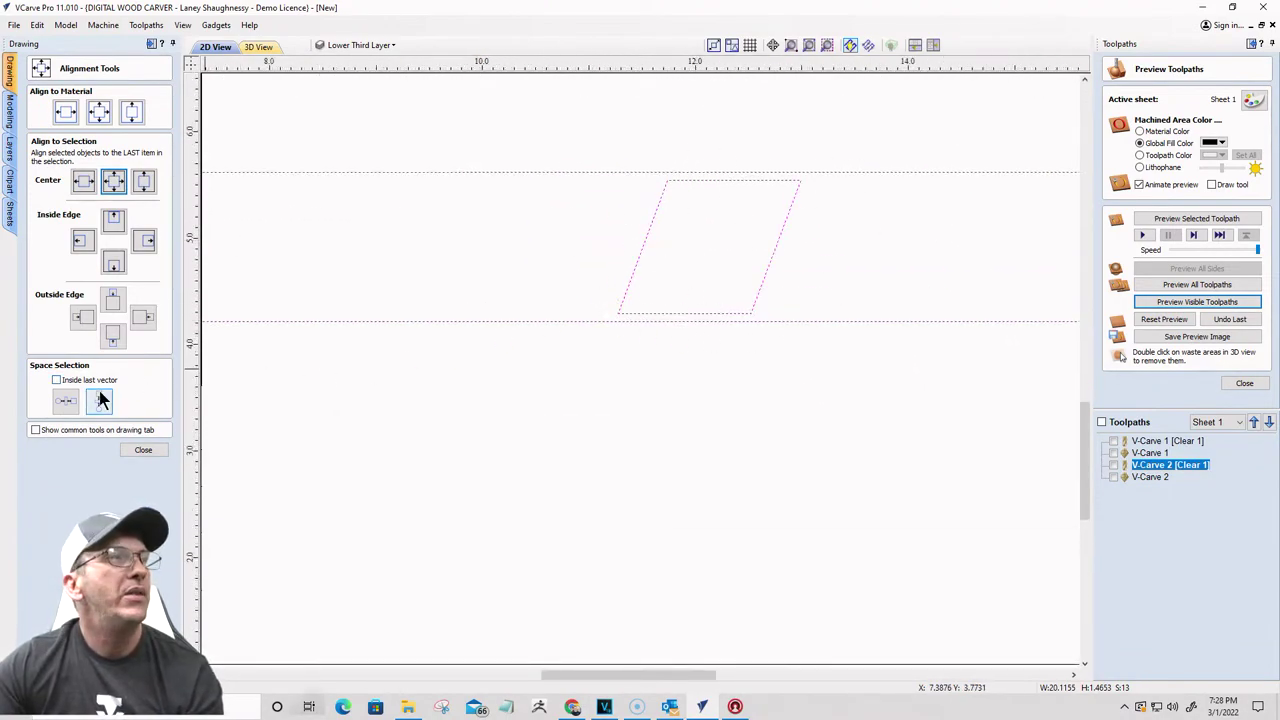
left_click(57, 380)
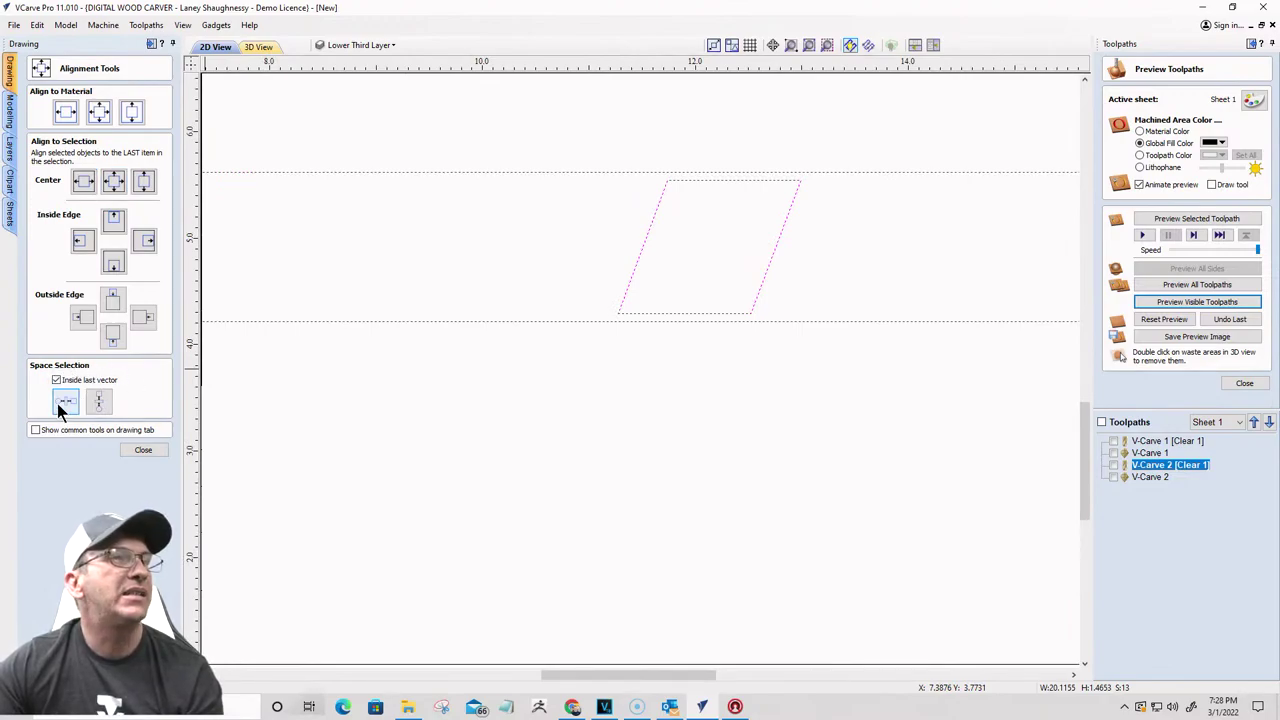
left_click(62, 404)
scroll(800, 292, "down", 5)
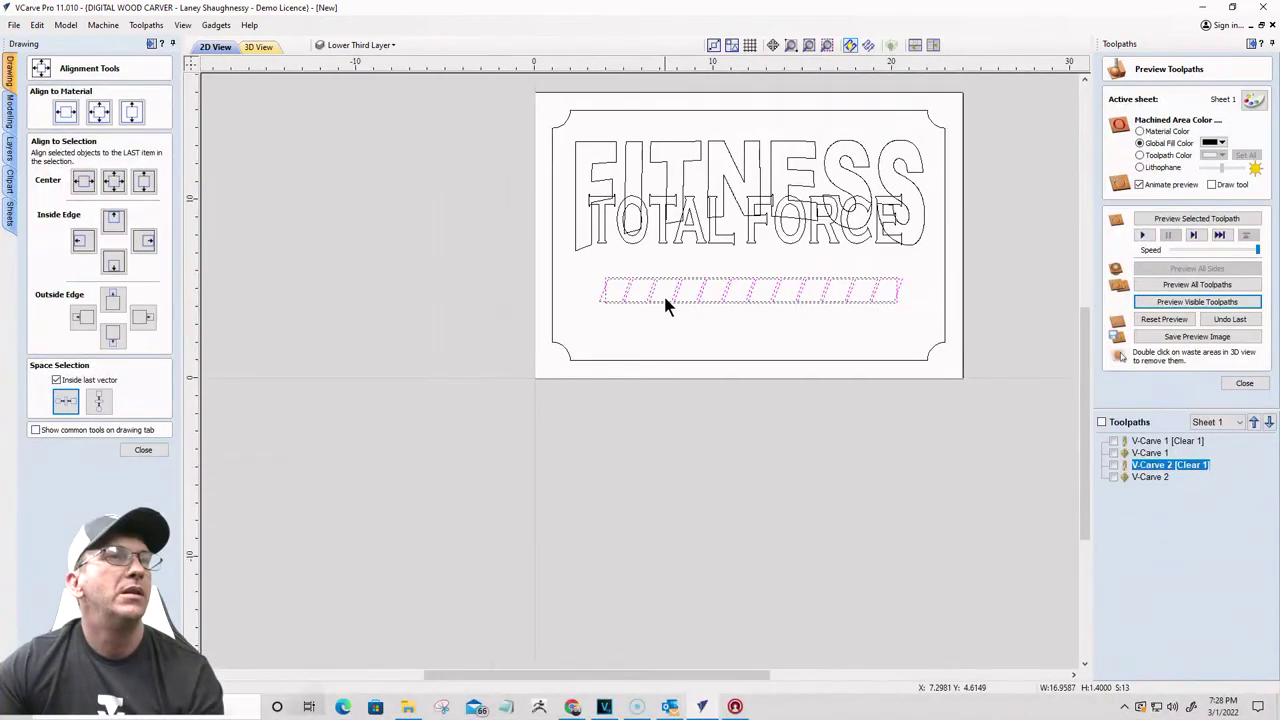
scroll(910, 292, "up", 3)
scroll(918, 289, "down", 2)
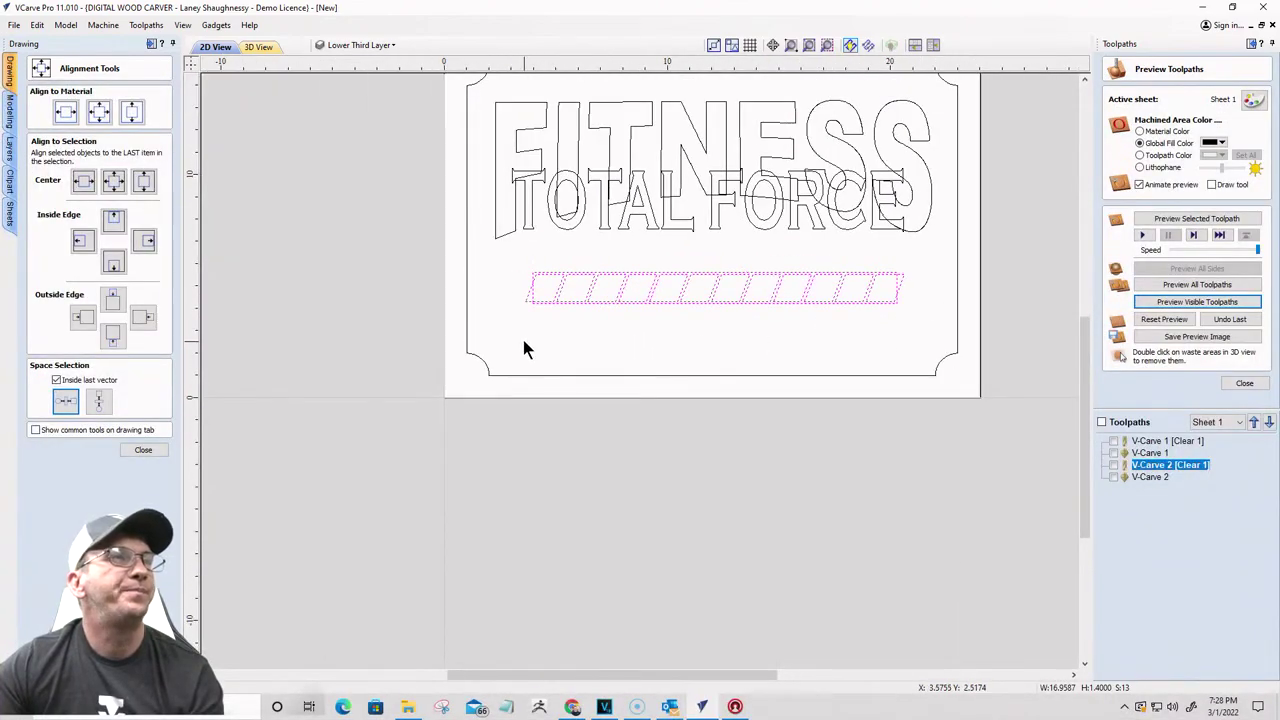
scroll(843, 314, "up", 3)
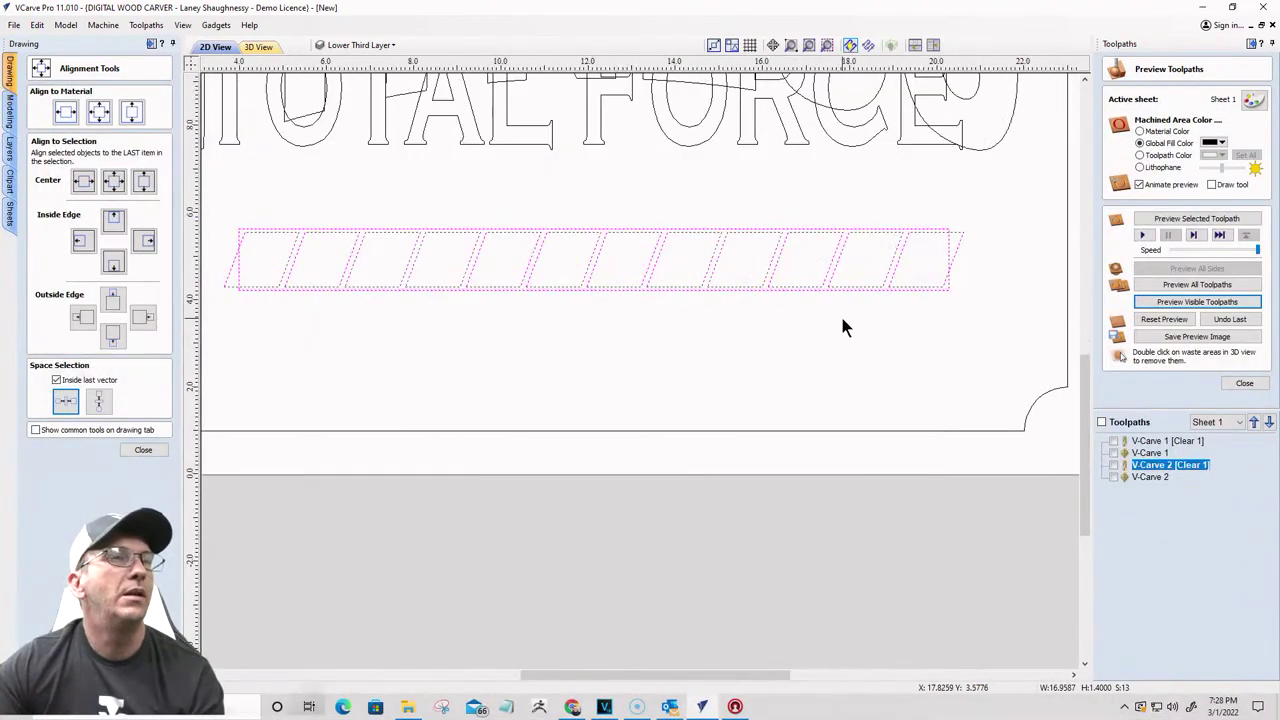
scroll(950, 286, "down", 3)
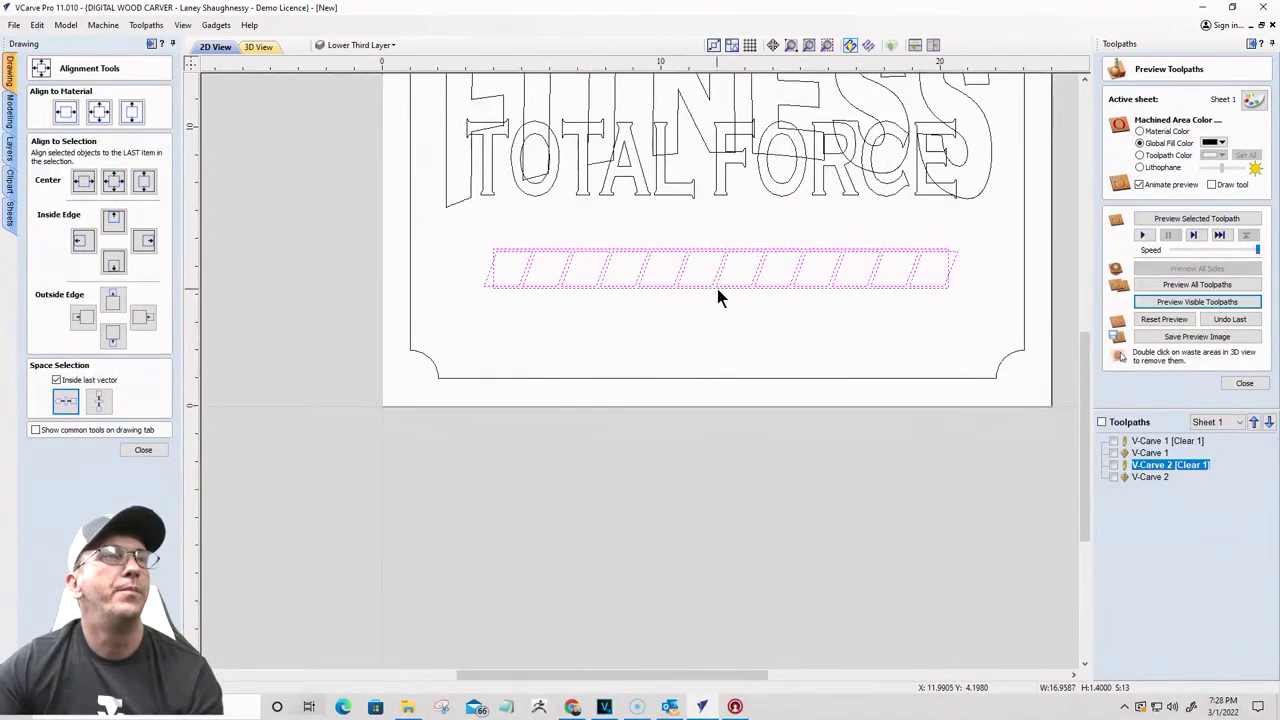
scroll(722, 290, "up", 5)
scroll(766, 160, "down", 4)
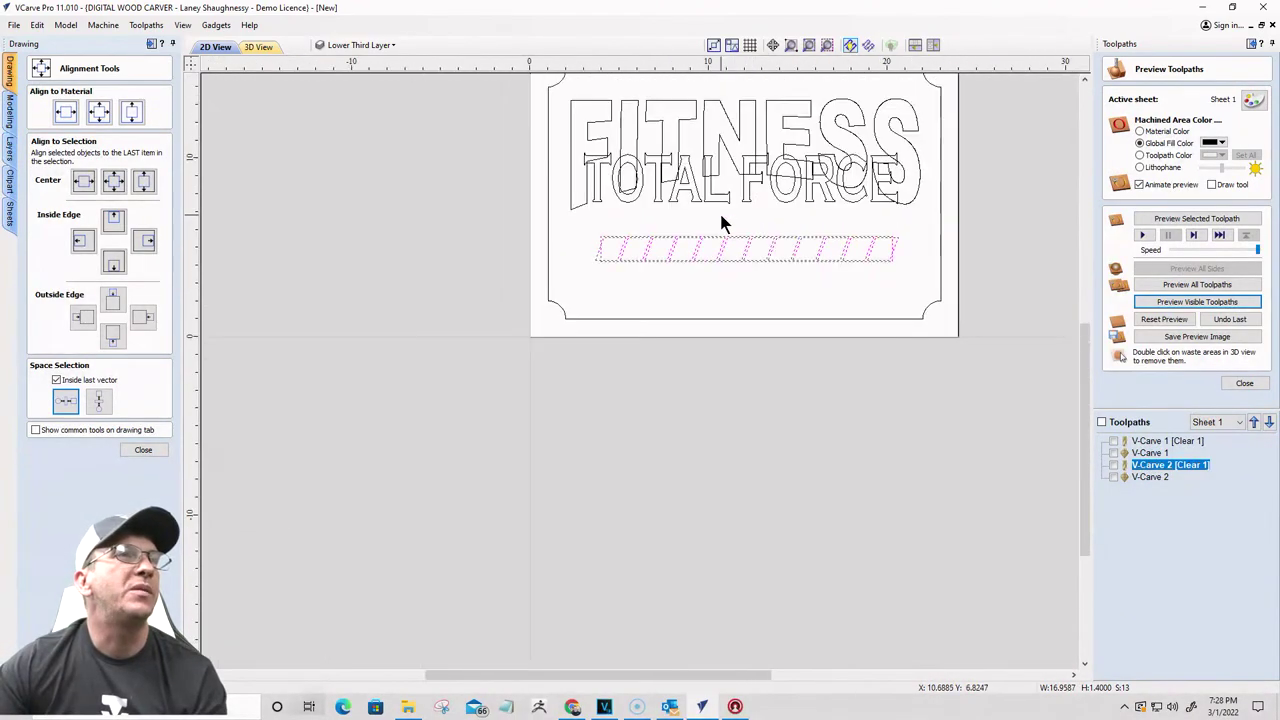
scroll(869, 287, "up", 2)
scroll(885, 217, "up", 4)
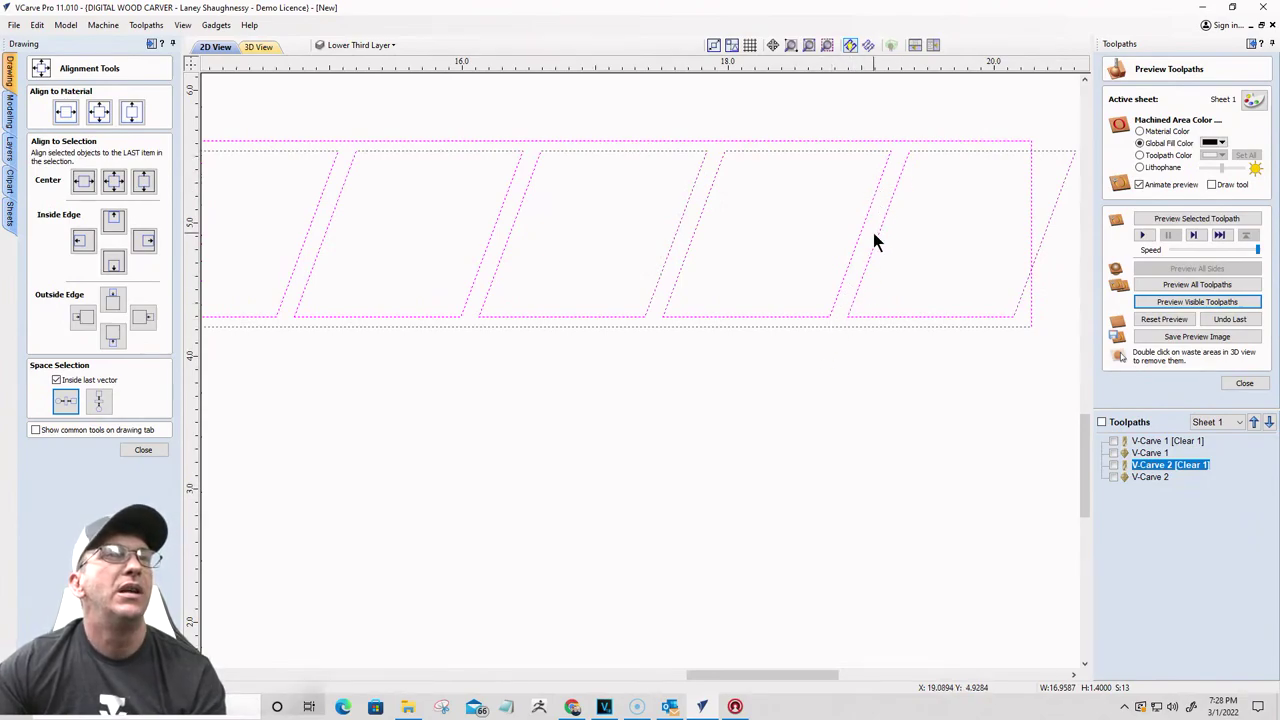
scroll(875, 240, "down", 3)
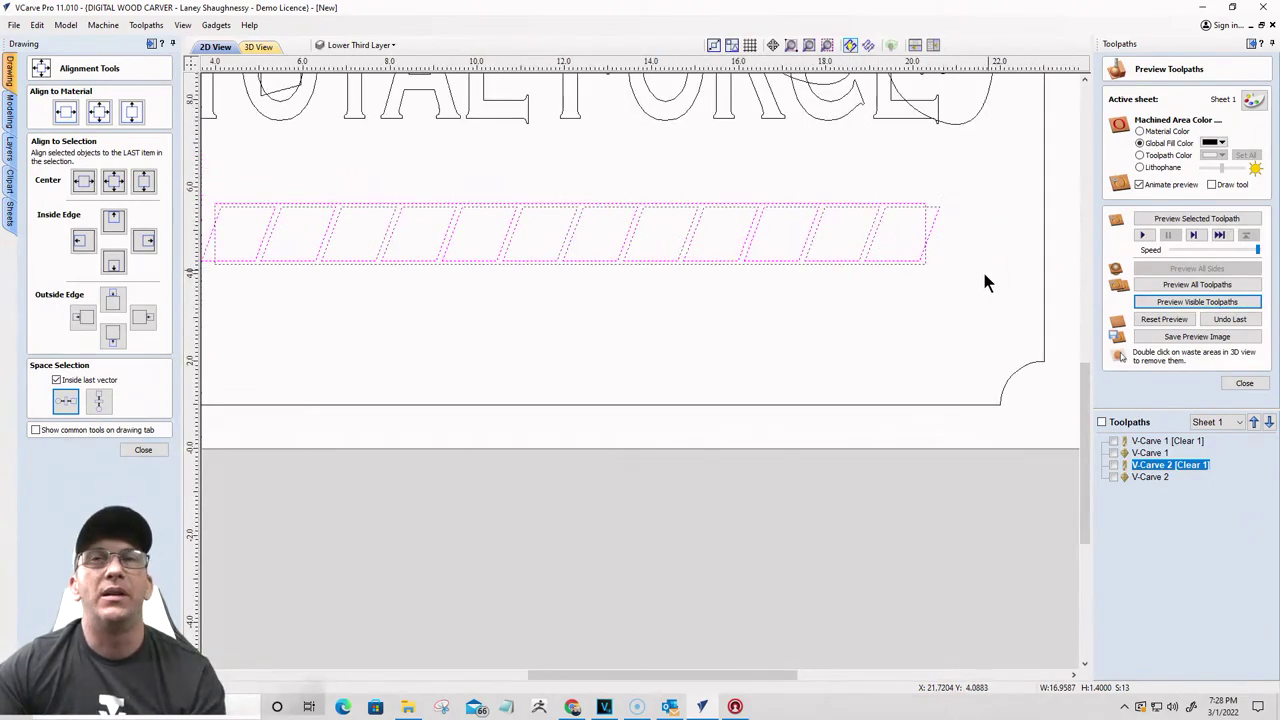
scroll(970, 272, "down", 2)
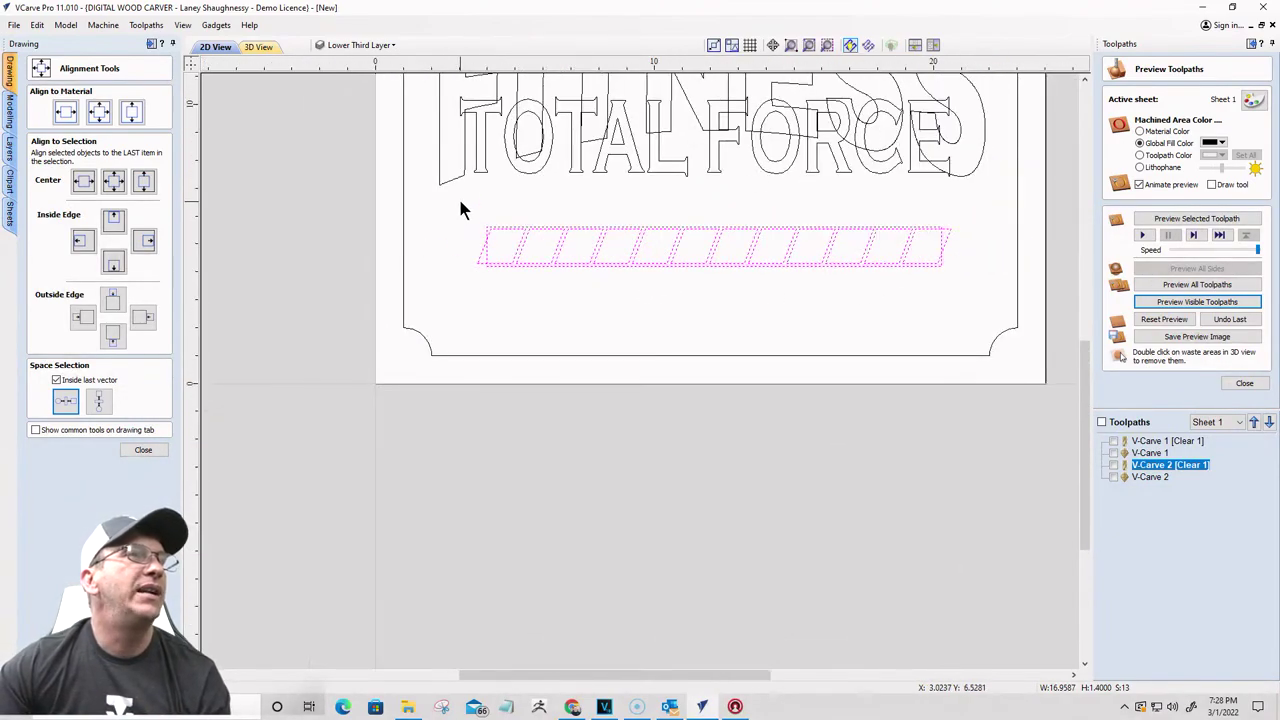
left_click_drag(463, 209, 950, 293)
scroll(838, 282, "up", 2)
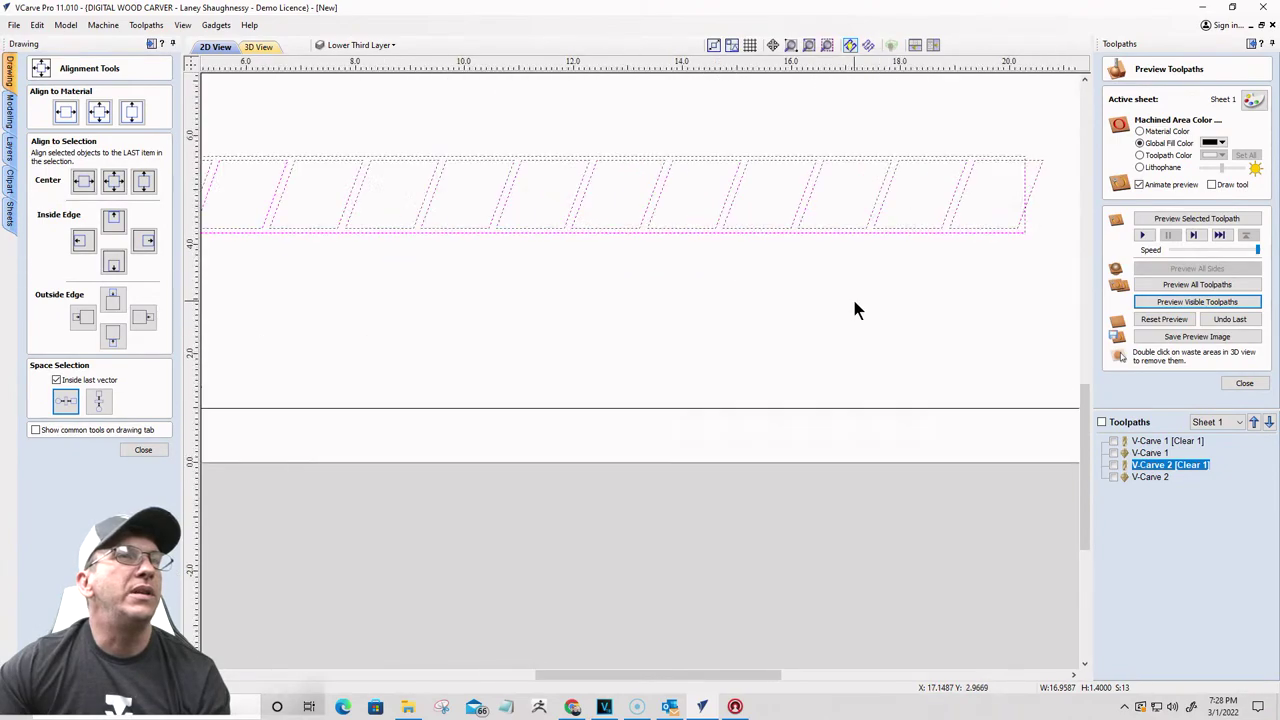
left_click(847, 297)
scroll(954, 230, "down", 2)
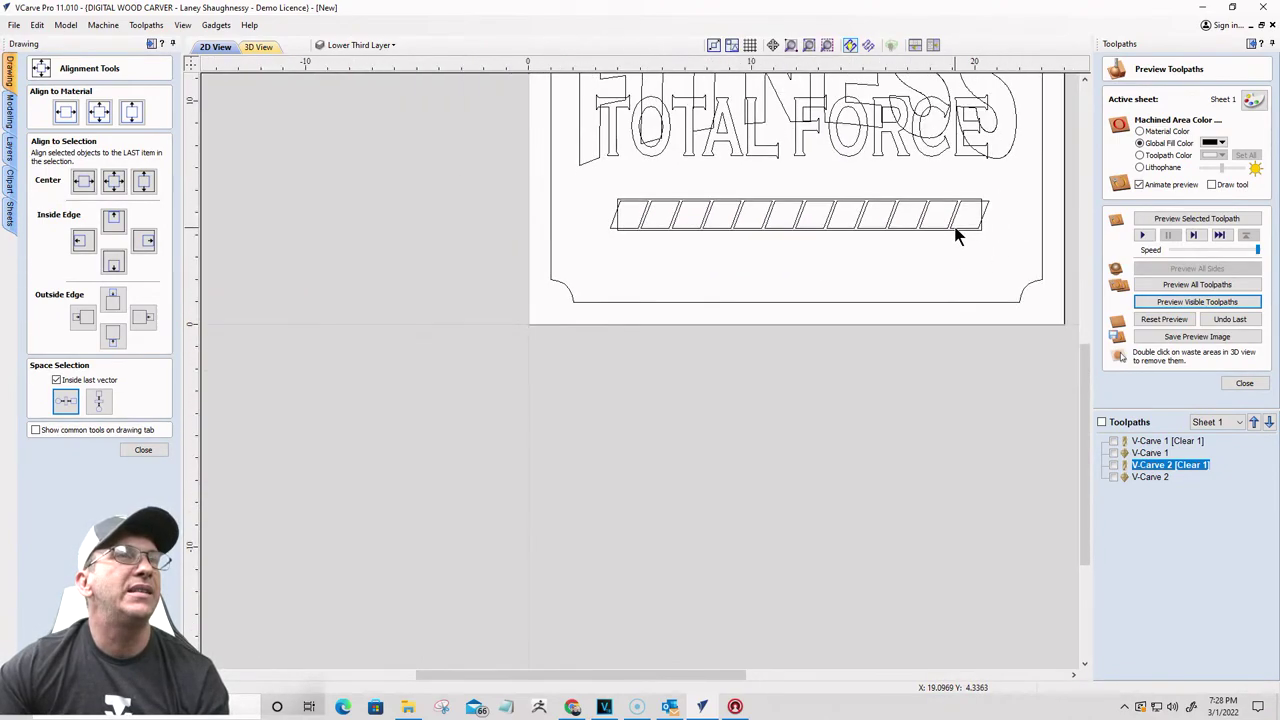
Step: Select the bar's stripes, zoom in on its left end, and close the Alignment Tools
left_click(633, 224)
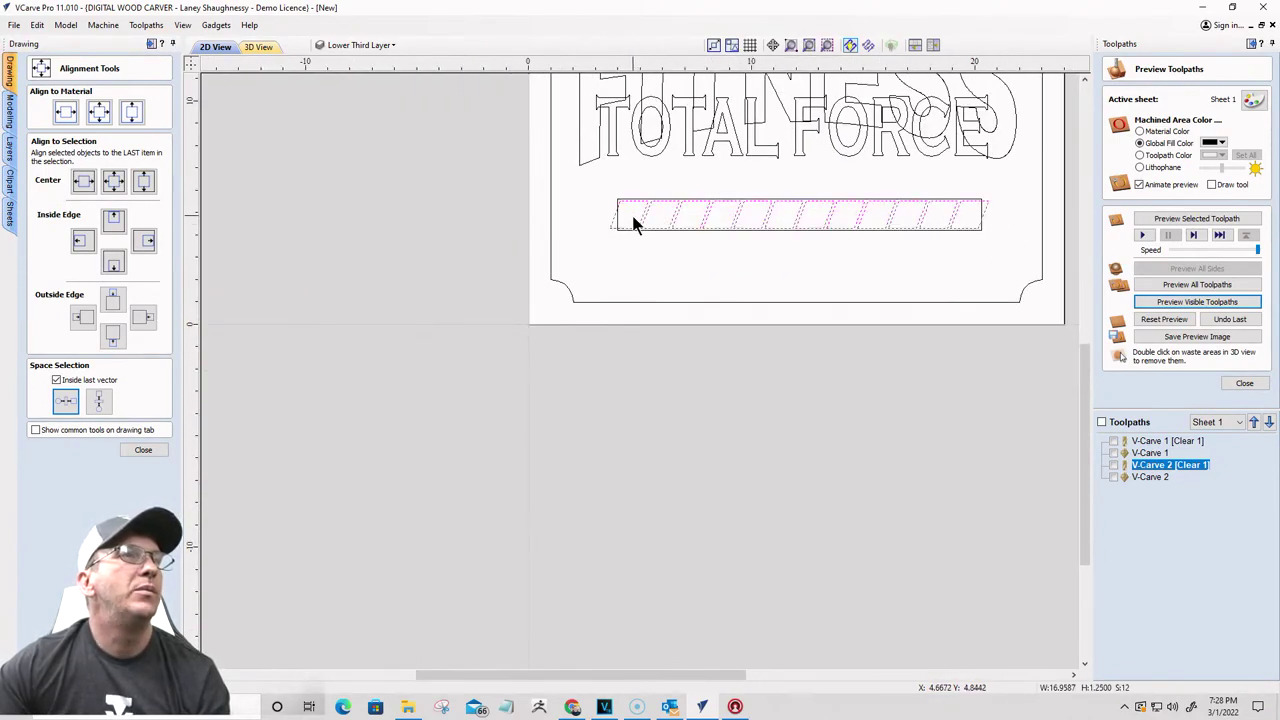
scroll(627, 292, "up", 2)
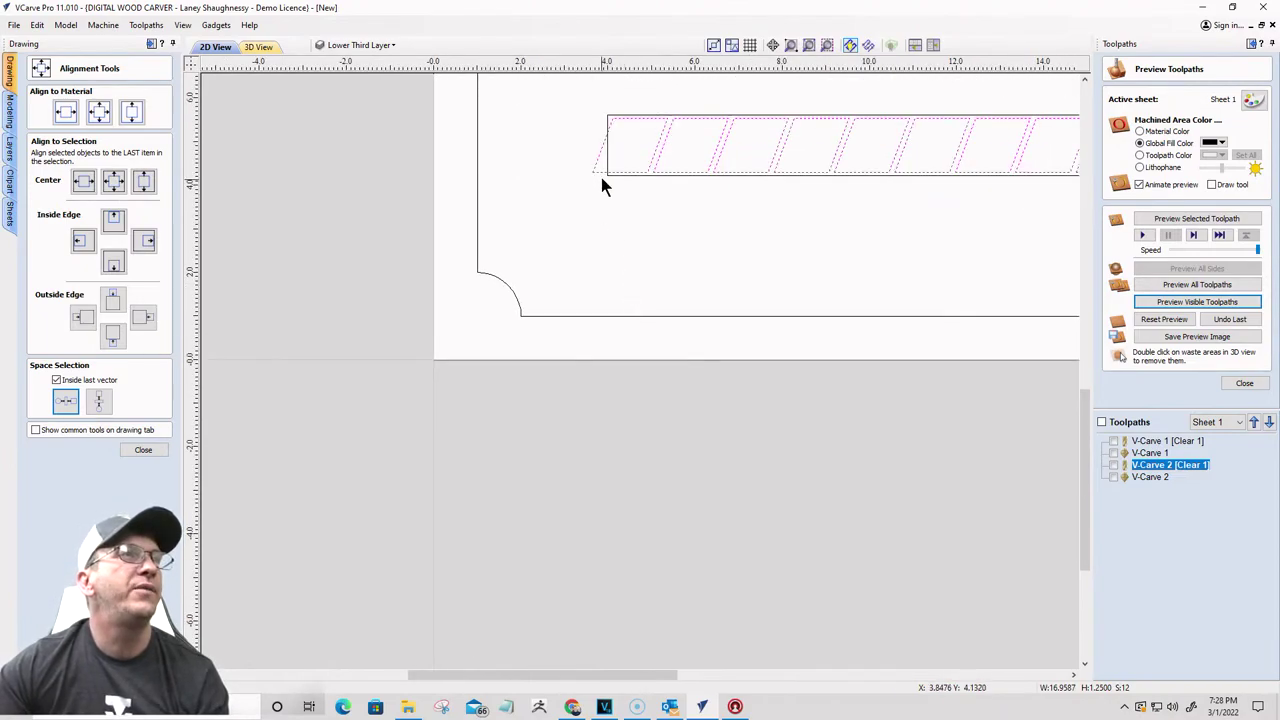
scroll(586, 126, "up", 2)
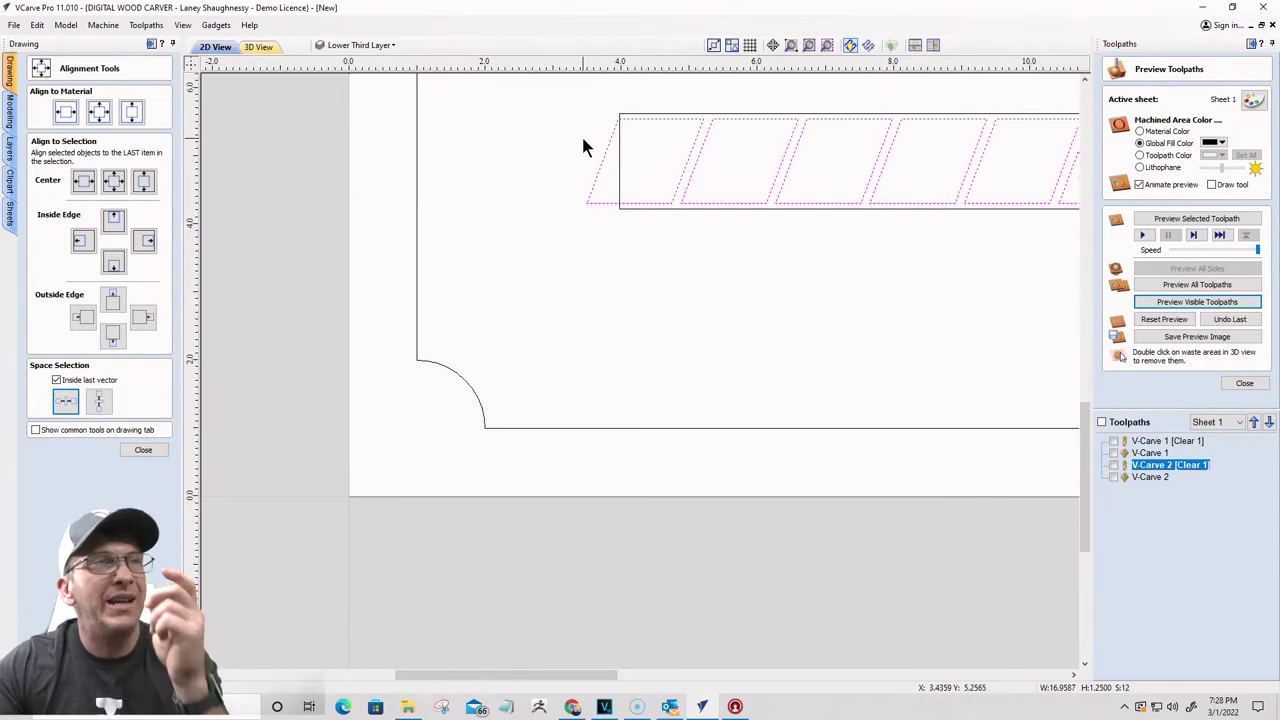
scroll(666, 204, "down", 3)
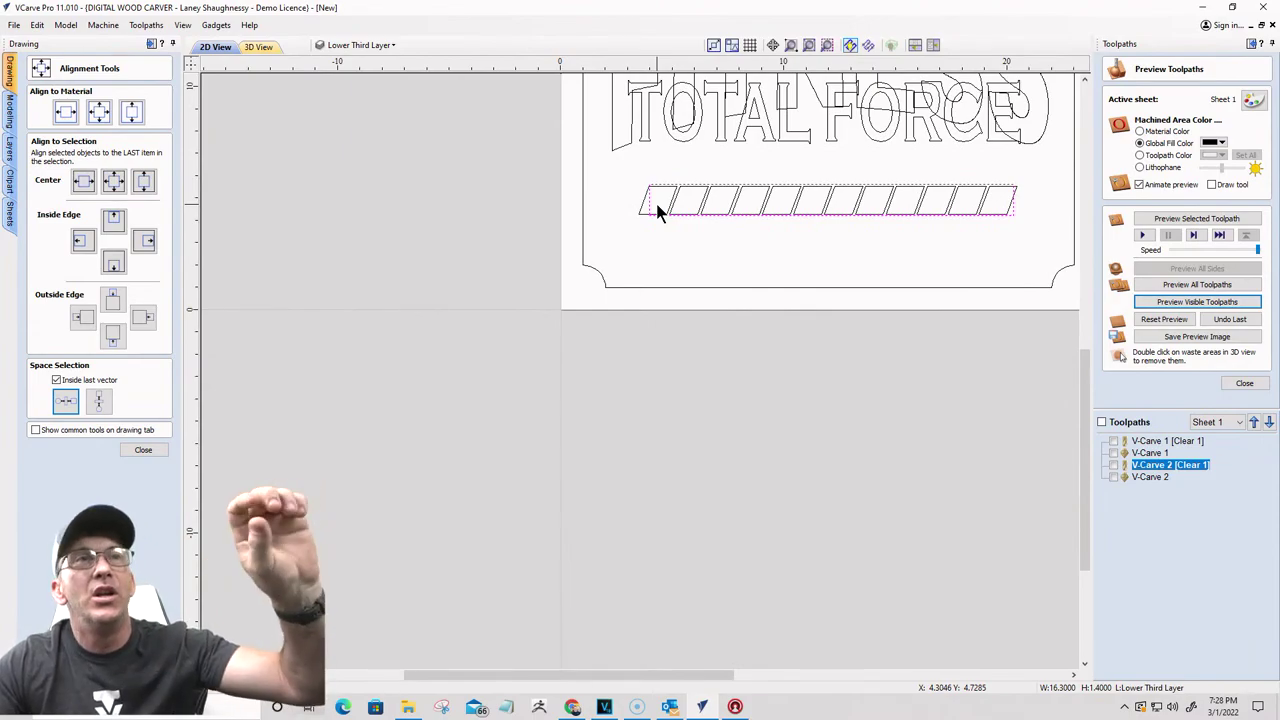
scroll(657, 213, "up", 3)
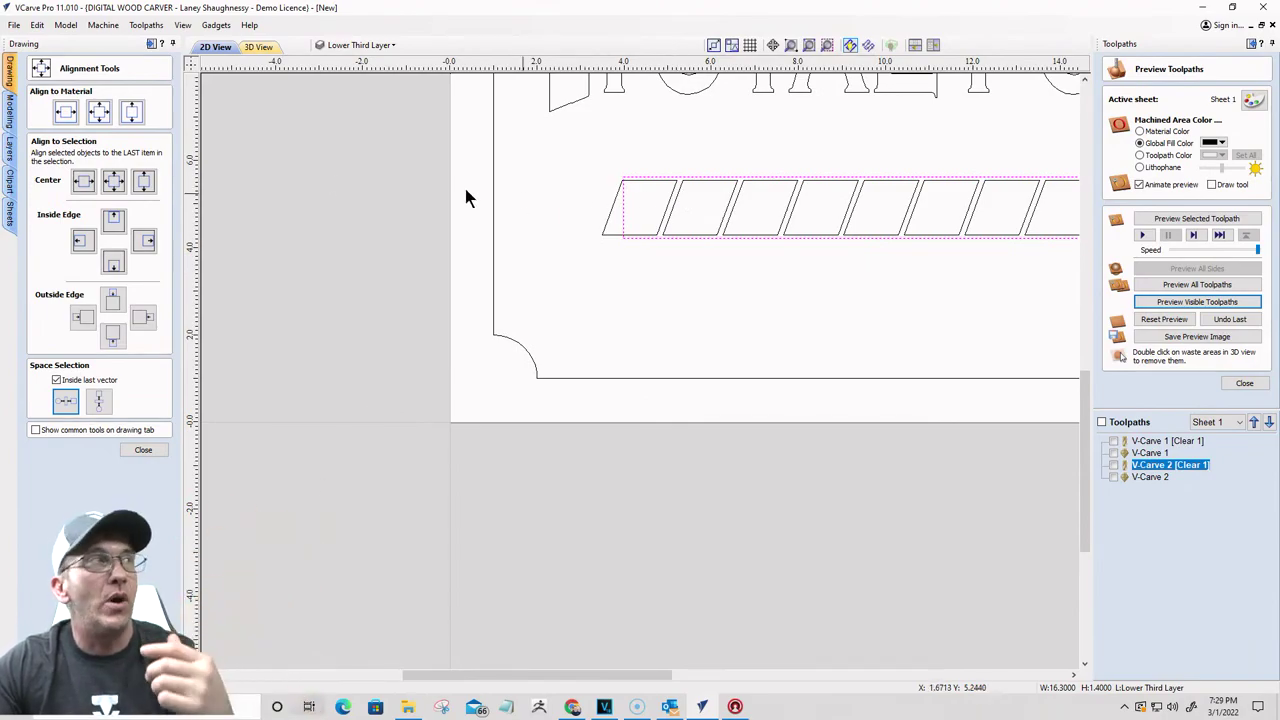
left_click(143, 449)
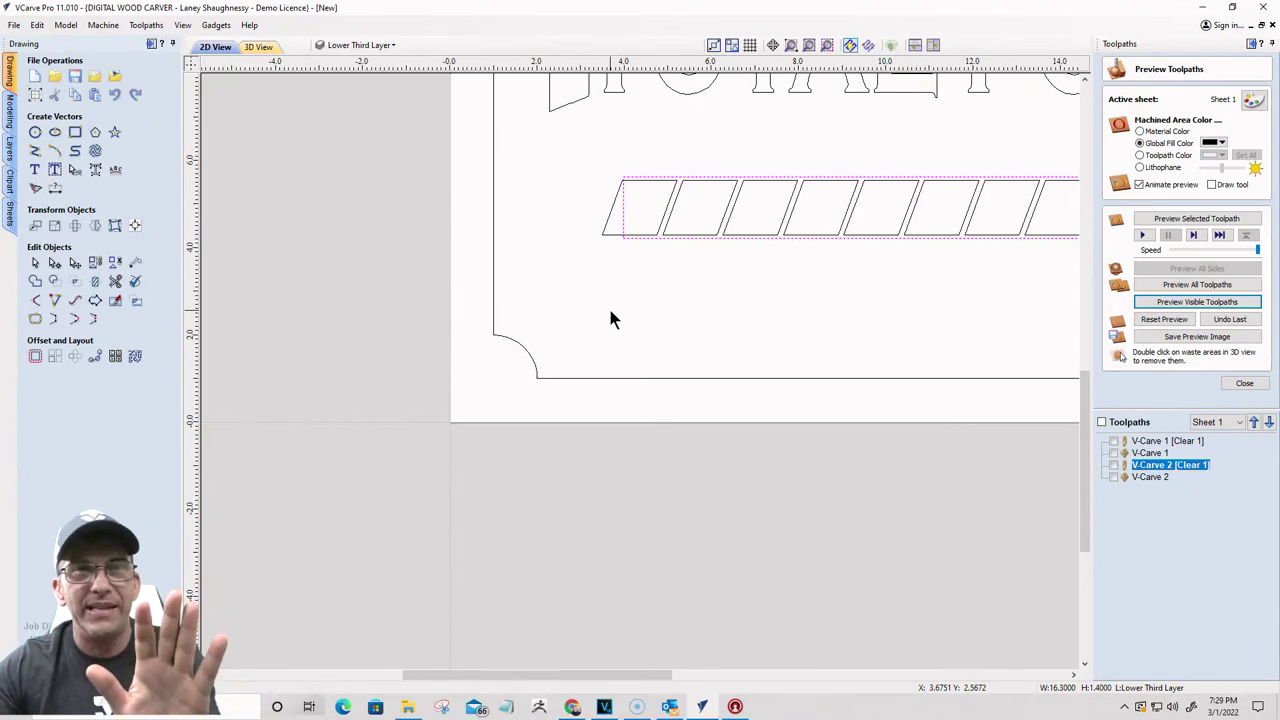
Step: Trim the overlapping edge section off the bar with Interactive Vector Trim
left_click(101, 283)
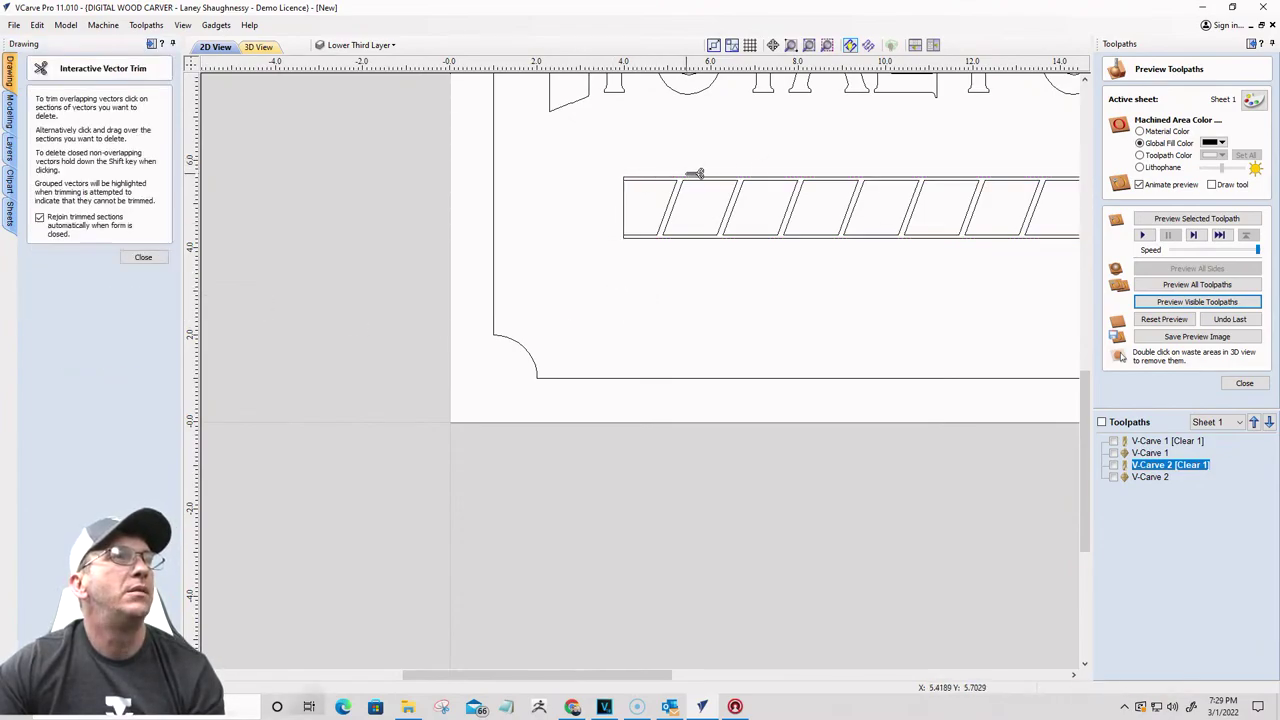
left_click(663, 240)
scroll(606, 281, "down", 2)
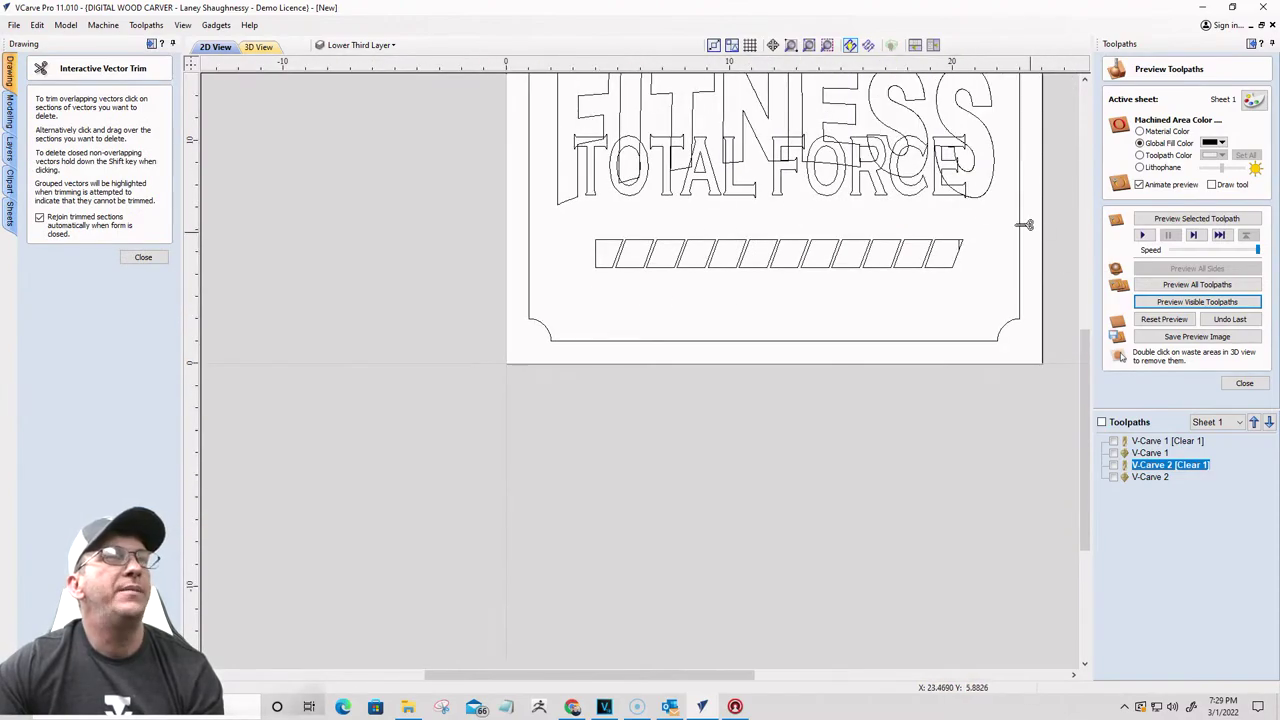
scroll(505, 253, "up", 3)
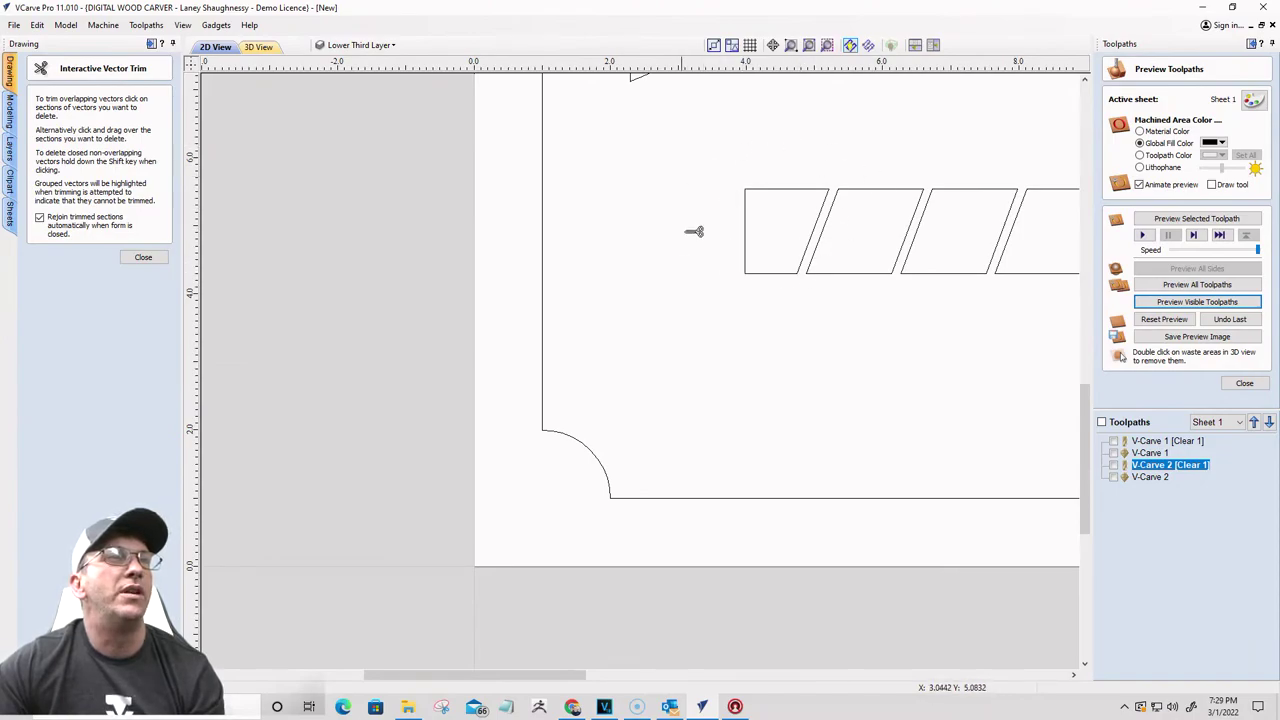
scroll(620, 210, "down", 2)
left_click(143, 257)
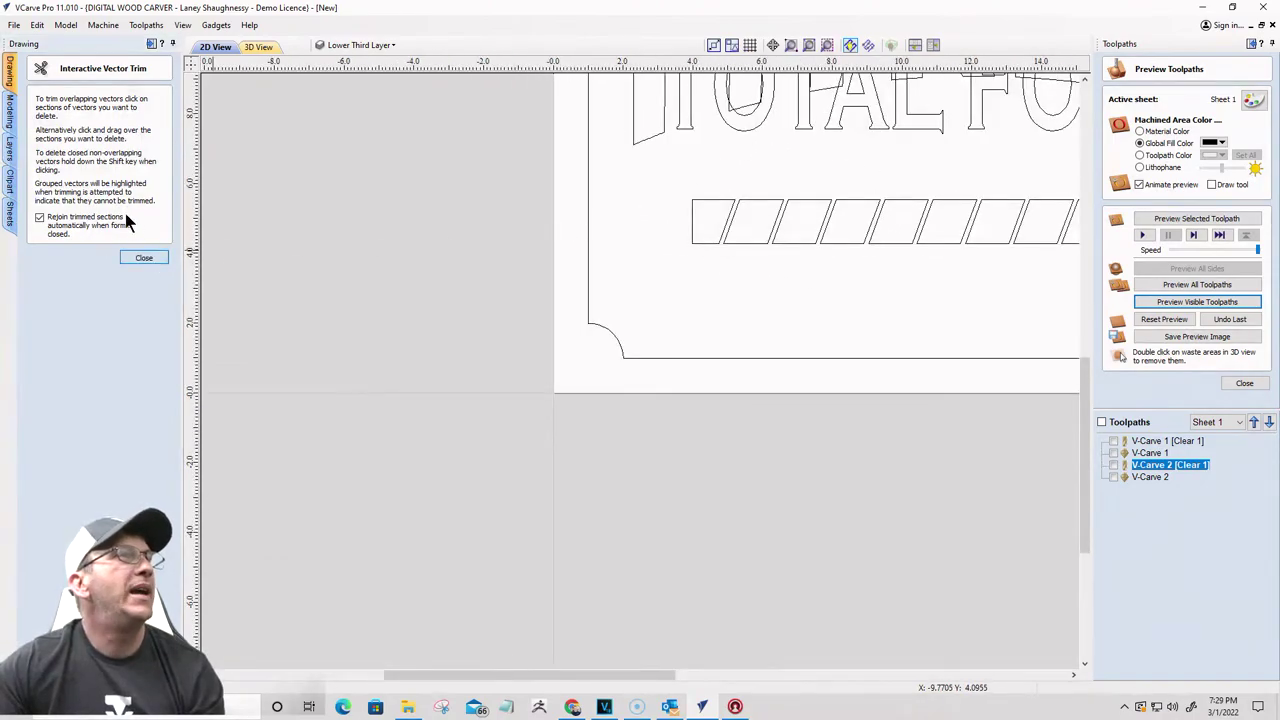
left_click(95, 94)
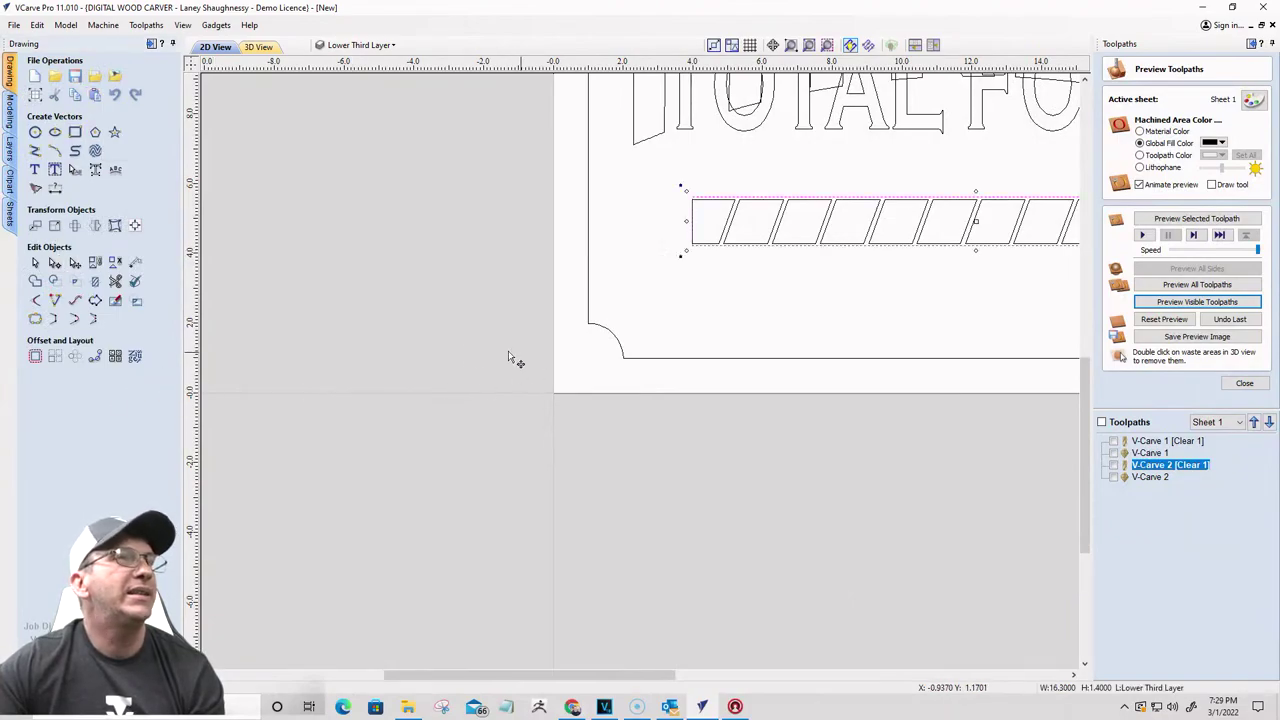
Step: Delete the right-hand group of stripes from the progress bar
left_click(450, 347)
scroll(733, 215, "up", 2)
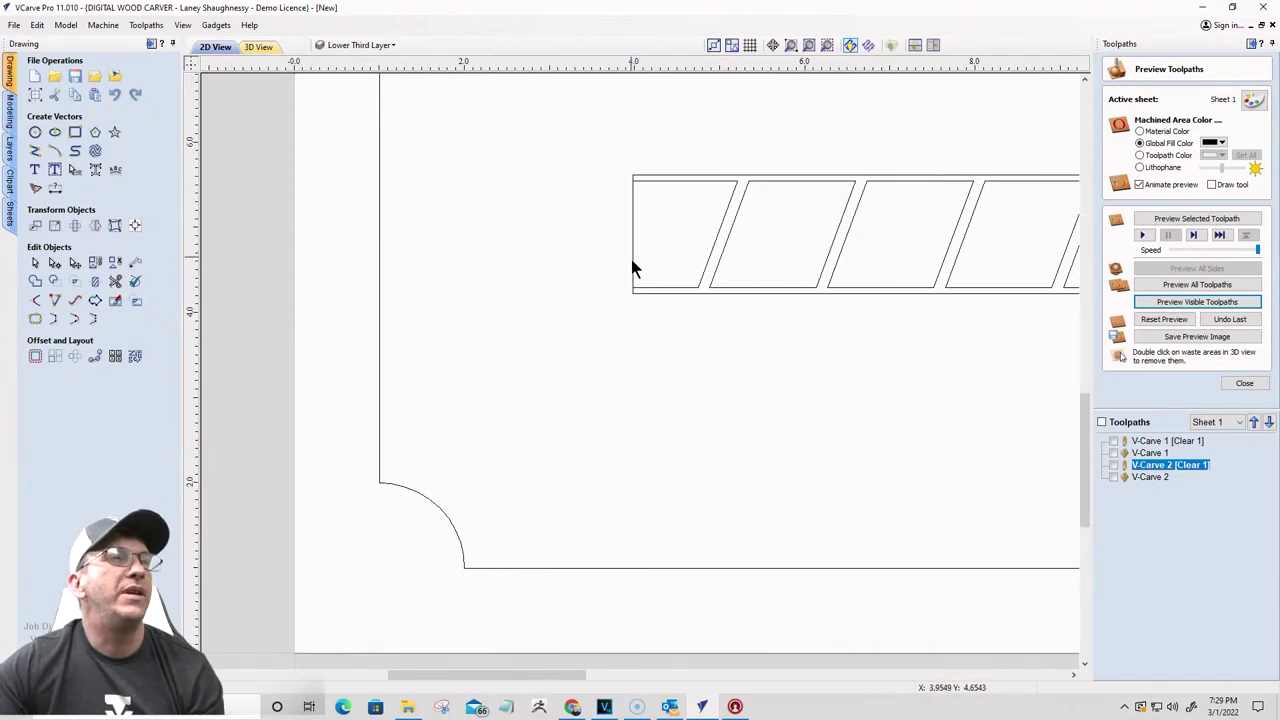
scroll(426, 268, "down", 2)
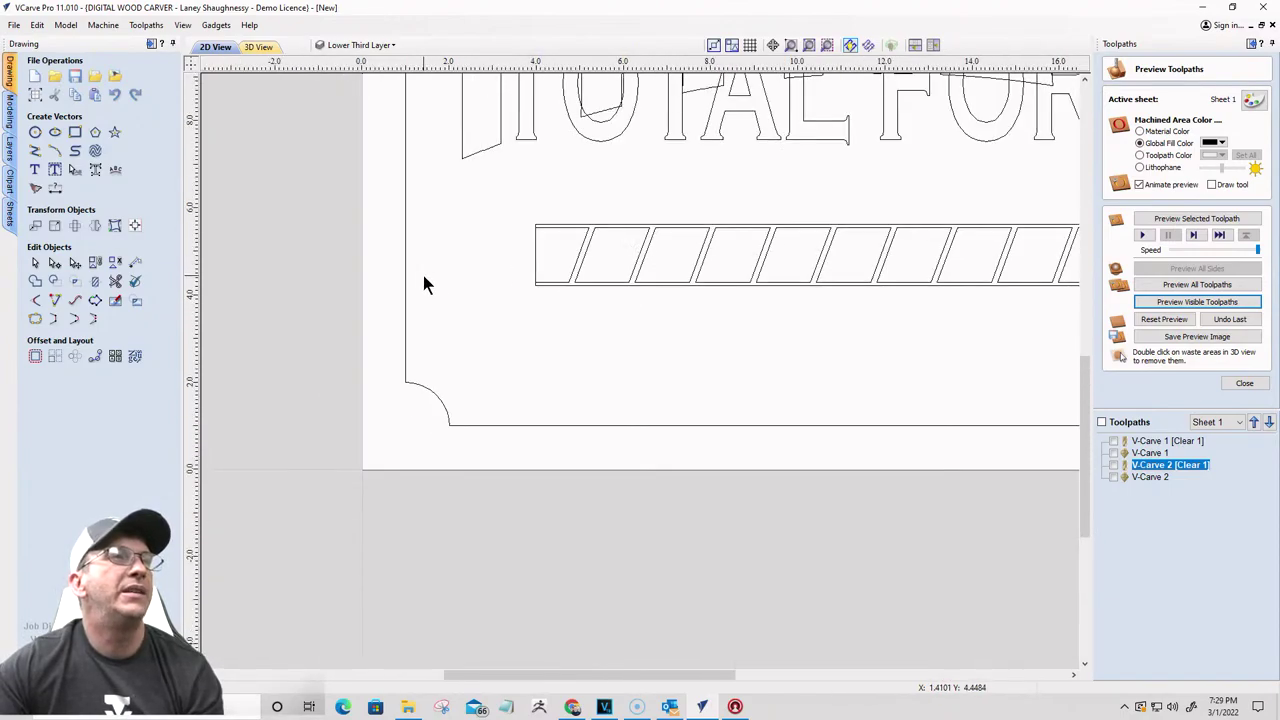
scroll(423, 271, "down", 2)
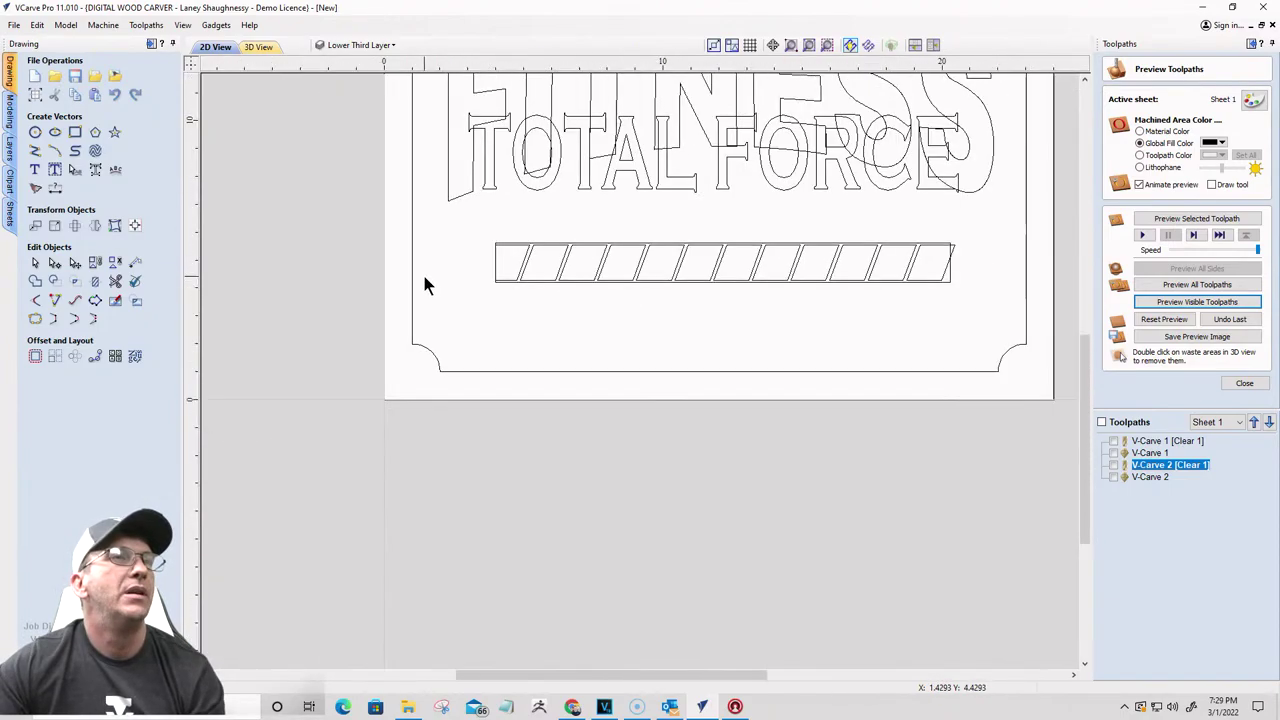
left_click(949, 277)
scroll(460, 263, "up", 4)
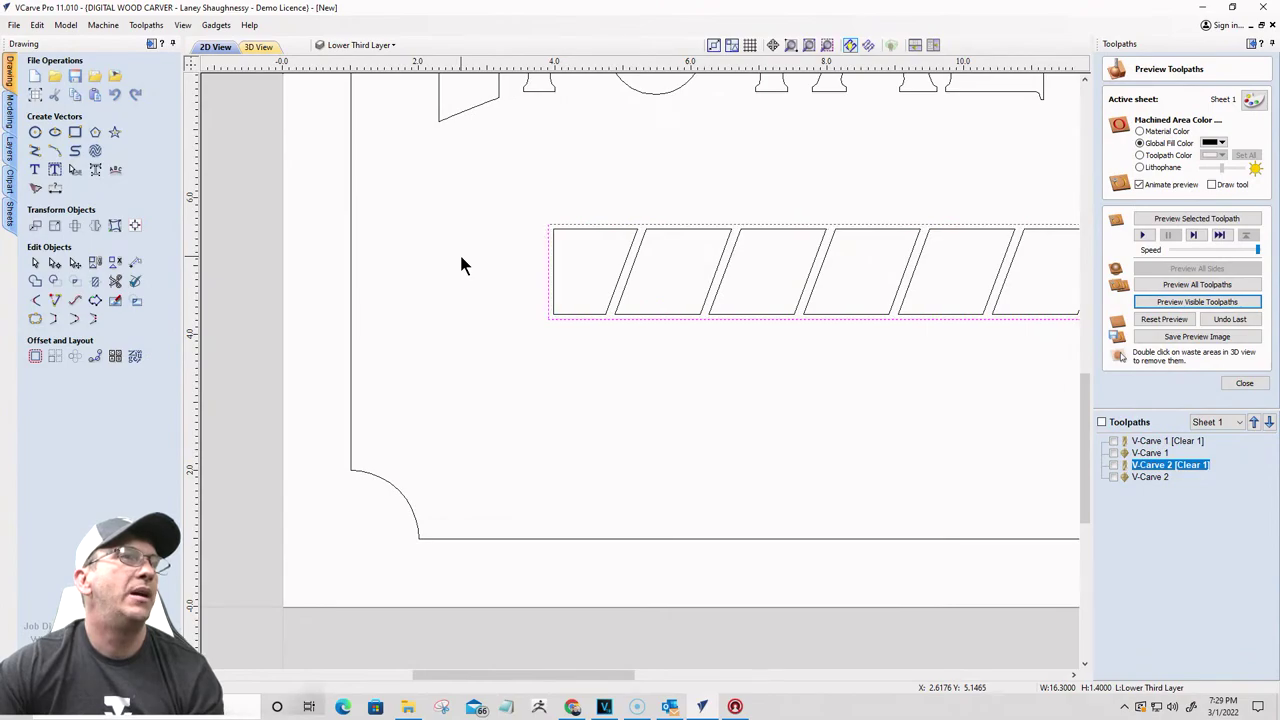
scroll(449, 297, "down", 3)
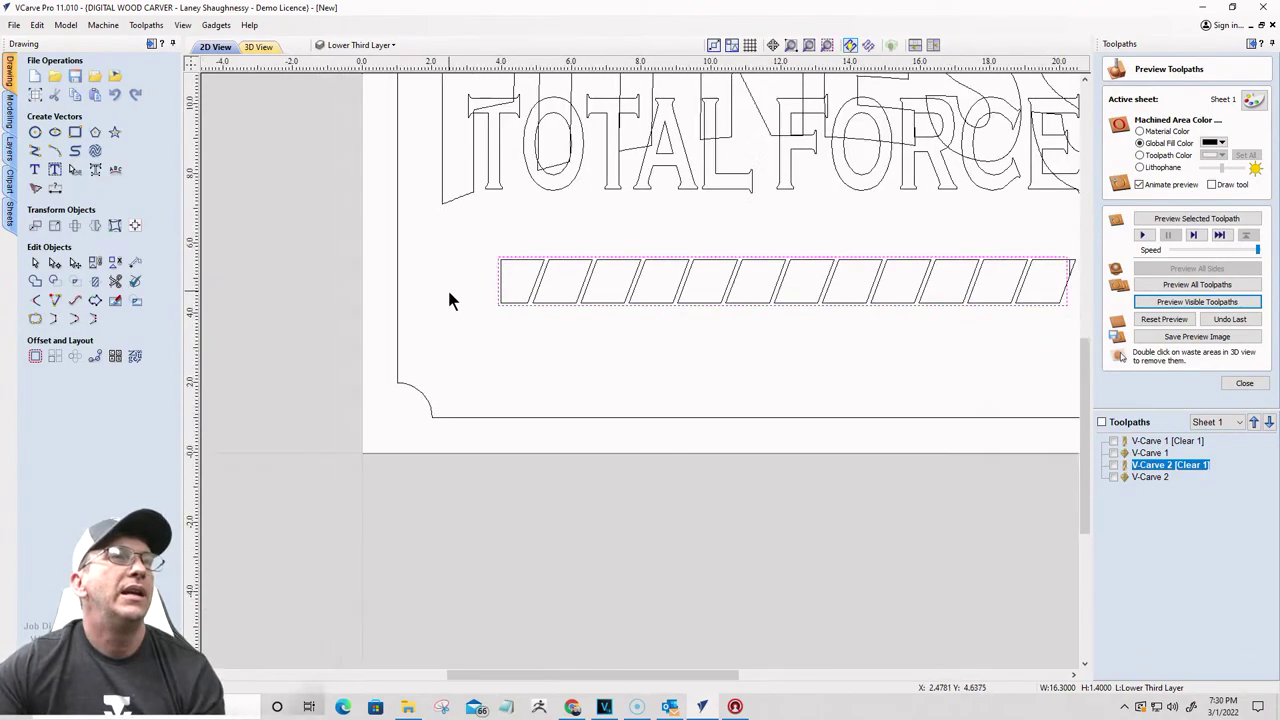
left_click(860, 280)
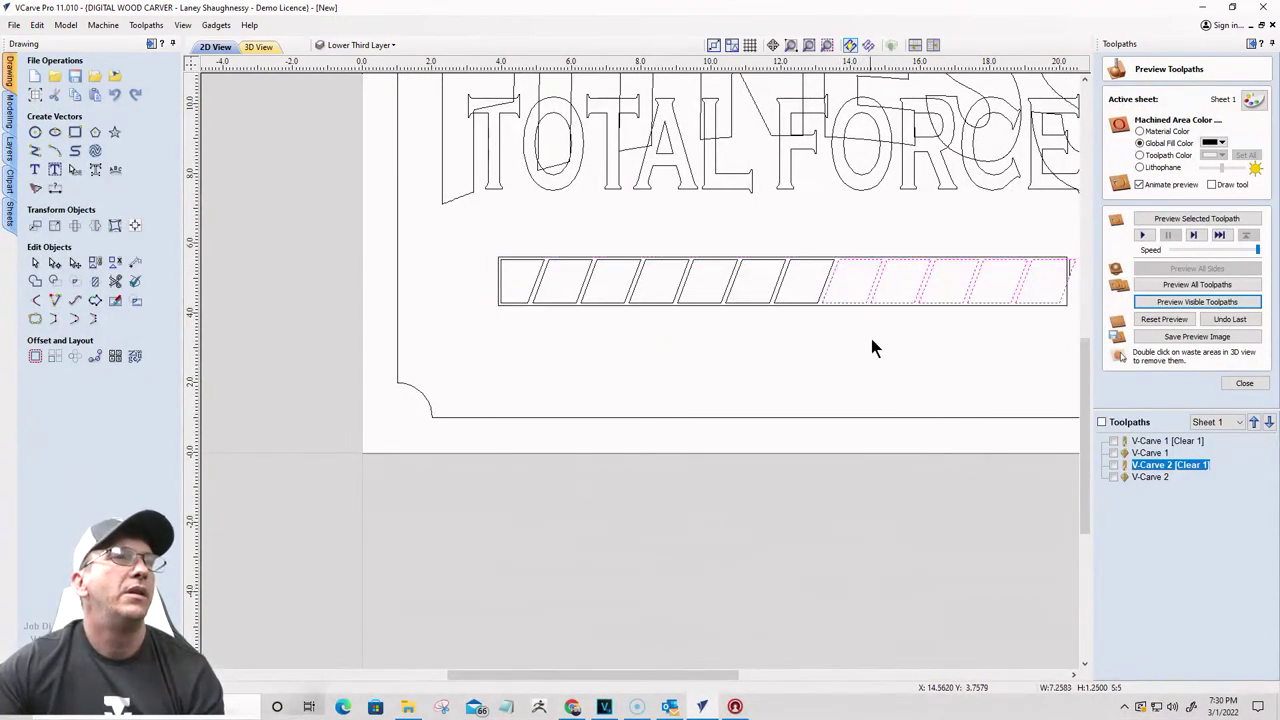
key("Delete")
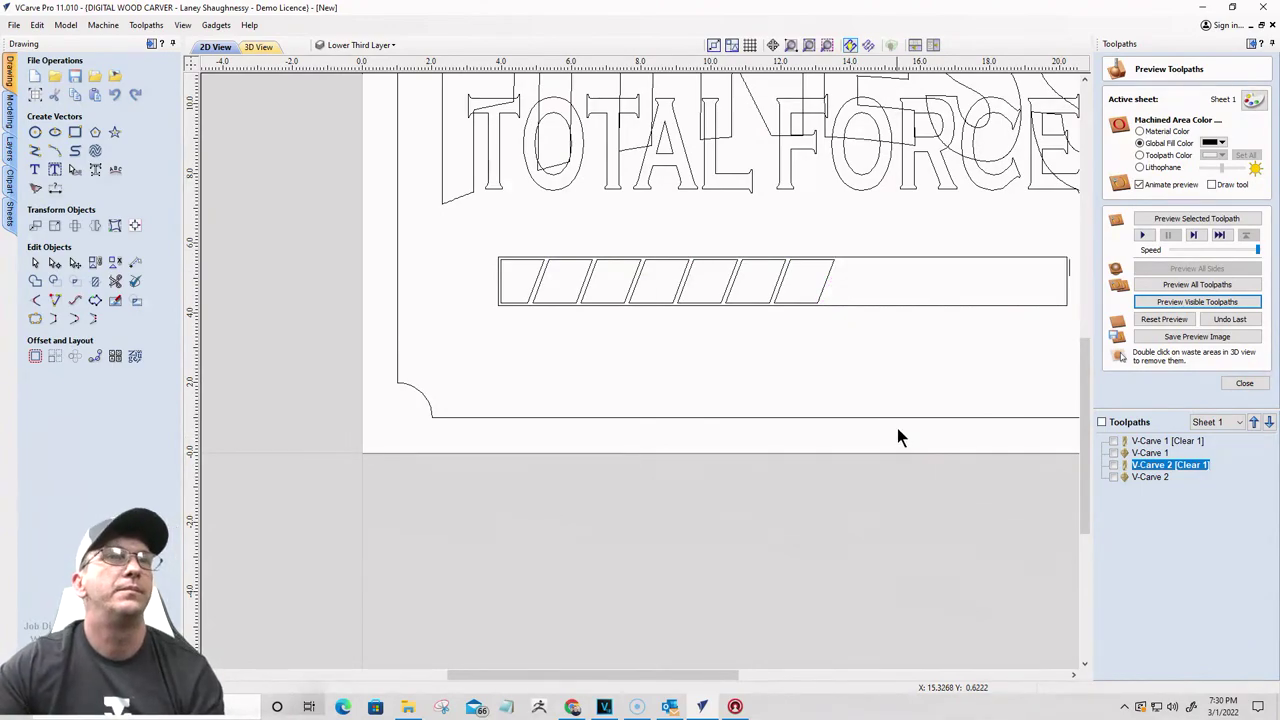
key("F3")
Step: Select and delete the stray short line at the bar's right end
scroll(1030, 318, "up", 3)
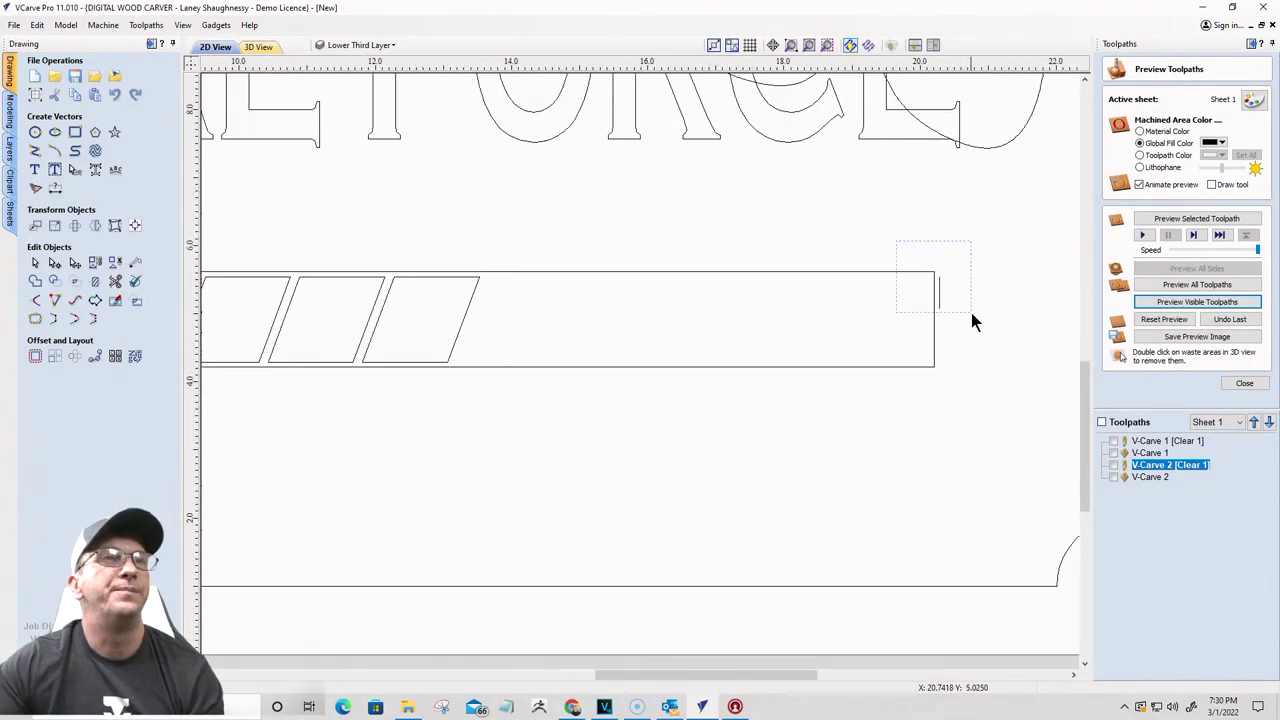
left_click_drag(971, 314, 972, 320)
key("F3")
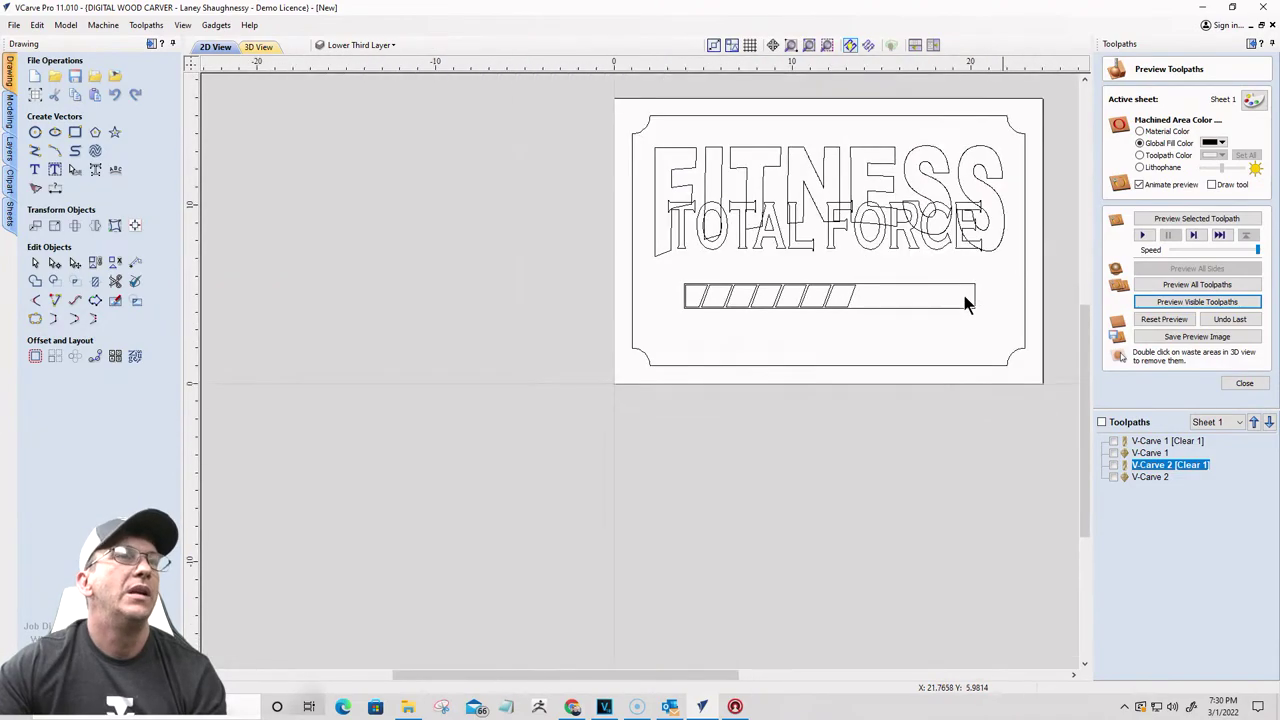
scroll(755, 310, "up", 3)
scroll(935, 308, "down", 1)
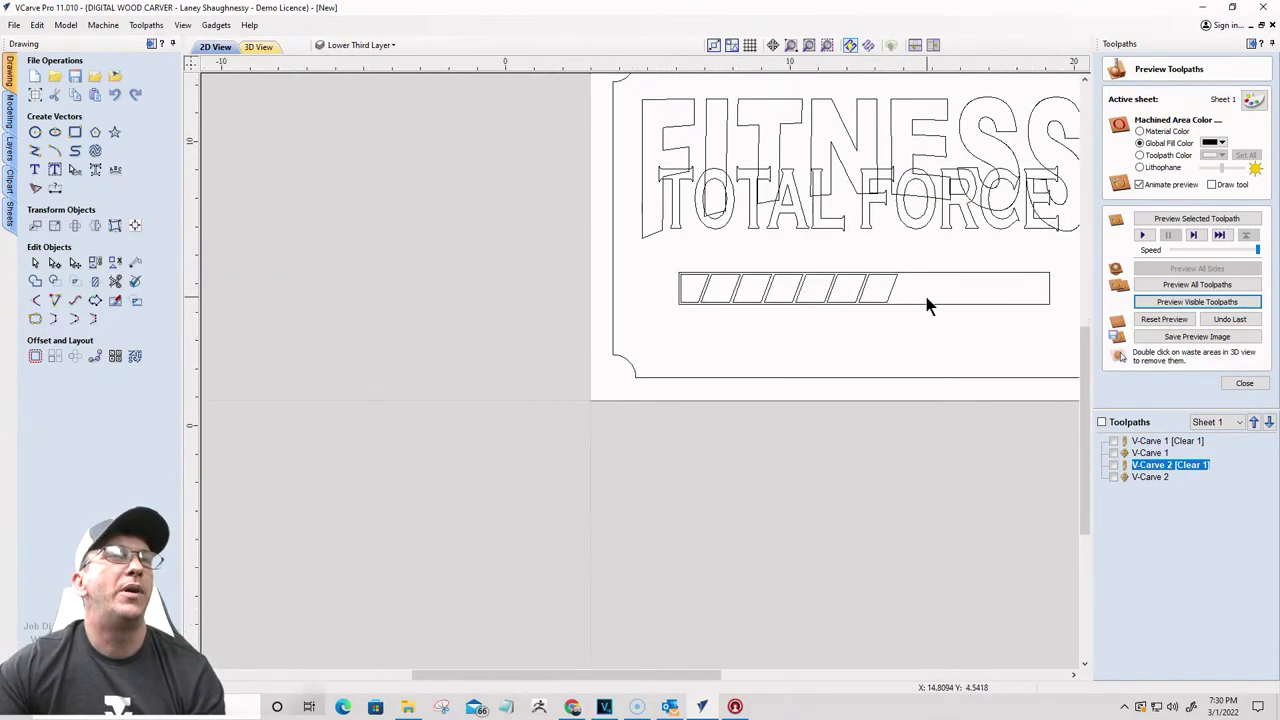
scroll(929, 306, "up", 2)
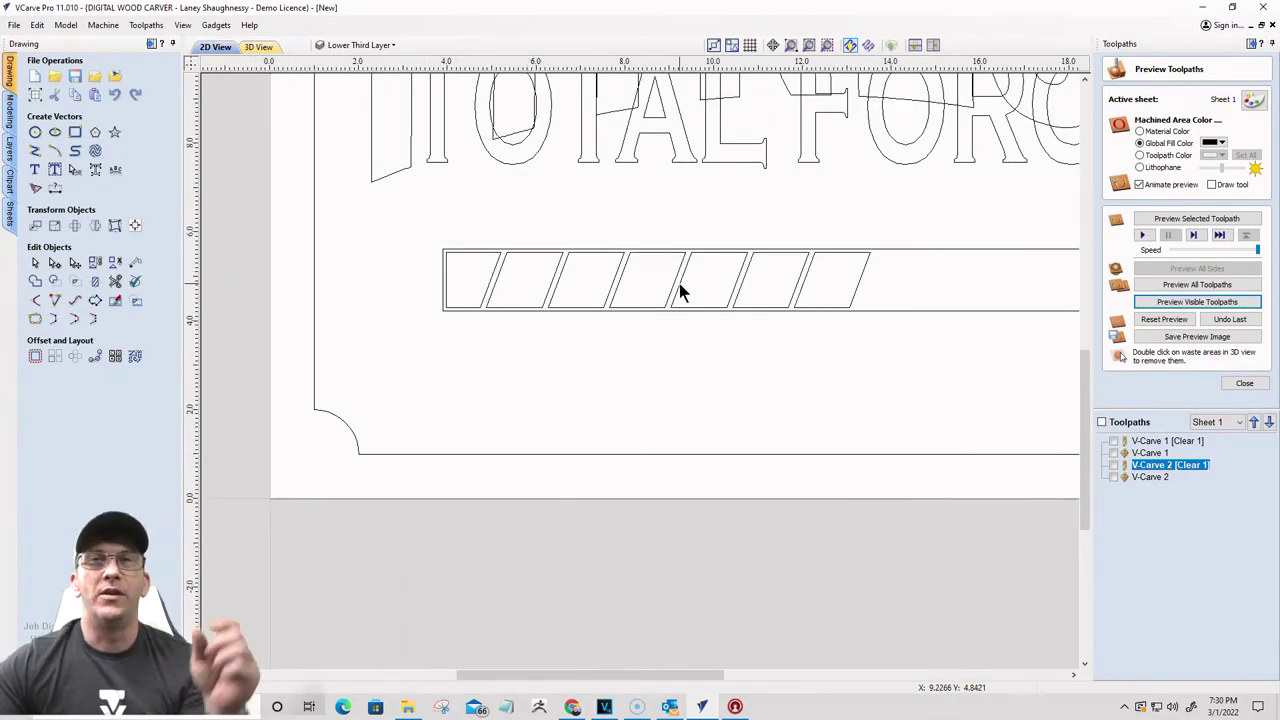
scroll(679, 283, "down", 1)
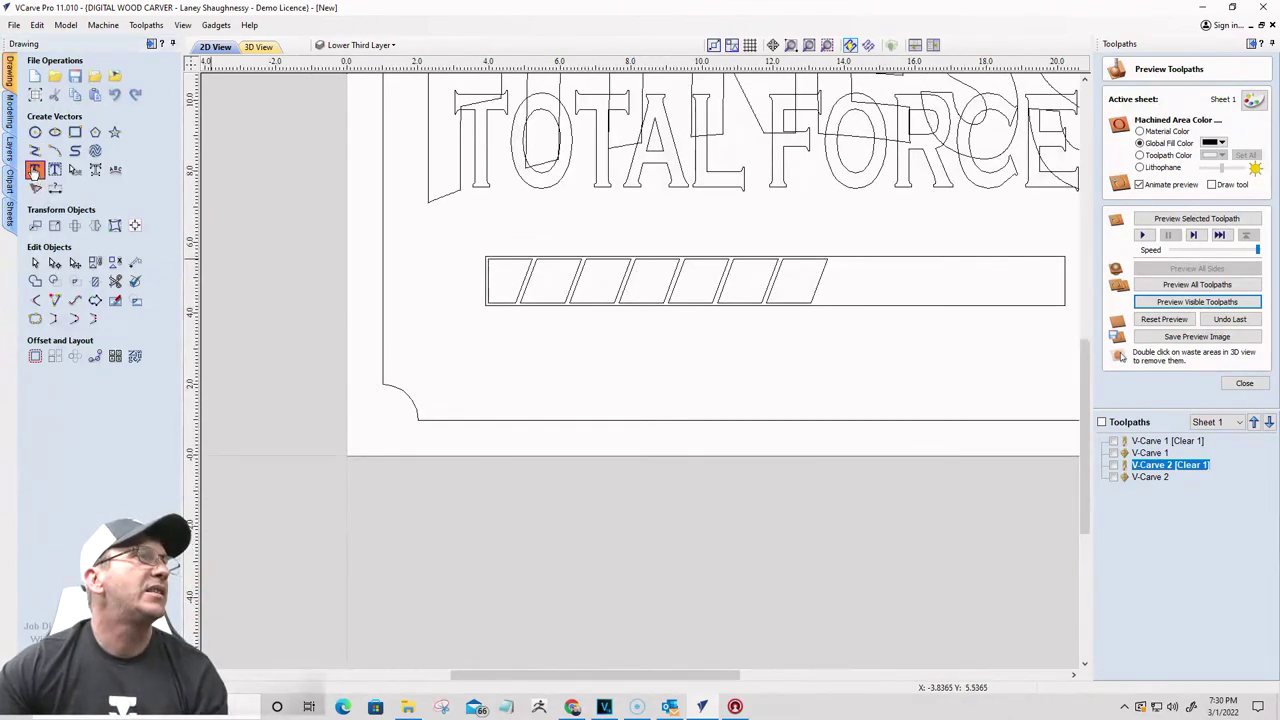
Step: Create the text TRANSFORMATION IN PROGRESS... in the OCR A Extended font
left_click(33, 172)
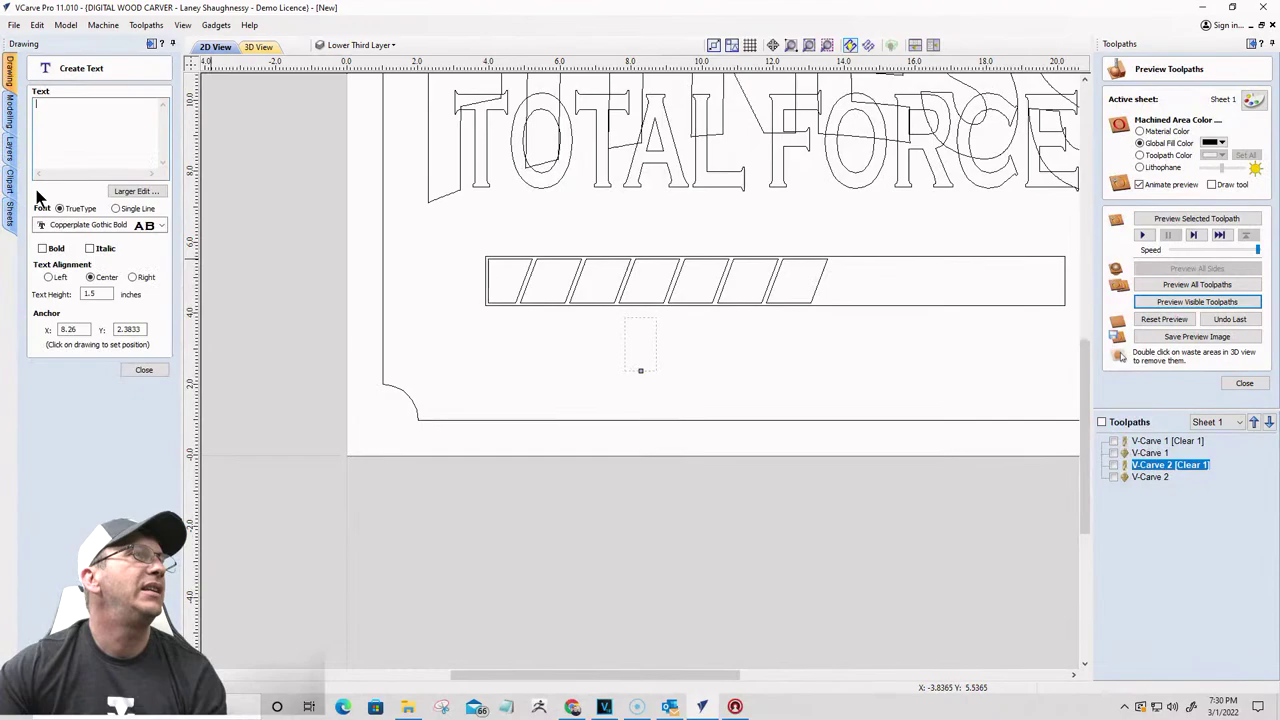
left_click(162, 226)
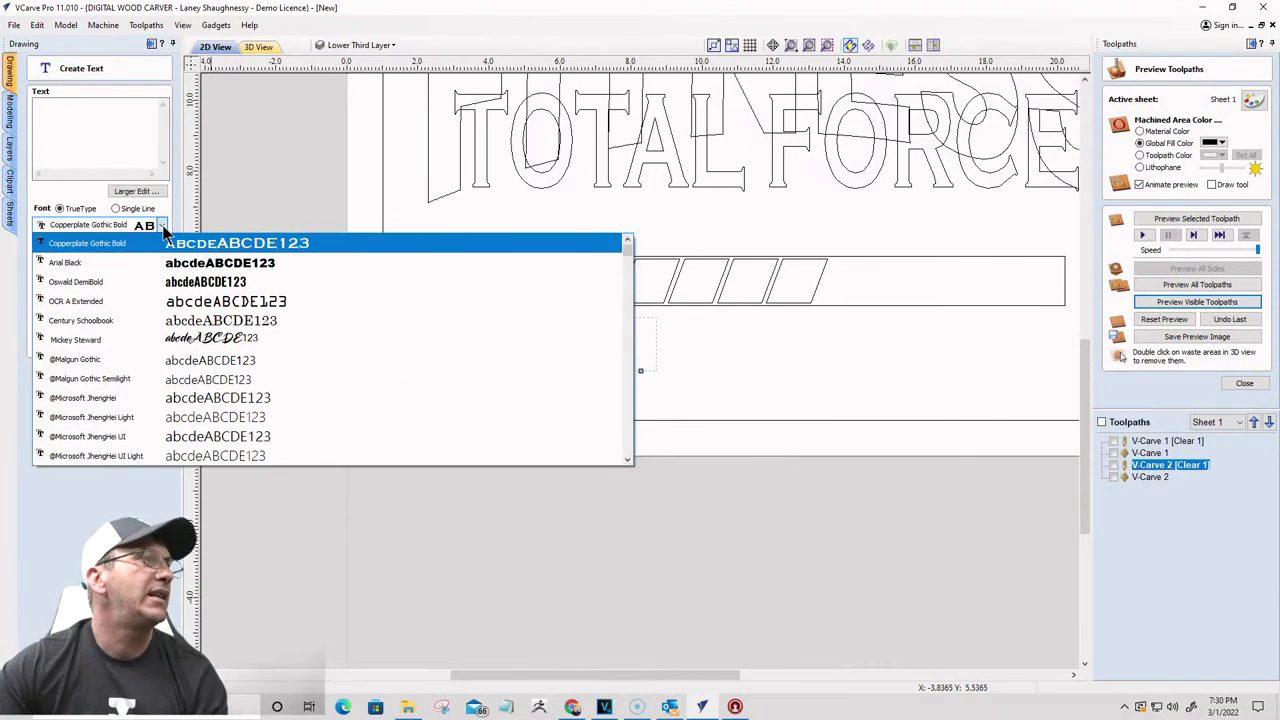
left_click(152, 302)
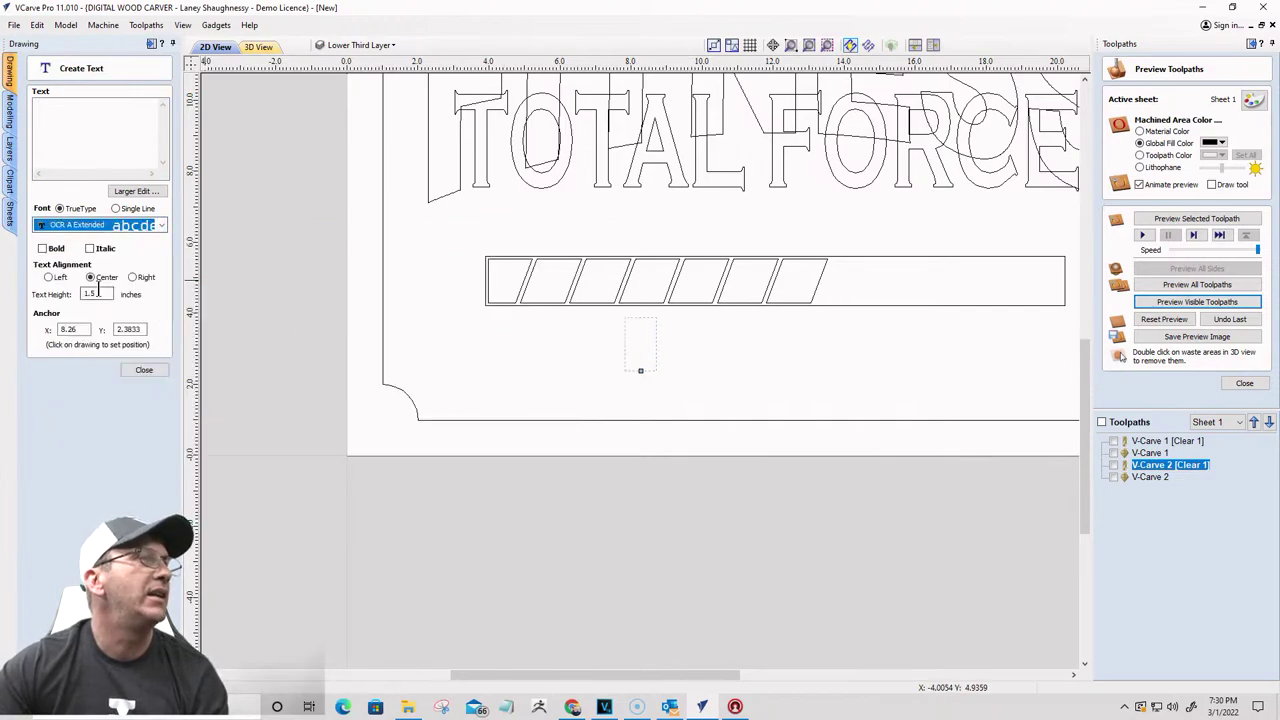
left_click_drag(99, 292, 40, 296)
type("1")
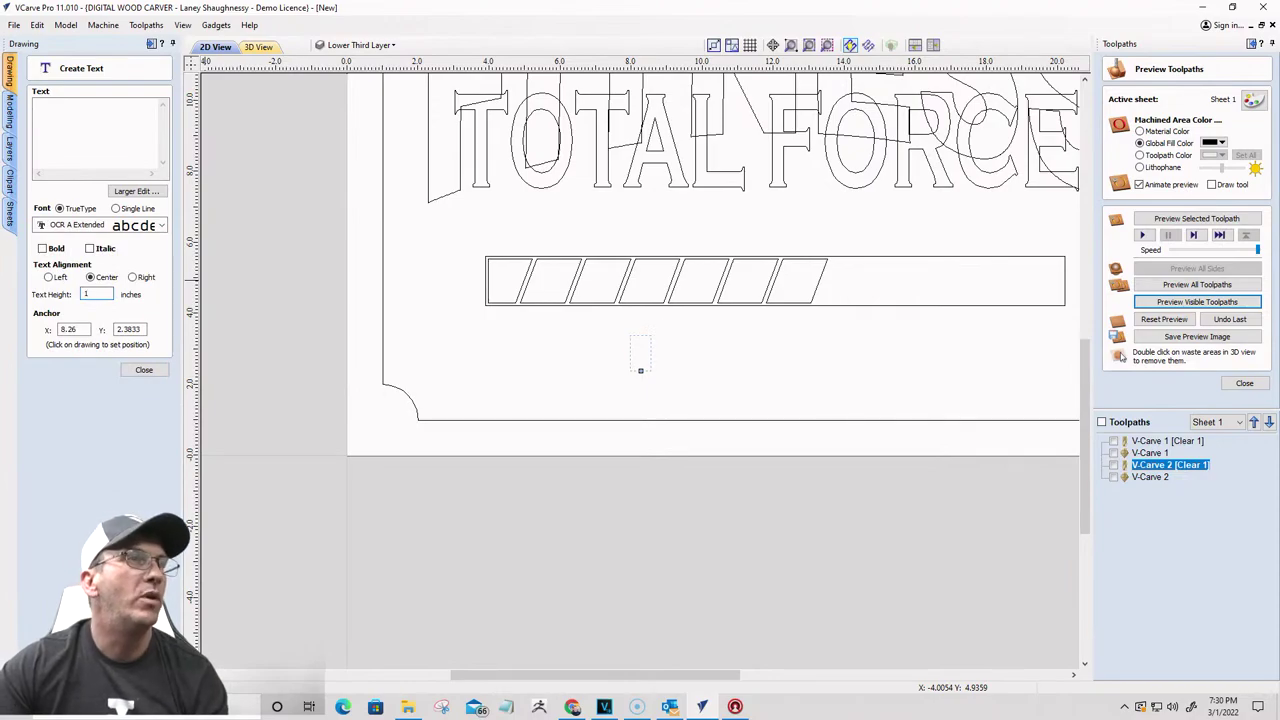
left_click(71, 122)
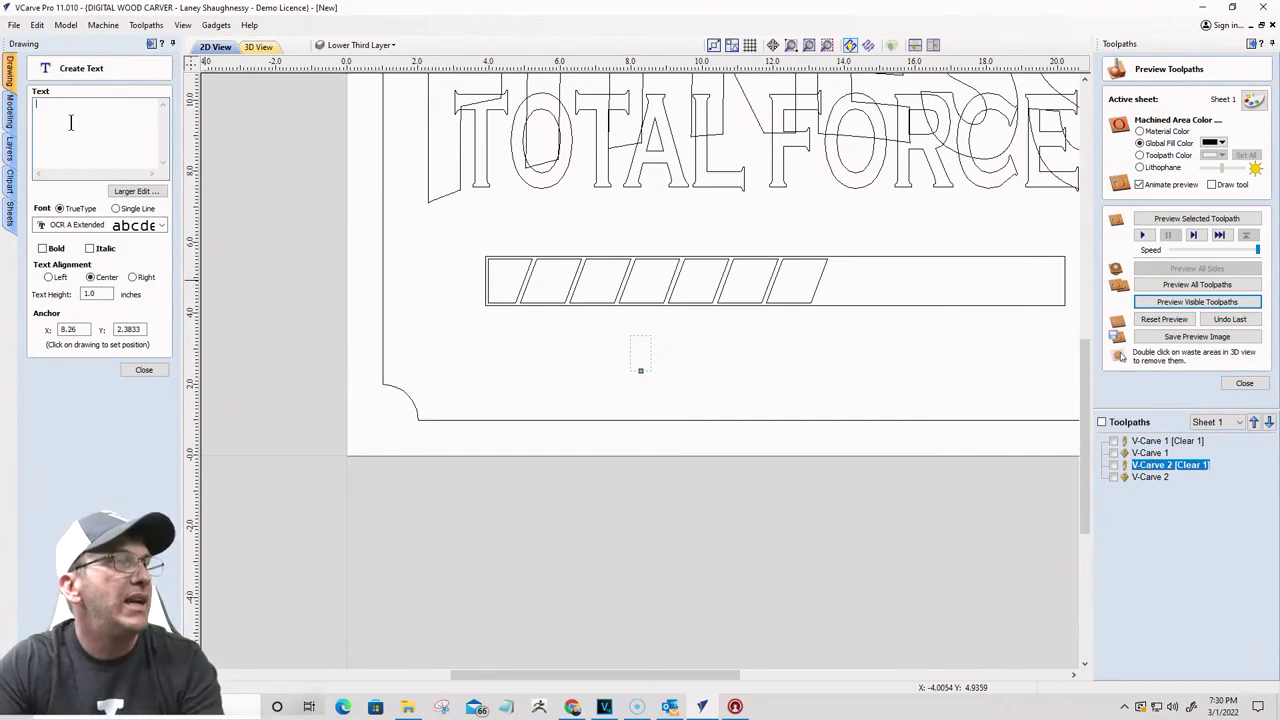
type("TRANS")
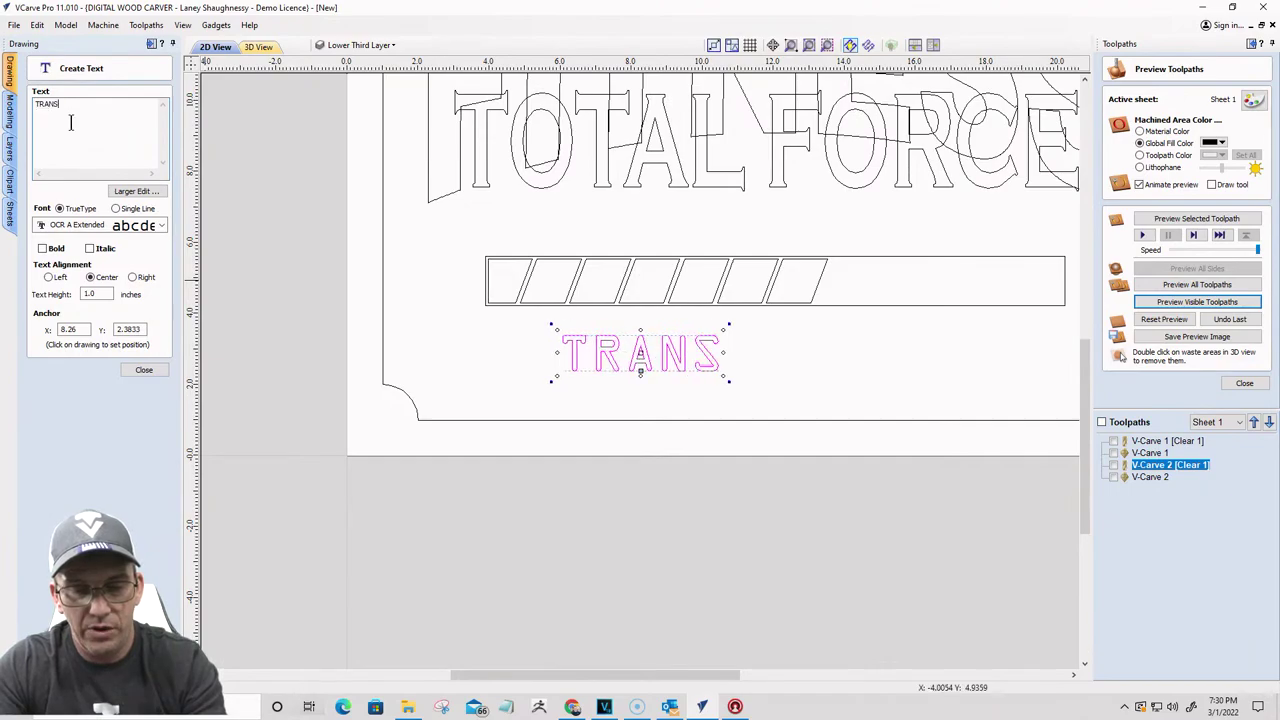
type("FORMATION")
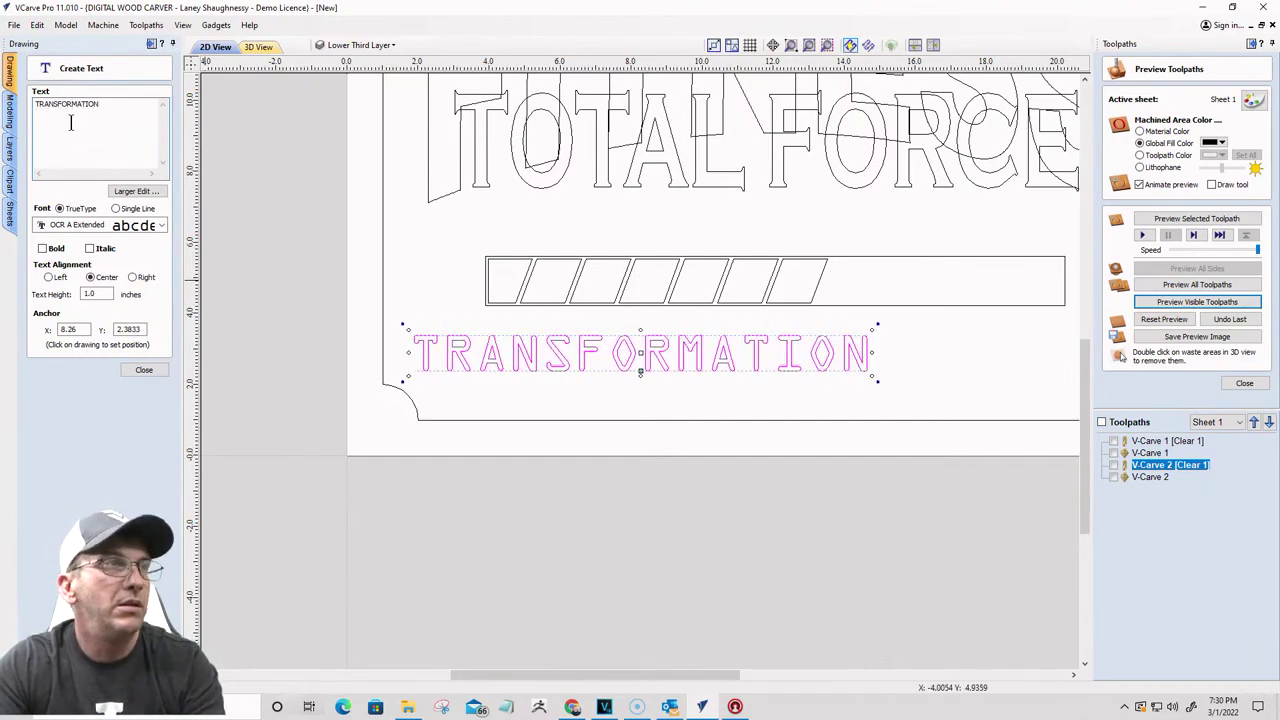
type(" I")
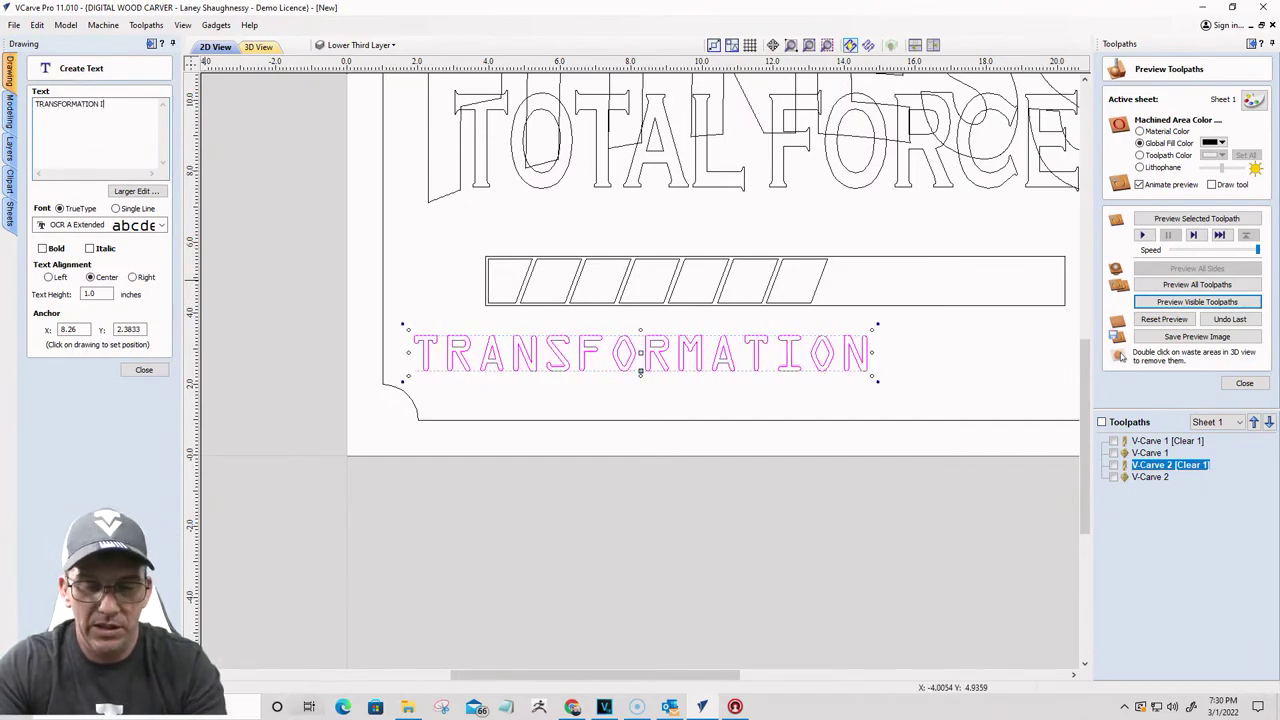
type("N PROGRES")
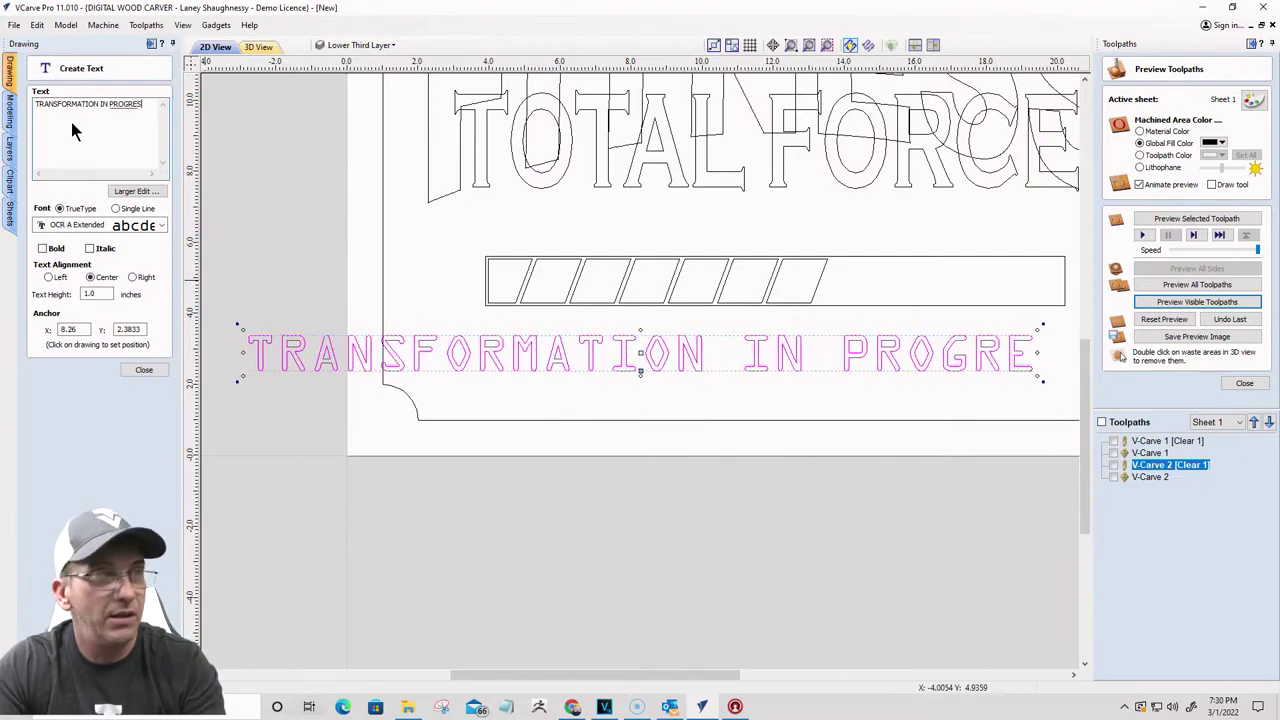
type("S")
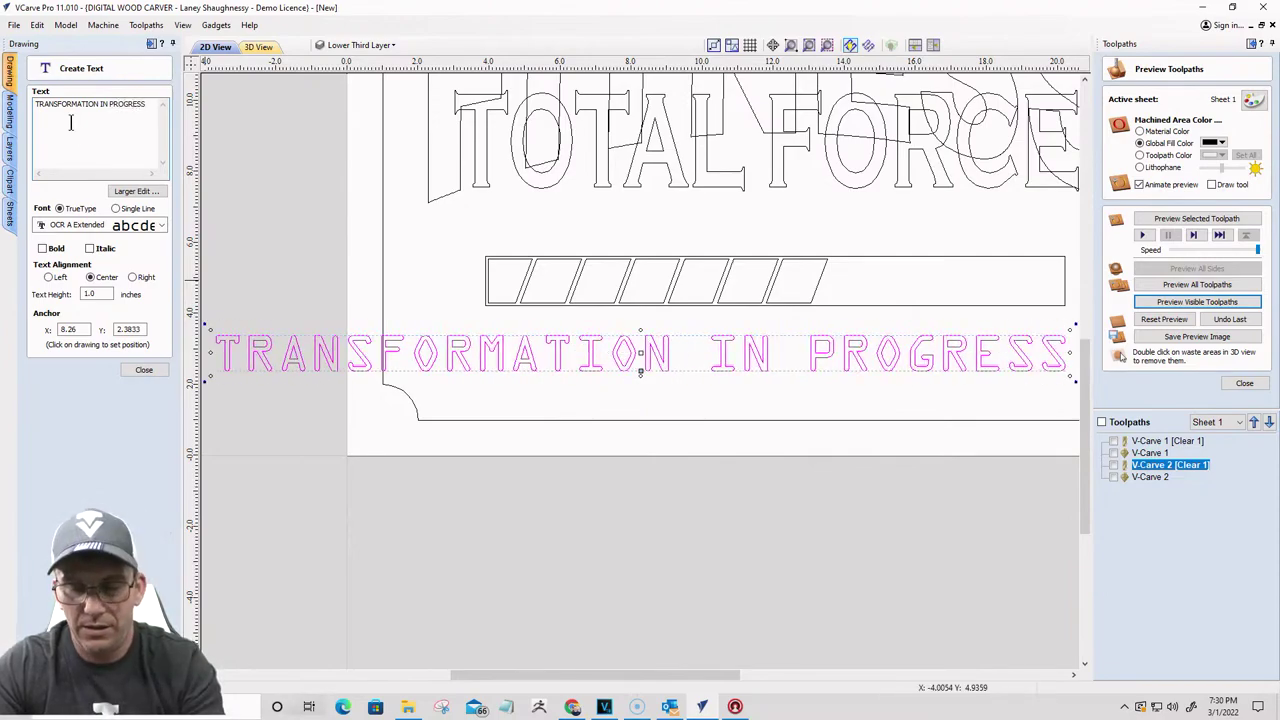
type(".")
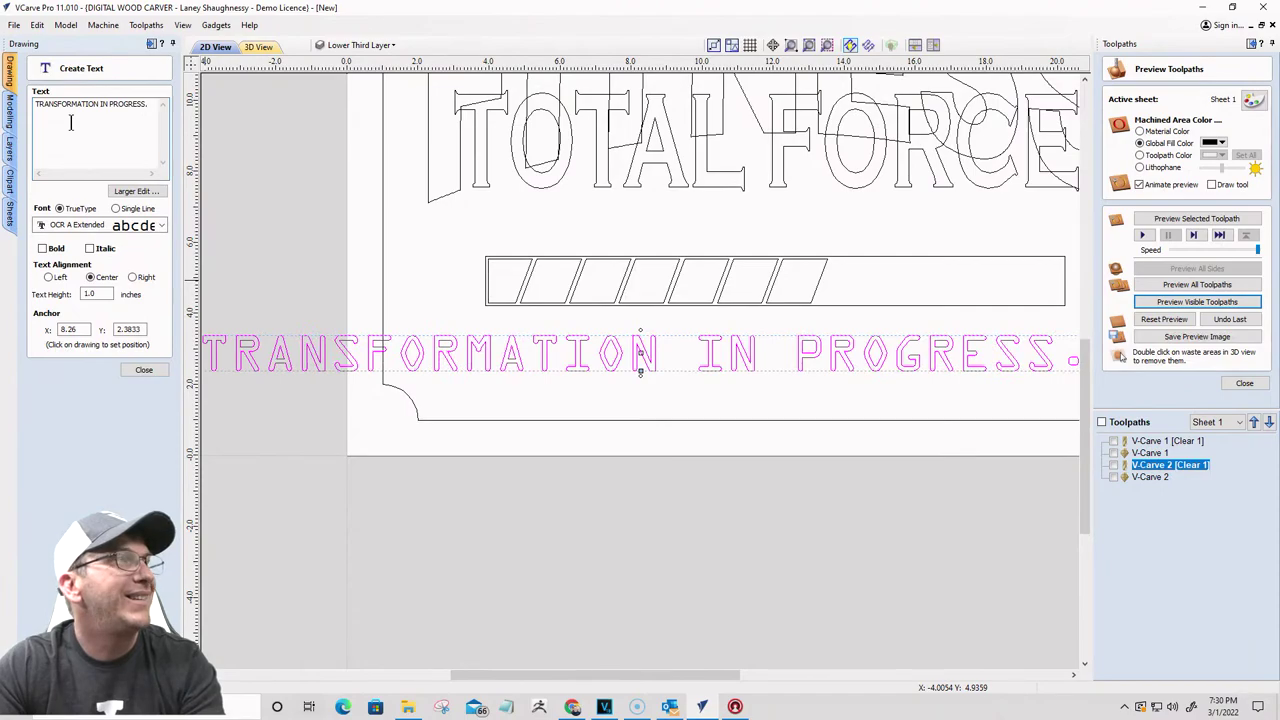
type(" .")
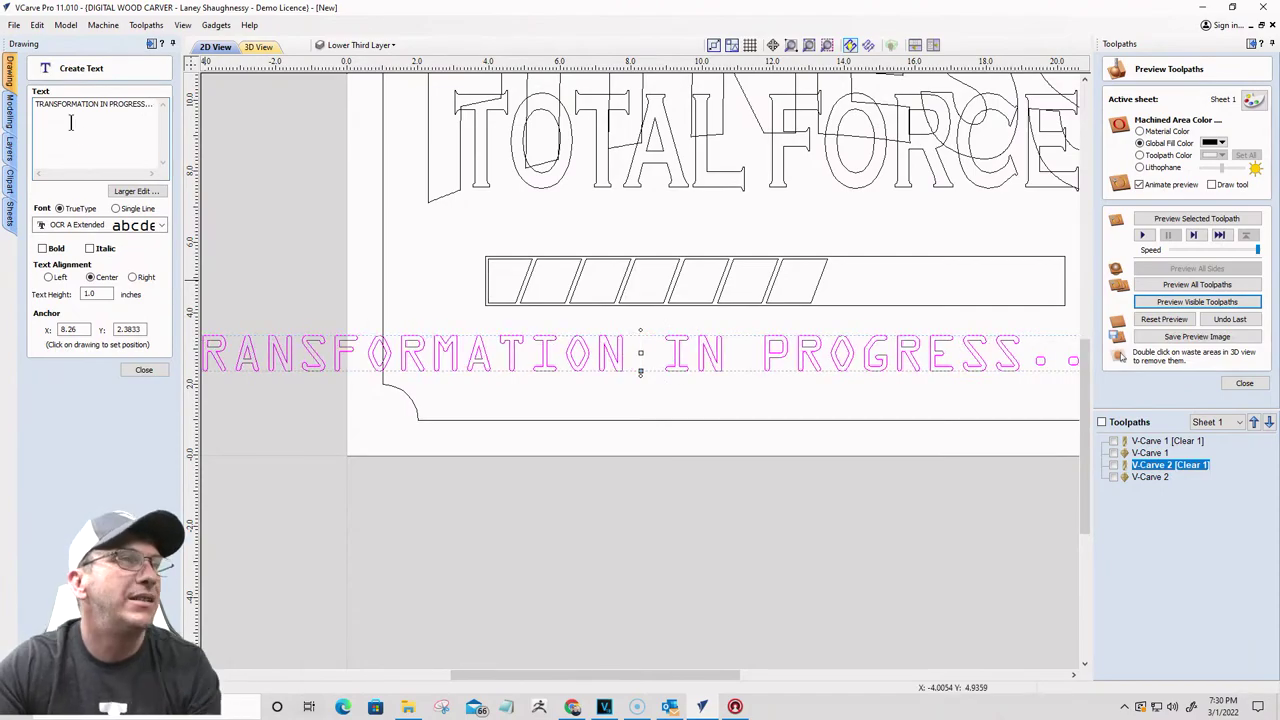
Step: Set the text height to 0.75 inches and place it below the progress bar
scroll(502, 398, "down", 1)
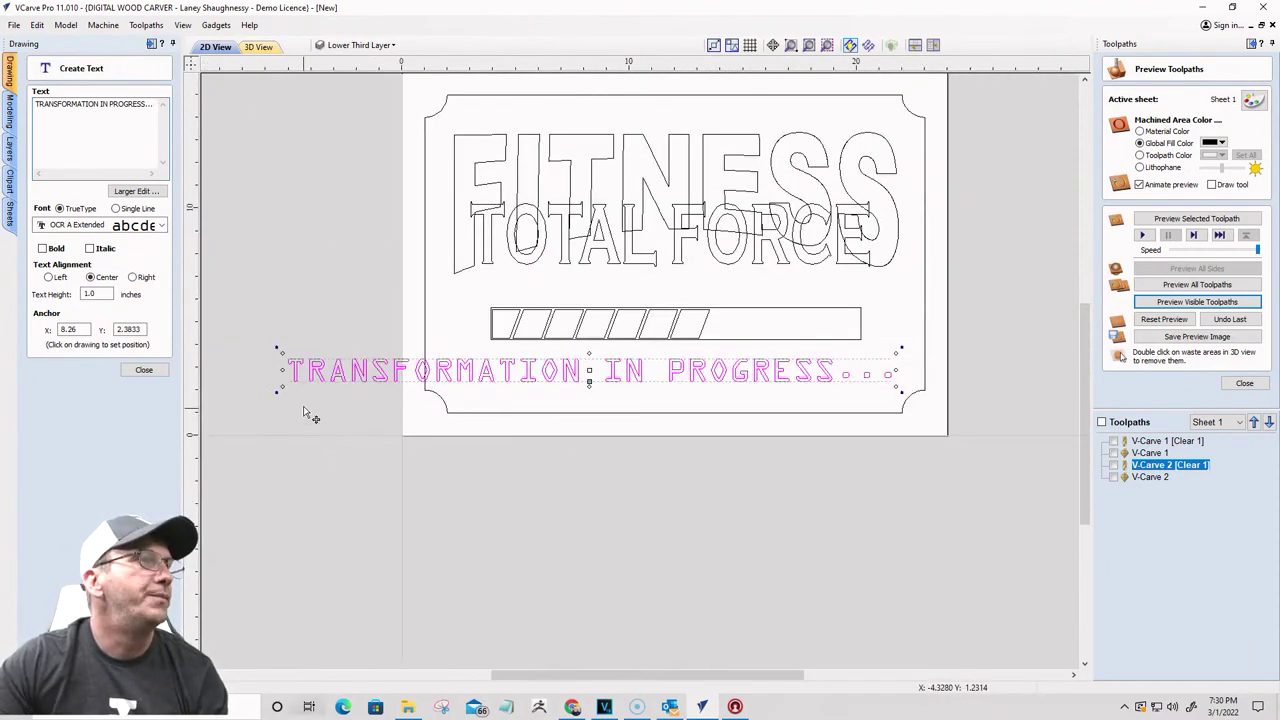
double_click(95, 292)
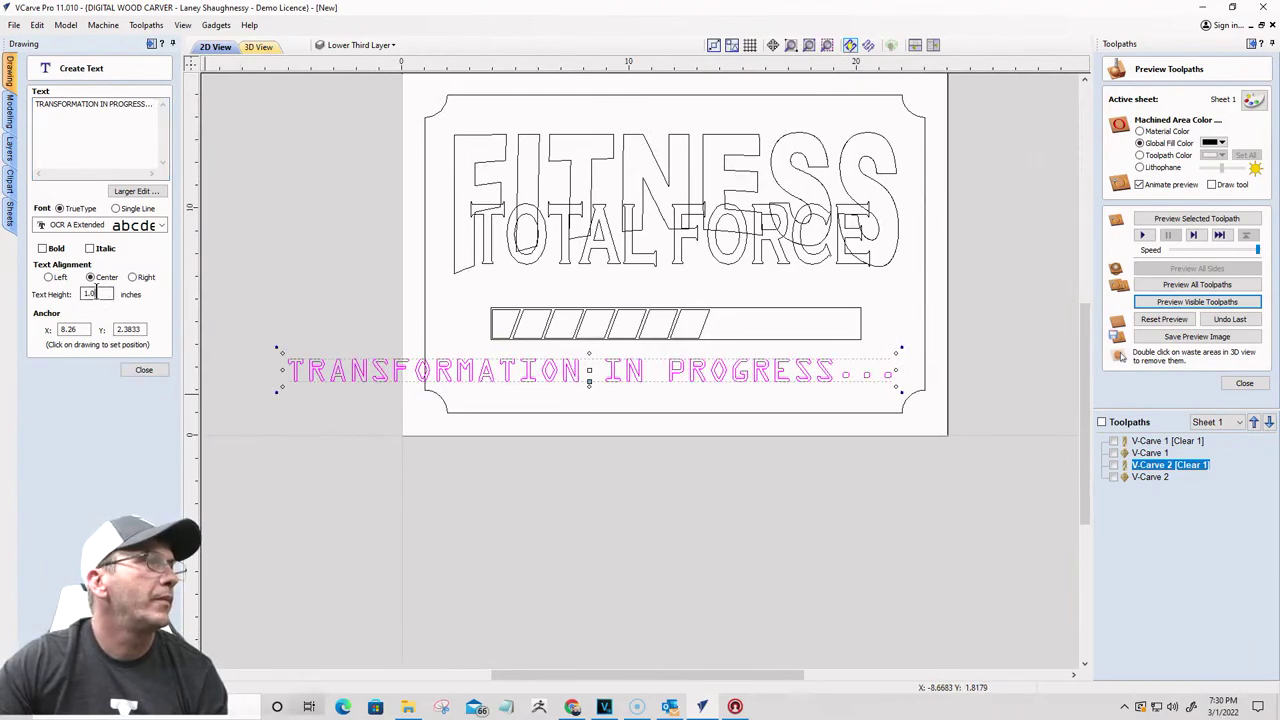
left_click_drag(95, 292, 40, 308)
type(".75")
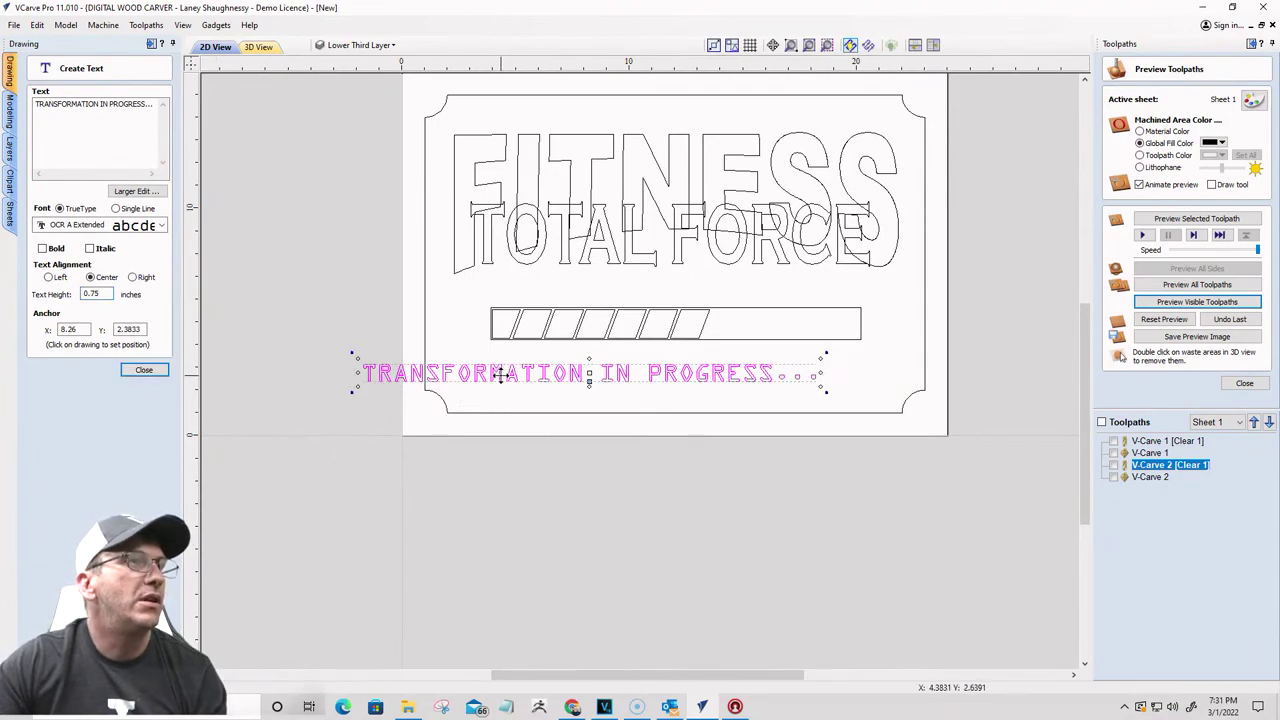
left_click_drag(502, 375, 593, 360)
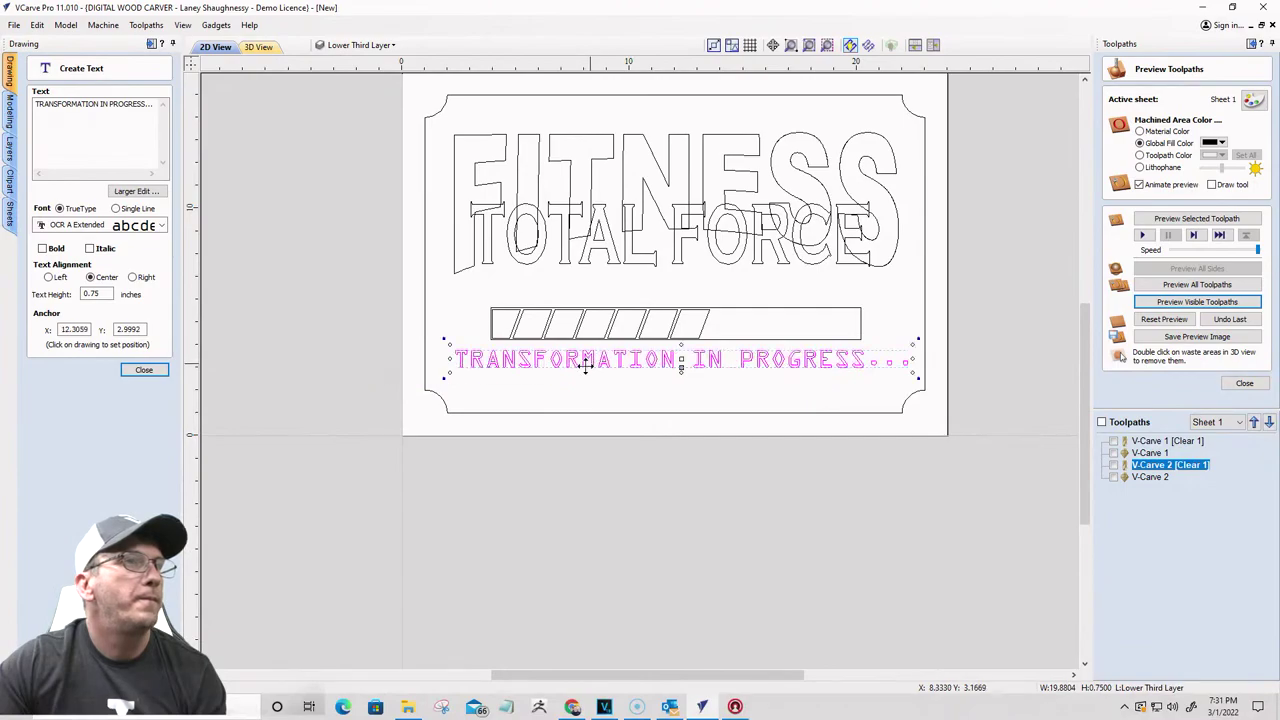
left_click(137, 368)
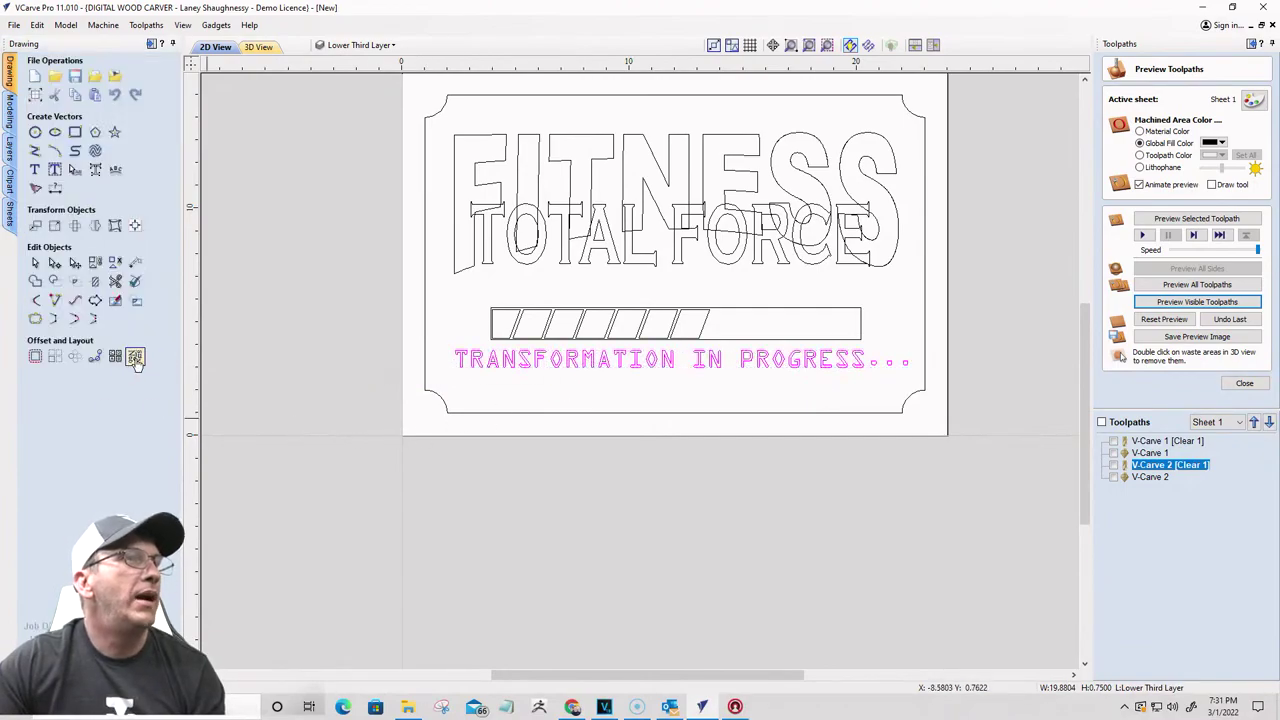
Step: Align the text to the material centre, then select the progress bar
left_click(135, 226)
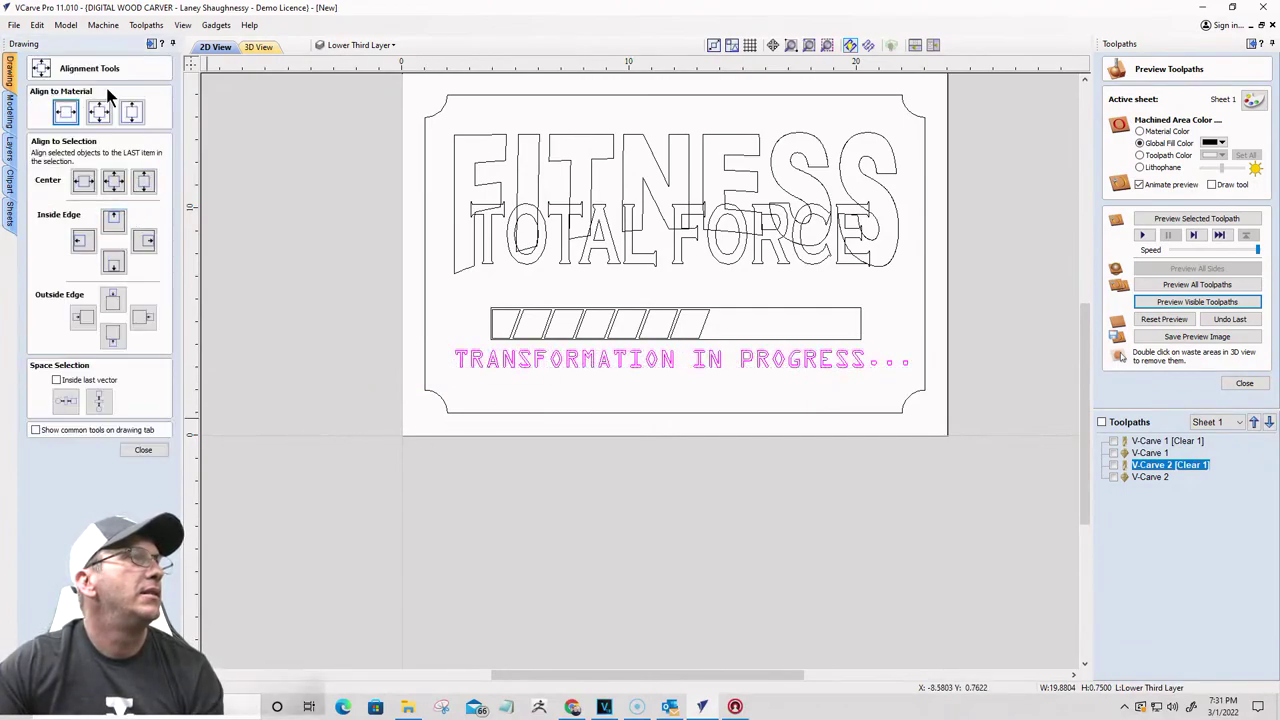
left_click(62, 114)
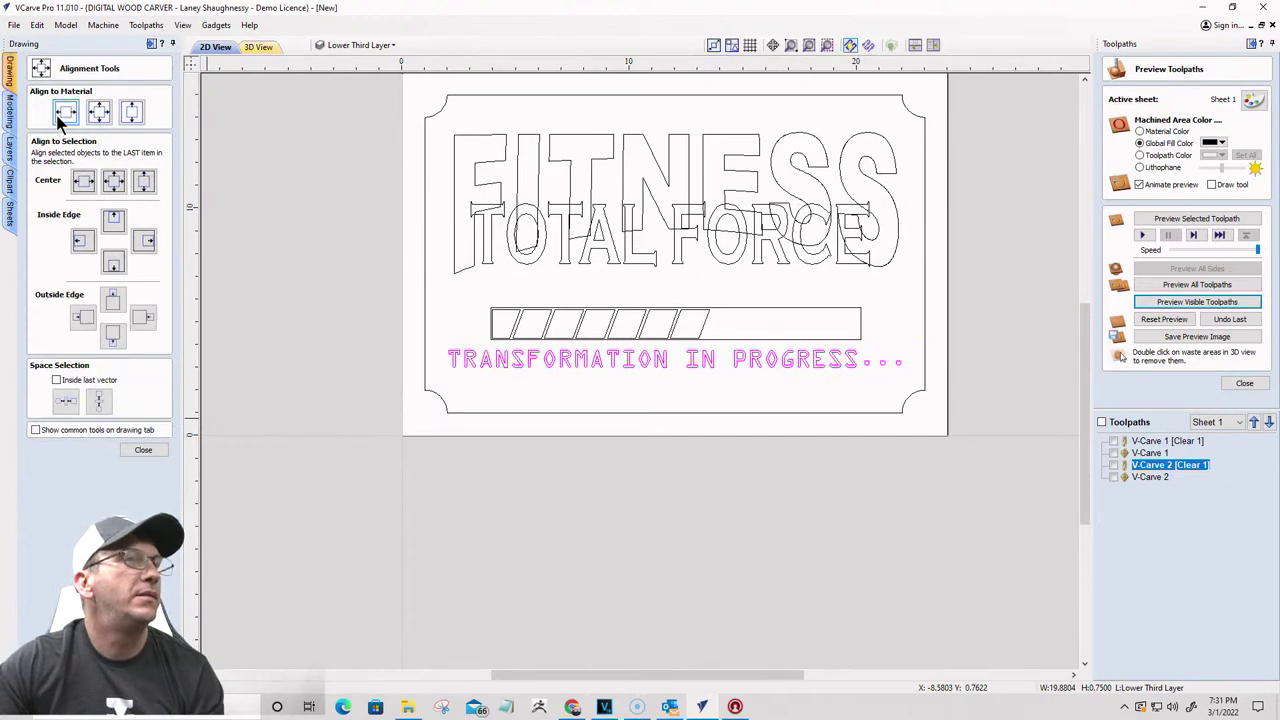
left_click(145, 450)
left_click_drag(467, 293, 873, 346)
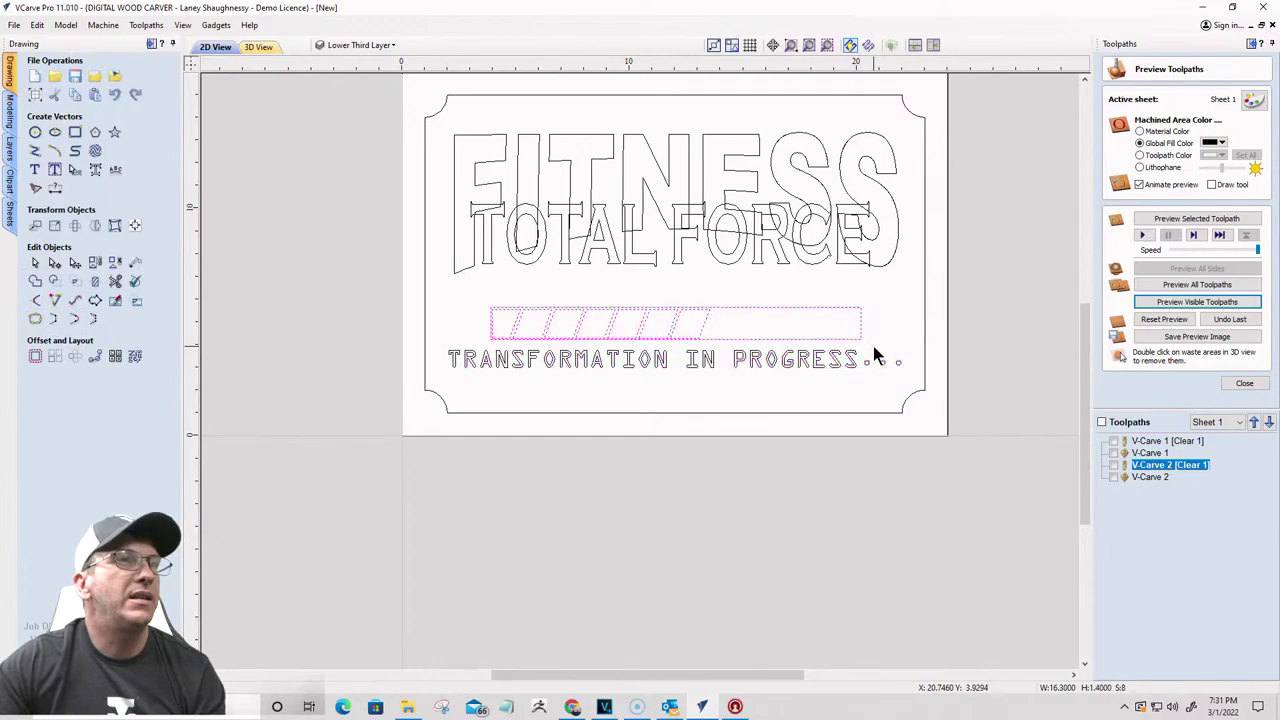
Step: Widen the striped progress bar to about 18.68 inches to span the text line
left_click(787, 340)
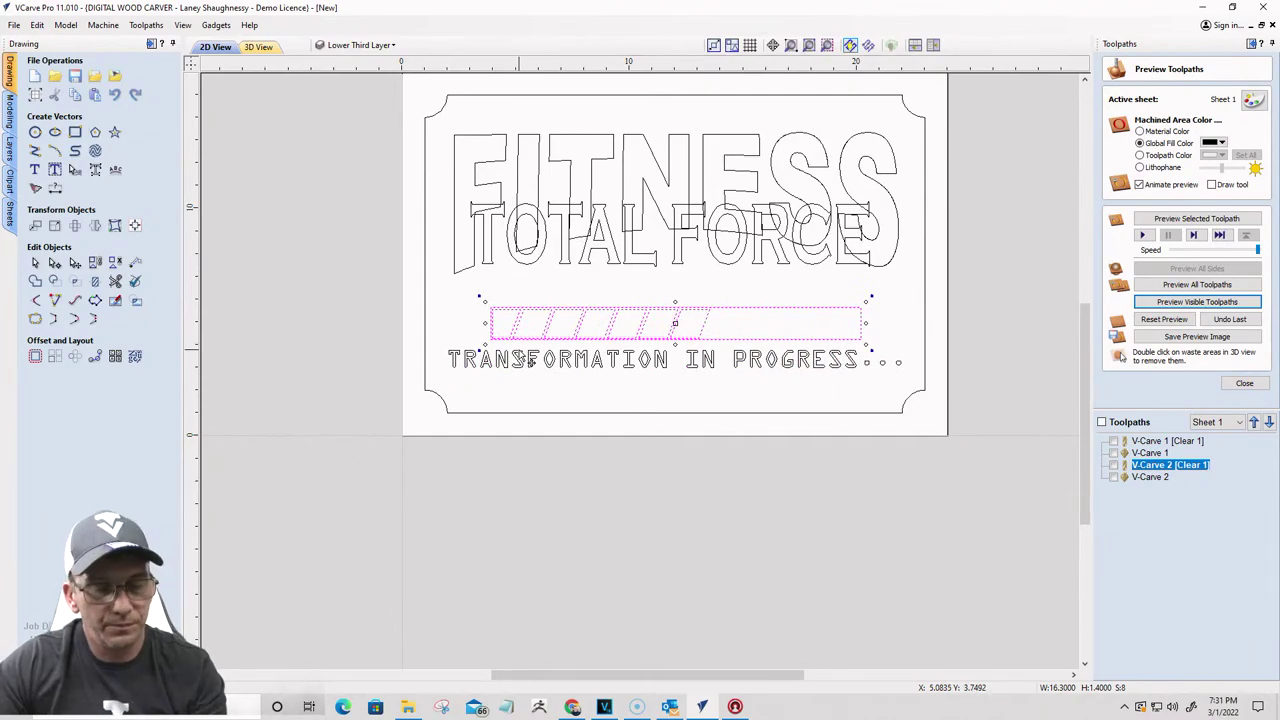
left_click(479, 324)
left_click_drag(479, 324, 463, 323)
left_click(534, 268)
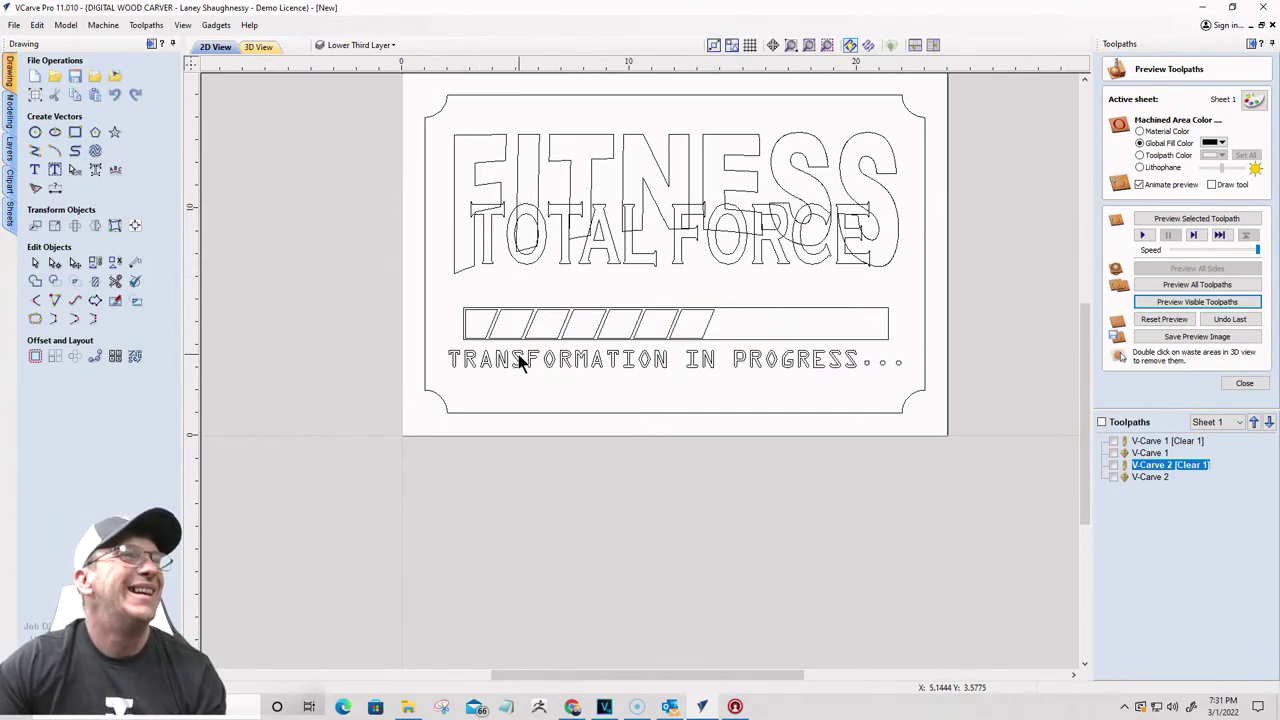
left_click(768, 310)
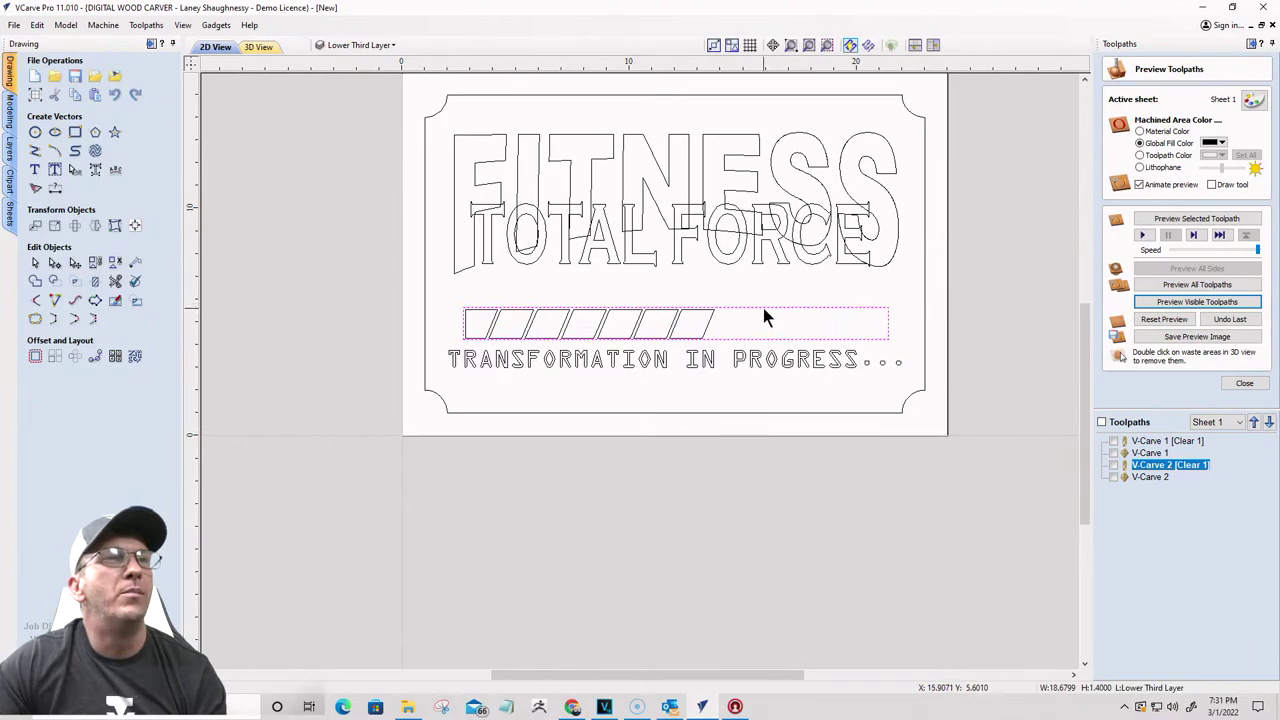
Step: Add a 0.125-inch outward offset outline around the progress bar rectangle
left_click(35, 356)
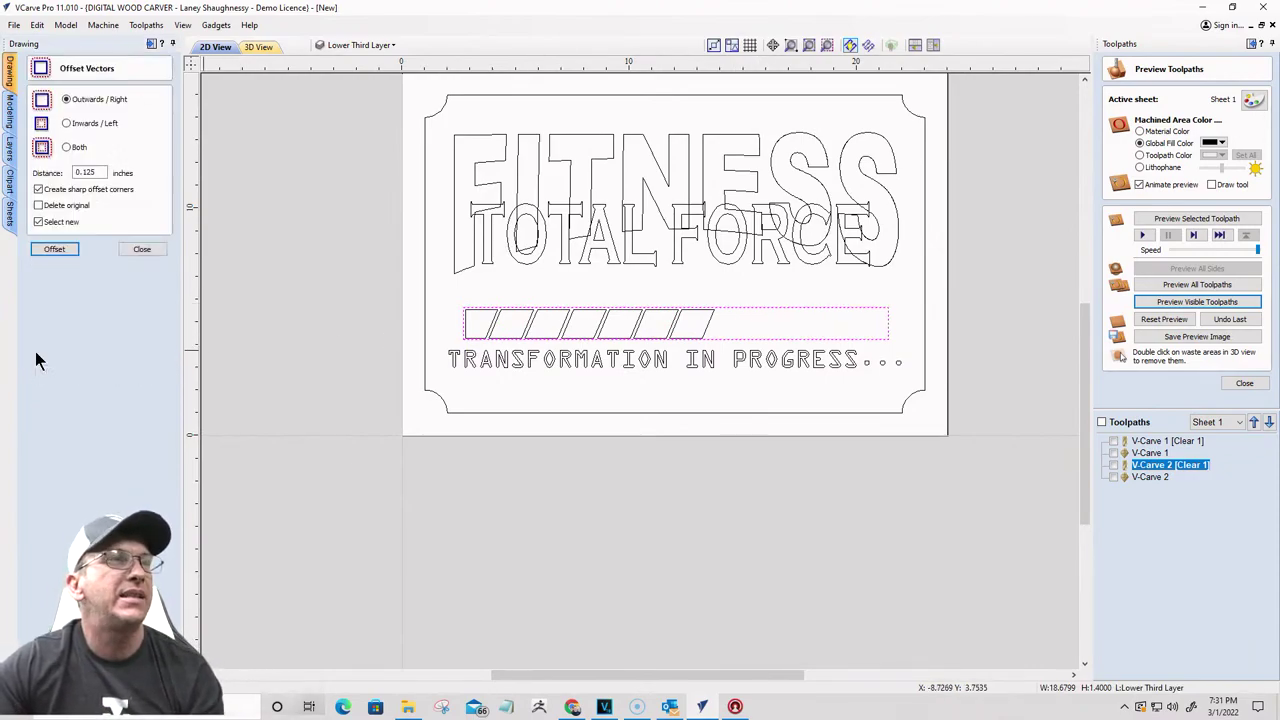
left_click(52, 250)
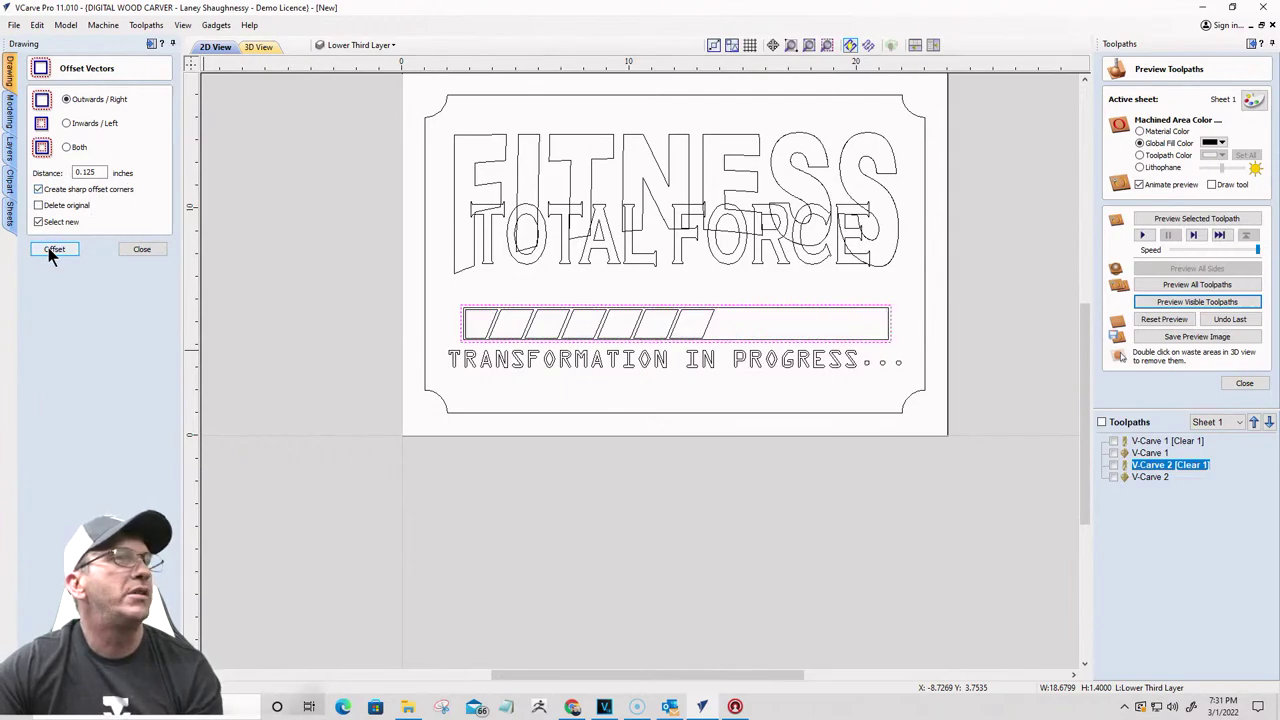
scroll(838, 325, "up", 2)
scroll(850, 290, "up", 3)
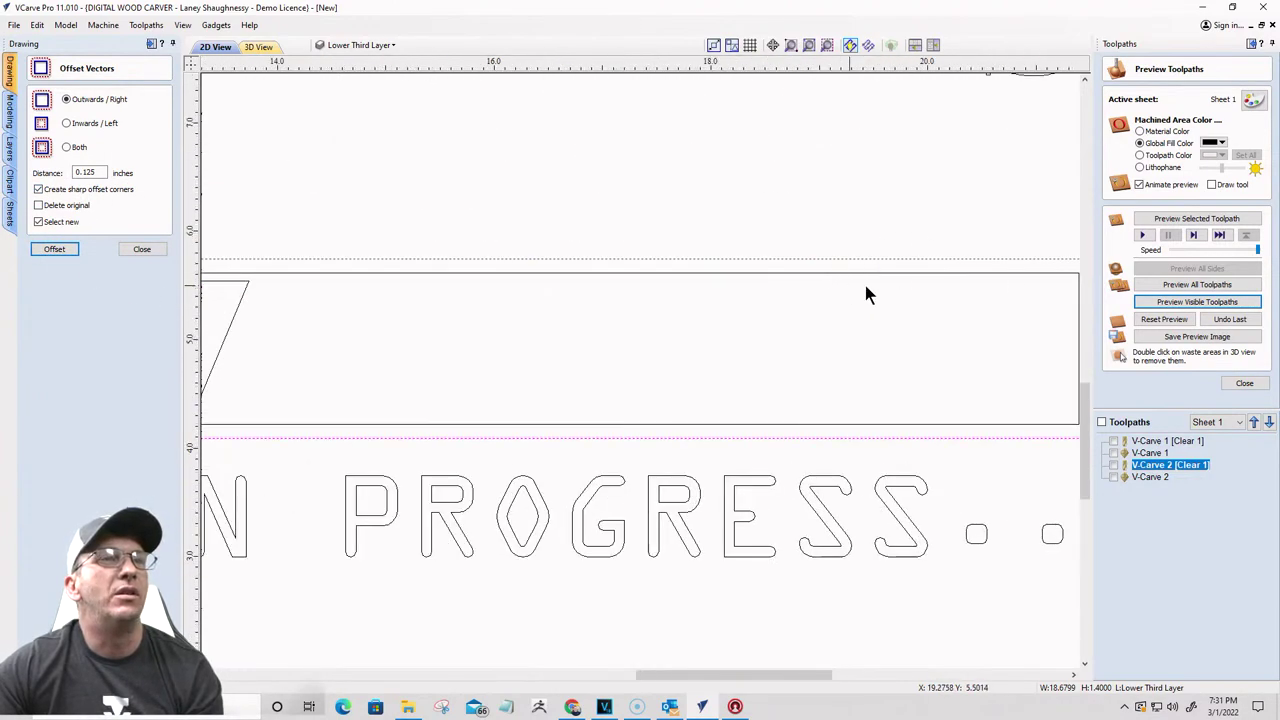
scroll(900, 289, "down", 3)
scroll(881, 288, "up", 1)
scroll(881, 288, "down", 2)
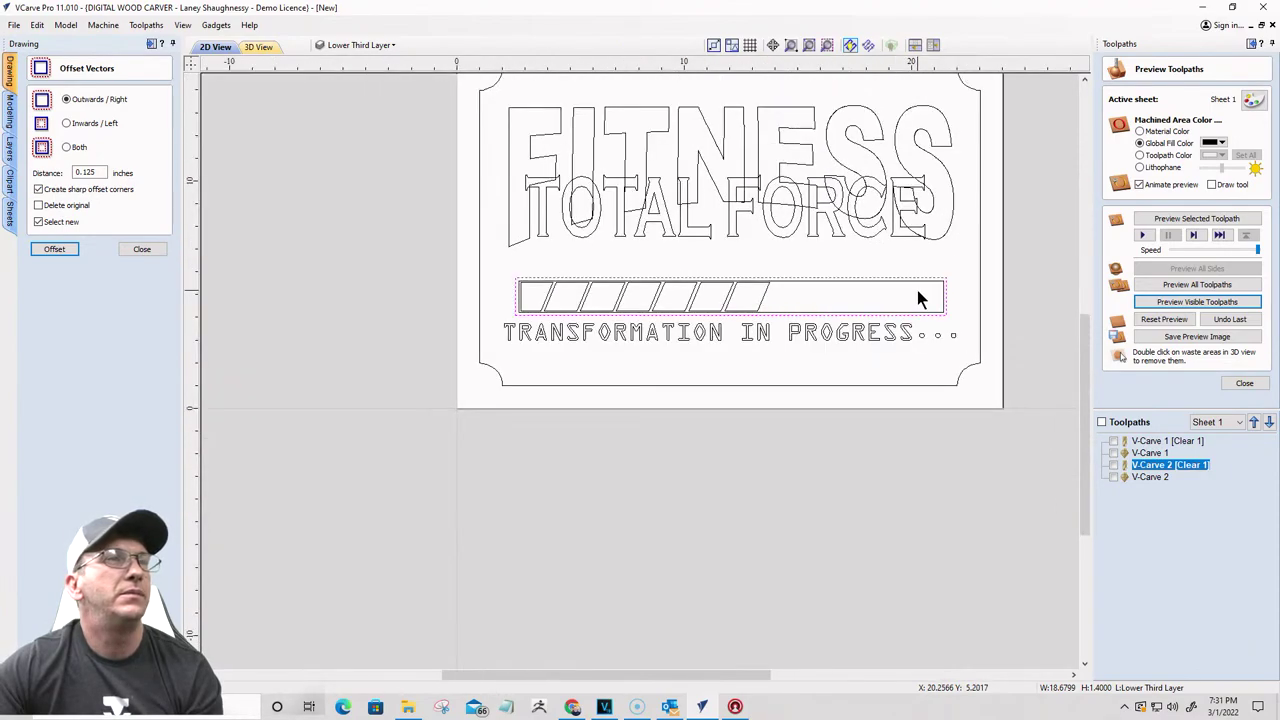
Step: Apply the outward offset to the TRANSFORMATION IN PROGRESS text and select its outlines
left_click(519, 338)
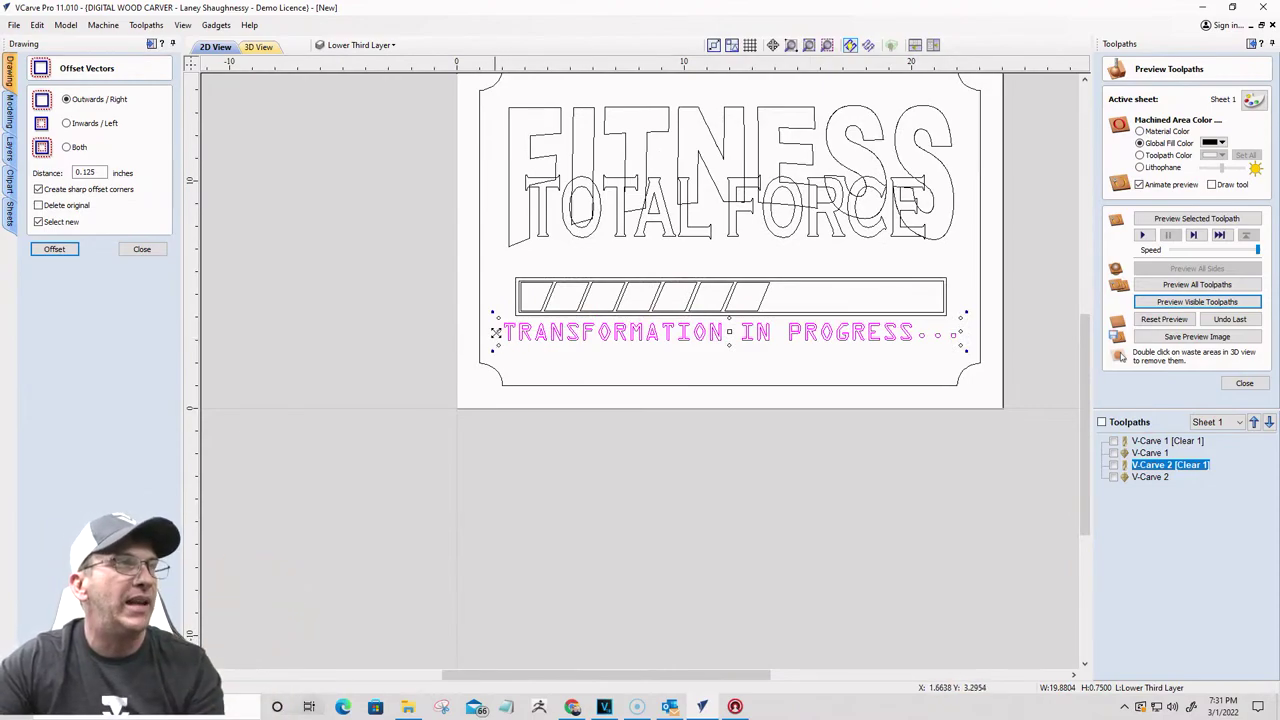
key("Return")
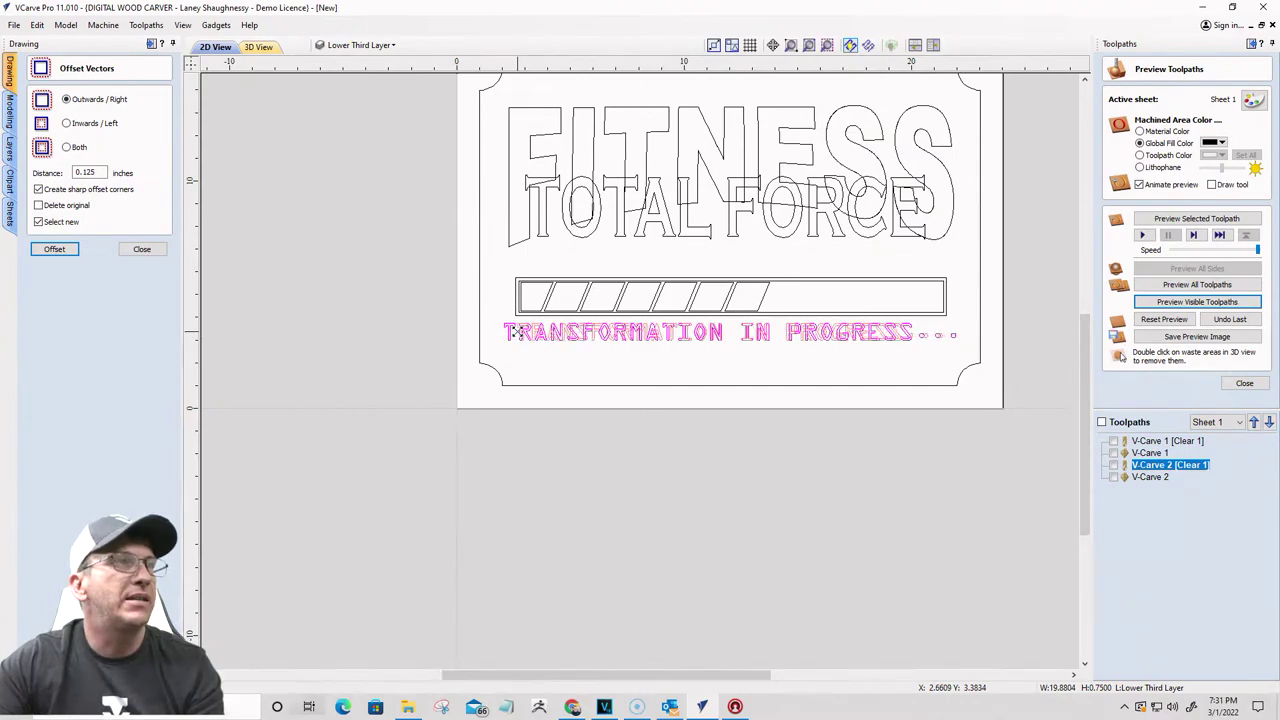
left_click(524, 340)
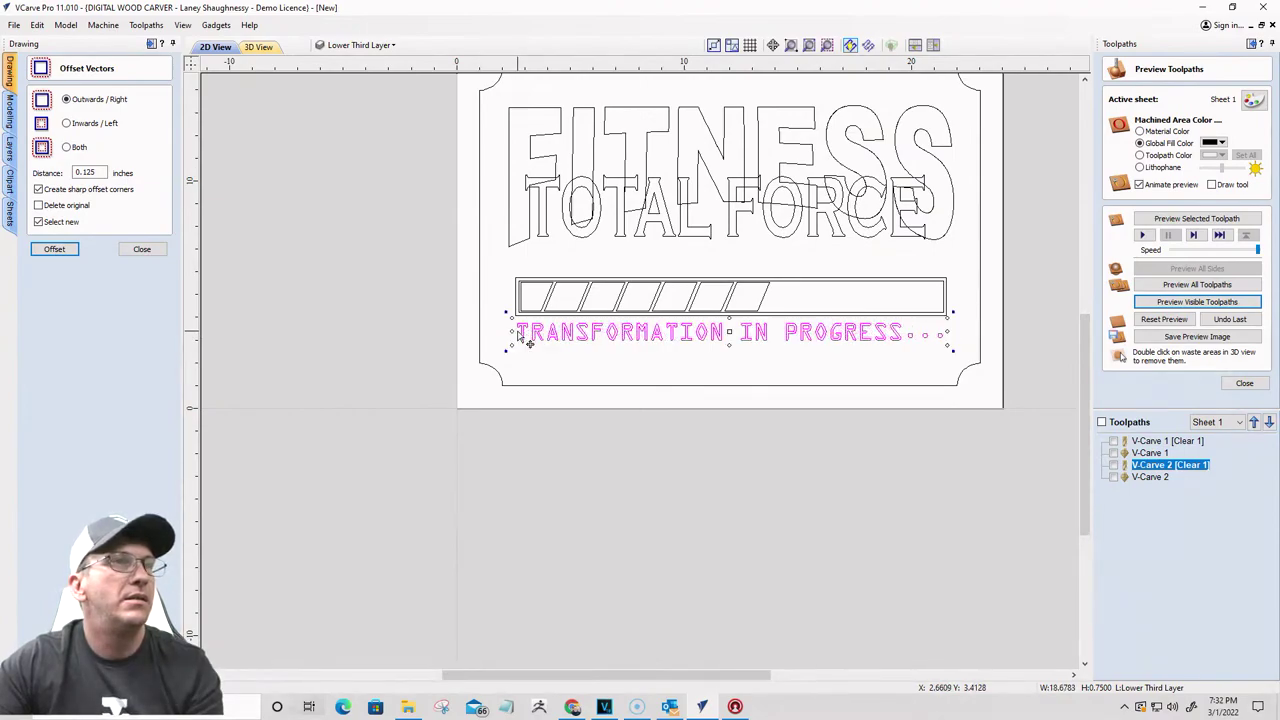
left_click_drag(489, 268, 959, 316)
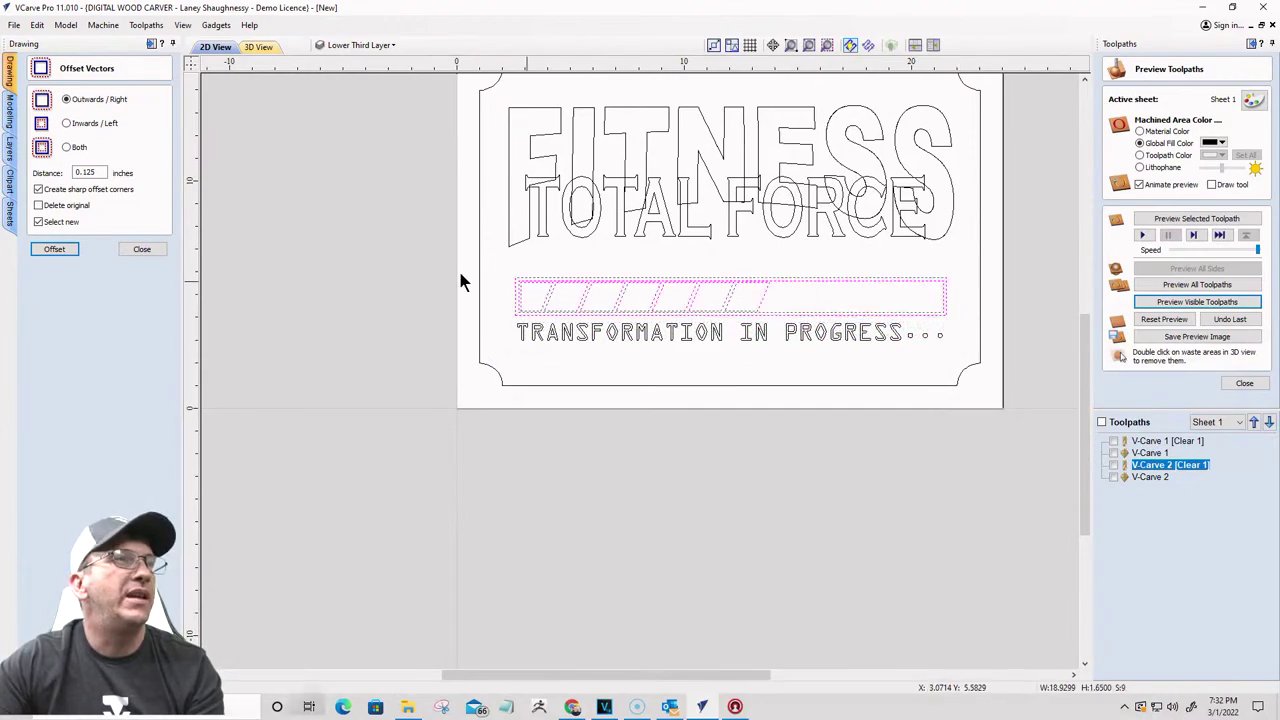
Step: Centre the progress bar, then the FITNESS and TOTAL FORCE headline, on the material
left_click(142, 249)
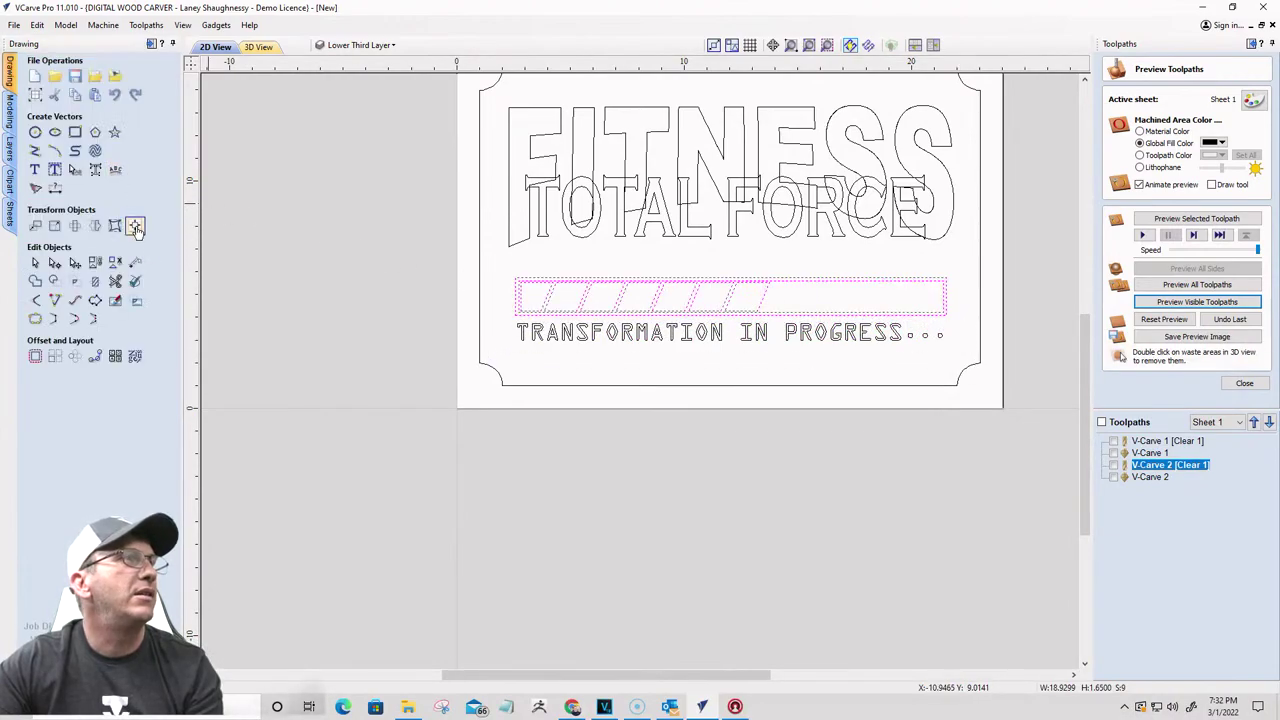
left_click(138, 228)
left_click(65, 112)
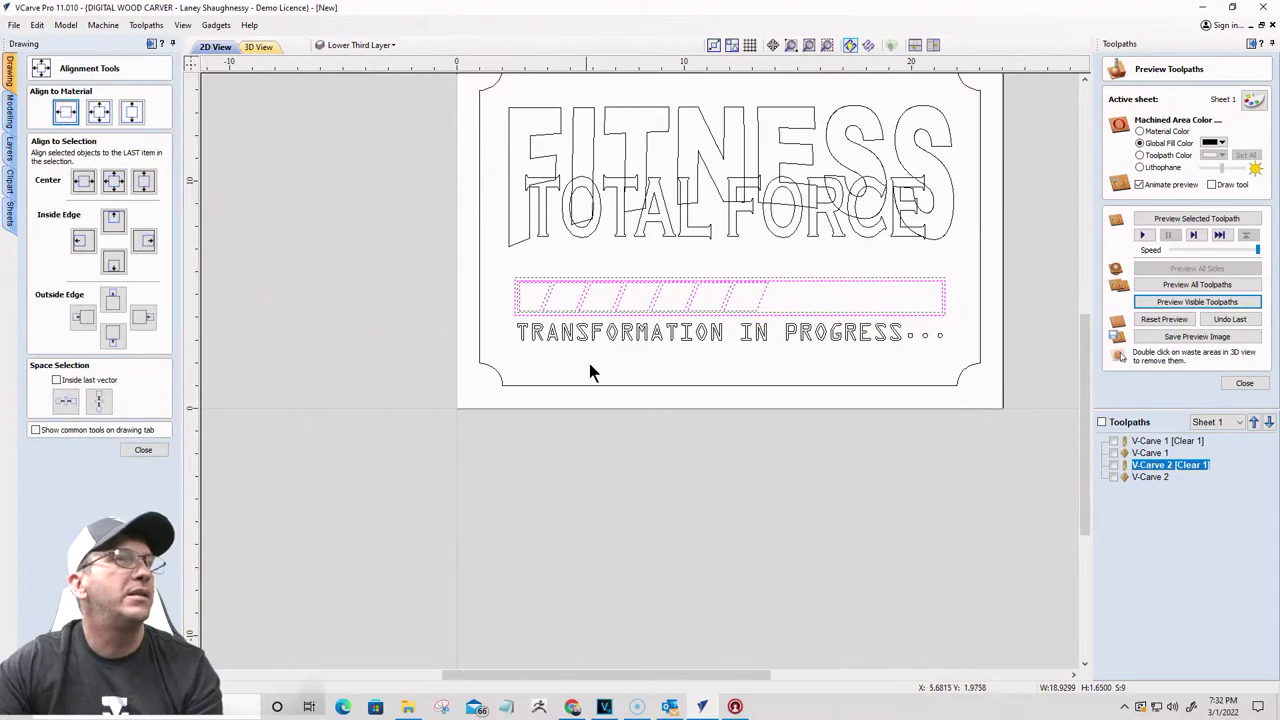
left_click(537, 334)
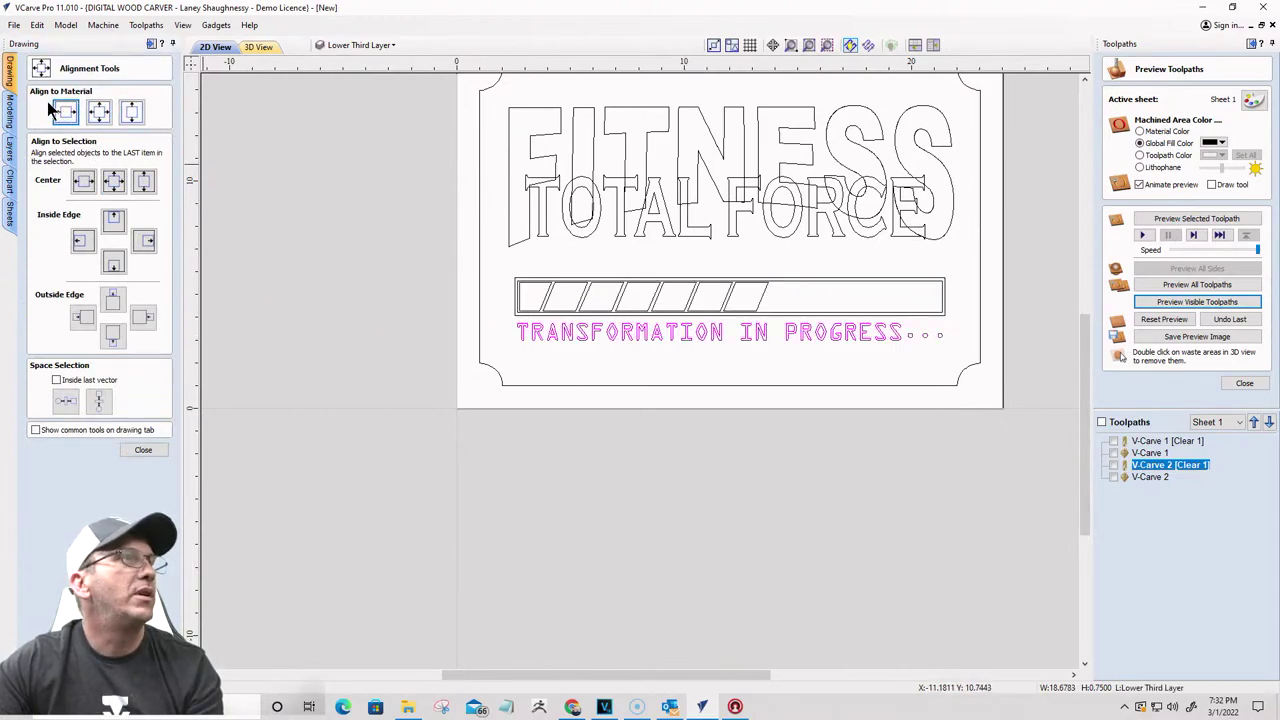
left_click(714, 380)
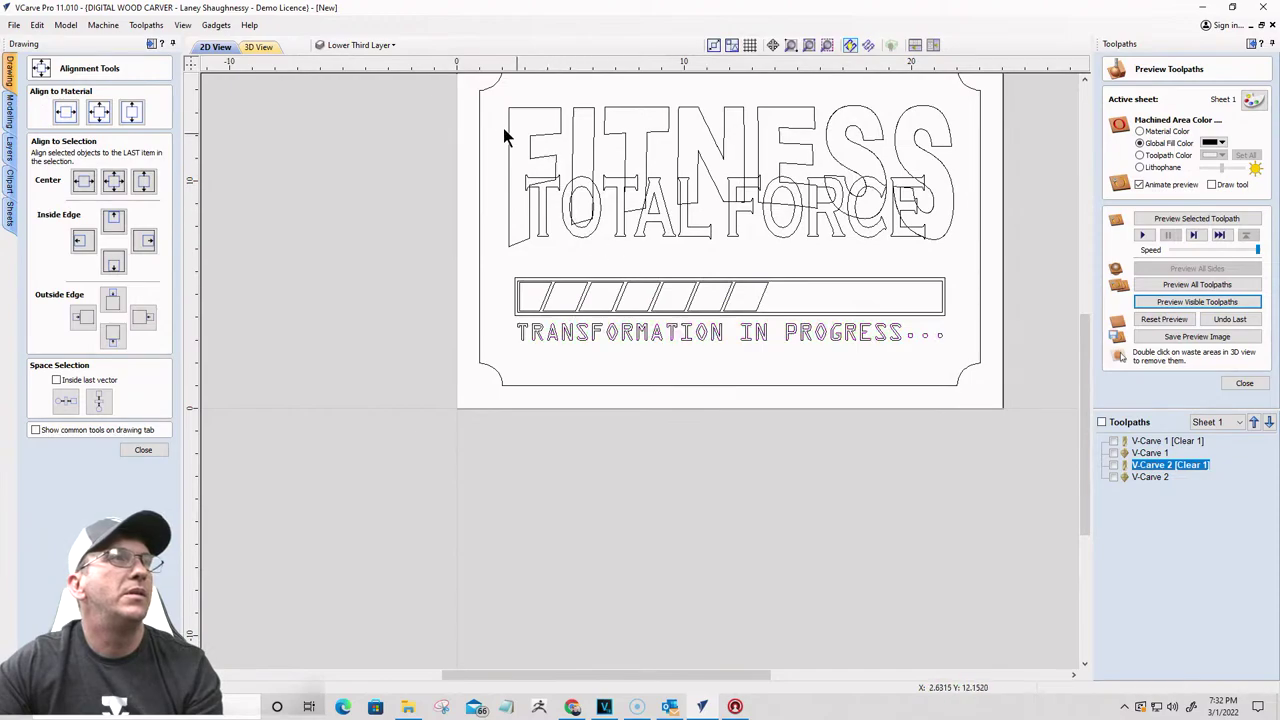
left_click_drag(488, 90, 963, 266)
left_click(66, 112)
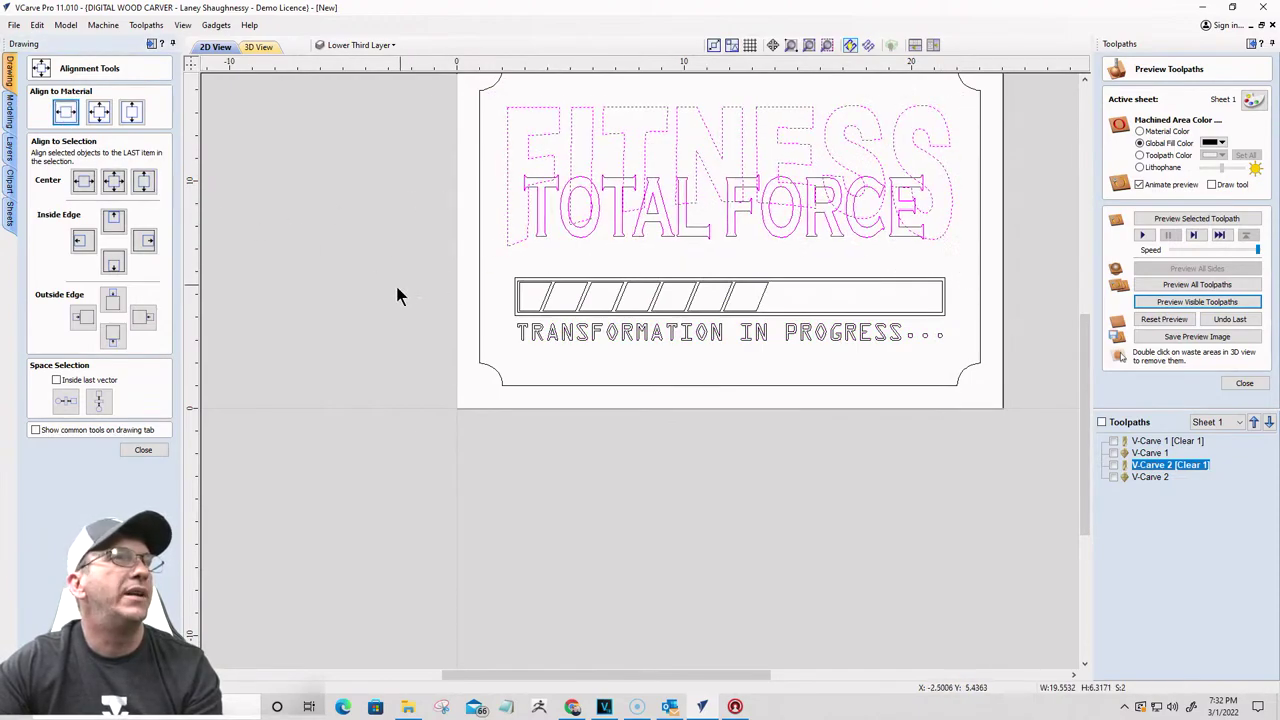
Step: Nudge the progress bar and its caption down two steps toward the bottom border
left_click(689, 450)
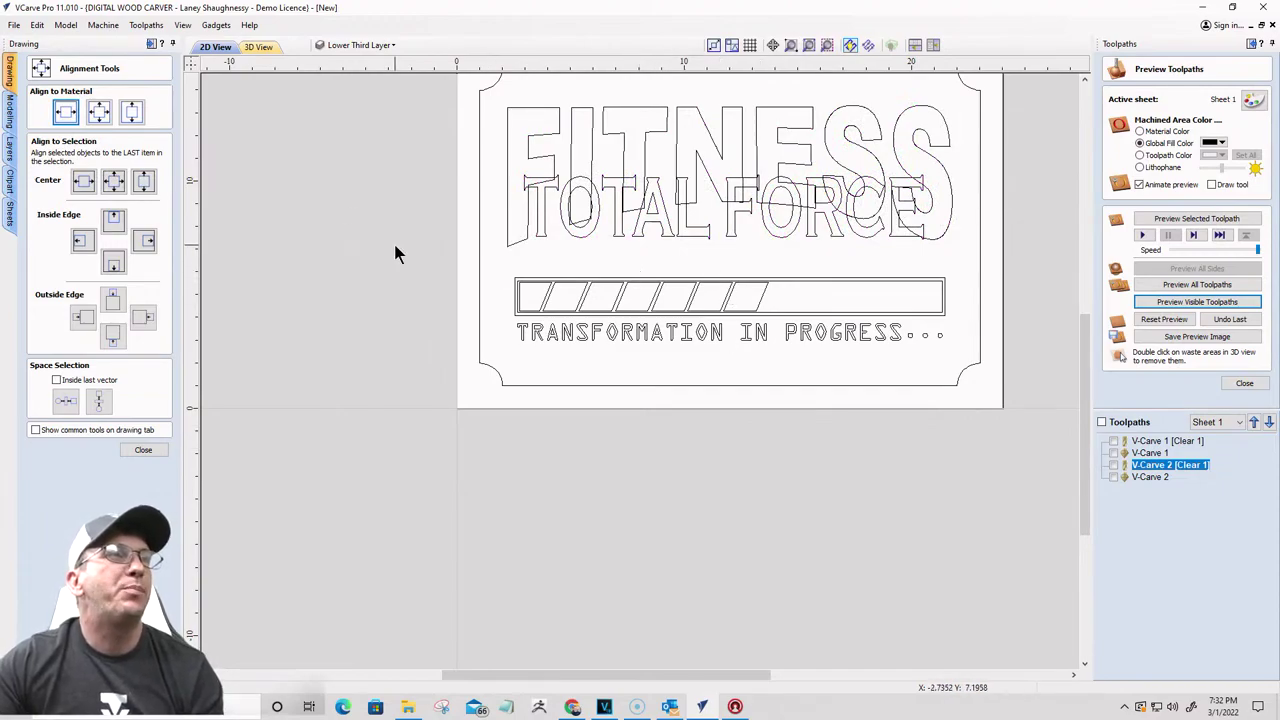
left_click_drag(502, 270, 966, 366)
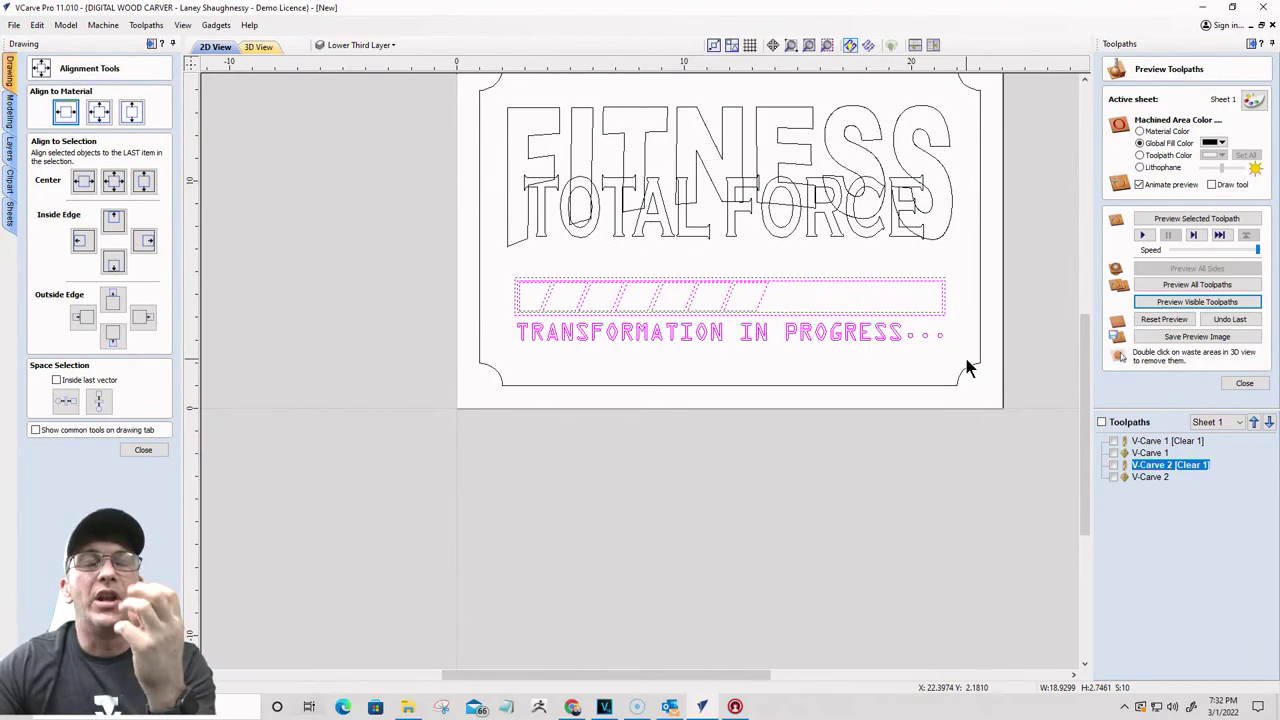
left_click(593, 110)
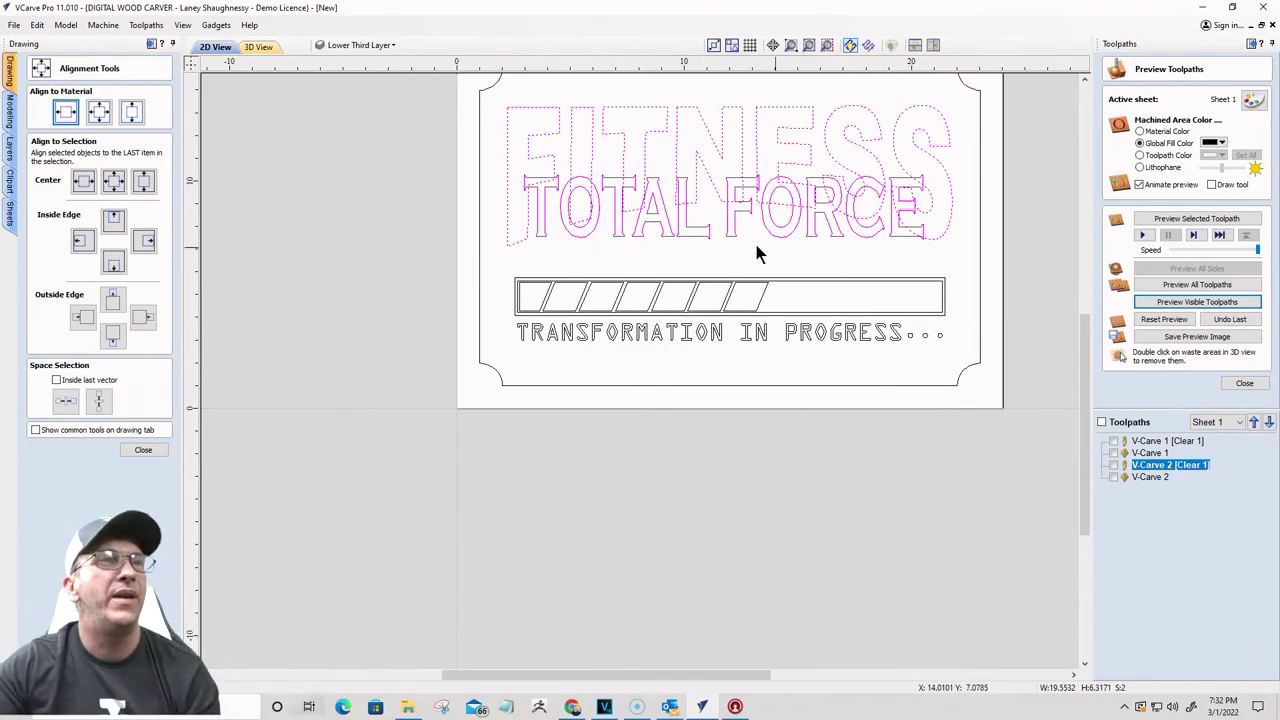
left_click_drag(497, 260, 962, 376)
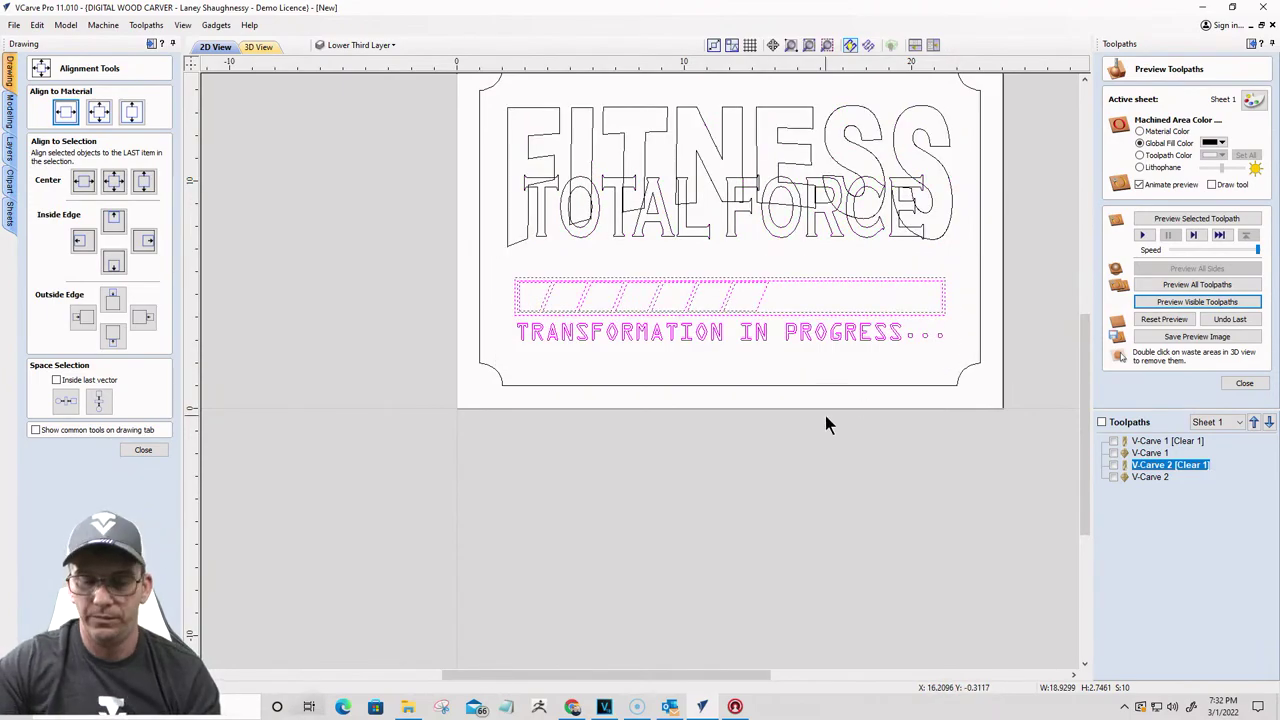
key("Down")
key("Down")
key("Down")
key("Down")
key("Down")
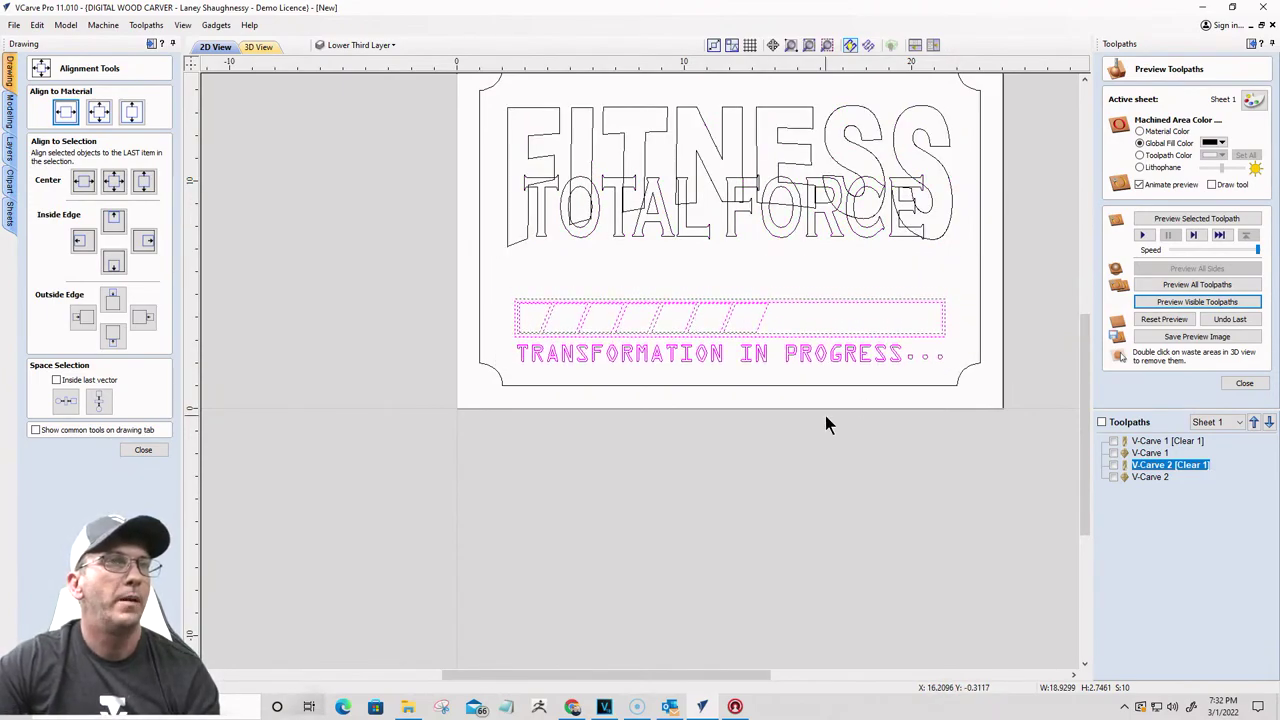
key("Down")
key("Down")
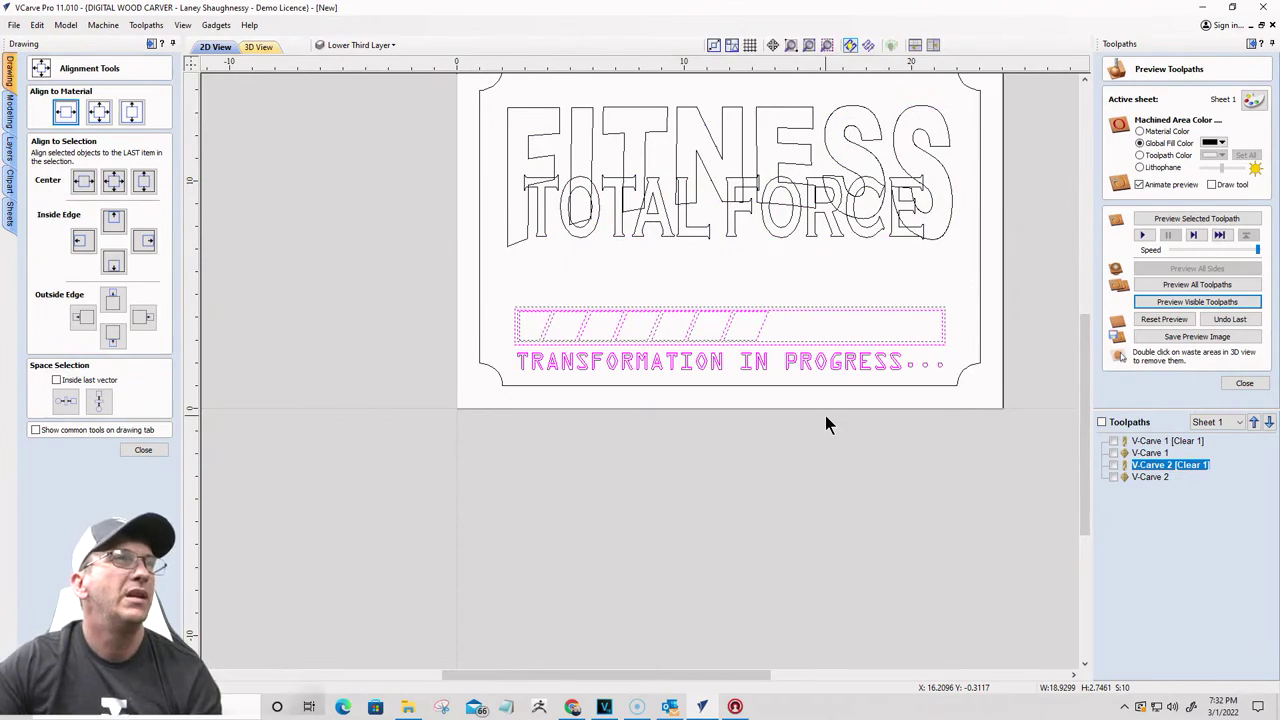
scroll(790, 370, "down", 1)
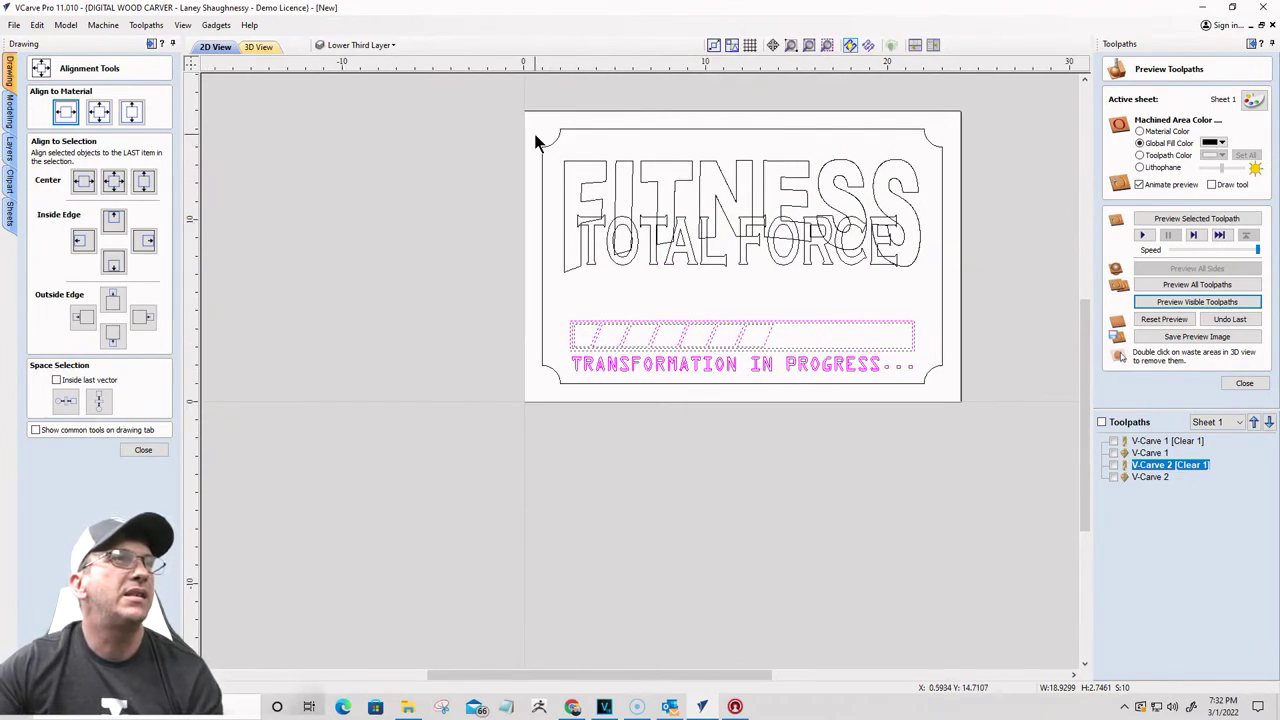
Step: Nudge the FITNESS and TOTAL FORCE headline slightly upward
left_click_drag(534, 134, 938, 290)
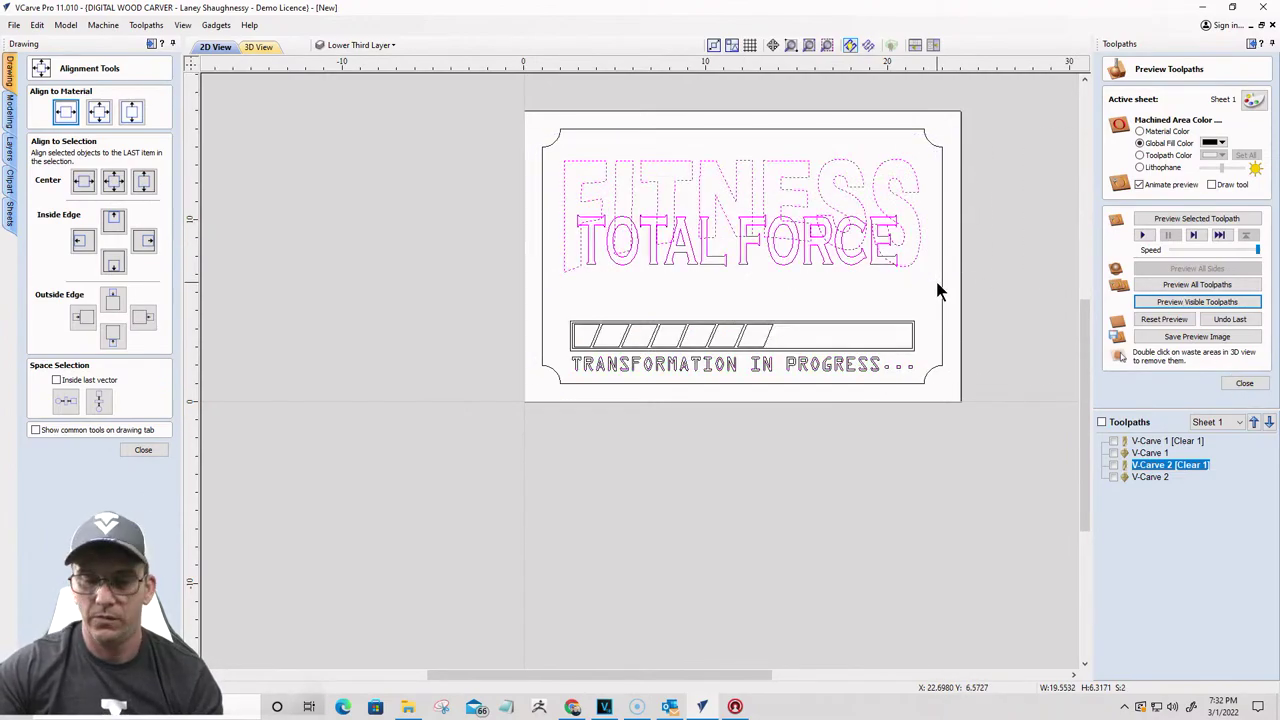
key("Up")
key("Up")
key("Up")
key("Up")
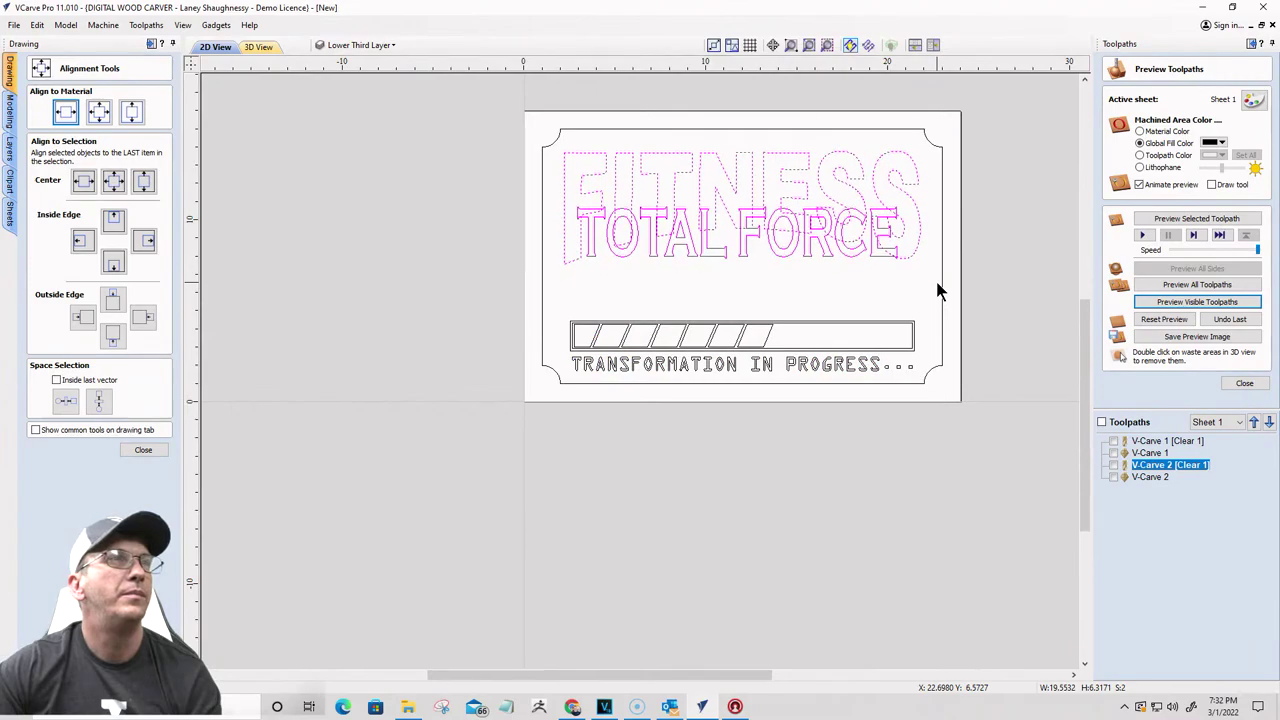
key("Up")
key("Up")
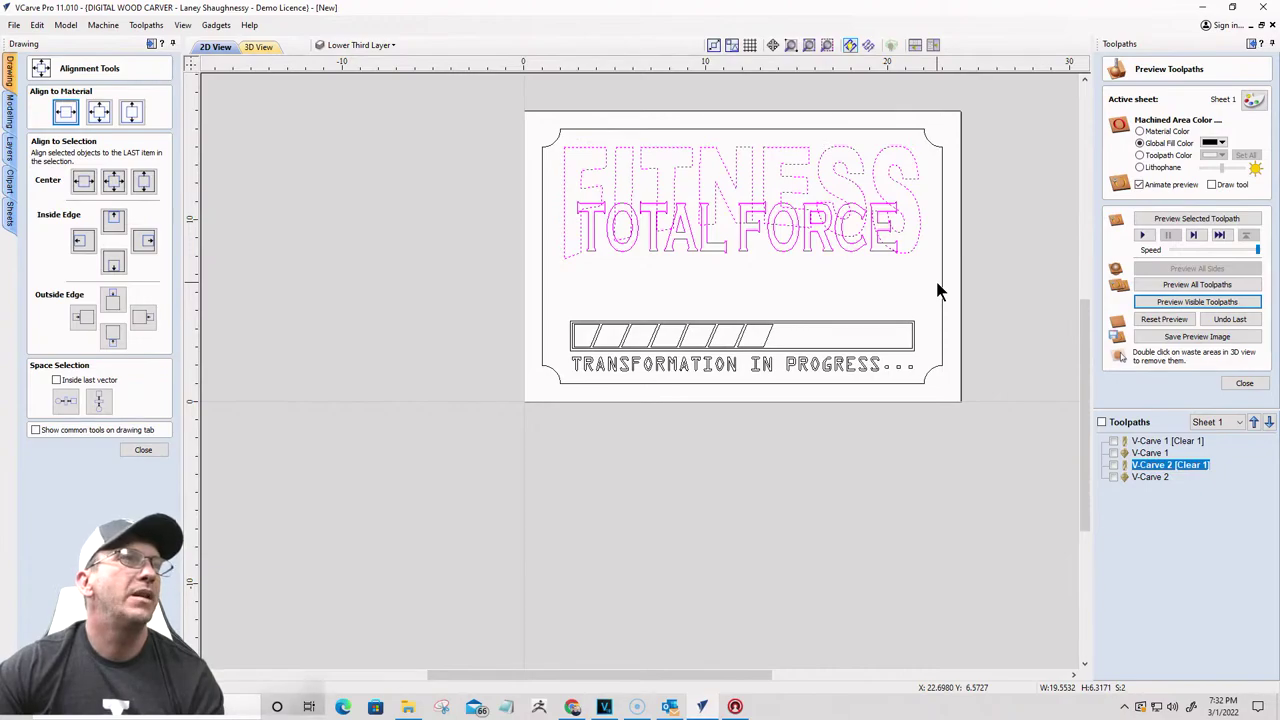
key("Down")
key("Up")
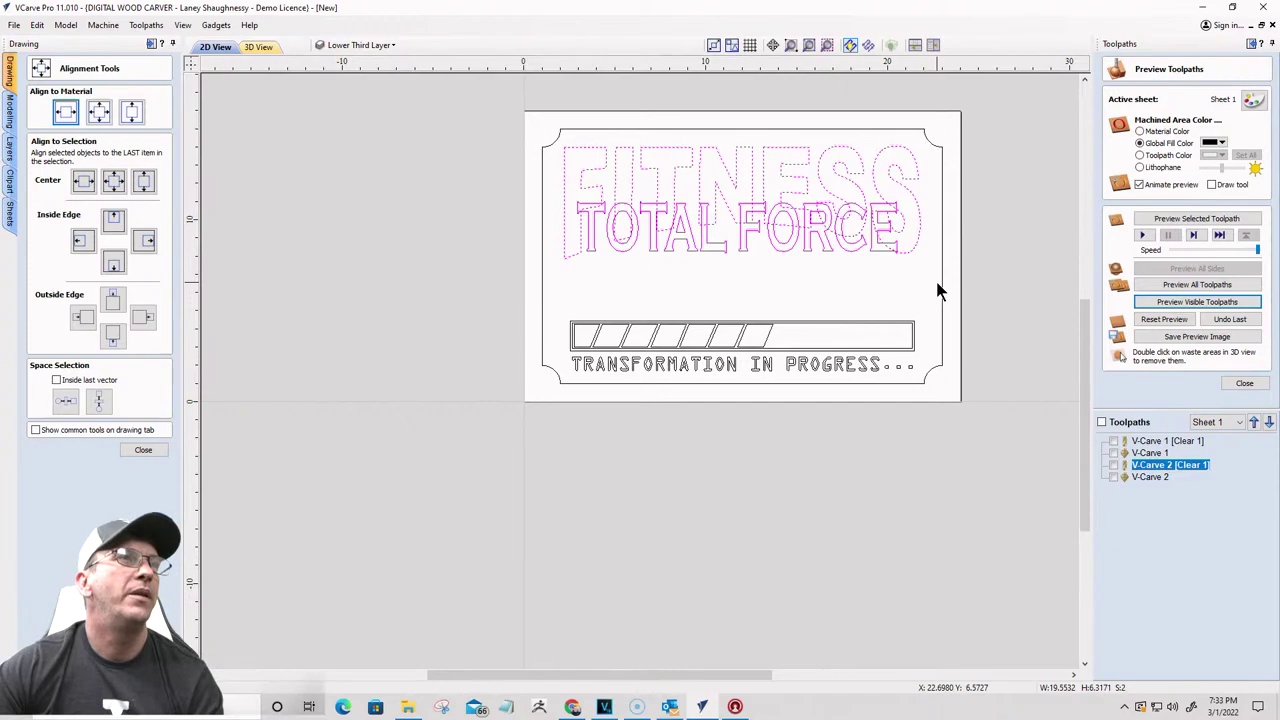
Step: Align only the 17.55 x 2.88 inch TOTAL FORCE text to the material centre horizontally
left_click(714, 302)
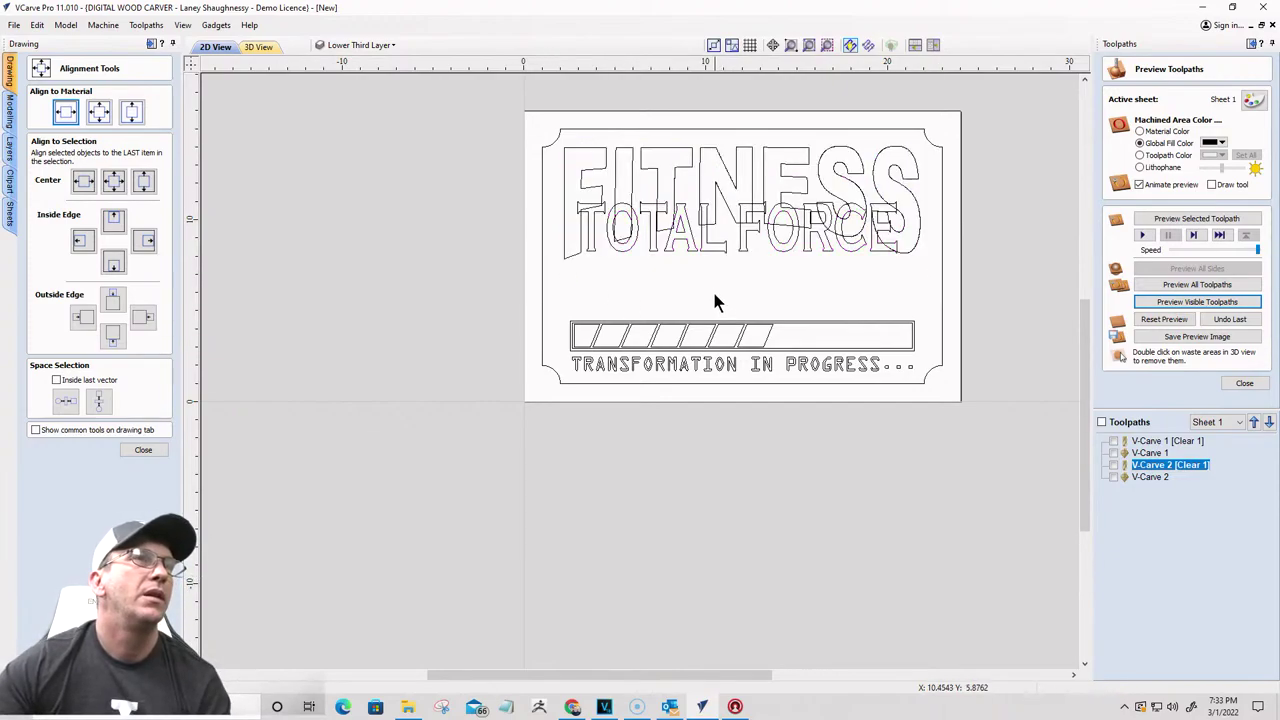
left_click(590, 187)
left_click(130, 449)
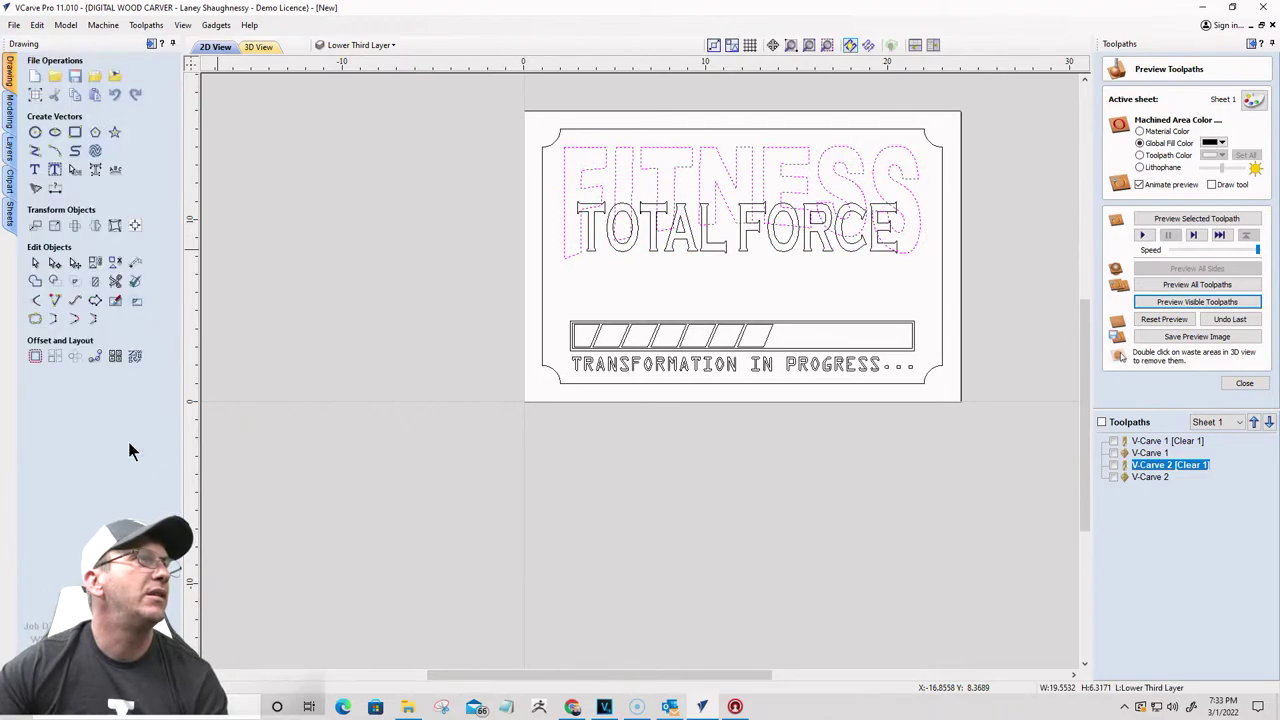
left_click(135, 225)
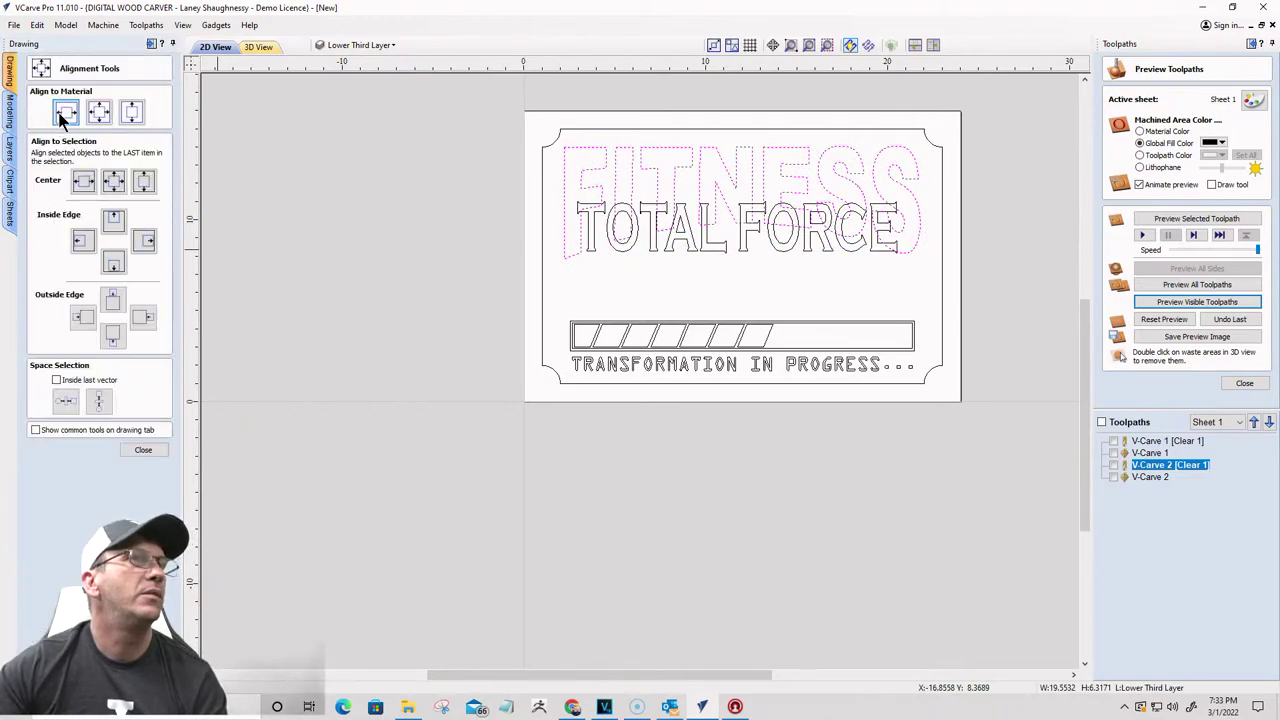
left_click(654, 242)
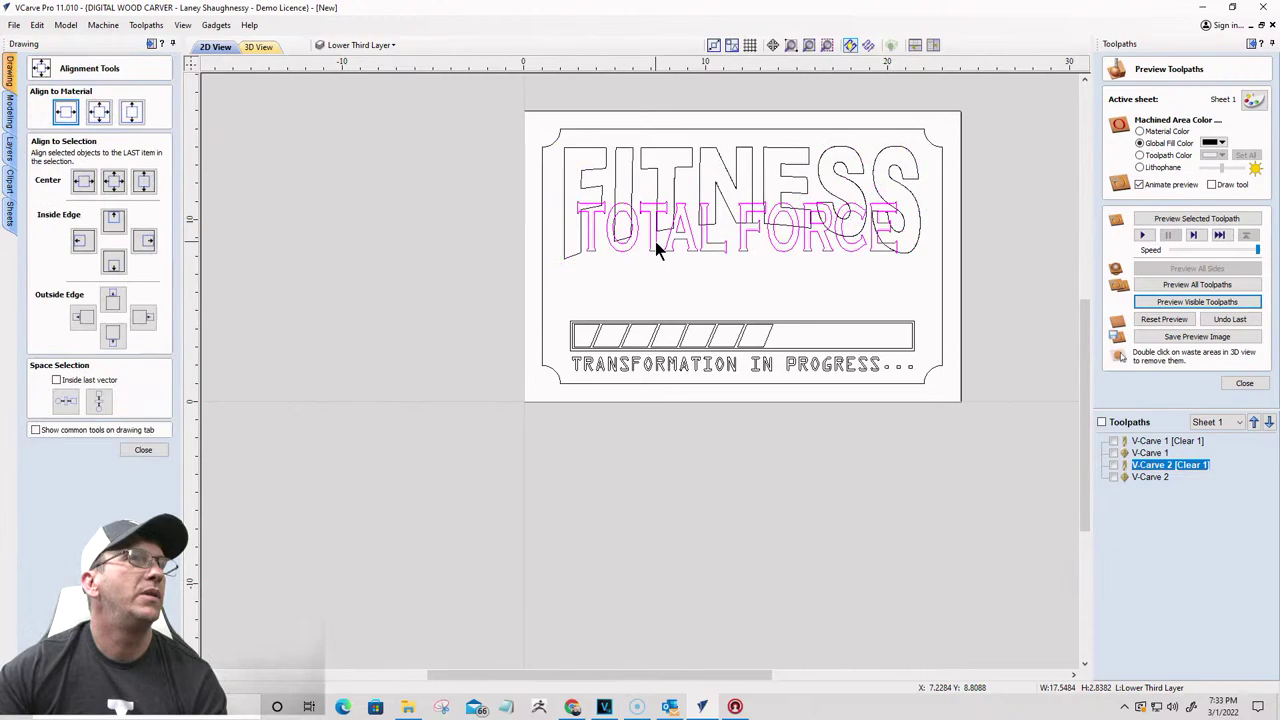
left_click(65, 113)
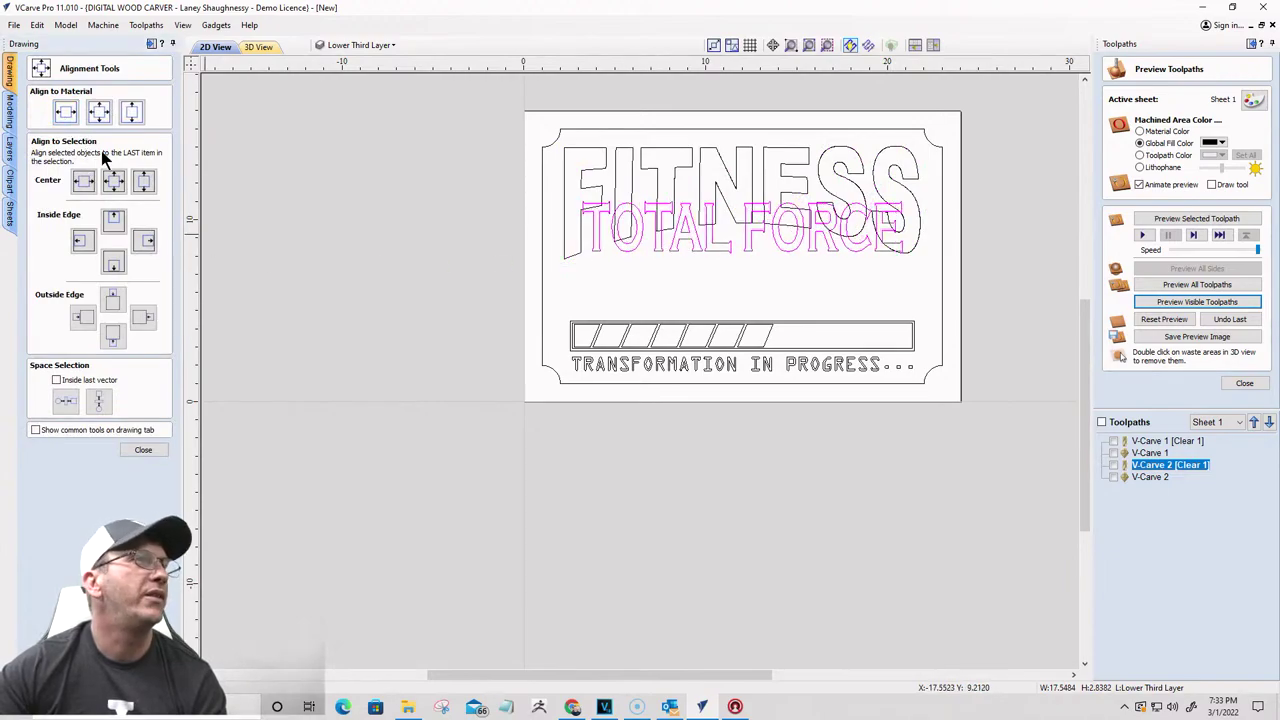
left_click(143, 449)
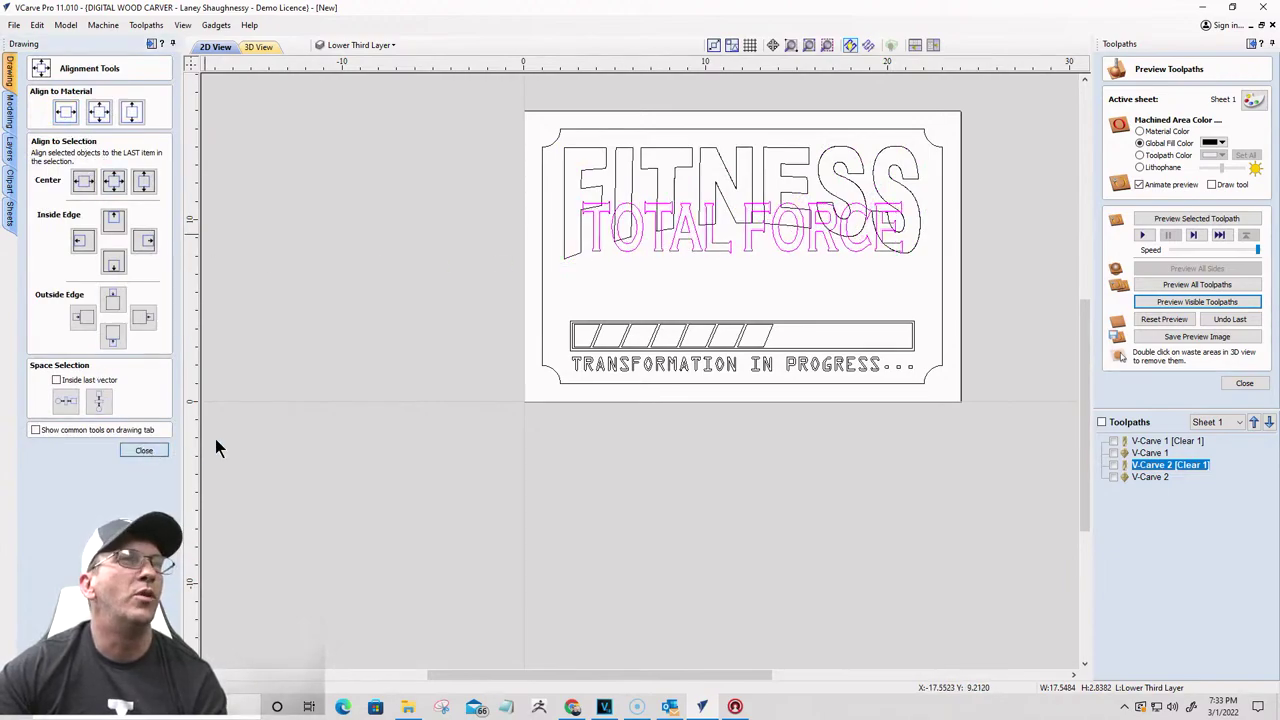
left_click(684, 262)
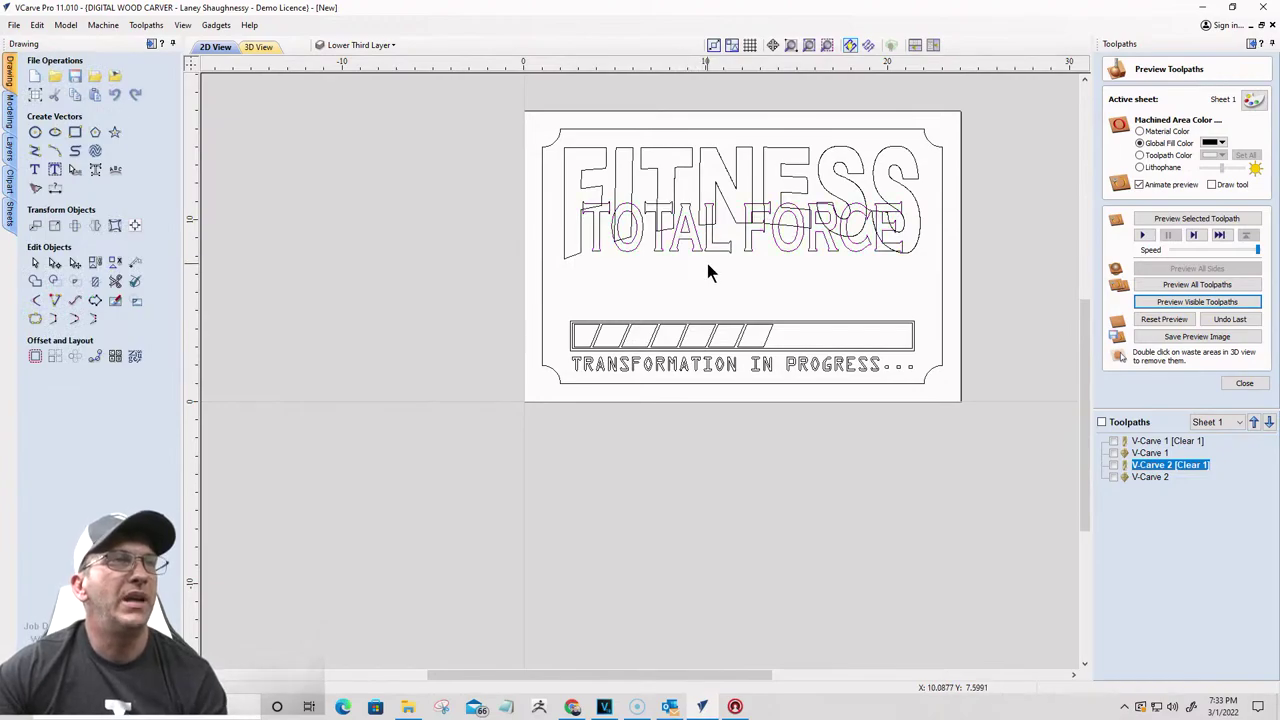
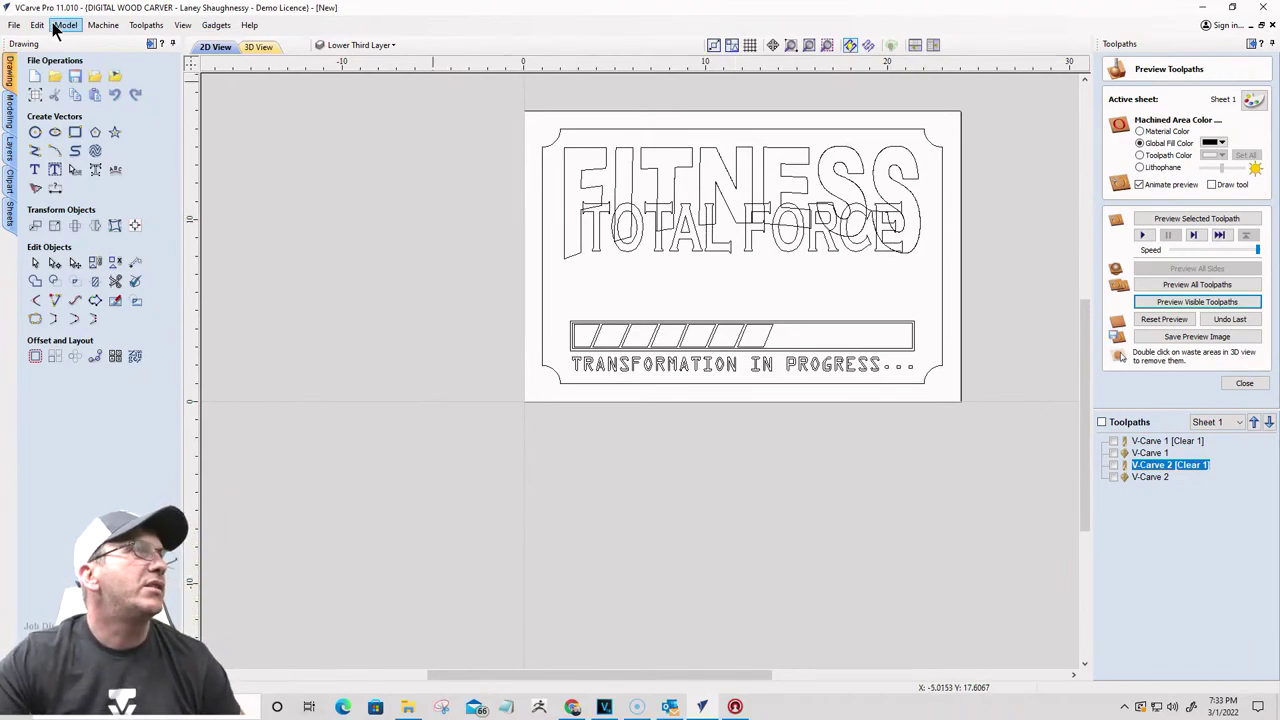
Step: Draw a 10 x 0.5 inch horizontal bar and a narrow upright rectangle near its left end
left_click(75, 132)
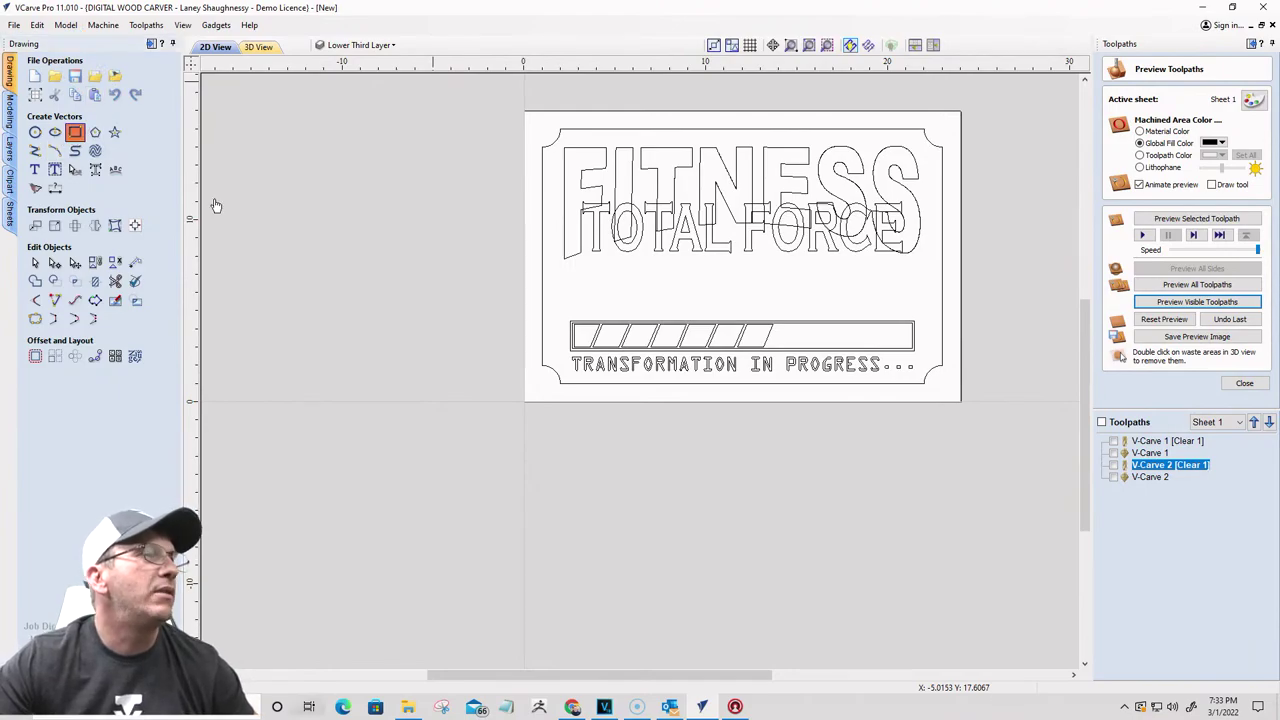
scroll(625, 283, "up", 4)
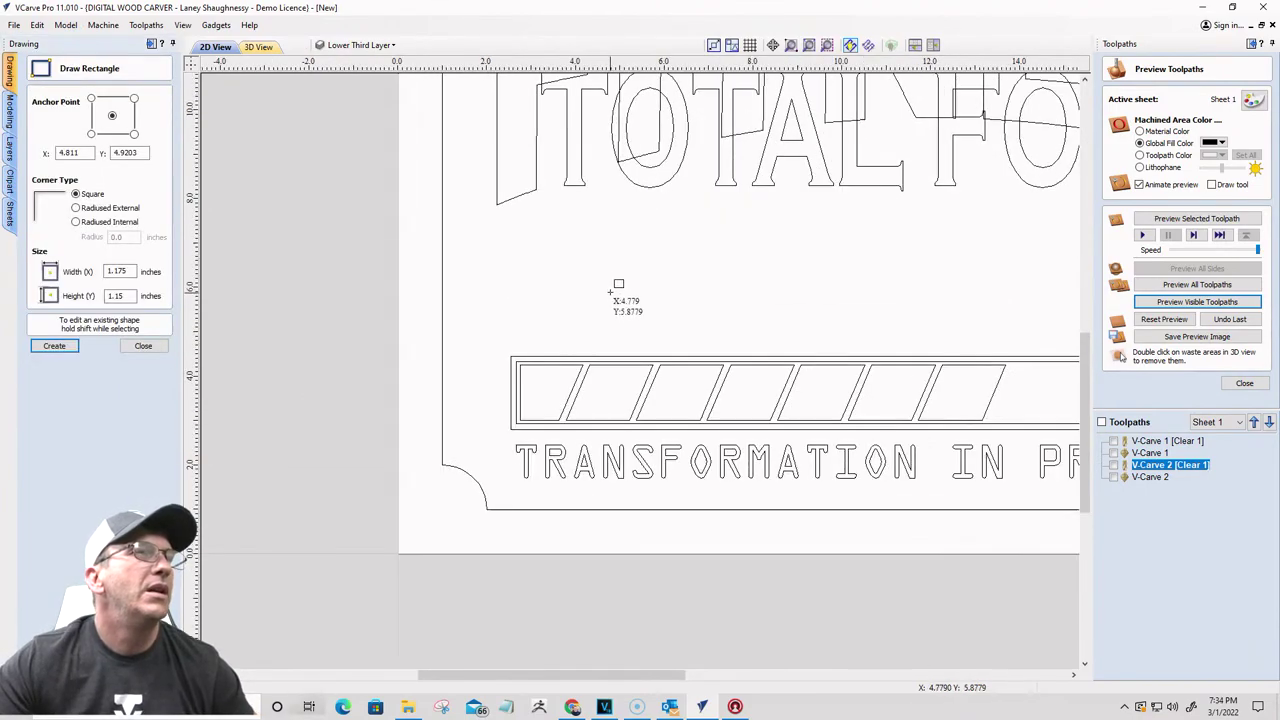
scroll(604, 277, "down", 3)
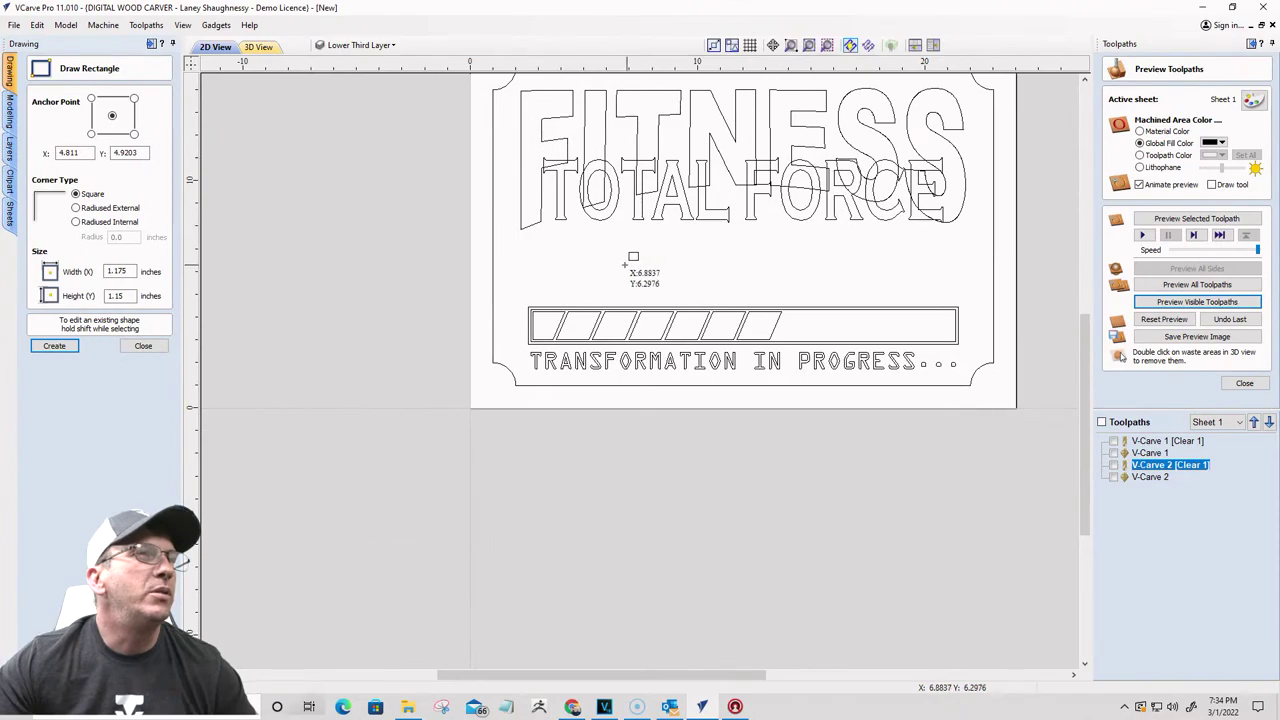
left_click_drag(633, 271, 858, 280)
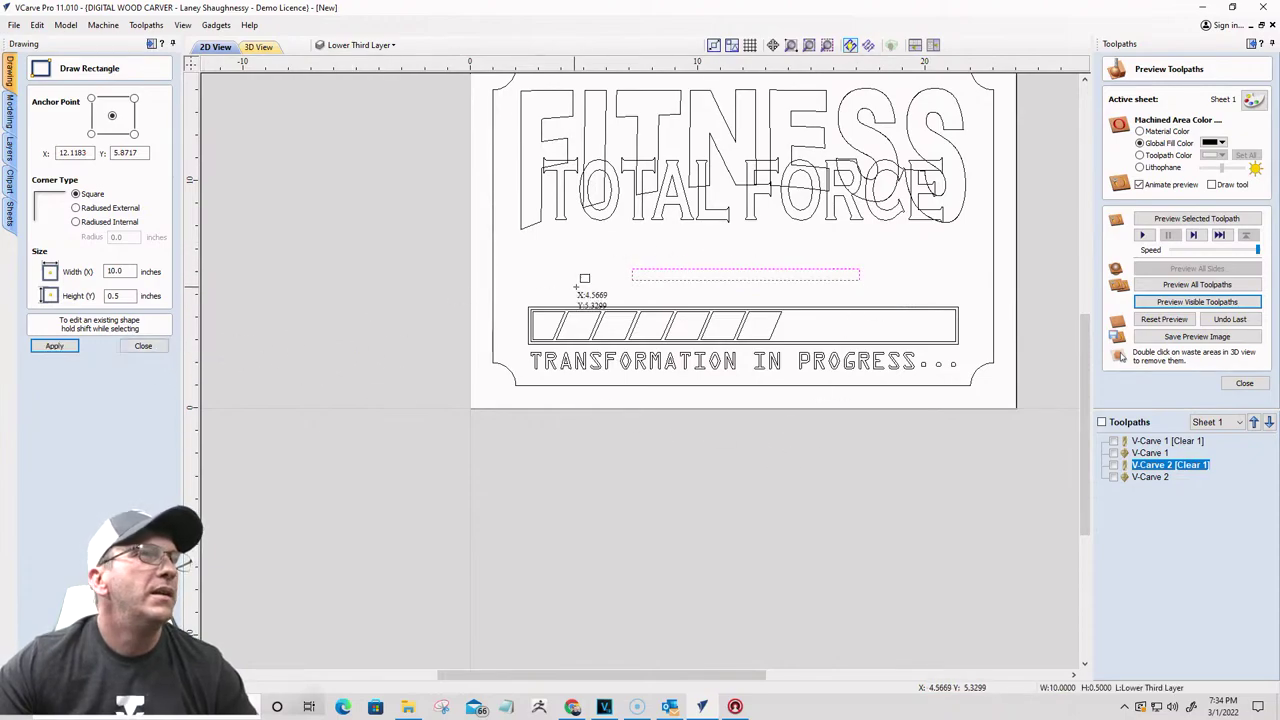
scroll(594, 286, "up", 5)
mouse_move(686, 182)
left_mouse_down()
mouse_move(709, 252)
mouse_move(706, 339)
left_mouse_up()
Step: Stretch the upright rectangle taller, then nudge it and the bar upward together
left_click(143, 345)
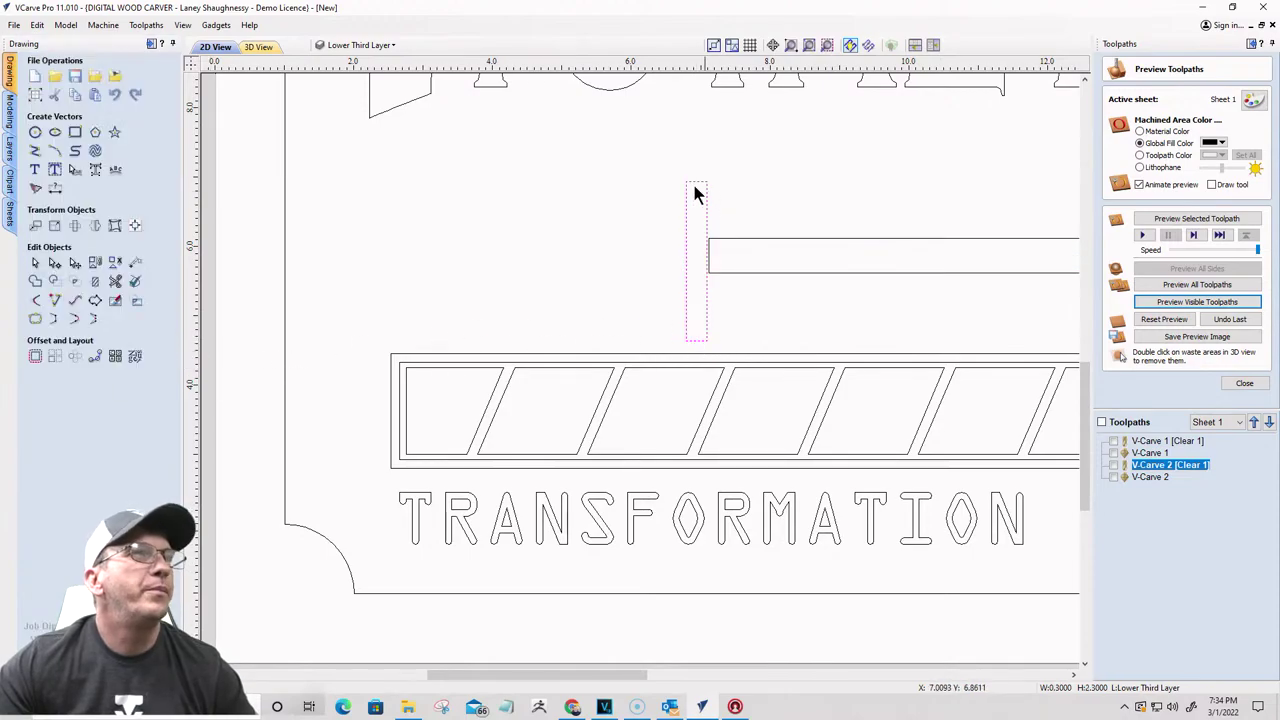
left_click(686, 200)
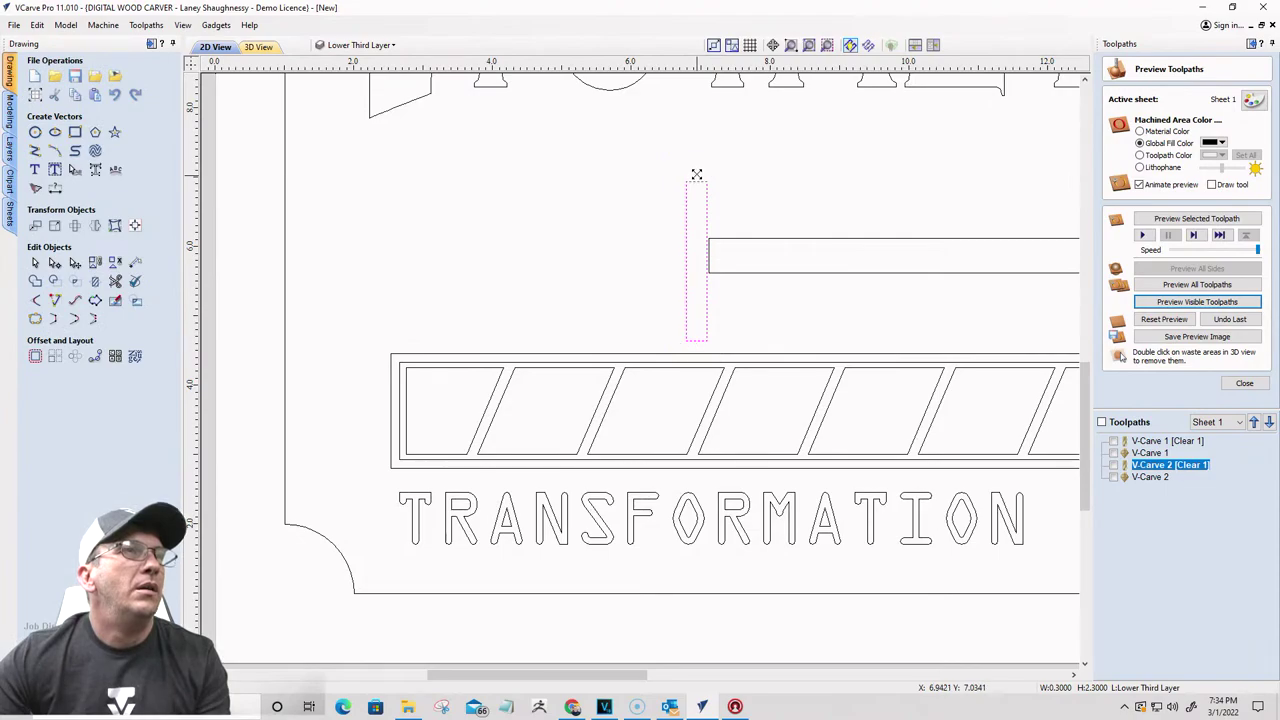
left_click_drag(697, 175, 695, 157)
scroll(704, 217, "down", 1)
scroll(704, 217, "down", 2)
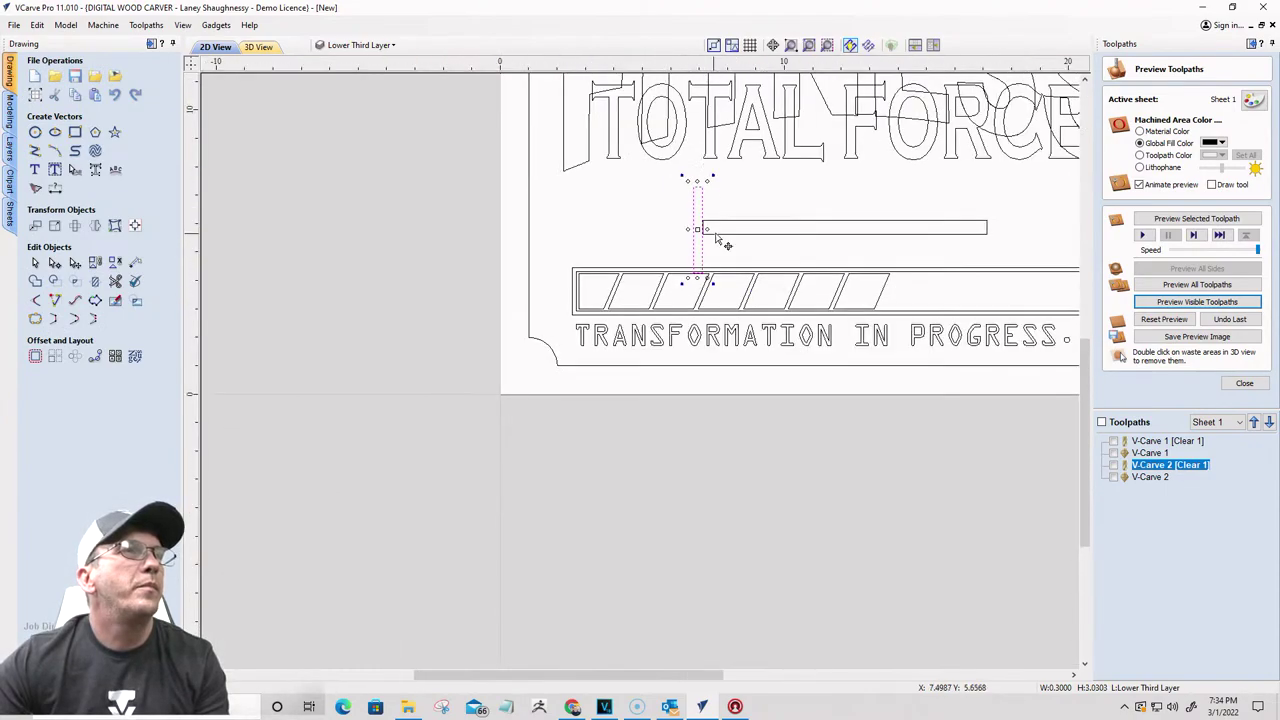
left_click(702, 230, "shift")
scroll(698, 236, "up", 2)
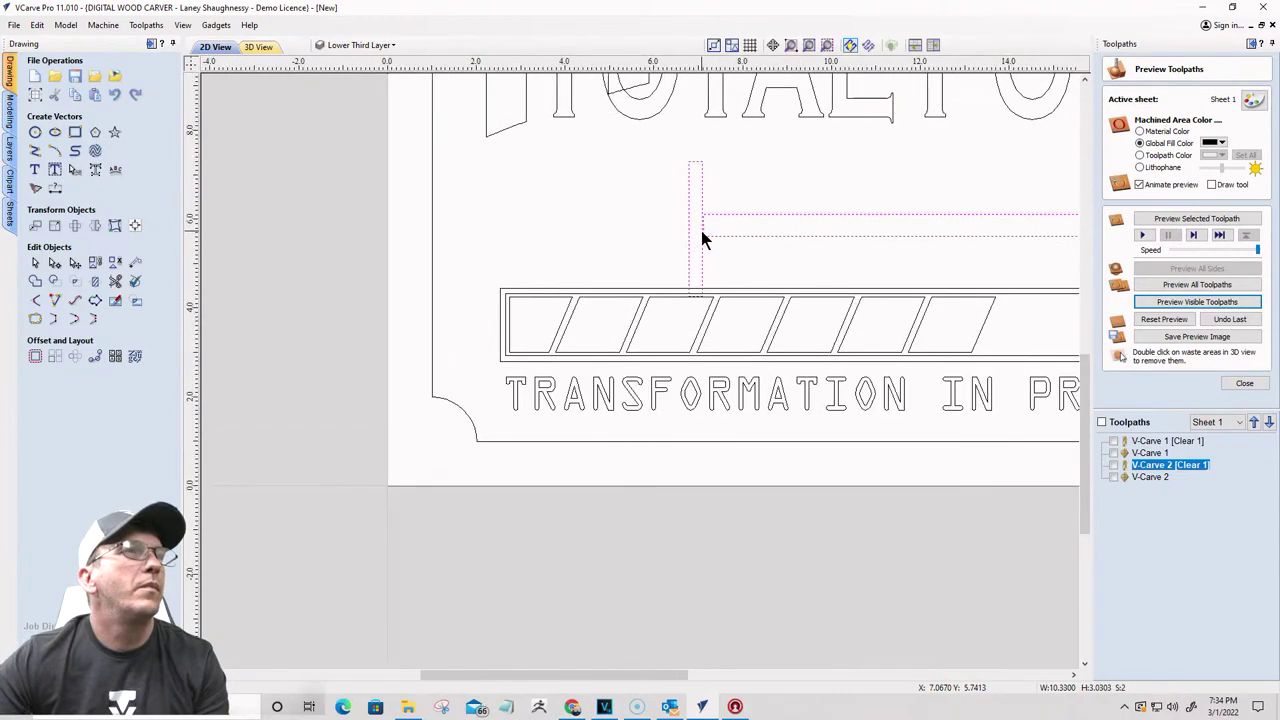
key("Up")
key("Up")
key("Up")
key("Up")
key("Up")
key("Up")
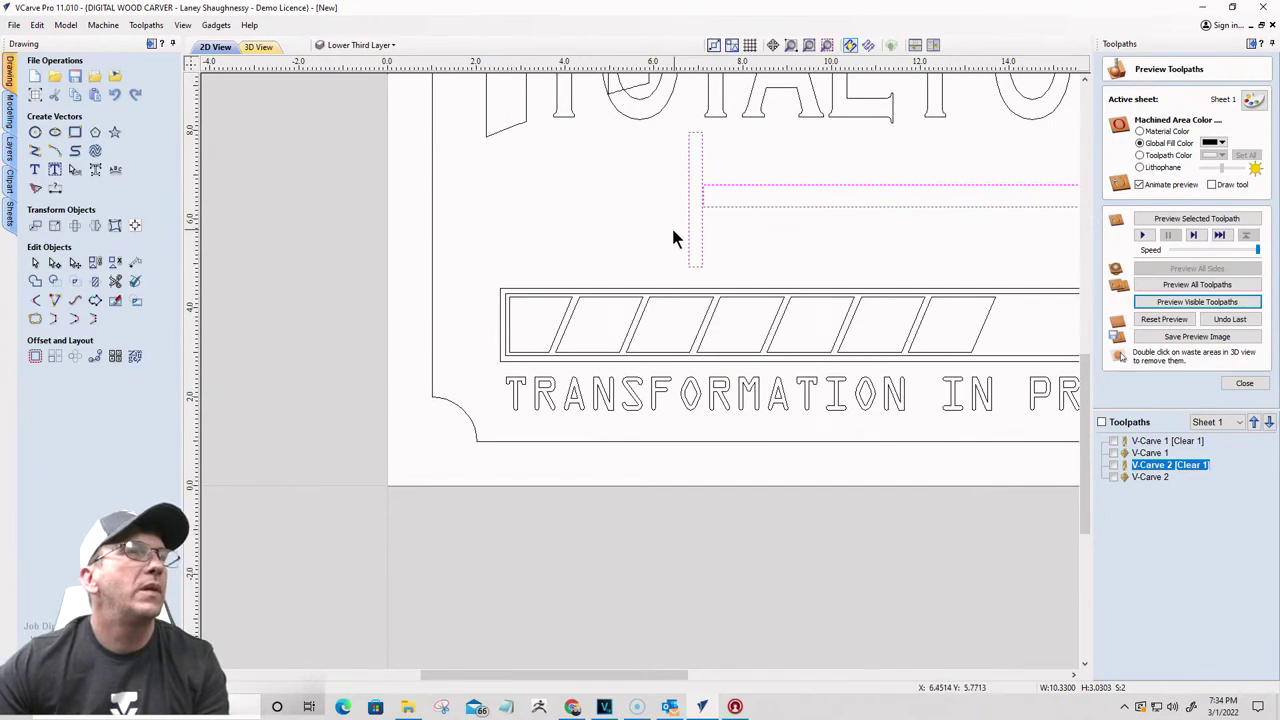
Step: Copy the upright plate leftward into four side-by-side plates and select all four
left_click(662, 227)
left_click(692, 200)
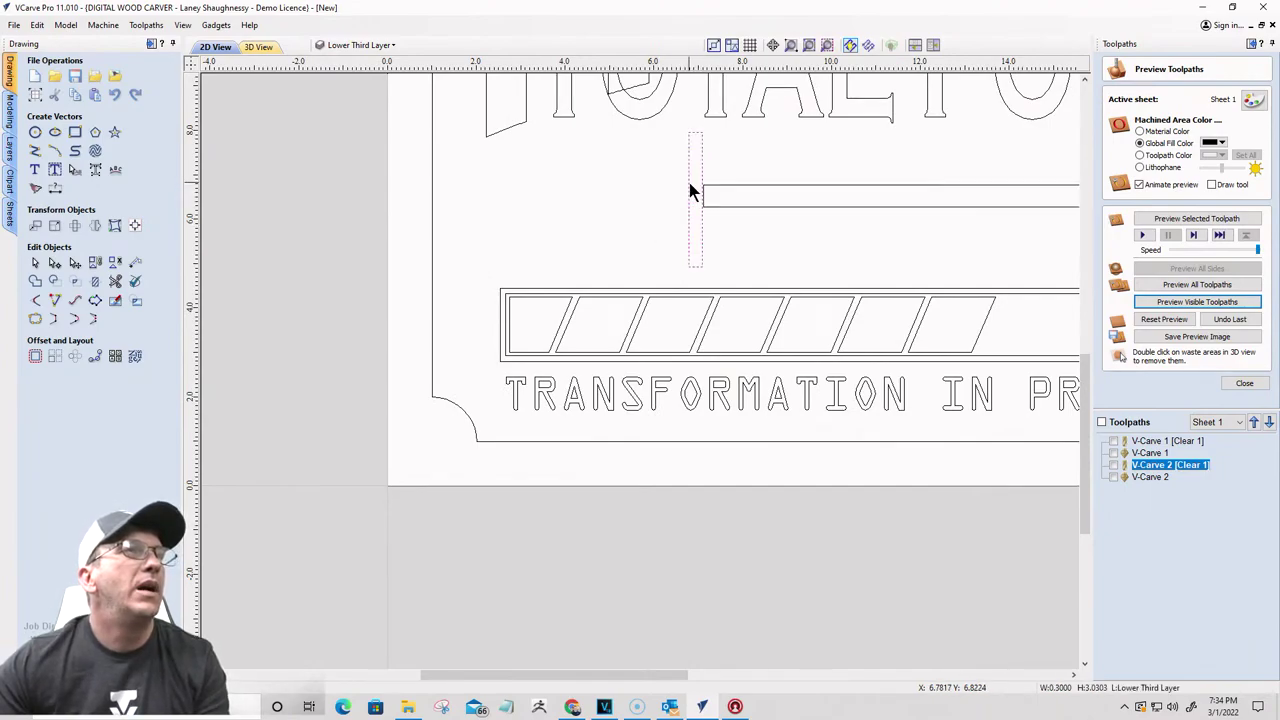
left_click(692, 190)
scroll(690, 185, "up", 3)
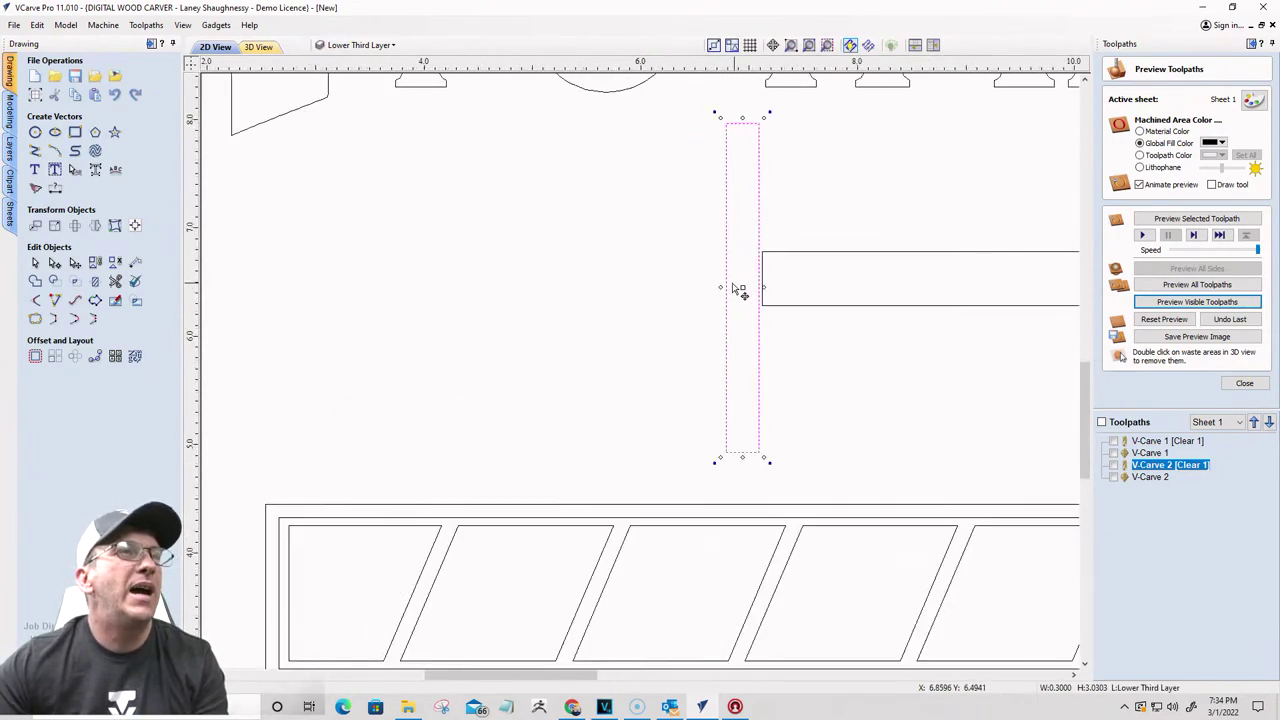
left_click_drag(759, 283, 725, 282)
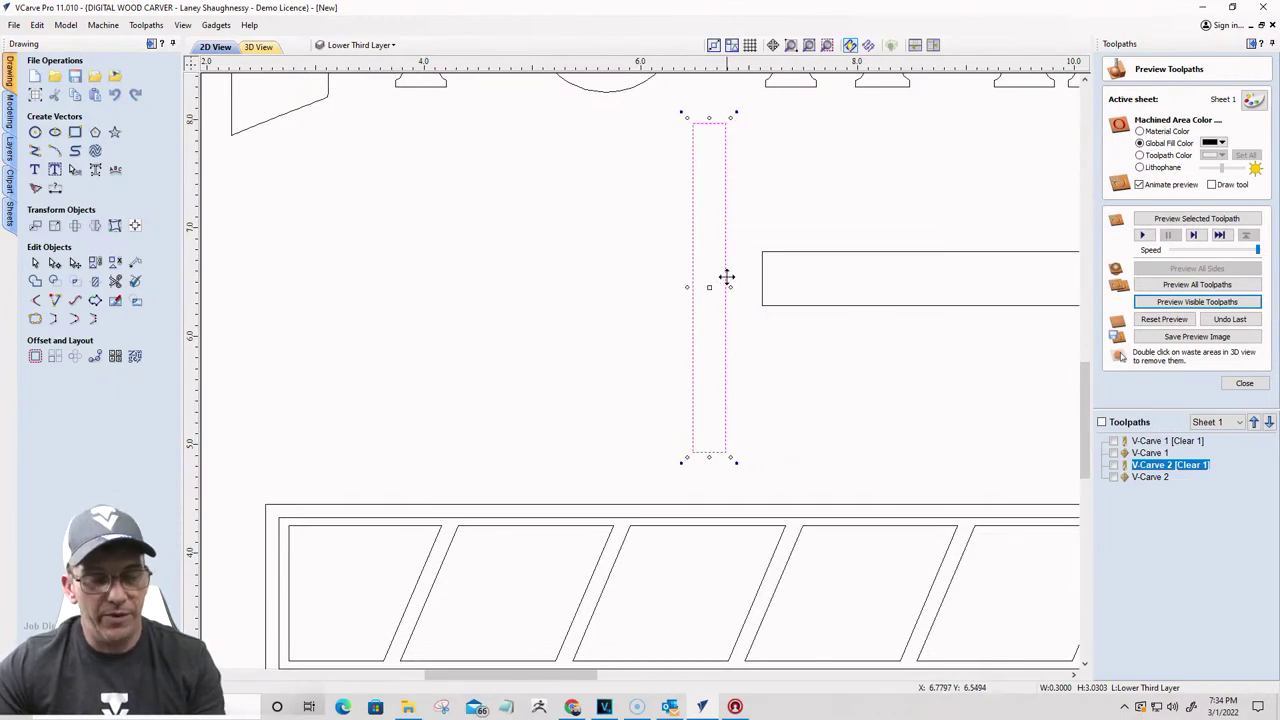
key("ctrl+z")
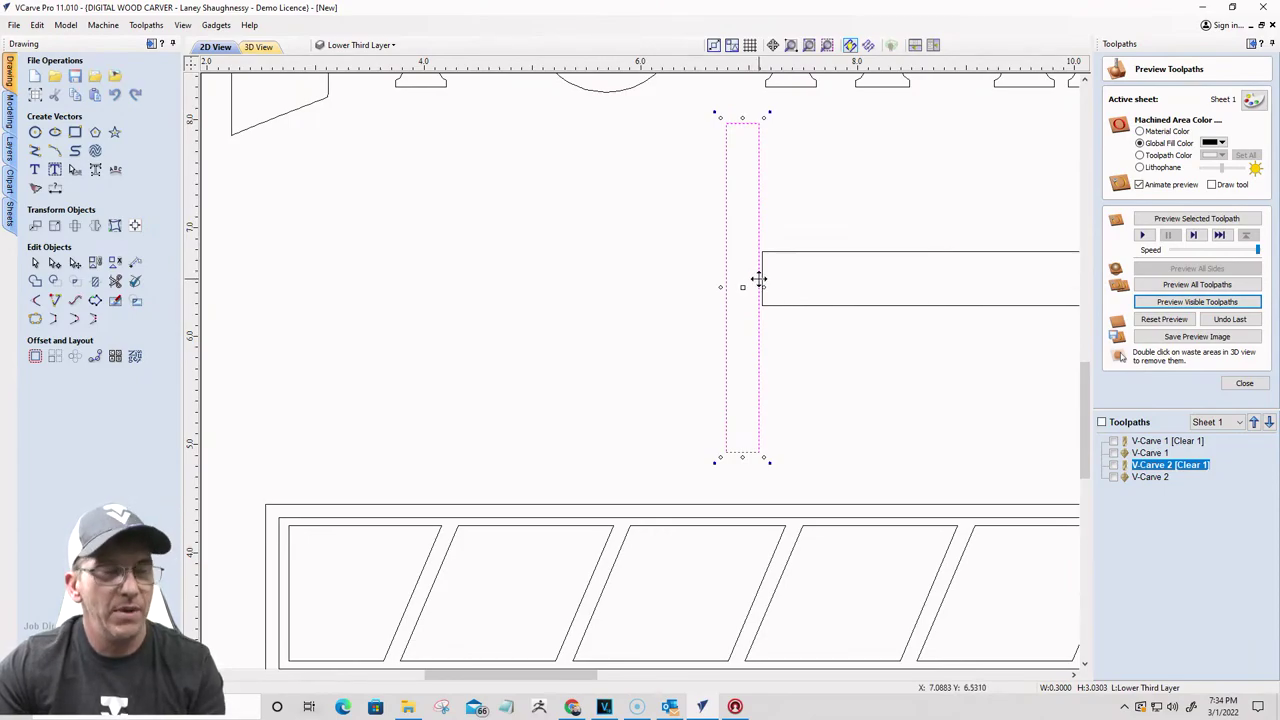
left_click_drag(759, 280, 693, 283)
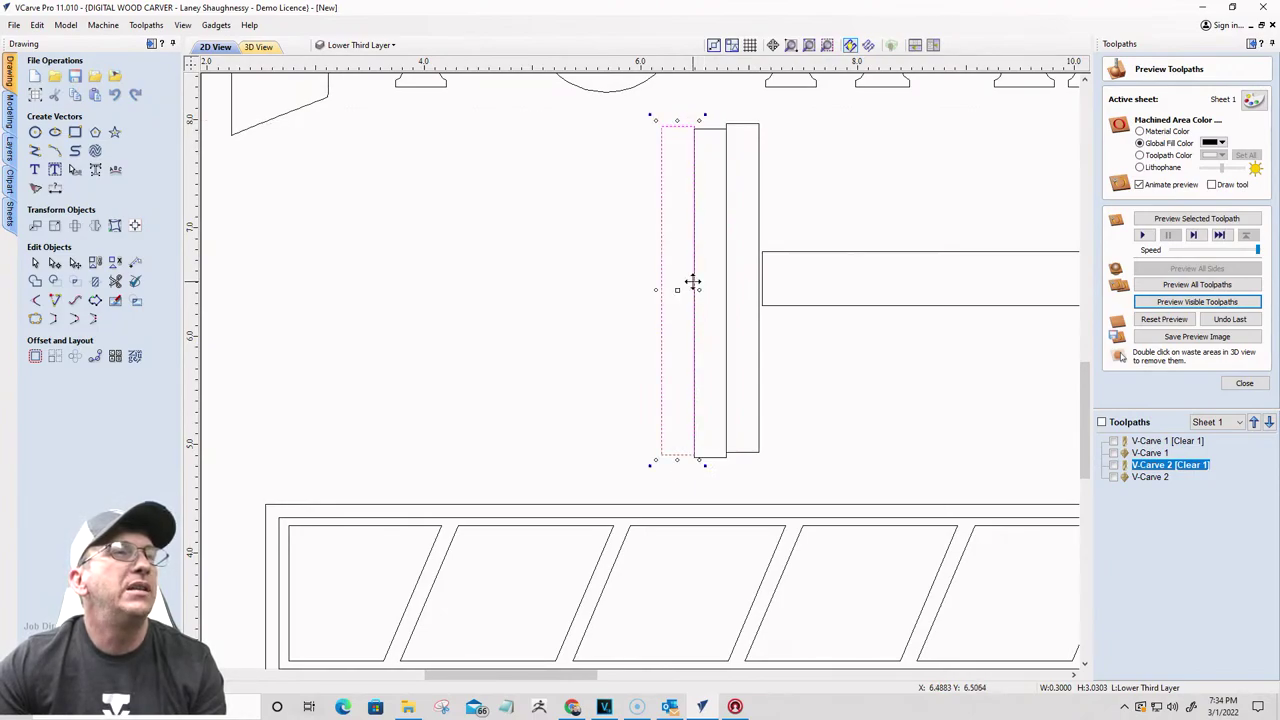
left_click_drag(693, 283, 657, 289)
scroll(500, 238, "down", 3)
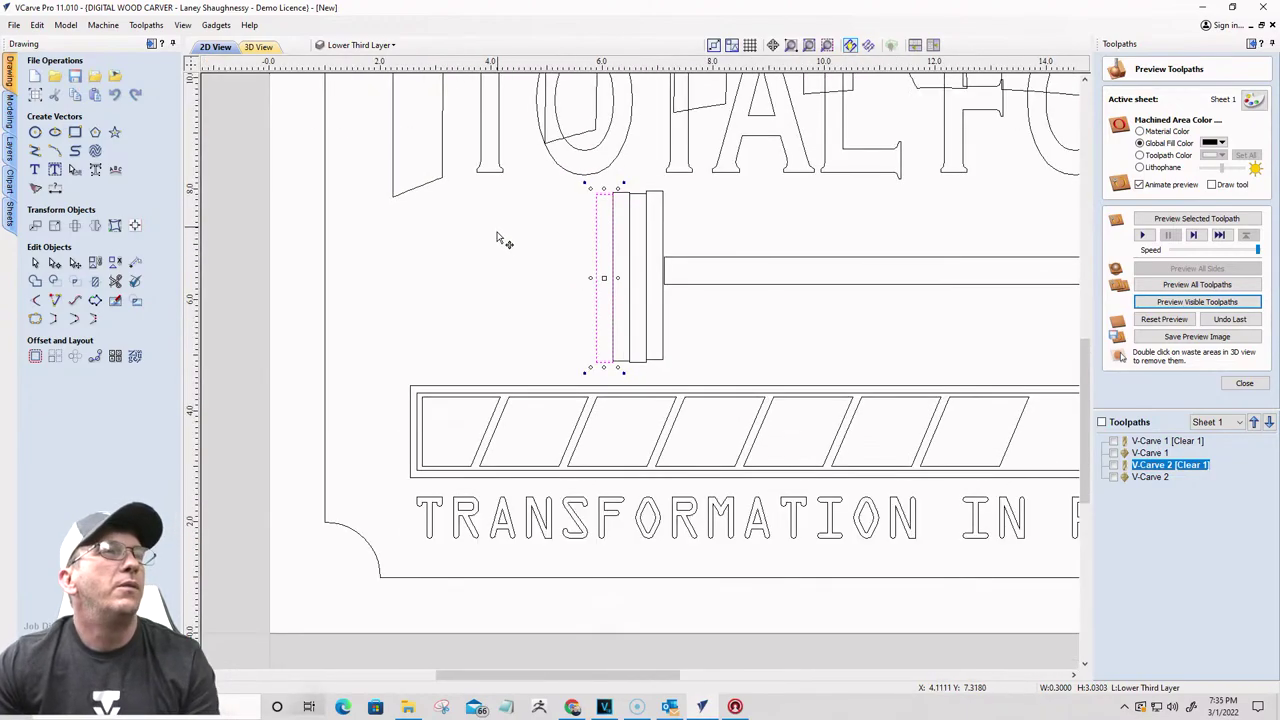
scroll(565, 220, "up", 3)
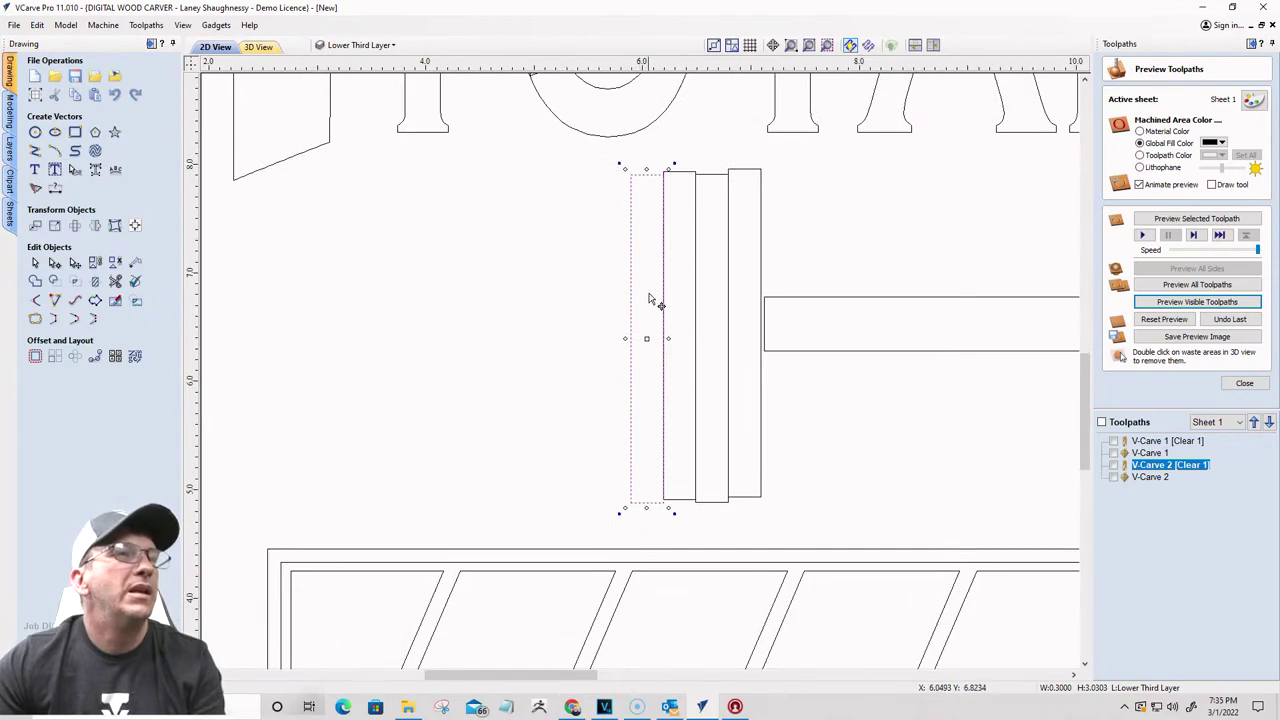
left_click_drag(741, 308, 655, 260)
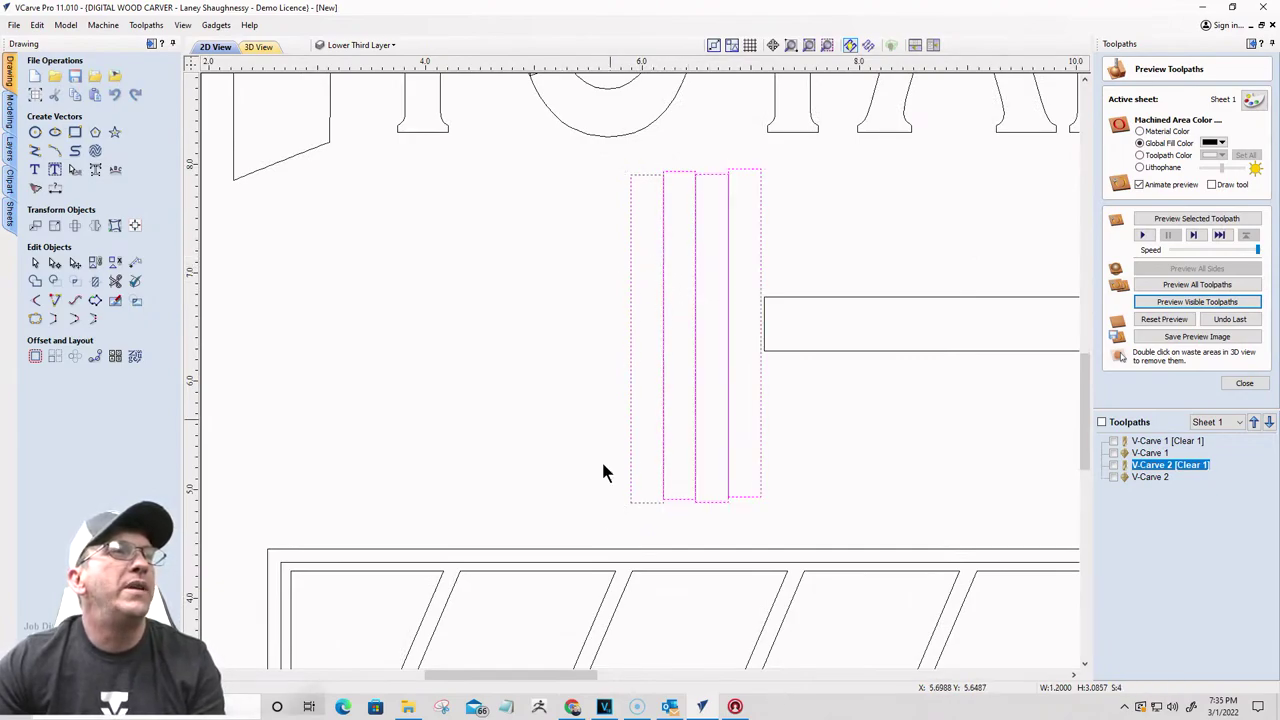
Step: Centre the four plates vertically with Alignment Tools' Center in Y
left_click(135, 225)
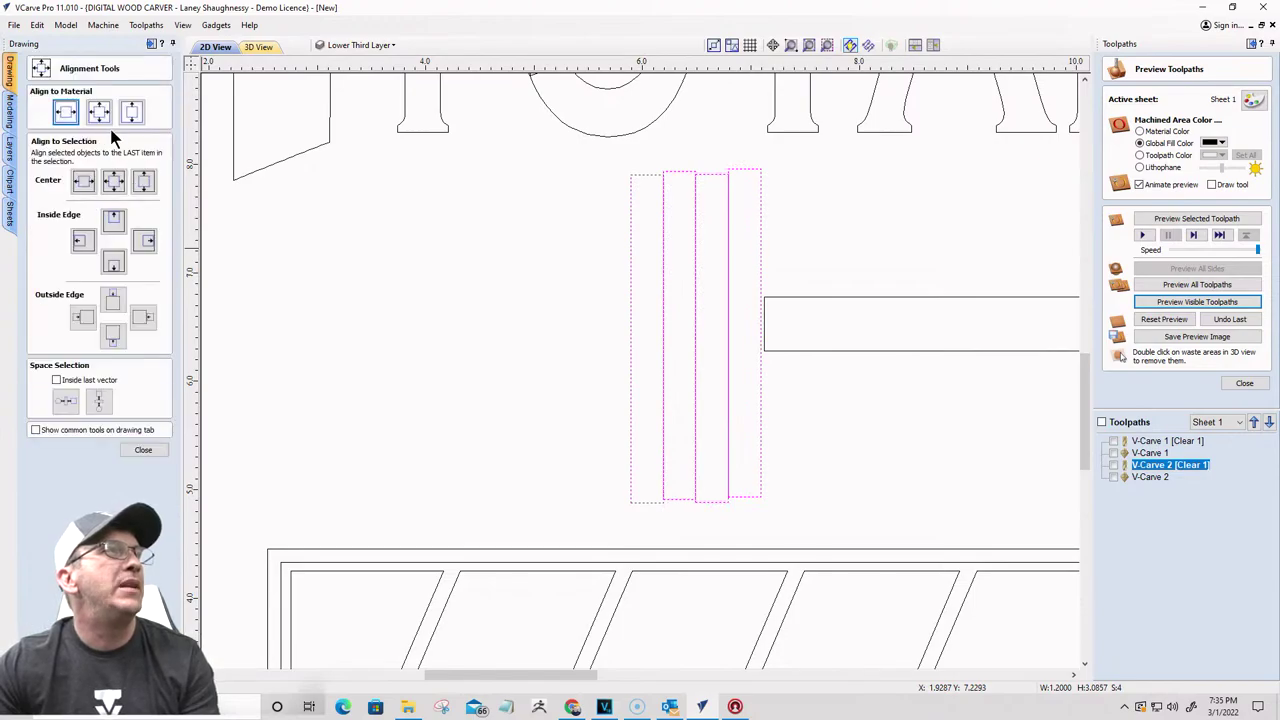
left_click(147, 183)
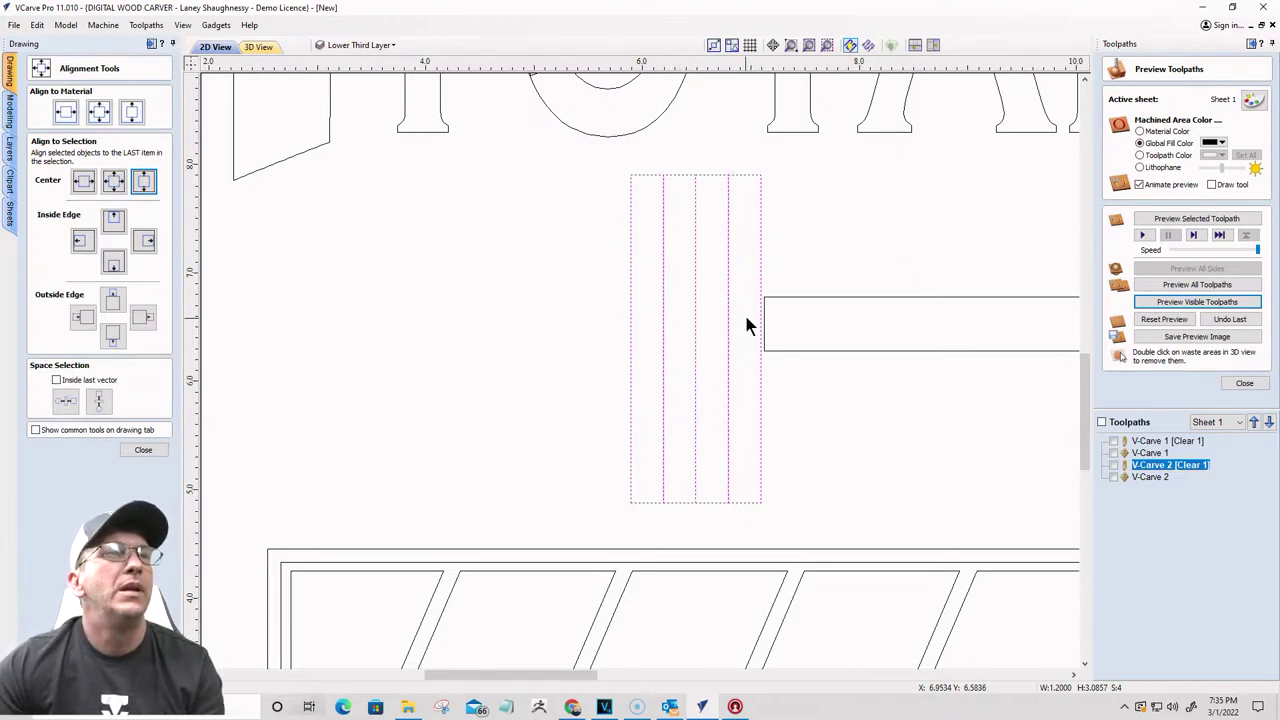
left_click(713, 291)
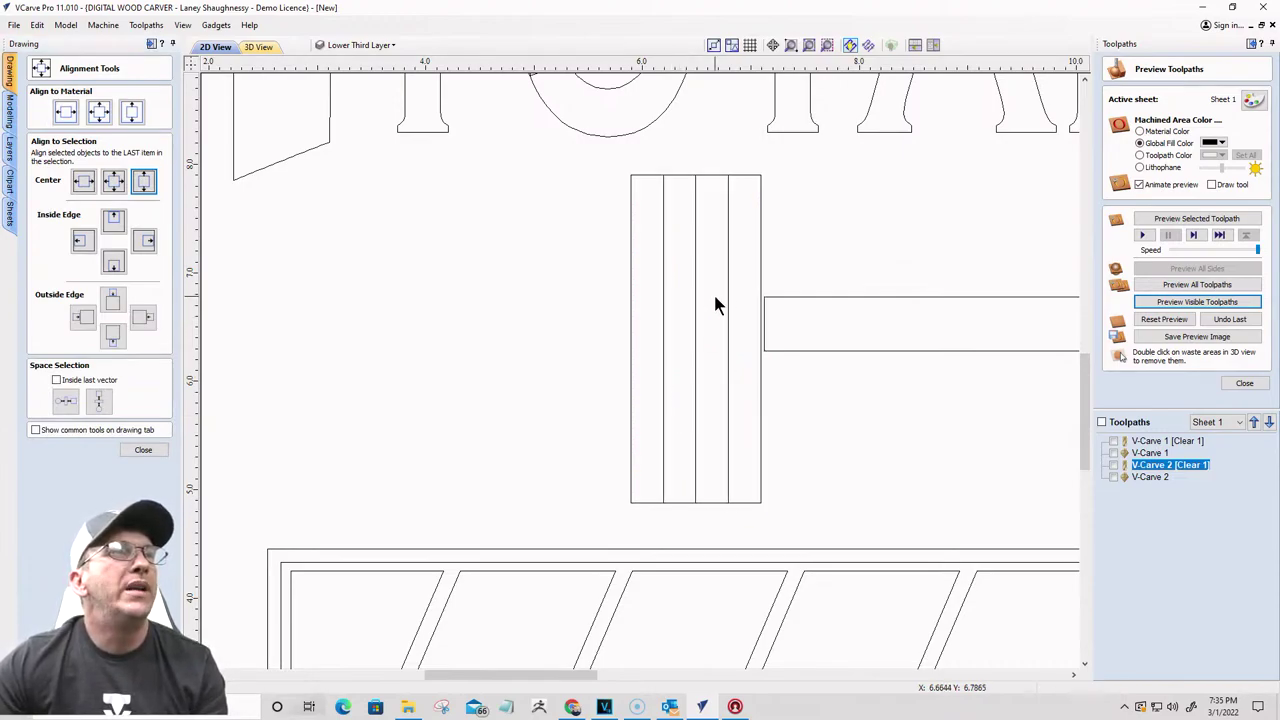
Step: Shorten the three outer plates to stepped, descending heights, then select the long bar
left_click(711, 174)
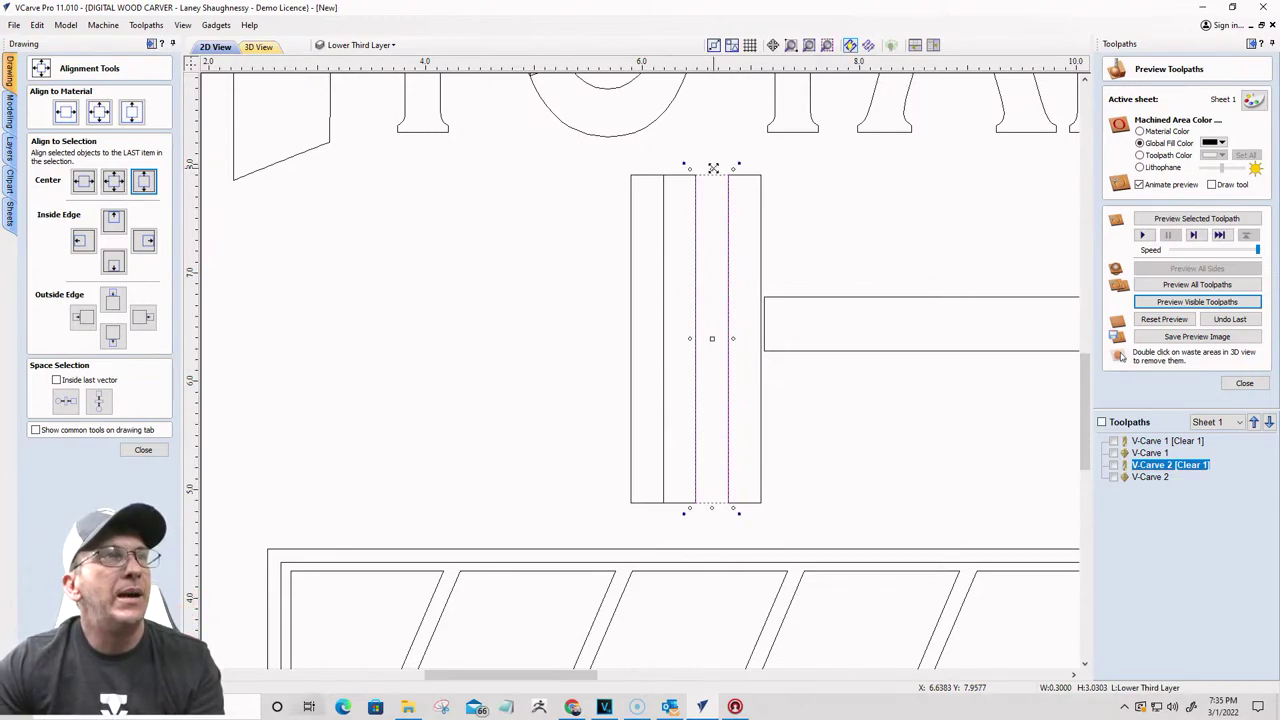
left_click_drag(713, 169, 711, 197)
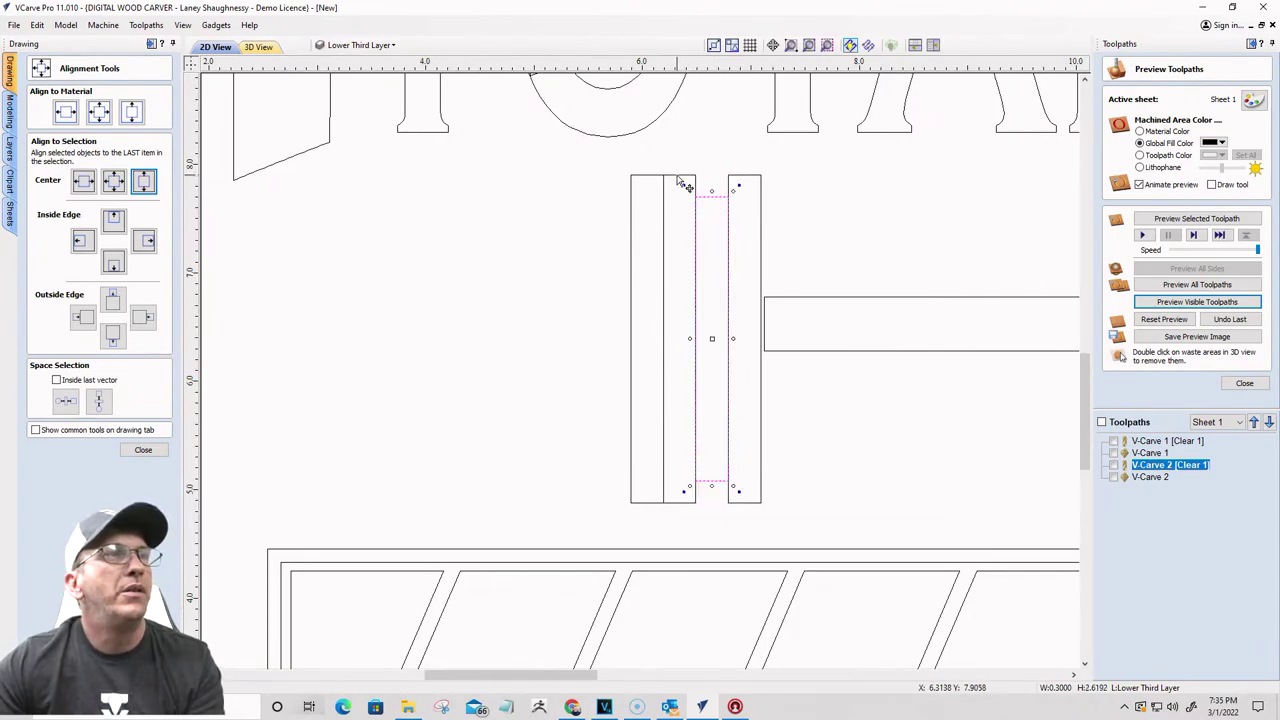
left_click(678, 183)
left_click_drag(678, 172, 677, 223)
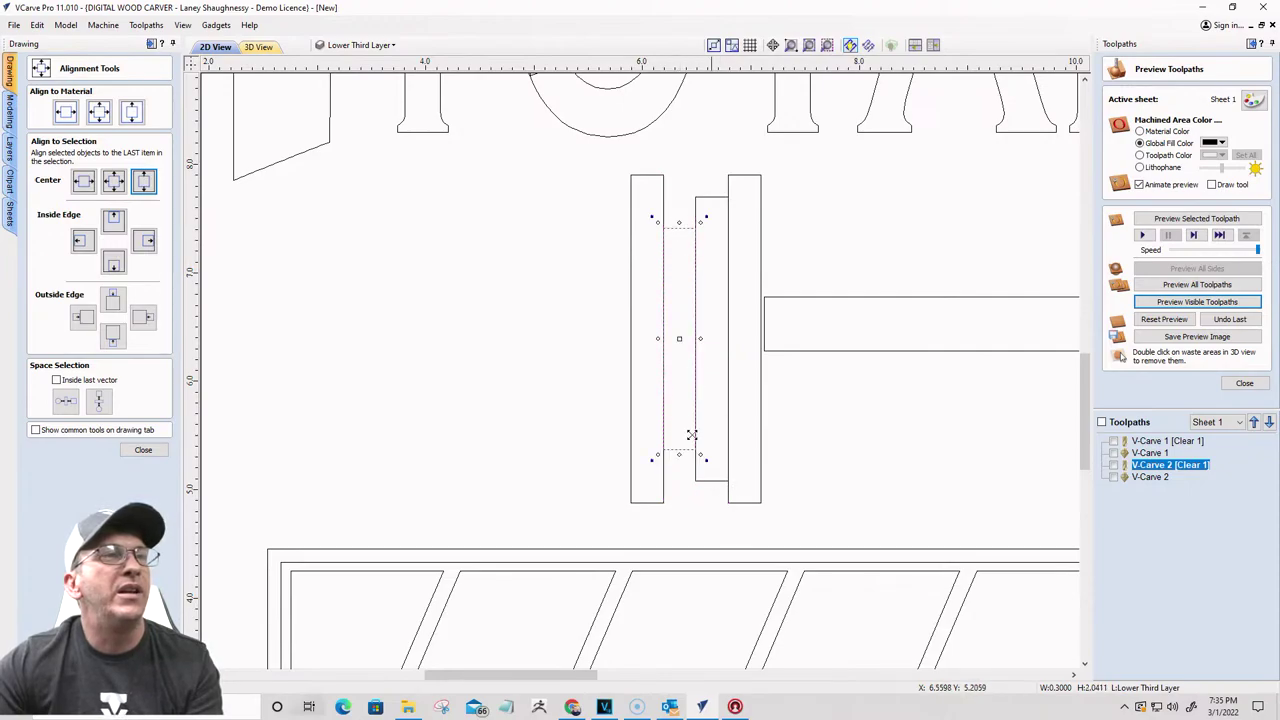
left_click(647, 180)
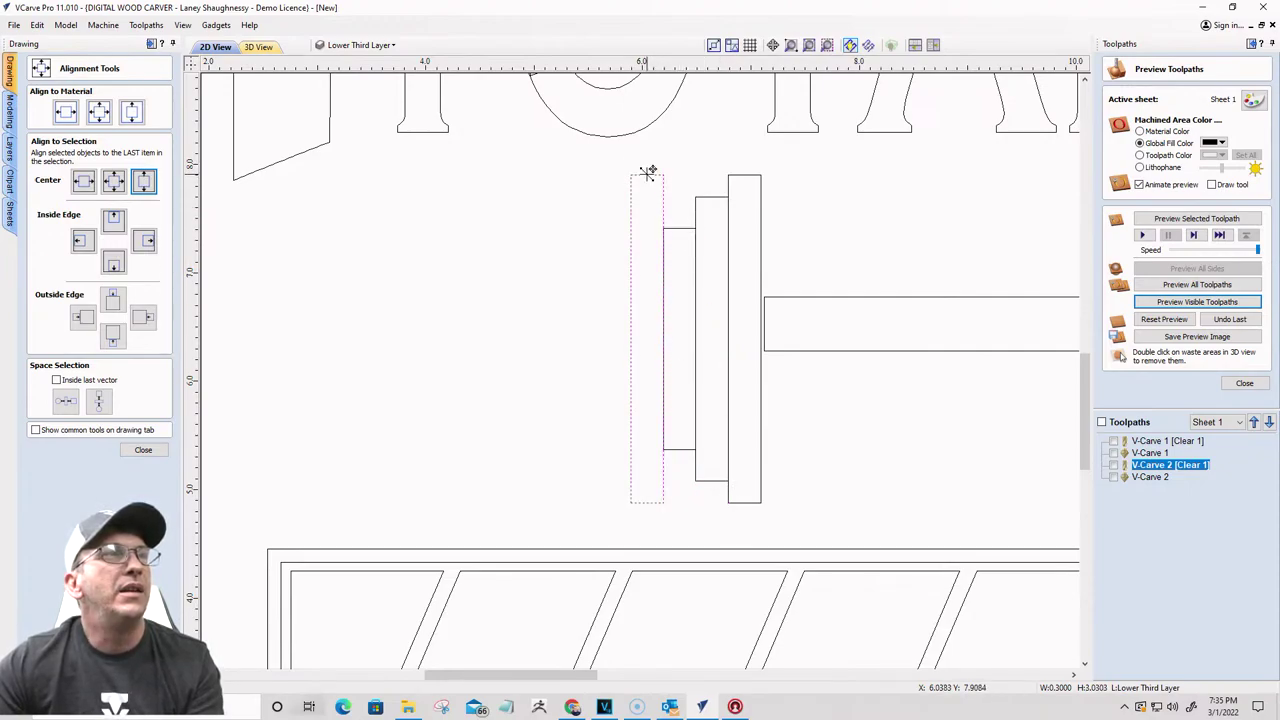
left_click_drag(647, 170, 646, 269)
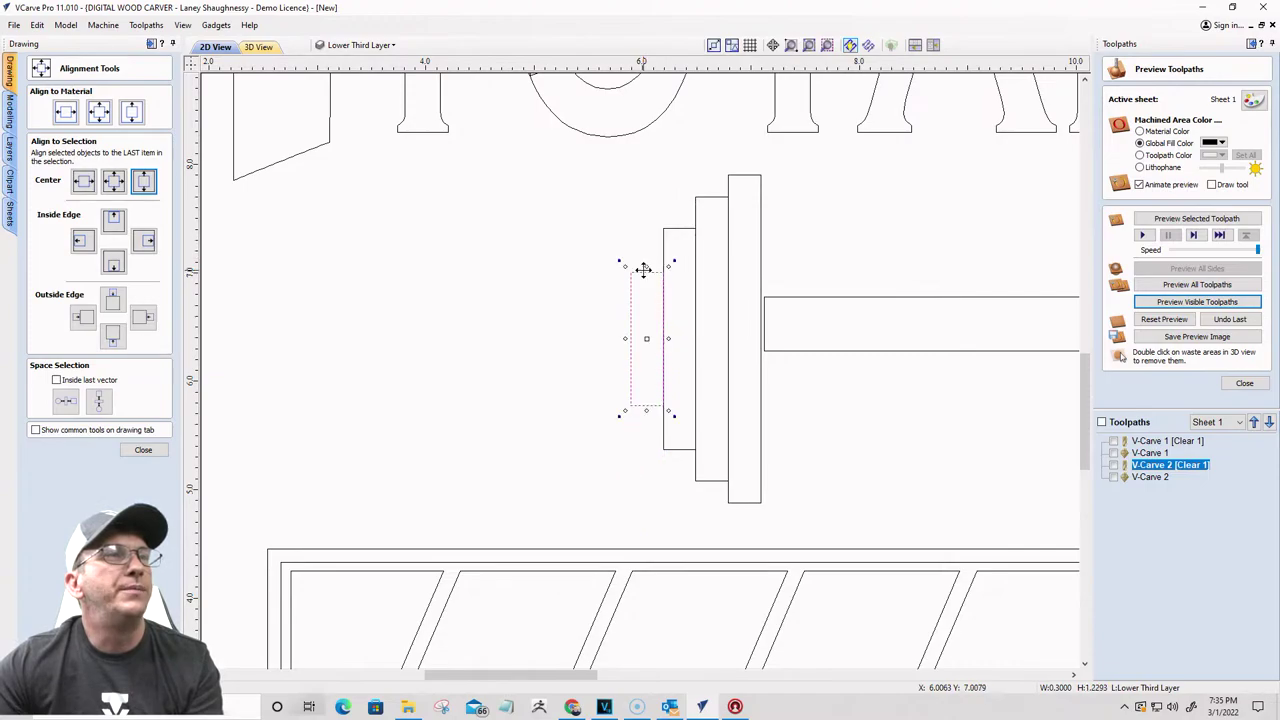
left_click(566, 384)
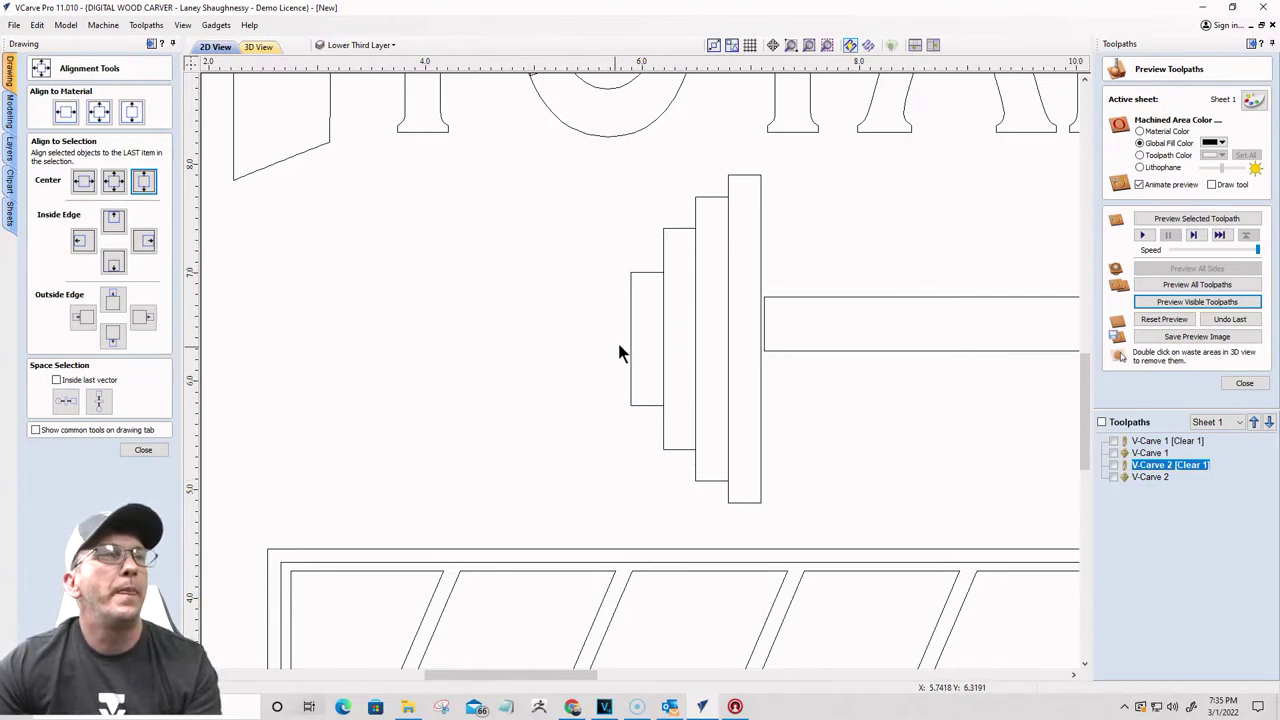
left_click(766, 300)
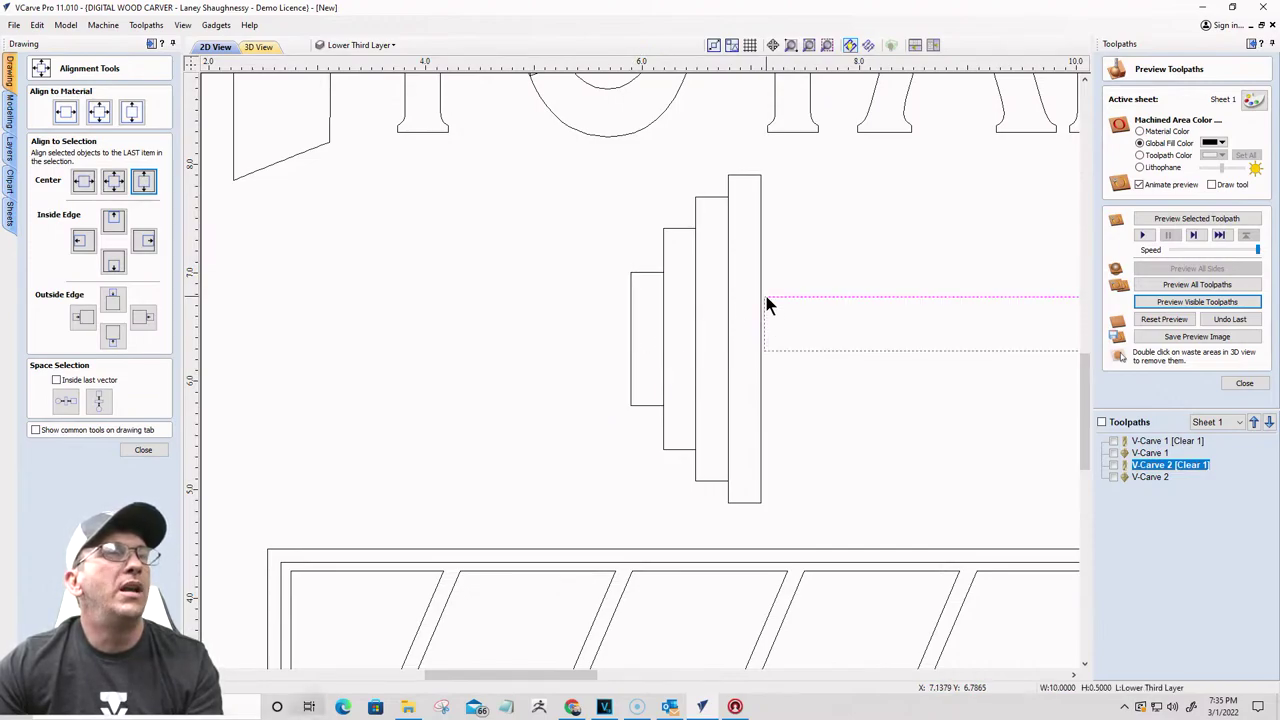
Step: Slide the bar left and widen the small end rectangle to meet the first plate
left_click(766, 296)
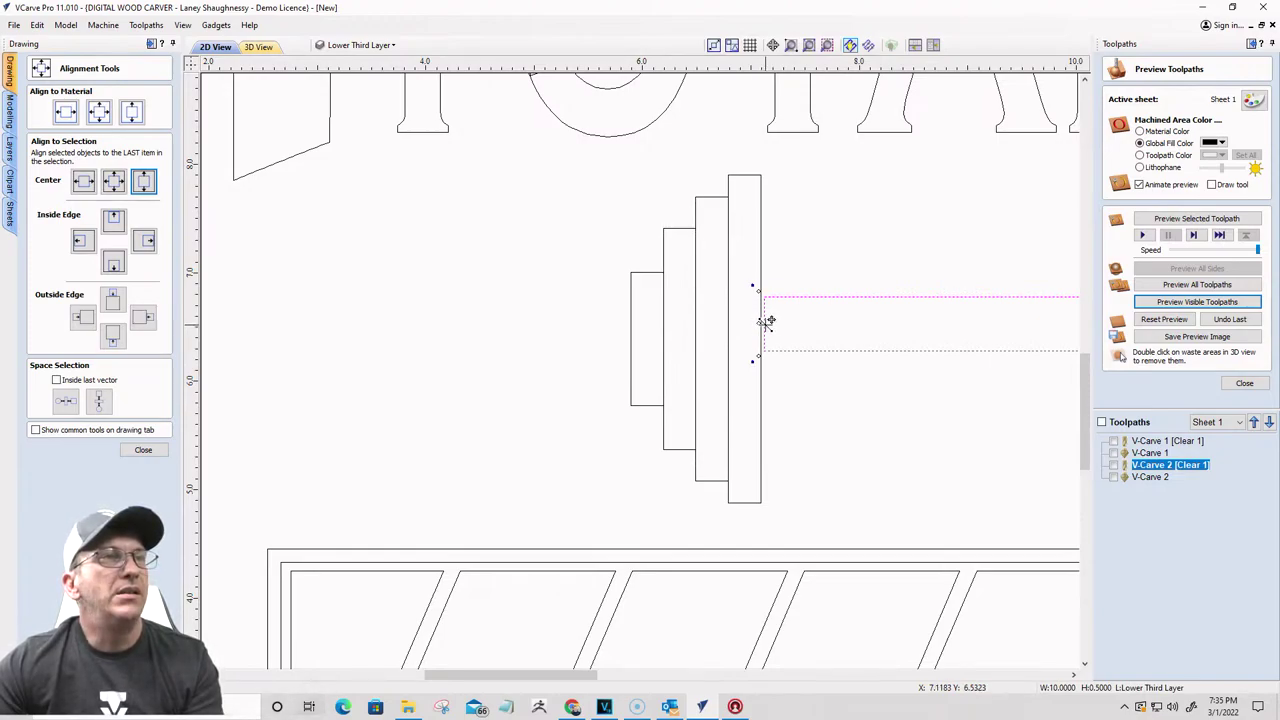
left_click_drag(768, 320, 590, 322)
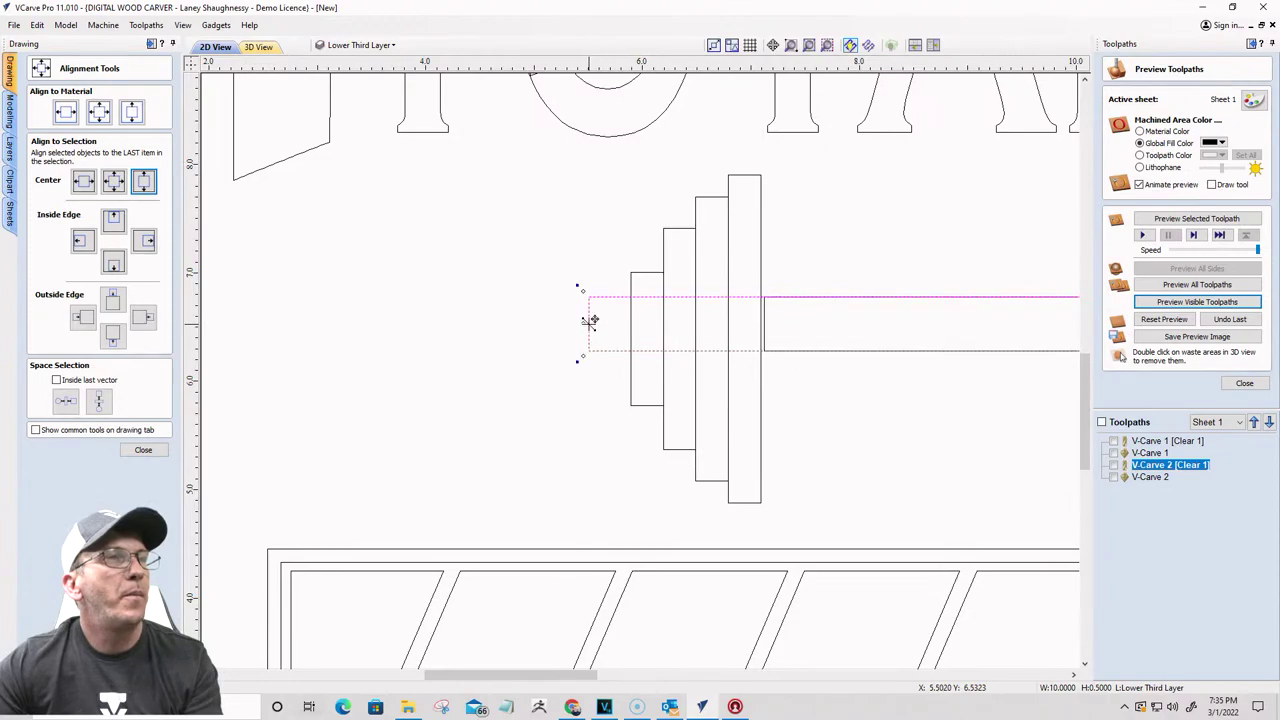
scroll(590, 322, "down", 3)
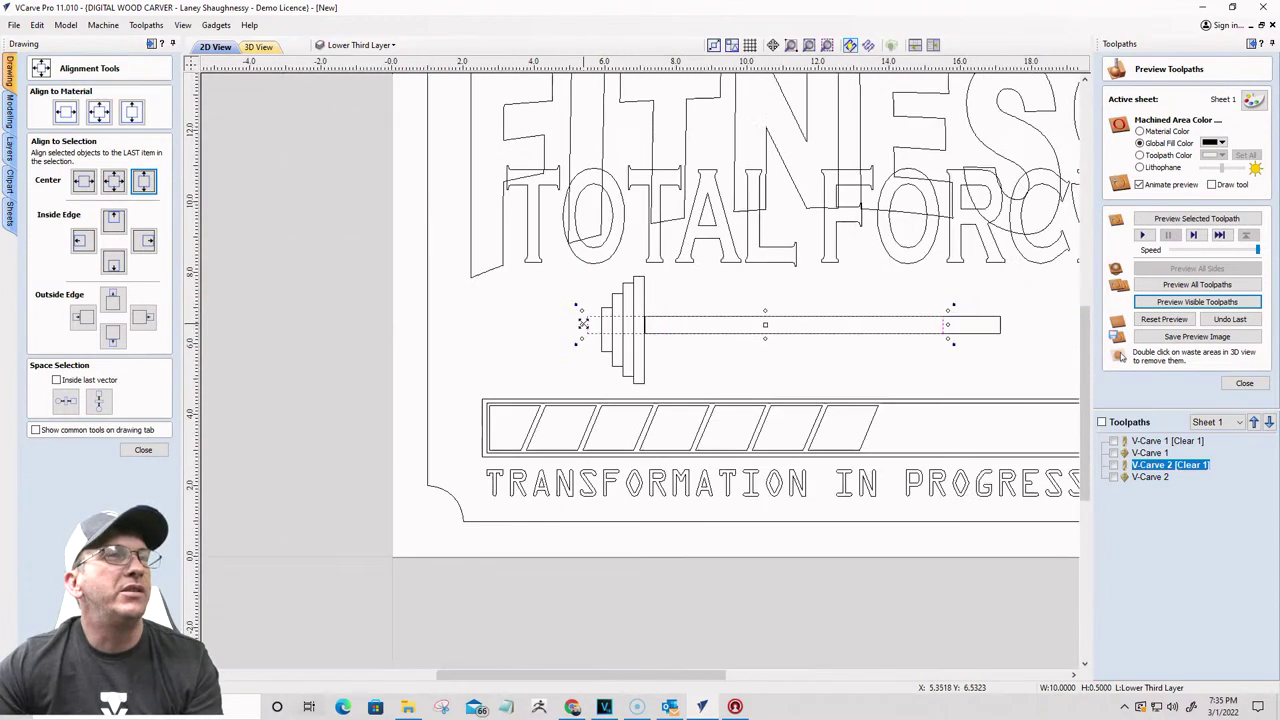
left_click(946, 324)
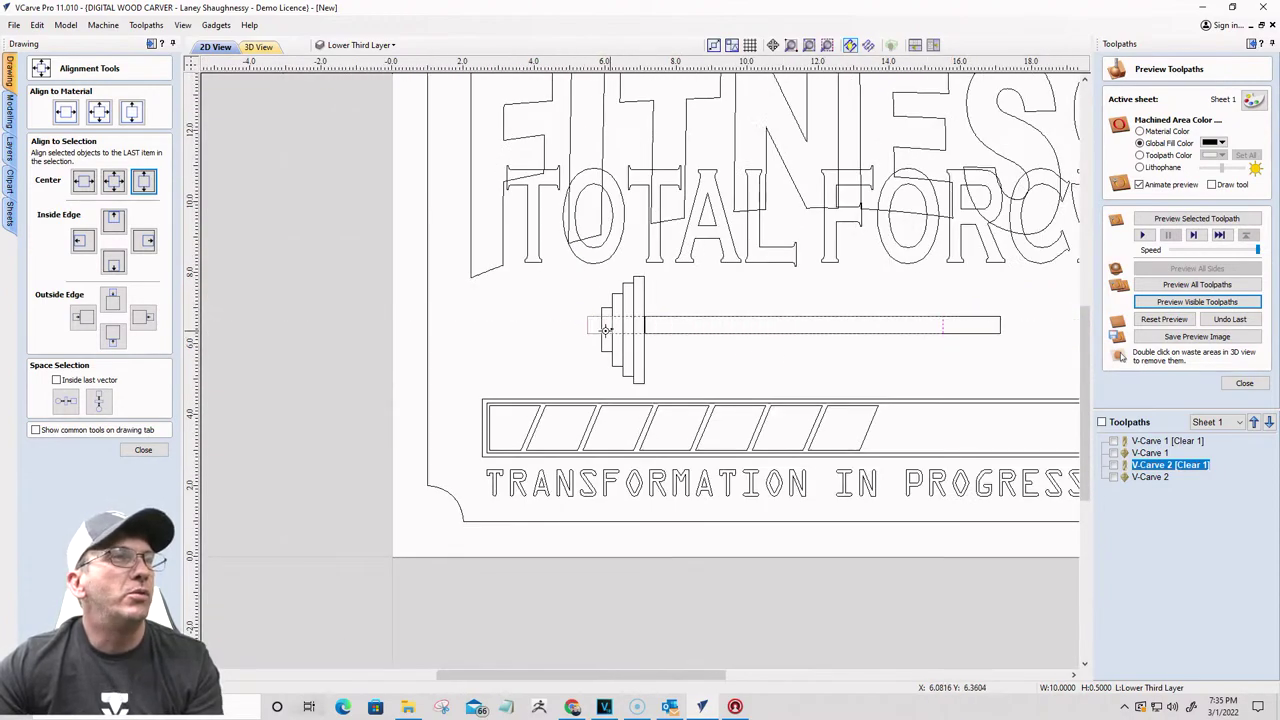
scroll(596, 328, "up", 8)
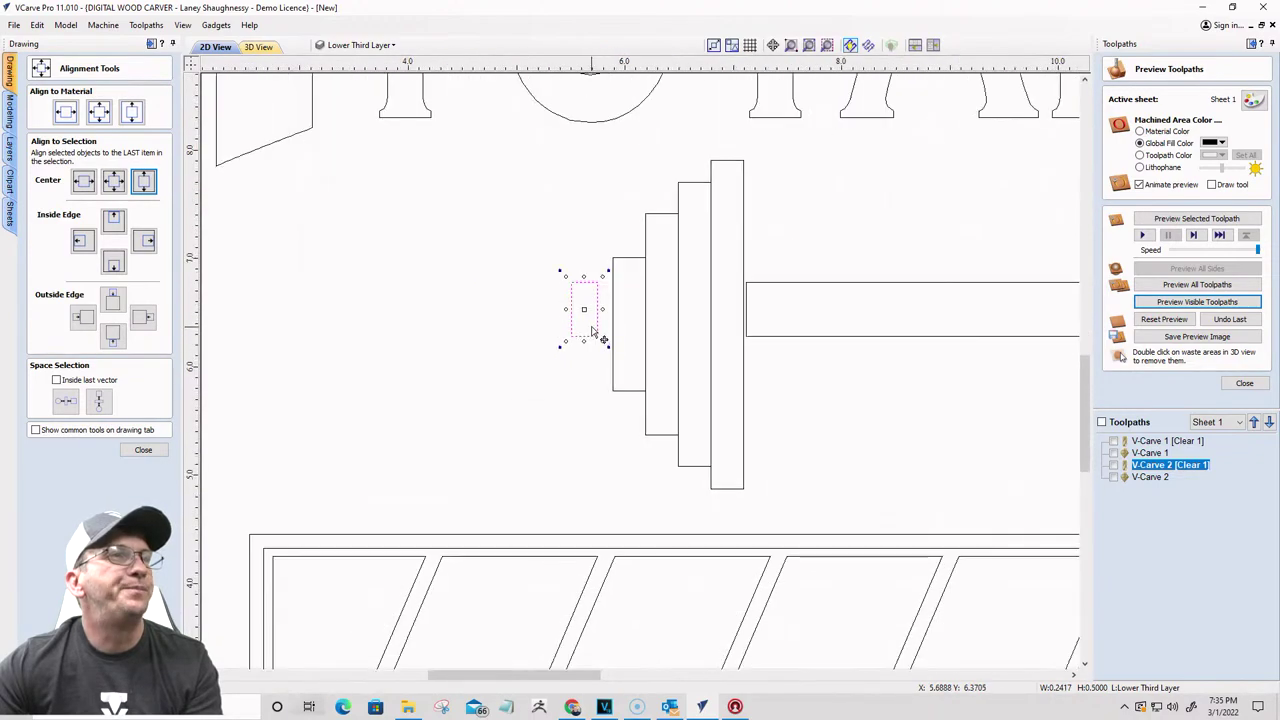
left_click_drag(614, 276, 660, 285)
Step: Centre the four plates on the small end piece, then centre the plates and bar on one line
scroll(597, 363, "down", 5)
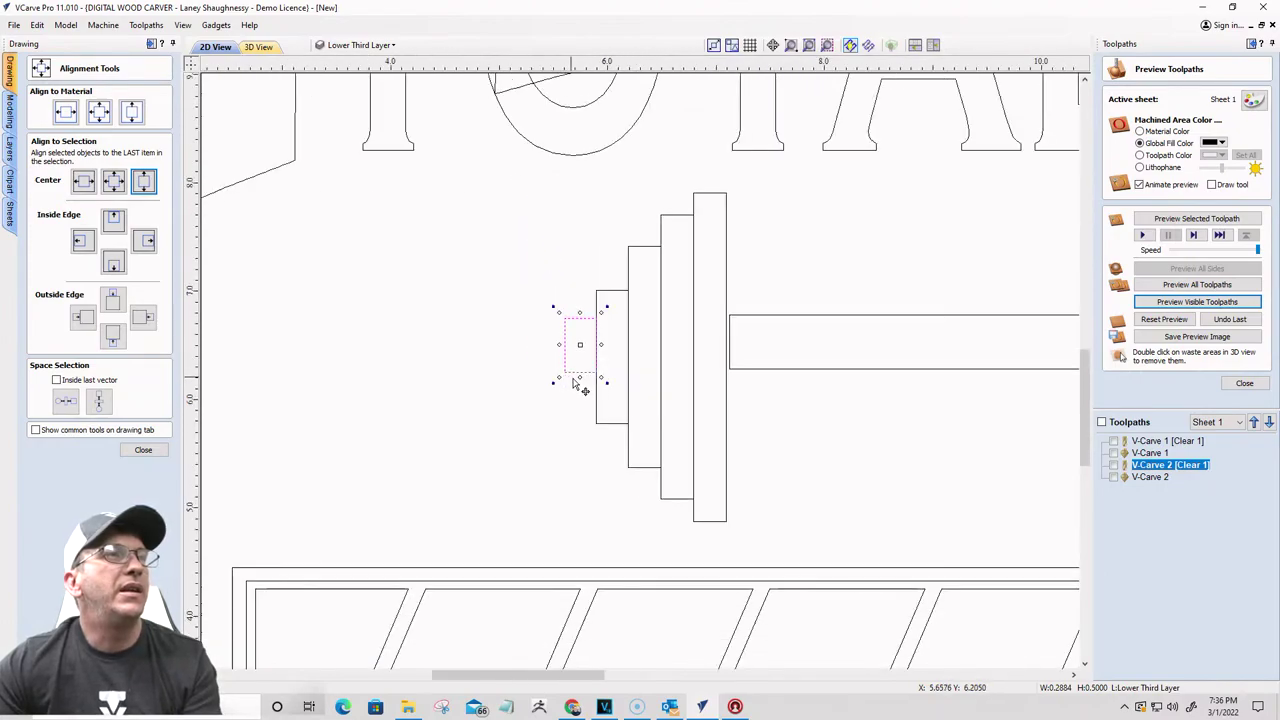
left_click_drag(700, 390, 565, 315)
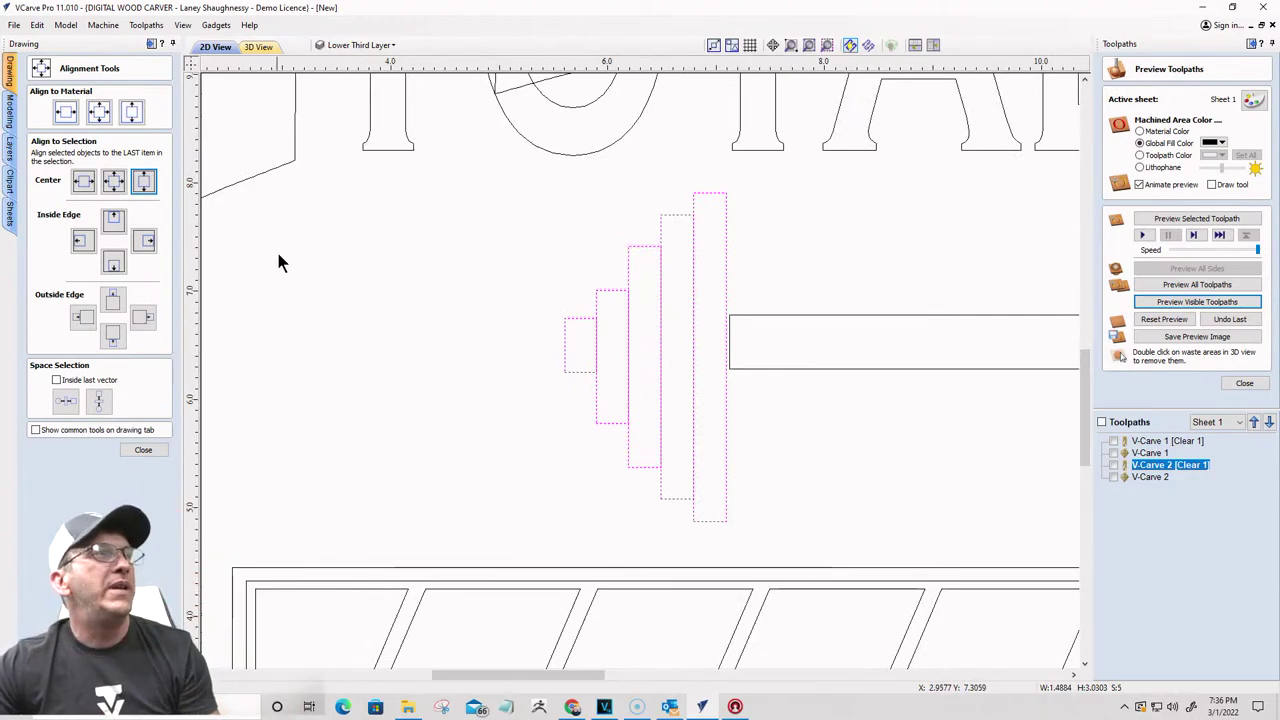
left_click(143, 184)
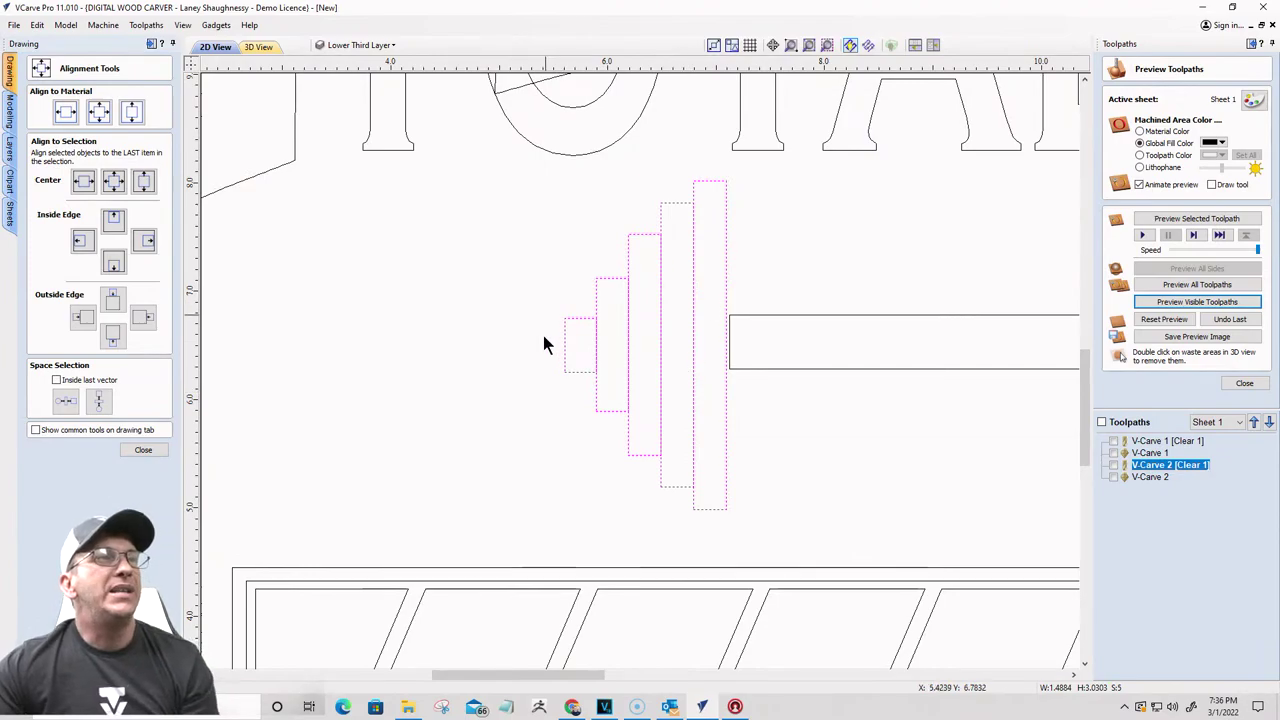
left_click(772, 315)
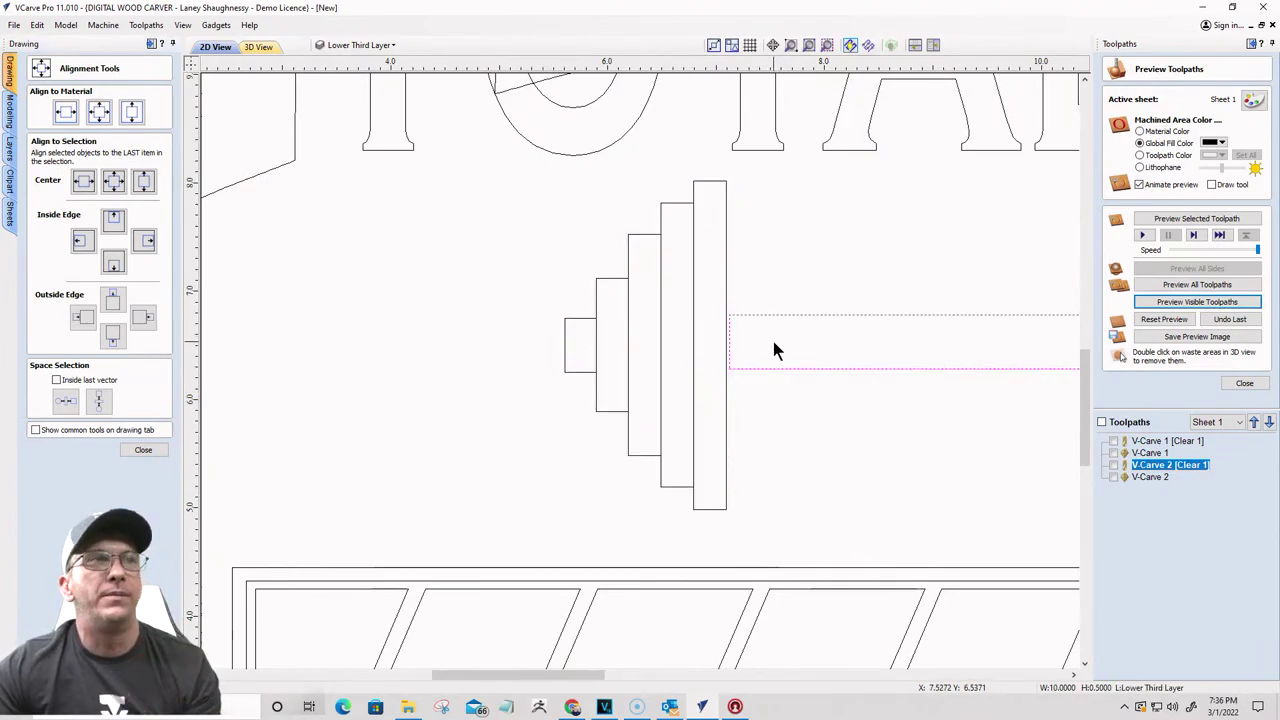
scroll(771, 336, "up", 2)
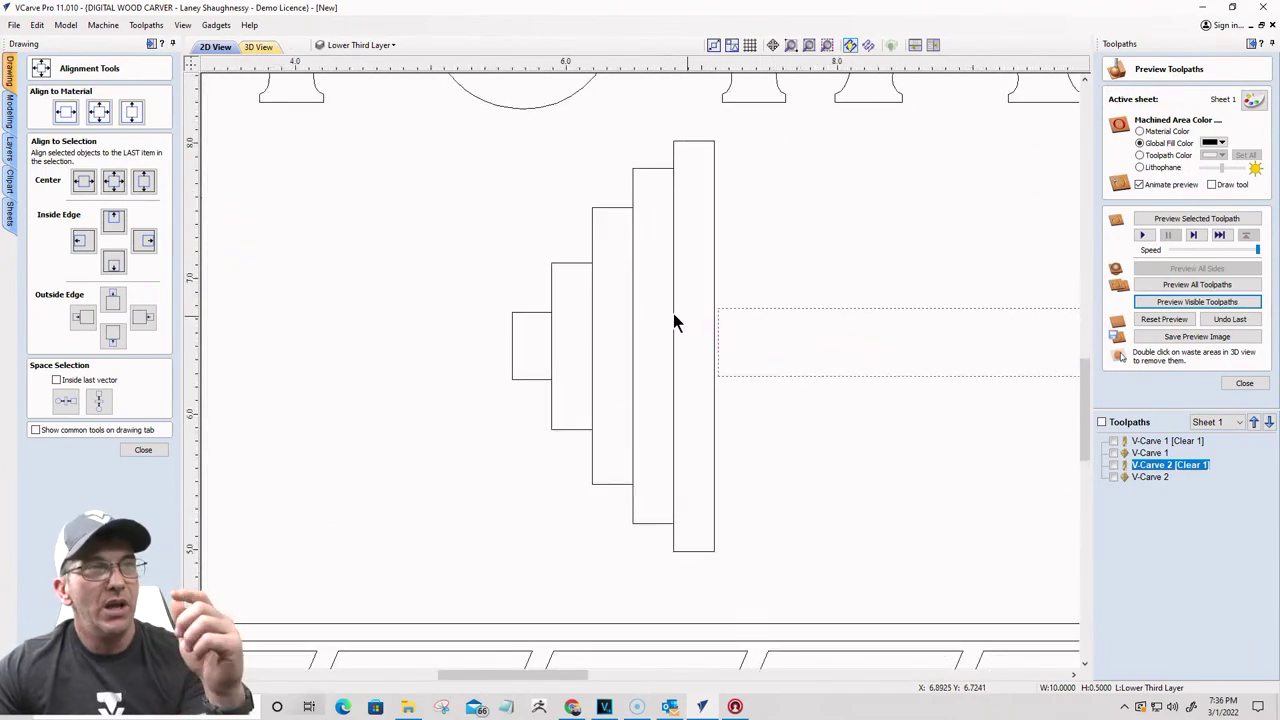
left_click(513, 320)
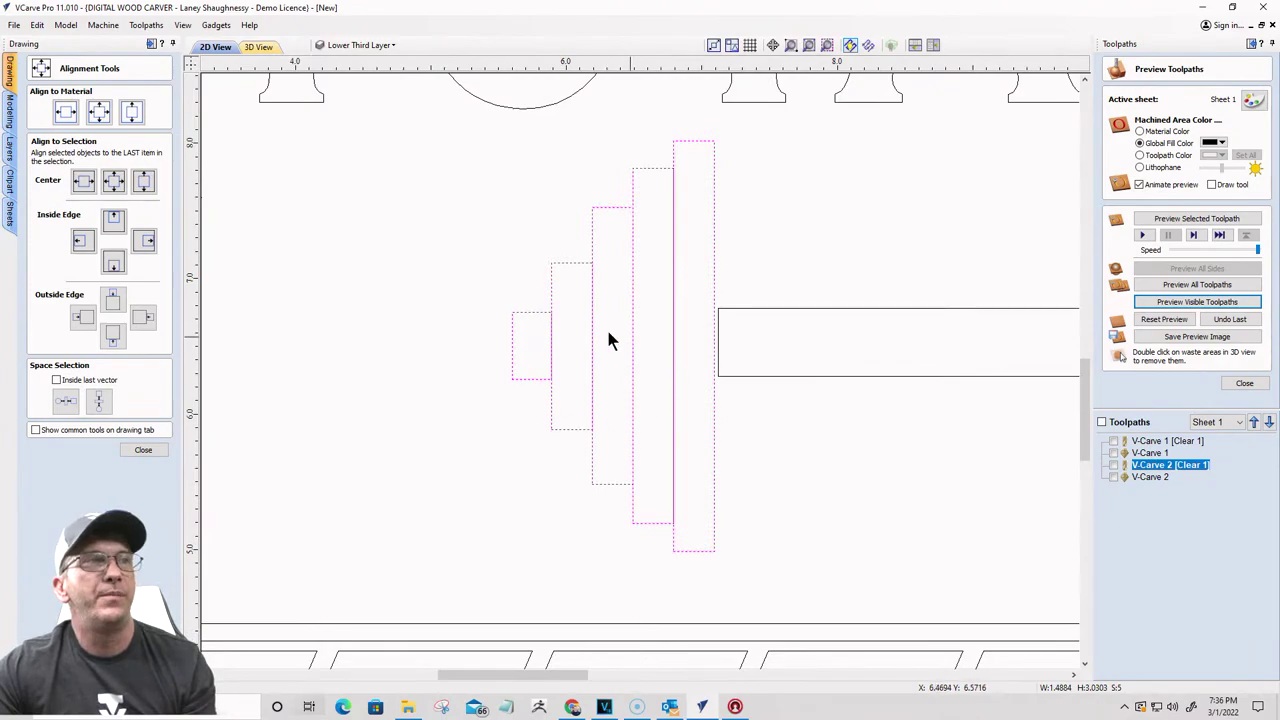
left_click(796, 310, "shift")
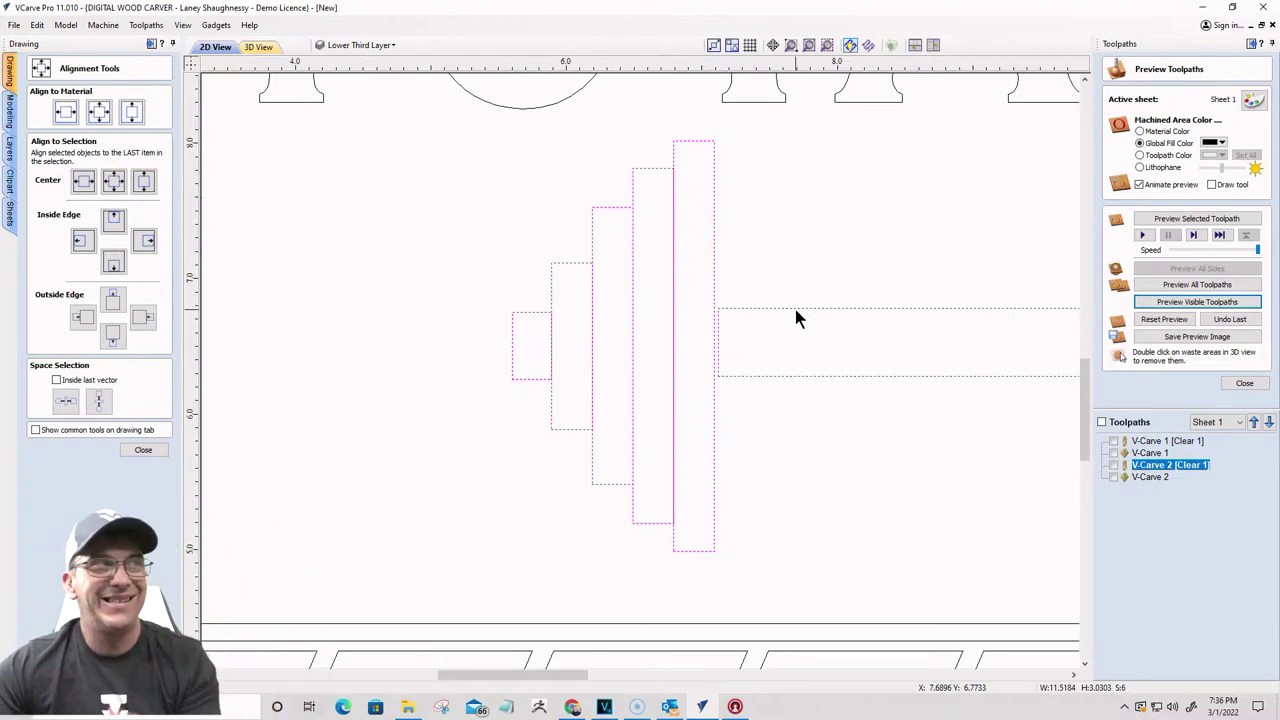
left_click(143, 182)
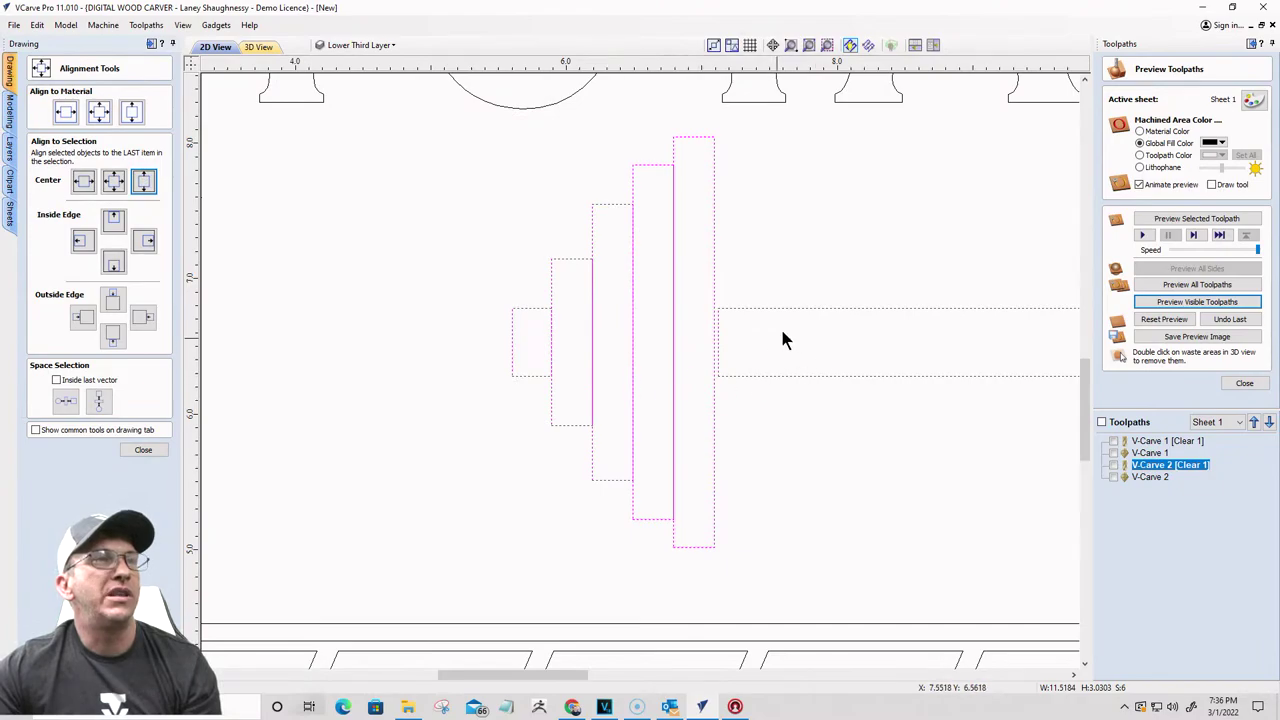
left_click(766, 430)
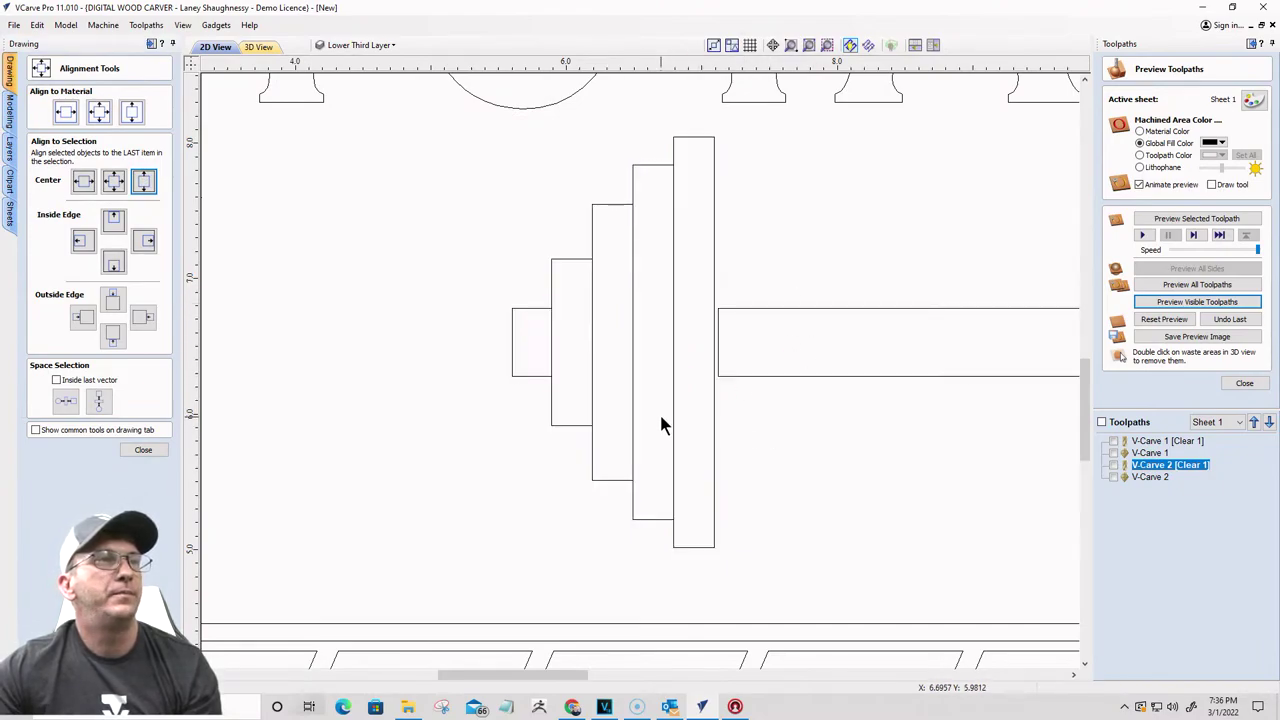
Step: Select the end piece and plates together and close the alignment panel
scroll(661, 312, "up", 4)
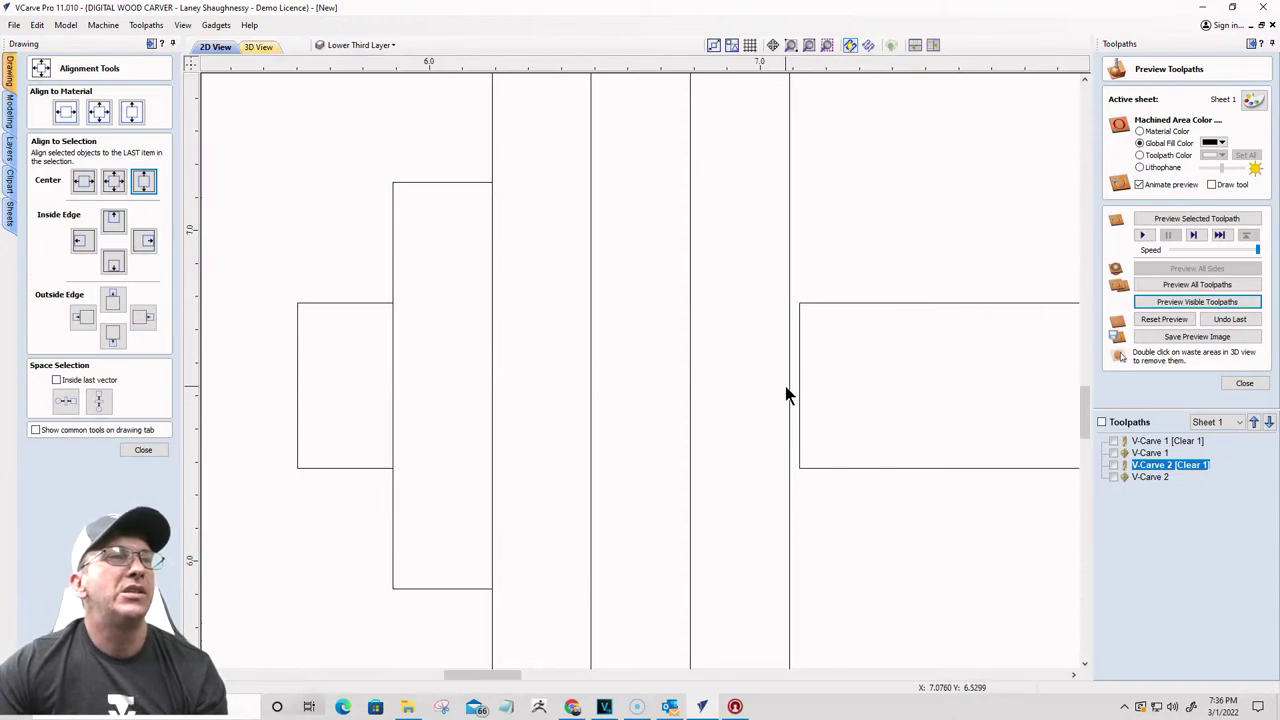
left_click_drag(582, 378, 362, 318)
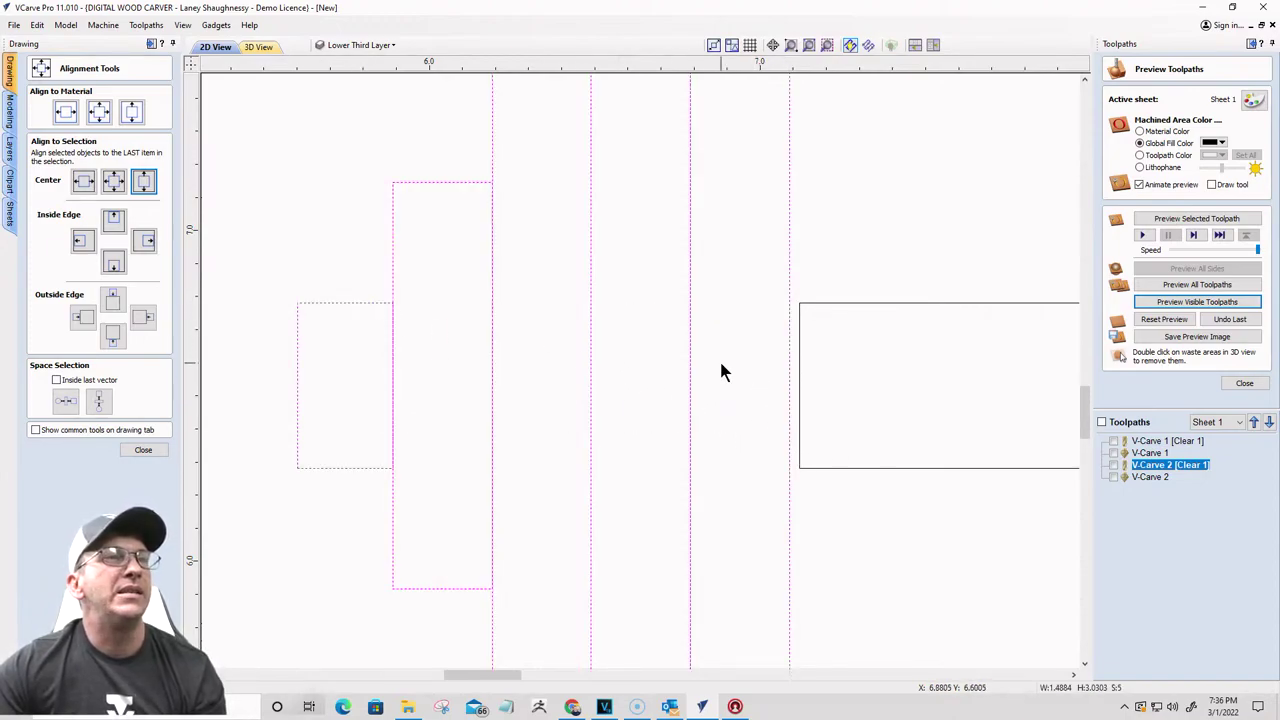
left_click_drag(791, 374, 797, 370)
scroll(903, 360, "down", 1)
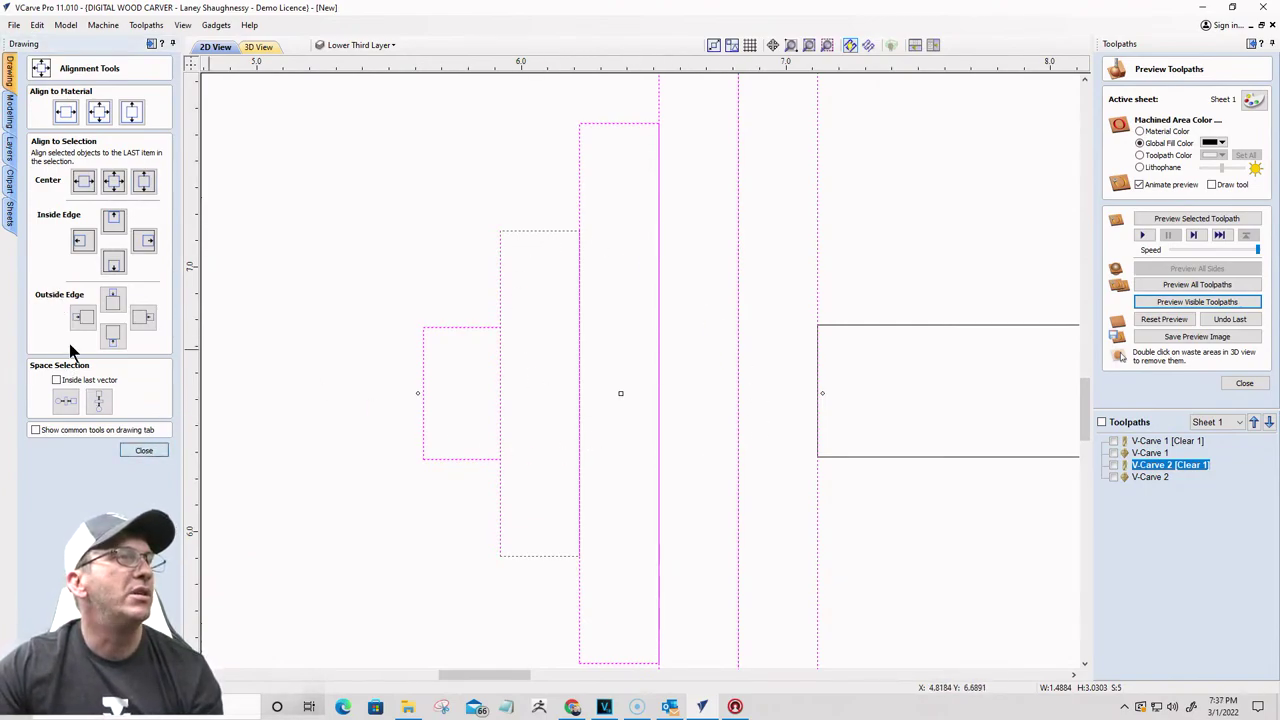
key("Escape")
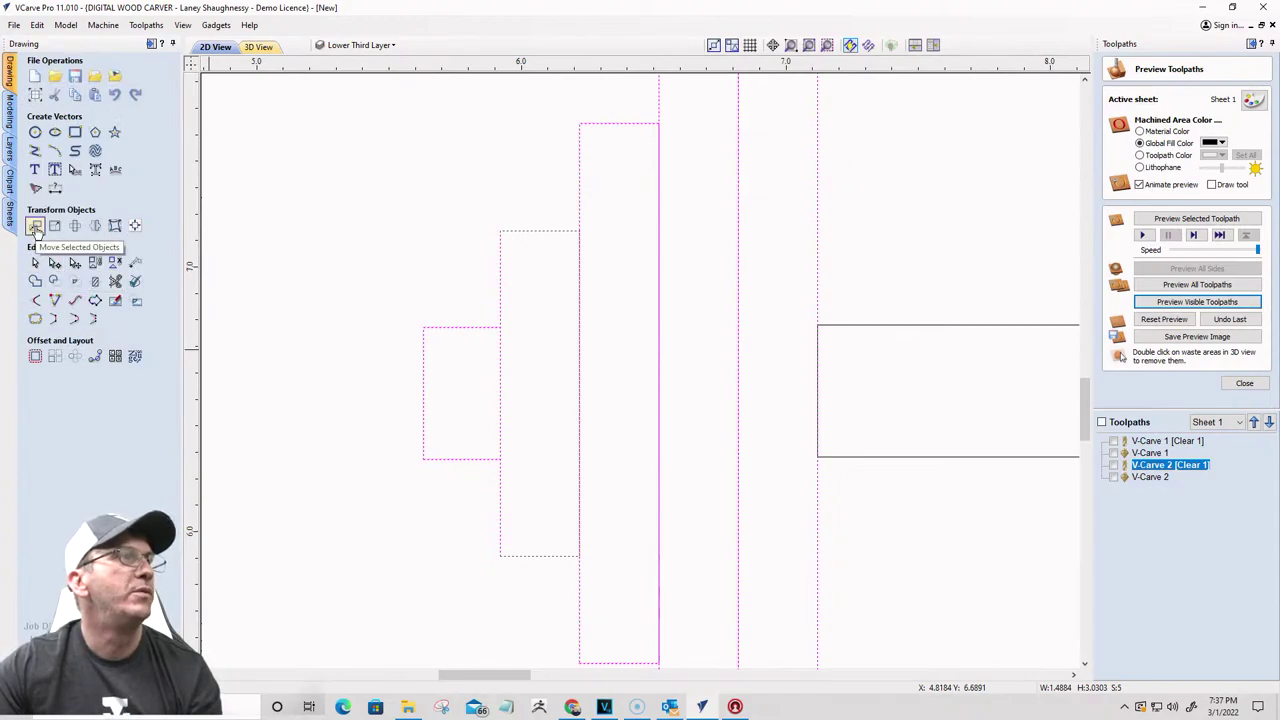
Step: Set Move Selected Objects to Relative and try a leftward X shift, undoing it as too large
left_click(35, 228)
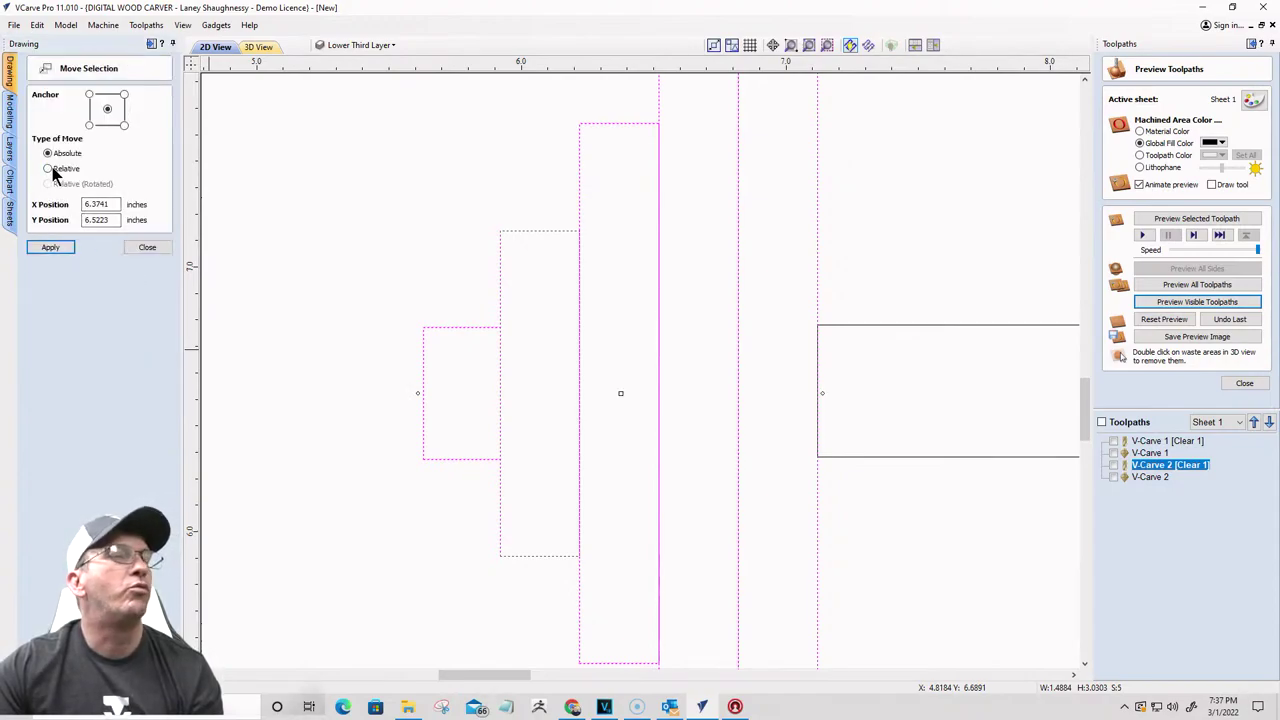
left_click(50, 169)
scroll(866, 380, "up", 2)
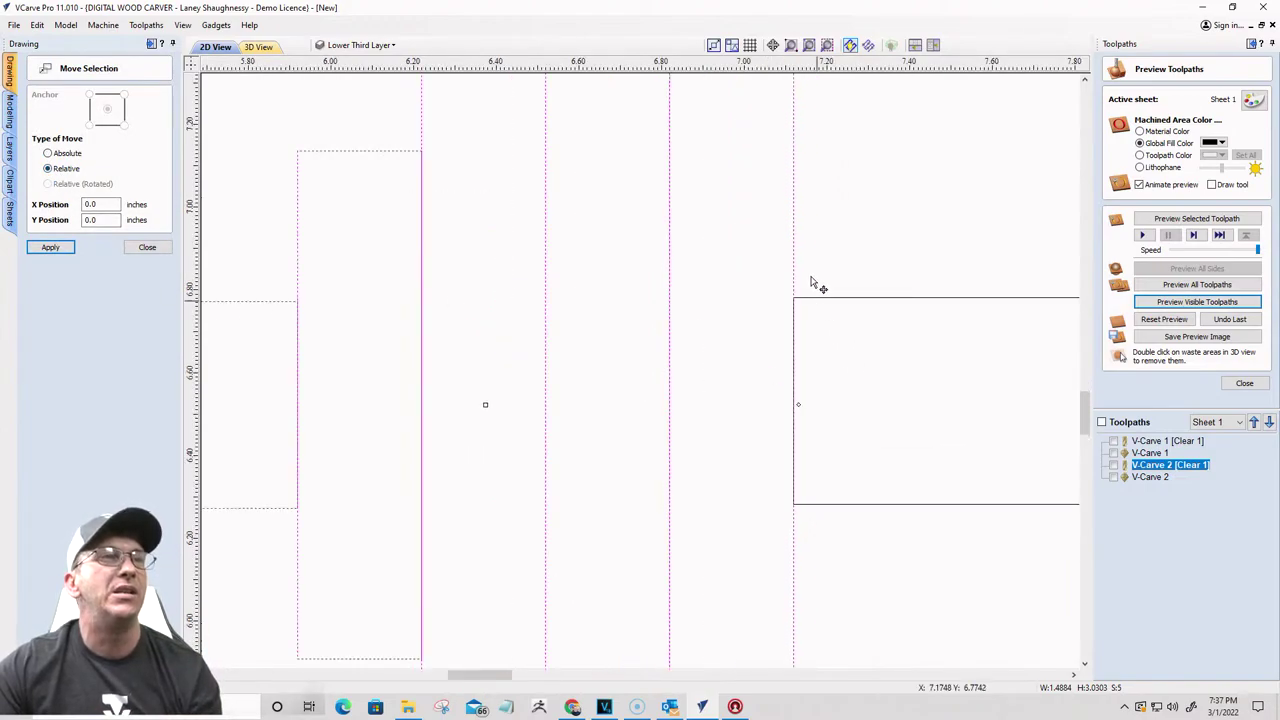
double_click(86, 203)
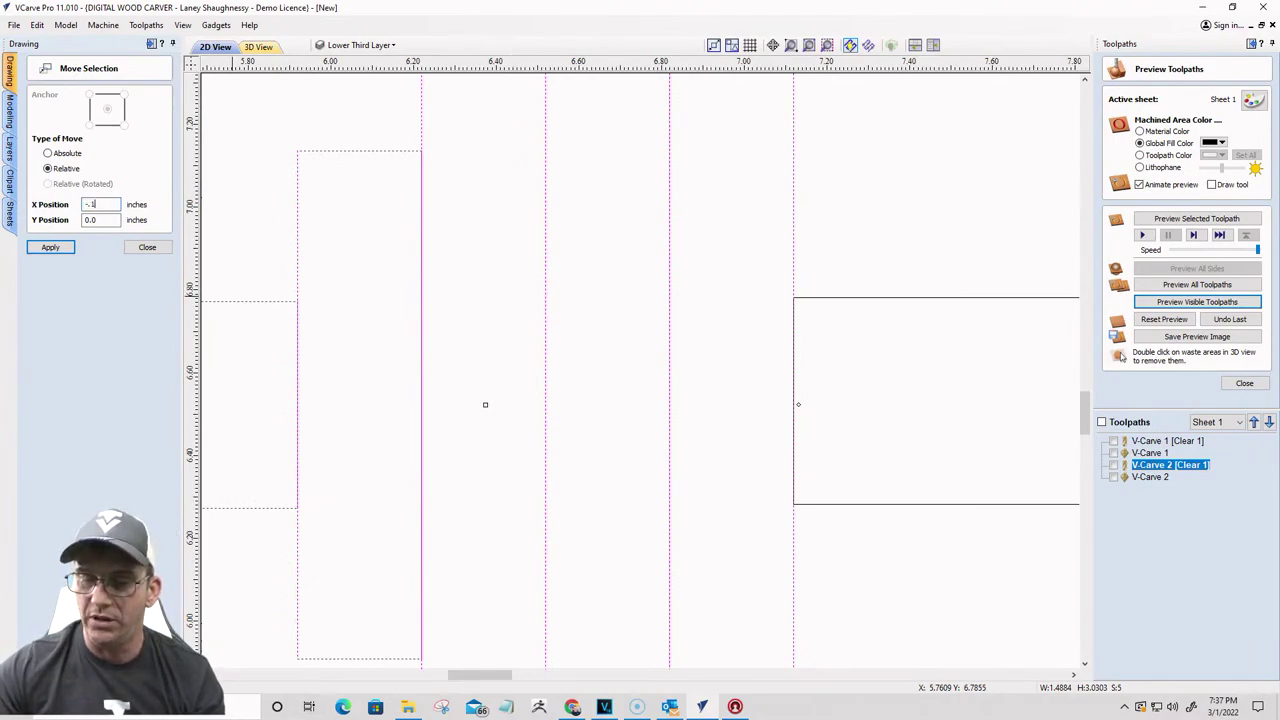
left_click(52, 247)
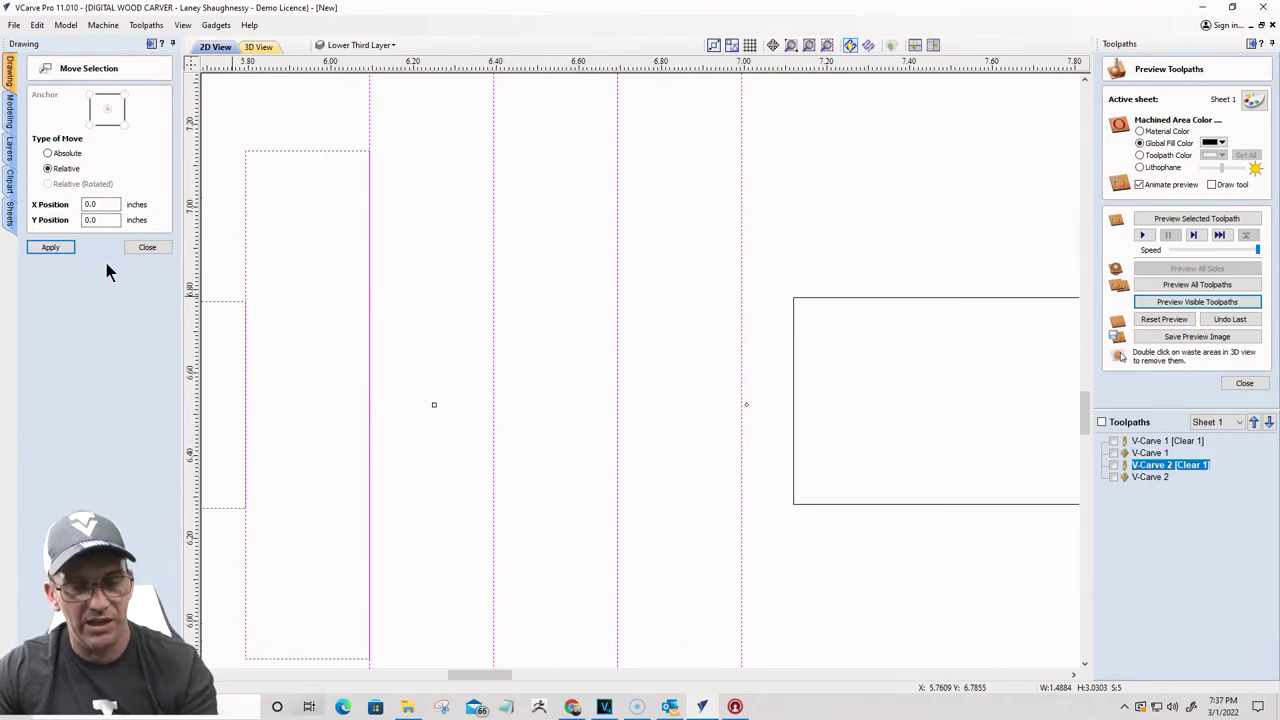
key("ctrl+z")
Step: Move the selected plates and end piece 0.0625 inch left using relative X -0.0625
left_click_drag(122, 205, 72, 205)
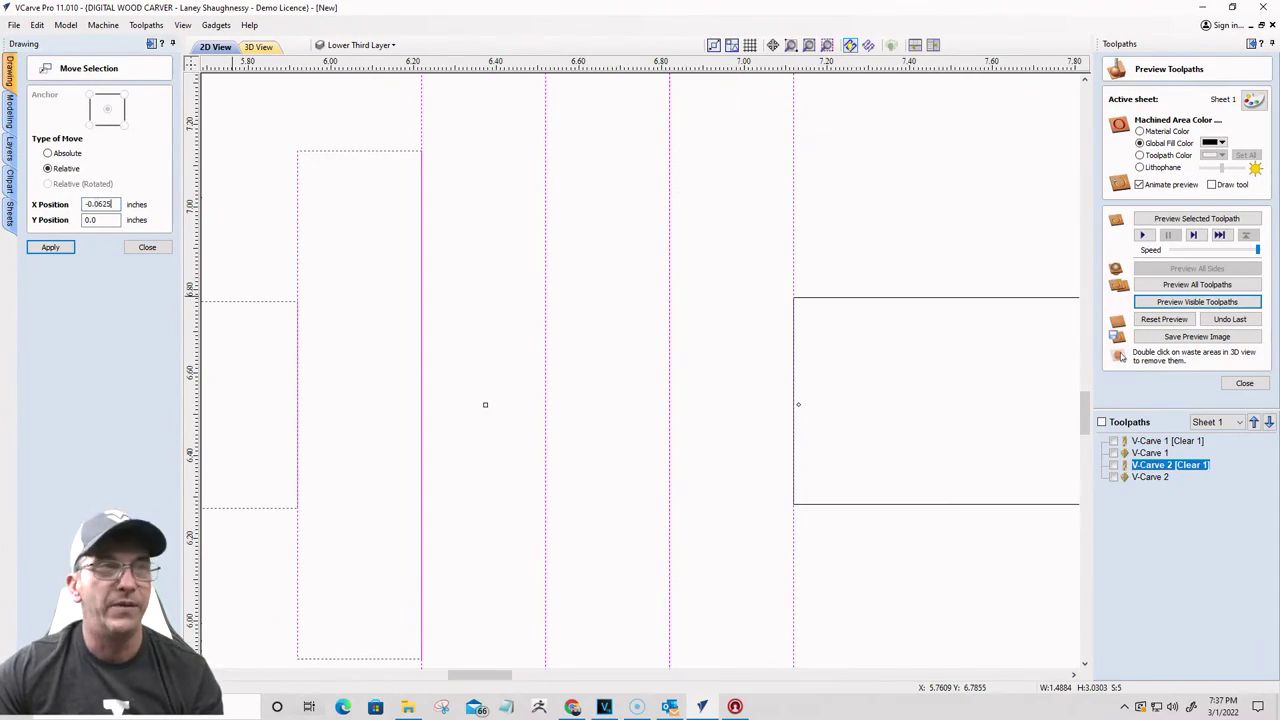
left_click(53, 249)
left_click(51, 248)
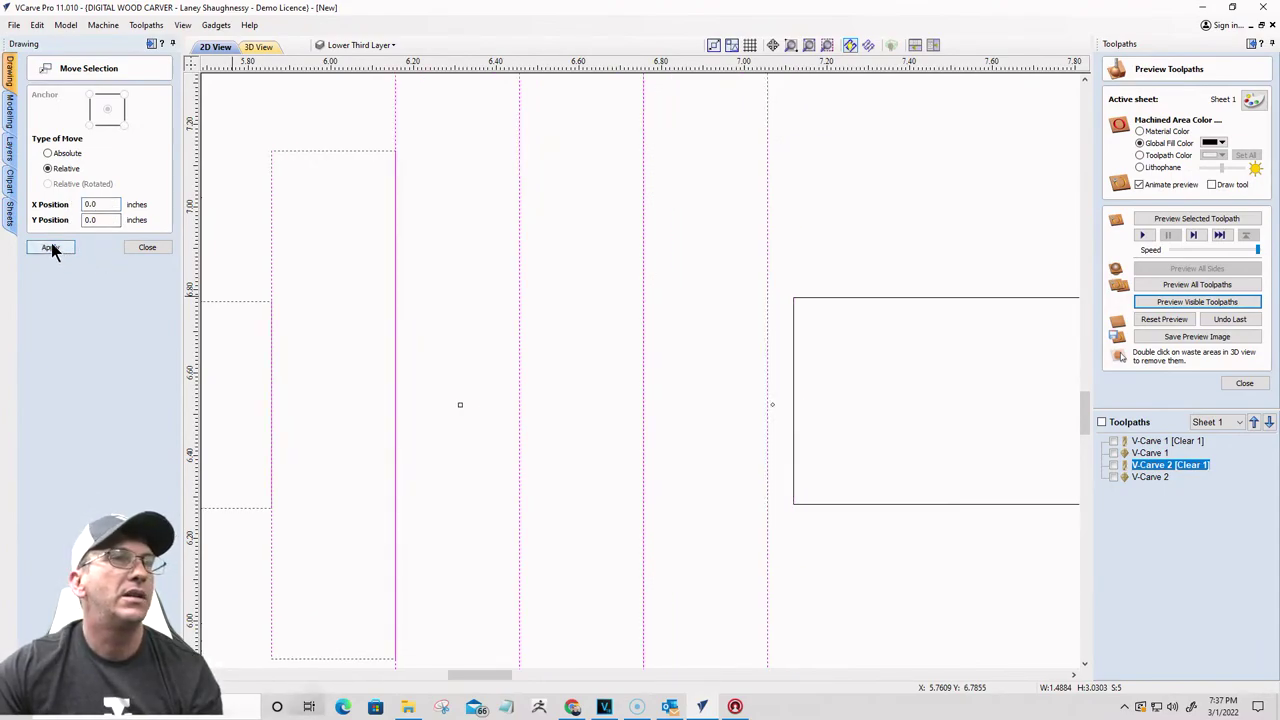
scroll(1006, 343, "down", 6)
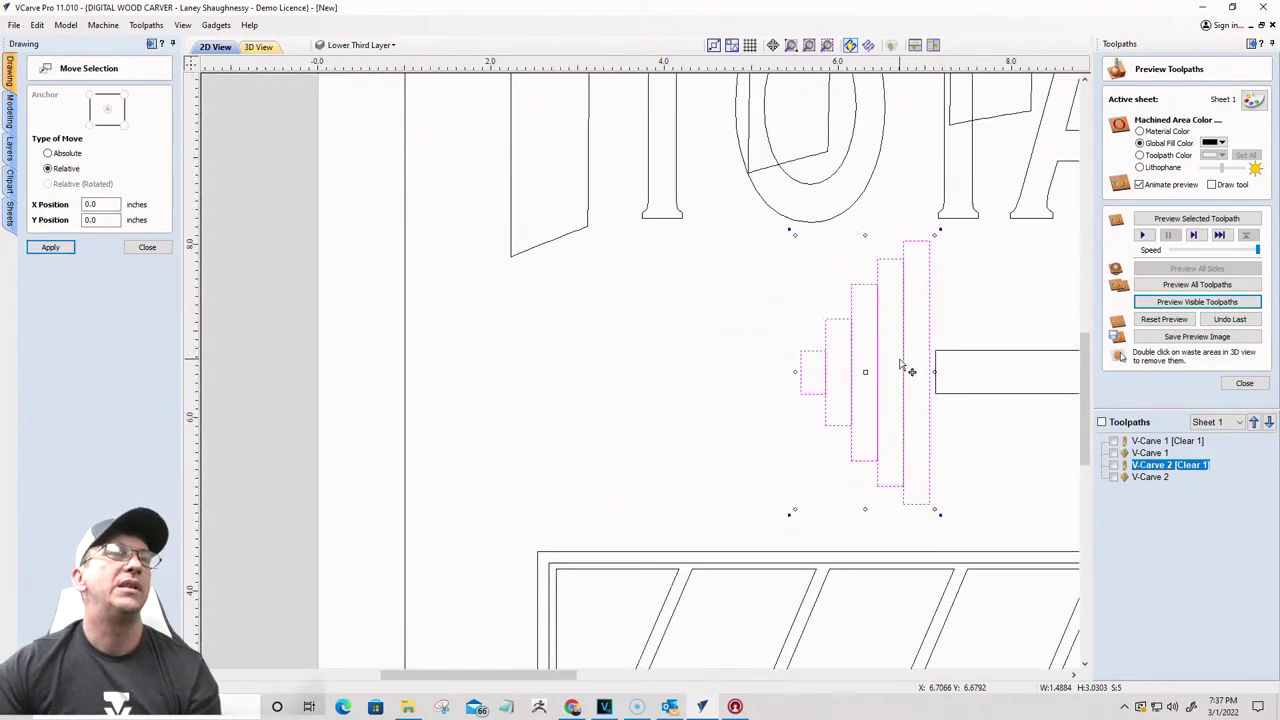
scroll(978, 412, "up", 3)
scroll(960, 395, "down", 2)
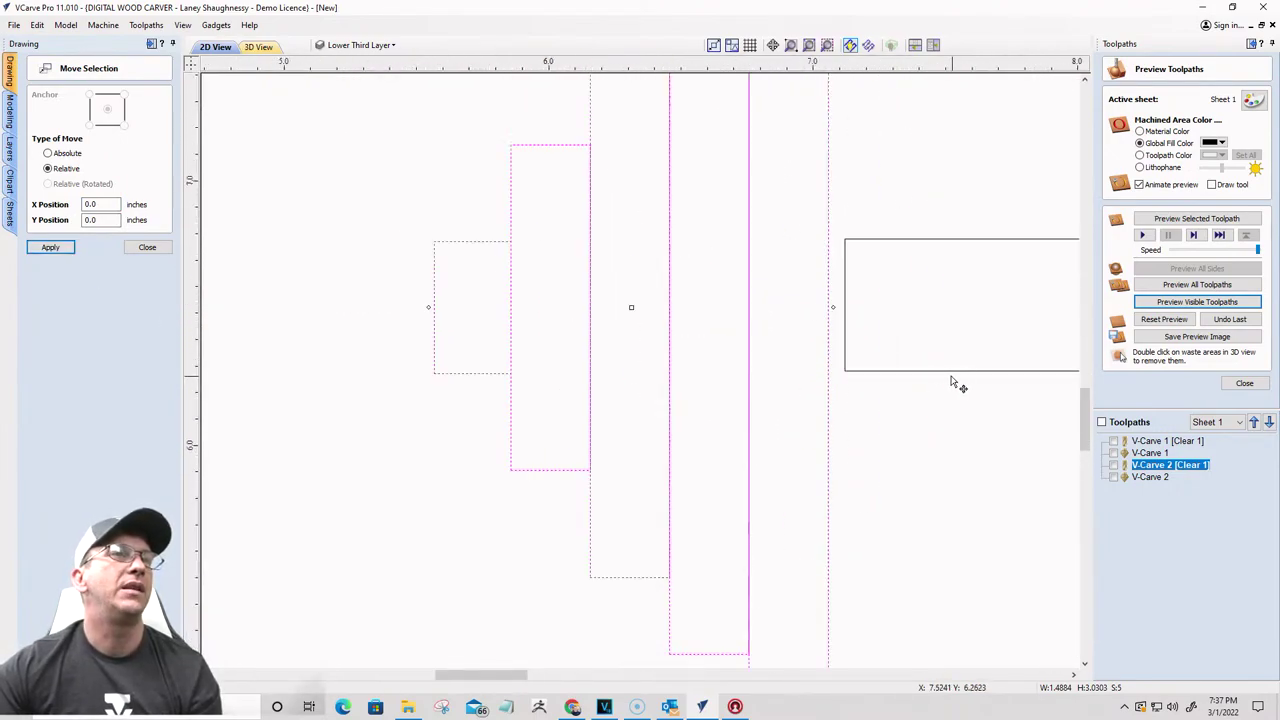
scroll(834, 317, "up", 3)
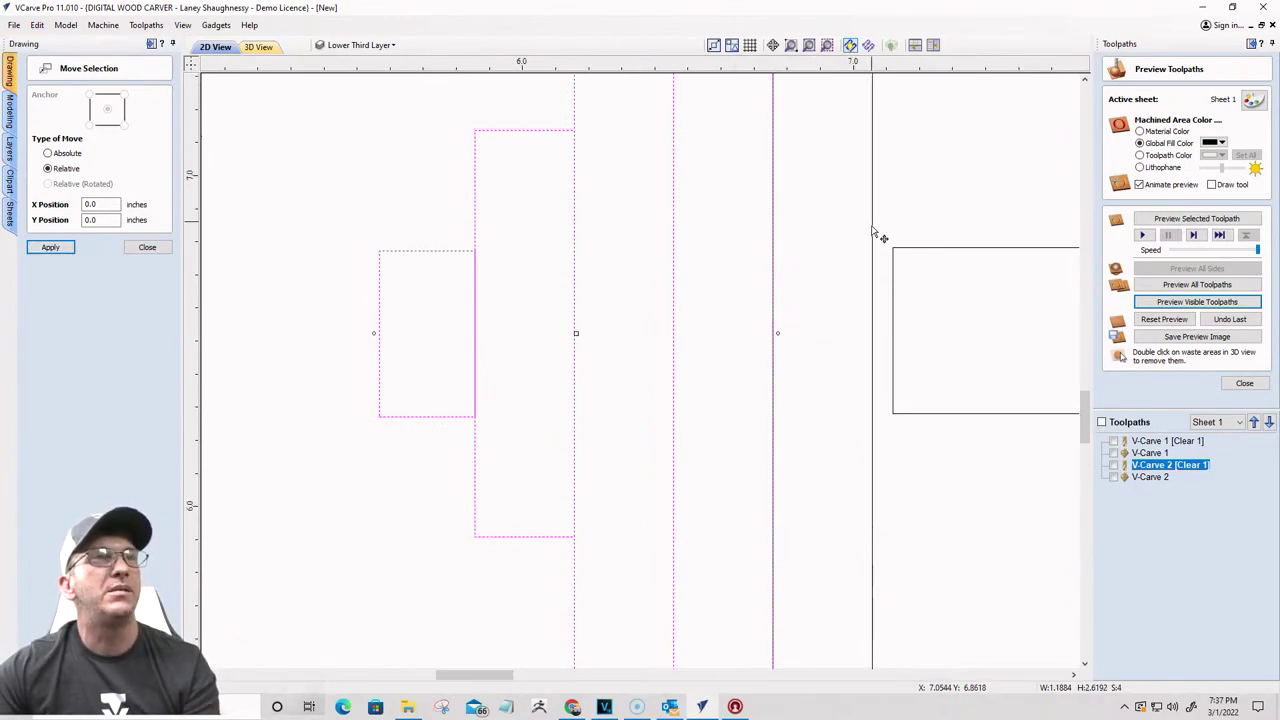
scroll(880, 288, "down", 3)
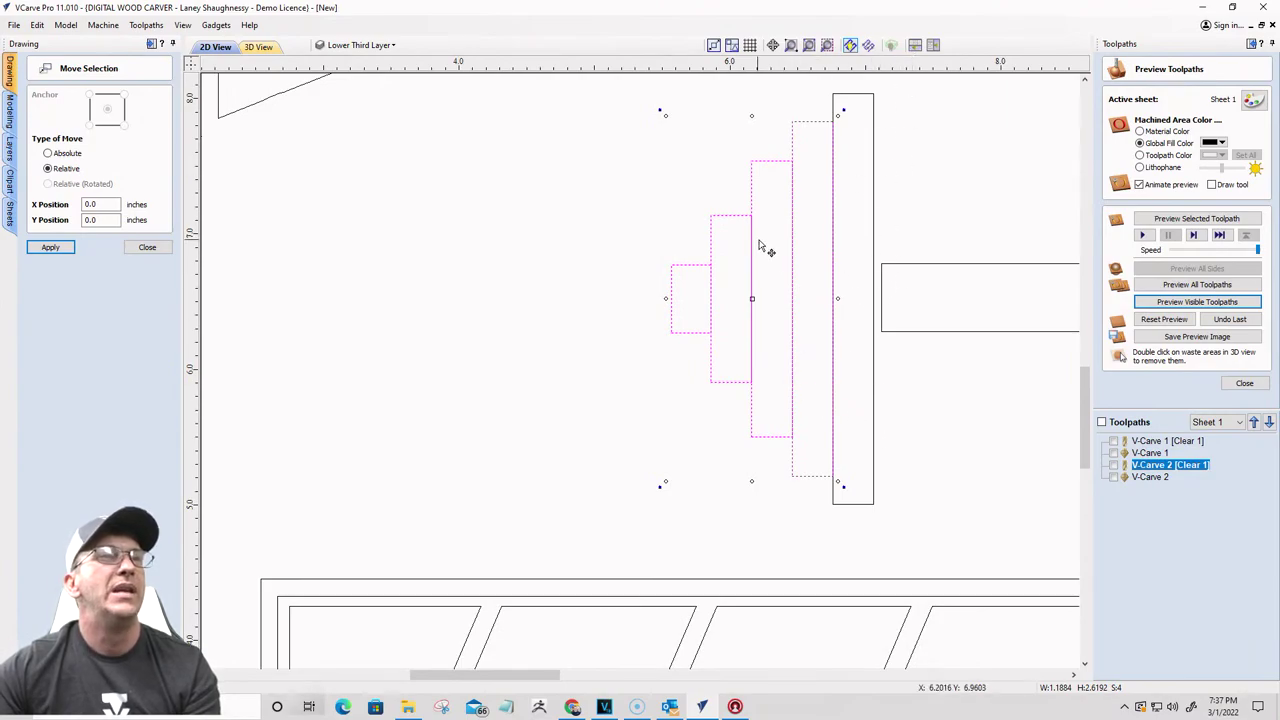
double_click(90, 204)
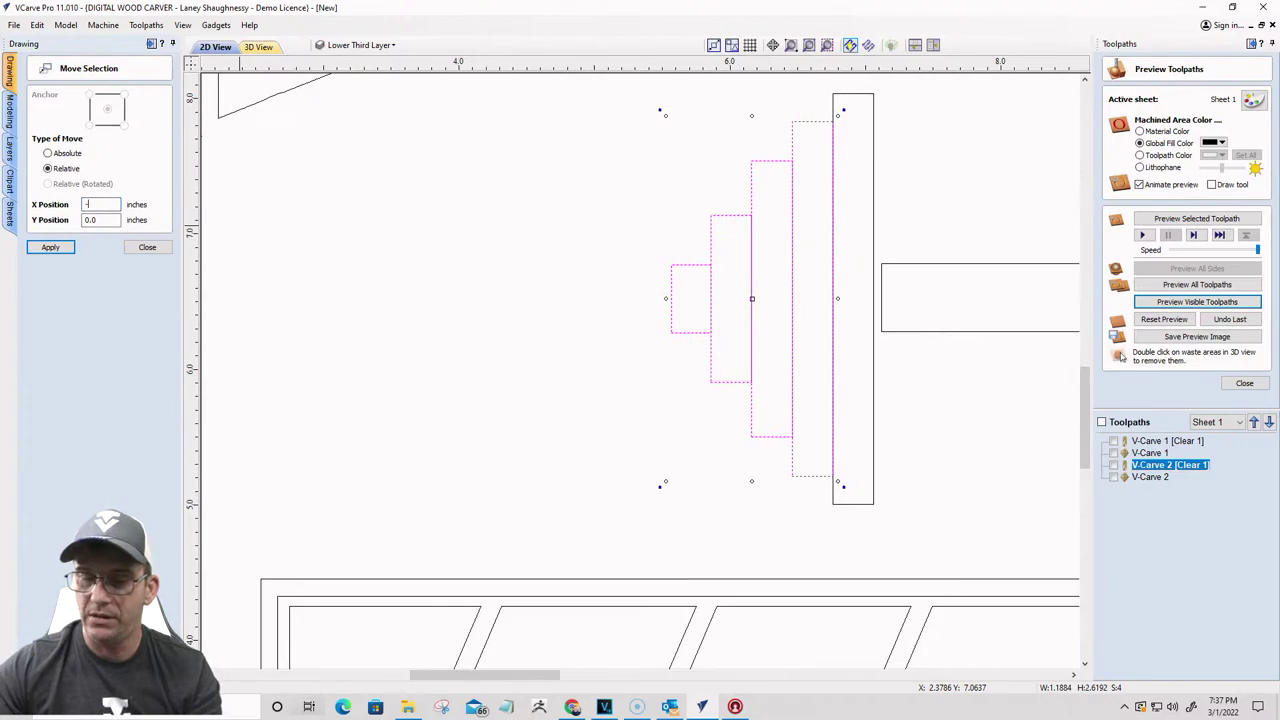
Step: Shift the selected plates another 0.0625 inch left with relative X -0.0625
type("-0.0625")
left_click(40, 247)
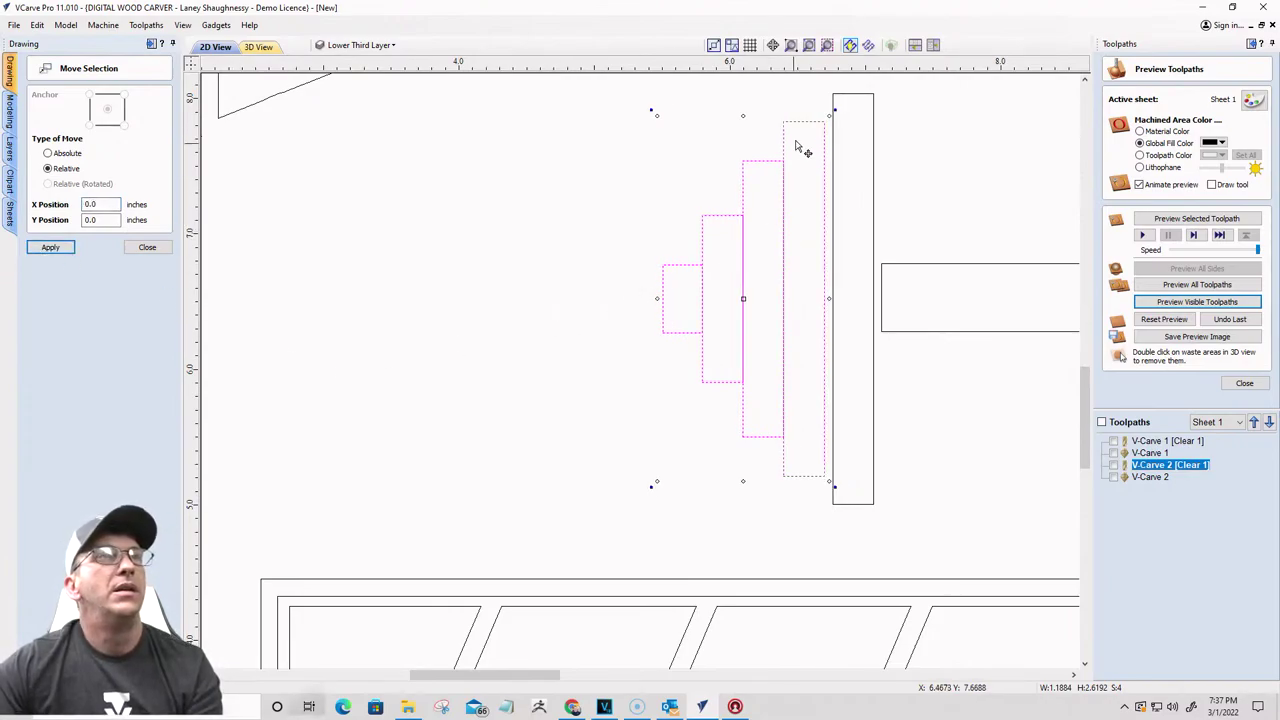
scroll(797, 121, "down", 1)
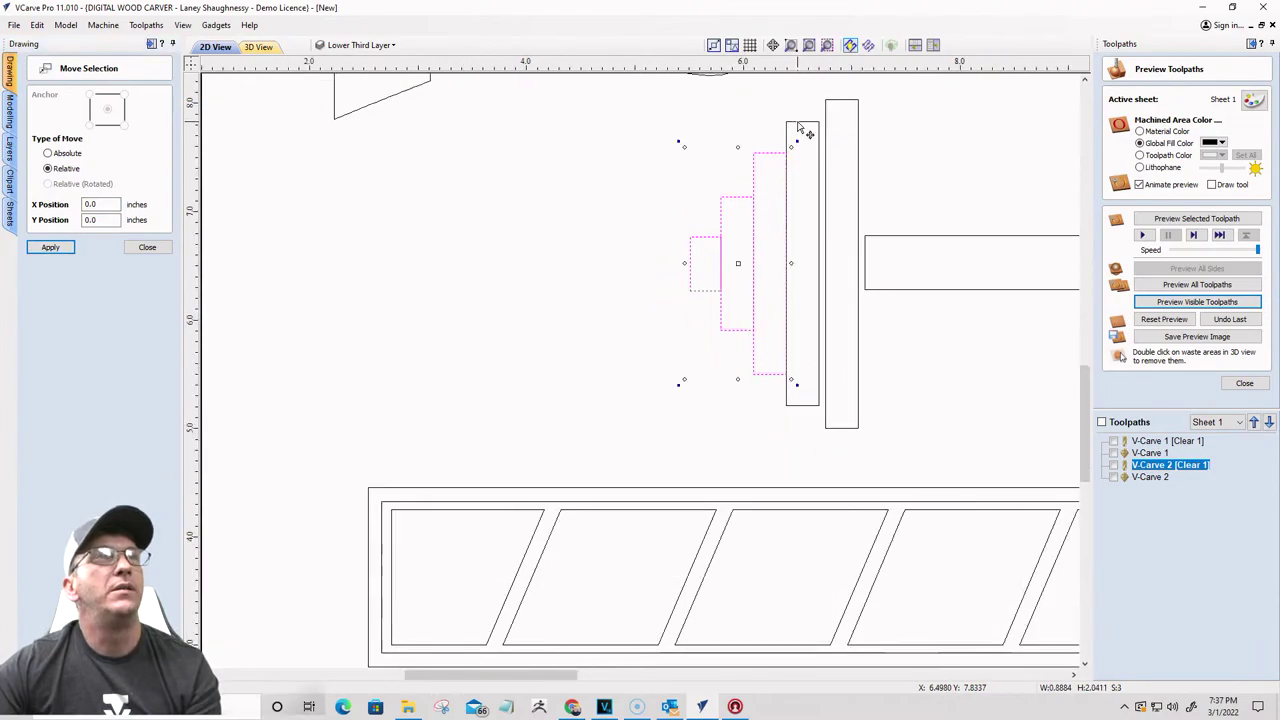
double_click(92, 204)
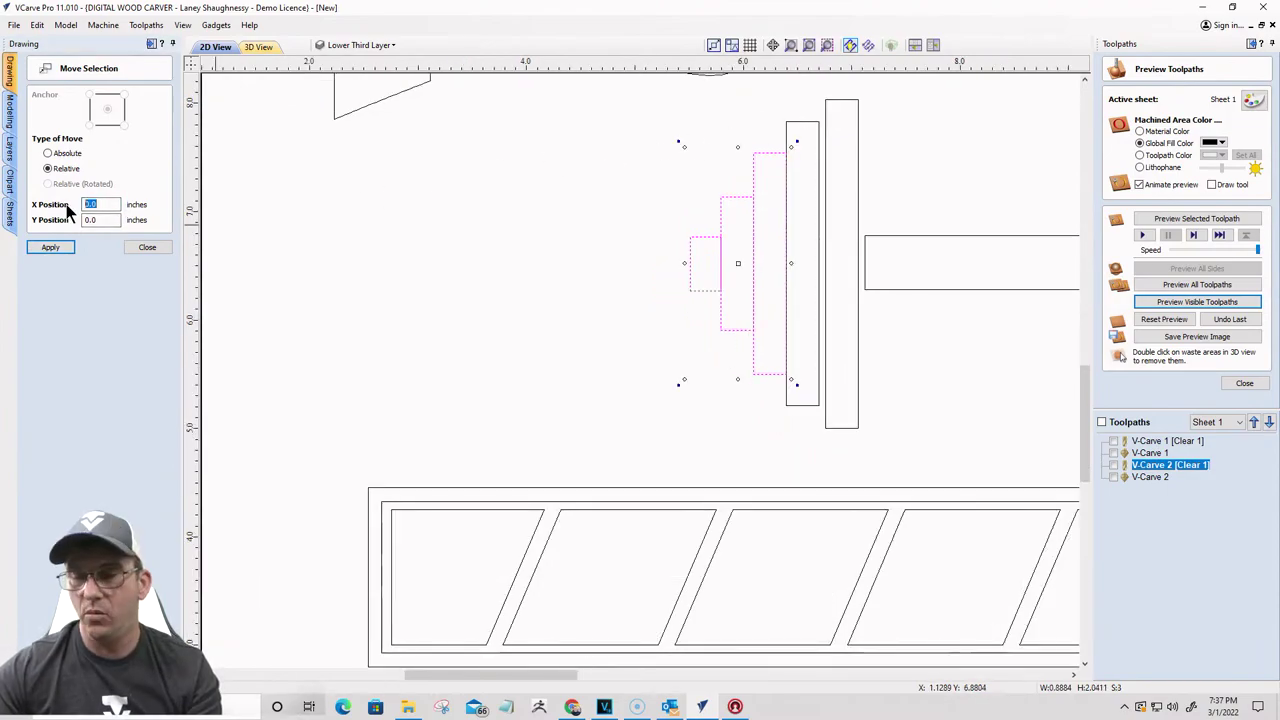
type("-0.")
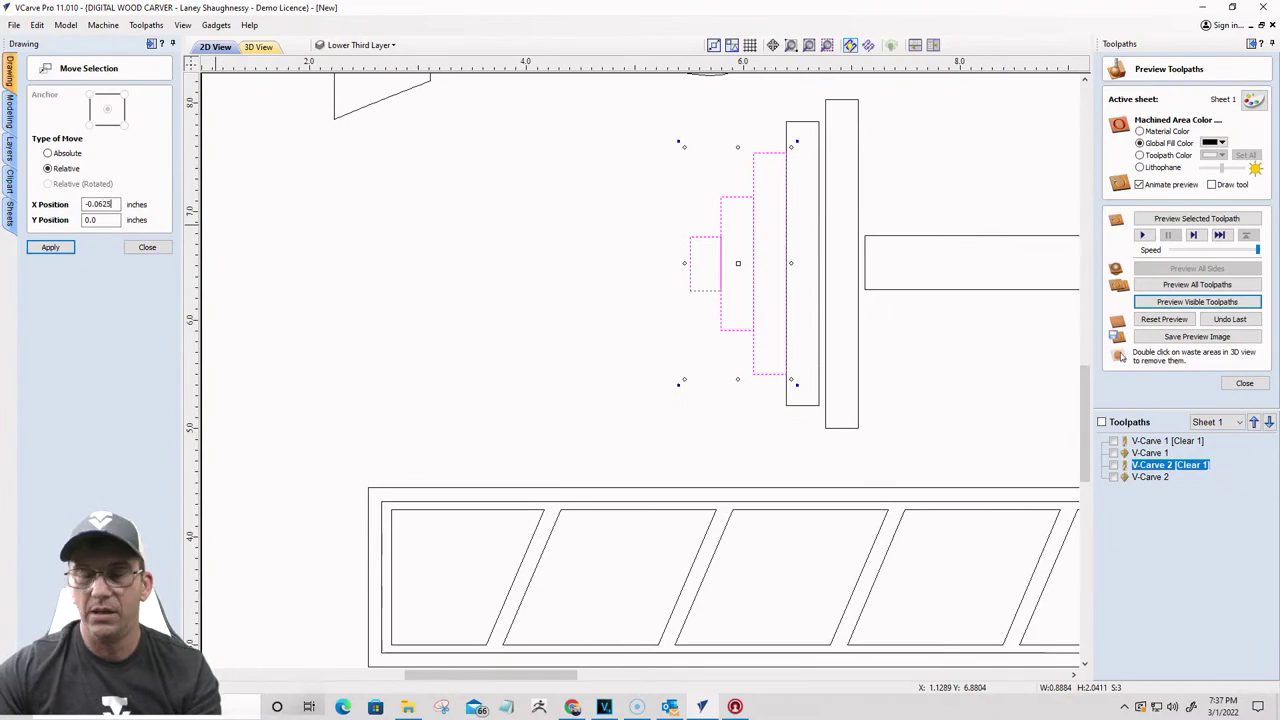
left_click(48, 247)
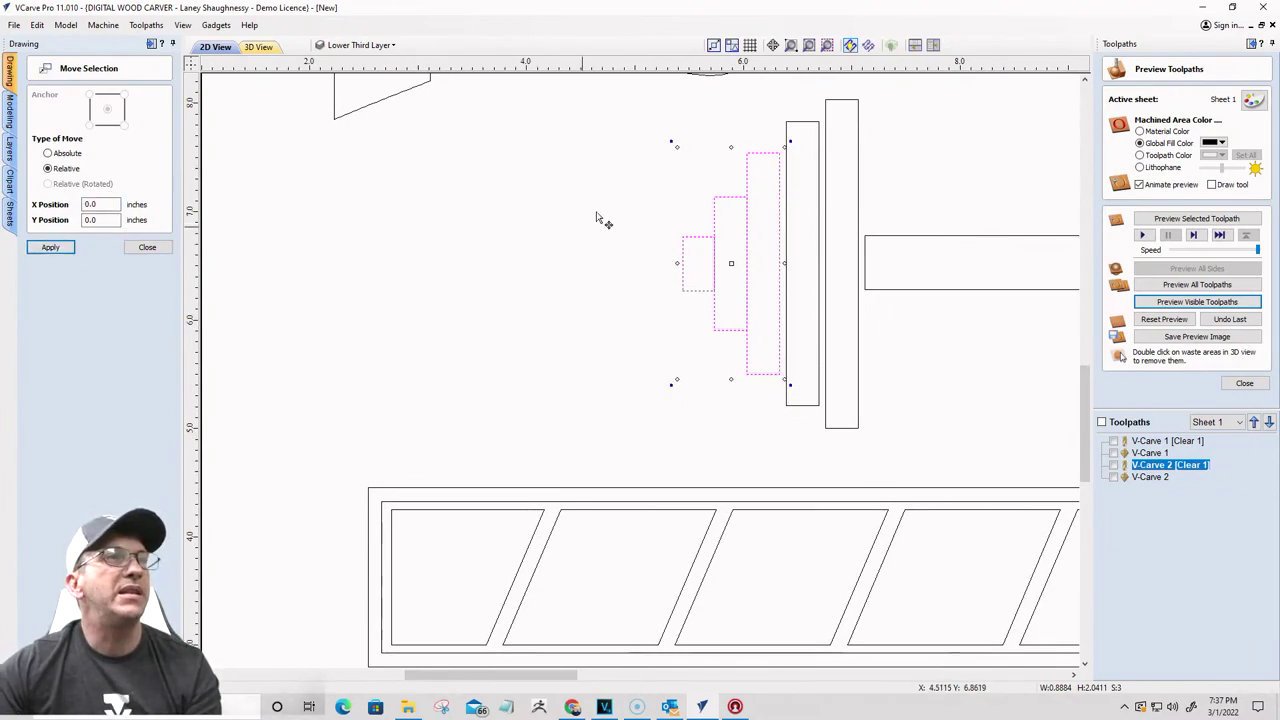
Step: Nudge the two smallest plates 0.0625 inch left, then the smallest a further 0.03125 inch
left_click(746, 164, "shift")
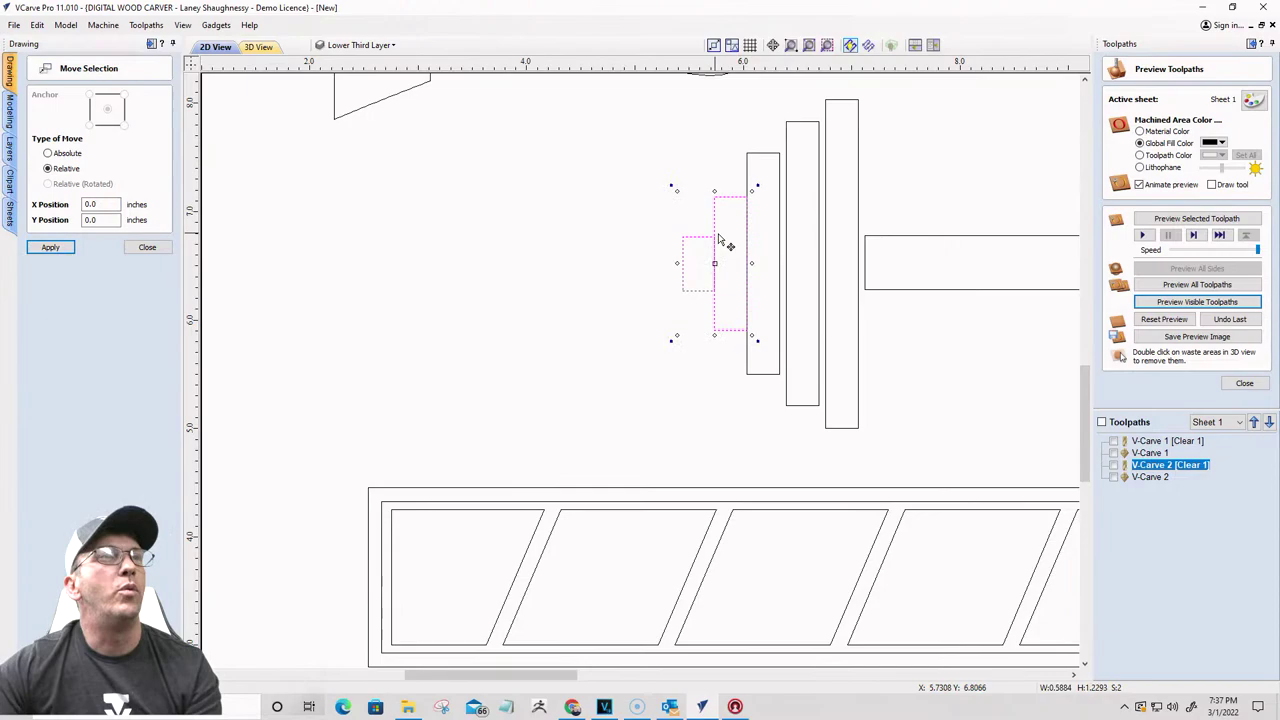
double_click(90, 204)
type("-")
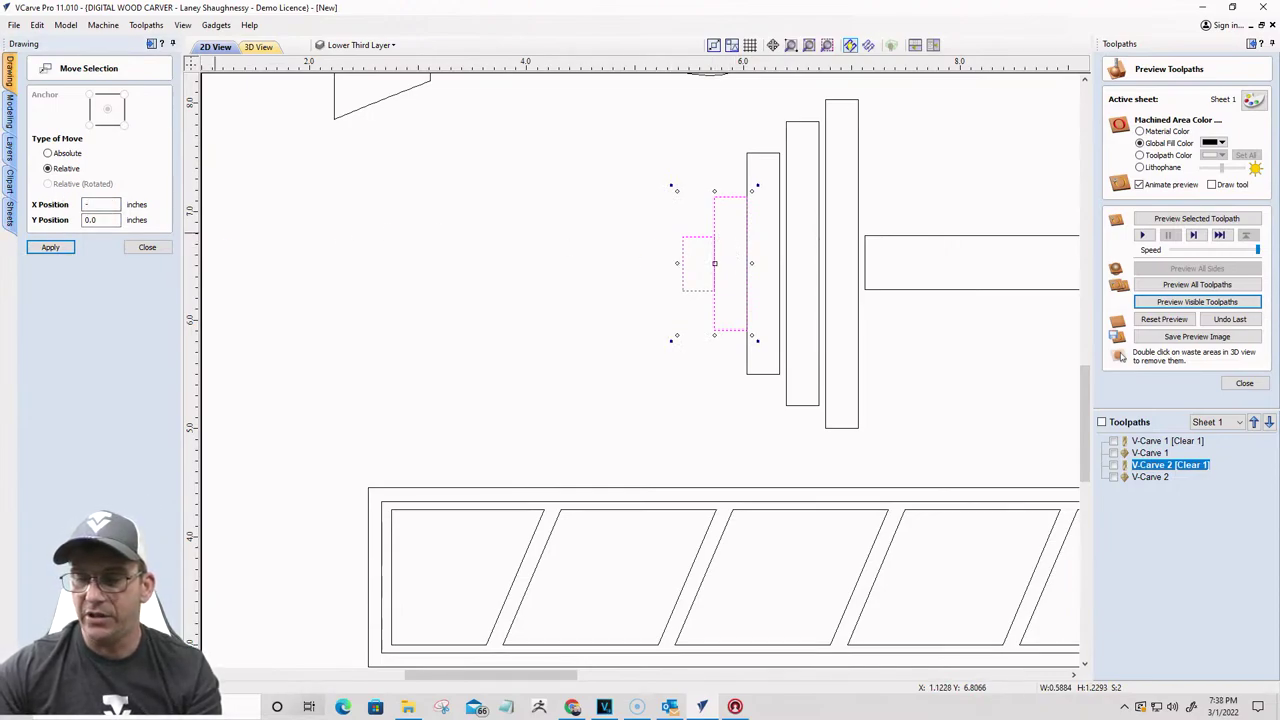
type("0.0625")
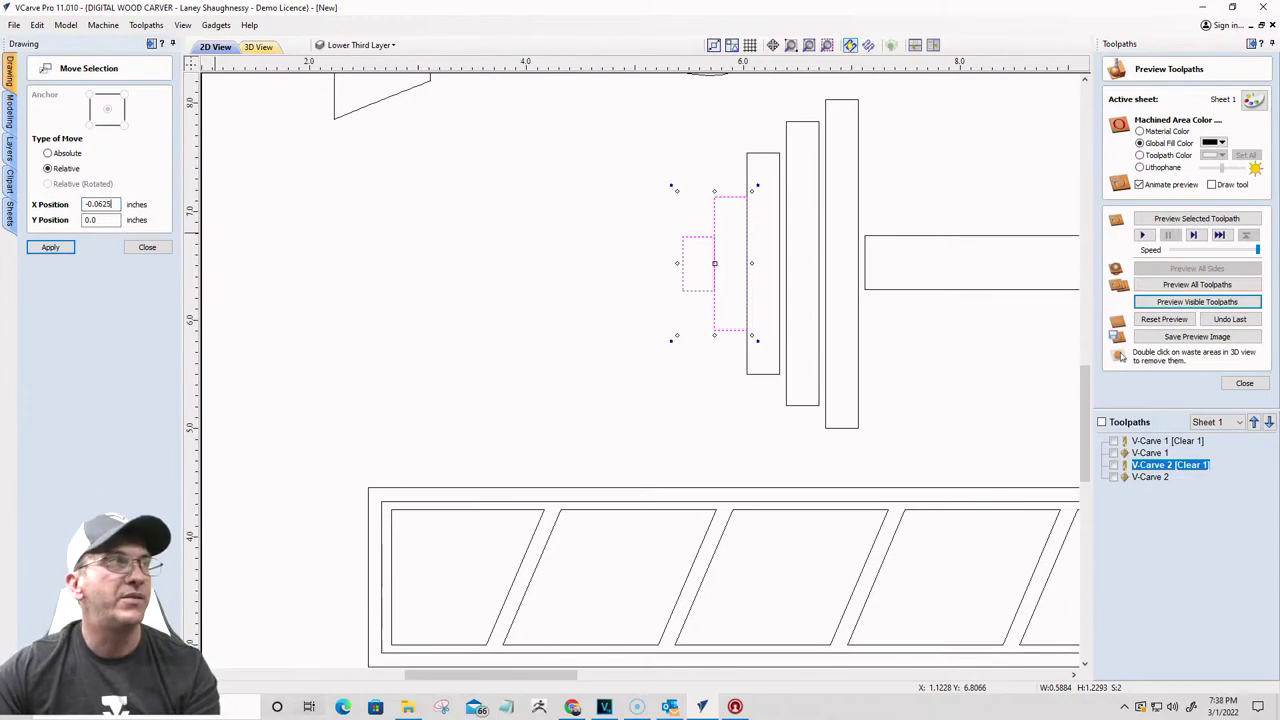
left_click(52, 249)
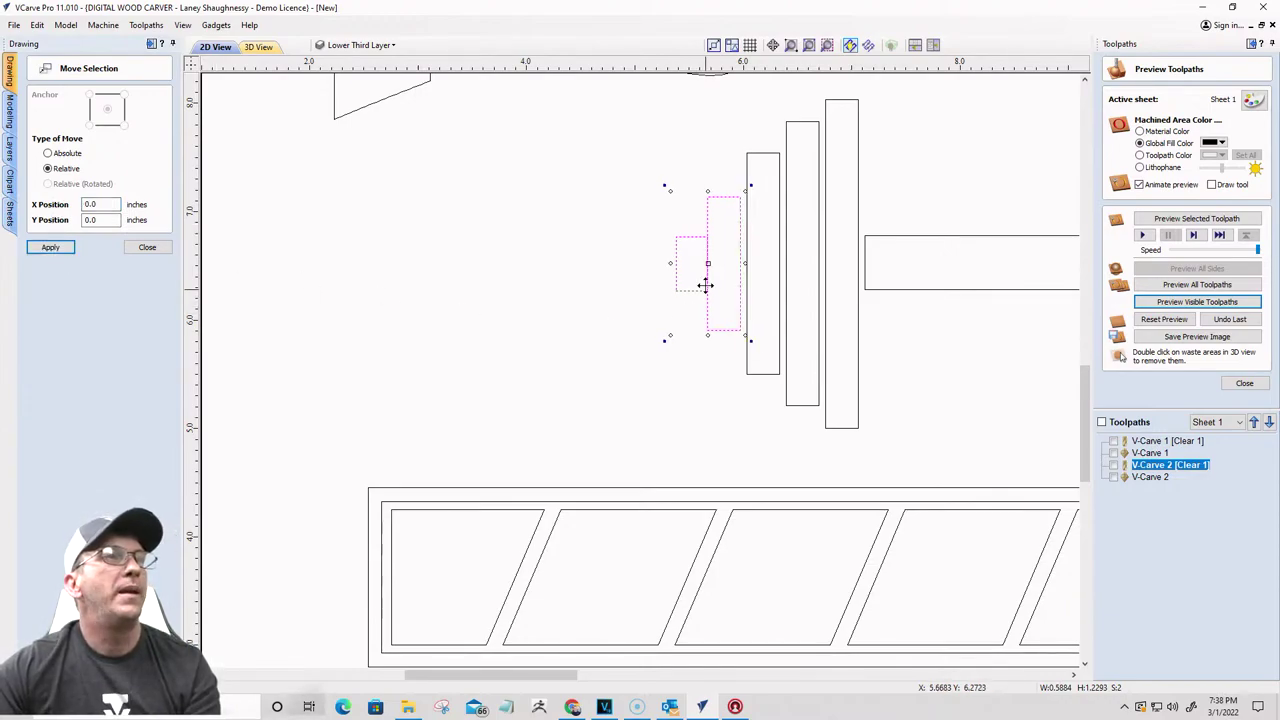
left_click(687, 238)
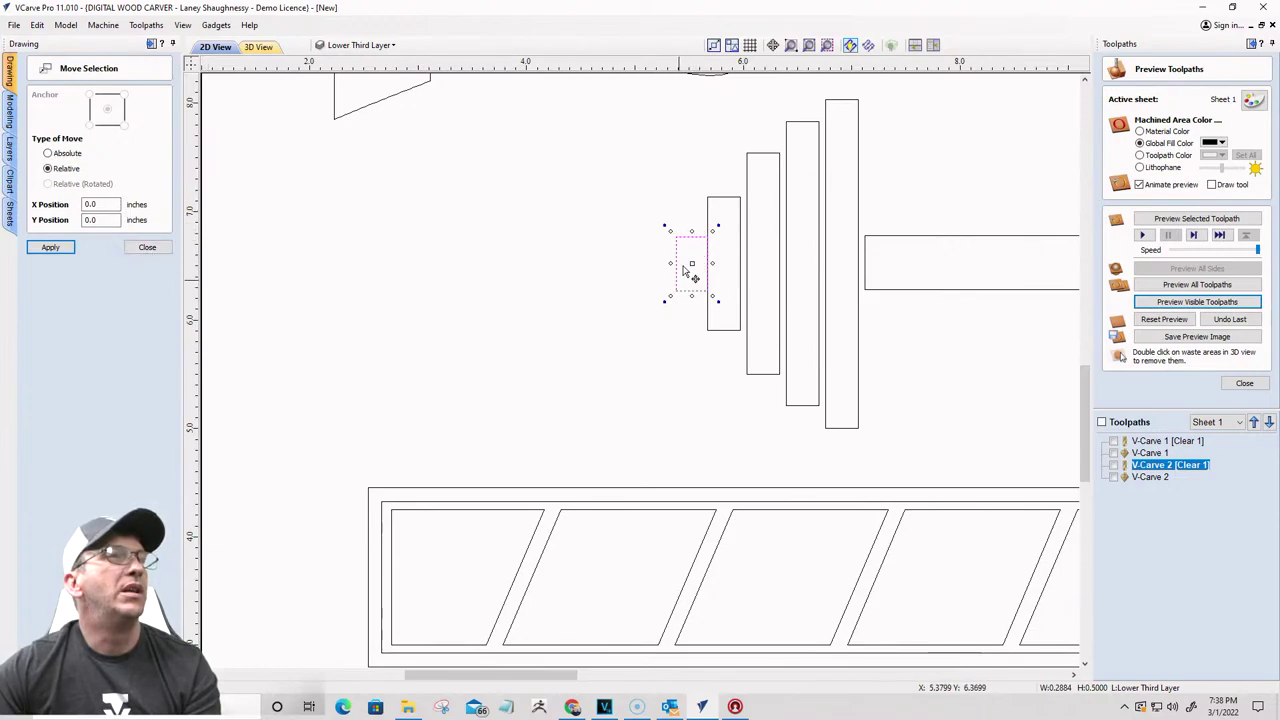
left_click(95, 204)
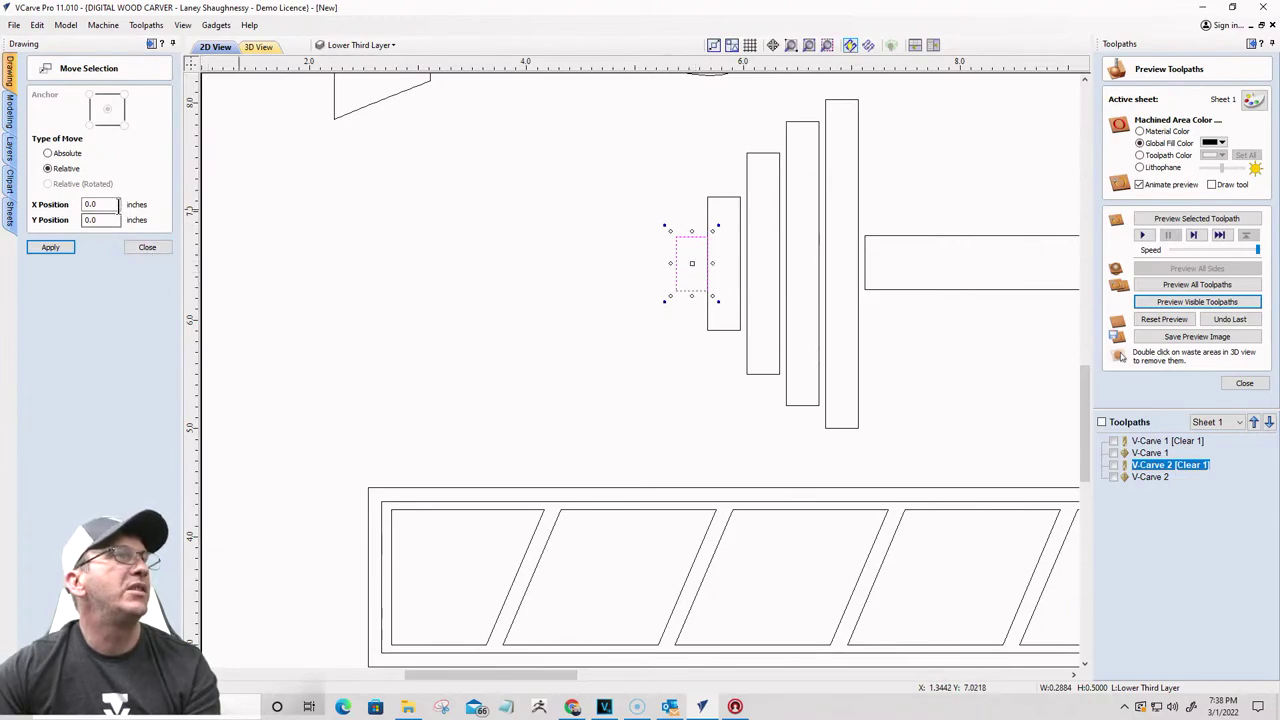
type("-")
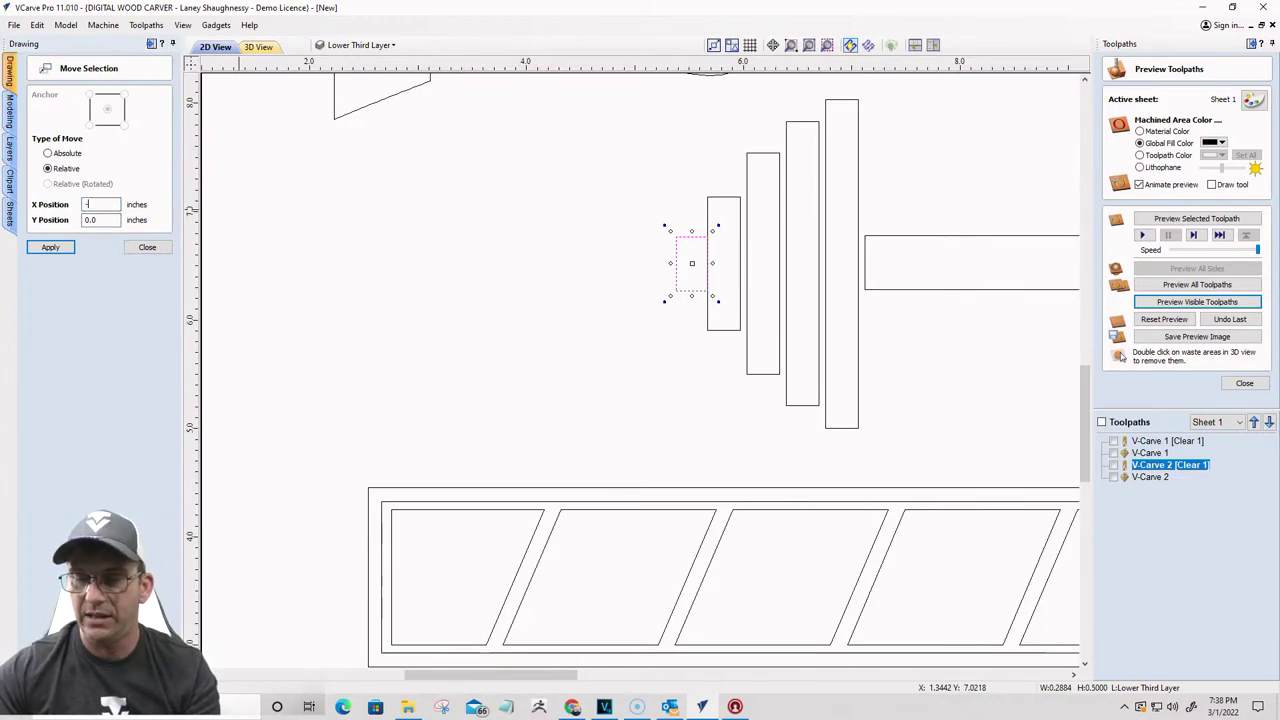
type("0.")
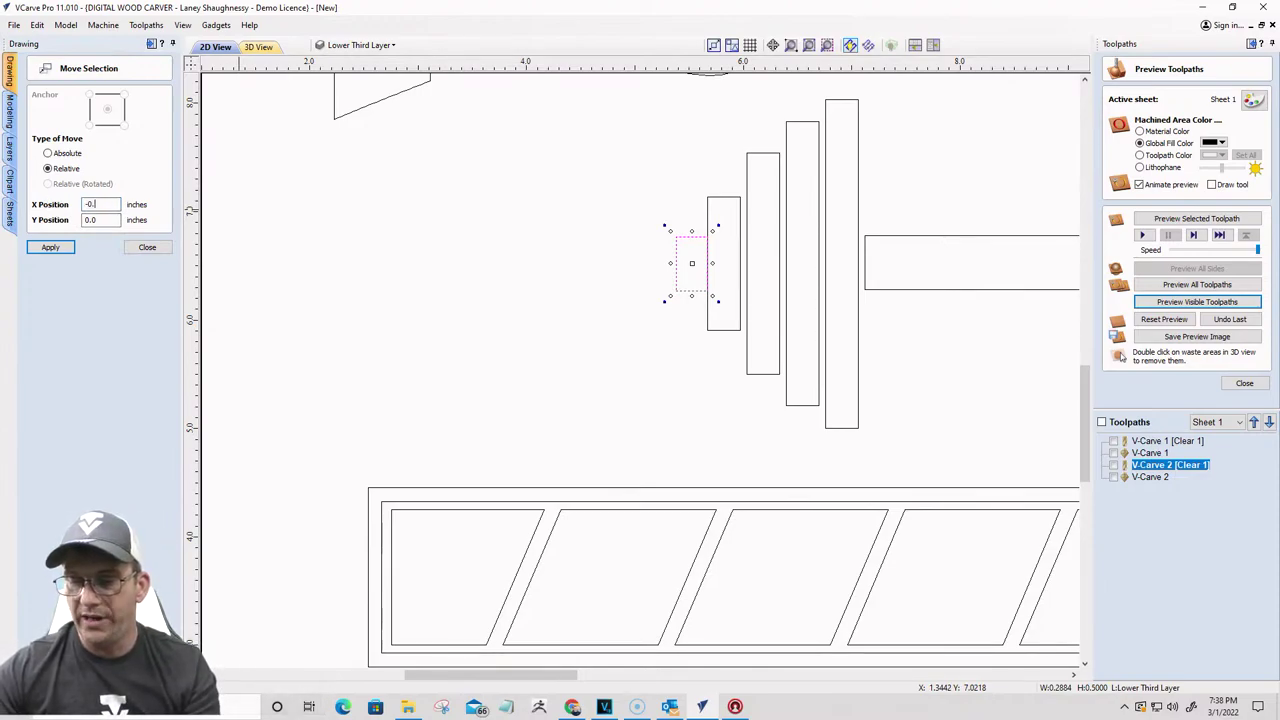
type("031258")
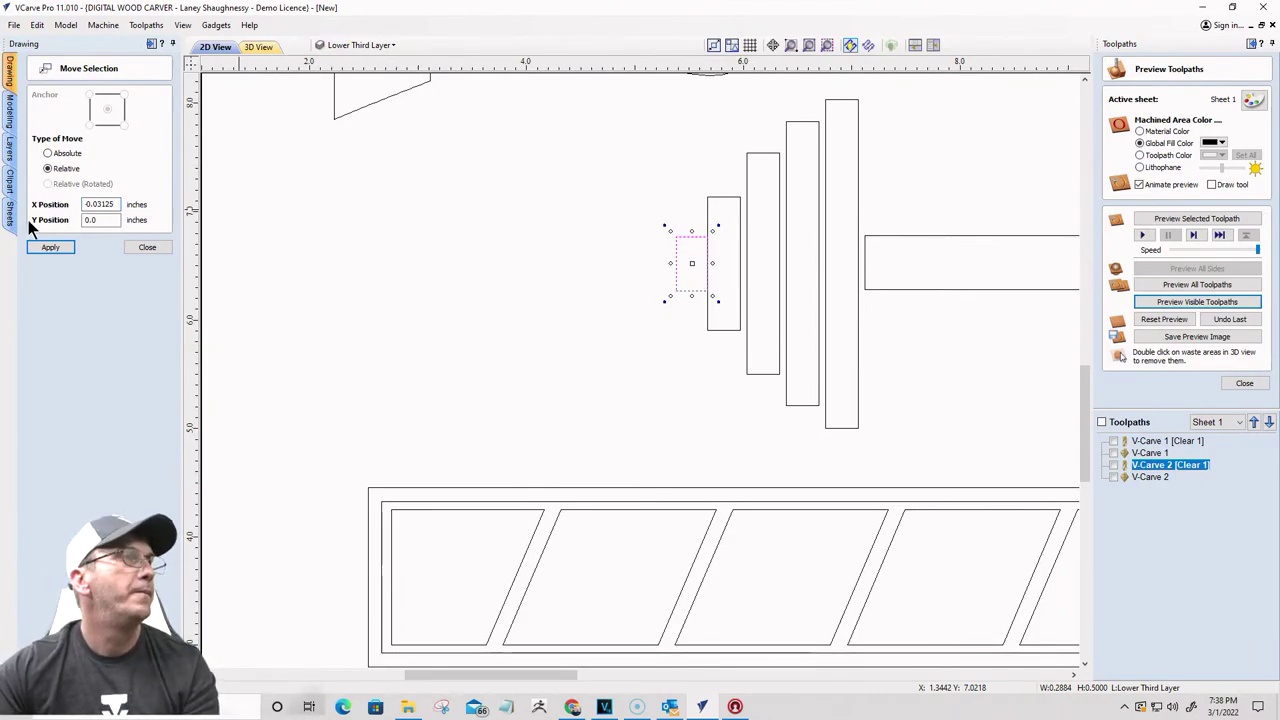
left_click(41, 249)
Step: Draw a 0.5-inch vertical line across the bar at X 12.0, spanning its height, and select it
left_click(145, 248)
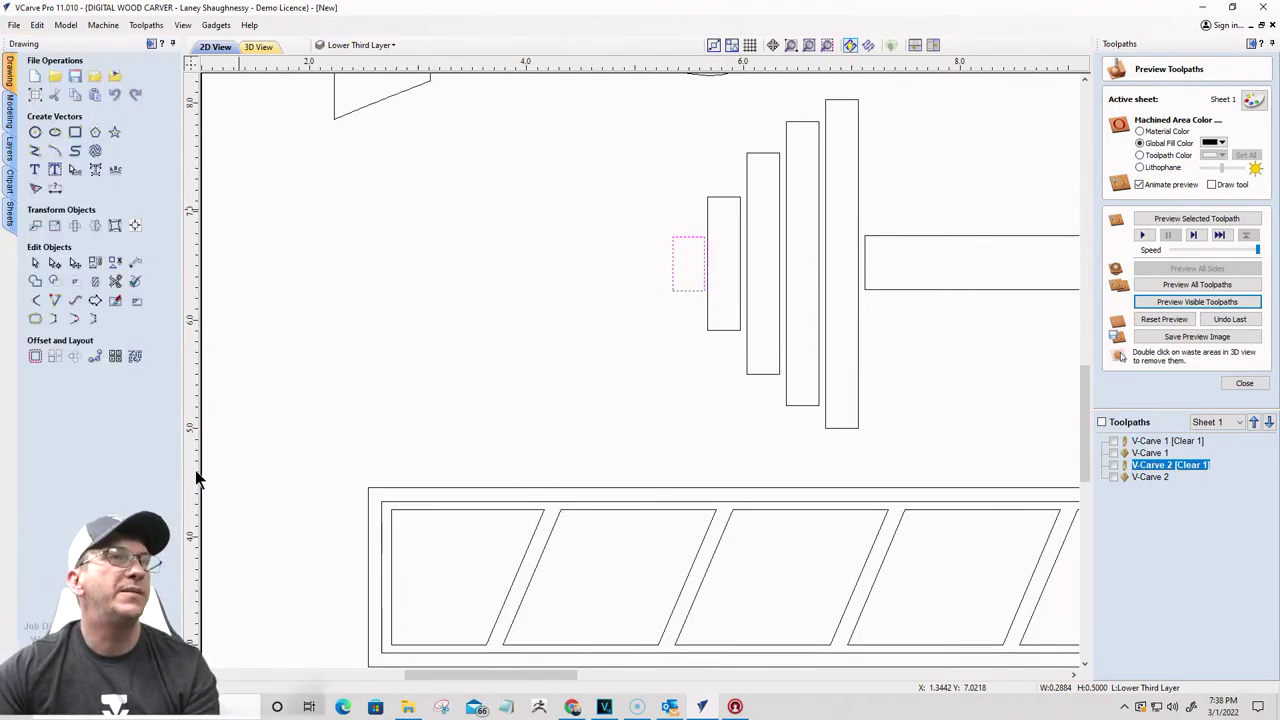
scroll(345, 423, "down", 2)
scroll(349, 401, "down", 1)
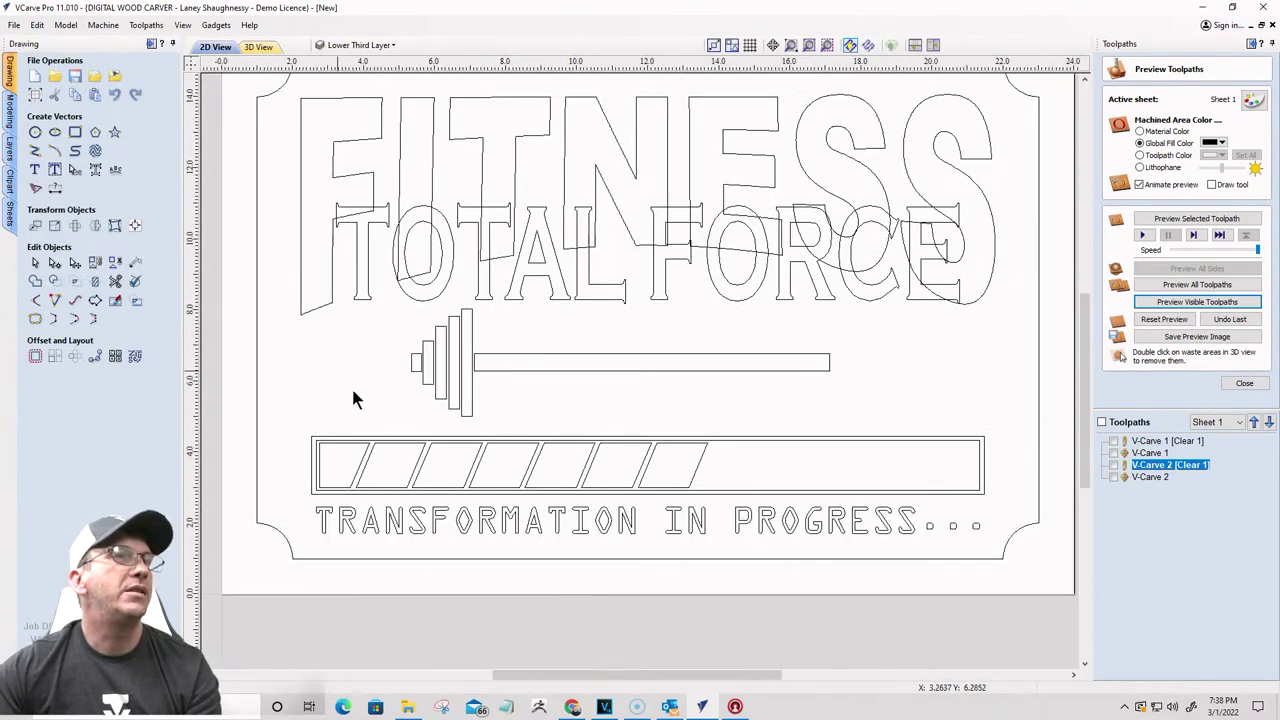
scroll(417, 410, "up", 1)
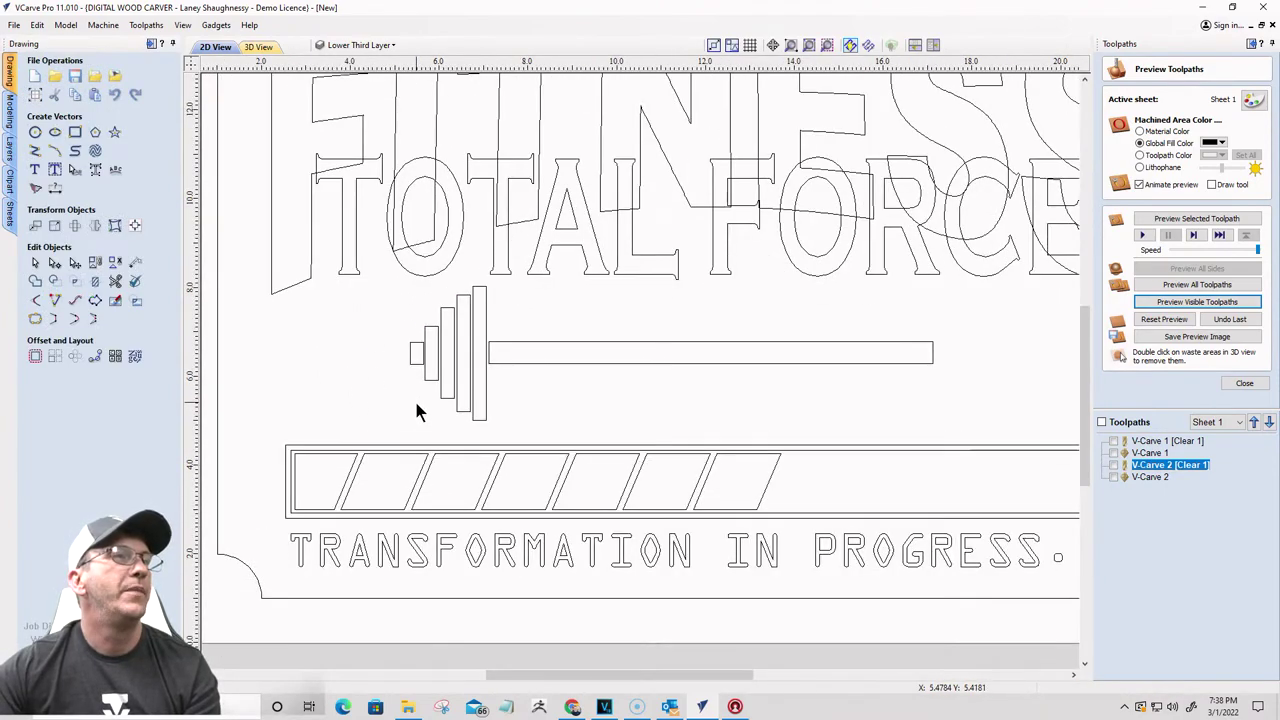
left_click(35, 150)
scroll(651, 366, "up", 2)
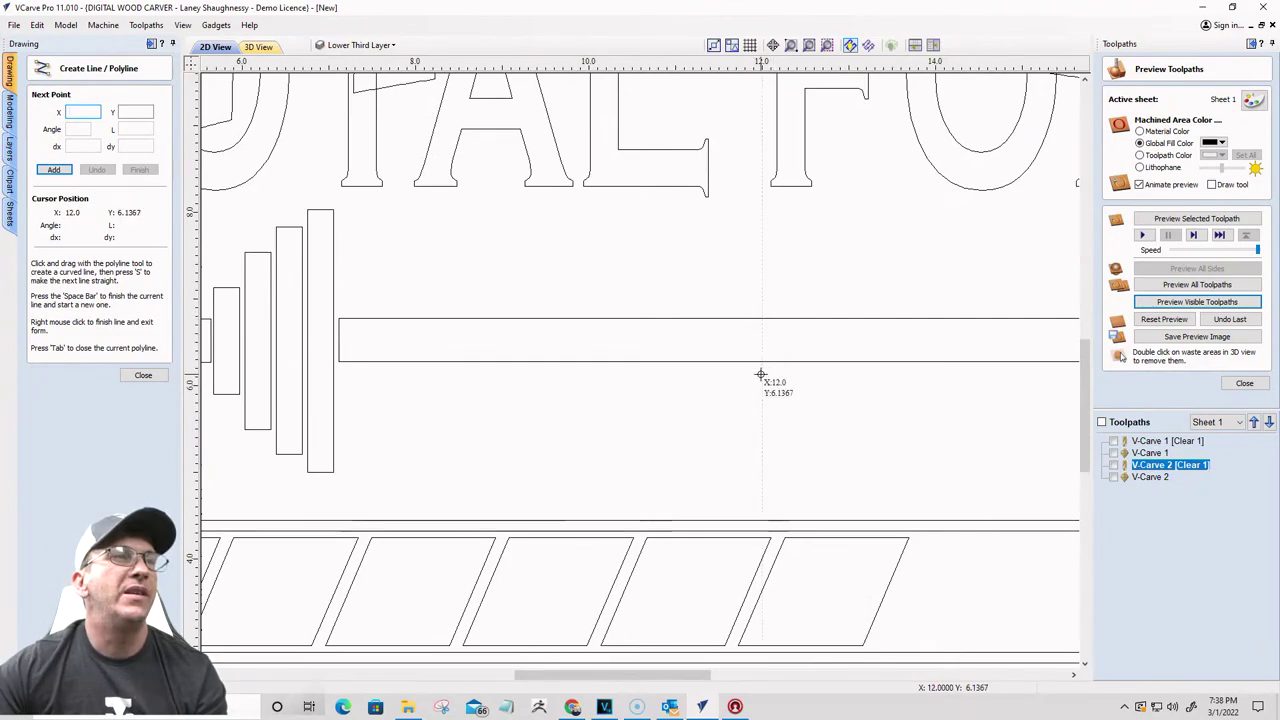
left_click(762, 319)
left_click(761, 358)
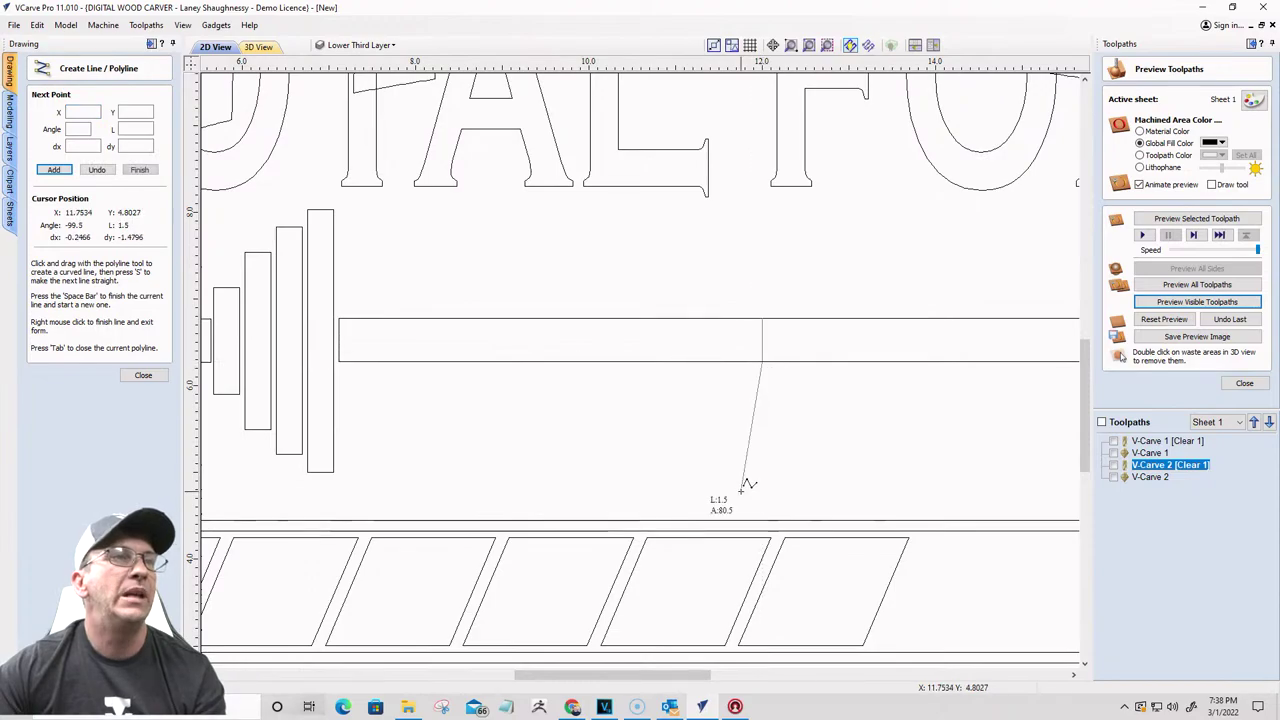
key("space")
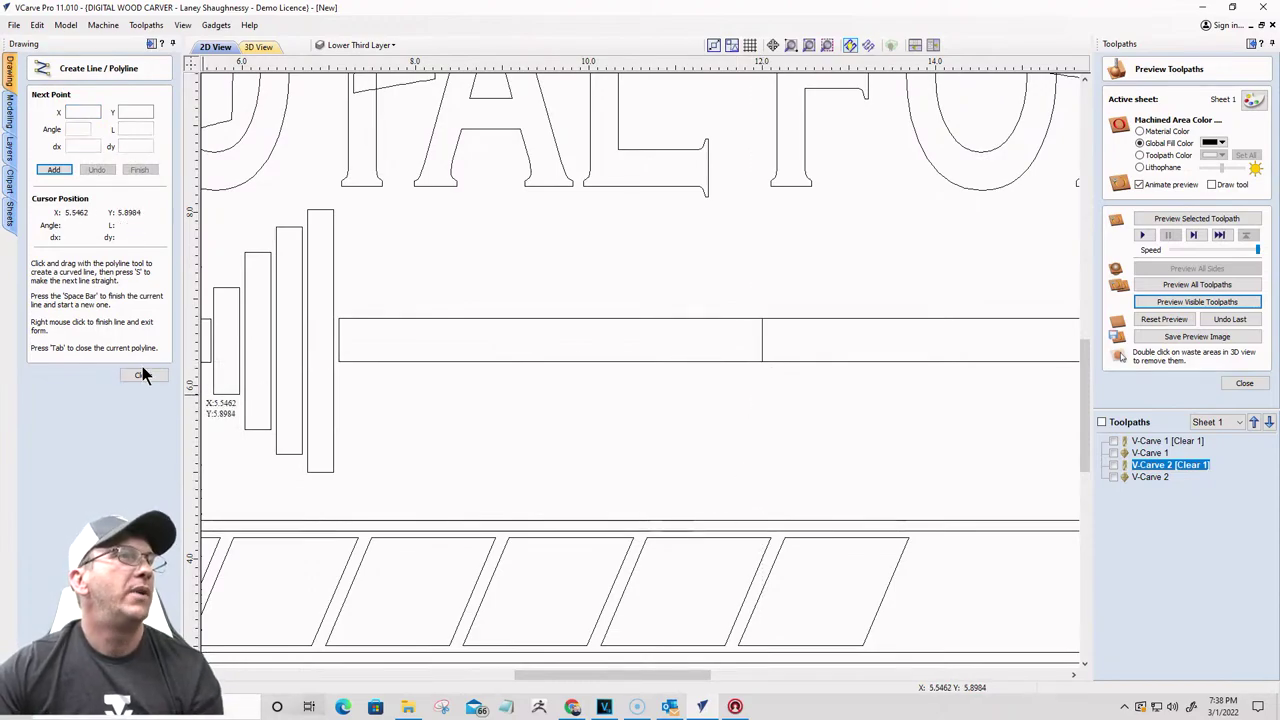
left_click(143, 376)
left_click(763, 342)
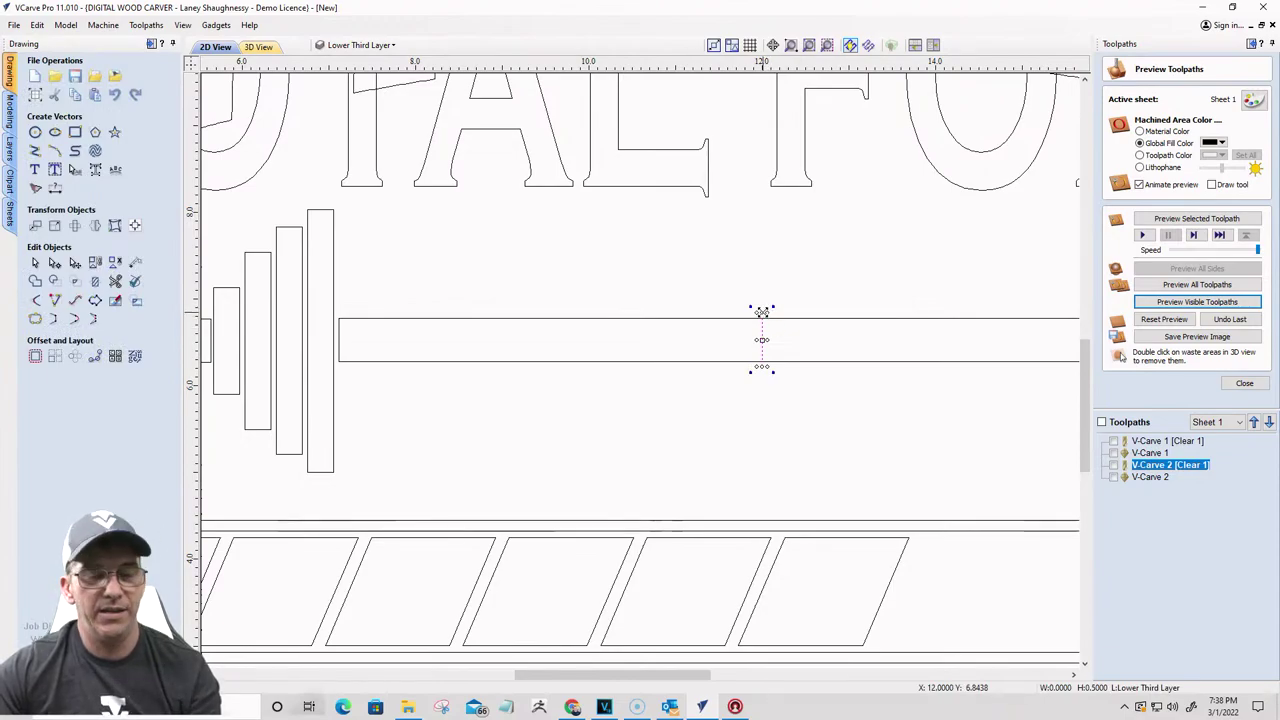
Step: Extend the vertical line above the bar and trial a mirrored copy of the plates, undoing it
left_click_drag(762, 309, 757, 205)
scroll(643, 323, "down", 5)
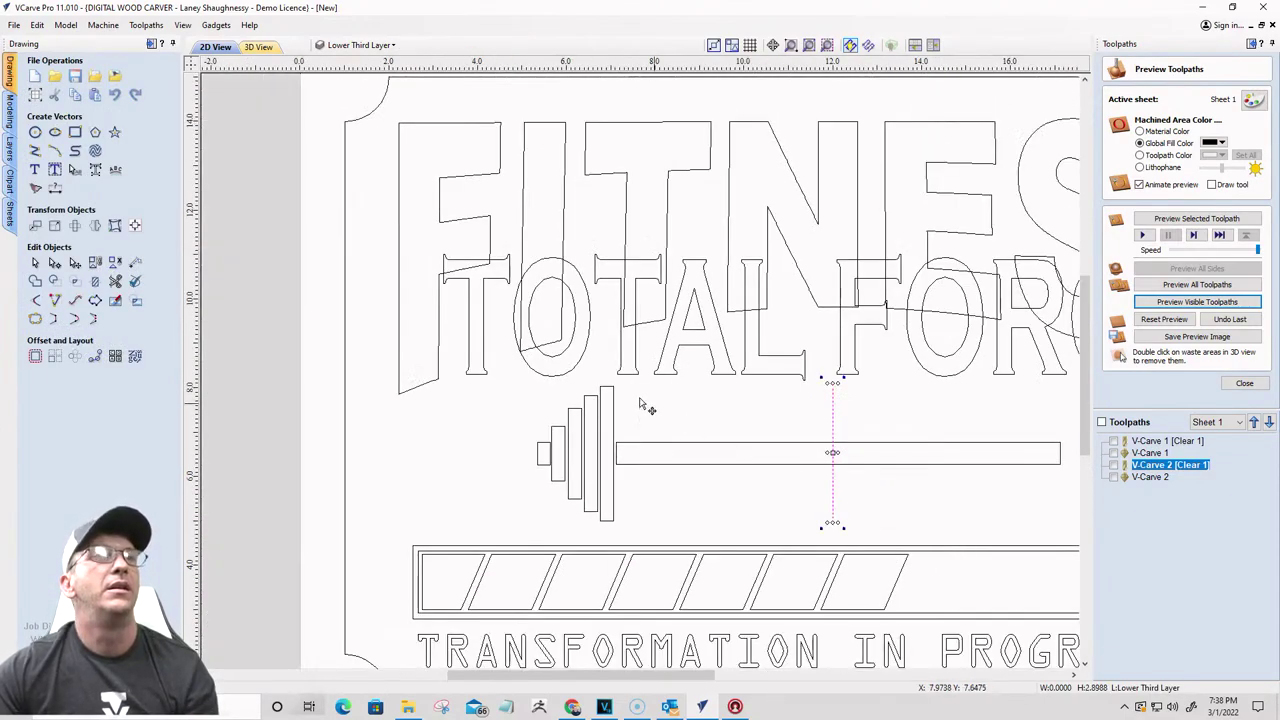
scroll(752, 496, "up", 3)
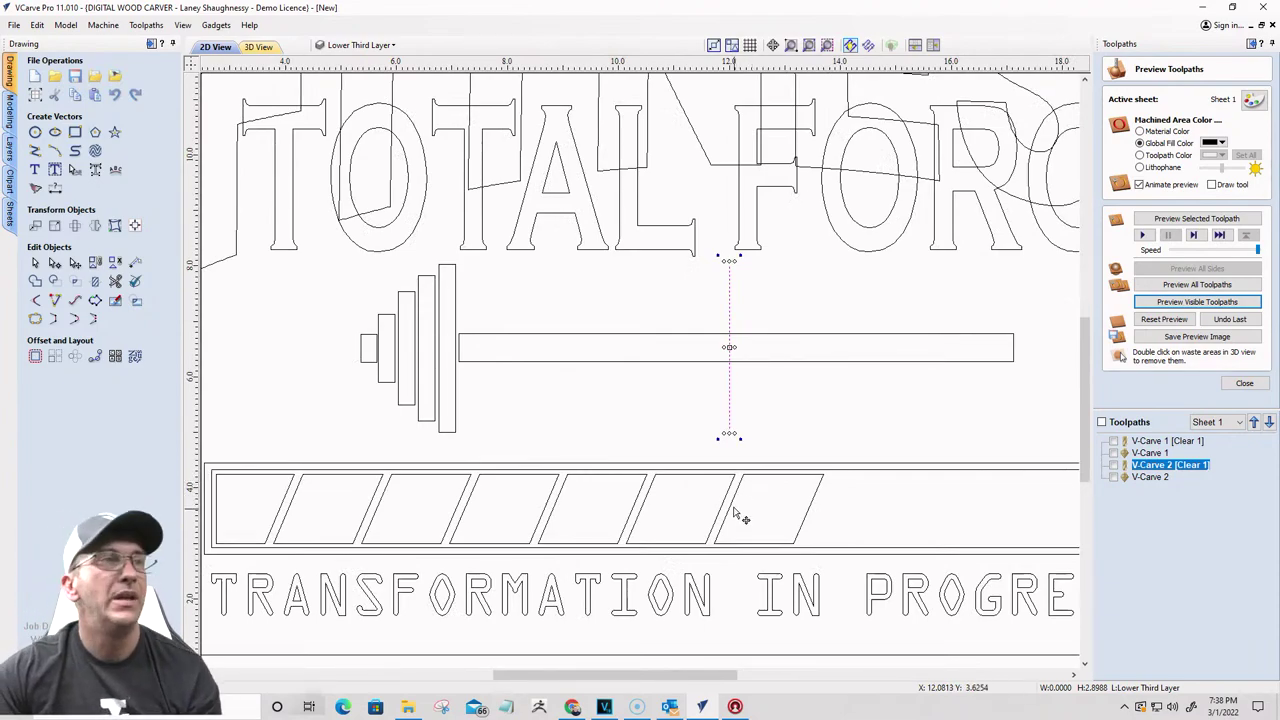
left_click_drag(312, 244, 482, 451)
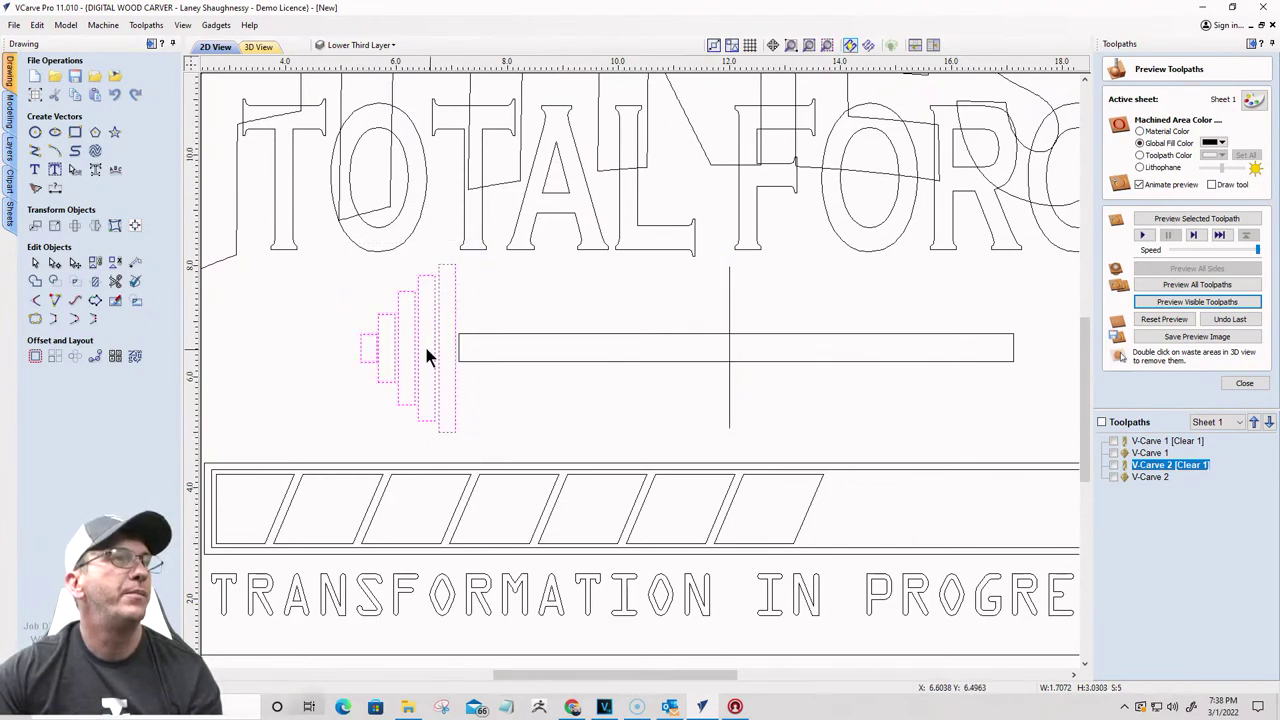
left_click(727, 302, "shift")
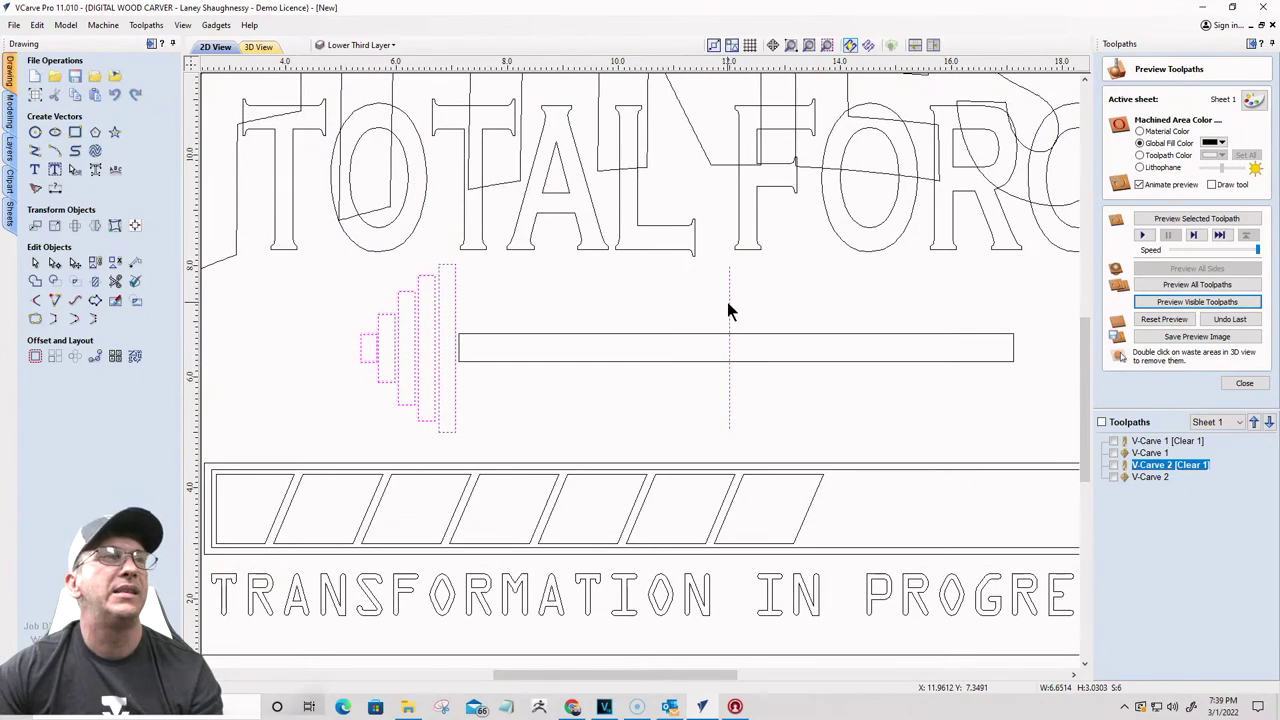
left_click(95, 225)
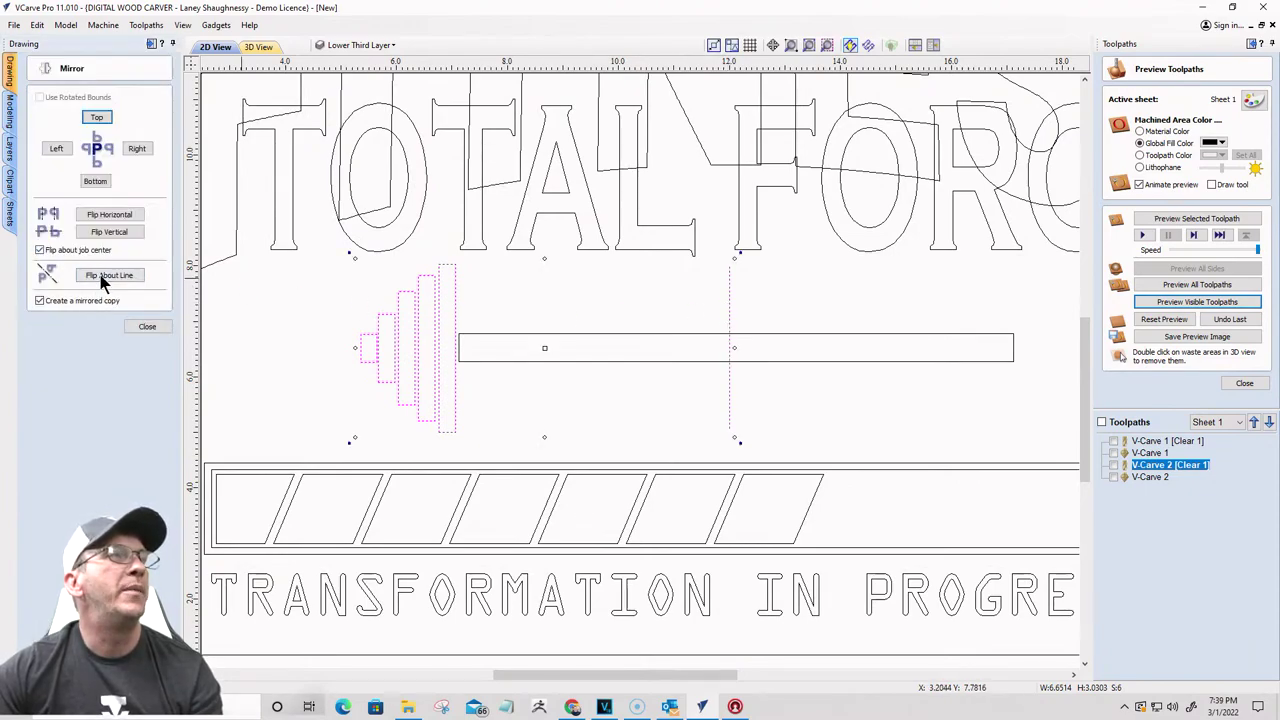
scroll(391, 356, "down", 2)
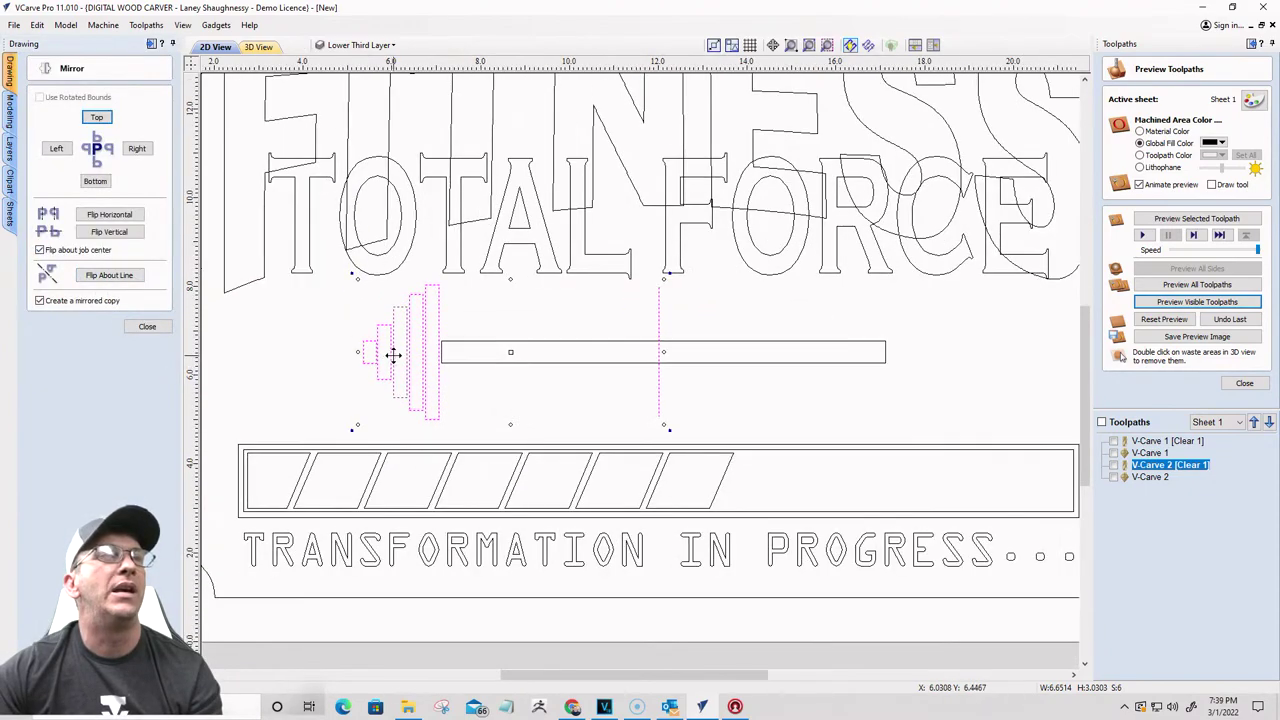
left_click(112, 276)
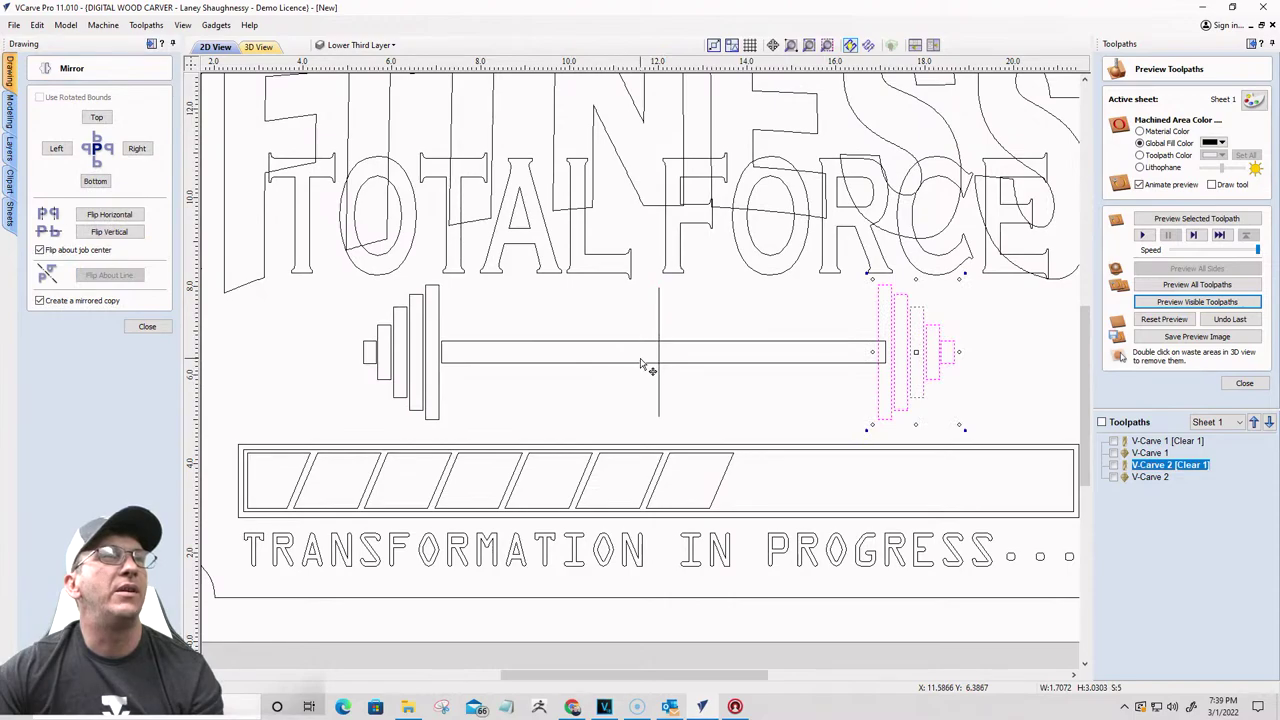
key("ctrl+z")
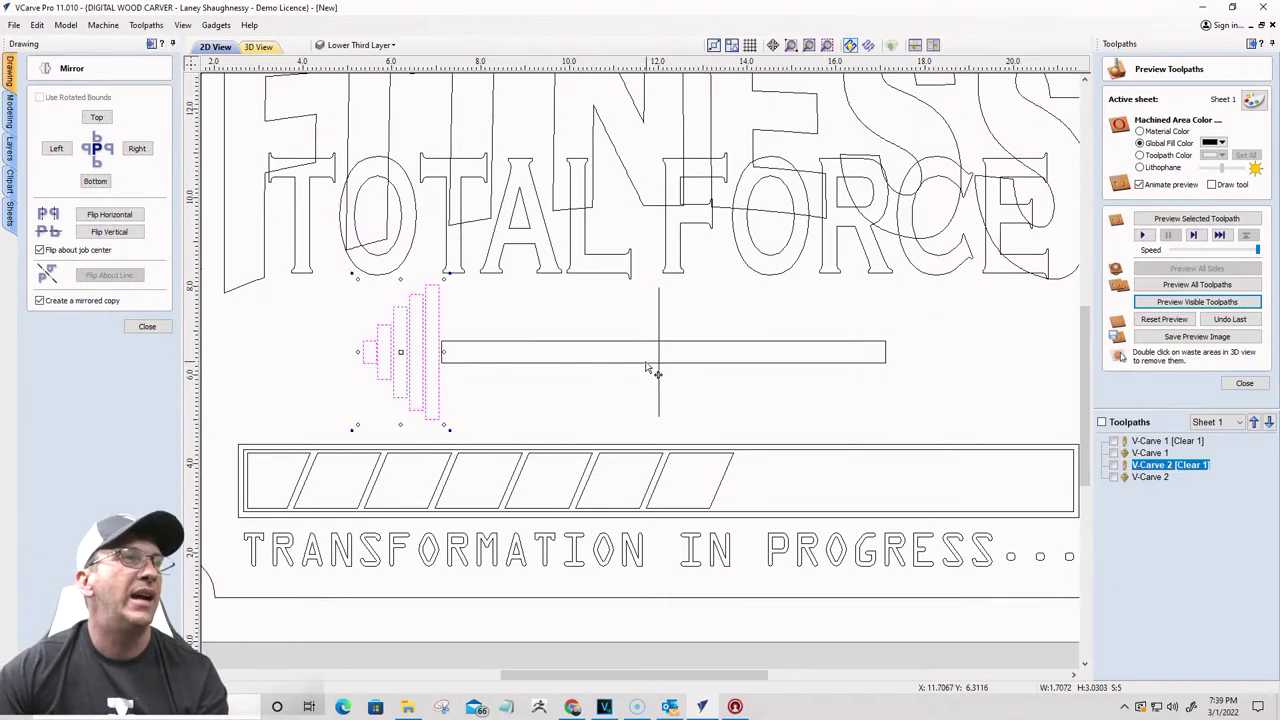
Step: Adjust the positions of the vertical mirror line and the long bar
scroll(680, 248, "down", 2)
scroll(686, 240, "up", 2)
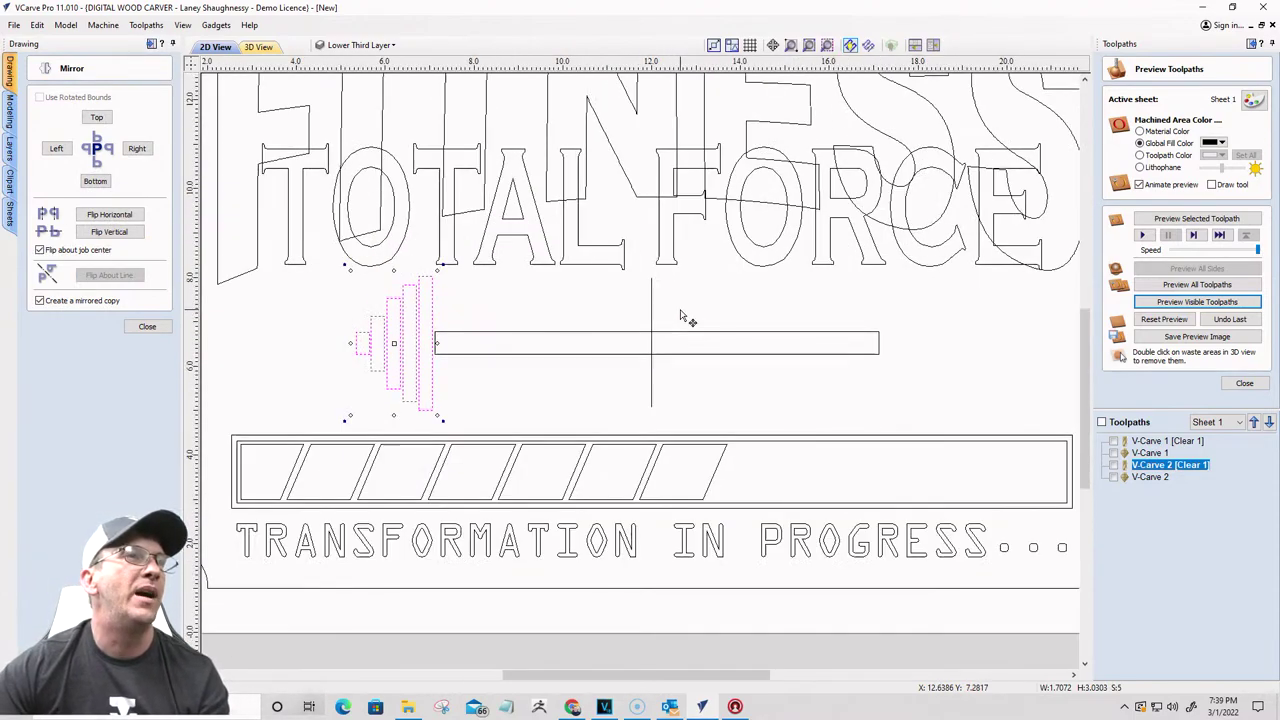
left_click(628, 323)
left_click(651, 318)
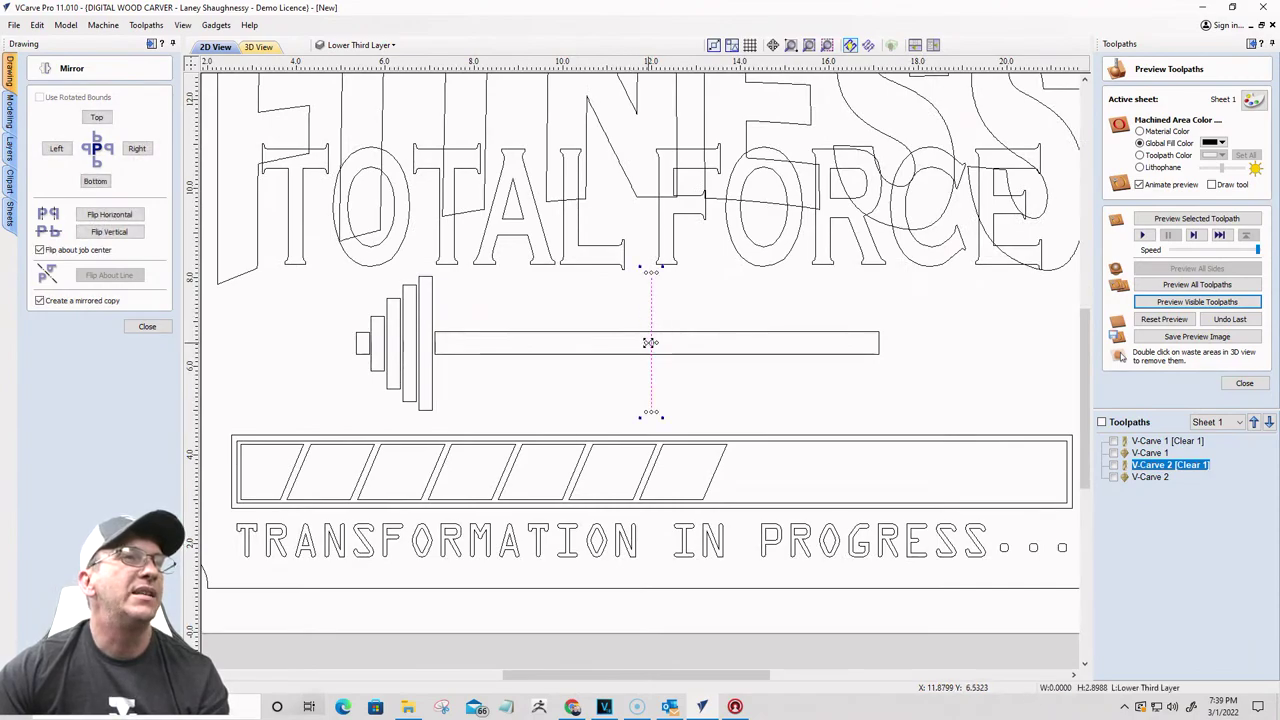
mouse_move(640, 335)
left_mouse_down()
mouse_move(580, 334)
mouse_move(690, 340)
mouse_move(663, 338)
left_mouse_up()
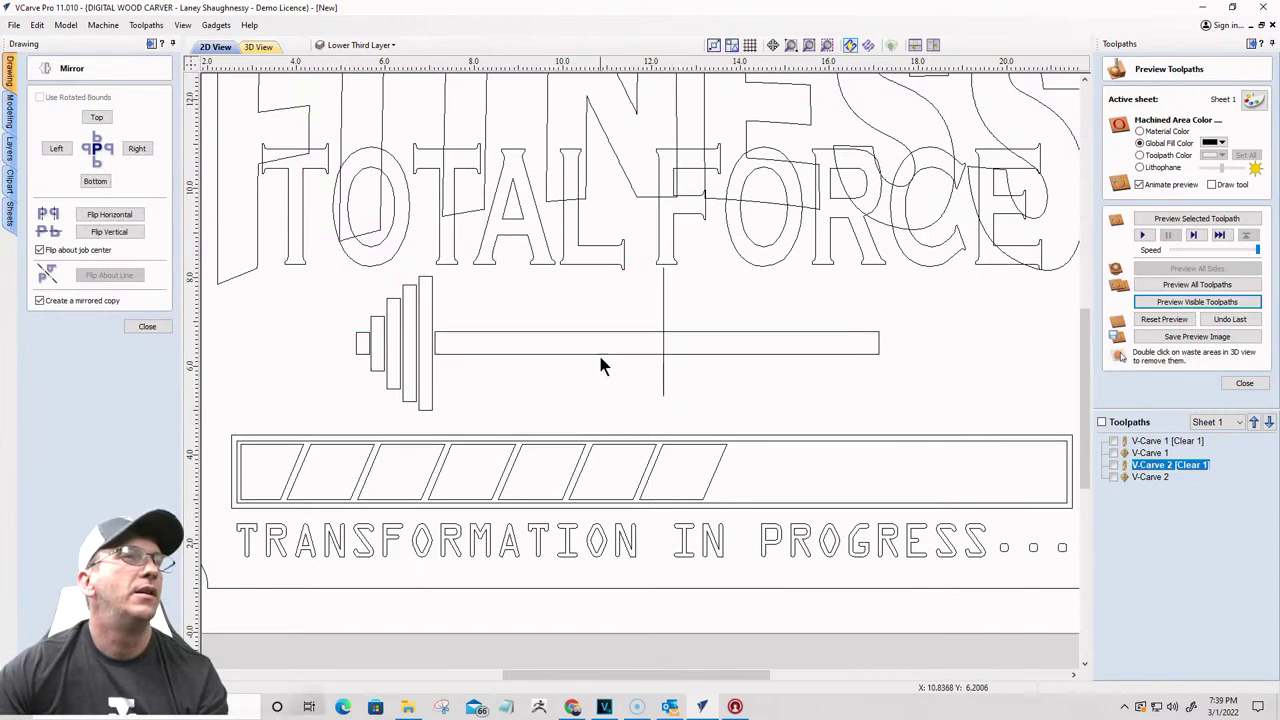
left_click(600, 353)
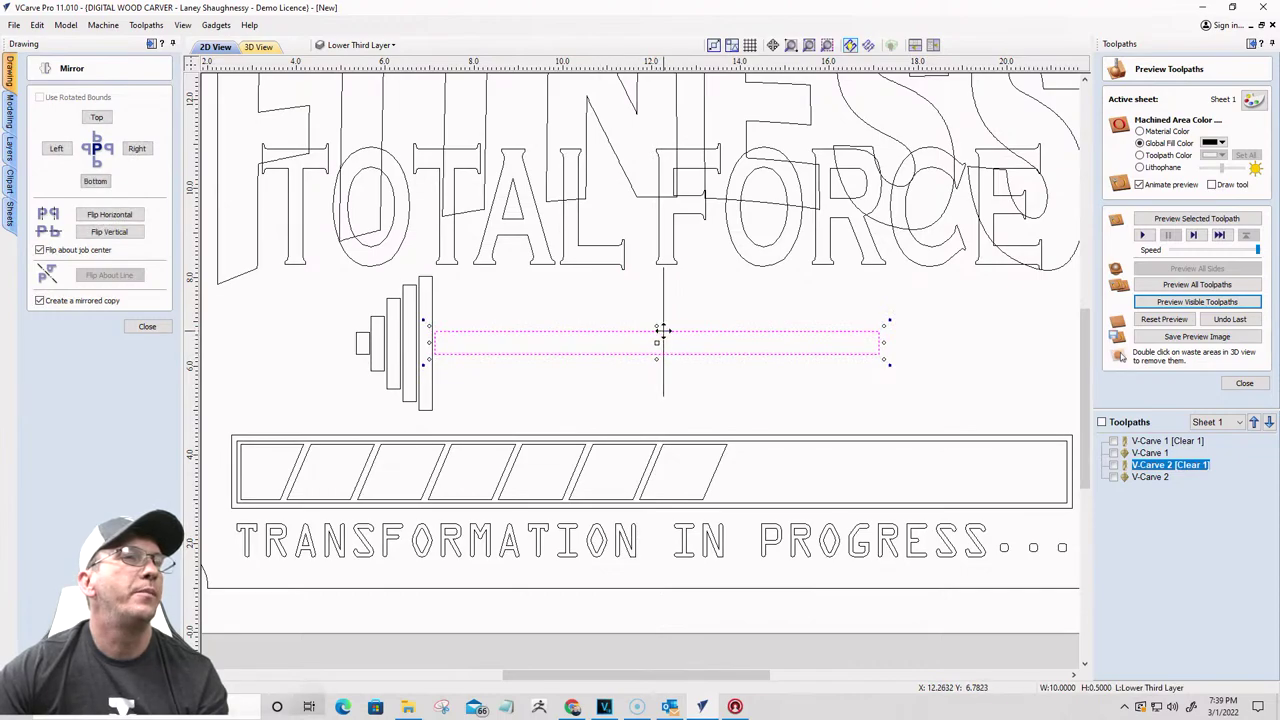
mouse_move(662, 330)
left_mouse_down()
mouse_move(658, 349)
mouse_move(660, 331)
left_mouse_up()
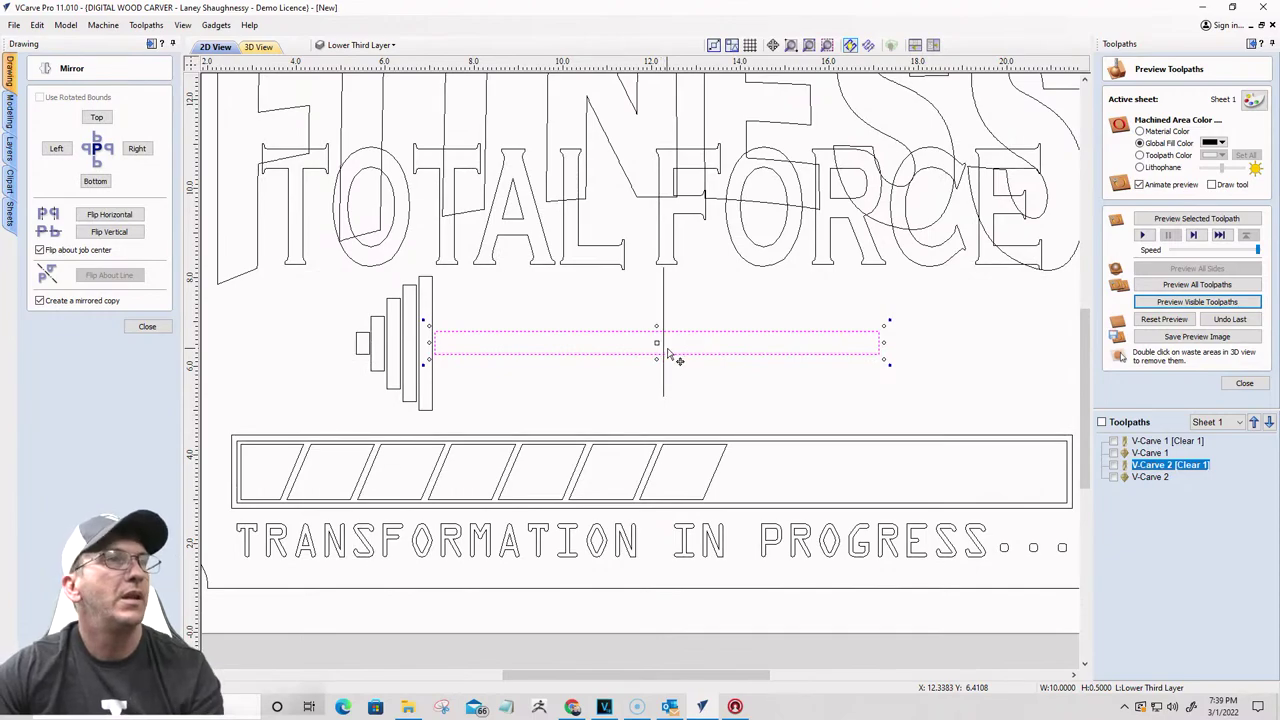
left_click(664, 331)
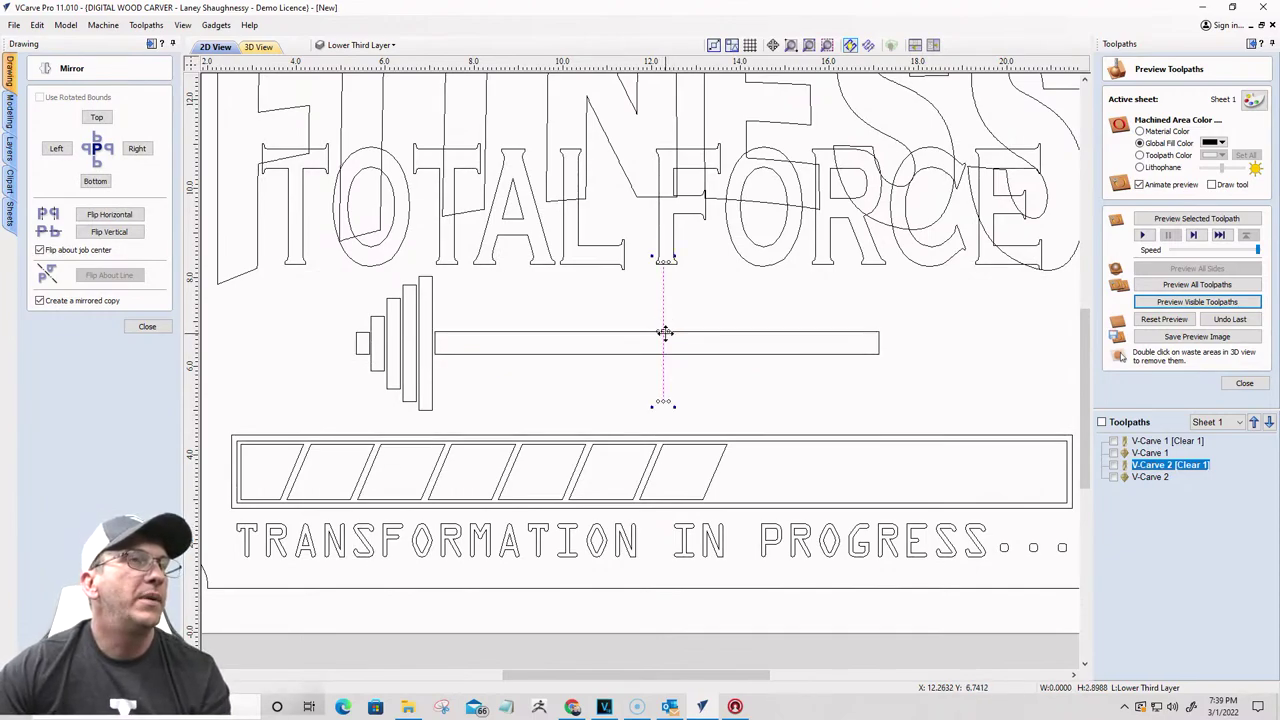
left_click_drag(666, 331, 656, 341)
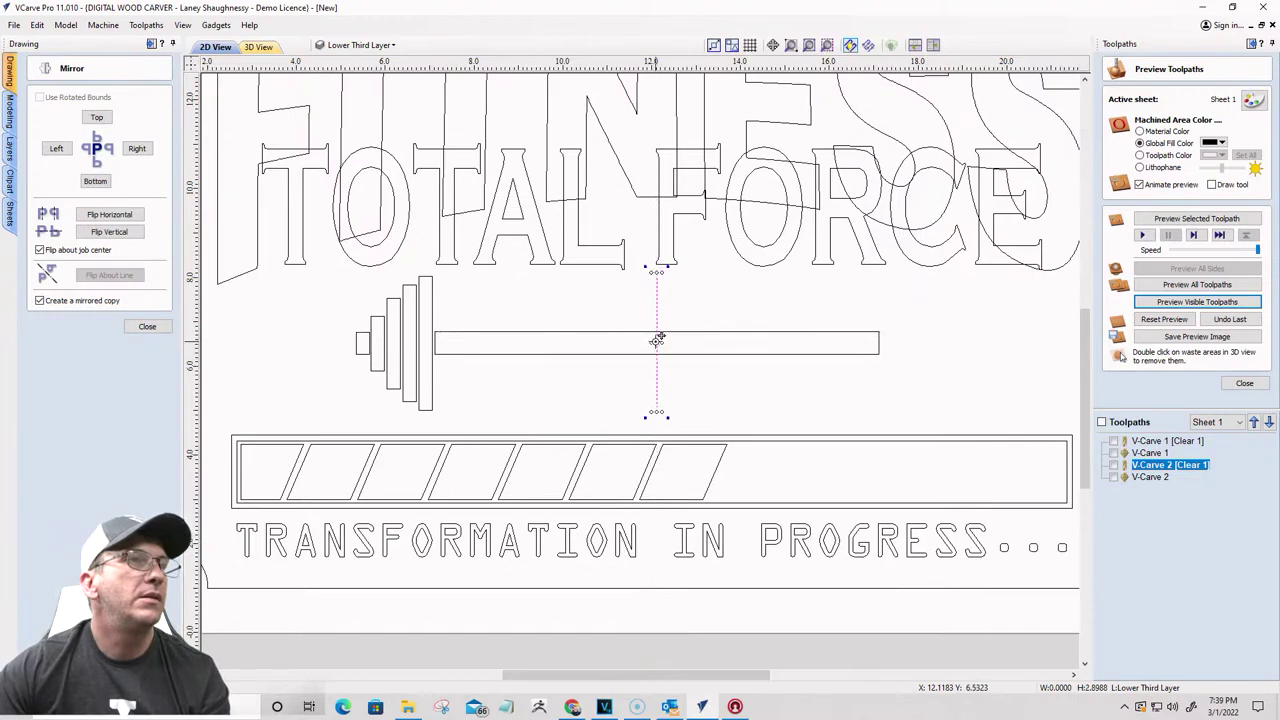
Step: Mirror a copy of the weight plates about the centre line onto the bar's right end
left_click_drag(450, 378, 336, 312)
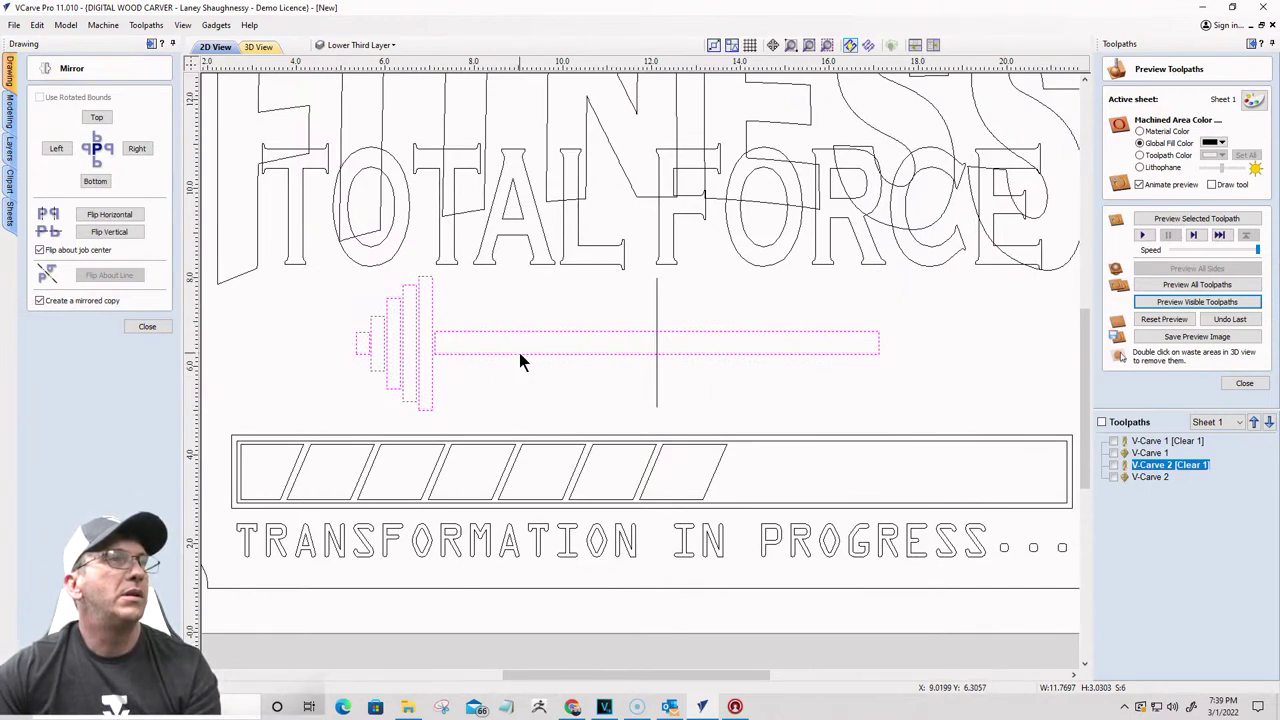
left_click(520, 358, "ctrl")
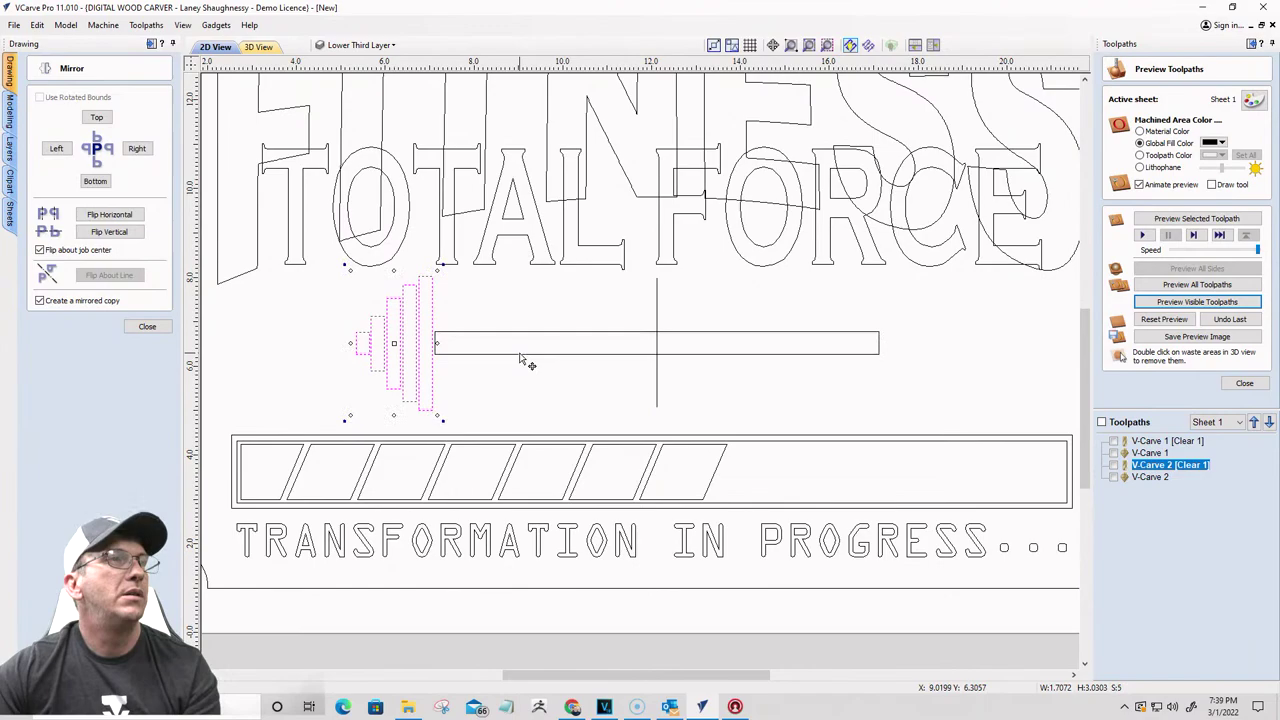
left_click(658, 350, "shift")
left_click(101, 276)
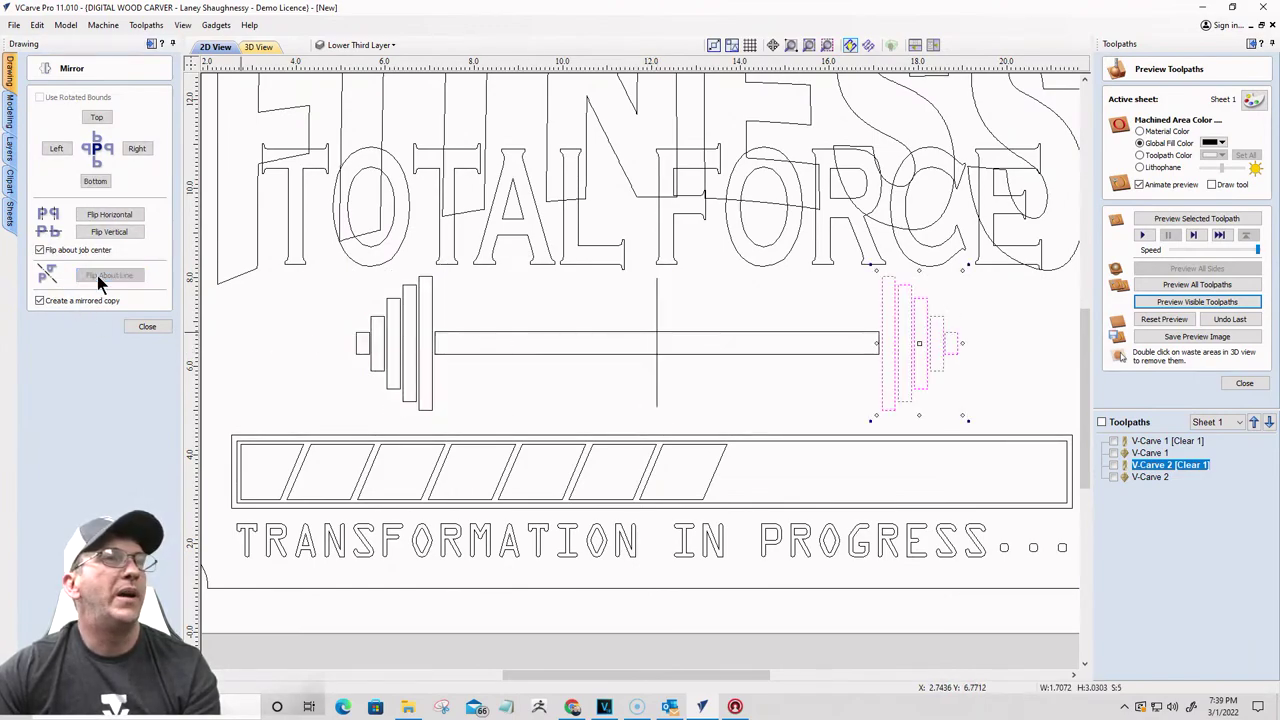
left_click(299, 364)
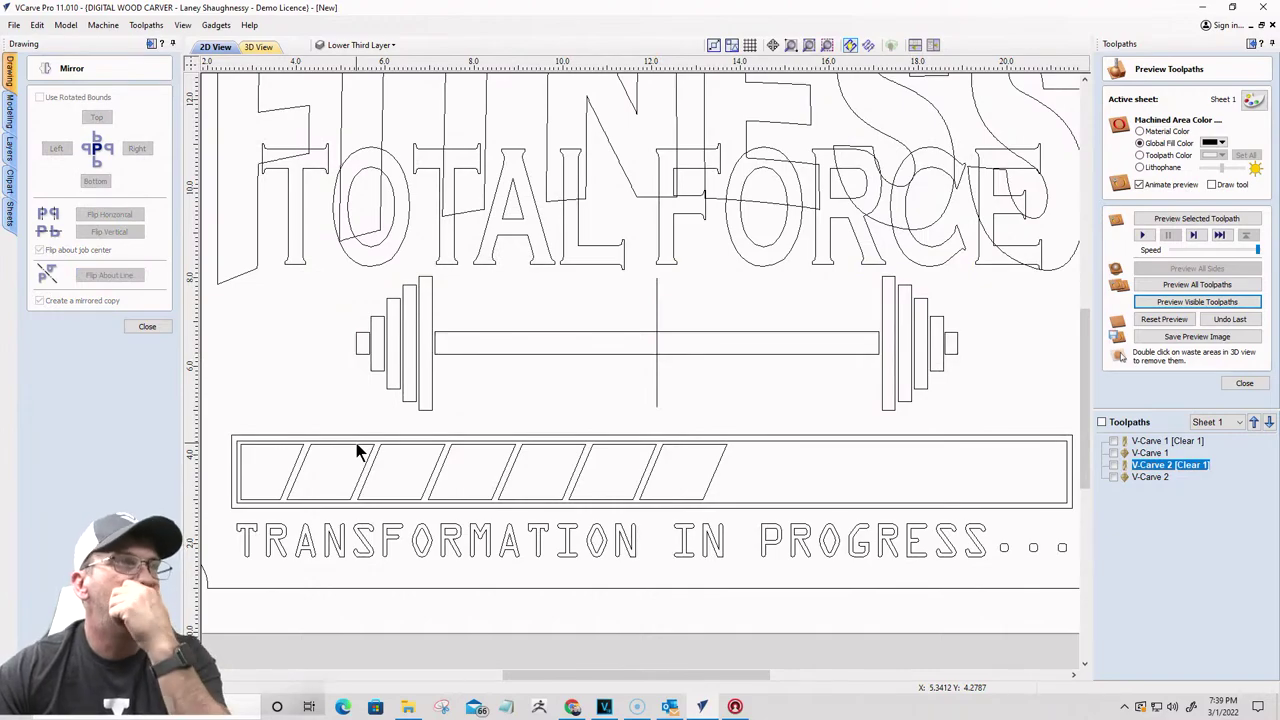
Step: Delete the vertical centre guide line, select the whole barbell, and close the Mirror panel
left_click(656, 388)
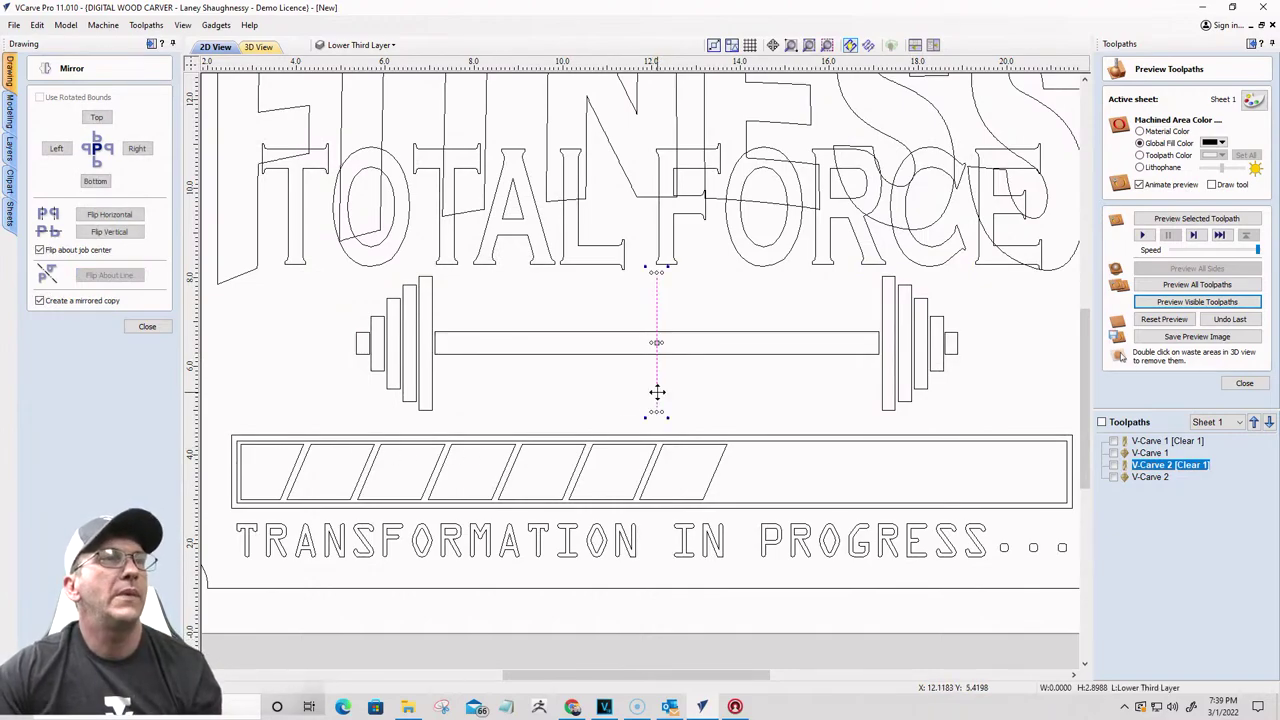
key("Escape")
scroll(823, 343, "down", 3)
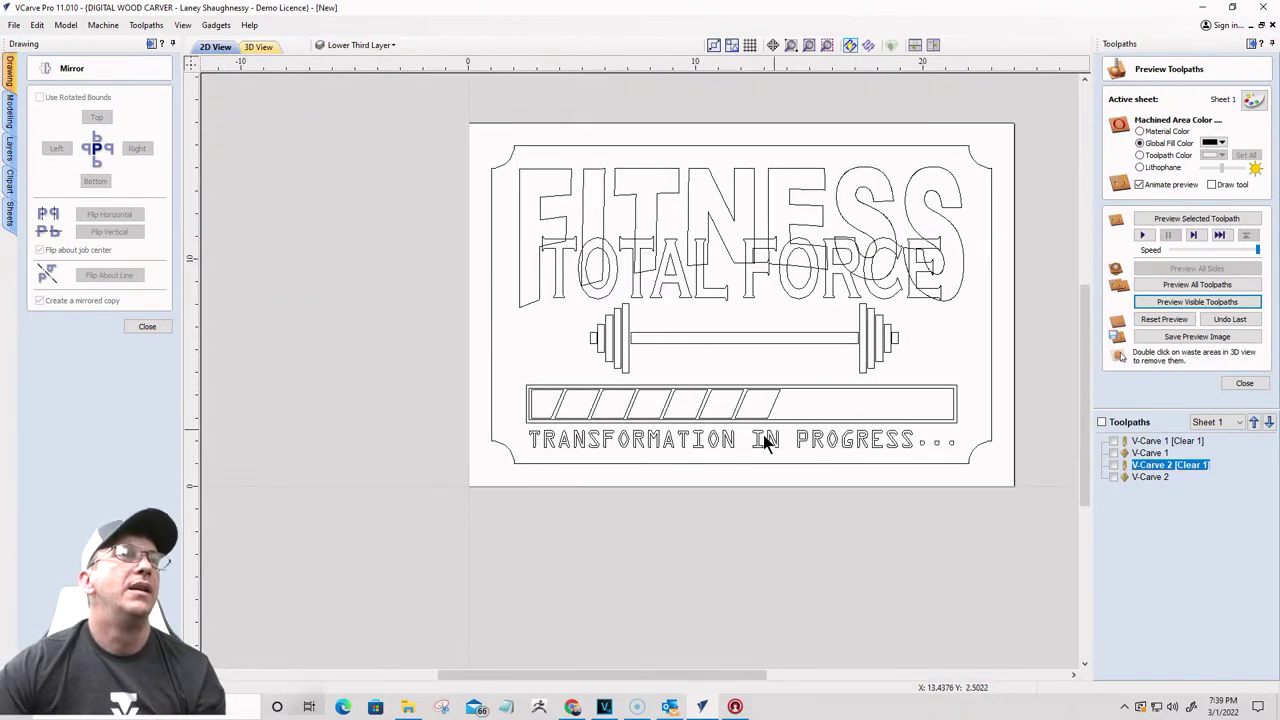
scroll(733, 364, "up", 2)
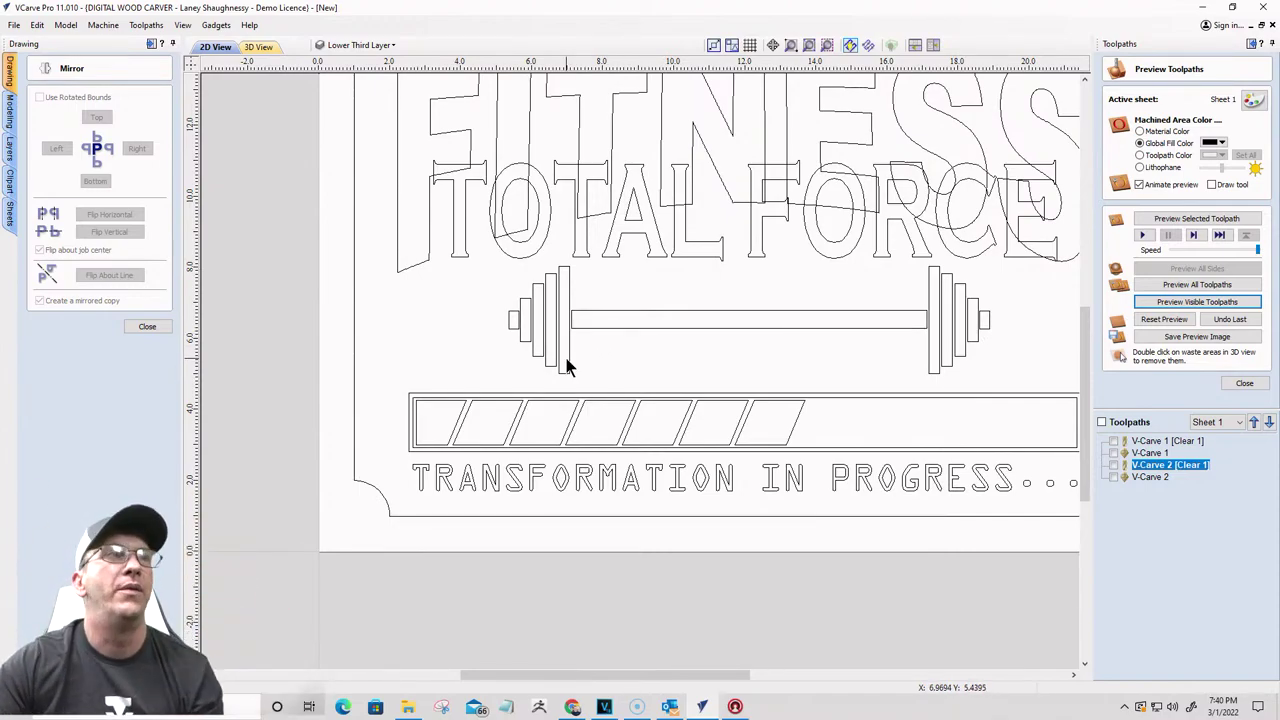
left_click_drag(474, 251, 1020, 402)
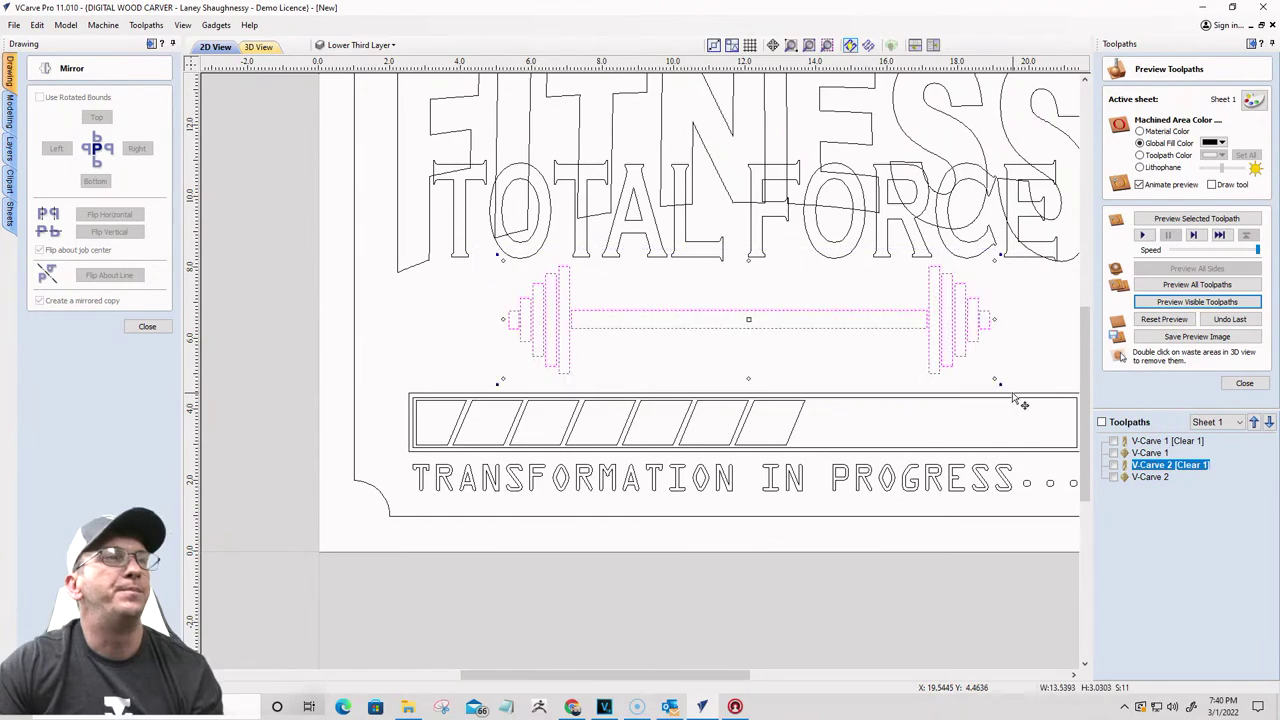
left_click(147, 327)
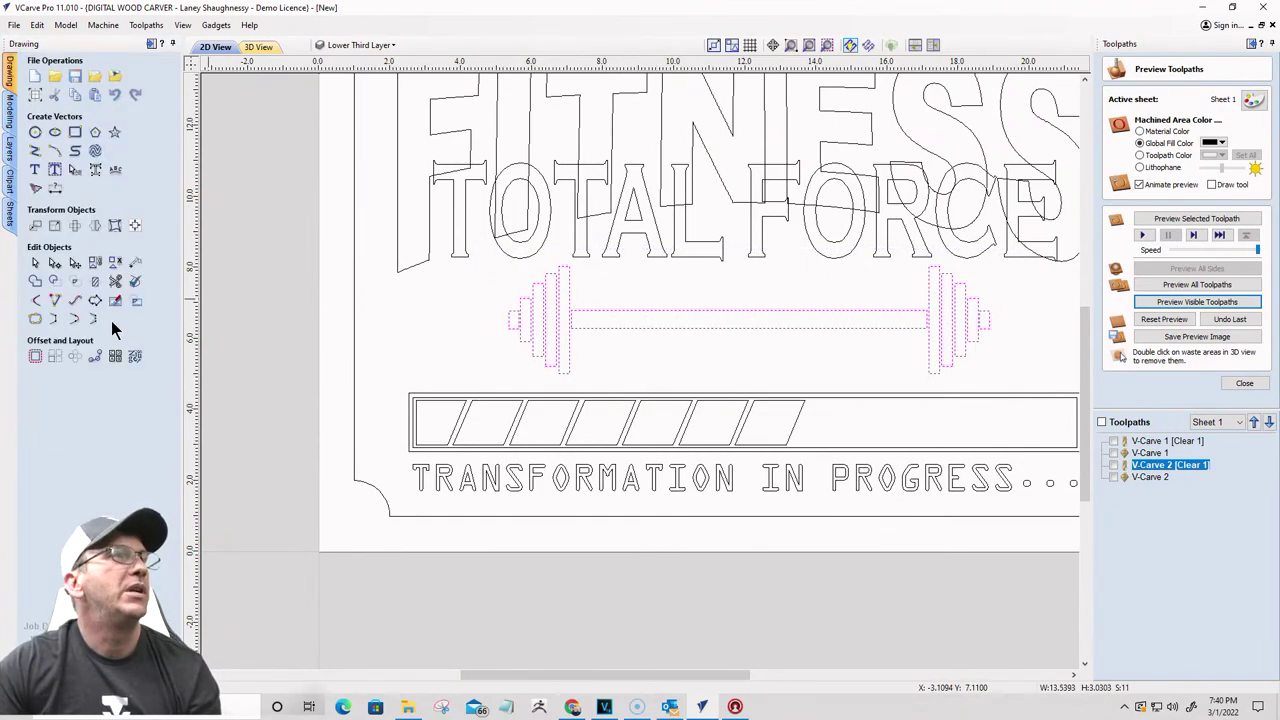
Step: Offset the barbell outward by 0.0625 inches to create a surrounding outline
left_click(34, 366)
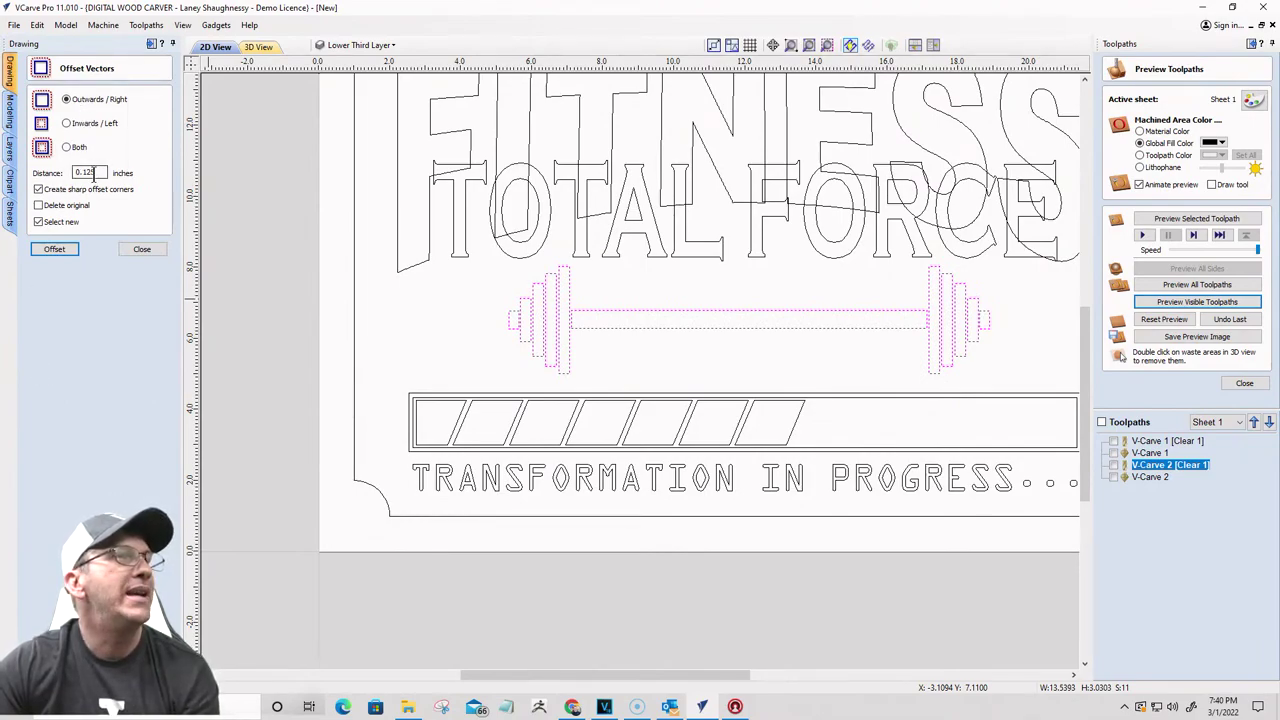
left_click(50, 250)
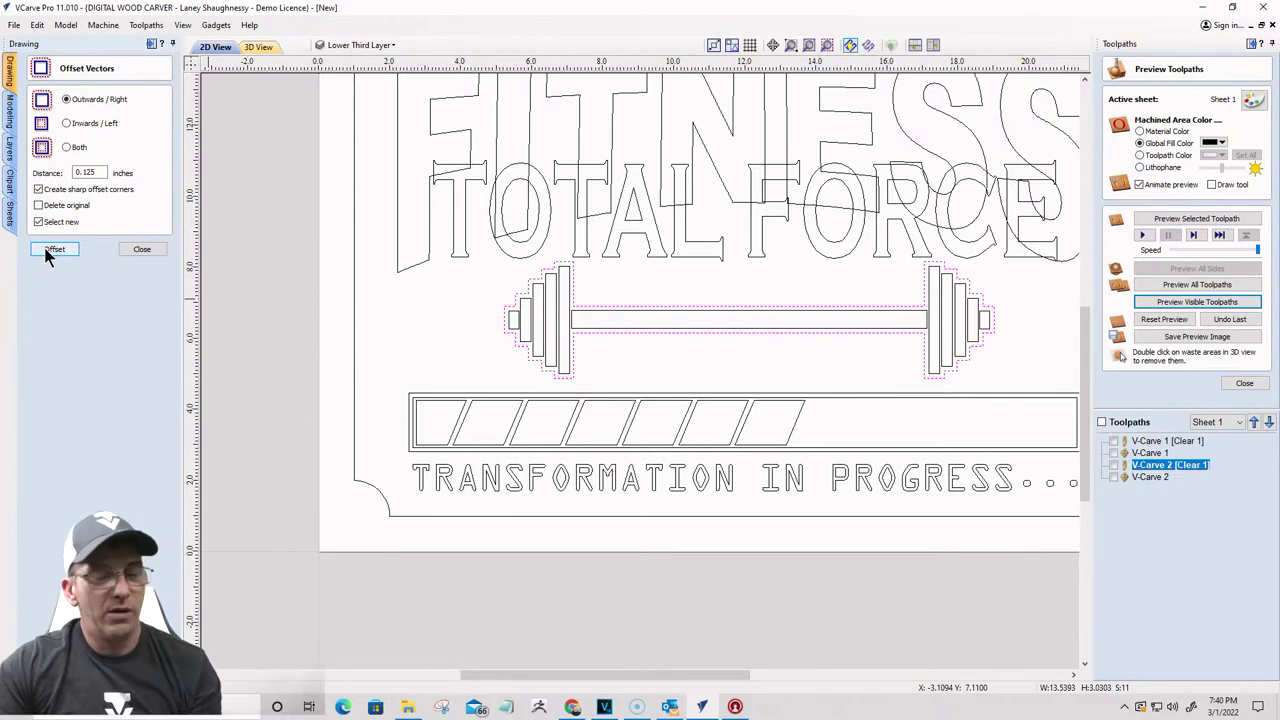
left_click(52, 250)
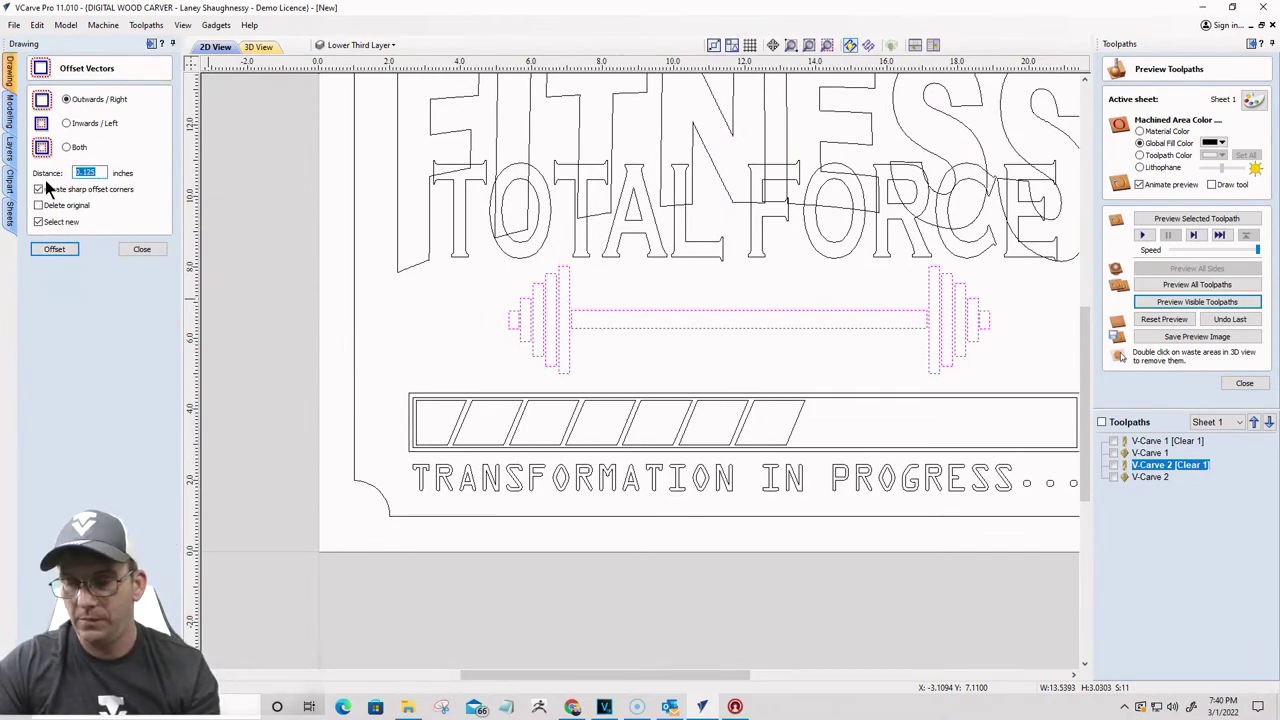
type("0.0625")
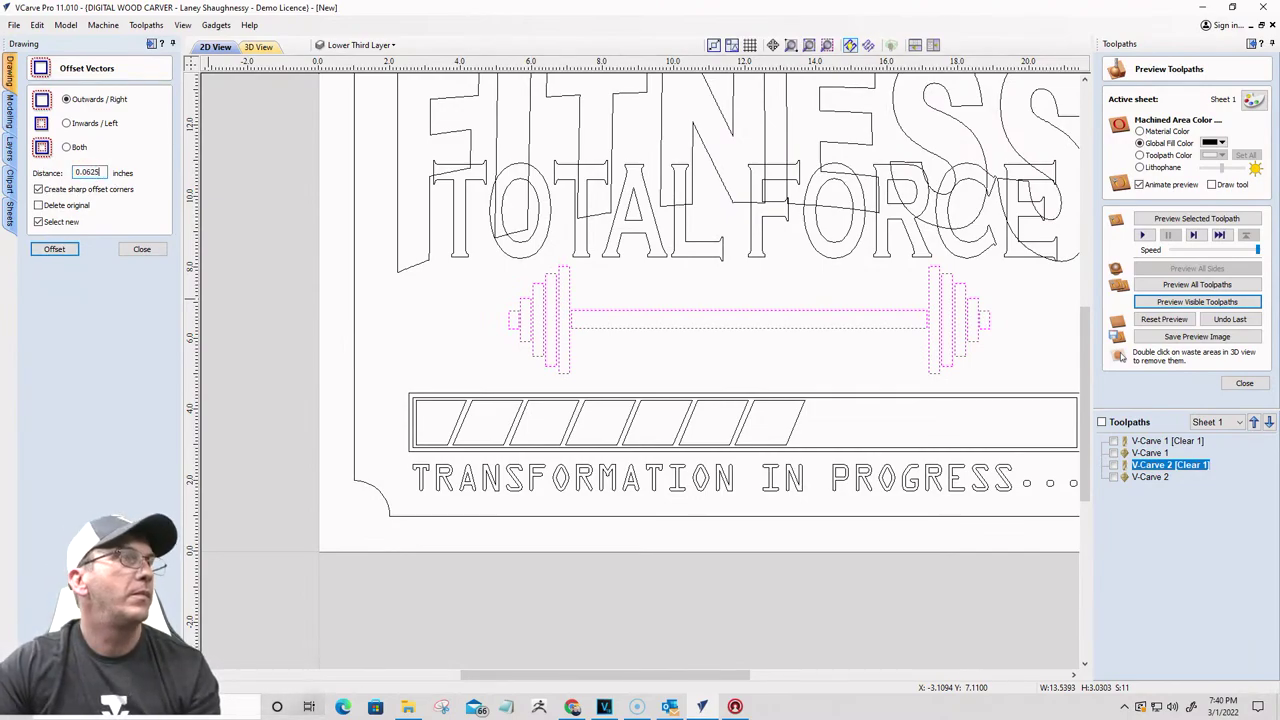
left_click(46, 250)
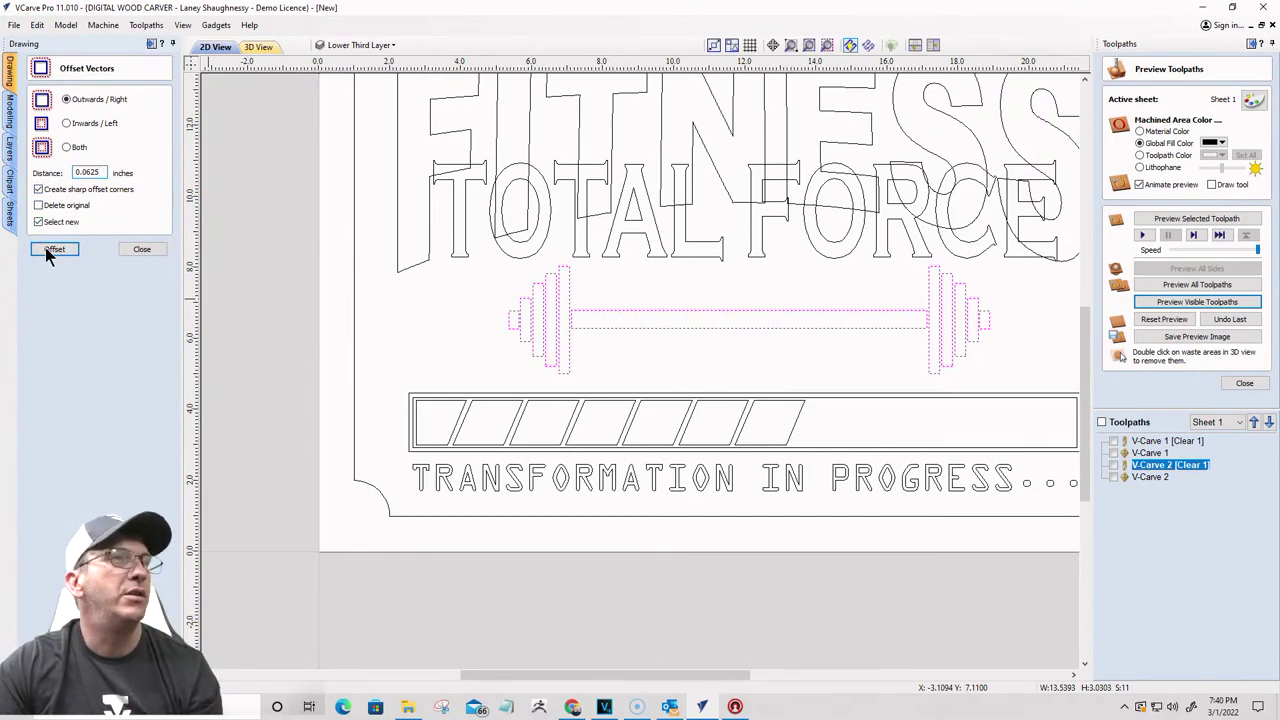
scroll(888, 305, "up", 3)
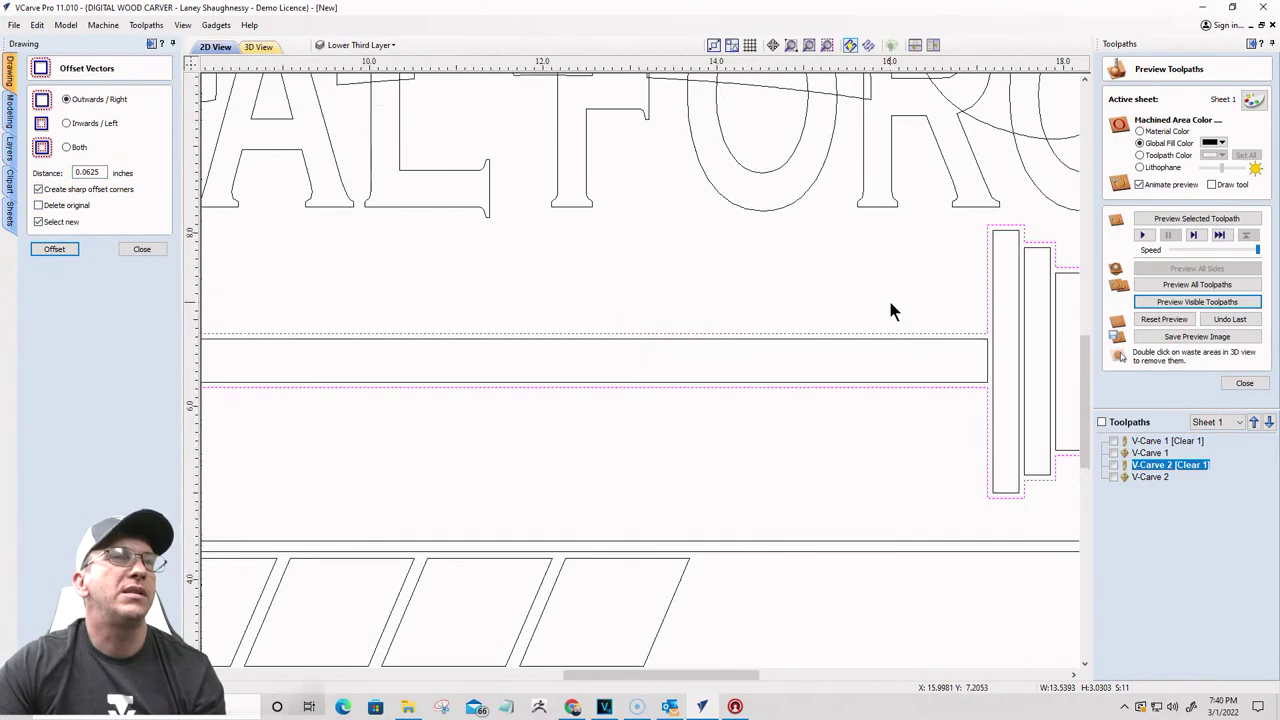
scroll(888, 305, "down", 3)
left_click(142, 249)
scroll(431, 354, "down", 3)
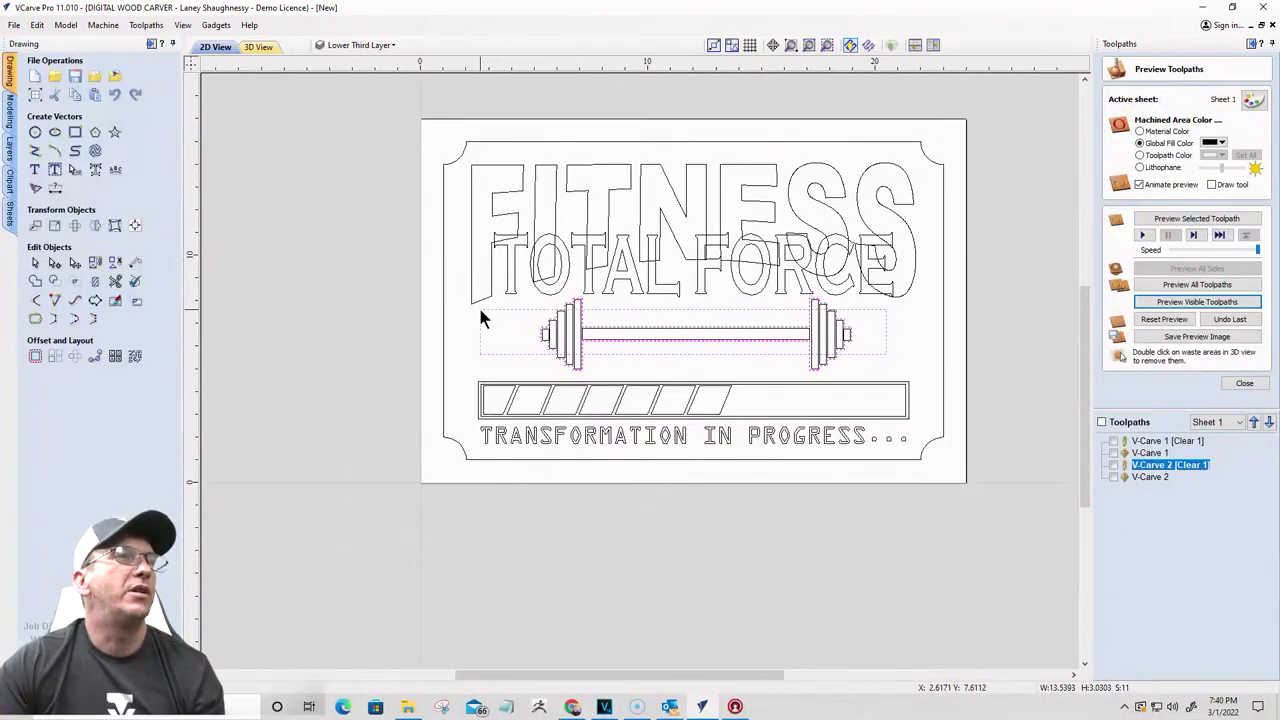
Step: Align the barbell and its outer offset outline to the material's horizontal centre, then deselect it
left_click(619, 340)
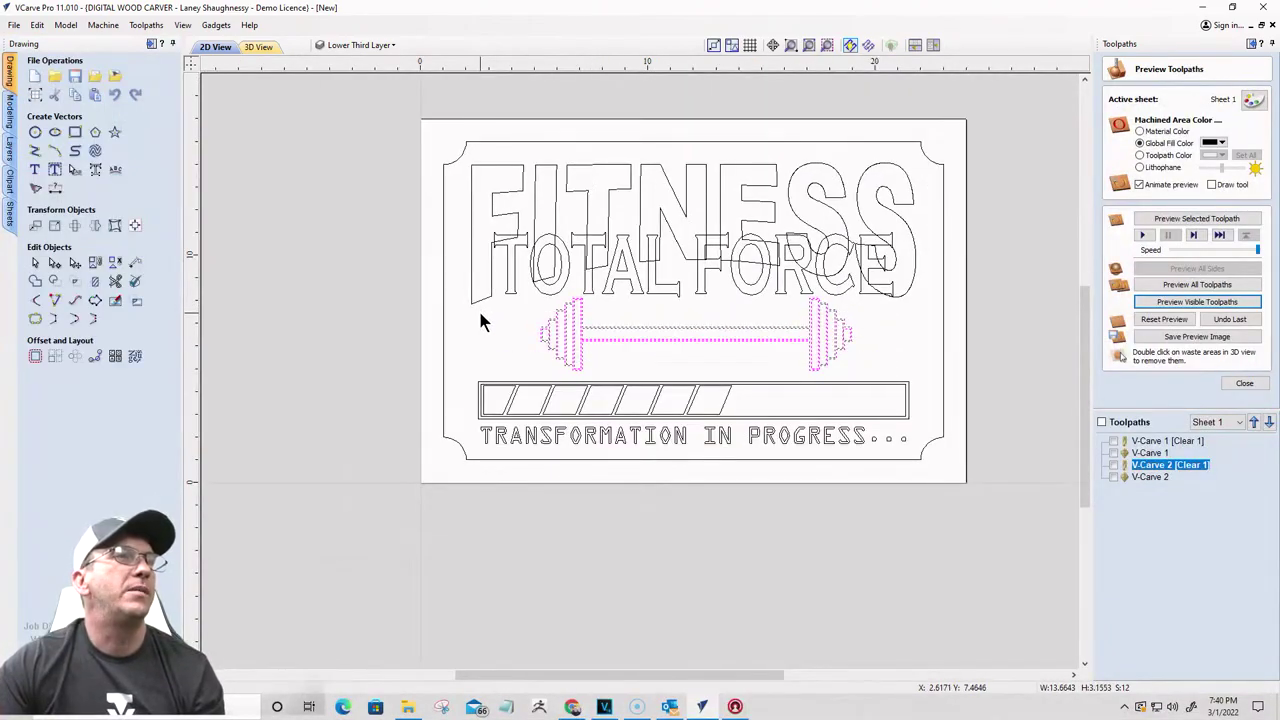
left_click(135, 226)
left_click(63, 113)
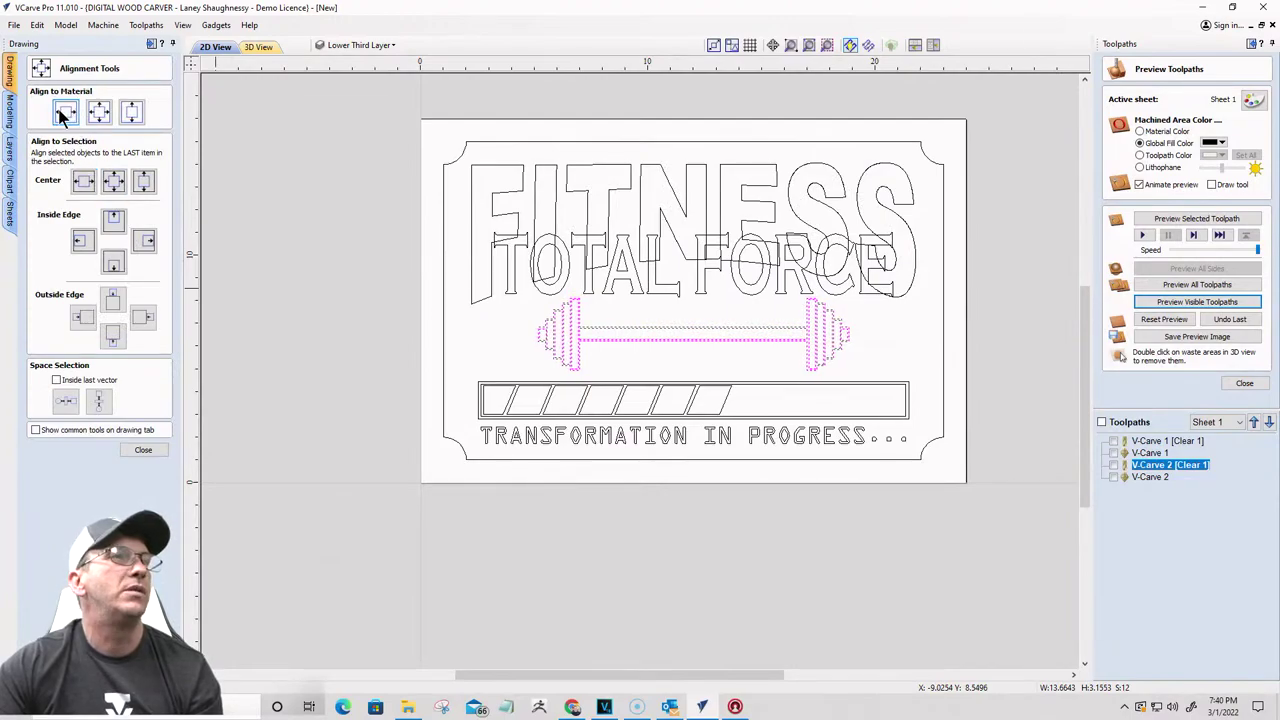
left_click(506, 334)
scroll(971, 334, "down", 3)
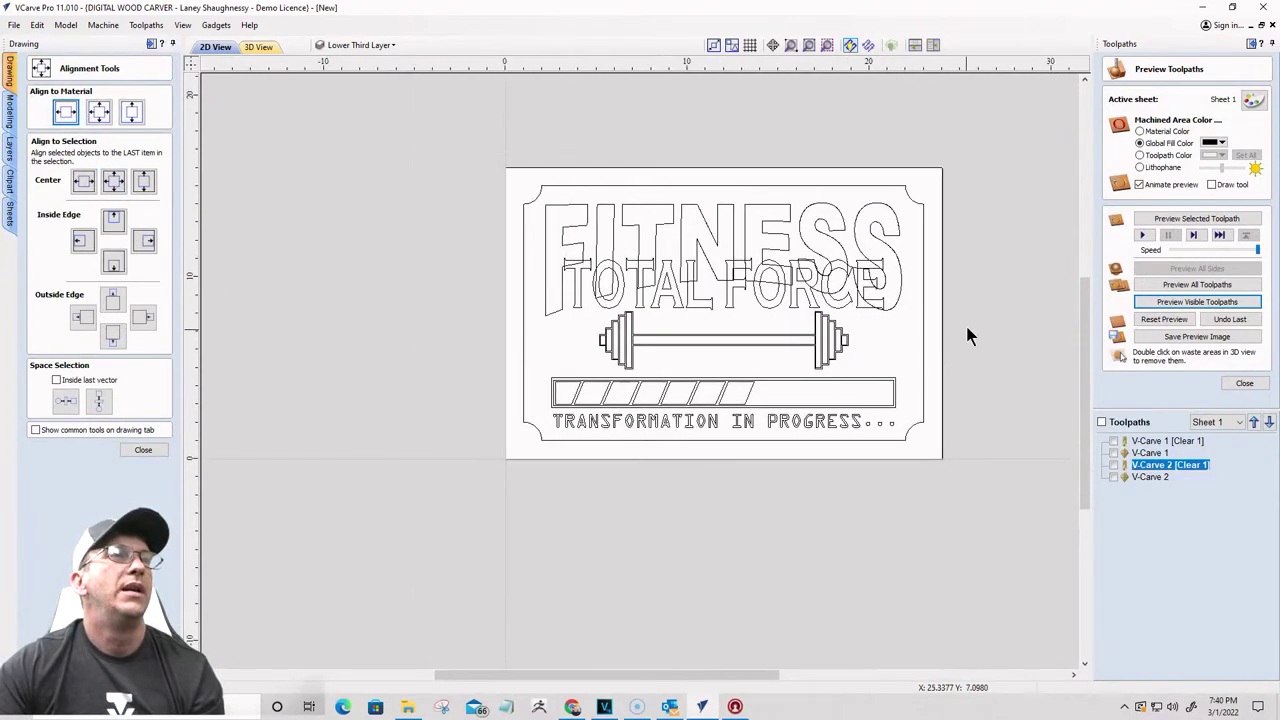
scroll(883, 378, "up", 3)
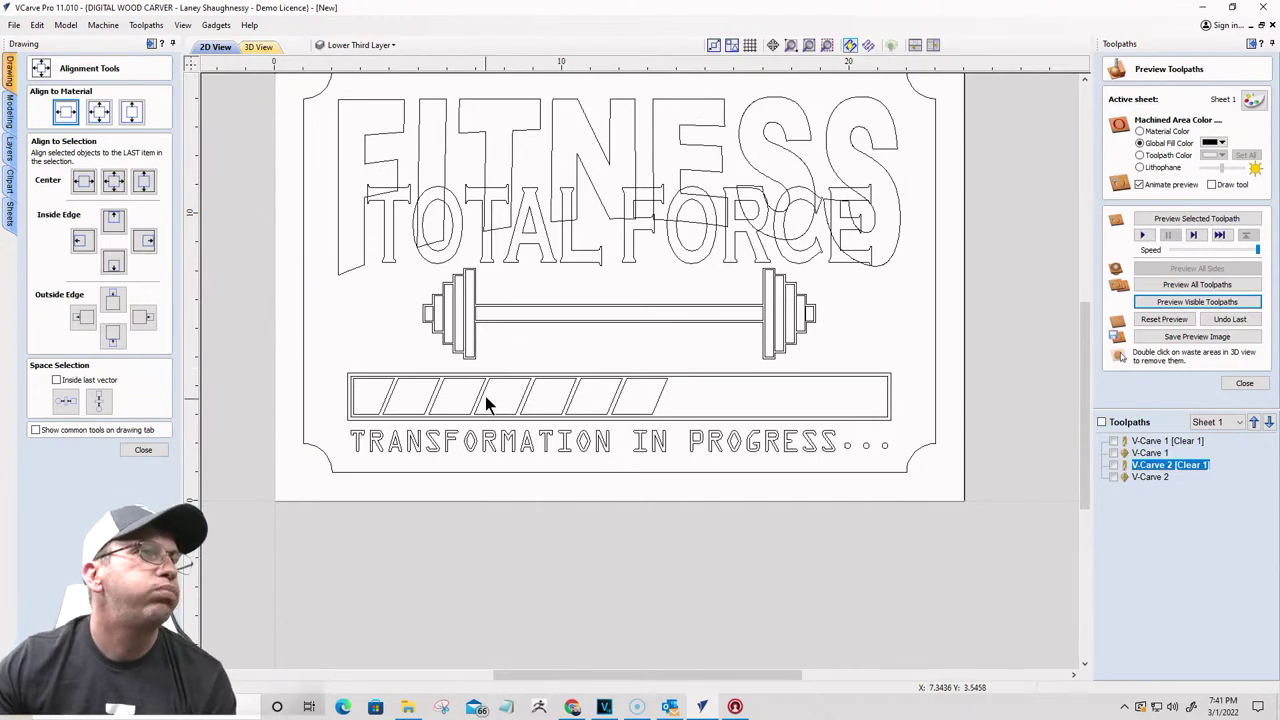
scroll(563, 428, "up", 2)
scroll(565, 428, "up", 1)
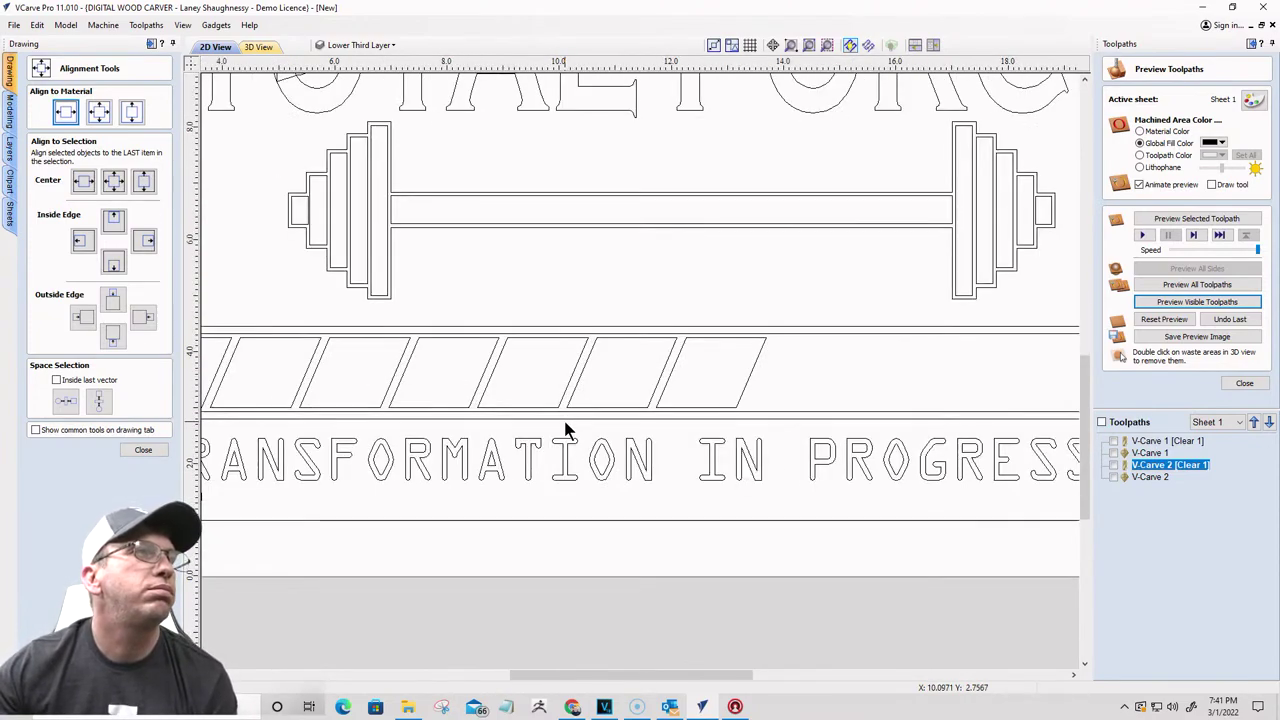
scroll(565, 428, "down", 2)
scroll(565, 428, "down", 1)
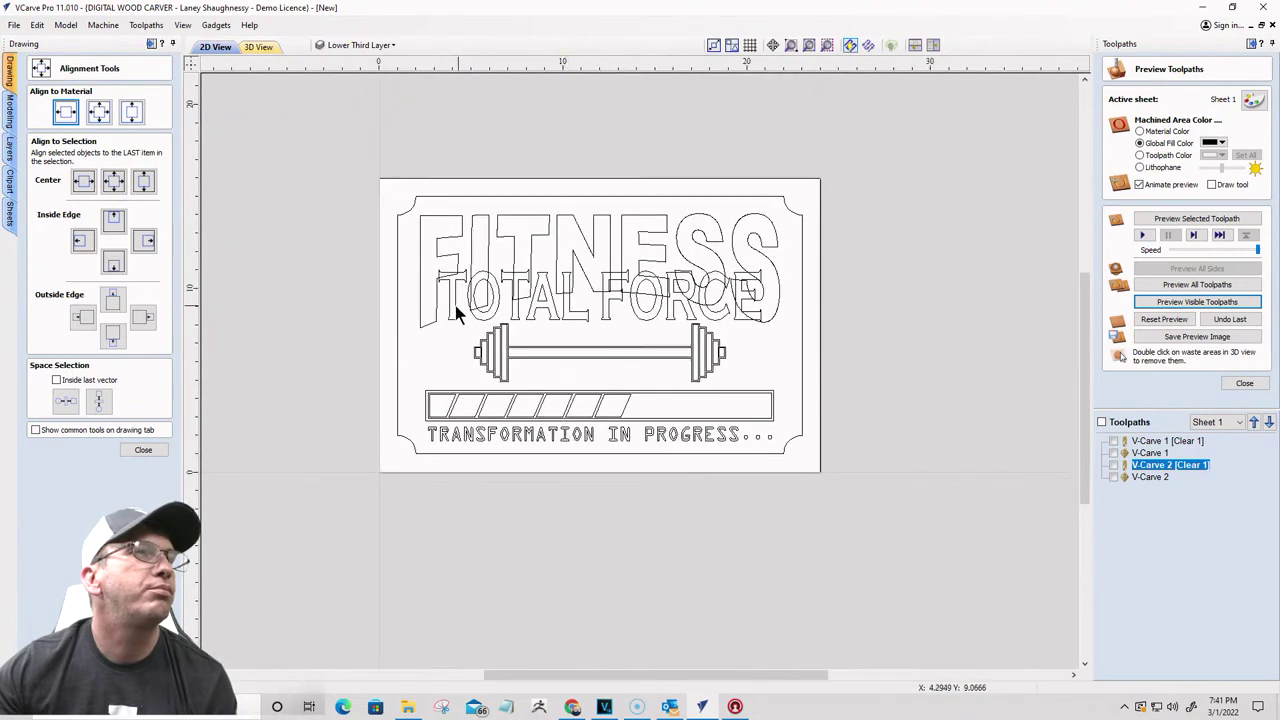
left_click_drag(440, 309, 745, 398)
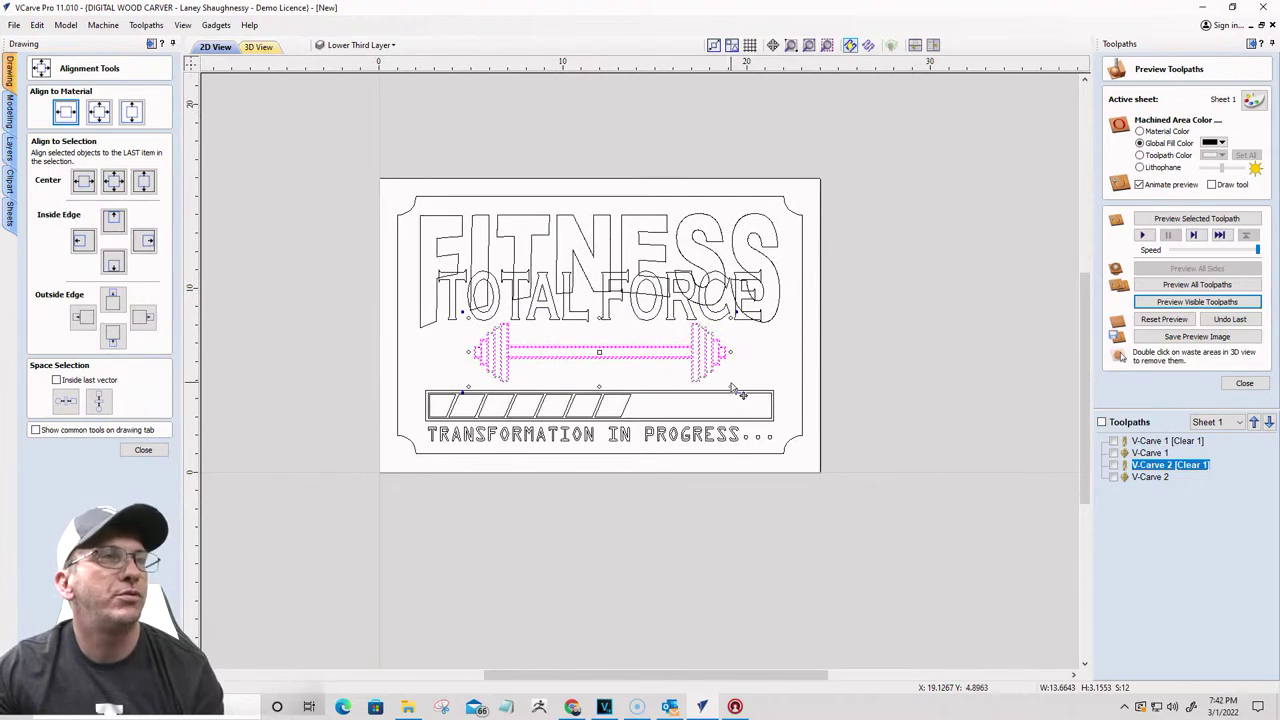
left_click_drag(731, 387, 742, 394)
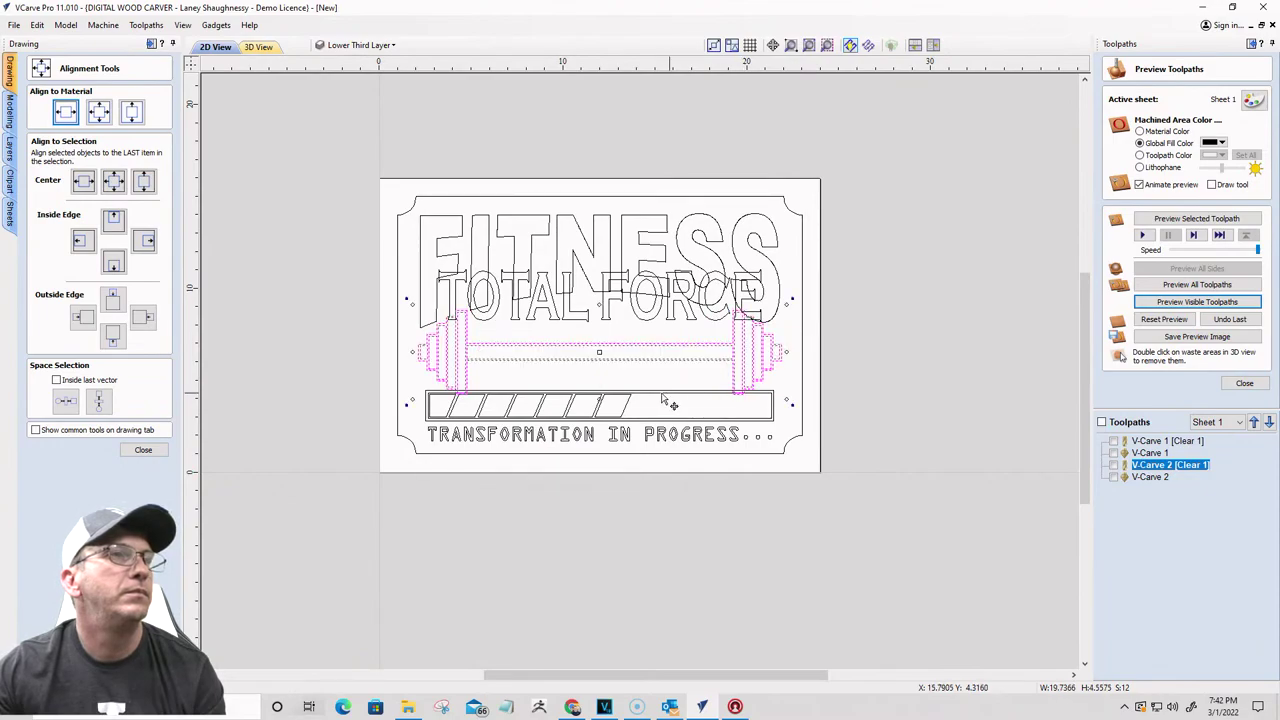
left_click_drag(605, 349, 599, 384)
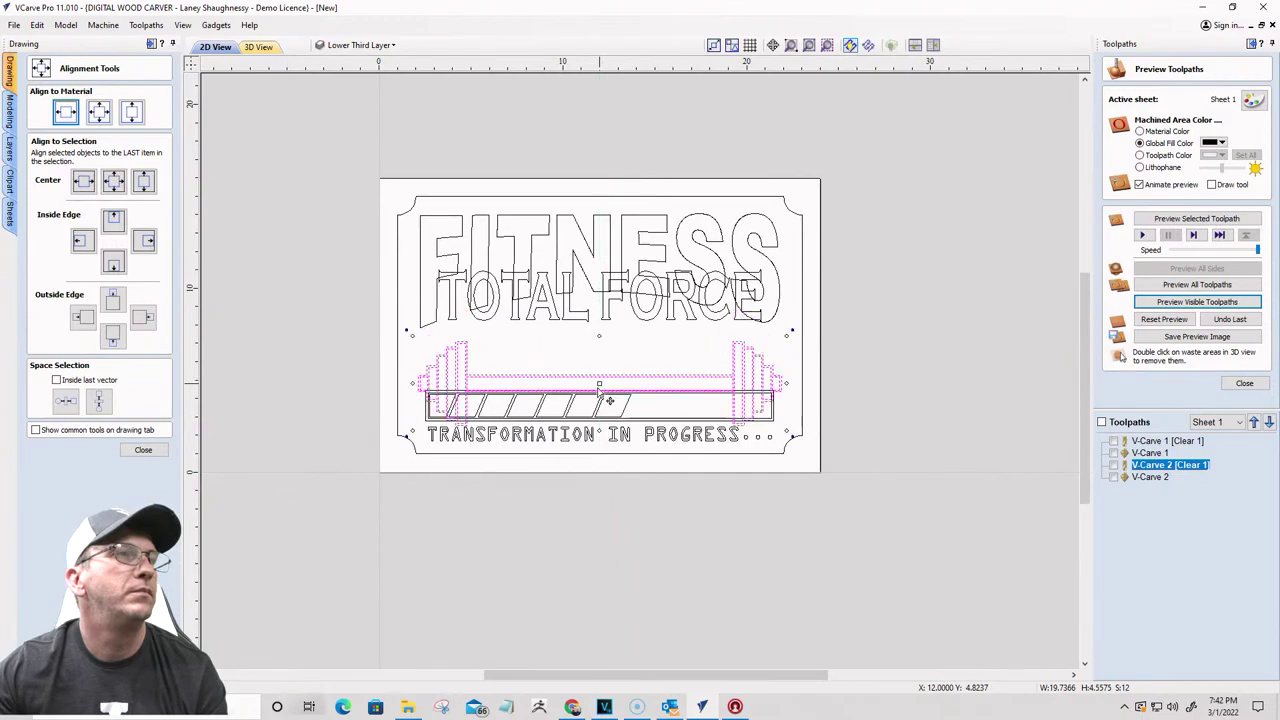
scroll(600, 401, "up", 2)
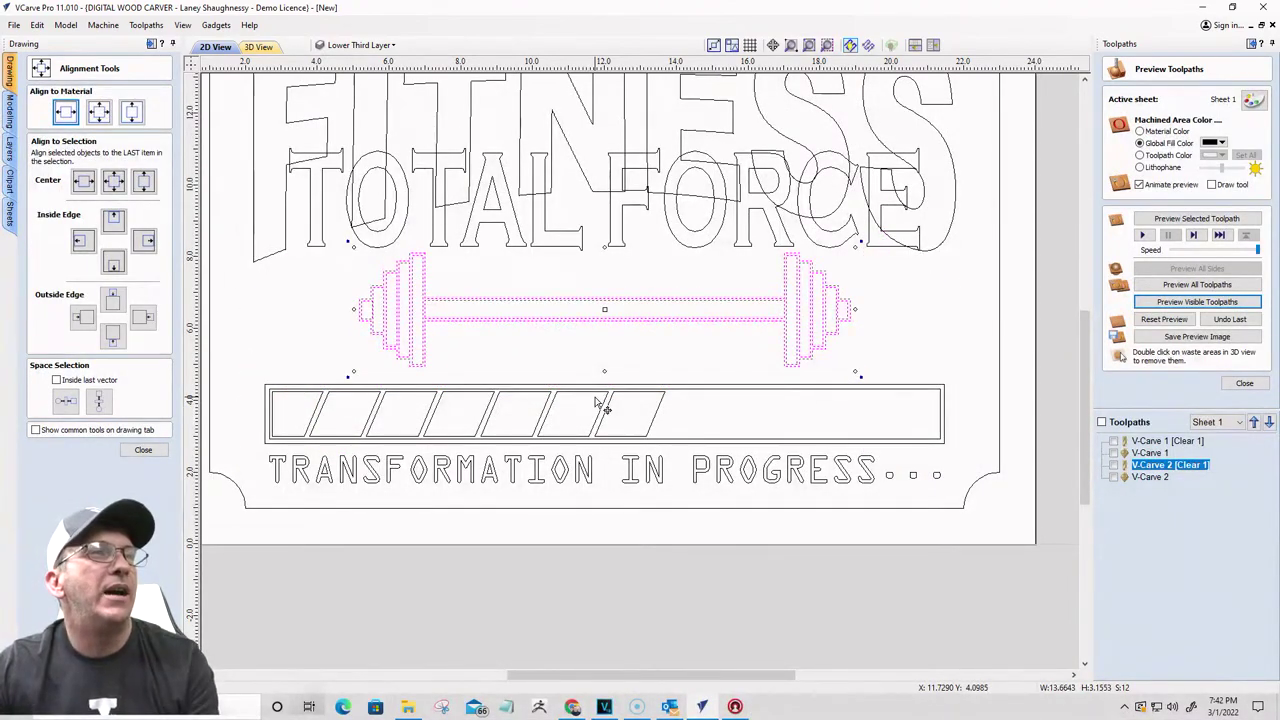
left_click(890, 350)
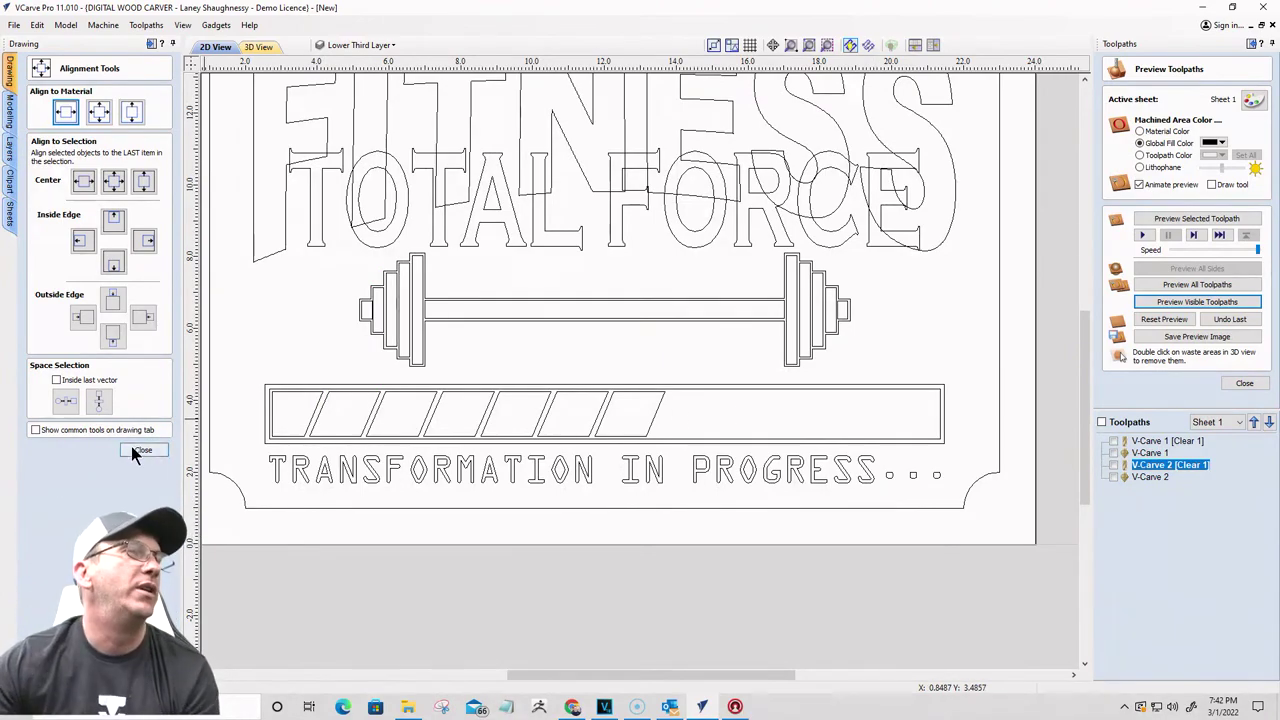
Step: Close the alignment tools and select the barbell, progress bar, bottom text and outer border
left_click(134, 449)
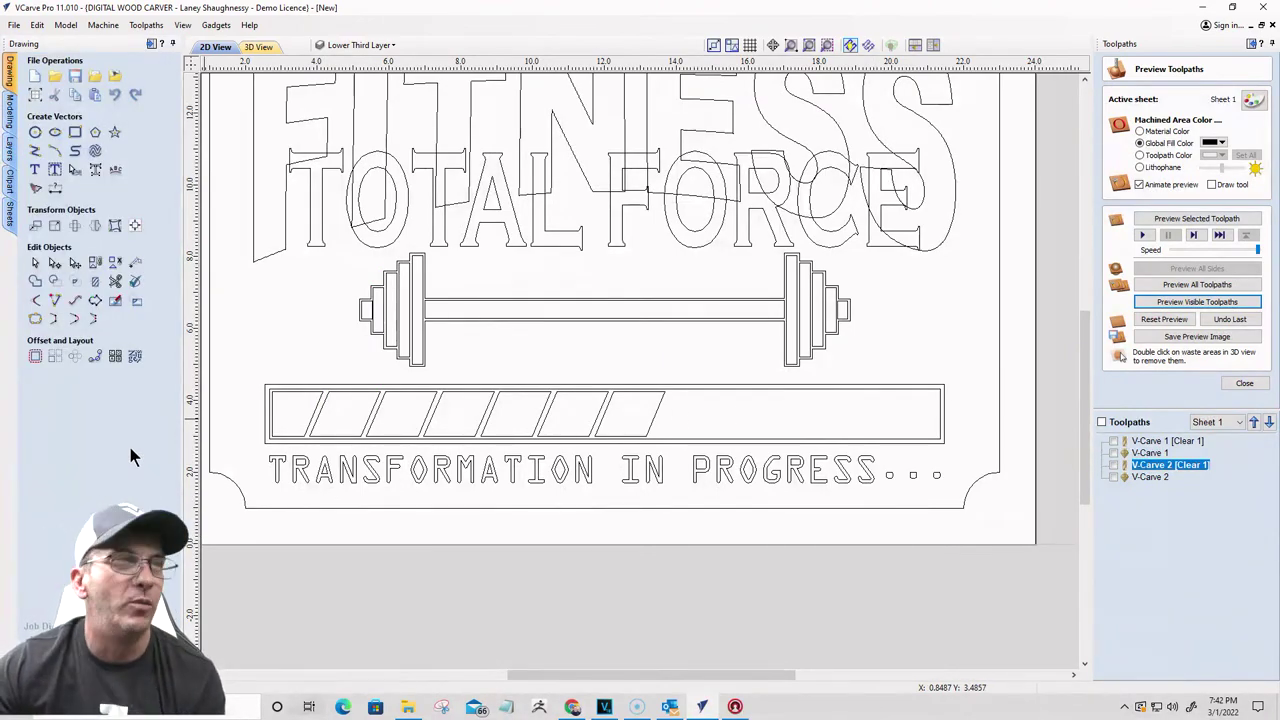
scroll(458, 395, "down", 1)
scroll(573, 381, "down", 1)
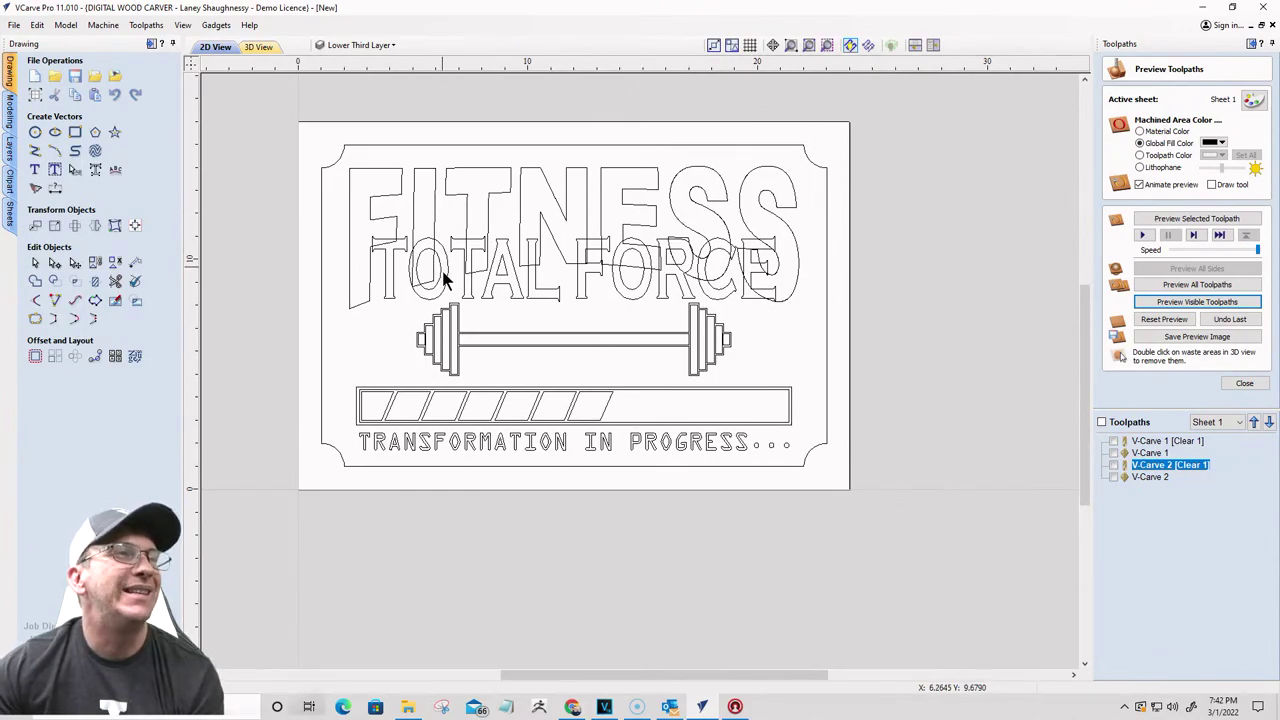
left_click_drag(358, 283, 812, 481)
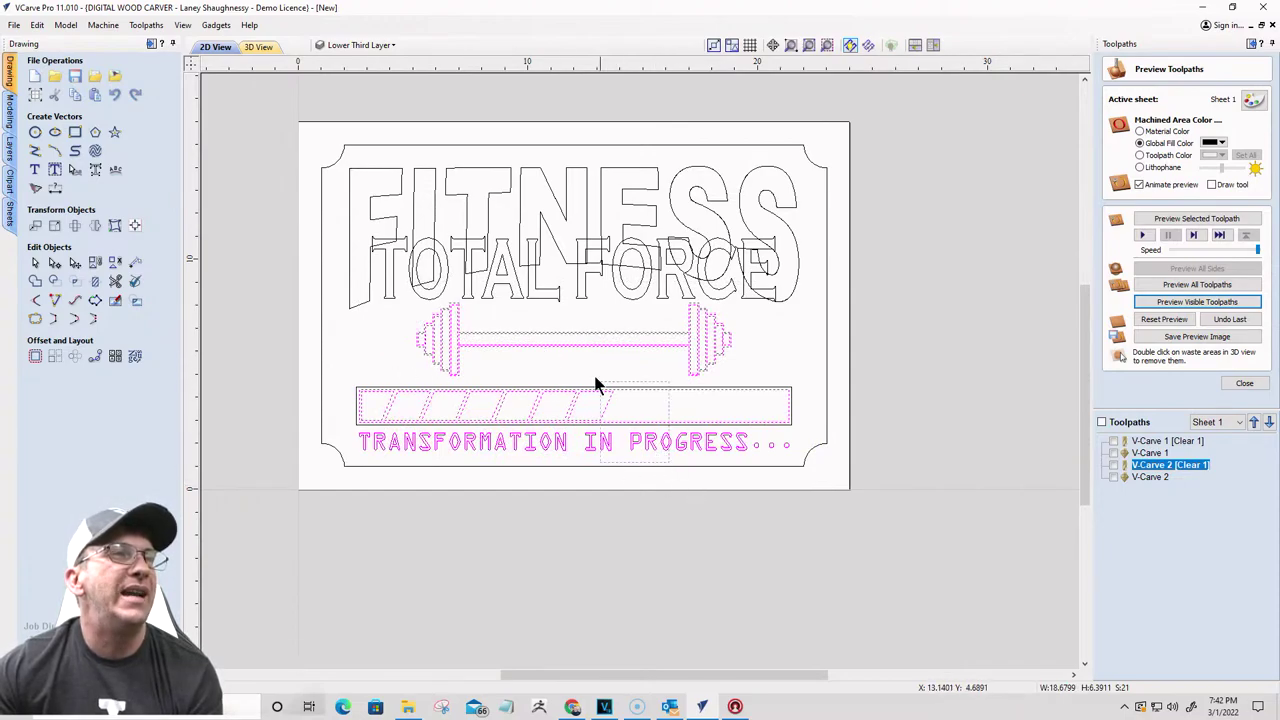
left_click_drag(669, 462, 344, 312)
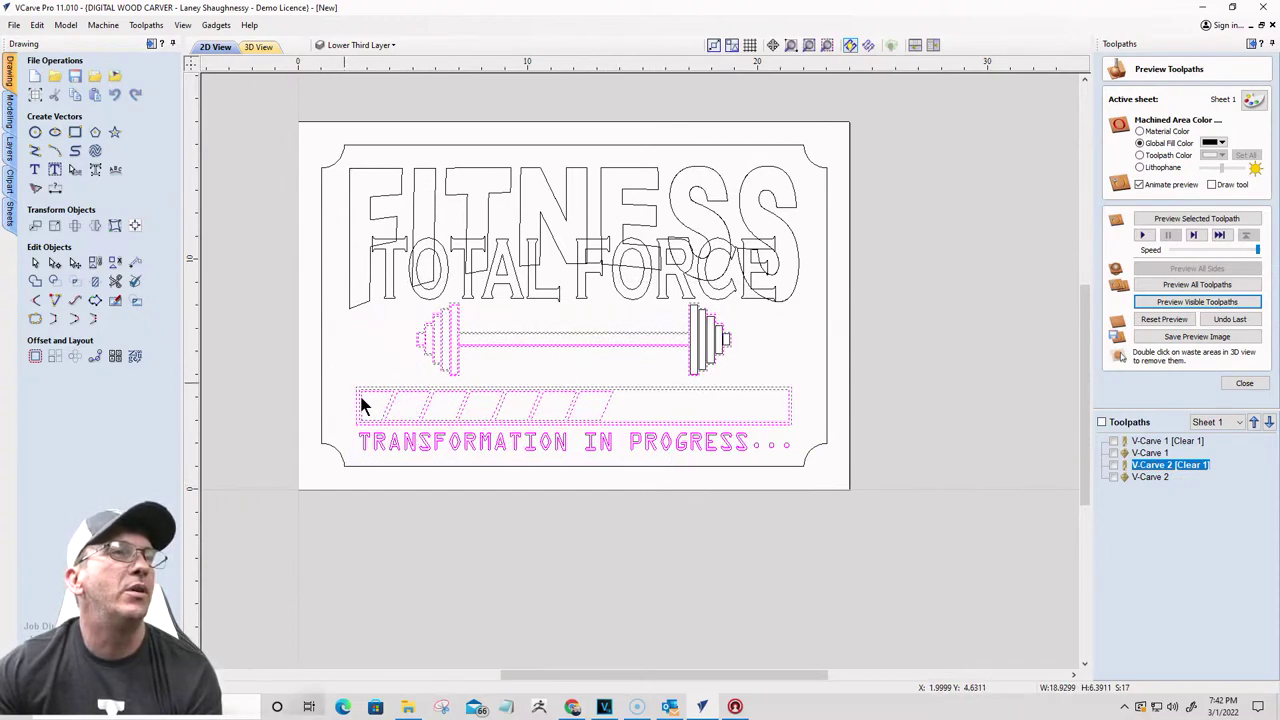
left_click(400, 318, "shift")
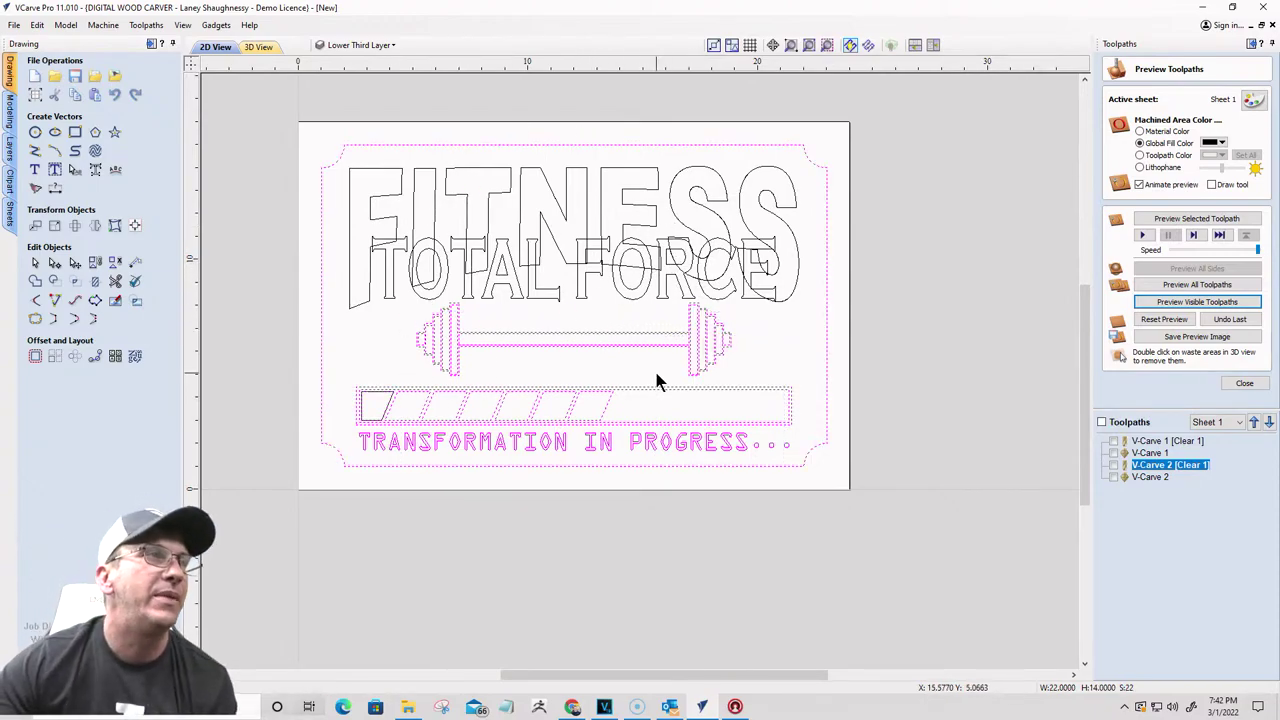
Step: Deselect everything and select only the arched FITNESS text
left_click(280, 199)
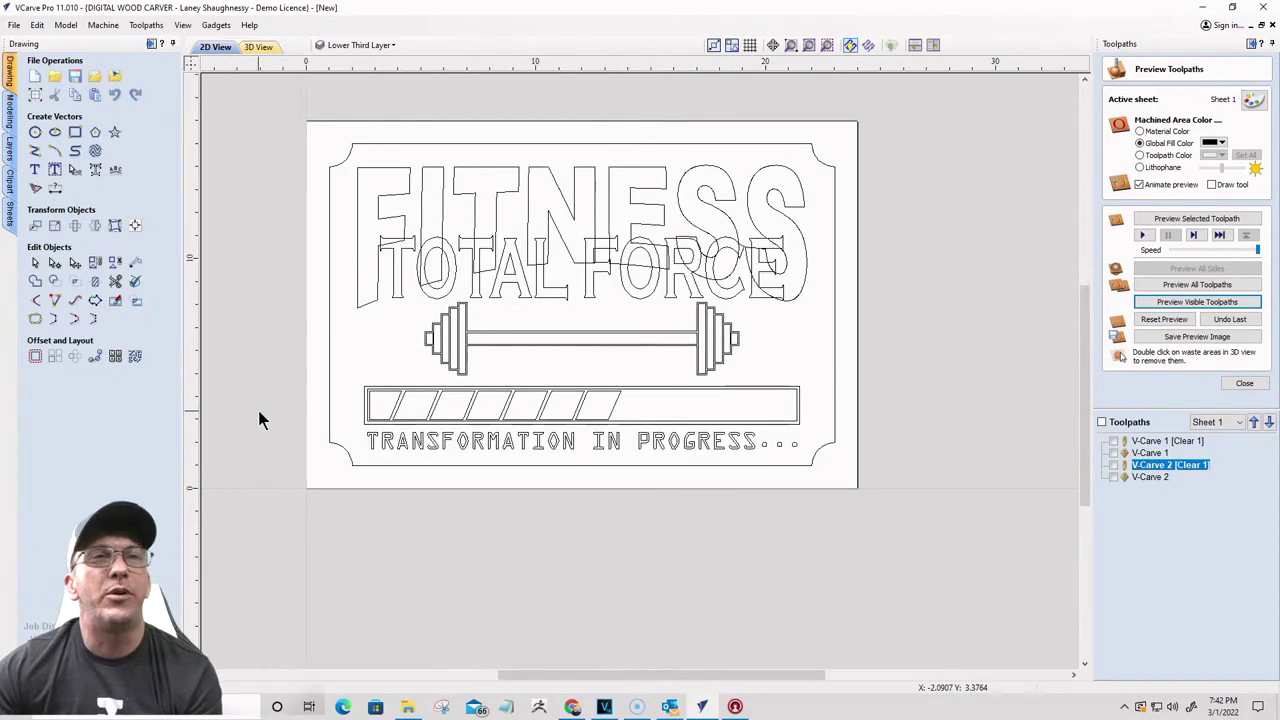
scroll(259, 408, "up", 1)
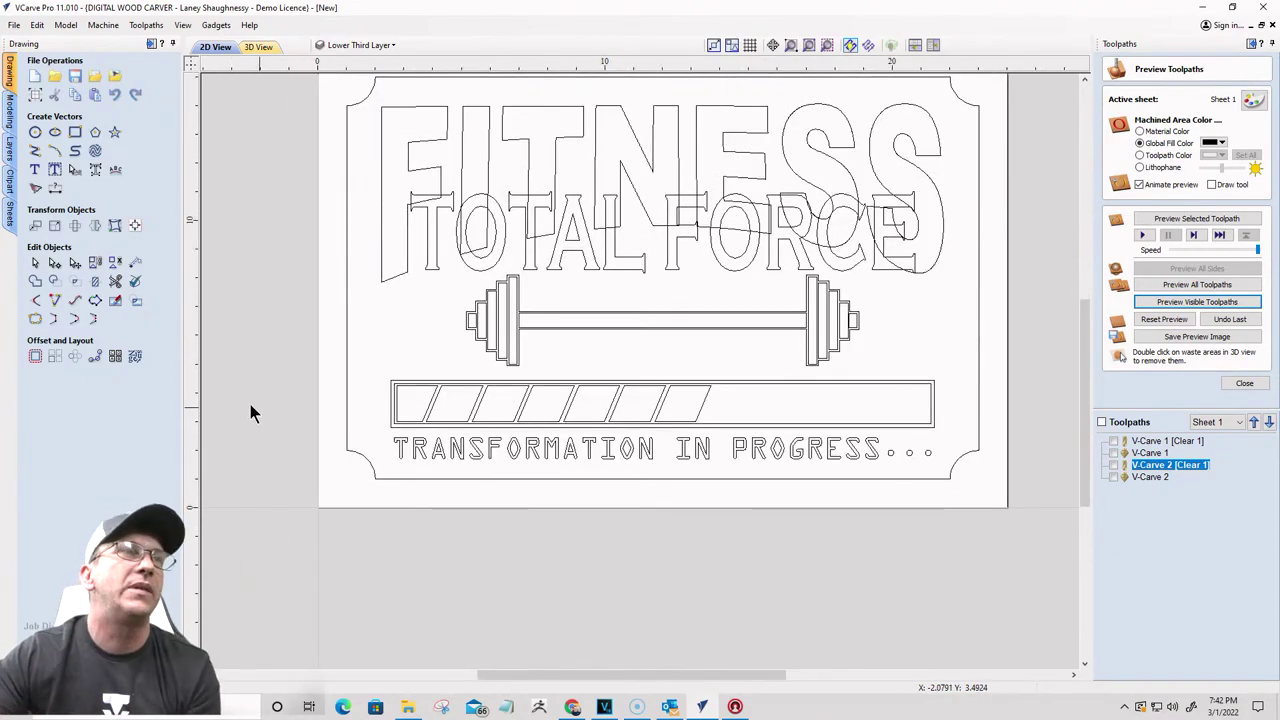
left_click(575, 135)
Step: Convert the FITNESS text to curves and copy it onto the Bottom Text Layer
scroll(735, 180, "down", 1)
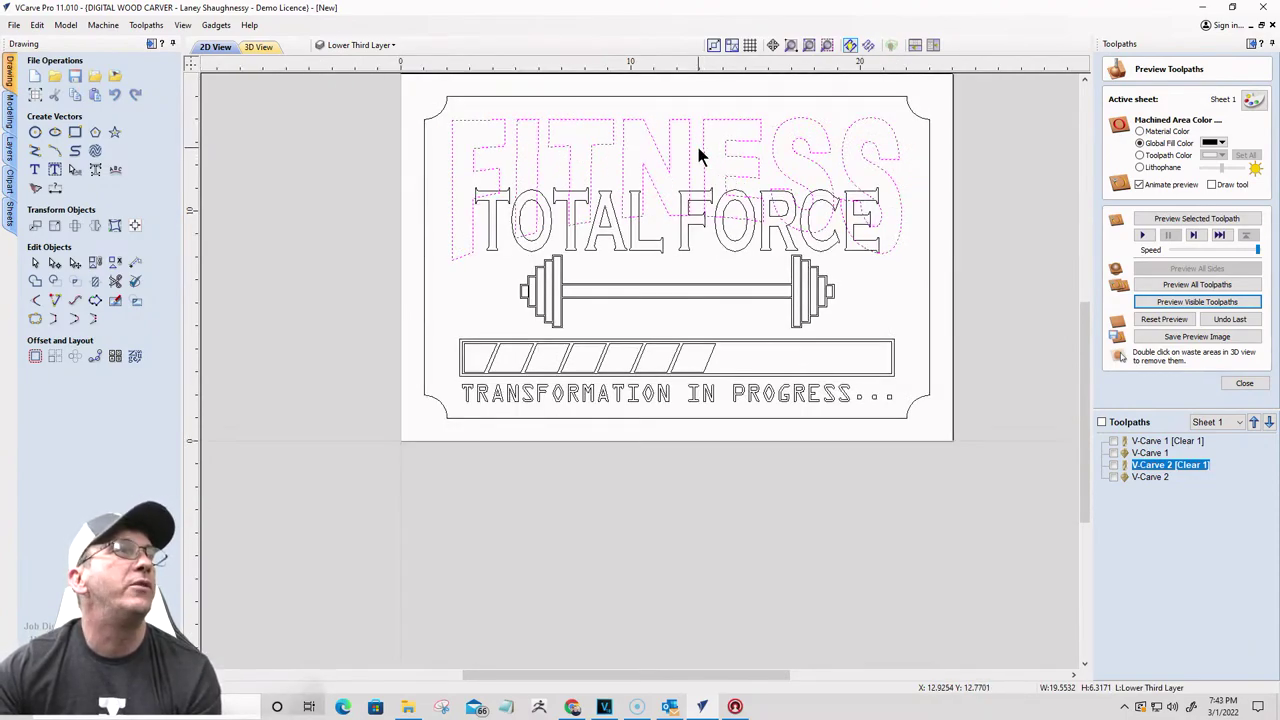
right_click(703, 131)
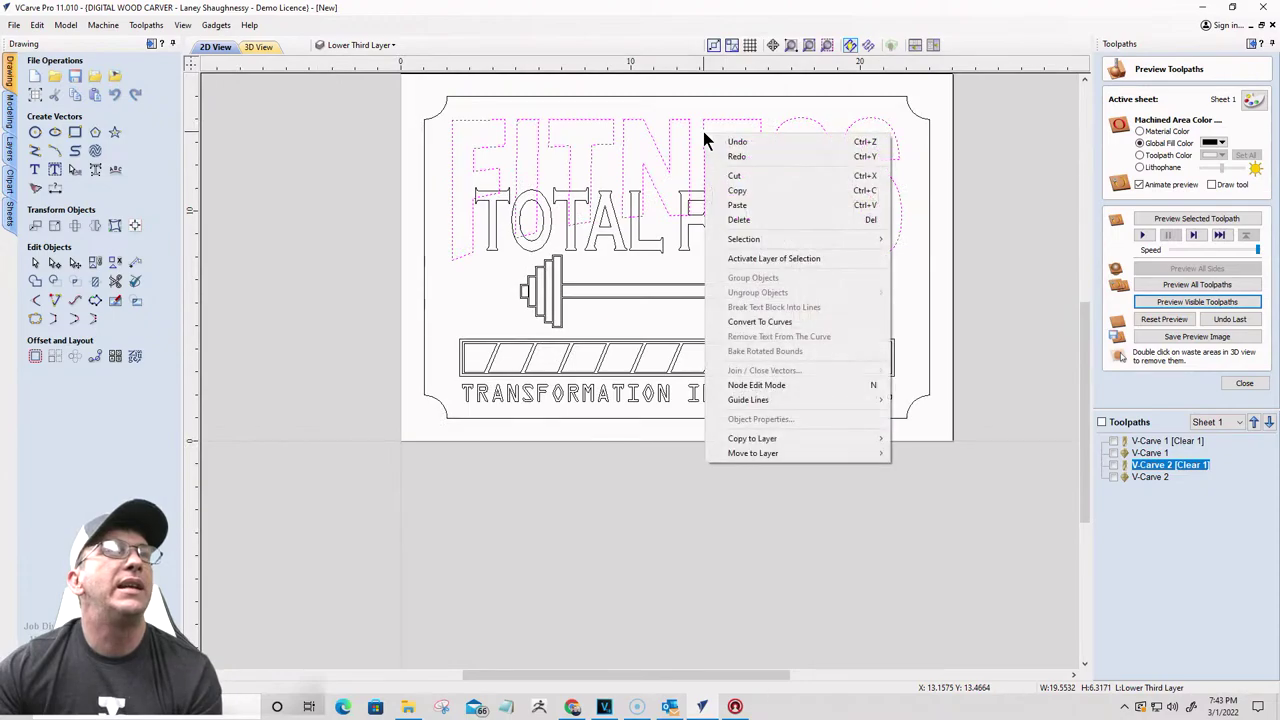
left_click(755, 321)
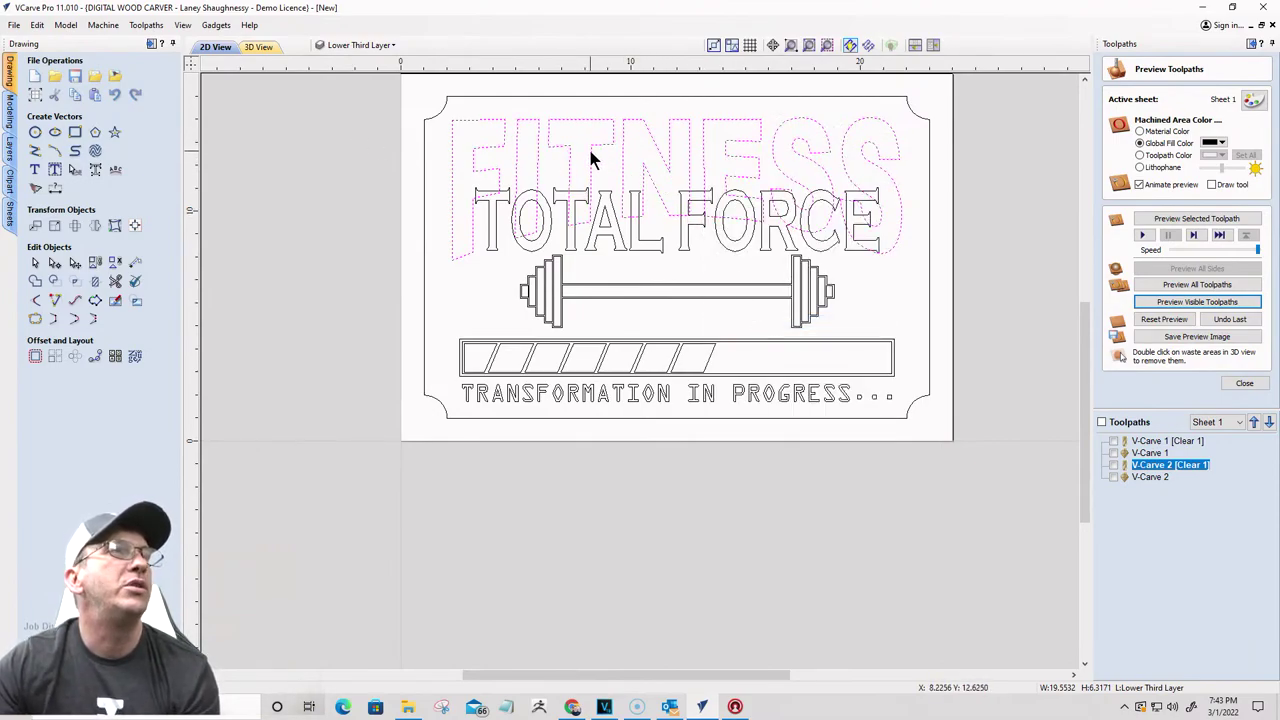
left_click(96, 262)
right_click(689, 150)
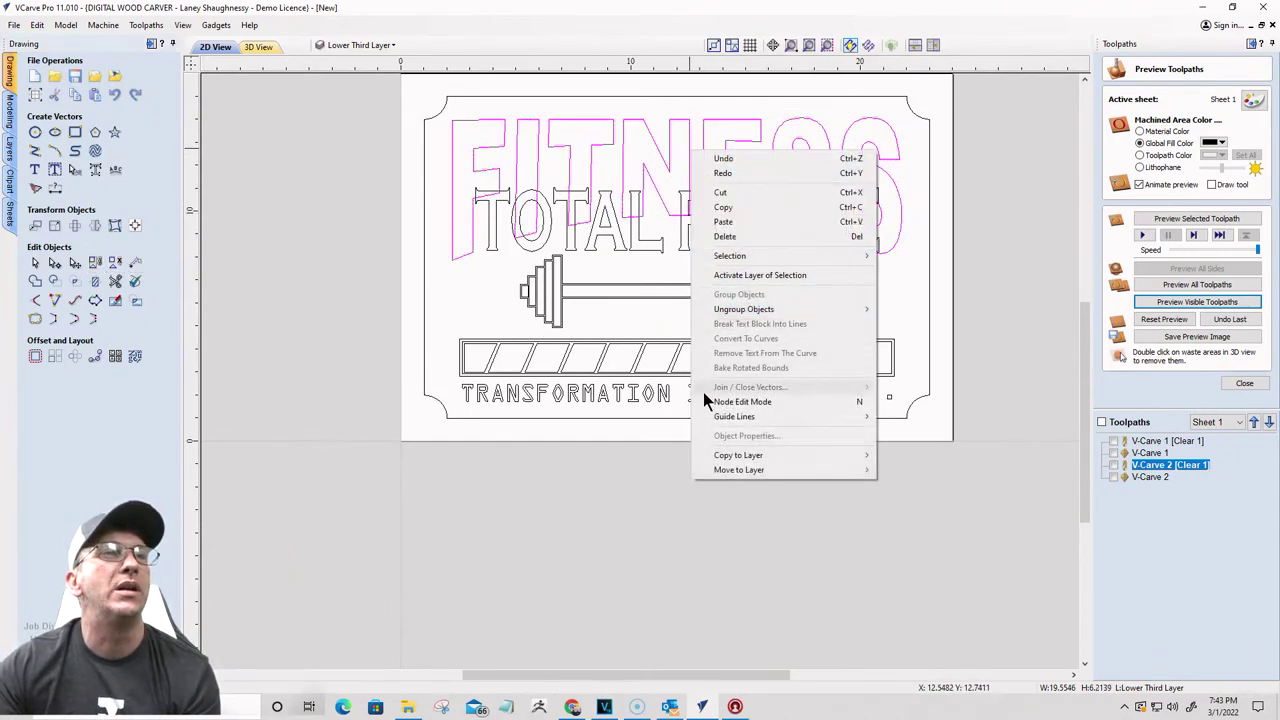
mouse_move(726, 458)
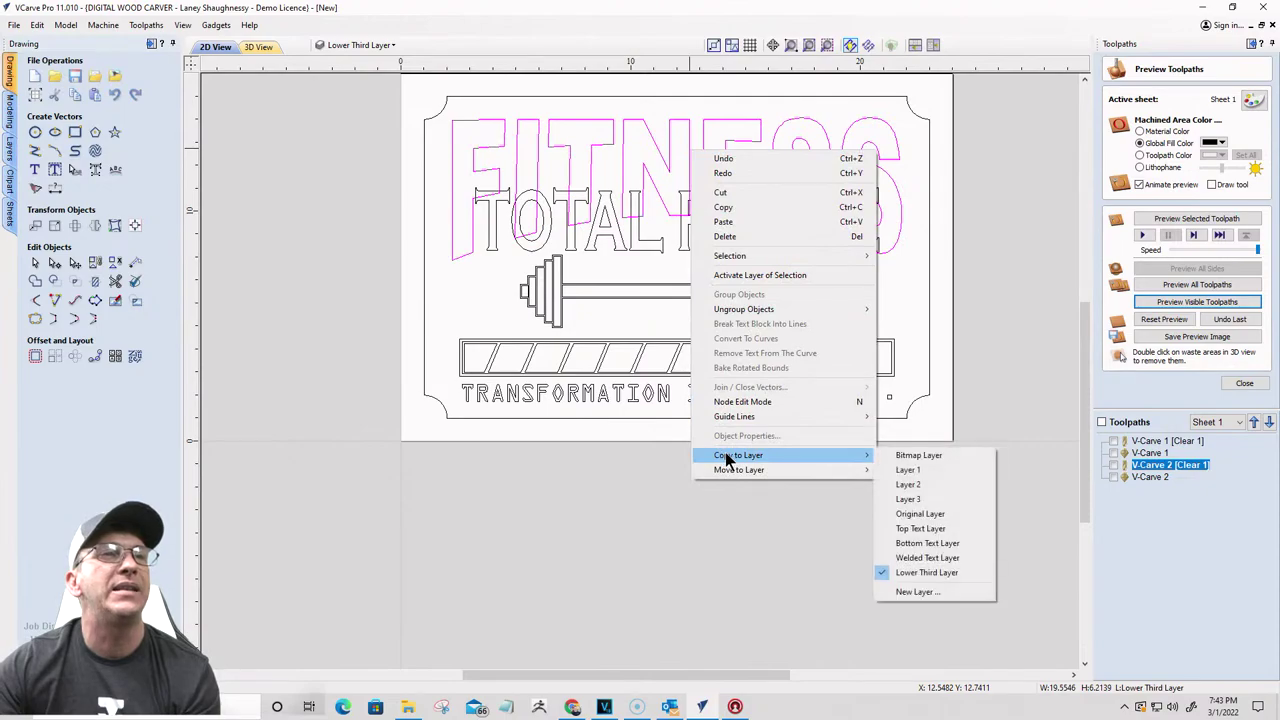
left_click(907, 545)
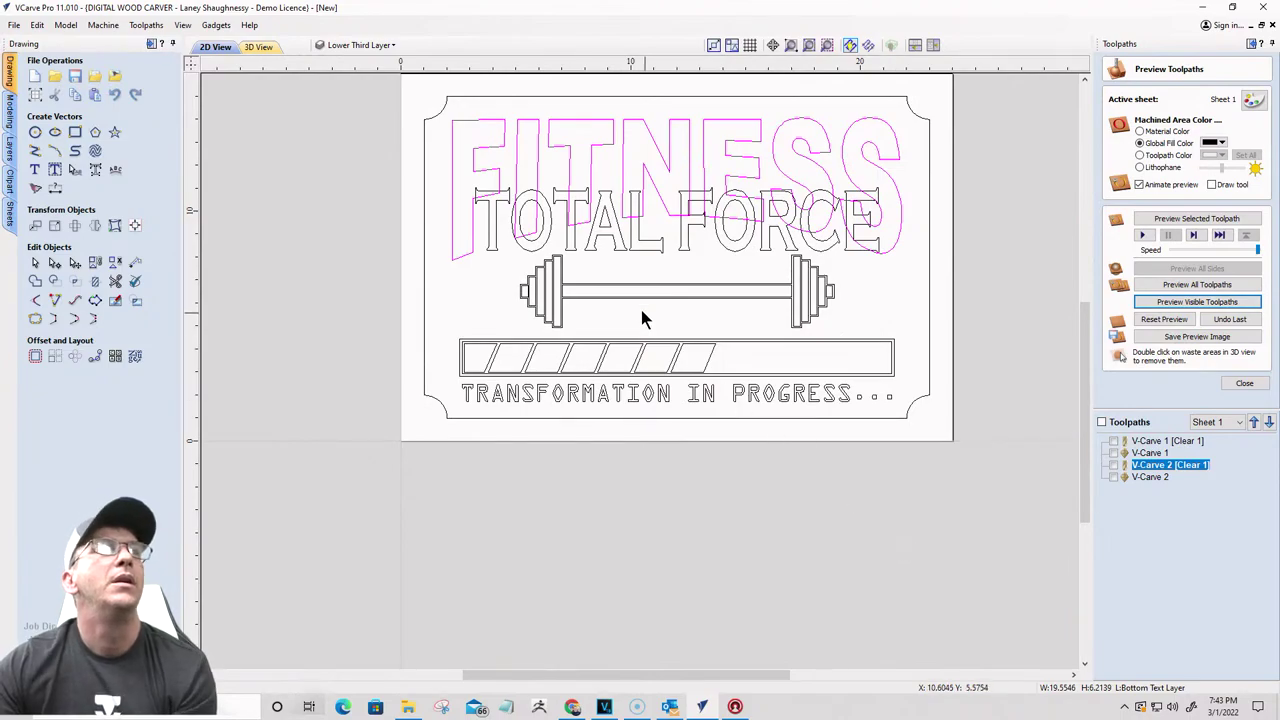
Step: Copy the TOTAL FORCE text onto the Top Text Layer
left_click(645, 255)
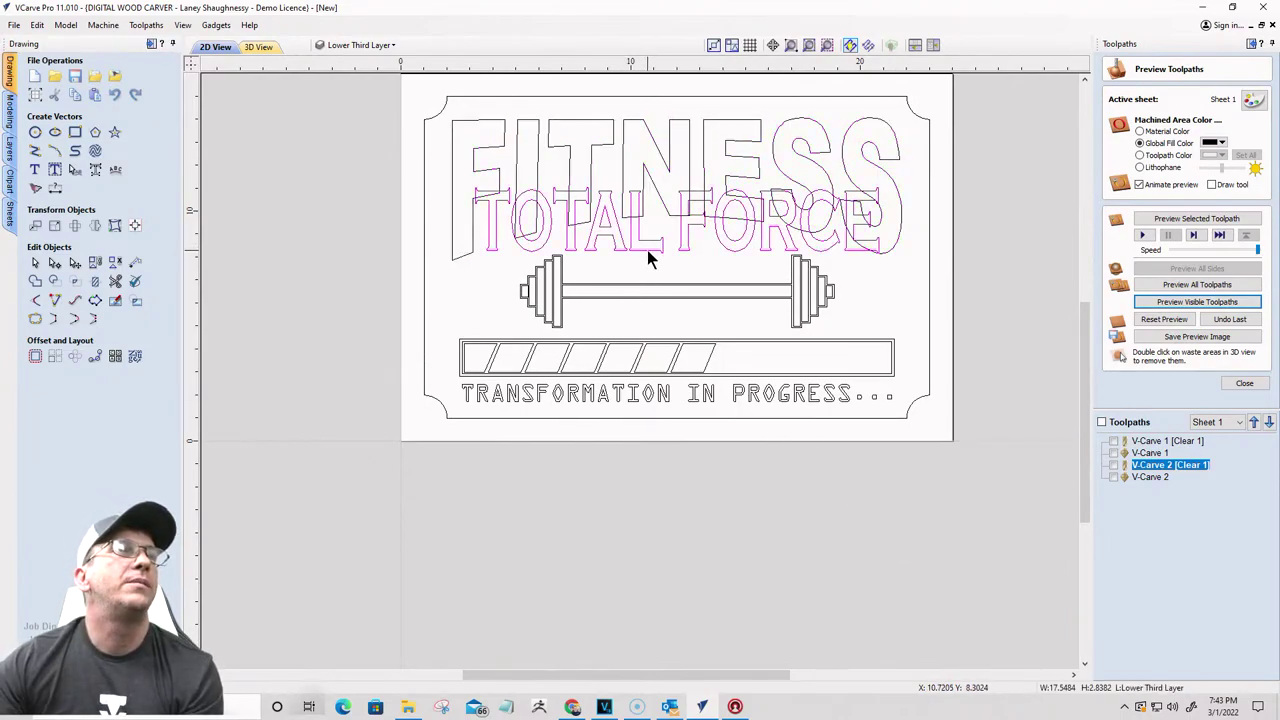
right_click(647, 250)
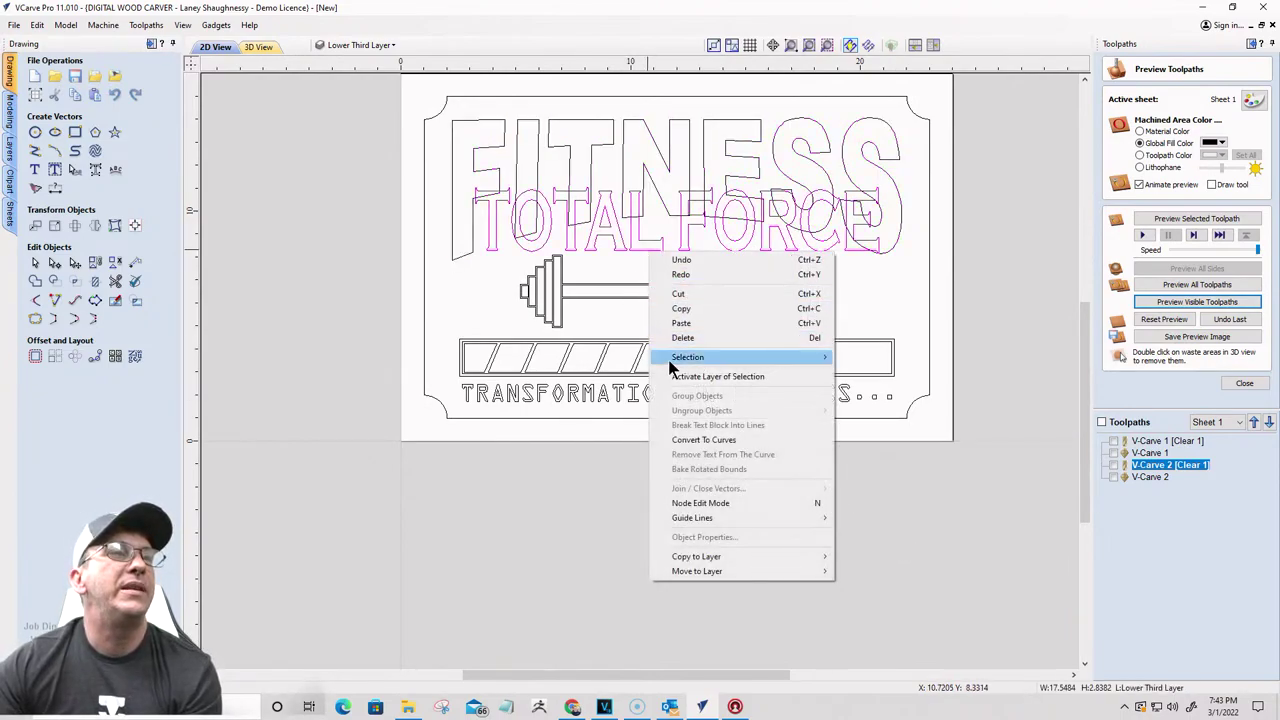
mouse_move(667, 556)
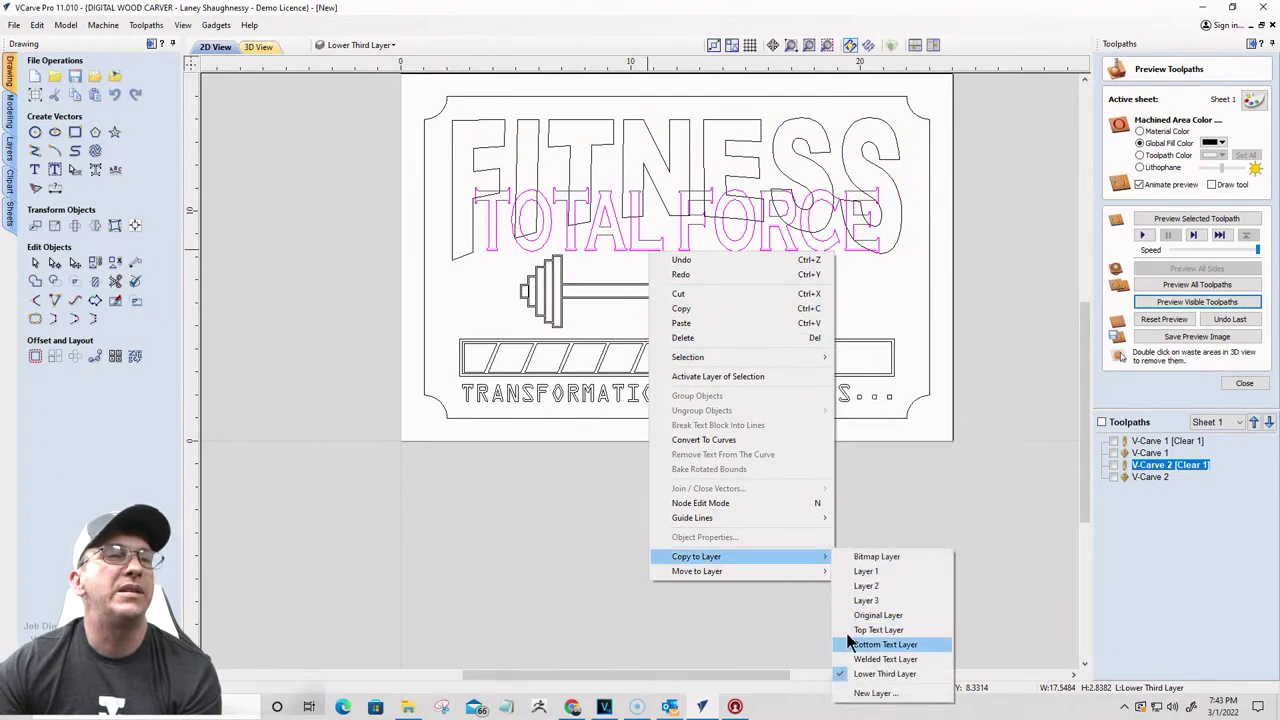
left_click(853, 631)
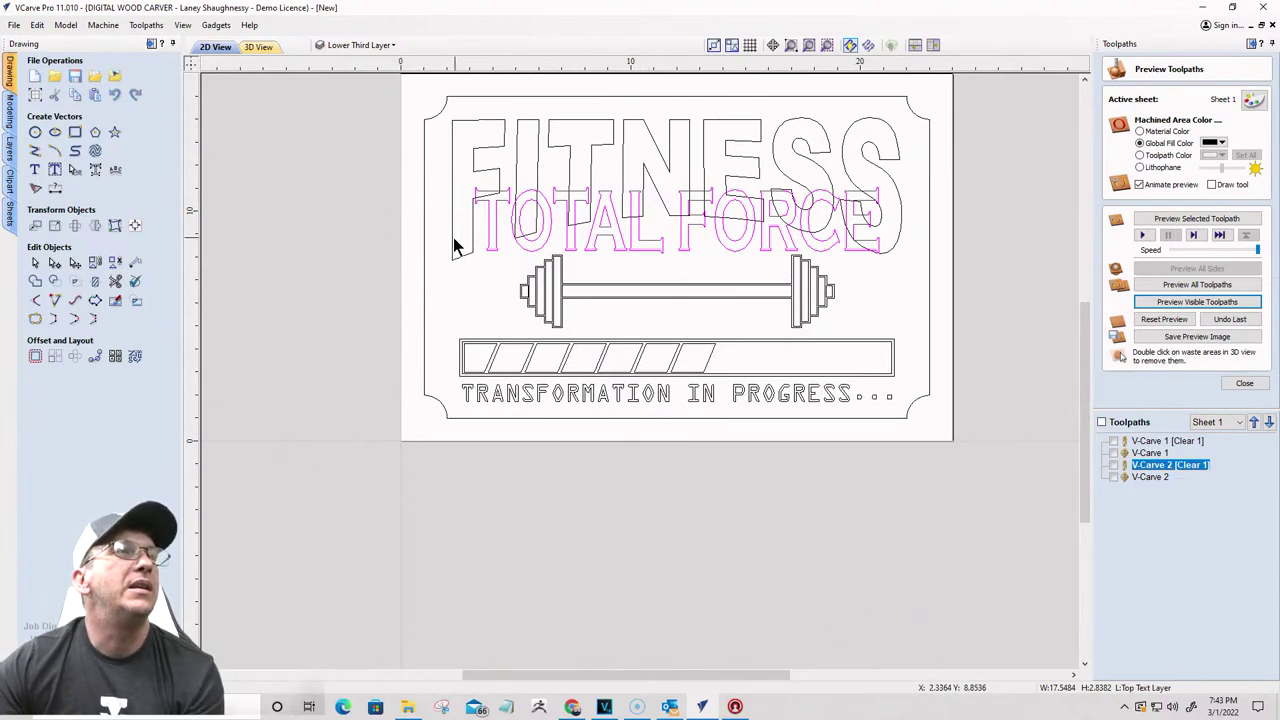
Step: Copy the barbell, progress bar and bottom text onto the Lower Third Layer
left_click_drag(442, 232, 934, 449)
right_click(671, 362)
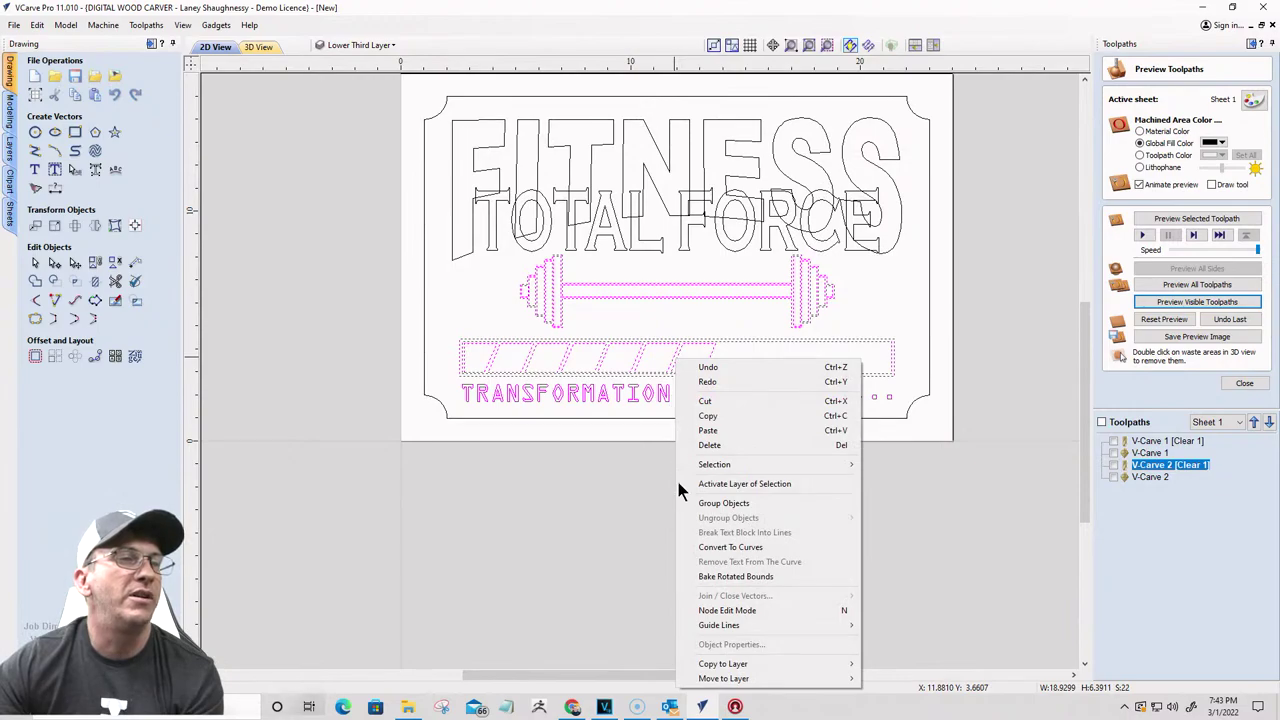
mouse_move(741, 667)
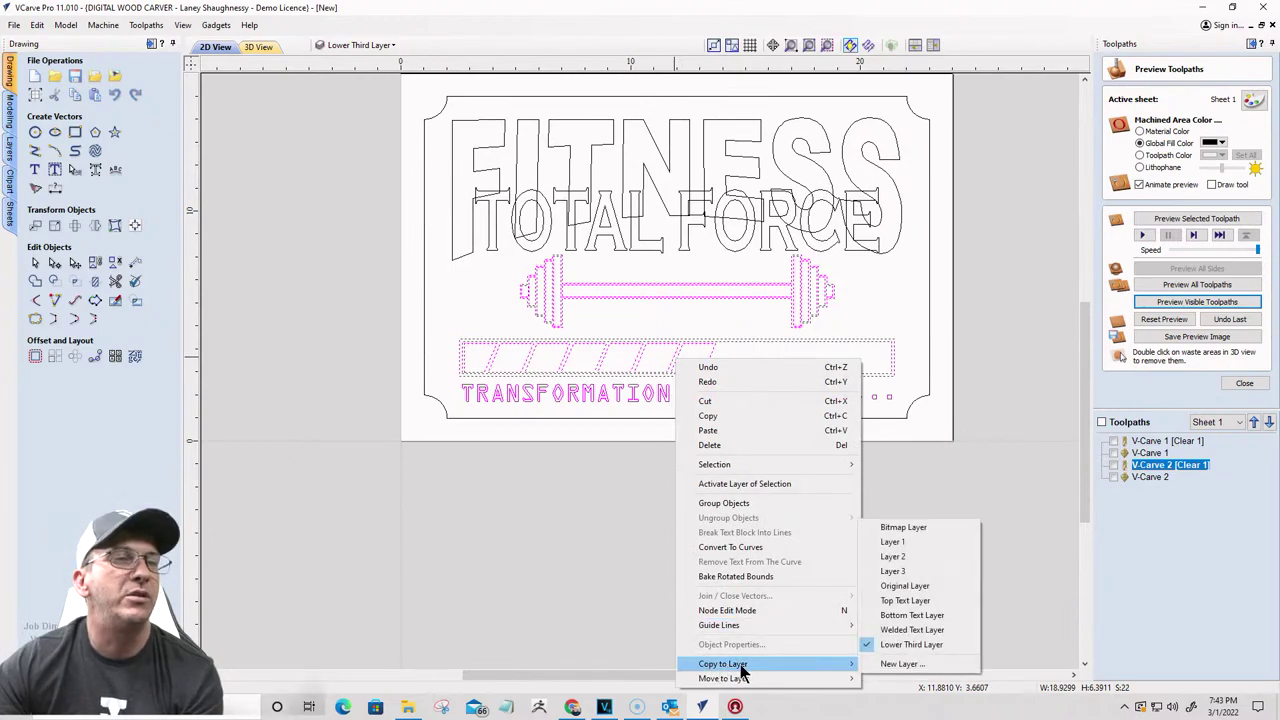
left_click(915, 645)
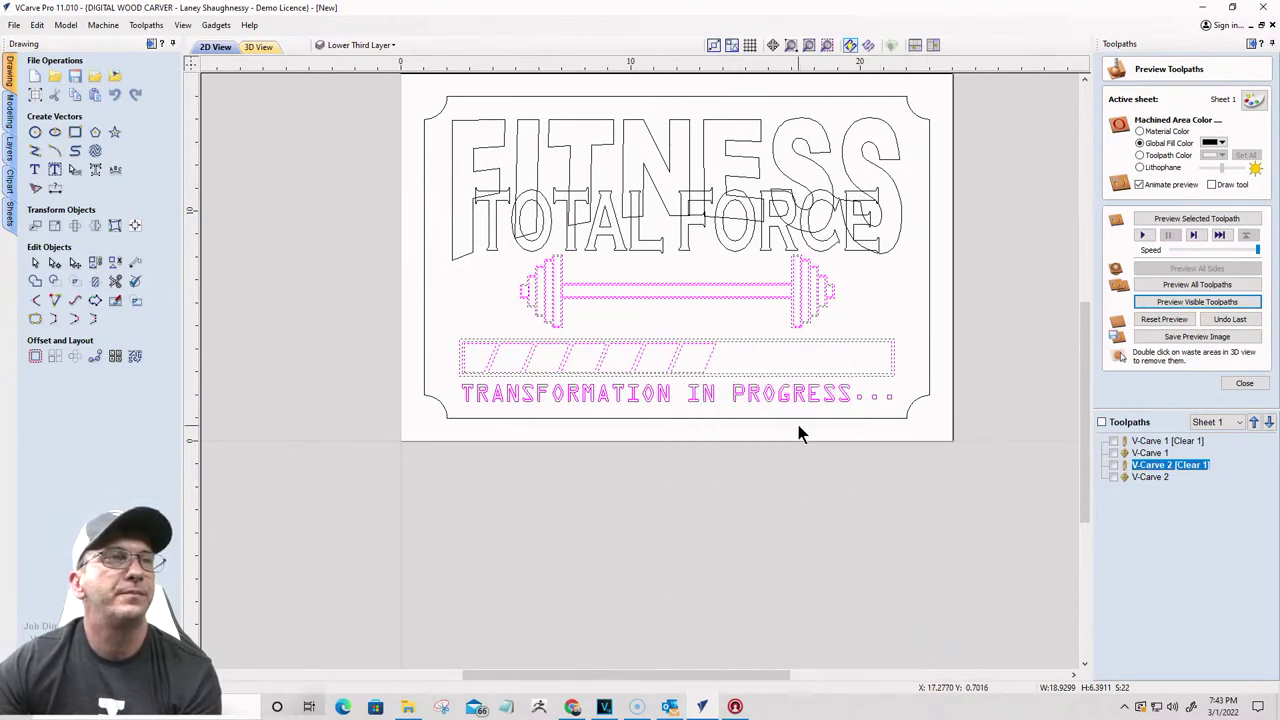
Step: Copy the outer sign border onto both the Top Text Layer and the Welded Text Layer
left_click(586, 234)
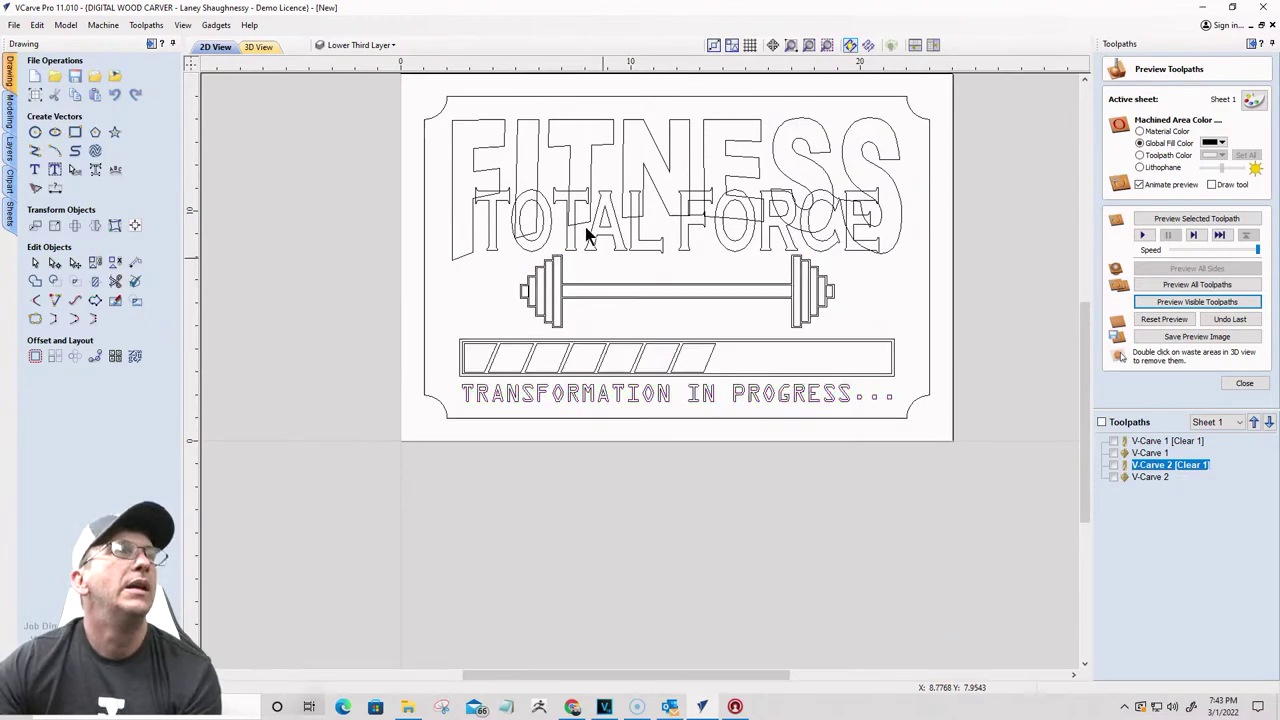
left_click(666, 98)
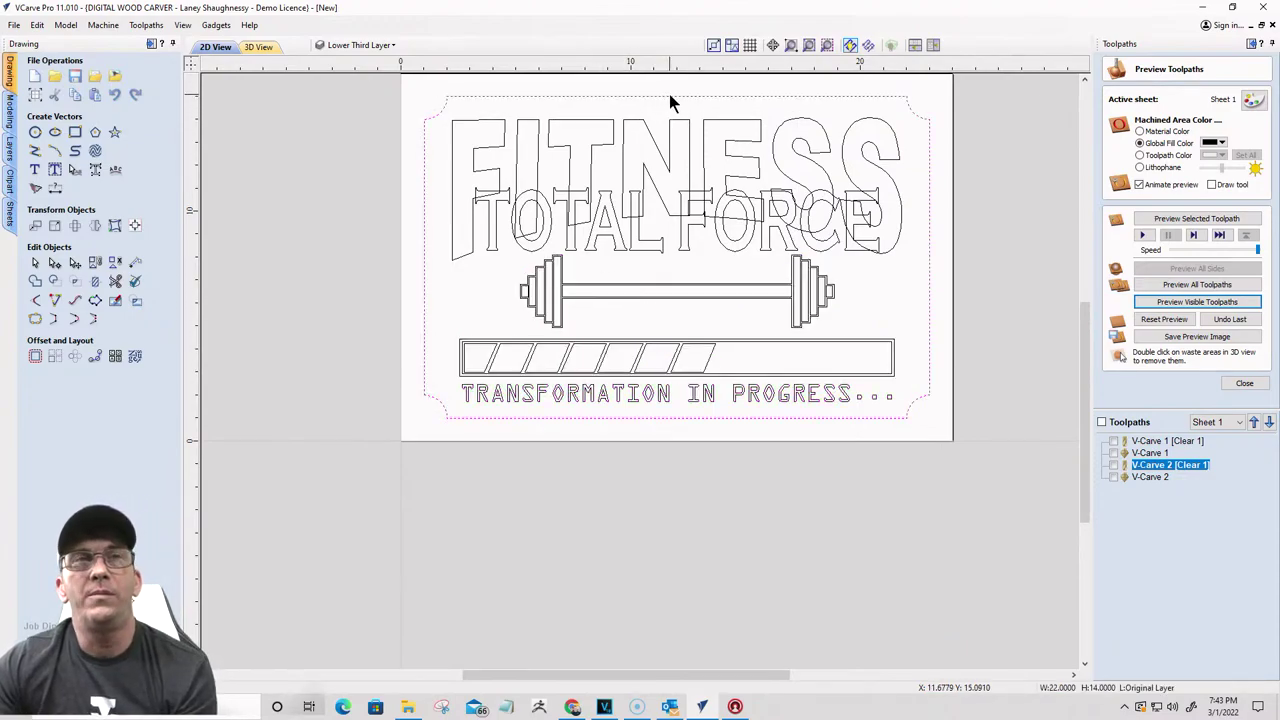
right_click(669, 94)
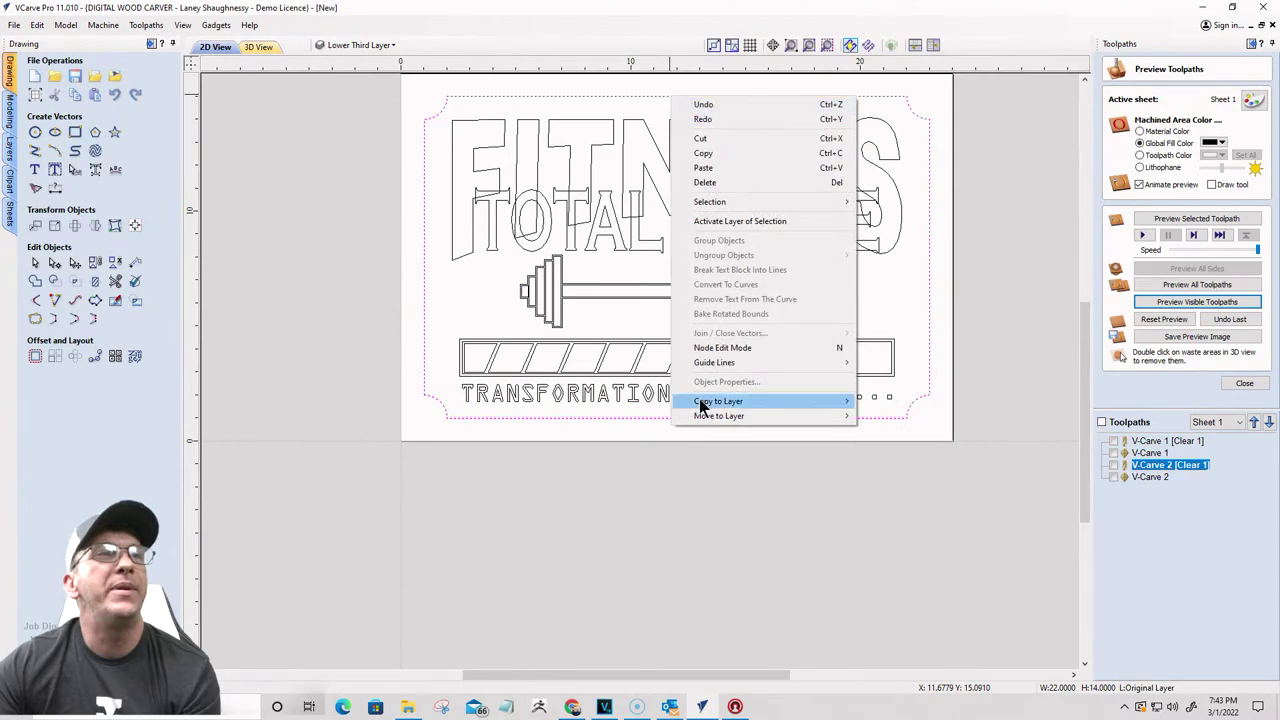
mouse_move(705, 405)
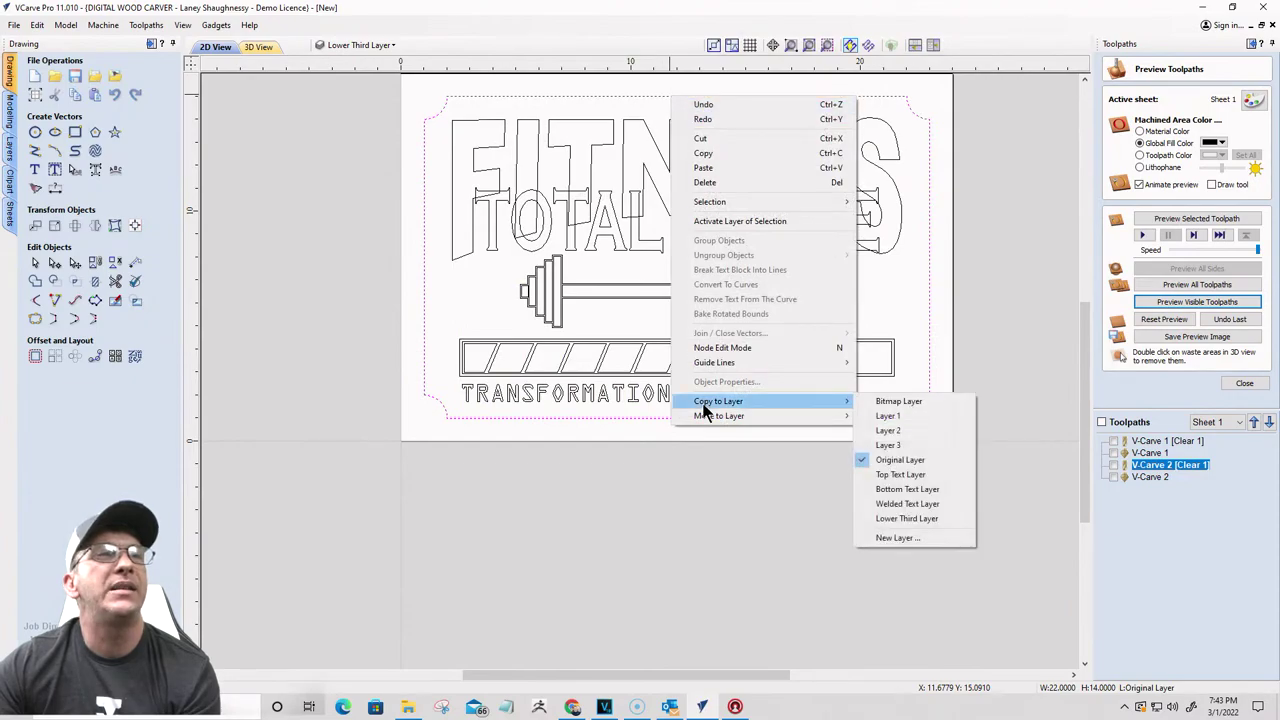
left_click(885, 476)
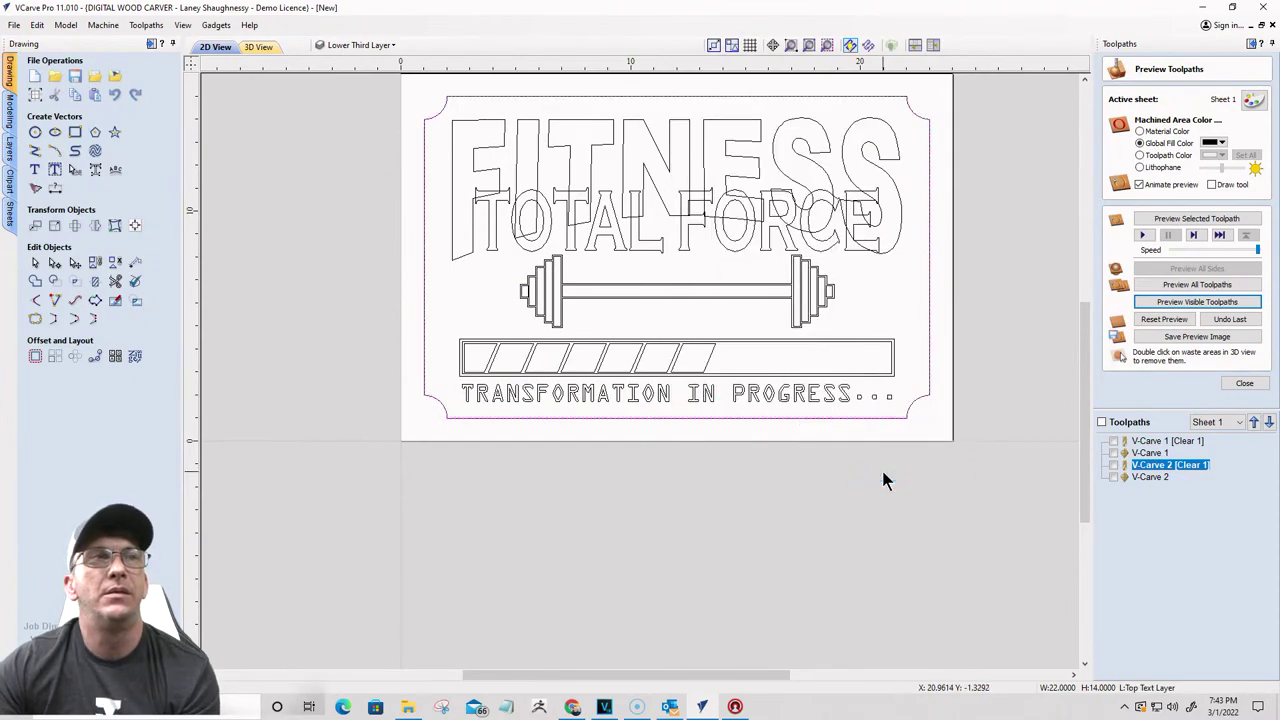
right_click(909, 104)
mouse_move(929, 409)
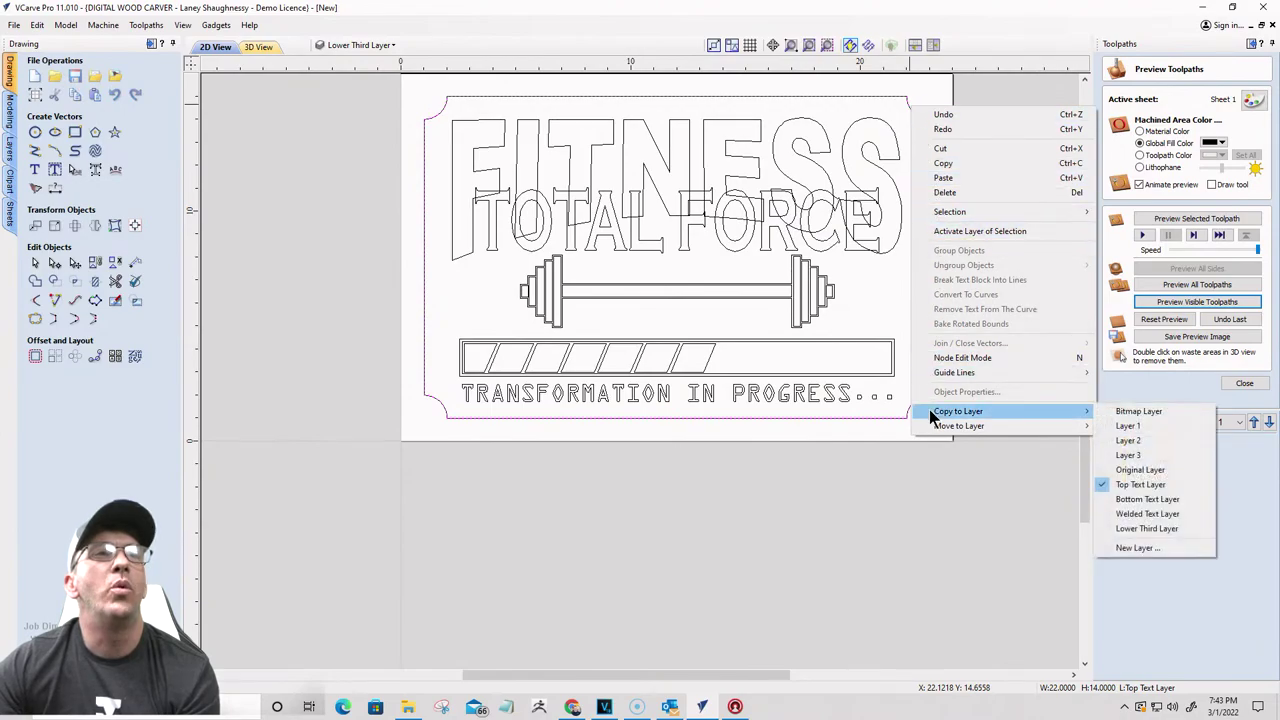
left_click(1136, 514)
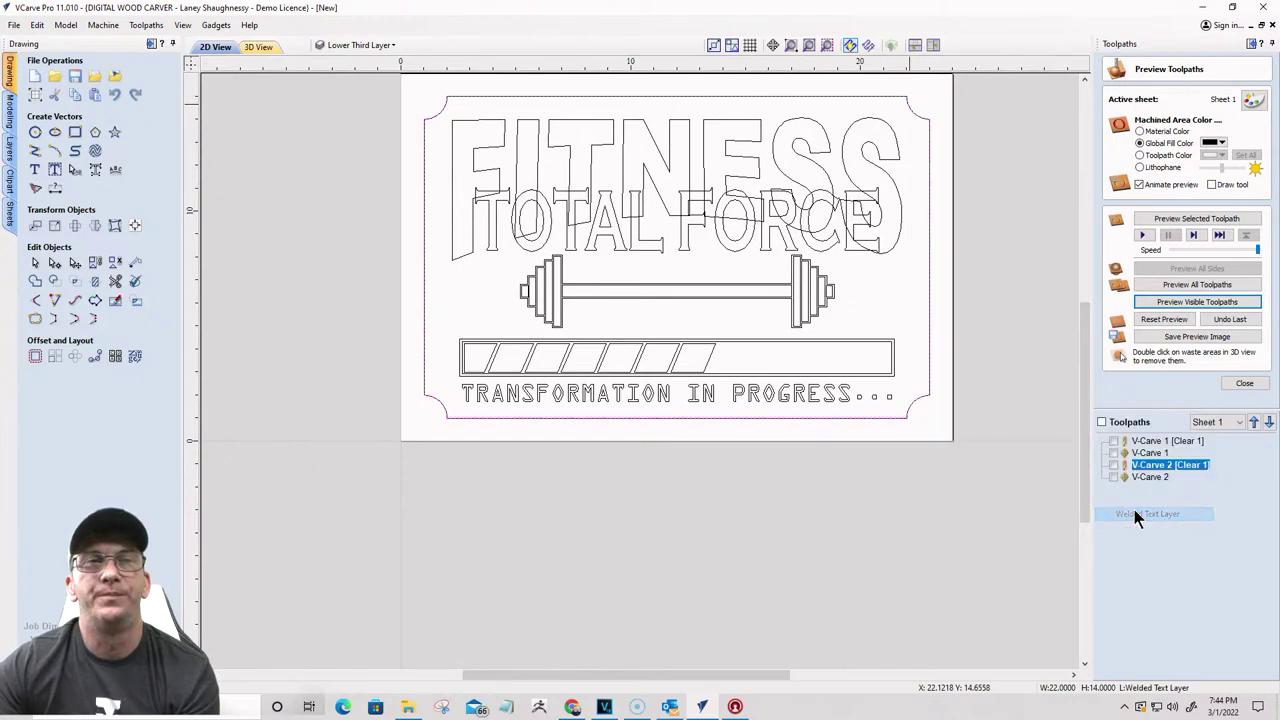
Step: Hide all four sign layers, then show only the Top Text Layer
left_click(358, 46)
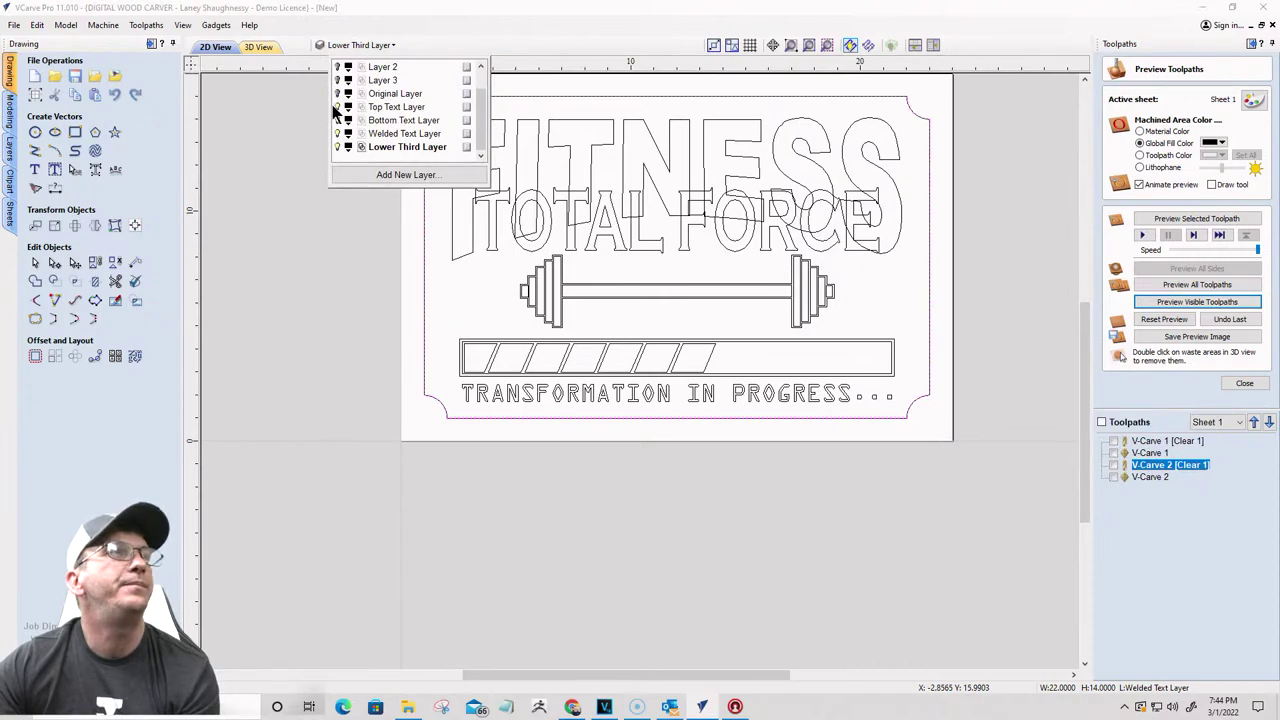
left_click(337, 107)
left_click(337, 120)
left_click(337, 133)
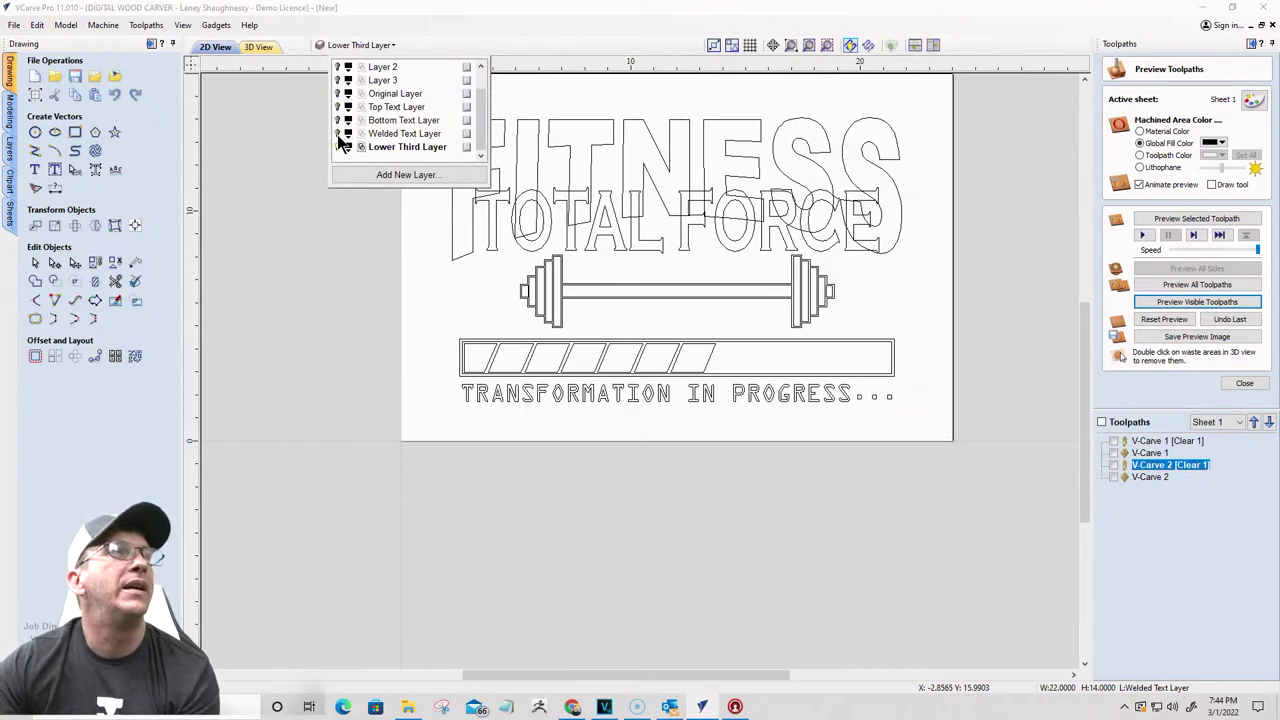
left_click(337, 147)
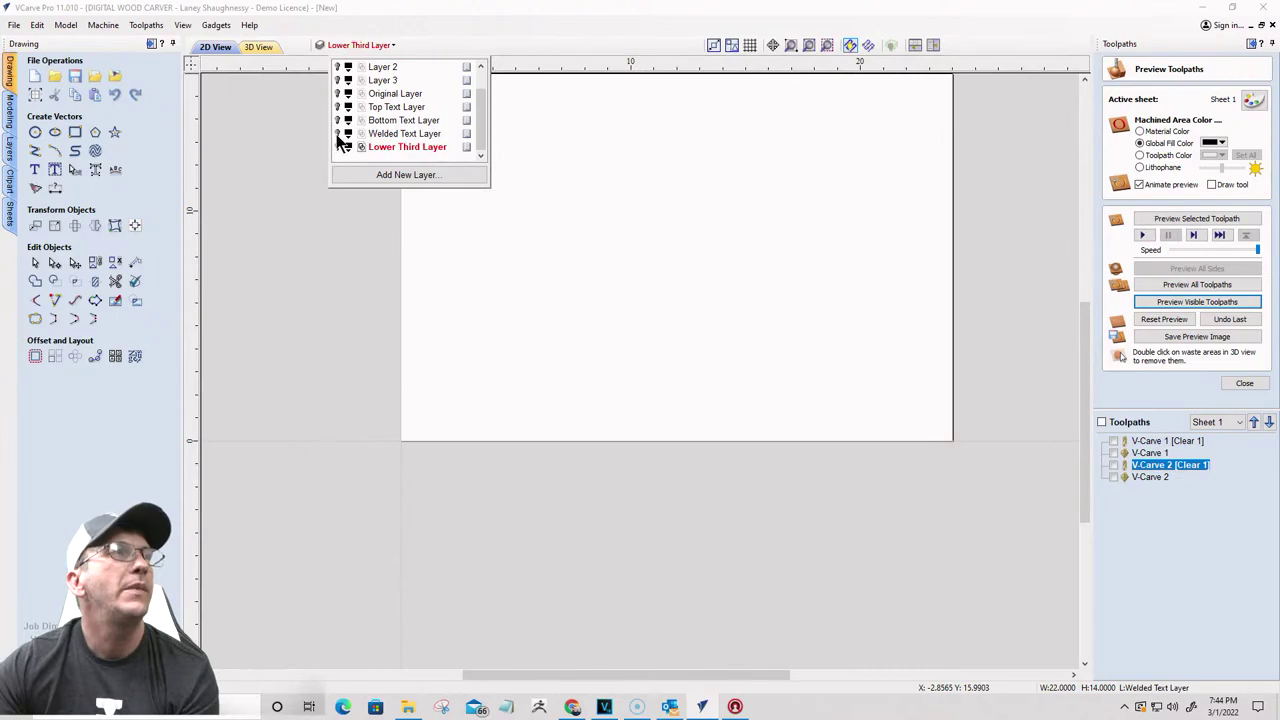
left_click(338, 107)
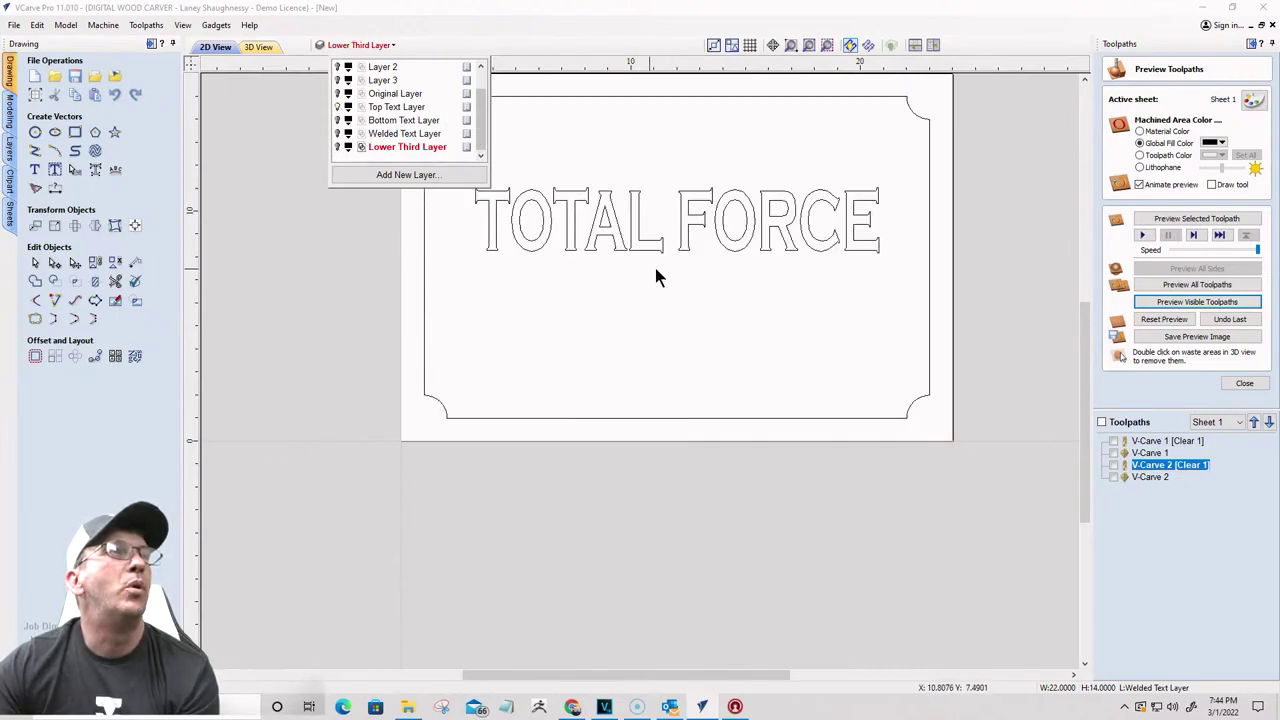
scroll(702, 100, "up", 3)
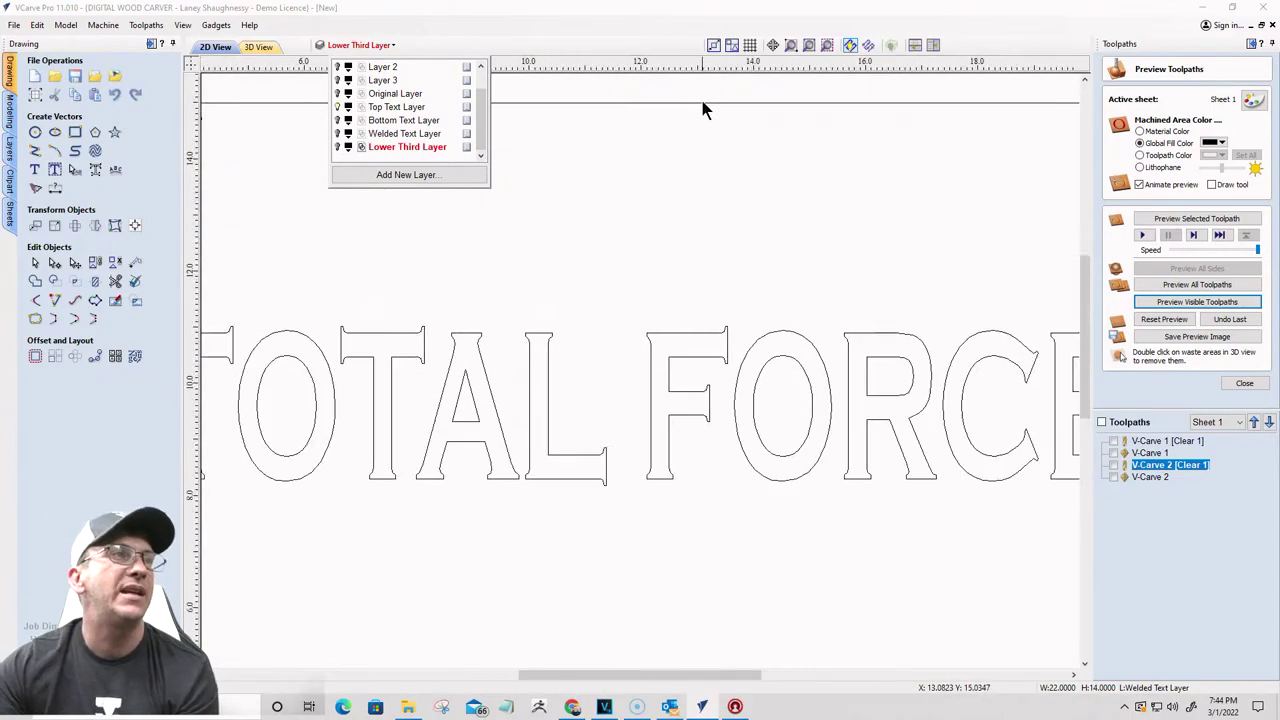
scroll(702, 104, "down", 1)
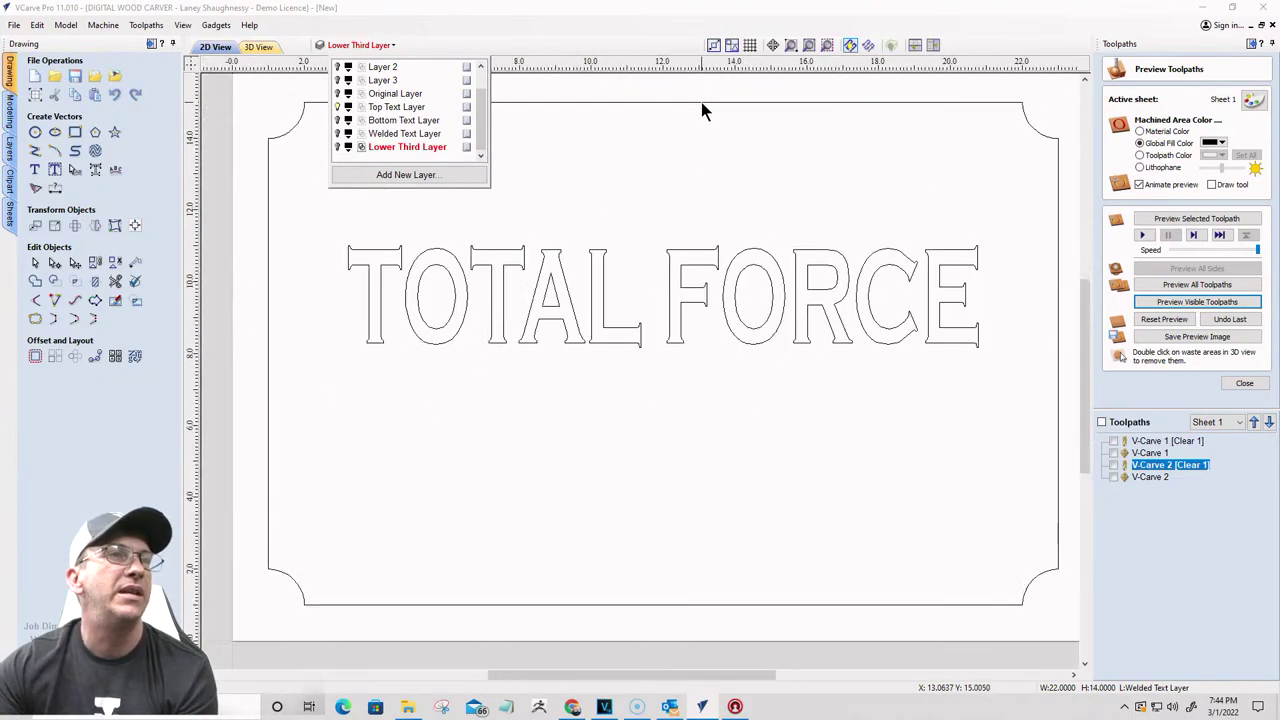
Step: Check the Bottom Text and Welded Text layers, leaving only the Lower Third Layer visible
left_click(338, 107)
left_click(338, 120)
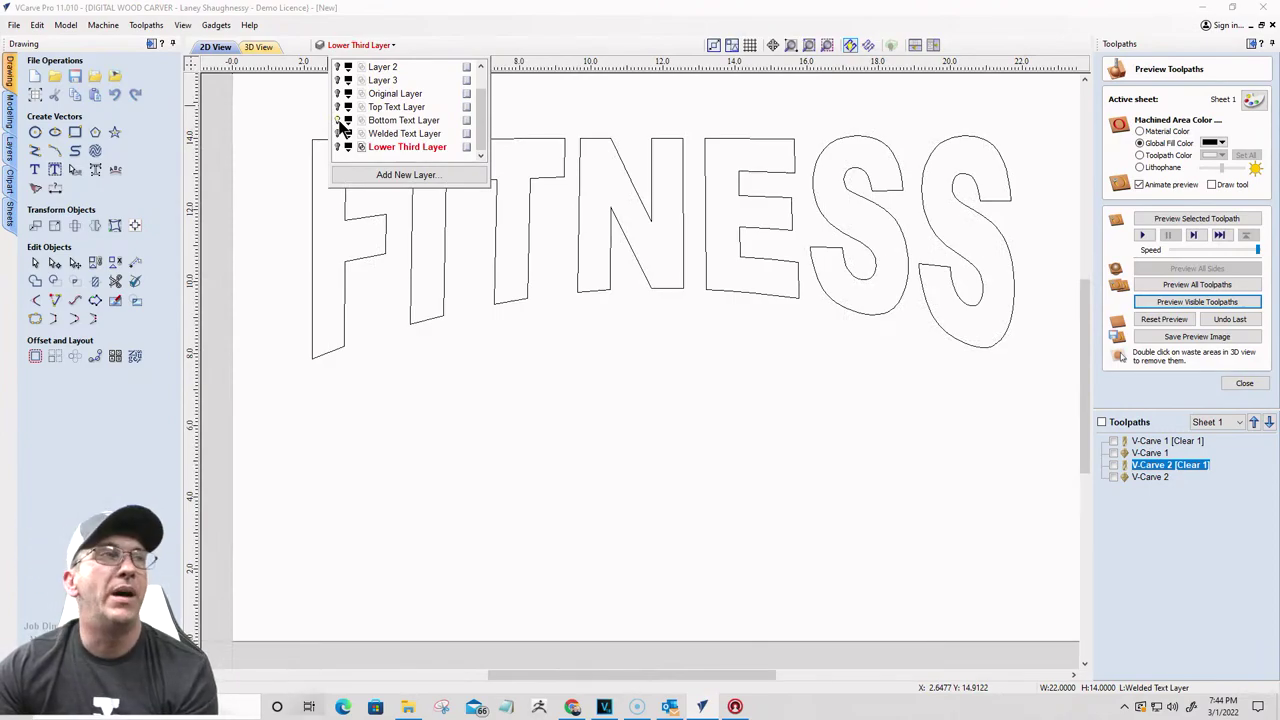
left_click(339, 120)
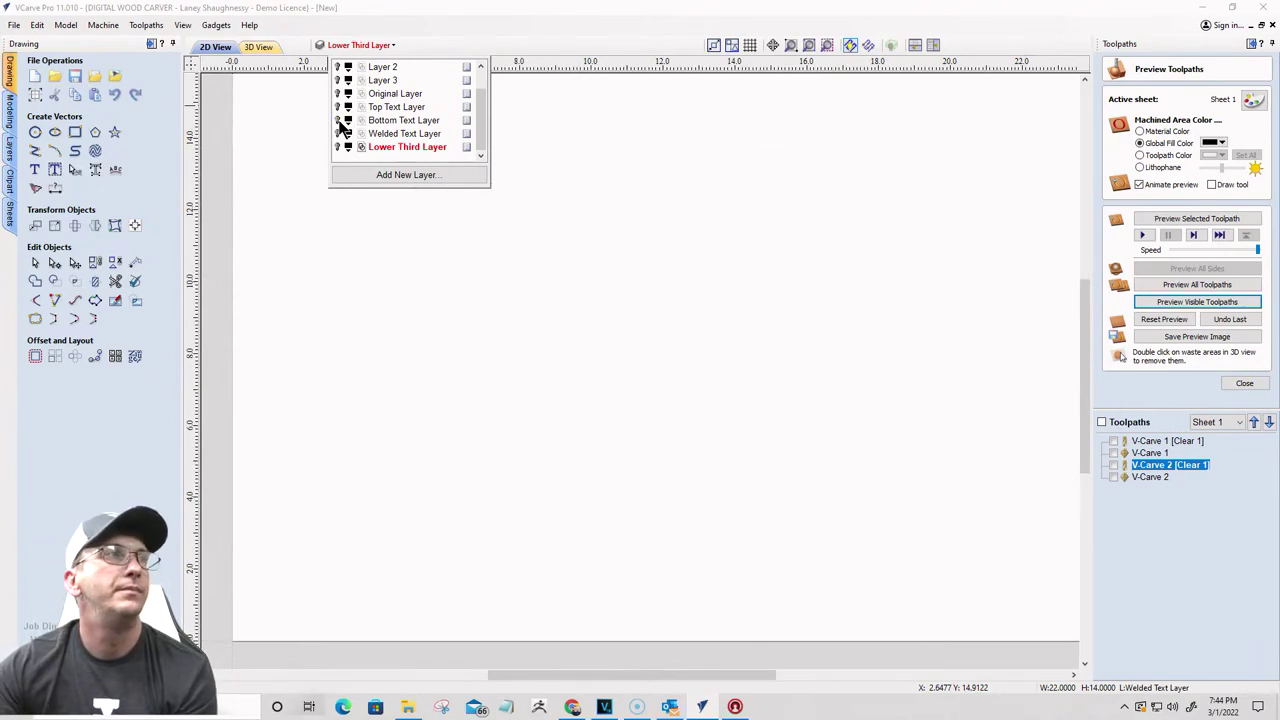
left_click(339, 134)
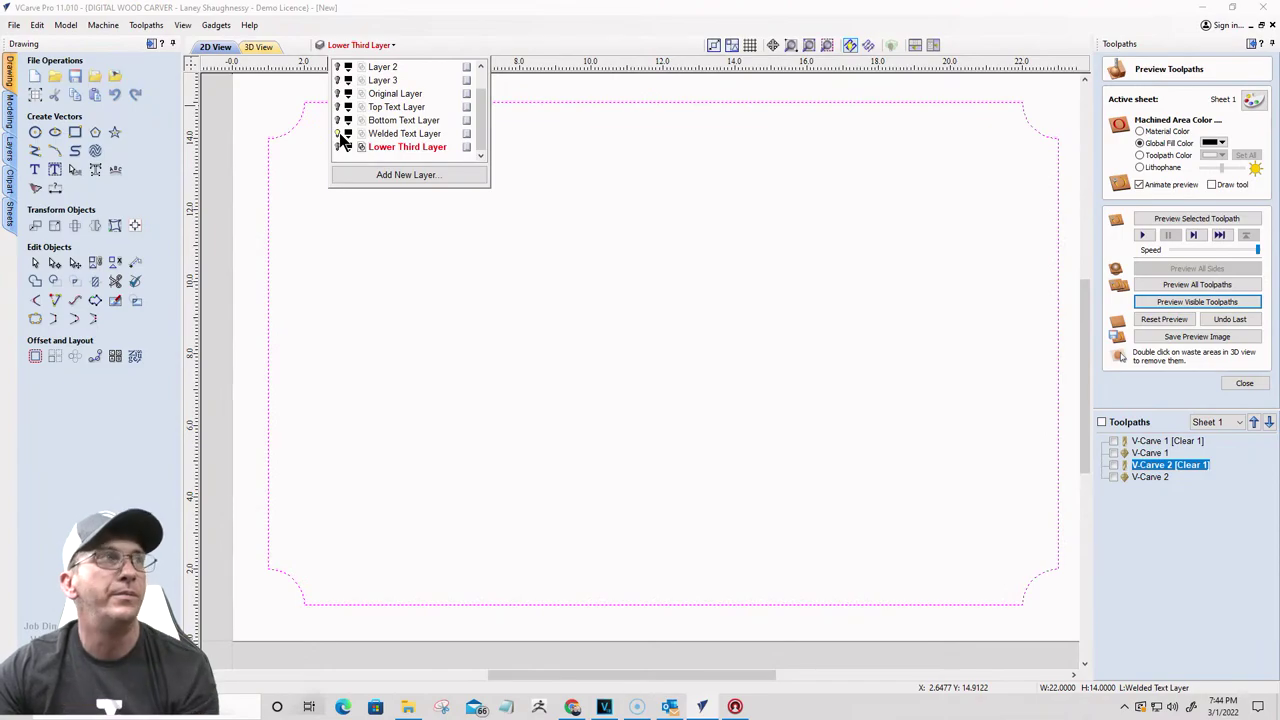
left_click(340, 136)
left_click(340, 148)
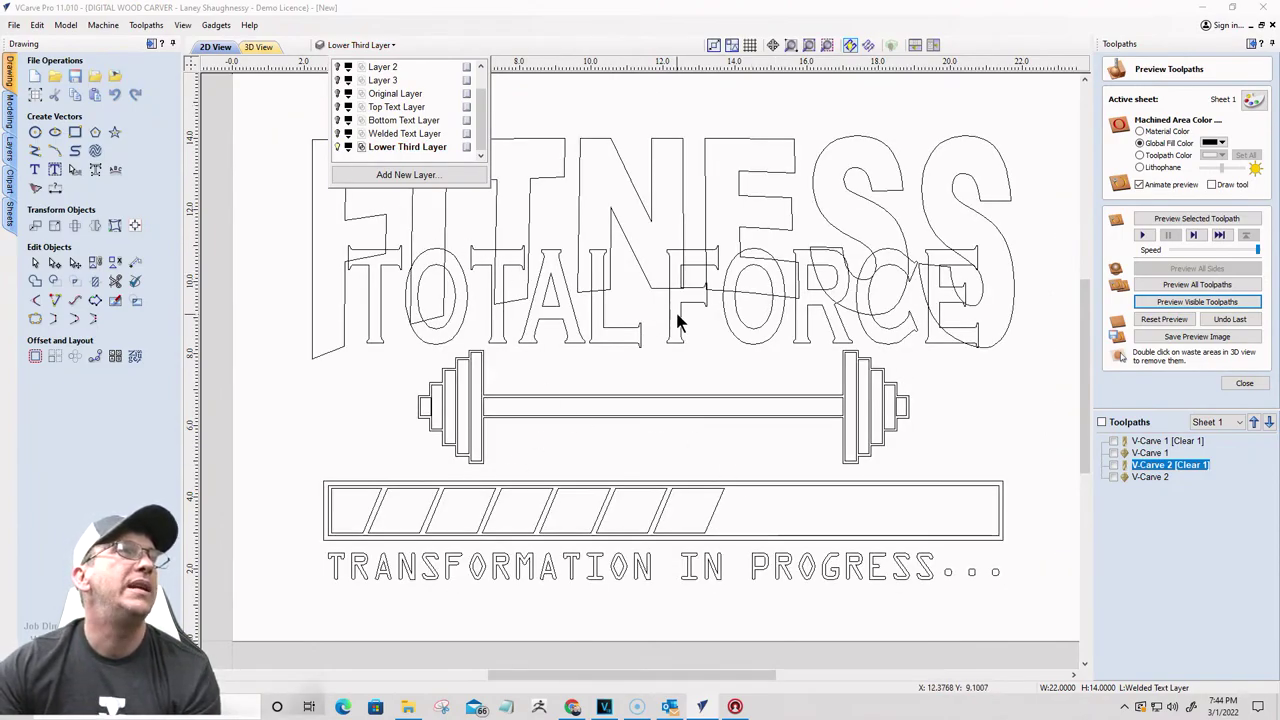
scroll(700, 322, "down", 3)
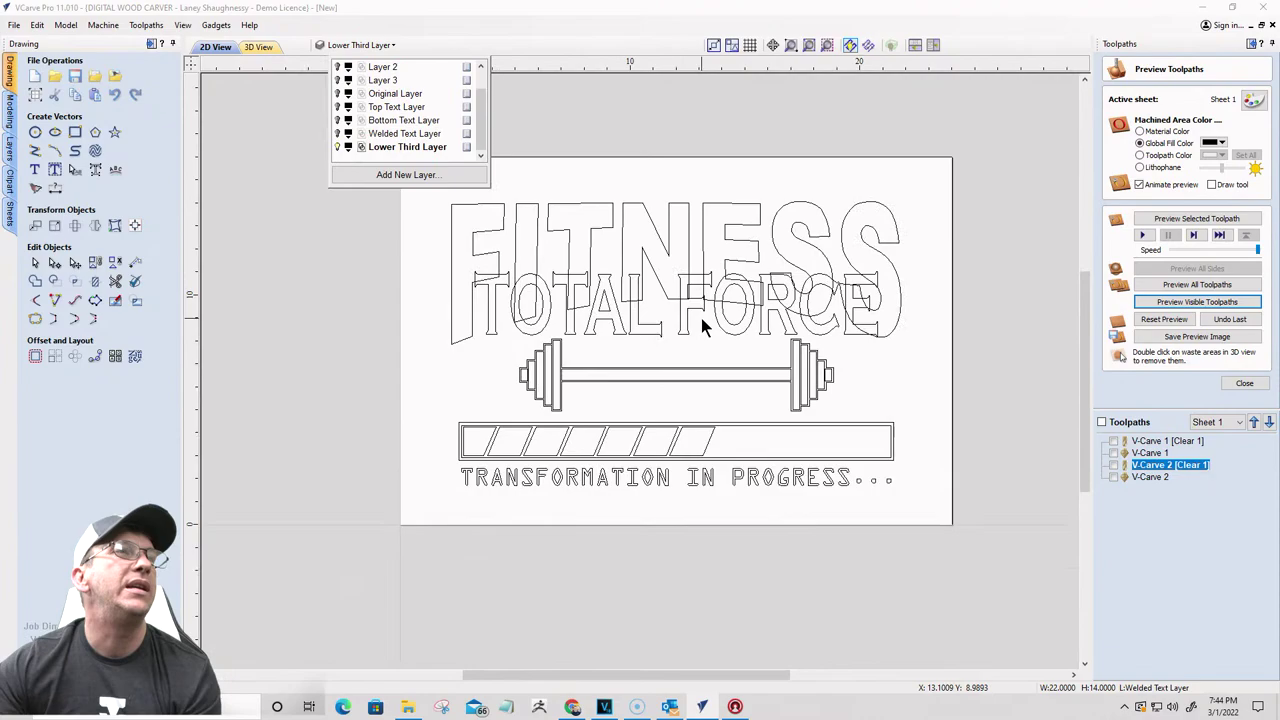
Step: Delete the FITNESS and TOTAL FORCE text, then undo to restore it
left_click(530, 203)
key("Delete")
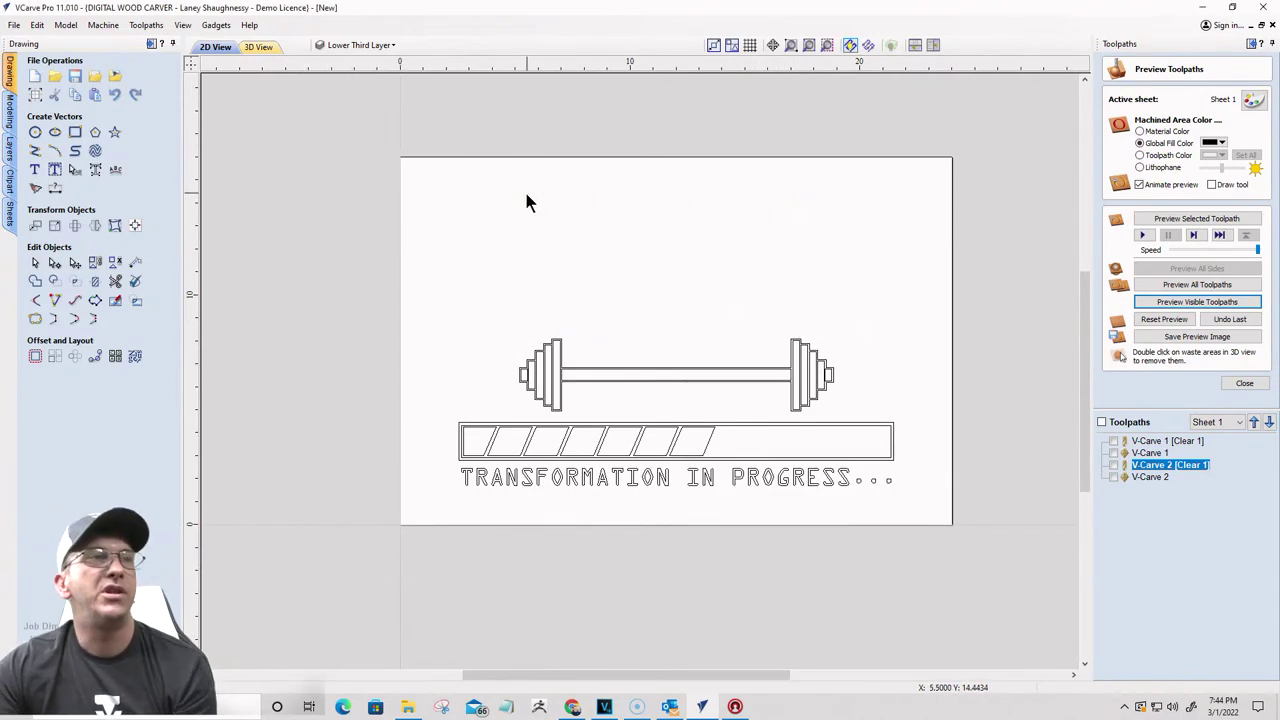
scroll(670, 410, "up", 2)
scroll(670, 418, "up", 1)
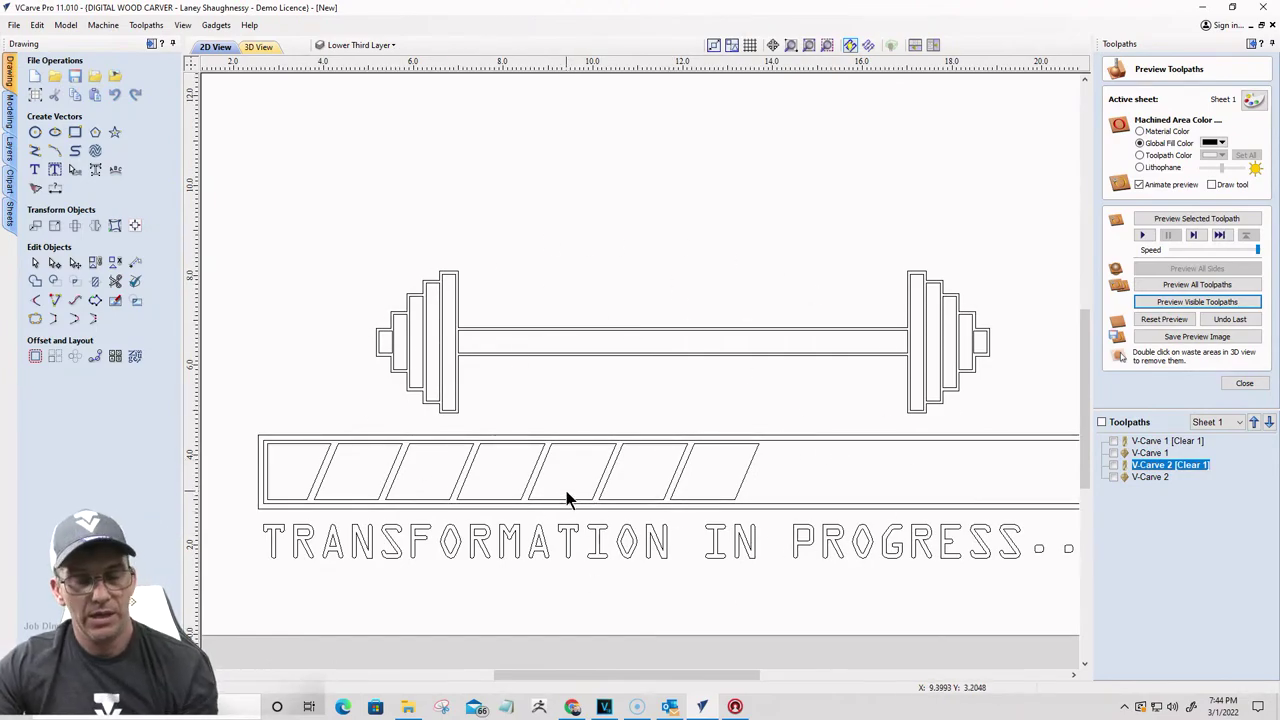
key("ctrl+z")
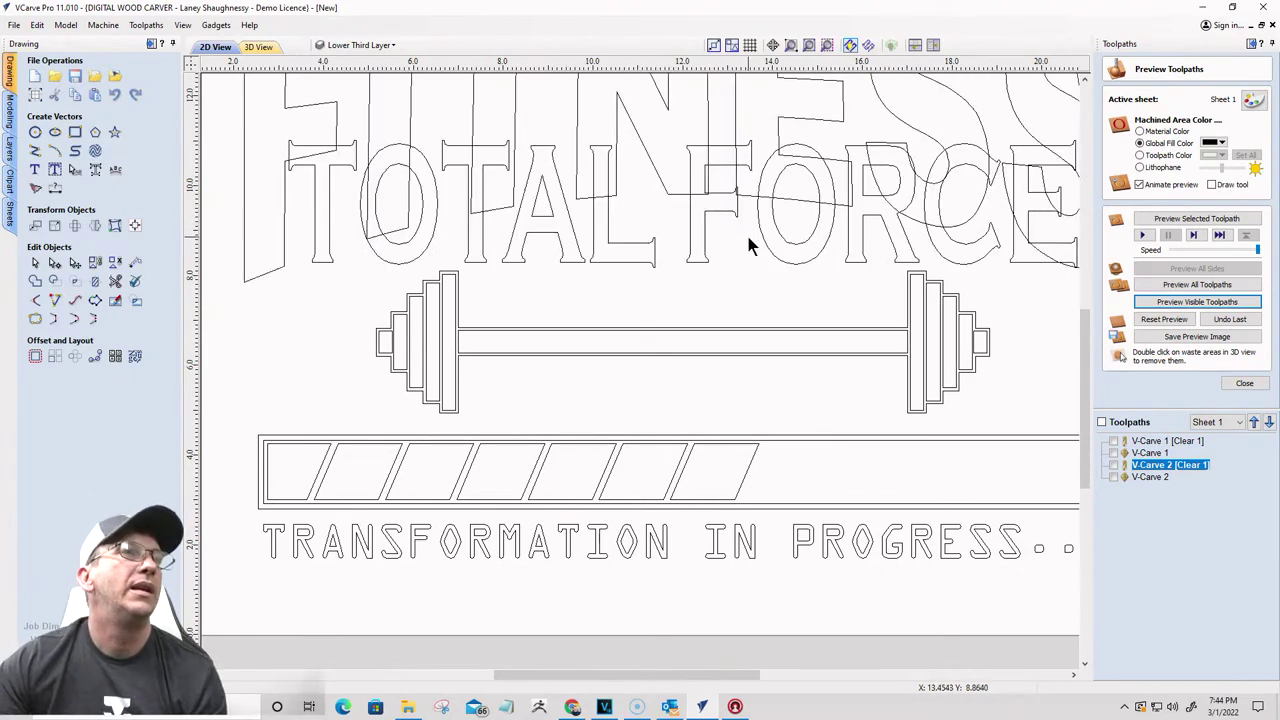
Step: Move the FITNESS and TOTAL FORCE text to the Original Layer
left_click(651, 129)
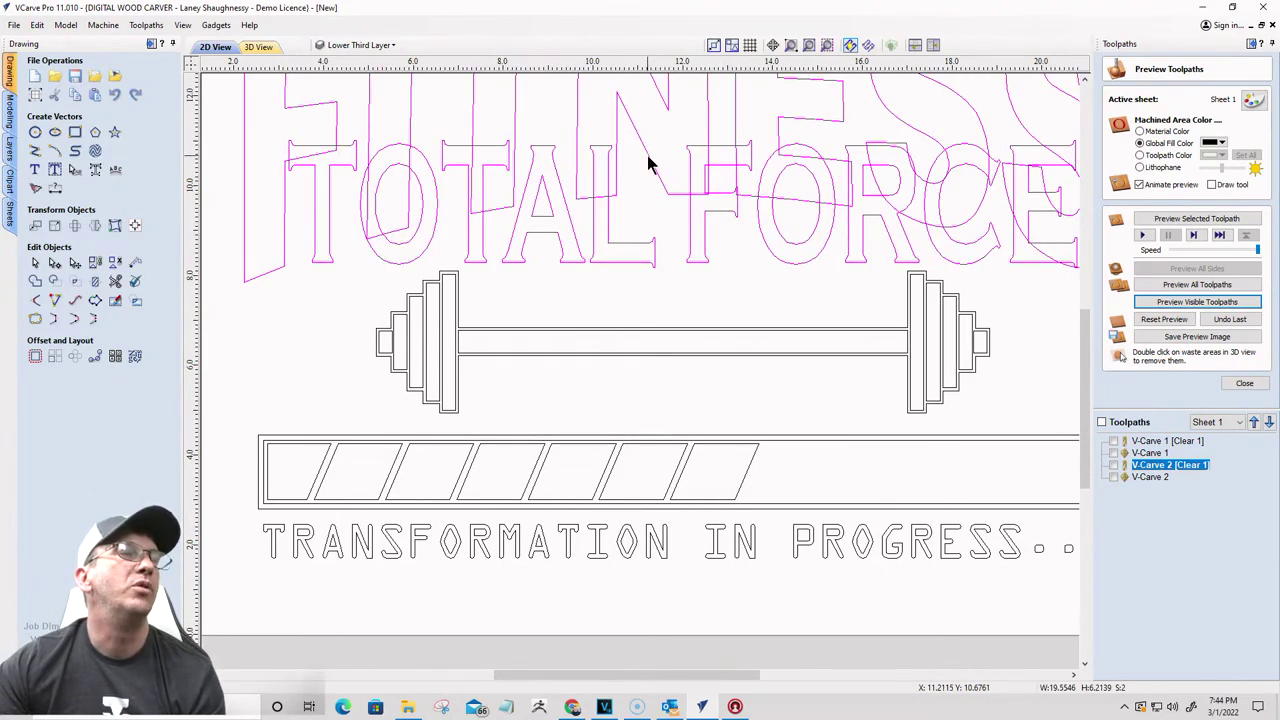
right_click(649, 160)
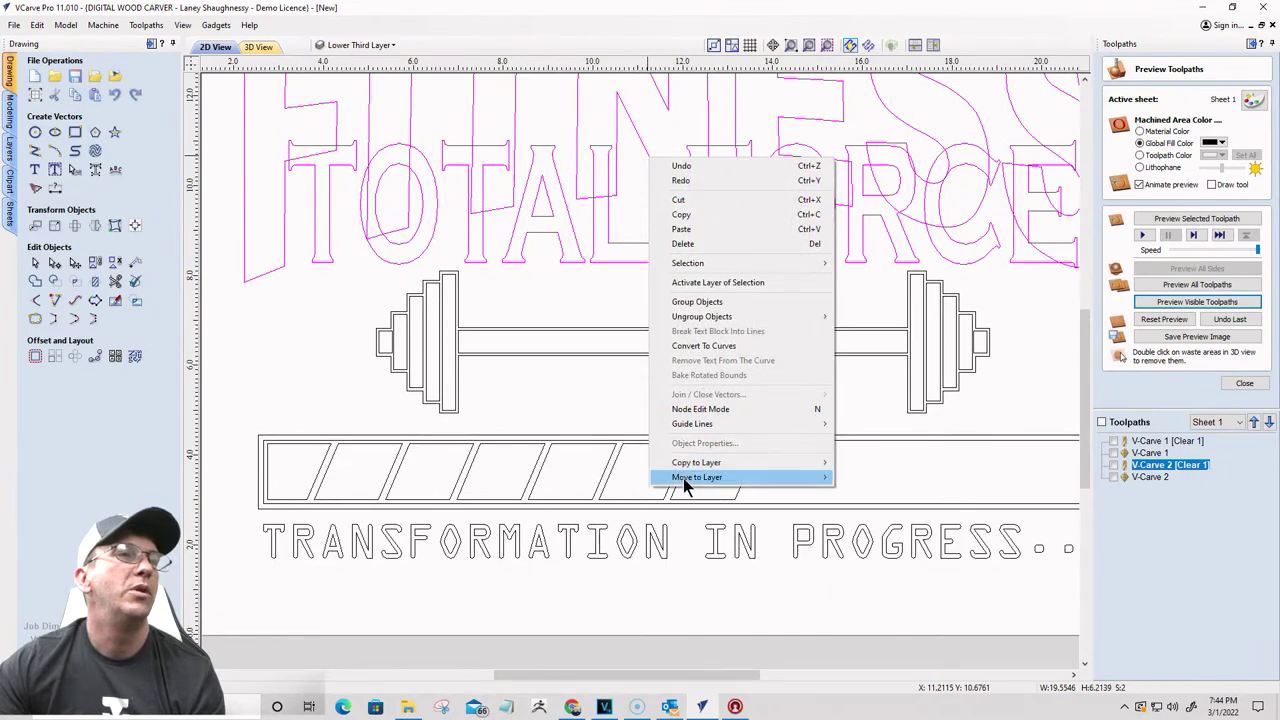
mouse_move(688, 479)
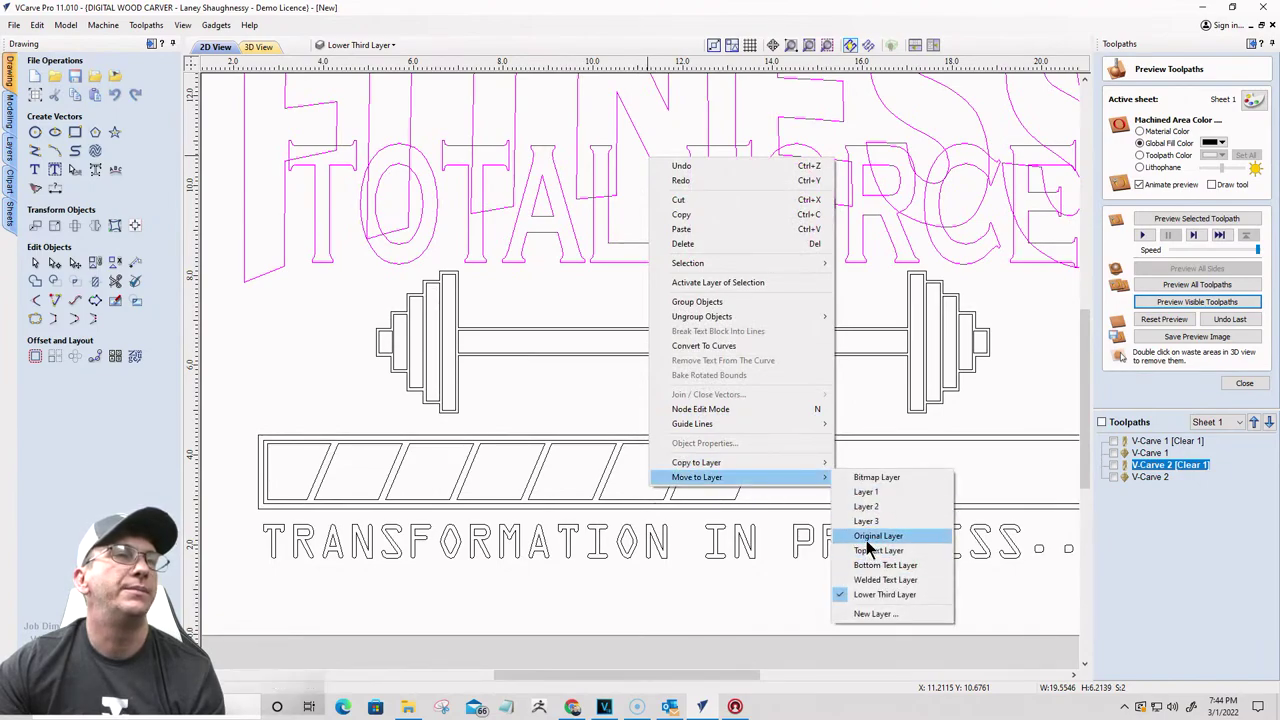
left_click(870, 536)
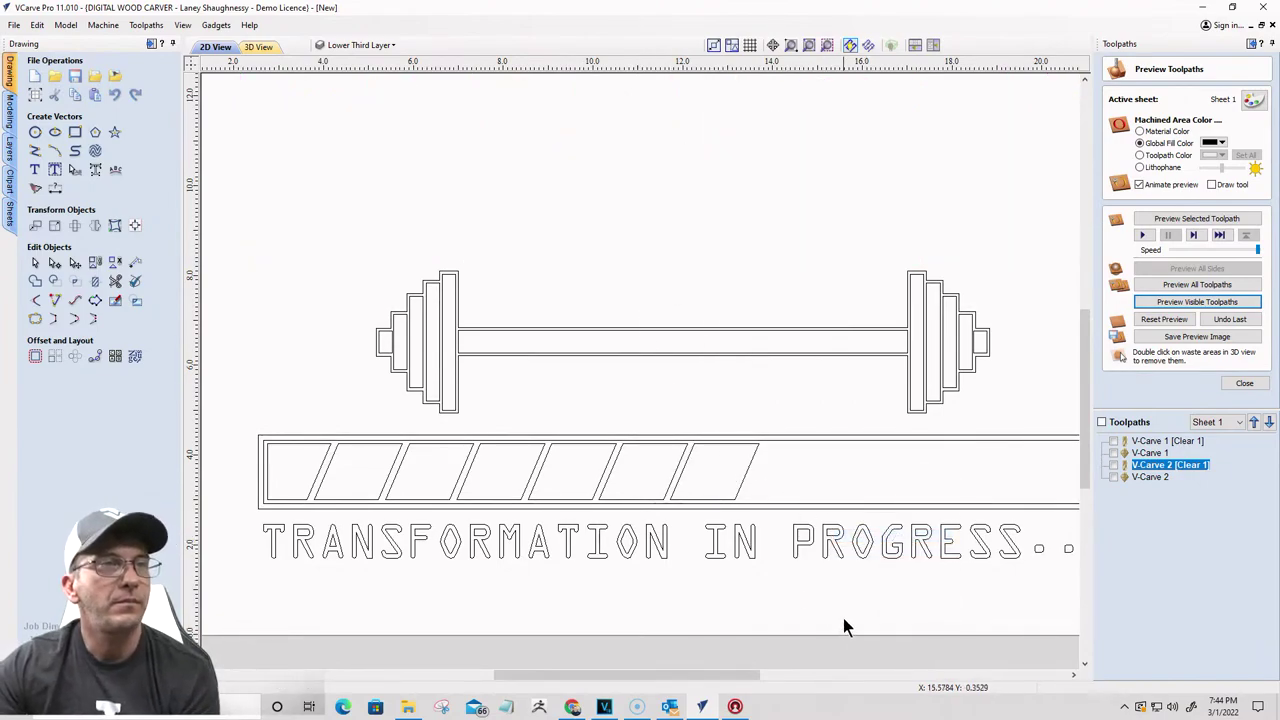
Step: Check the remaining barbell, progress bar and caption selection, then clear it
left_click_drag(843, 617, 587, 258)
scroll(514, 263, "down", 3)
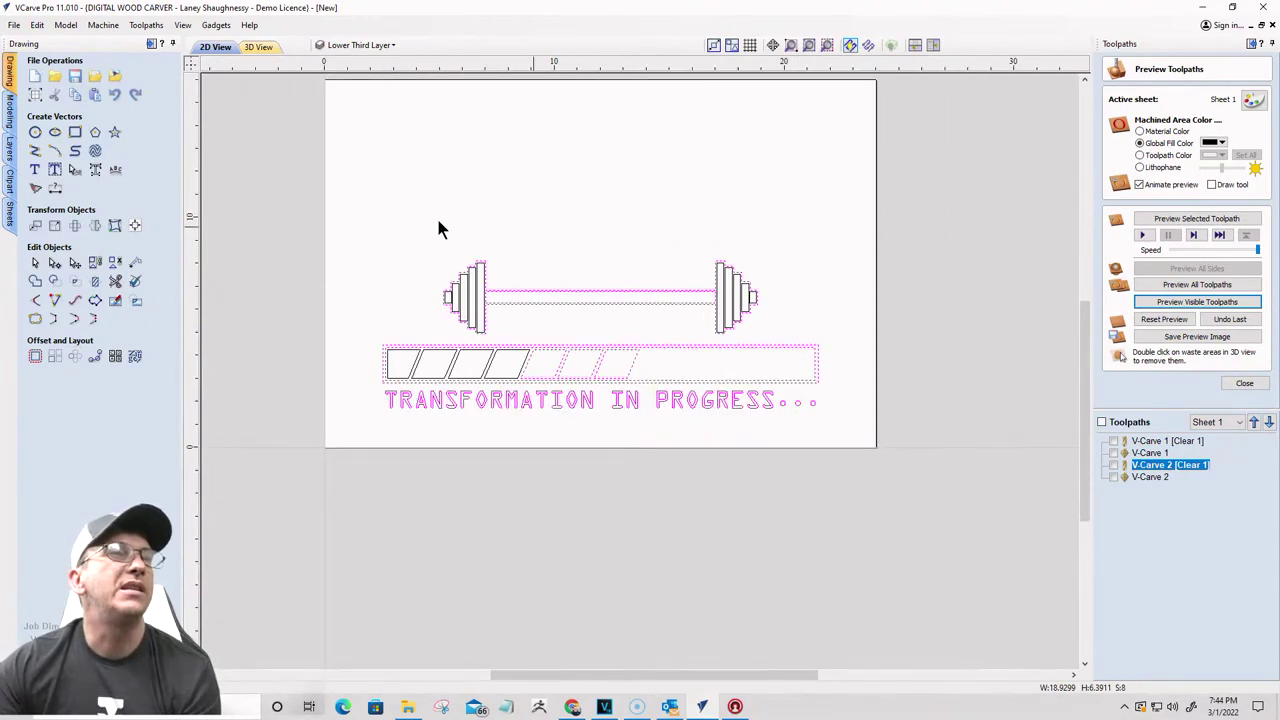
left_click(399, 236)
scroll(397, 223, "down", 2)
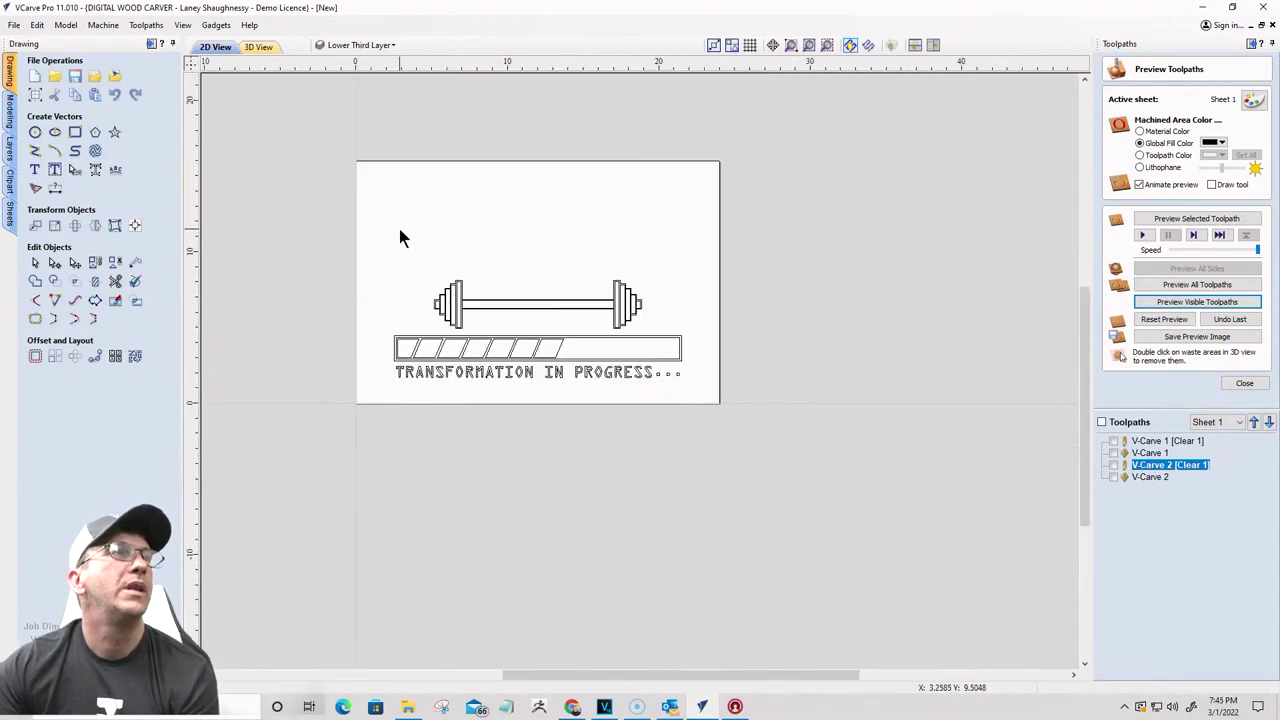
left_click(363, 45)
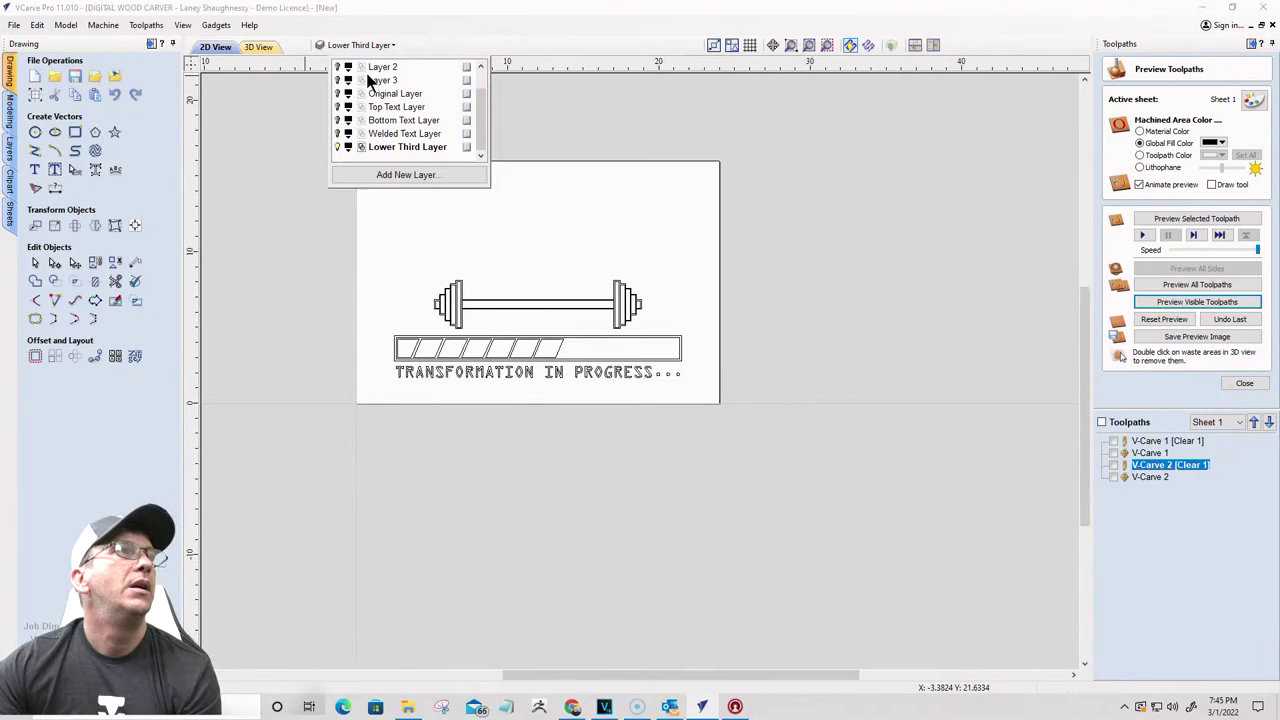
Step: Hide the Lower Third Layer, show the Top Text Layer, and select the TOTAL FORCE text
left_click(322, 255)
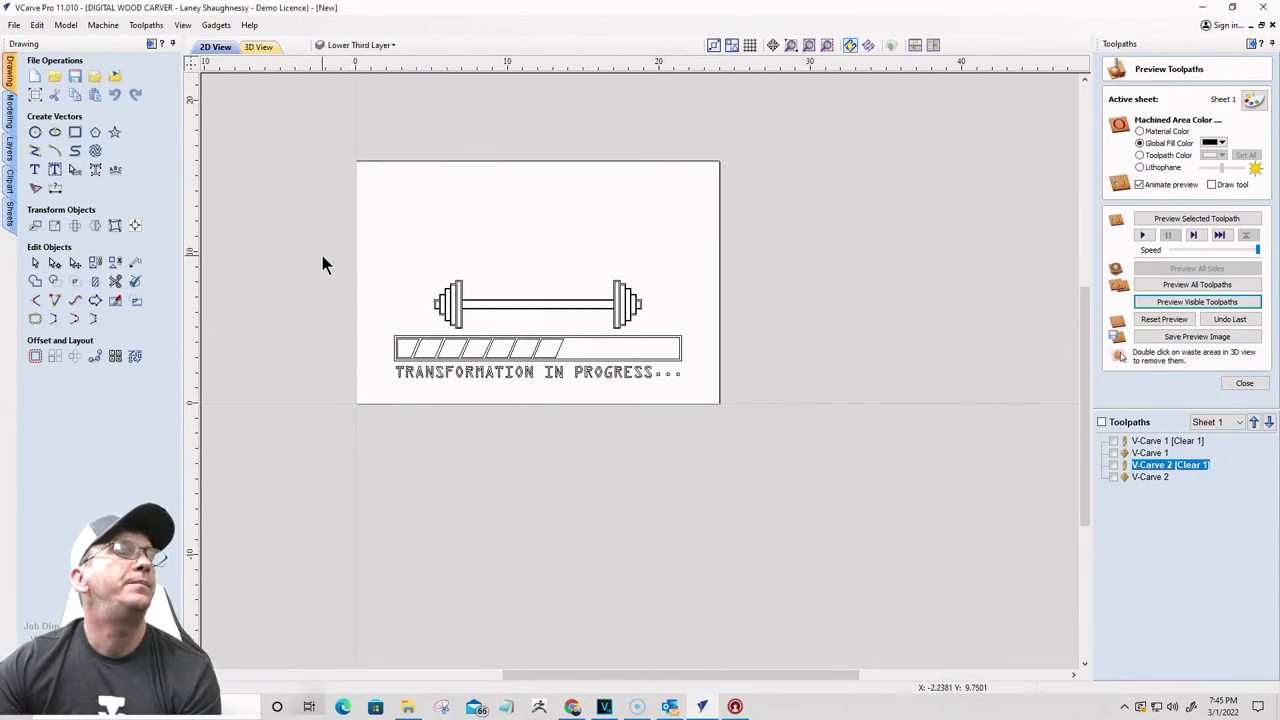
left_click(365, 46)
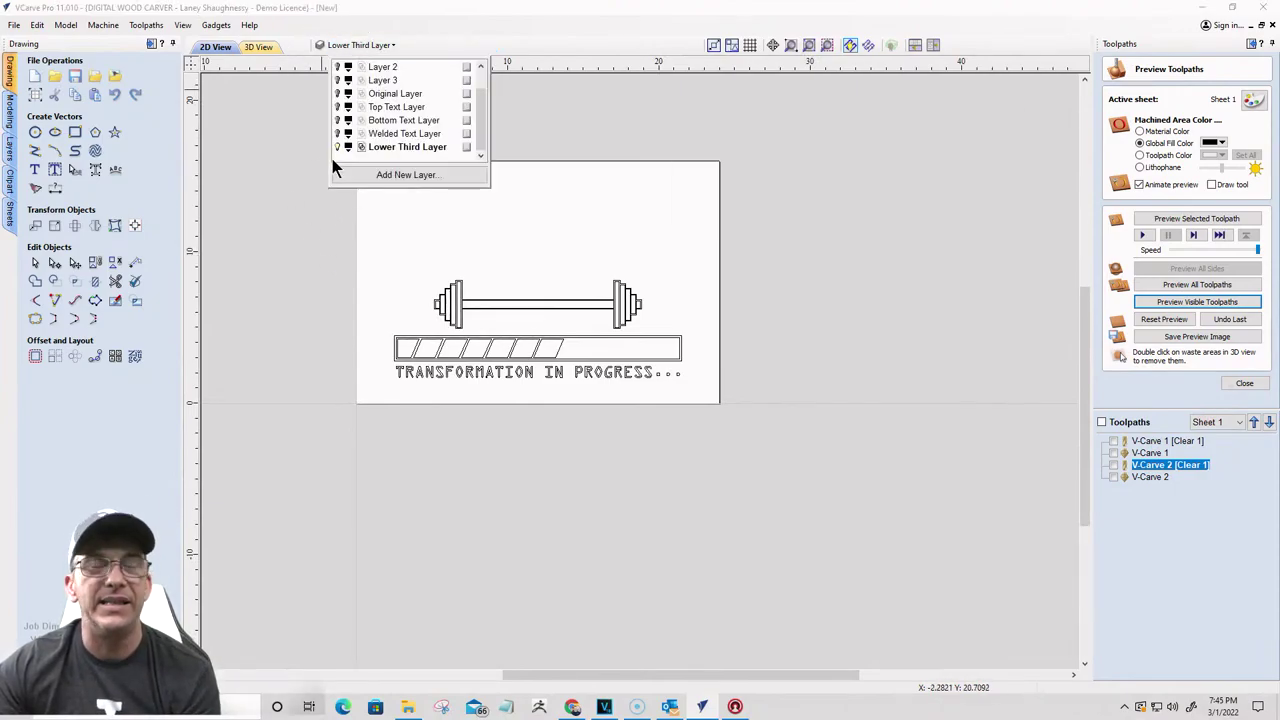
left_click(337, 147)
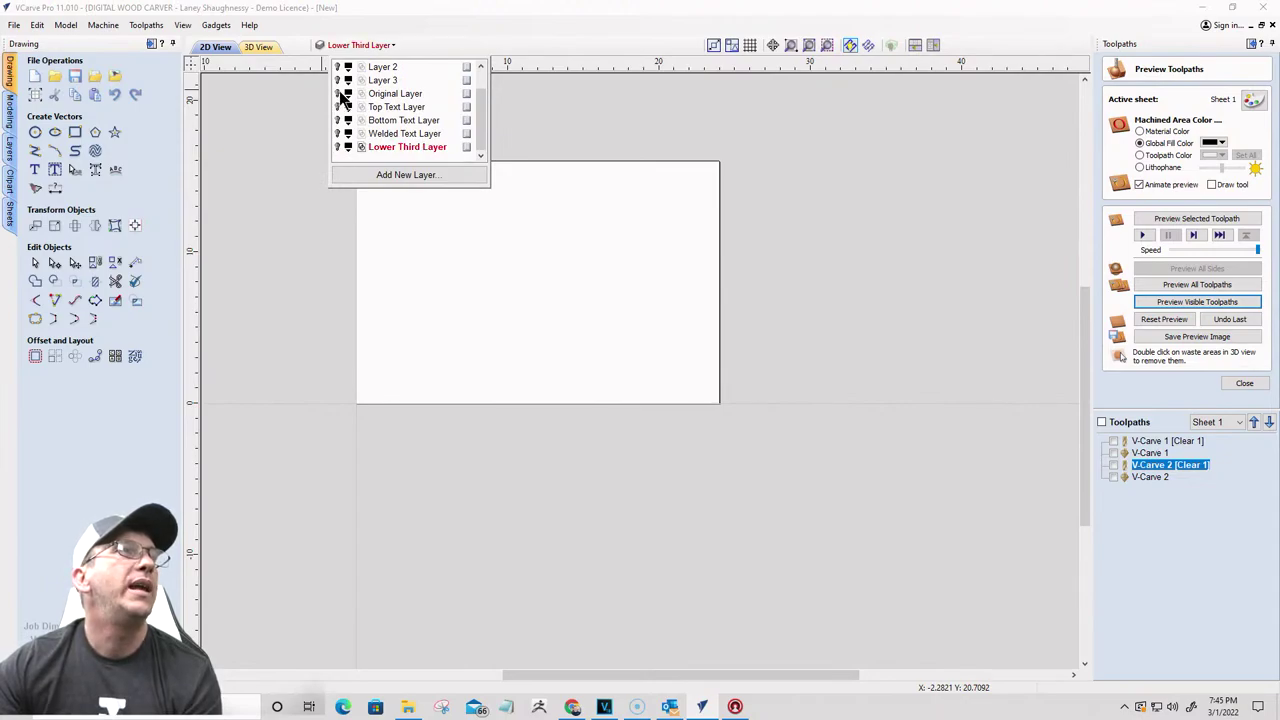
left_click(337, 108)
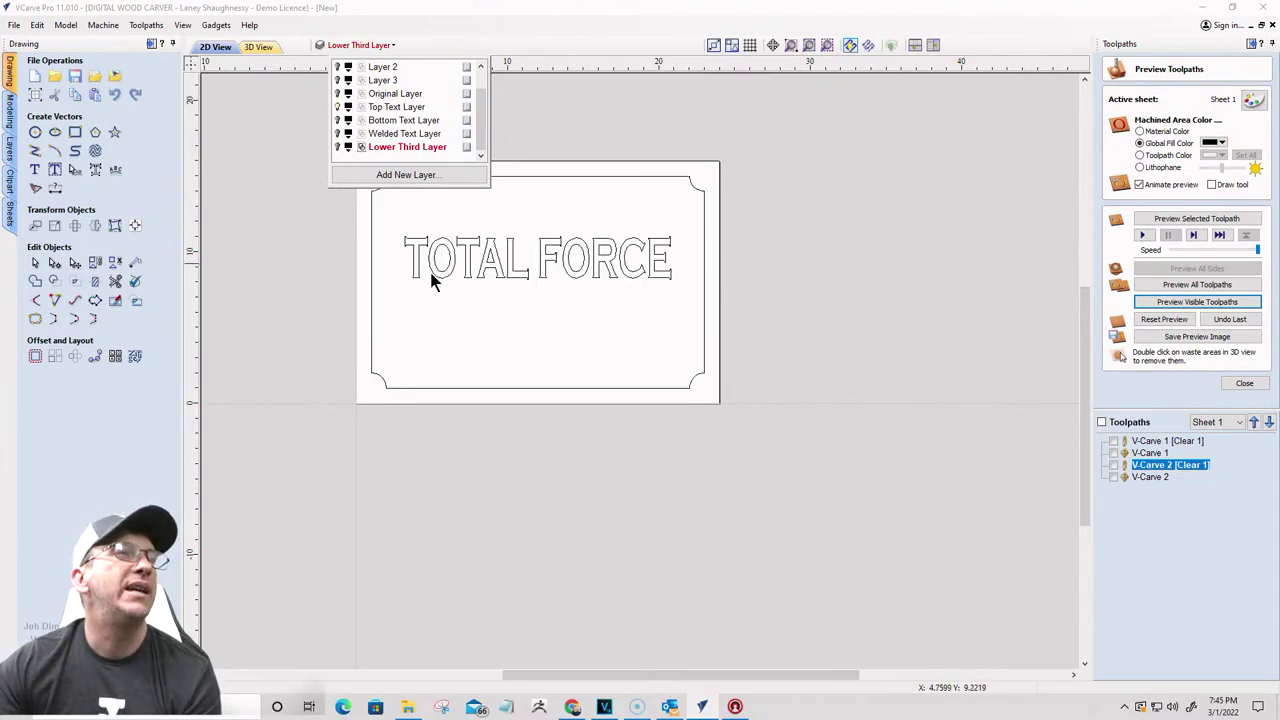
left_click(474, 253)
scroll(450, 262, "up", 4)
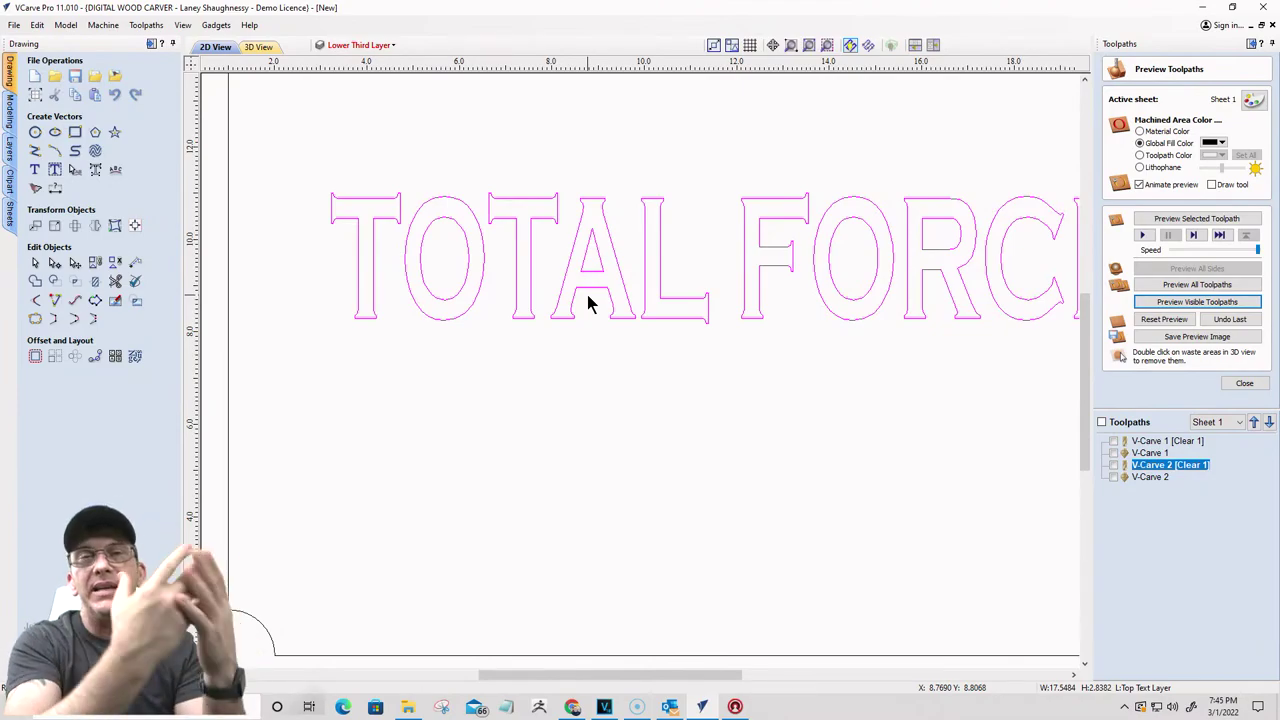
scroll(586, 291, "down", 3)
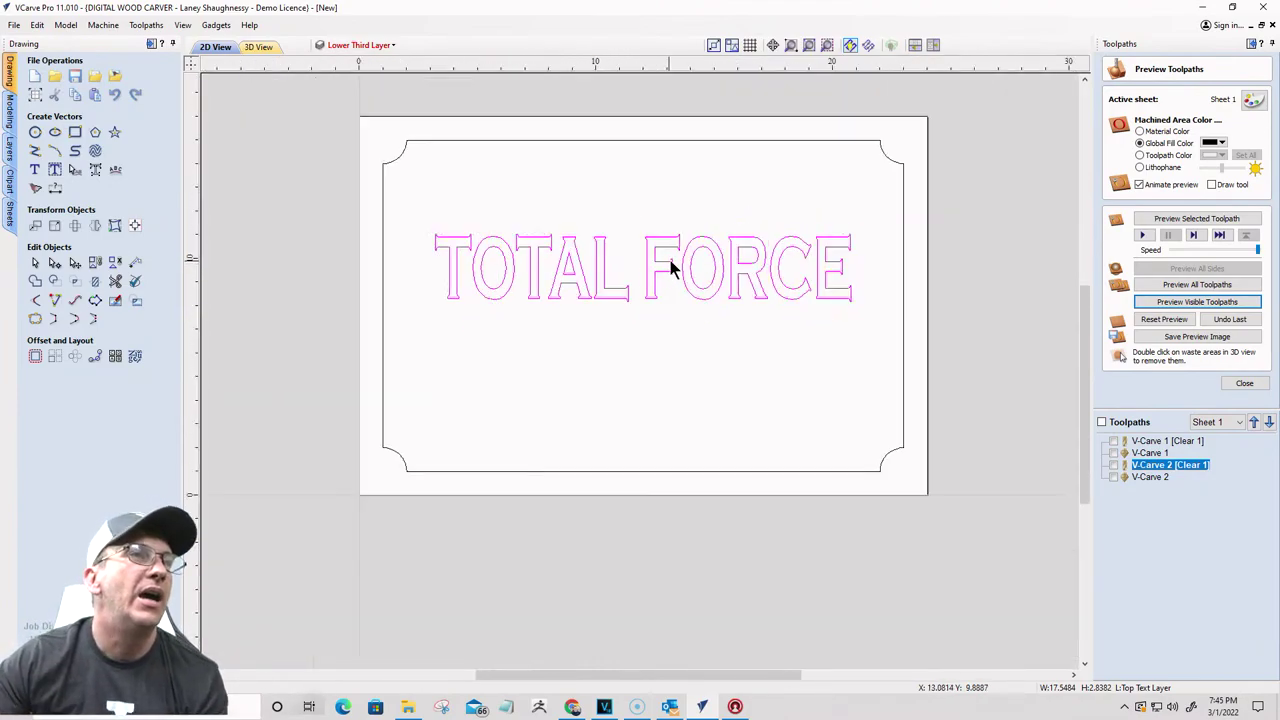
scroll(793, 283, "up", 3)
scroll(806, 280, "down", 2)
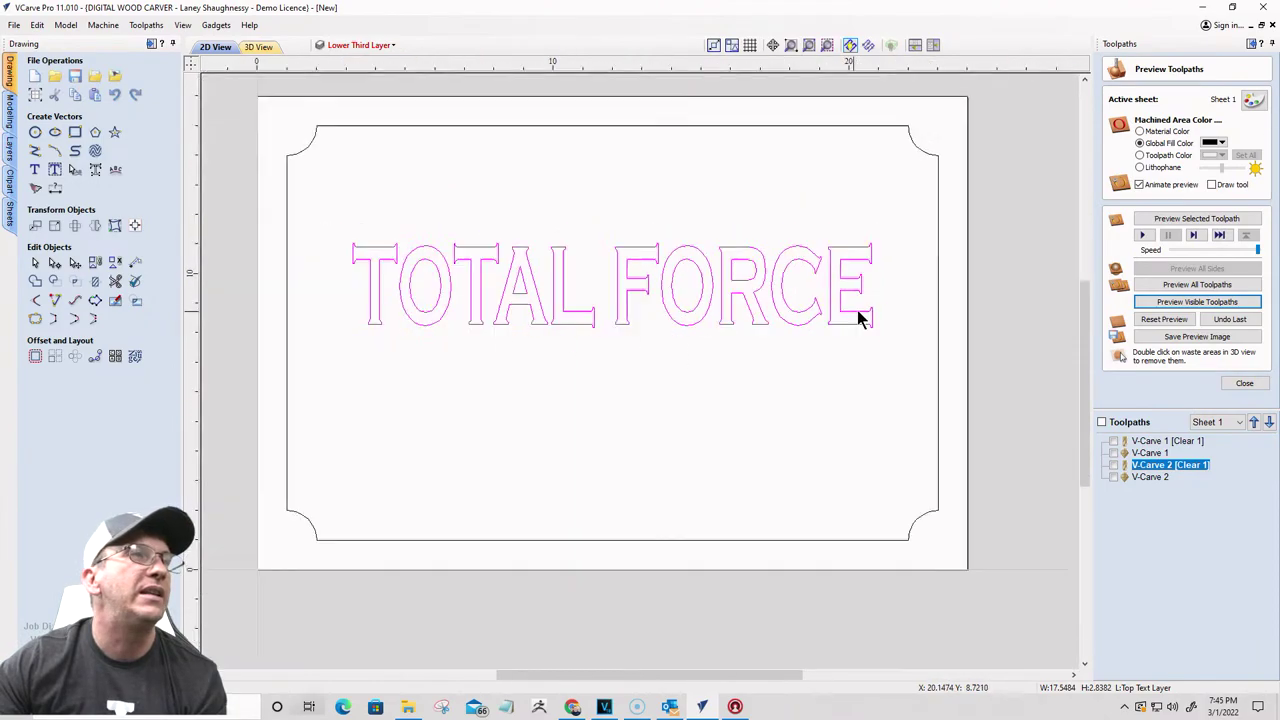
Step: Copy the selected TOTAL FORCE text onto the Welded Text Layer, then deselect it
right_click(618, 280)
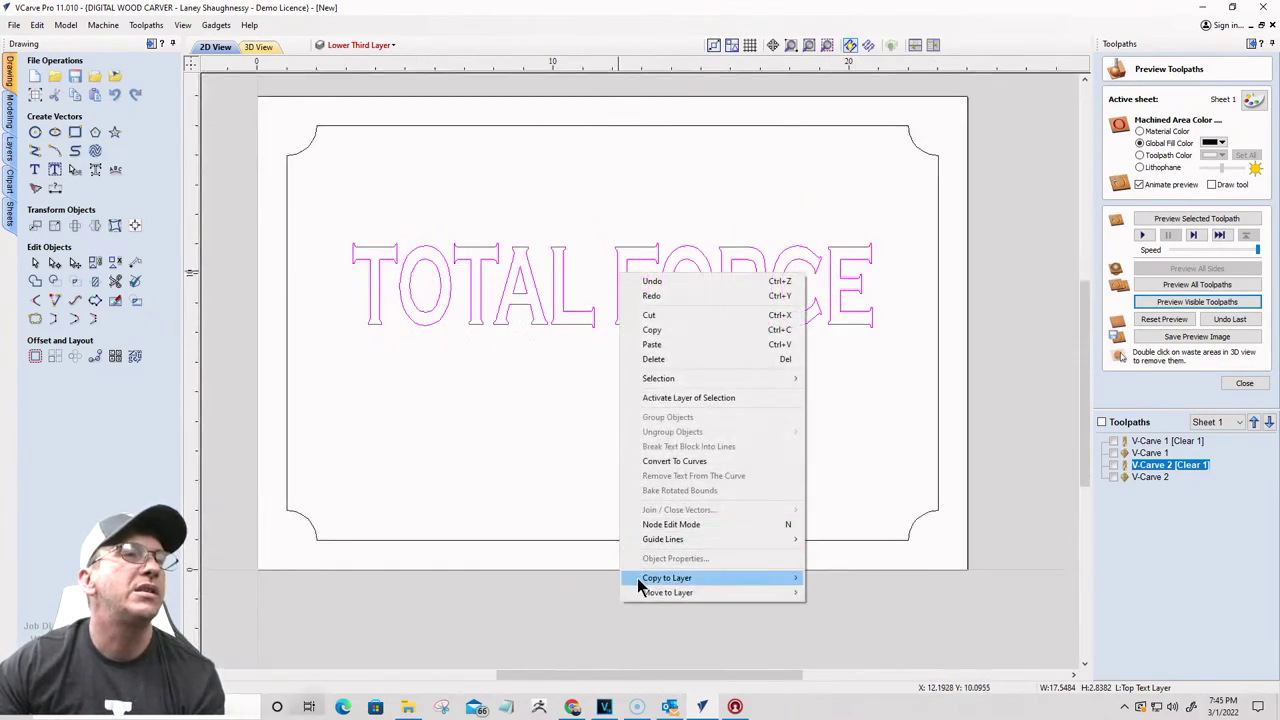
mouse_move(640, 585)
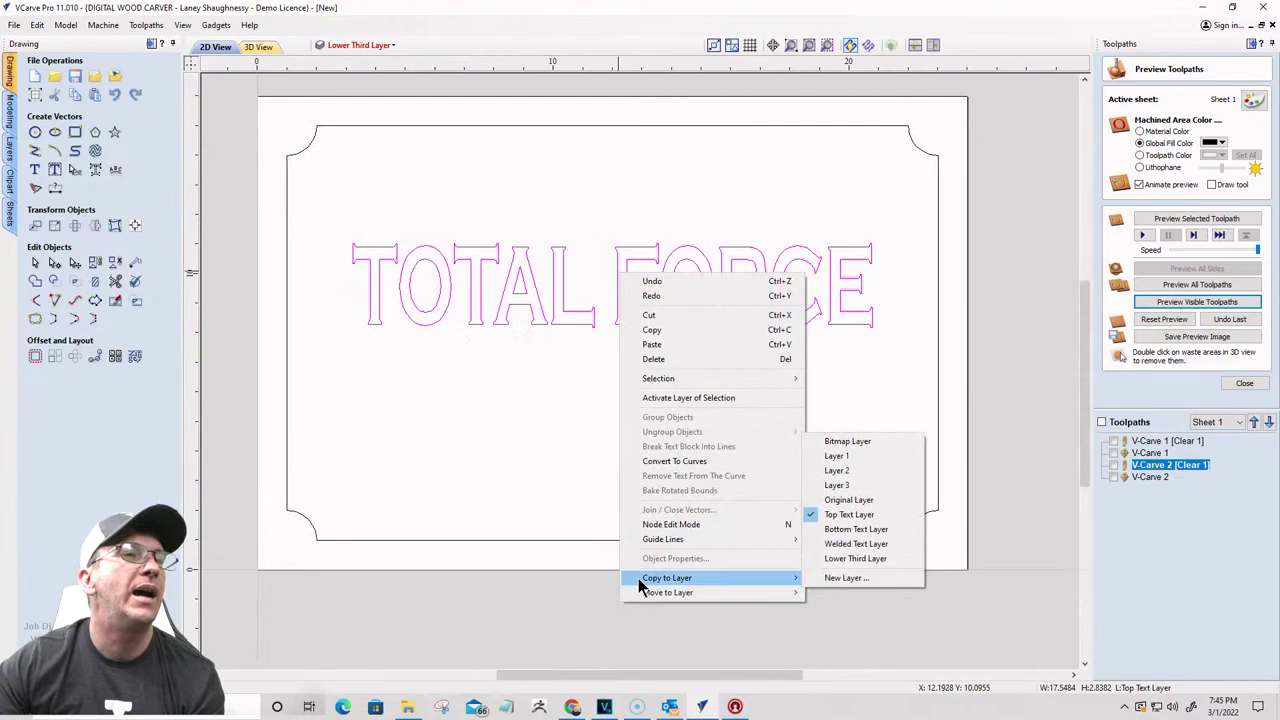
left_click(852, 545)
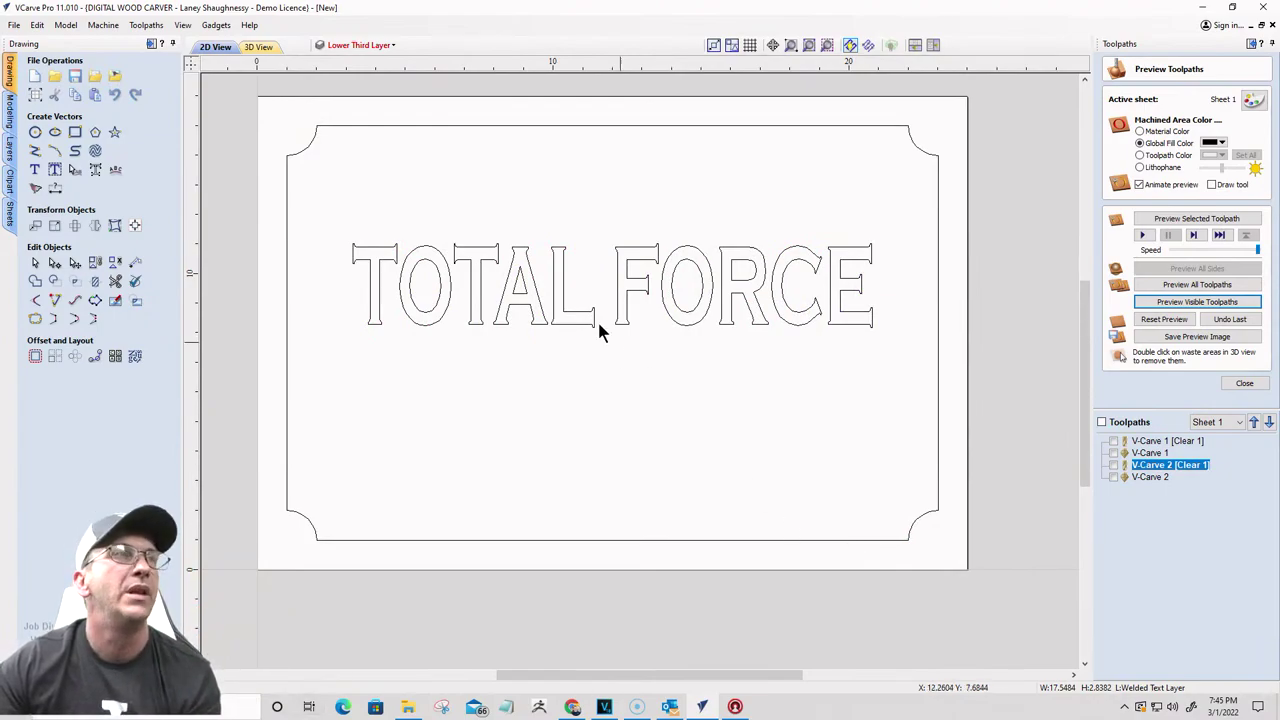
left_click(475, 209)
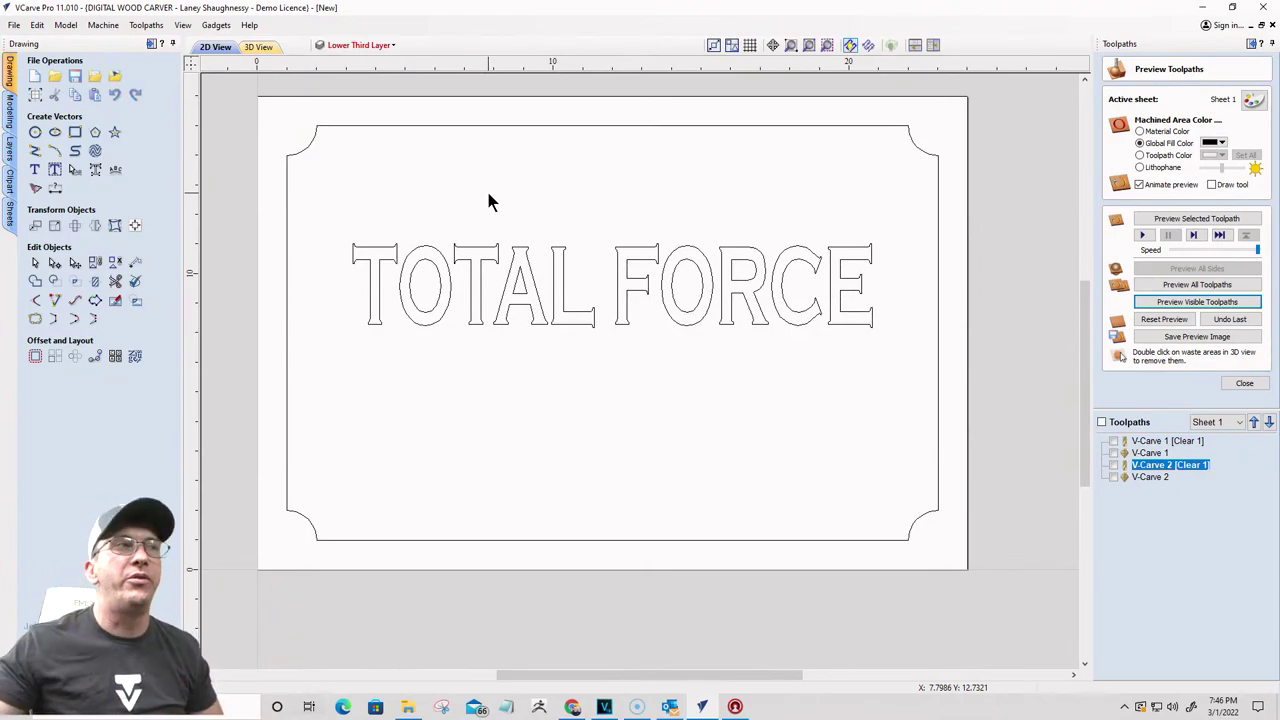
Step: With the line/polyline tool active, add a new layer named 'offset'
left_click(35, 150)
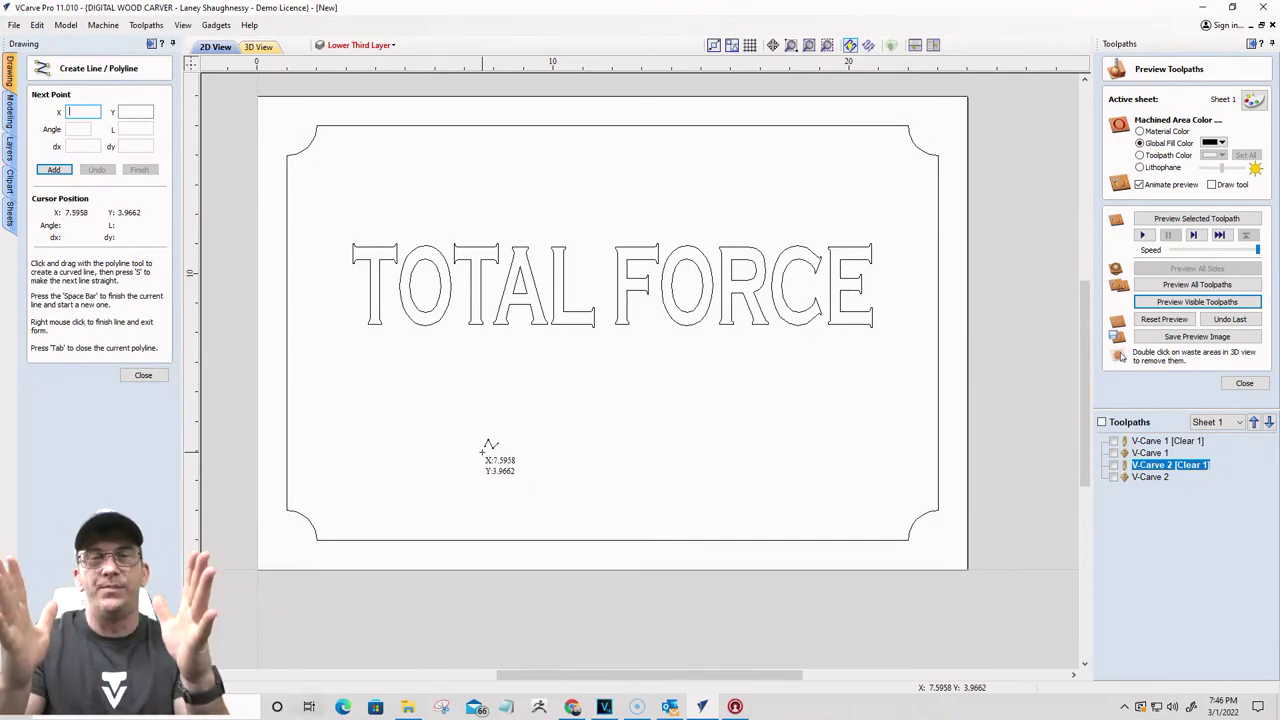
scroll(580, 424, "up", 4)
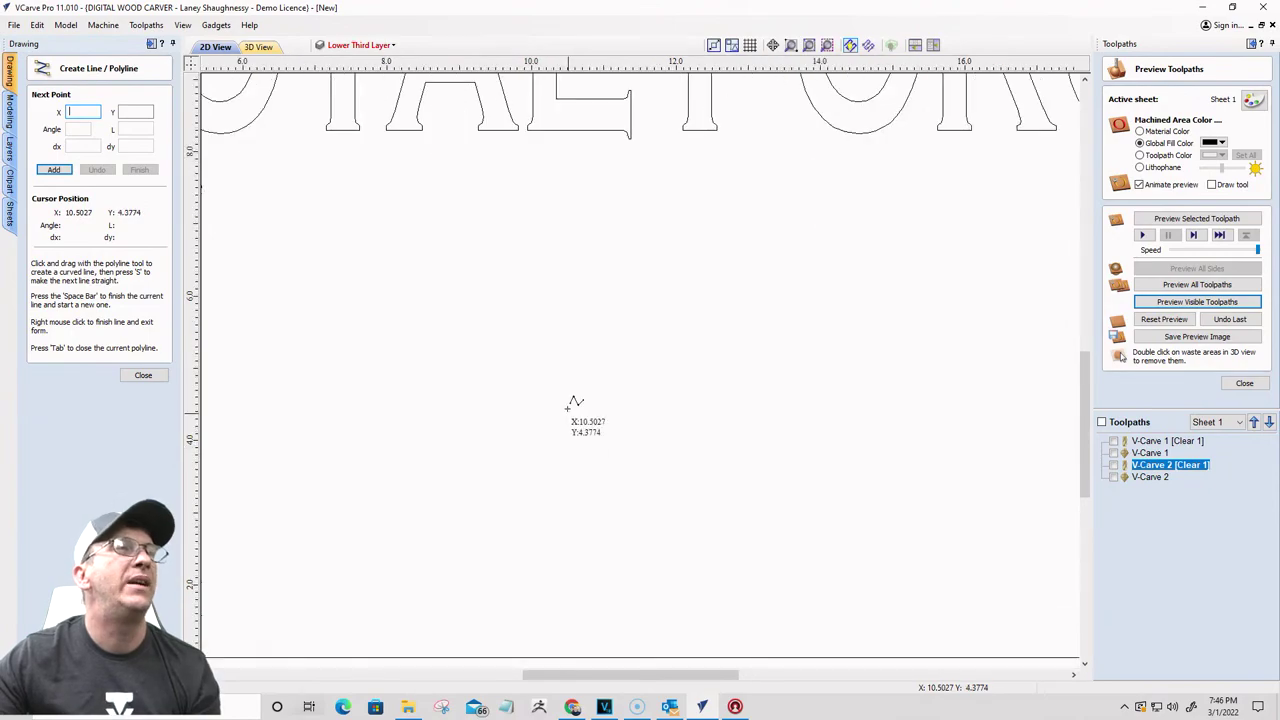
left_click(358, 45)
left_click(363, 176)
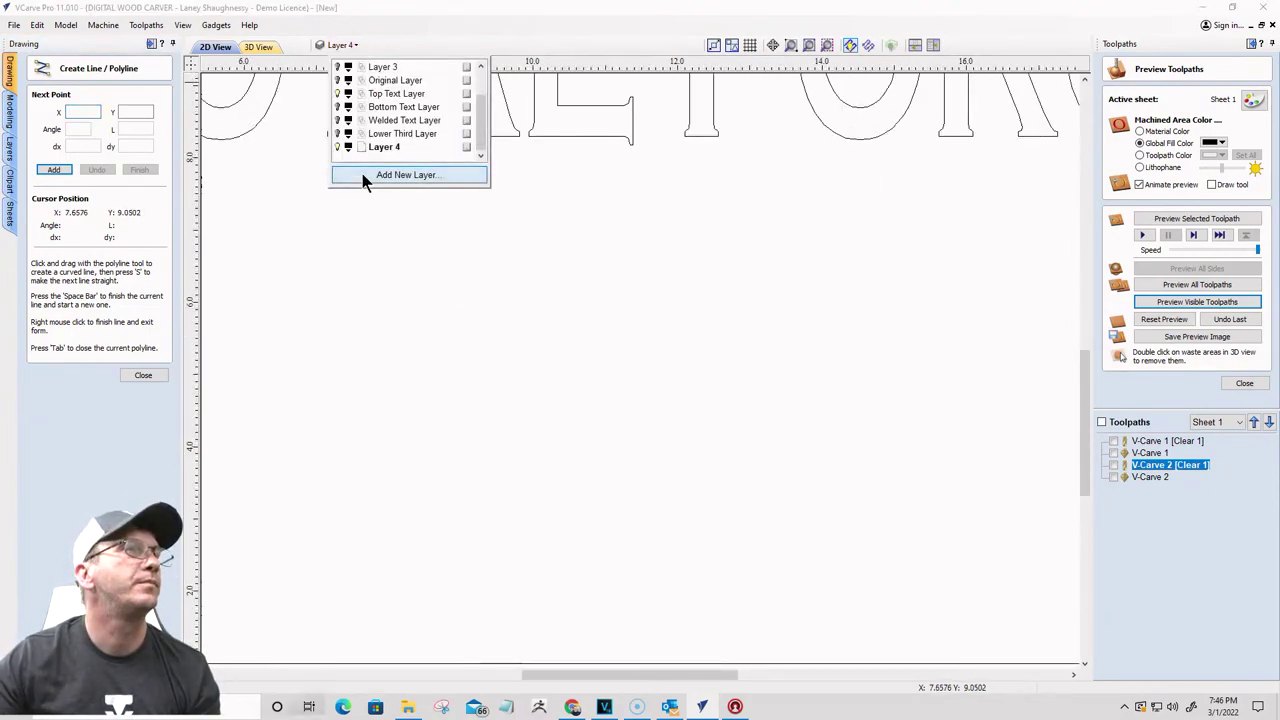
double_click(382, 148)
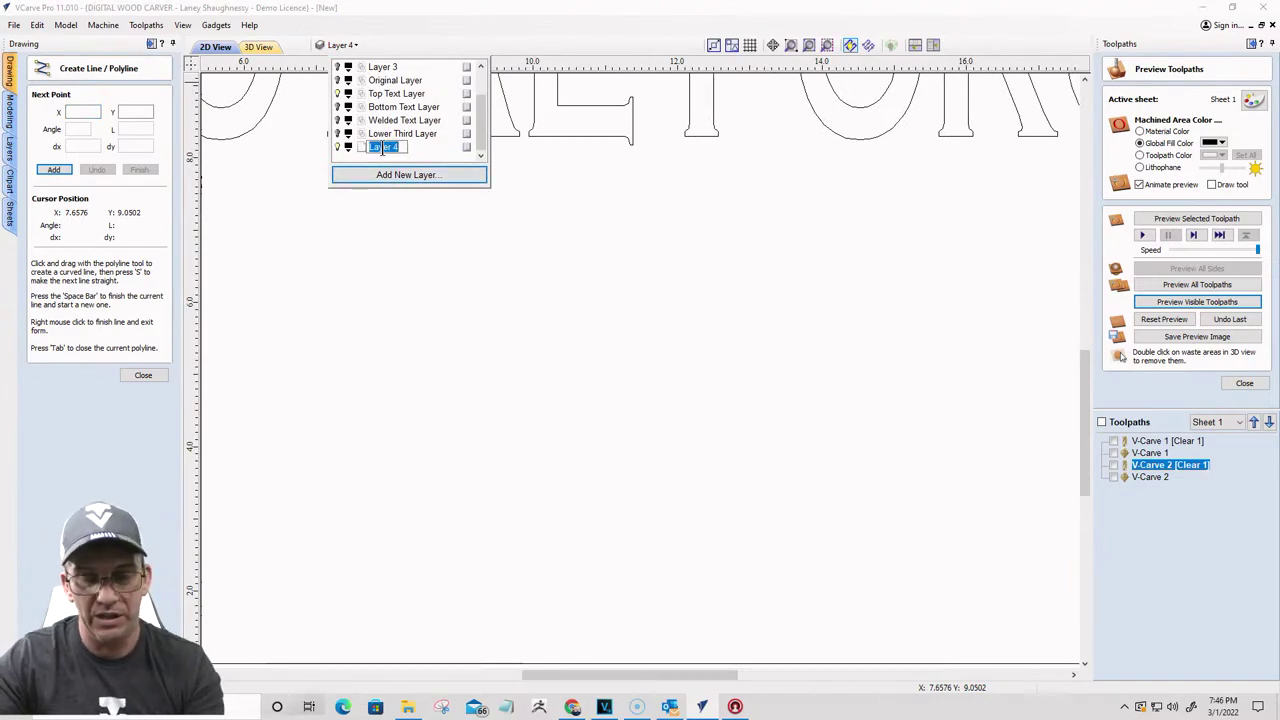
type("offset")
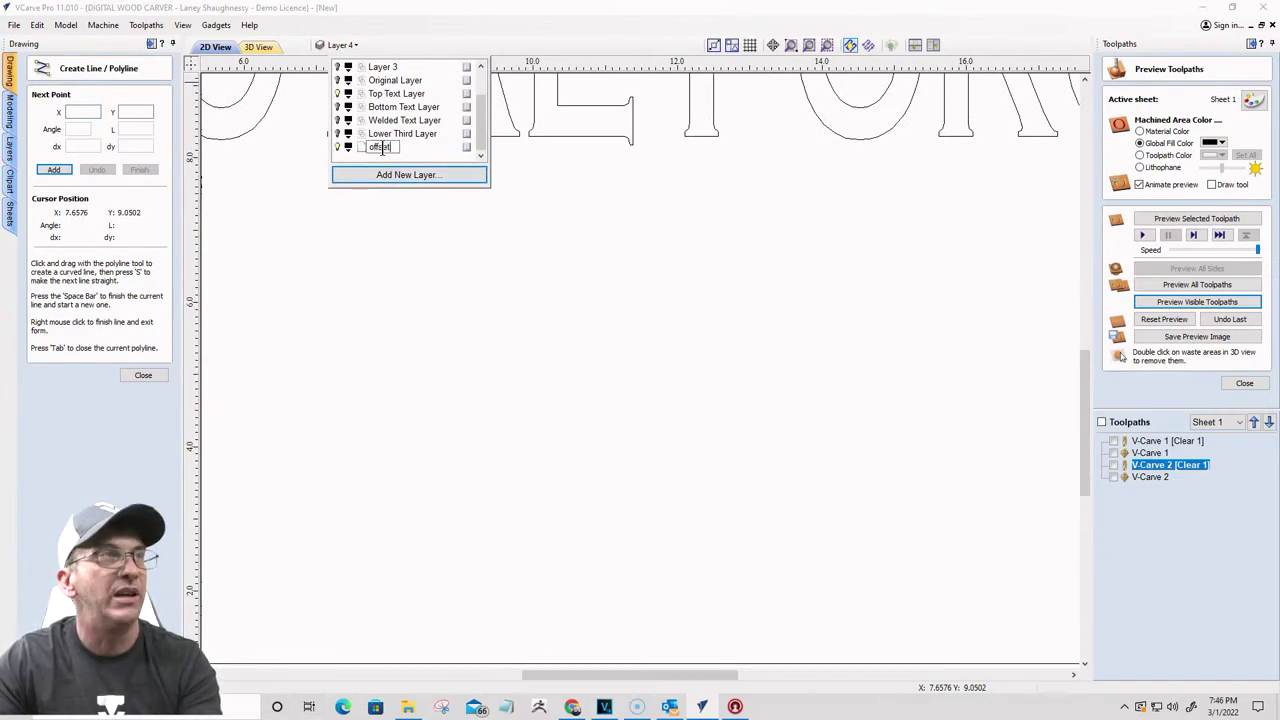
key("Return")
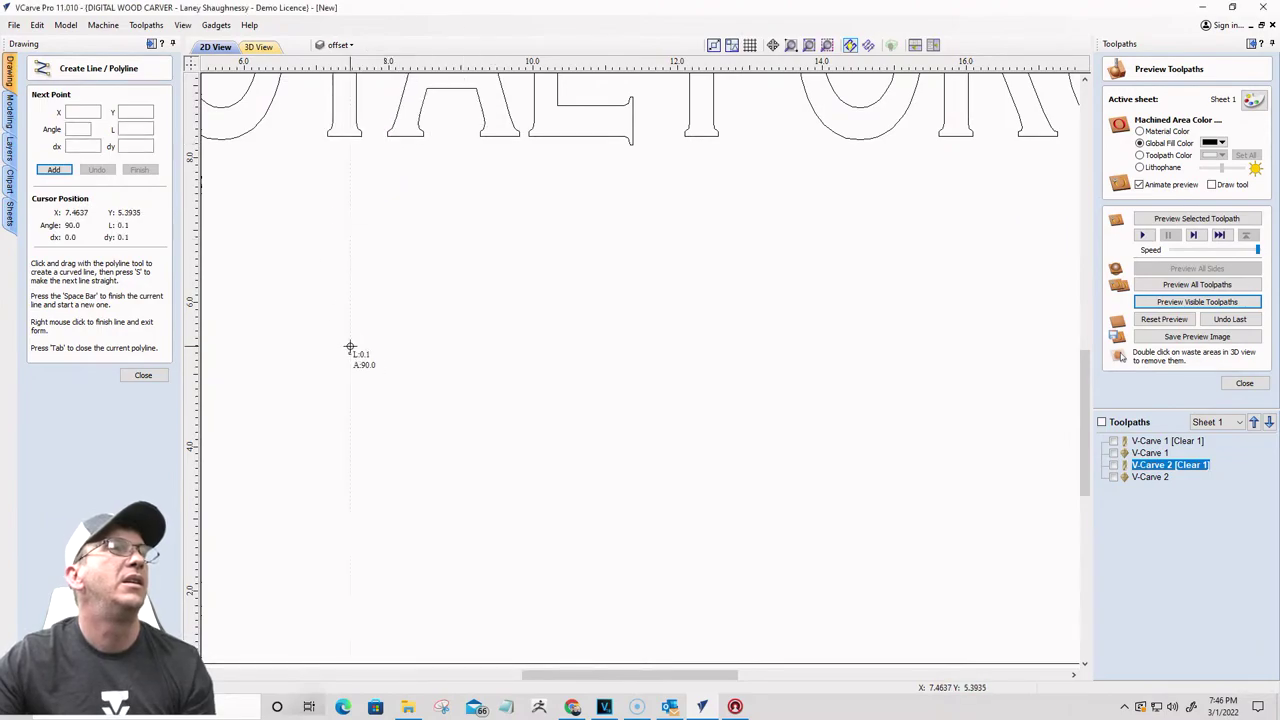
Step: Draw a three-point V-shaped polyline
left_click(350, 354)
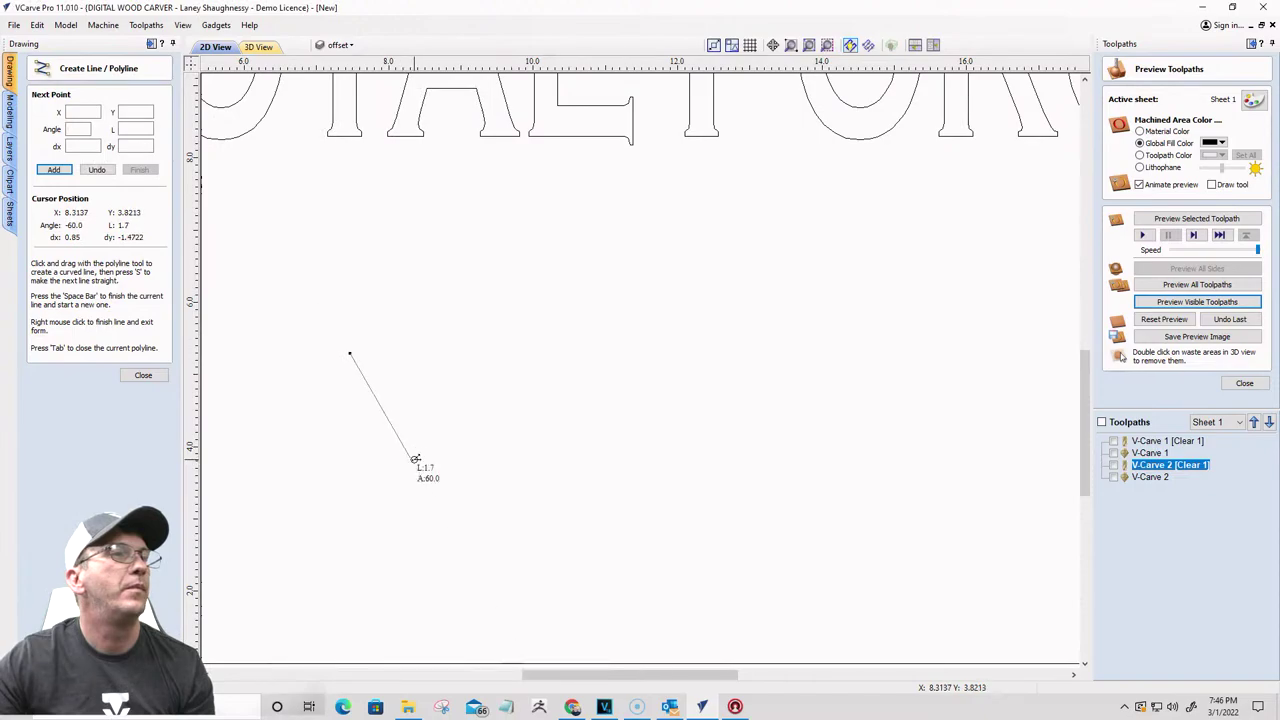
left_click(414, 458)
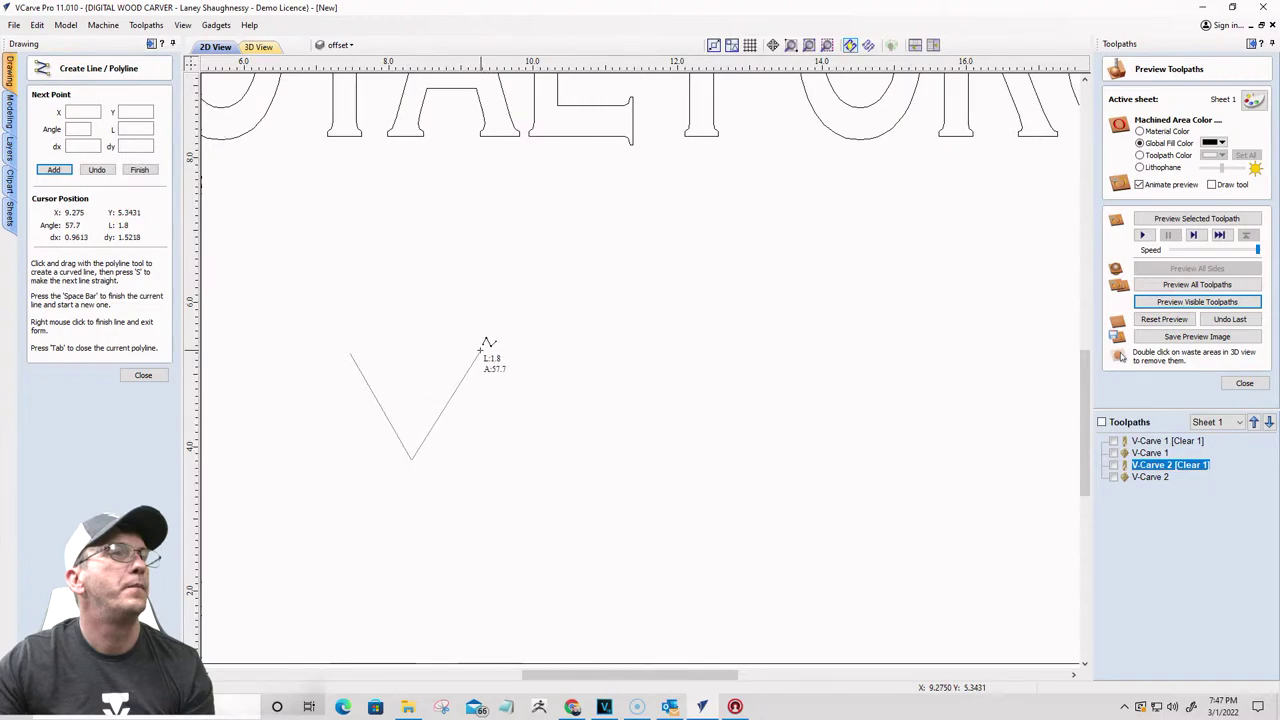
left_click(475, 349)
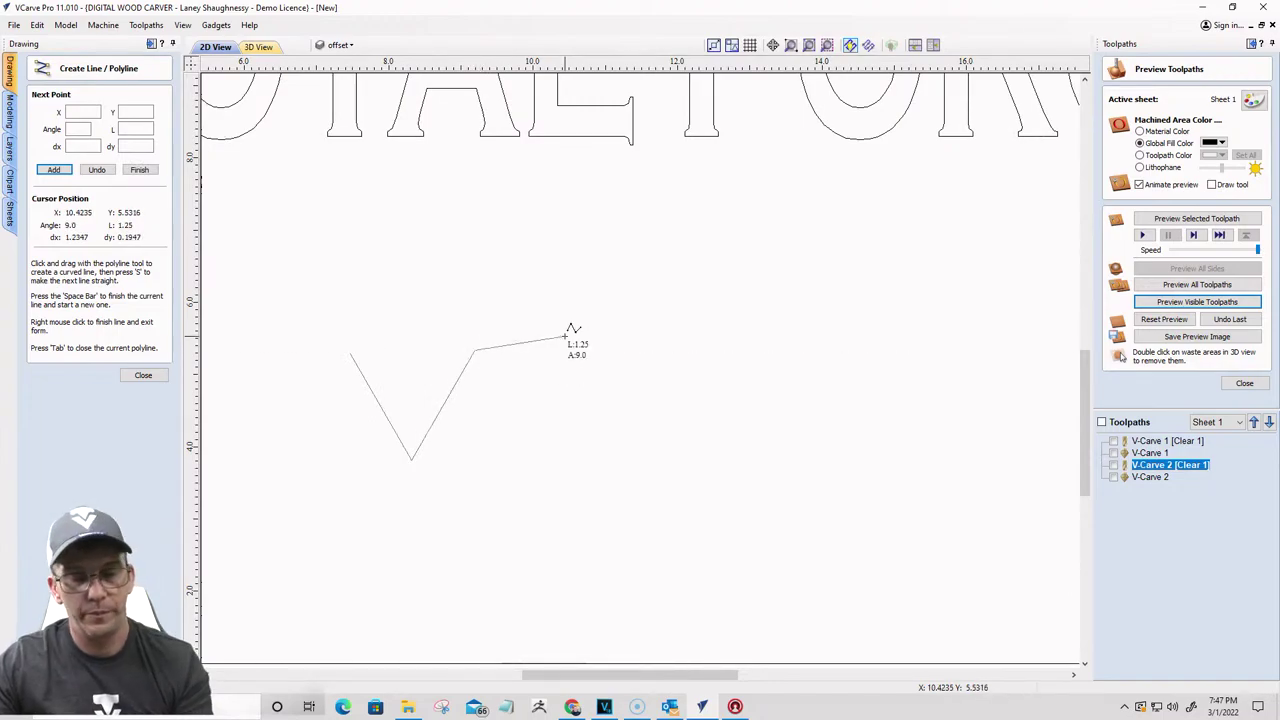
key("space")
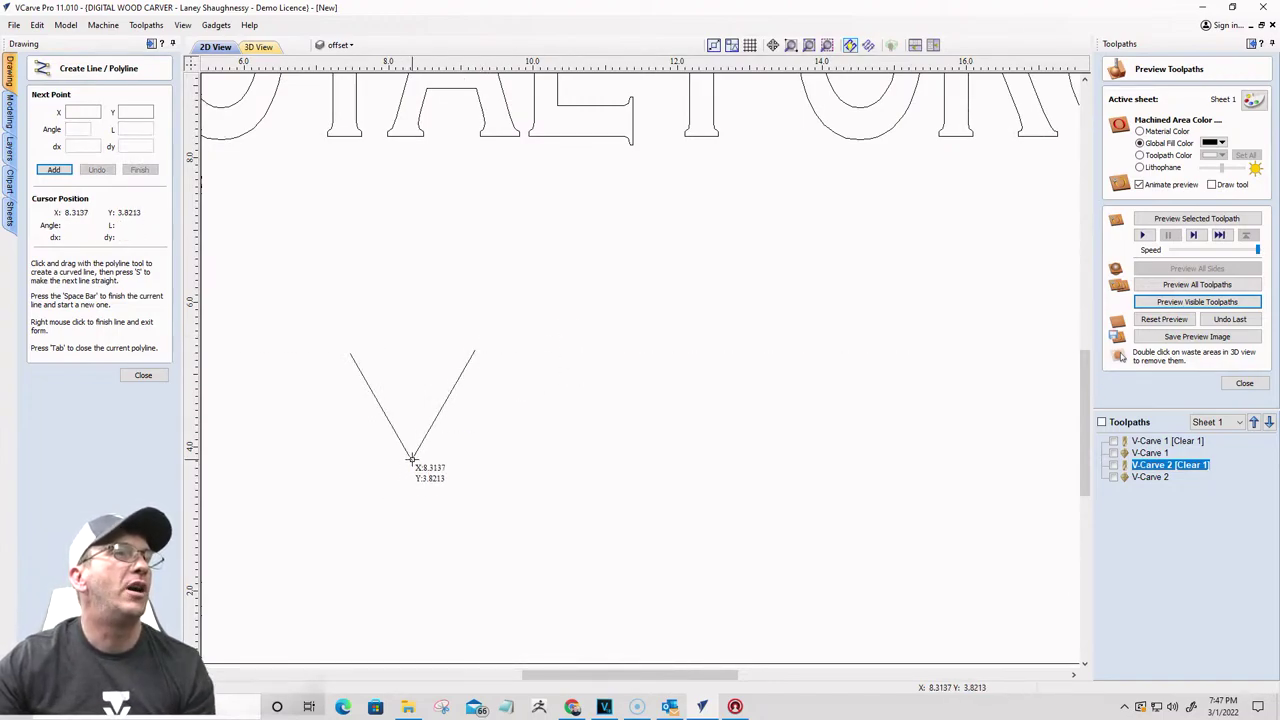
scroll(410, 465, "up", 3)
Step: Draw a 1.76-inch horizontal line rightward from the V's bottom vertex and select it
left_click(436, 396)
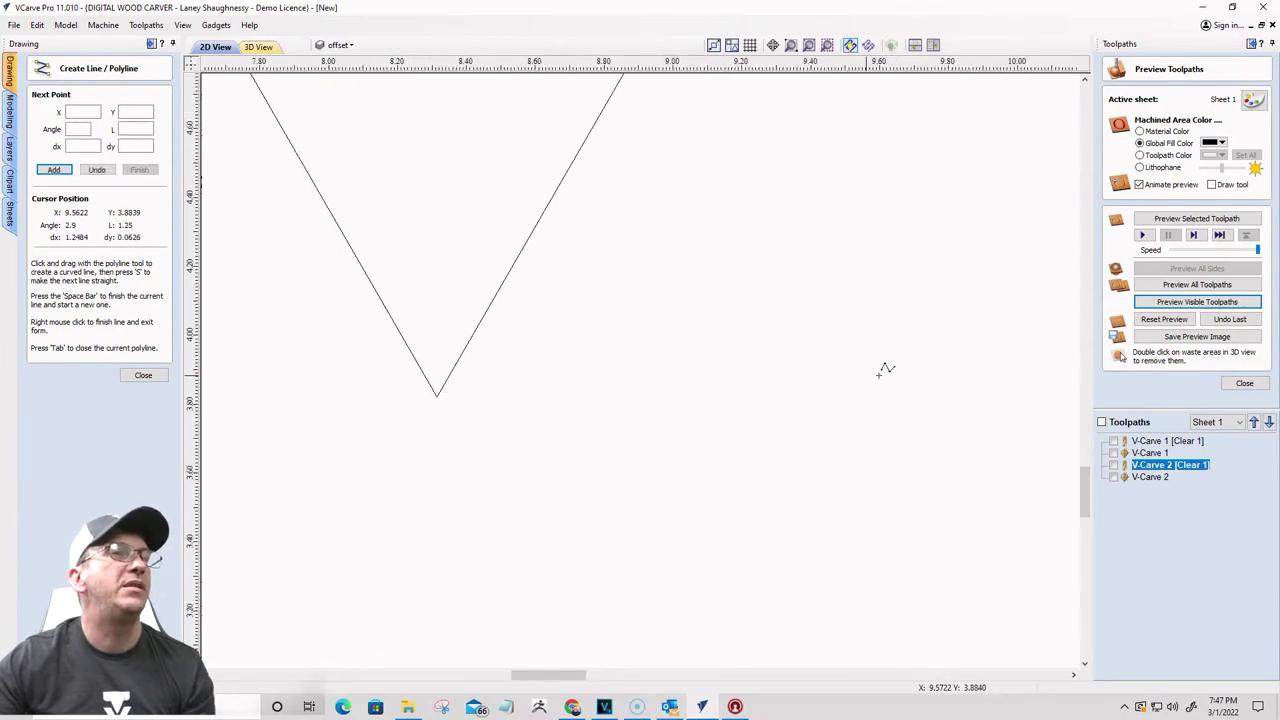
left_click(1044, 398)
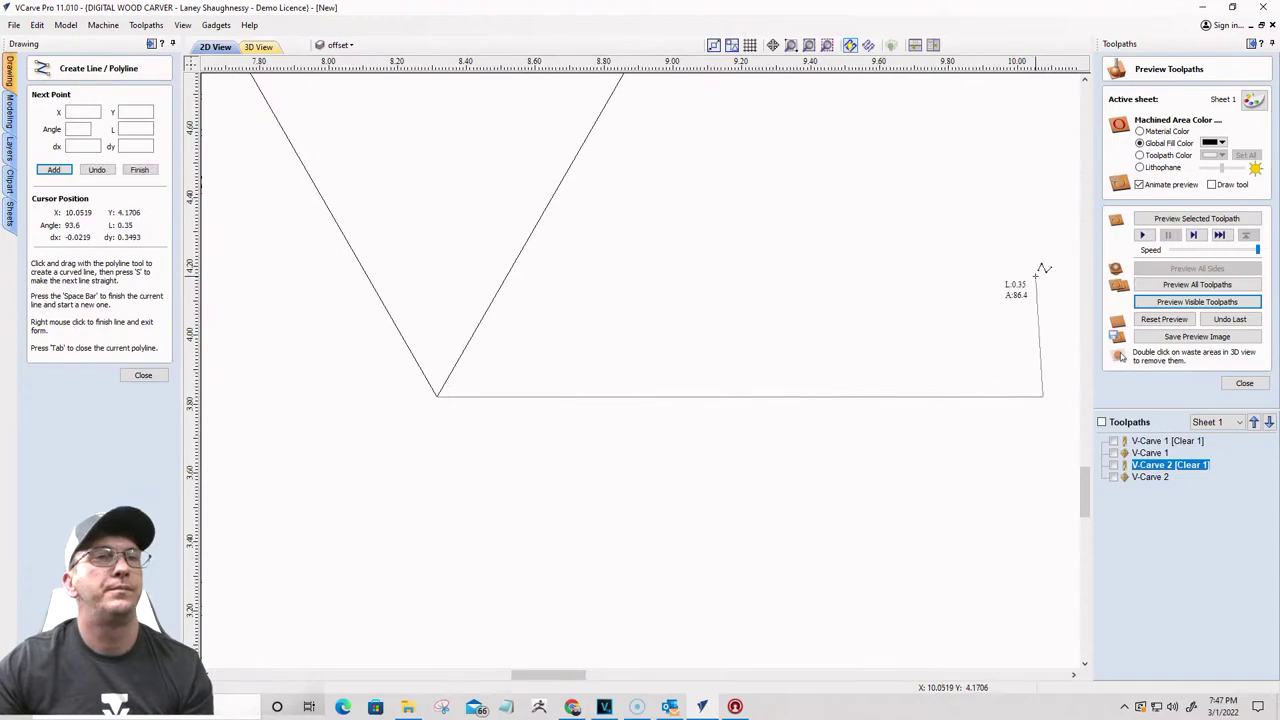
key("space")
left_click(143, 375)
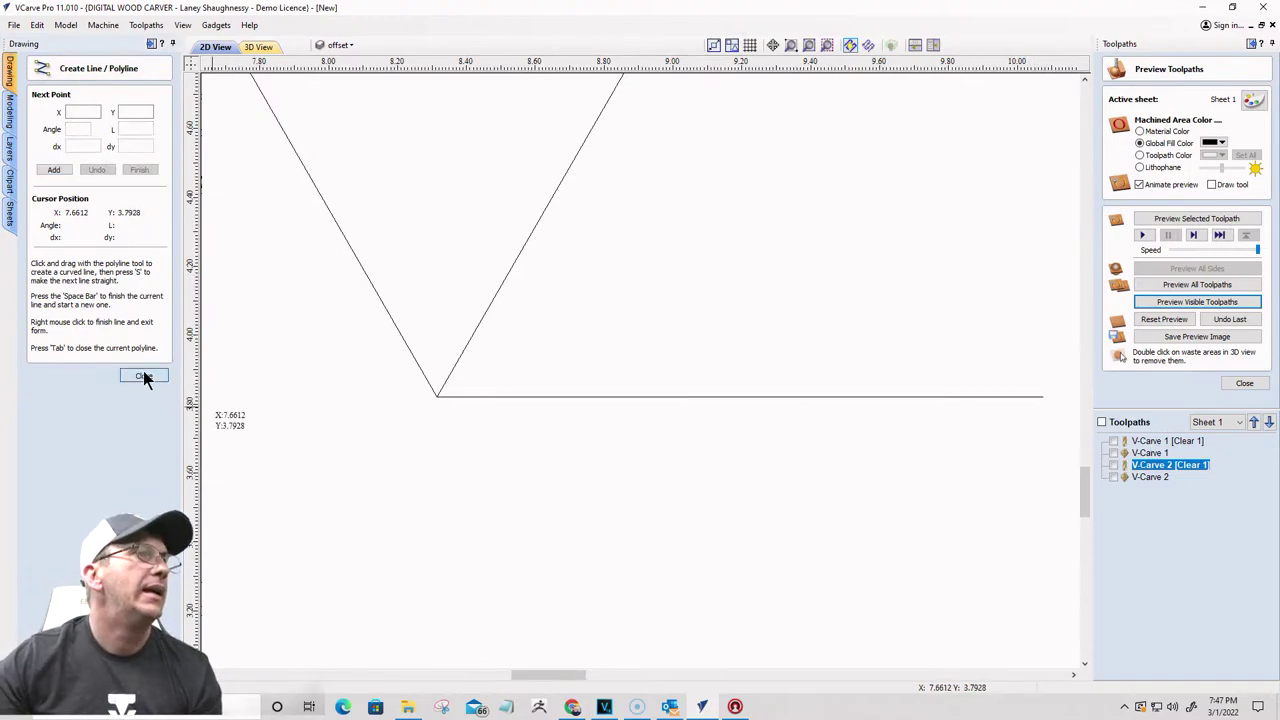
left_click(446, 399)
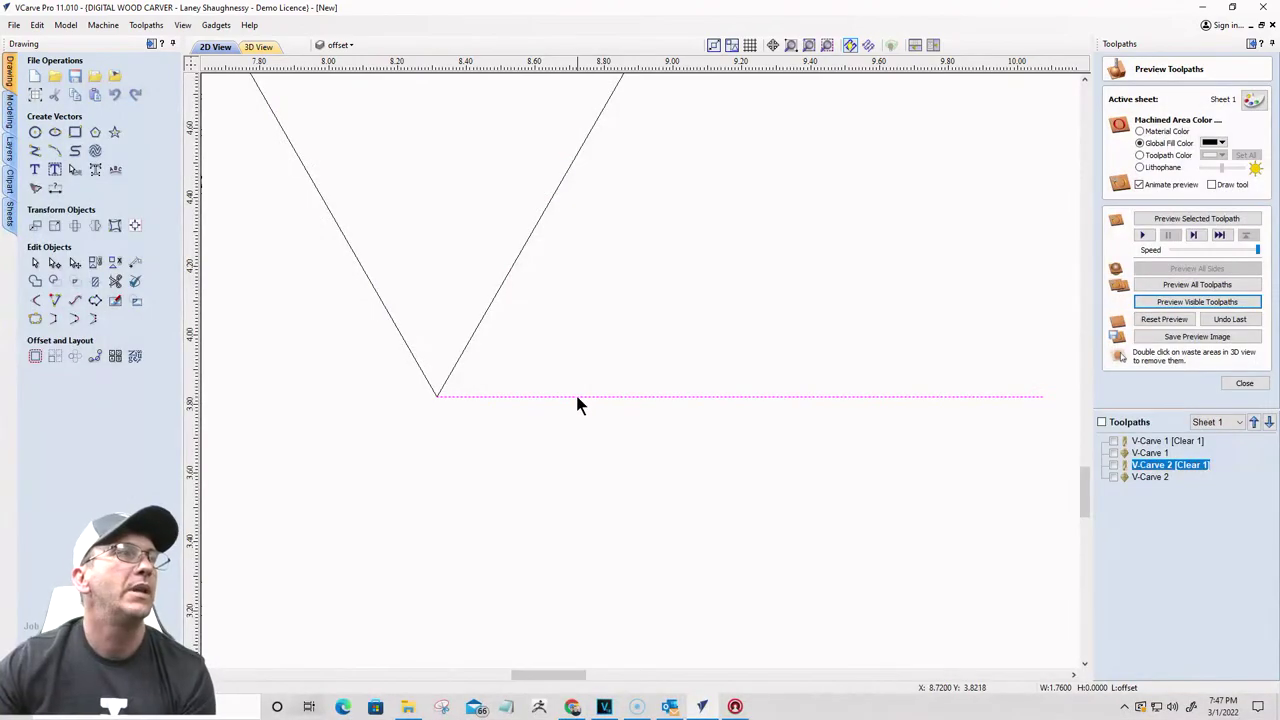
Step: Move the horizontal line up 0.125 inches using a relative Y move
left_click(36, 227)
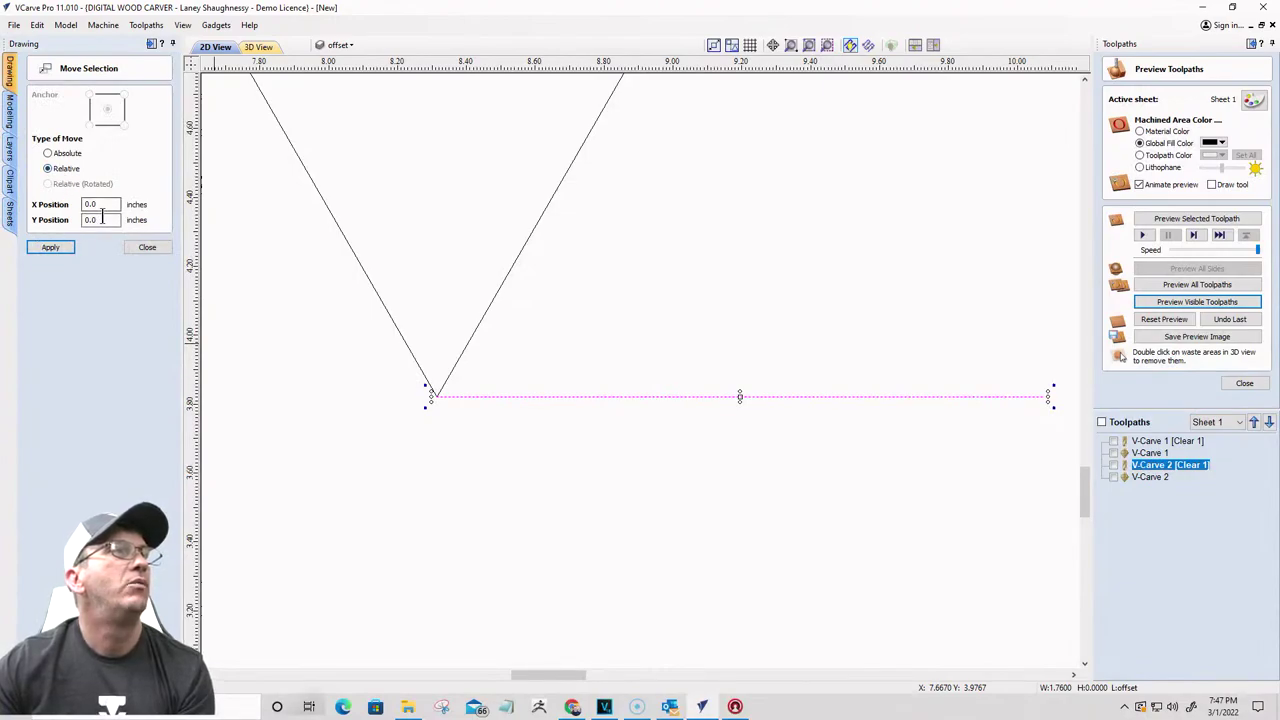
left_click_drag(102, 218, 63, 219)
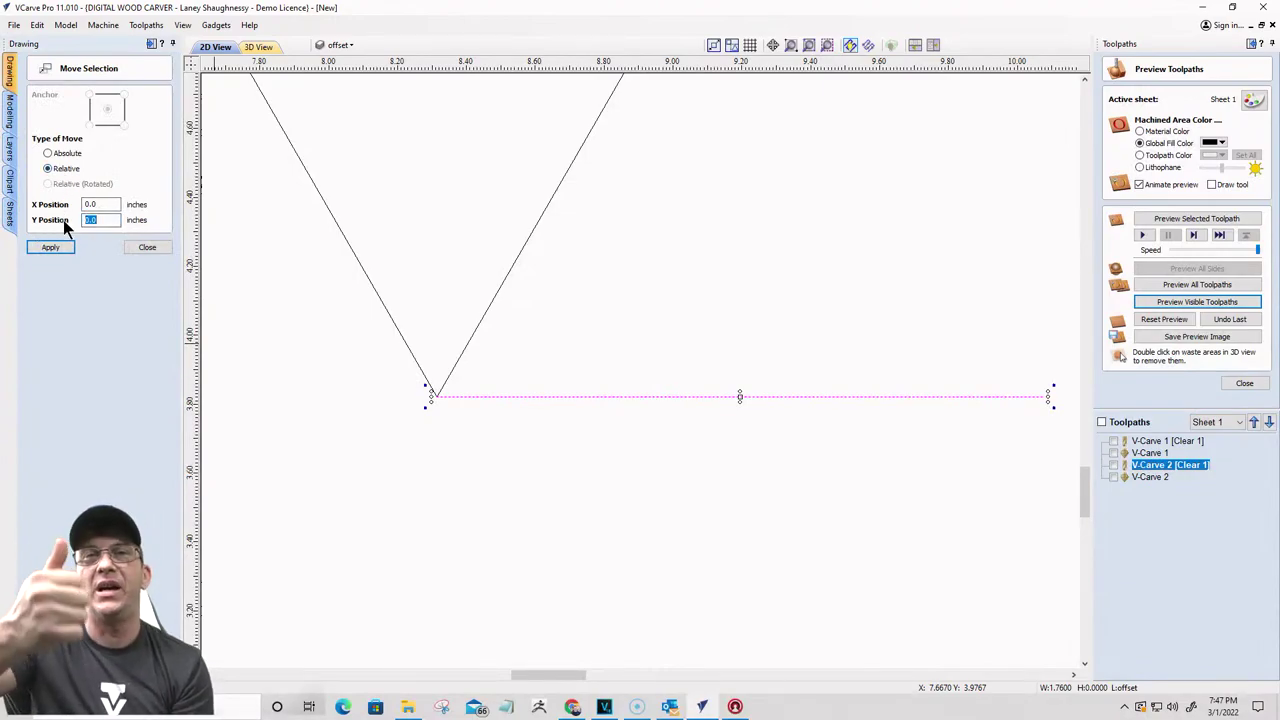
type("0.")
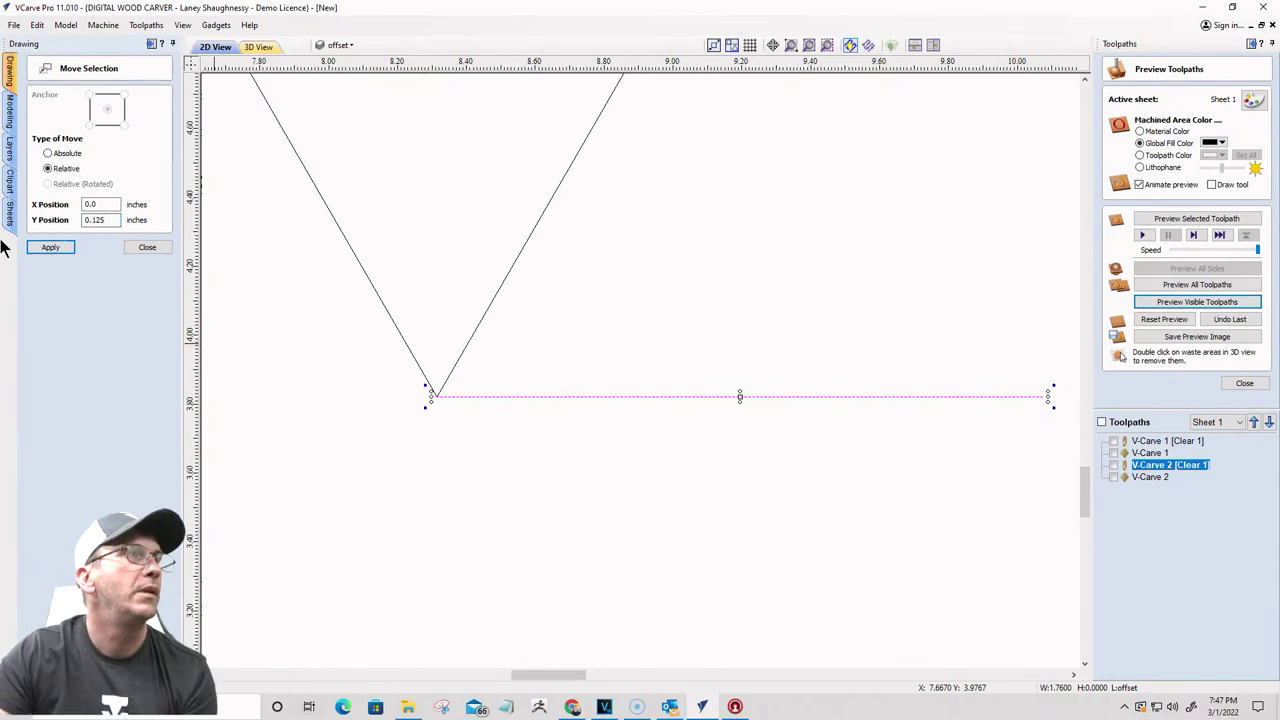
type("125")
left_click(62, 245)
left_click(132, 248)
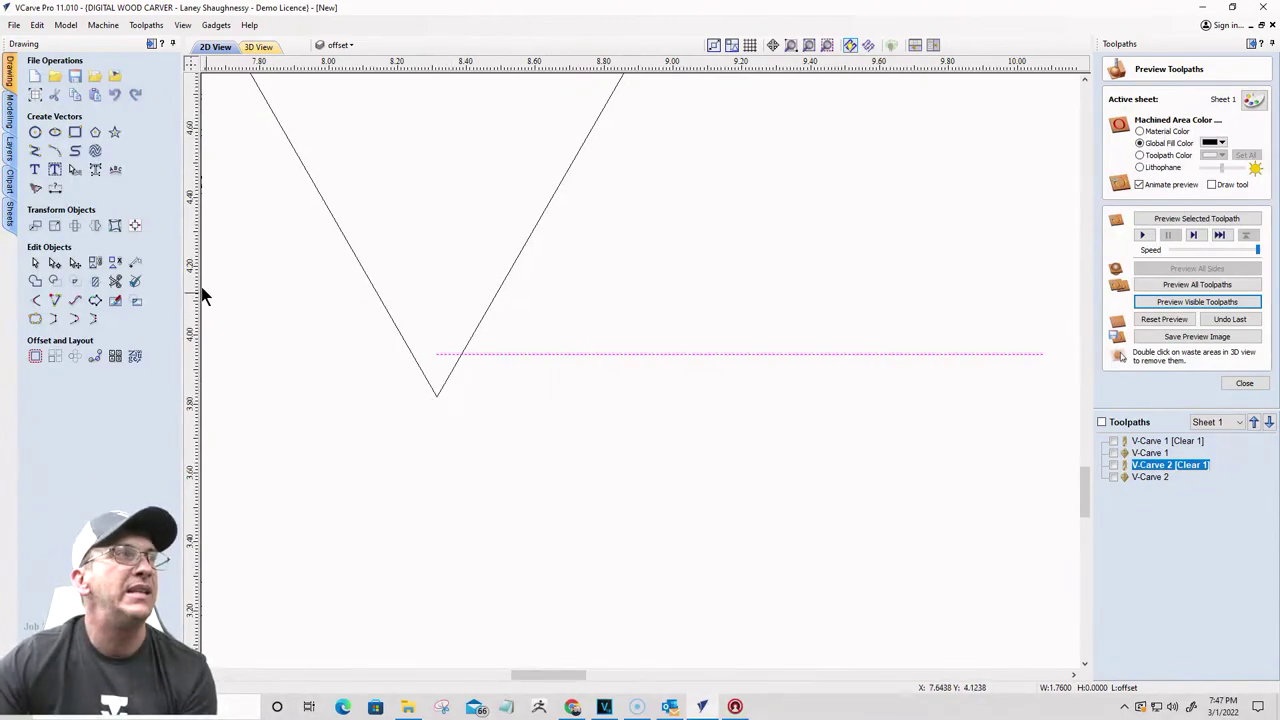
Step: Add a horizontal dimension from the V's tip to the line crossing, reading 0.0722 inches
left_click(56, 192)
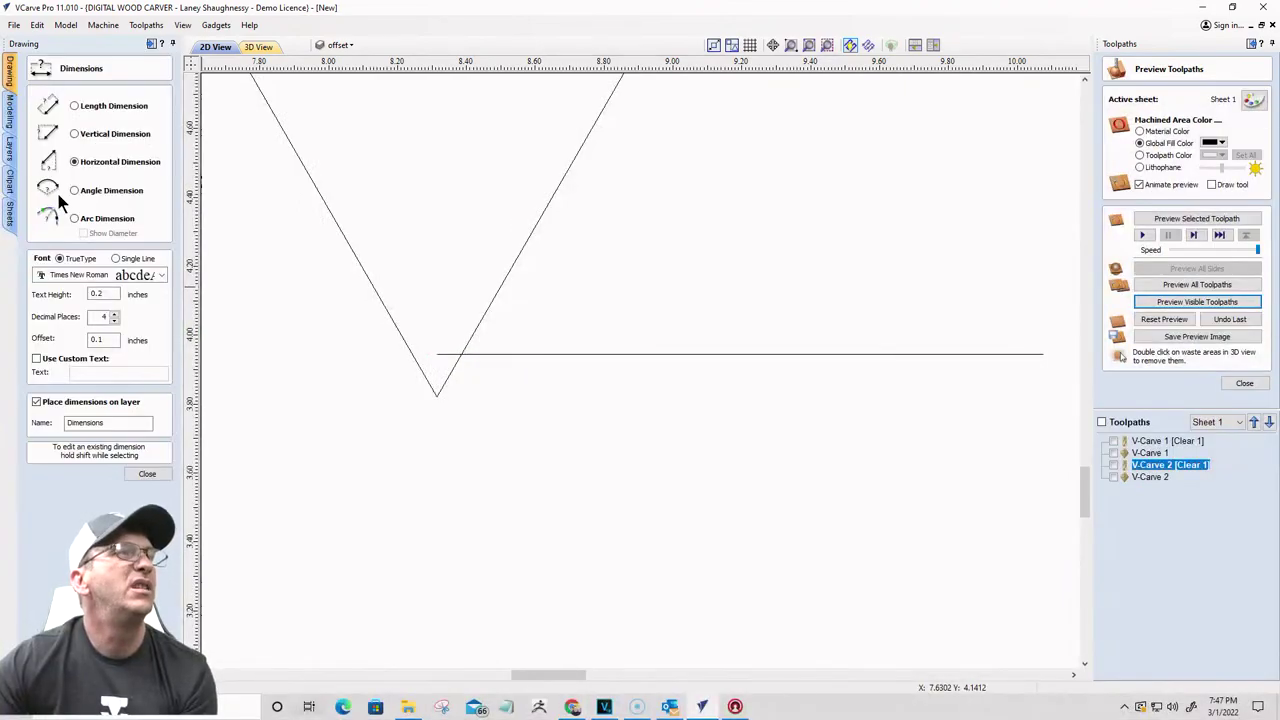
left_click(436, 393)
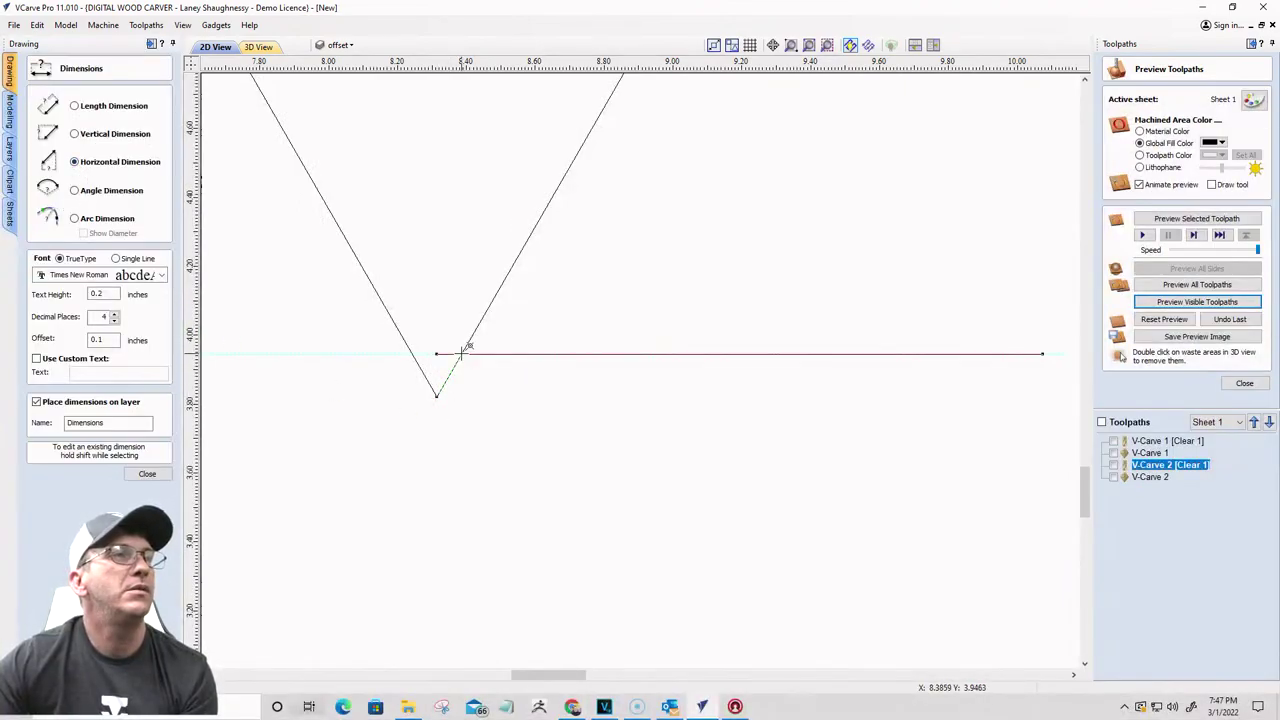
key("Escape")
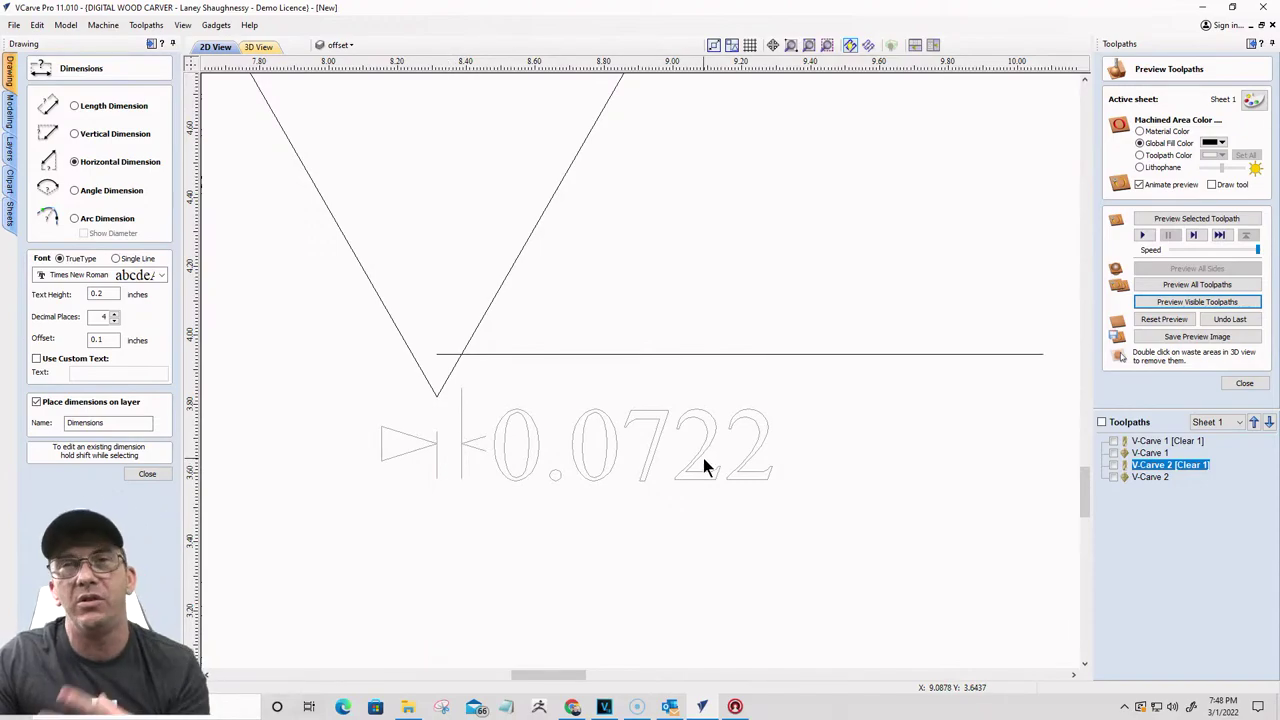
left_click(146, 473)
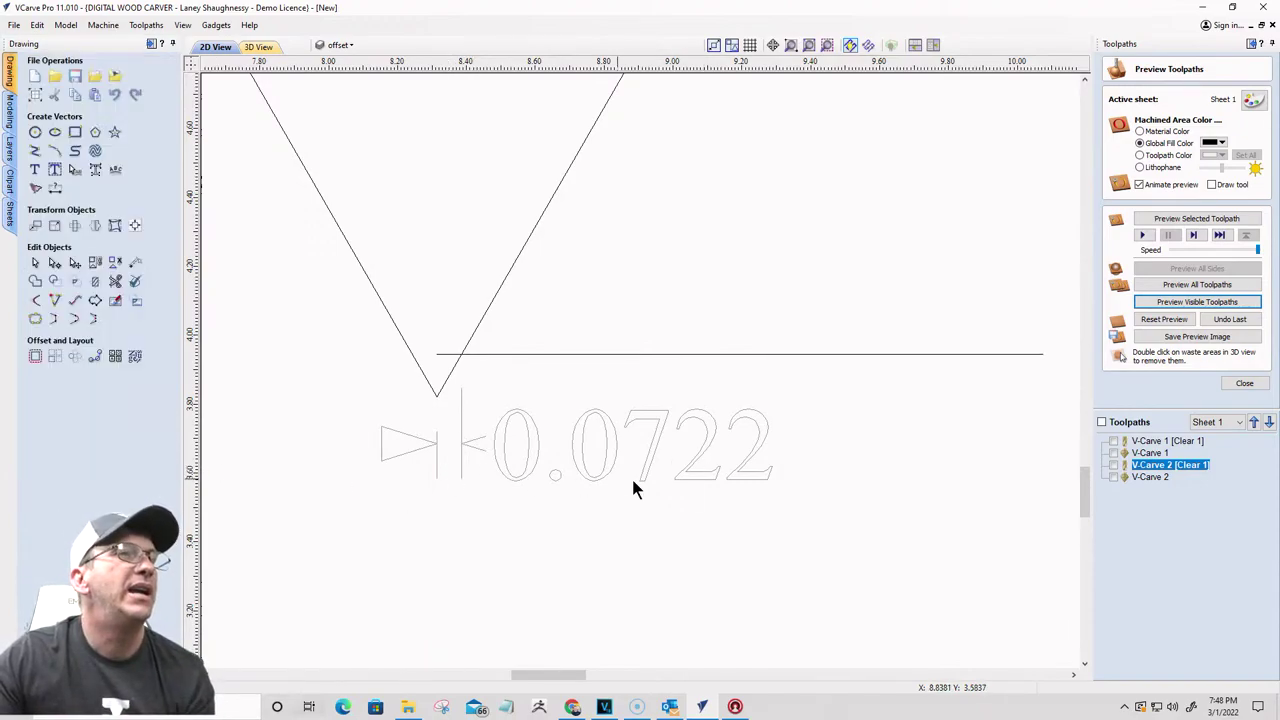
Step: Hide the offset and Dimensions layers and zoom out to see the whole sign
left_click(338, 45)
left_click(337, 147)
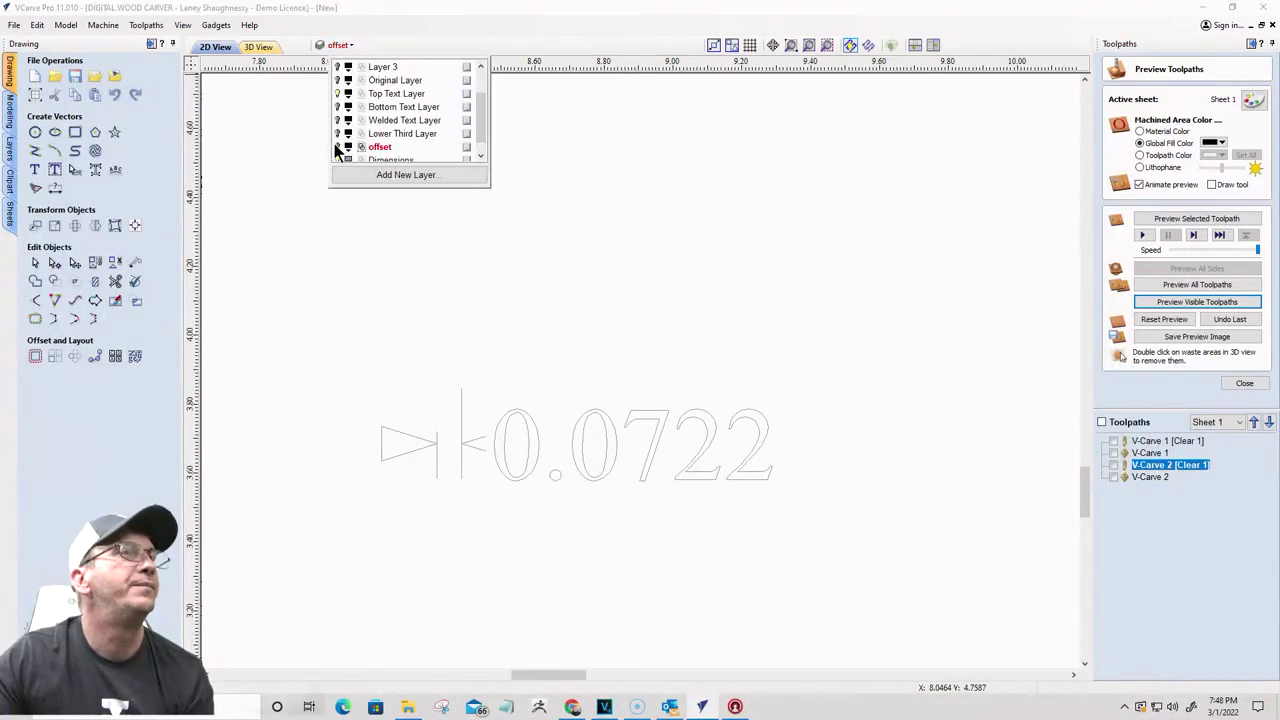
left_click(337, 160)
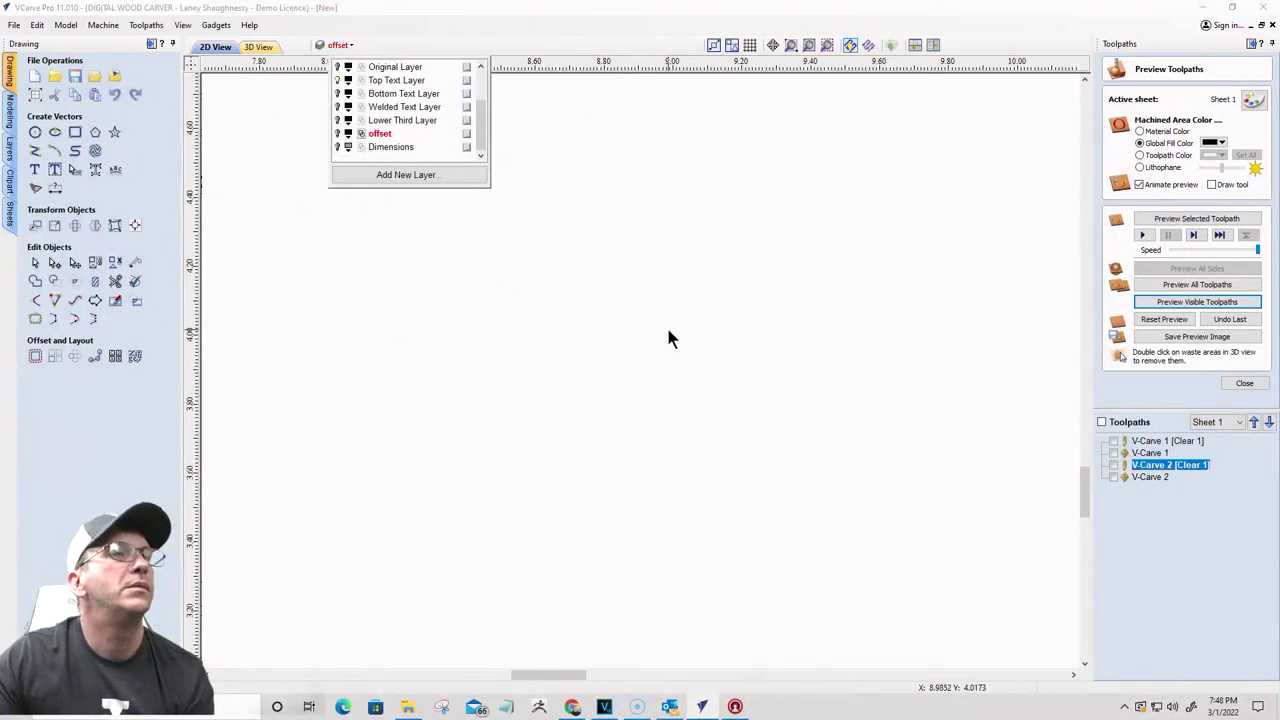
scroll(680, 357, "down", 3)
scroll(680, 357, "down", 5)
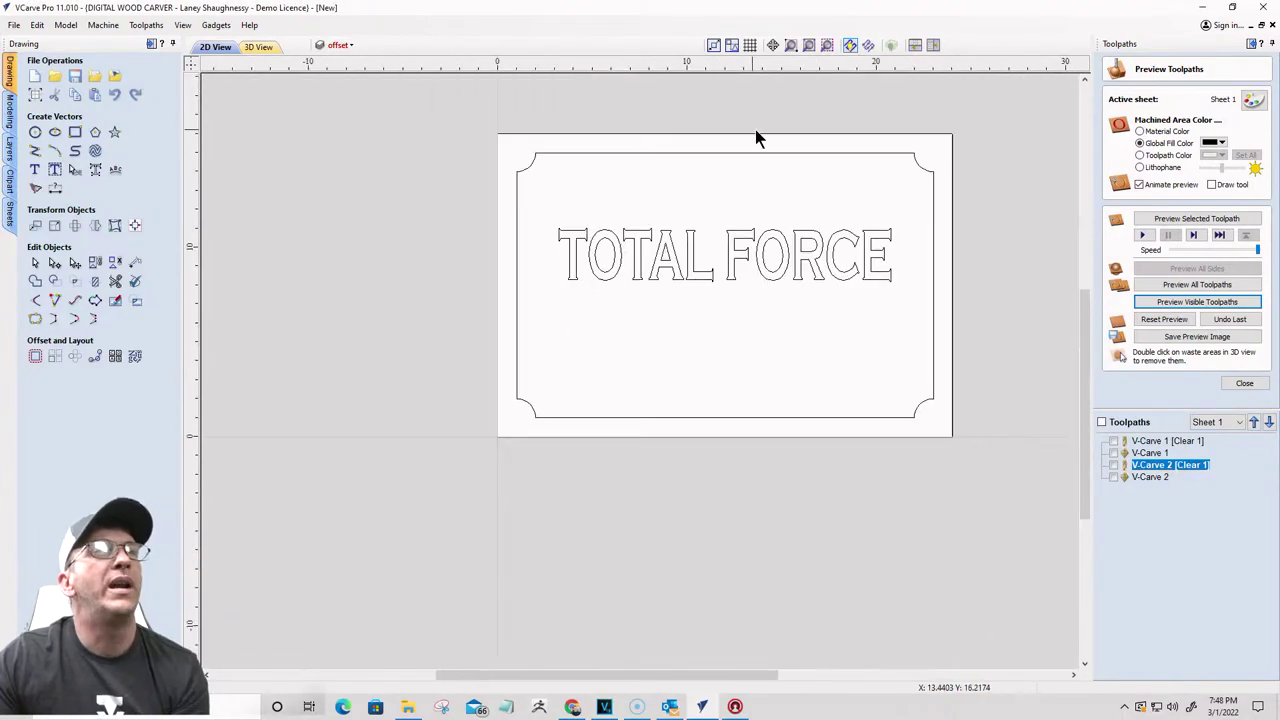
Step: Make Top Text Layer the active layer and select the sign's border
left_click(343, 46)
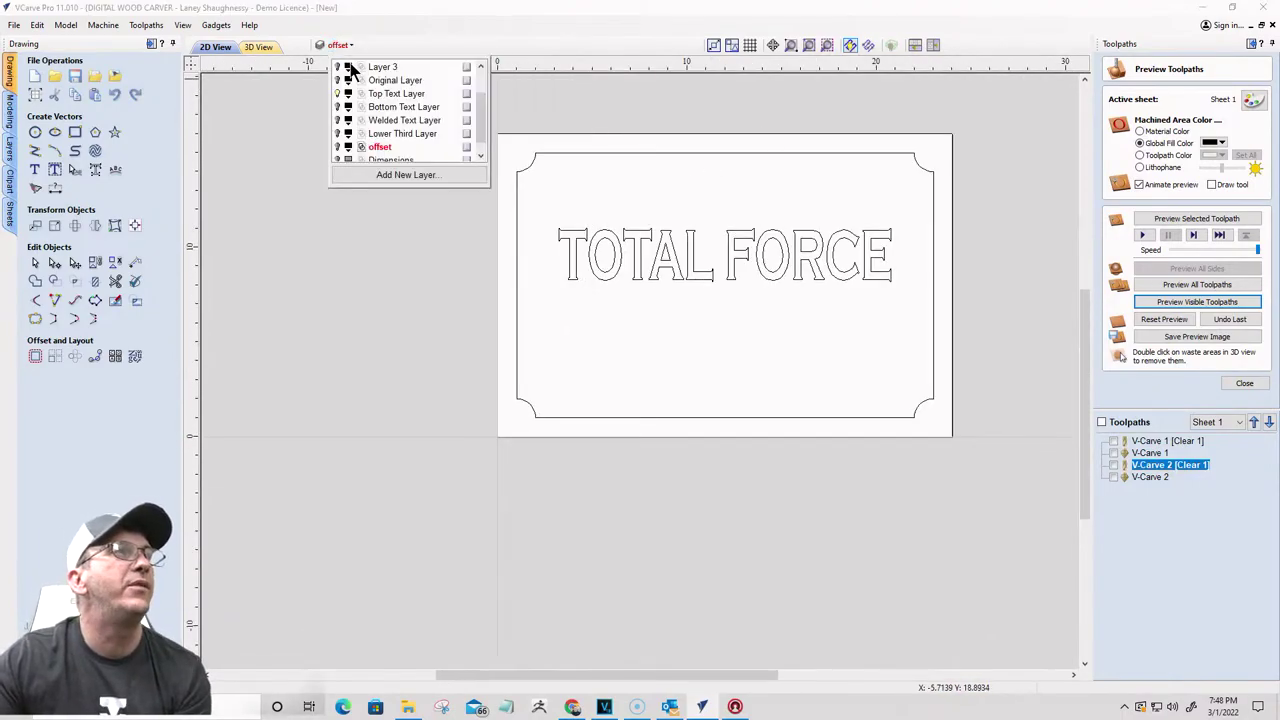
left_click(385, 93)
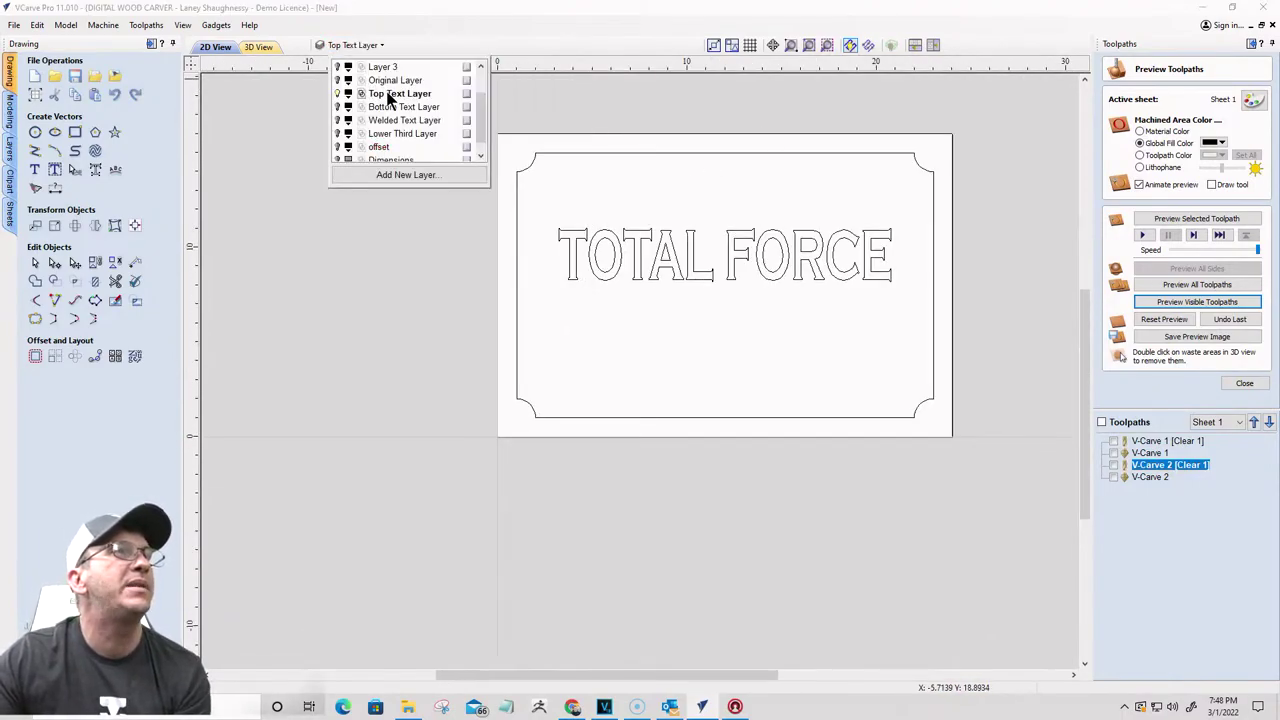
left_click(647, 153)
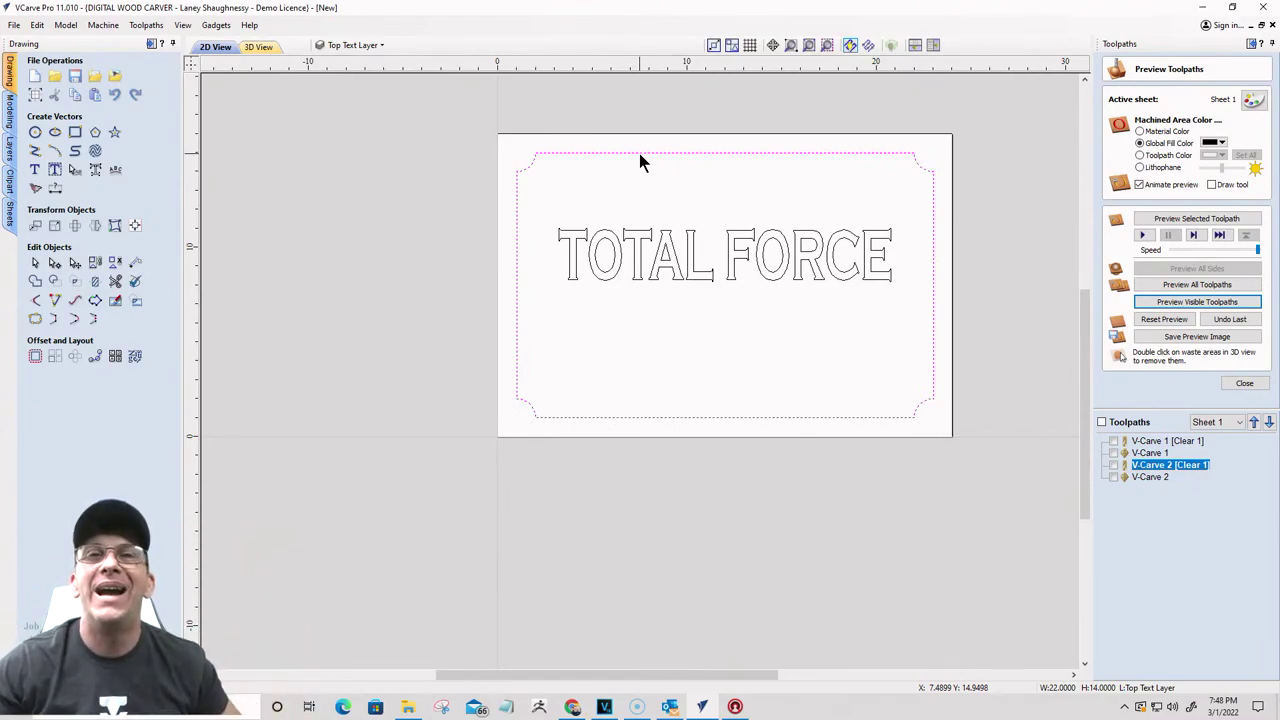
Step: Offset the border 0.0722 inches inward with Delete original checked
left_click(35, 357)
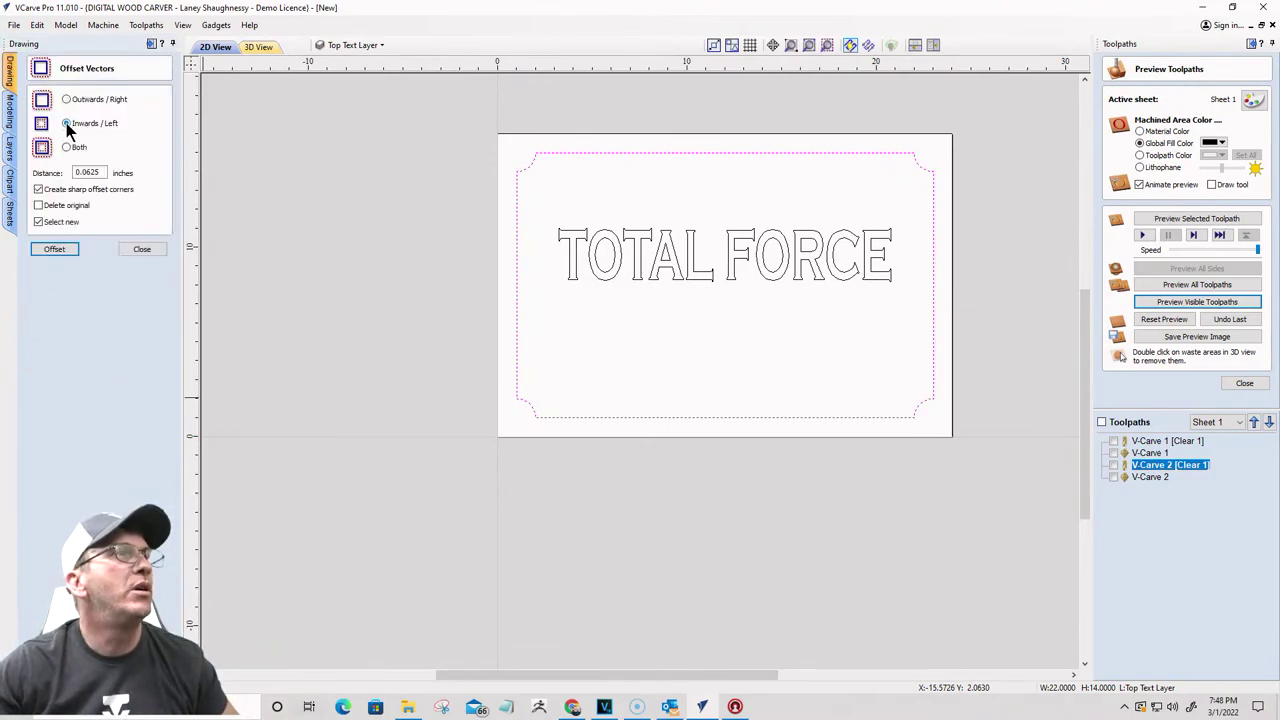
left_click_drag(100, 176, 44, 180)
type("0")
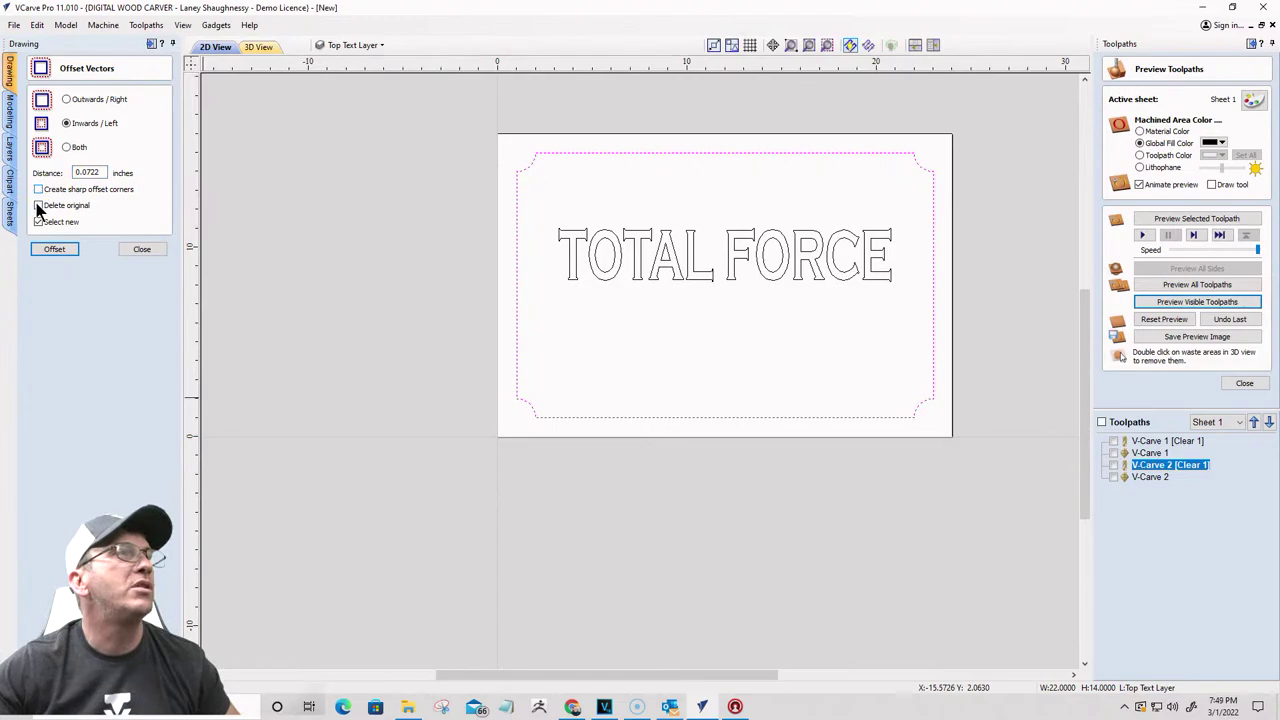
left_click(38, 205)
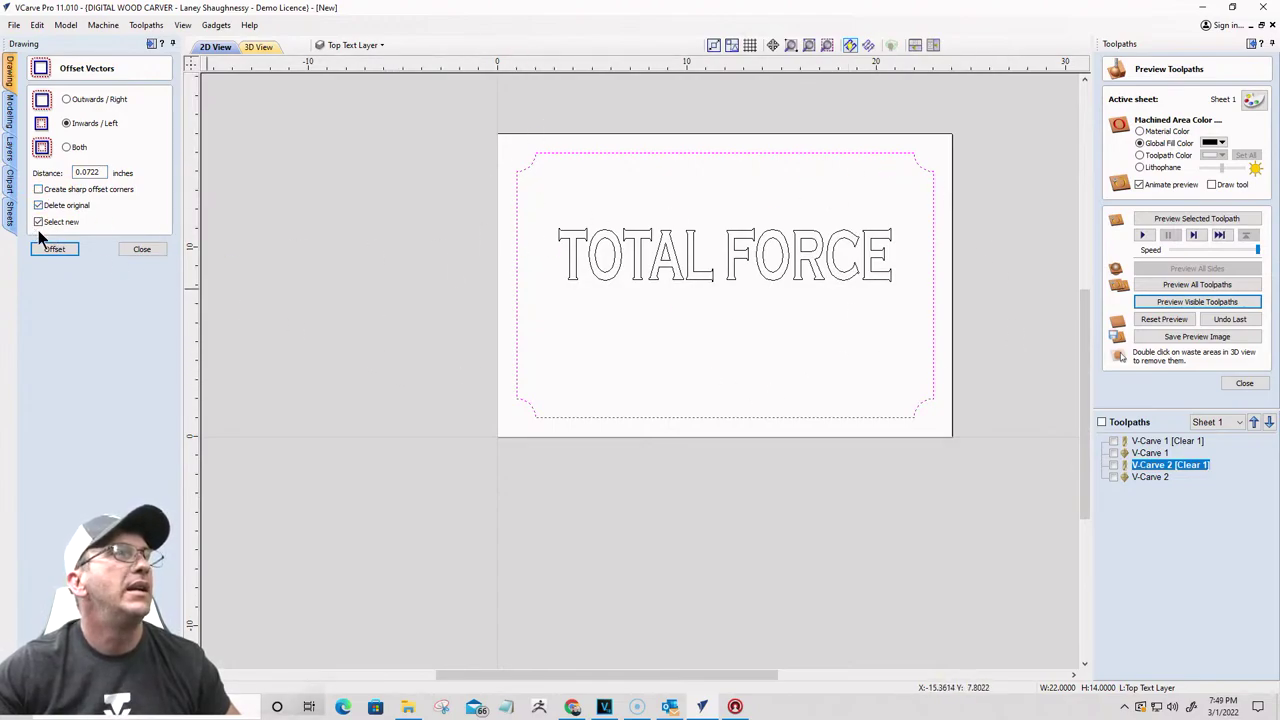
left_click(55, 256)
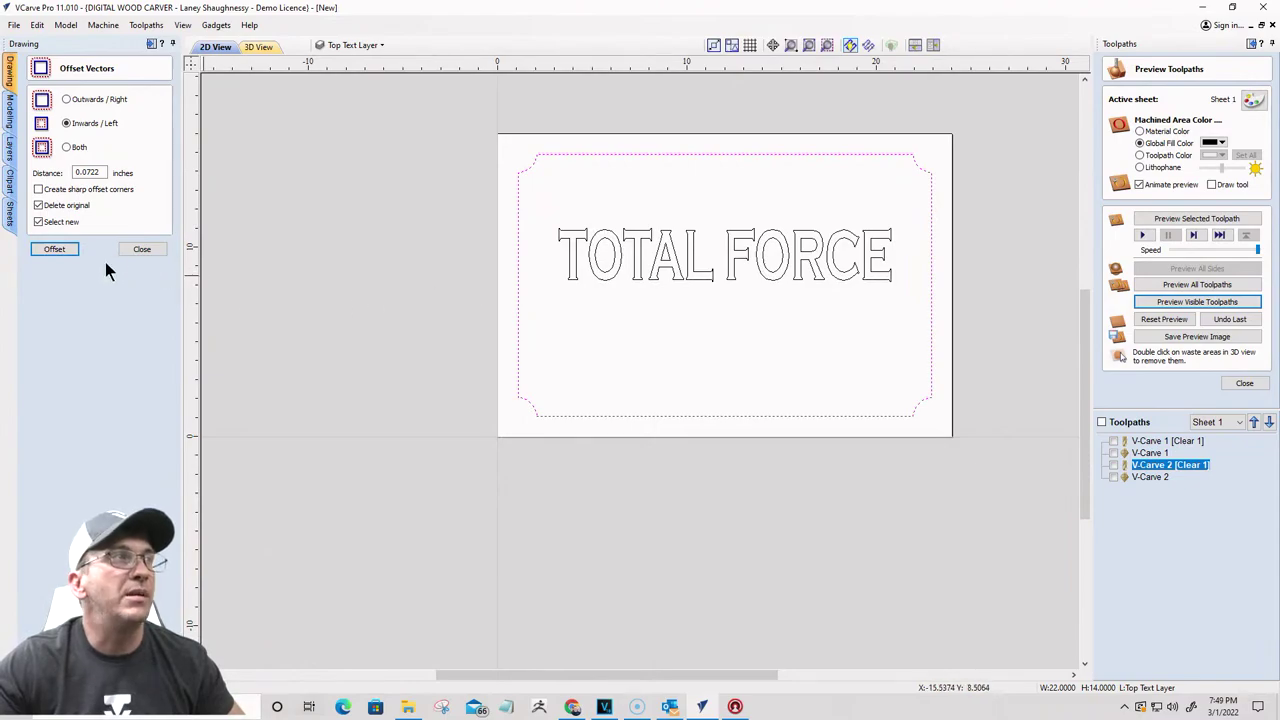
left_click(142, 250)
left_click(362, 46)
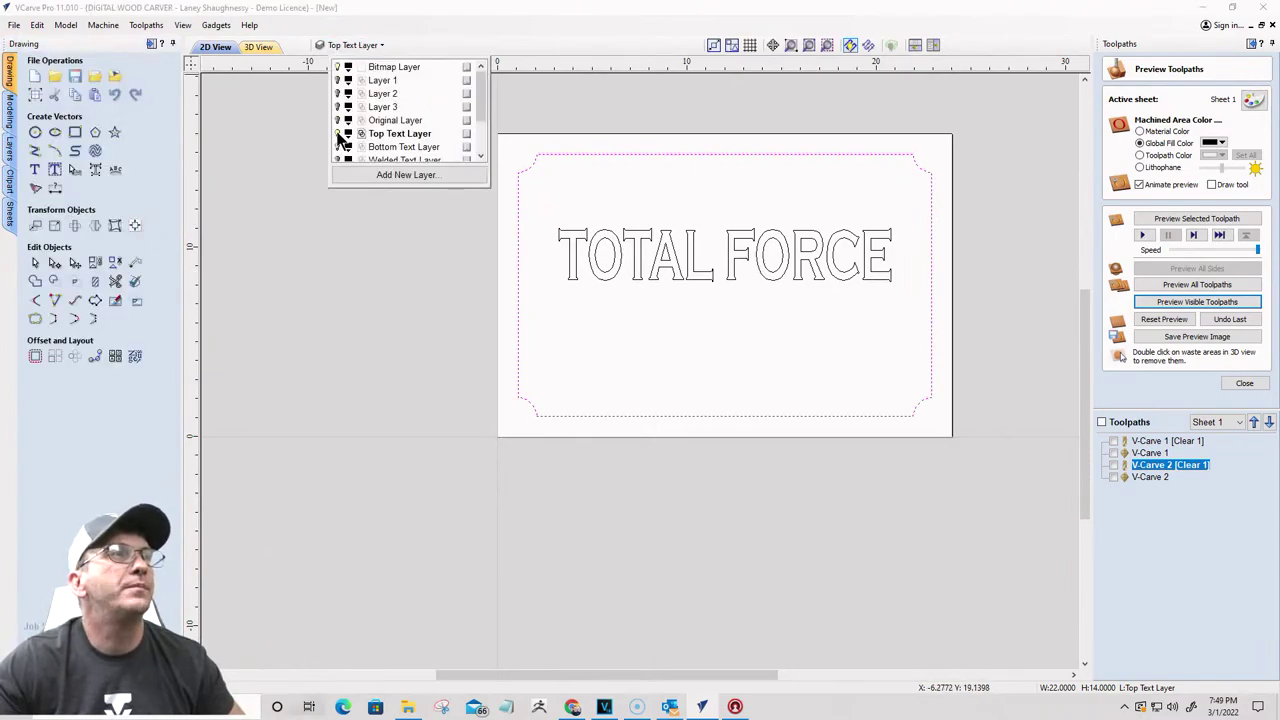
Step: Select the TOTAL FORCE lettering and offset it 0.0722 inches outward
left_click(338, 134)
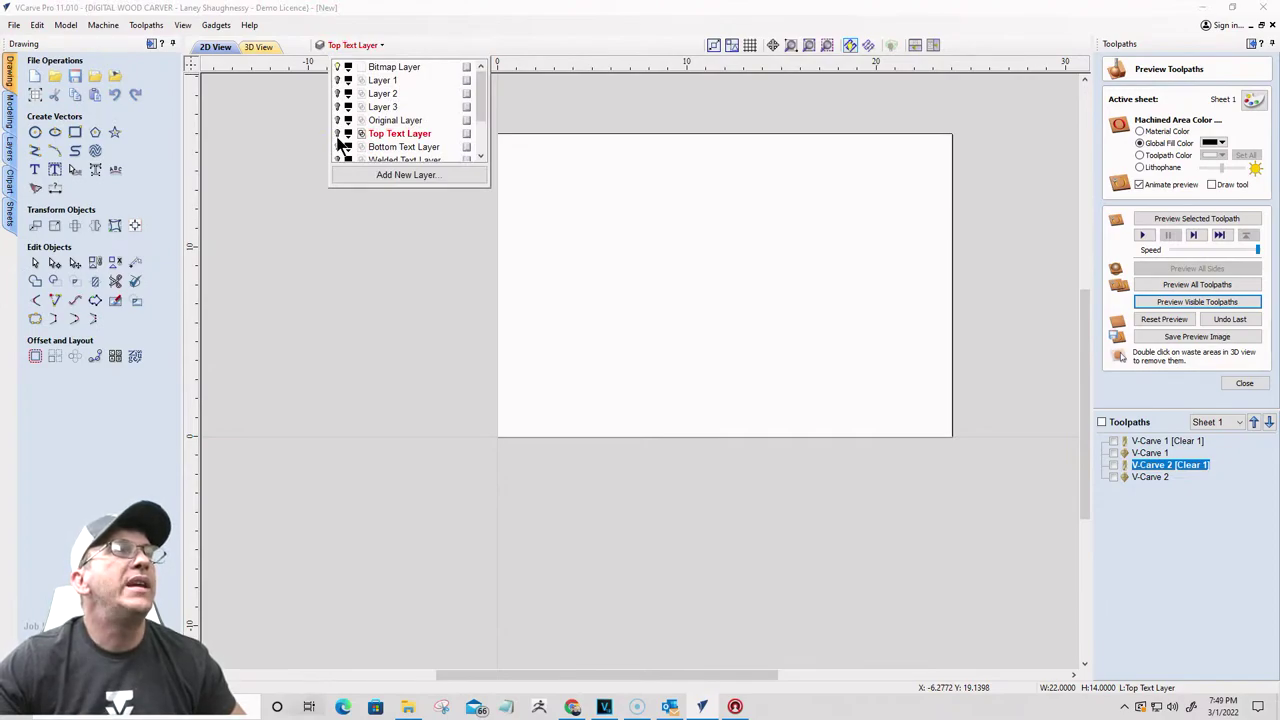
left_click(339, 160)
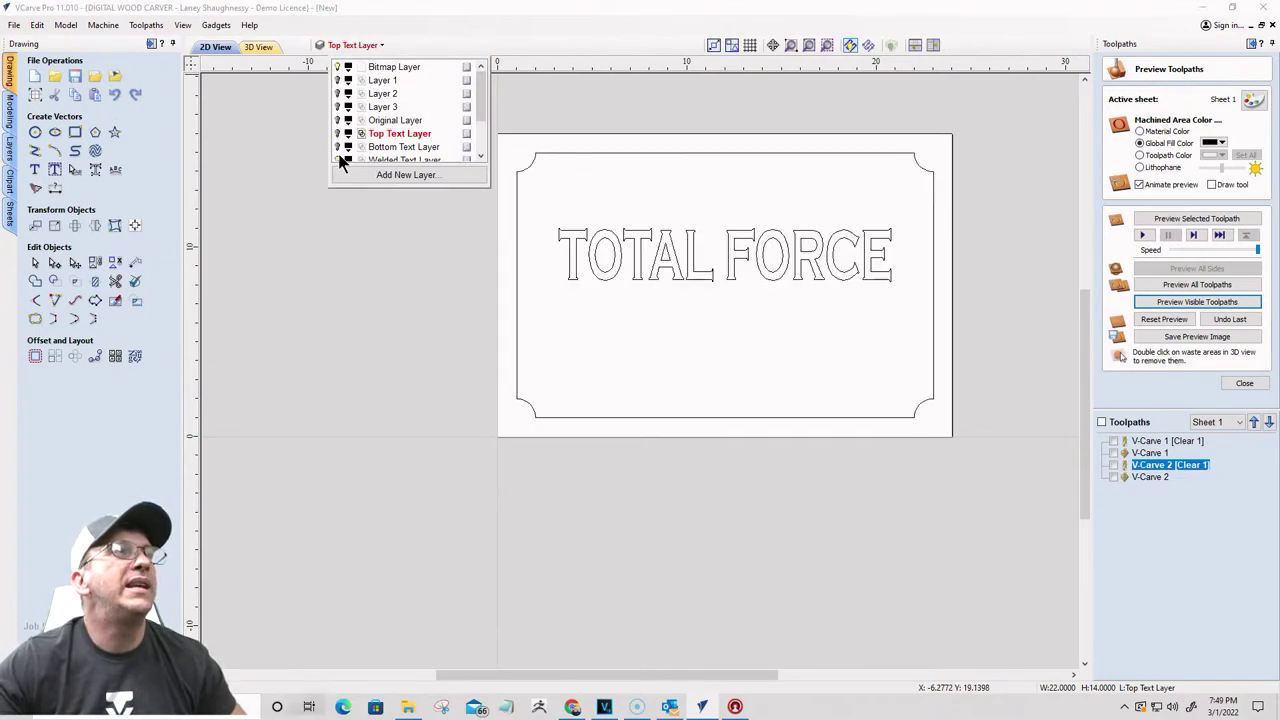
scroll(345, 165, "down", 1)
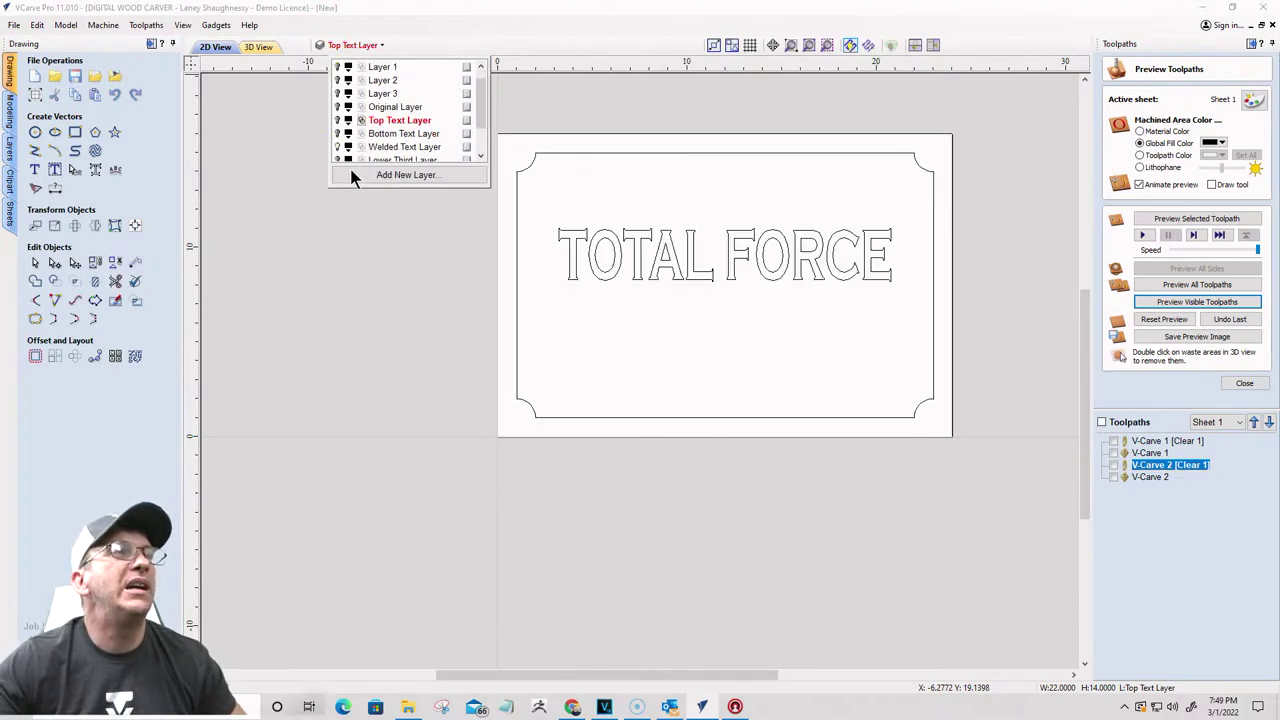
left_click(693, 267)
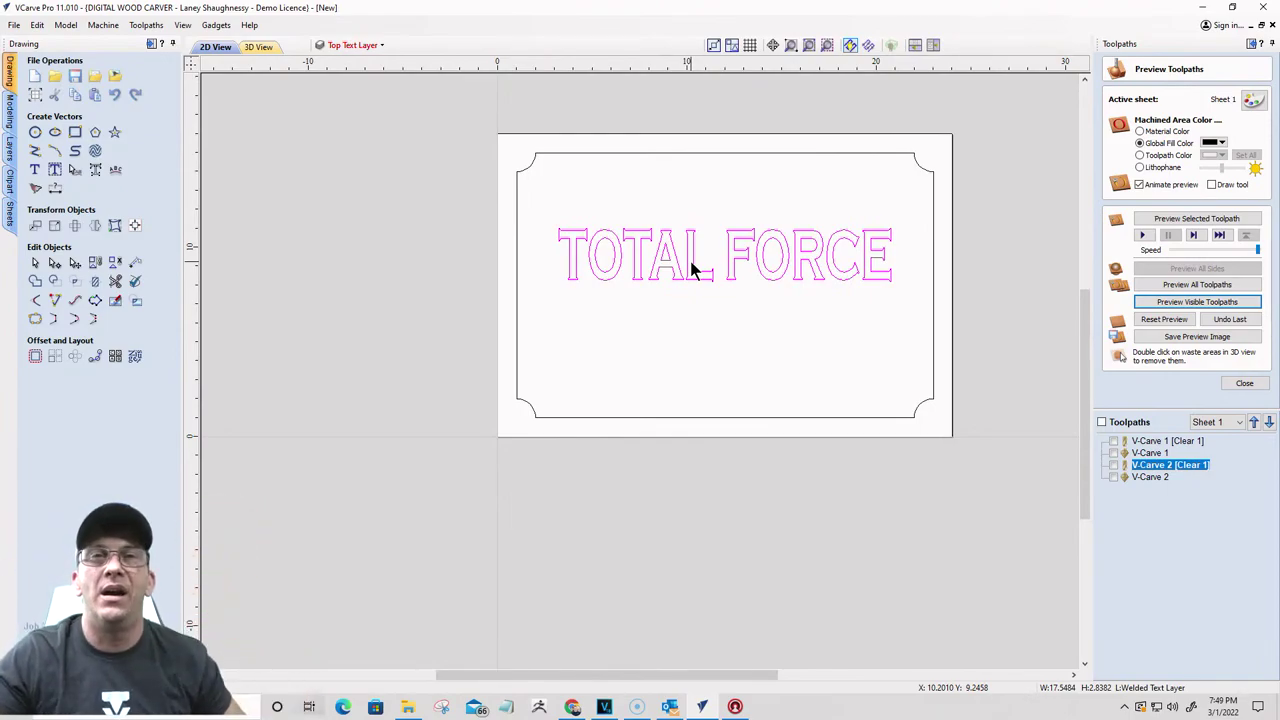
left_click(34, 357)
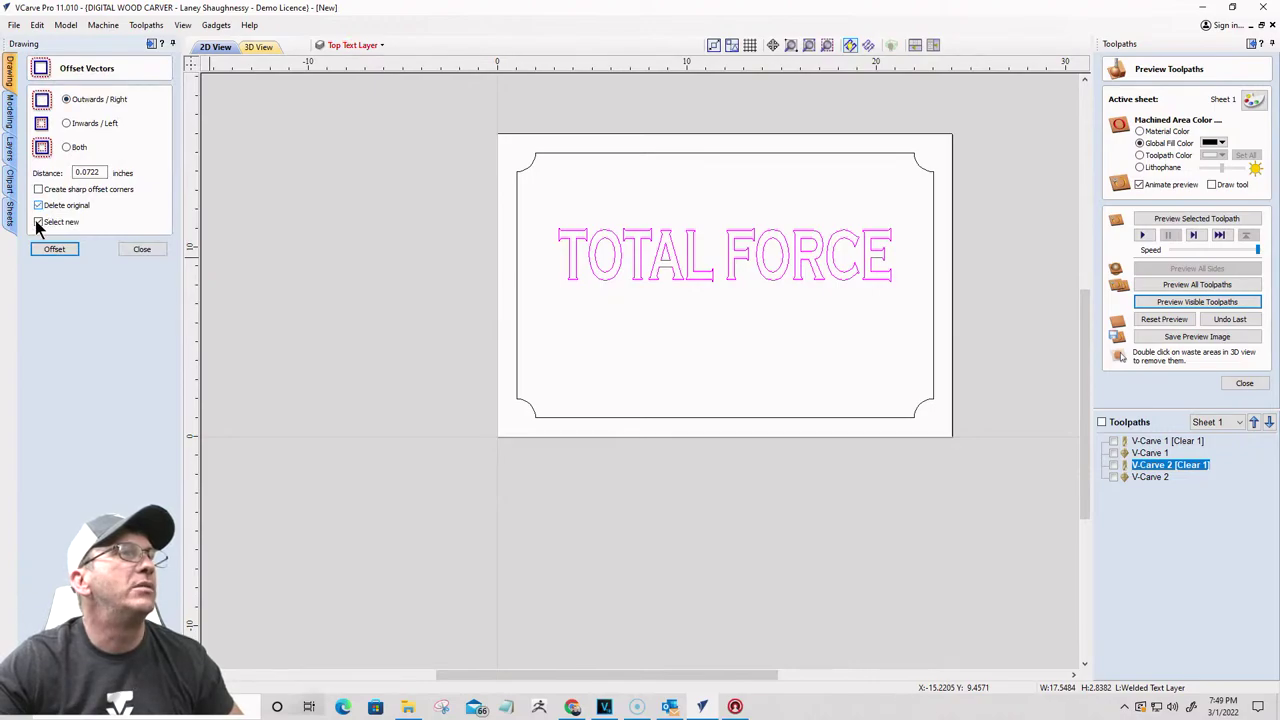
left_click(43, 247)
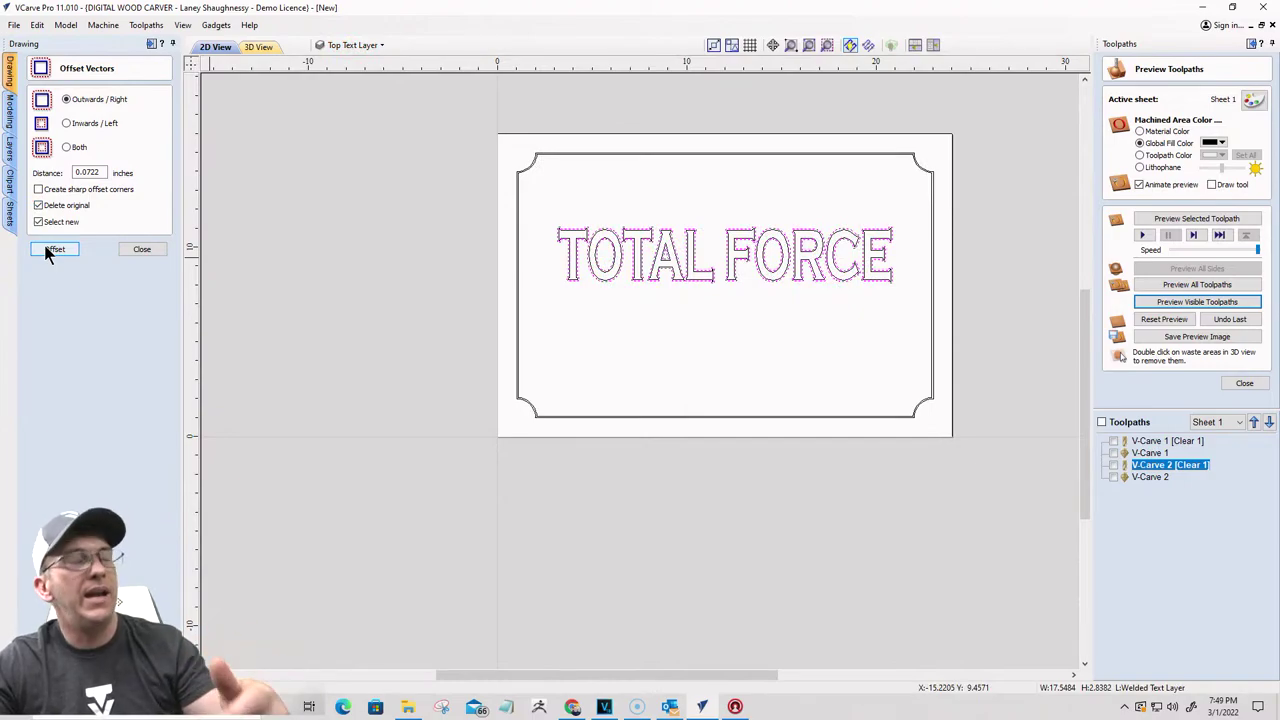
key("Escape")
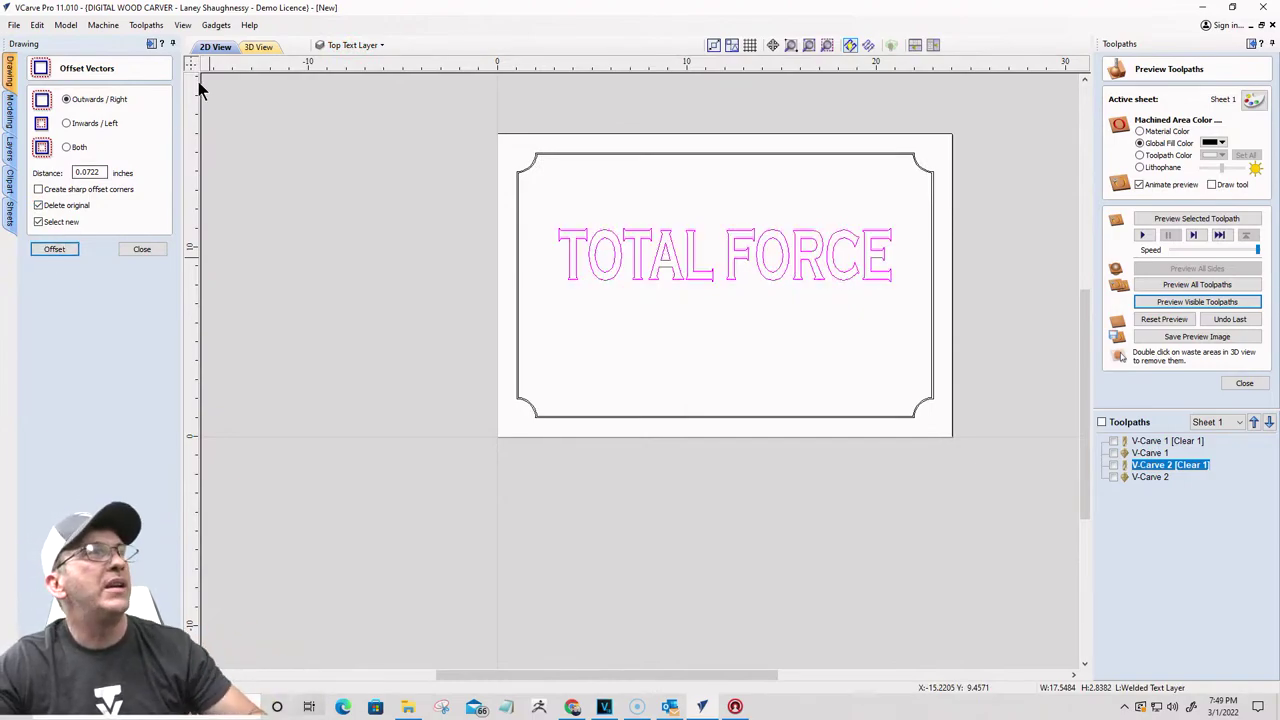
Step: Make Welded Text Layer active and offset TOTAL FORCE outward onto it
left_click(372, 45)
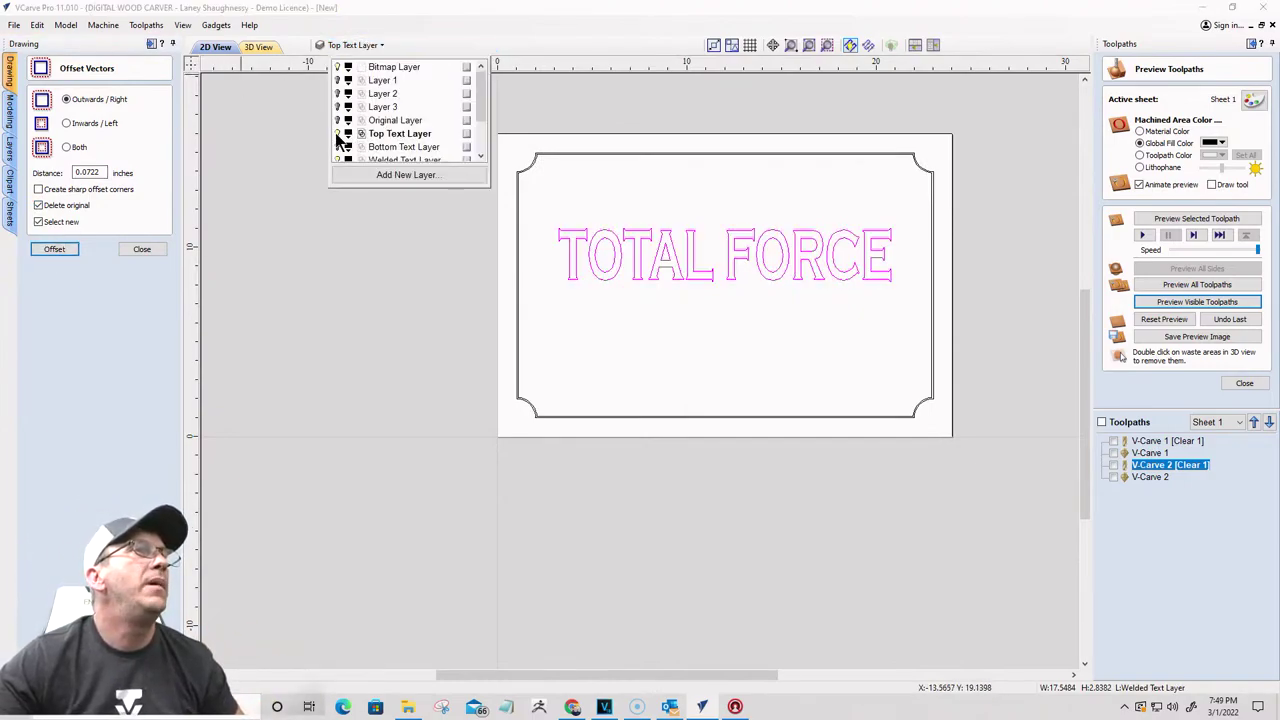
left_click(340, 138)
left_click(390, 158)
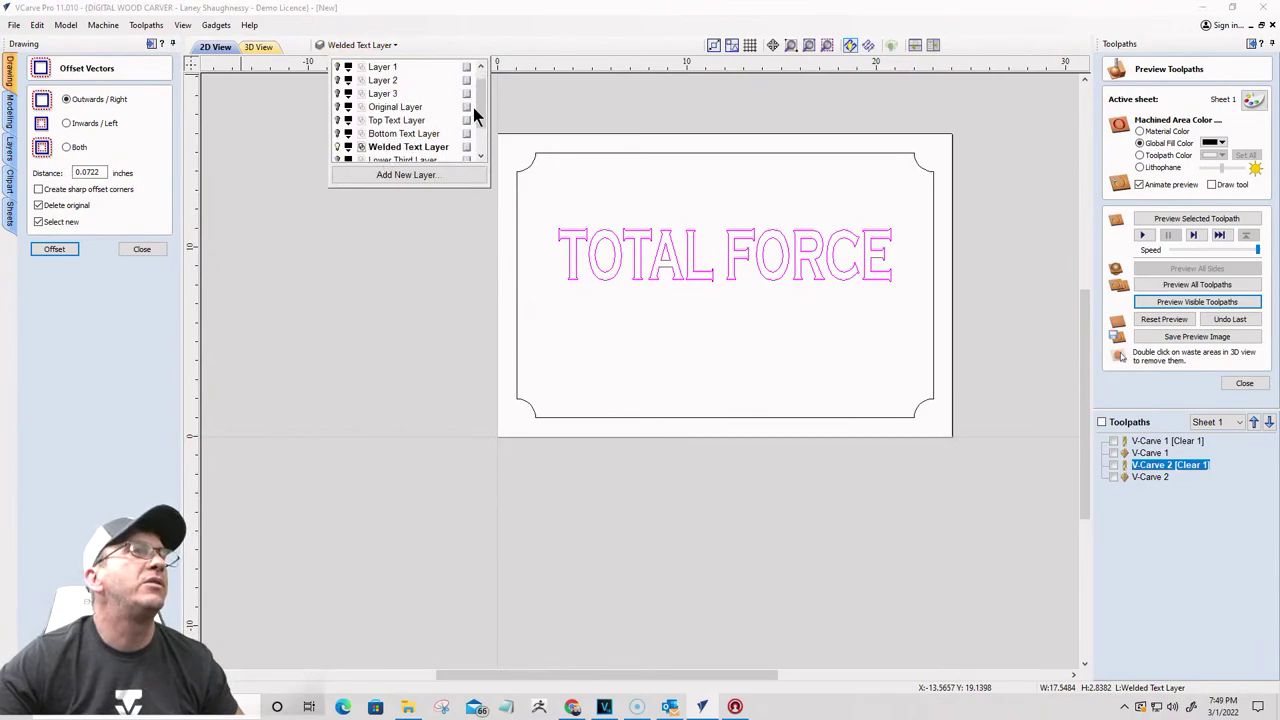
left_click_drag(480, 97, 480, 106)
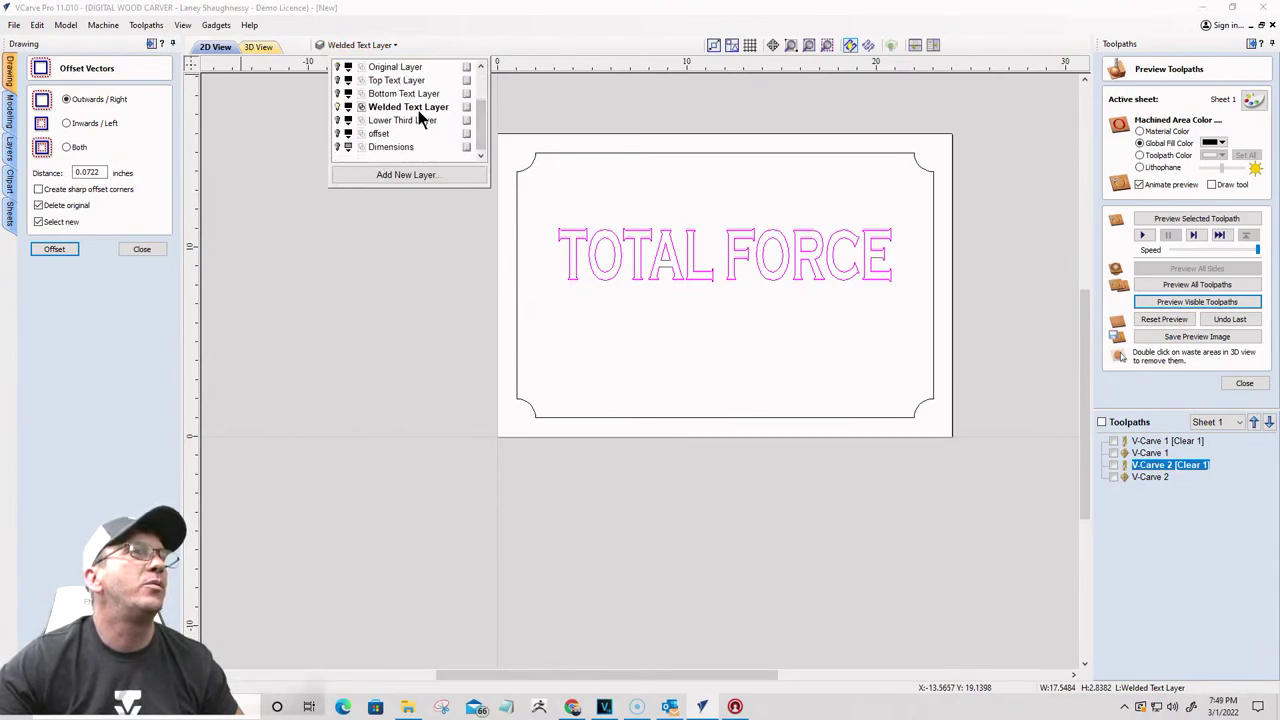
left_click(95, 290)
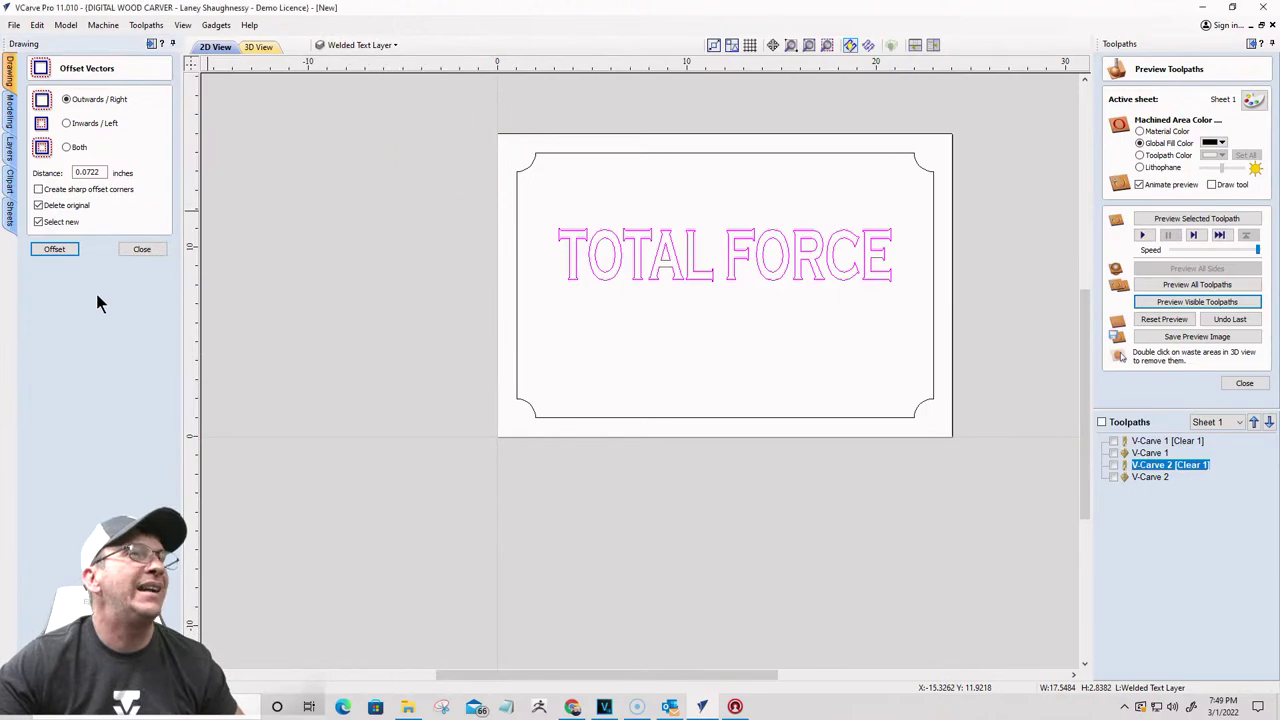
left_click(55, 250)
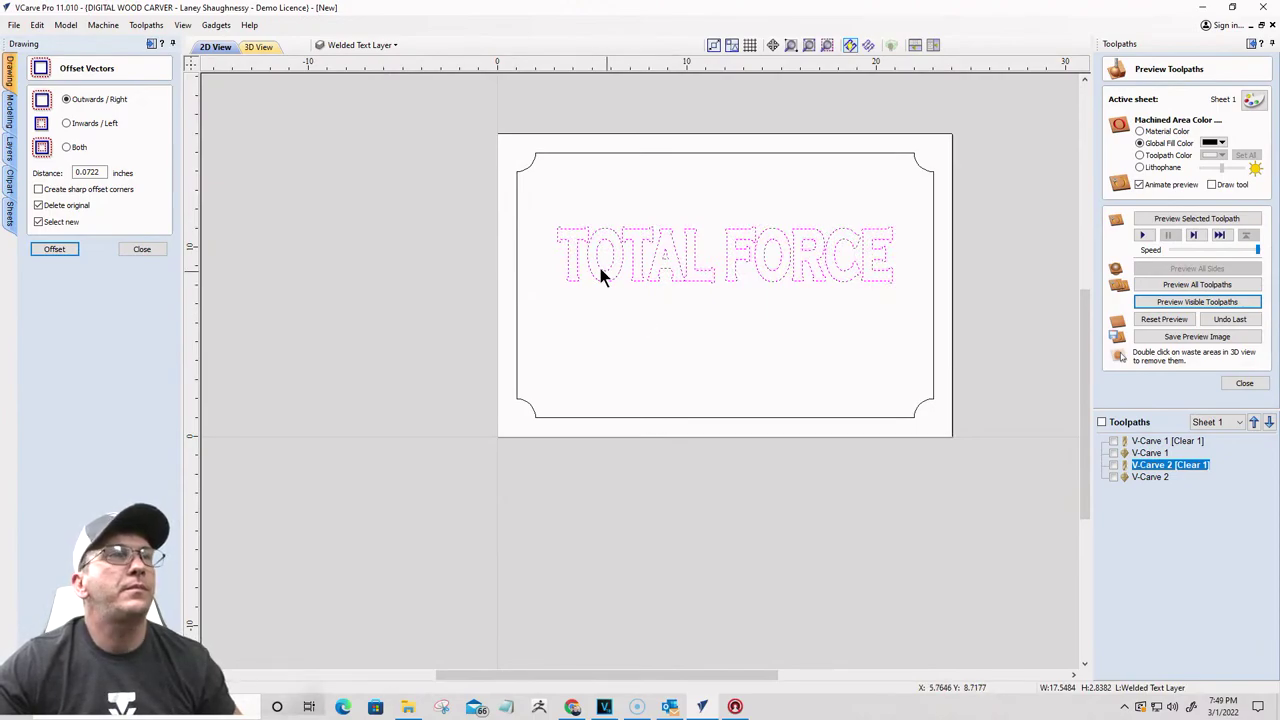
left_click(142, 250)
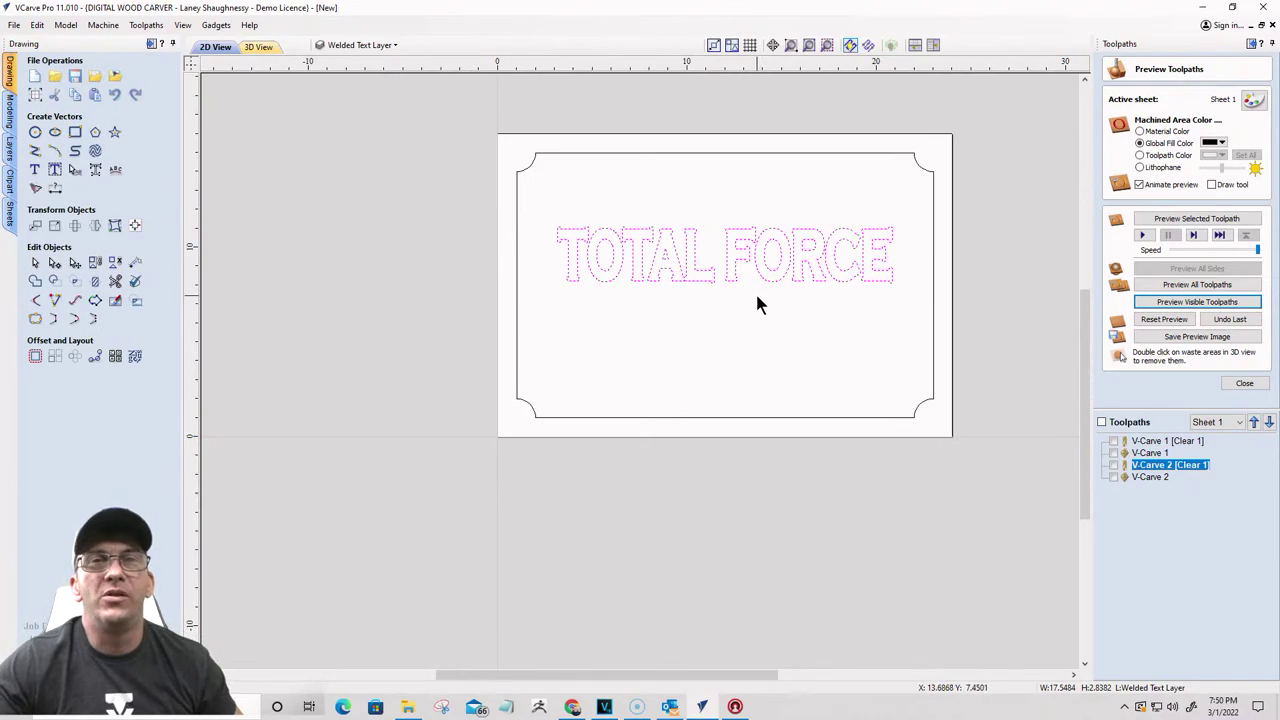
Step: Hide the Welded Text Layer, show the Bottom Text Layer, and select FITNESS
left_click(95, 262)
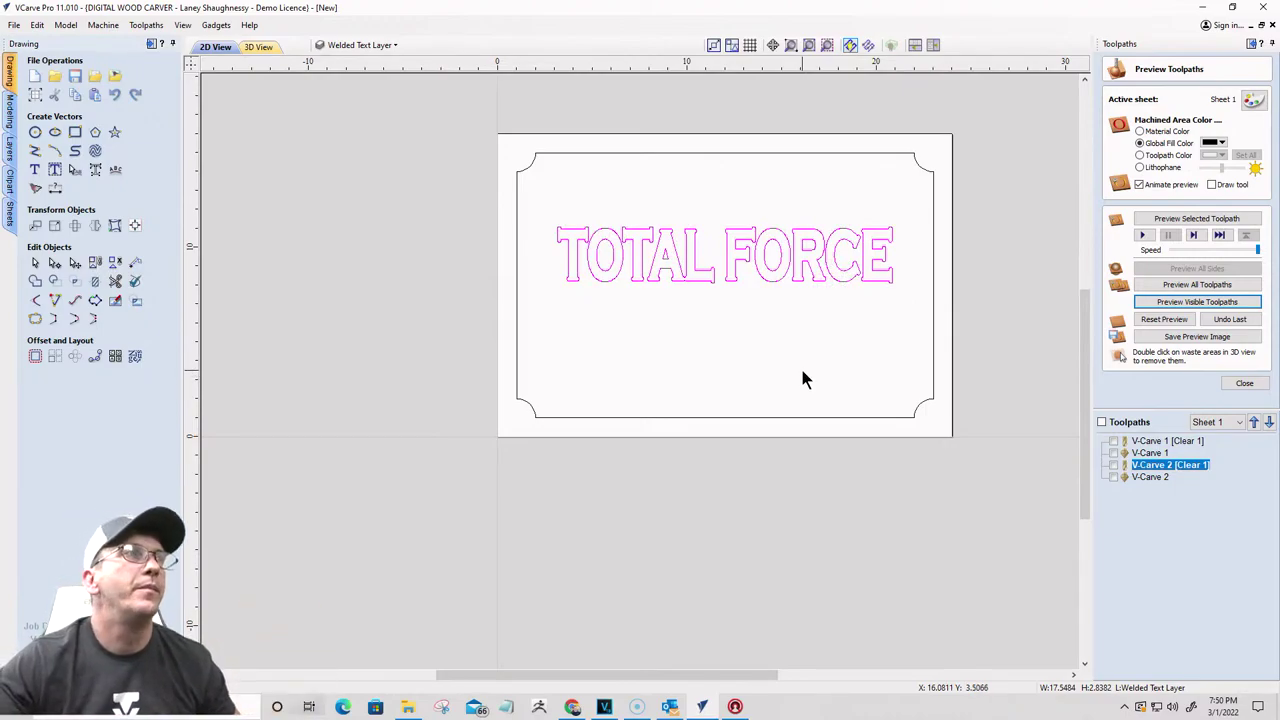
left_click(360, 46)
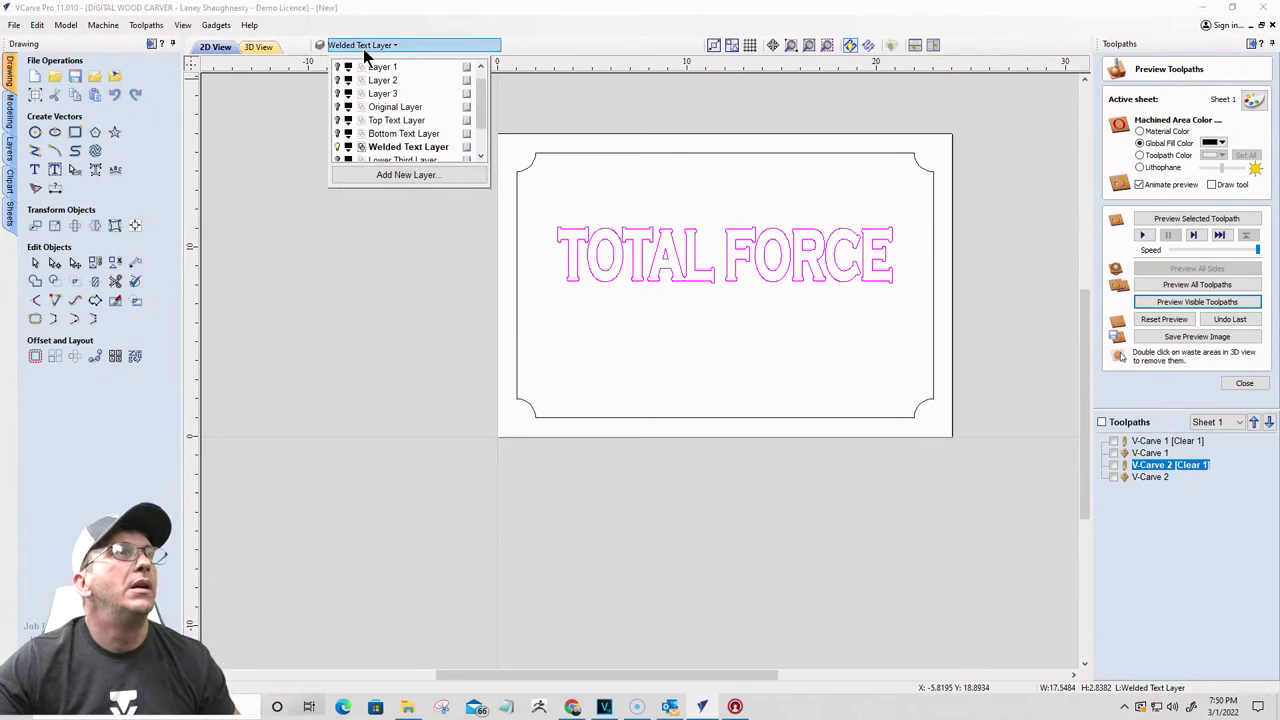
left_click(338, 148)
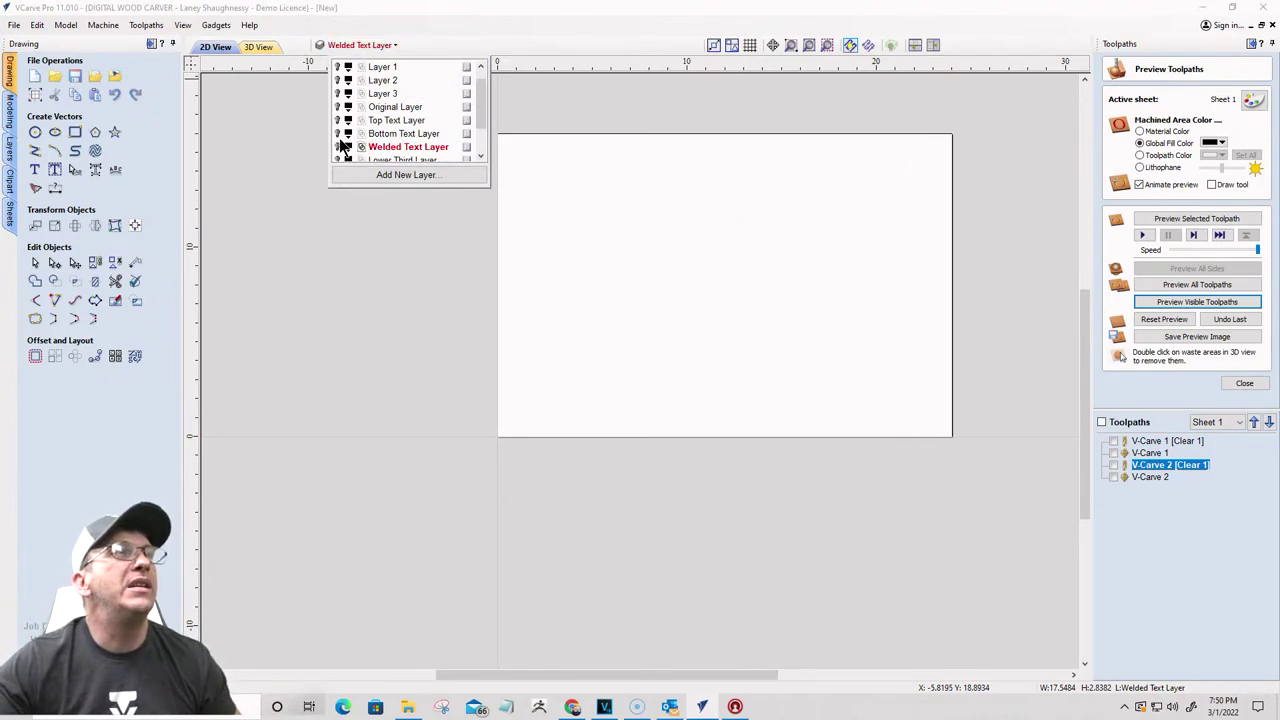
left_click(338, 134)
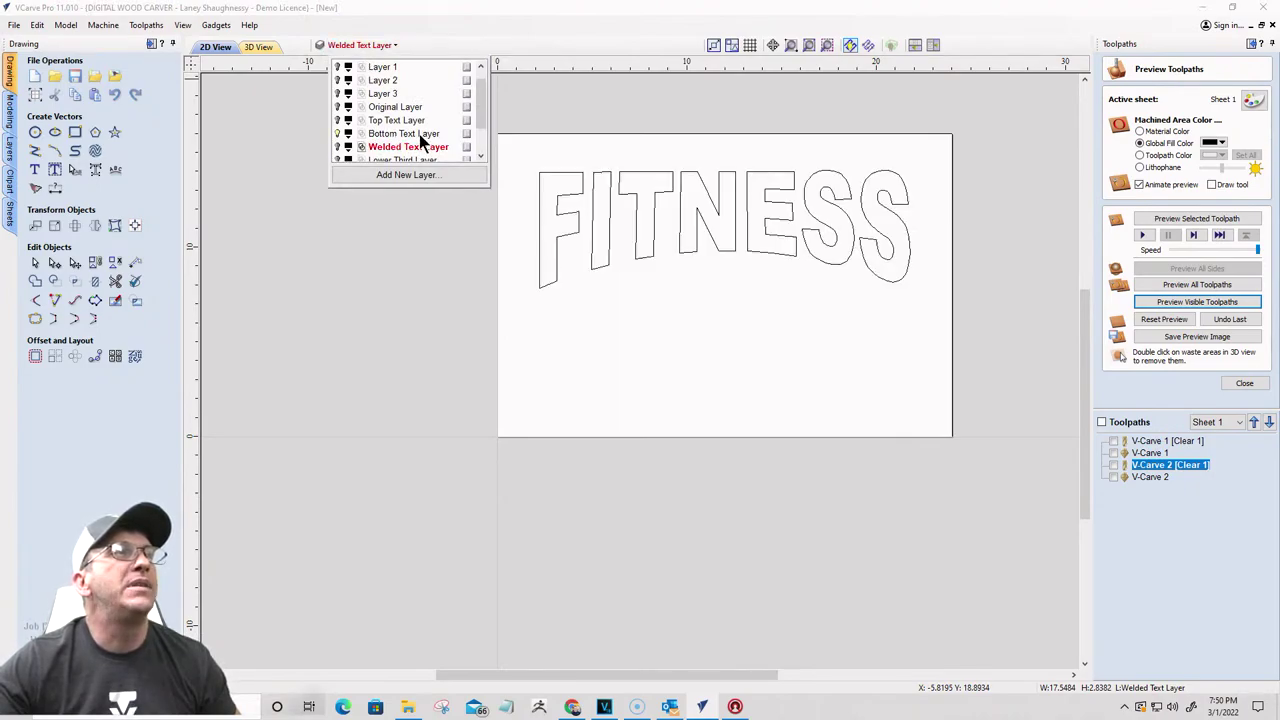
left_click(647, 167)
left_click(647, 167)
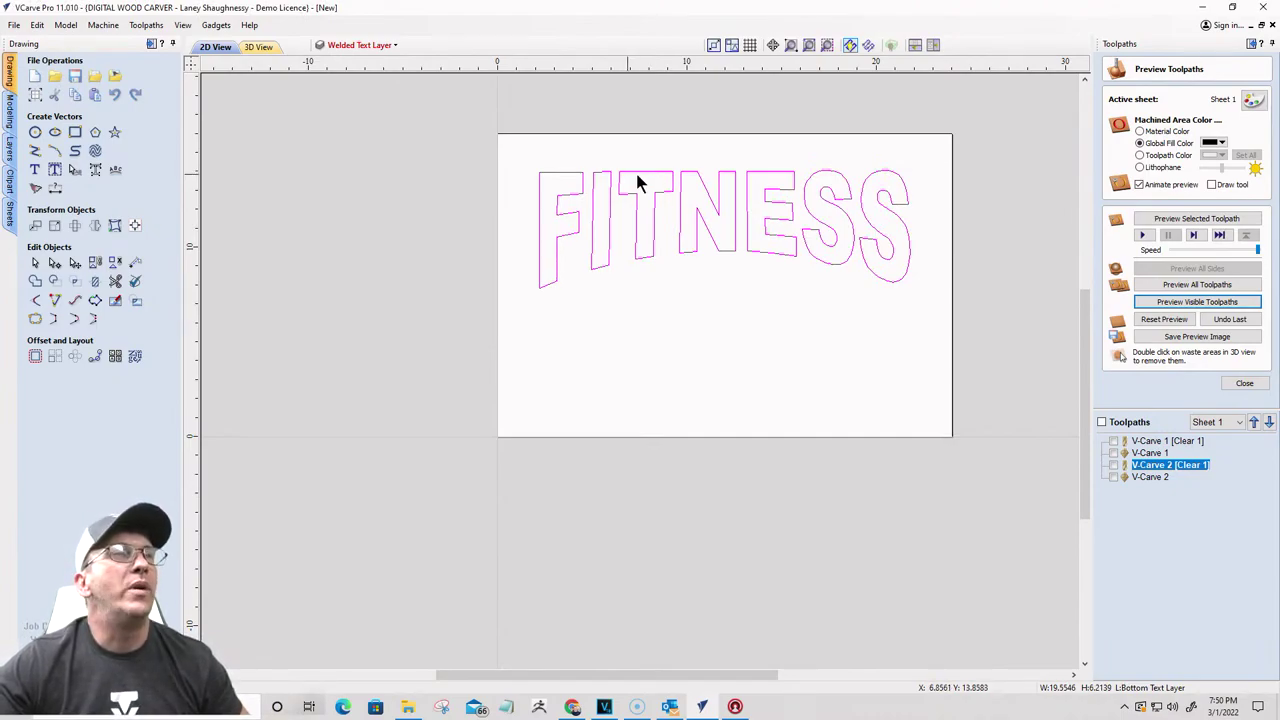
Step: Copy FITNESS to the Welded Text Layer, then show only that layer
right_click(634, 177)
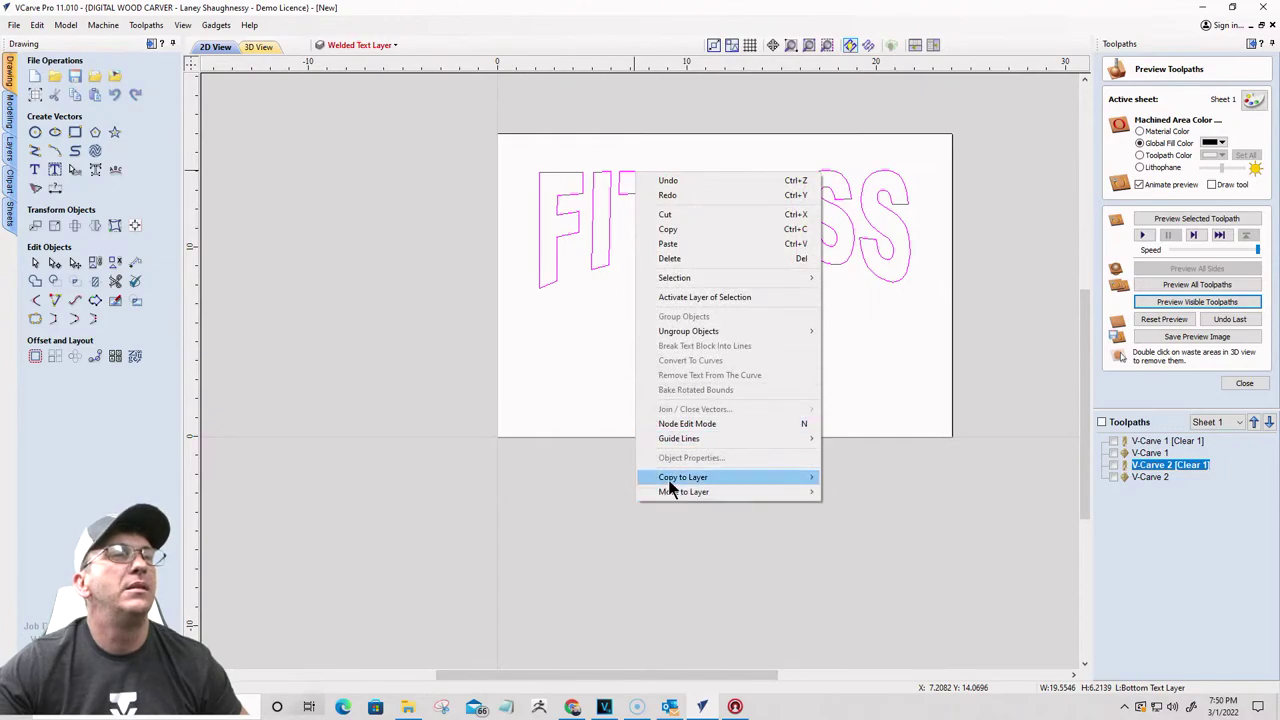
mouse_move(672, 482)
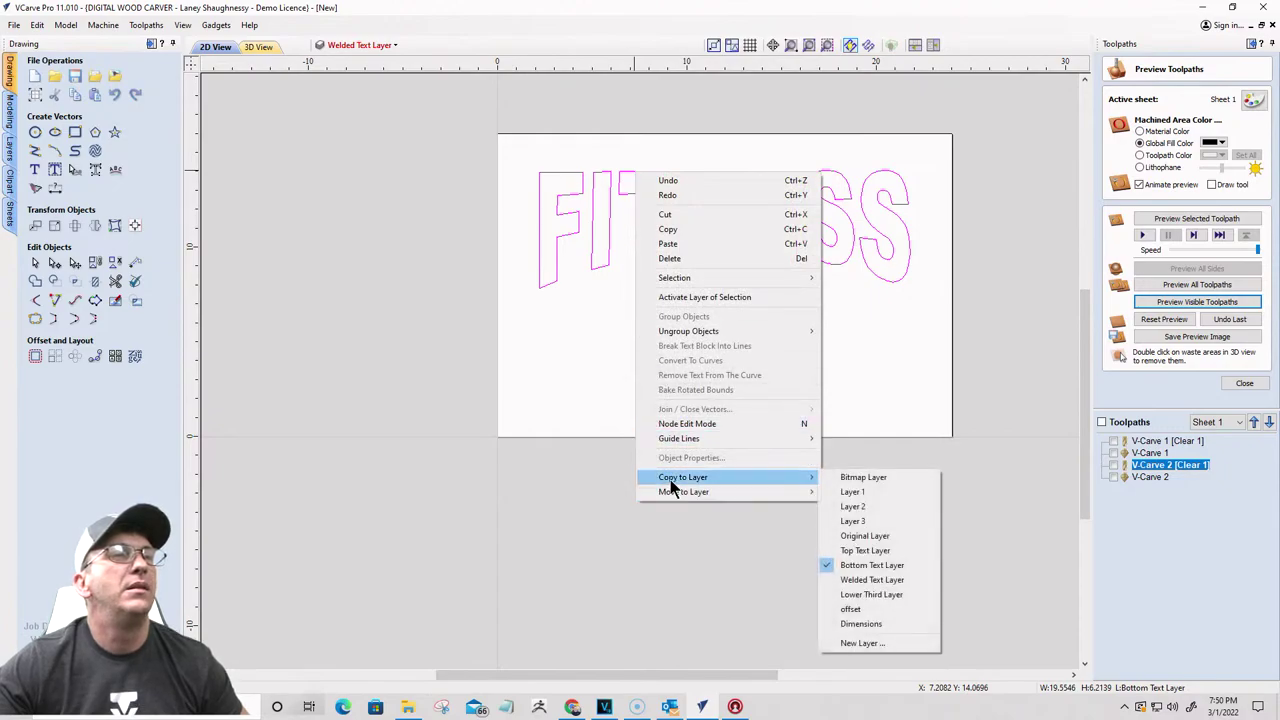
left_click(853, 580)
left_click(372, 46)
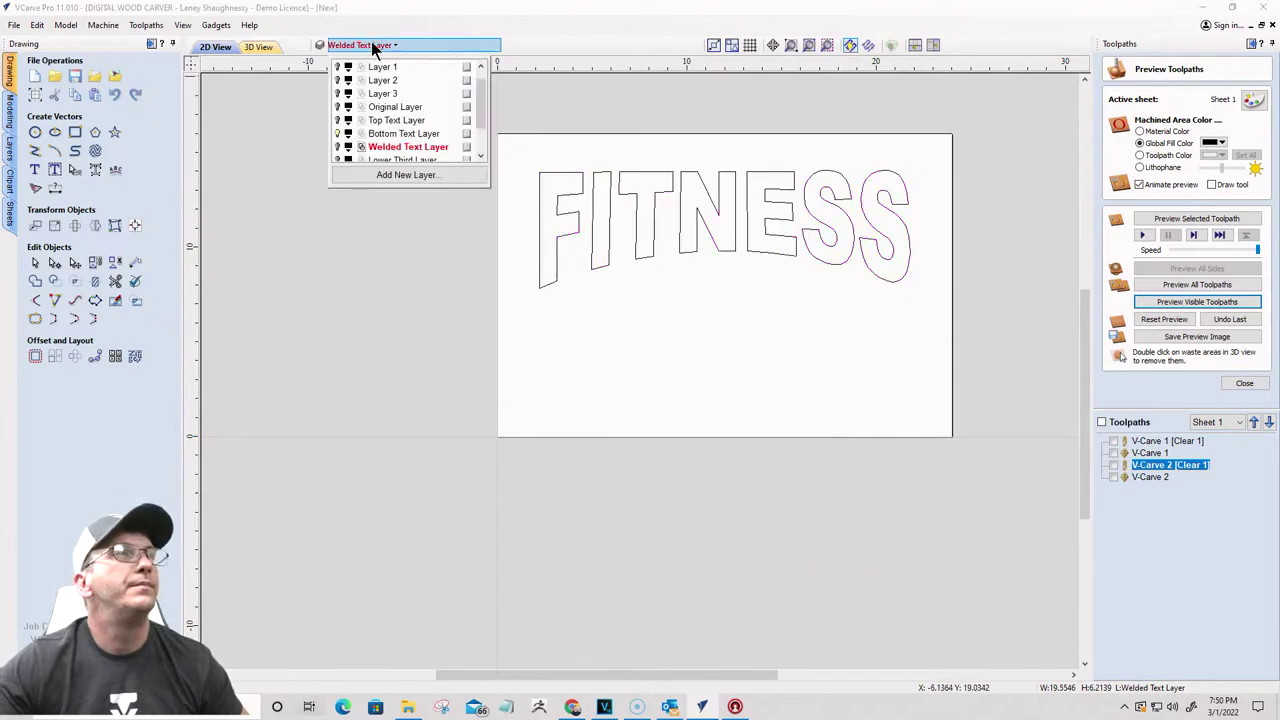
left_click(338, 135)
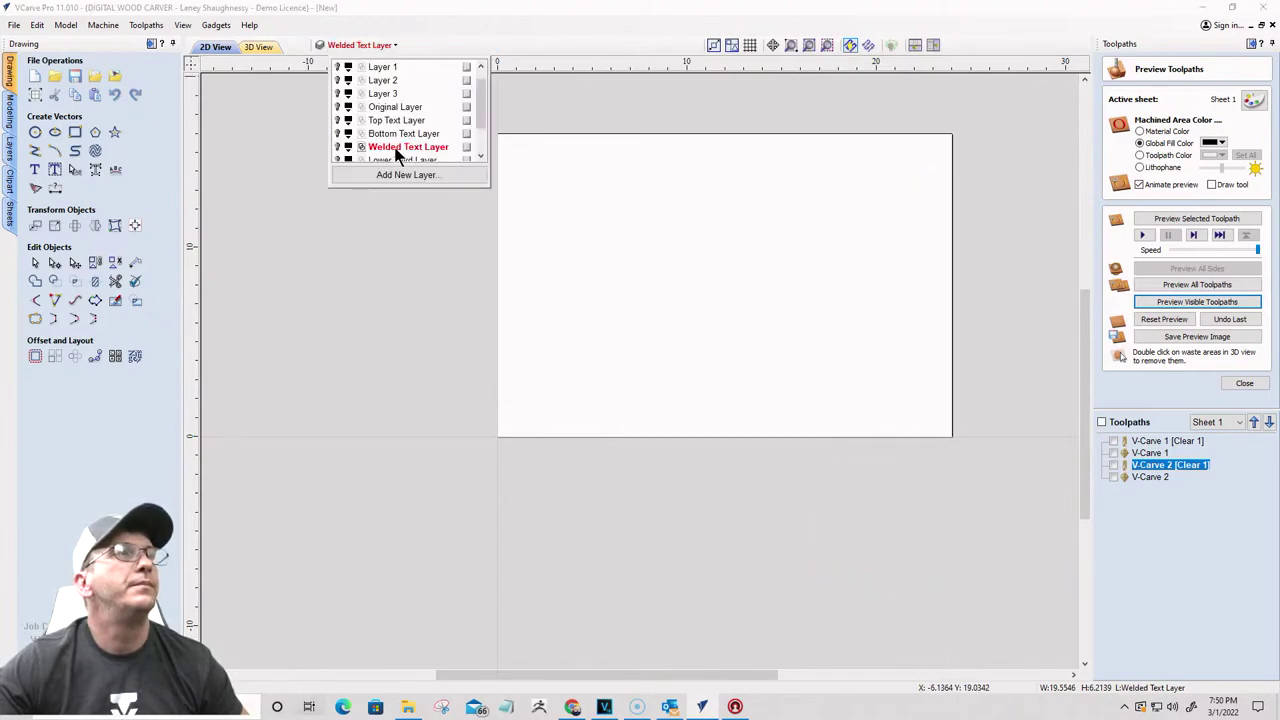
left_click(340, 147)
left_click(757, 293)
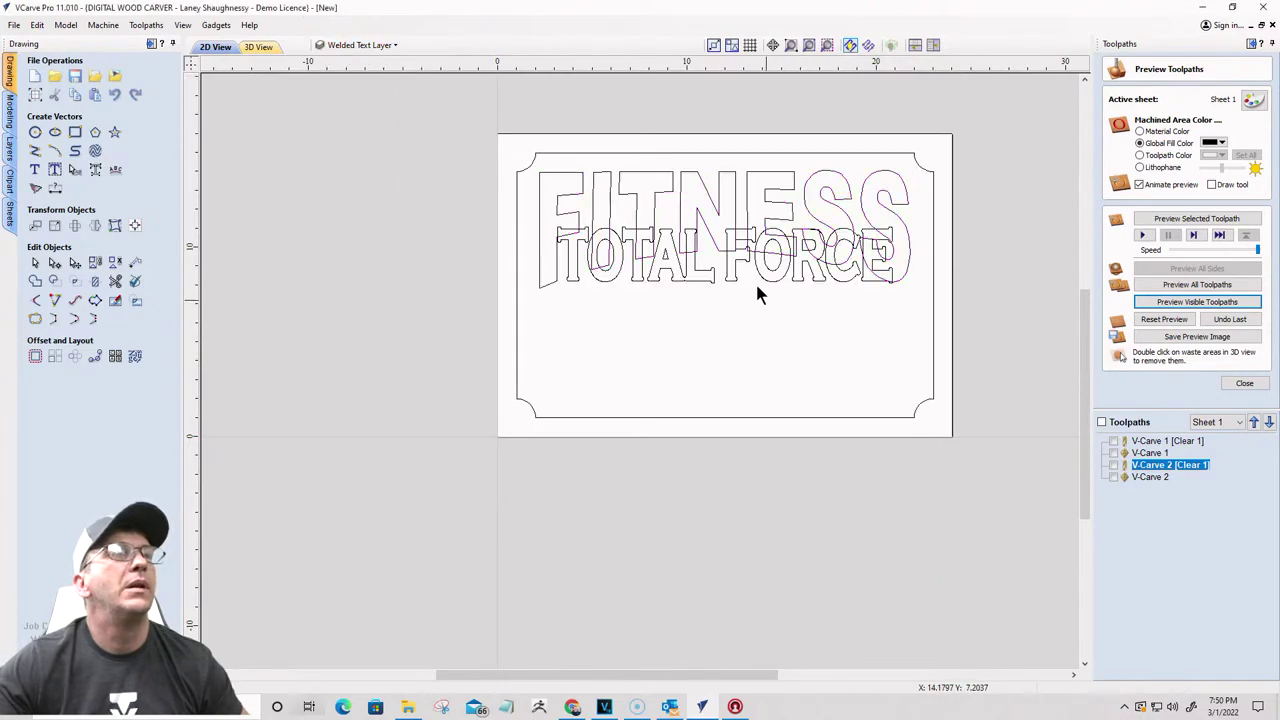
left_click_drag(545, 172, 922, 221)
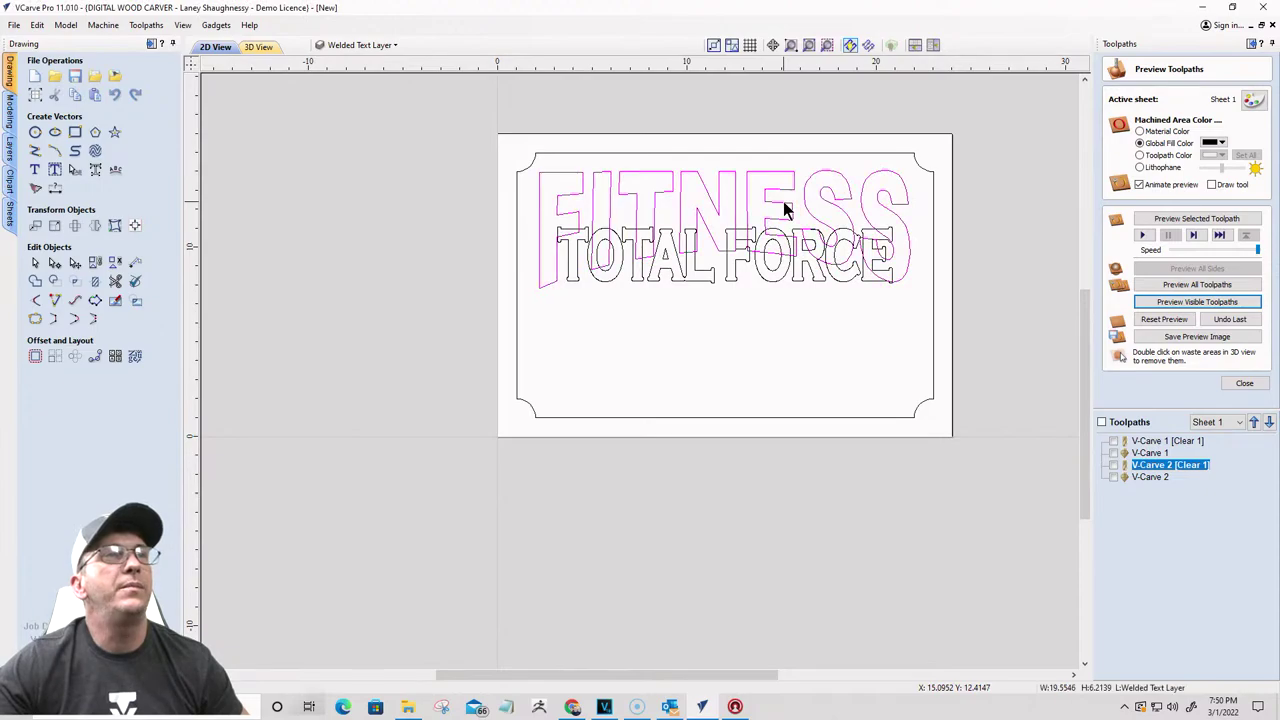
left_click(115, 262)
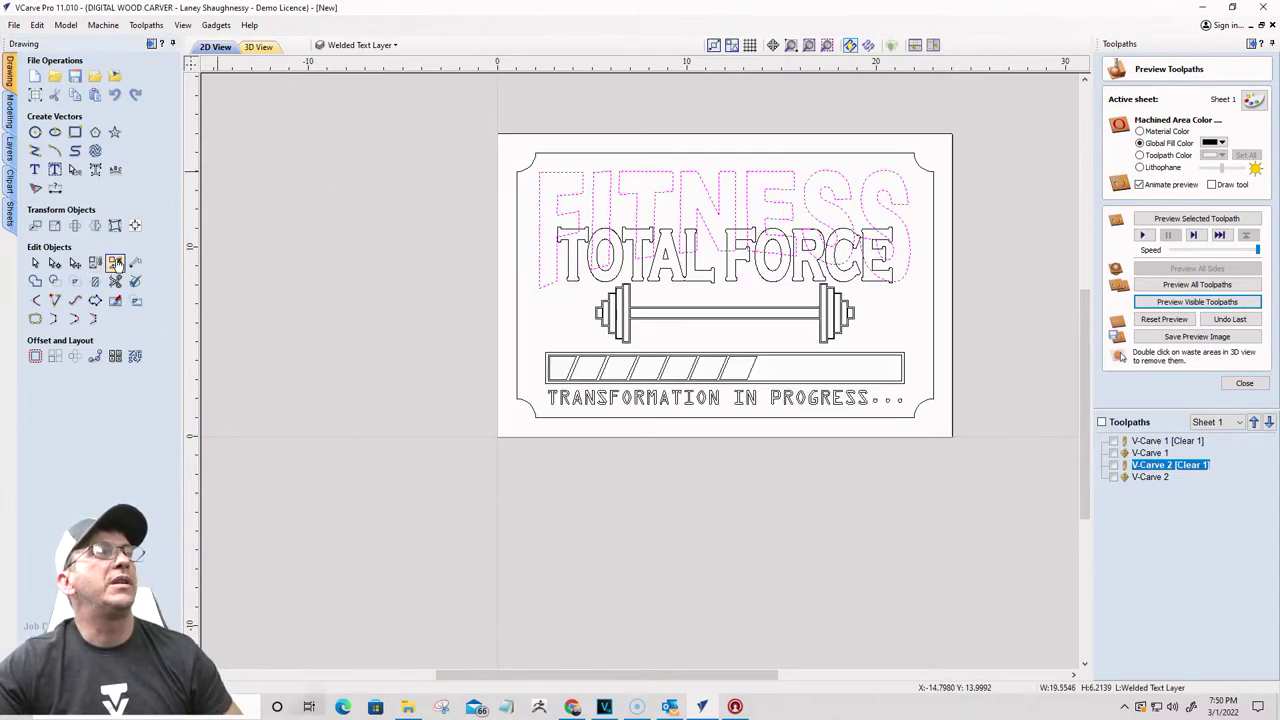
left_click(655, 243)
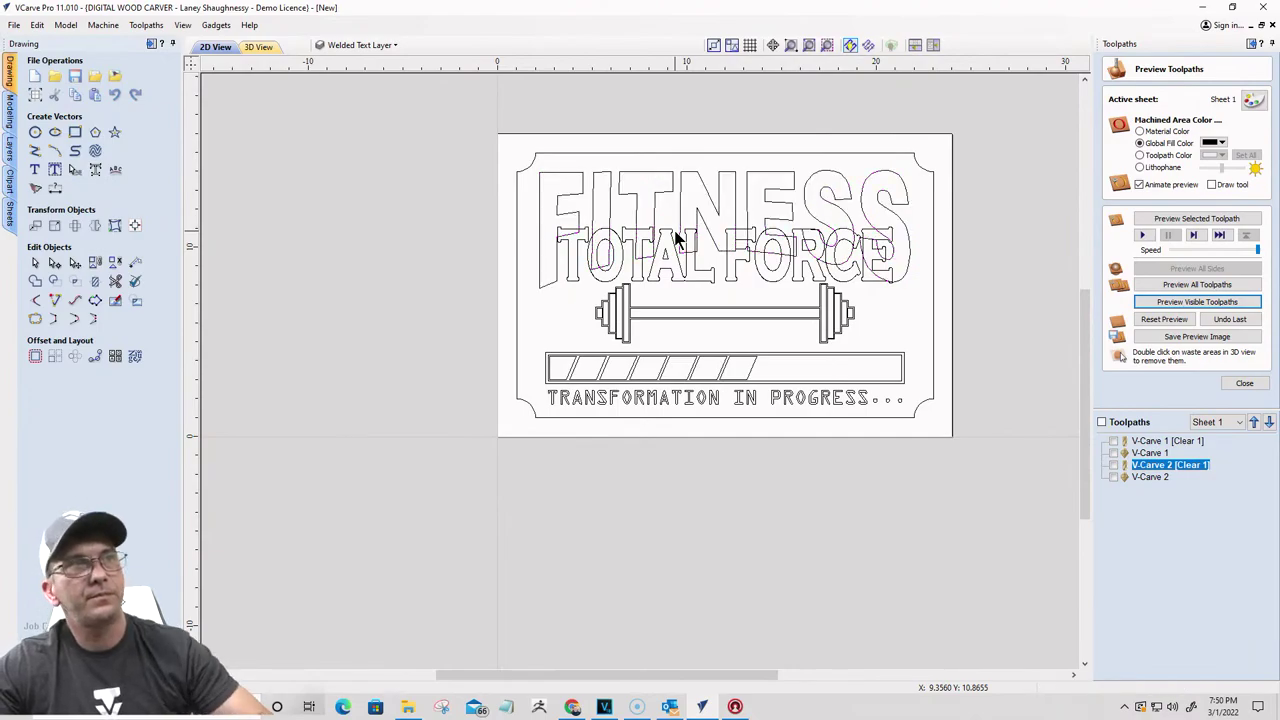
left_click(354, 46)
left_click(339, 158)
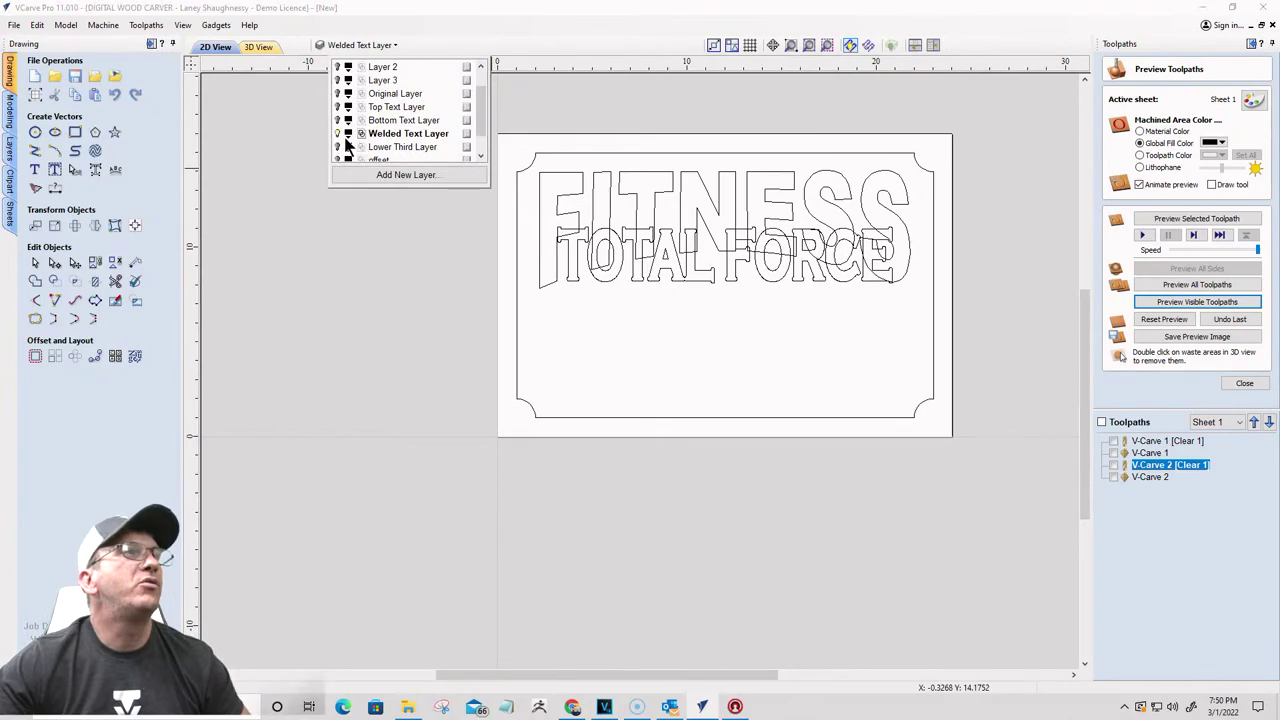
left_click(720, 195)
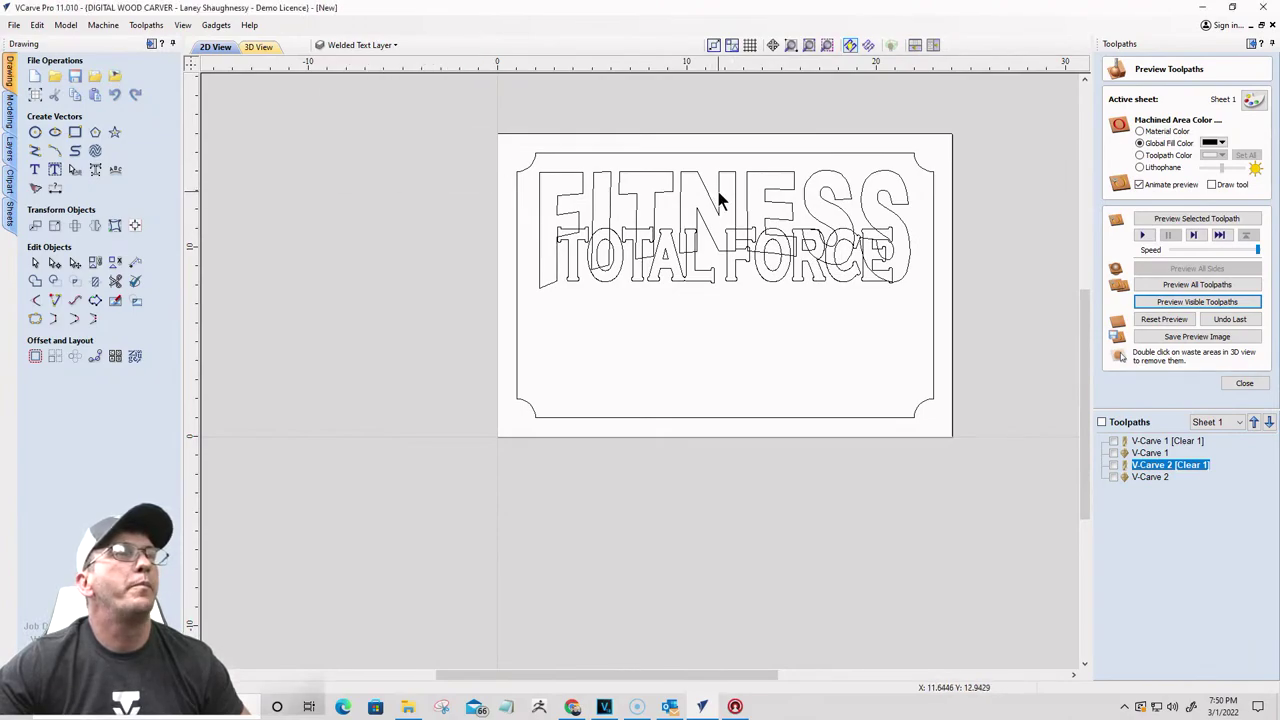
left_click(720, 197)
left_click(729, 276)
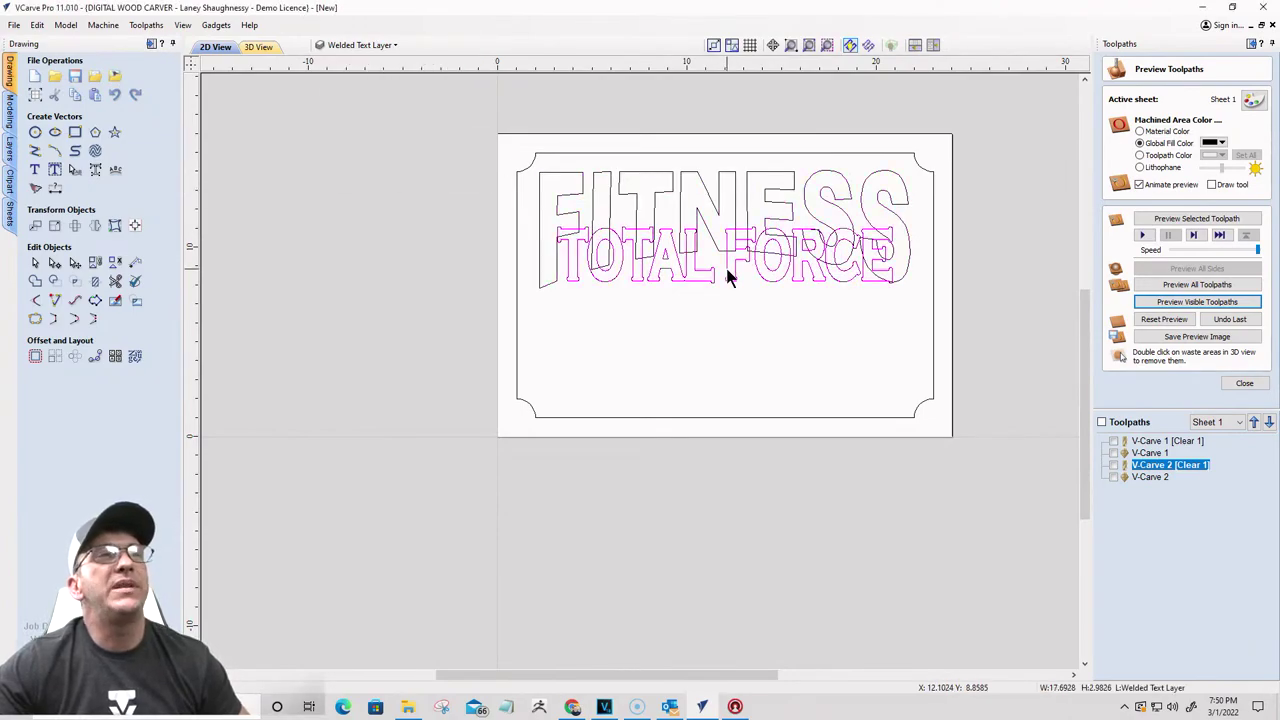
Step: Add FITNESS to the TOTAL FORCE selection and merge them with Weld Vectors
left_click(841, 215, "shift")
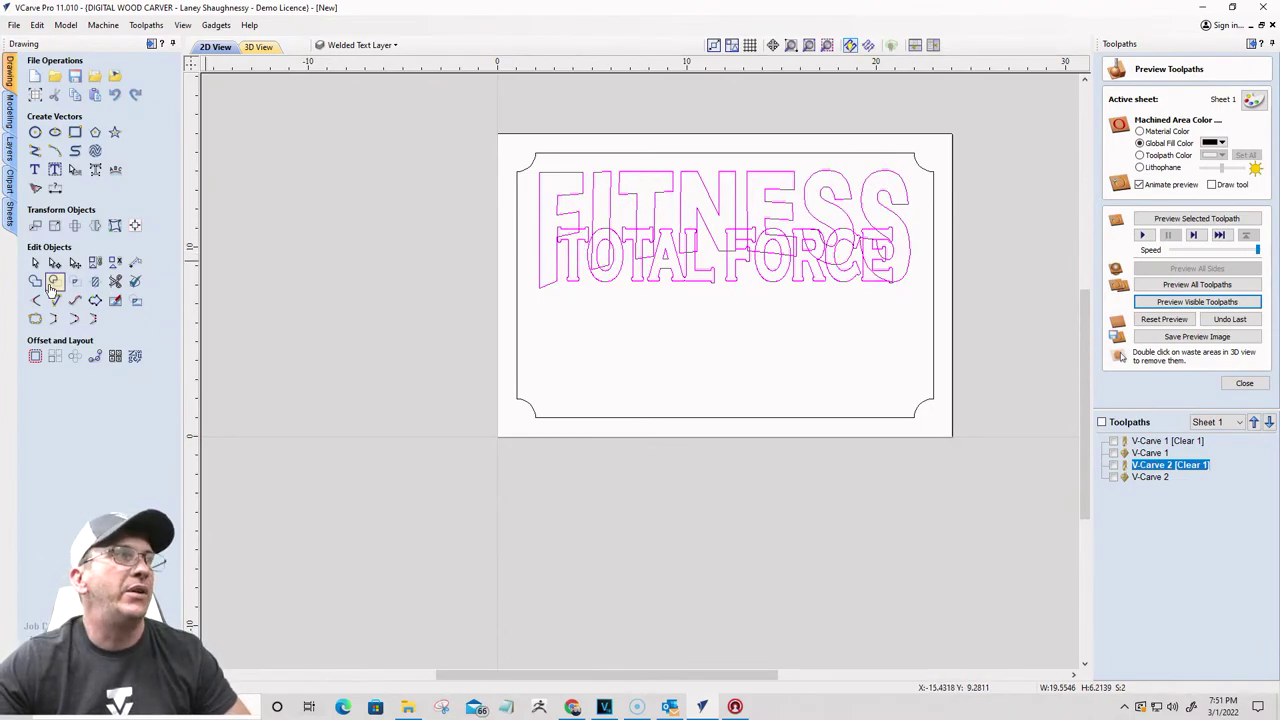
left_click(33, 282)
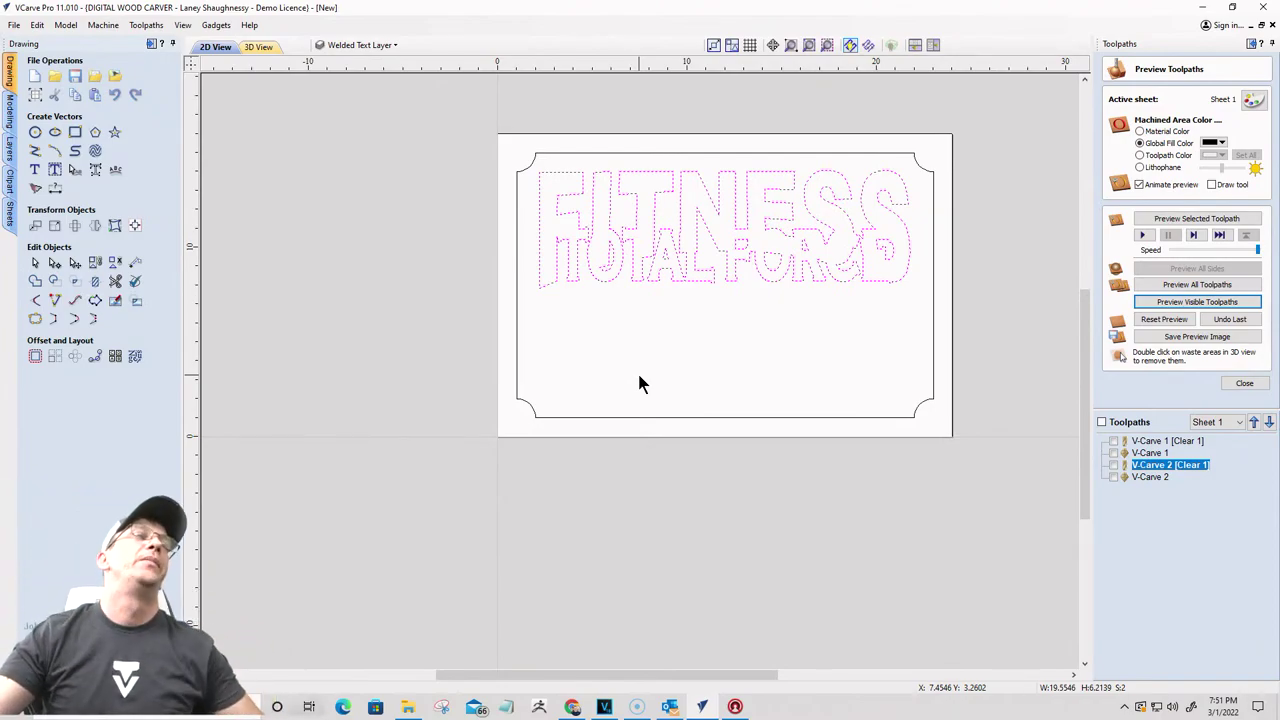
left_click(338, 45)
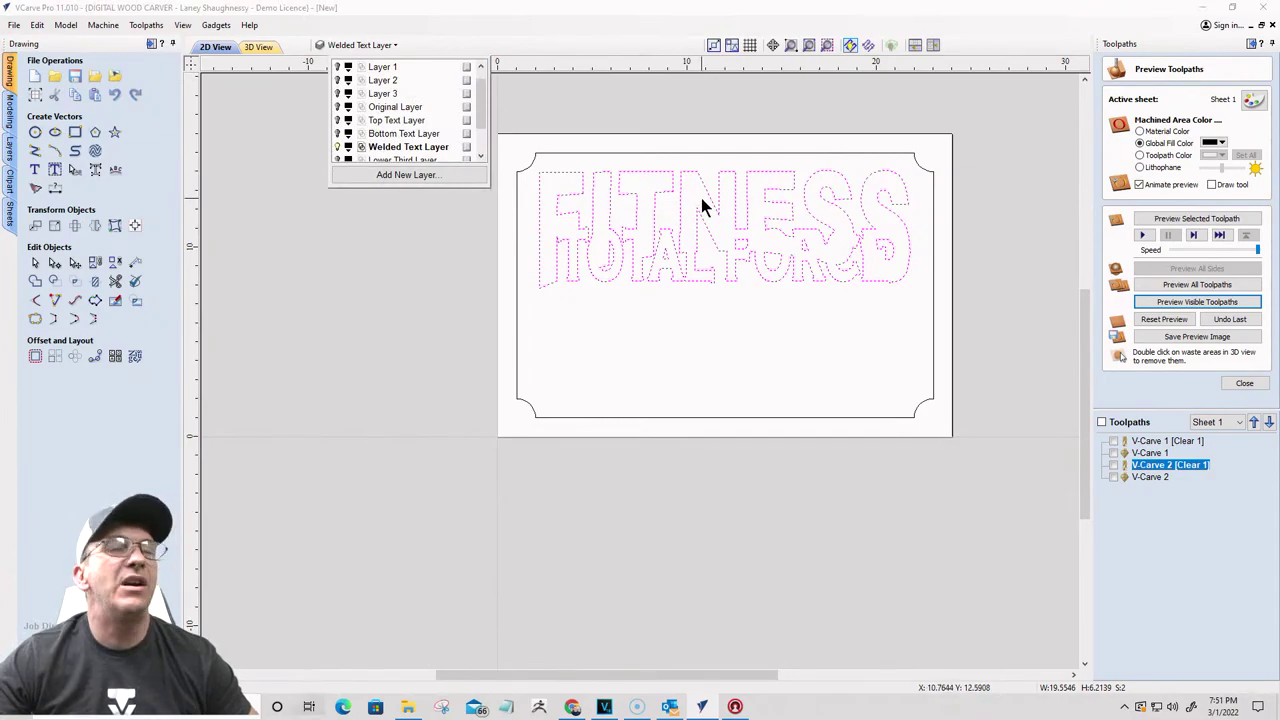
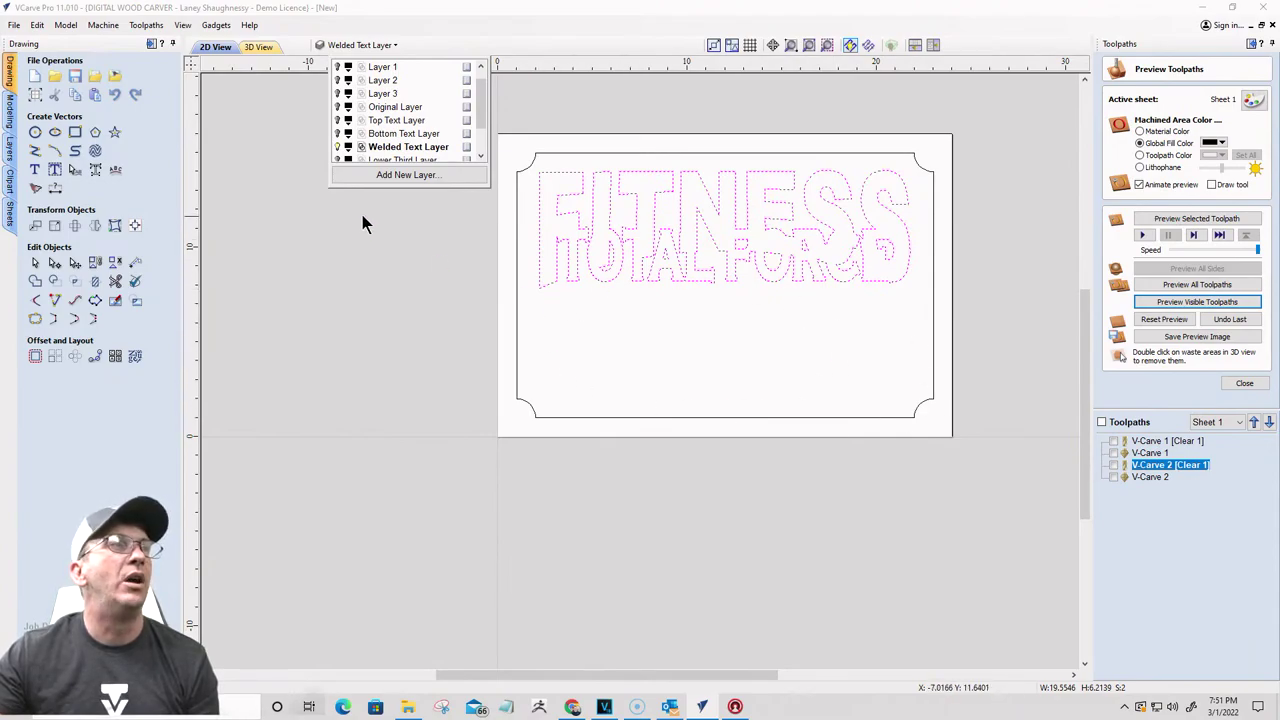
Step: Show Lower Third Layer, hide Welded Text Layer, and make Lower Third Layer the active layer
left_click(339, 160)
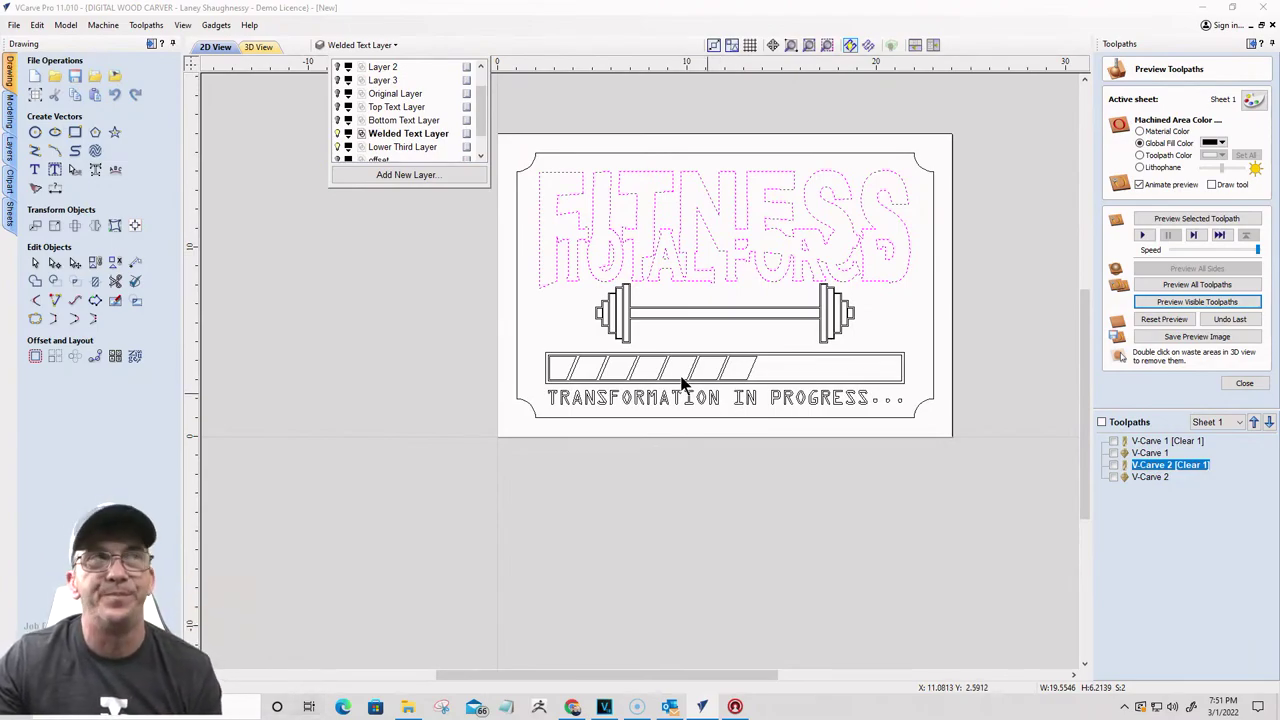
left_click(338, 134)
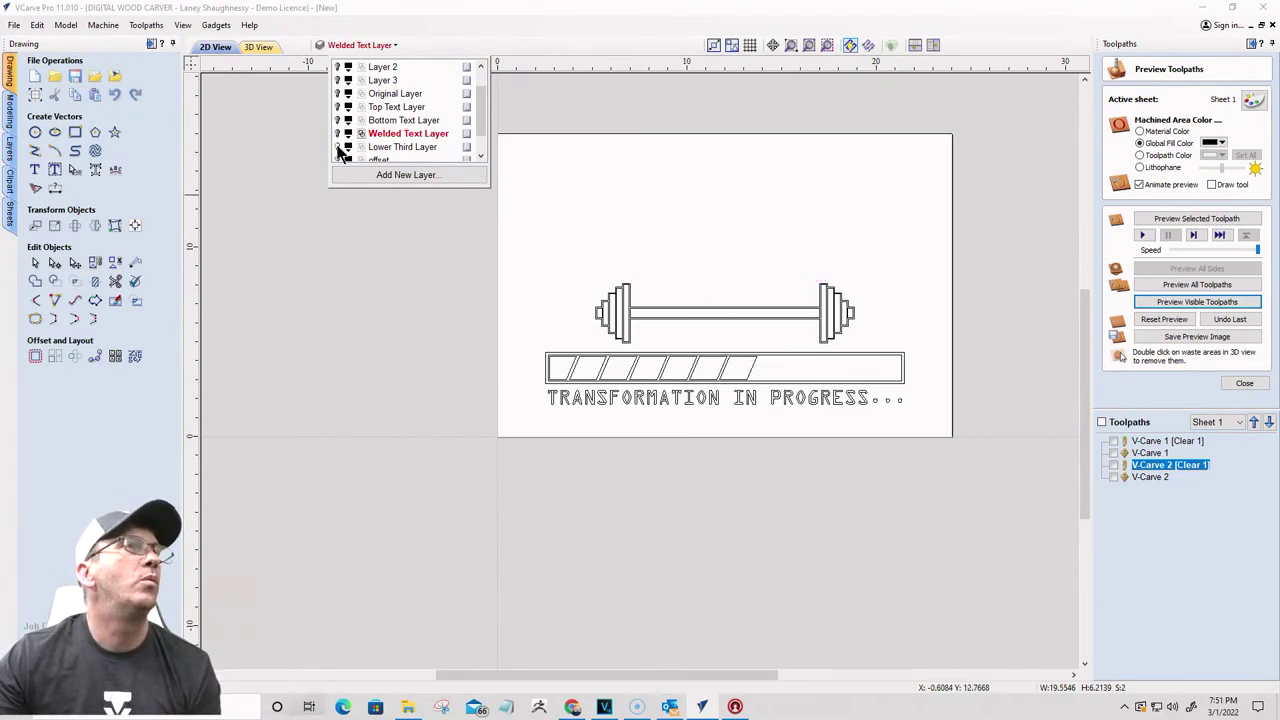
left_click(338, 147)
left_click(338, 147)
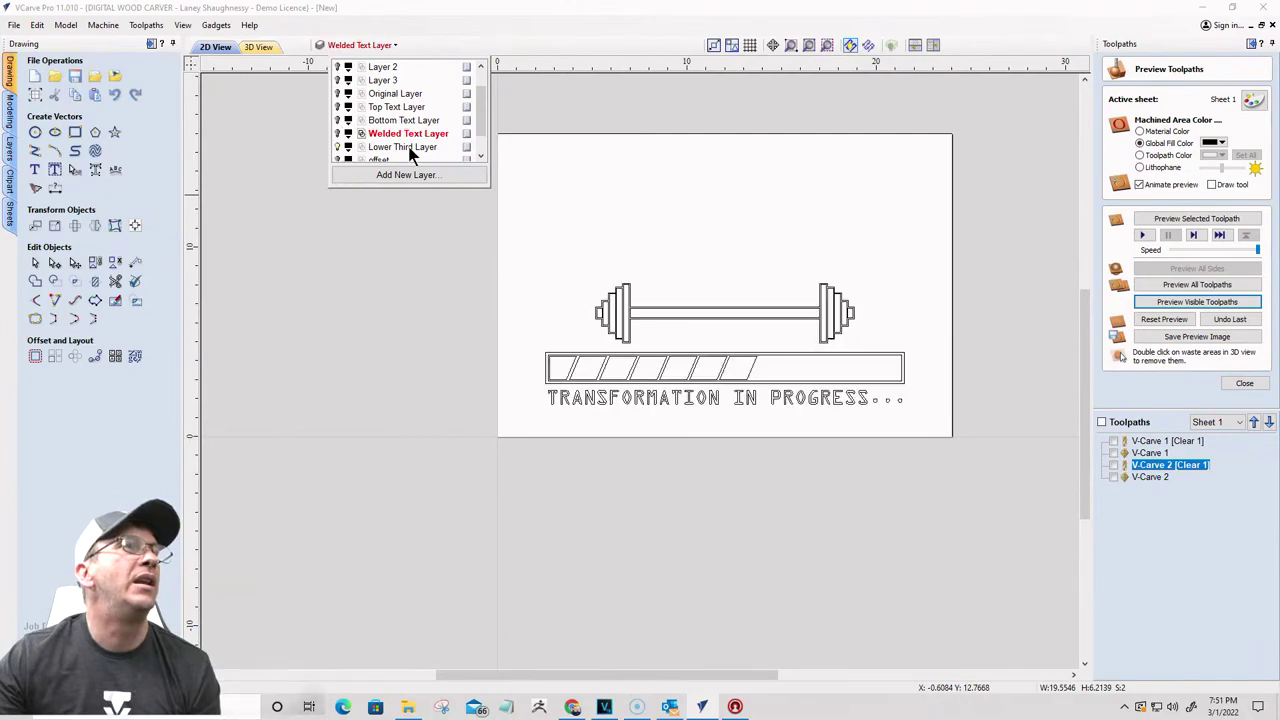
left_click(405, 147)
Step: Offset the barbell outline outward by 0.125 inch with rounded corners
scroll(709, 340, "up", 3)
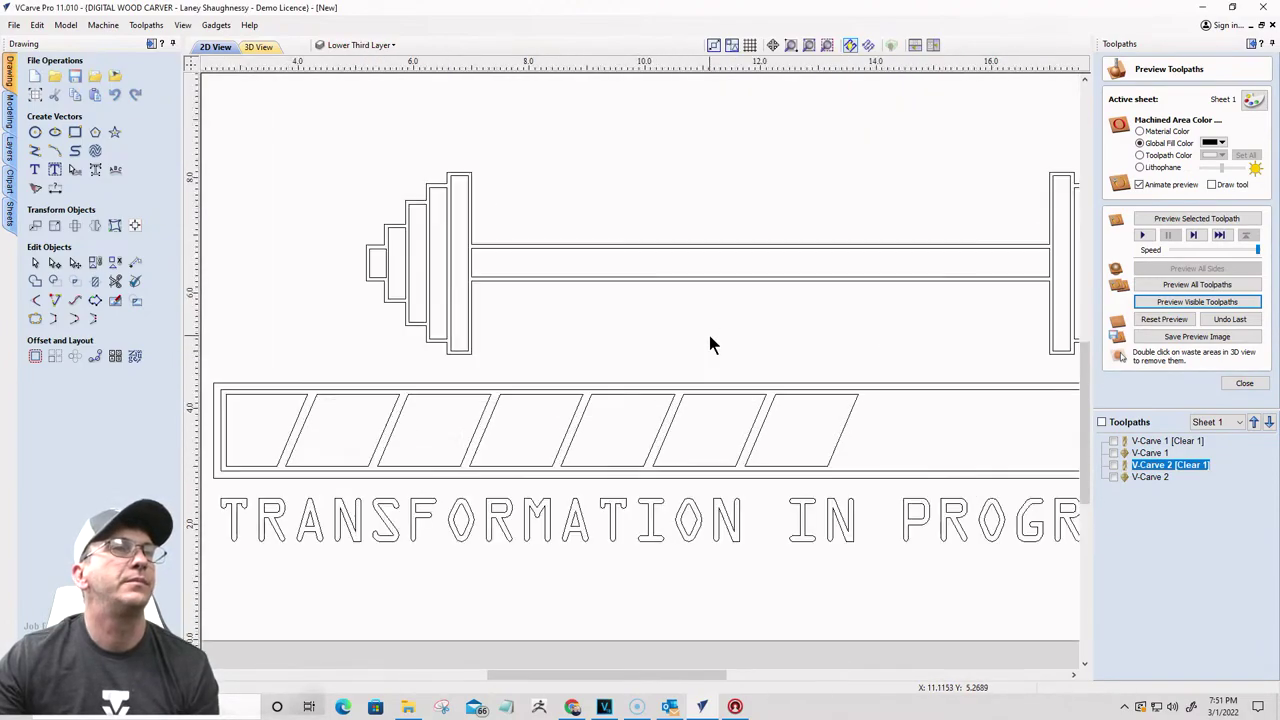
scroll(789, 109, "down", 4)
scroll(746, 217, "up", 2)
scroll(726, 226, "down", 1)
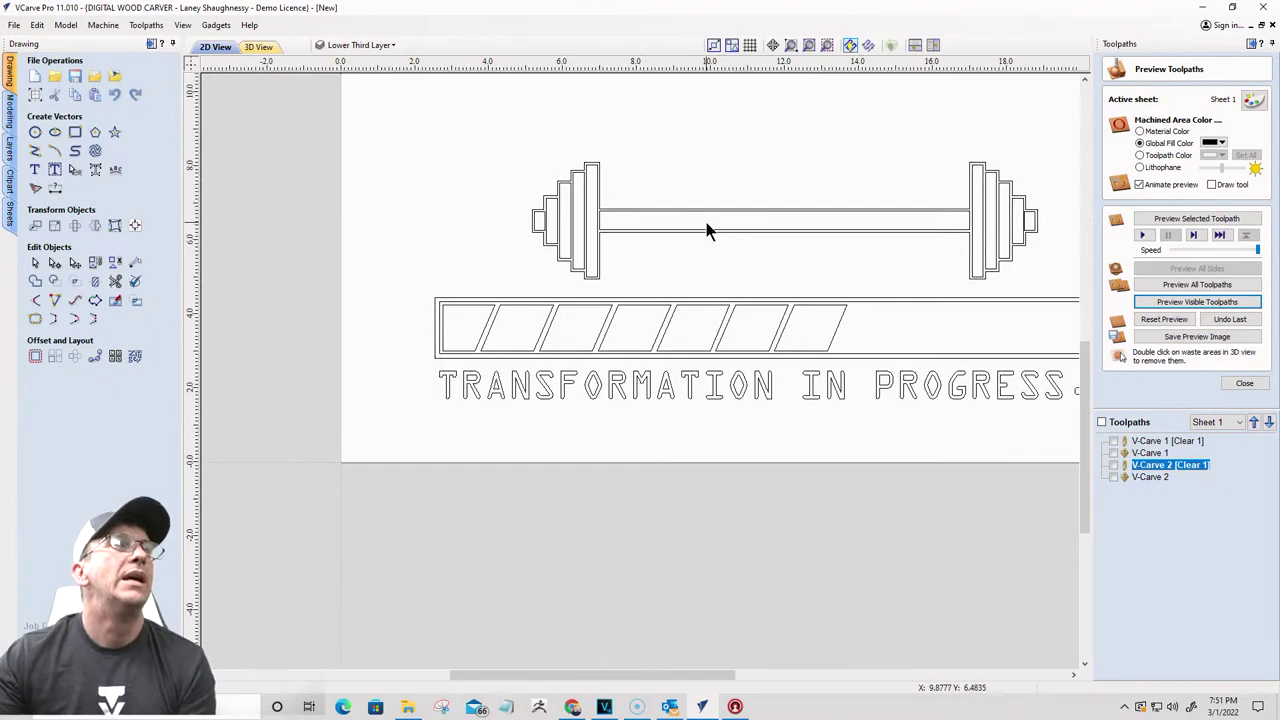
left_click(598, 166)
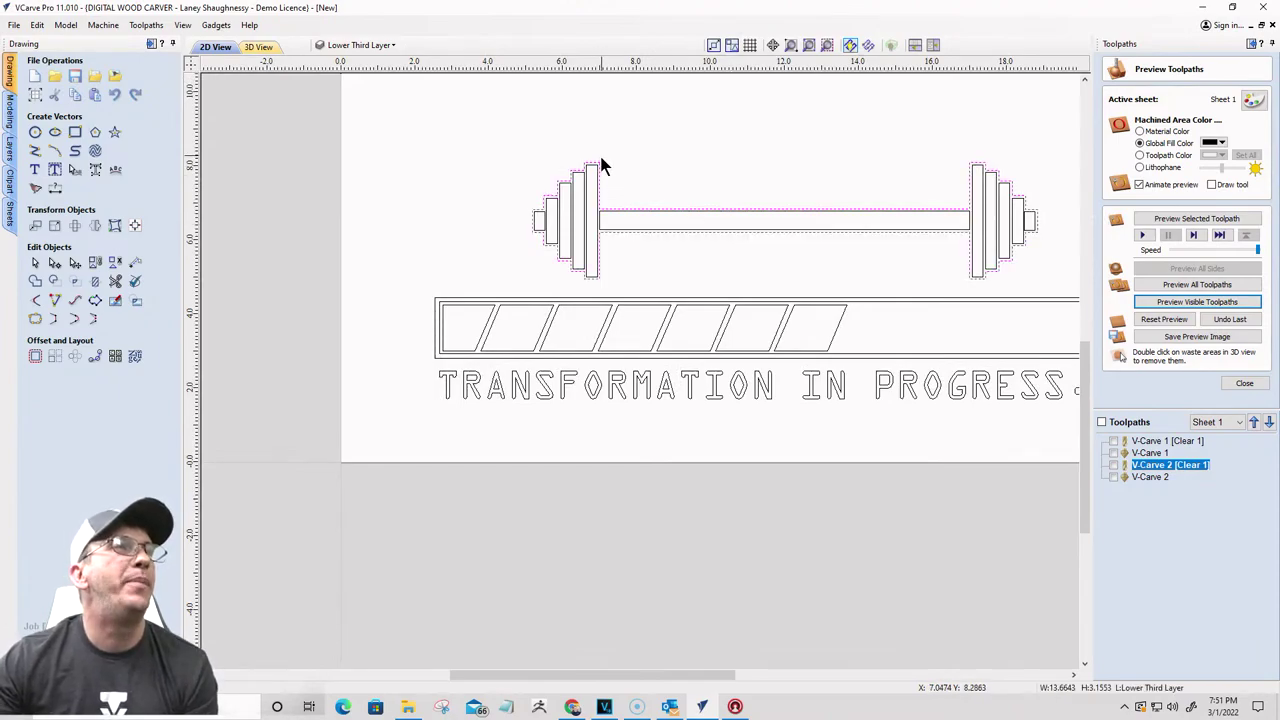
scroll(600, 166, "up", 4)
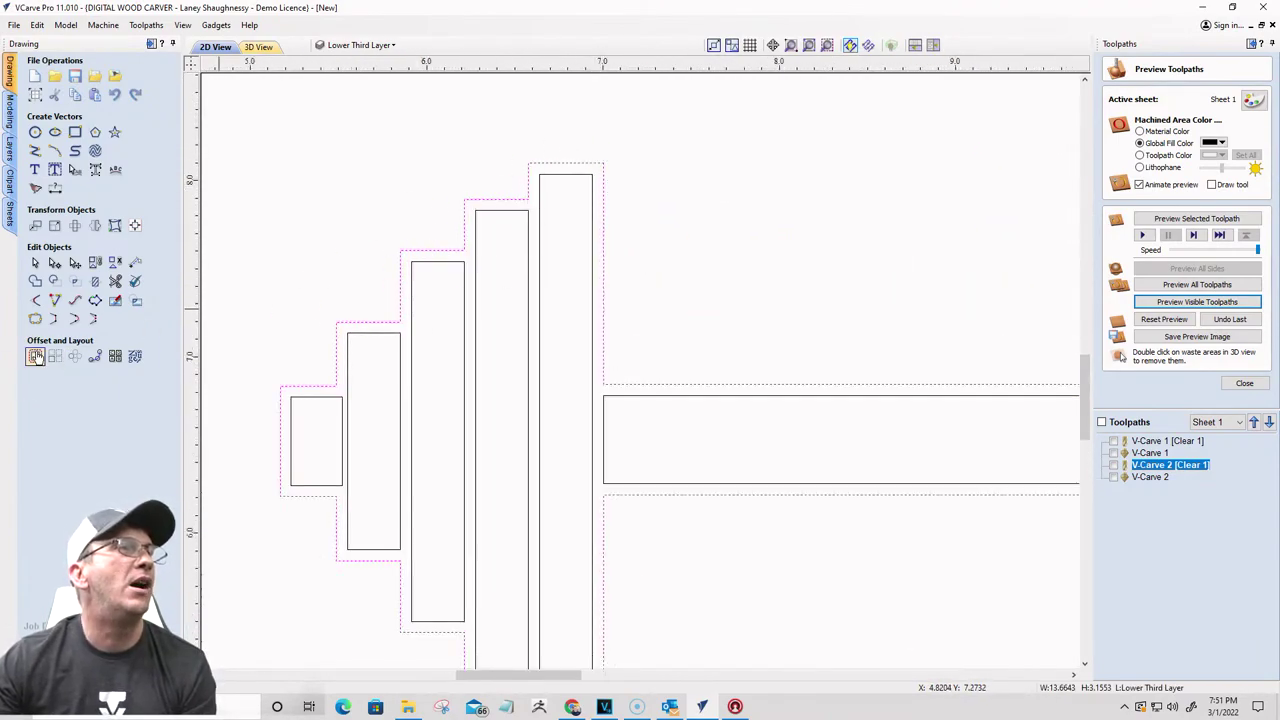
left_click(35, 356)
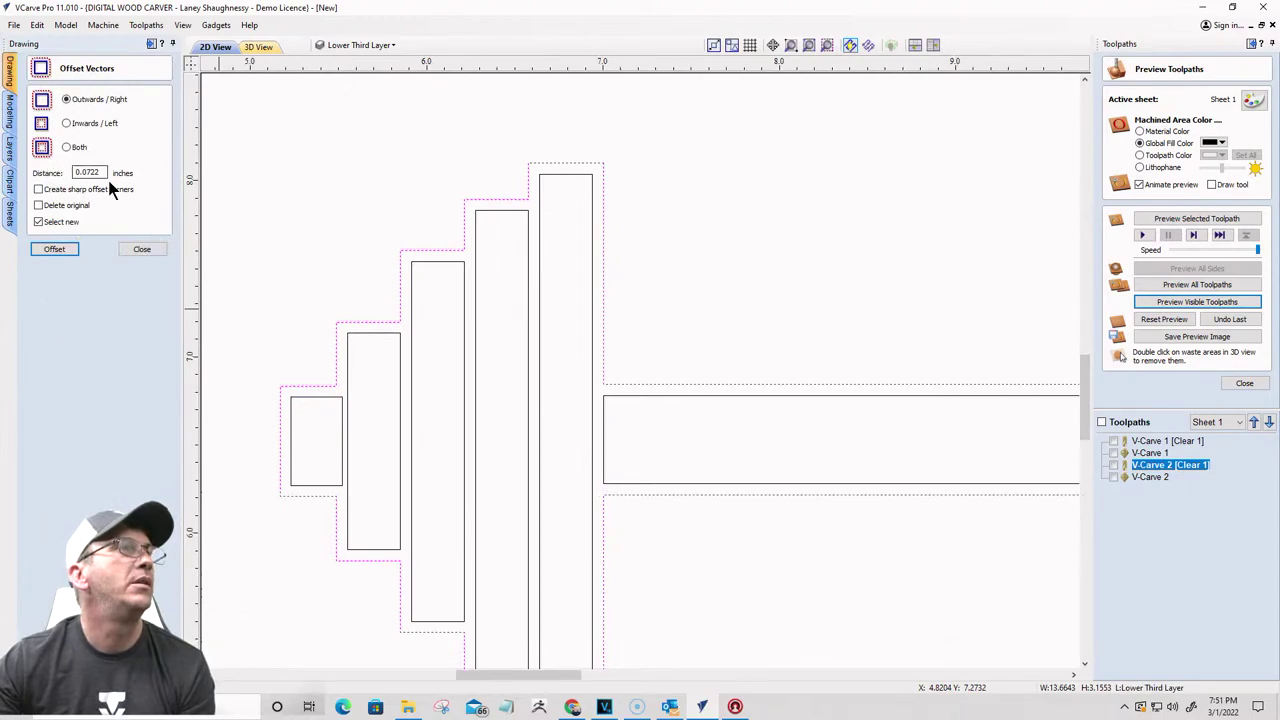
left_click_drag(103, 172, 40, 180)
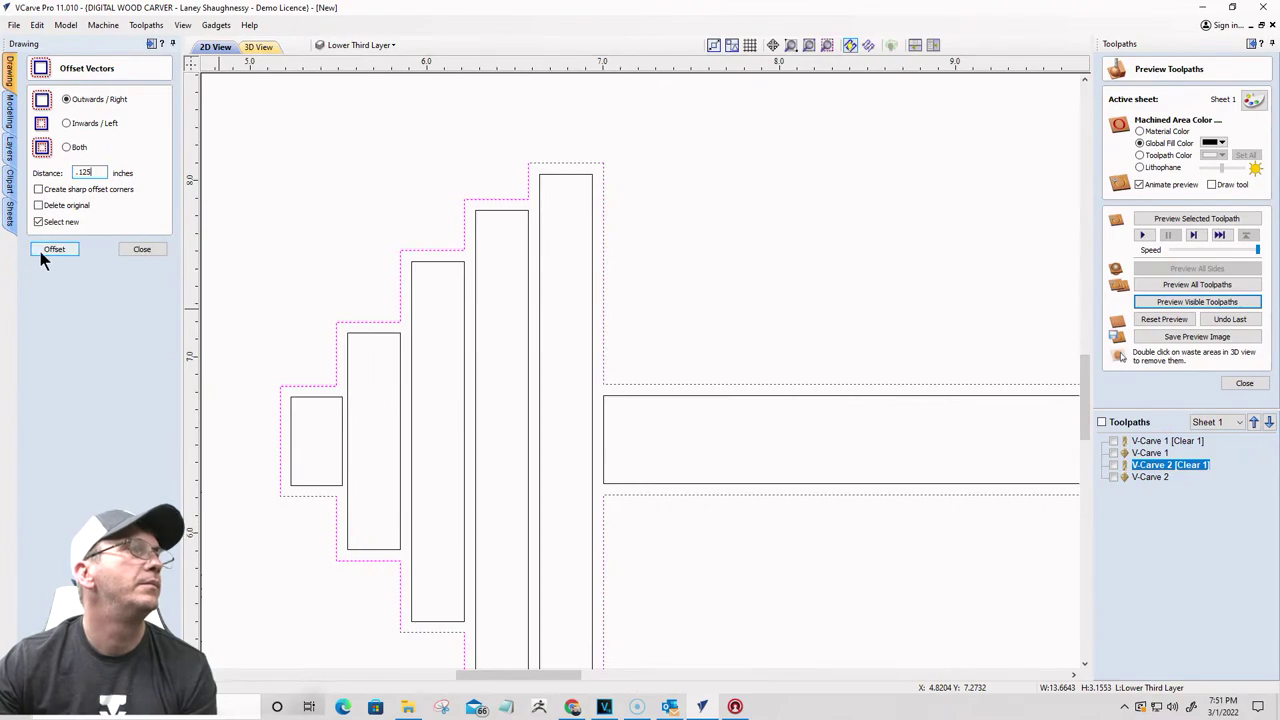
left_click(42, 254)
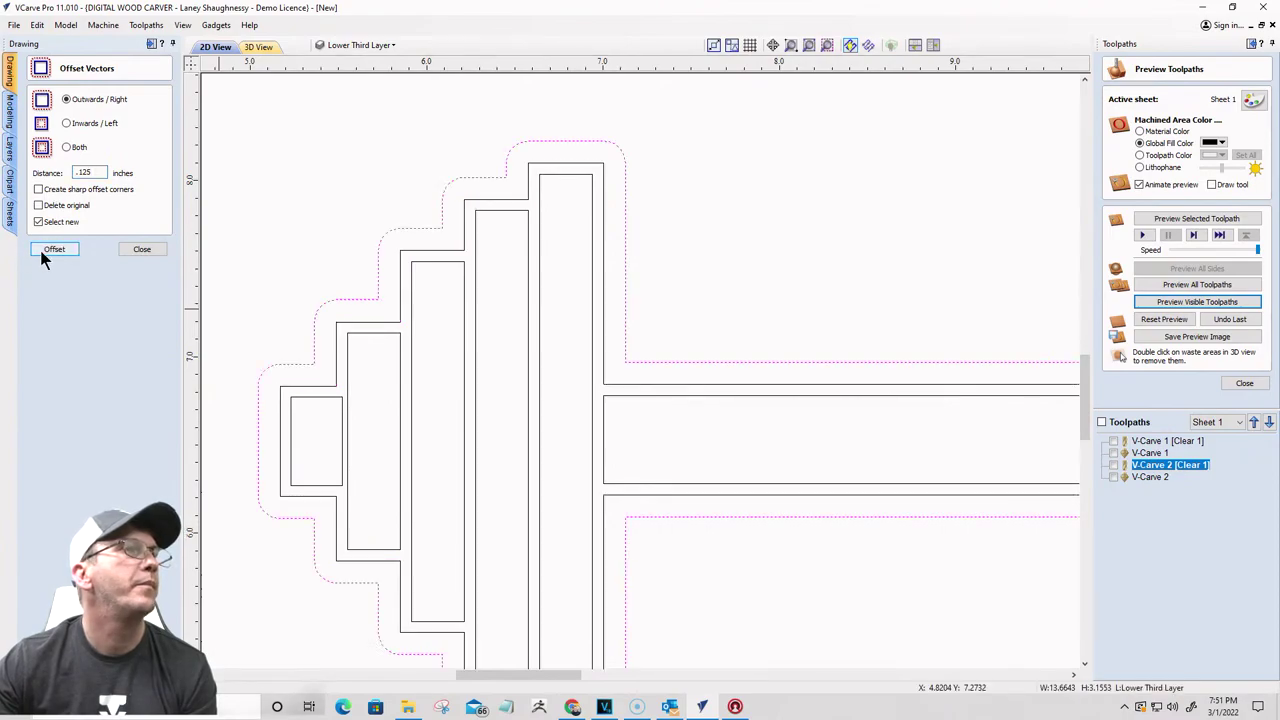
Step: Offset the new barbell outline outward again by 0.15 inch, then clear the selection
scroll(346, 142, "down", 5)
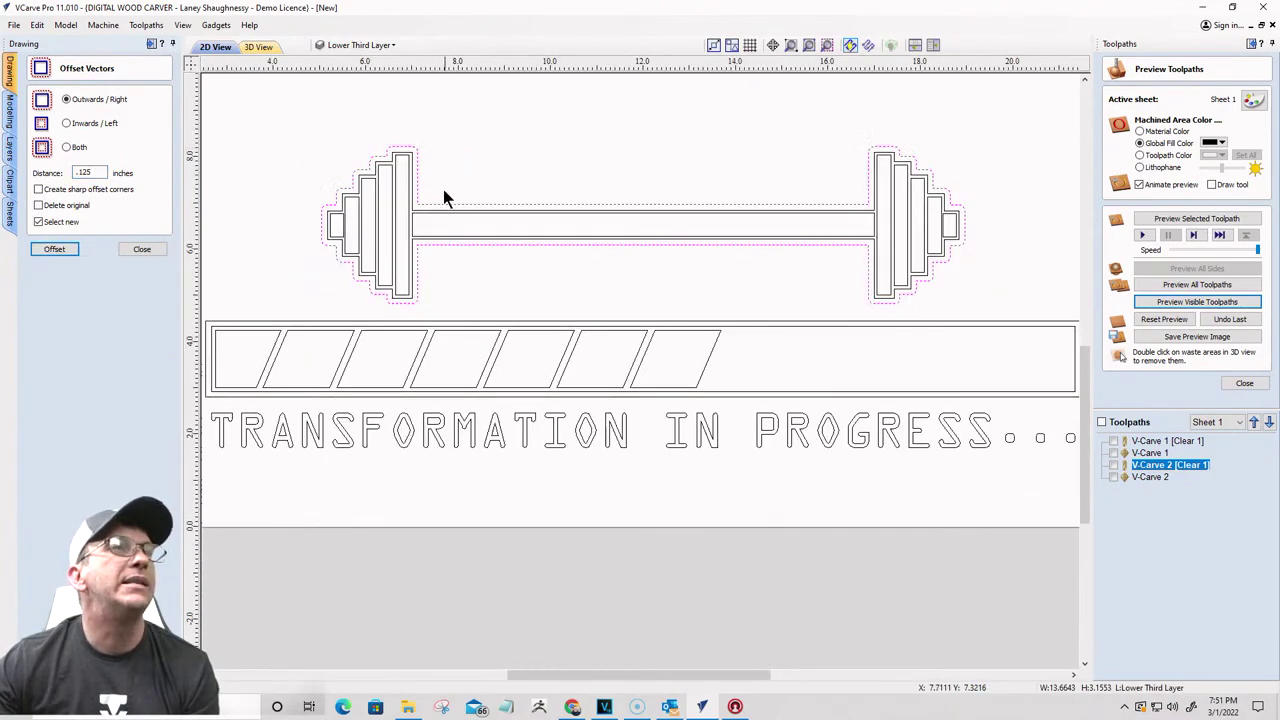
scroll(293, 155, "up", 2)
scroll(519, 180, "down", 2)
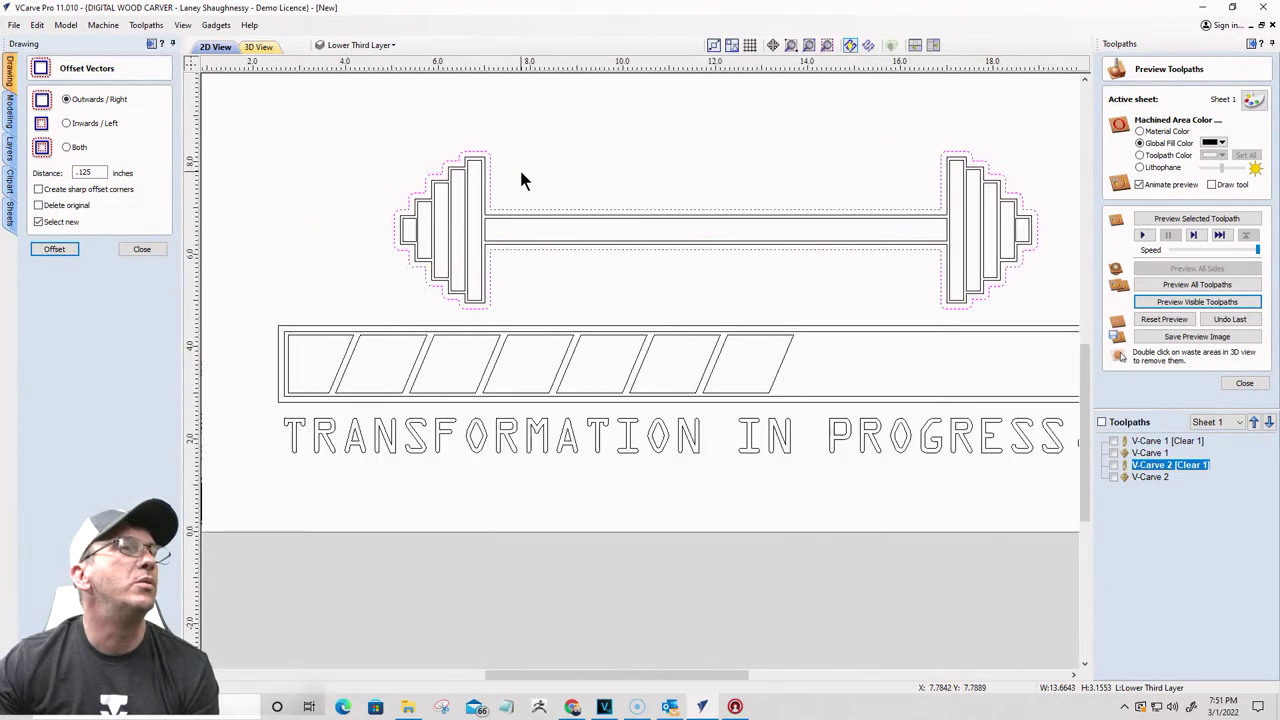
scroll(373, 158, "up", 4)
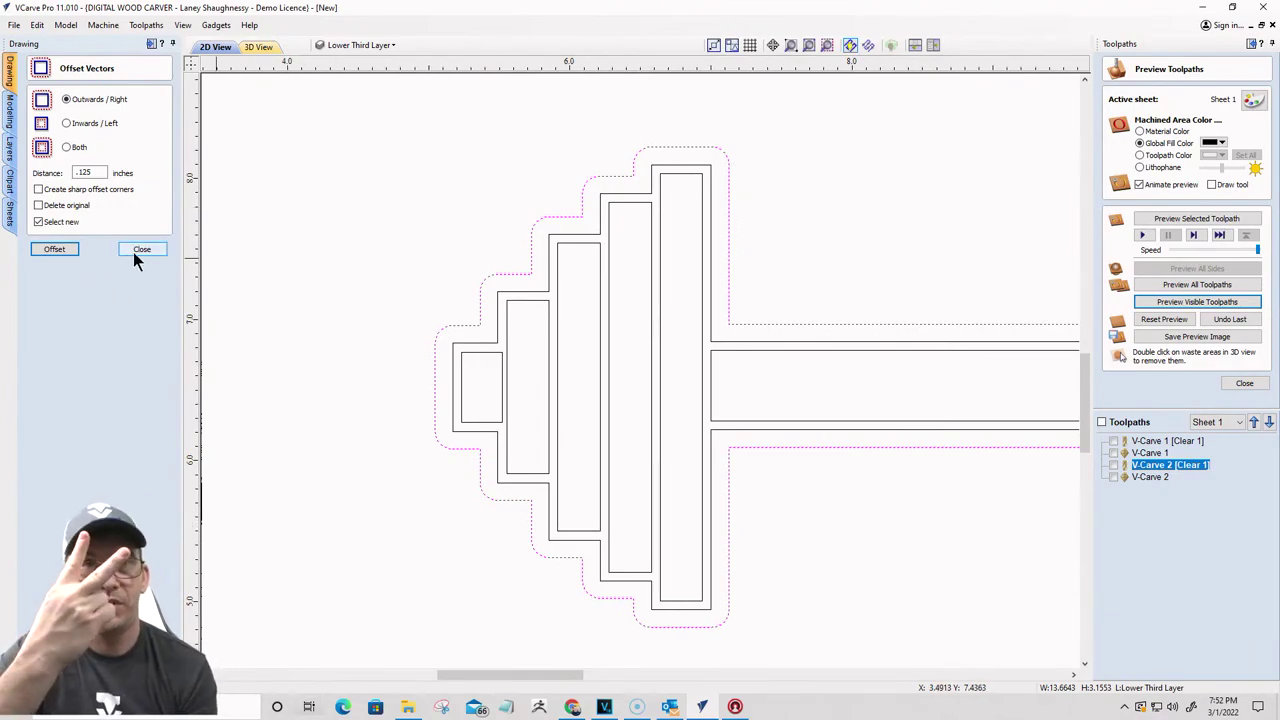
left_click(562, 237)
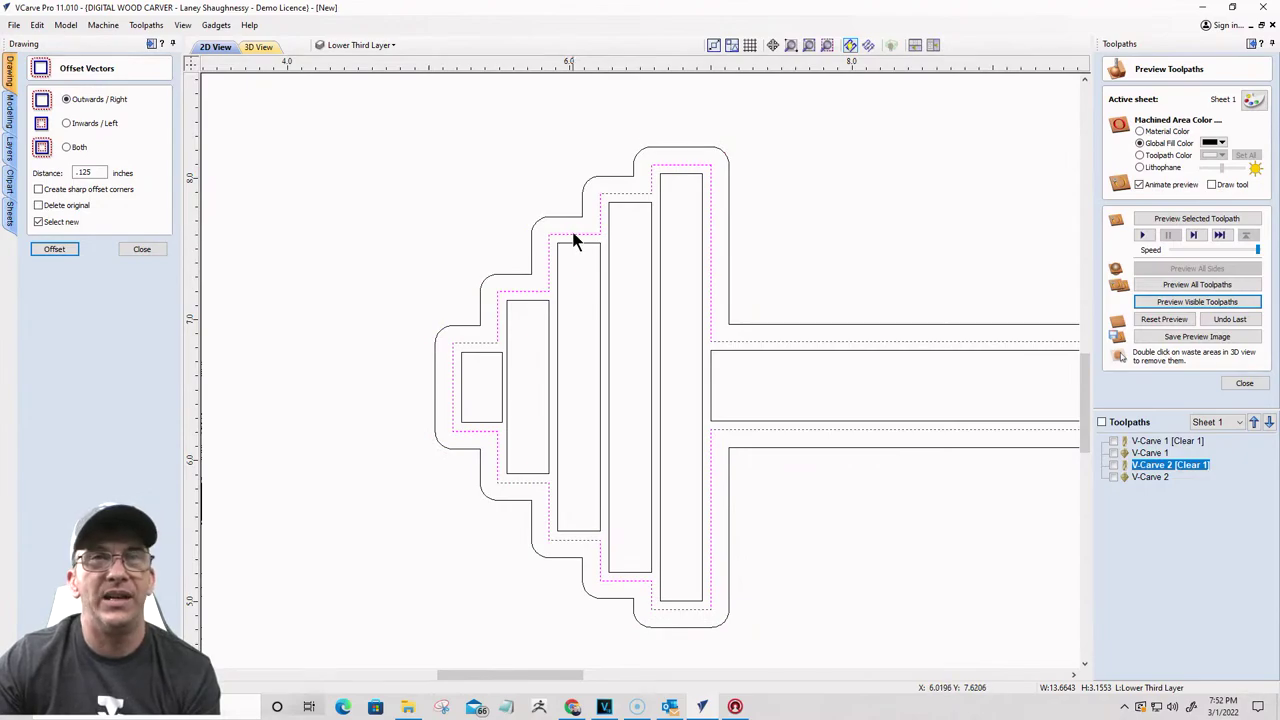
left_click(85, 173)
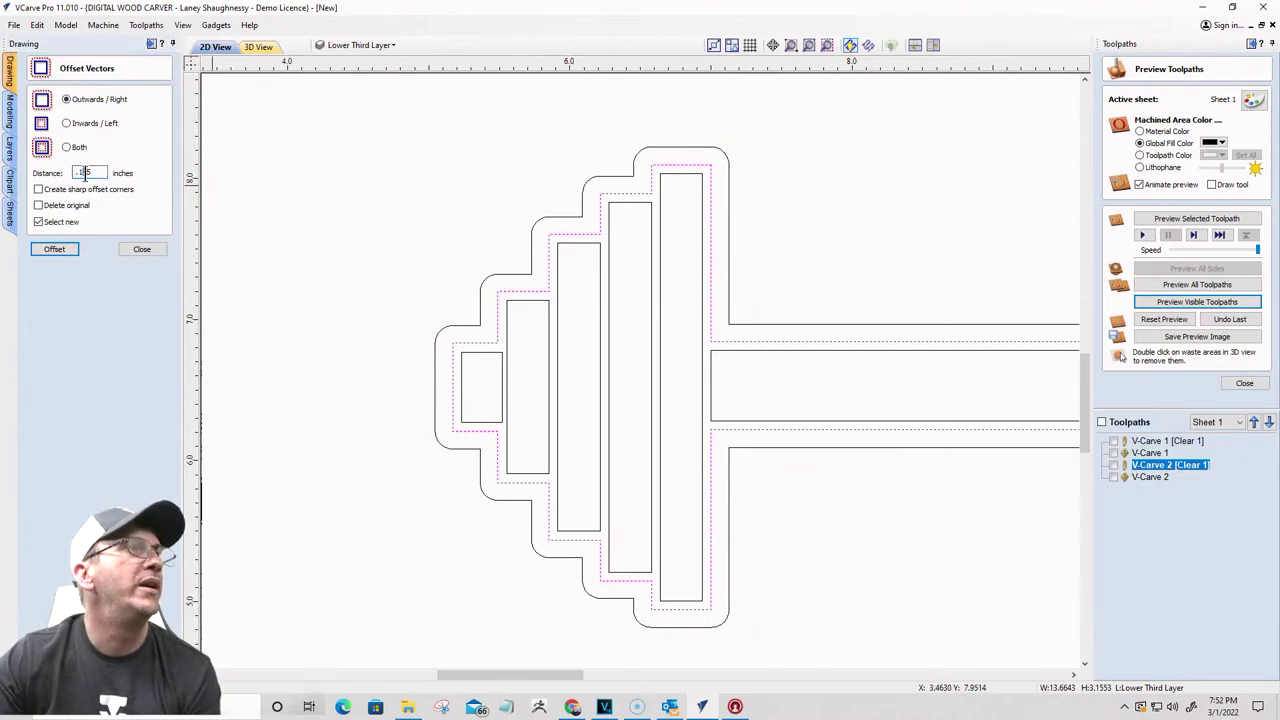
type(".15")
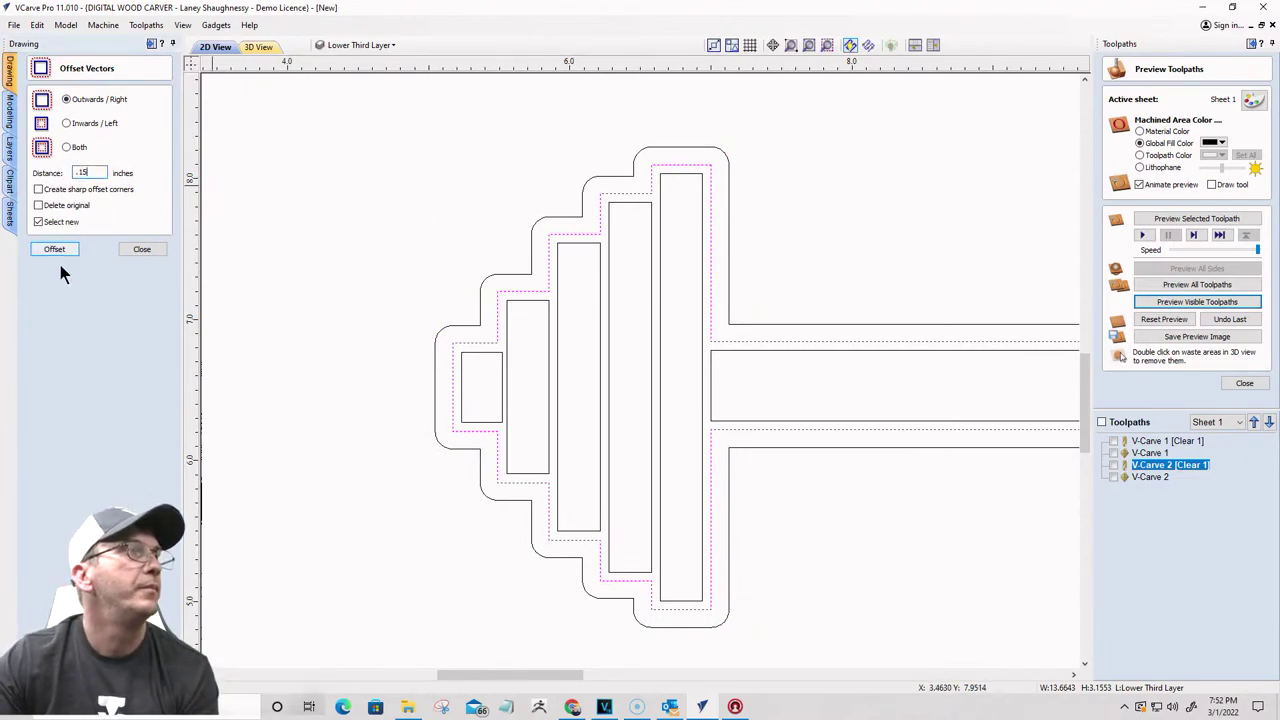
left_click(50, 250)
scroll(549, 271, "up", 5)
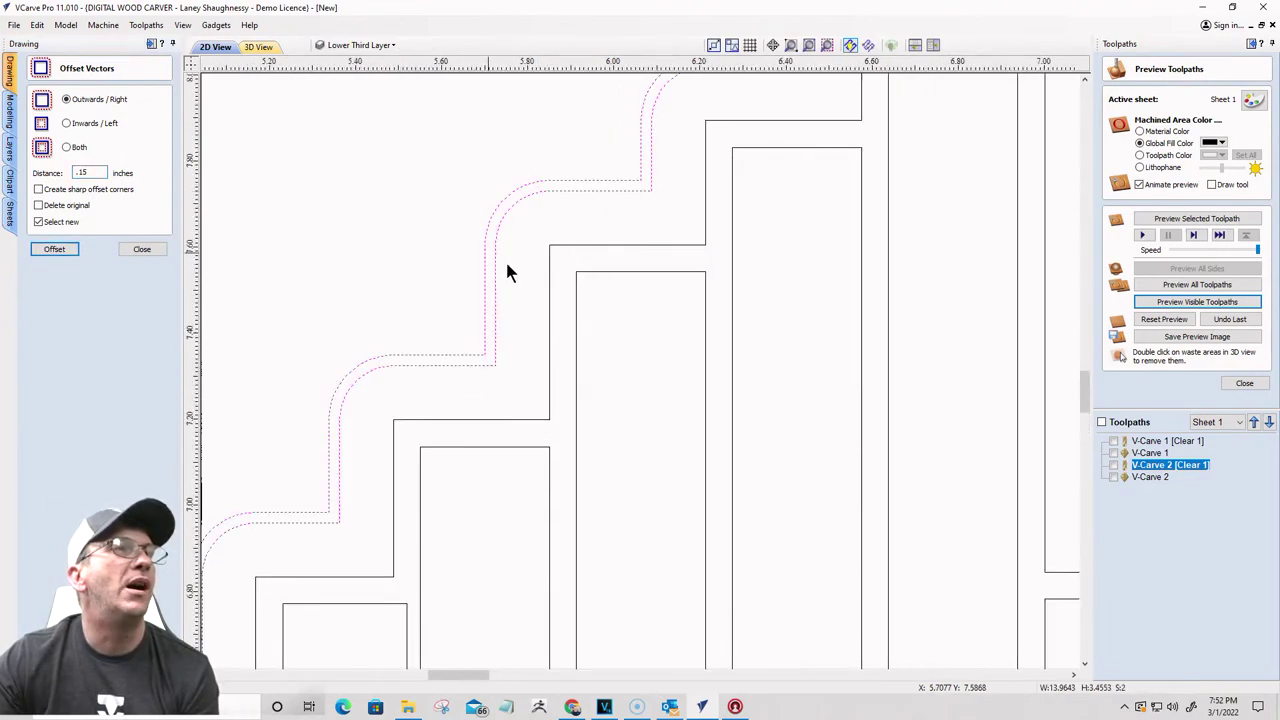
scroll(471, 230, "down", 4)
scroll(485, 236, "down", 3)
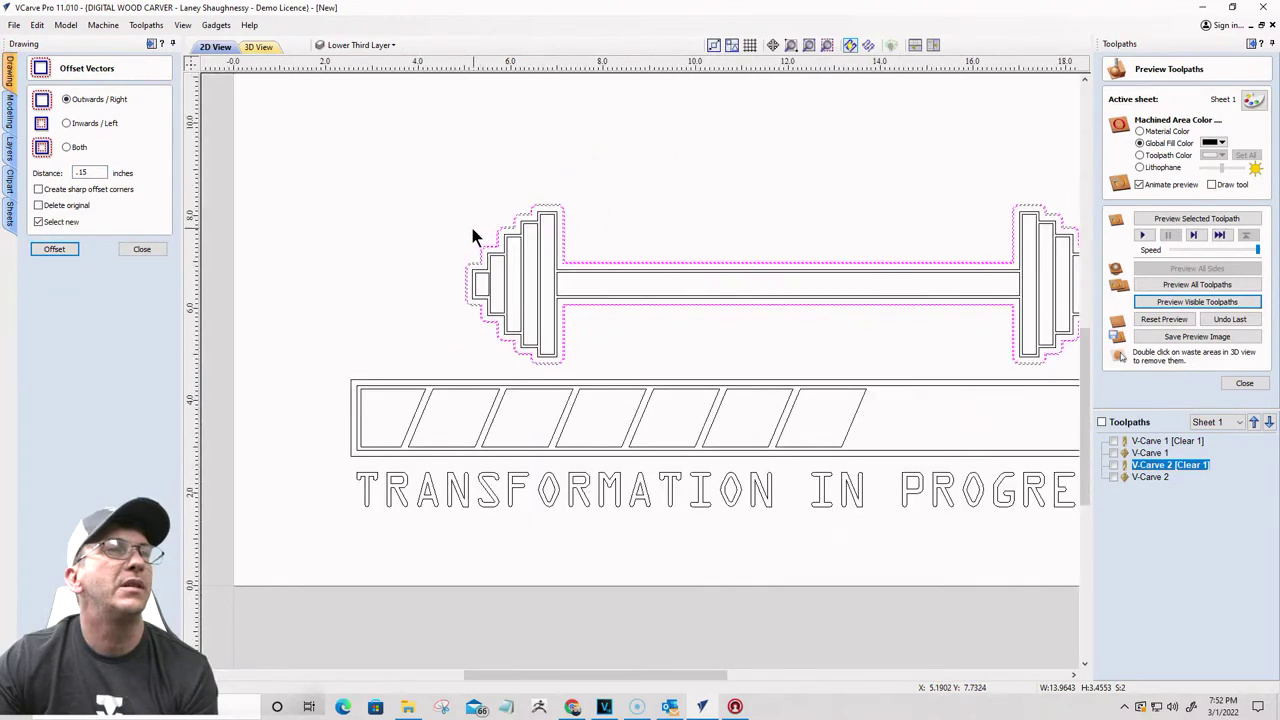
scroll(472, 236, "down", 3)
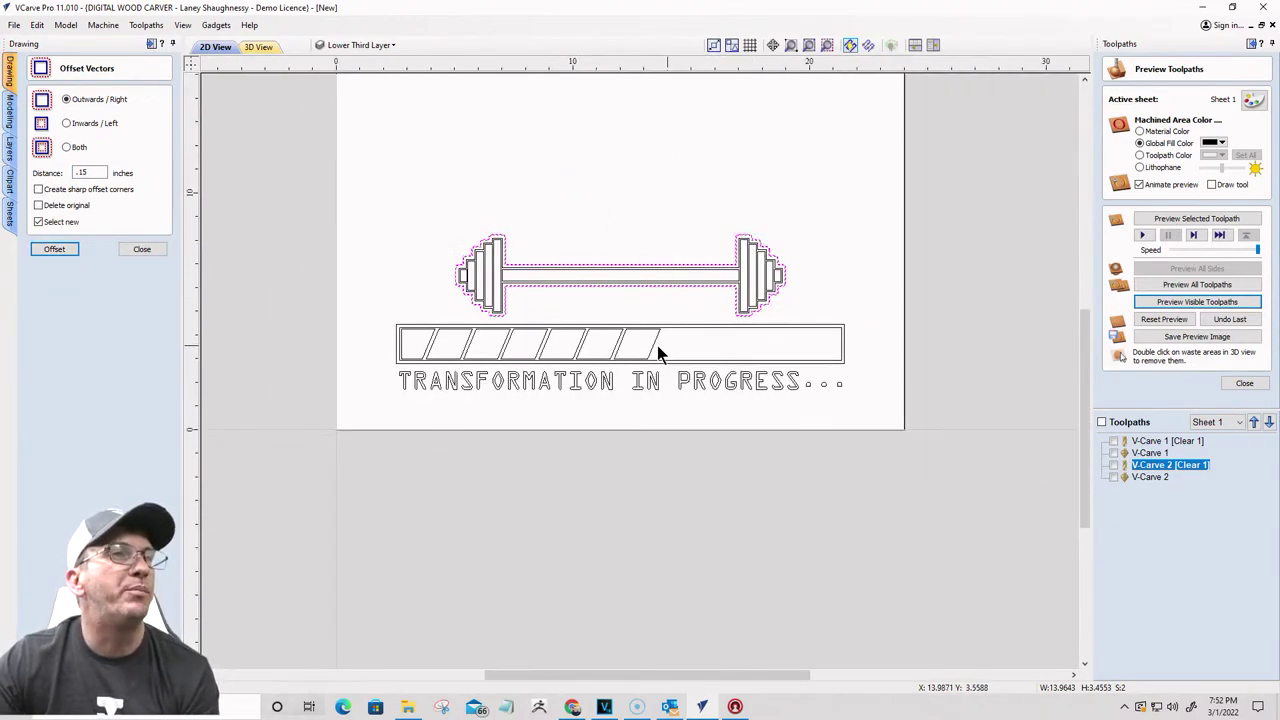
key("Escape")
scroll(399, 333, "up", 3)
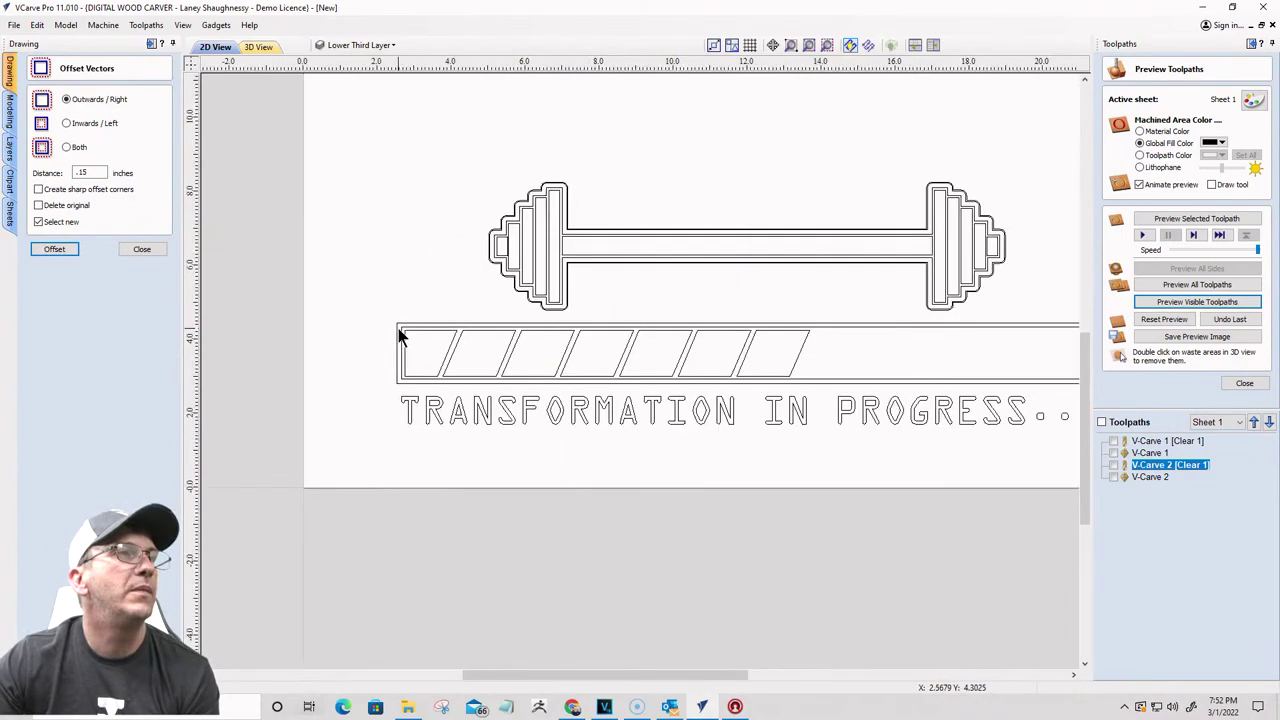
Step: Offset the progress-bar rectangle and TRANSFORMATION IN PROGRESS text outward by 0.125 inch
left_click(398, 336)
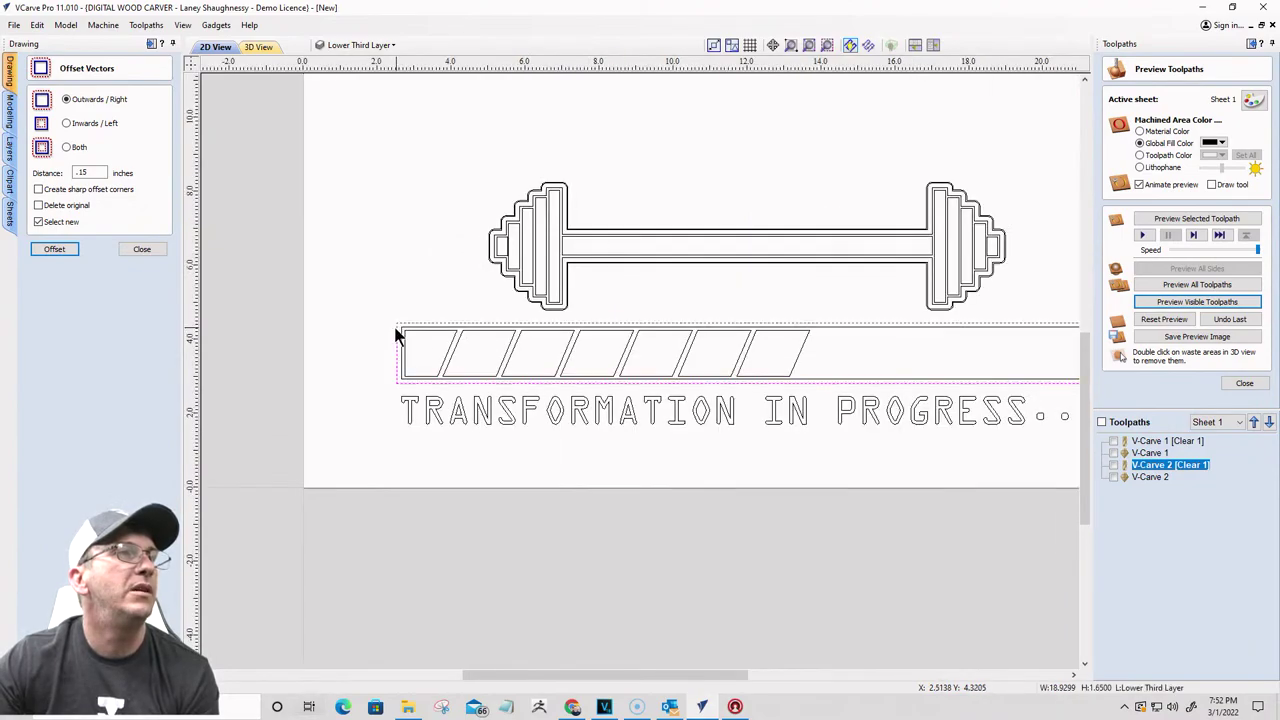
left_click(423, 409, "shift")
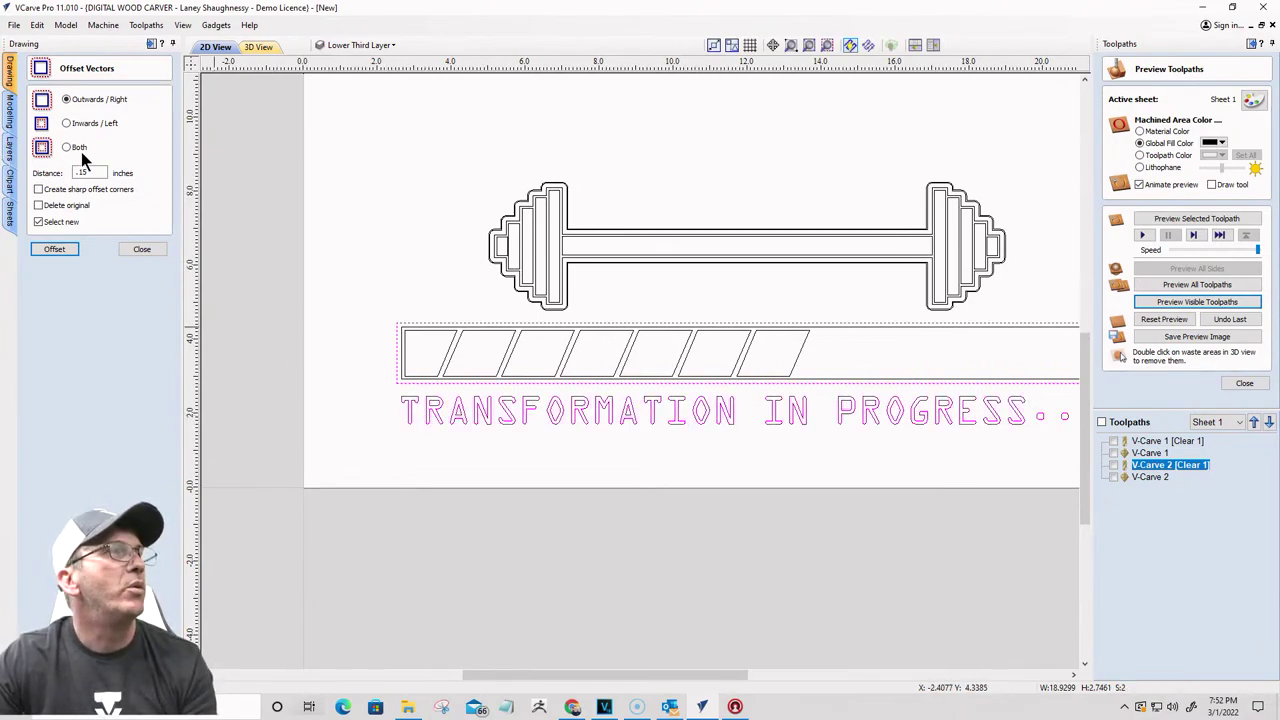
type(".125")
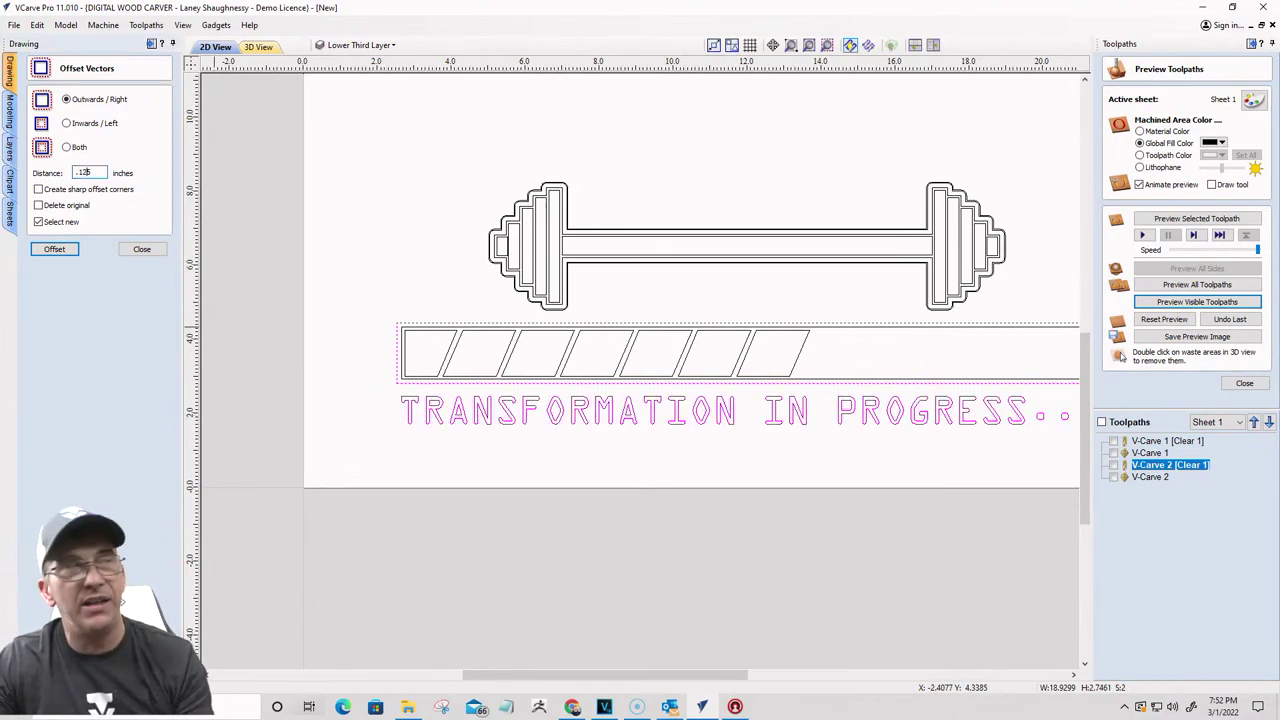
left_click(50, 249)
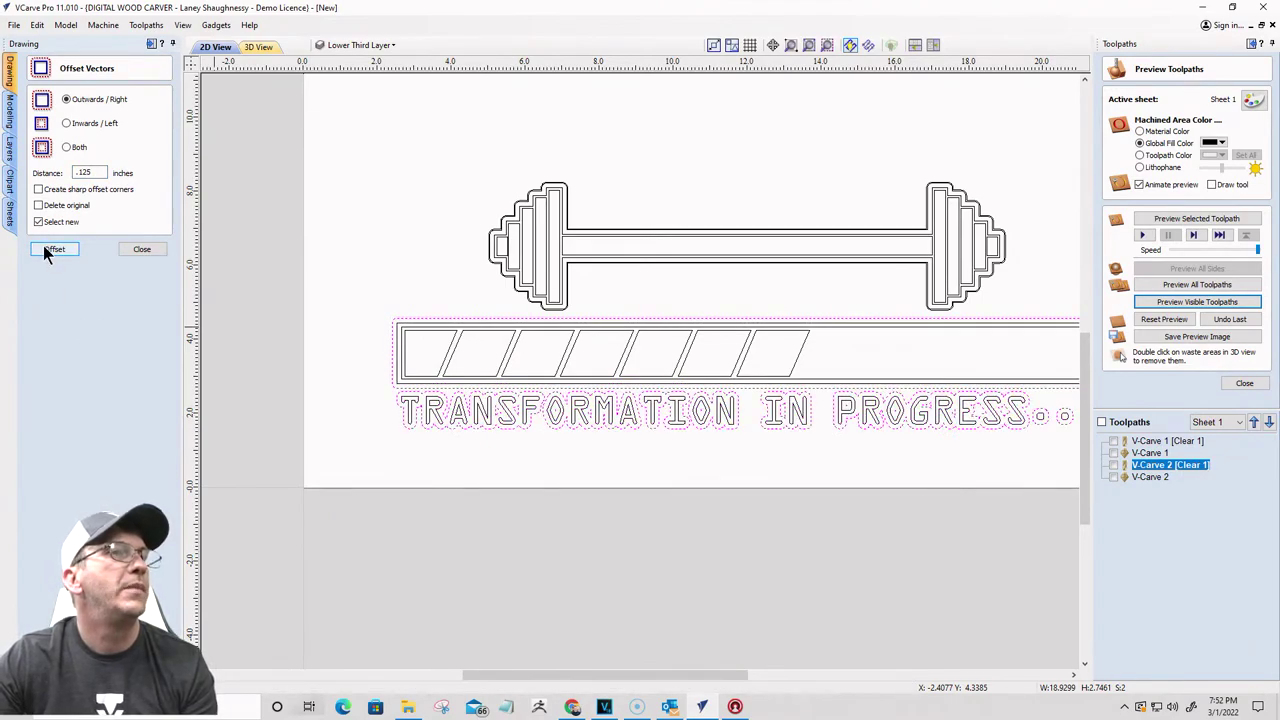
scroll(378, 347, "up", 3)
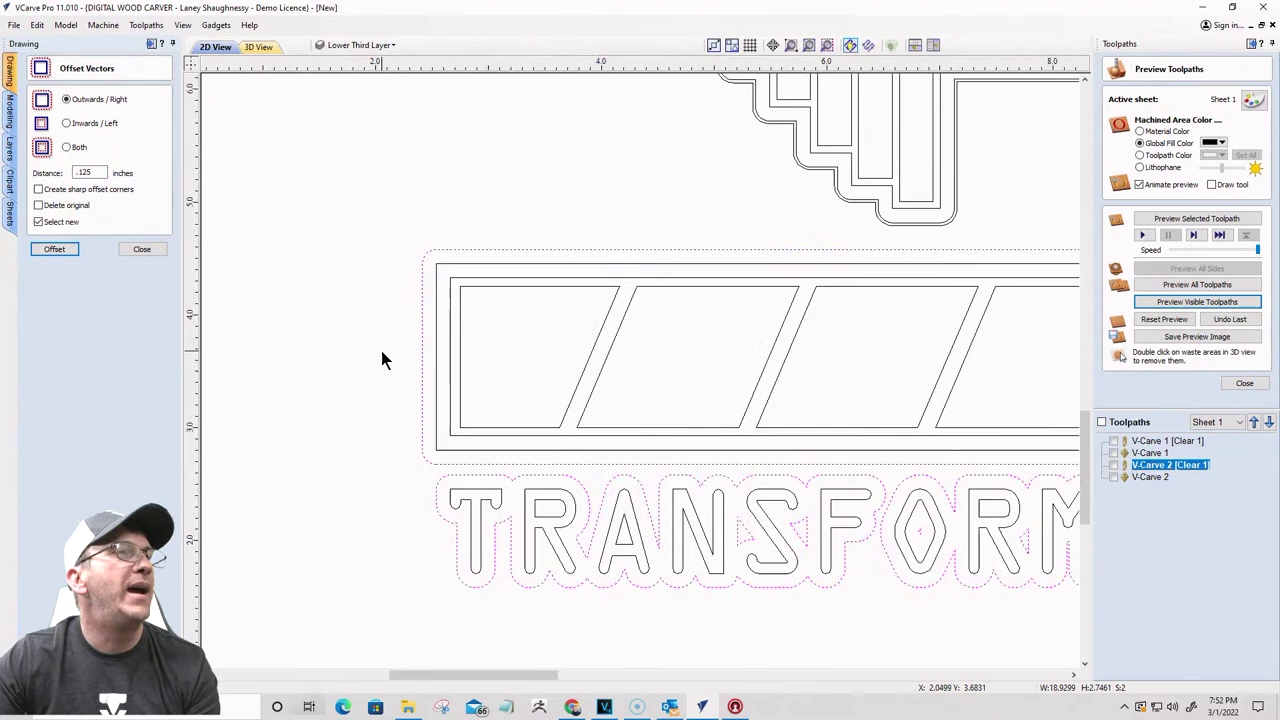
Step: Offset the progress-bar rectangle and TRANSFORM letter outlines outward by 0.15 inch
left_click(436, 347)
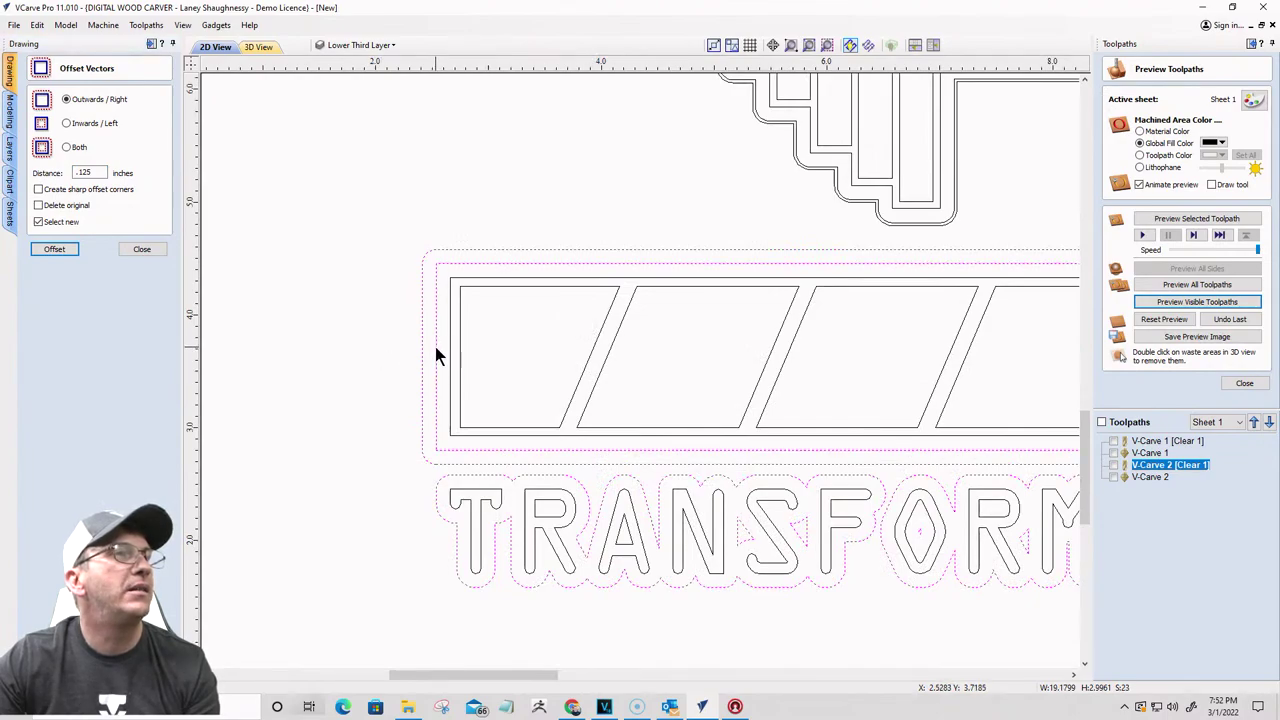
left_click(449, 487)
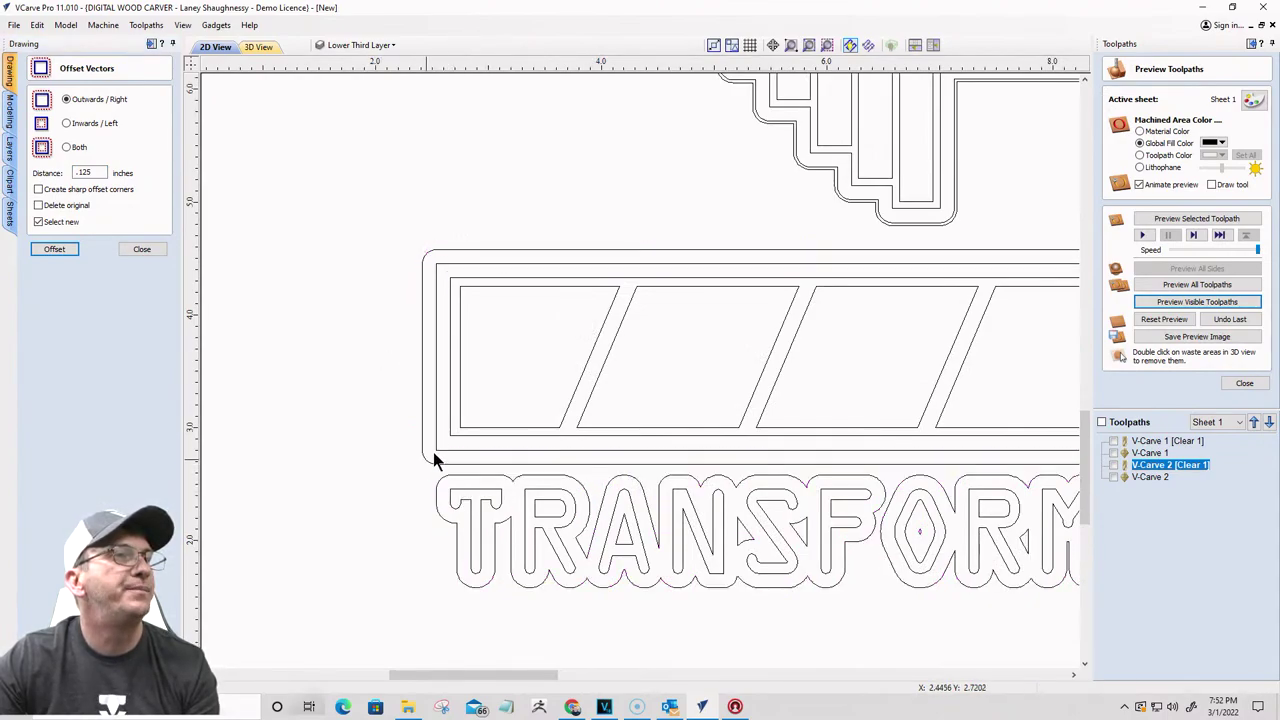
left_click(434, 426)
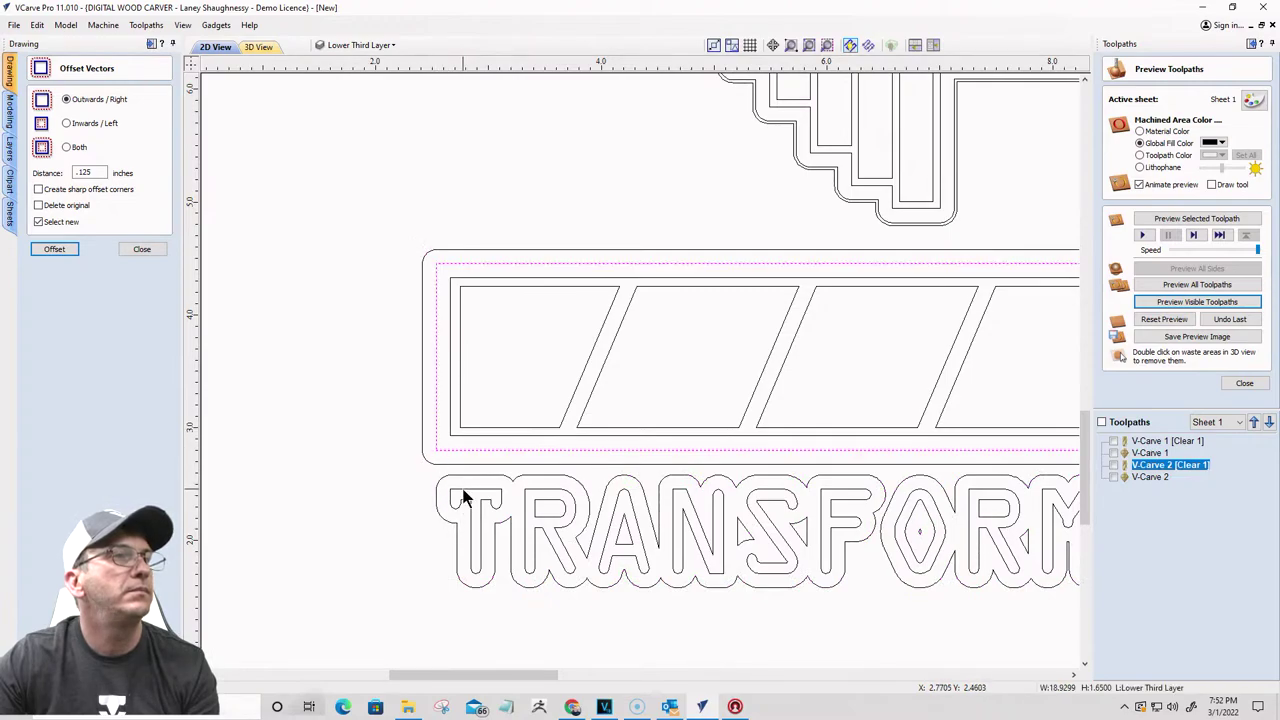
left_click(463, 497, "shift")
type(".15")
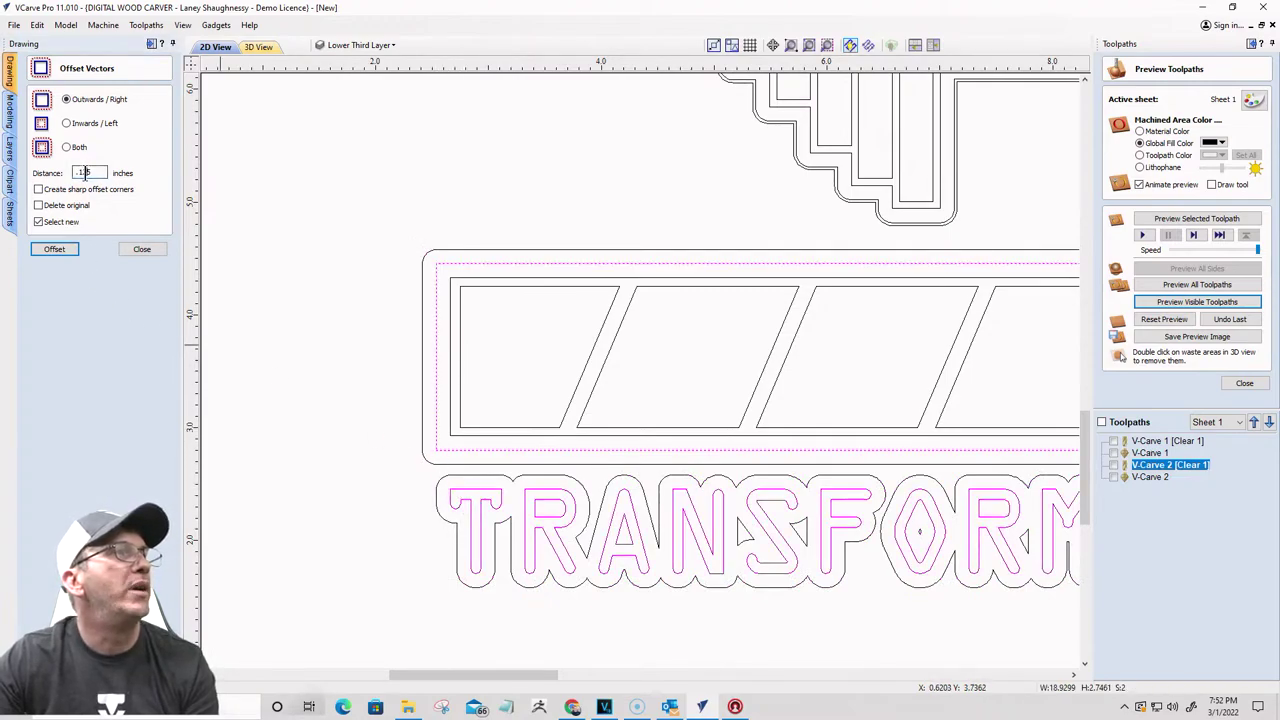
key("BackSpace")
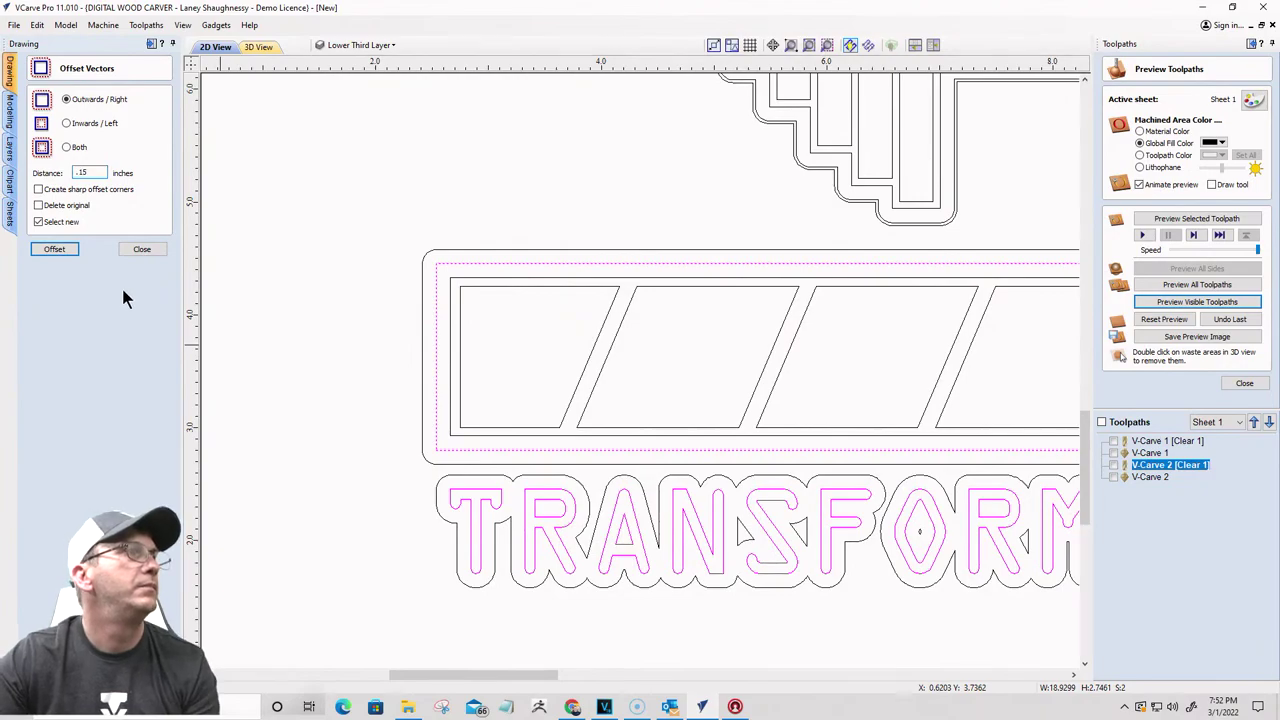
left_click(43, 253)
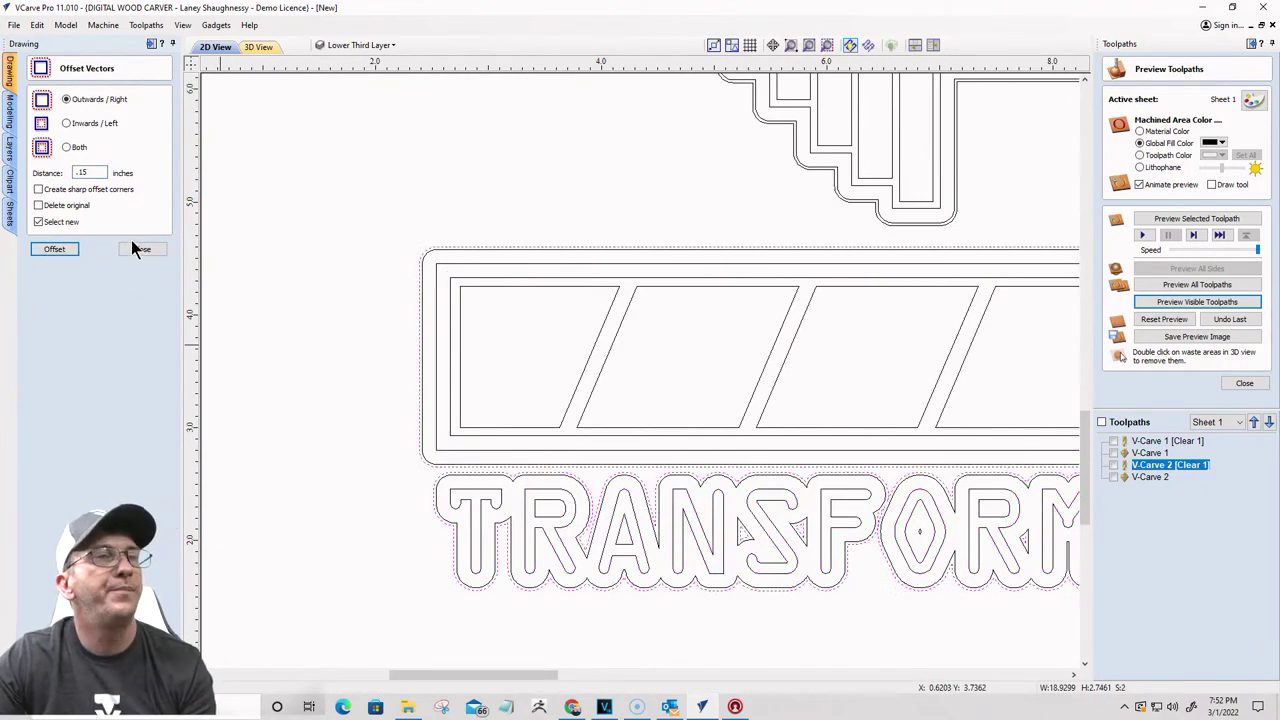
Step: Select the outer offset outlines of the barbell, progress bar and TRANS letters
scroll(515, 509, "down", 3)
scroll(478, 472, "down", 1)
scroll(463, 466, "up", 3)
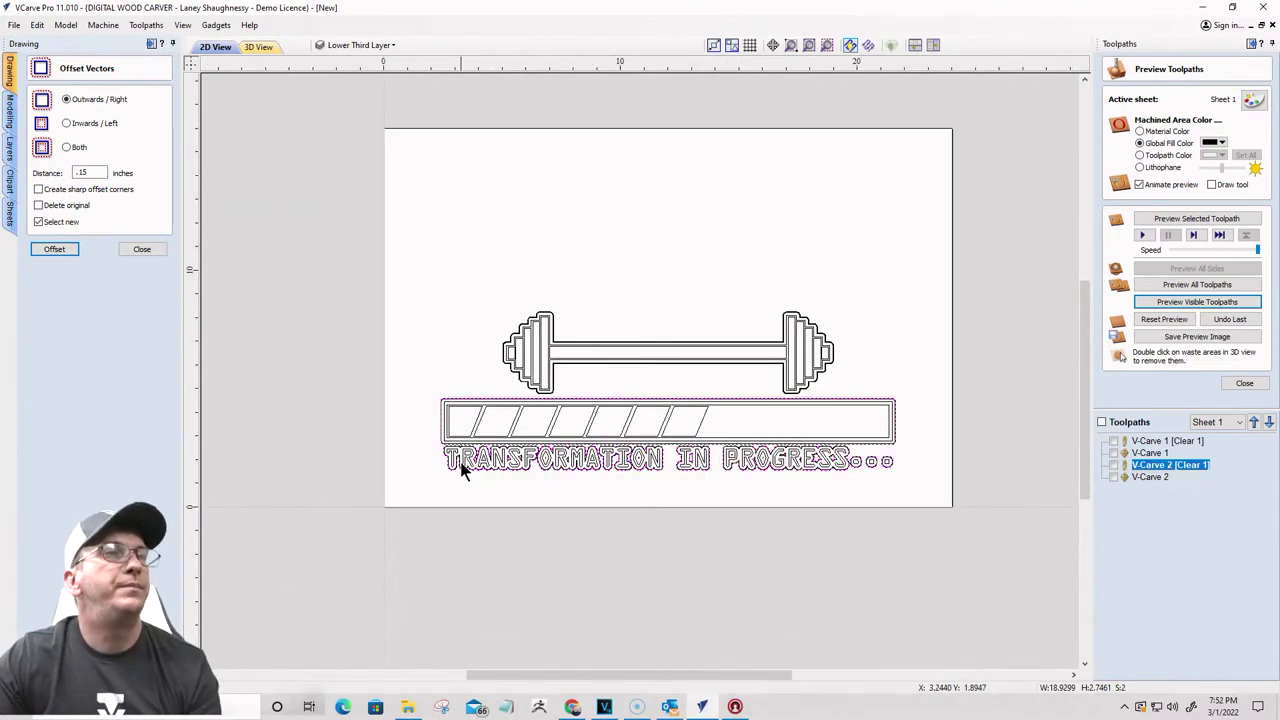
scroll(560, 181, "up", 4)
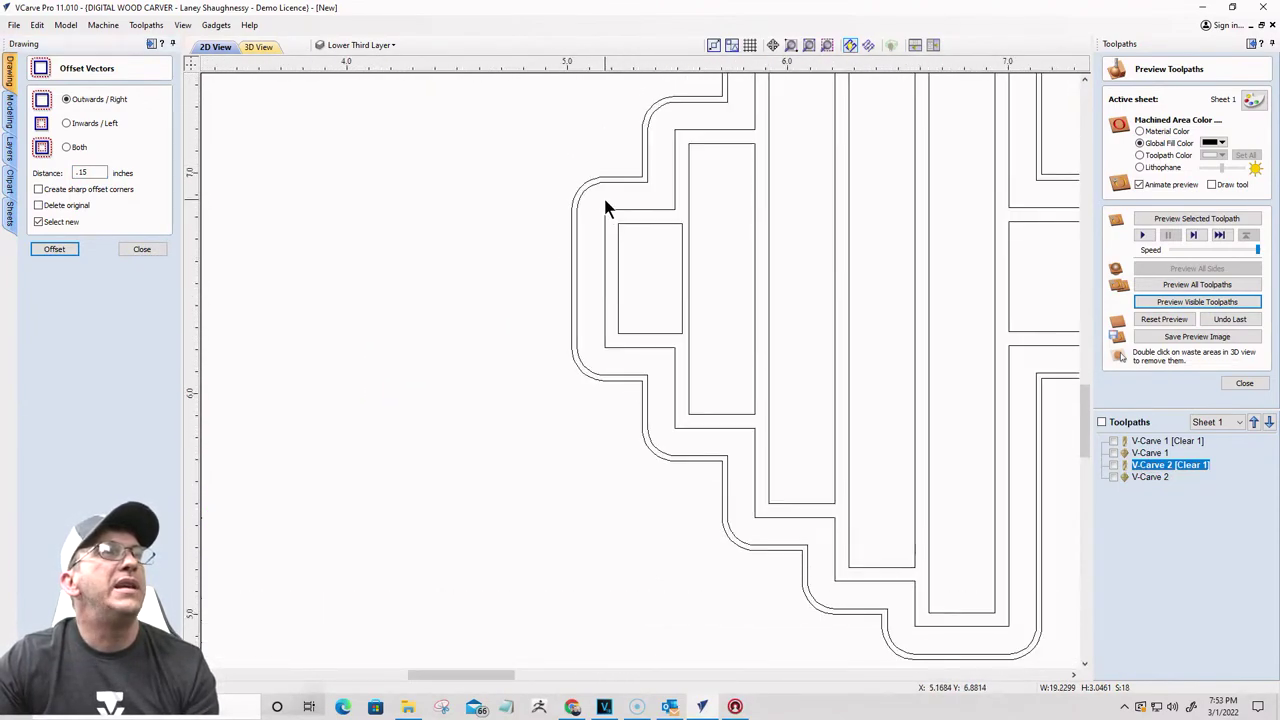
left_click_drag(570, 170, 572, 172)
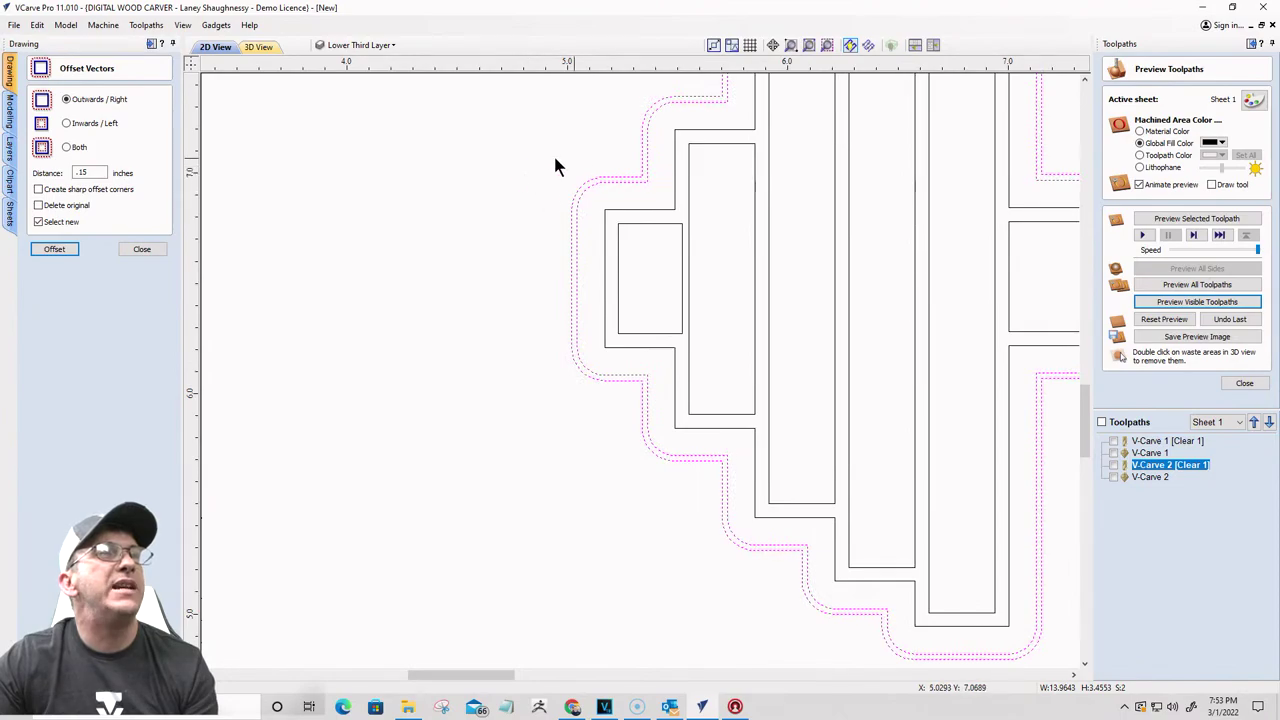
scroll(544, 198, "down", 4)
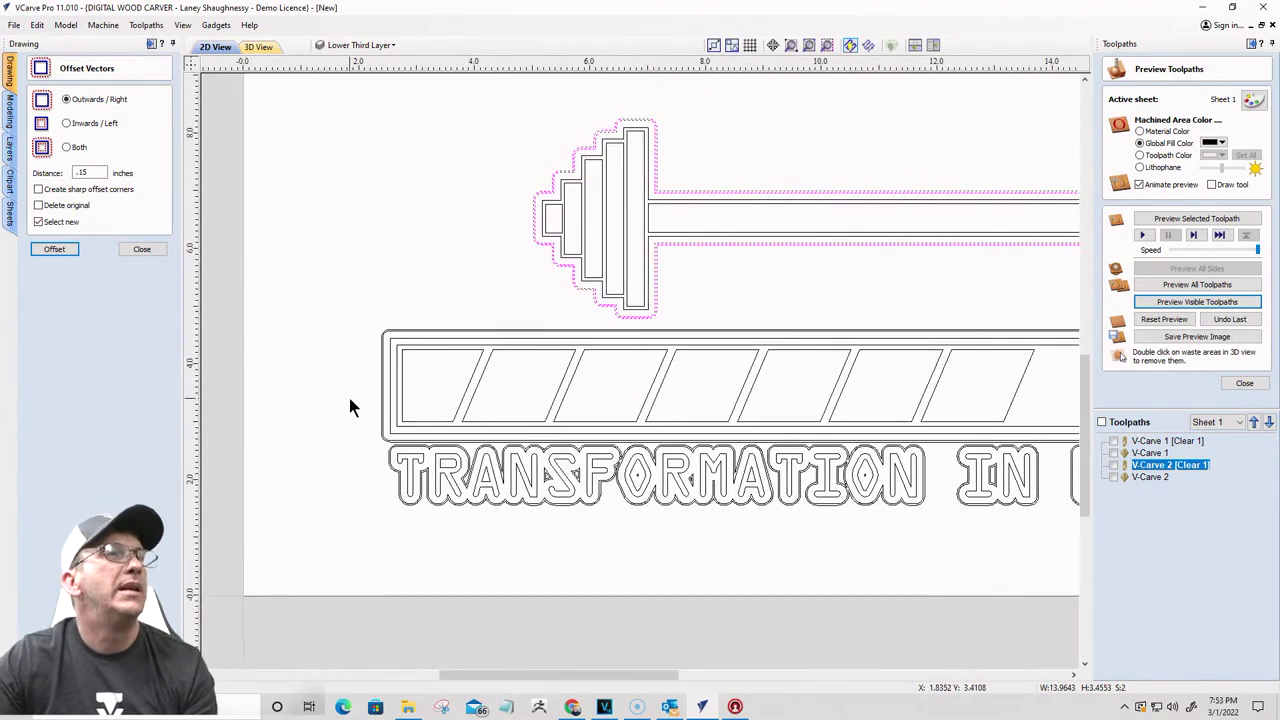
scroll(362, 343, "up", 4)
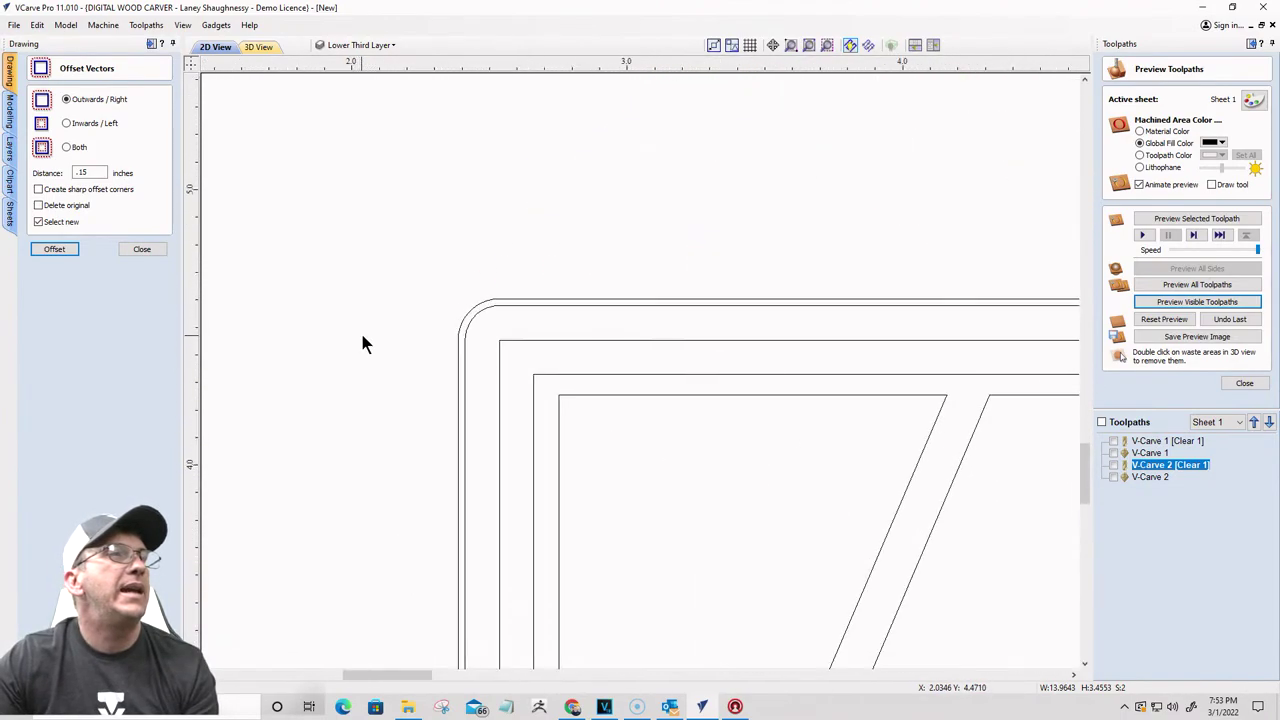
left_click(455, 303, "shift")
scroll(411, 280, "down", 8)
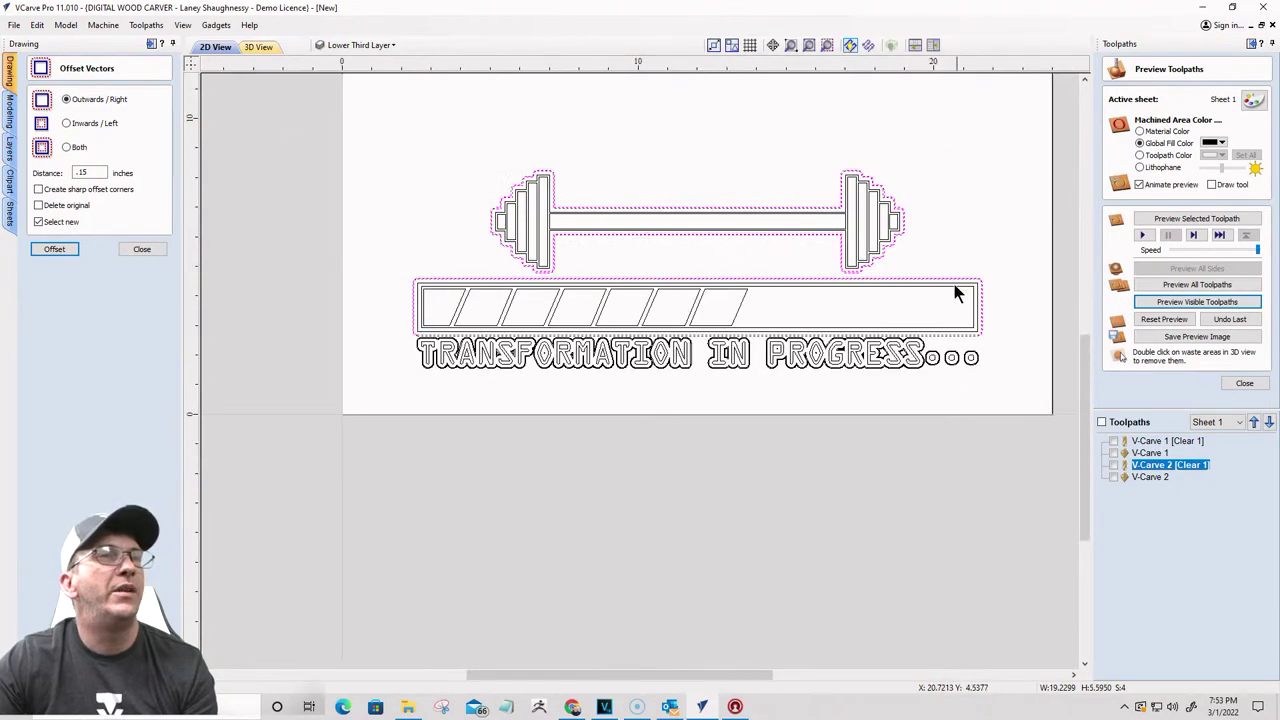
scroll(414, 357, "up", 6)
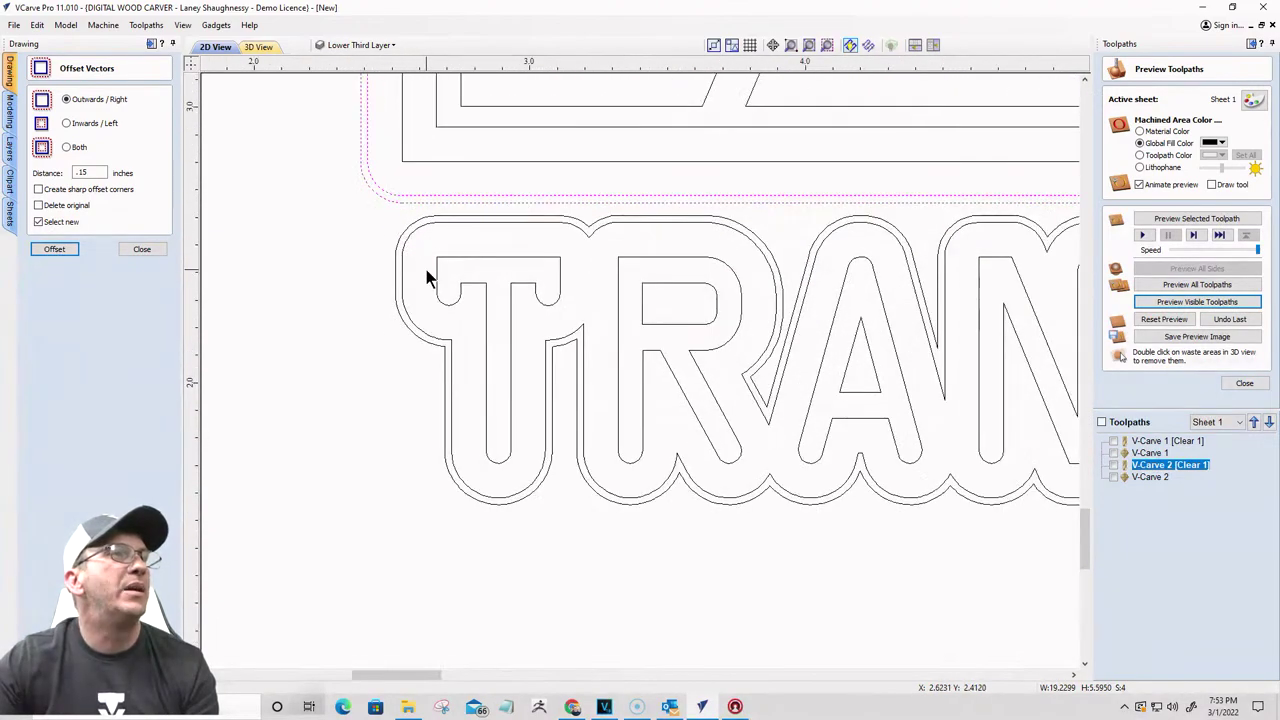
left_click_drag(391, 256, 346, 249)
scroll(300, 255, "down", 4)
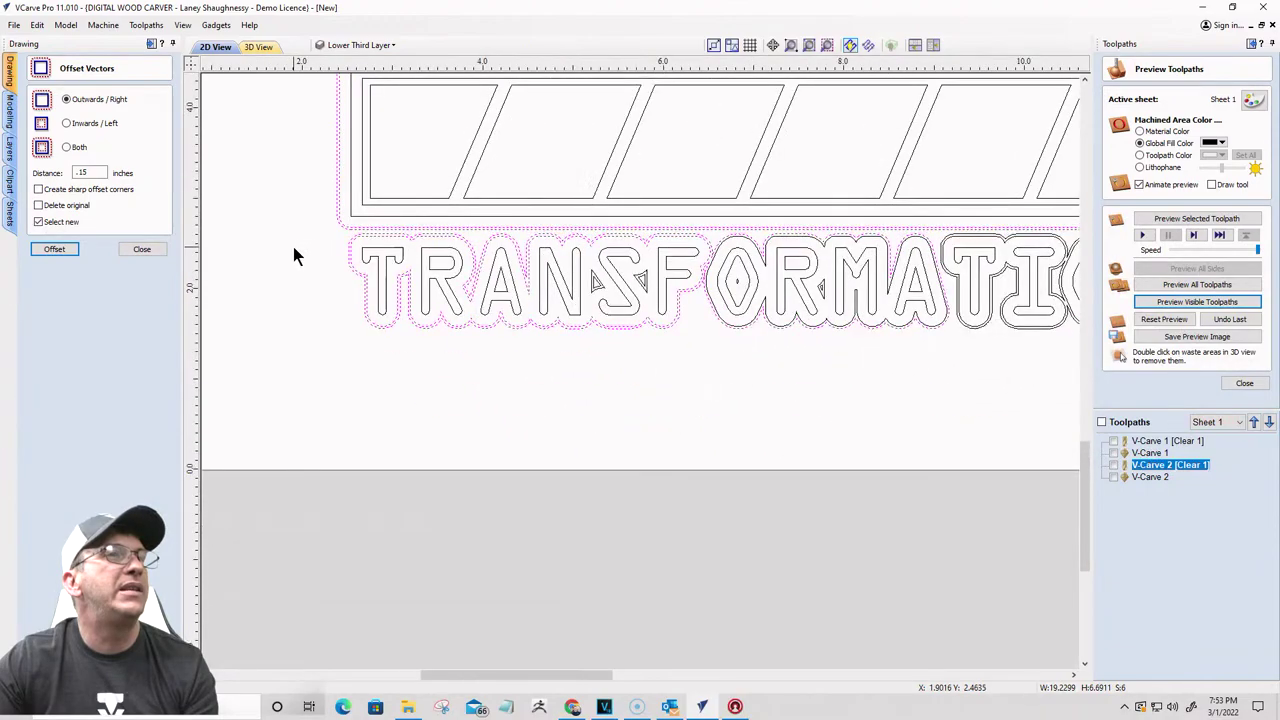
scroll(375, 268, "down", 2)
scroll(440, 265, "down", 3)
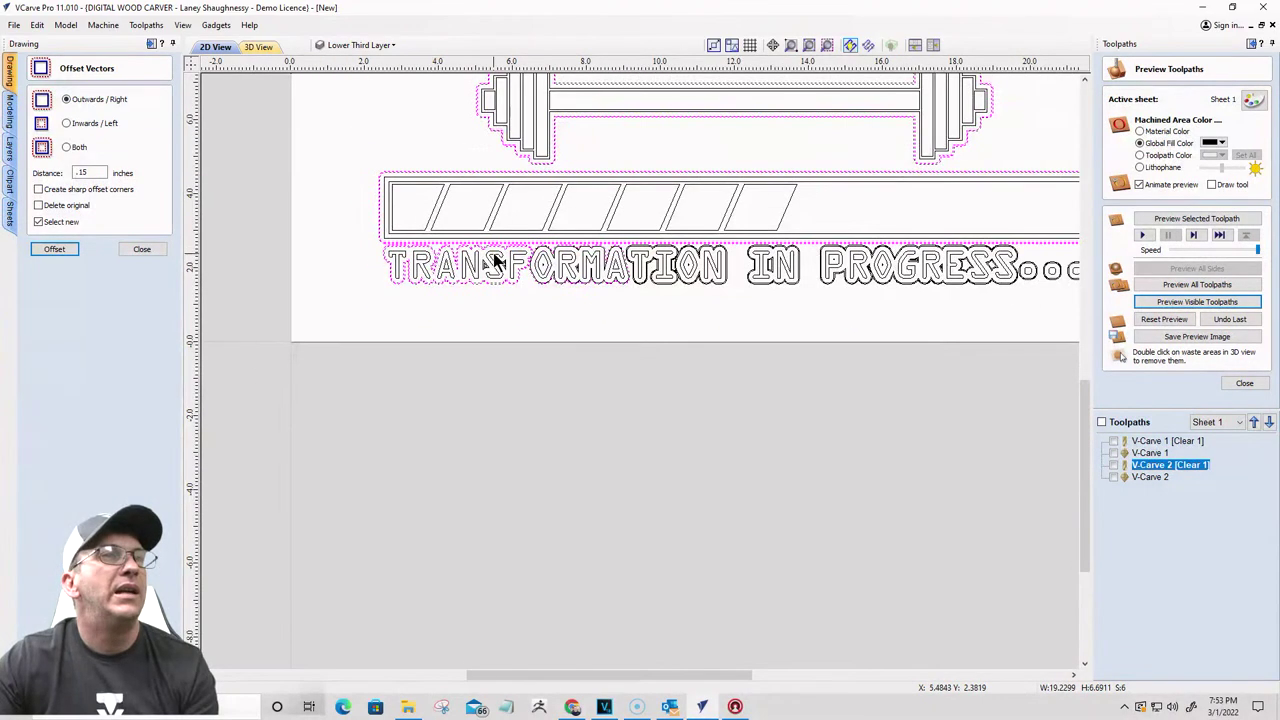
scroll(480, 262, "up", 5)
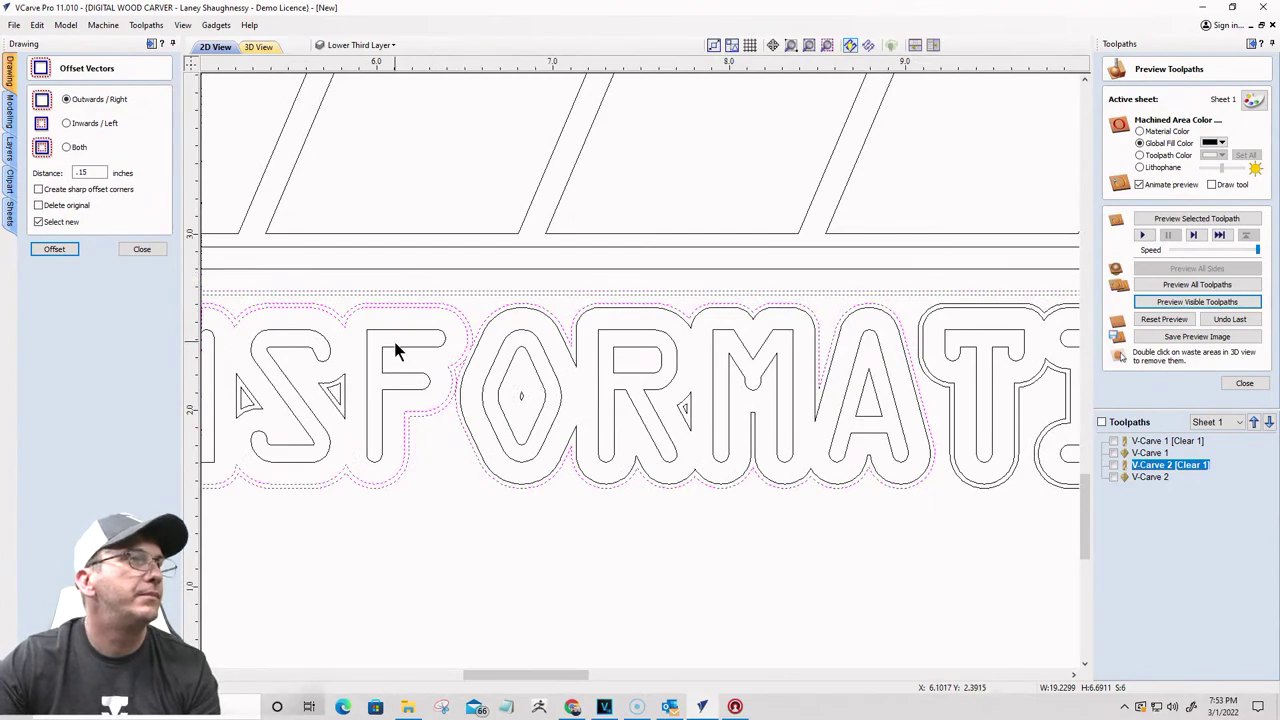
scroll(466, 362, "up", 1)
scroll(466, 362, "up", 1)
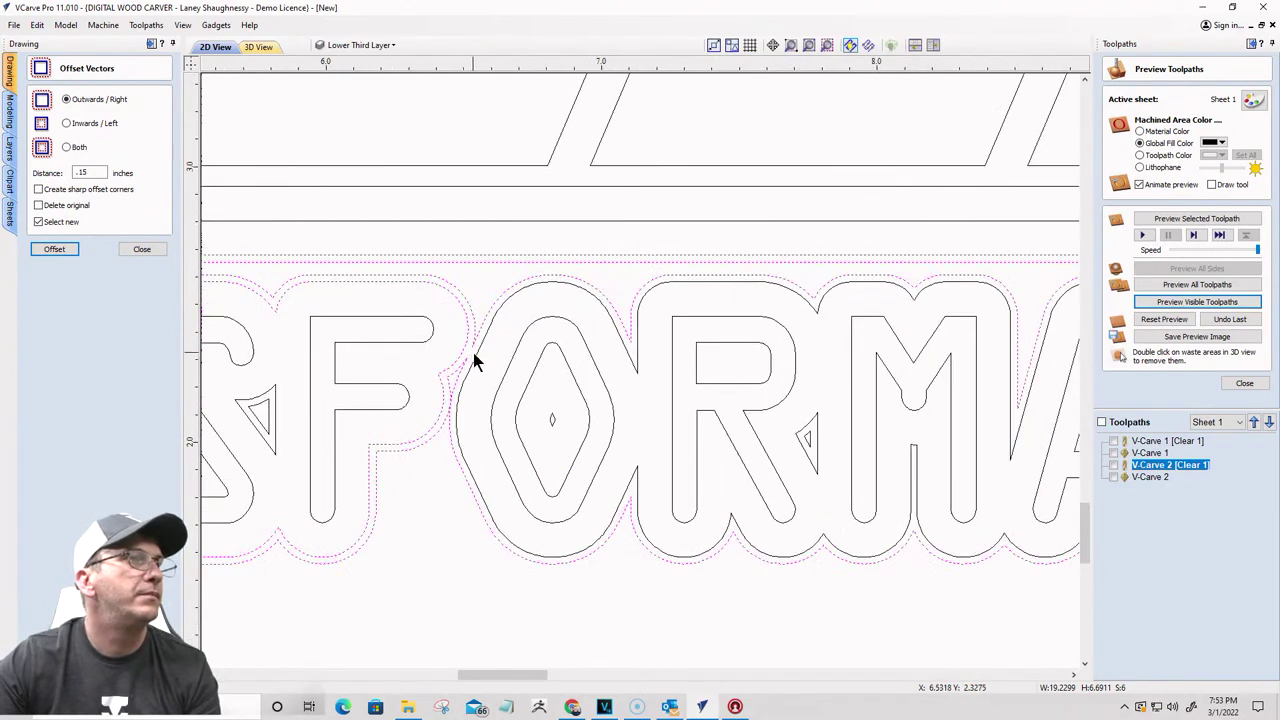
scroll(403, 323, "down", 4)
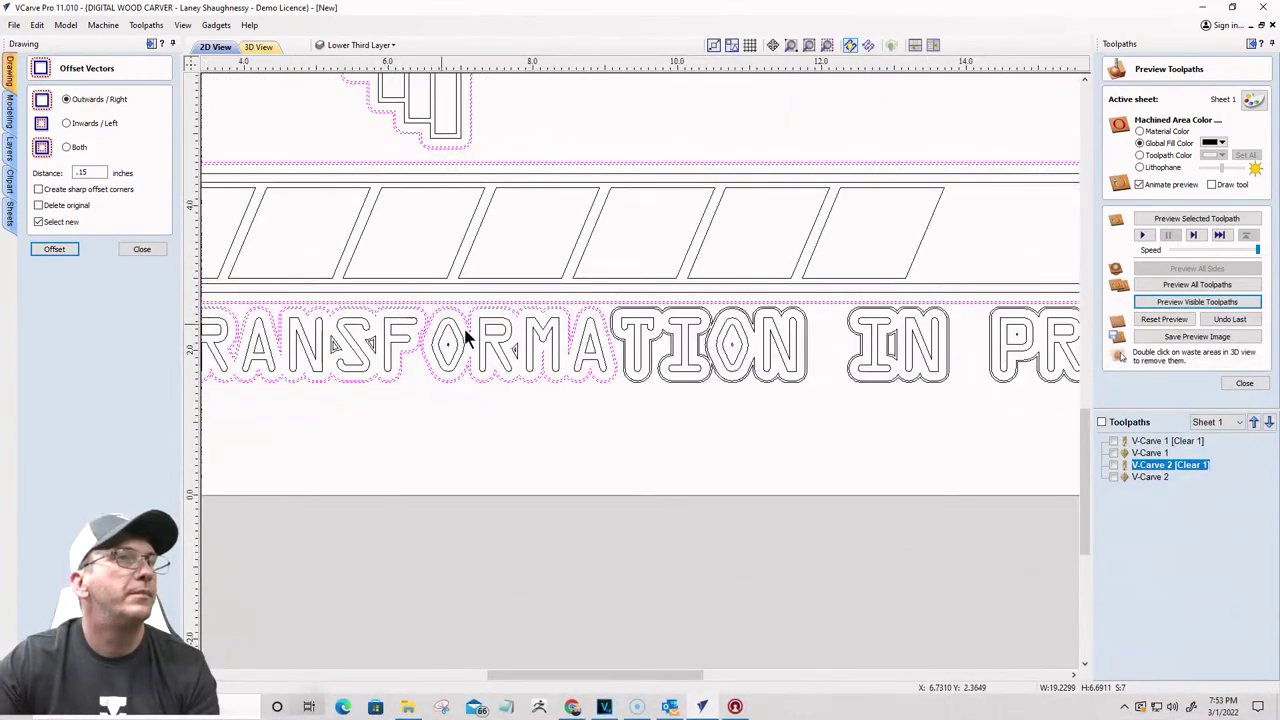
scroll(611, 309, "up", 3)
Step: Add the outer outlines of TI, IN, PRO and the three trailing dots to the selection
left_click(646, 364, "shift")
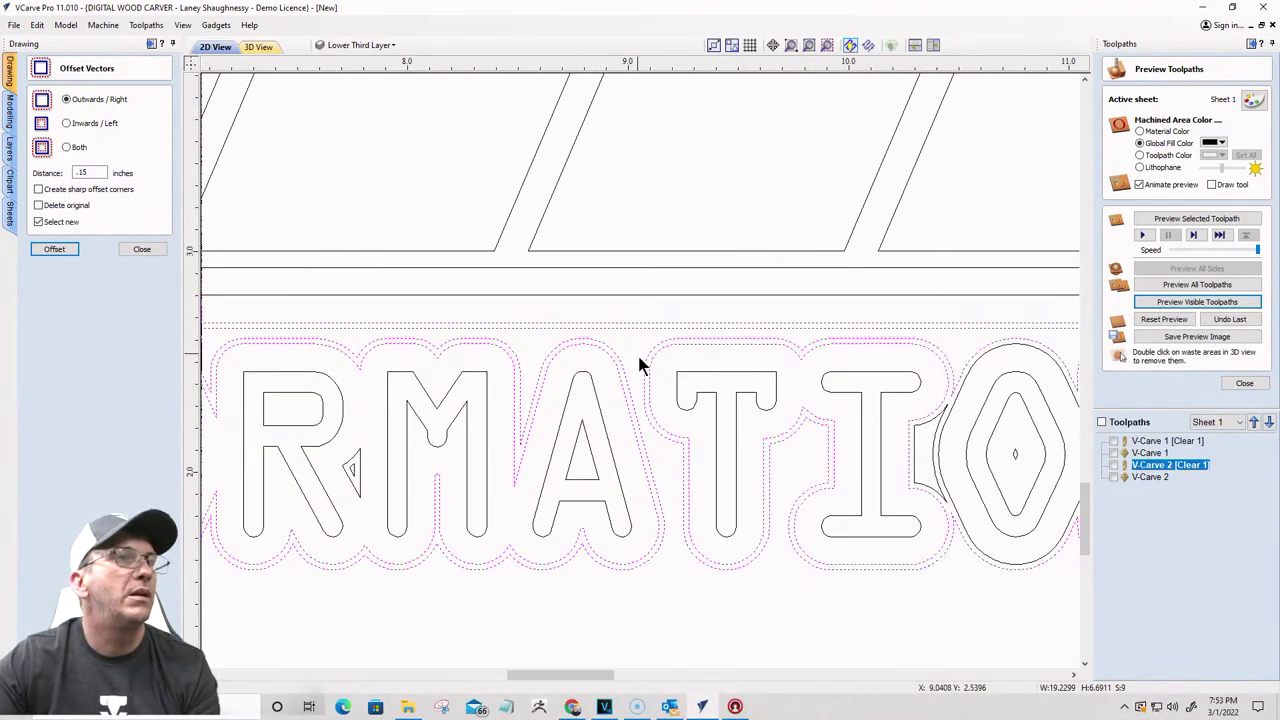
scroll(820, 366, "down", 3)
scroll(846, 363, "up", 5)
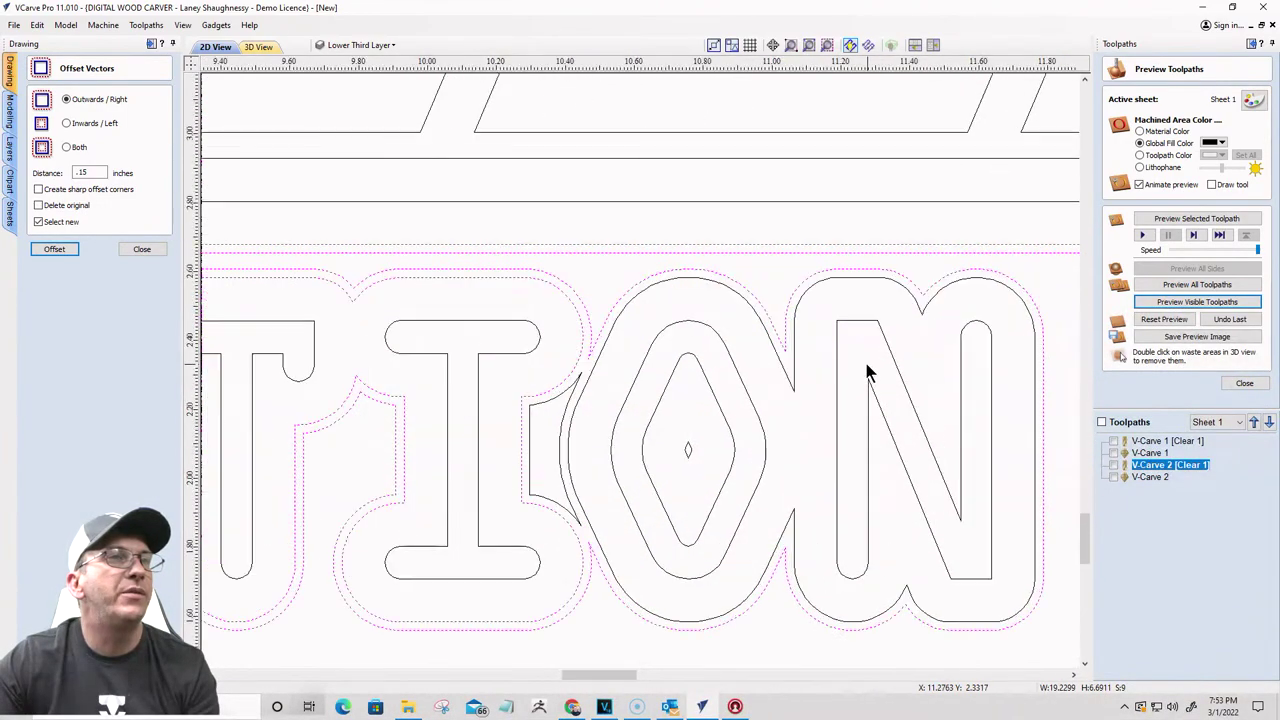
scroll(795, 368, "down", 4)
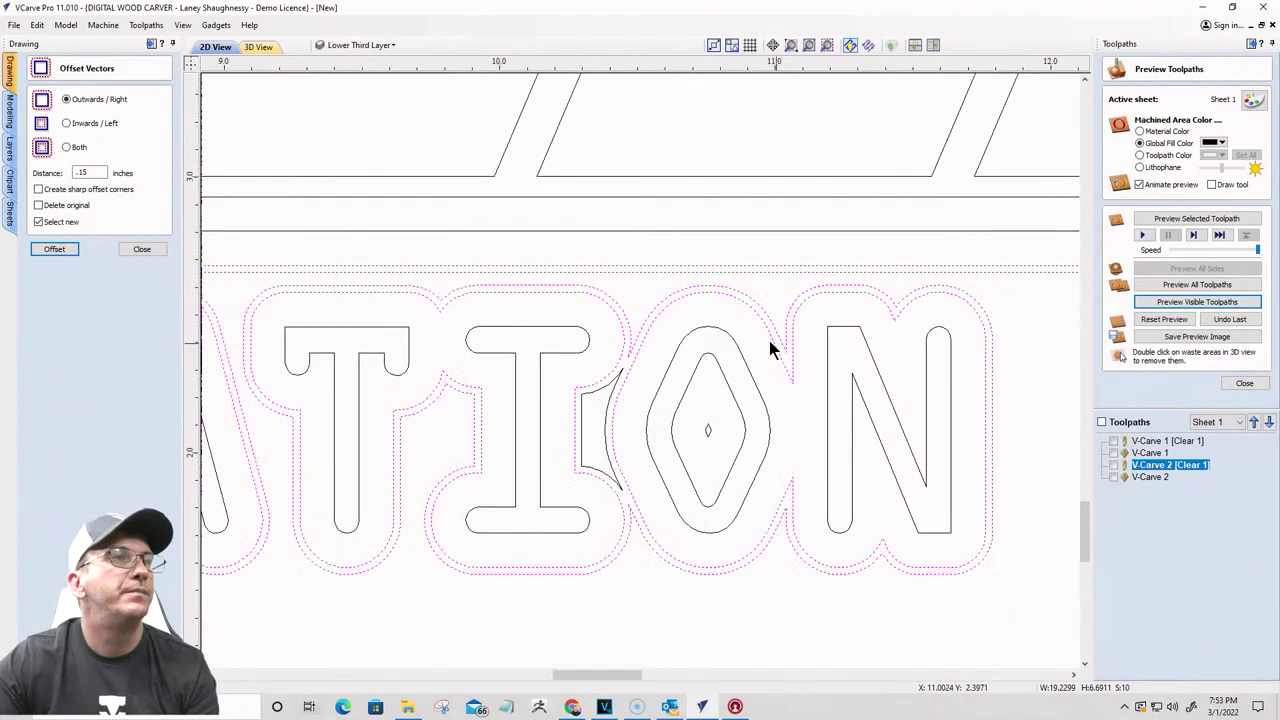
scroll(755, 478, "down", 4)
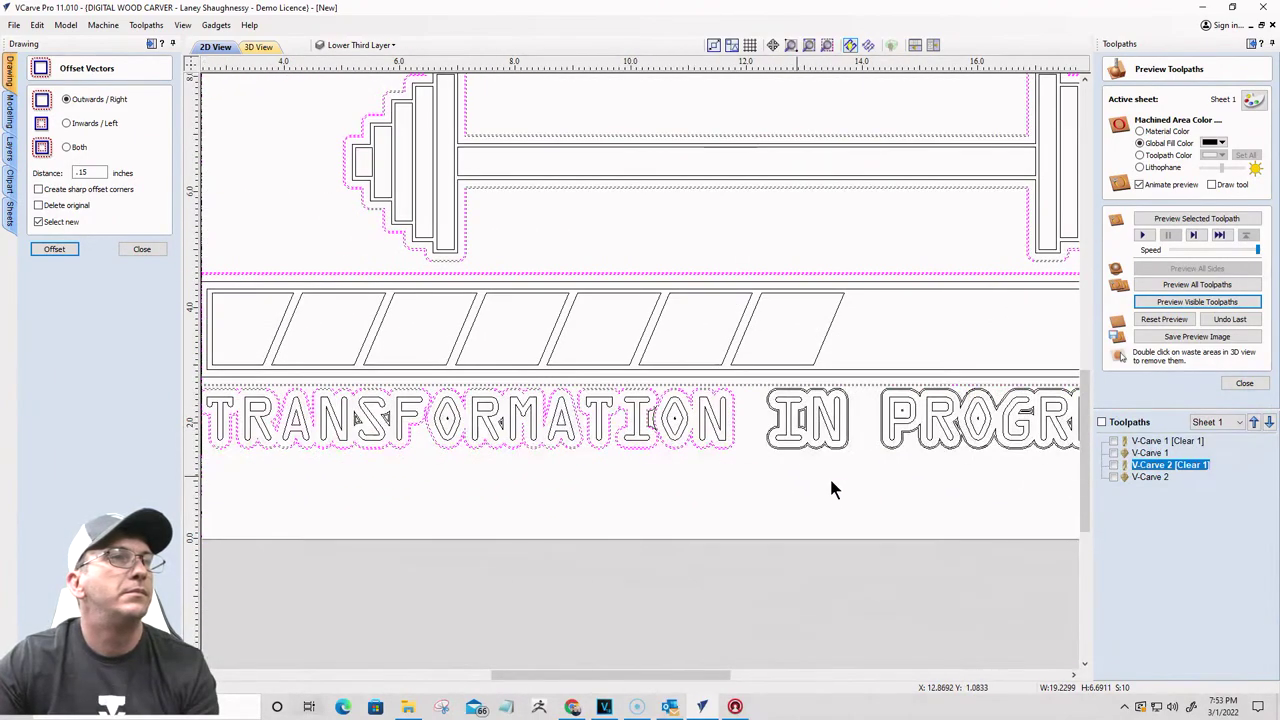
scroll(840, 480, "up", 3)
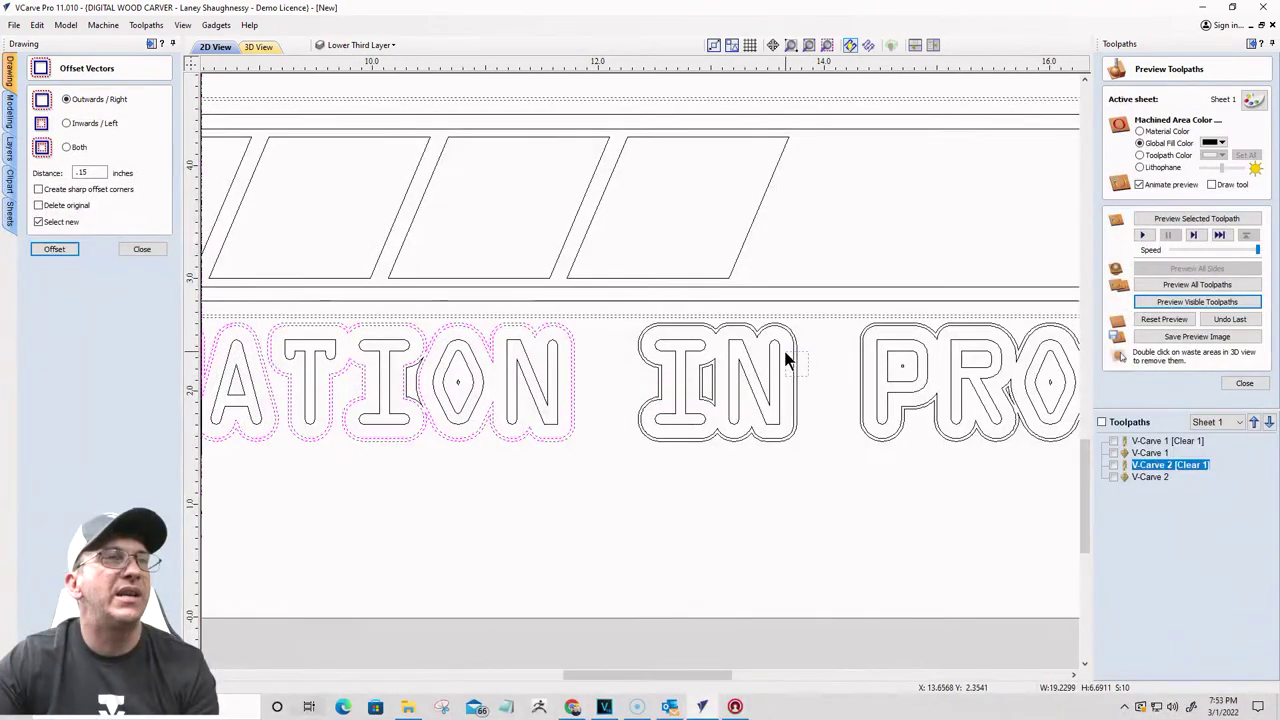
left_click(786, 358, "shift")
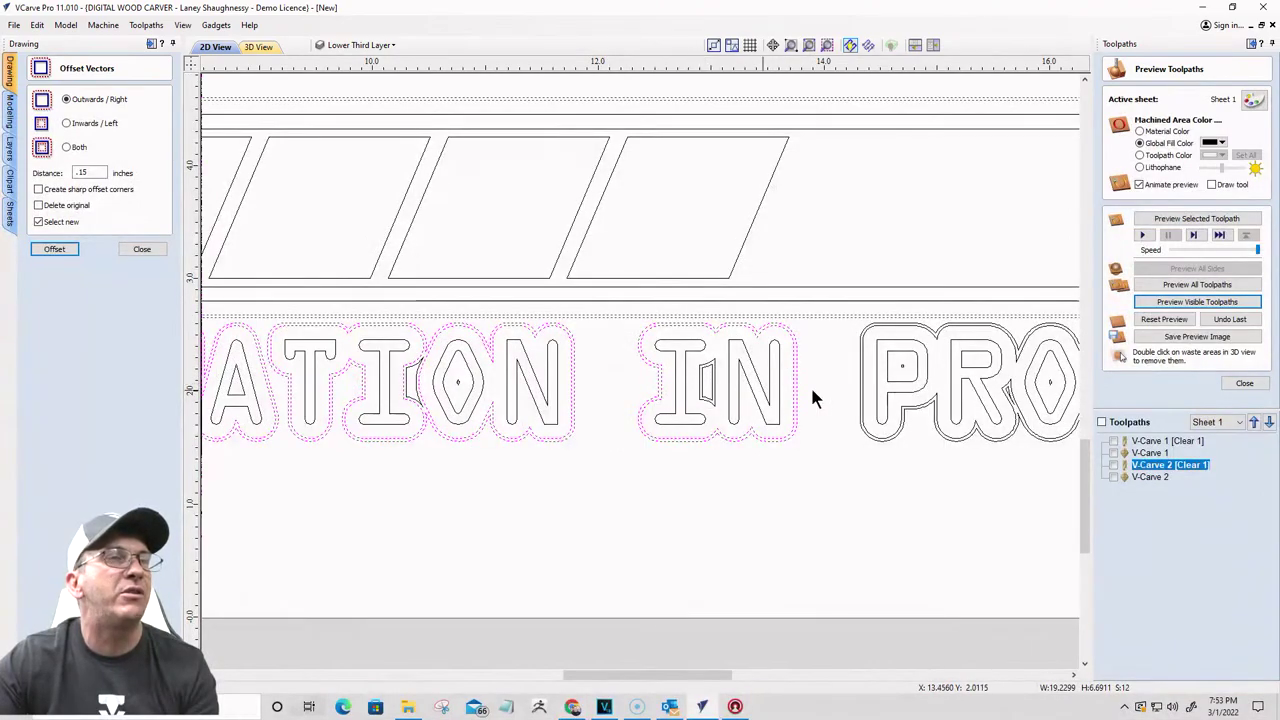
left_click(848, 350, "shift")
scroll(806, 350, "down", 2)
scroll(786, 350, "down", 2)
scroll(1000, 360, "up", 4)
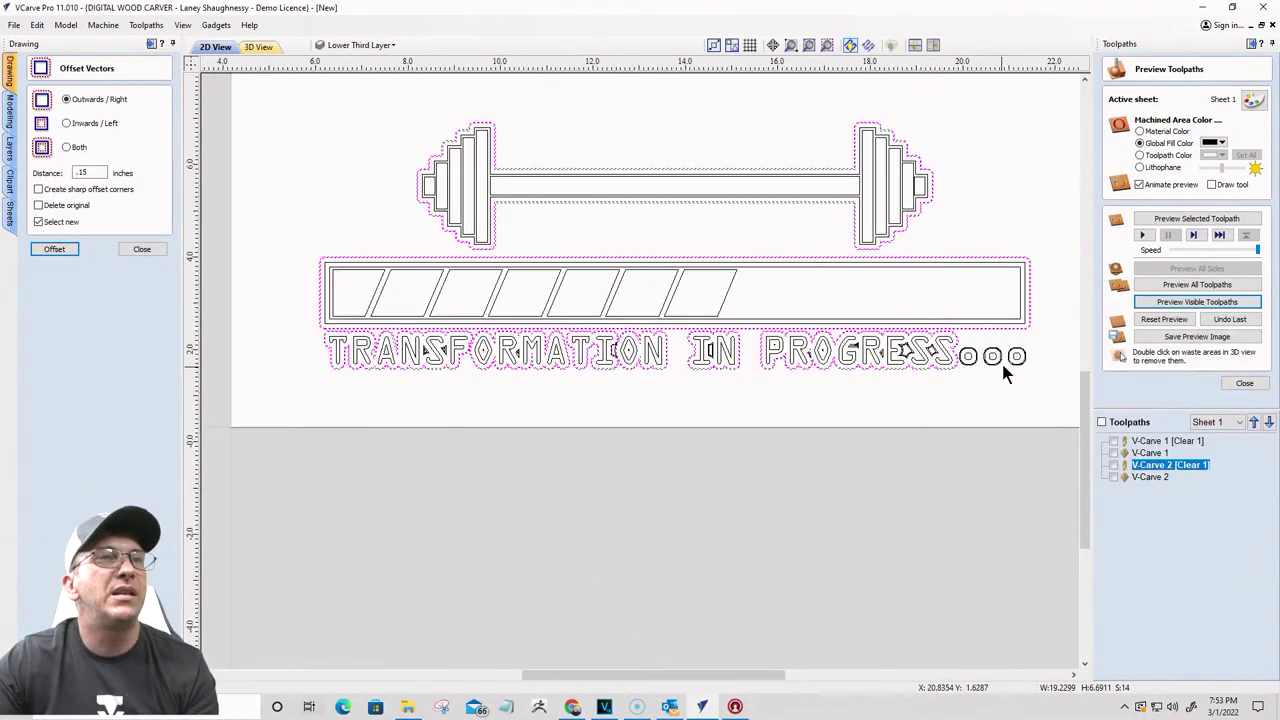
left_click(860, 316, "shift")
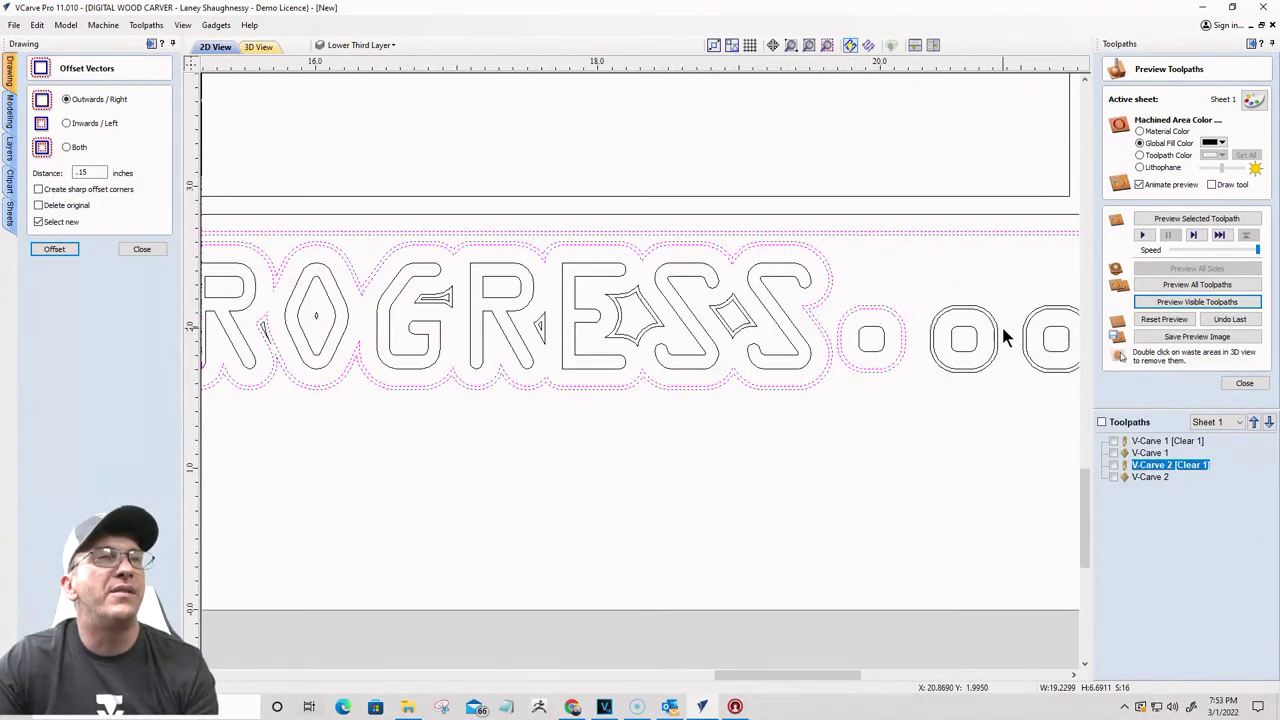
left_click(950, 306, "shift")
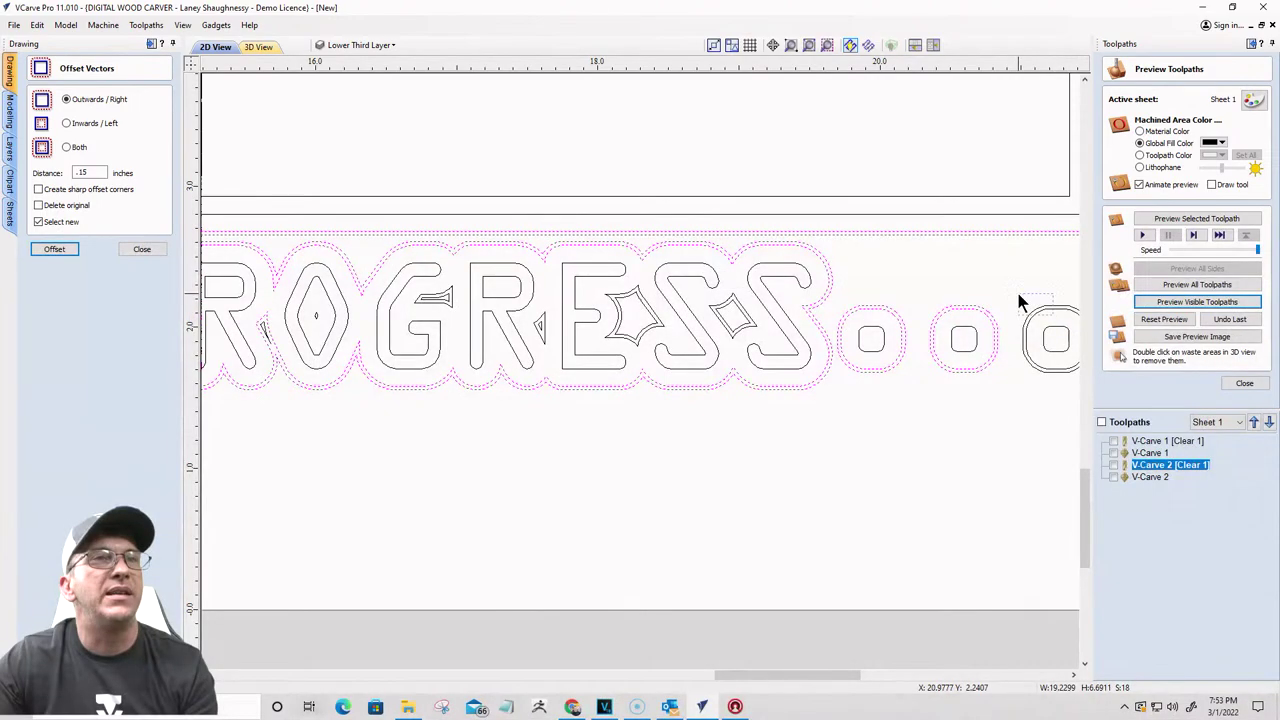
left_click(1022, 300, "shift")
scroll(1020, 302, "down", 2)
scroll(890, 312, "up", 1)
scroll(950, 340, "down", 3)
scroll(995, 368, "up", 3)
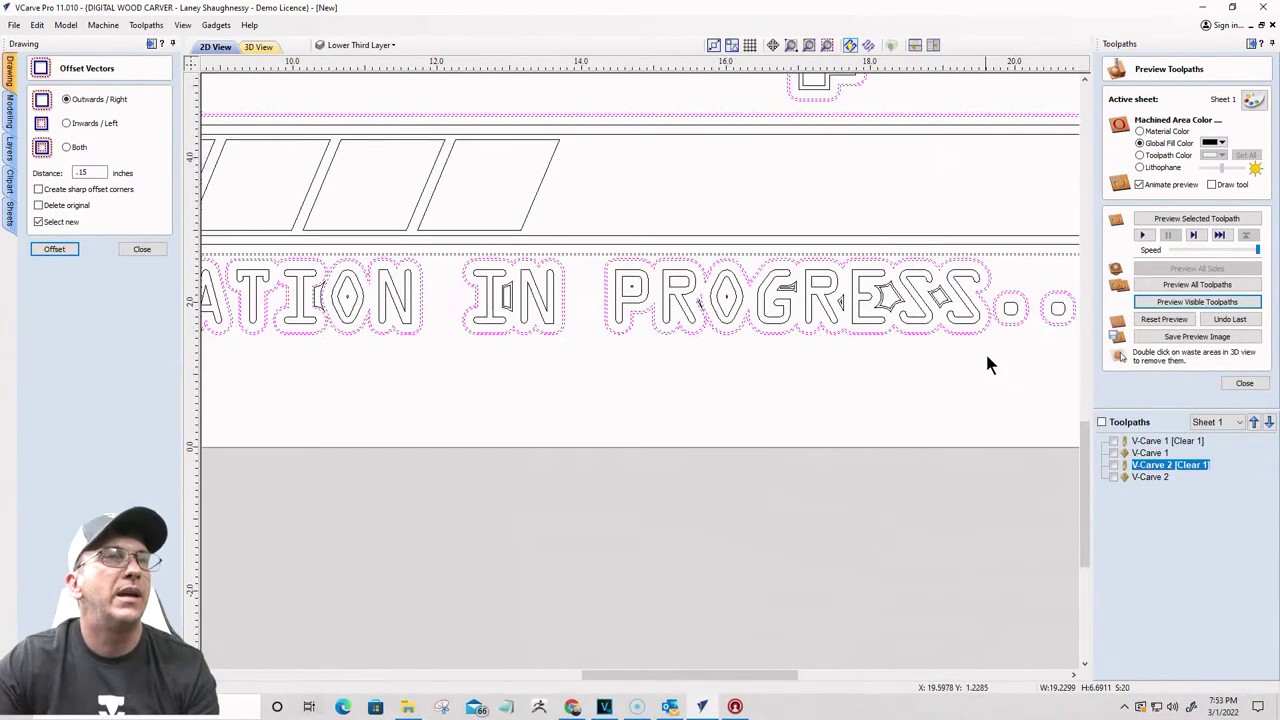
scroll(700, 325, "down", 3)
scroll(420, 320, "up", 4)
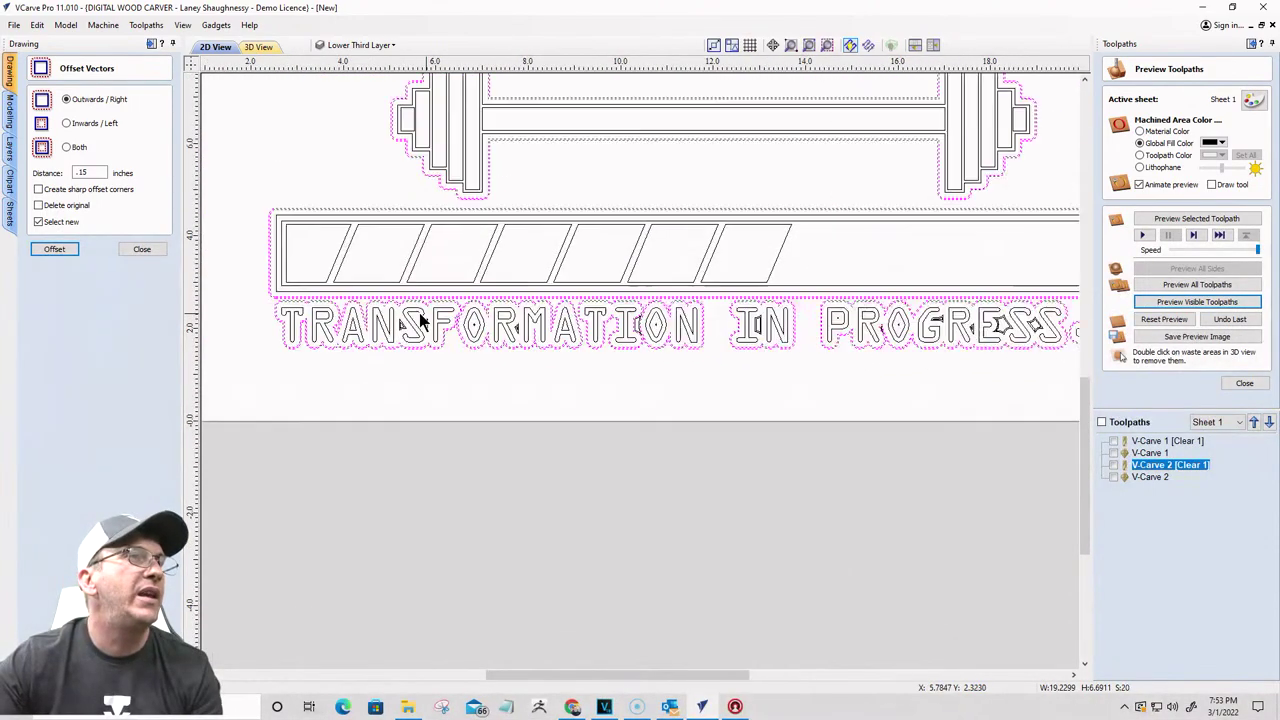
scroll(620, 298, "down", 4)
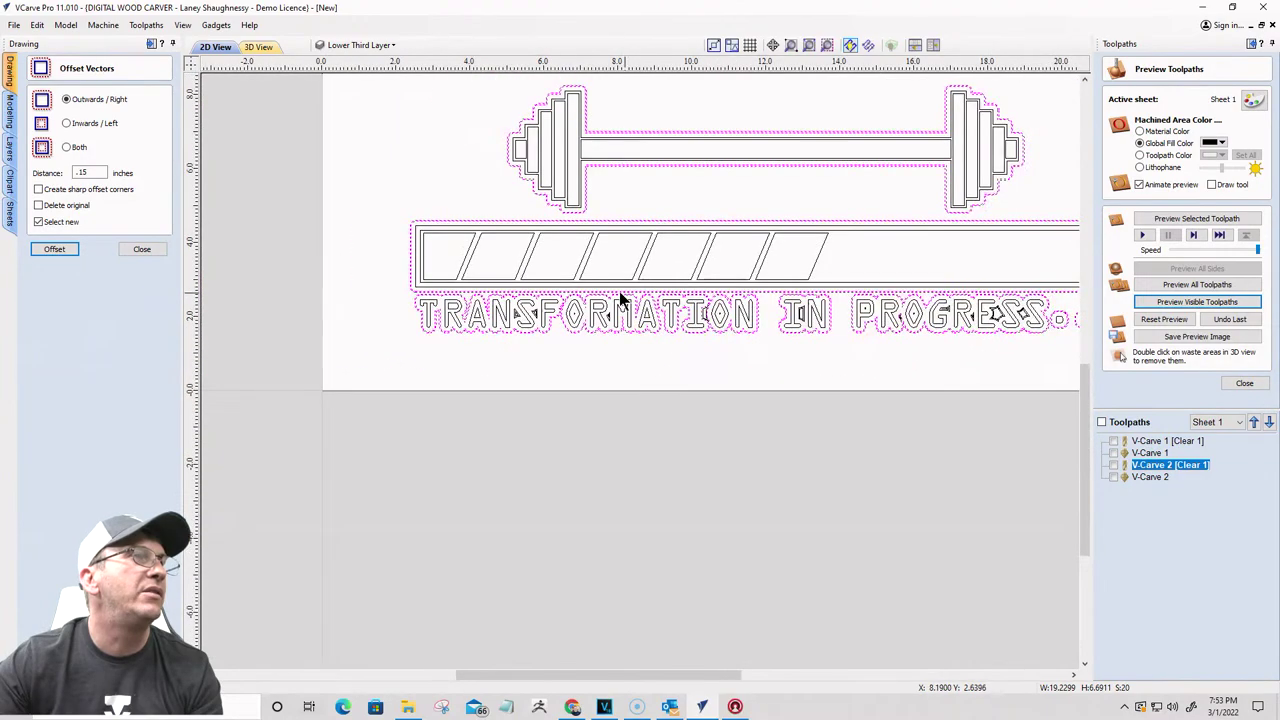
Step: Copy the selected outer outlines onto the Top Text Layer
right_click(527, 128)
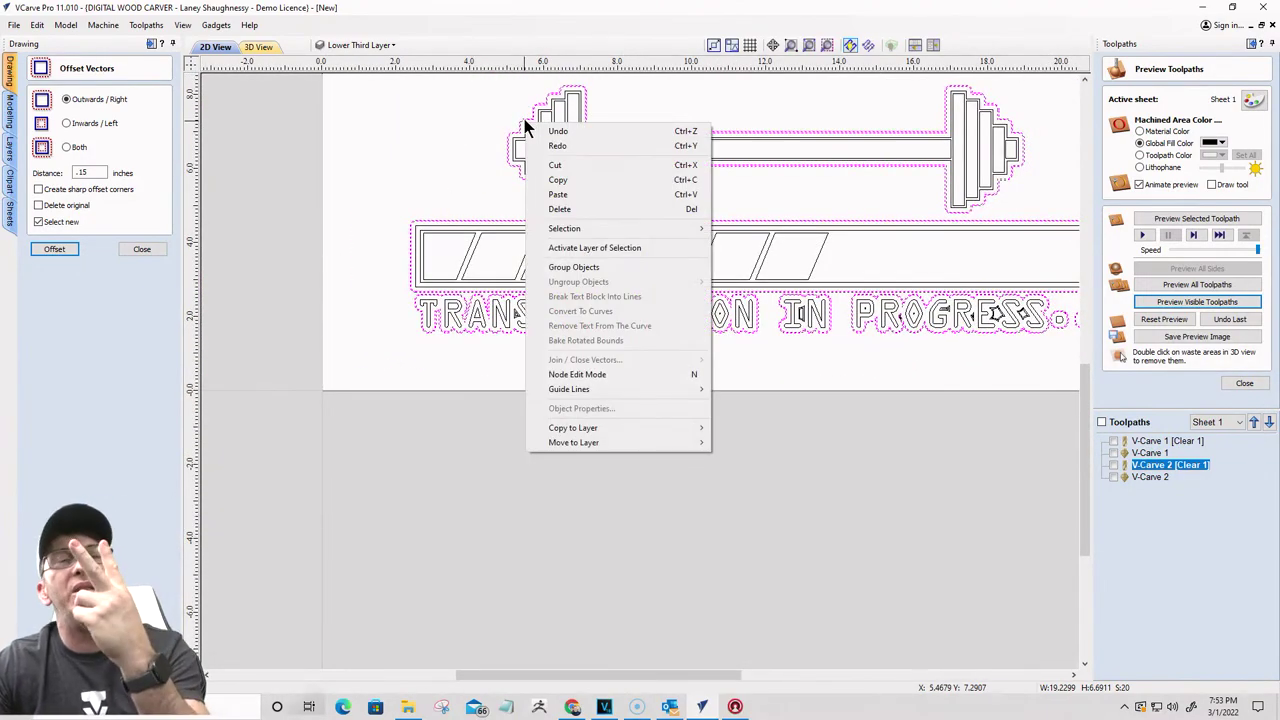
mouse_move(596, 429)
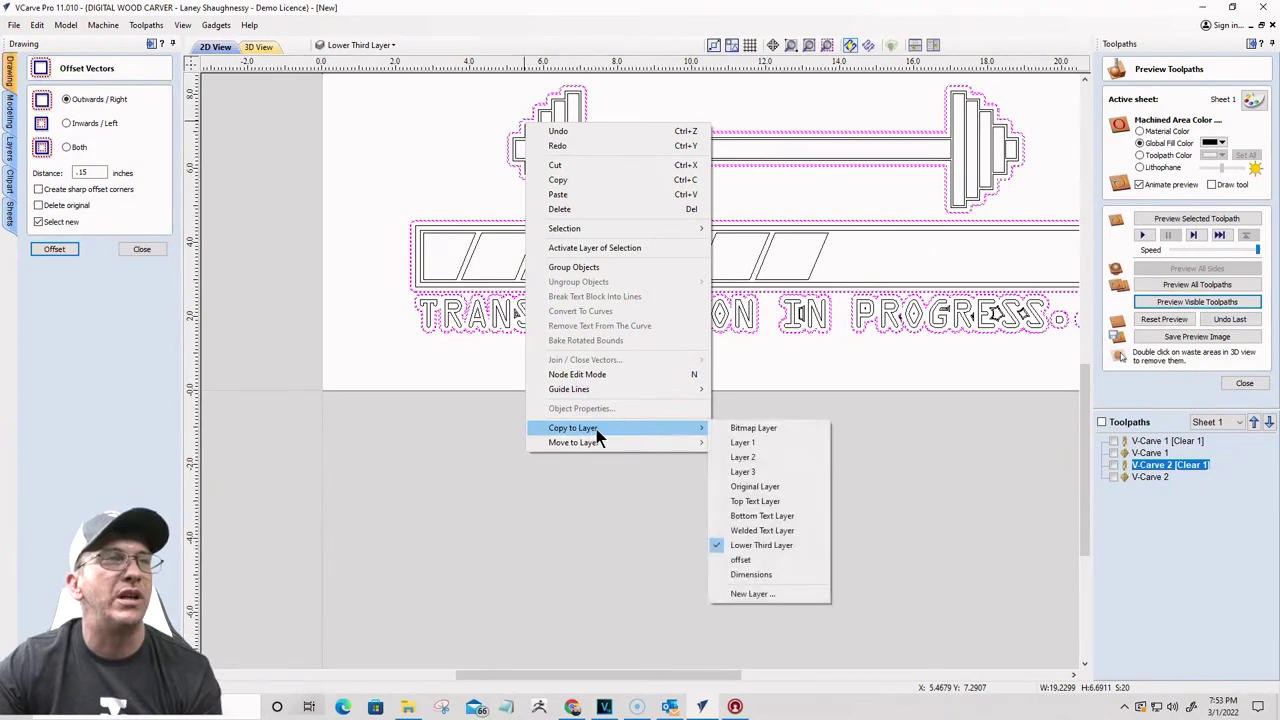
left_click(735, 505)
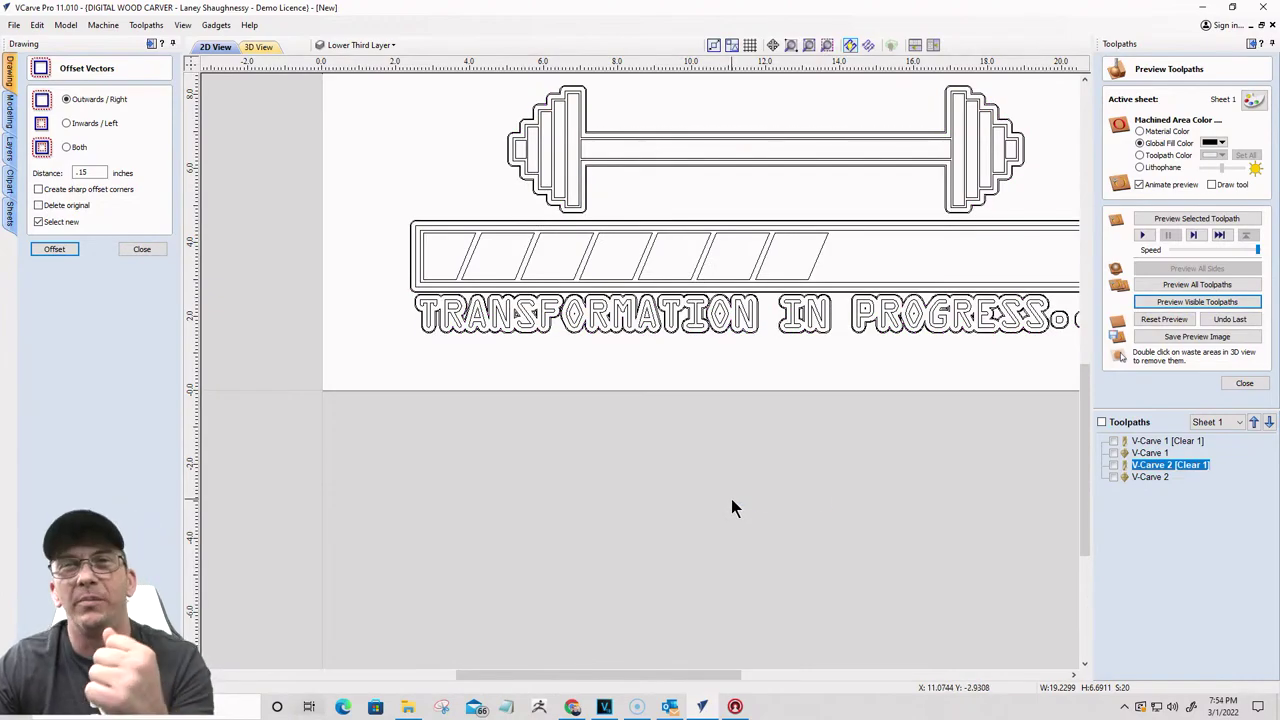
Step: Select the outer offset outlines of the barbell, progress bar and lettering
scroll(503, 131, "up", 3)
left_click(512, 160)
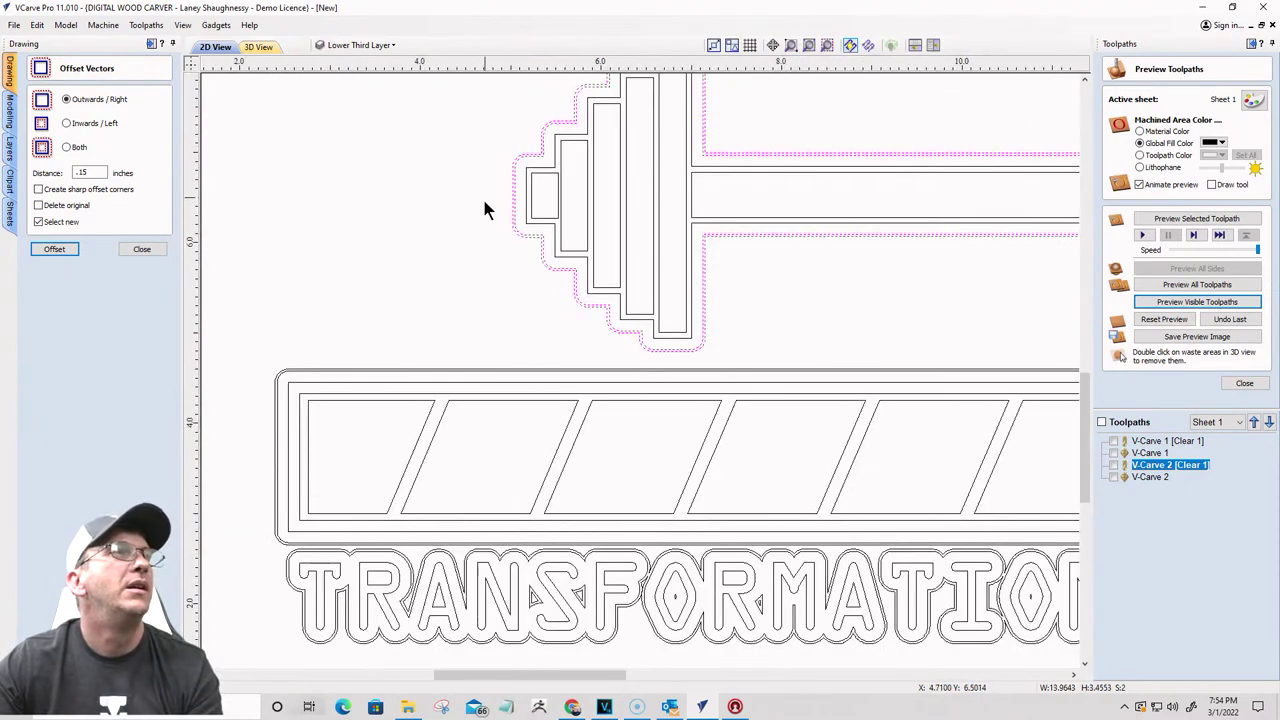
left_click(272, 372)
scroll(276, 558, "up", 5)
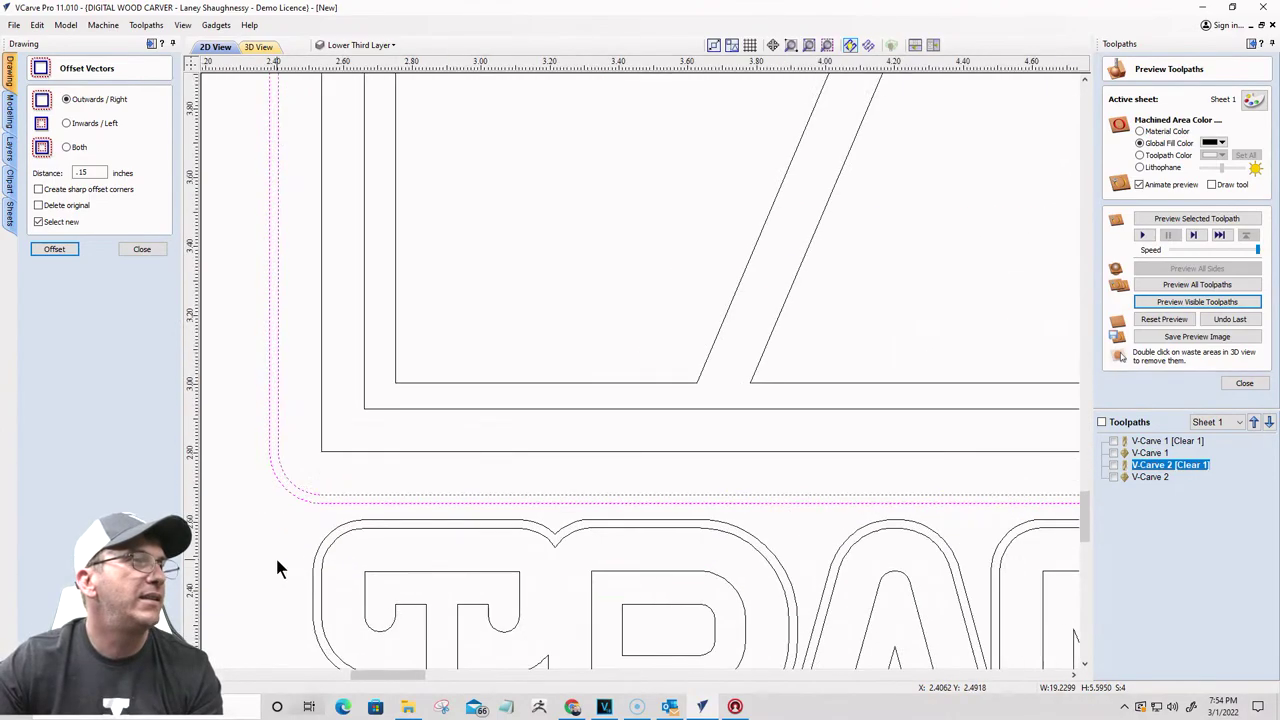
scroll(237, 500, "down", 6)
left_click(591, 563, "shift")
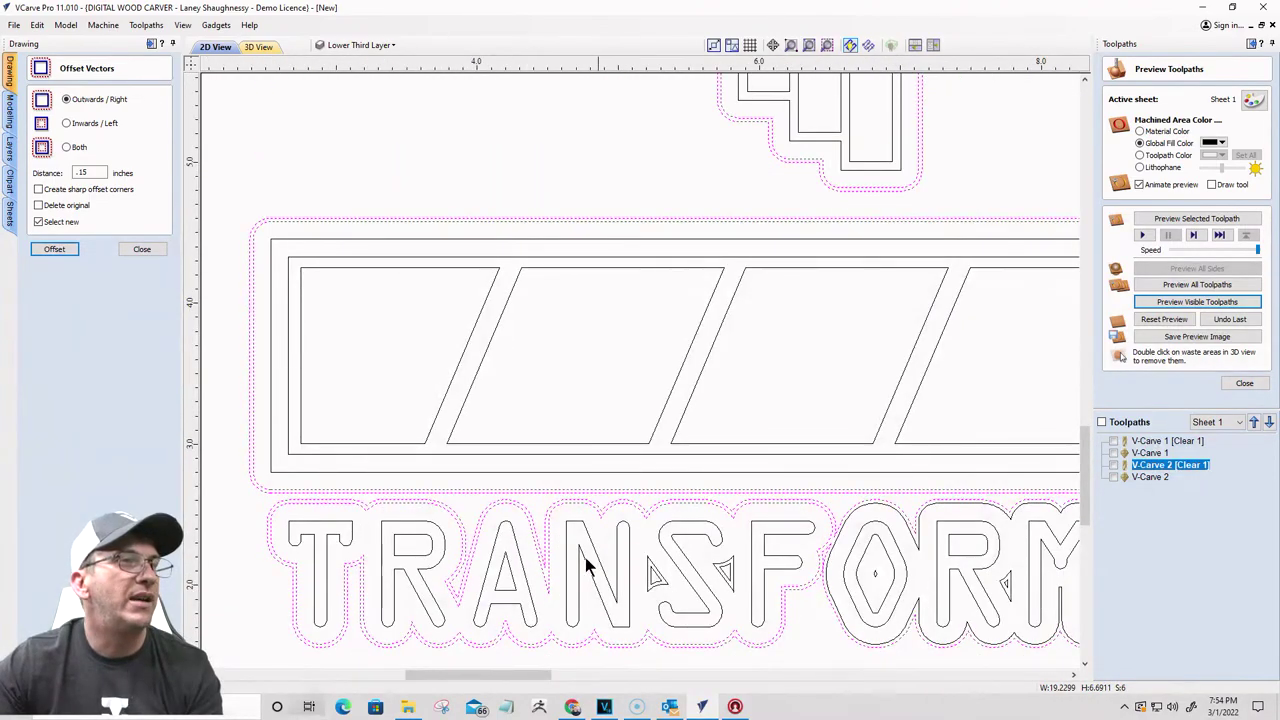
scroll(698, 563, "down", 2)
scroll(698, 563, "up", 3)
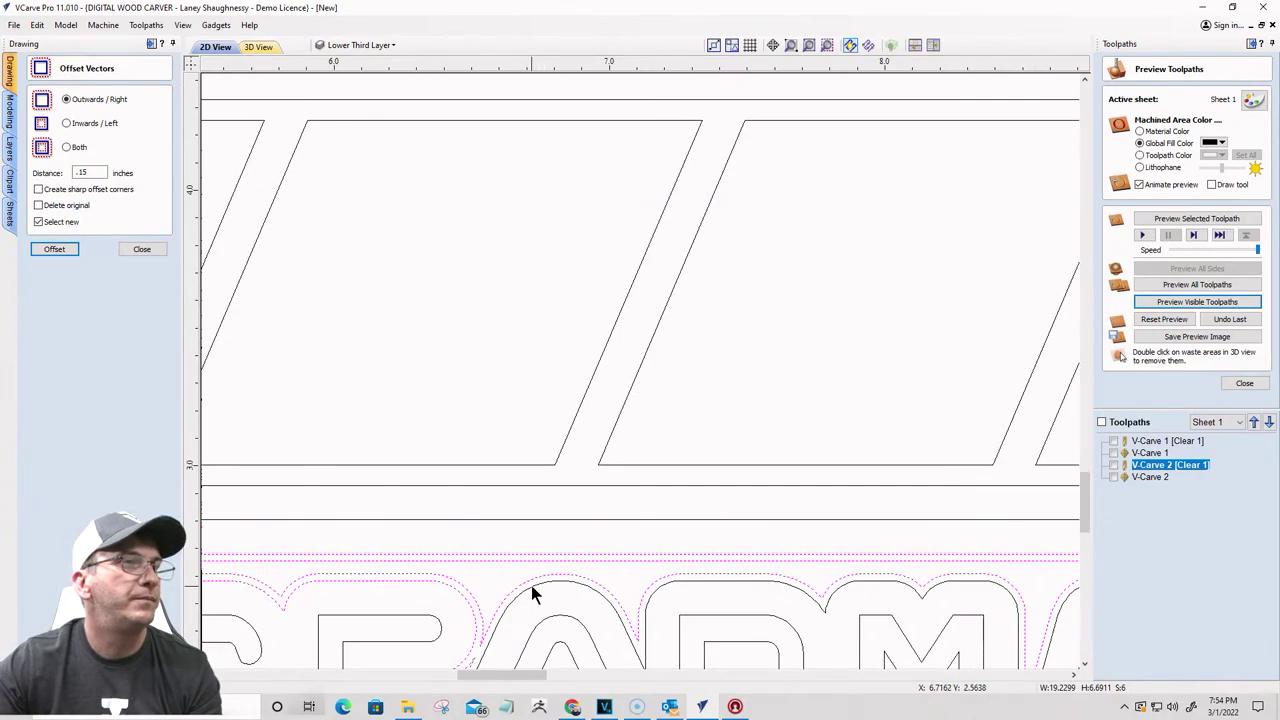
scroll(534, 597, "down", 3)
scroll(705, 572, "up", 2)
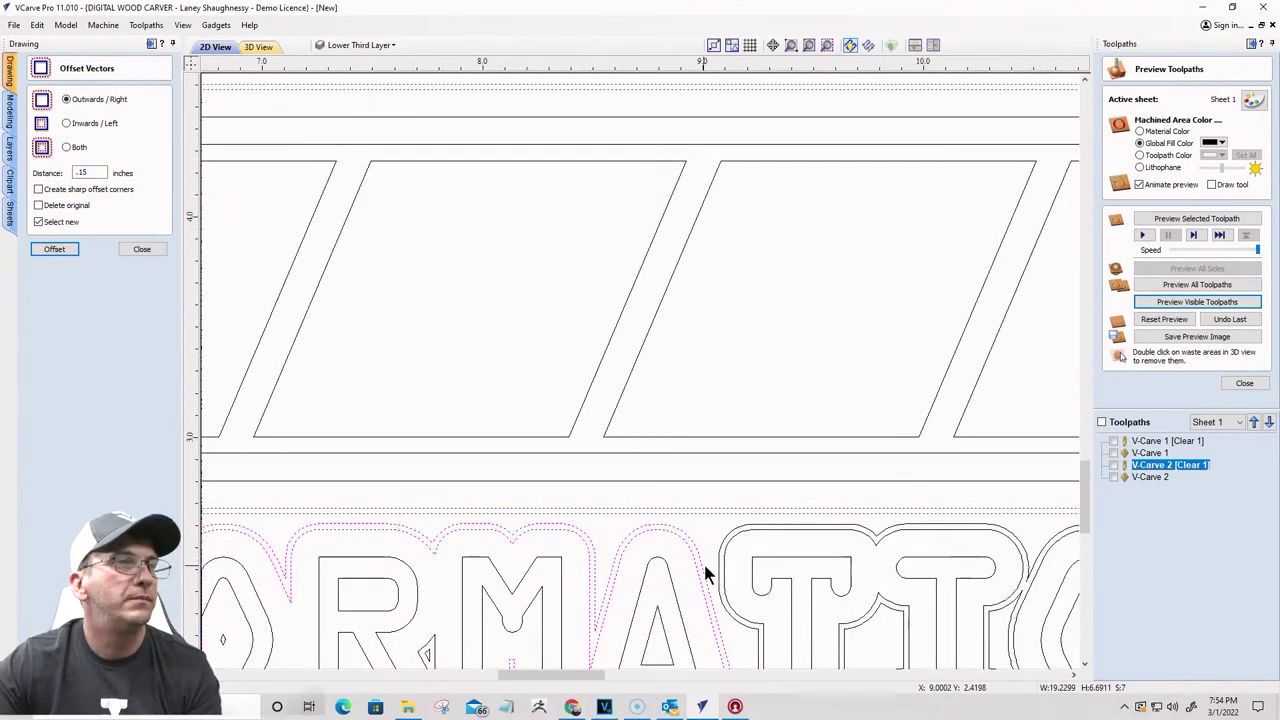
scroll(711, 530, "down", 3)
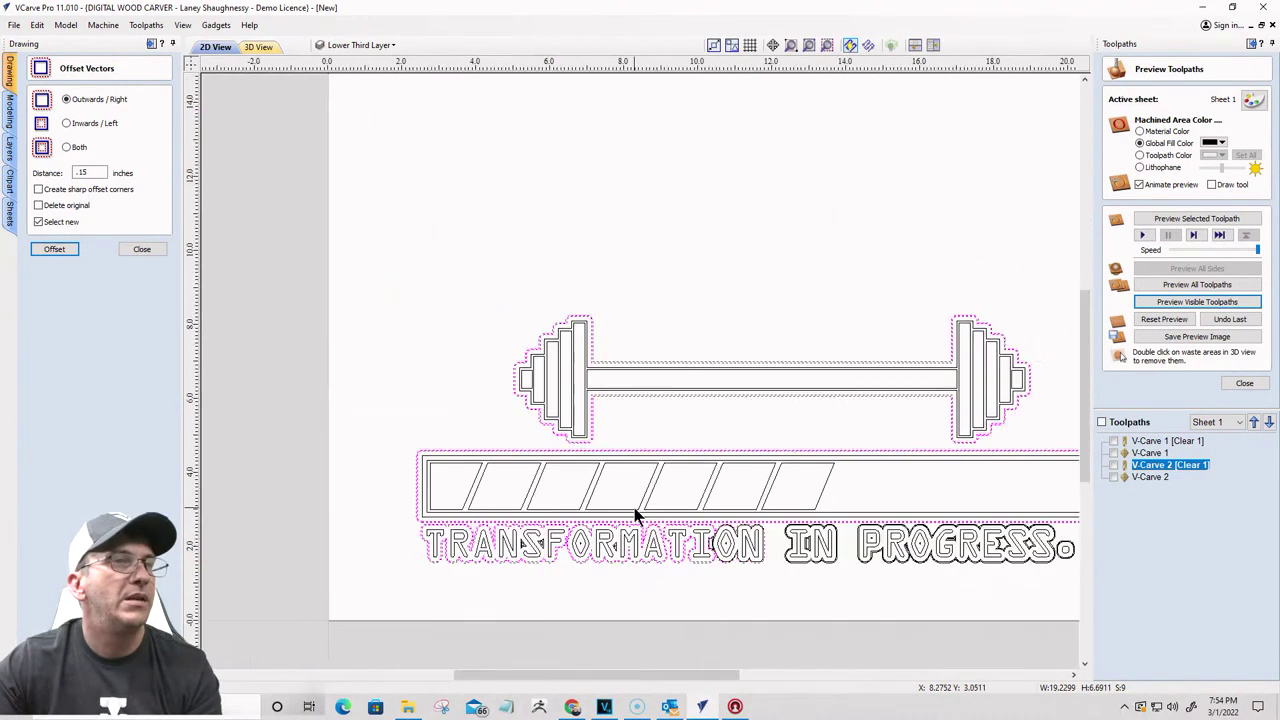
scroll(634, 514, "up", 2)
Step: Add the IN and PROGRESS letter outlines and all three dot outlines to the selection
left_click(715, 543, "shift")
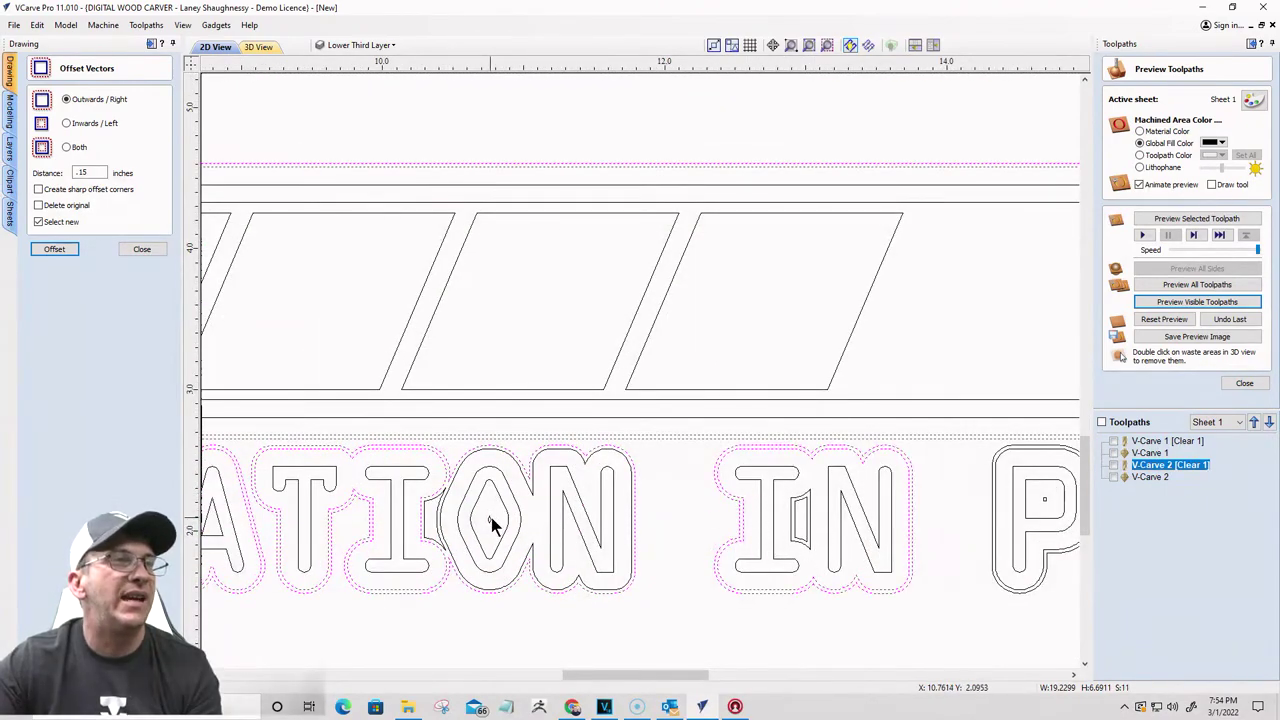
scroll(490, 521, "down", 3)
scroll(735, 503, "up", 3)
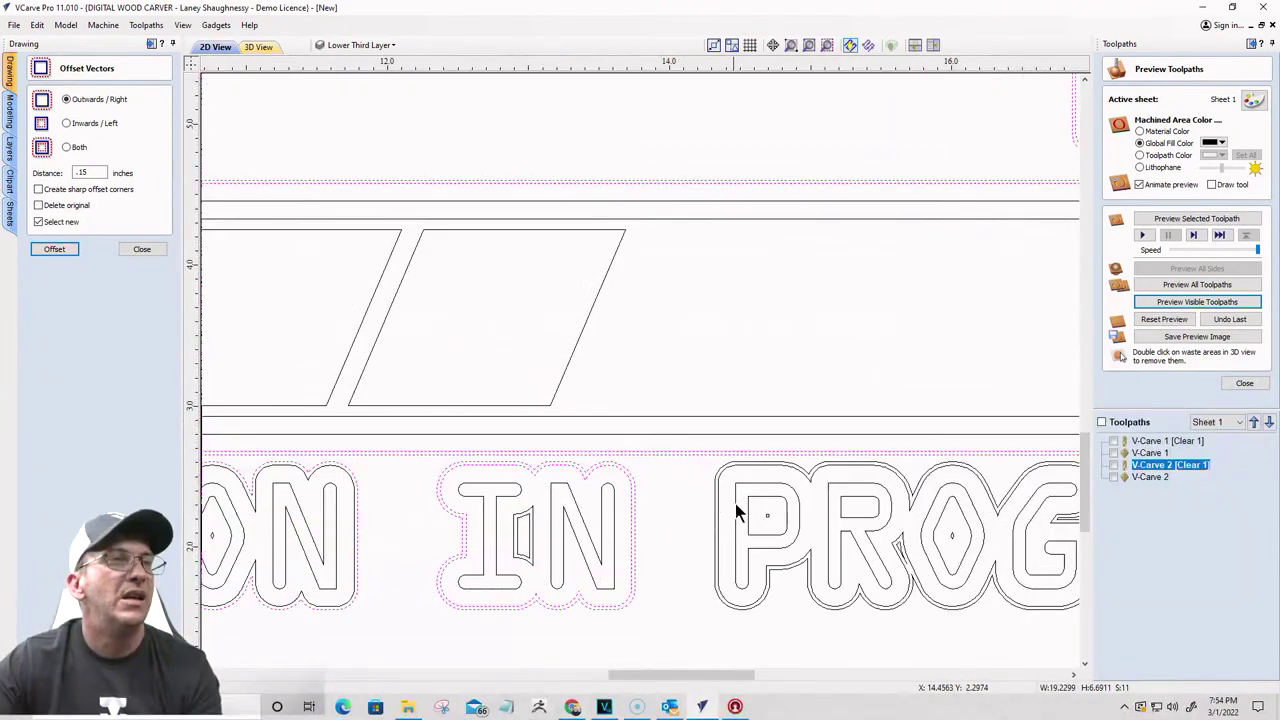
left_click(694, 472, "shift")
scroll(685, 478, "down", 3)
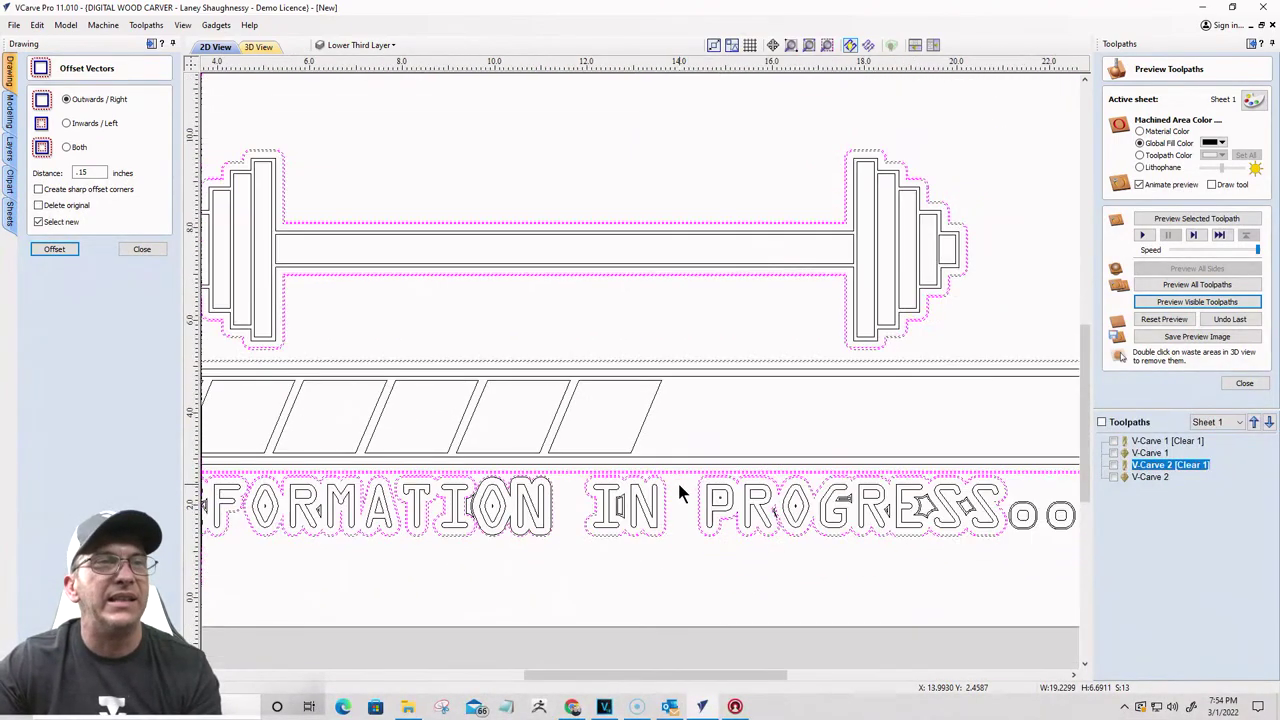
scroll(955, 512, "up", 1)
scroll(955, 512, "up", 3)
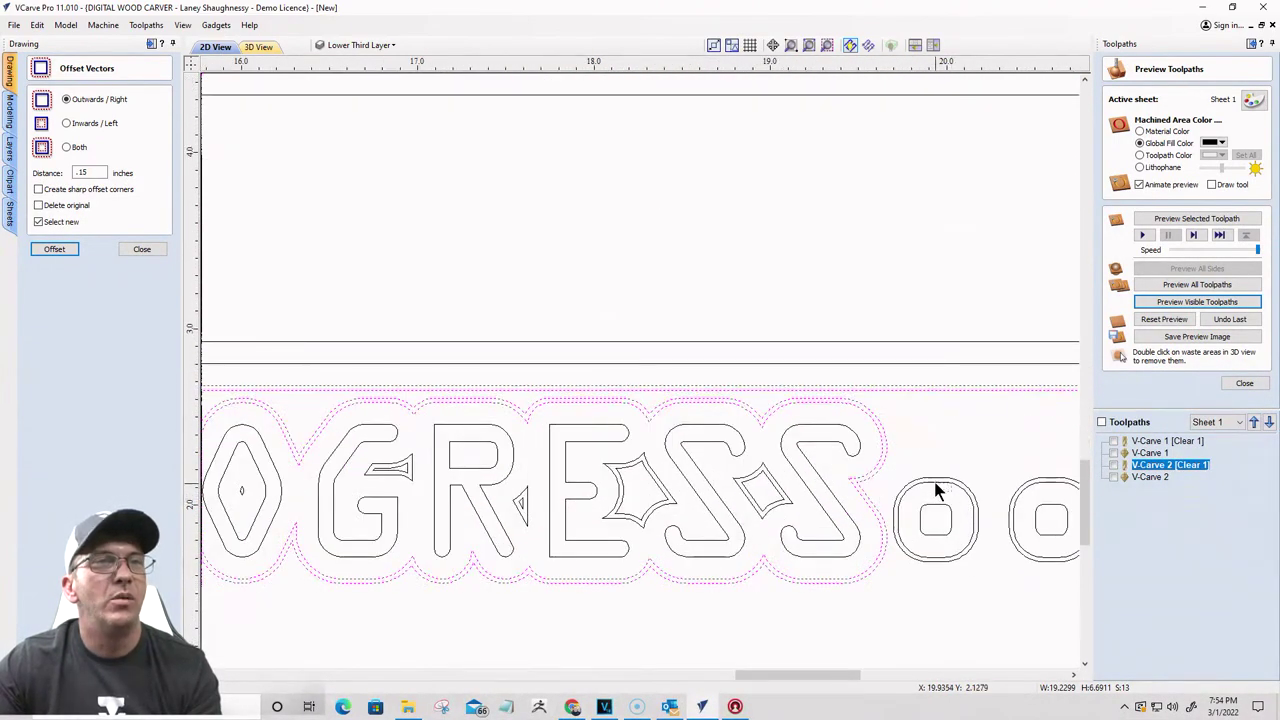
left_click(950, 510, "shift")
scroll(960, 505, "down", 2)
left_click(952, 488, "shift")
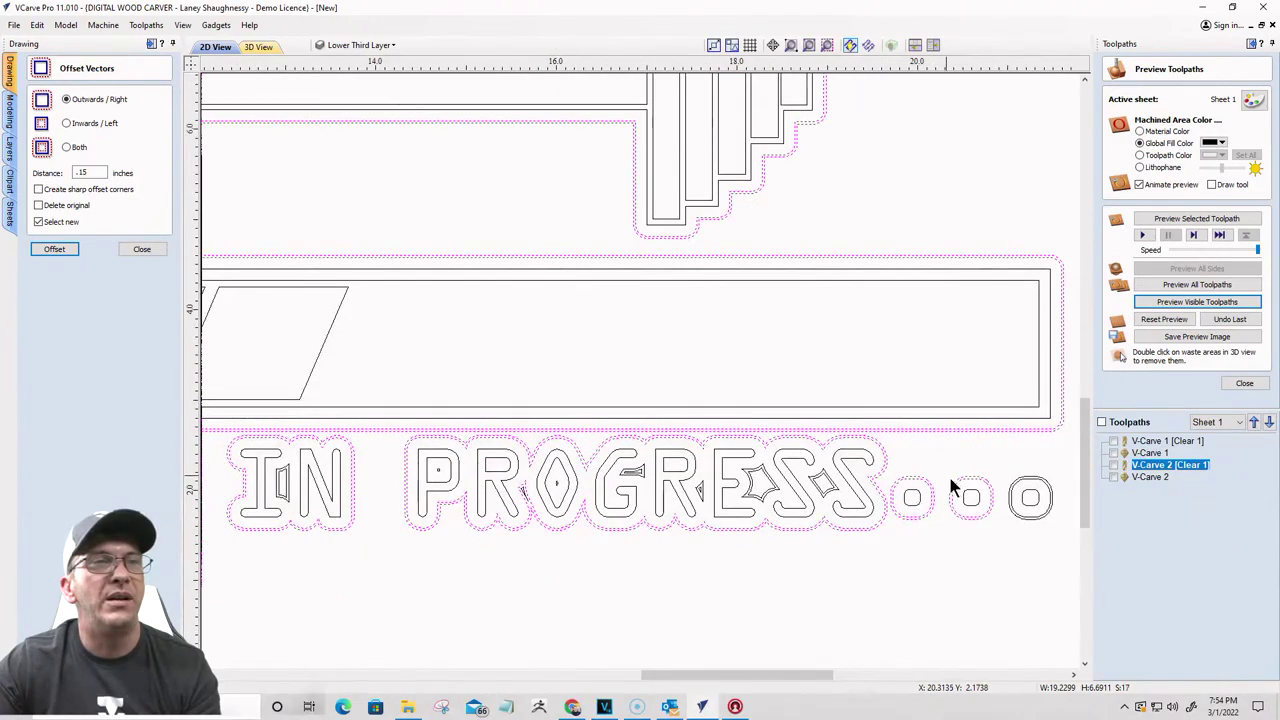
left_click(1003, 476, "shift")
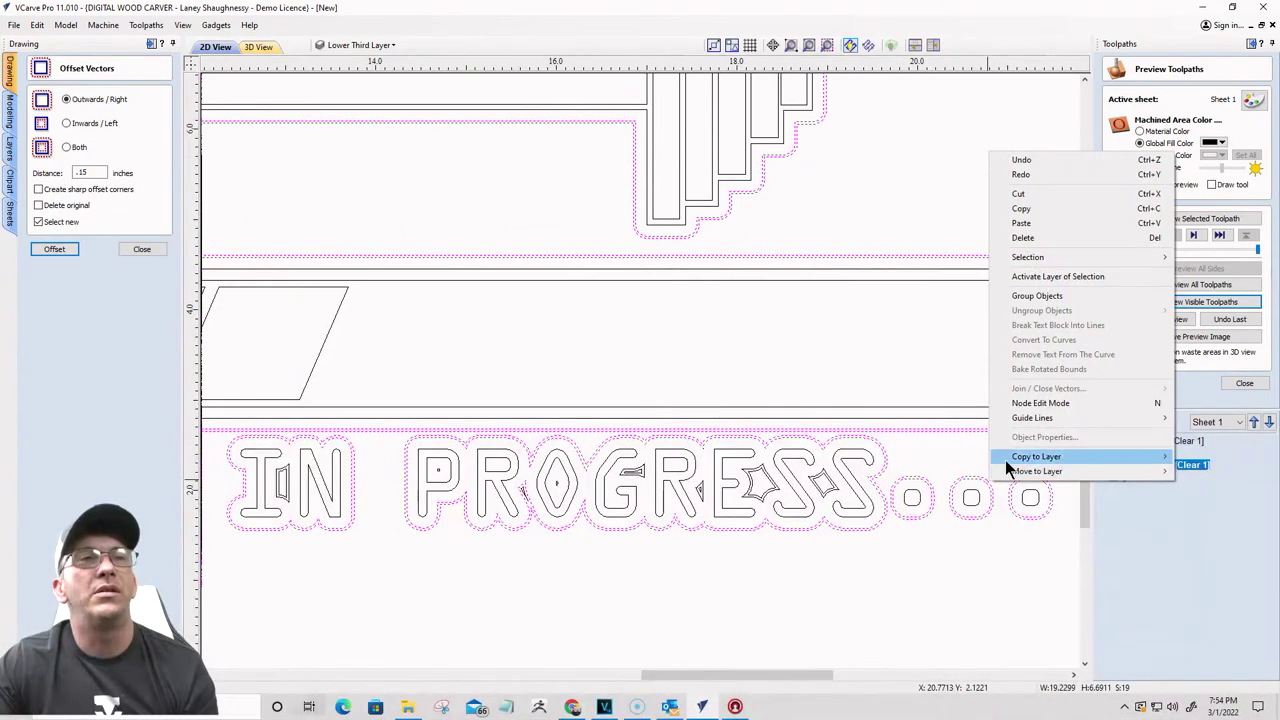
Step: Copy the selected offset outlines to the Welded Text Layer
mouse_move(1005, 459)
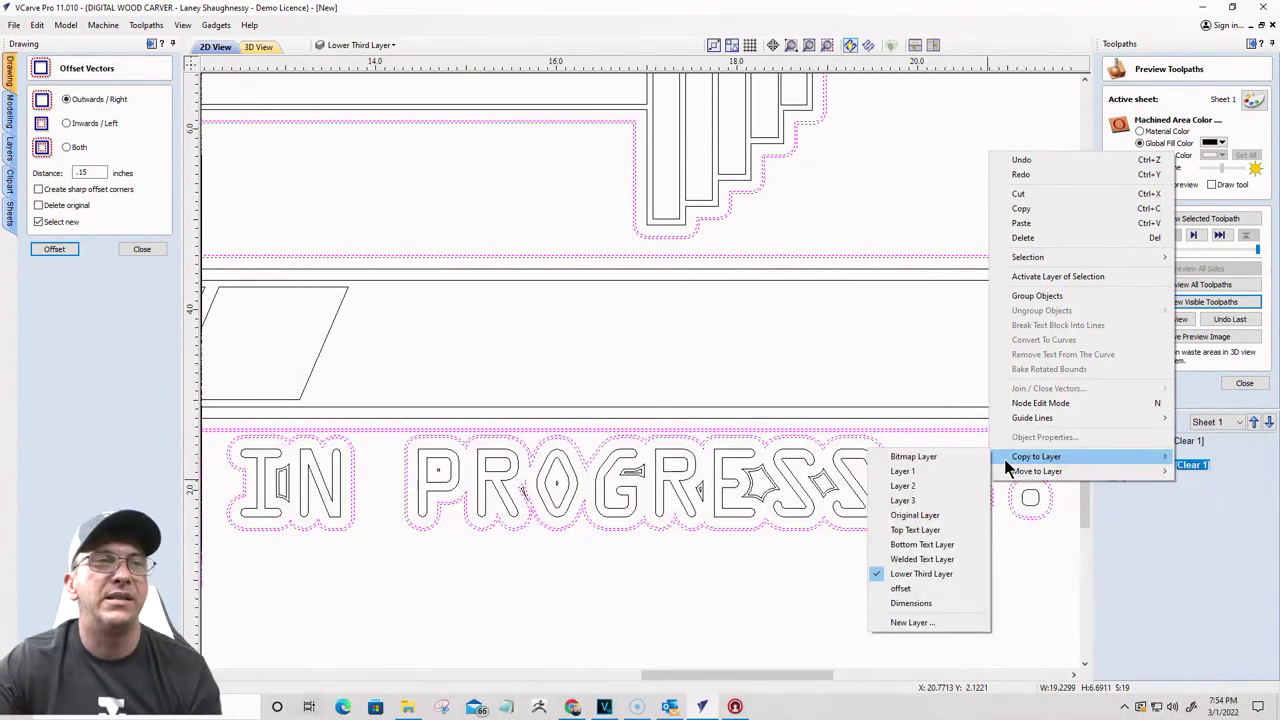
left_click(926, 561)
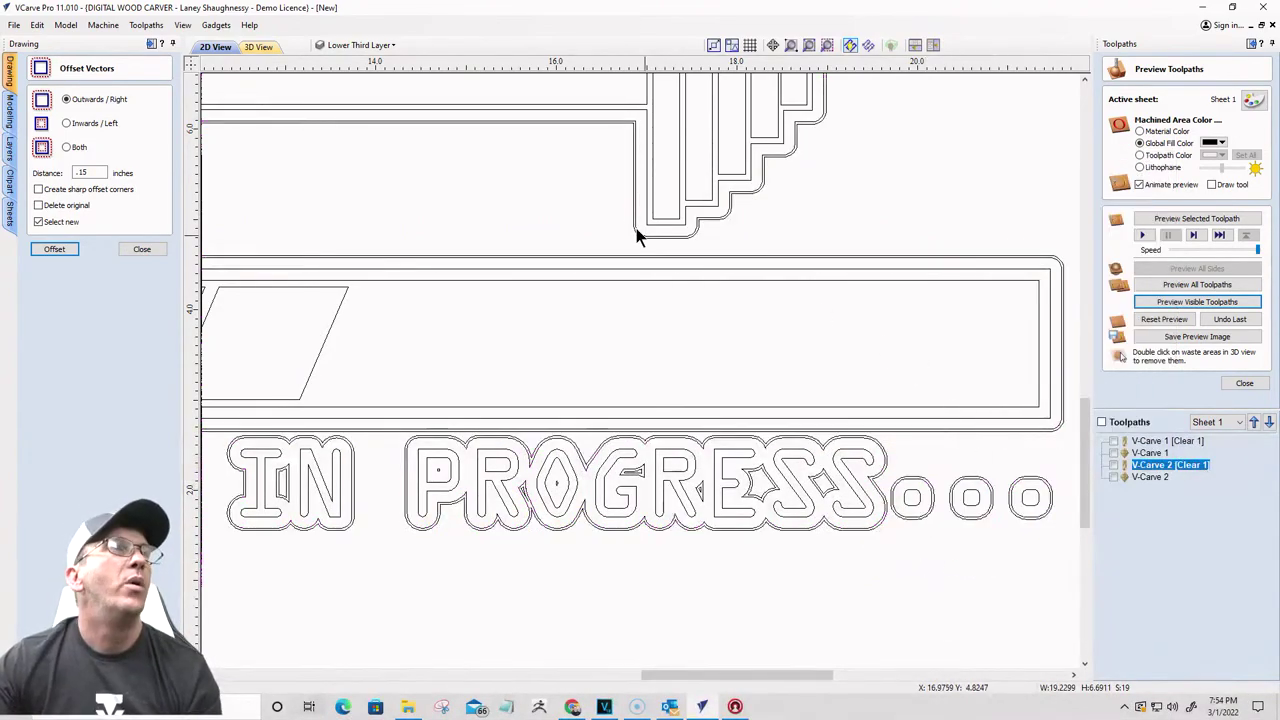
left_click(384, 46)
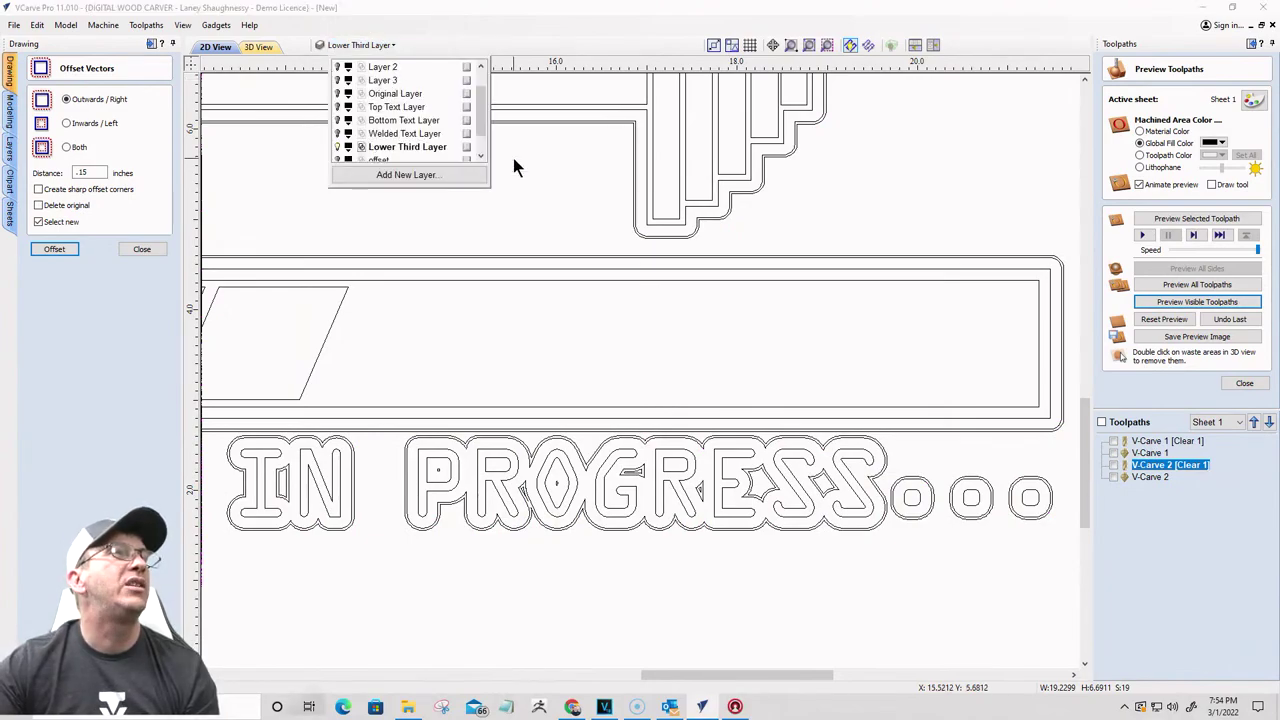
Step: Hide Lower Third Layer, zoom out to the whole sign, and select its outer border outline
left_click(337, 147)
scroll(716, 292, "down", 5)
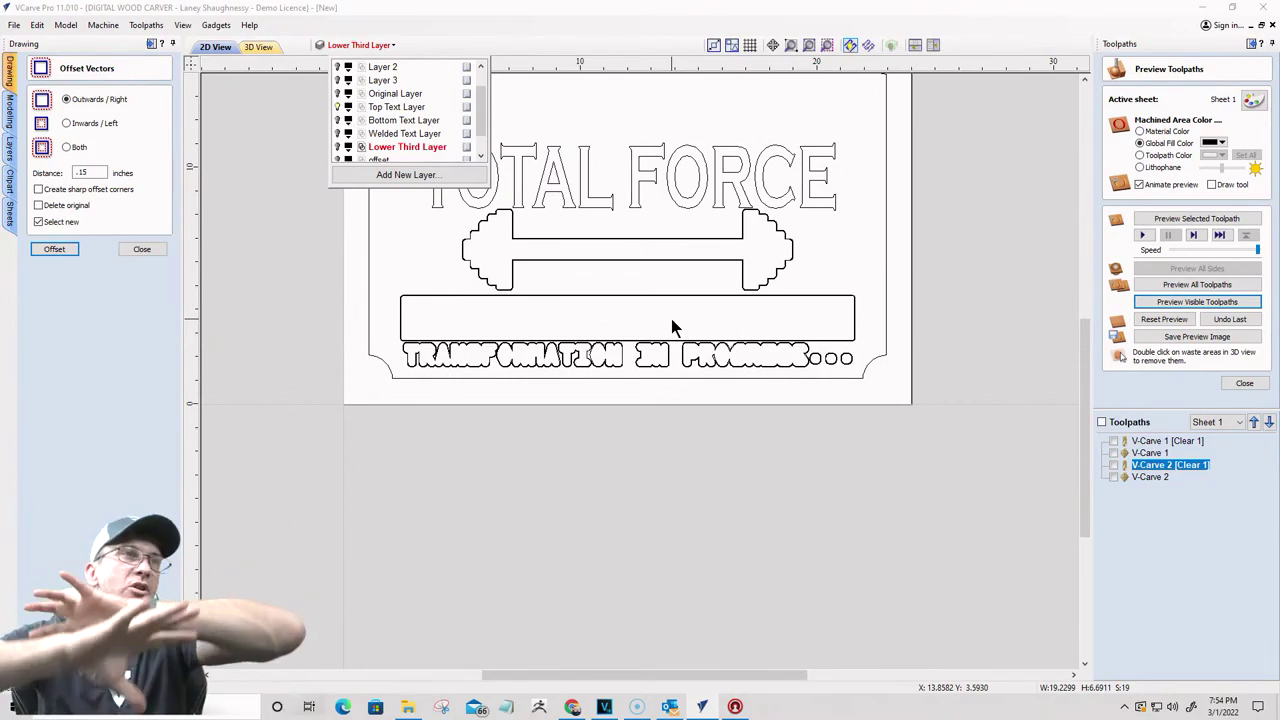
scroll(835, 390, "down", 2)
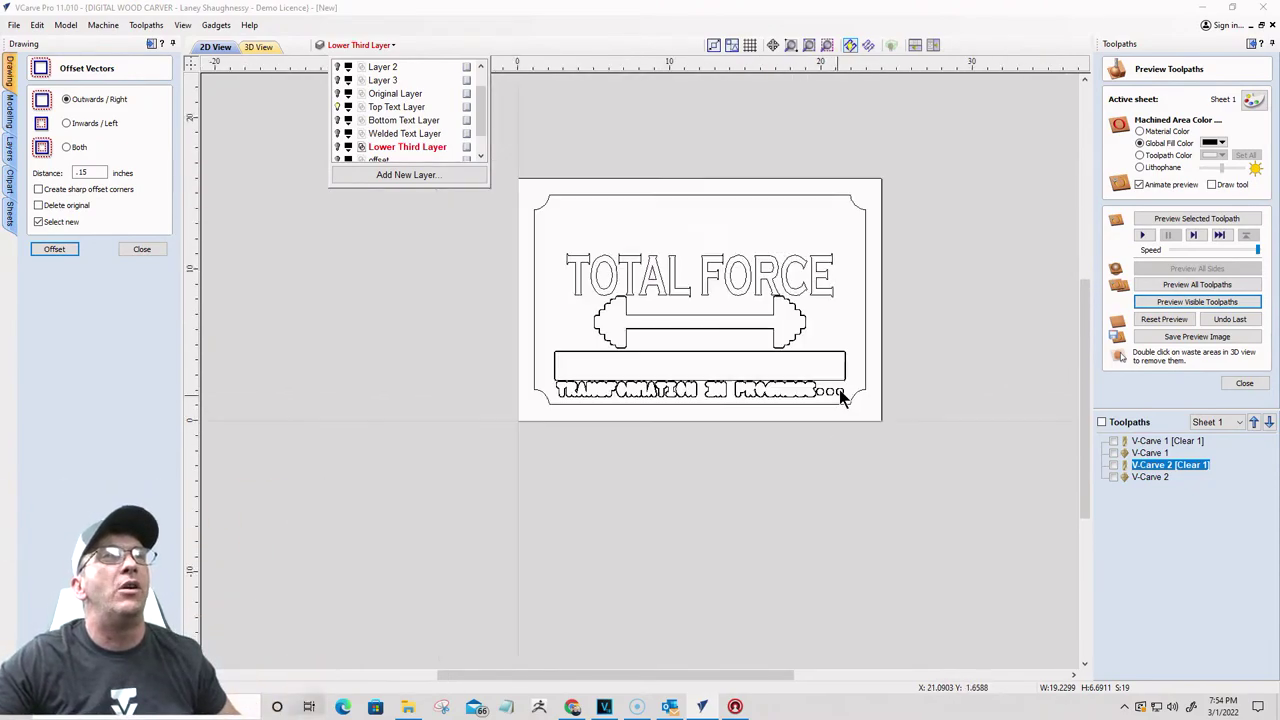
left_click(590, 196)
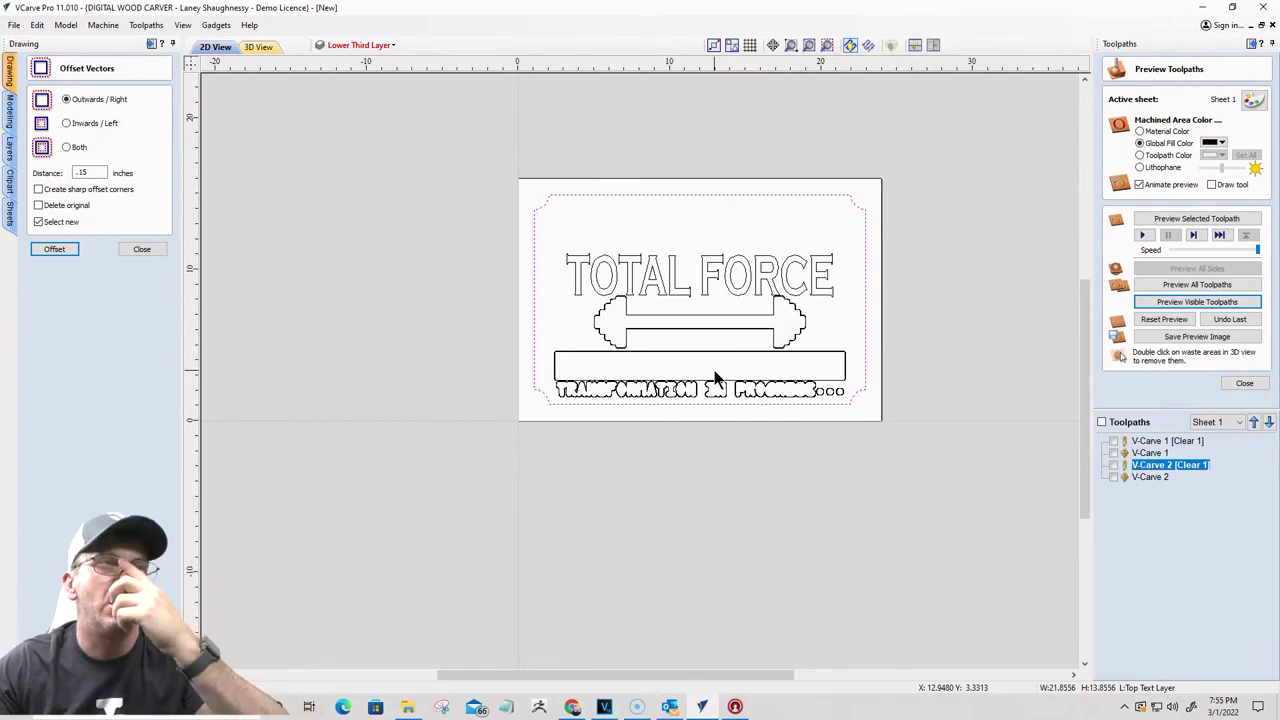
scroll(790, 417, "up", 5)
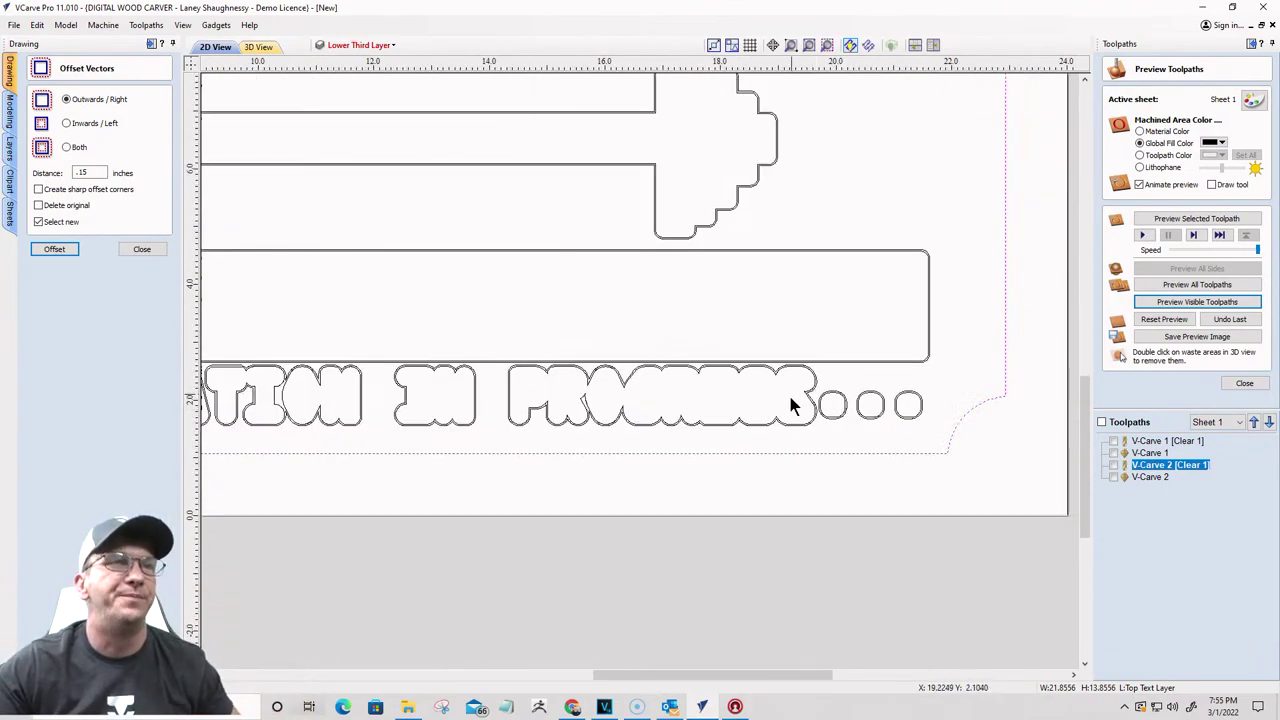
scroll(790, 405, "down", 5)
scroll(812, 428, "down", 2)
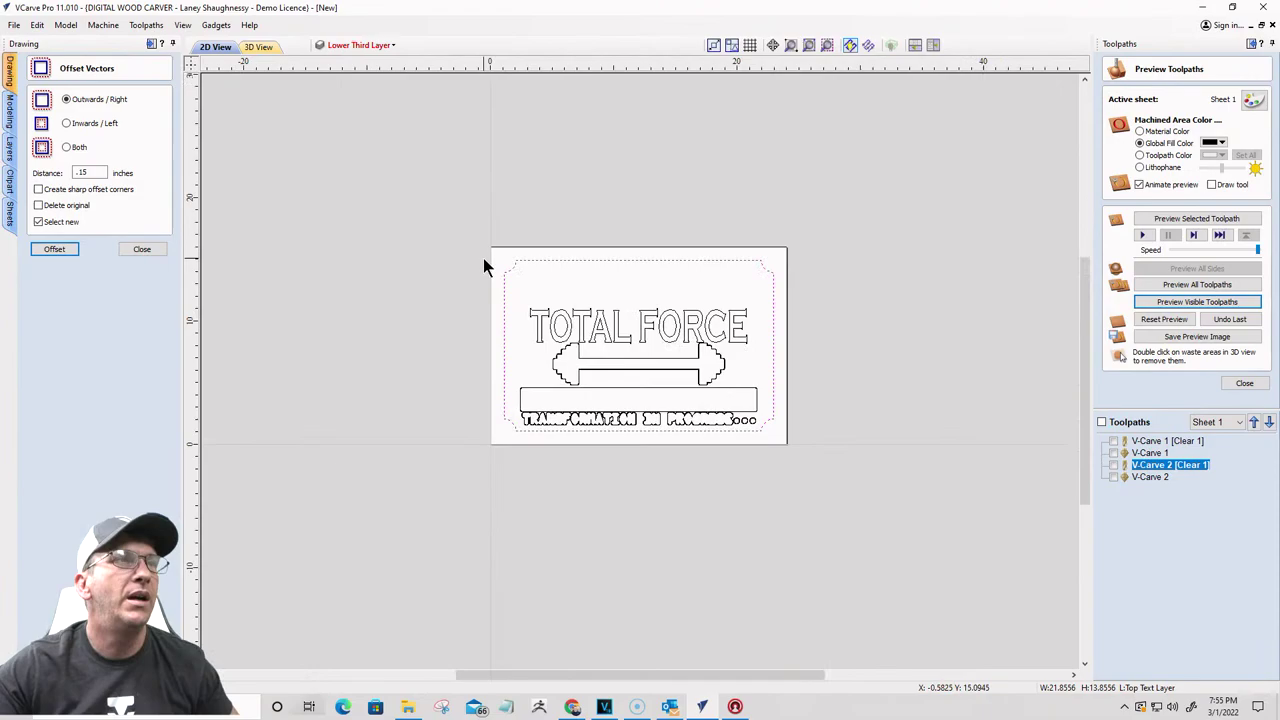
Step: Hide another layer, show the Lower Third Layer again, and zoom in on the lettering
left_click(372, 45)
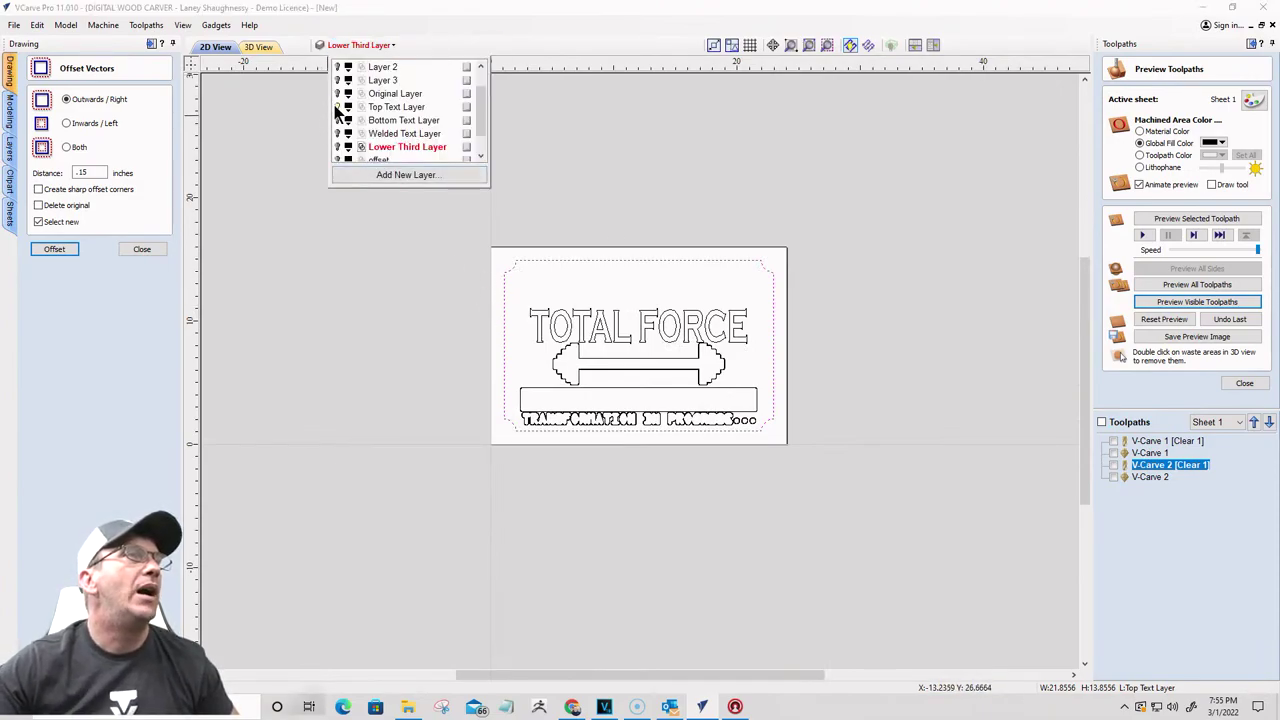
left_click(335, 120)
left_click(337, 147)
scroll(627, 264, "up", 3)
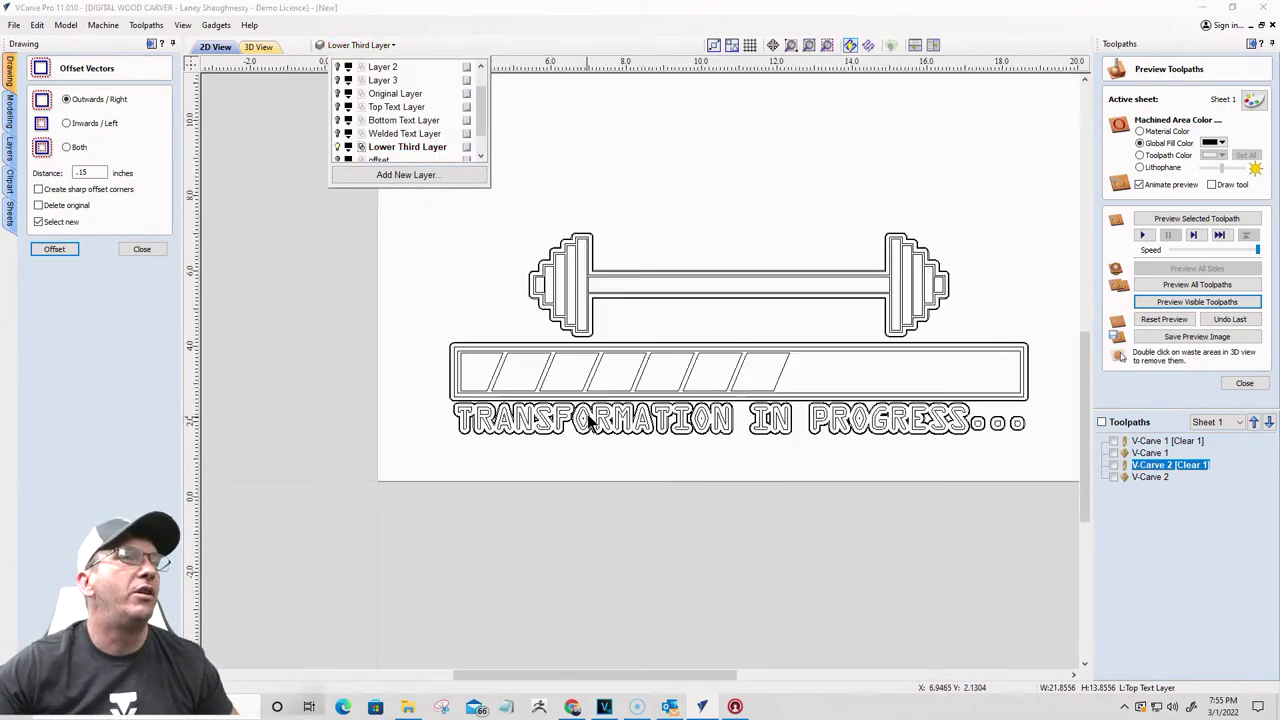
scroll(658, 222, "down", 1)
scroll(503, 277, "up", 5)
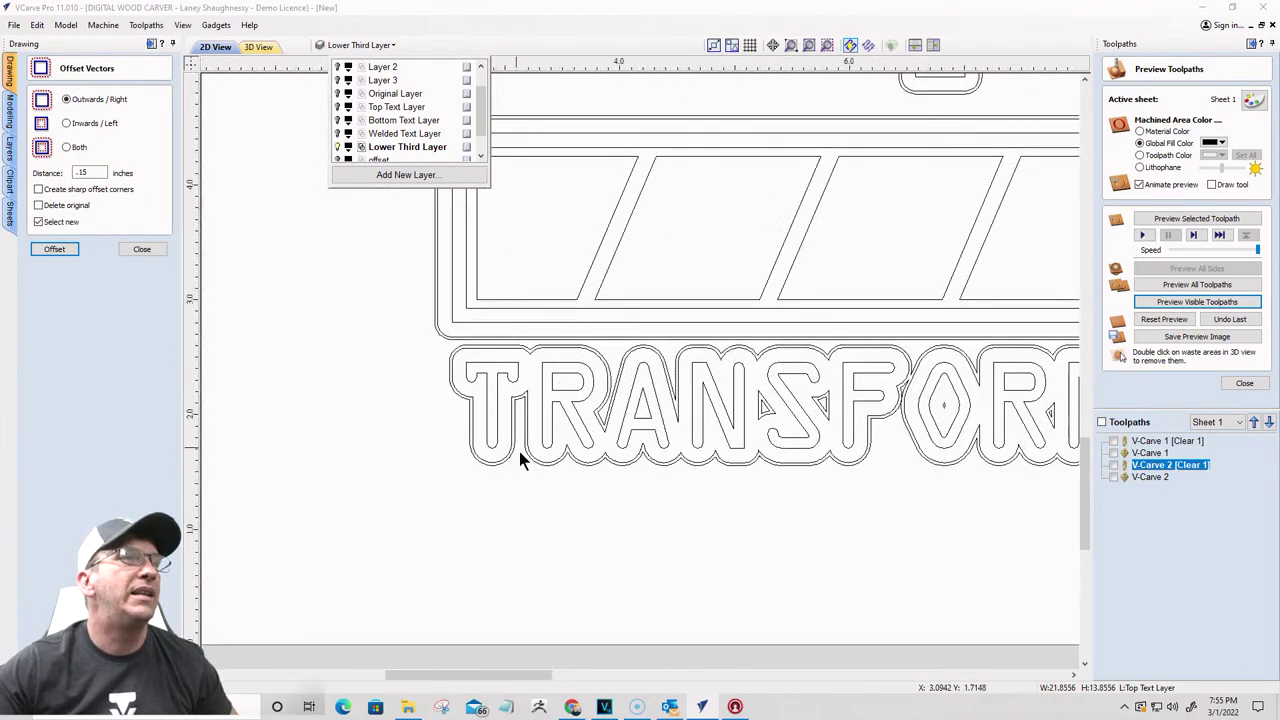
scroll(523, 243, "up", 3)
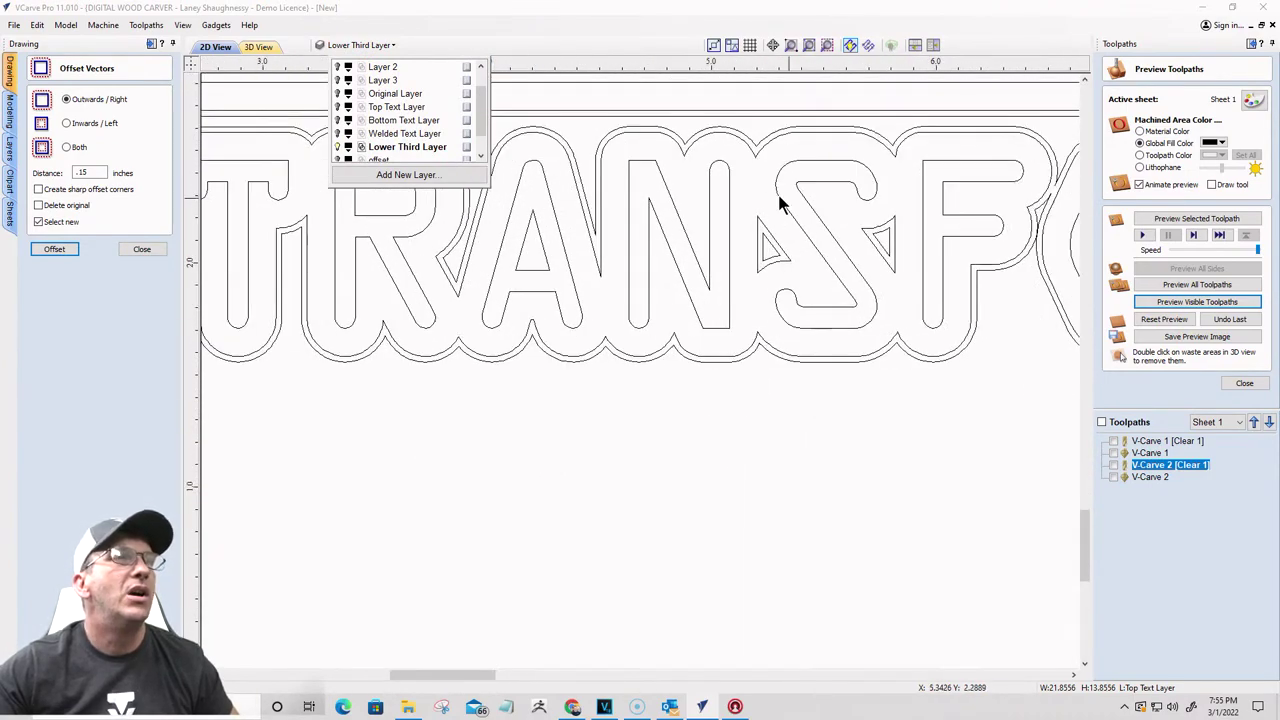
Step: Box-select the small stray triangle near the S of the lower text to inspect it
left_click_drag(738, 203, 900, 286)
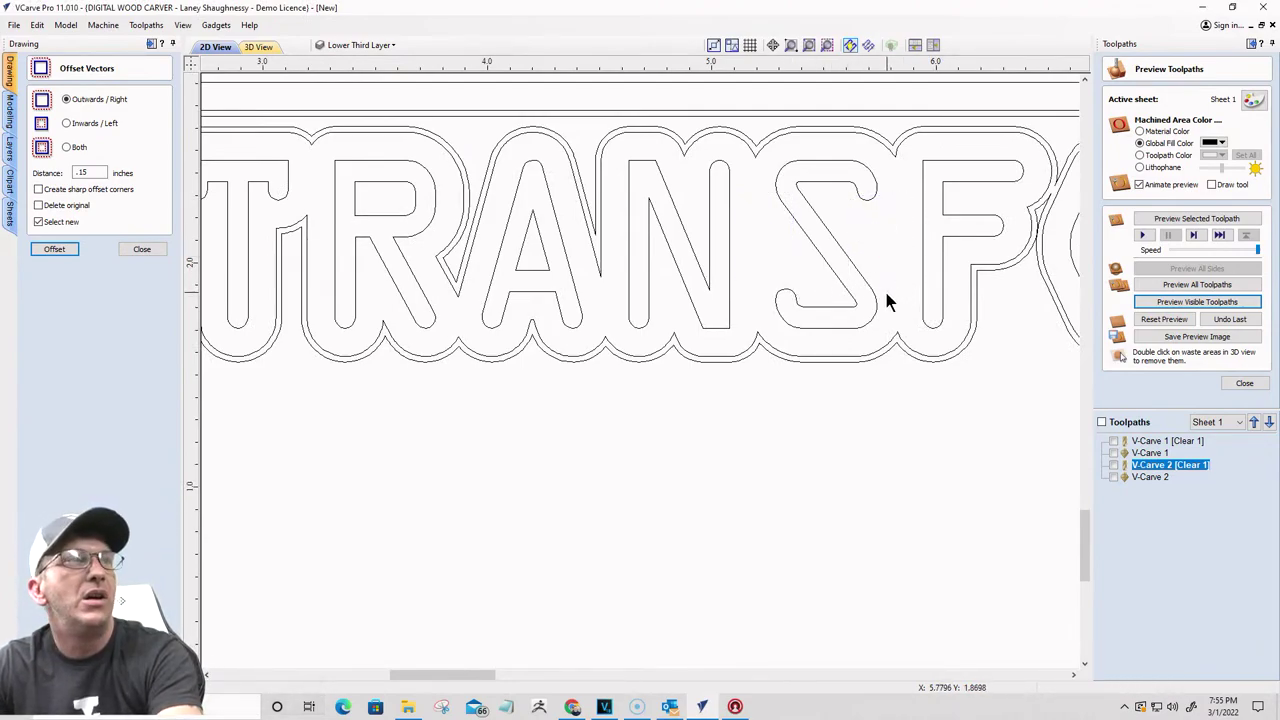
scroll(886, 297, "down", 3)
scroll(889, 304, "up", 5)
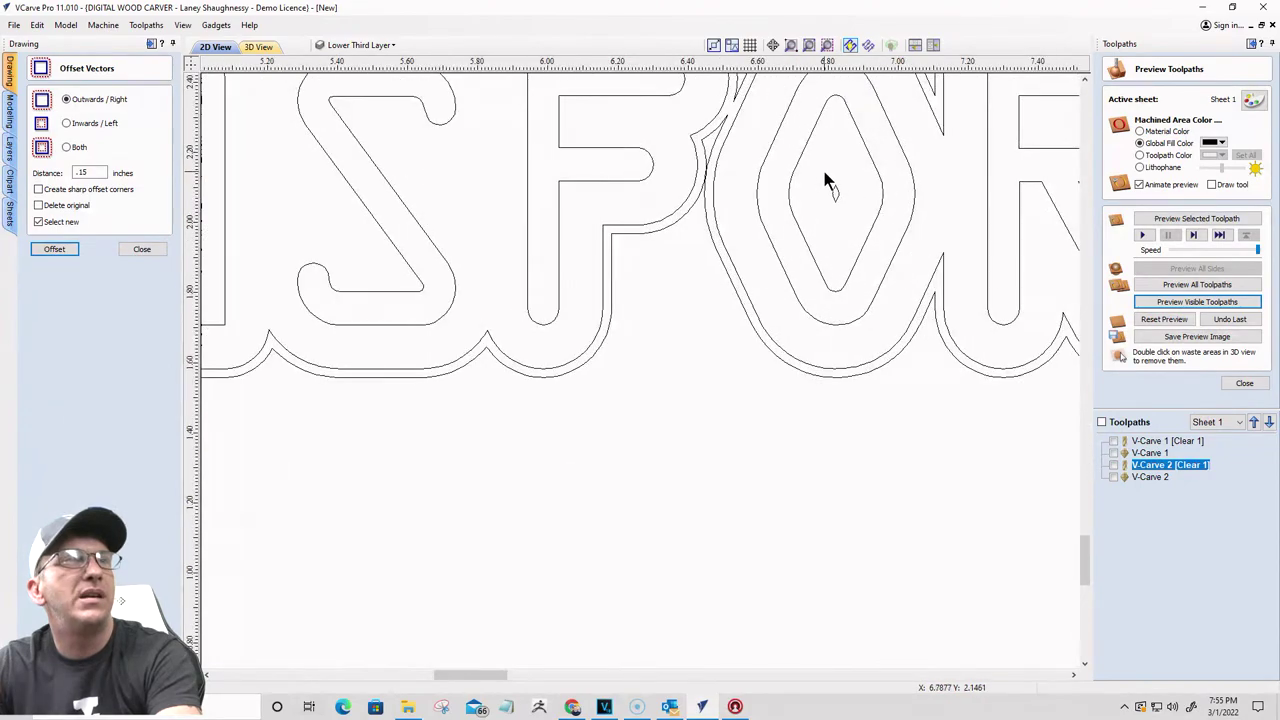
scroll(831, 232, "down", 3)
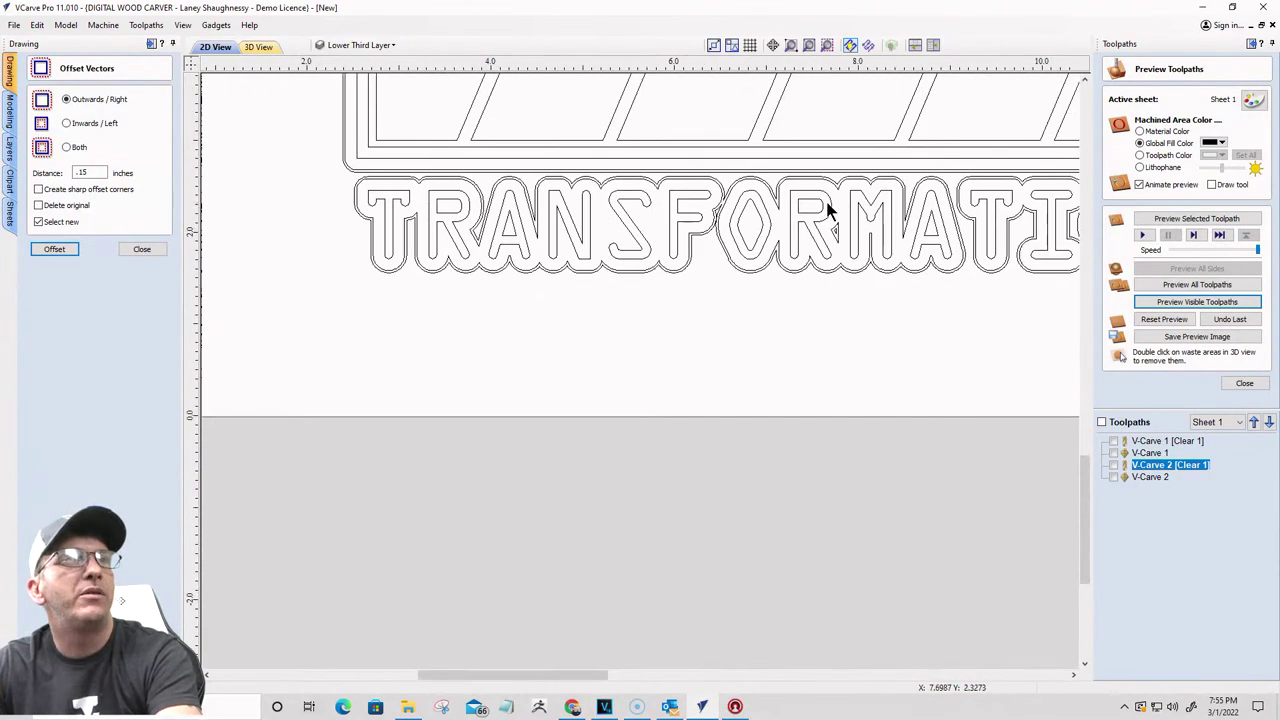
scroll(837, 245, "up", 4)
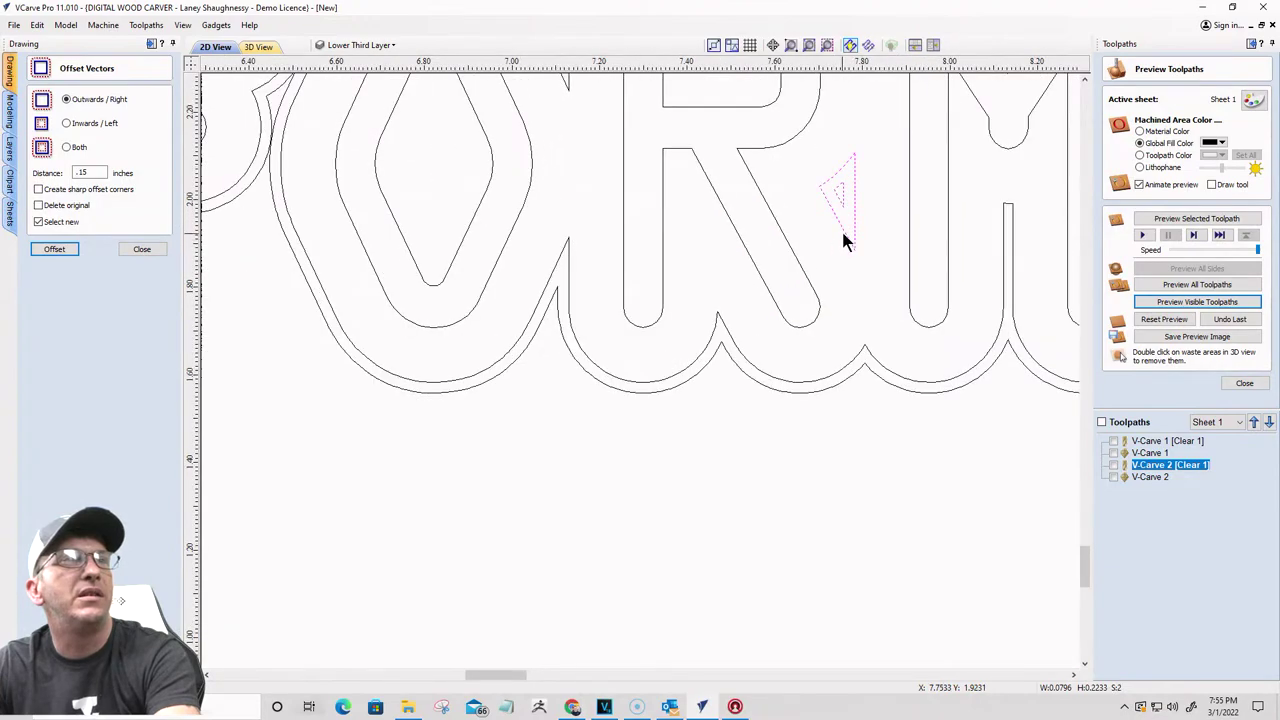
scroll(840, 240, "down", 3)
scroll(738, 252, "down", 2)
scroll(890, 245, "up", 4)
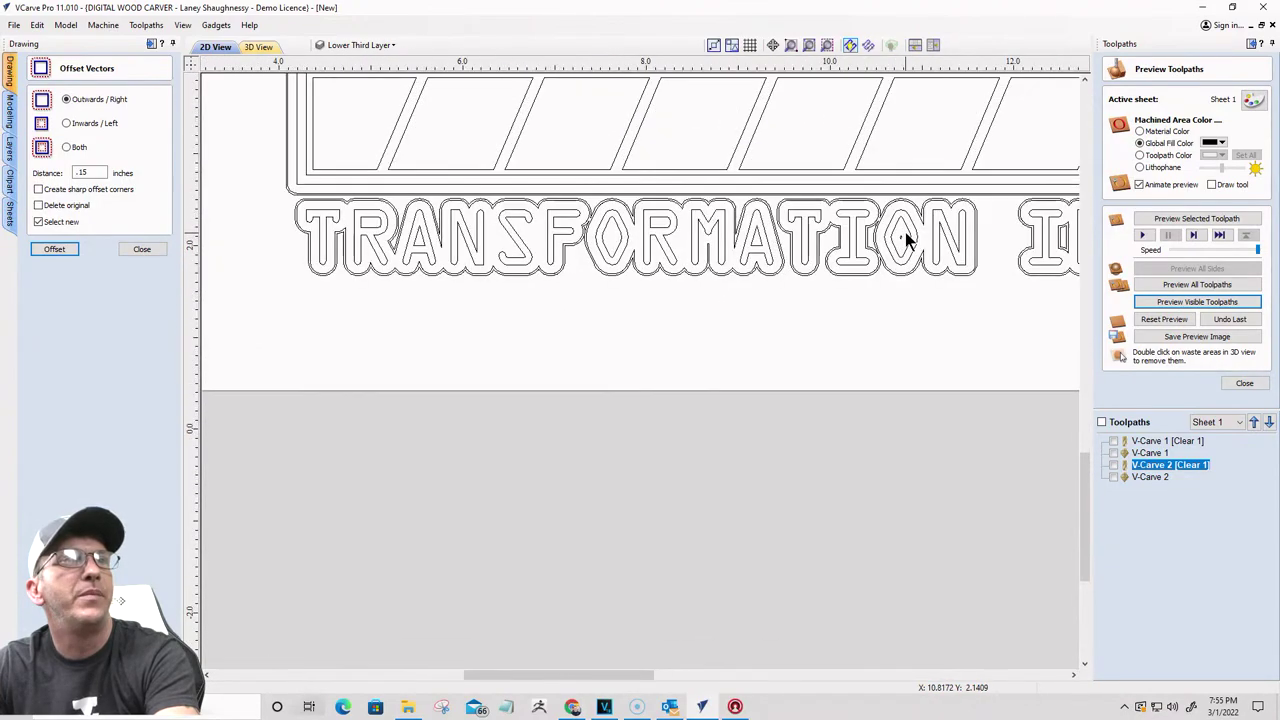
scroll(880, 270, "down", 3)
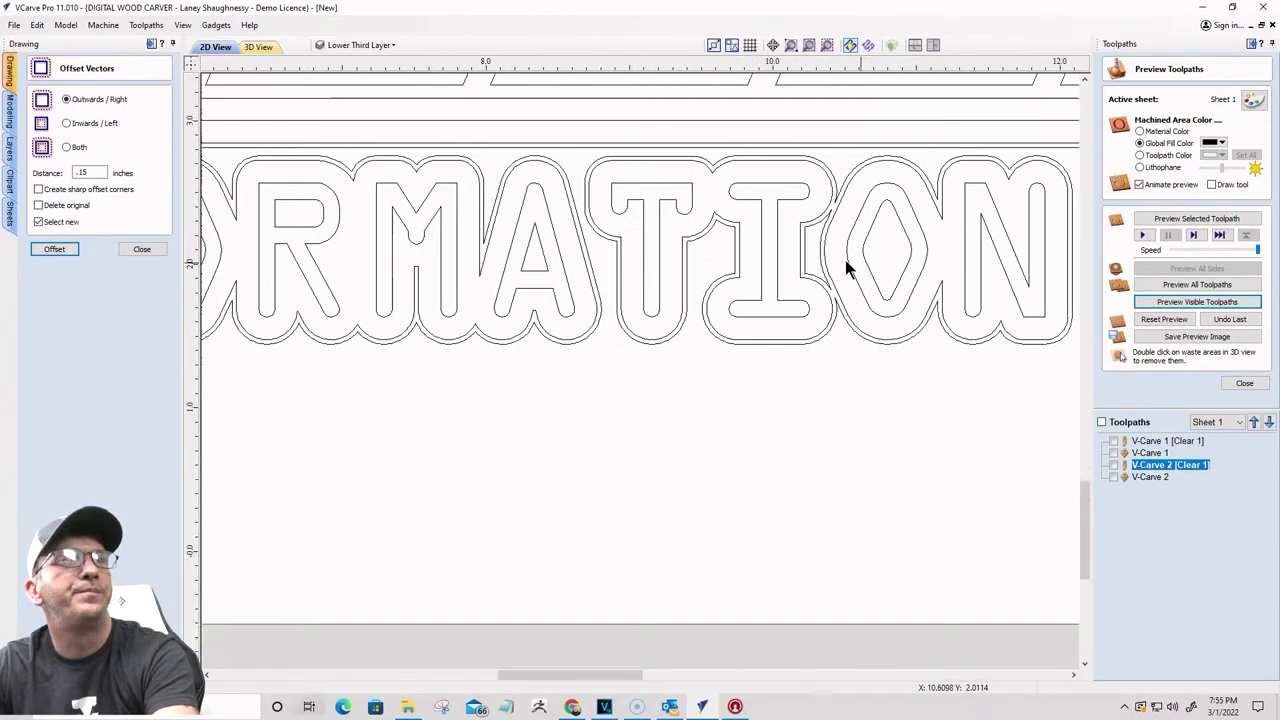
scroll(958, 252, "up", 1)
scroll(958, 252, "up", 2)
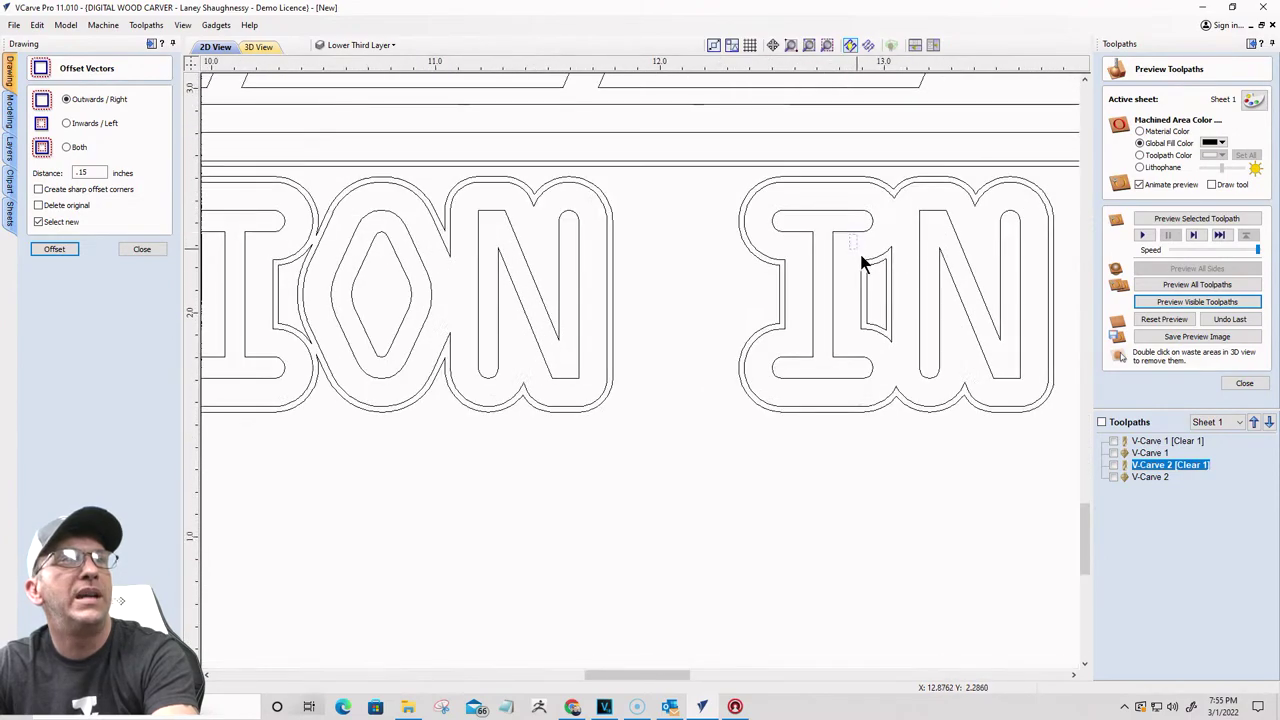
Step: Check the small stray shape inside the I, then clear that selection
left_click(899, 362)
left_click(901, 365)
scroll(860, 330, "down", 3)
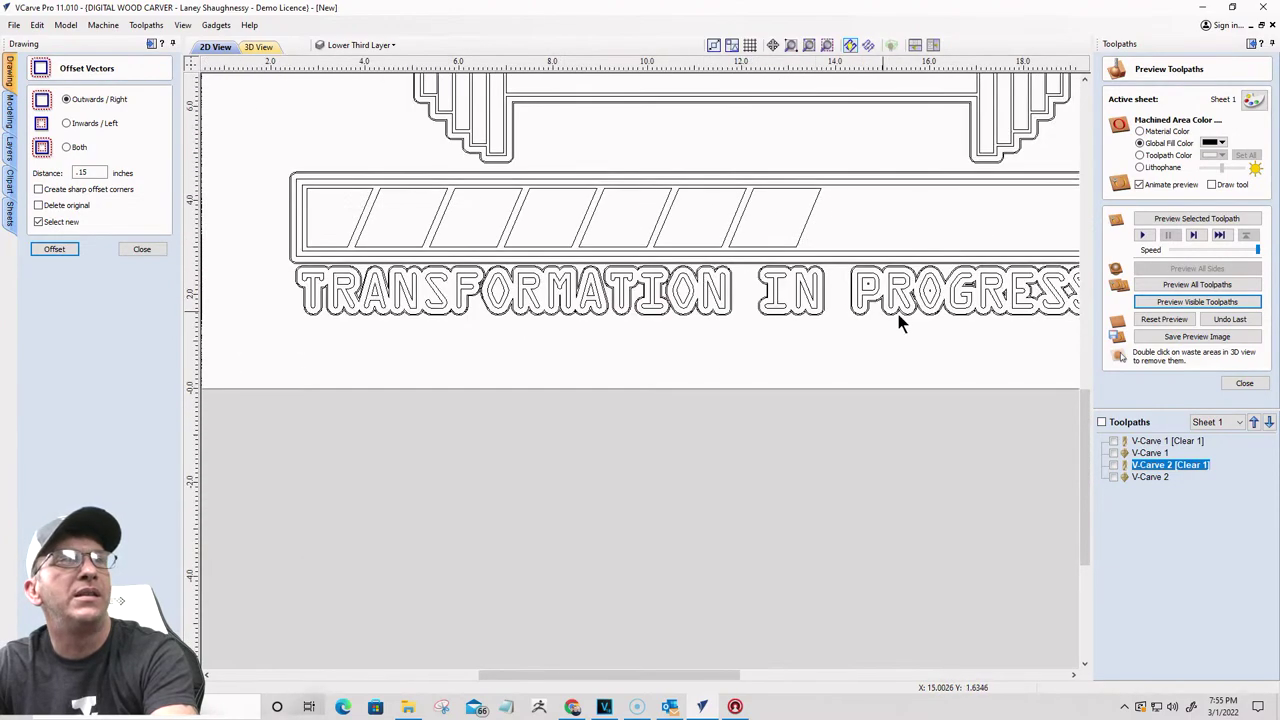
scroll(895, 300, "up", 2)
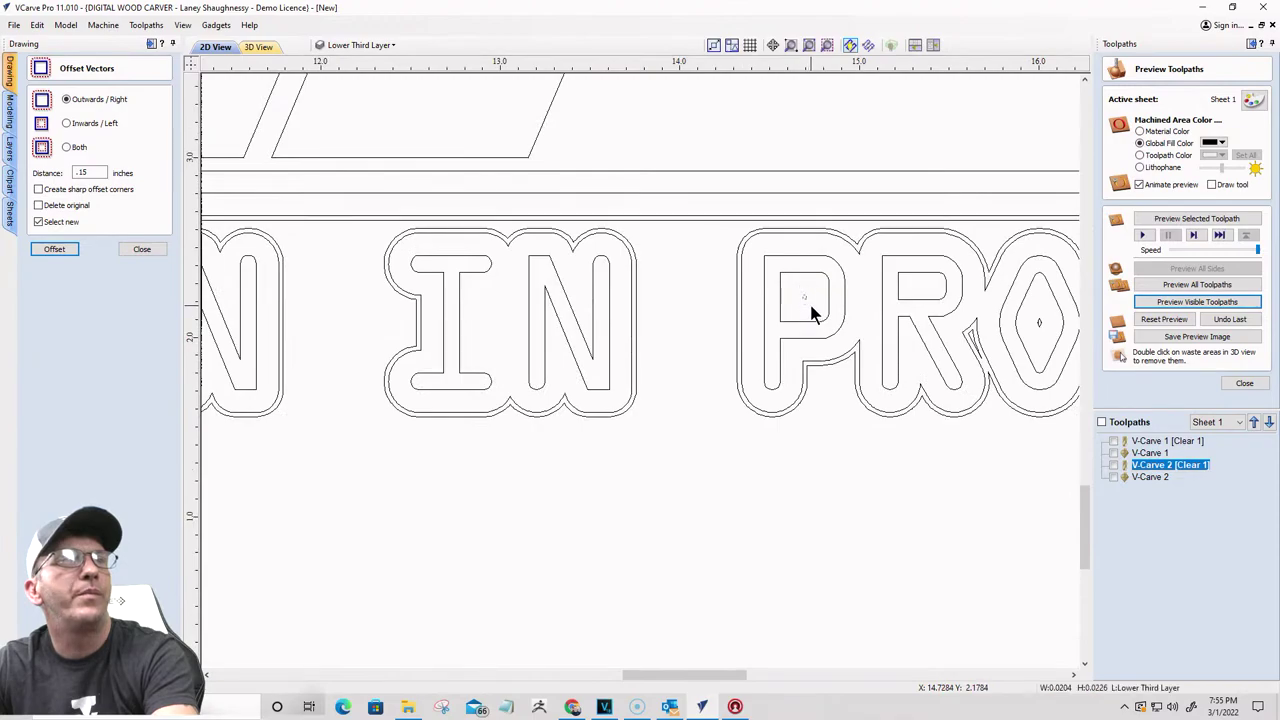
scroll(809, 351, "down", 2)
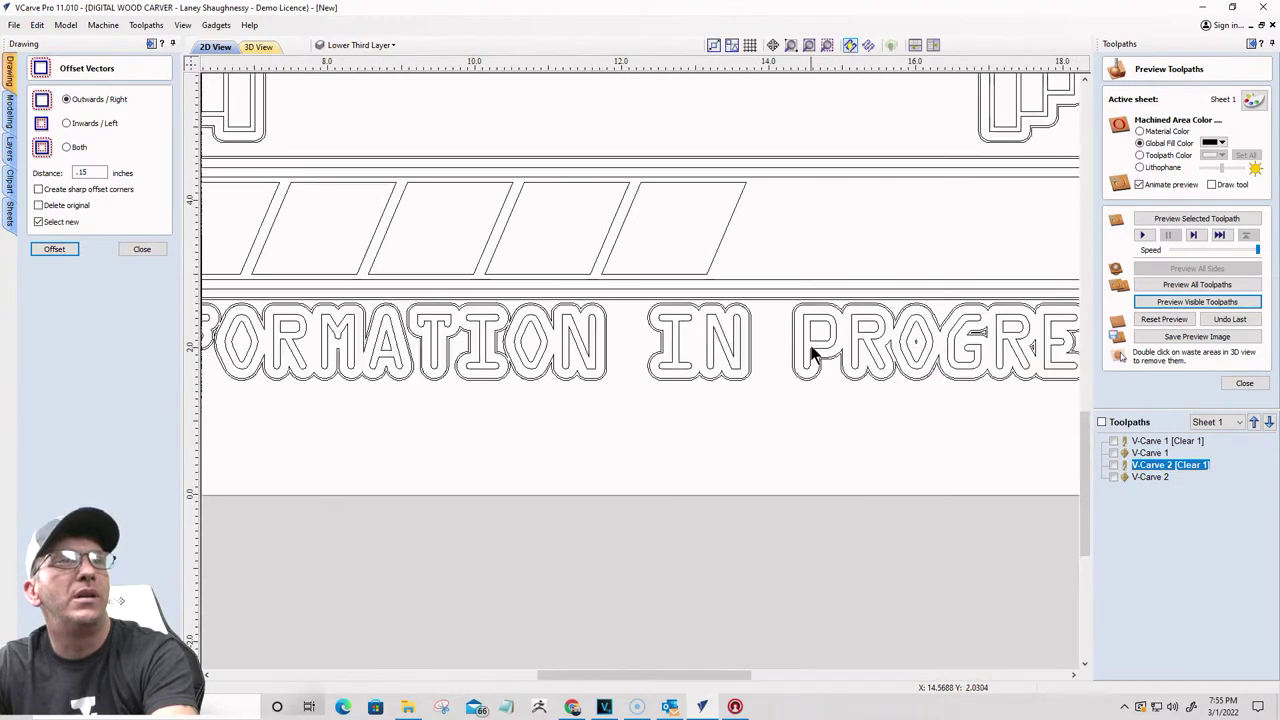
scroll(943, 357, "up", 2)
scroll(831, 313, "up", 1)
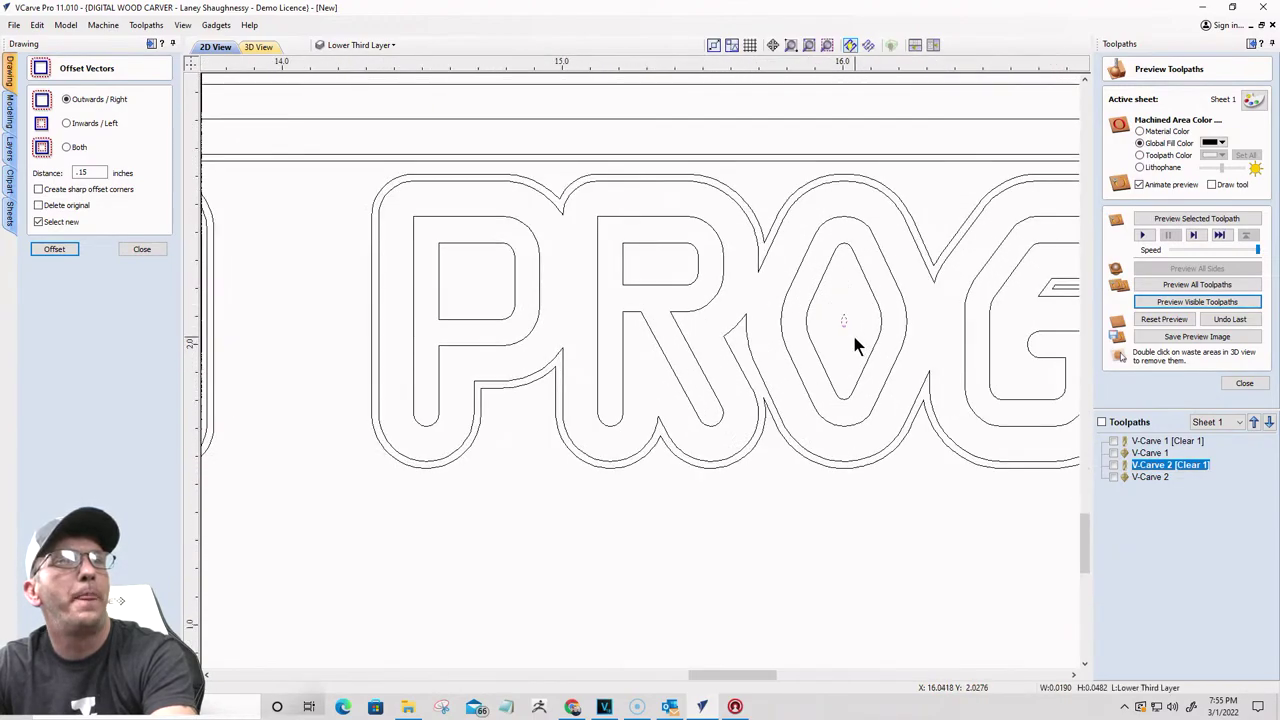
scroll(851, 340, "down", 3)
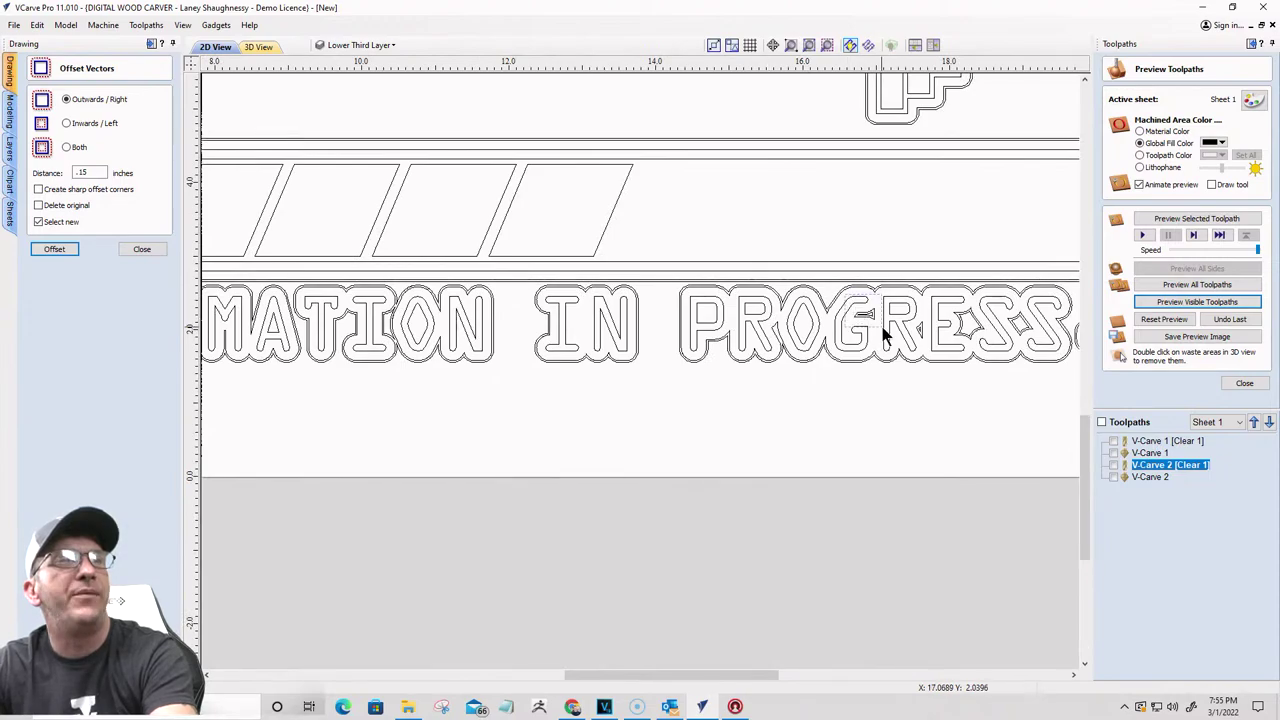
scroll(880, 340, "up", 1)
scroll(880, 340, "up", 2)
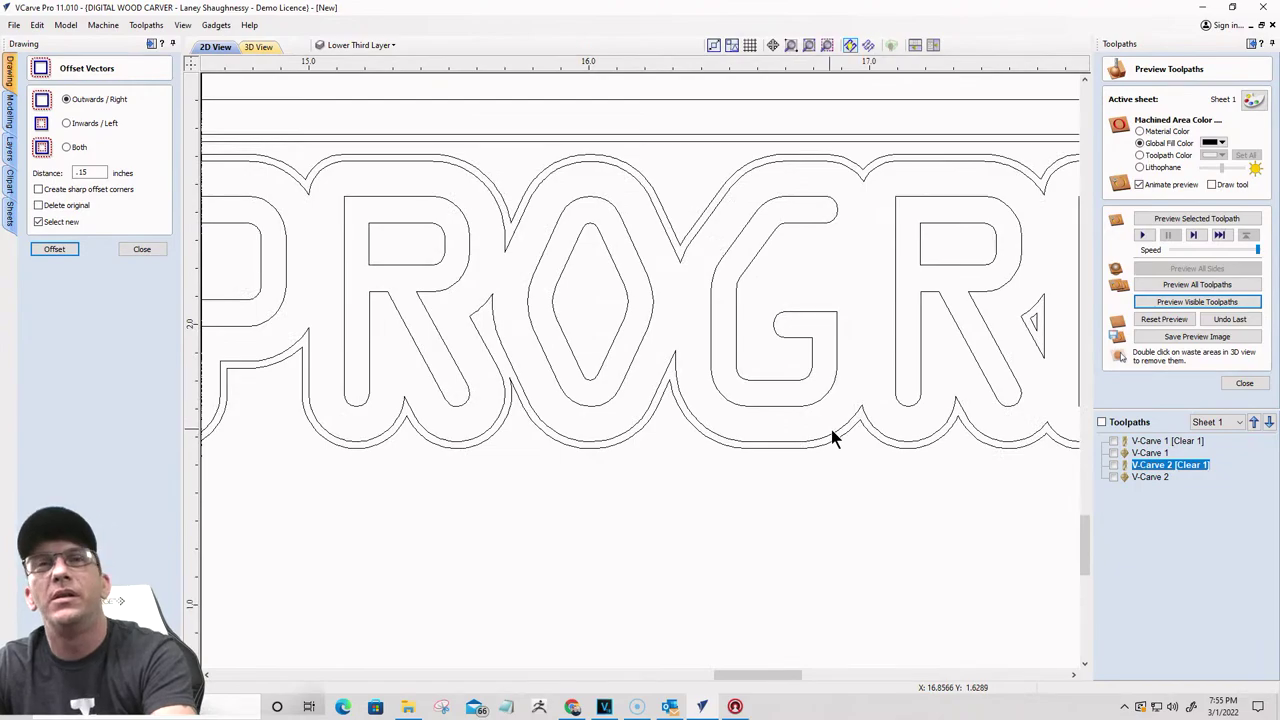
Step: Box-select the stray triangle inside the R of PROGRESS and delete it
left_click_drag(1006, 275, 1064, 383)
key("Delete")
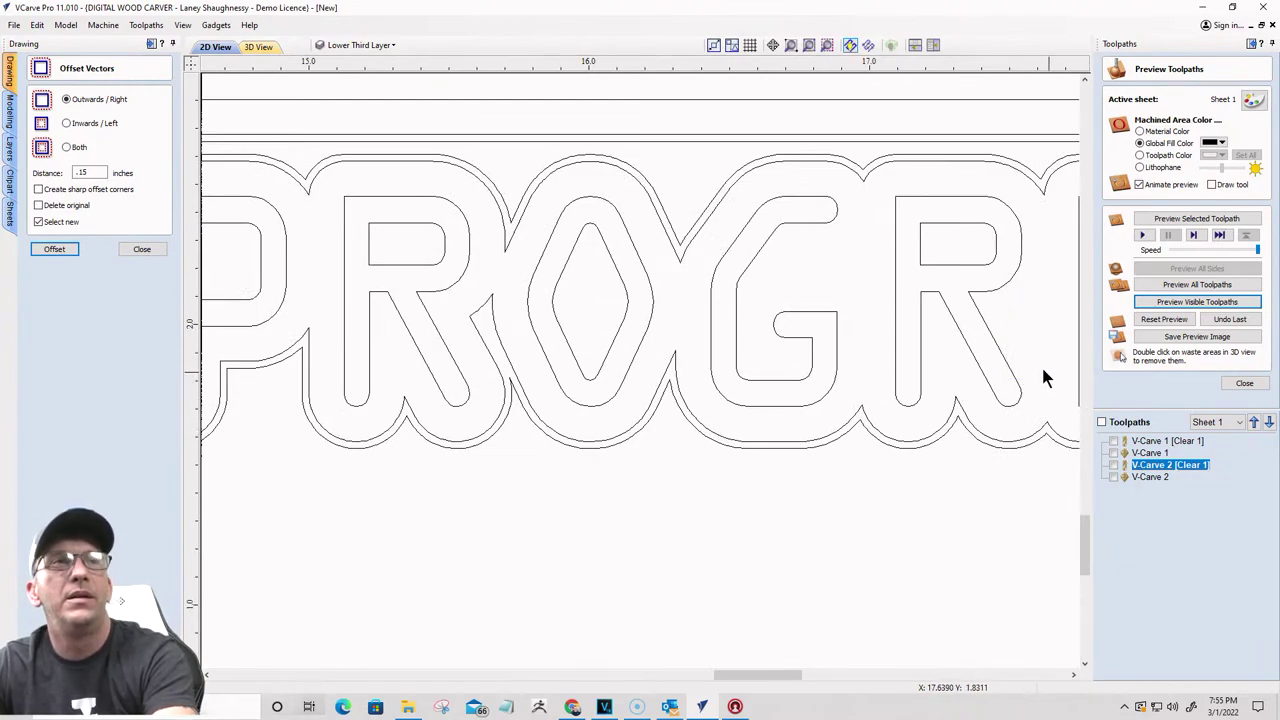
scroll(714, 323, "down", 5)
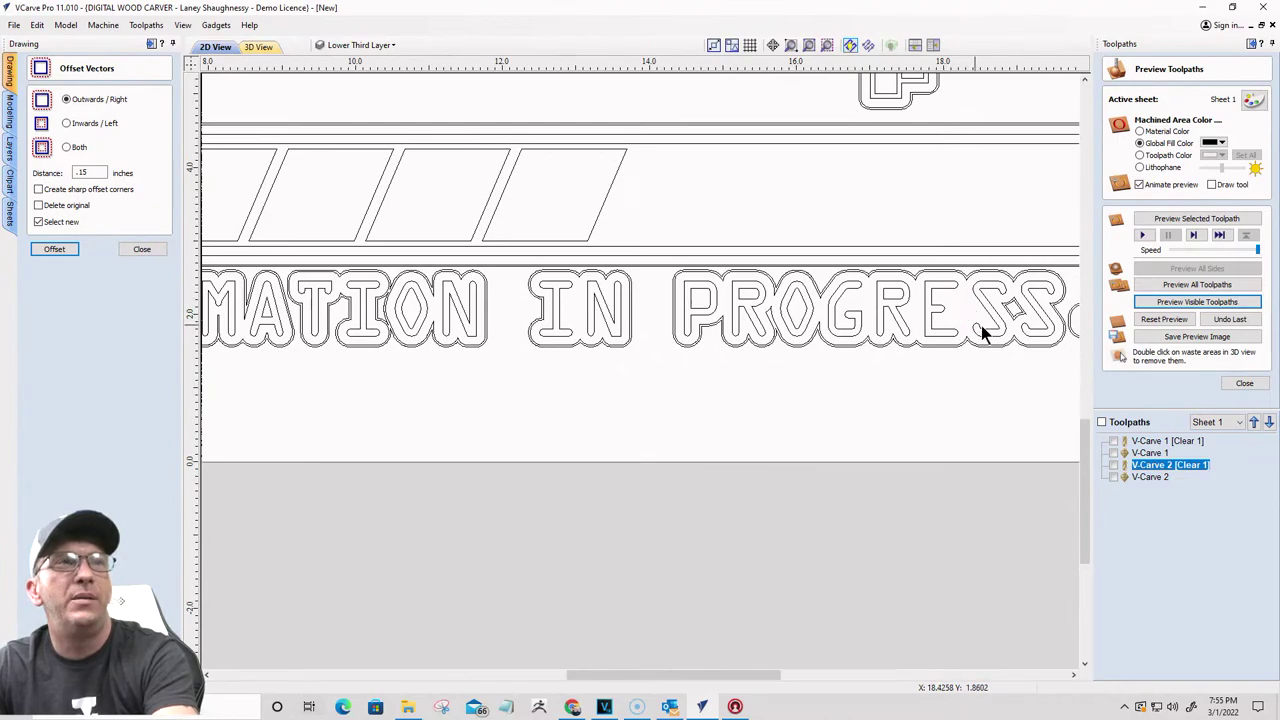
scroll(869, 323, "down", 3)
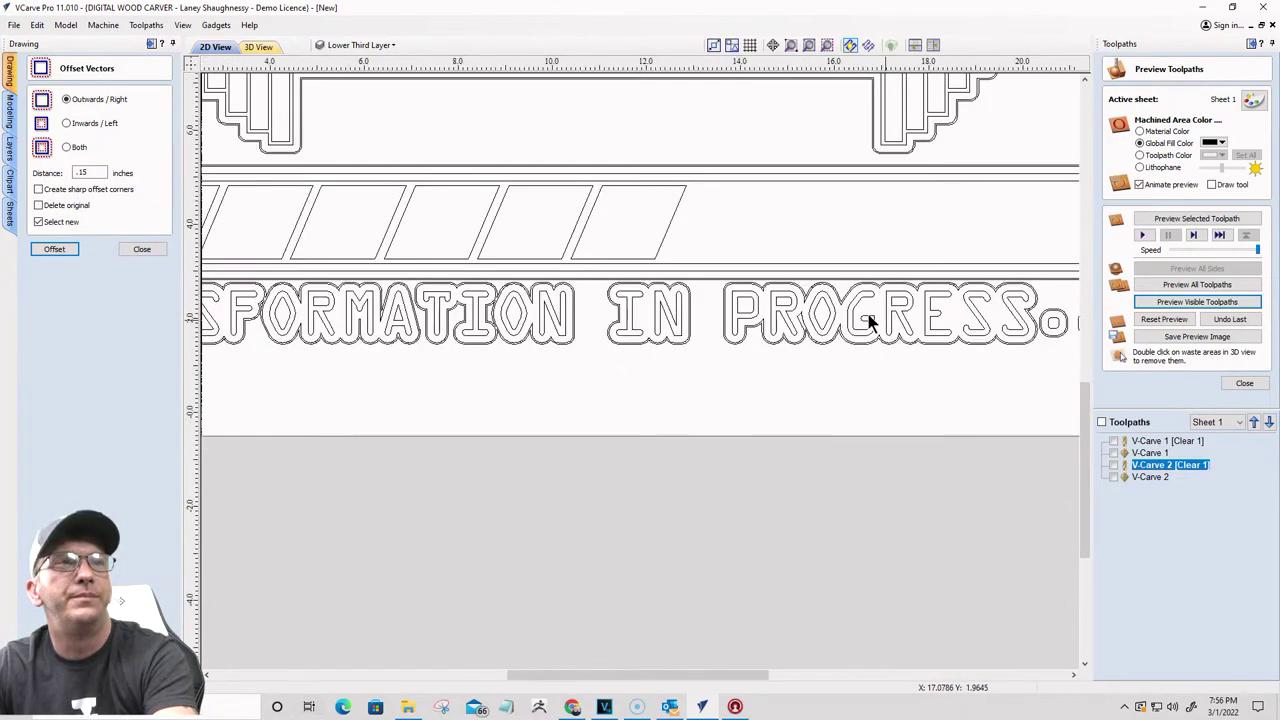
scroll(980, 317, "up", 5)
scroll(987, 327, "up", 1)
scroll(854, 335, "down", 4)
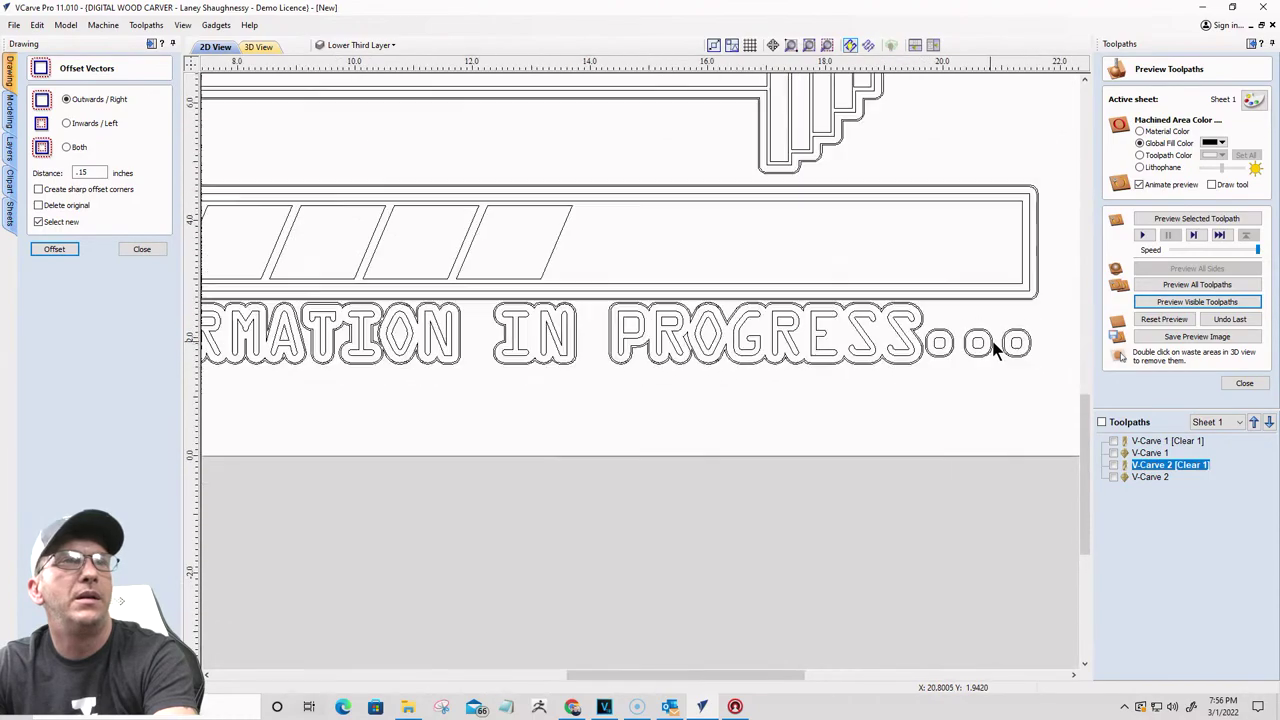
scroll(1035, 349, "up", 1)
scroll(1036, 350, "down", 1)
scroll(1000, 365, "down", 3)
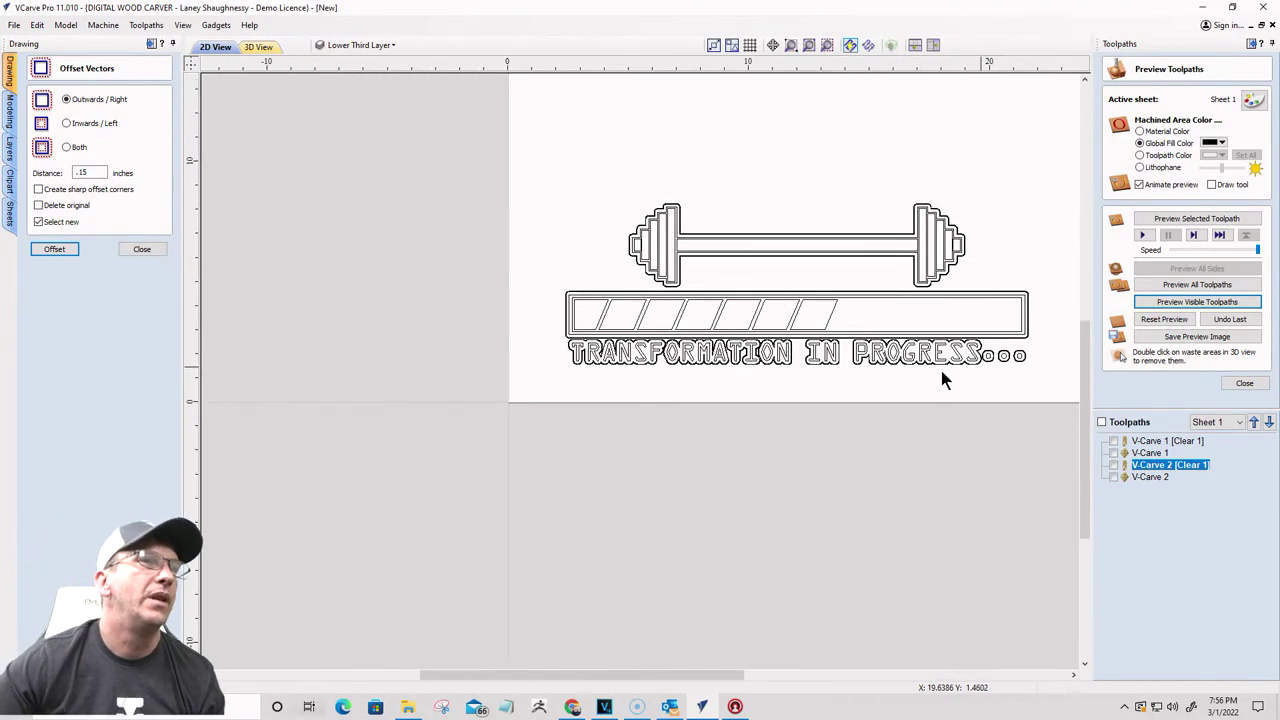
scroll(800, 365, "up", 3)
scroll(650, 320, "down", 1)
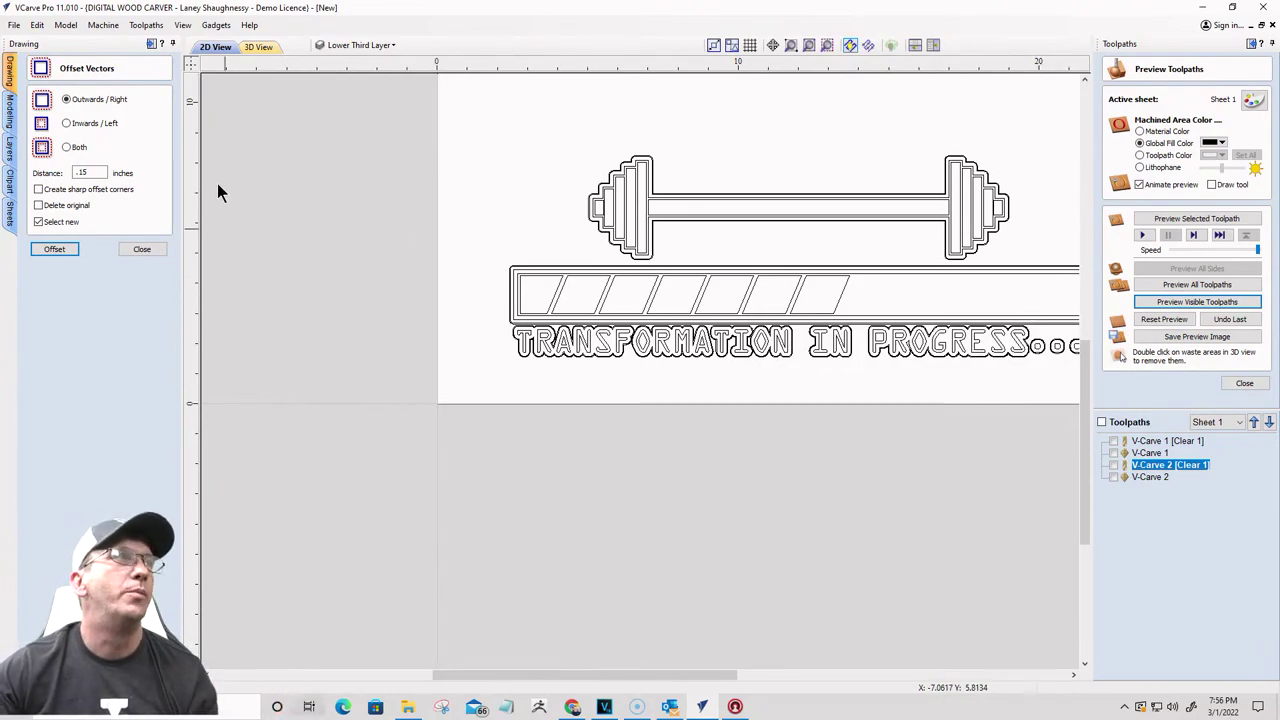
Step: Collapse the Drawing panel, hide the Lower Third Layer, and turn the offset-outline layers back on
left_click(151, 45)
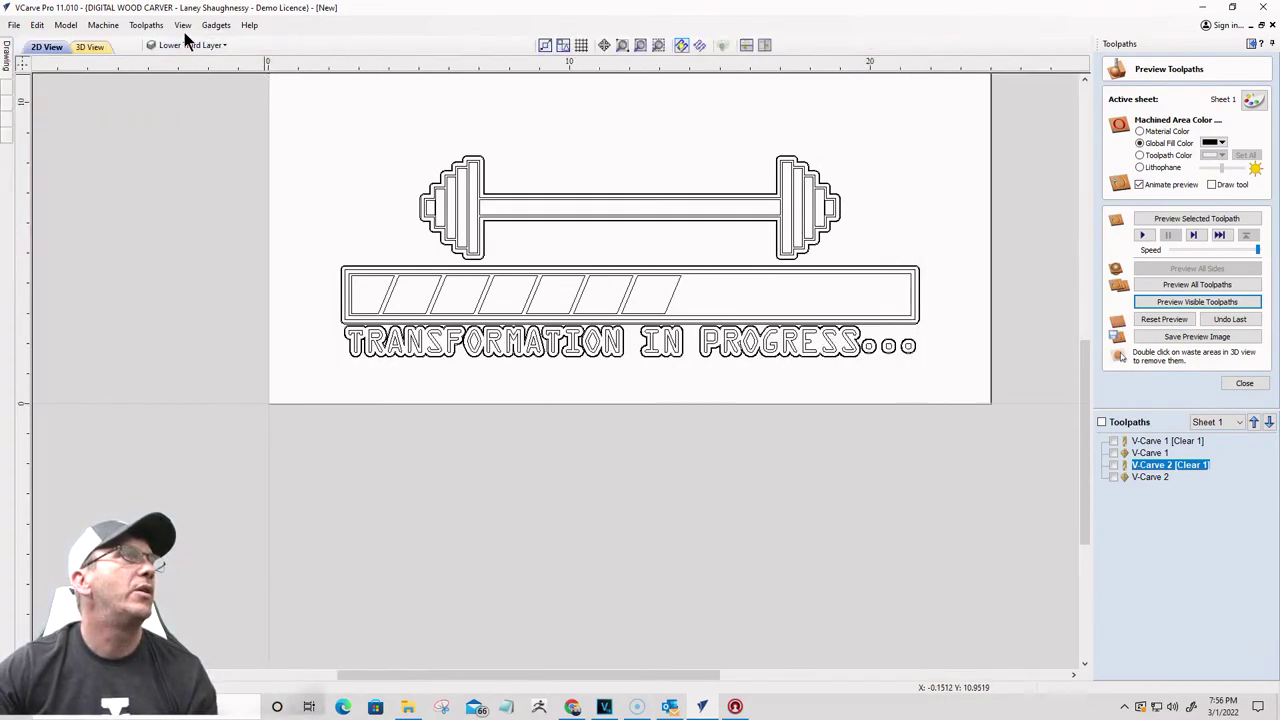
left_click(187, 45)
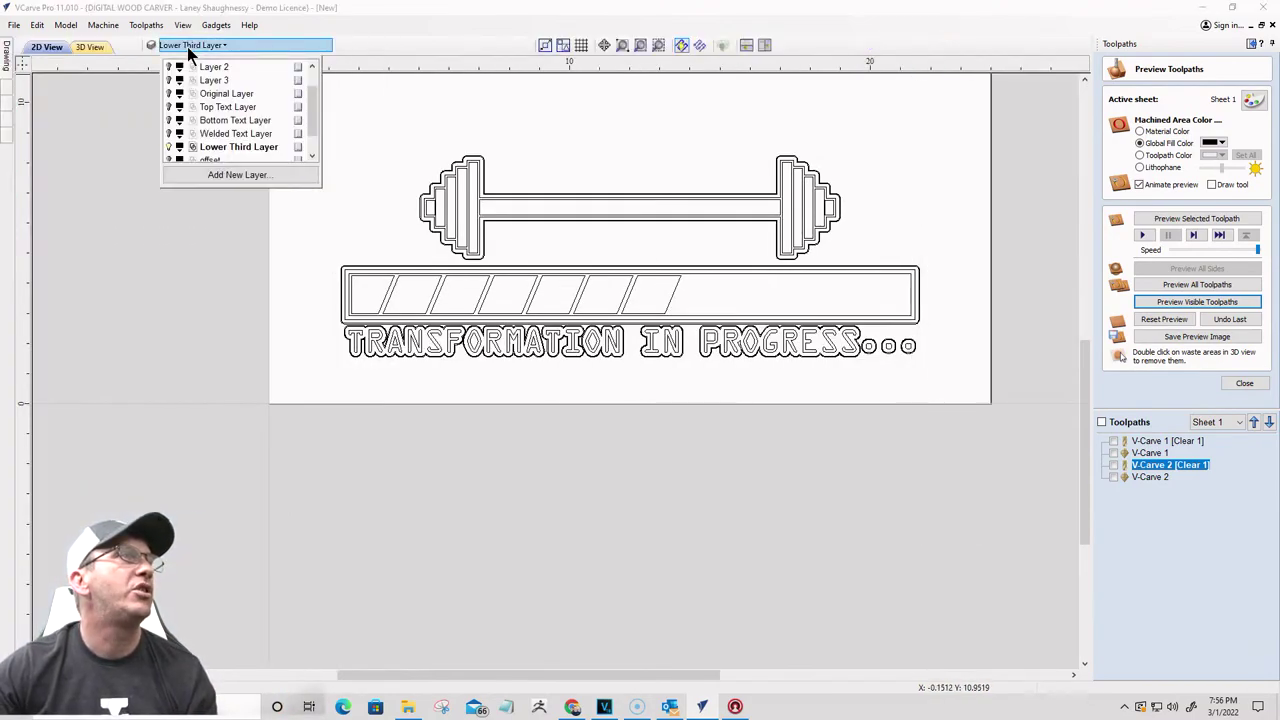
left_click(169, 147)
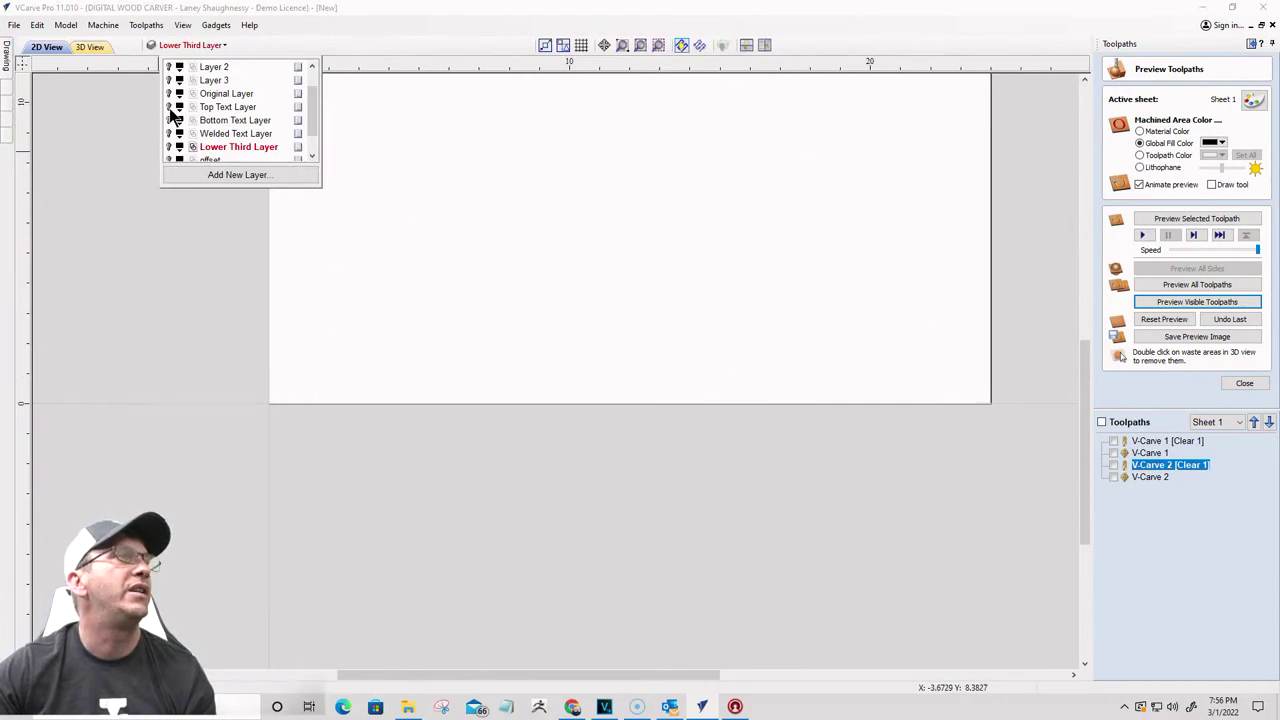
left_click(169, 112)
left_click(169, 134)
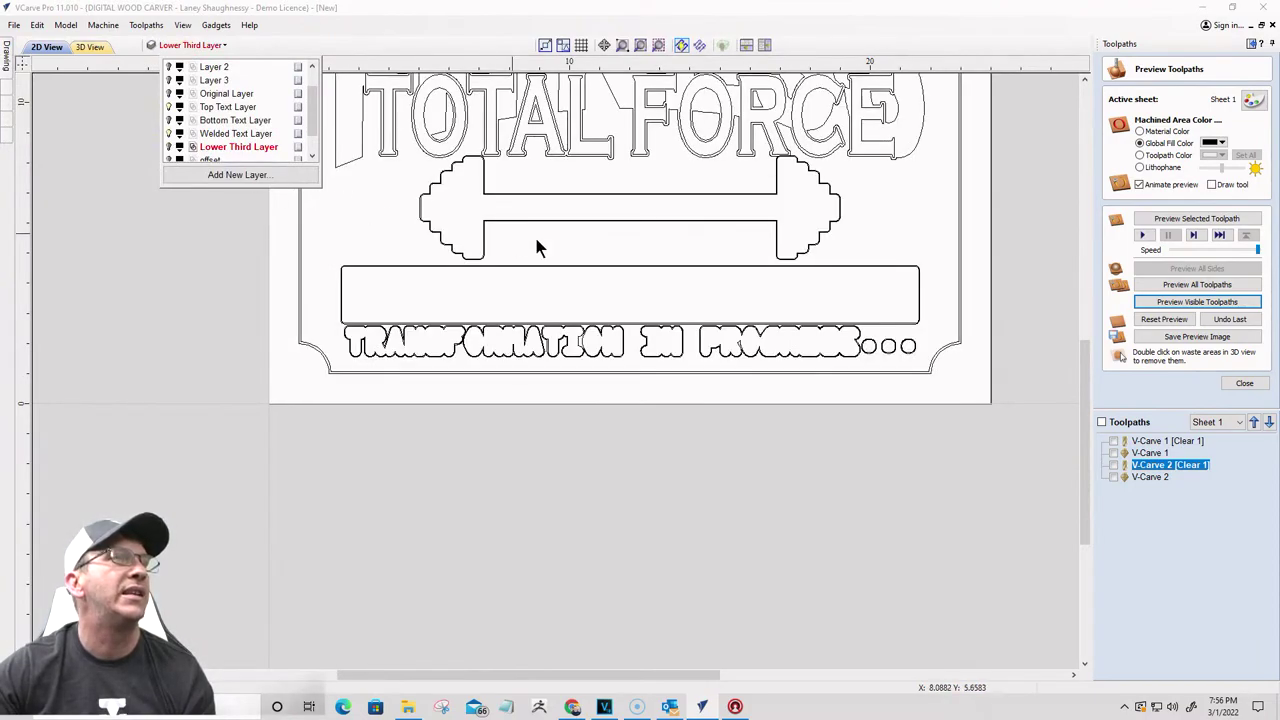
Step: Zoom around the sign to review the header, border and other outlines together
scroll(620, 258, "down", 2)
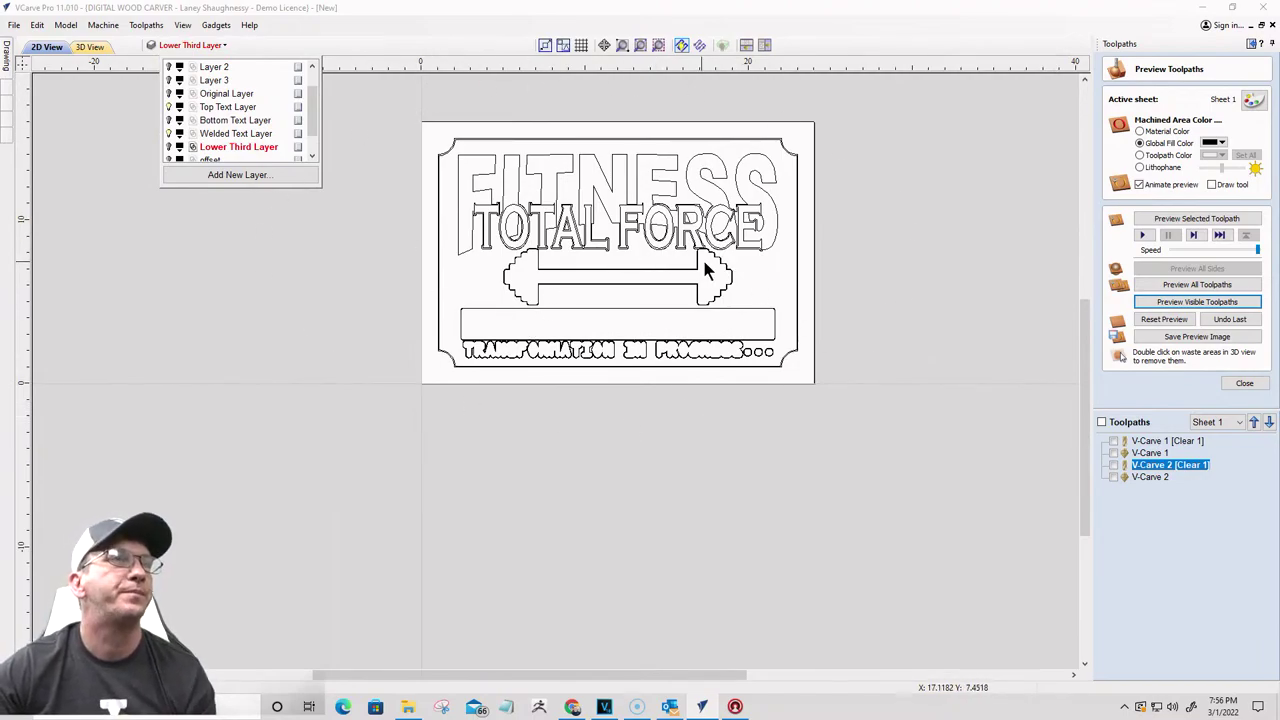
scroll(706, 271, "up", 4)
scroll(678, 233, "up", 4)
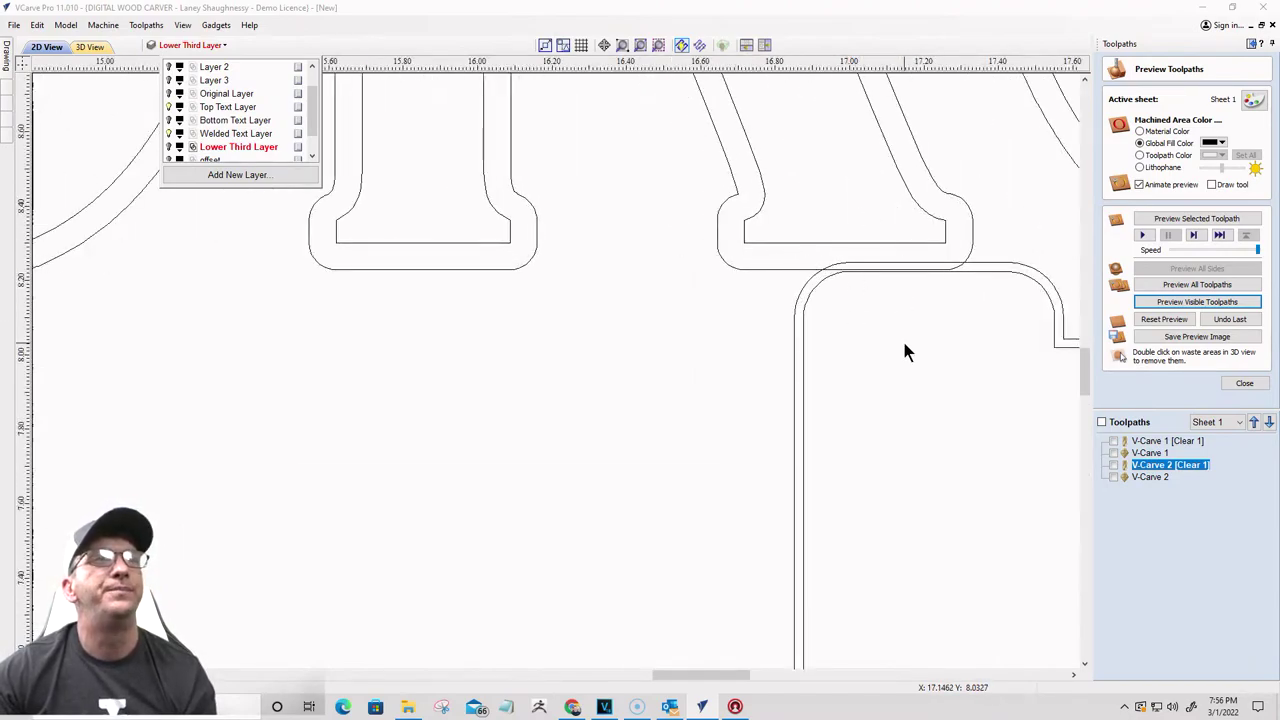
scroll(903, 346, "down", 8)
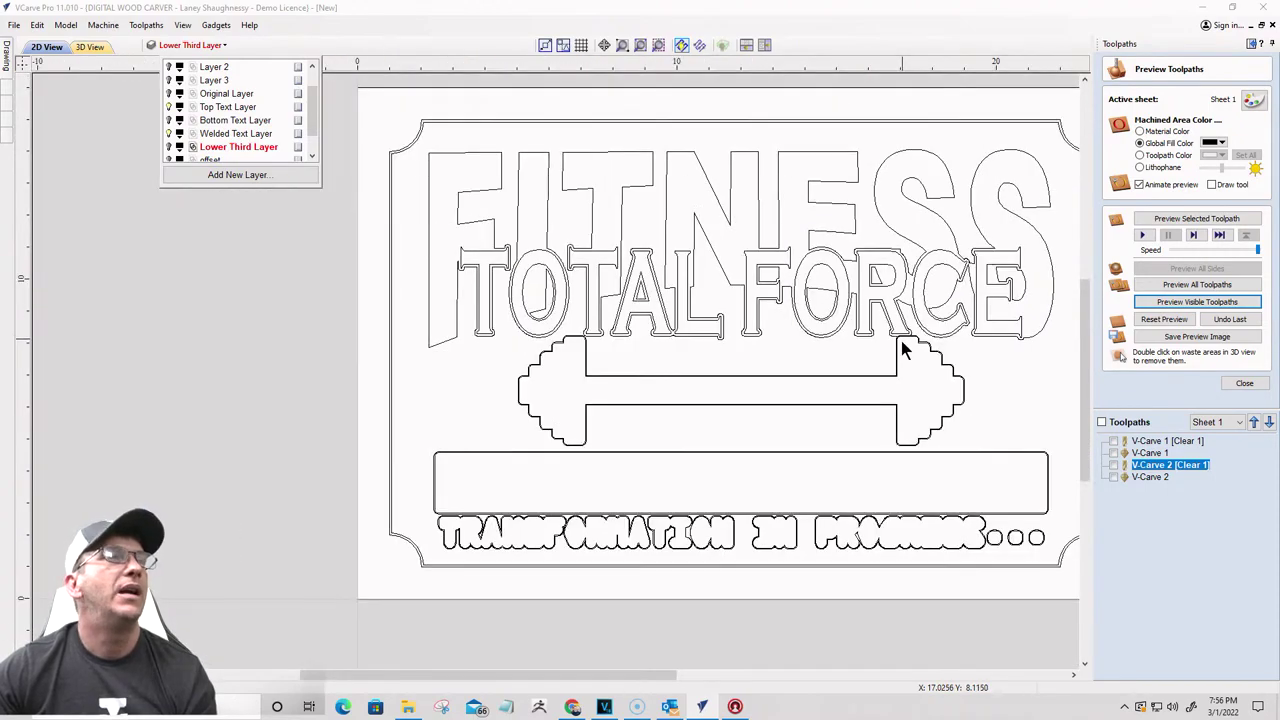
scroll(902, 342, "up", 5)
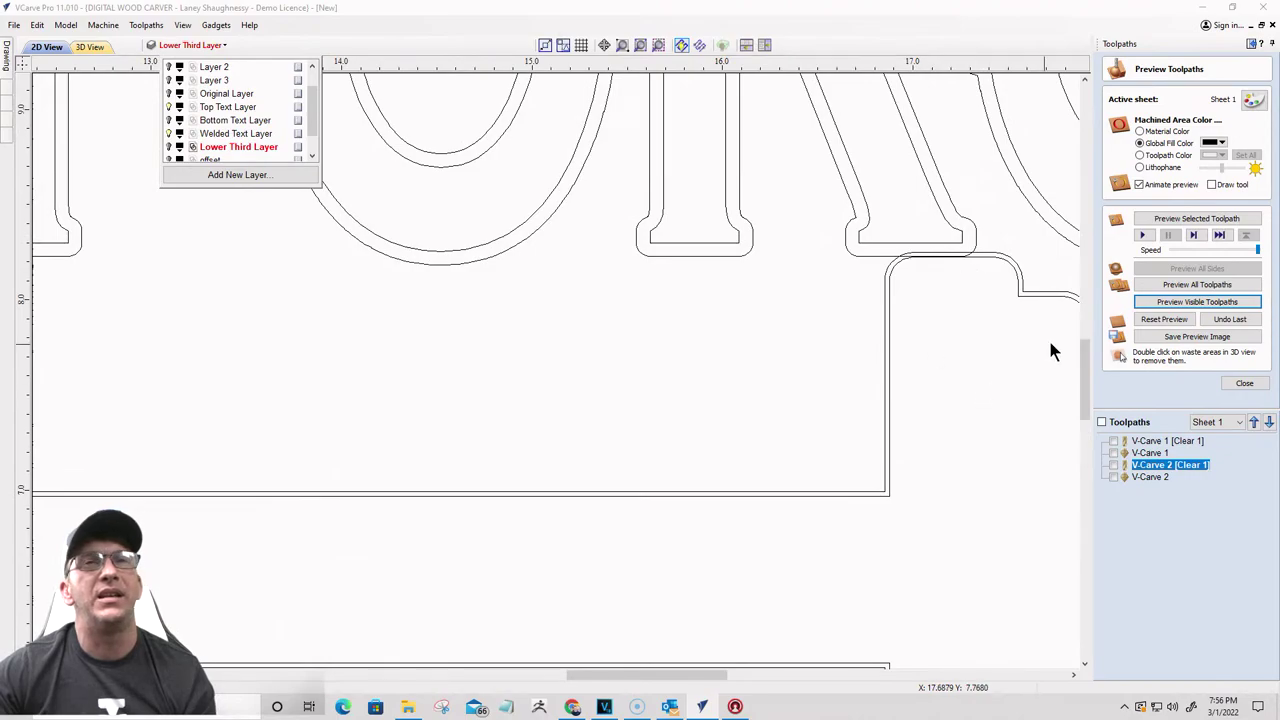
scroll(880, 272, "down", 5)
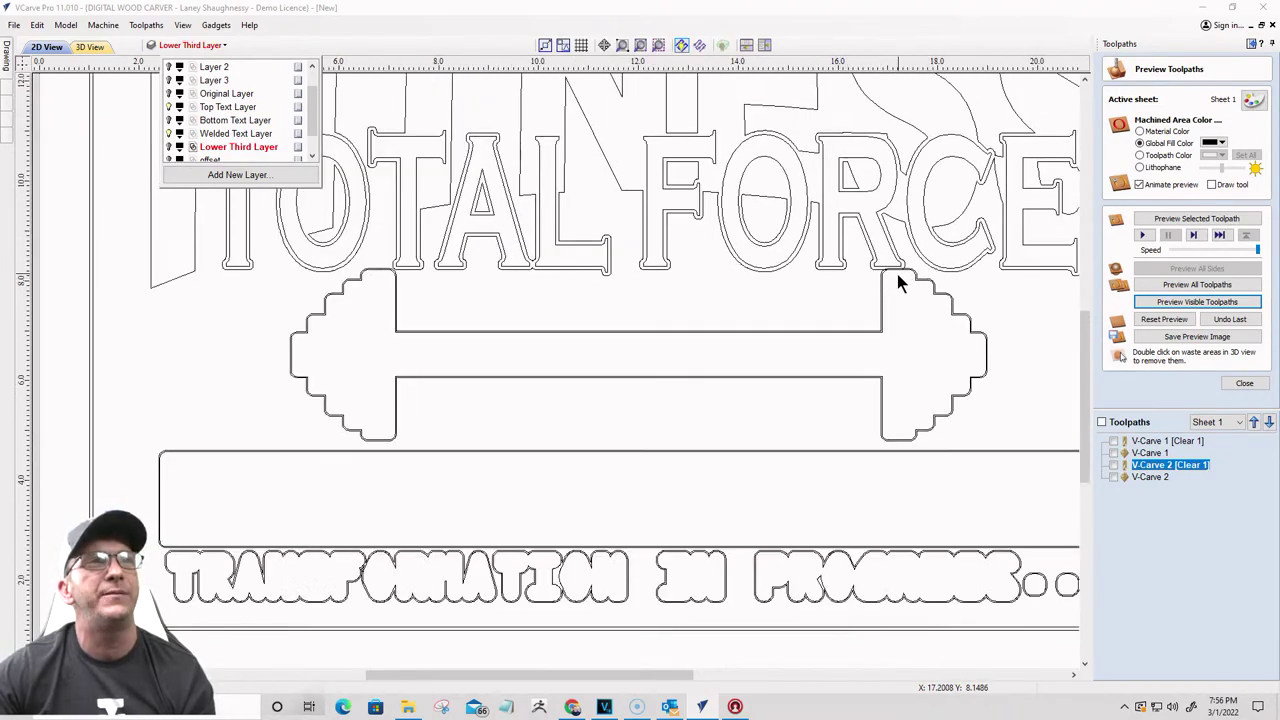
scroll(900, 275, "up", 5)
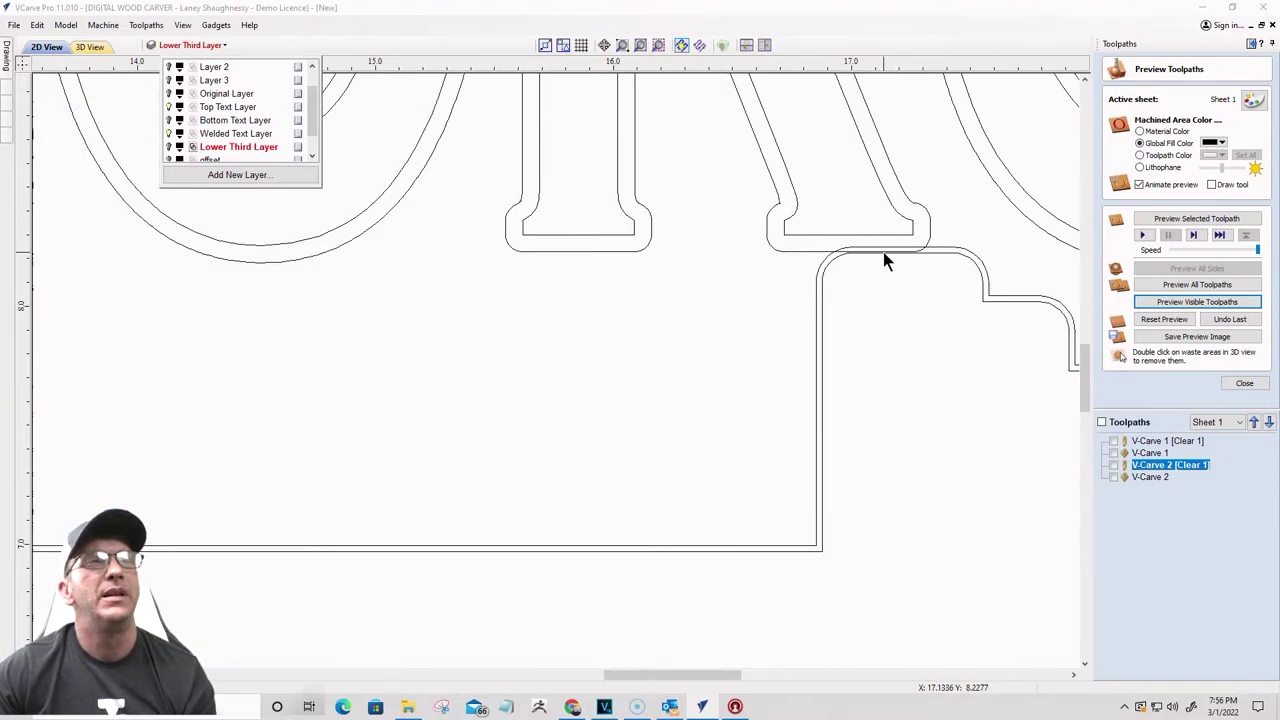
scroll(884, 260, "down", 6)
scroll(880, 316, "up", 3)
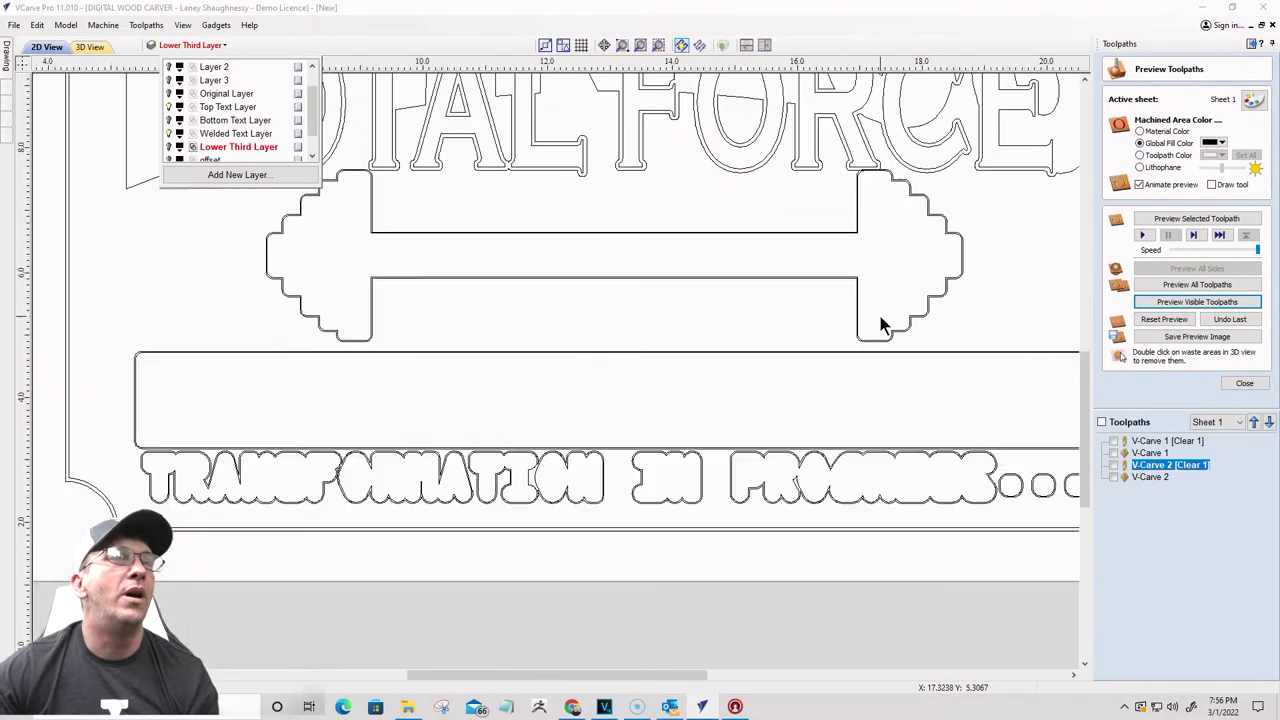
scroll(893, 335, "down", 2)
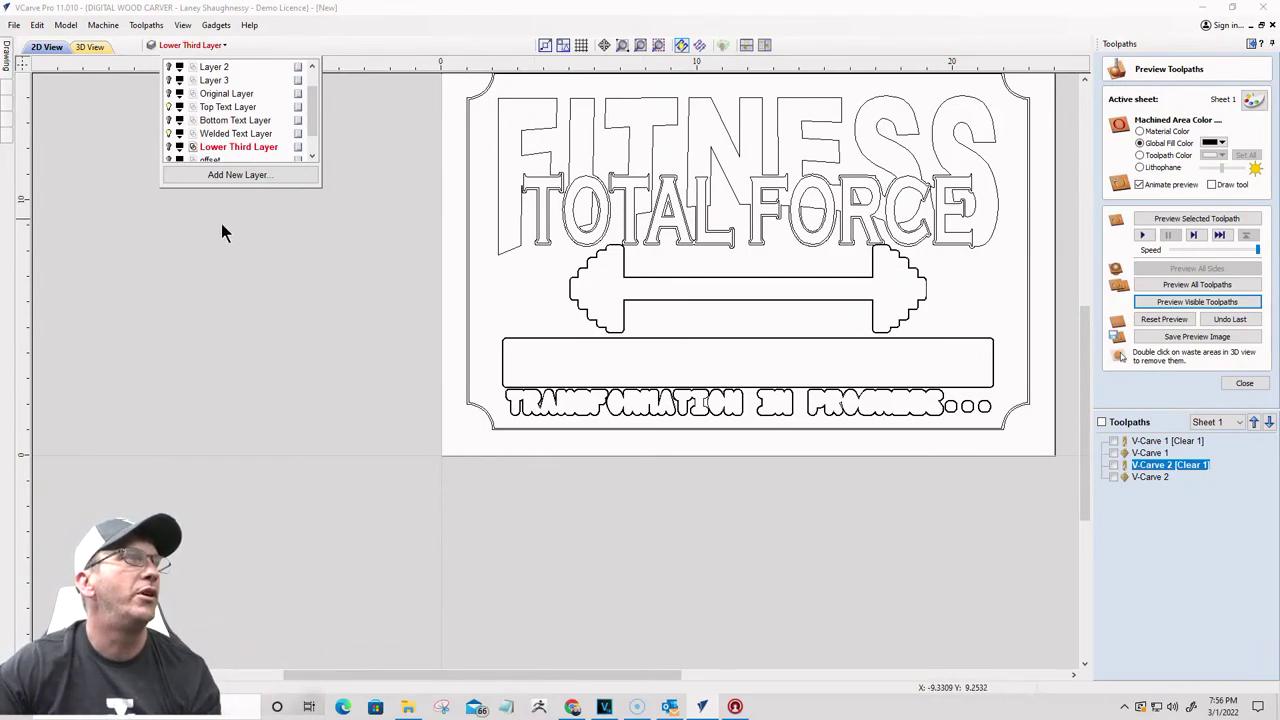
Step: Toggle the Welded Text and Top Text layers, then select and delete the welded FITNESS/TOTAL FORCE outlines
left_click(169, 134)
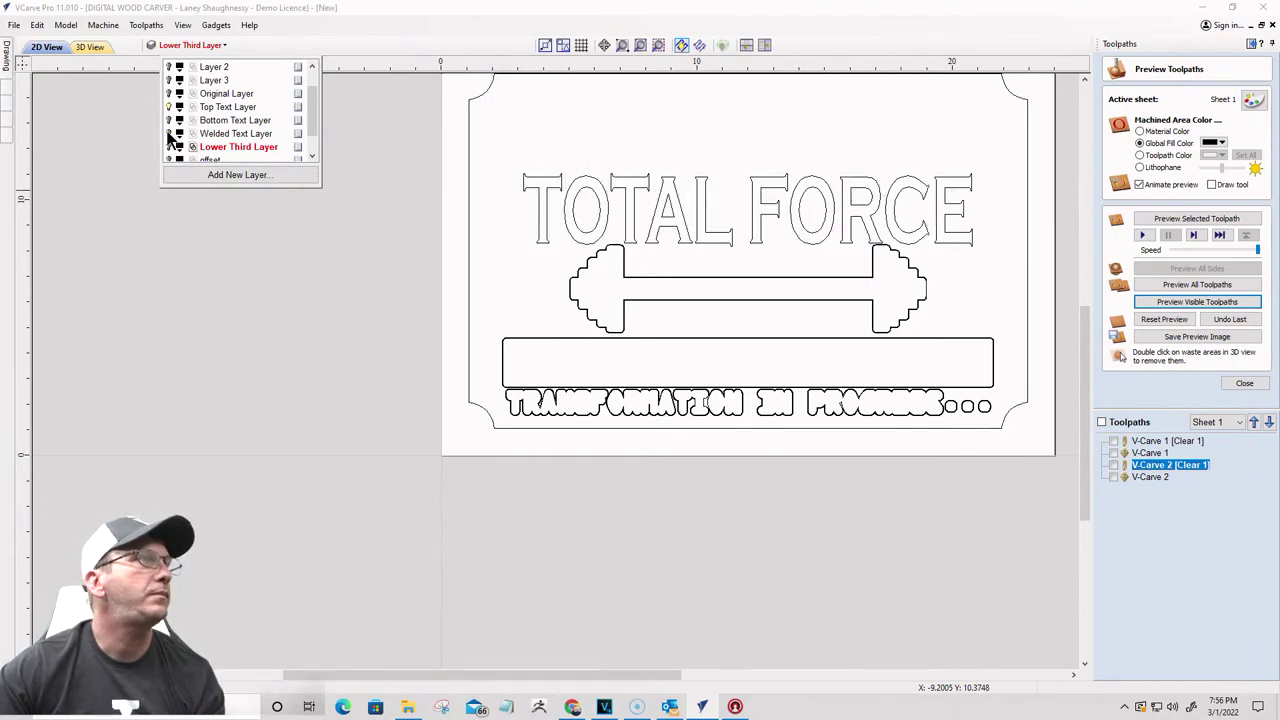
left_click(169, 108)
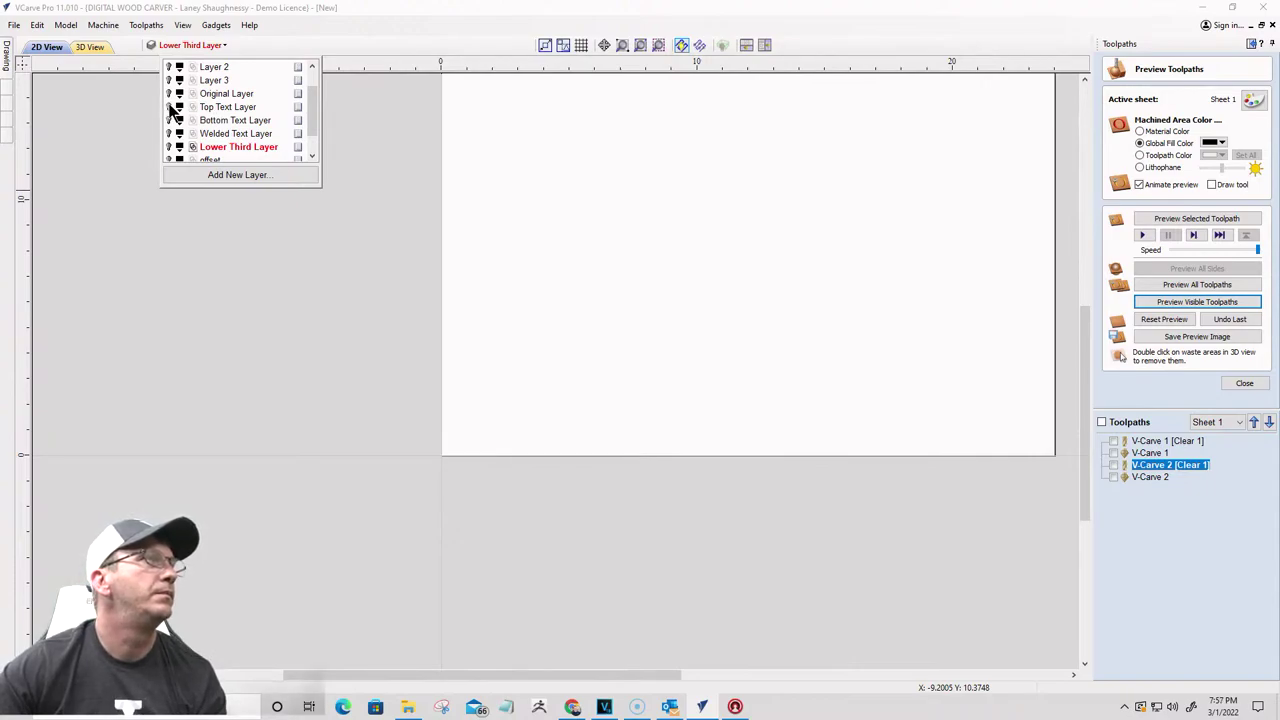
left_click(169, 107)
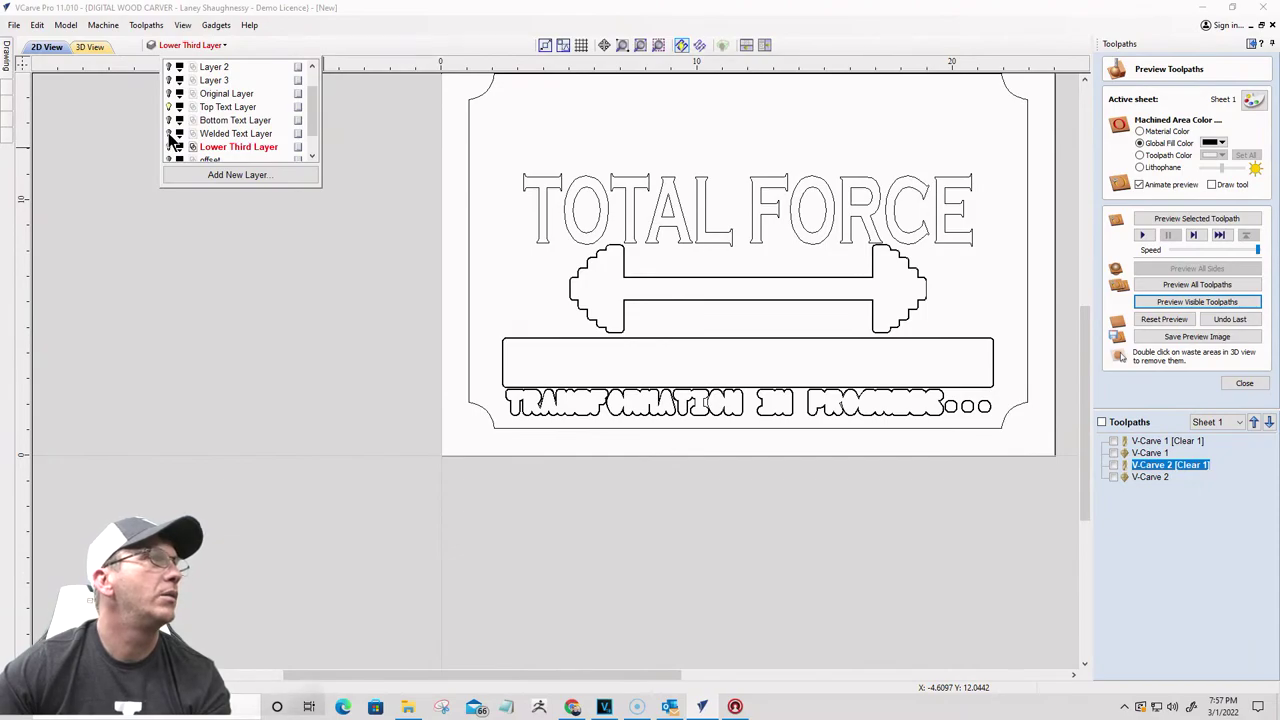
left_click(170, 134)
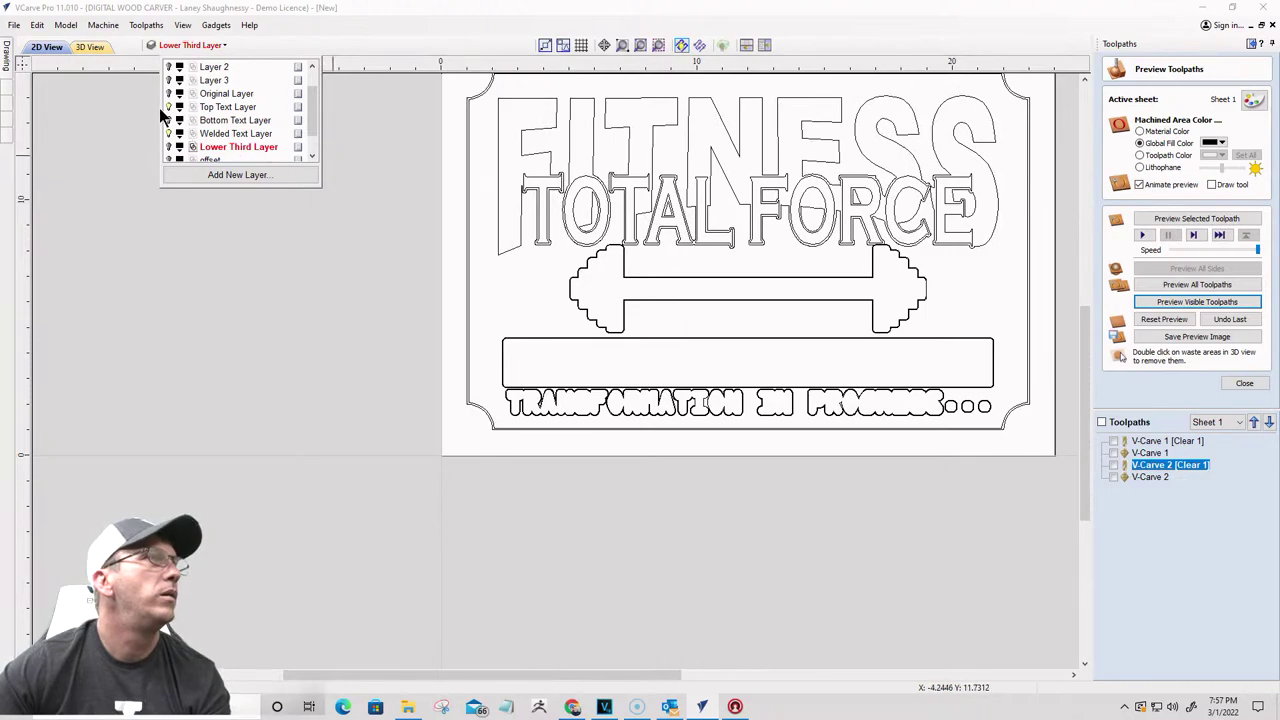
left_click(170, 107)
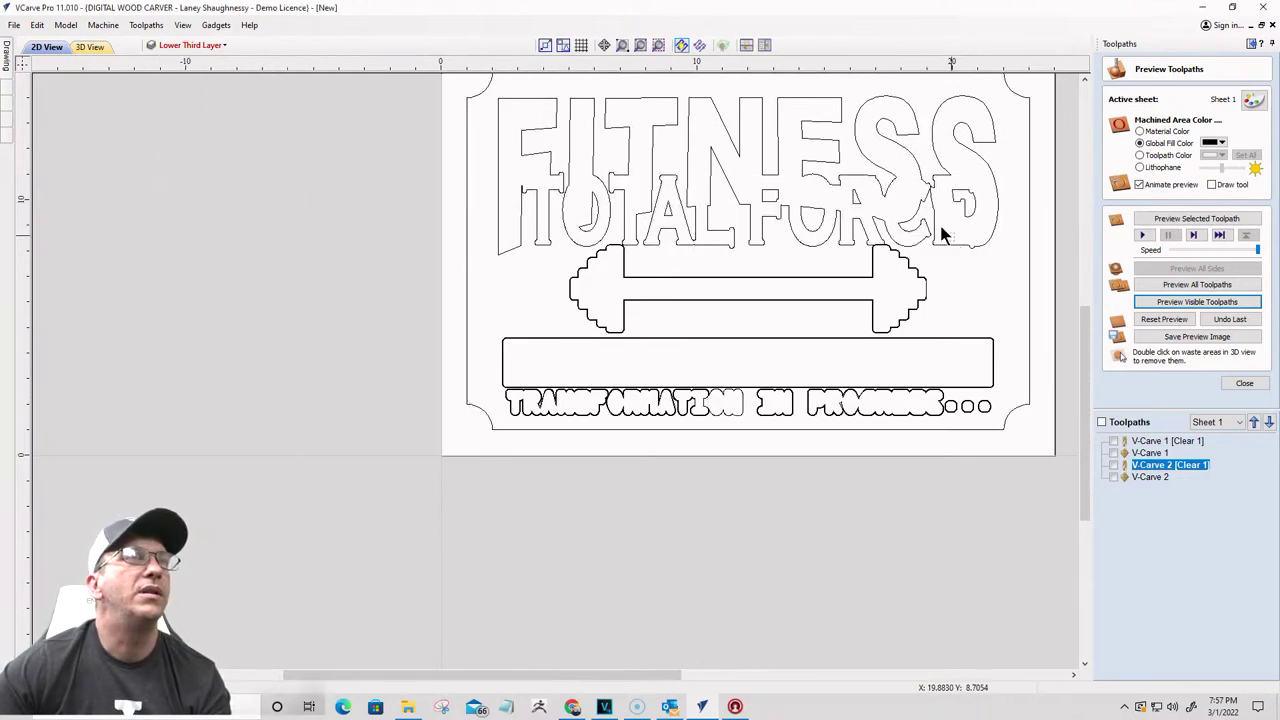
left_click(502, 110)
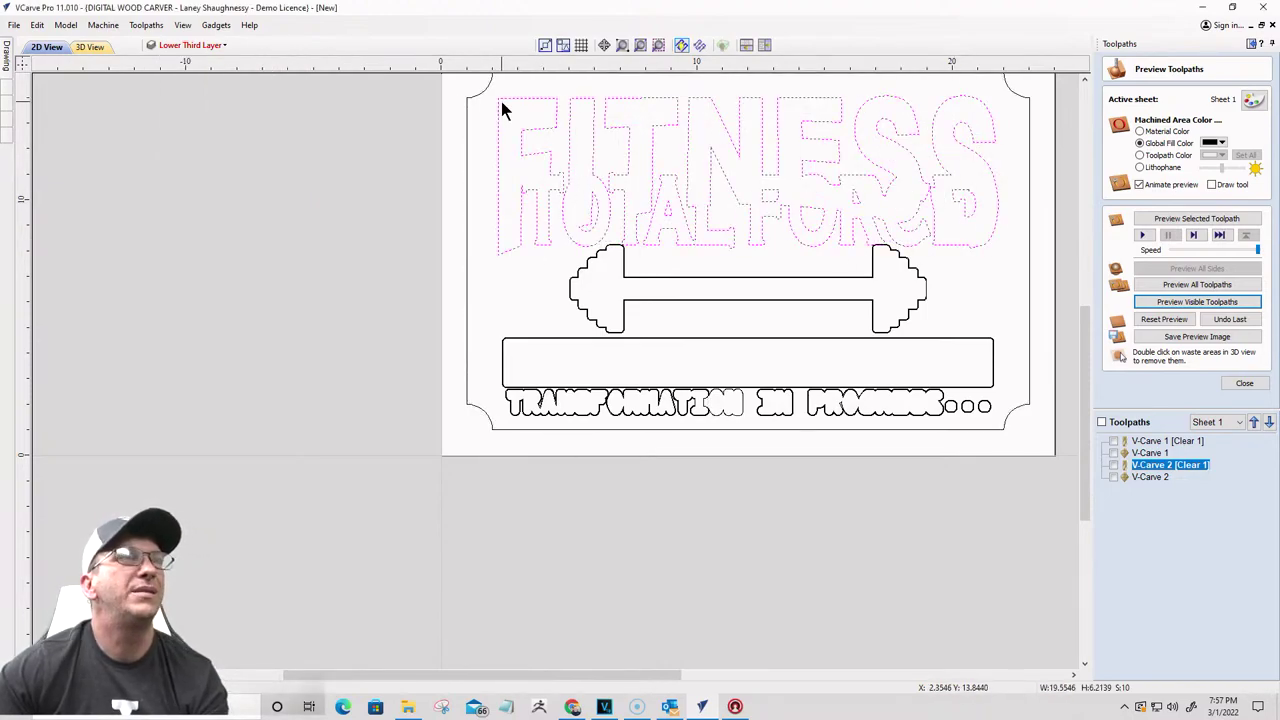
key("Delete")
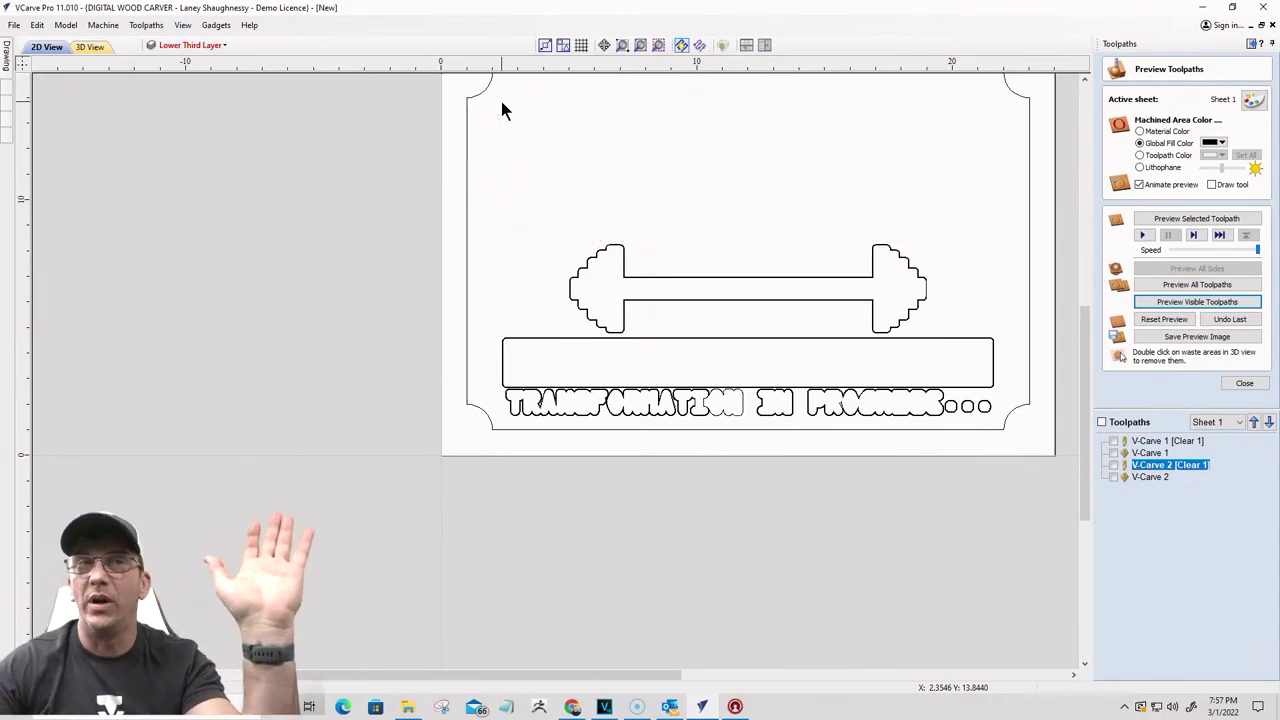
Step: Show the Top Text and Bottom Text layers and select the FITNESS outline
left_click(190, 45)
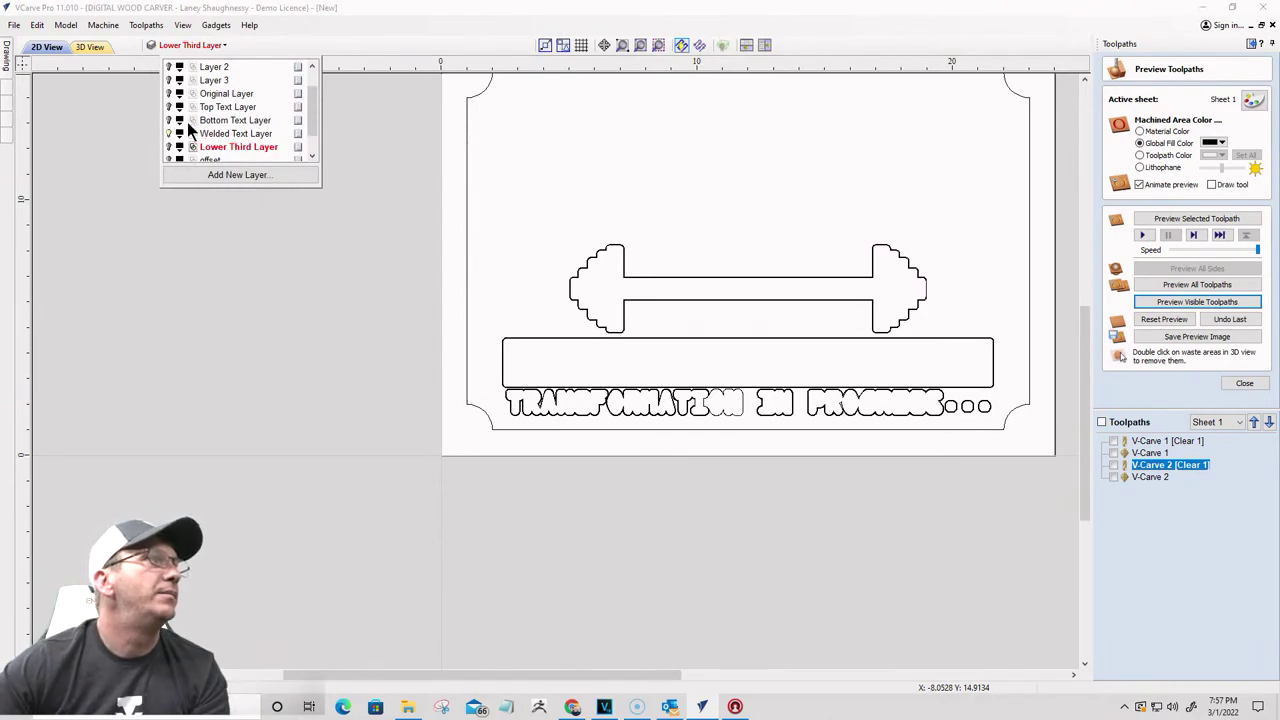
left_click(168, 107)
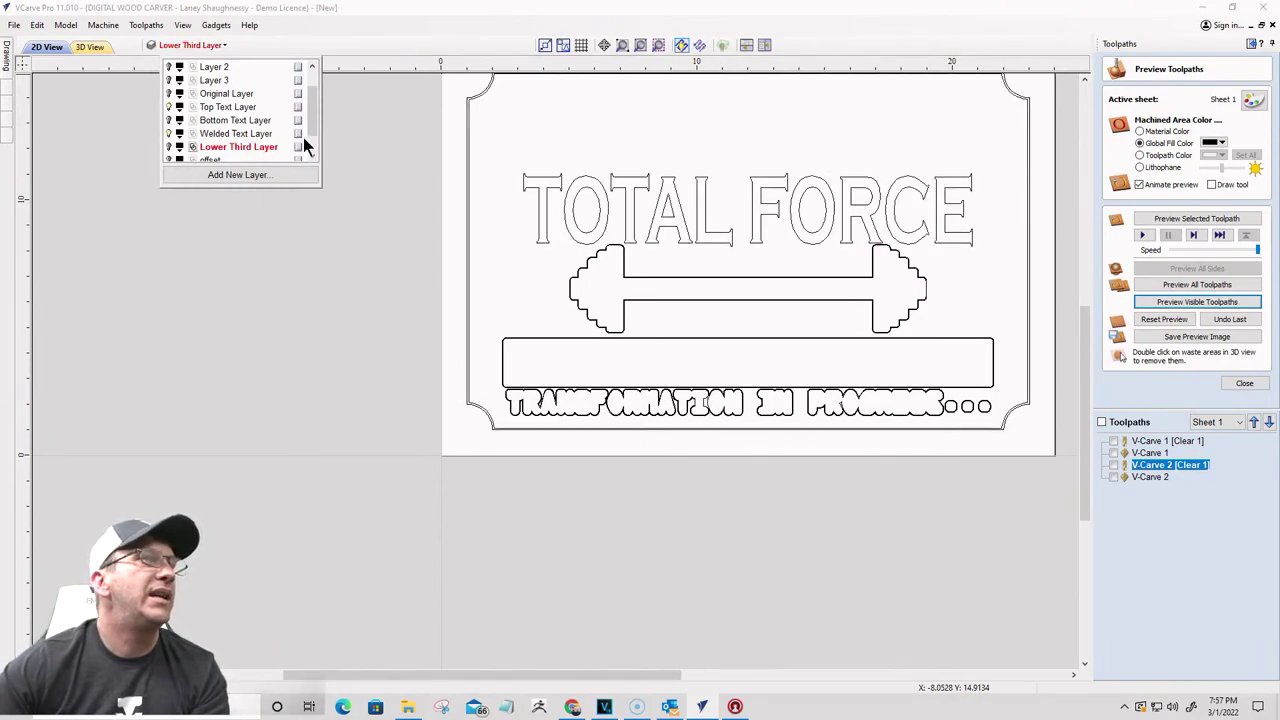
left_click(752, 249)
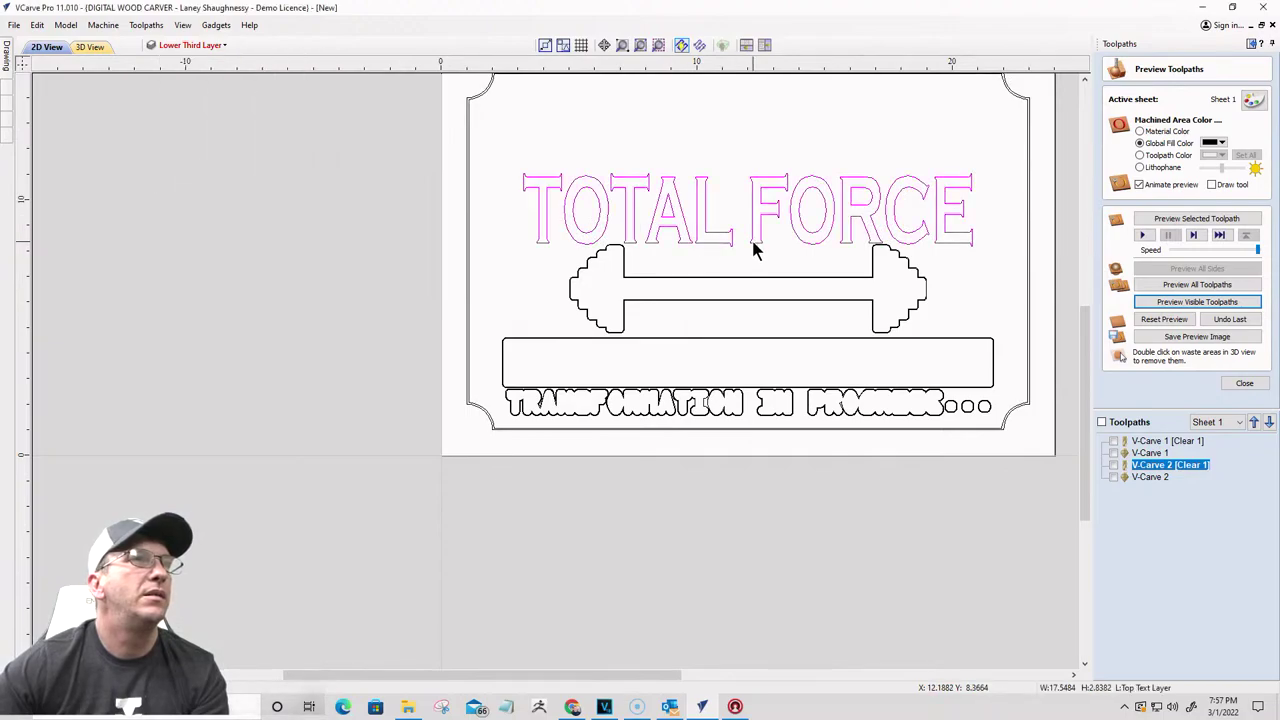
left_click(192, 46)
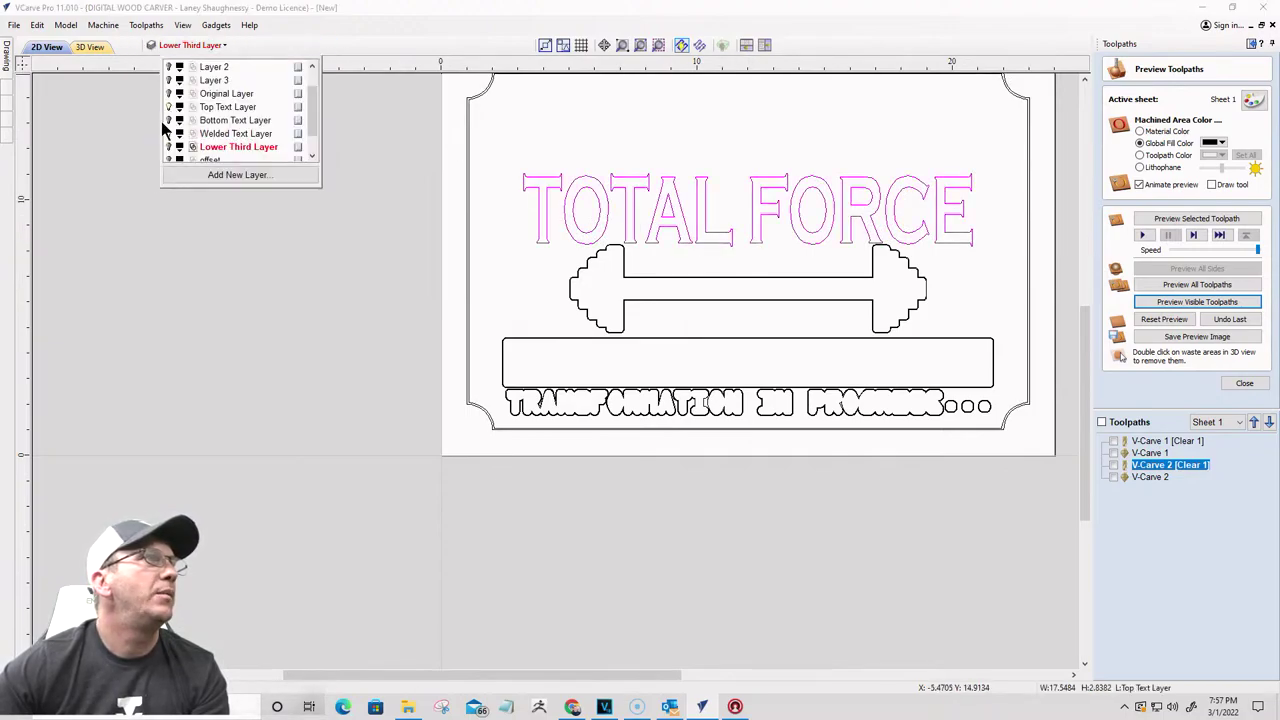
left_click(168, 120)
left_click(754, 186)
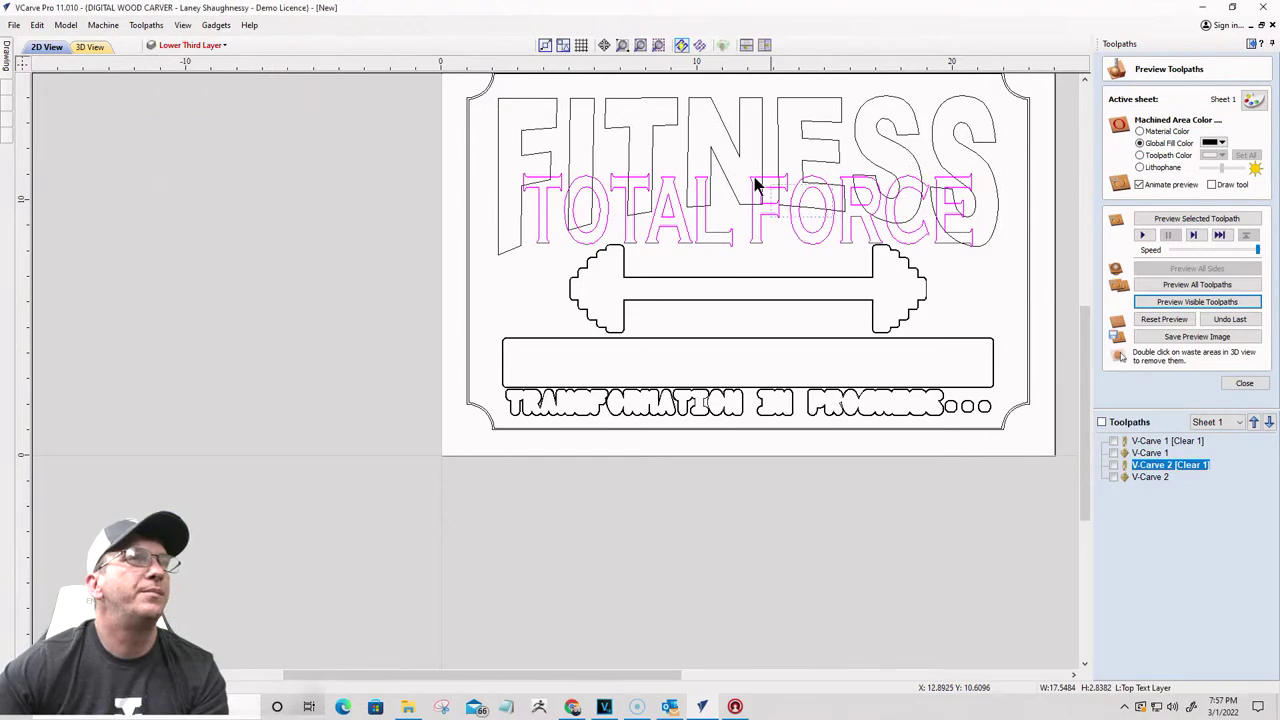
left_click(673, 147, "shift")
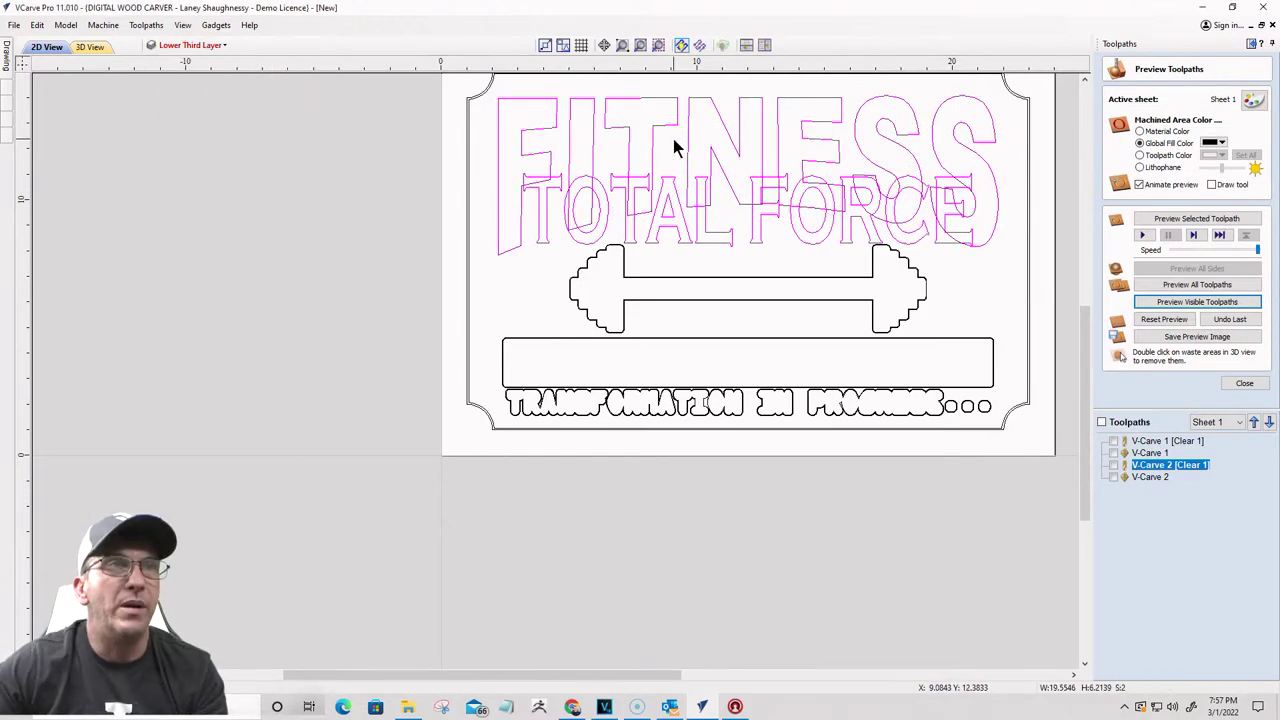
scroll(780, 249, "up", 2)
scroll(995, 295, "up", 2)
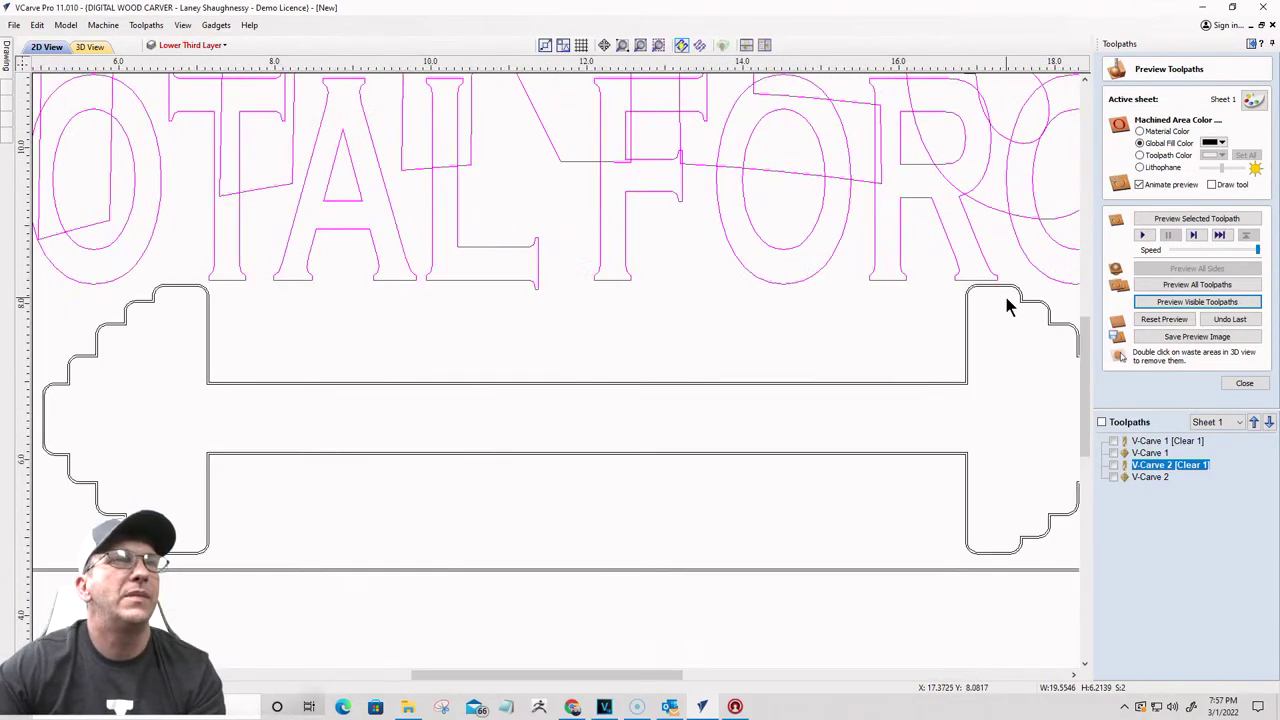
scroll(1000, 300, "down", 5)
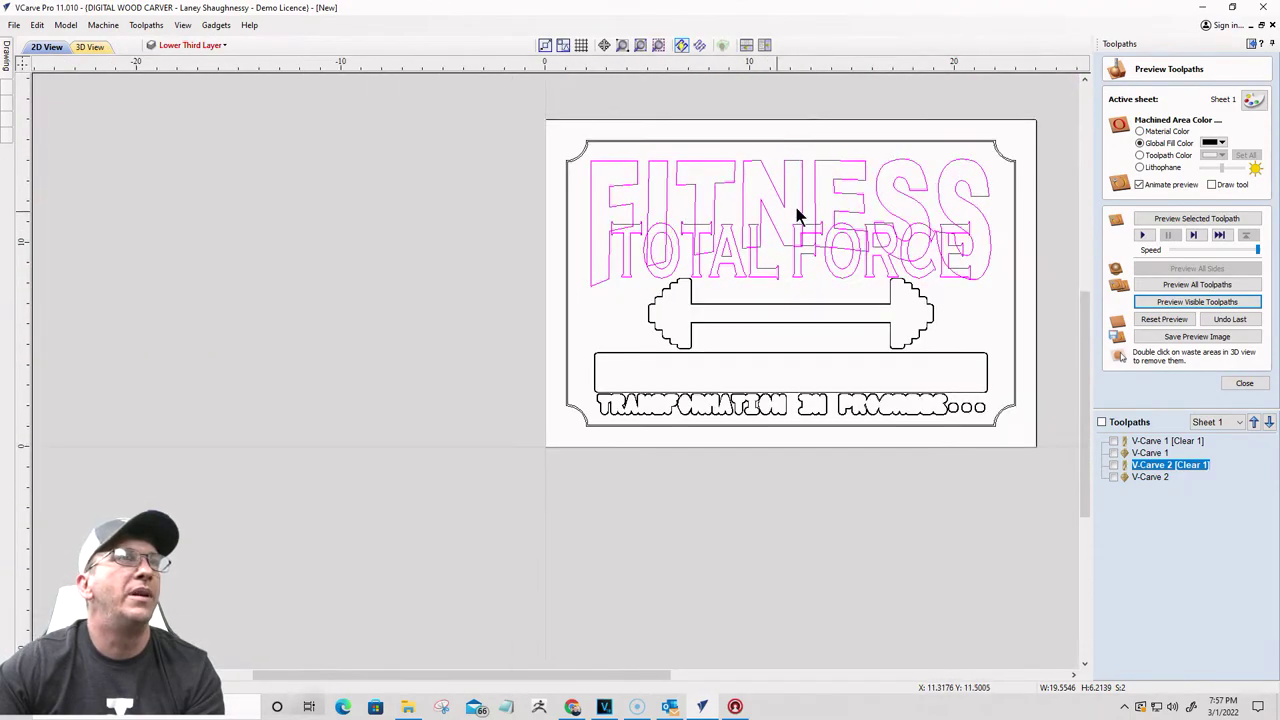
scroll(846, 180, "up", 1)
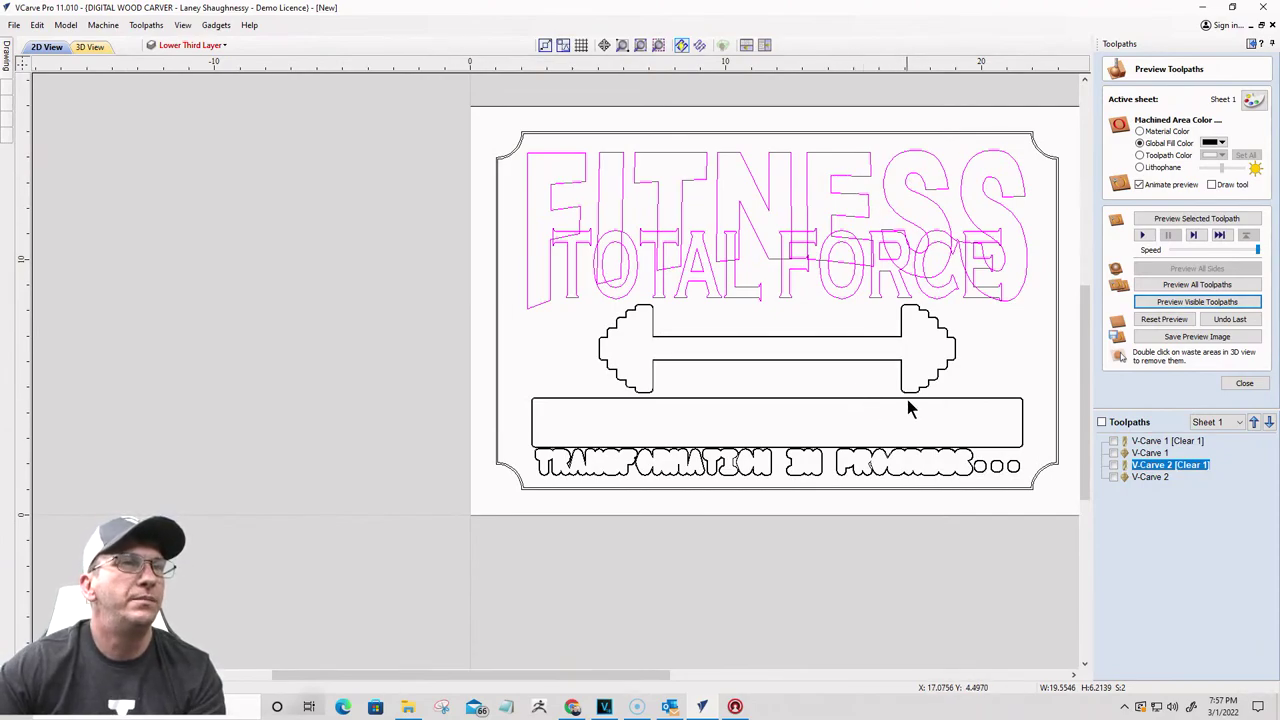
scroll(927, 393, "up", 3)
scroll(927, 393, "down", 4)
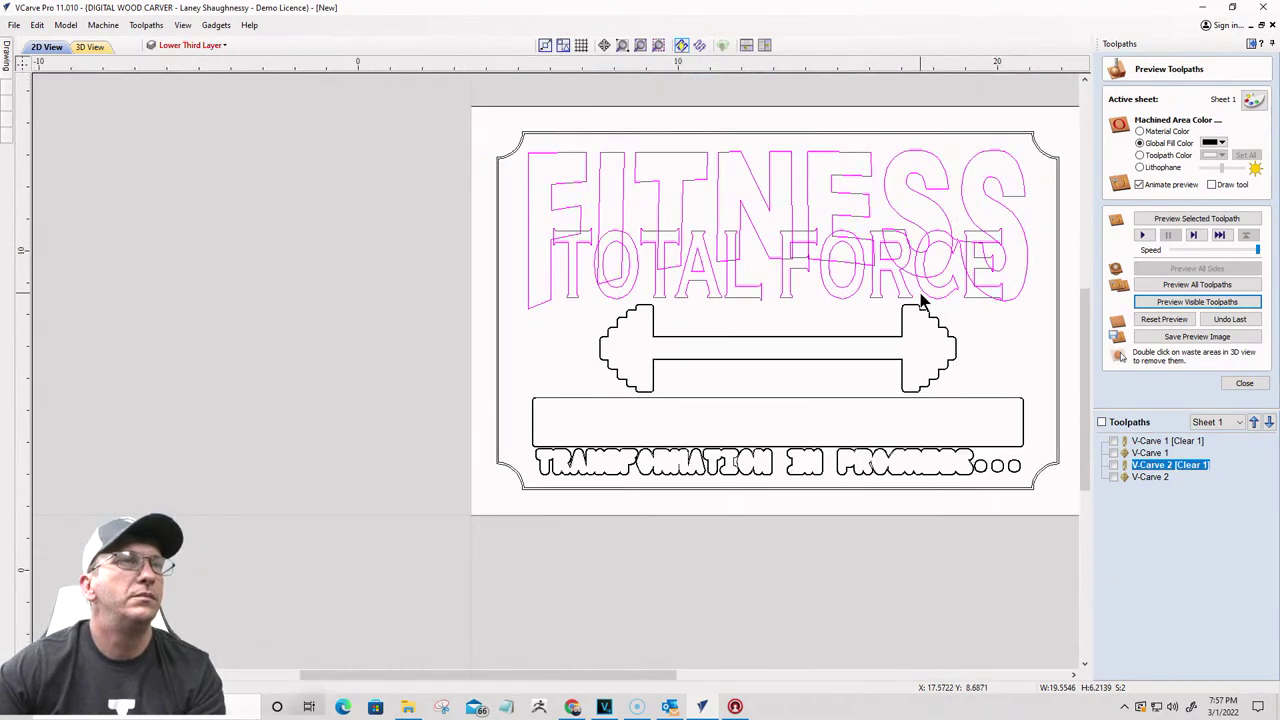
scroll(920, 300, "up", 4)
scroll(920, 300, "down", 4)
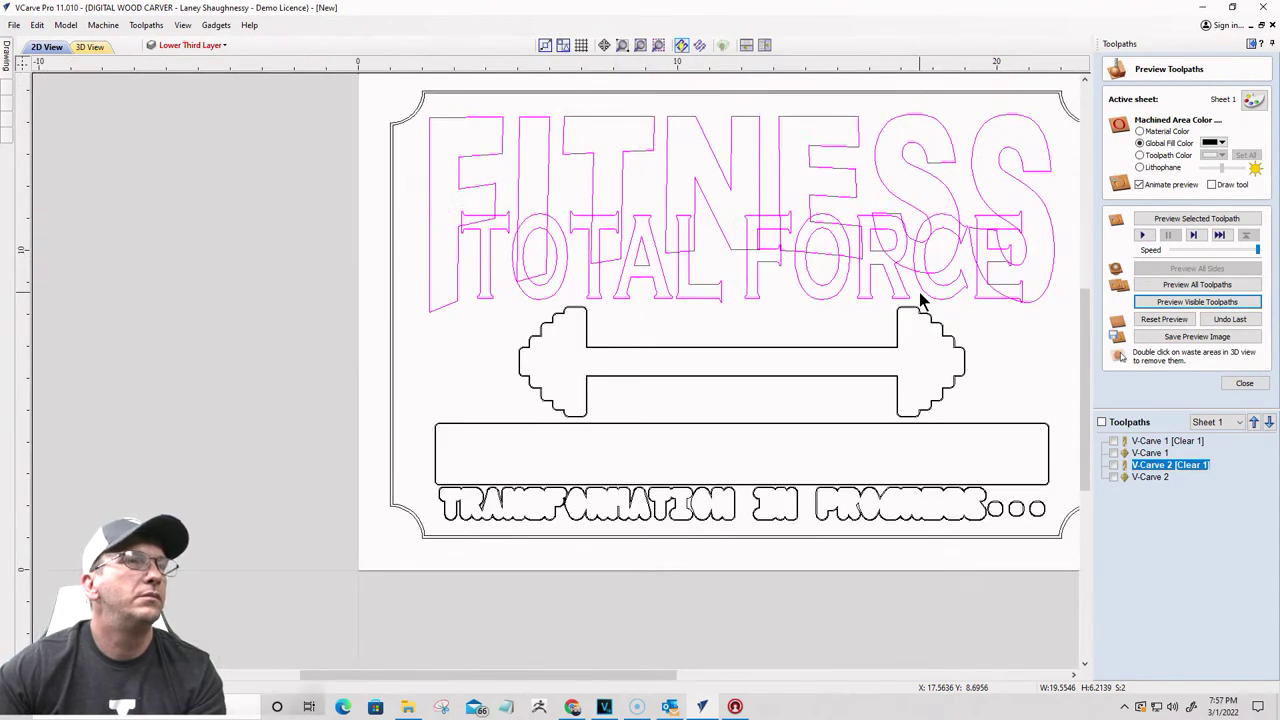
scroll(912, 313, "up", 3)
scroll(912, 313, "down", 3)
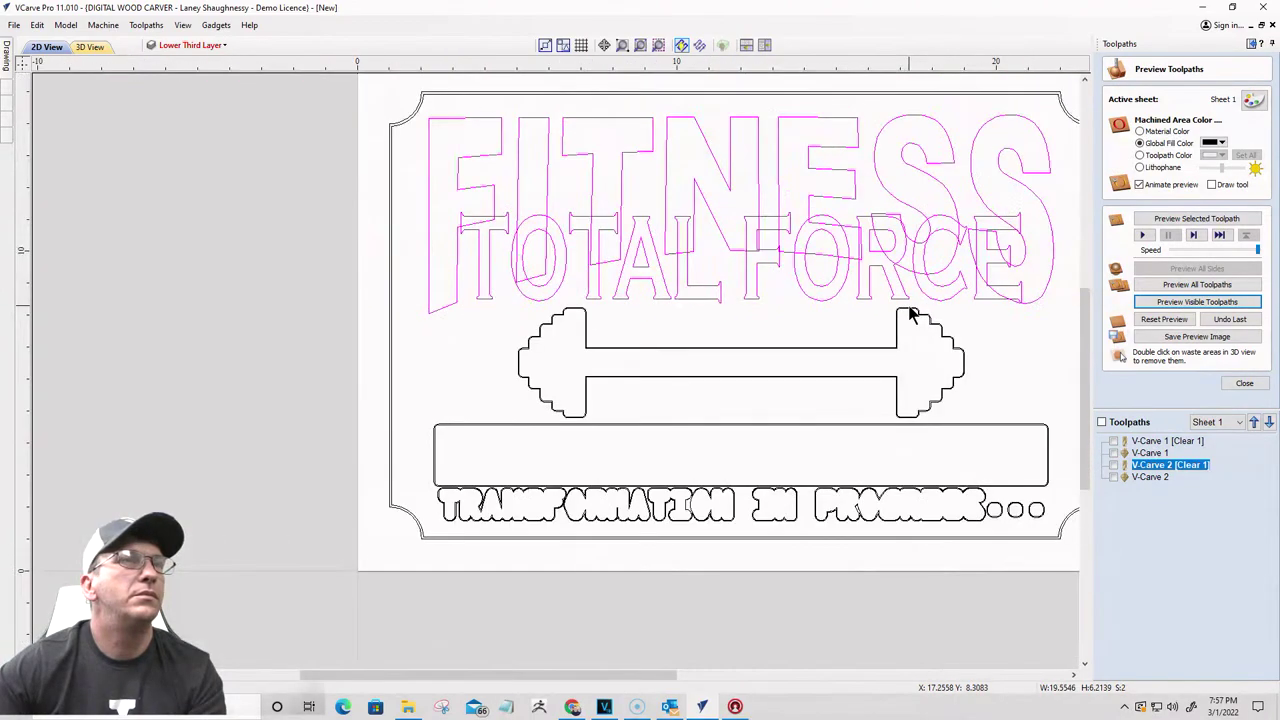
scroll(908, 314, "down", 5)
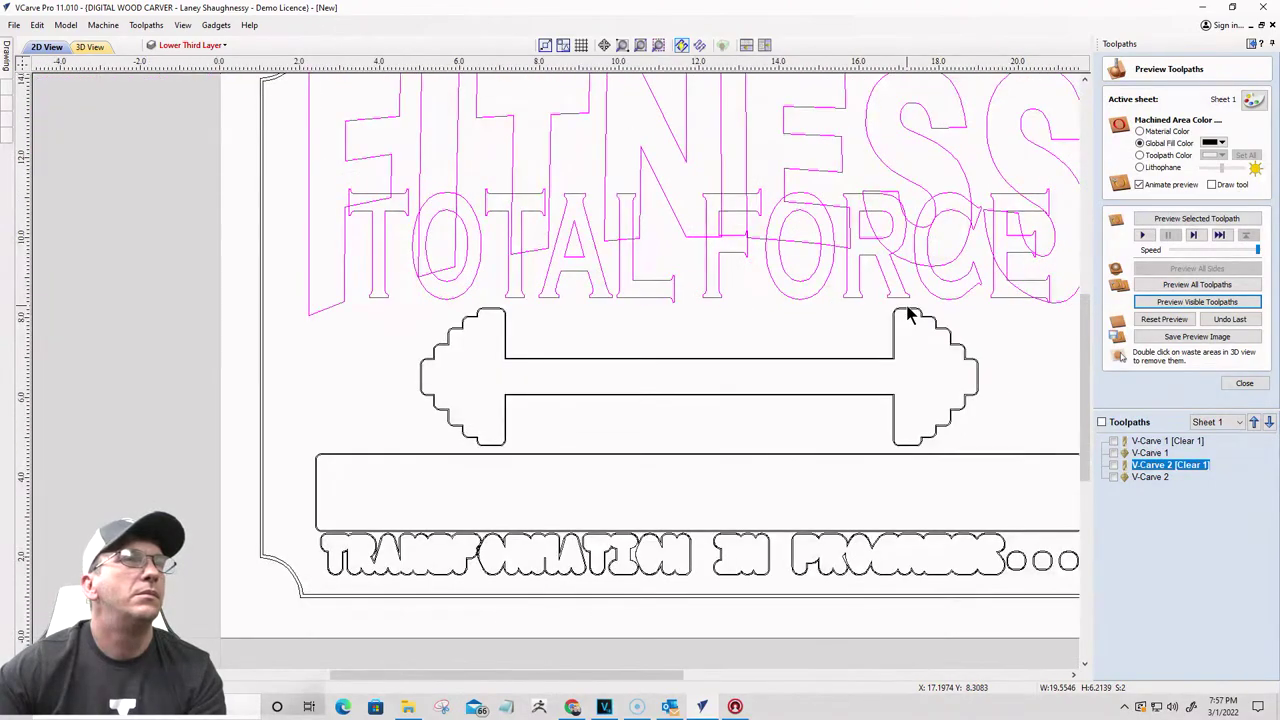
Step: Reselect FITNESS and hide the Top Text Layer holding TOTAL FORCE
left_click(210, 45)
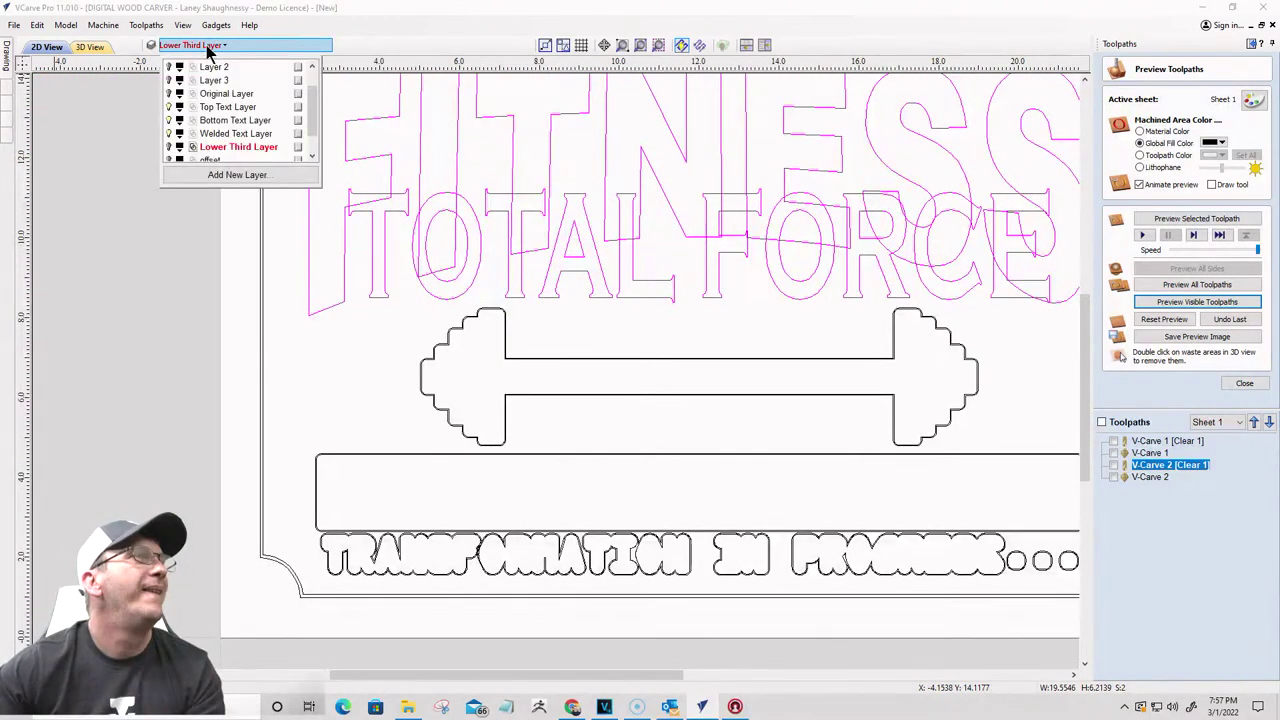
left_click(274, 351)
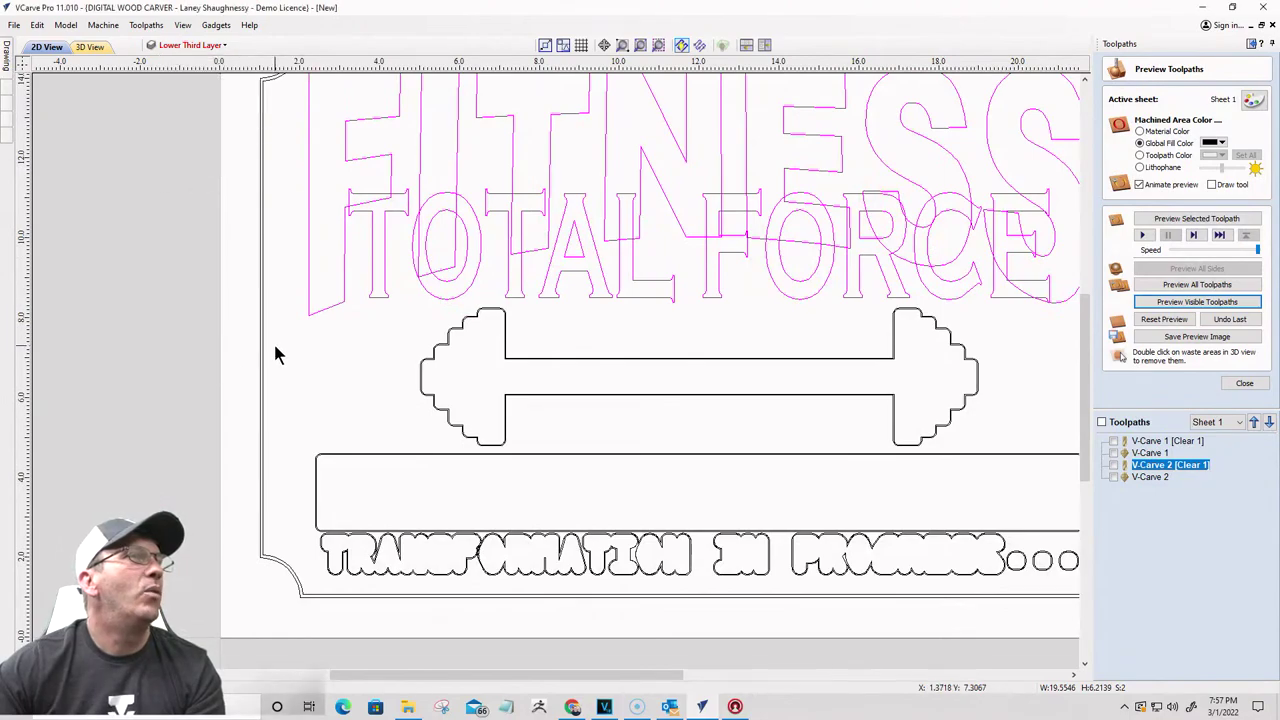
left_click(343, 271)
left_click(209, 45)
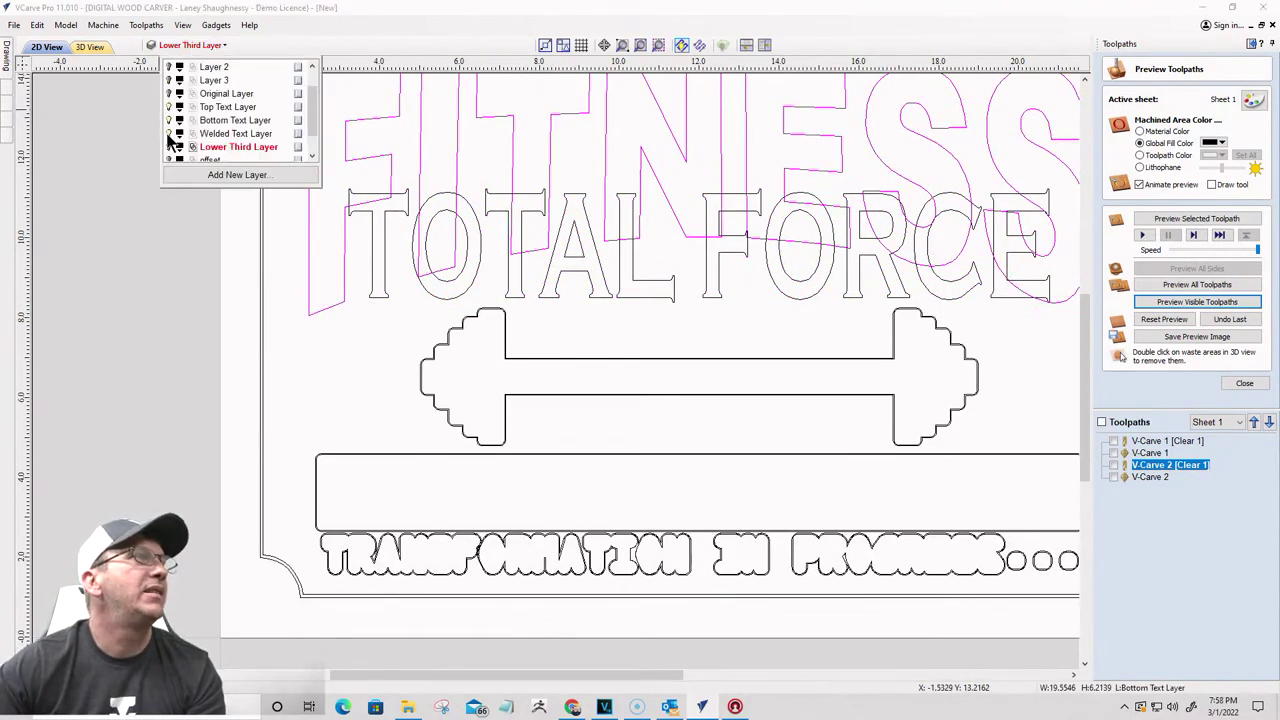
left_click(168, 108)
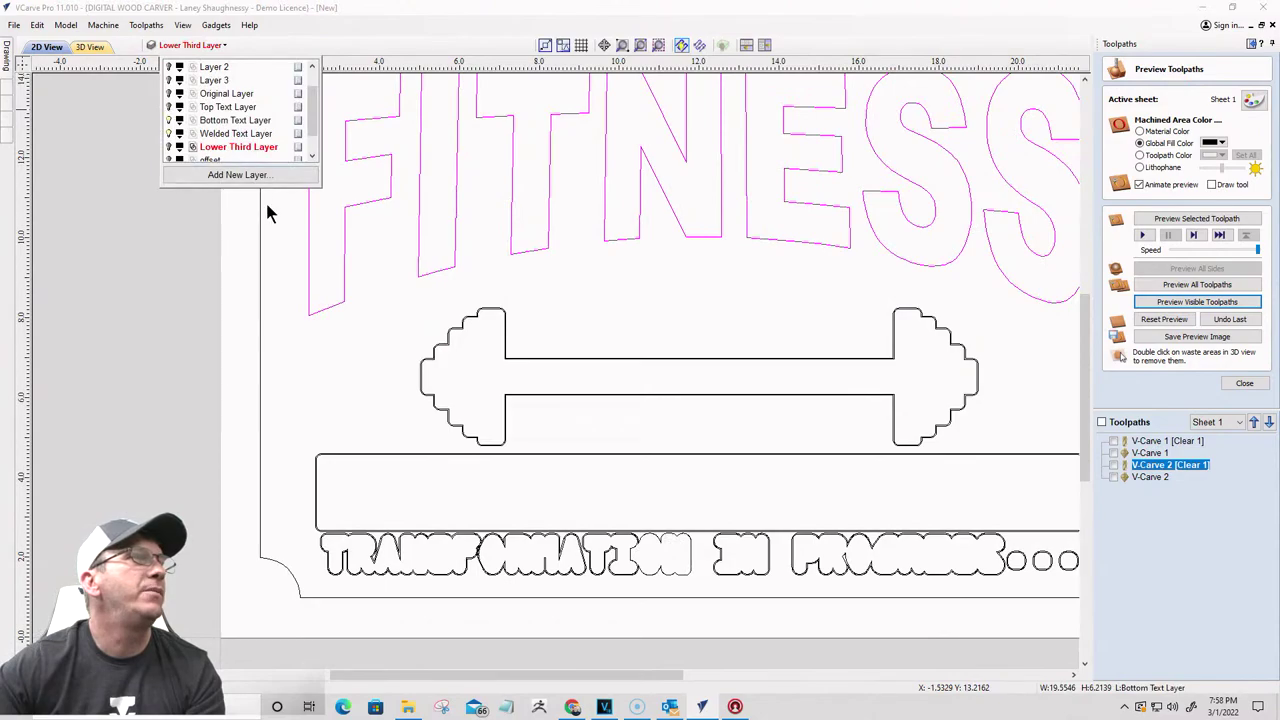
left_click(457, 190)
Step: Copy the selected FITNESS outline to the Welded Text Layer
right_click(458, 190)
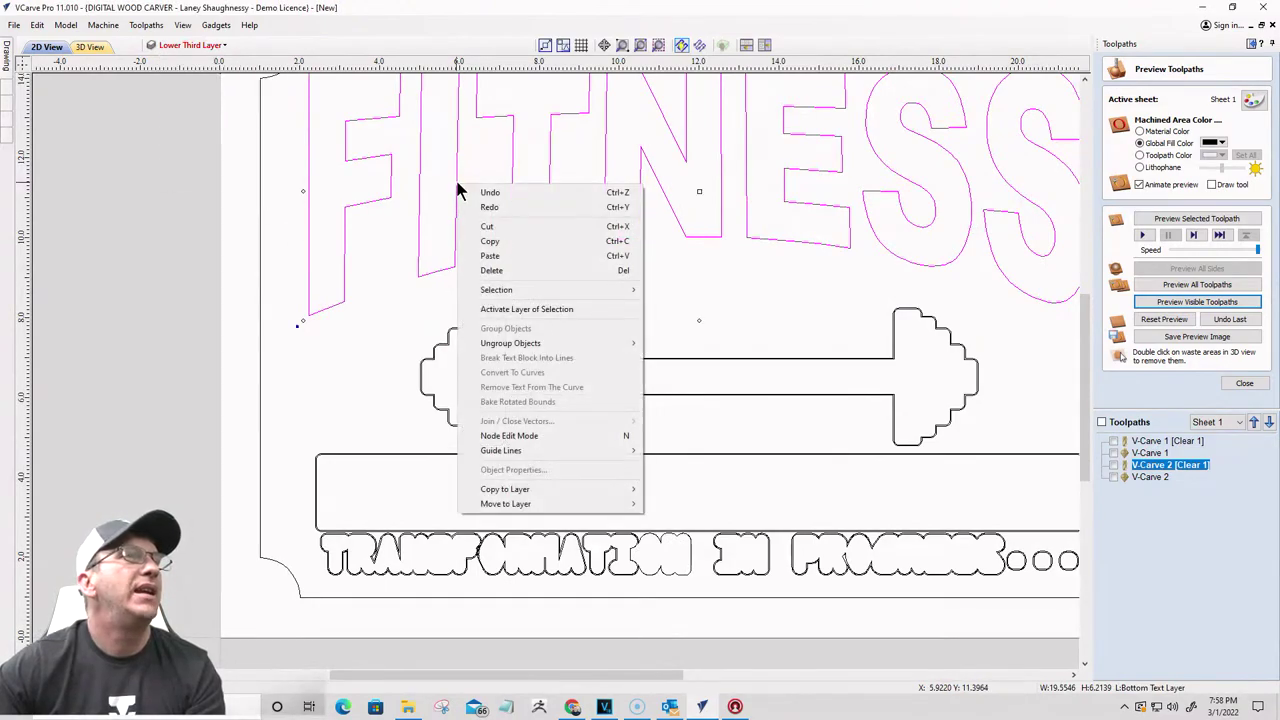
mouse_move(490, 489)
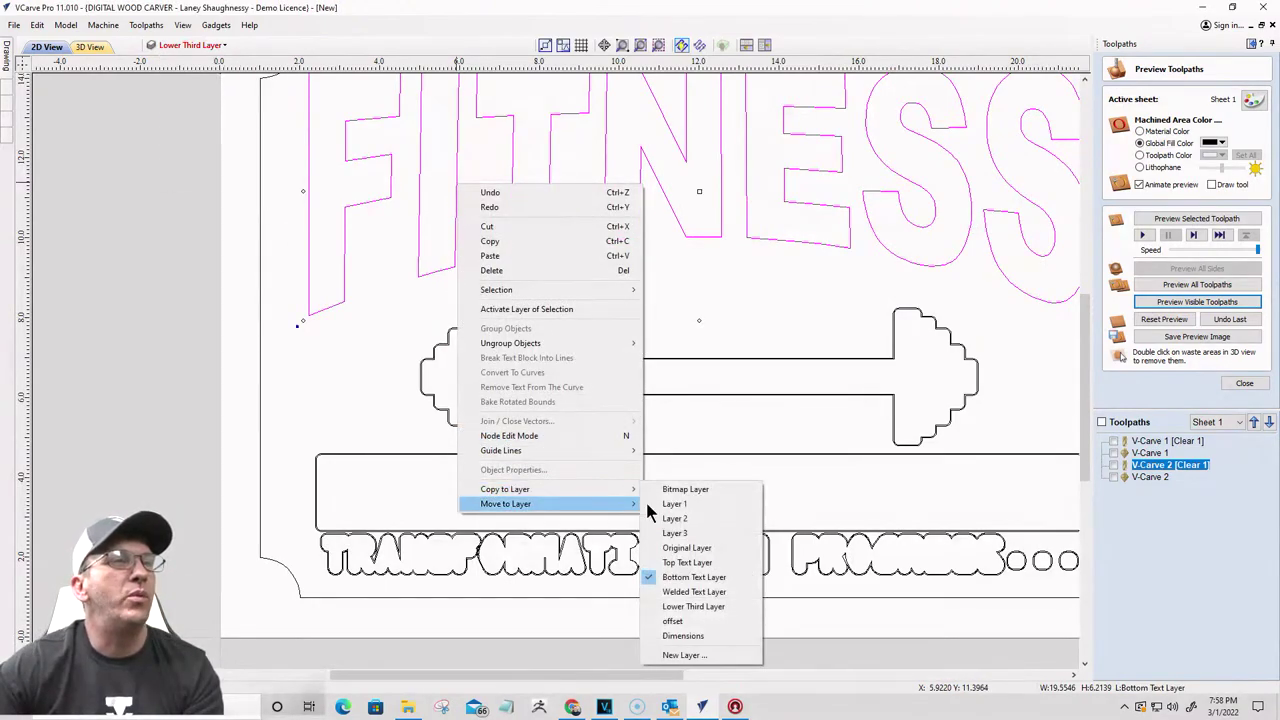
left_click(694, 592)
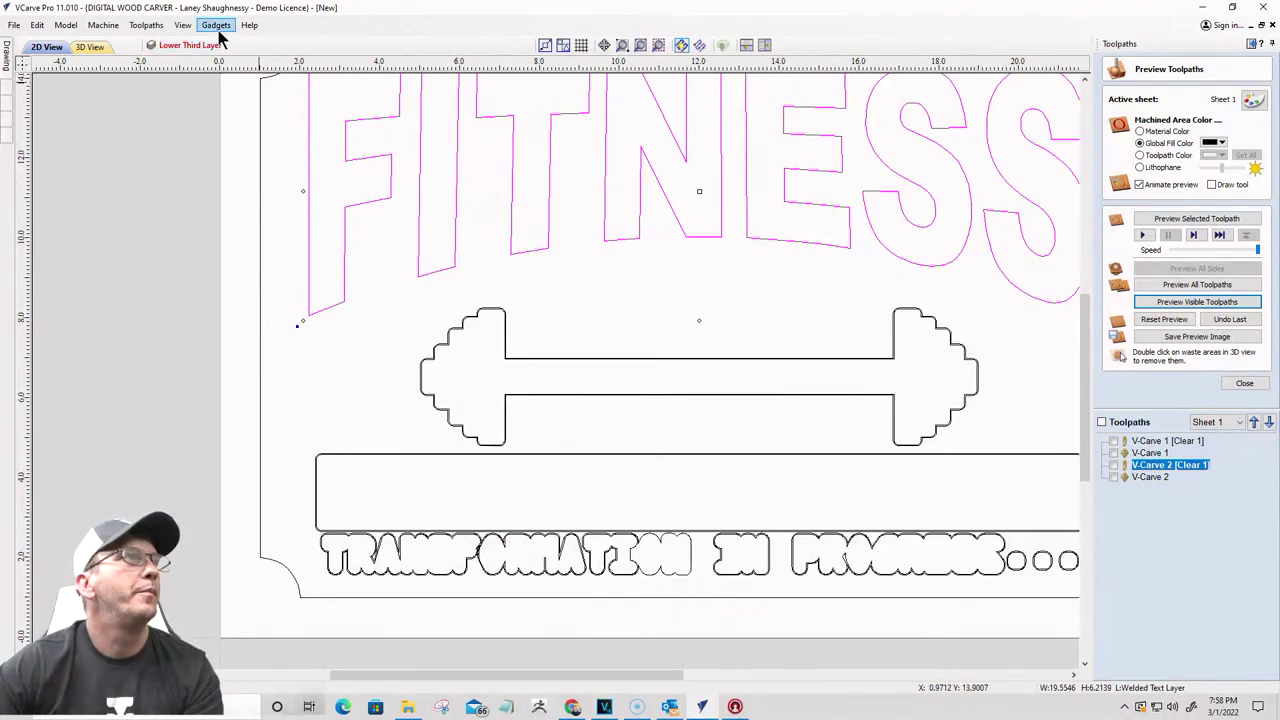
Step: Hide the Welded Text Layer, show TOTAL FORCE, and copy it to the Welded Text Layer
left_click(190, 45)
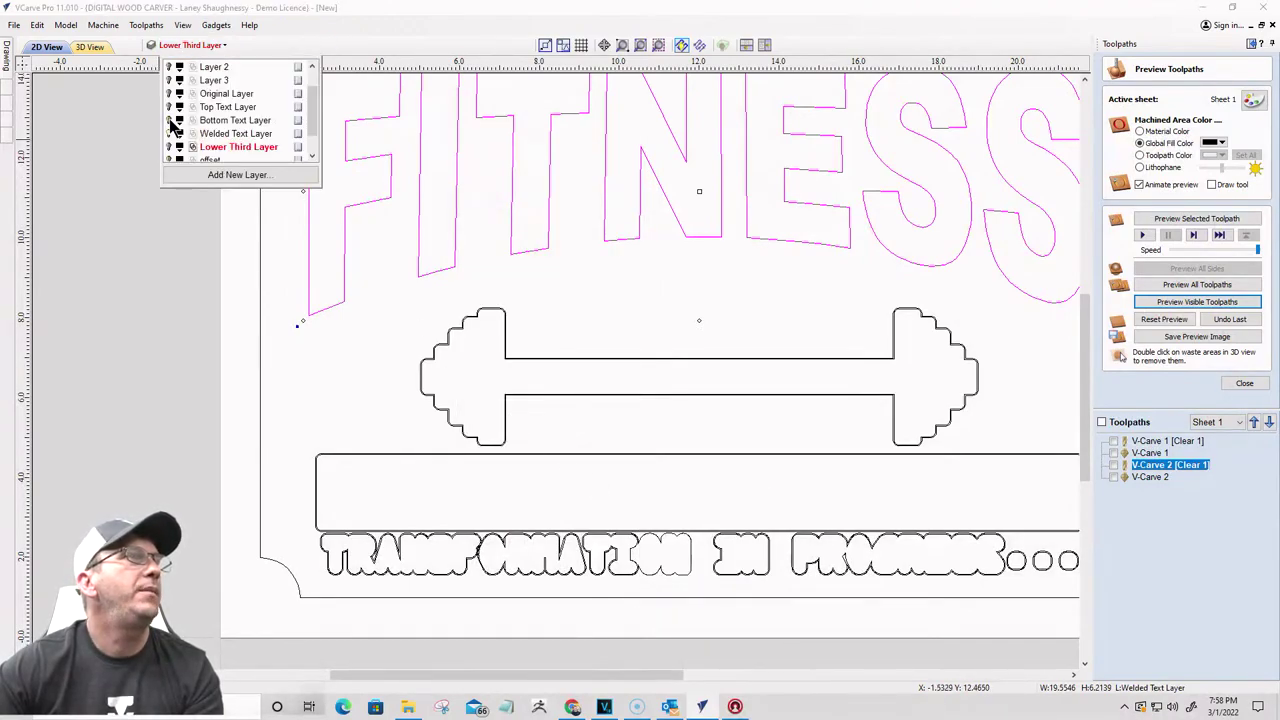
left_click(169, 135)
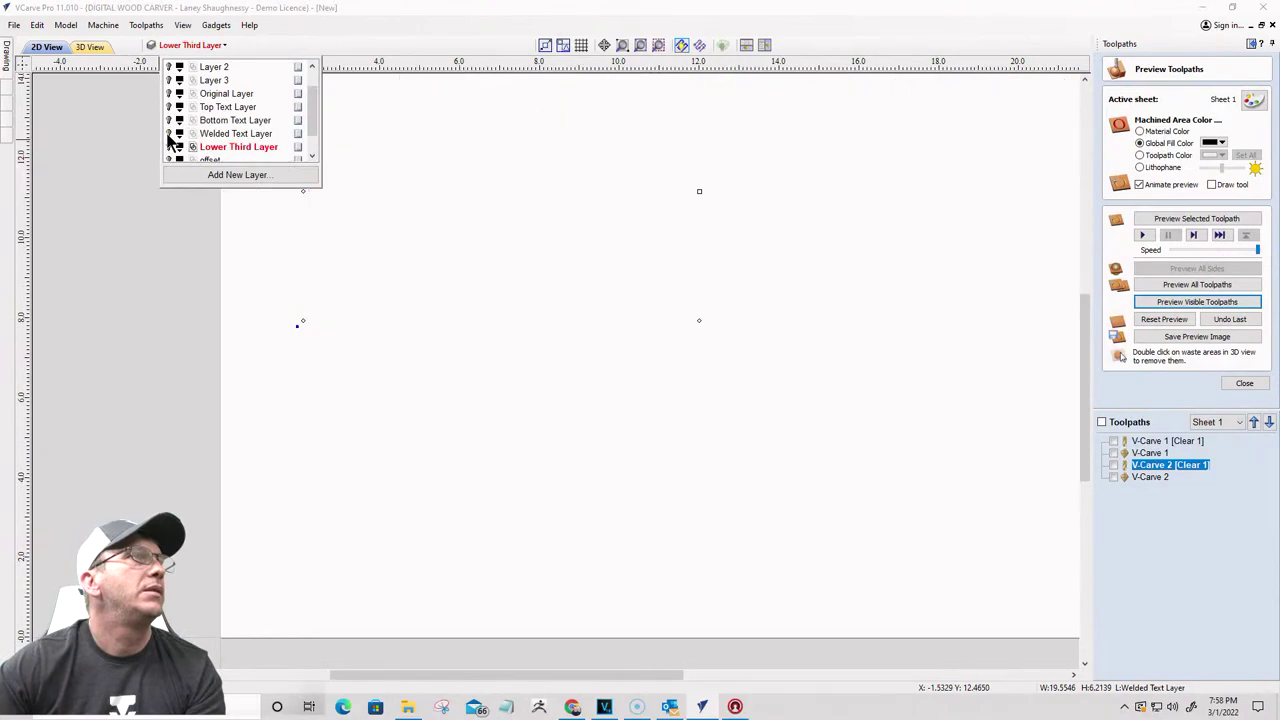
left_click(169, 107)
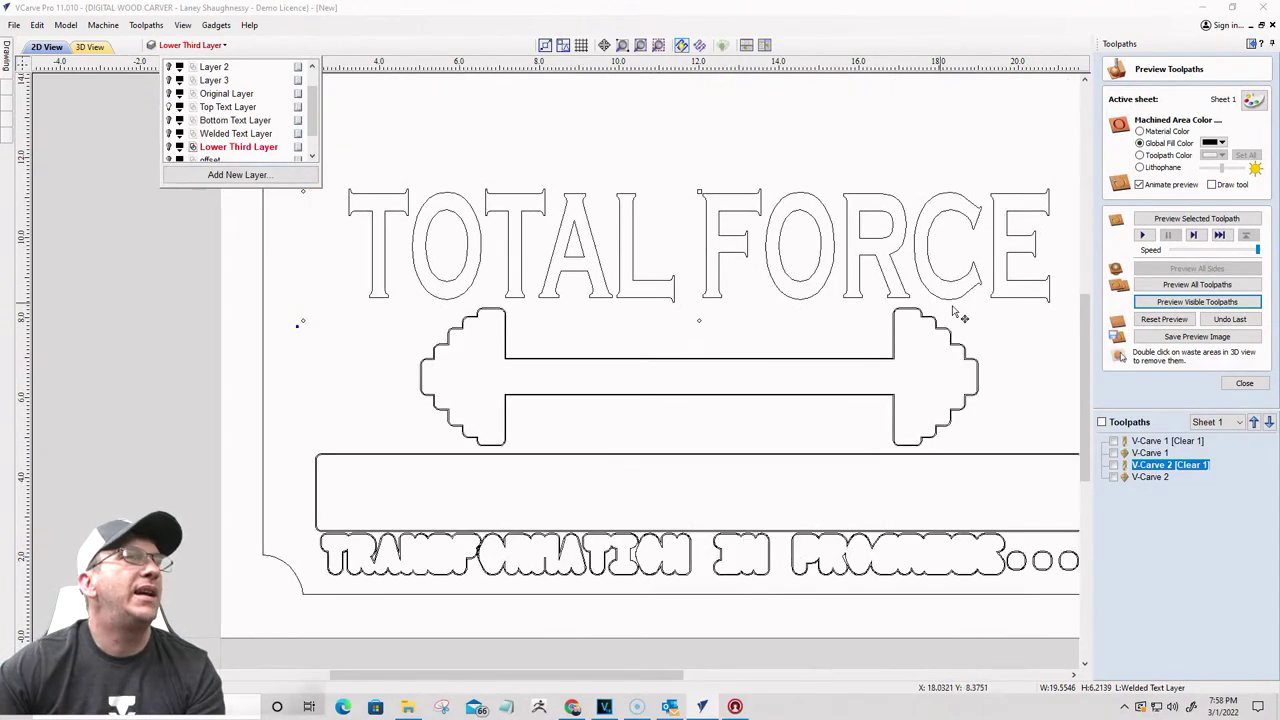
left_click_drag(942, 272, 468, 157)
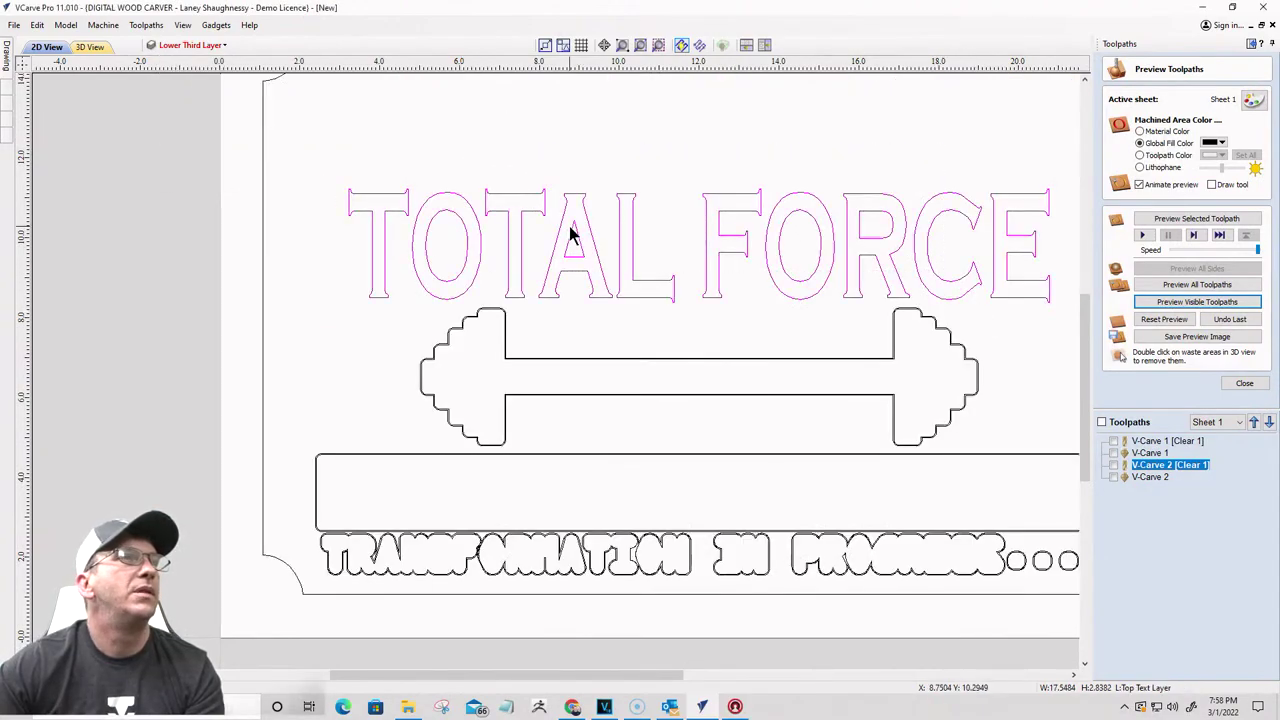
right_click(570, 233)
mouse_move(660, 535)
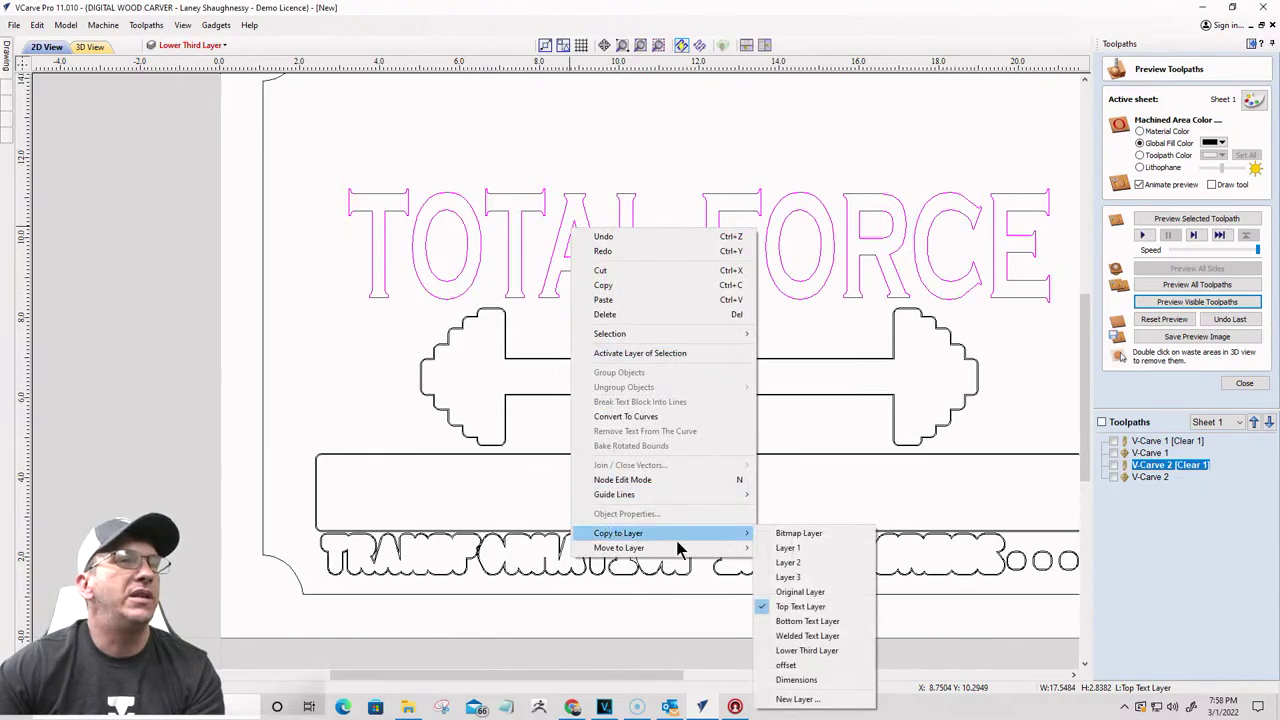
left_click(782, 637)
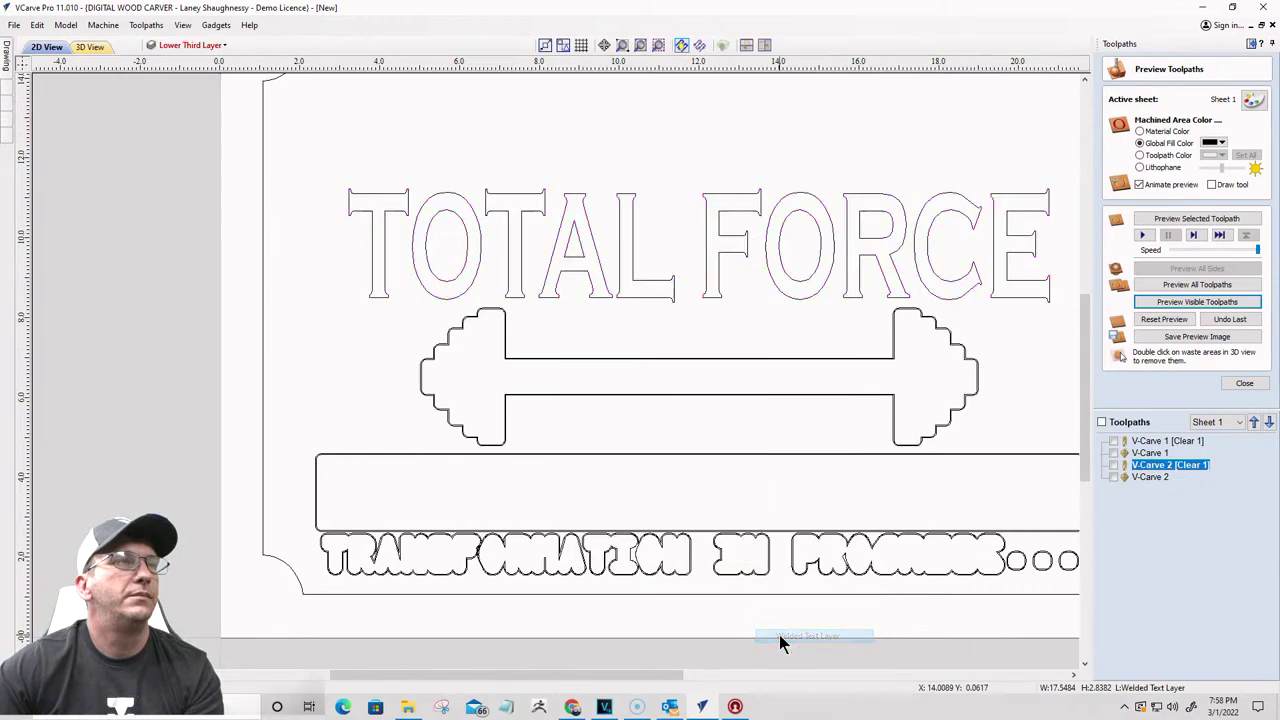
Step: Show the Welded Text Layer again and reselect the TOTAL FORCE outline
left_click(176, 45)
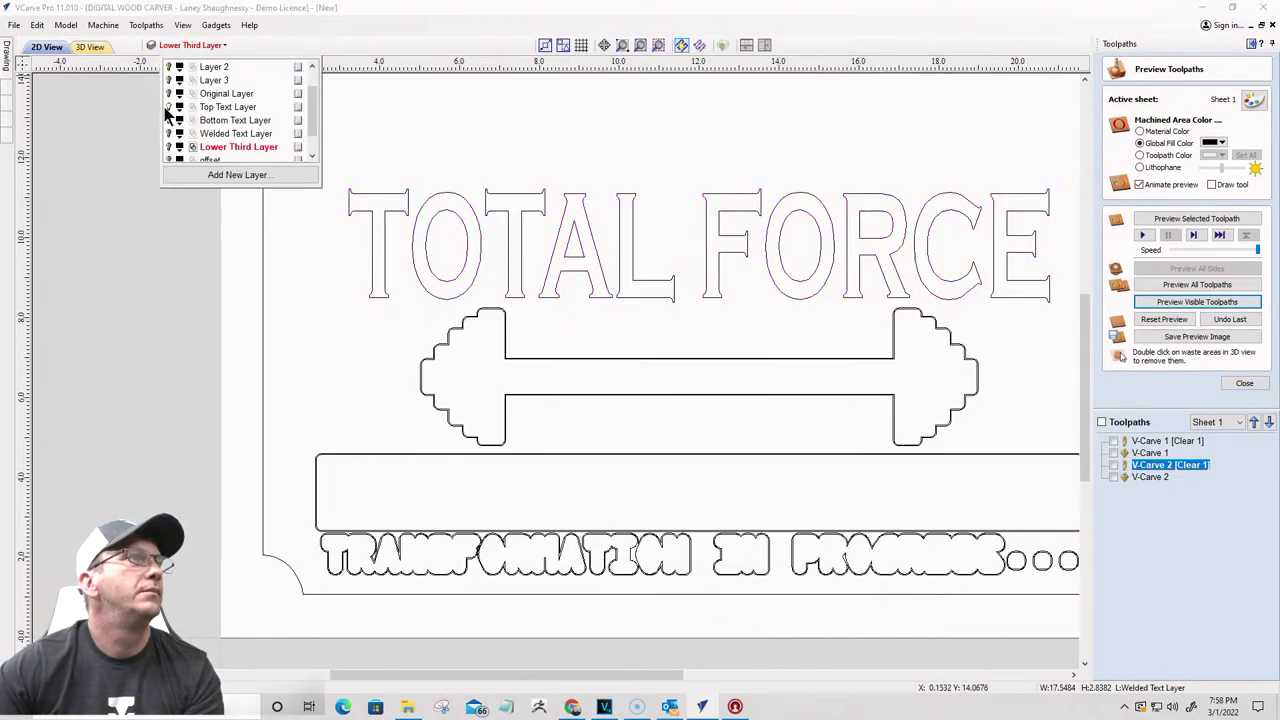
left_click(170, 133)
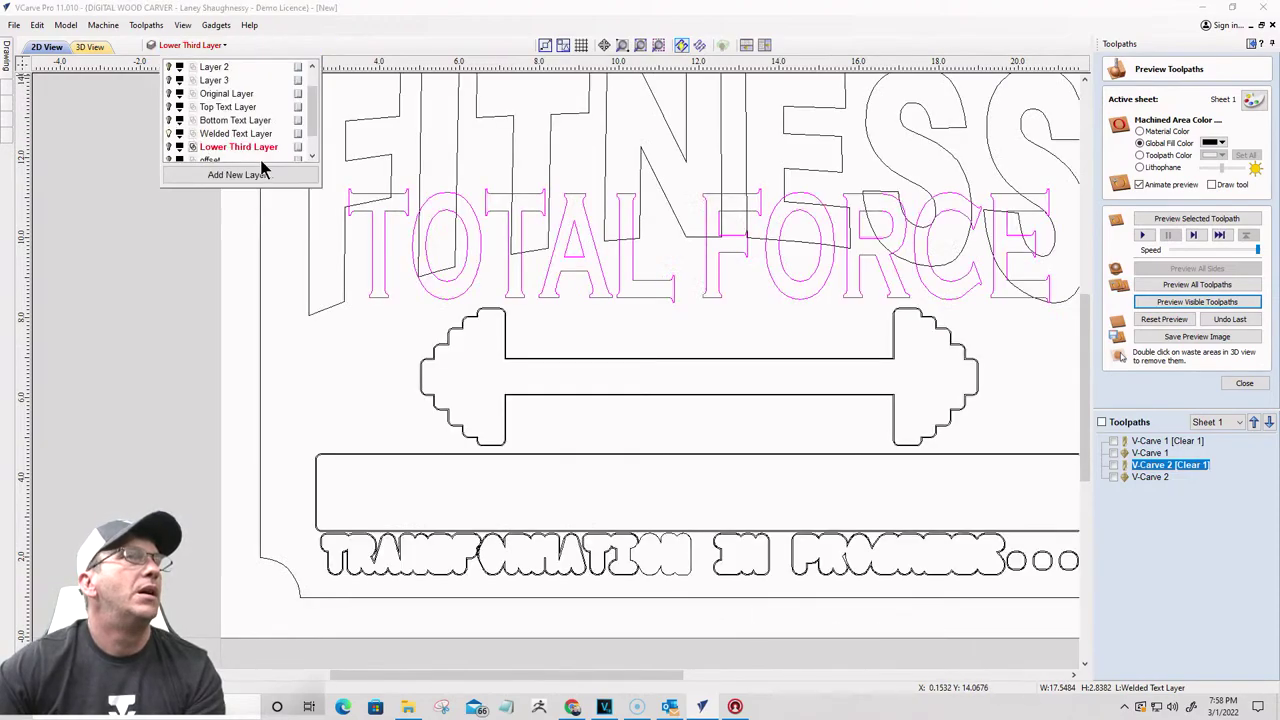
left_click(592, 300)
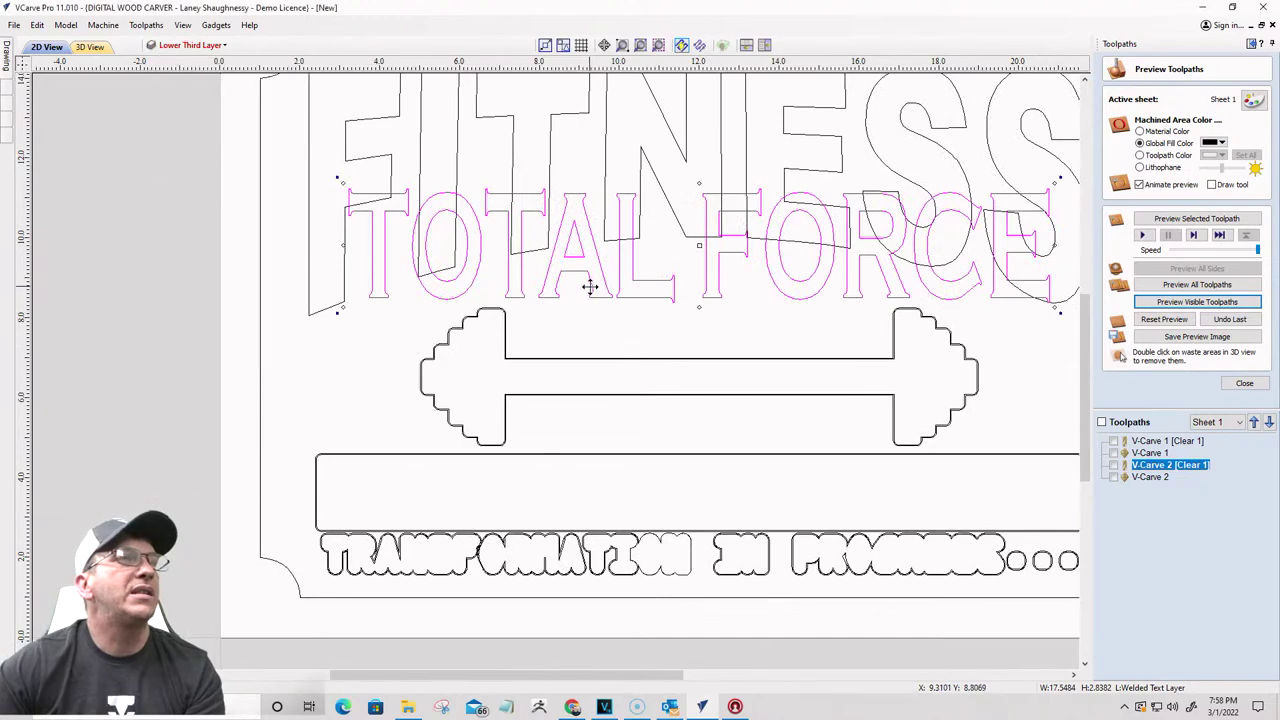
left_click(288, 310)
left_click(372, 285)
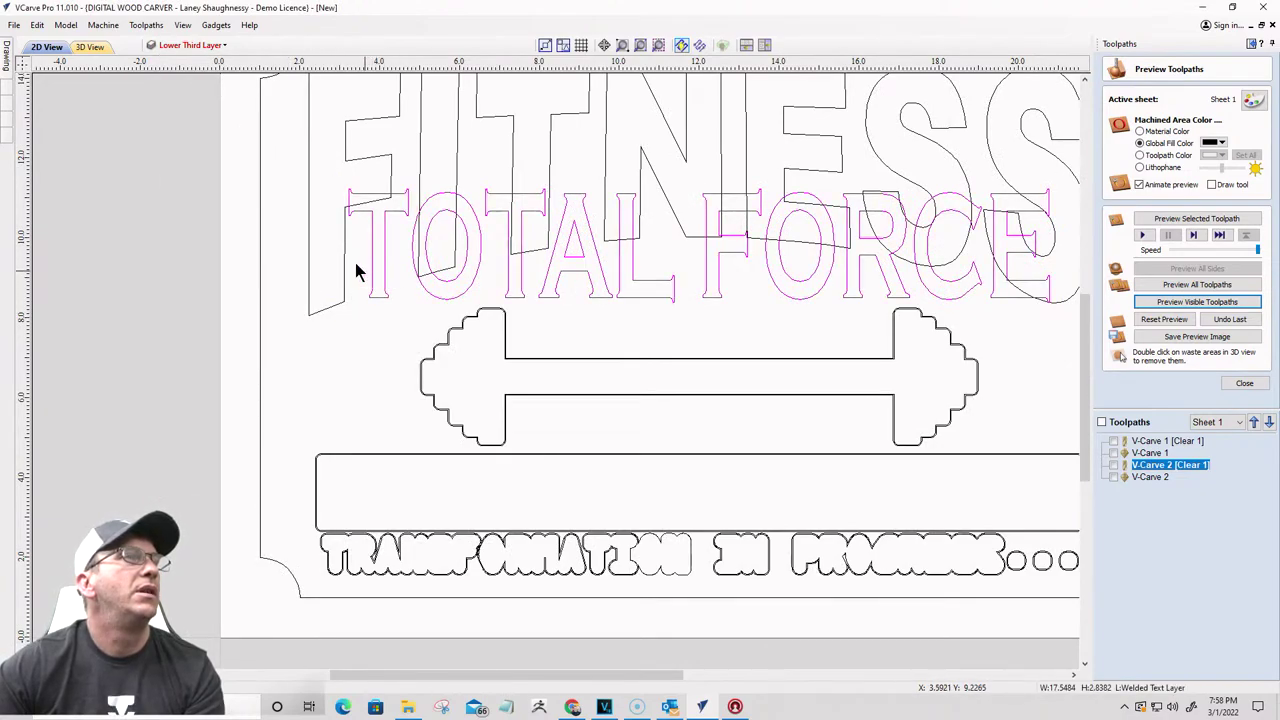
Step: Offset the selected TOTAL FORCE outline outward by 0.0722 inches
left_click(9, 68)
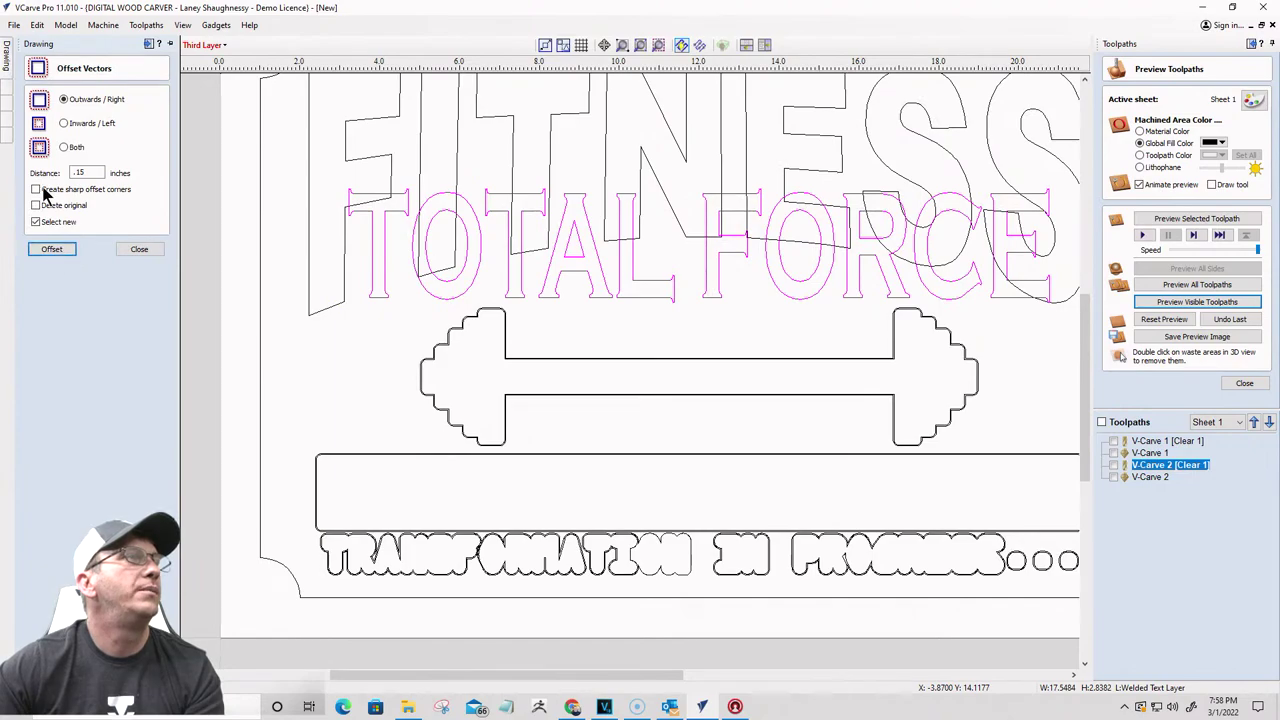
left_click_drag(90, 172, 28, 170)
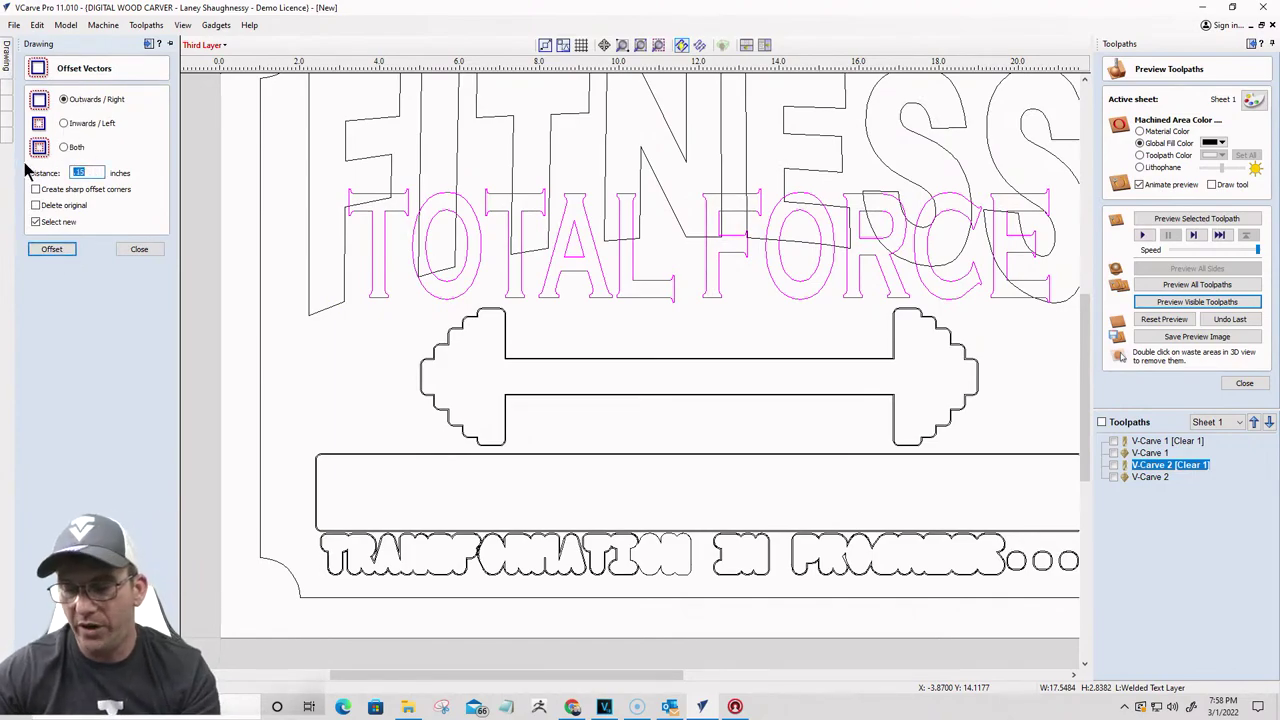
type("0.0722")
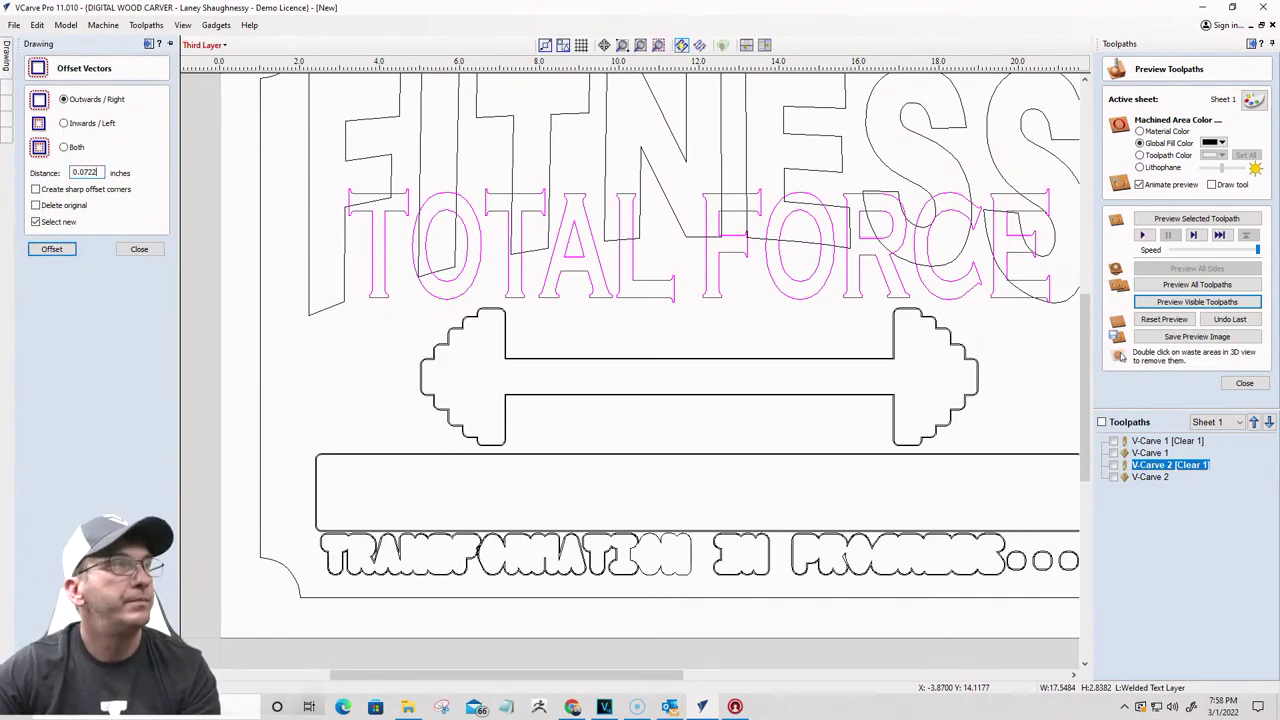
left_click(50, 250)
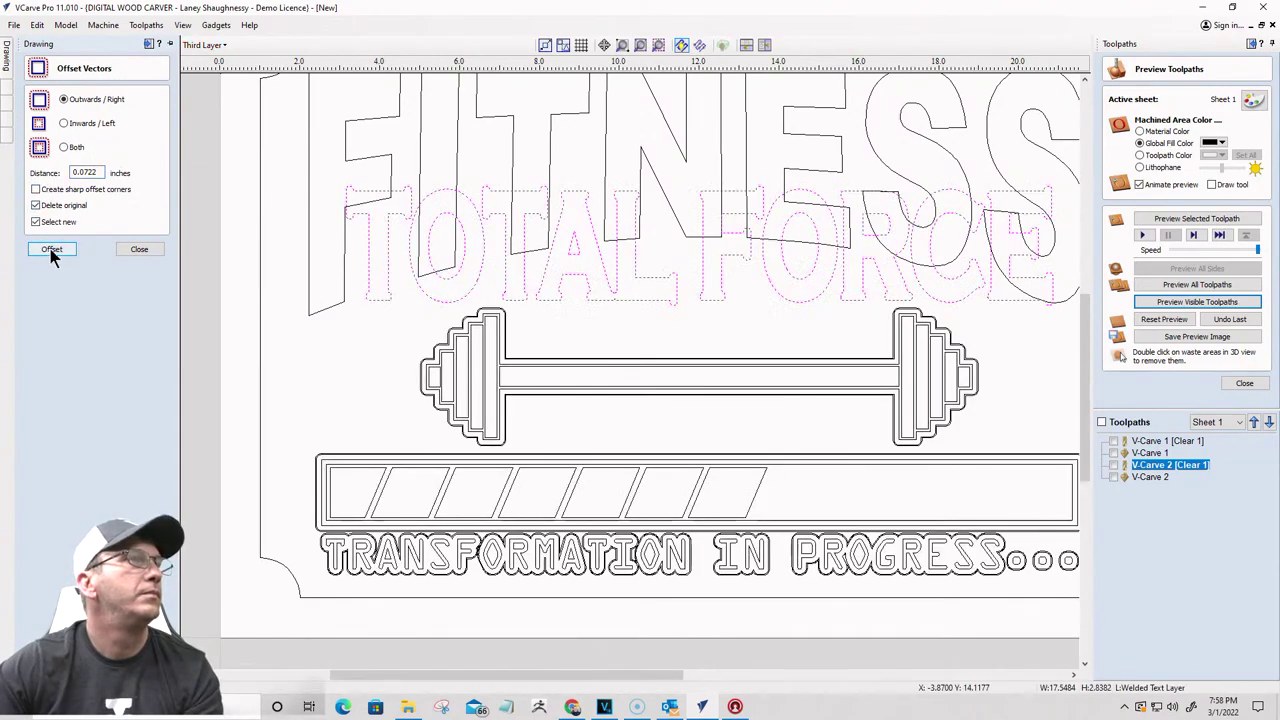
left_click(138, 250)
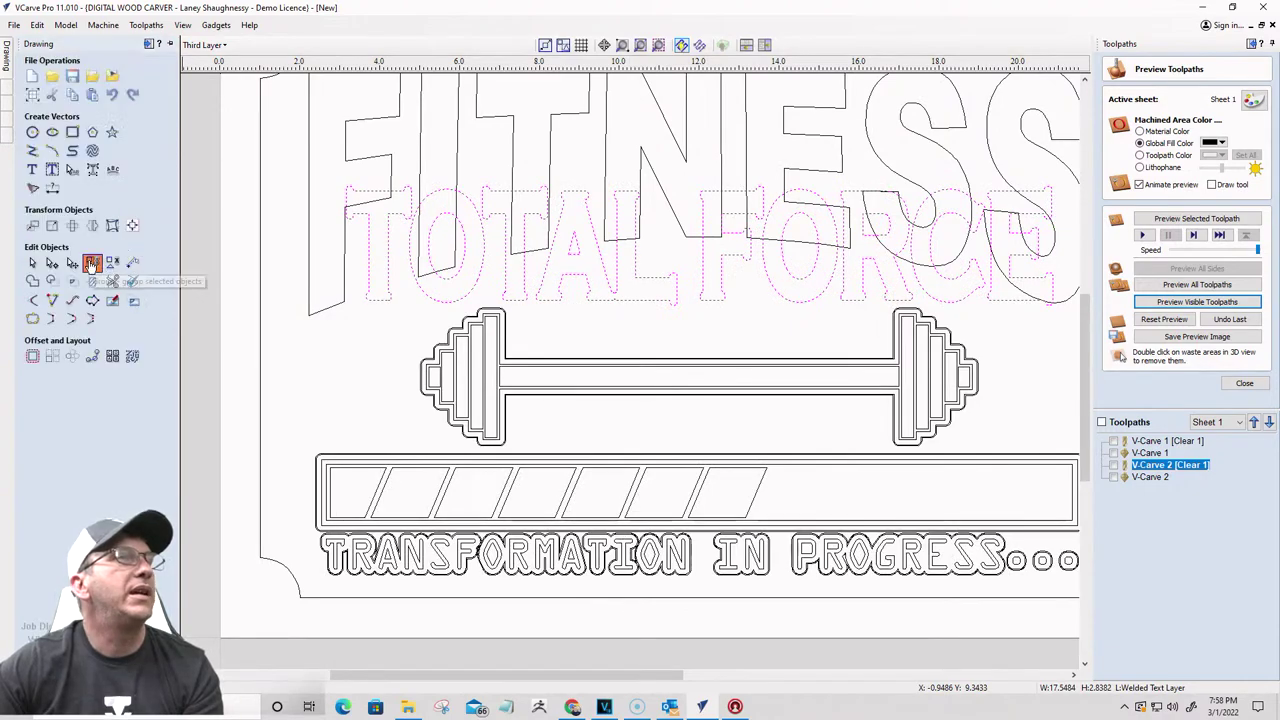
Step: Select FITNESS together with the offset TOTAL FORCE outline and weld them
left_click(432, 310)
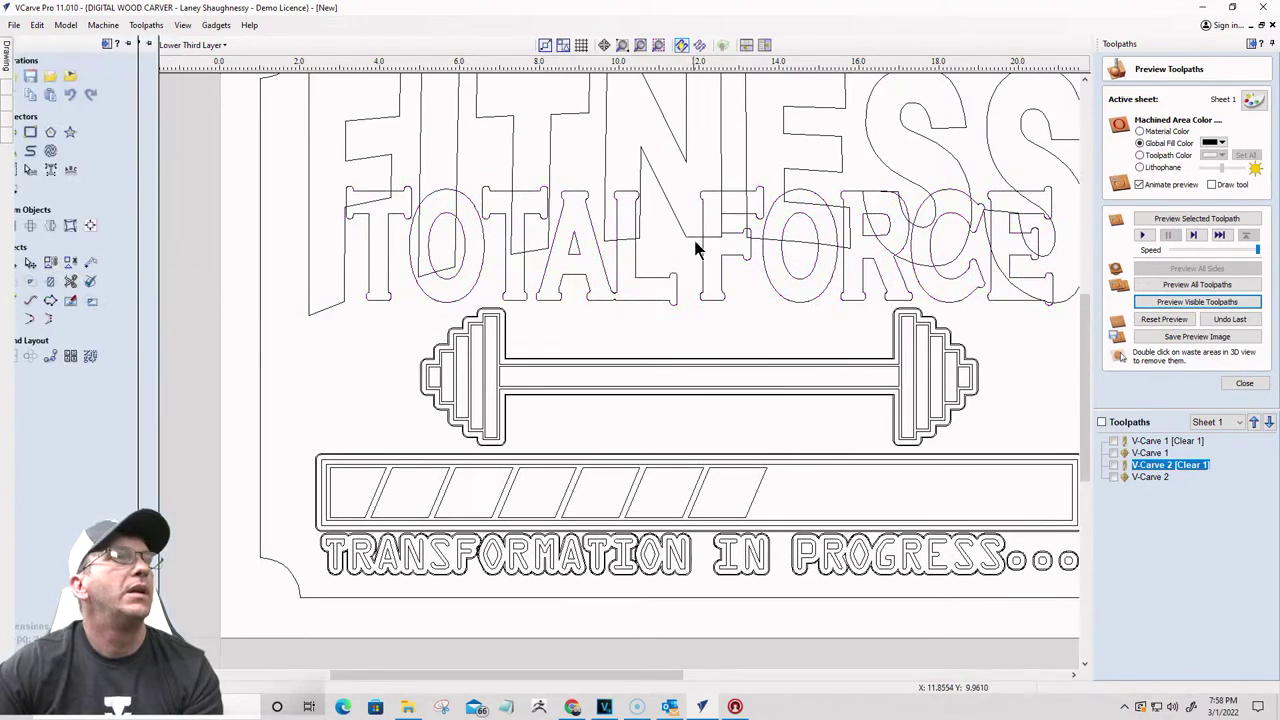
left_click(580, 89)
left_click(8, 58)
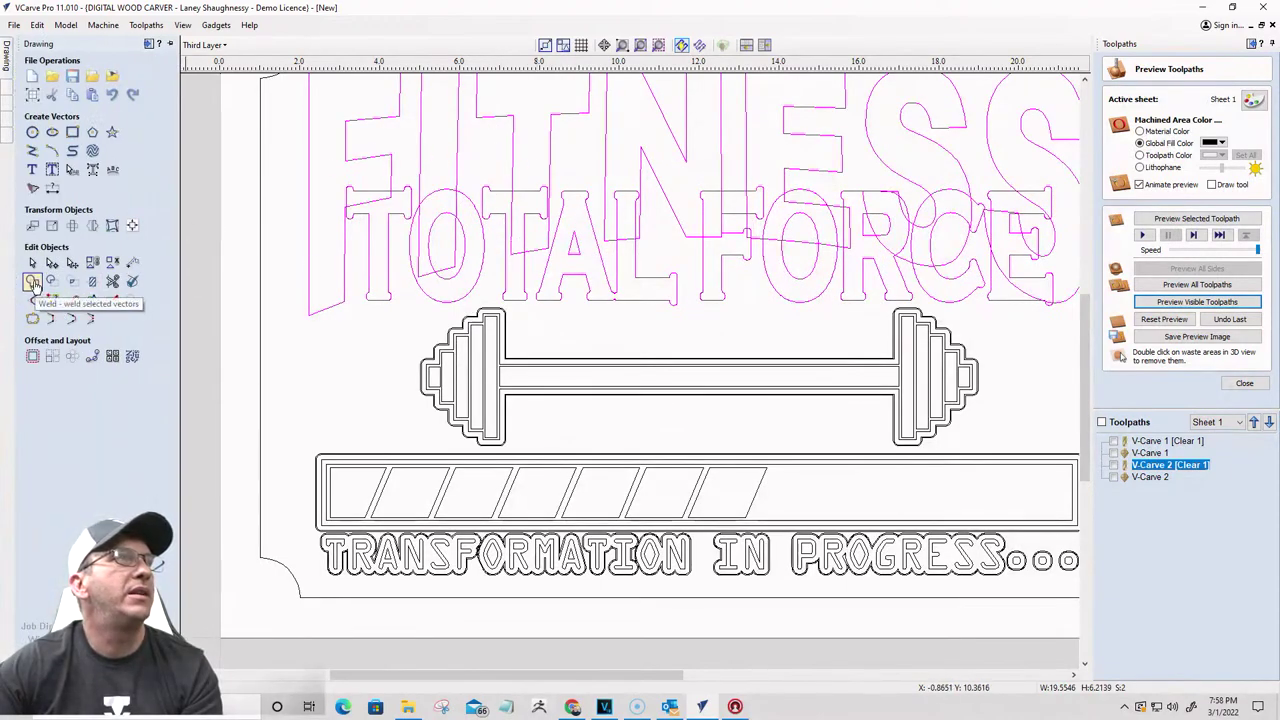
left_click(34, 285)
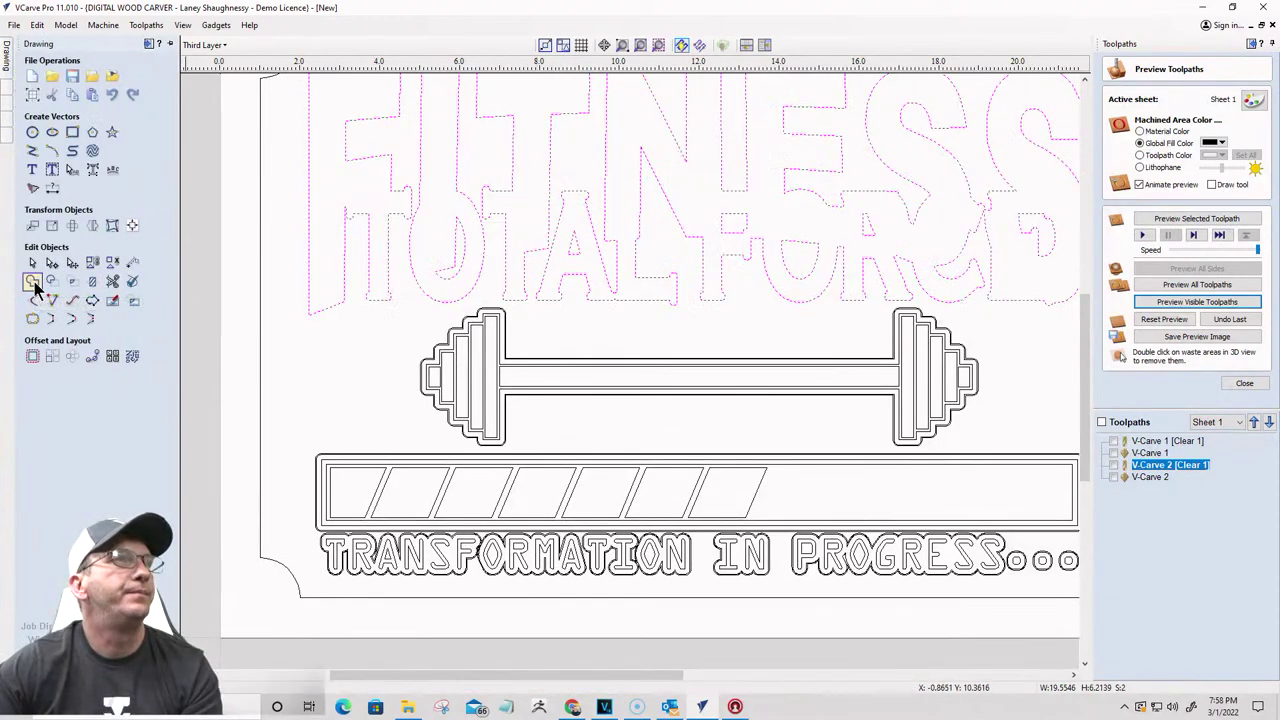
left_click(299, 314)
Step: Make the Top Text Layer visible again
scroll(928, 330, "up", 3)
scroll(820, 211, "down", 5)
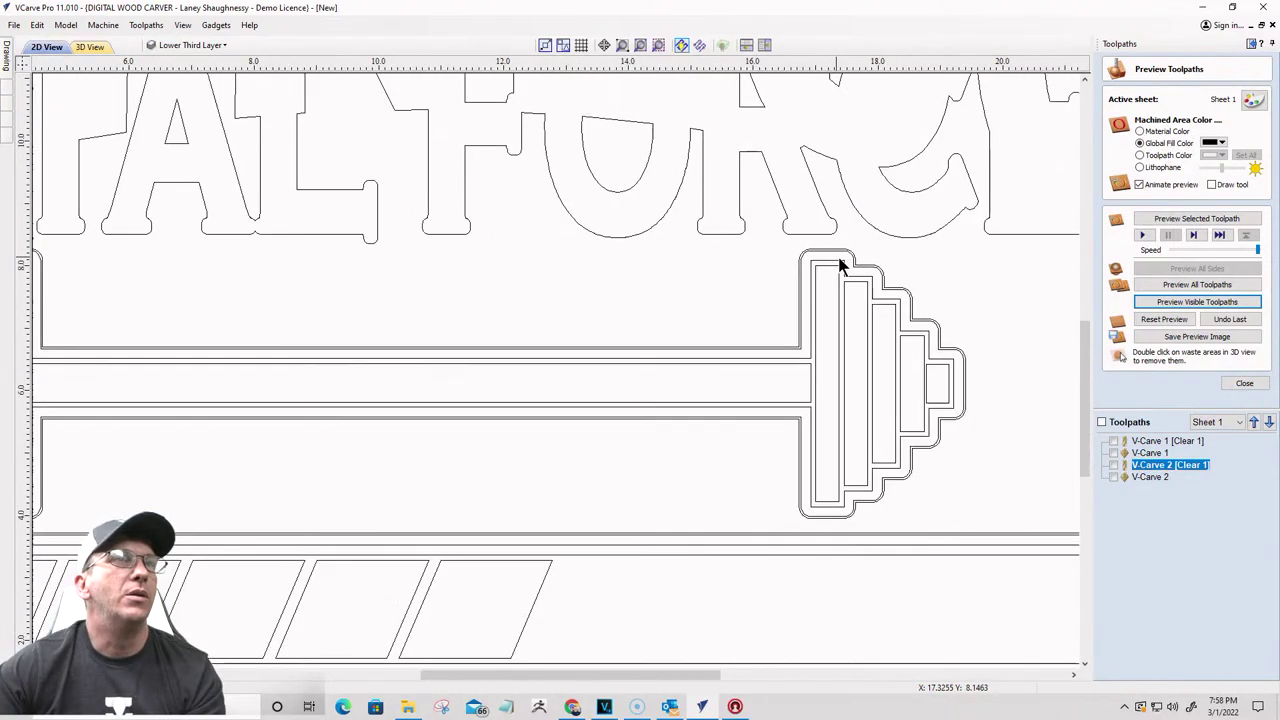
scroll(843, 265, "up", 2)
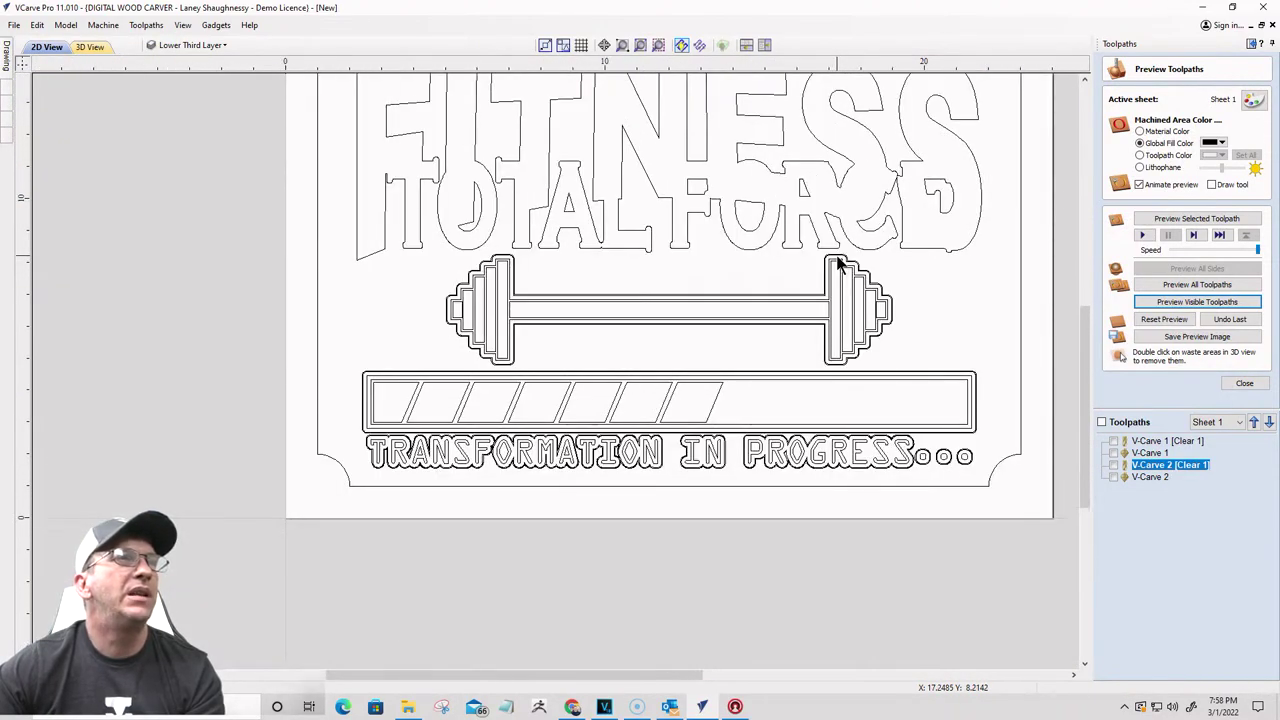
scroll(200, 60, "down", 1)
left_click(175, 45)
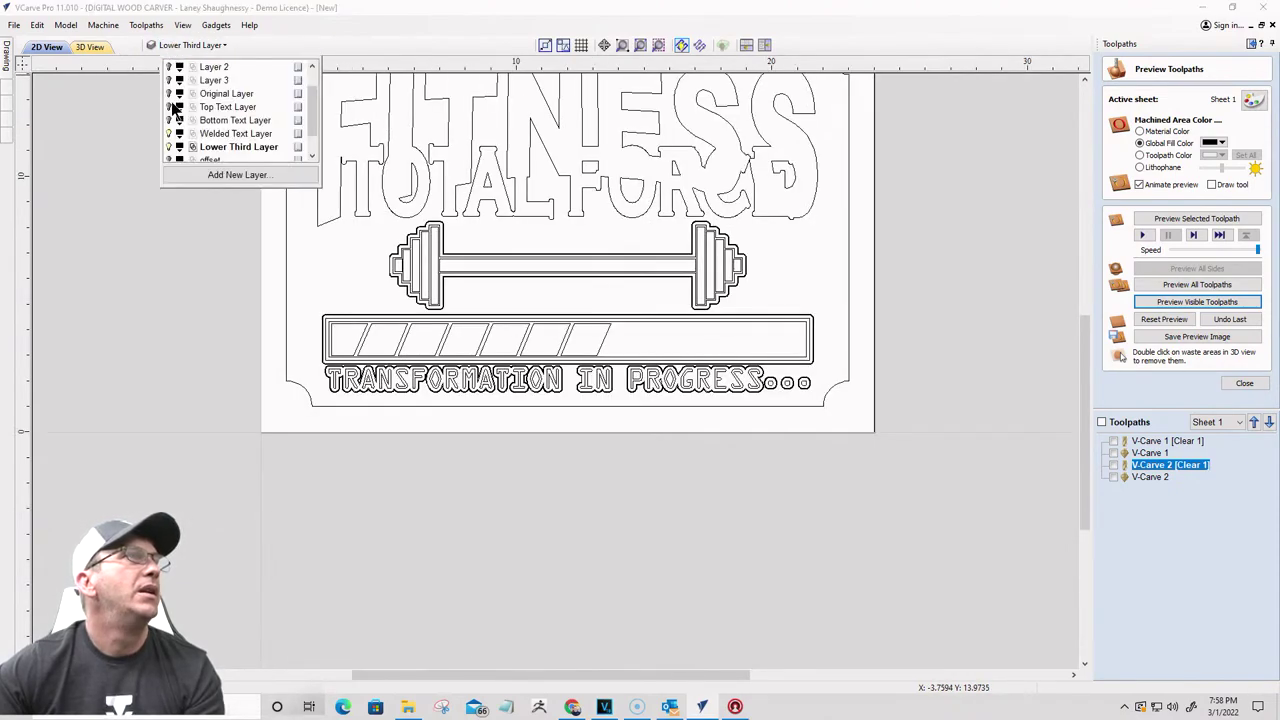
left_click(170, 107)
scroll(818, 300, "down", 2)
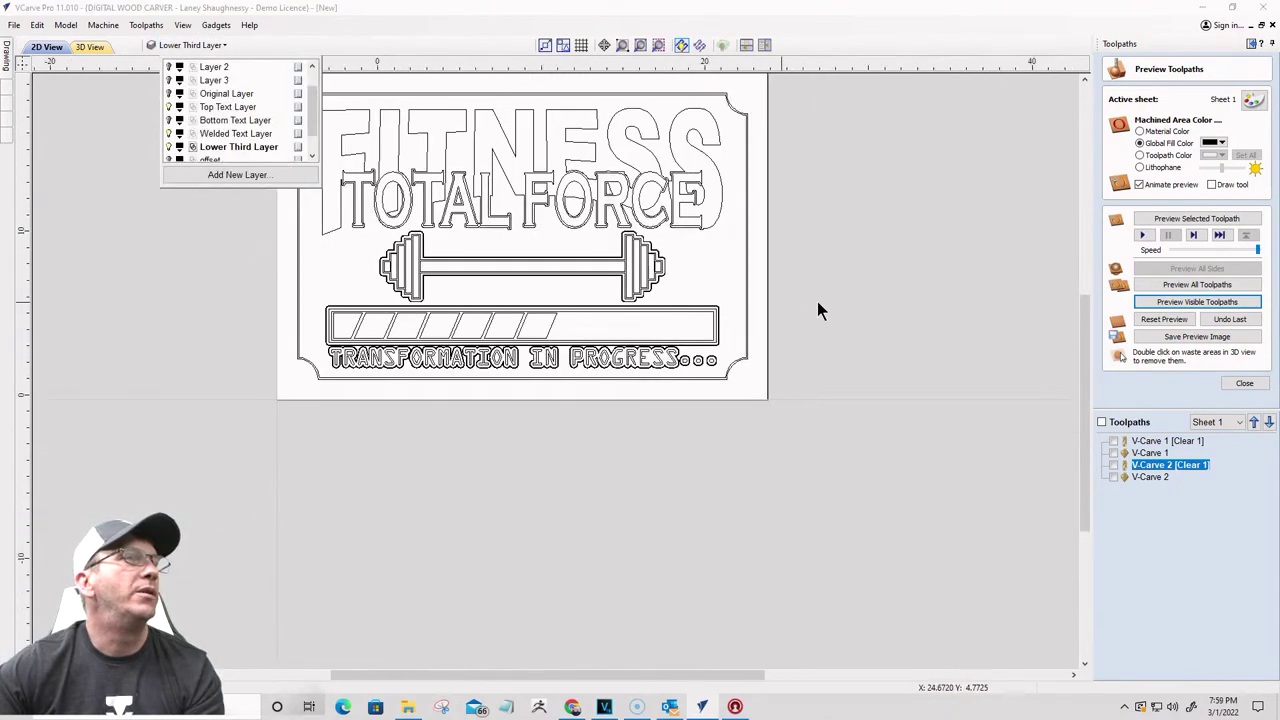
scroll(760, 278, "up", 1)
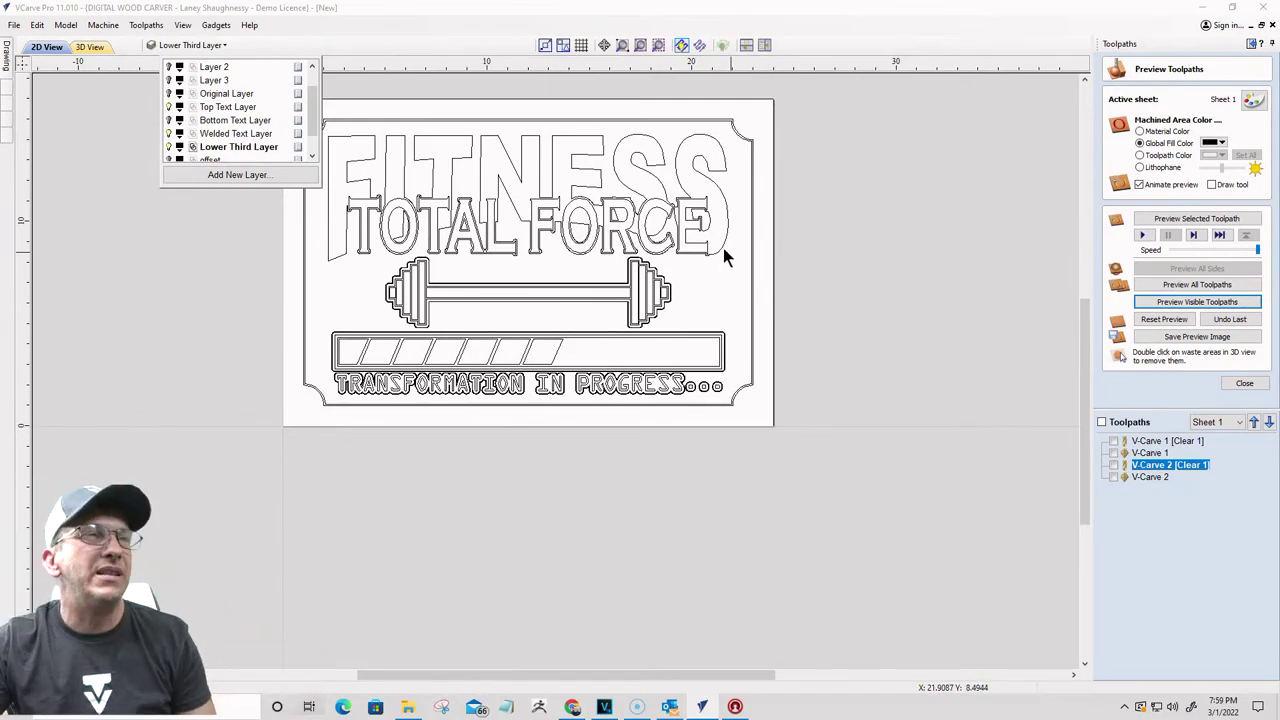
scroll(600, 198, "up", 3)
scroll(625, 207, "down", 2)
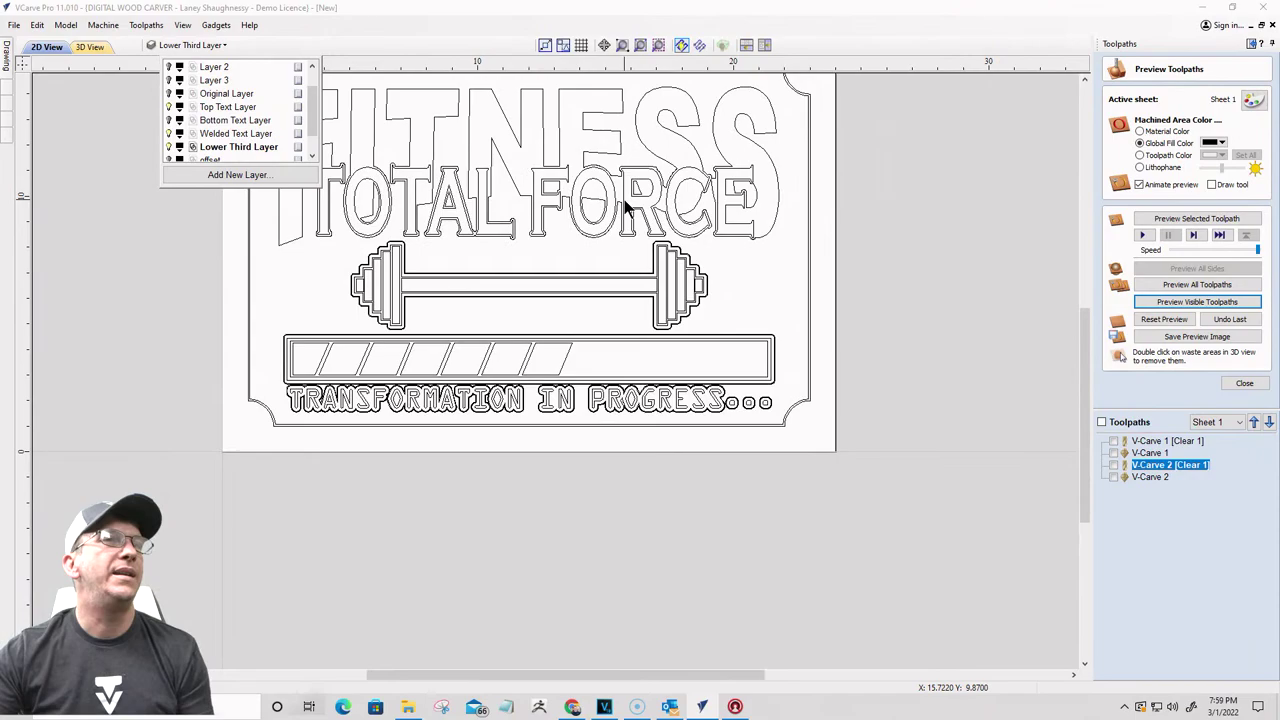
Step: Delete all four existing V-Carve toolpaths and close the toolpath preview
left_click(1102, 423)
right_click(1153, 444)
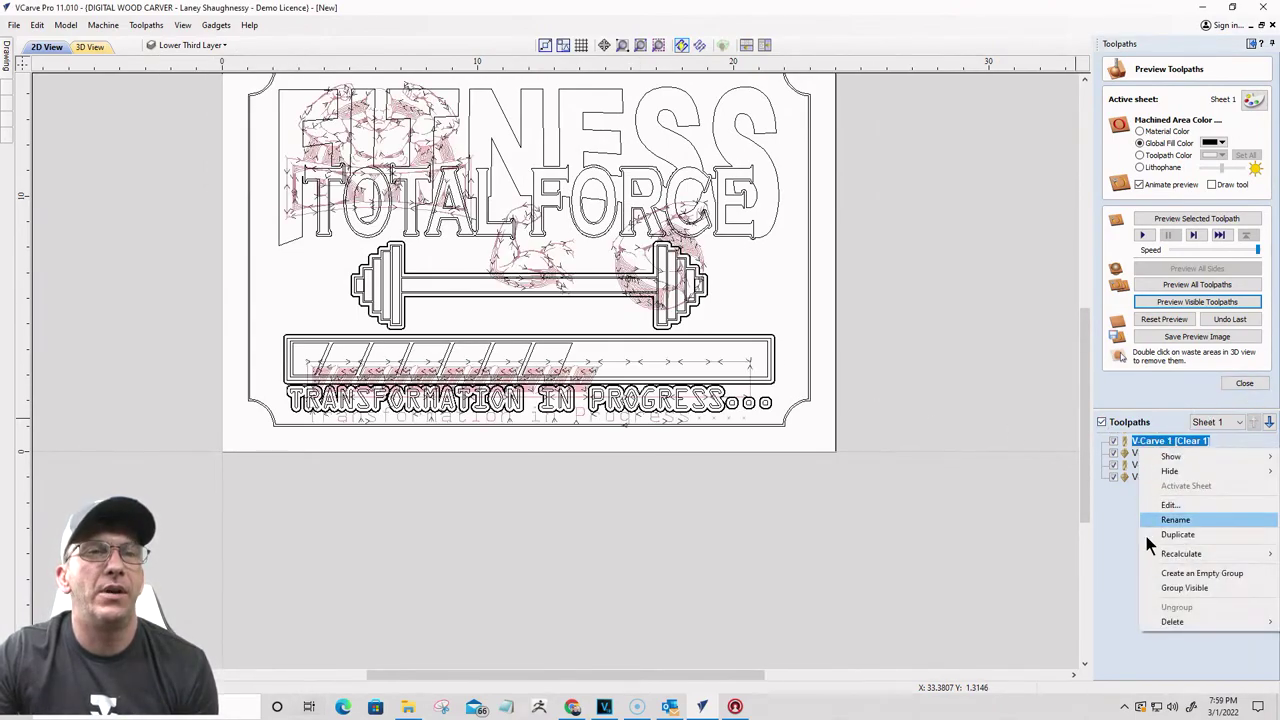
mouse_move(1165, 623)
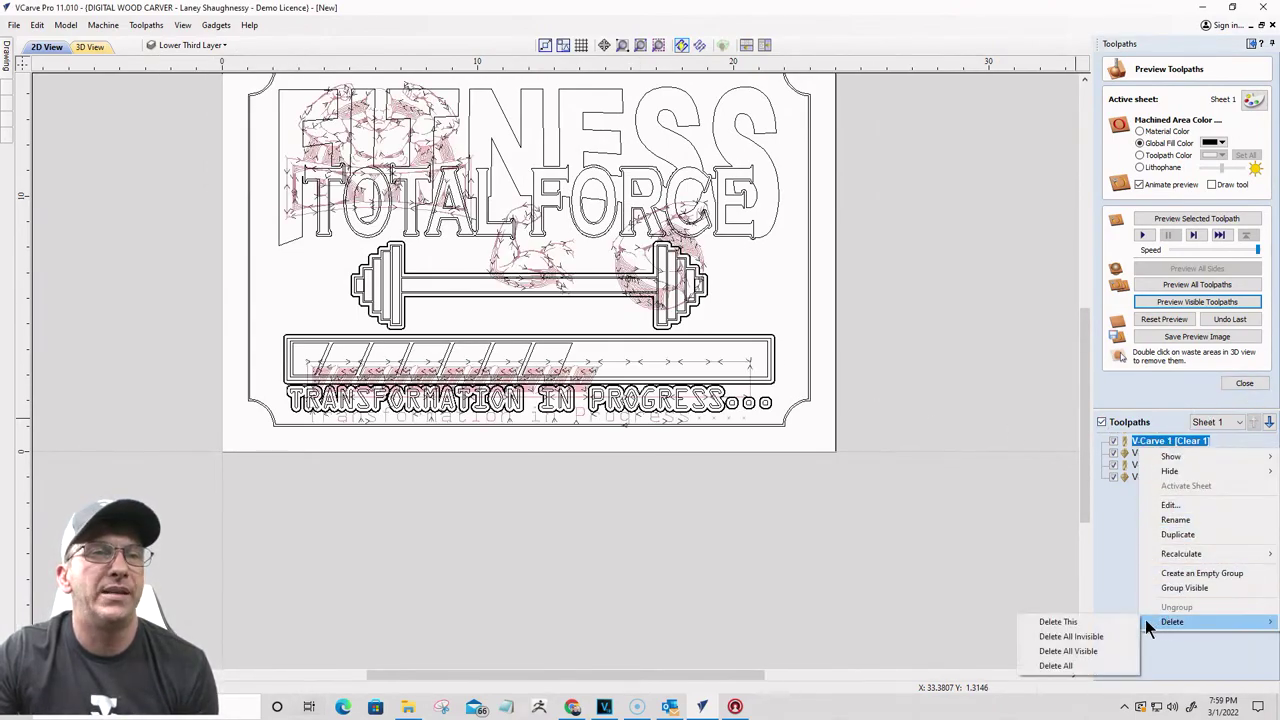
left_click(1055, 664)
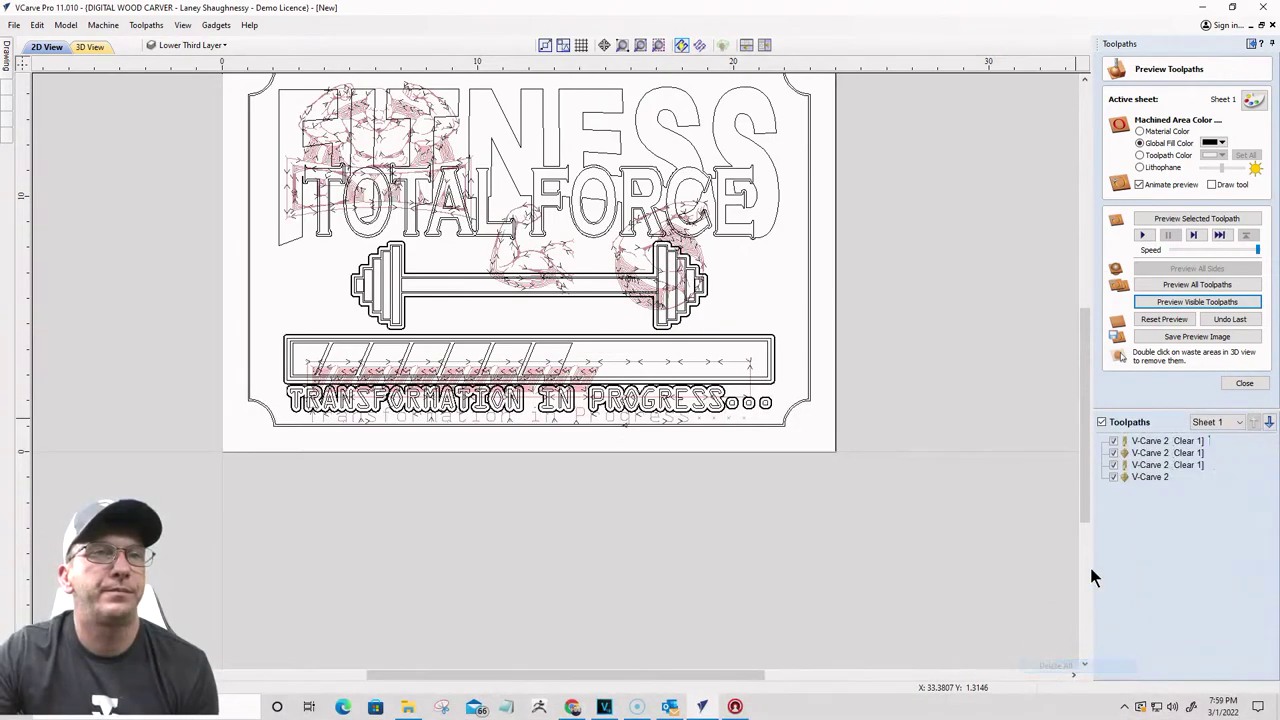
left_click(1240, 385)
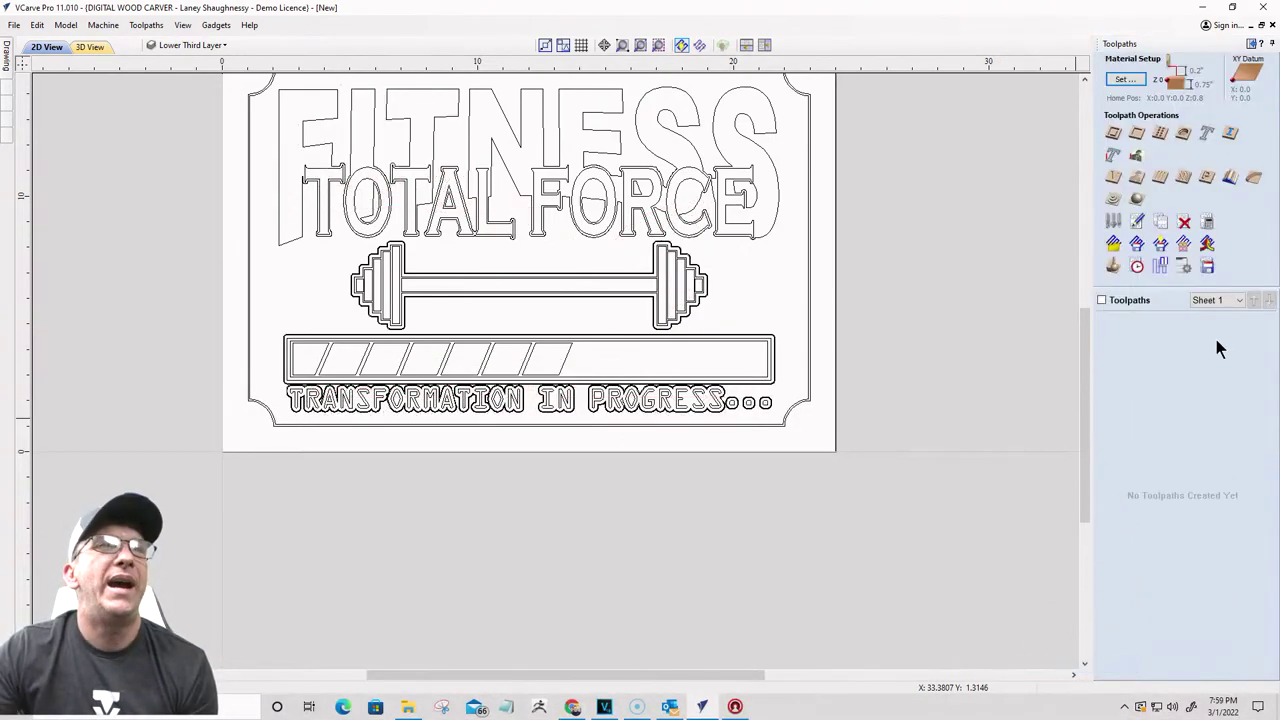
Step: Create a V-Carve toolpath 'top text' with 0.125 flat depth and 0.25-inch end mill raster clearance
left_click(1112, 177)
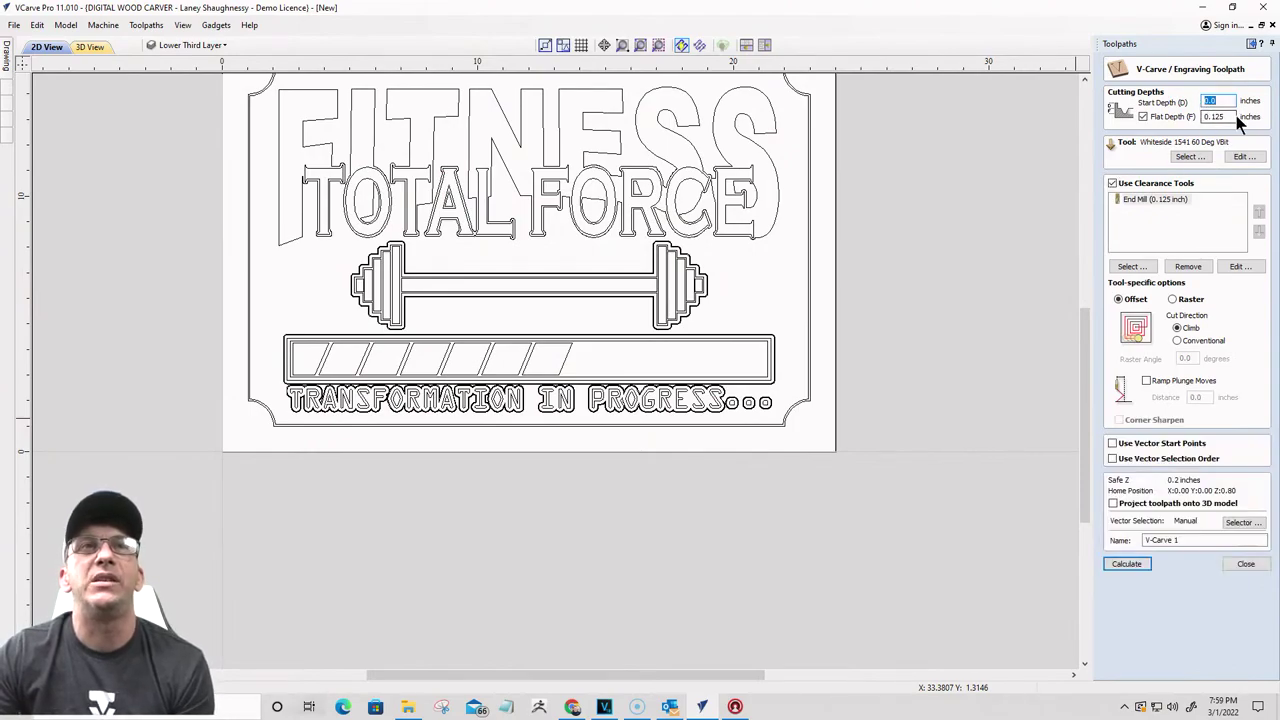
key("Tab")
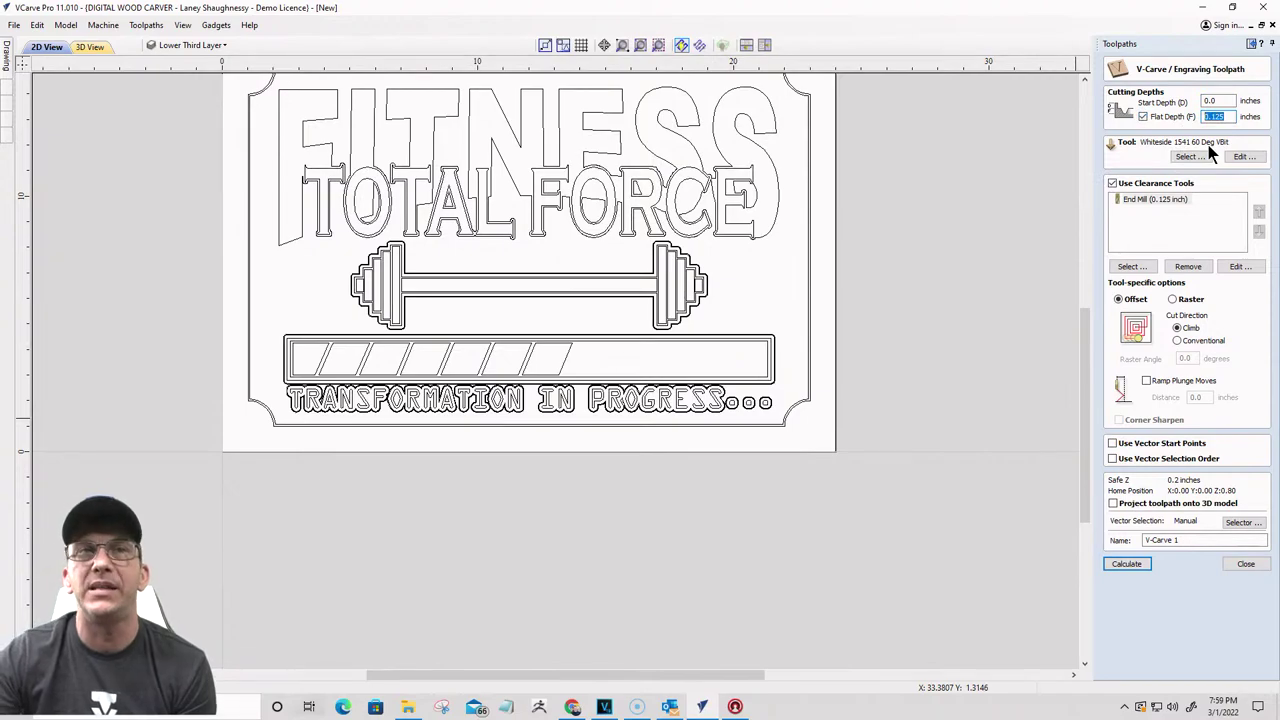
left_click(1172, 299)
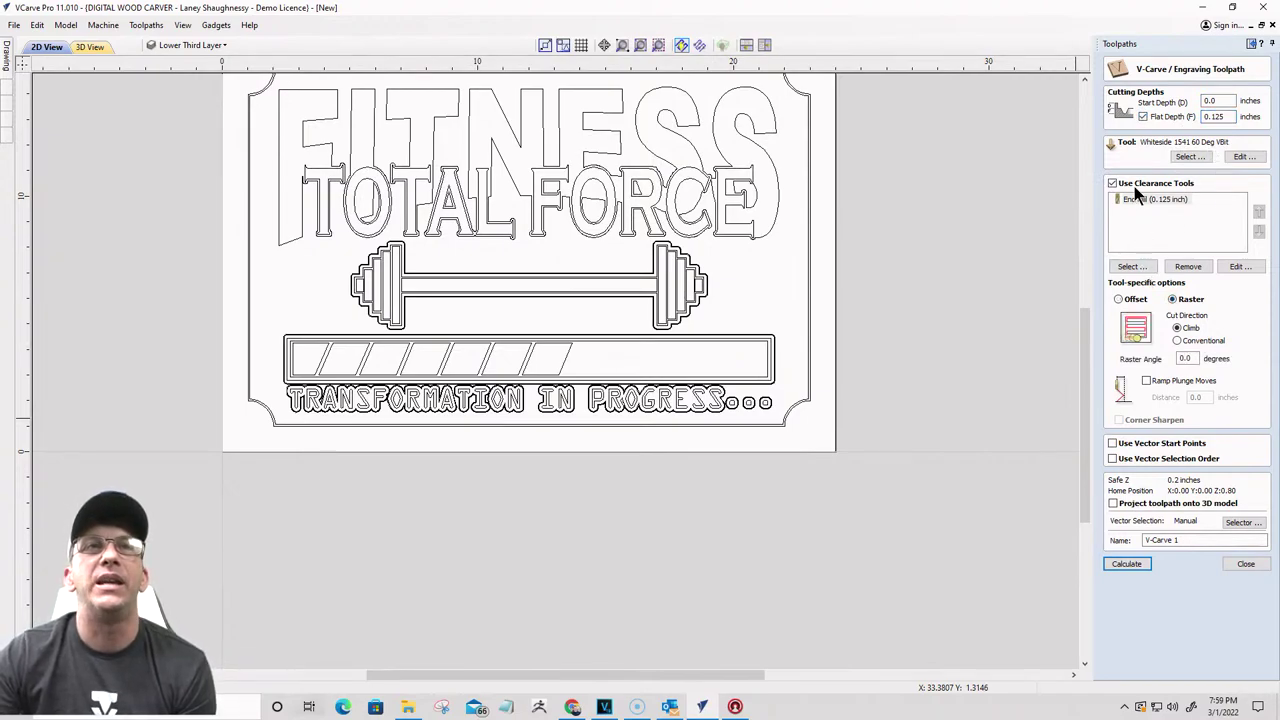
left_click(1131, 266)
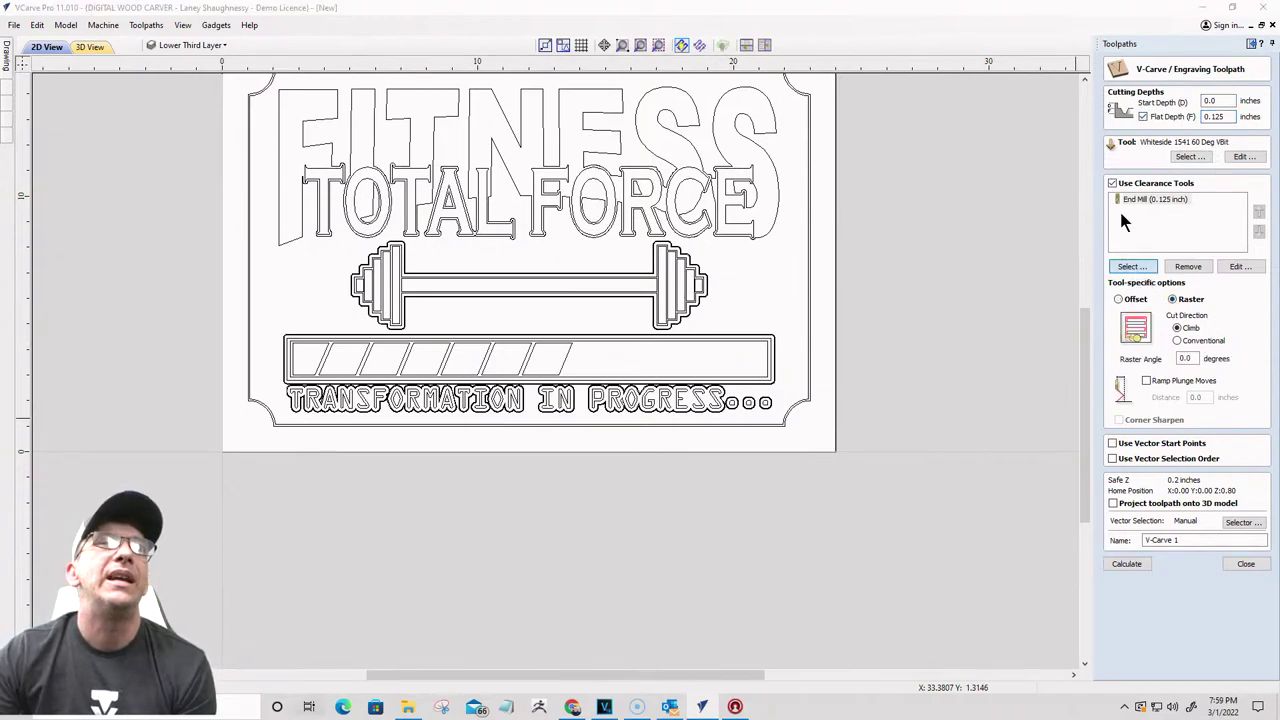
scroll(420, 475, "down", 1)
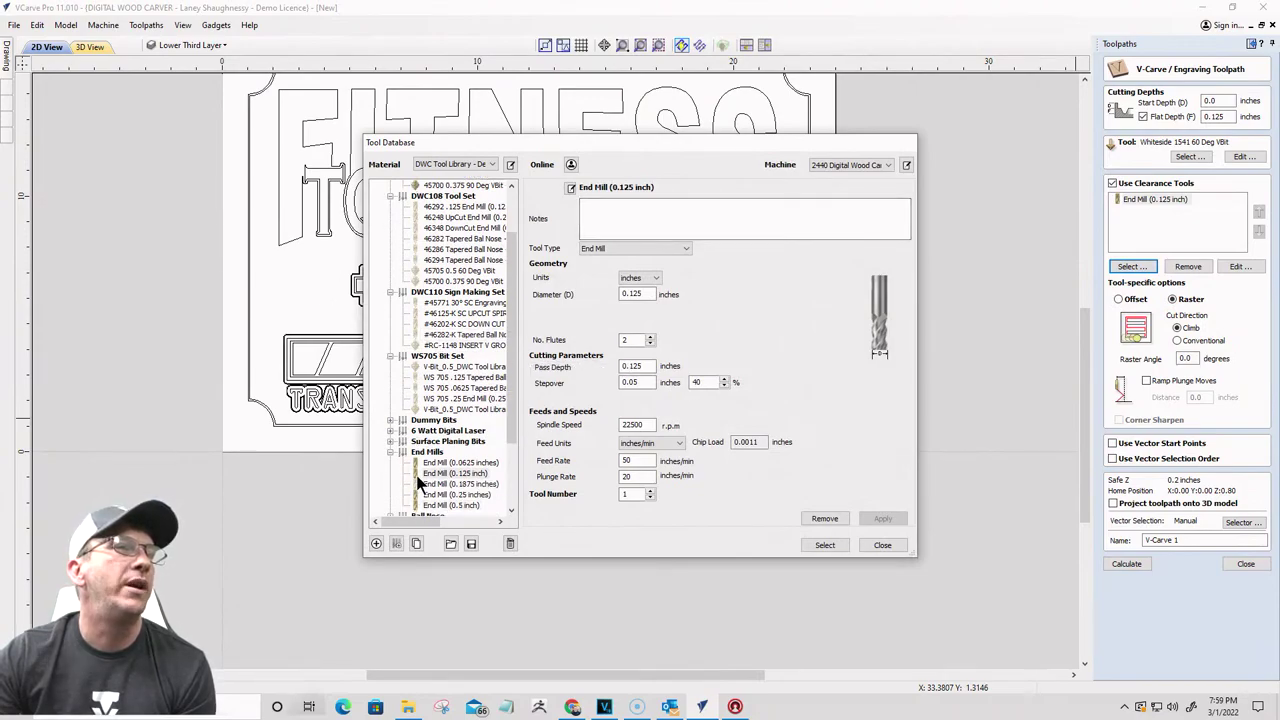
left_click(445, 495)
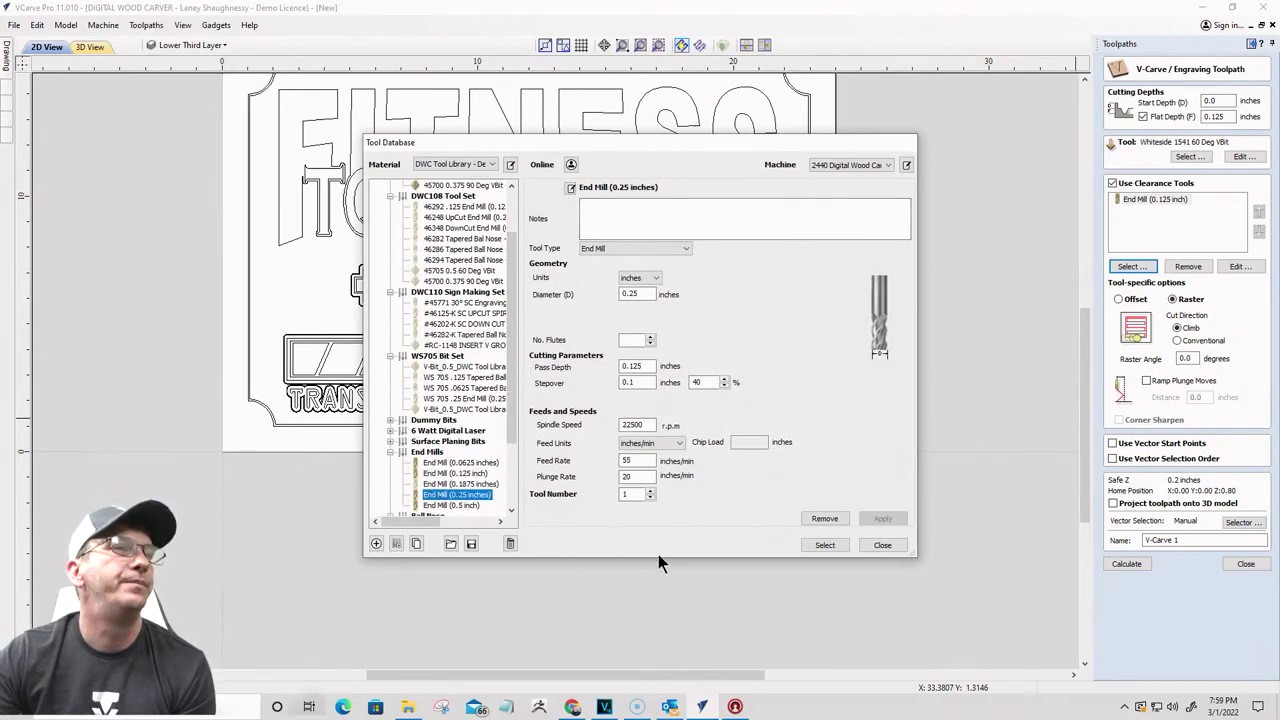
left_click(825, 545)
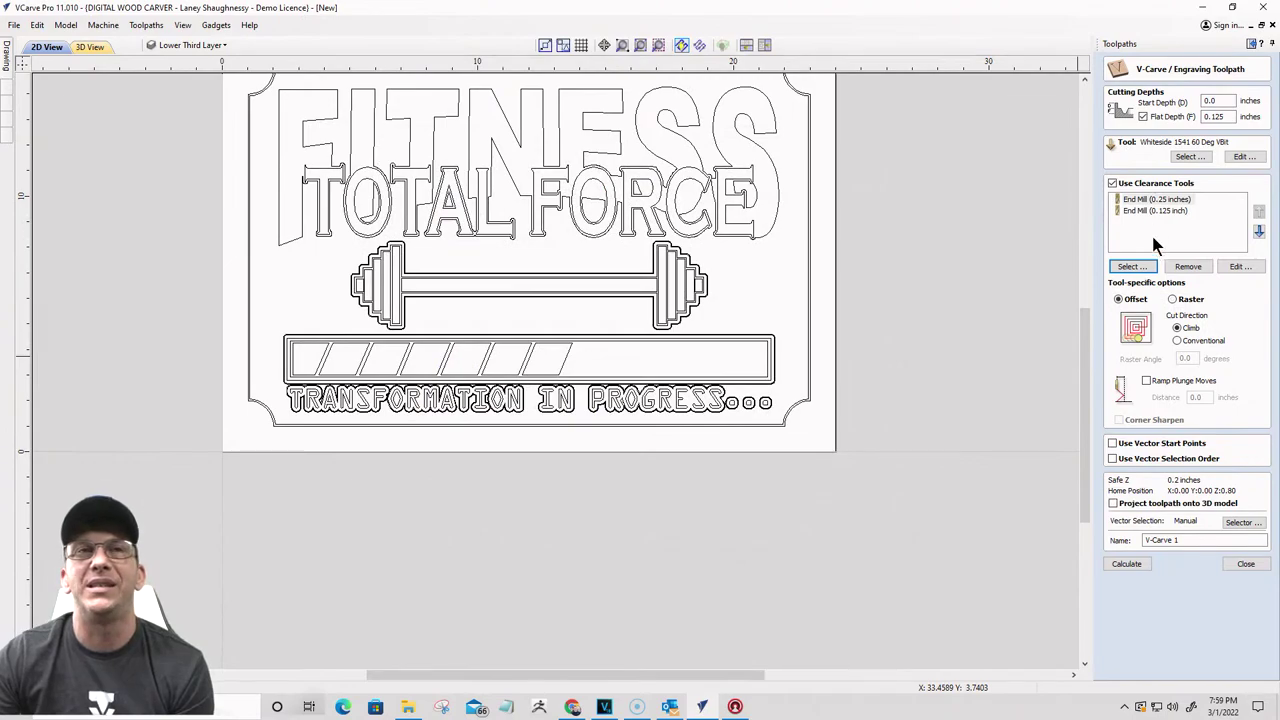
left_click(1173, 299)
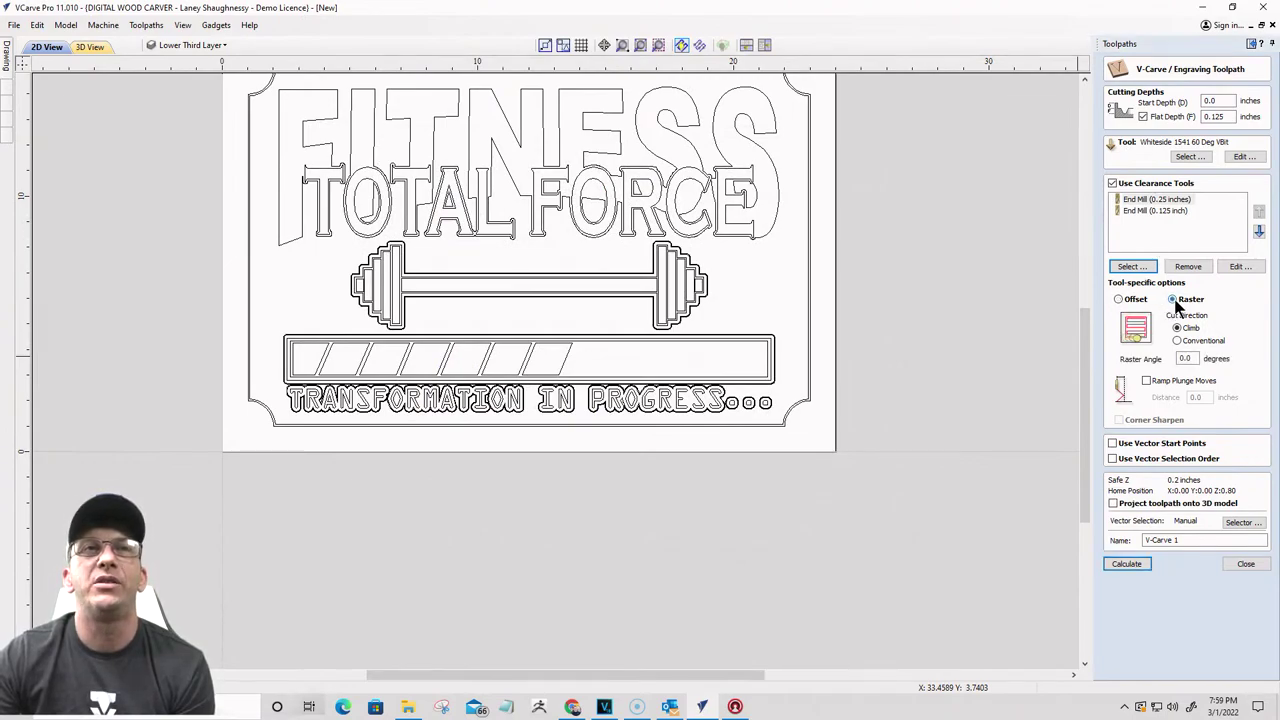
double_click(1160, 540)
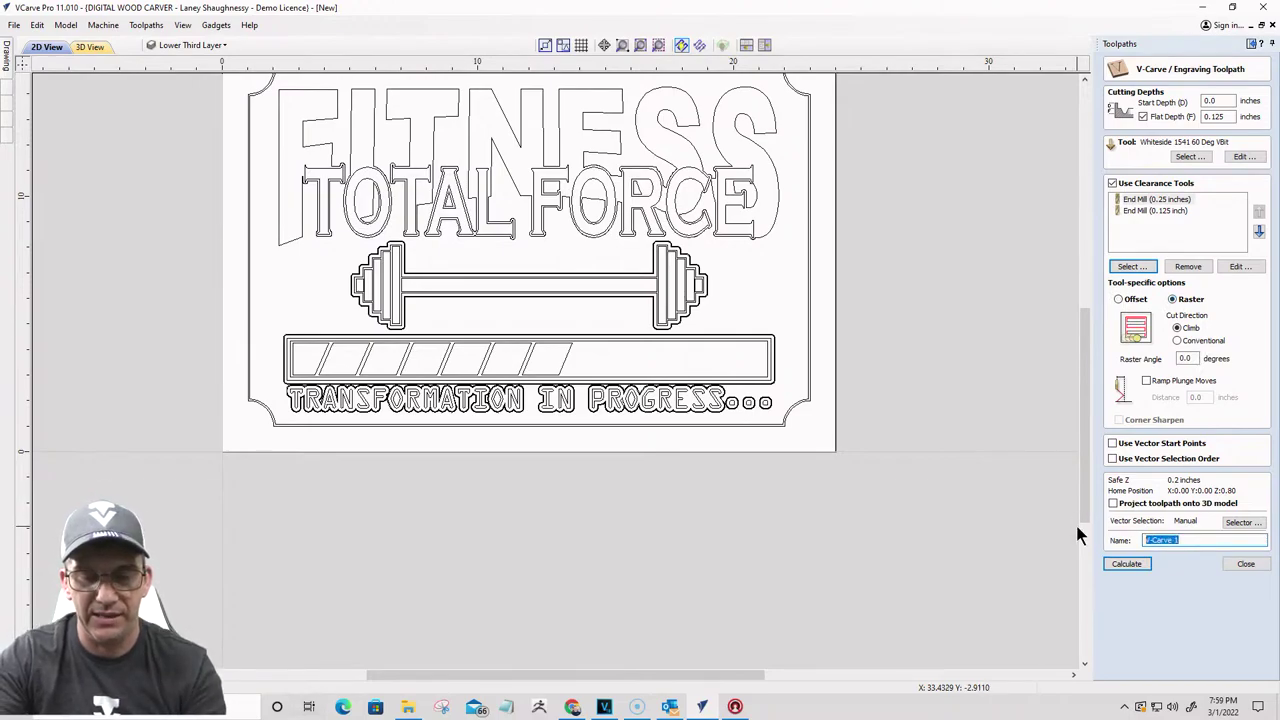
type("top text")
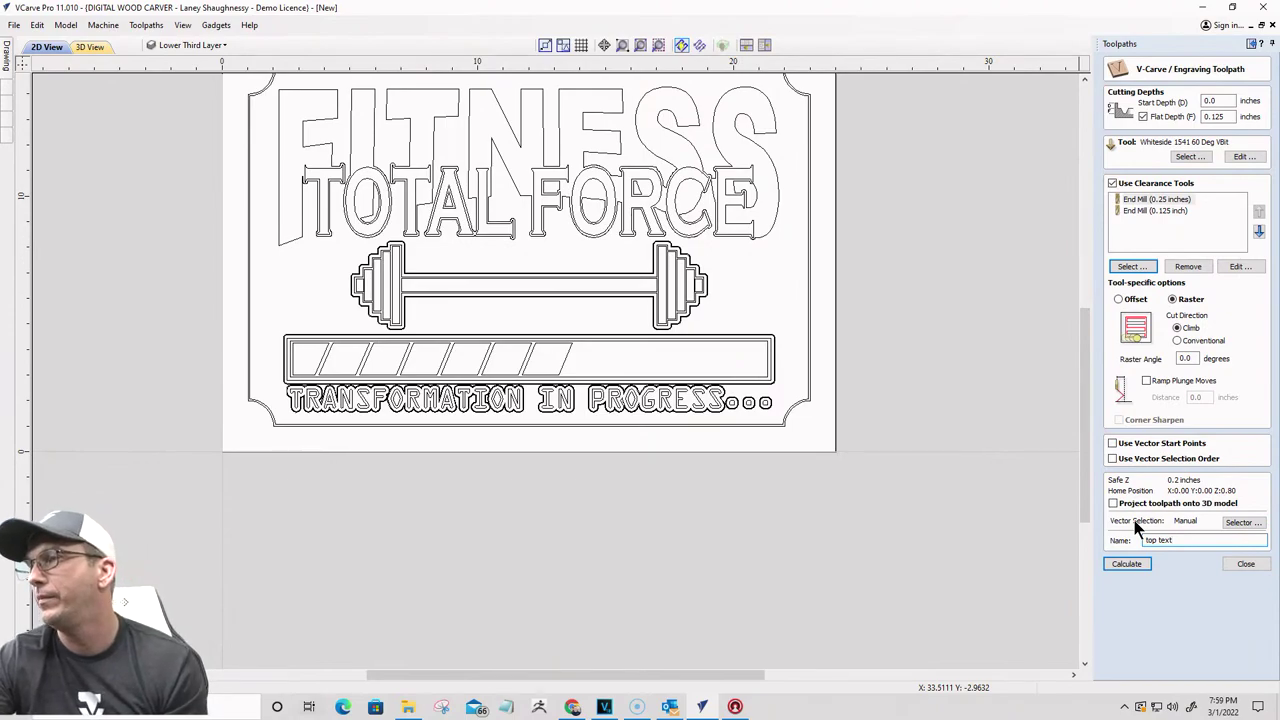
Step: Link the toolpath to the Top Text Layer vectors, including open vectors, and calculate despite the overlap warning
left_click(1241, 522)
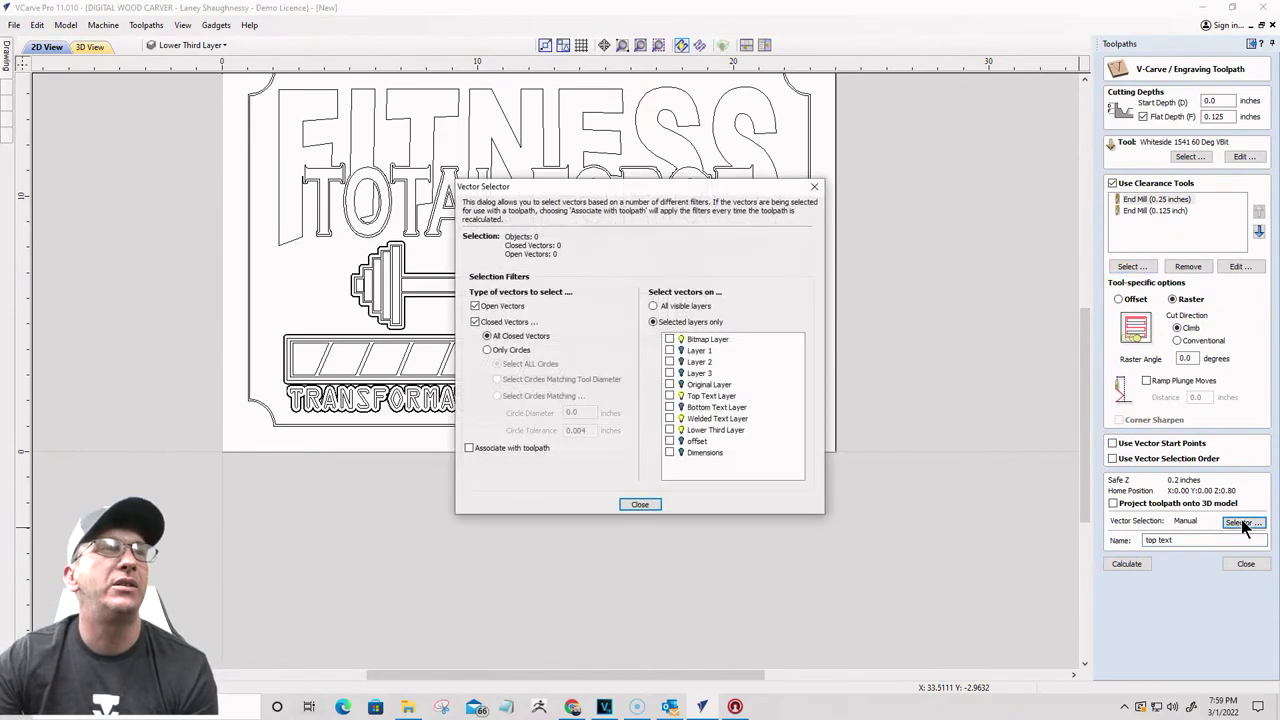
left_click(476, 306)
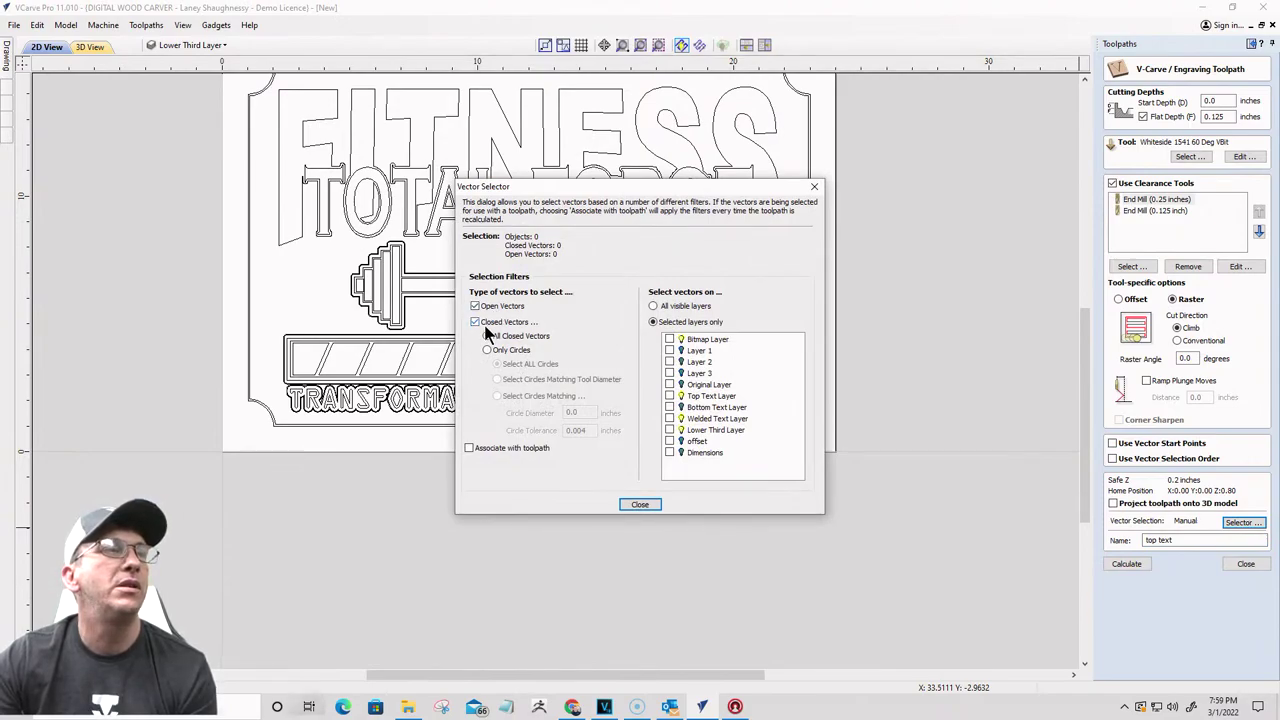
left_click(469, 449)
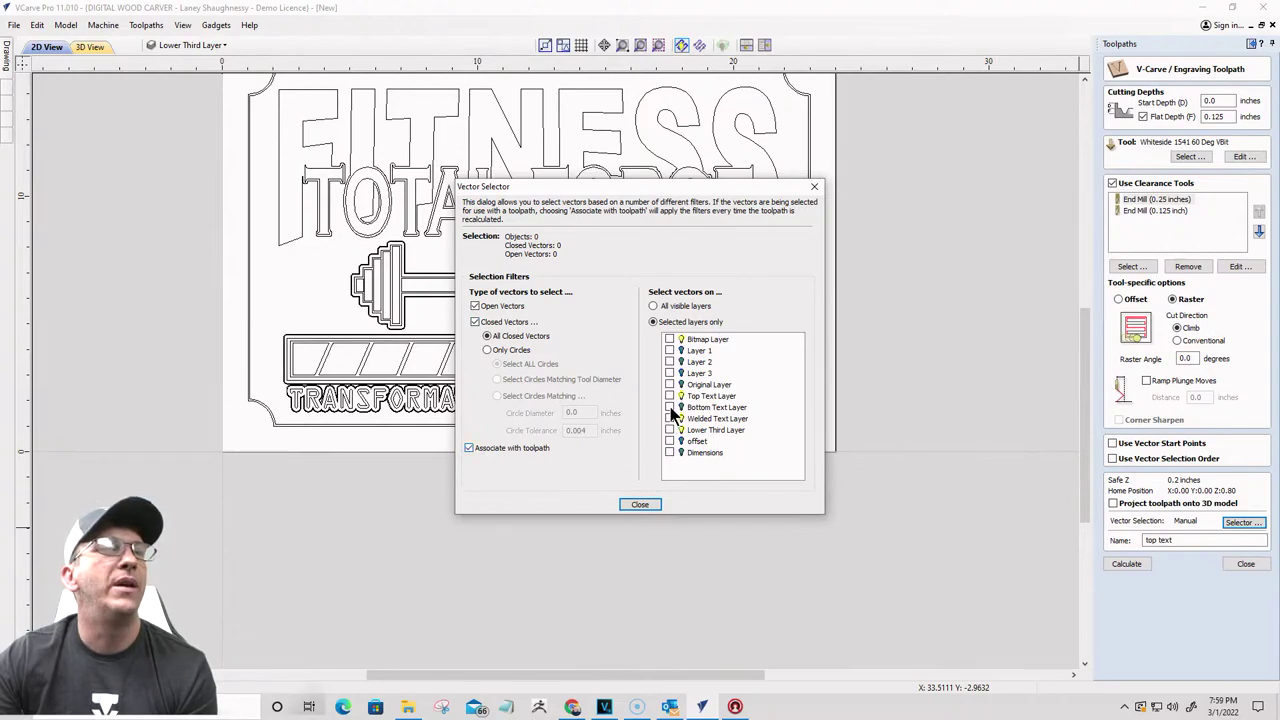
left_click(670, 396)
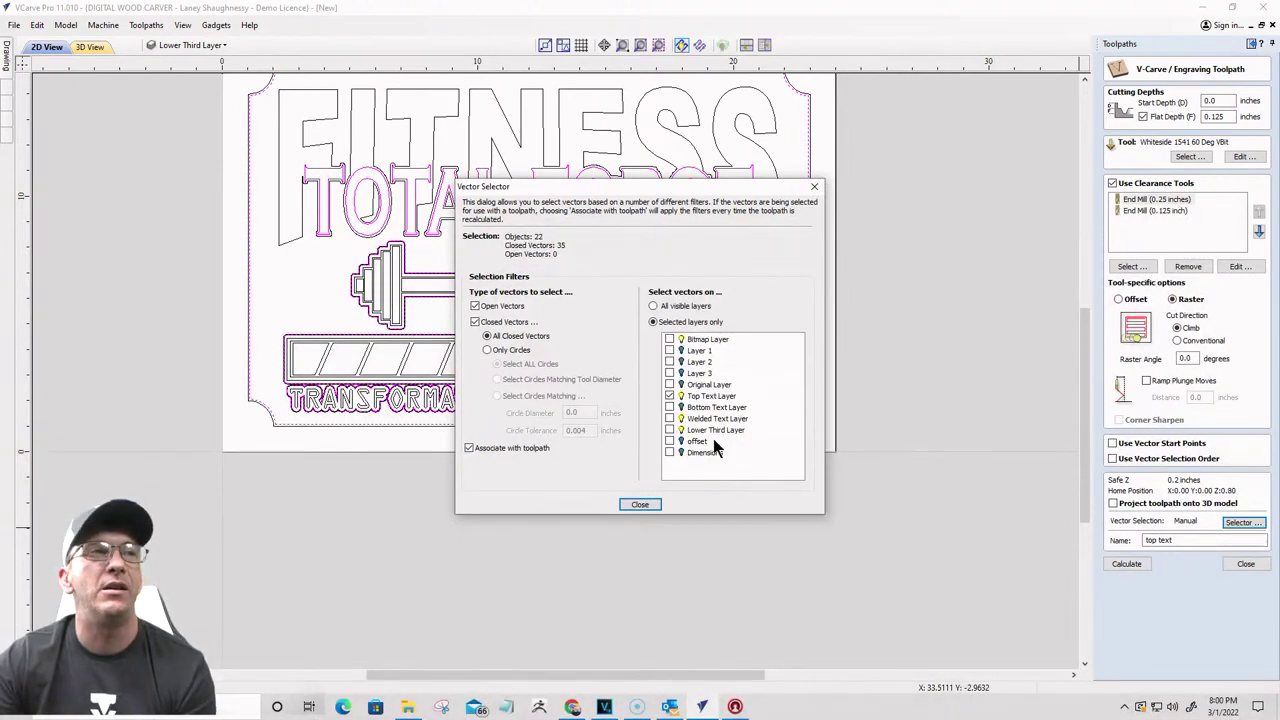
left_click_drag(595, 197, 1098, 243)
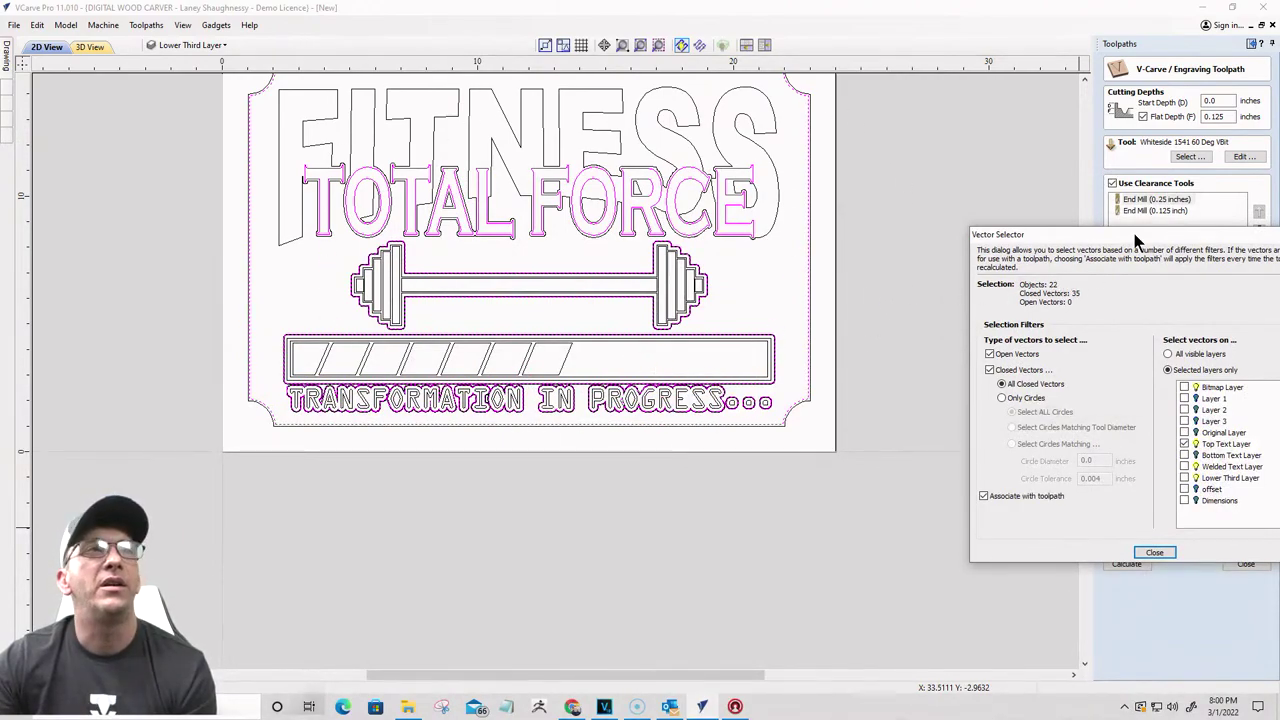
left_click_drag(1135, 237, 733, 132)
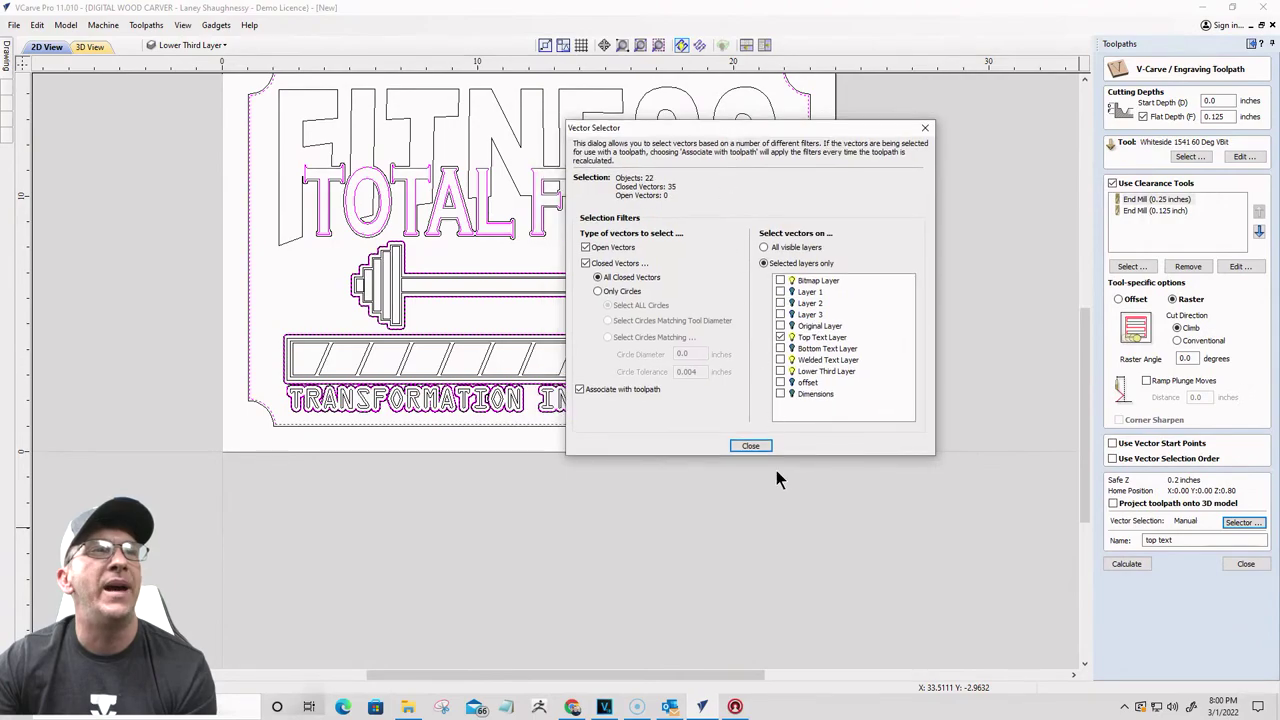
left_click(750, 446)
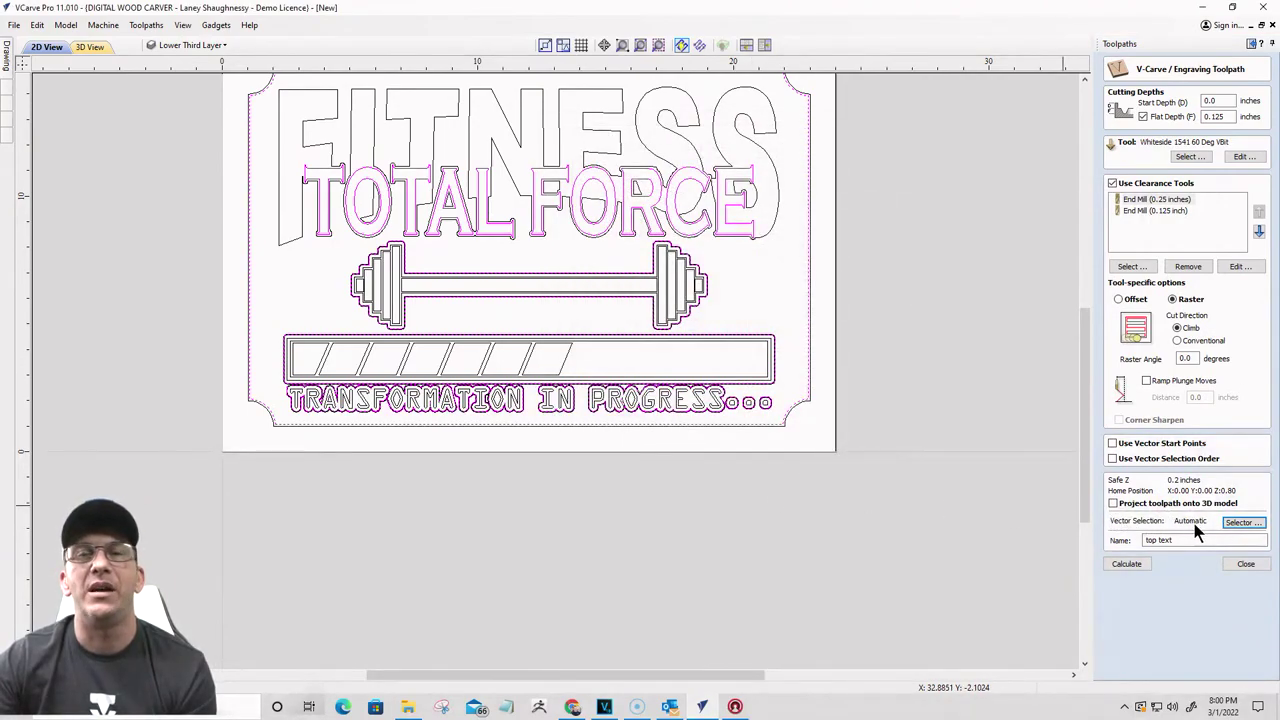
left_click(1126, 565)
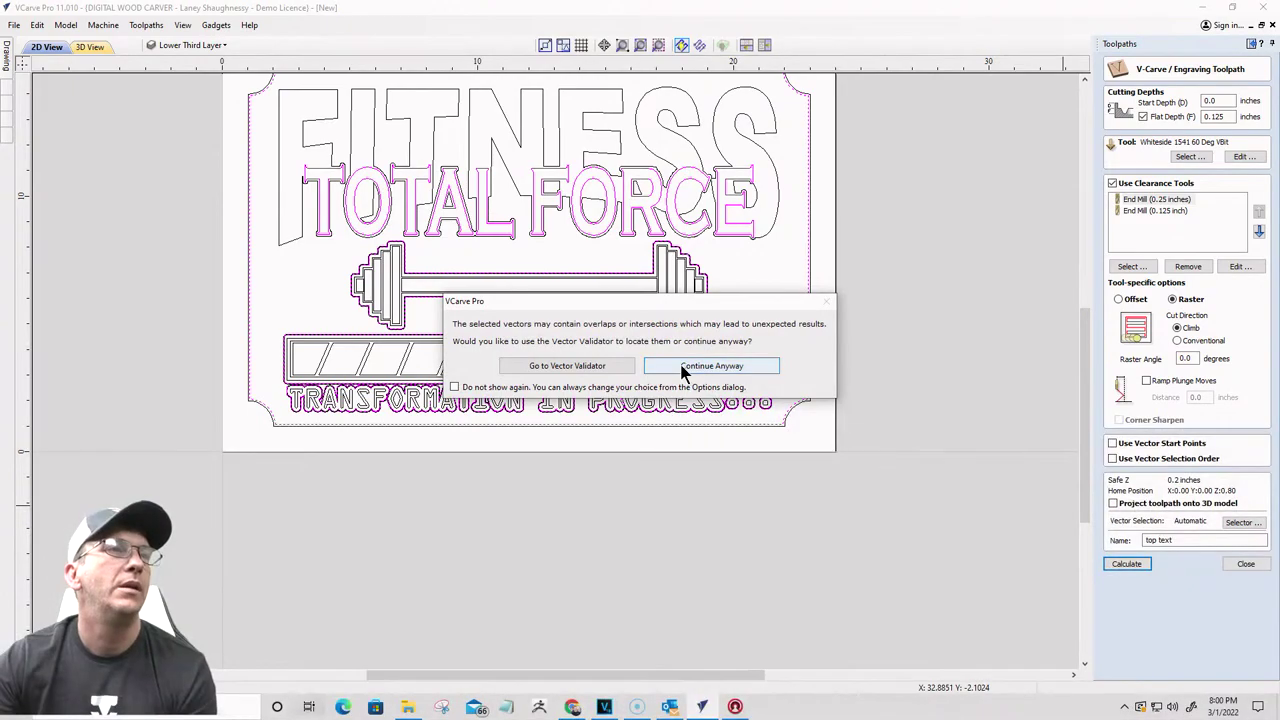
left_click(684, 368)
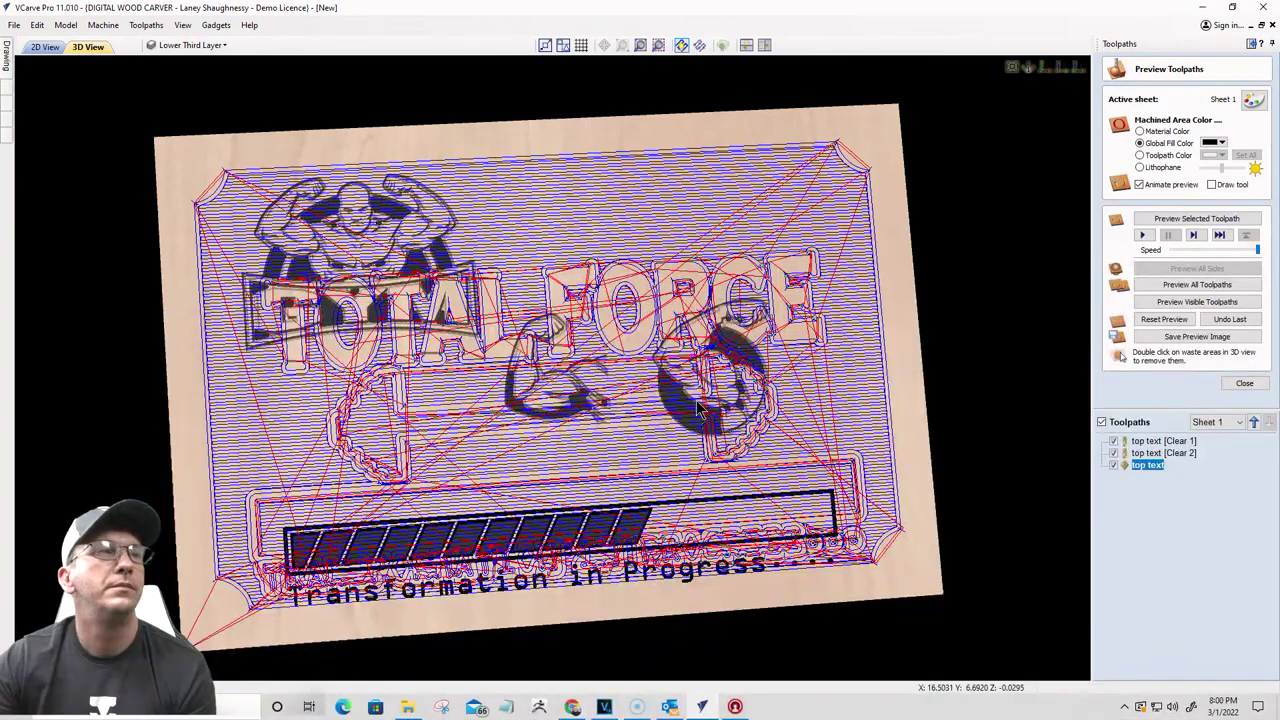
Step: Reset and re-run the carving preview of the visible toolpaths
left_click(1168, 319)
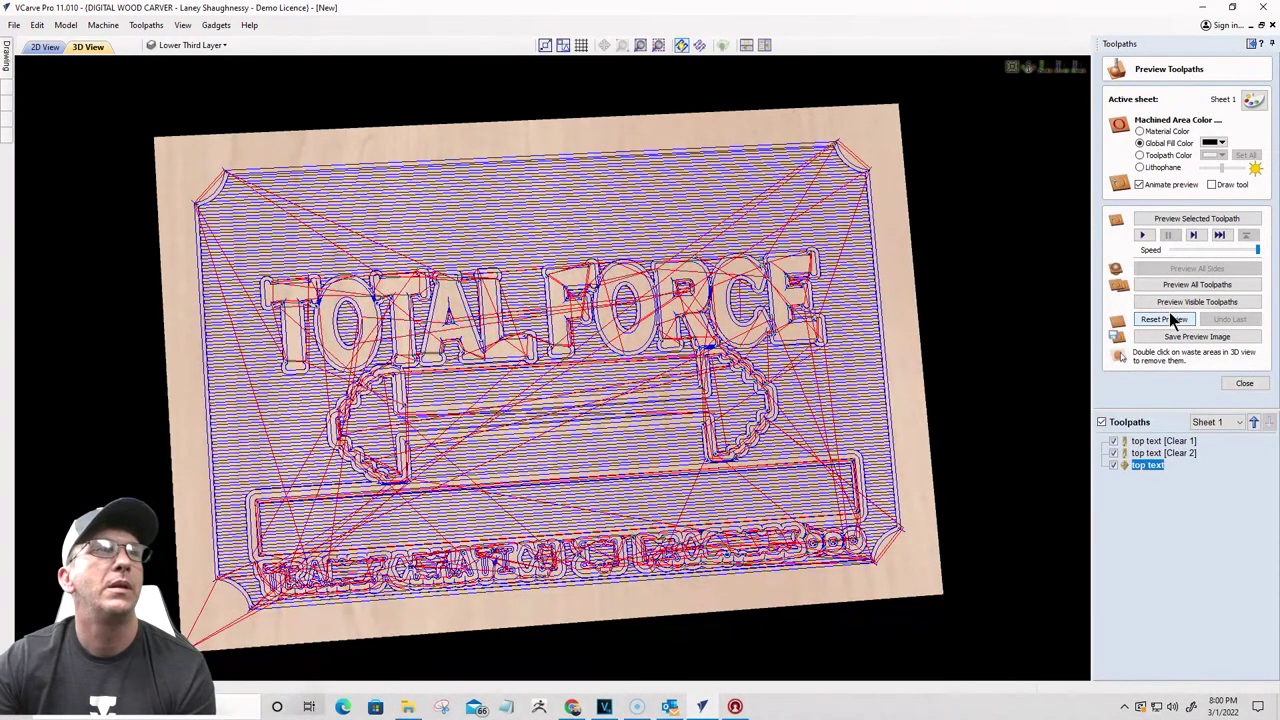
left_click(1192, 302)
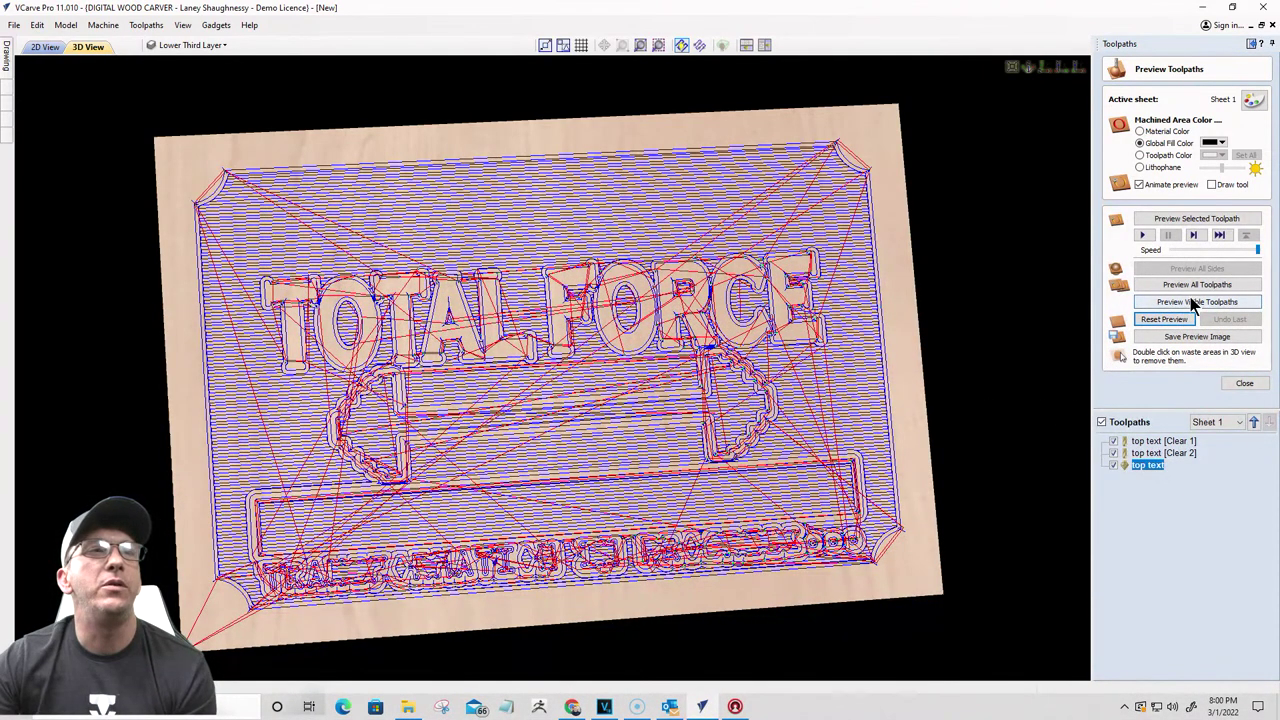
left_click(1192, 303)
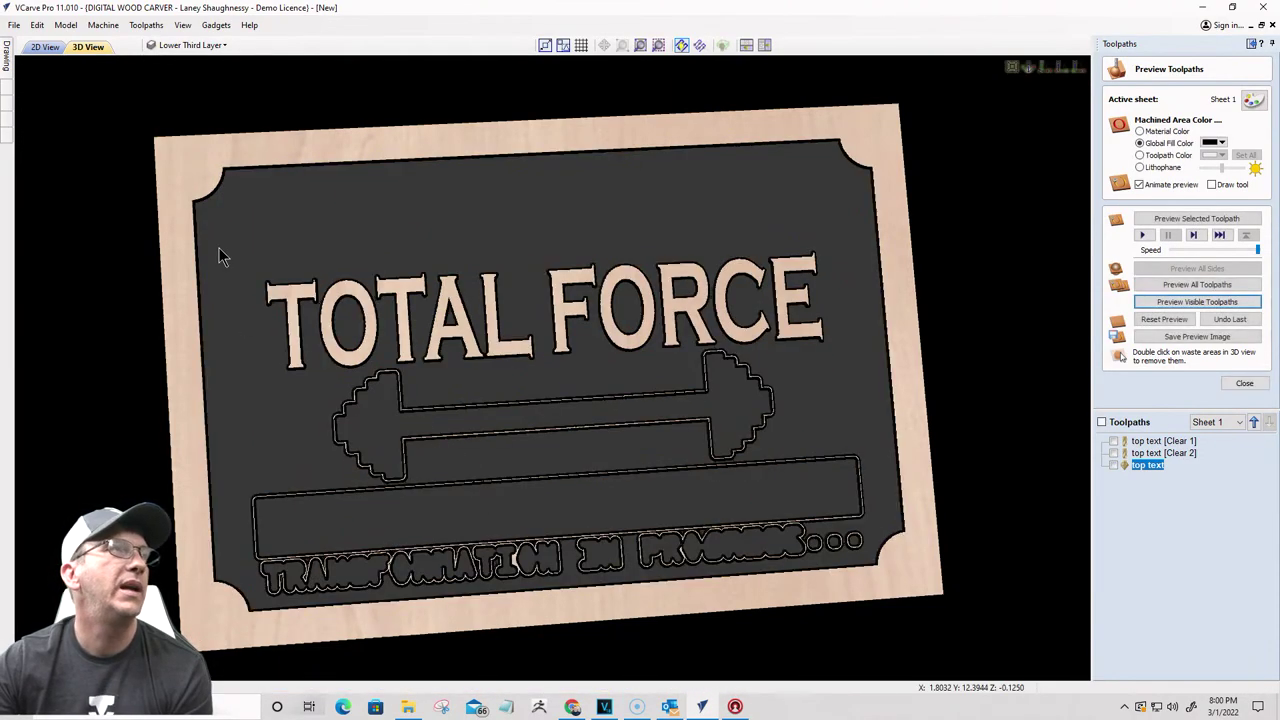
Step: Reopen the top text [Clear 1] toolpath settings alongside the 2D view
left_click(1163, 450)
double_click(1163, 450)
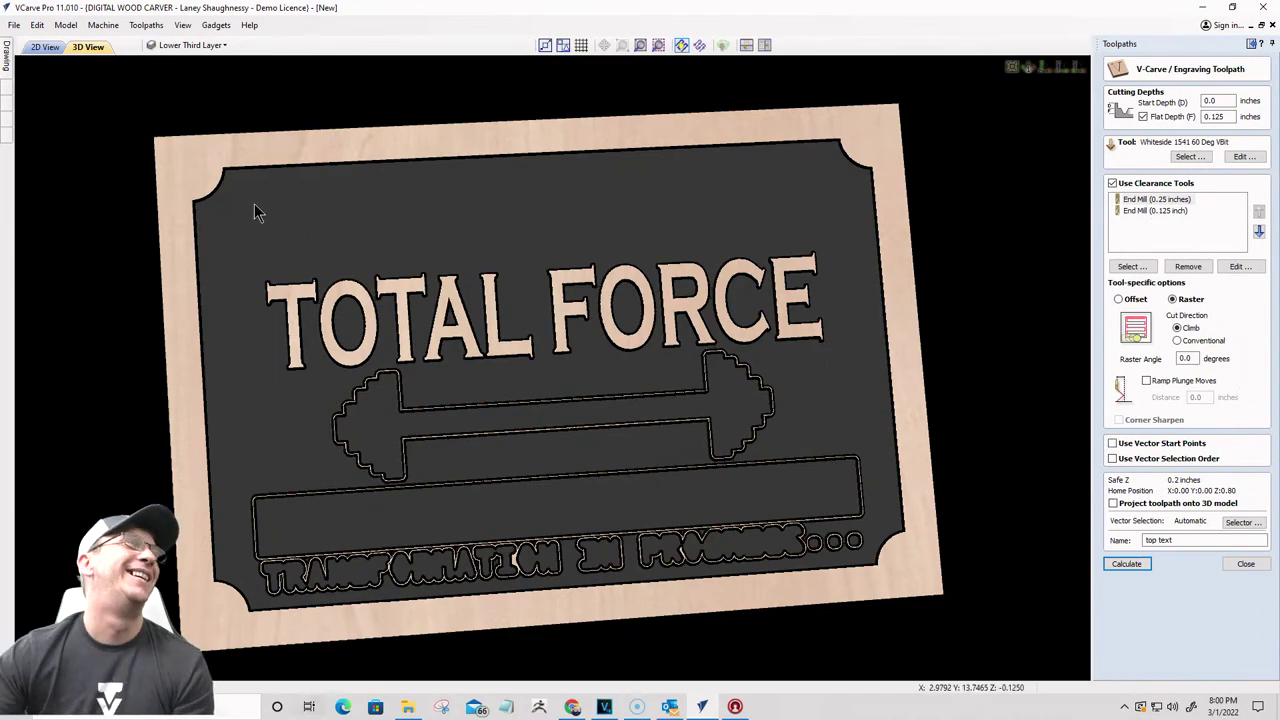
left_click(44, 47)
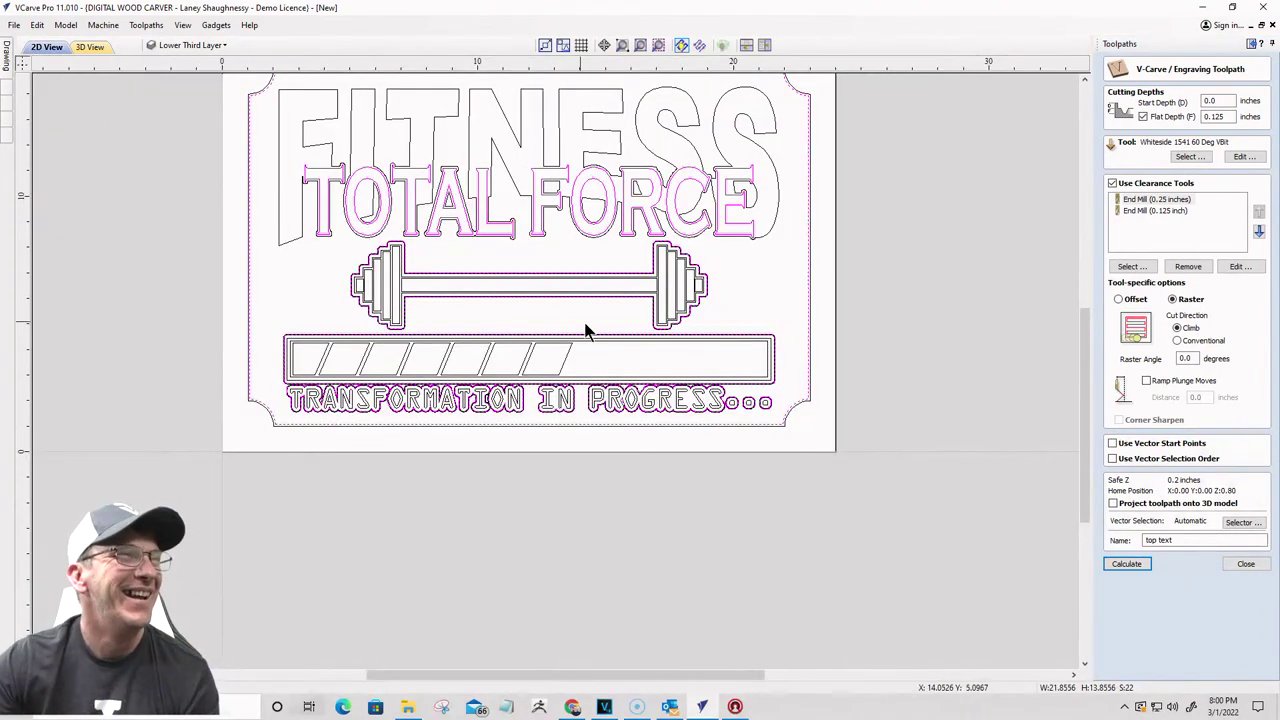
Step: Hide the Lower Third and Welded Text layers and make Top Text Layer the active layer
left_click(1245, 564)
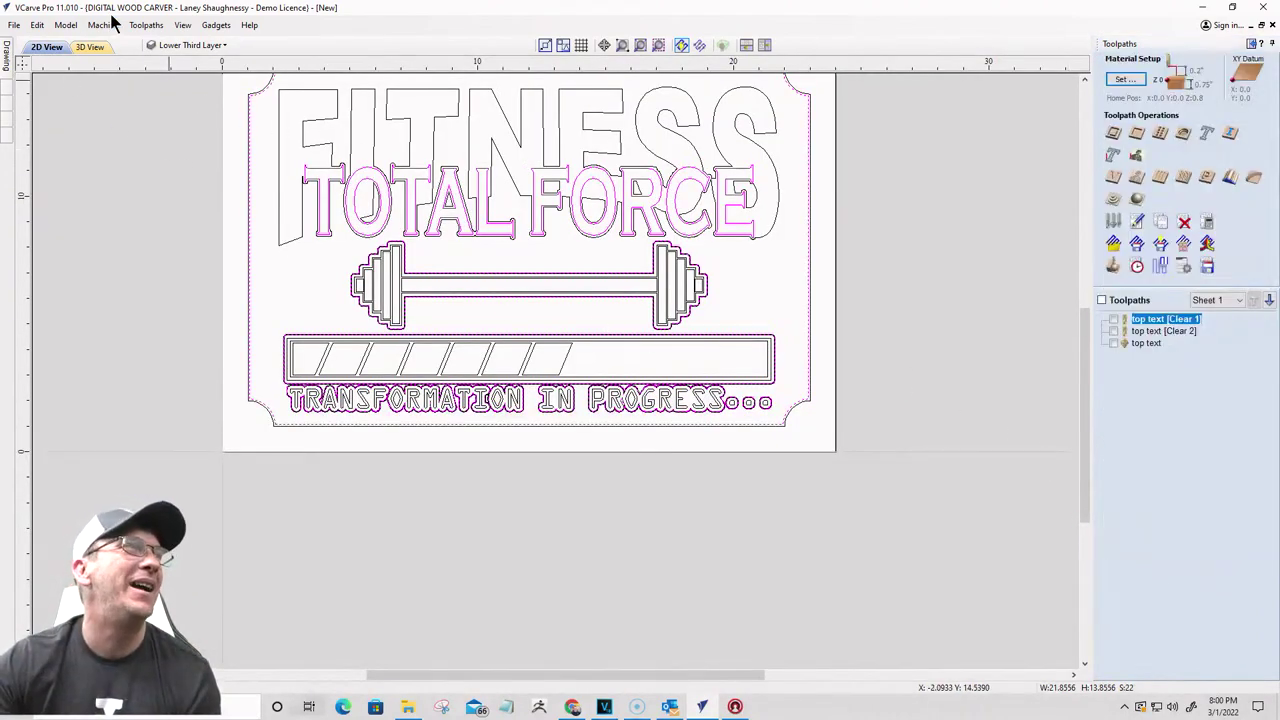
left_click(192, 45)
left_click(169, 147)
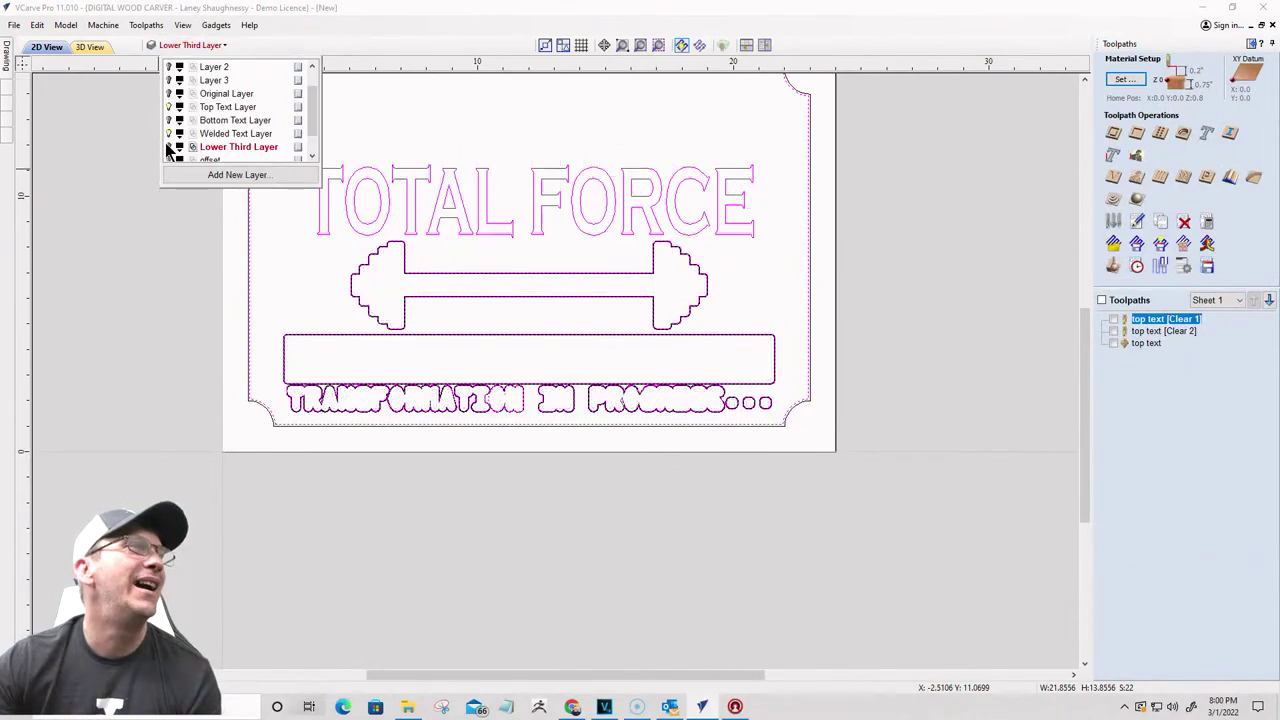
left_click(169, 133)
left_click(228, 107)
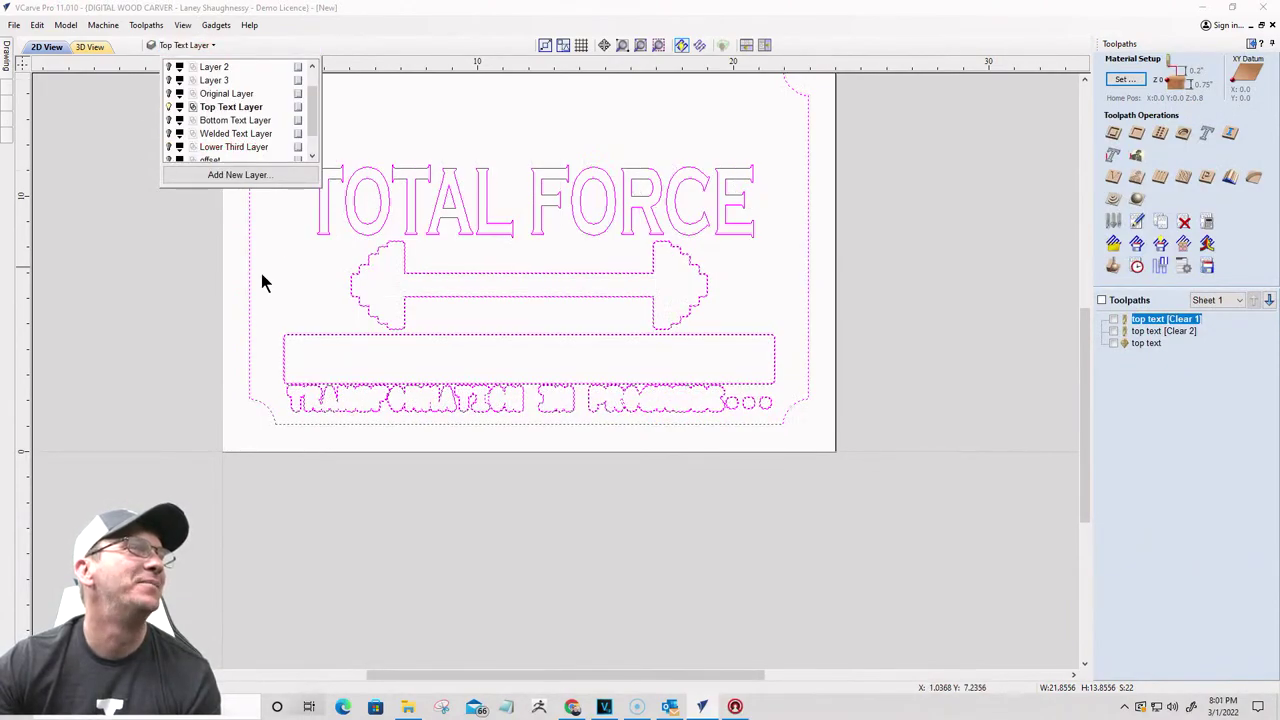
left_click(285, 300)
scroll(350, 300, "up", 3)
scroll(493, 205, "down", 3)
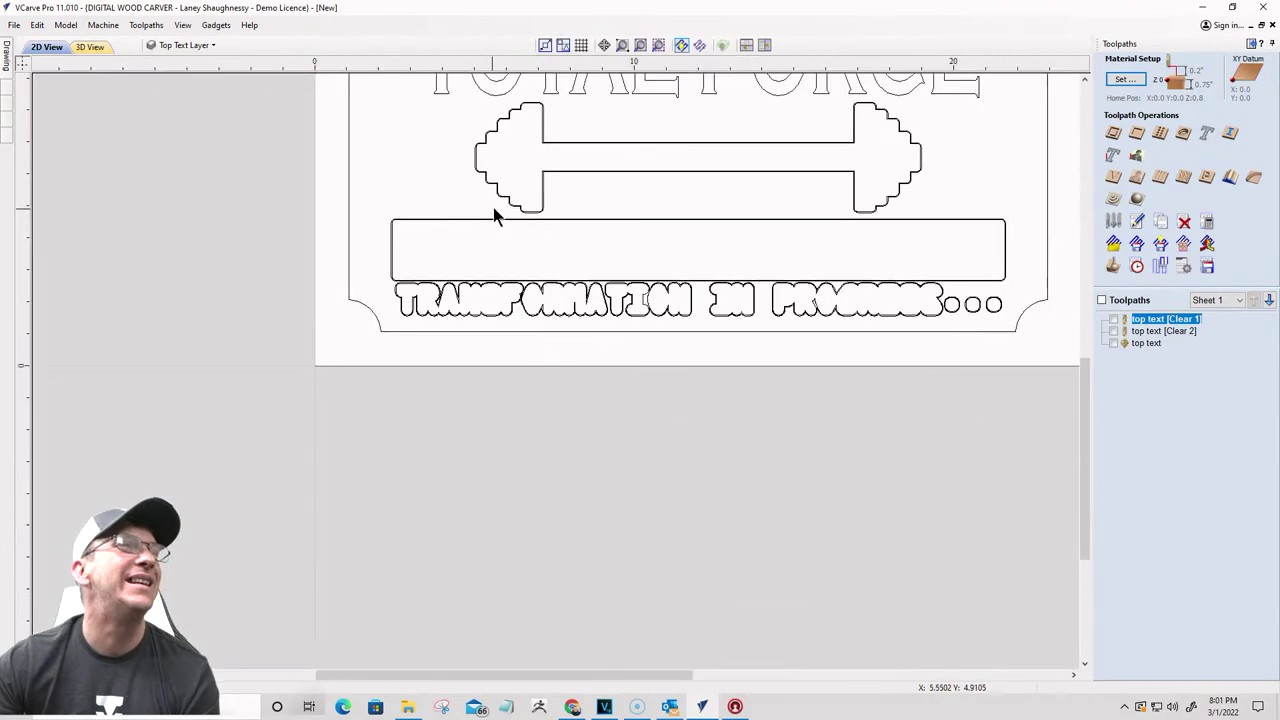
scroll(491, 100, "up", 5)
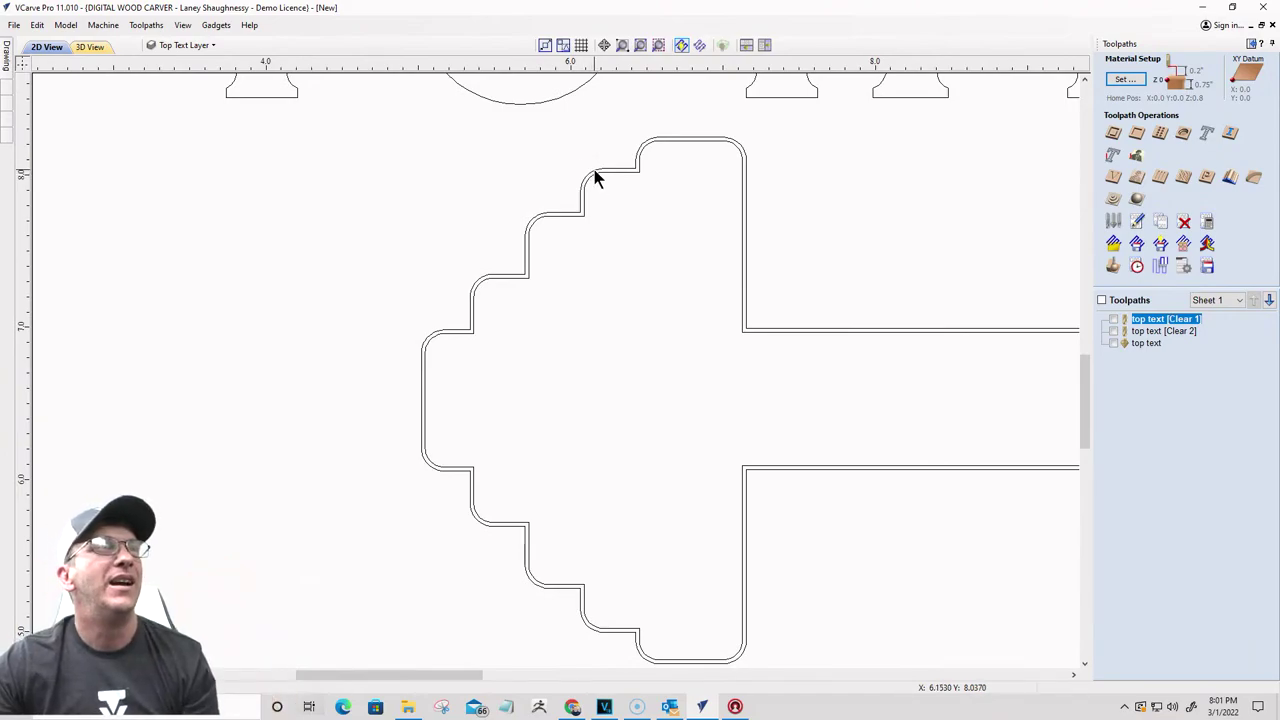
Step: Inspect the barbell outline and the progress bar's rounded rectangle by selecting each
left_click(596, 178)
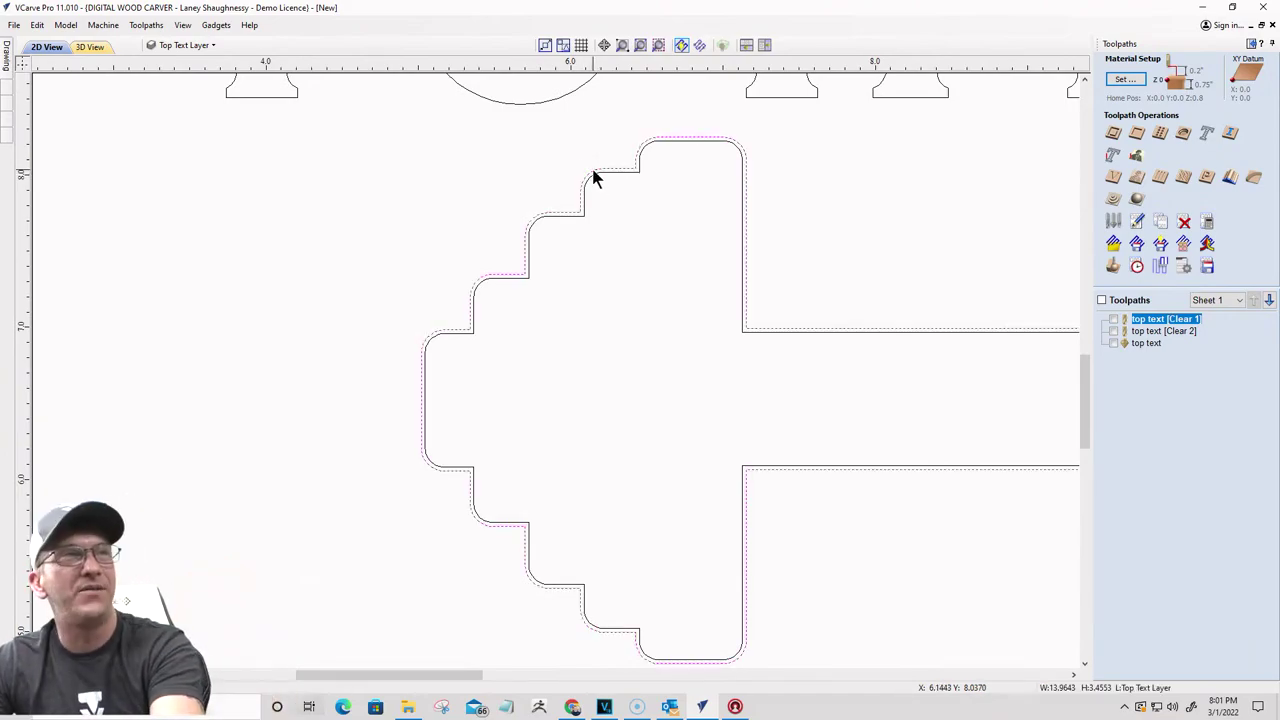
left_click(570, 172)
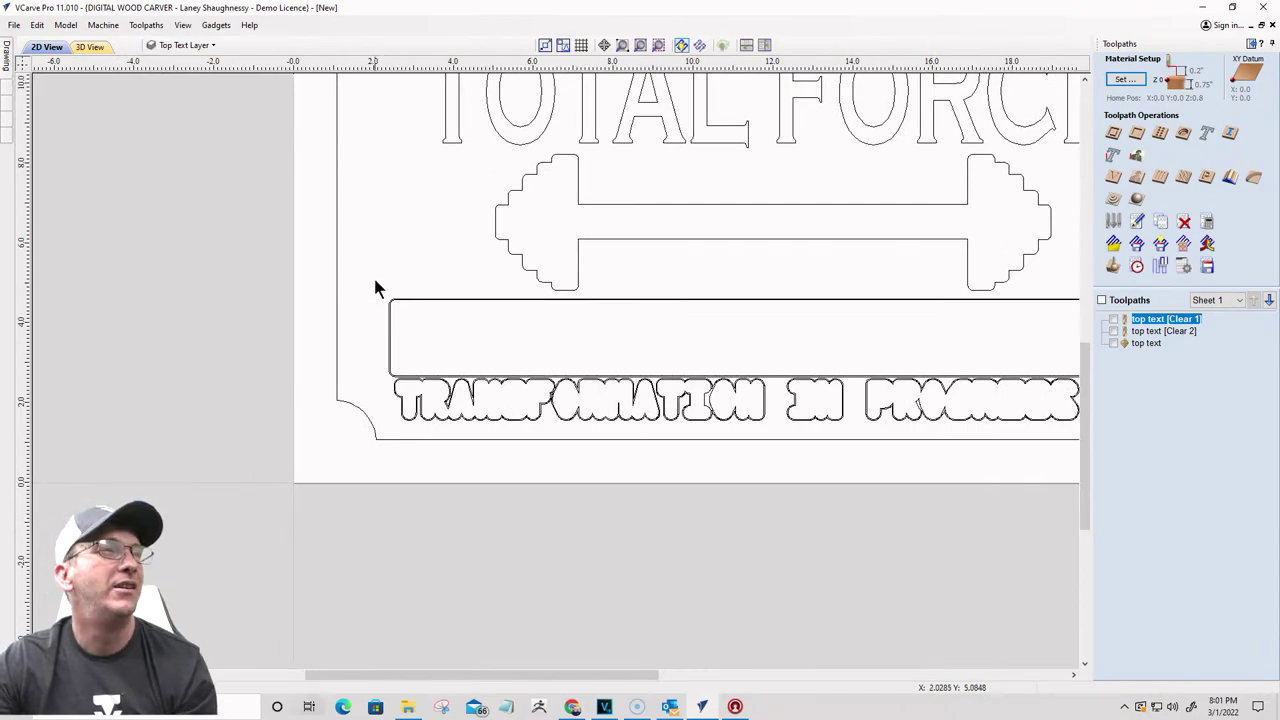
scroll(410, 300, "up", 3)
scroll(411, 305, "up", 1)
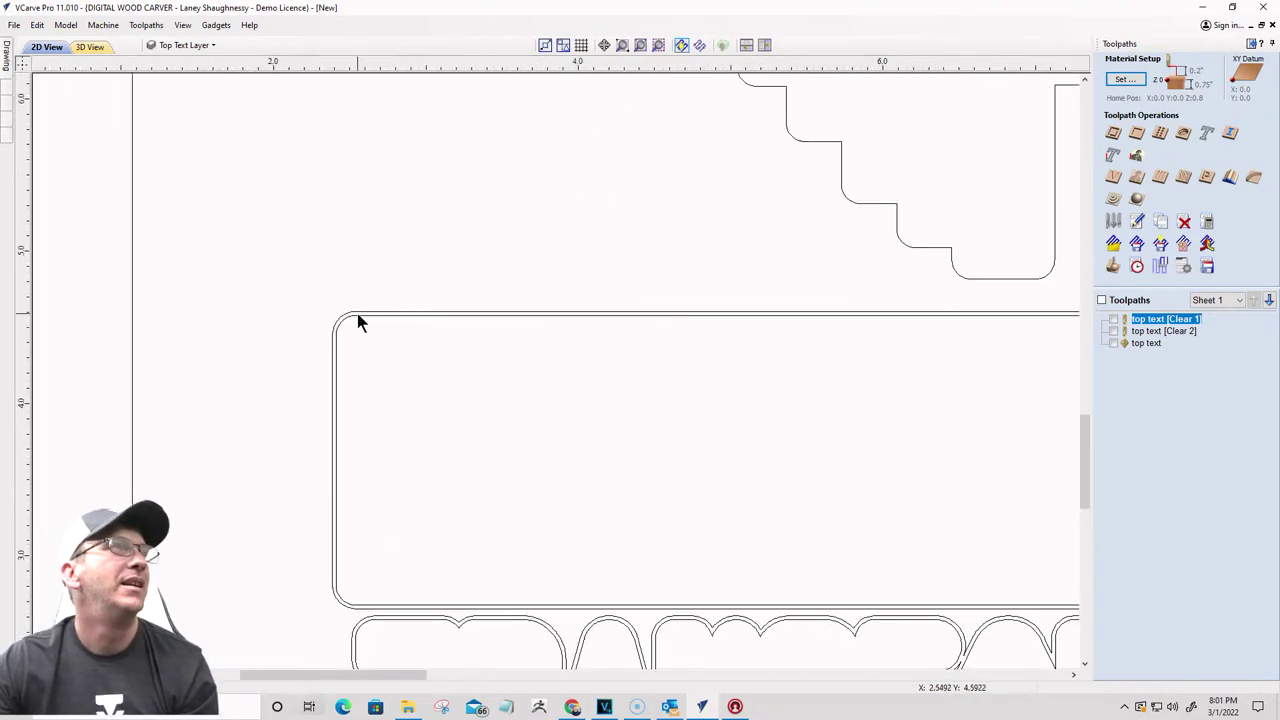
left_click(367, 316)
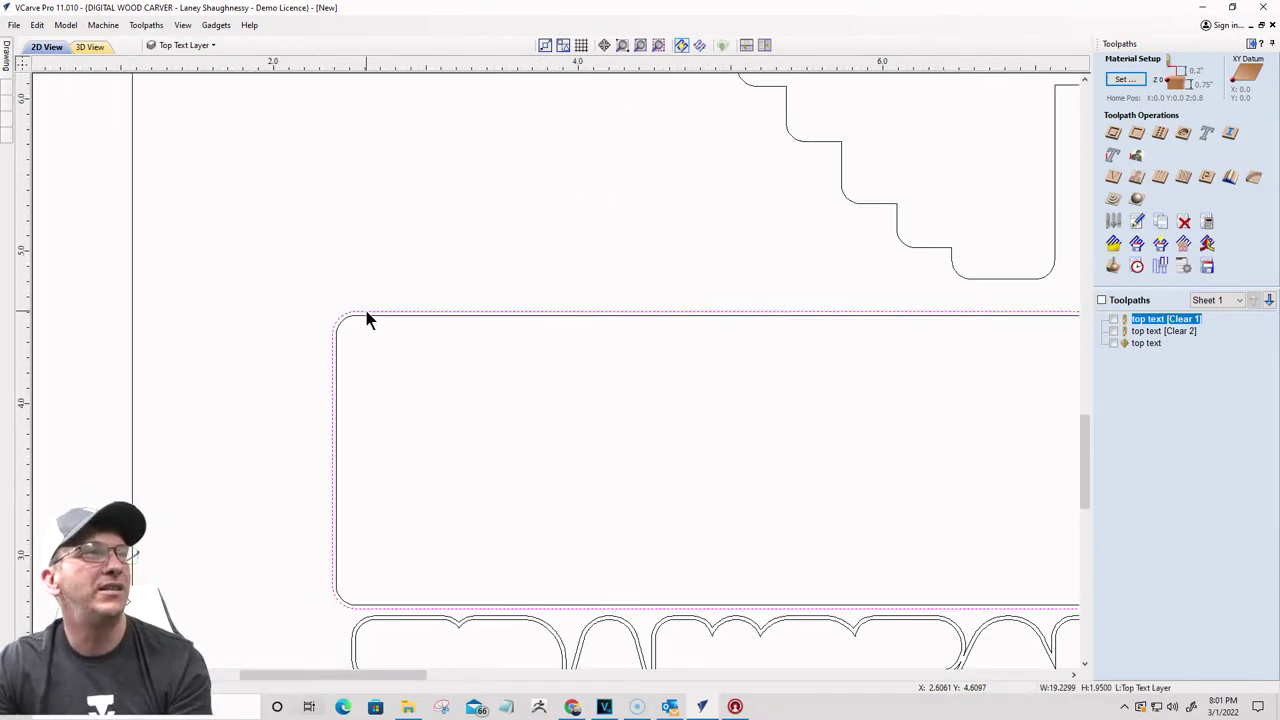
key("Escape")
scroll(428, 351, "down", 4)
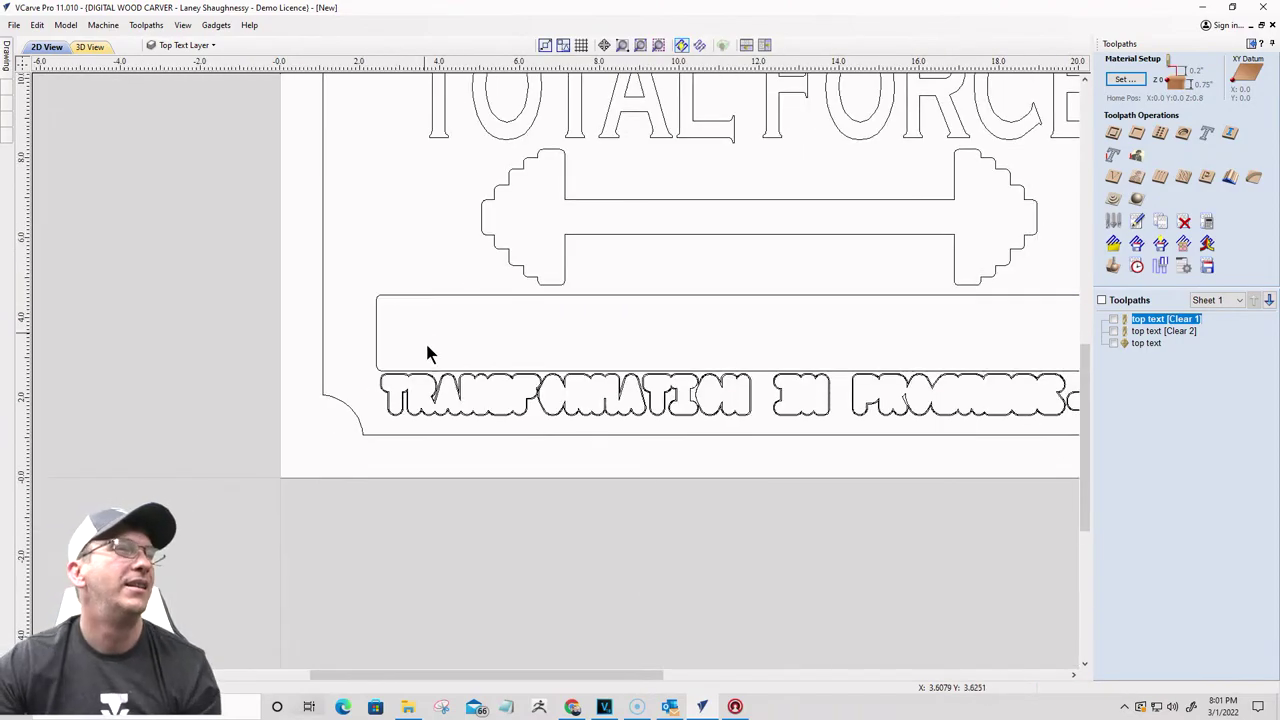
scroll(380, 366, "up", 5)
Step: Check the TRANS letter outline, zooming in and out over the lettering
left_click(320, 268)
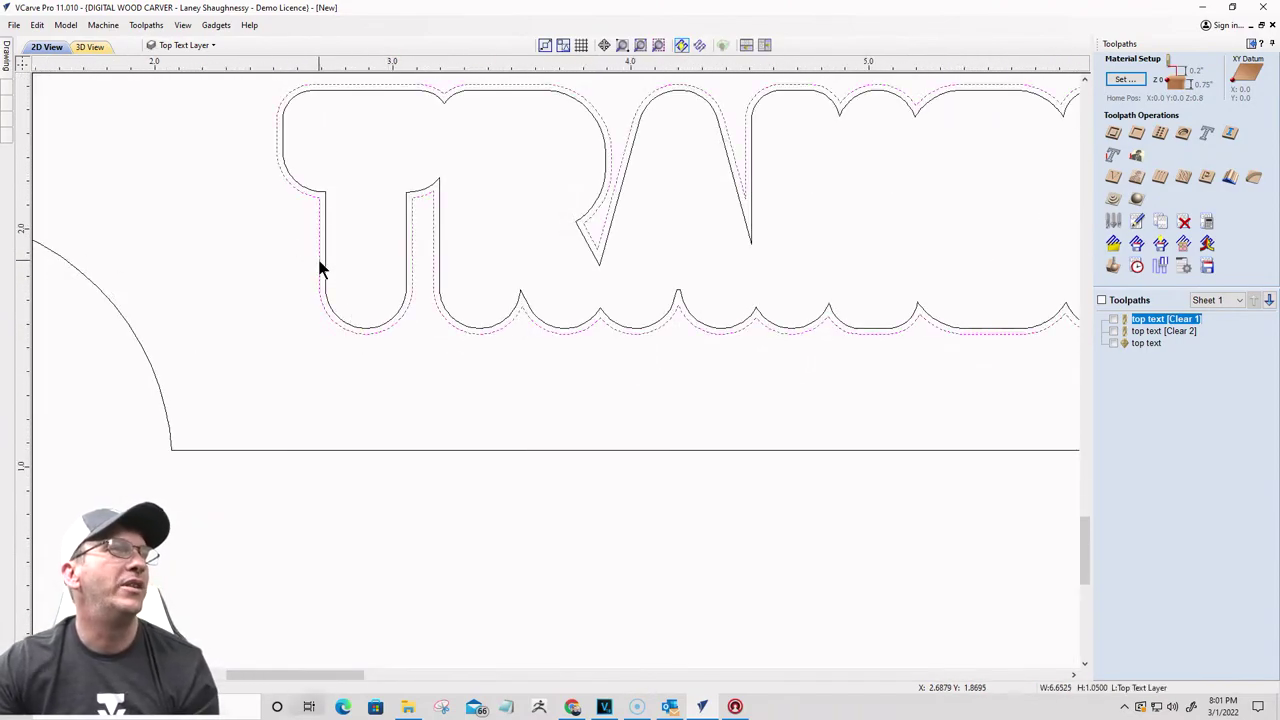
key("Escape")
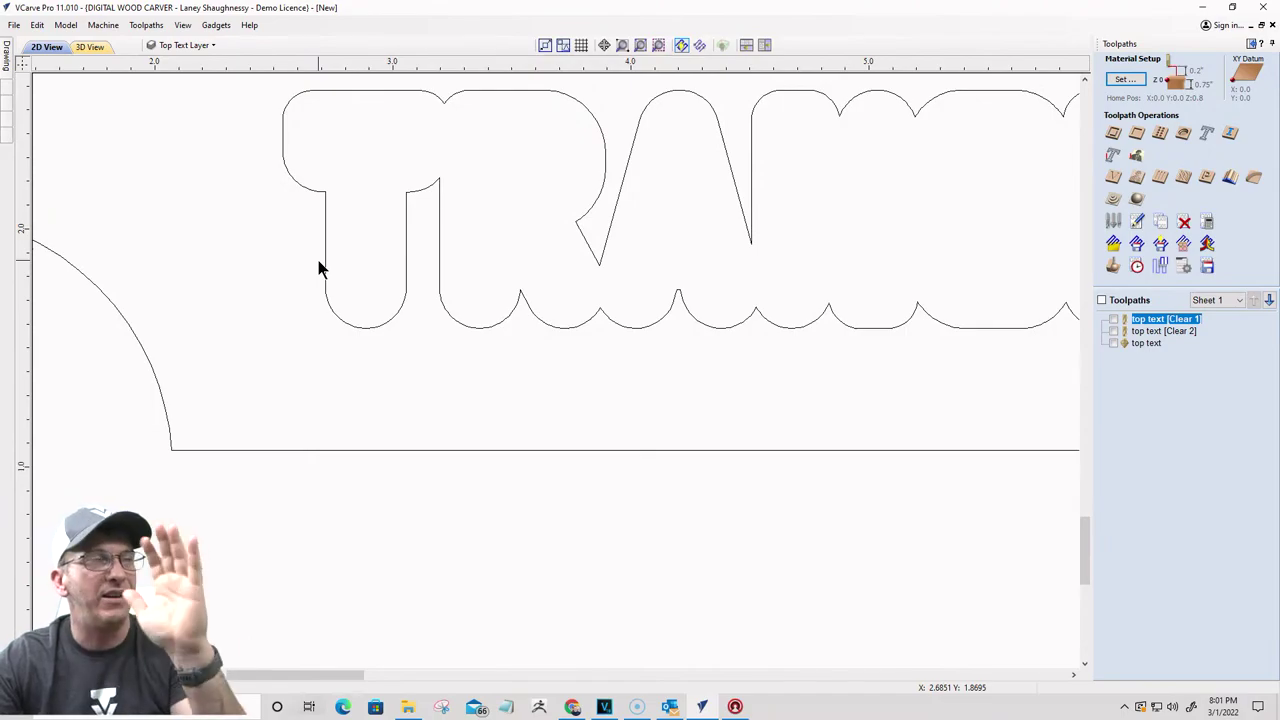
scroll(315, 268, "down", 1)
scroll(298, 263, "down", 2)
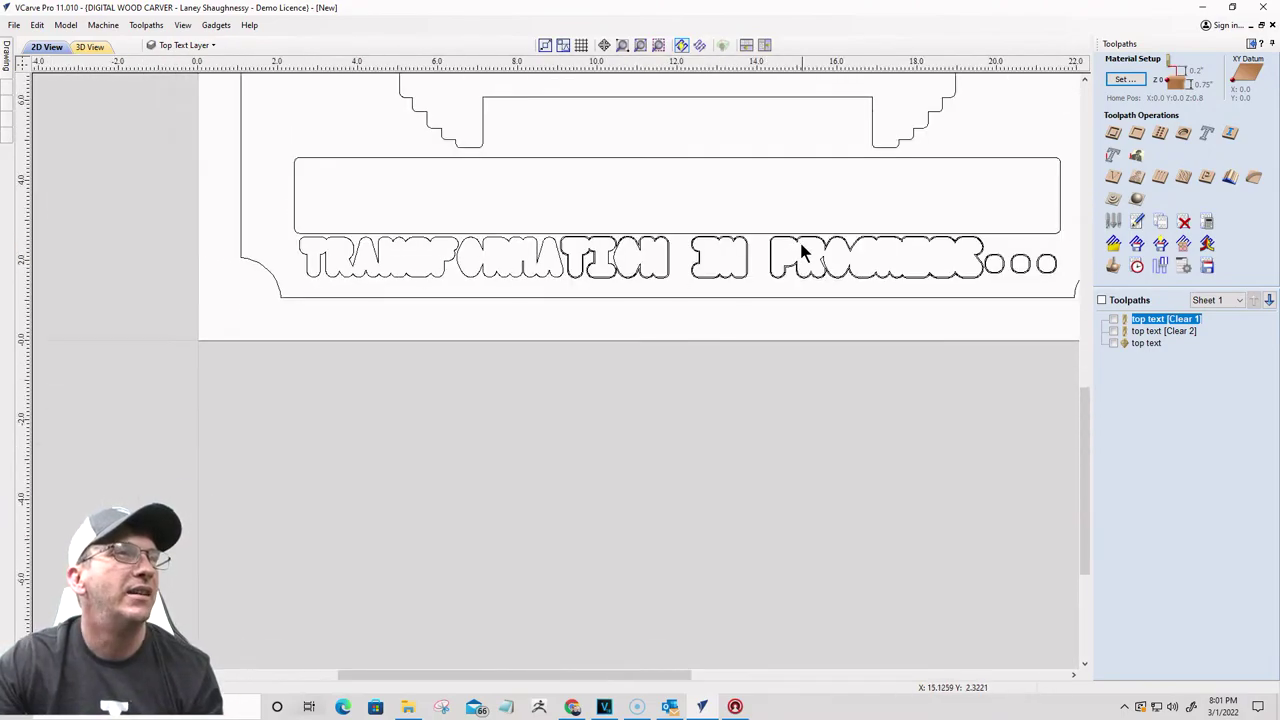
scroll(525, 248, "up", 4)
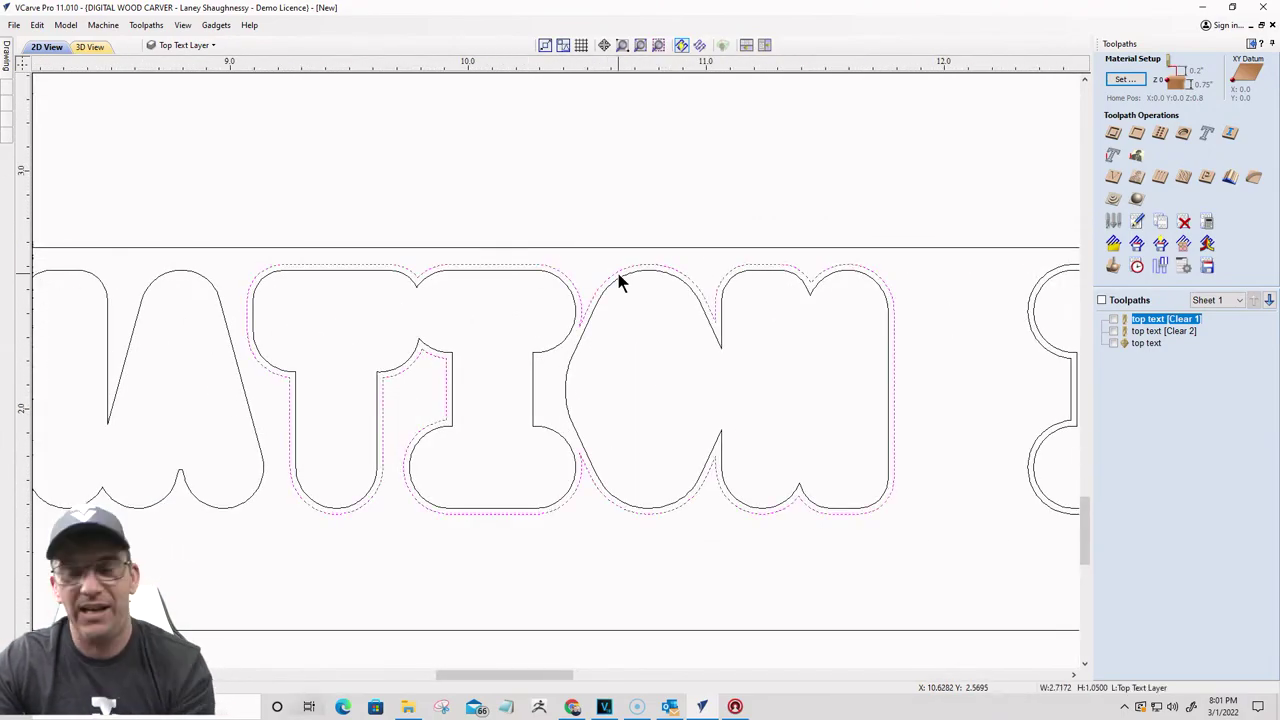
scroll(618, 281, "down", 2)
scroll(781, 283, "up", 3)
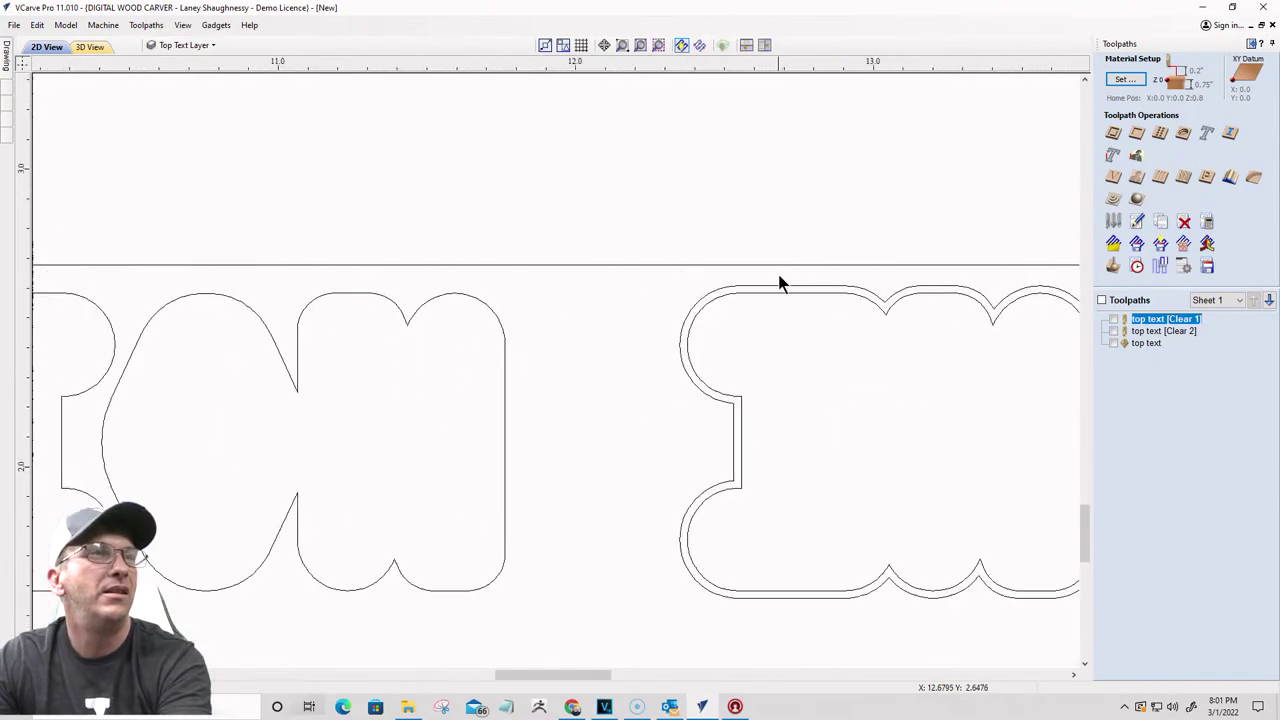
scroll(649, 270, "down", 3)
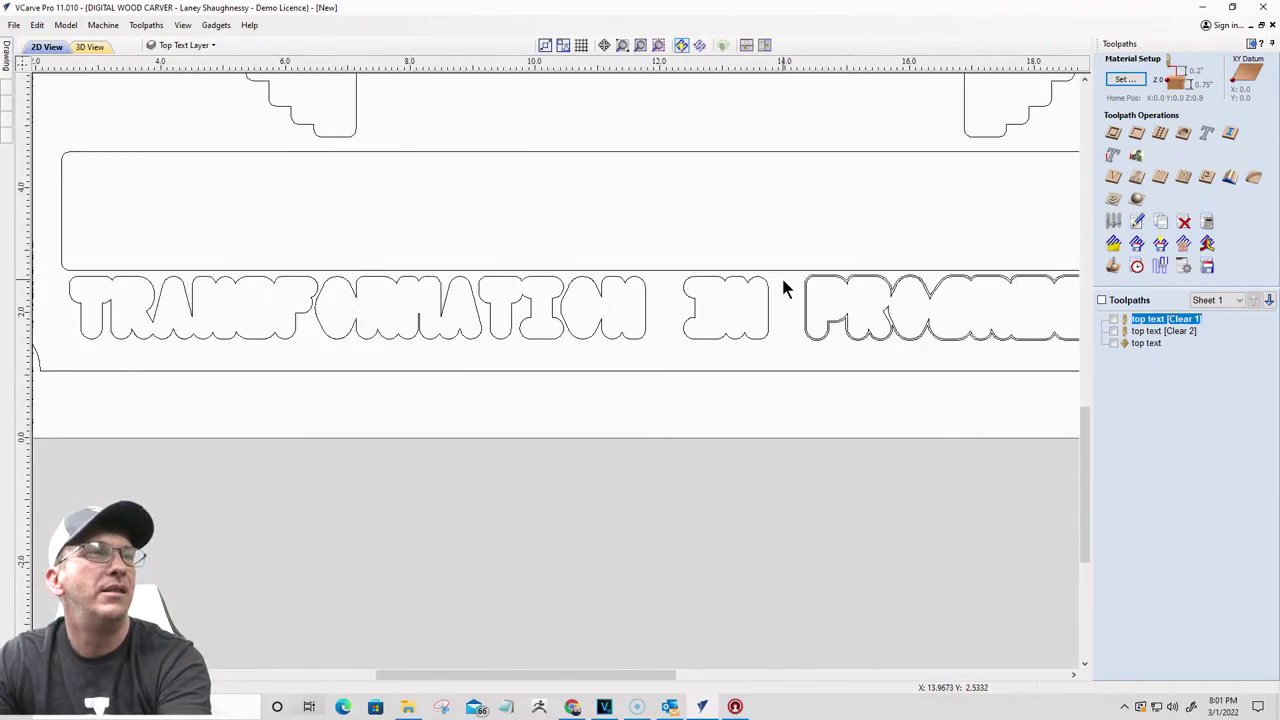
scroll(851, 290, "up", 3)
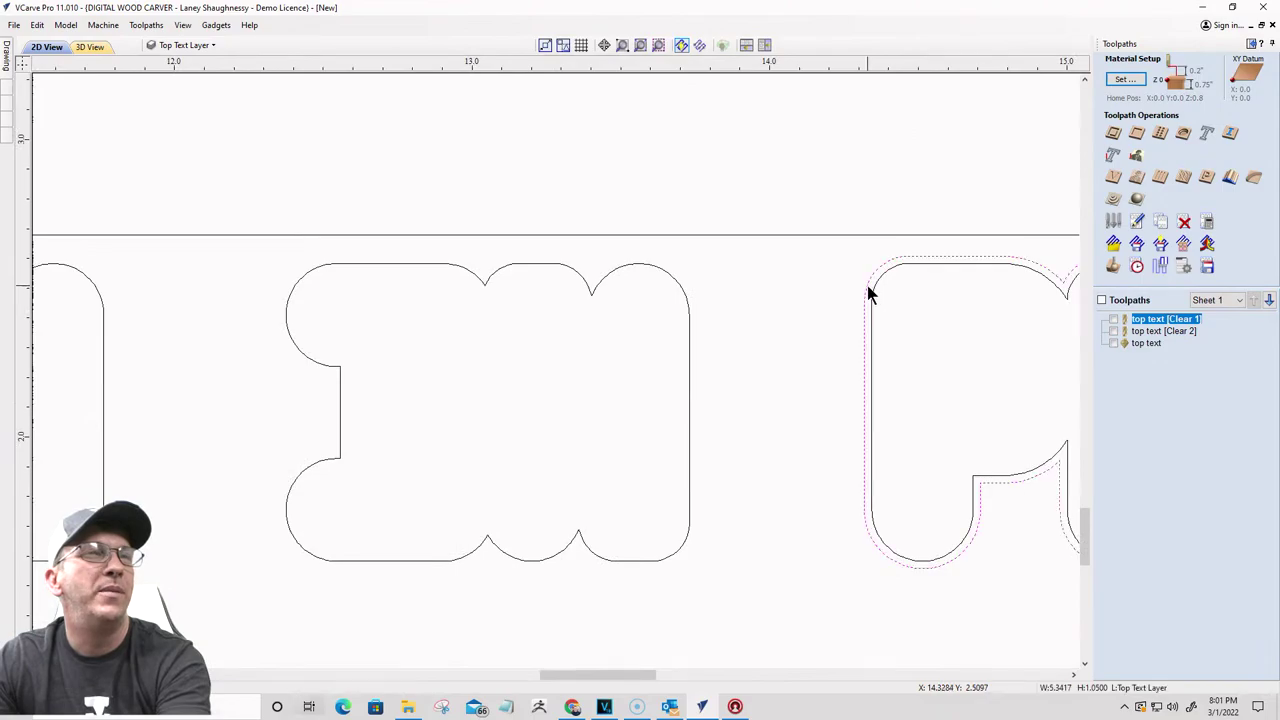
scroll(731, 280, "down", 5)
scroll(977, 297, "up", 5)
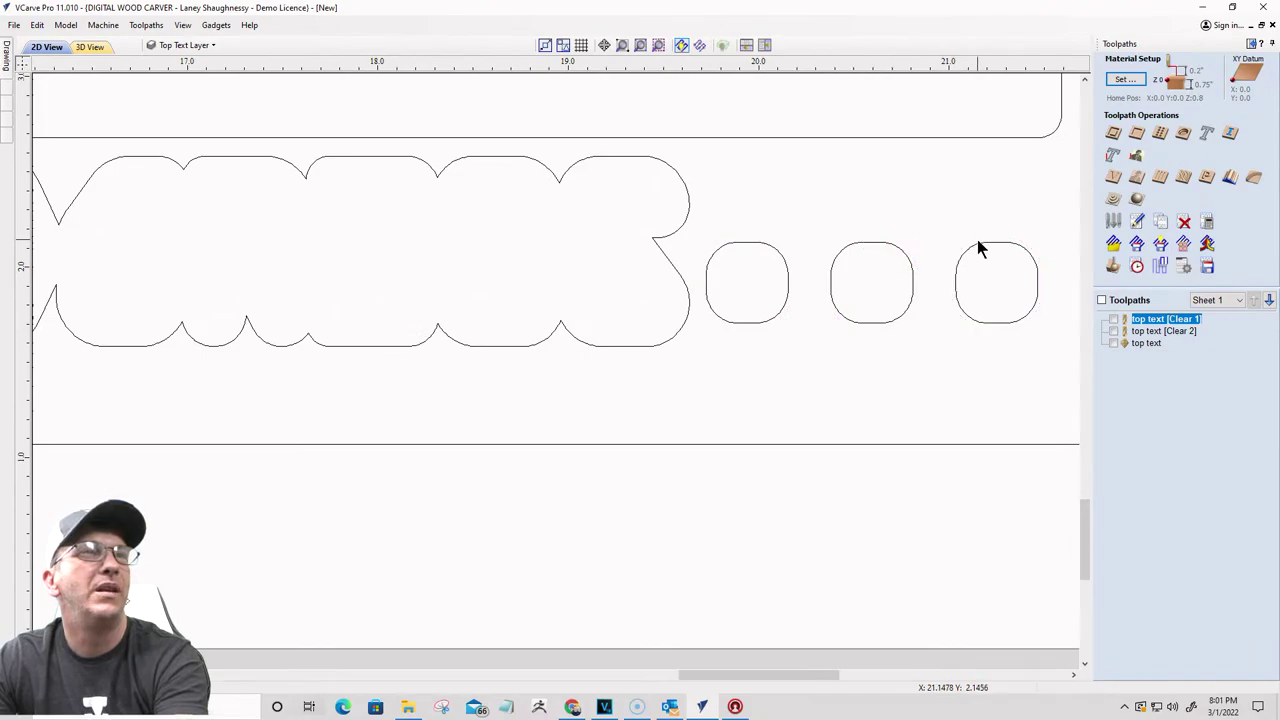
left_click(180, 46)
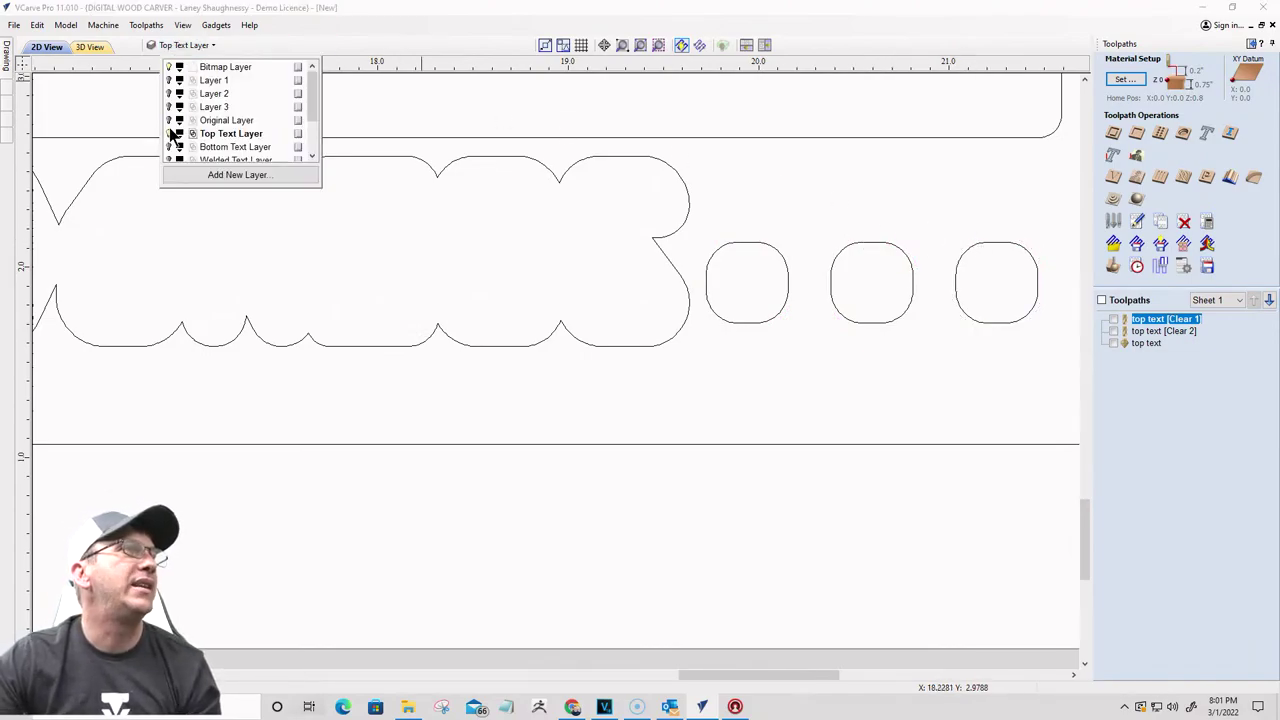
left_click(169, 133)
left_click(170, 161)
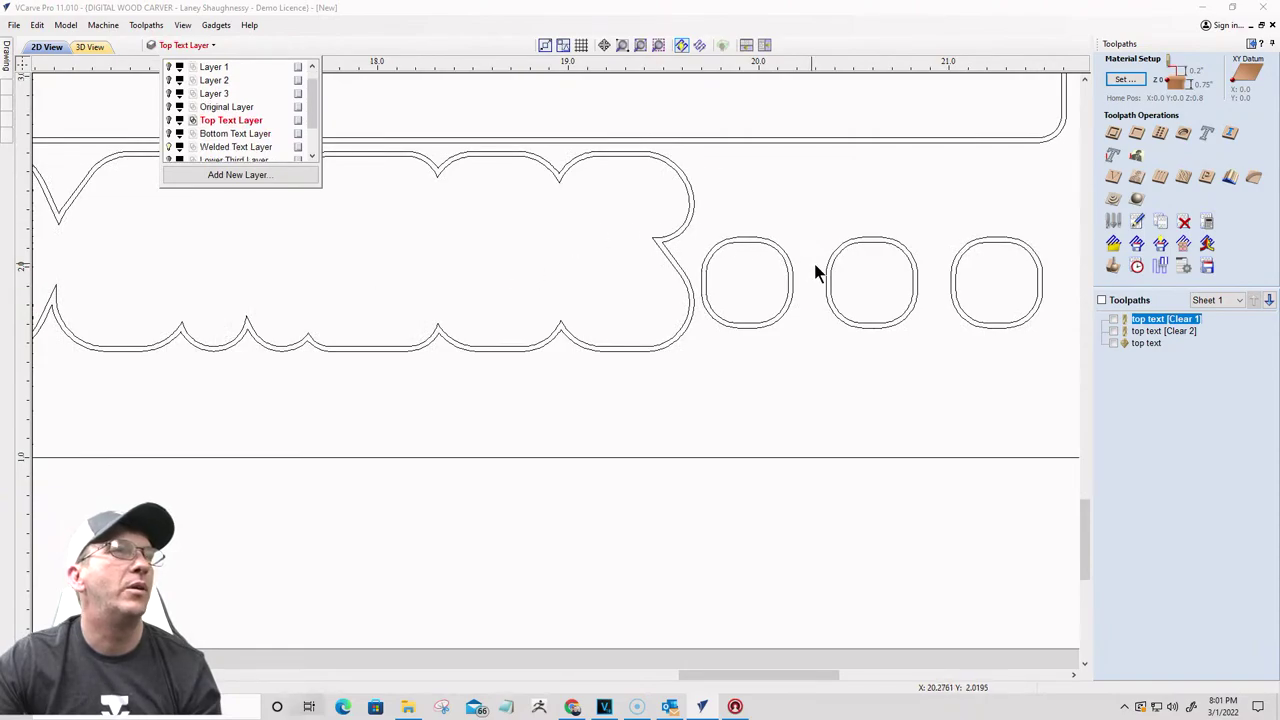
left_click_drag(1001, 216, 713, 245)
left_click(713, 245)
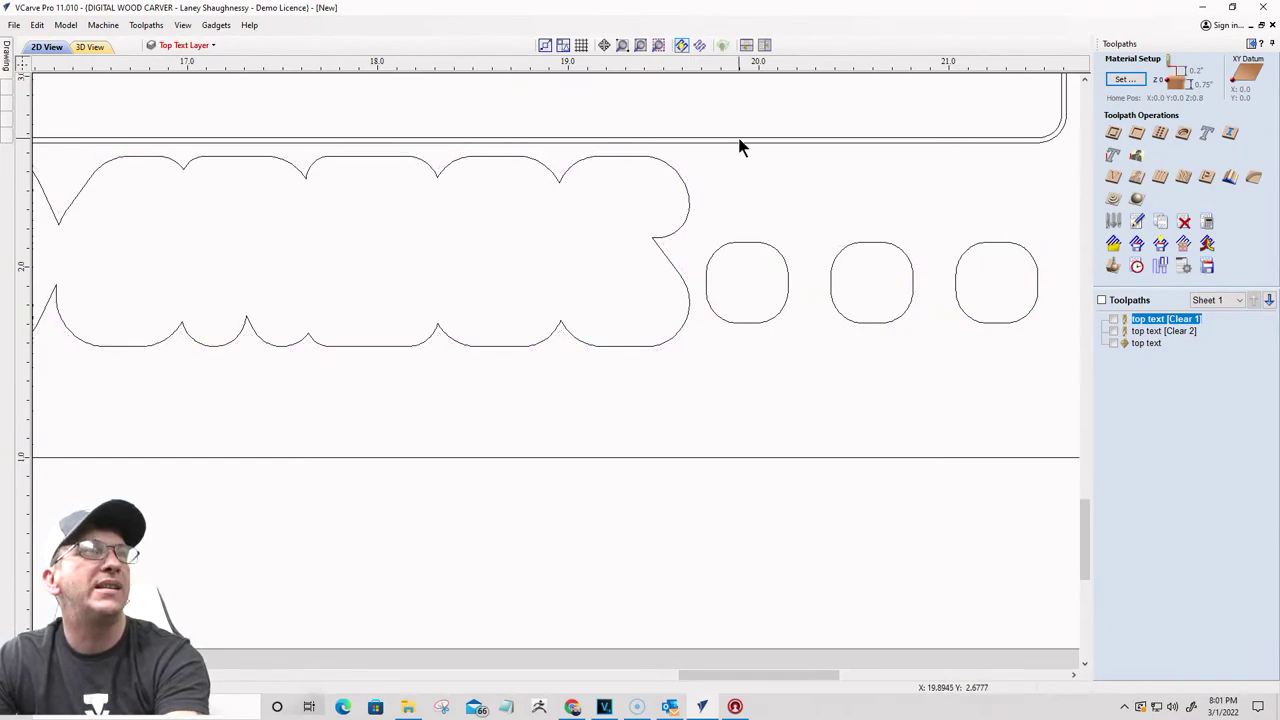
scroll(739, 142, "down", 5)
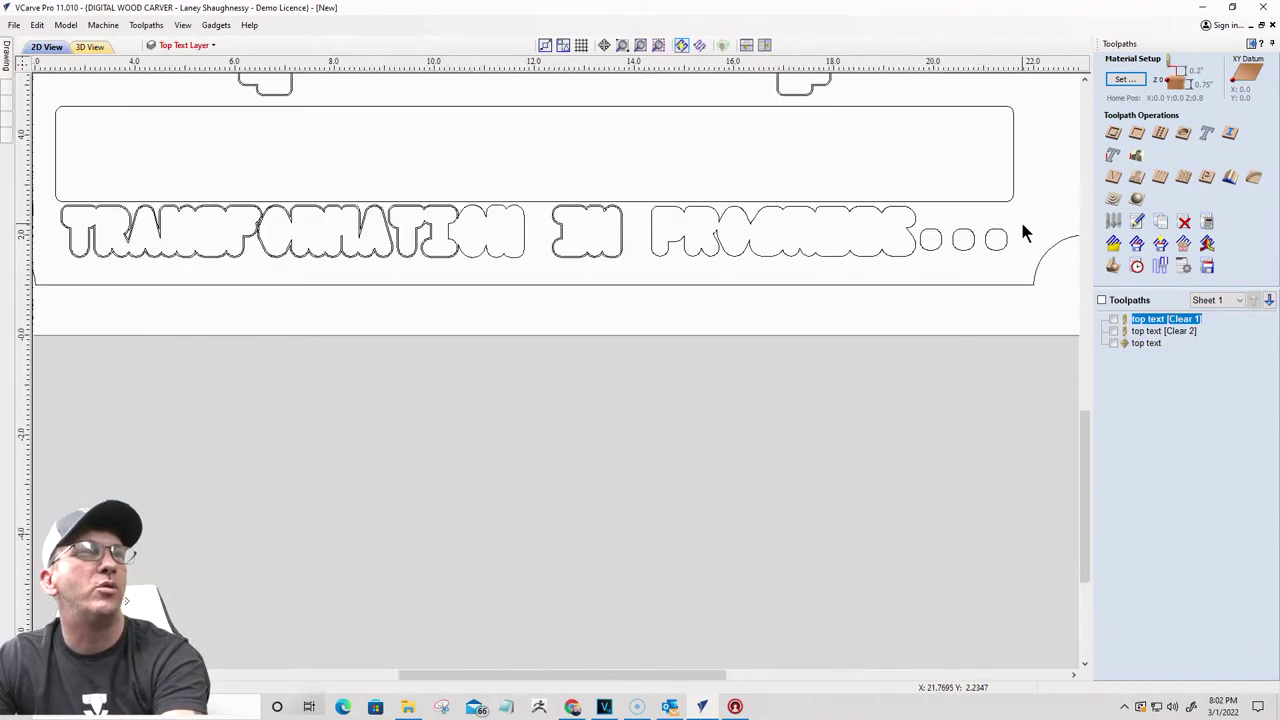
scroll(530, 218, "up", 5)
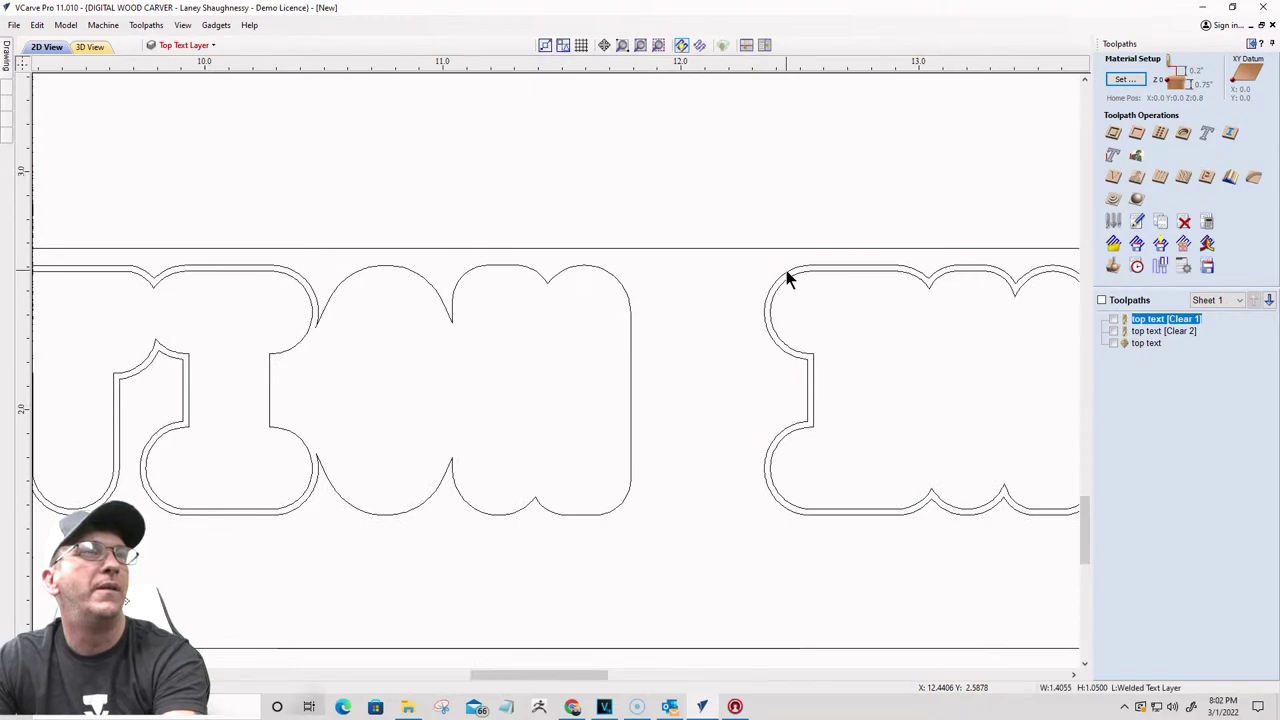
scroll(486, 277, "down", 3)
scroll(628, 330, "up", 4)
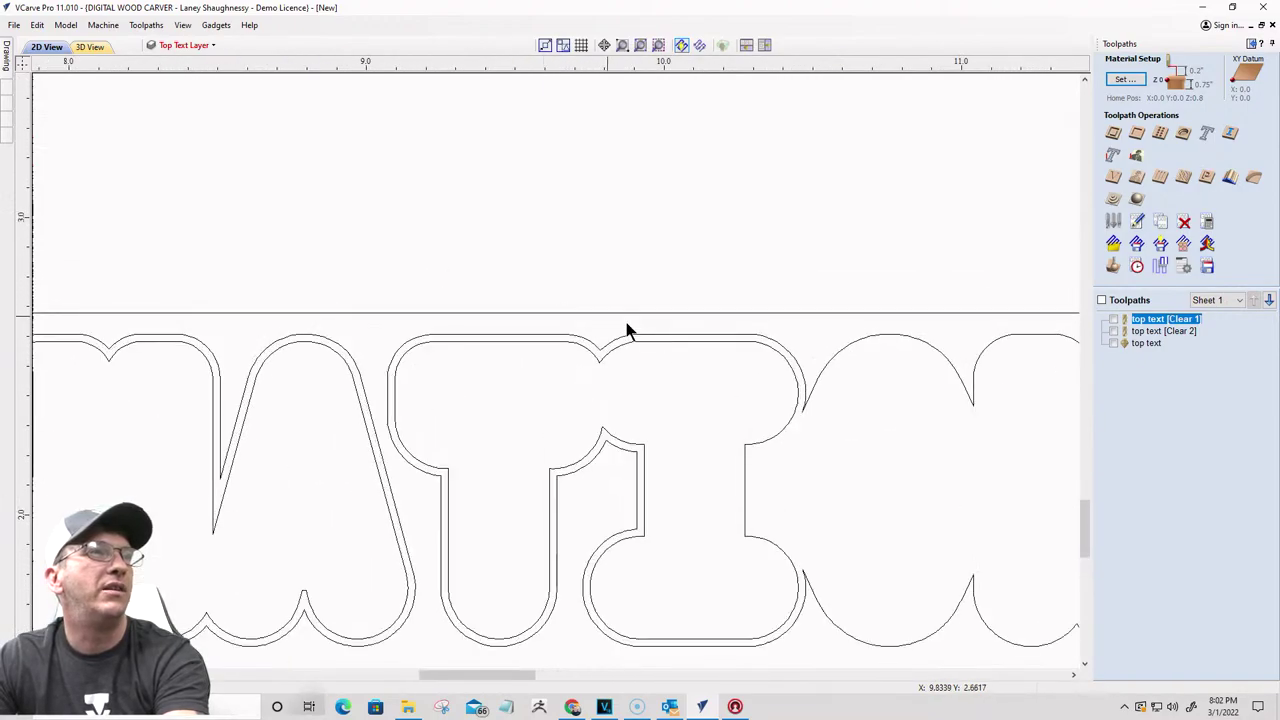
scroll(814, 337, "down", 3)
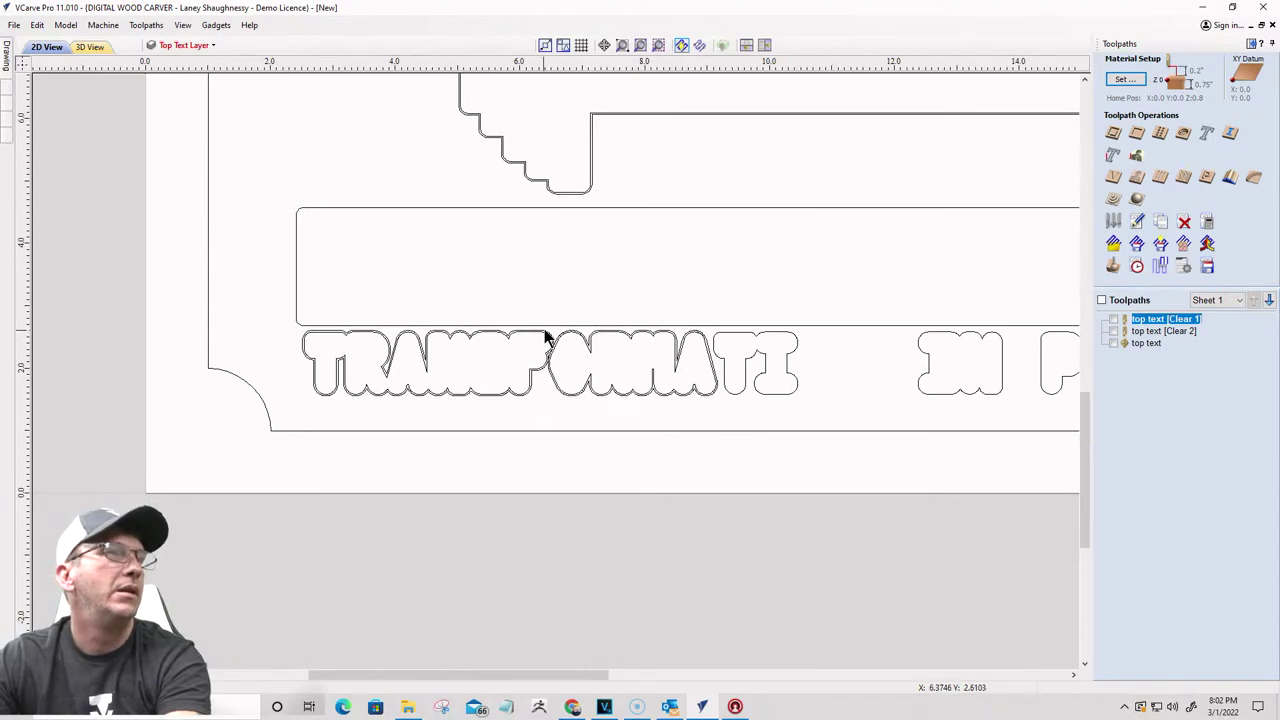
scroll(550, 338, "up", 5)
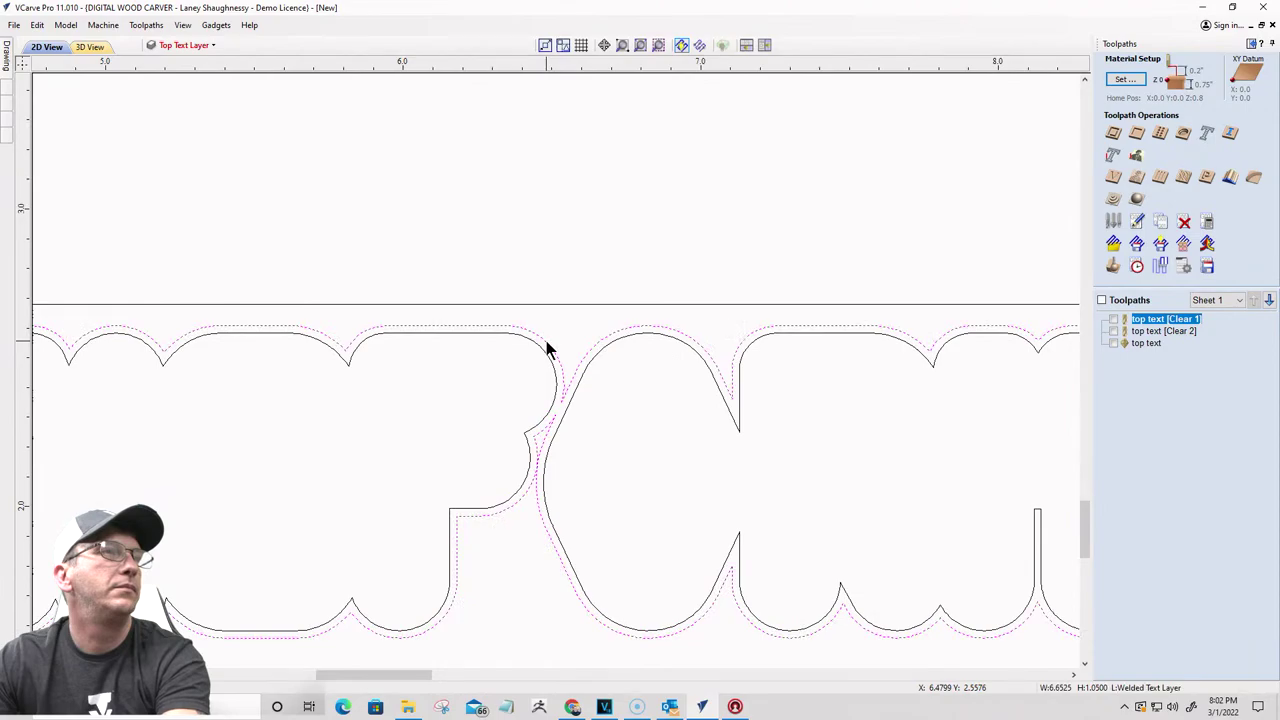
scroll(548, 347, "down", 4)
scroll(442, 356, "down", 1)
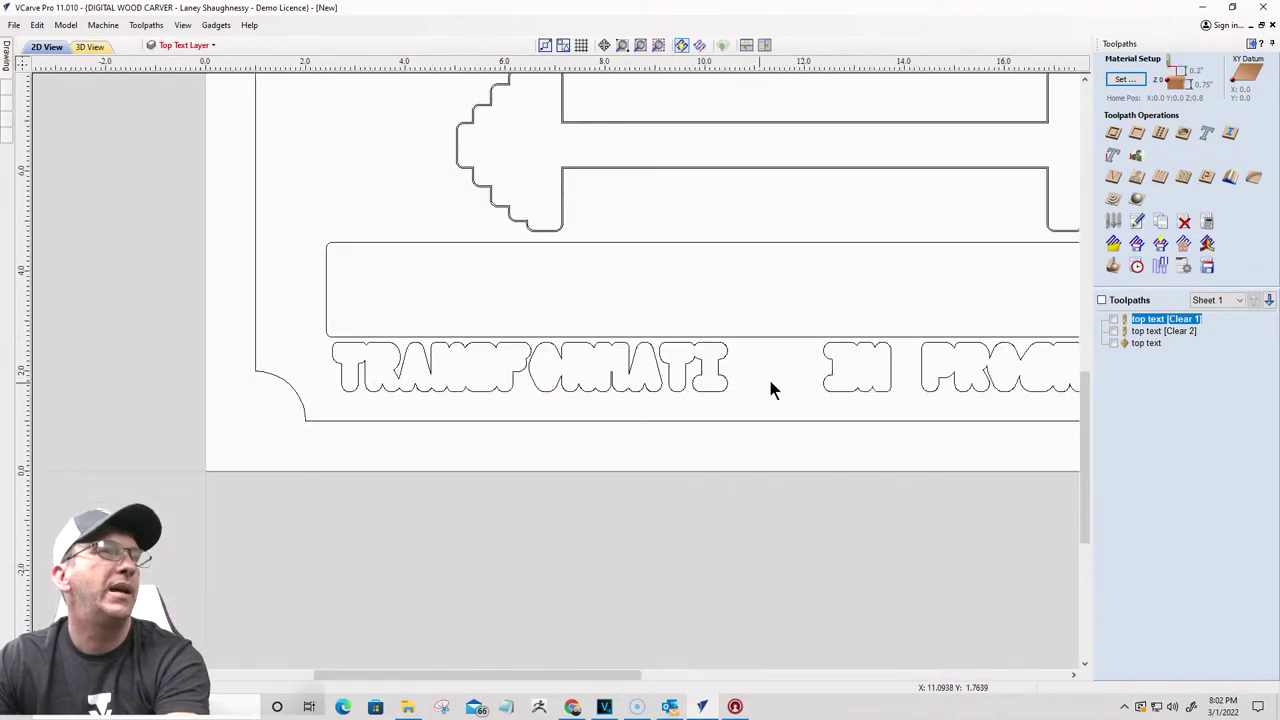
scroll(754, 374, "up", 5)
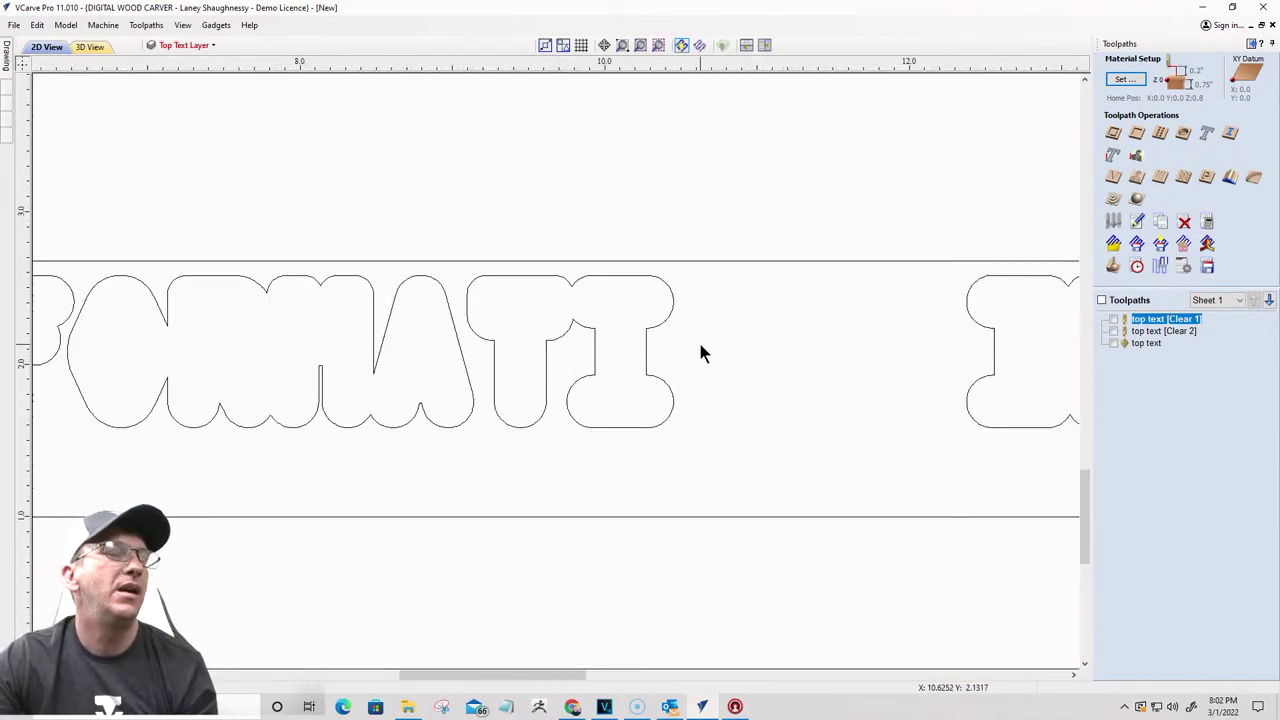
scroll(617, 368, "down", 2)
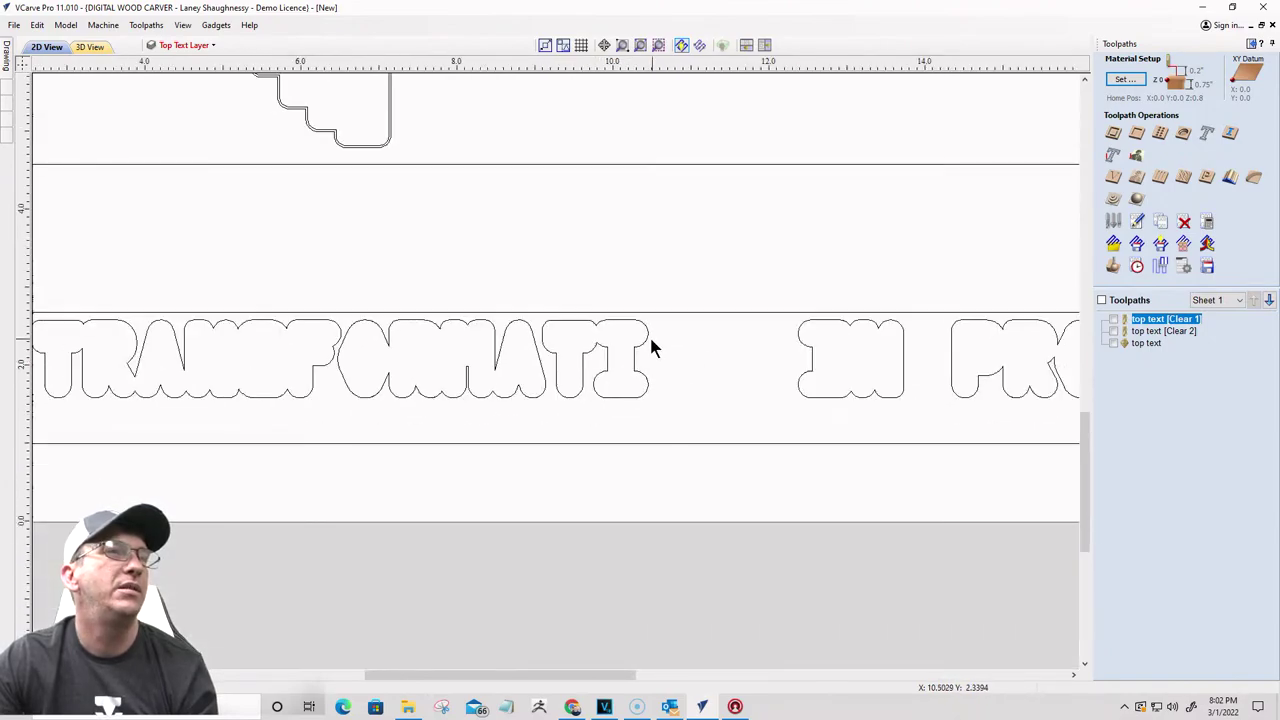
Step: Toggle the Lower Third Layer off and back on to check its contents
left_click(182, 45)
scroll(178, 155, "down", 2)
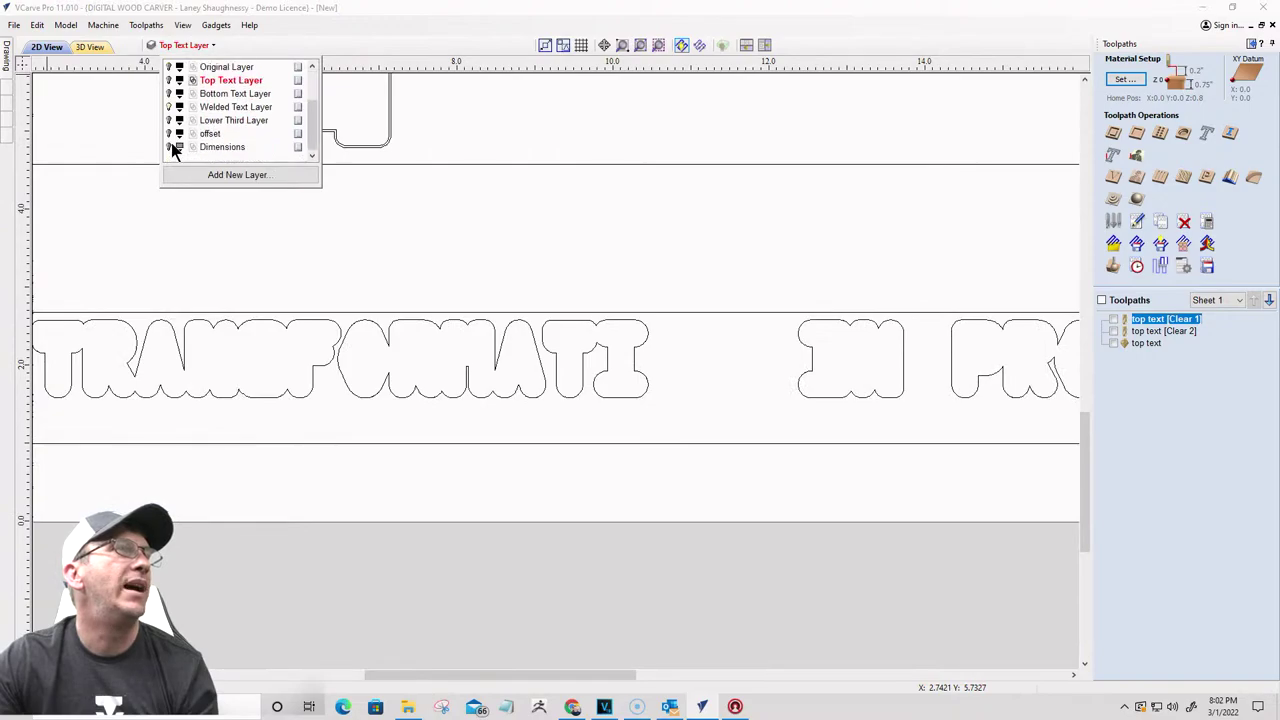
left_click(169, 120)
left_click(169, 120)
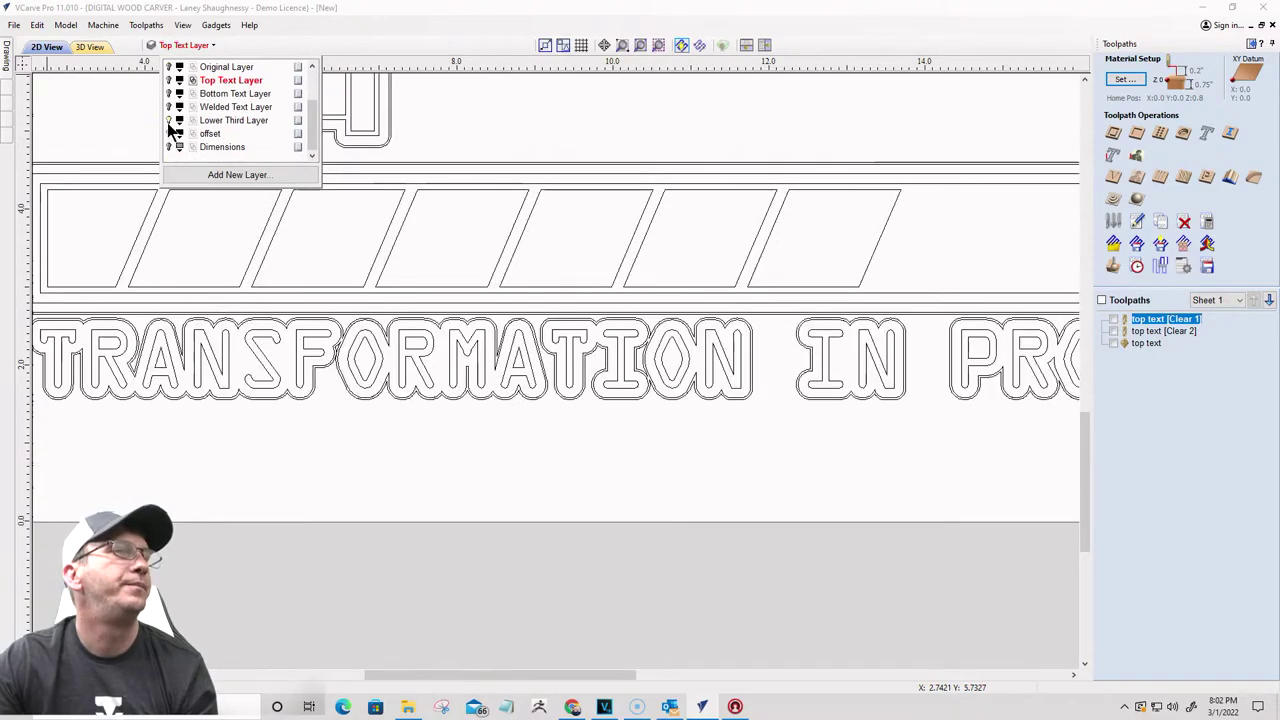
scroll(693, 345, "up", 3)
Step: Copy the offset outline around the letters ON onto the Welded Text Layer
left_click(690, 333)
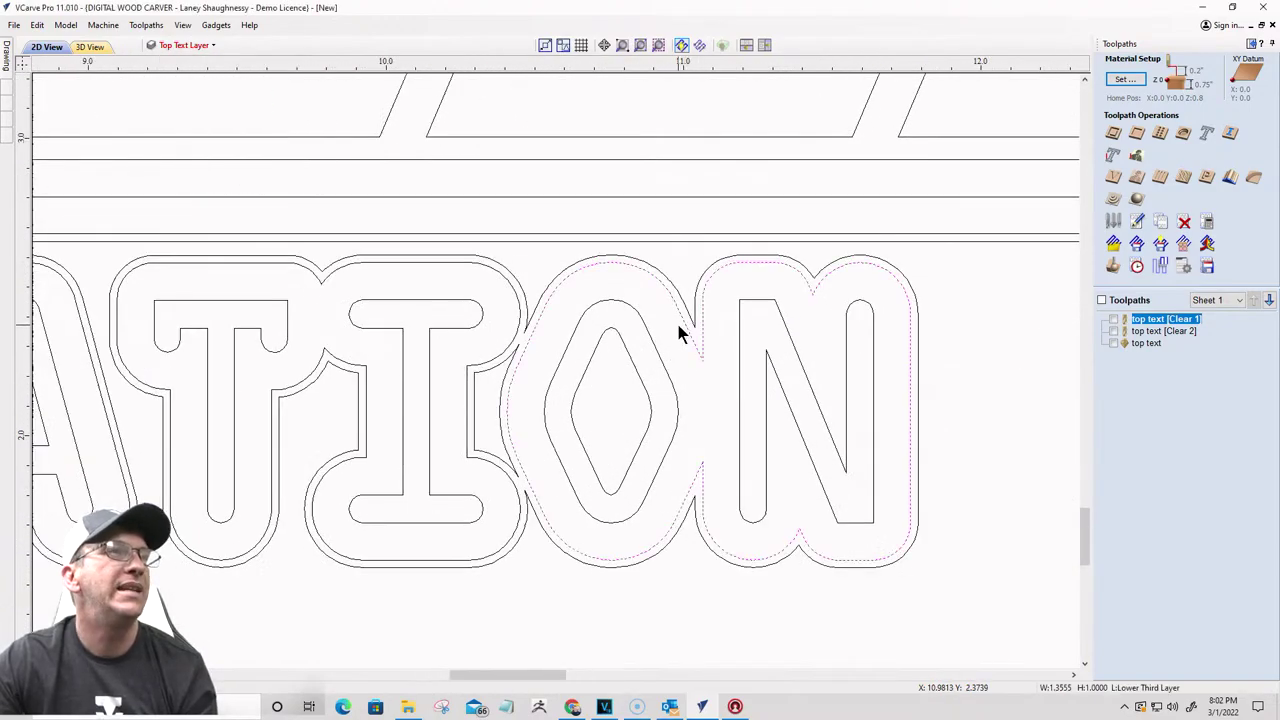
right_click(543, 301)
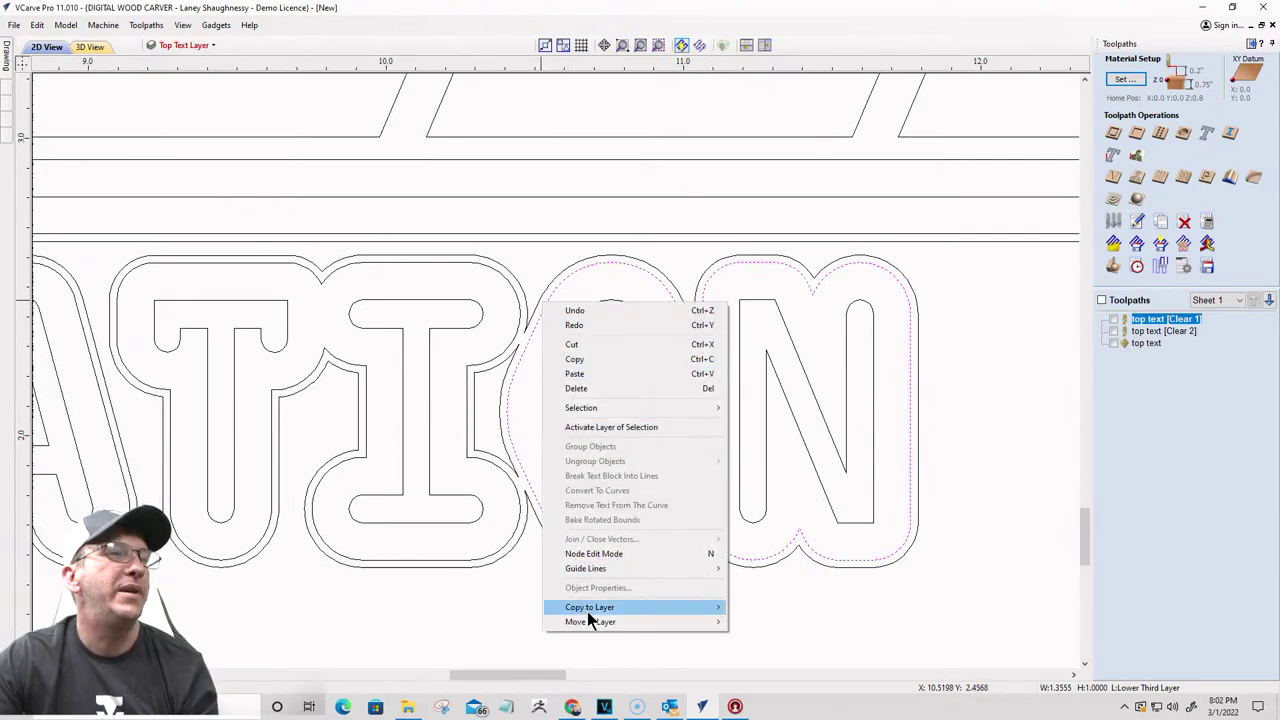
mouse_move(589, 609)
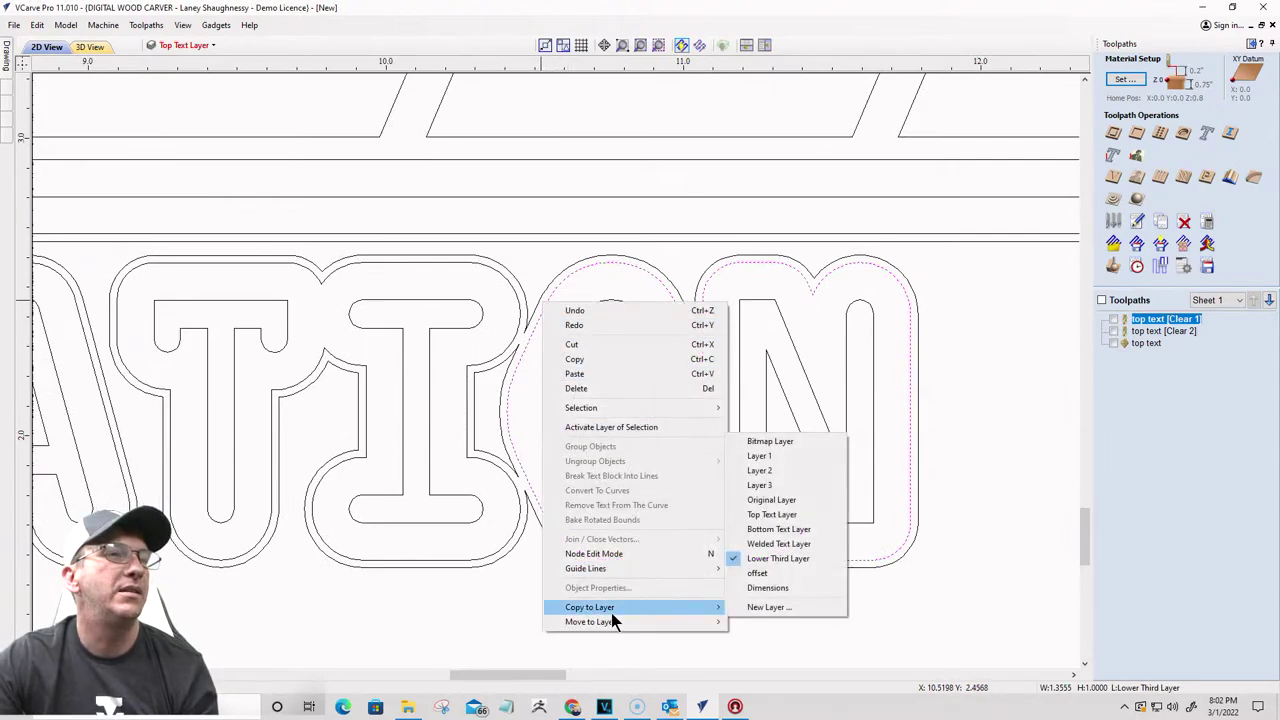
left_click(757, 545)
Step: Adjust layer visibility so only the welded letters and sign border show
left_click(200, 47)
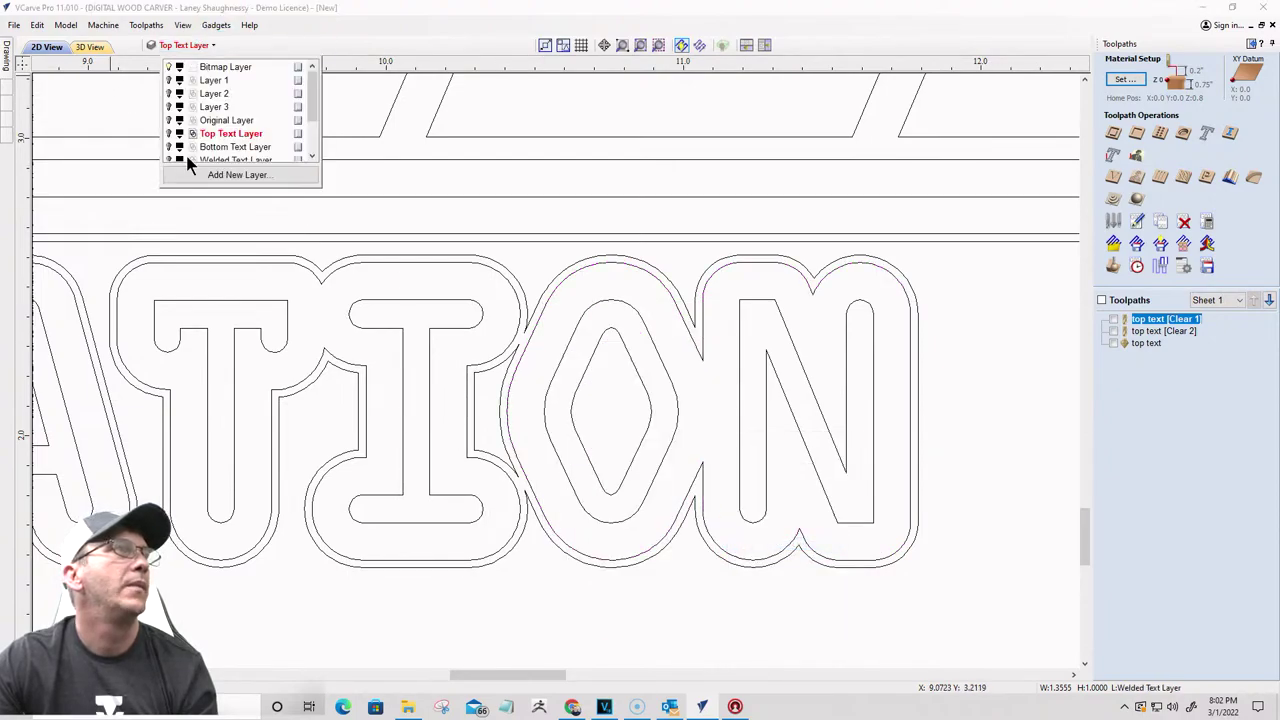
left_click(169, 160)
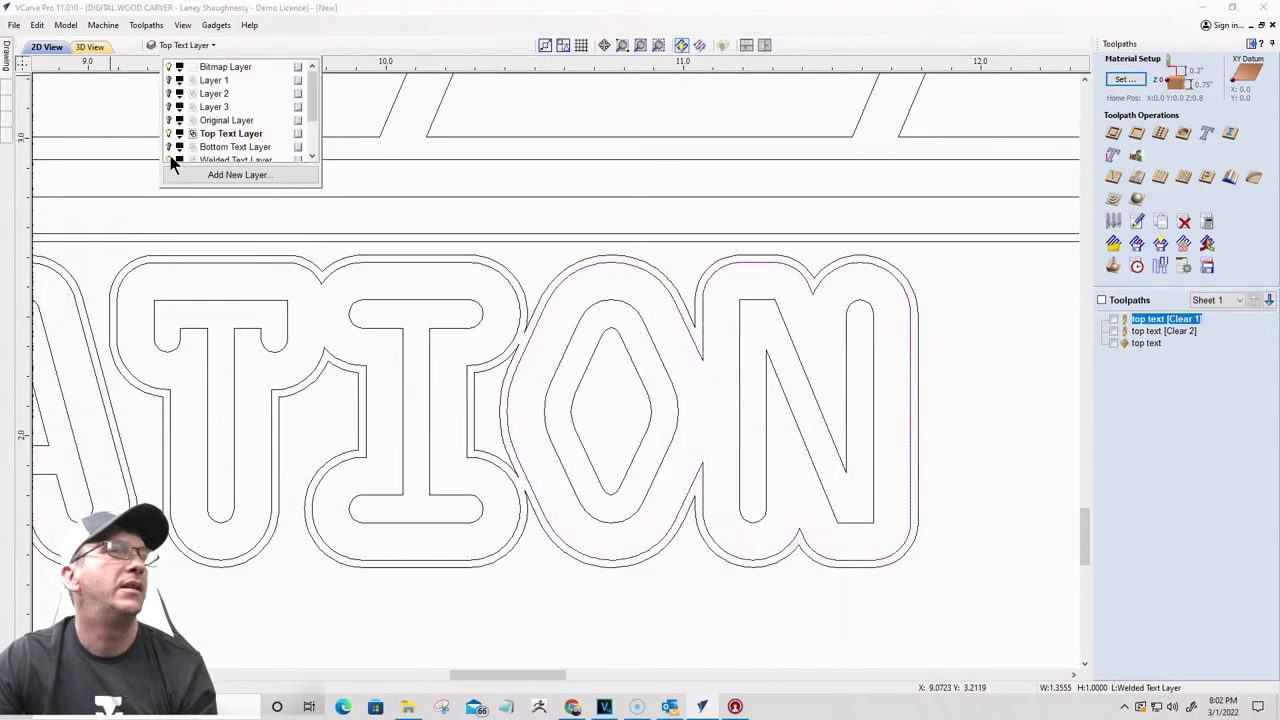
scroll(172, 160, "down", 1)
left_click(170, 159)
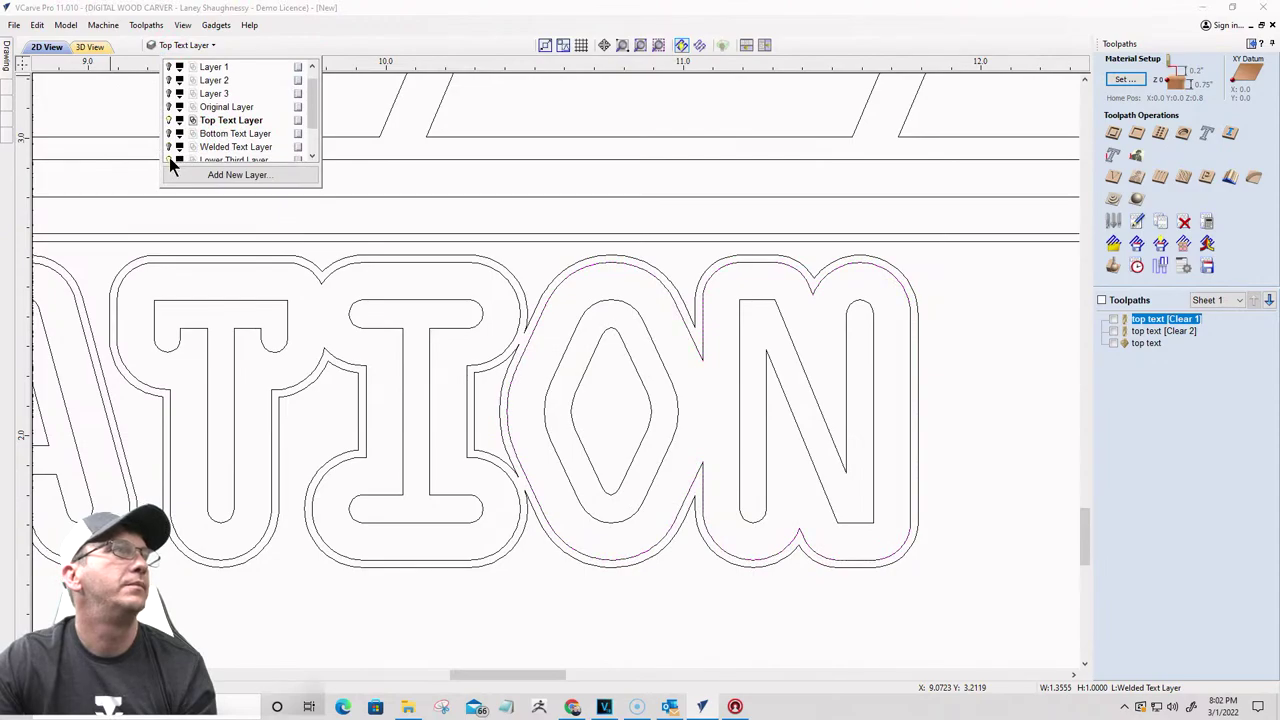
scroll(172, 158, "down", 1)
left_click(169, 149)
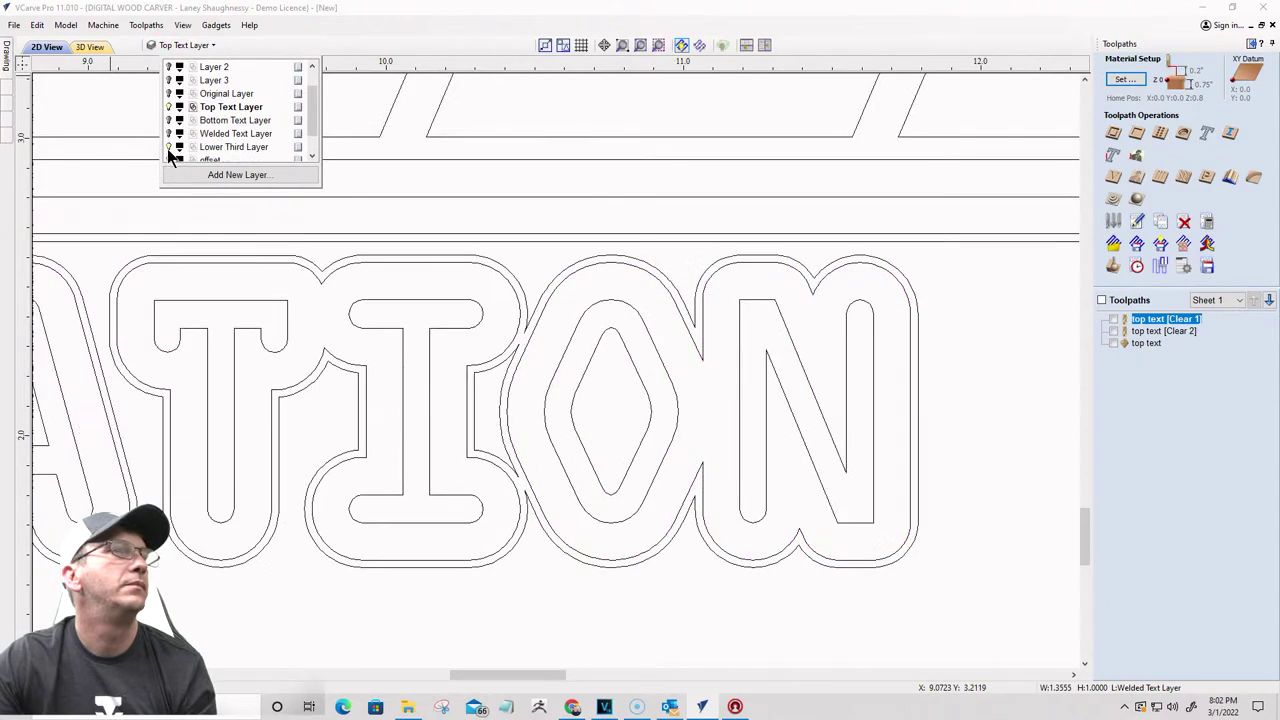
left_click(169, 107)
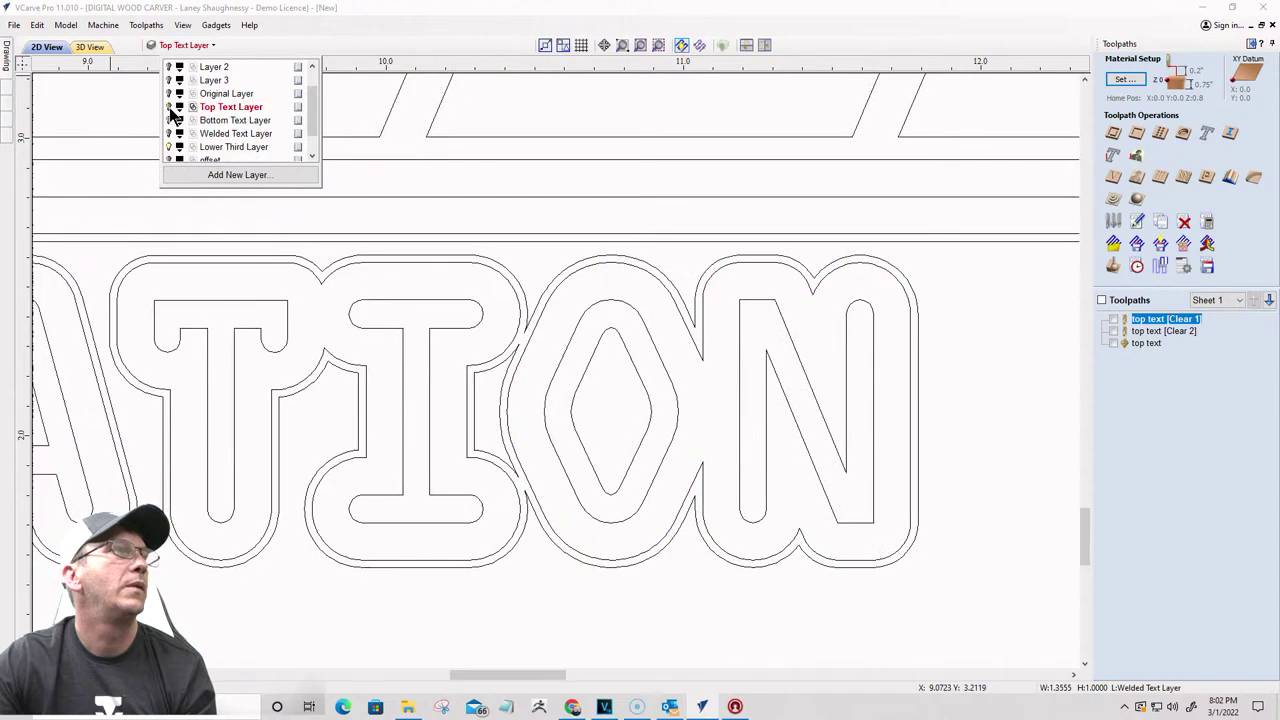
scroll(826, 370, "down", 3)
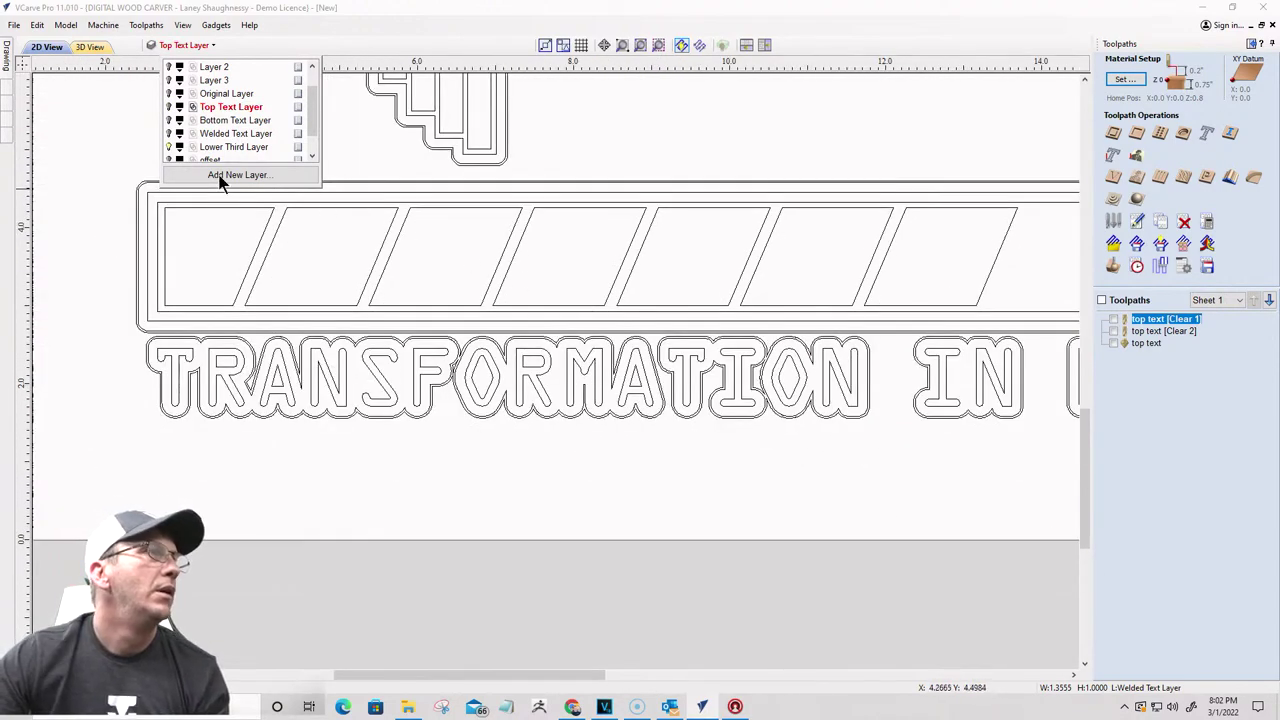
left_click(168, 147)
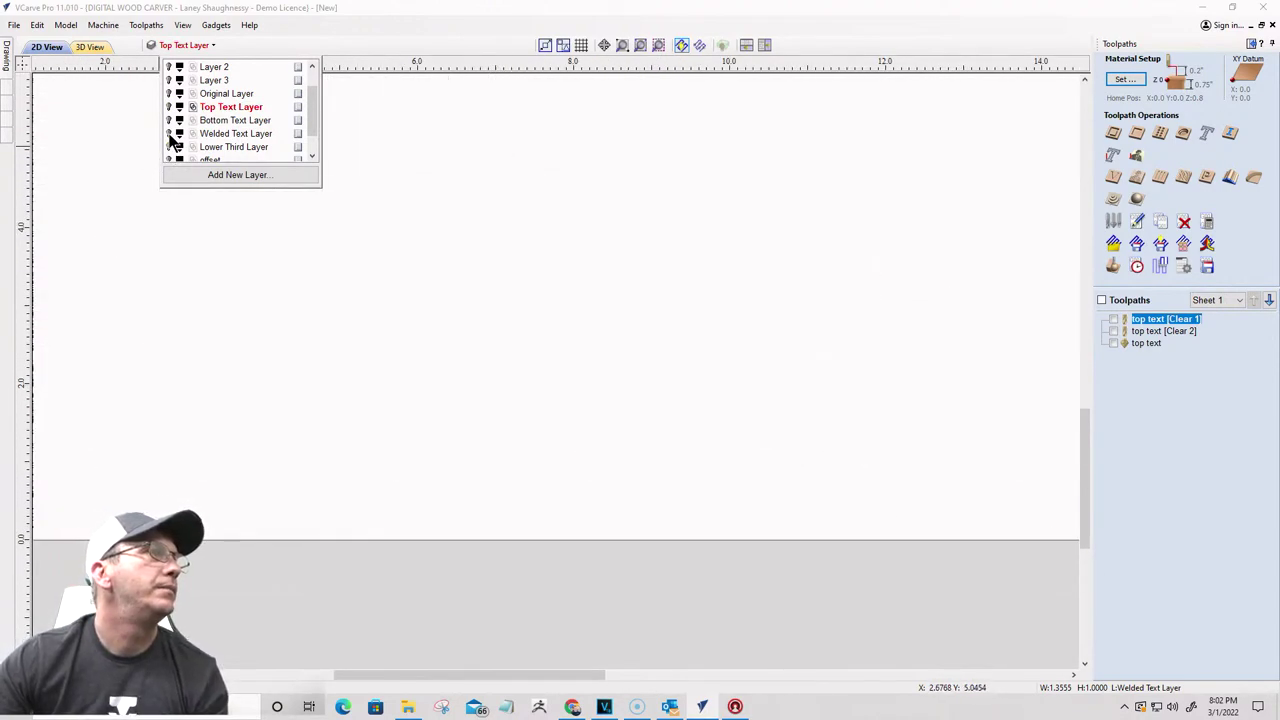
left_click(168, 133)
left_click(660, 420)
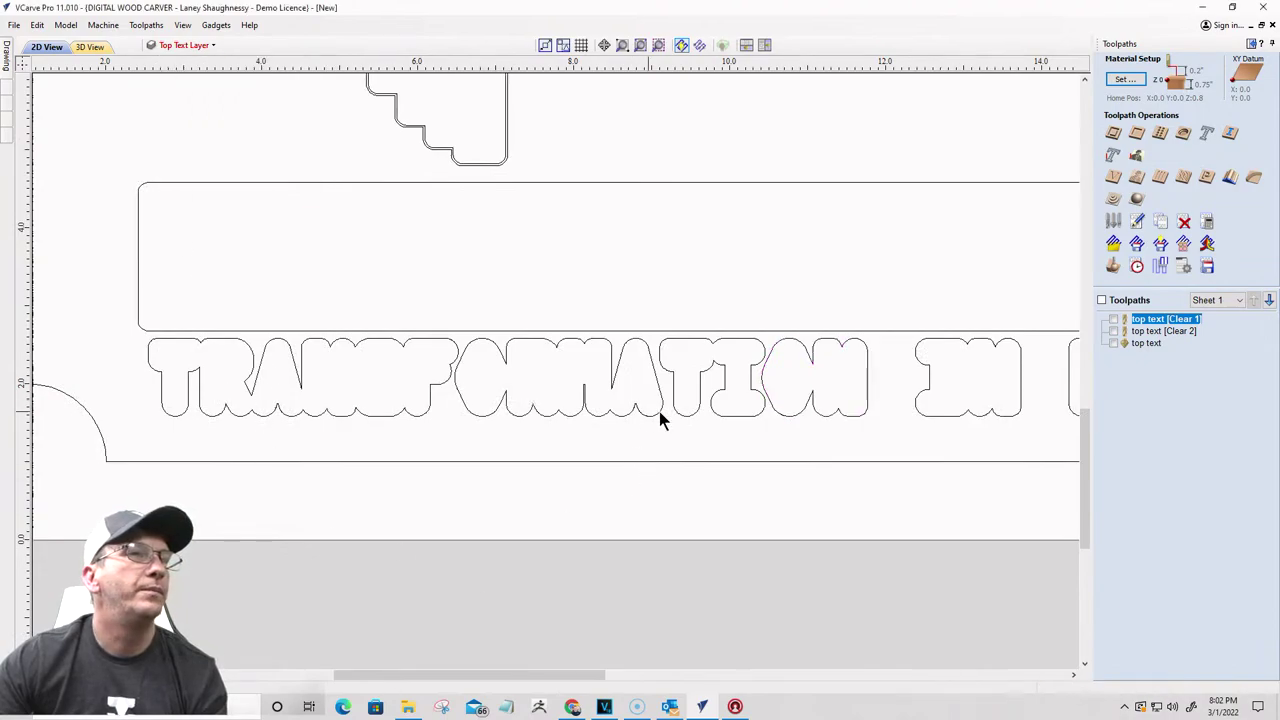
Step: Zoom over the design and select the barbell outline to inspect it
scroll(212, 413, "down", 2)
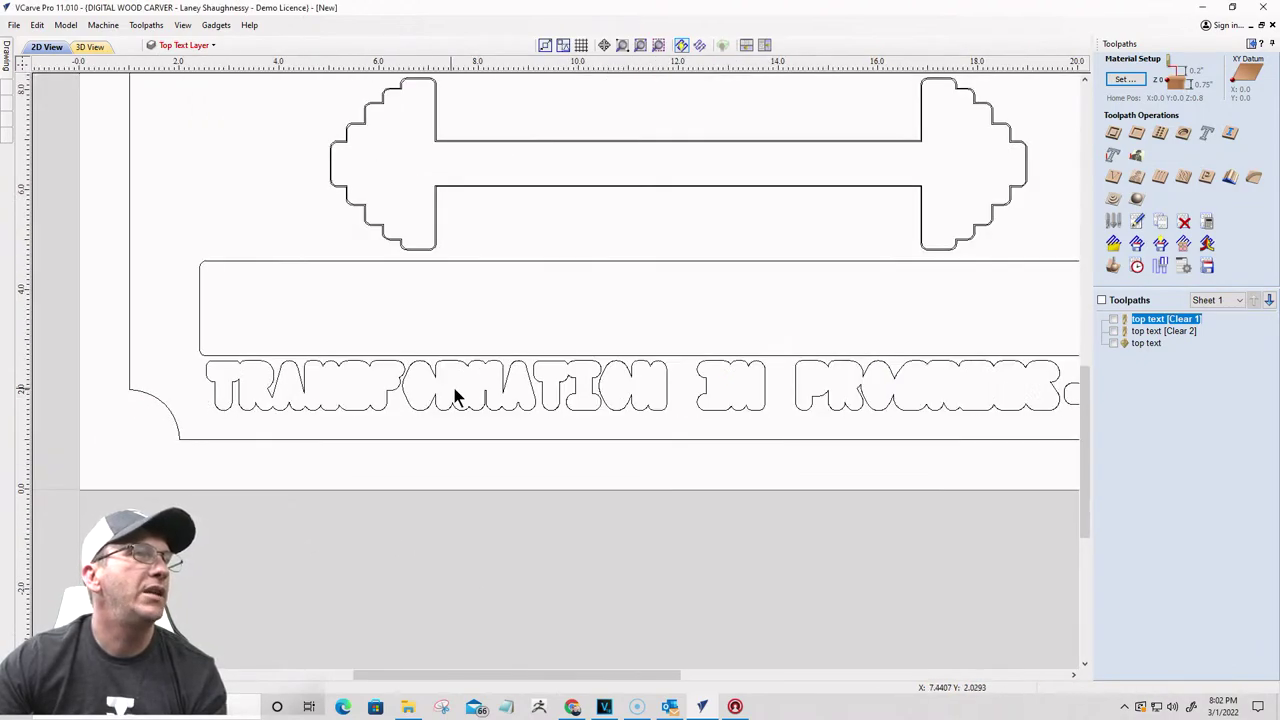
scroll(480, 350, "down", 3)
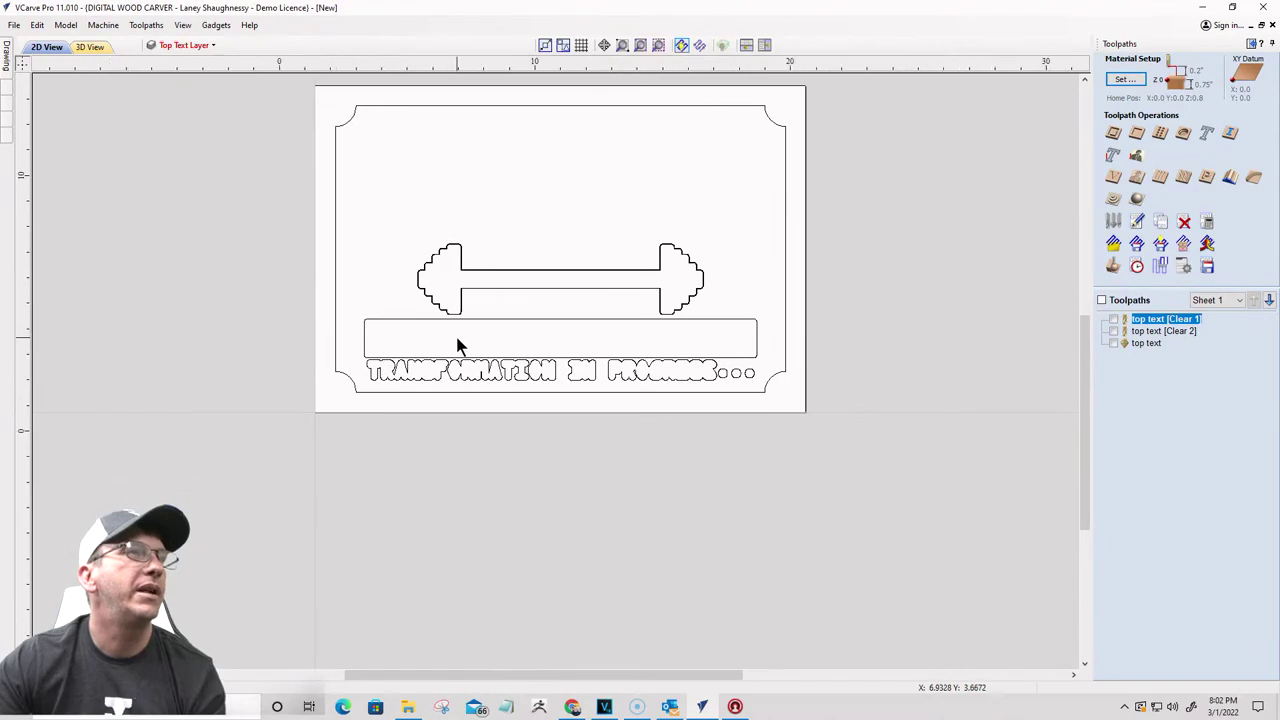
scroll(457, 343, "up", 2)
left_click(199, 47)
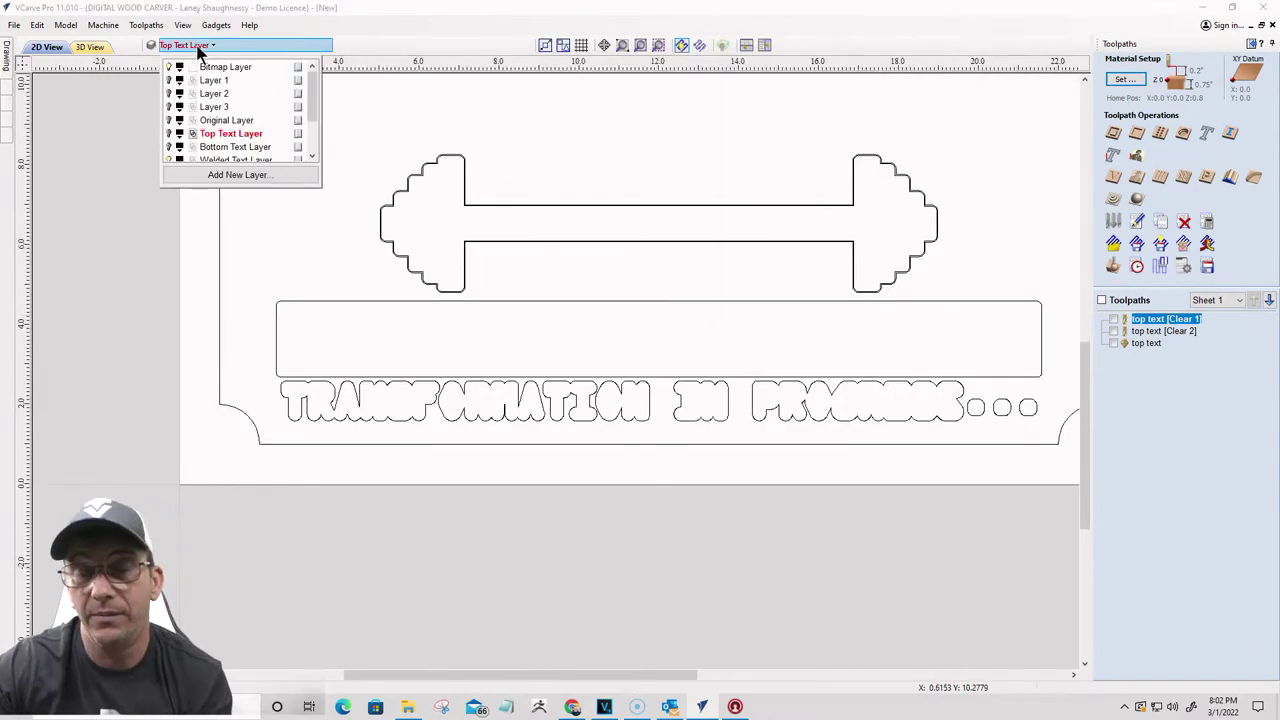
scroll(858, 228, "up", 3)
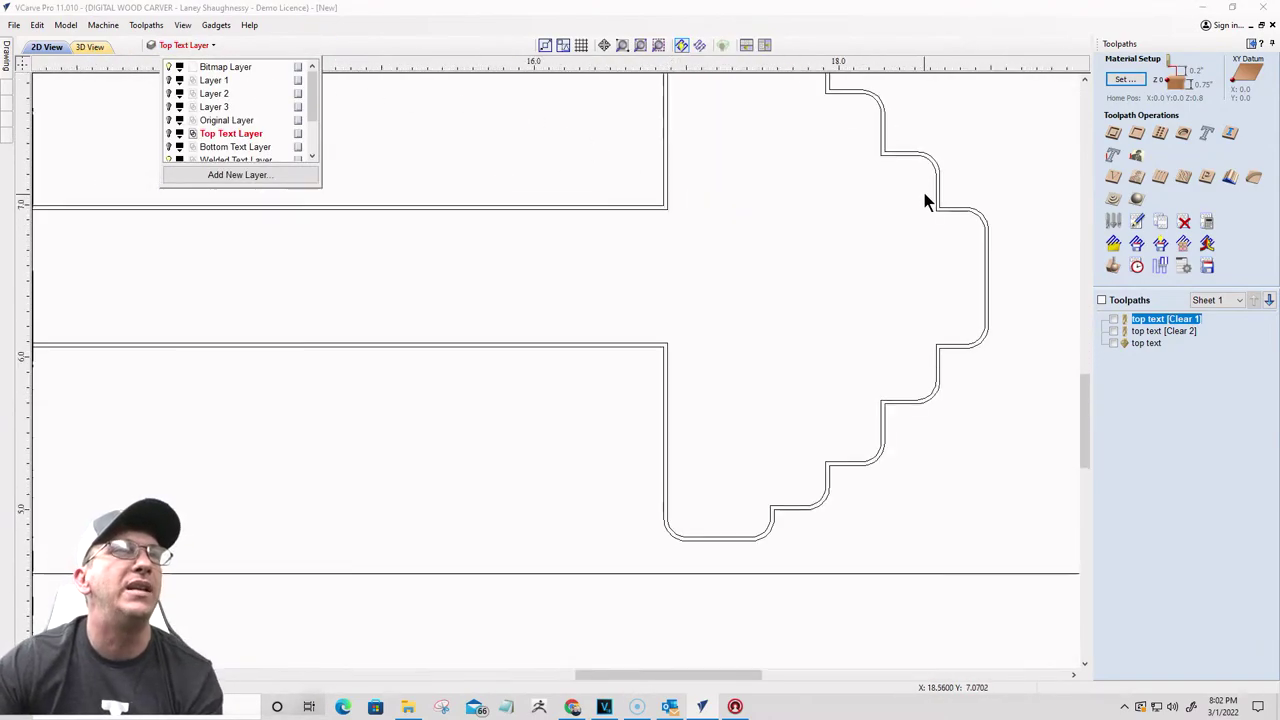
left_click(926, 158)
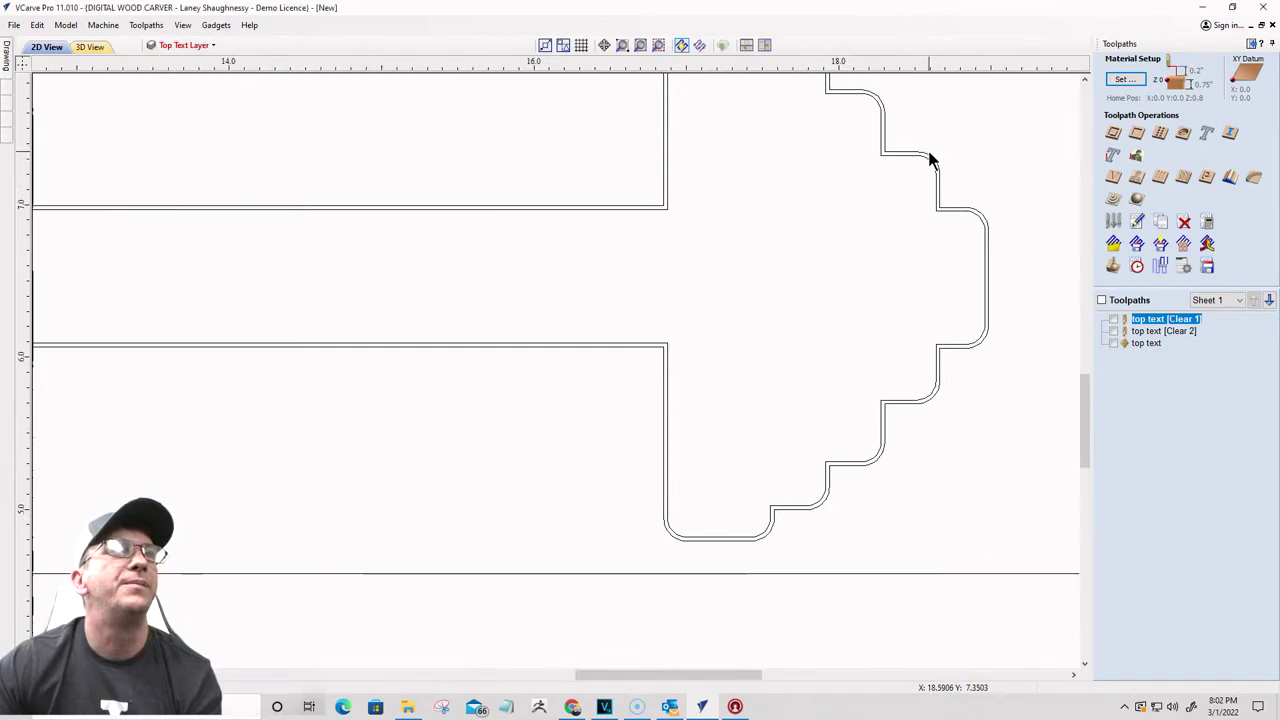
left_click(928, 156)
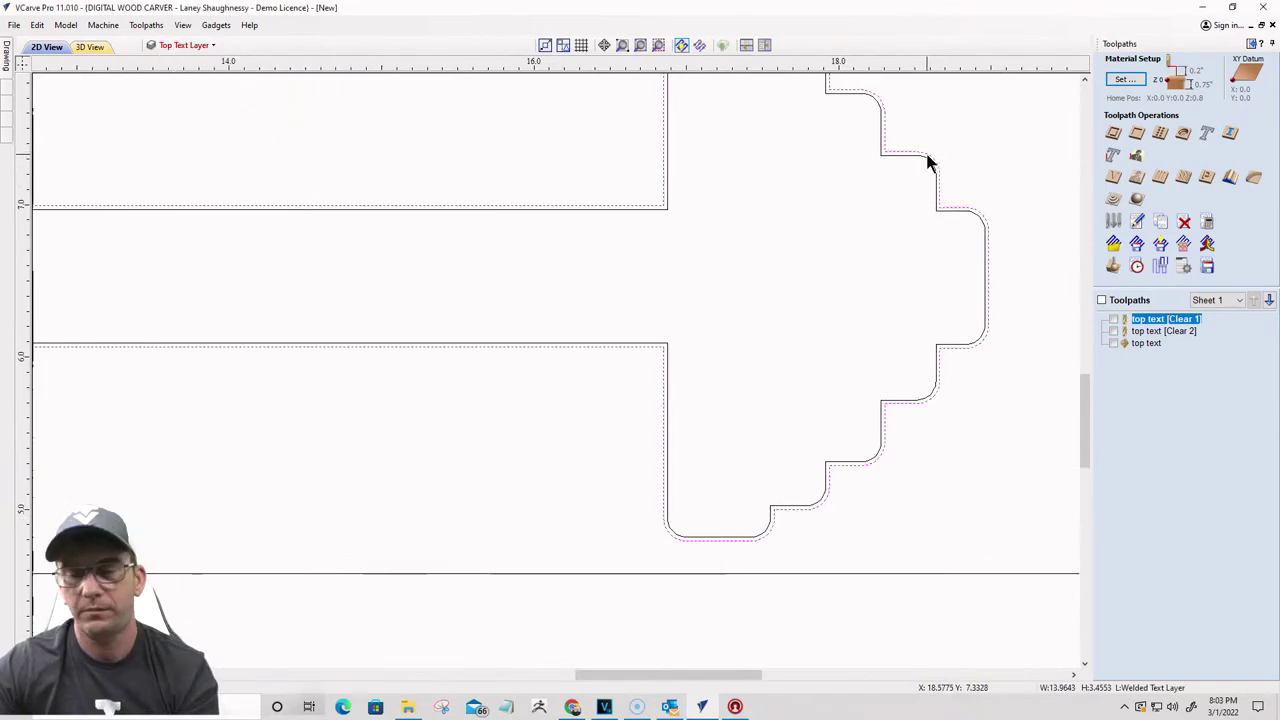
key("Escape")
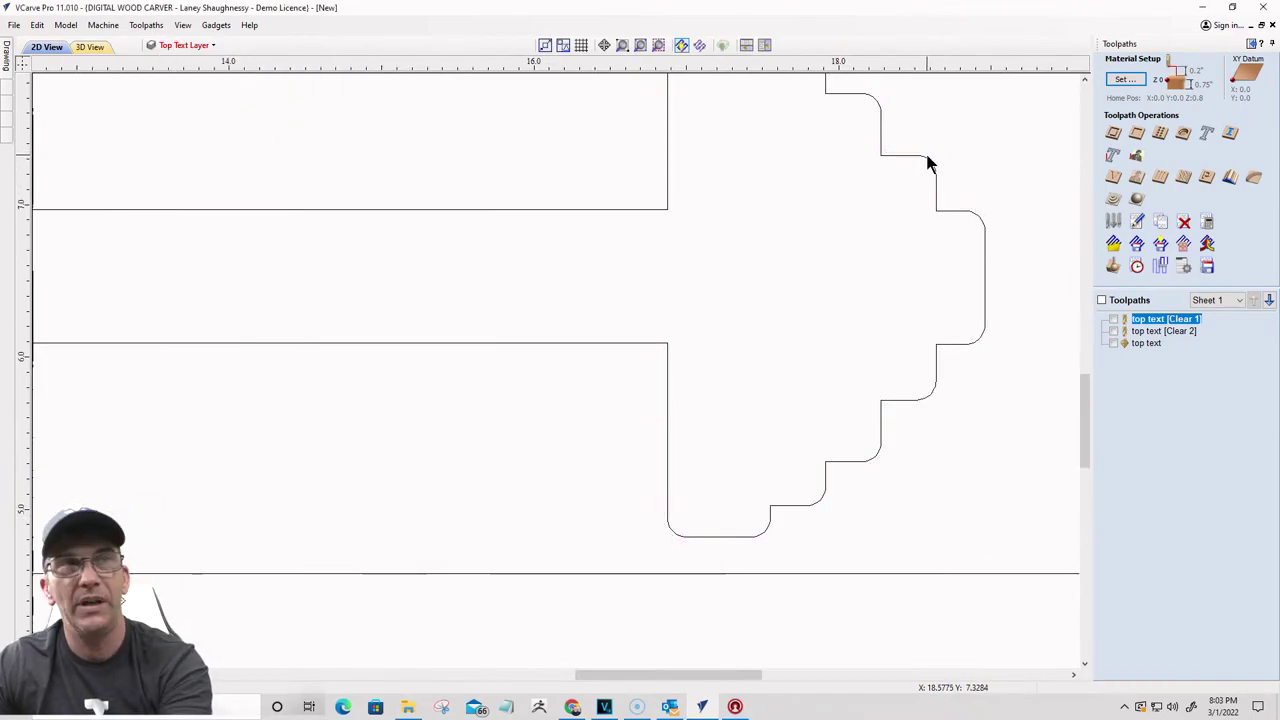
Step: Select all vectors to review the whole design, then deselect them
left_click(178, 45)
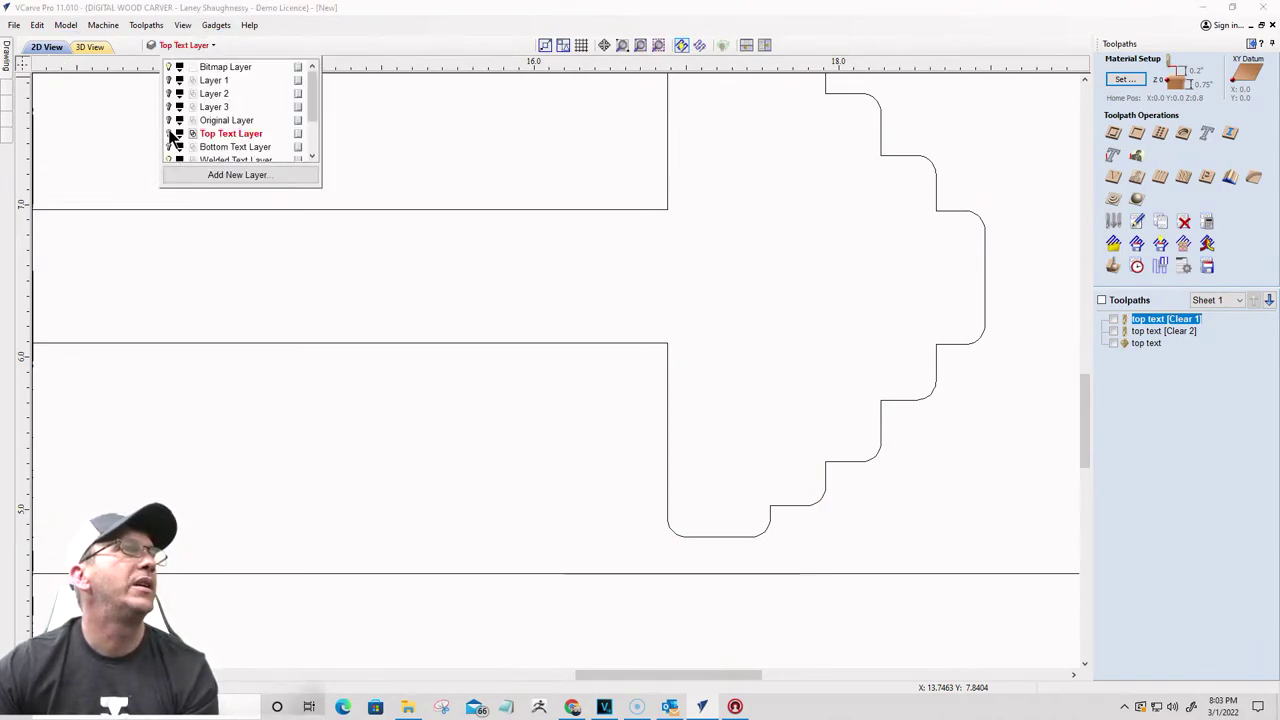
scroll(172, 135, "down", 1)
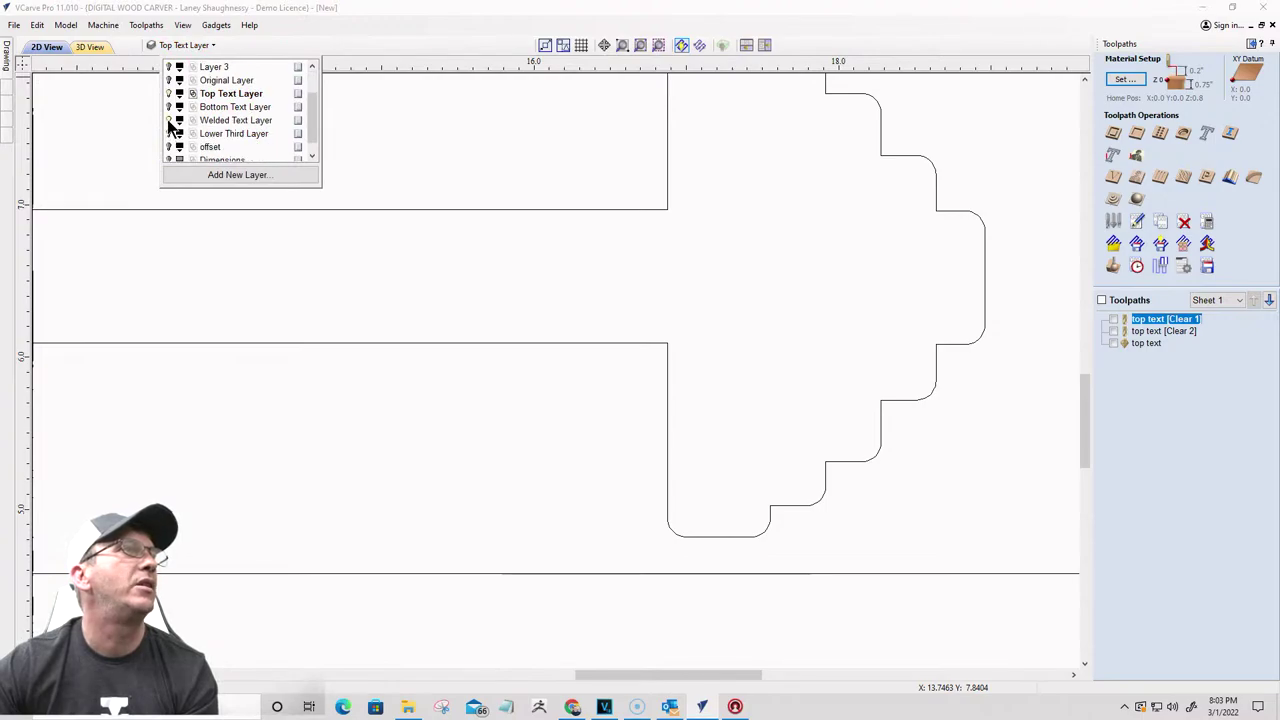
key("ctrl+a")
scroll(600, 215, "down", 6)
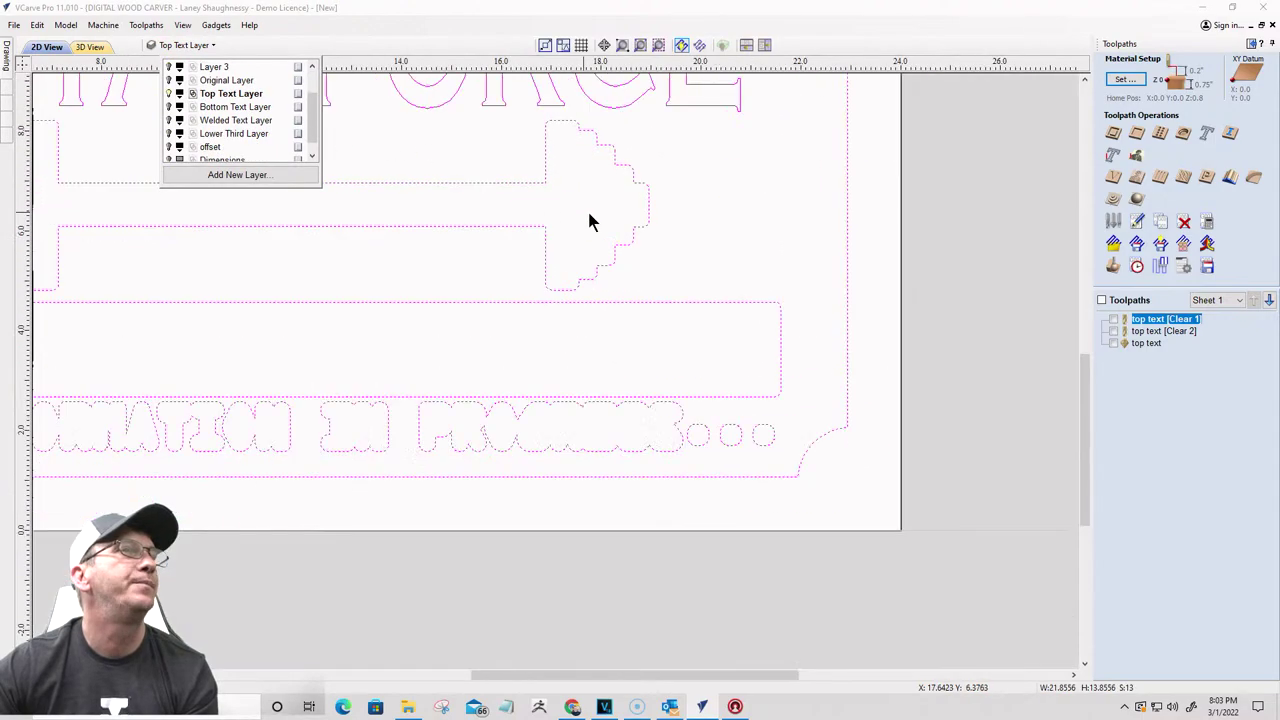
scroll(164, 117, "up", 3)
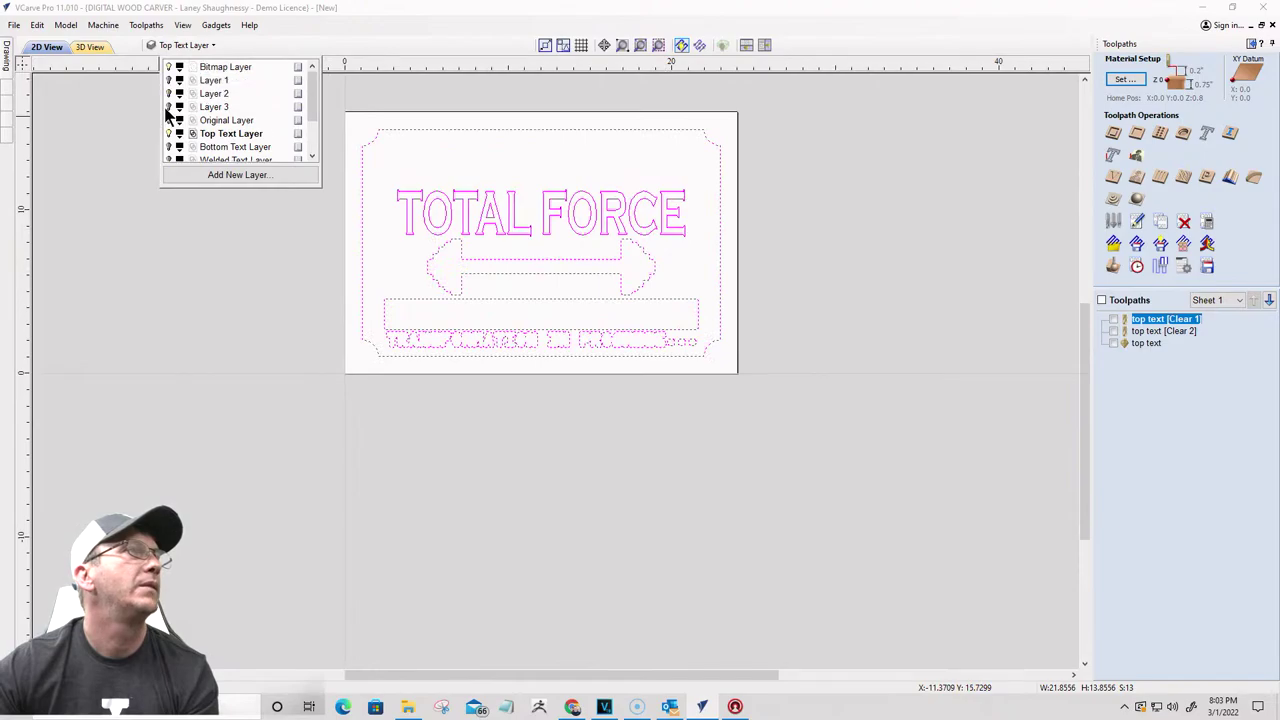
scroll(165, 116, "down", 4)
scroll(167, 113, "up", 3)
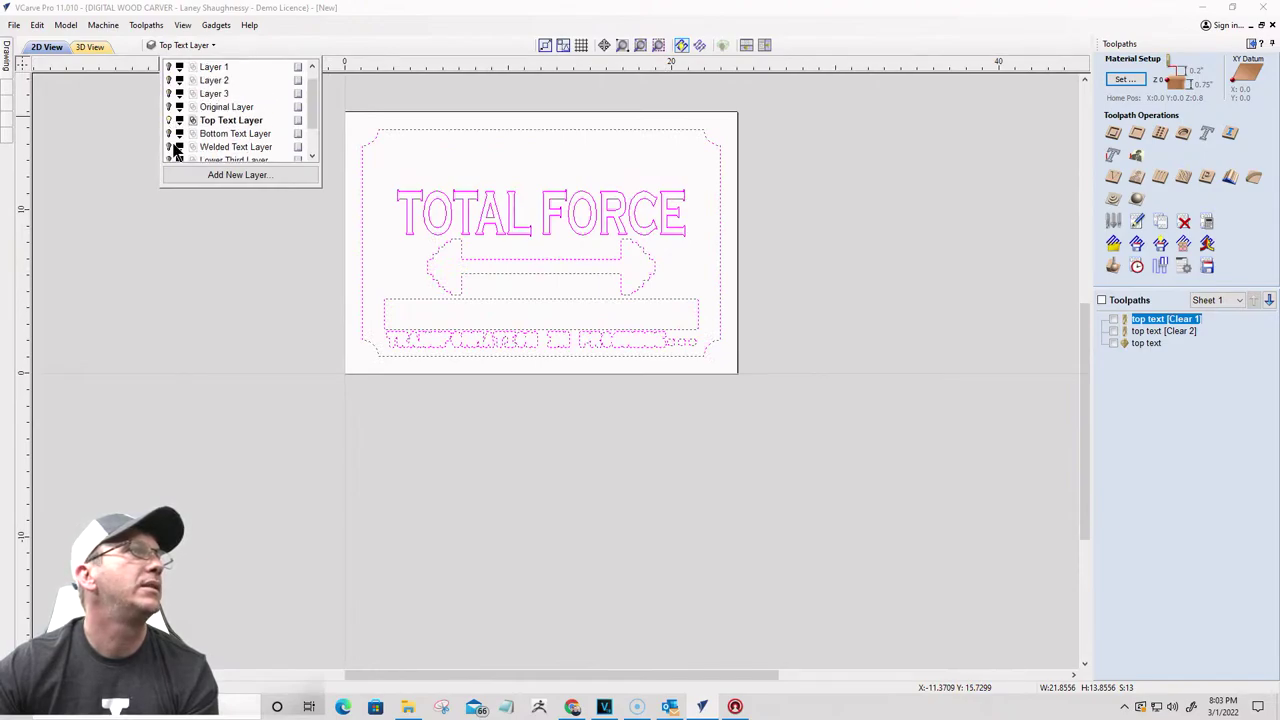
key("Escape")
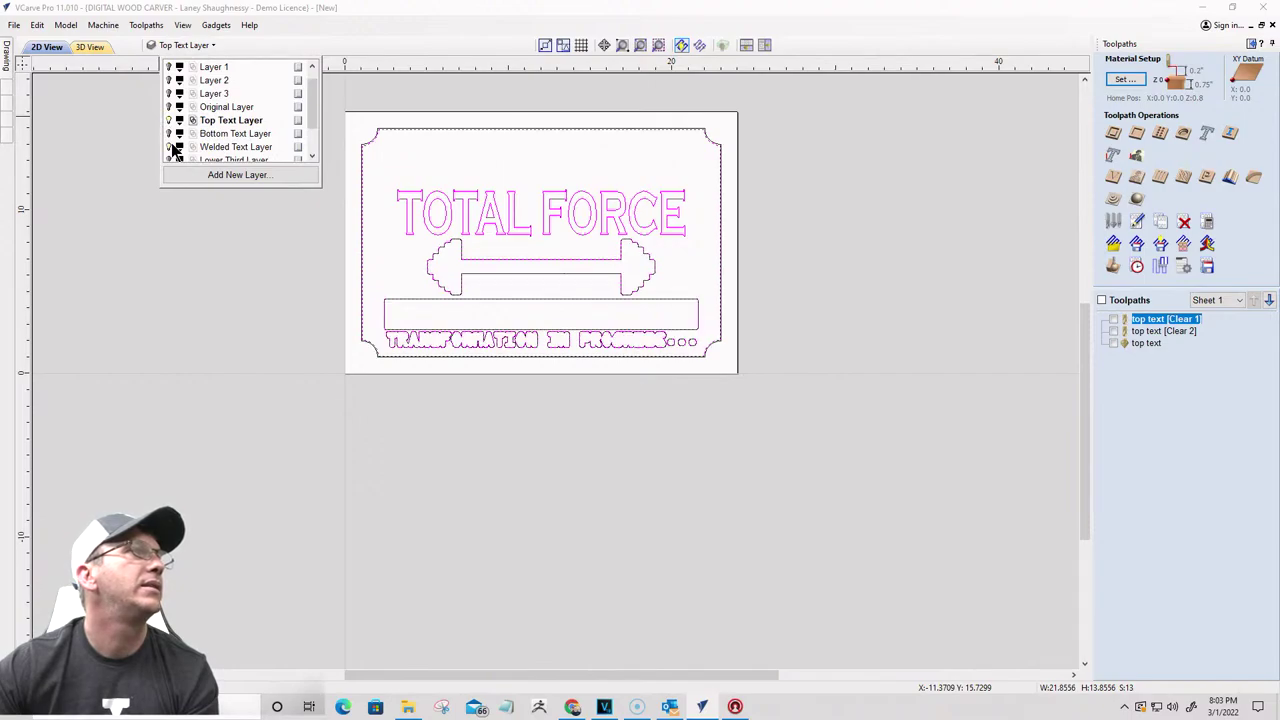
scroll(182, 146, "down", 3)
scroll(180, 135, "up", 3)
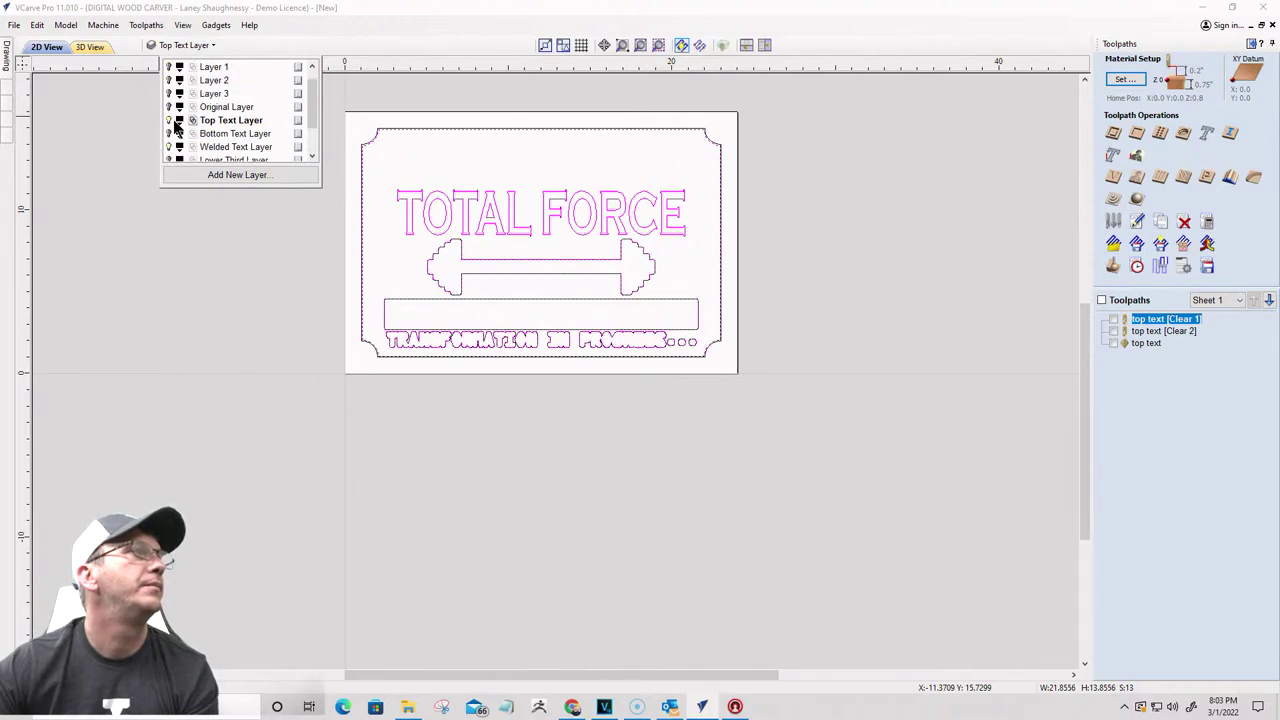
scroll(176, 127, "down", 3)
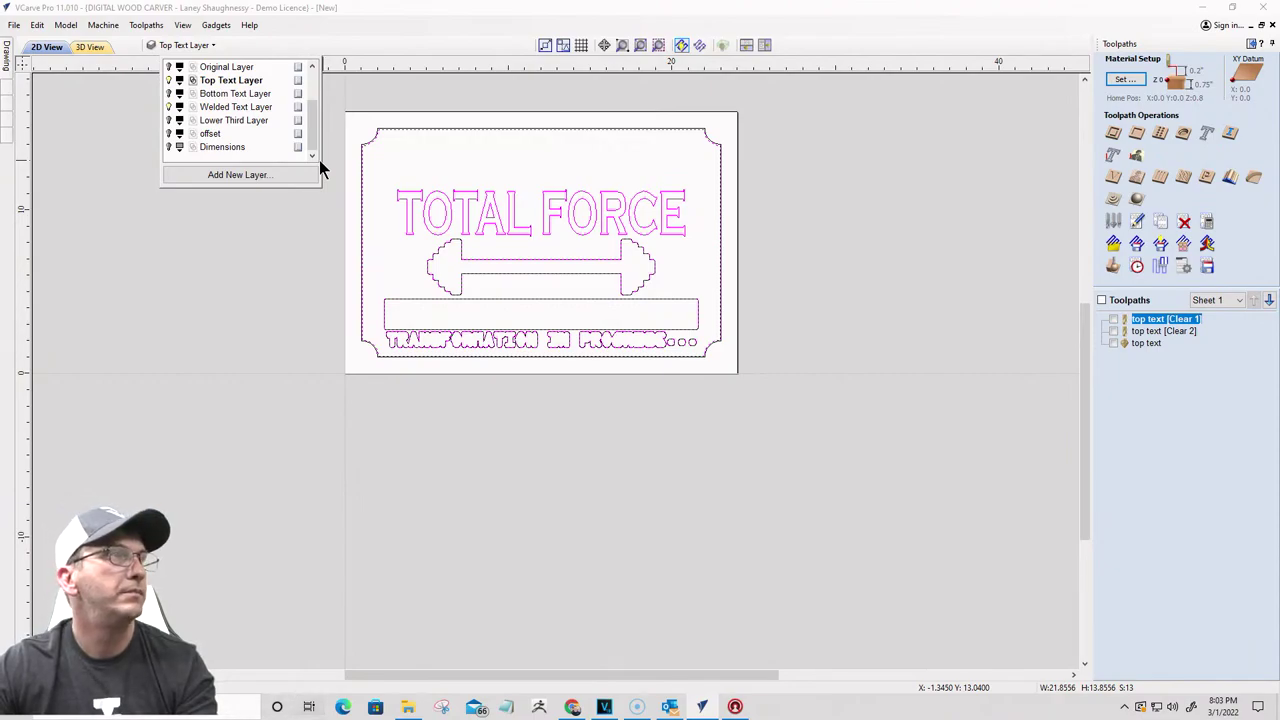
Step: Compare the Bottom Text and Lower Third layers, then hide the Top Text Layer with Lower Third shown
left_click(176, 121)
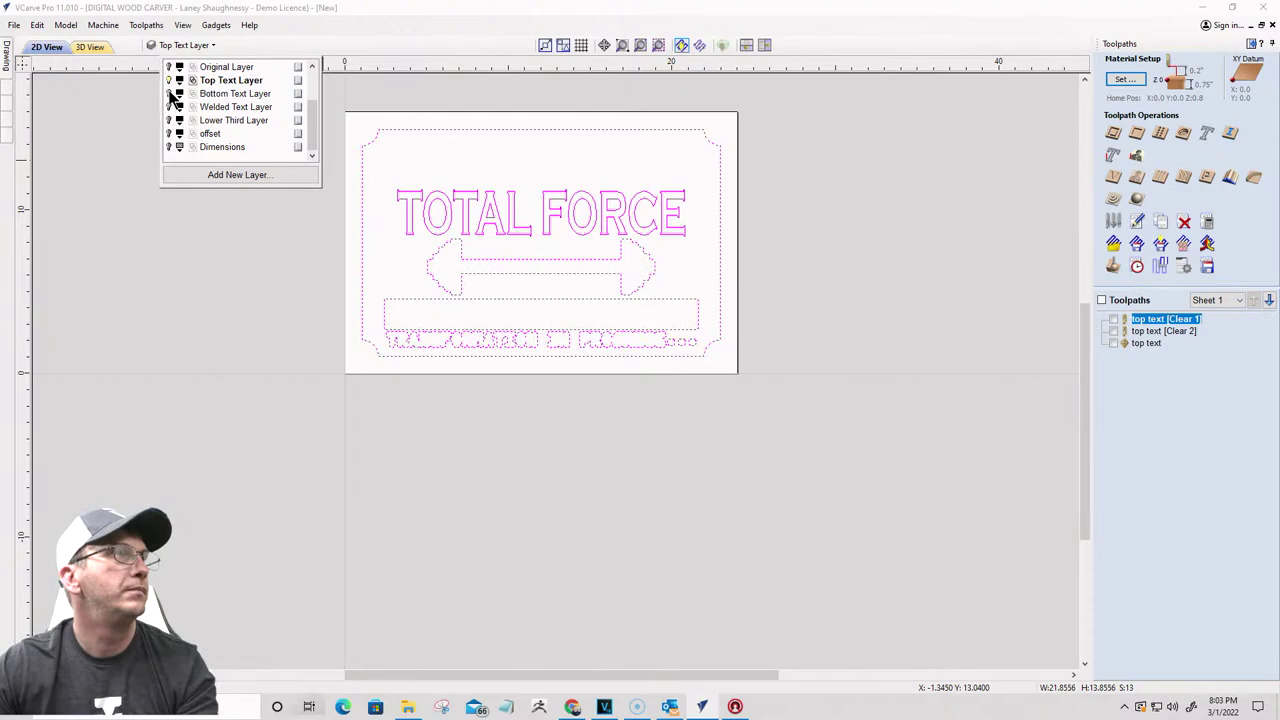
left_click(170, 94)
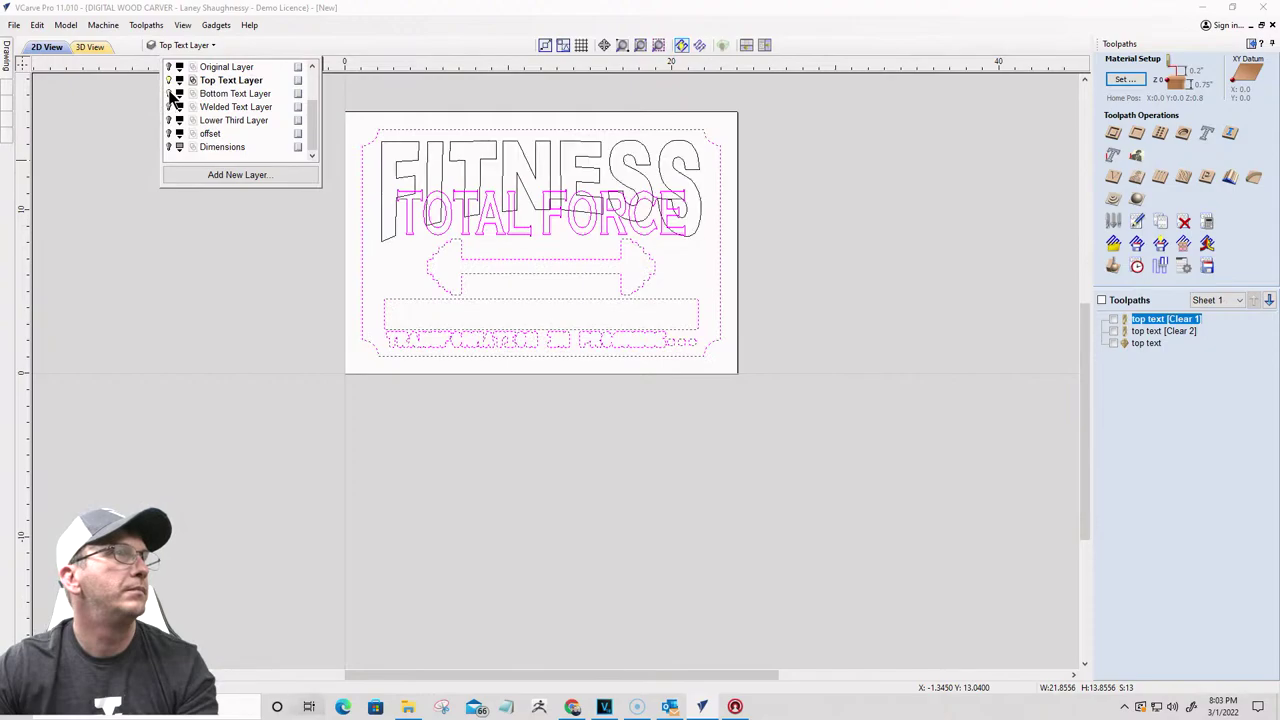
left_click(170, 94)
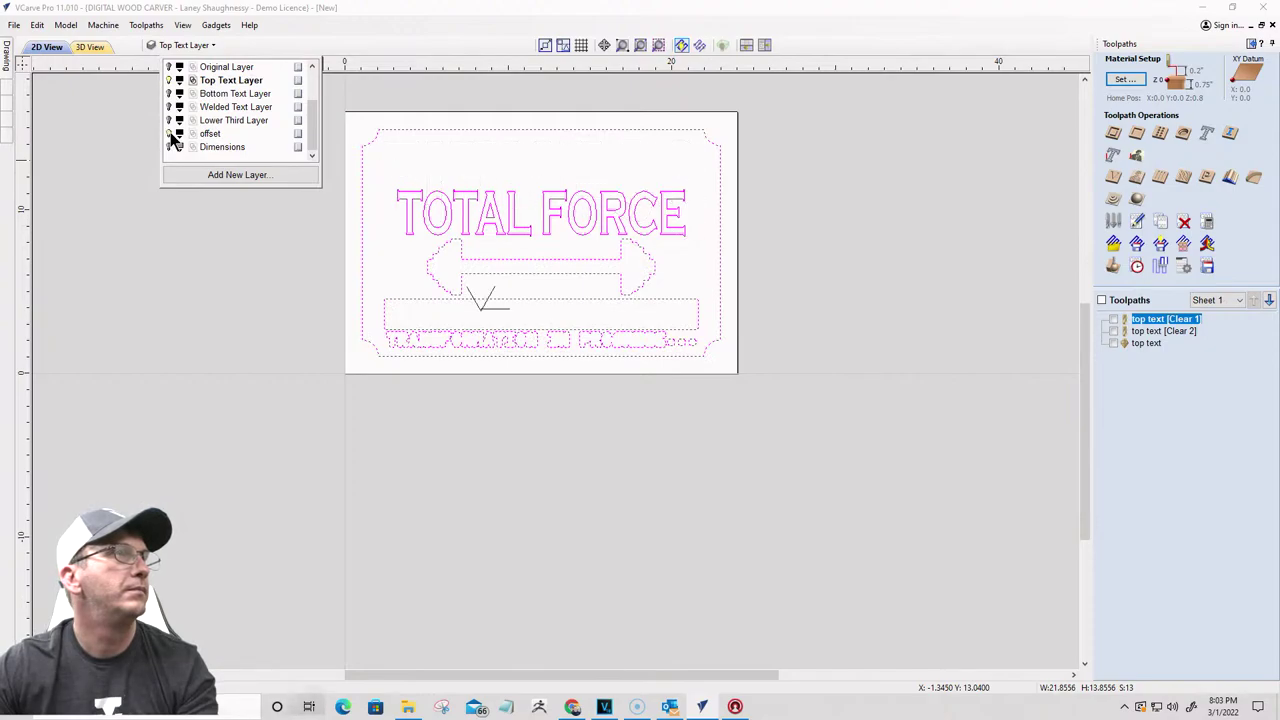
left_click(169, 134)
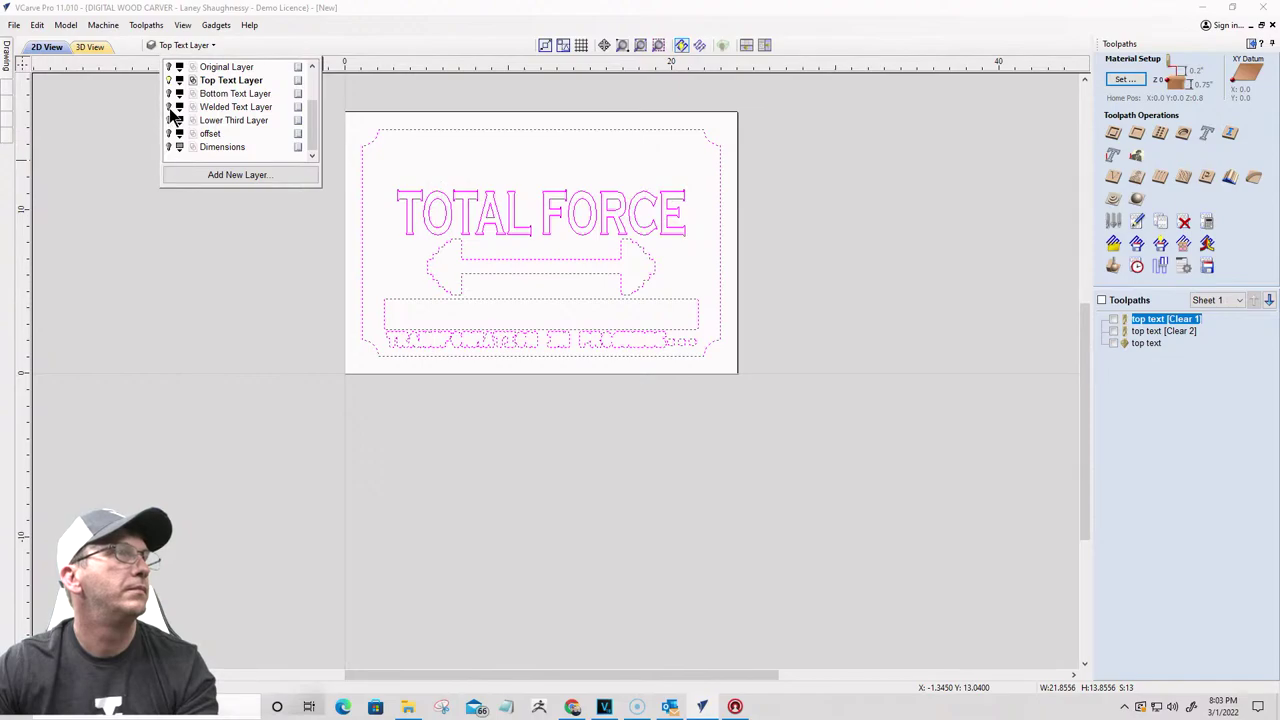
left_click(170, 122)
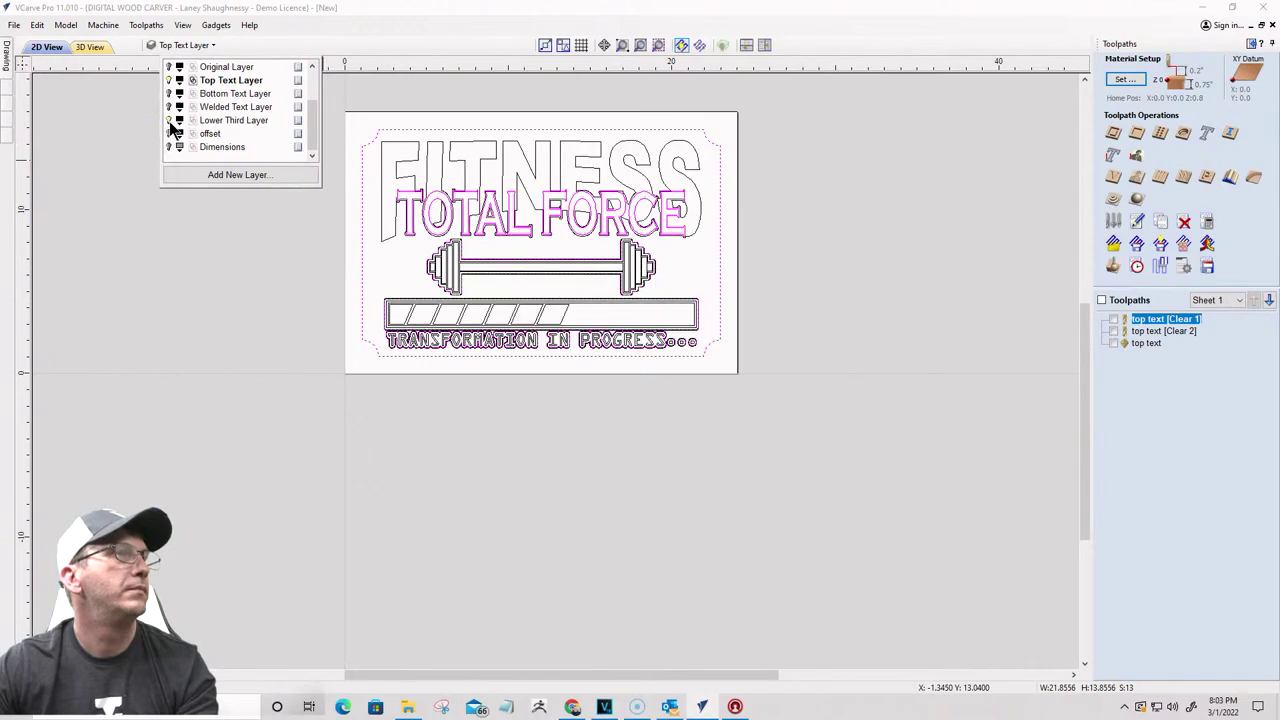
left_click(170, 121)
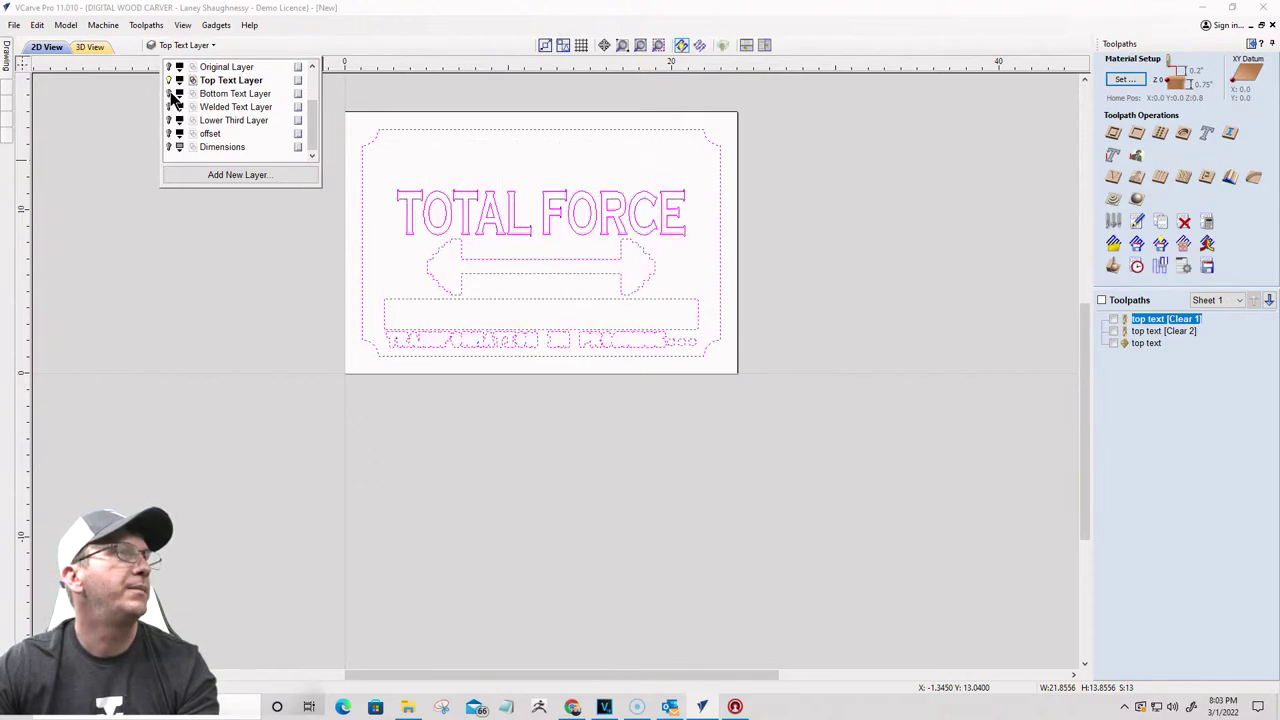
left_click(170, 93)
left_click(170, 93)
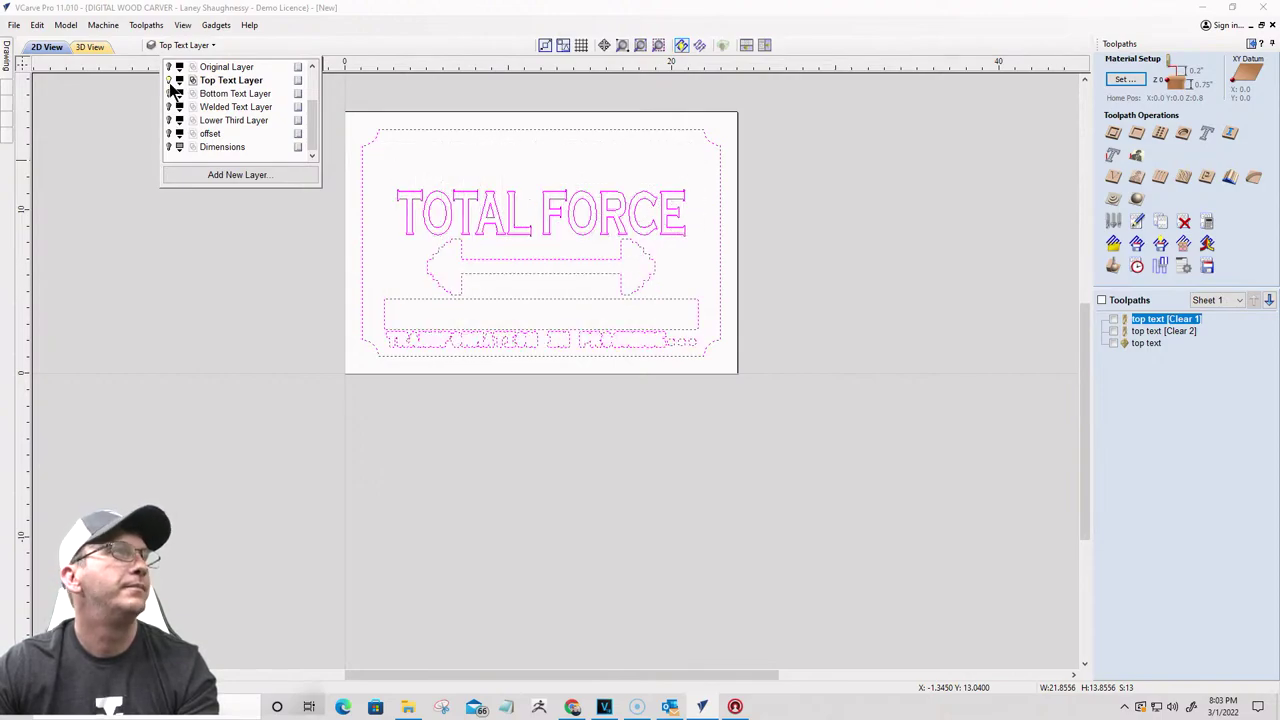
left_click(170, 81)
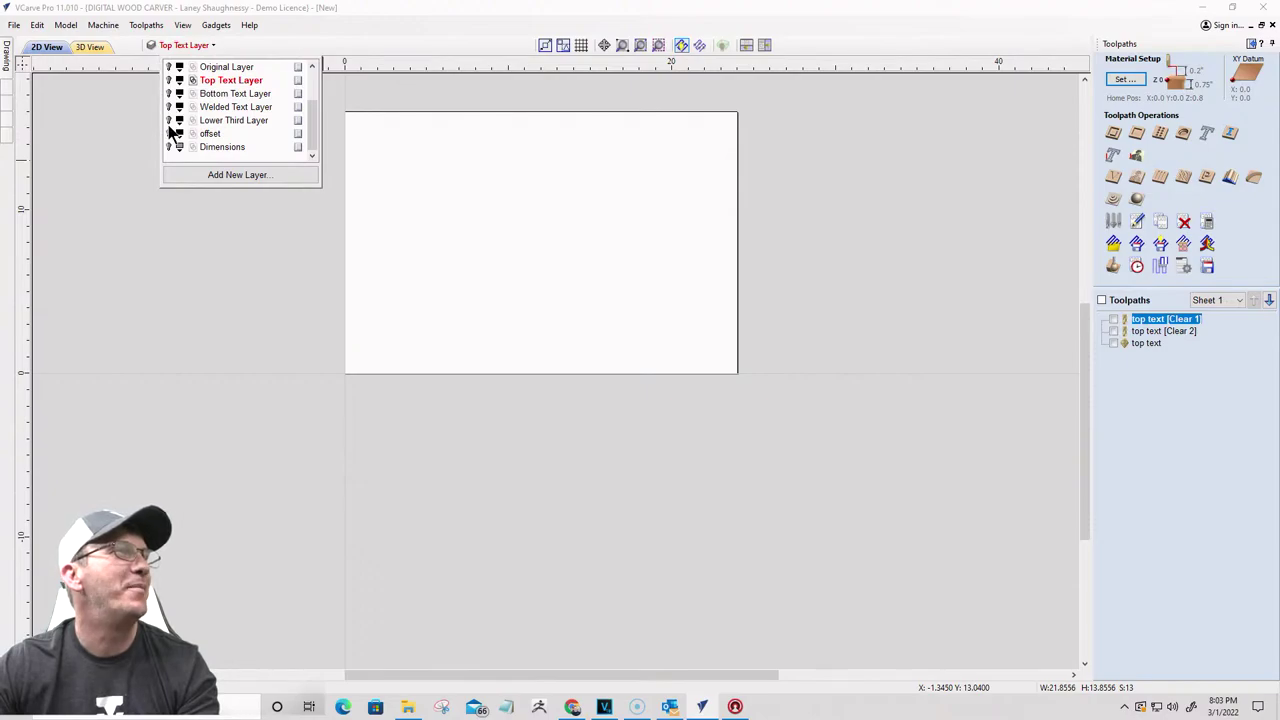
left_click(170, 121)
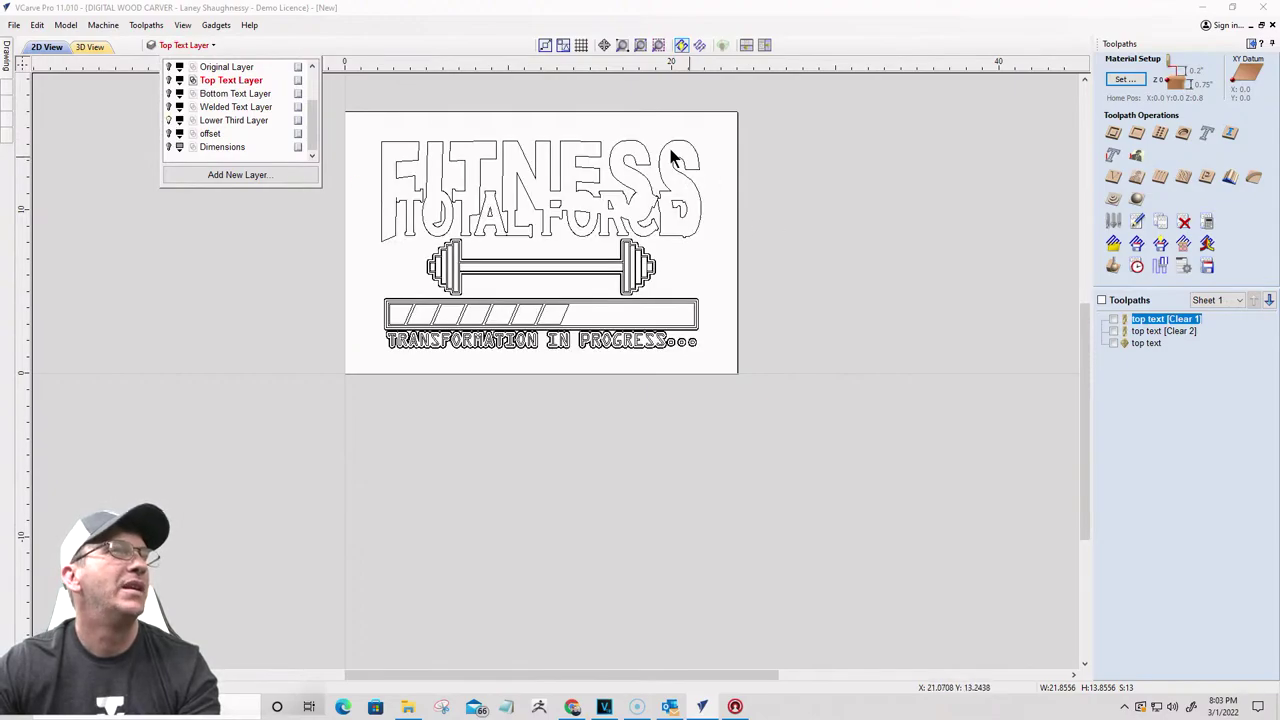
Step: Select the welded header outline and toggle layers to isolate it
left_click_drag(531, 194, 422, 196)
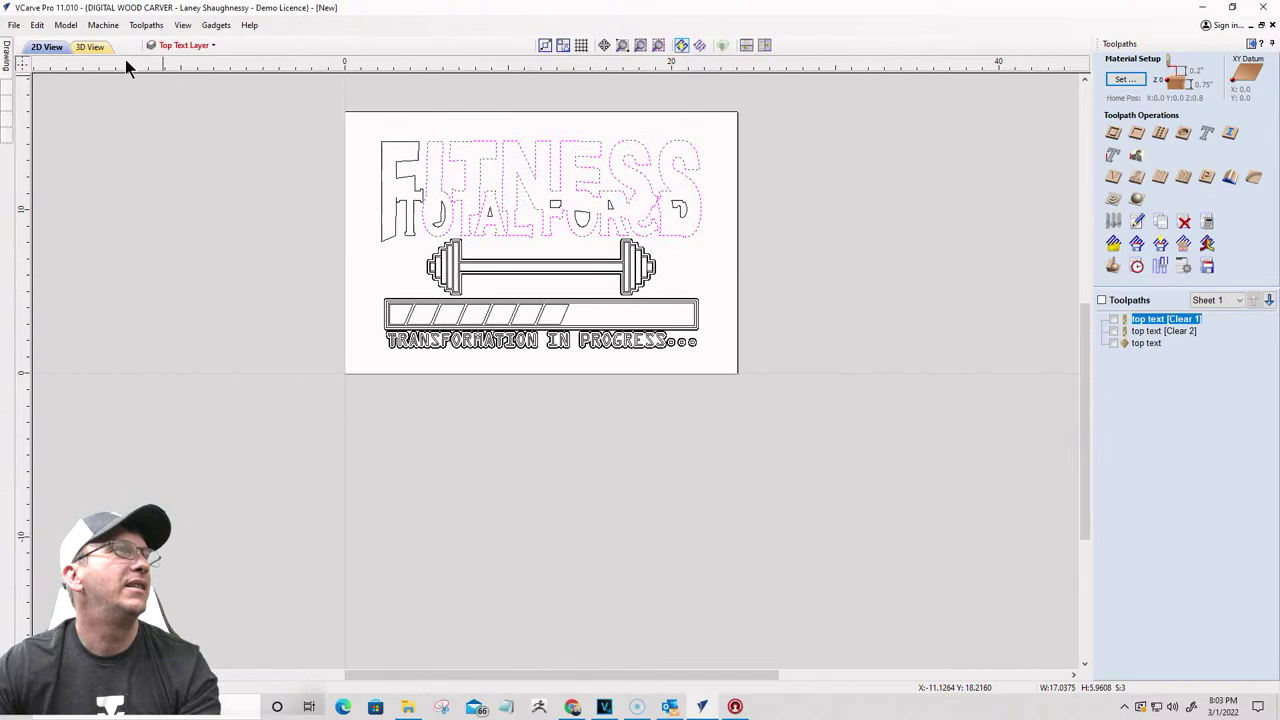
left_click(184, 45)
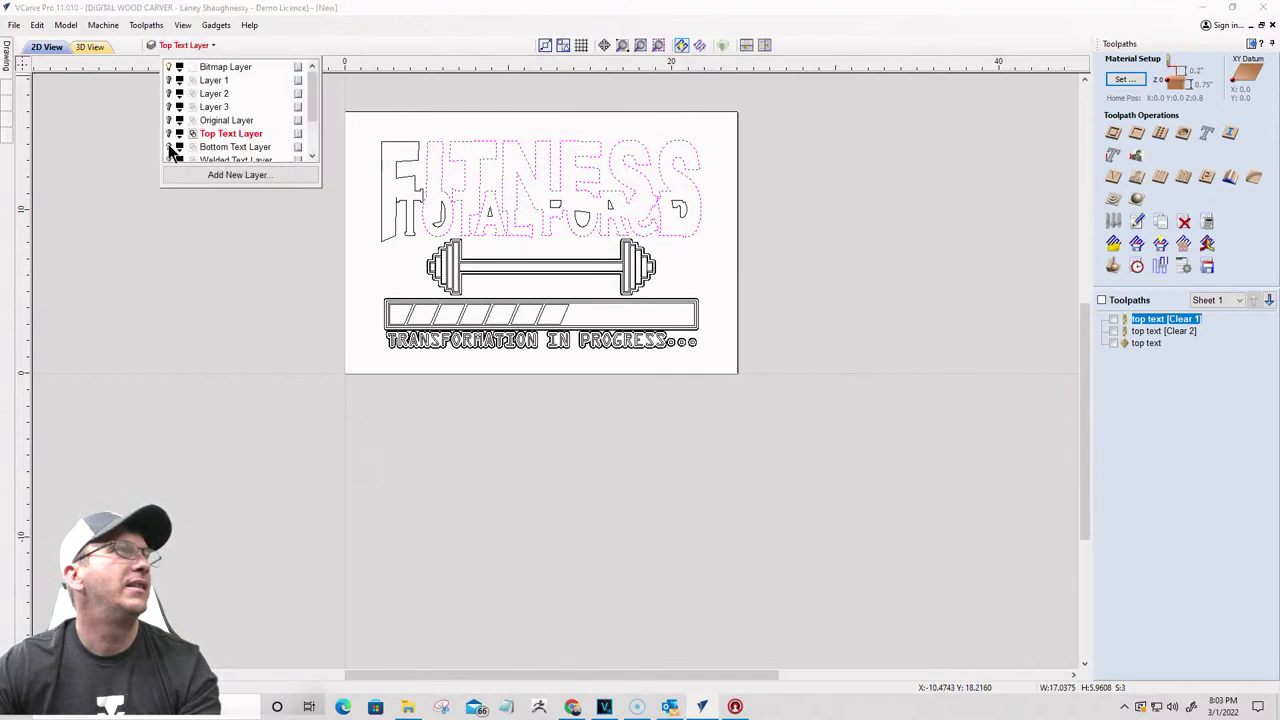
scroll(170, 140, "down", 2)
left_click(168, 120)
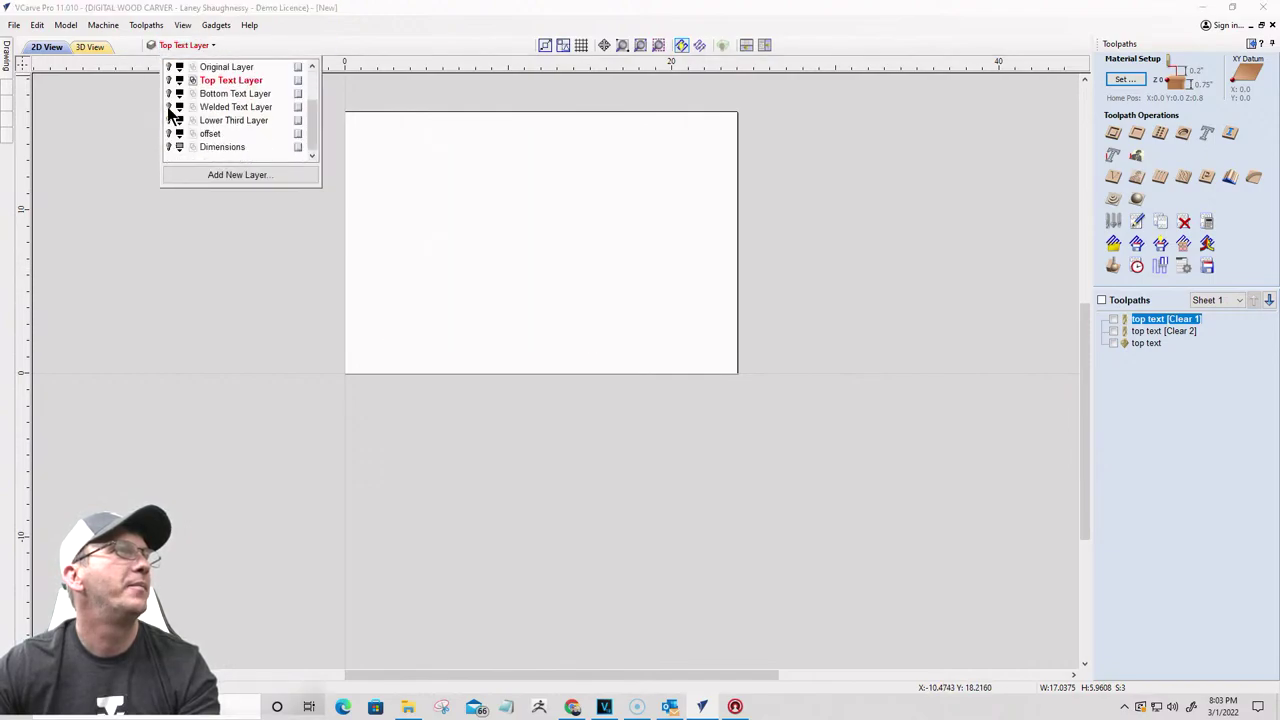
left_click(168, 106)
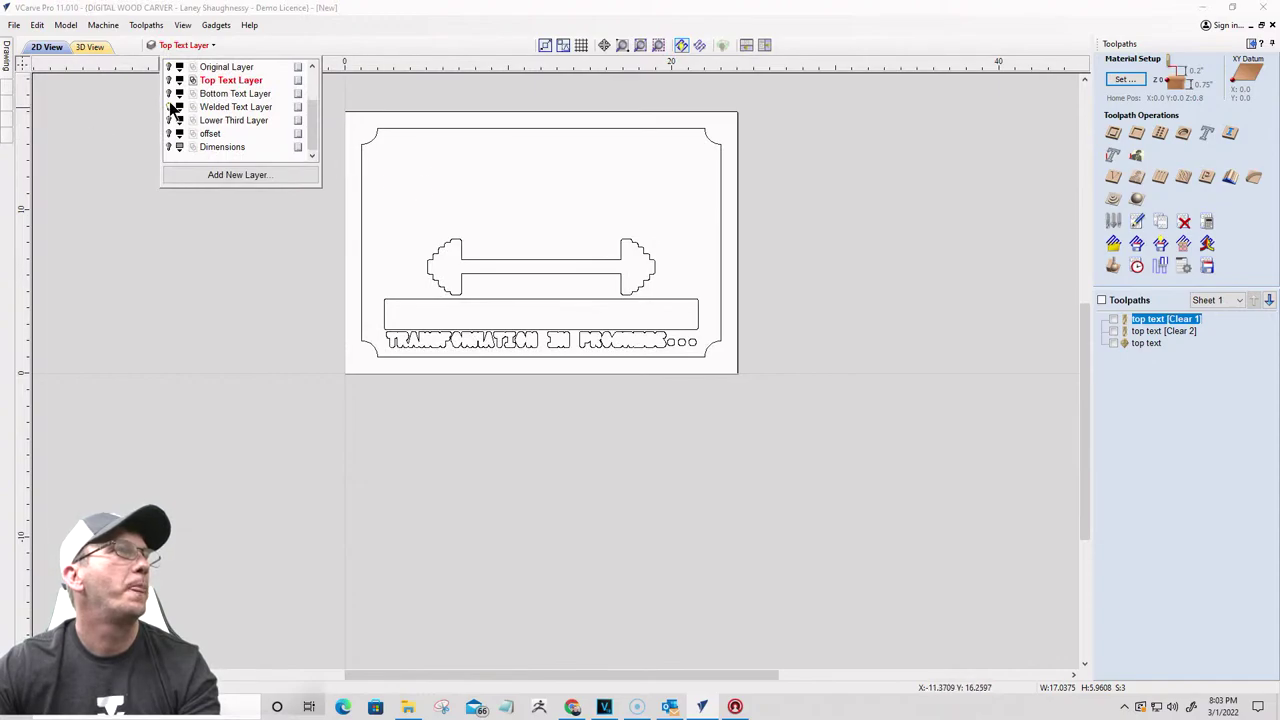
left_click(168, 106)
left_click(168, 120)
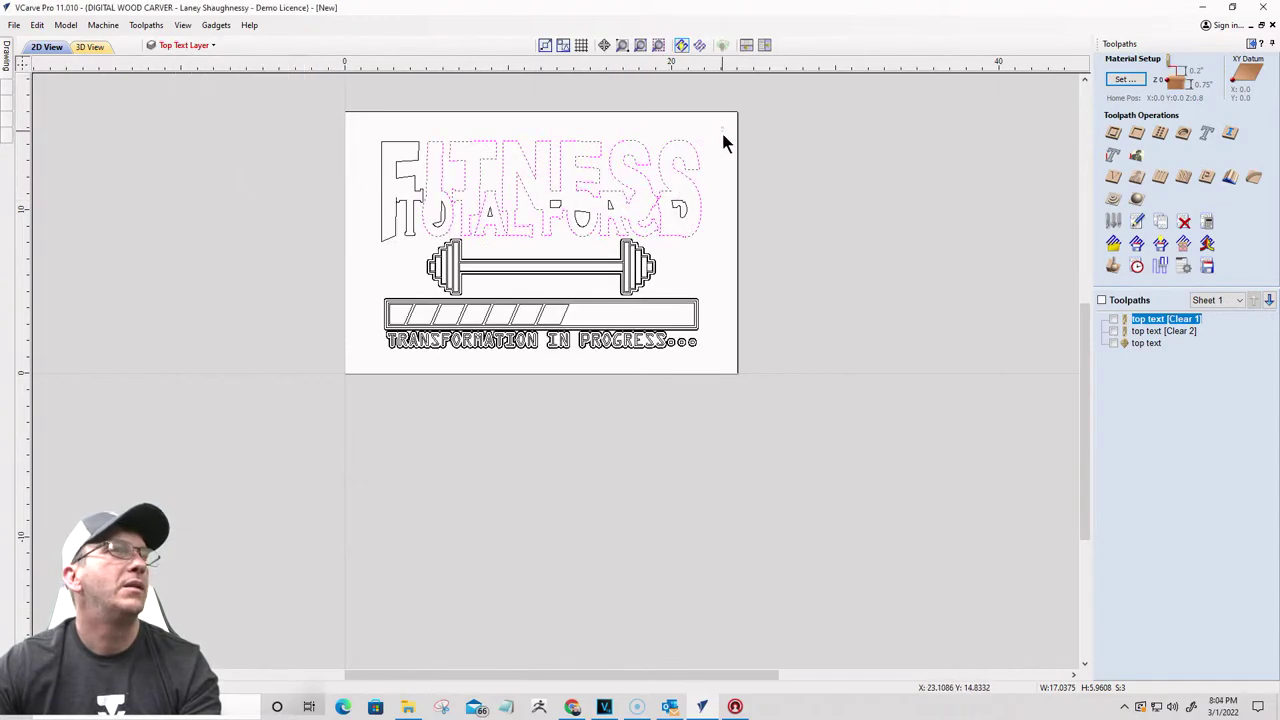
Step: Move the whole welded FITNESS/TOTAL FORCE outline to the Welded Text Layer
left_click_drag(445, 225, 370, 228)
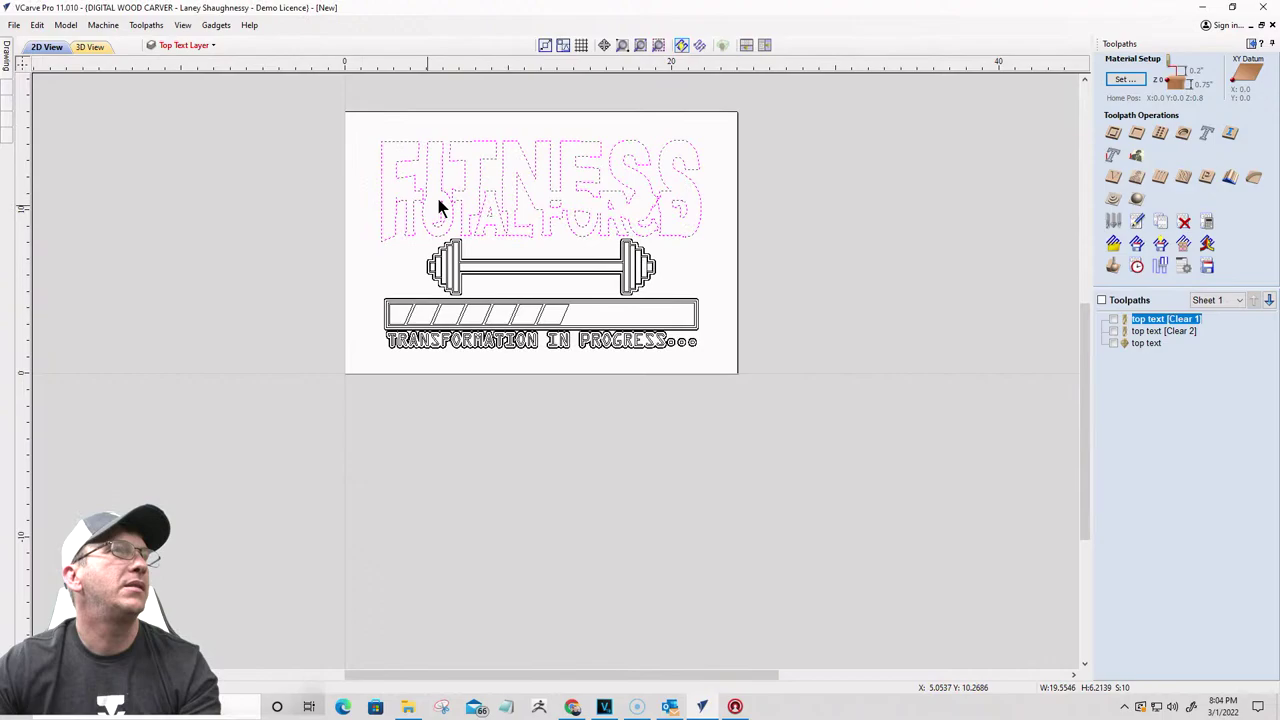
right_click(501, 195)
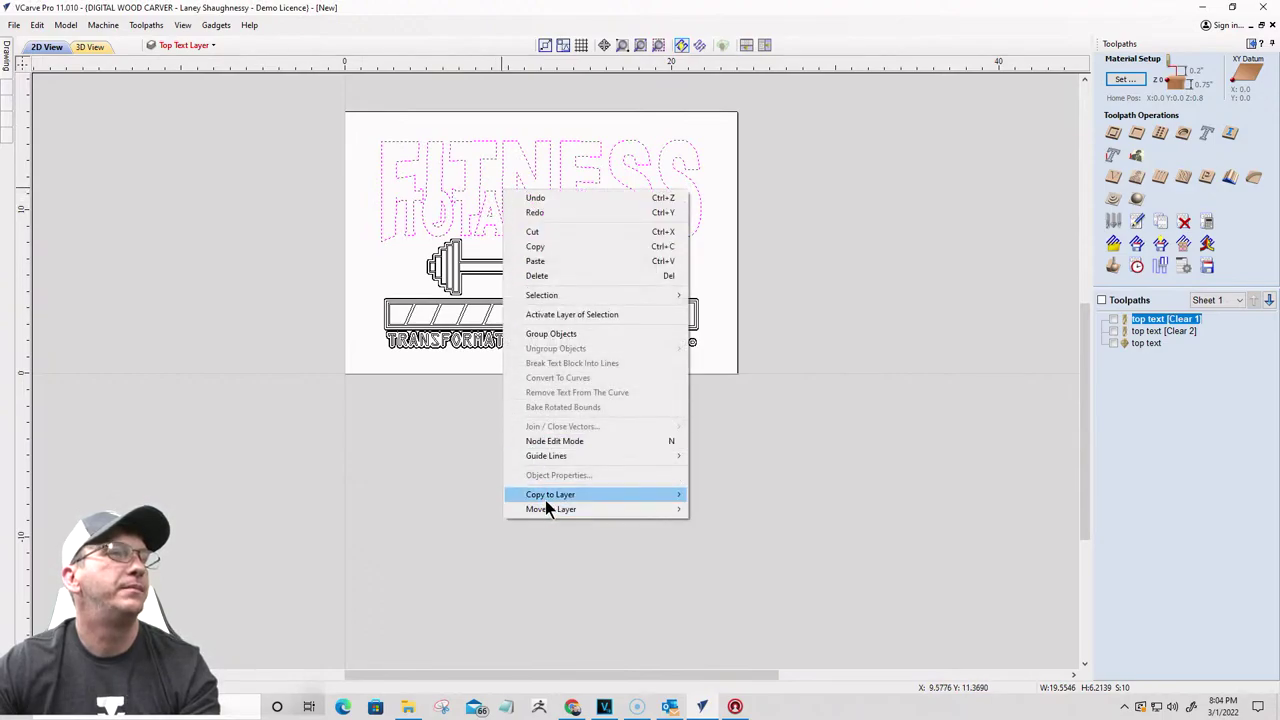
mouse_move(555, 509)
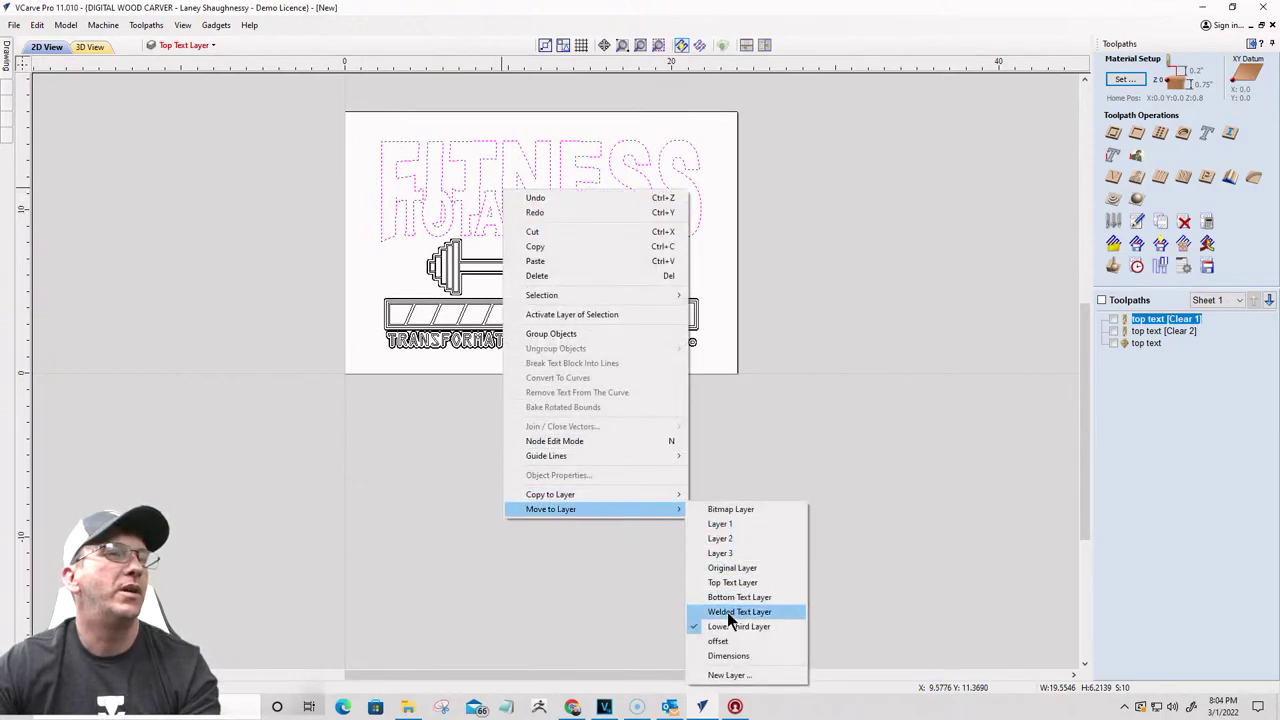
left_click(730, 612)
Step: Turn the Top Text Layer and Welded Text Layer back on
left_click(178, 47)
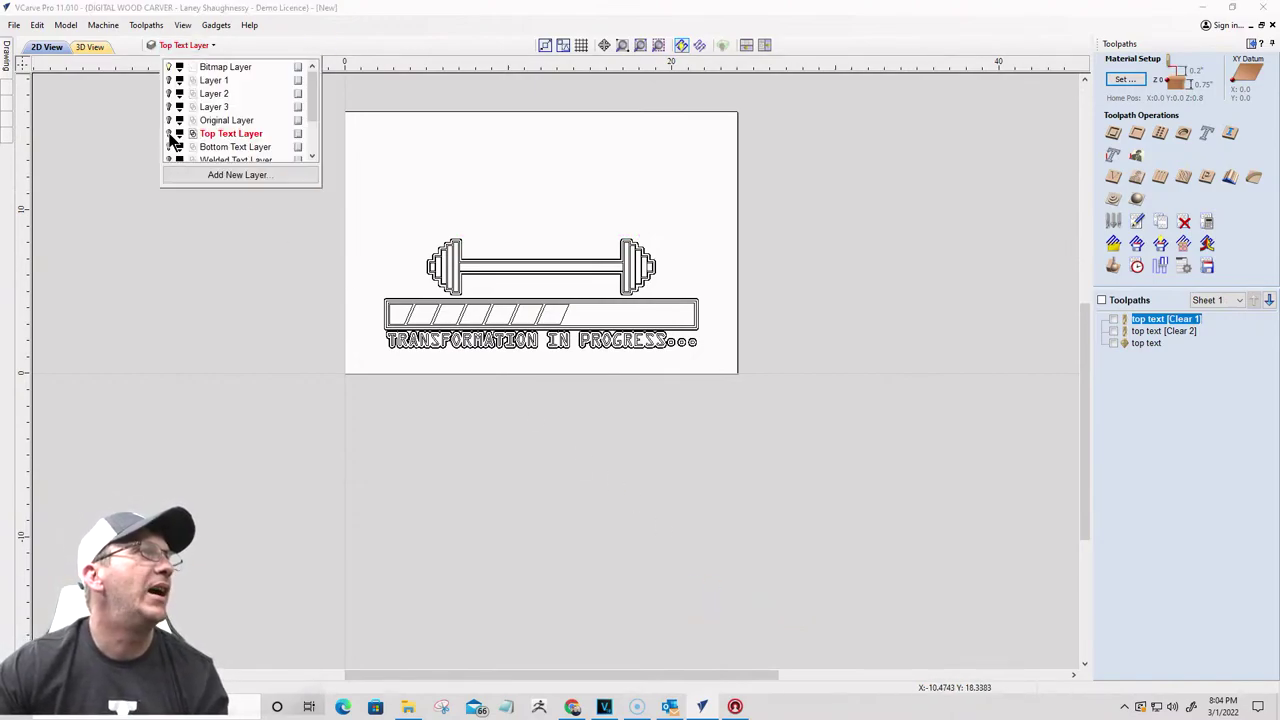
left_click(169, 135)
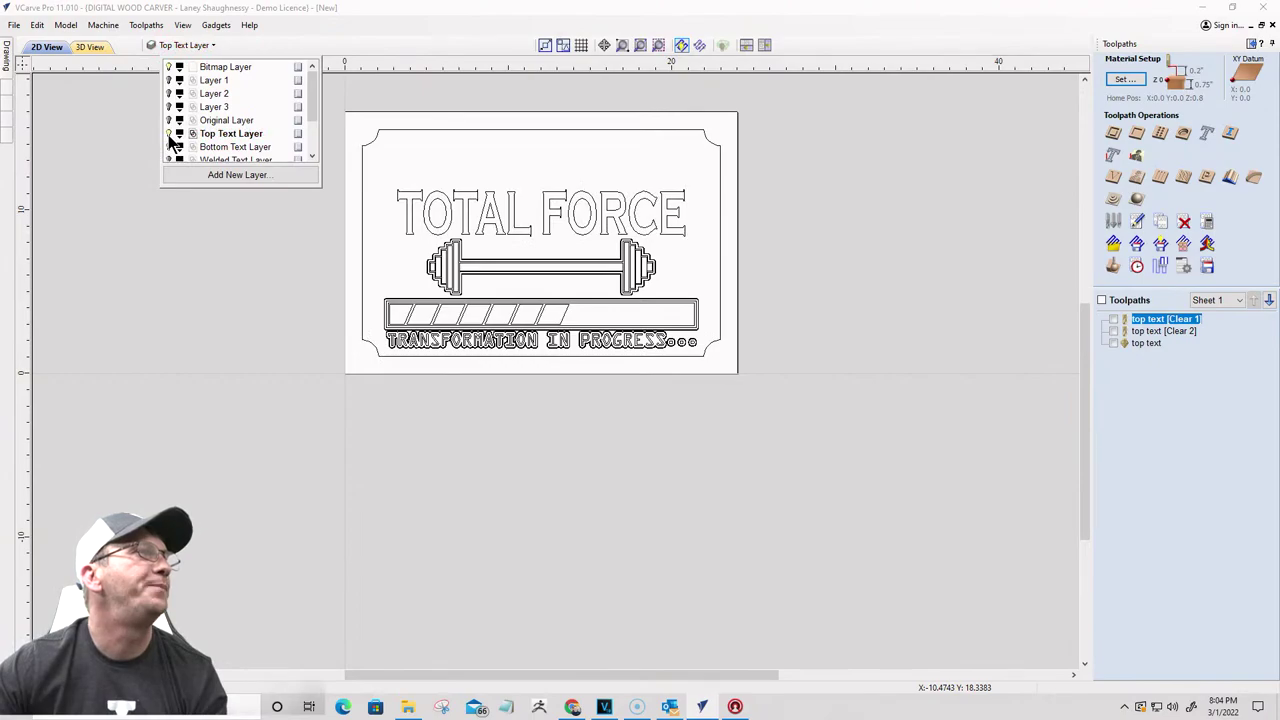
left_click(169, 161)
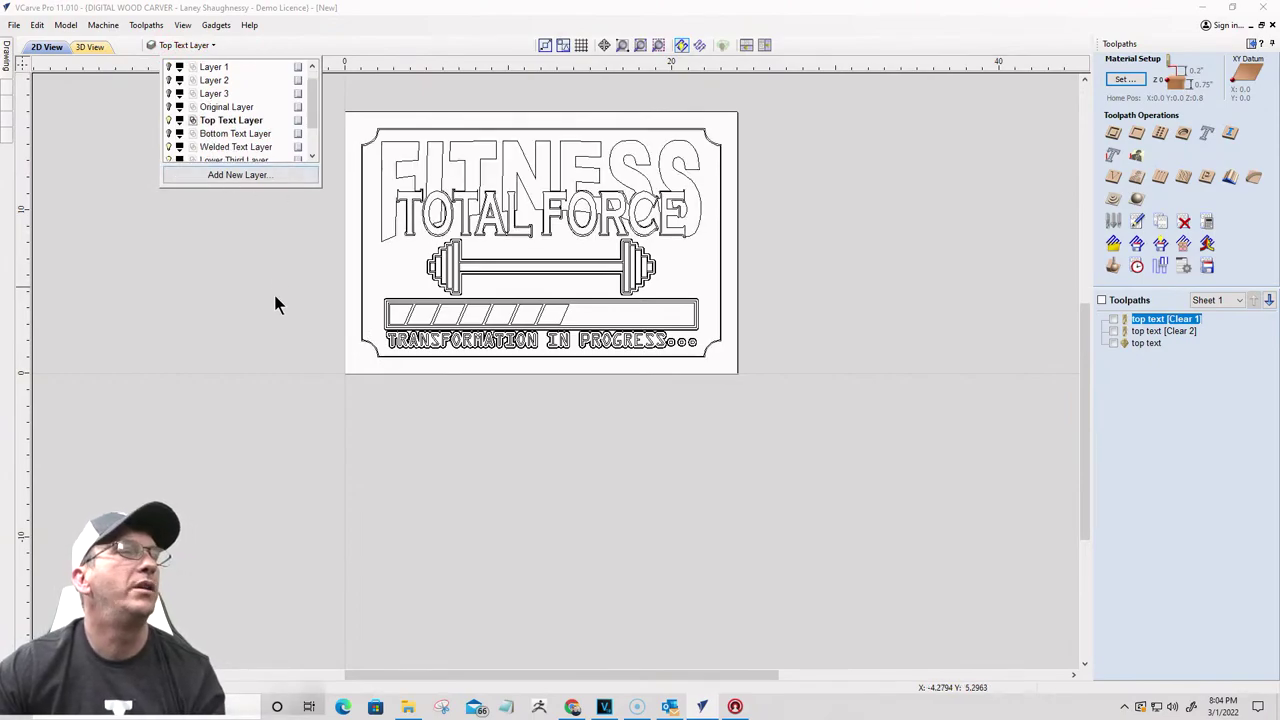
Step: Reopen the 'top text' V-Carve toolpath and recalculate it unchanged
double_click(1154, 322)
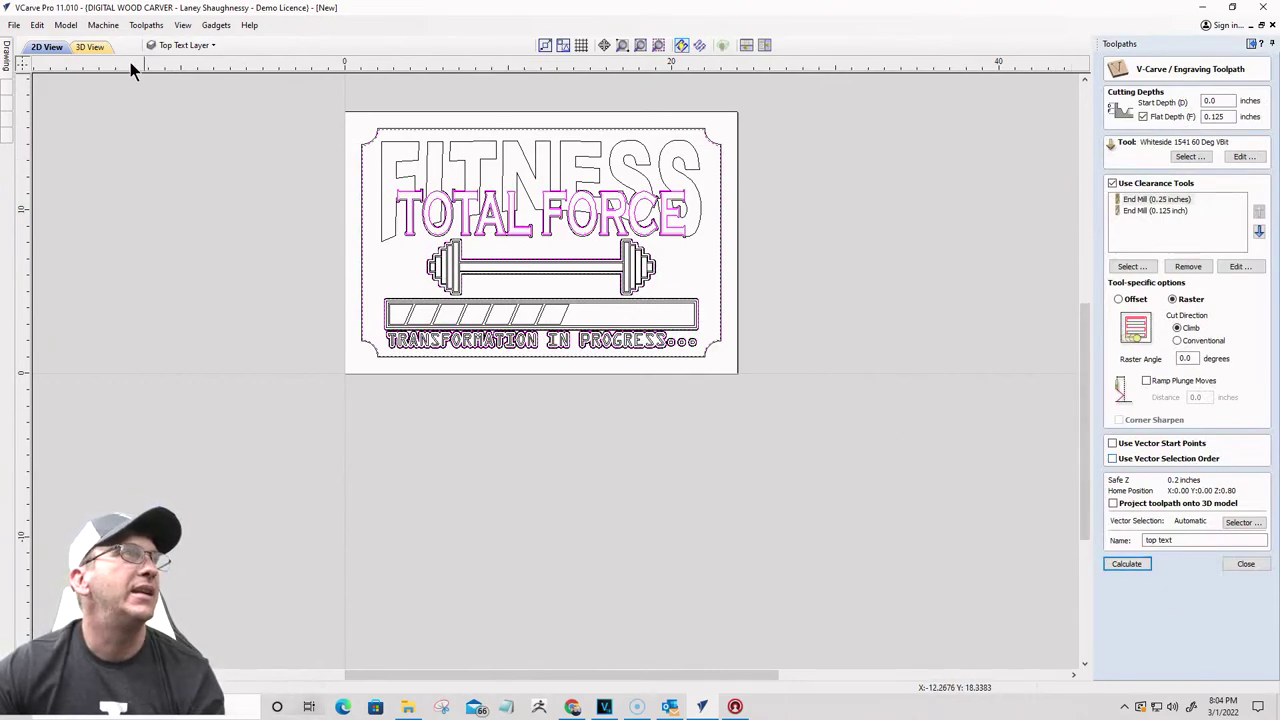
left_click(1128, 564)
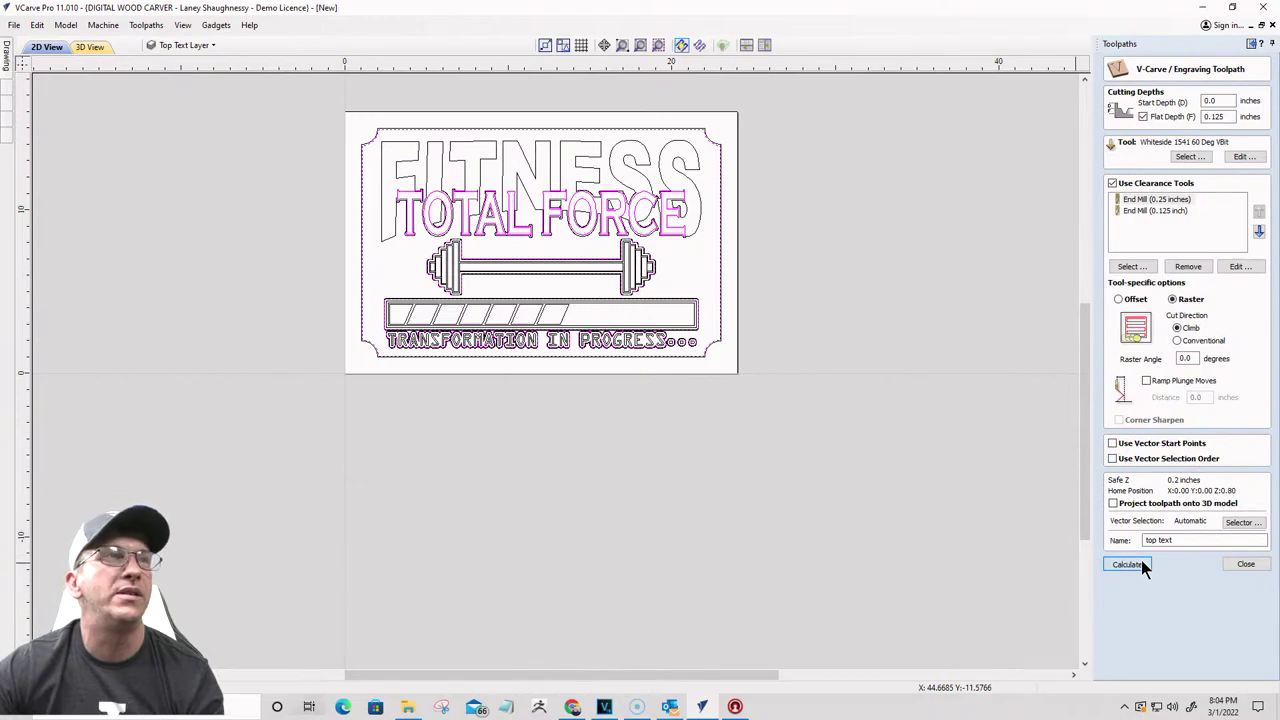
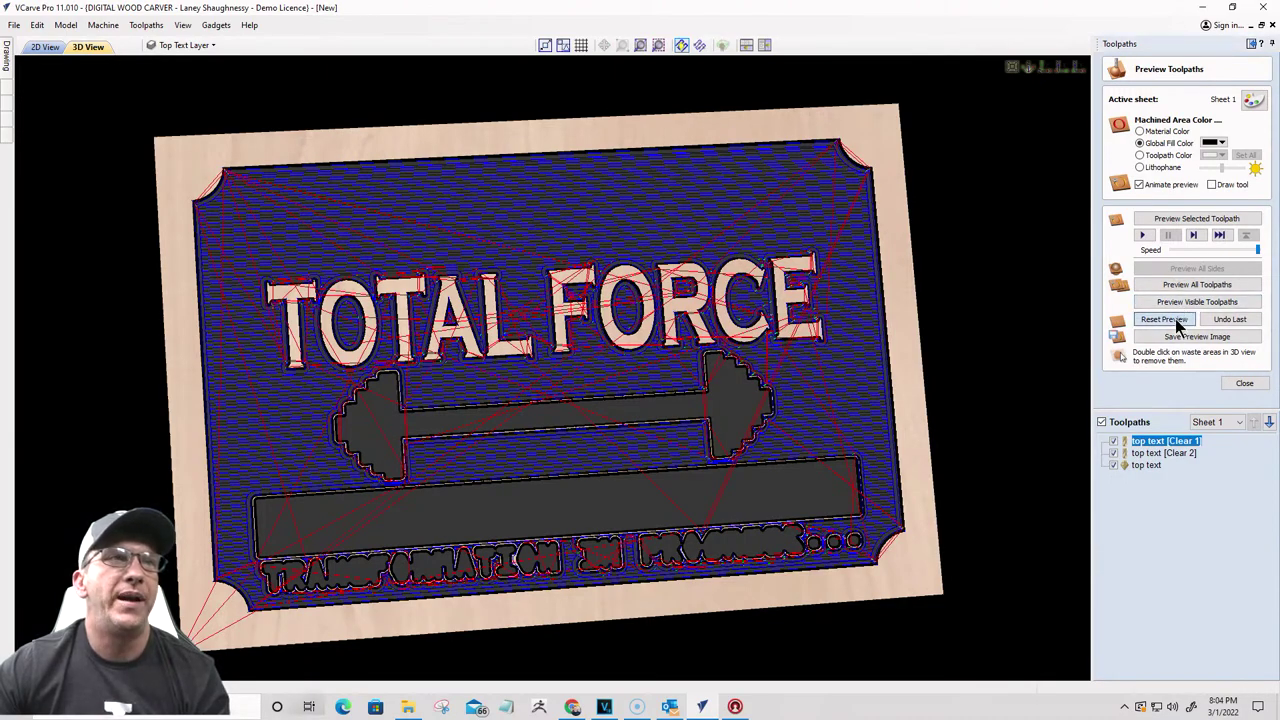
Step: Reset and re-run the toolpath preview in Material Color, orbiting over TOTAL FORCE before returning to 2D
left_click(1176, 320)
left_click(1183, 301)
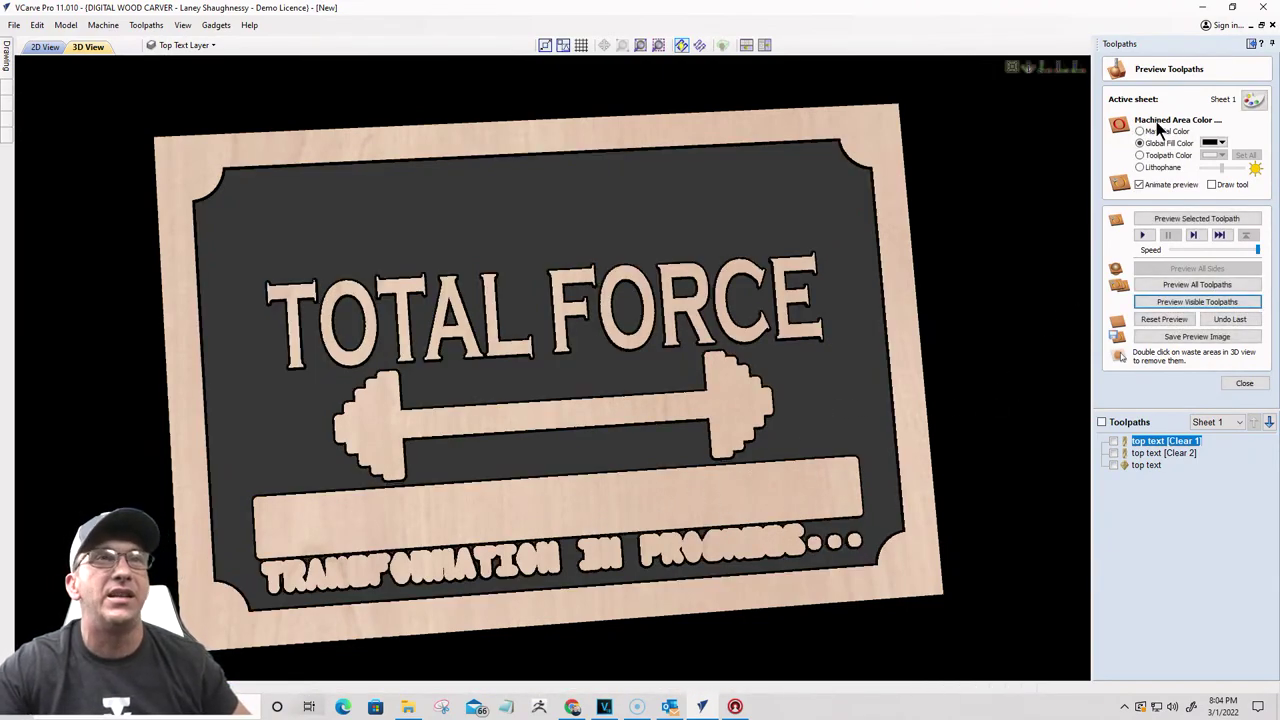
left_click(1140, 132)
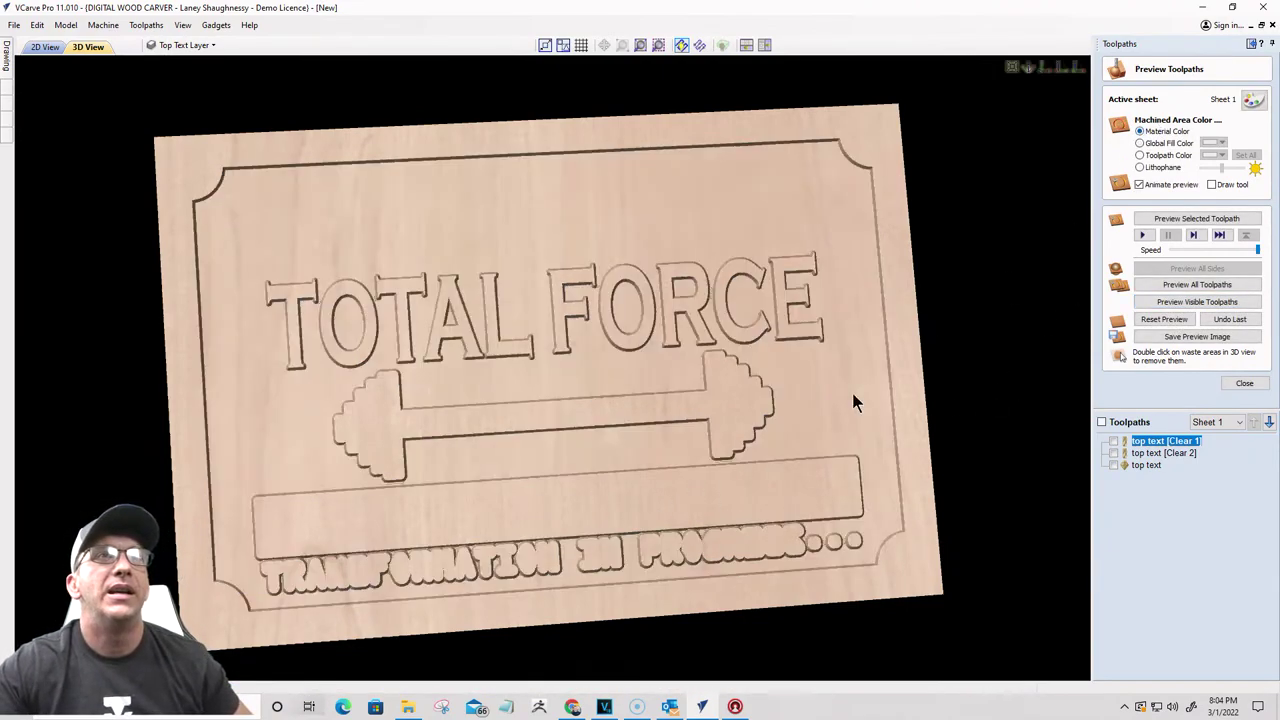
left_click_drag(649, 400, 710, 290)
scroll(498, 488, "up", 5)
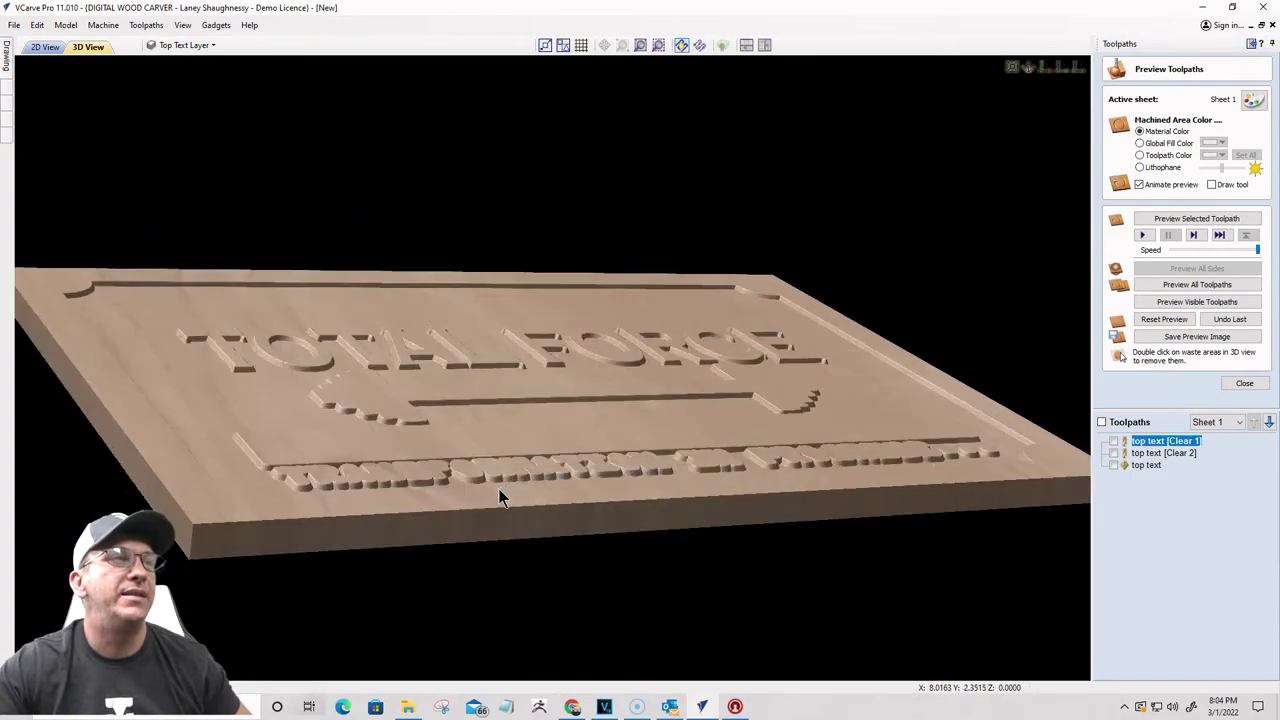
left_click_drag(360, 610, 922, 547)
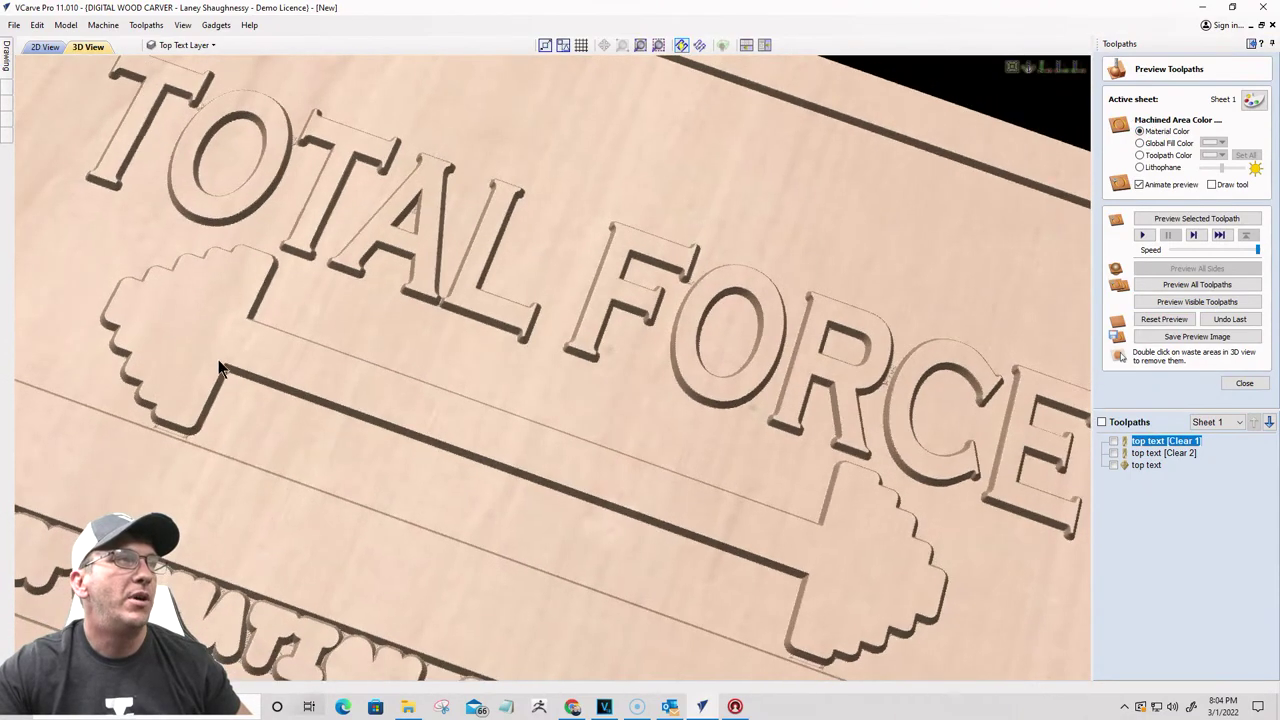
scroll(873, 392, "down", 3)
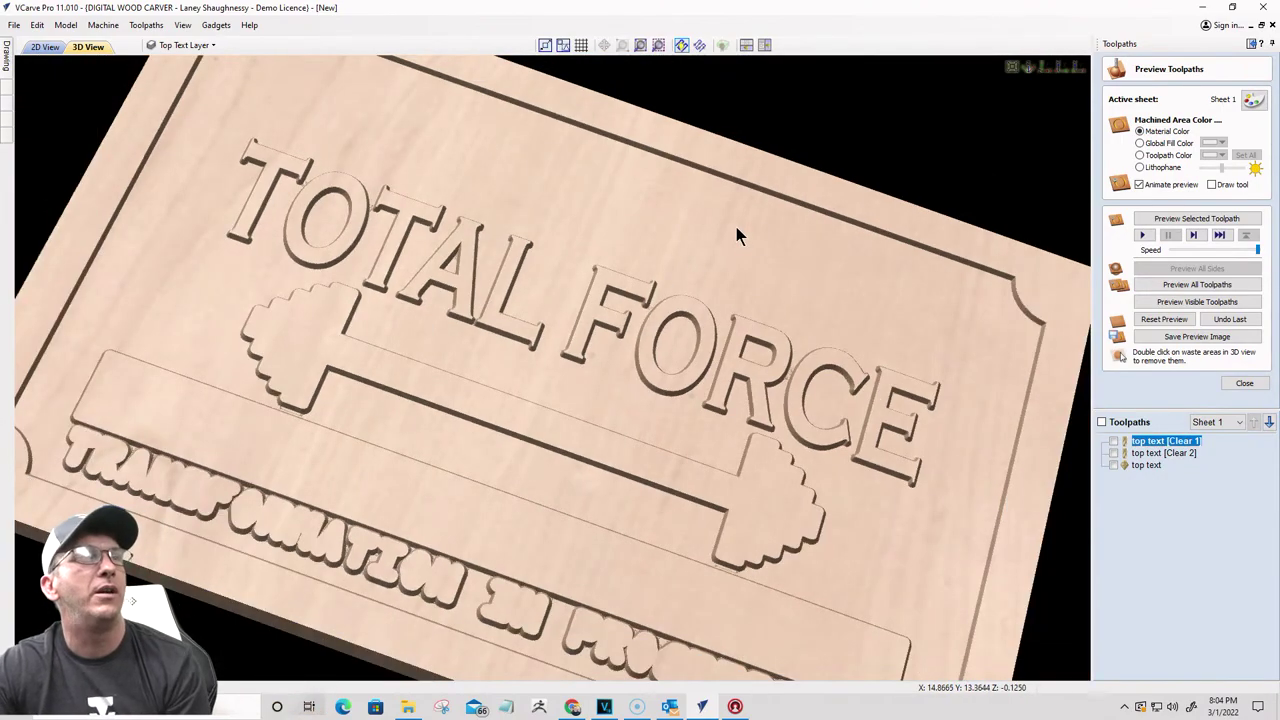
left_click(44, 46)
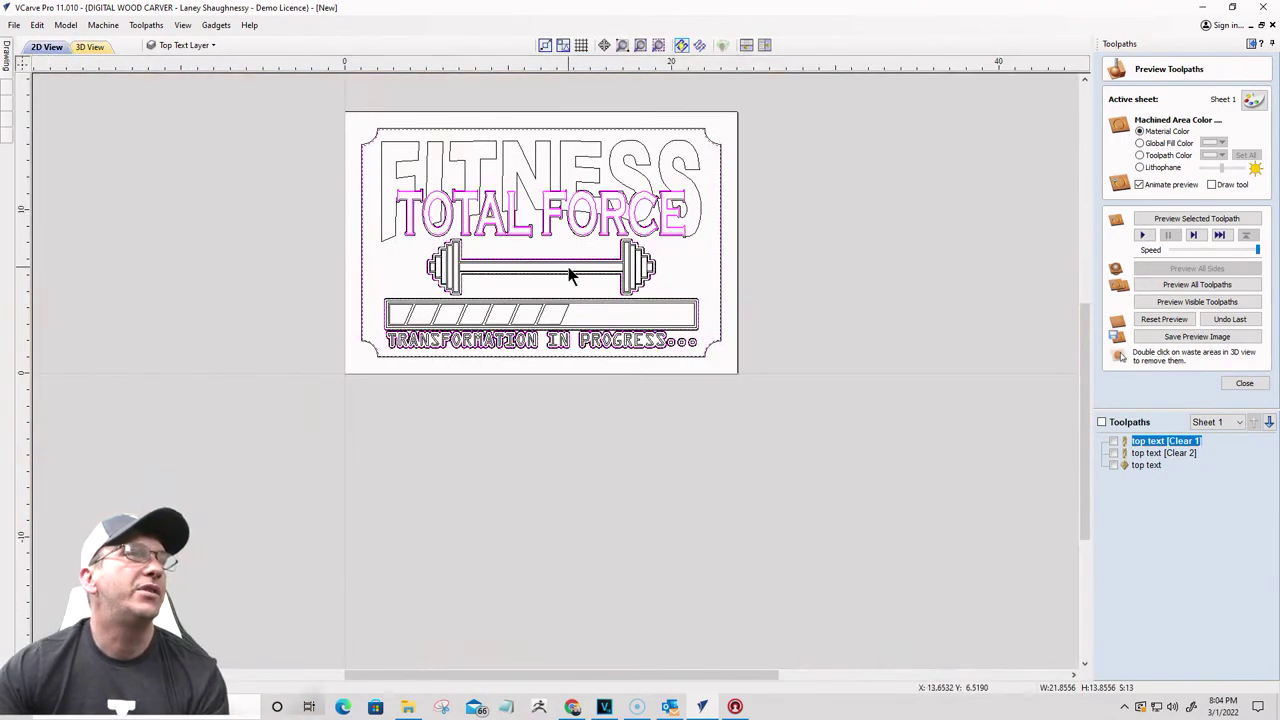
Step: Start a new V-carve toolpath with a 0.125 inch start depth
left_click(1243, 383)
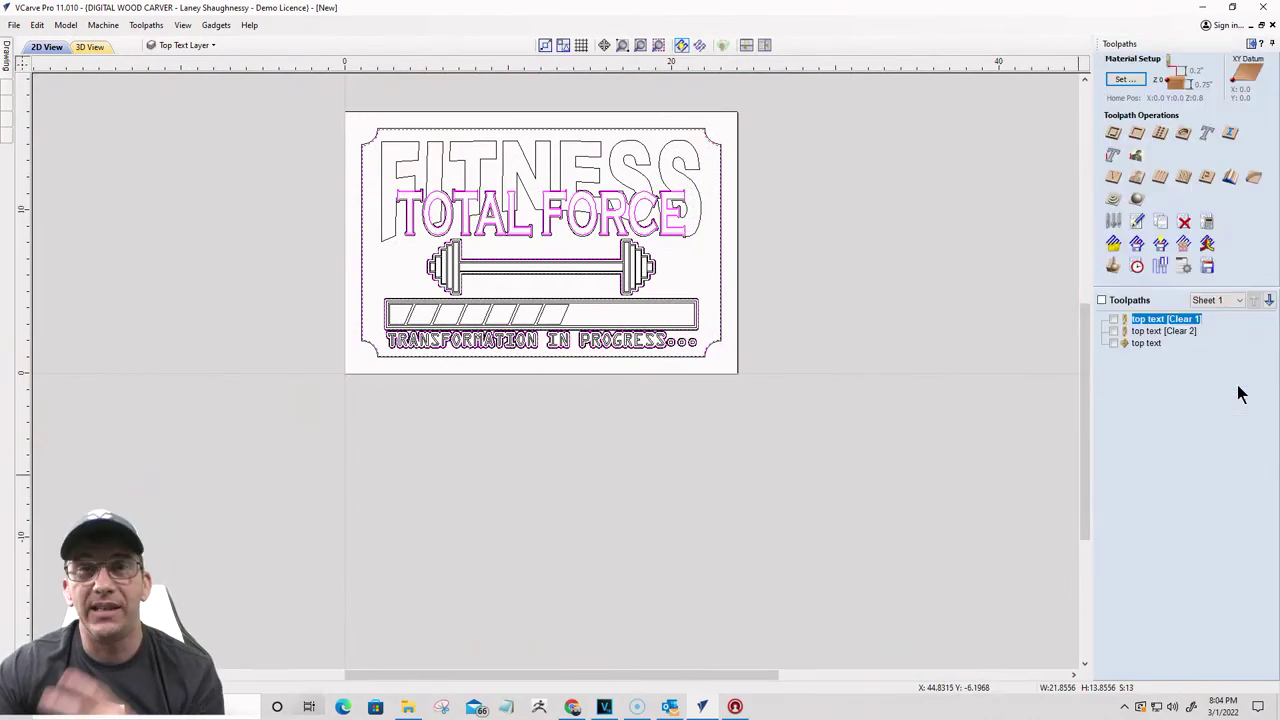
left_click(1113, 180)
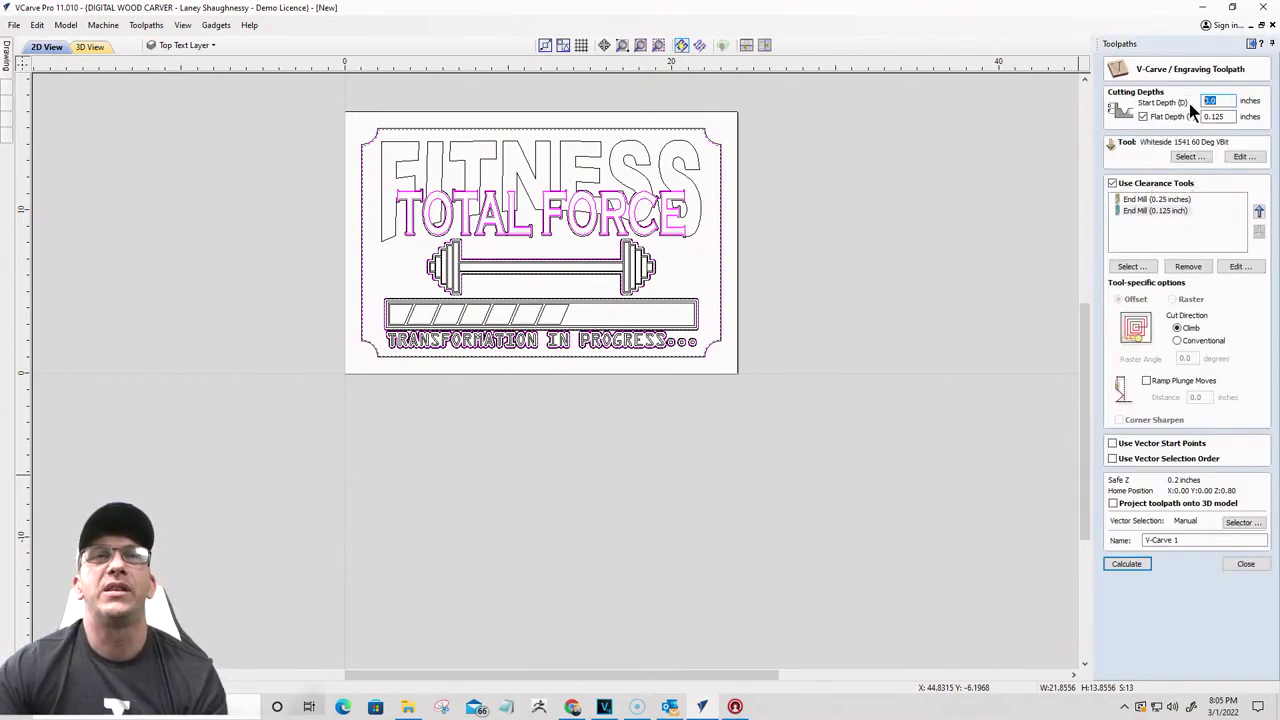
type(".125")
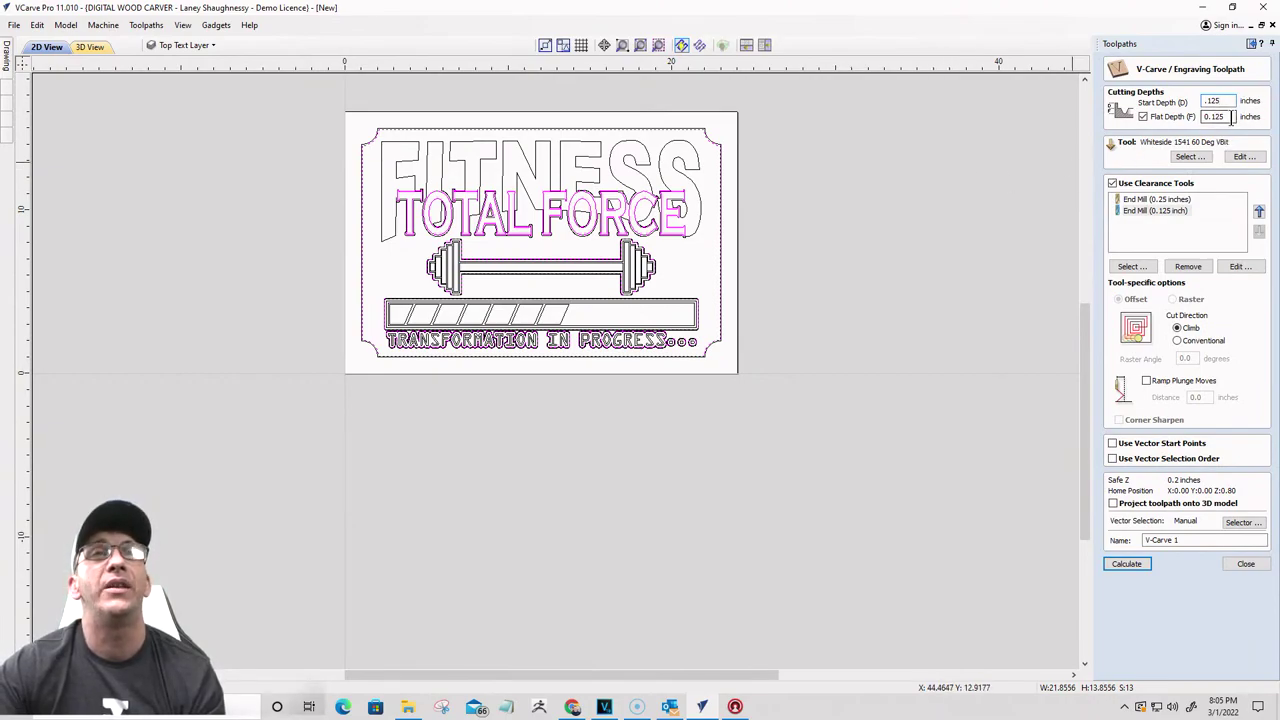
key("Tab")
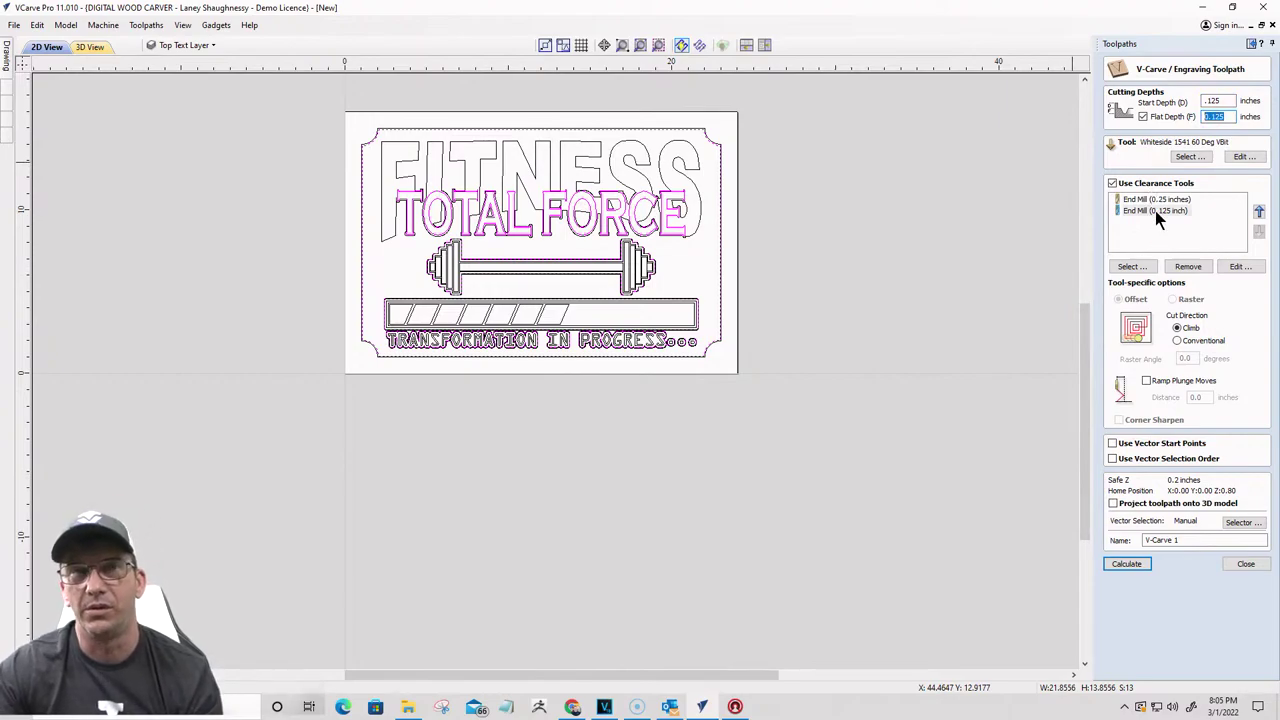
Step: Name the toolpath Bottom Text and bring up the Vector Selector
triple_click(1196, 540)
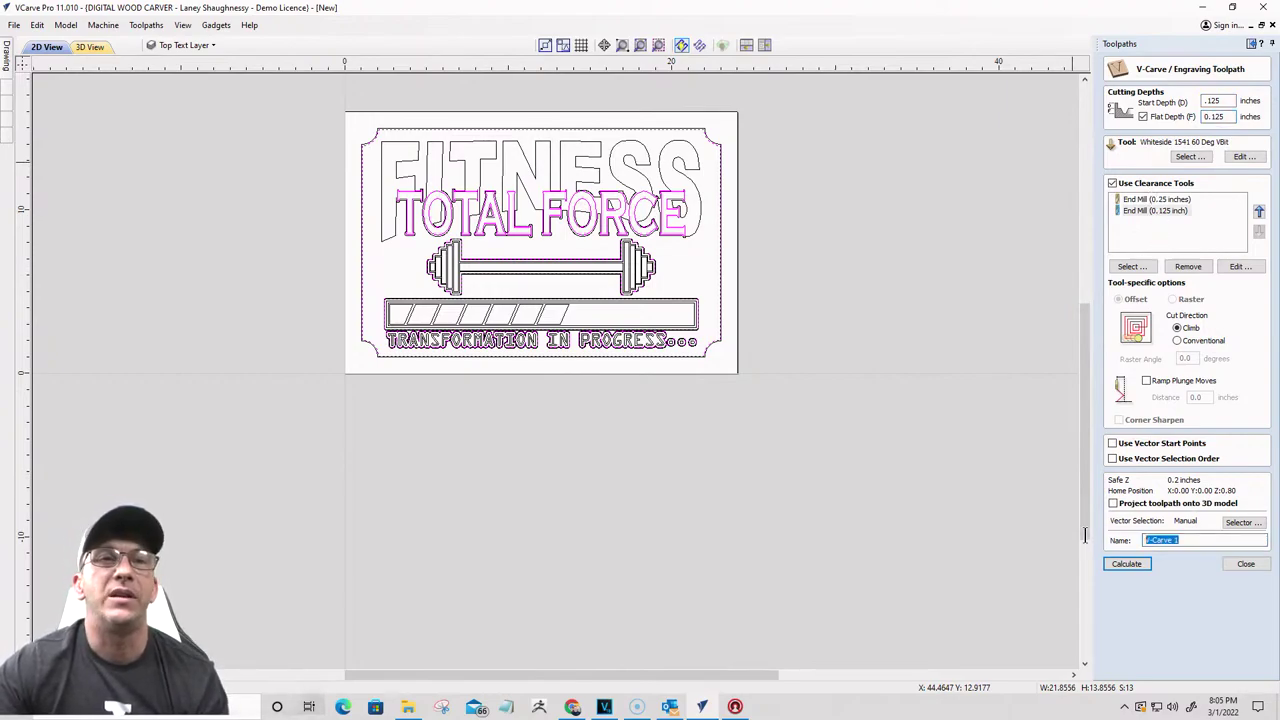
type("boTTOM")
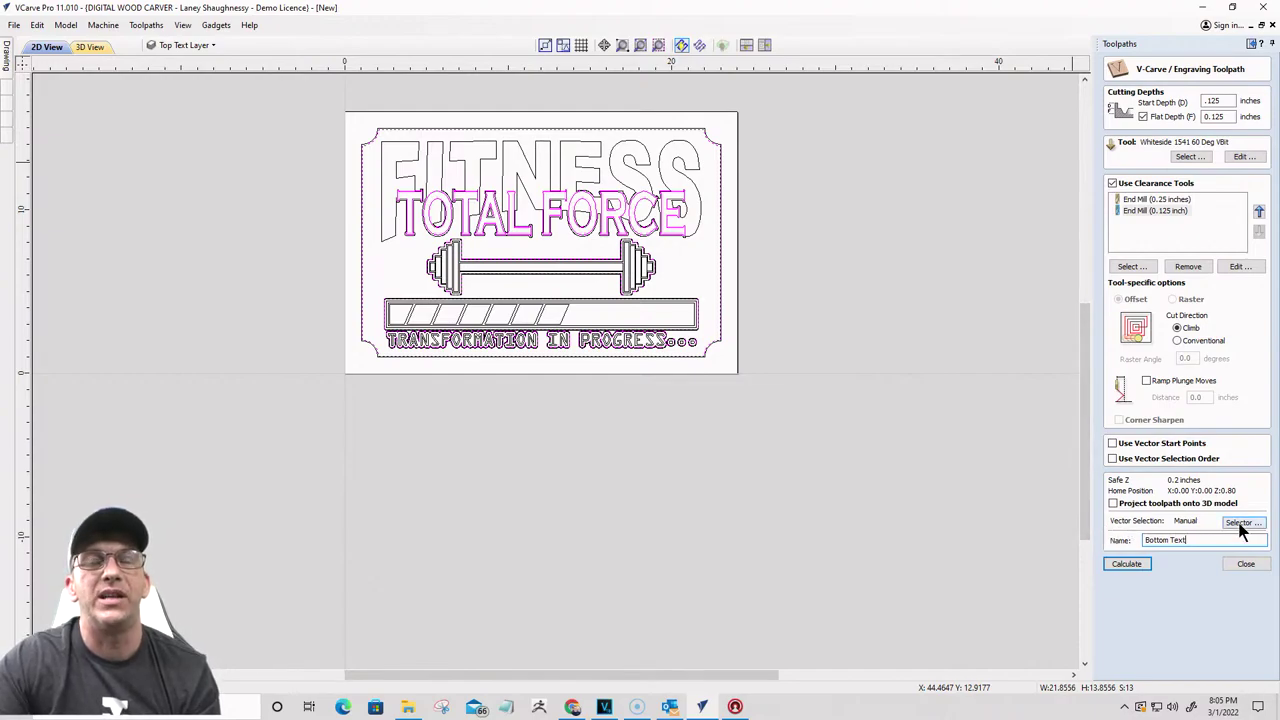
left_click(1240, 523)
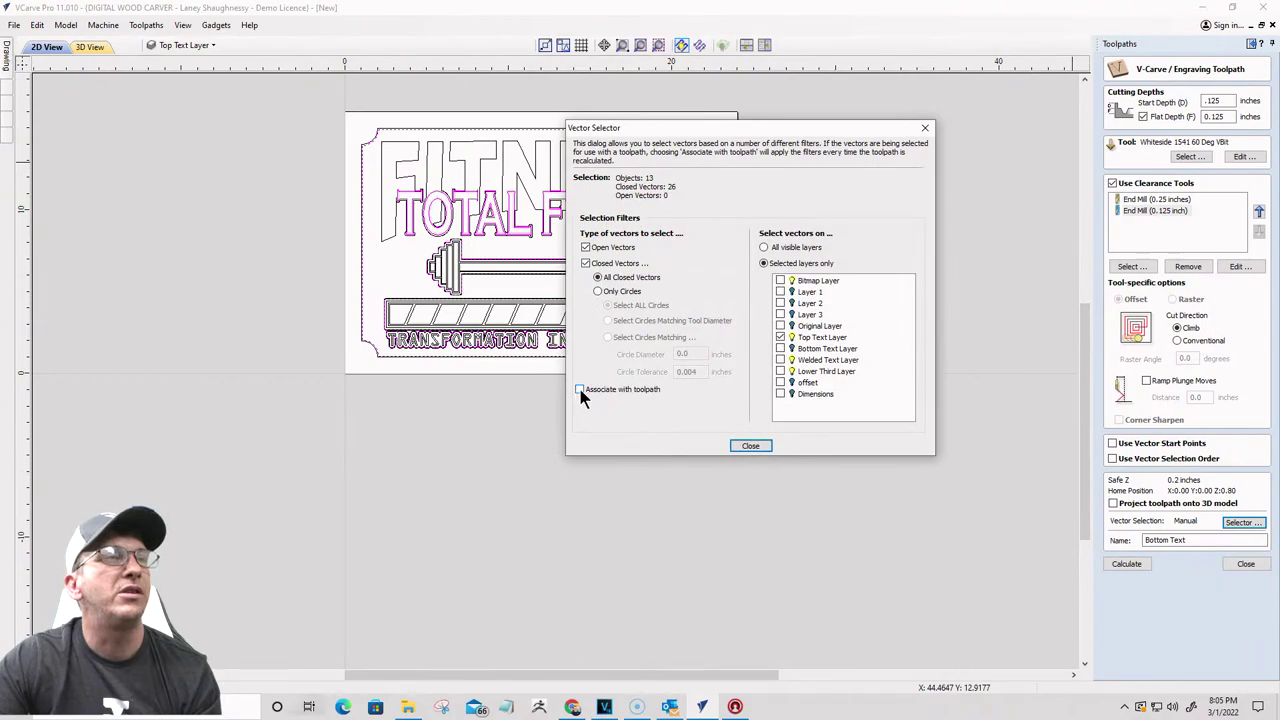
Step: Associate Bottom Text with Welded Text Layer instead of Top Text Layer, then calculate it
left_click(790, 338)
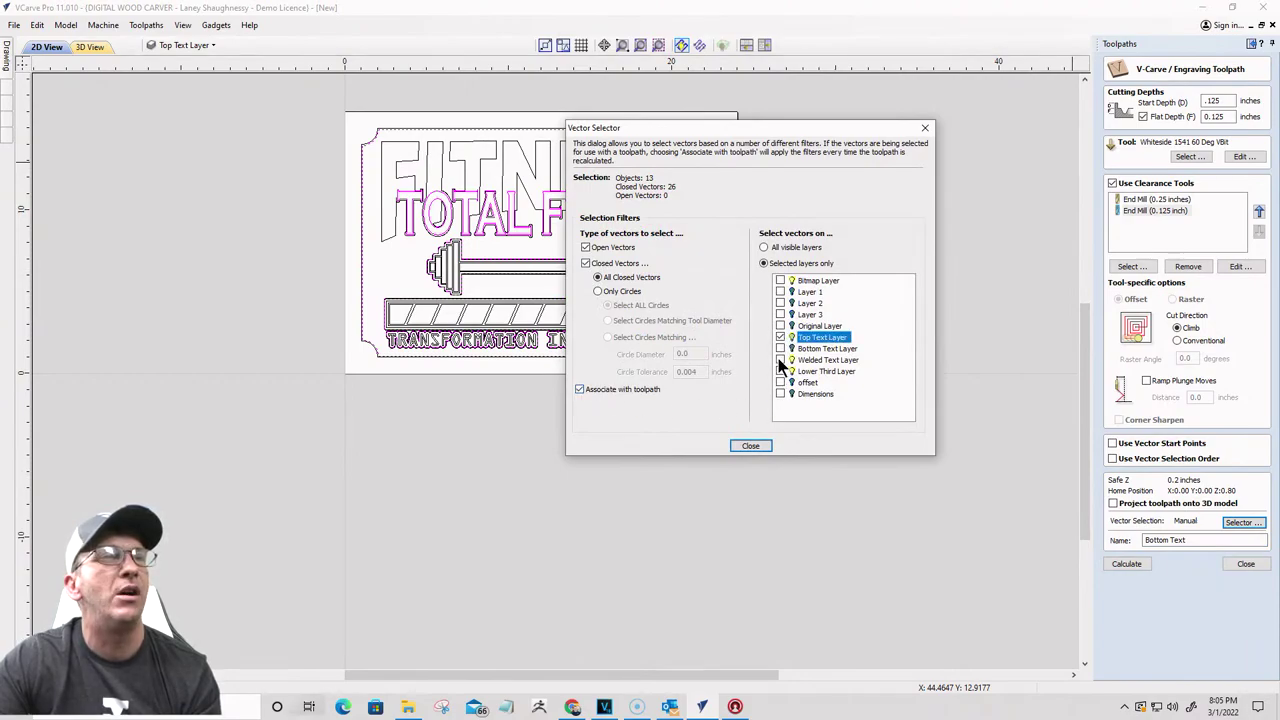
left_click(780, 337)
left_click(780, 361)
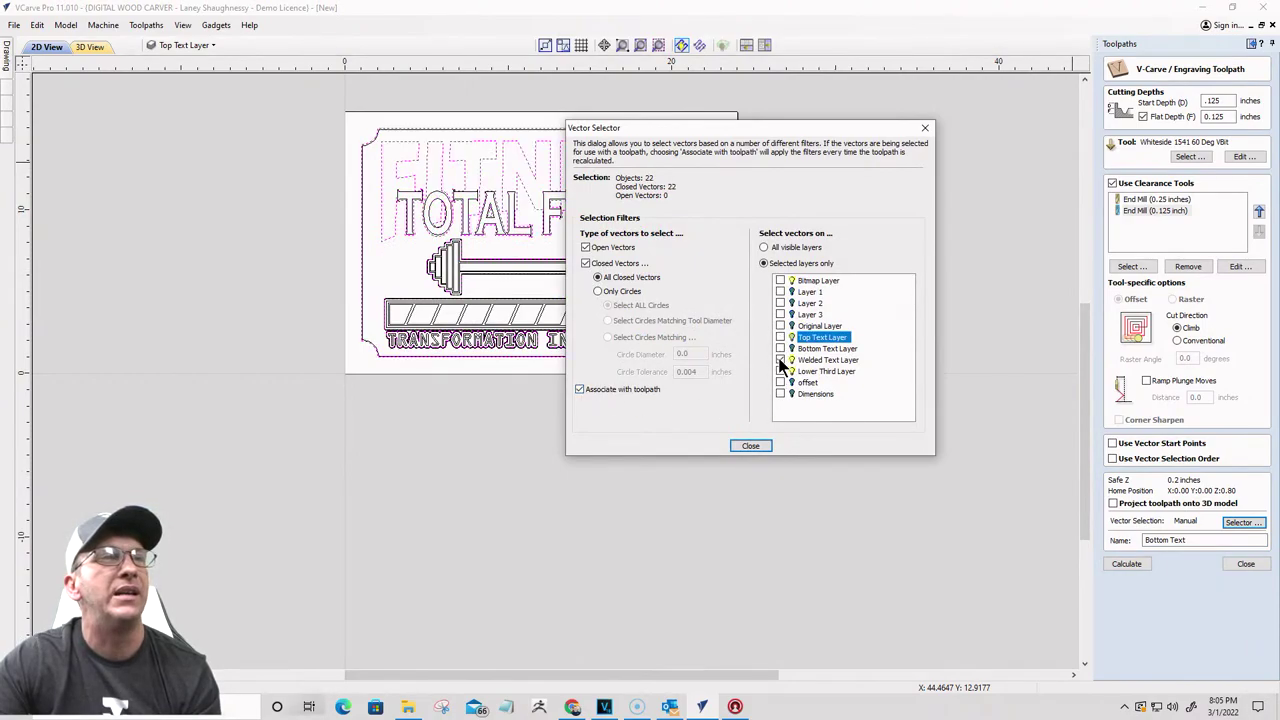
left_click(751, 446)
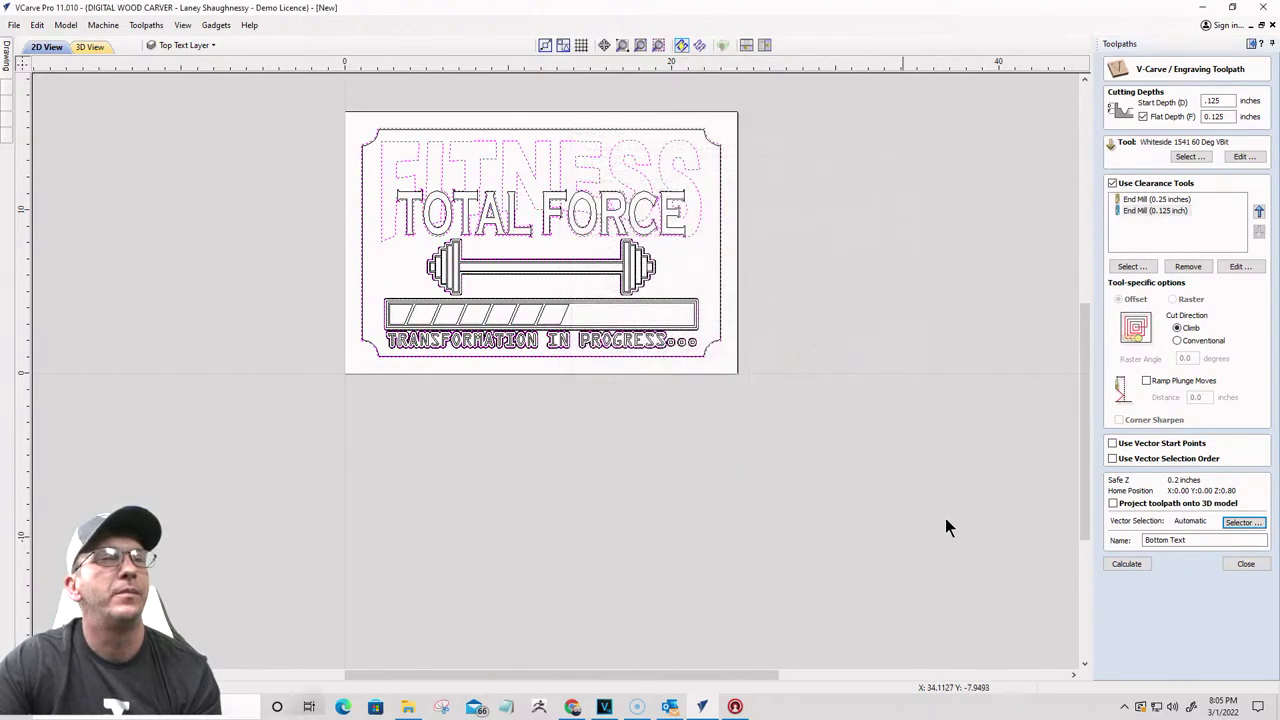
left_click(1127, 565)
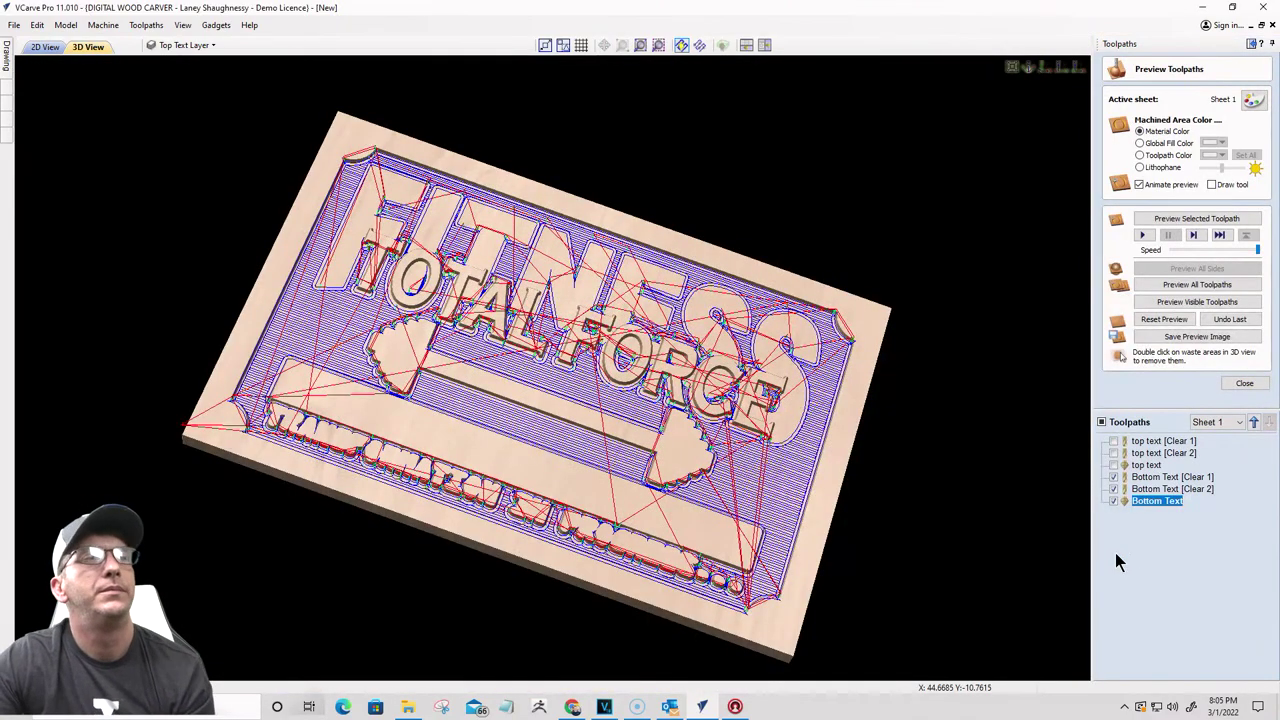
Step: Preview the Bottom Text carving in 3D, inspecting TRANSFORMATION IN PROGRESS... from several angles, then return to 2D
left_click(1186, 299)
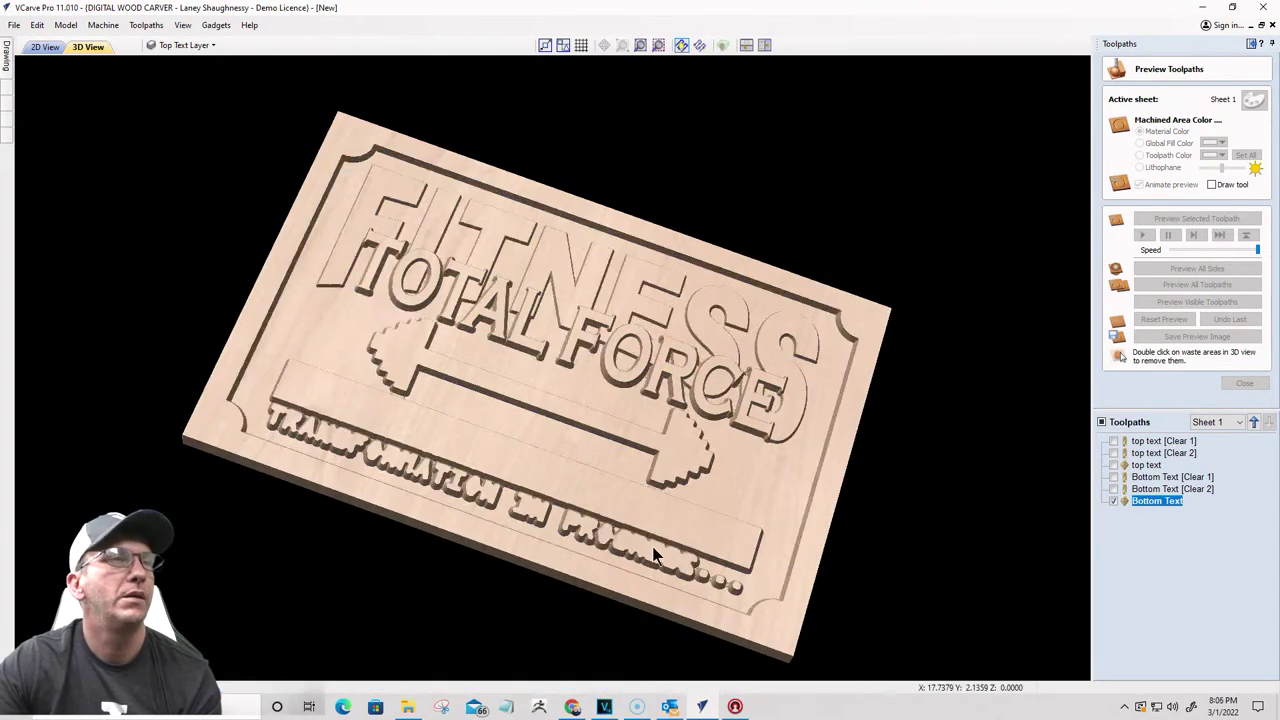
left_click_drag(707, 535, 862, 396)
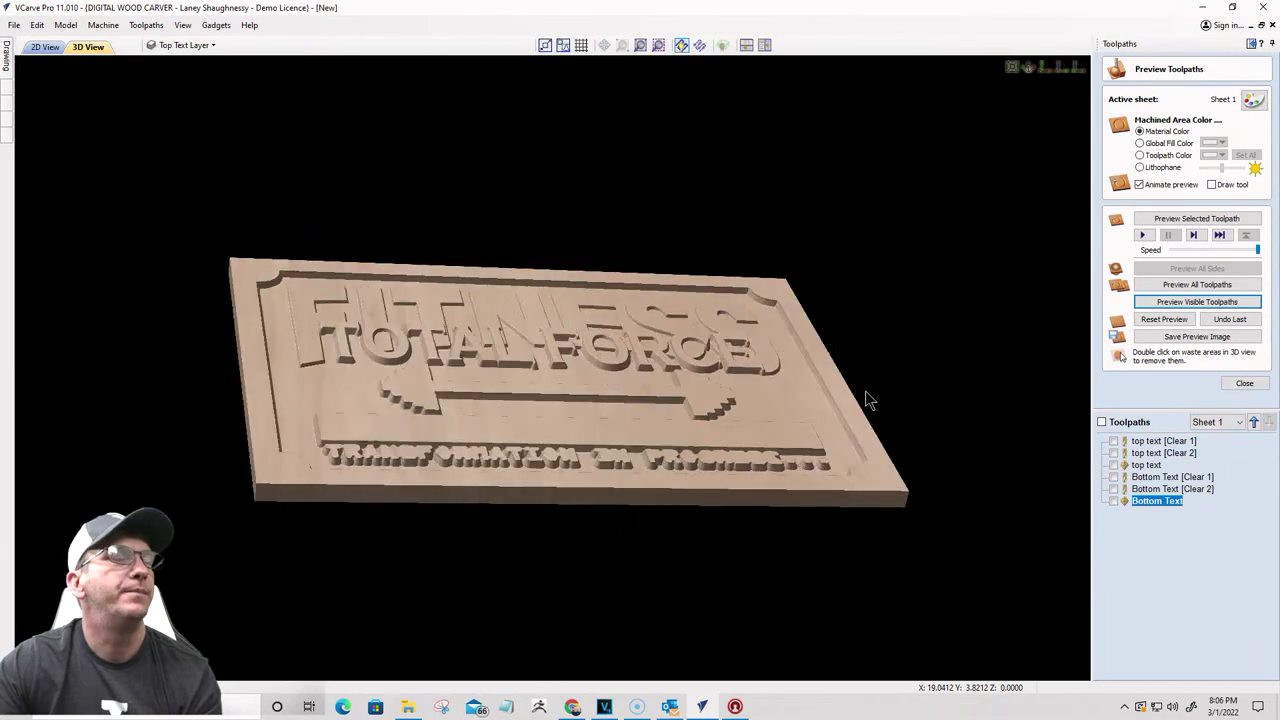
scroll(478, 362, "up", 5)
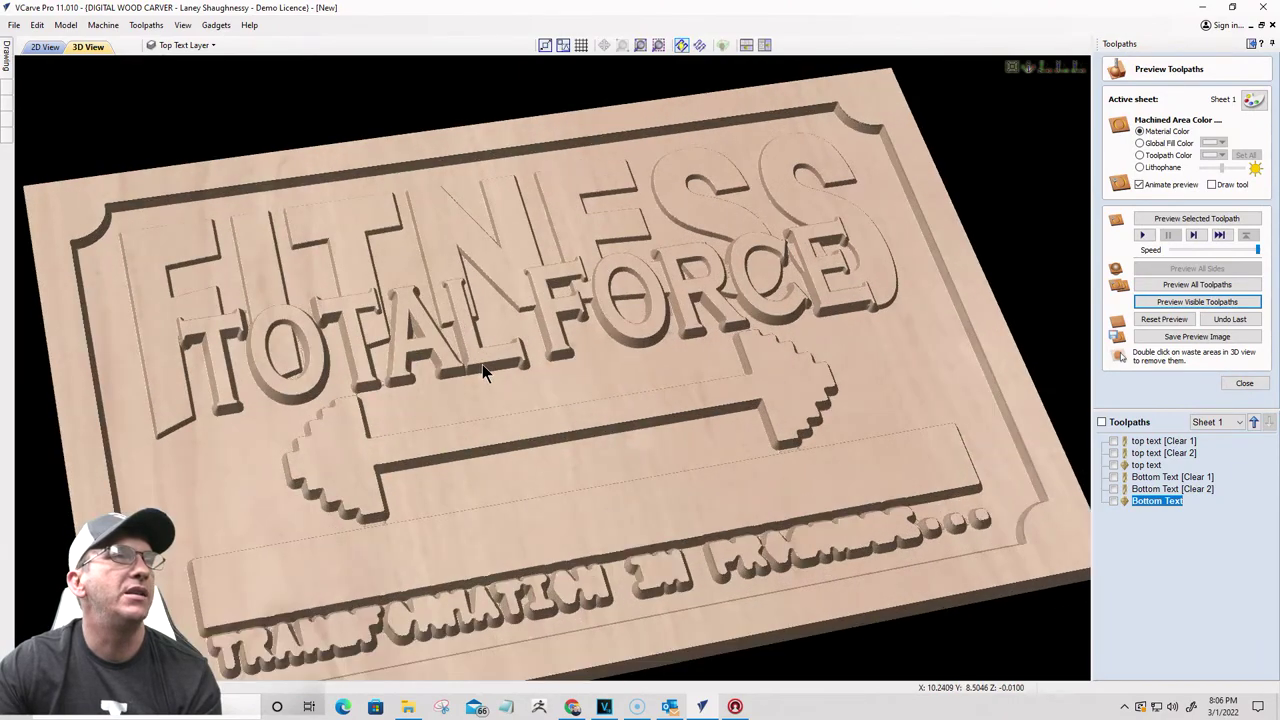
left_click_drag(574, 317, 612, 316)
scroll(612, 316, "down", 5)
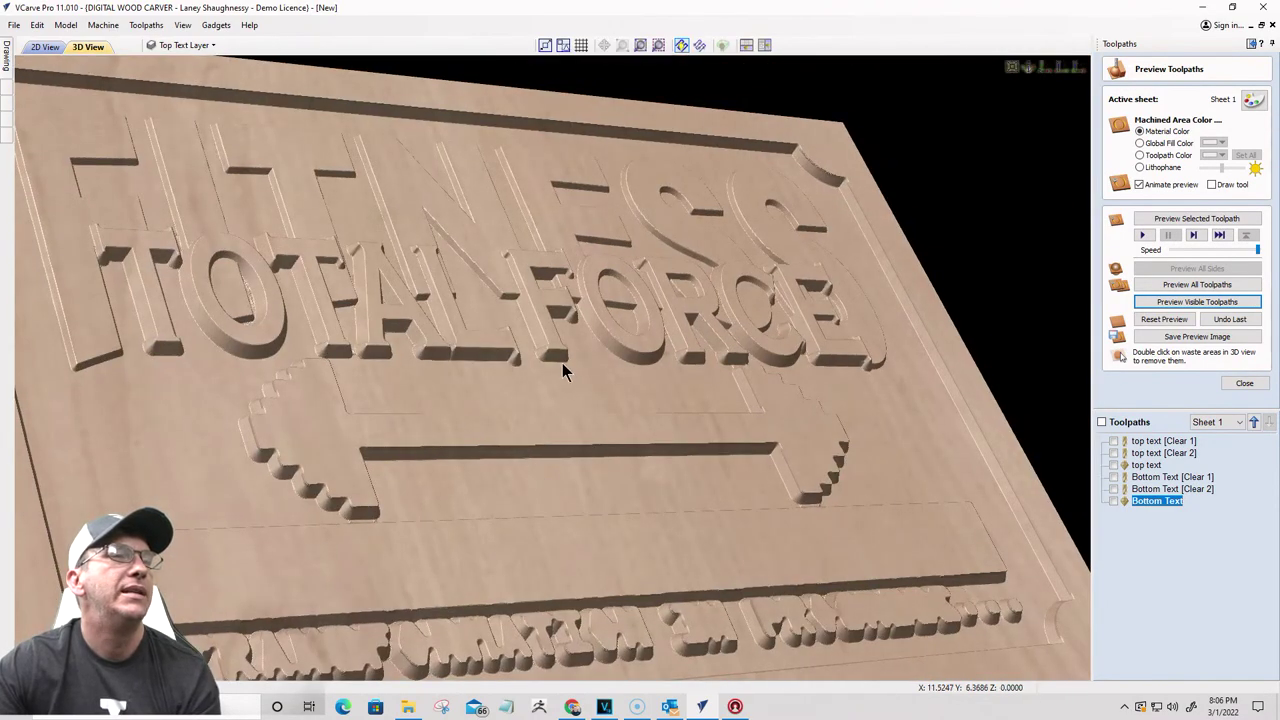
left_click_drag(563, 366, 603, 557)
scroll(603, 557, "up", 8)
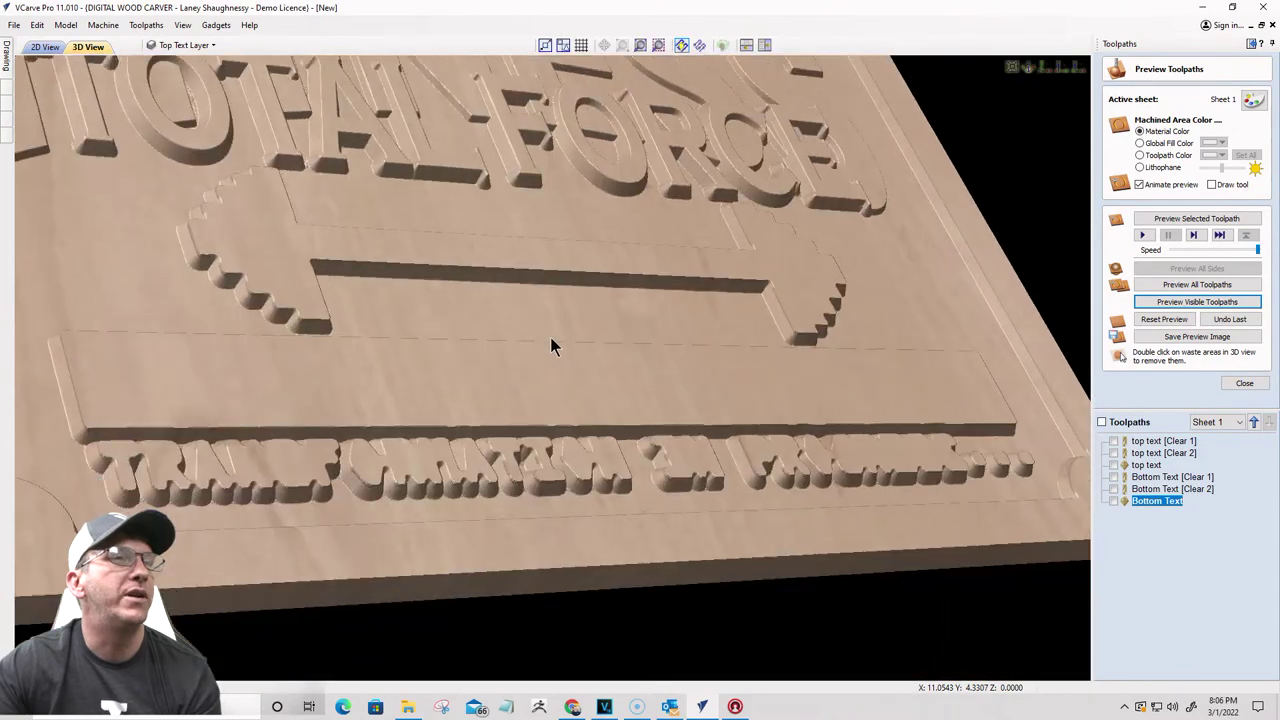
left_click_drag(552, 342, 552, 354)
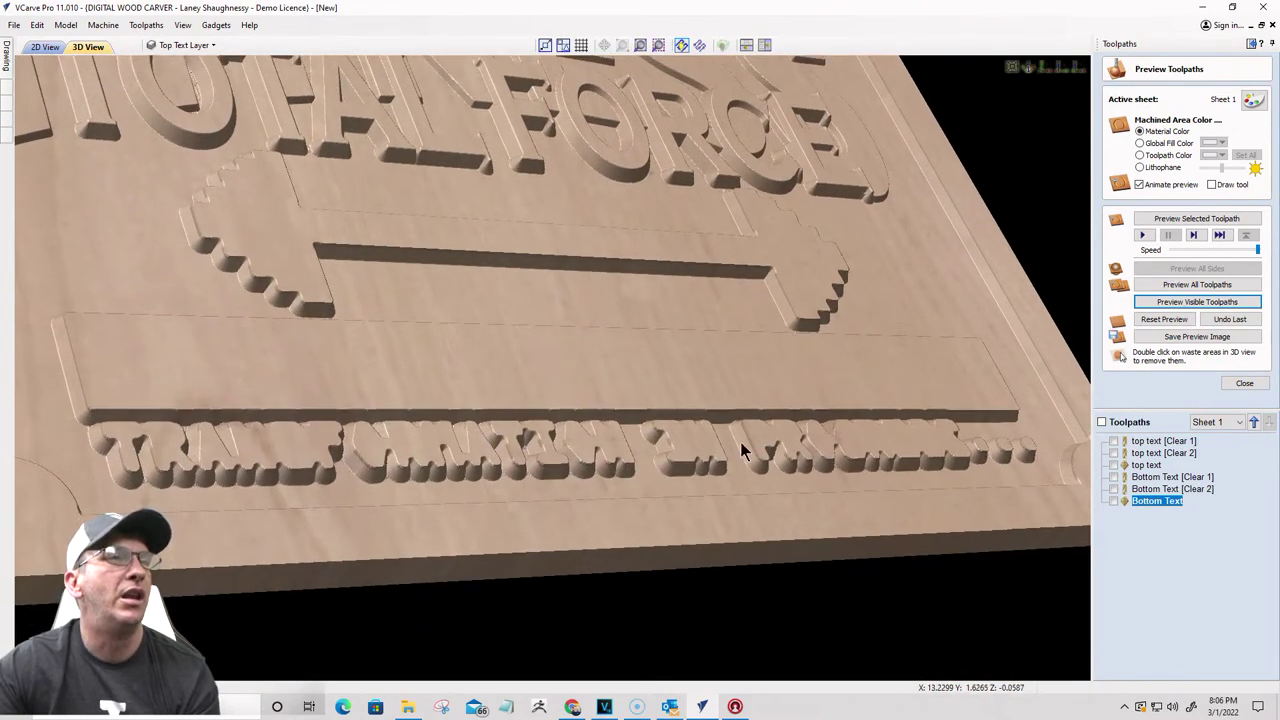
left_click_drag(530, 438, 525, 405)
scroll(525, 405, "up", 3)
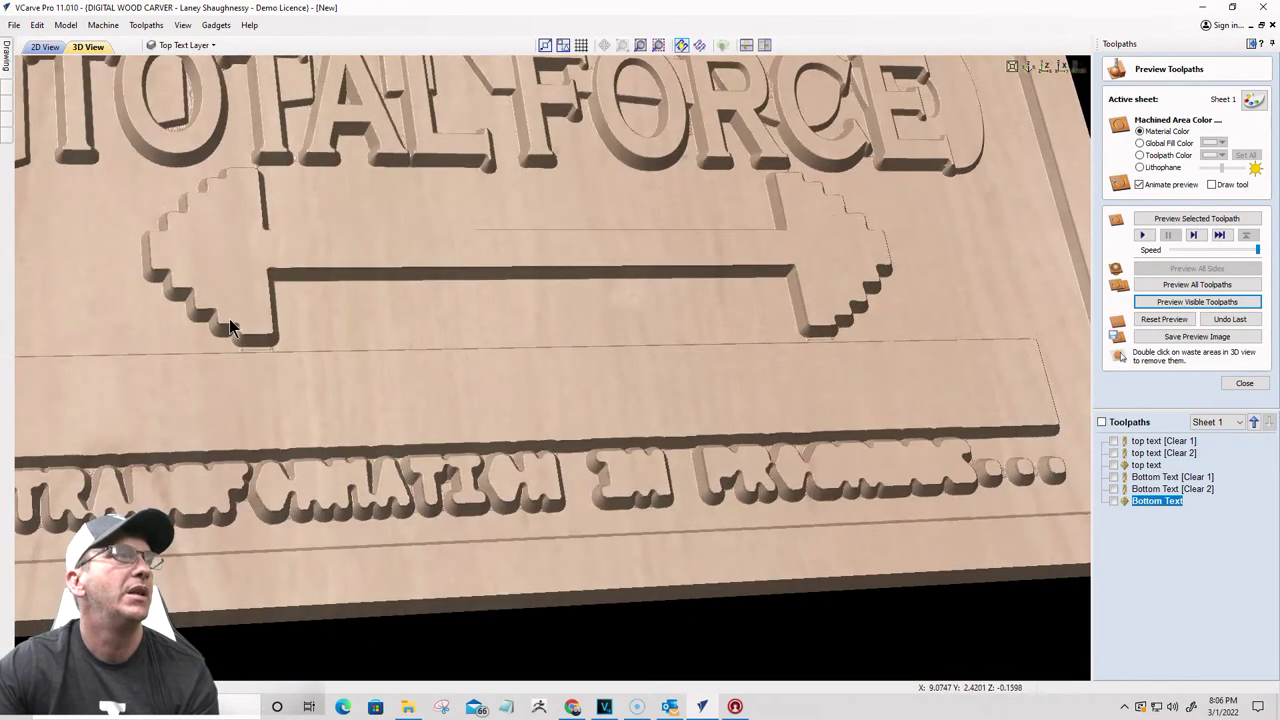
scroll(400, 300, "up", 2)
left_click(44, 49)
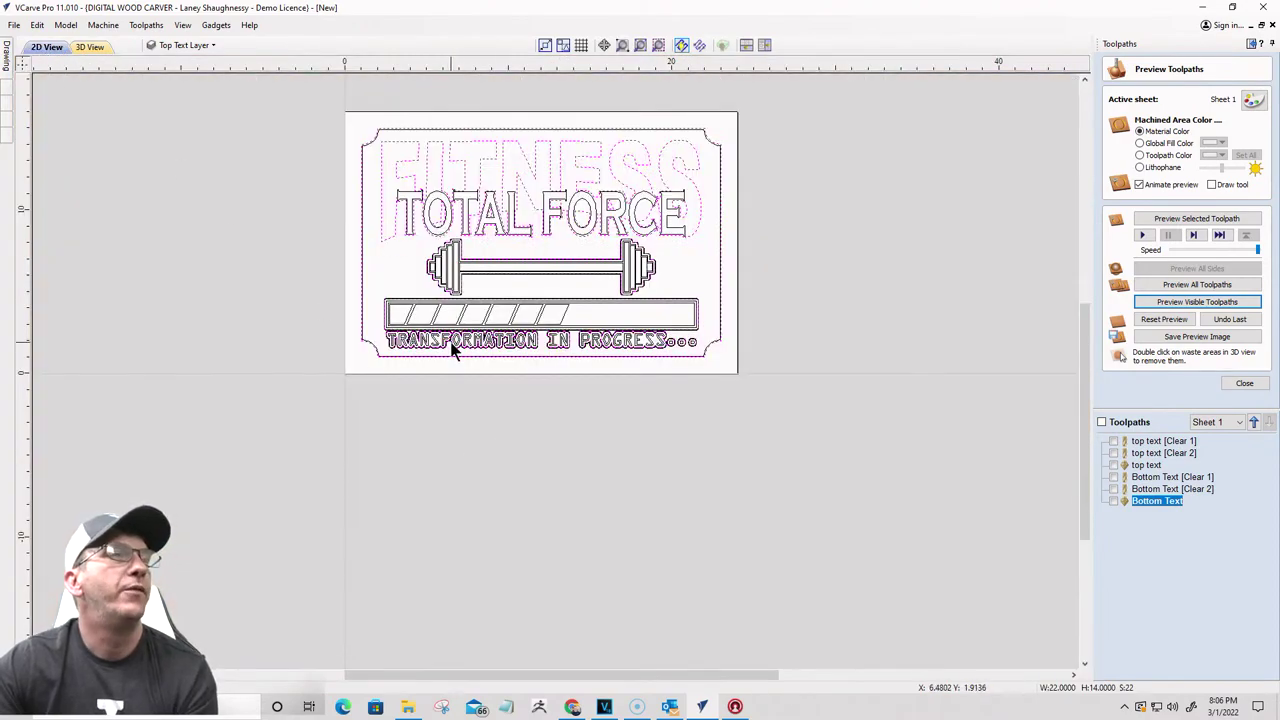
Step: Hide the Top Text and Welded Text layers and make Lower Third Layer active
left_click(176, 46)
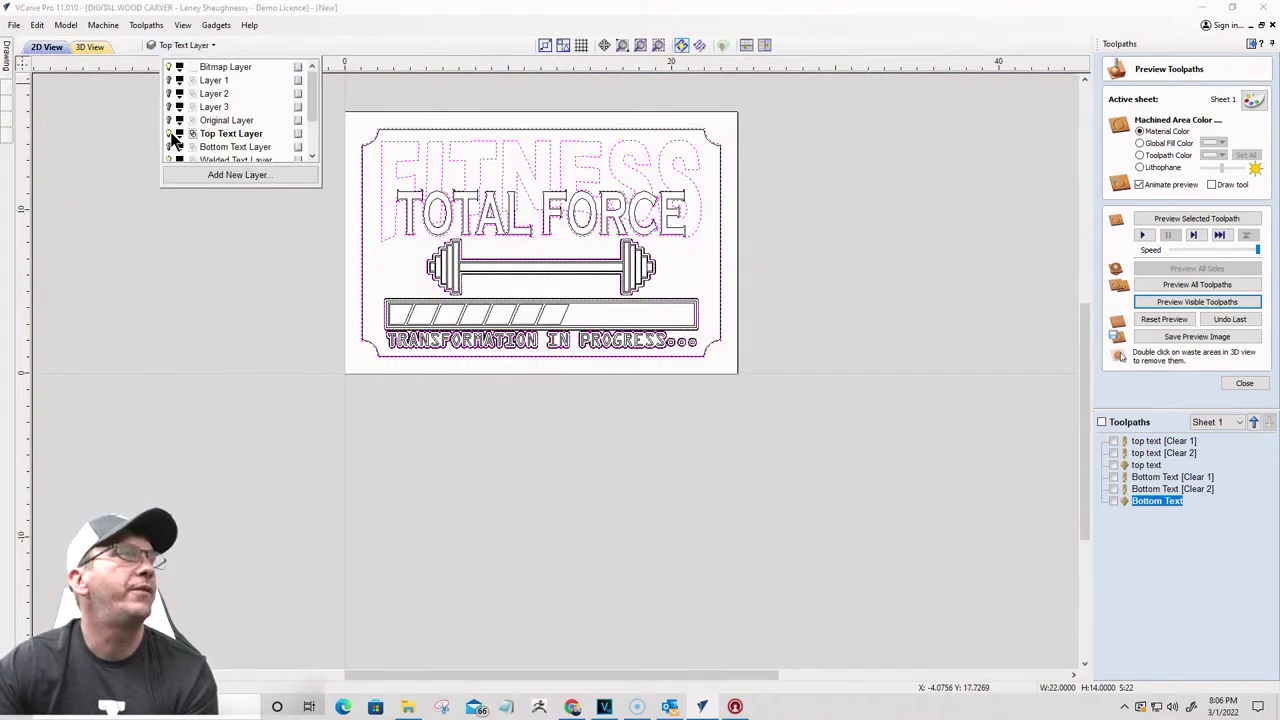
left_click(170, 134)
scroll(172, 138, "down", 2)
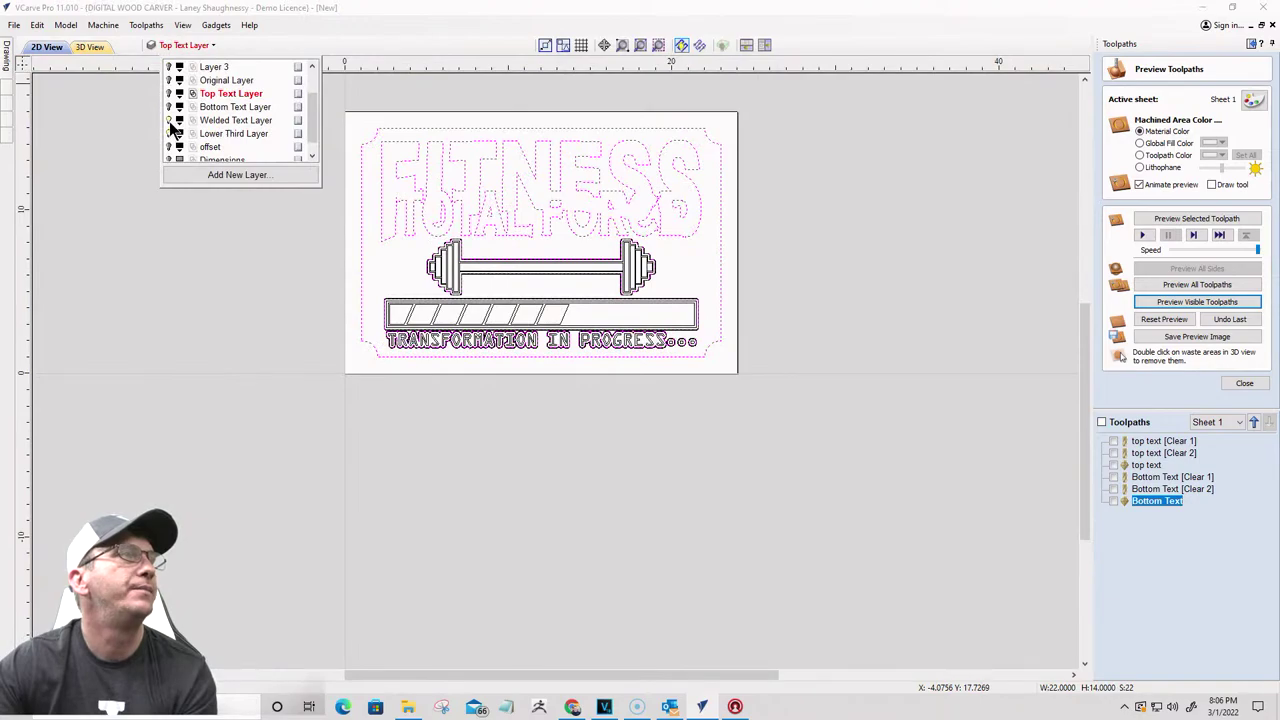
left_click(169, 121)
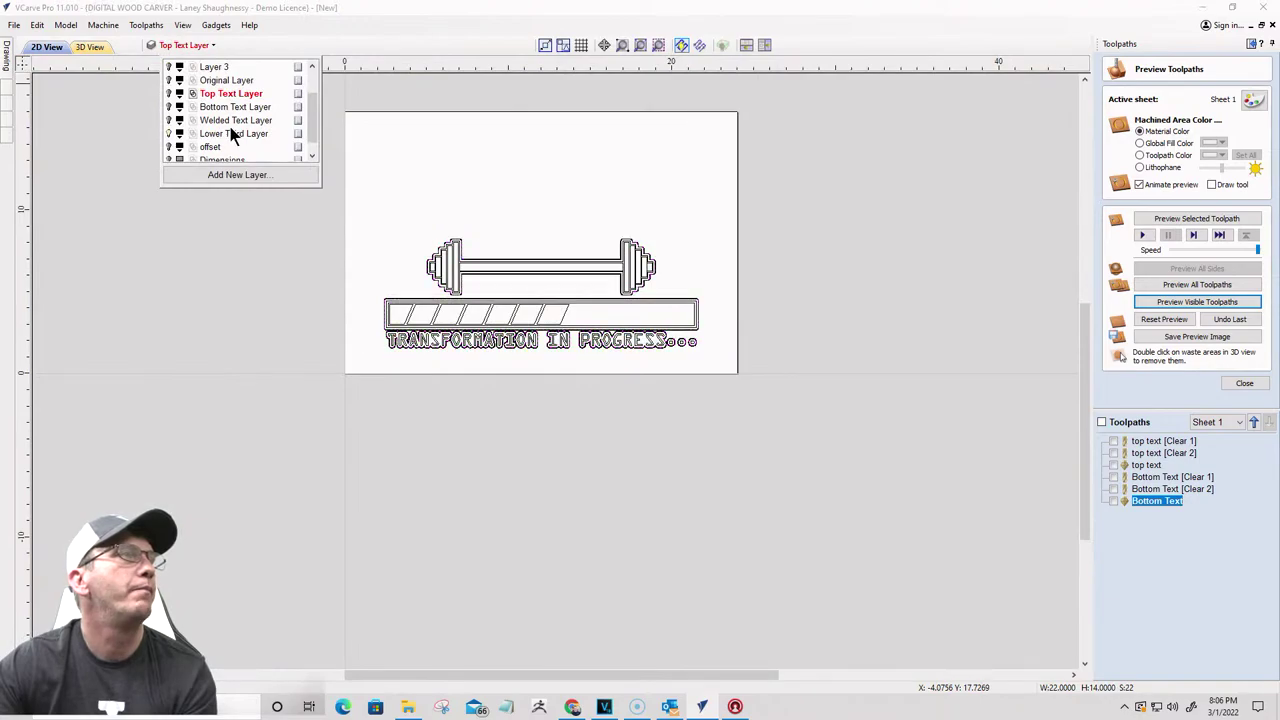
left_click(229, 136)
scroll(578, 344, "up", 3)
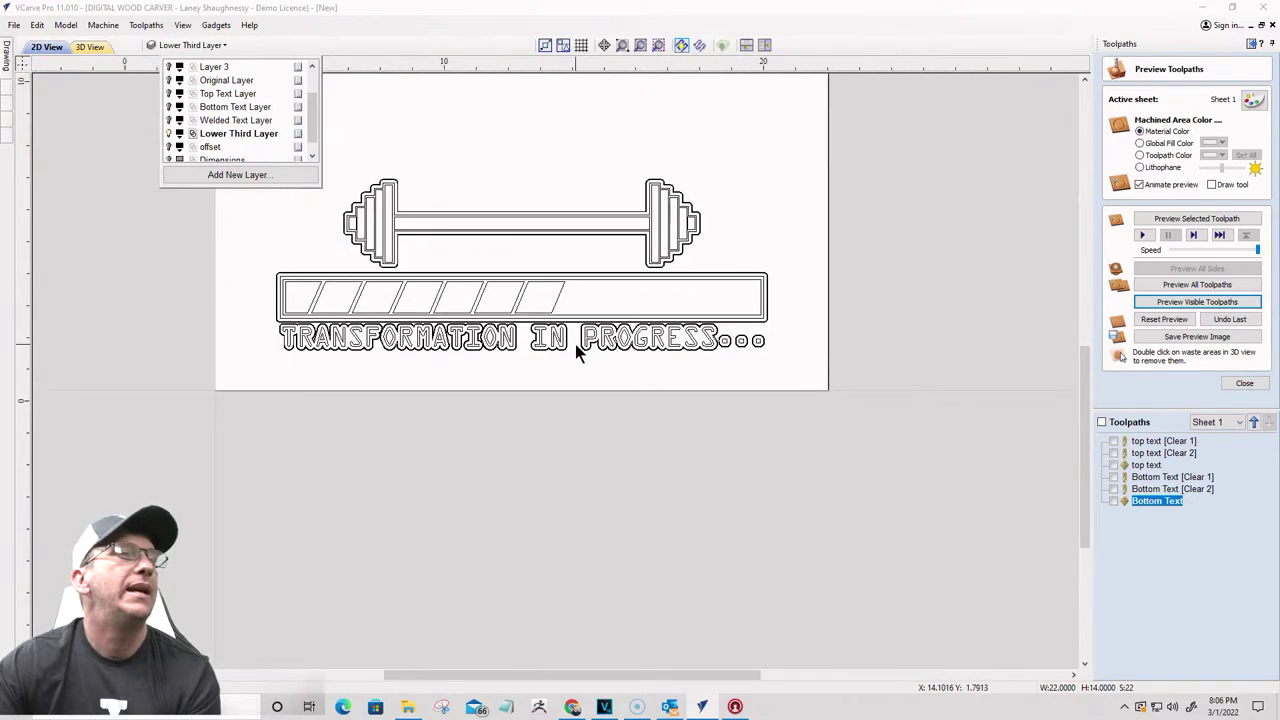
scroll(700, 366, "down", 2)
scroll(630, 256, "up", 2)
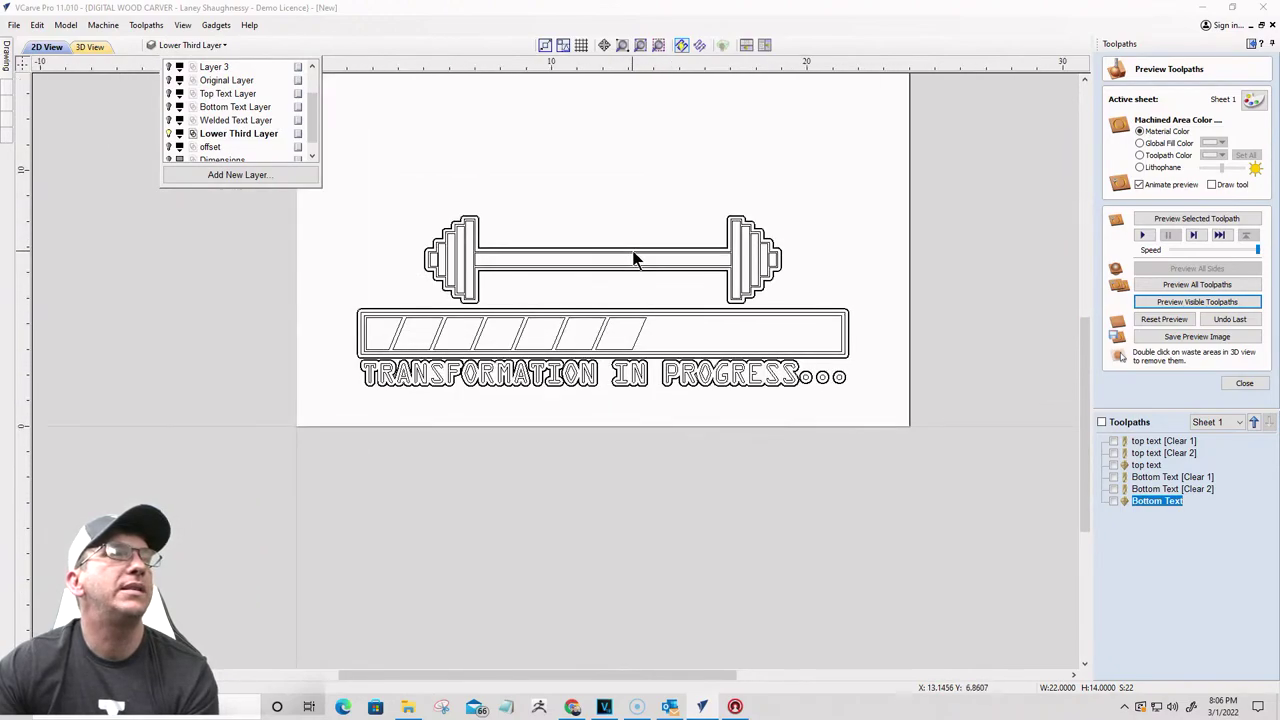
scroll(381, 204, "up", 3)
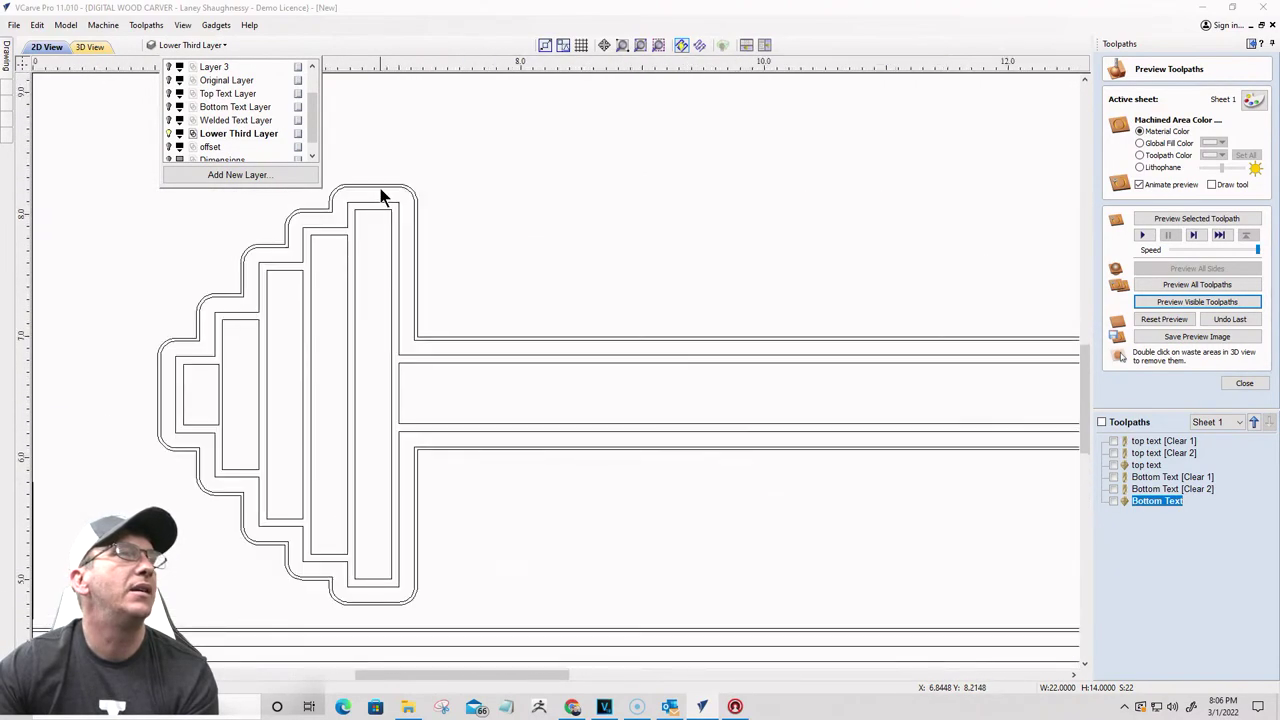
Step: Select the barbell's outer outline and zoom along the progress bar and lower lettering
left_click(379, 190)
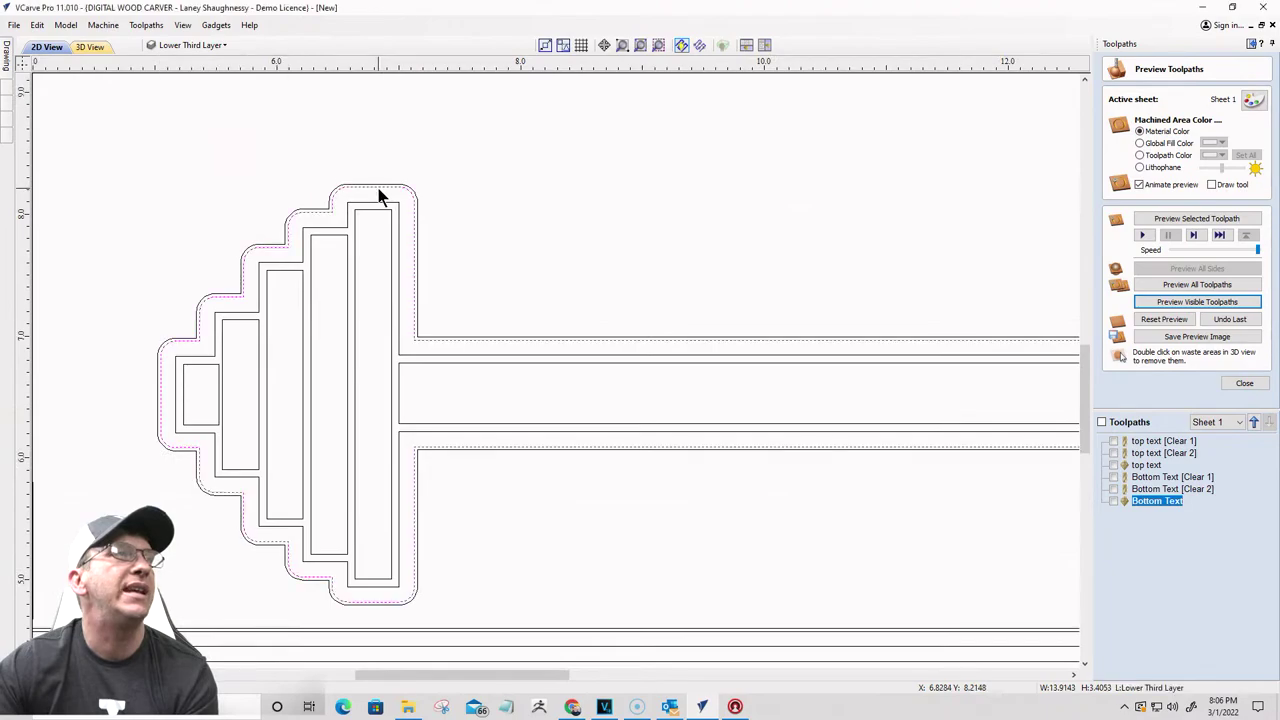
scroll(380, 210, "down", 3)
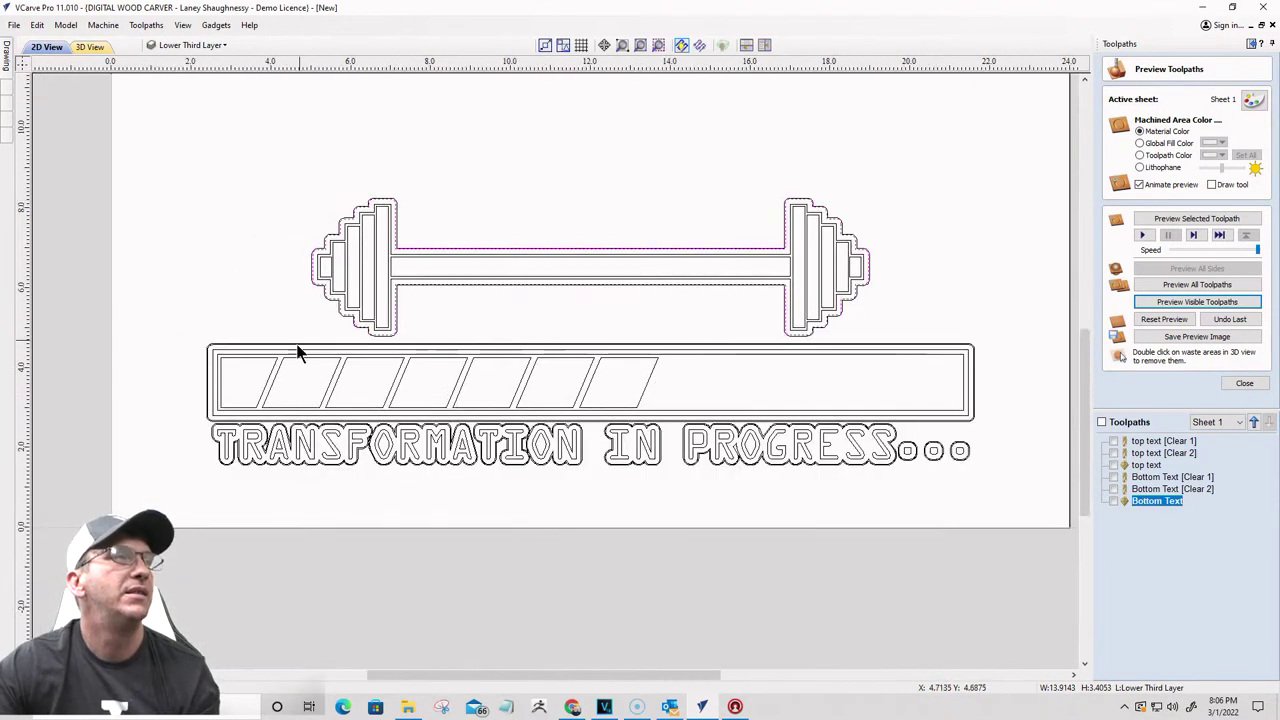
scroll(266, 357, "up", 4)
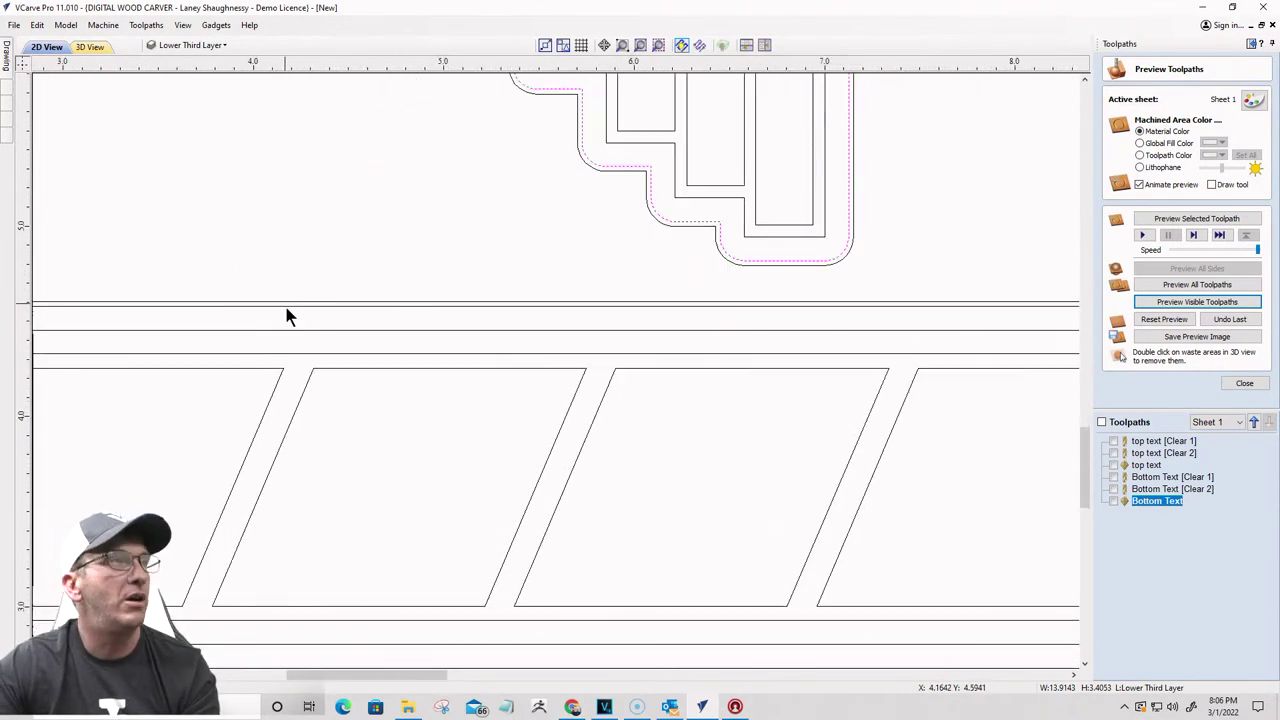
scroll(533, 290, "down", 2)
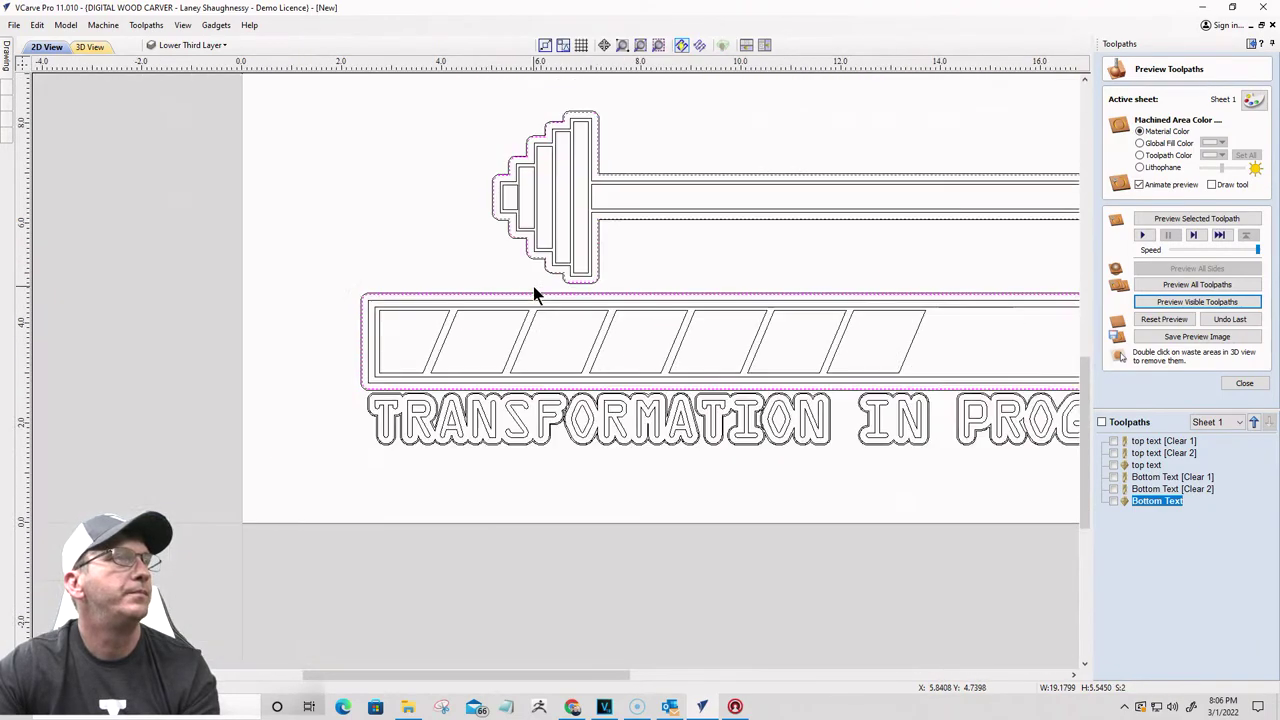
scroll(415, 440, "up", 3)
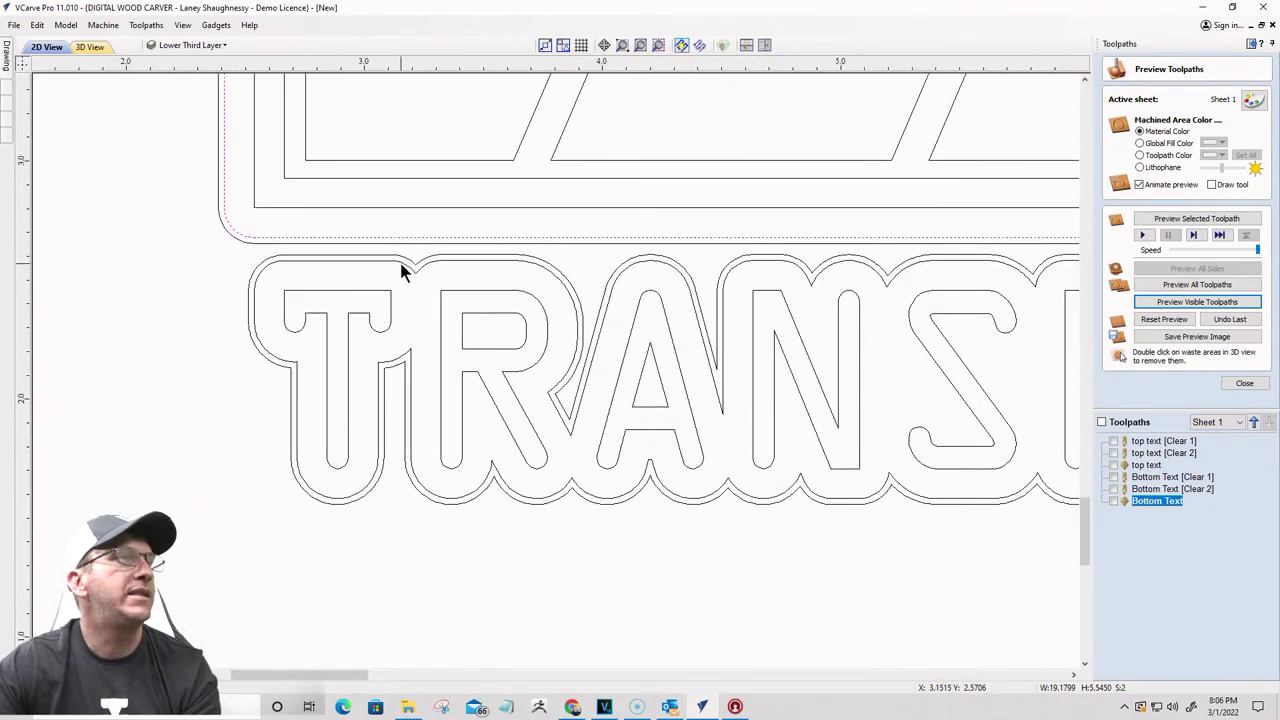
scroll(400, 270, "down", 3)
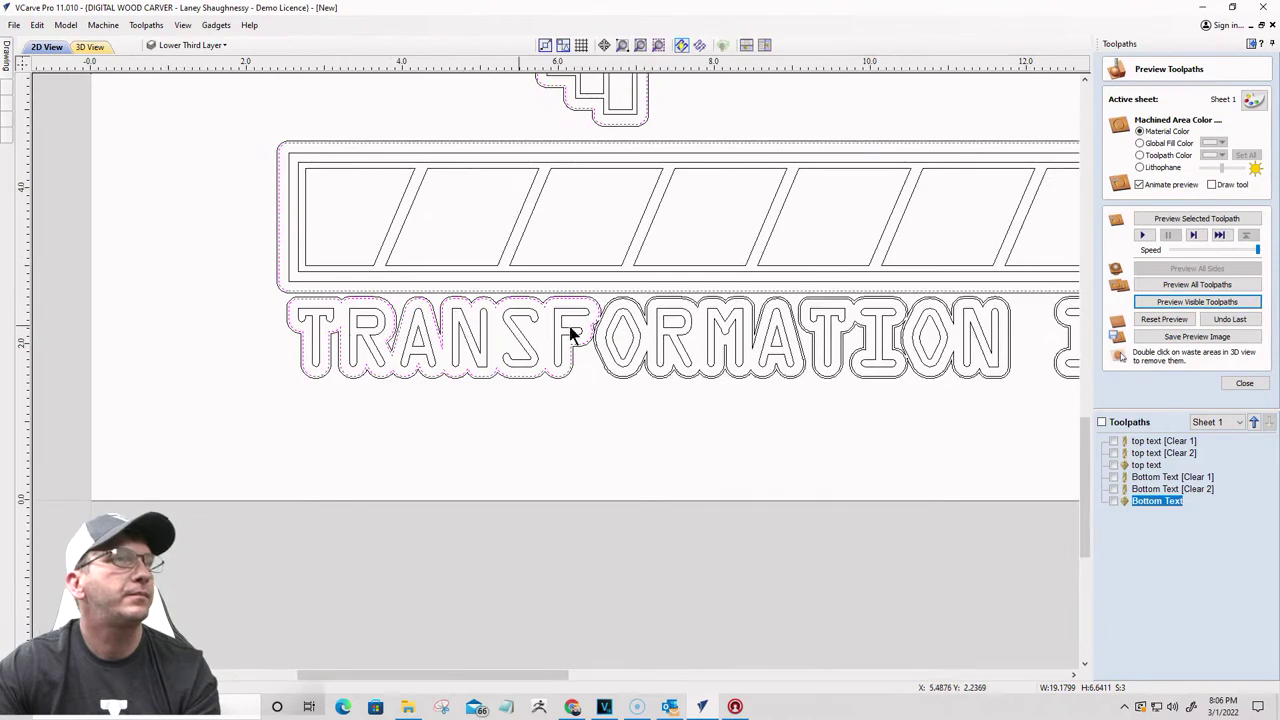
scroll(600, 320, "up", 3)
scroll(569, 334, "down", 3)
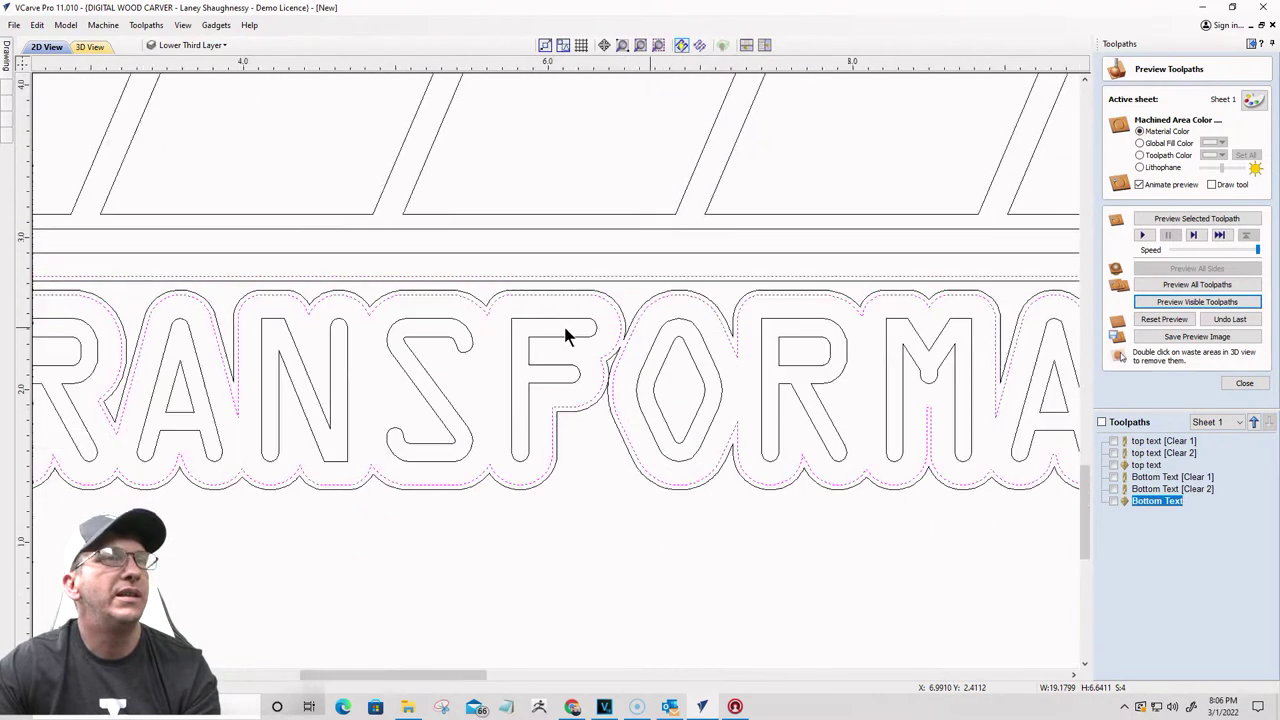
scroll(855, 315, "up", 2)
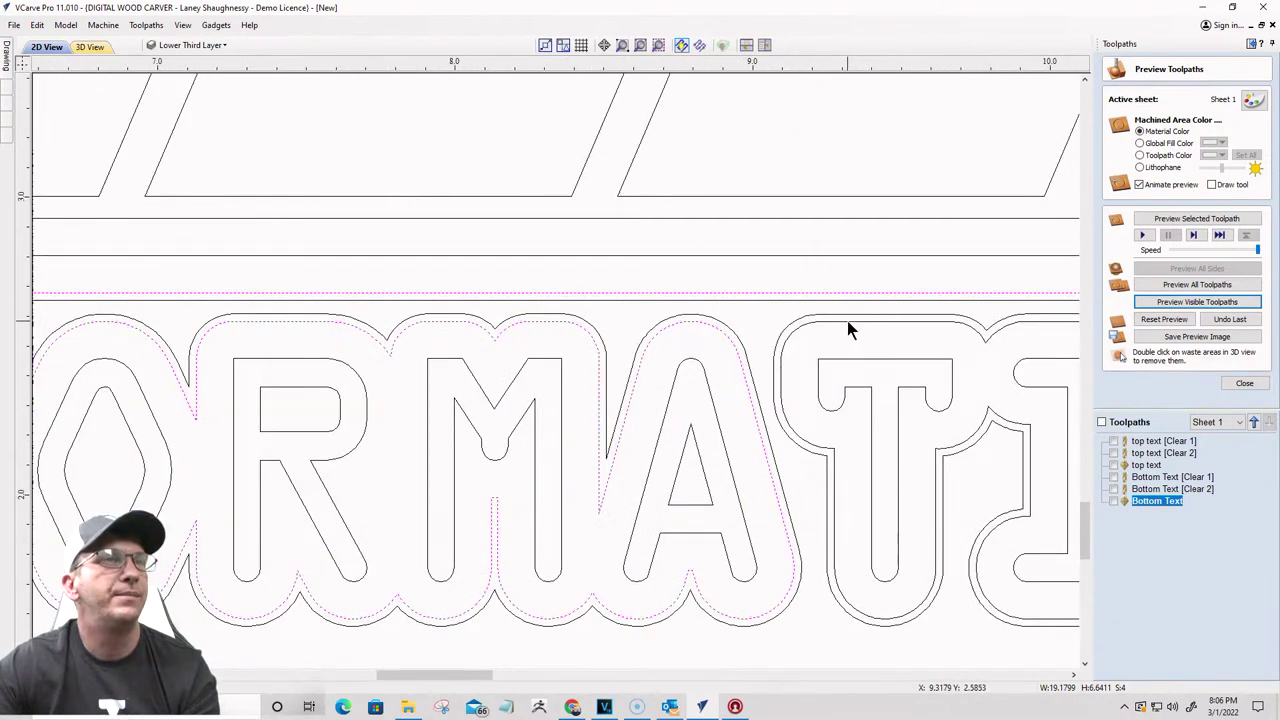
scroll(847, 320, "down", 3)
scroll(843, 360, "up", 2)
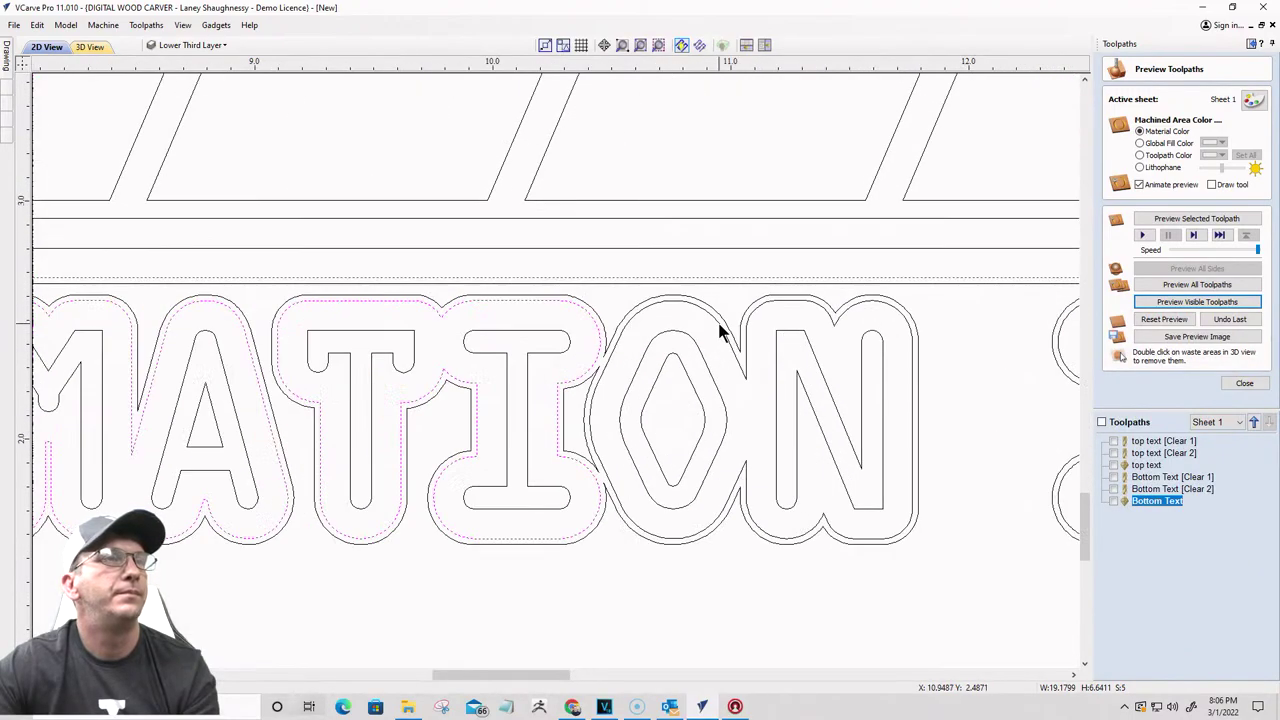
scroll(880, 405, "down", 3)
scroll(880, 405, "up", 4)
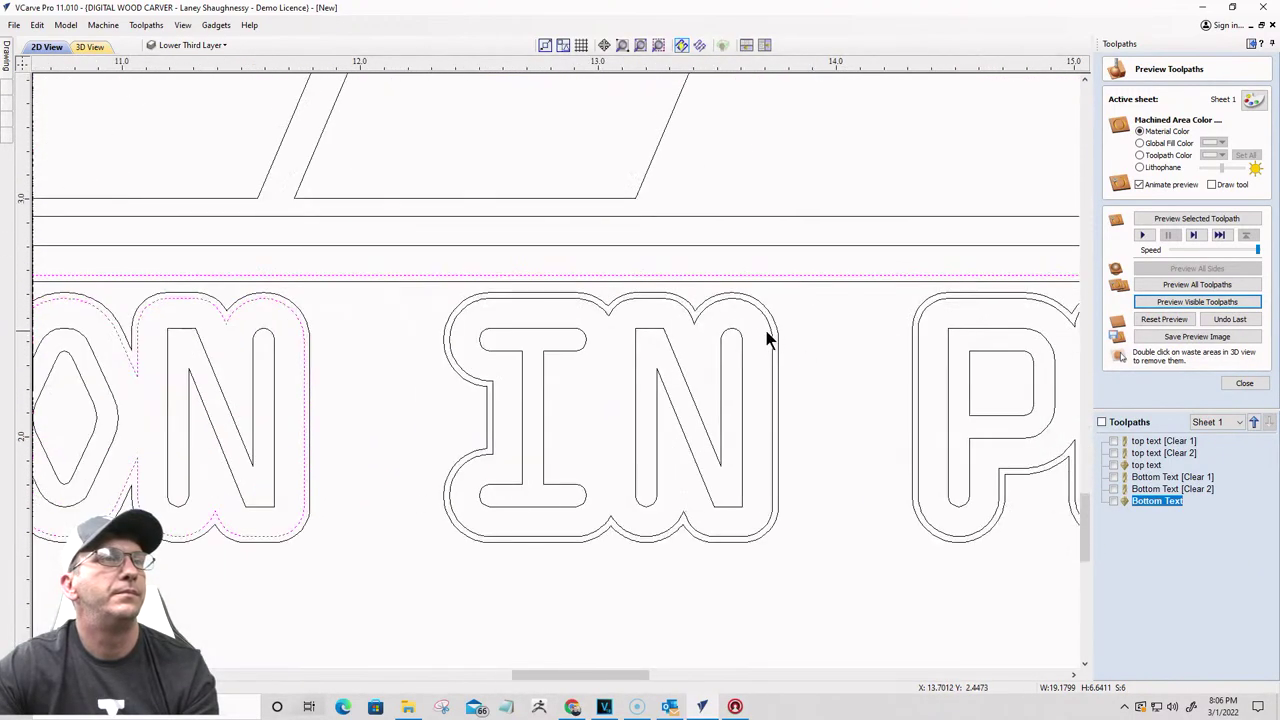
scroll(772, 340, "down", 3)
scroll(860, 350, "up", 3)
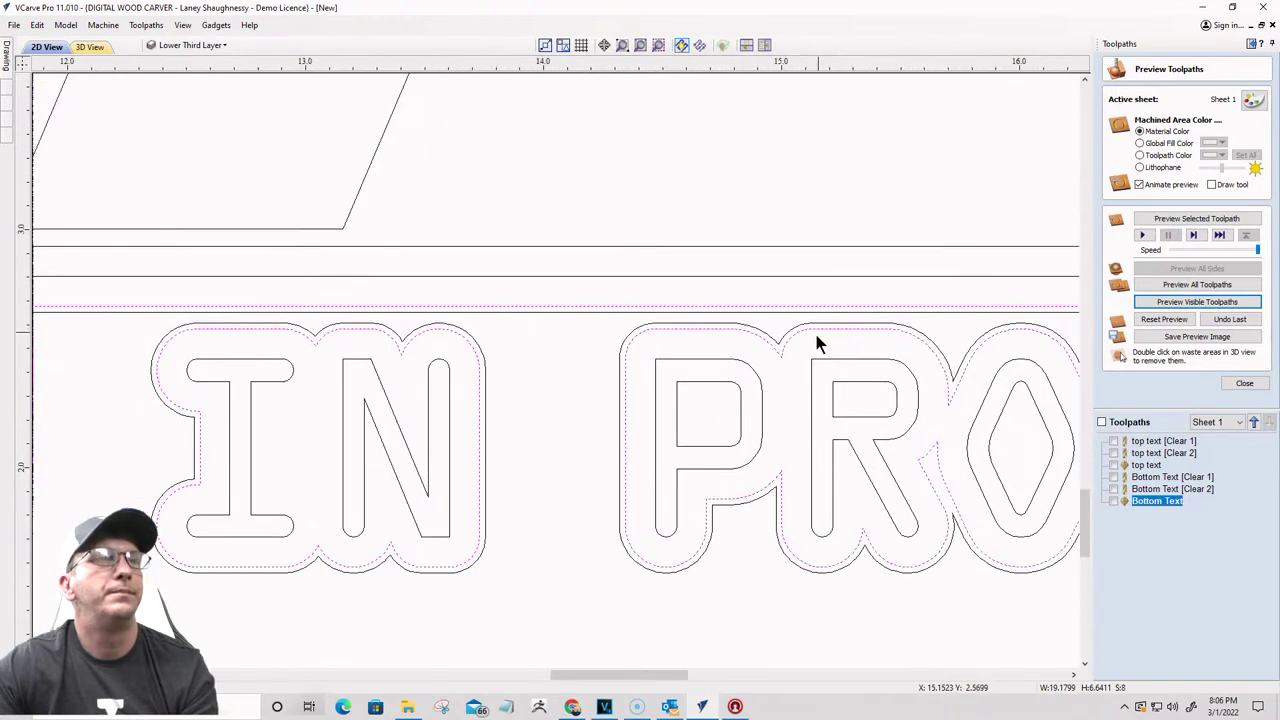
scroll(815, 335, "down", 5)
scroll(960, 403, "up", 4)
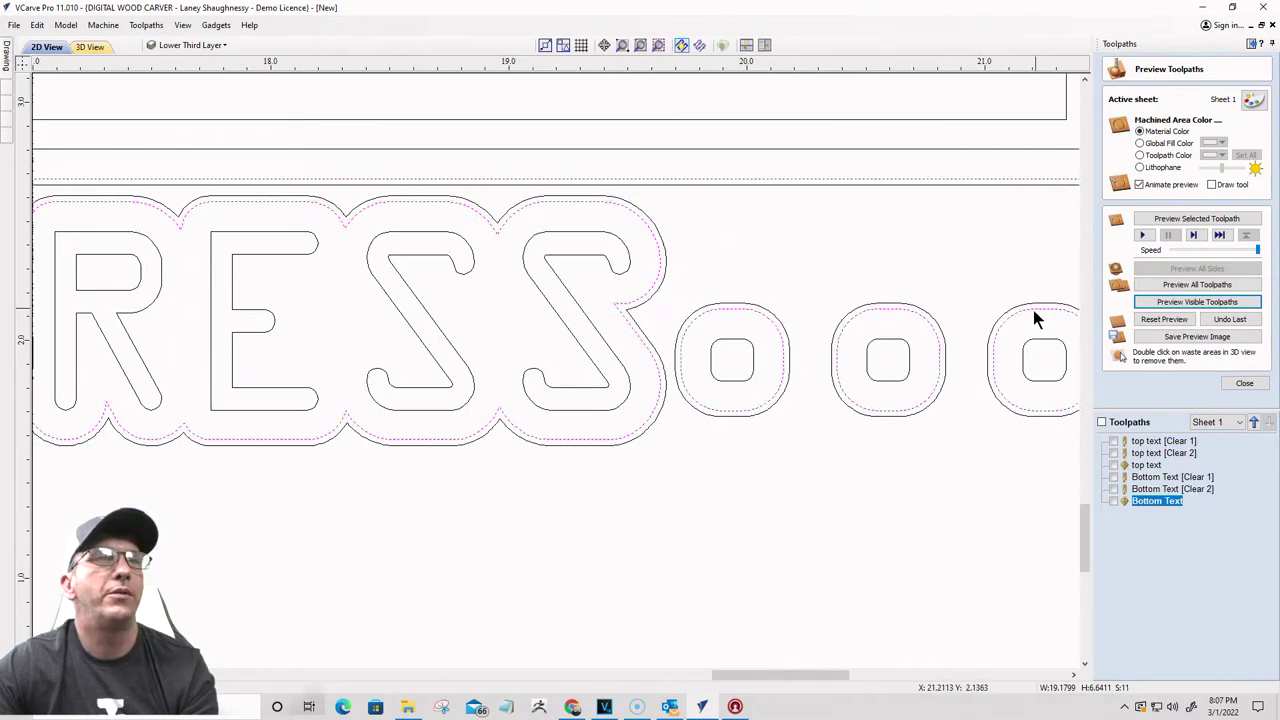
scroll(1037, 317, "down", 3)
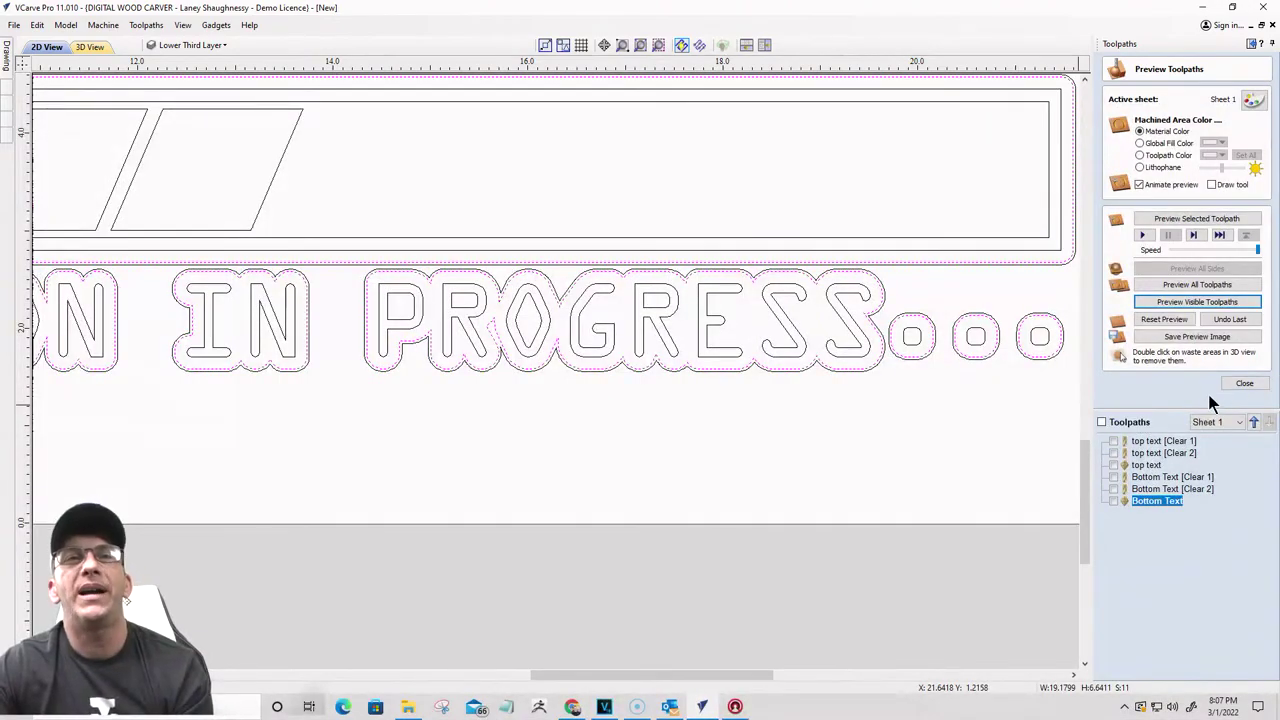
Step: Create and calculate a 0.125 inch pocket toolpath named Lower Third Pocket
left_click(1243, 385)
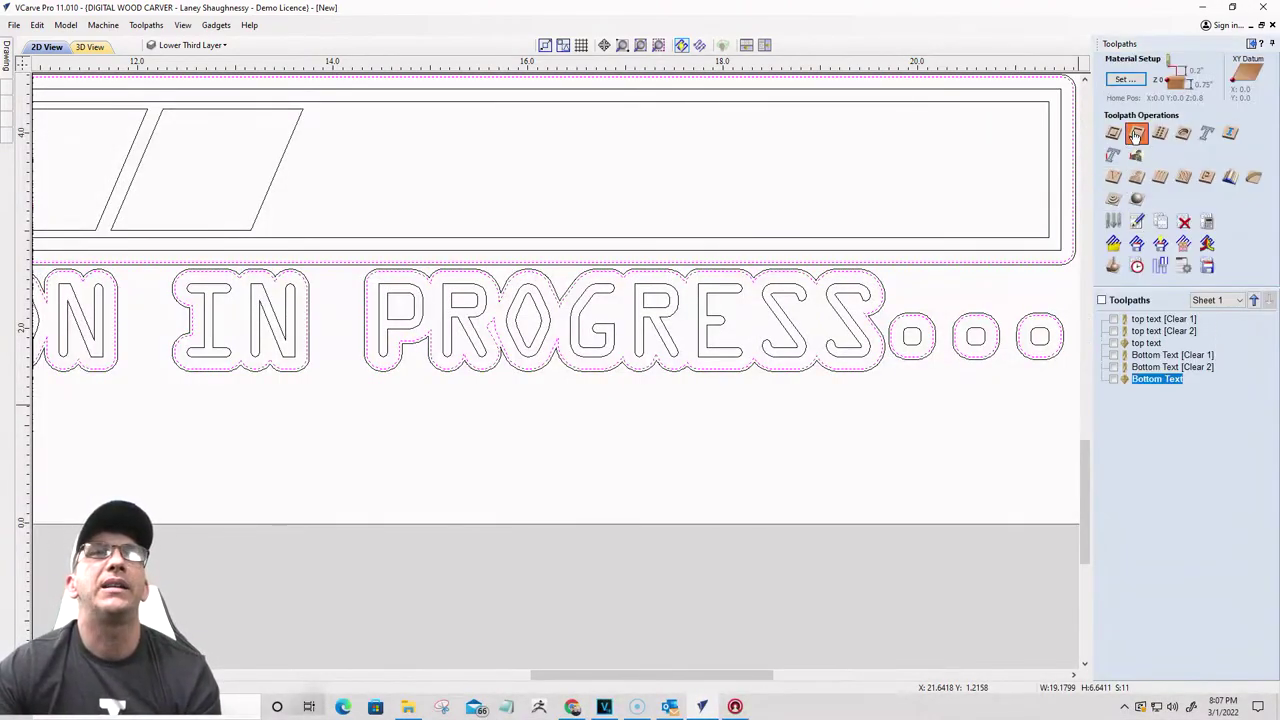
left_click(1134, 131)
key("Tab")
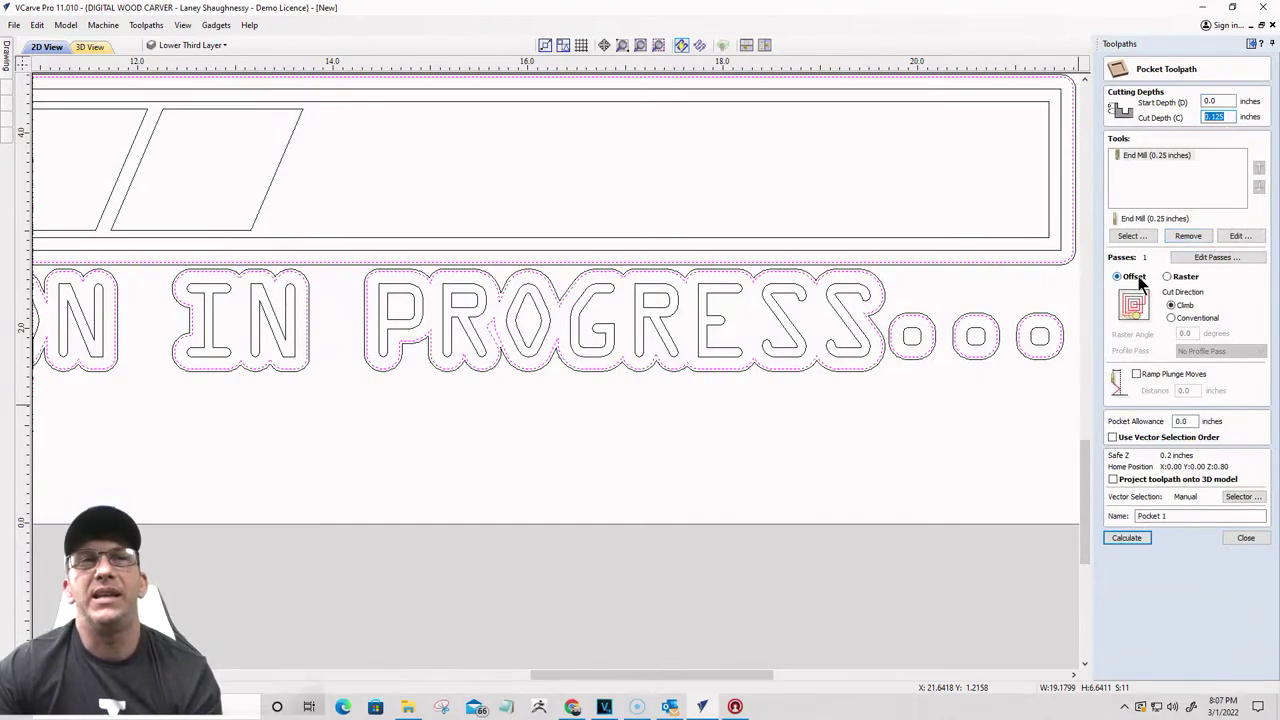
left_click_drag(1195, 515, 1136, 515)
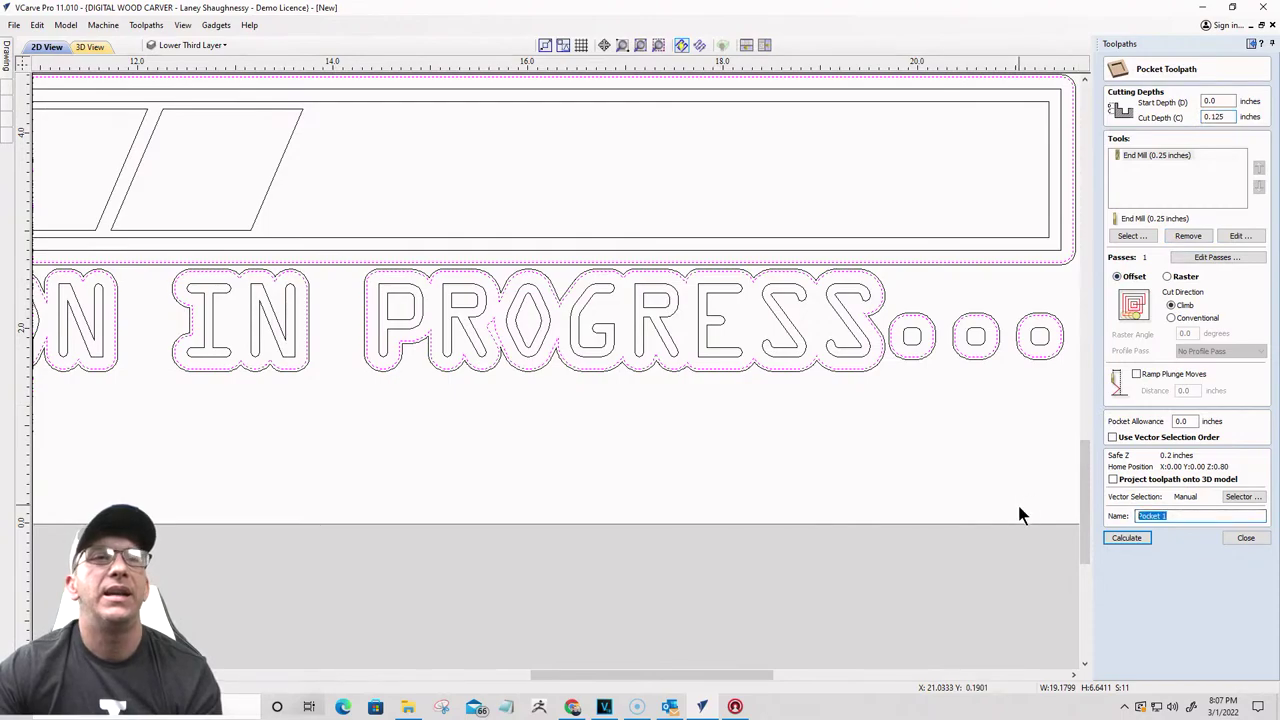
type("Lower Third")
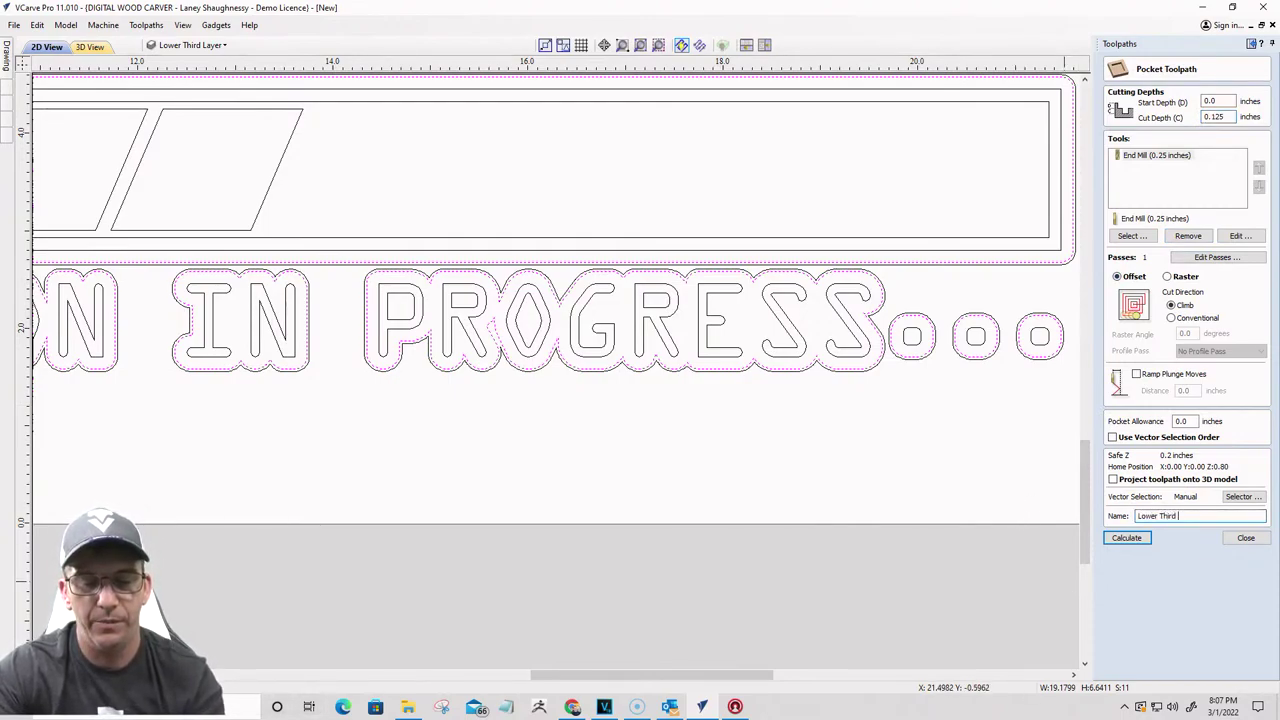
type(" Pocket")
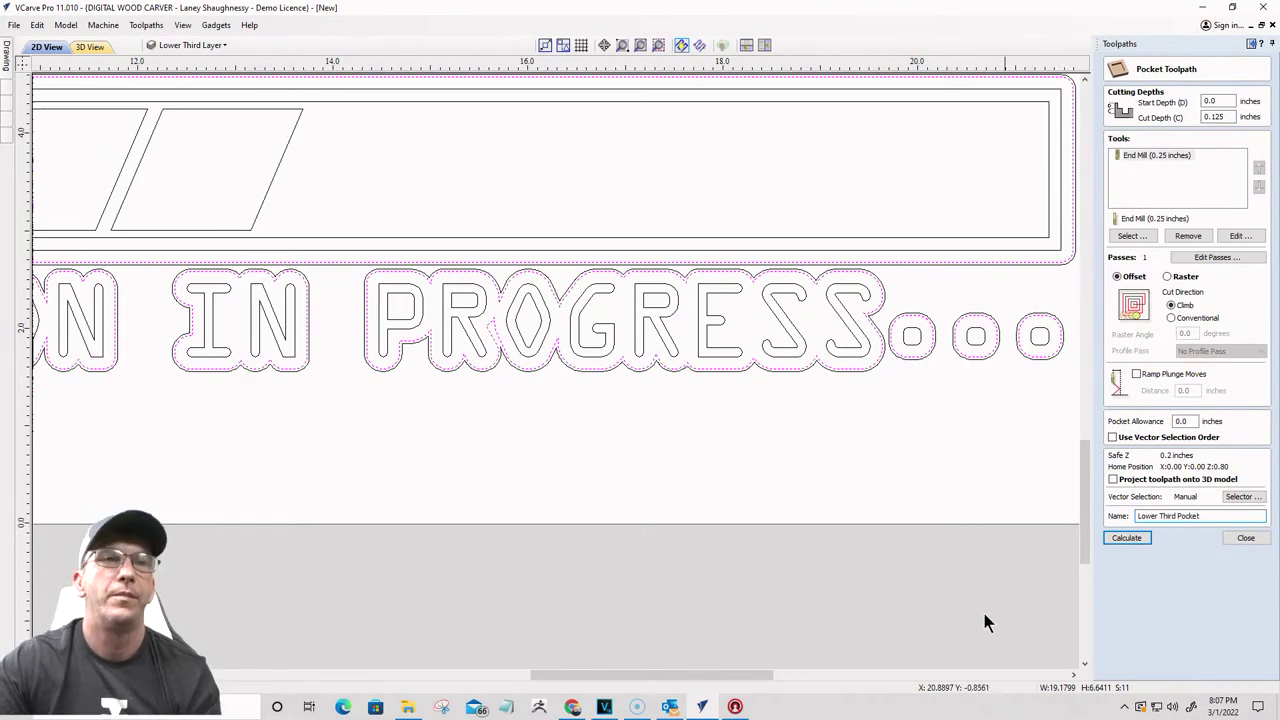
left_click(1114, 536)
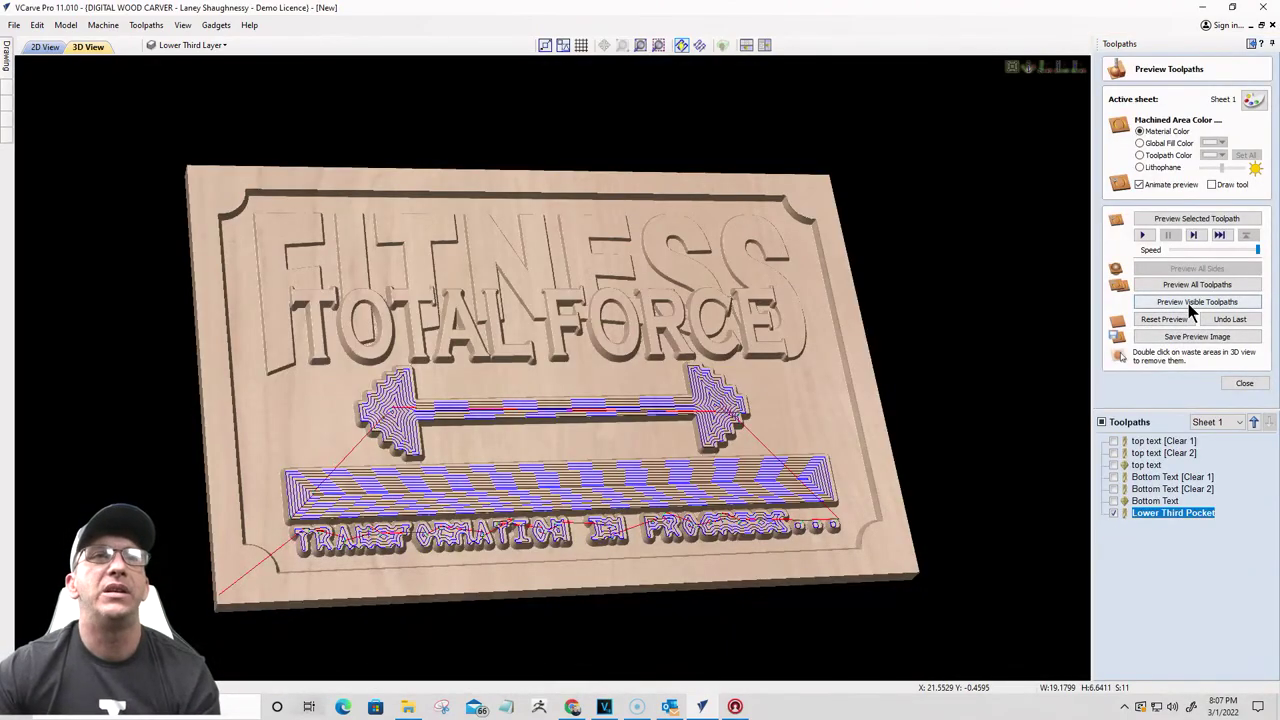
Step: Preview the Lower Third Pocket in 3D, rotating the board to inspect it, then return to 2D
left_click(1189, 303)
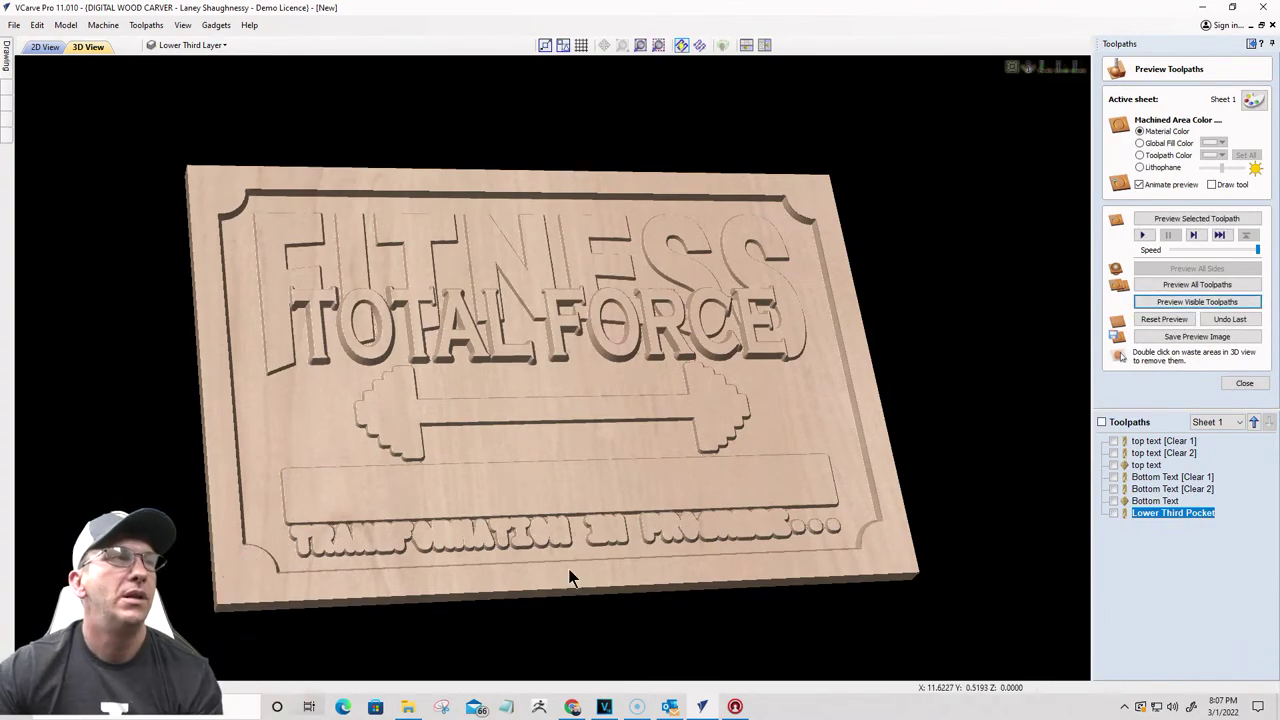
left_click_drag(568, 572, 334, 320)
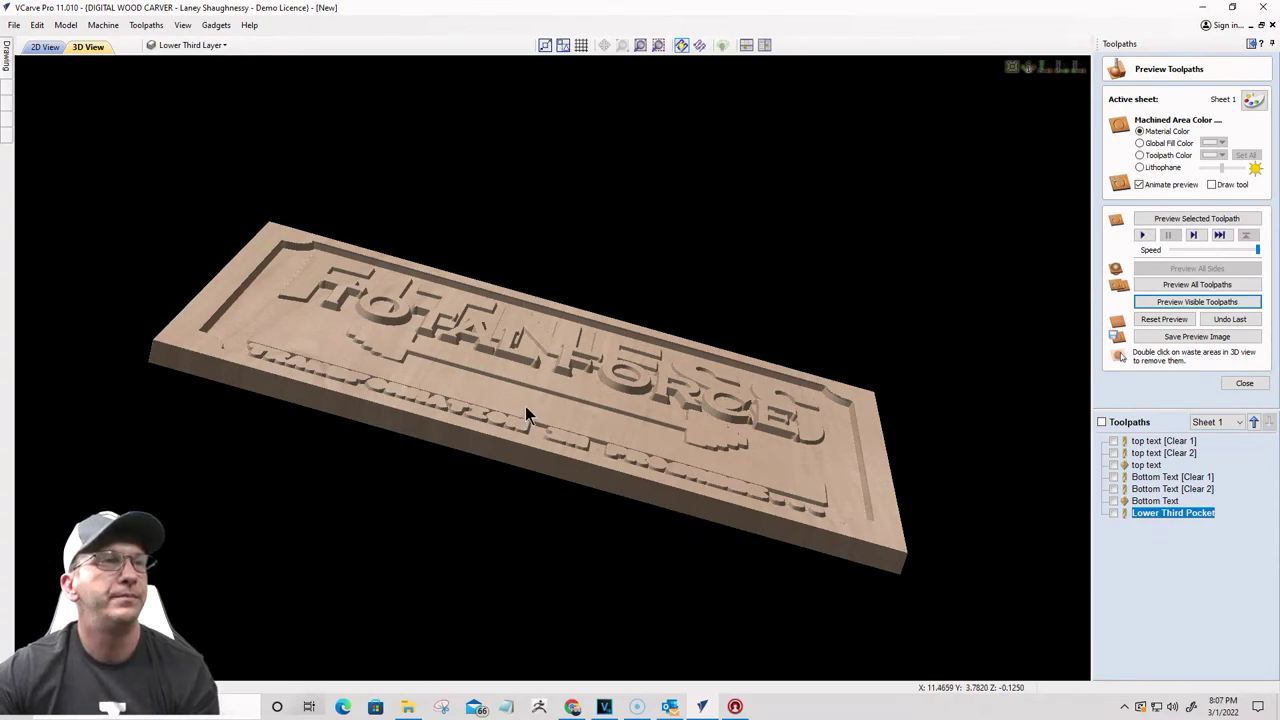
left_click_drag(345, 390, 200, 418)
left_click_drag(600, 508, 551, 497)
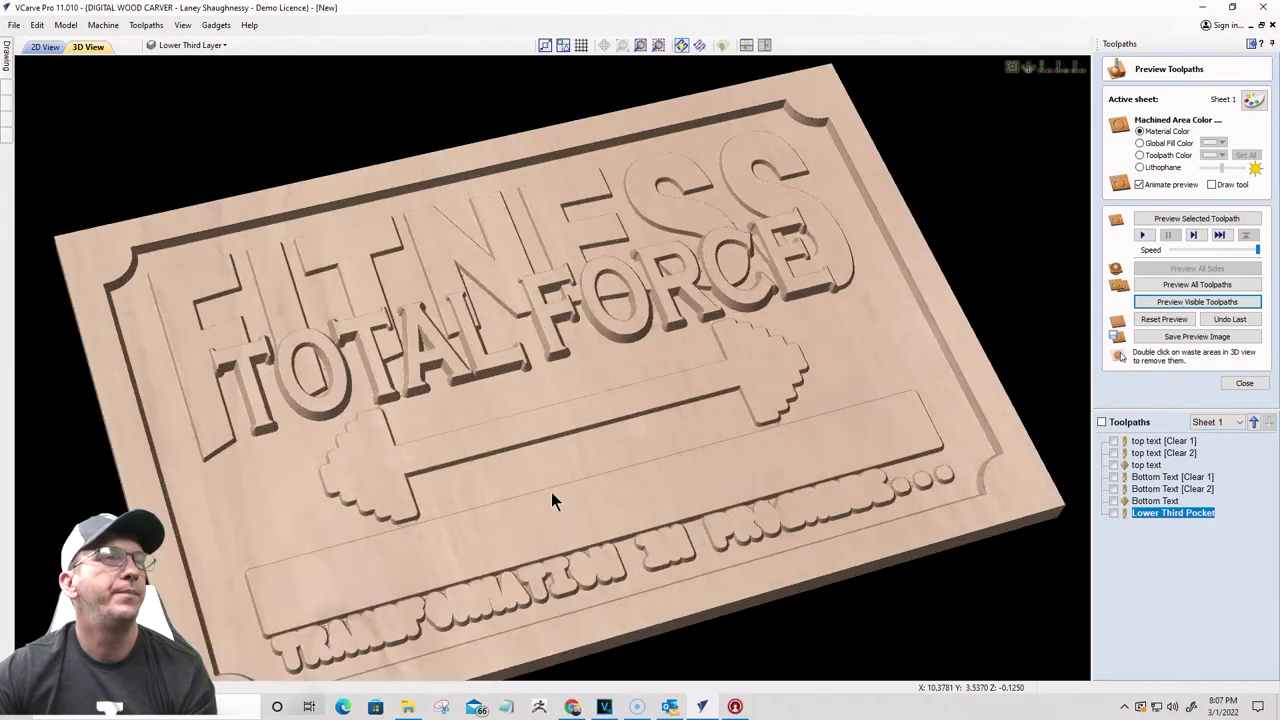
left_click(40, 47)
Step: Clear the selection, then select the barbell, progress bar outline and last dot outline
scroll(728, 400, "down", 1)
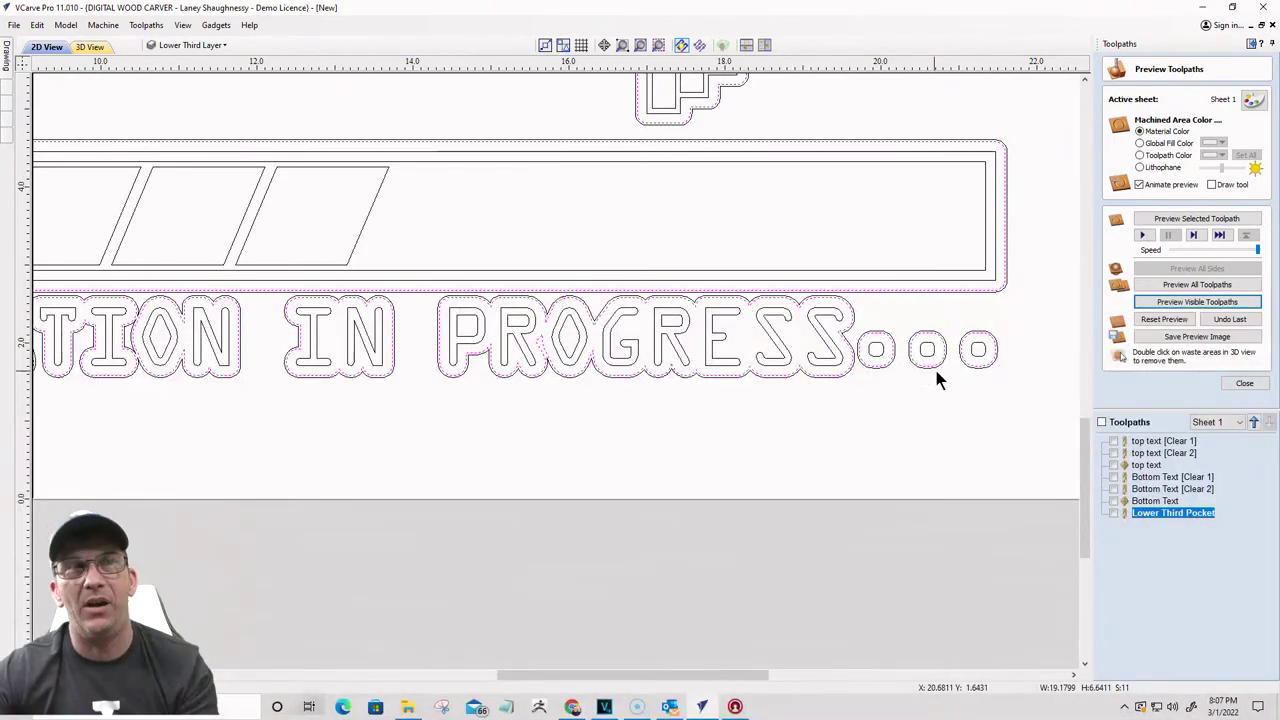
left_click(1024, 341)
scroll(857, 214, "down", 2)
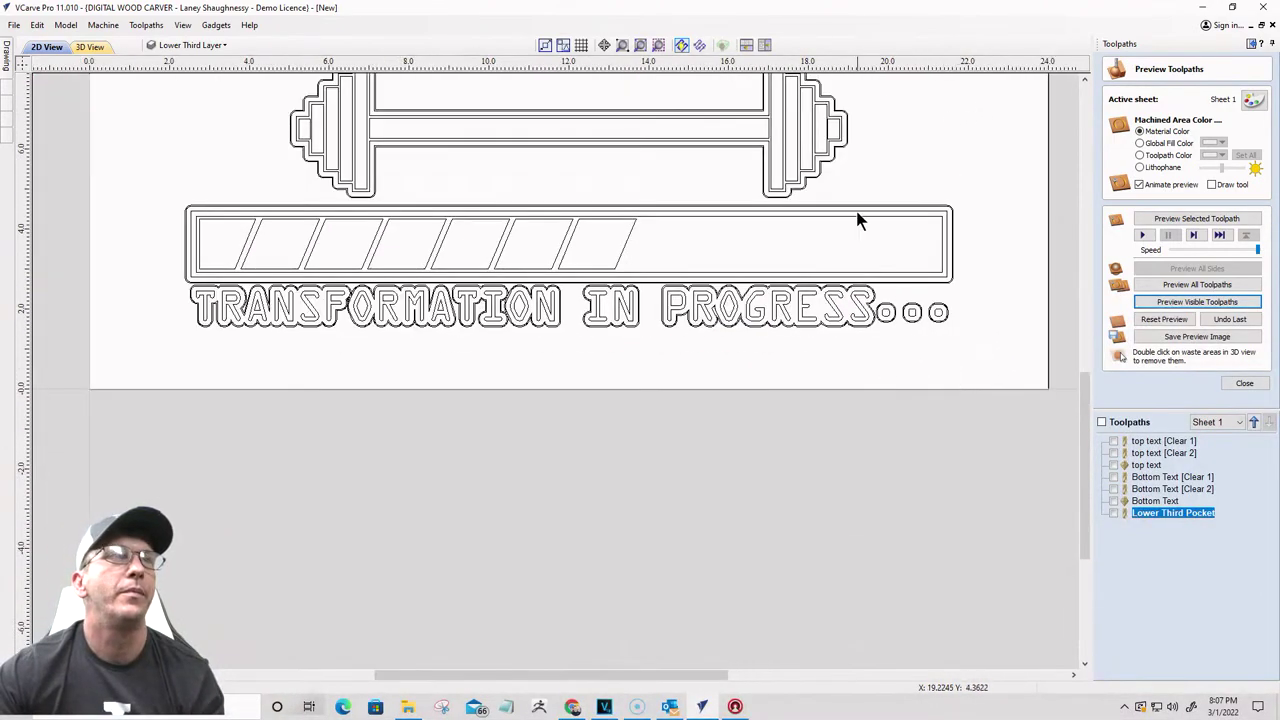
scroll(819, 174, "up", 5)
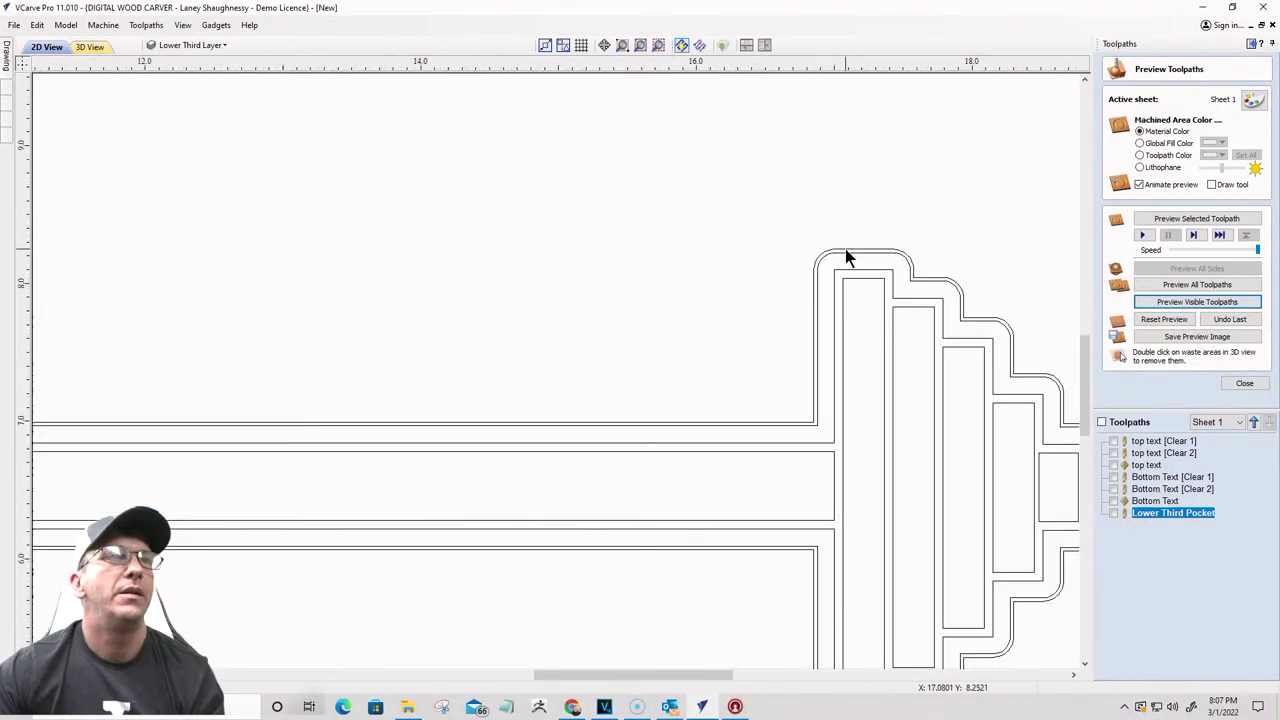
left_click(845, 255)
scroll(847, 253, "down", 4)
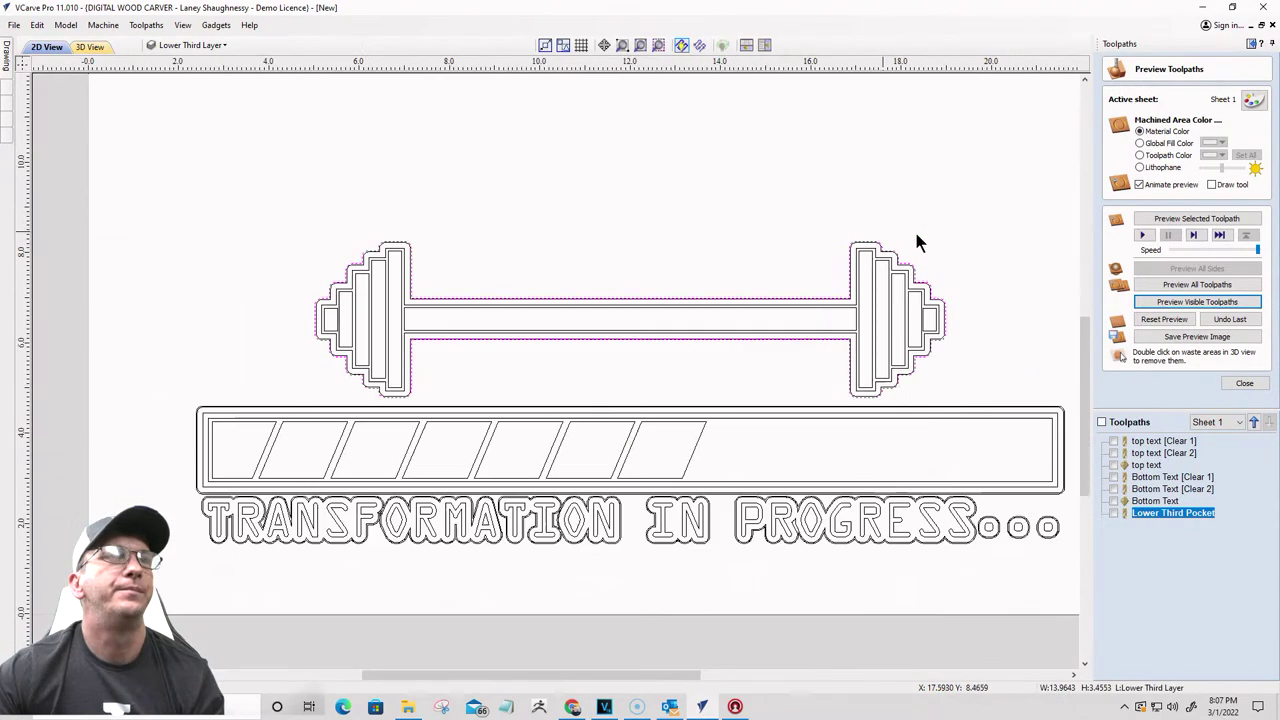
scroll(1040, 362, "up", 4)
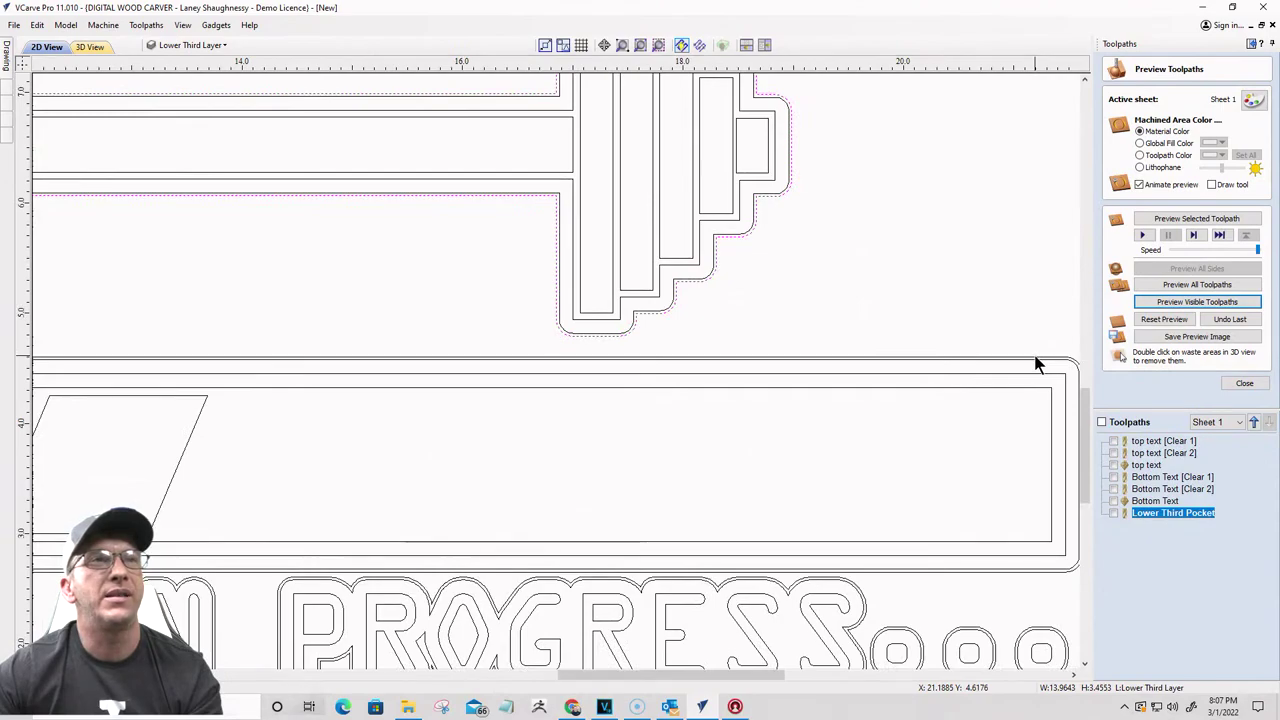
left_click(1036, 360)
left_click(1027, 637, "shift")
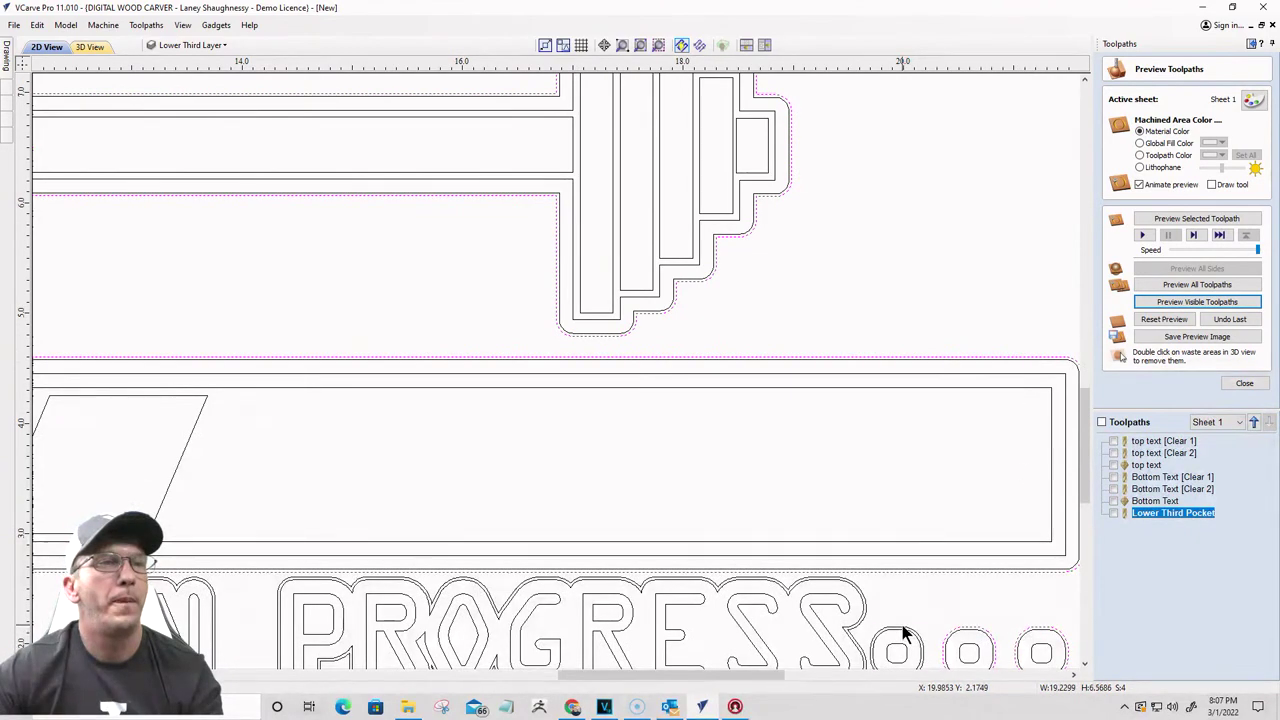
Step: Add the PROGRESS and TRANSFORMATION letter outlines, including inner PROGRESS outlines, to the selection
left_click(860, 600, "shift")
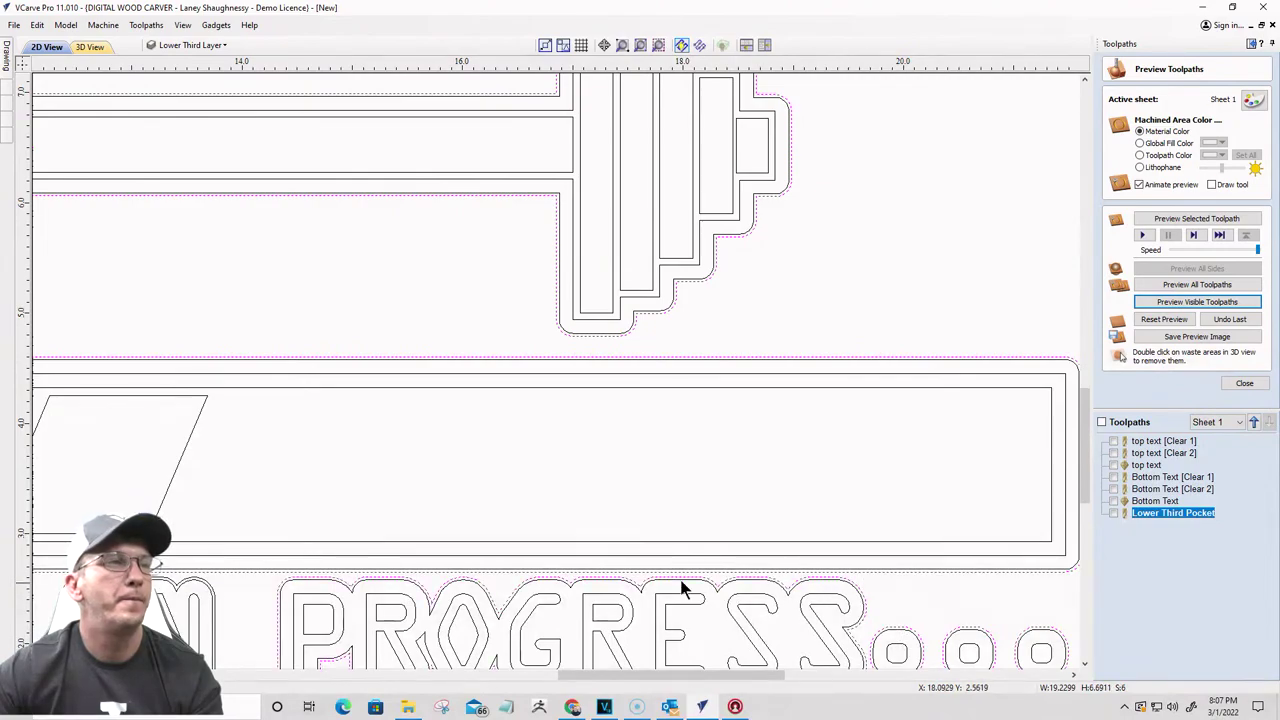
scroll(570, 510, "down", 3)
scroll(500, 478, "up", 5)
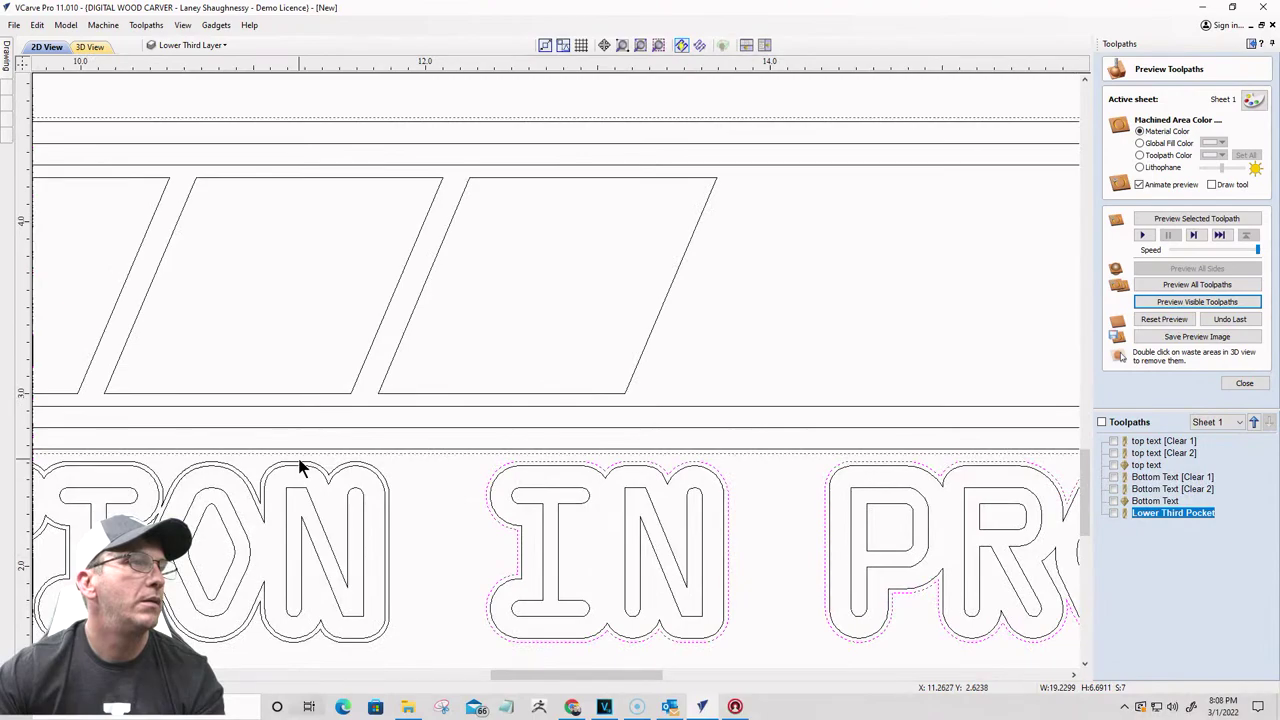
scroll(560, 531, "down", 4)
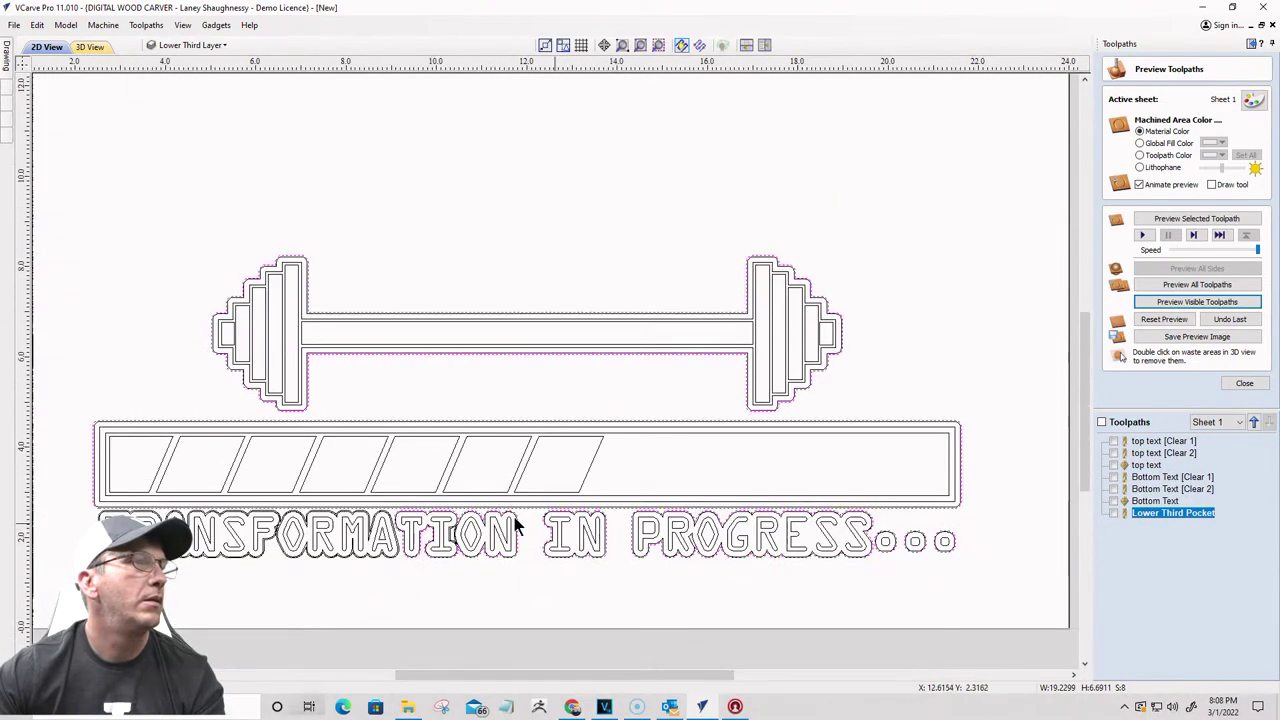
scroll(515, 527, "up", 4)
scroll(423, 494, "down", 2)
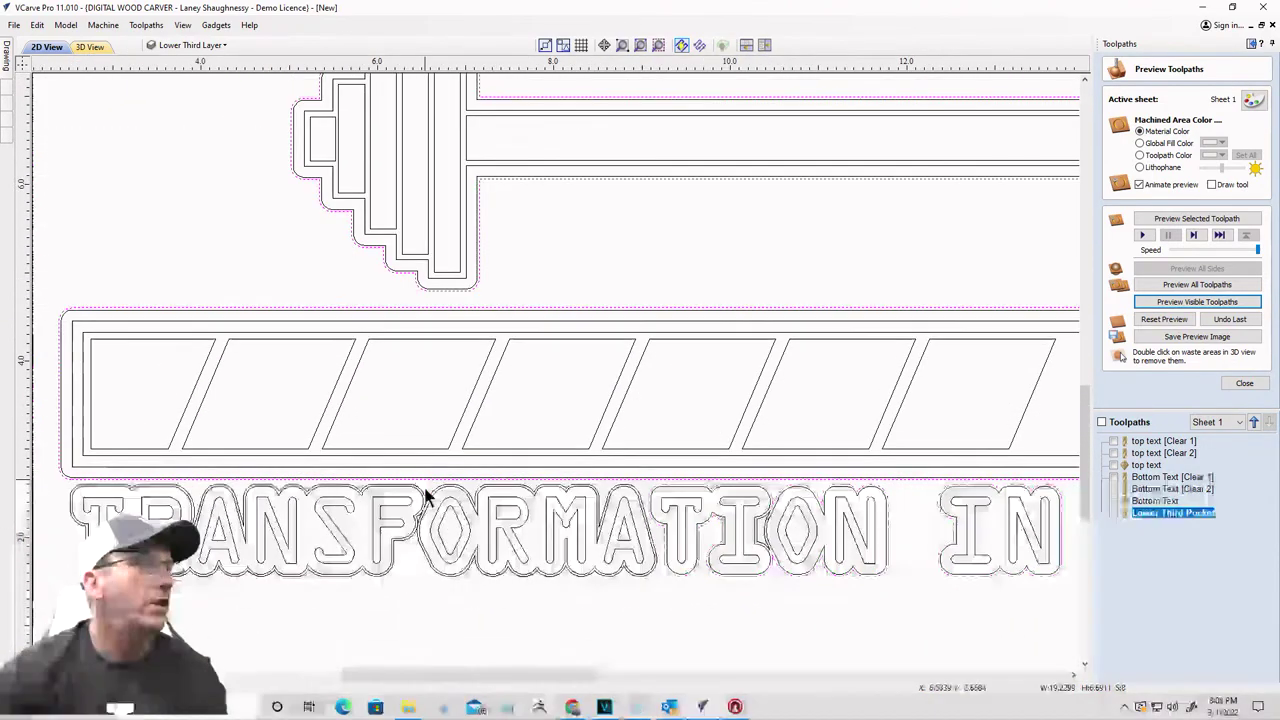
left_click(397, 537, "shift")
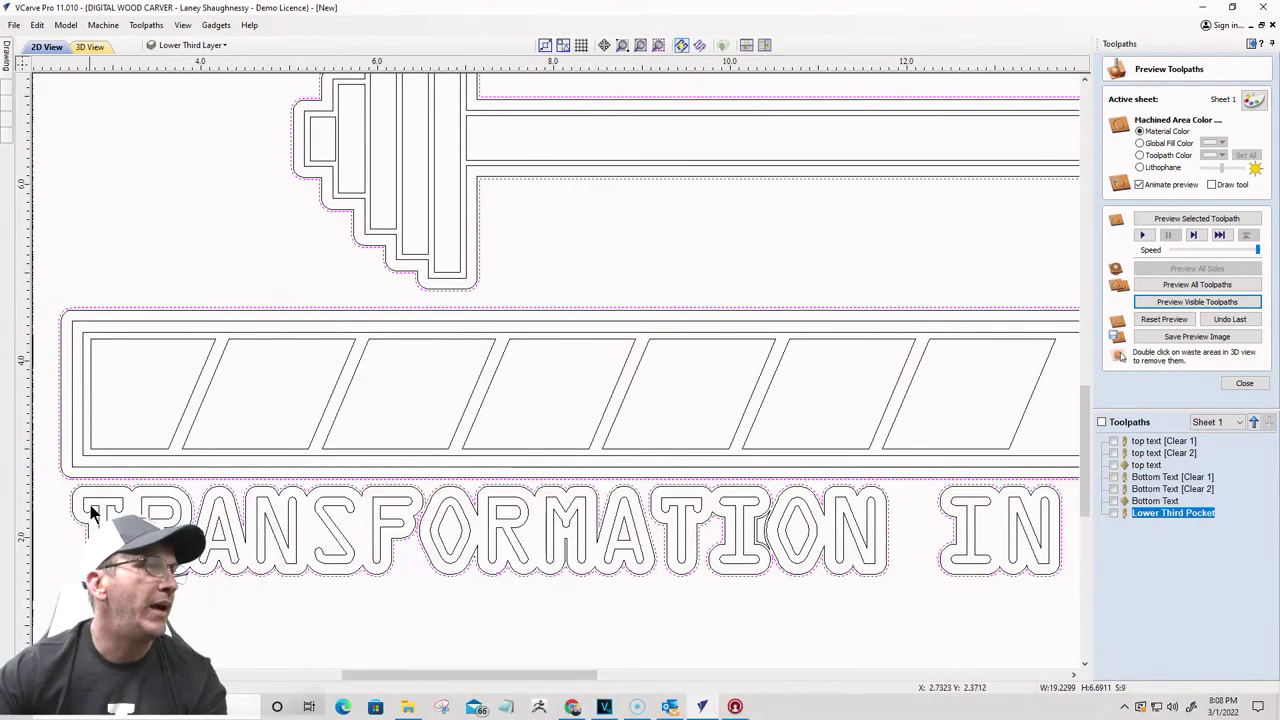
scroll(86, 400, "down", 6)
scroll(229, 451, "up", 4)
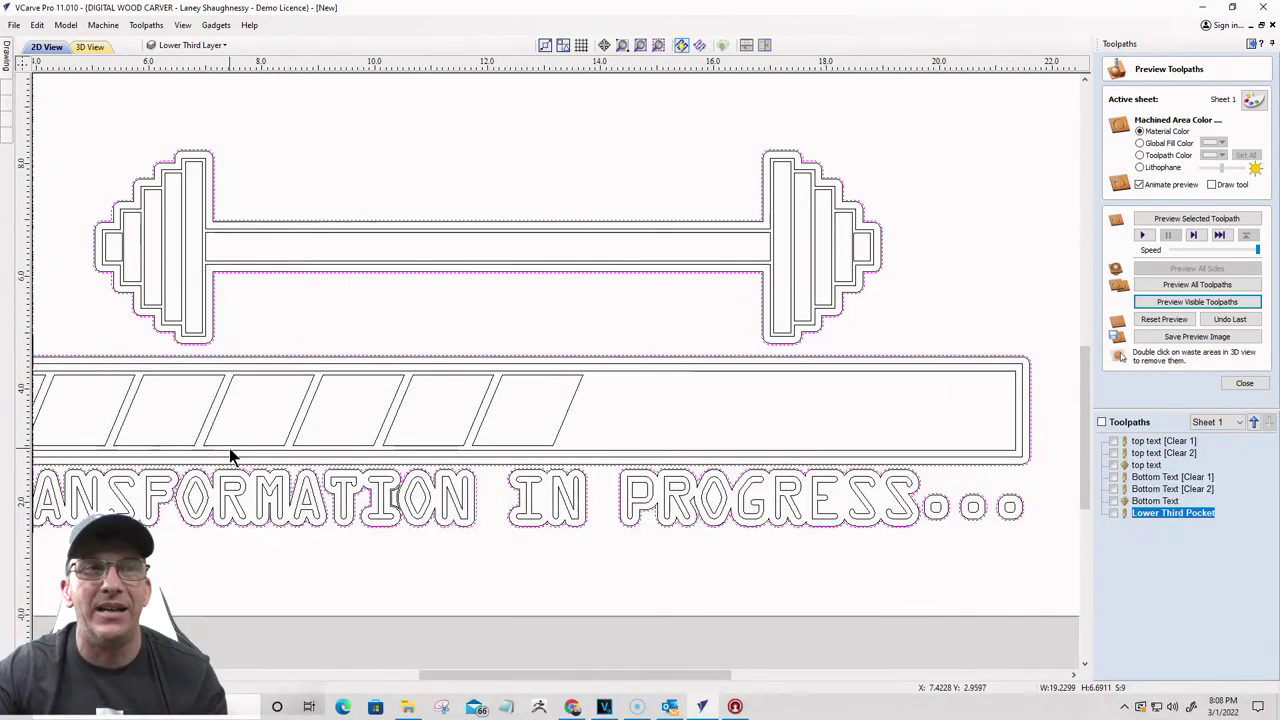
scroll(960, 651, "up", 3)
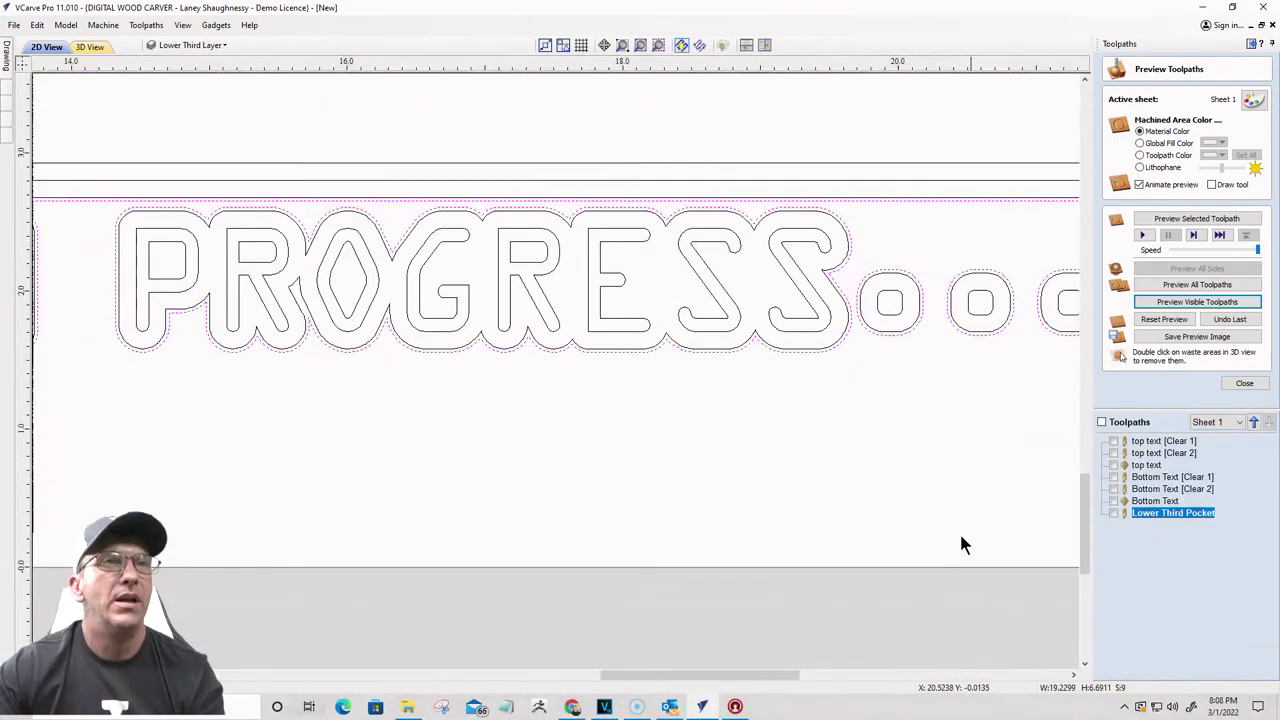
left_click(894, 320, "shift")
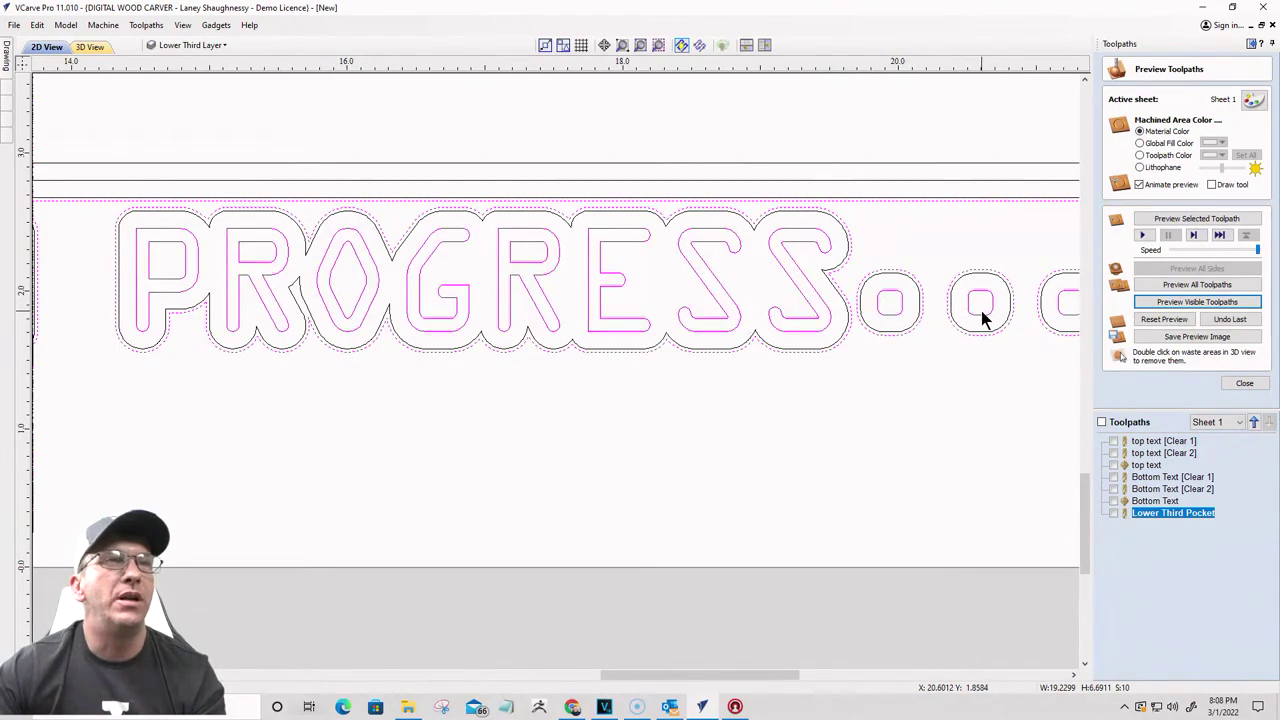
scroll(829, 357, "down", 3)
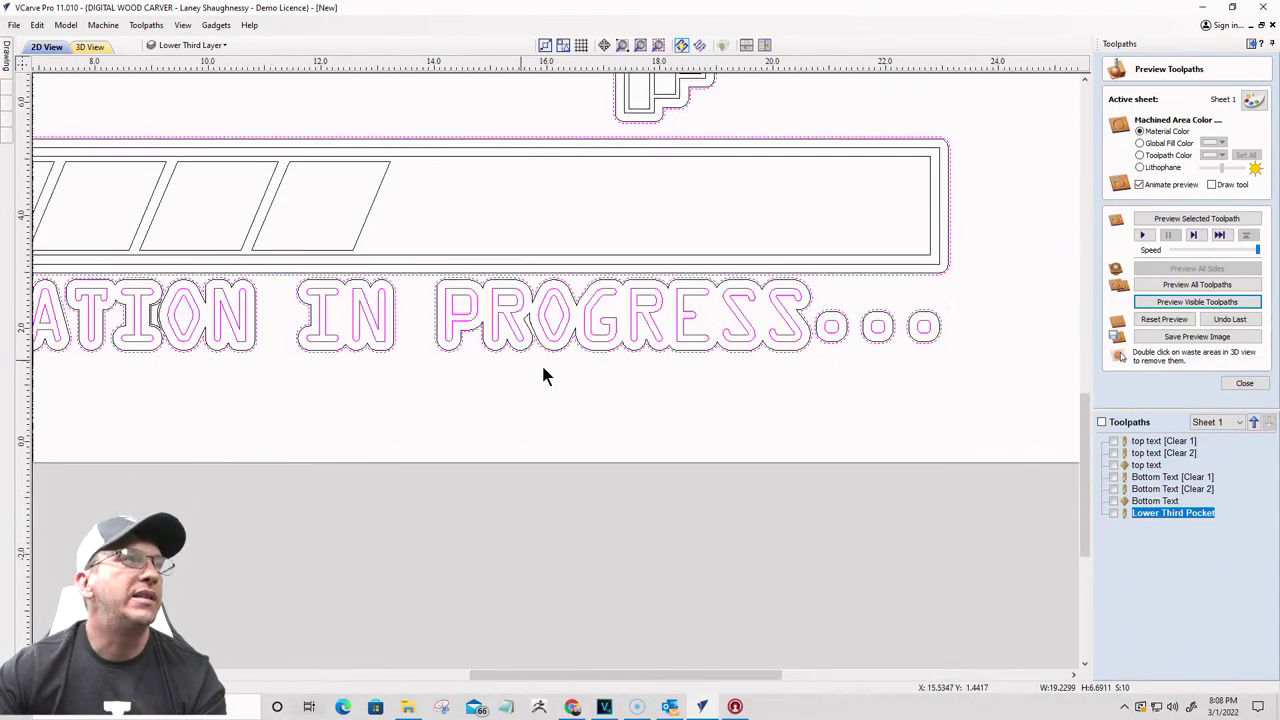
scroll(543, 375, "down", 3)
scroll(214, 366, "up", 4)
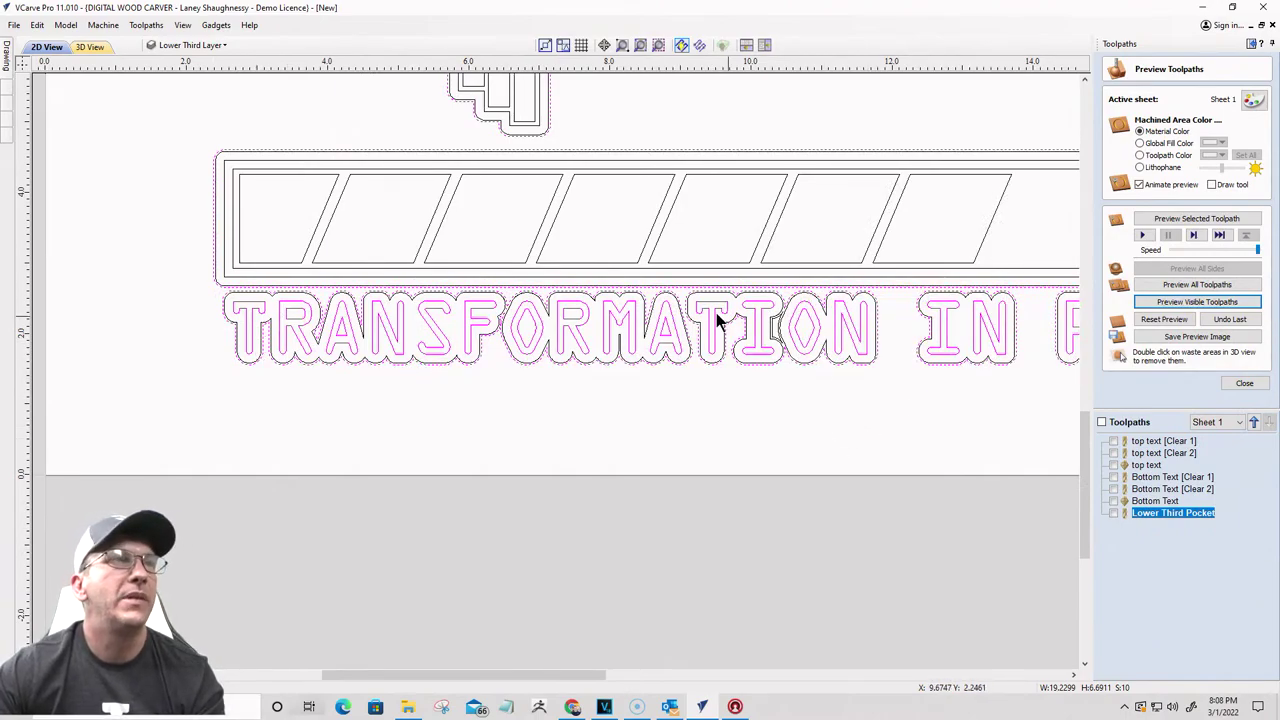
scroll(250, 200, "up", 2)
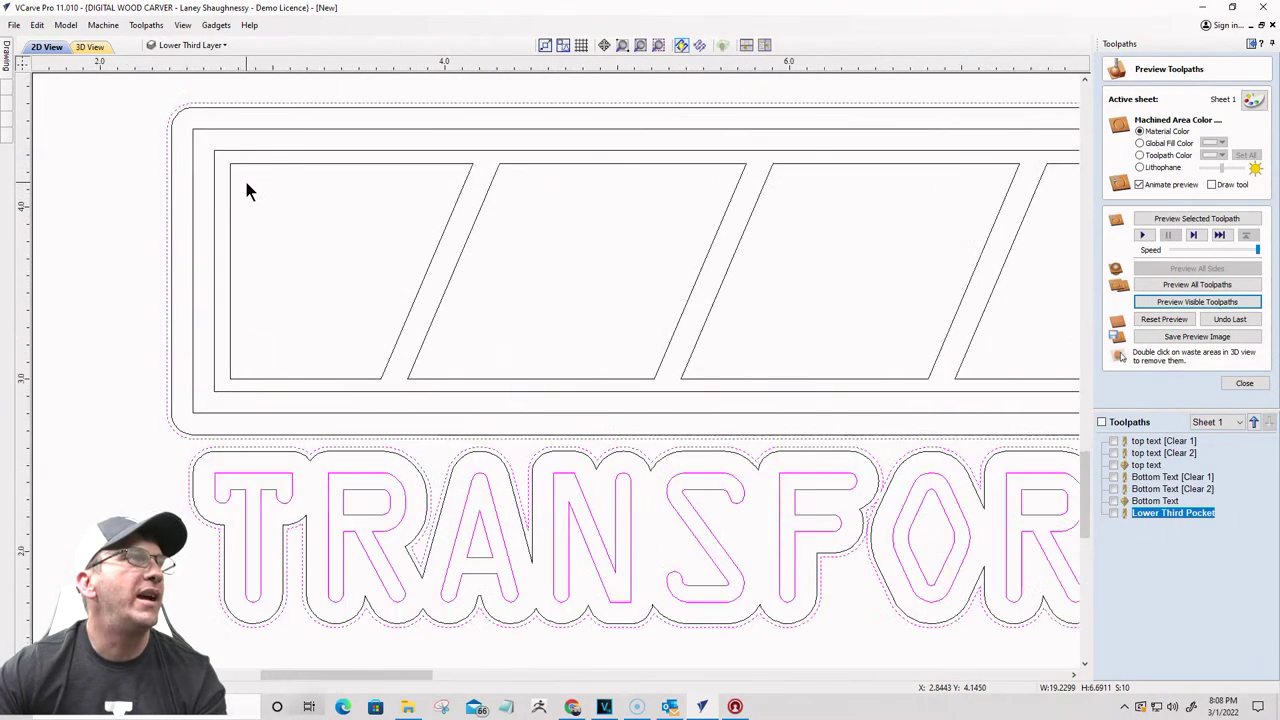
scroll(247, 185, "down", 3)
Step: Add the progress bar's parallelogram boxes and outer frame to the selection
left_click_drag(803, 201, 274, 243)
scroll(268, 238, "up", 3)
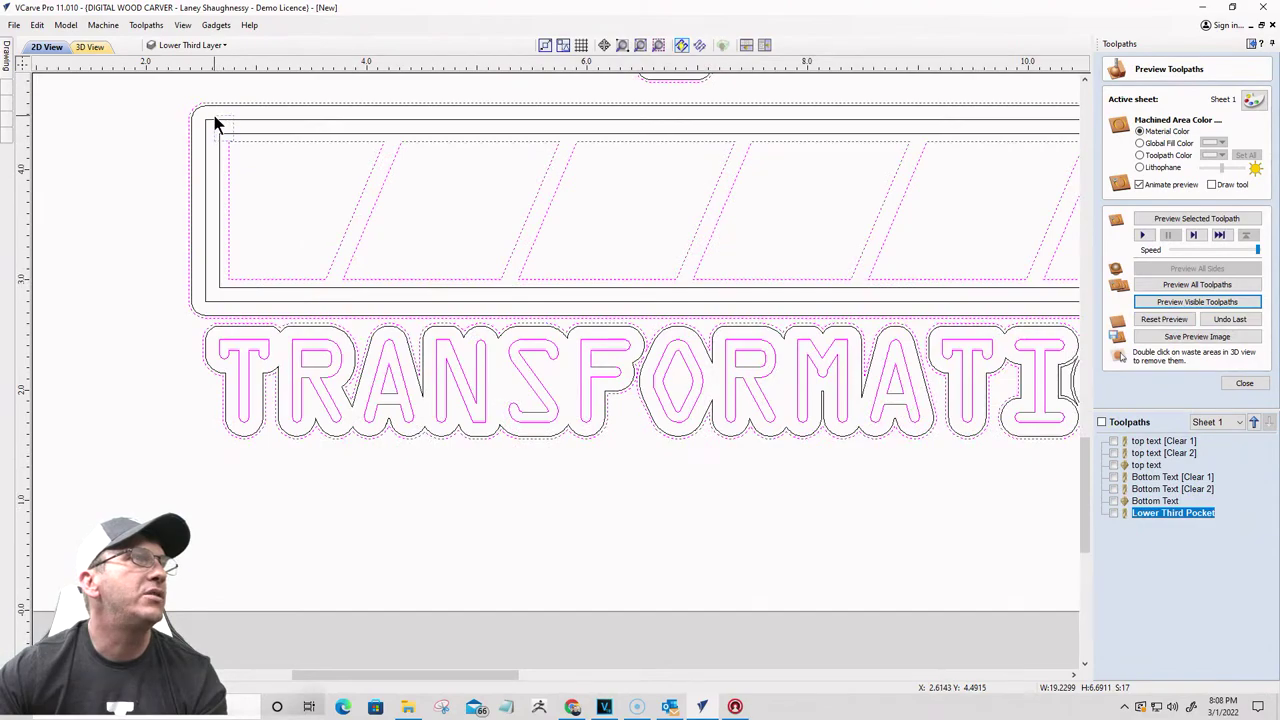
left_click(214, 124, "shift")
scroll(232, 303, "down", 3)
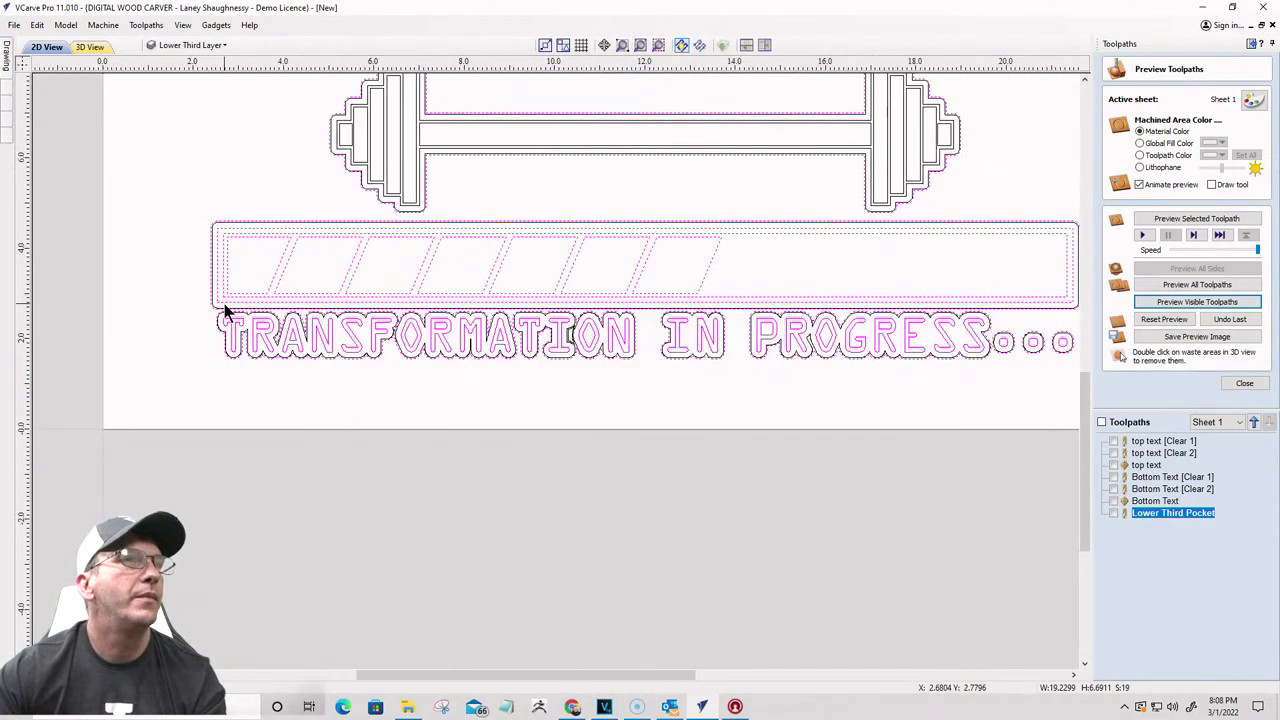
scroll(921, 116, "up", 2)
scroll(940, 120, "down", 2)
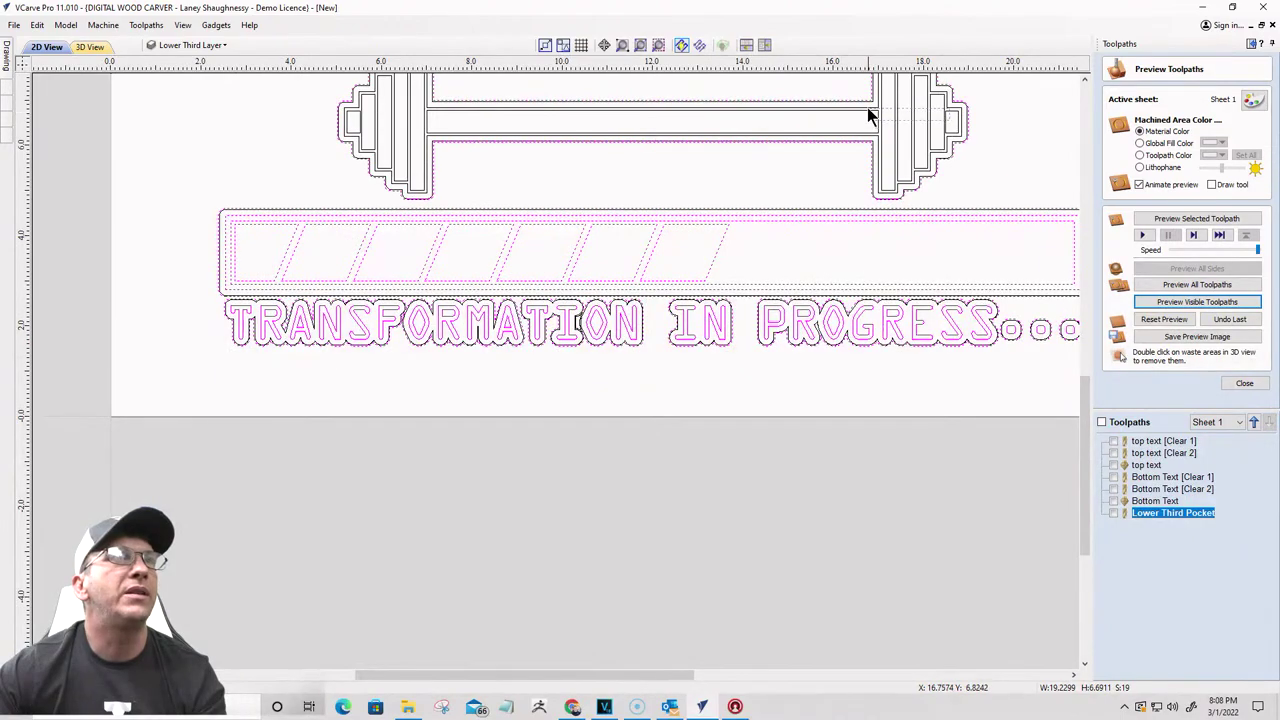
scroll(855, 150, "down", 2)
scroll(580, 126, "up", 3)
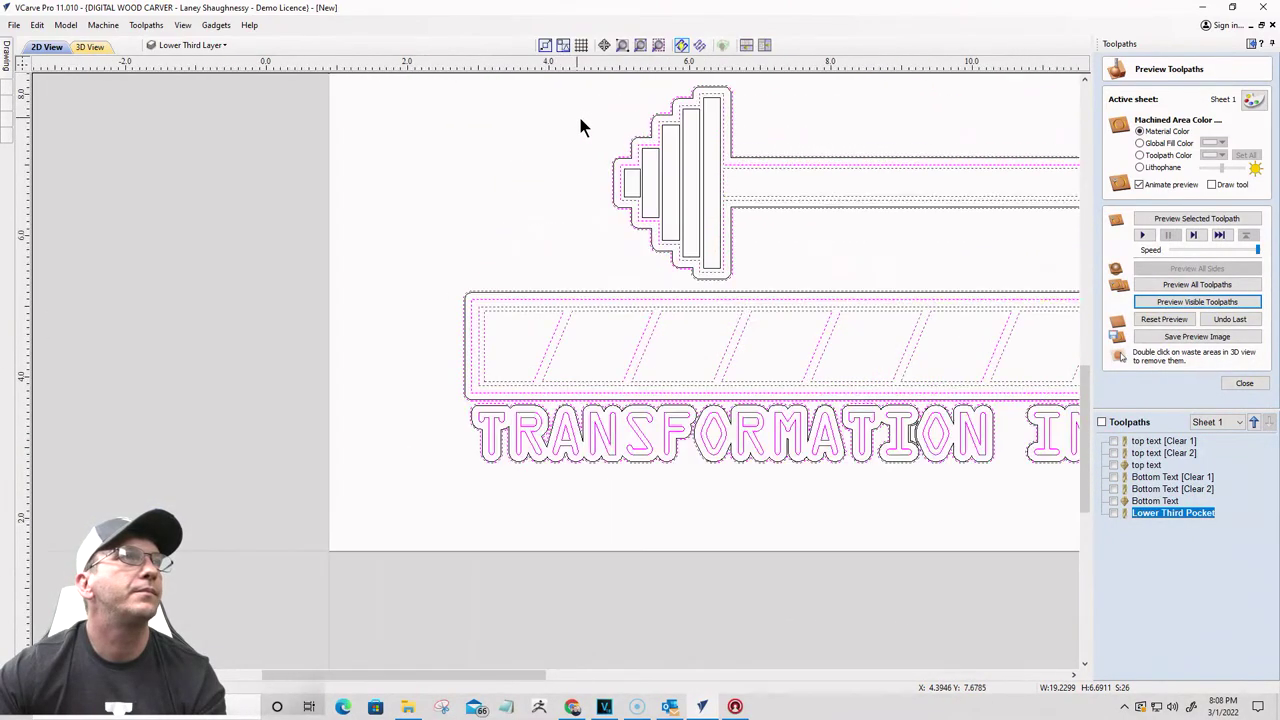
scroll(824, 240, "up", 1)
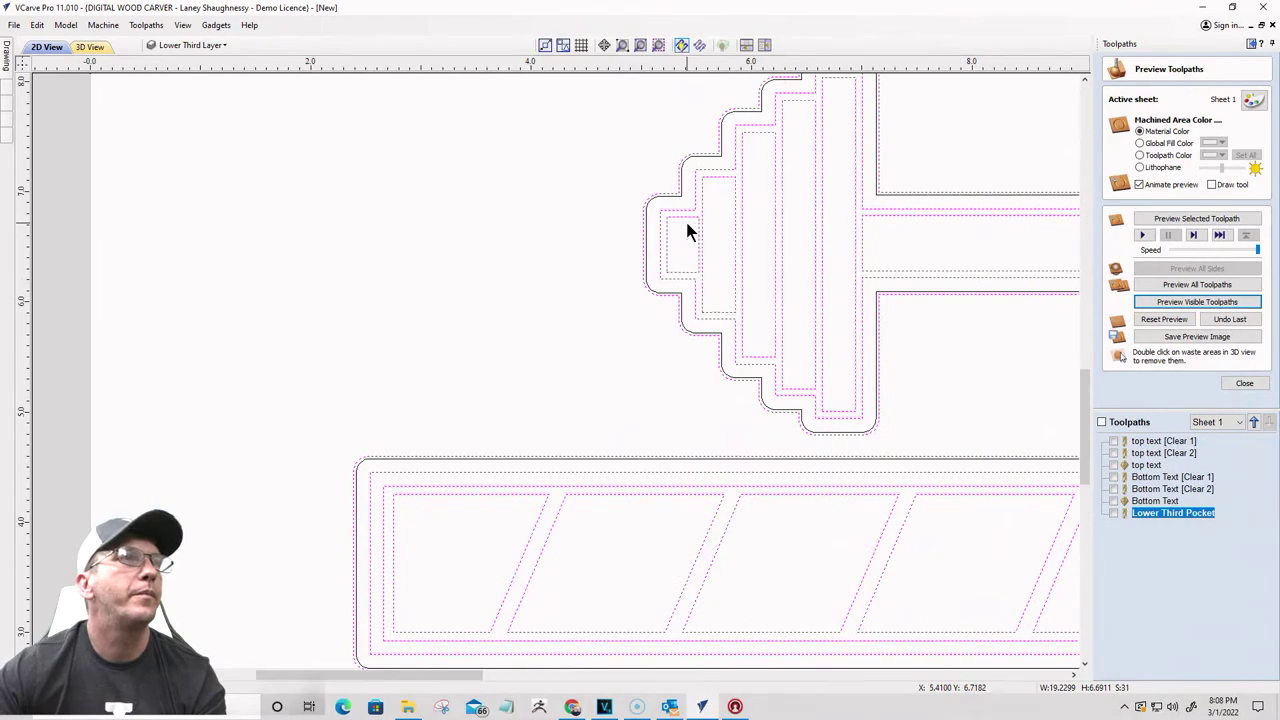
scroll(679, 239, "down", 1)
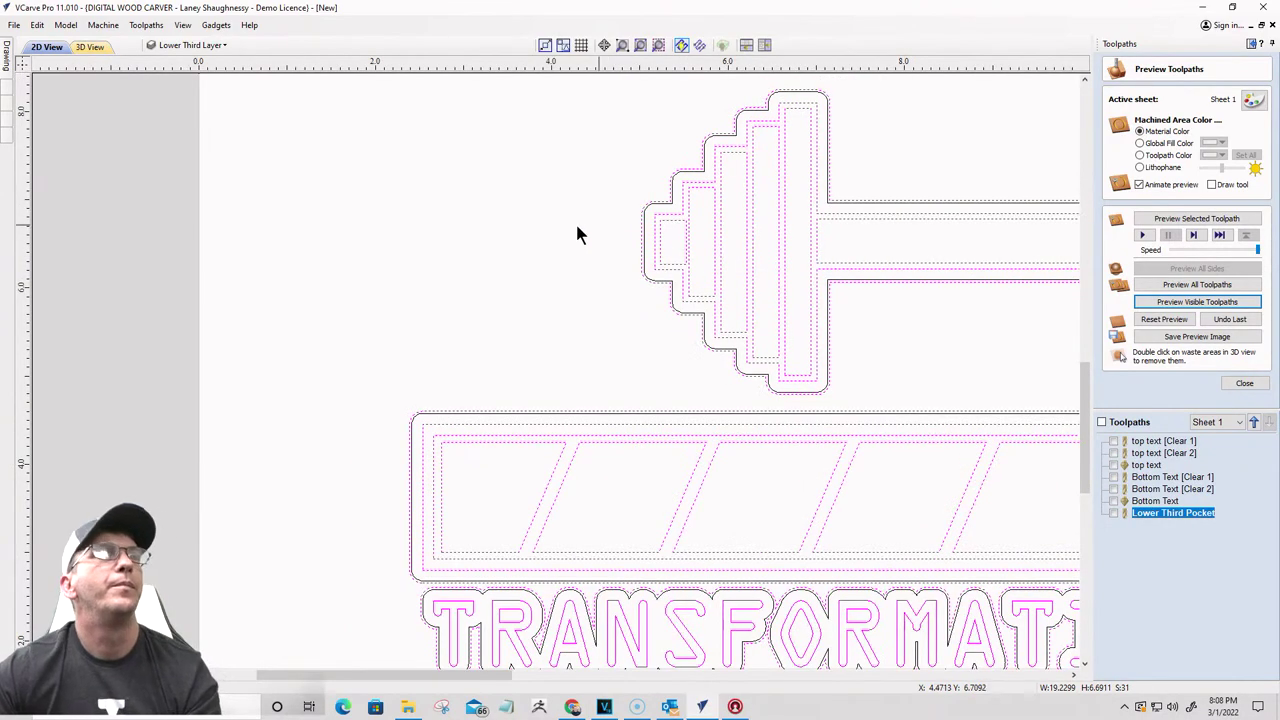
scroll(443, 186, "down", 3)
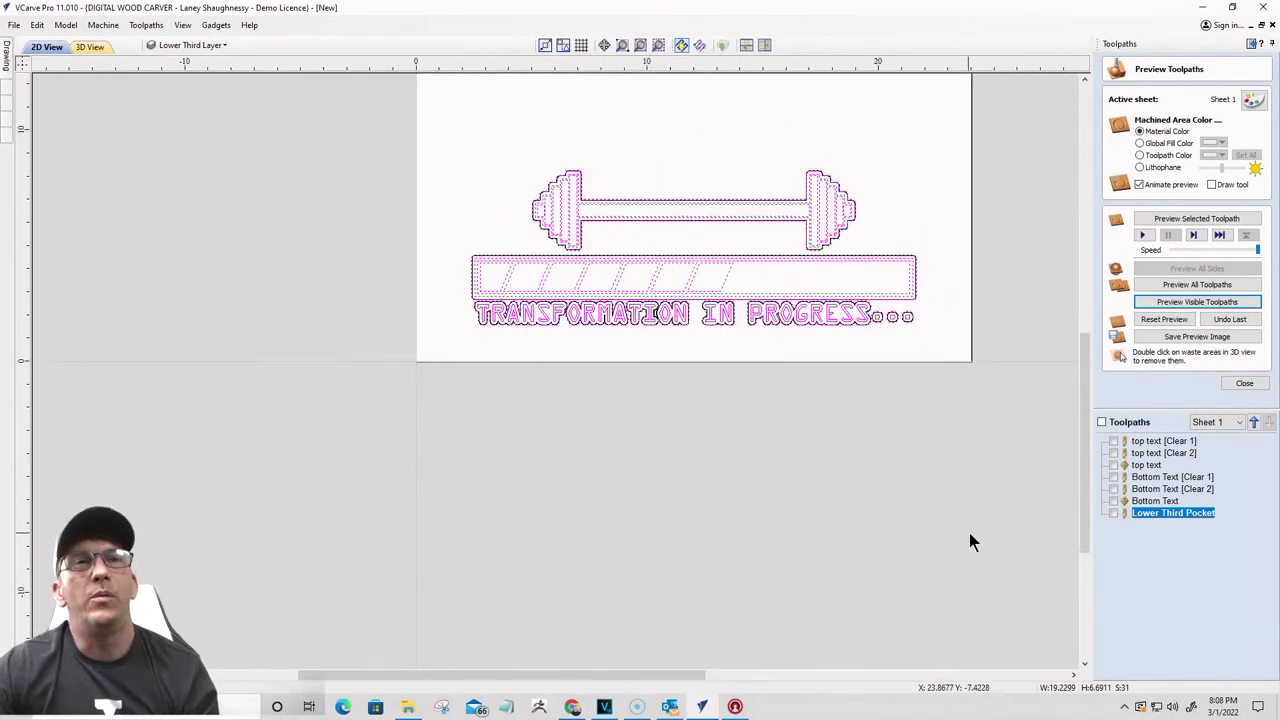
Step: Start a new V-carve toolpath with 0.125 inch start and flat depths
left_click(1246, 383)
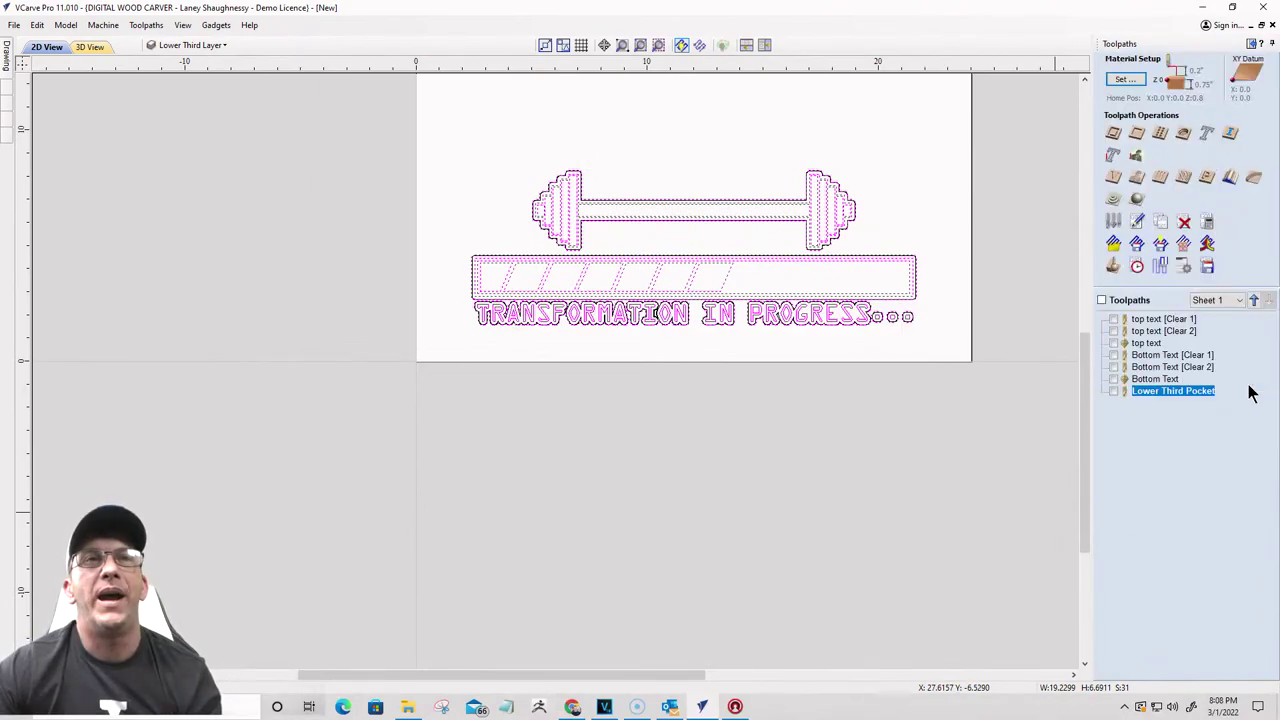
left_click(1113, 177)
left_click(1232, 100)
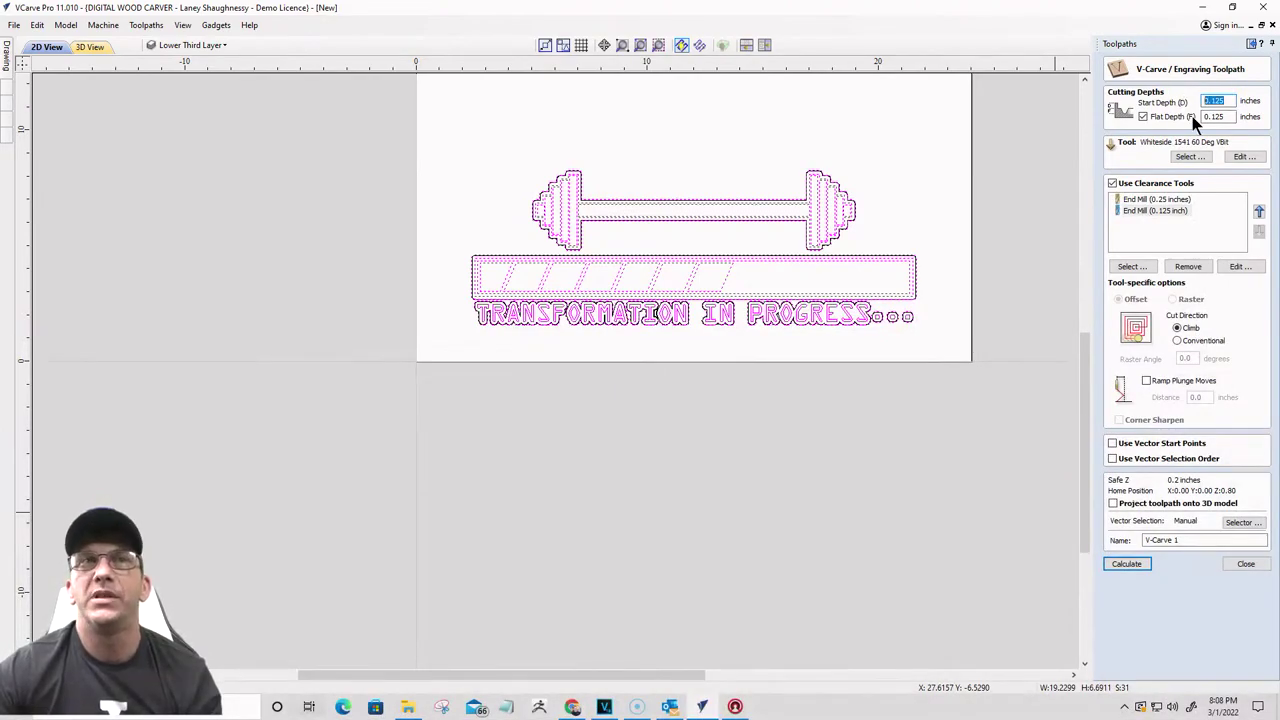
double_click(1228, 116)
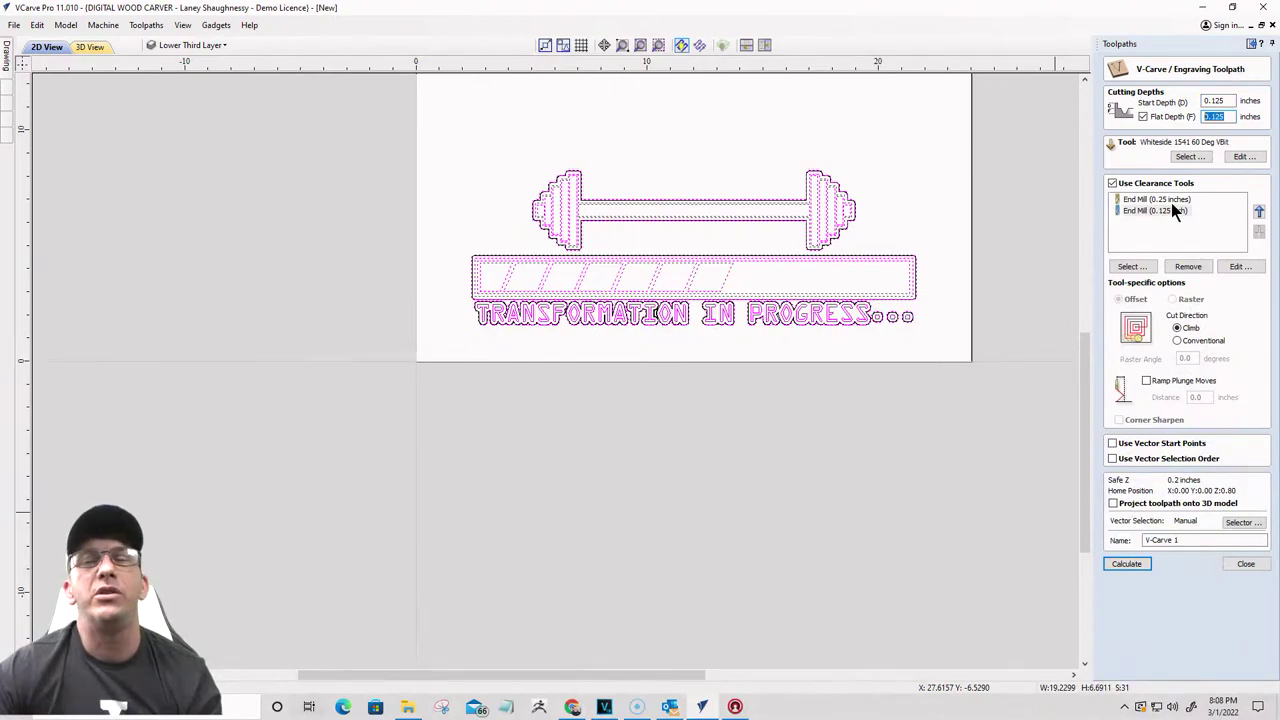
Step: Remove the 0.25 inch end mill, use Raster clearance, name it Lower Third VCarve and calculate
left_click(1128, 201)
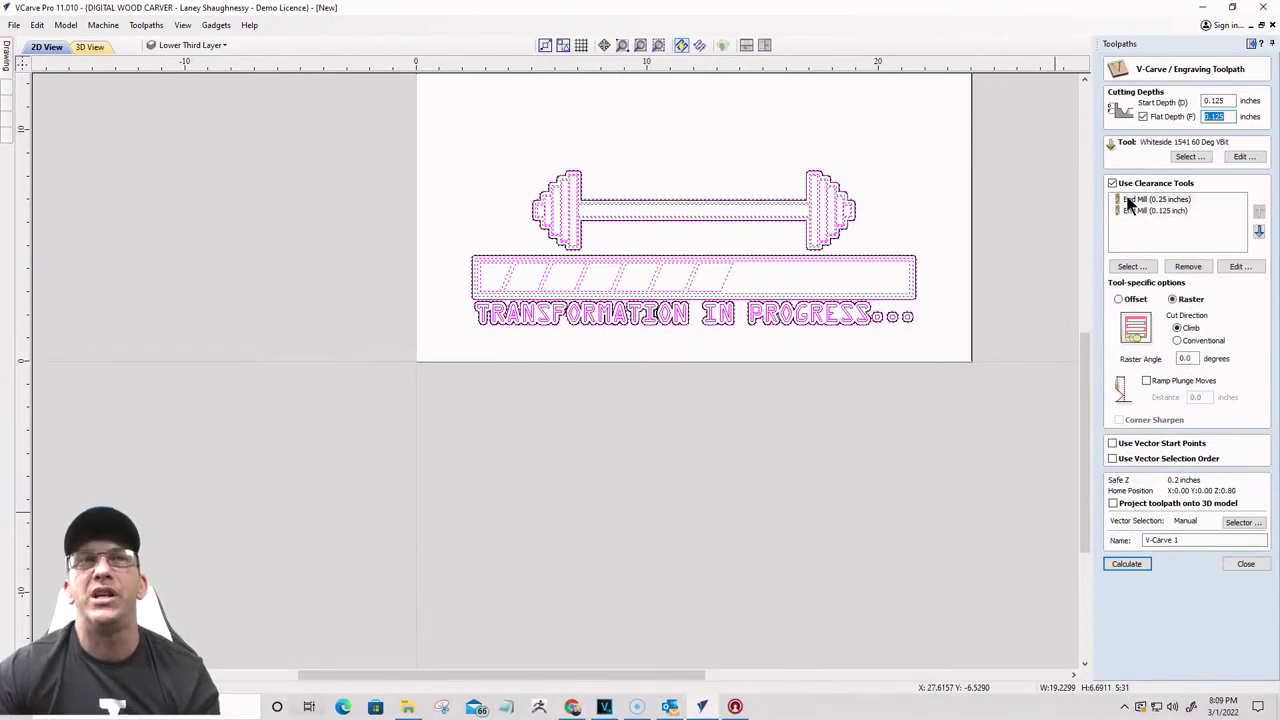
left_click(1187, 268)
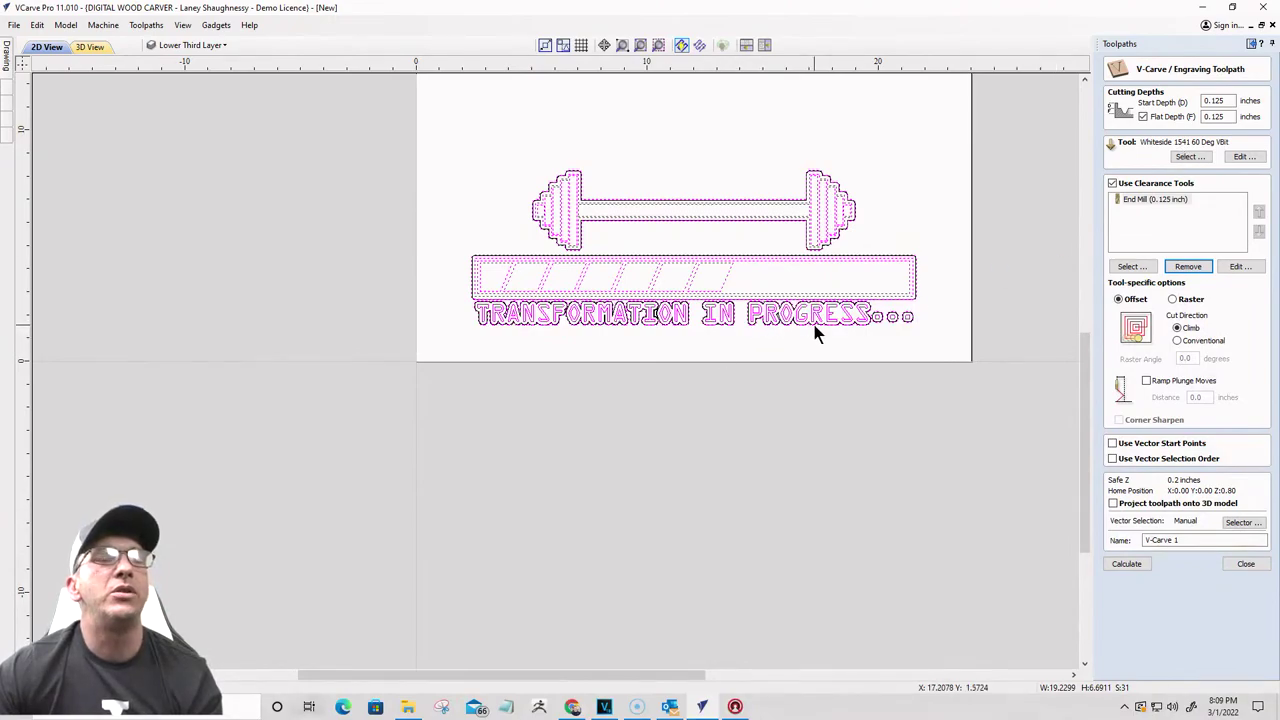
left_click(1173, 300)
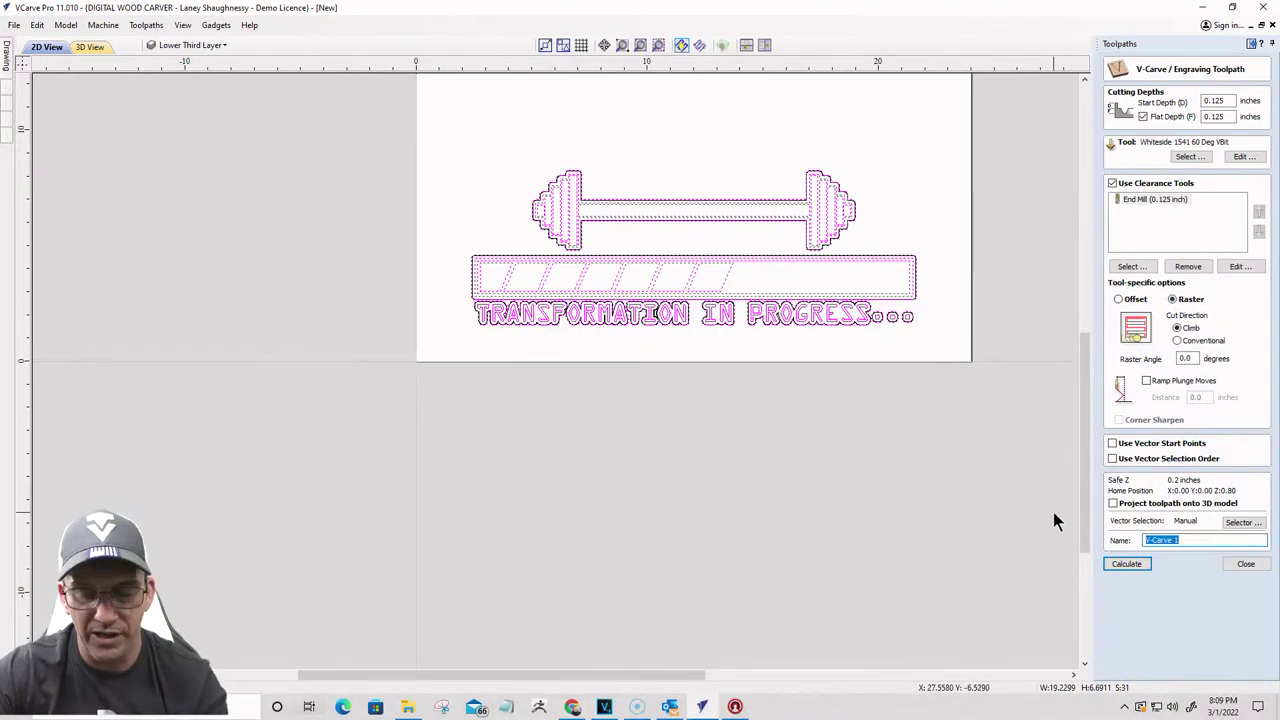
type("Lower T")
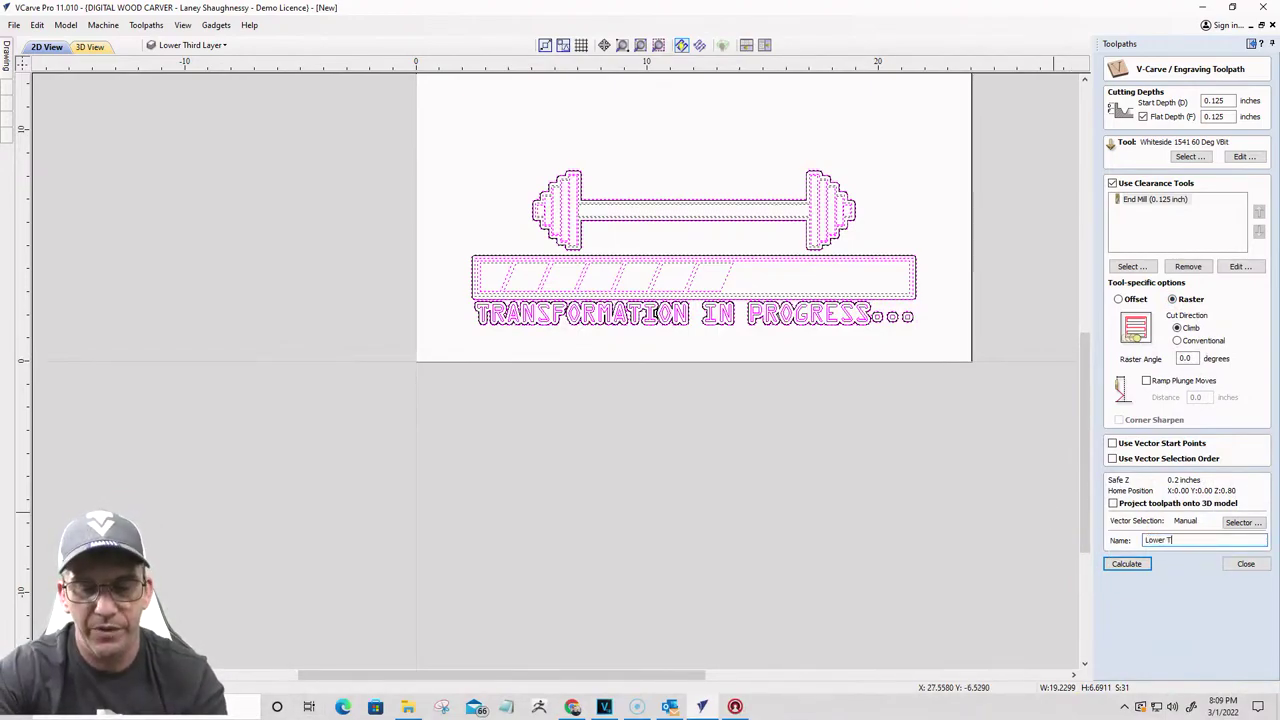
type("hird VCarve")
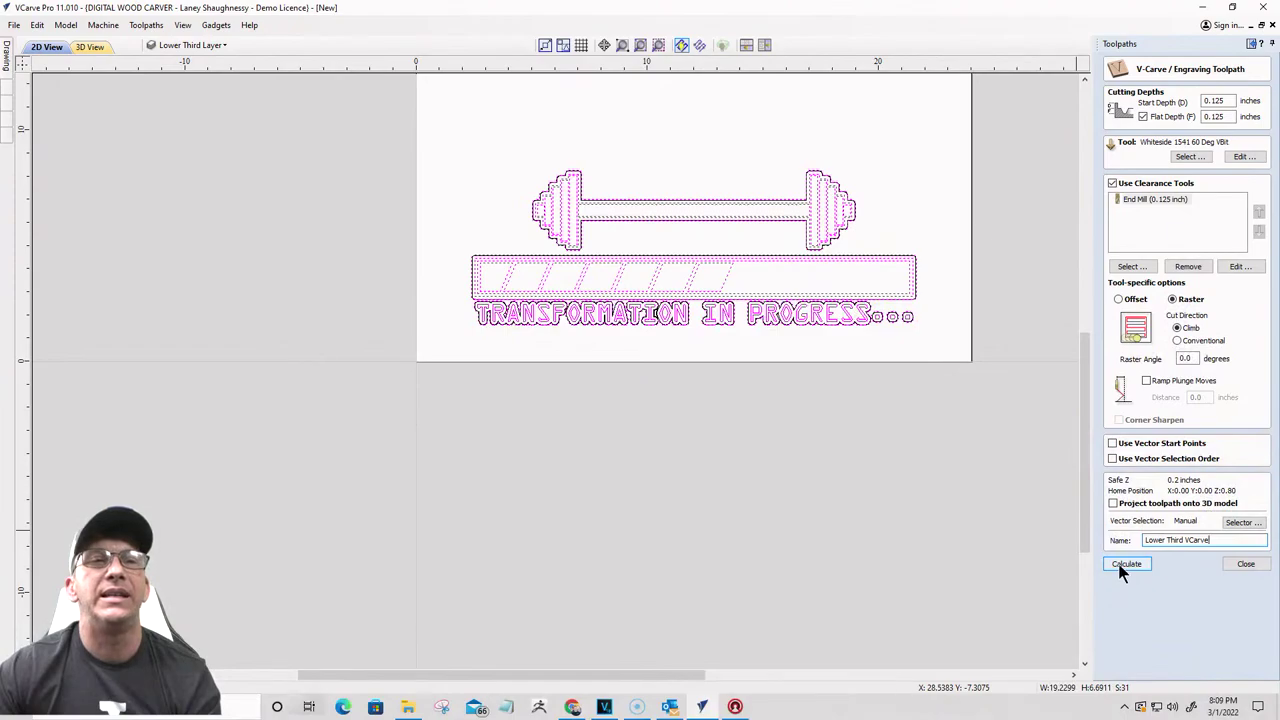
left_click(1118, 566)
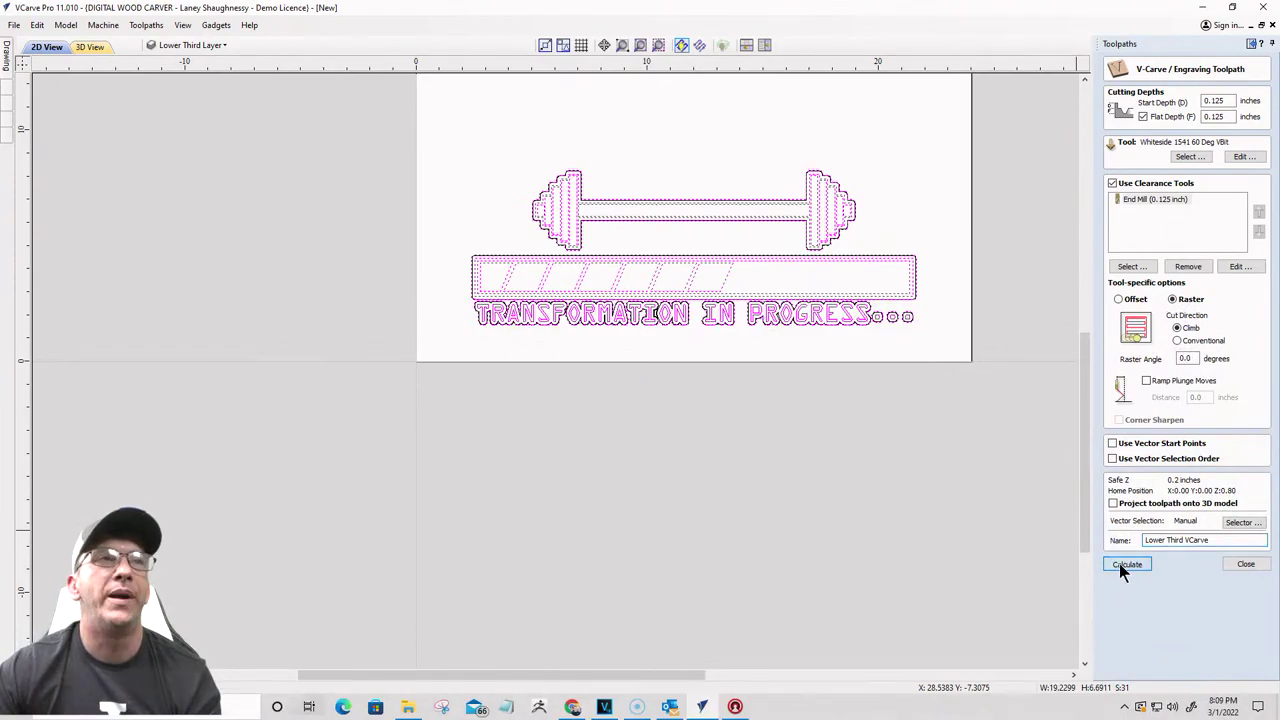
Step: Continue past the overlap warning and orbit the 3D view over the new Lower Third toolpaths
left_click(725, 373)
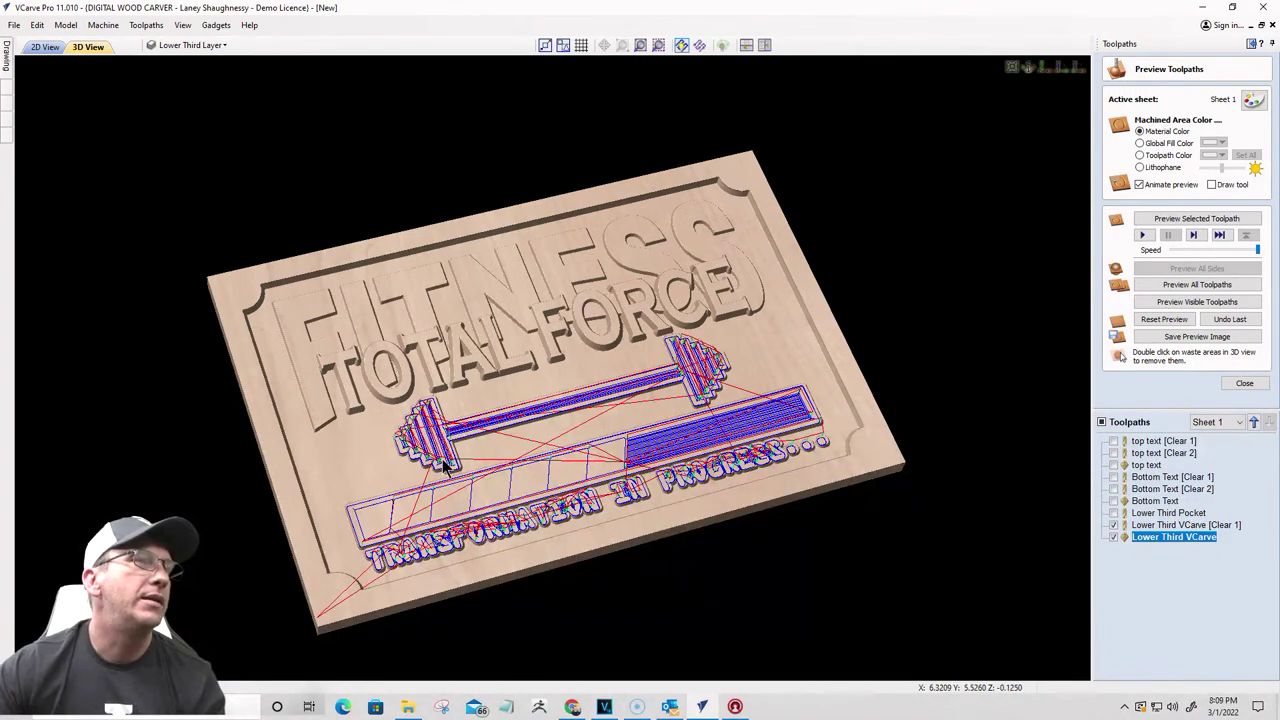
scroll(451, 449, "up", 5)
left_click_drag(640, 505, 540, 568)
scroll(678, 538, "up", 3)
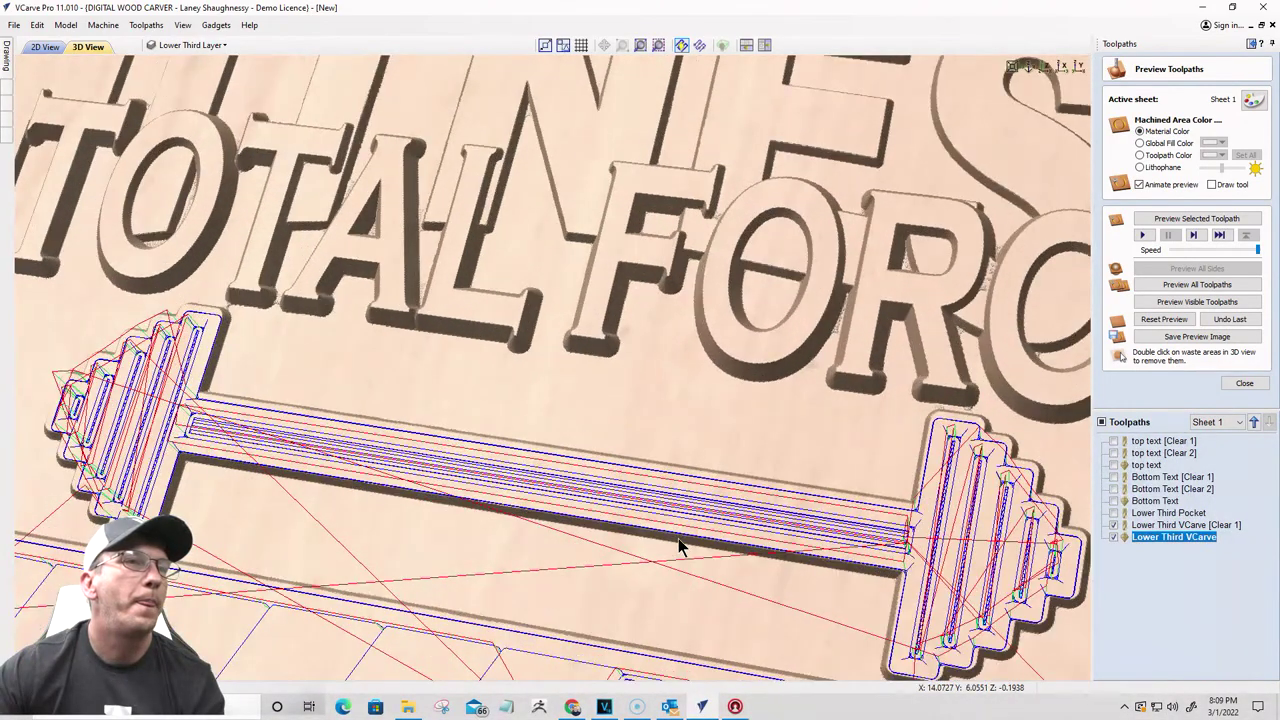
scroll(609, 582, "down", 3)
left_click_drag(640, 550, 842, 312)
scroll(705, 537, "up", 3)
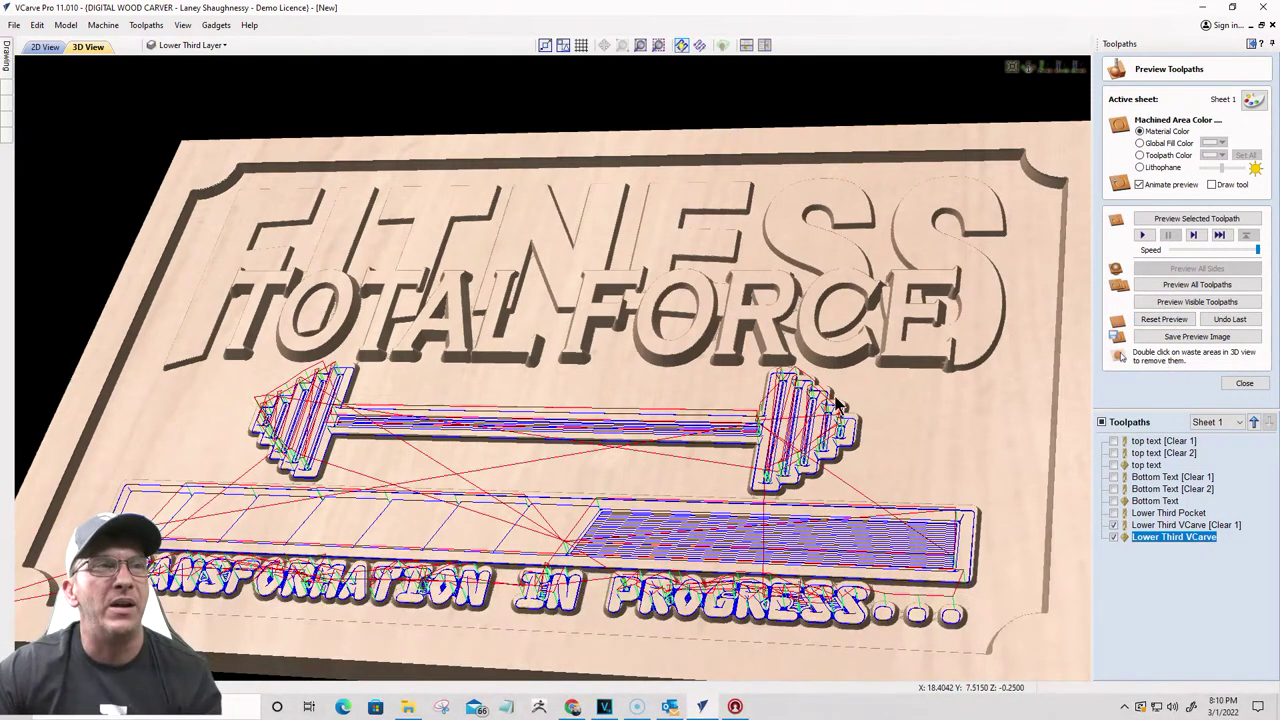
left_click(1193, 299)
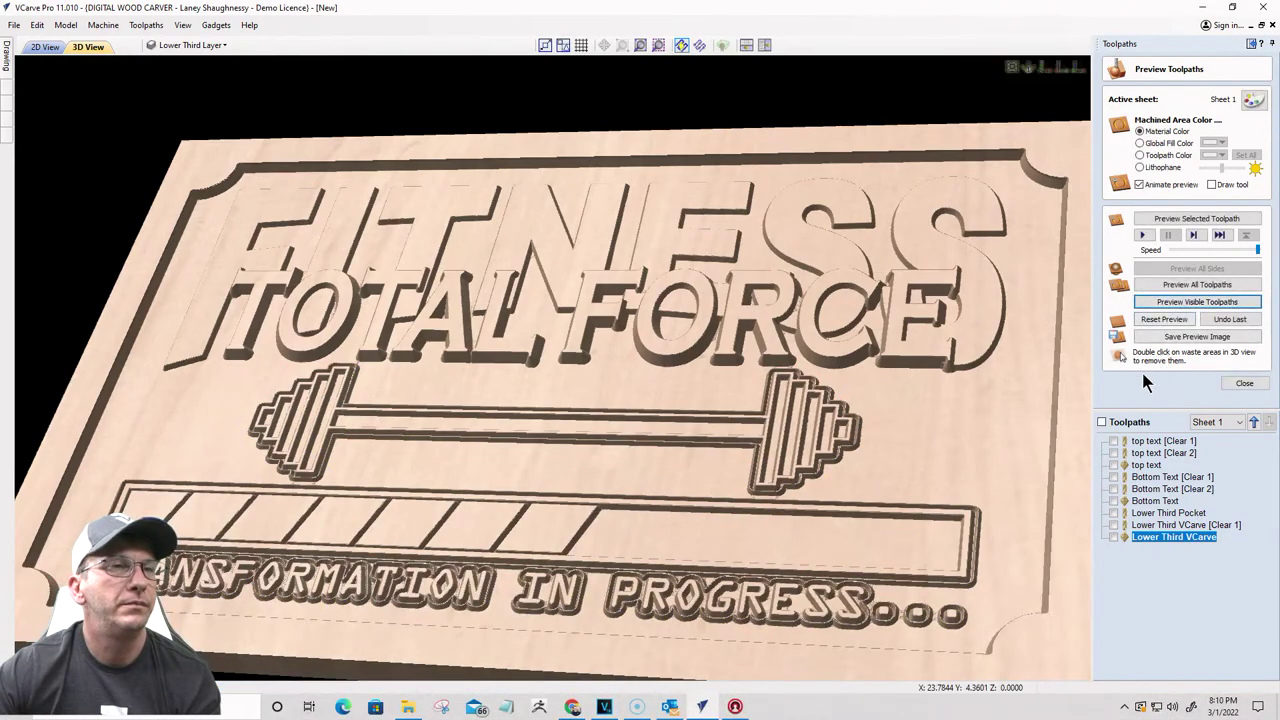
left_click_drag(410, 456, 503, 423)
scroll(797, 400, "up", 3)
scroll(796, 400, "up", 2)
scroll(574, 411, "up", 2)
scroll(806, 450, "up", 2)
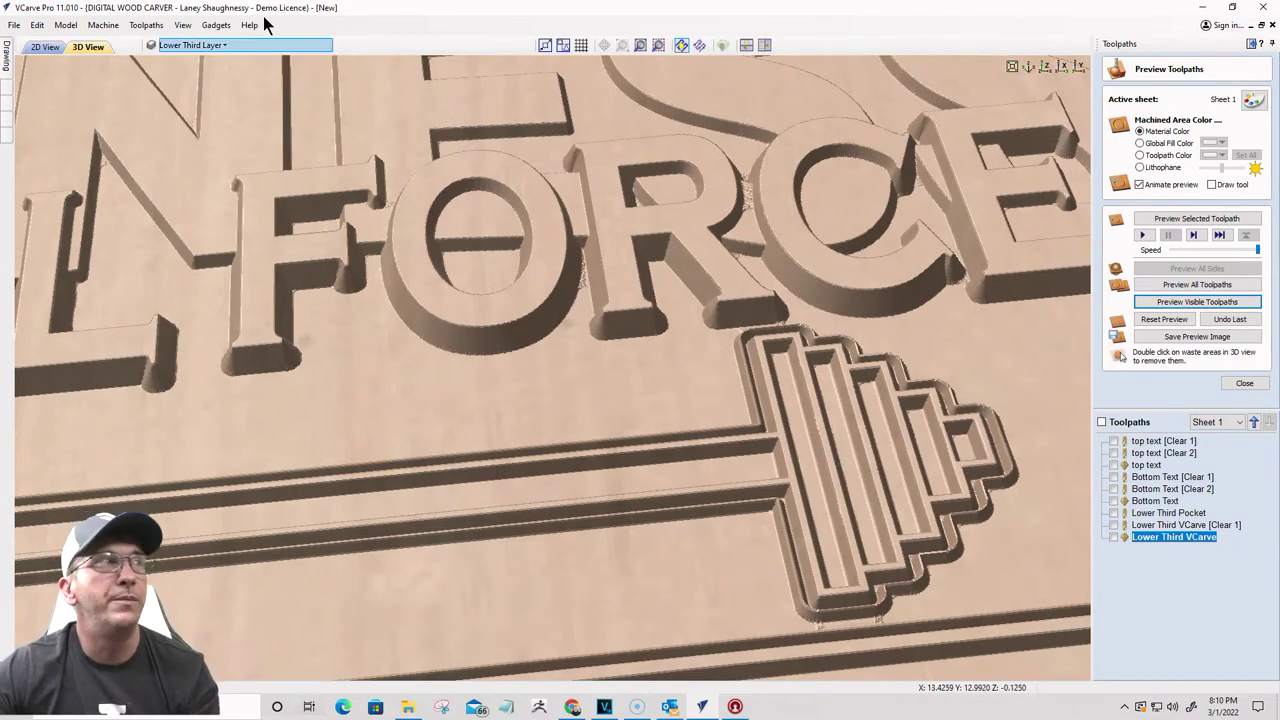
Step: Recalculate the Lower Third VCarve toolpath from its 2D settings, accepting the overlapping-toolpath warning
double_click(1160, 527)
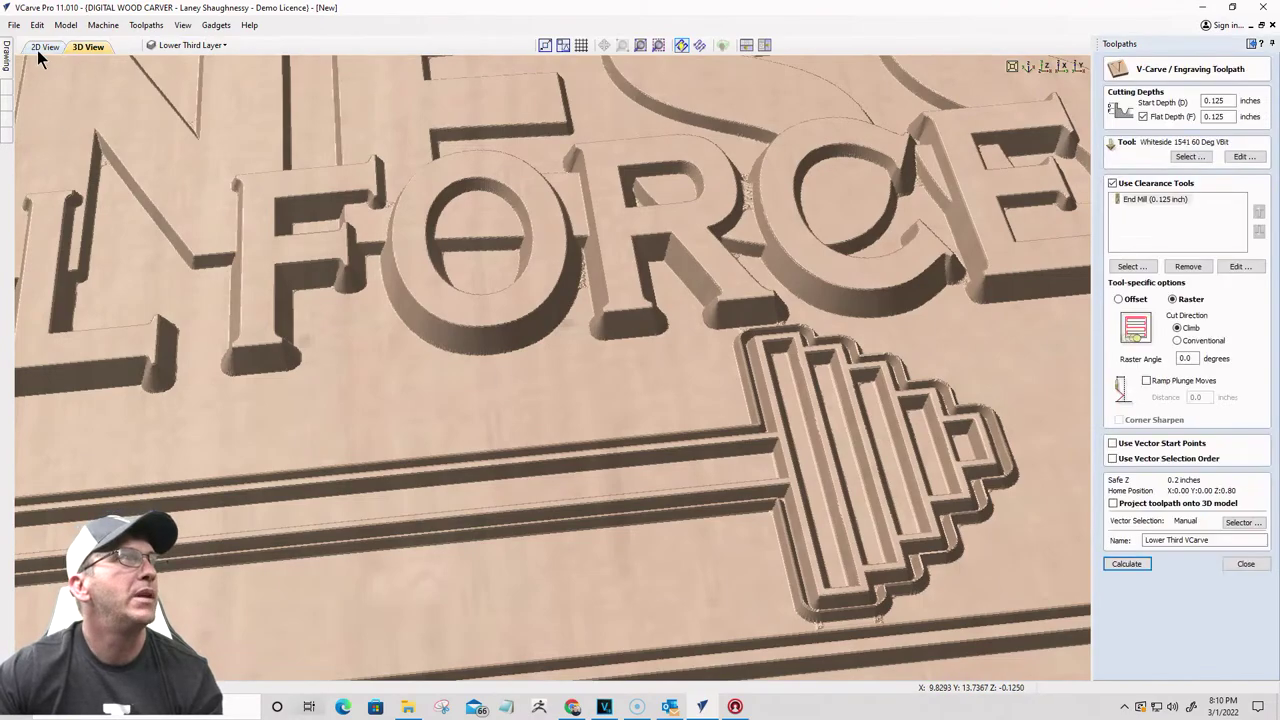
left_click(44, 47)
scroll(839, 181, "up", 8)
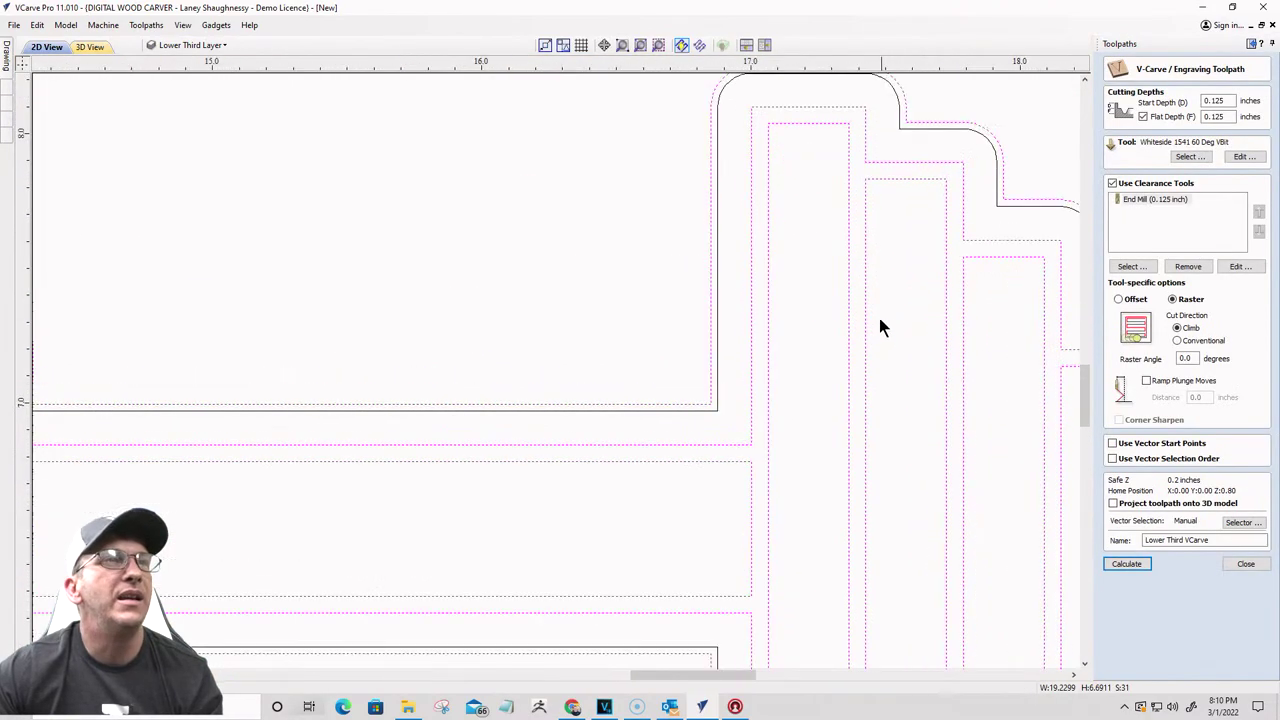
scroll(767, 125, "up", 3)
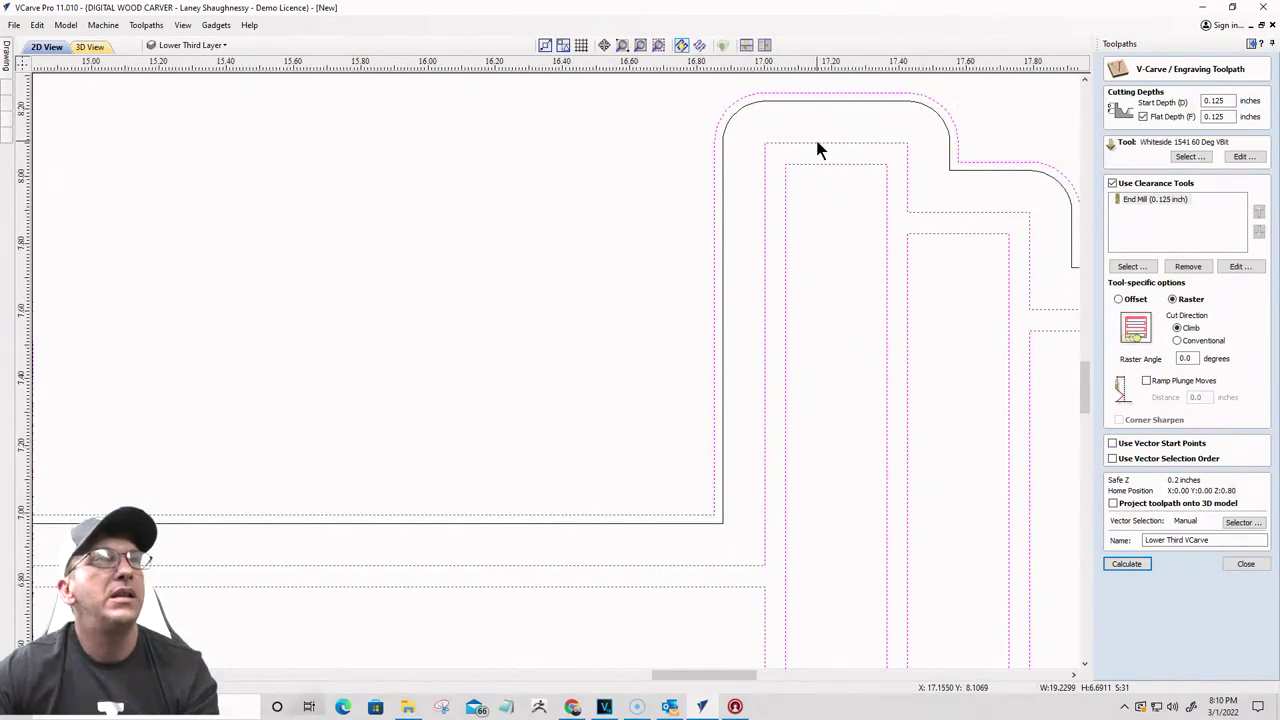
scroll(815, 136, "down", 2)
scroll(820, 144, "down", 8)
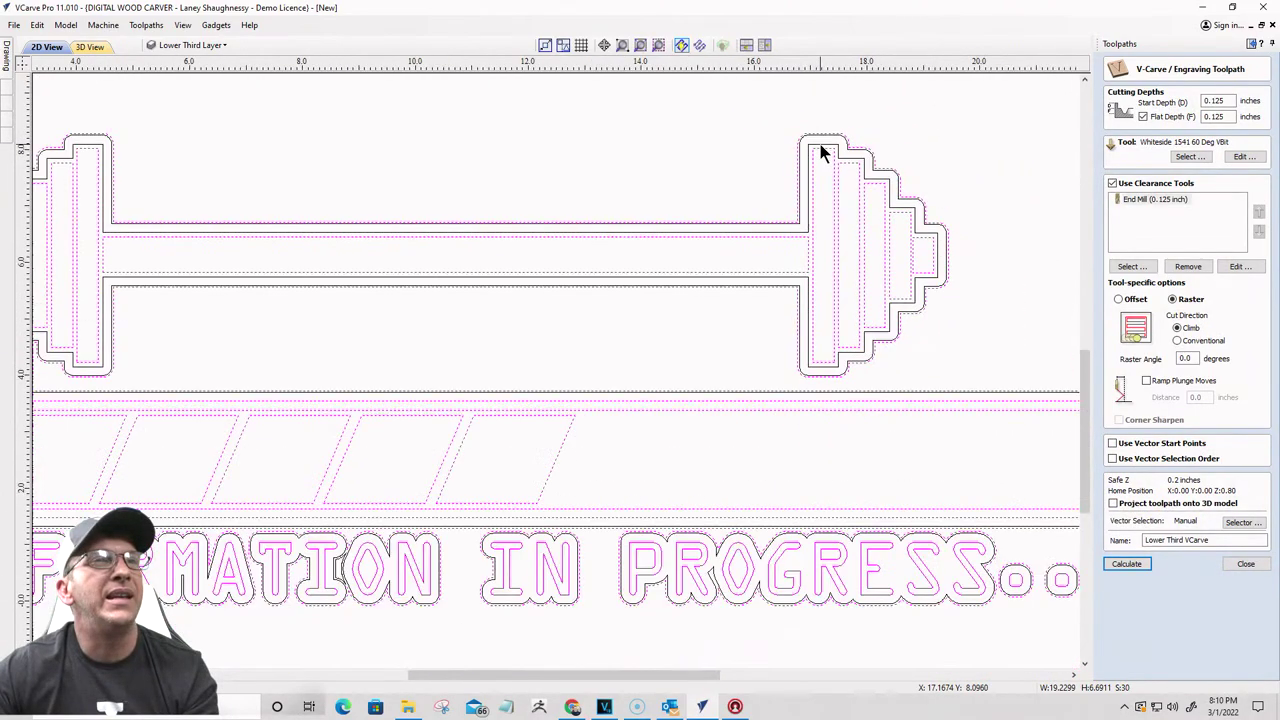
left_click(1125, 566)
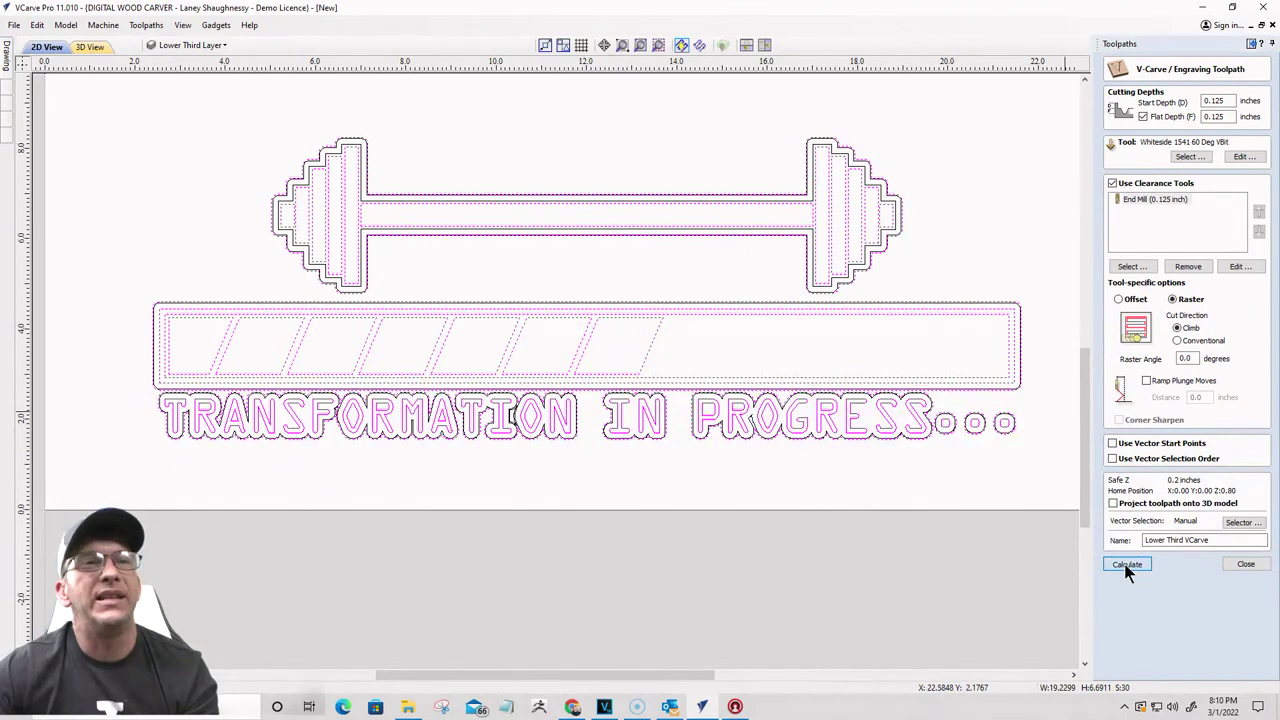
left_click(714, 368)
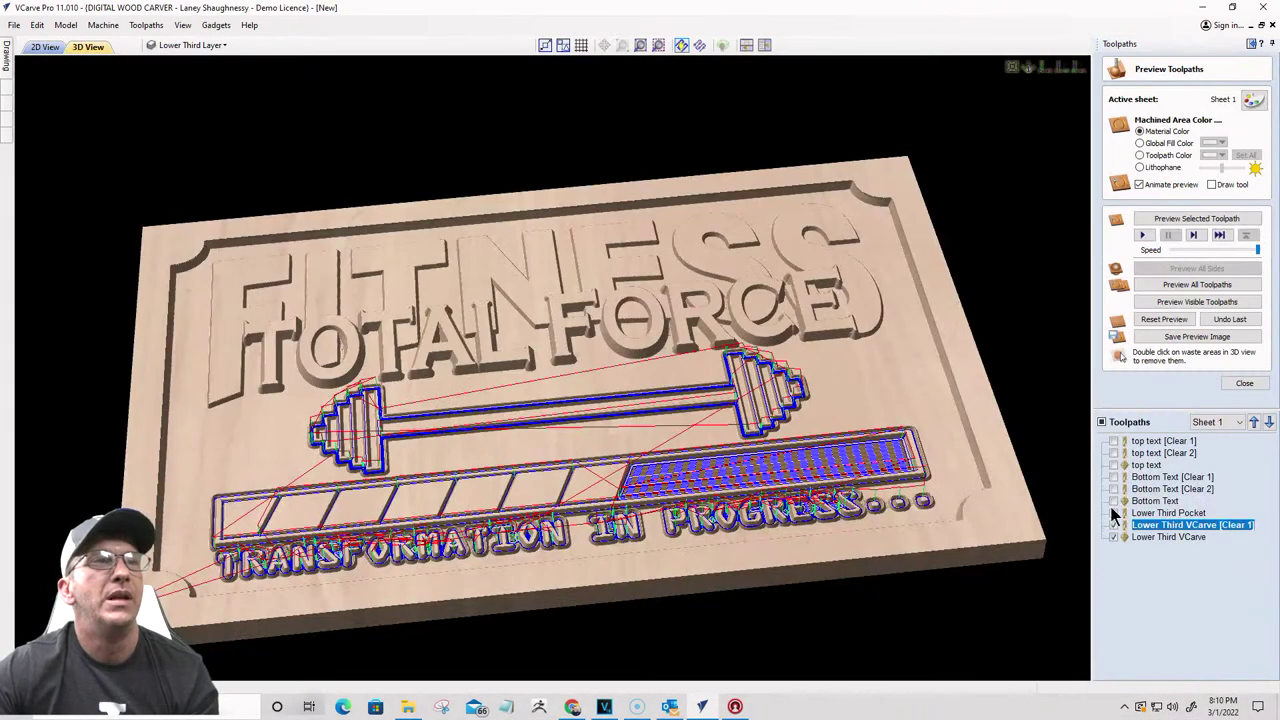
Step: Reset the preview block, simulate all toolpaths, zoom in on the carved barbell, then return to 2D View
left_click(1180, 302)
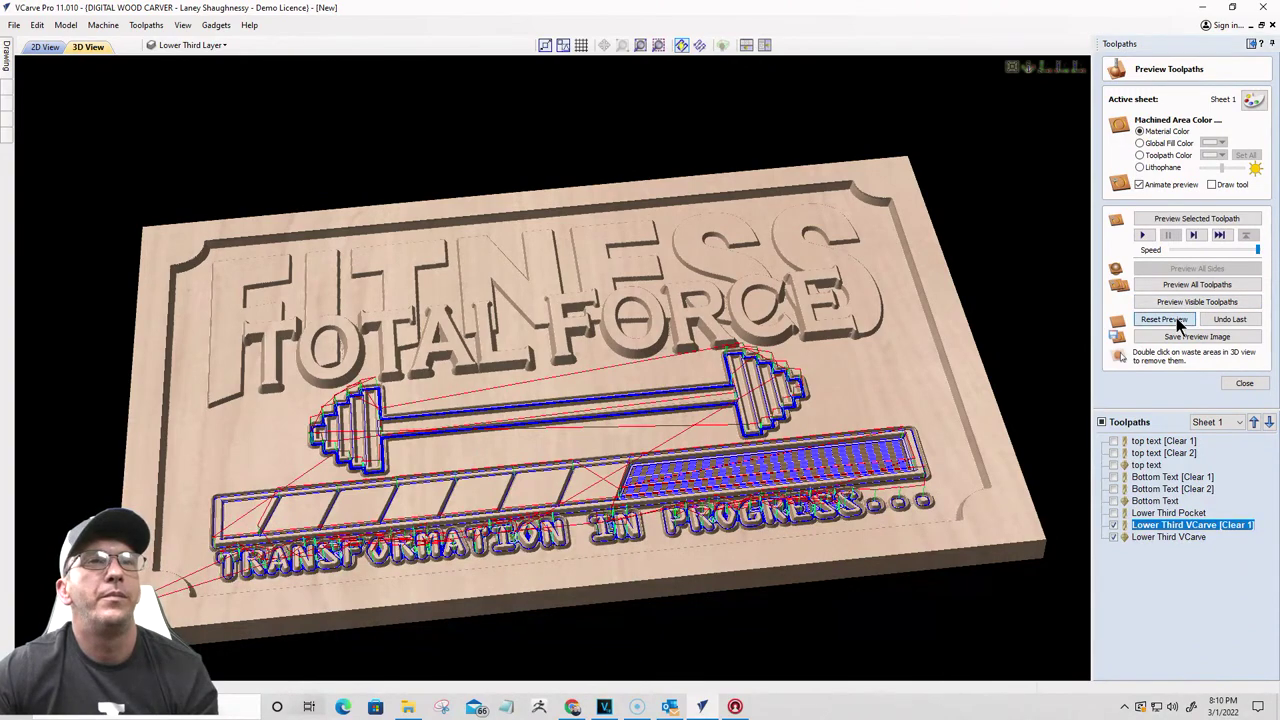
left_click(1176, 320)
left_click(1176, 285)
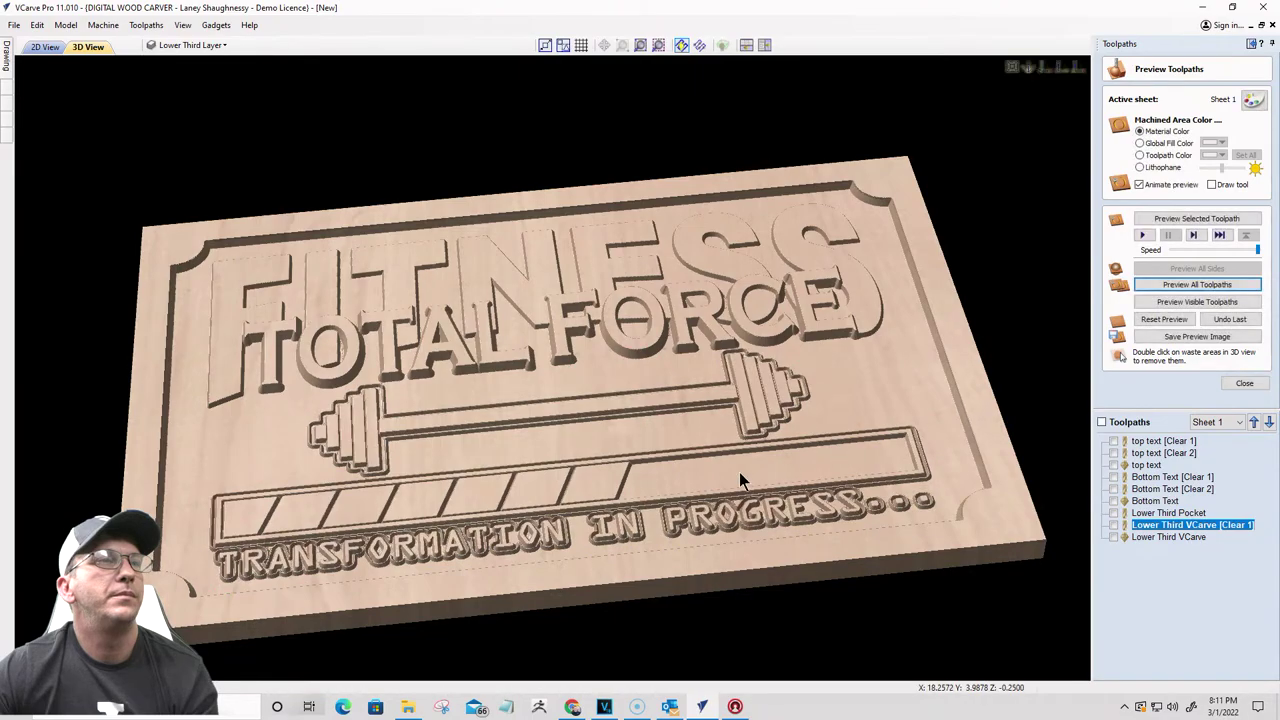
scroll(335, 420, "up", 8)
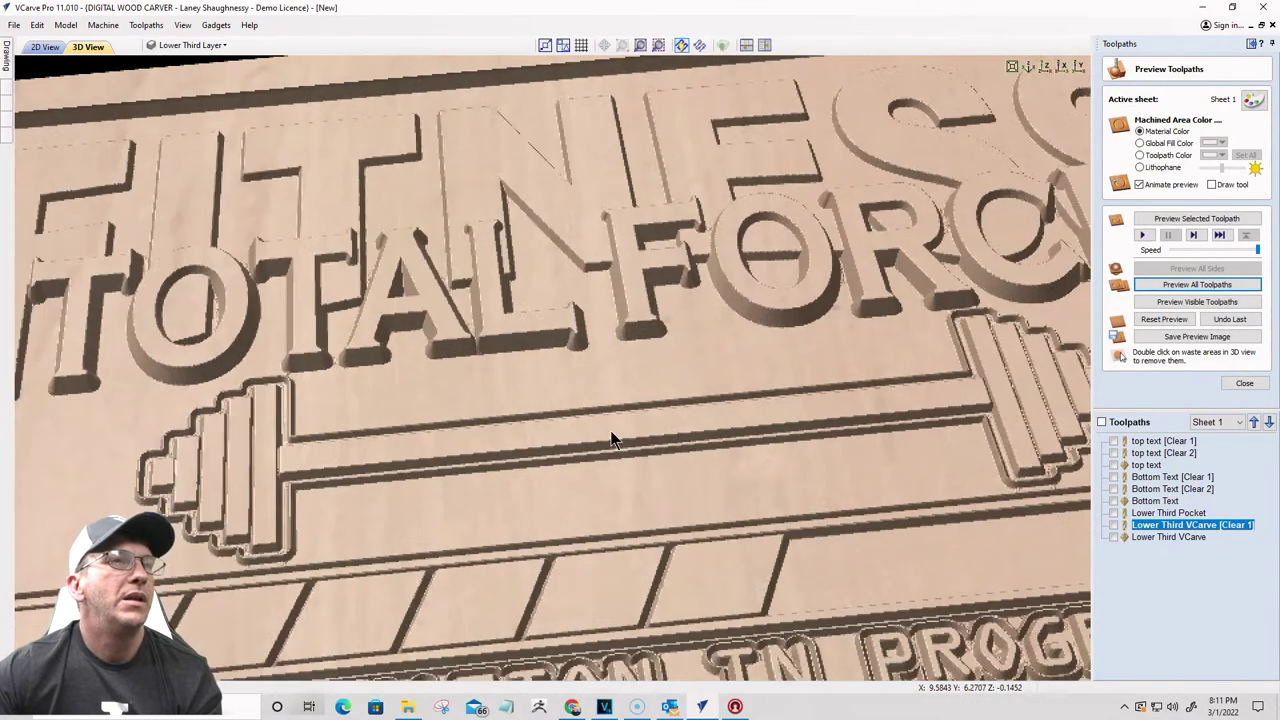
scroll(516, 467, "up", 5)
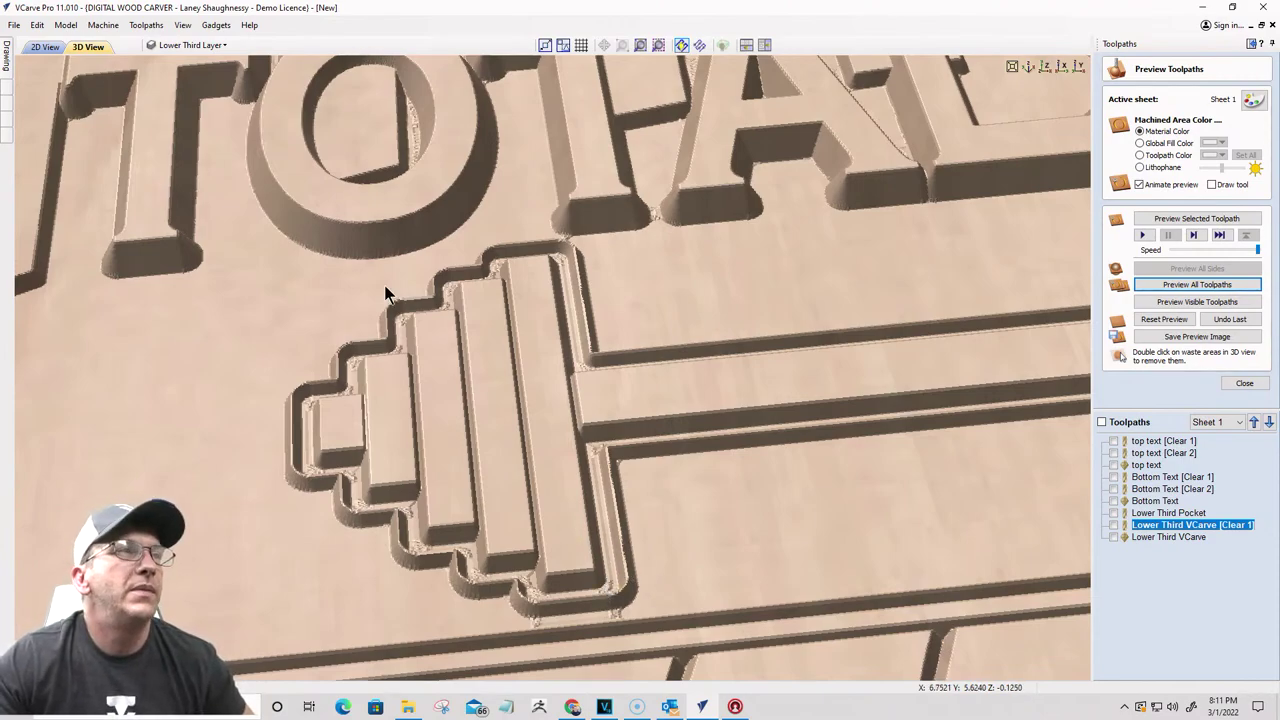
scroll(386, 289, "down", 3)
left_click(44, 47)
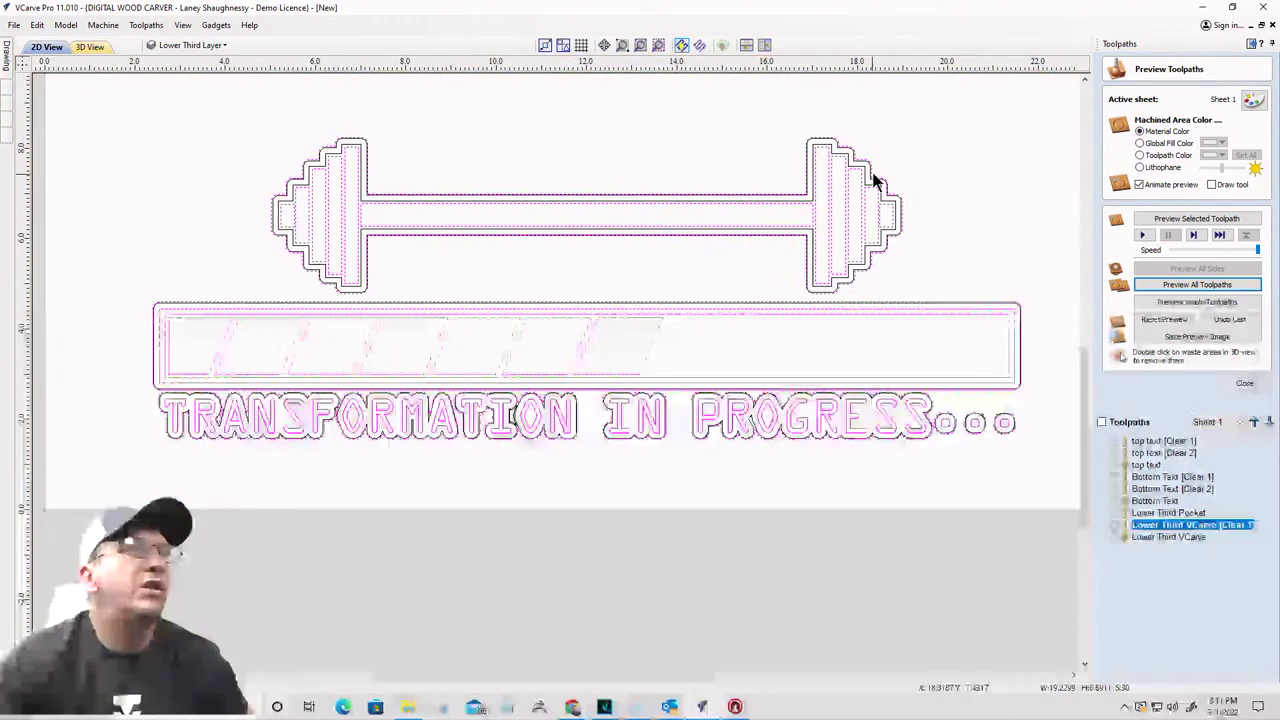
scroll(872, 178, "up", 4)
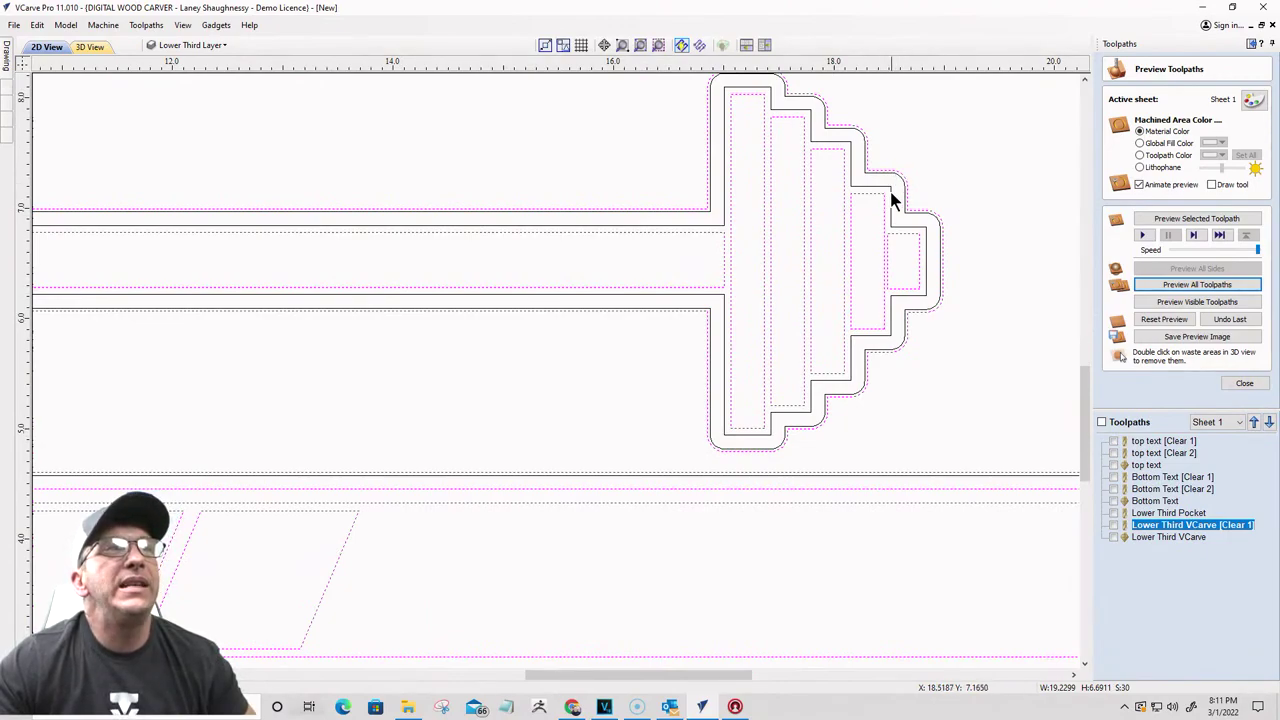
scroll(893, 189, "up", 3)
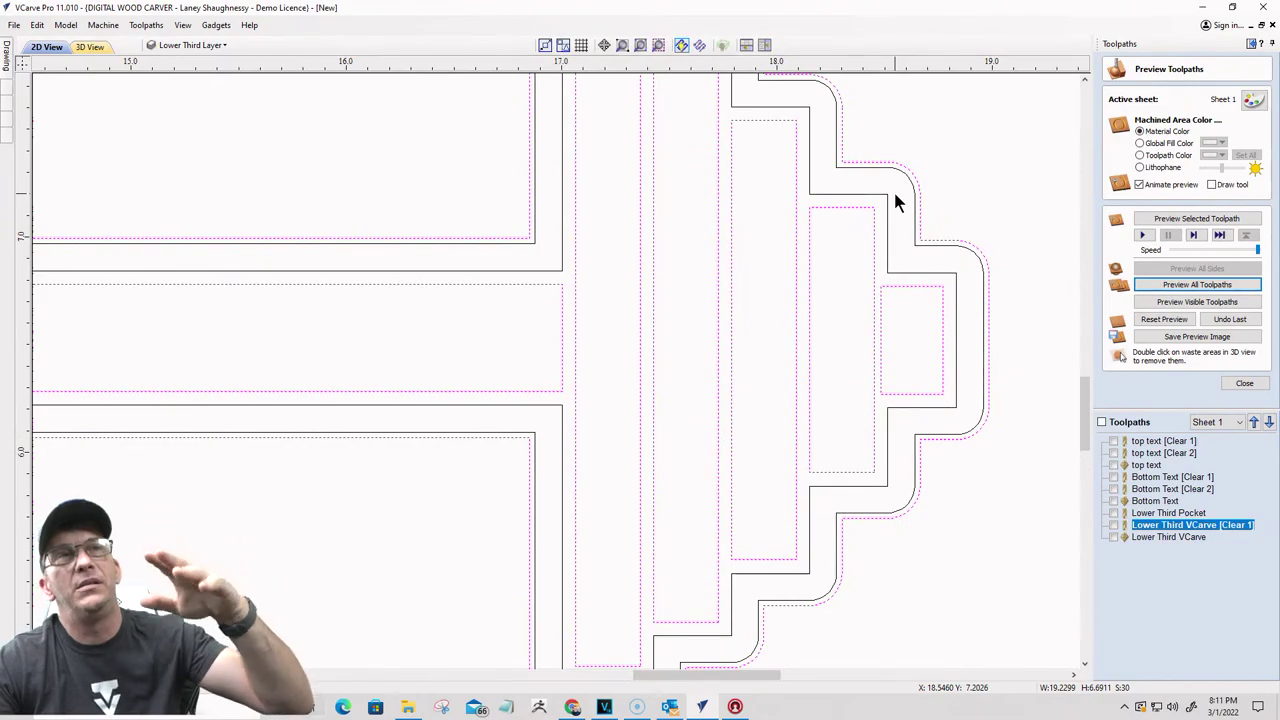
scroll(927, 186, "down", 5)
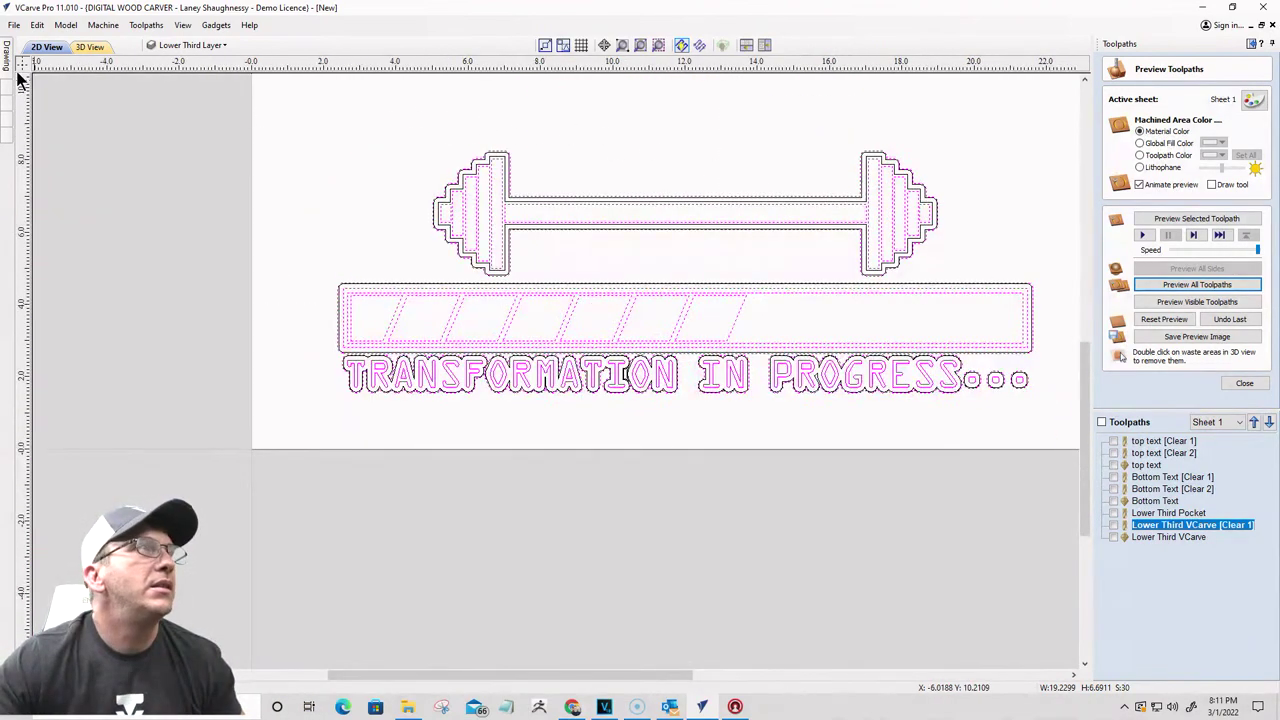
left_click(98, 52)
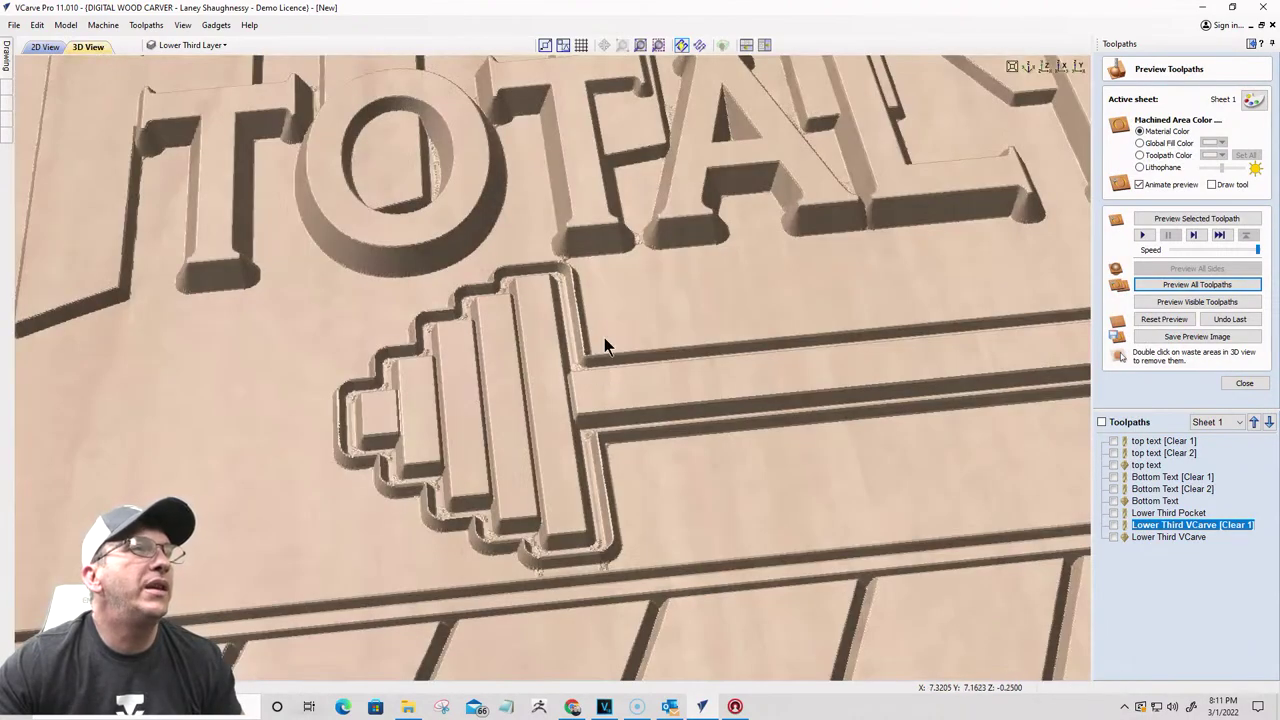
left_click_drag(398, 362, 482, 305)
scroll(405, 374, "down", 5)
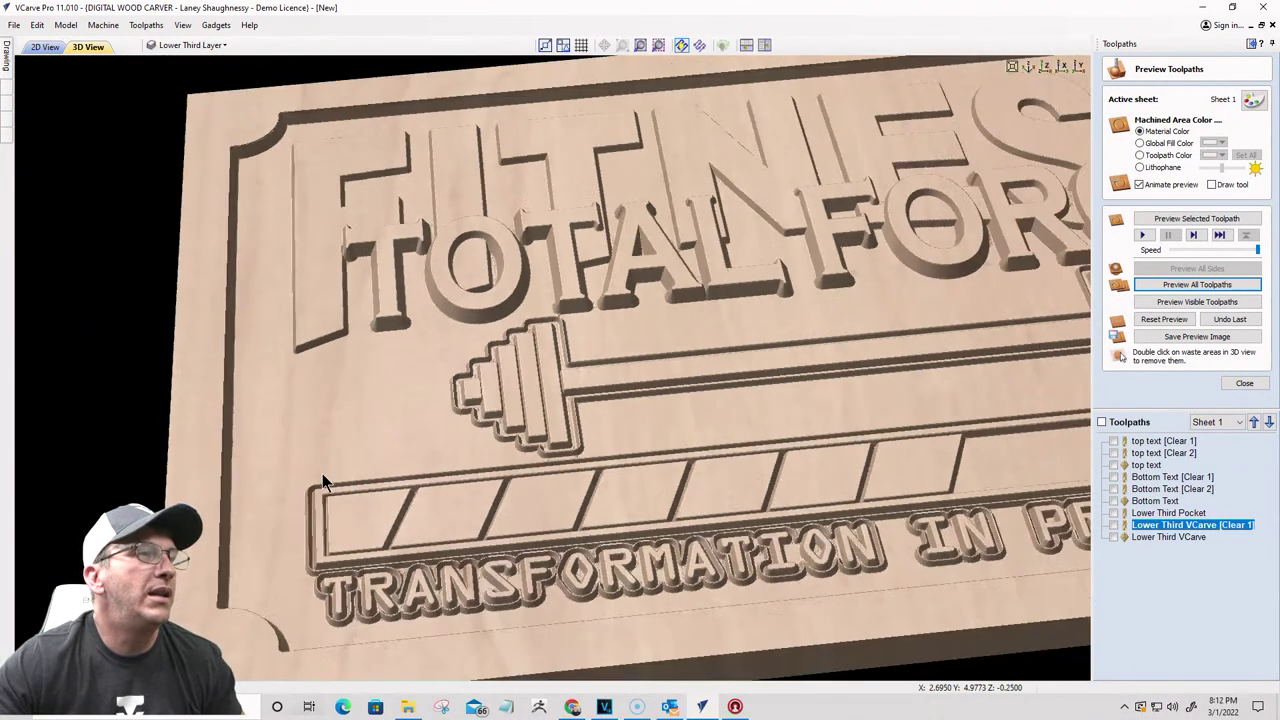
scroll(760, 645, "up", 5)
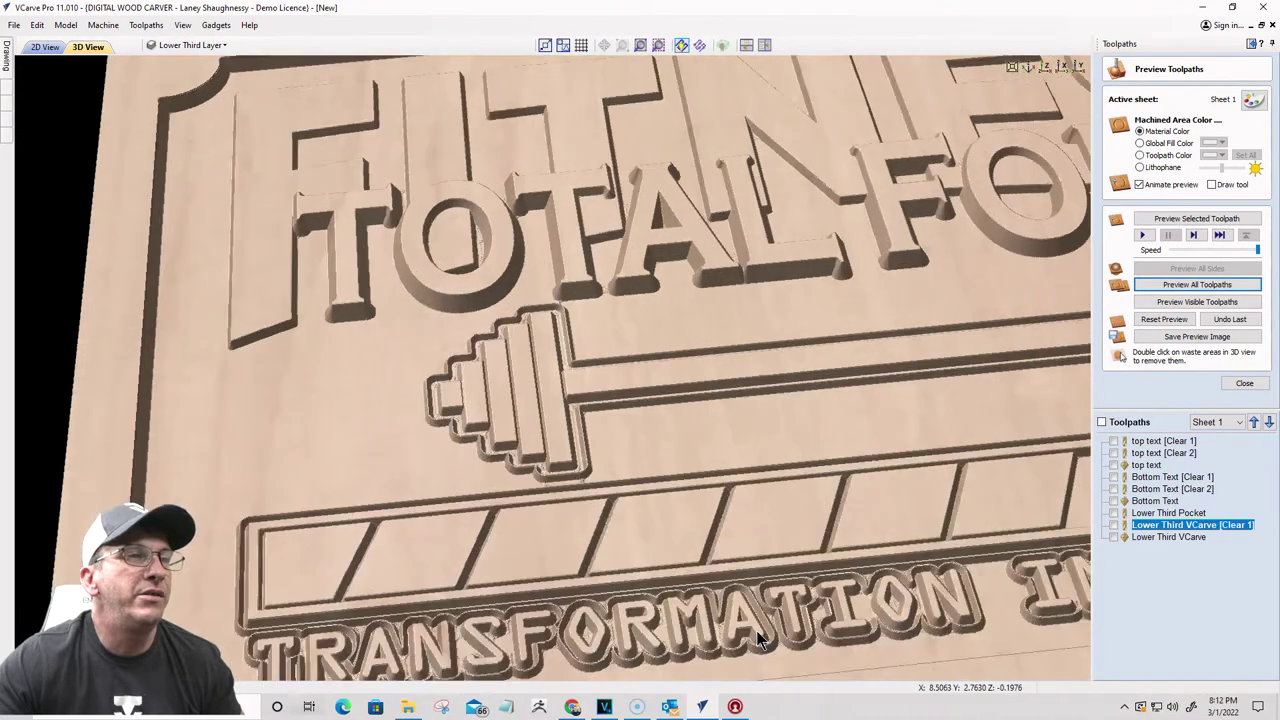
left_click_drag(622, 215, 764, 513)
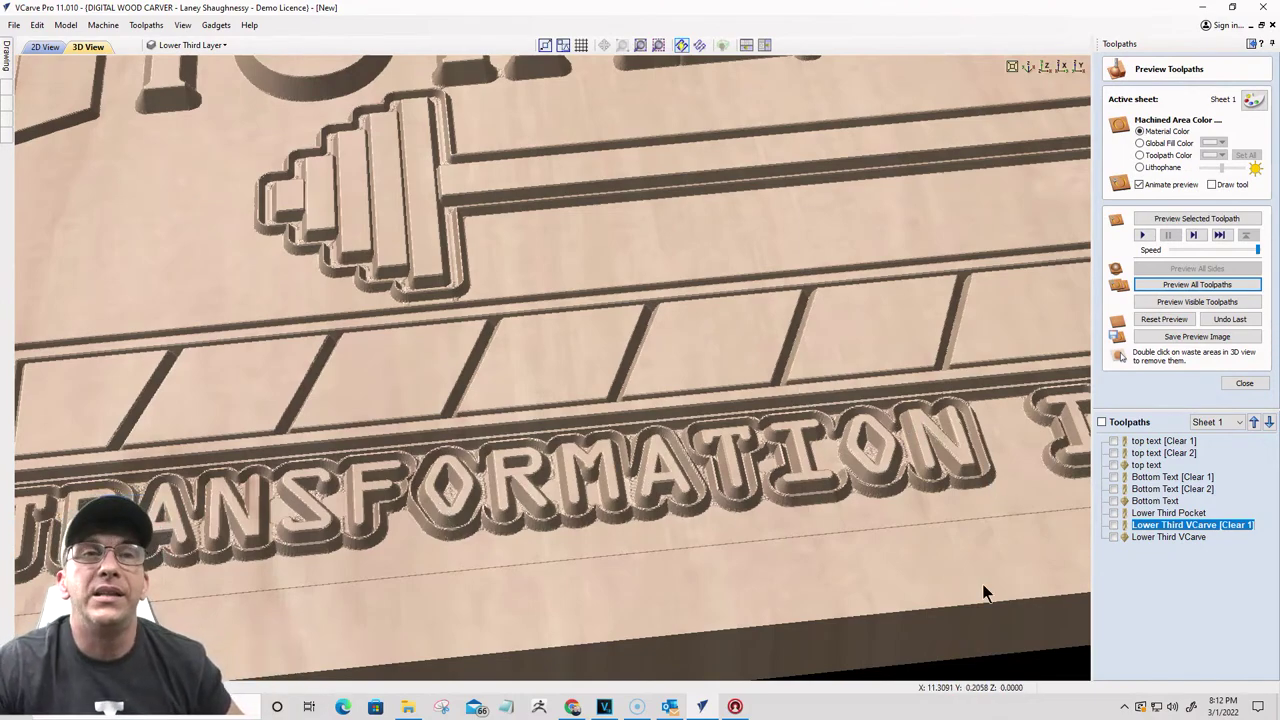
left_click(33, 50)
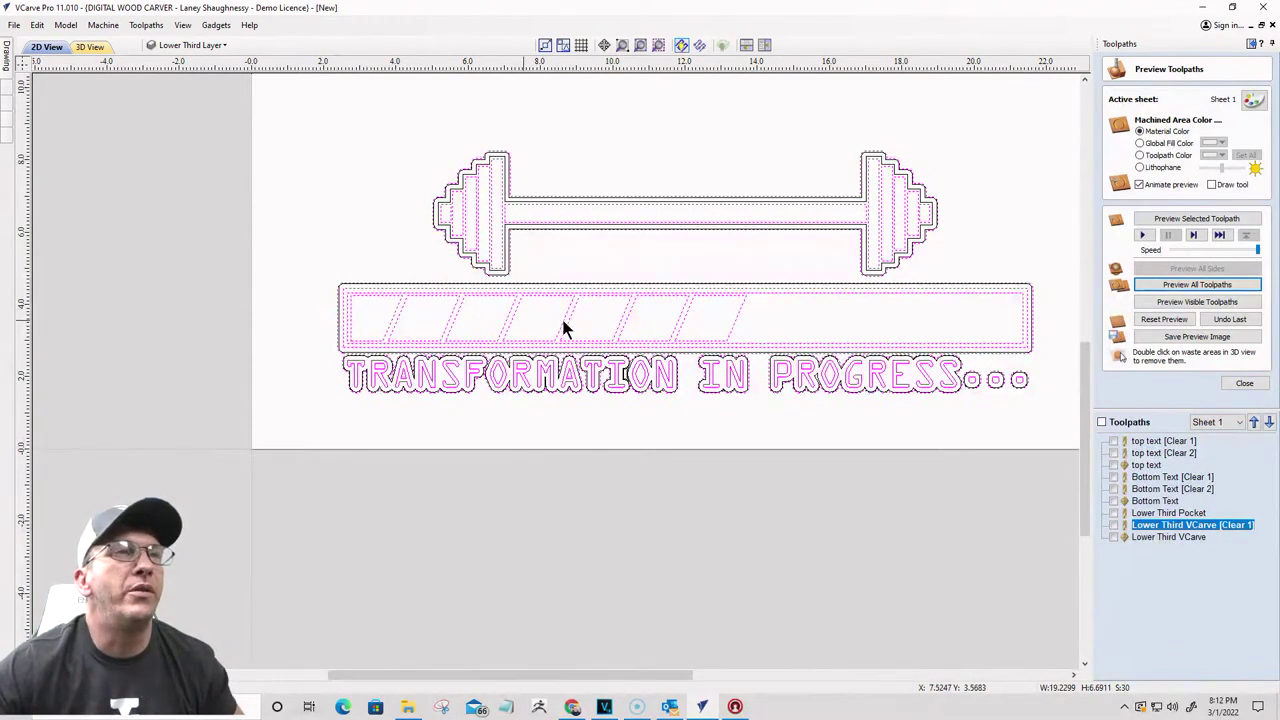
scroll(945, 238, "up", 3)
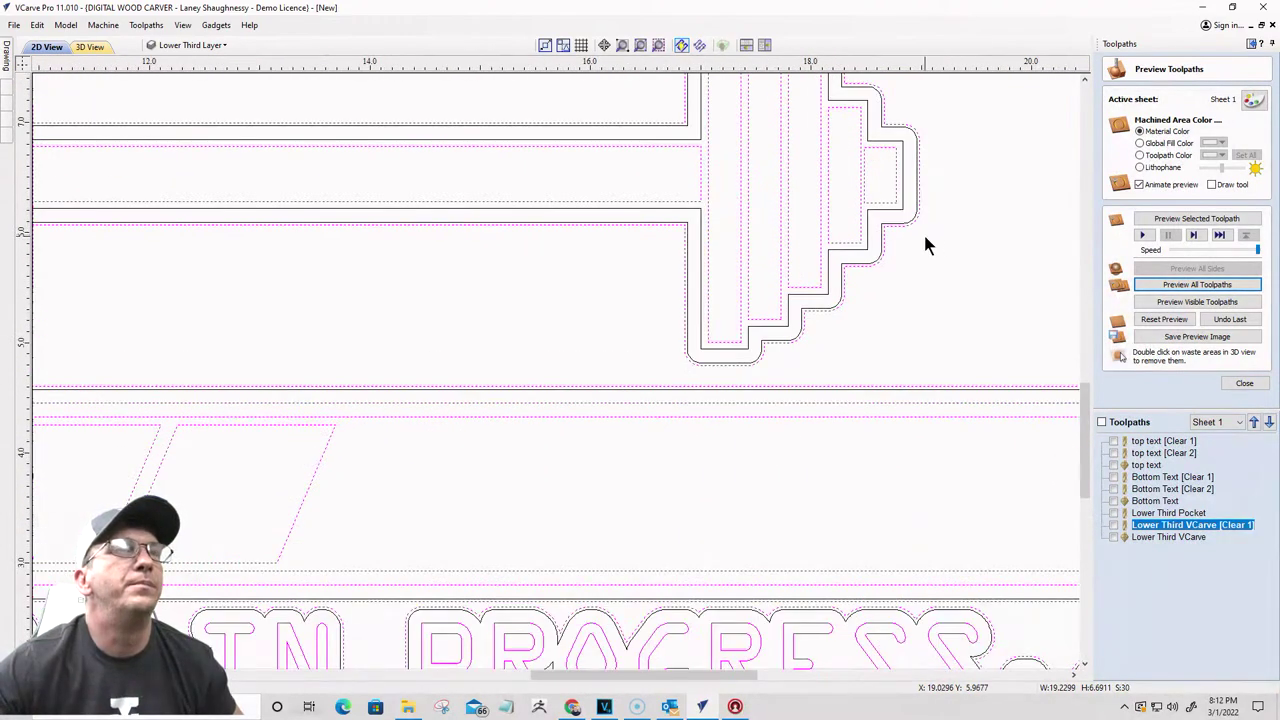
scroll(923, 231, "down", 3)
scroll(943, 383, "up", 4)
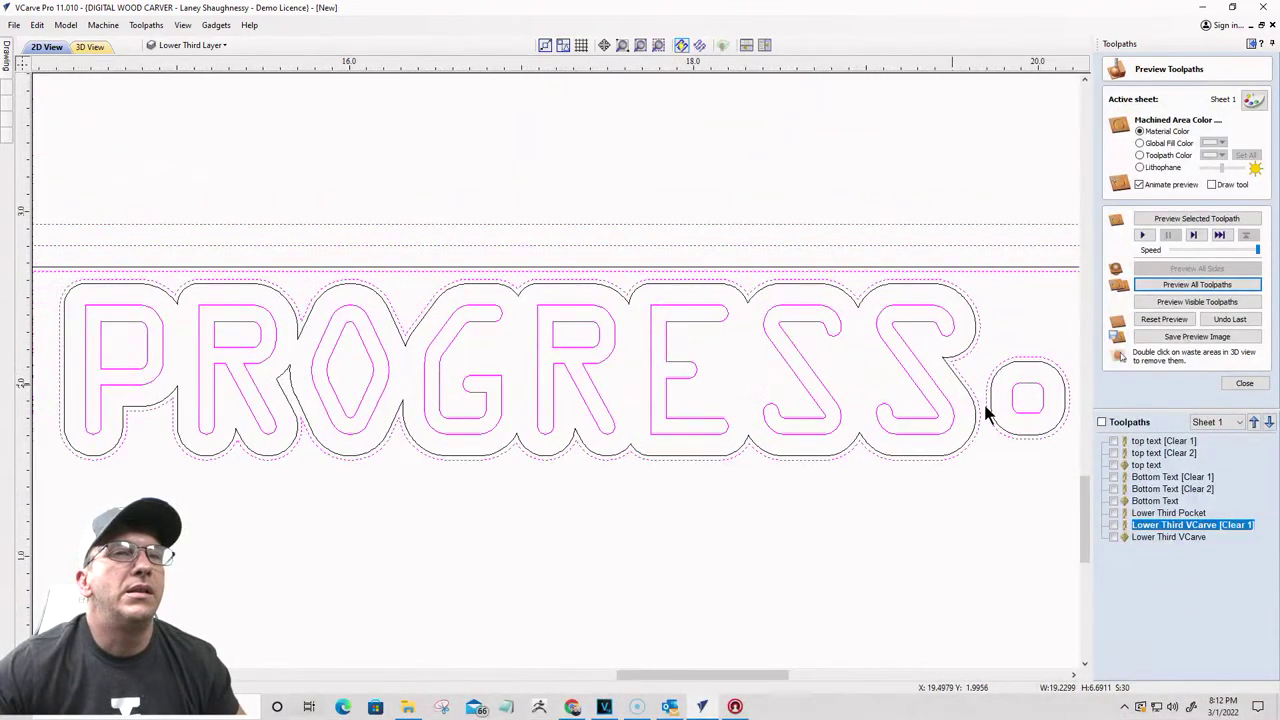
Step: Review the Lower Third Pocket settings without changes and open the Lower Third VCarve form
double_click(1146, 514)
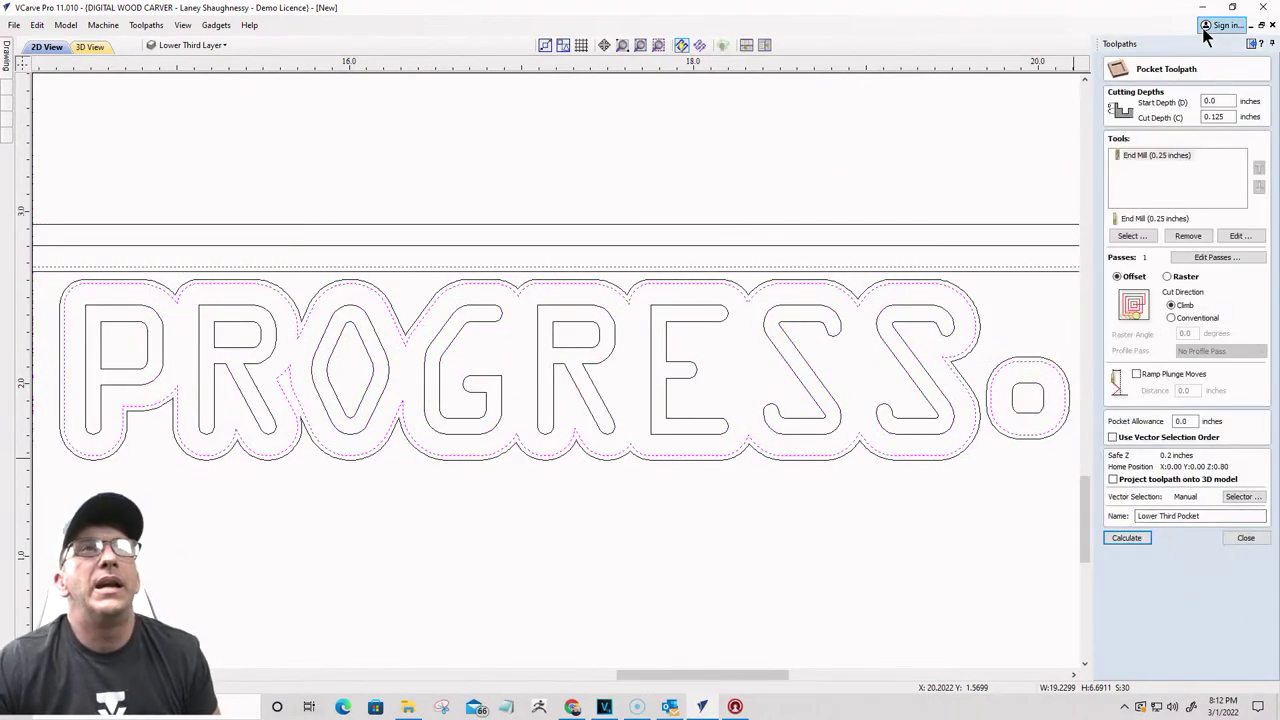
left_click(1245, 538)
double_click(1163, 403)
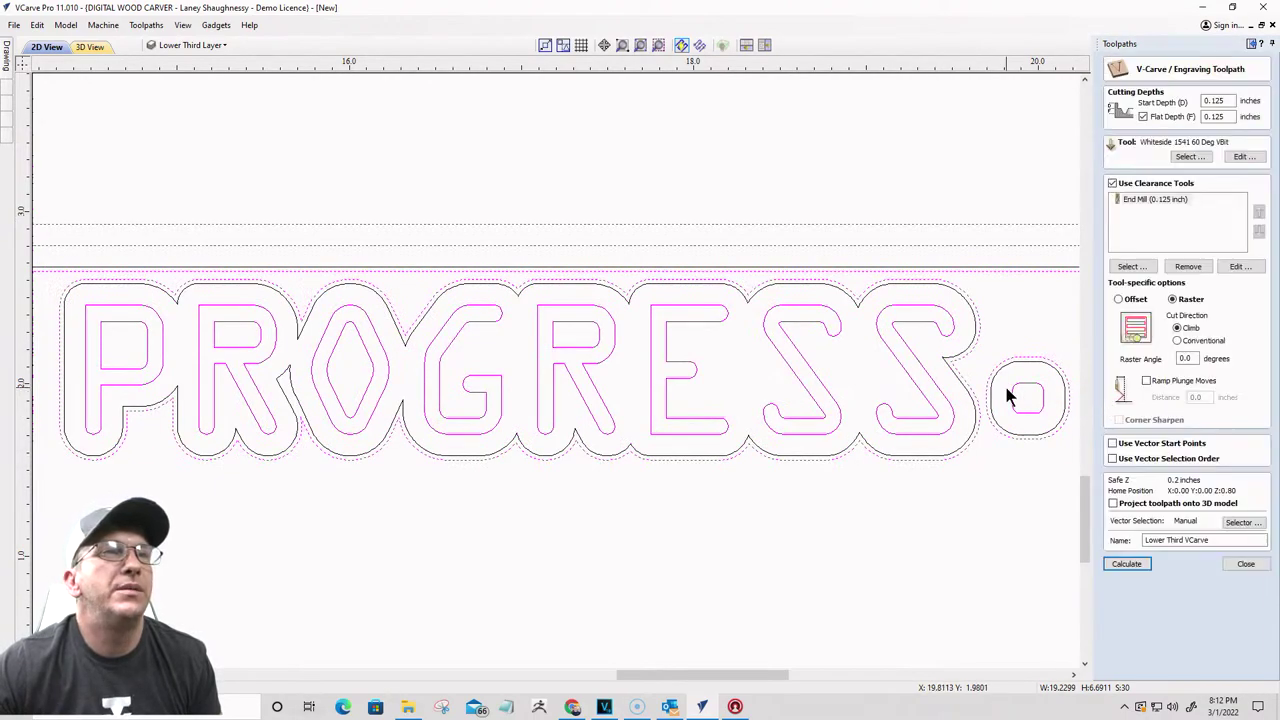
scroll(1007, 395, "down", 5)
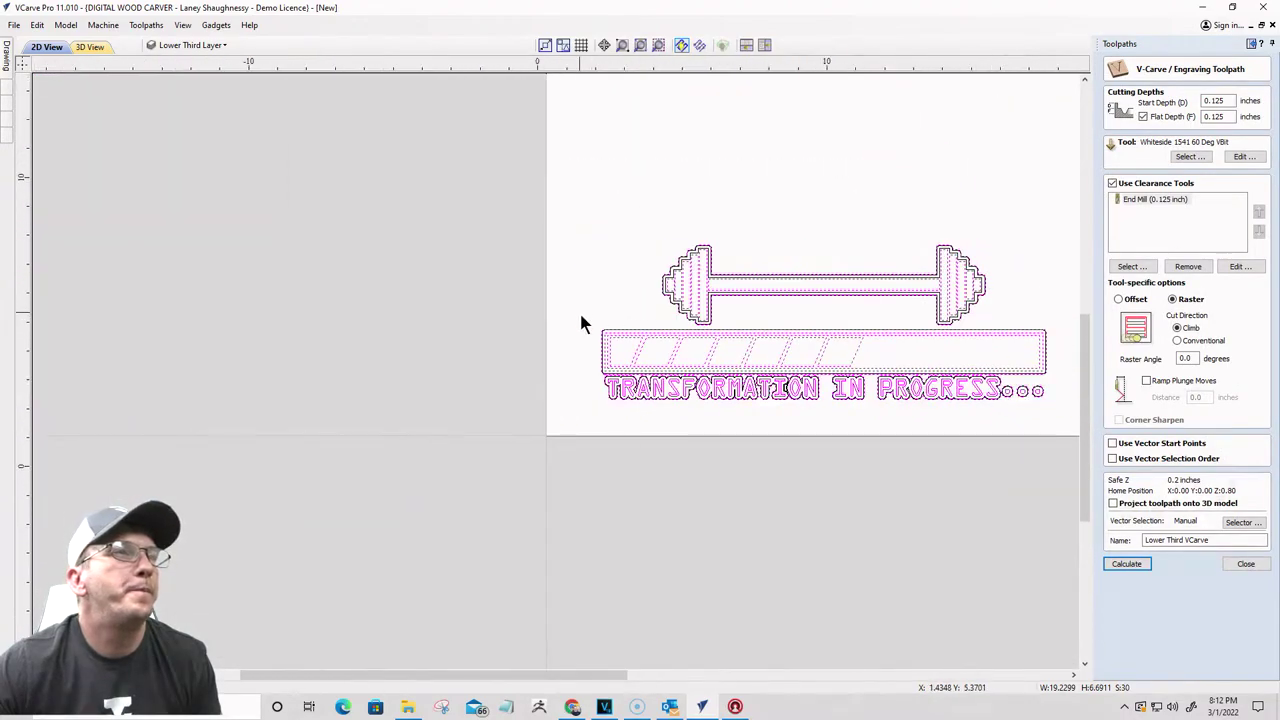
scroll(628, 355, "up", 5)
scroll(629, 355, "up", 1)
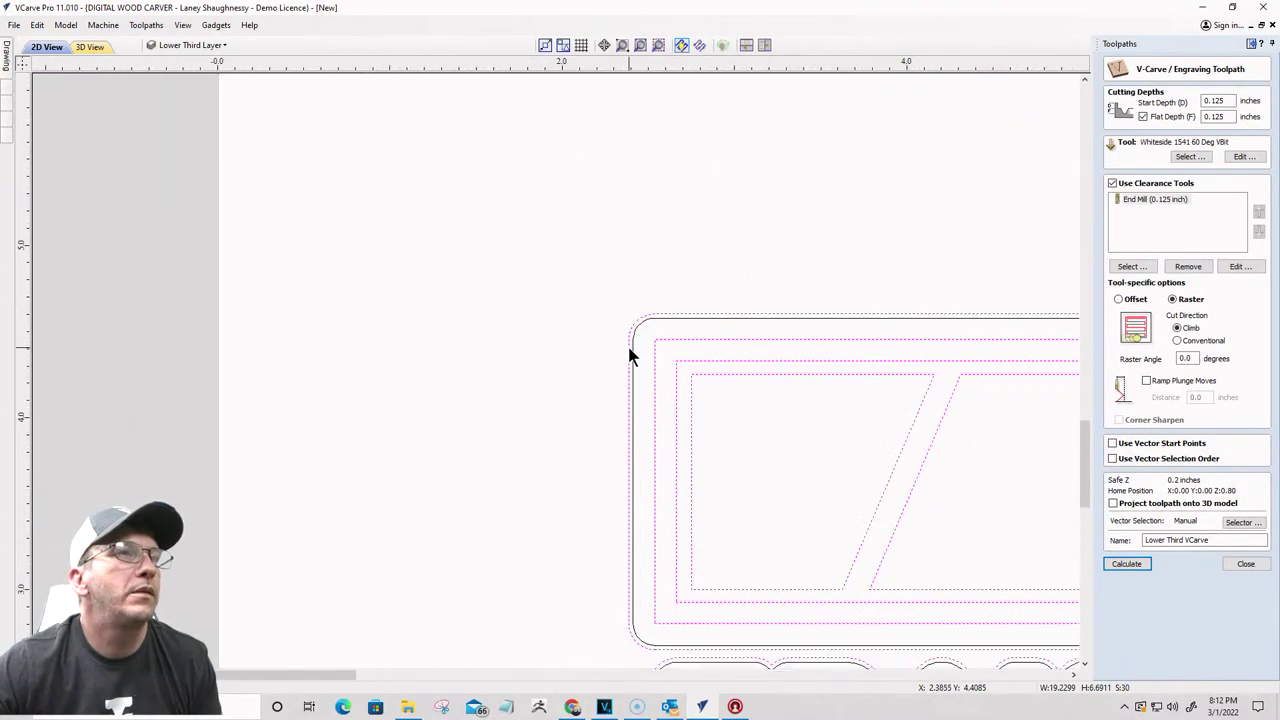
scroll(629, 355, "down", 1)
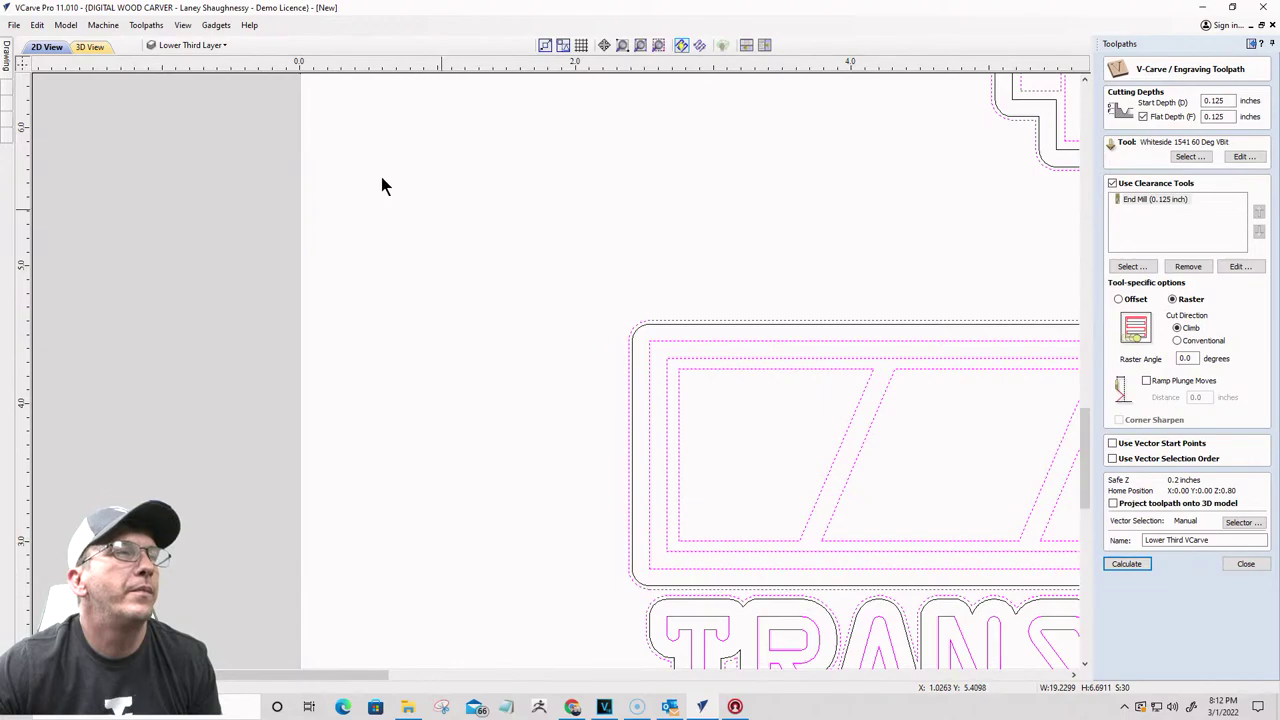
Step: Rotate the 3D view of the carved sign to a nearly face-on angle
left_click(90, 47)
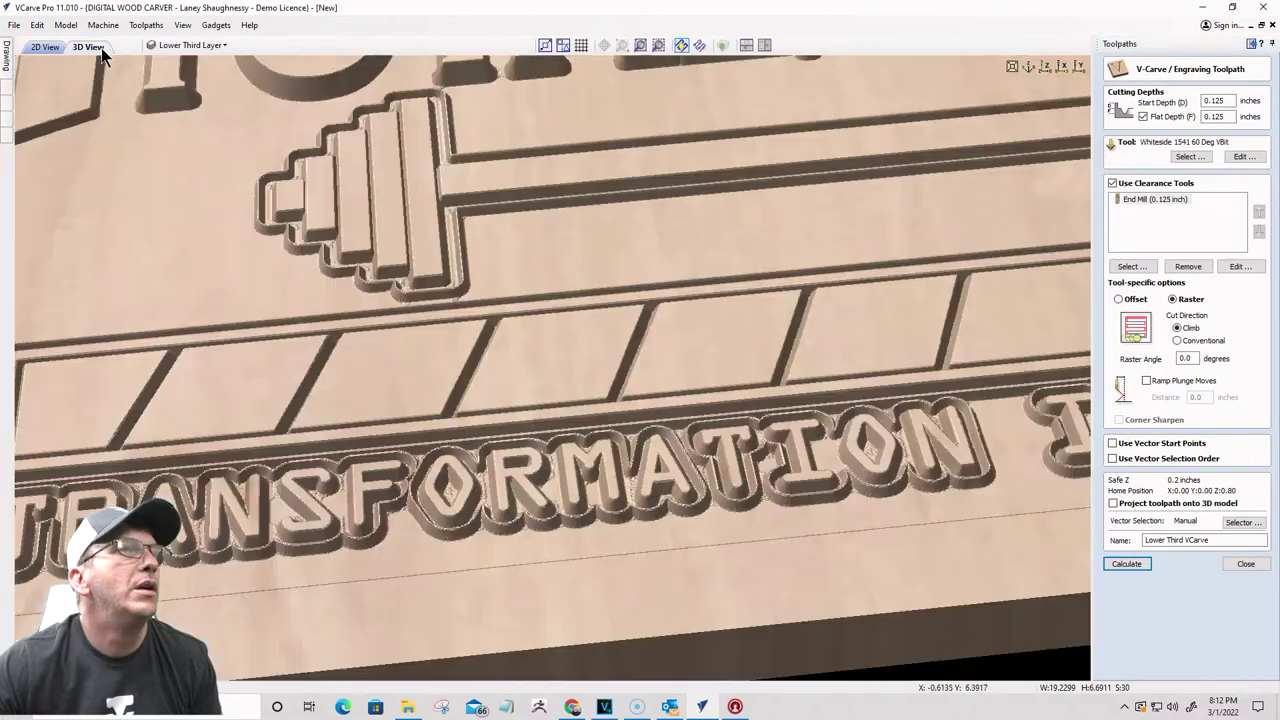
scroll(793, 328, "down", 5)
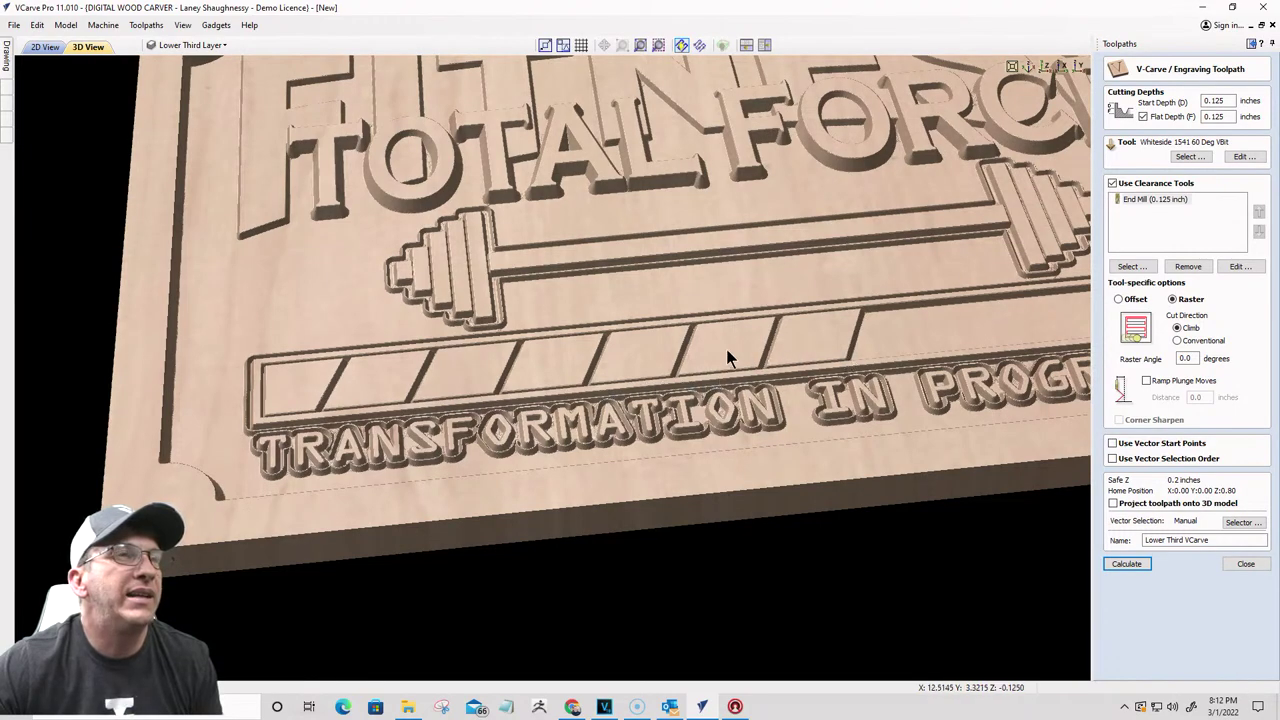
scroll(725, 365, "down", 3)
left_click_drag(713, 383, 674, 451)
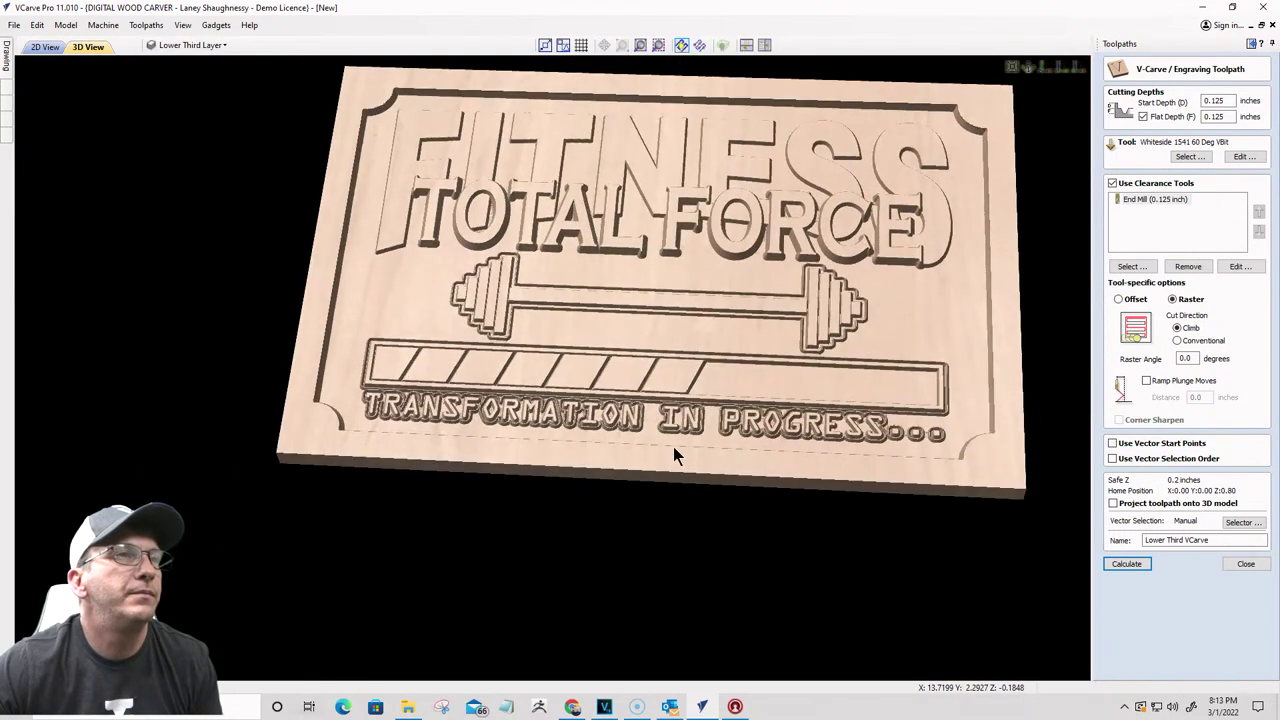
scroll(703, 408, "up", 3)
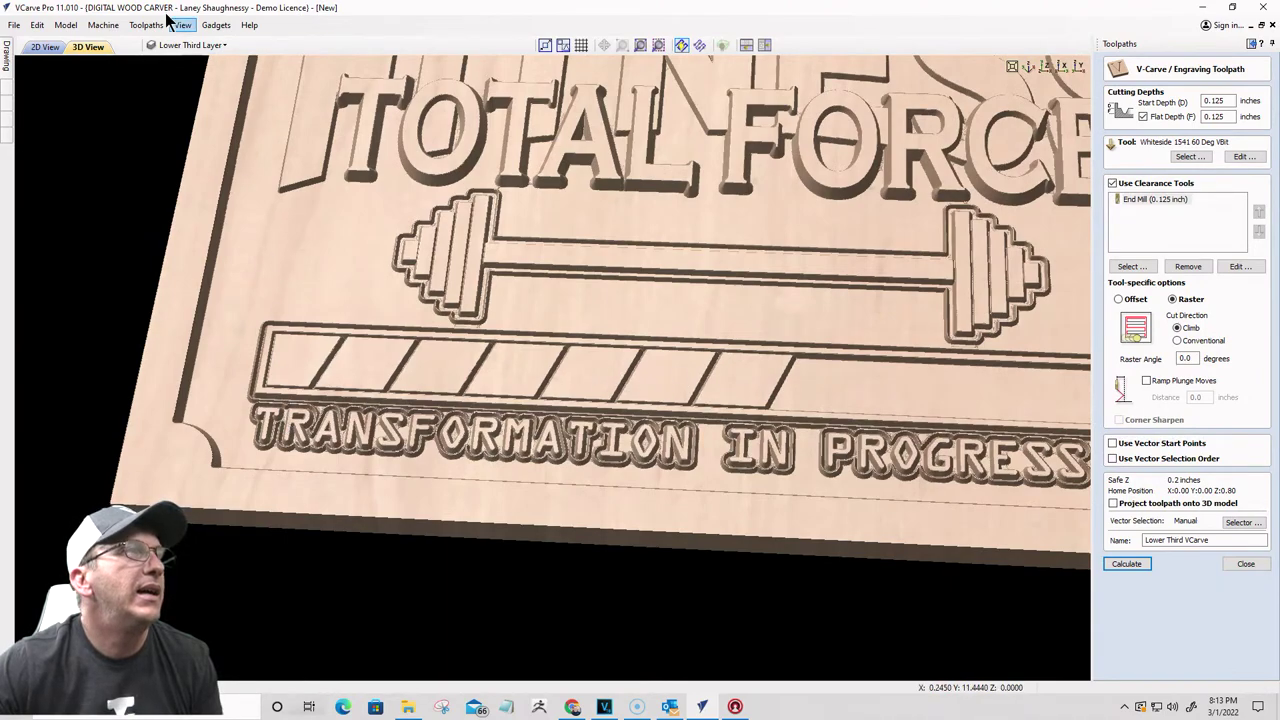
Step: Back in 2D View, check the vectors and close the V-Carve / Engraving Toolpath form
left_click(45, 47)
scroll(590, 316, "down", 2)
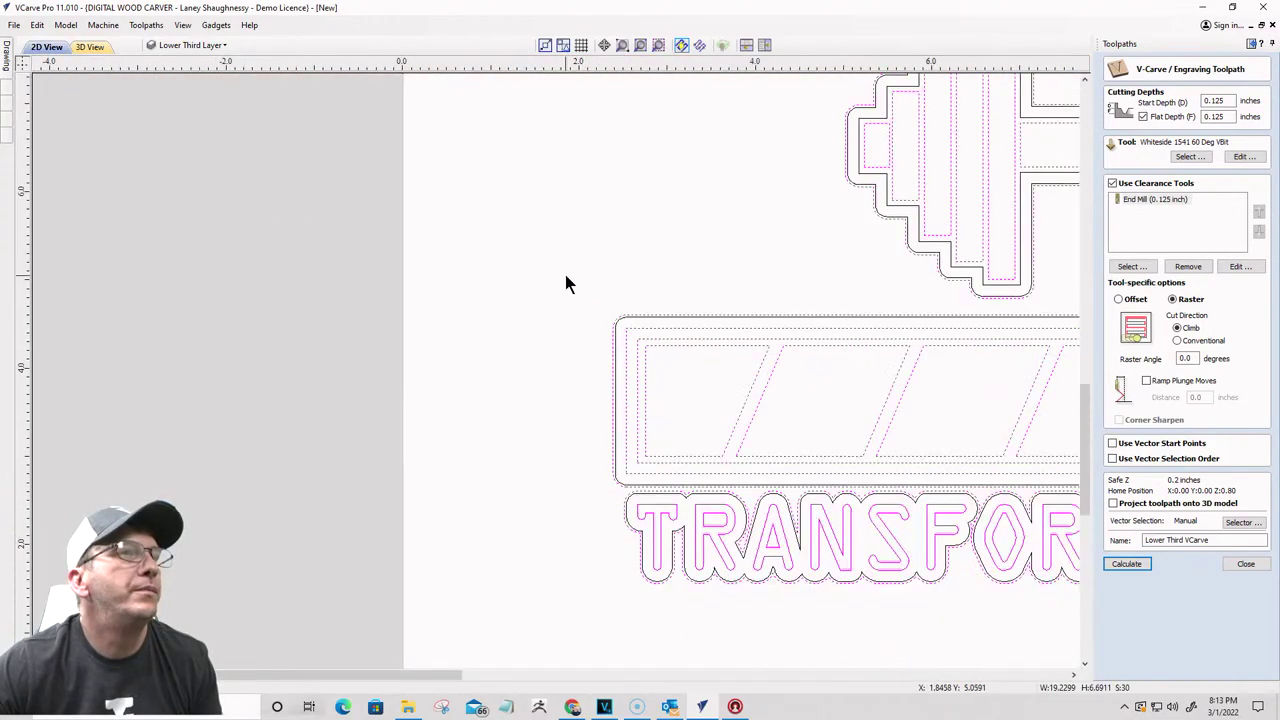
scroll(780, 340, "up", 3)
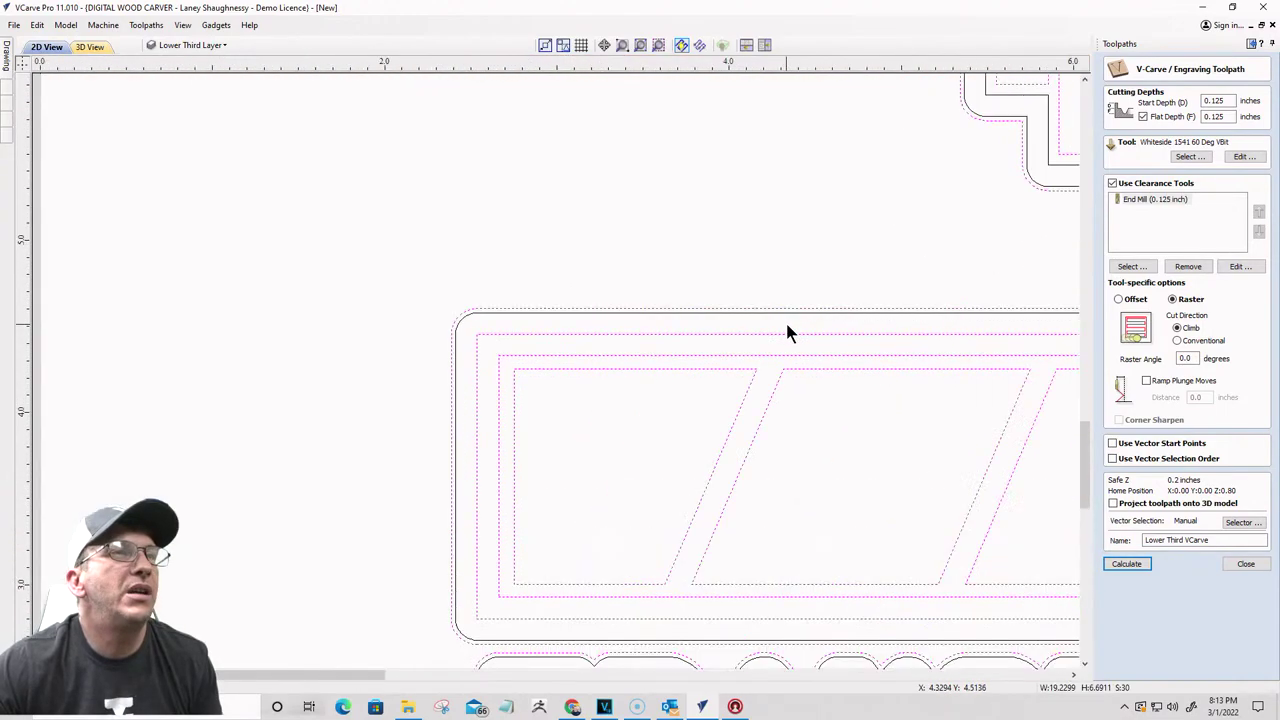
left_click(1247, 565)
scroll(577, 291, "down", 2)
scroll(414, 237, "up", 3)
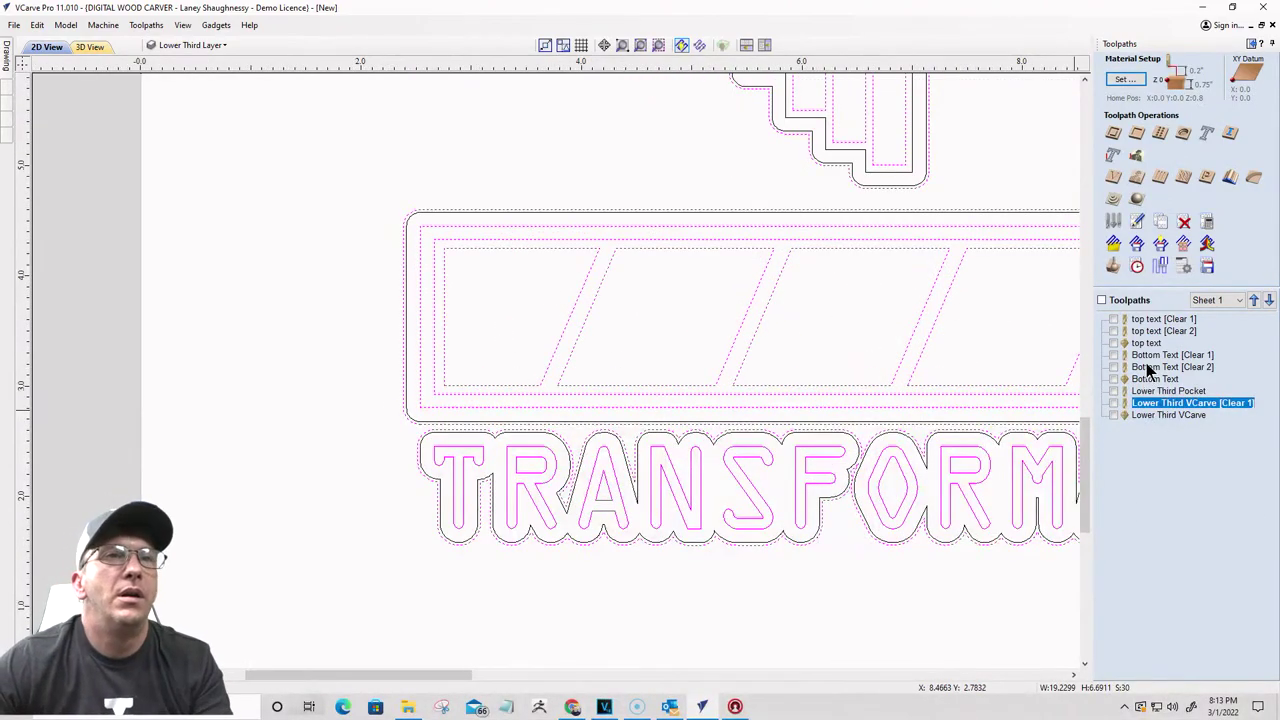
Step: Review the Lower Third Pocket toolpath over the 2D vectors and close it unchanged
left_click(1114, 267)
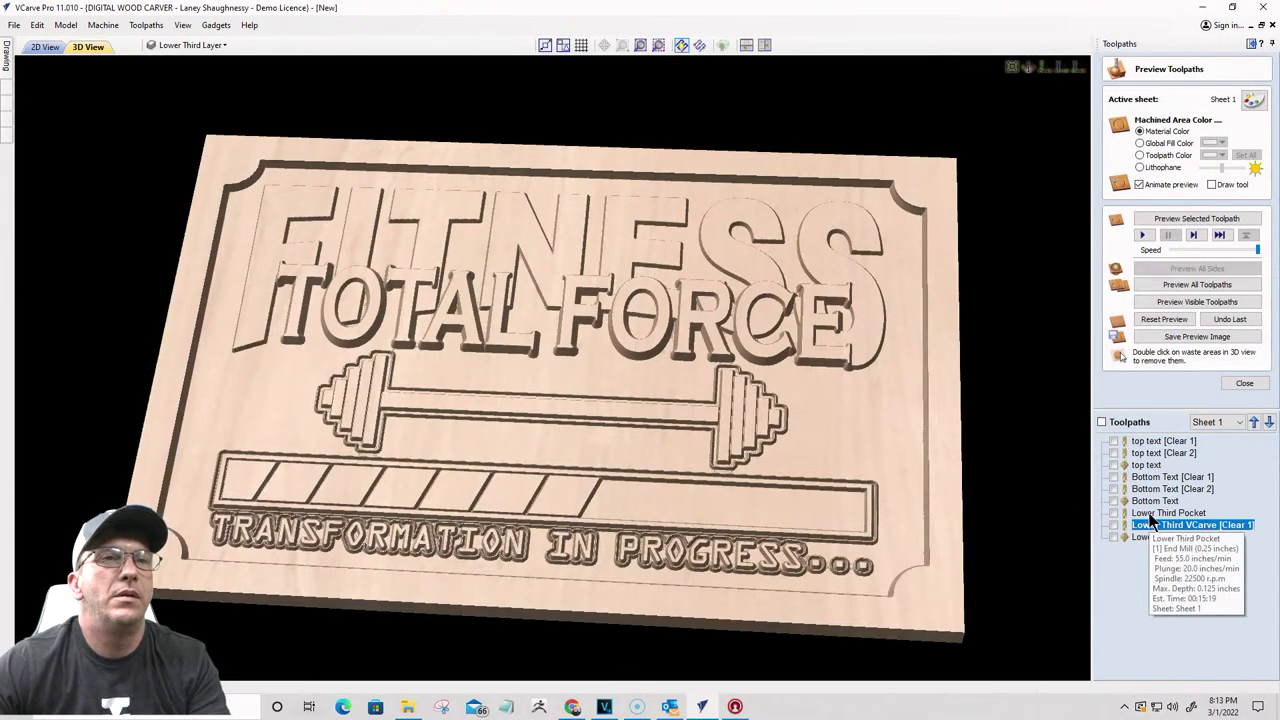
double_click(1150, 514)
left_click(44, 47)
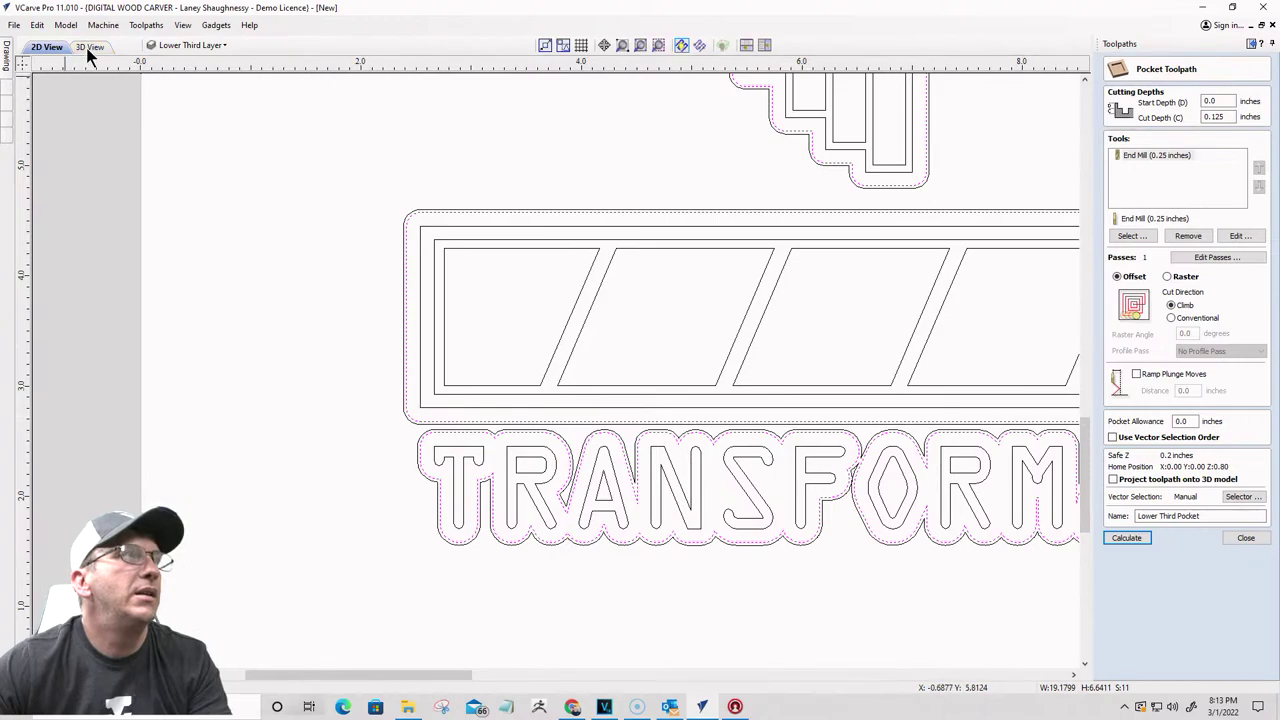
left_click(1246, 538)
Step: Review the Lower Third VCarve toolpath settings and close them unchanged
double_click(1145, 404)
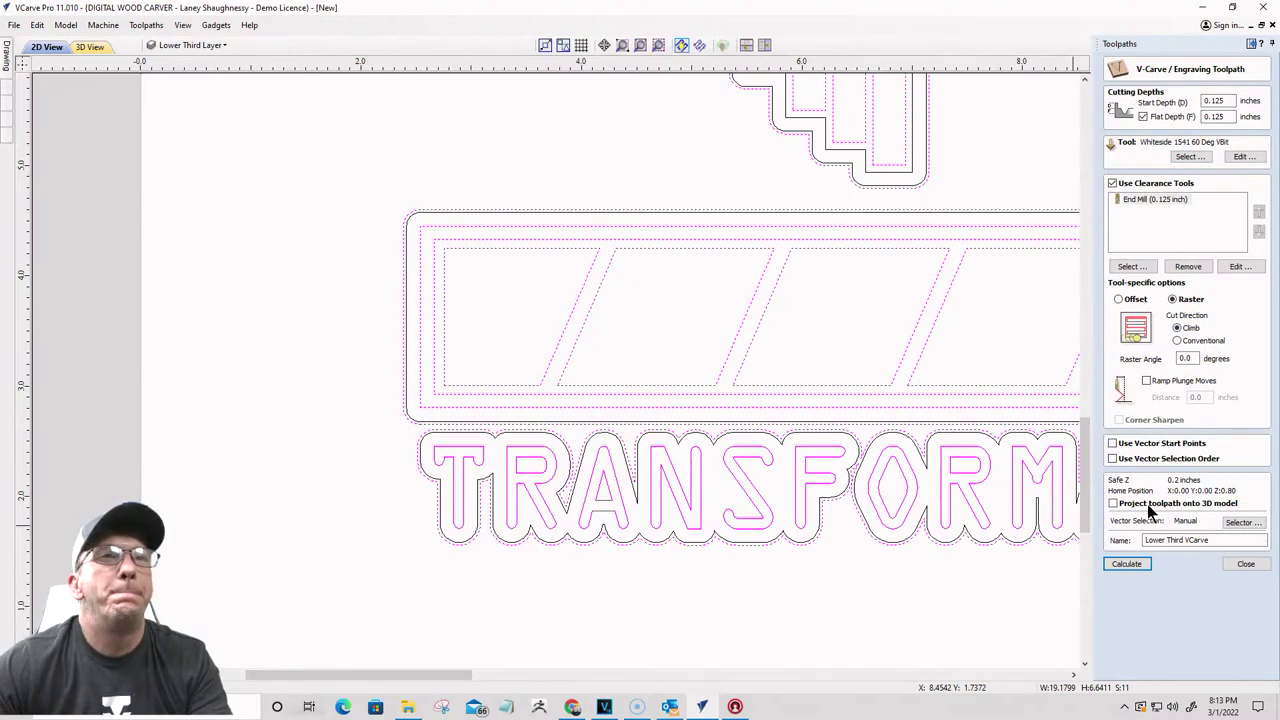
left_click(1246, 564)
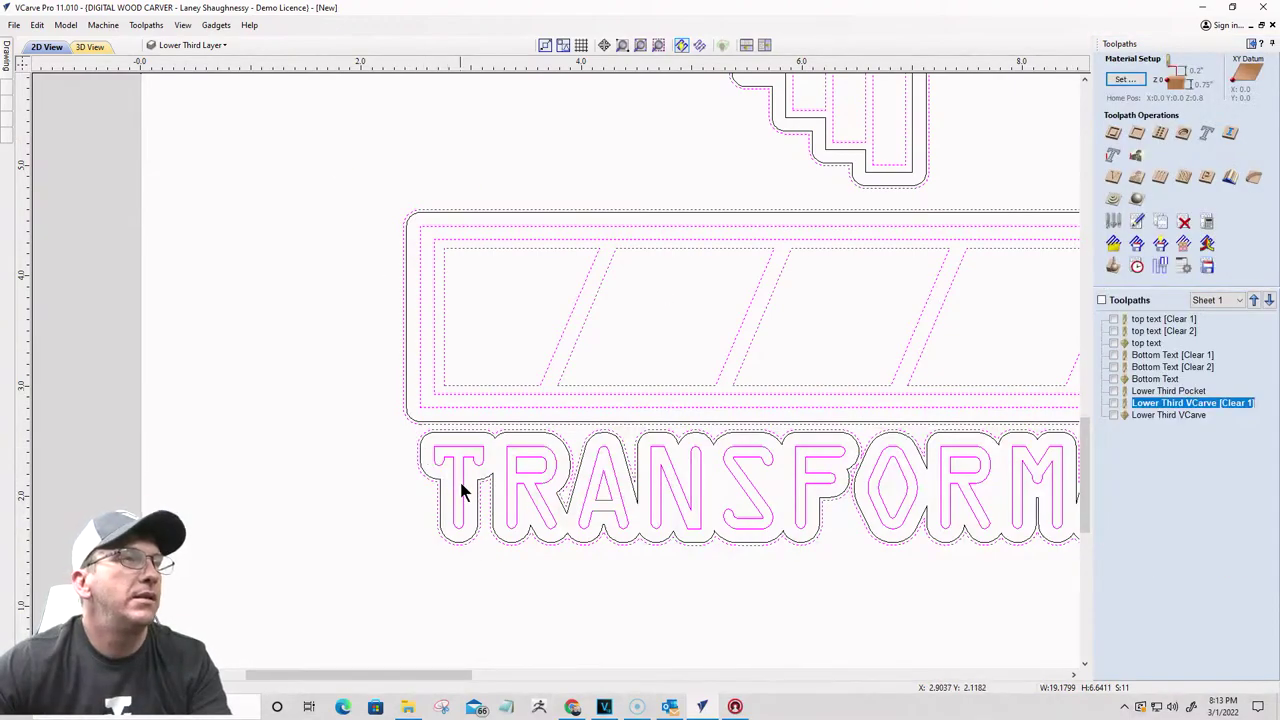
scroll(319, 356, "down", 2)
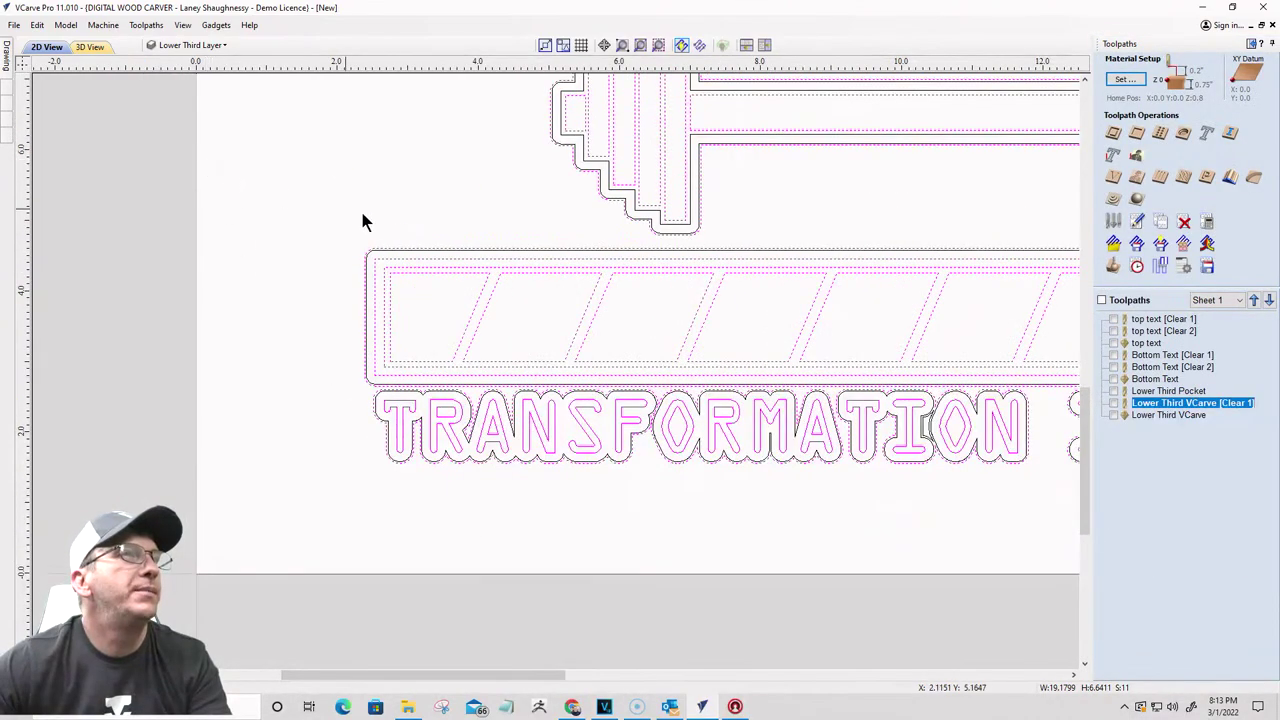
scroll(714, 177, "up", 2)
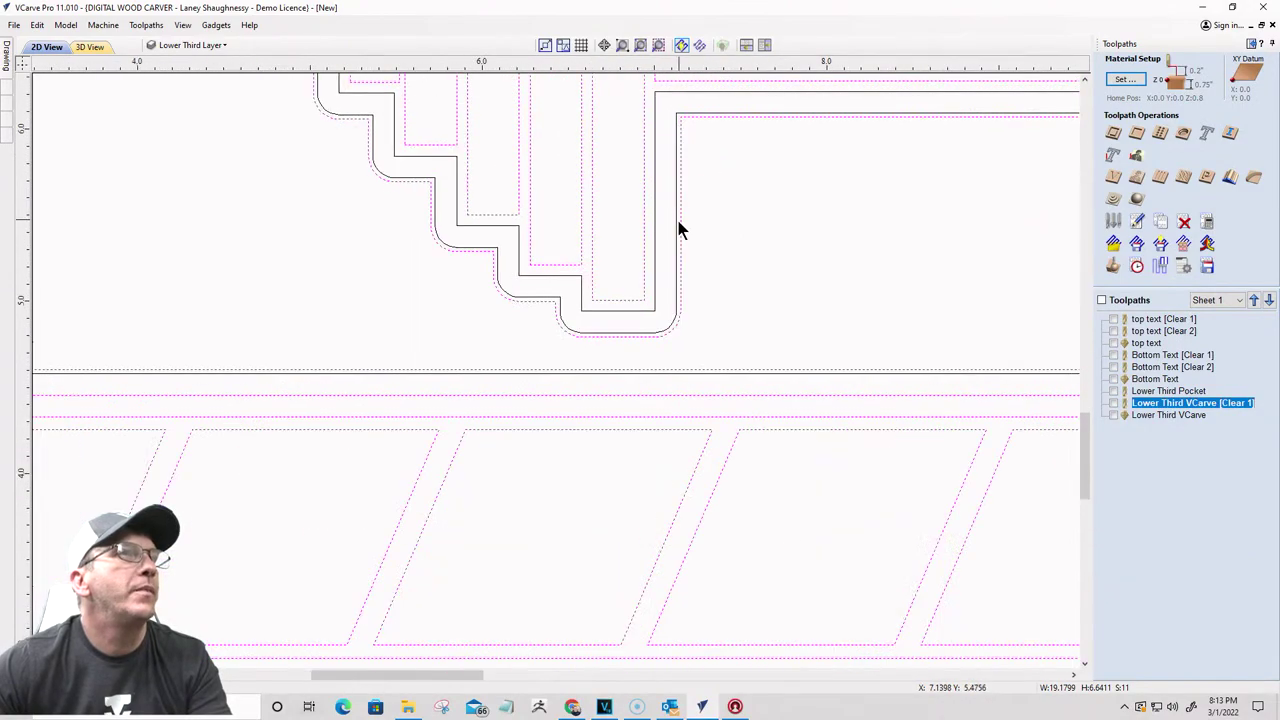
Step: Preview the carved sign in 3D and orbit it to a wider oblique view
left_click(88, 47)
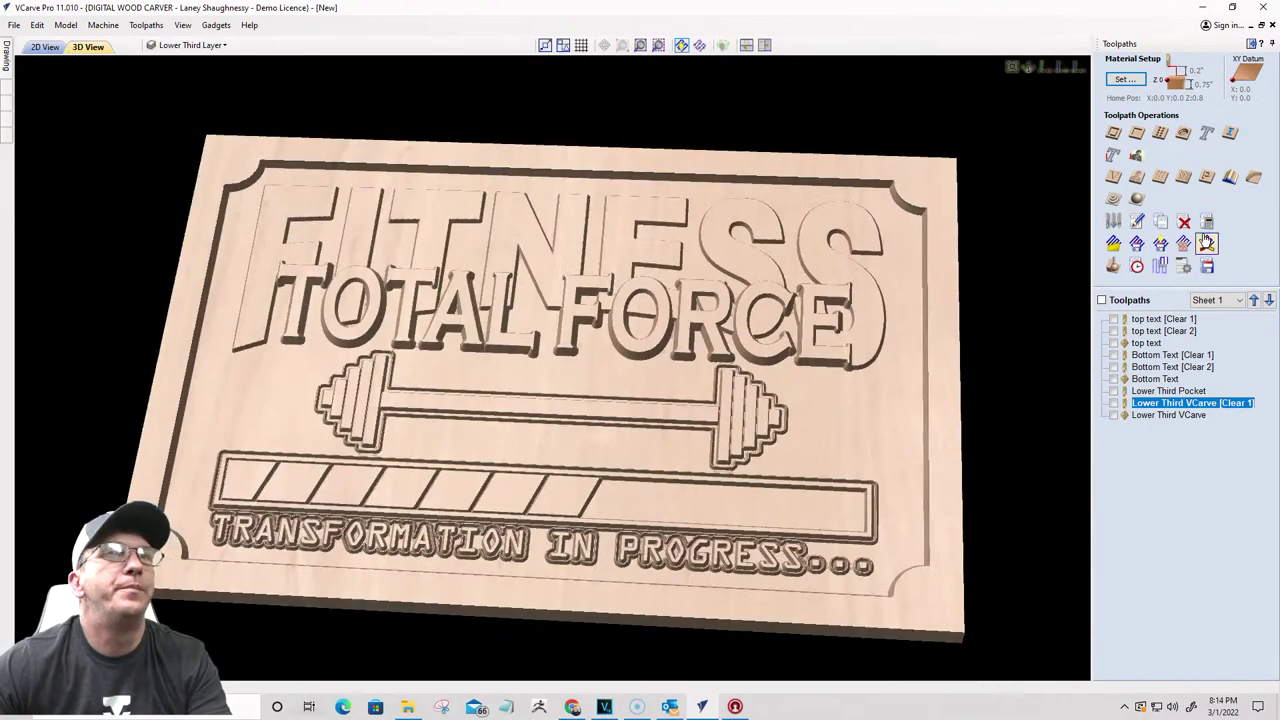
left_click(1113, 266)
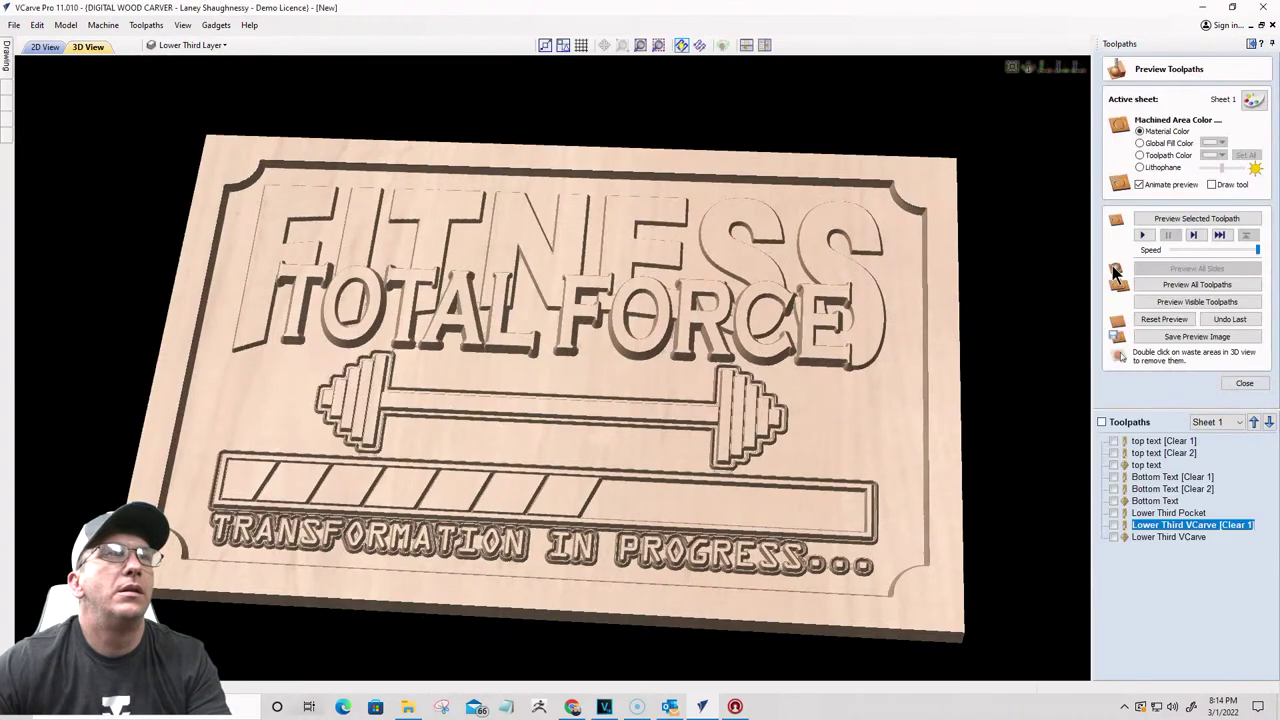
left_click_drag(920, 205, 918, 208)
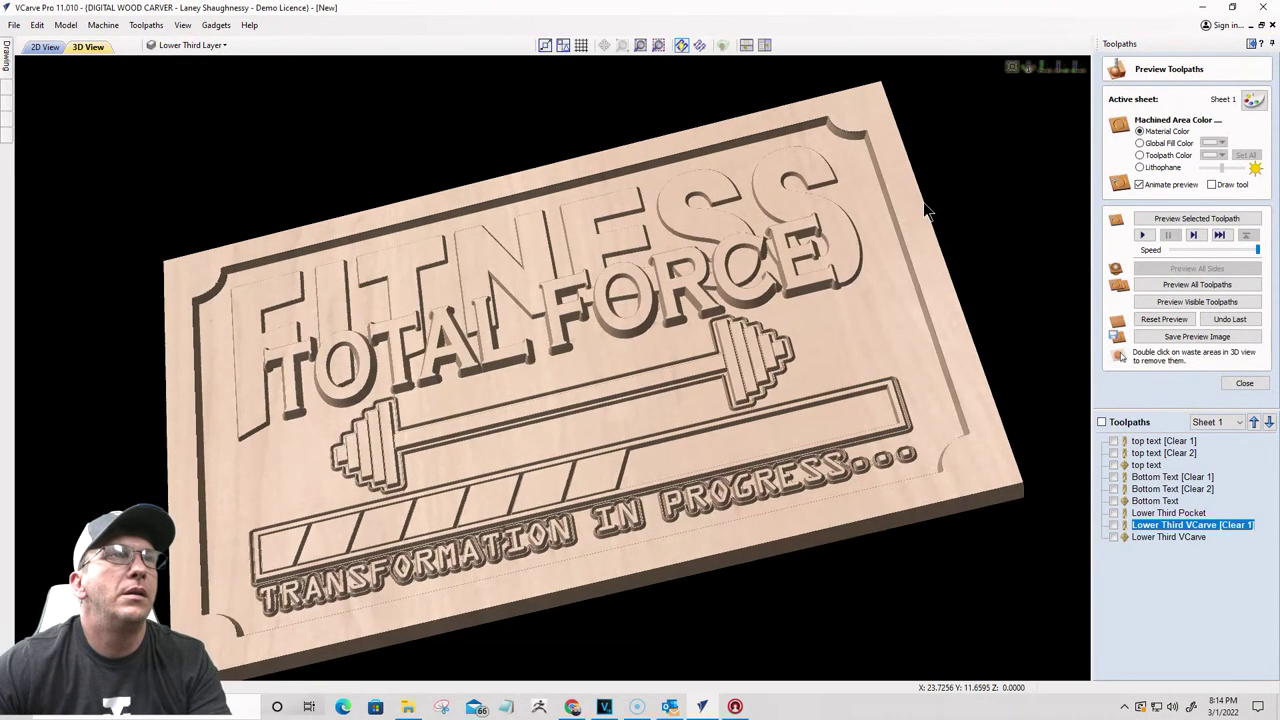
left_click_drag(785, 120, 823, 143)
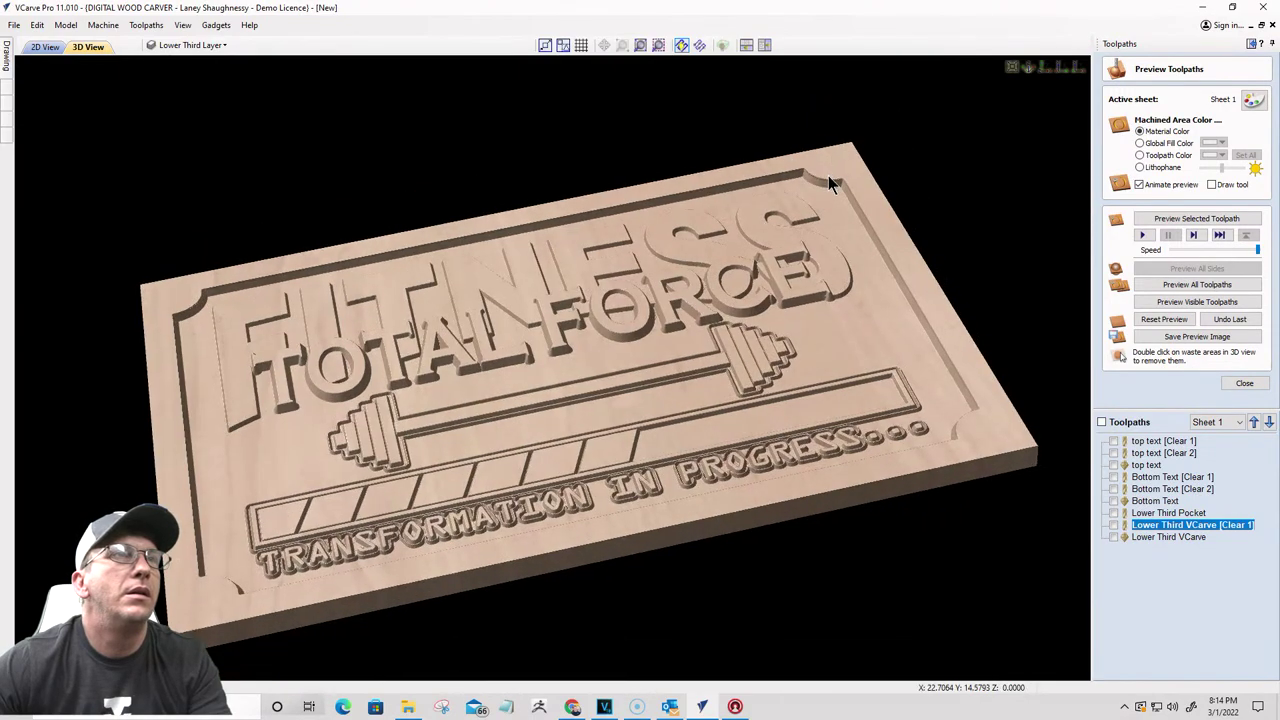
scroll(829, 177, "up", 5)
left_click_drag(649, 337, 518, 427)
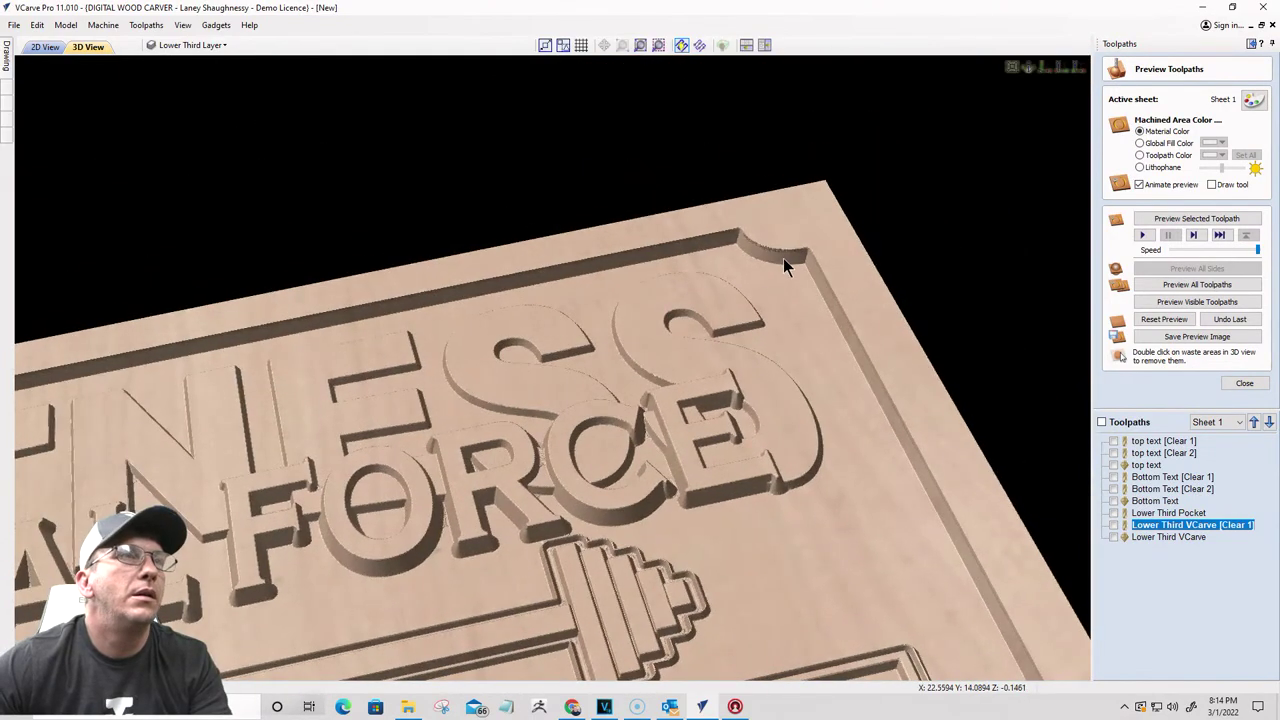
scroll(784, 253, "up", 3)
scroll(800, 255, "up", 3)
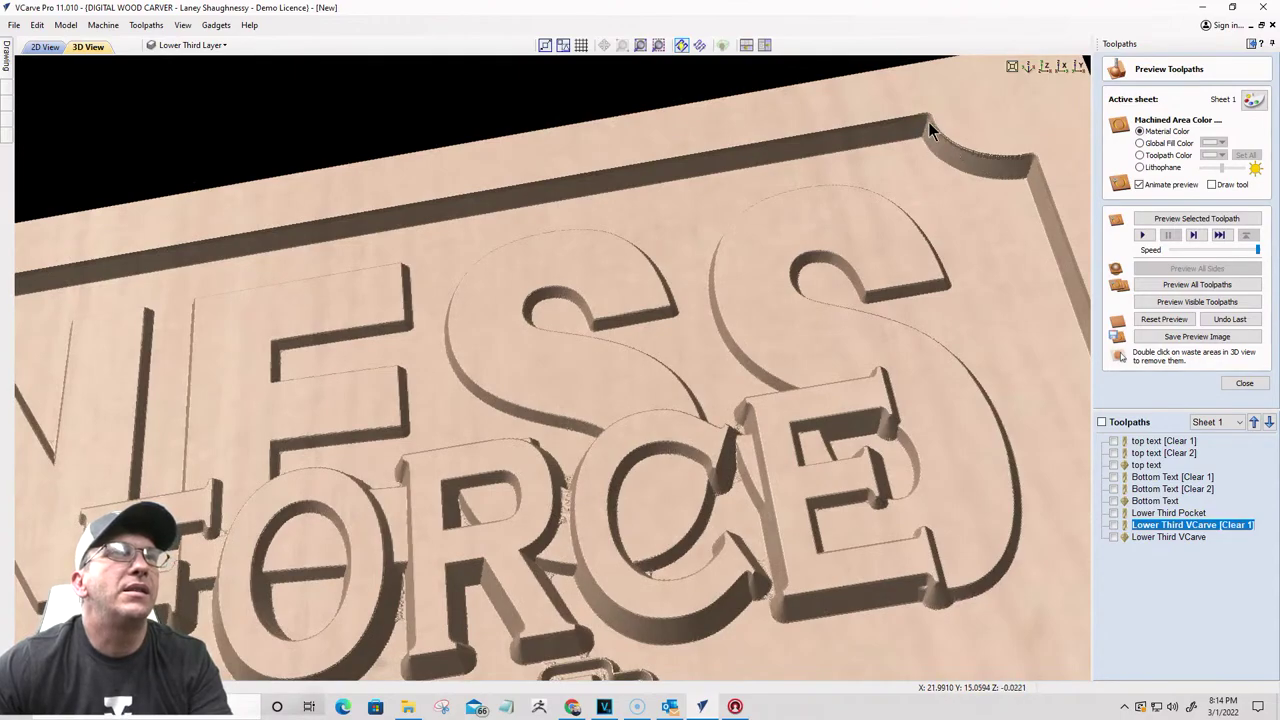
Step: In 2D View, toggle the Lower Third, Top Text and Original layers' visibility
left_click(45, 47)
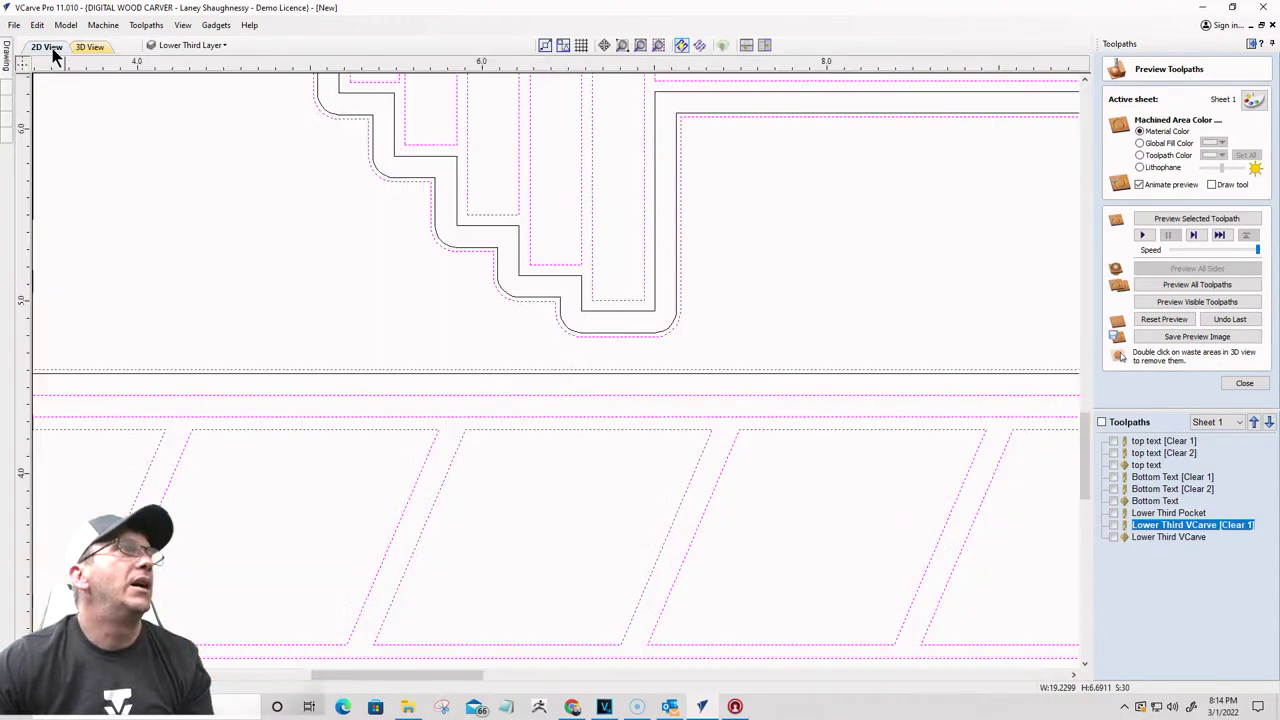
scroll(665, 275, "down", 6)
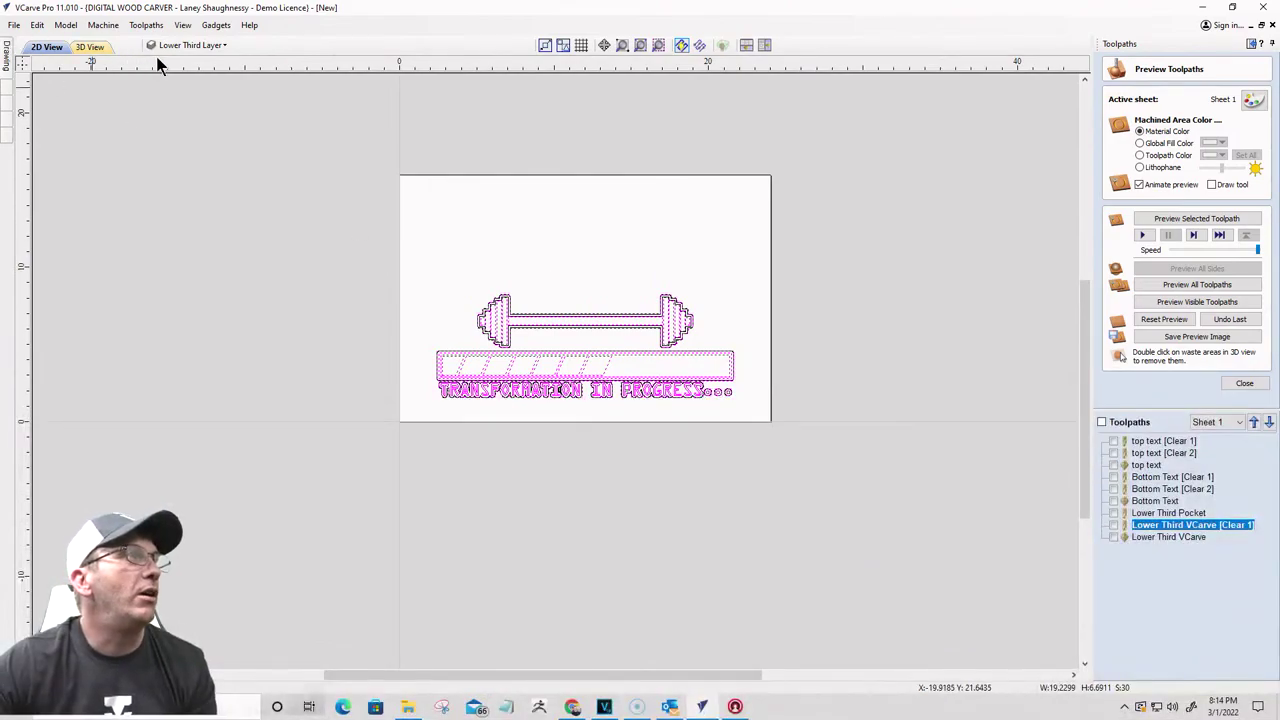
left_click(192, 45)
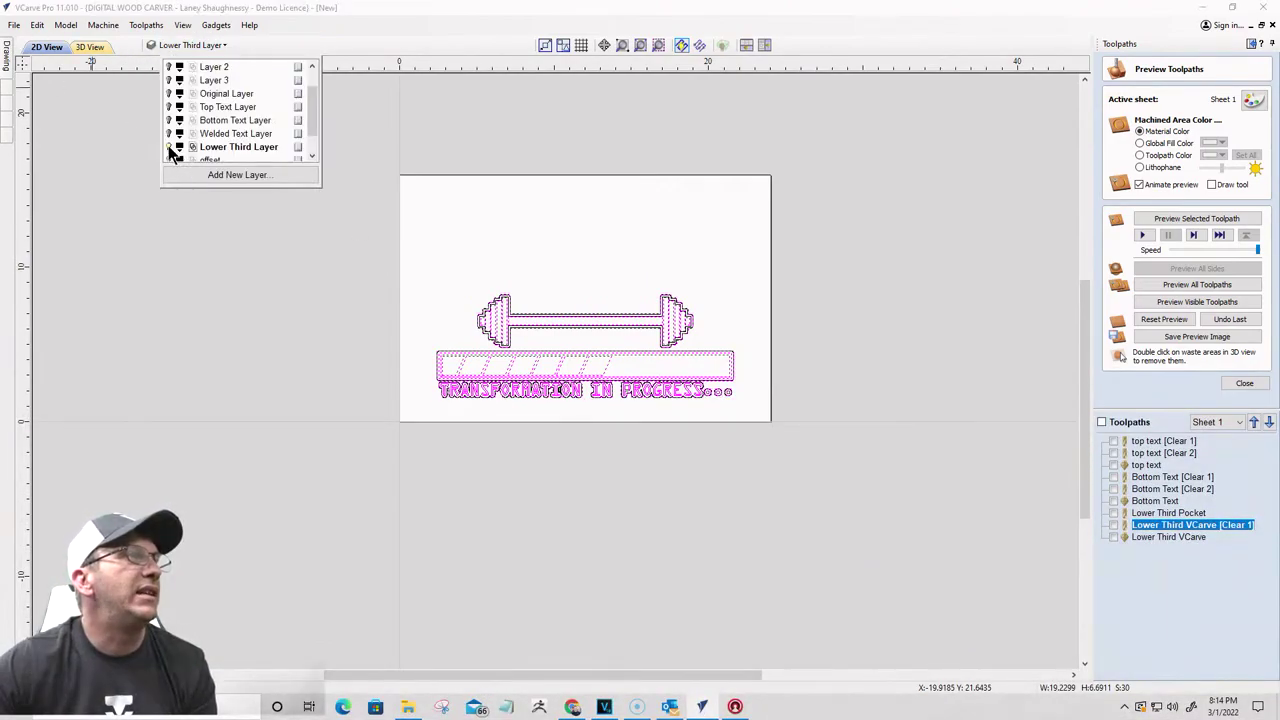
left_click(169, 147)
left_click(169, 107)
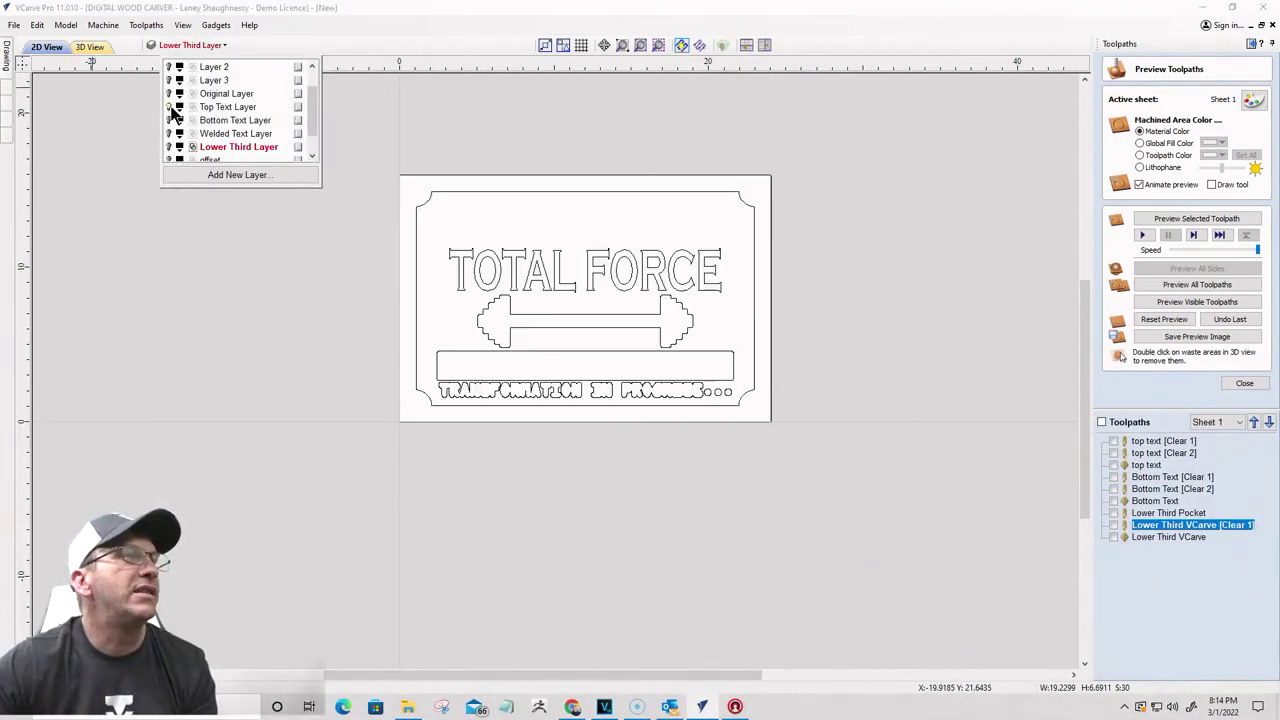
left_click(487, 195)
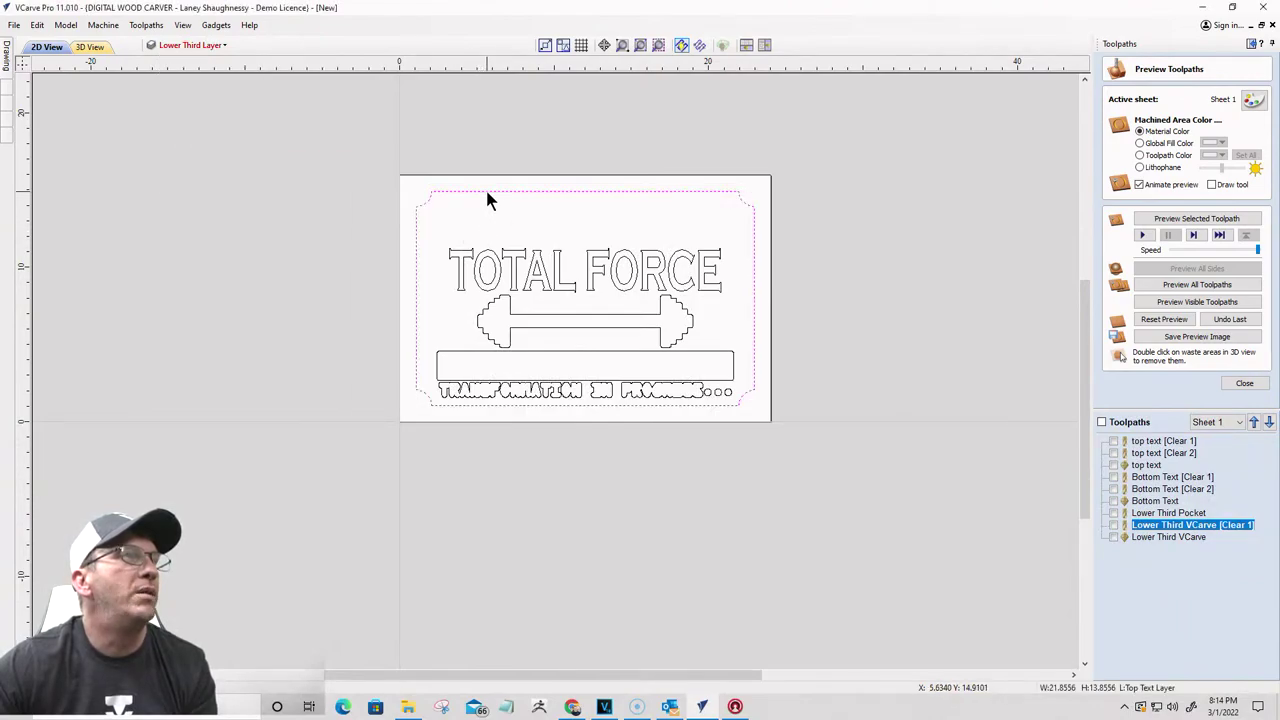
left_click(195, 45)
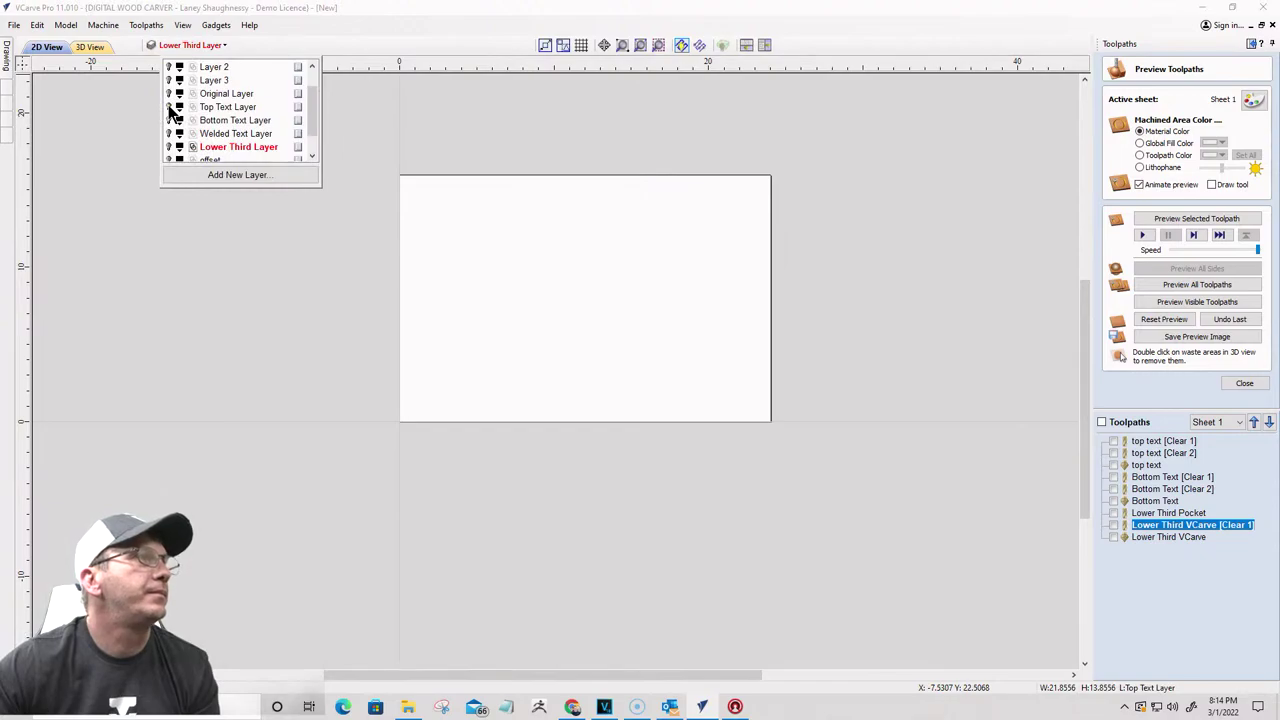
left_click(168, 93)
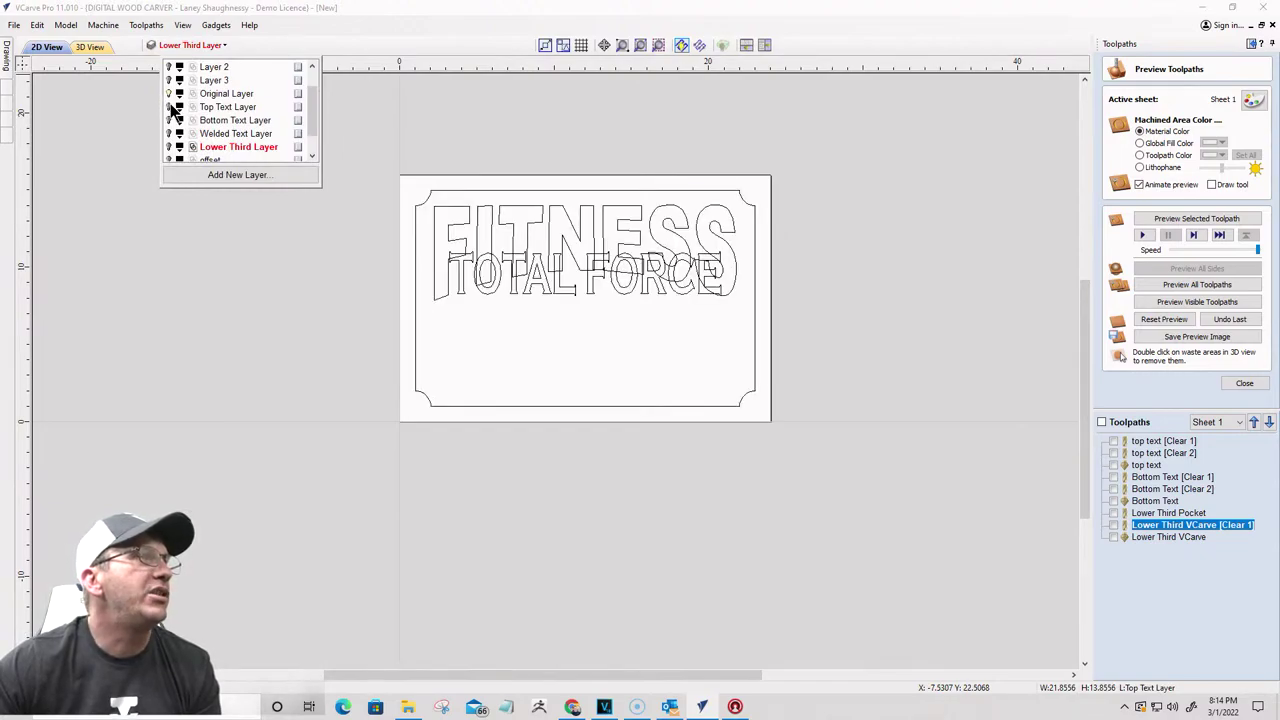
left_click(169, 107)
left_click(168, 94)
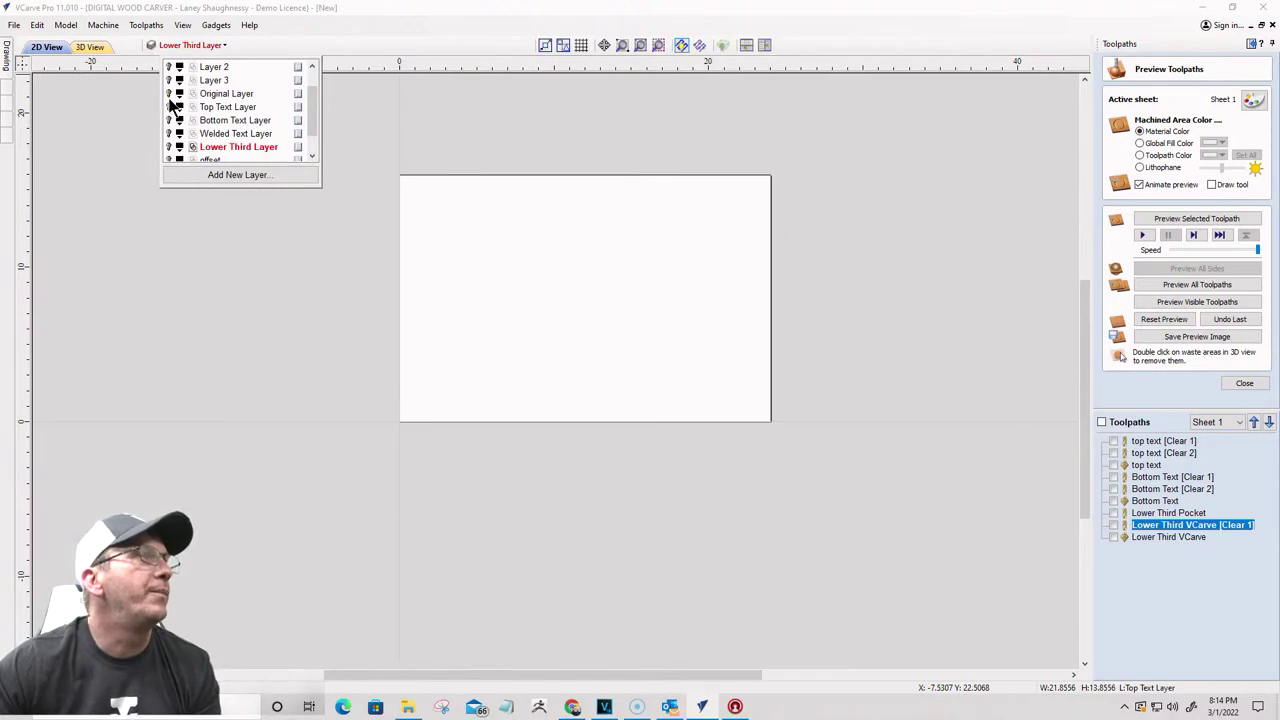
left_click(169, 107)
left_click(470, 265)
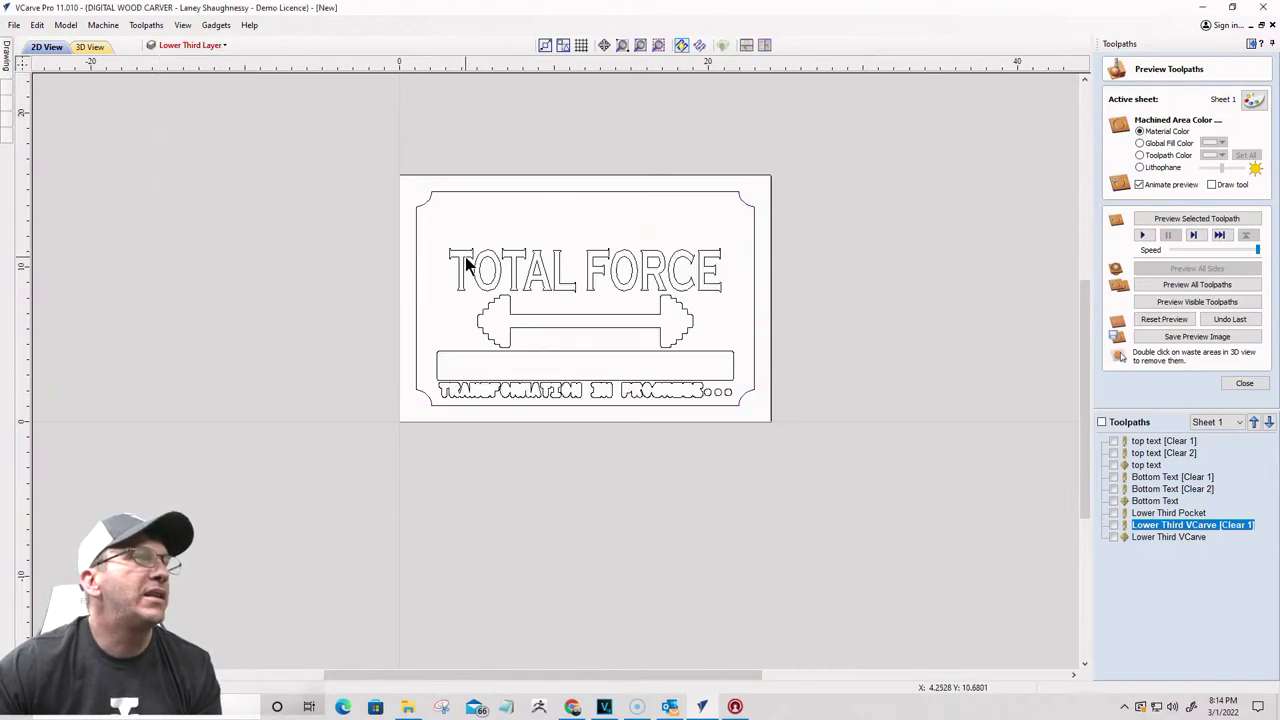
Step: Select the TOTAL FORCE text, dumbbell, progress bar and TRANSF letters in turn
left_click(465, 268)
scroll(491, 294, "up", 5)
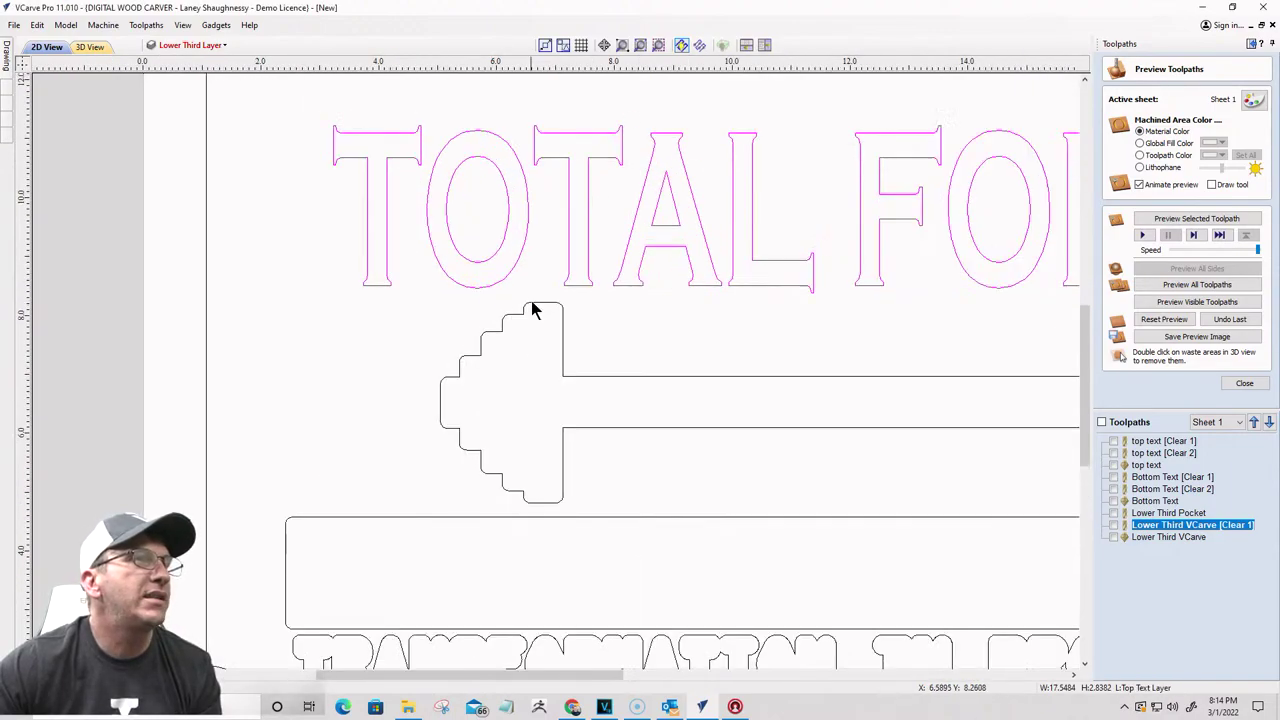
left_click(531, 306)
scroll(483, 288, "down", 5)
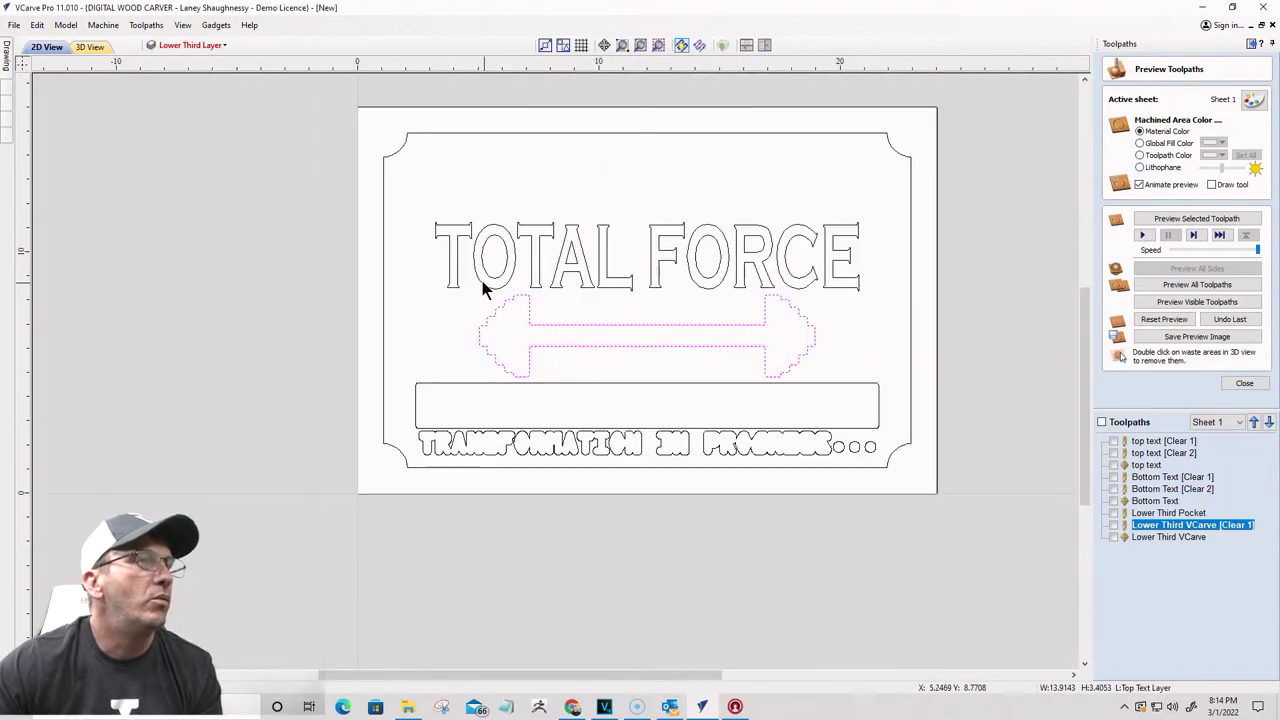
left_click(454, 389)
scroll(447, 385, "up", 5)
scroll(445, 385, "down", 3)
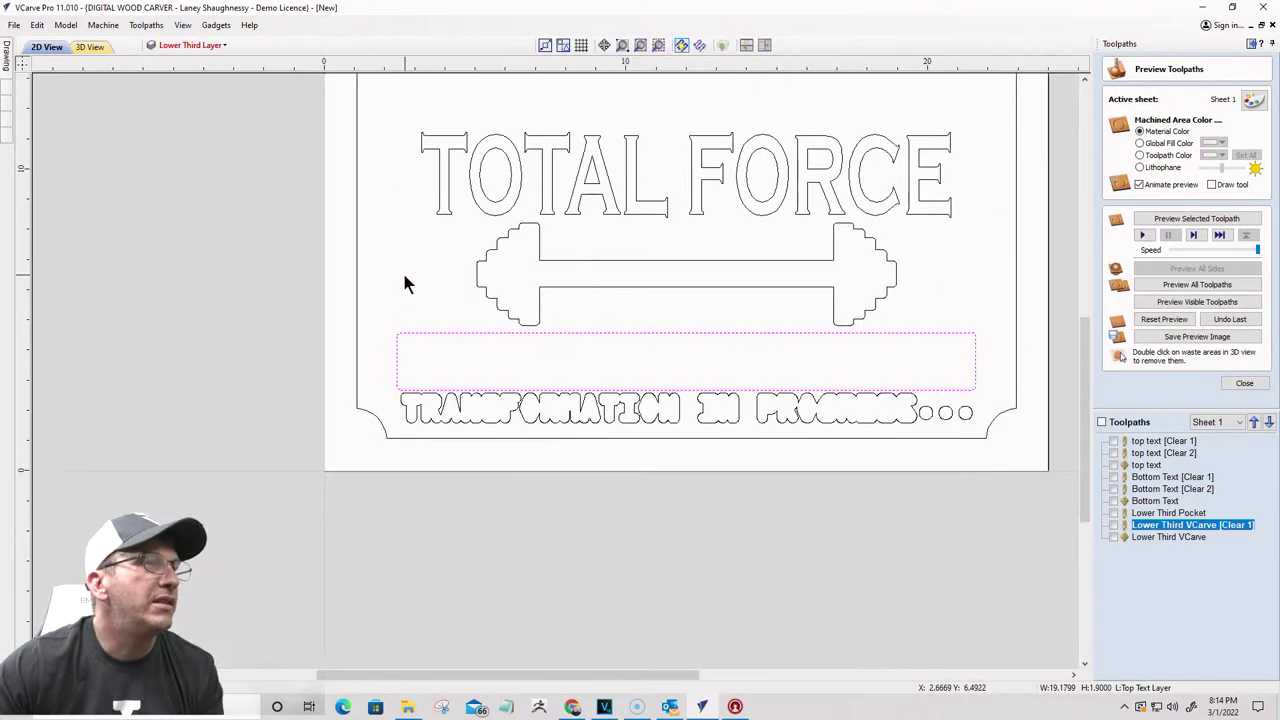
left_click(445, 400)
scroll(446, 395, "up", 7)
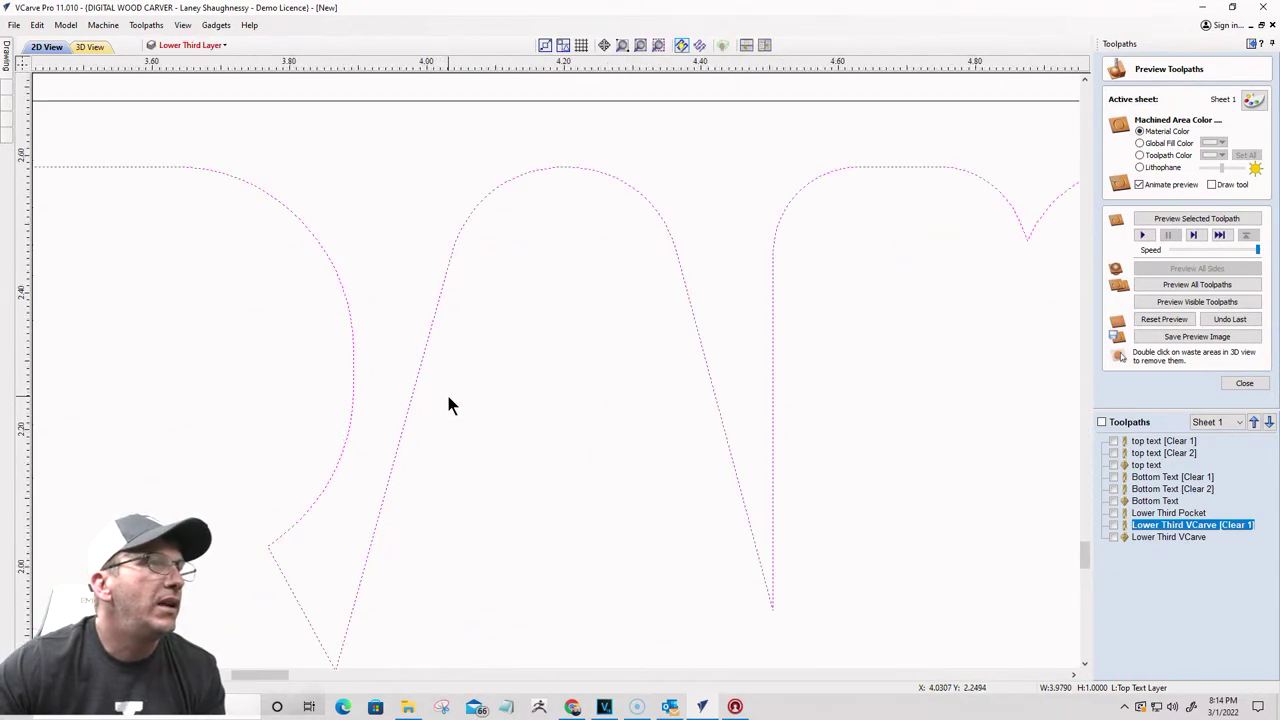
scroll(446, 391, "down", 3)
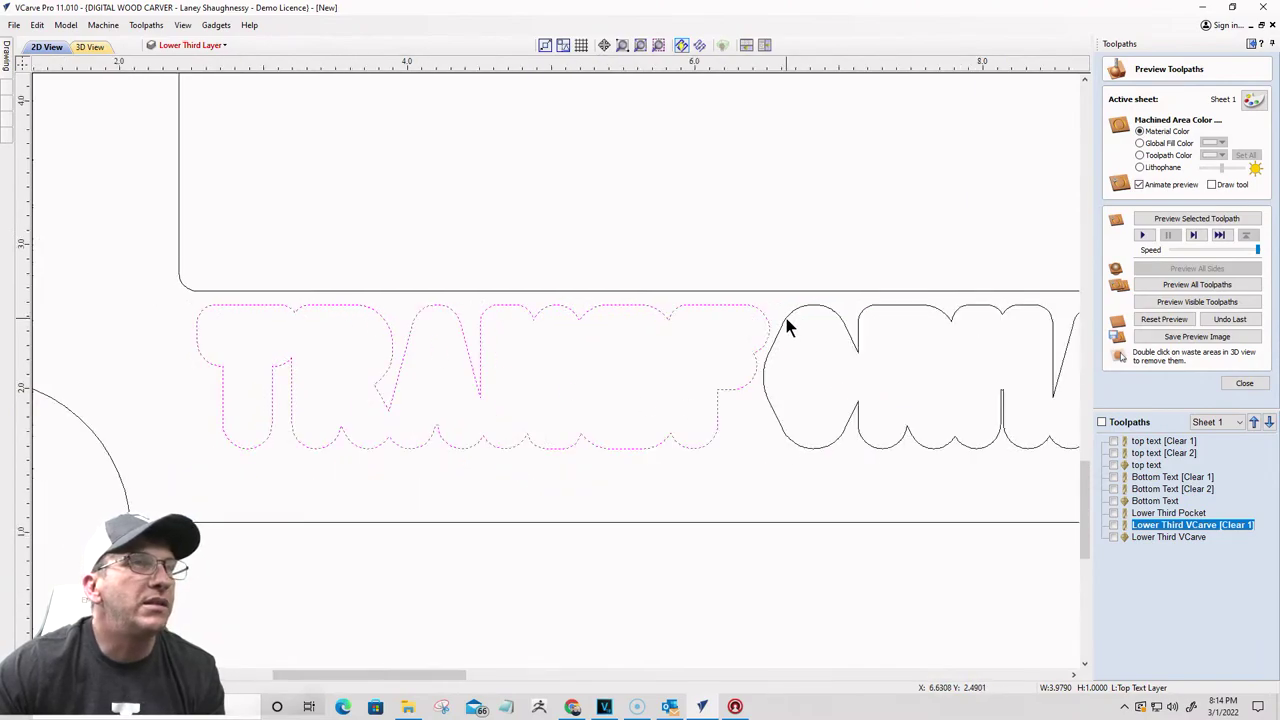
Step: Inspect the ORMA, TI, ON and PROGRESS letter groups and the last dot
left_click(786, 322)
scroll(775, 340, "down", 4)
scroll(870, 332, "up", 2)
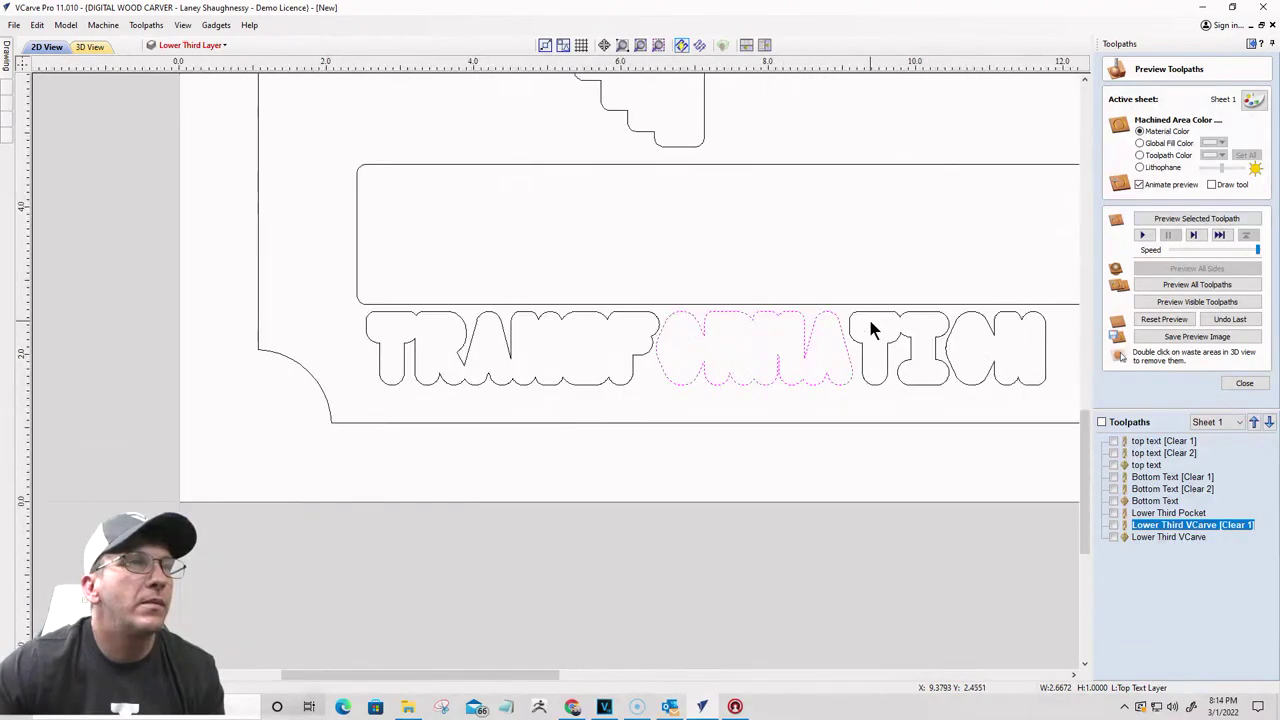
left_click(898, 322)
left_click(962, 325)
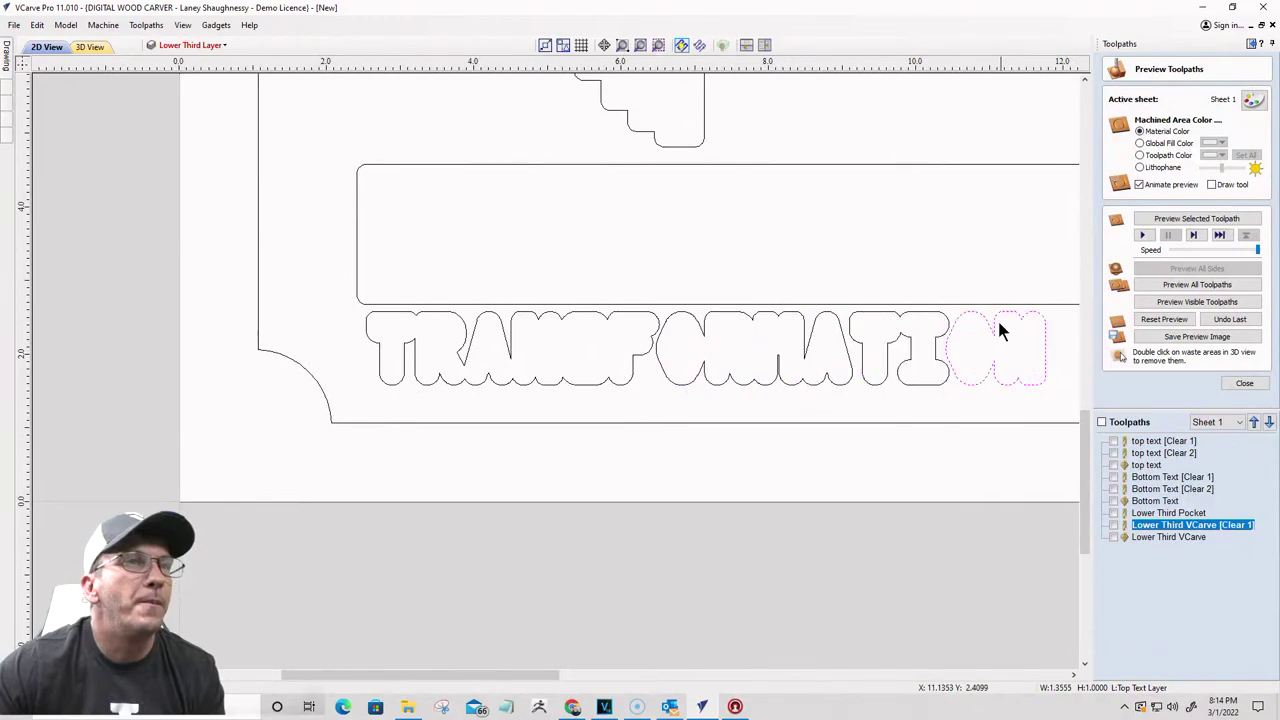
scroll(705, 365, "down", 1)
scroll(705, 366, "down", 3)
scroll(826, 366, "up", 5)
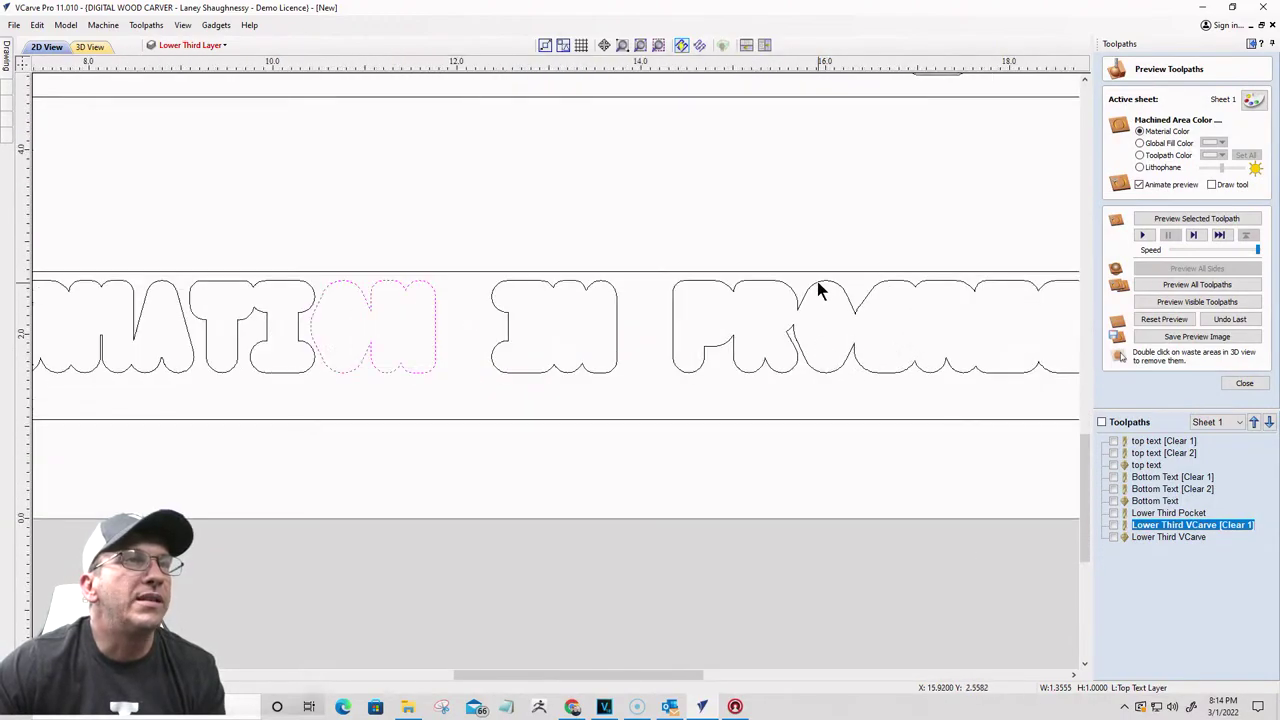
left_click(817, 287)
scroll(766, 320, "down", 3)
scroll(1013, 326, "up", 4)
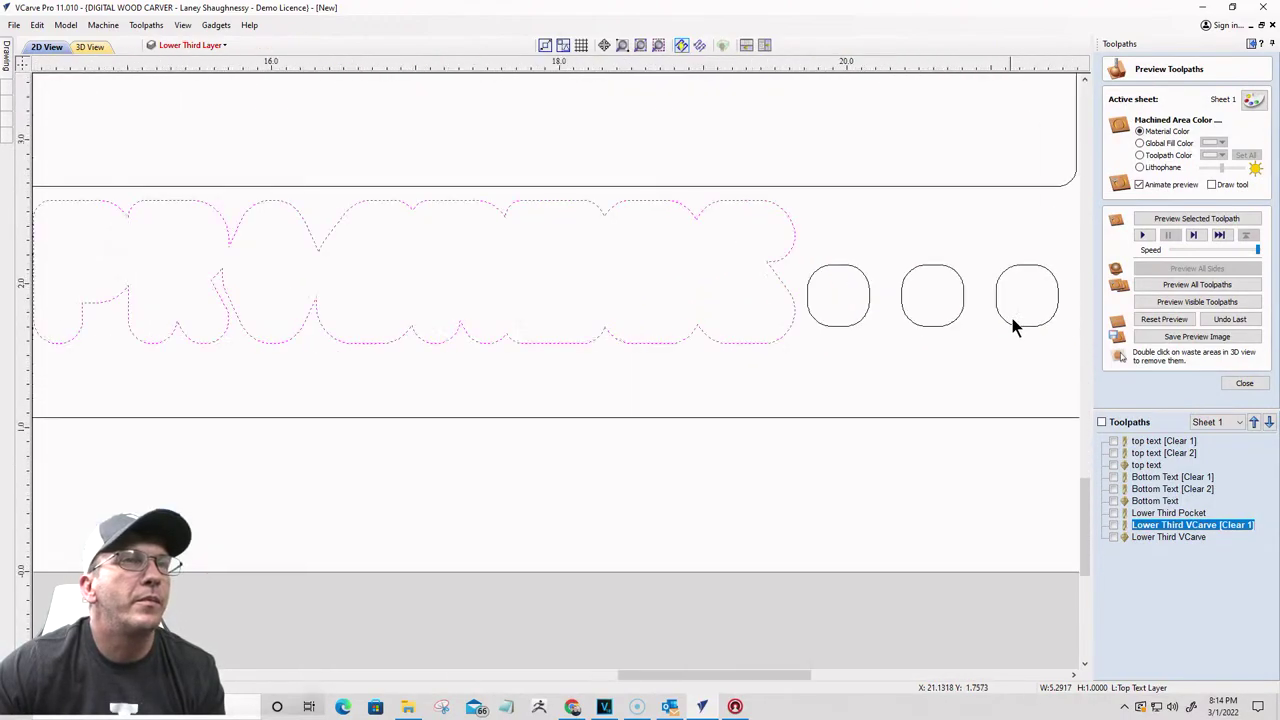
left_click(986, 298)
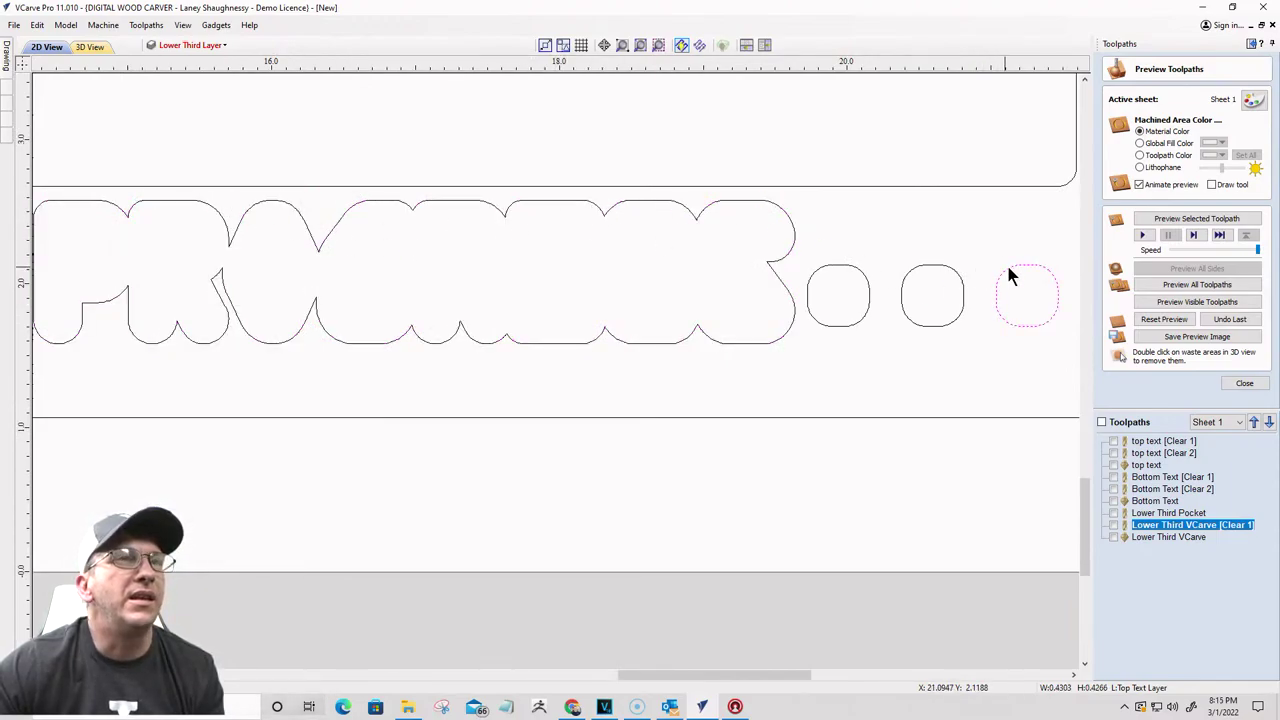
Step: Toggle the Lower Third Layer's visibility and select the empty lower-third rectangle
left_click(184, 47)
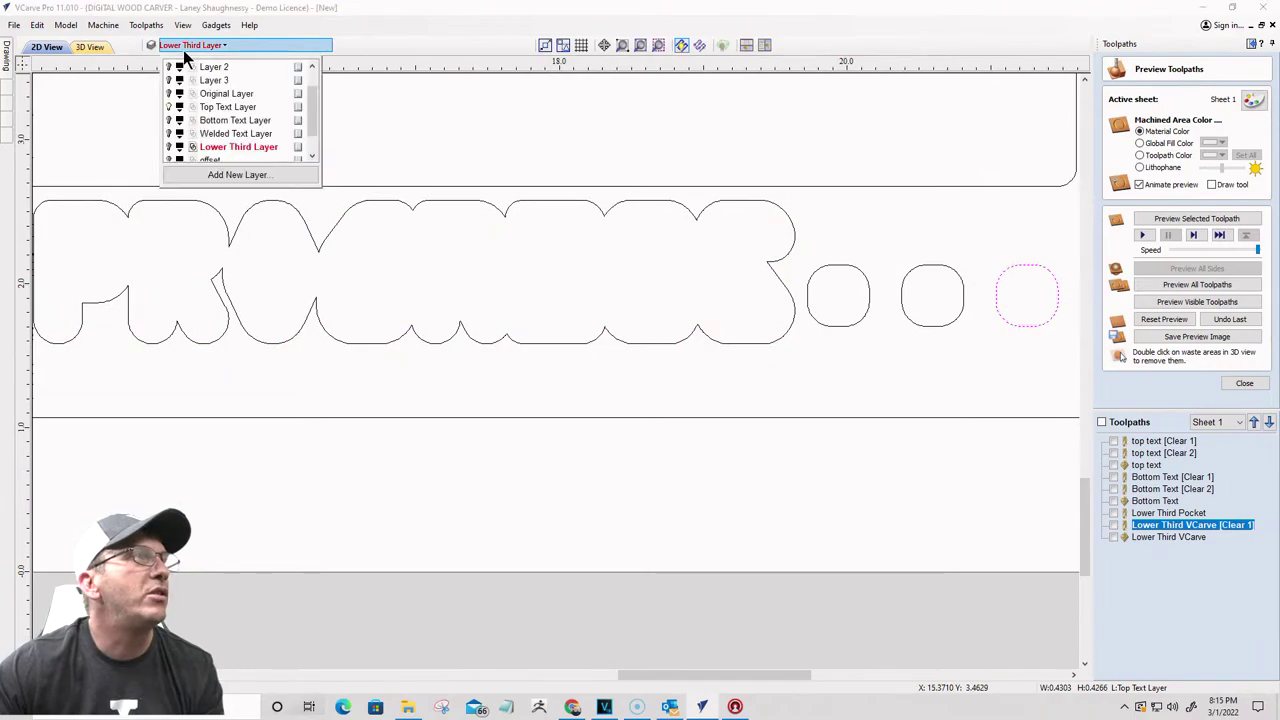
left_click(170, 147)
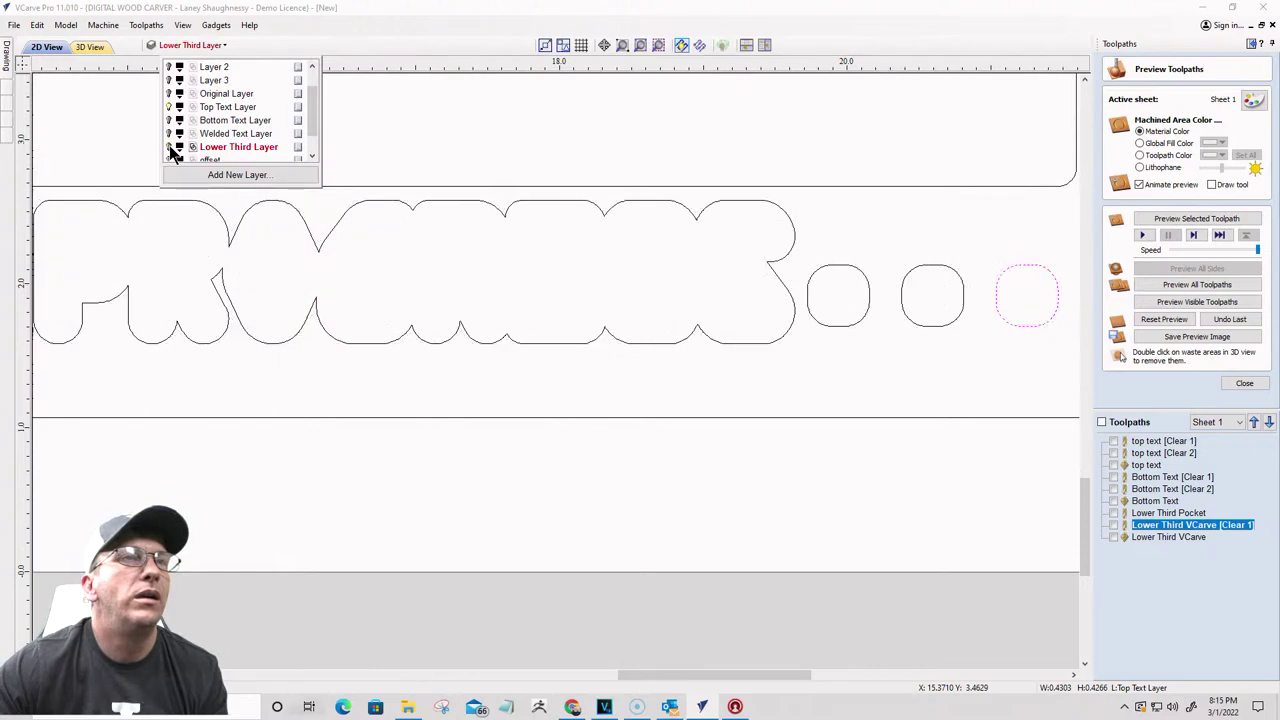
left_click(170, 147)
scroll(855, 333, "down", 4)
scroll(855, 333, "down", 3)
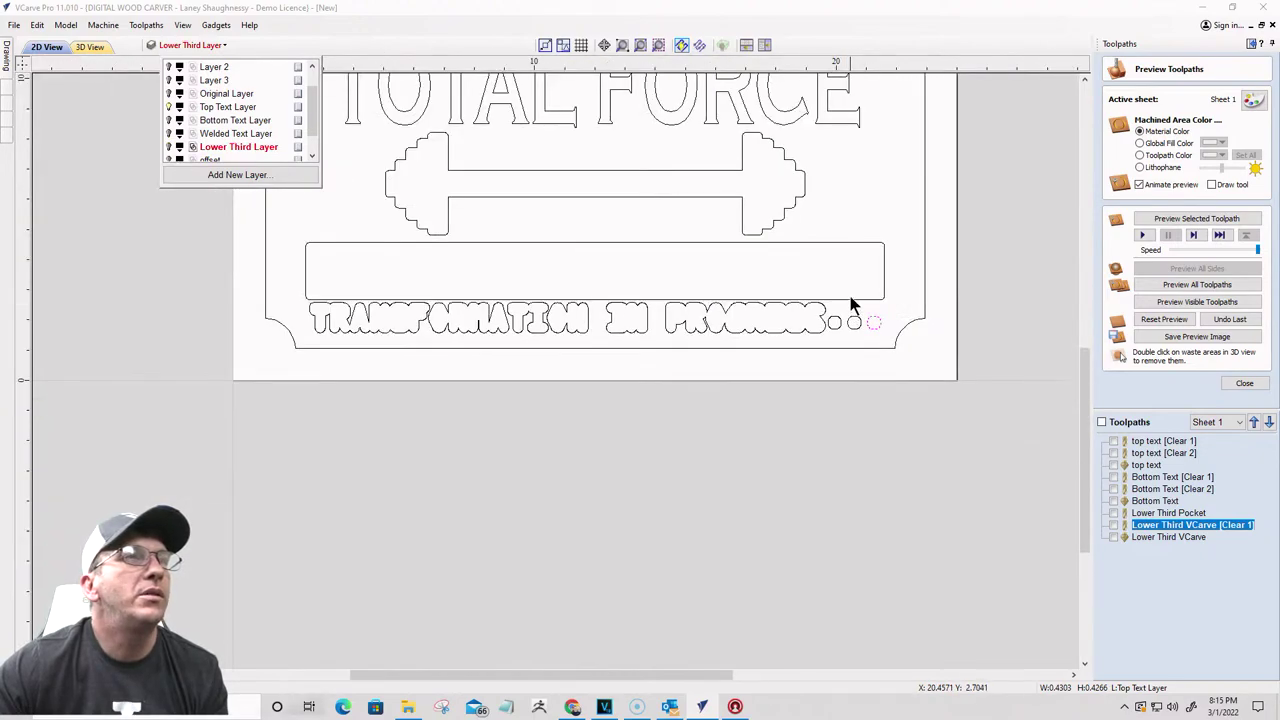
left_click(843, 245)
scroll(1040, 250, "down", 1)
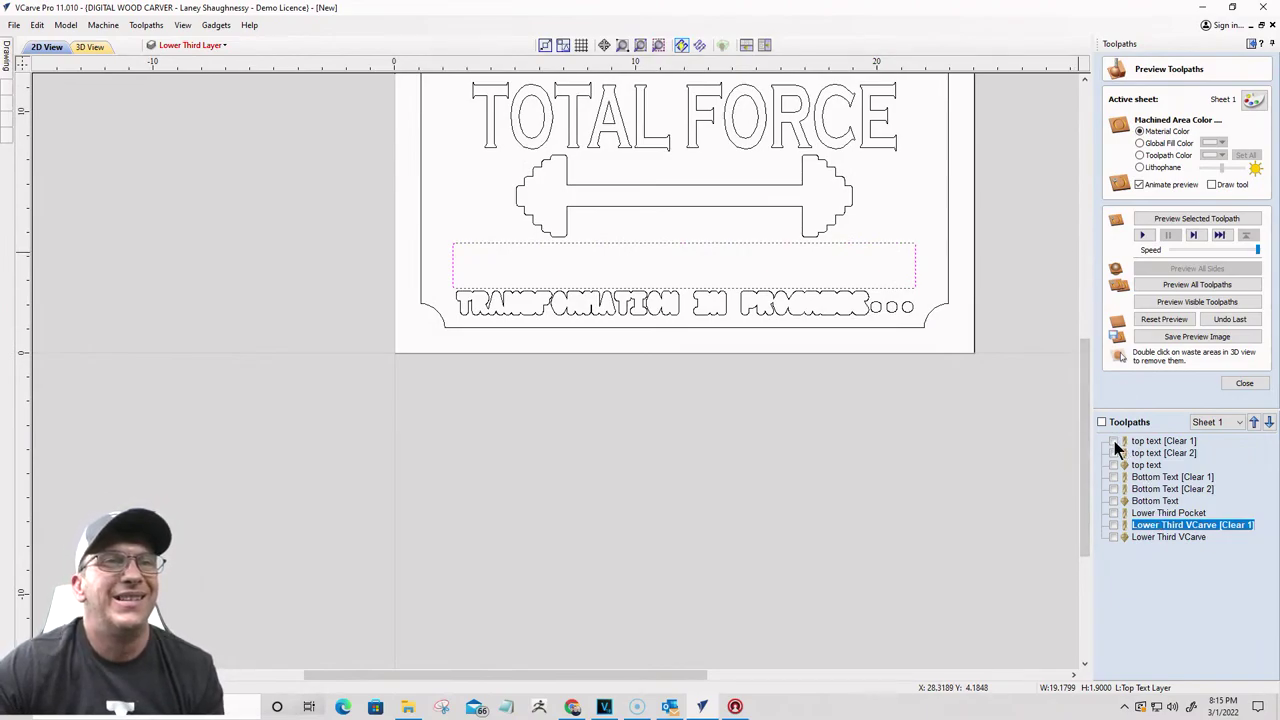
Step: Re-show the sign layers and select the FITNESS / TOTAL FORCE text, barbell and lower-third rectangle
left_click(209, 45)
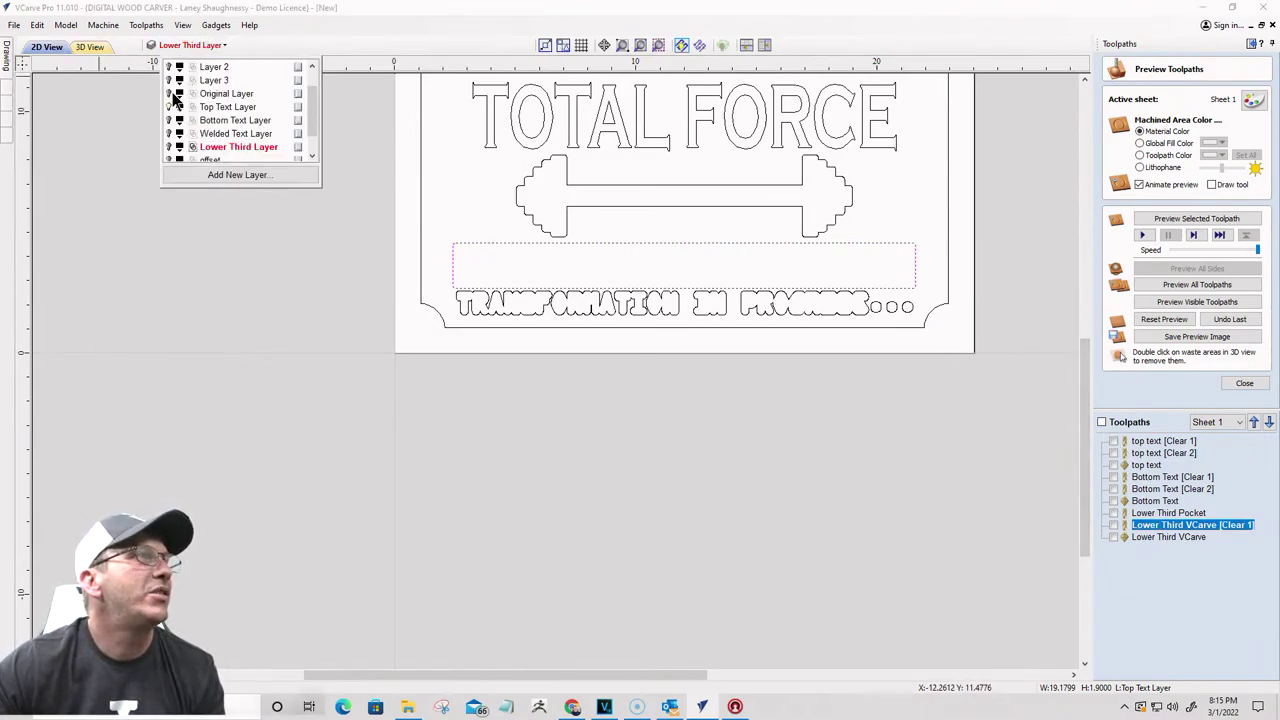
left_click(170, 110)
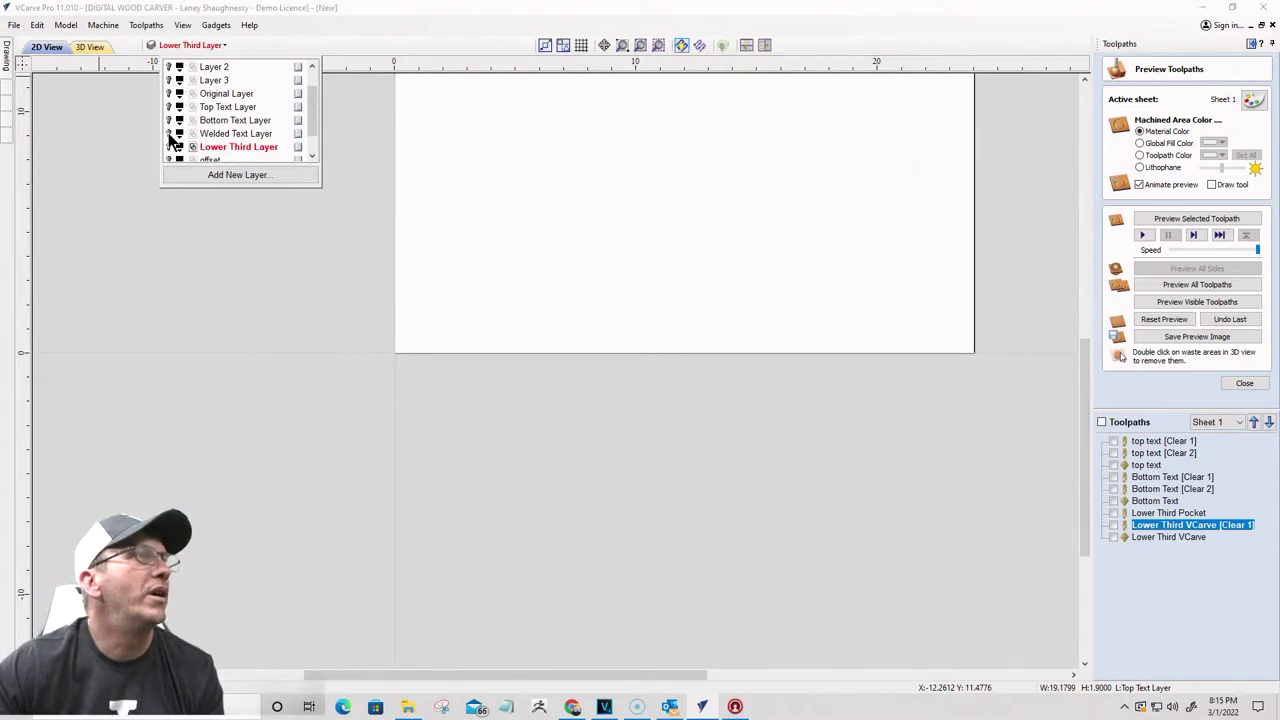
left_click(169, 136)
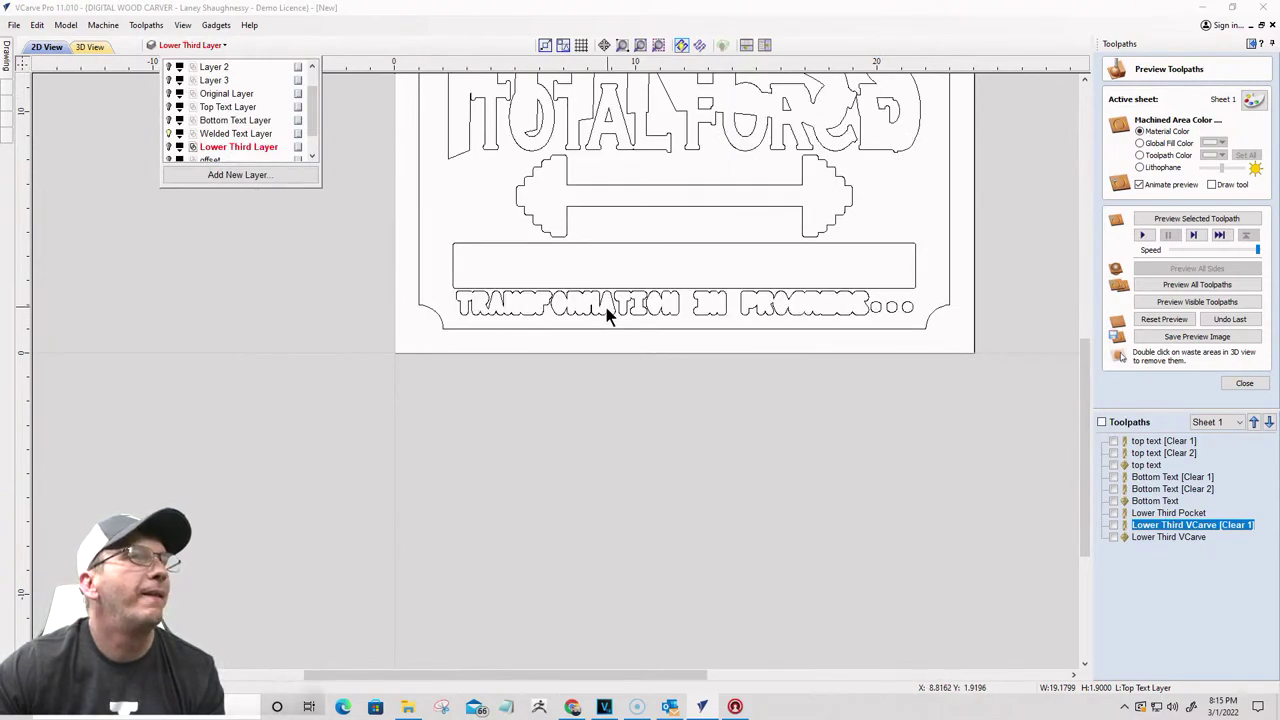
scroll(489, 550, "down", 1)
scroll(480, 206, "up", 1)
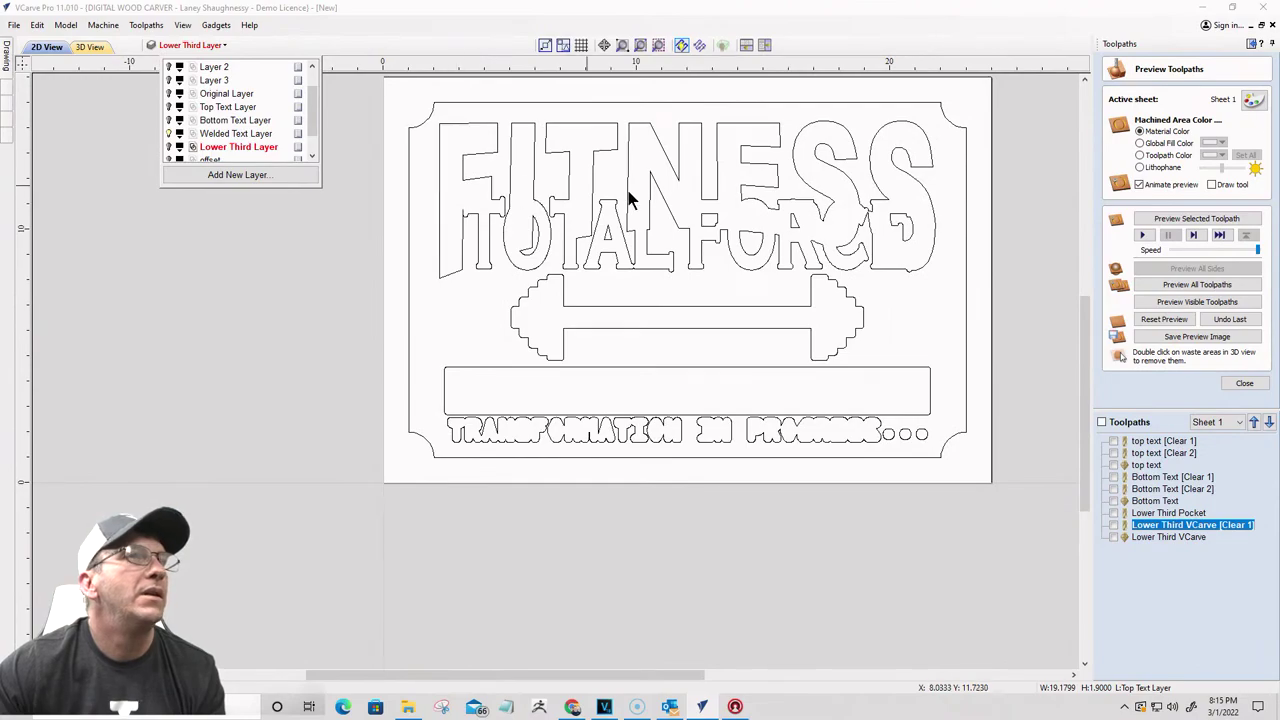
left_click(872, 250)
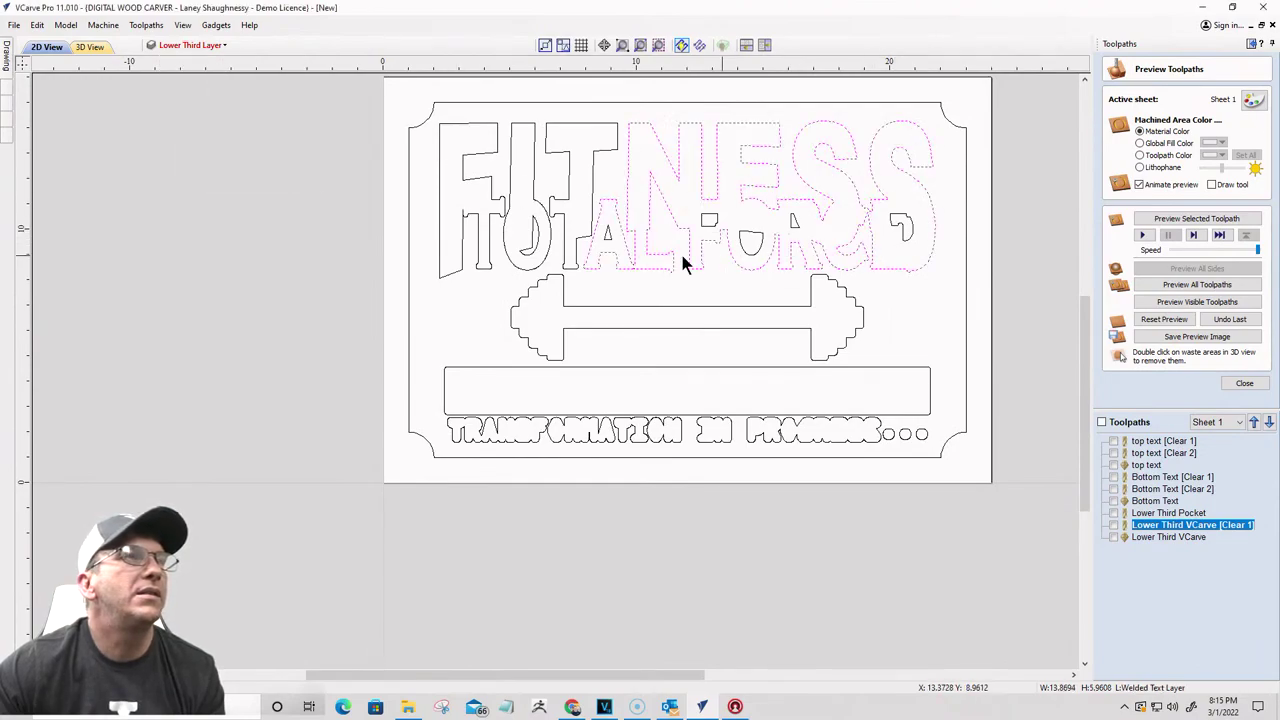
left_click(540, 286)
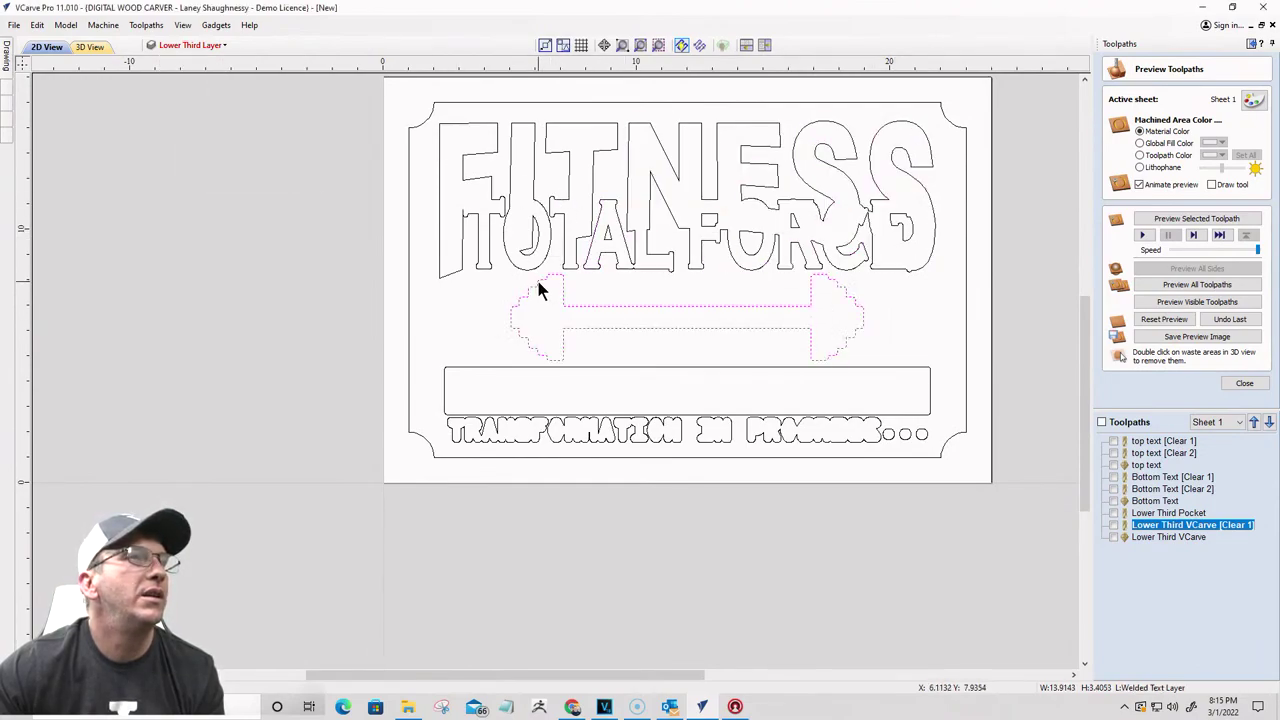
scroll(520, 322, "up", 3)
scroll(528, 325, "down", 3)
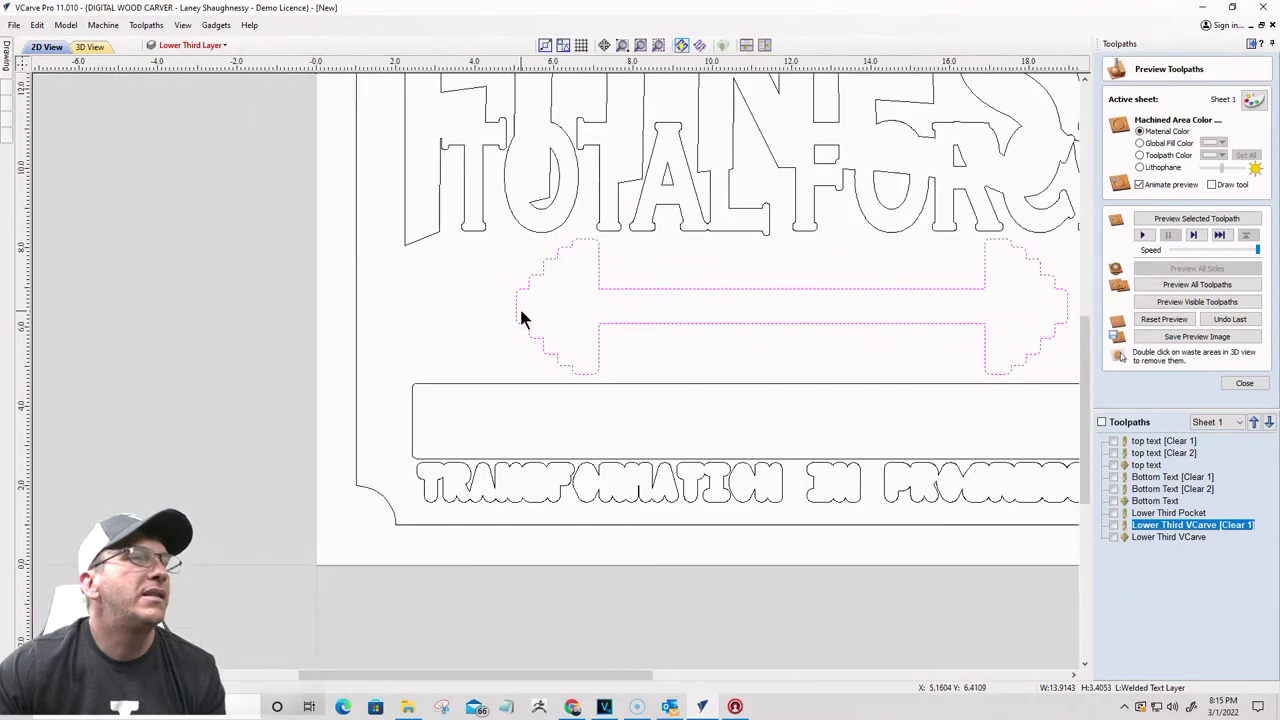
left_click(480, 388)
left_click(479, 384)
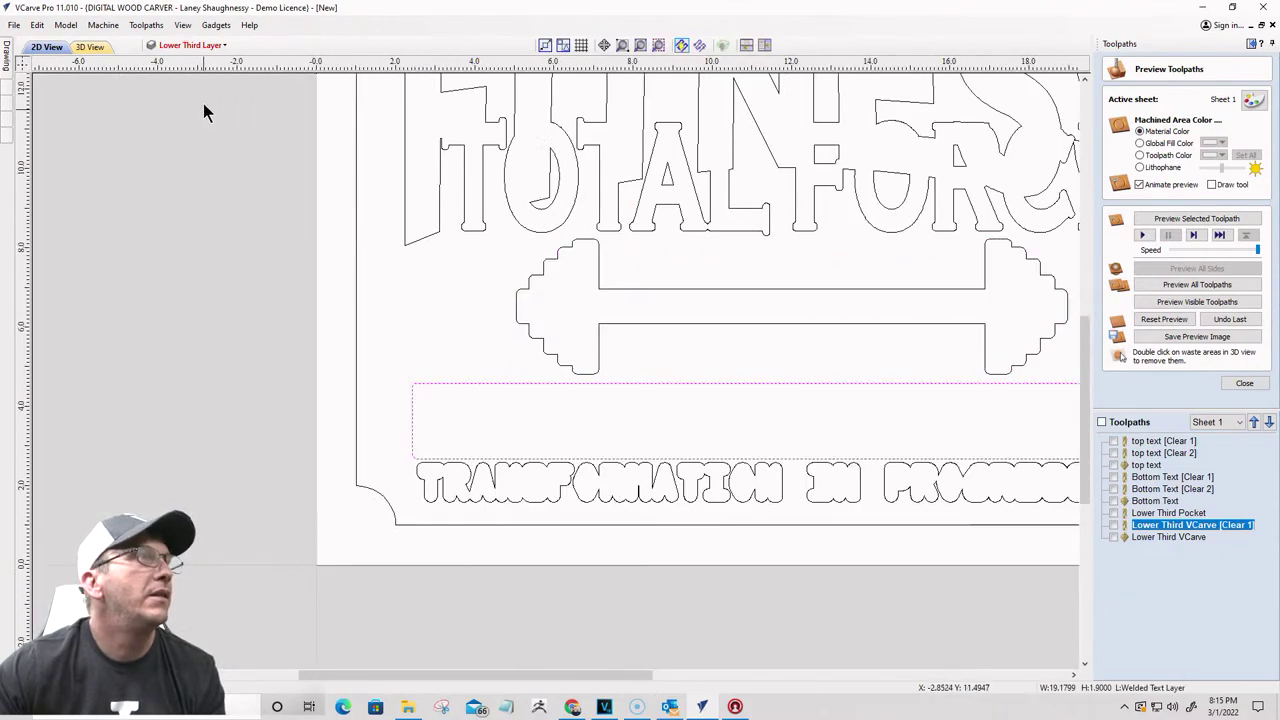
Step: Hide the Lower Third and last visible layer, leaving an empty canvas, and close the preview
left_click(190, 45)
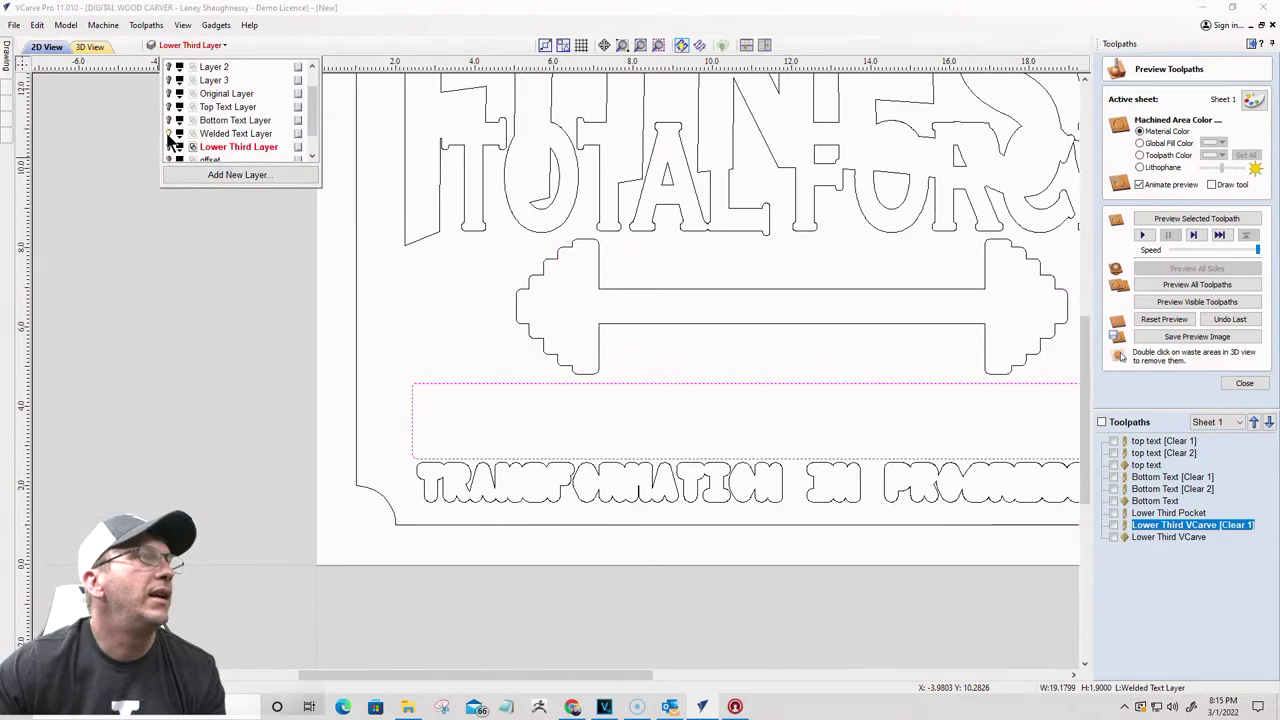
left_click(168, 148)
scroll(420, 403, "up", 5)
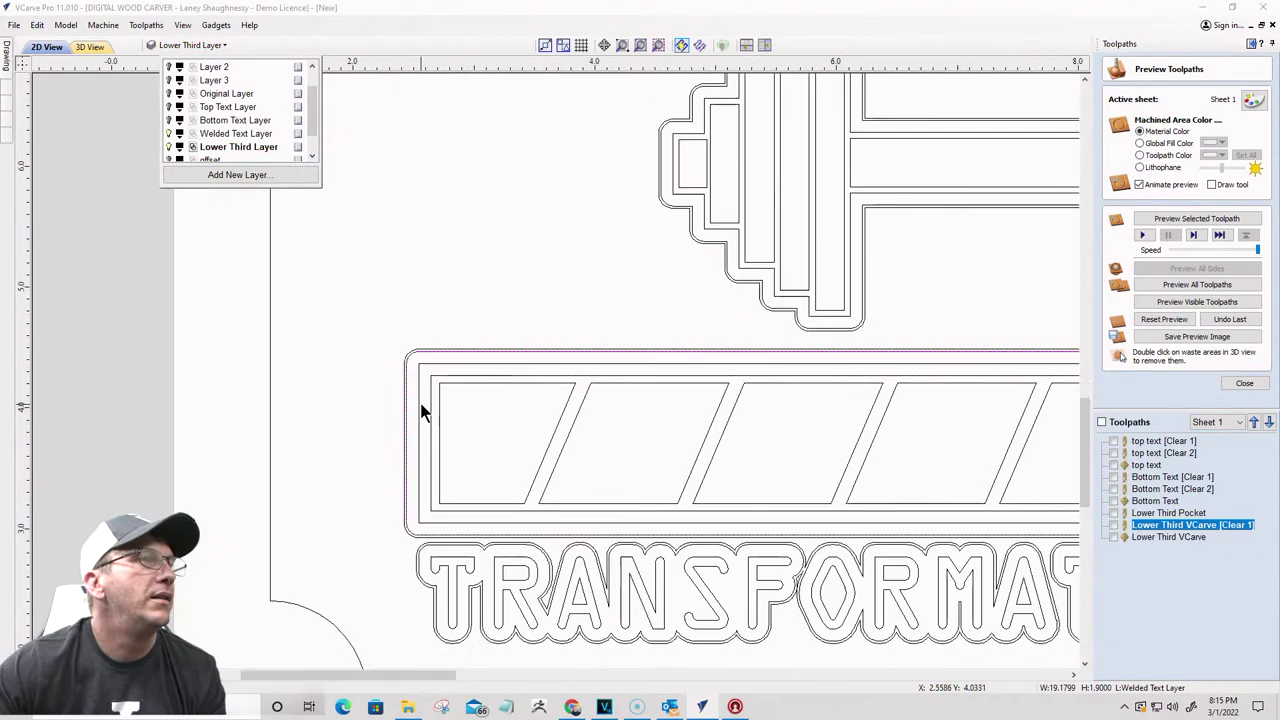
scroll(334, 297, "down", 5)
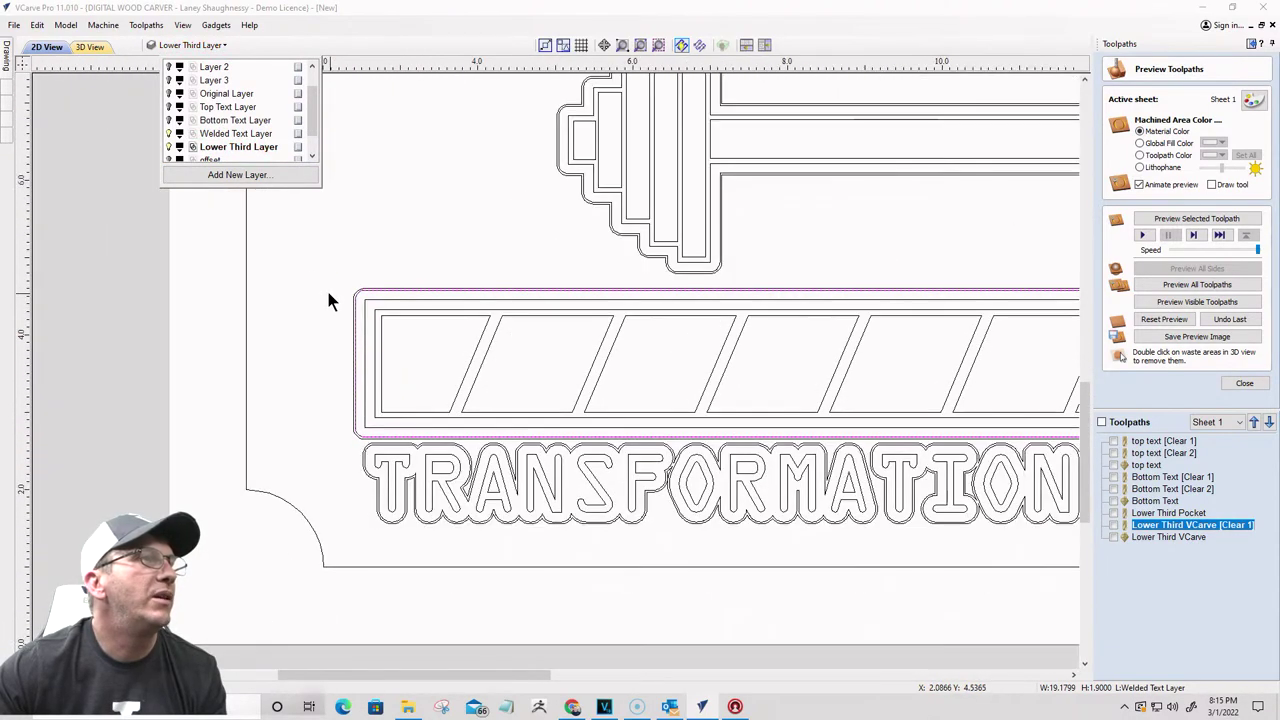
left_click(170, 148)
left_click(170, 134)
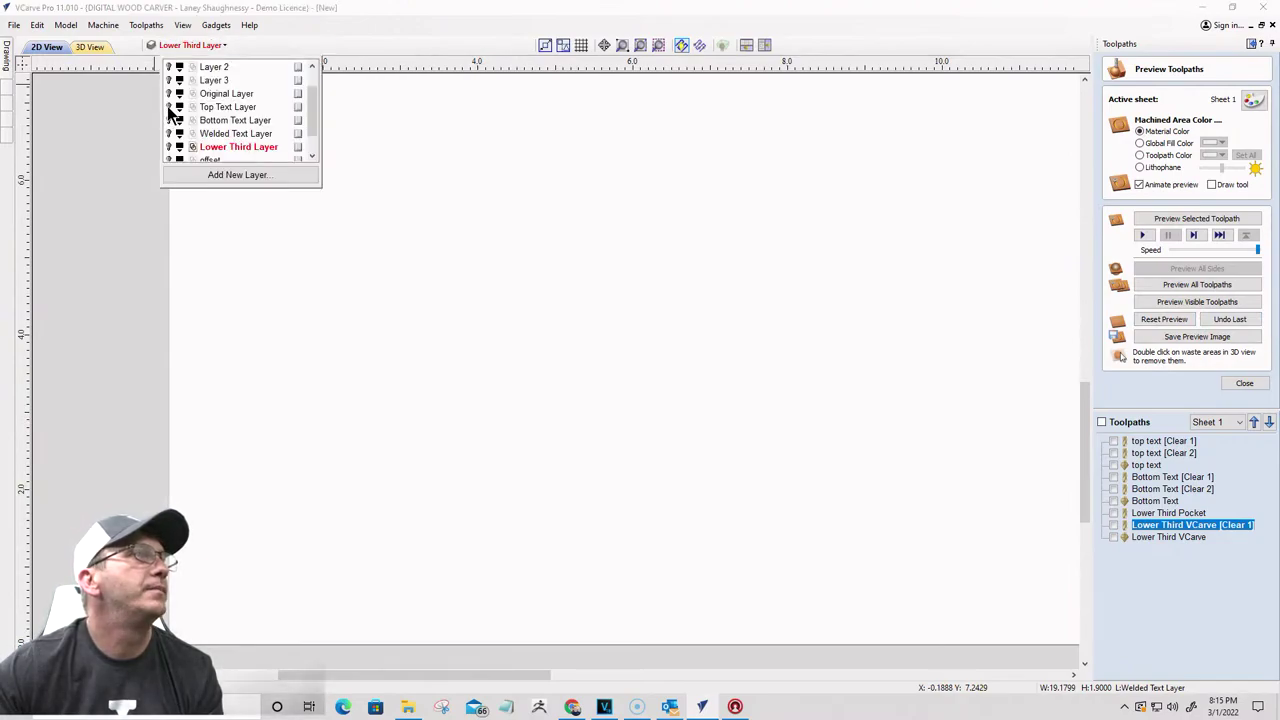
left_click(1244, 383)
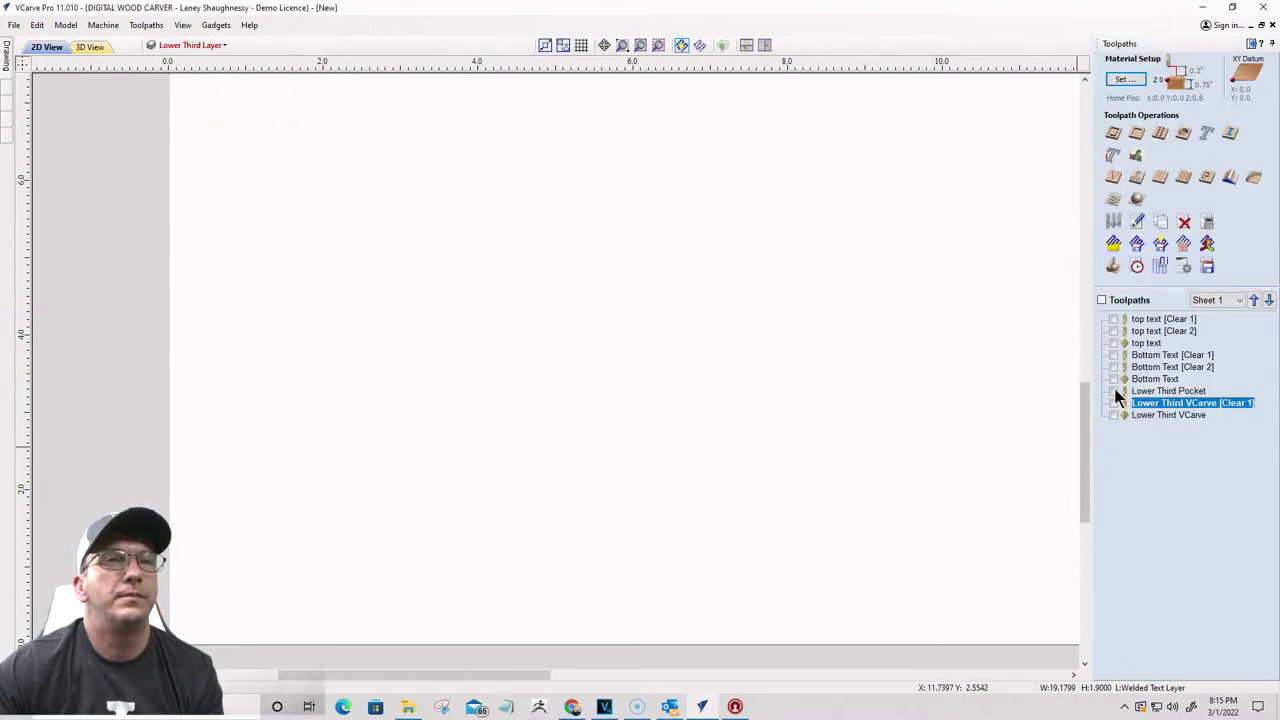
Step: Make the three Top Text toolpaths visible and simulate them on a reset 3D block
left_click(1113, 319)
left_click(1113, 331)
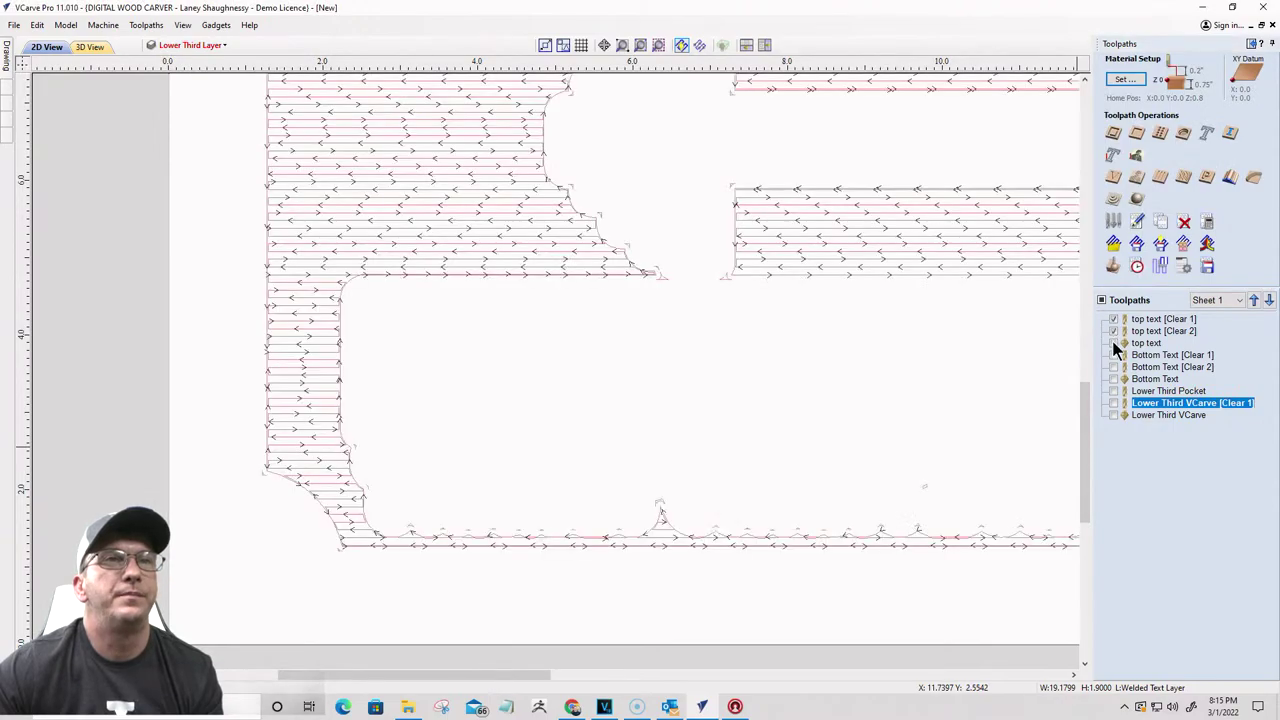
left_click(1113, 343)
left_click(90, 47)
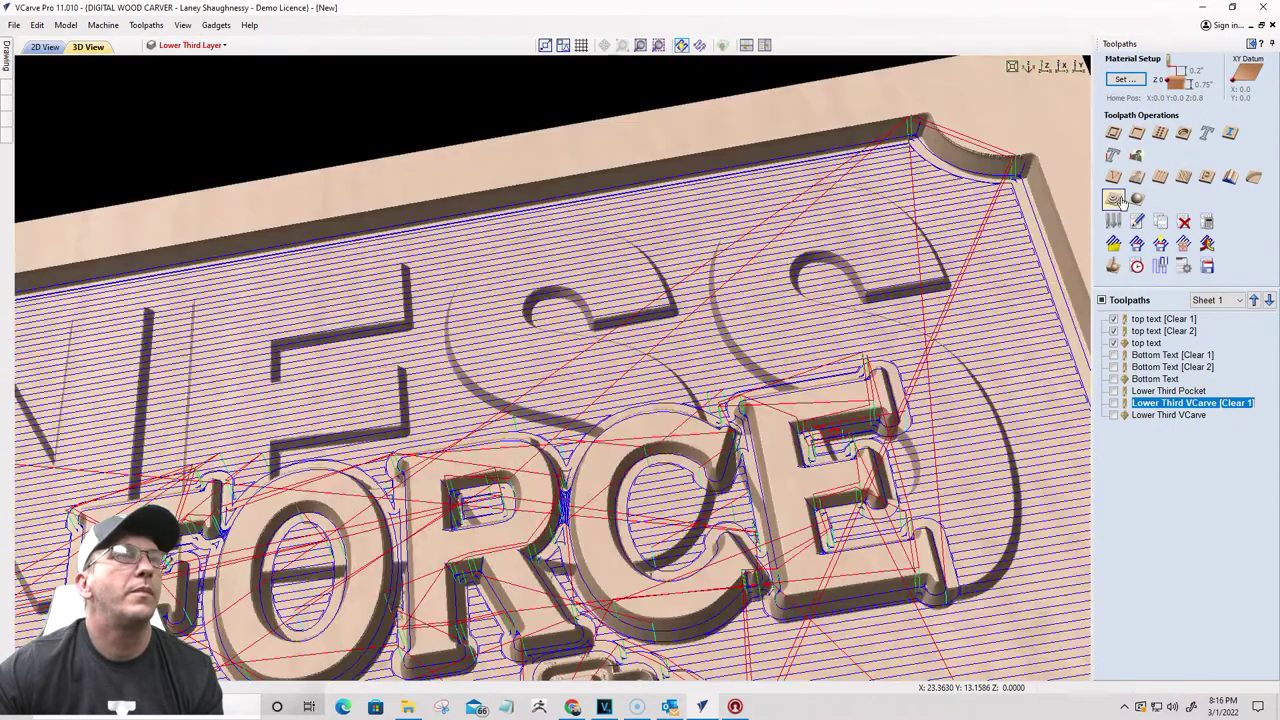
left_click(1113, 266)
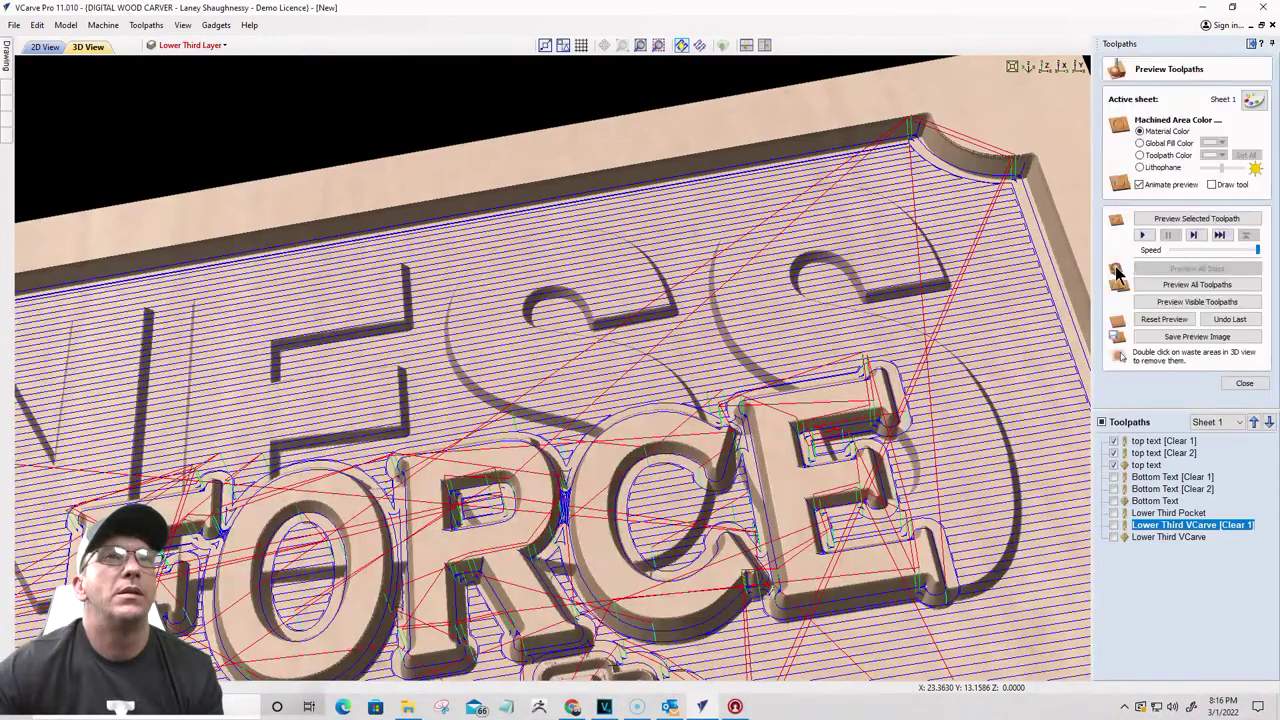
left_click(1172, 320)
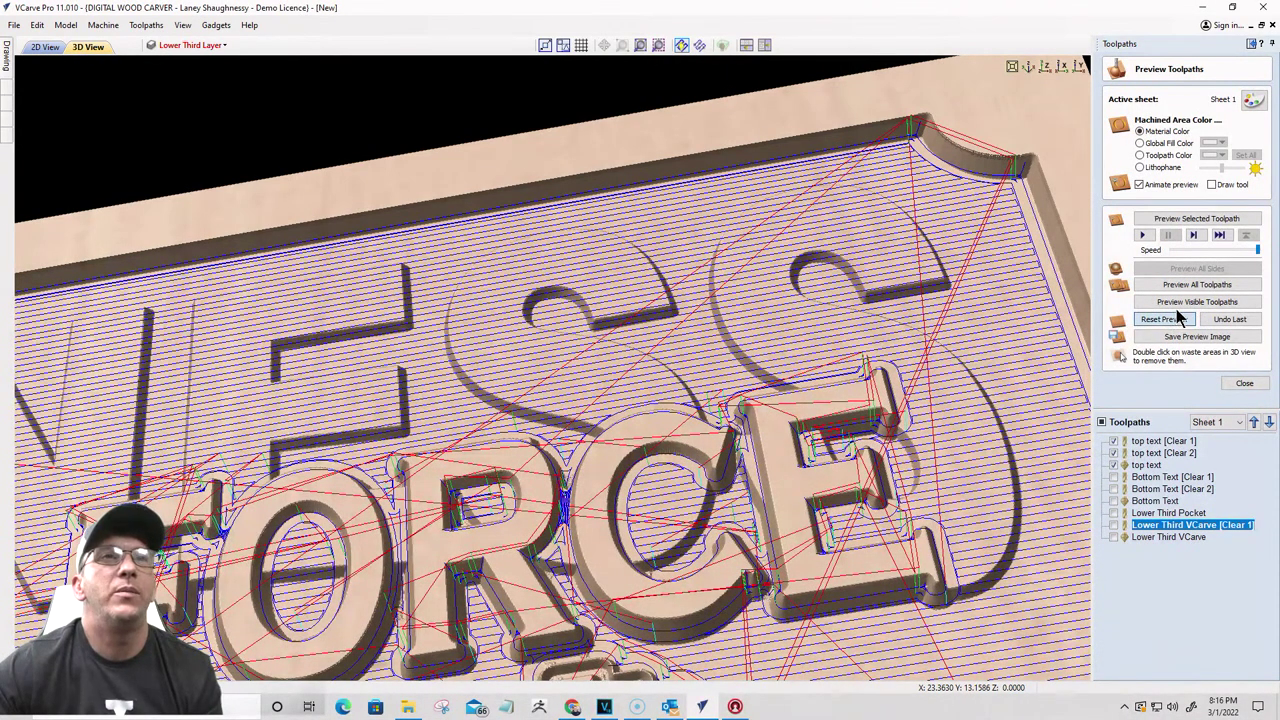
left_click(1190, 303)
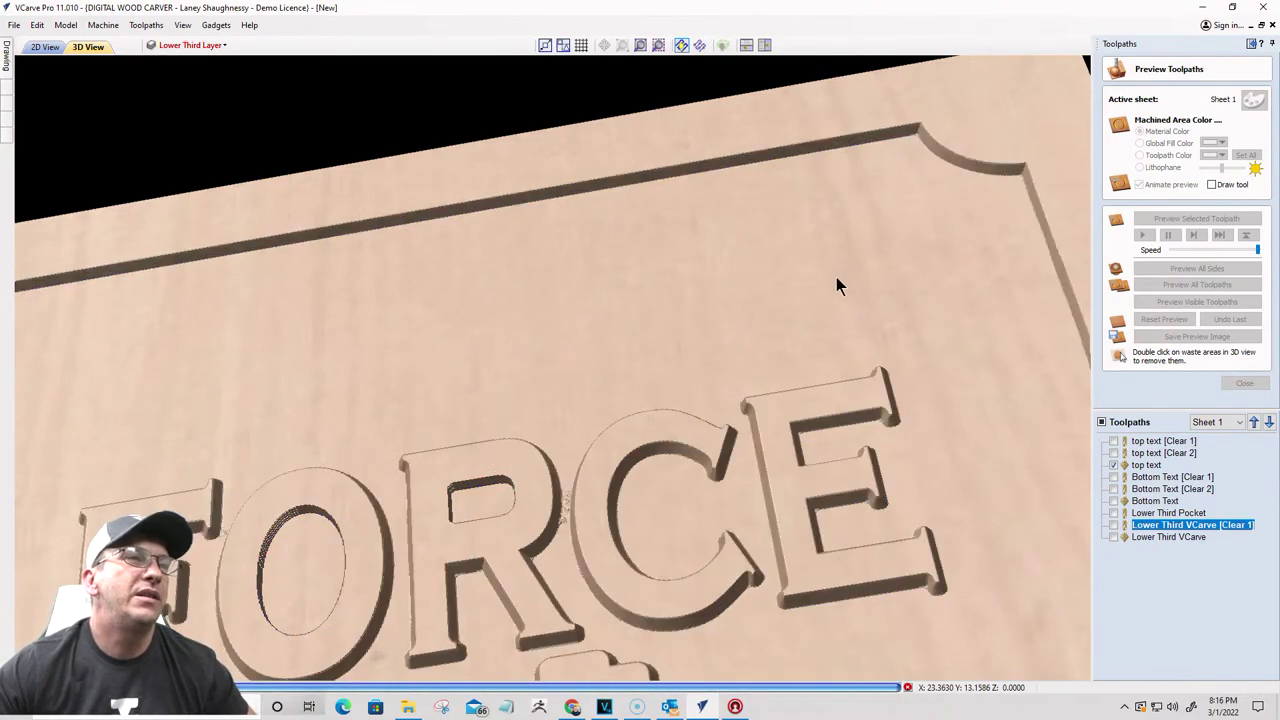
Step: Orbit the carved board until TOTAL FORCE is fully visible
left_click_drag(578, 405, 802, 230)
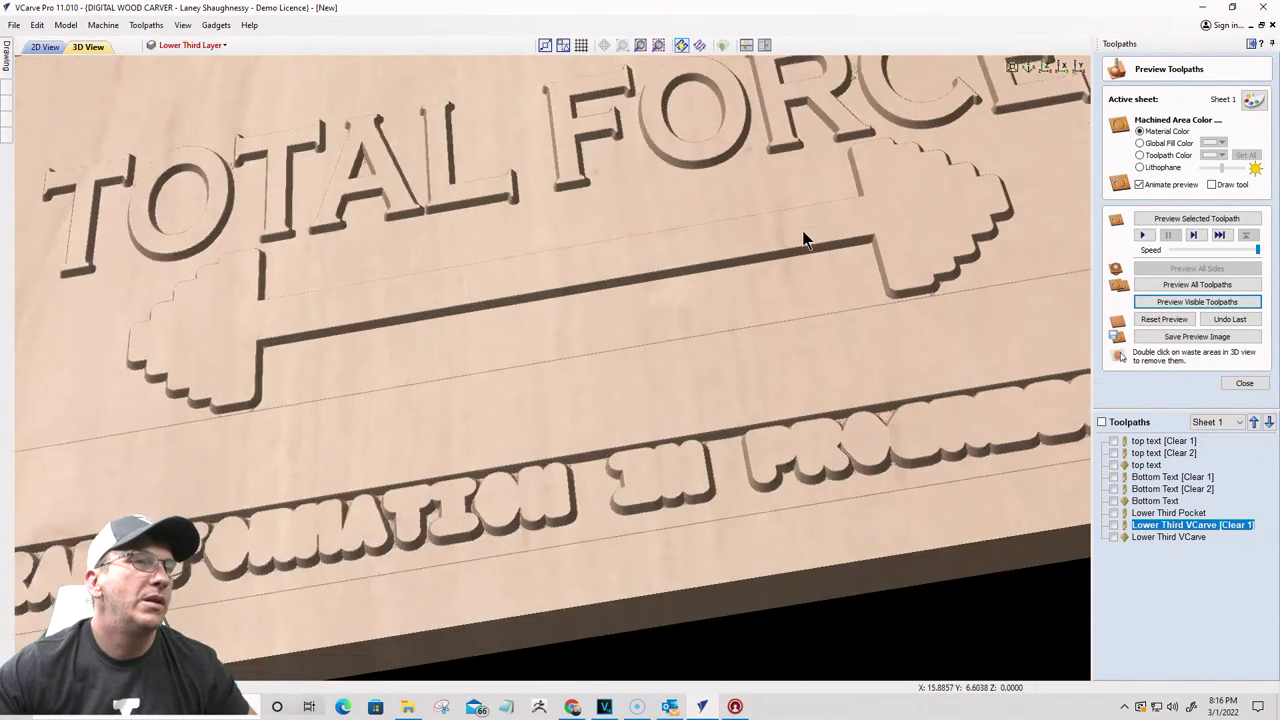
left_click_drag(550, 265, 463, 286)
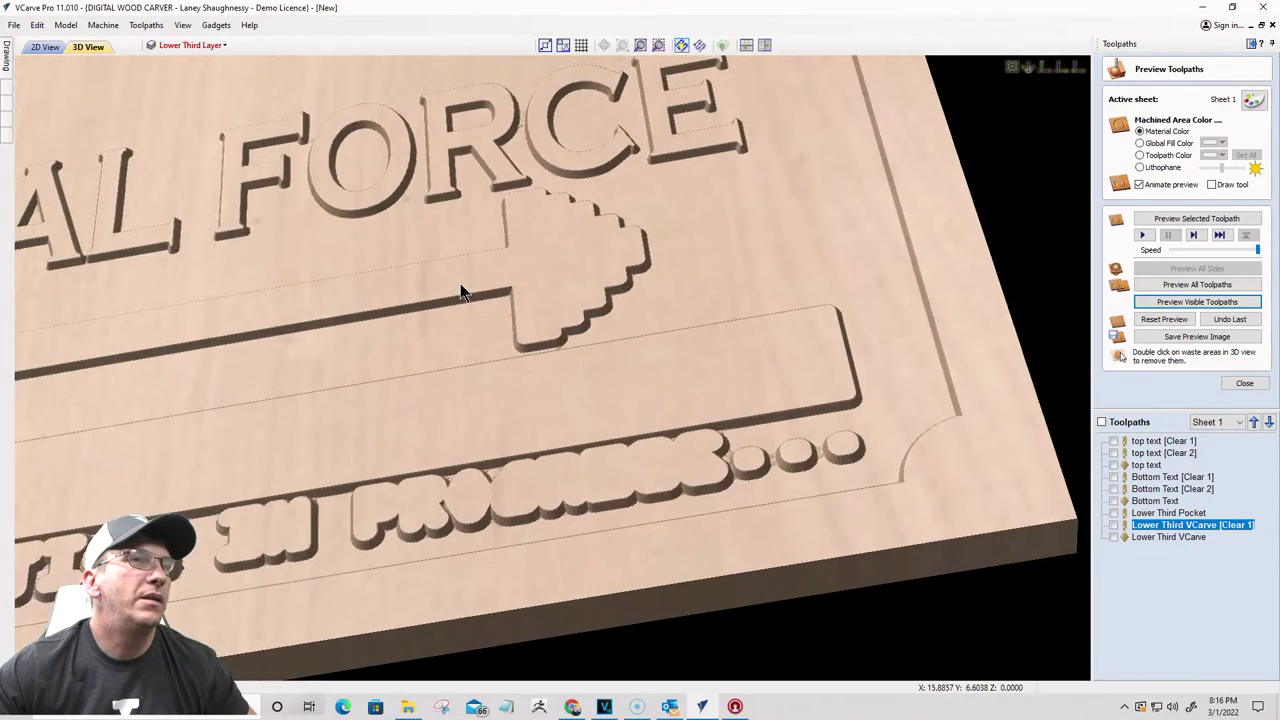
scroll(506, 389, "up", 3)
left_click_drag(507, 398, 830, 487)
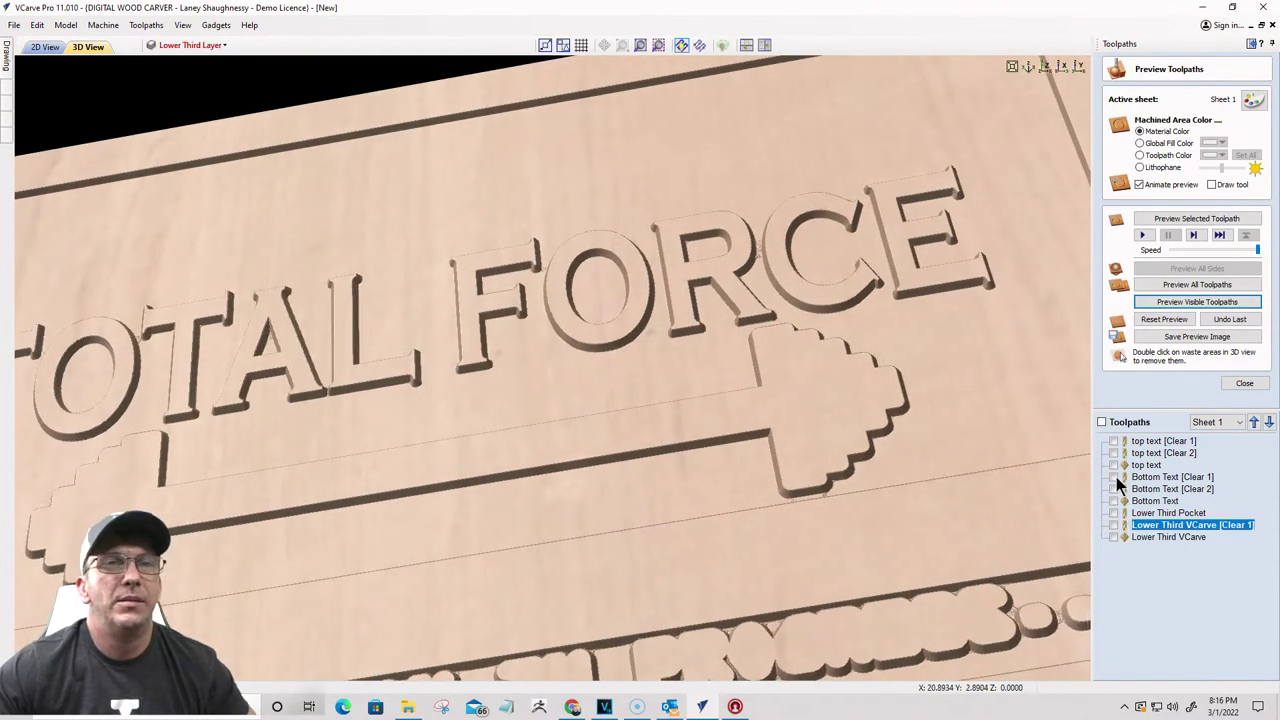
Step: Add Bottom Text [Clear 1], [Clear 2] and Bottom Text to the simulation and tilt to the lower lettering
left_click(1114, 477)
left_click(1114, 489)
left_click(1114, 501)
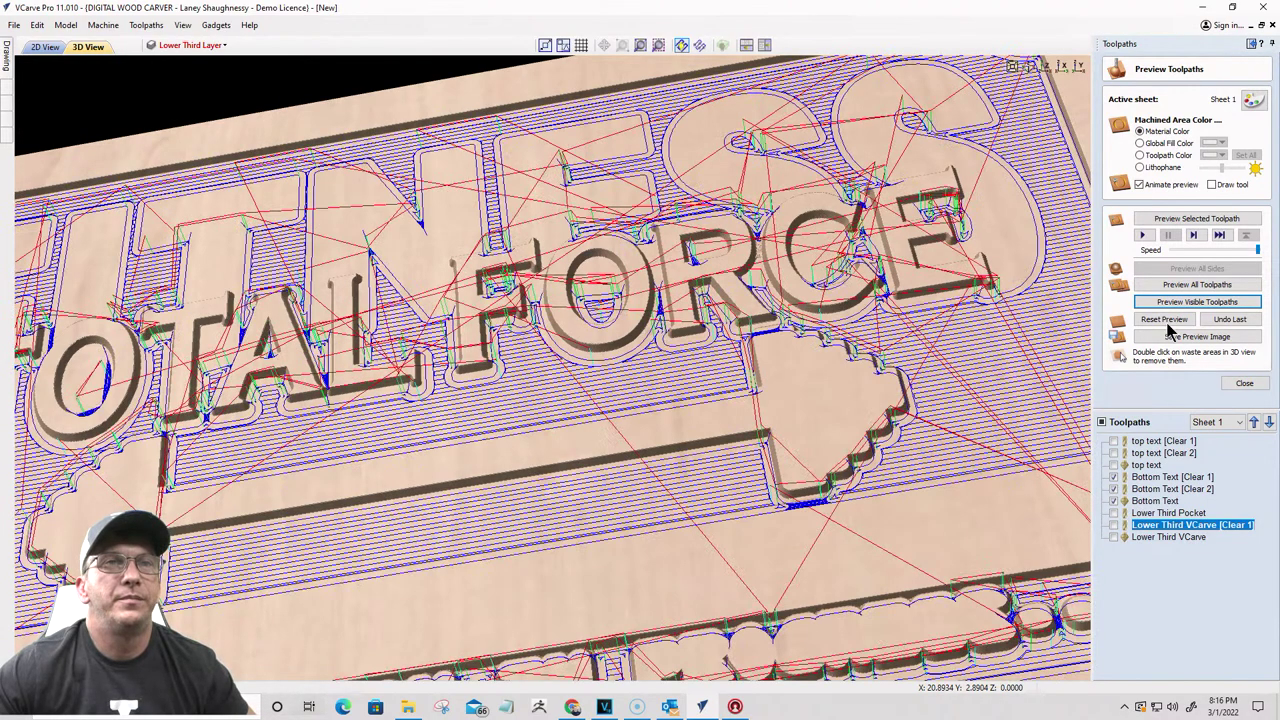
left_click(1183, 302)
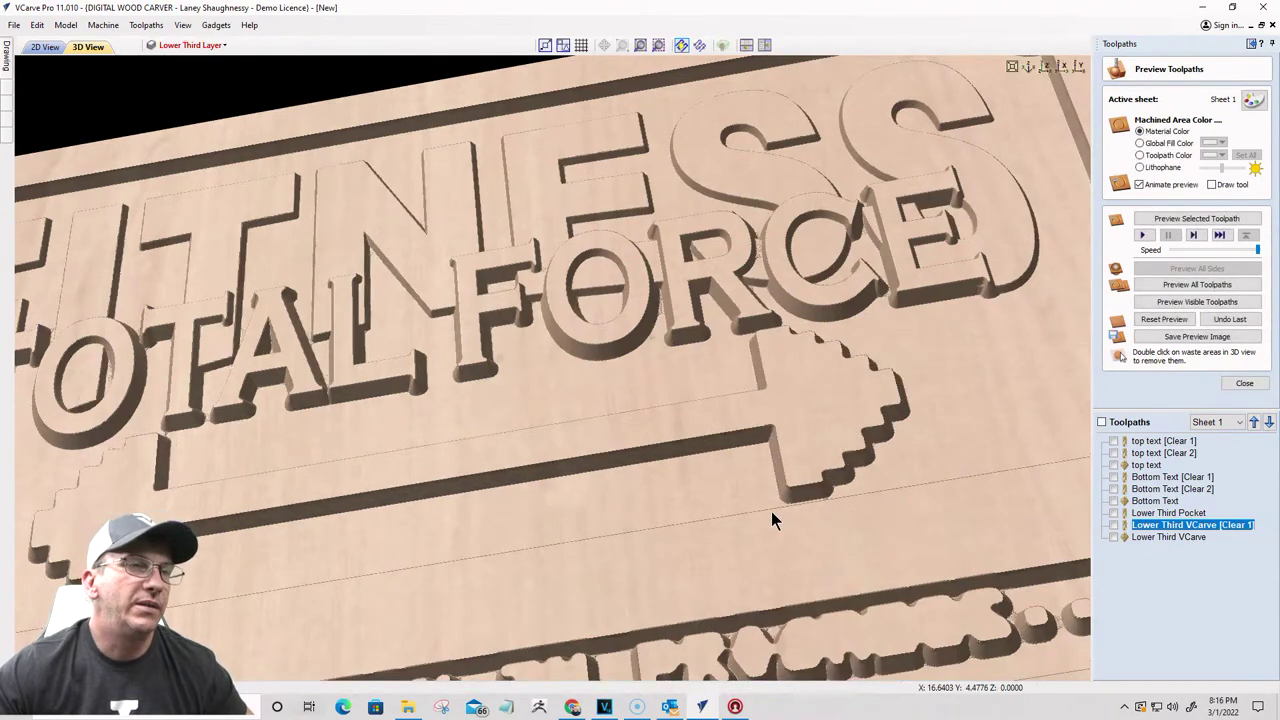
left_click_drag(753, 540, 650, 395)
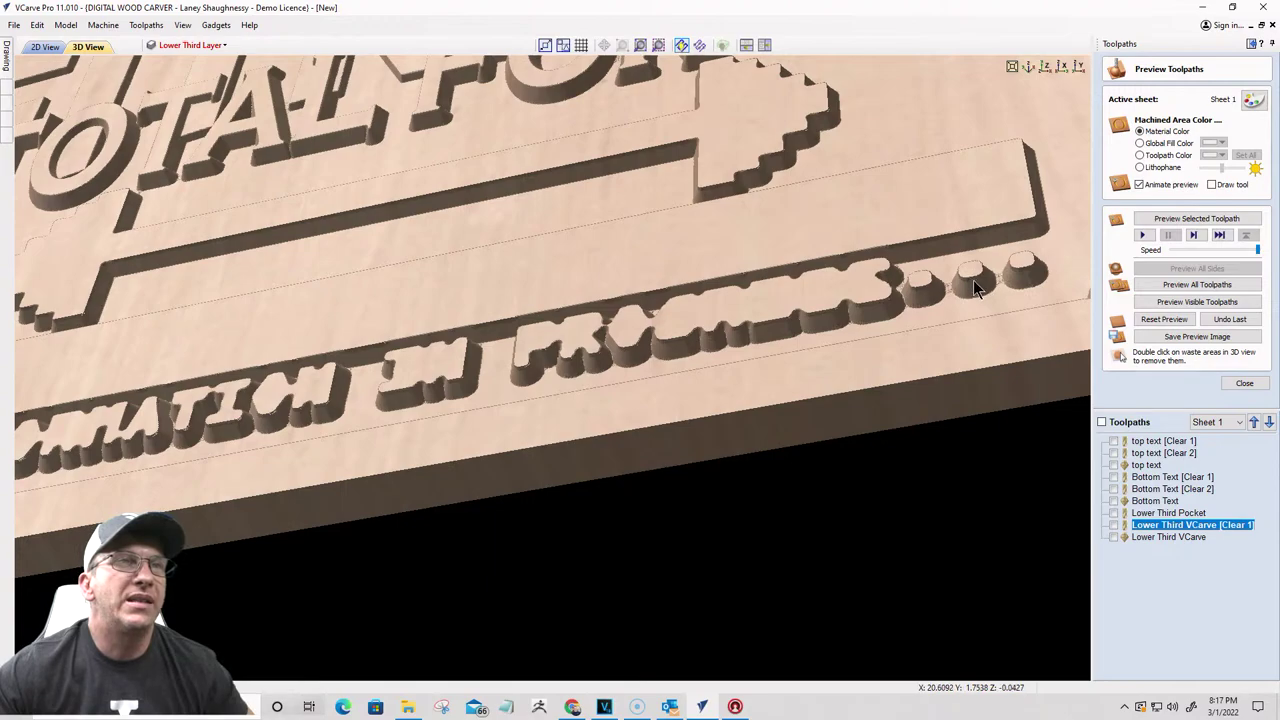
Step: Review the Bottom Text [Clear 1] and top text V-carve settings without changing them
double_click(1141, 478)
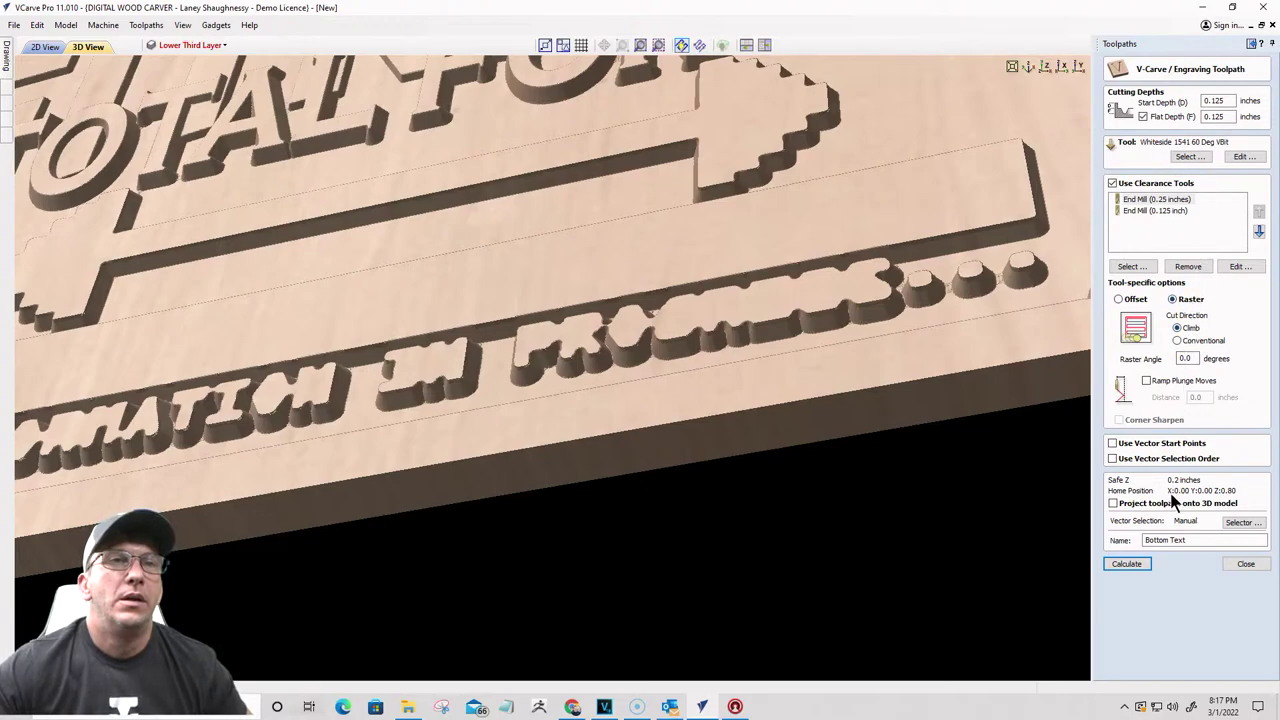
left_click(1245, 564)
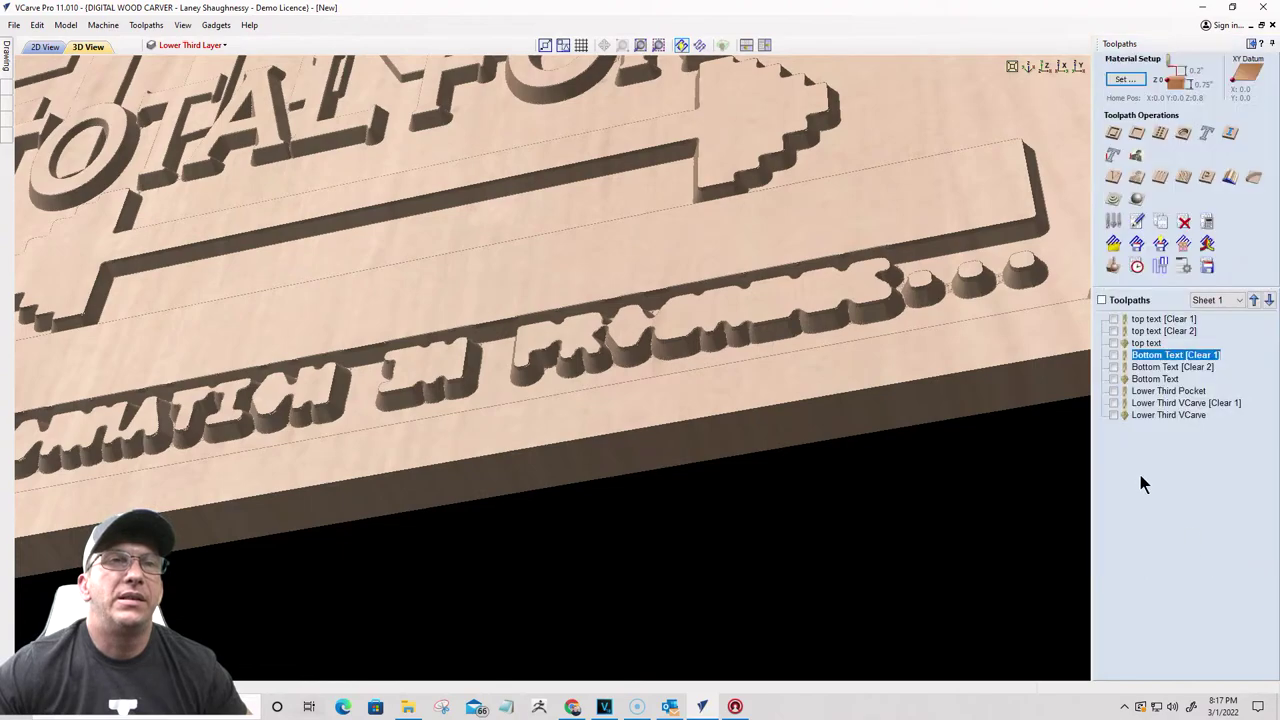
double_click(1147, 320)
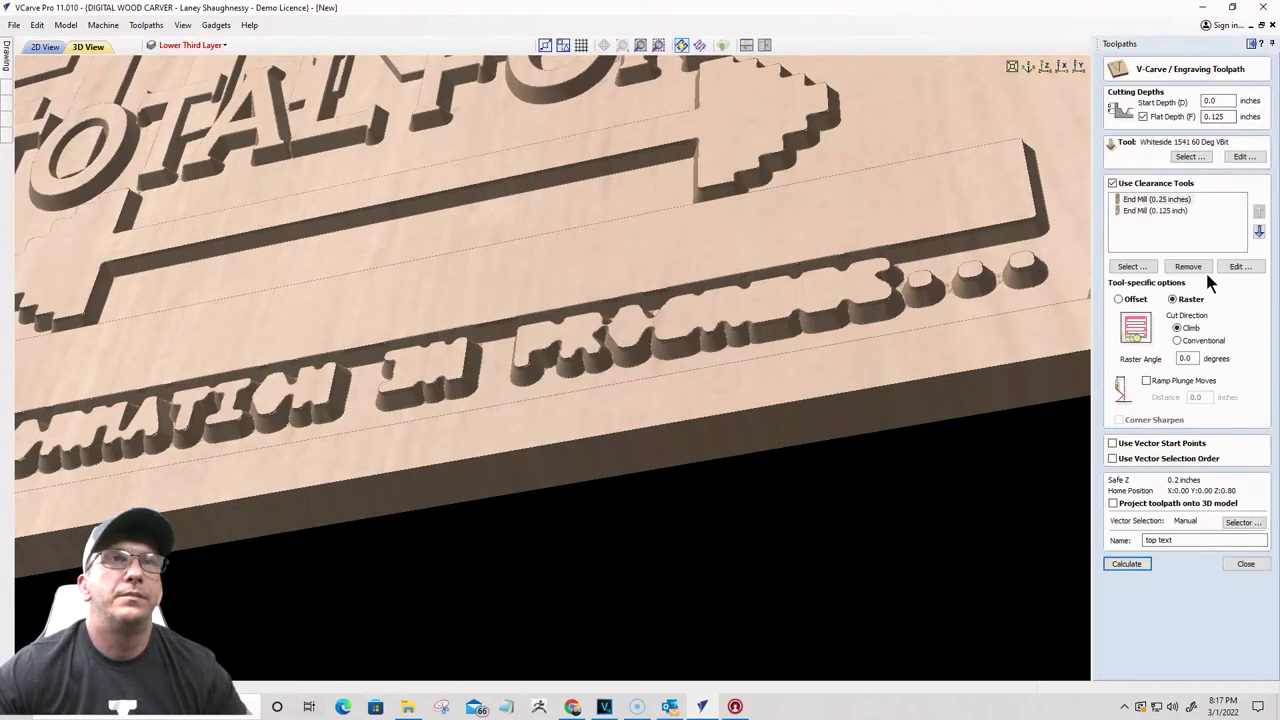
left_click(1245, 564)
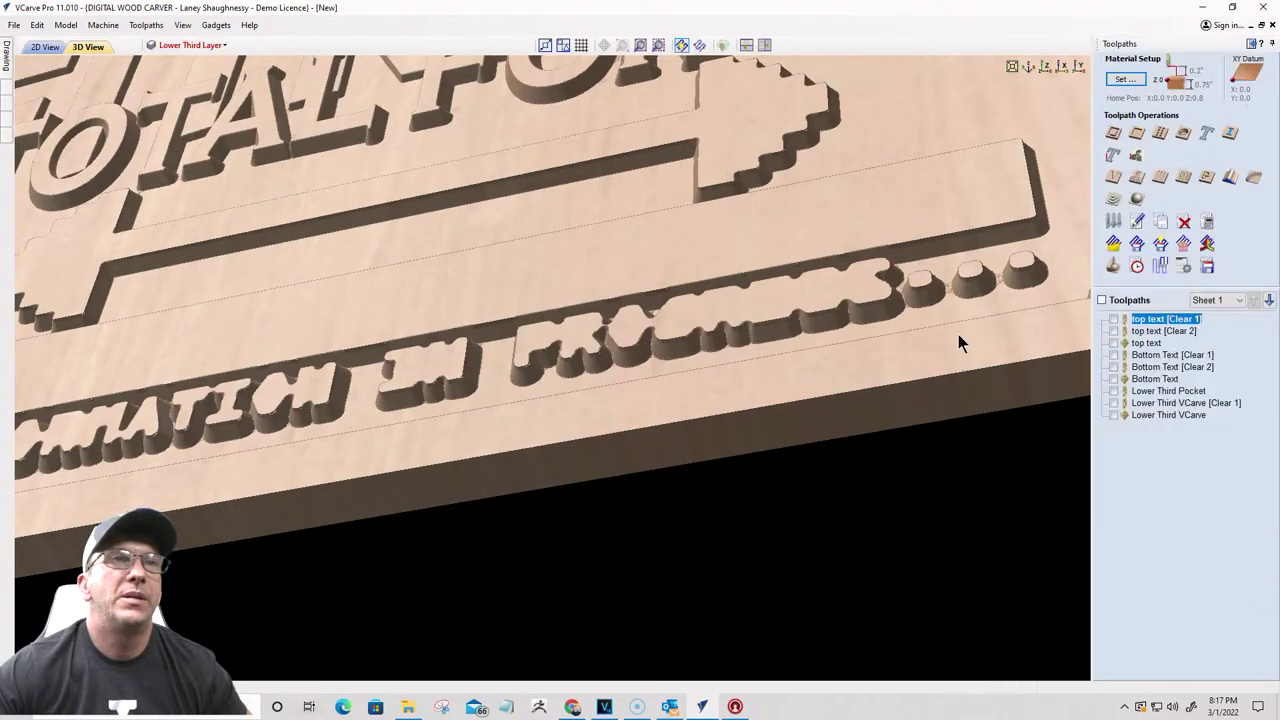
Step: Rotate and zoom the 3D preview to inspect the deep-carved lower lettering and dots
left_click_drag(965, 300, 777, 291)
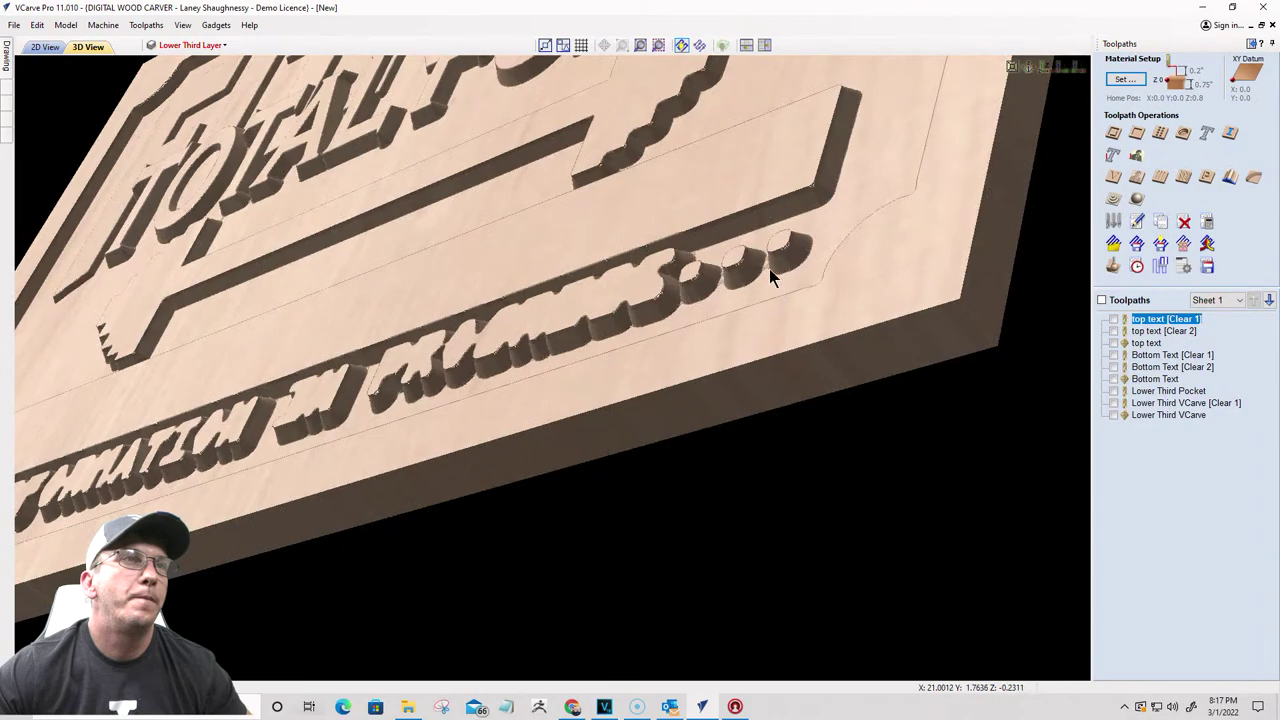
scroll(769, 269, "up", 4)
scroll(769, 269, "up", 2)
scroll(769, 268, "down", 3)
scroll(769, 268, "up", 1)
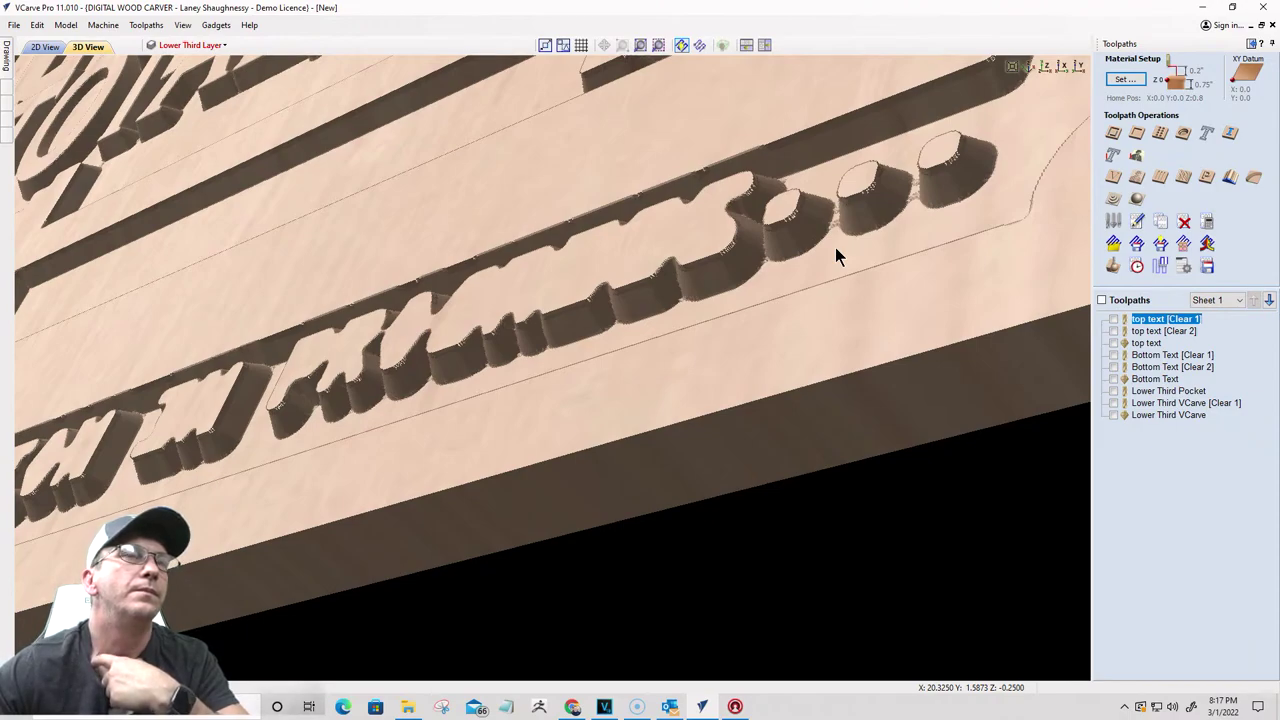
Step: In 2D view, hide the Lower Third Layer and delete the duplicate barbell, bar and text
left_click(42, 47)
left_click(185, 45)
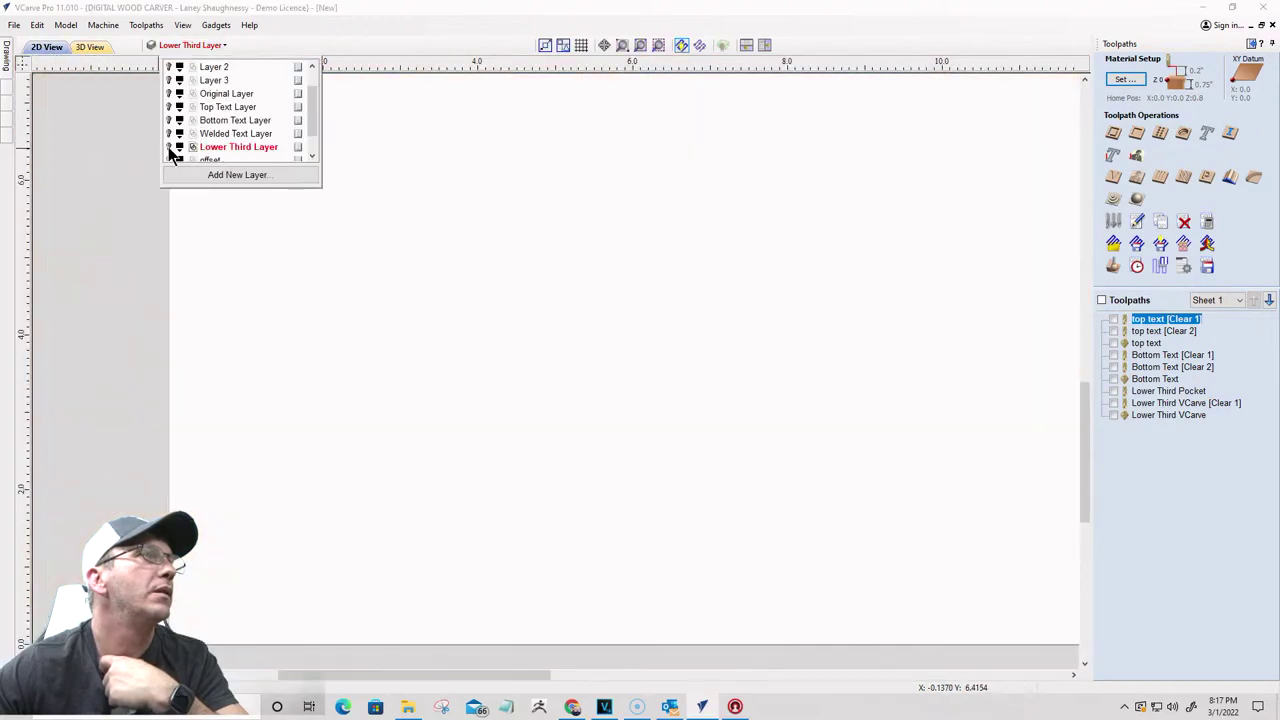
left_click(169, 148)
left_click(169, 146)
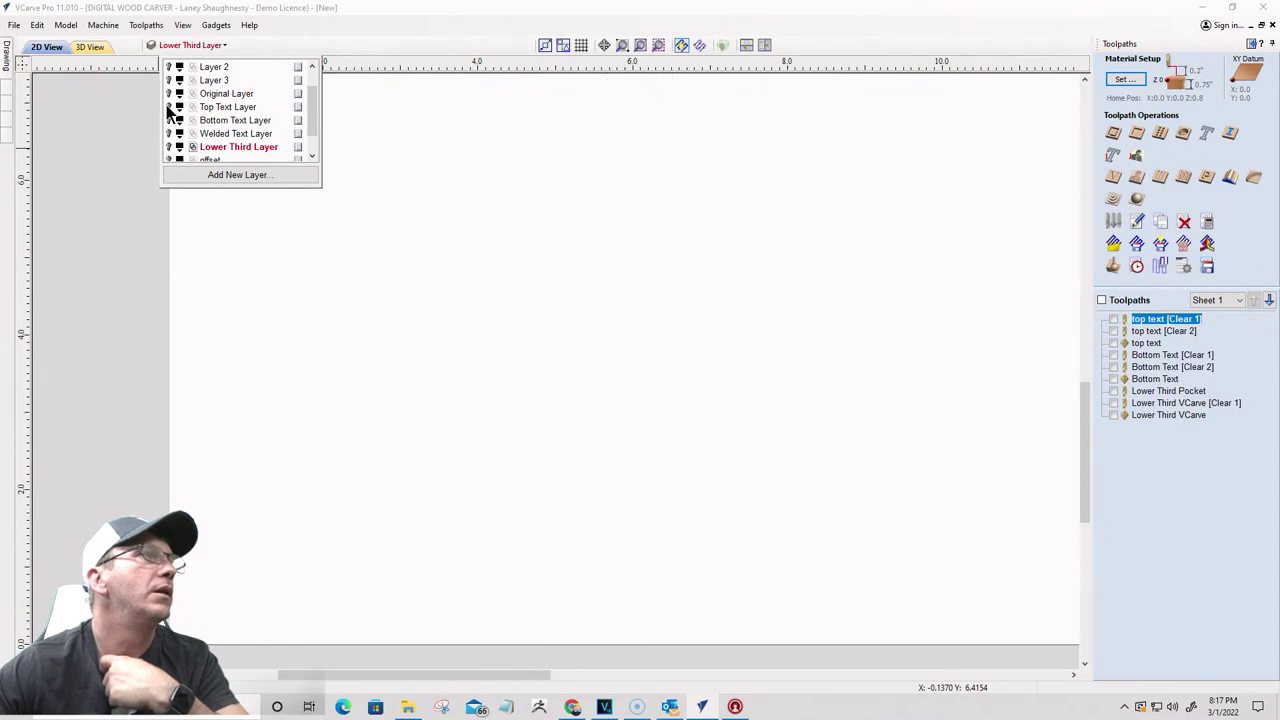
scroll(570, 252, "down", 5)
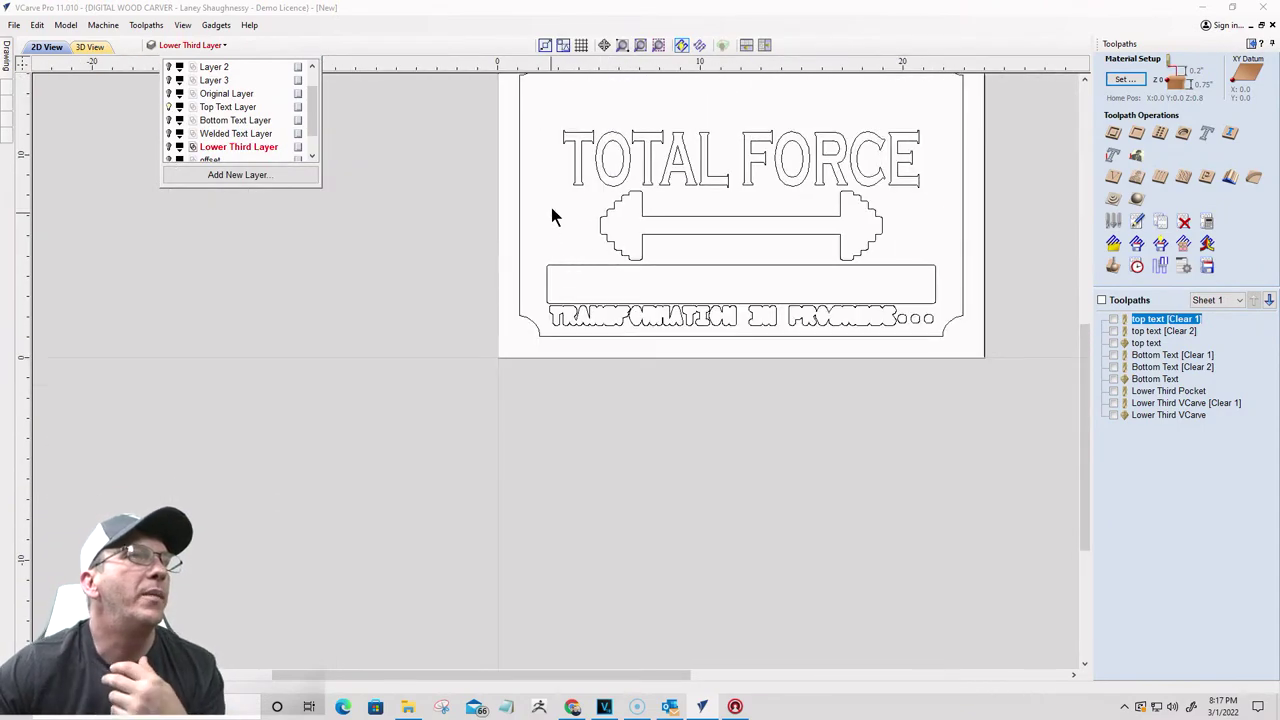
left_click_drag(503, 185, 962, 344)
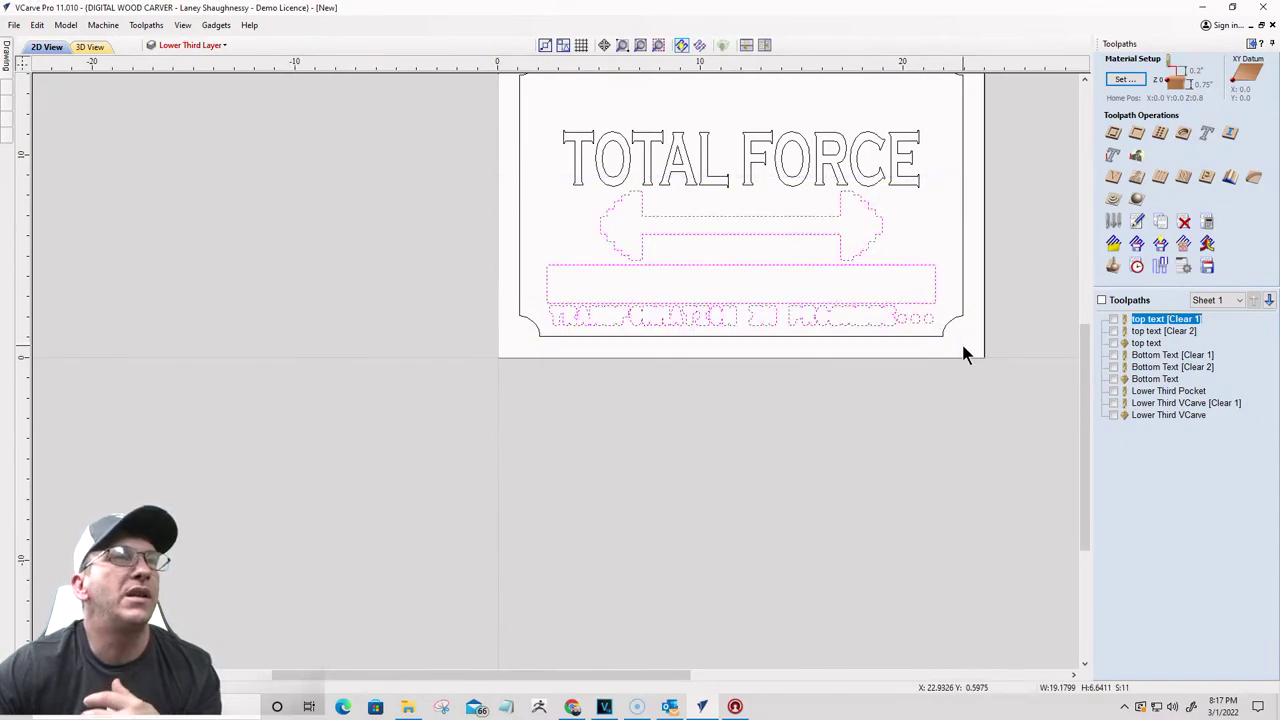
key("Delete")
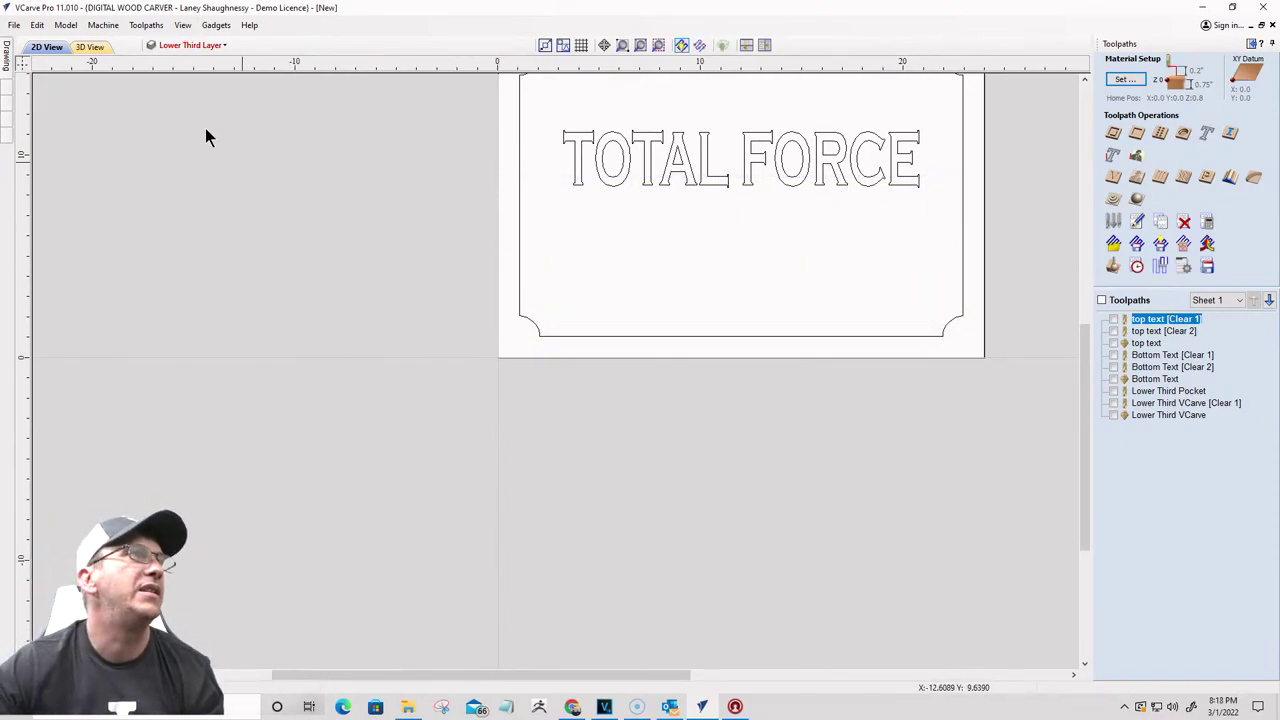
Step: Reveal another layer, delete its duplicate vectors, and show the Lower Third Layer again
left_click(186, 45)
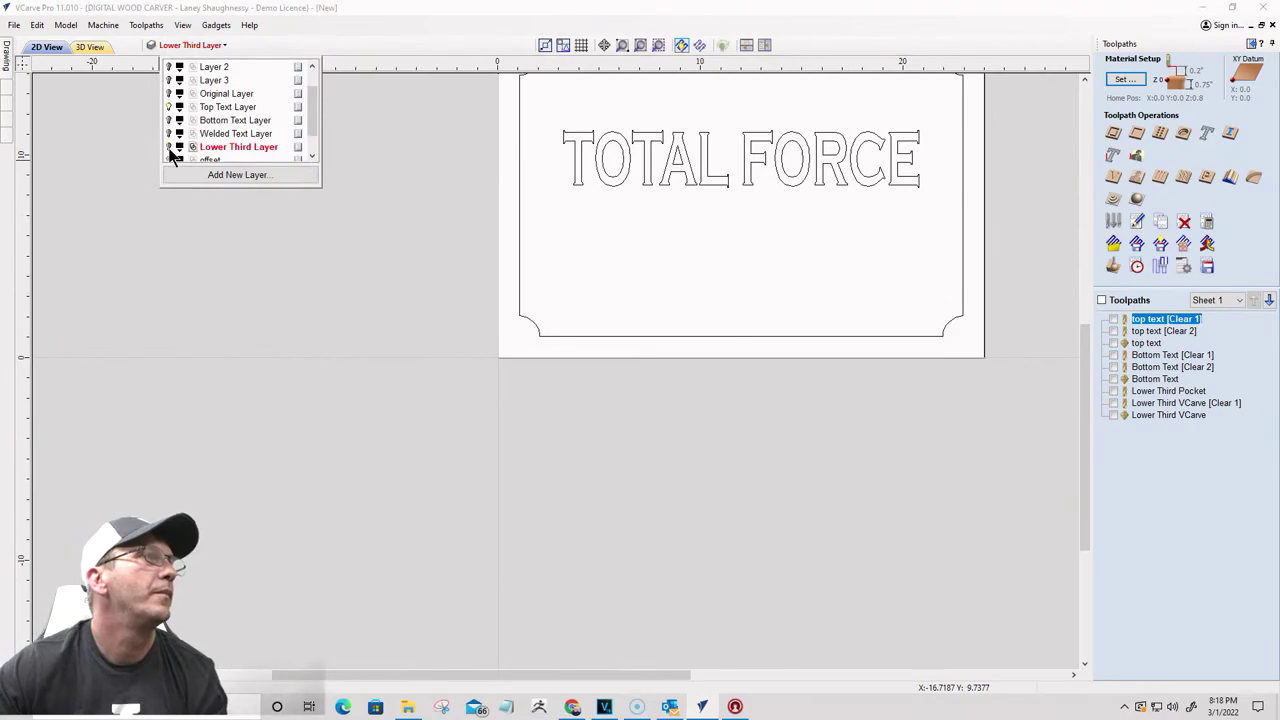
left_click(169, 134)
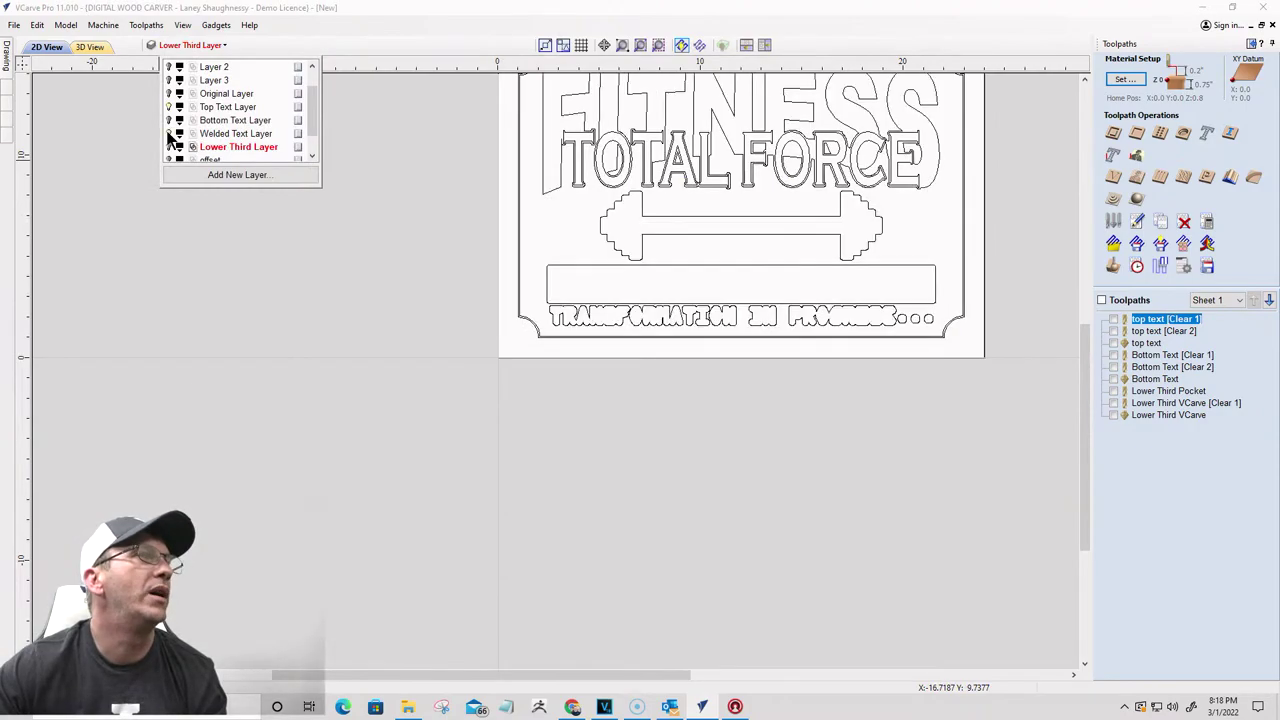
left_click(475, 182)
left_click_drag(503, 175, 945, 334)
key("Delete")
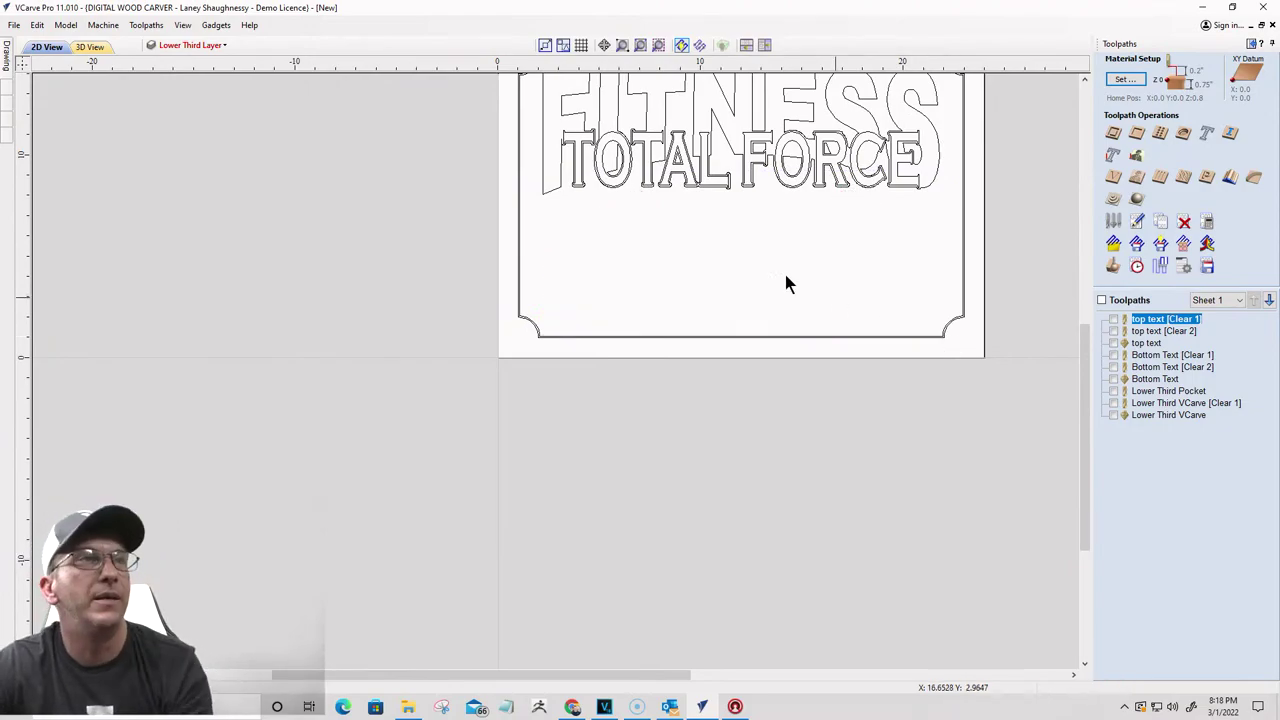
left_click(190, 45)
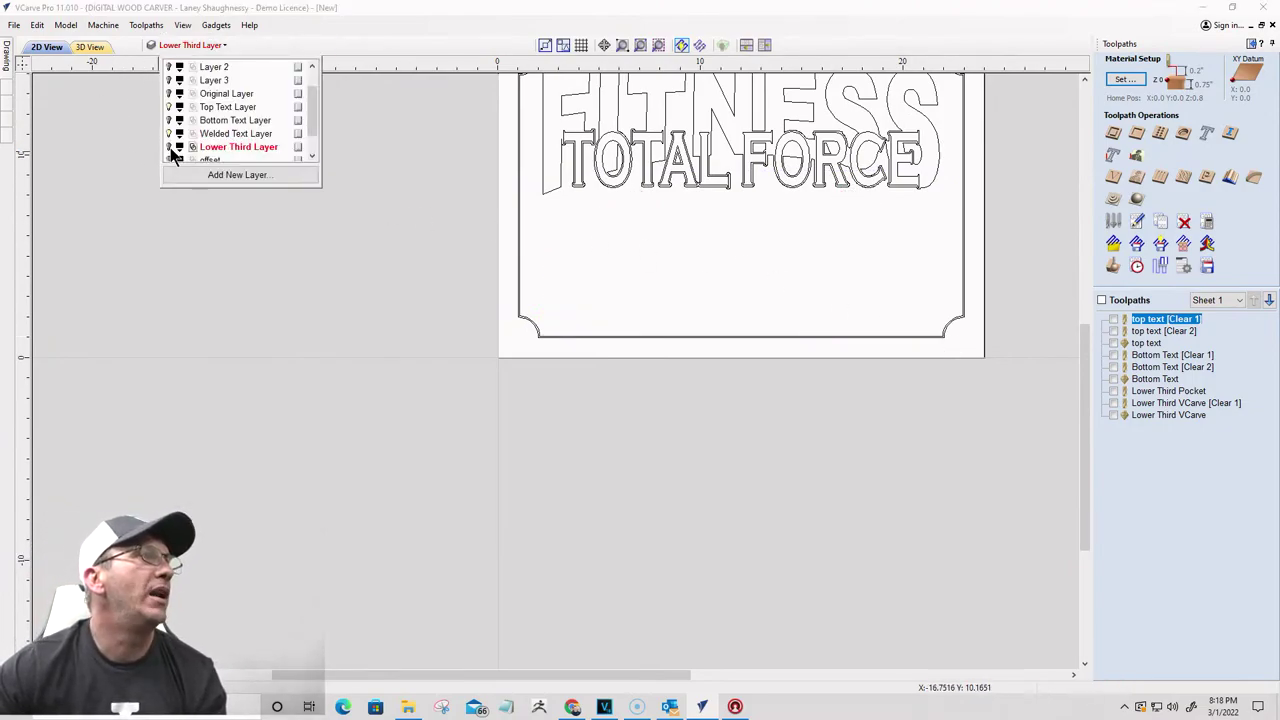
left_click(168, 147)
left_click(571, 243)
Step: Zoom into the barbell and try selecting its weight and offset outlines
scroll(680, 210, "up", 5)
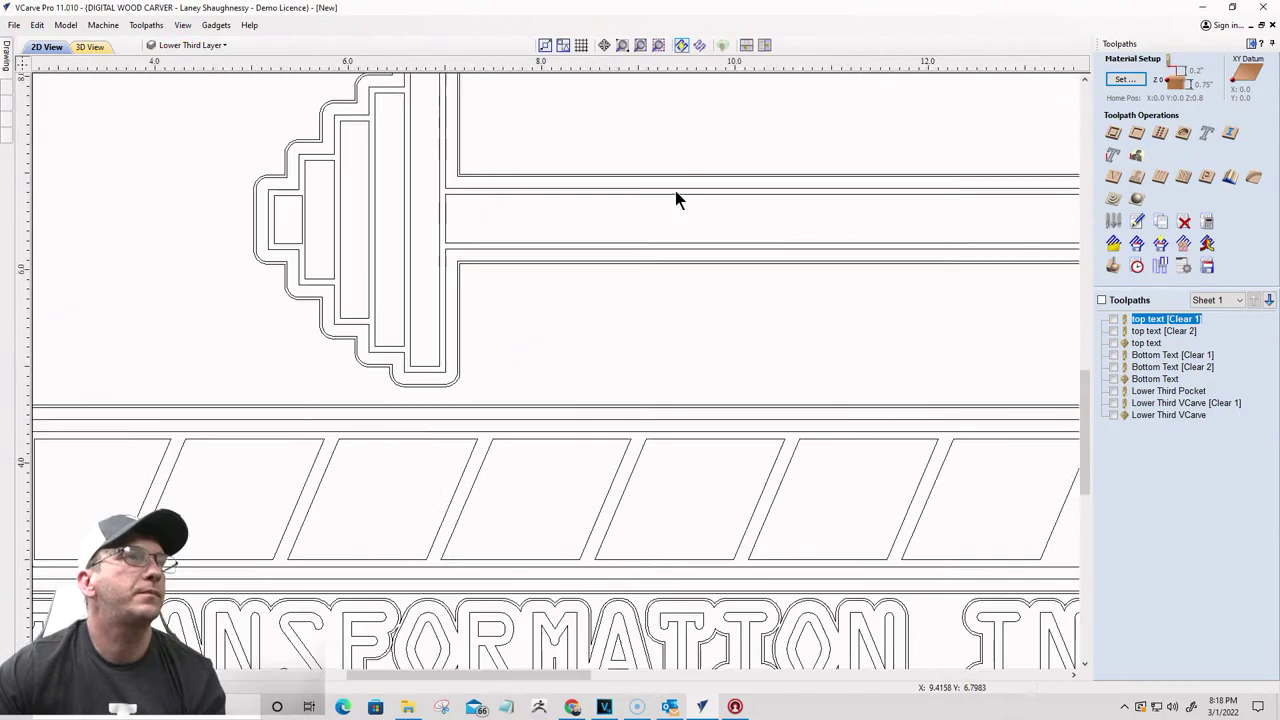
scroll(443, 194, "down", 5)
scroll(477, 206, "up", 5)
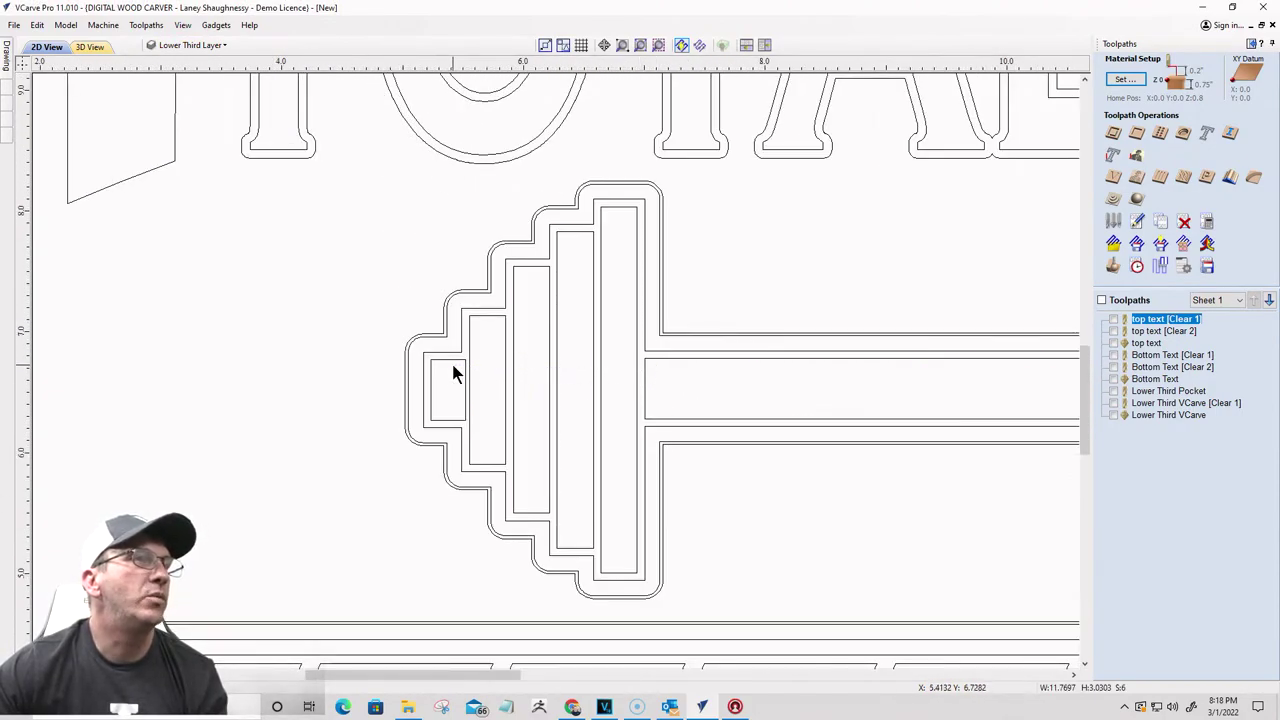
left_click(518, 415)
scroll(603, 413, "up", 1)
scroll(574, 286, "up", 3)
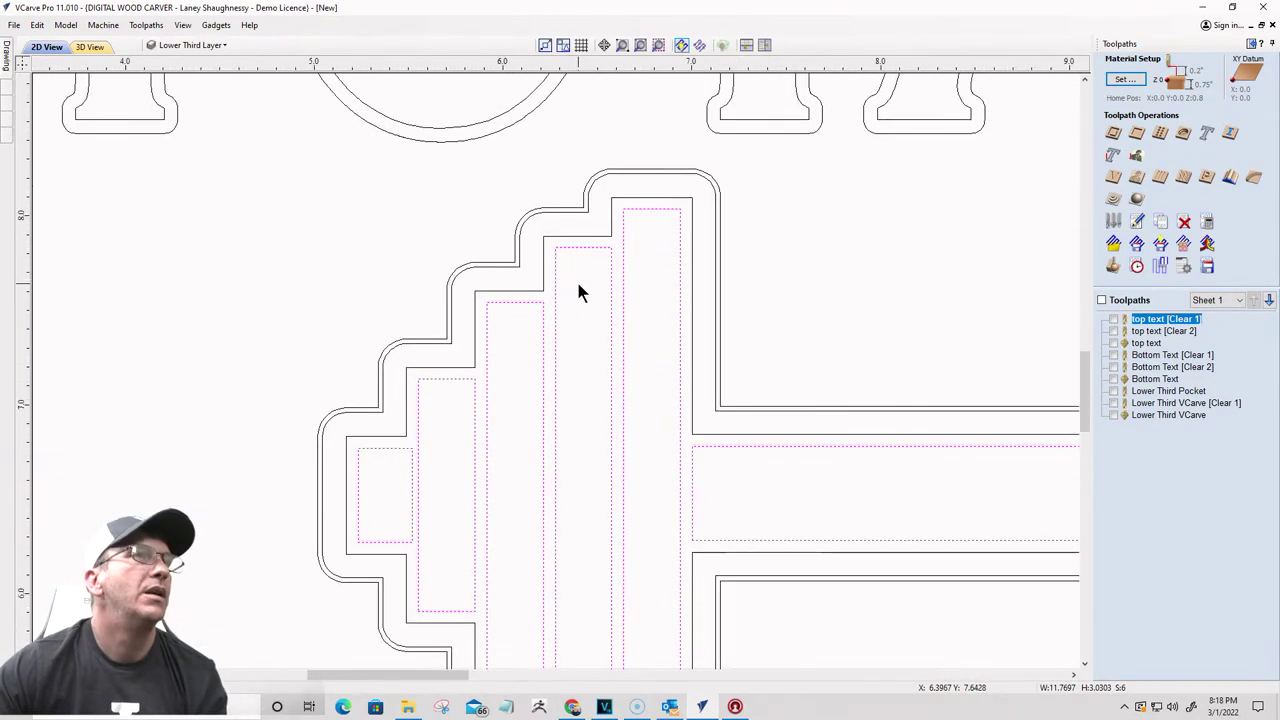
left_click(693, 427)
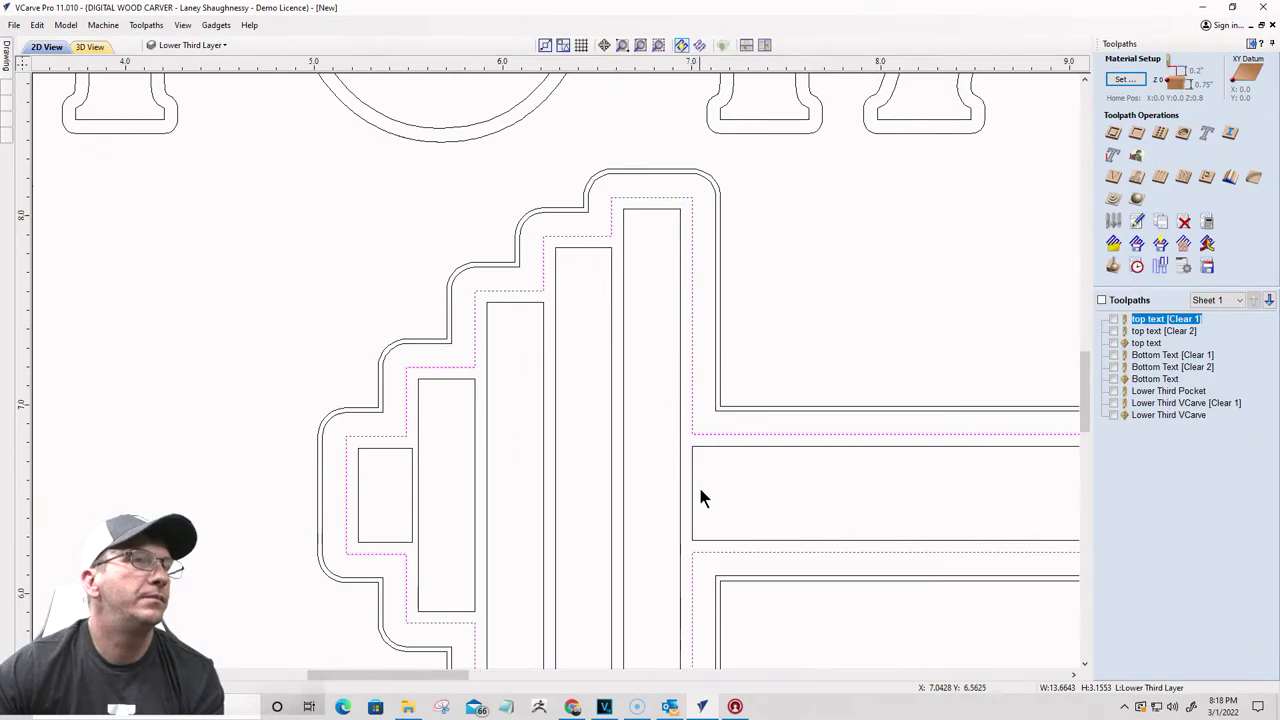
left_click_drag(717, 505, 448, 428)
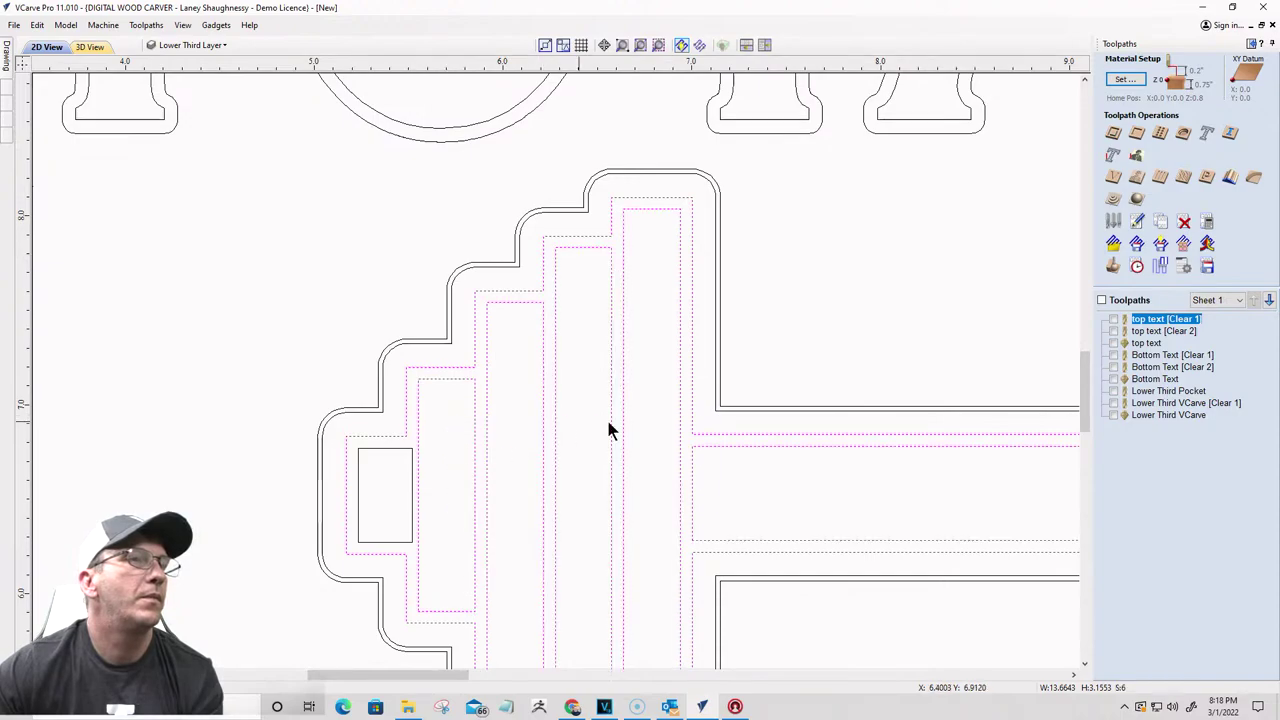
left_click(698, 420)
Step: Delete the three stepped offset outlines and select the whole barbell
left_click(691, 440)
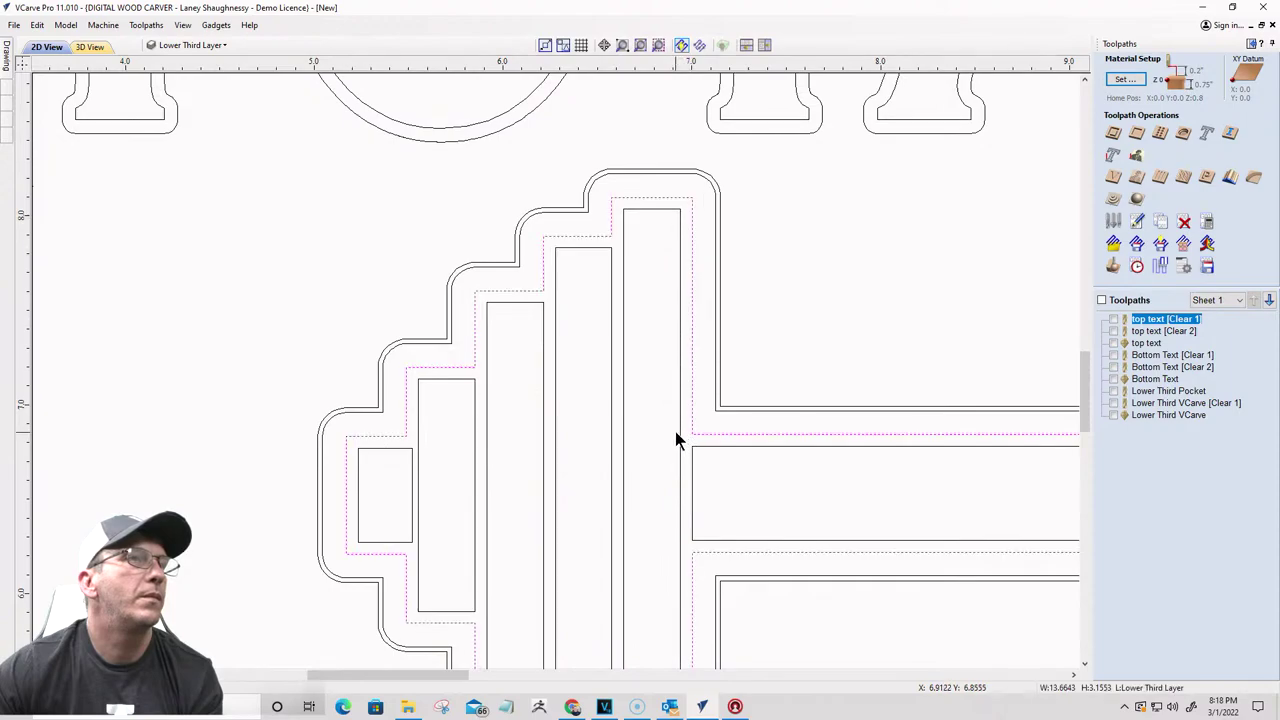
scroll(676, 436, "down", 5)
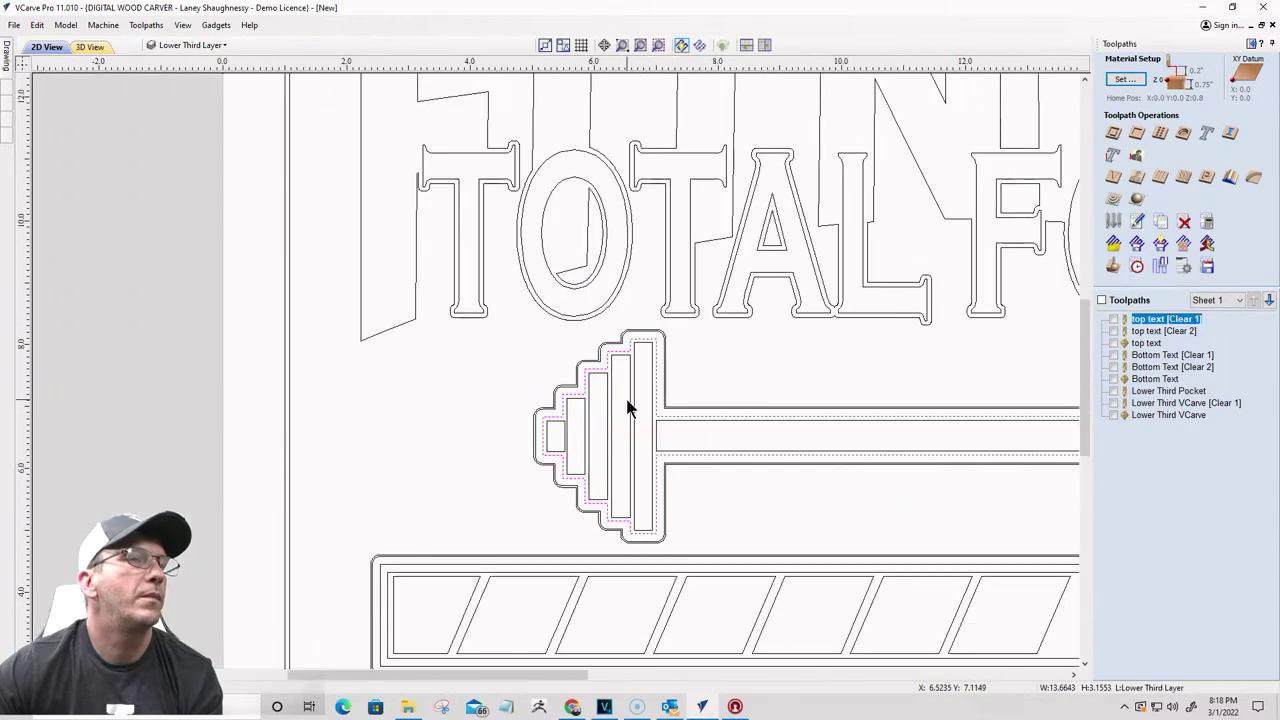
scroll(660, 490, "up", 5)
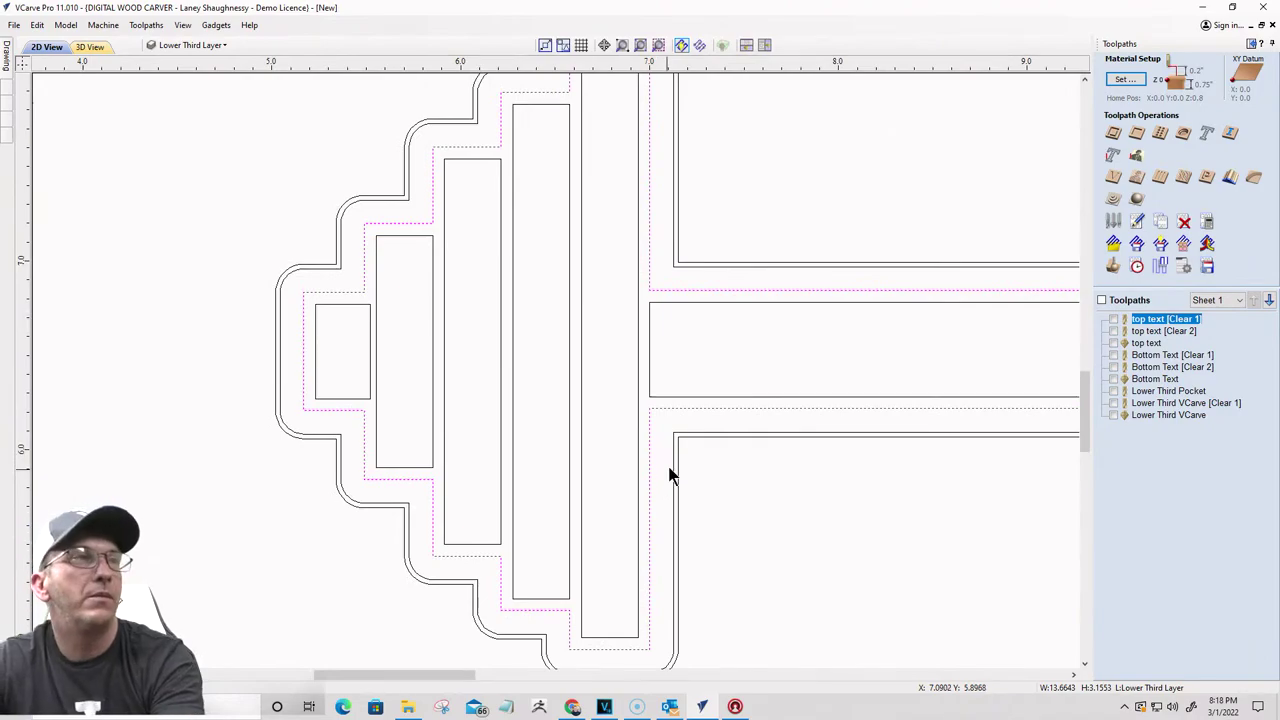
left_click(681, 231)
key("Delete")
scroll(314, 283, "down", 5)
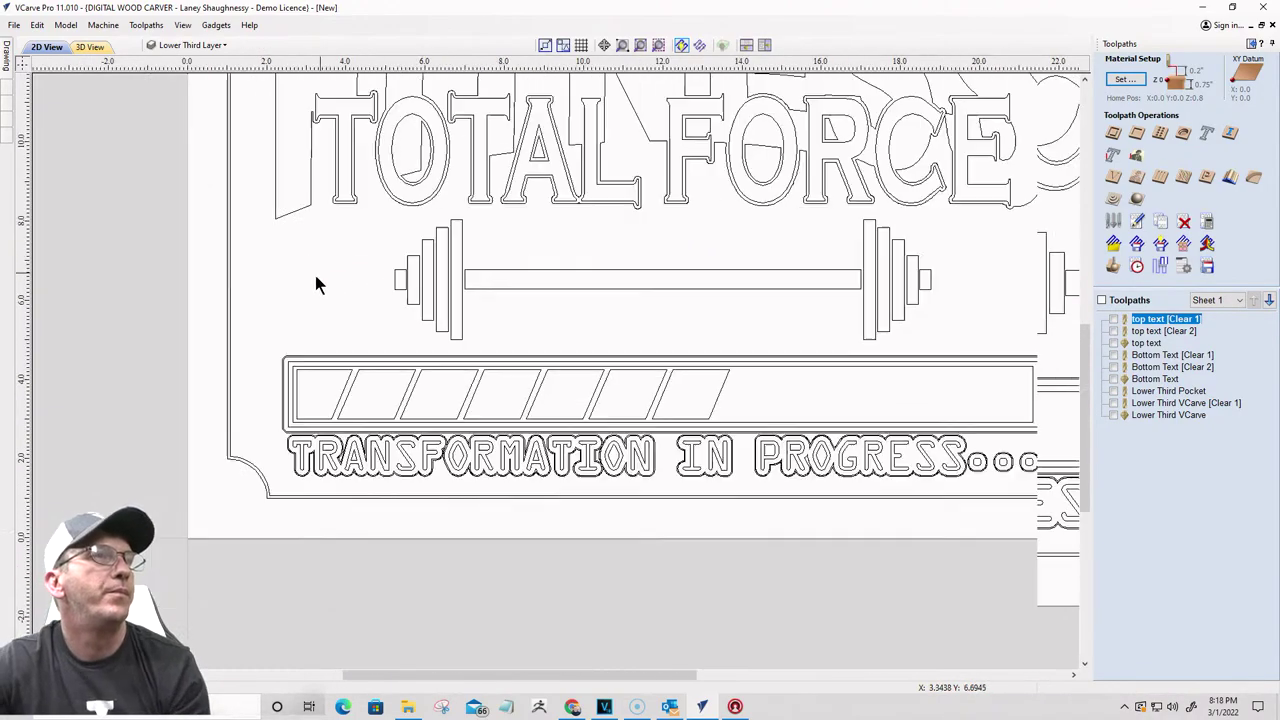
left_click_drag(332, 187, 957, 362)
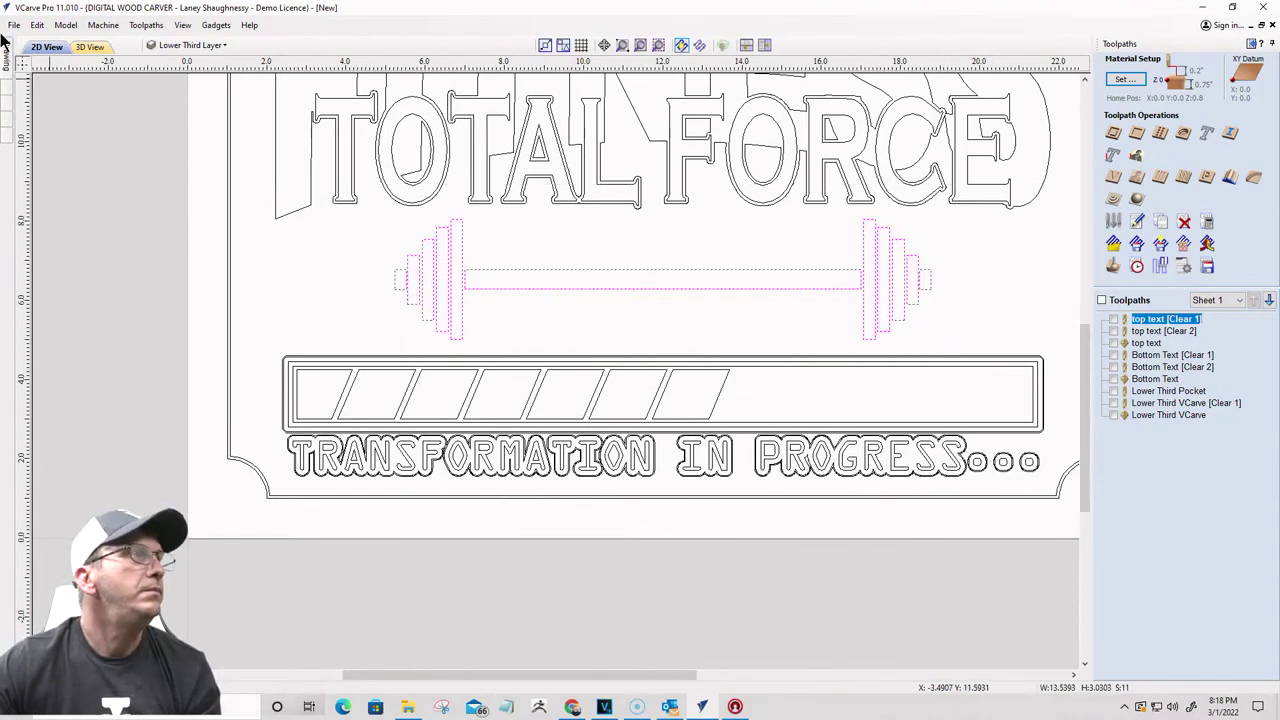
Step: Offset the barbell outward by 0.125 inch, keeping the new outline selected
mouse_move(5, 55)
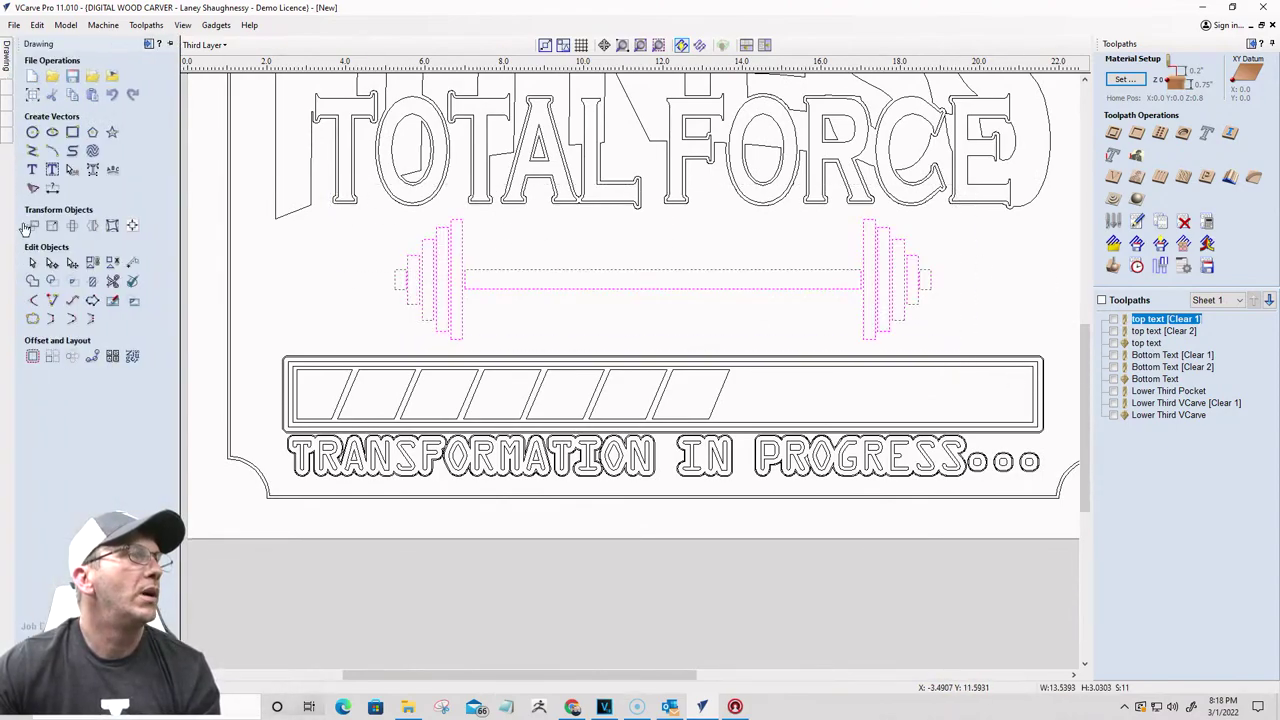
left_click(31, 365)
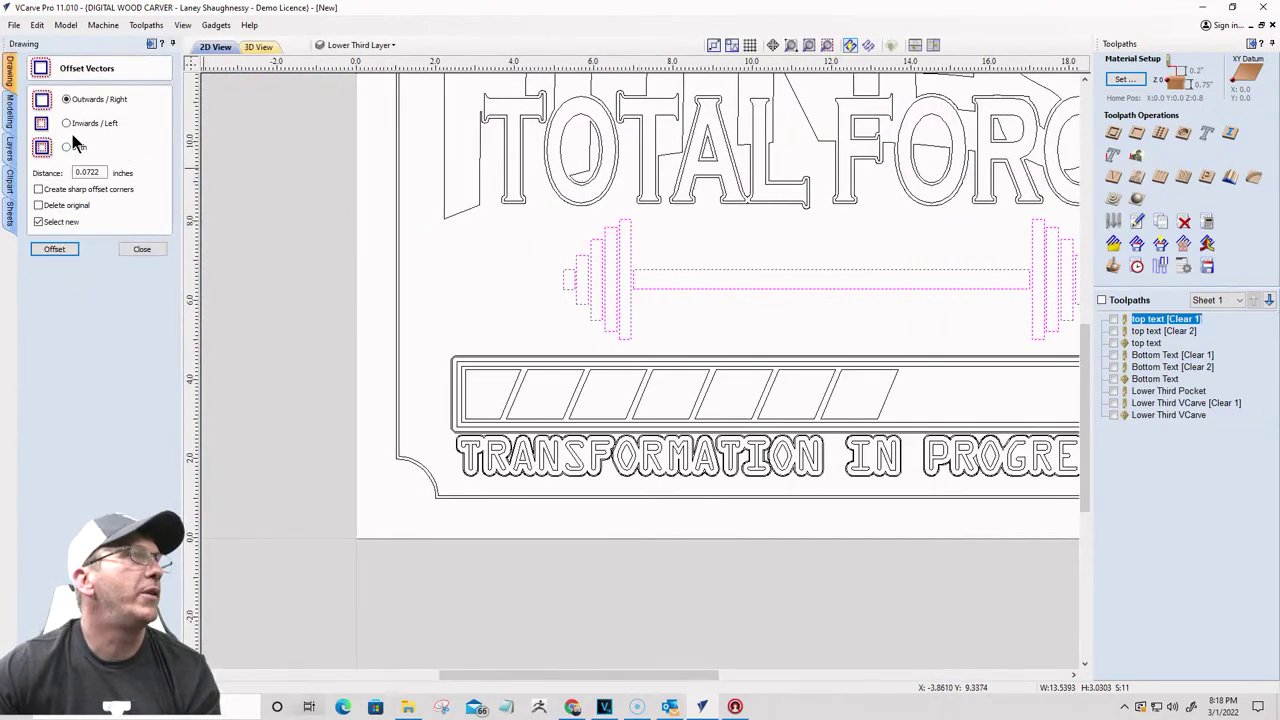
left_click_drag(110, 174, 38, 171)
type(".125")
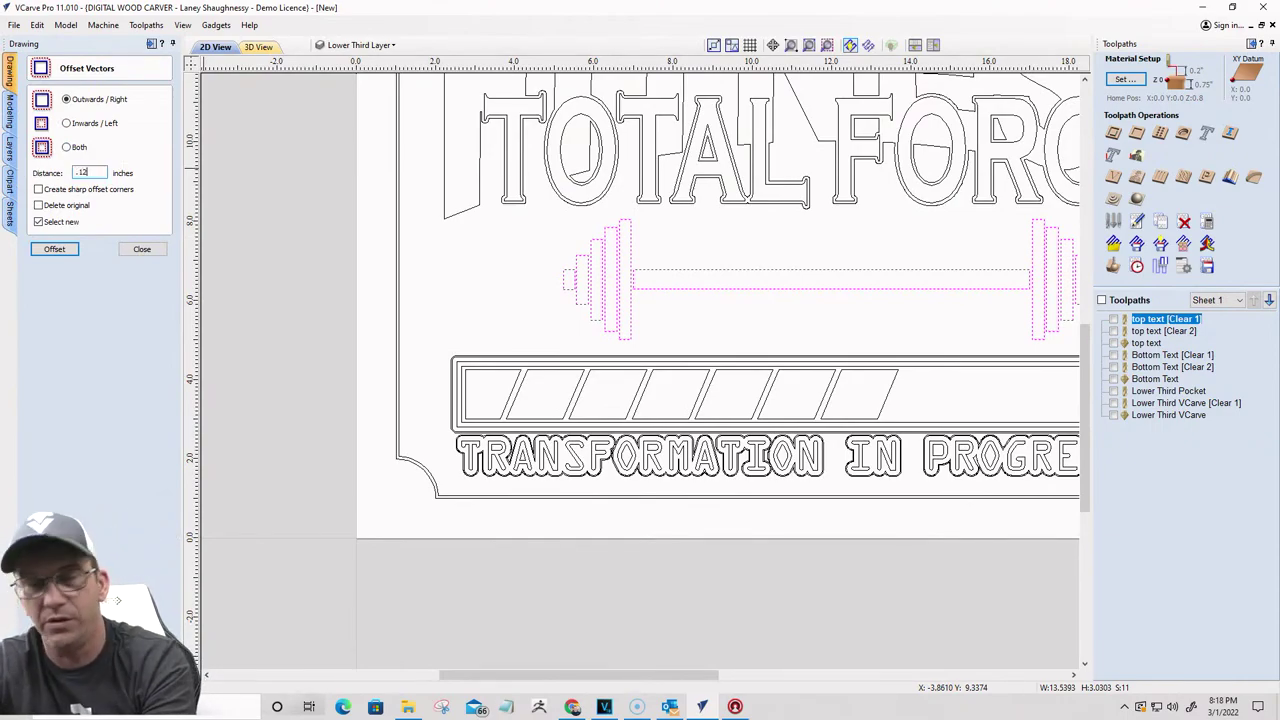
left_click(39, 221)
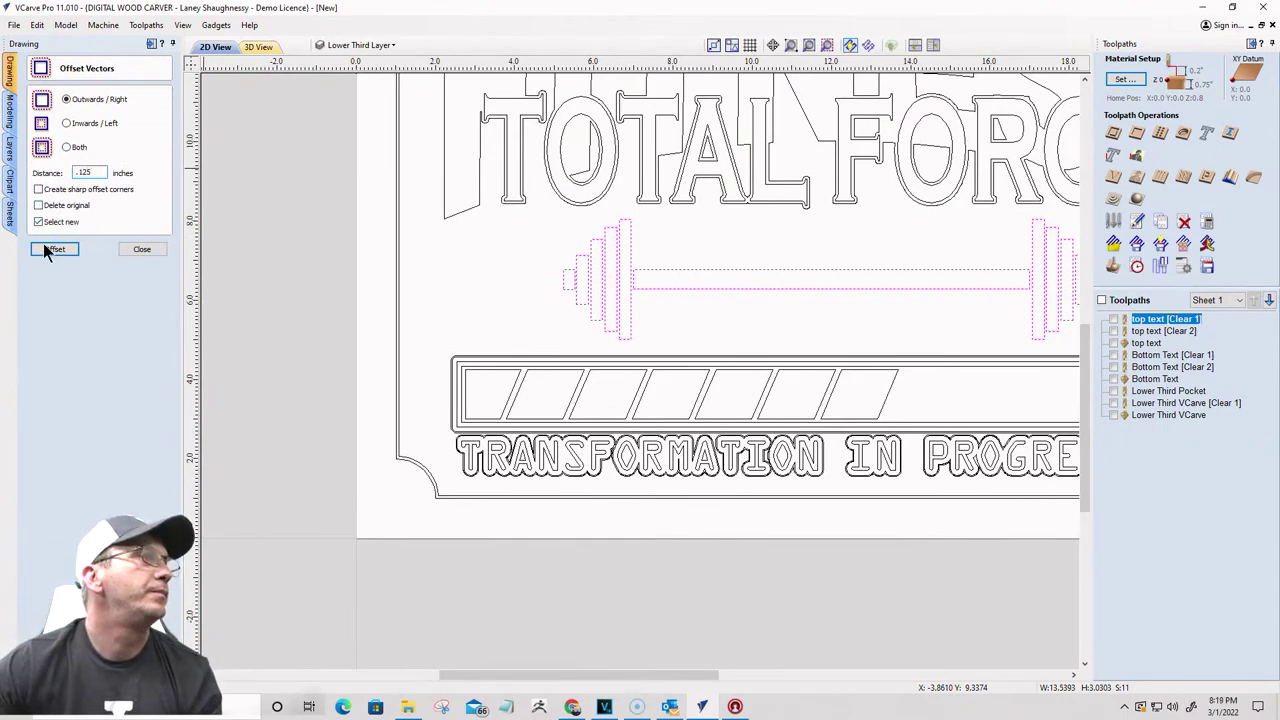
left_click(47, 250)
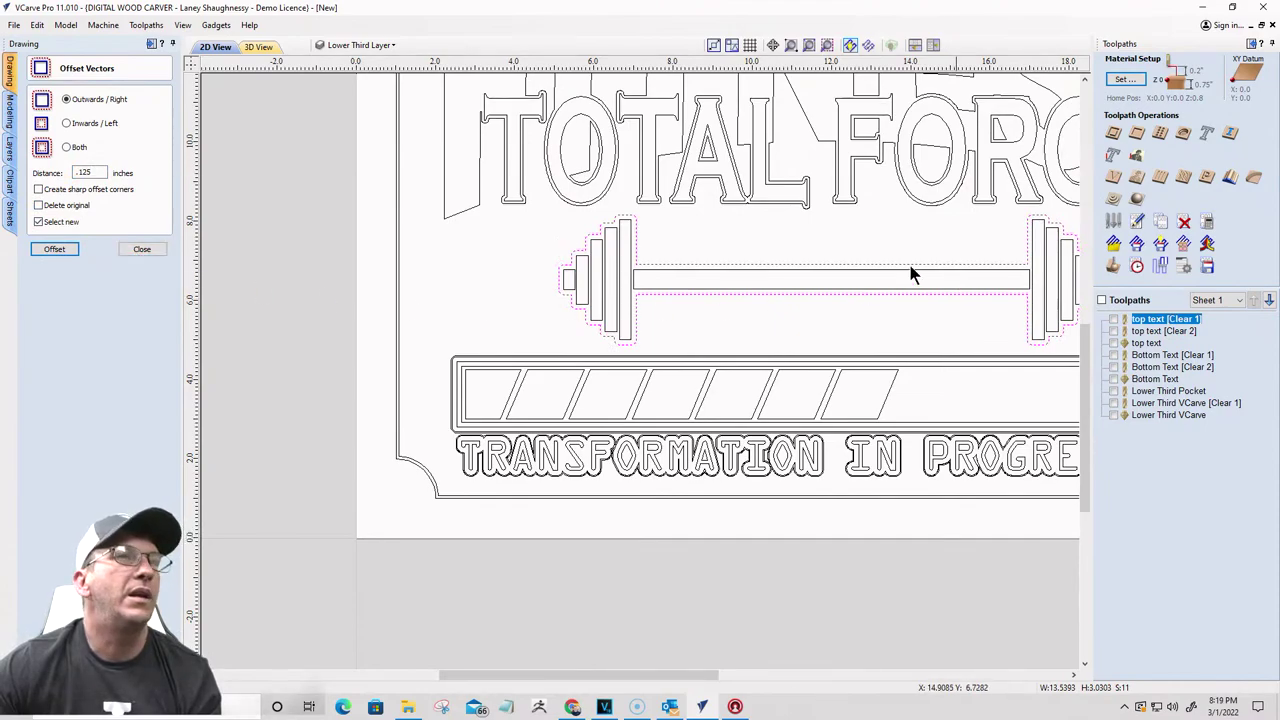
Step: Reselect the barbell including the tall inner plate and offset it outward by 0.15 inch
scroll(507, 231, "down", 2)
left_click_drag(528, 218, 897, 307)
scroll(580, 266, "up", 4)
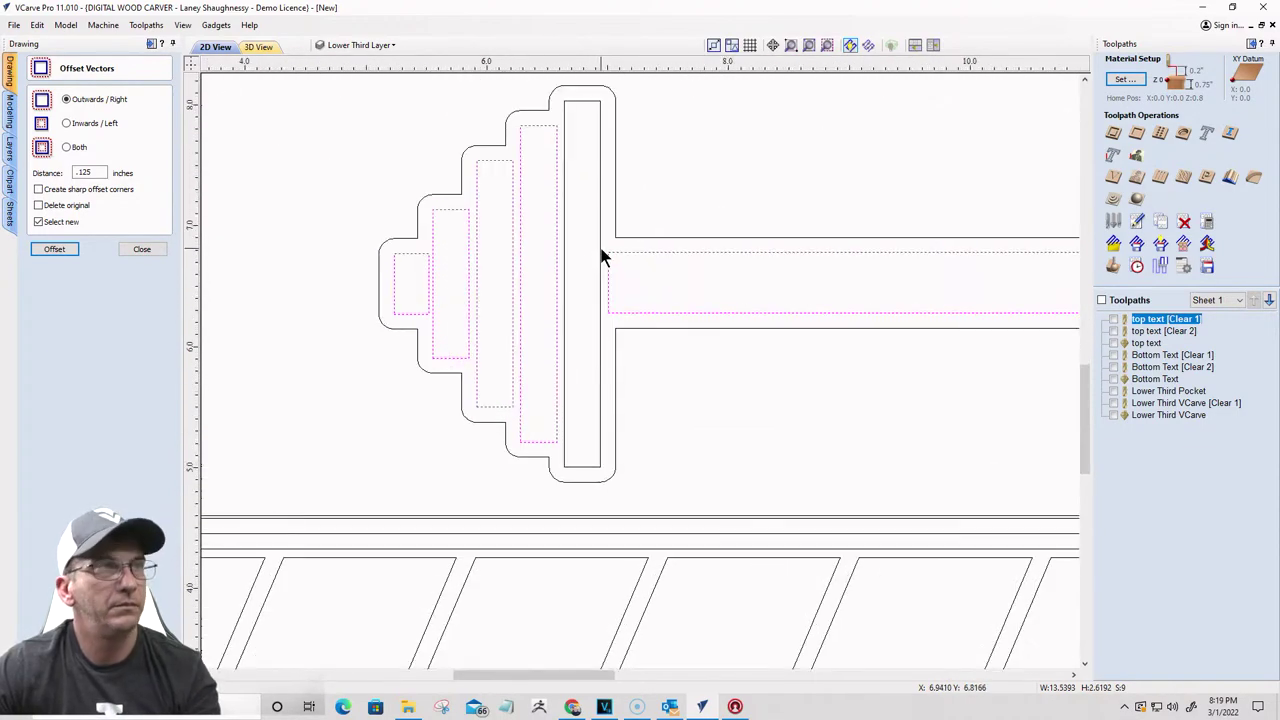
left_click(601, 257, "shift")
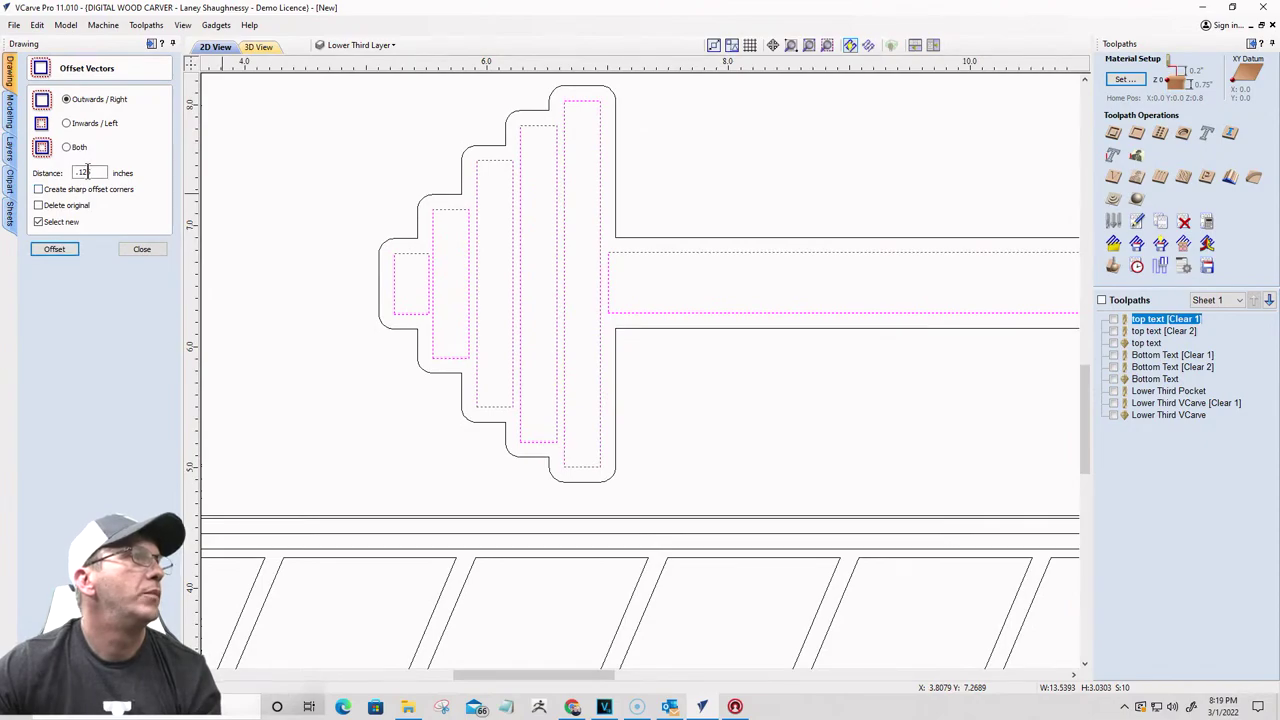
left_click(86, 172)
key("BackSpace")
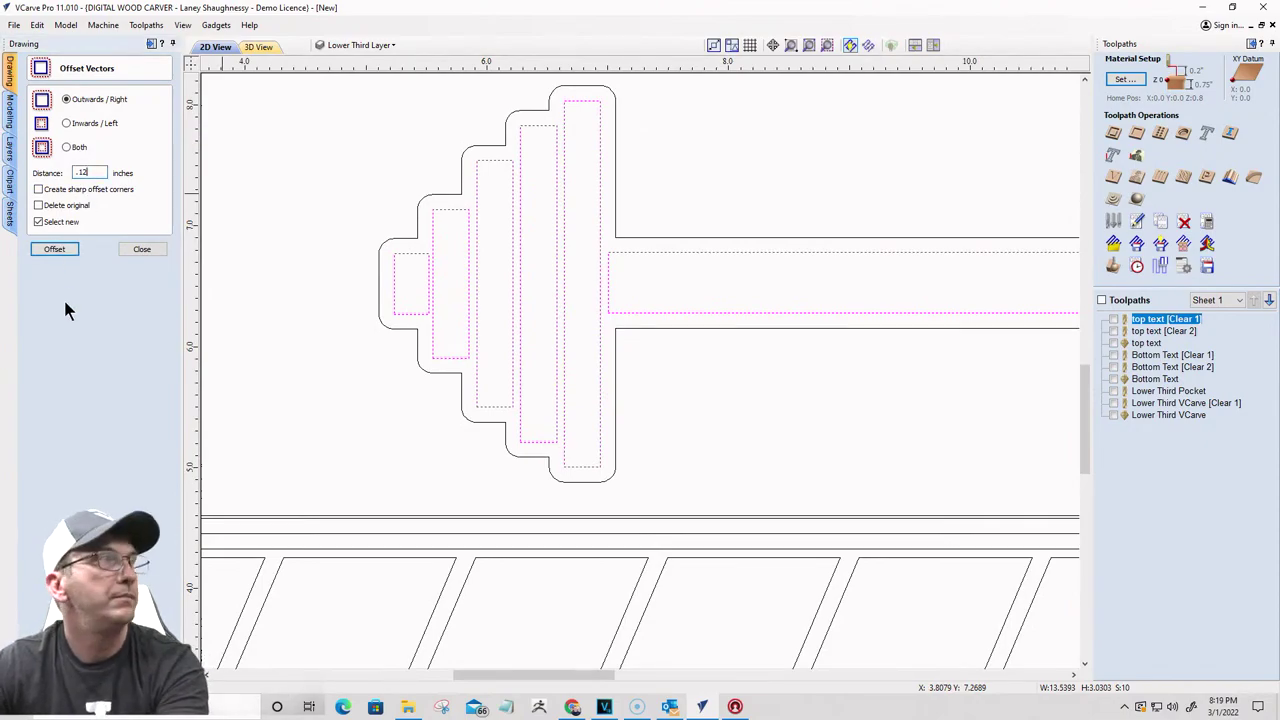
key("BackSpace")
type("5")
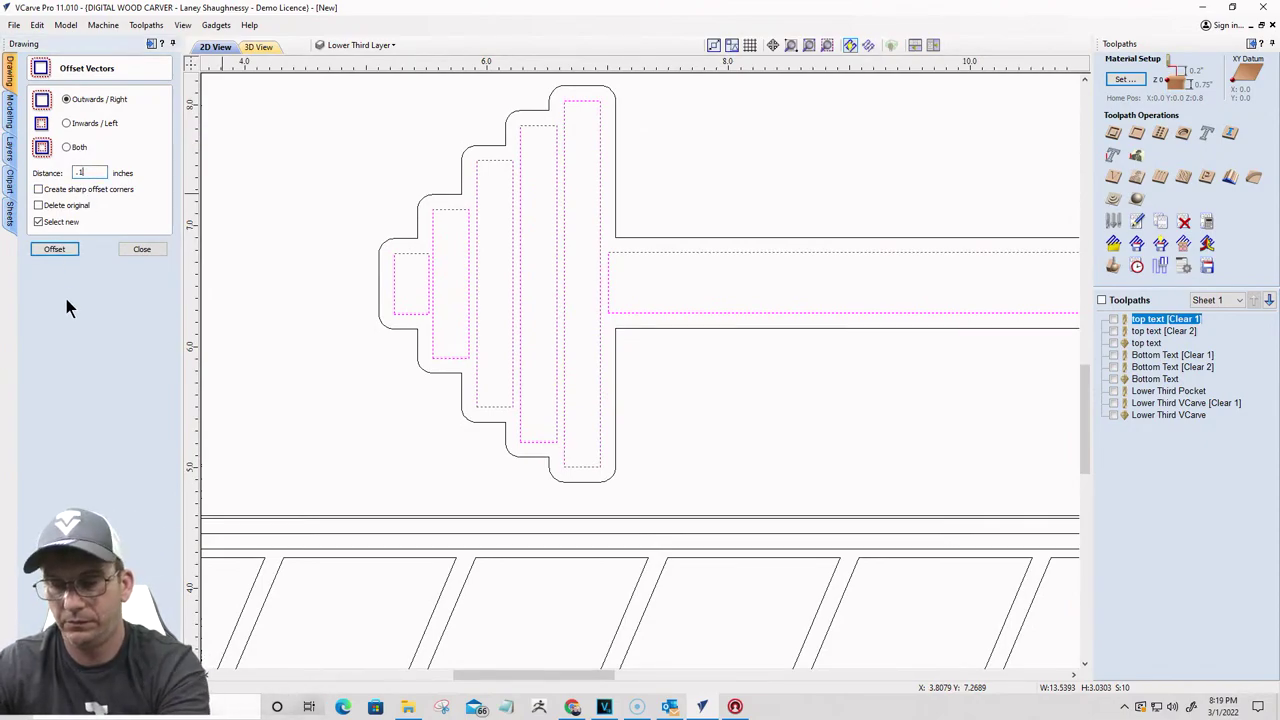
left_click(55, 252)
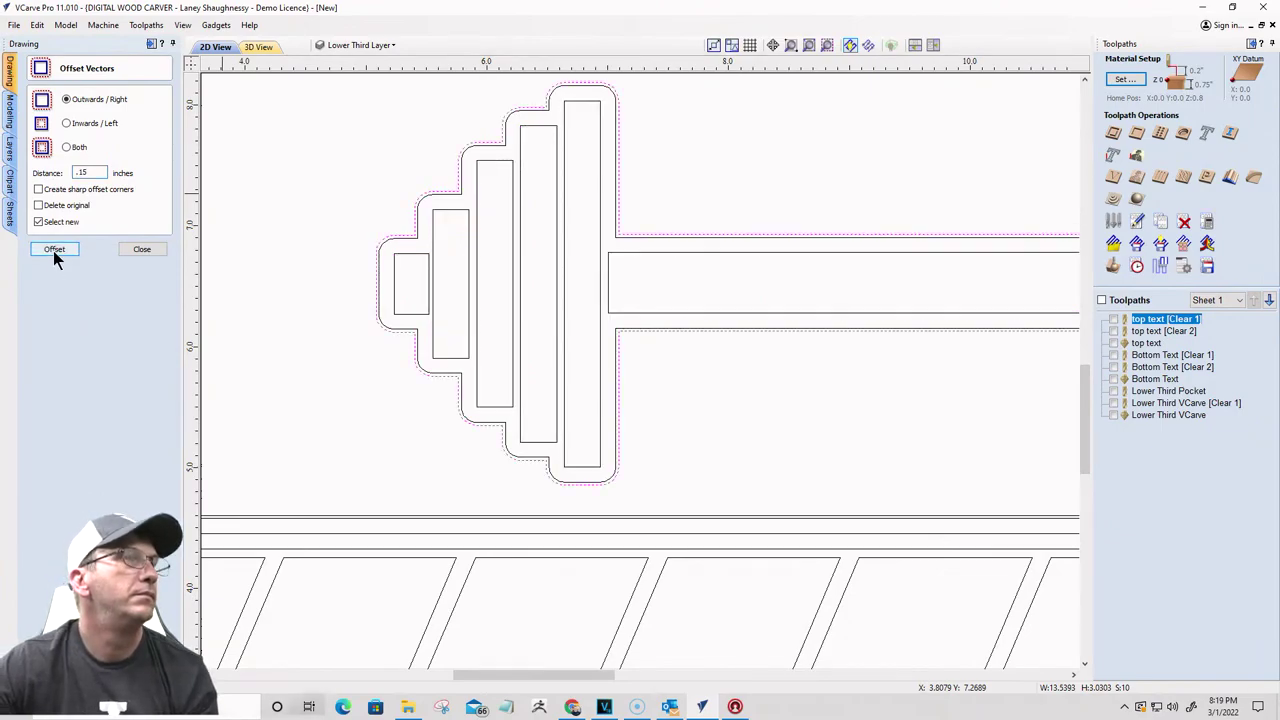
left_click(153, 250)
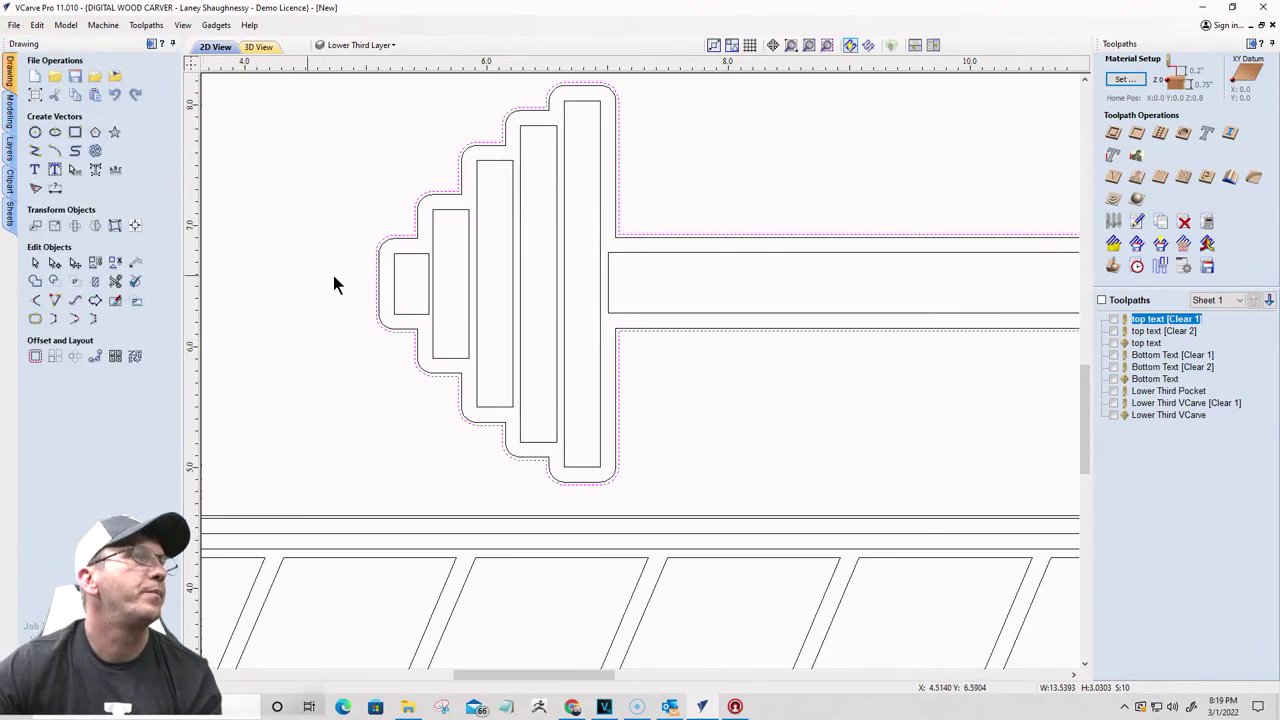
Step: Copy the inner offset contour around the barbell onto the Top Text Layer
left_click(346, 258)
scroll(398, 258, "up", 2)
scroll(398, 250, "up", 1)
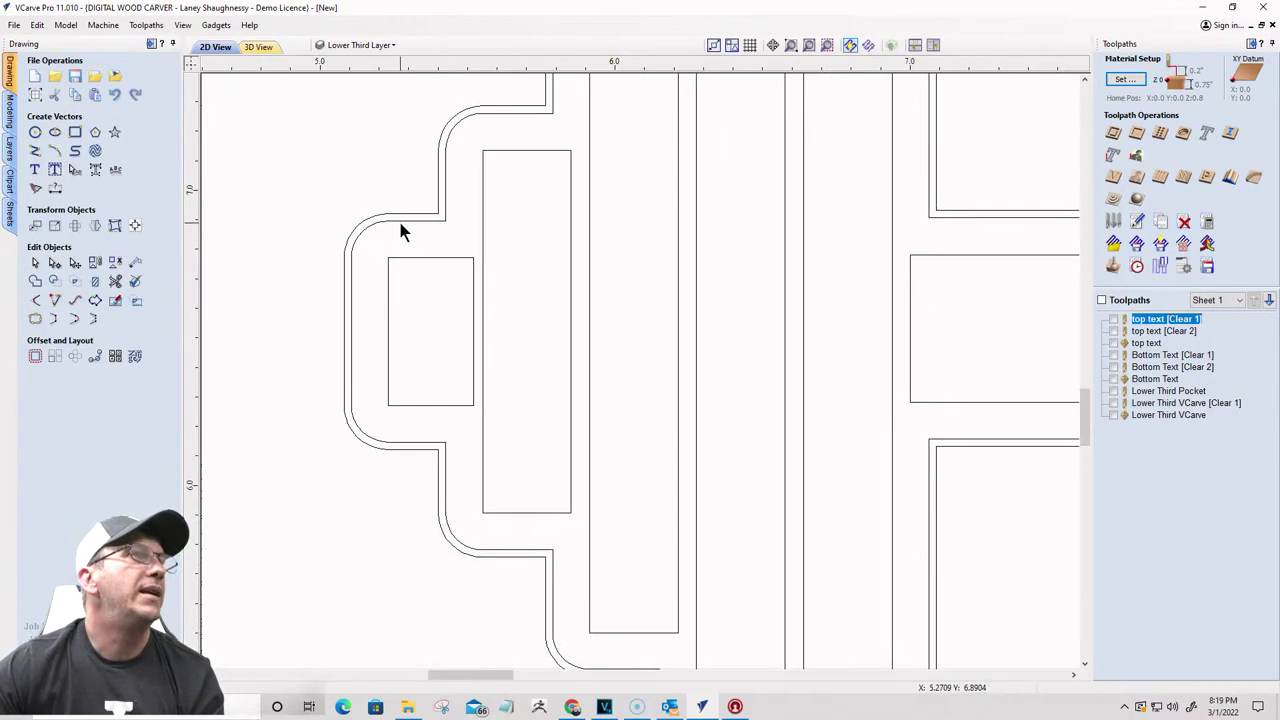
left_click(398, 216)
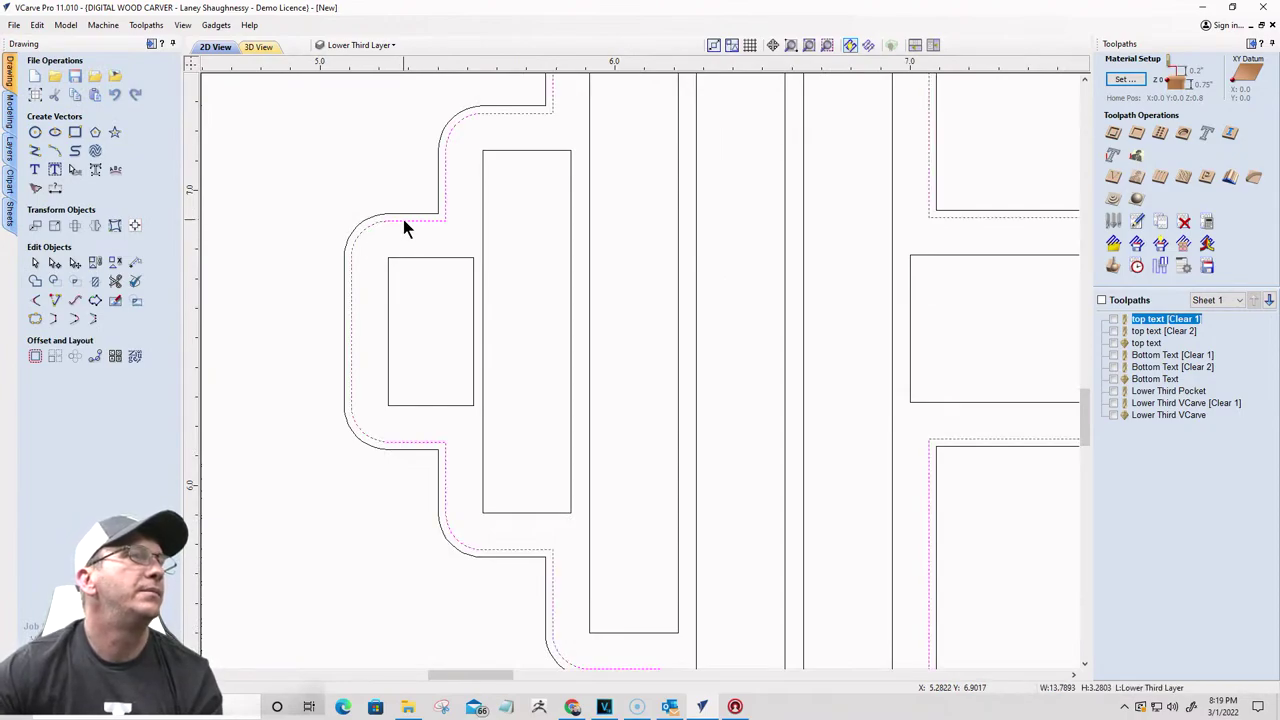
left_click(403, 219)
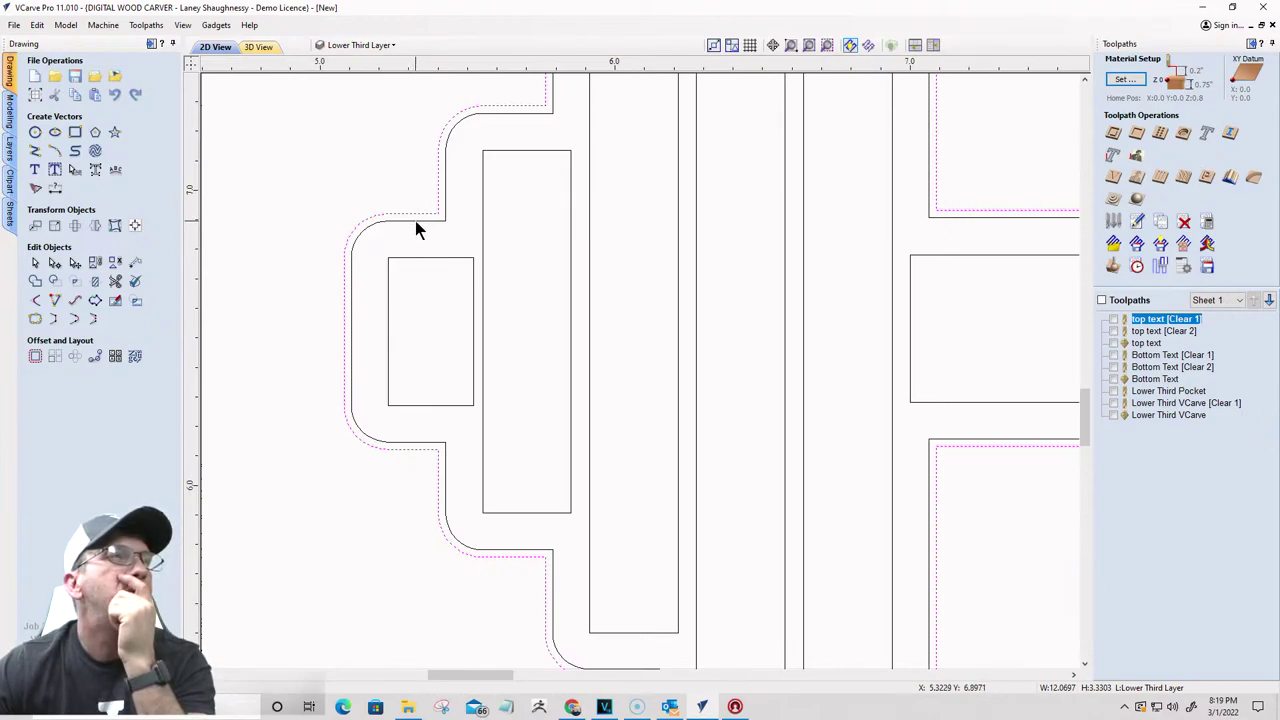
left_click(415, 221)
right_click(415, 221)
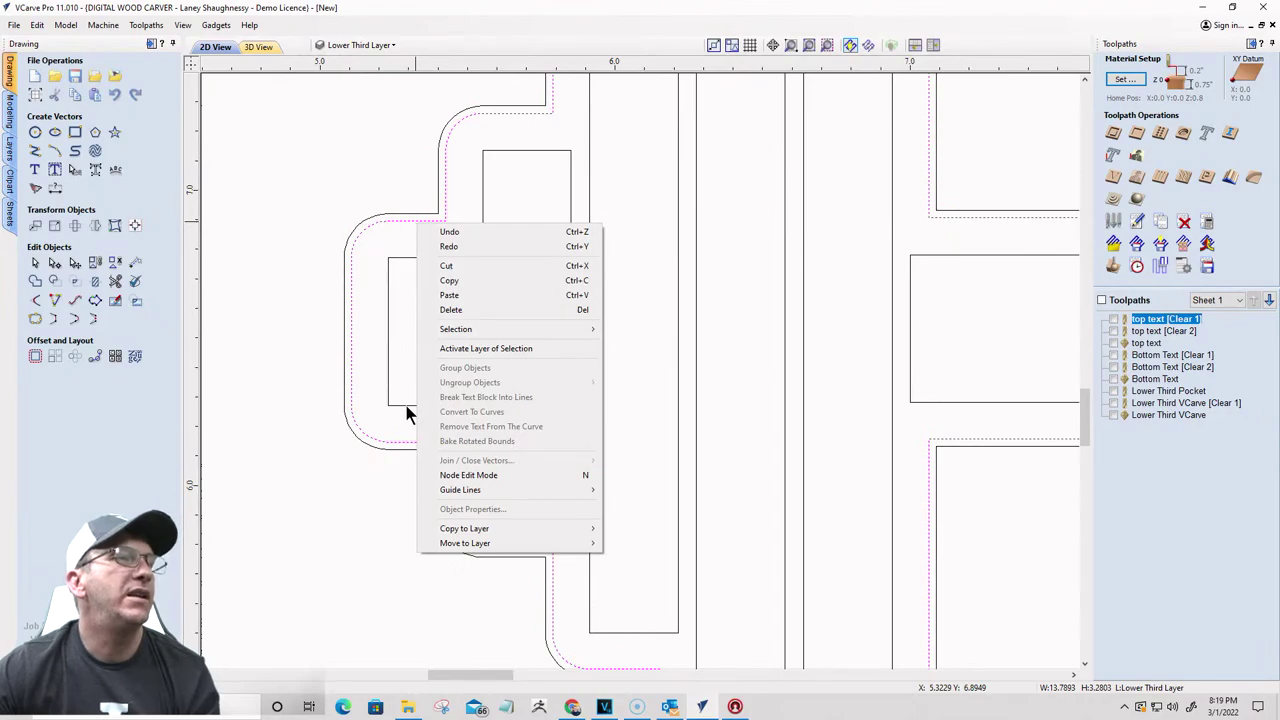
mouse_move(437, 528)
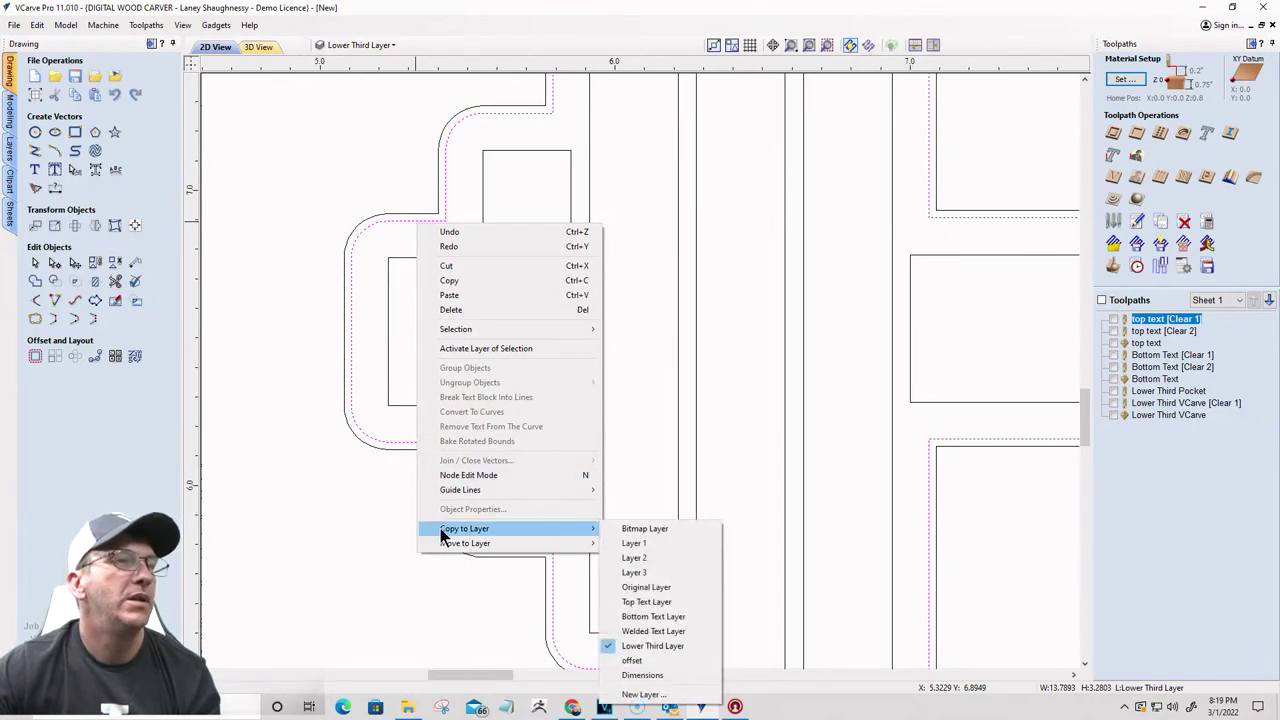
left_click(634, 604)
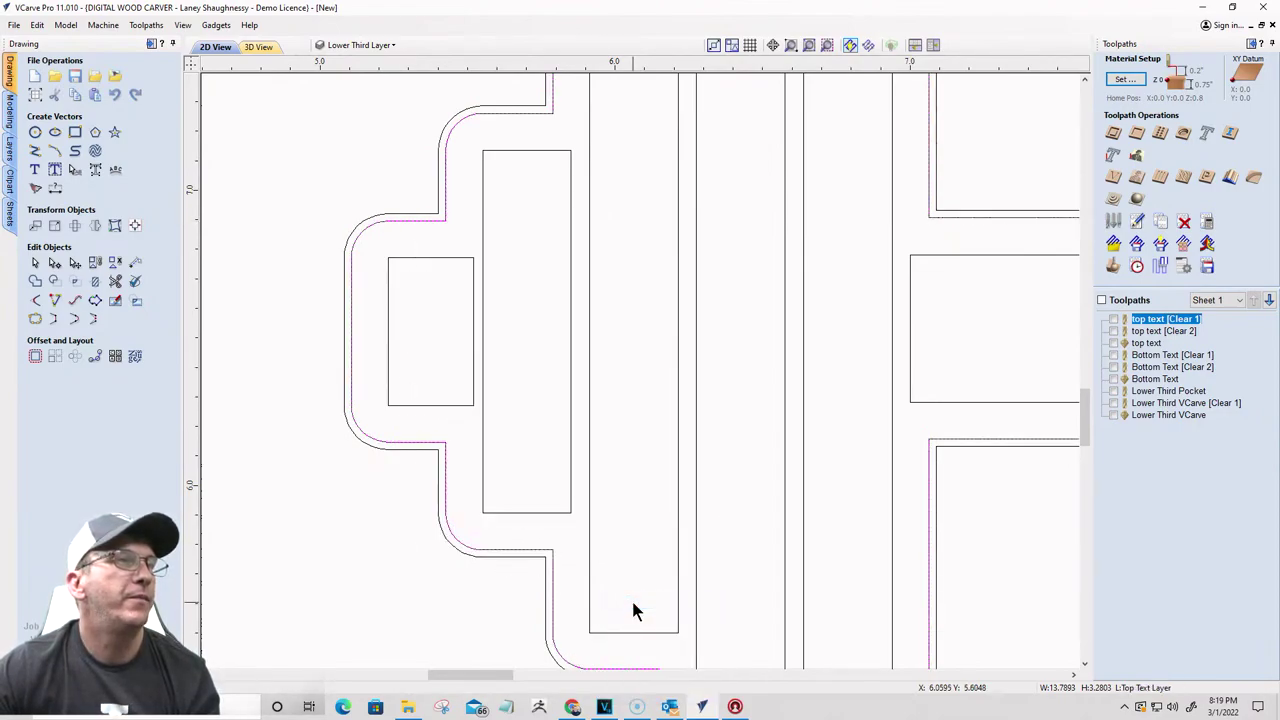
scroll(347, 455, "down", 2)
scroll(310, 240, "down", 2)
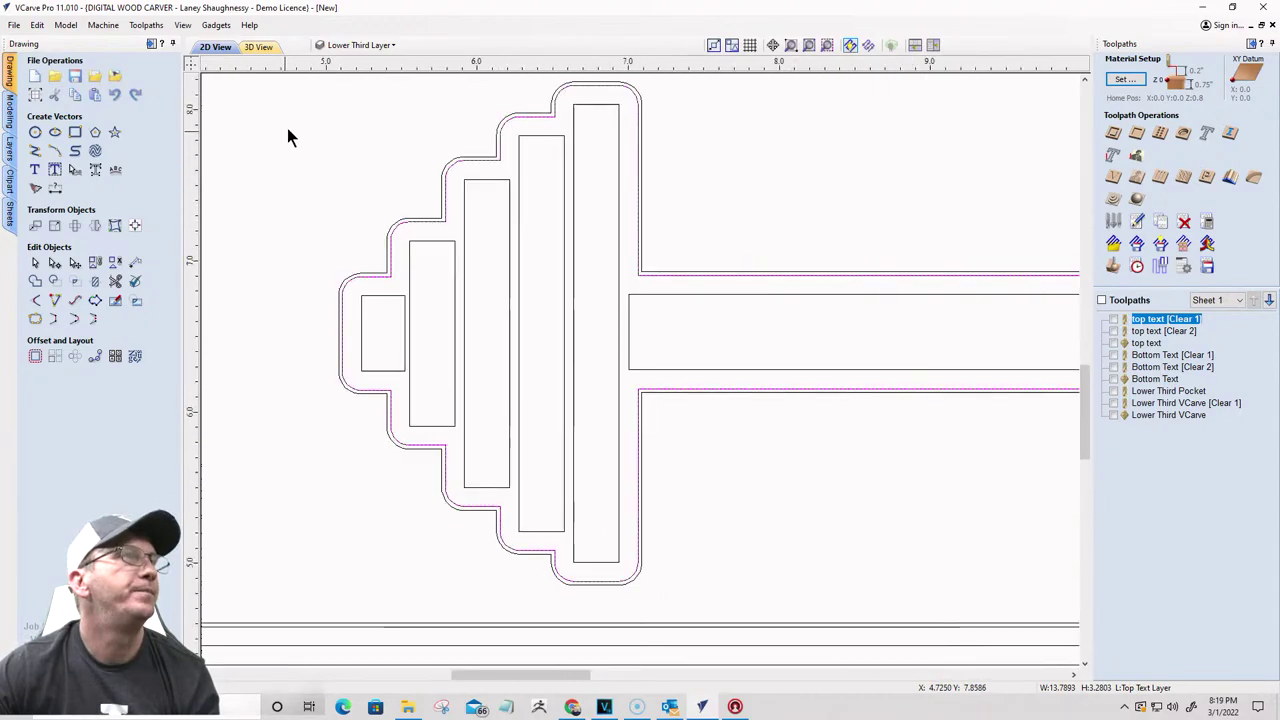
Step: Delete the outer outlines around the progress bar and the letters TRANSF
left_click(358, 45)
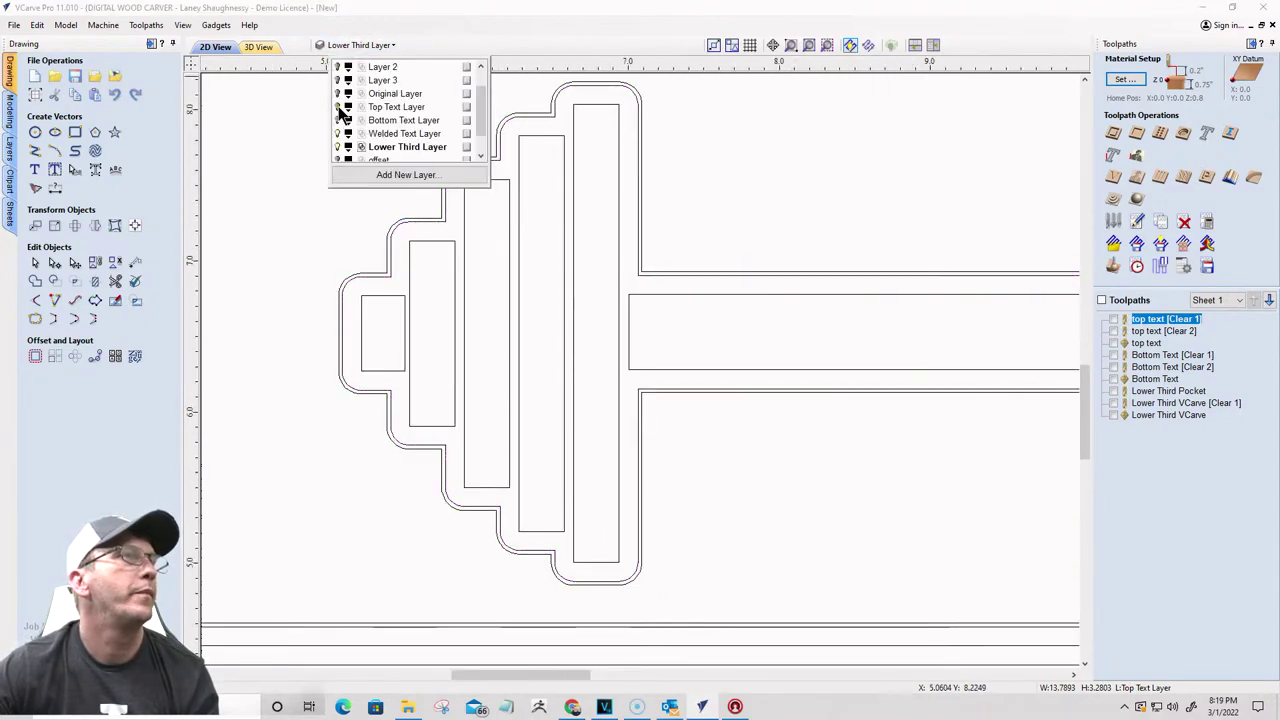
scroll(313, 284, "down", 3)
scroll(313, 284, "down", 2)
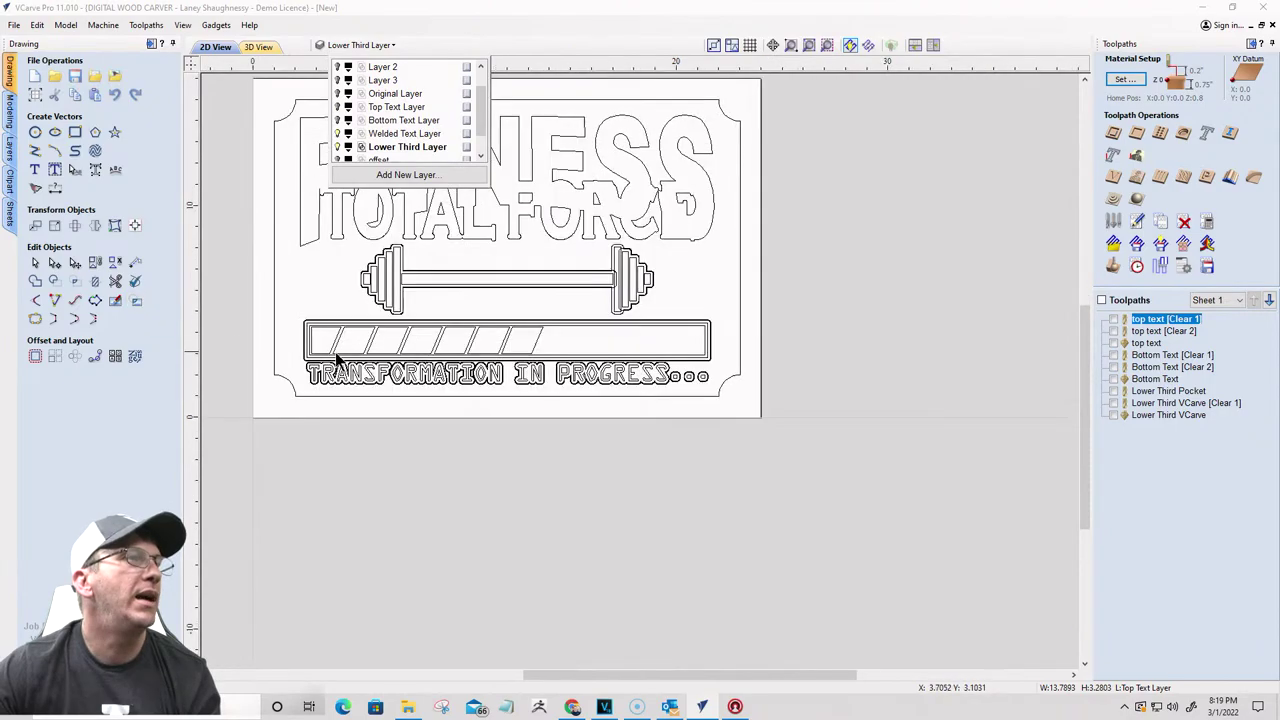
scroll(350, 330, "up", 3)
scroll(350, 334, "down", 2)
scroll(350, 330, "up", 4)
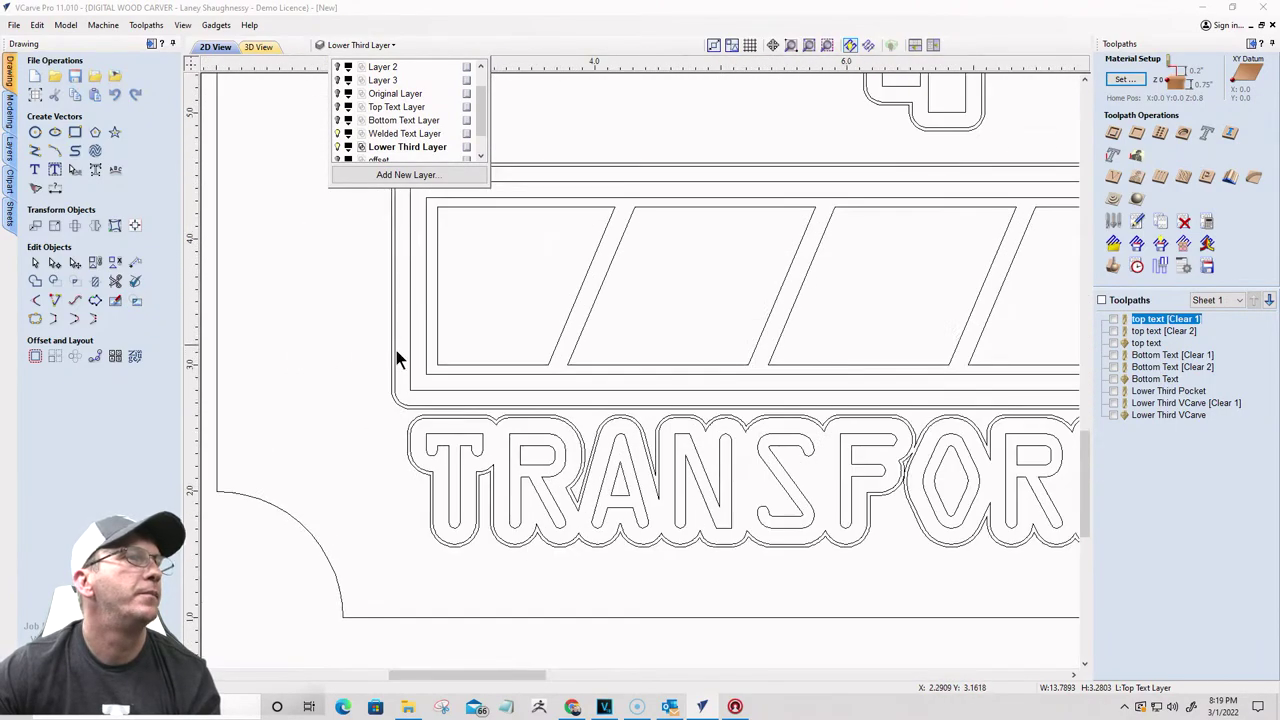
left_click_drag(396, 350, 370, 323)
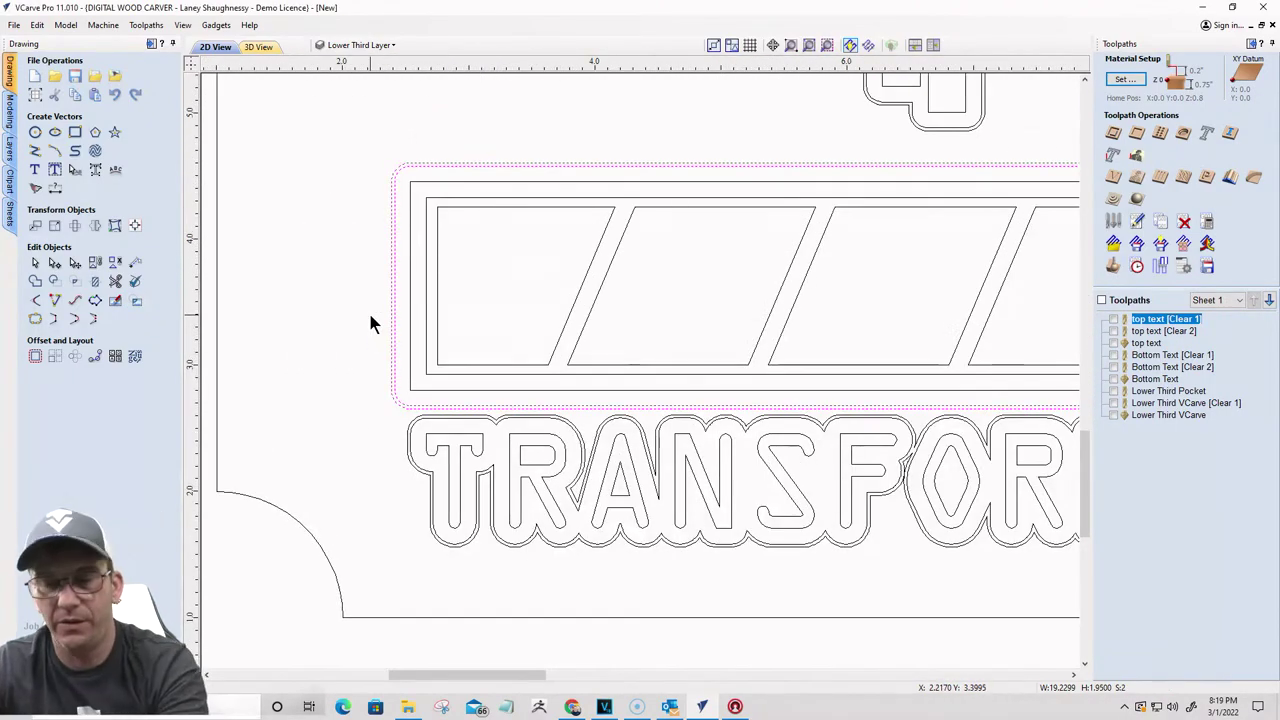
key("Delete")
left_click_drag(425, 435, 380, 400)
key("Delete")
Step: Delete the outer outlines around ORMA, TI, ON, IN and PROGRESS
scroll(317, 374, "down", 3)
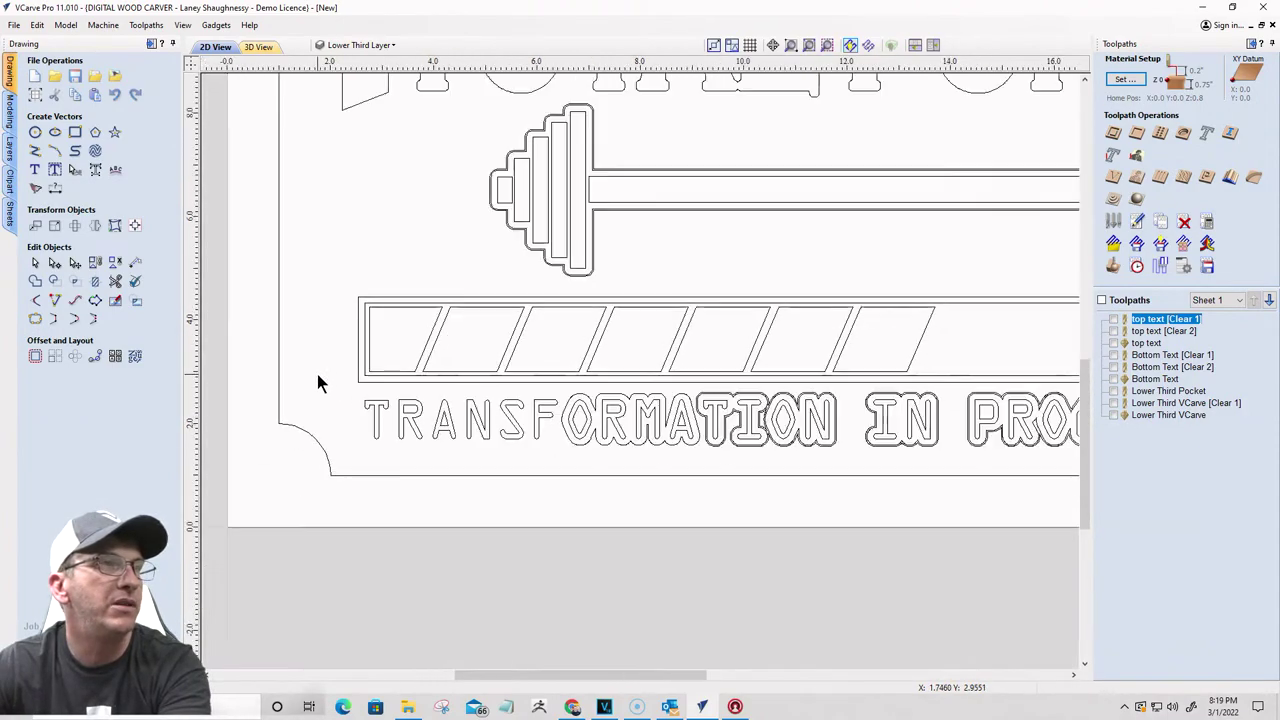
left_click(609, 395)
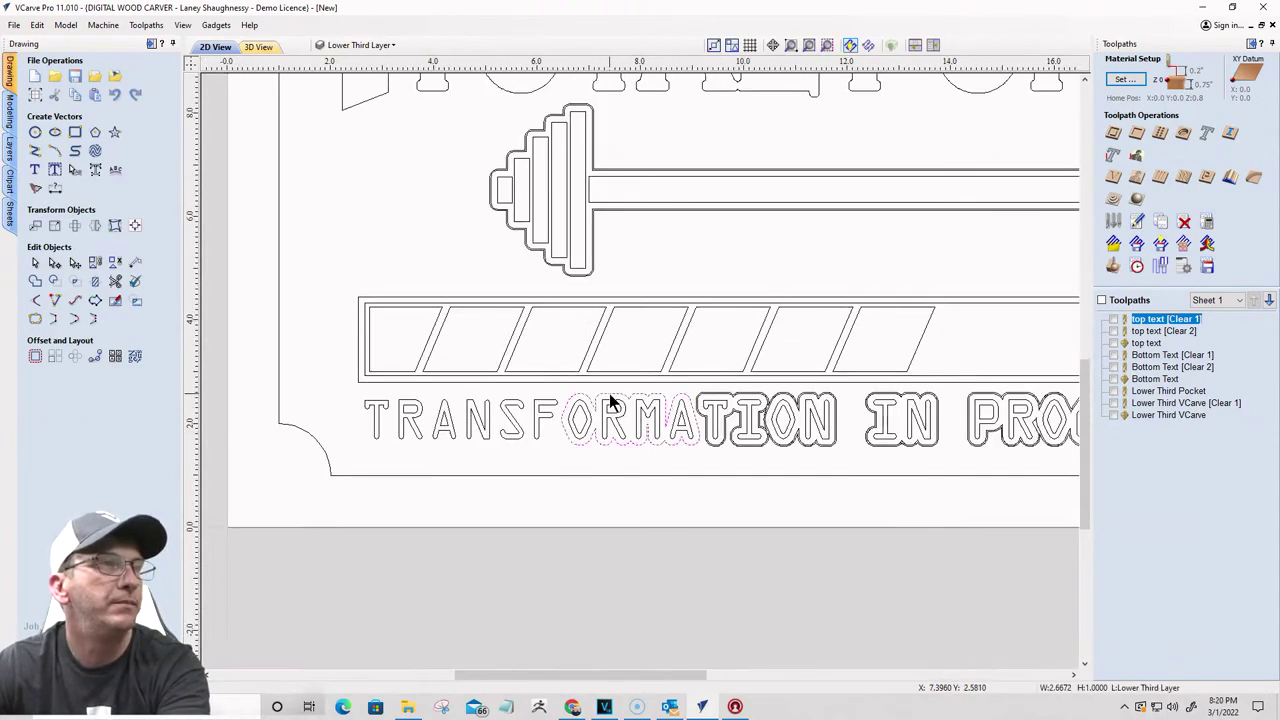
key("Delete")
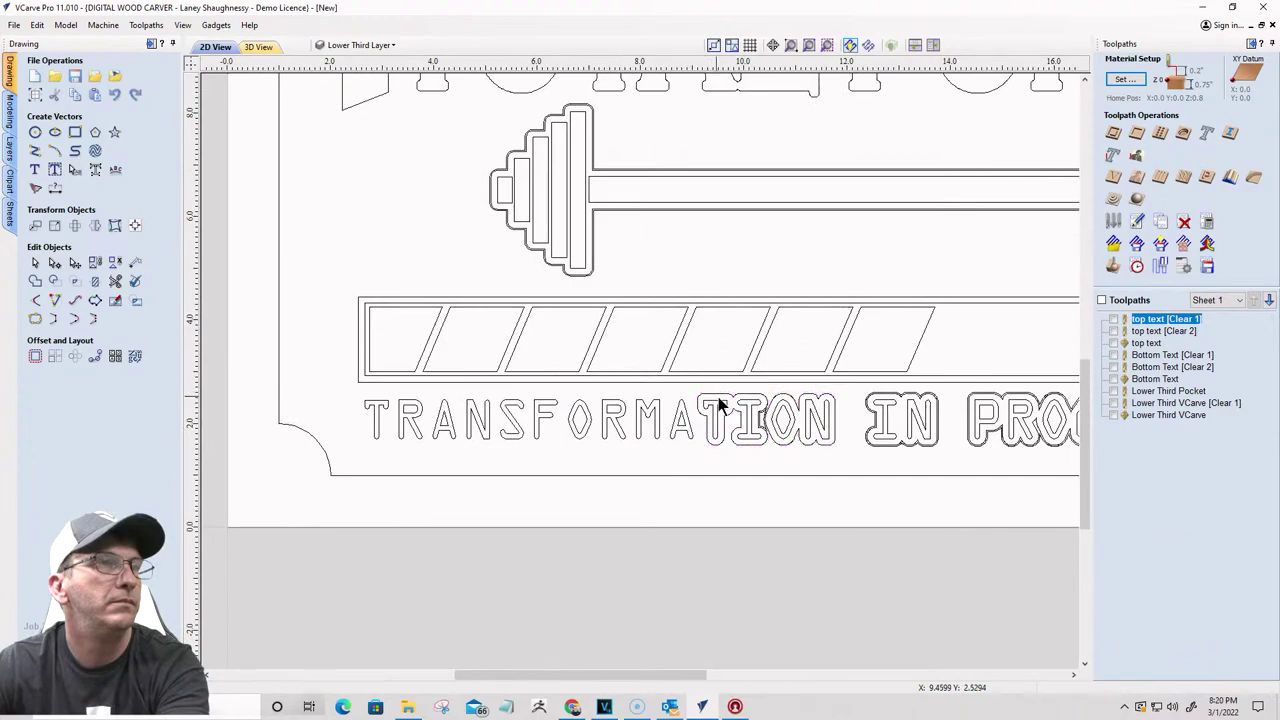
left_click(708, 392)
key("Delete")
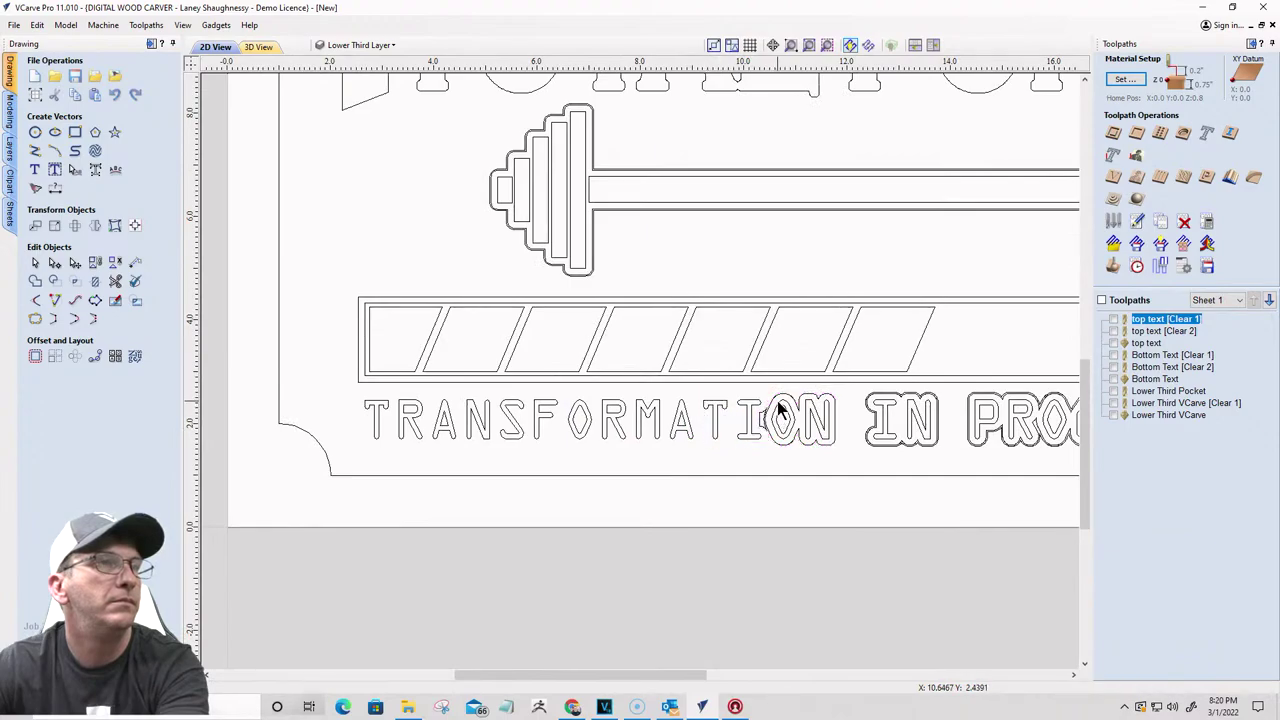
left_click(768, 395)
key("Delete")
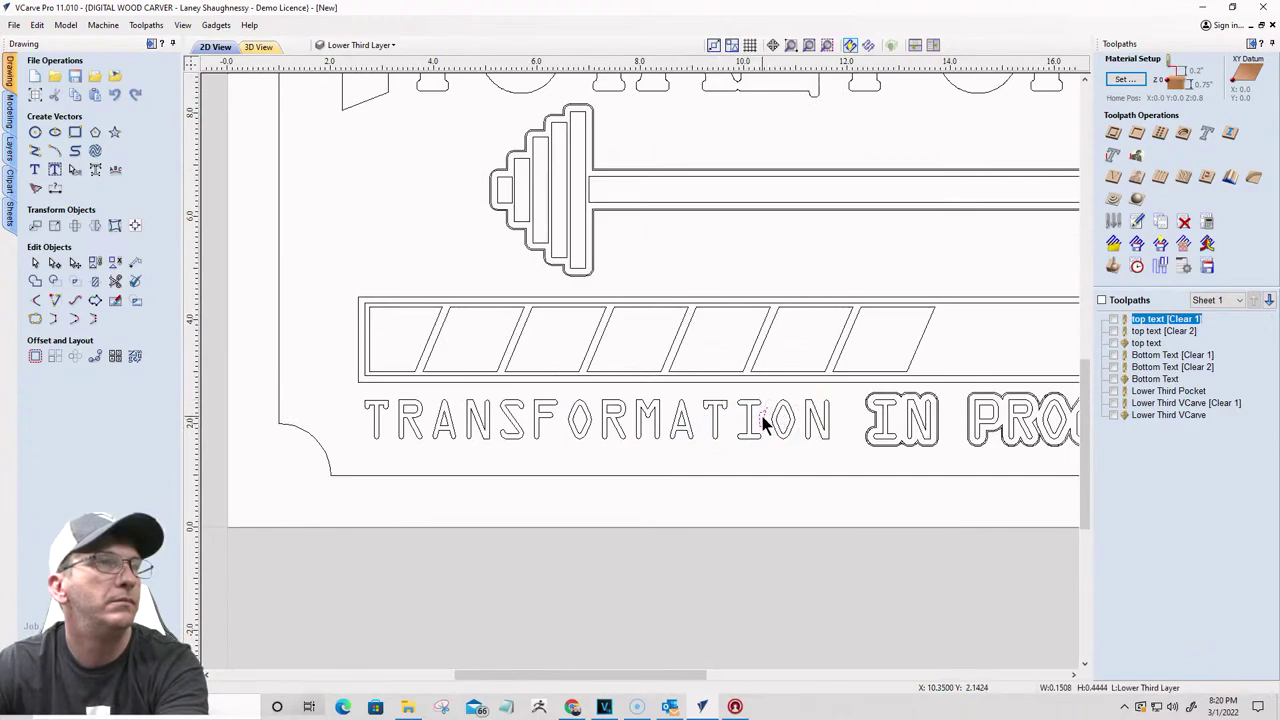
left_click(872, 407)
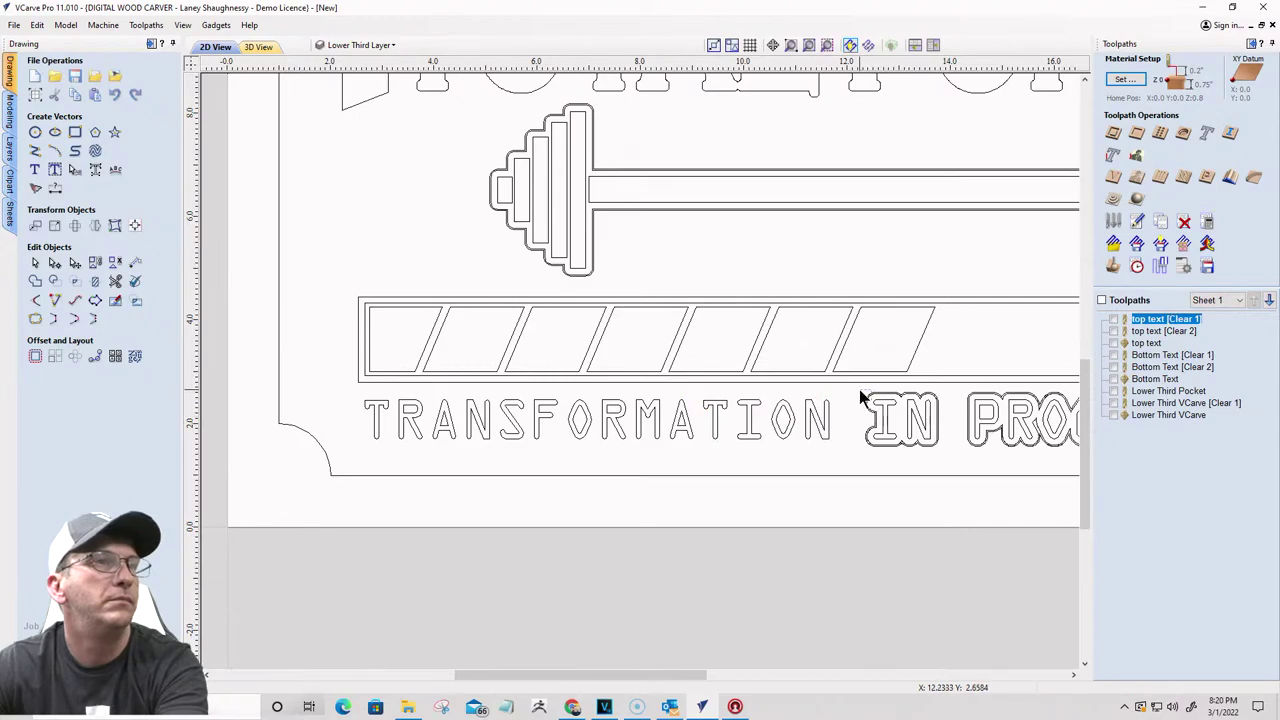
key("Delete")
scroll(755, 405, "down", 3)
scroll(871, 405, "up", 3)
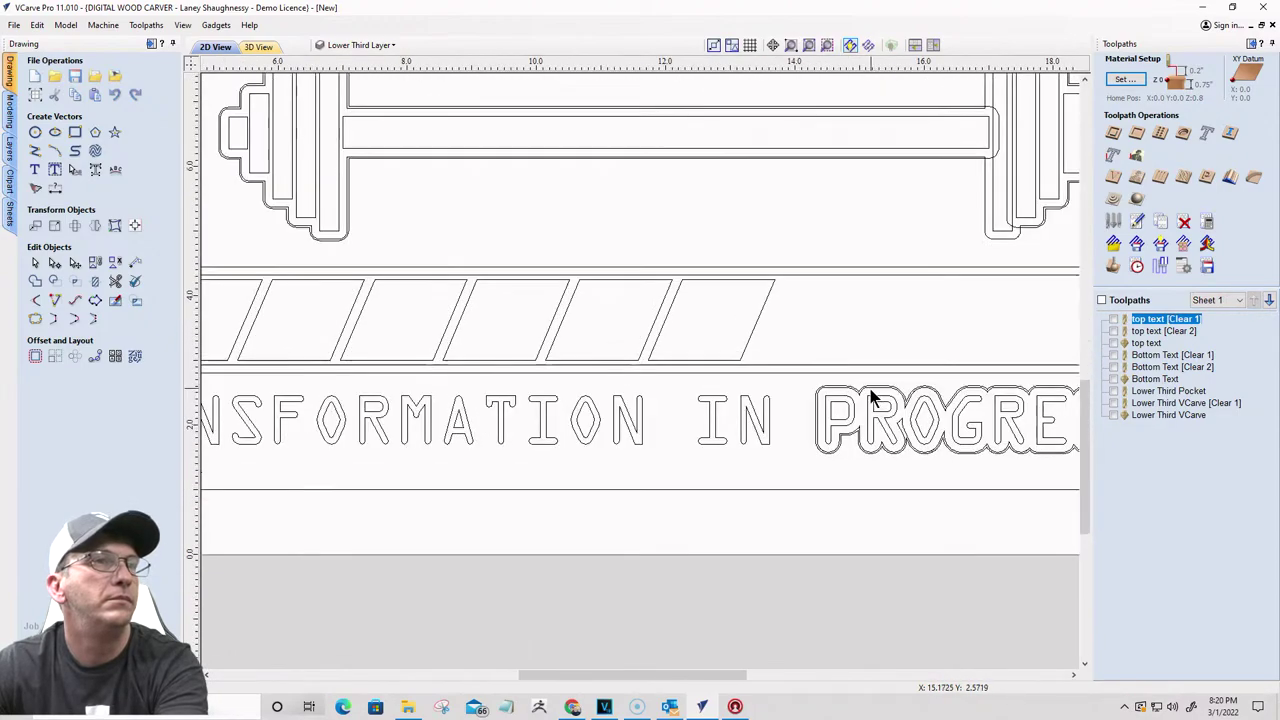
left_click(855, 382)
key("Delete")
Step: Select the progress bar and TRANSFORMATION IN PROGRESS lettering with its three dots
scroll(1006, 406, "down", 3)
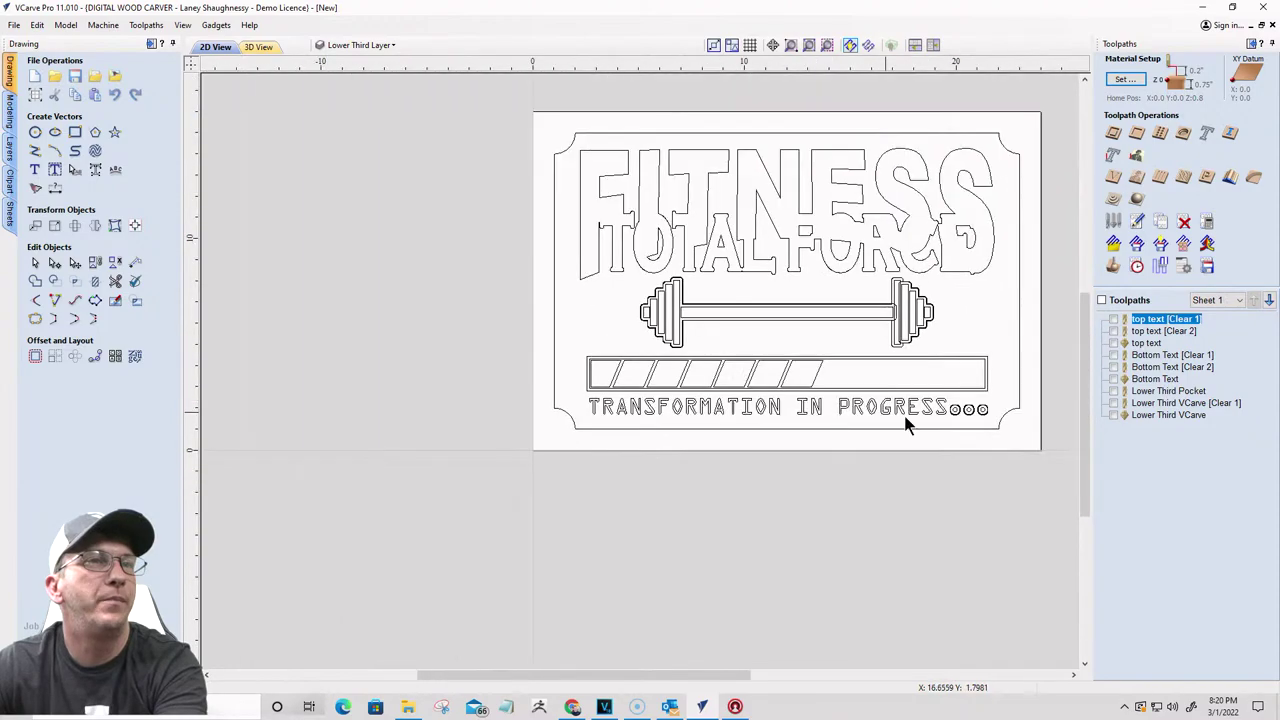
scroll(985, 428, "up", 3)
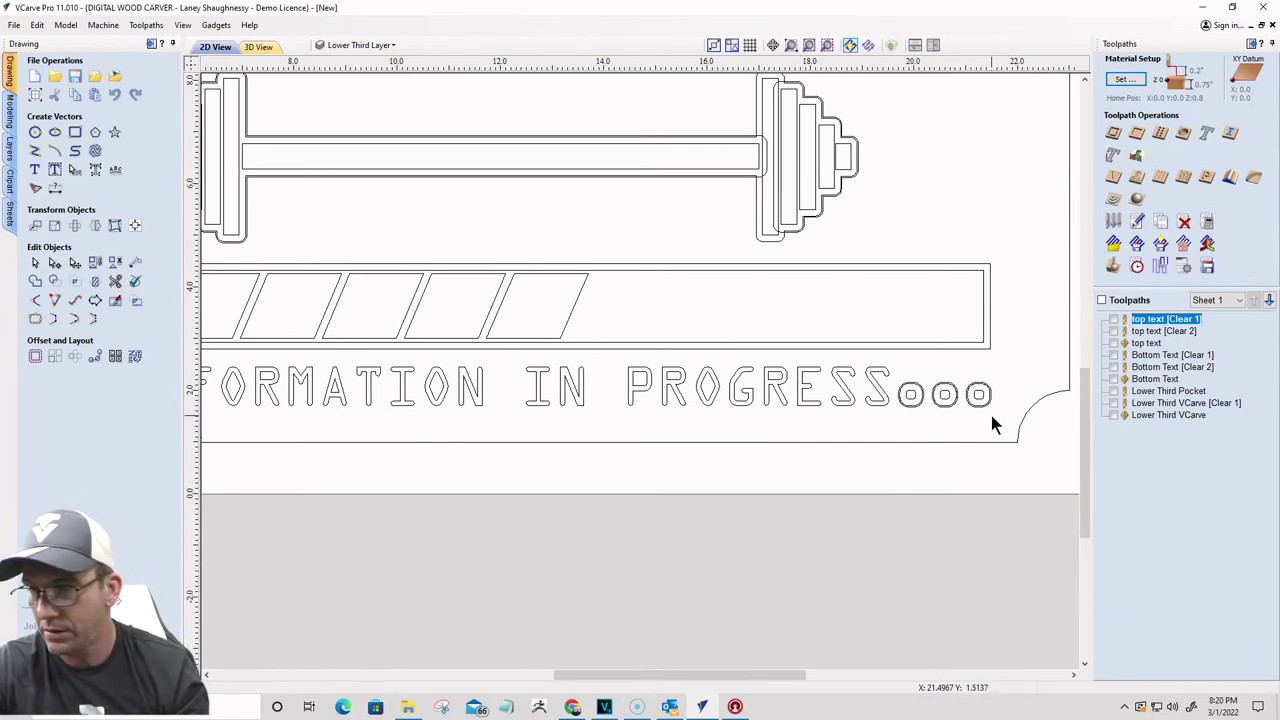
scroll(955, 405, "up", 2)
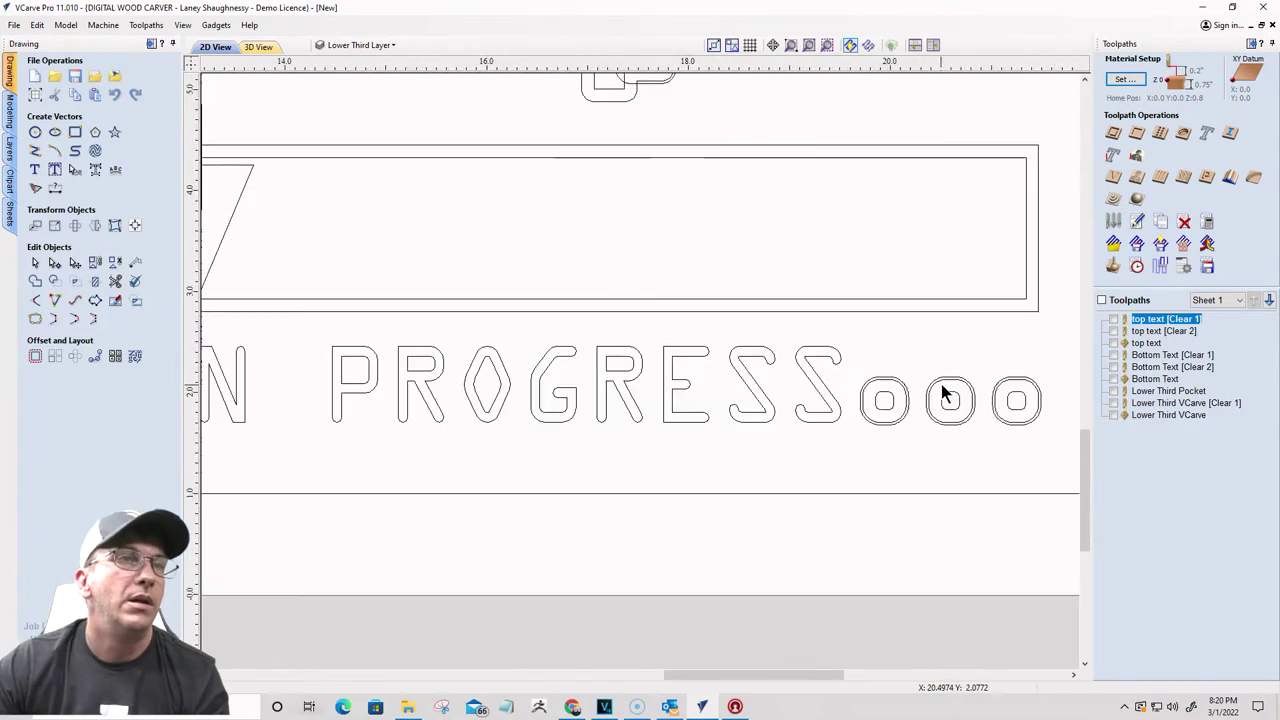
left_click_drag(900, 390, 883, 393)
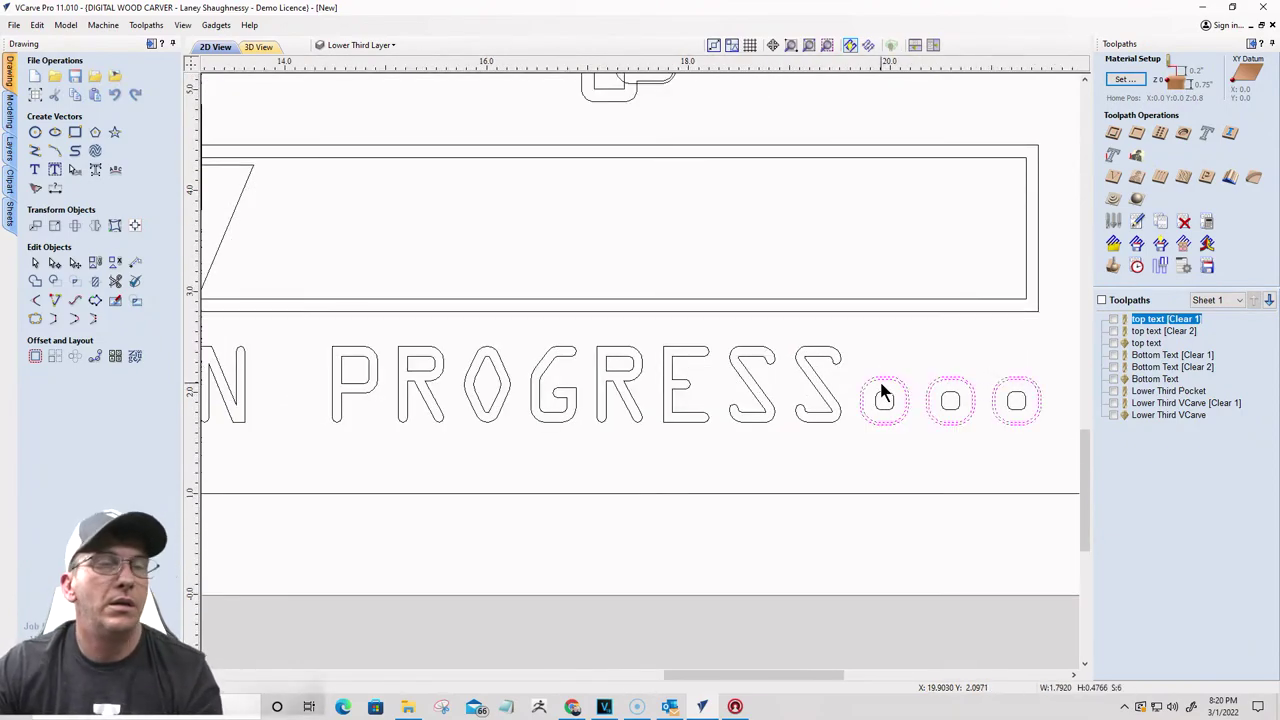
left_click(883, 393)
scroll(1000, 405, "down", 3)
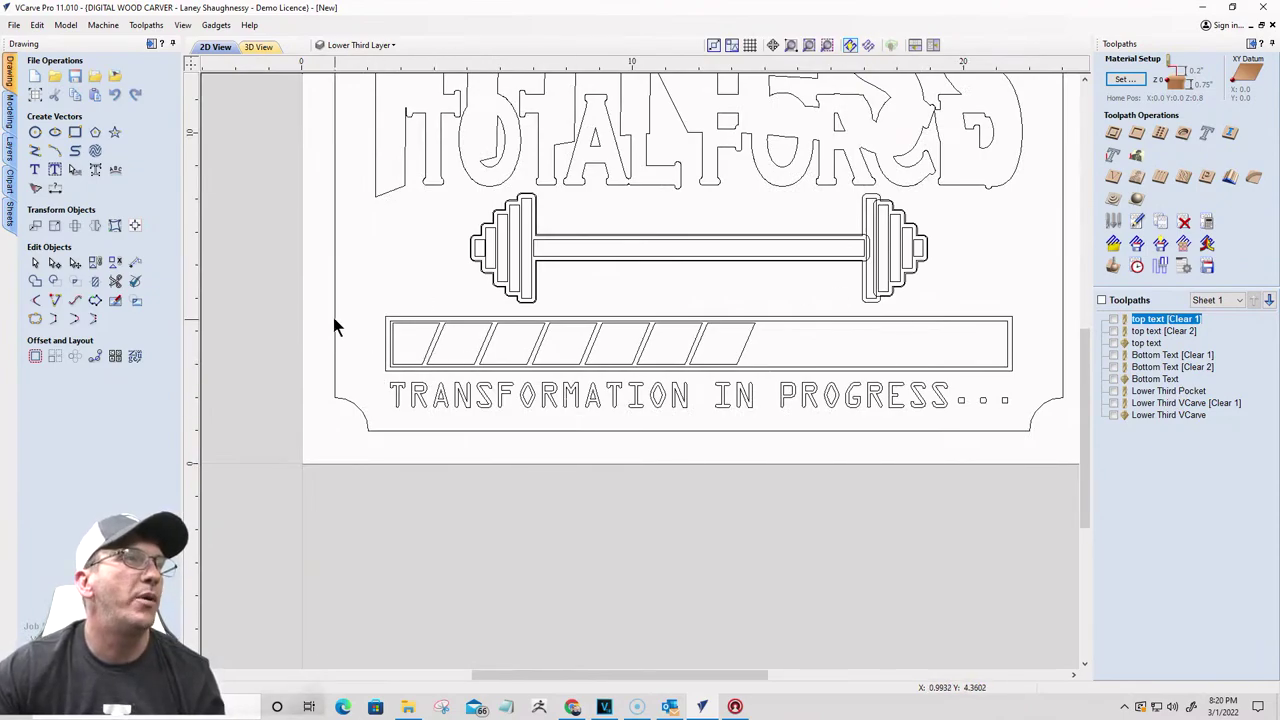
left_click_drag(335, 305, 1048, 425)
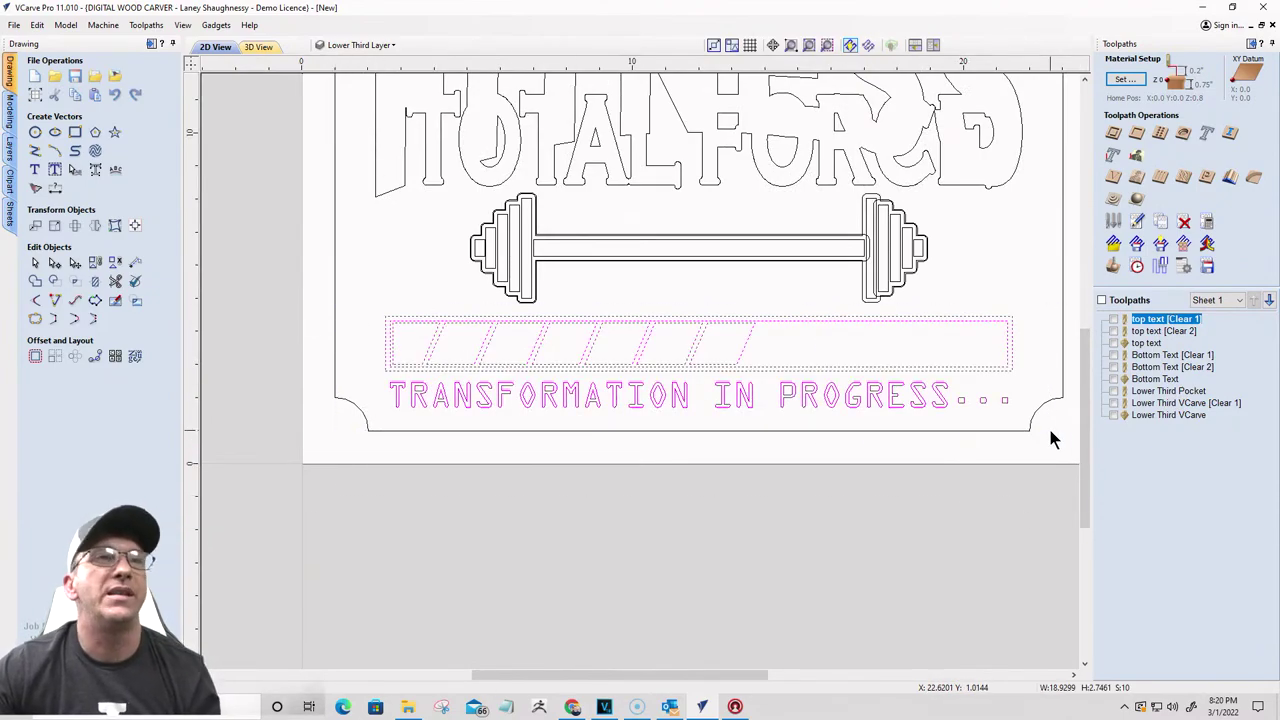
Step: Calculate a V-carve toolpath with start depth 0 and replay its 3D preview
left_click(1113, 176)
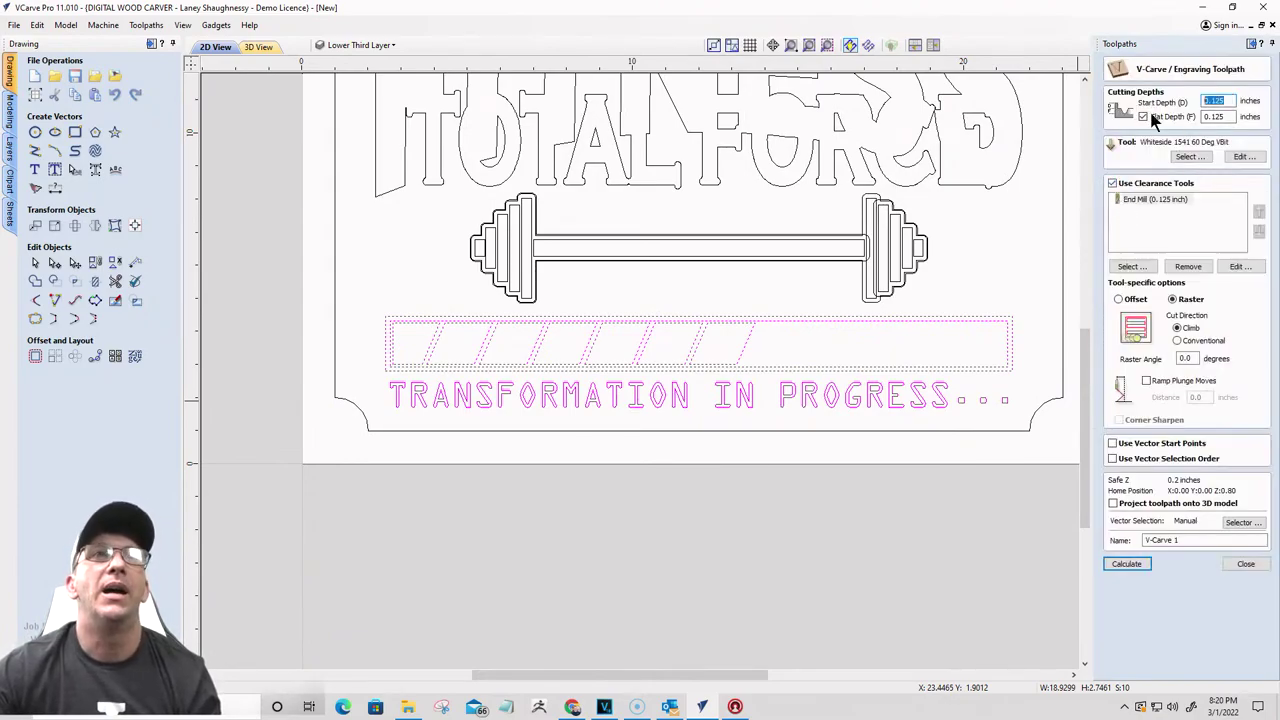
type("0")
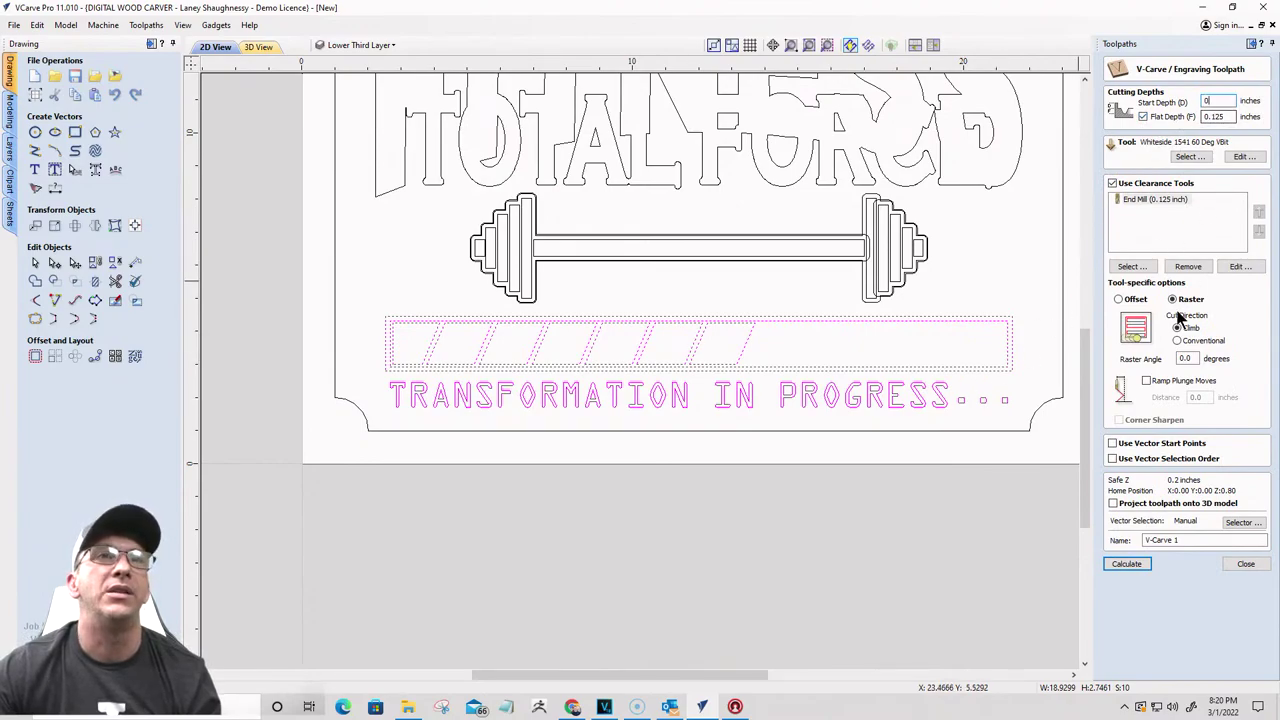
left_click(1126, 563)
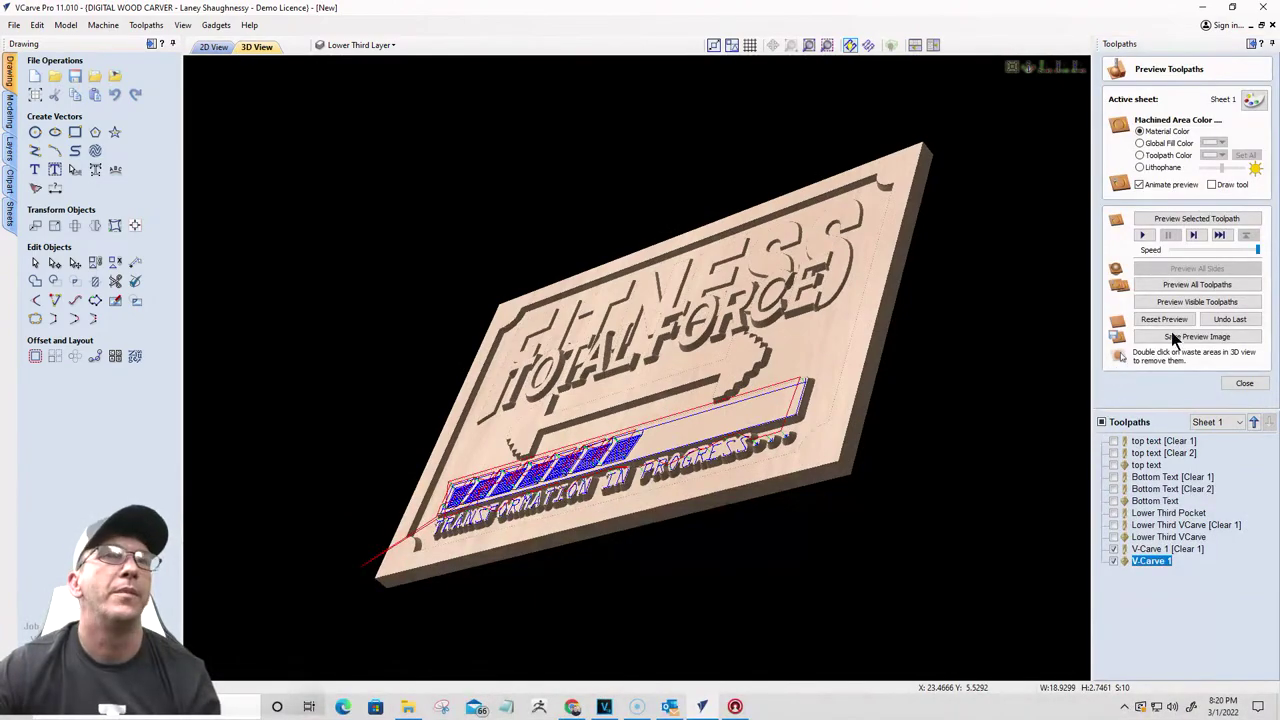
left_click(1174, 320)
left_click(1195, 301)
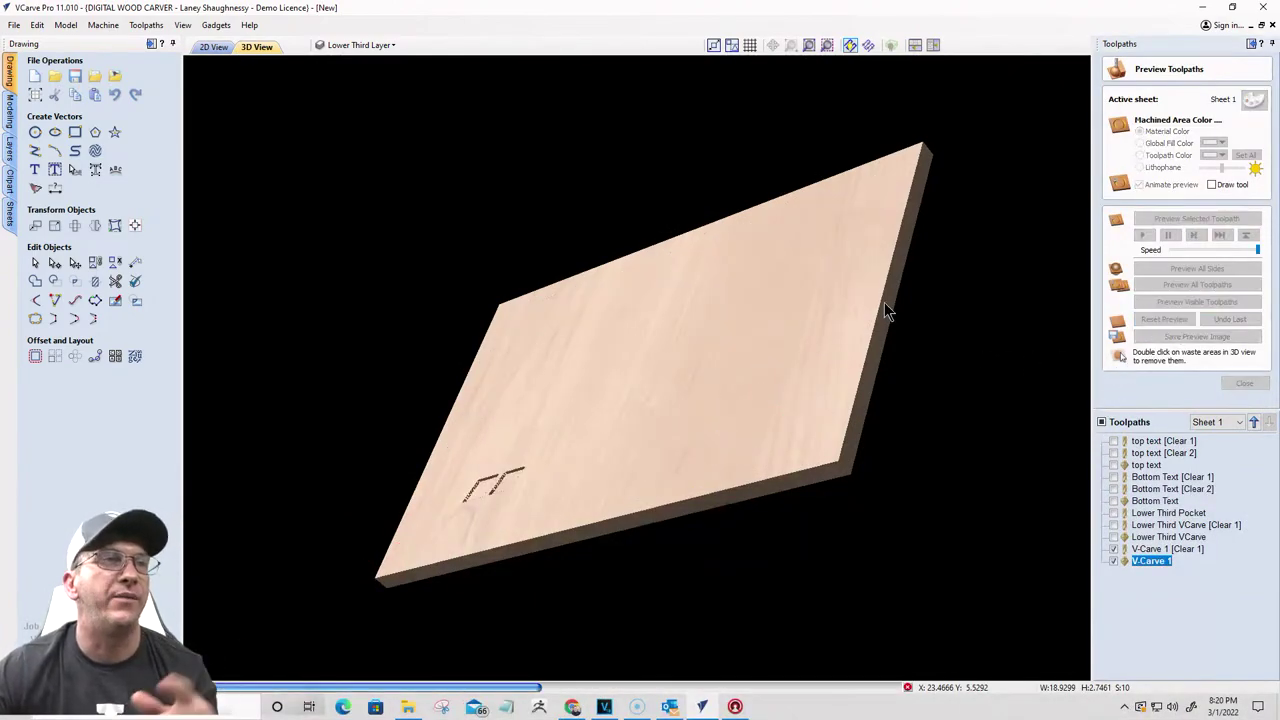
Step: Orbit the preview head-on to the progress bar and apply the Global Fill Color
left_click_drag(836, 320, 971, 320)
left_click_drag(780, 324, 909, 397)
scroll(635, 503, "up", 5)
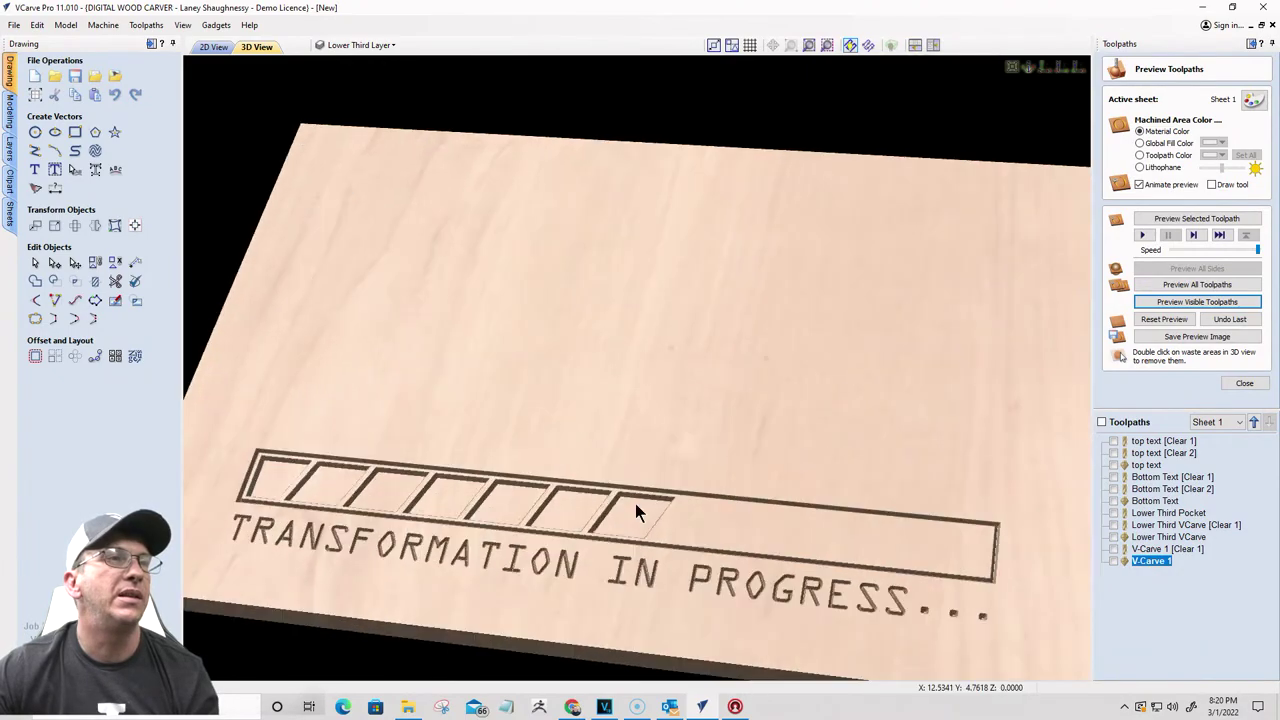
scroll(700, 402, "down", 5)
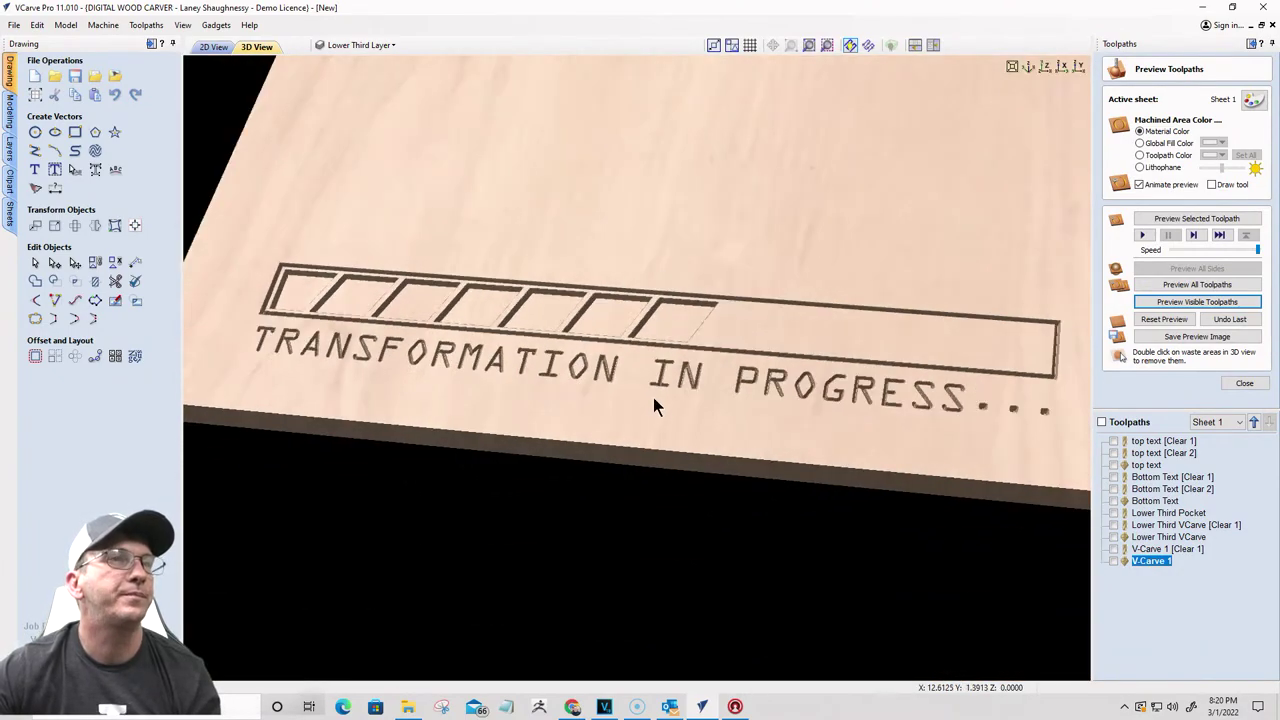
left_click_drag(688, 409, 726, 398)
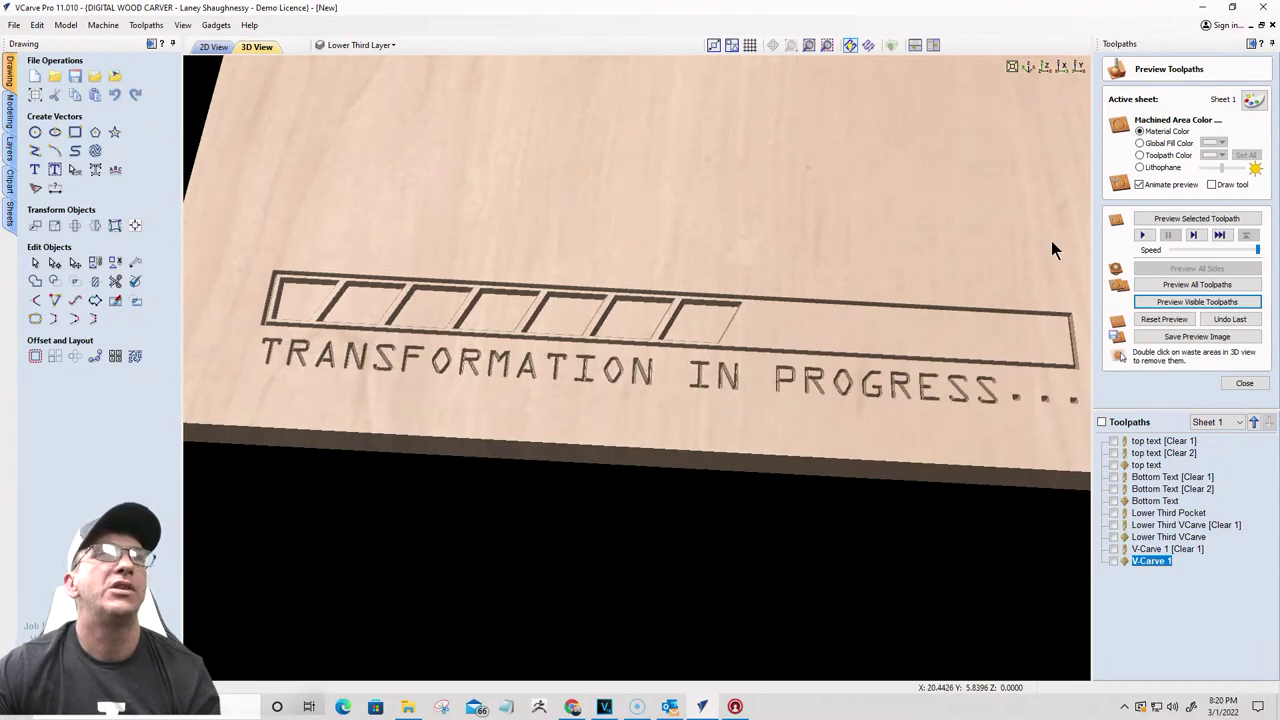
left_click(1140, 143)
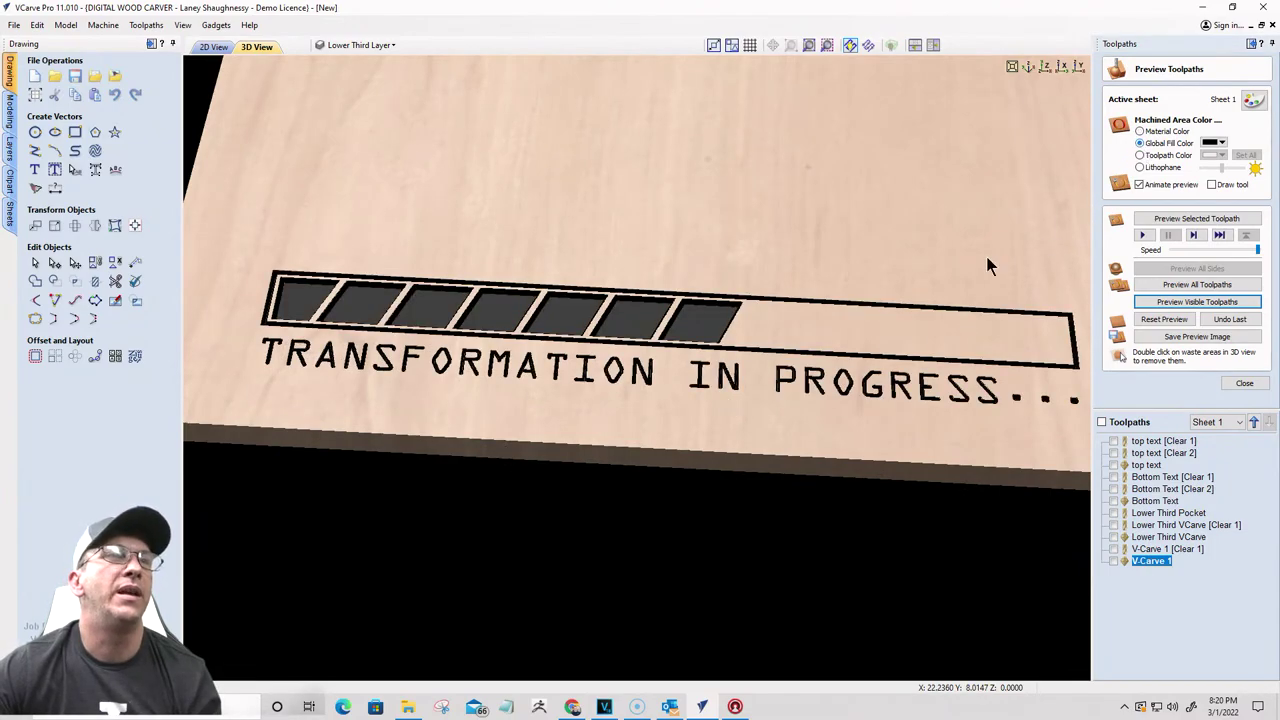
scroll(500, 500, "up", 2)
left_click_drag(500, 505, 442, 522)
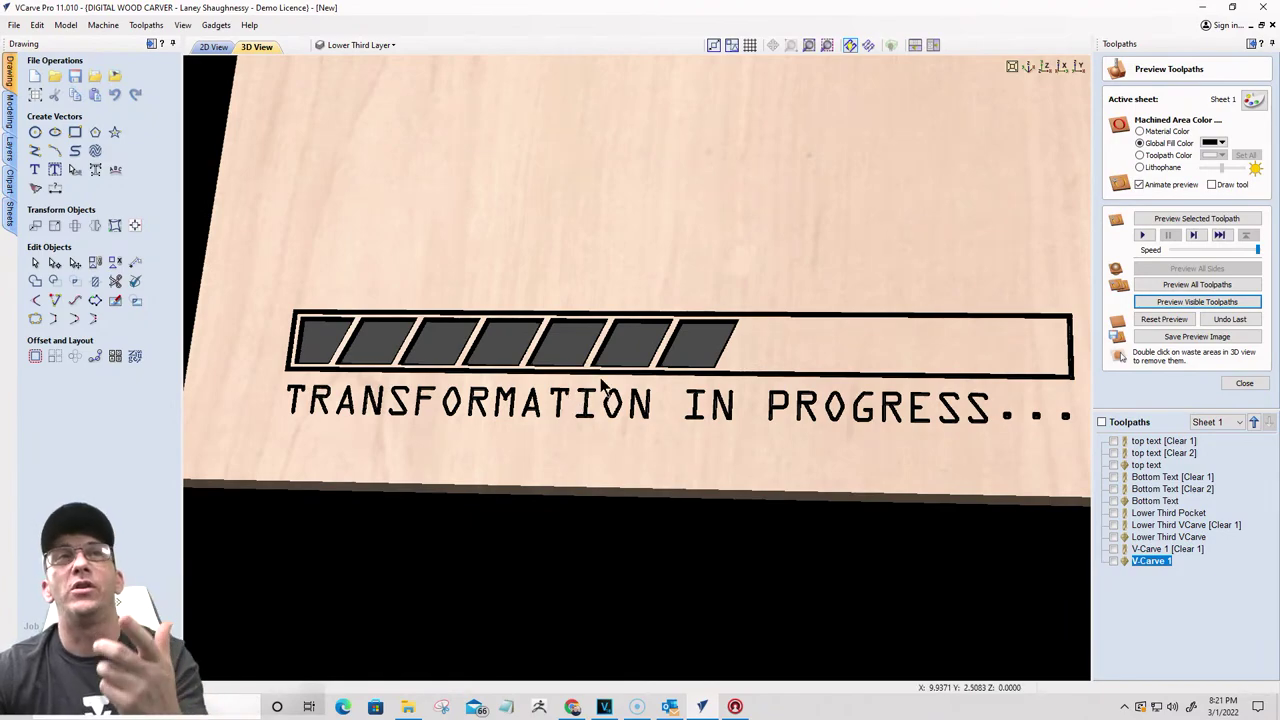
left_click(1242, 383)
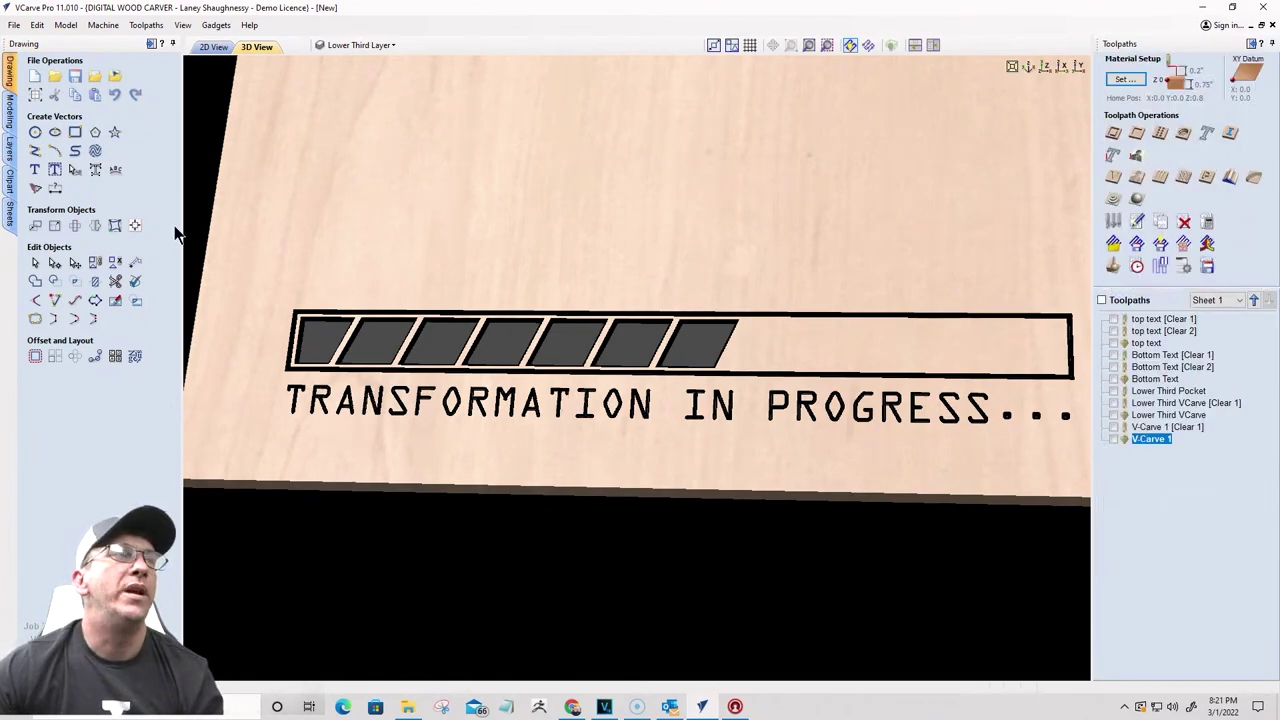
Step: Drop the bar's outer frame from the selection, then recalculate and re-preview the V-carve
left_click(213, 47)
scroll(345, 350, "up", 4)
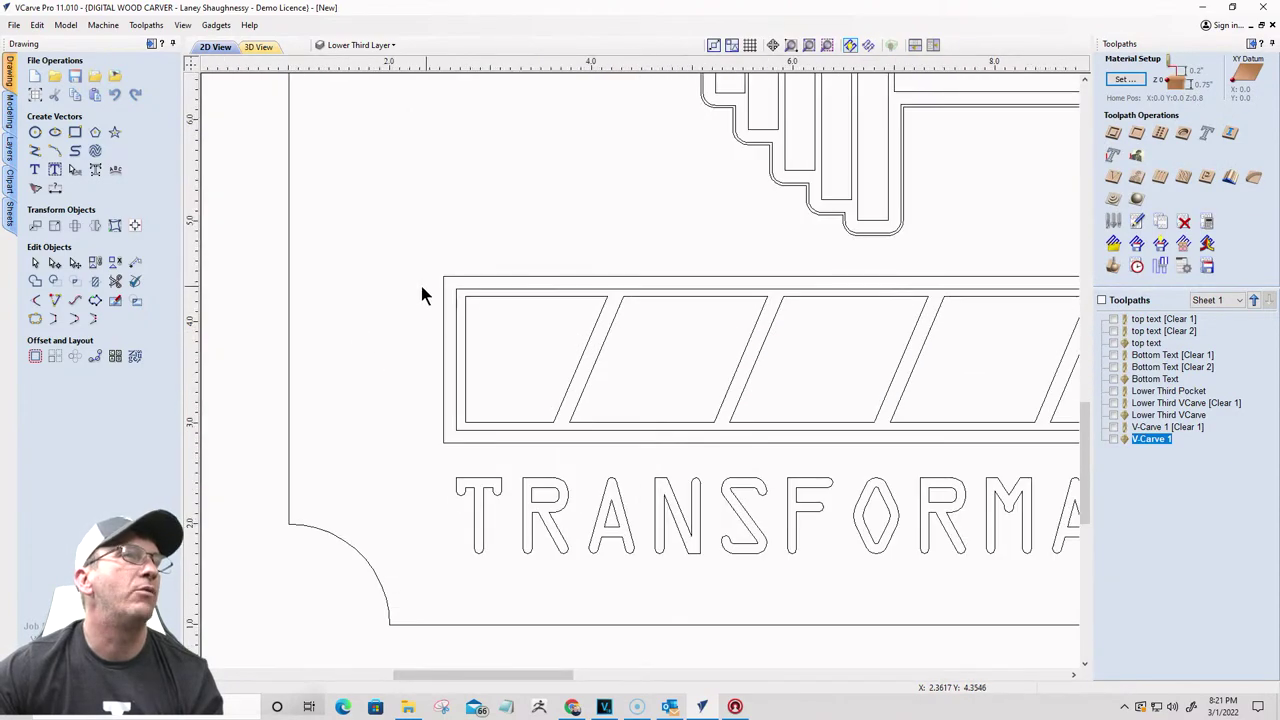
scroll(405, 311, "down", 3)
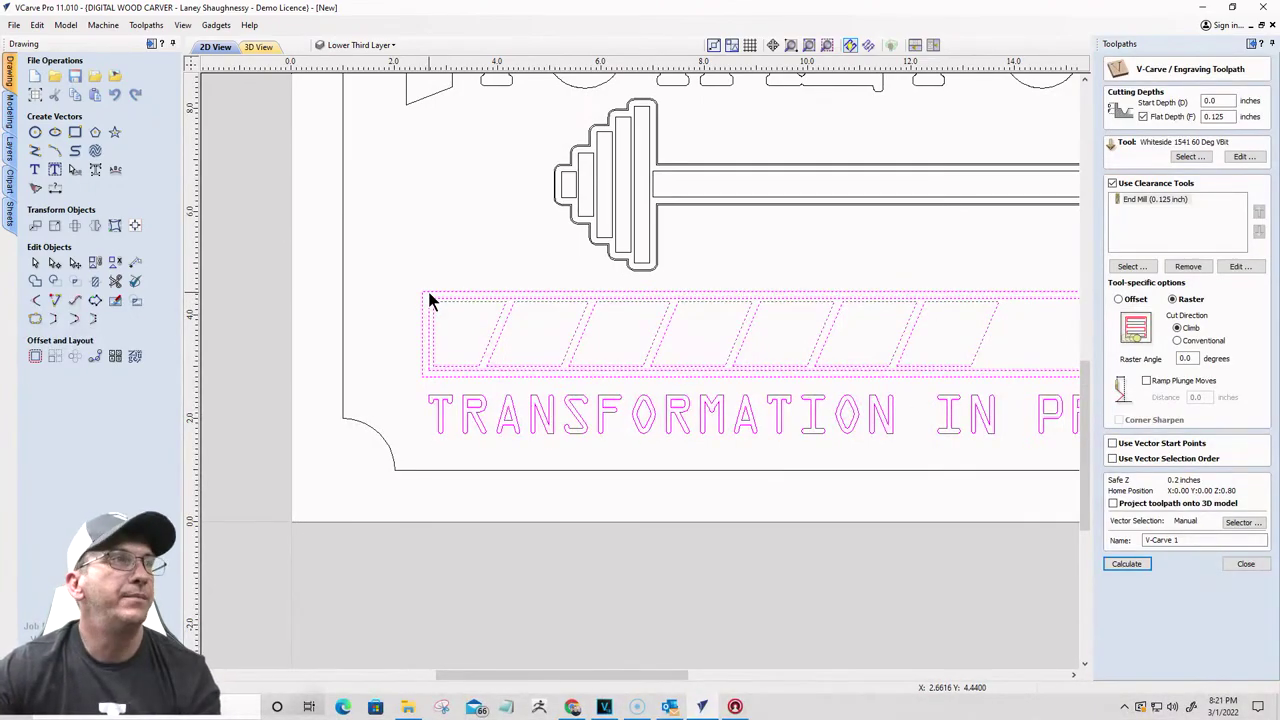
left_click(430, 298, "ctrl")
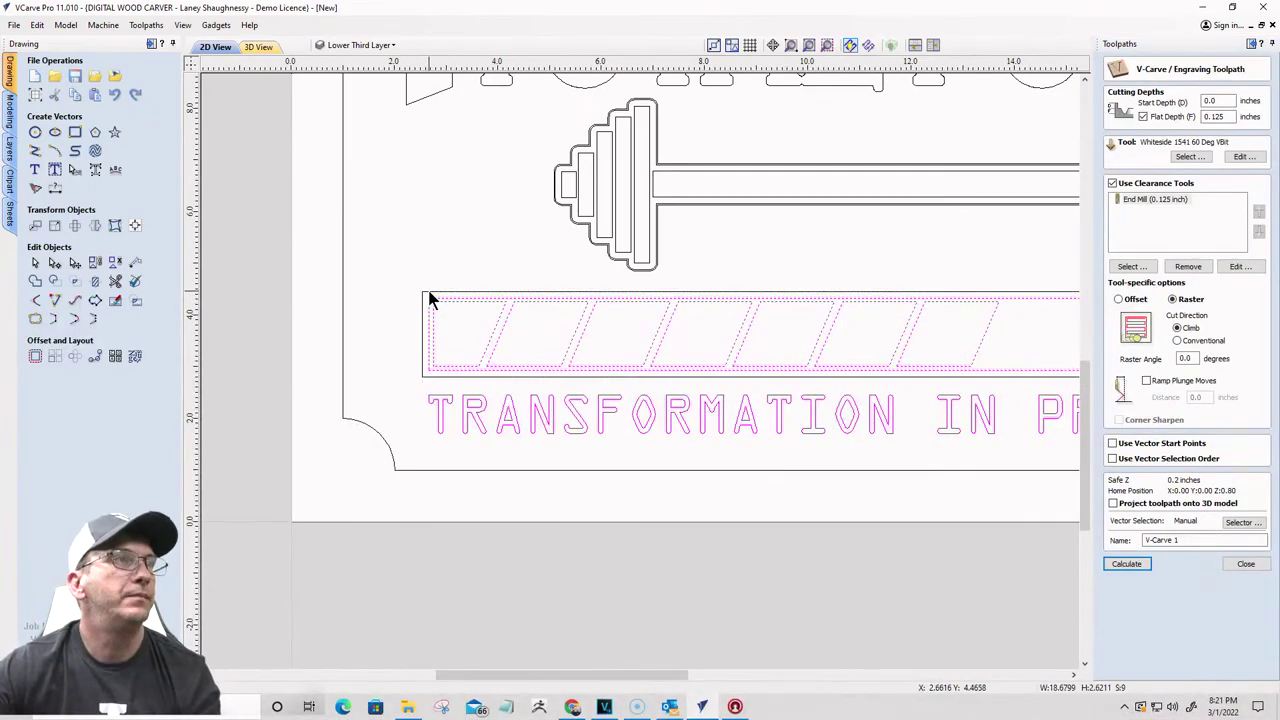
left_click(1124, 564)
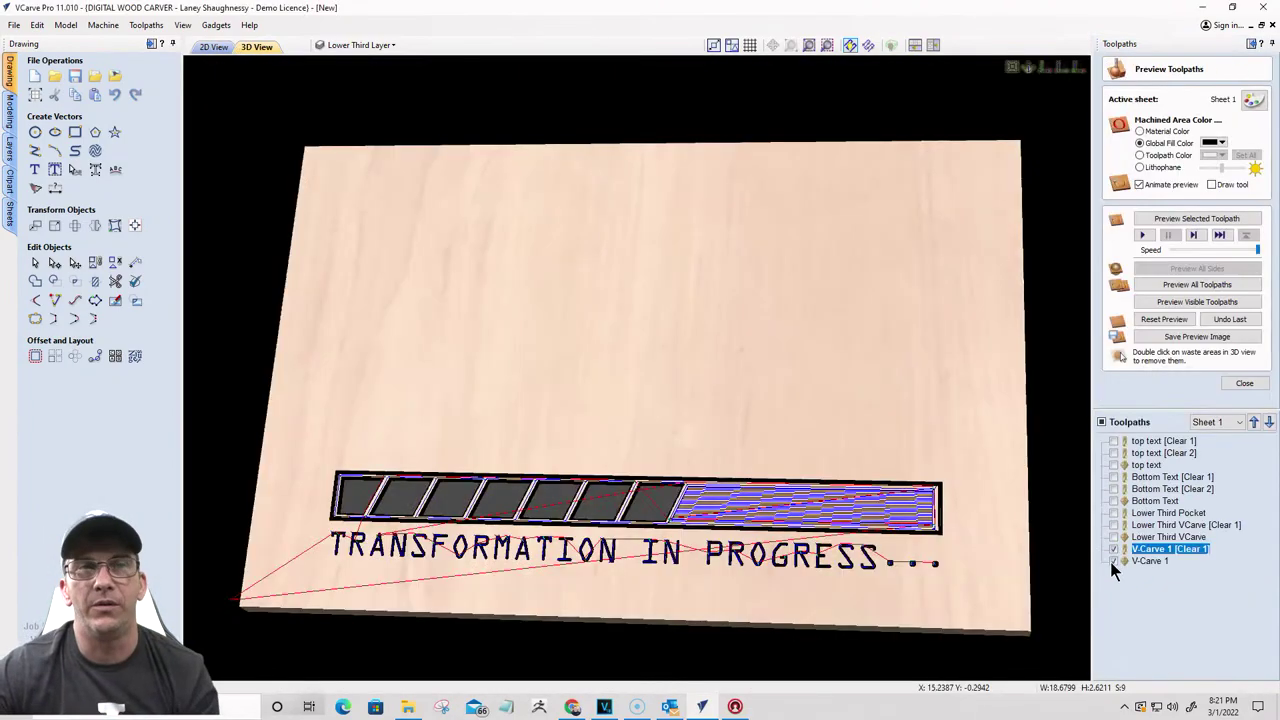
left_click(1165, 319)
left_click(1169, 302)
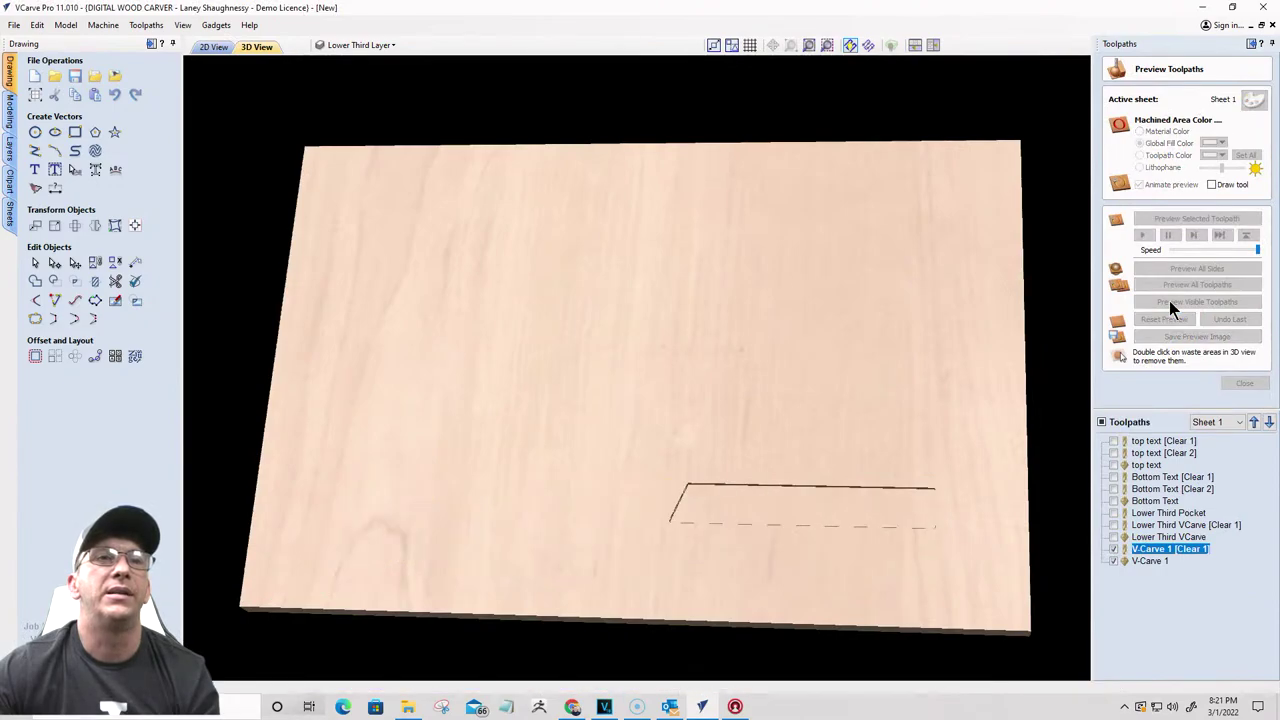
Step: Return to the 2D drawing and reselect the progress bar's outer frame
scroll(577, 594, "up", 5)
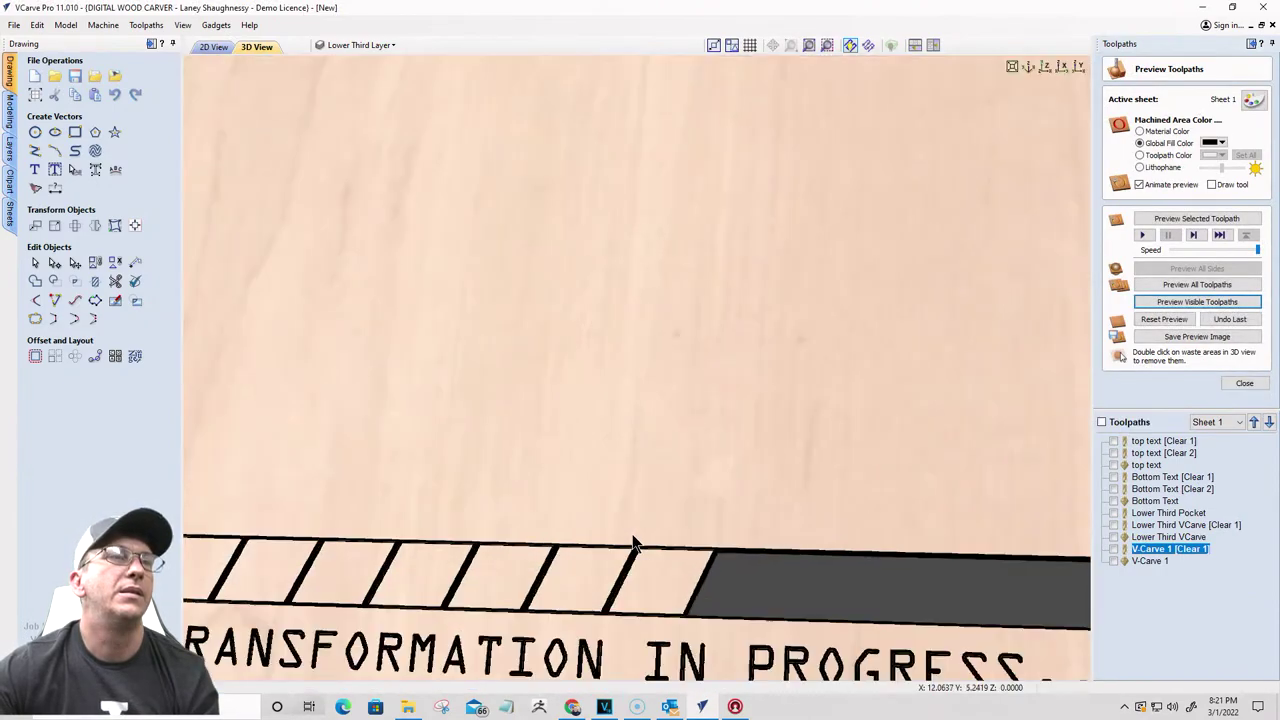
scroll(738, 222, "down", 4)
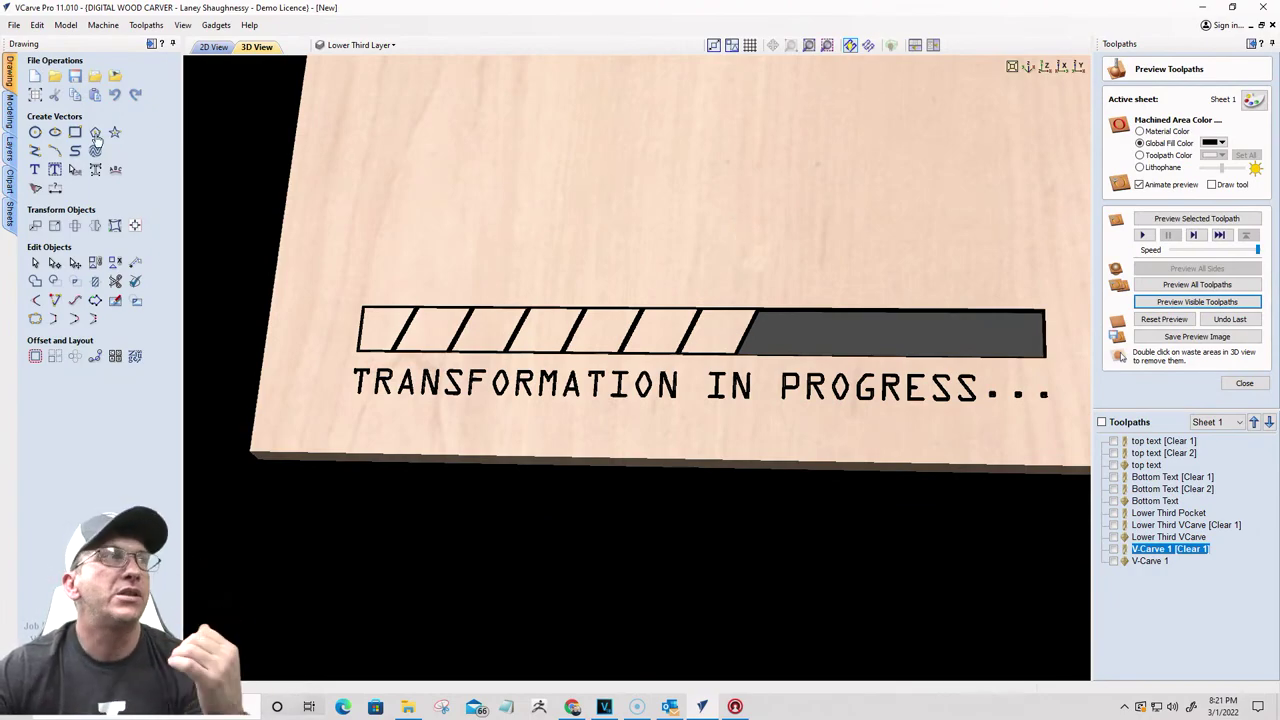
left_click(210, 47)
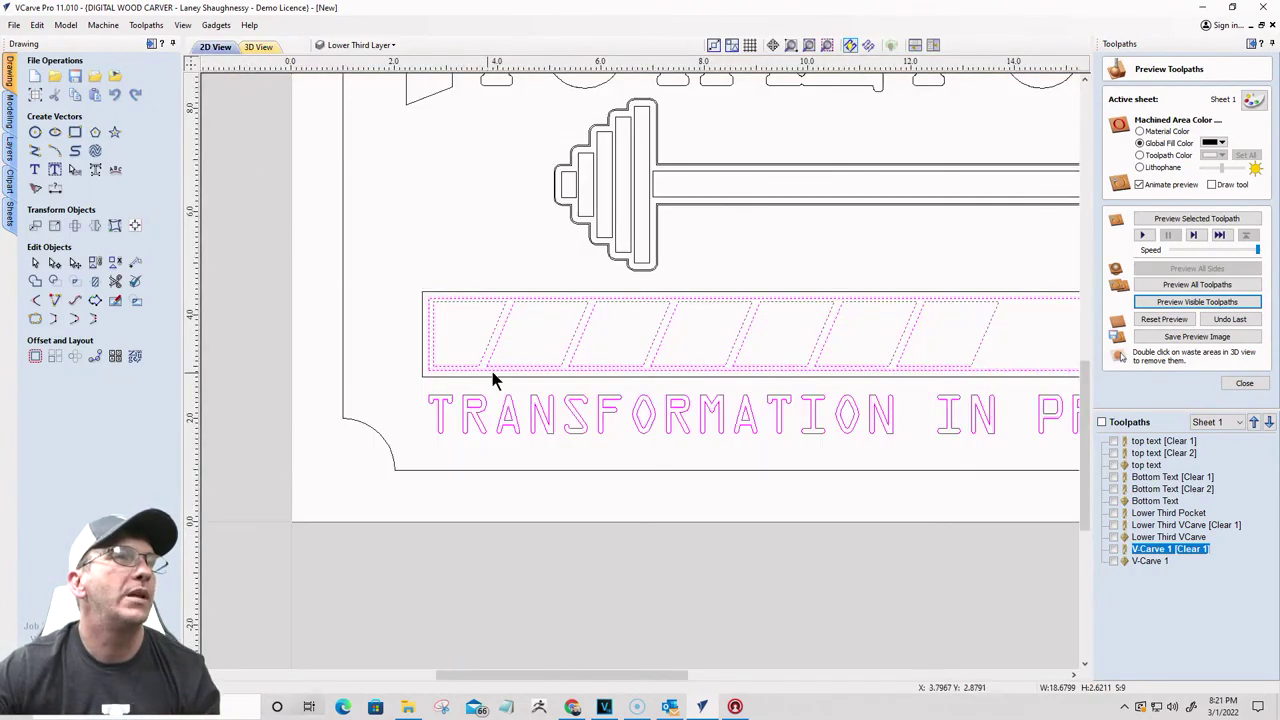
left_click(428, 296)
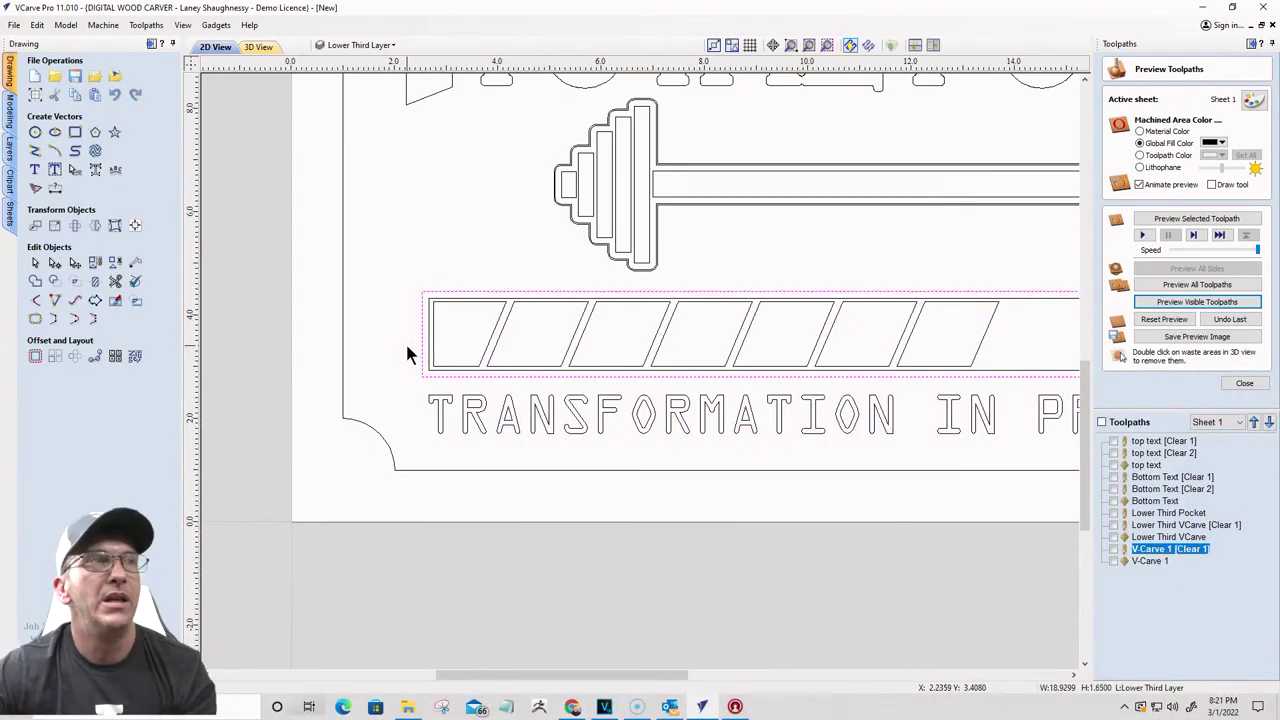
scroll(759, 260, "down", 3)
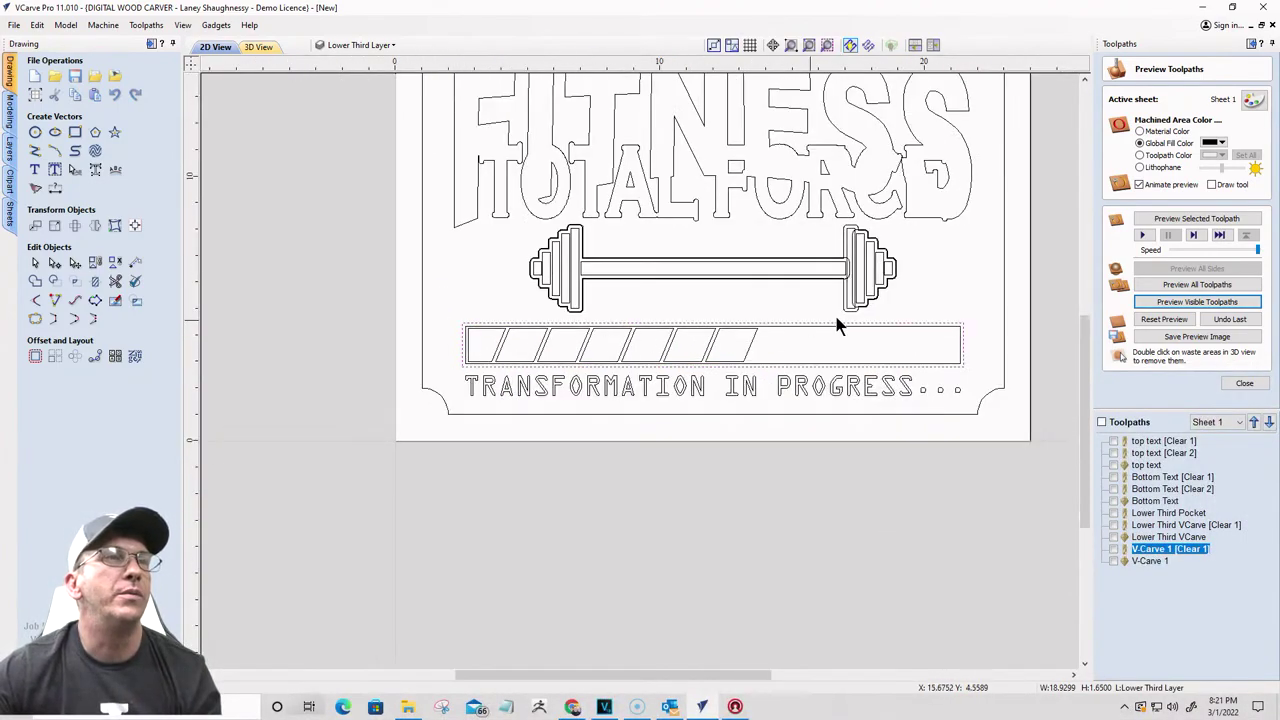
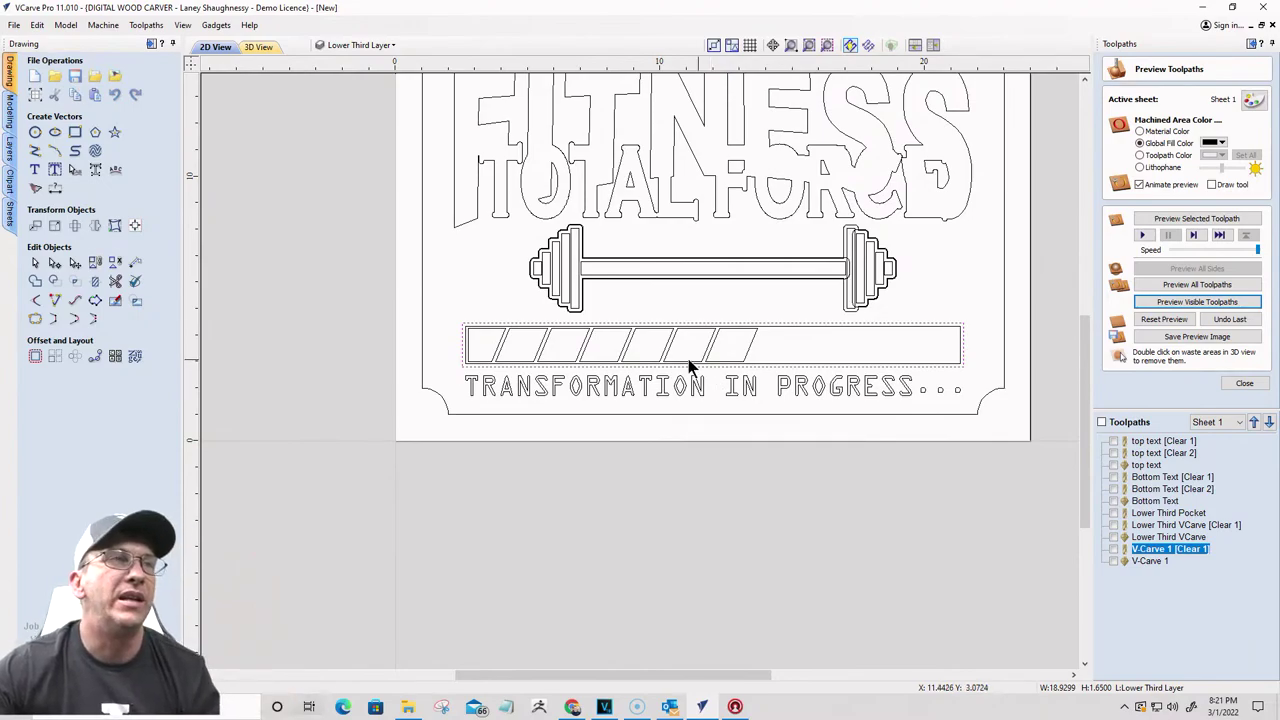
Step: Offset the progress bar outward by 0.125 inches with Offset Vectors
scroll(466, 334, "up", 3)
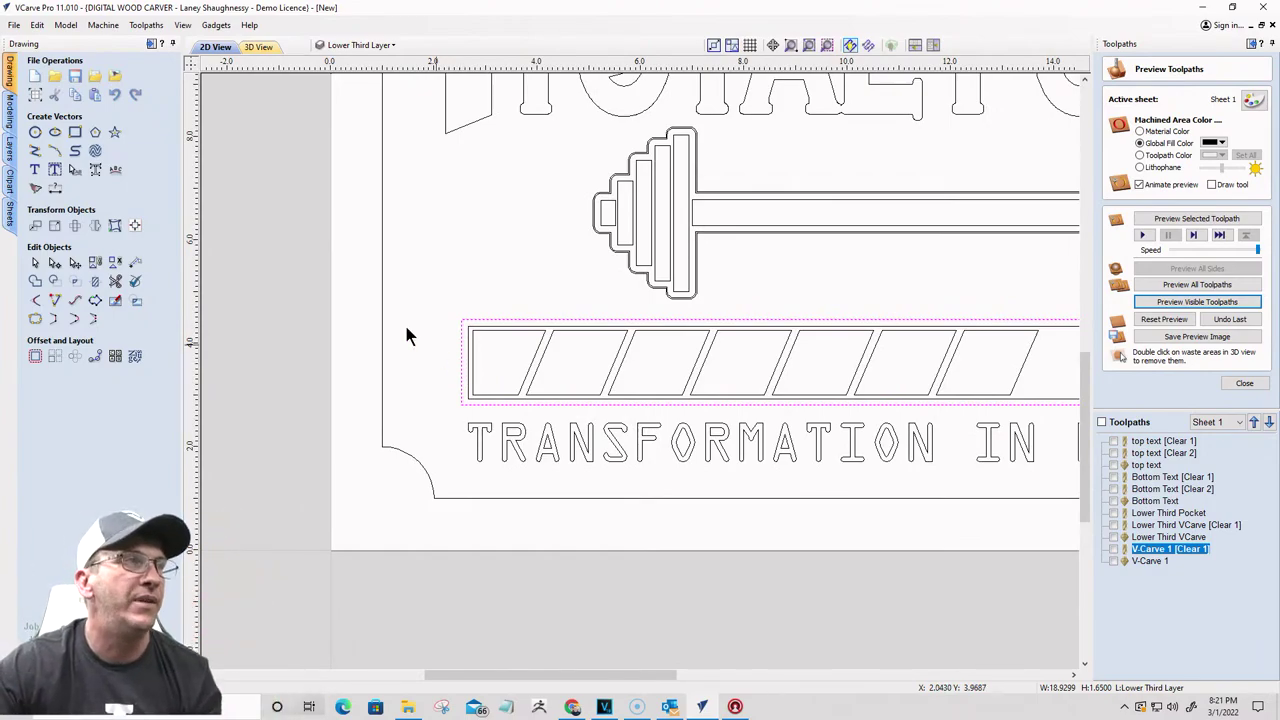
left_click(35, 356)
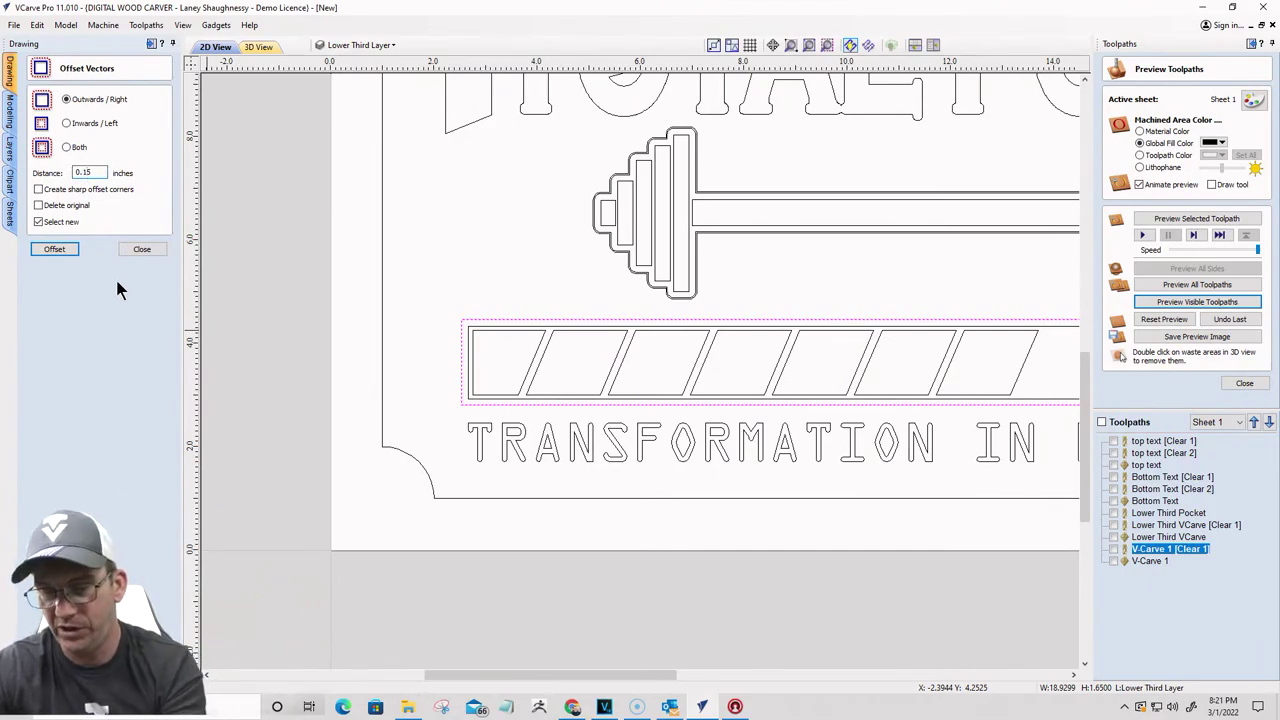
left_click(50, 250)
Step: Reselect the bar and add another outward offset at 0.15 inches
left_click(463, 329)
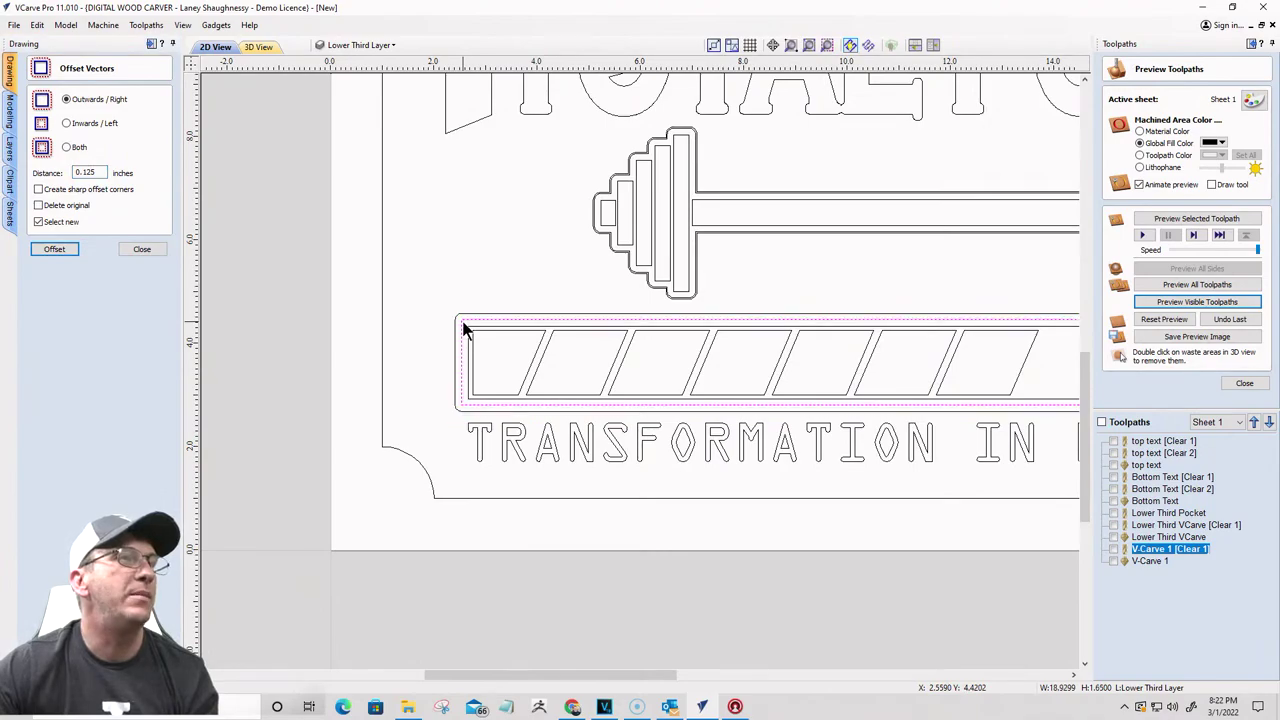
left_click(89, 172)
key("BackSpace")
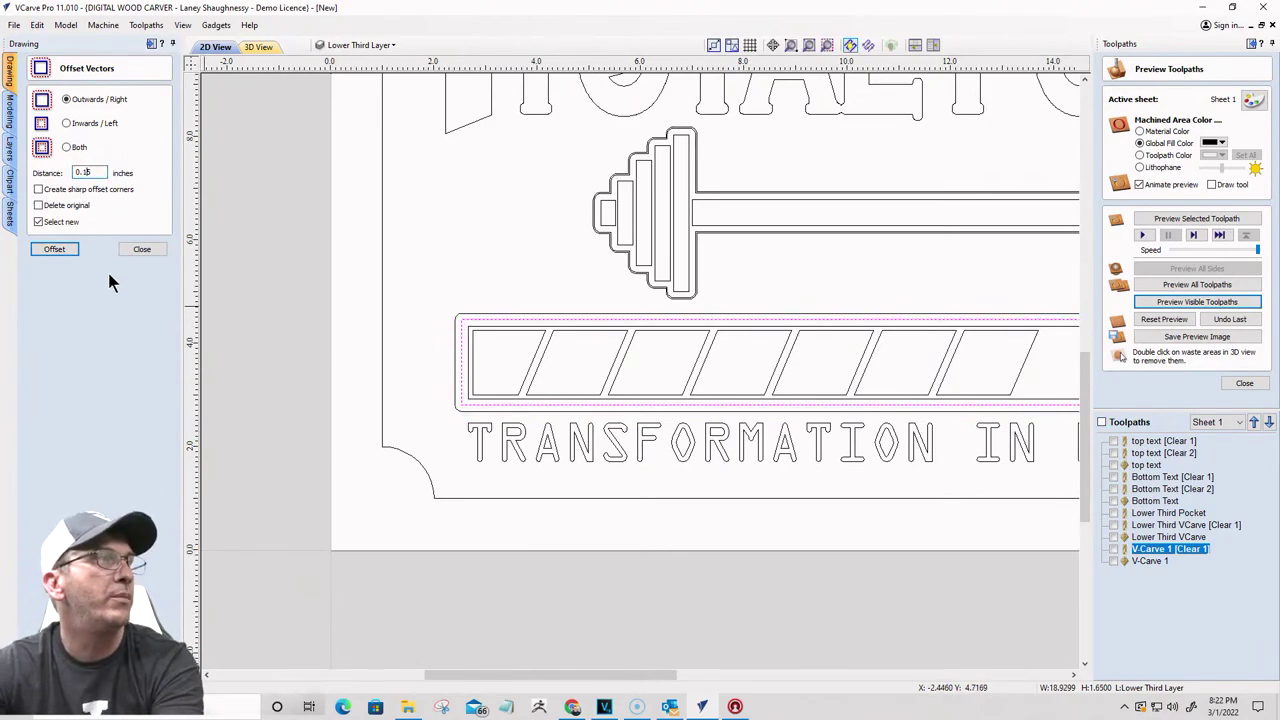
left_click(45, 253)
scroll(450, 353, "up", 4)
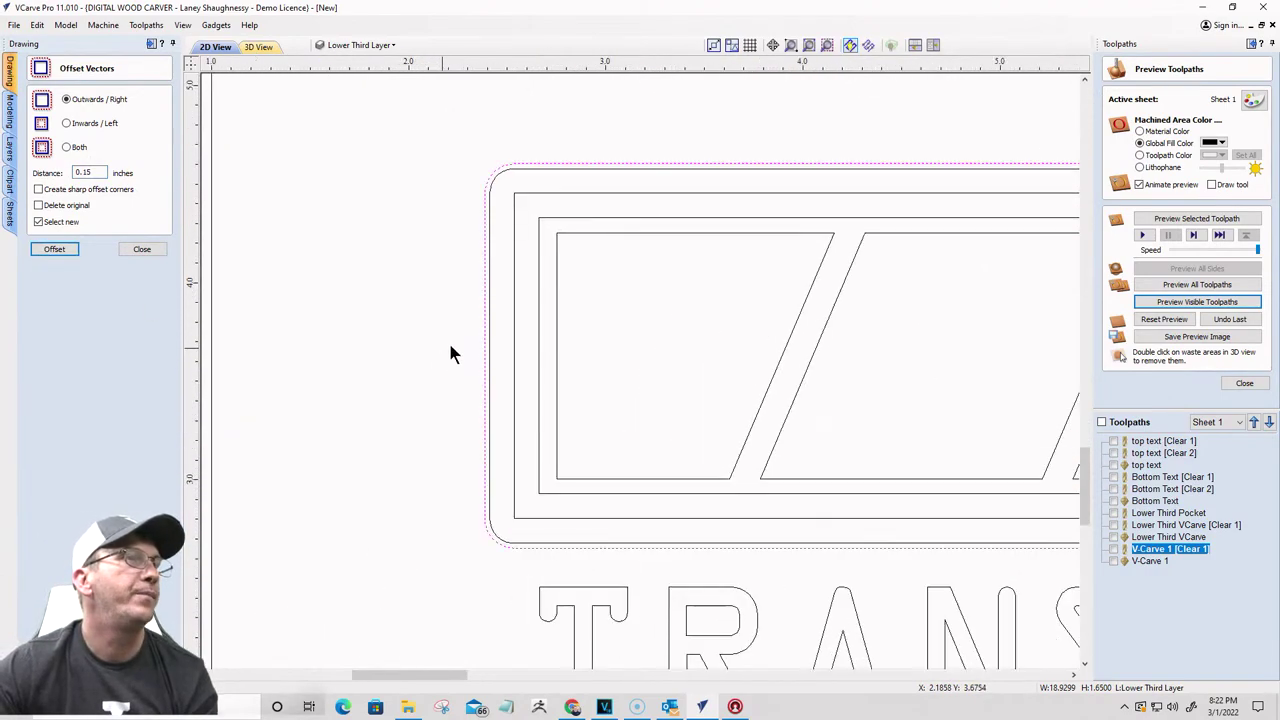
scroll(406, 570, "down", 3)
scroll(400, 366, "down", 1)
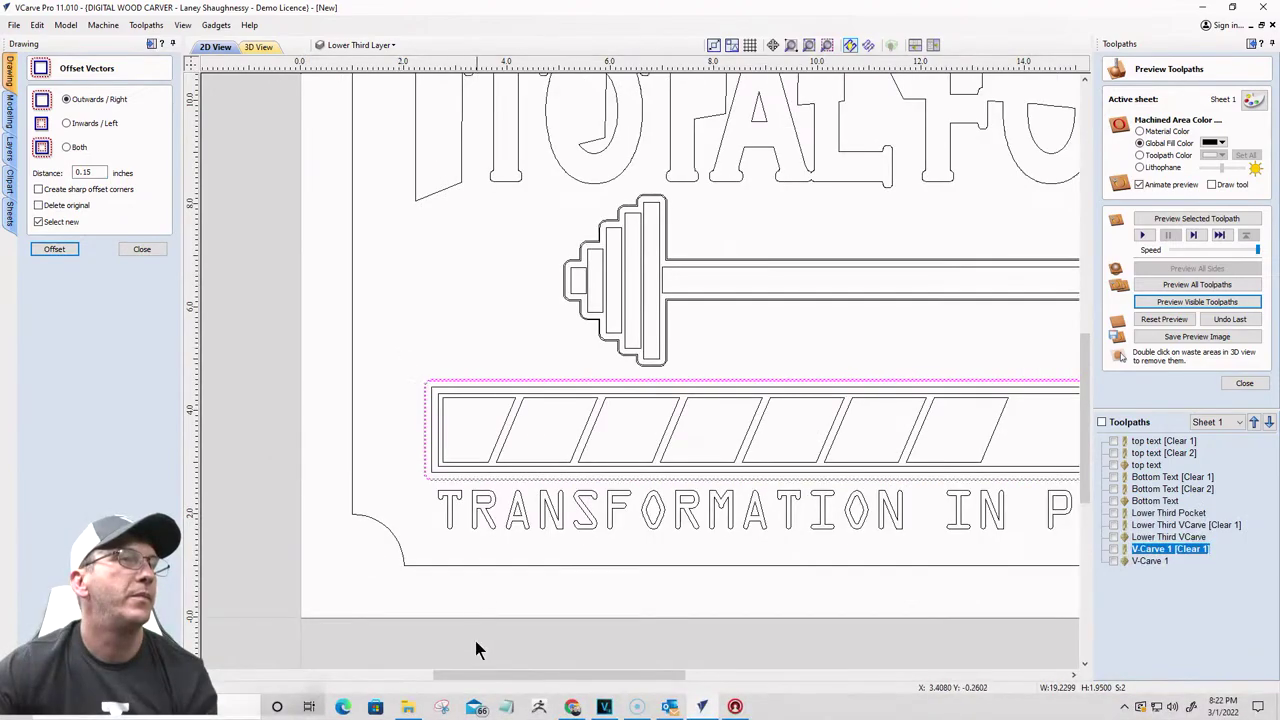
scroll(410, 530, "up", 1)
scroll(409, 530, "down", 3)
Step: Select the TRANSFORMATION IN PROGRESS lettering and create a first outward offset around it
left_click(425, 434)
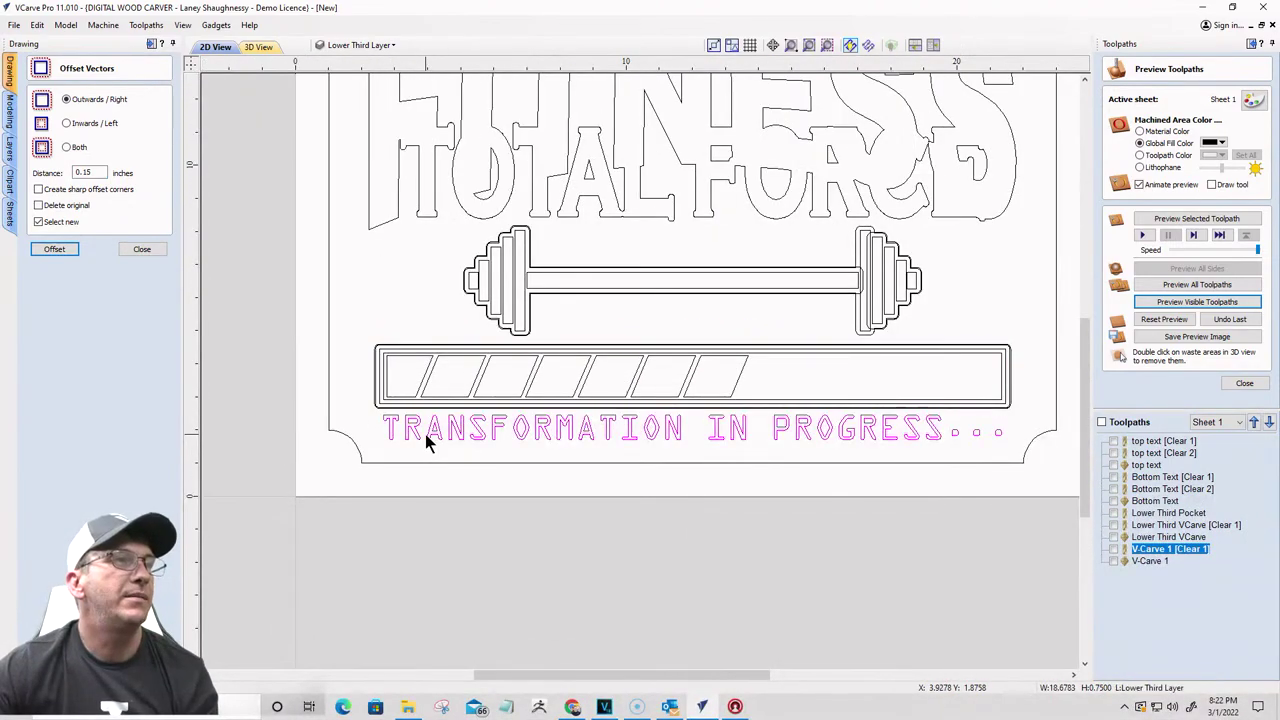
double_click(86, 172)
type("0.15")
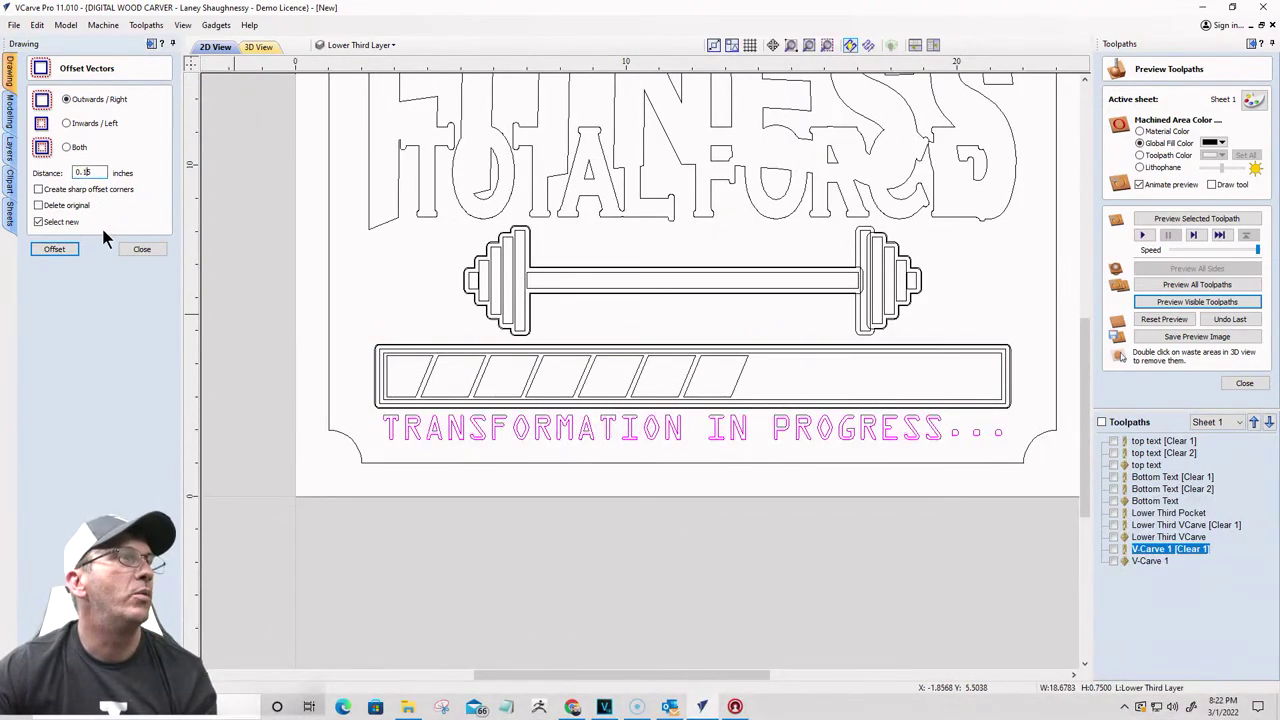
type("5")
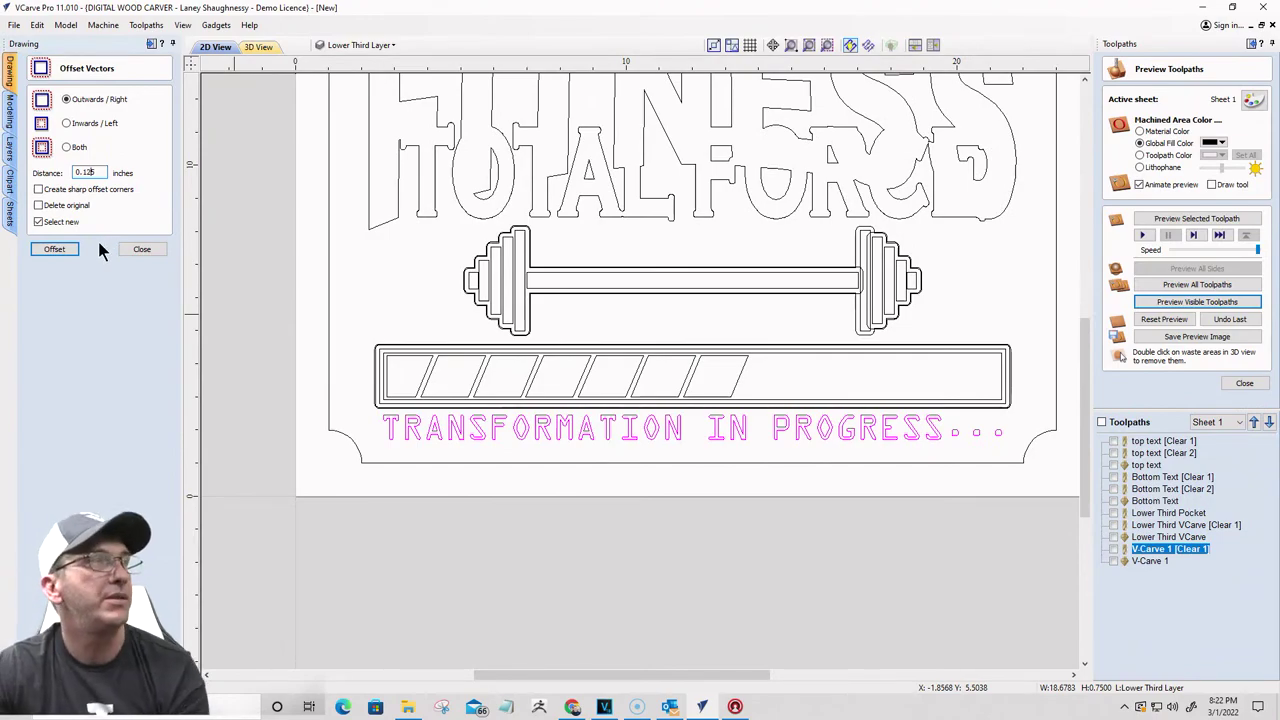
left_click(47, 252)
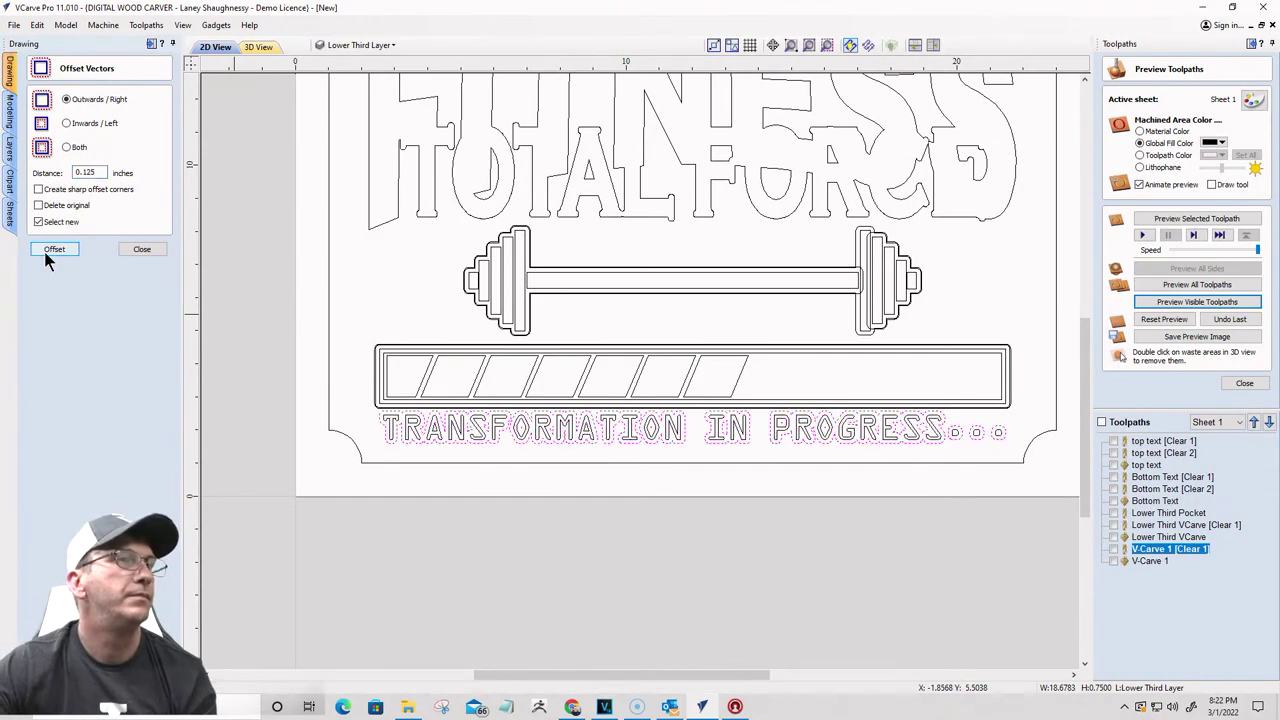
Step: Reselect the lettering and offset it outward at exactly 0.15 inches
left_click(393, 428)
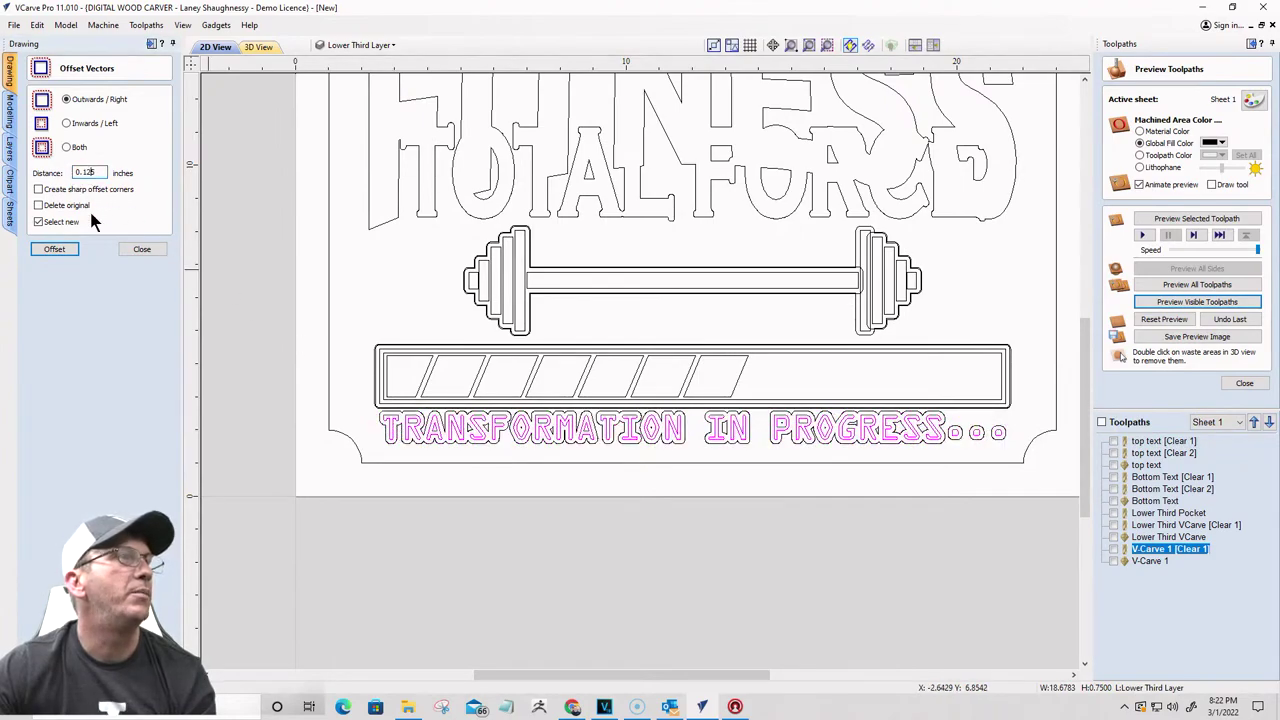
key("BackSpace")
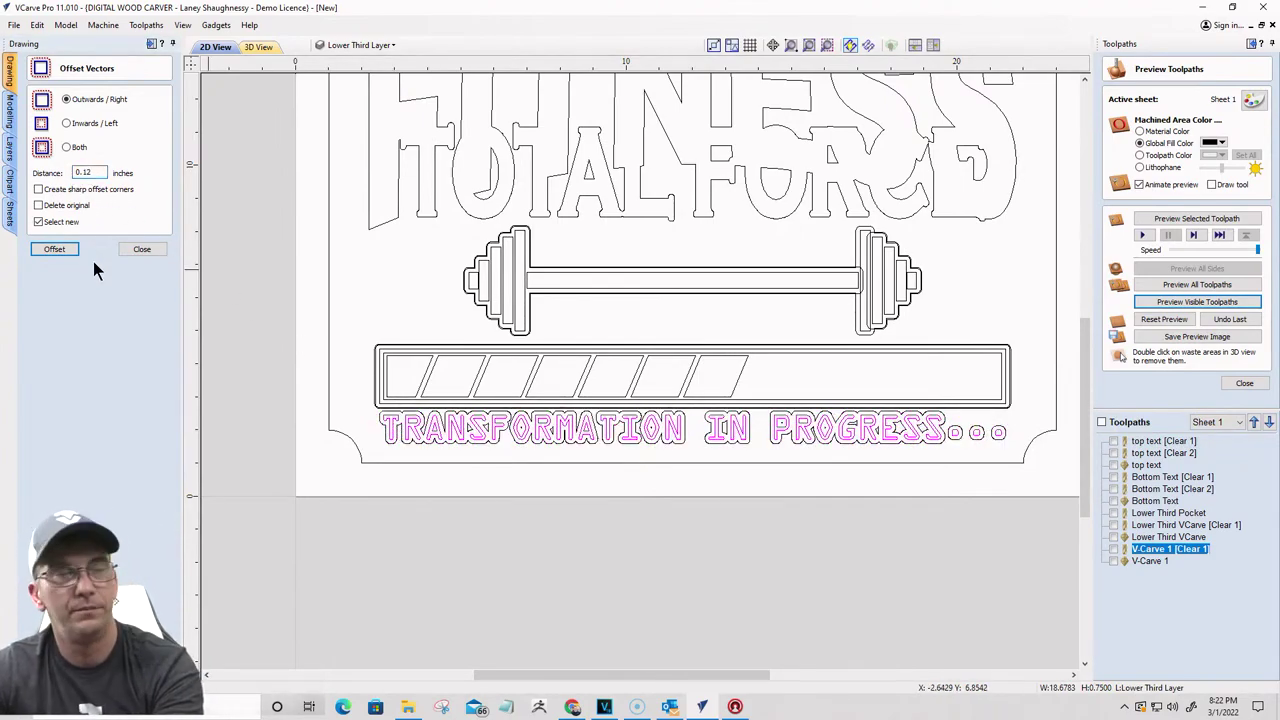
key("BackSpace")
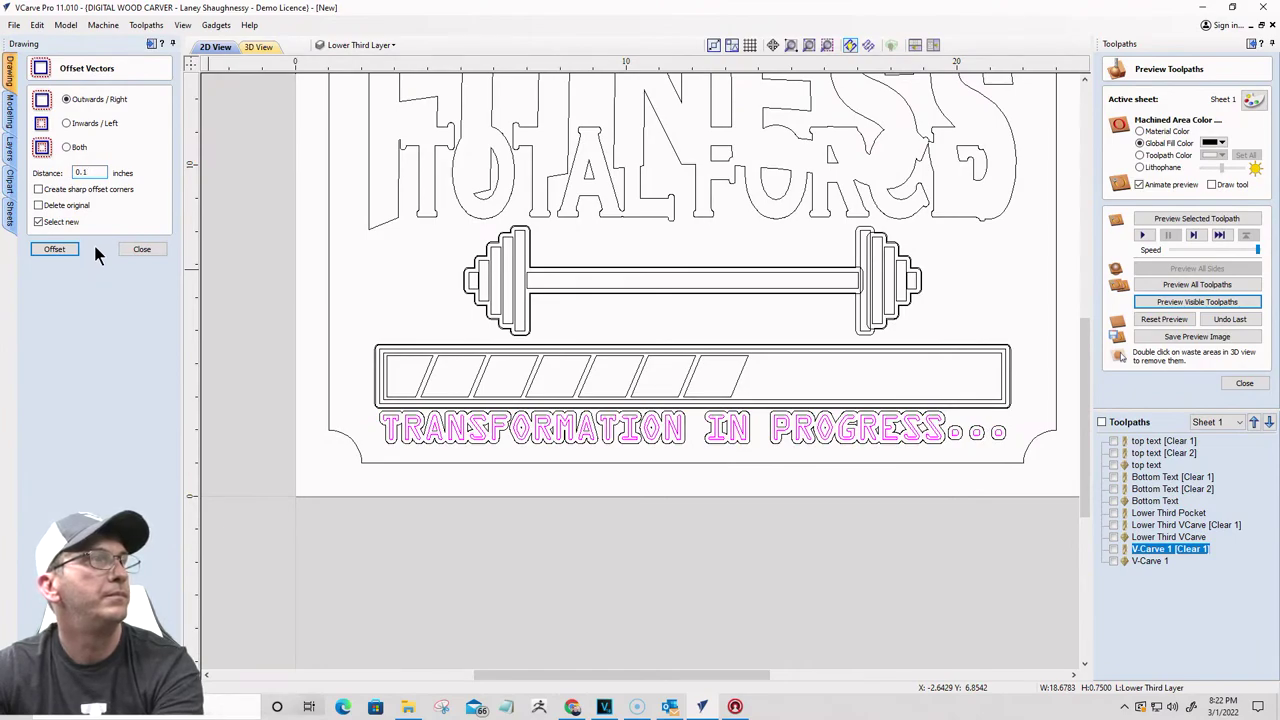
type("5")
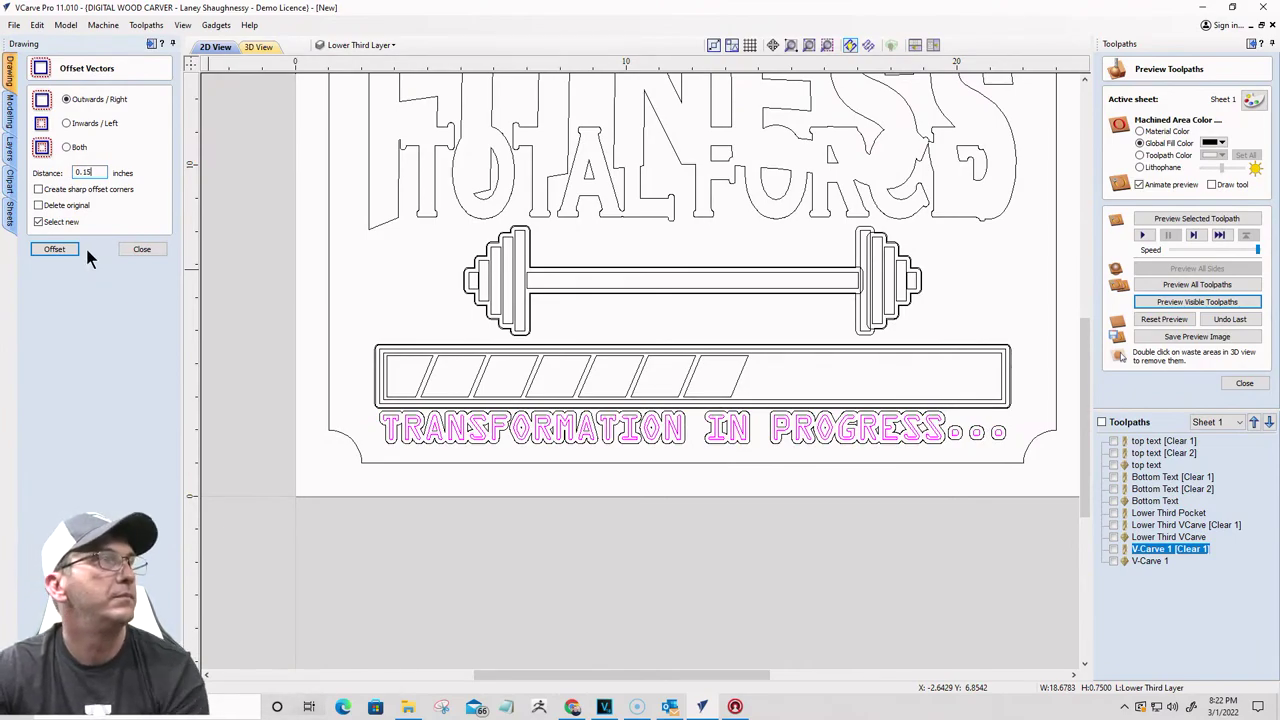
left_click(57, 255)
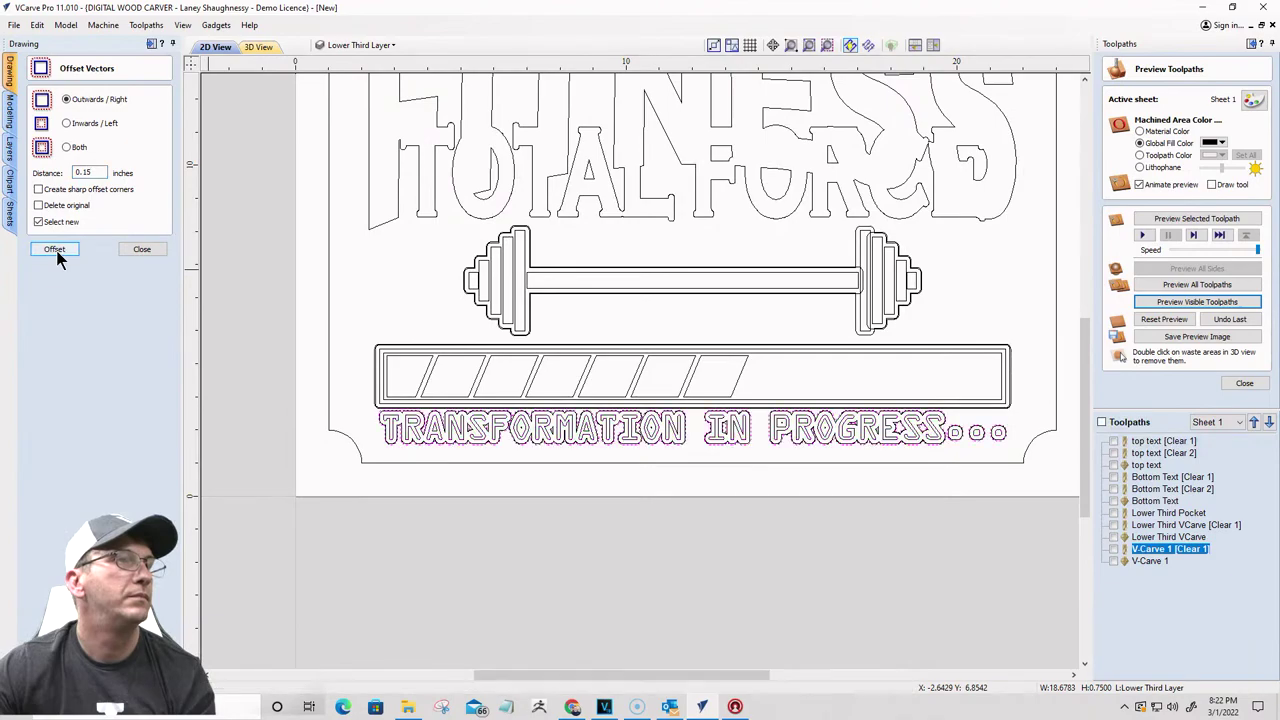
Step: Close the offset tool and select the outermost outline around the bar
left_click(139, 251)
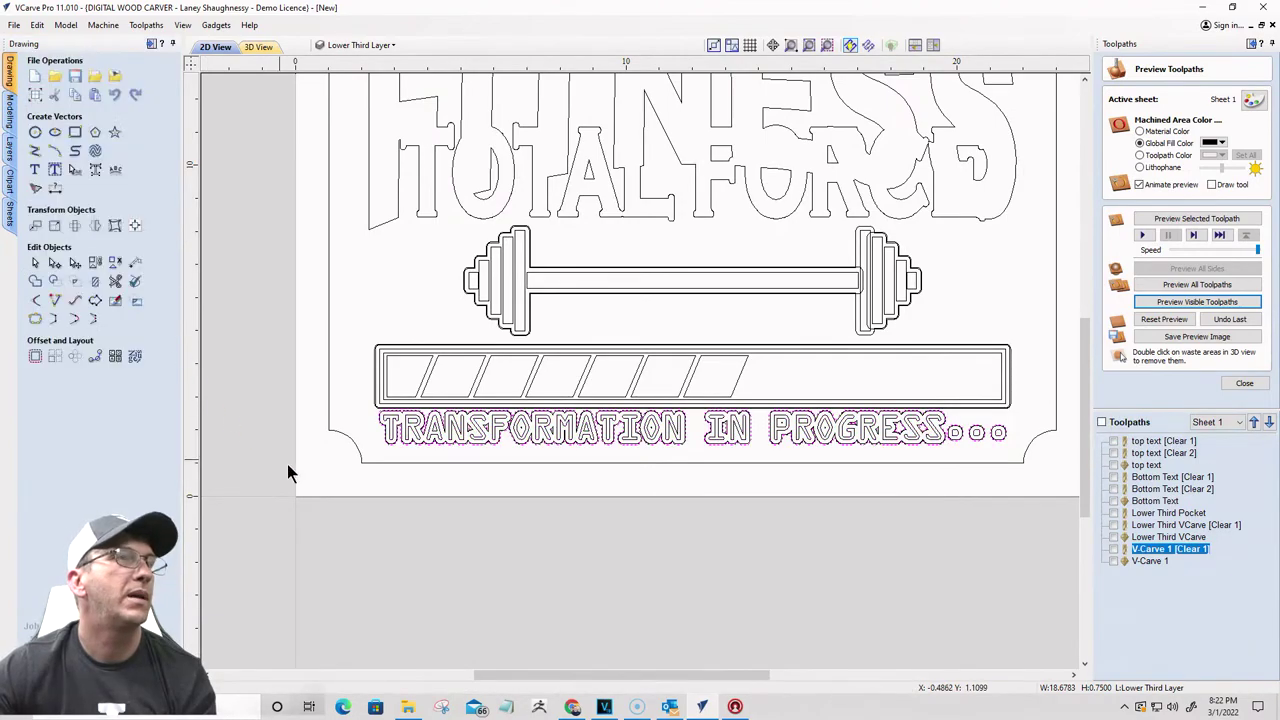
scroll(420, 412, "up", 4)
scroll(443, 400, "up", 2)
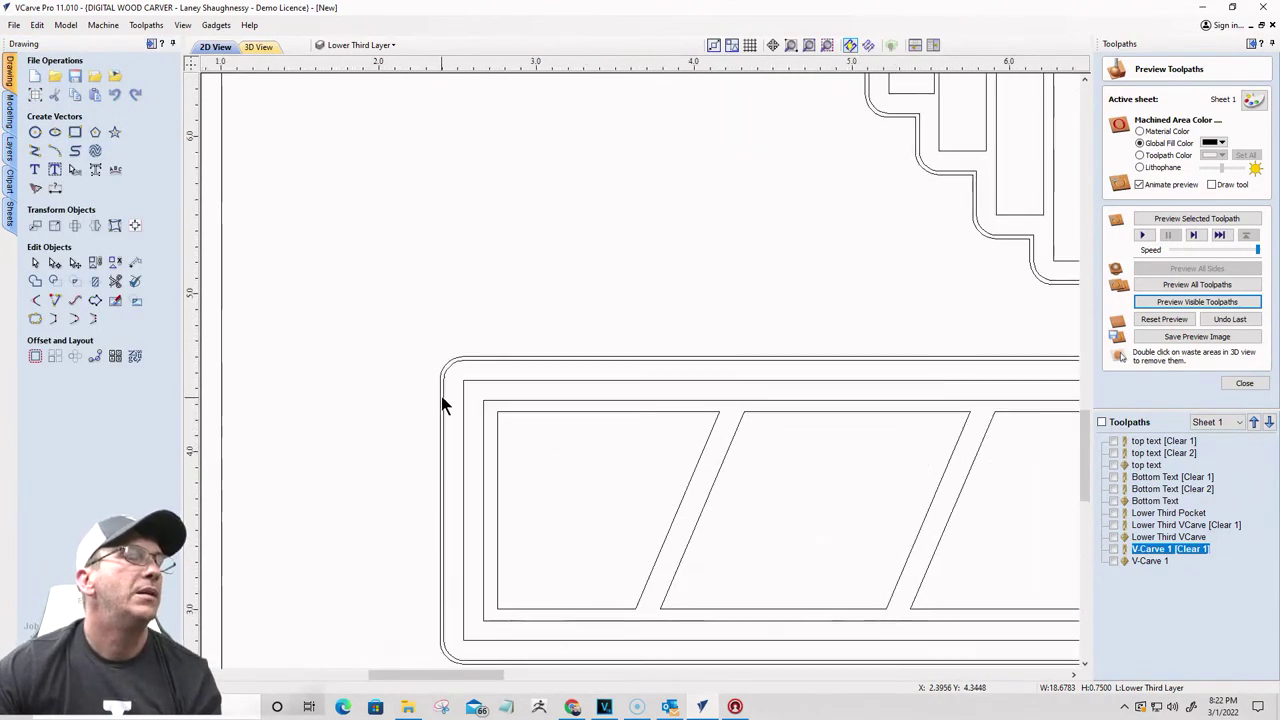
left_click(435, 357)
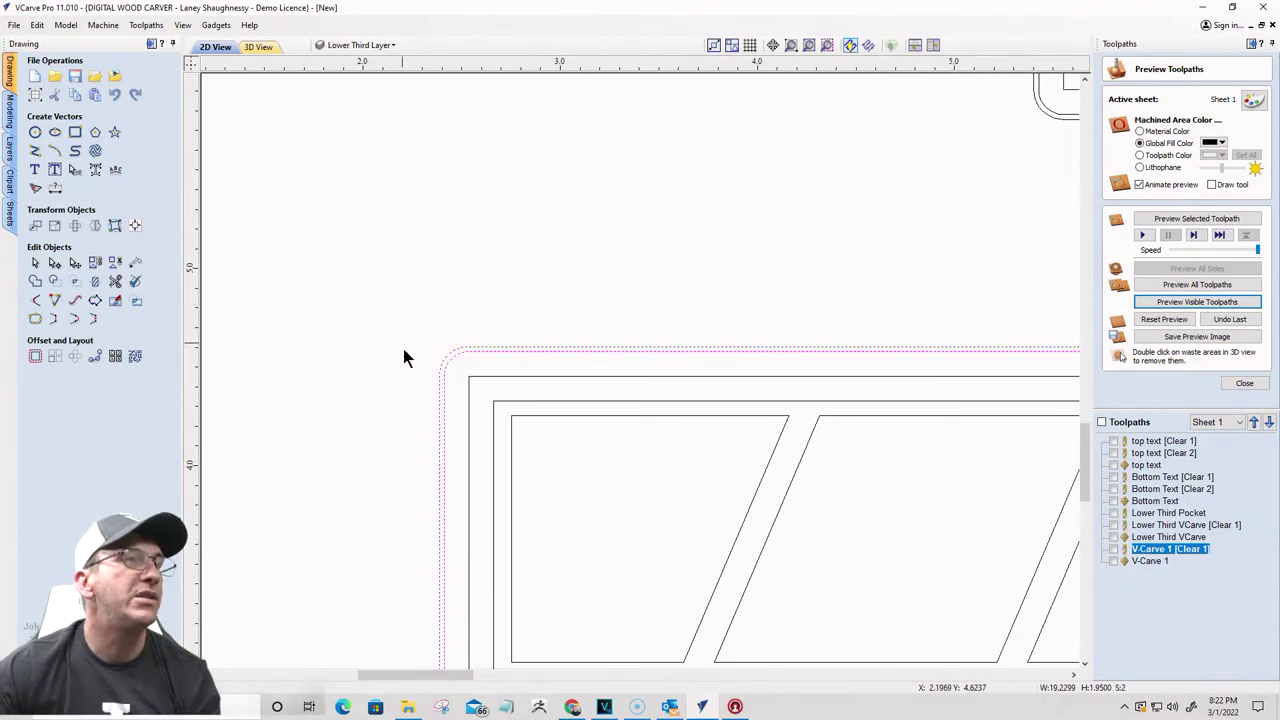
scroll(455, 410, "up", 2)
scroll(440, 192, "down", 4)
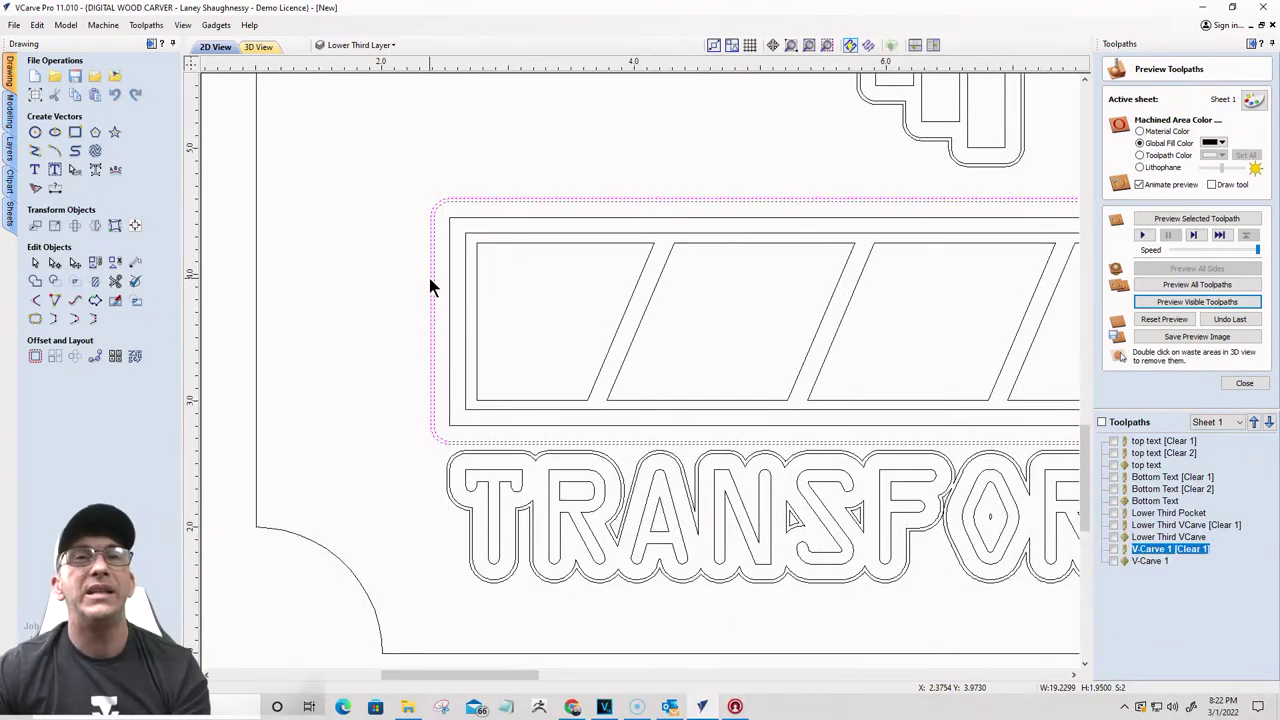
Step: Toggle layer visibility to inspect each layer, leaving Lower Third Layer visible again
left_click(345, 45)
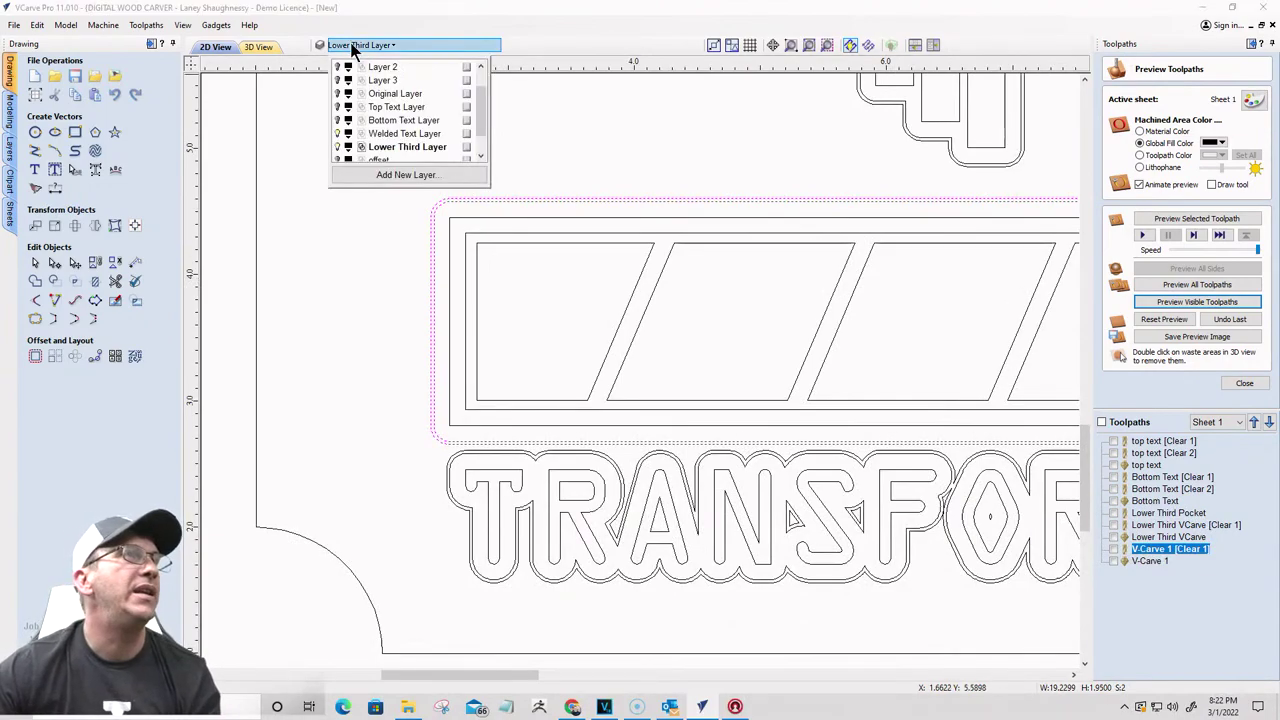
left_click(338, 150)
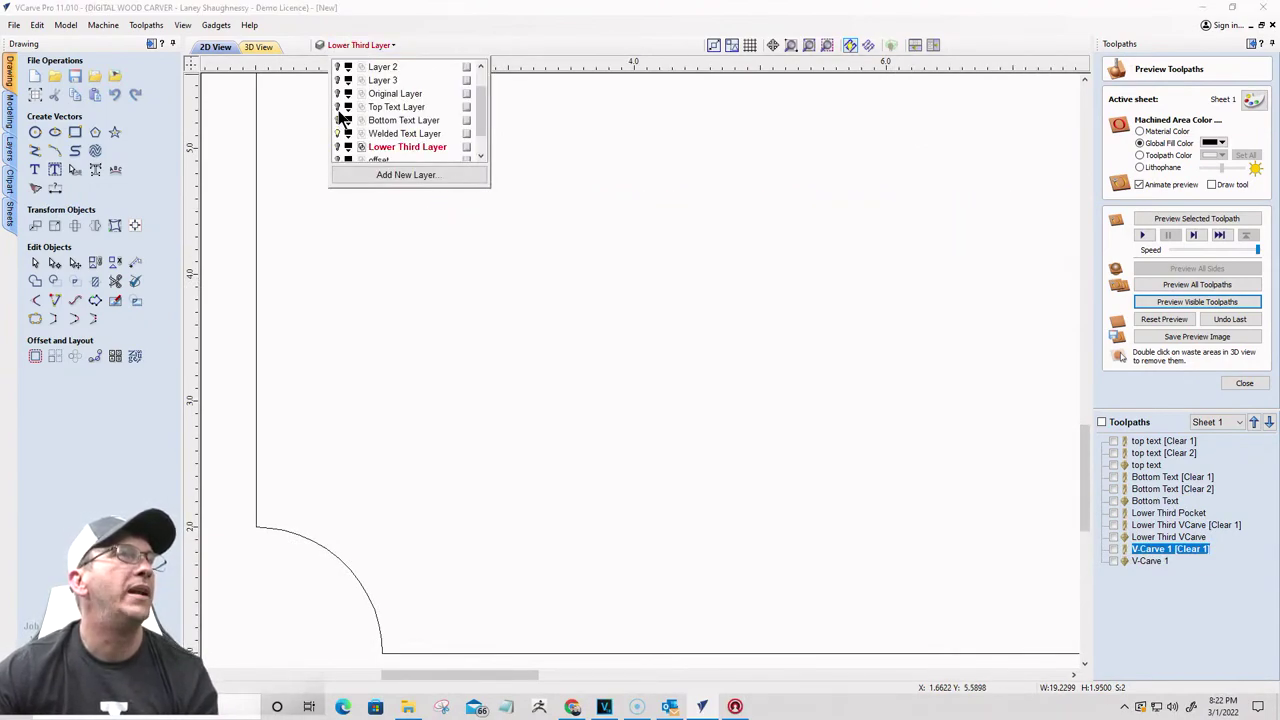
scroll(648, 400, "down", 4)
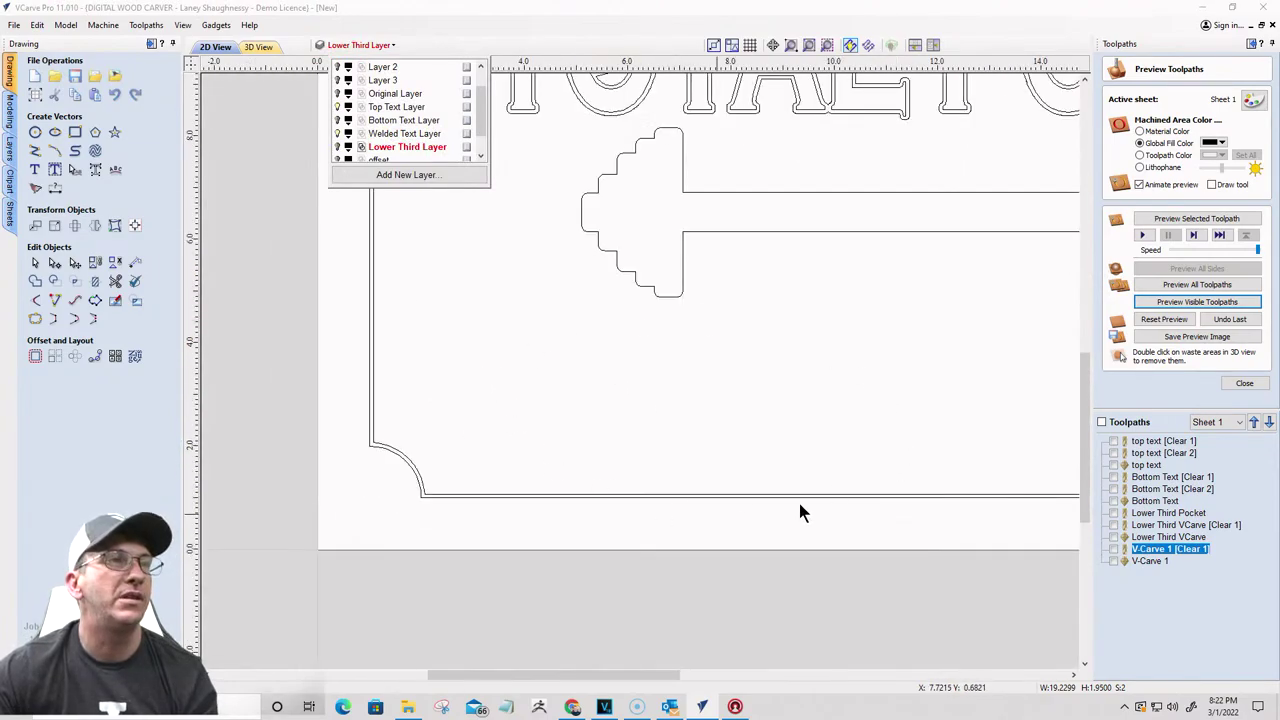
left_click(338, 133)
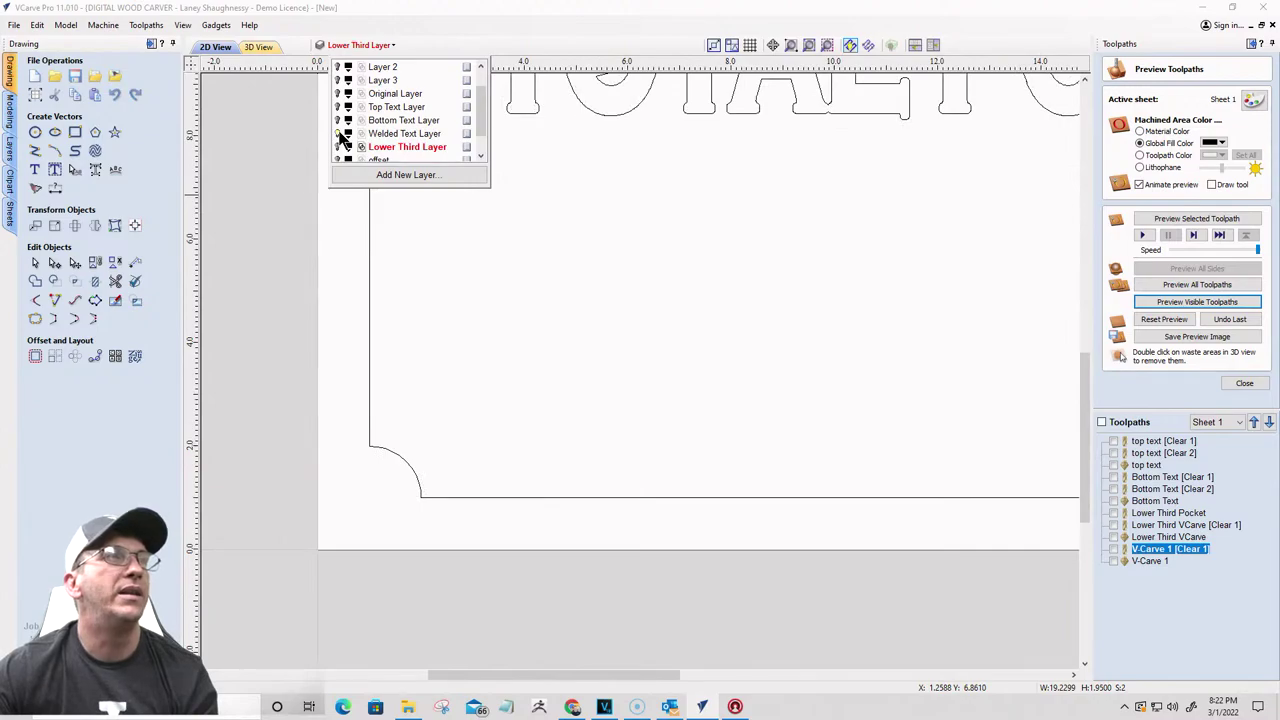
left_click(339, 133)
left_click(340, 147)
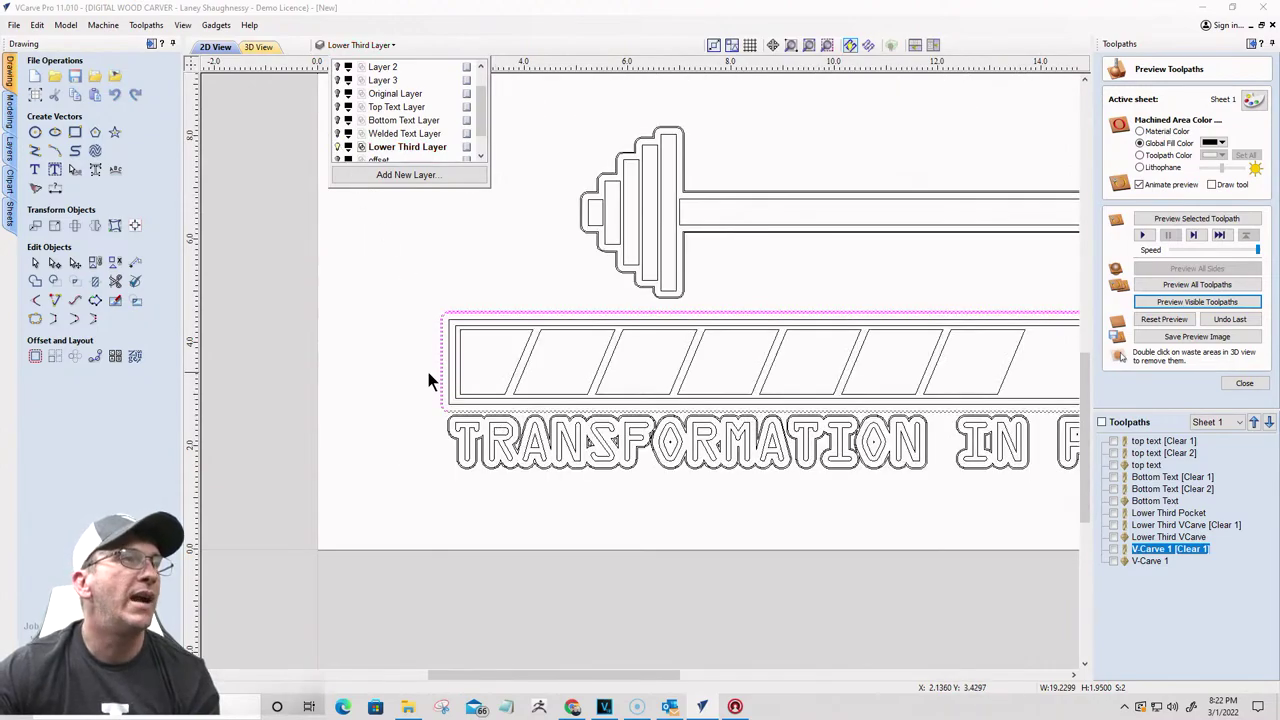
scroll(428, 367, "up", 3)
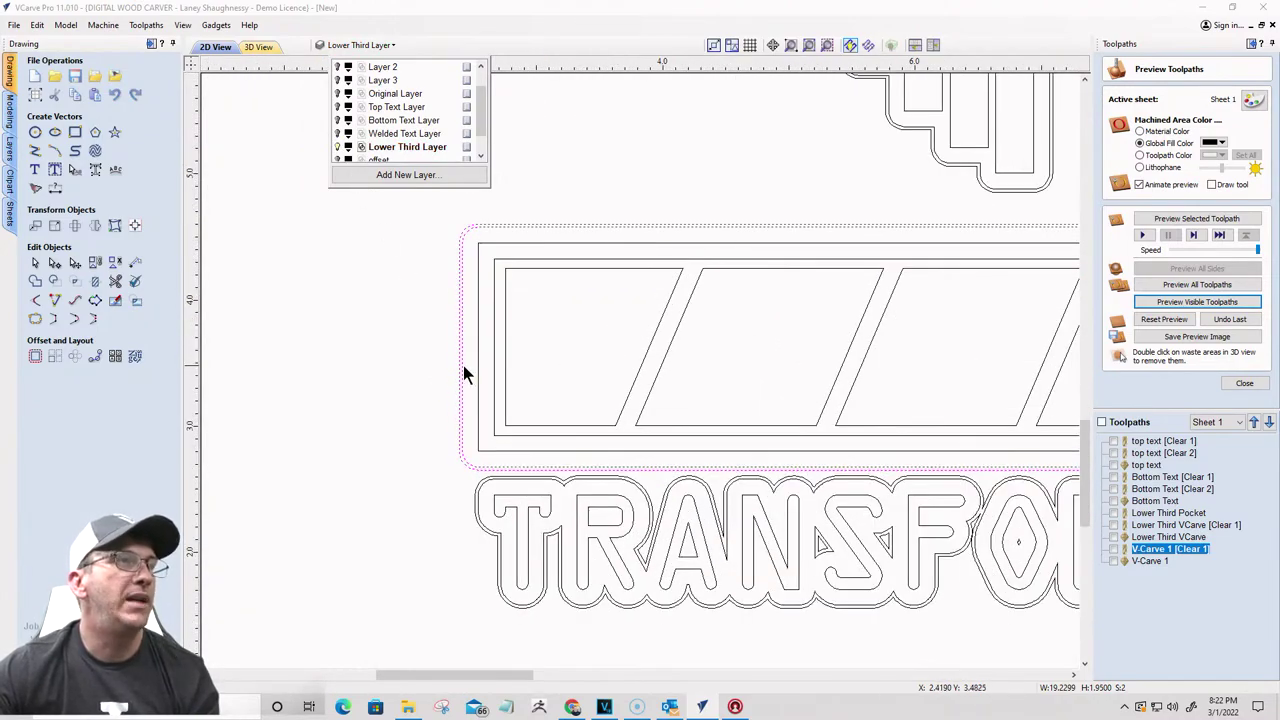
Step: Copy the selected outline onto the Top Text Layer, then clear the selection
right_click(462, 364)
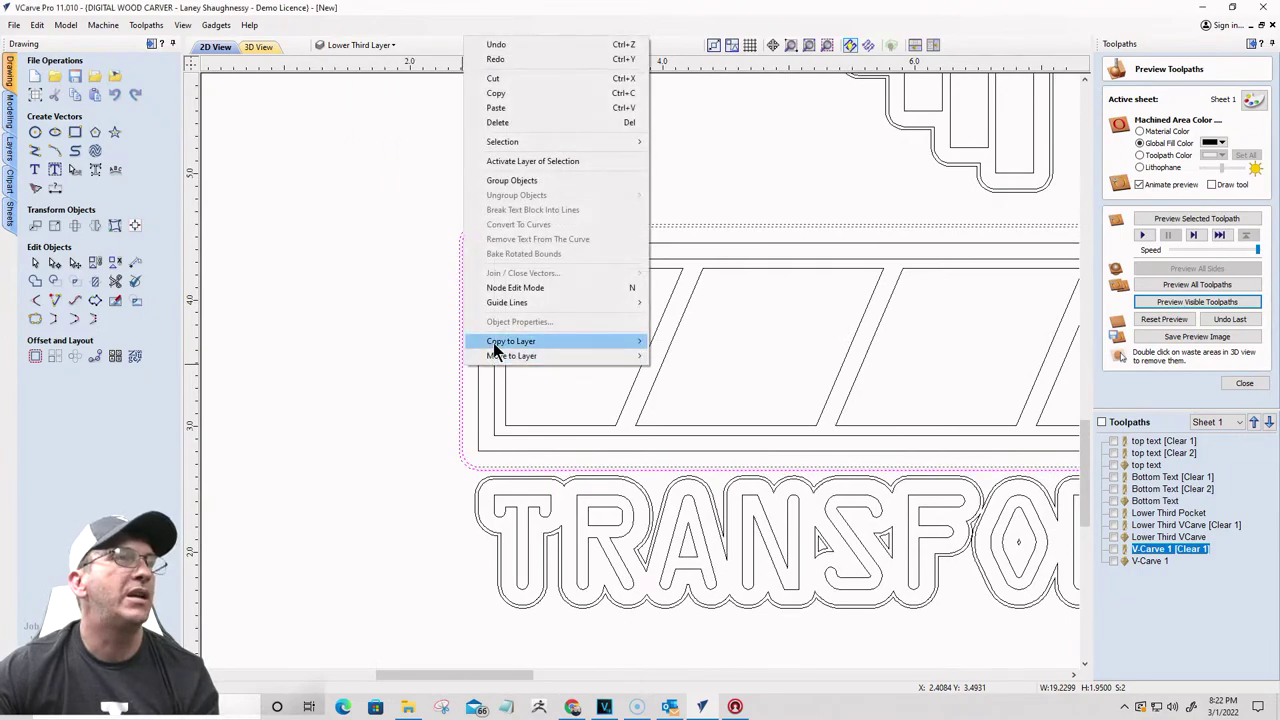
mouse_move(571, 342)
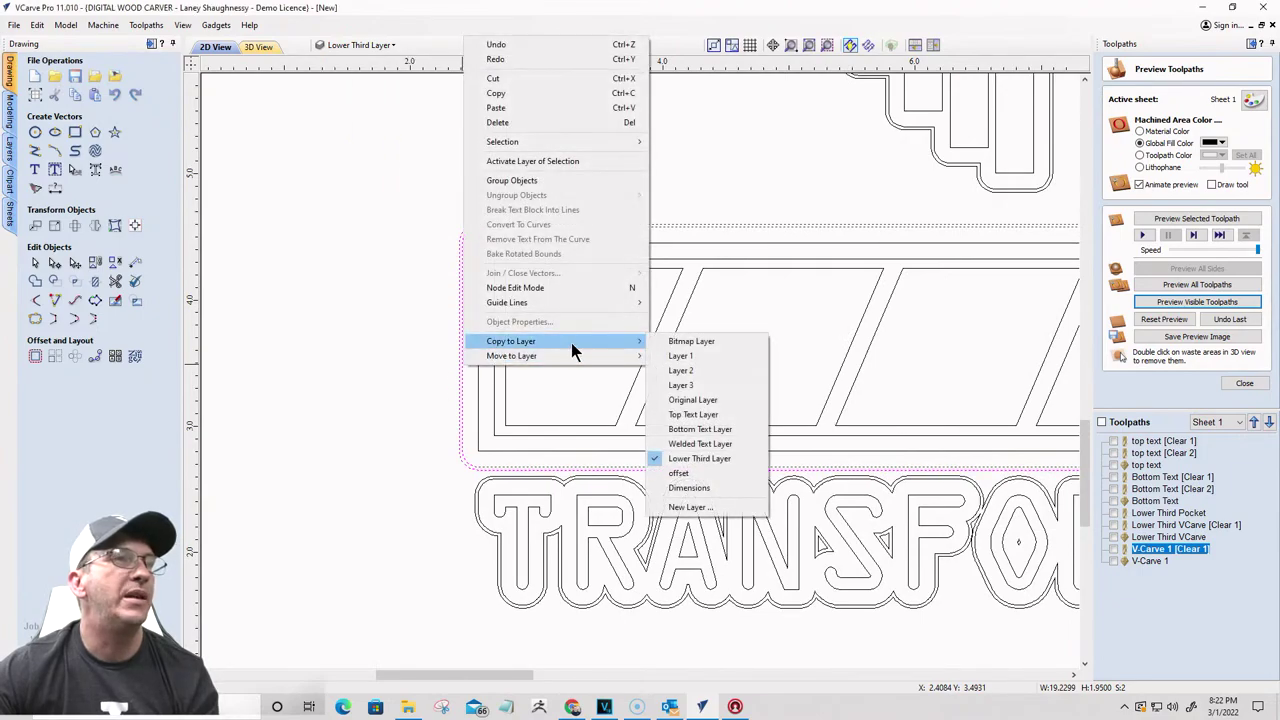
left_click(712, 414)
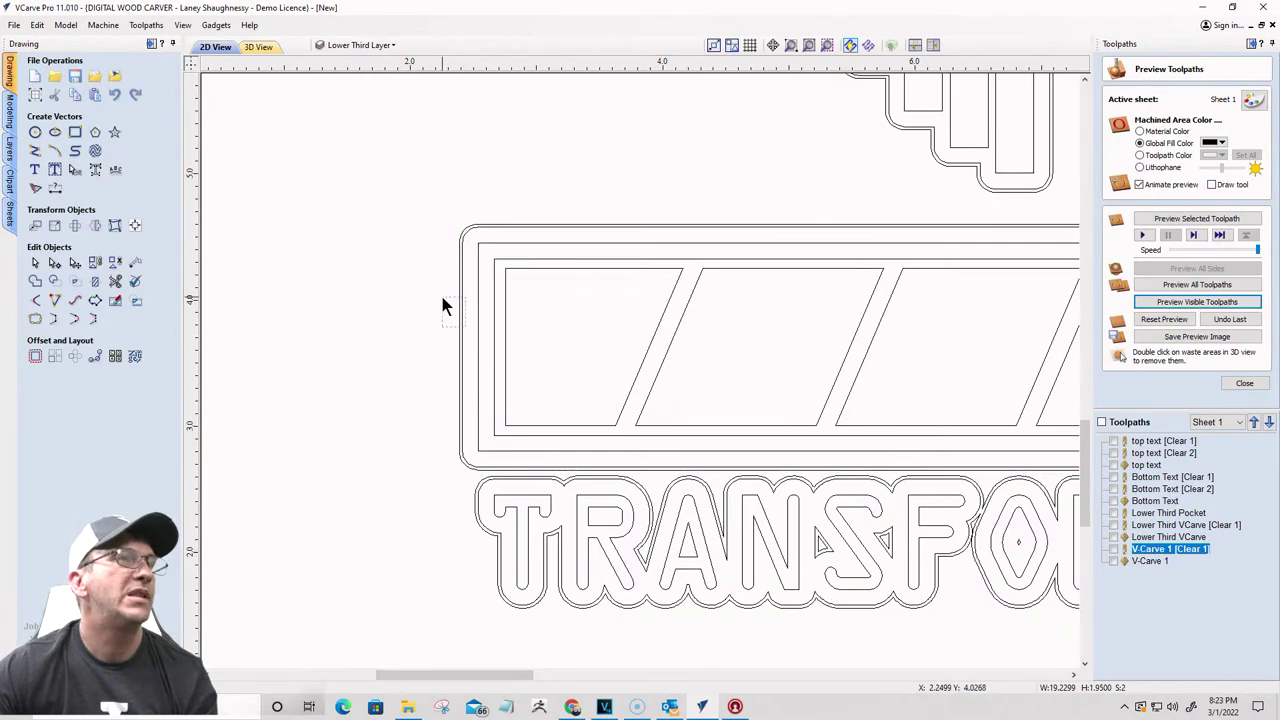
right_click(462, 318)
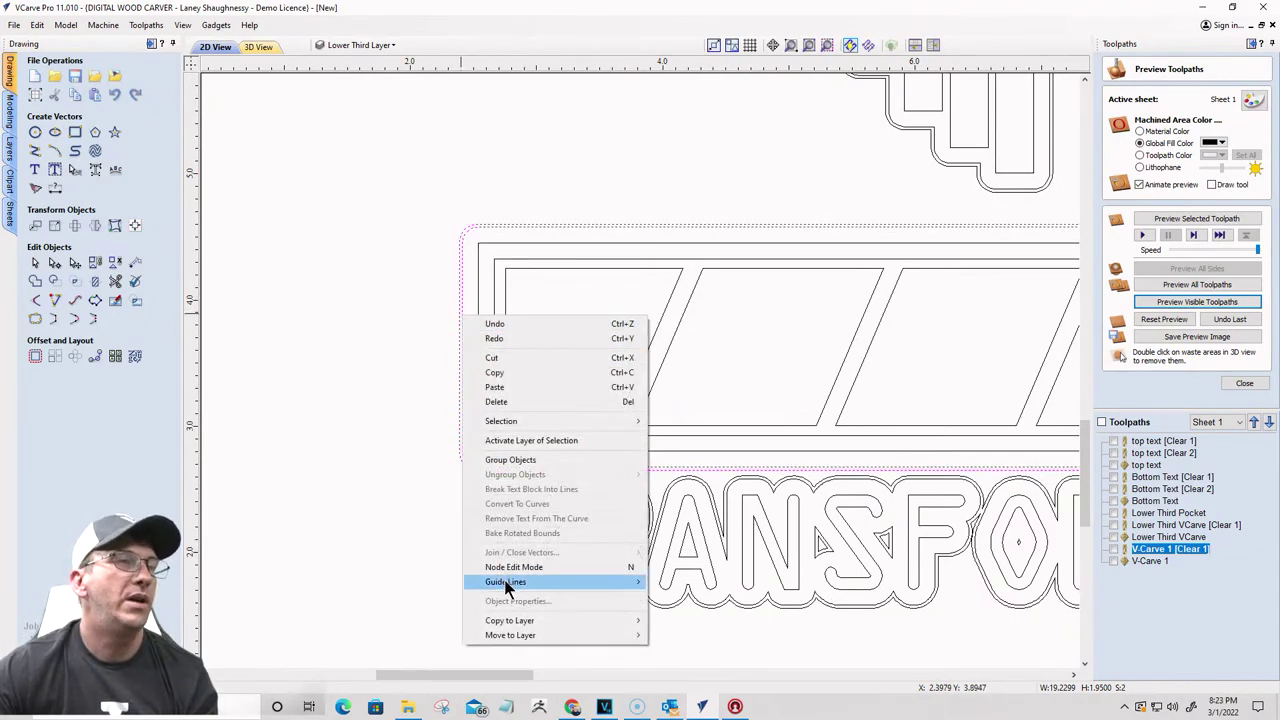
left_click(350, 175)
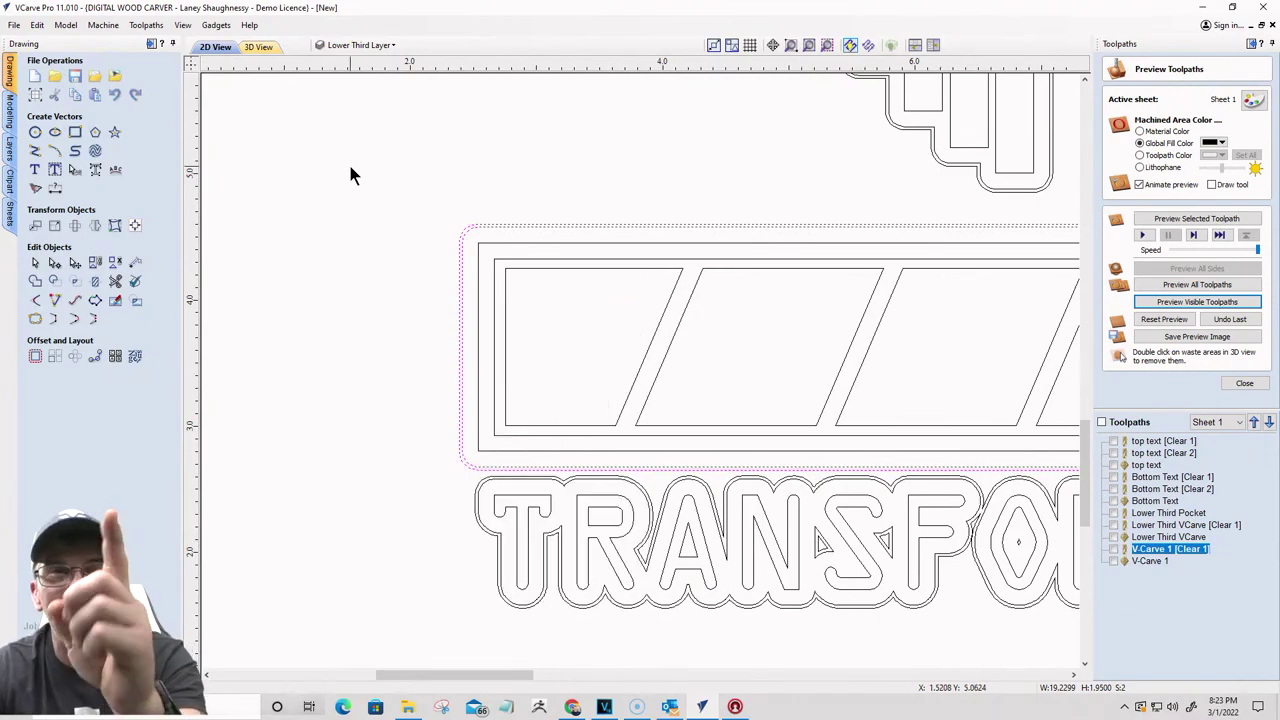
left_click(419, 256)
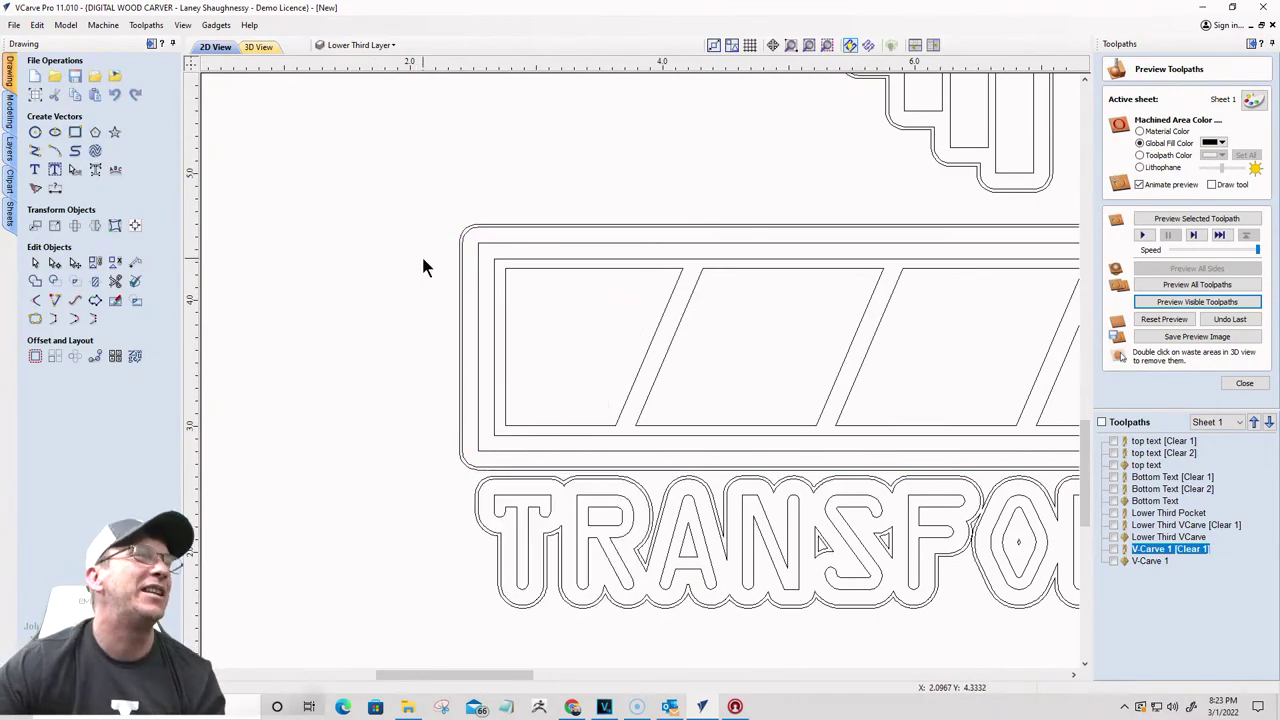
scroll(423, 264, "up", 3)
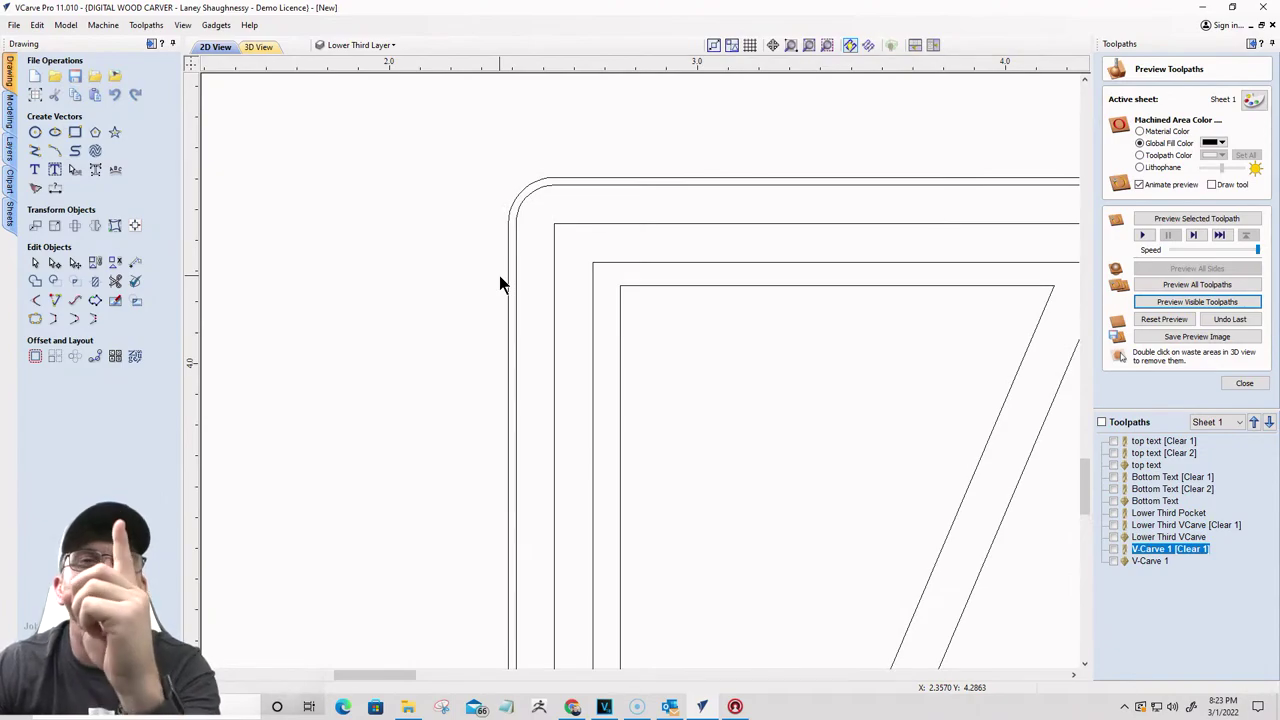
Step: Copy the outer rounded border onto the Top Text Layer and the Welded Text Layer
left_click(517, 256)
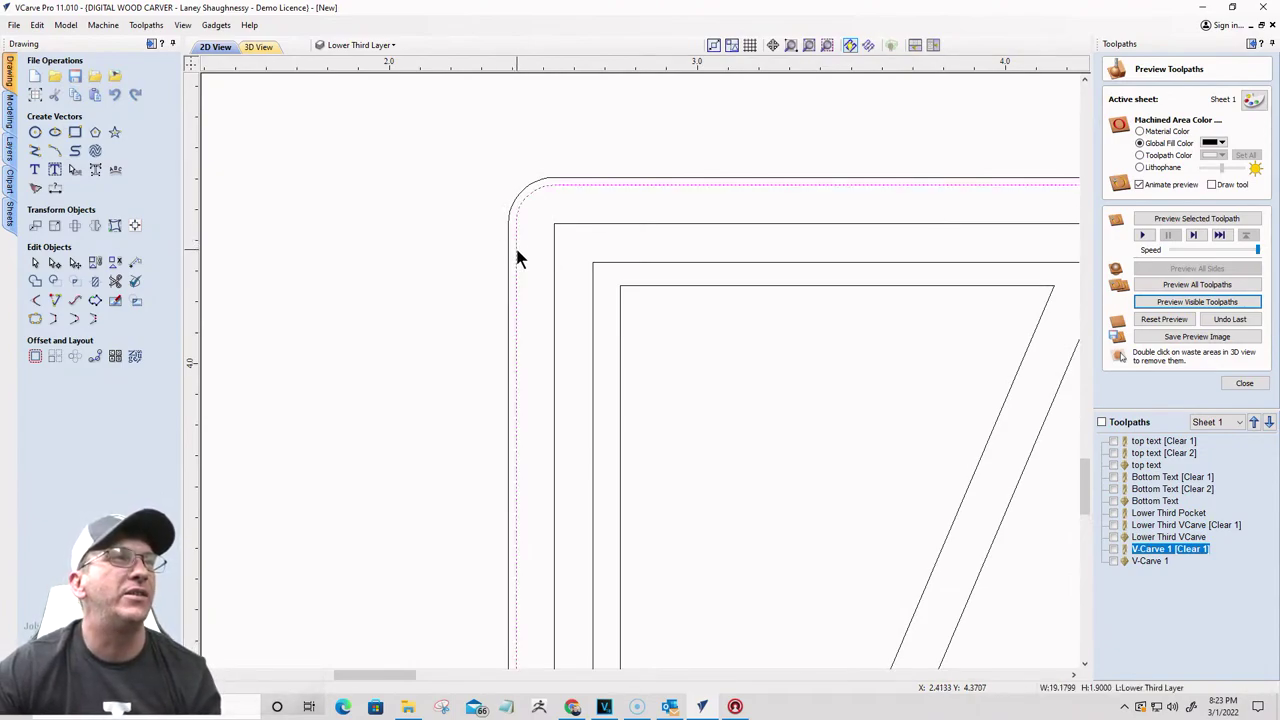
right_click(518, 258)
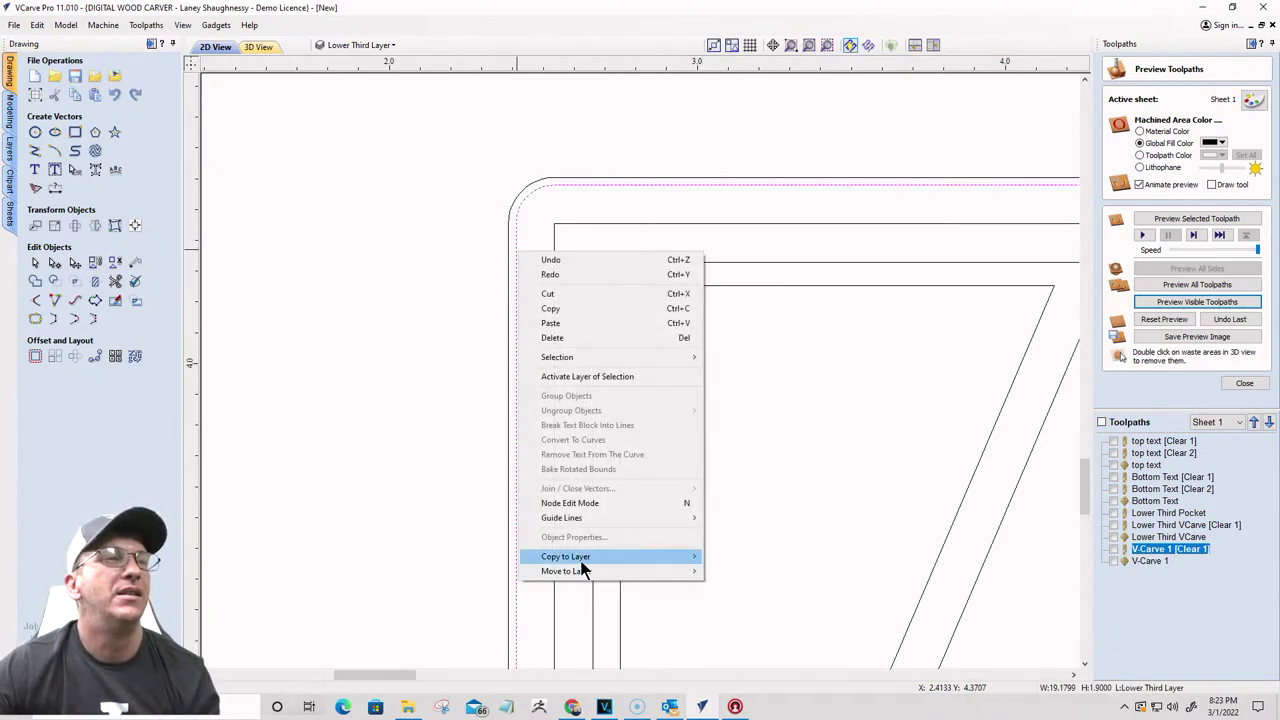
mouse_move(600, 558)
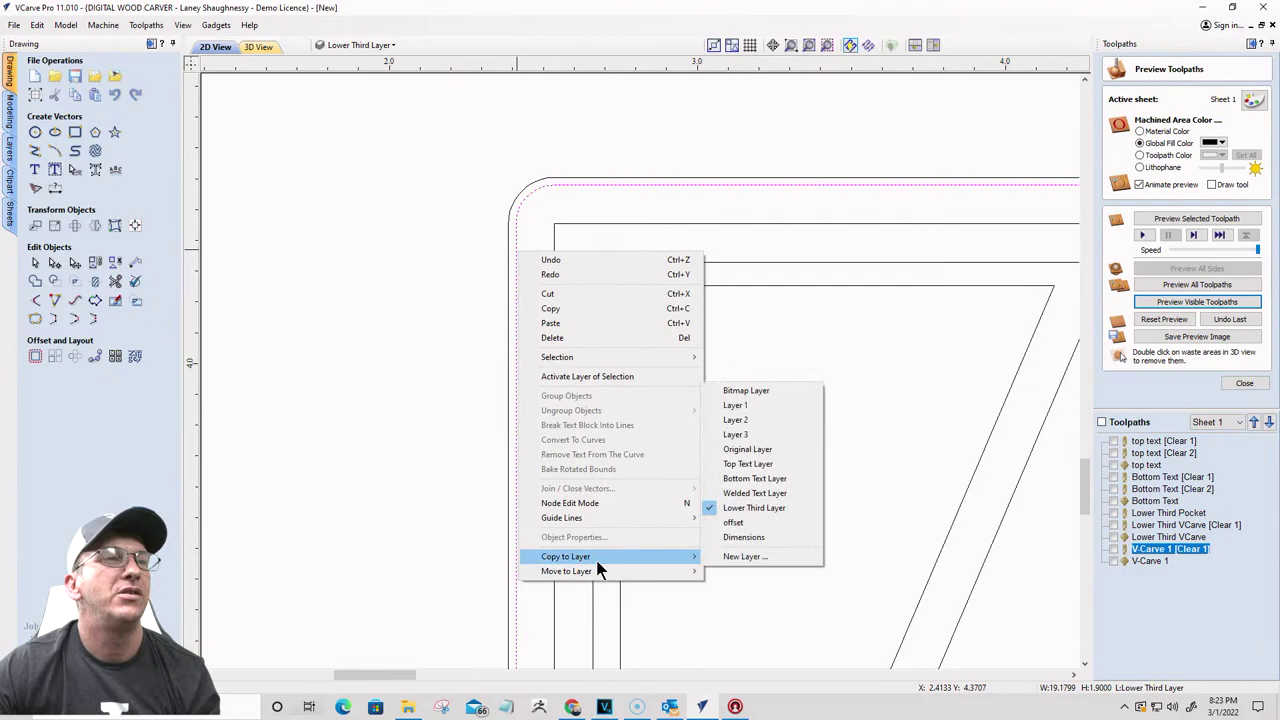
left_click(740, 464)
left_click(514, 331)
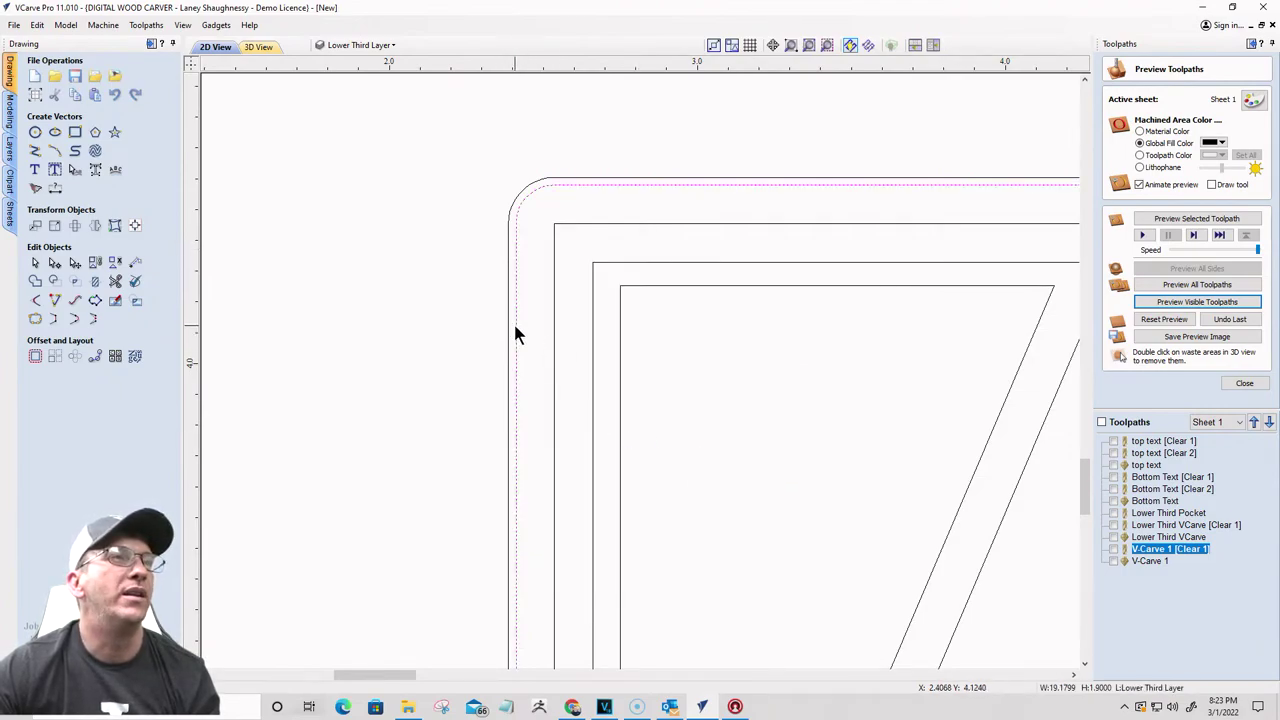
right_click(514, 331)
mouse_move(544, 635)
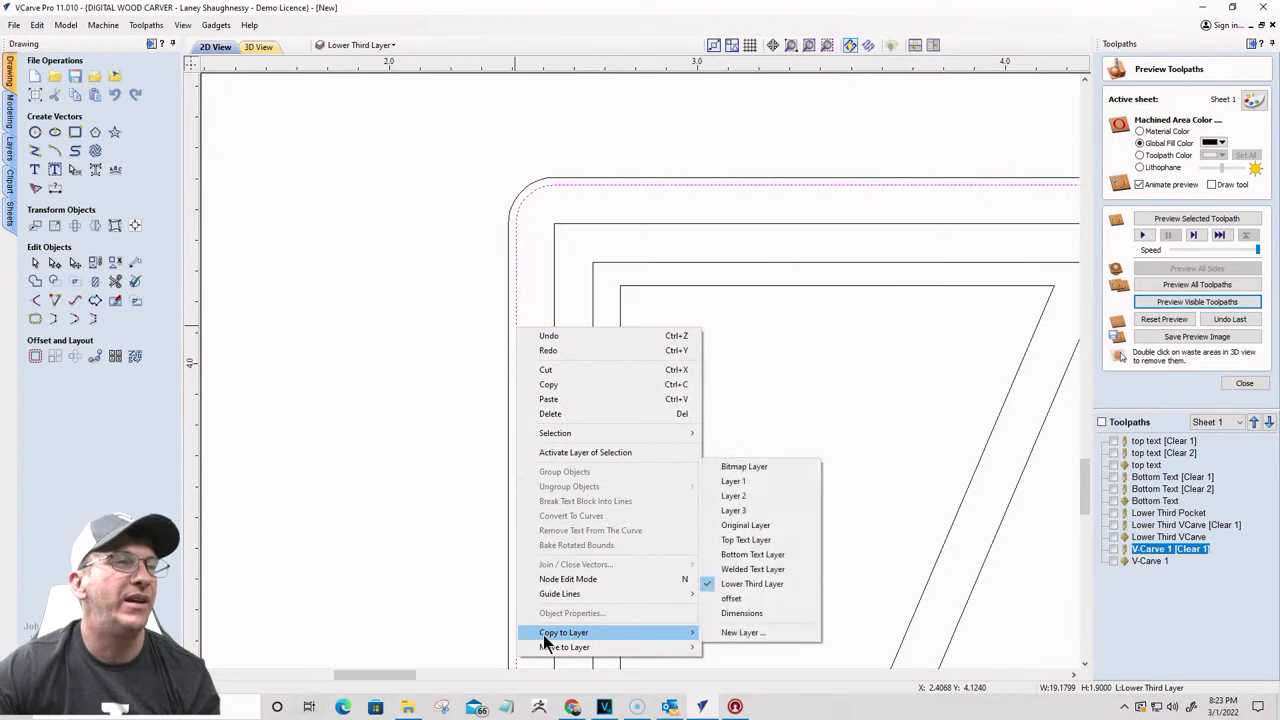
left_click(753, 569)
Step: Add the last dot's outline to the lettering outline selection
scroll(531, 306, "down", 5)
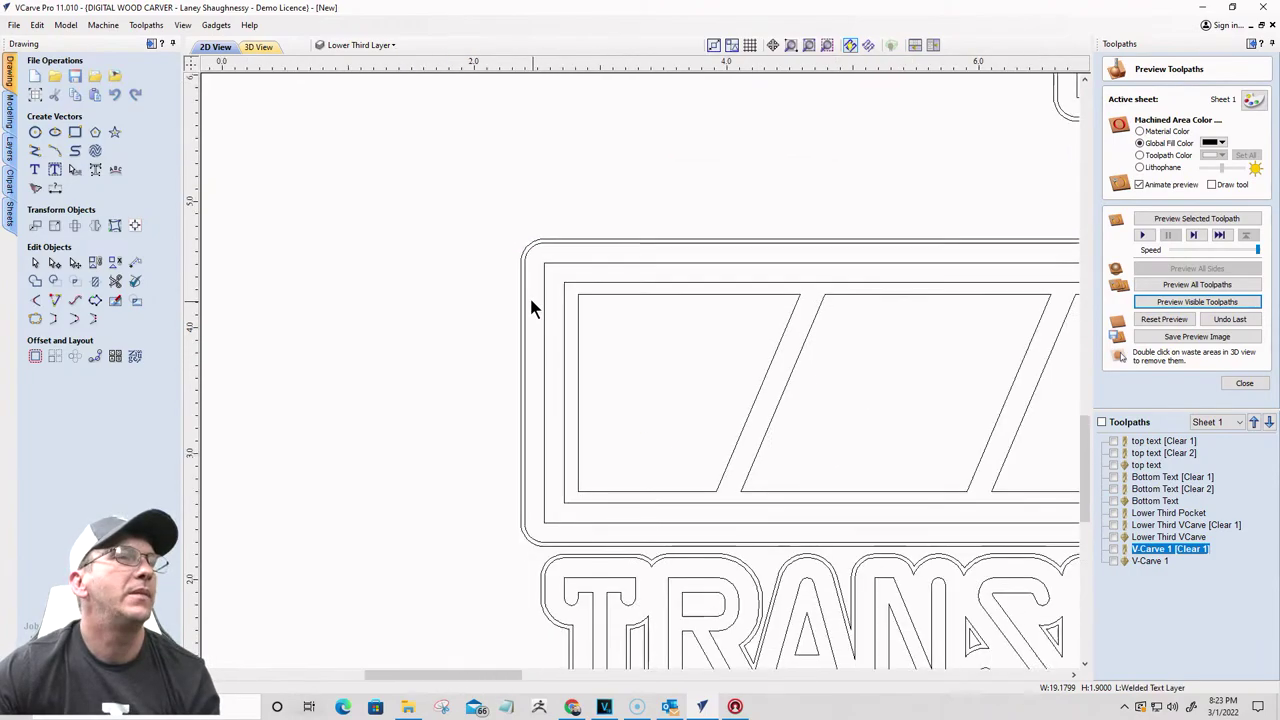
scroll(510, 300, "down", 1)
scroll(550, 420, "up", 4)
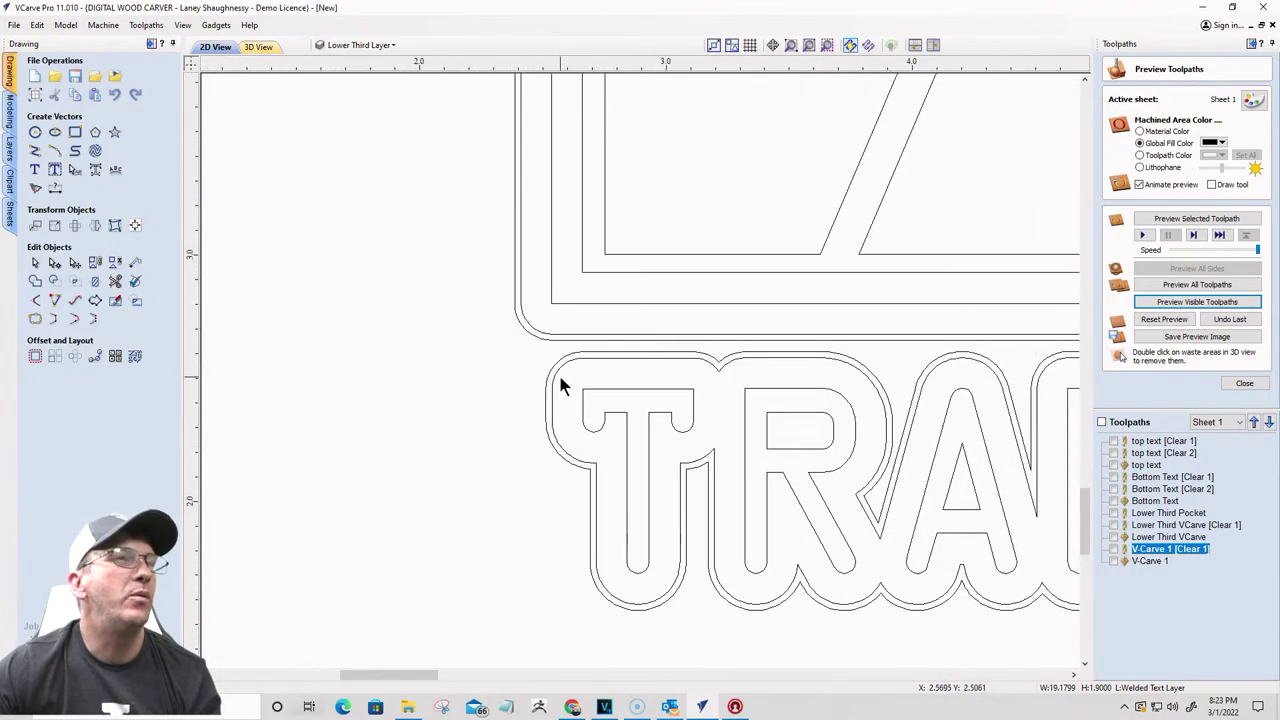
scroll(546, 380, "down", 3)
scroll(345, 345, "down", 1)
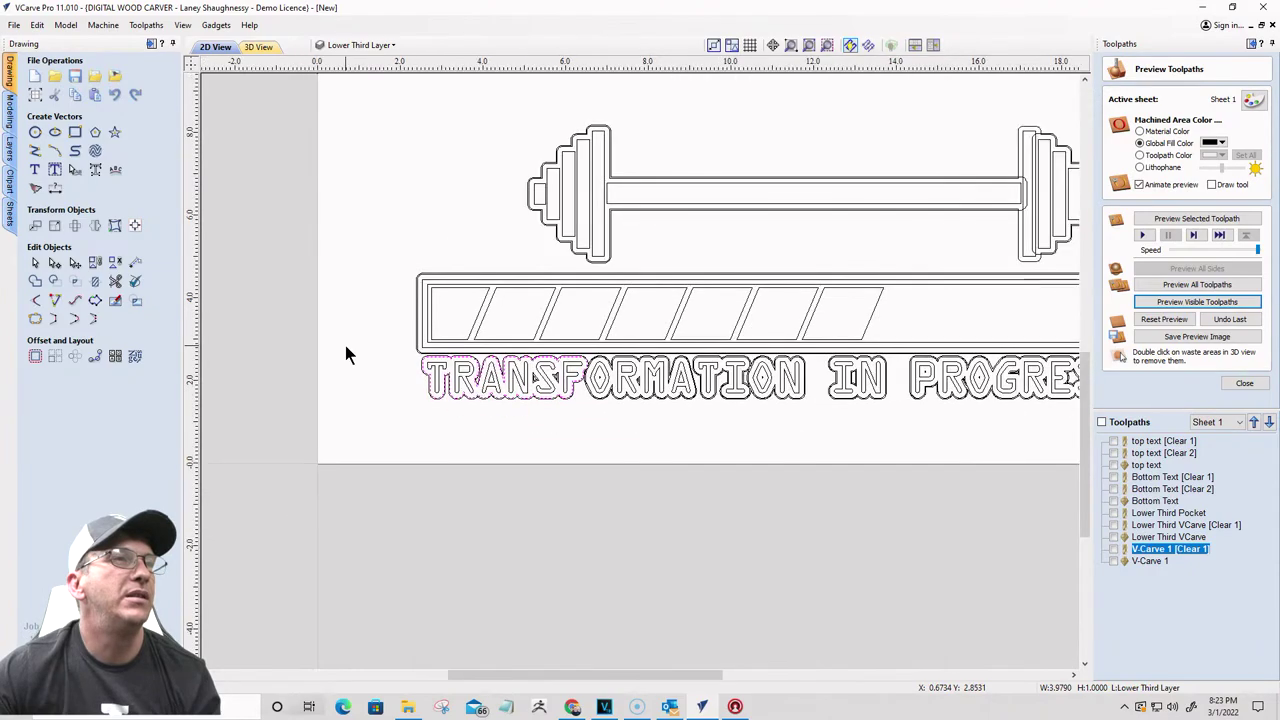
scroll(617, 378, "up", 1)
scroll(617, 378, "up", 2)
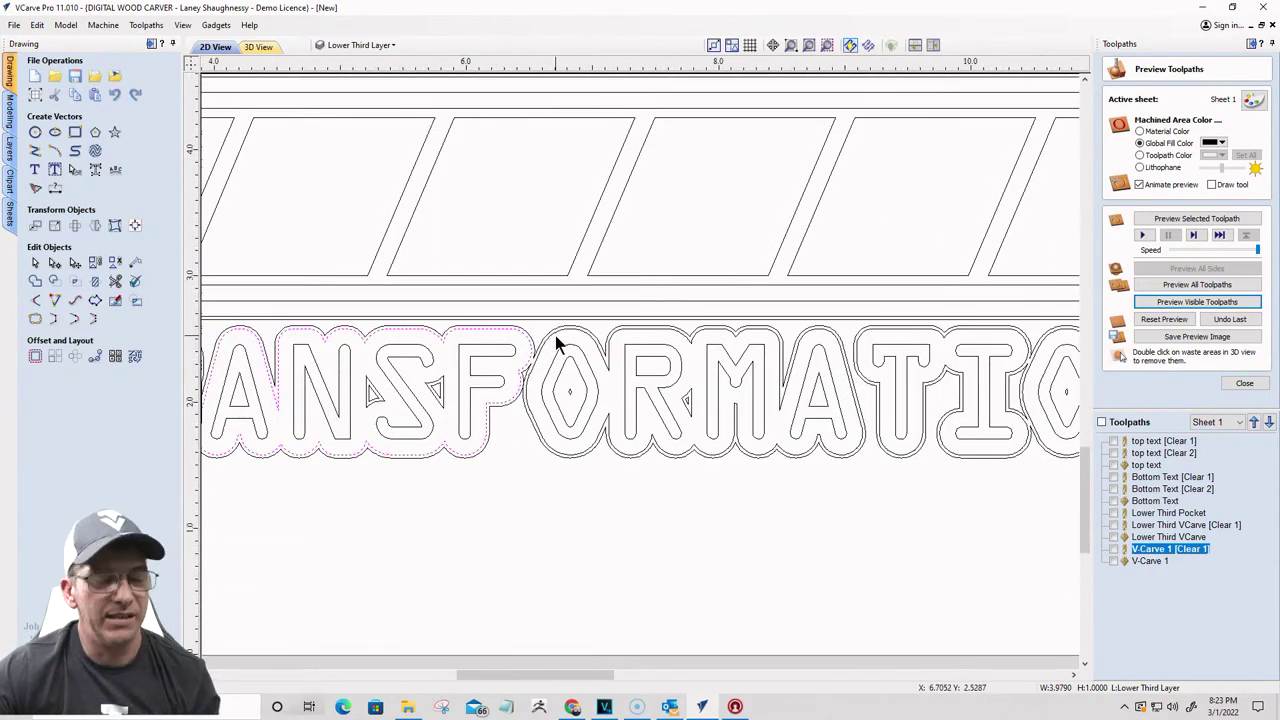
scroll(557, 343, "up", 1)
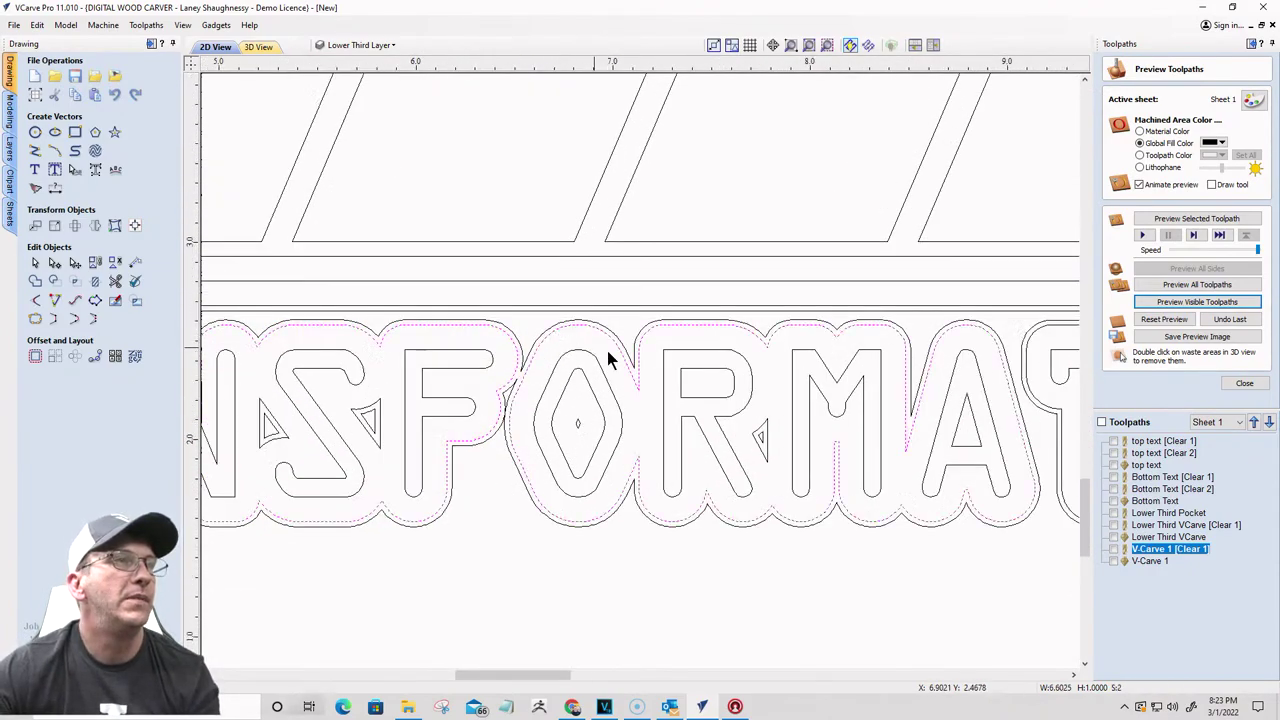
scroll(349, 351, "down", 3)
scroll(640, 350, "up", 4)
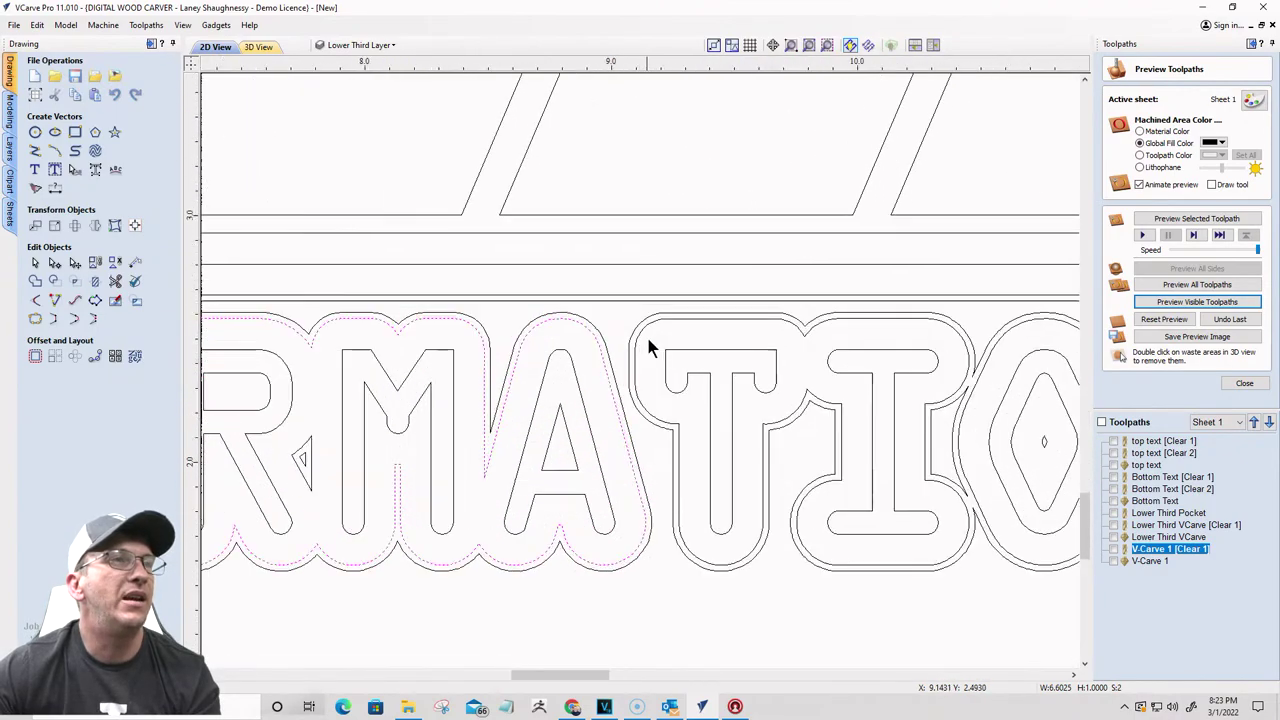
scroll(600, 355, "down", 3)
scroll(760, 355, "up", 3)
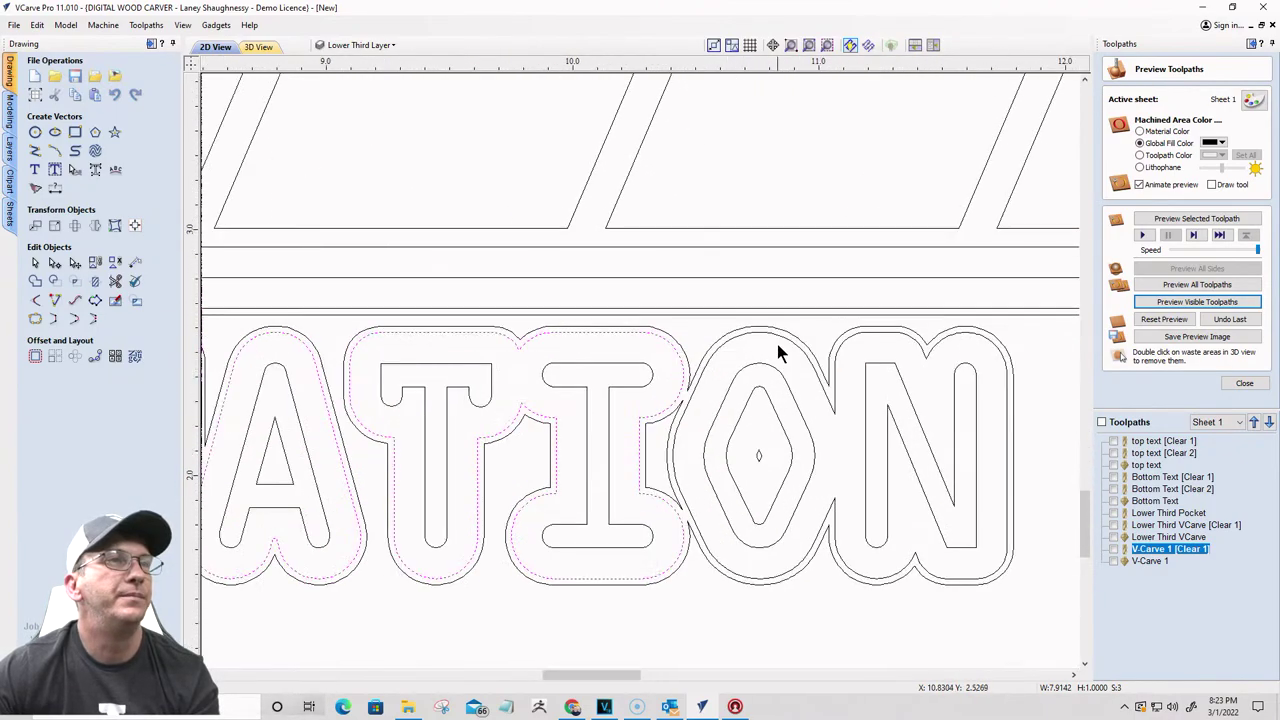
scroll(690, 350, "down", 3)
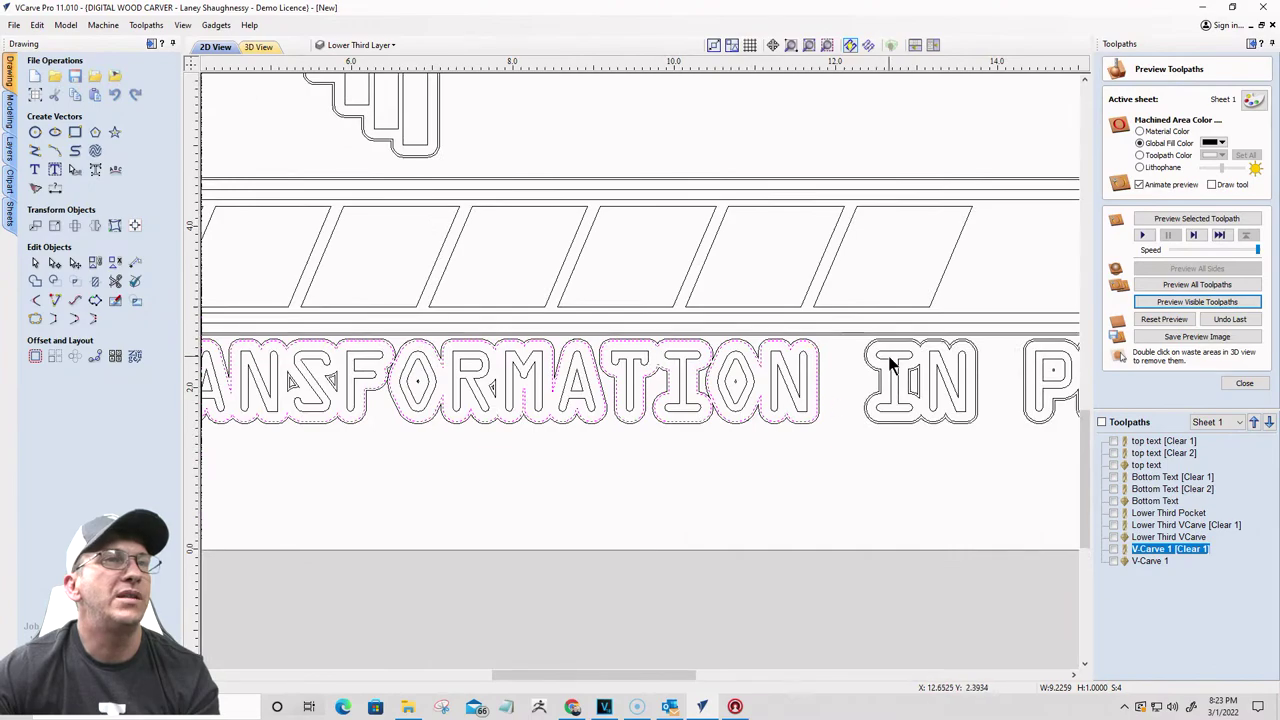
scroll(888, 345, "up", 3)
scroll(877, 323, "down", 4)
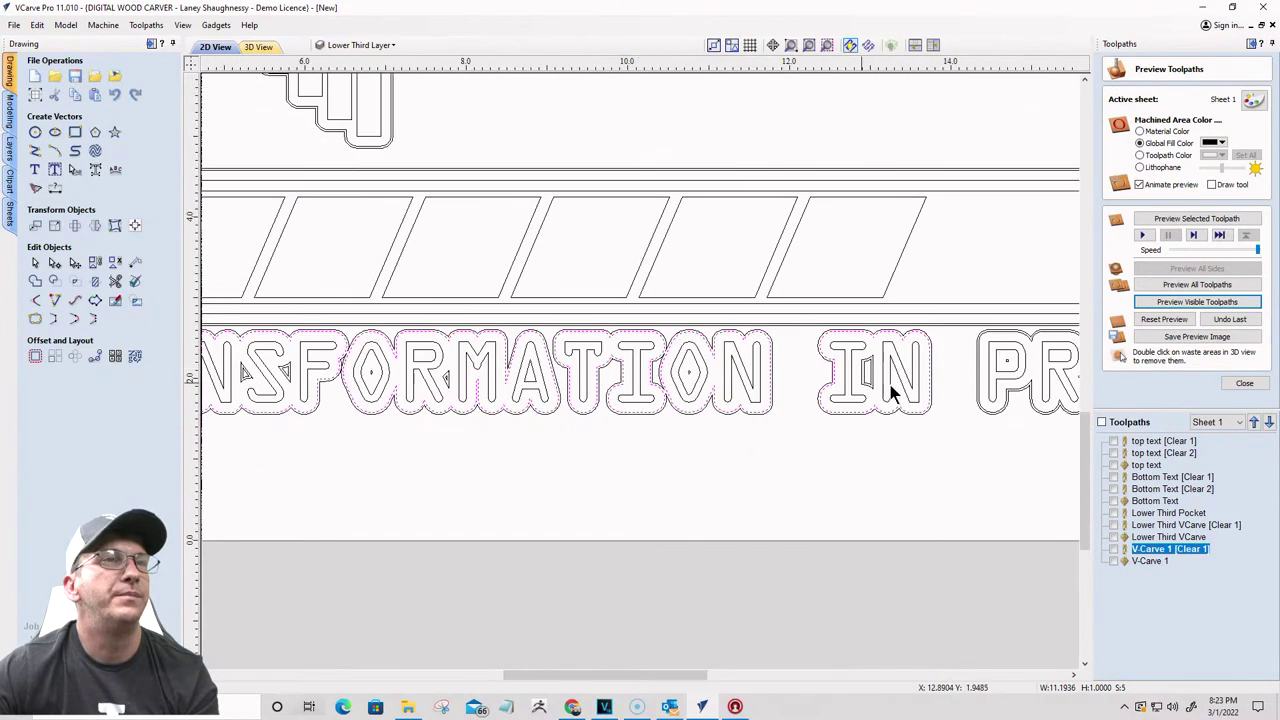
scroll(870, 382, "up", 3)
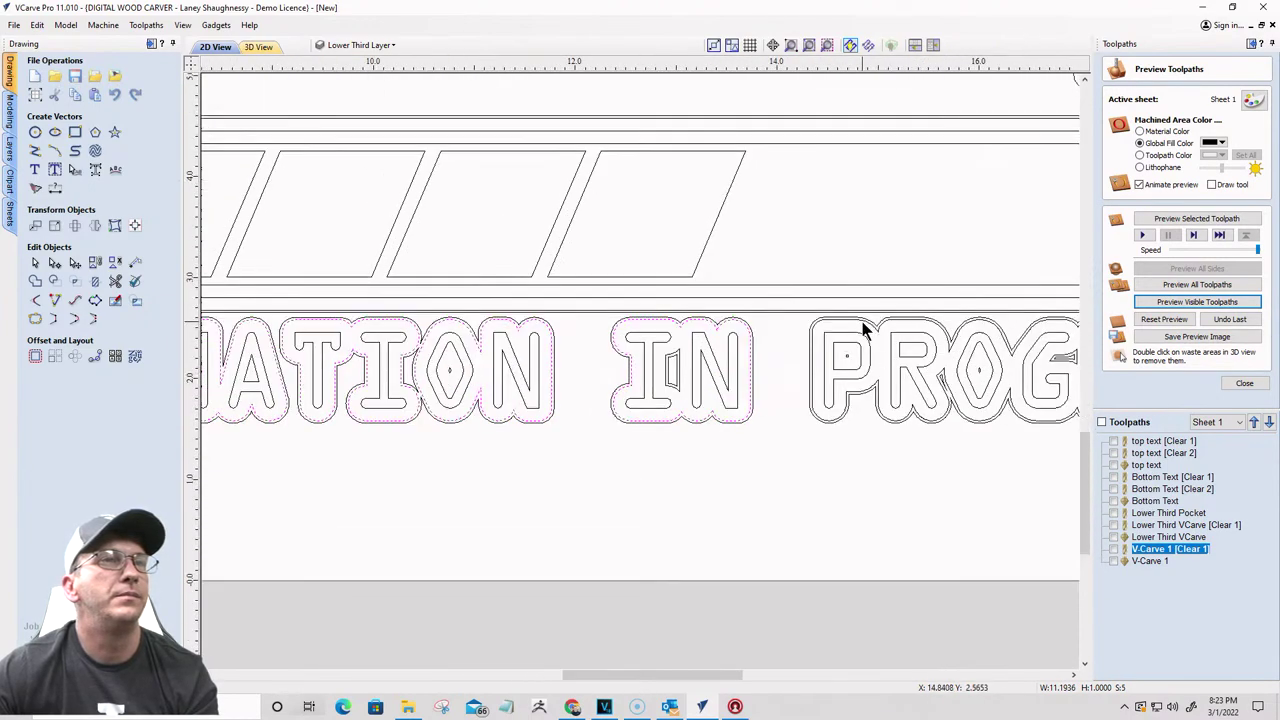
scroll(863, 329, "down", 3)
scroll(978, 358, "up", 3)
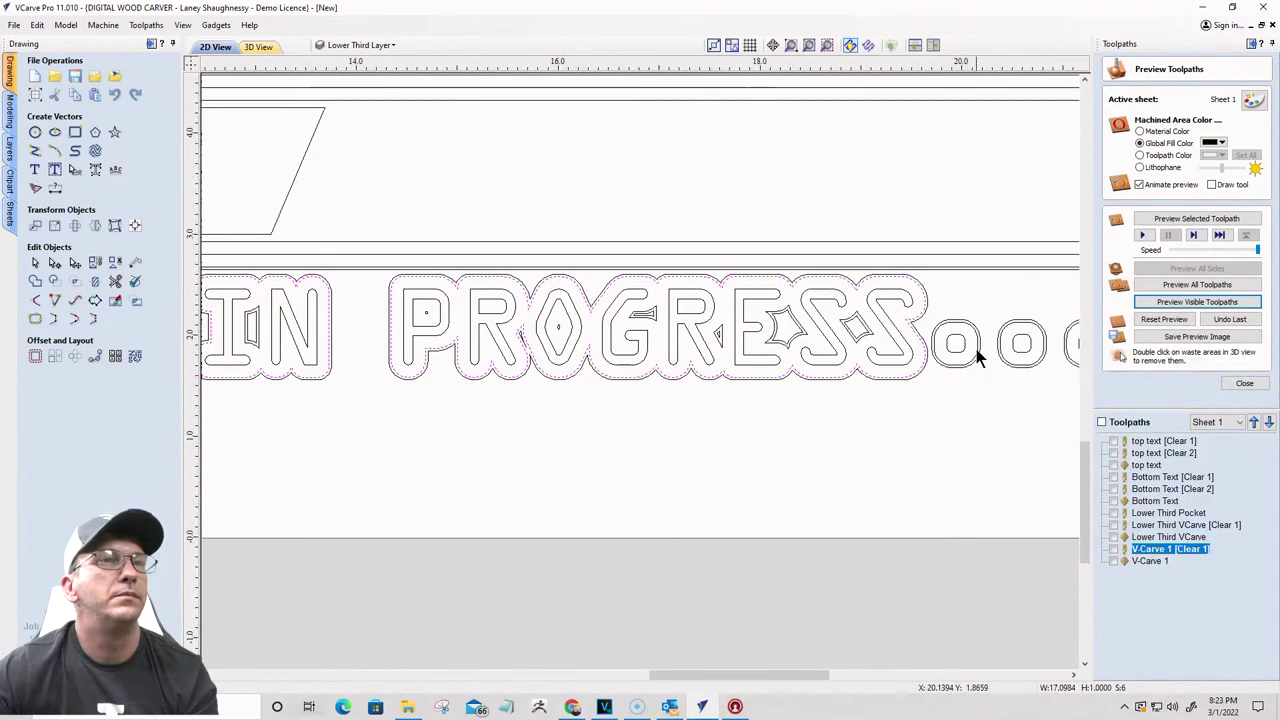
scroll(900, 355, "down", 3)
scroll(920, 350, "up", 3)
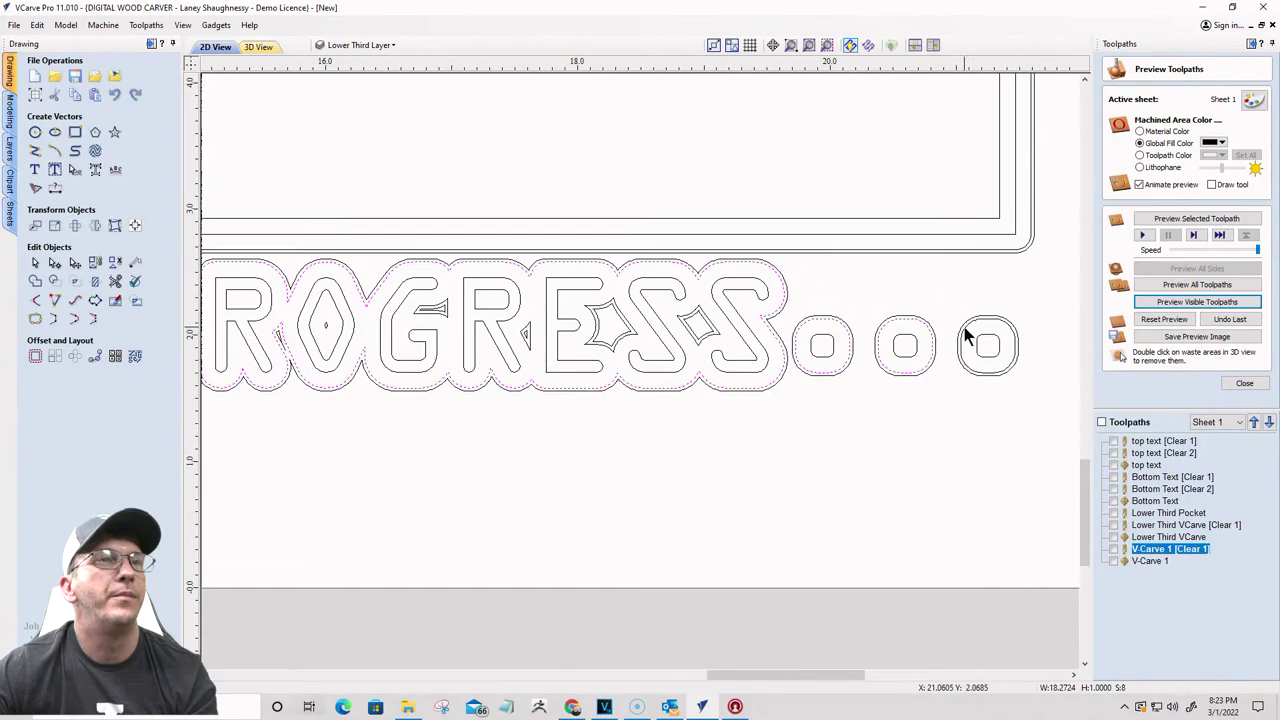
left_click(966, 337, "shift")
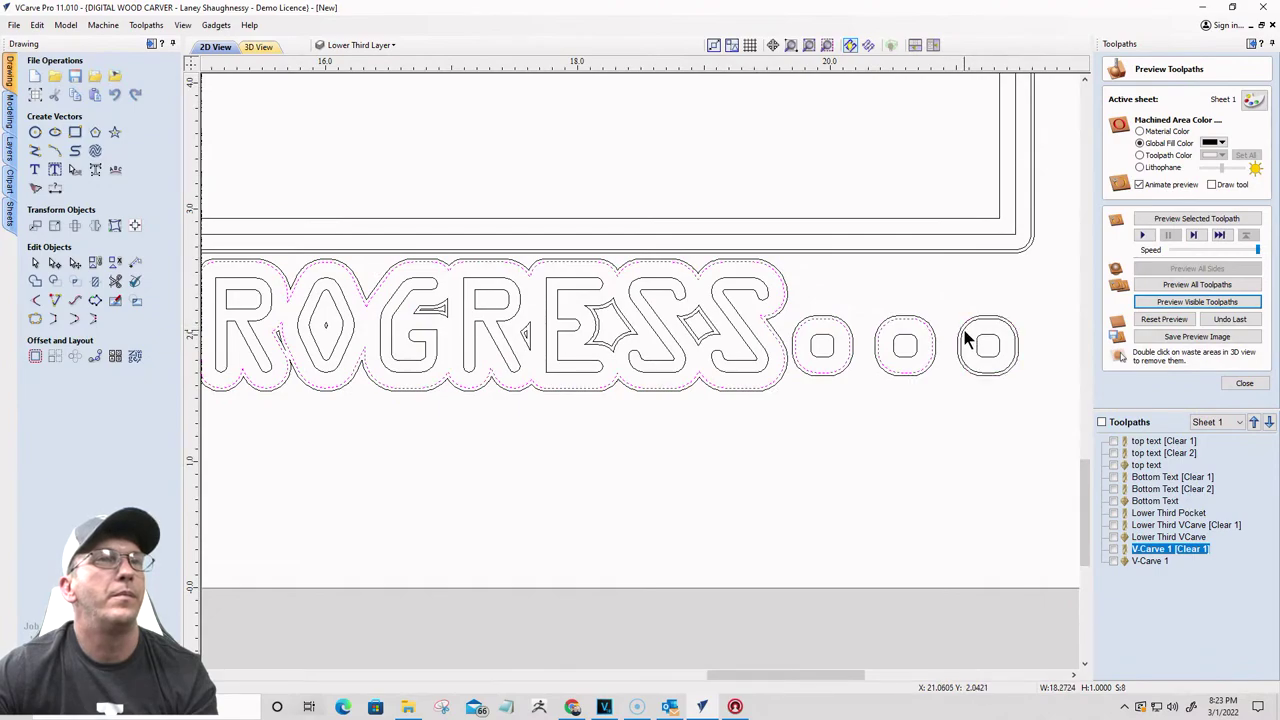
right_click(966, 338)
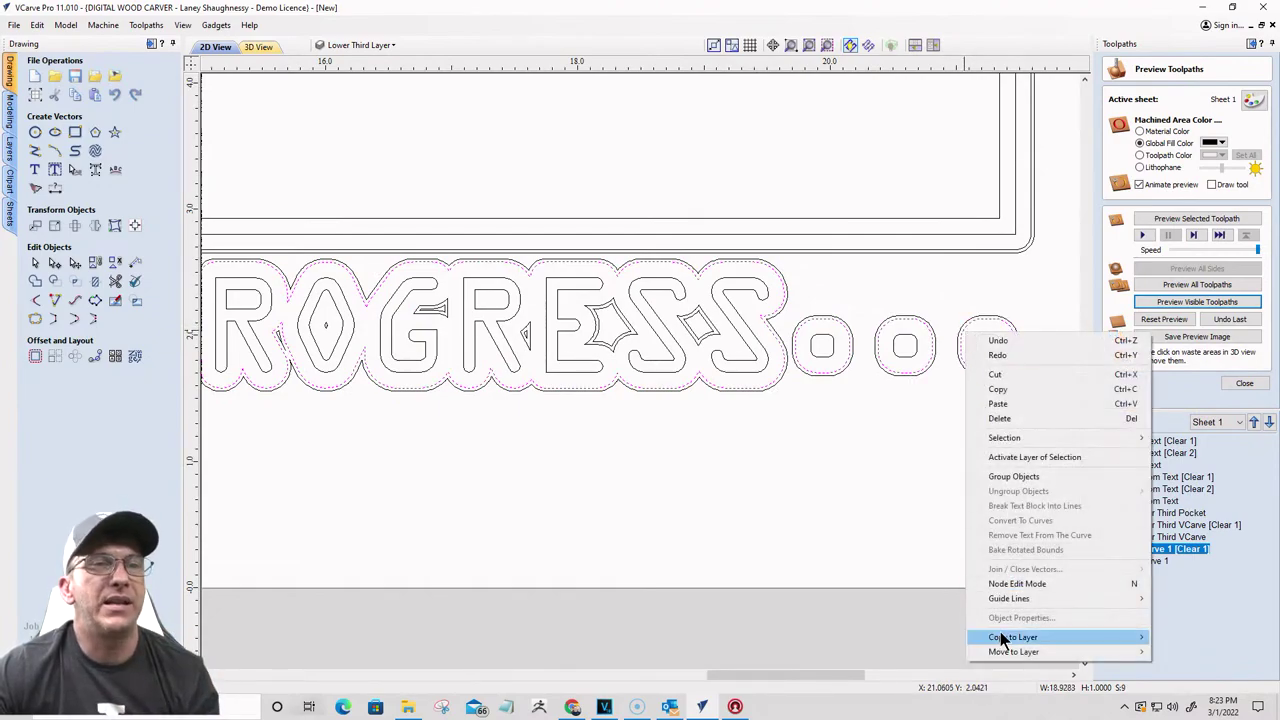
left_click(812, 345)
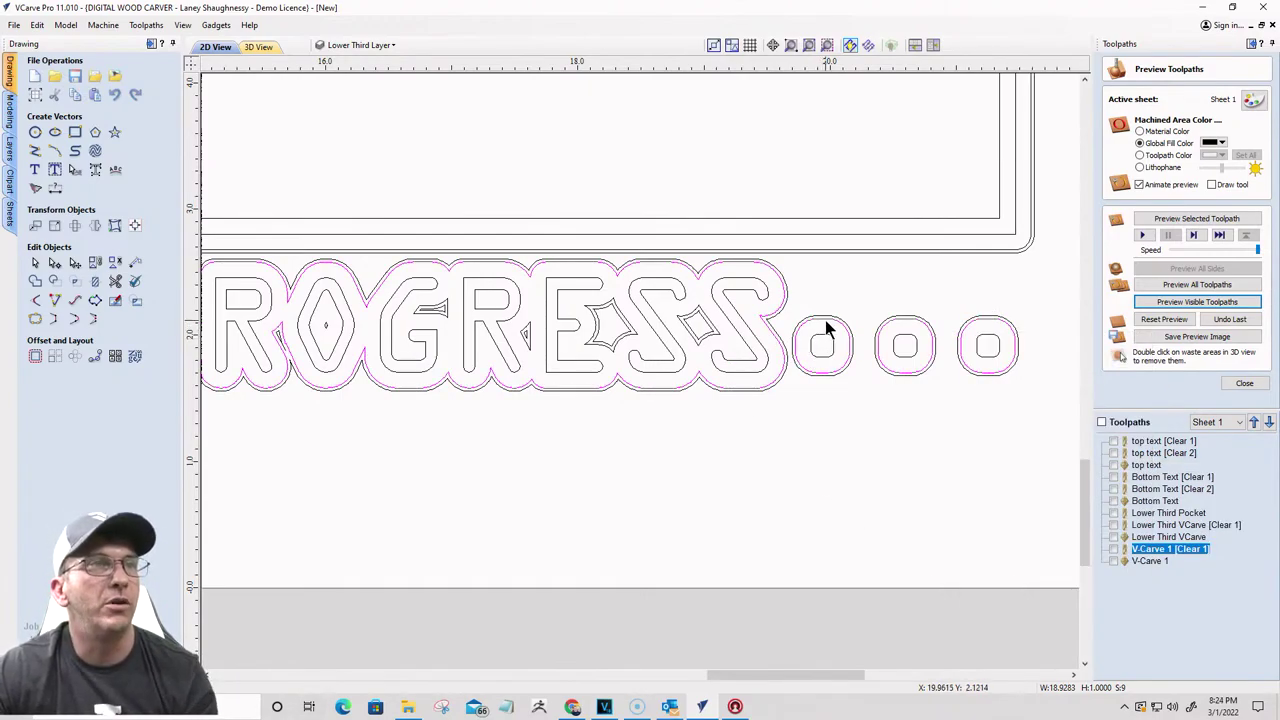
Step: Copy the lettering outline onto the Top Text Layer and the Welded Text Layer
right_click(826, 327)
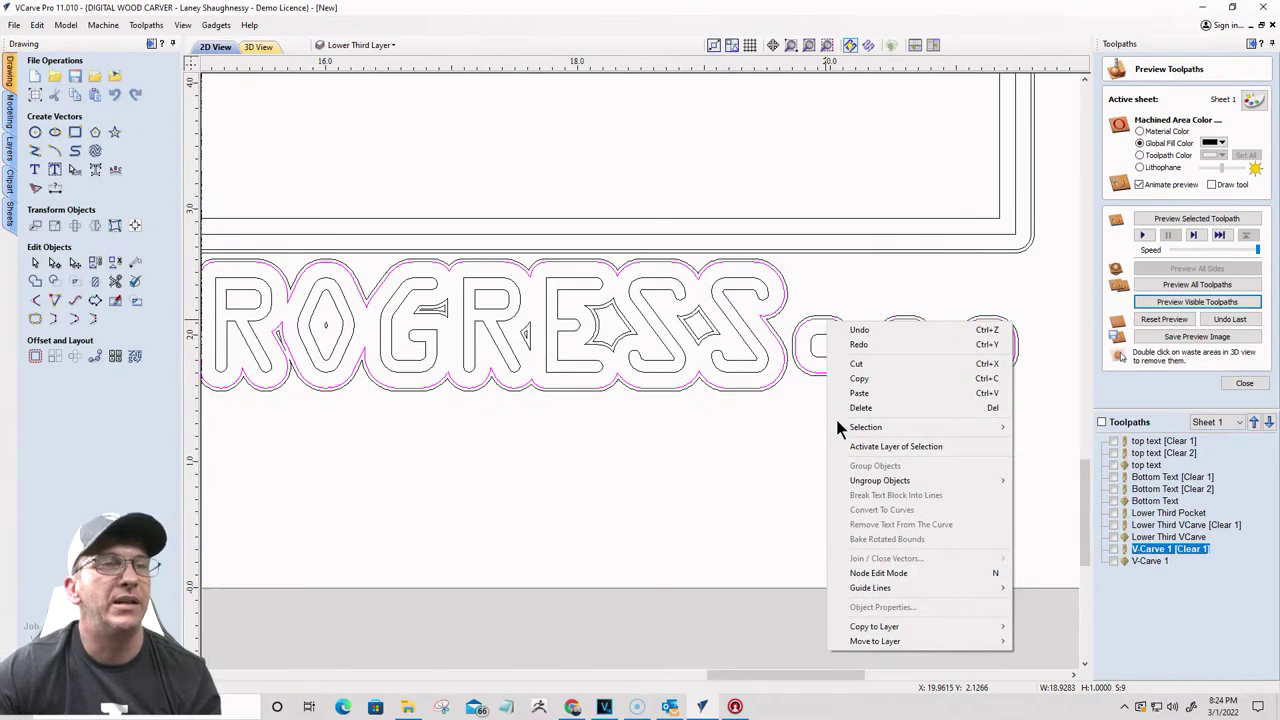
mouse_move(890, 630)
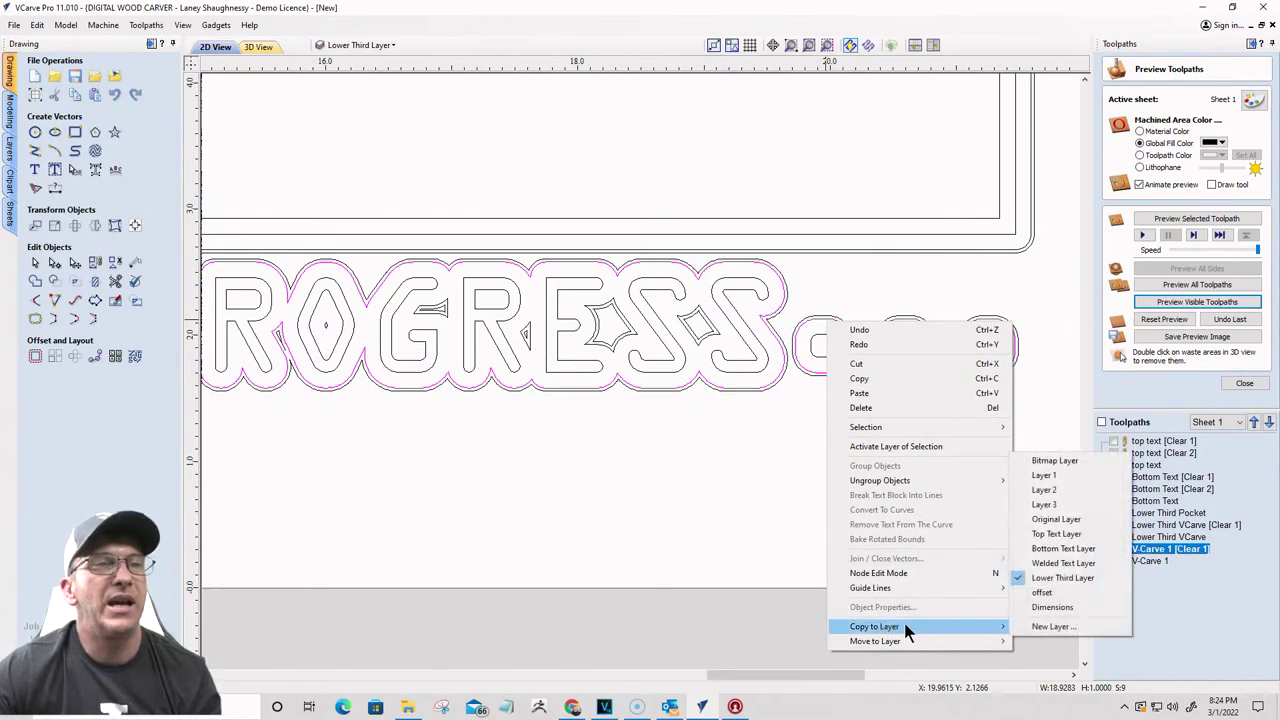
left_click(1053, 532)
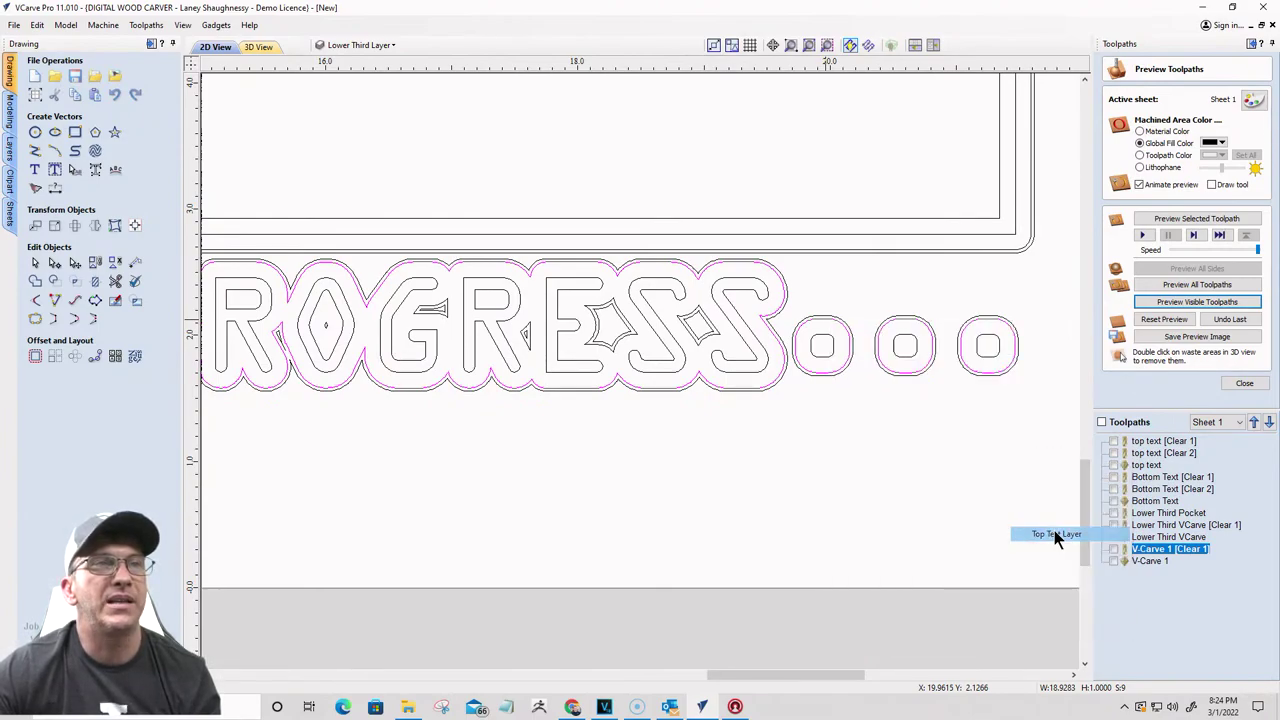
right_click(839, 363)
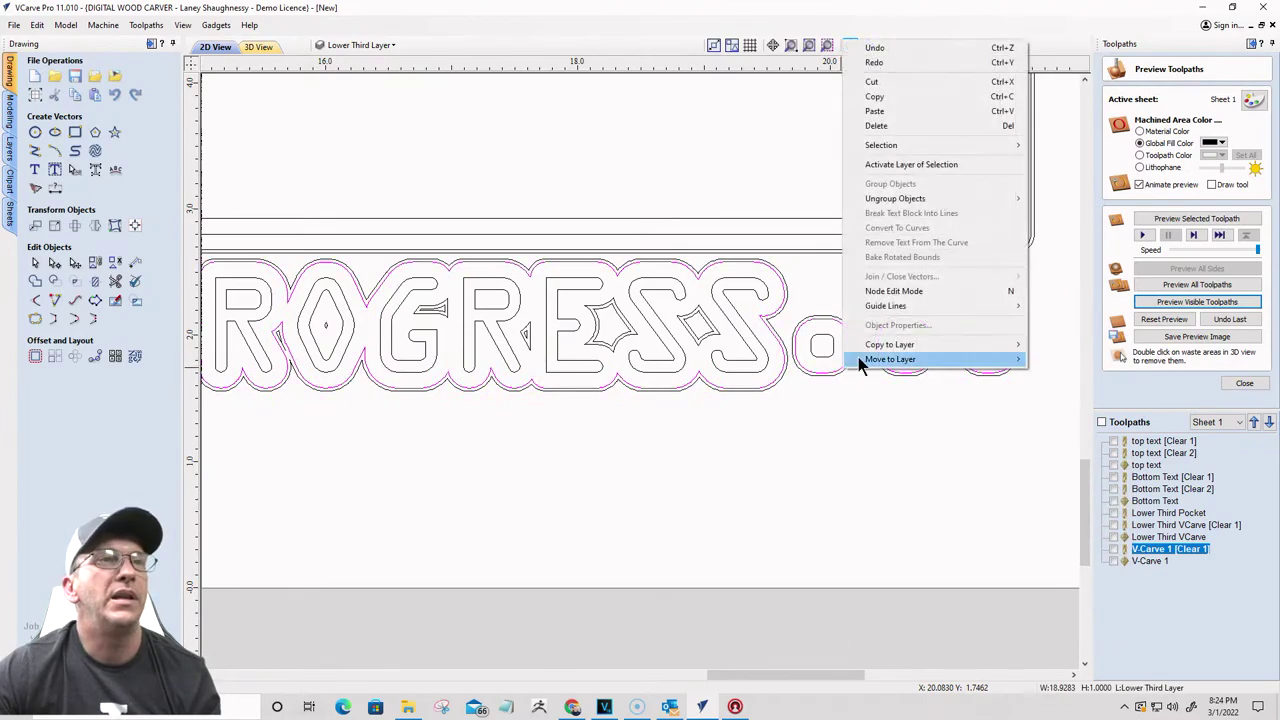
mouse_move(872, 348)
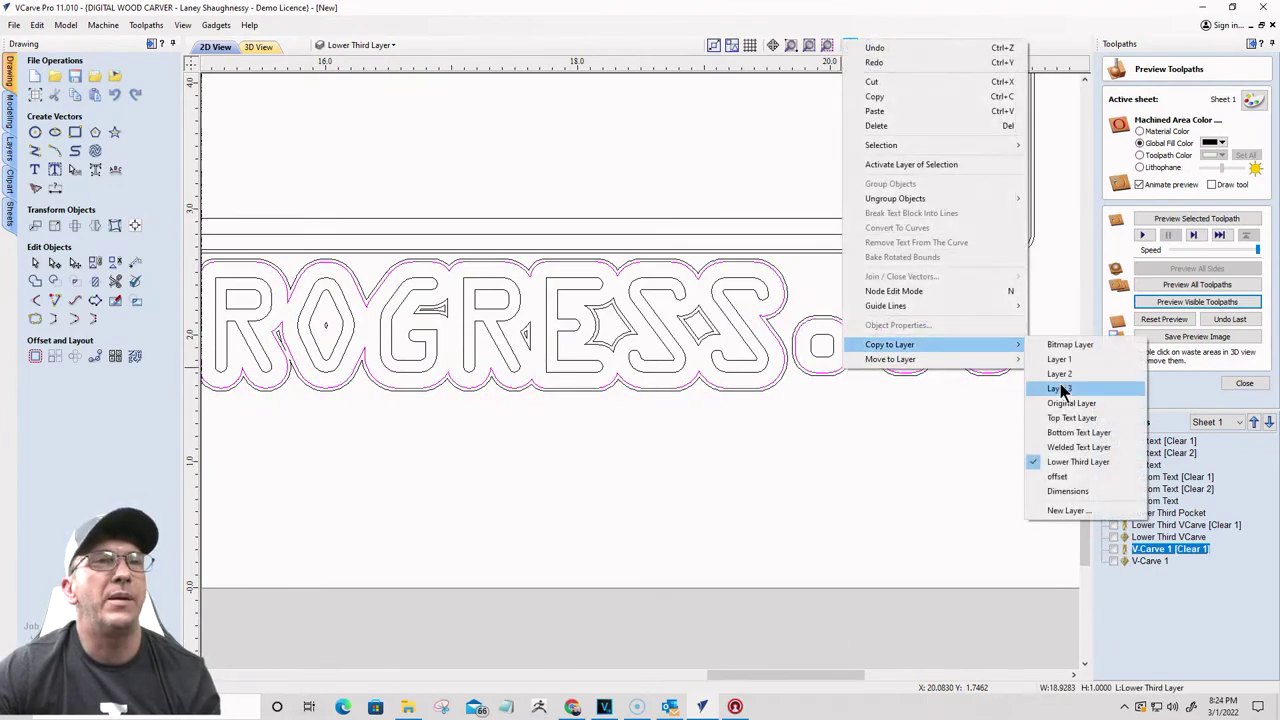
left_click(1080, 449)
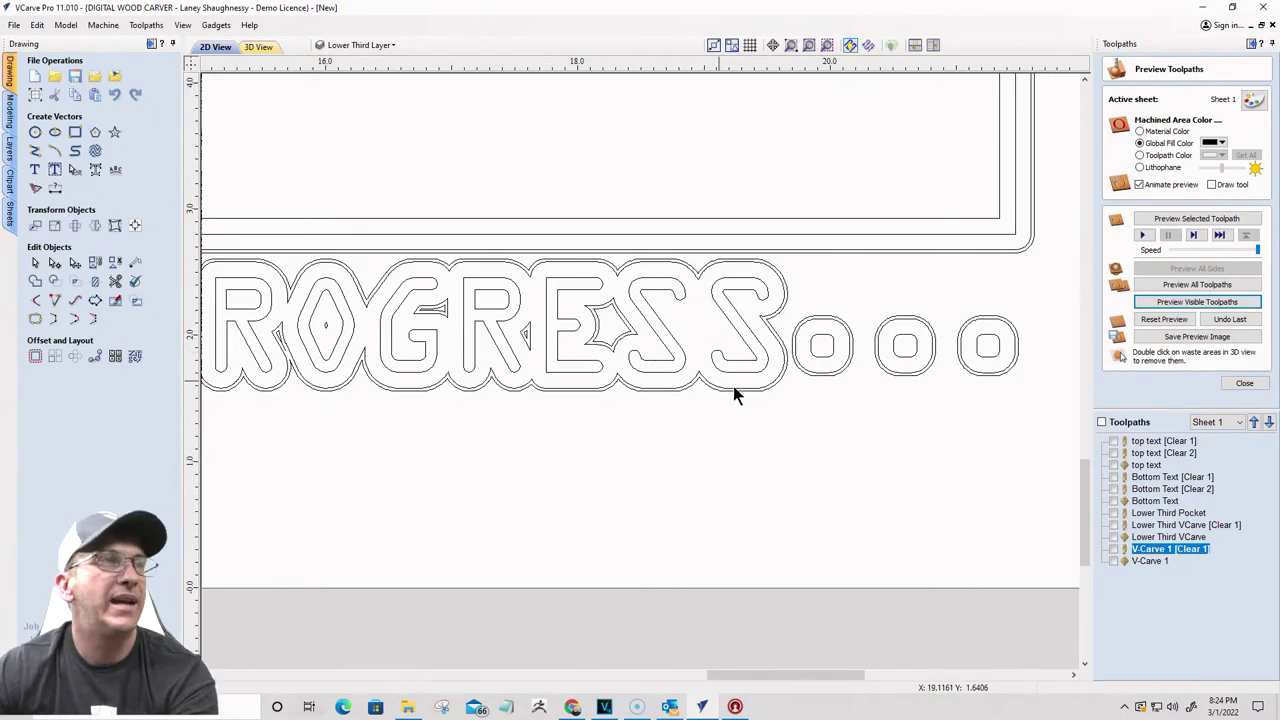
Step: Zoom in on the bottom text and delete the small triangle vector beside the S
scroll(730, 390, "down", 1)
scroll(718, 405, "up", 3)
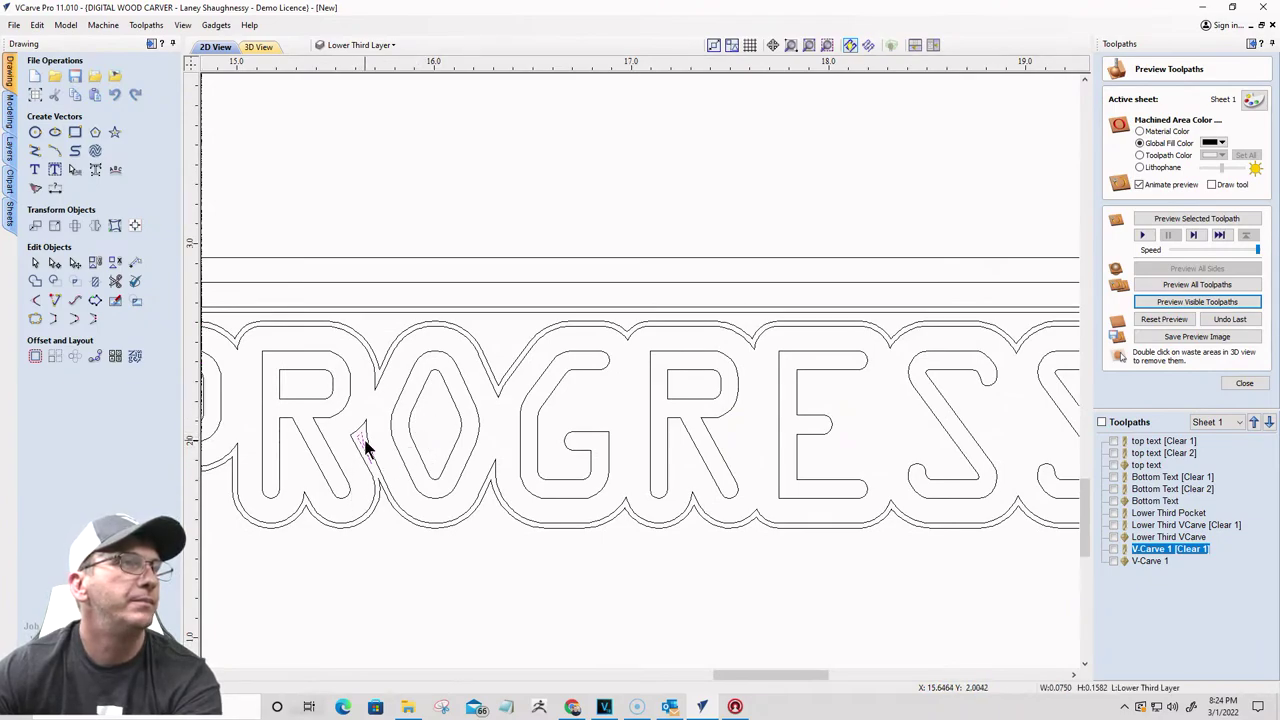
scroll(640, 470, "down", 3)
scroll(640, 470, "down", 1)
scroll(613, 385, "up", 4)
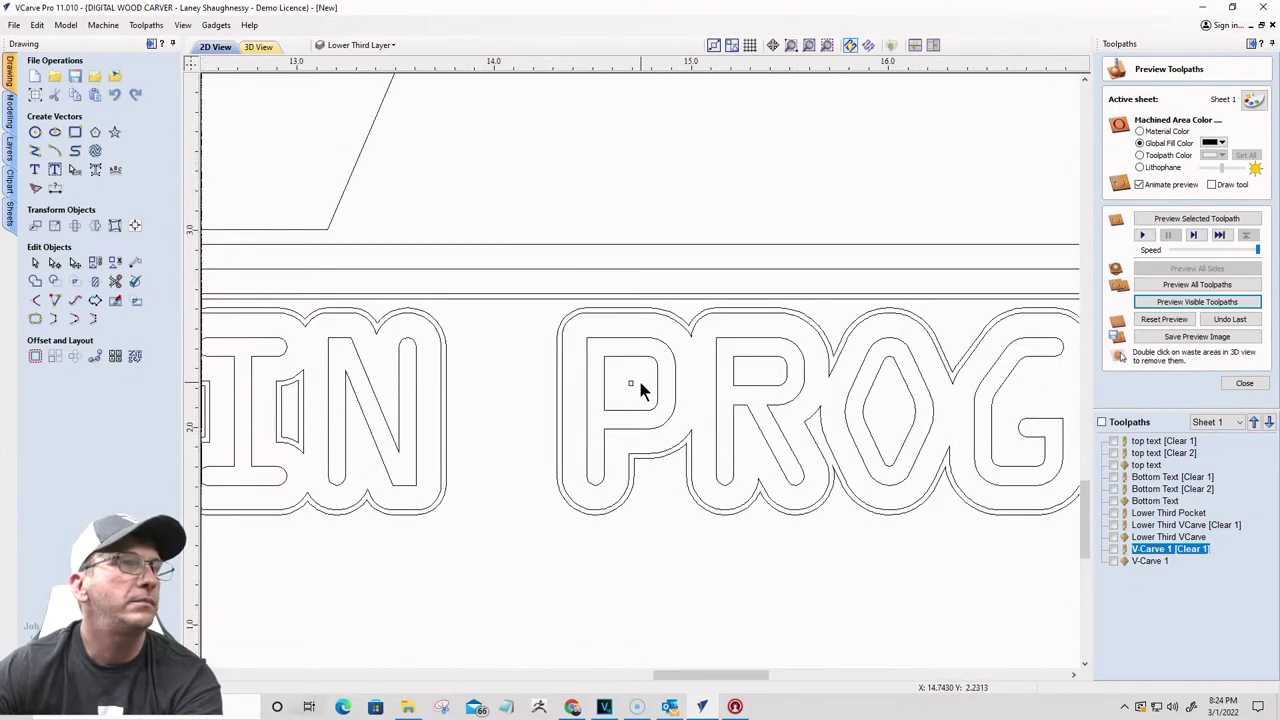
scroll(440, 420, "down", 2)
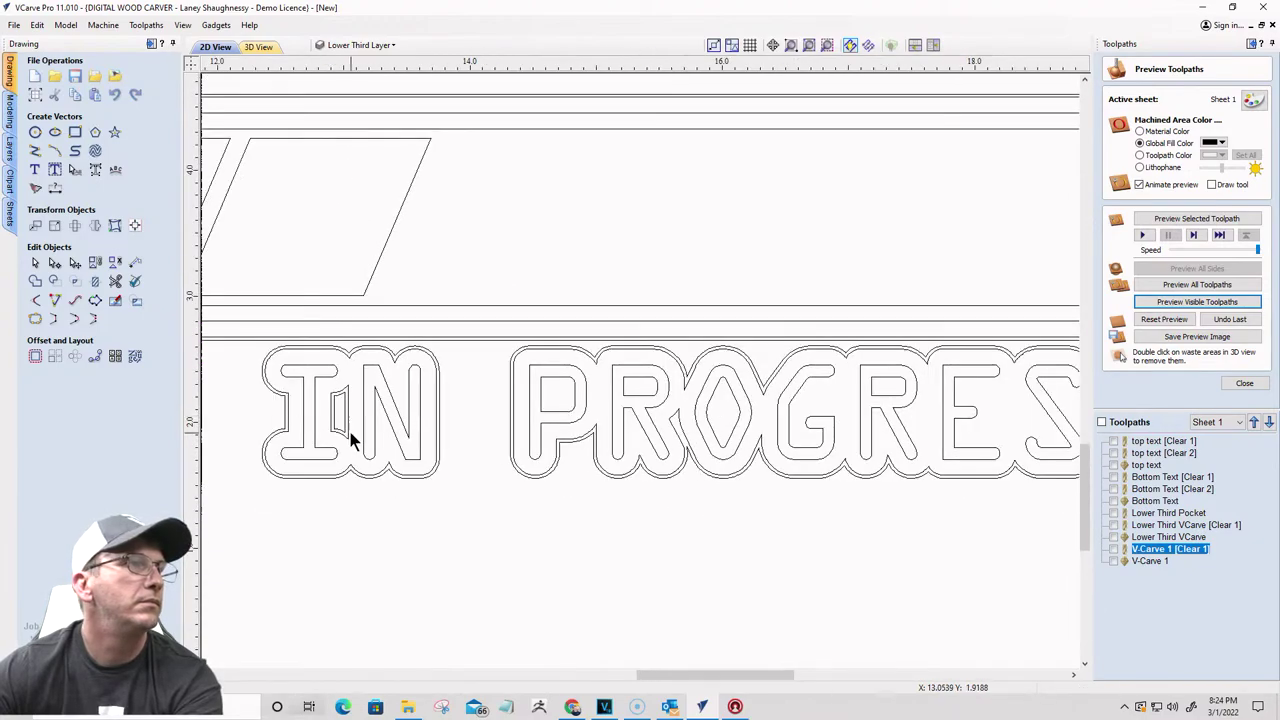
scroll(440, 400, "down", 1)
scroll(289, 434, "down", 2)
scroll(283, 400, "up", 3)
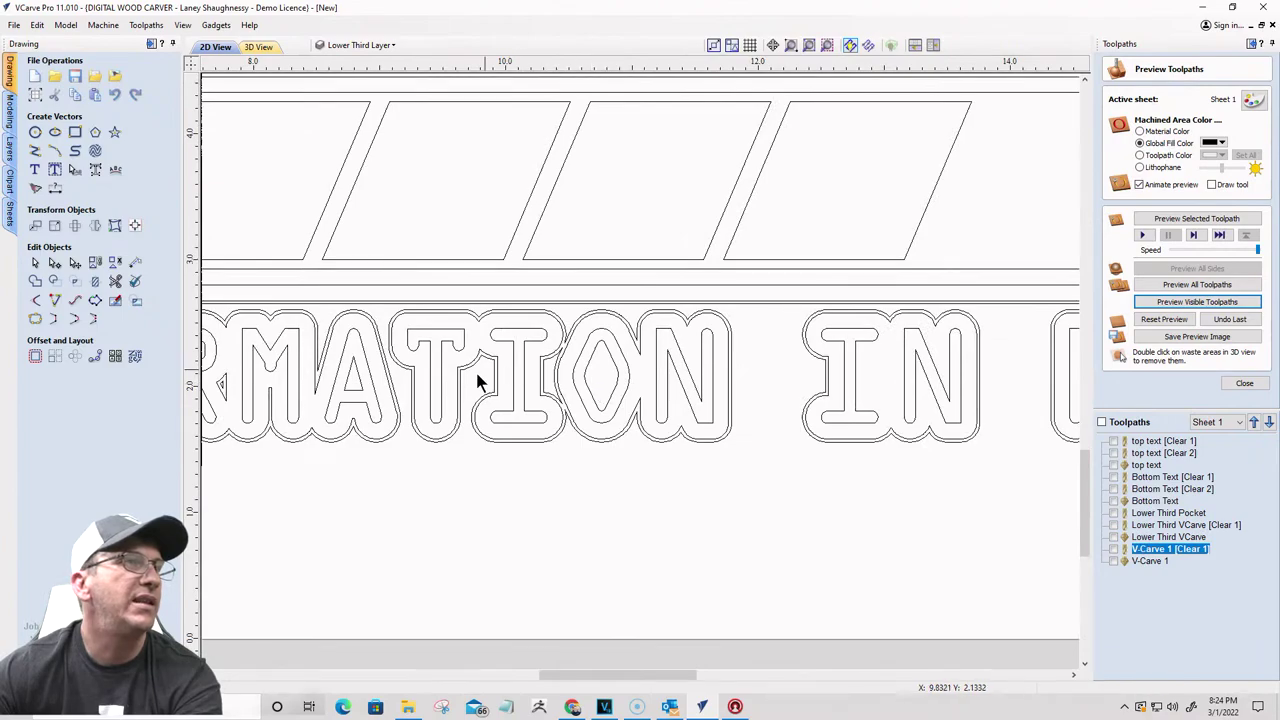
scroll(327, 420, "down", 2)
scroll(465, 435, "up", 4)
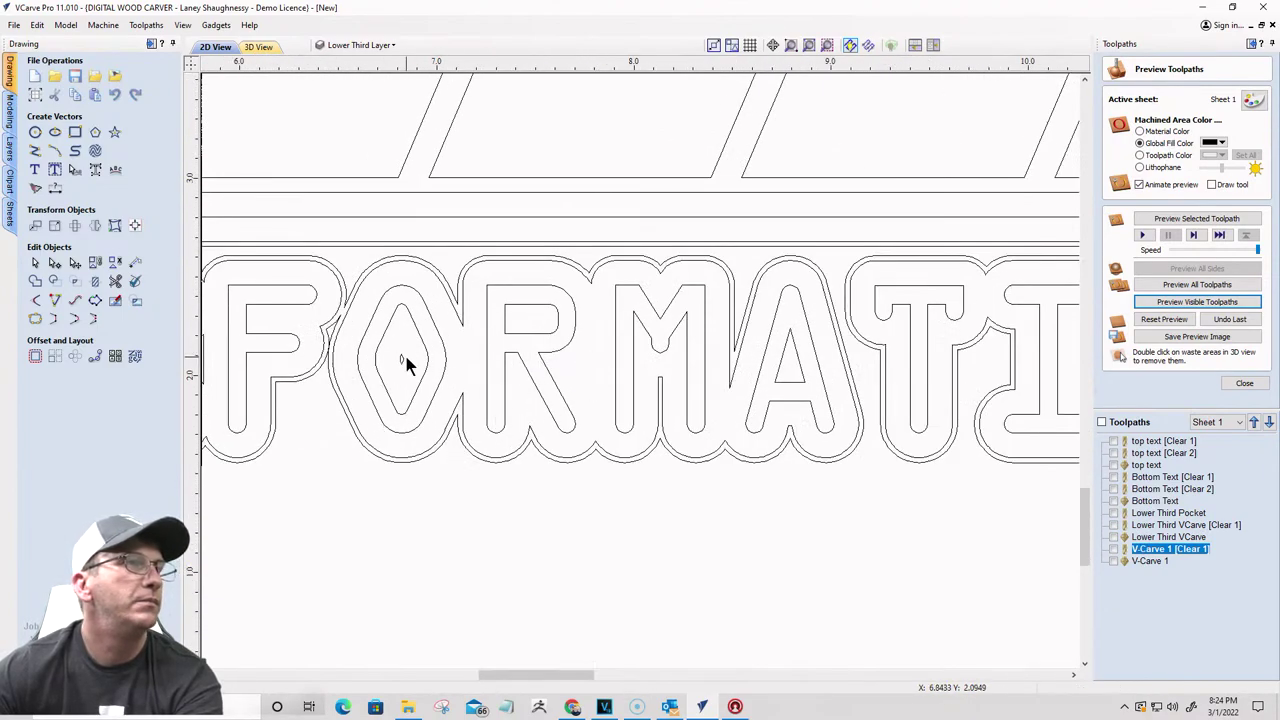
scroll(391, 357, "down", 2)
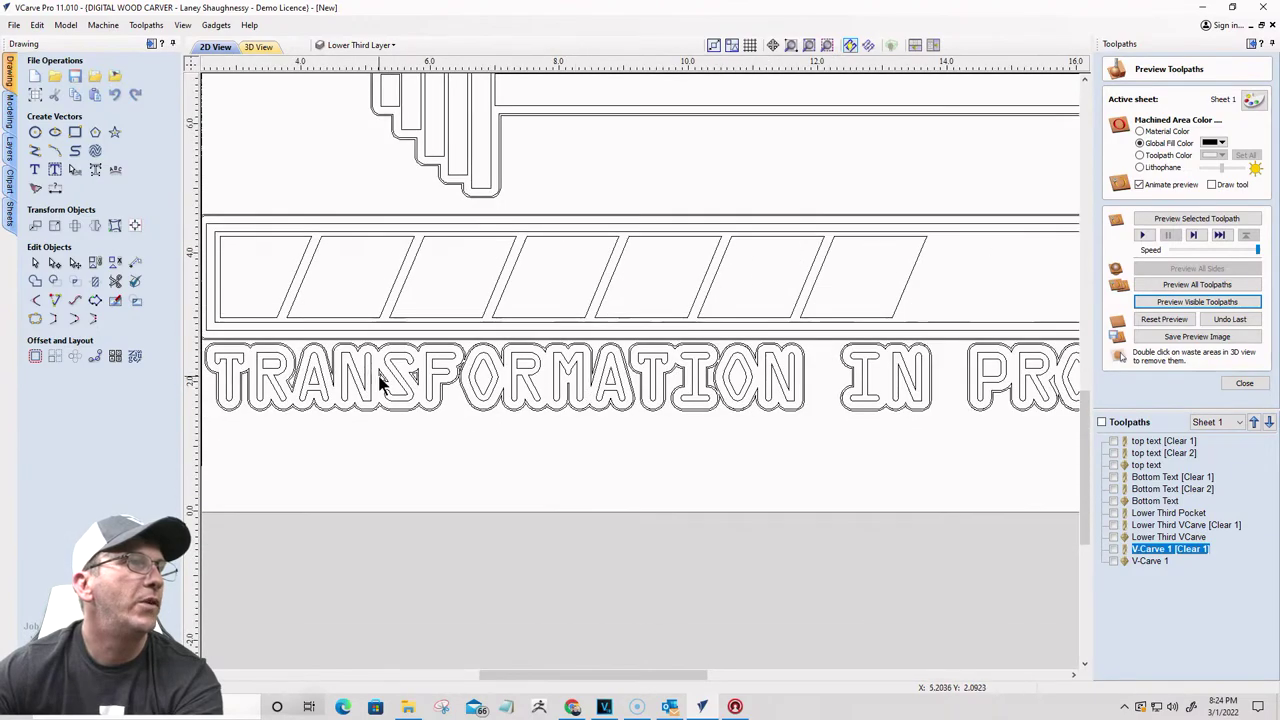
scroll(470, 380, "up", 3)
left_click(519, 373)
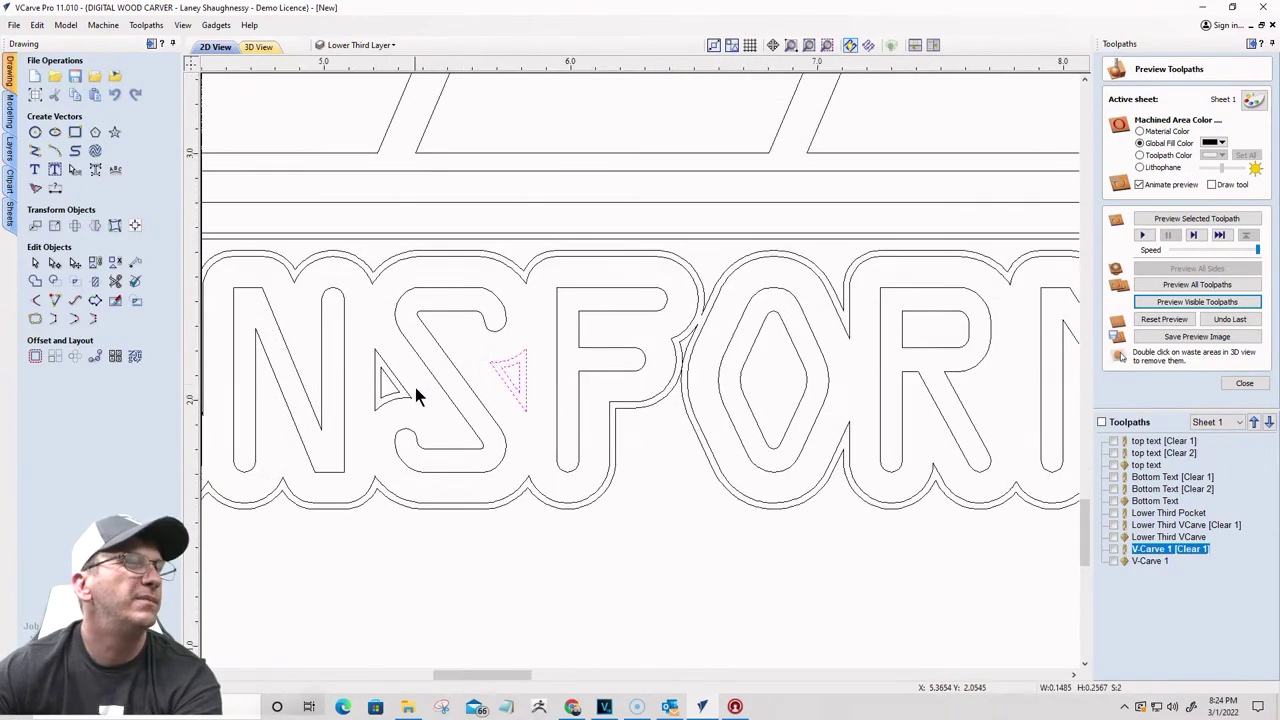
key("Delete")
scroll(480, 394, "down", 2)
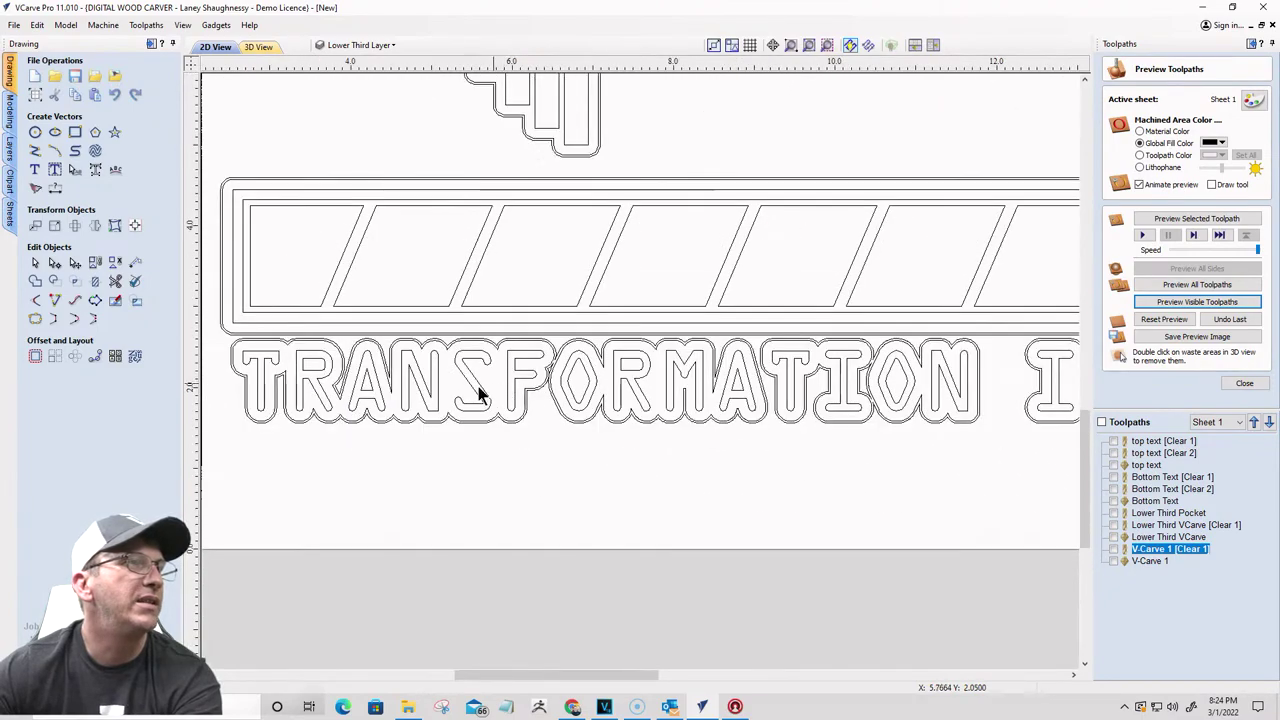
scroll(306, 374, "up", 3)
scroll(310, 384, "down", 3)
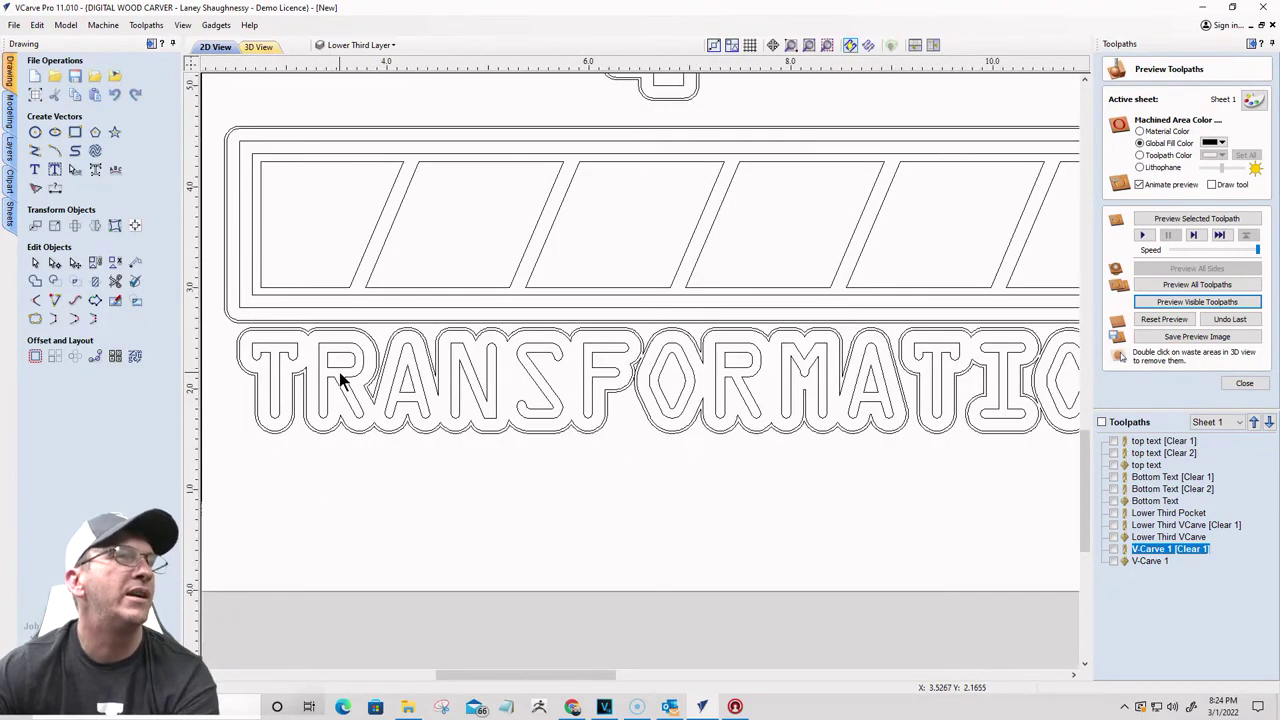
scroll(354, 400, "down", 2)
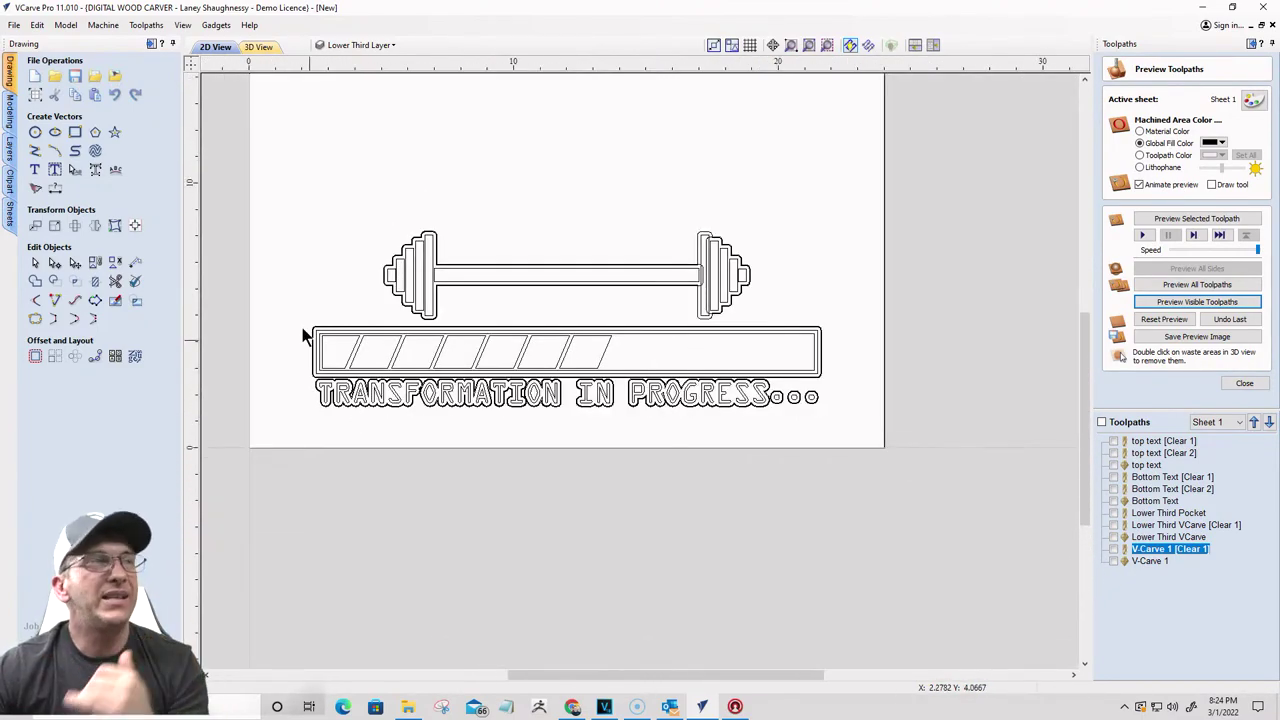
Step: Hide the Lower Third Layer from the layer list
left_click(358, 46)
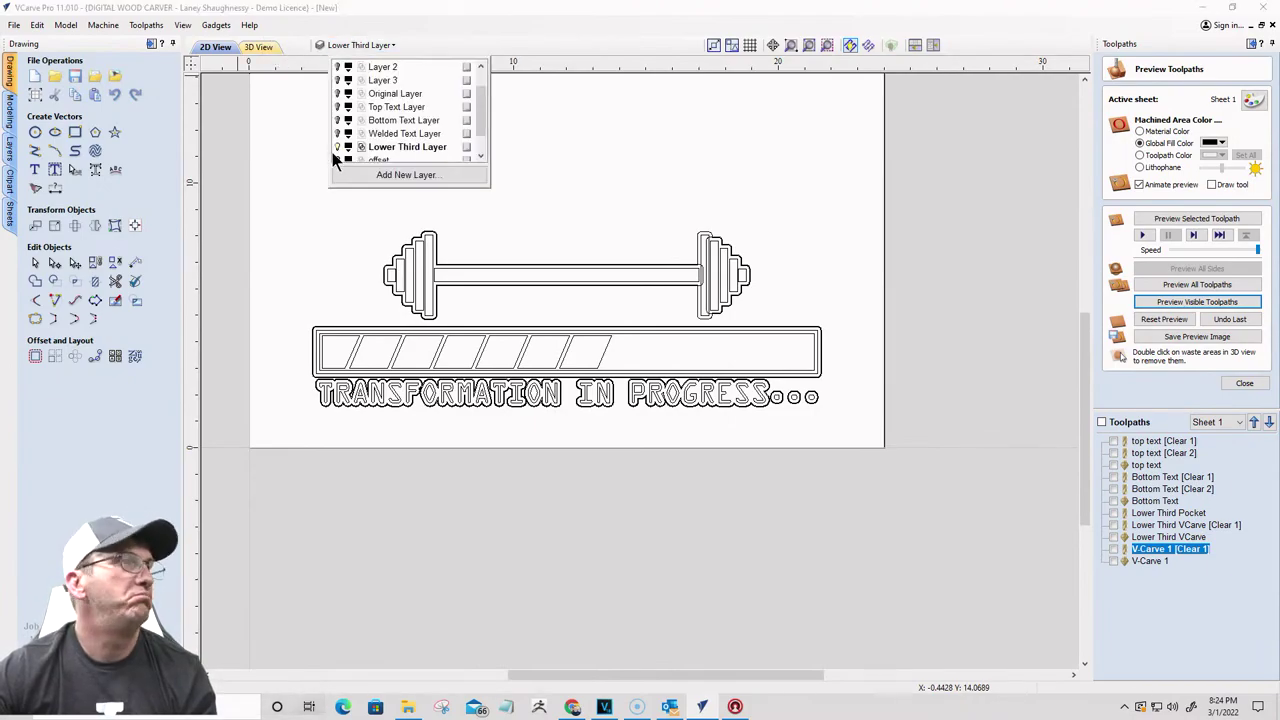
left_click(338, 148)
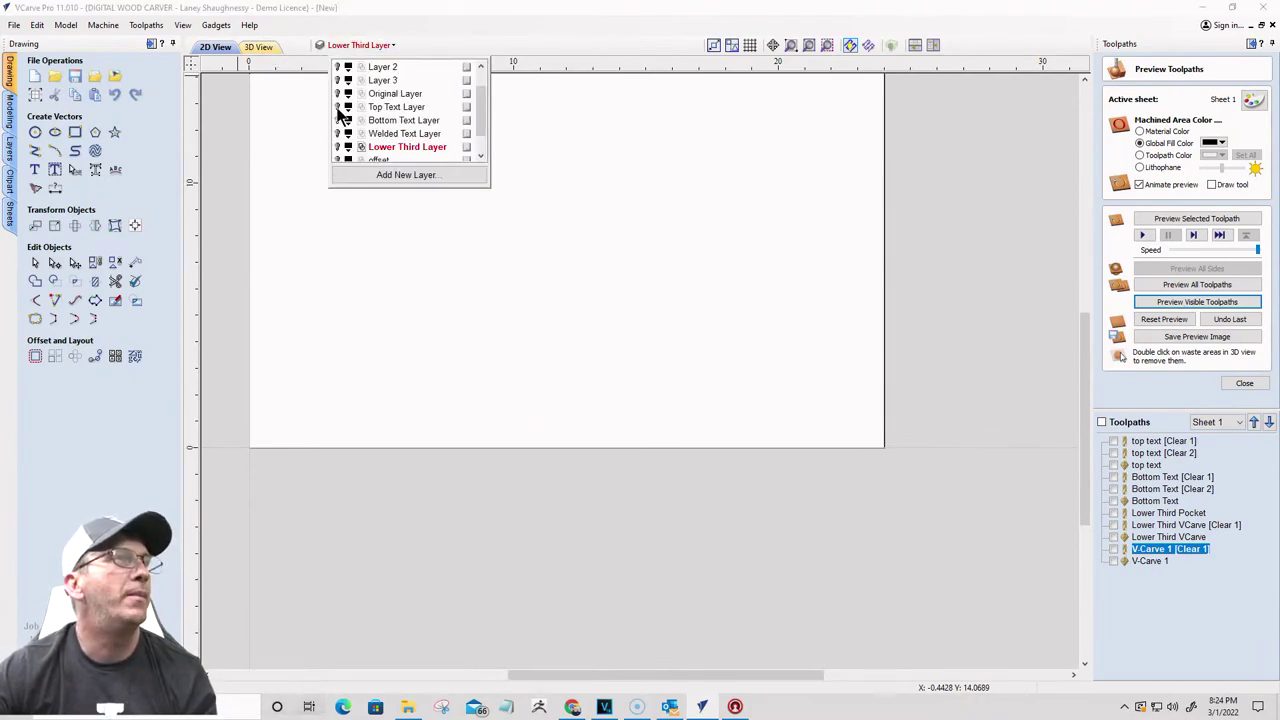
scroll(727, 280, "down", 2)
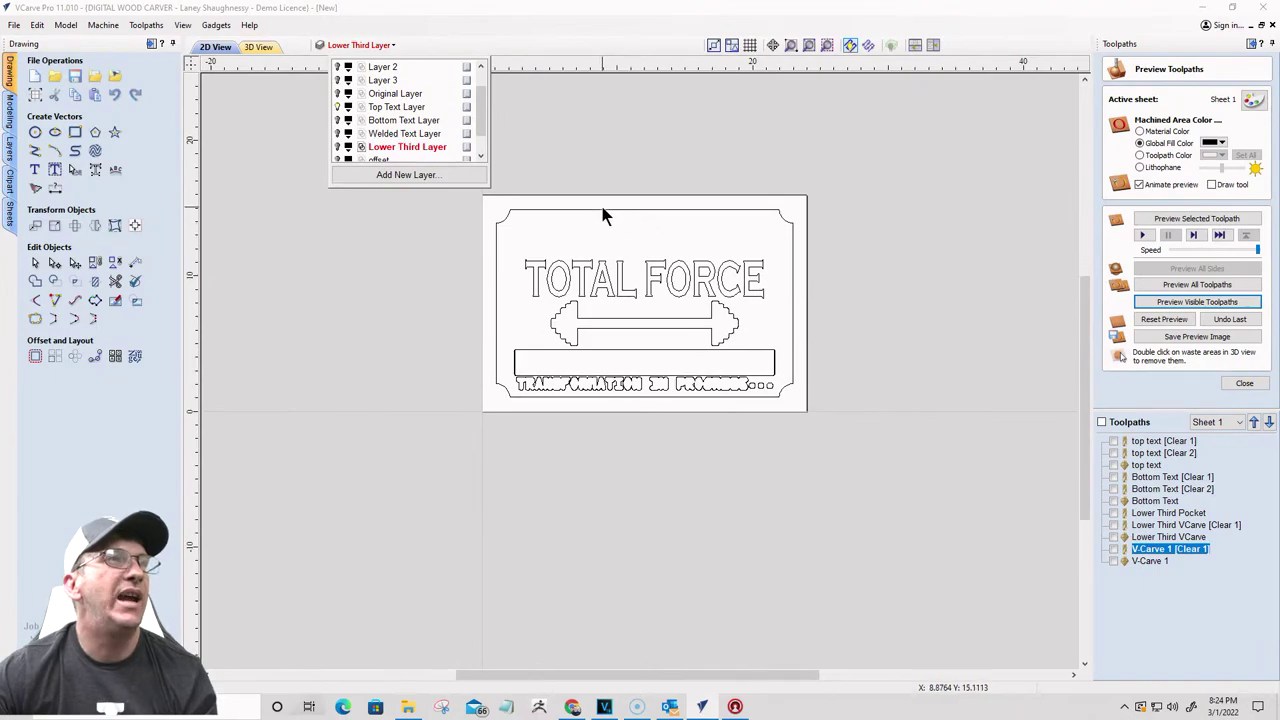
left_click(600, 205)
Step: Delete the extra outer offset outline around the long rounded rectangle
left_click(612, 294)
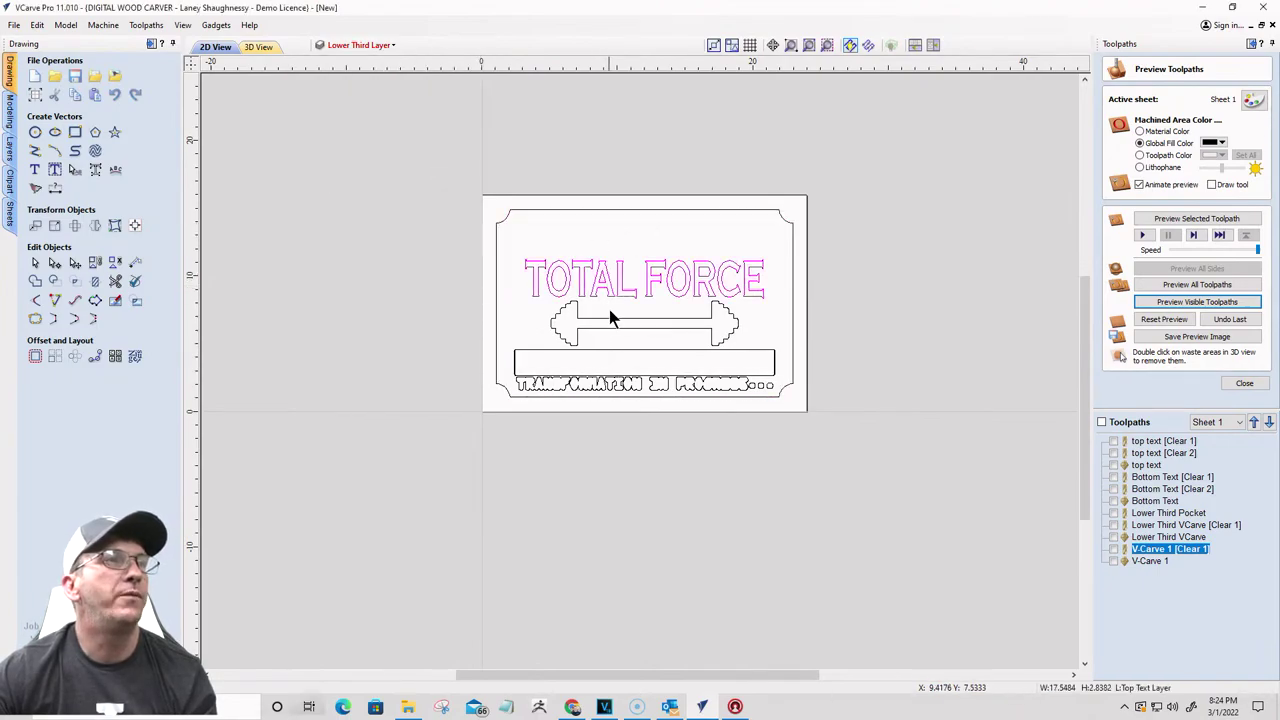
left_click(615, 322)
scroll(616, 335, "up", 4)
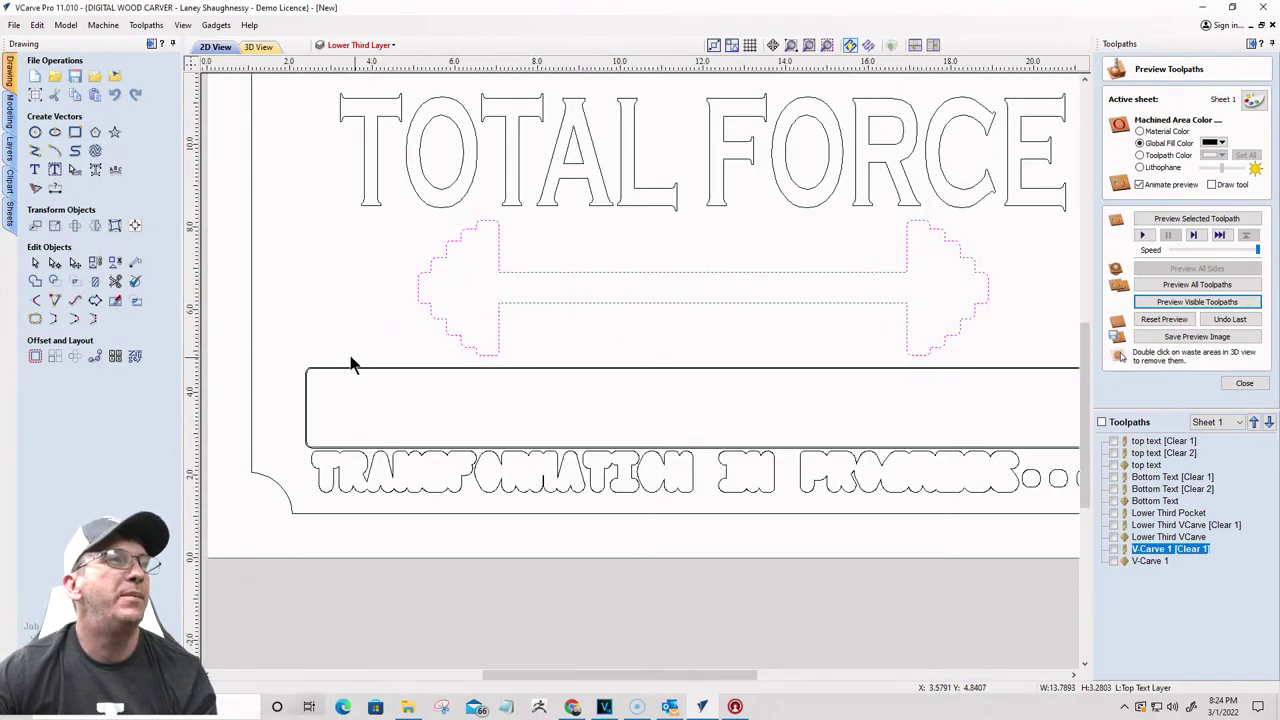
scroll(352, 366, "up", 4)
left_click(251, 345)
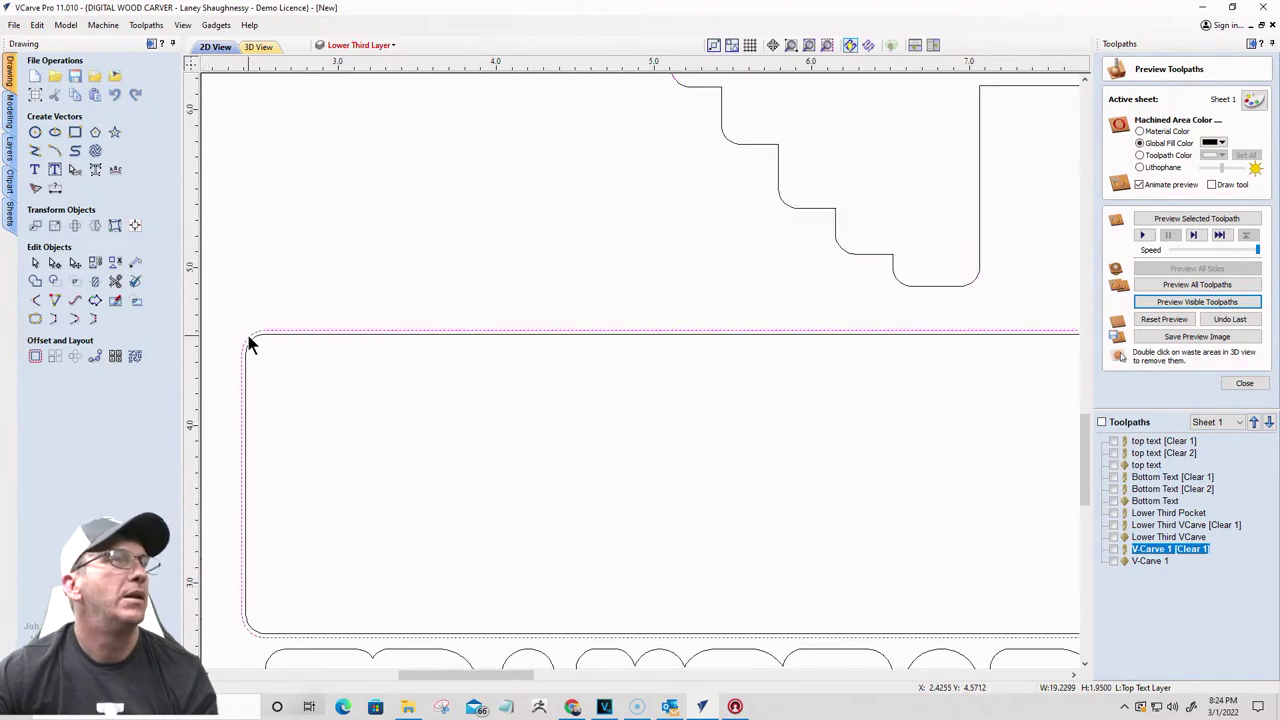
key("Delete")
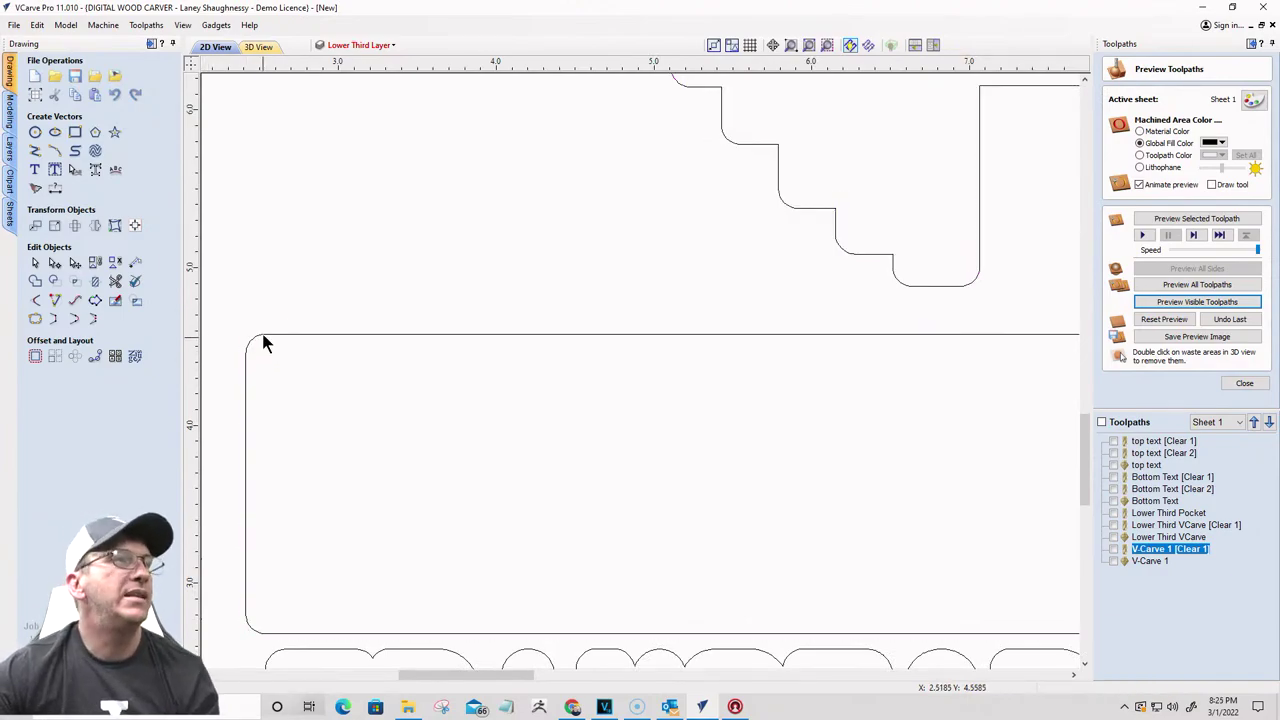
Step: Reselect the rounded rectangle, recheck the layer list, and select the lower rectangle
left_click(263, 335)
scroll(314, 328, "down", 3)
scroll(385, 322, "down", 1)
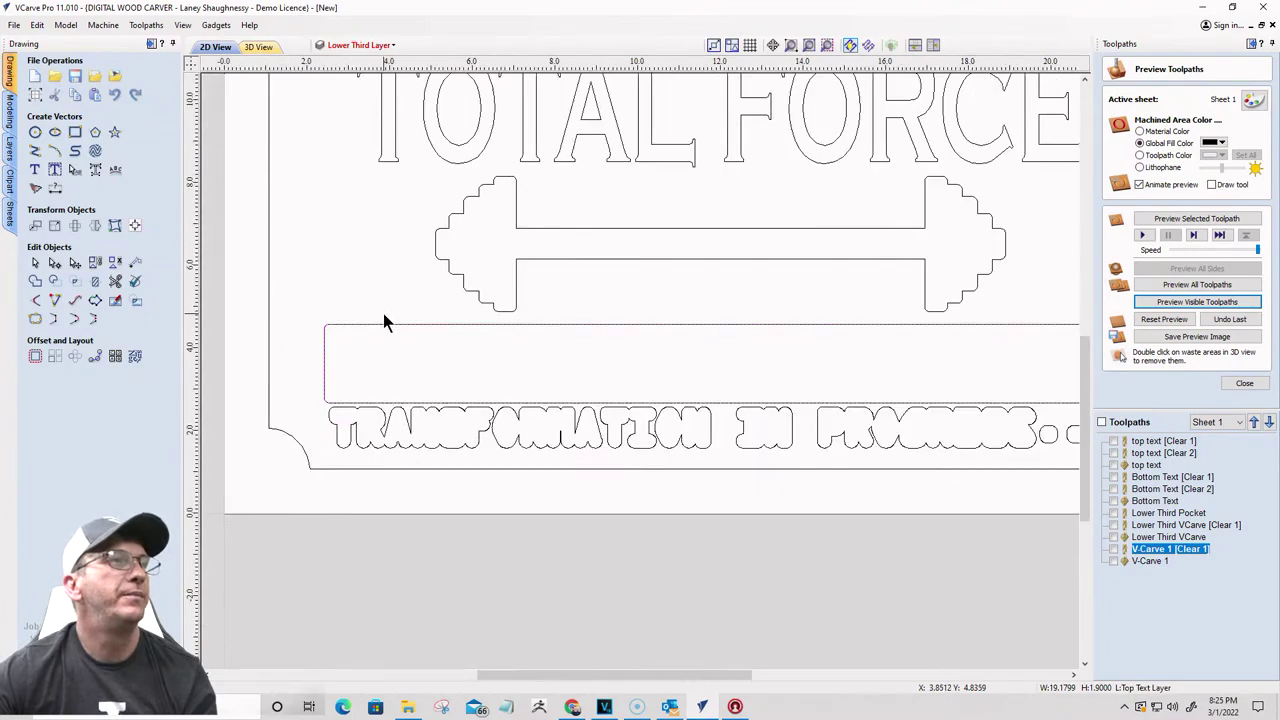
left_click(355, 45)
scroll(341, 150, "down", 1)
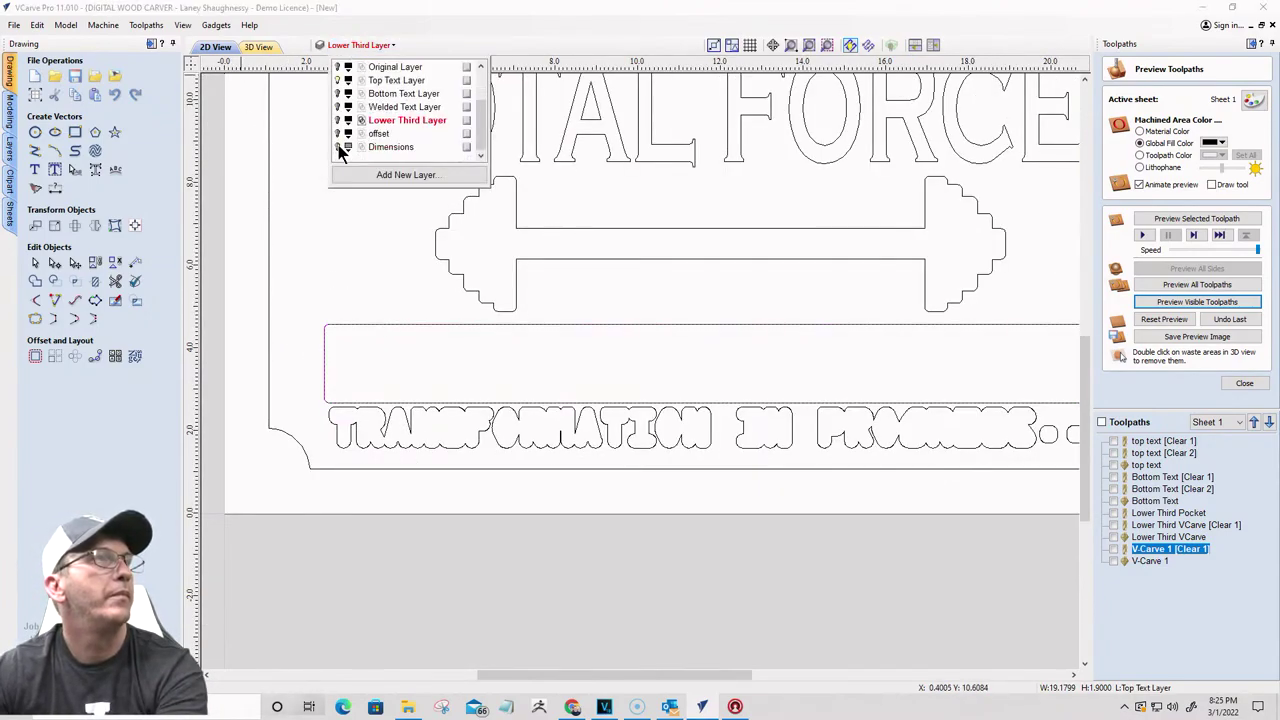
scroll(341, 151, "up", 2)
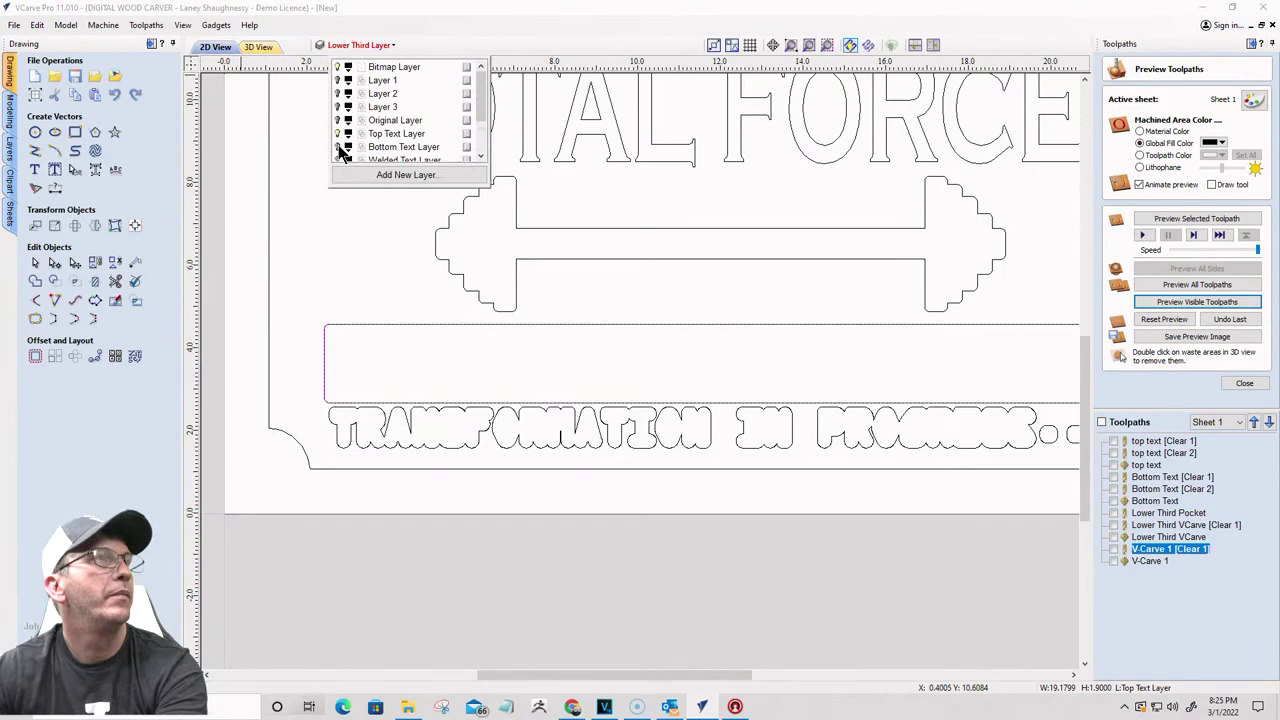
scroll(340, 323, "up", 3)
left_click(340, 330)
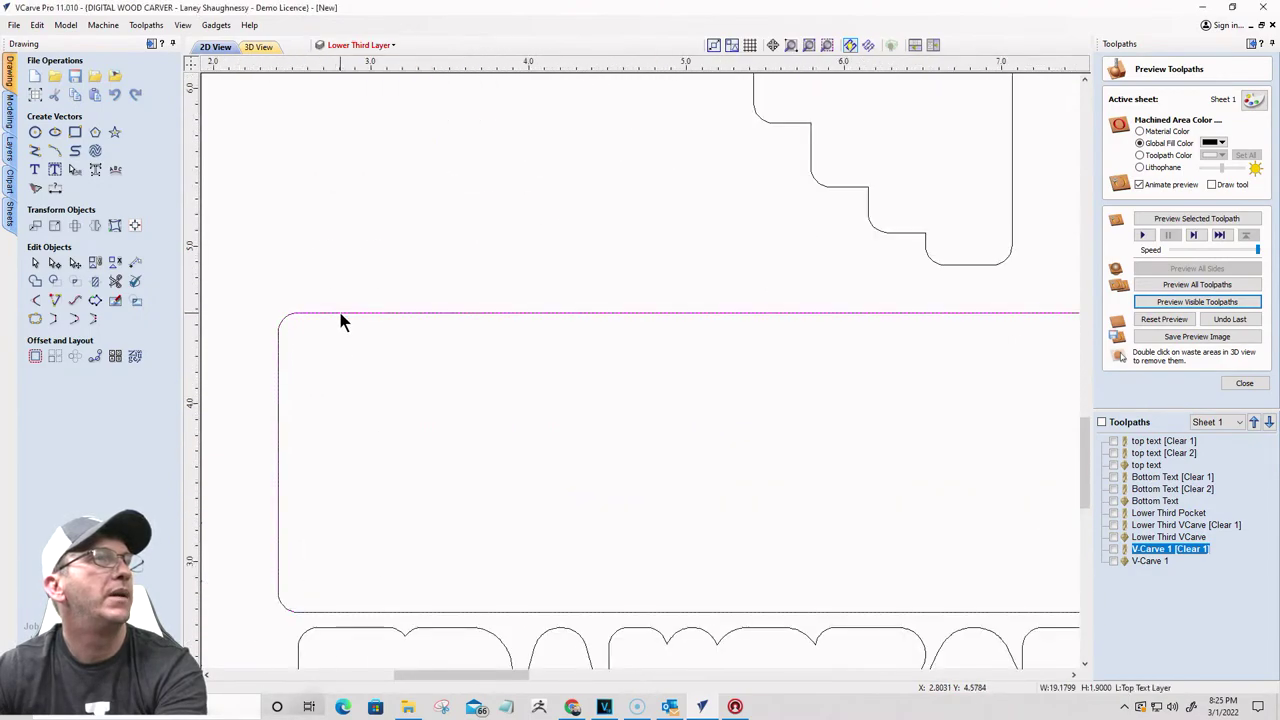
scroll(340, 312, "down", 3)
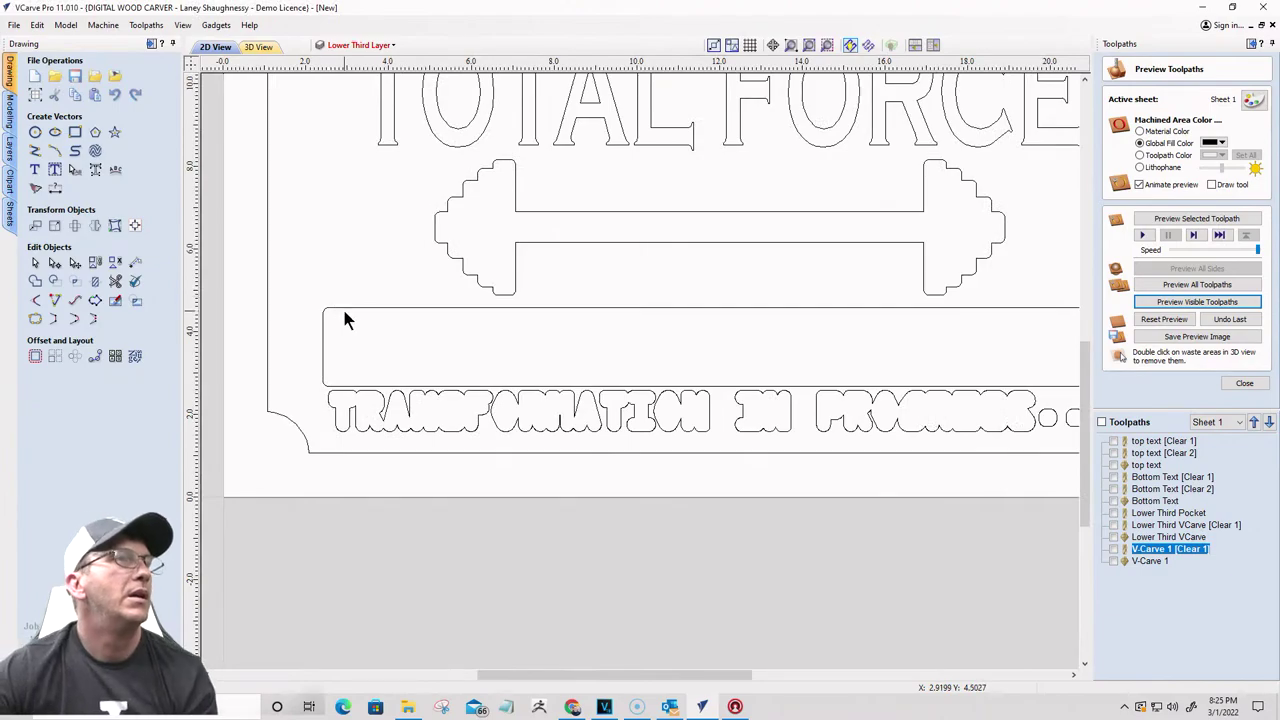
left_click(344, 316)
scroll(266, 323, "down", 2)
scroll(337, 360, "up", 5)
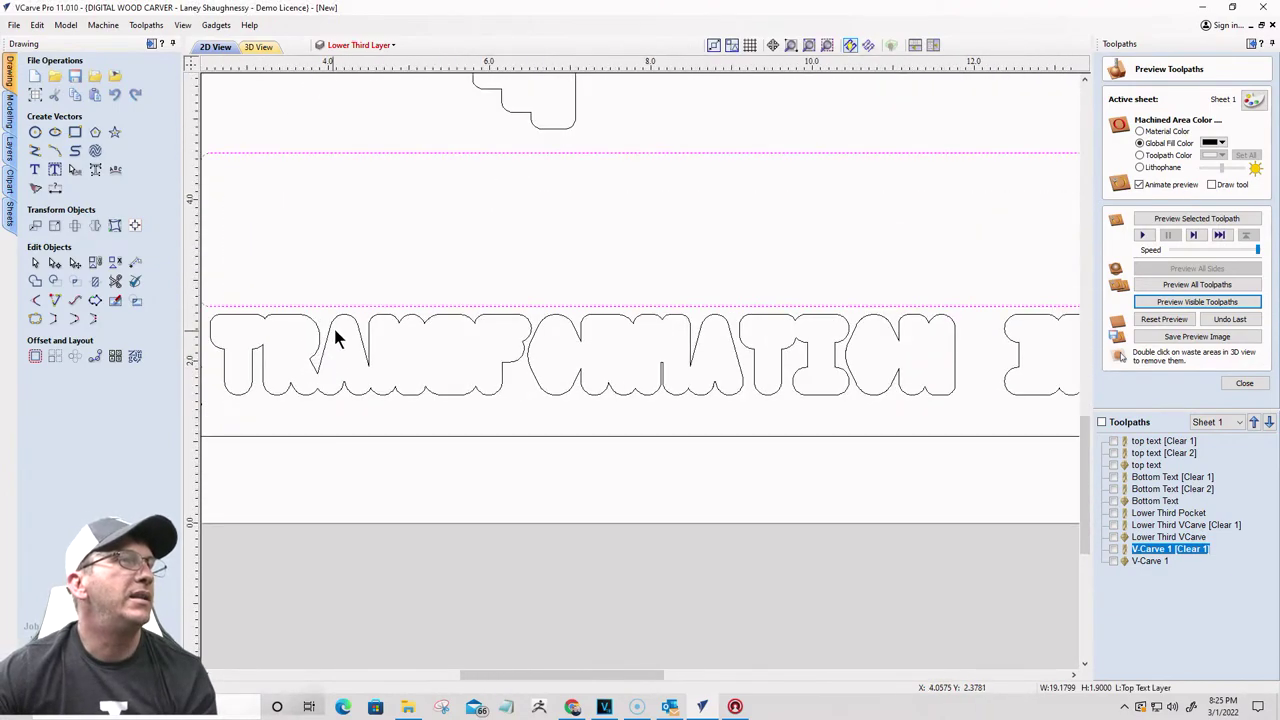
scroll(335, 336, "down", 4)
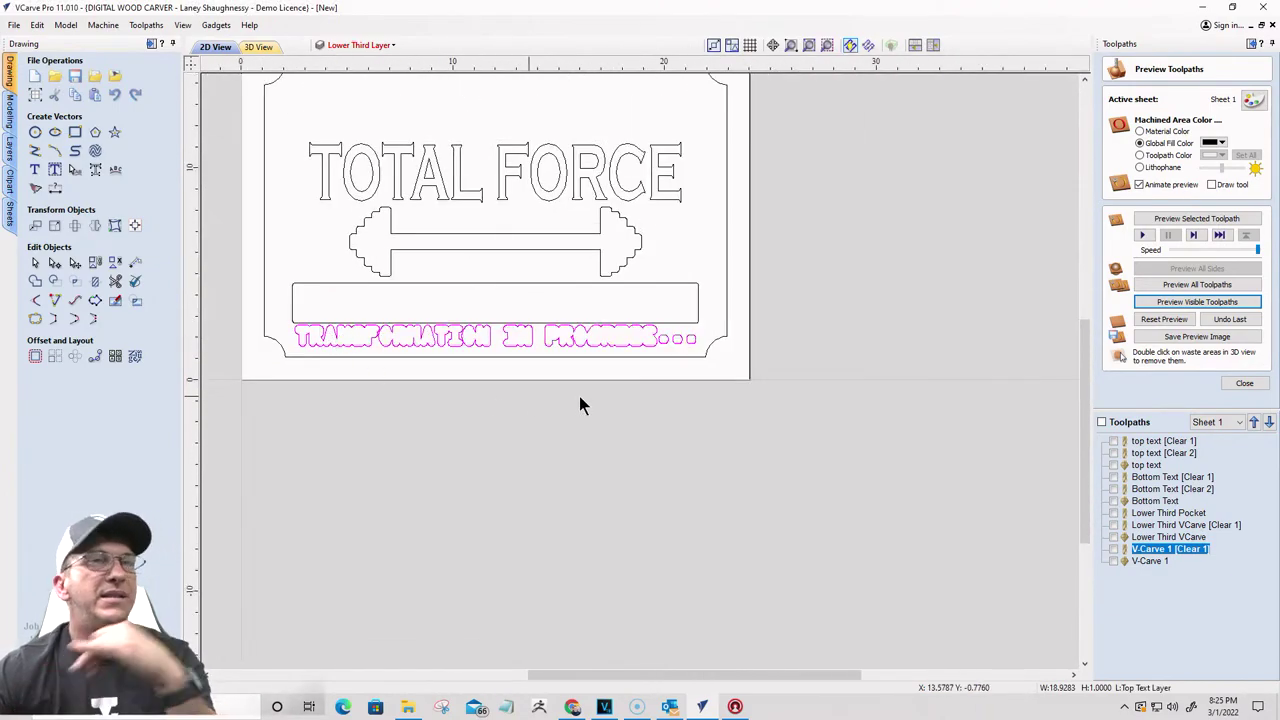
Step: Recalculate the 'top text' V-carve toolpath and reset the 3D preview to show it
double_click(1138, 447)
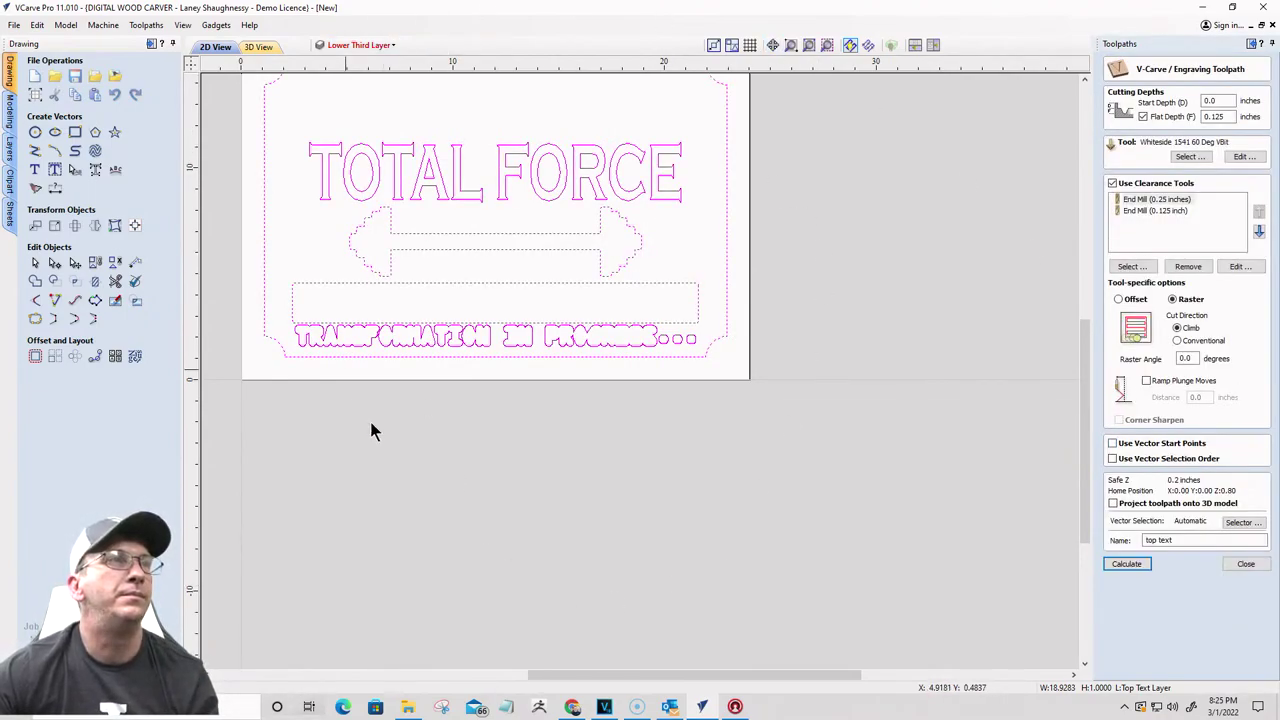
scroll(700, 310, "up", 4)
scroll(737, 291, "up", 2)
scroll(737, 291, "down", 8)
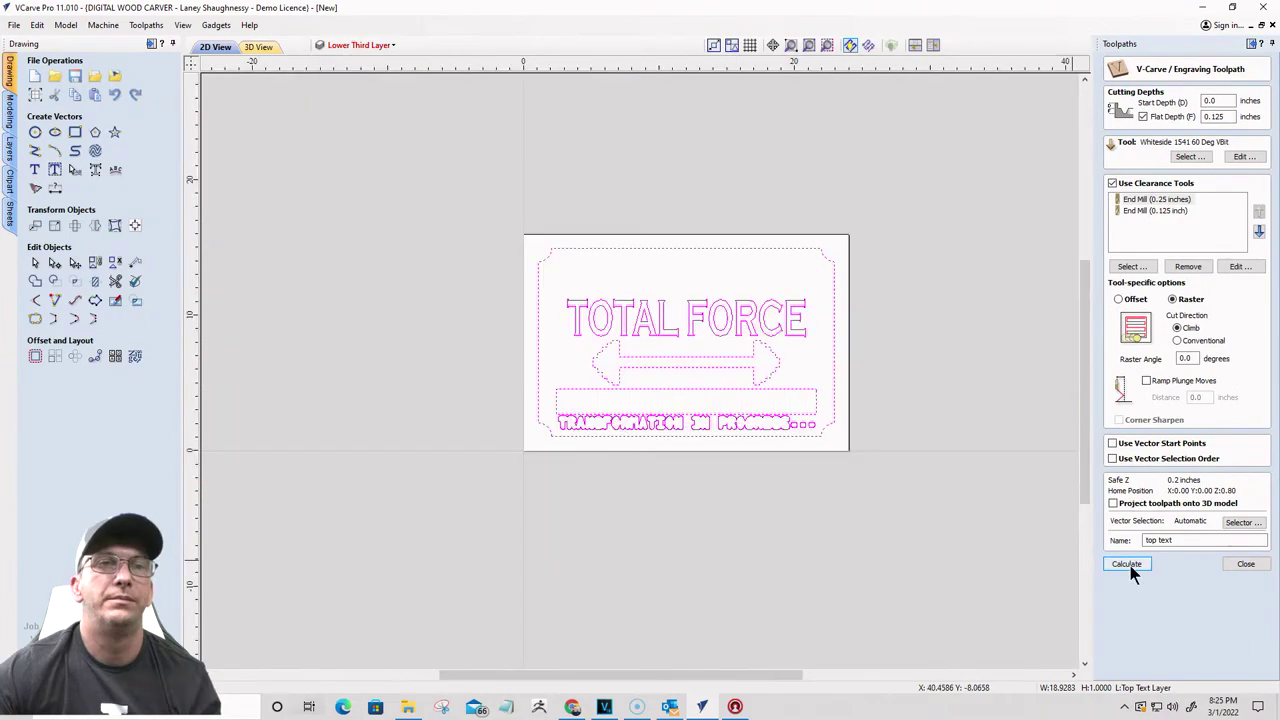
left_click(1127, 564)
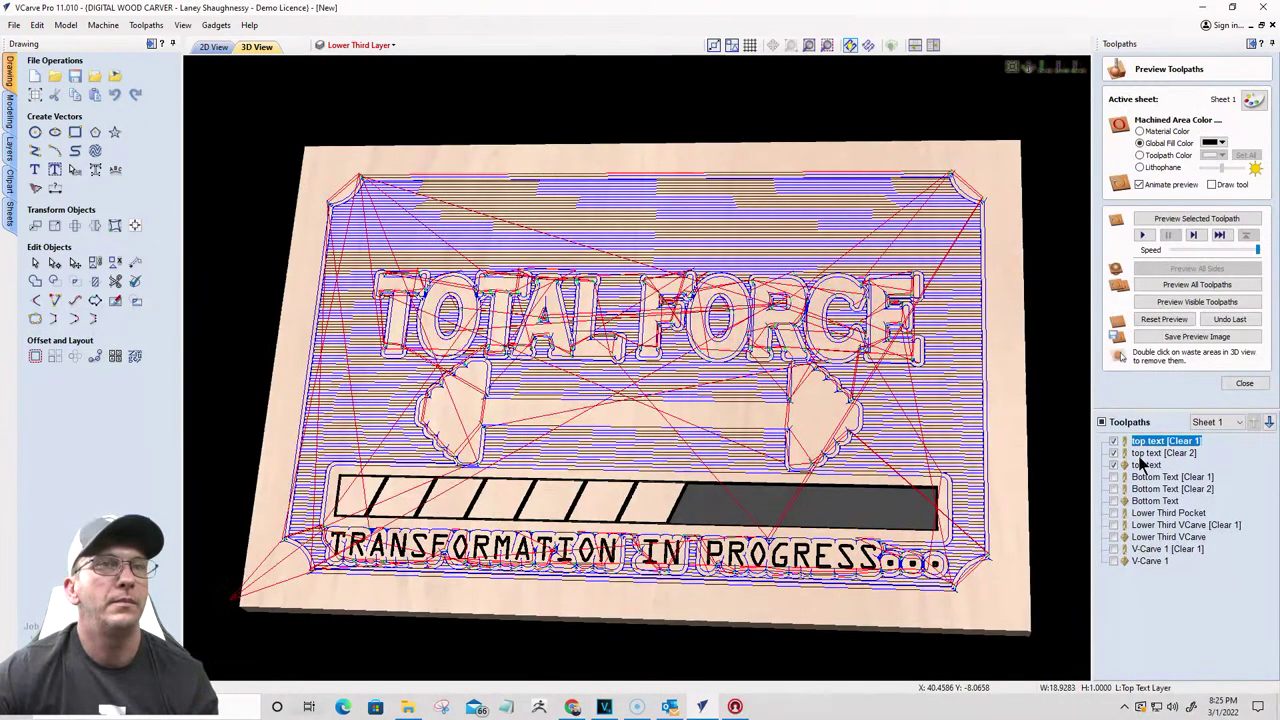
left_click(1166, 320)
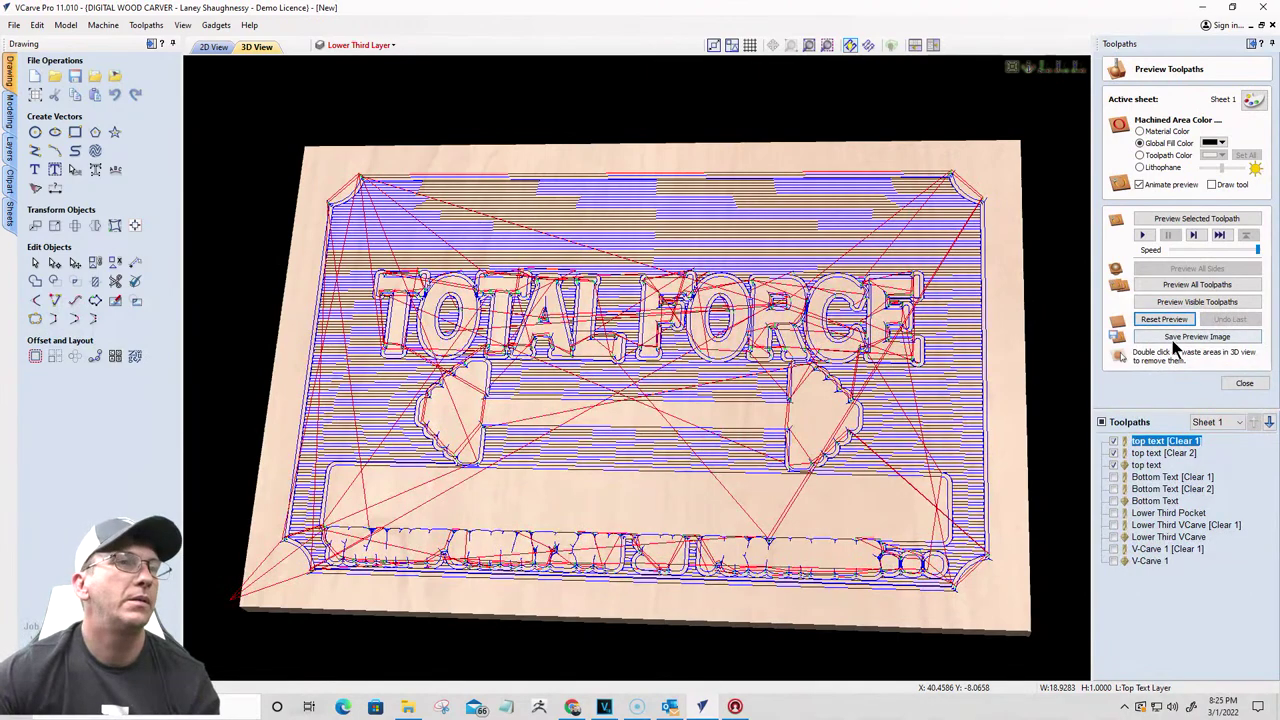
Step: In the 2D view, hide the top text [Clear 1] toolpath and show the welded text layer
left_click(218, 48)
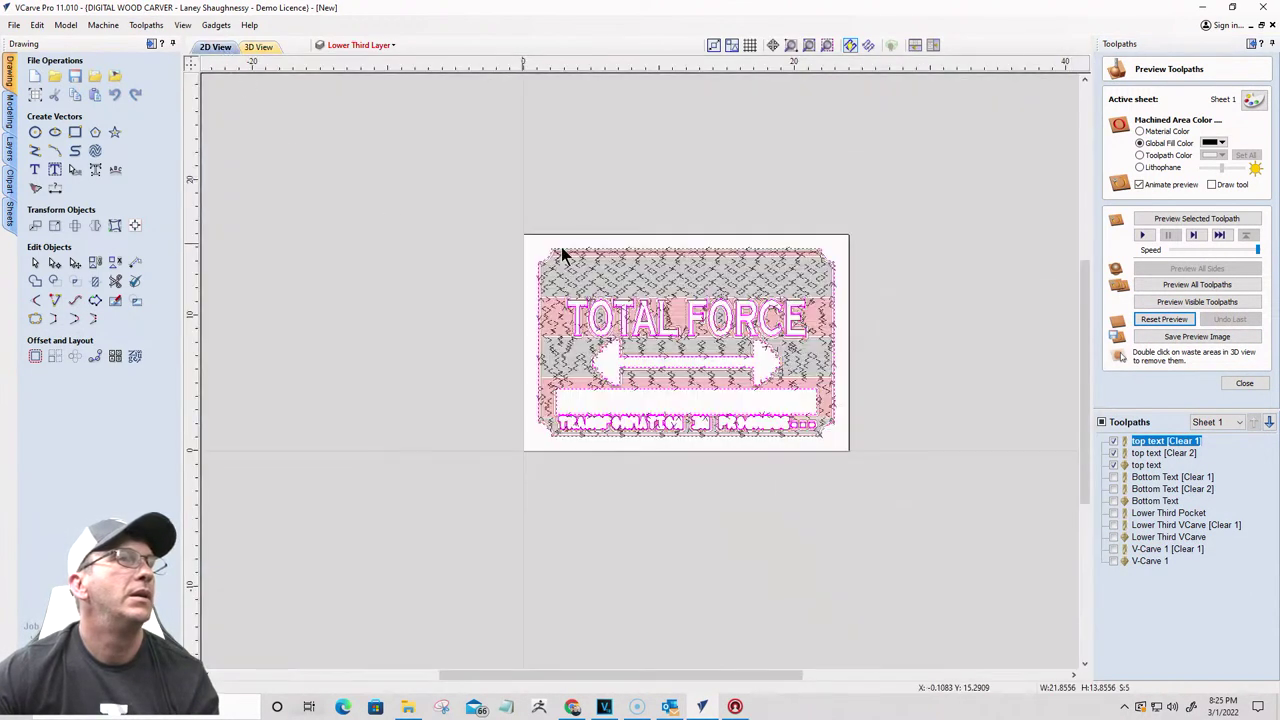
left_click(1114, 442)
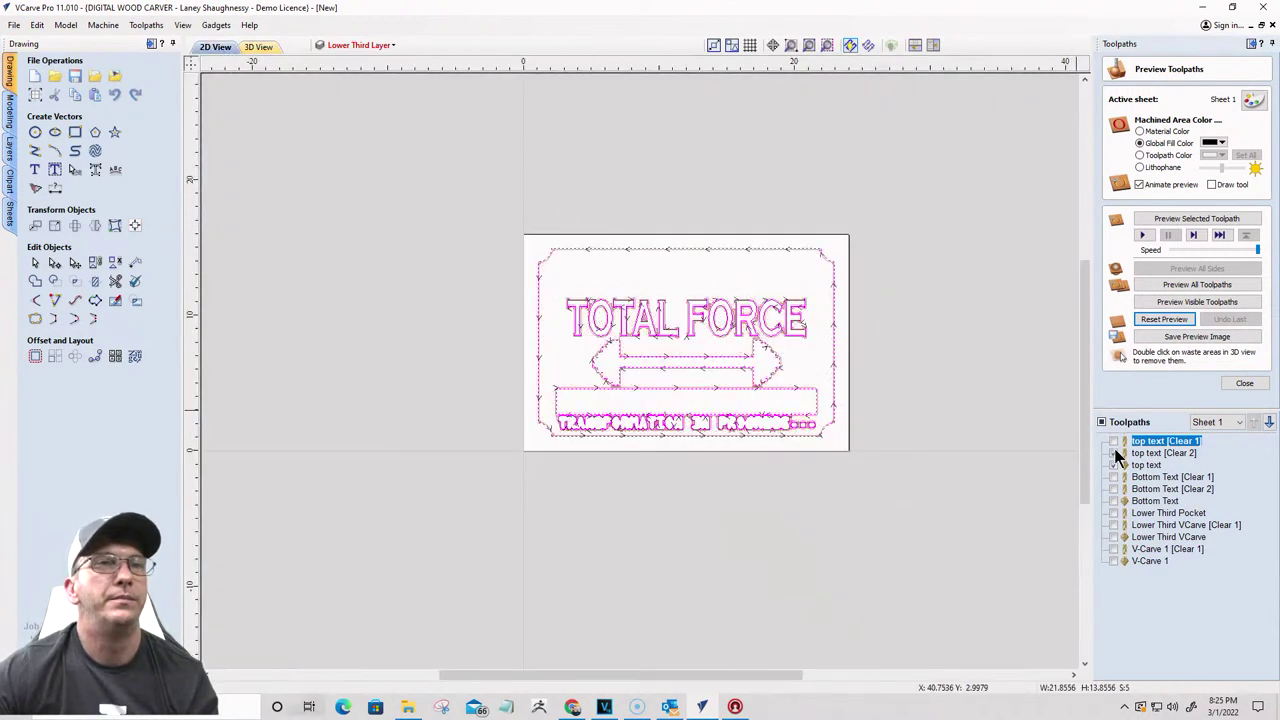
left_click(356, 45)
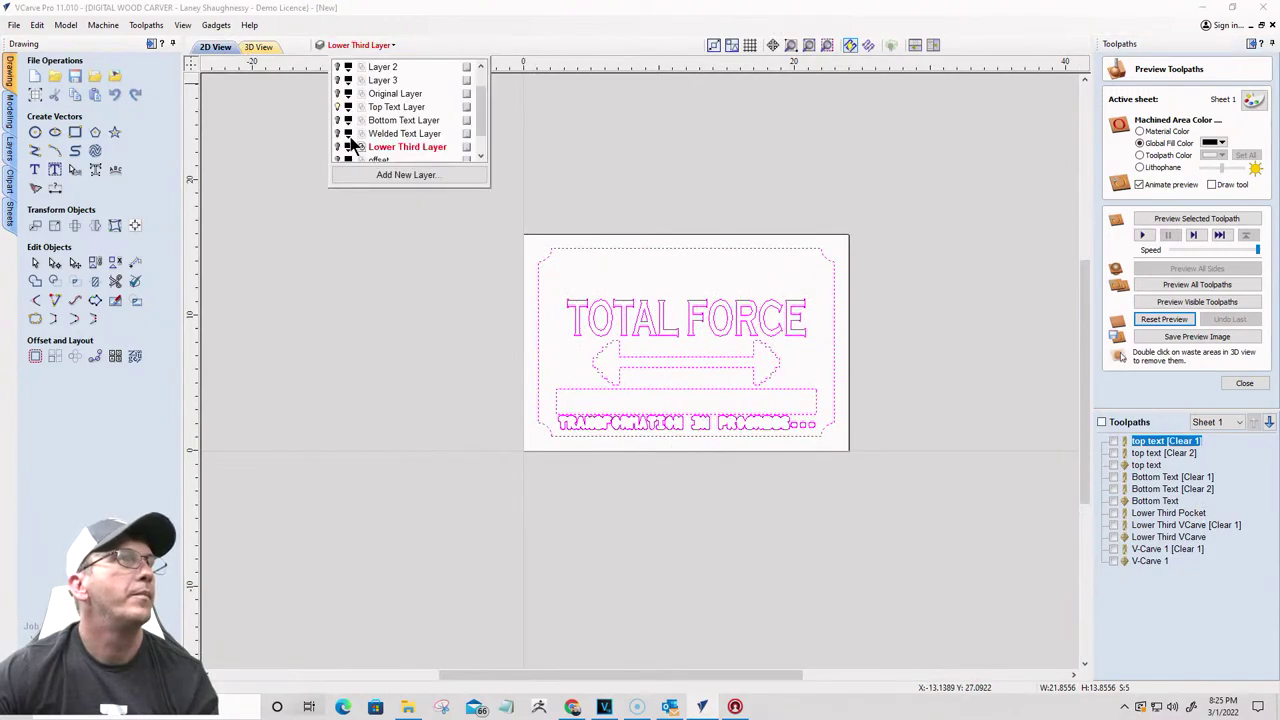
left_click(338, 107)
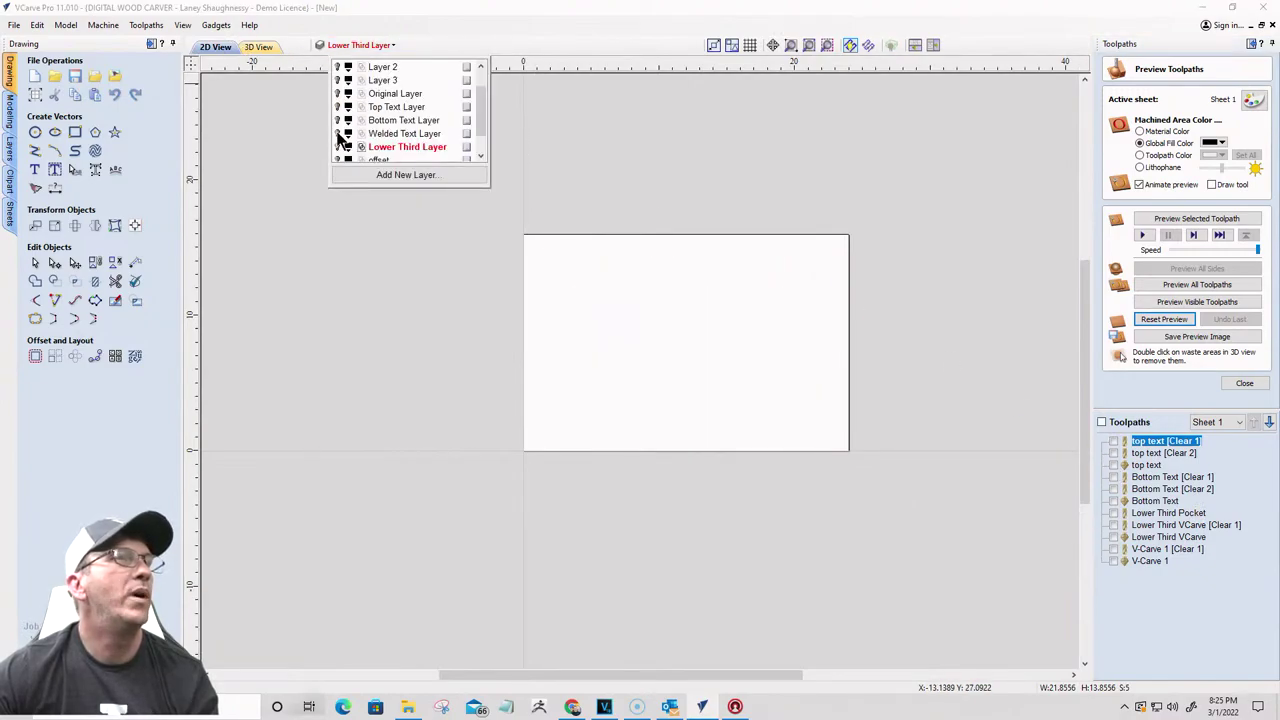
left_click(338, 133)
left_click(647, 250)
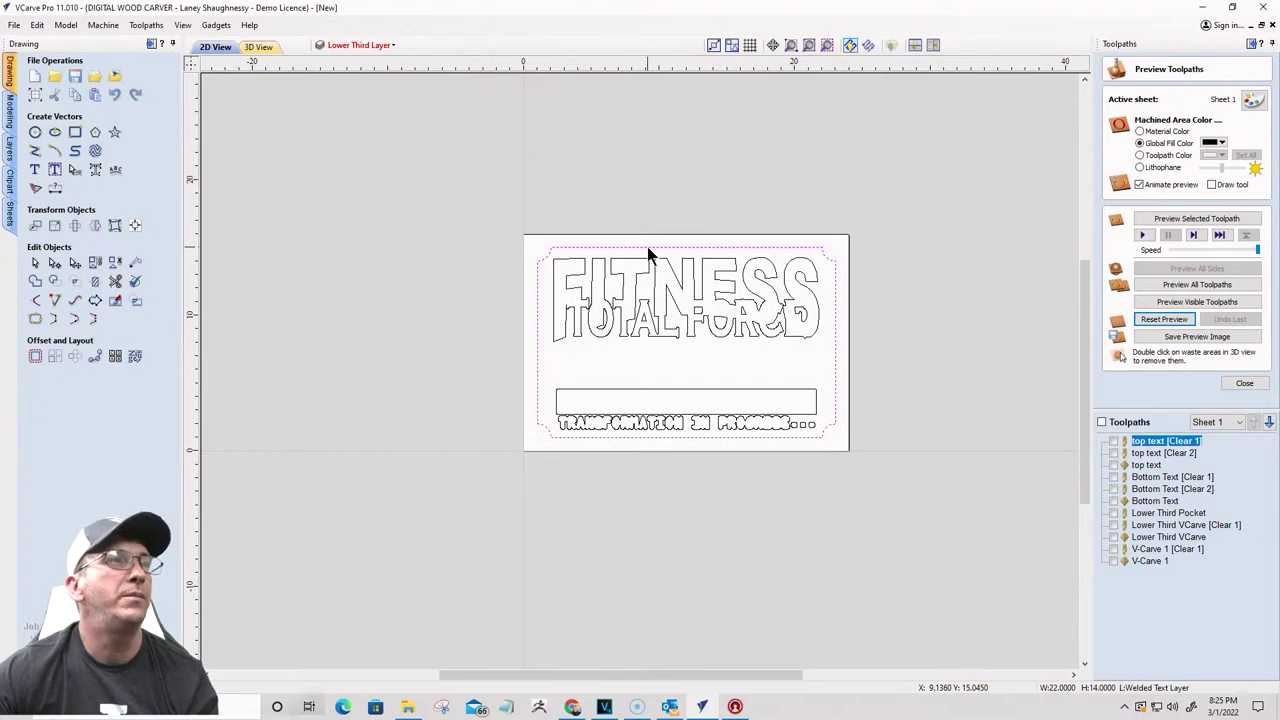
Step: Select the welded FITNESS and TOTAL FORCE text and the lower-third rectangle
left_click(612, 272)
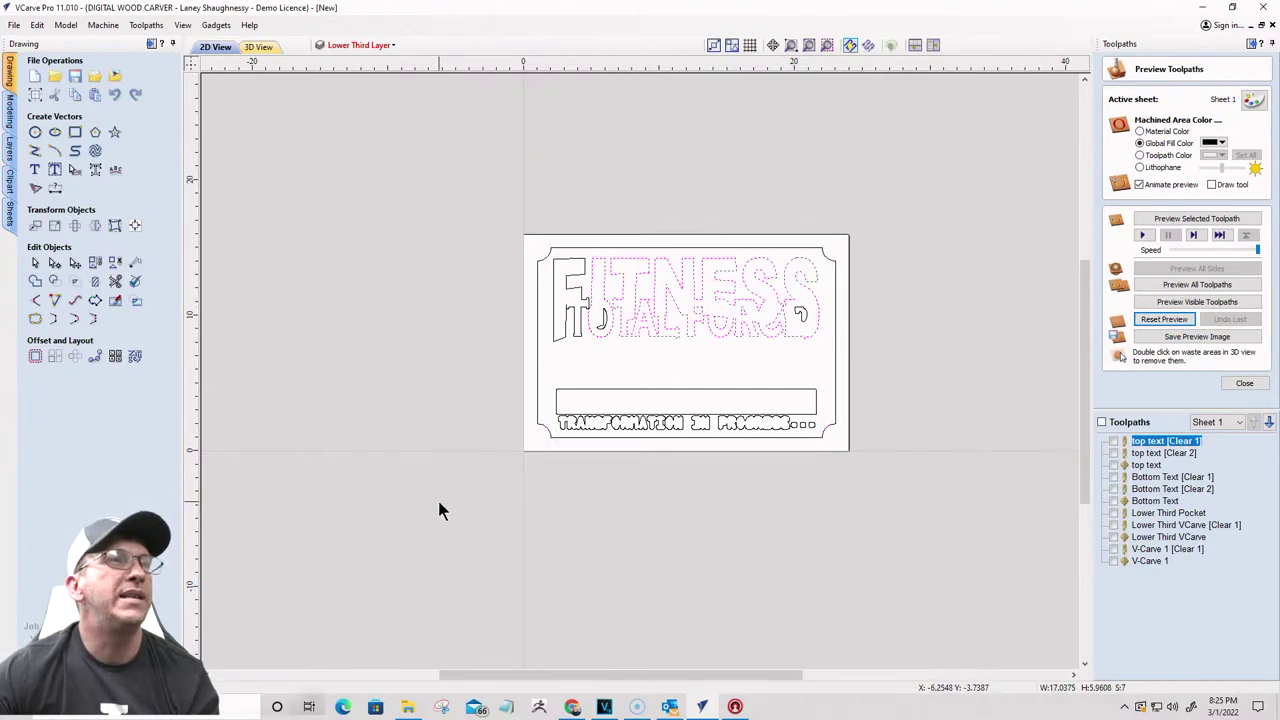
left_click(717, 388)
scroll(700, 416, "up", 4)
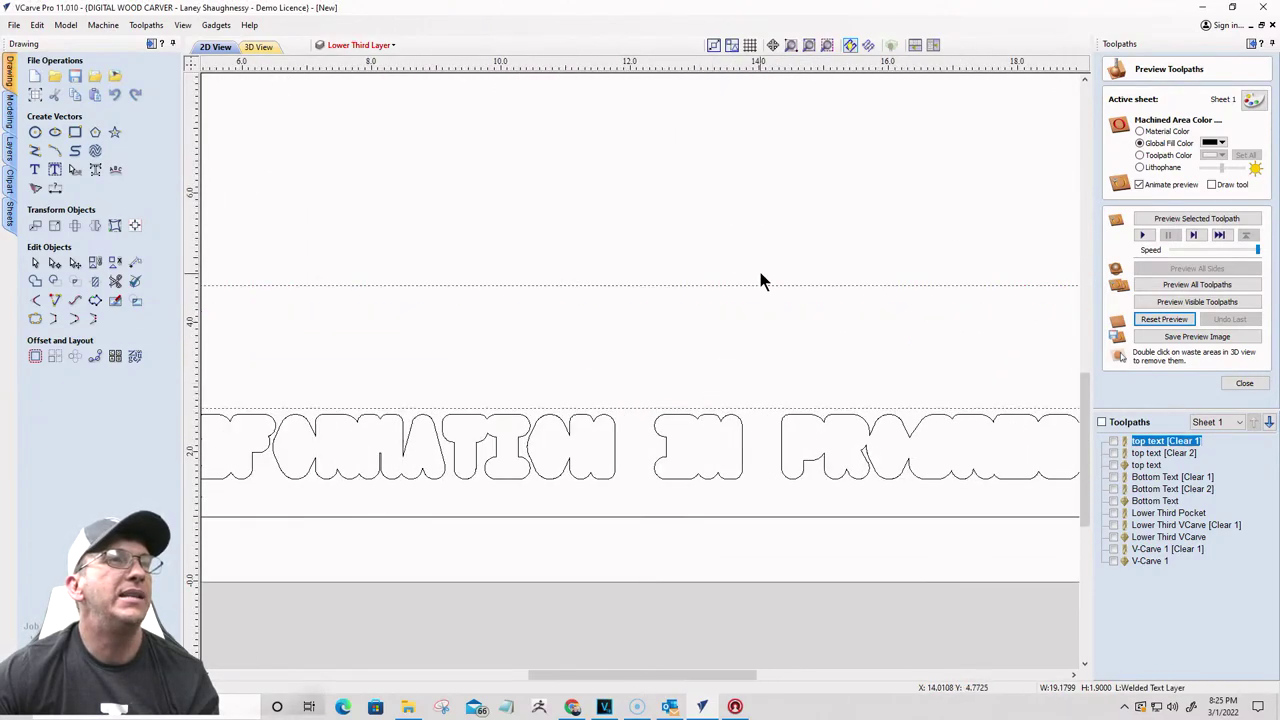
scroll(760, 277, "down", 2)
scroll(586, 372, "up", 5)
scroll(594, 363, "down", 4)
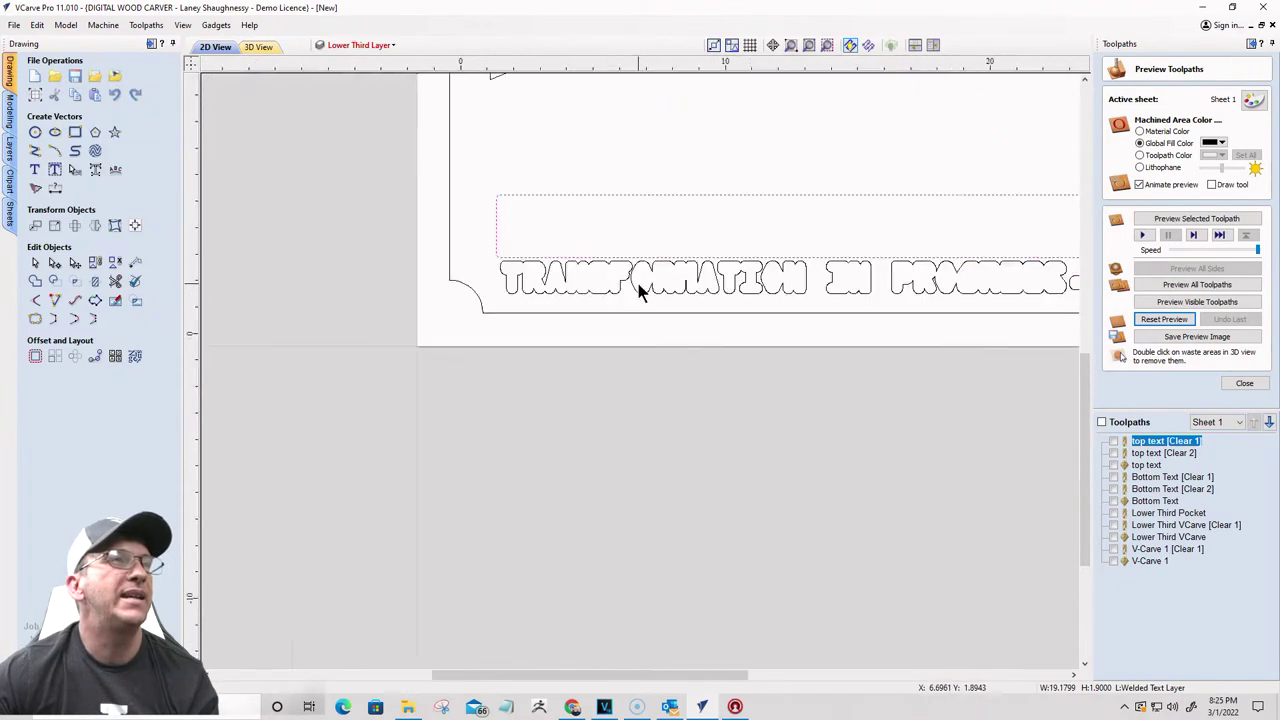
Step: Hide the bubble-font lower-third text layer and show the barbell and progress-bar artwork
left_click(340, 50)
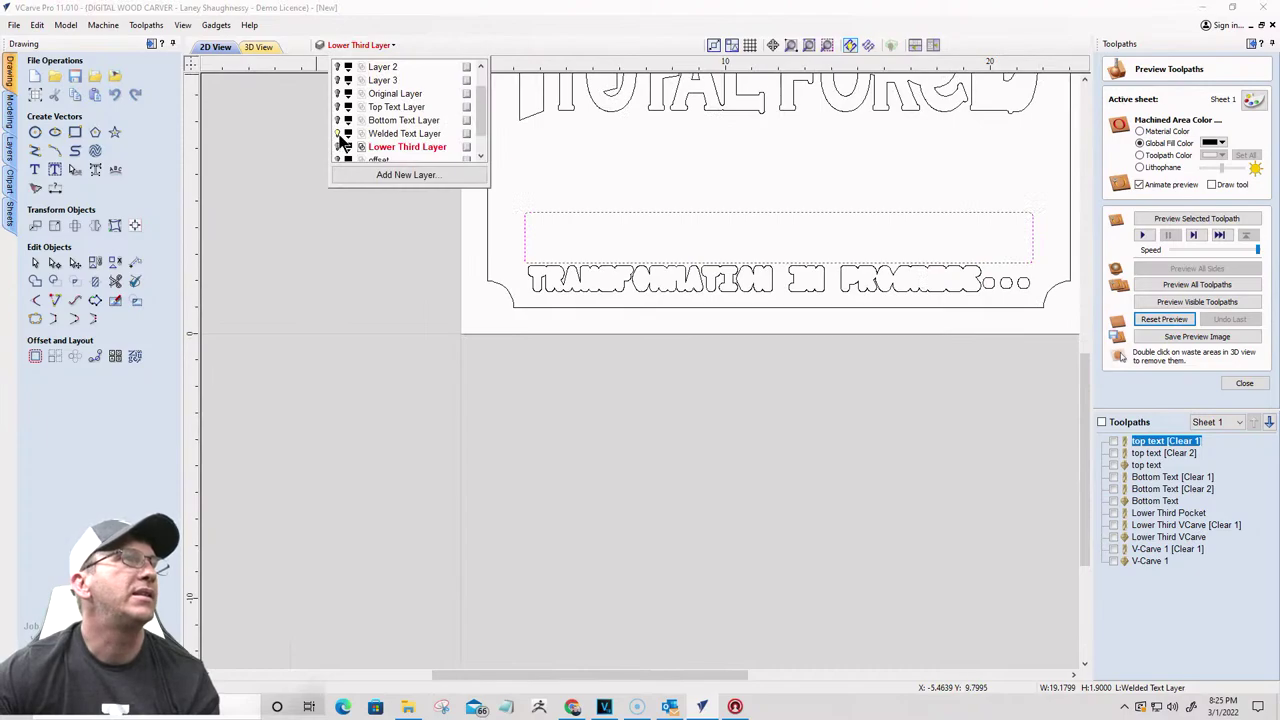
left_click(338, 133)
left_click(338, 147)
scroll(624, 125, "up", 5)
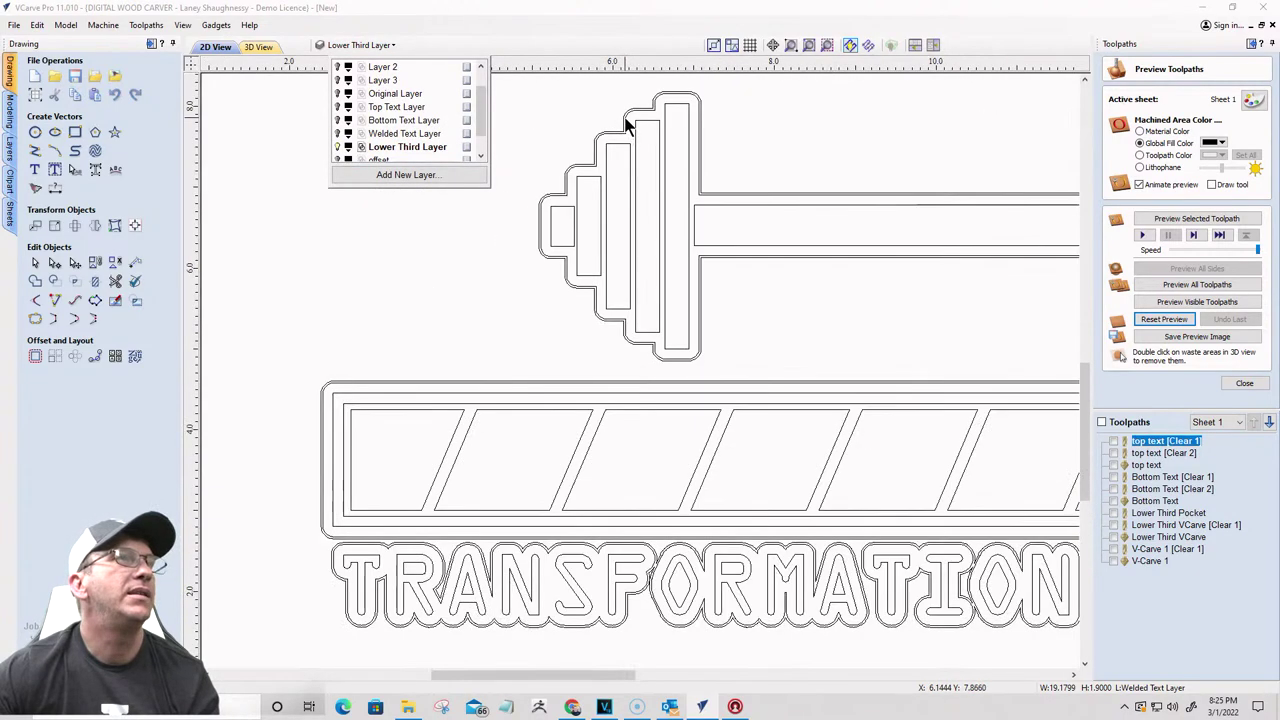
scroll(626, 122, "up", 4)
Step: Copy the barbell vectors onto the Welded Text Layer
left_click(629, 120)
right_click(629, 120)
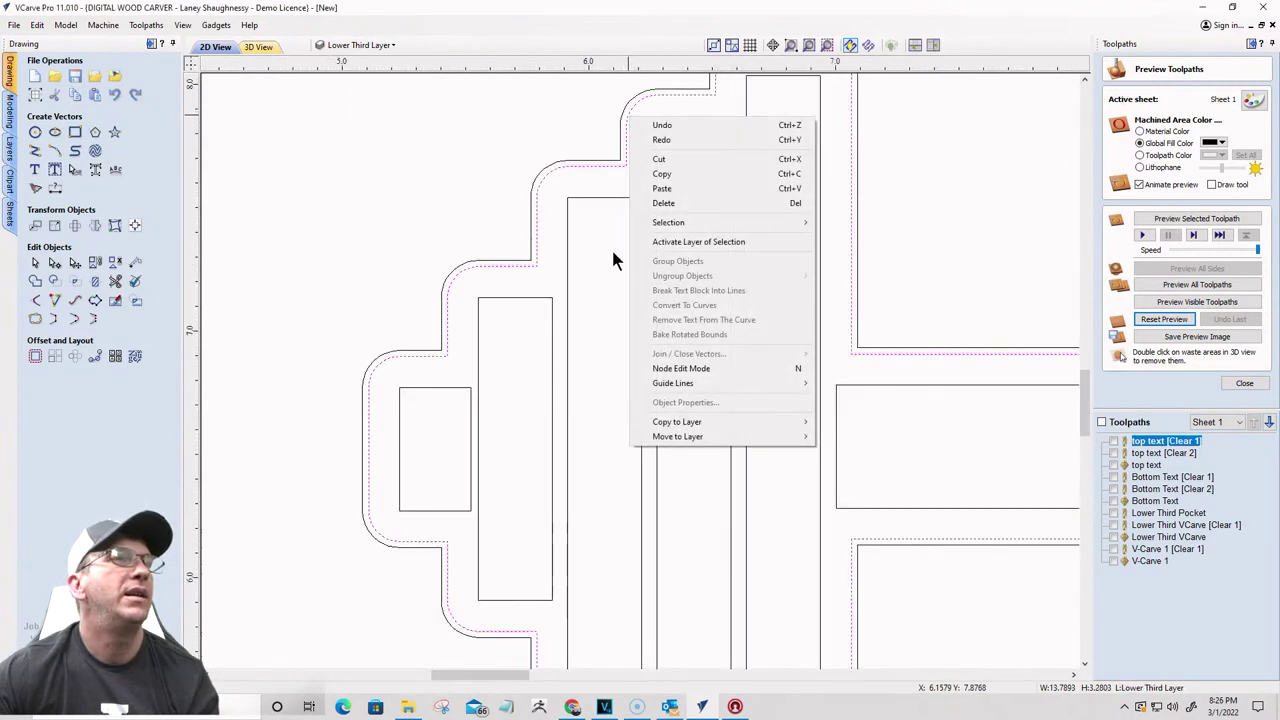
mouse_move(767, 424)
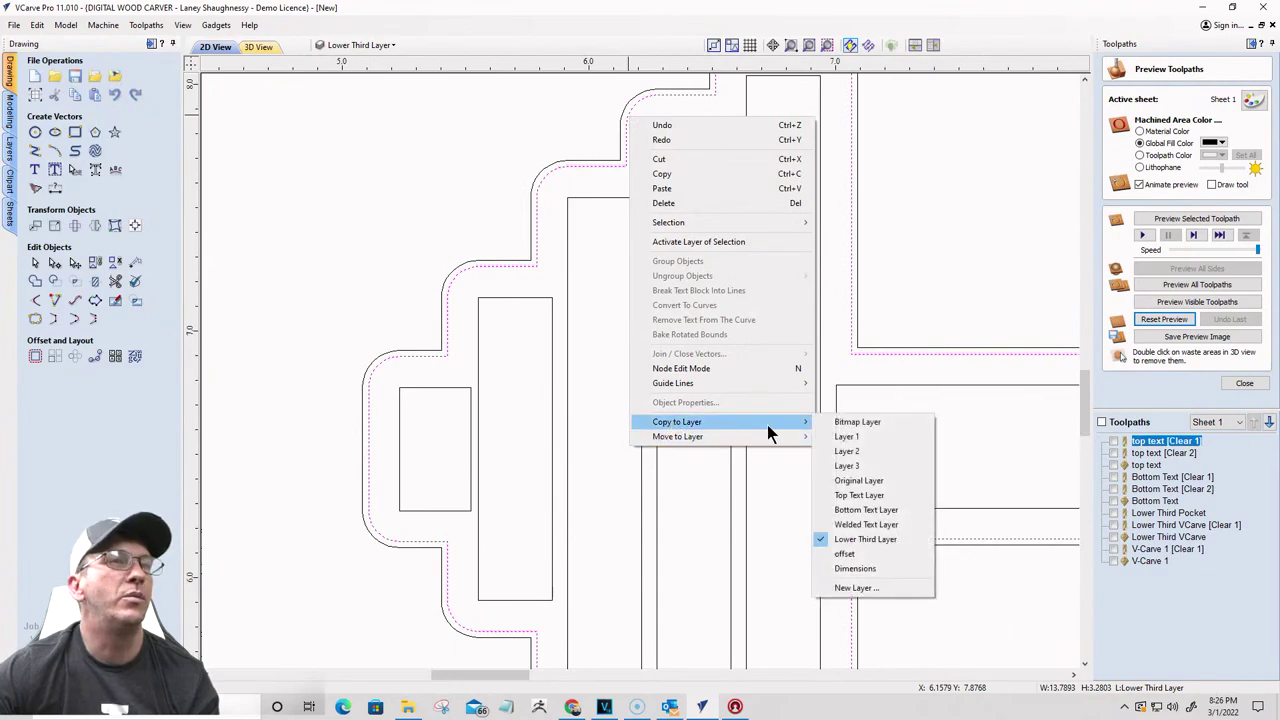
left_click(845, 525)
Step: Hide the Lower Third Layer so the barbell sits with the lettering
left_click(338, 46)
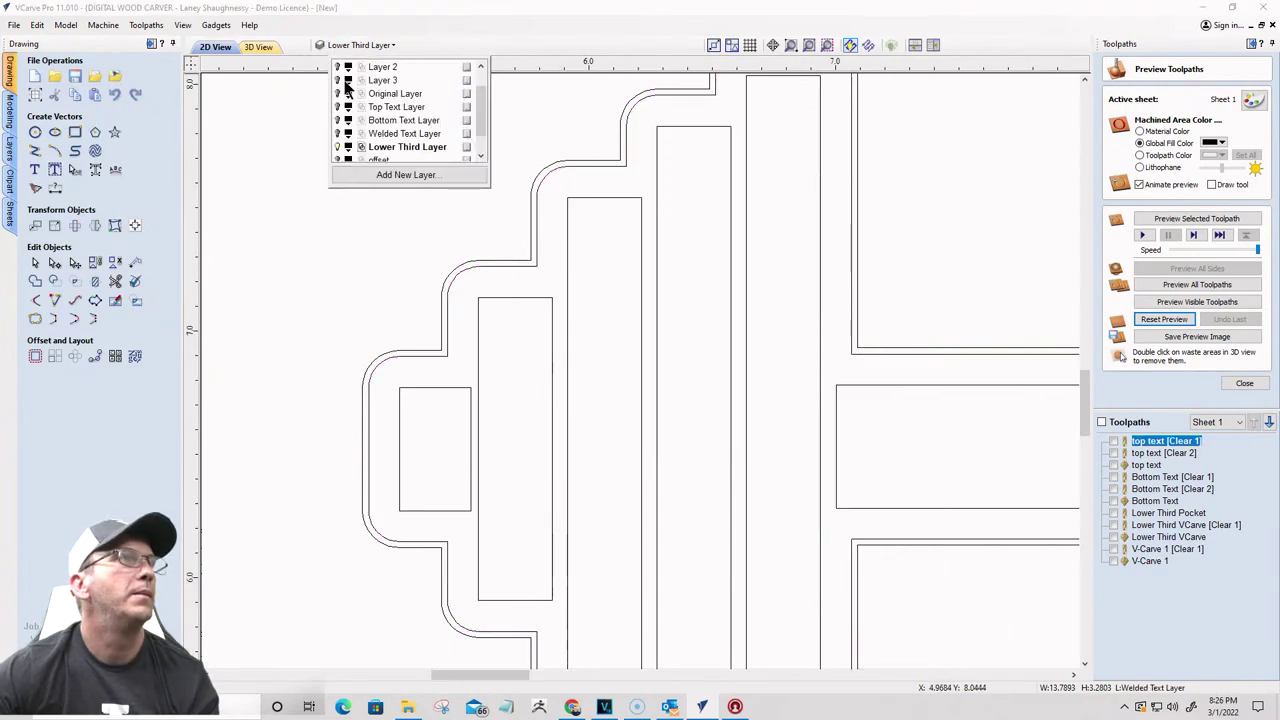
left_click(337, 147)
scroll(580, 300, "down", 6)
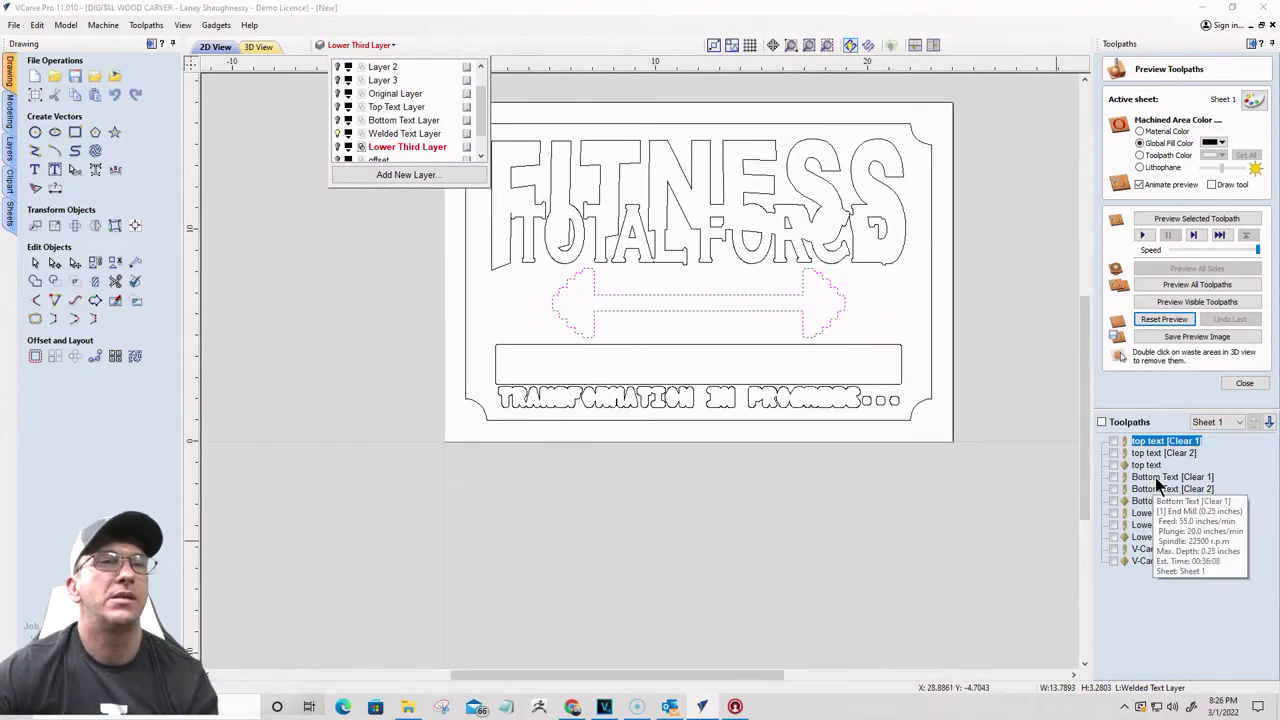
Step: Recalculate the Bottom Text [Clear 1] toolpath and make the three top text toolpaths visible
double_click(1159, 479)
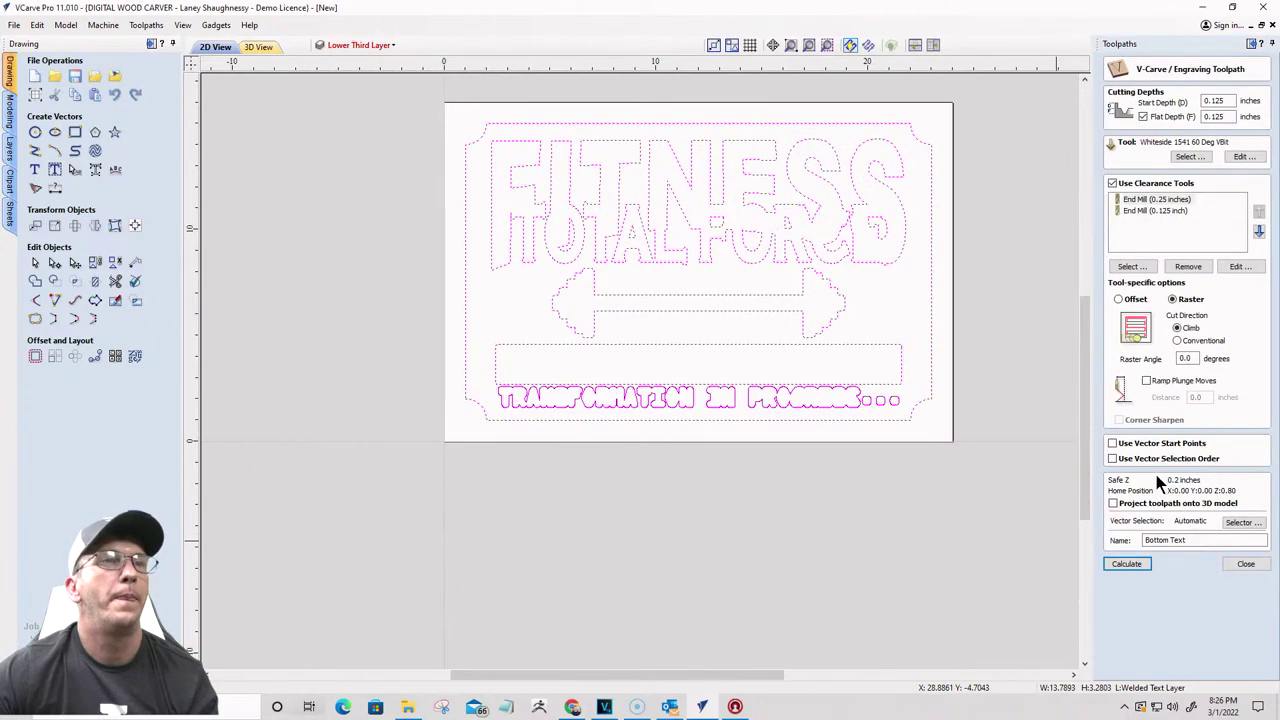
left_click(1121, 564)
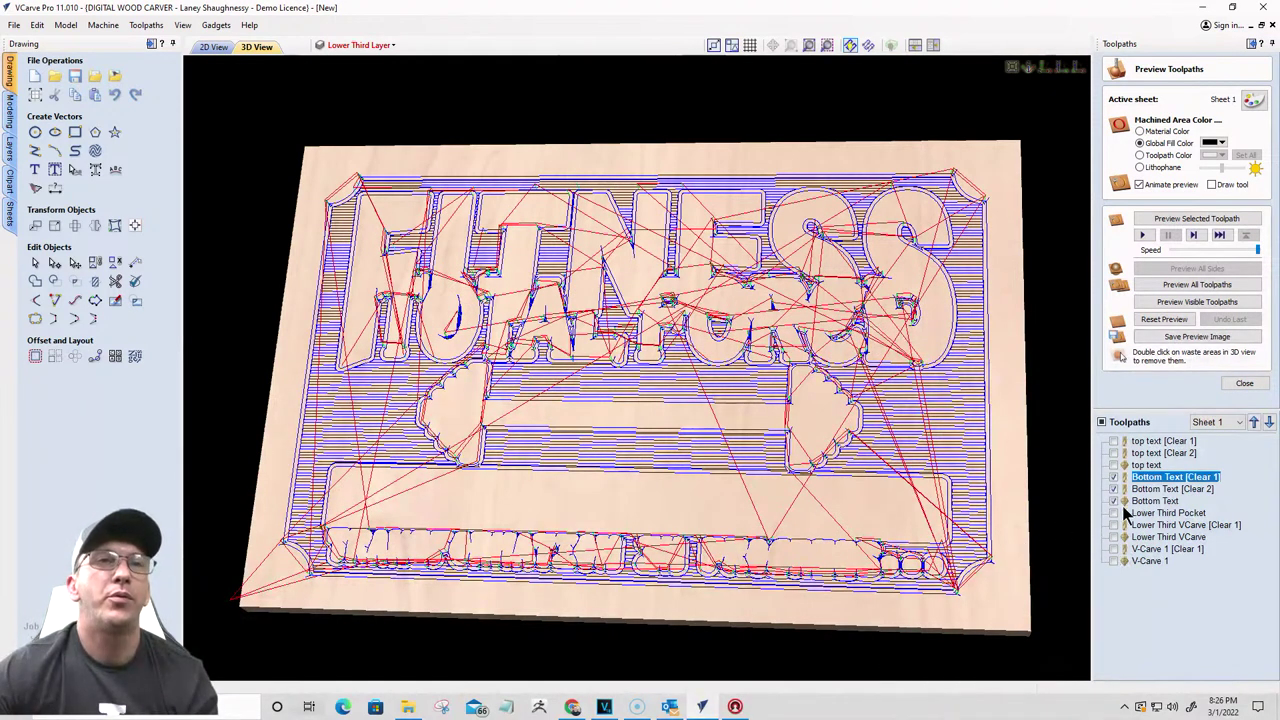
left_click(1114, 465)
left_click(1114, 453)
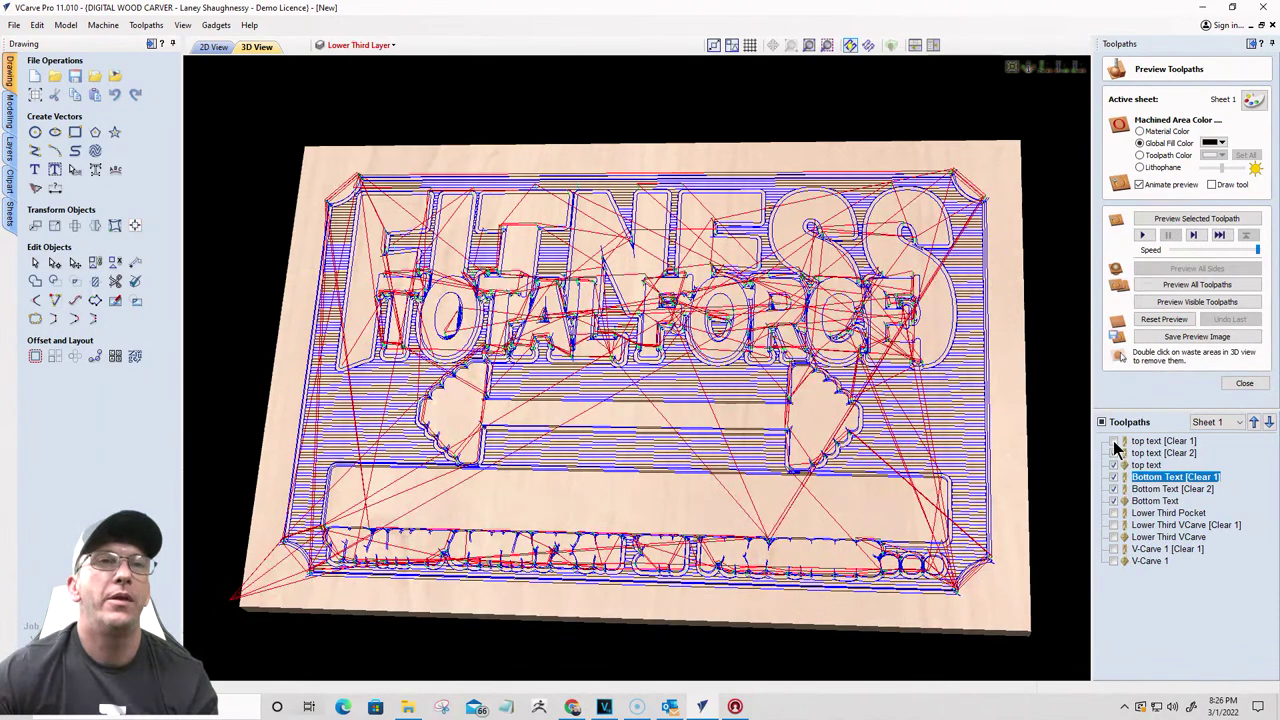
left_click(1114, 441)
Step: Preview the visible toolpaths in Material Color, tilt the carved sign, then return to 2D
left_click(1180, 303)
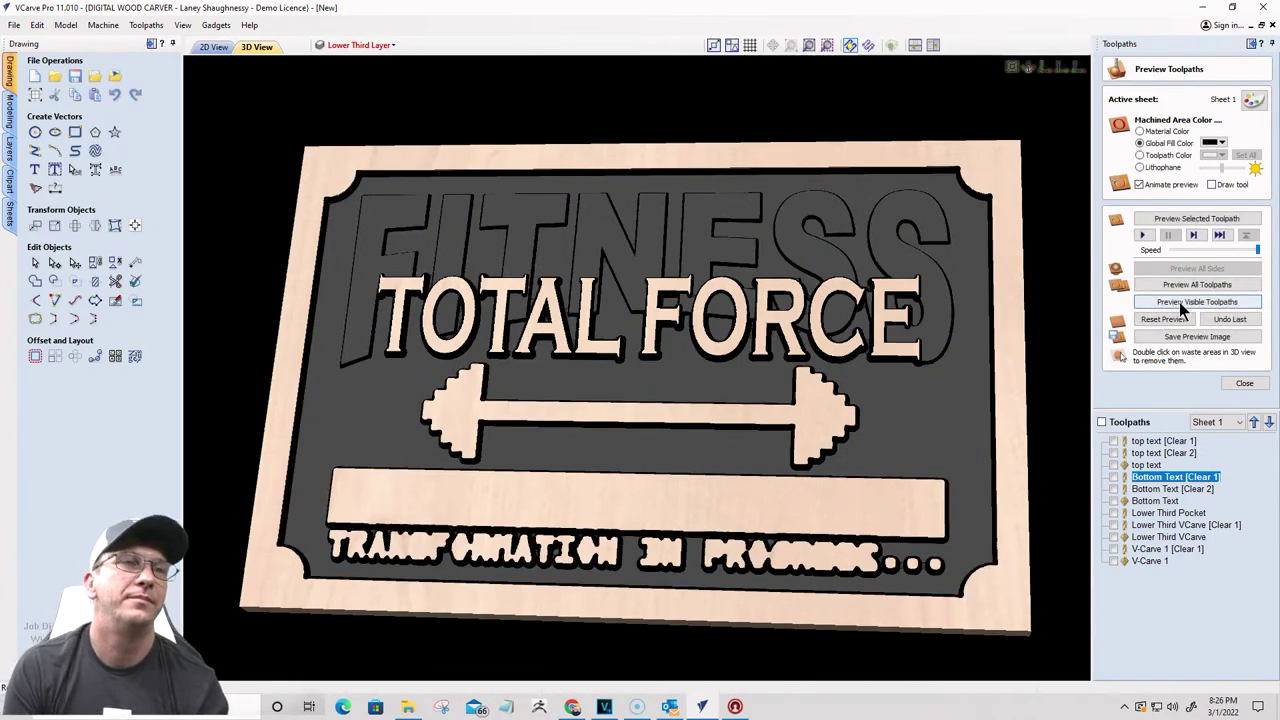
left_click(1140, 131)
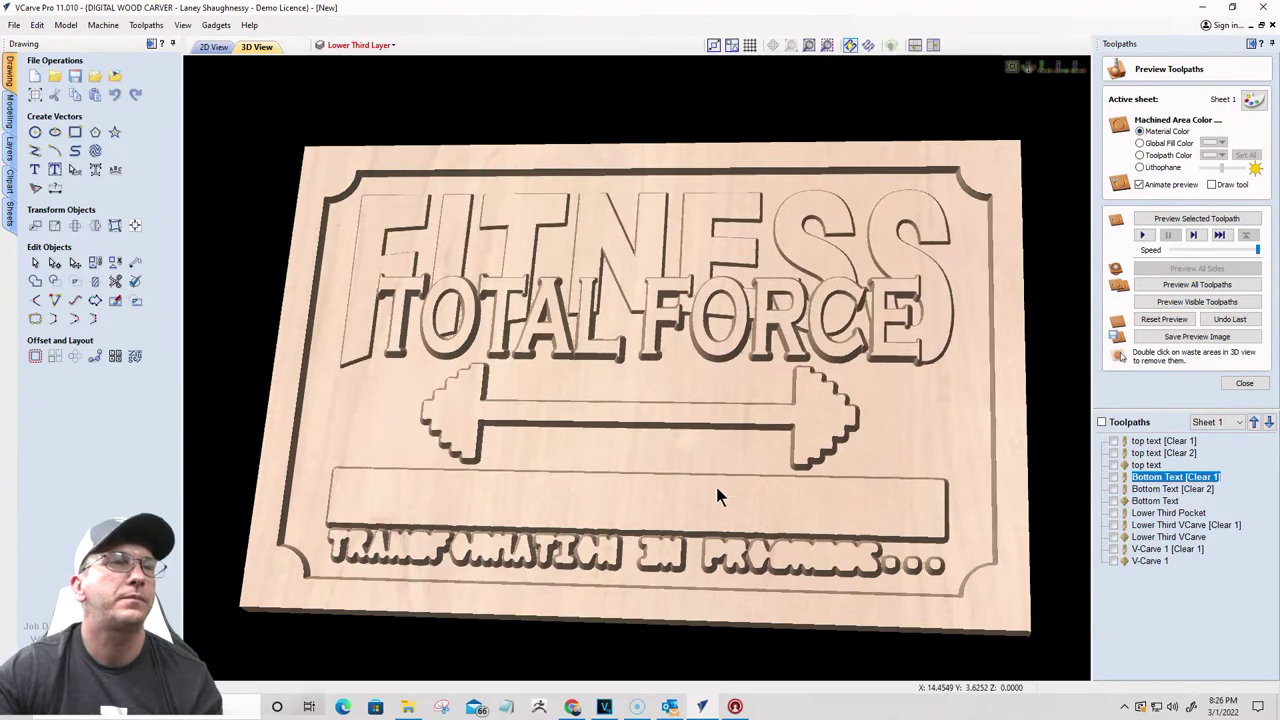
left_click_drag(562, 318, 716, 451)
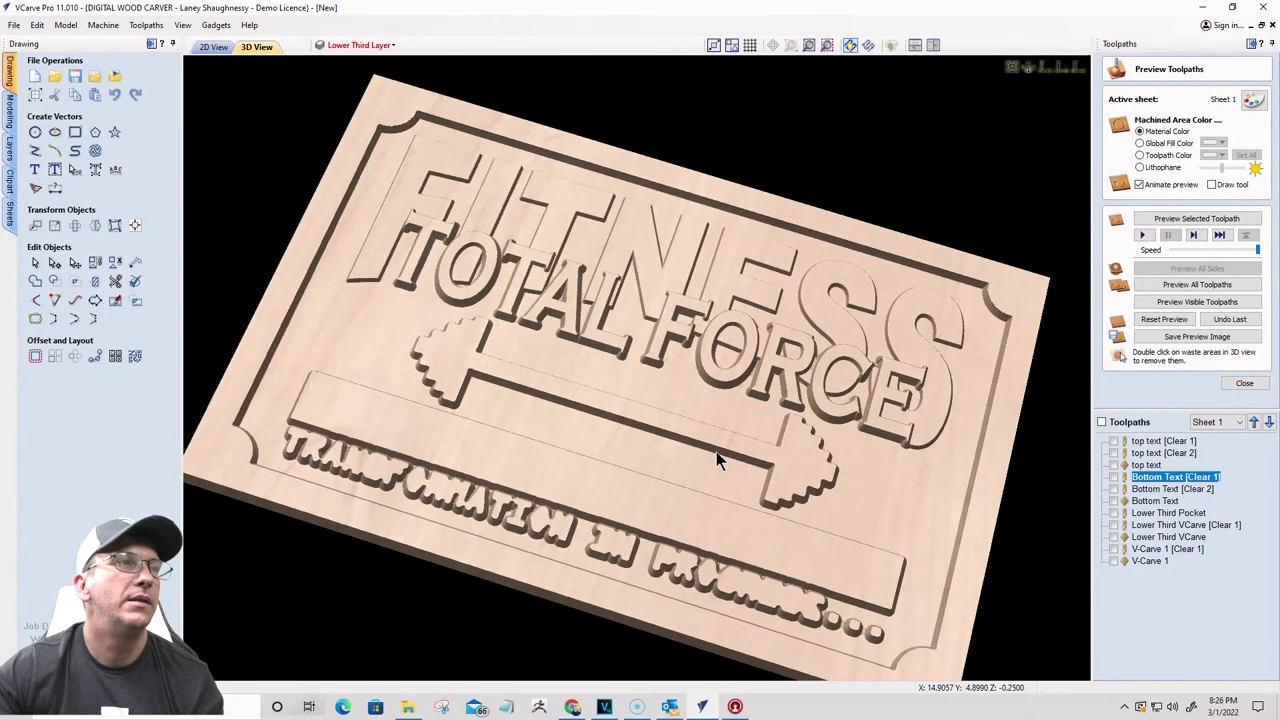
scroll(716, 448, "up", 2)
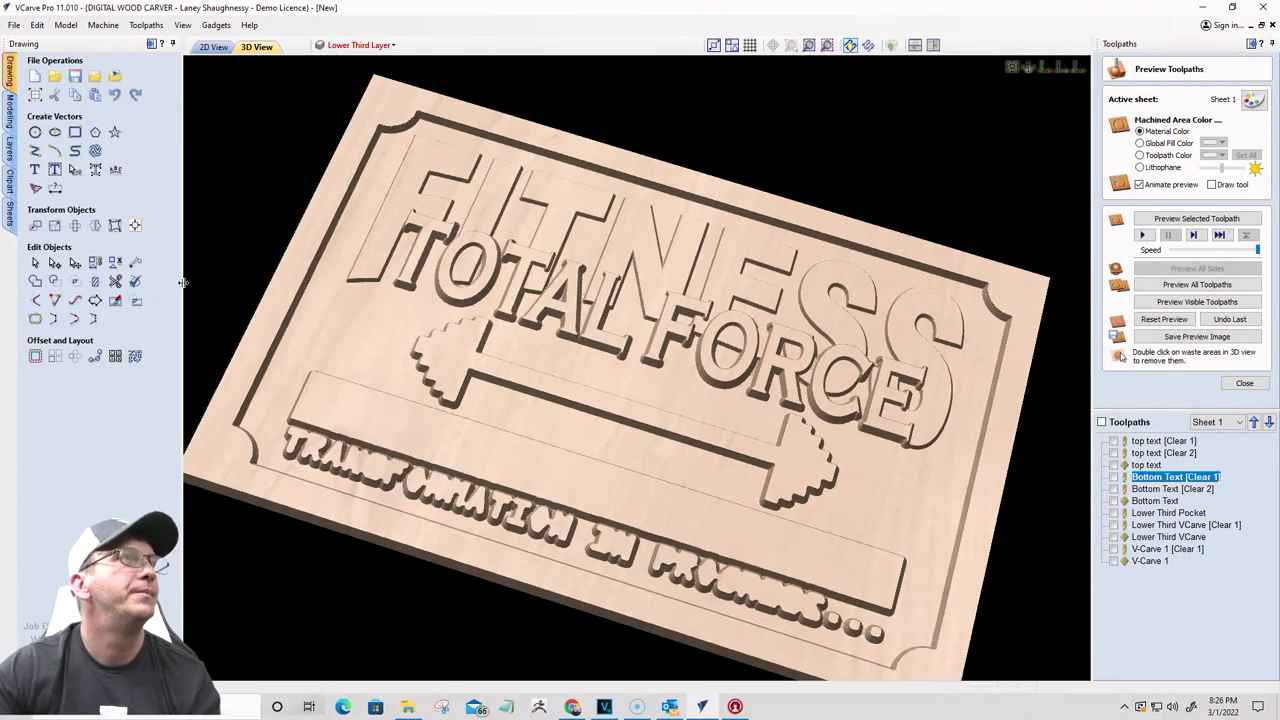
left_click(213, 47)
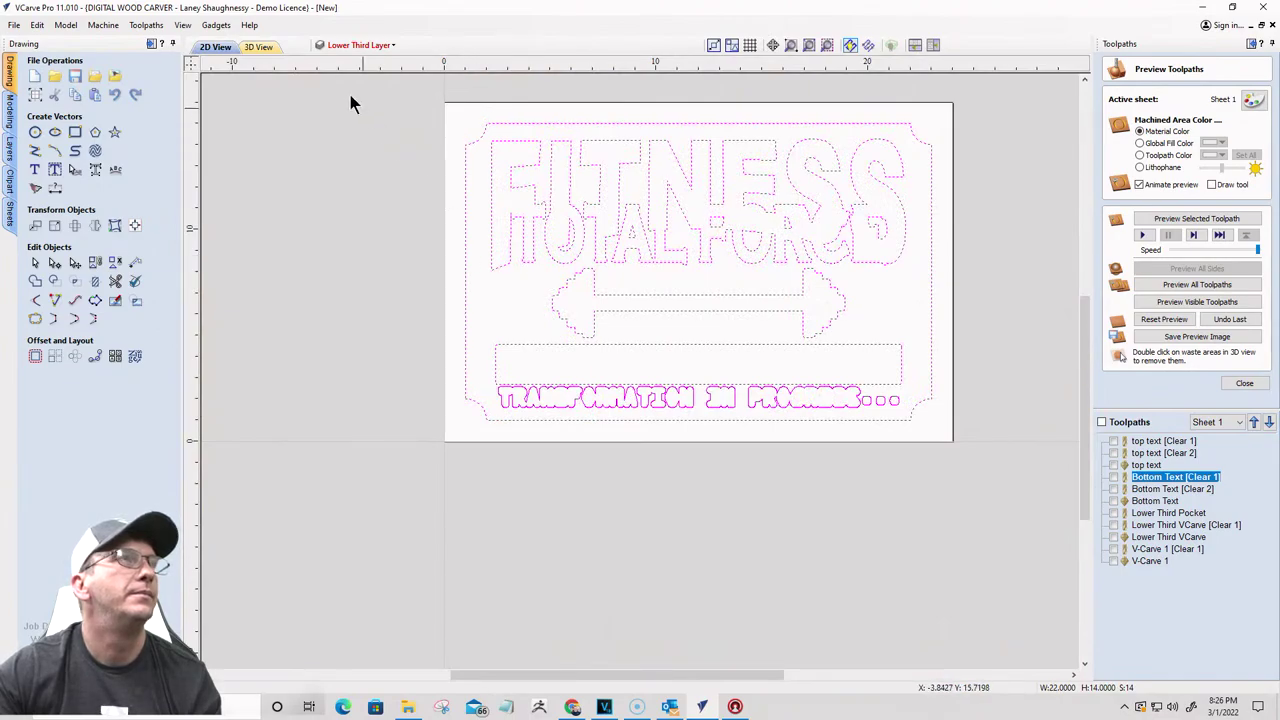
Step: Show the TOTAL FORCE text layer, keep the welded FITNESS outlines visible, and deselect them
left_click(352, 45)
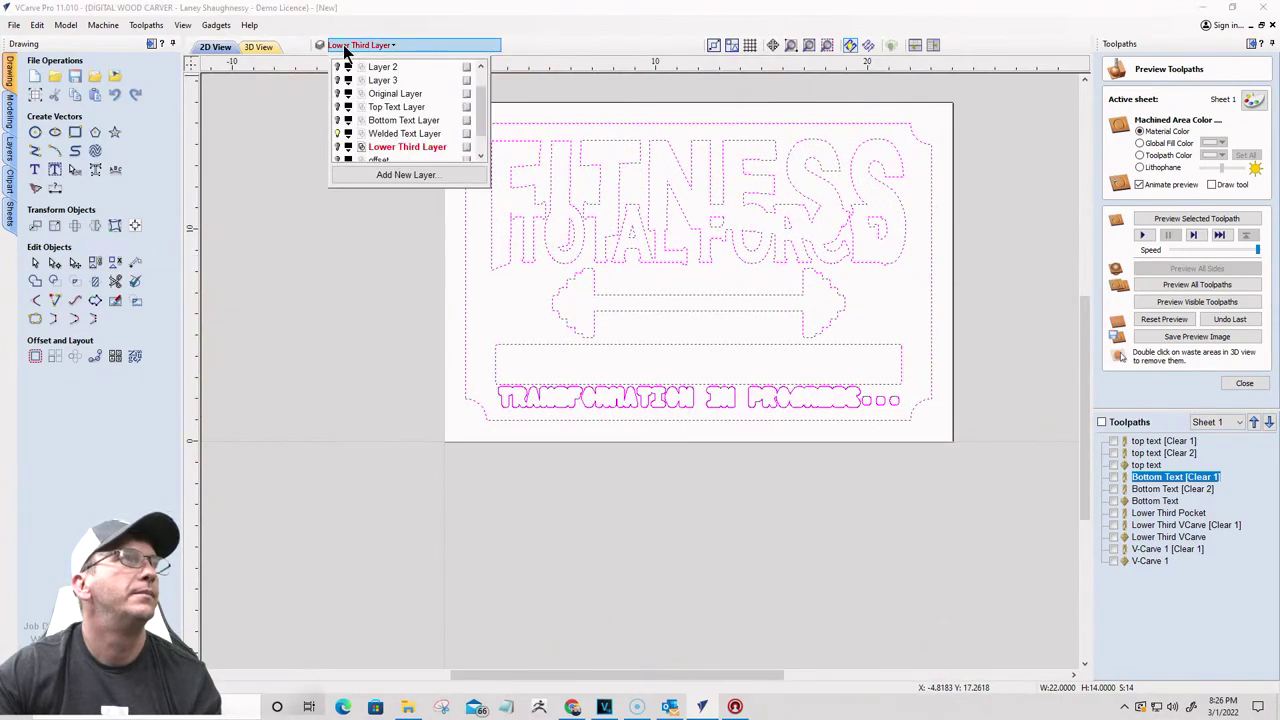
left_click(339, 110)
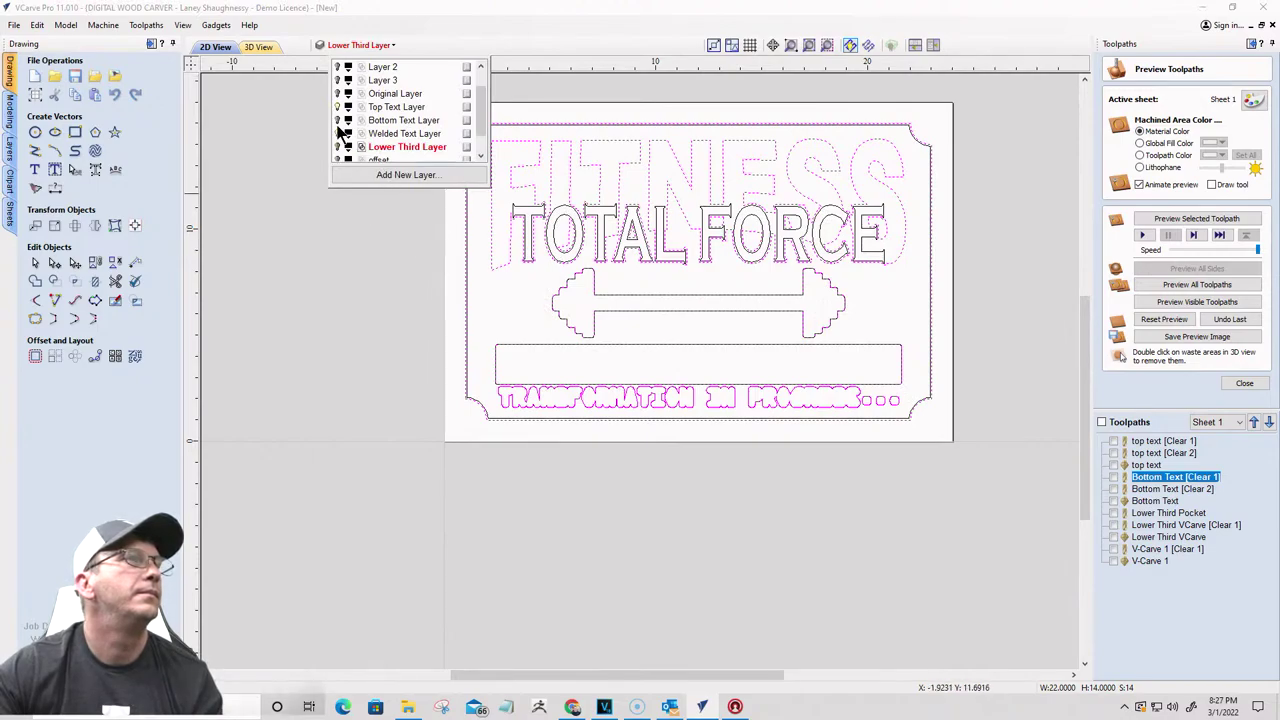
left_click(338, 133)
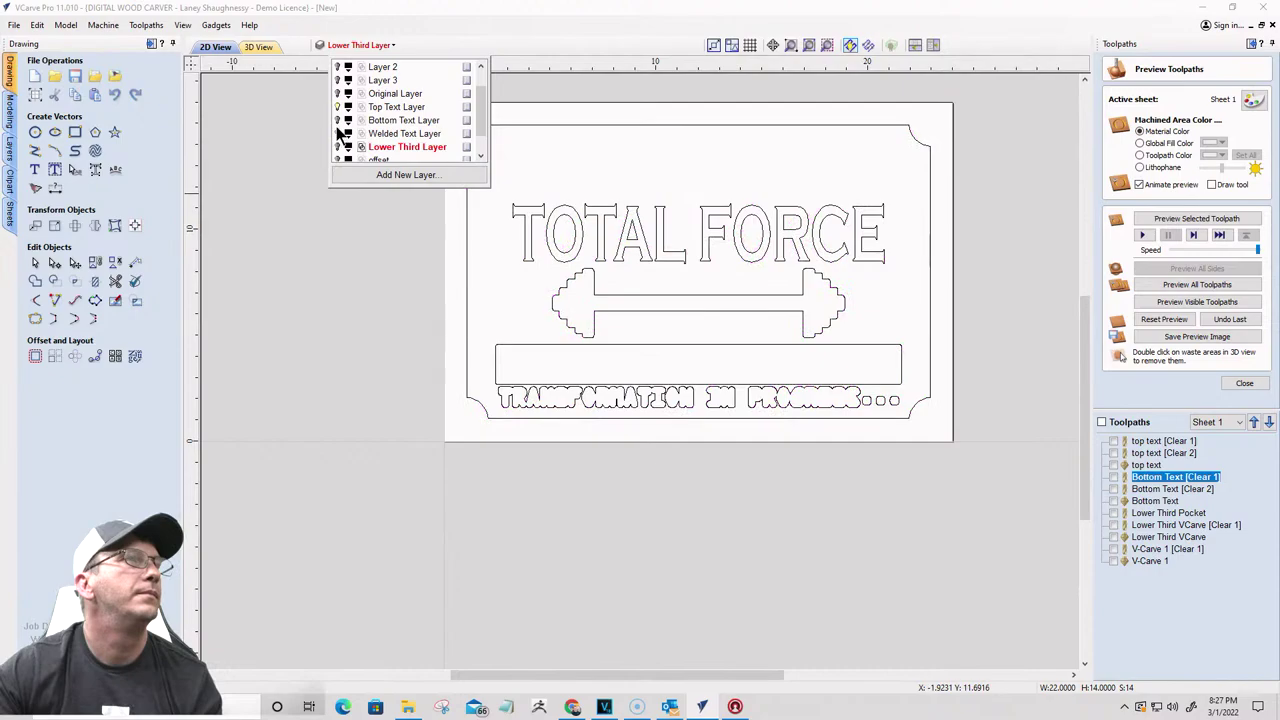
left_click(338, 136)
left_click(519, 277)
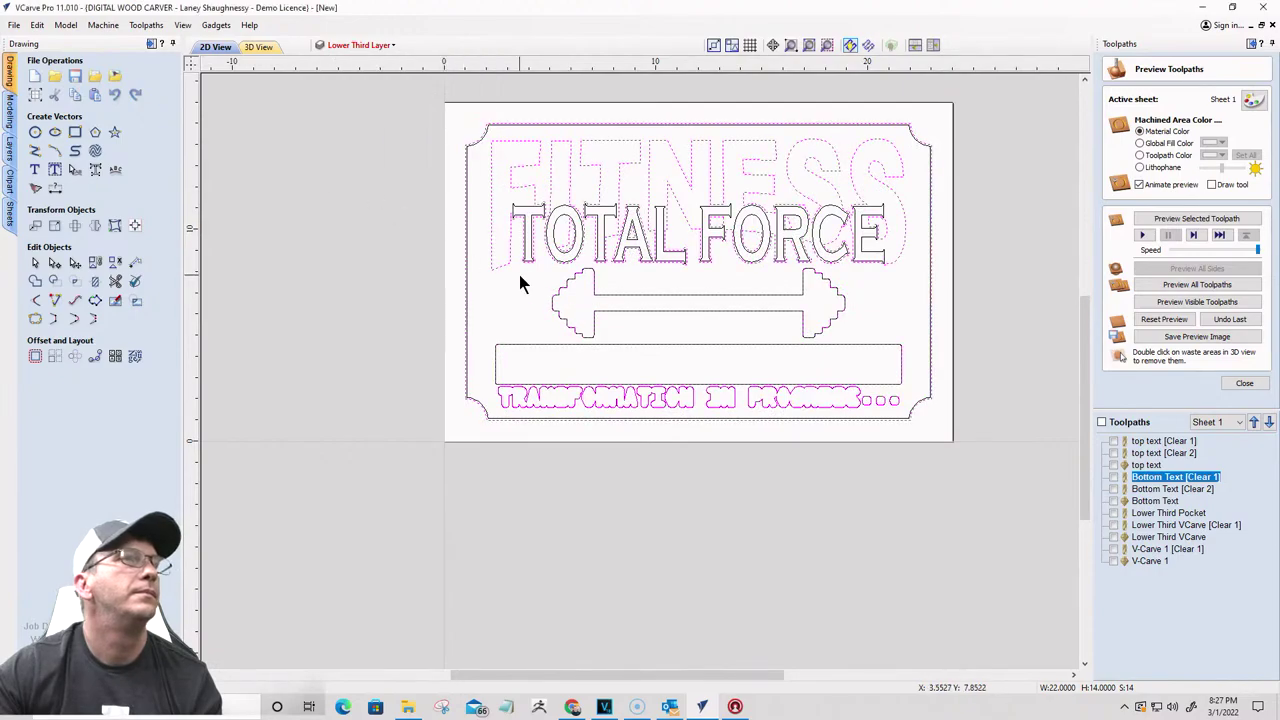
left_click(519, 277)
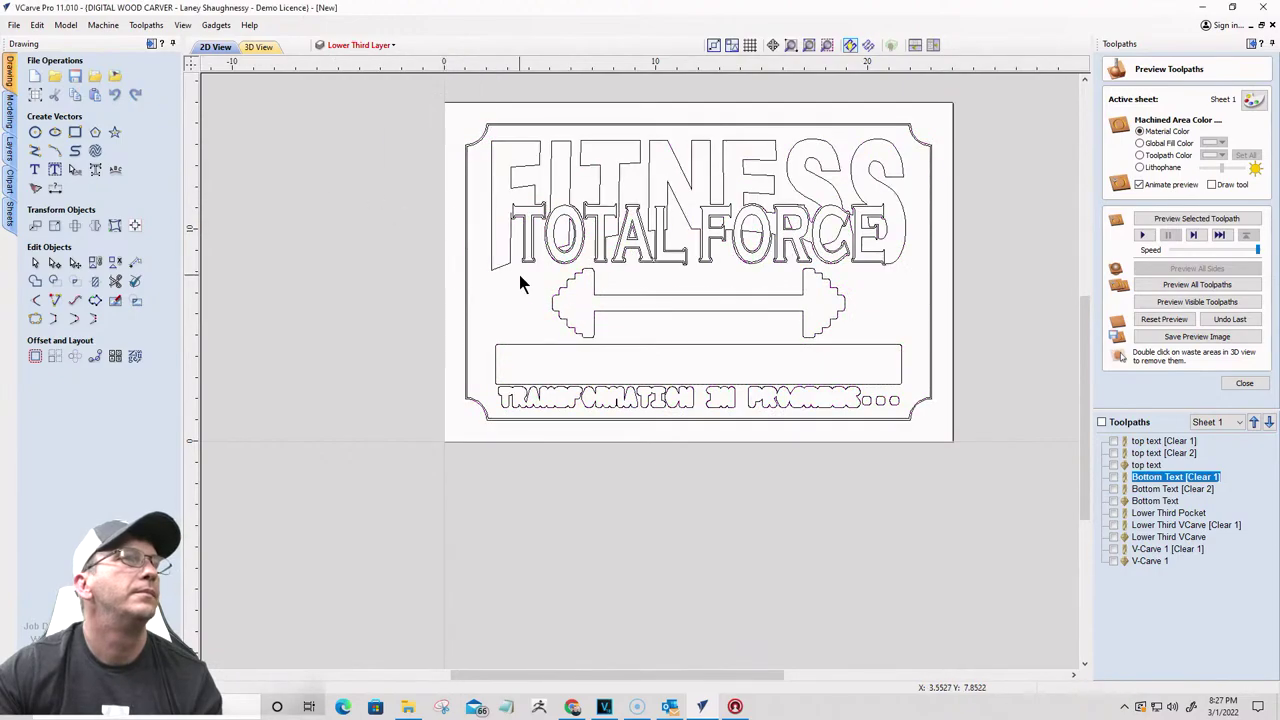
Step: Hide the TOTAL FORCE and welded text layers and show the Lower Third Layer
left_click(350, 45)
left_click(339, 108)
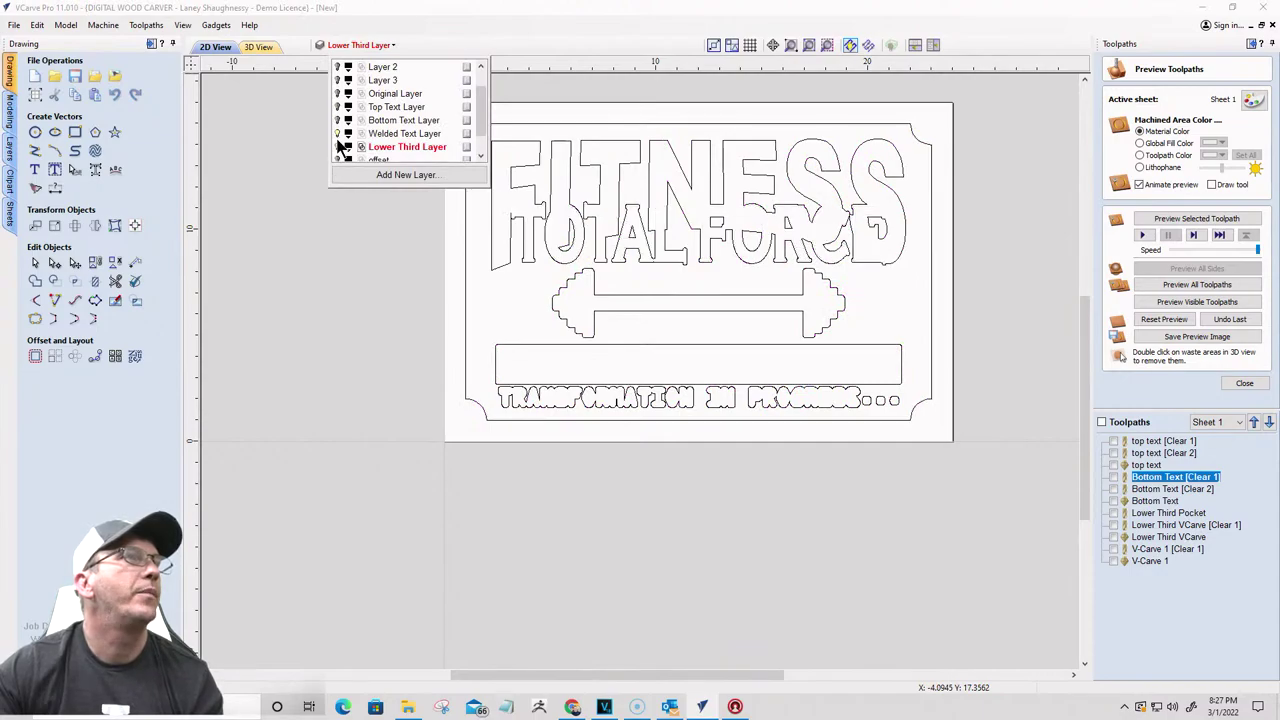
left_click(338, 135)
left_click(338, 148)
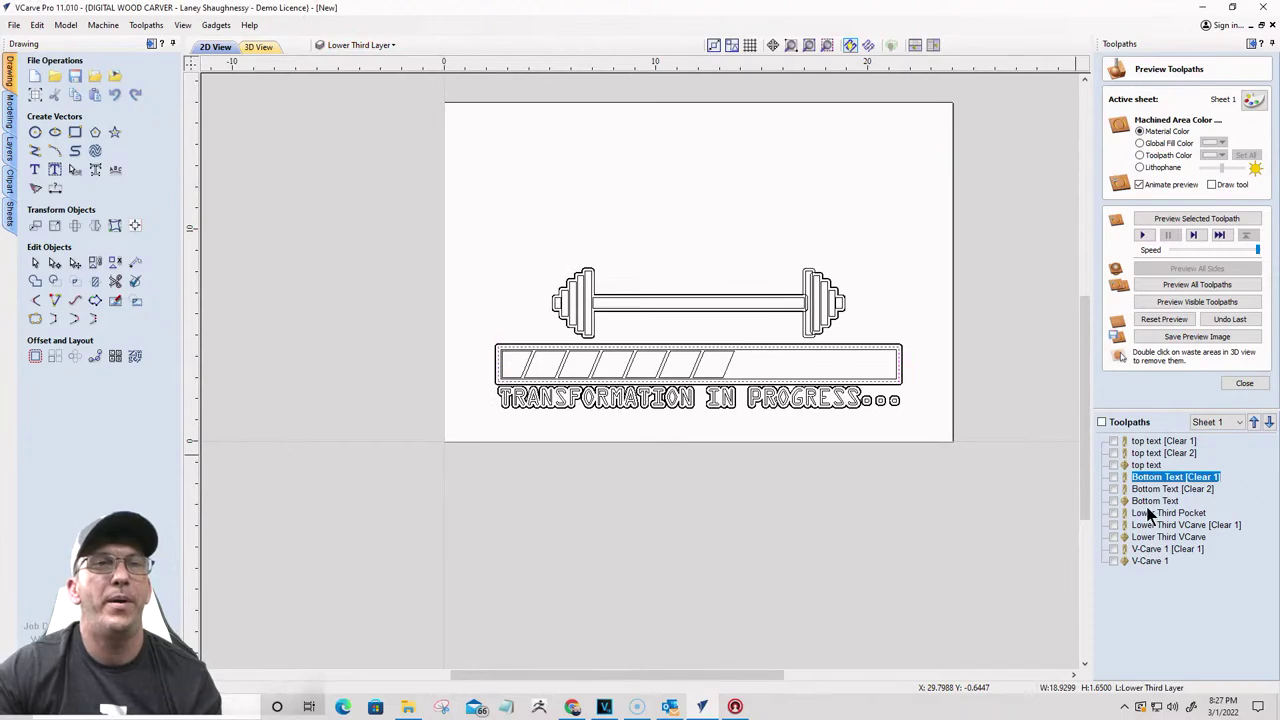
double_click(1150, 513)
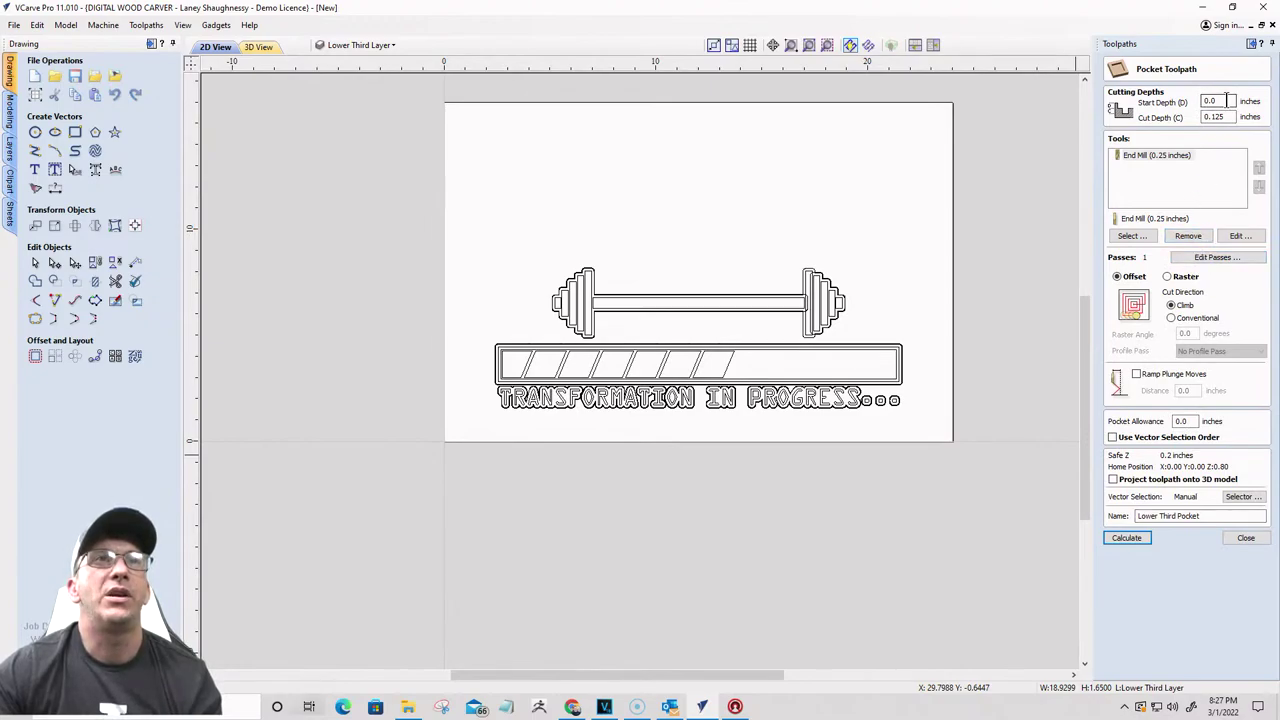
left_click(1176, 156)
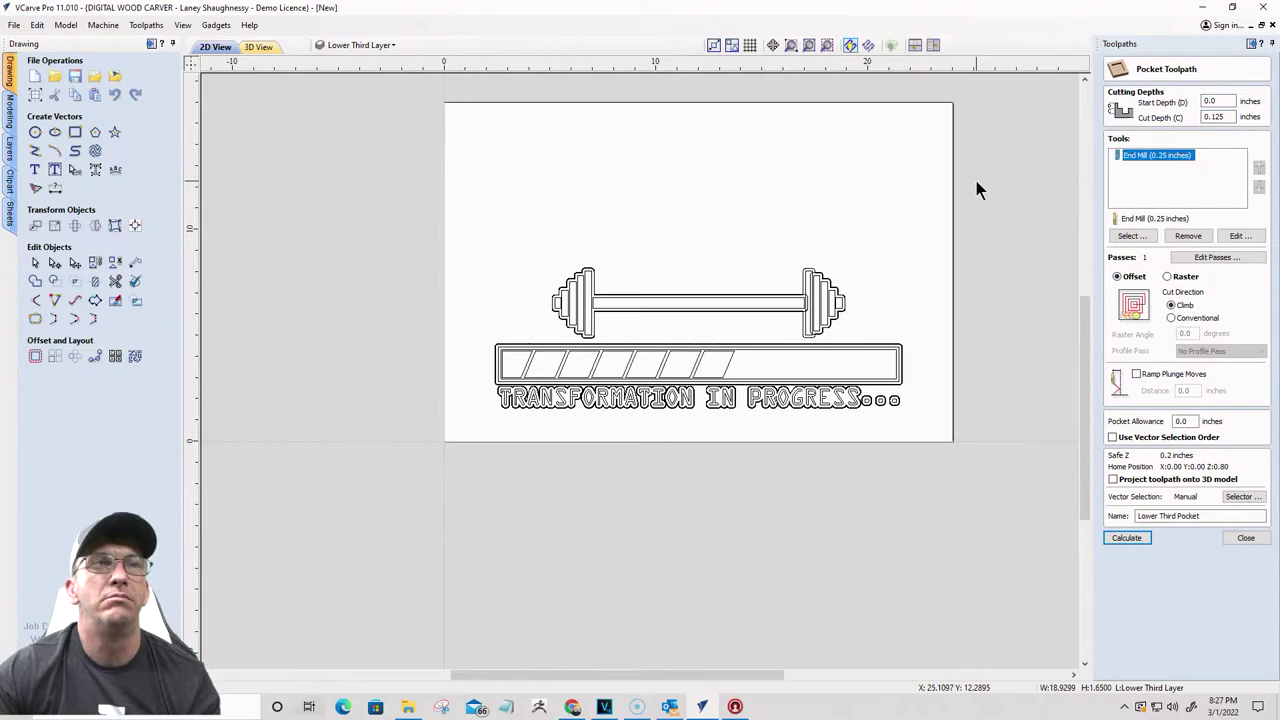
scroll(812, 310, "up", 3)
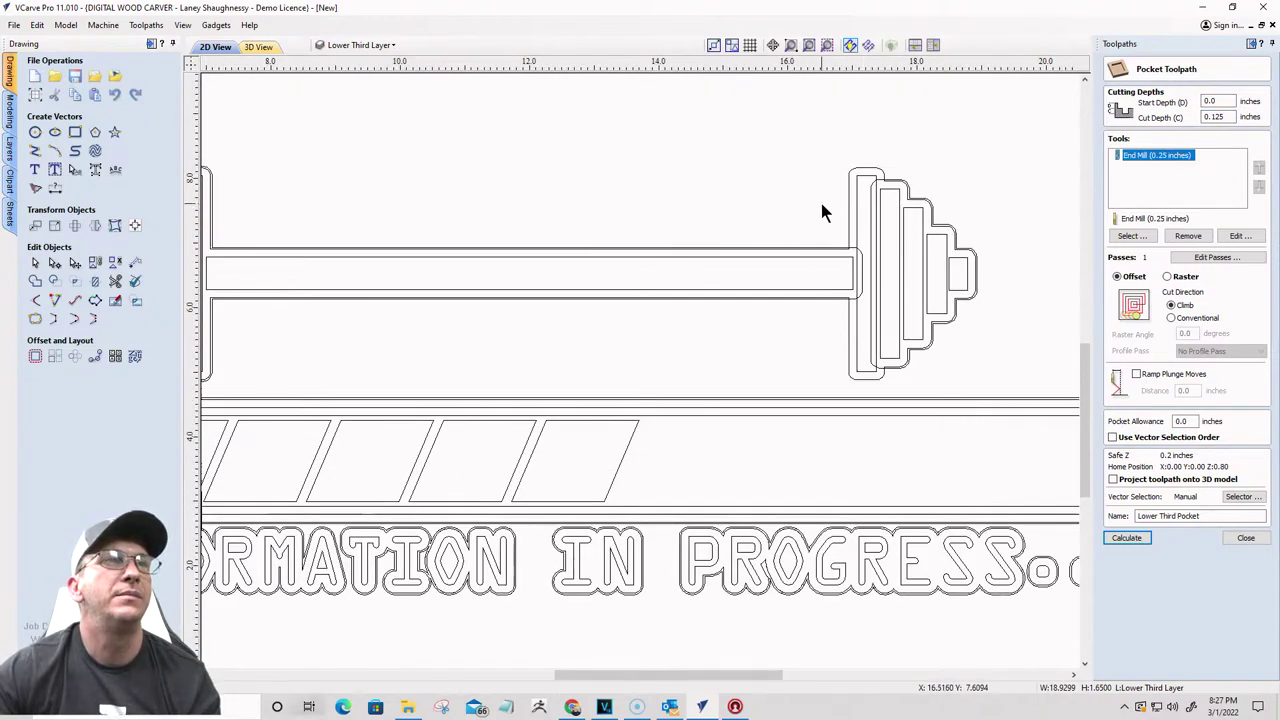
scroll(821, 203, "up", 2)
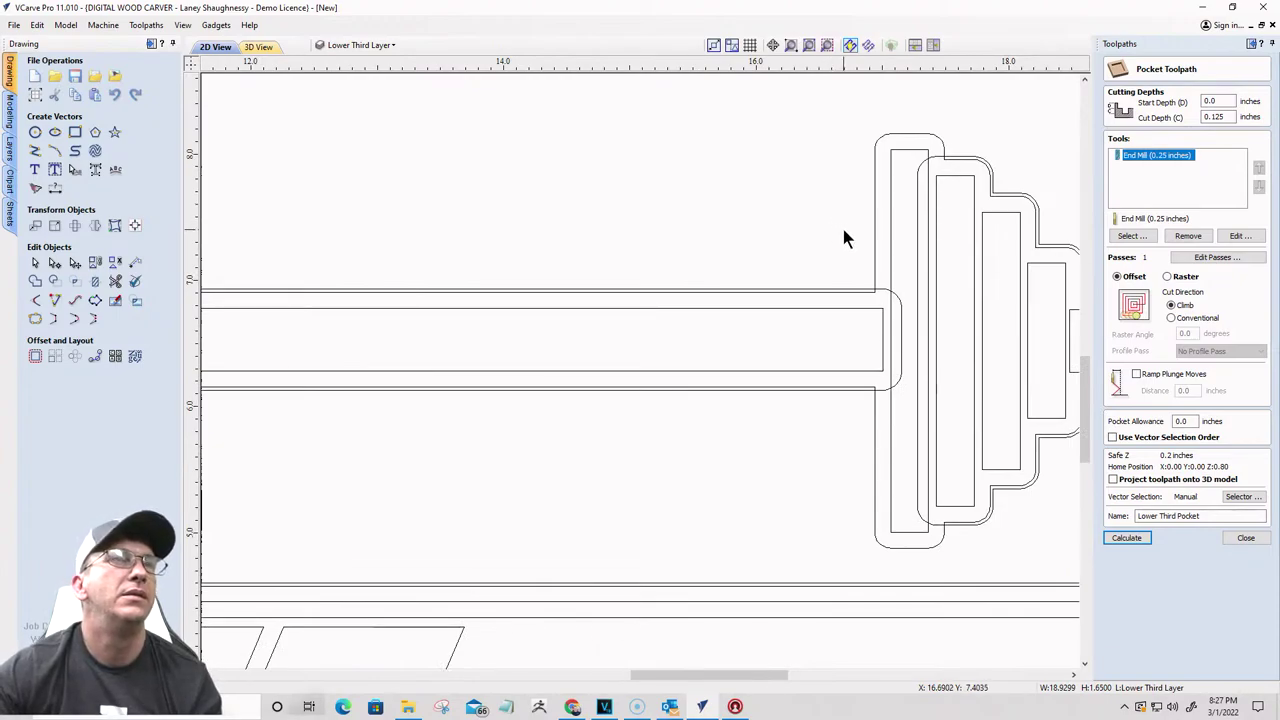
scroll(843, 237, "down", 3)
scroll(847, 244, "down", 1)
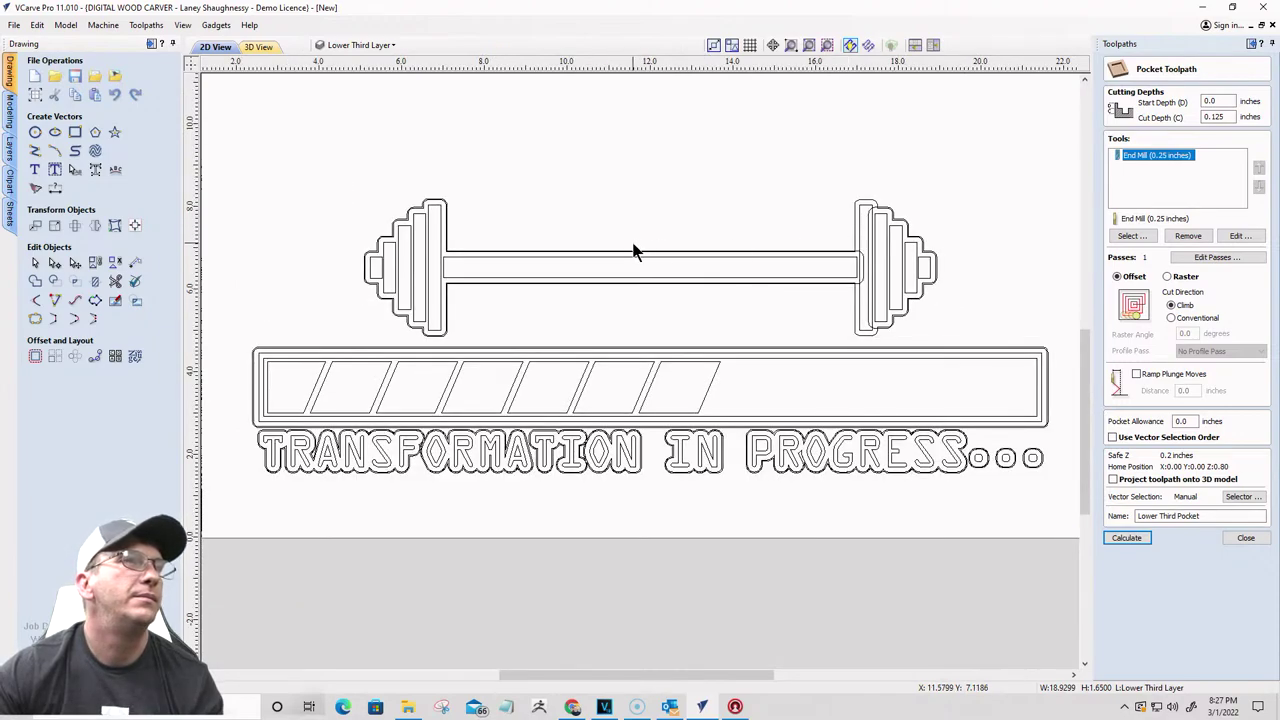
scroll(450, 250, "up", 4)
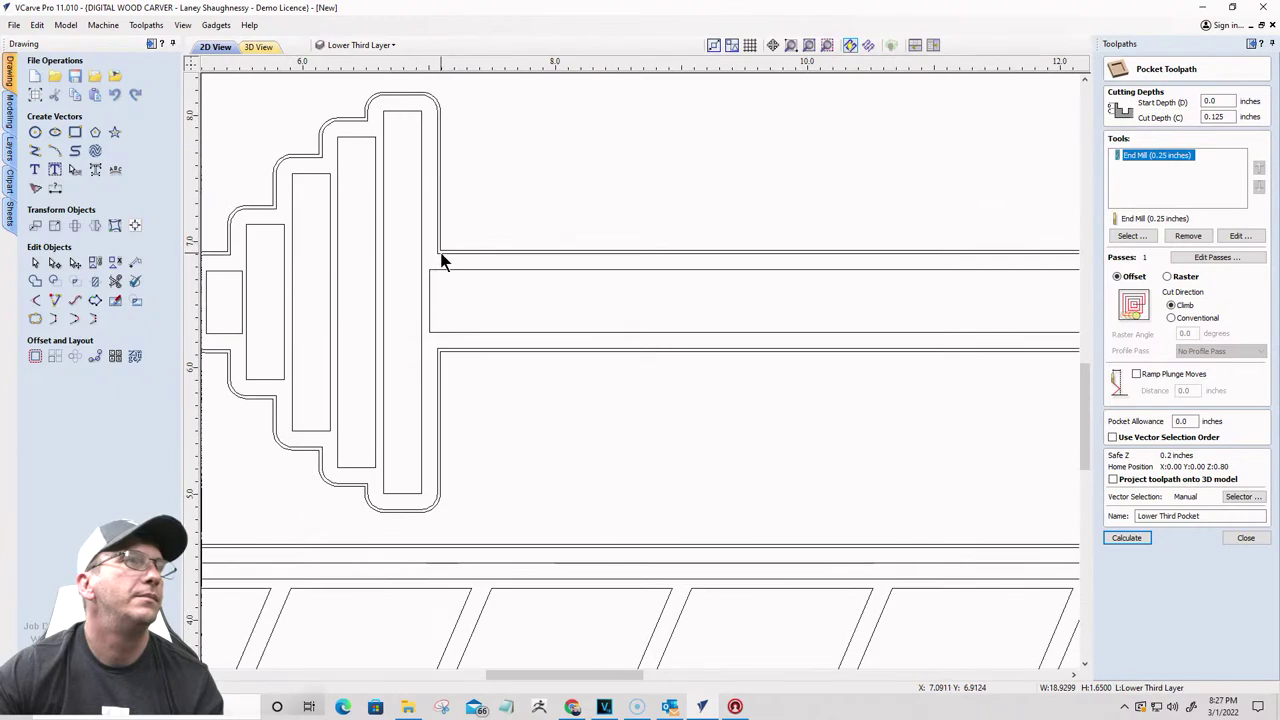
left_click(440, 252)
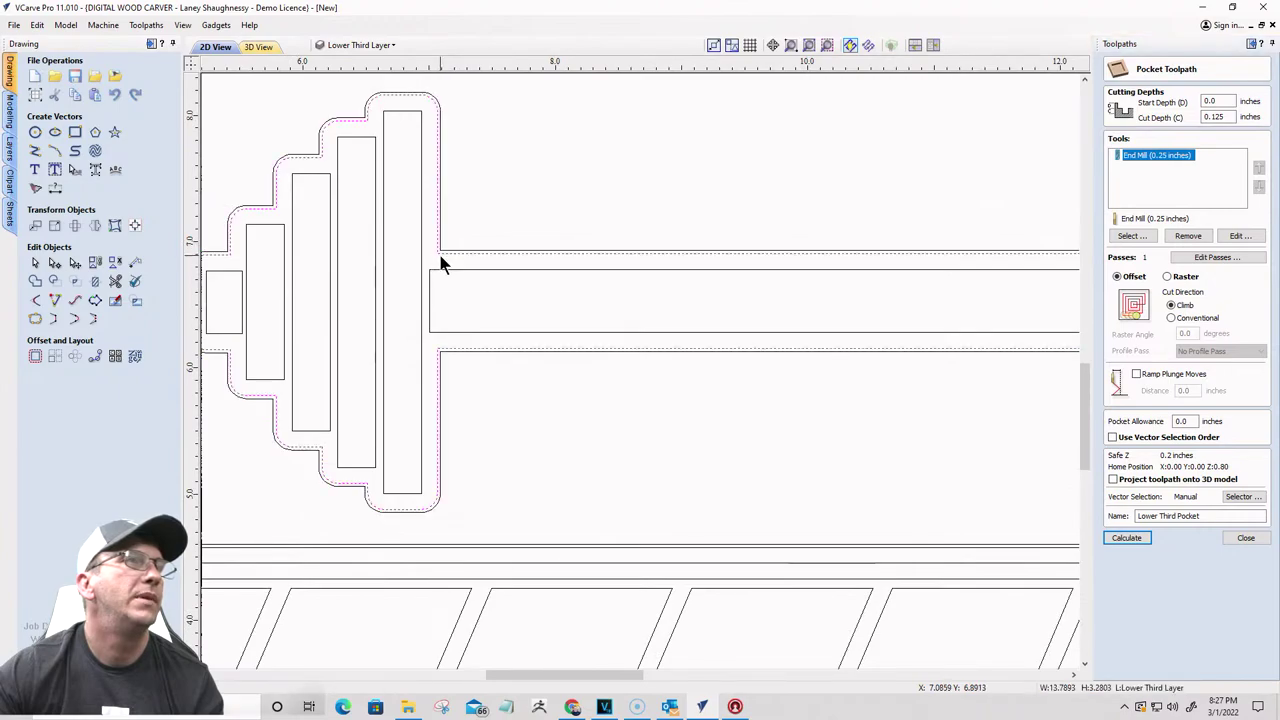
scroll(444, 262, "down", 4)
scroll(853, 268, "up", 2)
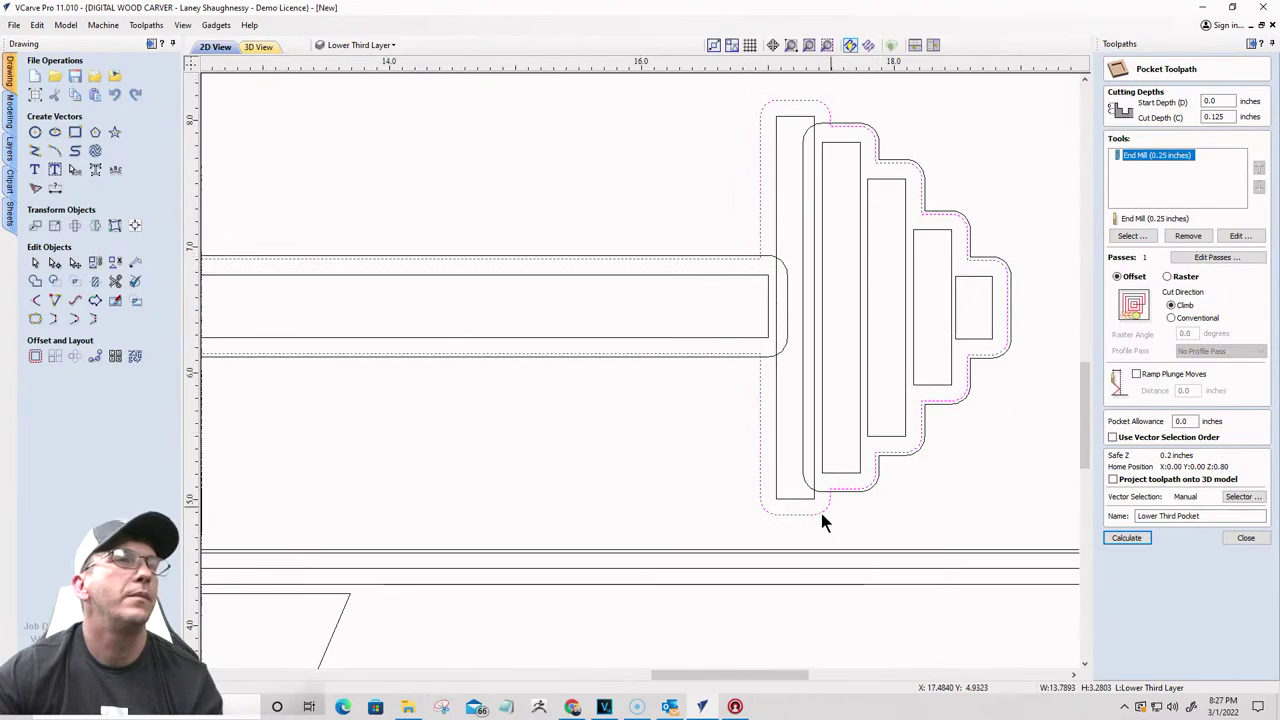
scroll(833, 360, "down", 3)
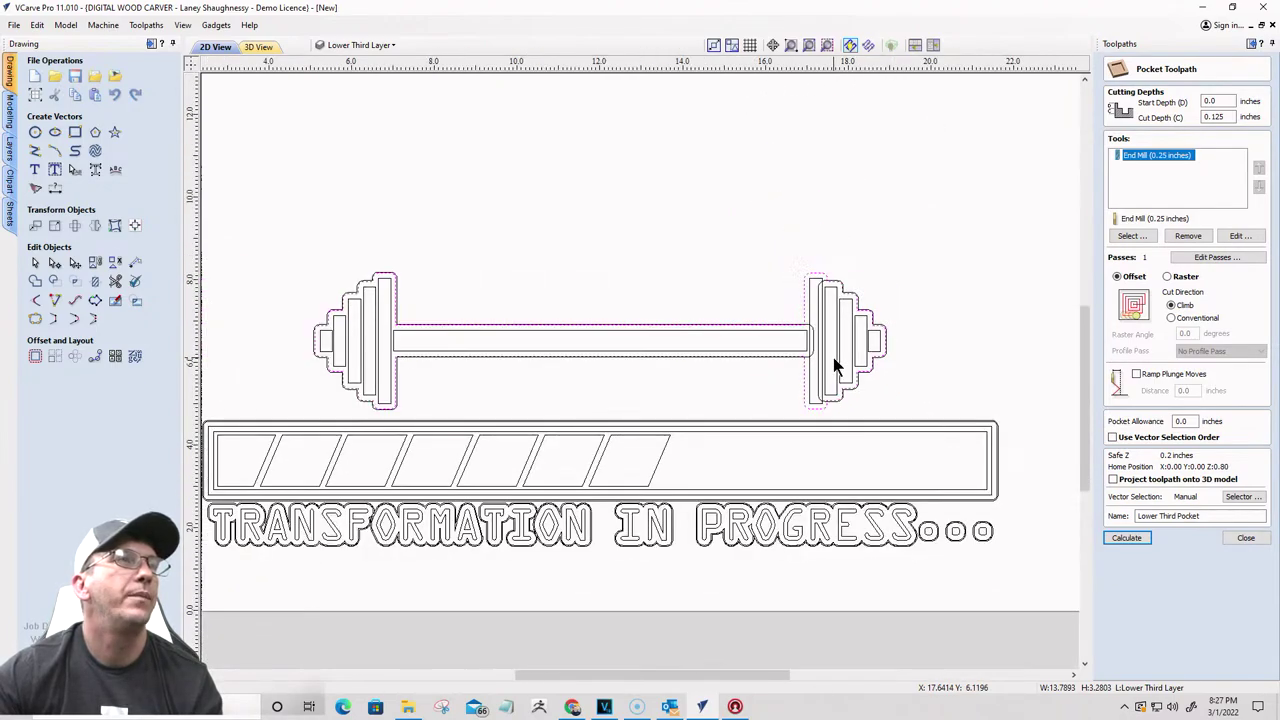
scroll(730, 335, "up", 1)
scroll(775, 333, "up", 3)
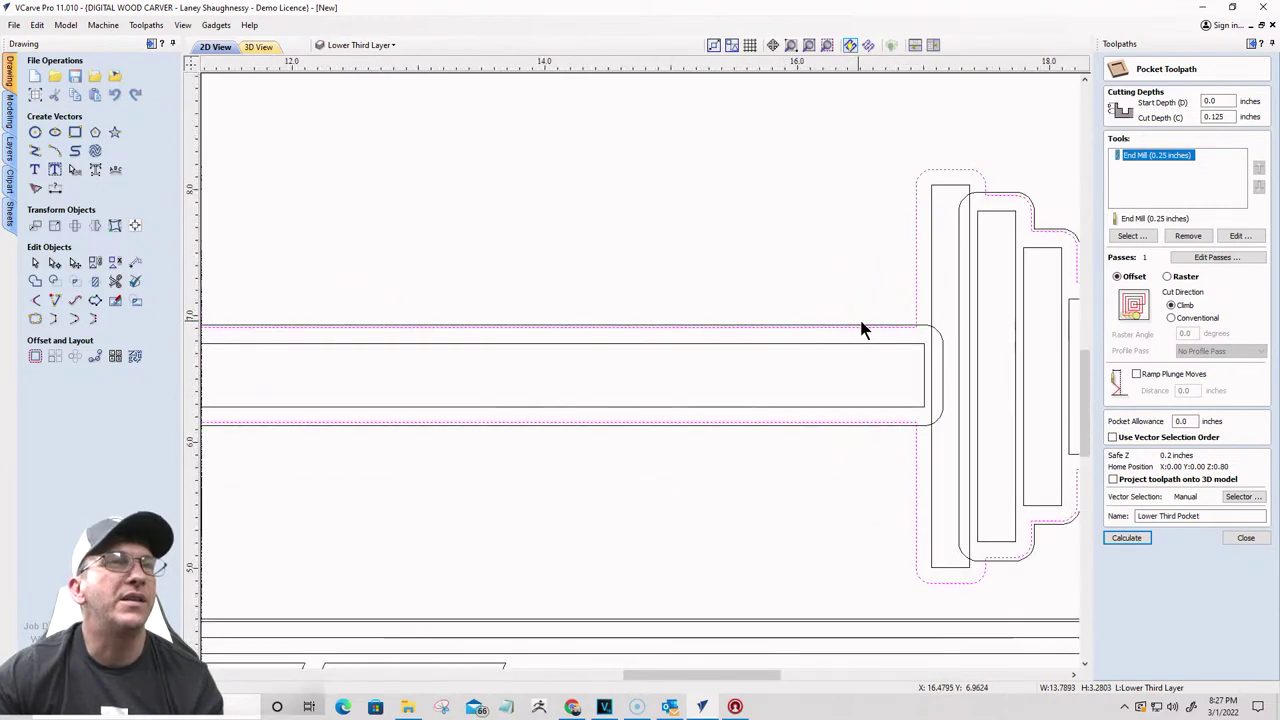
scroll(900, 300, "down", 4)
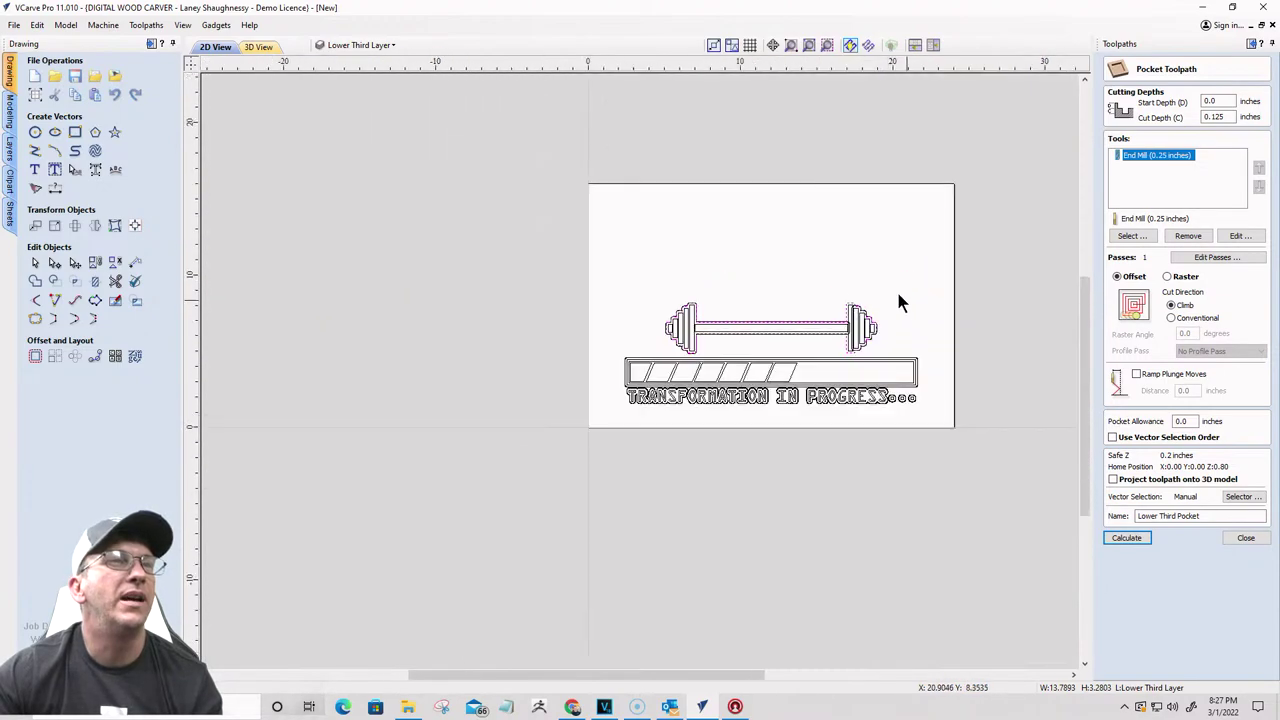
scroll(826, 338, "up", 1)
scroll(856, 358, "up", 2)
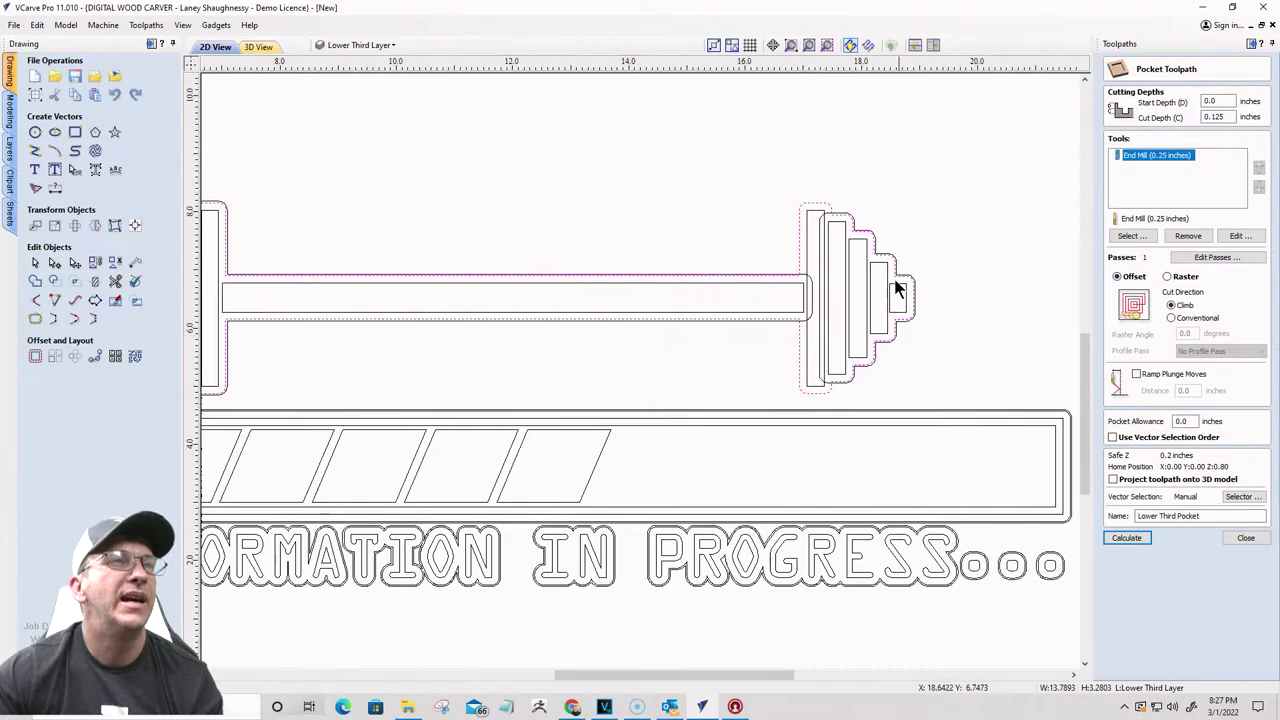
scroll(894, 286, "down", 3)
scroll(891, 363, "up", 1)
scroll(845, 352, "up", 1)
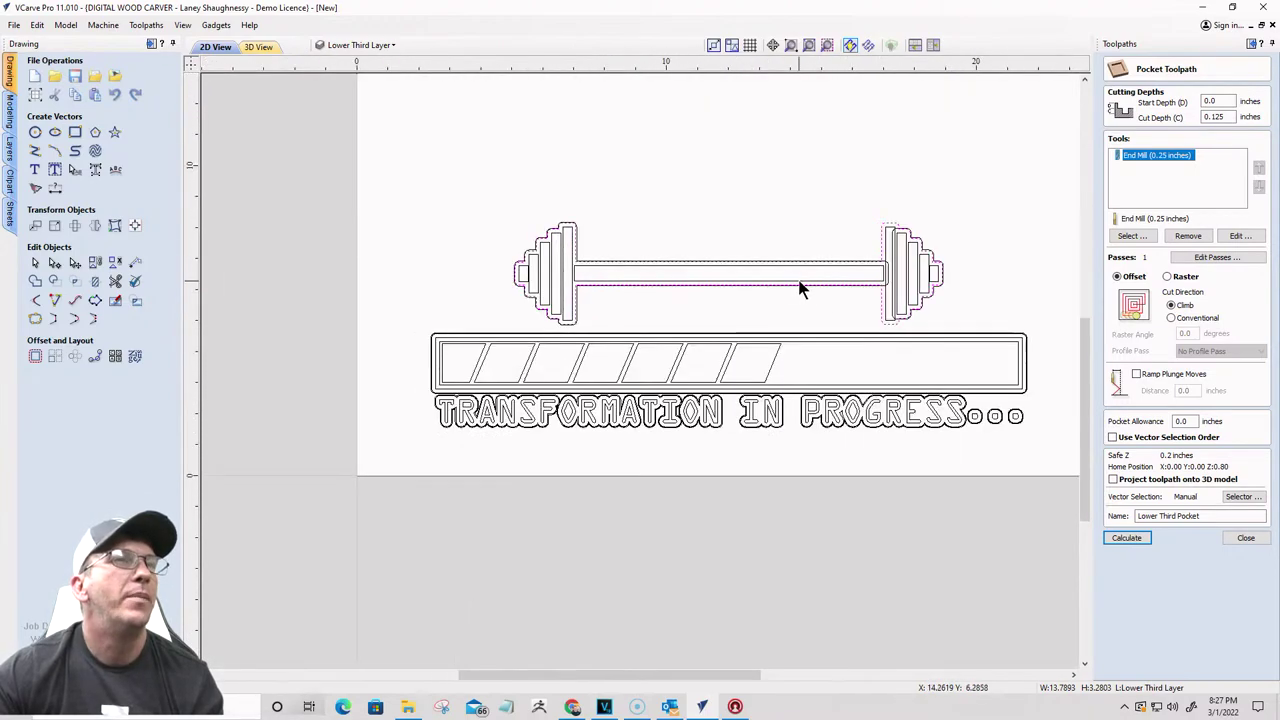
scroll(921, 220, "up", 2)
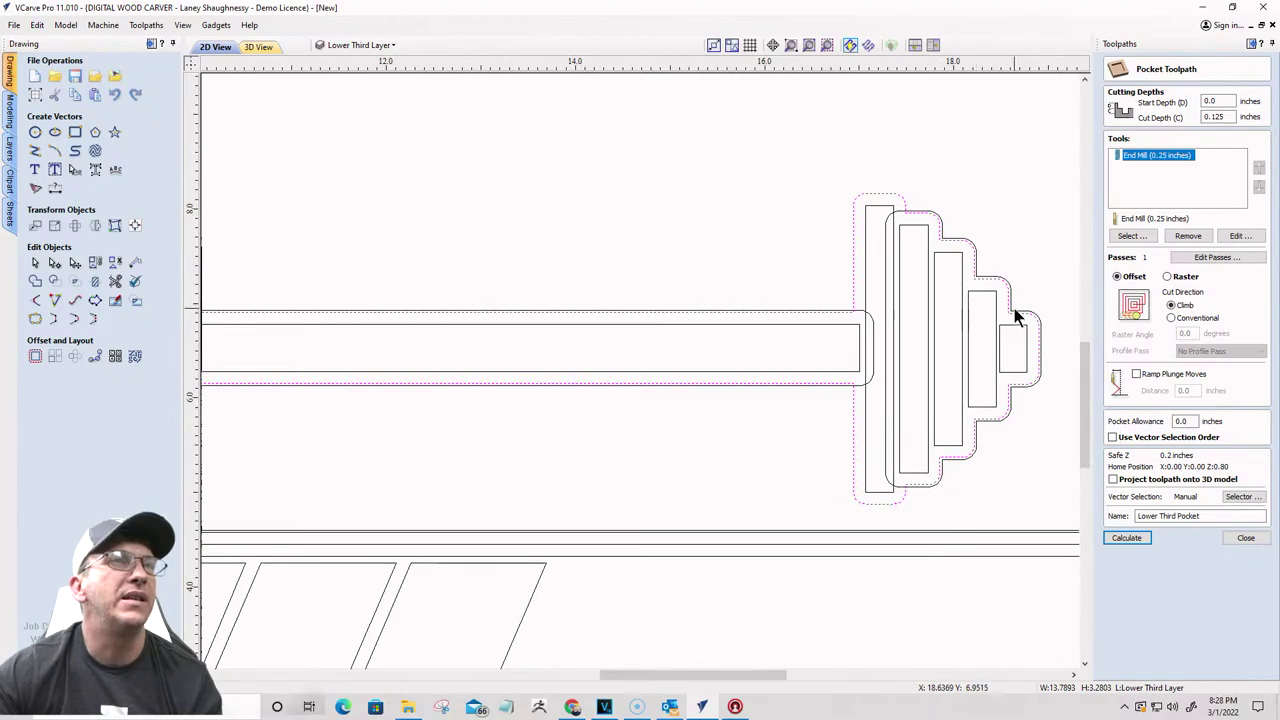
scroll(1015, 316, "down", 3)
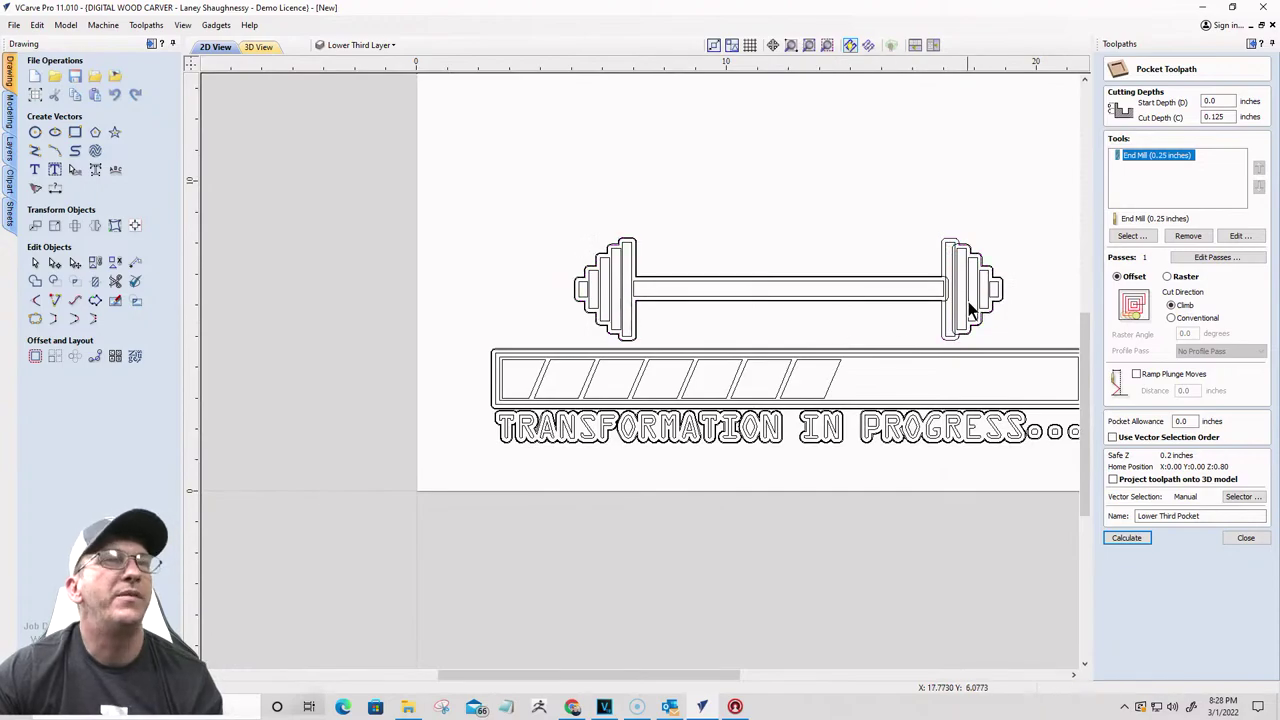
scroll(965, 280, "up", 3)
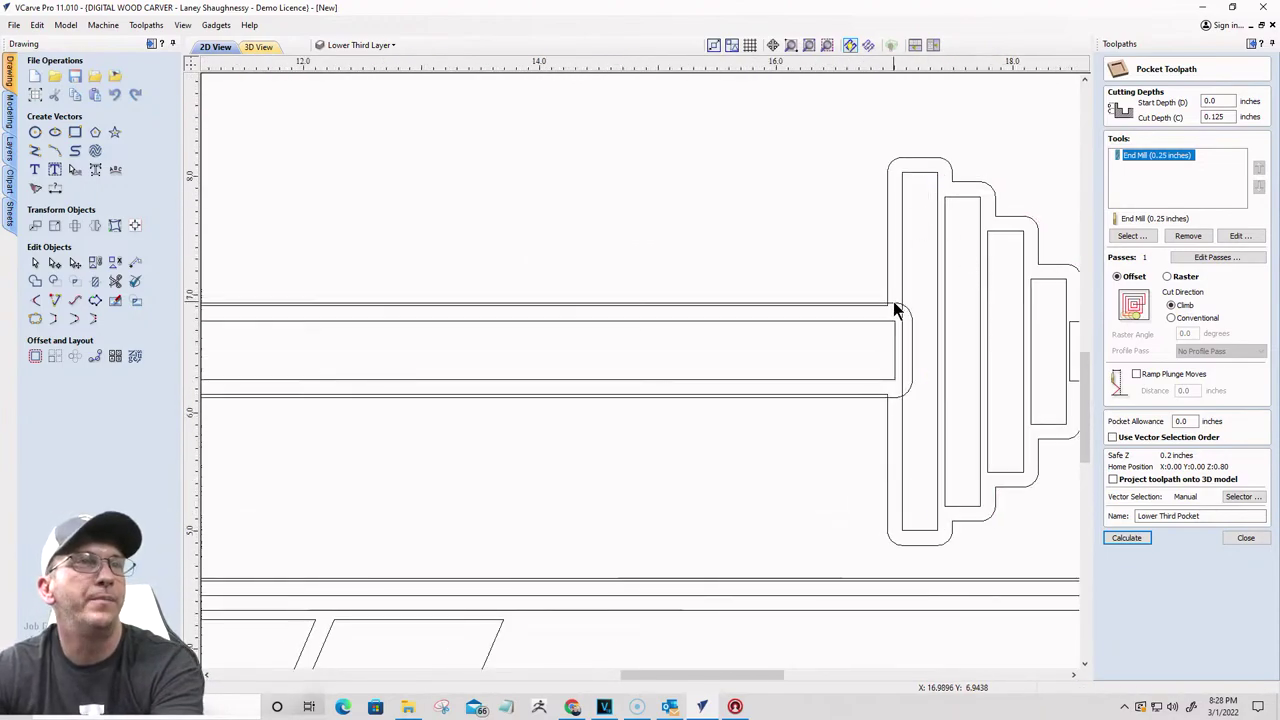
scroll(894, 303, "down", 3)
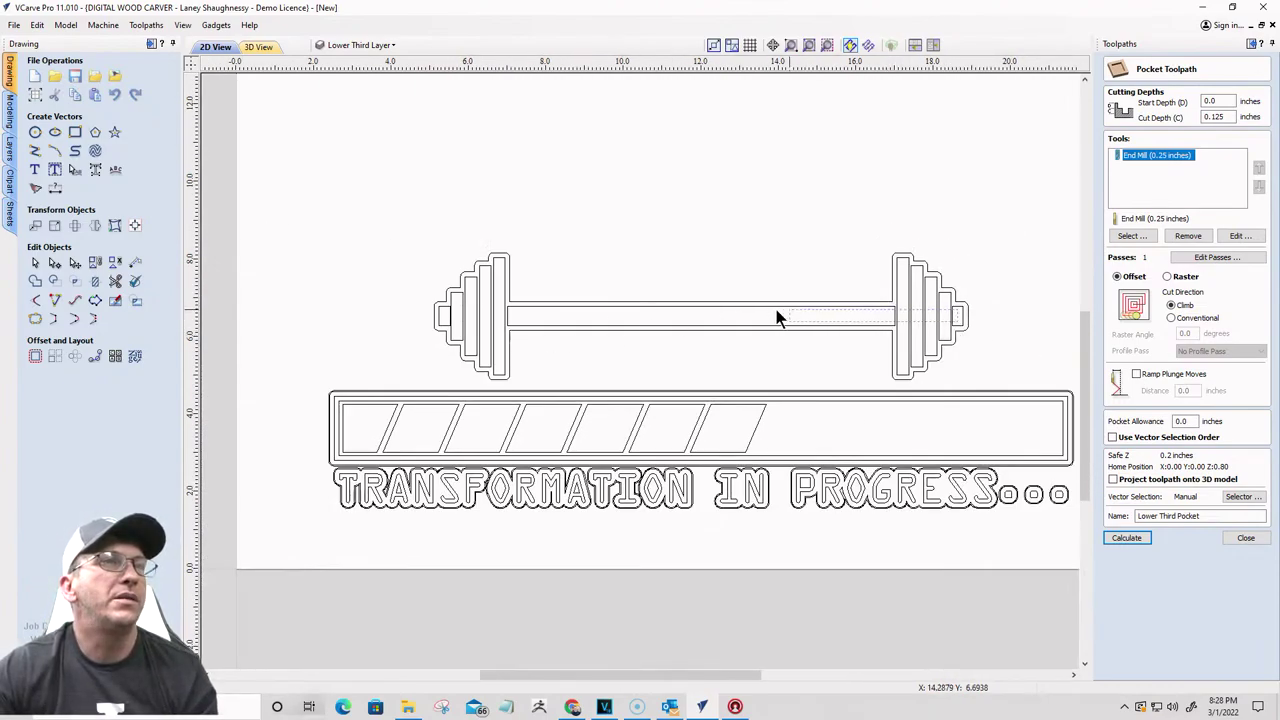
Step: Offset the barbell outline 0.15 inches outwards
left_click(446, 308)
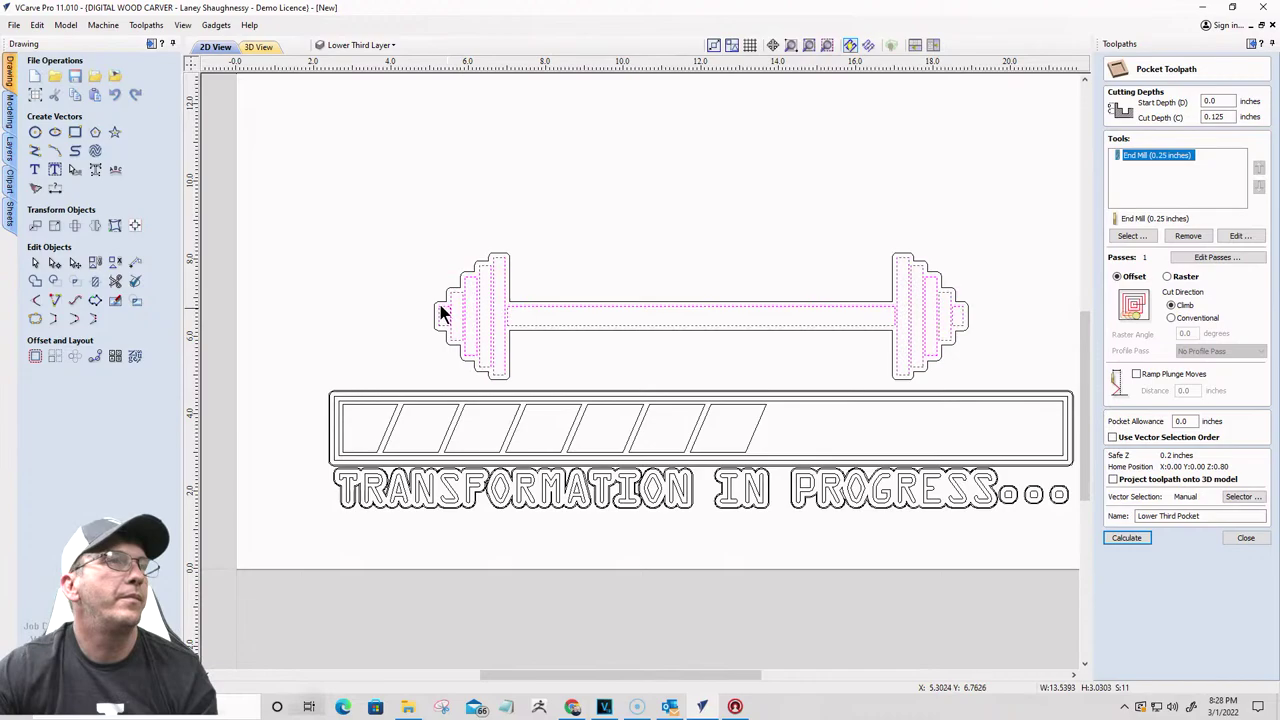
left_click(34, 356)
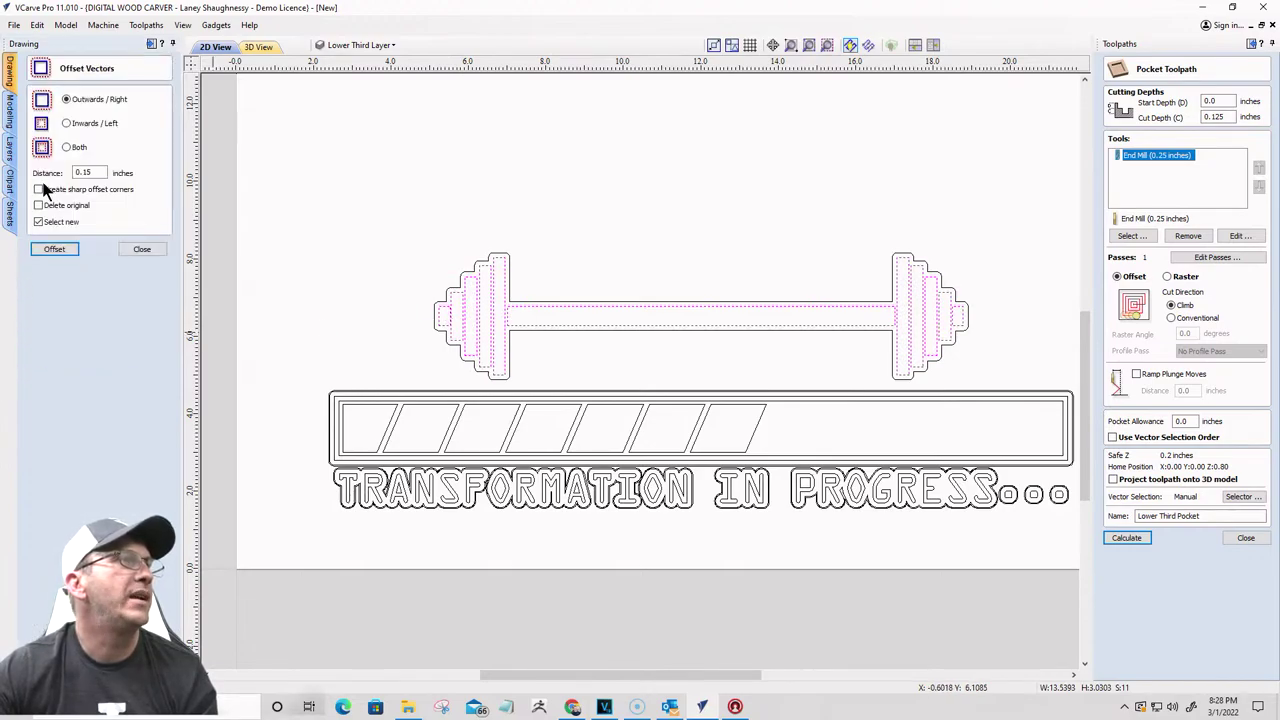
left_click(53, 252)
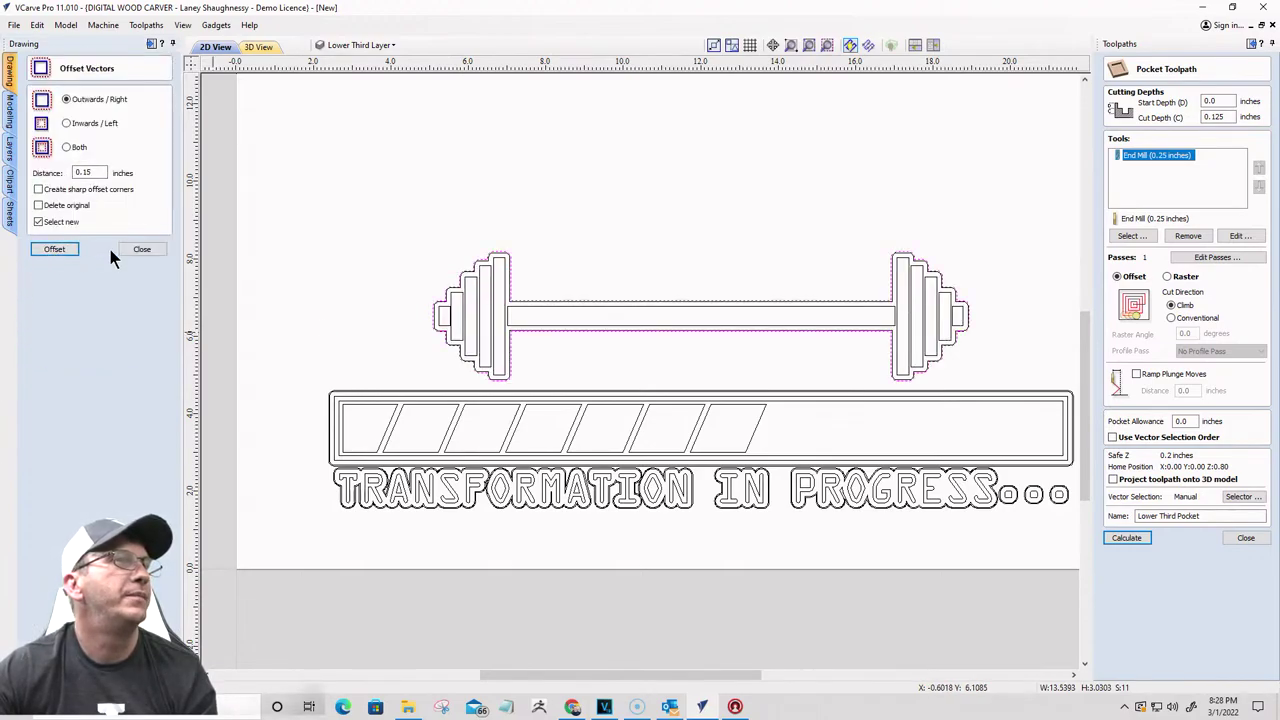
left_click(138, 249)
Step: Select the new outer barbell outline for the Lower Third Pocket
left_click(835, 297)
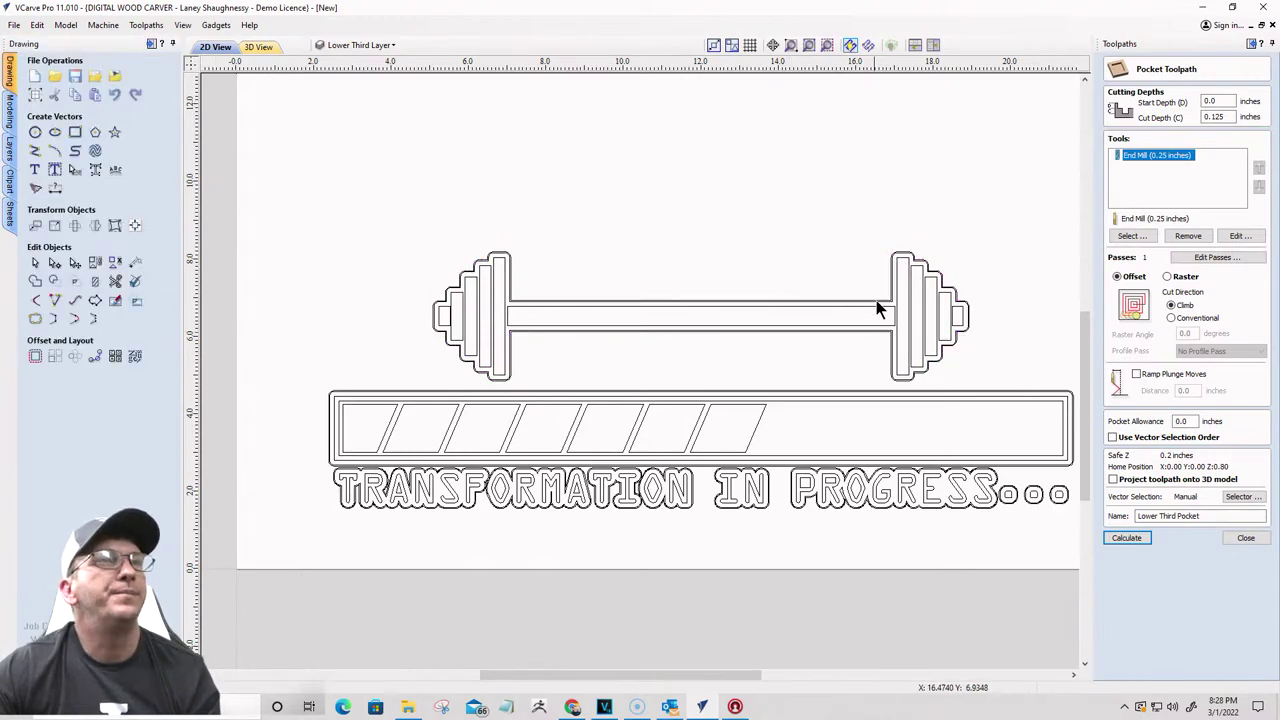
scroll(877, 305, "up", 4)
left_click(877, 318)
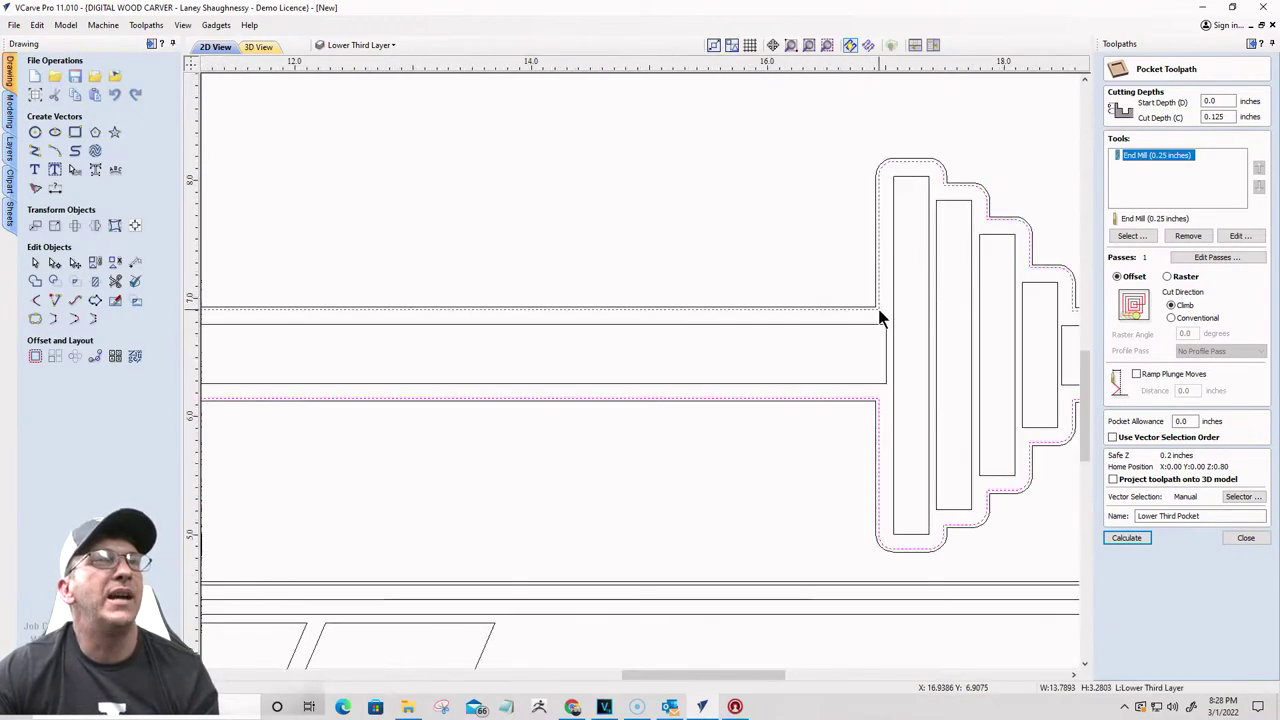
scroll(889, 286, "down", 6)
scroll(838, 365, "up", 3)
scroll(838, 360, "up", 2)
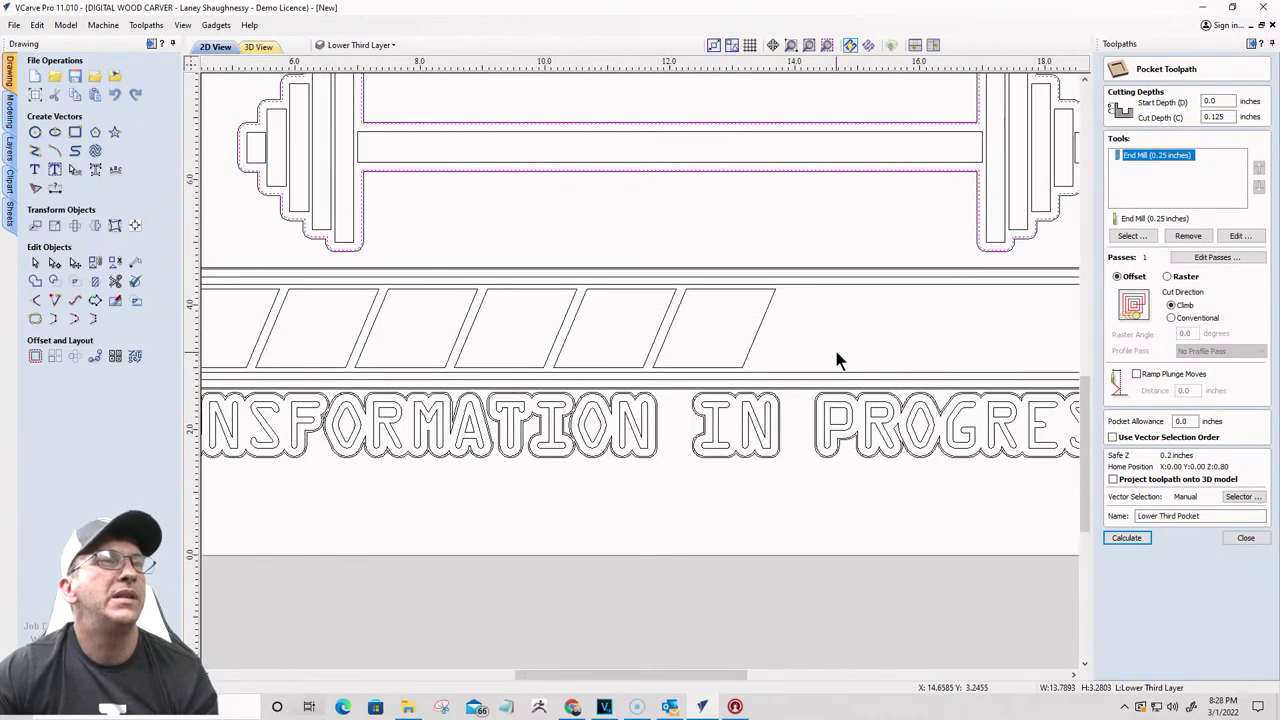
scroll(834, 346, "down", 3)
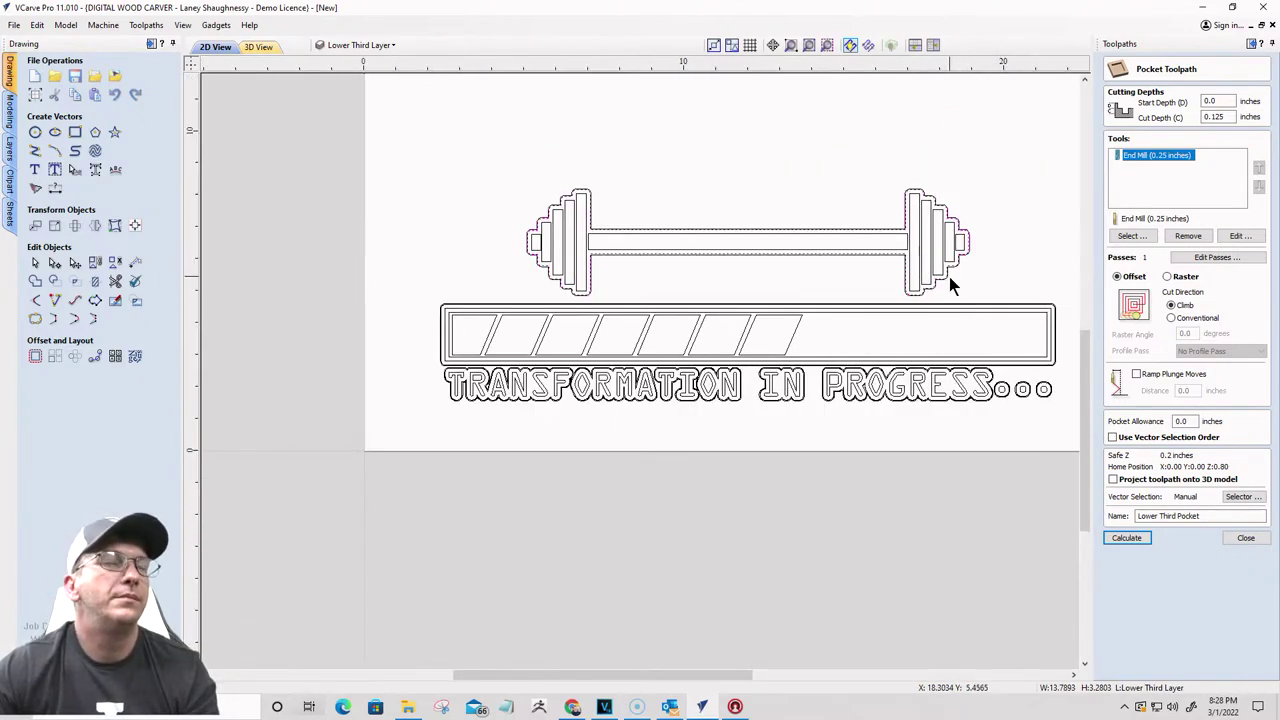
scroll(955, 282, "up", 4)
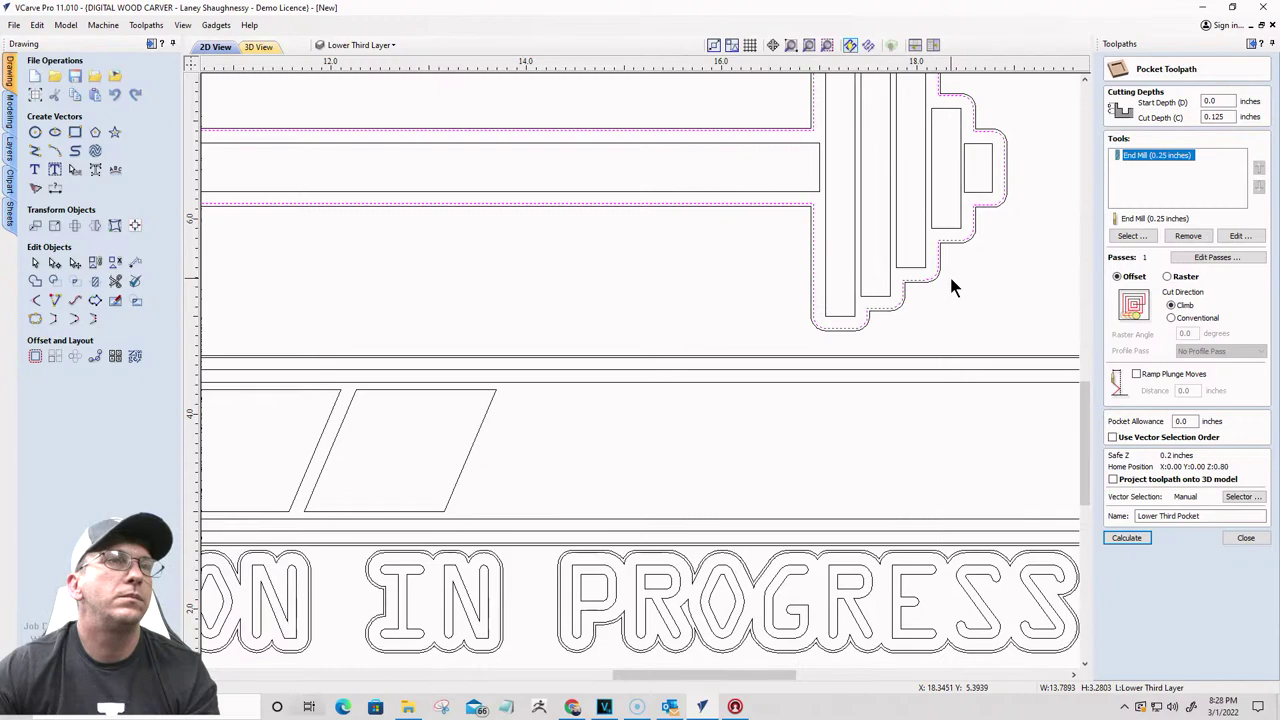
scroll(949, 285, "down", 4)
scroll(1043, 310, "up", 6)
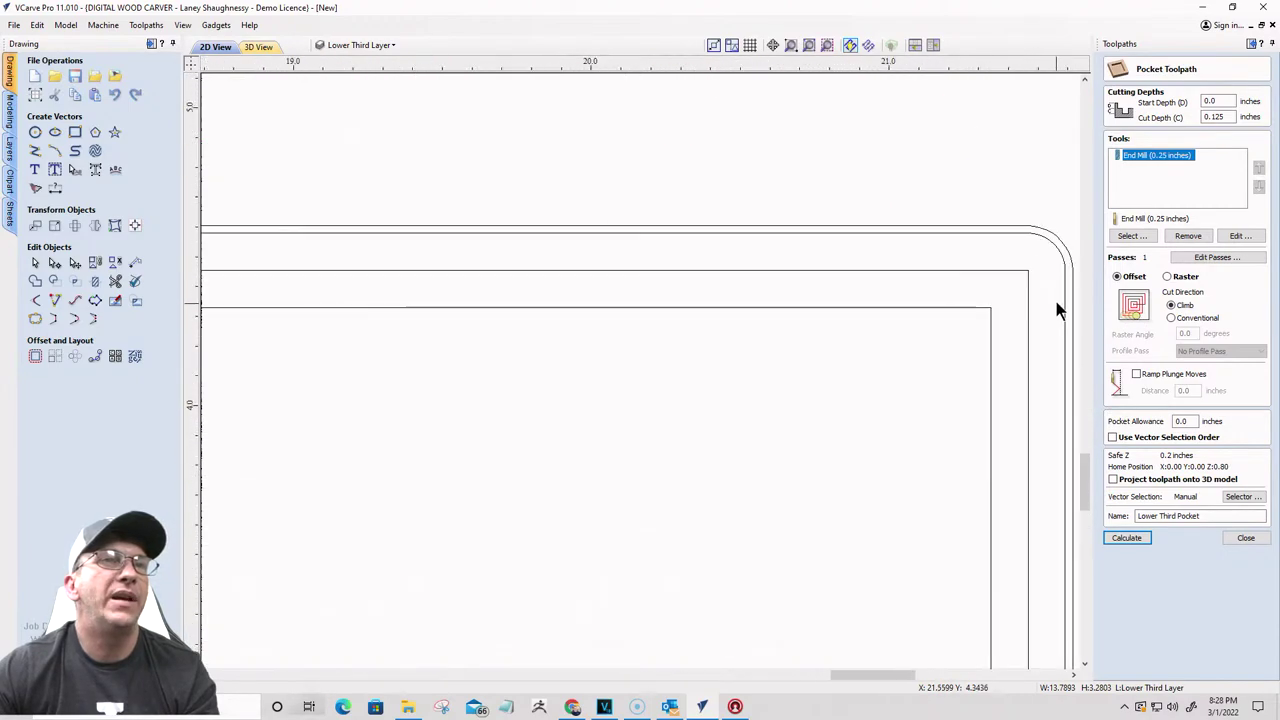
scroll(1034, 246, "down", 5)
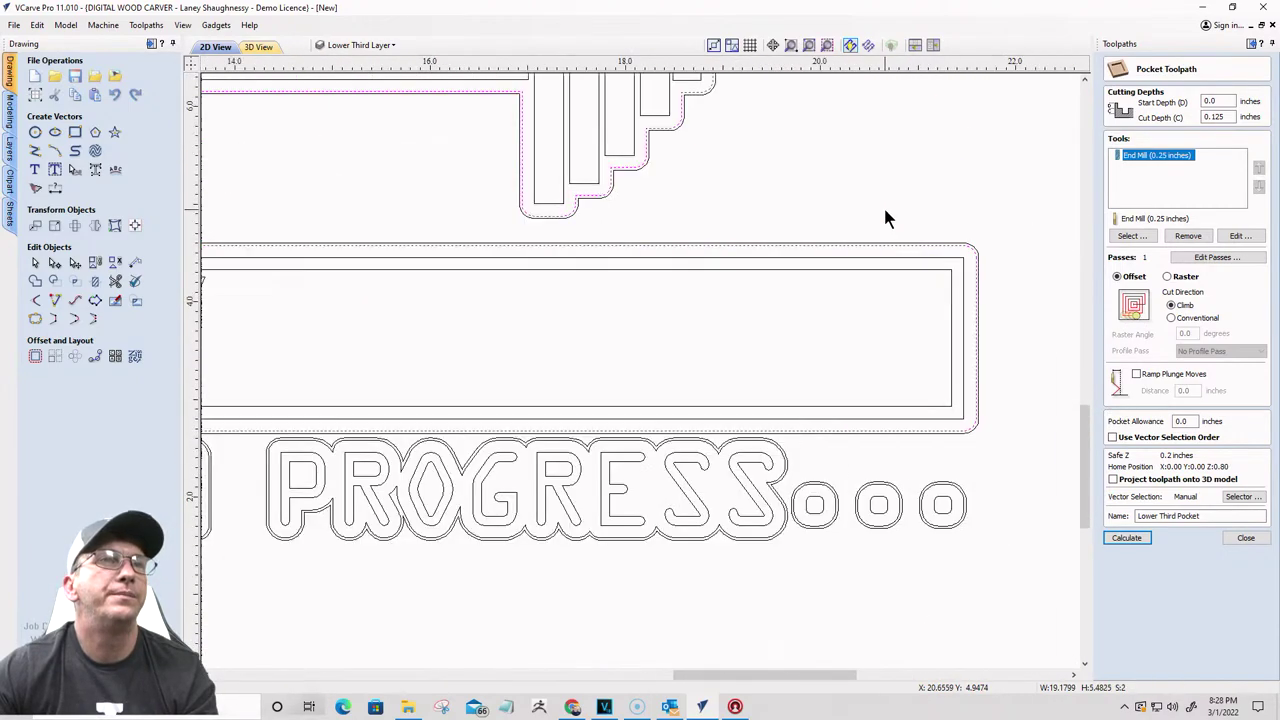
scroll(900, 300, "up", 3)
scroll(929, 223, "down", 2)
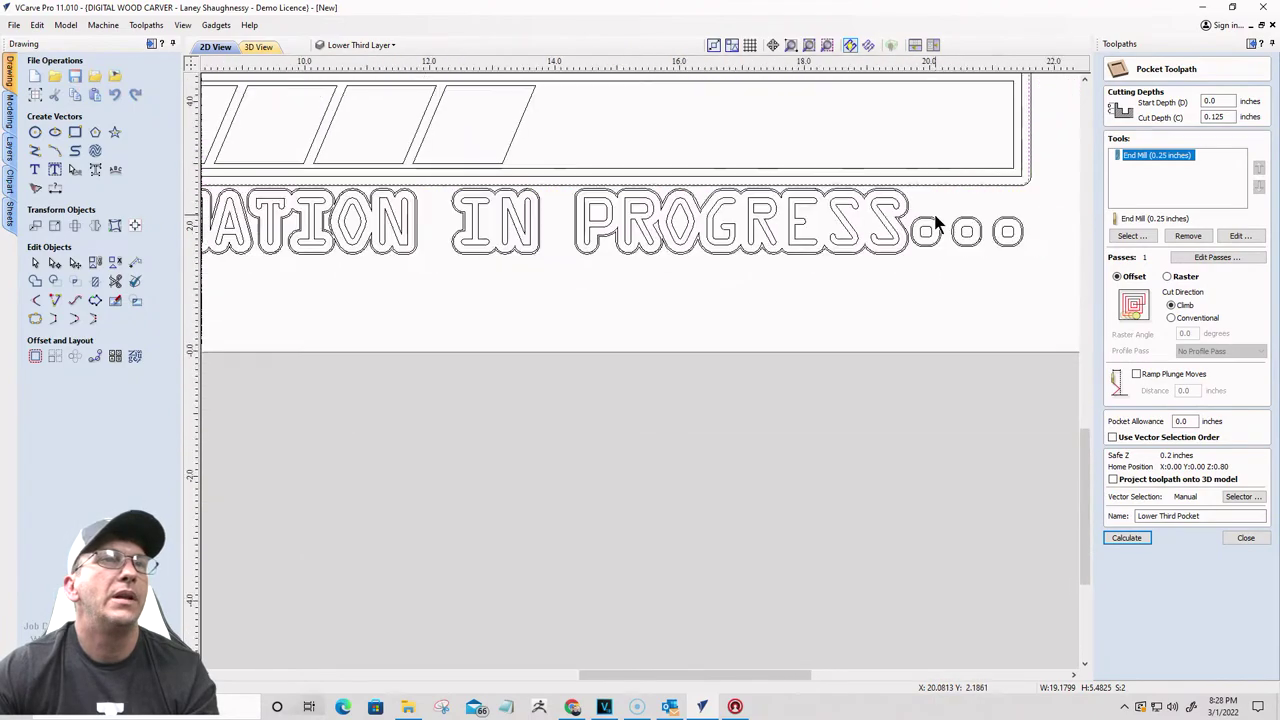
scroll(1020, 224, "up", 5)
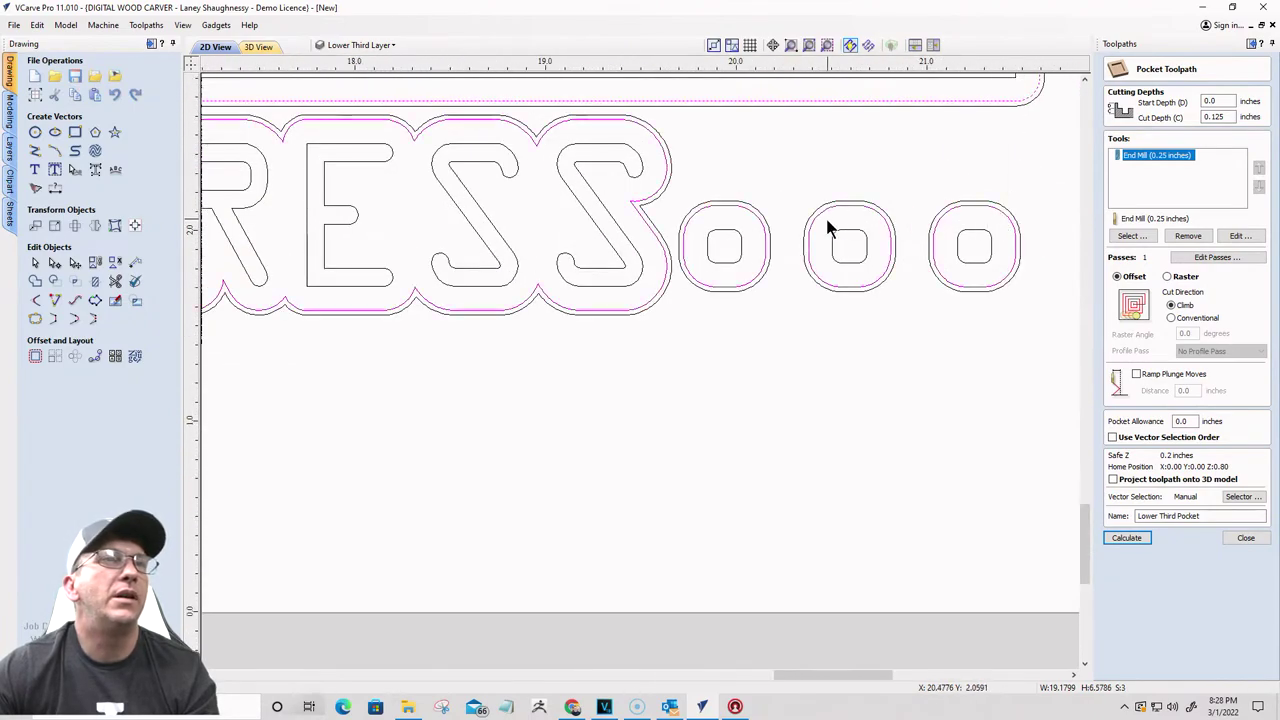
scroll(995, 248, "down", 3)
scroll(891, 240, "down", 3)
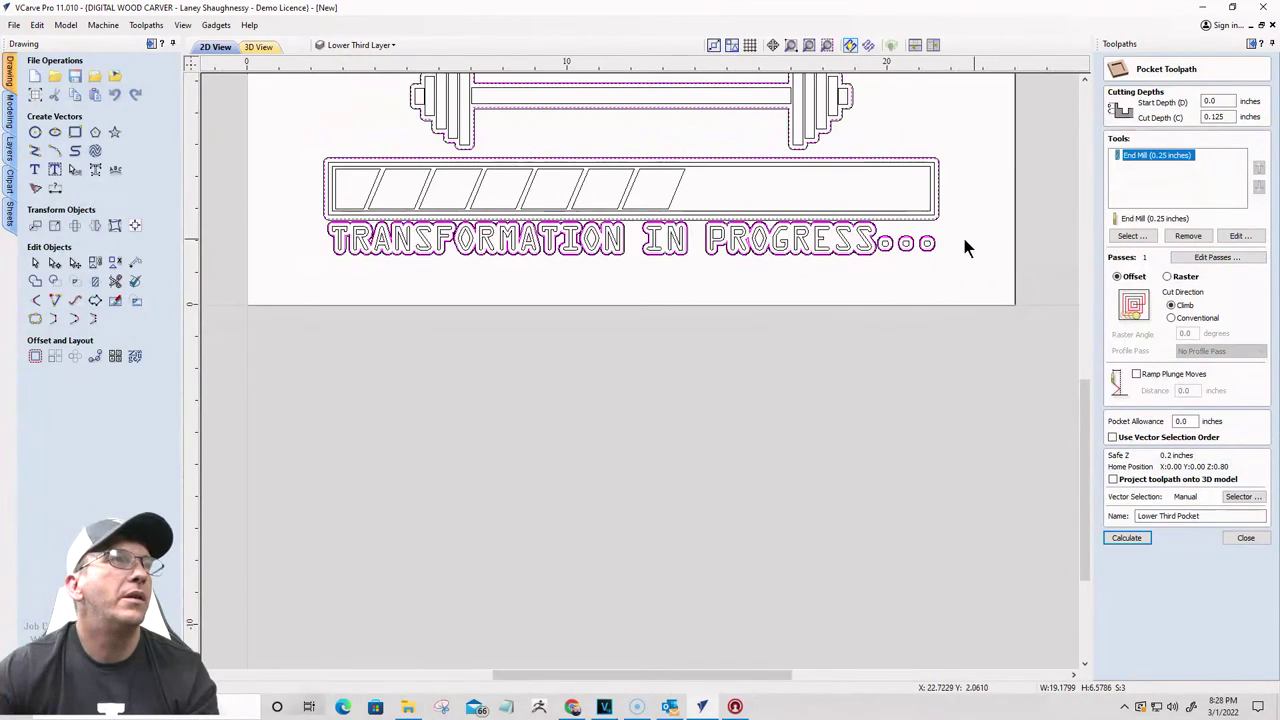
scroll(323, 232, "up", 5)
scroll(346, 220, "up", 2)
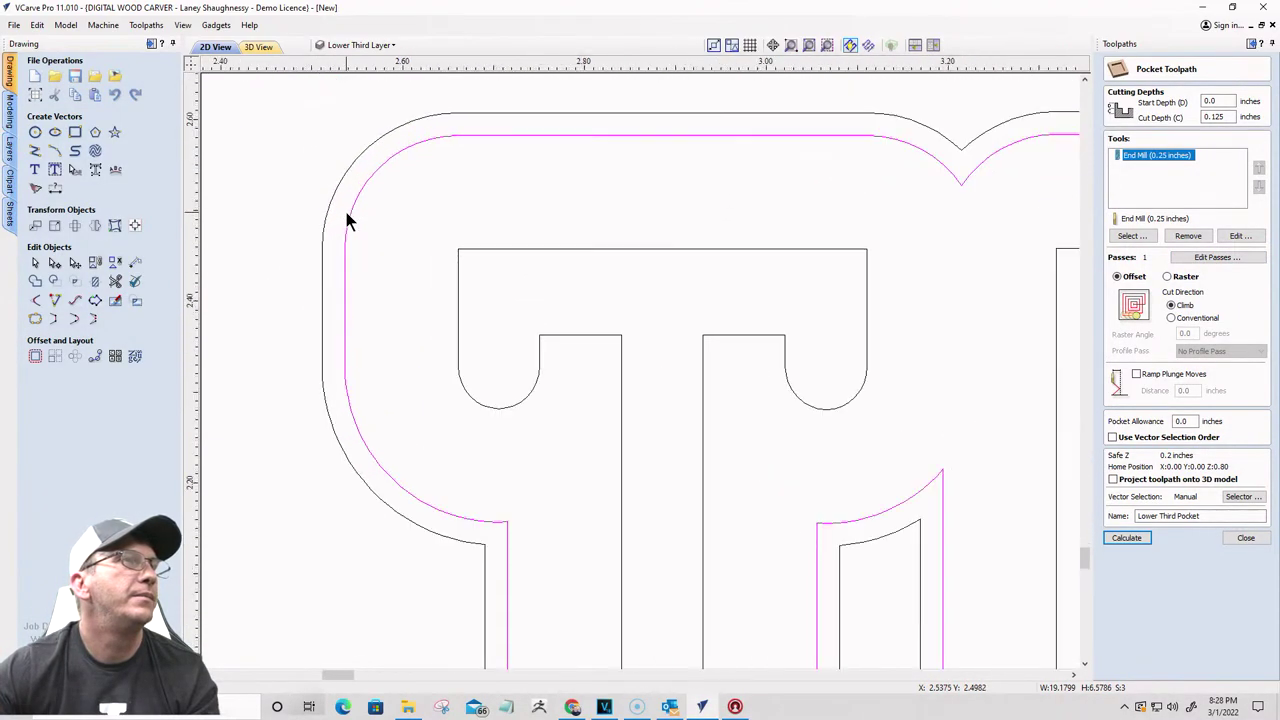
scroll(344, 218, "down", 6)
scroll(343, 220, "down", 3)
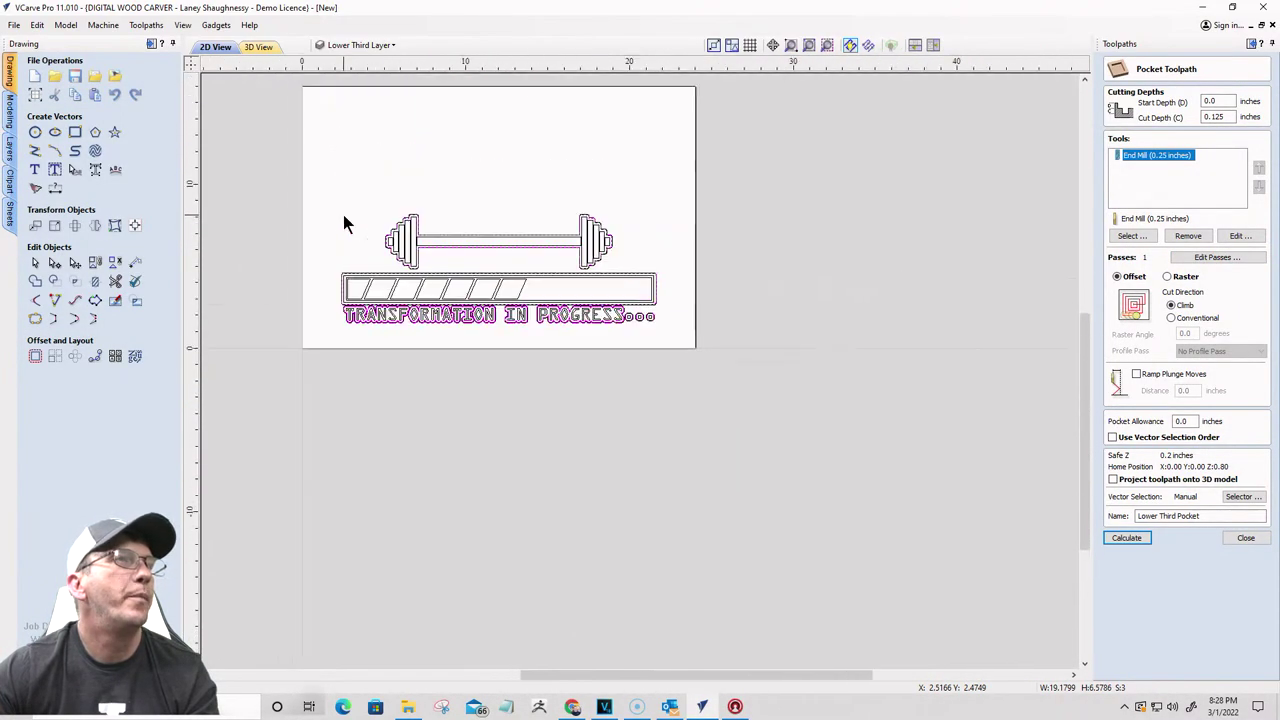
Step: Calculate the Lower Third Pocket toolpath
left_click(1126, 538)
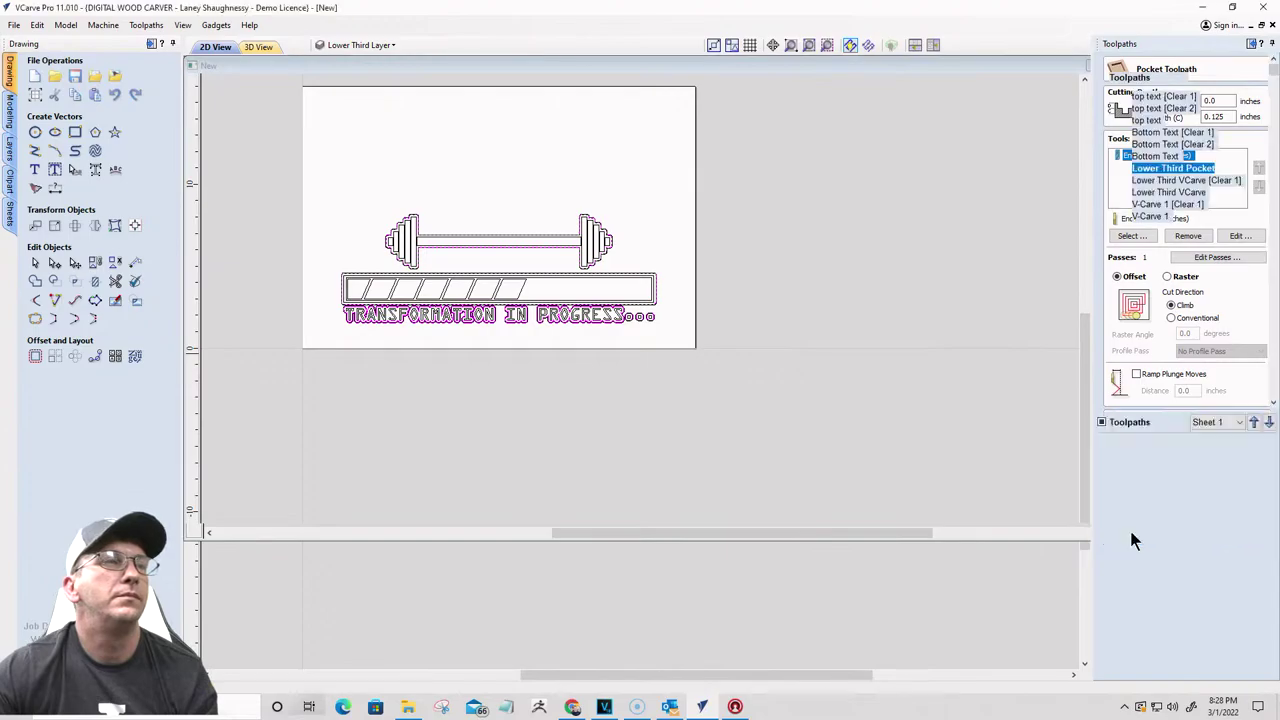
scroll(757, 543, "up", 5)
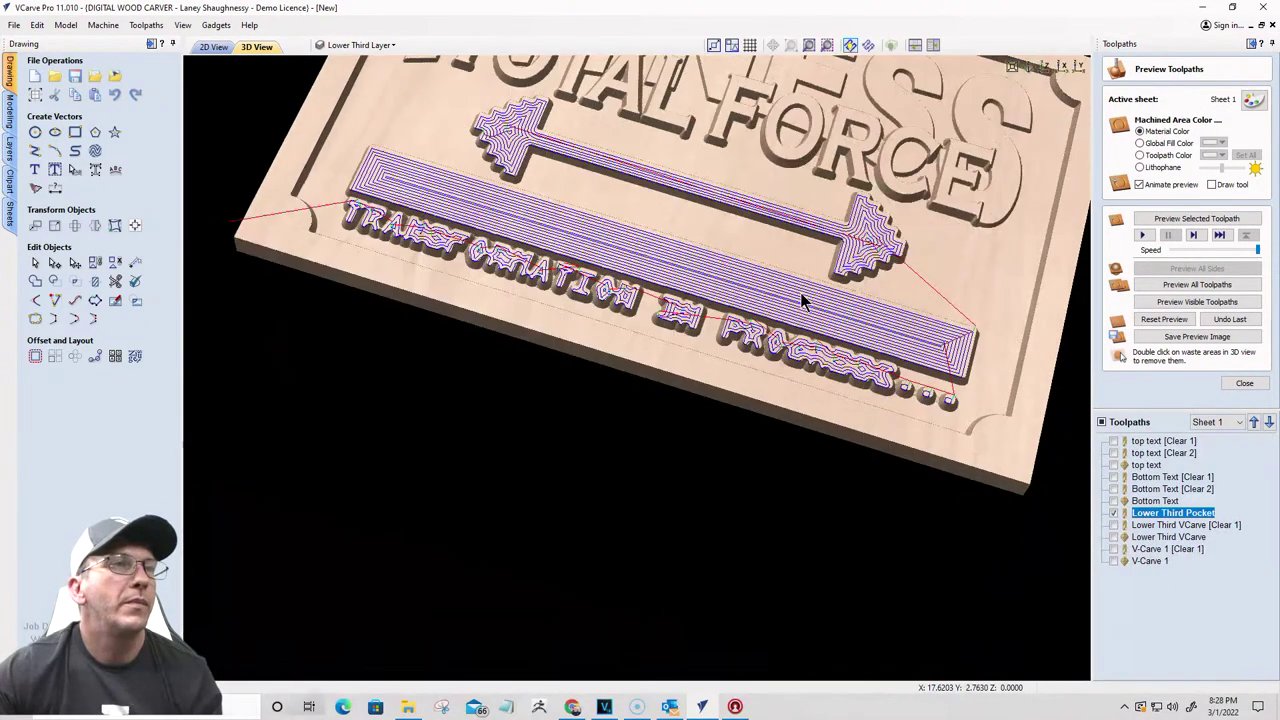
scroll(789, 374, "up", 3)
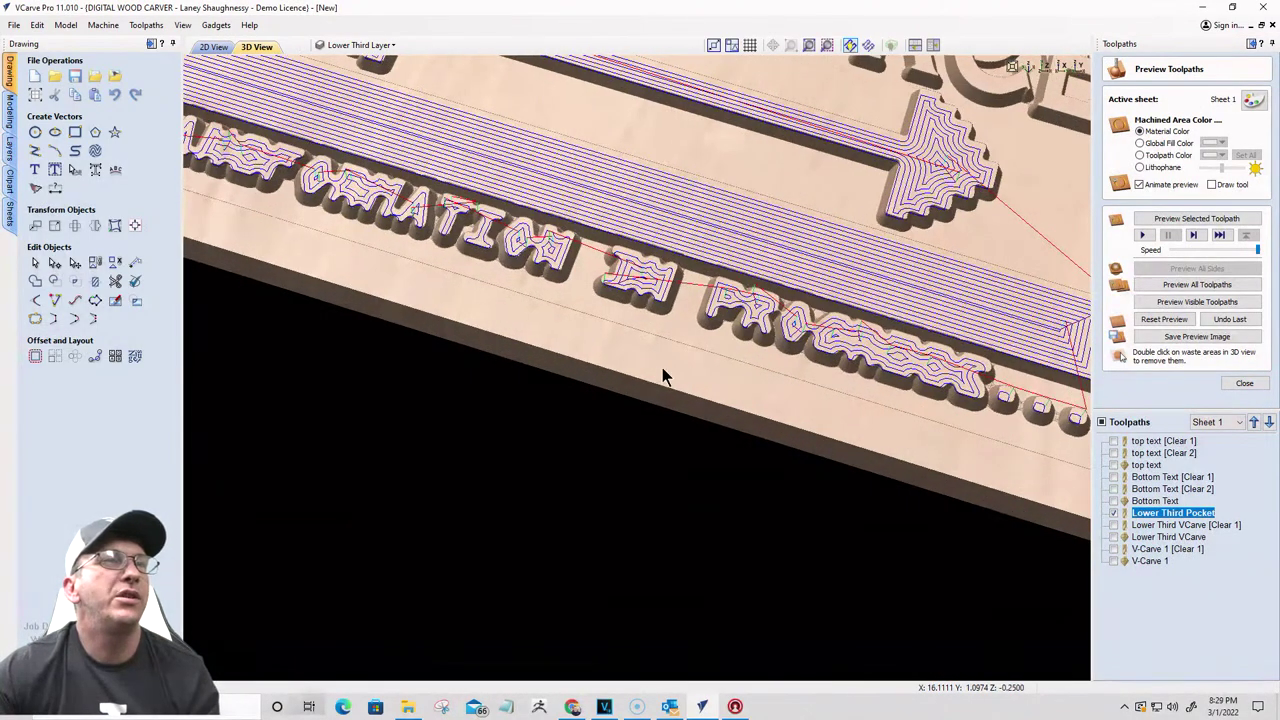
scroll(580, 394, "up", 3)
scroll(584, 435, "down", 1)
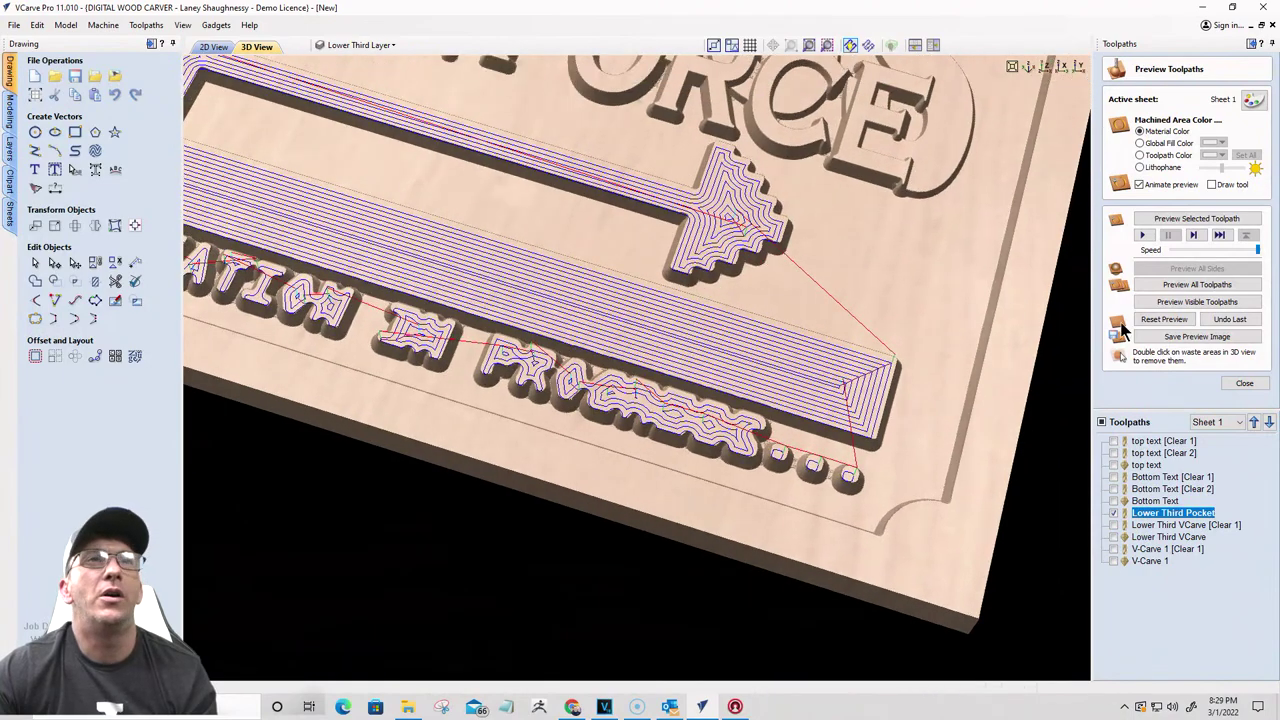
Step: Preview the visible toolpaths and rotate the board to inspect the raised barbell and lettering
left_click(1175, 303)
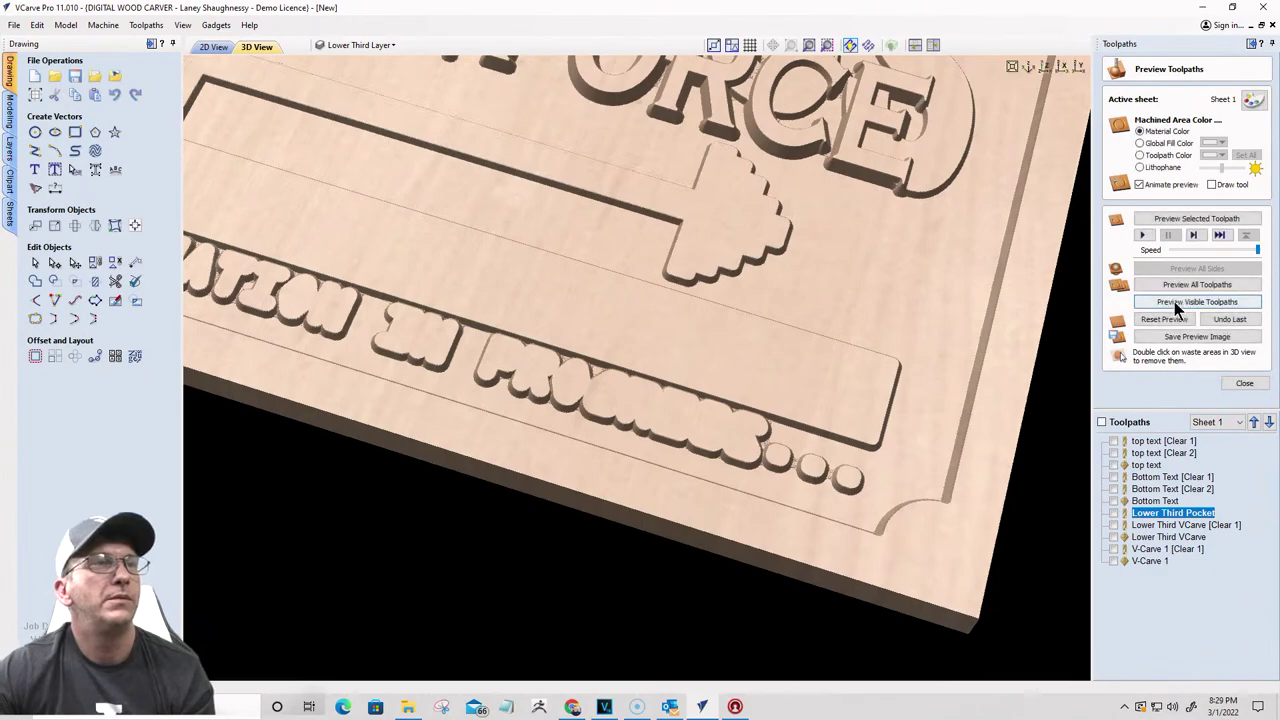
left_click_drag(620, 380, 566, 340)
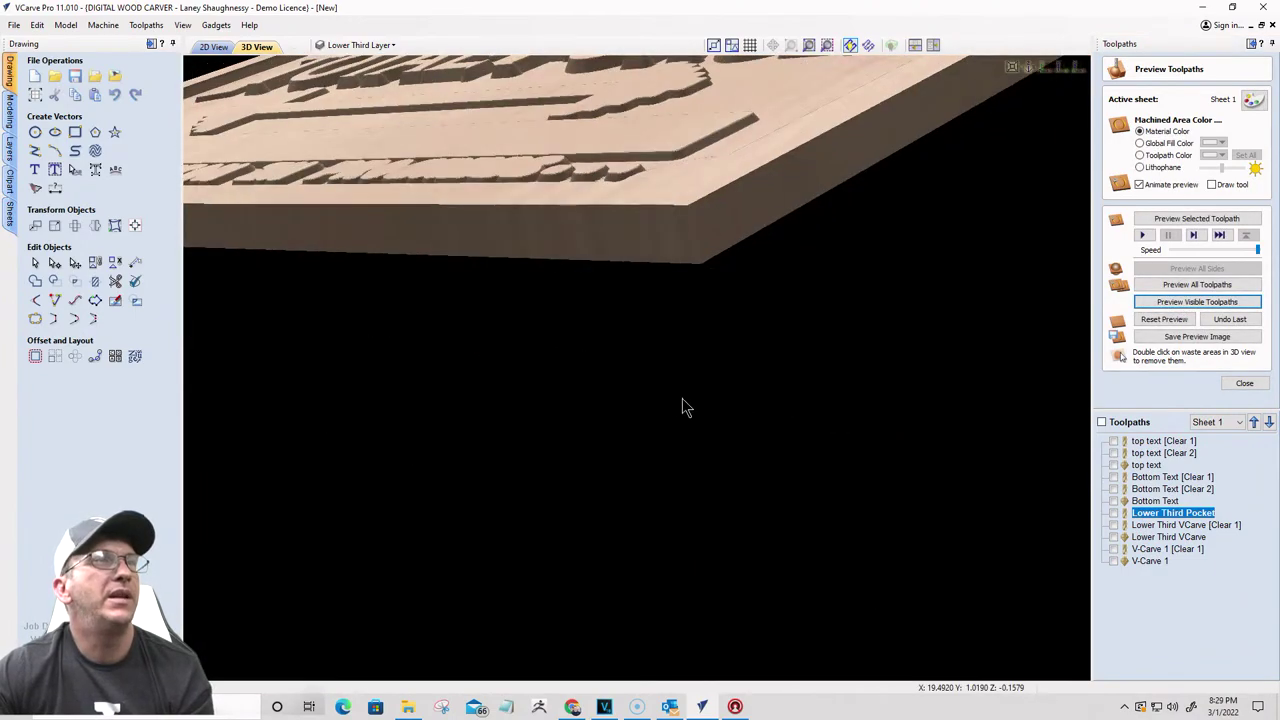
left_click_drag(682, 405, 985, 448)
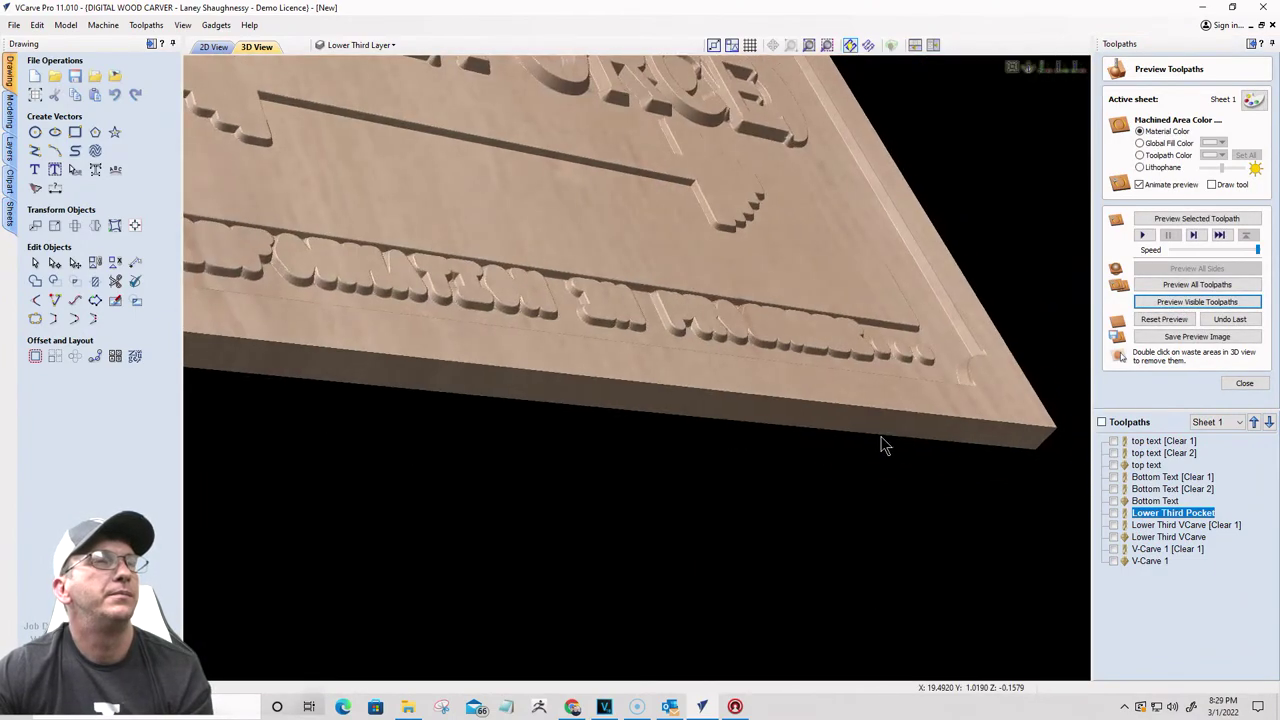
left_click_drag(883, 445, 591, 420)
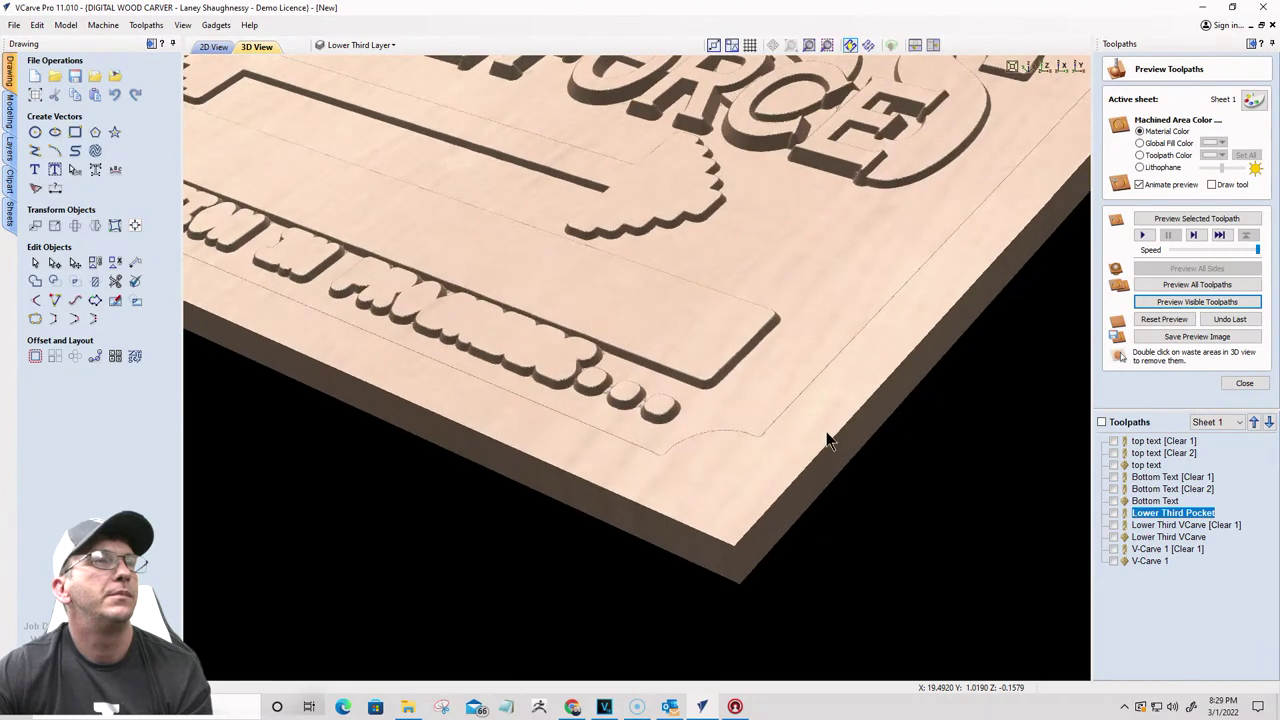
left_click_drag(828, 441, 664, 395)
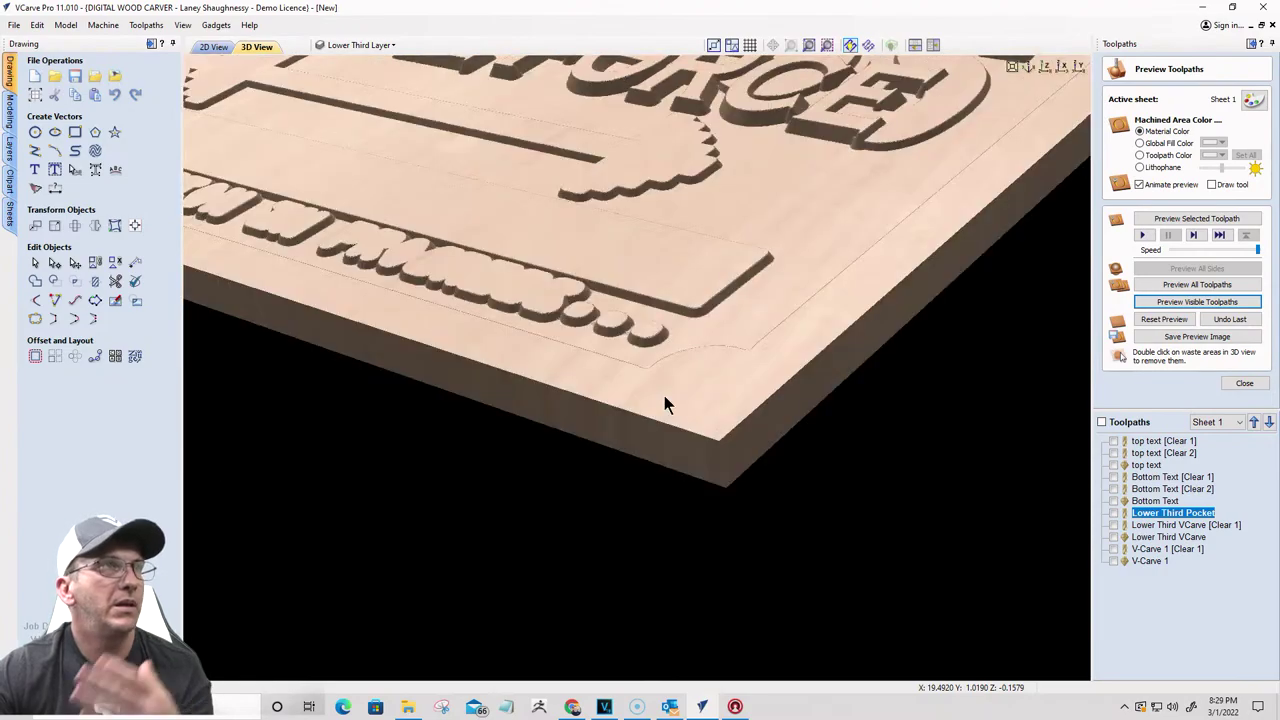
Step: Back in 2D, open the Lower Third VCarve toolpath for editing
left_click(211, 48)
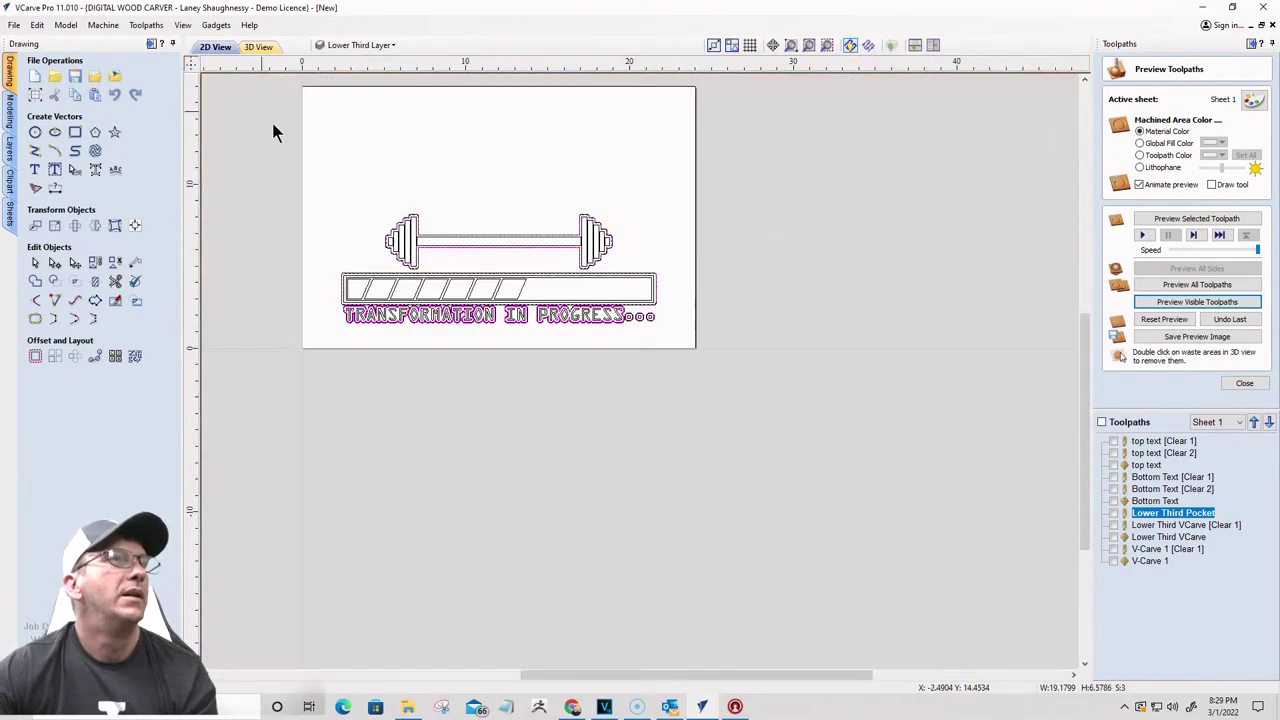
double_click(1148, 537)
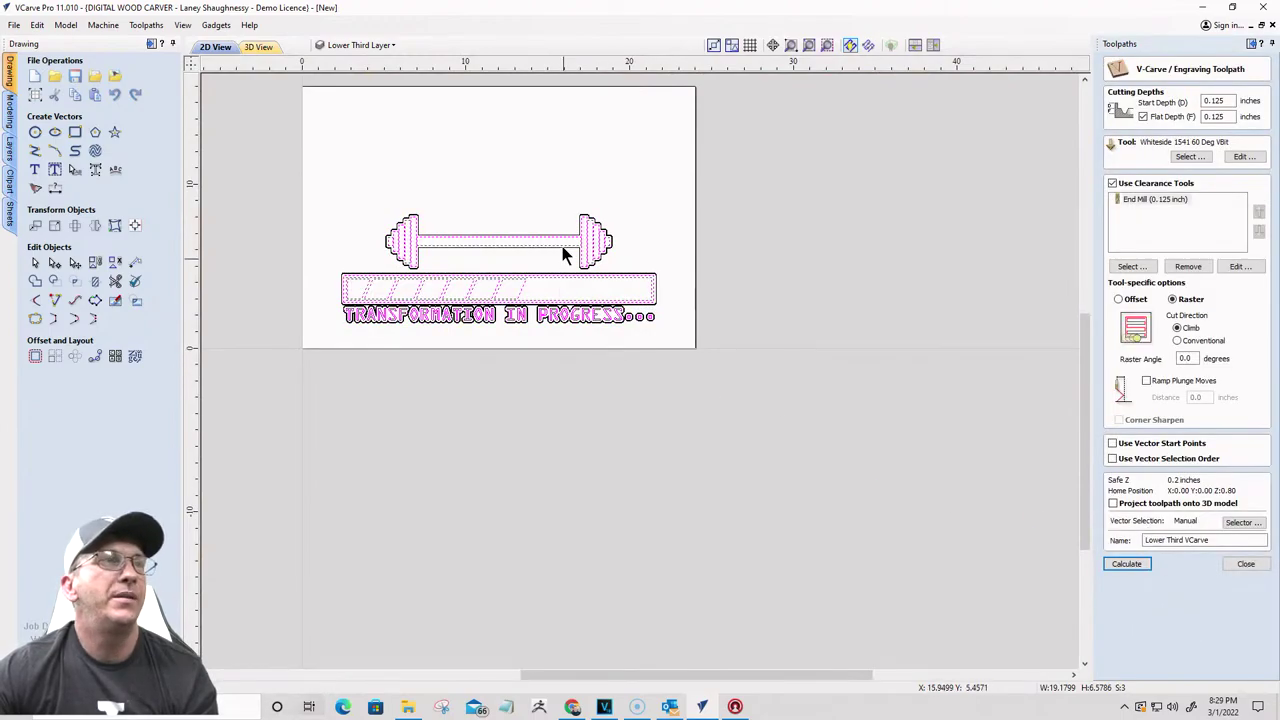
scroll(572, 235, "up", 5)
scroll(686, 308, "up", 1)
scroll(903, 290, "down", 3)
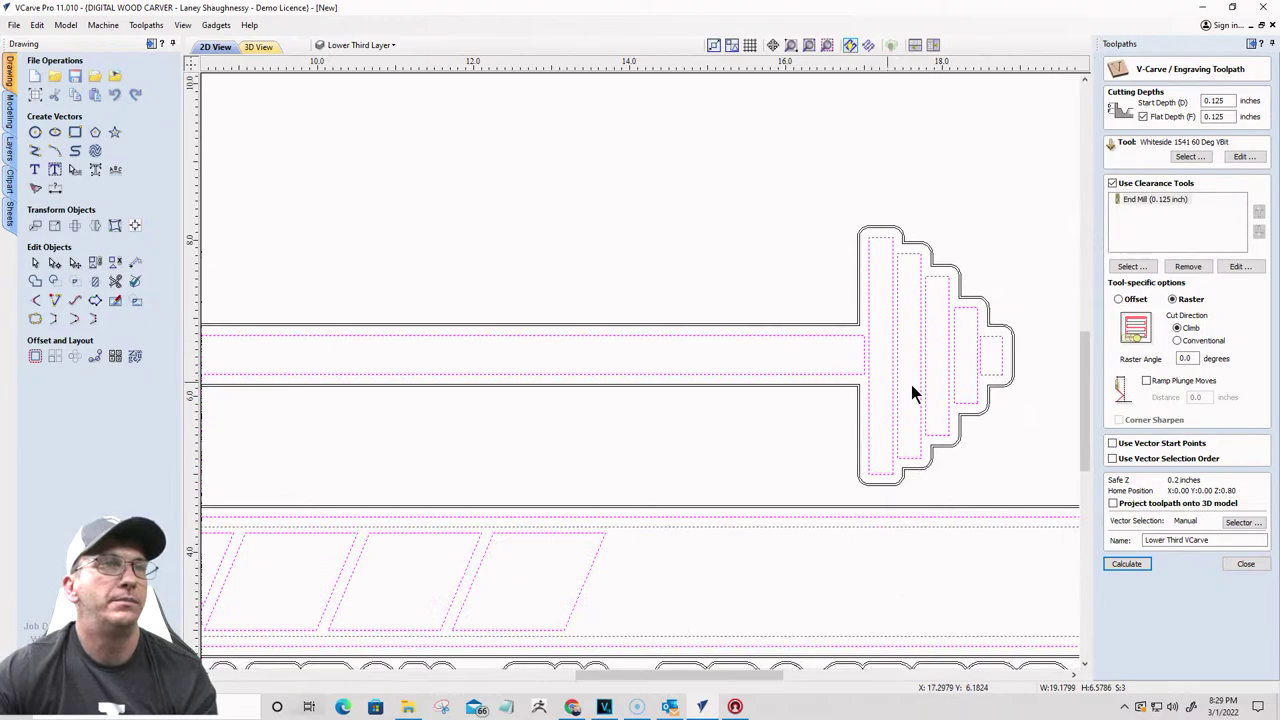
scroll(886, 364, "down", 5)
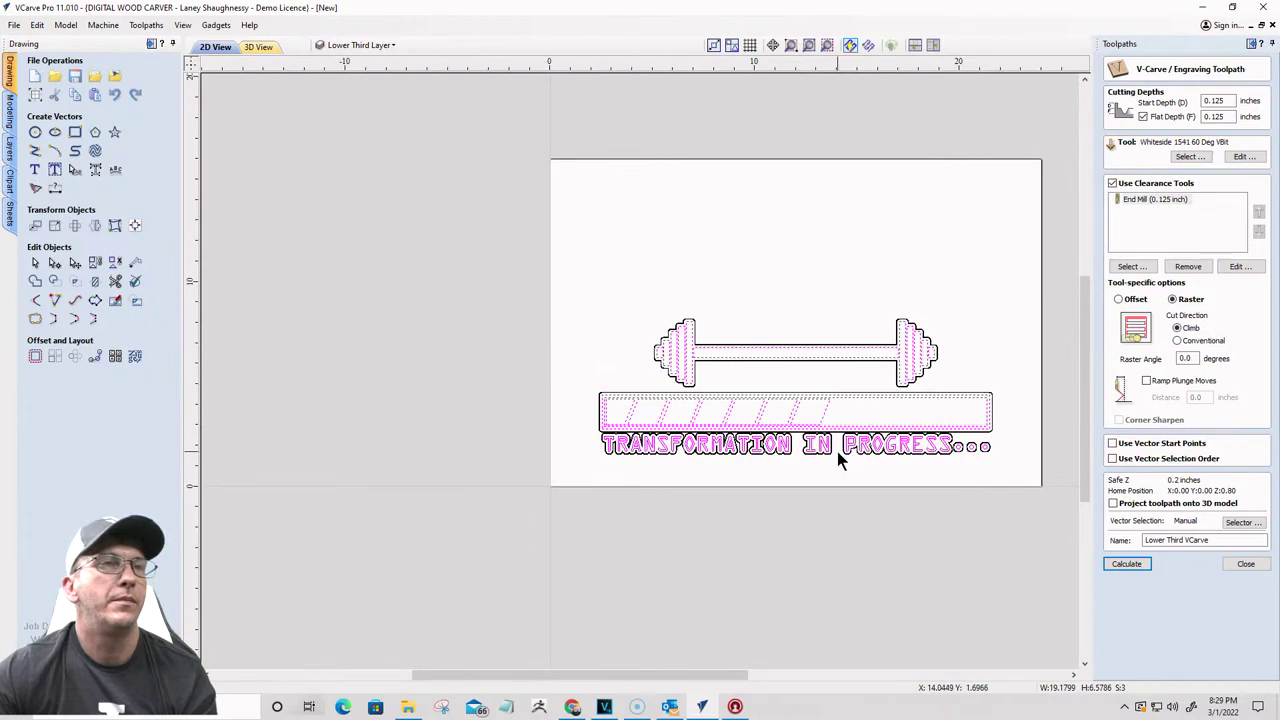
scroll(873, 450, "up", 4)
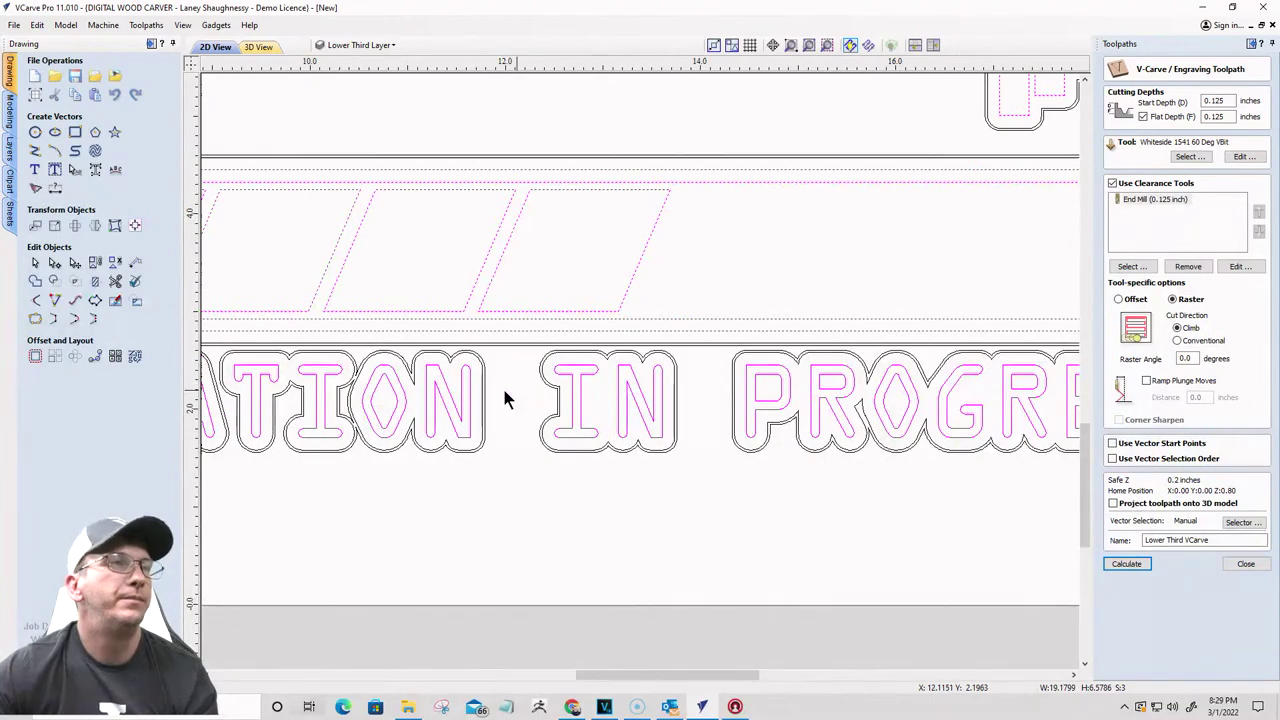
scroll(450, 395, "down", 4)
scroll(375, 402, "up", 4)
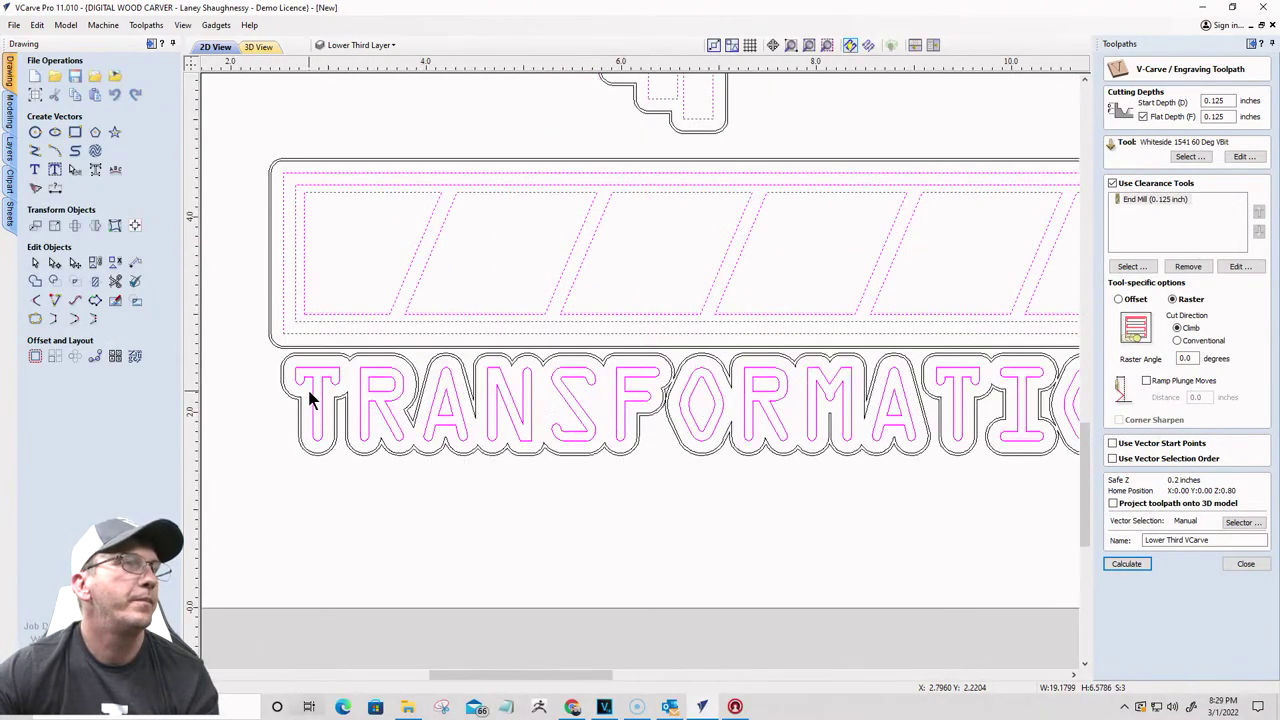
scroll(315, 402, "up", 2)
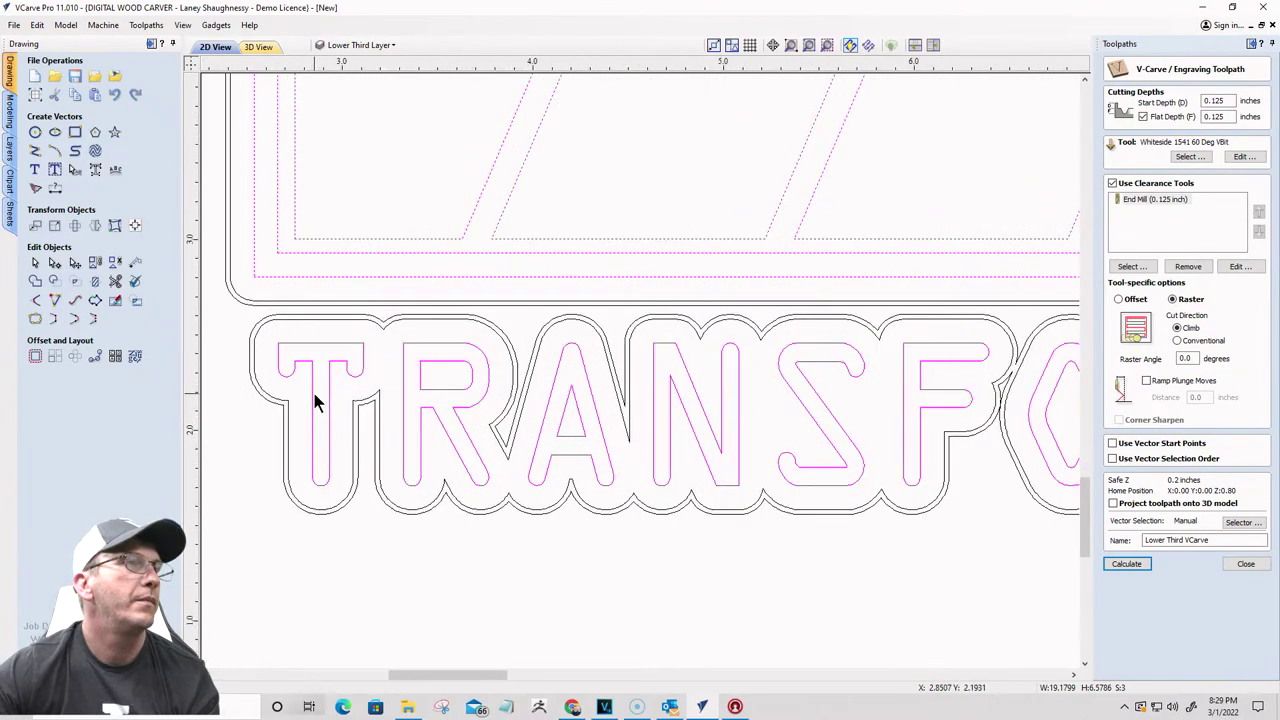
scroll(315, 402, "down", 4)
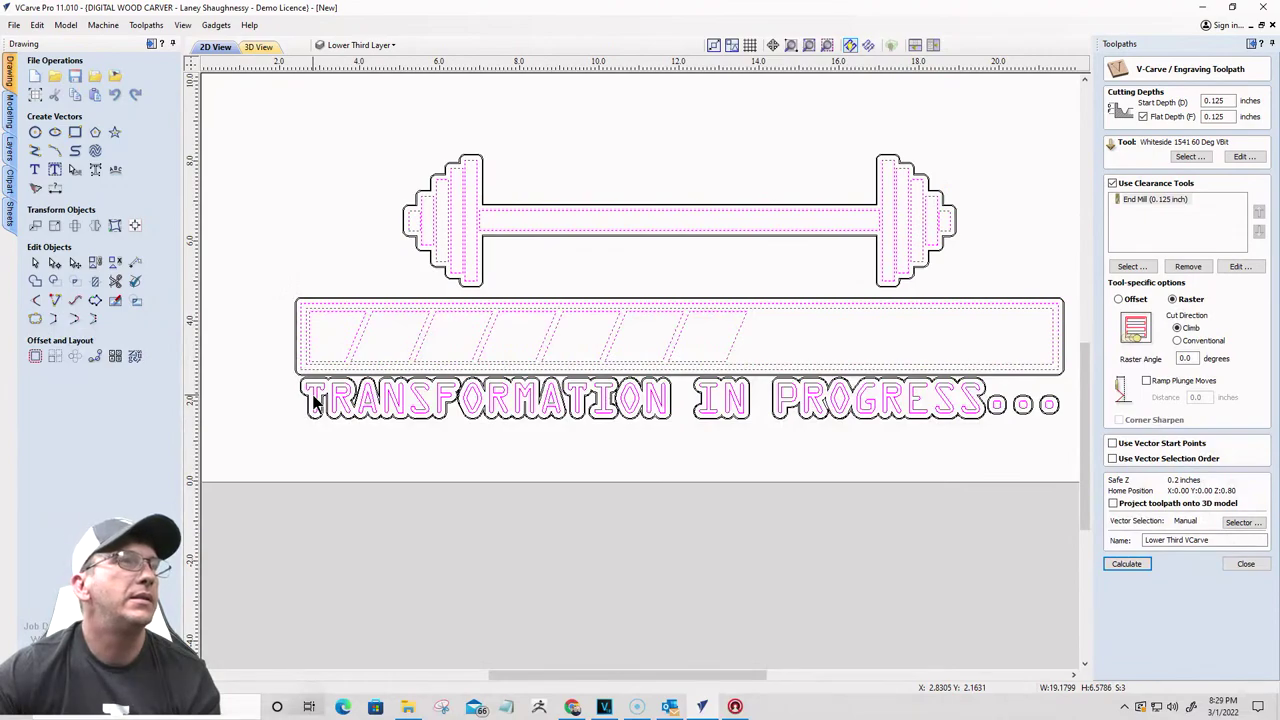
scroll(418, 222, "up", 3)
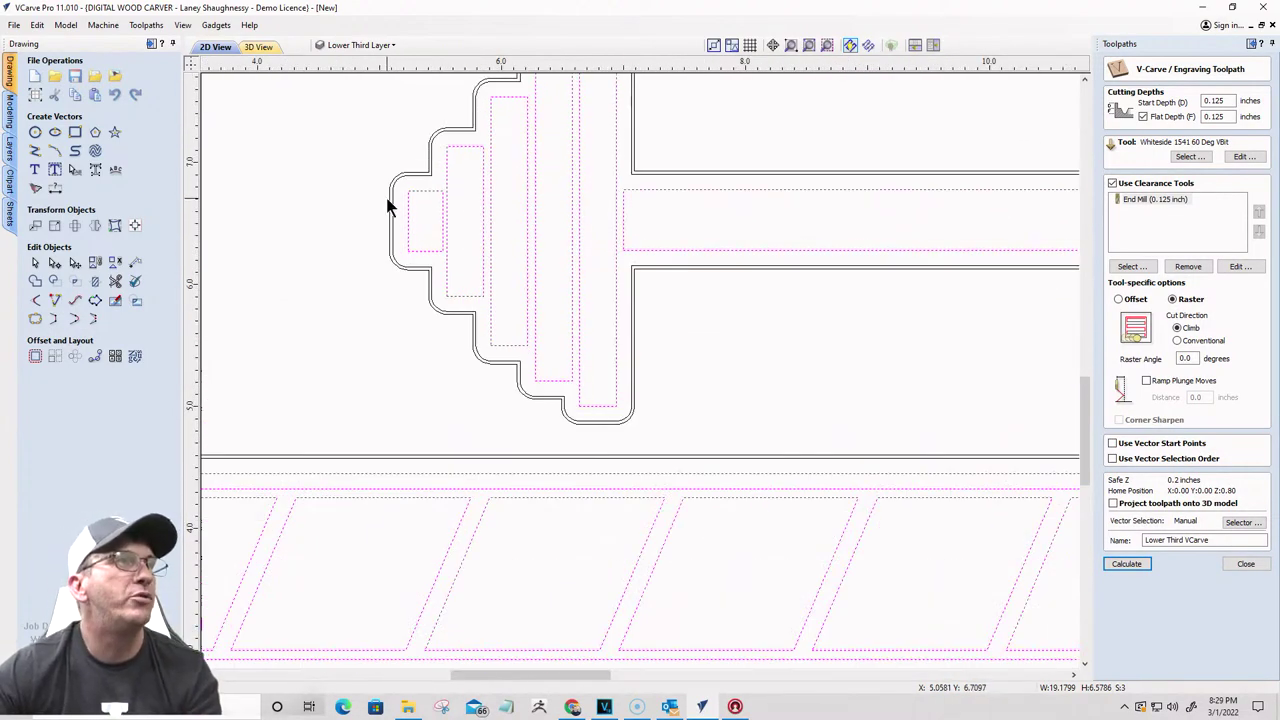
scroll(390, 210, "down", 3)
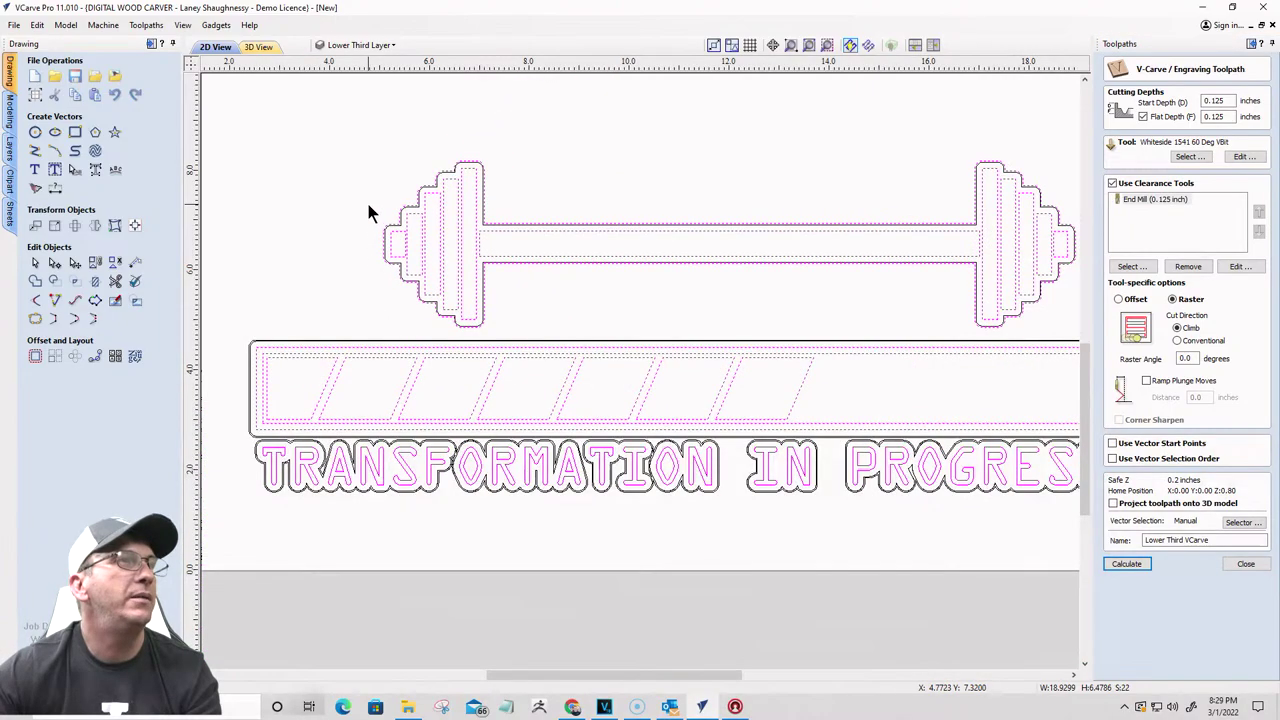
scroll(258, 347, "up", 3)
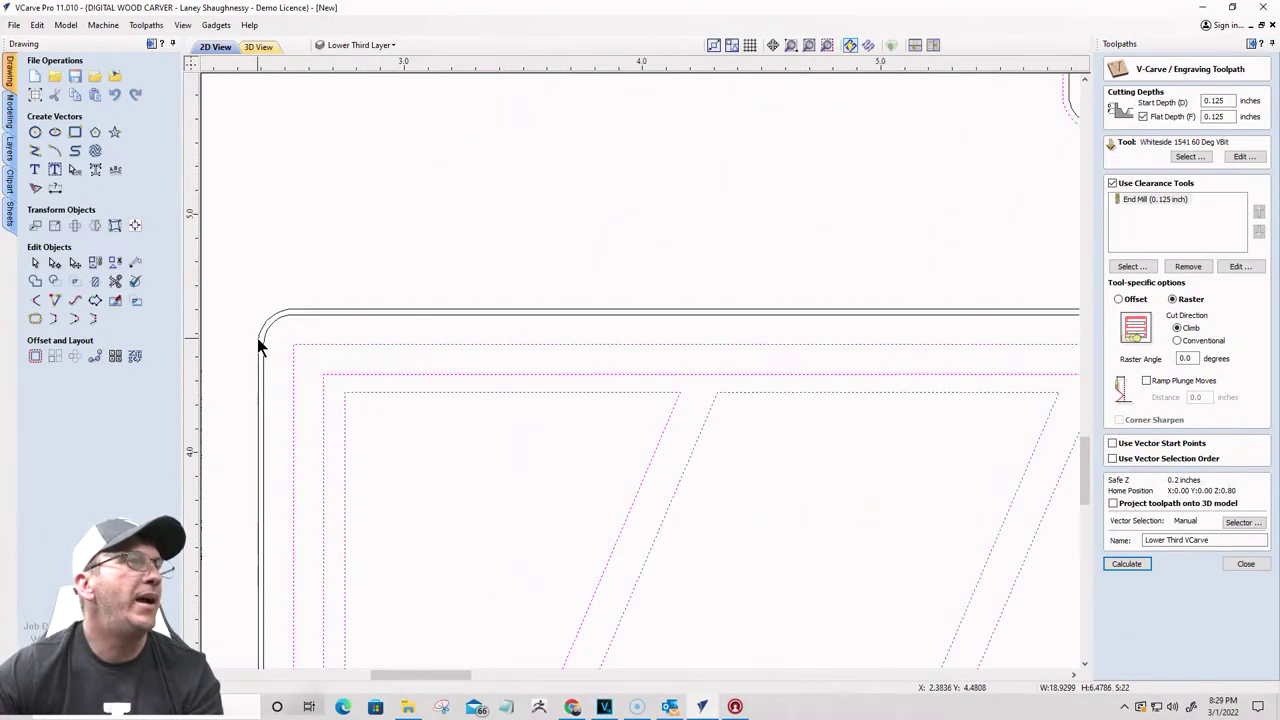
scroll(395, 160, "down", 3)
scroll(340, 382, "up", 3)
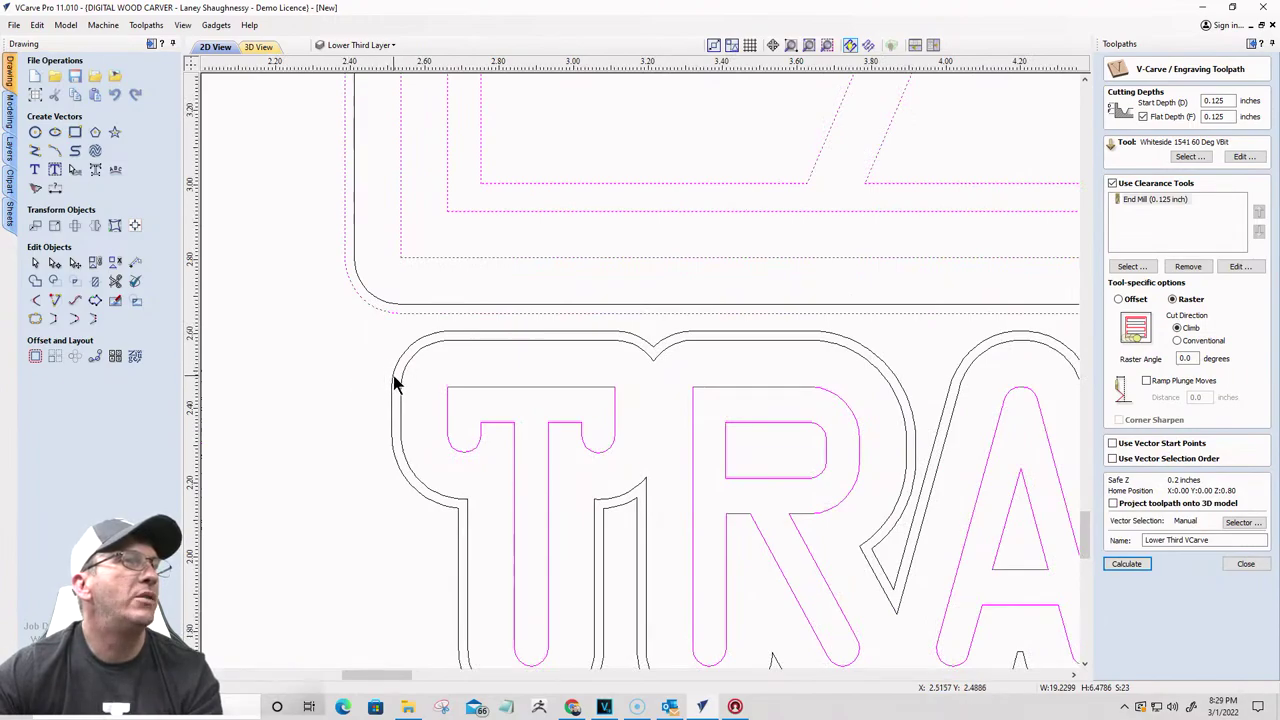
scroll(290, 338, "down", 4)
scroll(623, 371, "up", 4)
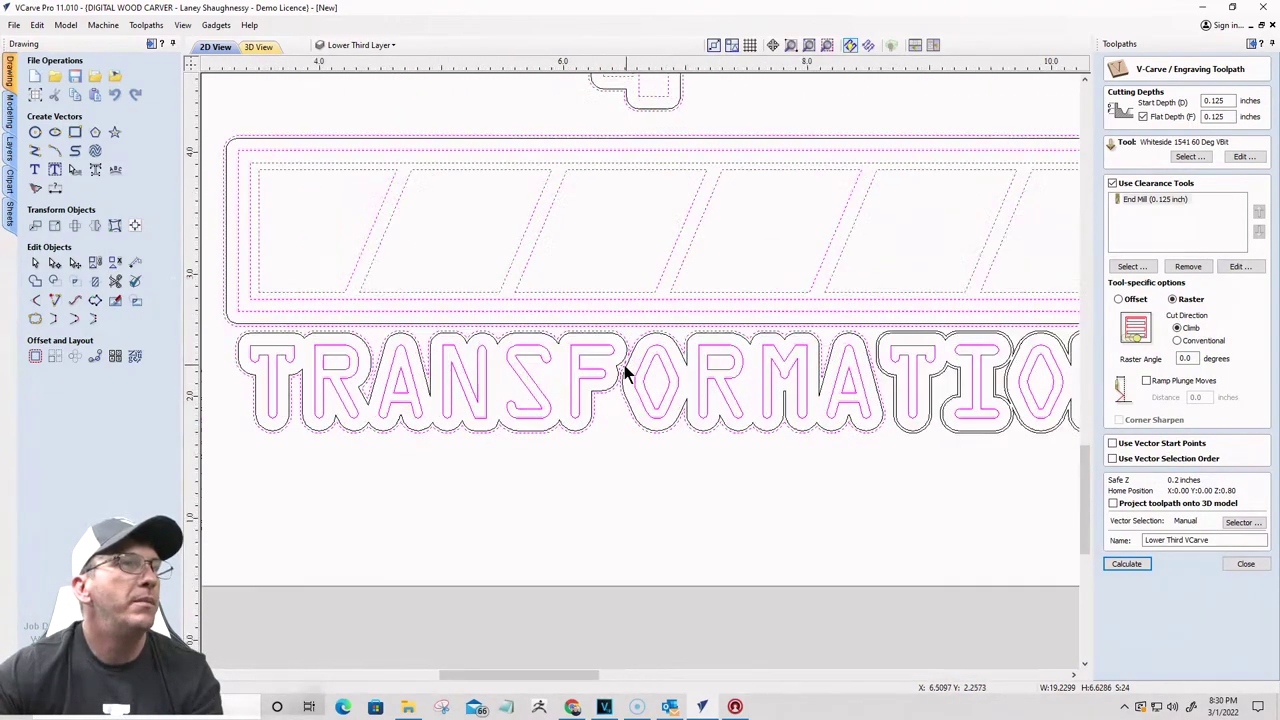
scroll(520, 447, "down", 4)
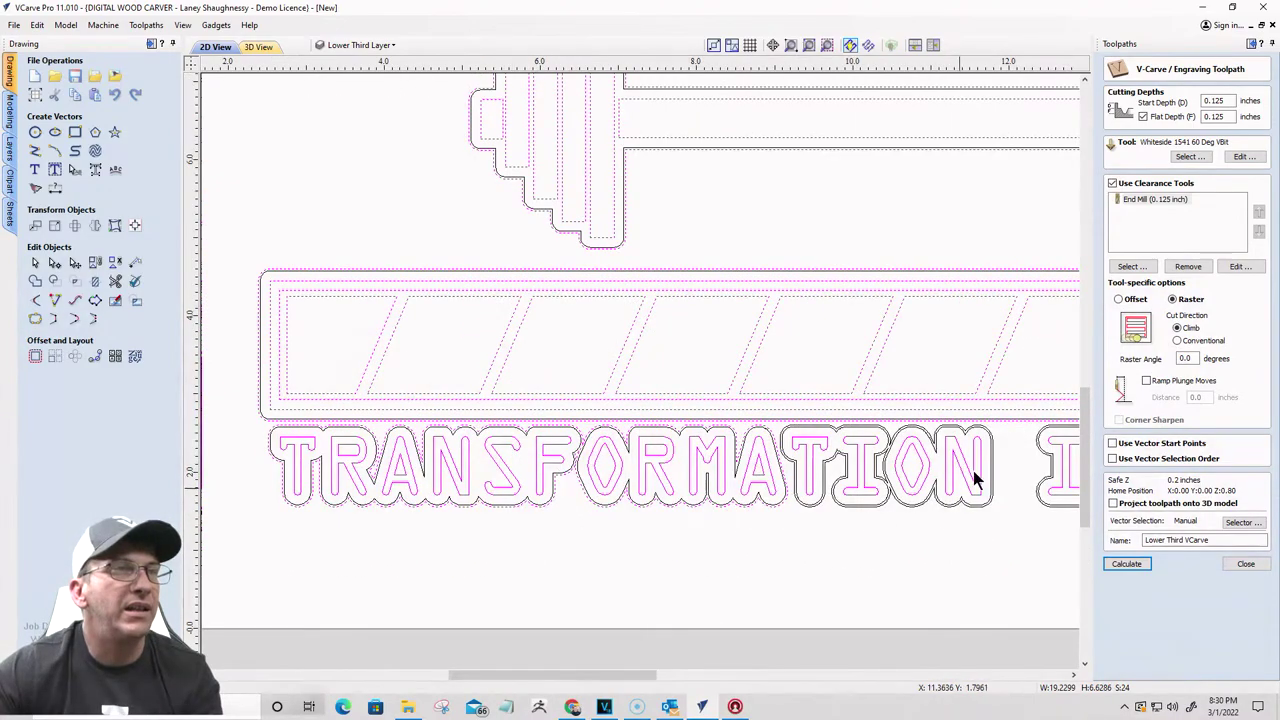
scroll(800, 404, "up", 3)
scroll(465, 373, "down", 3)
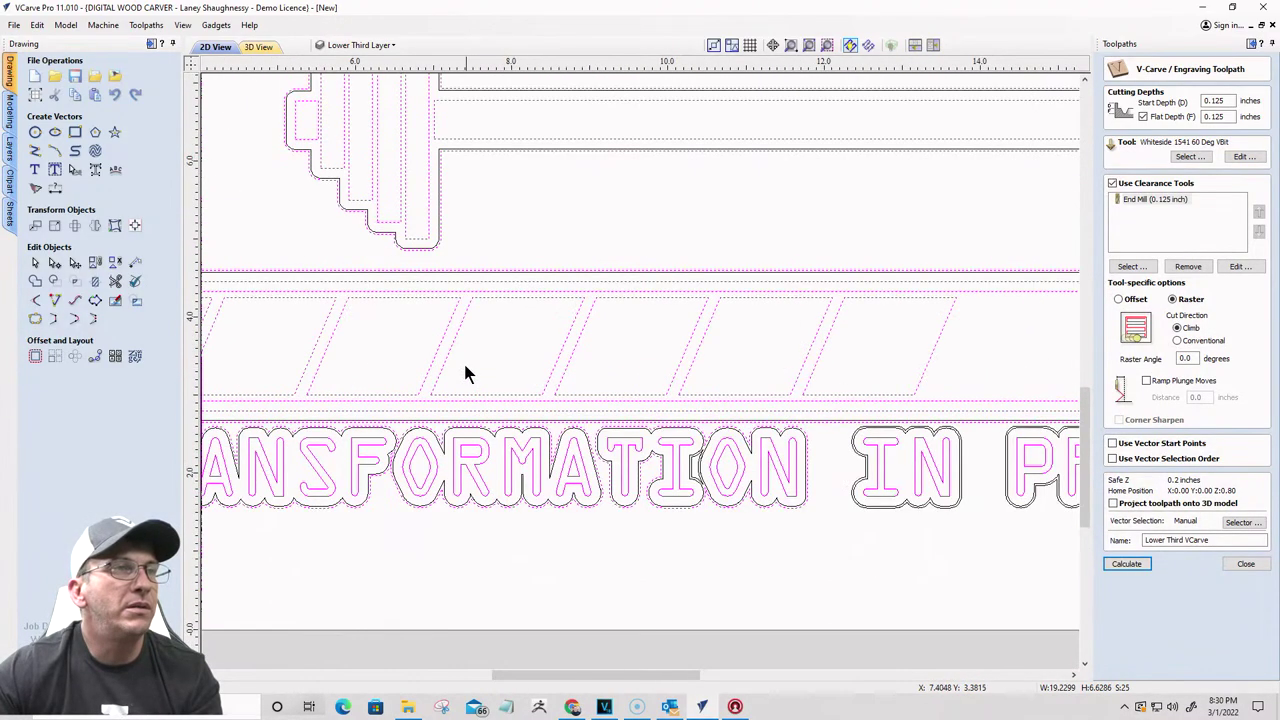
scroll(864, 460, "up", 3)
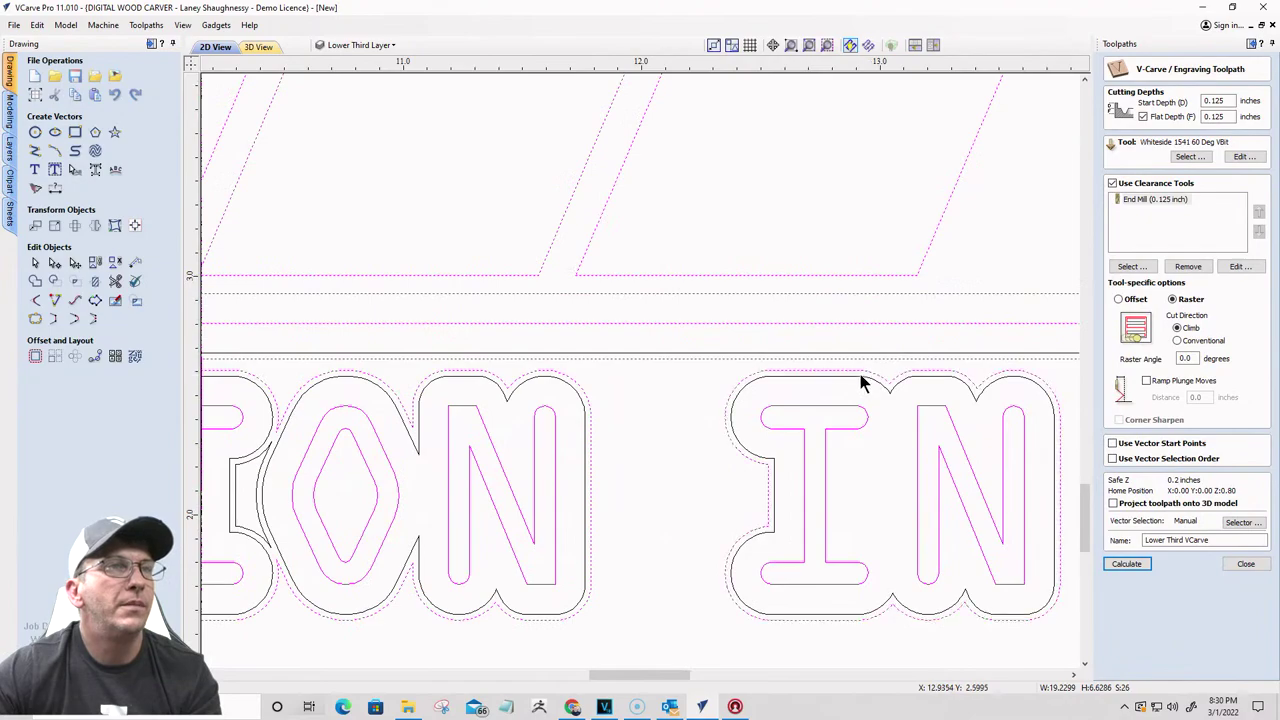
scroll(606, 357, "down", 3)
scroll(857, 277, "up", 2)
scroll(838, 407, "up", 1)
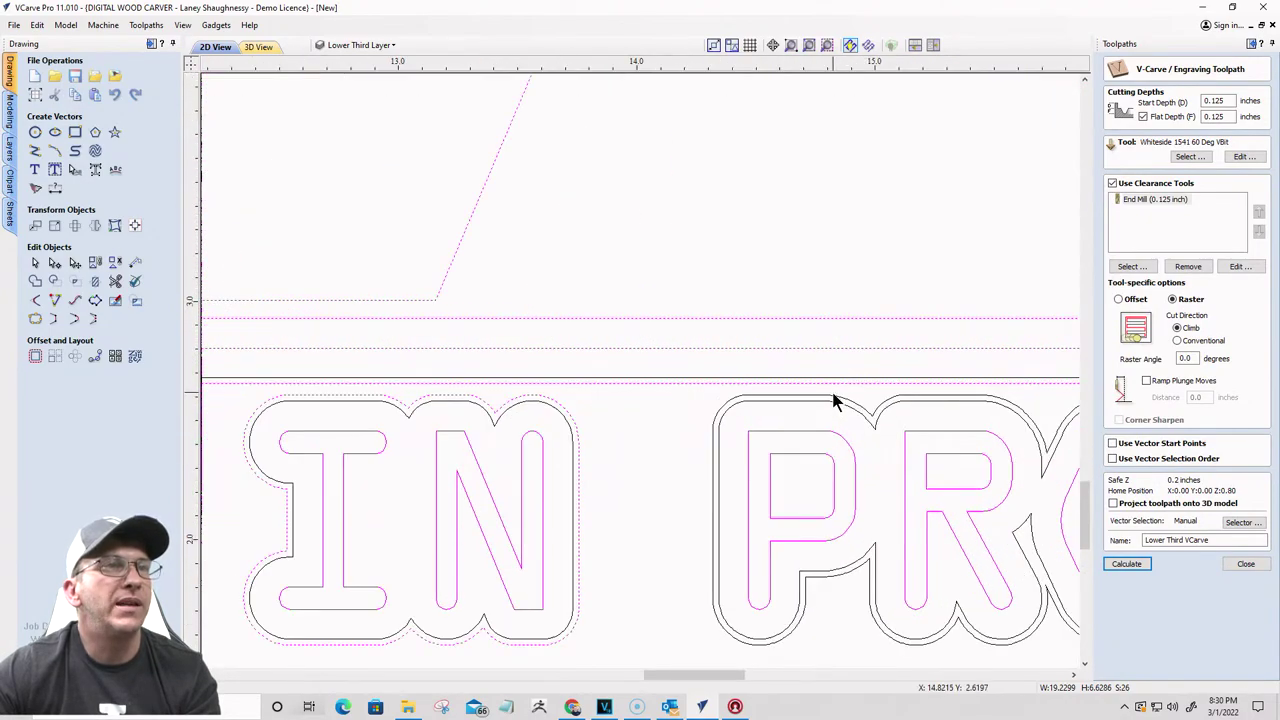
scroll(647, 375, "down", 5)
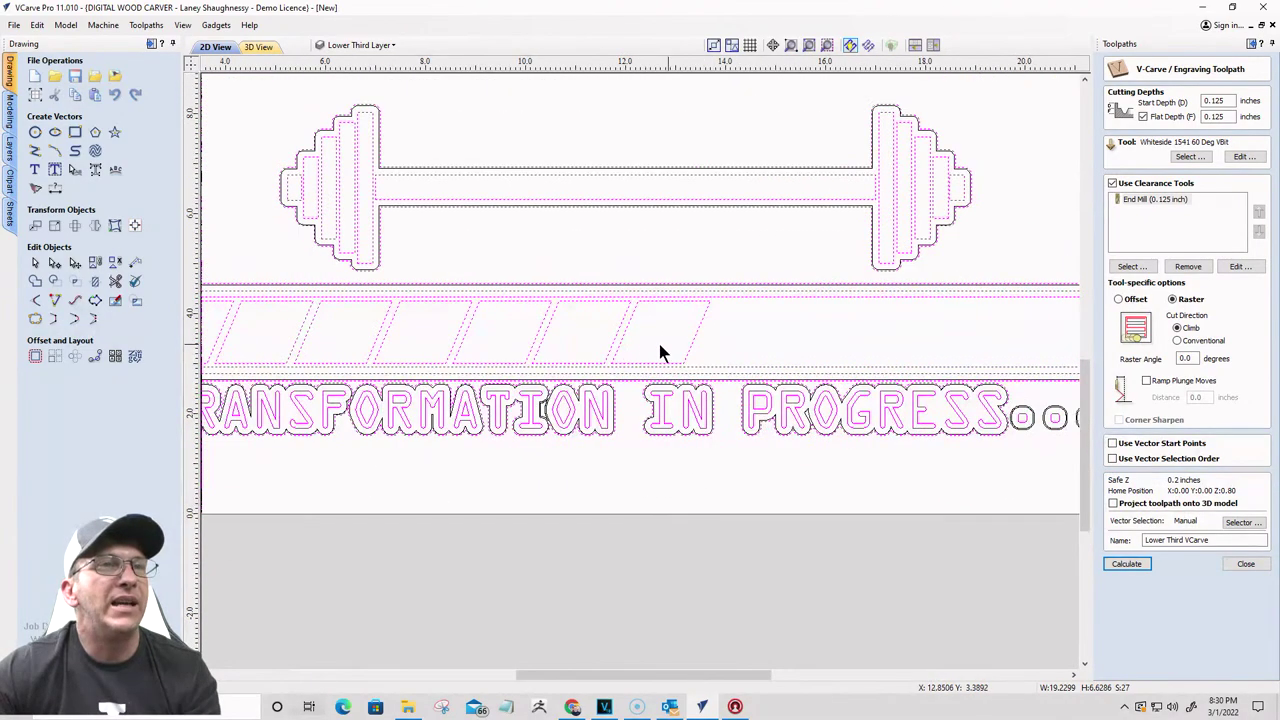
scroll(659, 352, "down", 2)
scroll(863, 383, "up", 6)
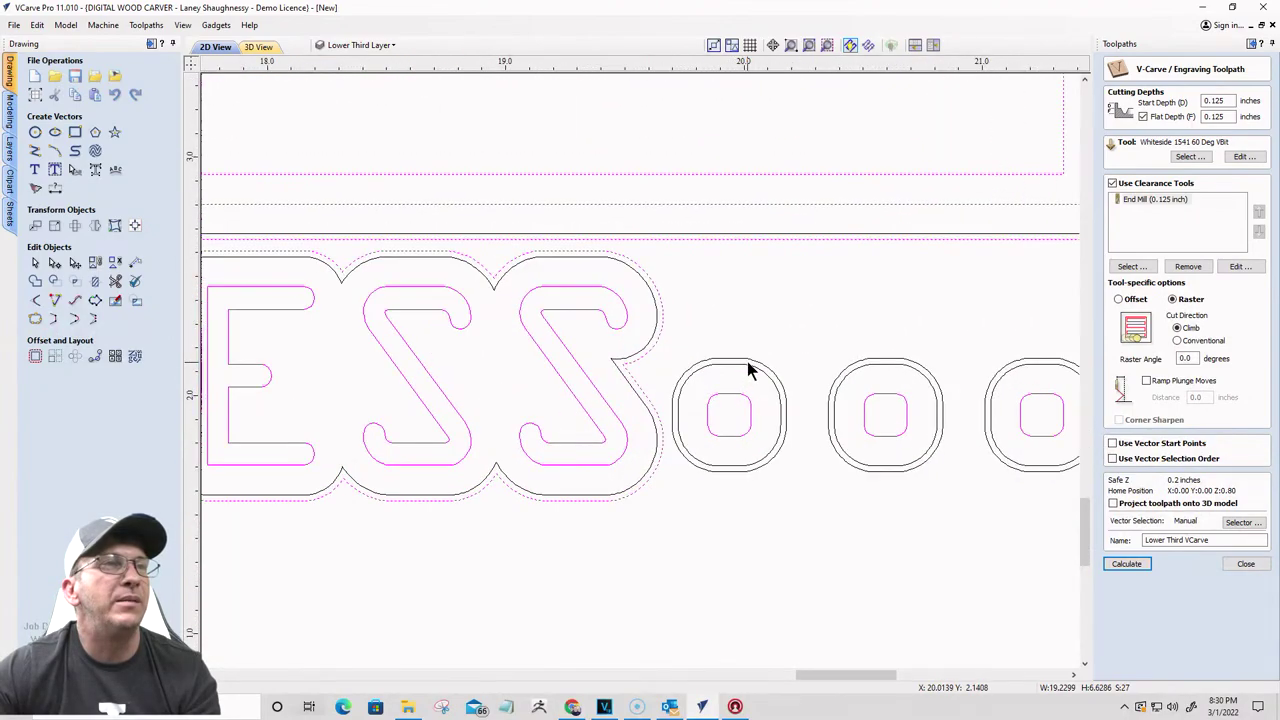
Step: Add the three dots after PROGRESS to the toolpath's selected vectors
left_click(752, 366, "shift")
left_click(912, 367, "shift")
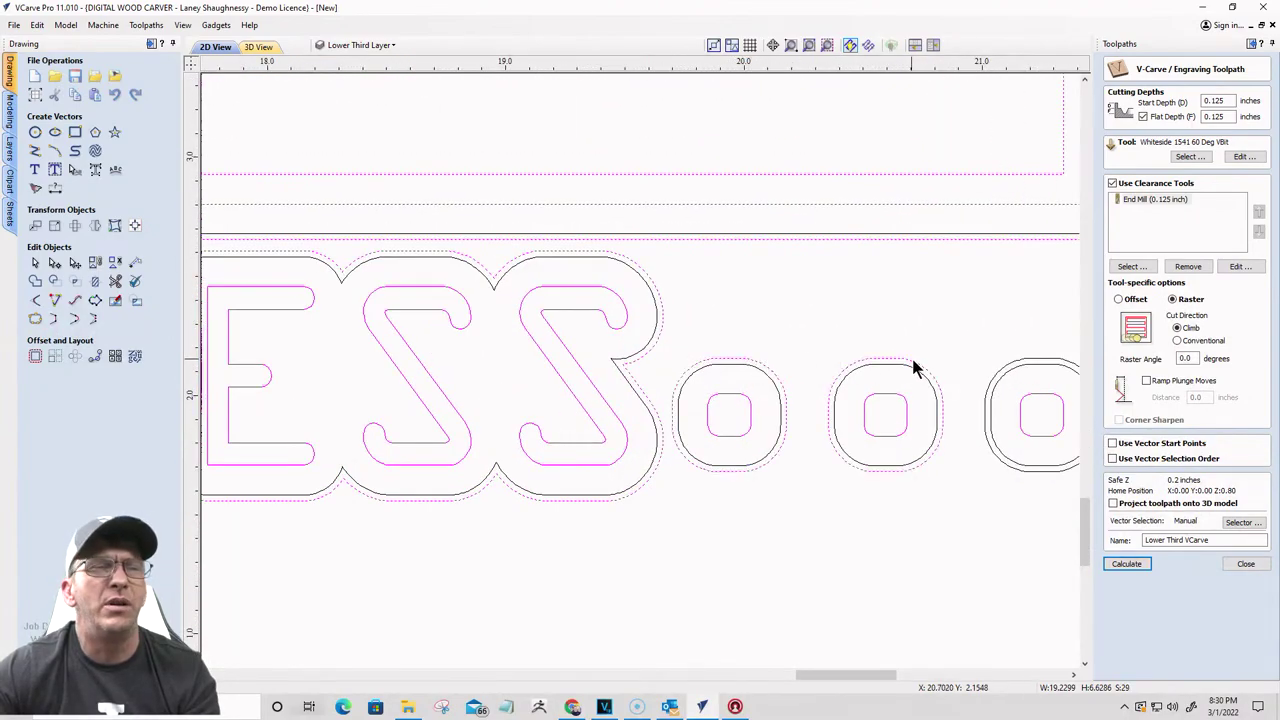
left_click(1030, 363, "shift")
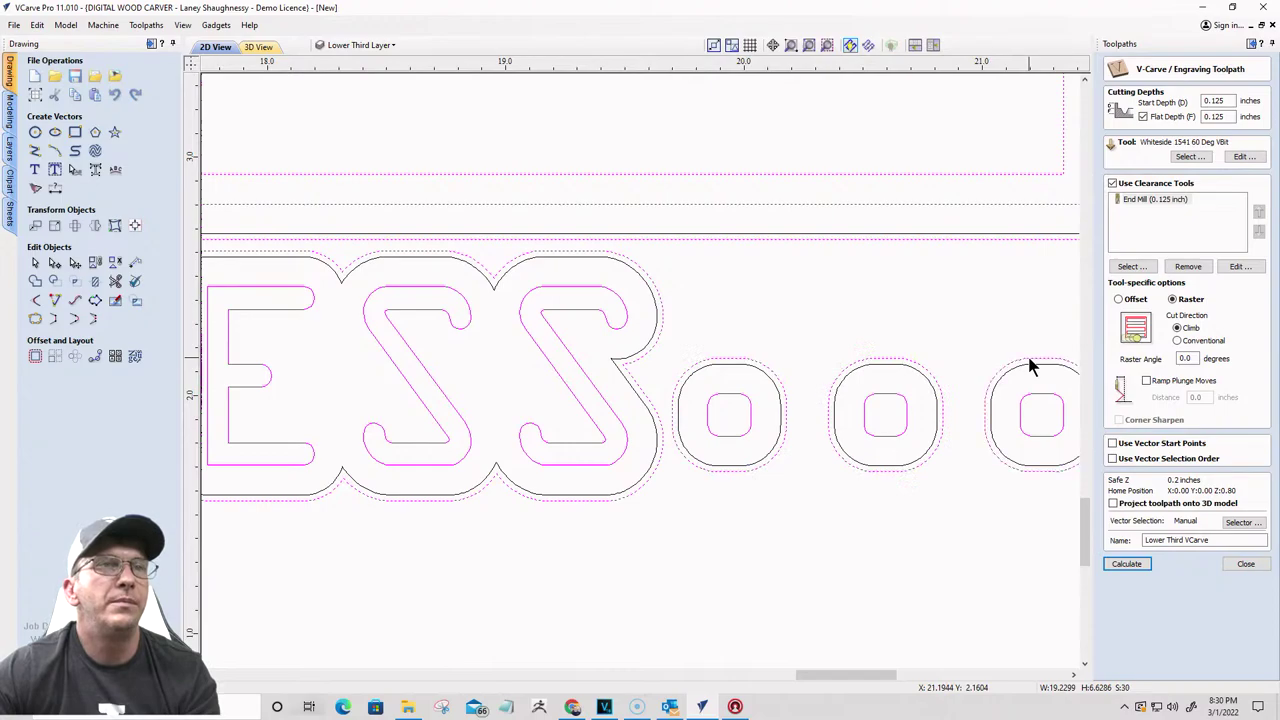
scroll(774, 312, "down", 3)
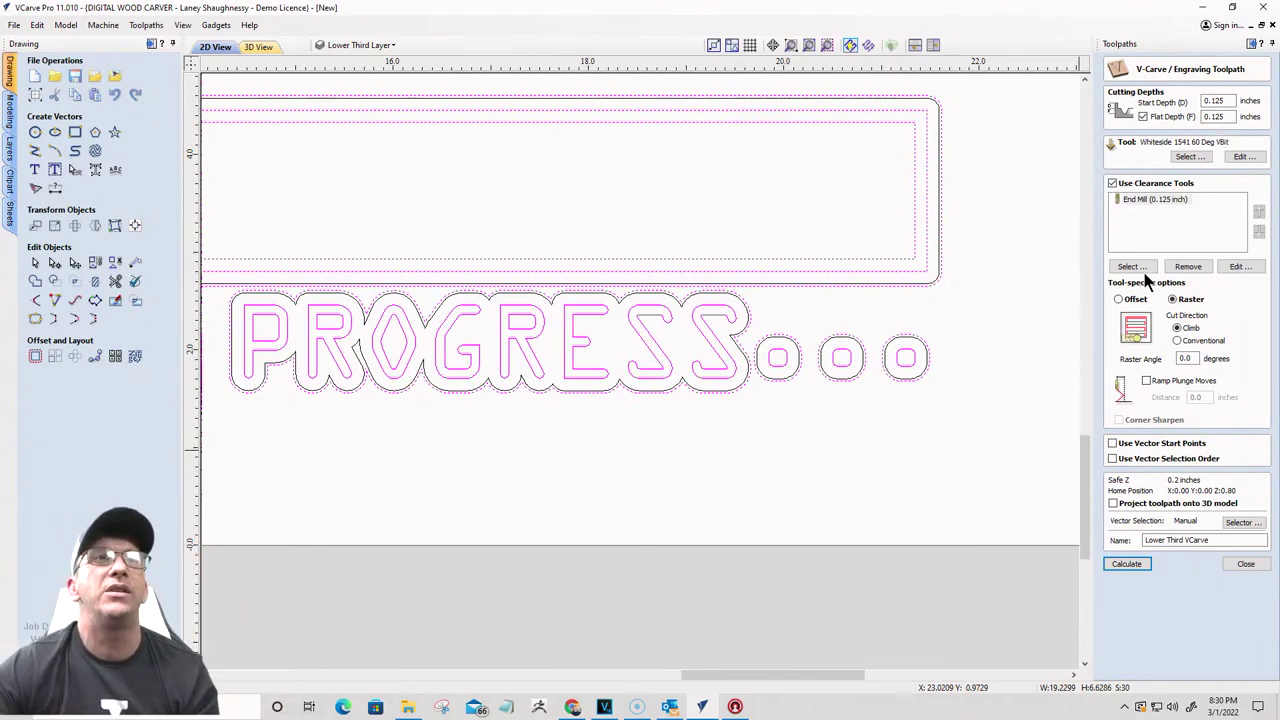
Step: Recalculate the Lower Third VCarve toolpath, accepting the overlapping vectors warning
left_click(1127, 564)
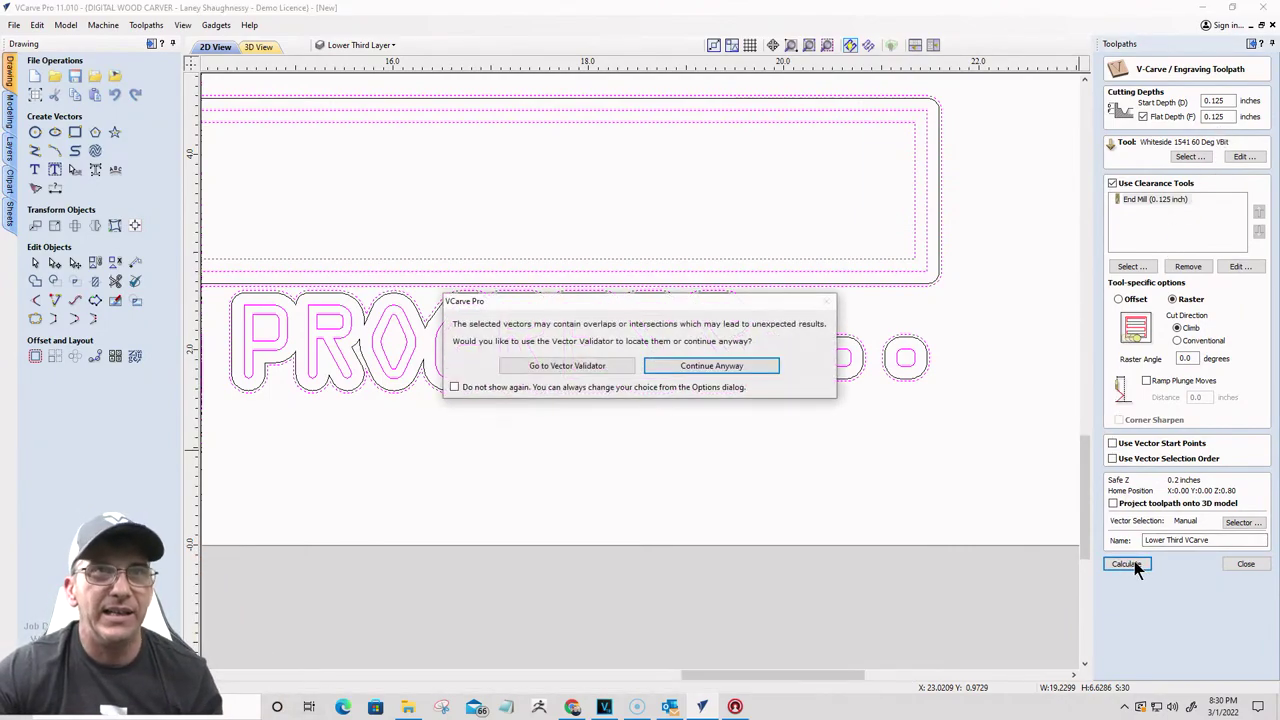
left_click(708, 366)
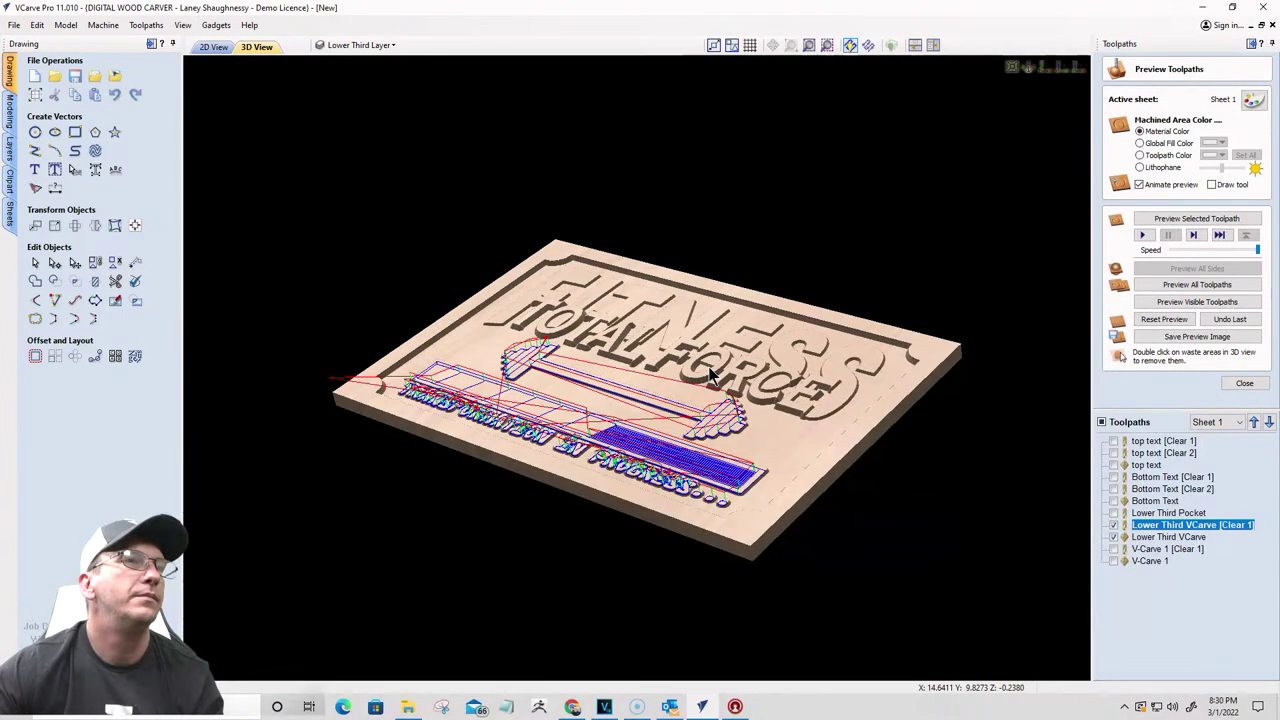
scroll(710, 375, "up", 5)
scroll(713, 298, "up", 2)
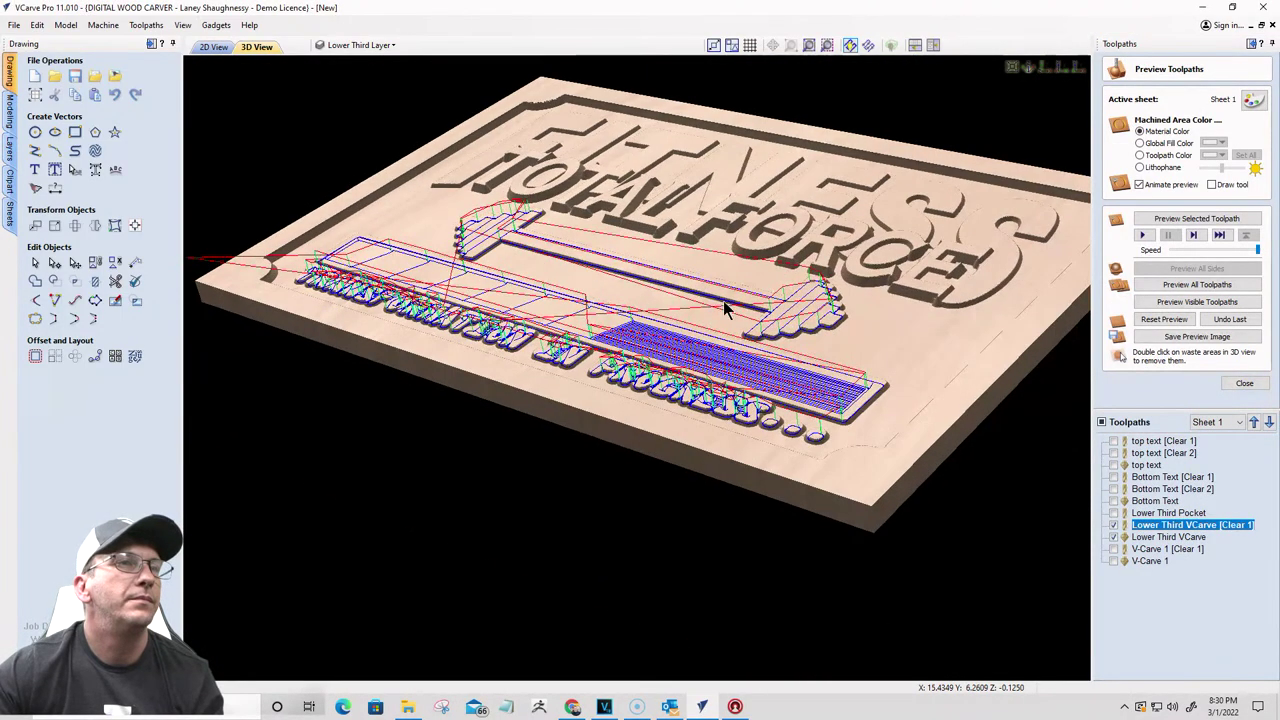
Step: Preview the visible toolpaths and pan across the bevelled TRANSFORMATION IN PROGRESS lettering
scroll(820, 398, "up", 3)
scroll(820, 398, "up", 2)
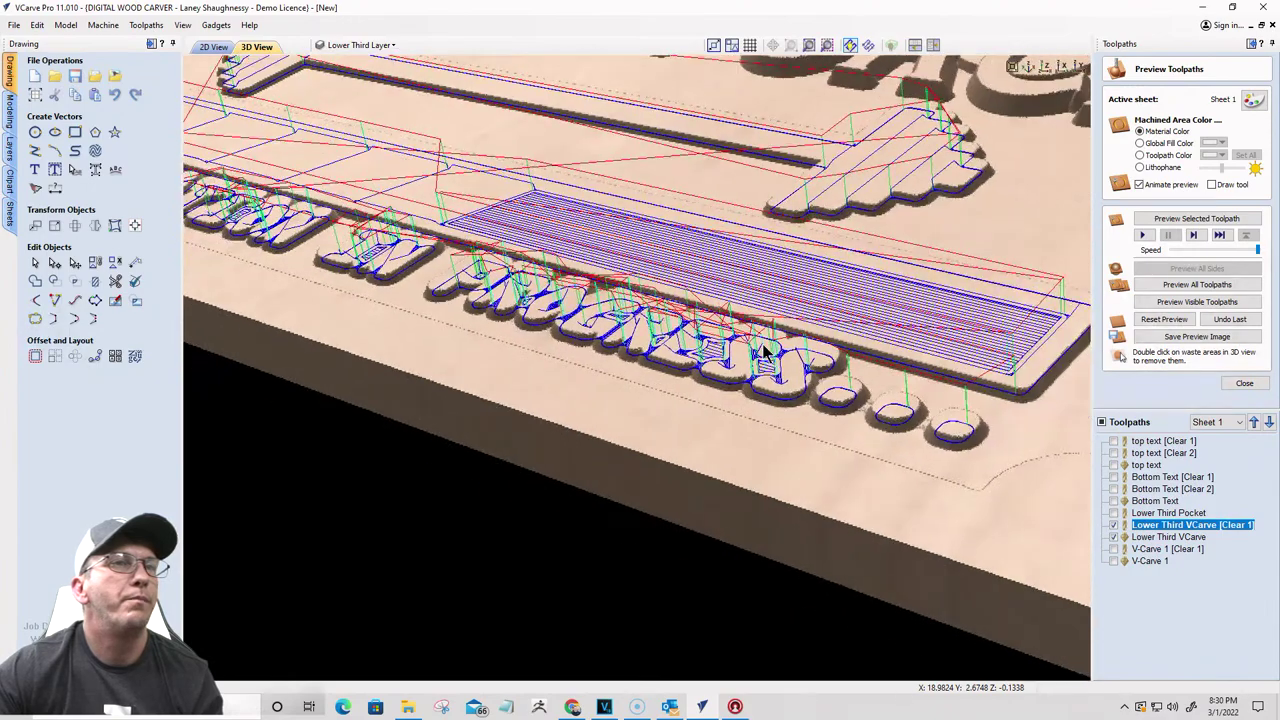
scroll(734, 332, "up", 3)
scroll(677, 308, "up", 2)
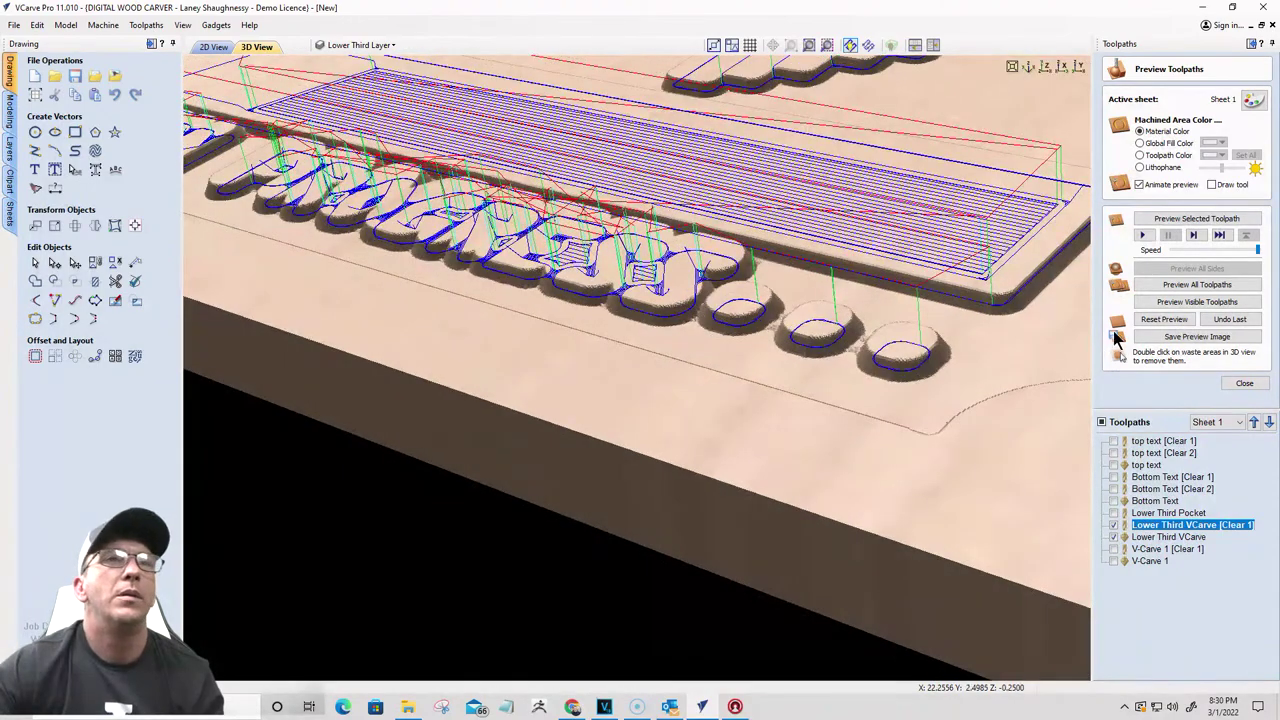
left_click(1172, 303)
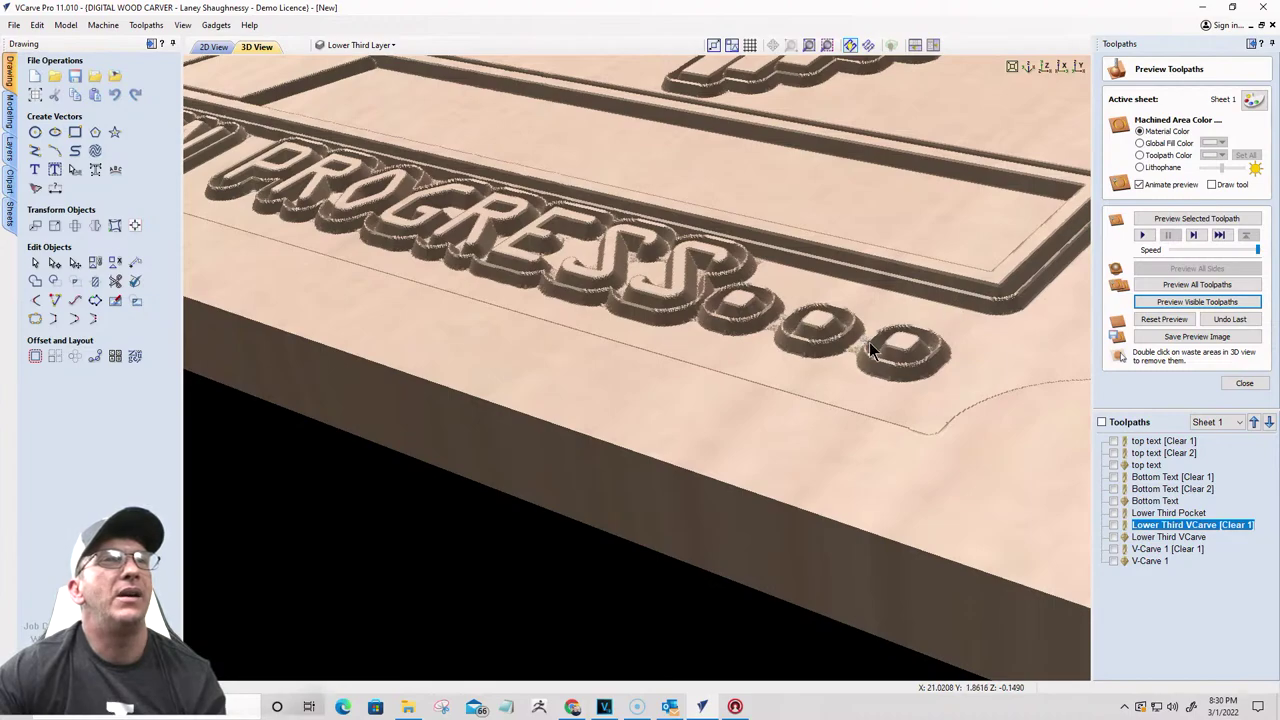
middle_click_drag(869, 342, 1135, 503)
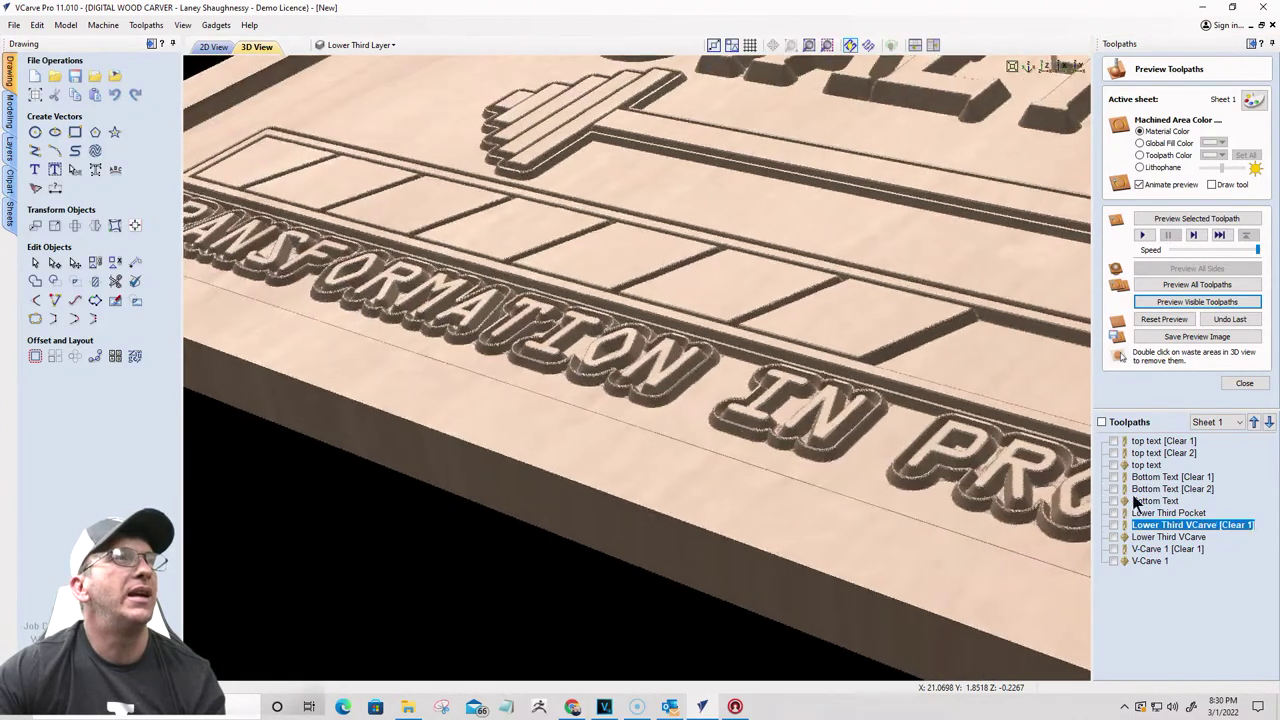
Step: Return to the 2D view and reopen the Lower Third Pocket toolpath settings
left_click(213, 47)
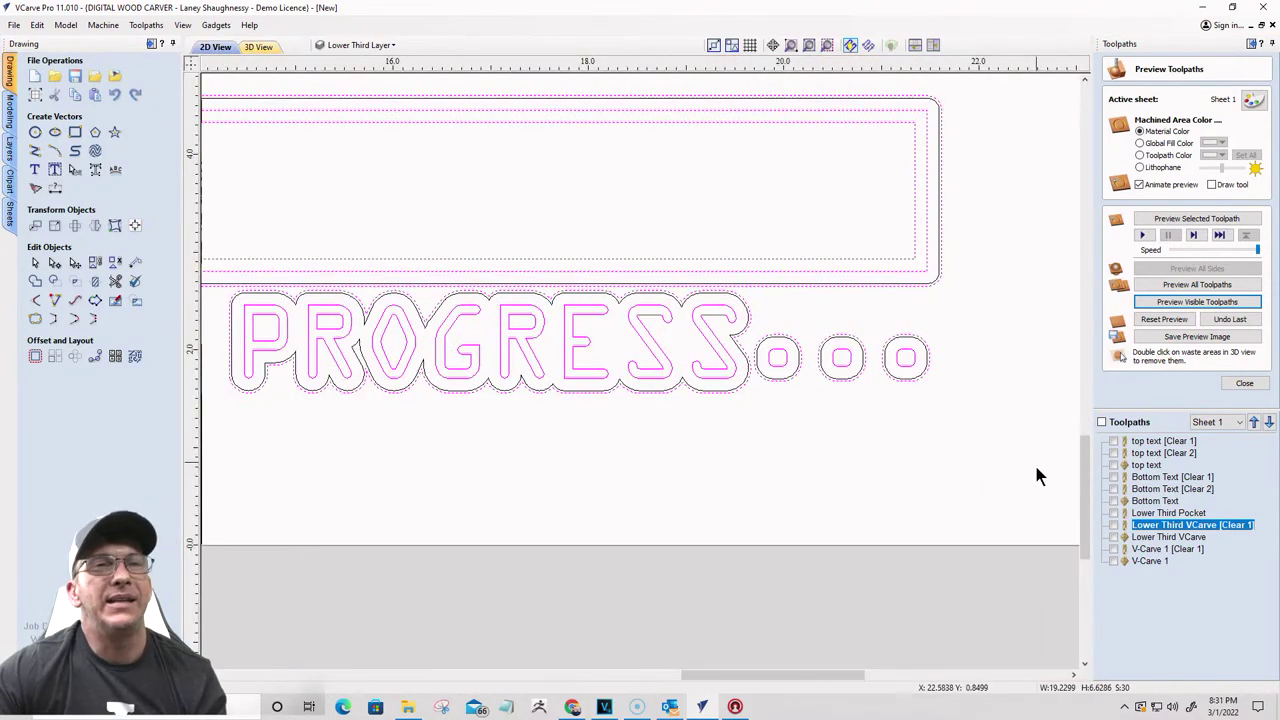
double_click(1150, 515)
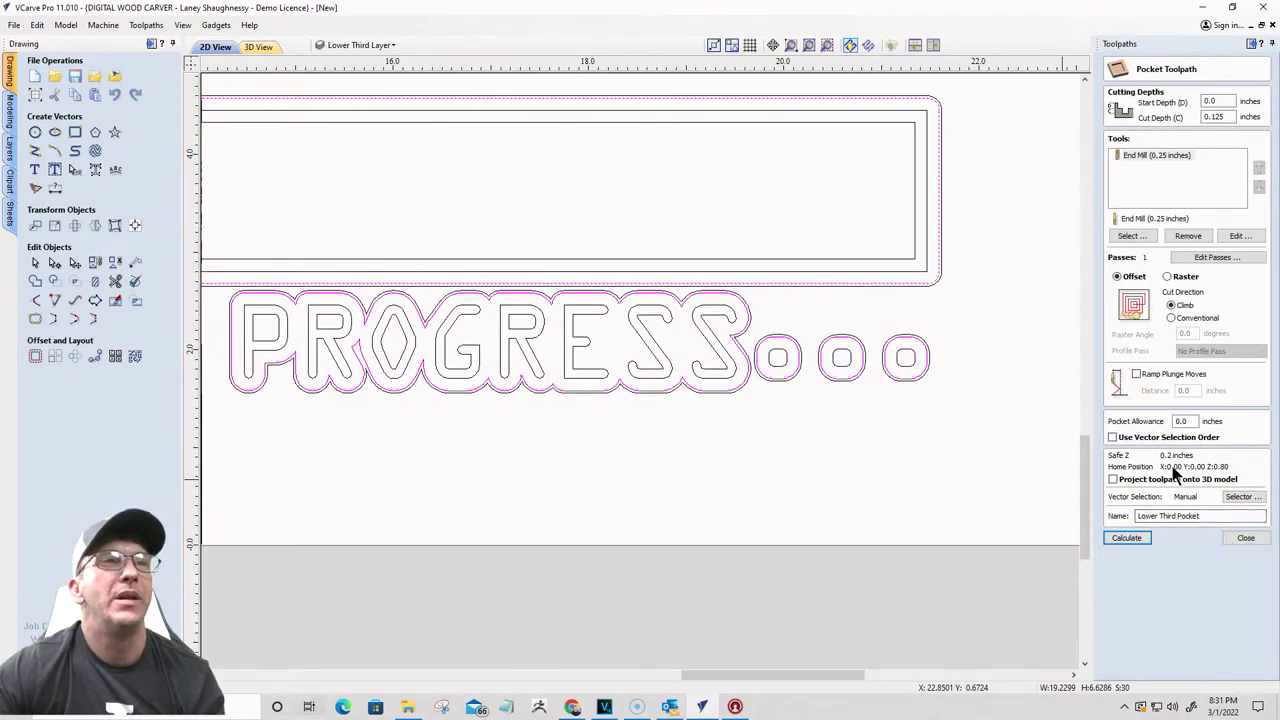
scroll(1024, 309, "down", 3)
scroll(511, 279, "down", 3)
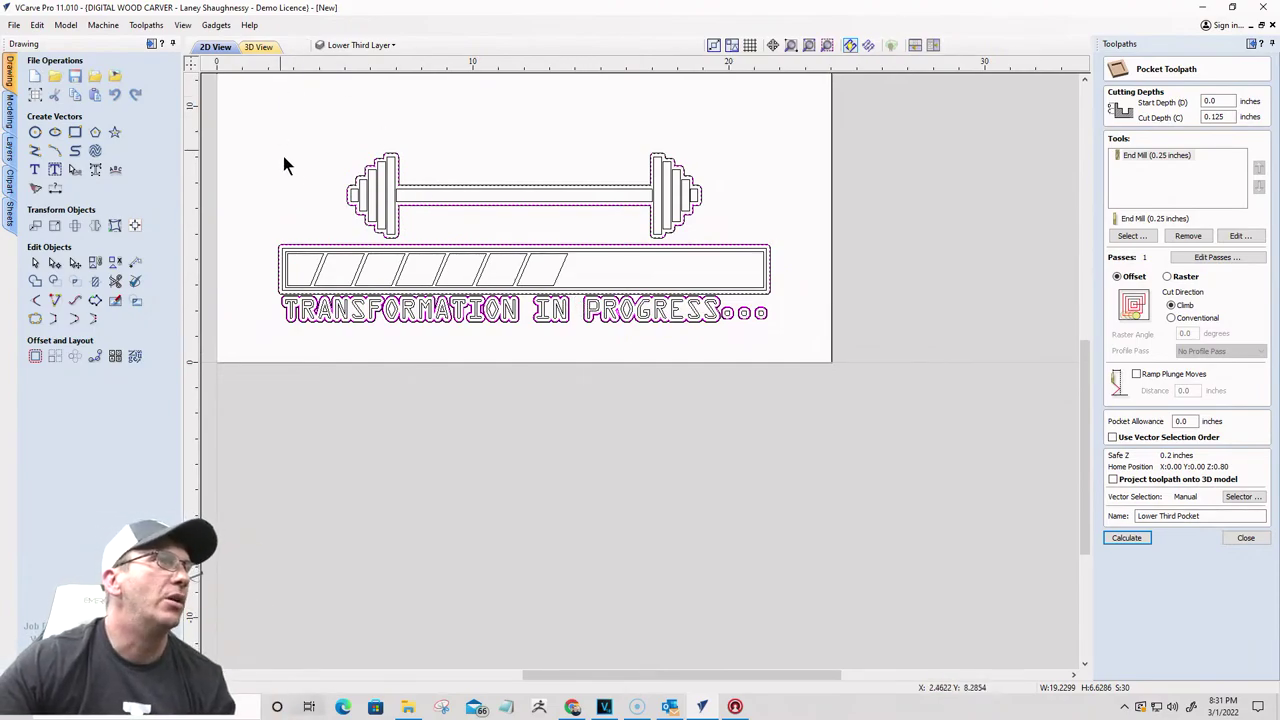
scroll(300, 165, "up", 6)
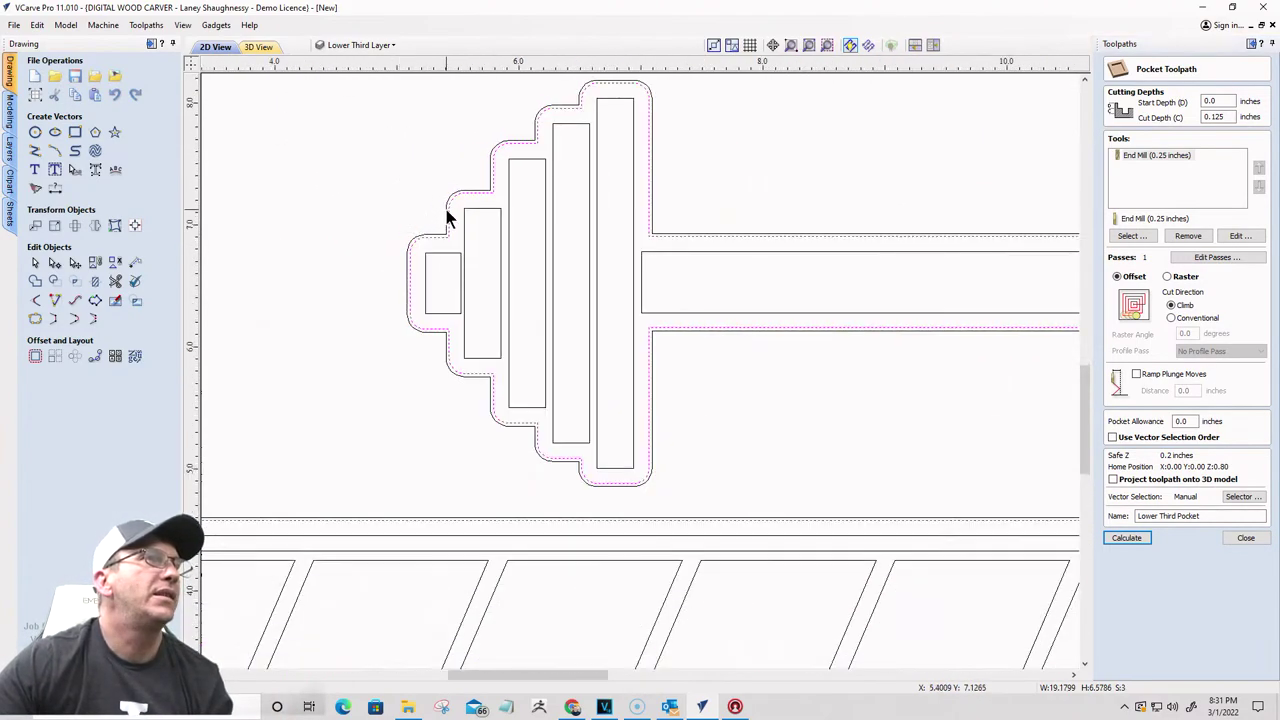
scroll(445, 214, "up", 1)
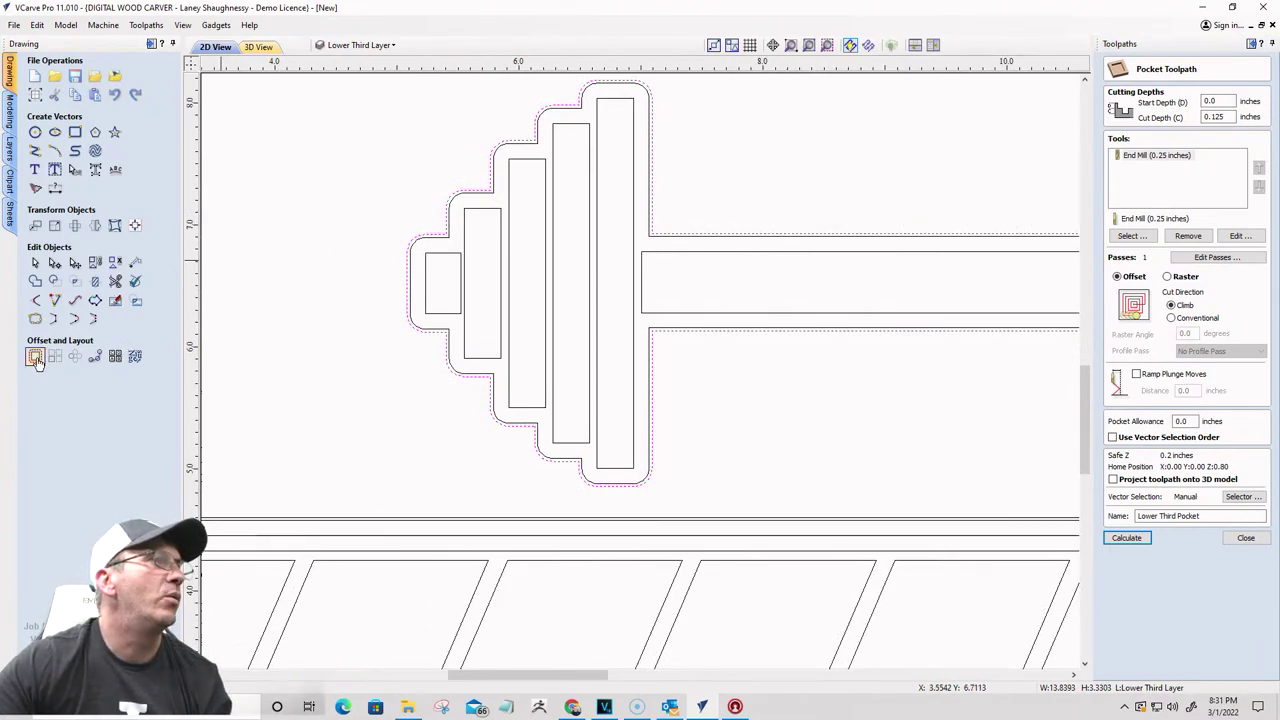
Step: Offset the barbell and bar outlines 0.125 inches outward
left_click(35, 357)
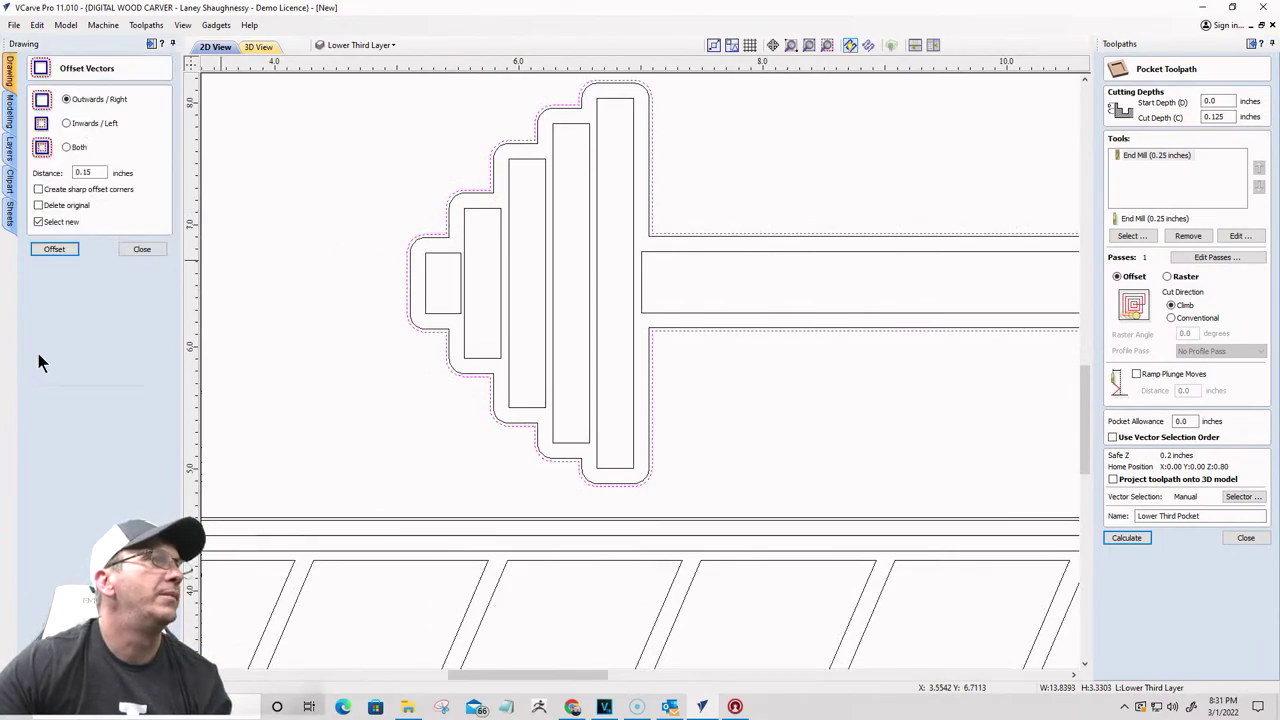
left_click(86, 176)
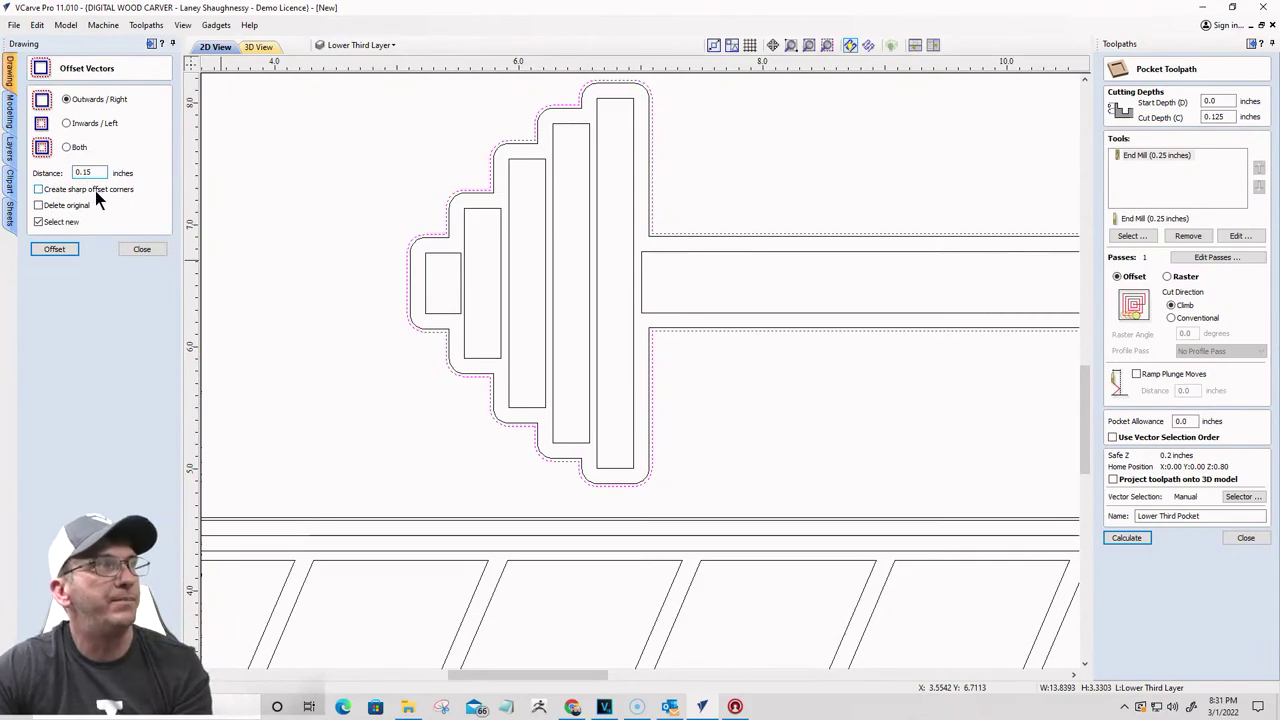
type("2")
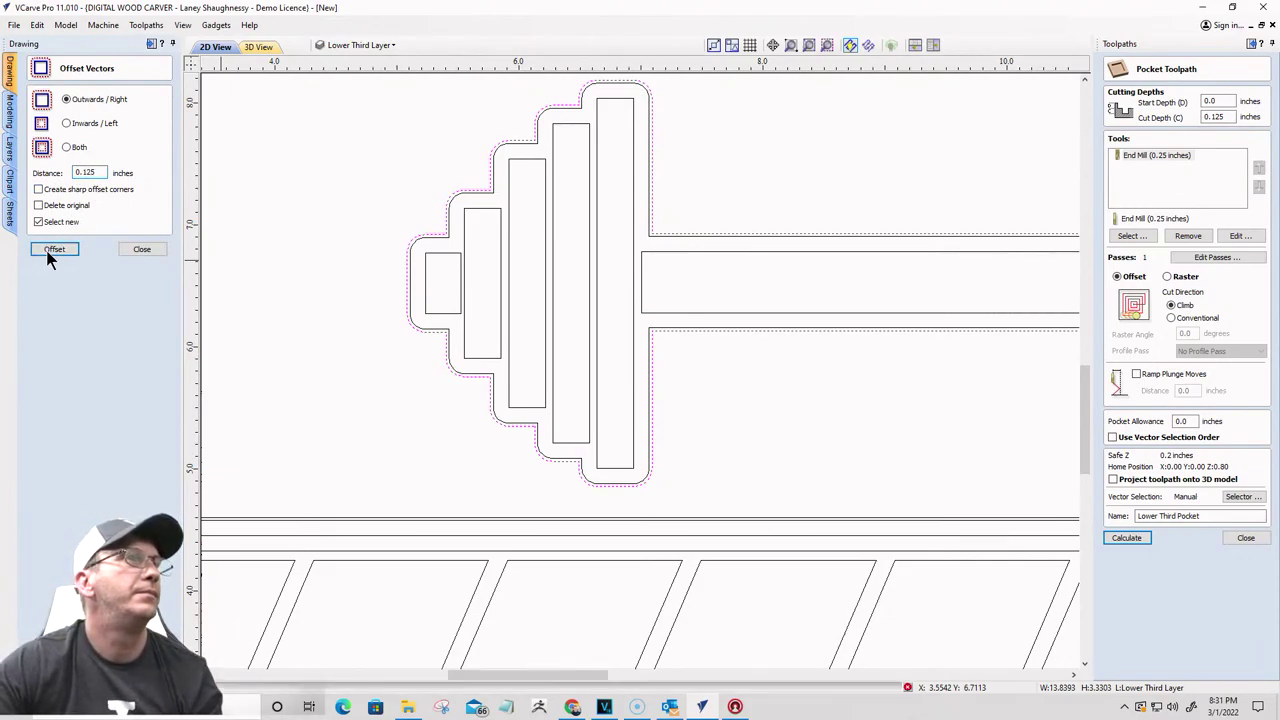
left_click(47, 252)
scroll(289, 214, "down", 5)
scroll(714, 393, "up", 10)
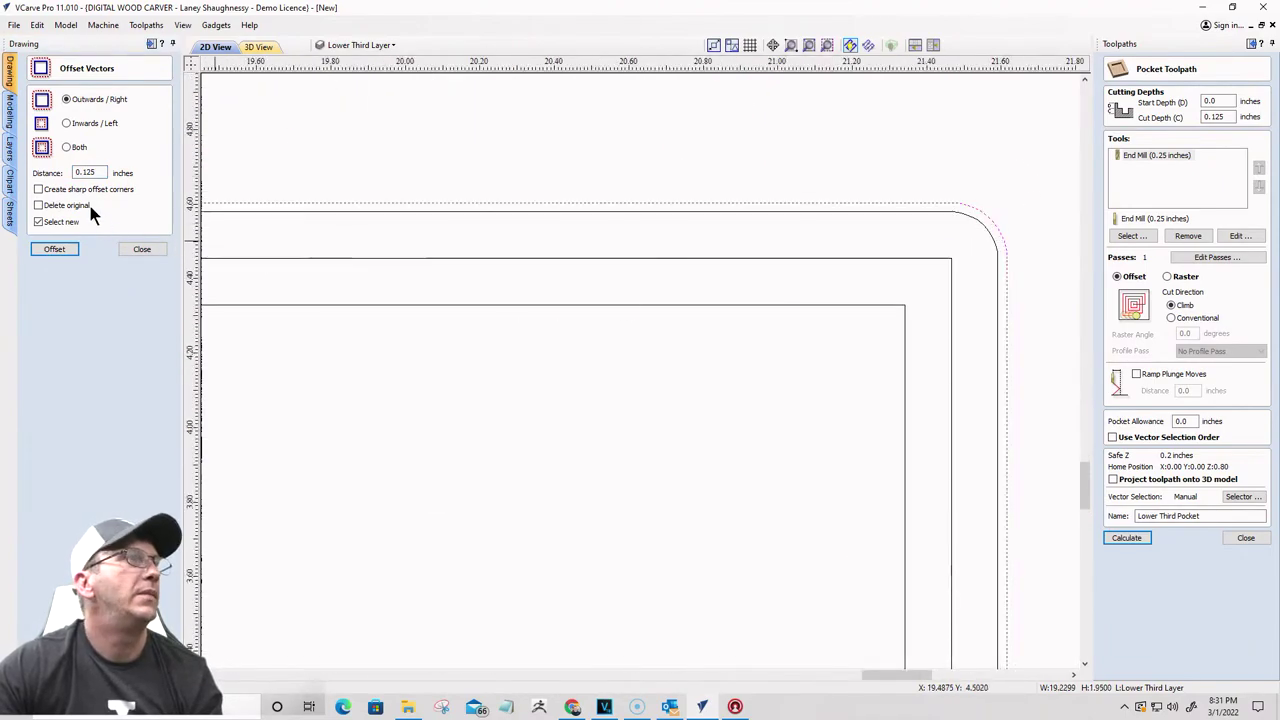
left_click(54, 249)
scroll(890, 107, "down", 3)
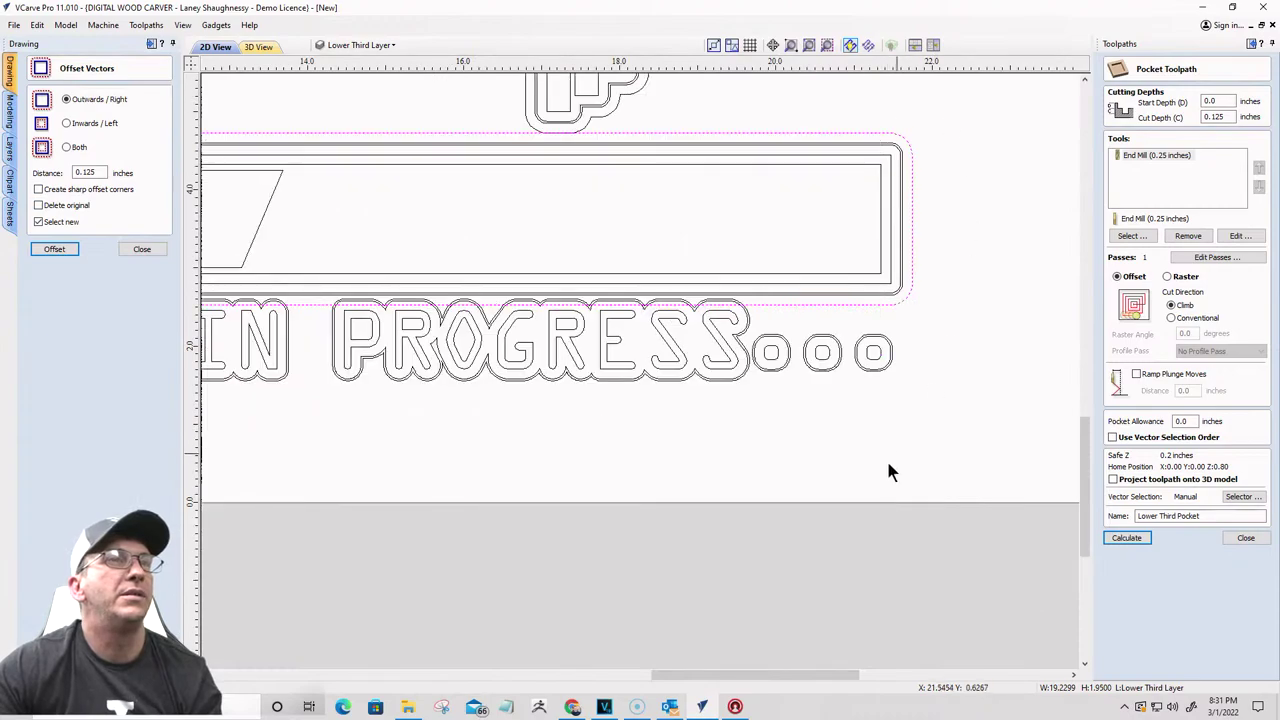
scroll(880, 360, "up", 5)
Step: Select the PROGRESS letter outlines and offset them 0.125 inches outward too
left_click(882, 348)
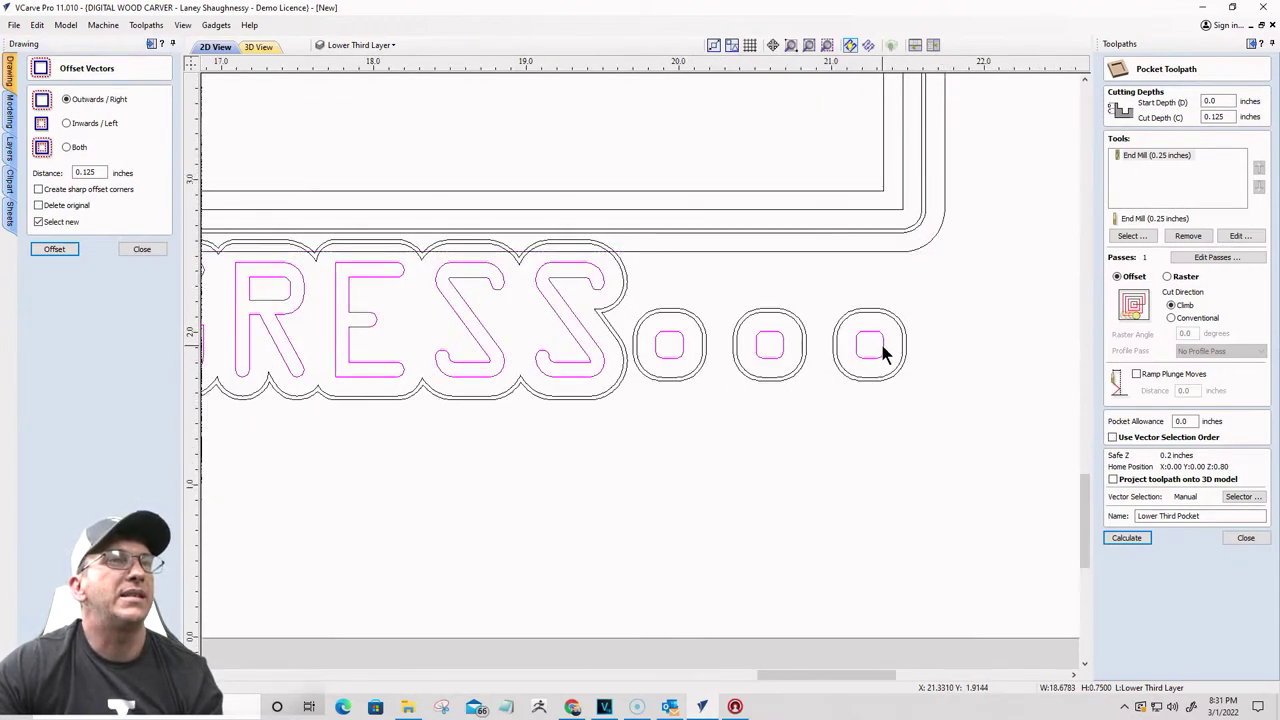
scroll(906, 338, "up", 3)
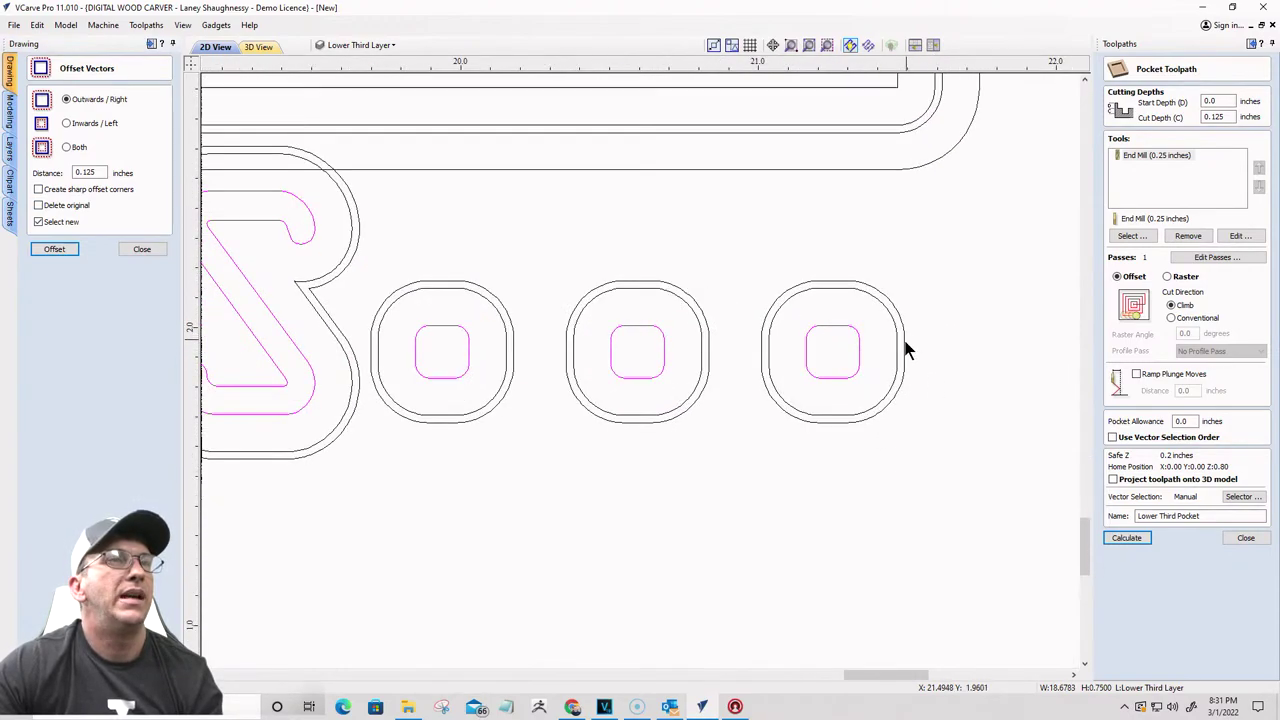
scroll(900, 349, "down", 3)
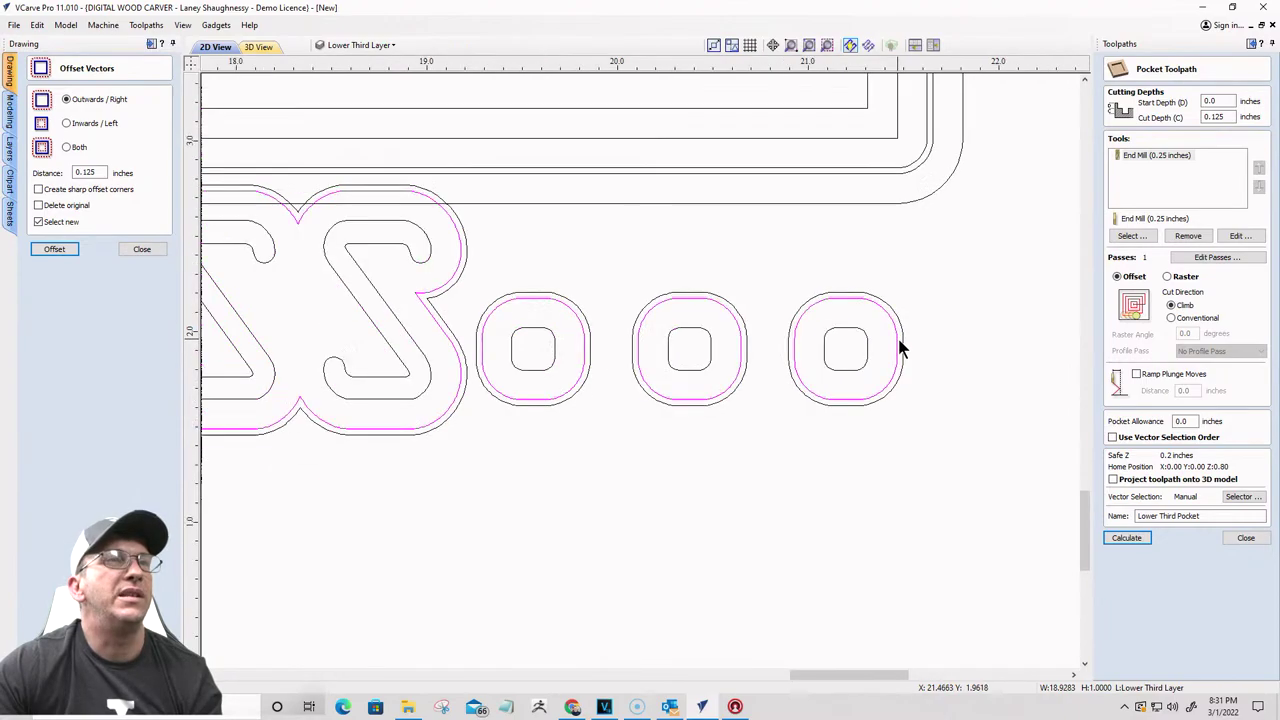
scroll(931, 350, "down", 2)
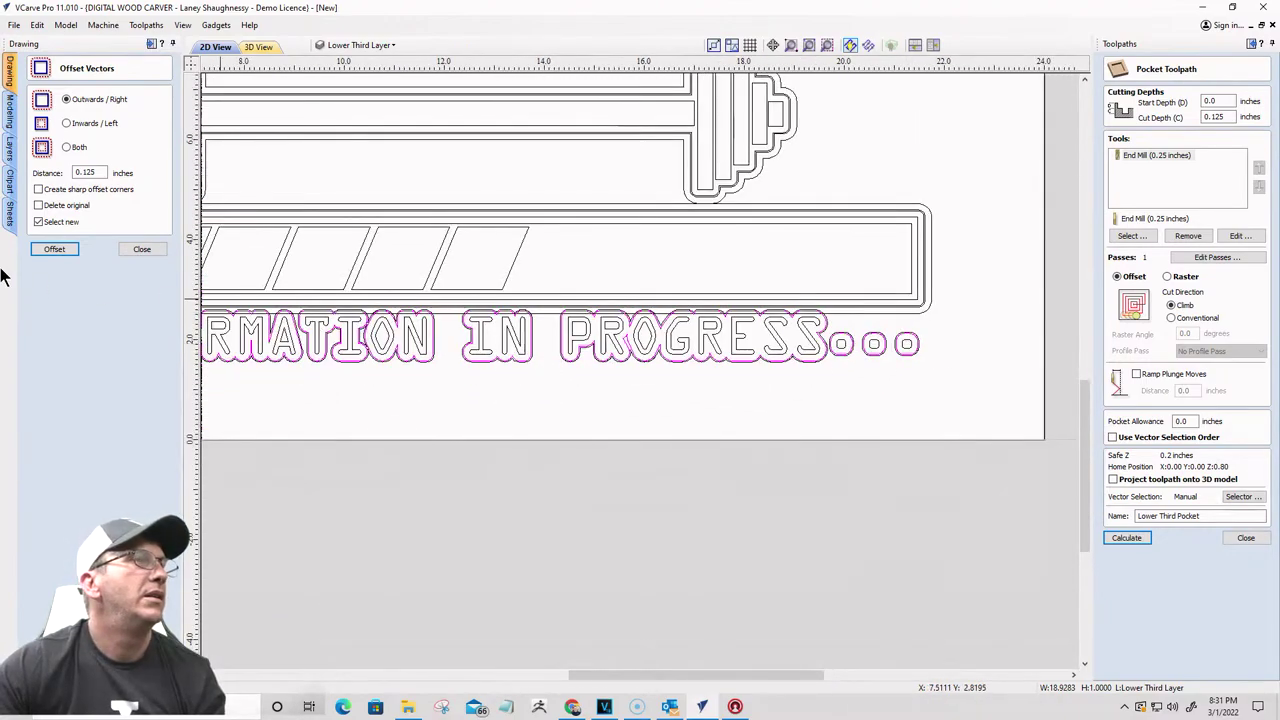
scroll(466, 337, "up", 2)
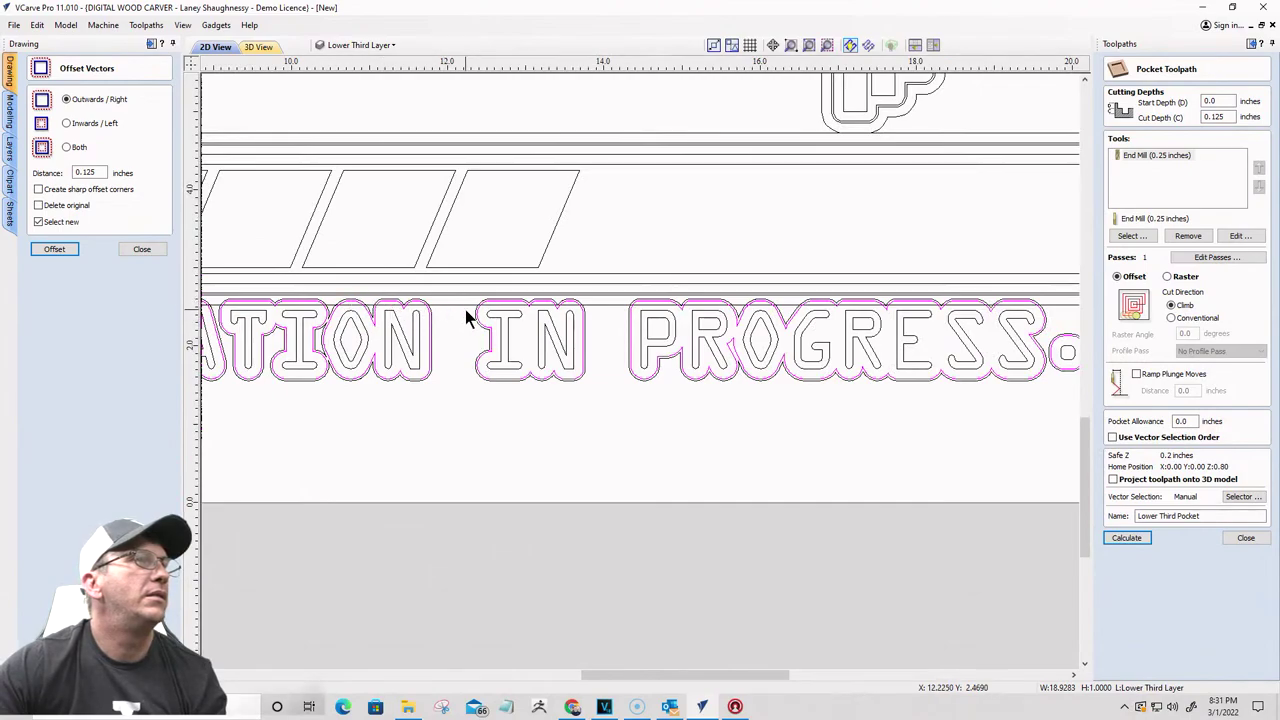
scroll(466, 306, "up", 3)
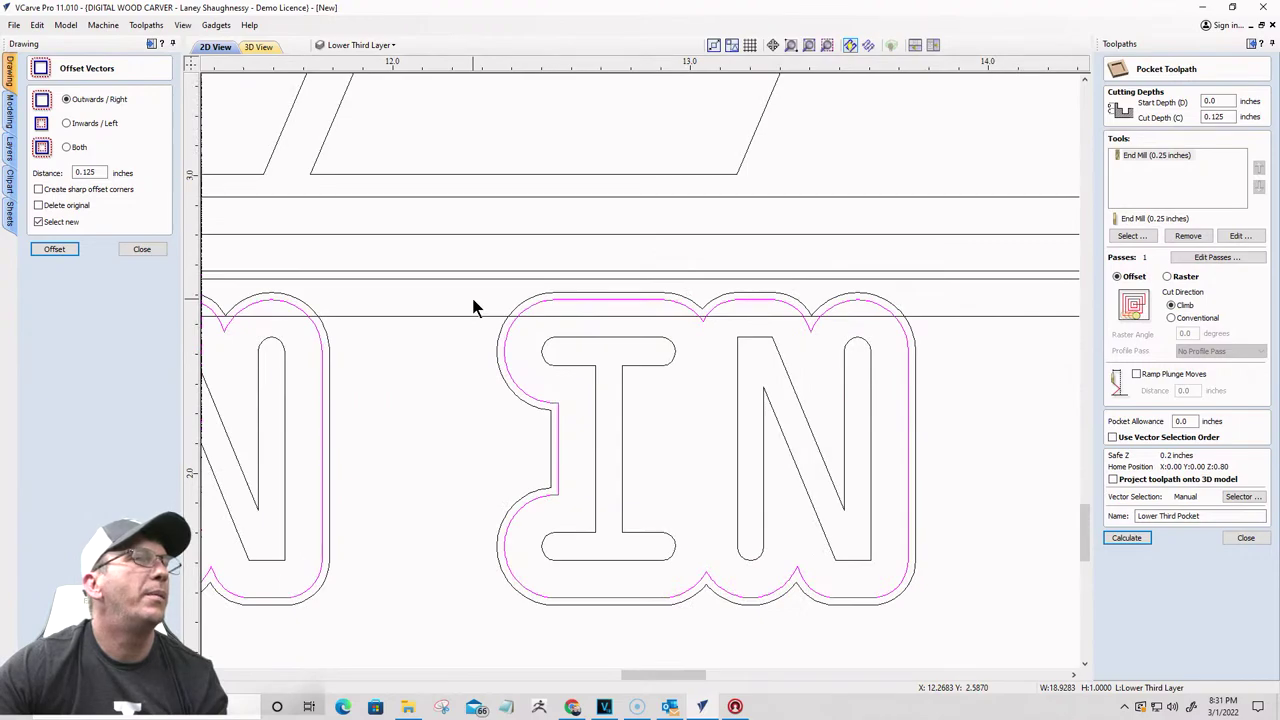
left_click(55, 249)
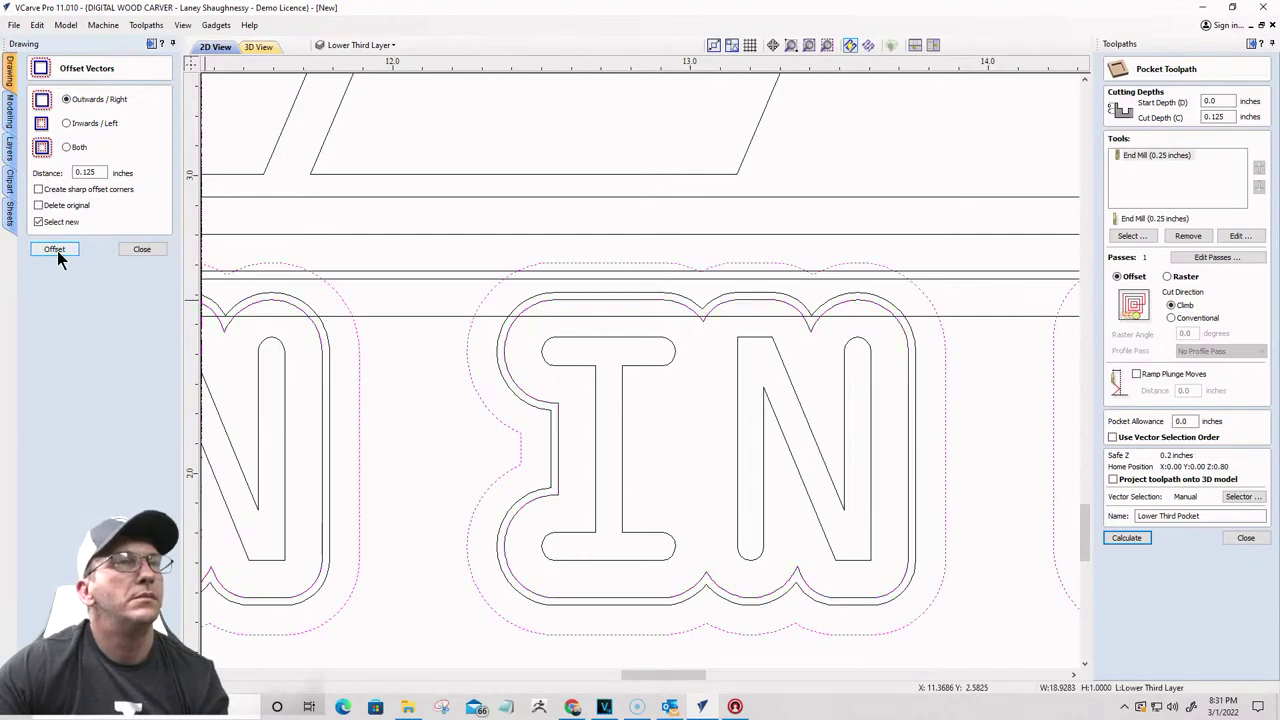
Step: Close the offset options and select the progress bar's outline
left_click(142, 249)
scroll(718, 340, "down", 3)
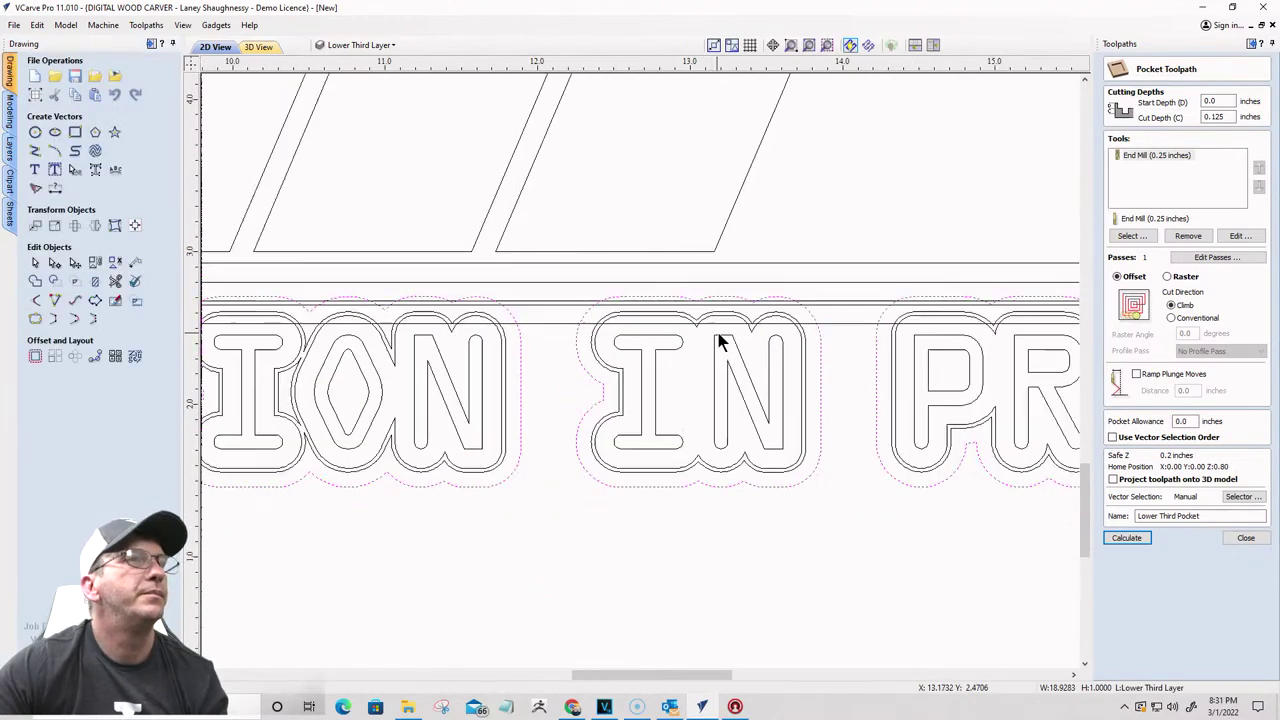
scroll(718, 340, "down", 5)
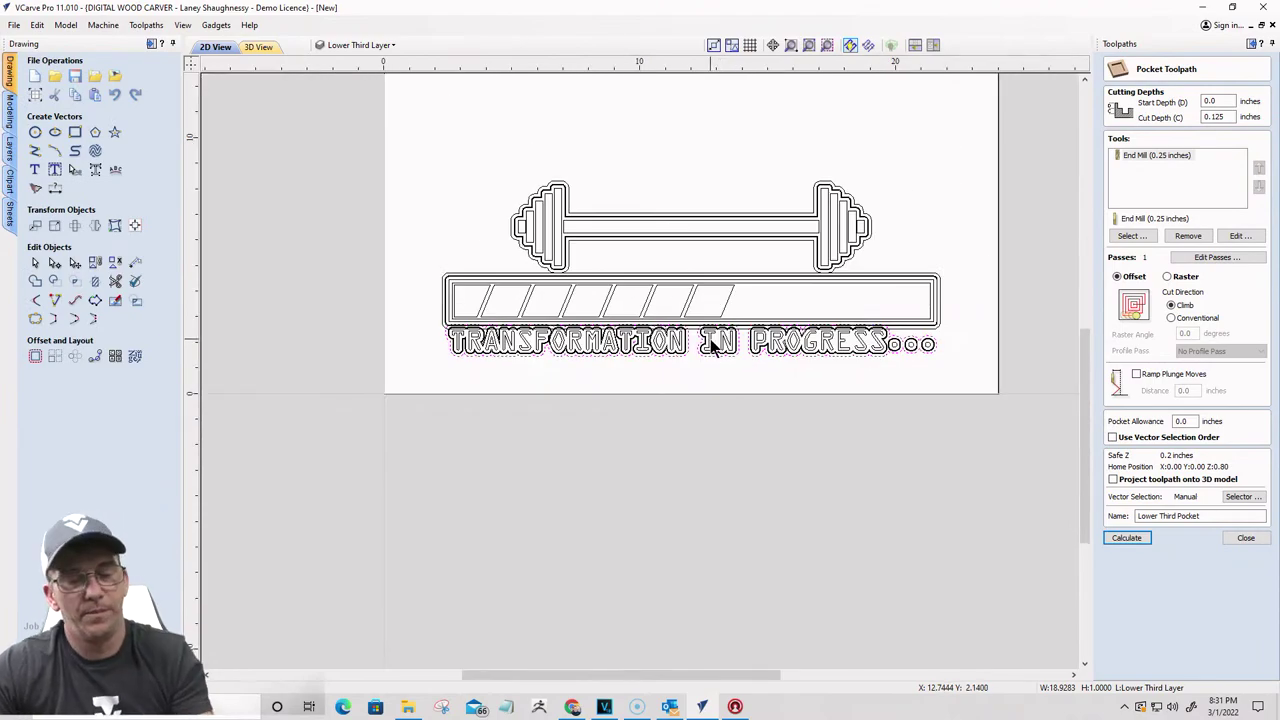
scroll(754, 309, "up", 5)
scroll(786, 246, "down", 7)
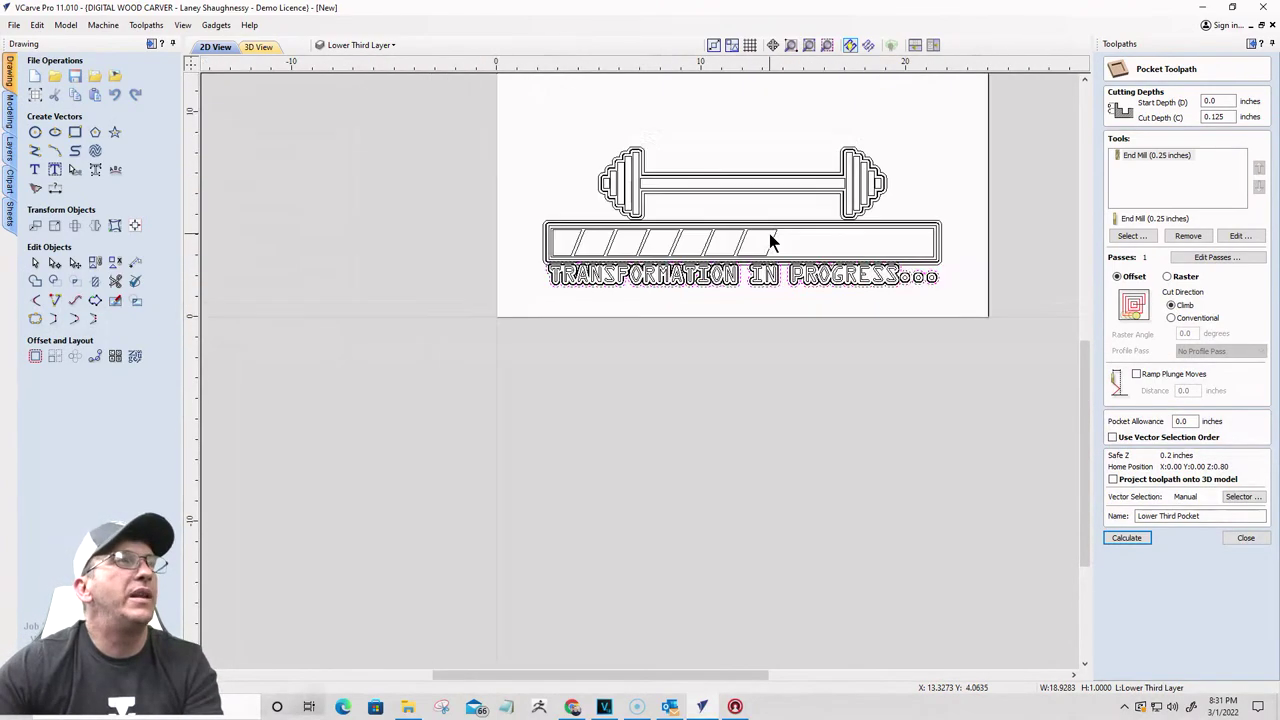
scroll(770, 236, "up", 6)
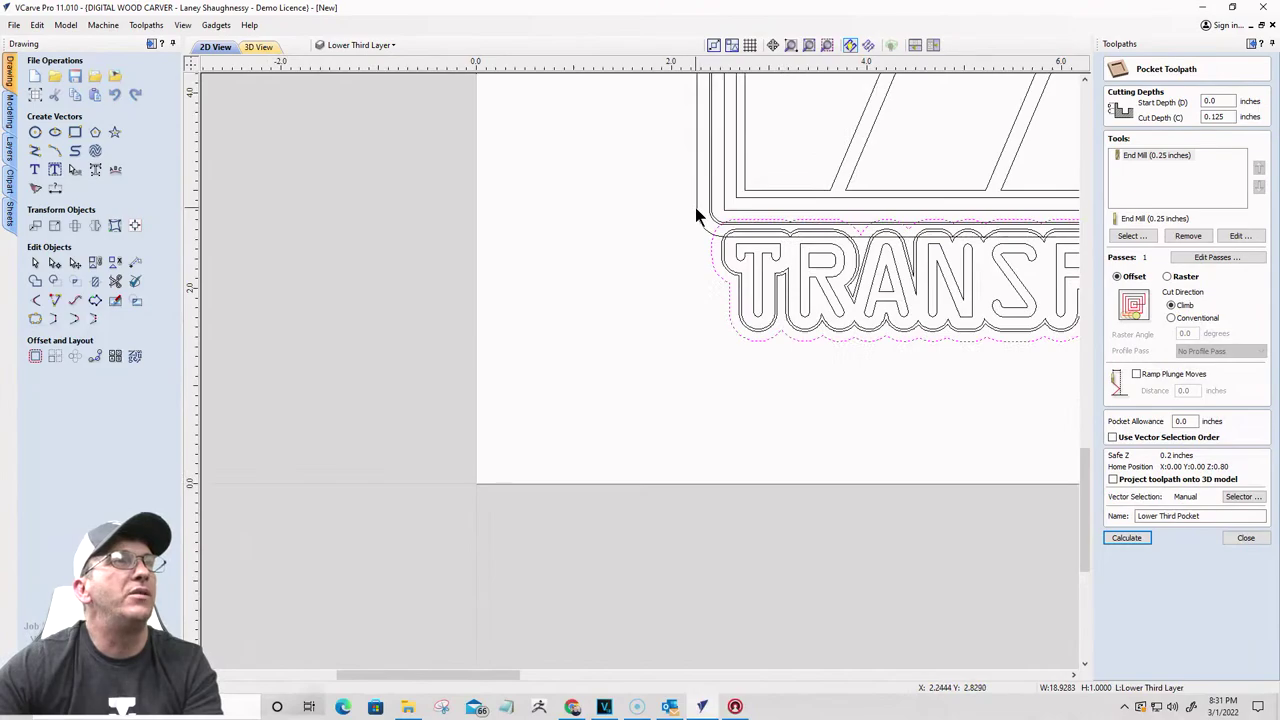
left_click(696, 210, "shift")
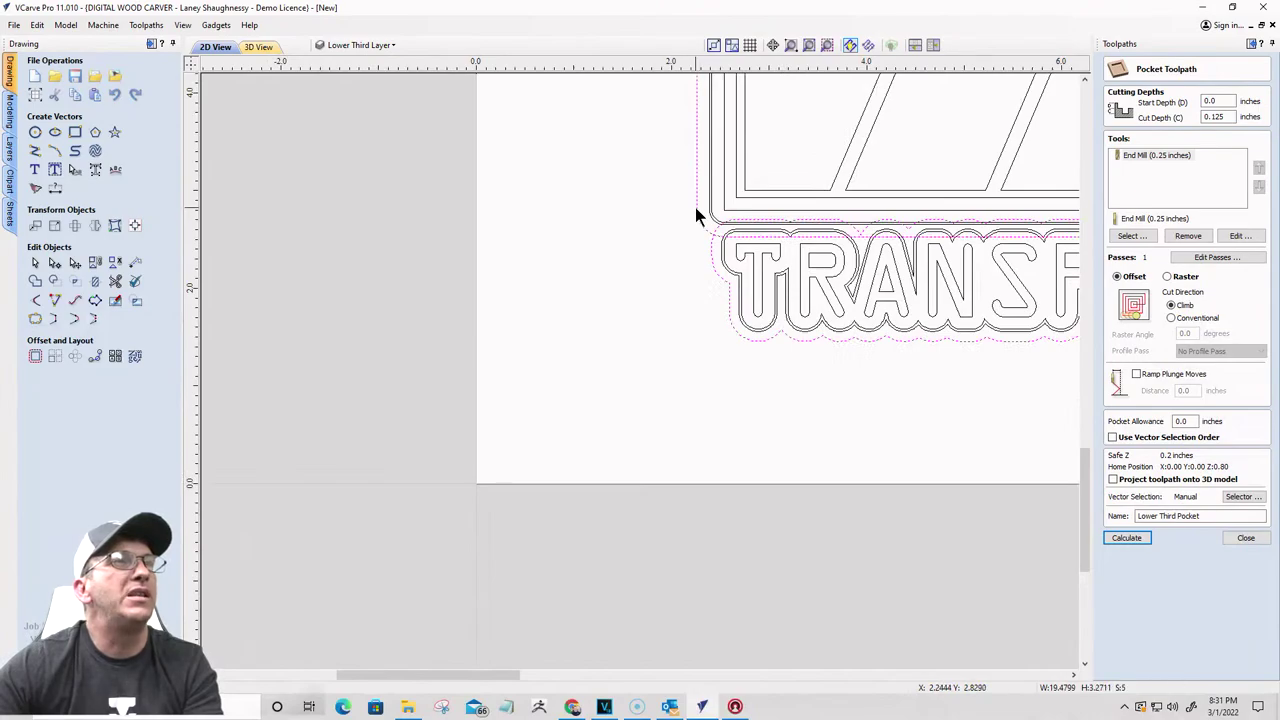
left_click(35, 281)
Step: Add the barbell's outer offset outline to the Lower Third Pocket vector selection
scroll(373, 290, "down", 4)
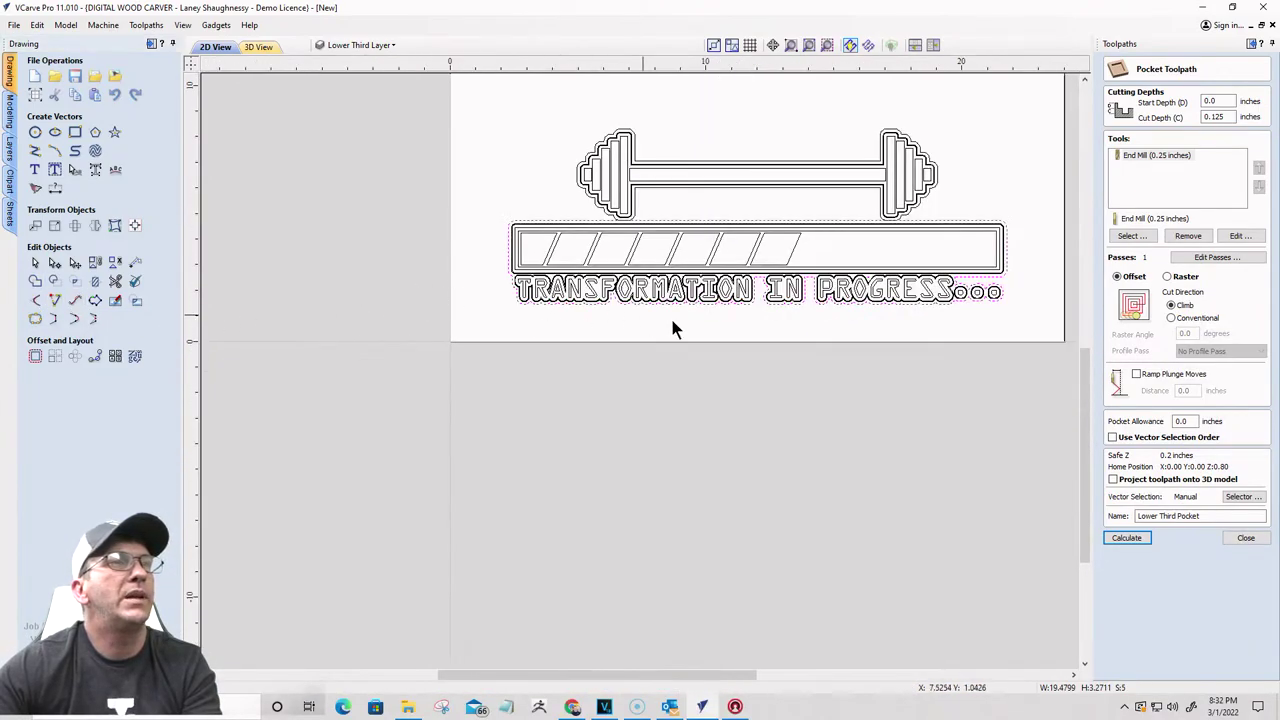
scroll(953, 302, "up", 4)
scroll(649, 248, "down", 3)
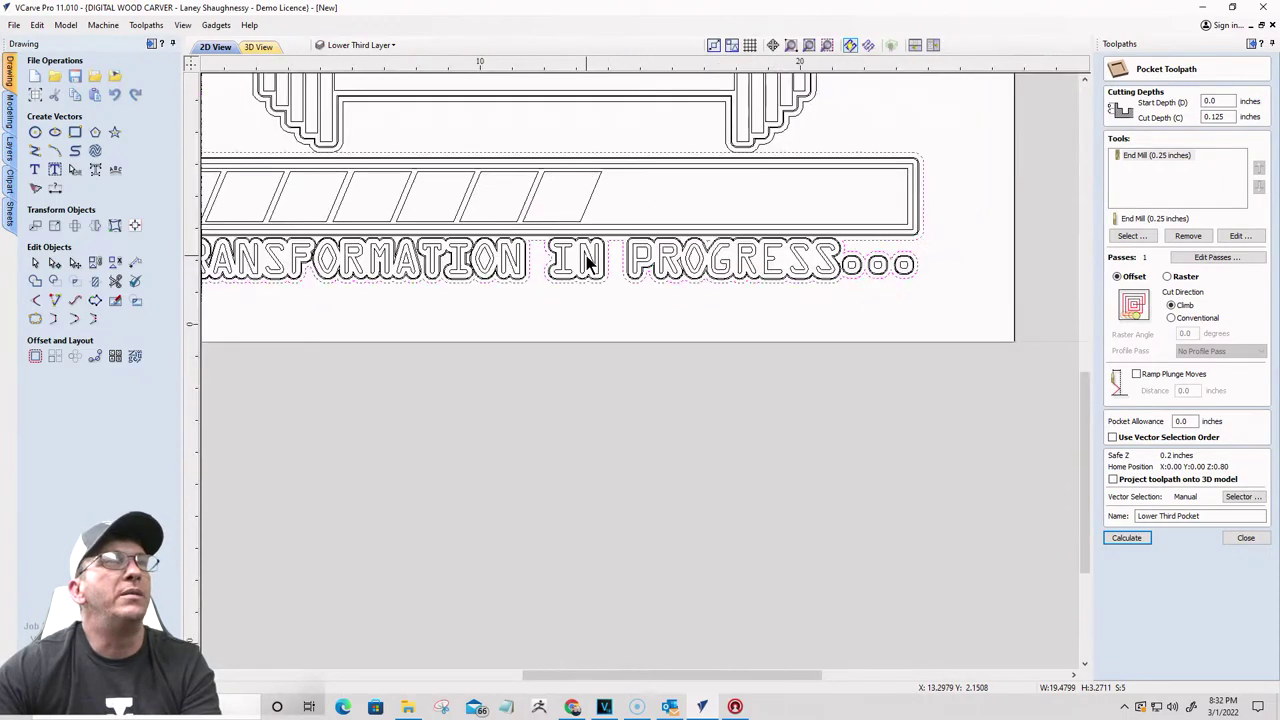
scroll(695, 195, "up", 4)
scroll(695, 195, "up", 3)
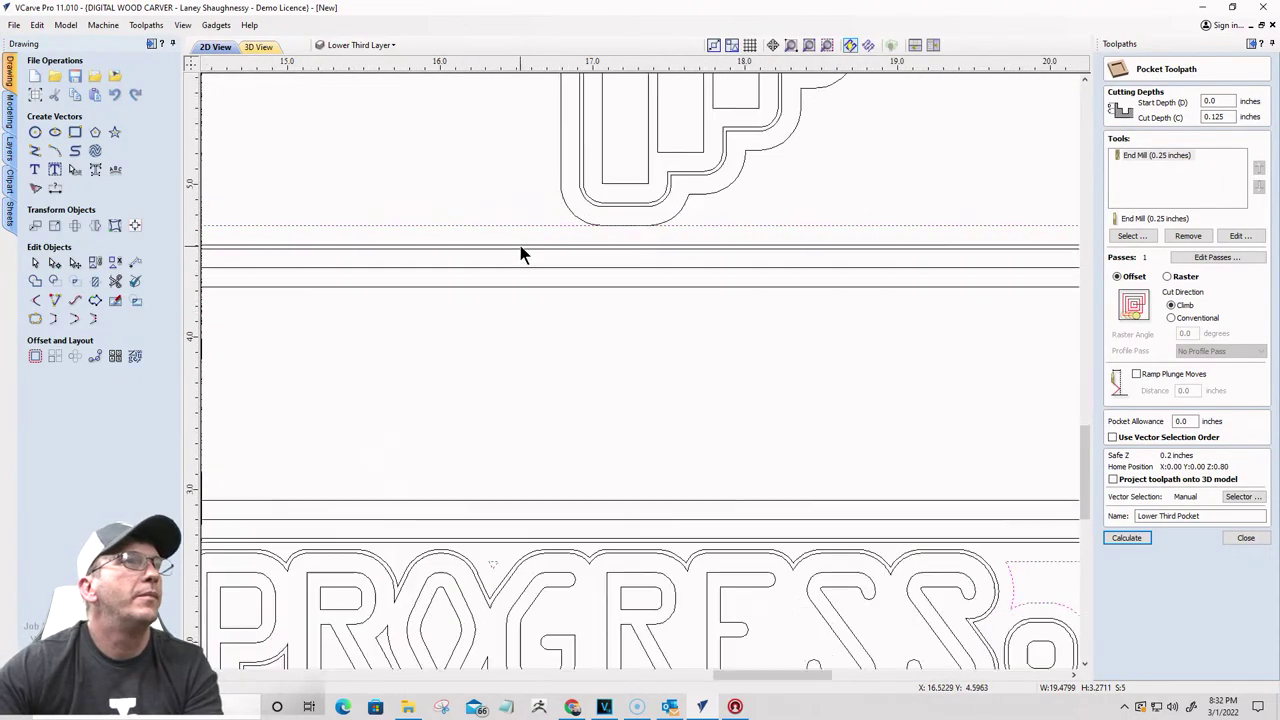
left_click(637, 200)
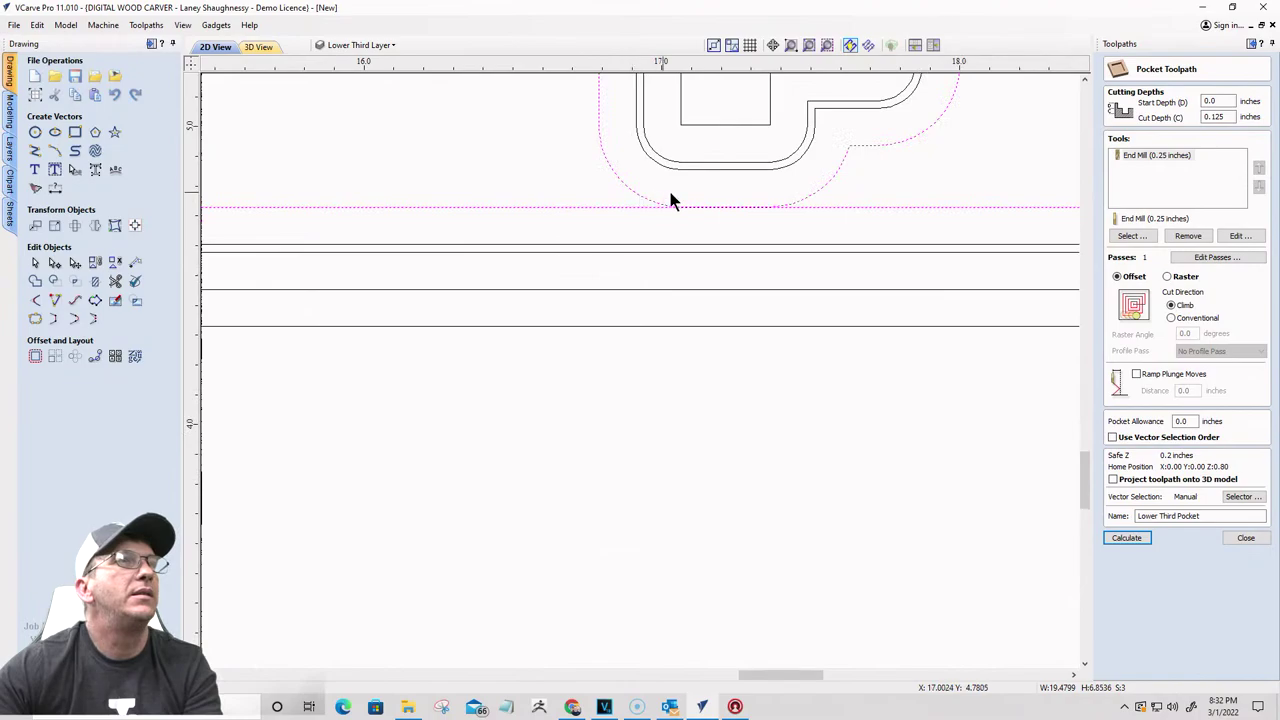
scroll(812, 200, "down", 6)
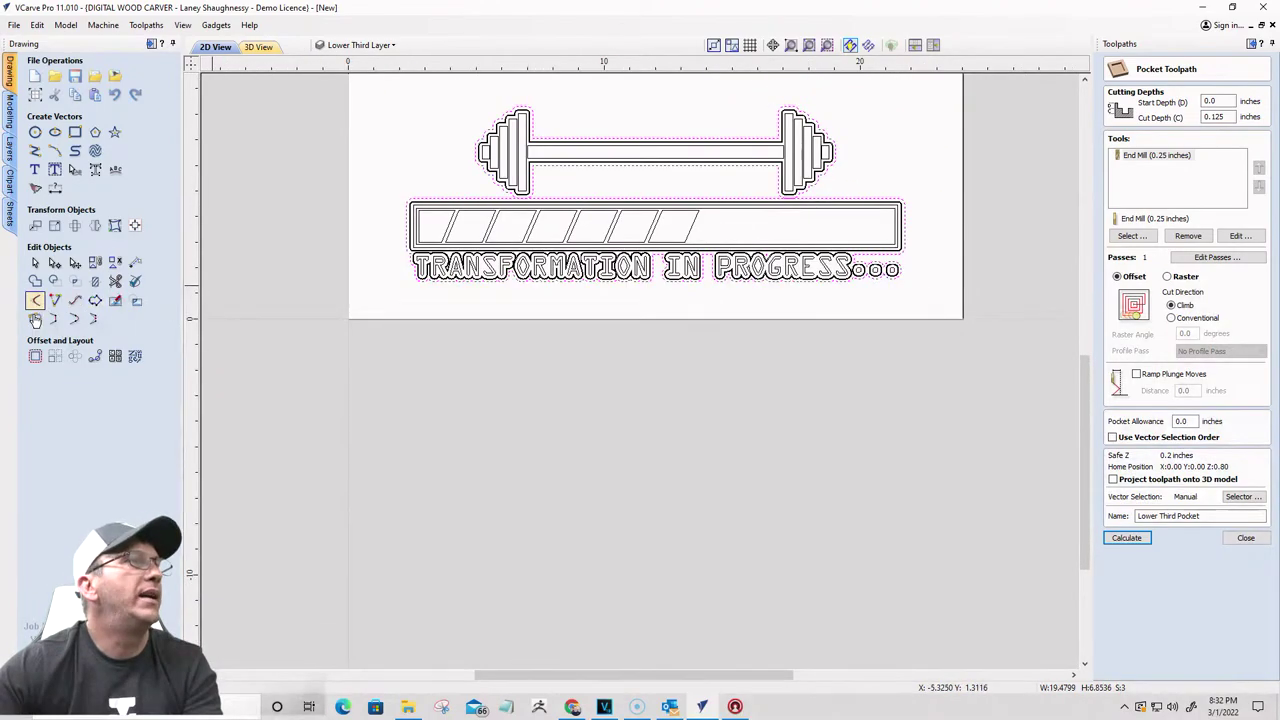
scroll(543, 203, "up", 2)
scroll(543, 203, "up", 8)
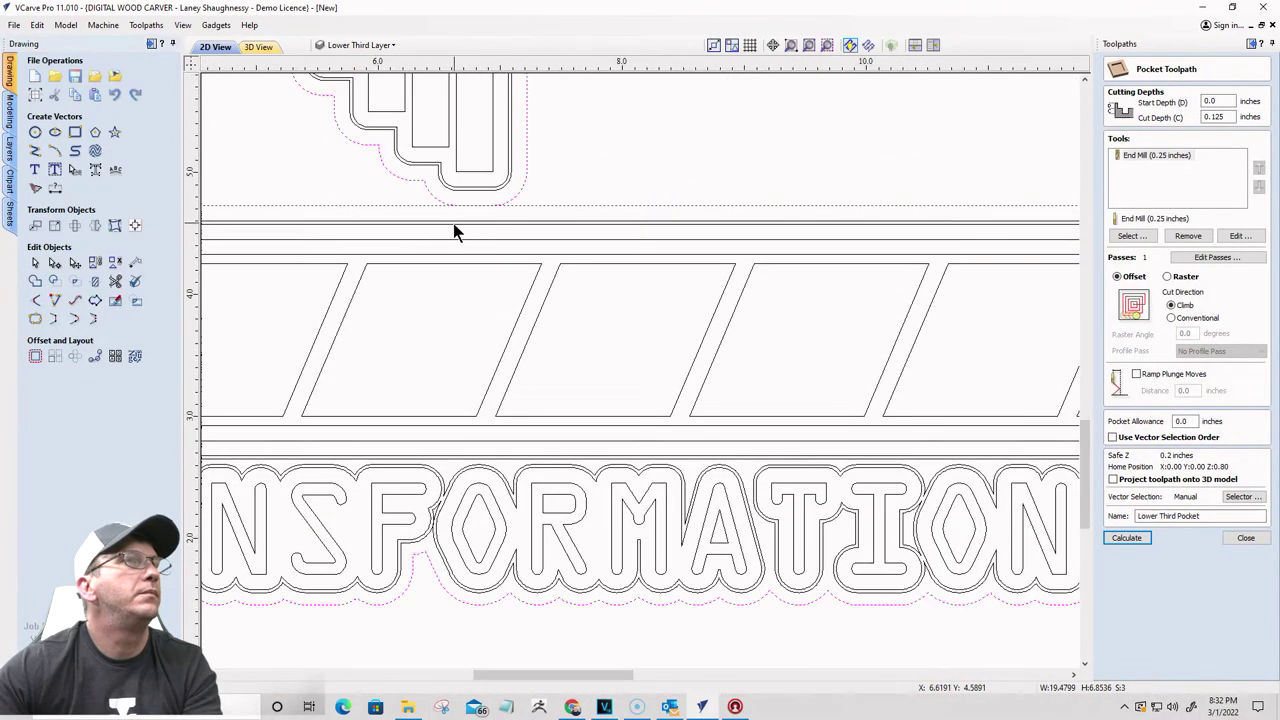
scroll(475, 212, "down", 6)
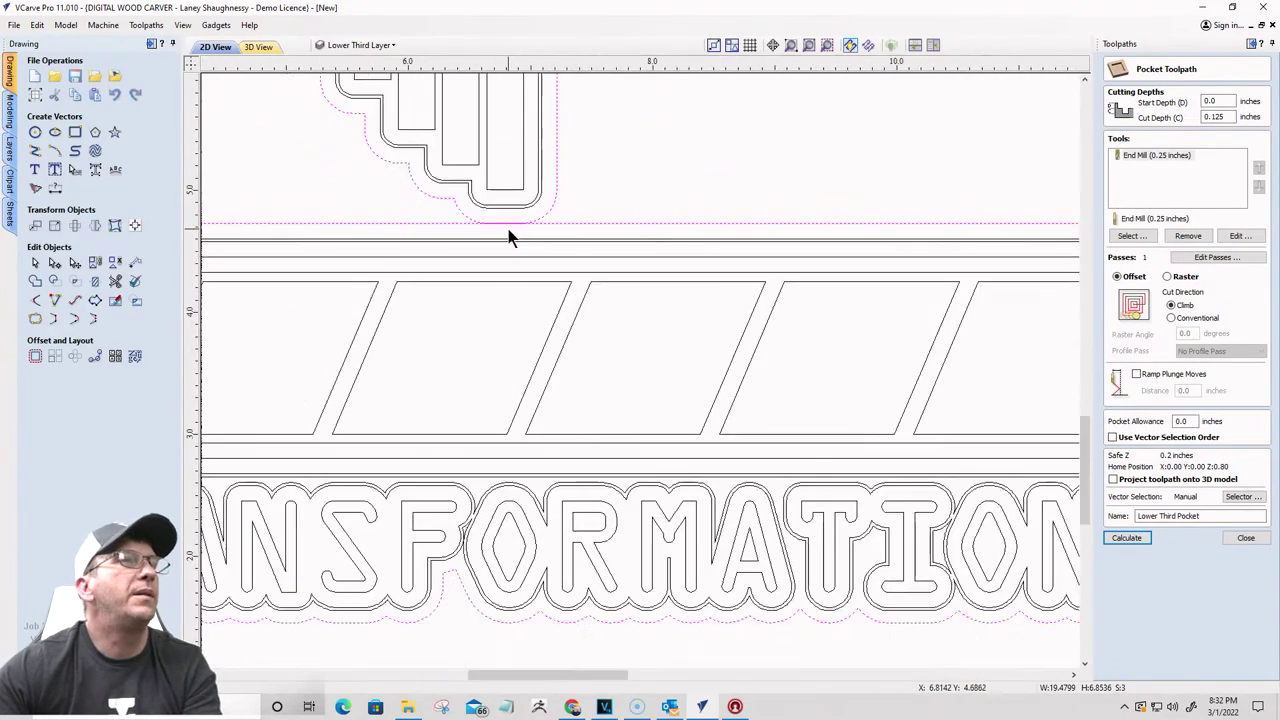
scroll(510, 237, "down", 1)
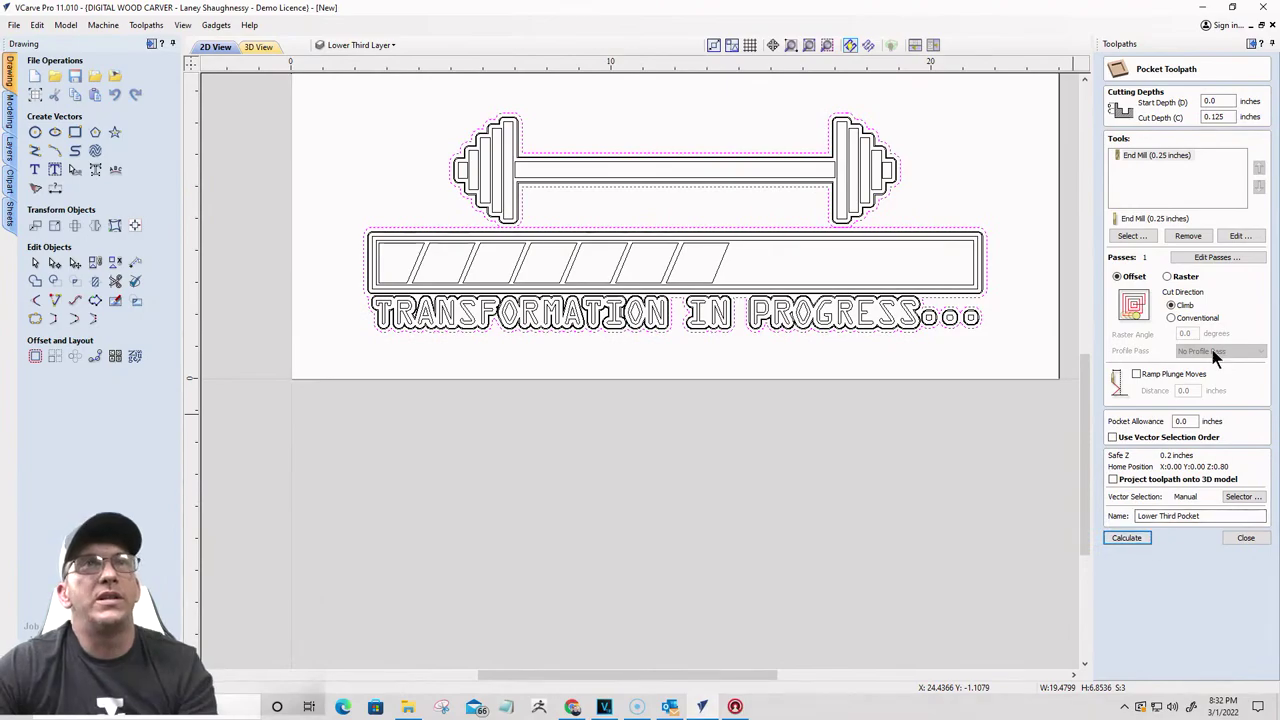
Step: Close the Pocket form and reopen the Lower Third VCarve toolpath settings
left_click(1246, 537)
double_click(1159, 404)
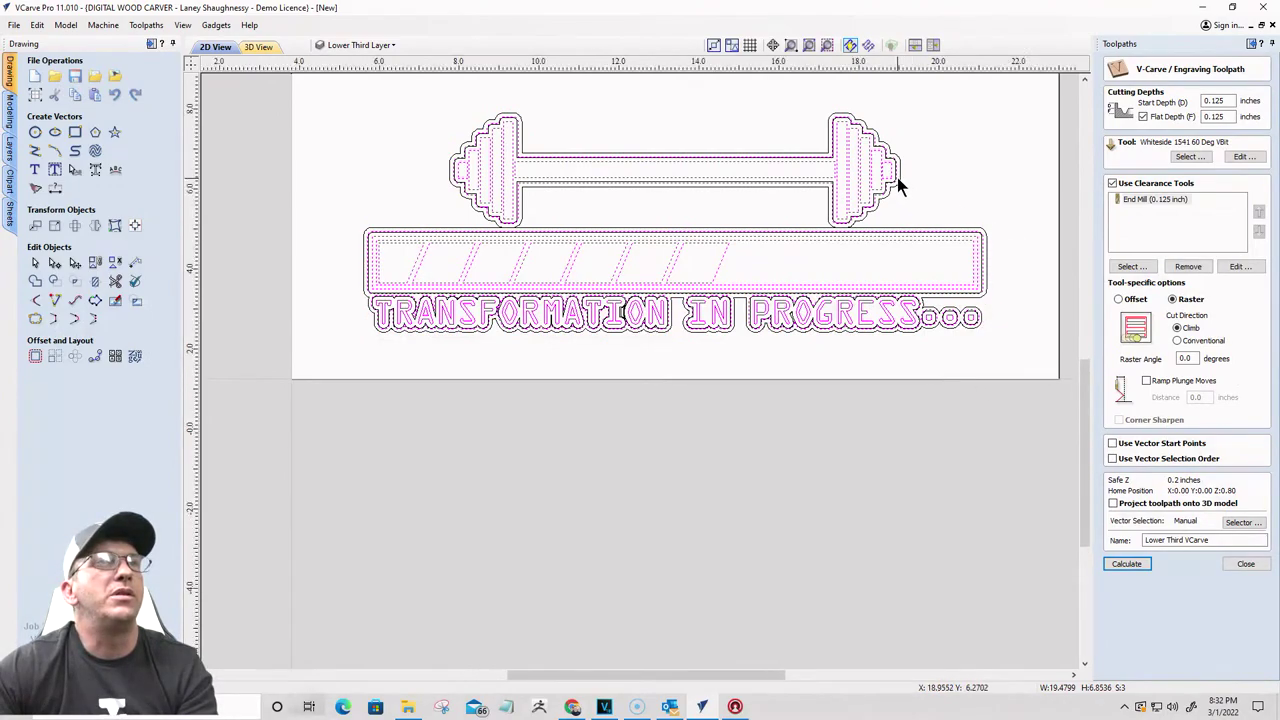
scroll(897, 180, "up", 5)
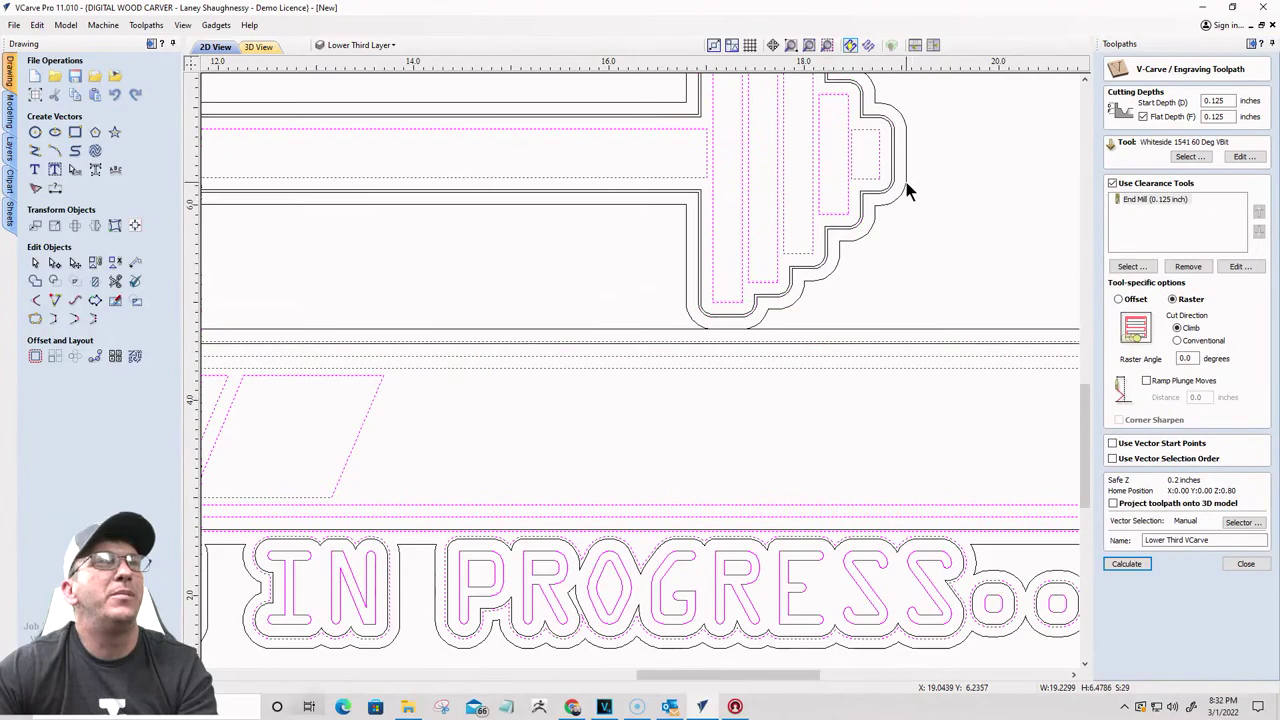
scroll(895, 205, "down", 5)
scroll(1000, 265, "up", 5)
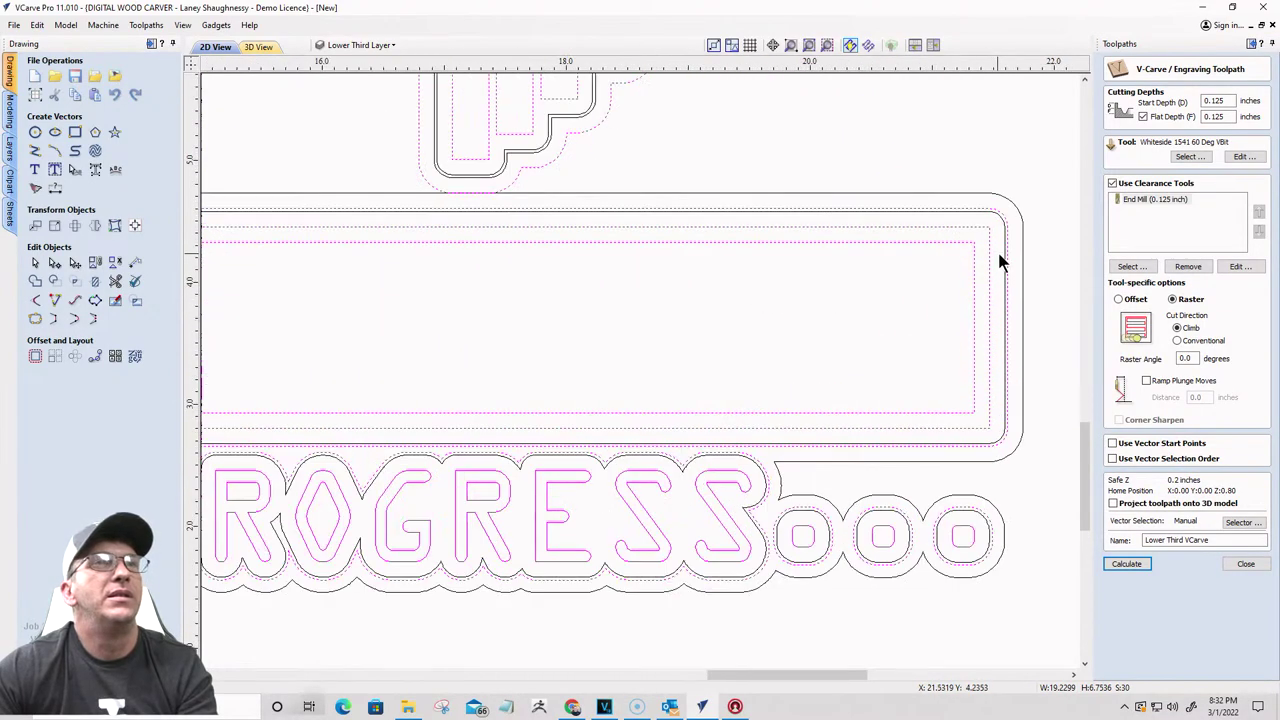
Step: Add the lettering's outer offset outline and deselect the three dot outlines
left_click(1030, 268)
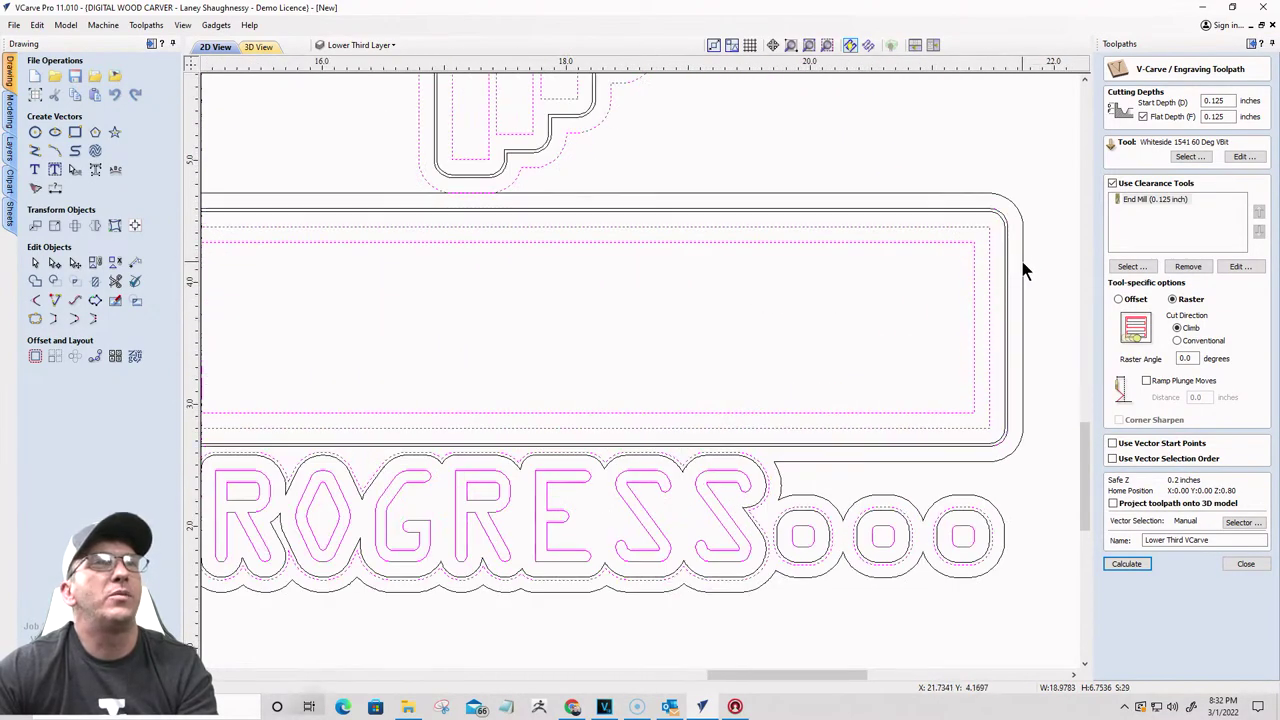
left_click(1021, 262)
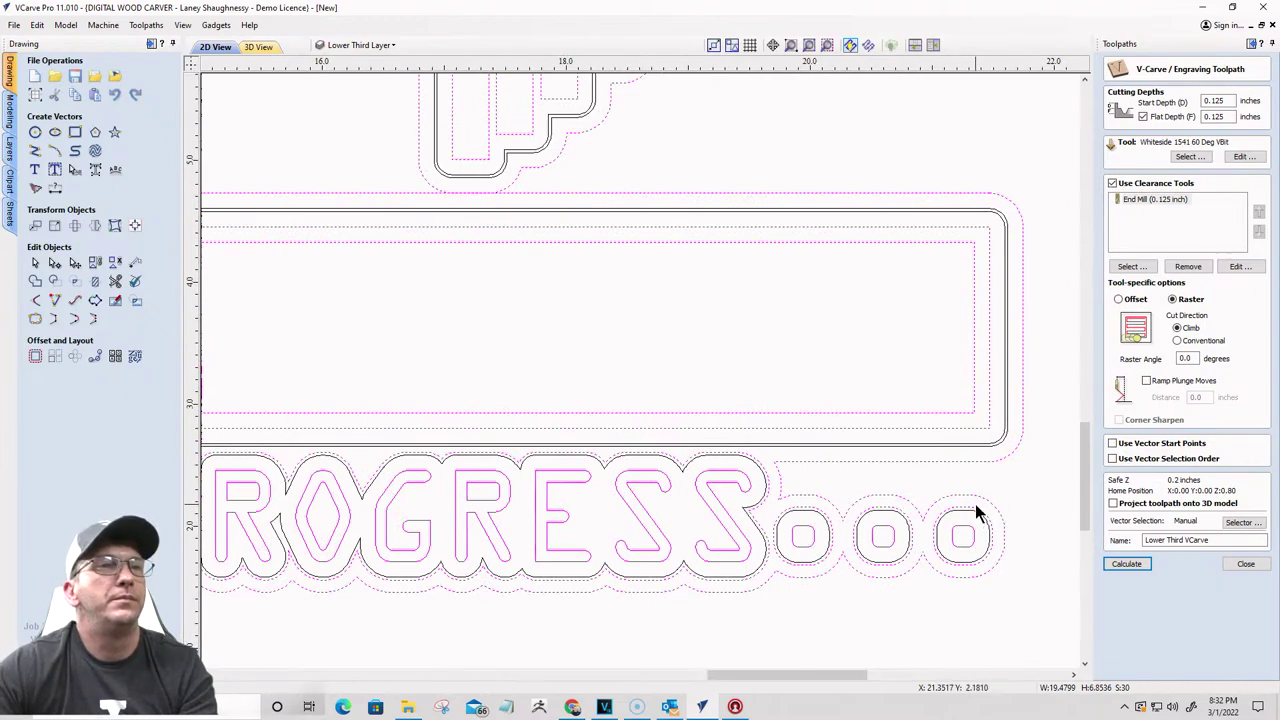
left_click(935, 540, "shift")
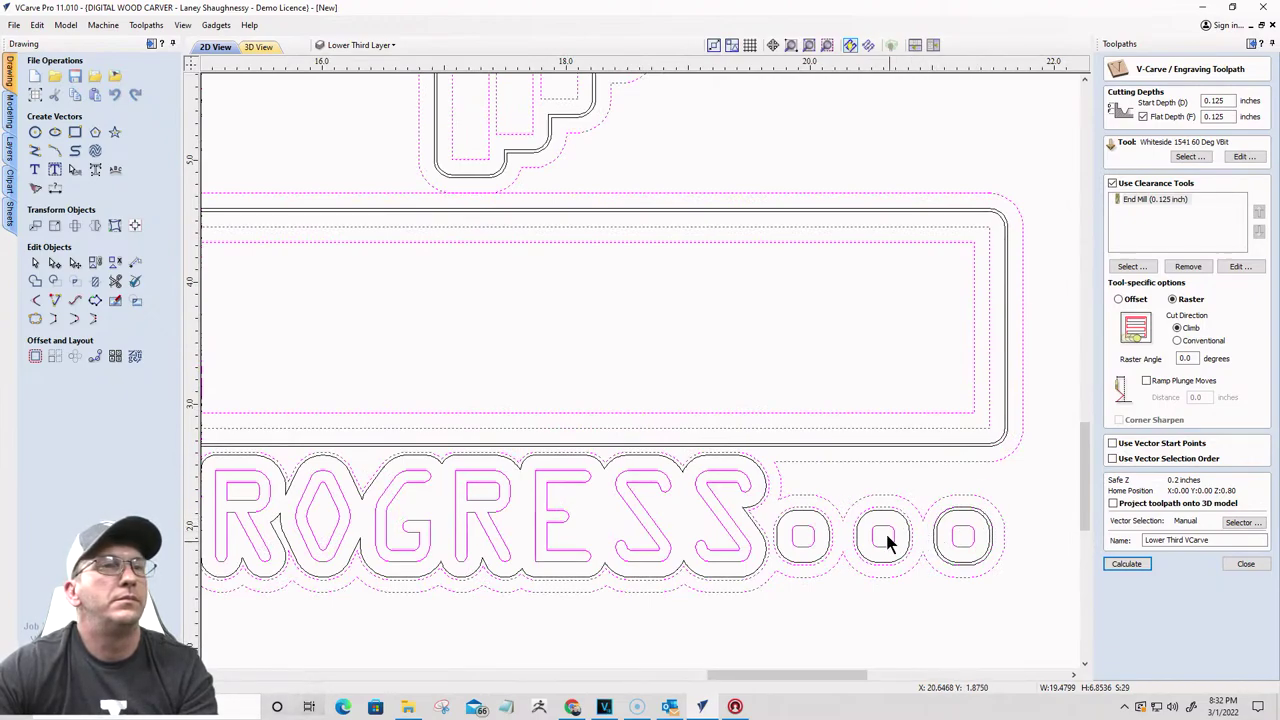
left_click(892, 510, "shift")
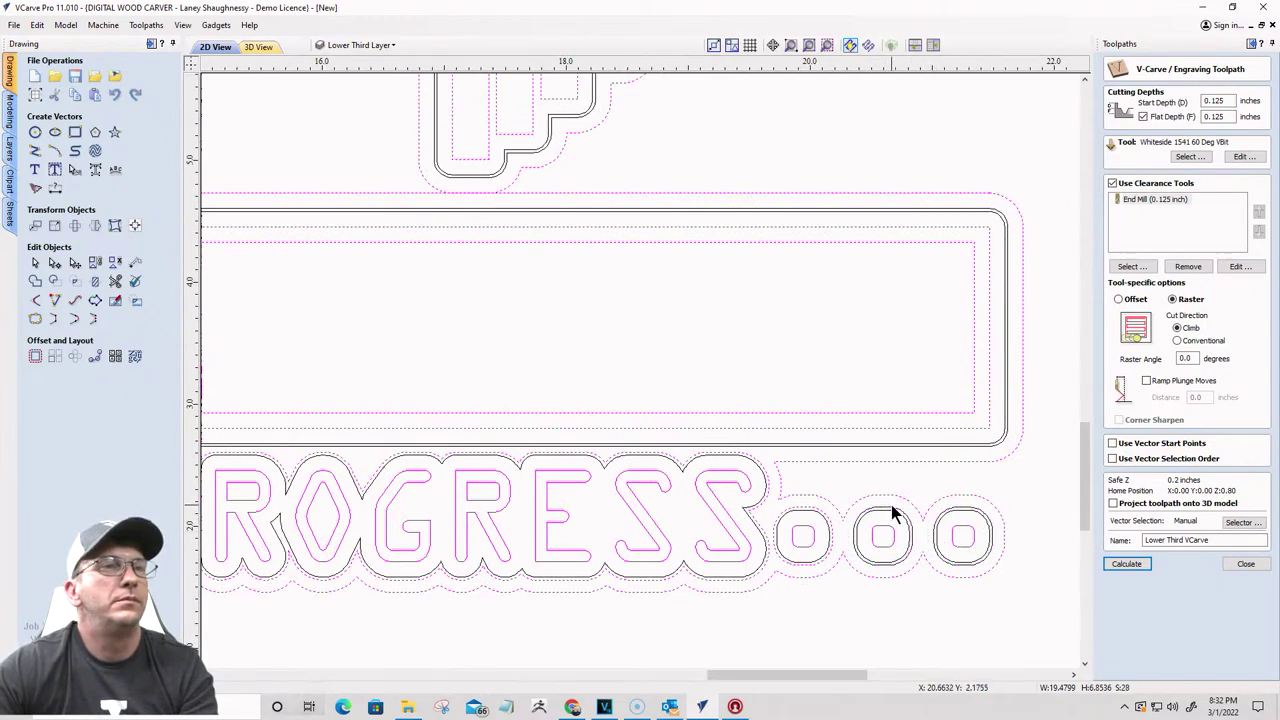
left_click(816, 513, "shift")
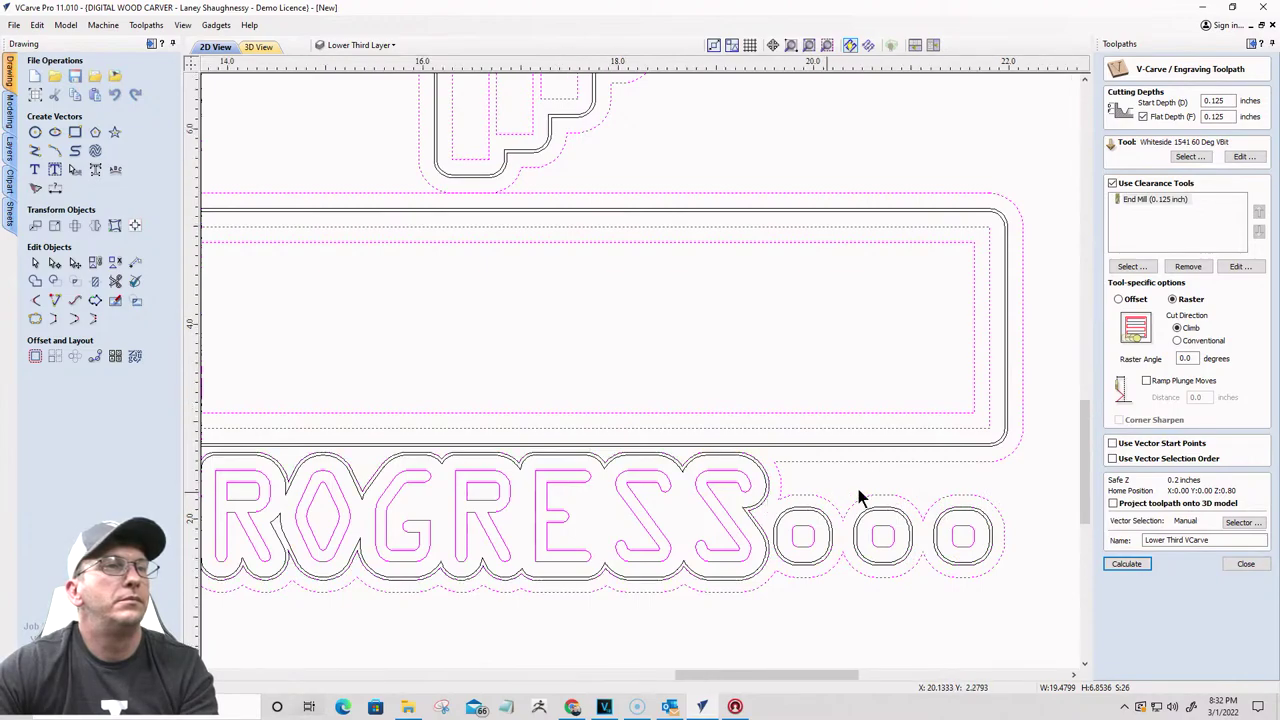
scroll(765, 498, "down", 5)
scroll(770, 480, "up", 5)
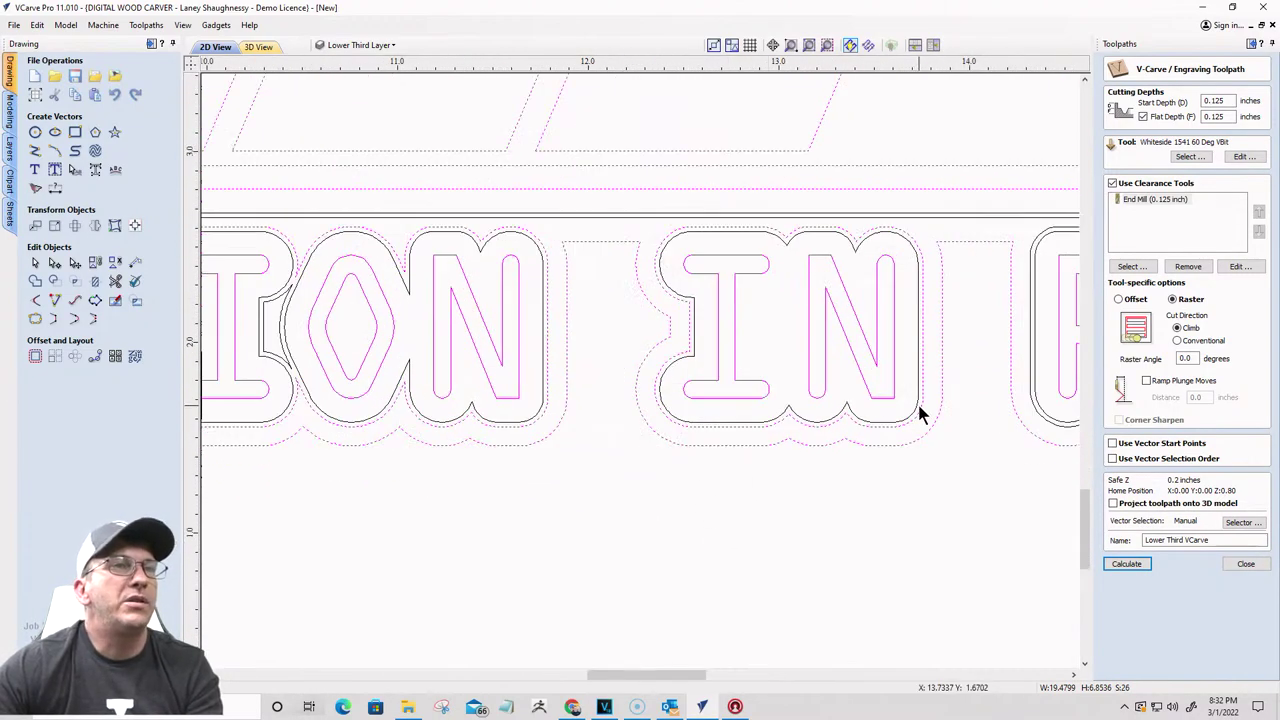
scroll(940, 410, "down", 3)
scroll(866, 403, "up", 2)
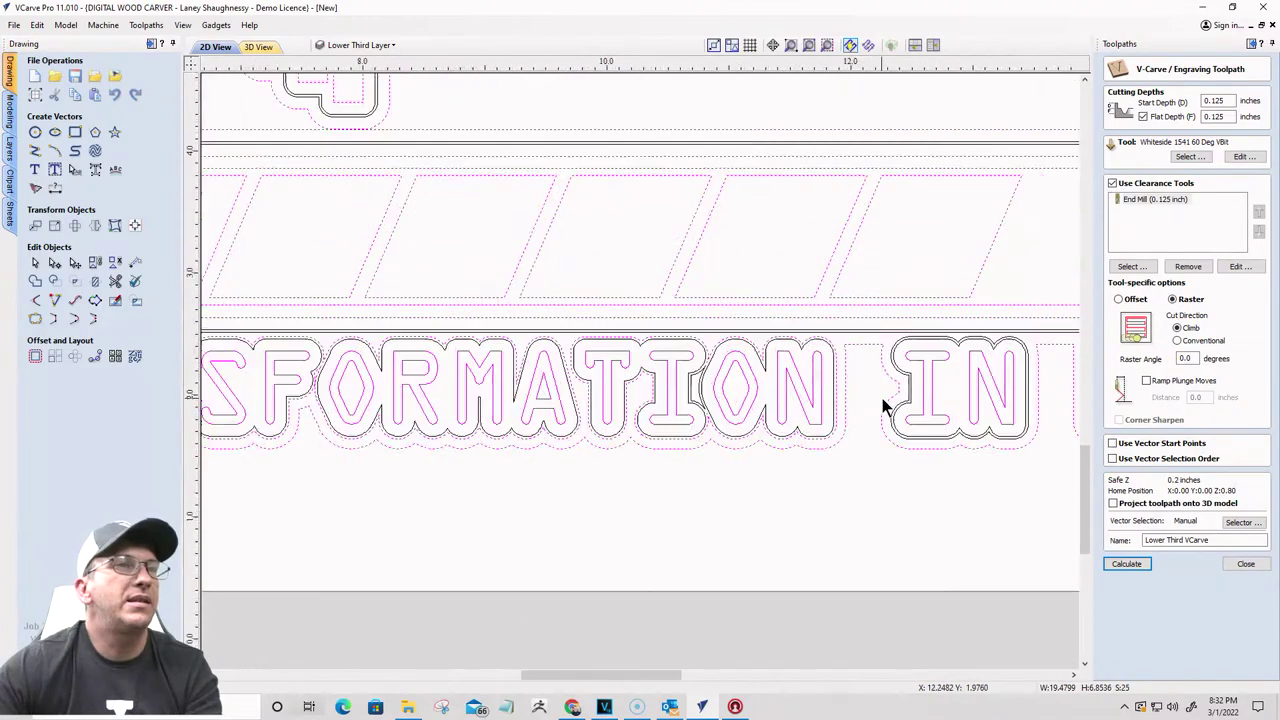
scroll(884, 405, "up", 2)
scroll(857, 406, "down", 6)
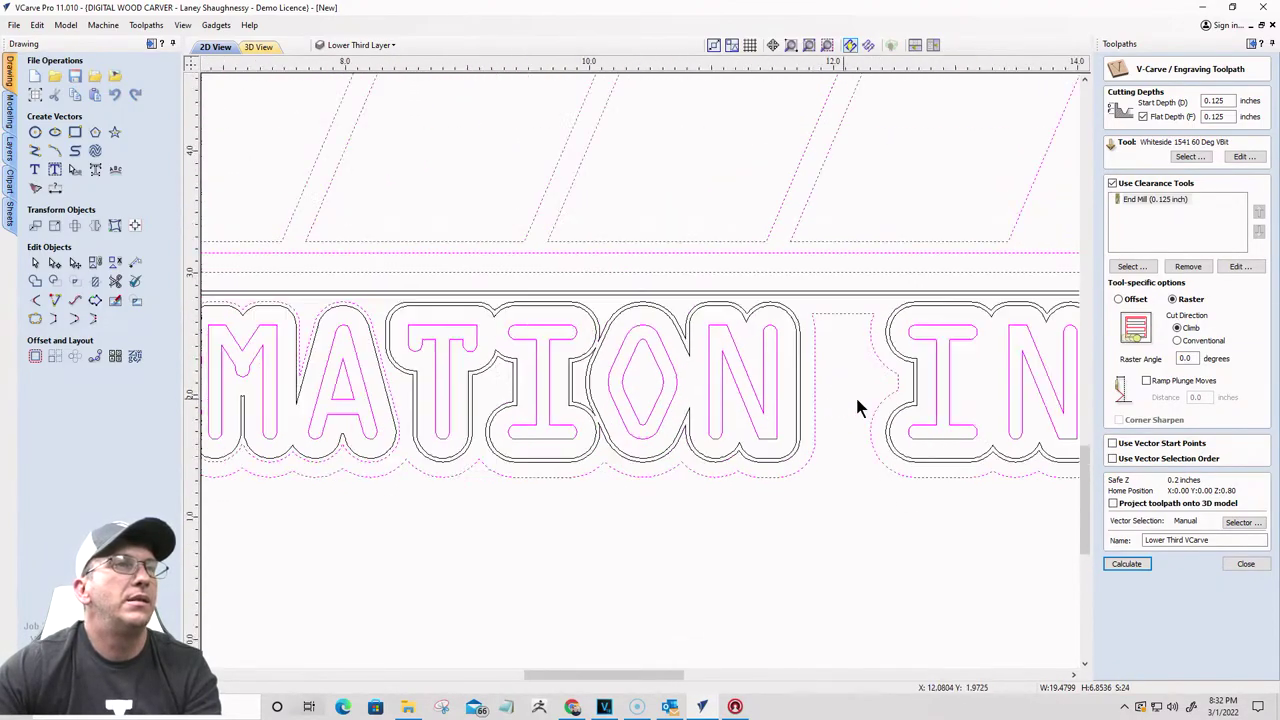
scroll(716, 410, "up", 6)
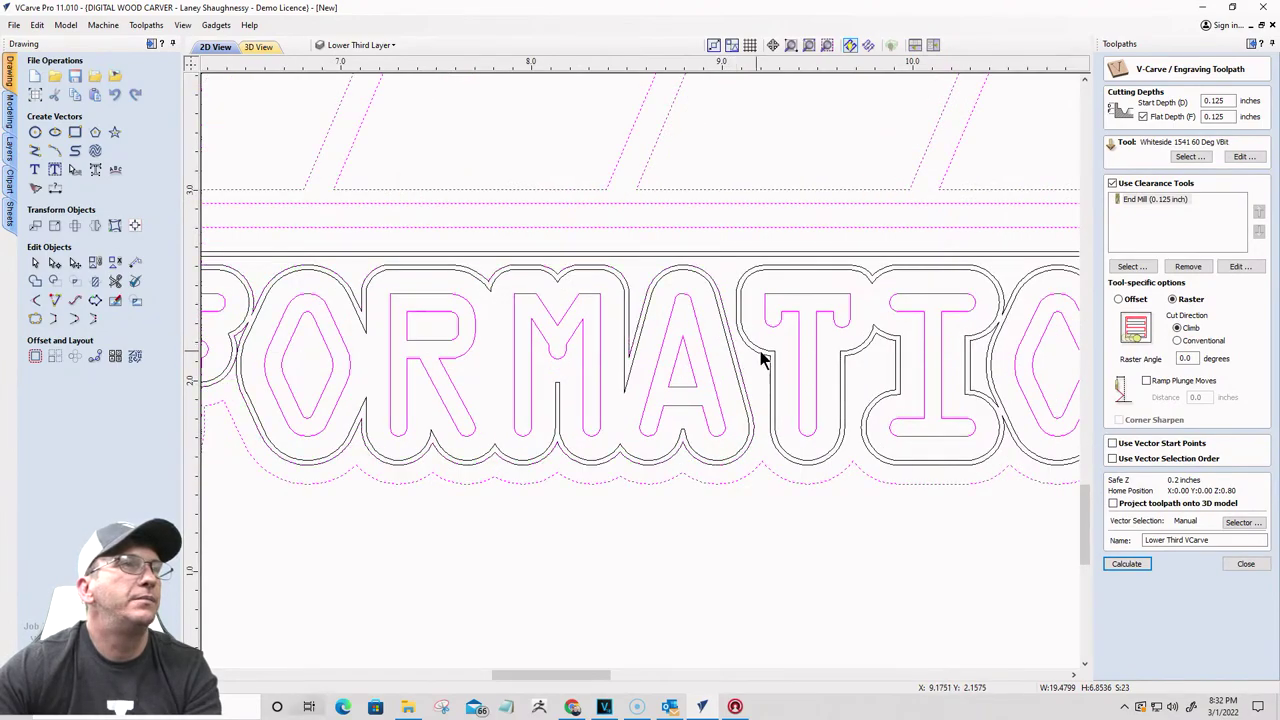
scroll(787, 350, "down", 6)
scroll(460, 355, "up", 6)
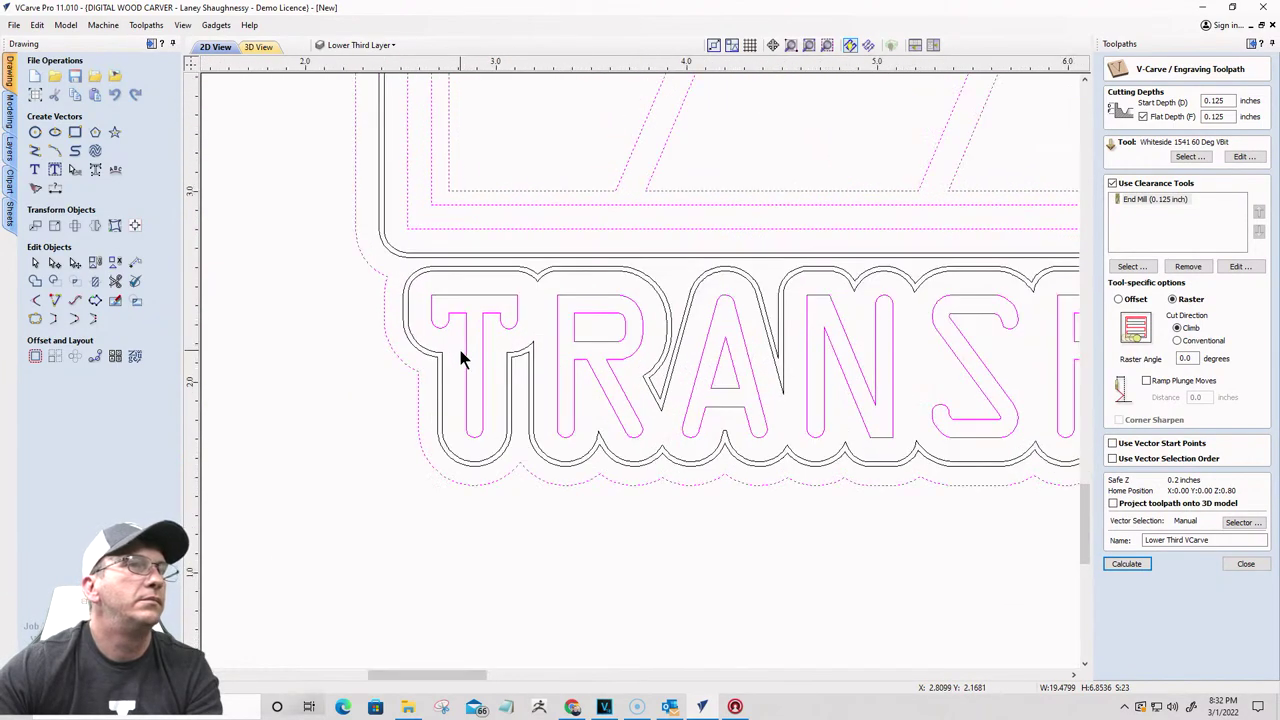
scroll(329, 337, "down", 8)
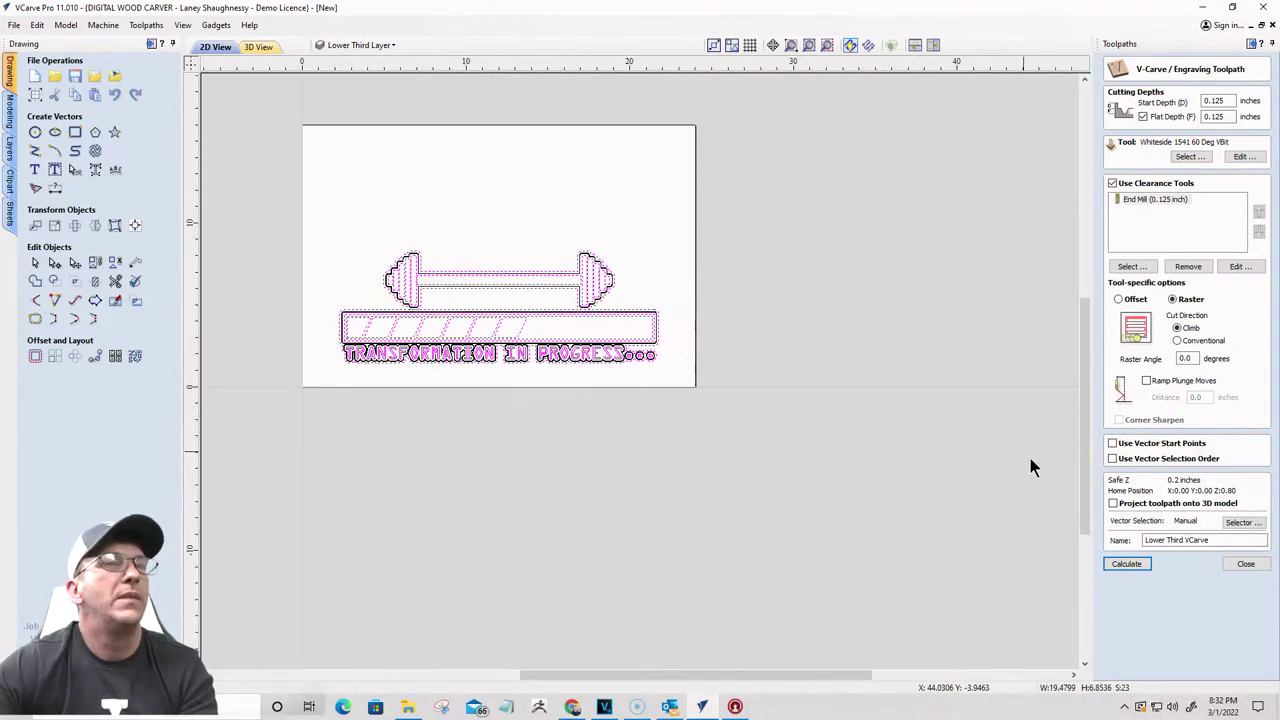
Step: Recalculate Lower Third VCarve and inspect the 3D preview up close on the IN lettering
left_click(1127, 564)
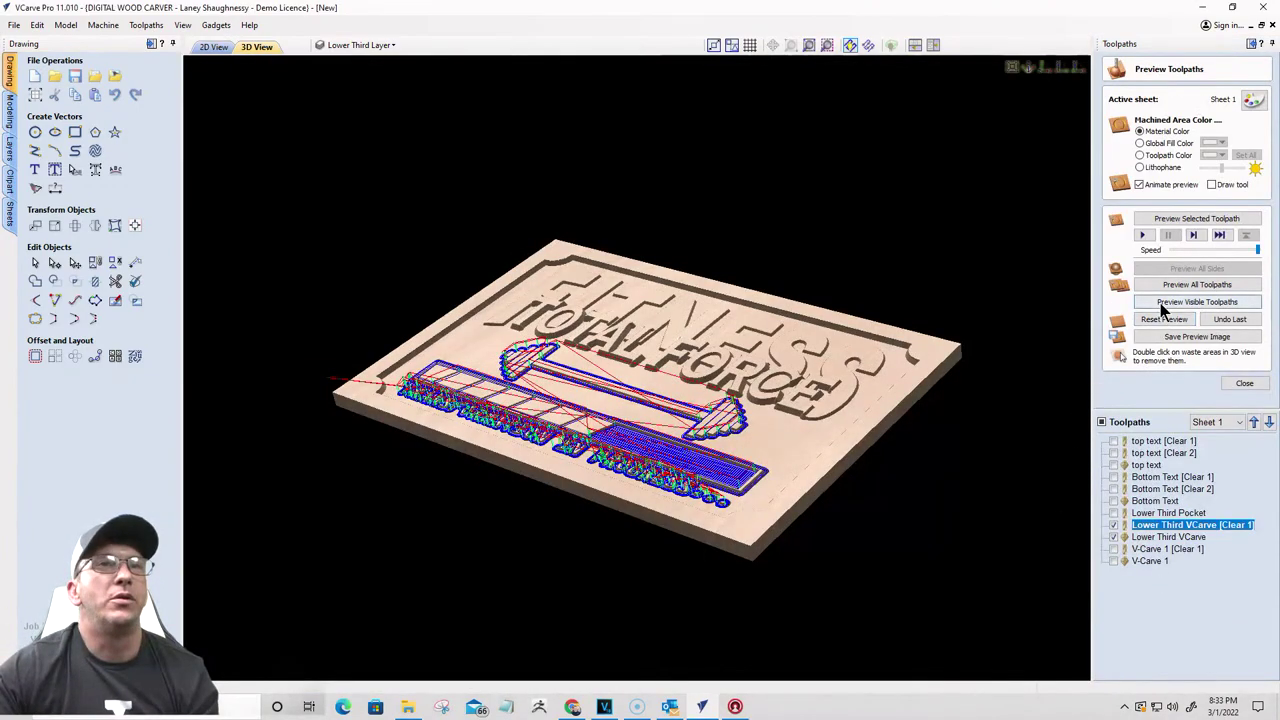
left_click(1195, 302)
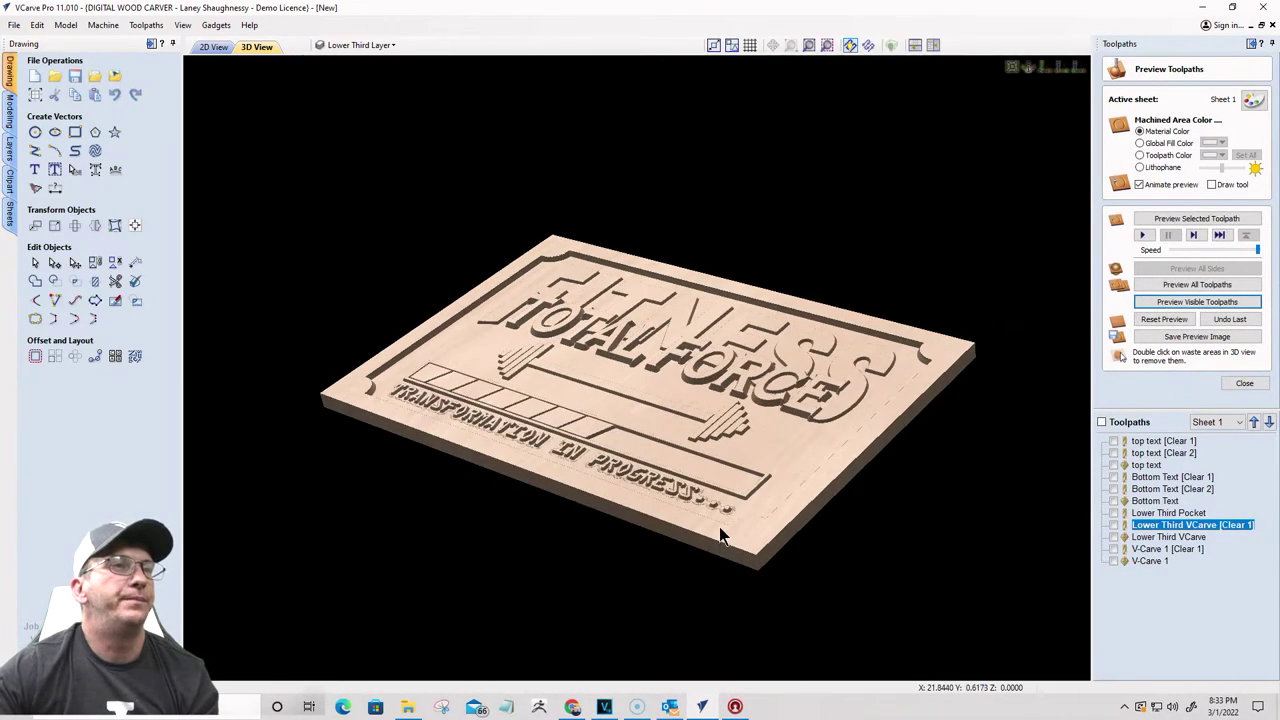
scroll(719, 526, "up", 5)
left_click_drag(745, 243, 573, 200)
scroll(573, 200, "down", 5)
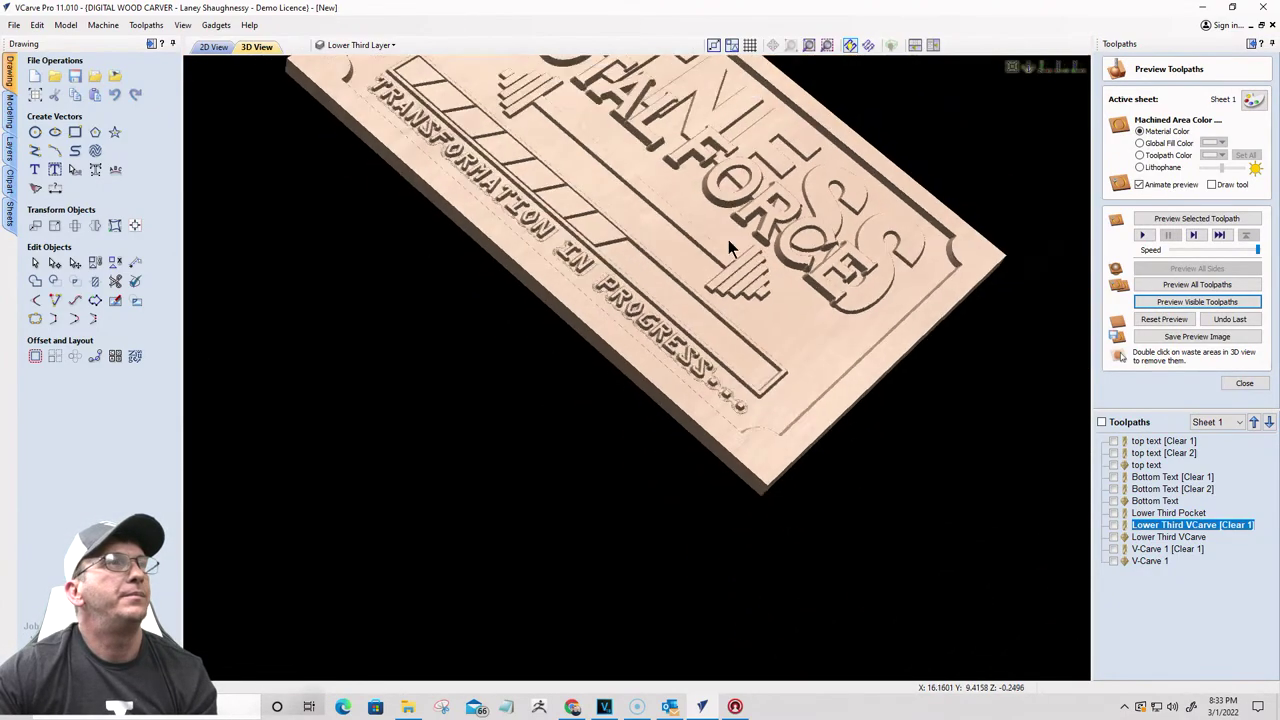
left_click_drag(681, 306, 441, 232)
scroll(668, 360, "up", 6)
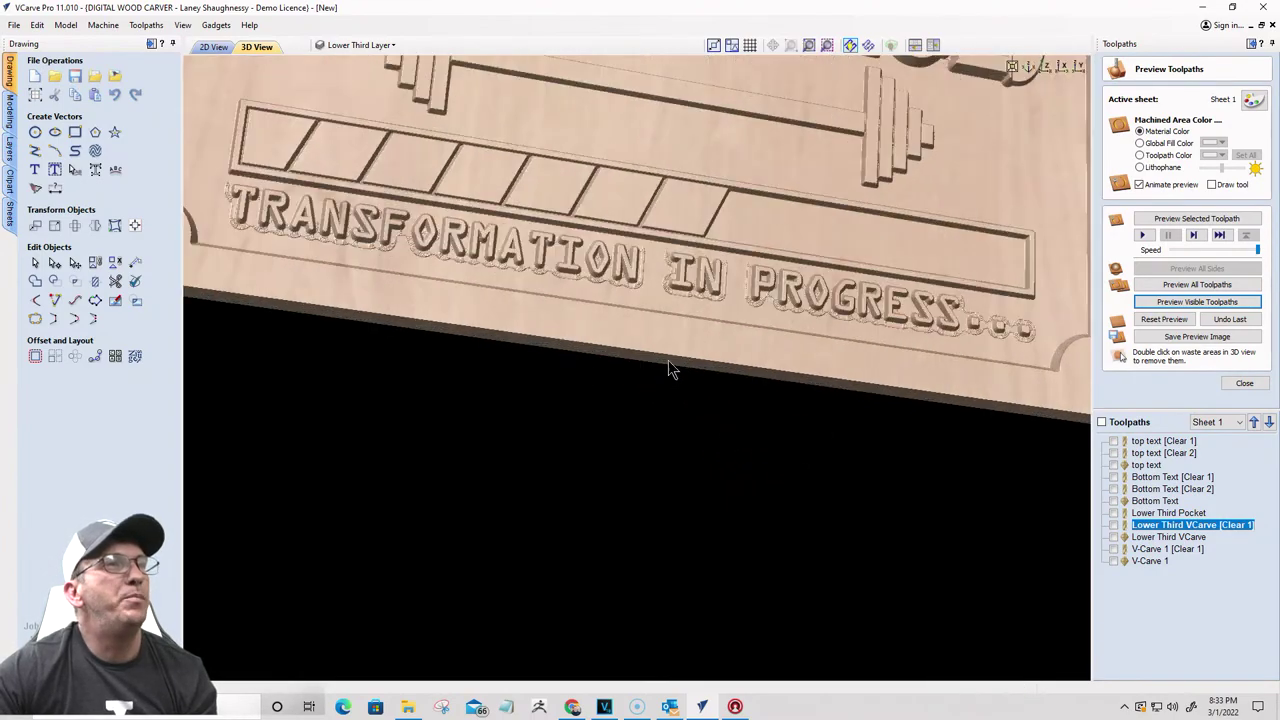
left_click_drag(753, 262, 587, 280)
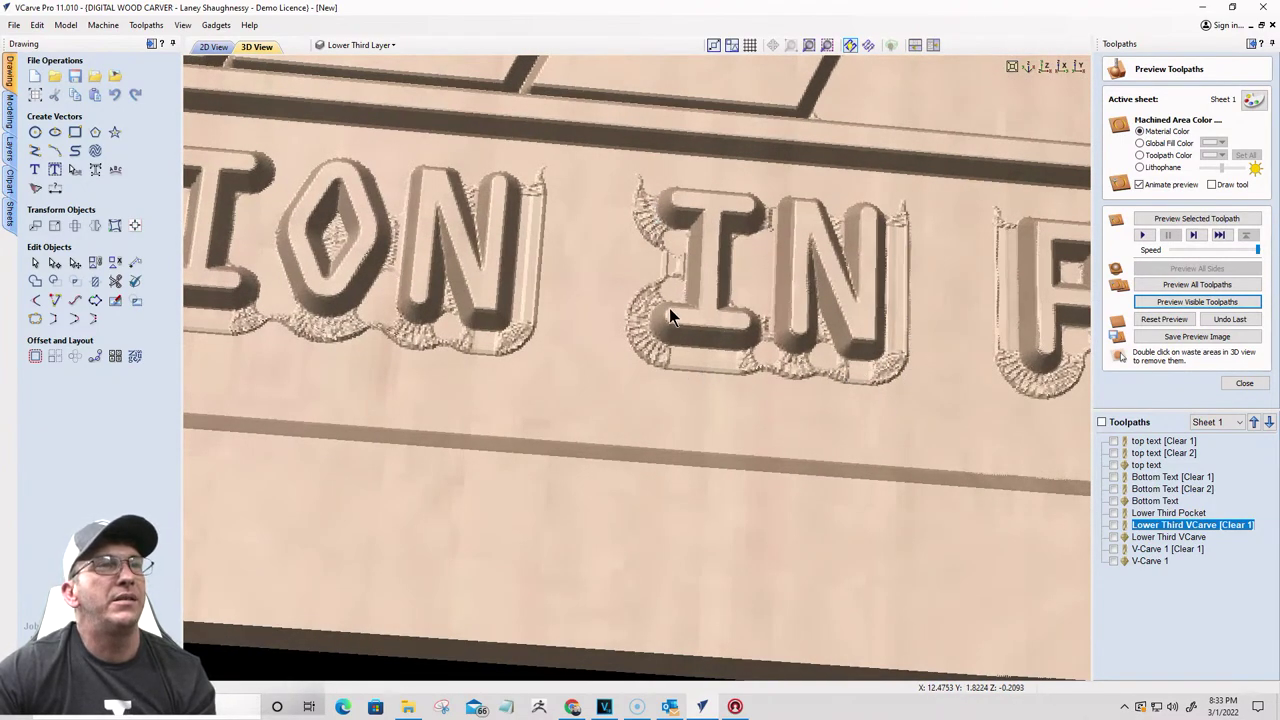
Step: Add a 0.0625 inch end mill clearance tool to Lower Third VCarve, recalculate and preview
double_click(1157, 537)
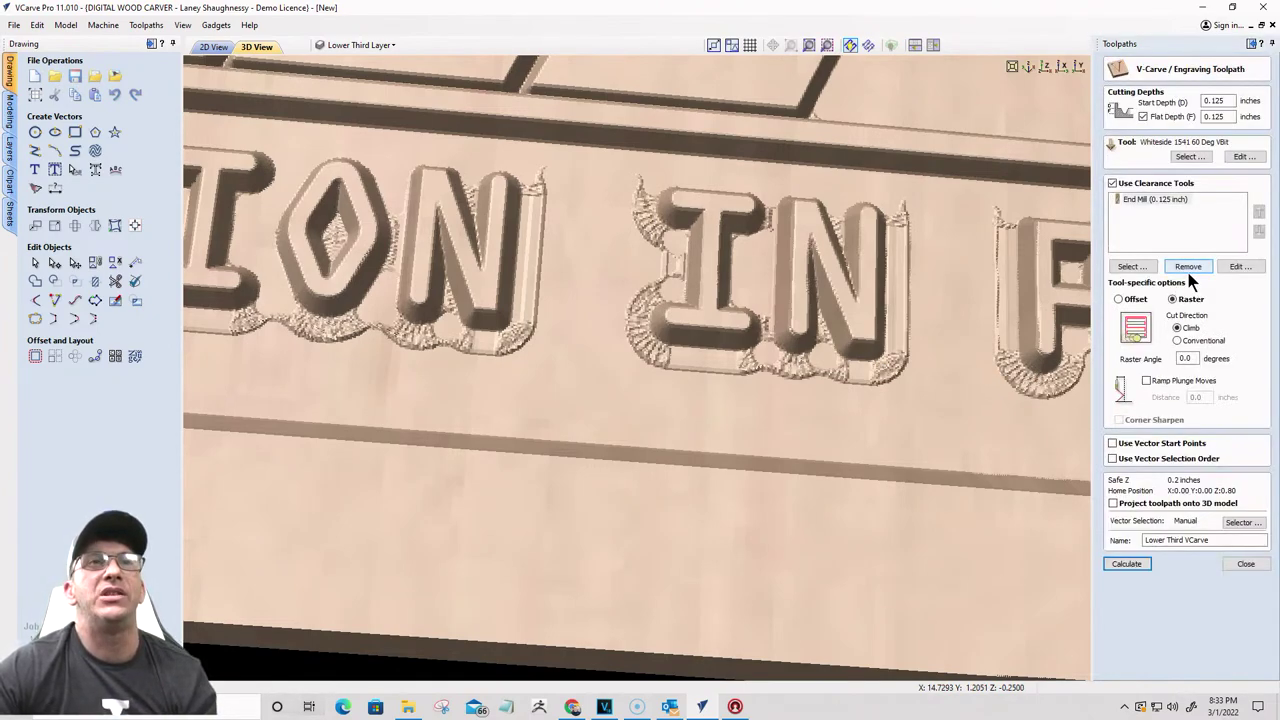
left_click(1130, 268)
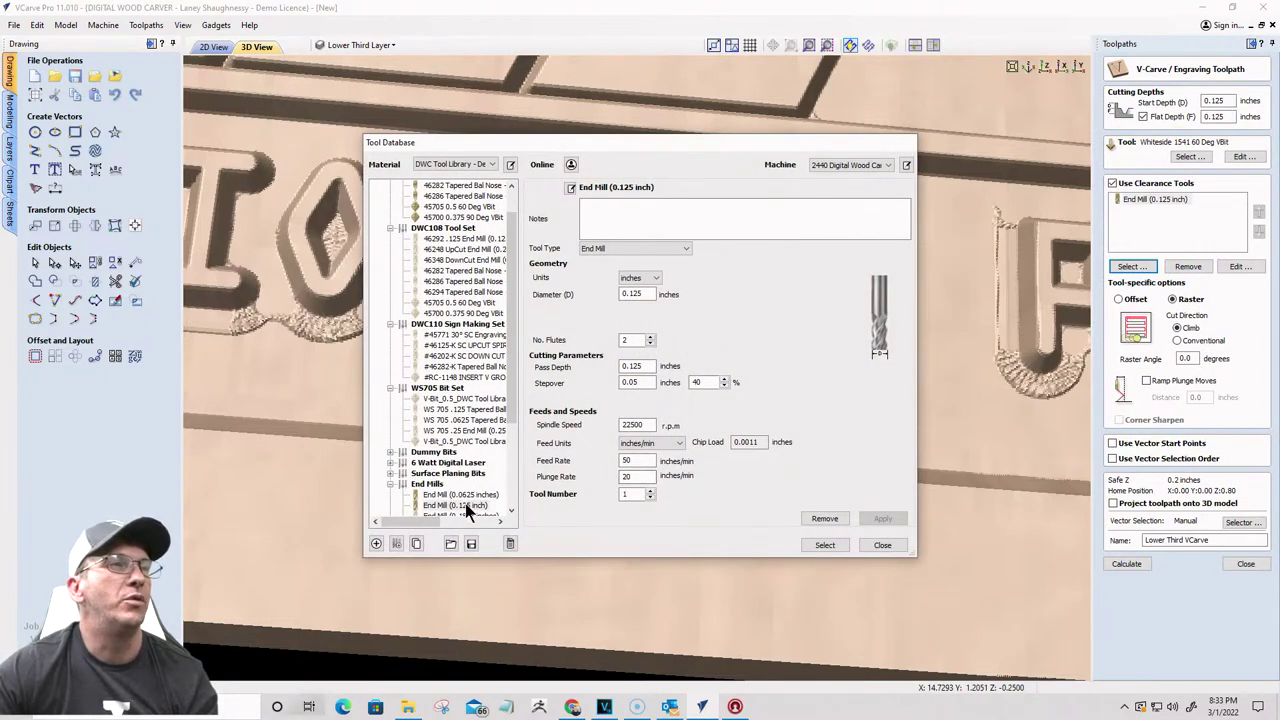
scroll(465, 503, "down", 1)
left_click(459, 460)
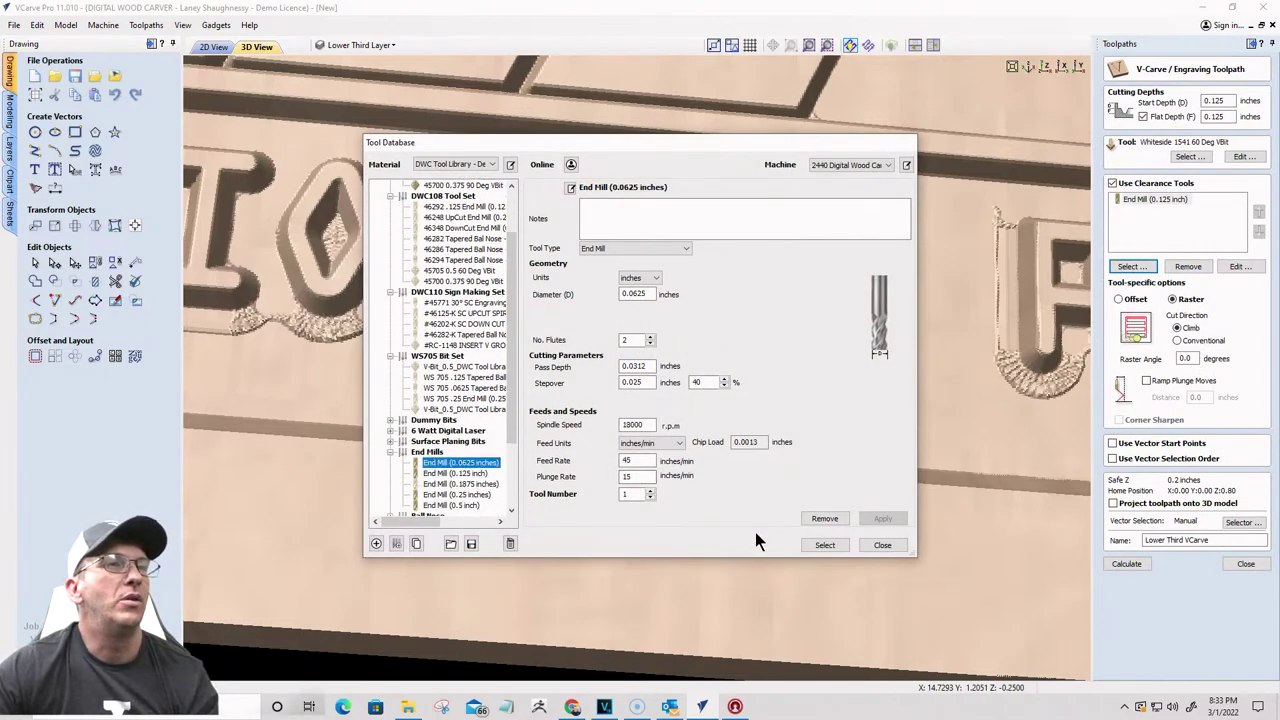
left_click(824, 545)
left_click(1136, 570)
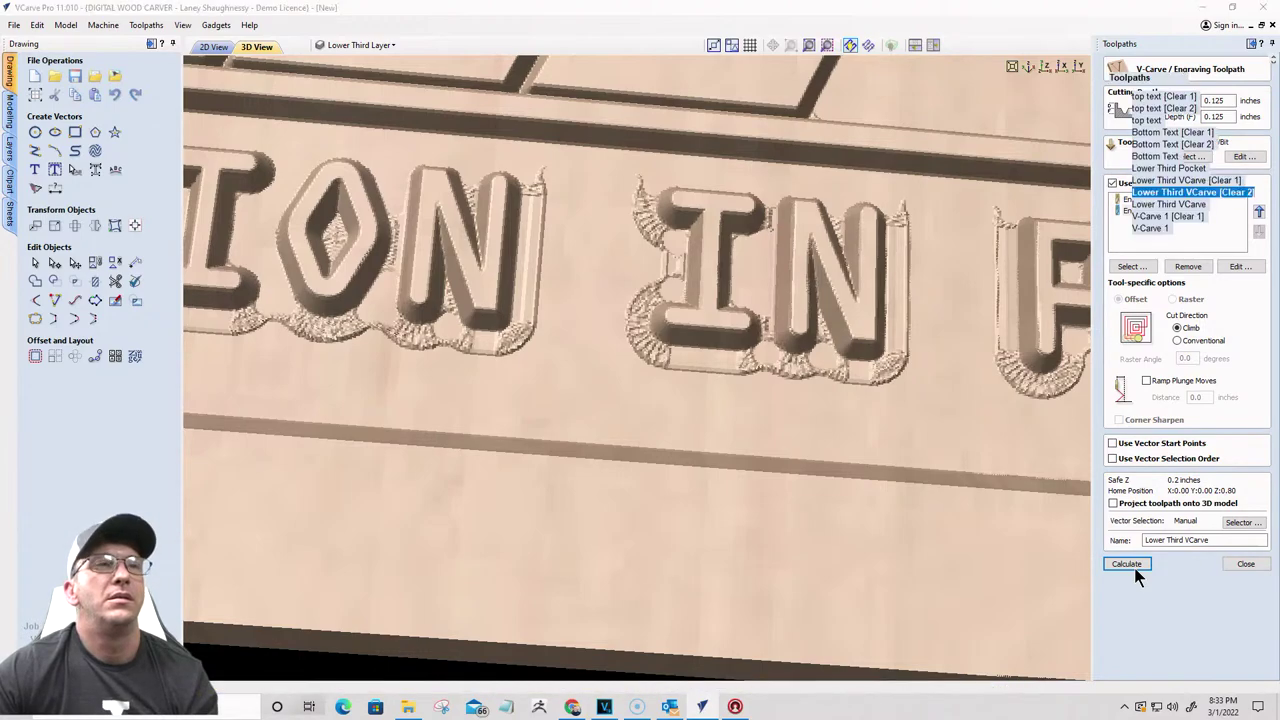
left_click(1180, 300)
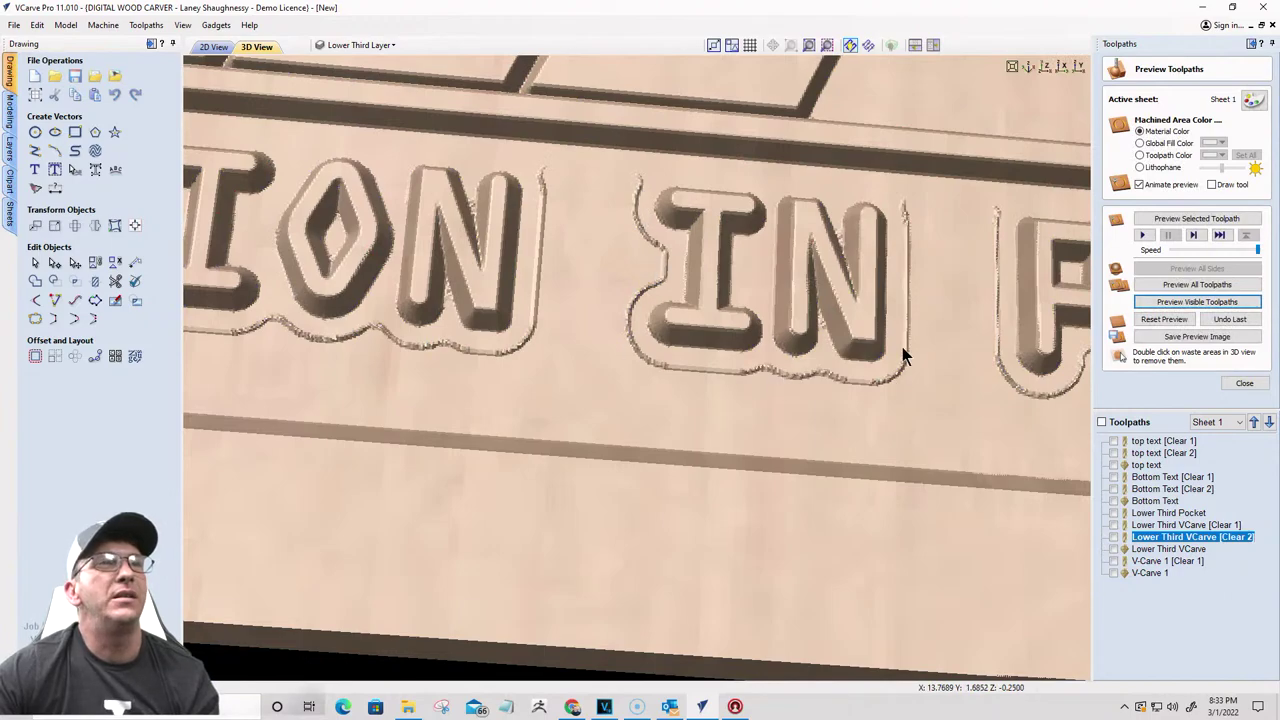
Step: Leave the 3D preview for the 2D view and zoom in on the end of PROGRESS
scroll(920, 337, "down", 4)
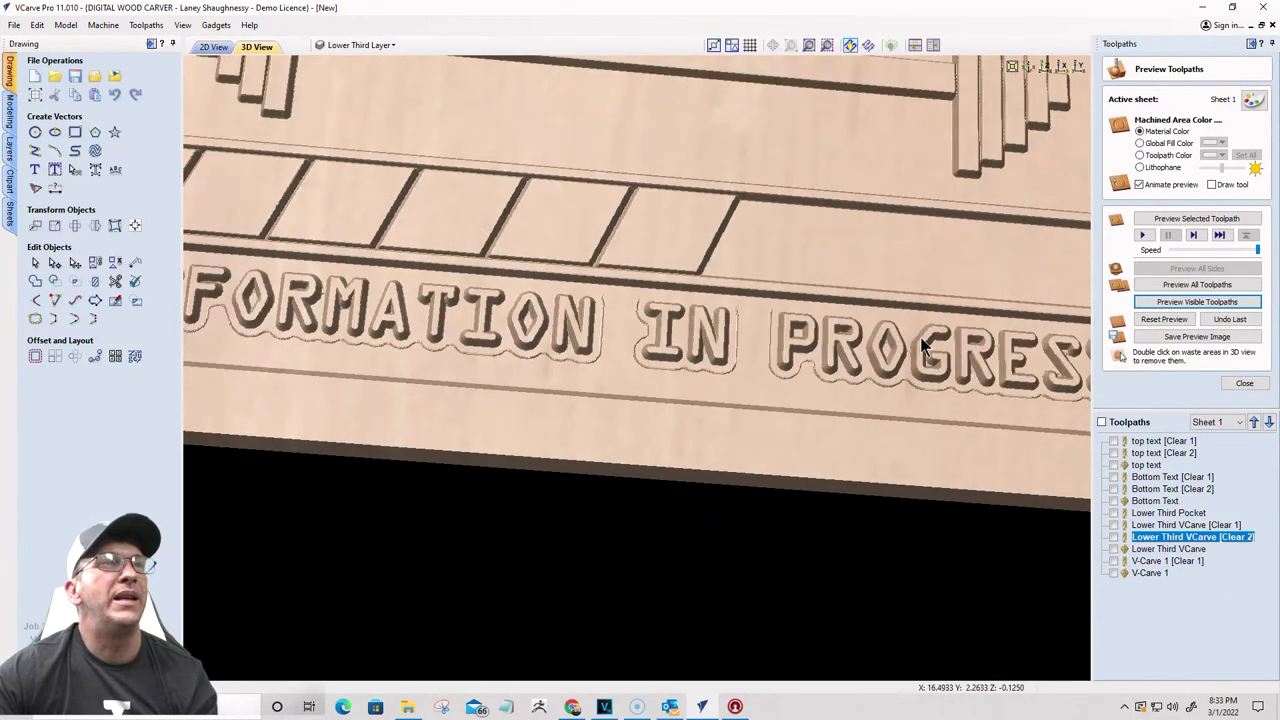
scroll(920, 337, "down", 2)
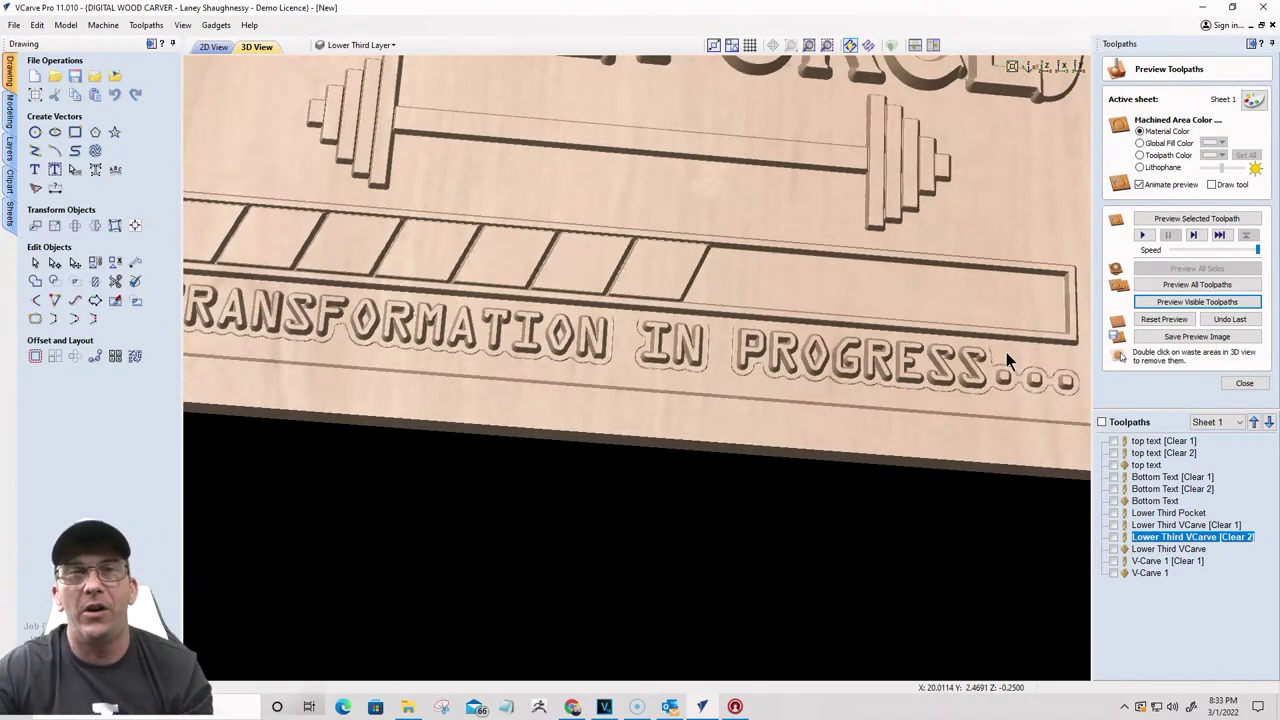
left_click(215, 48)
scroll(628, 357, "up", 5)
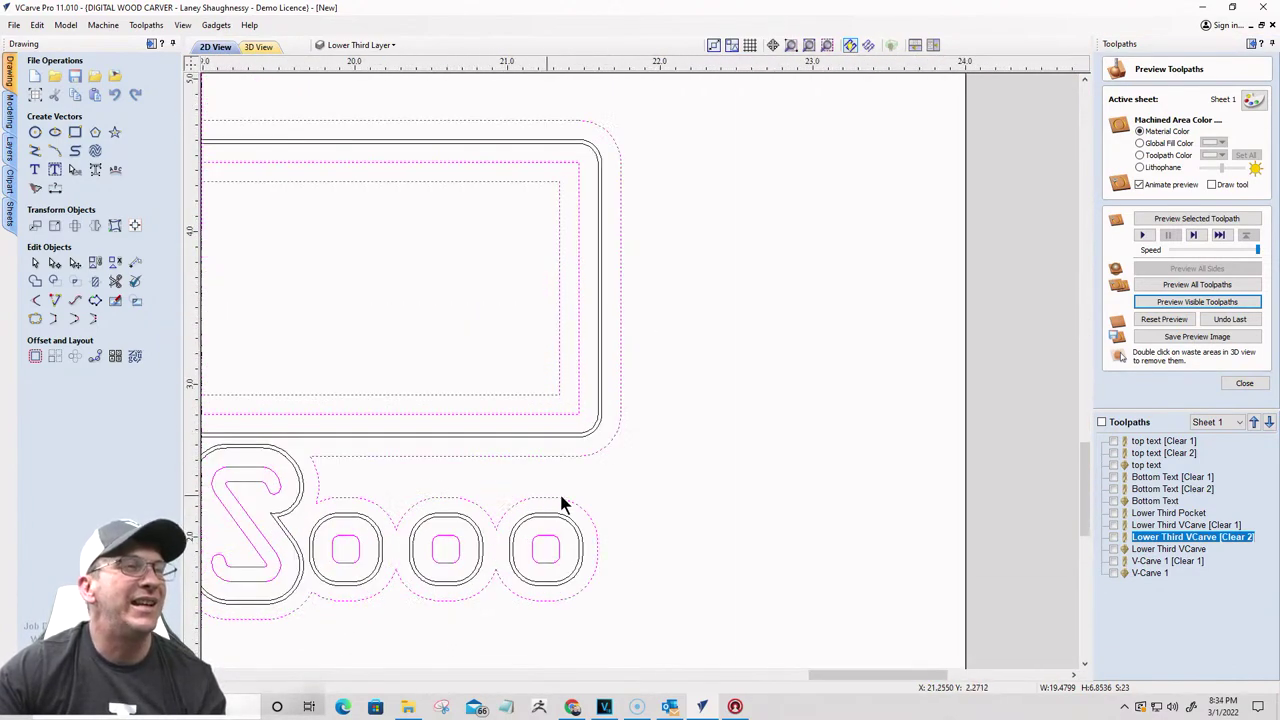
Step: Show both Lower Third clearance toolpaths and the Lower Third VCarve toolpath
left_click(1113, 525)
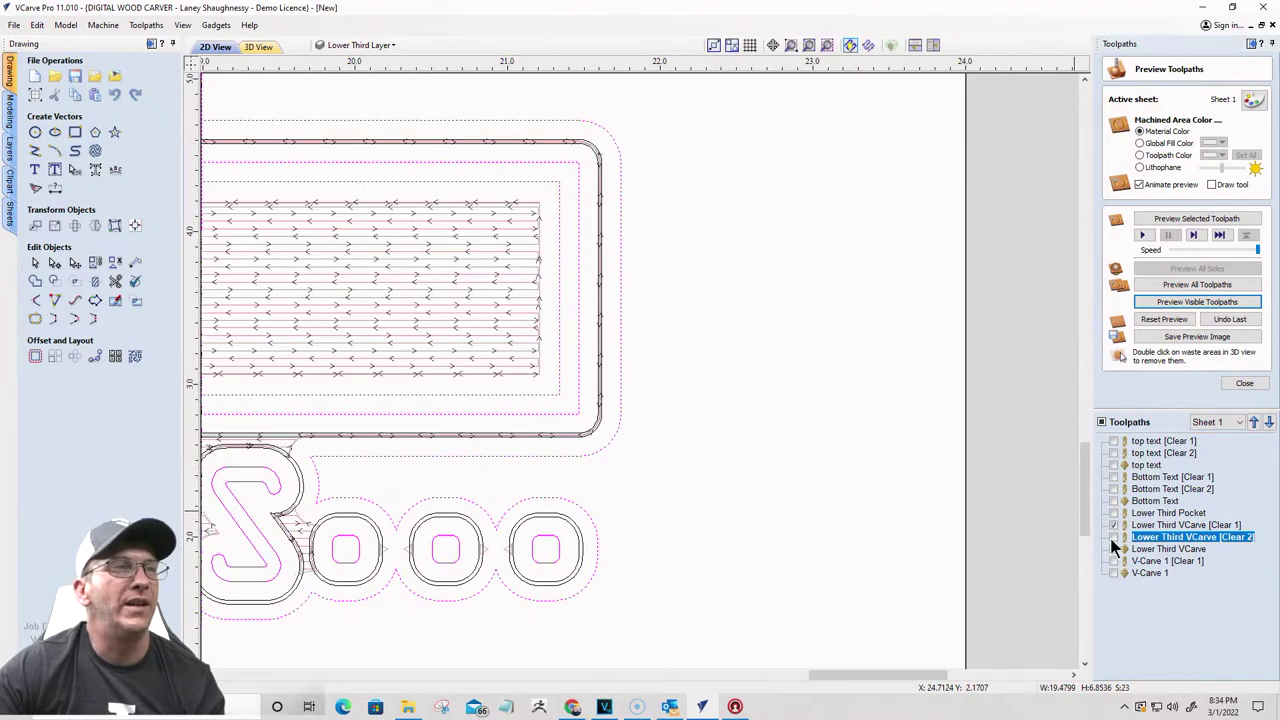
left_click(1113, 537)
left_click(1114, 549)
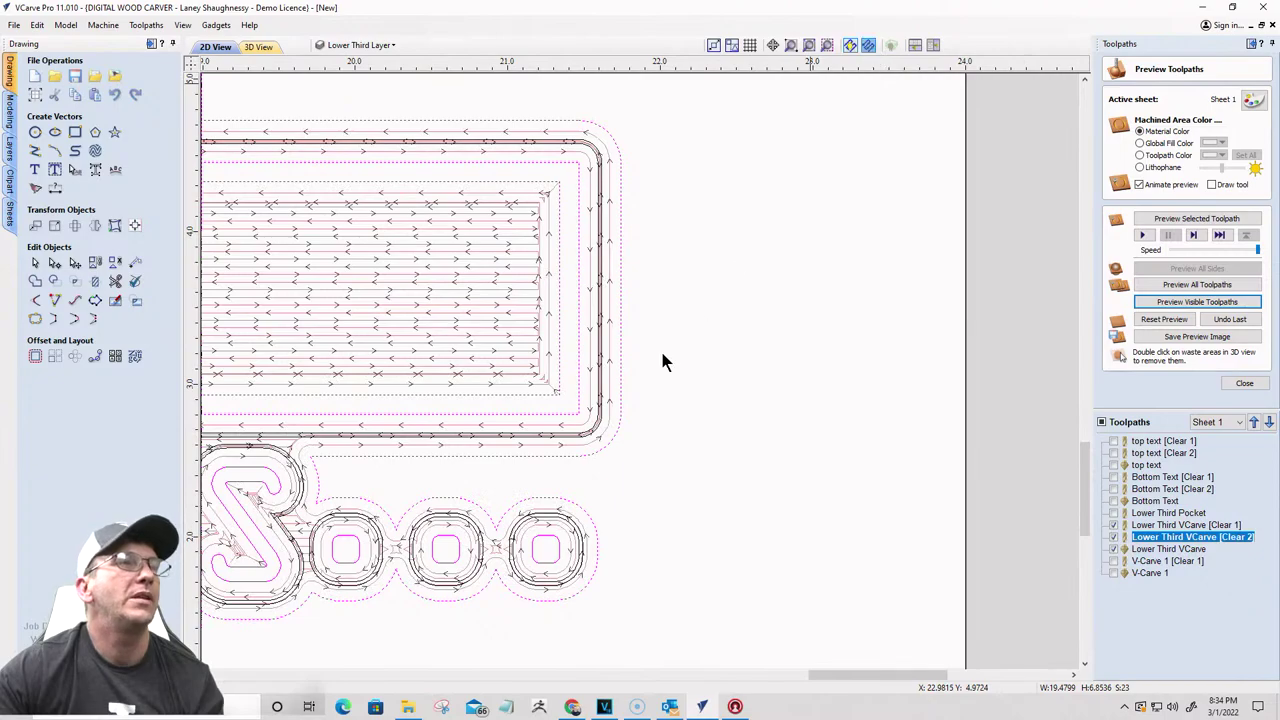
scroll(590, 465, "up", 4)
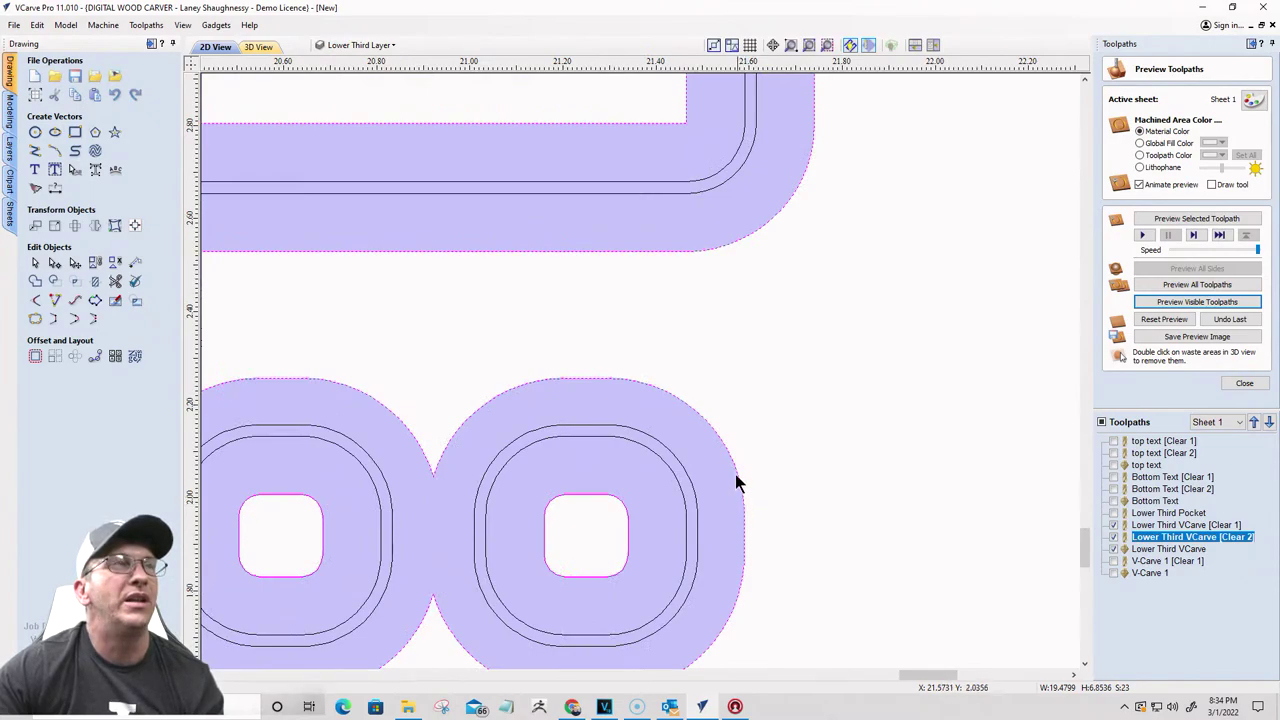
Step: Reopen the Lower Third VCarve settings and select the outer boundary around bar and text
double_click(1168, 524)
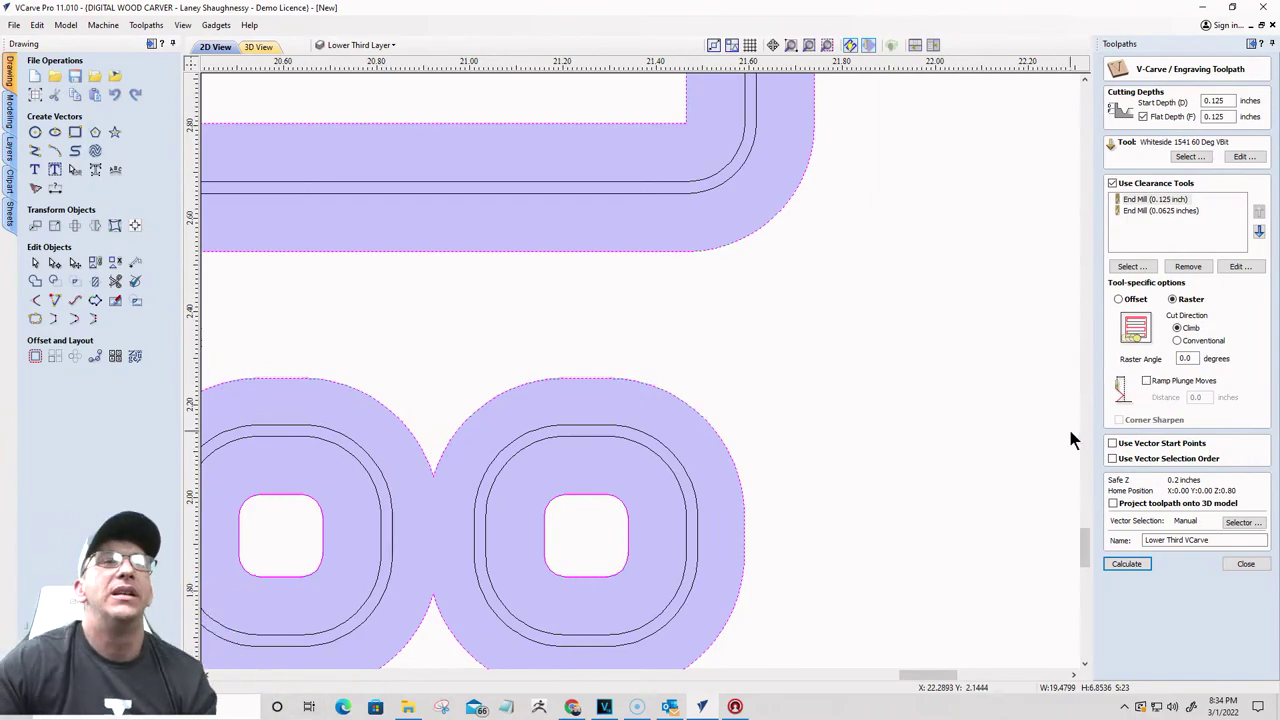
scroll(885, 365, "down", 5)
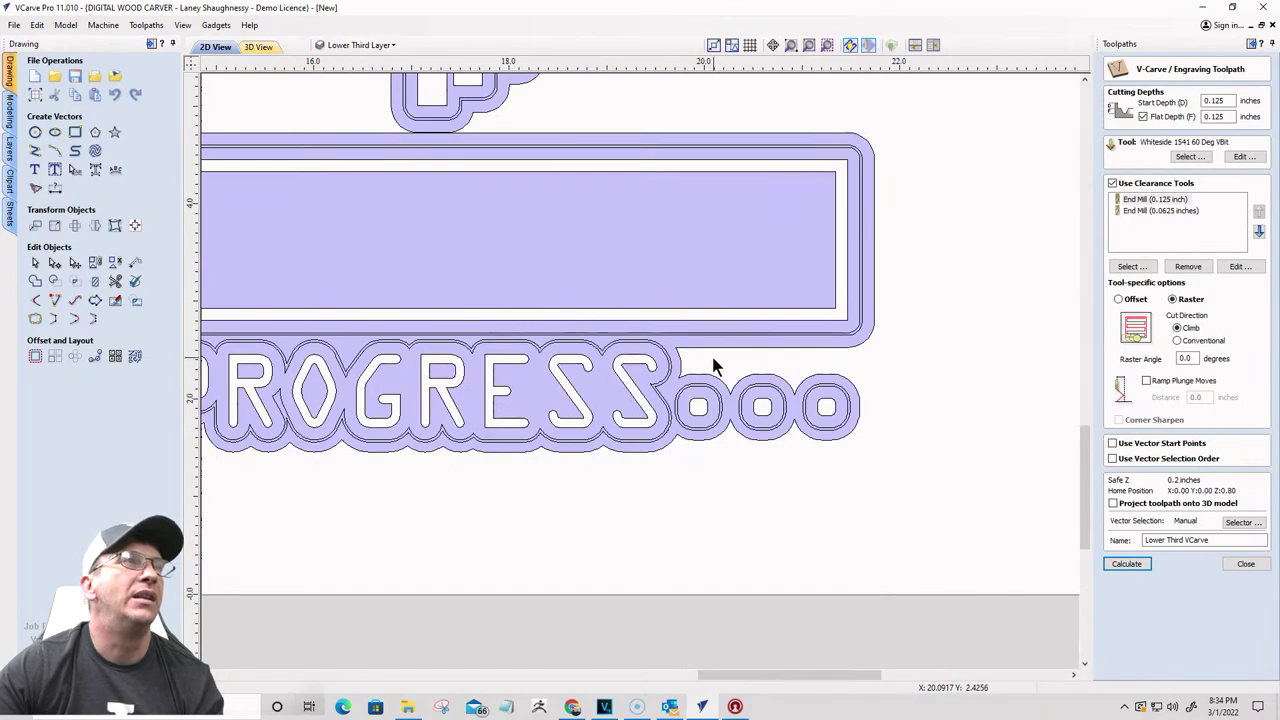
left_click(708, 348)
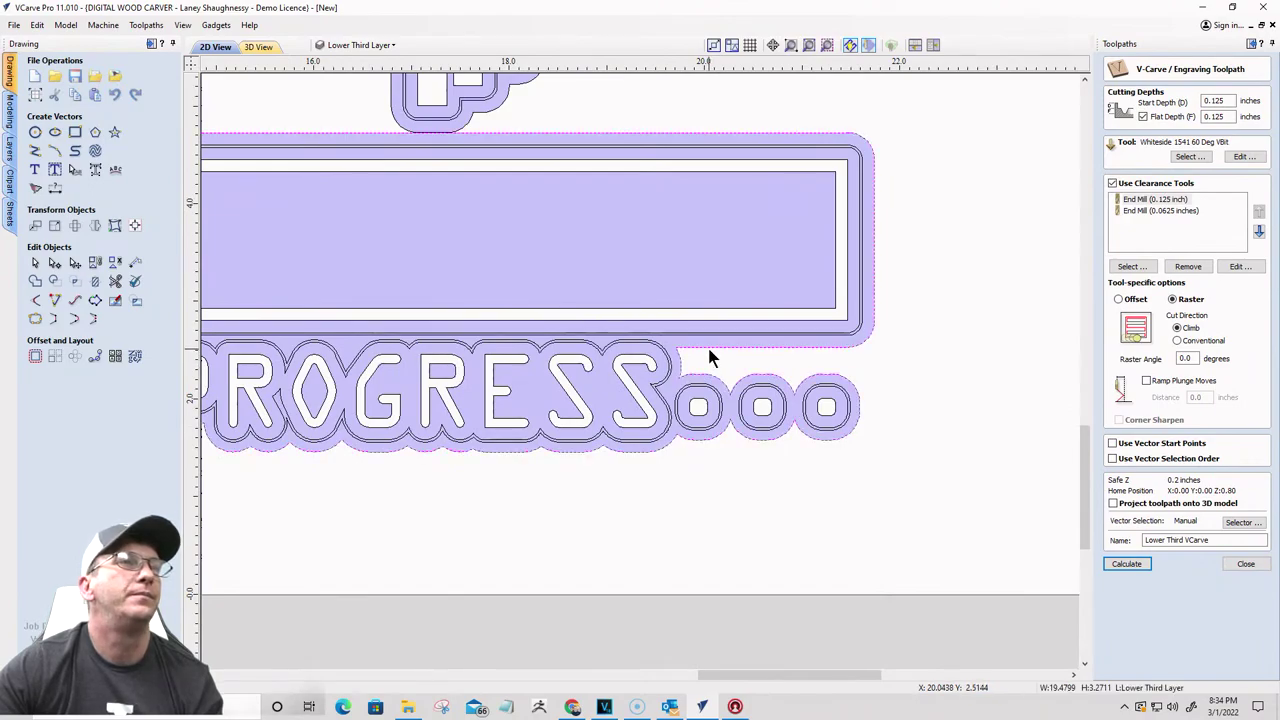
Step: Close the toolpath editor, hide the Lower Third toolpath previews, and select the outer boundary
left_click(1245, 564)
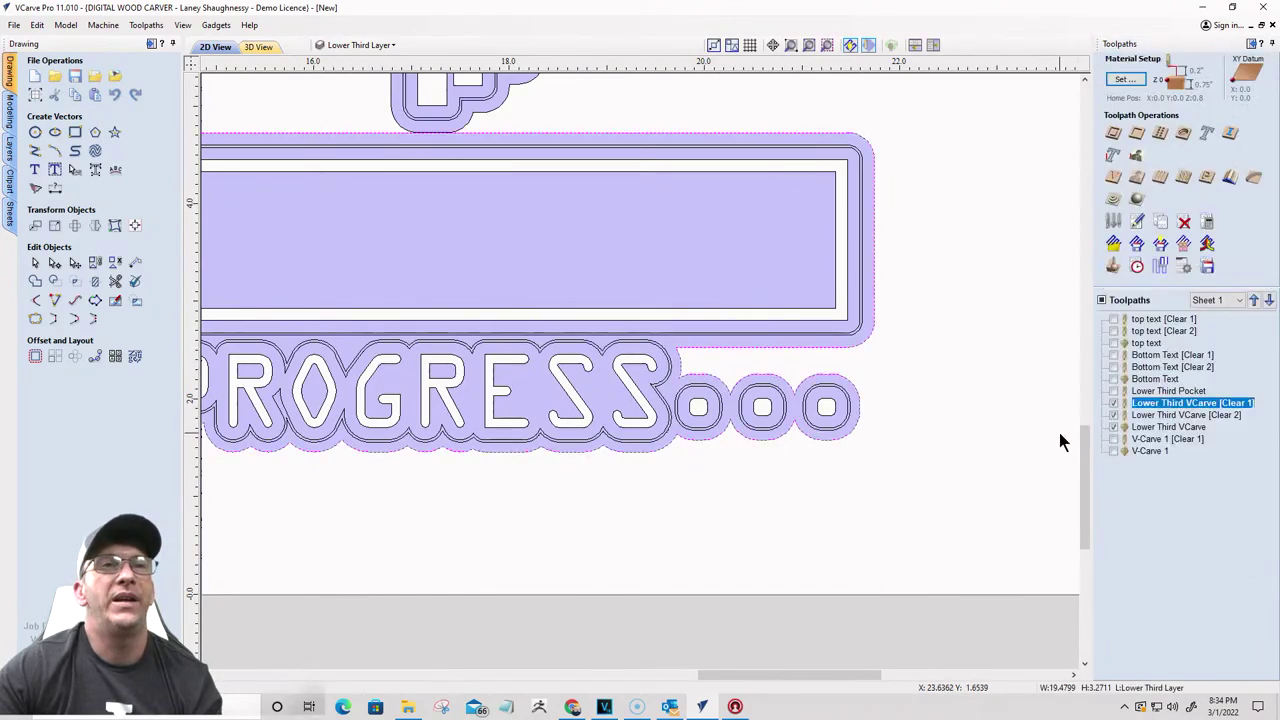
left_click(1113, 403)
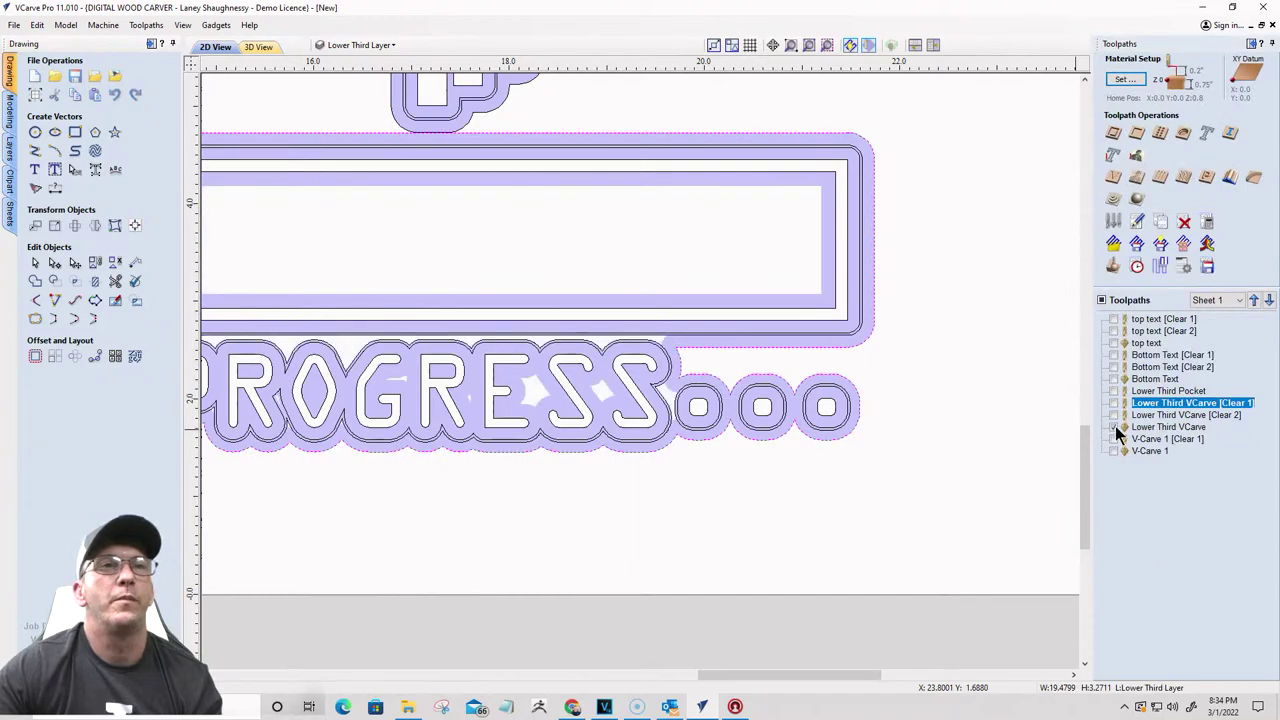
left_click(1115, 427)
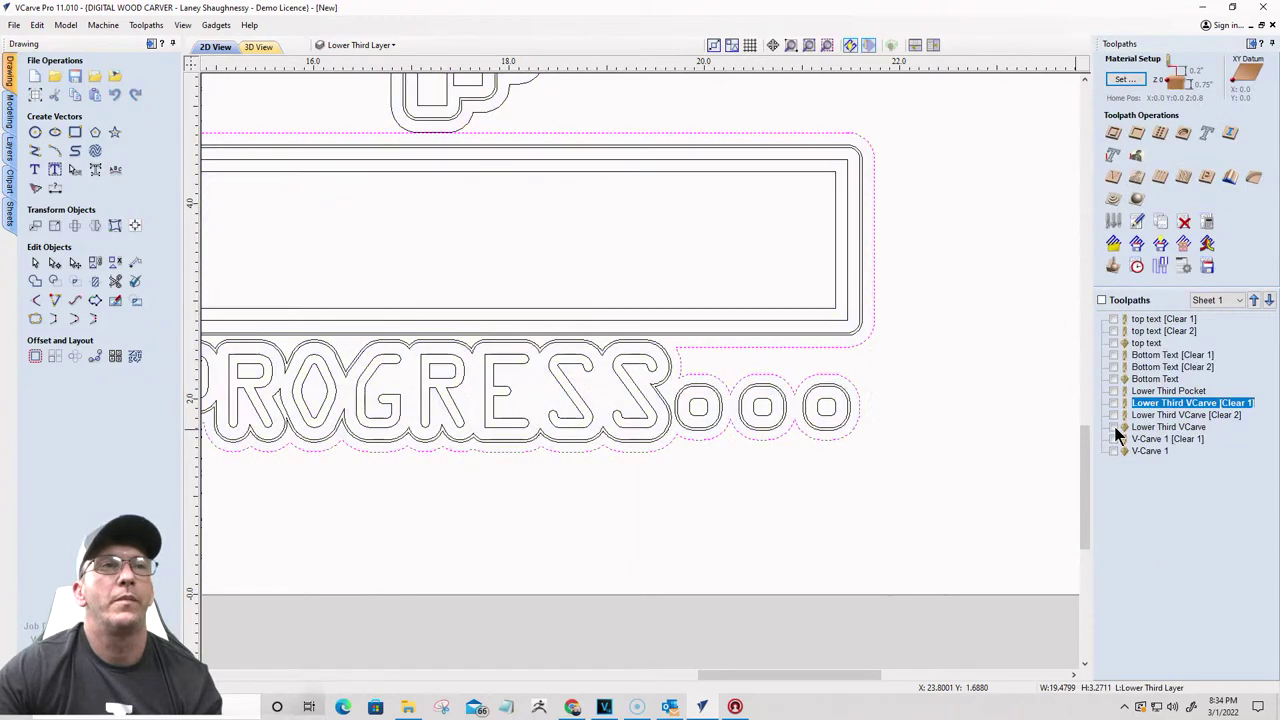
left_click(806, 346)
scroll(930, 382, "down", 4)
scroll(450, 355, "down", 3)
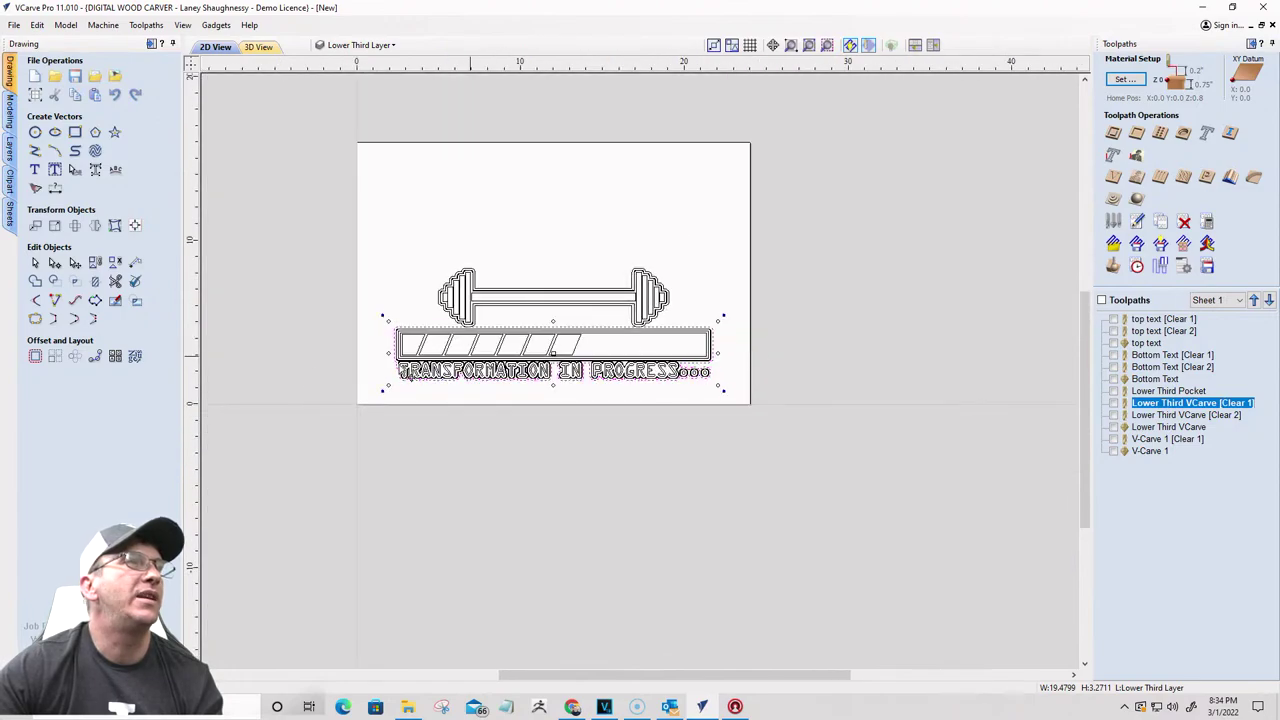
scroll(316, 366, "up", 4)
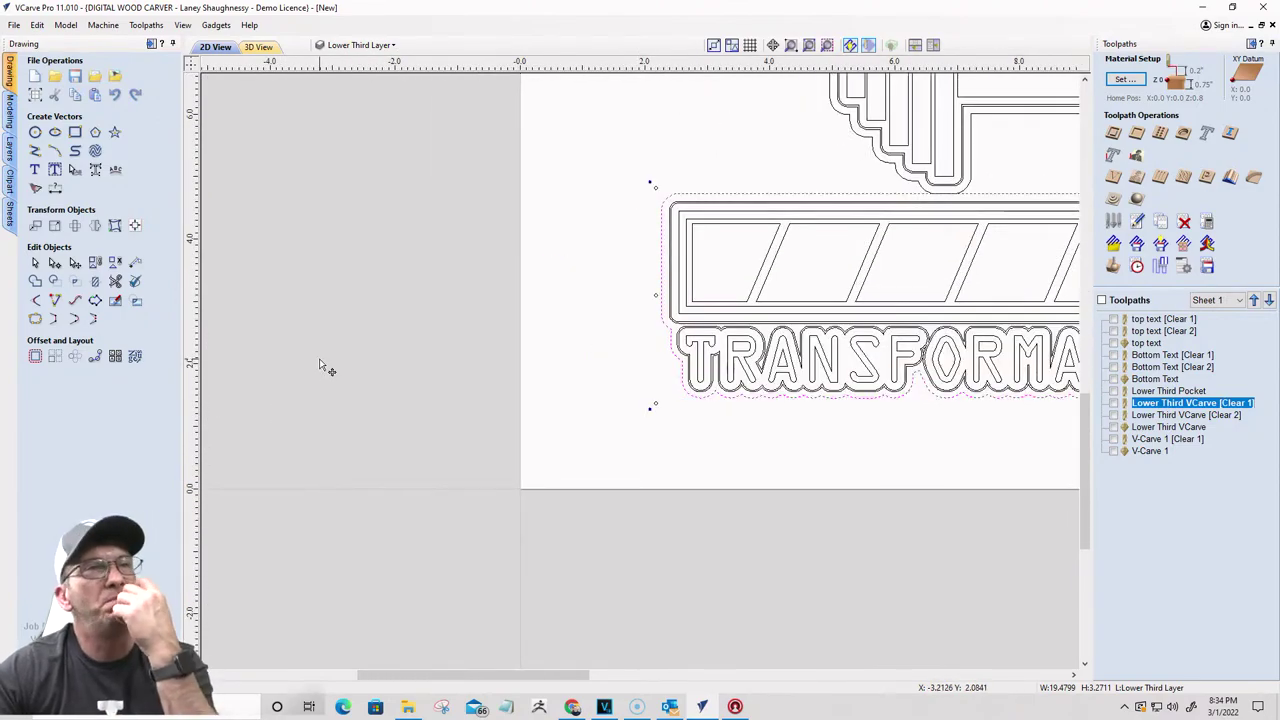
Step: Offset the outer boundary 0.03 inches outward with Delete original, then select the new outline
left_click(33, 358)
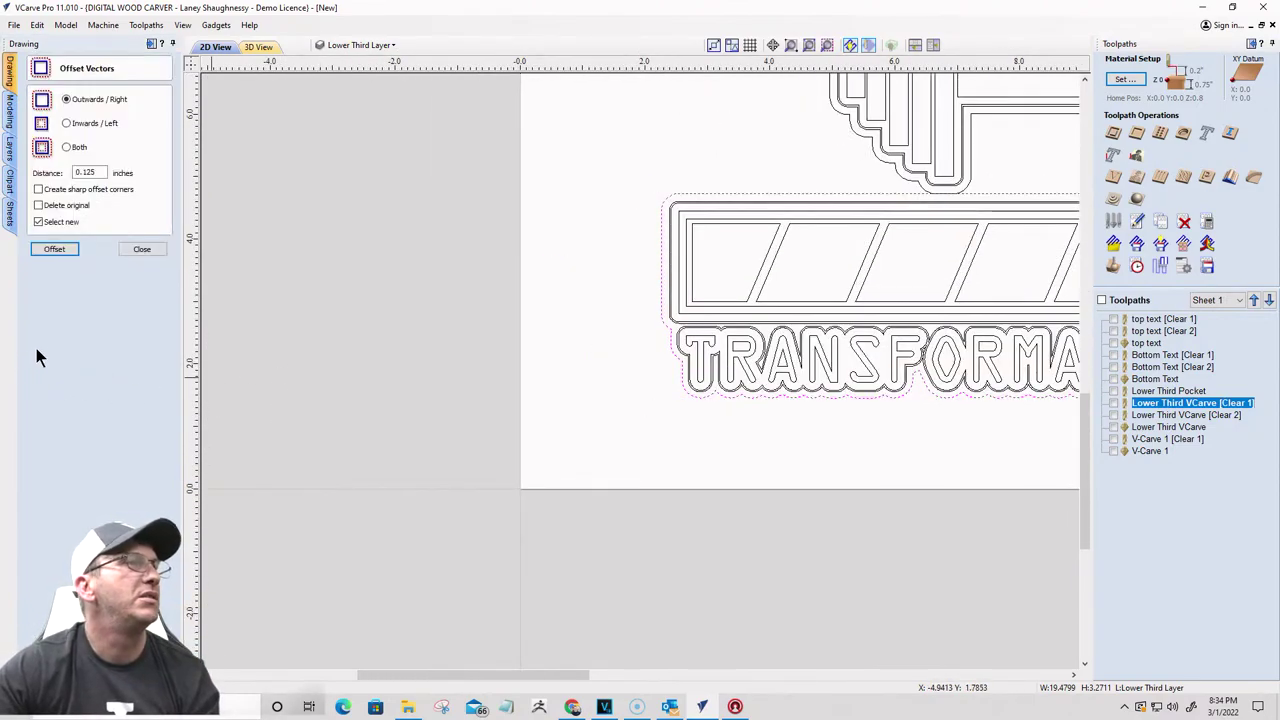
left_click_drag(97, 173, 84, 173)
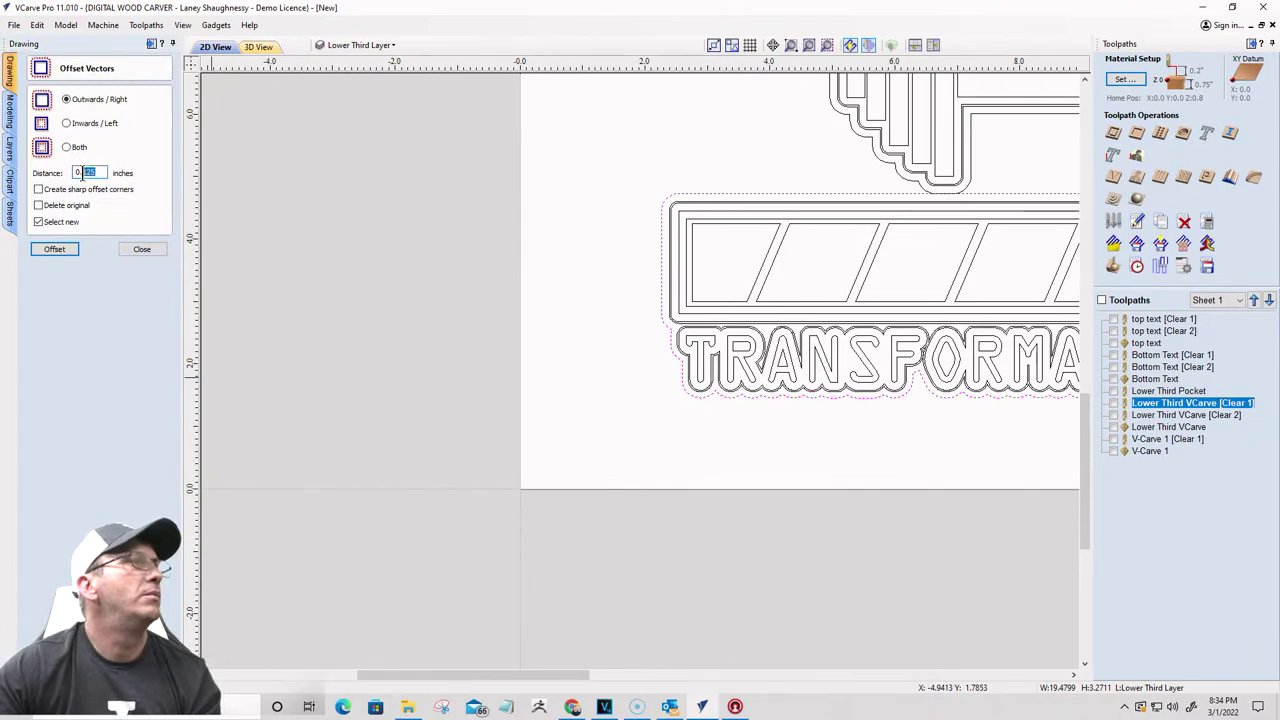
type("0")
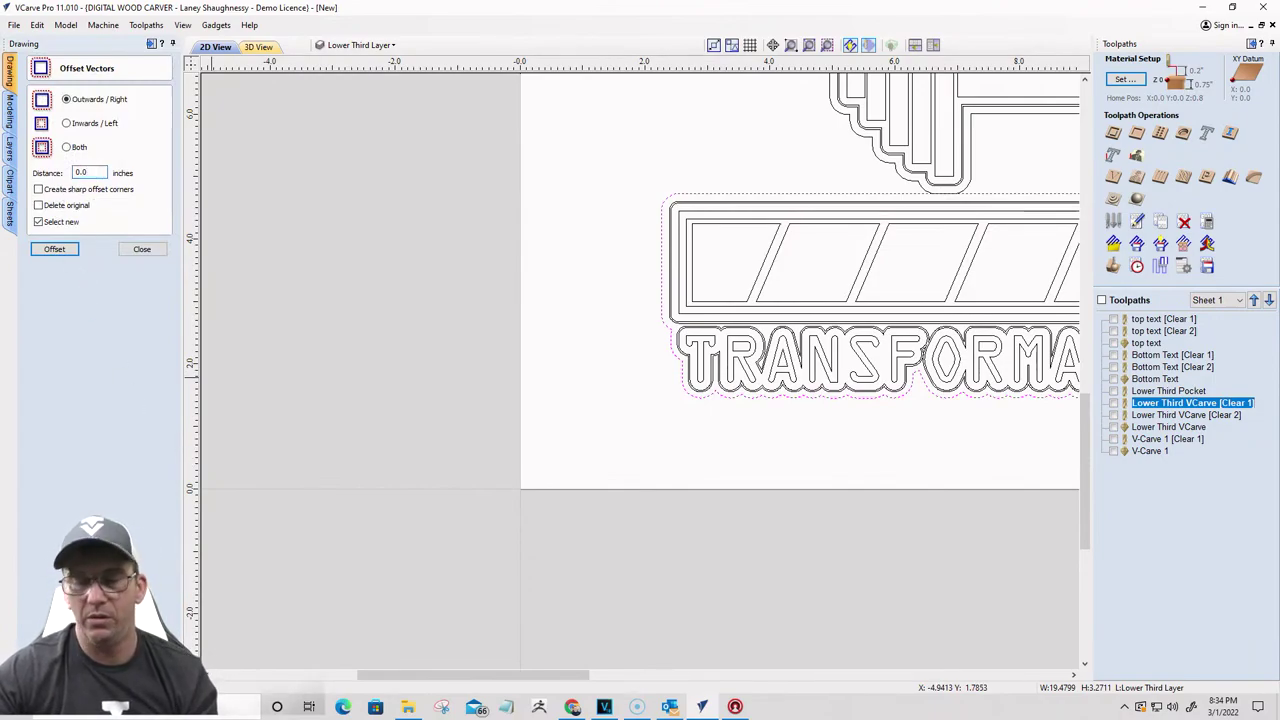
type("3")
left_click(55, 251)
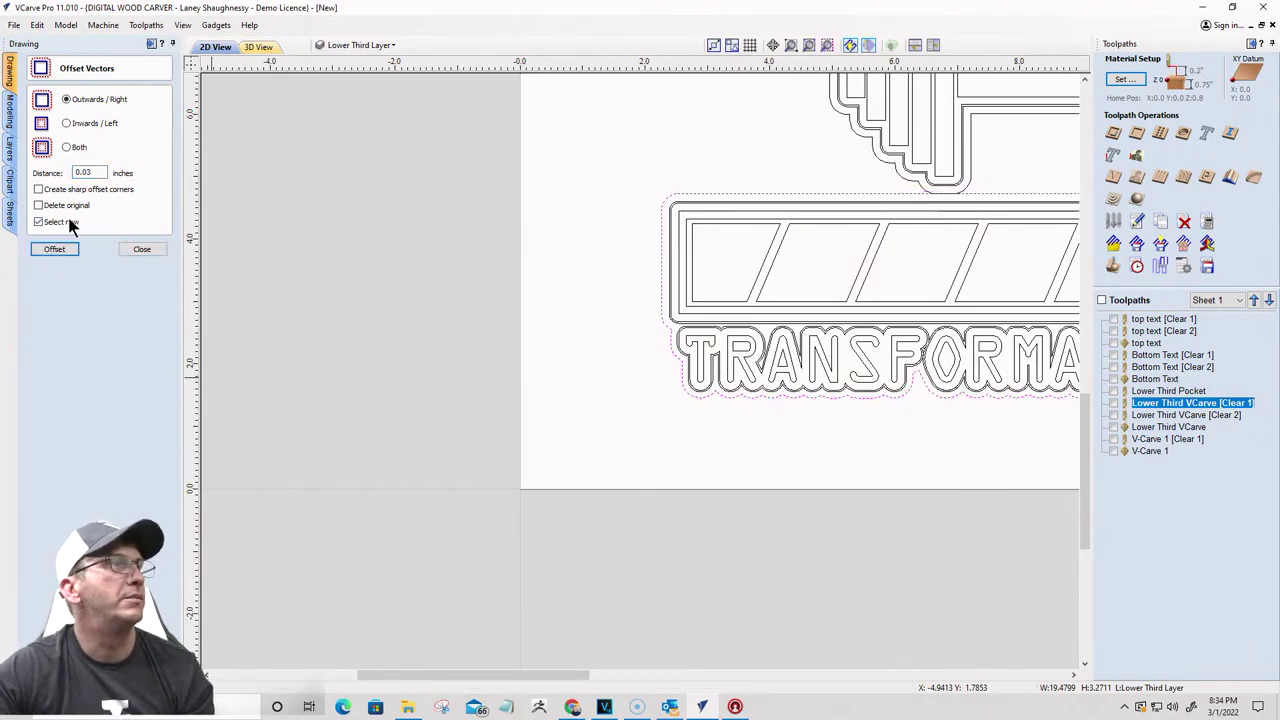
left_click(38, 205)
left_click(54, 250)
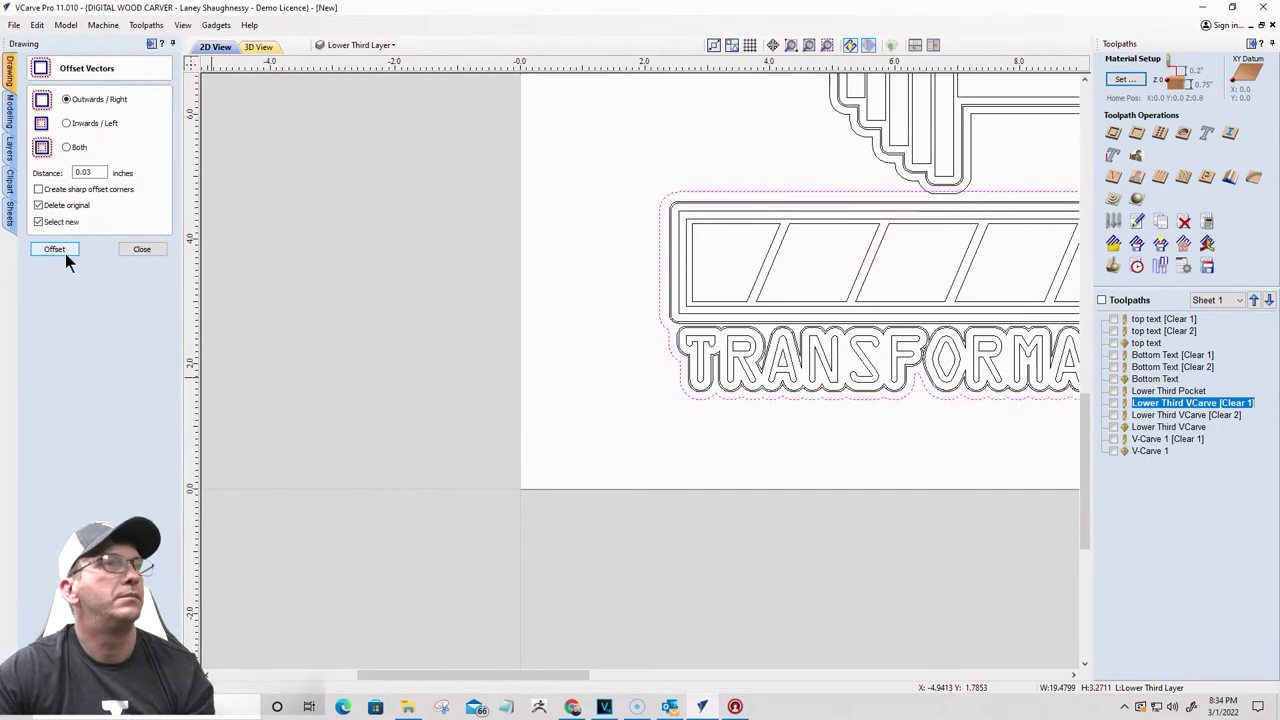
left_click(142, 250)
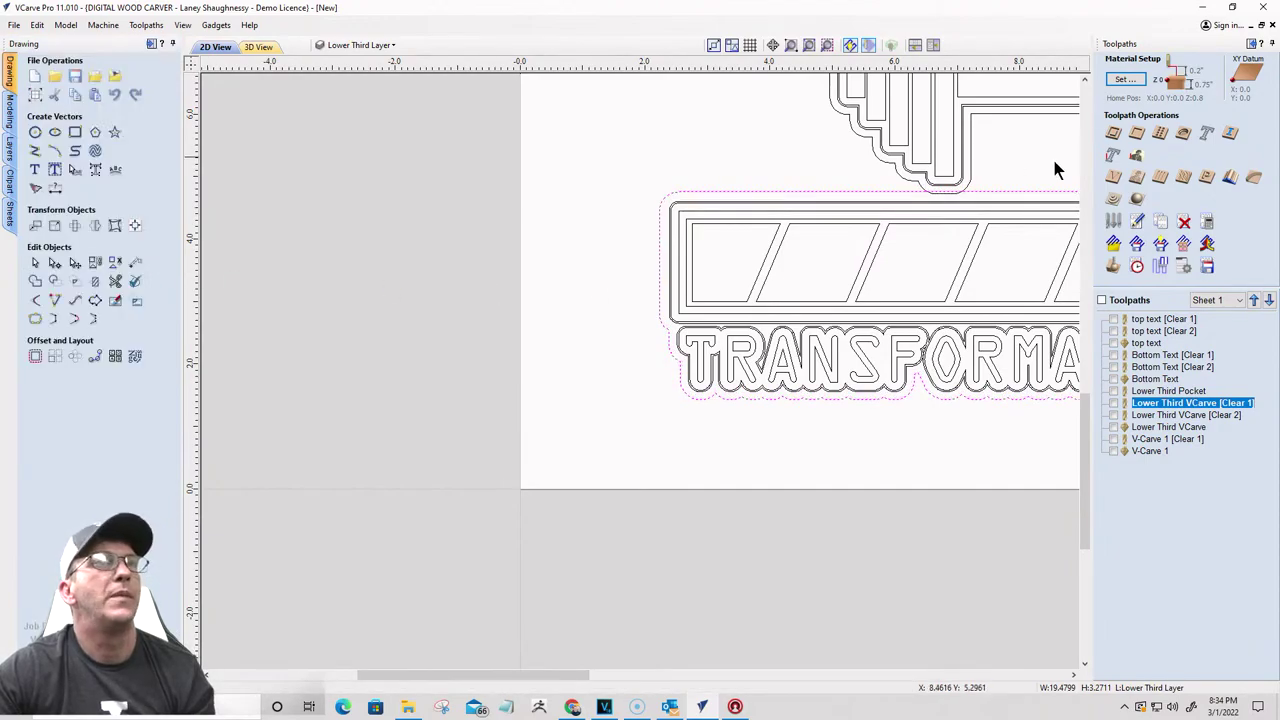
left_click(970, 183)
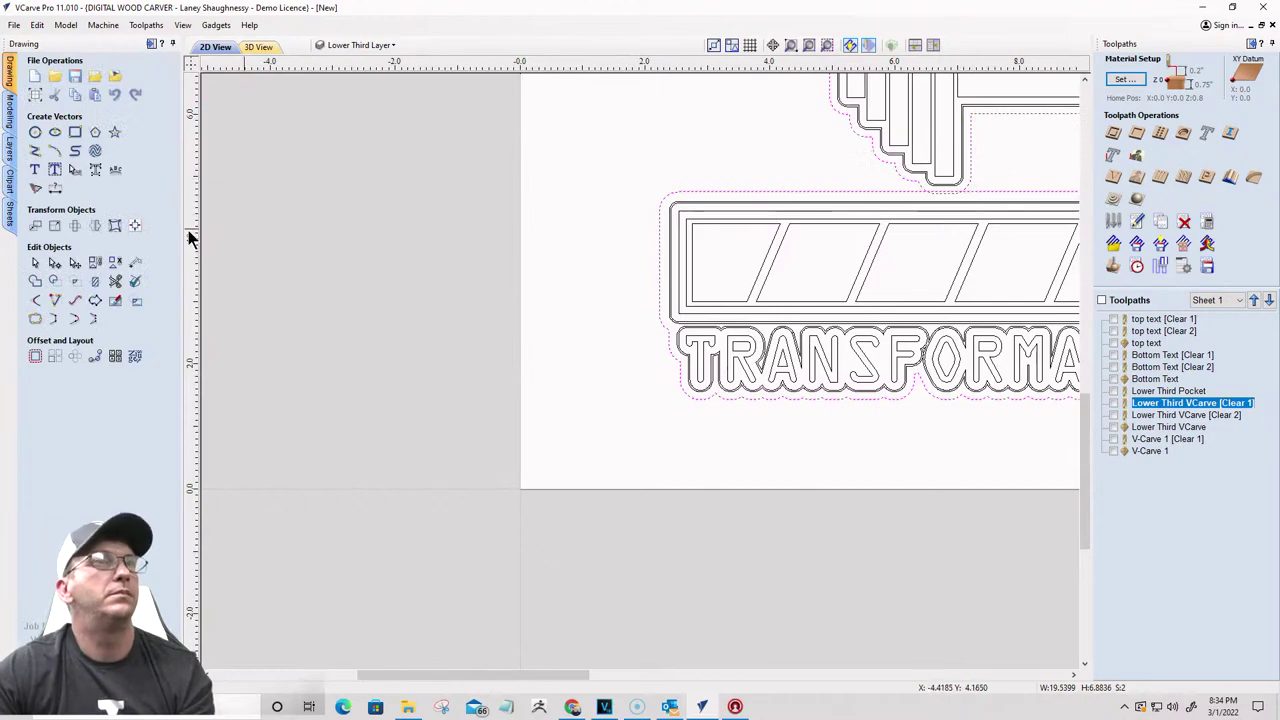
scroll(344, 347, "down", 5)
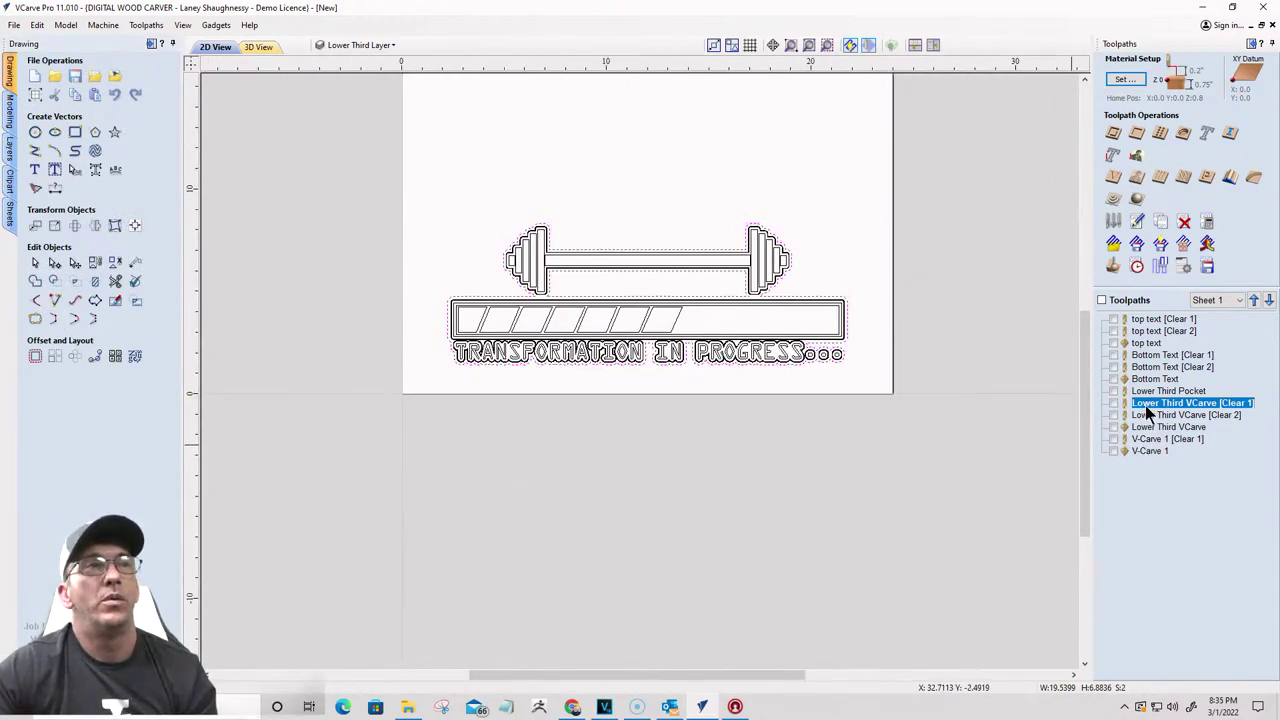
Step: Recalculate Lower Third VCarve with the new boundary and examine the lower lettering in 3D
double_click(1145, 405)
scroll(720, 257, "up", 5)
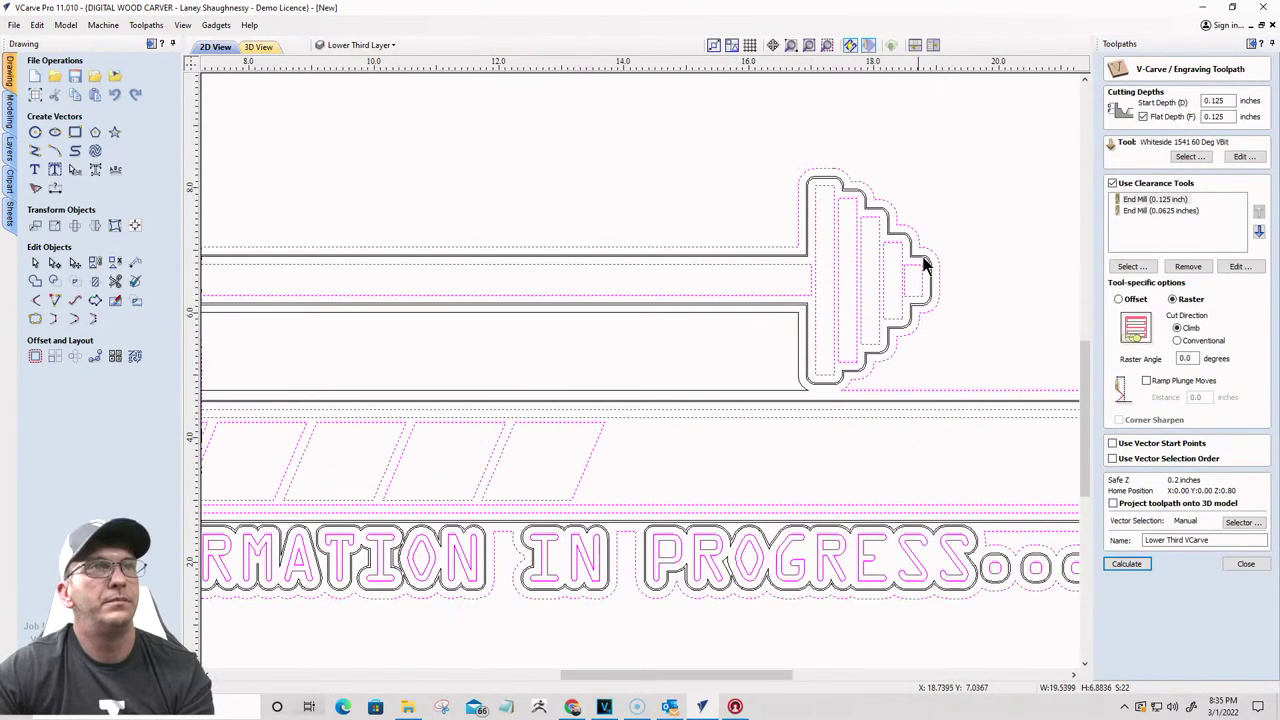
left_click(1127, 563)
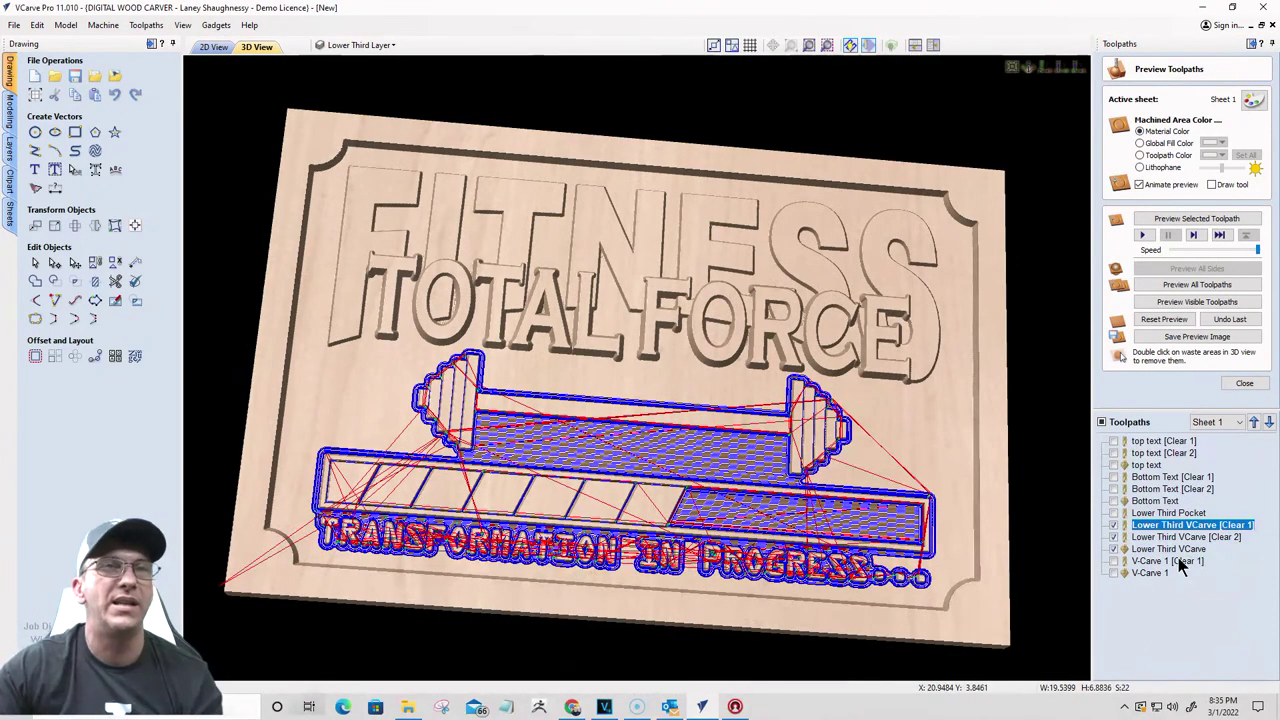
left_click(1210, 303)
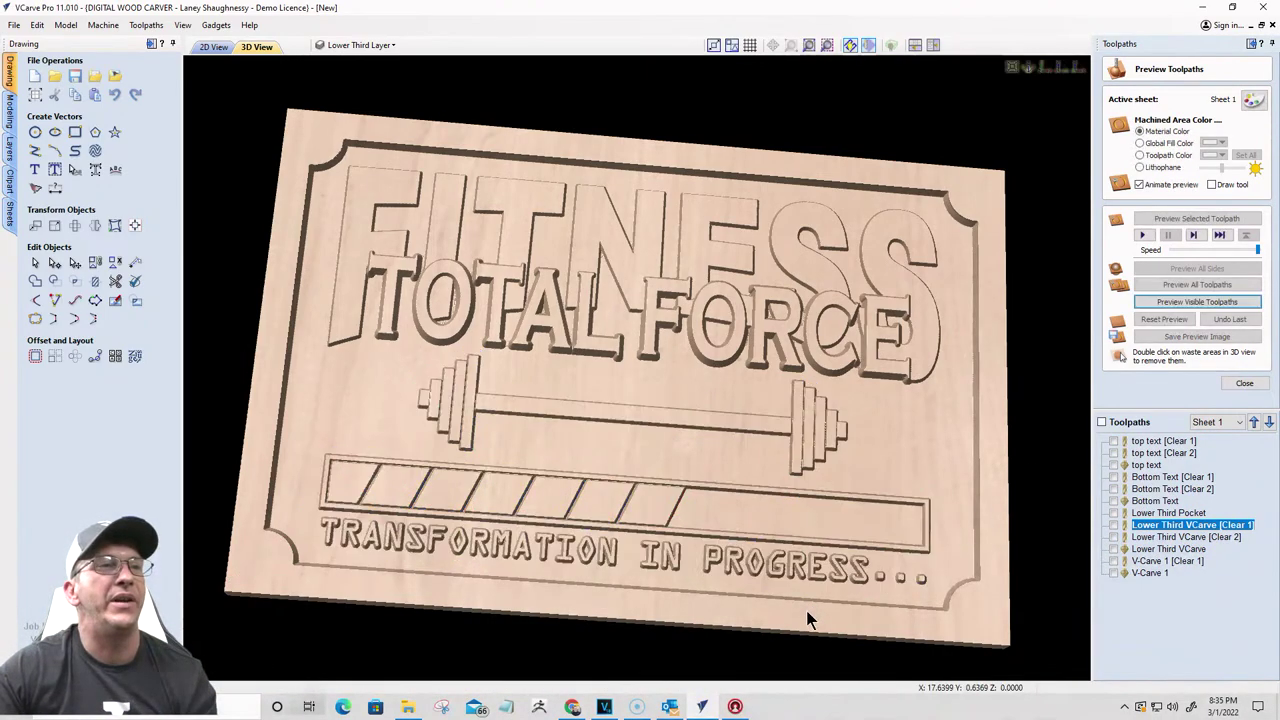
scroll(806, 605, "up", 4)
left_click_drag(806, 612, 748, 397)
scroll(748, 397, "up", 4)
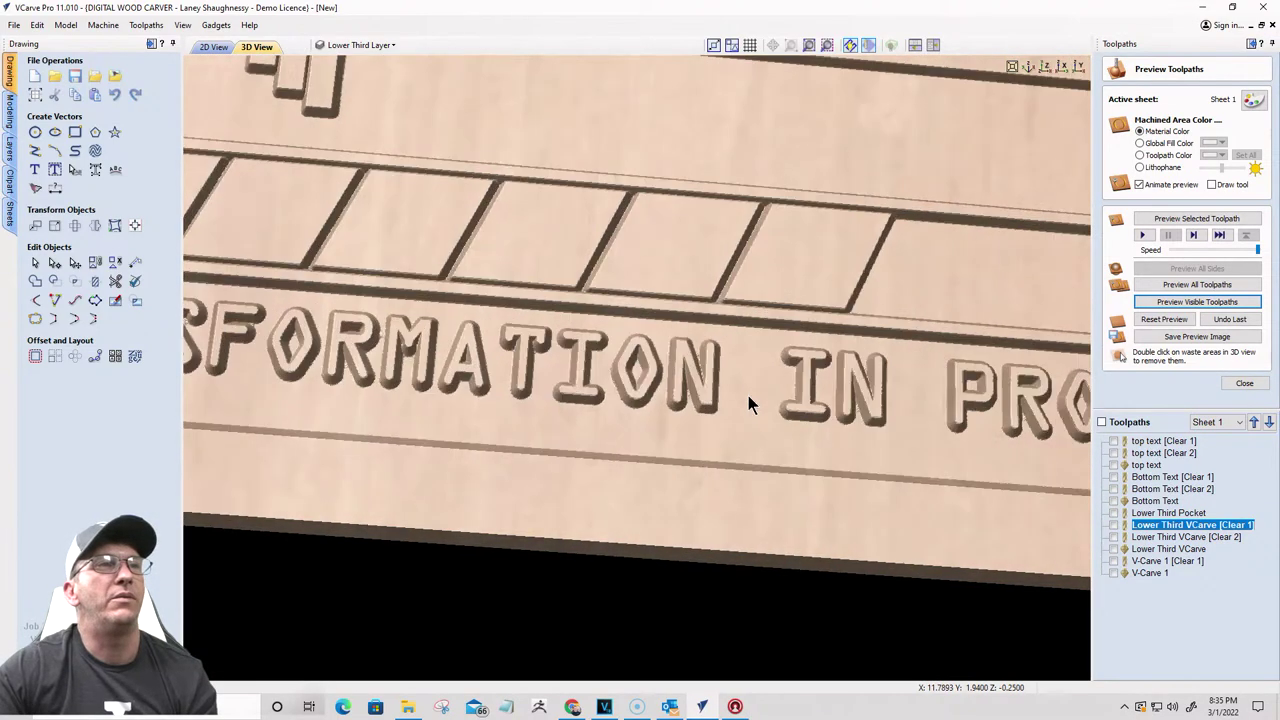
left_click_drag(663, 401, 669, 406)
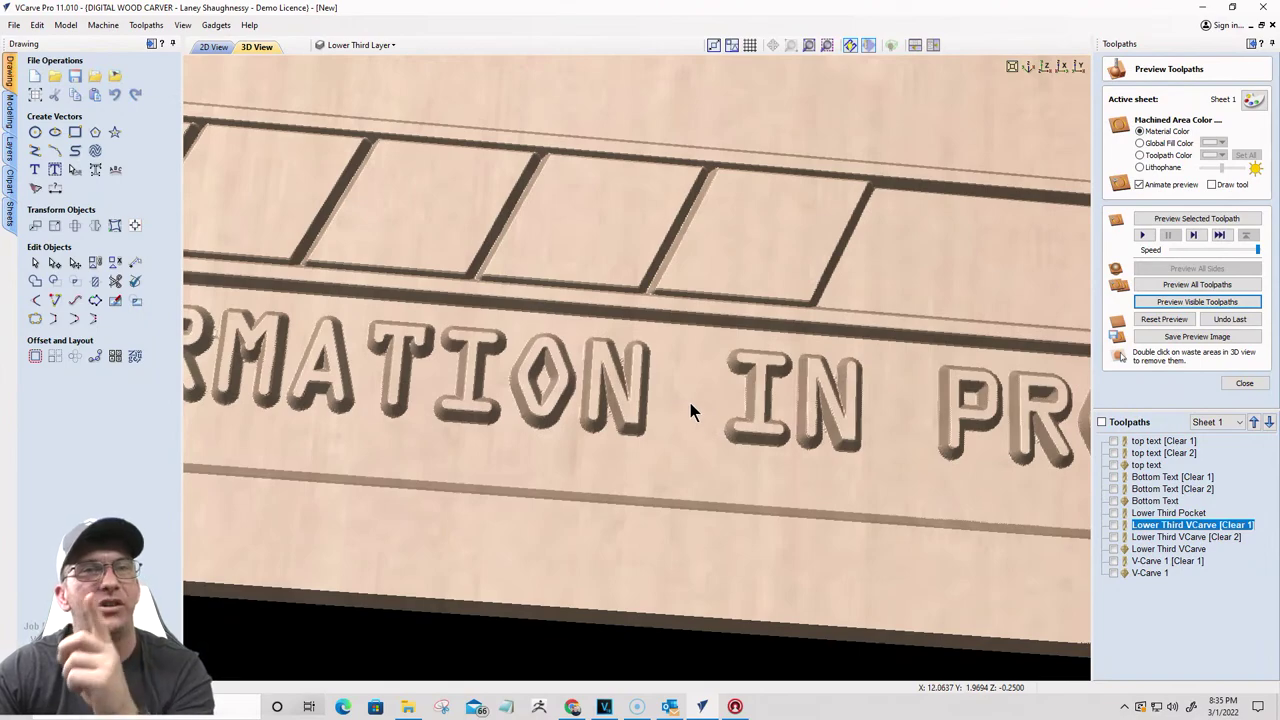
double_click(1178, 528)
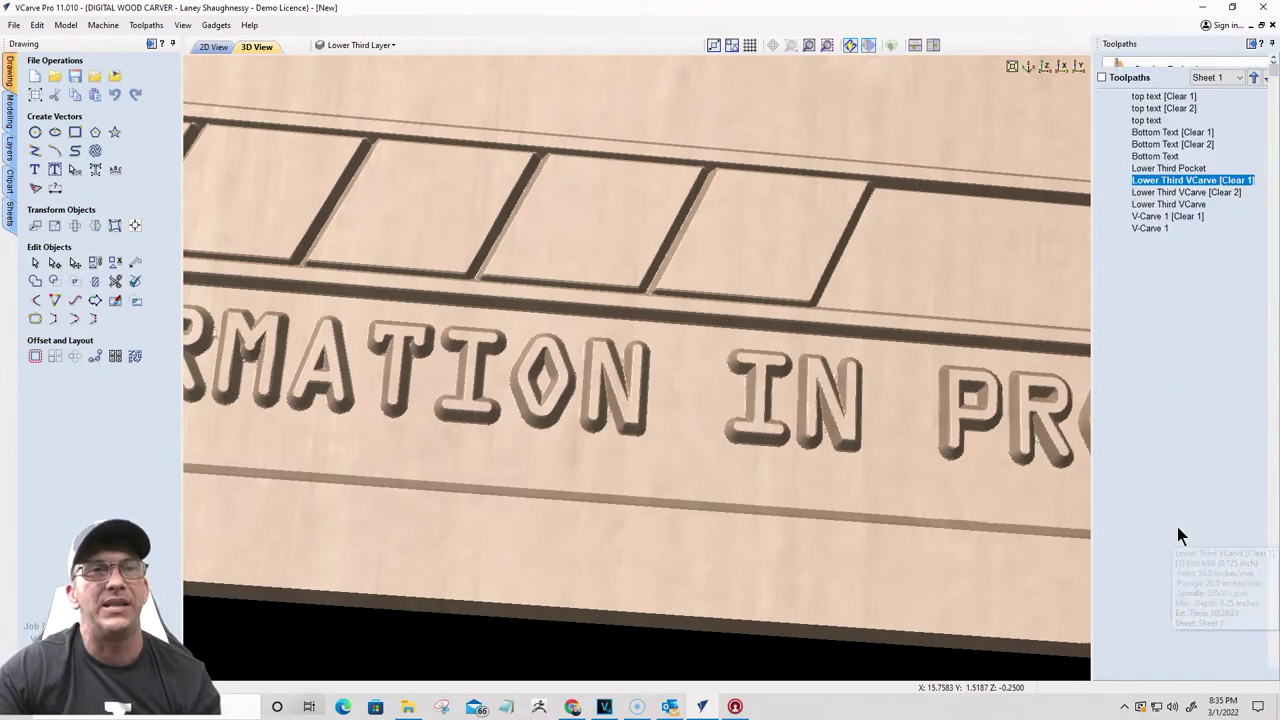
Step: Remove the 0.0625 inch end mill from the clearance tools, recalculate, and preview all toolpaths from uncut material
left_click(1145, 211)
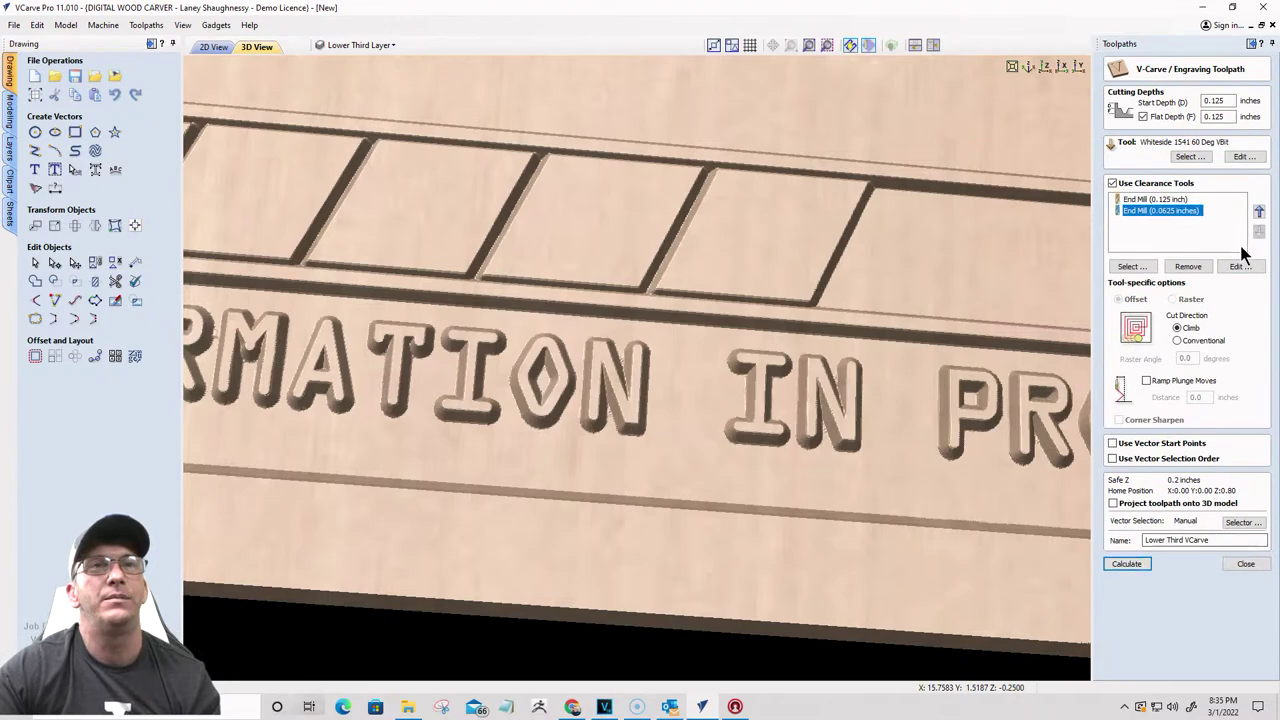
left_click(1184, 269)
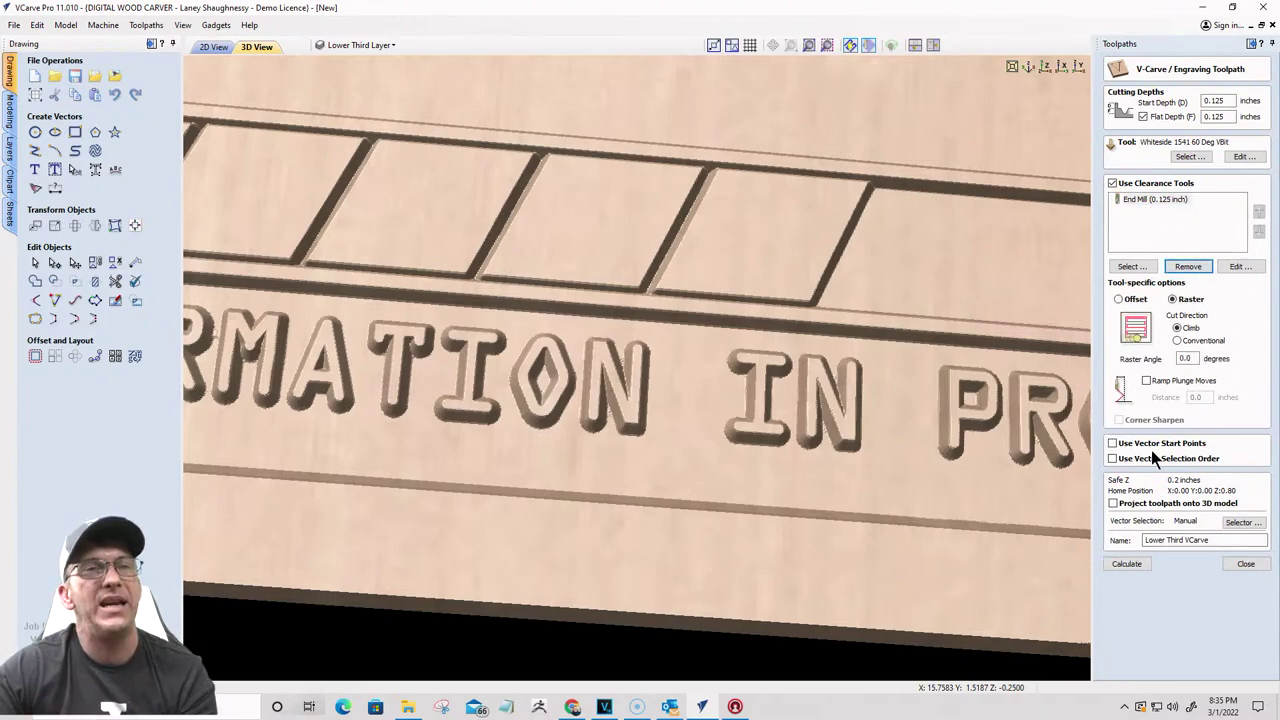
left_click(1130, 565)
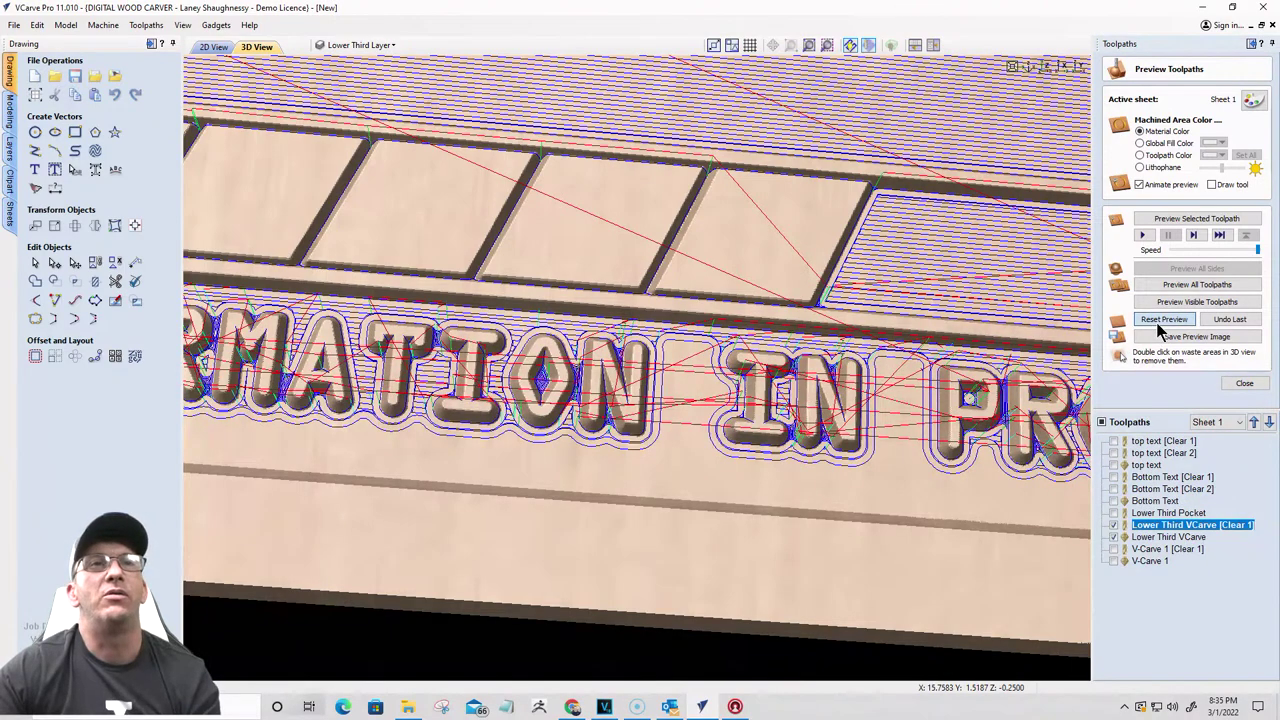
left_click(1160, 320)
left_click(1186, 285)
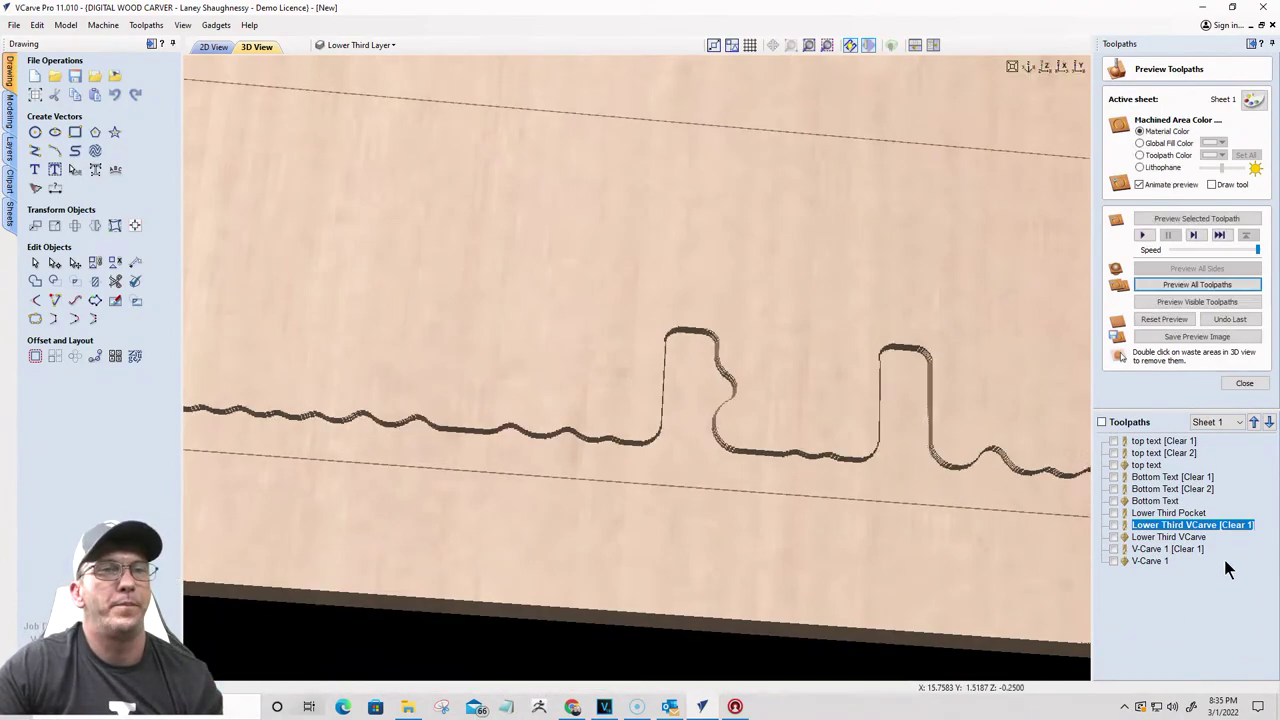
Step: Delete the V-Carve 1 [Clear 1] and V-Carve 1 toolpaths, then re-run the all-toolpaths preview
left_click(1155, 550)
right_click(1155, 549)
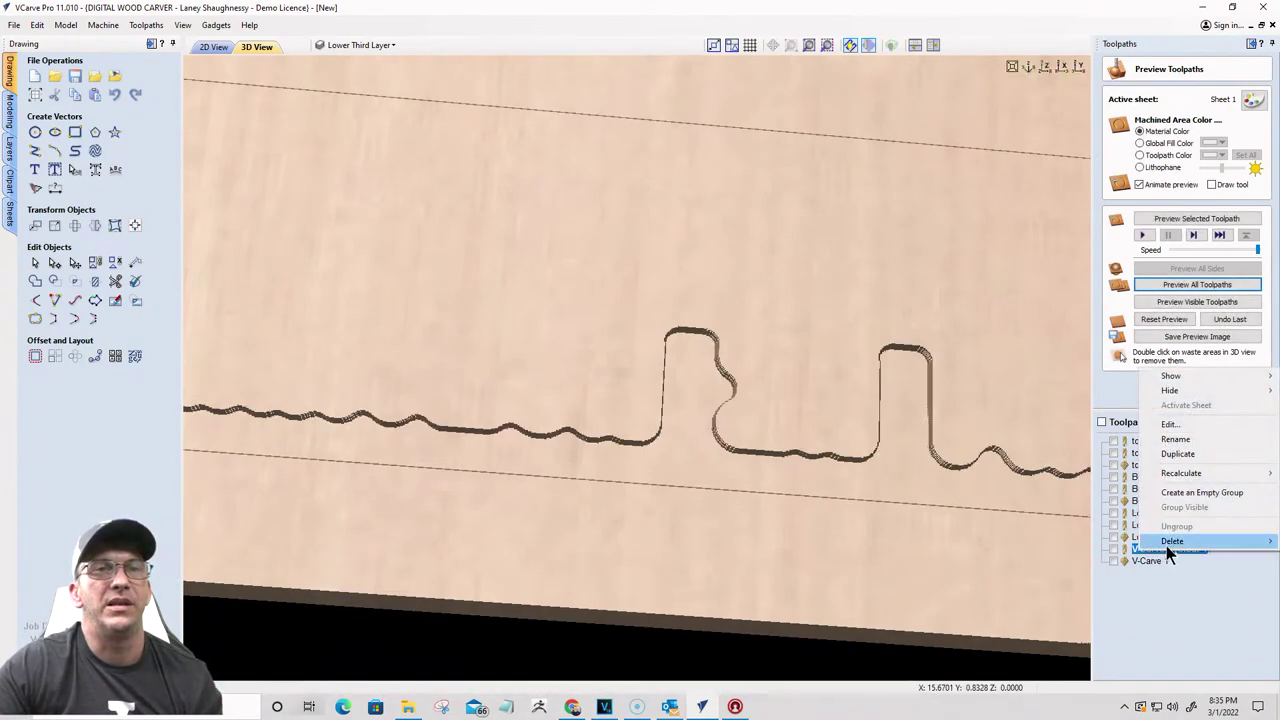
mouse_move(1168, 543)
left_click(1070, 548)
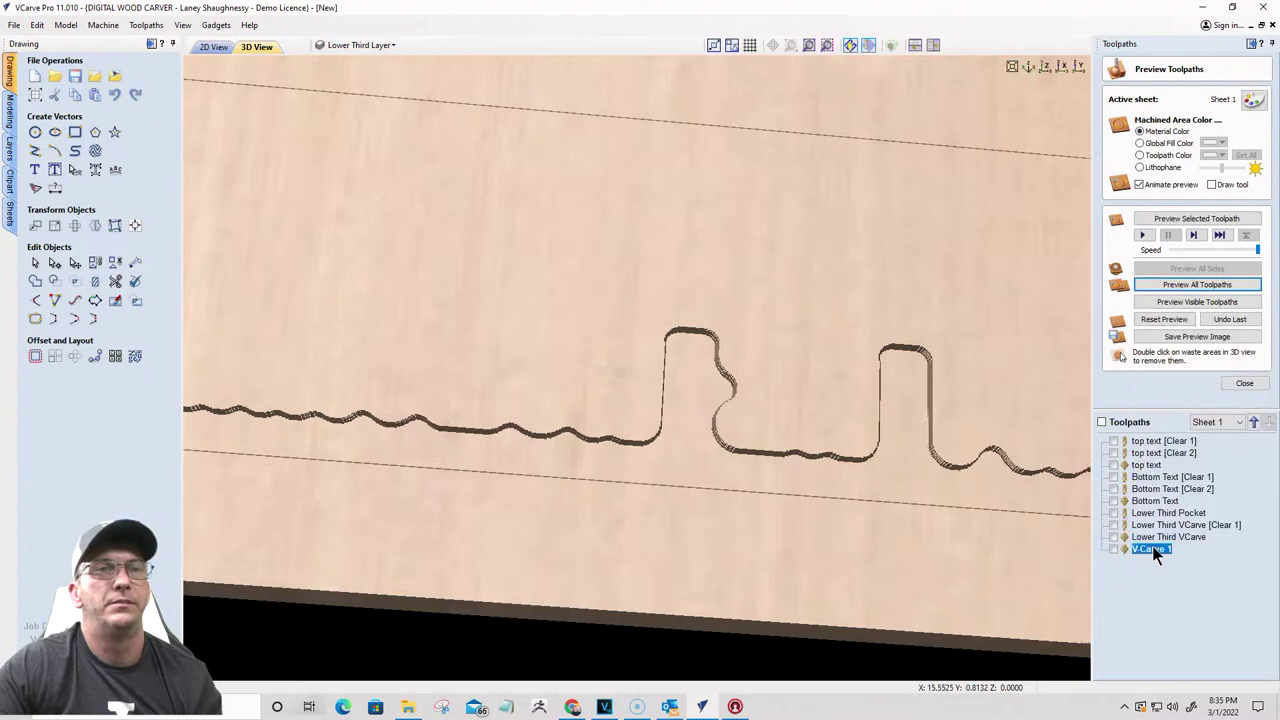
right_click(1155, 547)
mouse_move(1160, 545)
left_click(1070, 538)
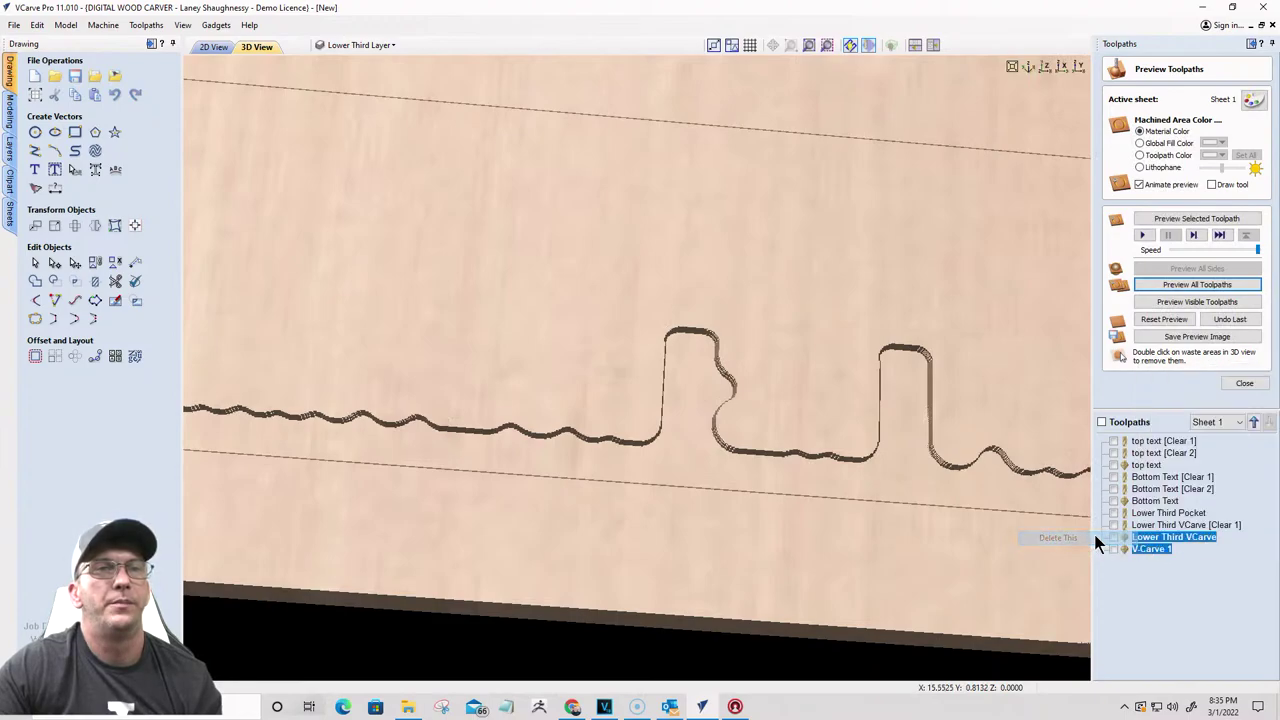
left_click(1187, 285)
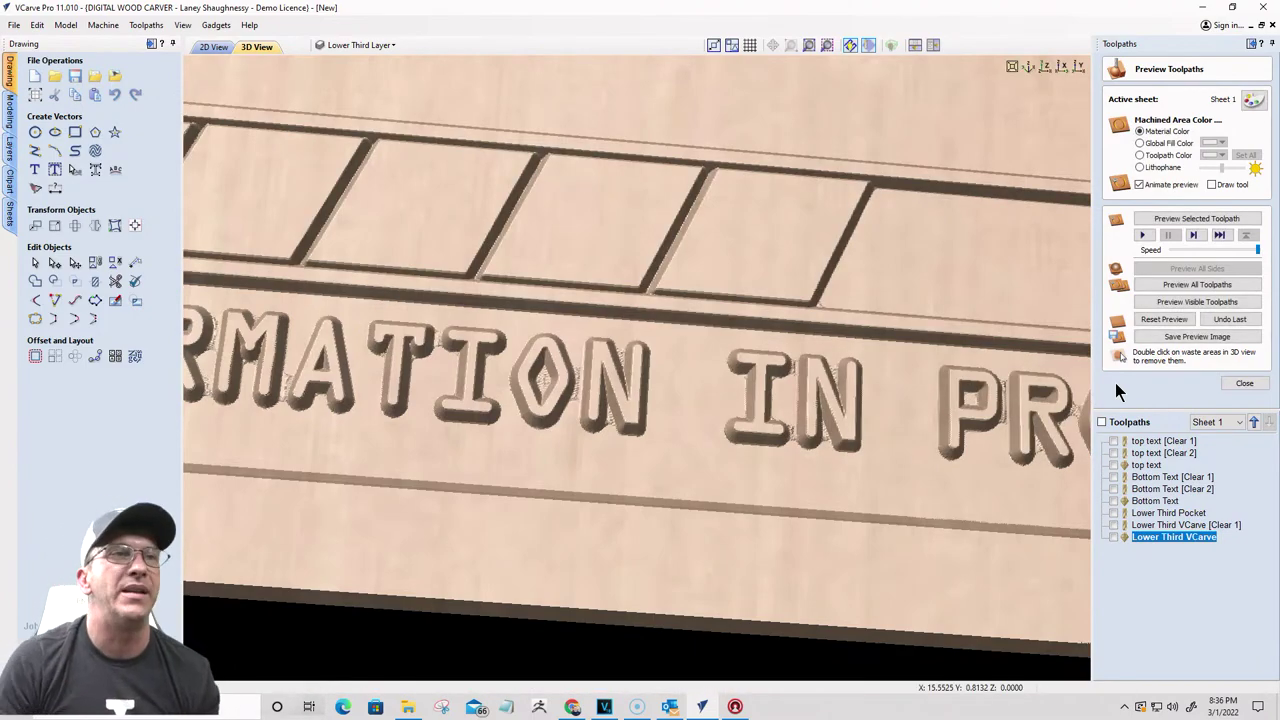
Step: Orbit the carved sign and toggle Machined Area Color on and back off to inspect the cuts
scroll(801, 380, "down", 8)
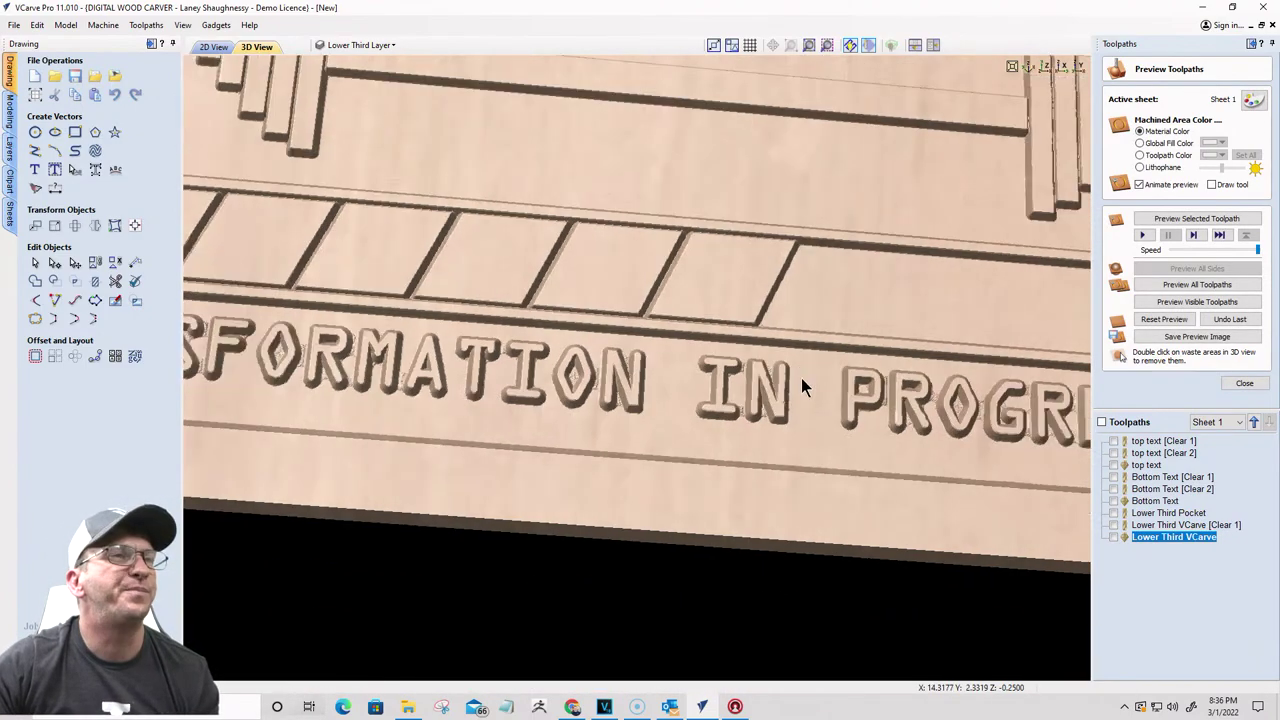
scroll(790, 388, "up", 2)
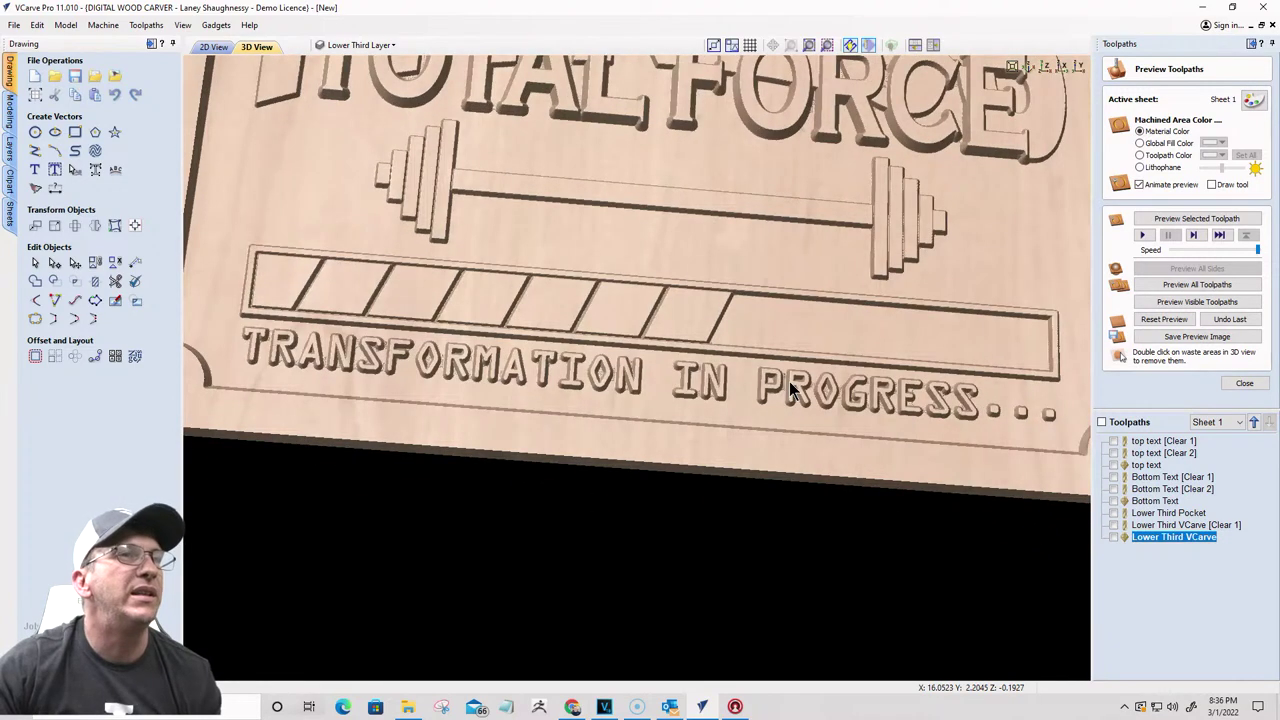
left_click_drag(826, 374, 715, 370)
scroll(715, 370, "down", 2)
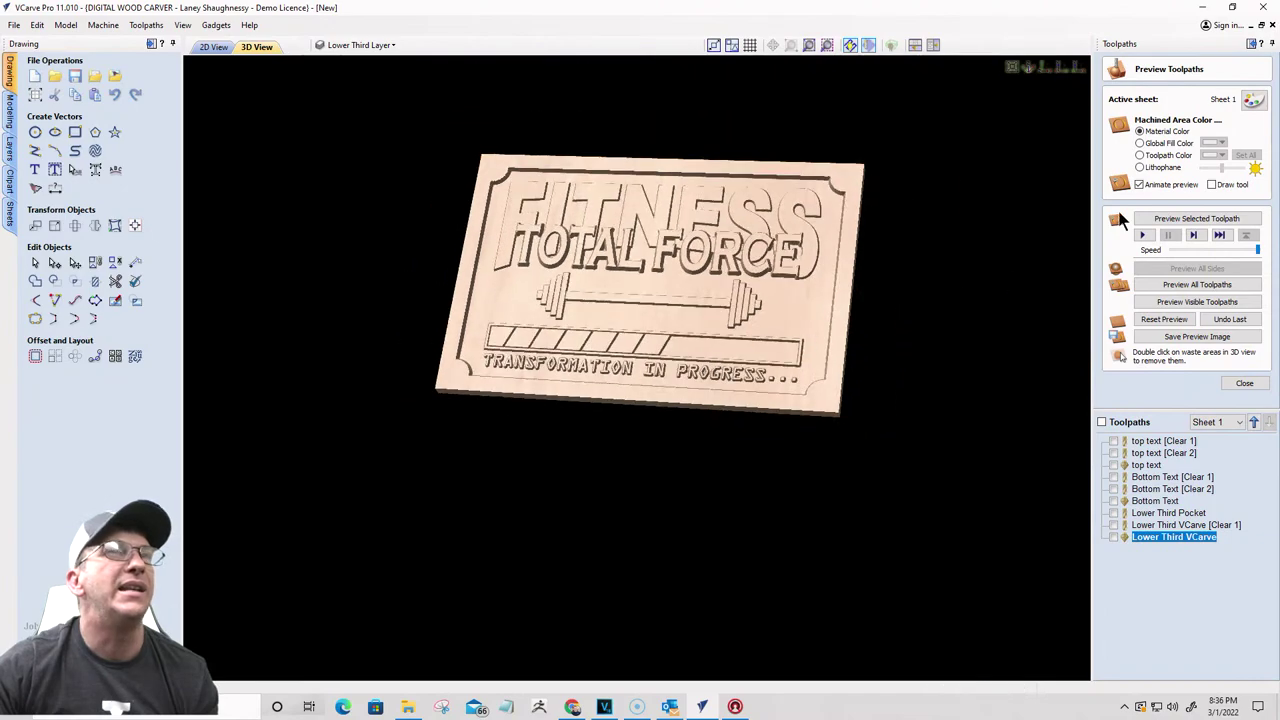
left_click(1140, 143)
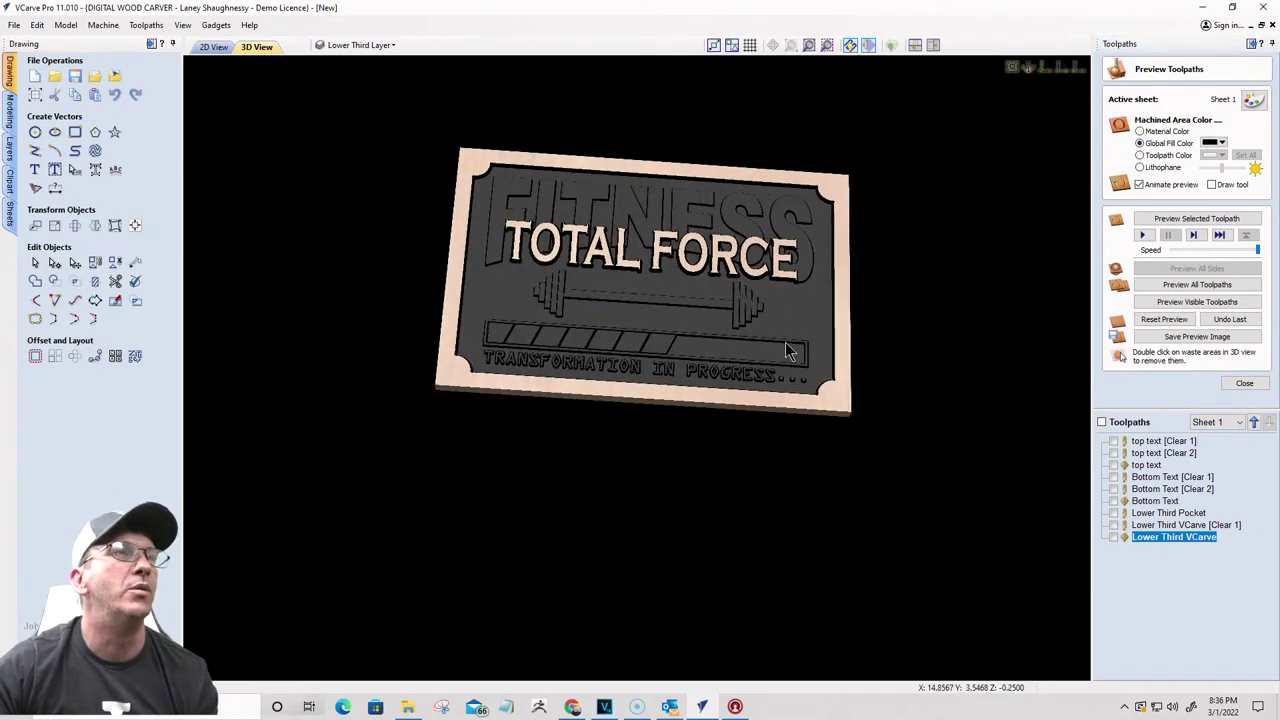
left_click(1140, 131)
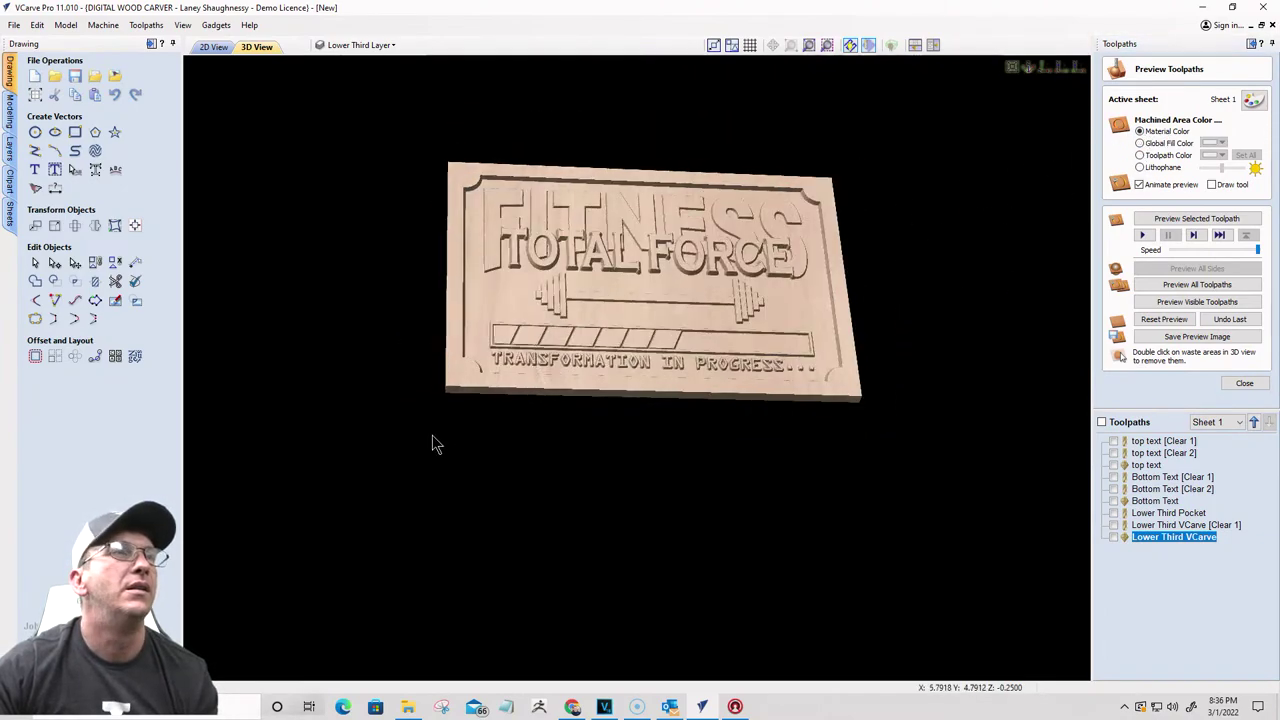
Step: Show the Lower Third Pocket toolpath lines while tilting the view, then hide them again
left_click_drag(432, 440, 480, 372)
scroll(670, 376, "up", 3)
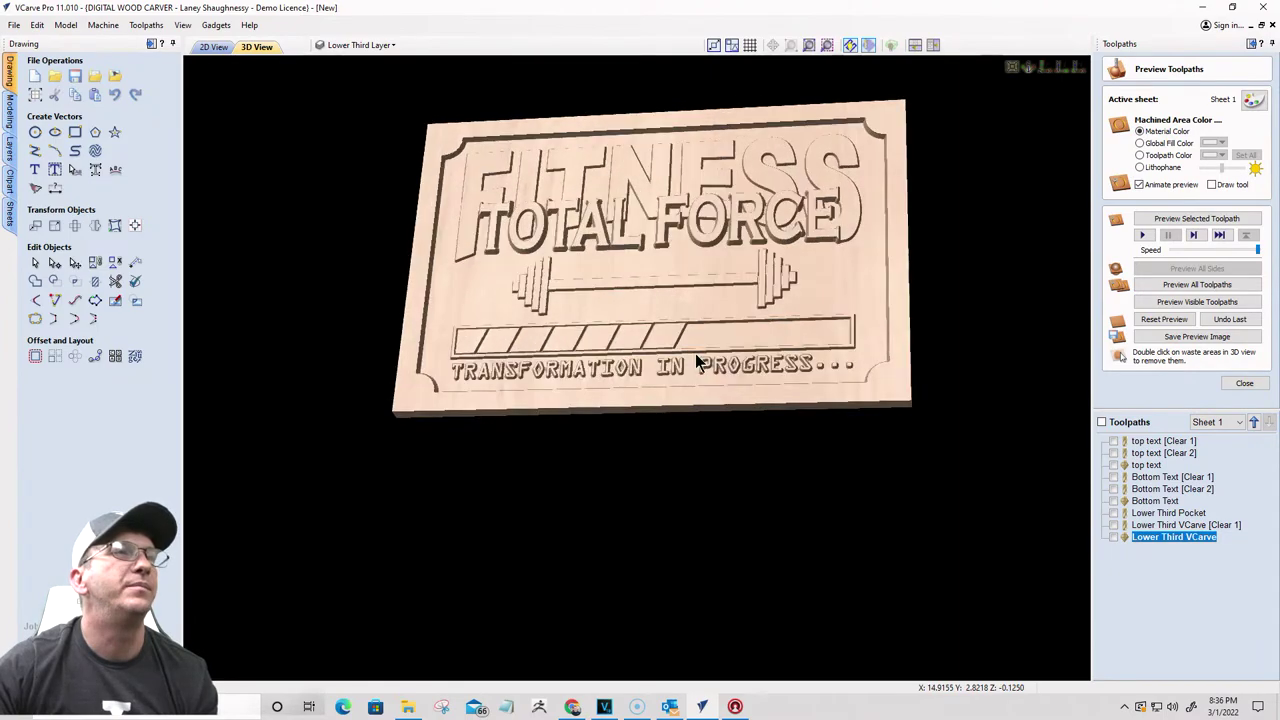
scroll(670, 376, "down", 1)
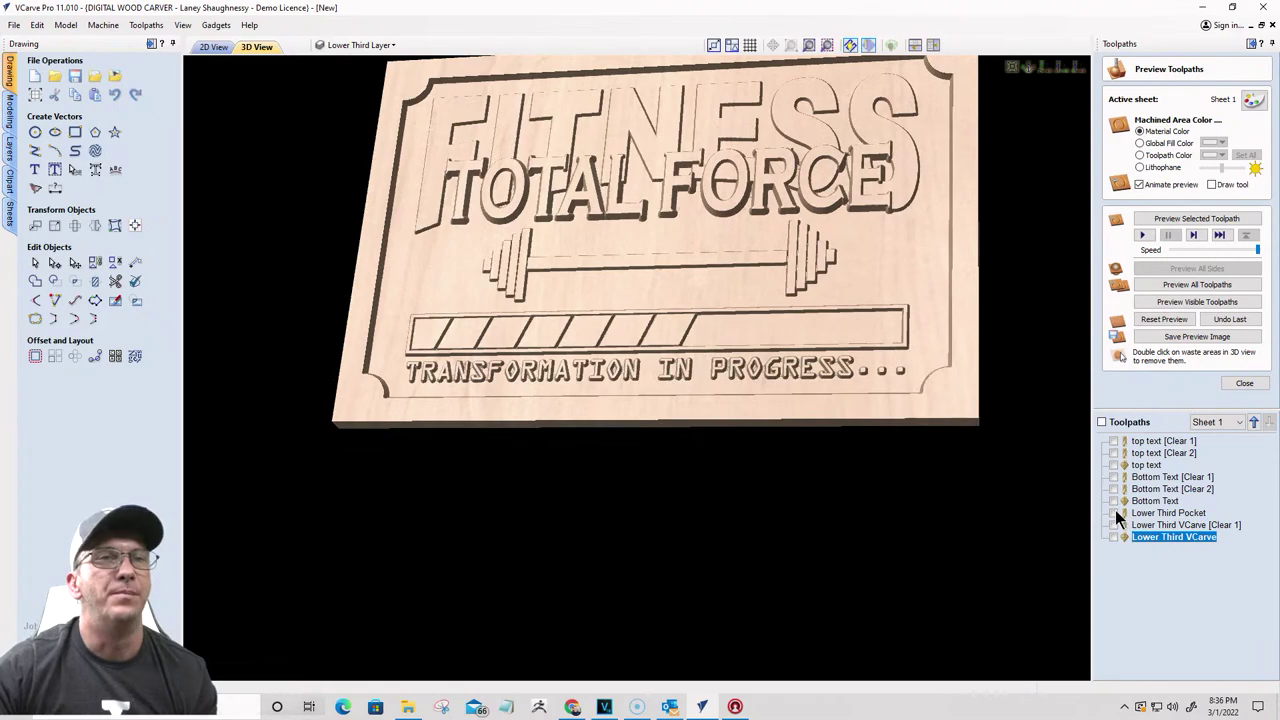
left_click(1114, 513)
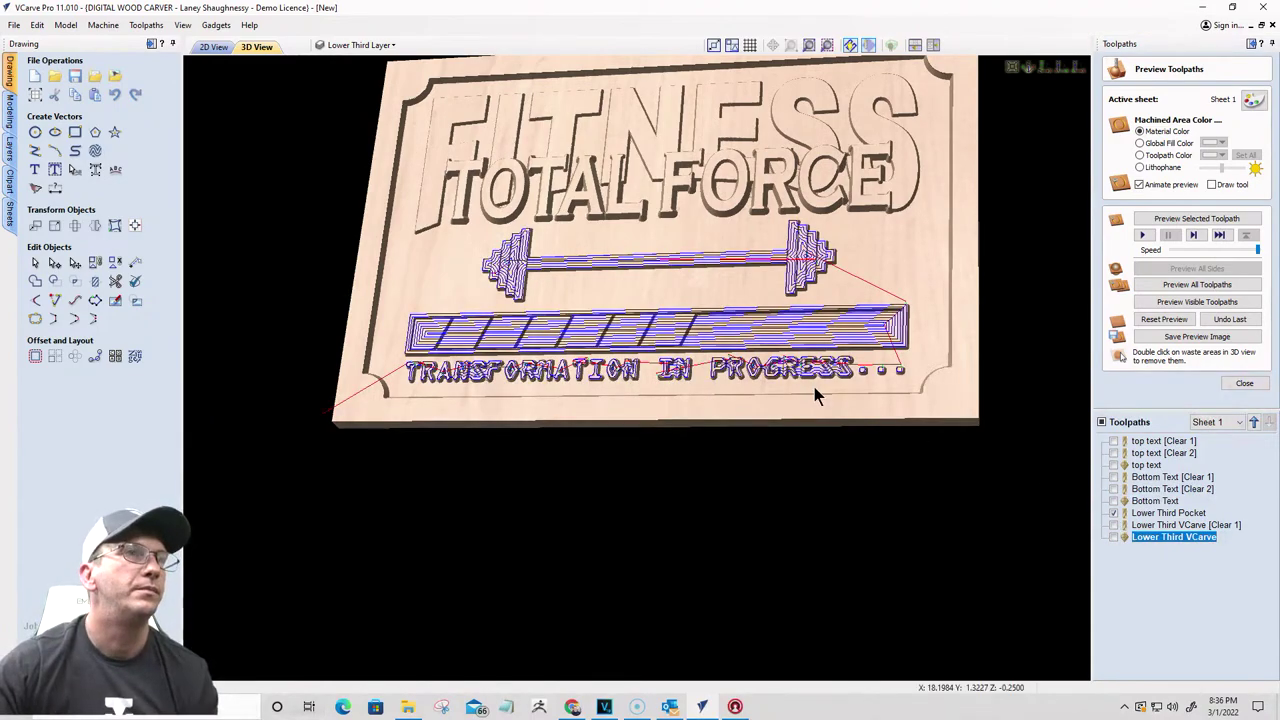
left_click_drag(825, 322, 842, 300)
left_click_drag(678, 352, 768, 473)
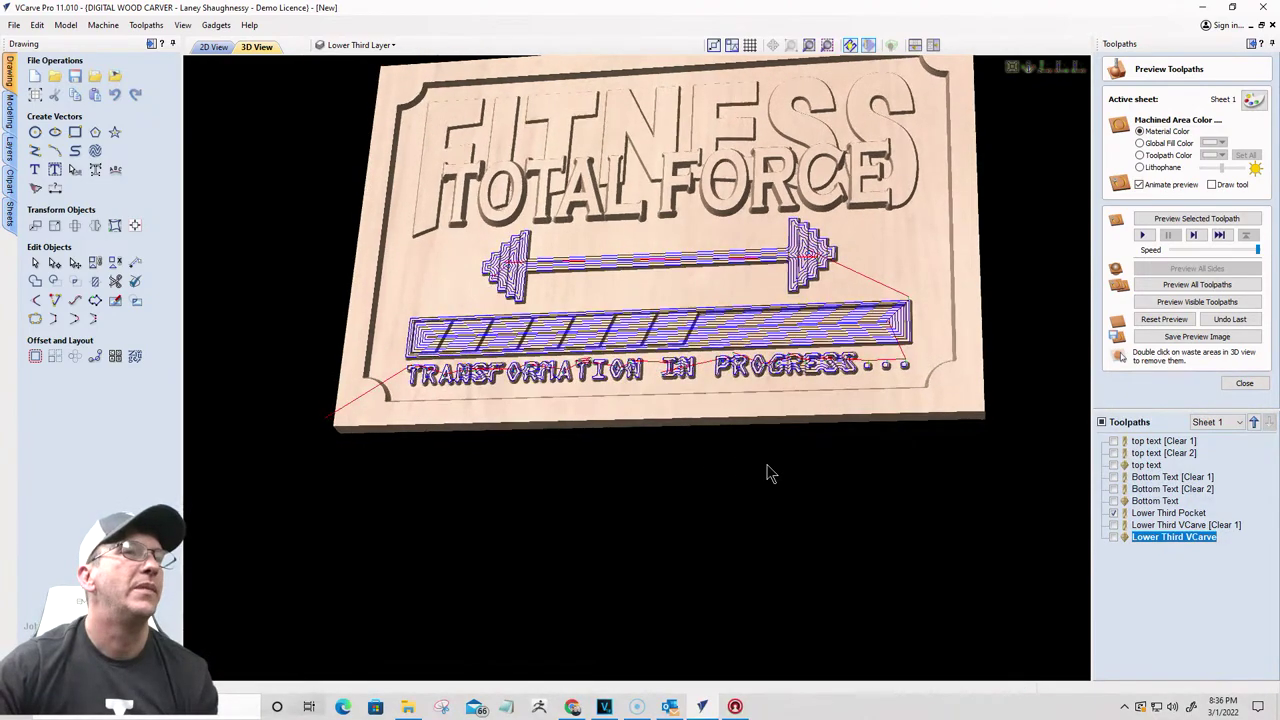
left_click(1114, 513)
left_click_drag(686, 366, 462, 199)
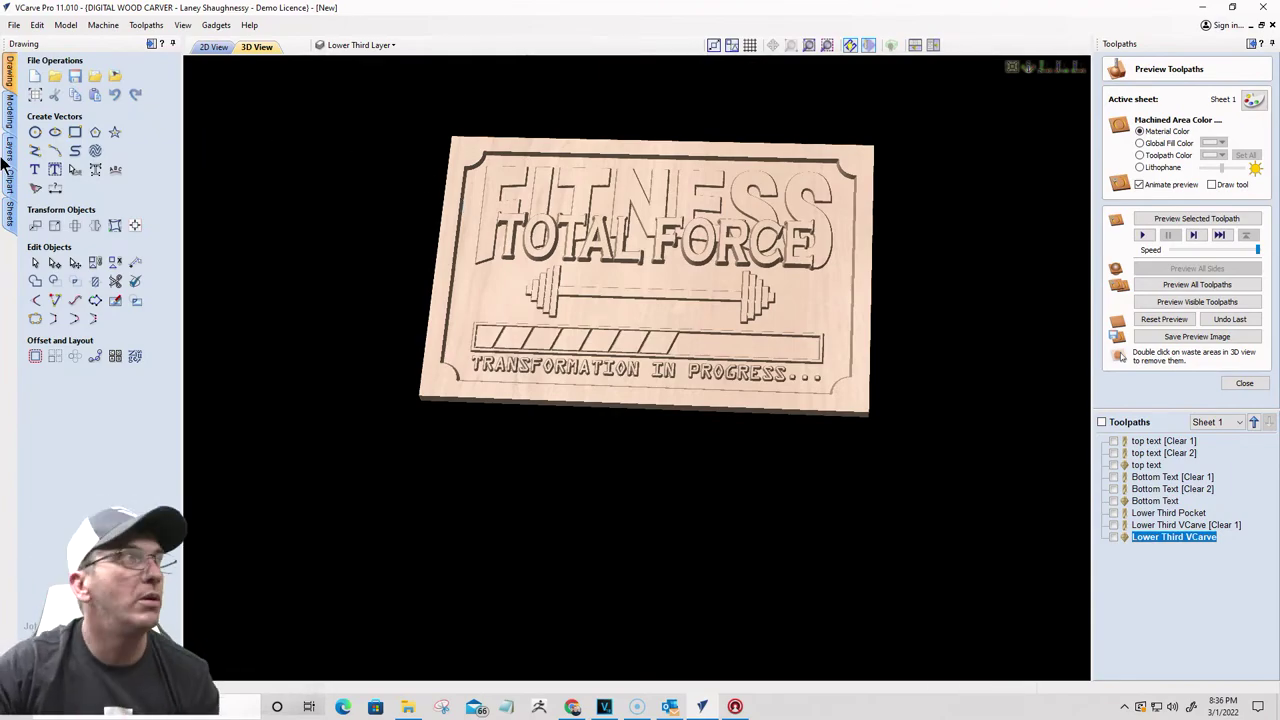
Step: Save the job under the new file name 'Main Sign' with Save As
left_click(14, 26)
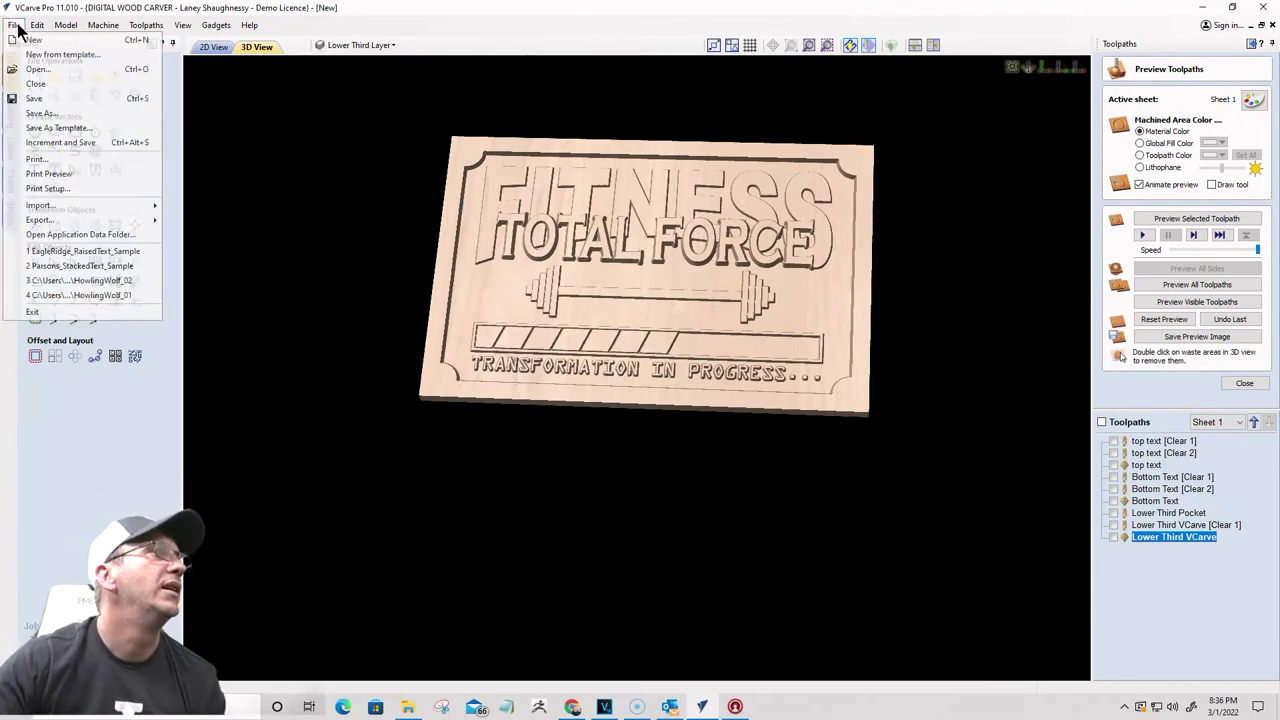
left_click(30, 118)
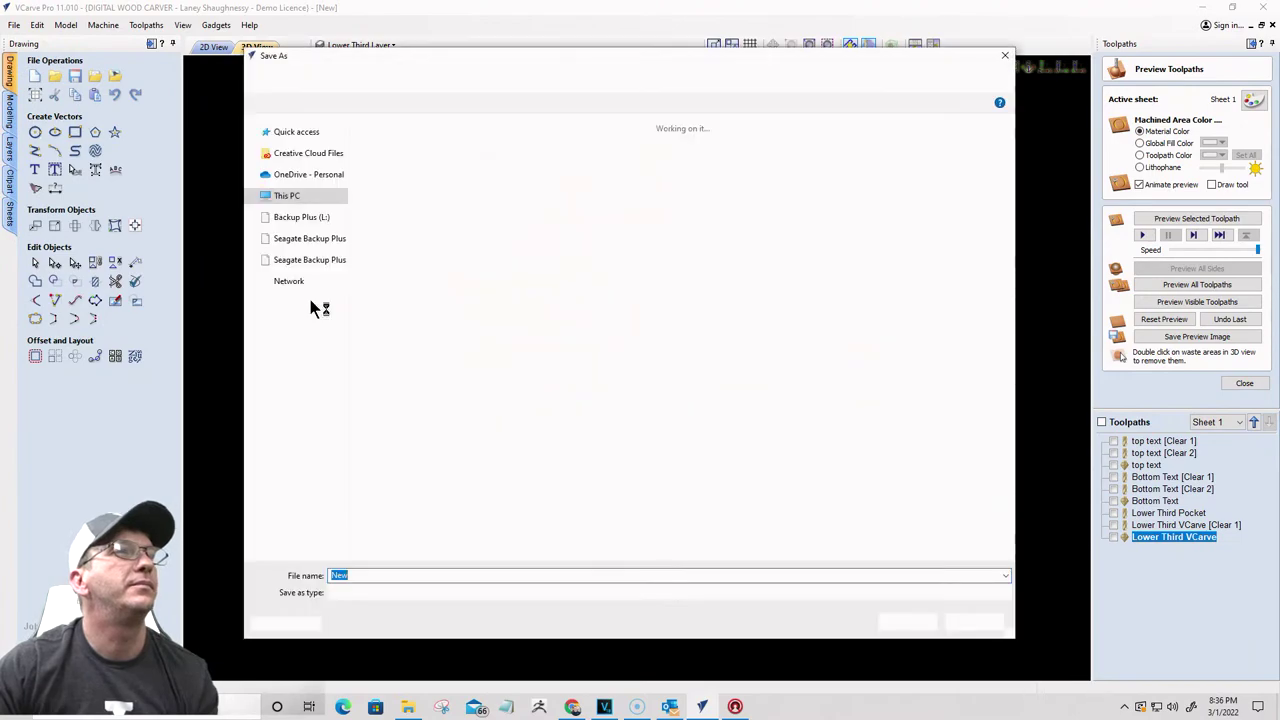
left_click(360, 575)
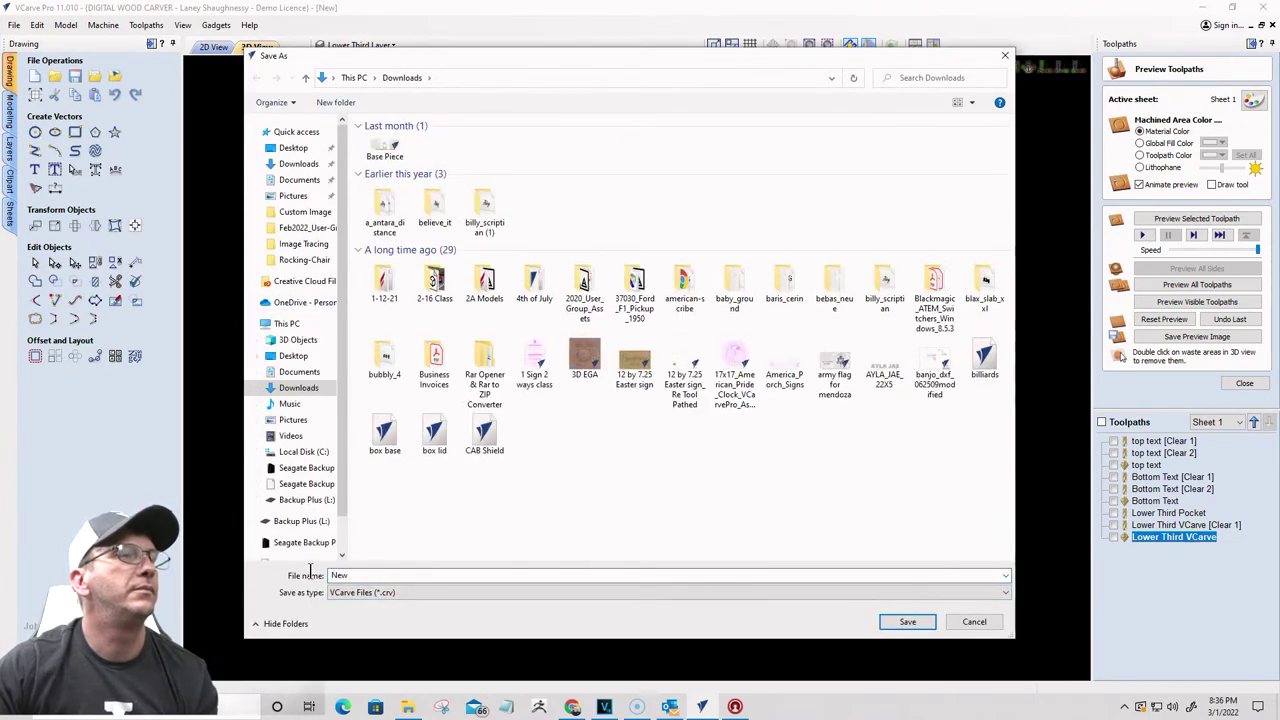
double_click(340, 575)
type("Main")
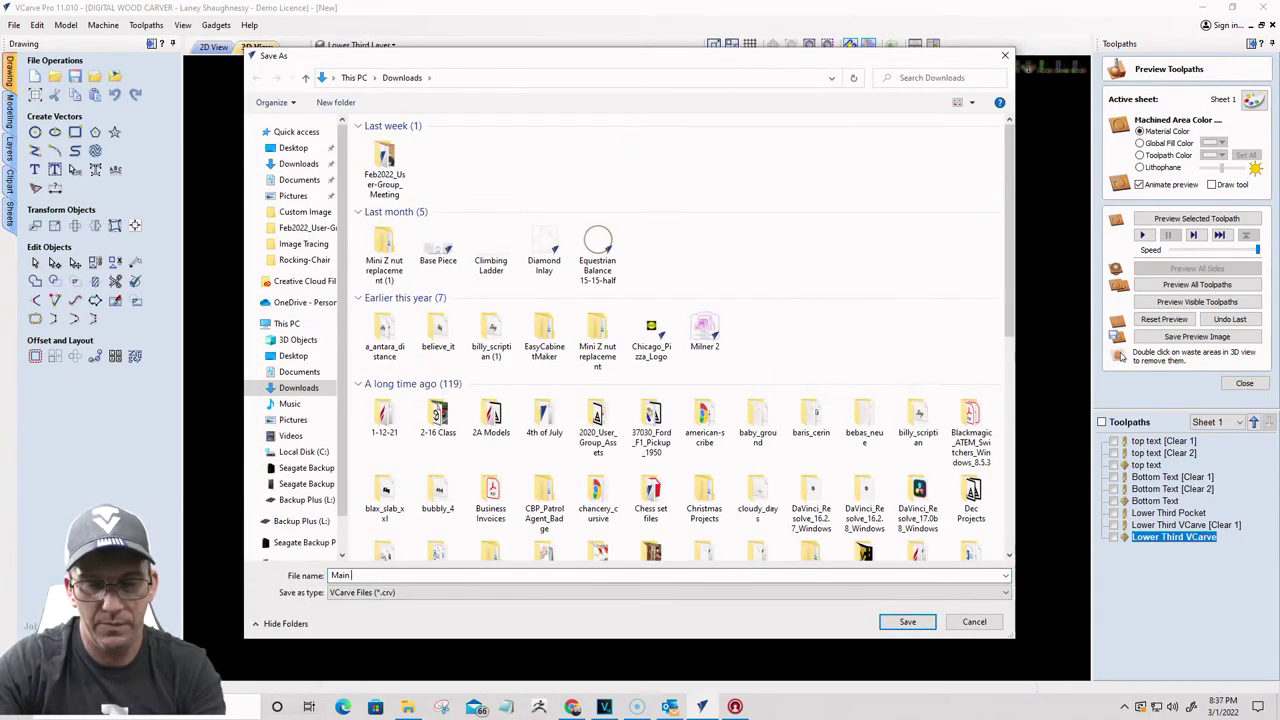
type(" Sign")
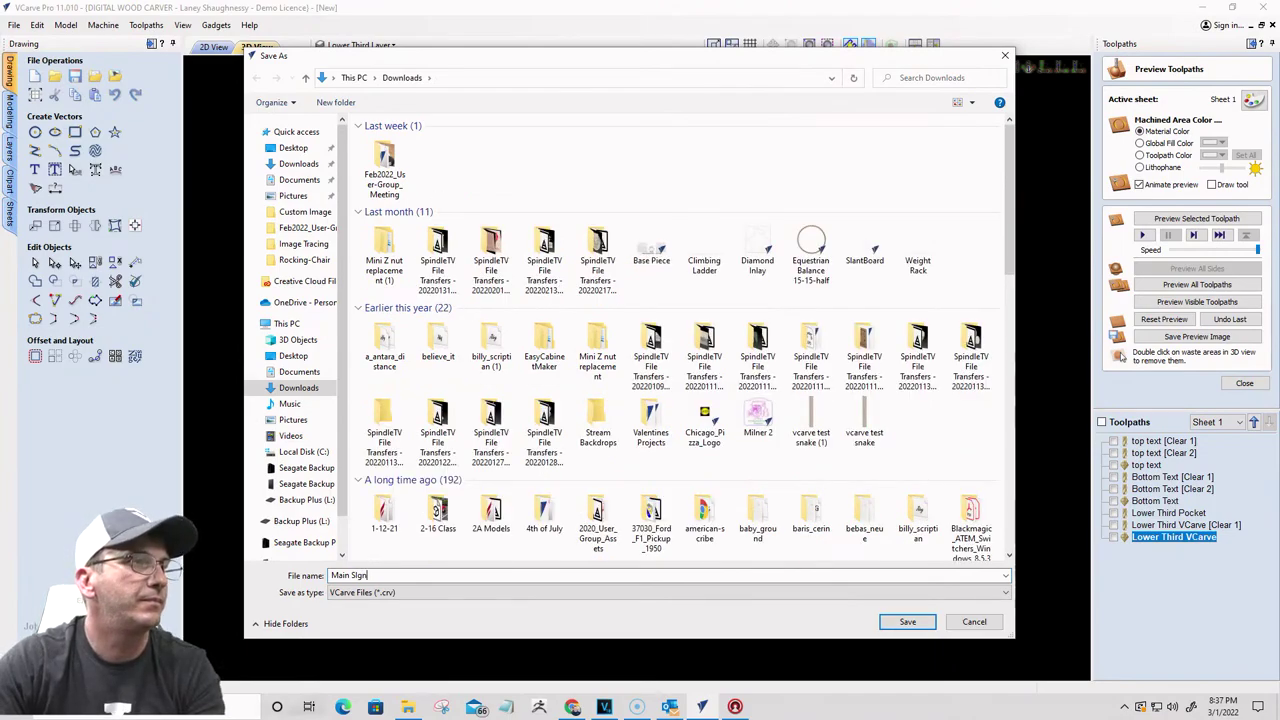
key("Return")
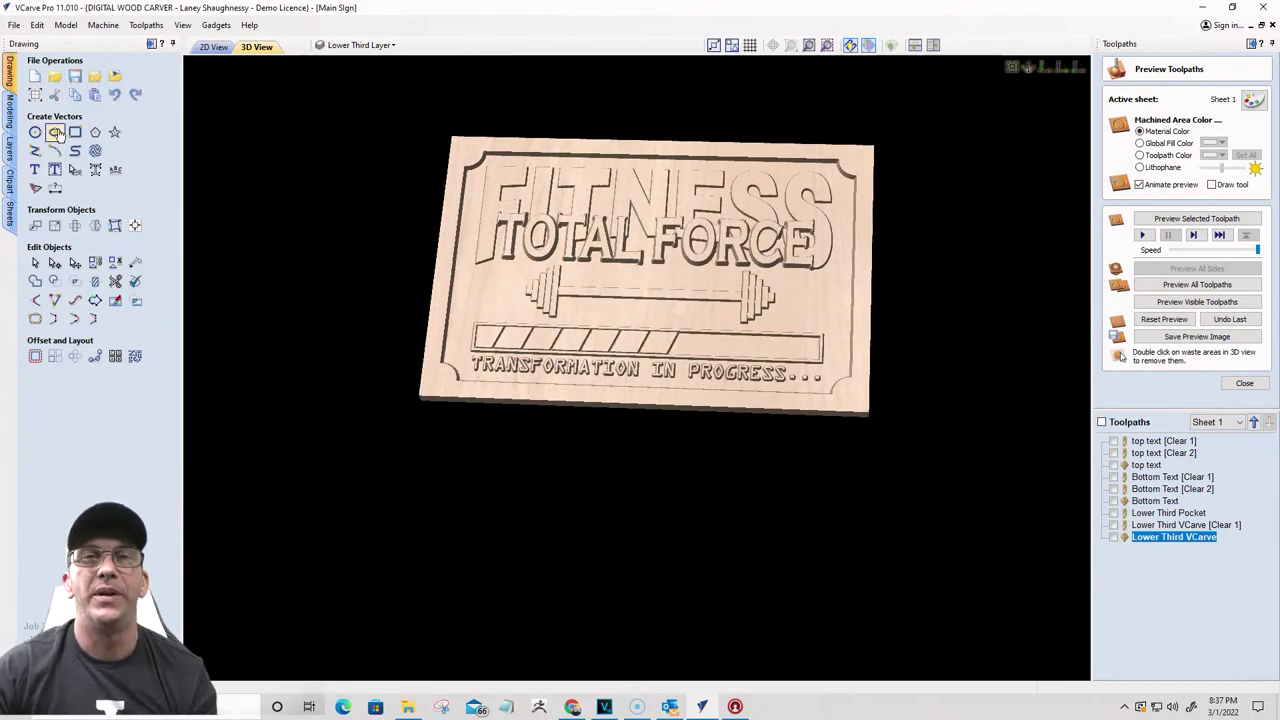
Step: Open the Job Setup panel to review the job dimensions and origin
left_click(35, 96)
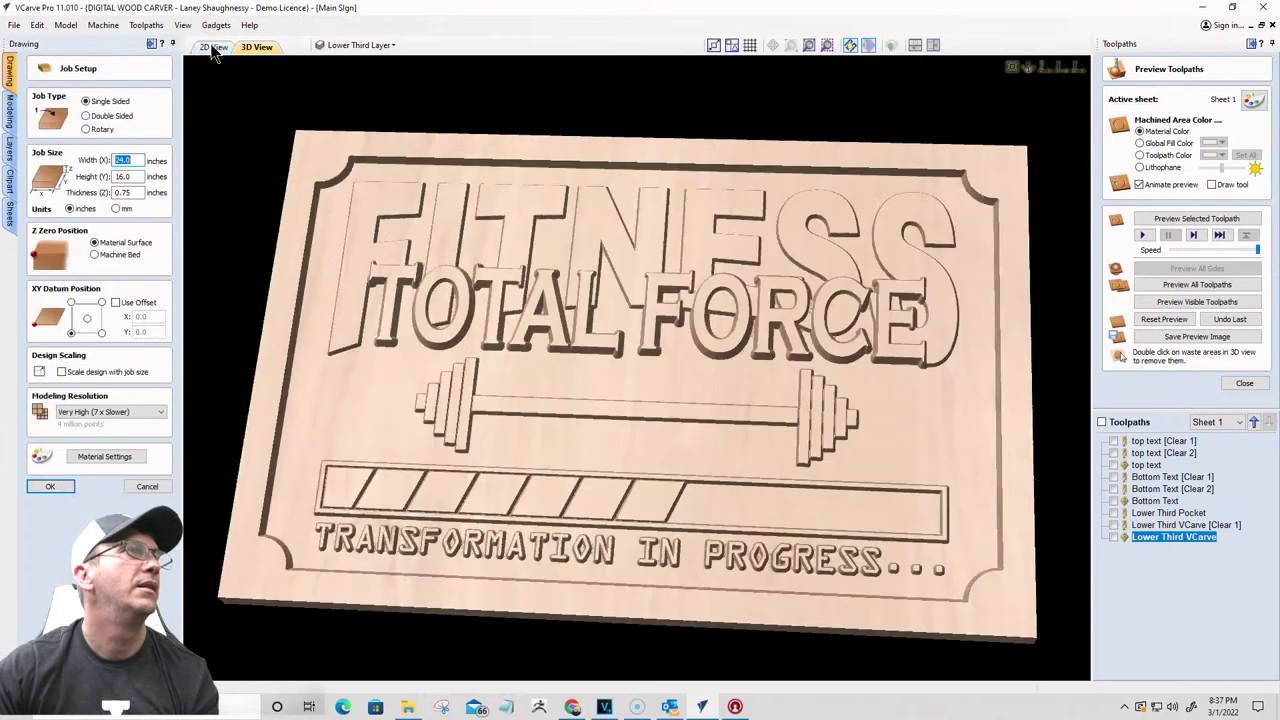
left_click(213, 48)
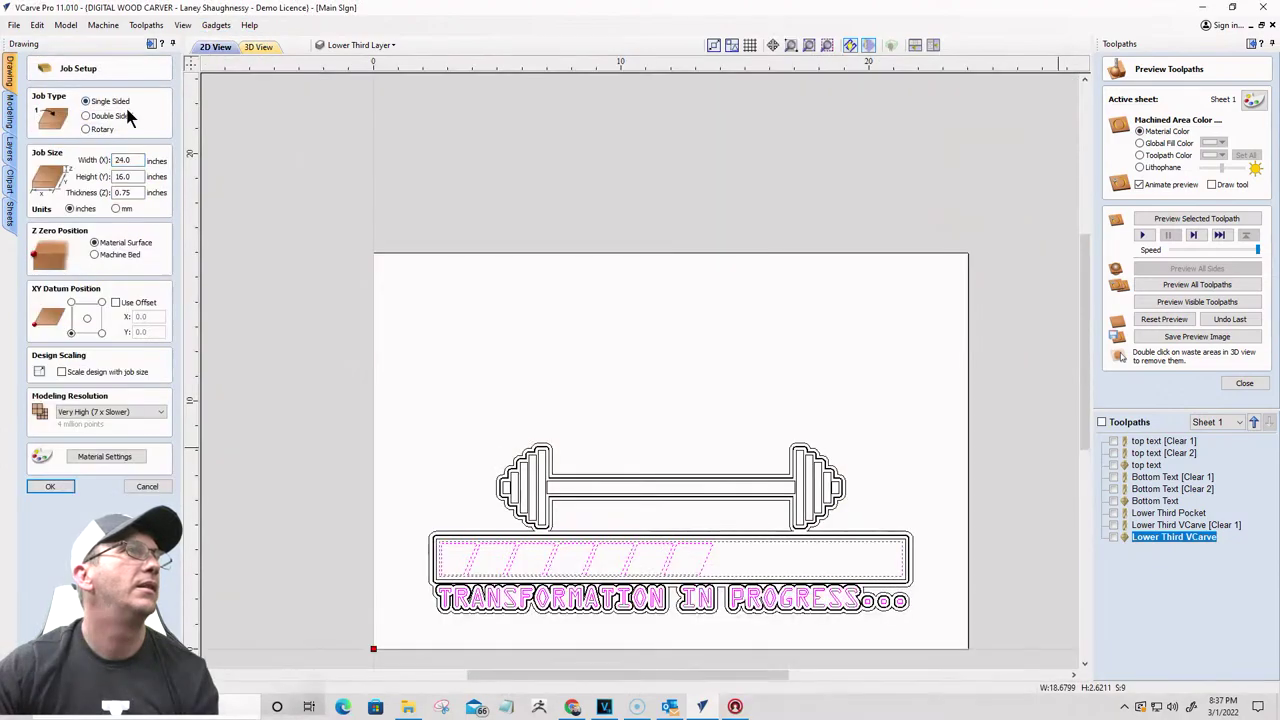
scroll(450, 285, "down", 2)
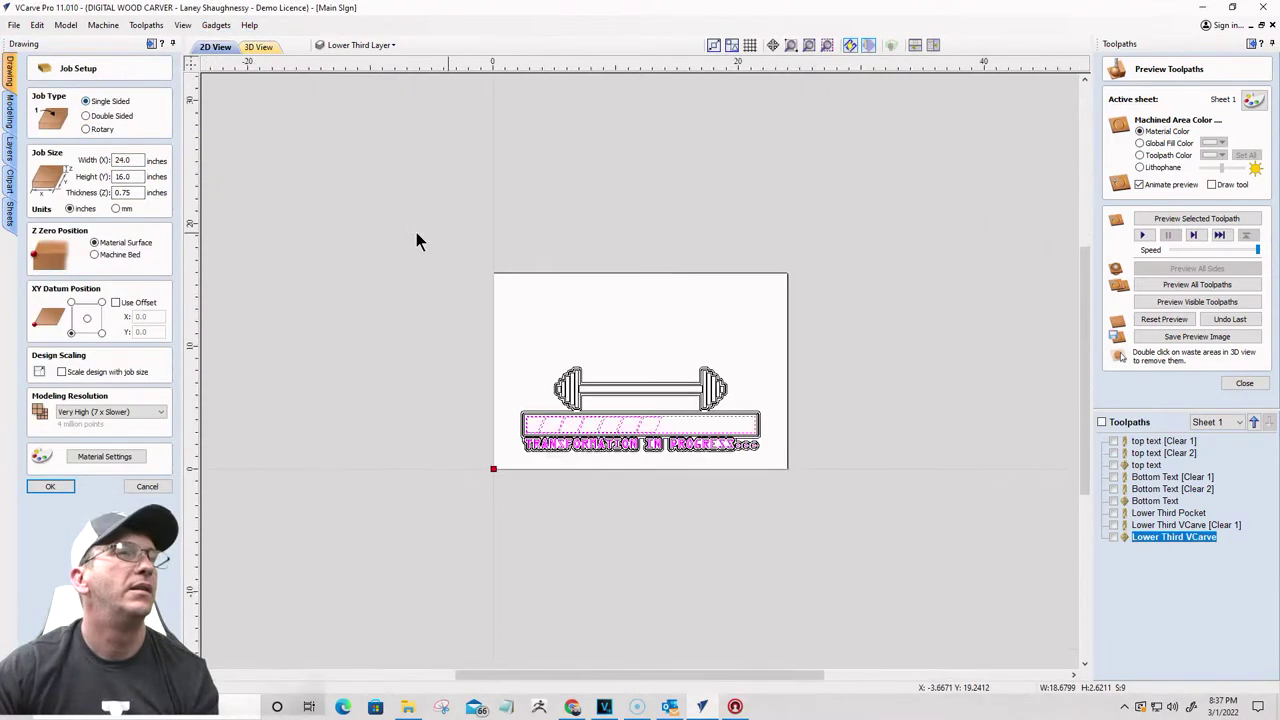
Step: Close the Main Sign job and create a new blank file from the start page
left_click(14, 25)
key("Escape")
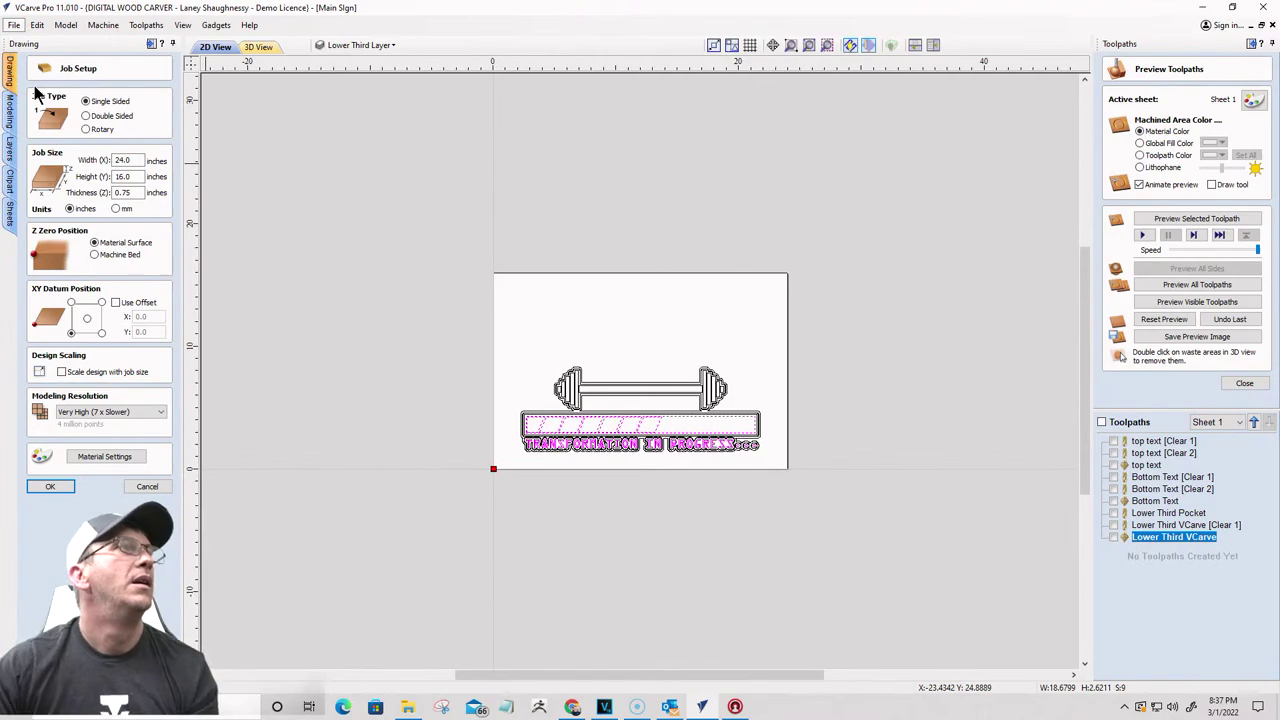
key("ctrl+w")
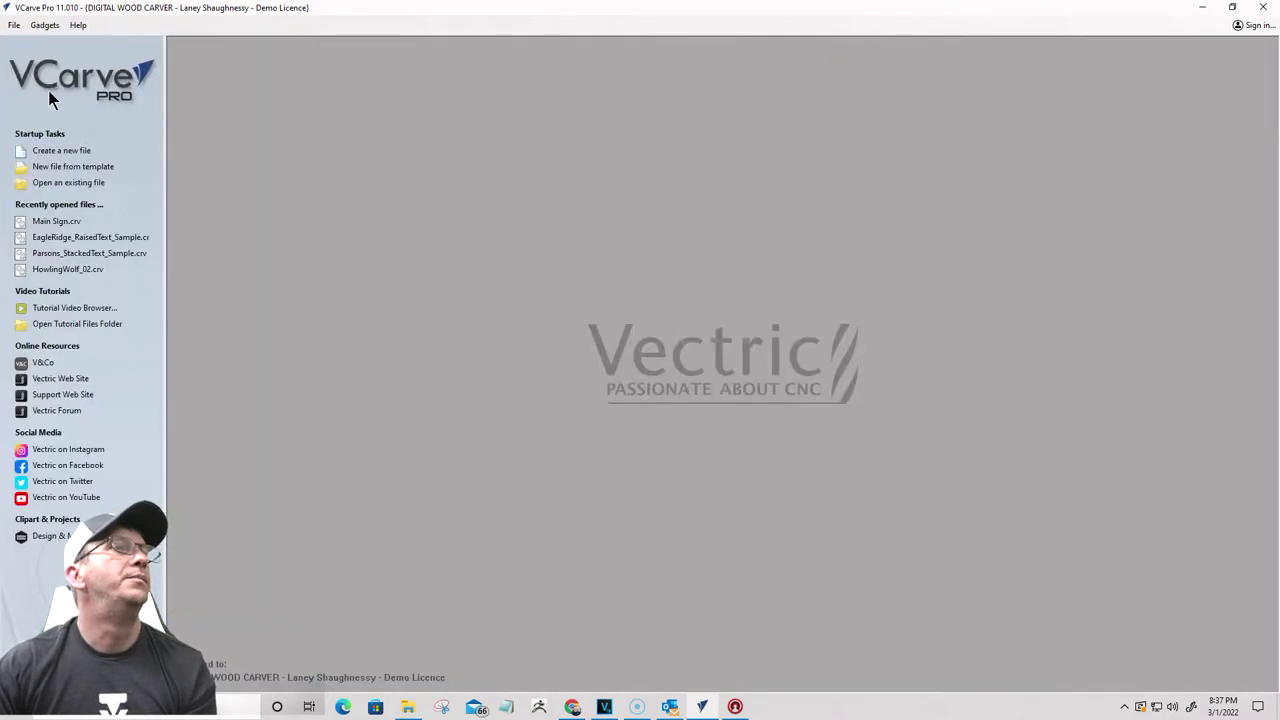
left_click(58, 148)
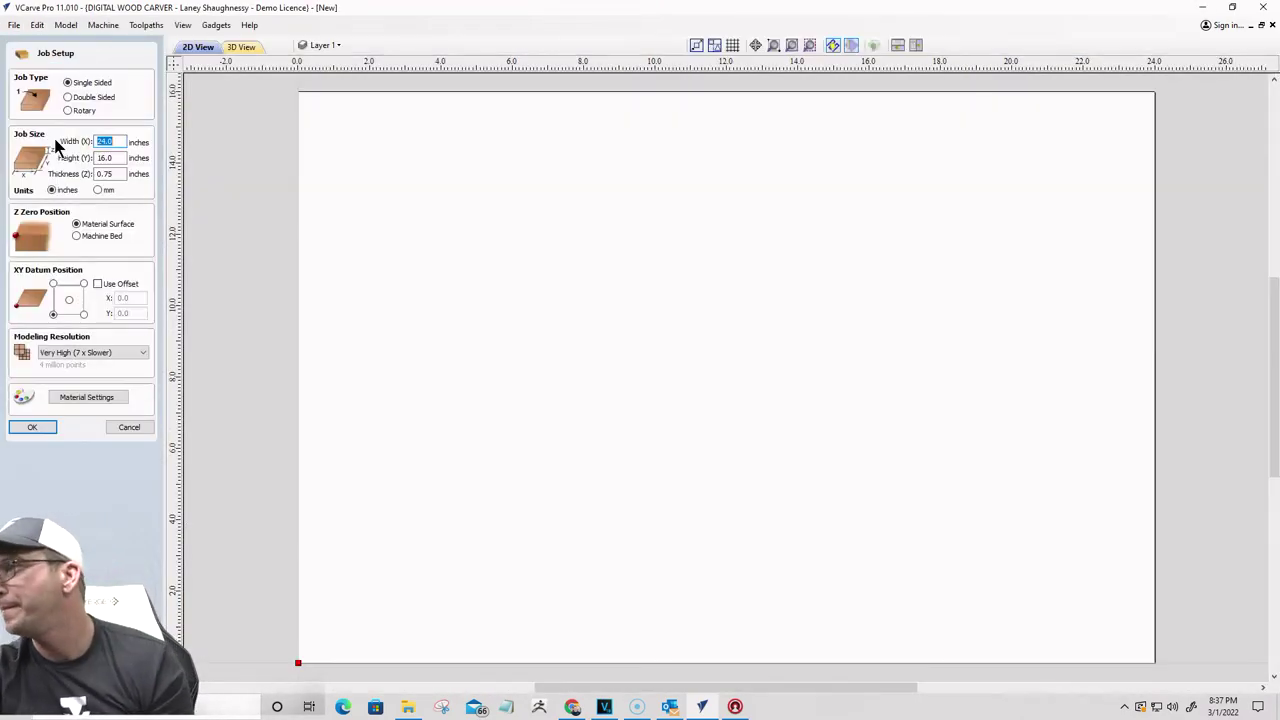
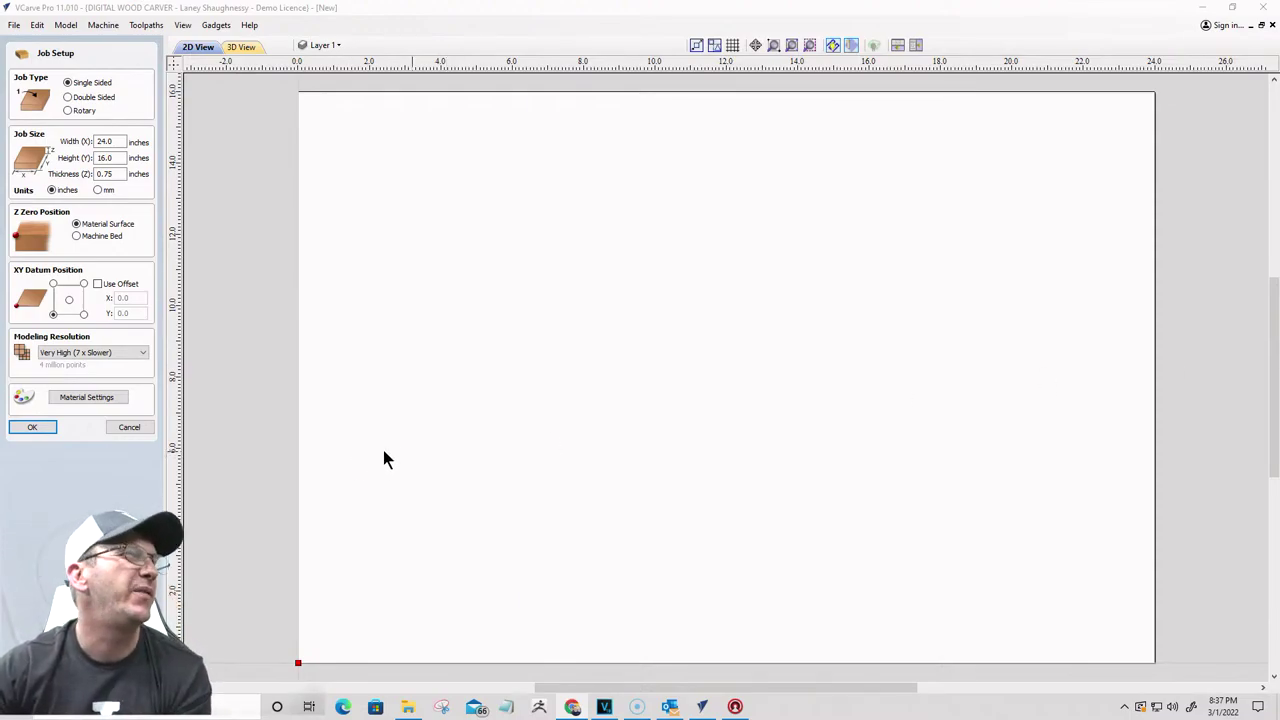
Step: Set the job material width to 20 inches and height to 11.25 inches, then accept Job Setup
double_click(105, 141)
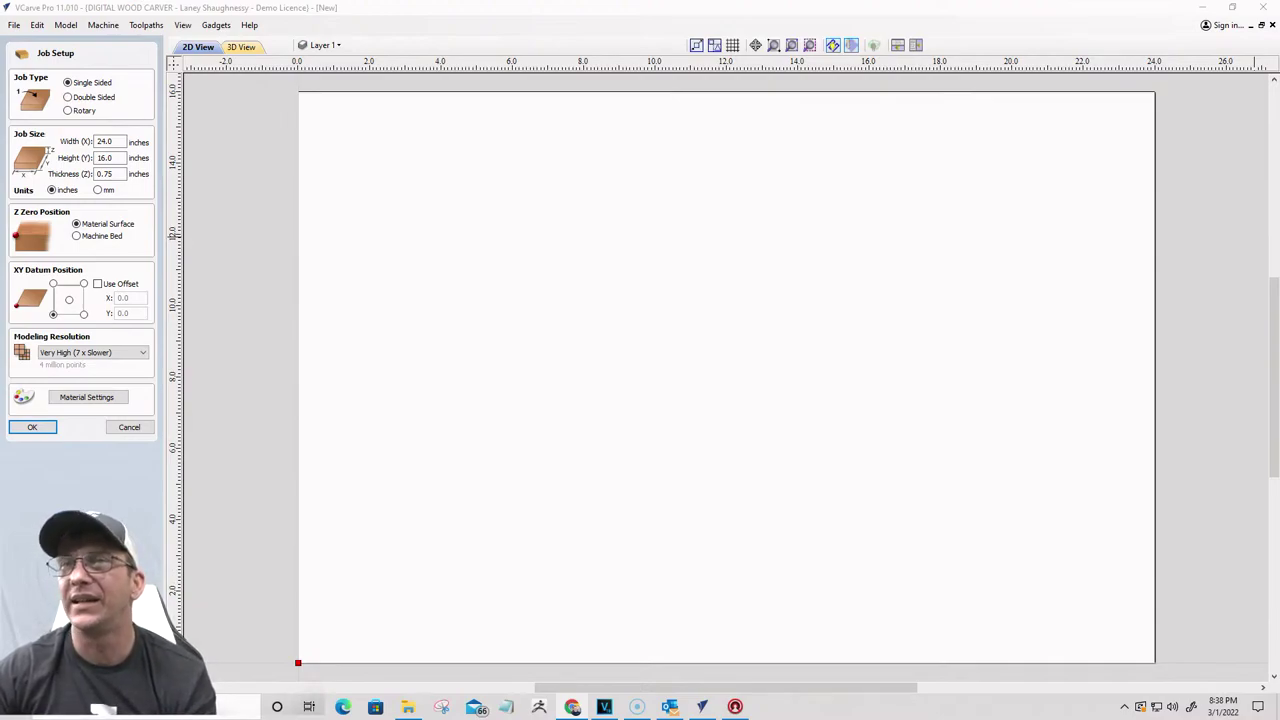
double_click(106, 141)
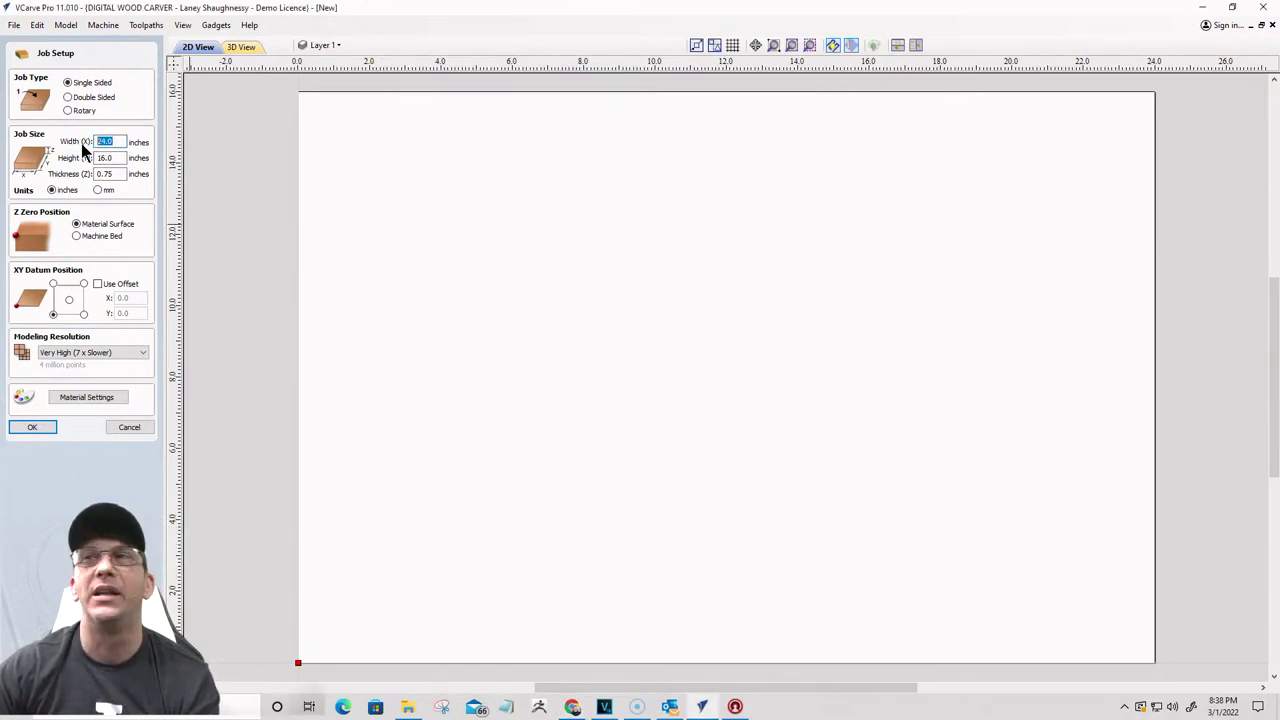
scroll(555, 323, "down", 2)
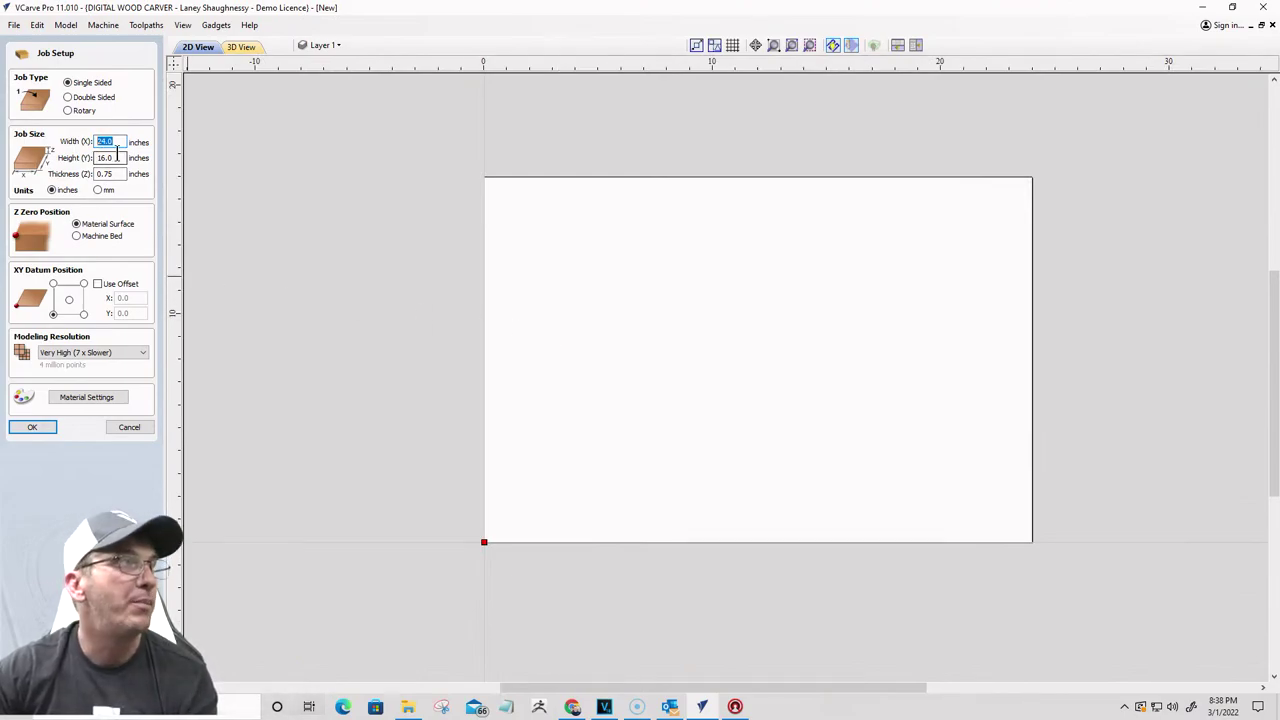
type("2")
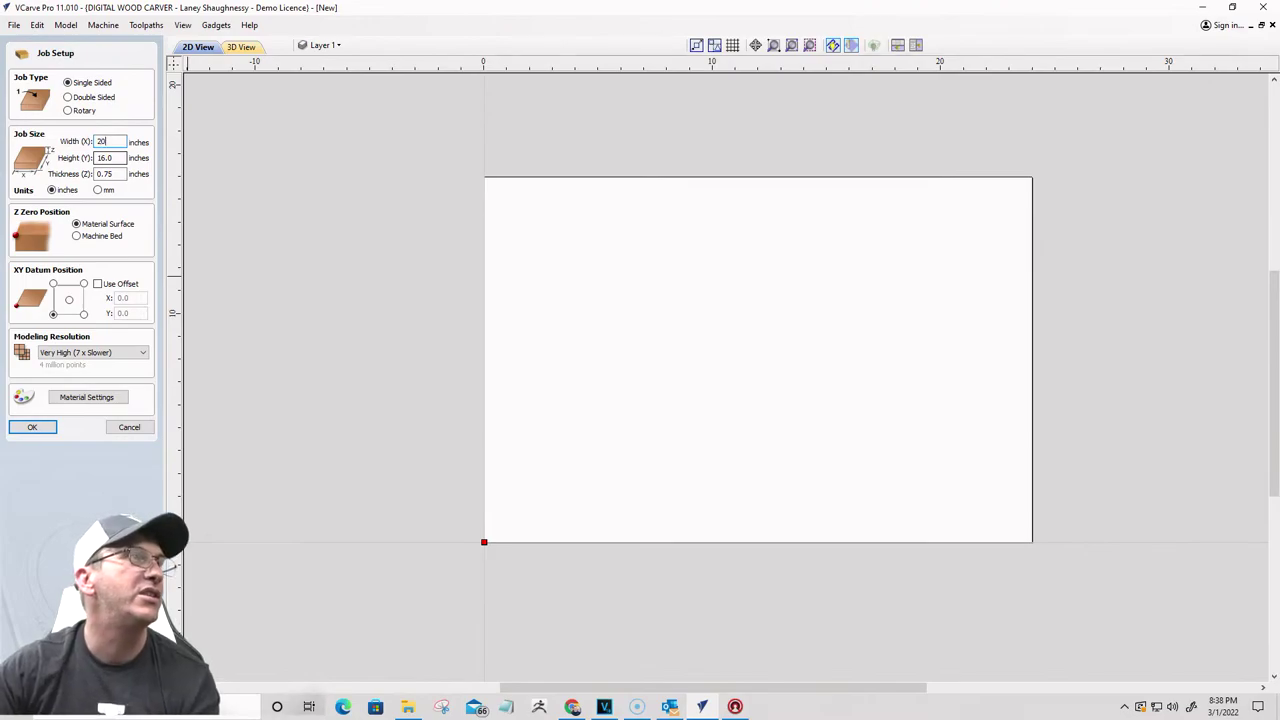
left_click(118, 158)
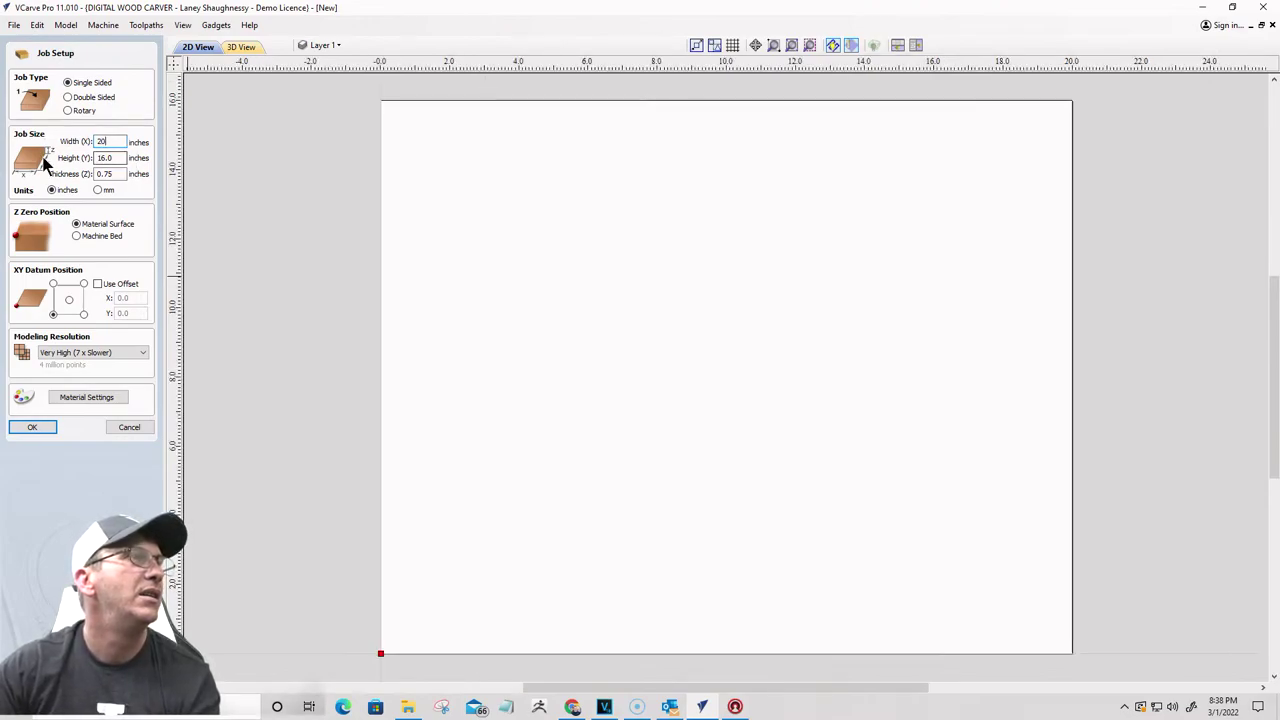
left_click_drag(111, 158, 57, 158)
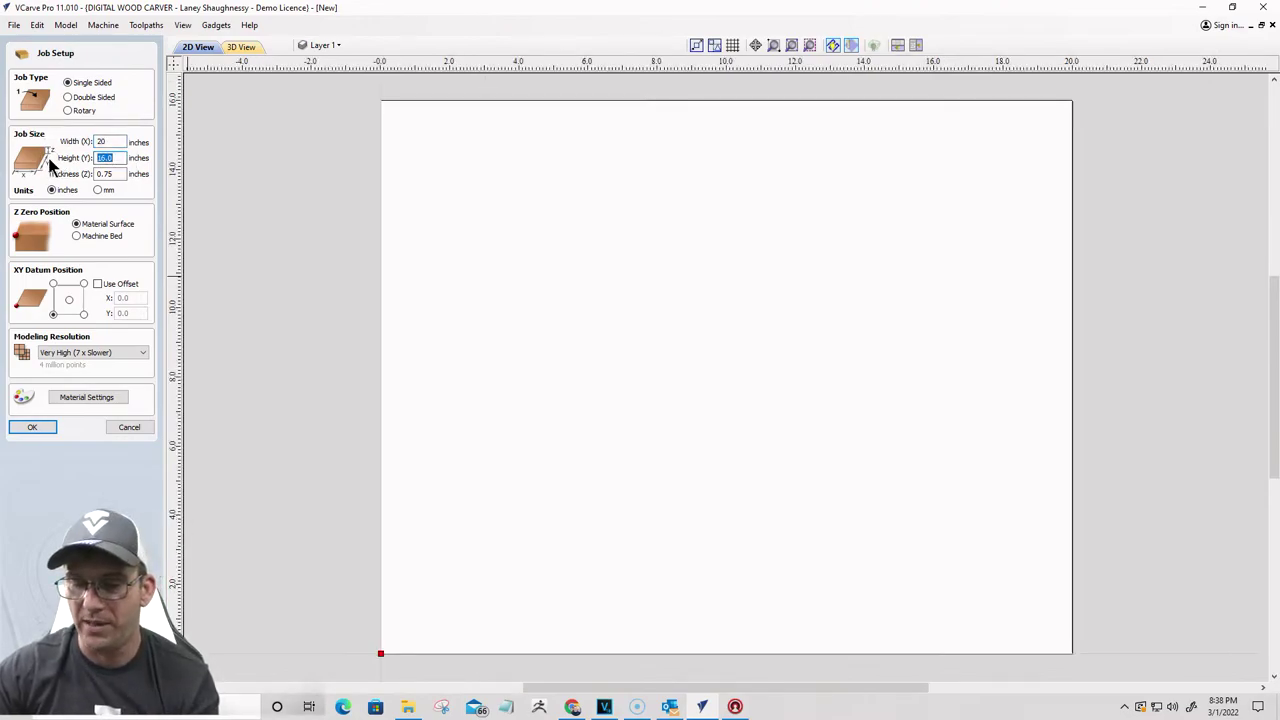
type("11")
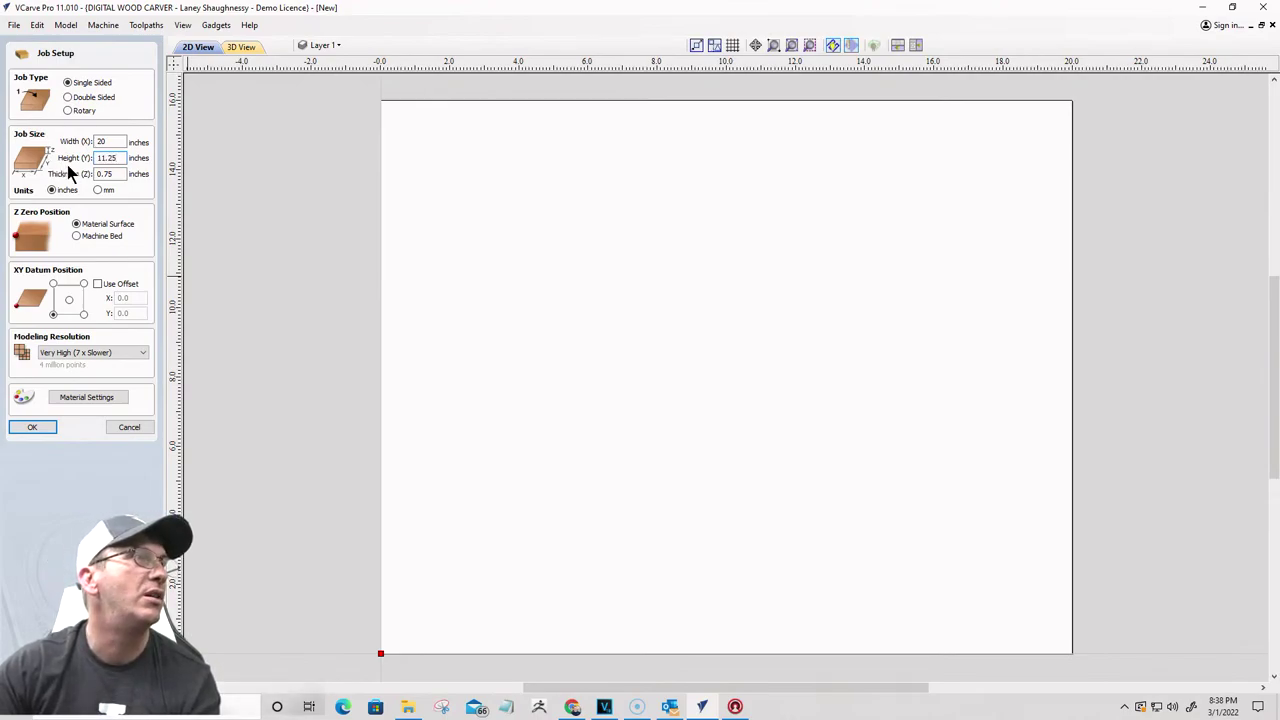
type(".25")
key("Tab")
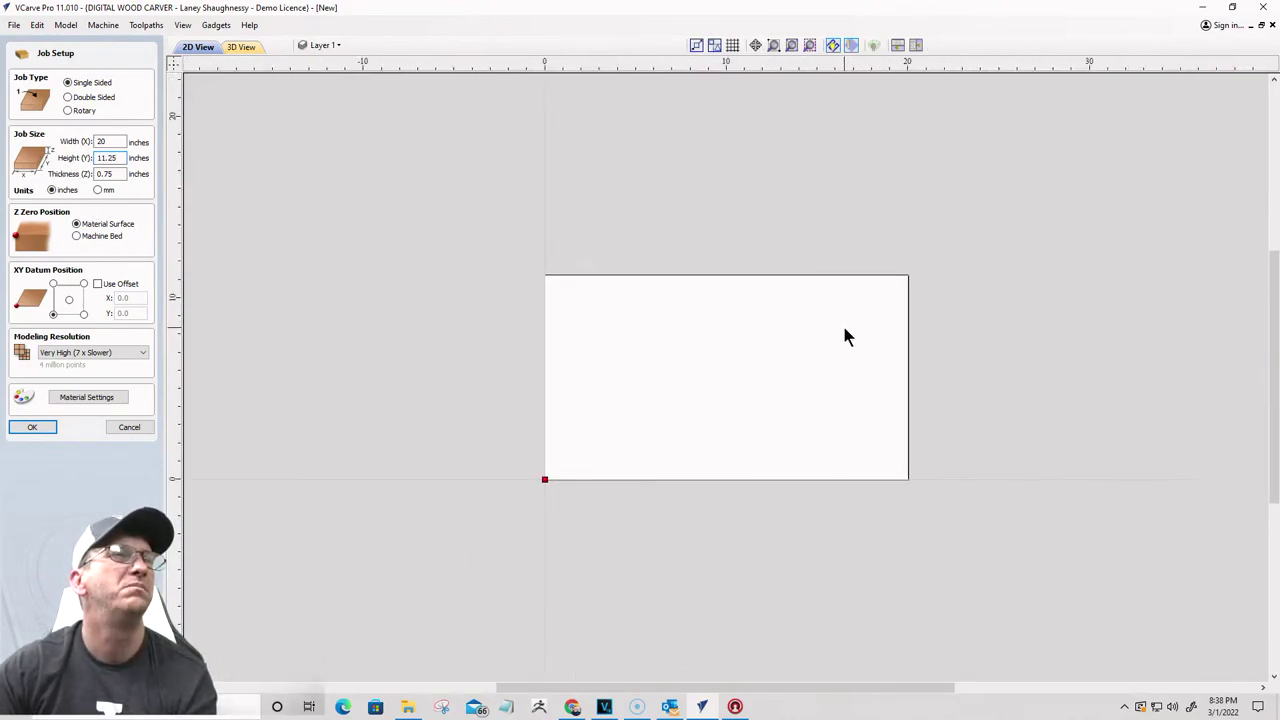
left_click(33, 429)
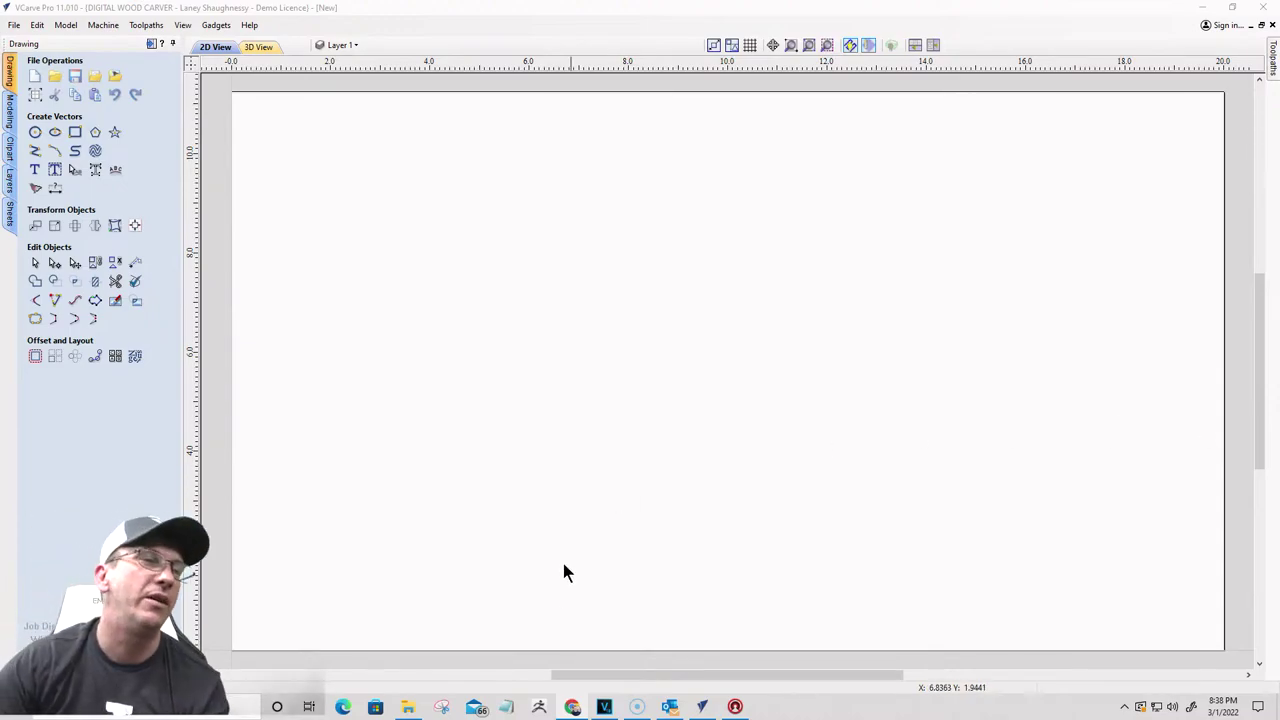
Step: Reopen the recent Main Sign file without saving the blank job, and show the Toolpaths list
left_click(14, 25)
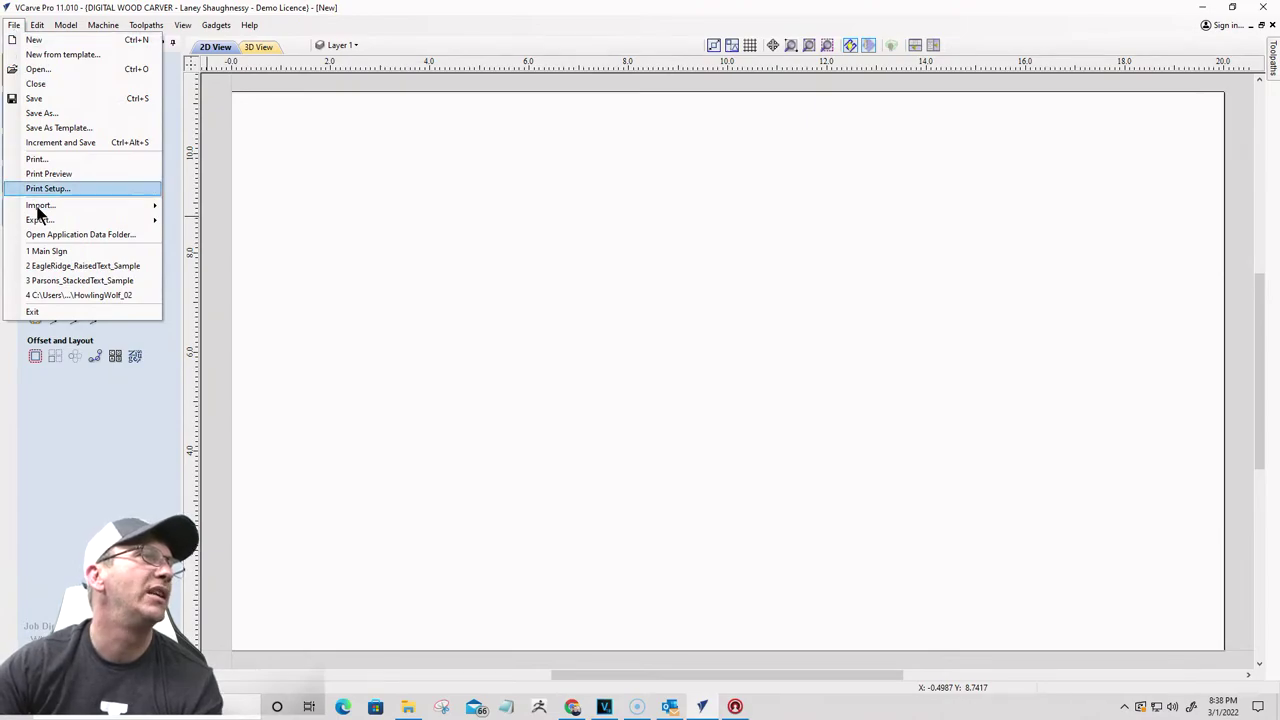
left_click(42, 252)
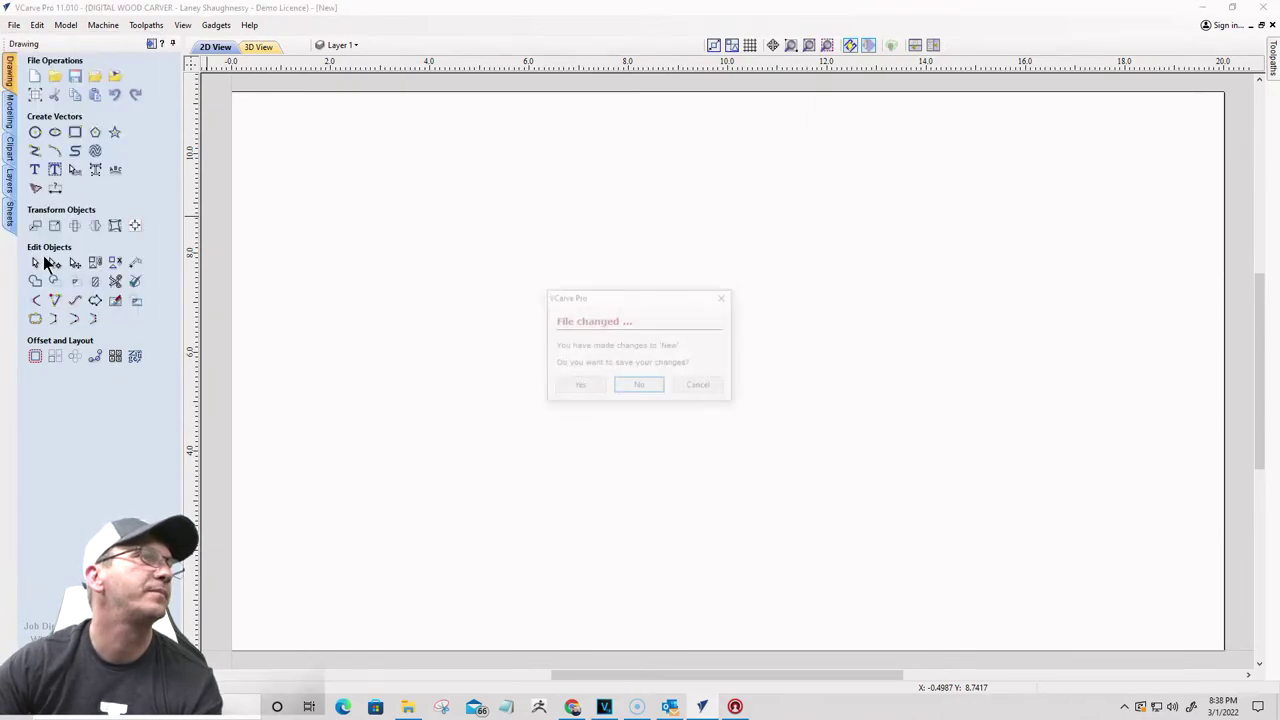
left_click(651, 390)
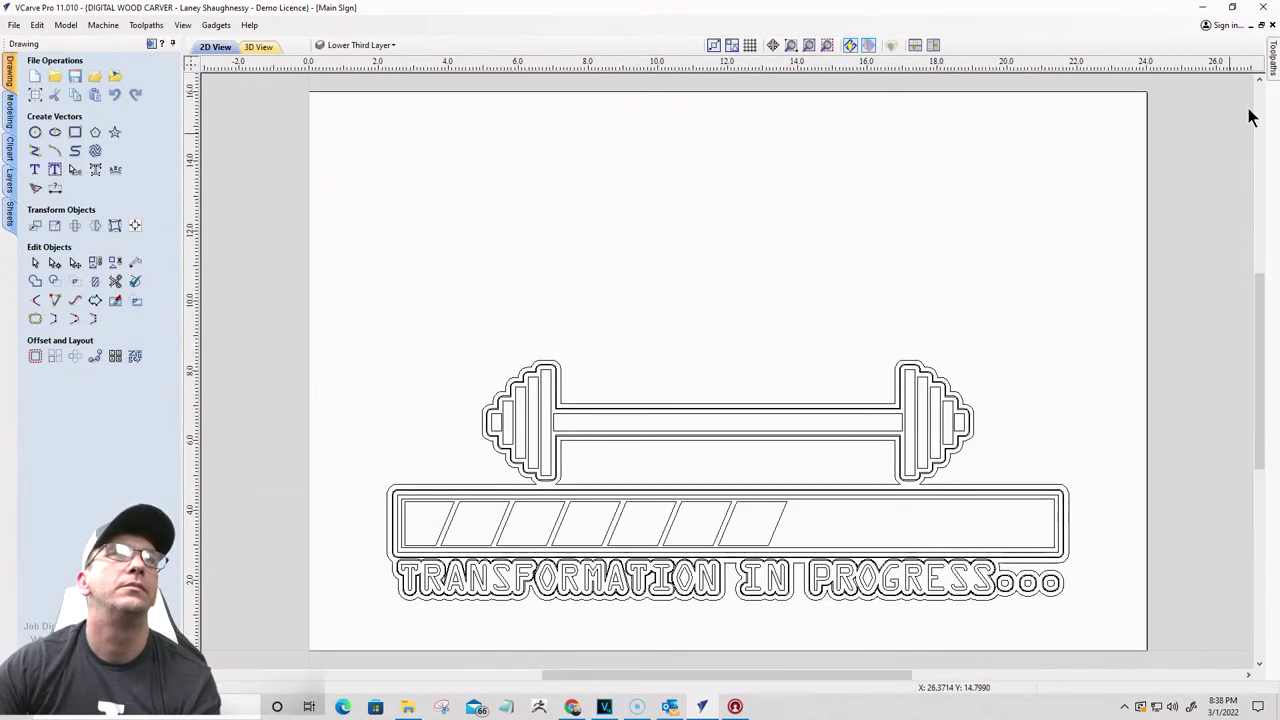
left_click(1273, 57)
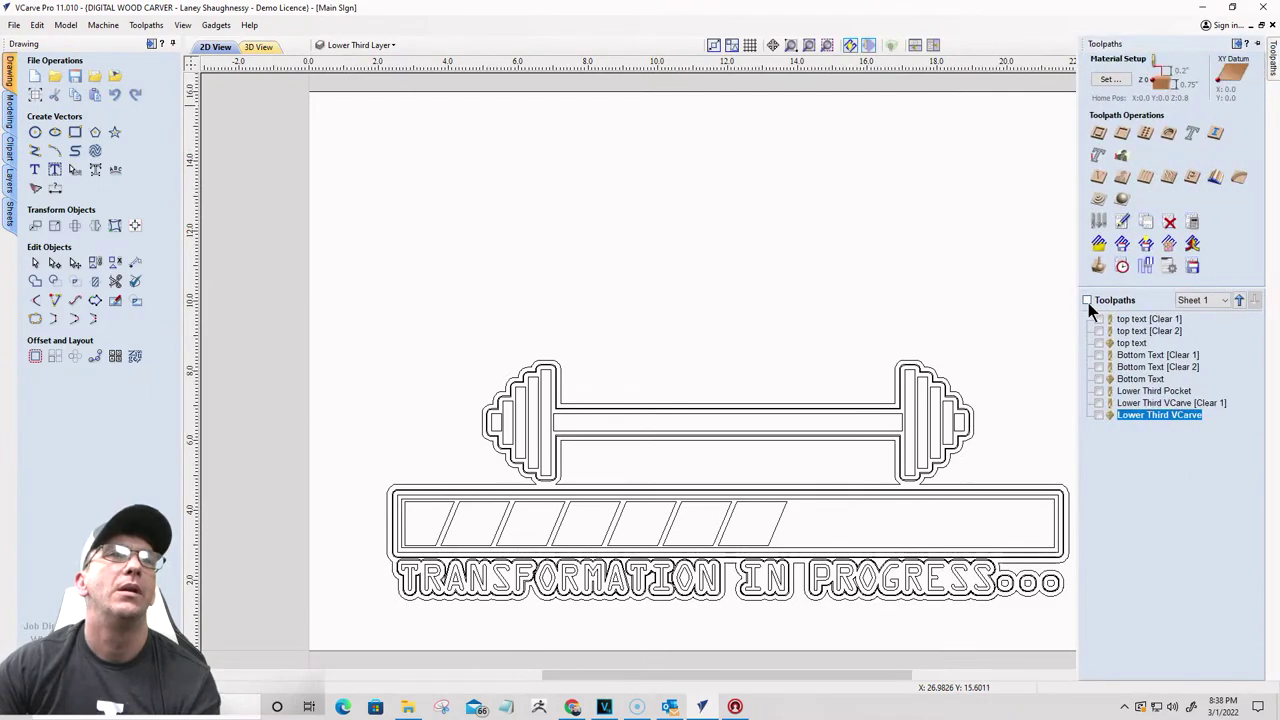
Step: Open the Toolpaths Summary and compare times for the top text and Bottom Text Clear 1 toolpaths
left_click(1087, 300)
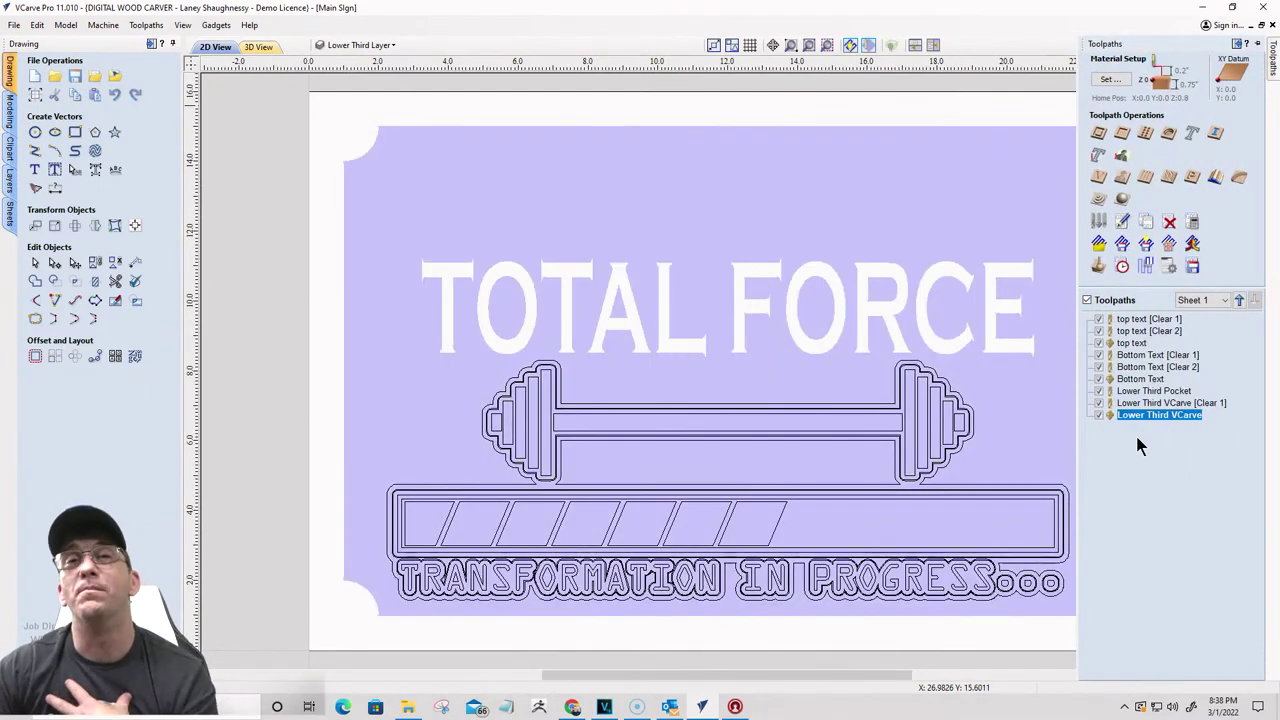
left_click(1122, 267)
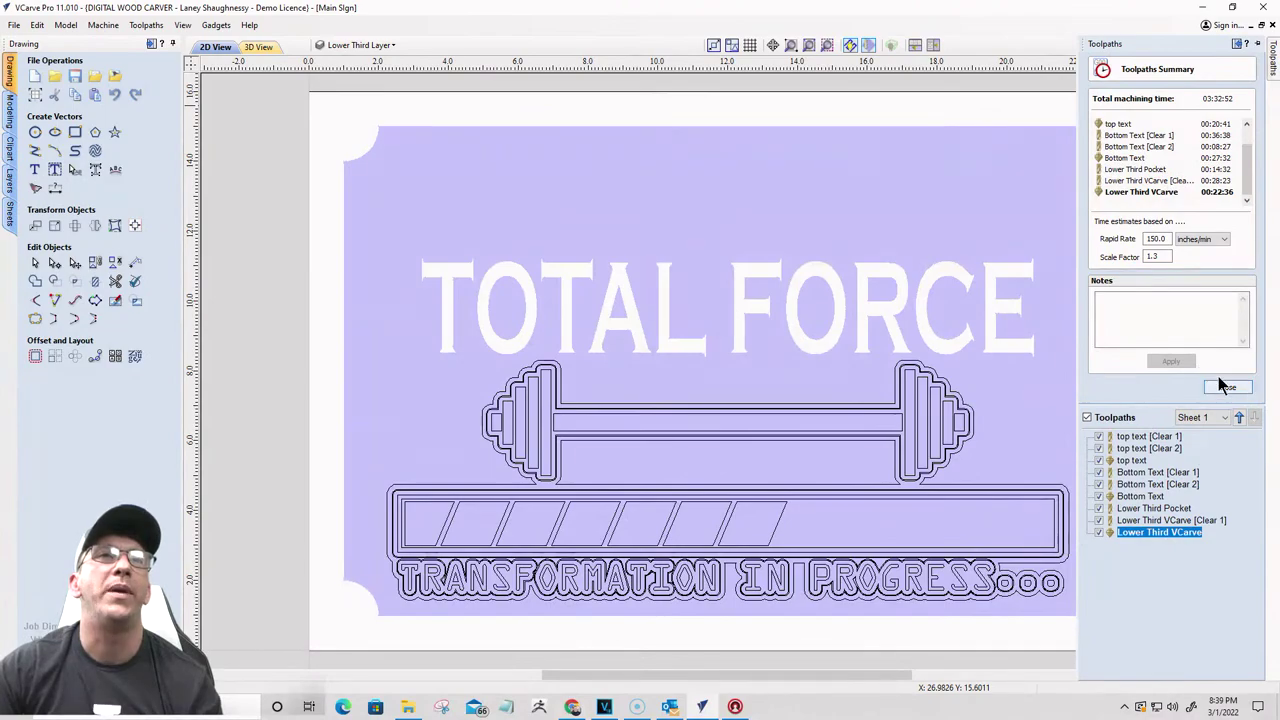
left_click(1087, 418)
left_click(1099, 460)
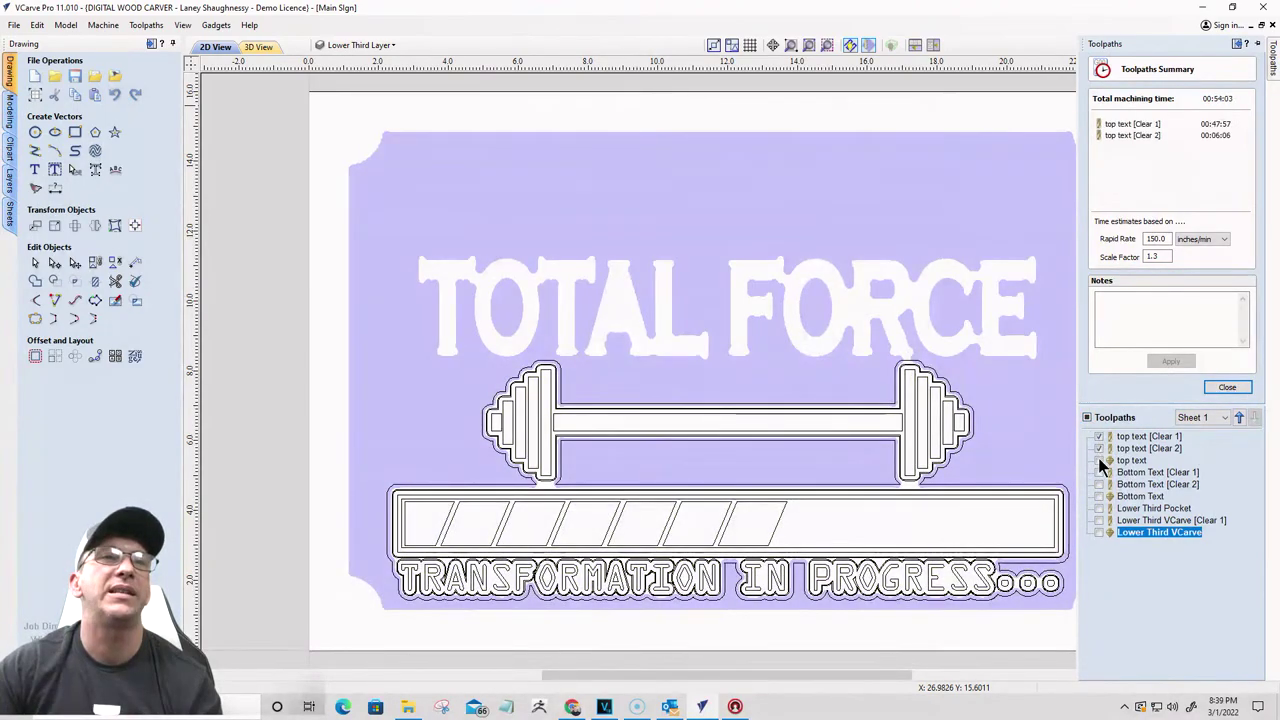
left_click(1099, 448)
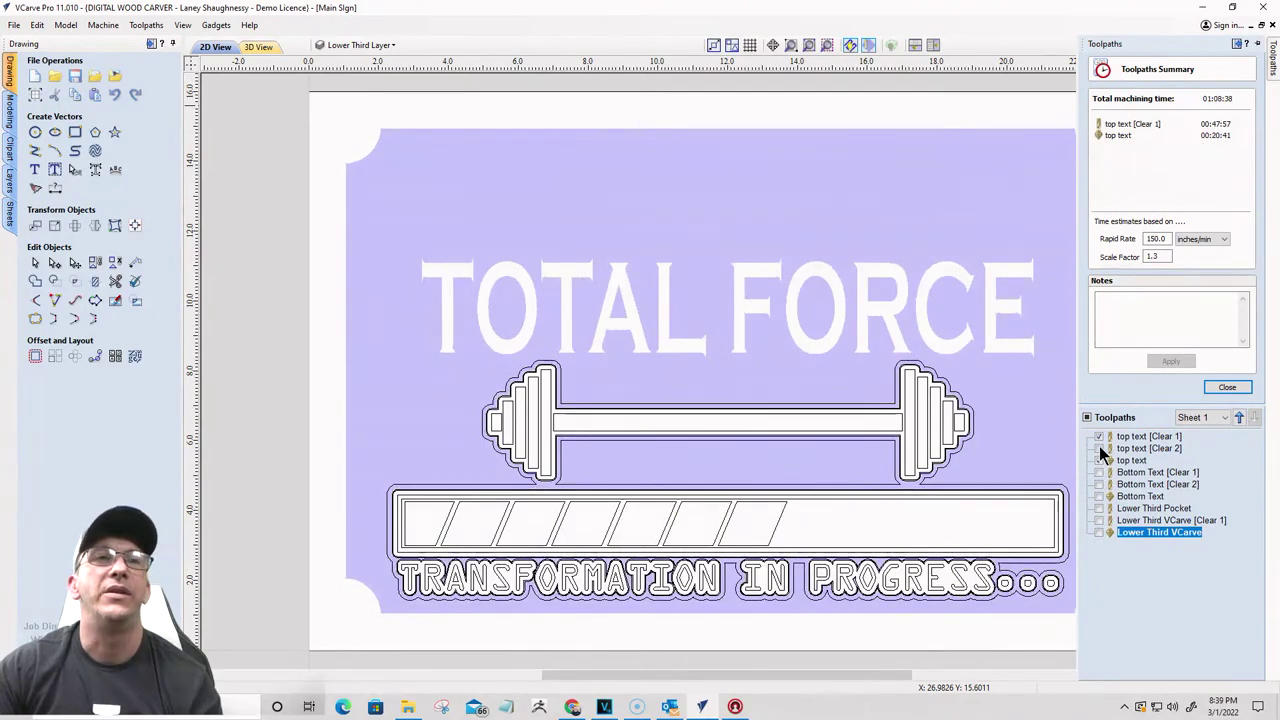
left_click(1099, 460)
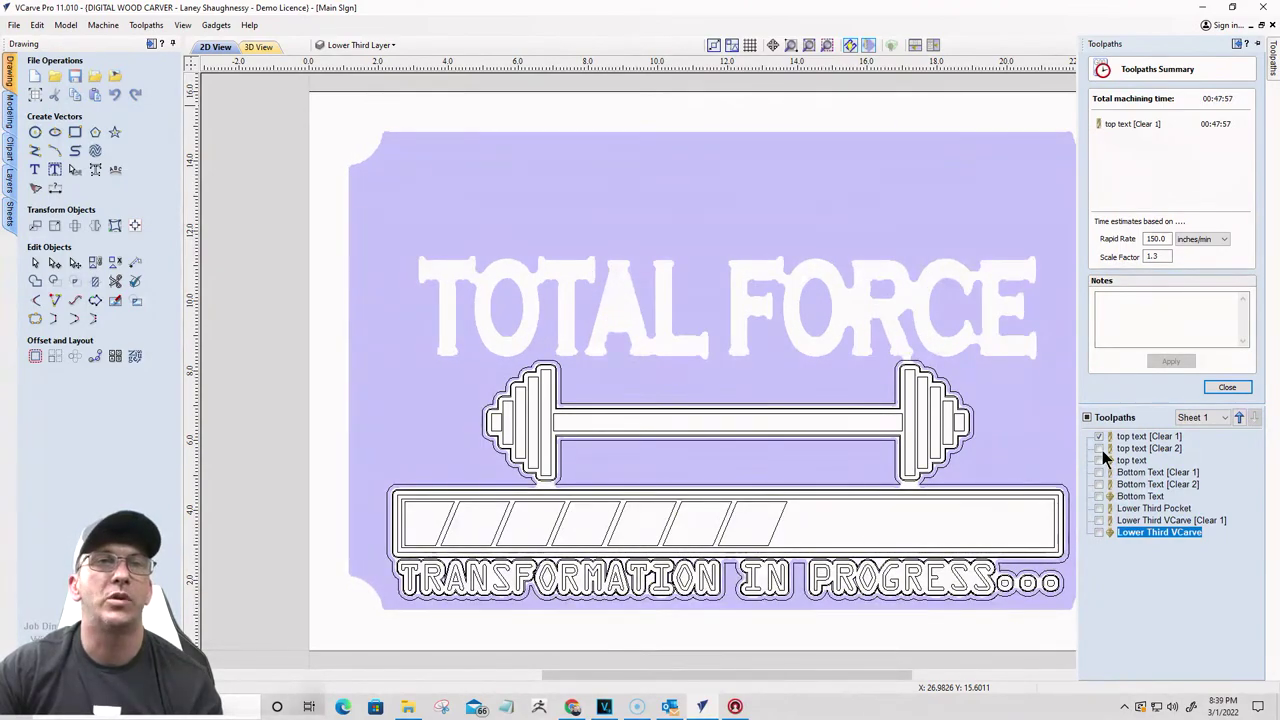
left_click(1099, 472)
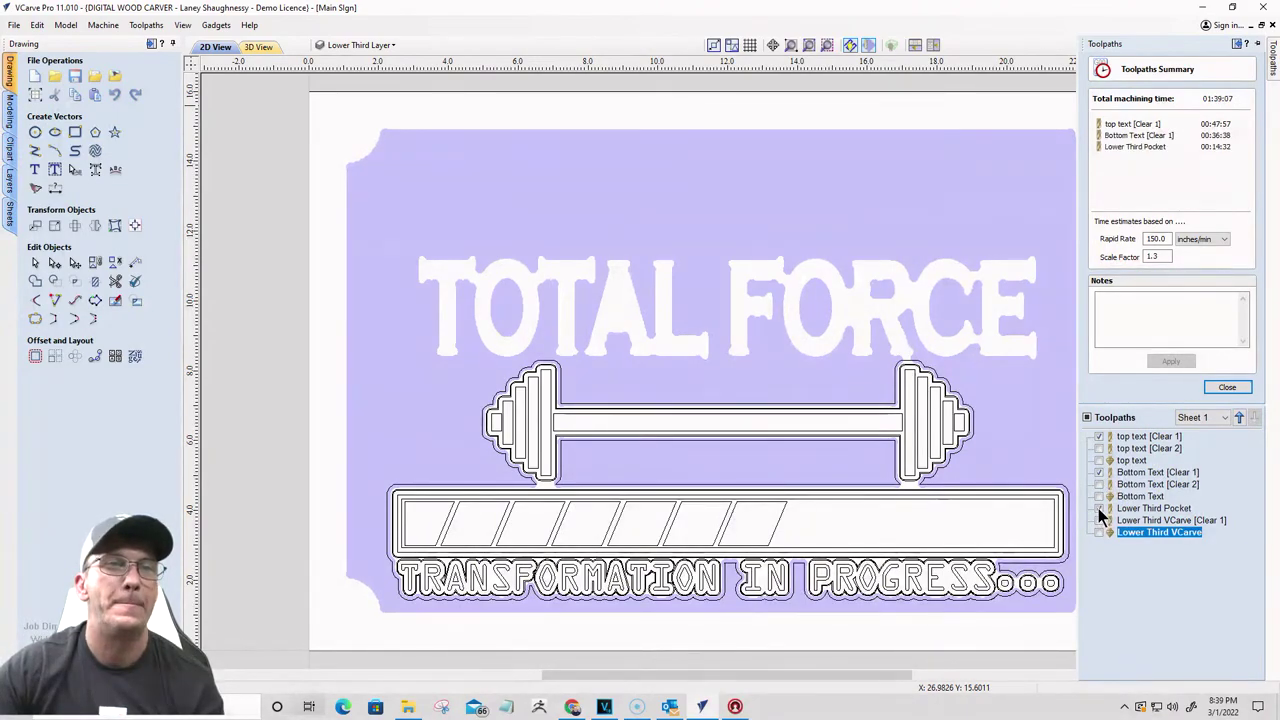
Step: Compare times for Lower Third Pocket, top text Clear 2, Bottom Text Clear 2 and Lower Third VCarve Clear 1
left_click(1099, 508)
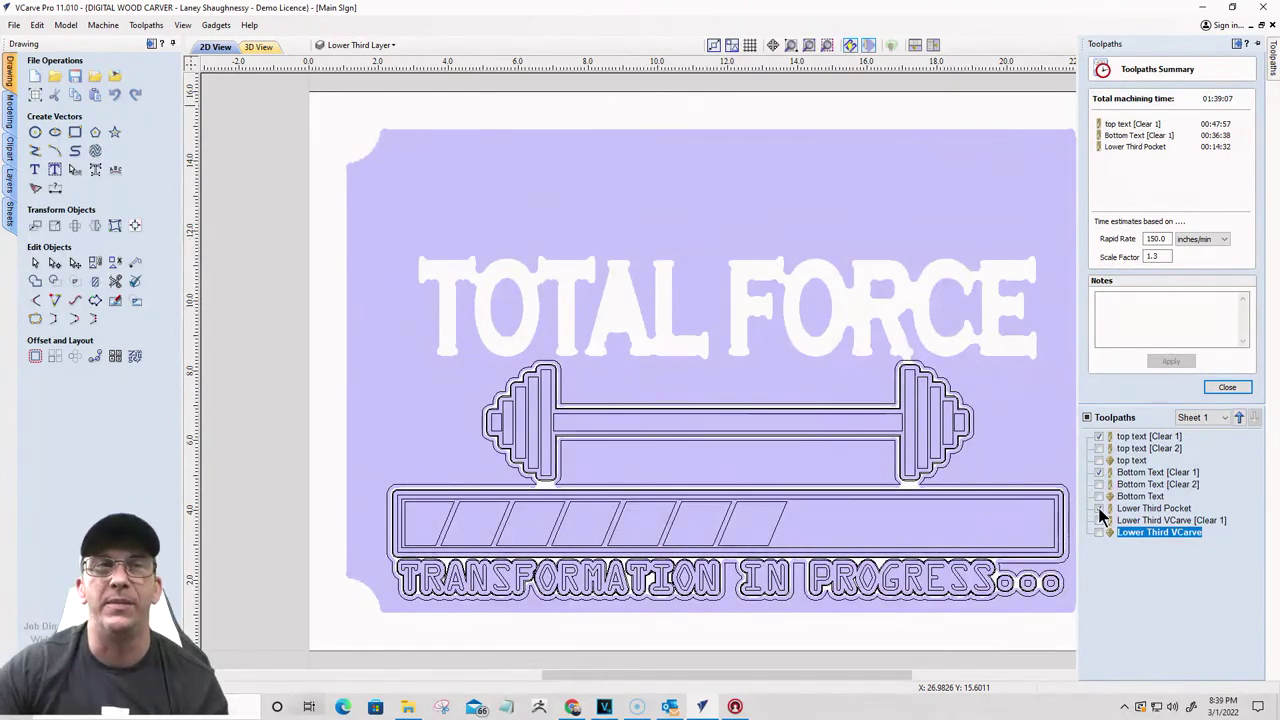
left_click(1099, 508)
left_click(1099, 472)
left_click(1099, 436)
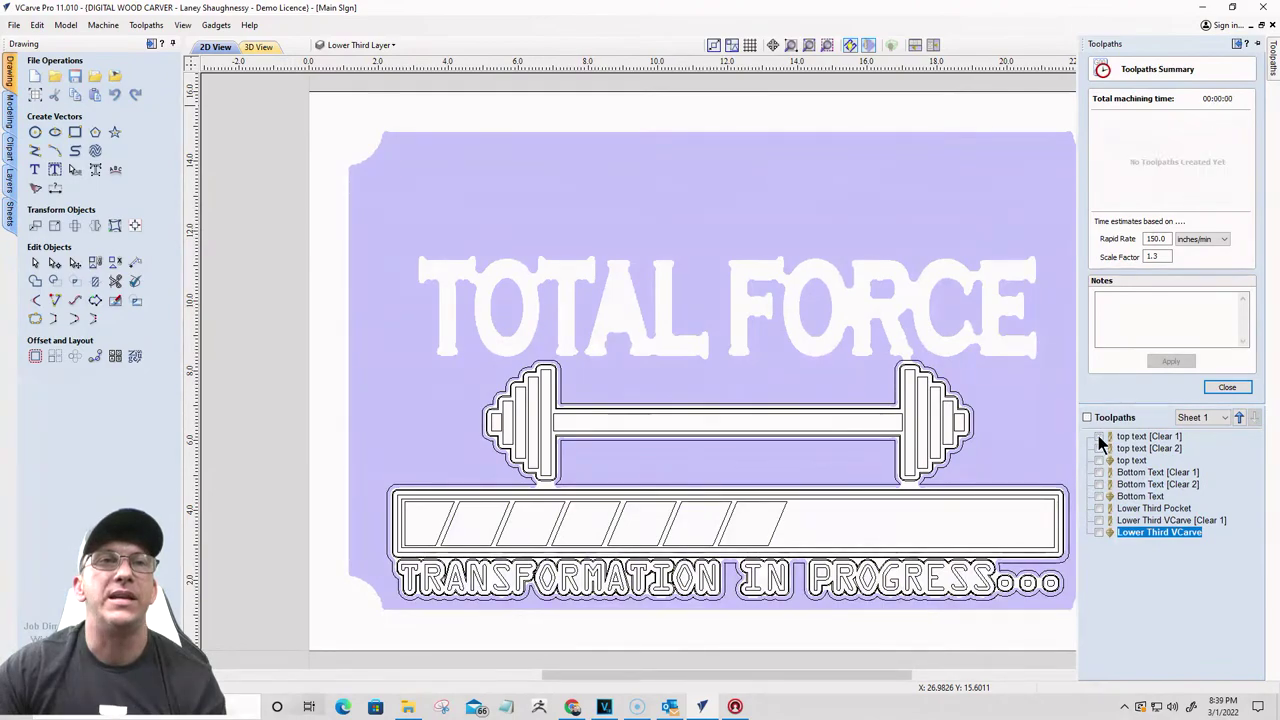
left_click(1099, 448)
left_click(1099, 484)
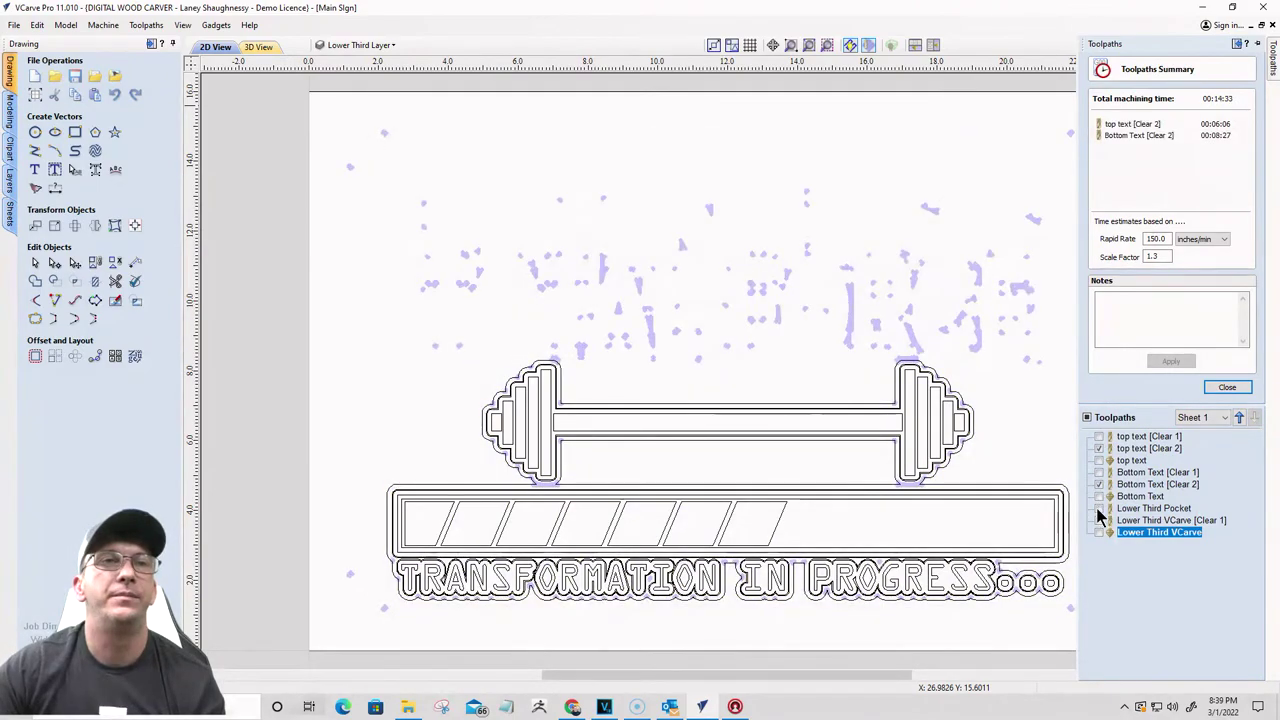
left_click(1100, 521)
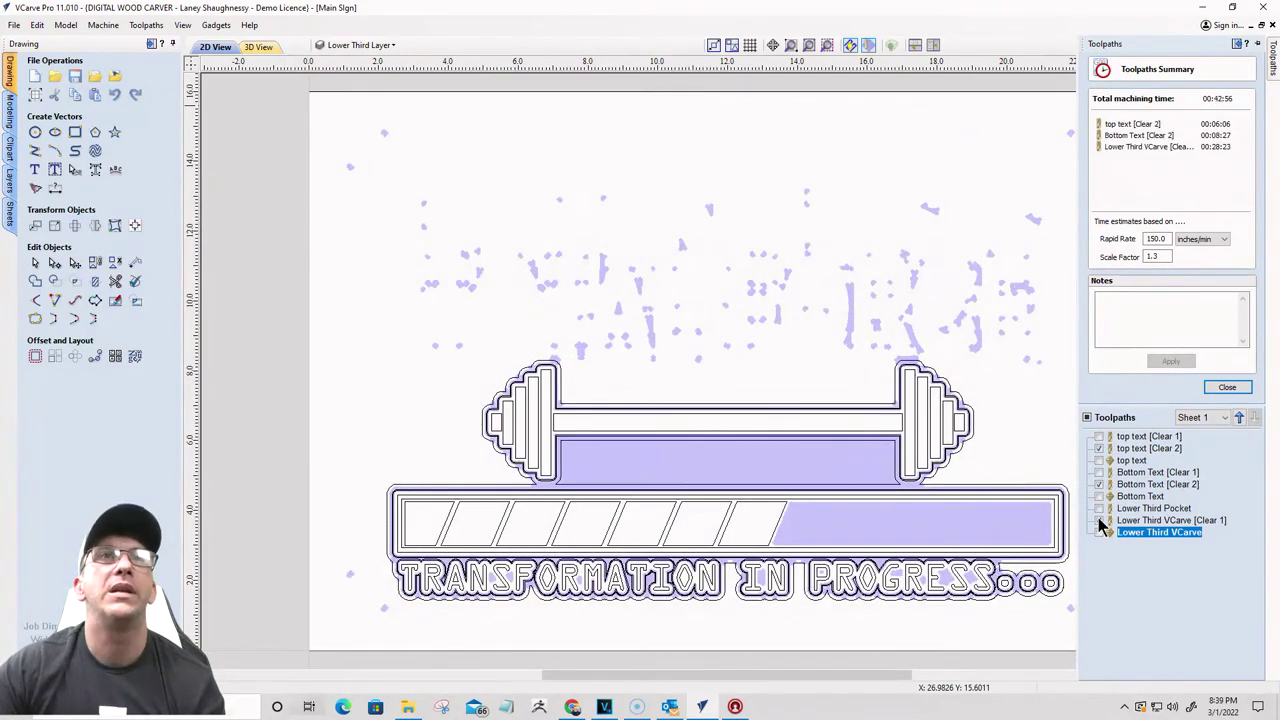
left_click(1099, 521)
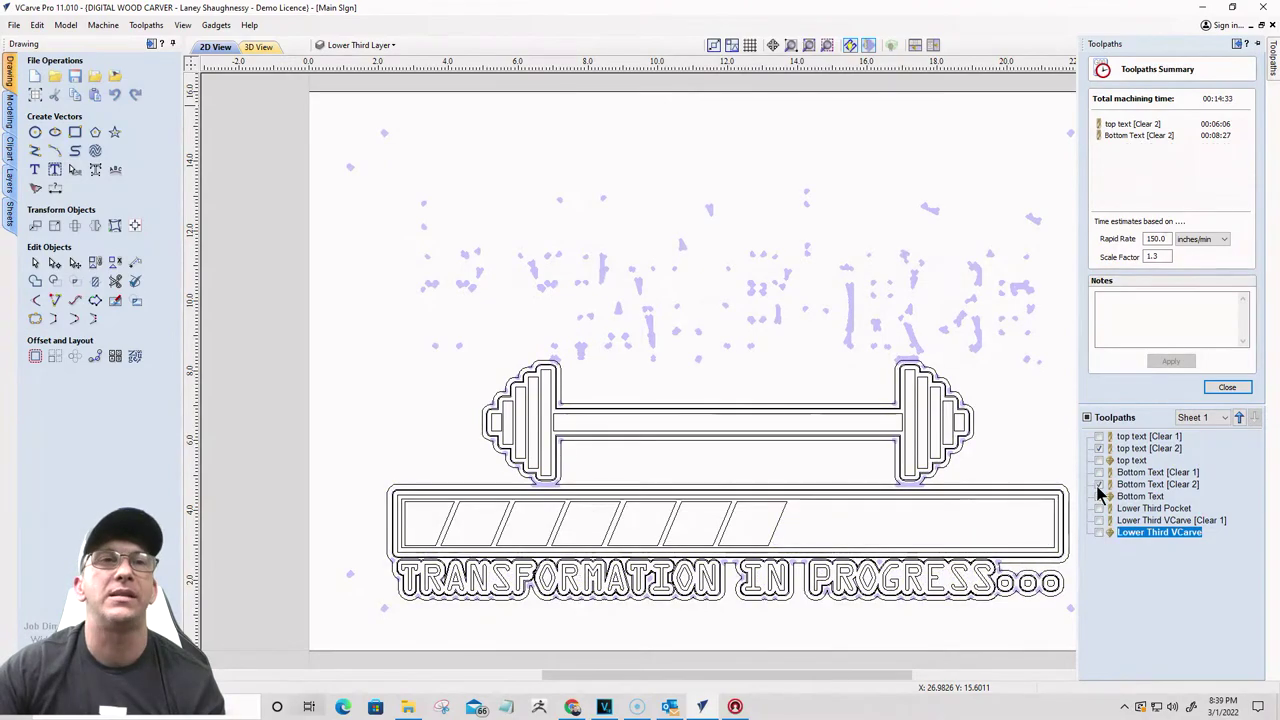
Step: Leave only top text, Bottom Text and Lower Third VCarve enabled (01:10:49), then close the summary
left_click(1099, 484)
left_click(1099, 448)
left_click(1100, 460)
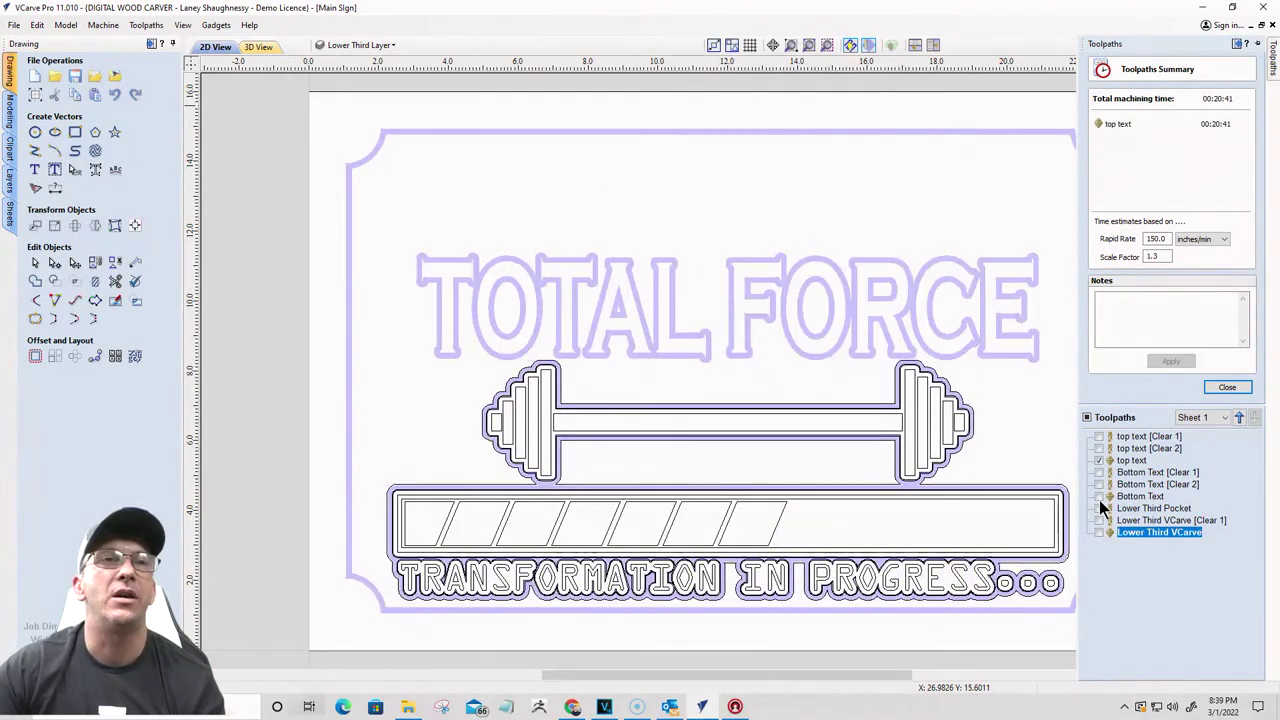
left_click(1099, 496)
left_click(1099, 531)
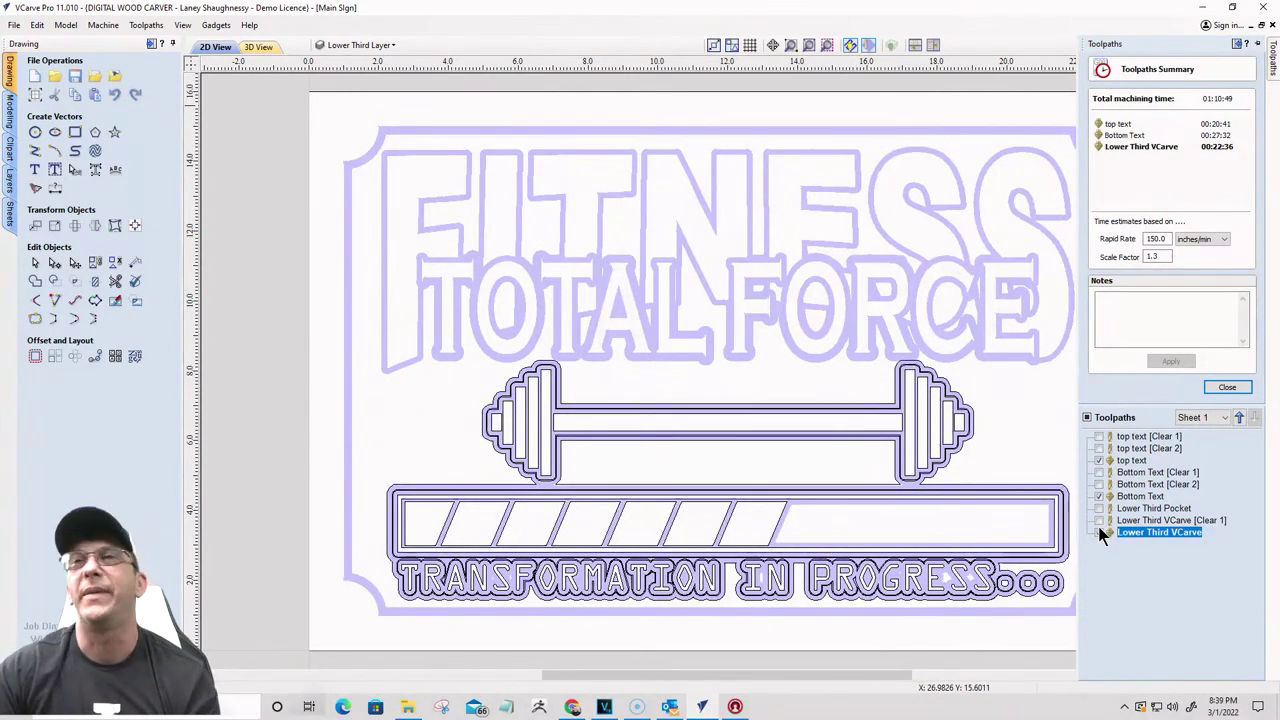
left_click(1227, 387)
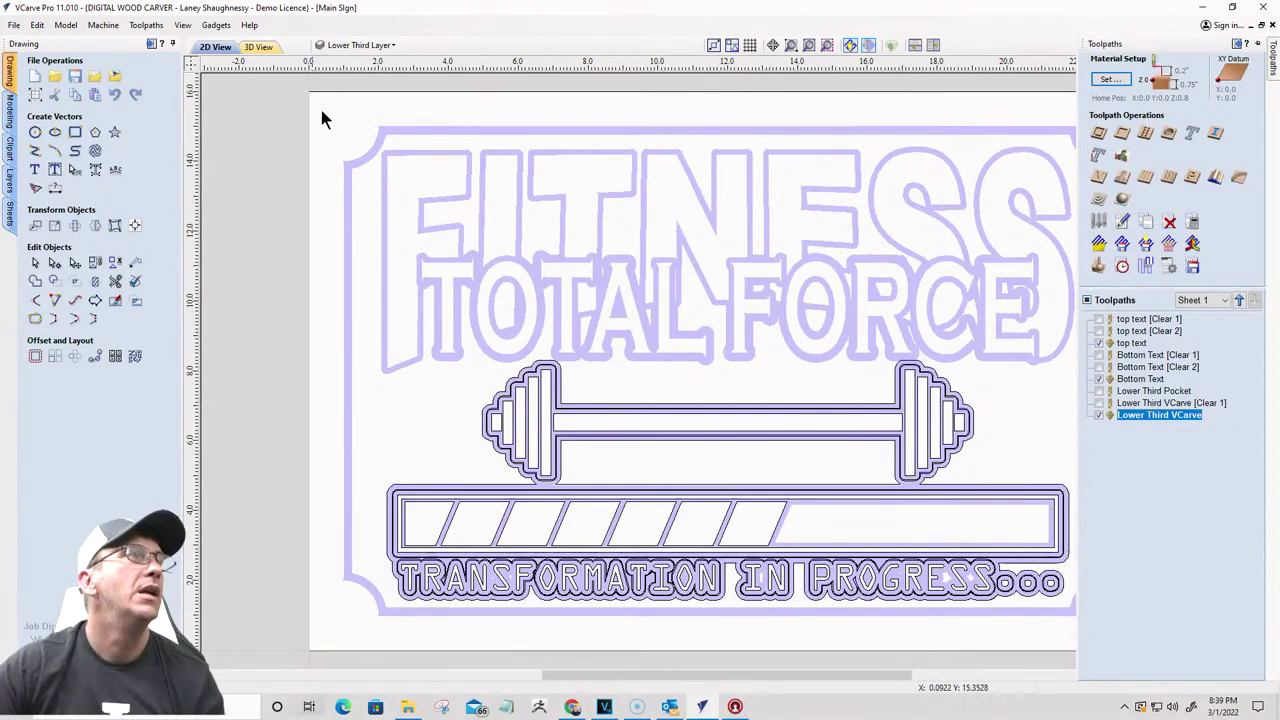
Step: Save the Main Sign file and start a new 20 × 11.25 × 0.75 inch job
left_click(14, 25)
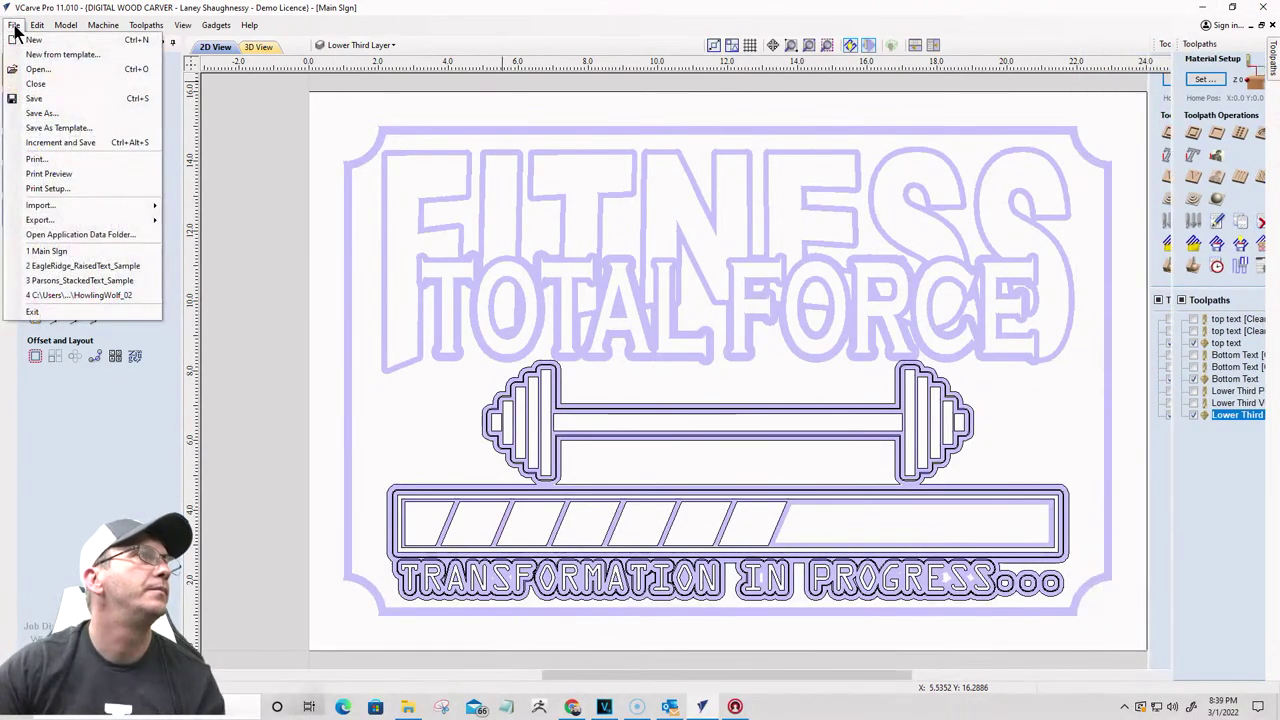
left_click(32, 96)
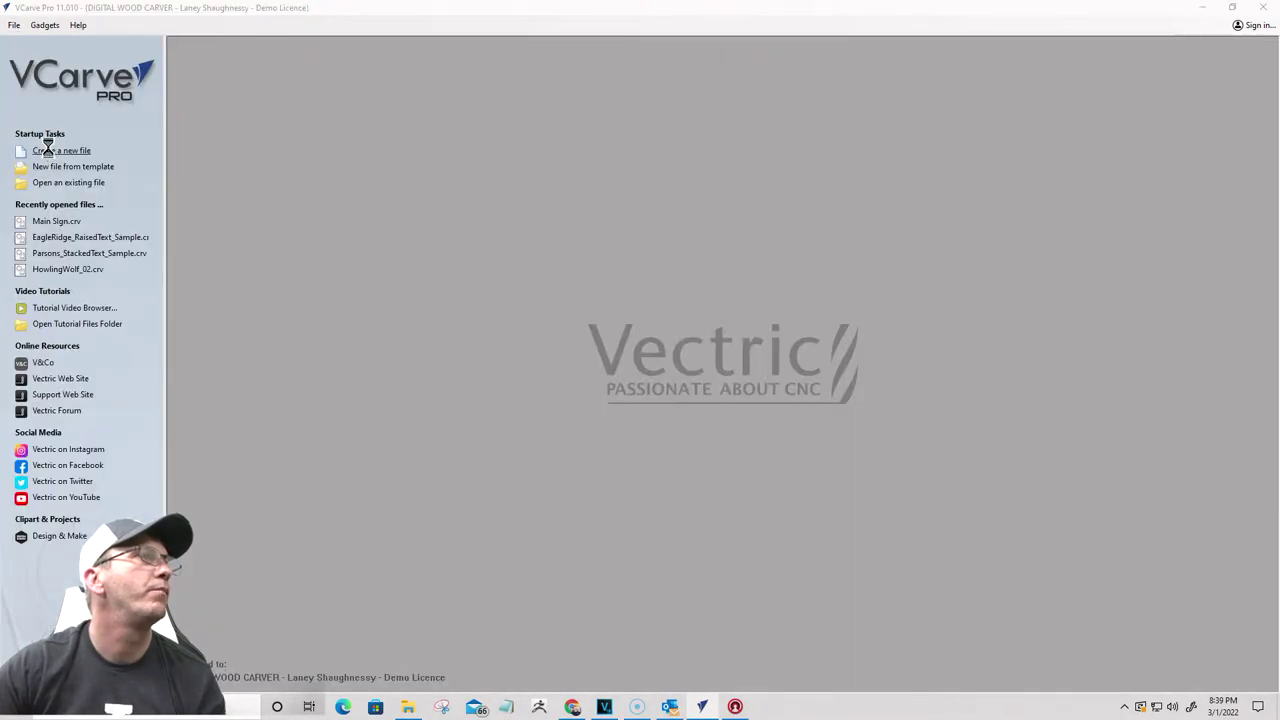
left_click(50, 150)
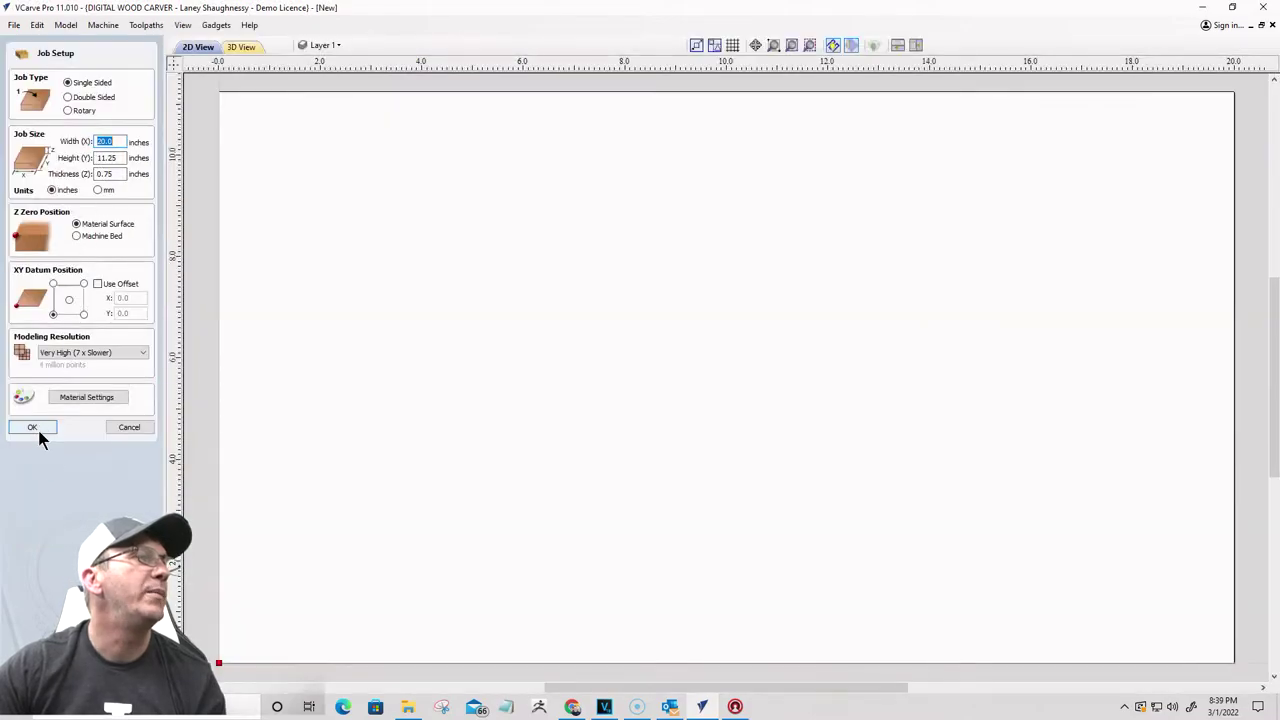
left_click(32, 427)
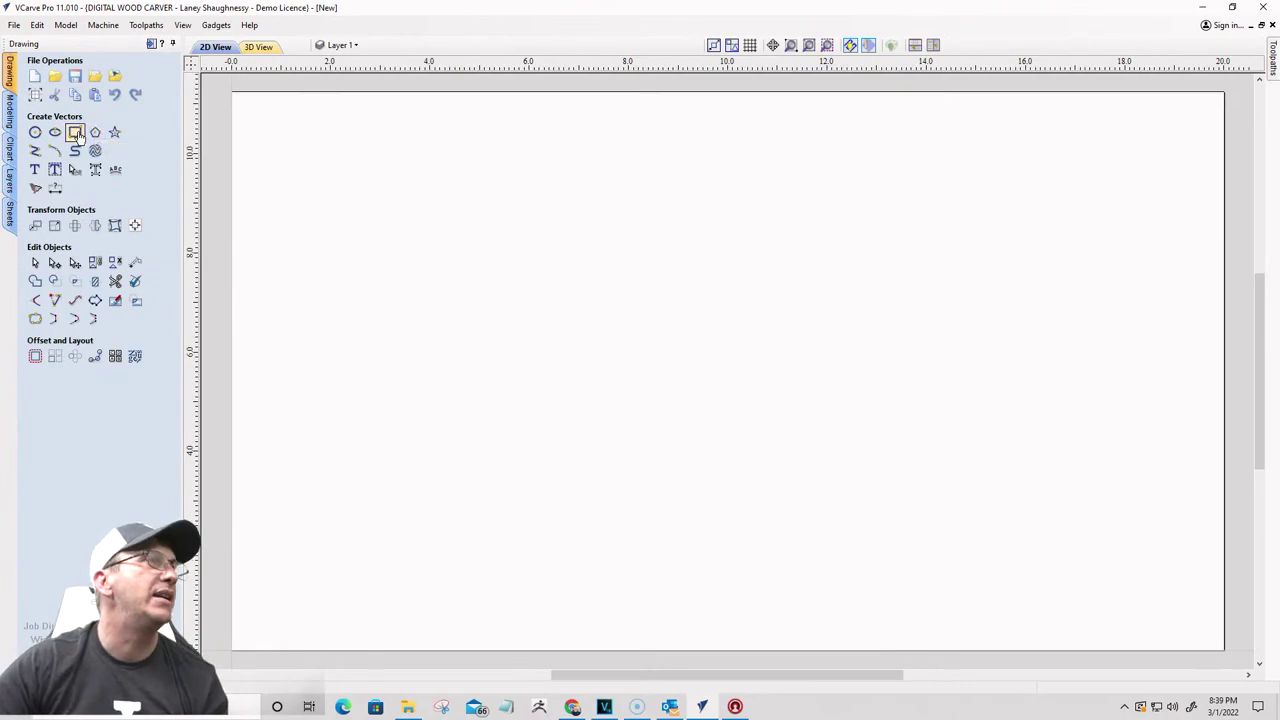
Step: Start a rectangle centred at X = w/2 and Y = h/2
left_click(75, 132)
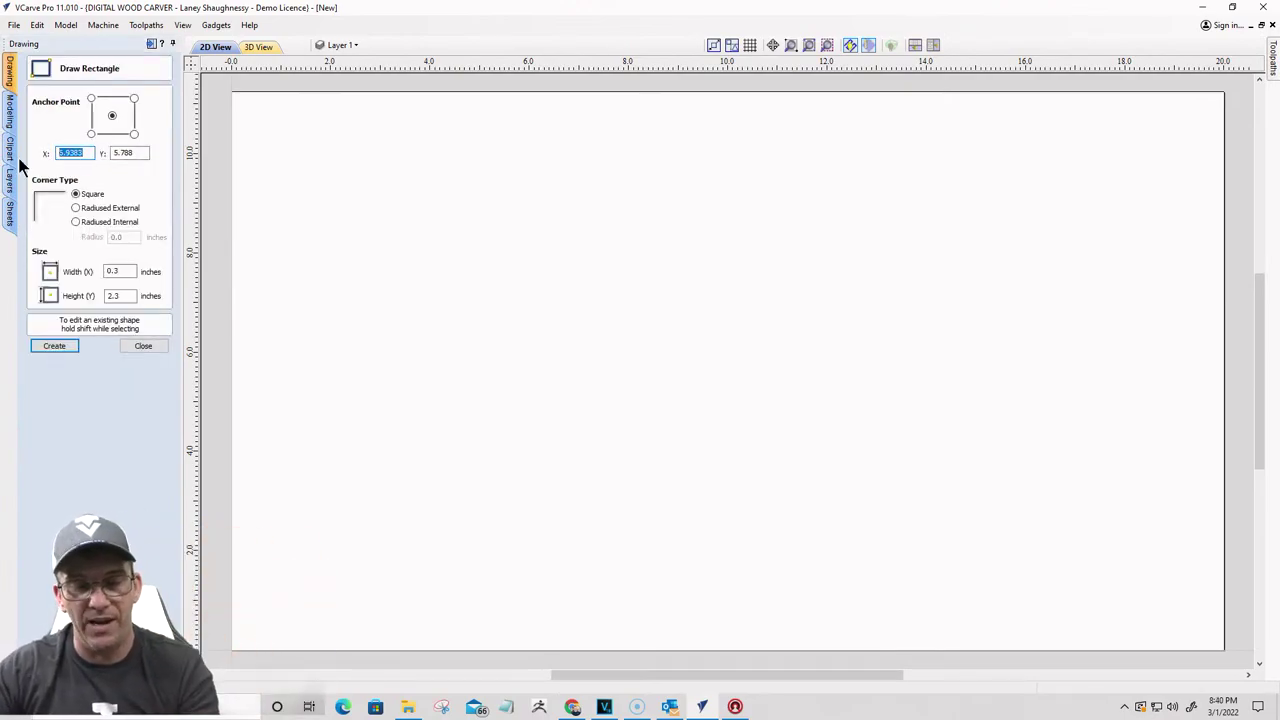
type("w")
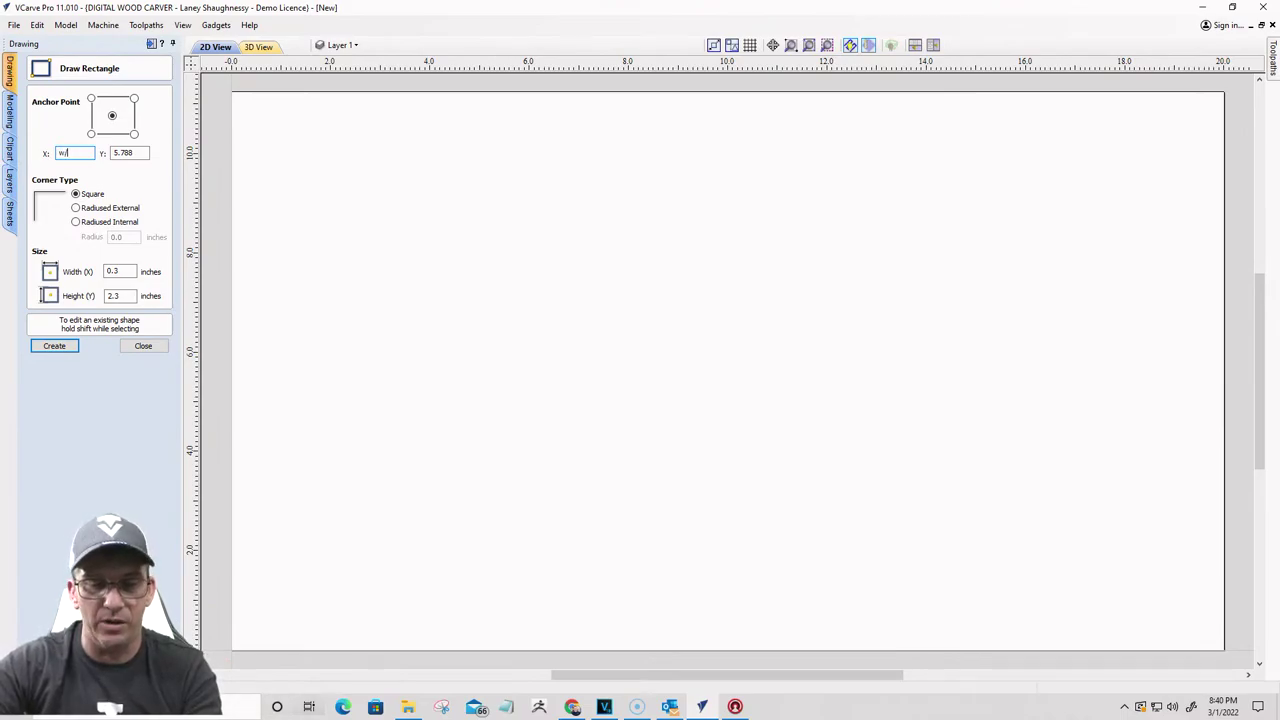
type("/2")
key("equal")
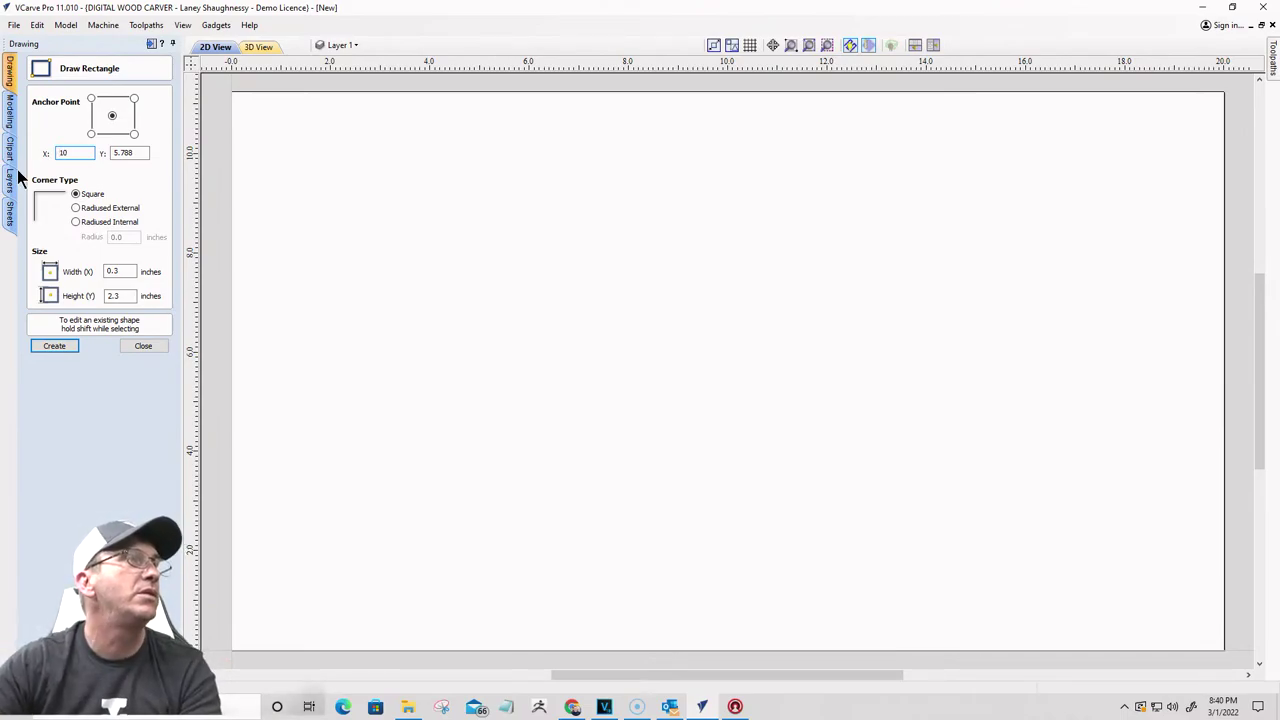
key("Tab")
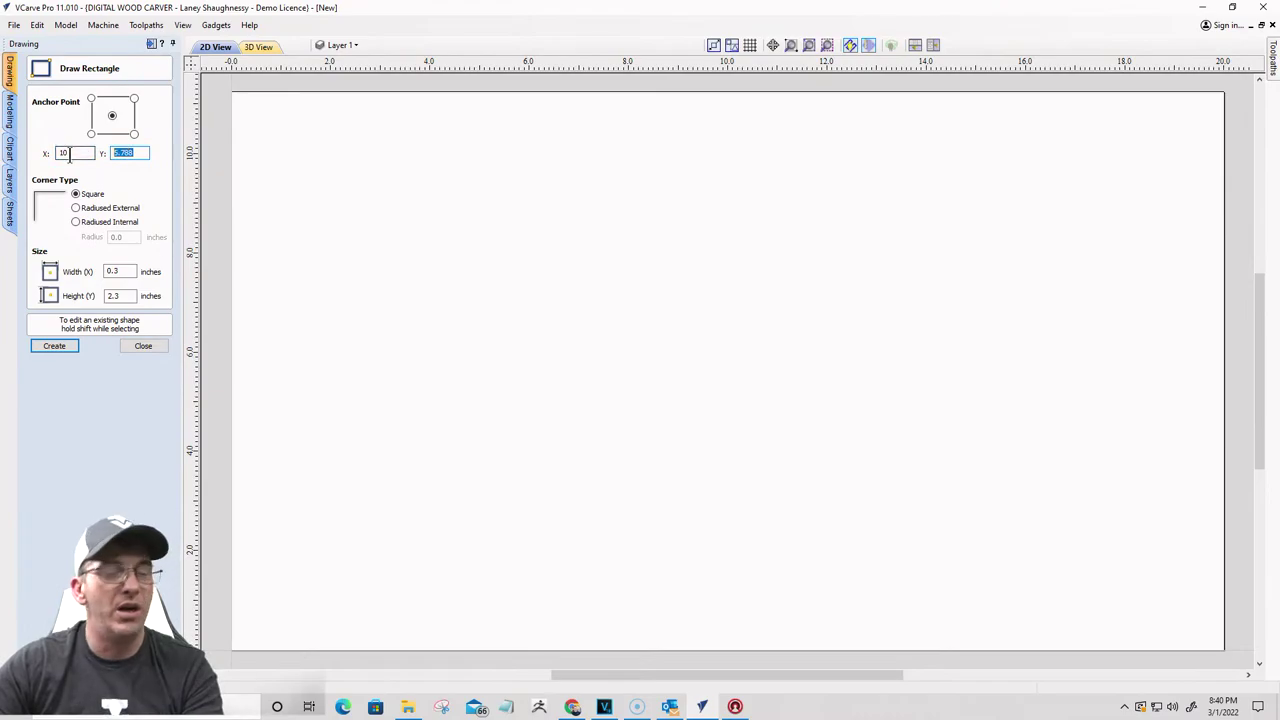
type("h")
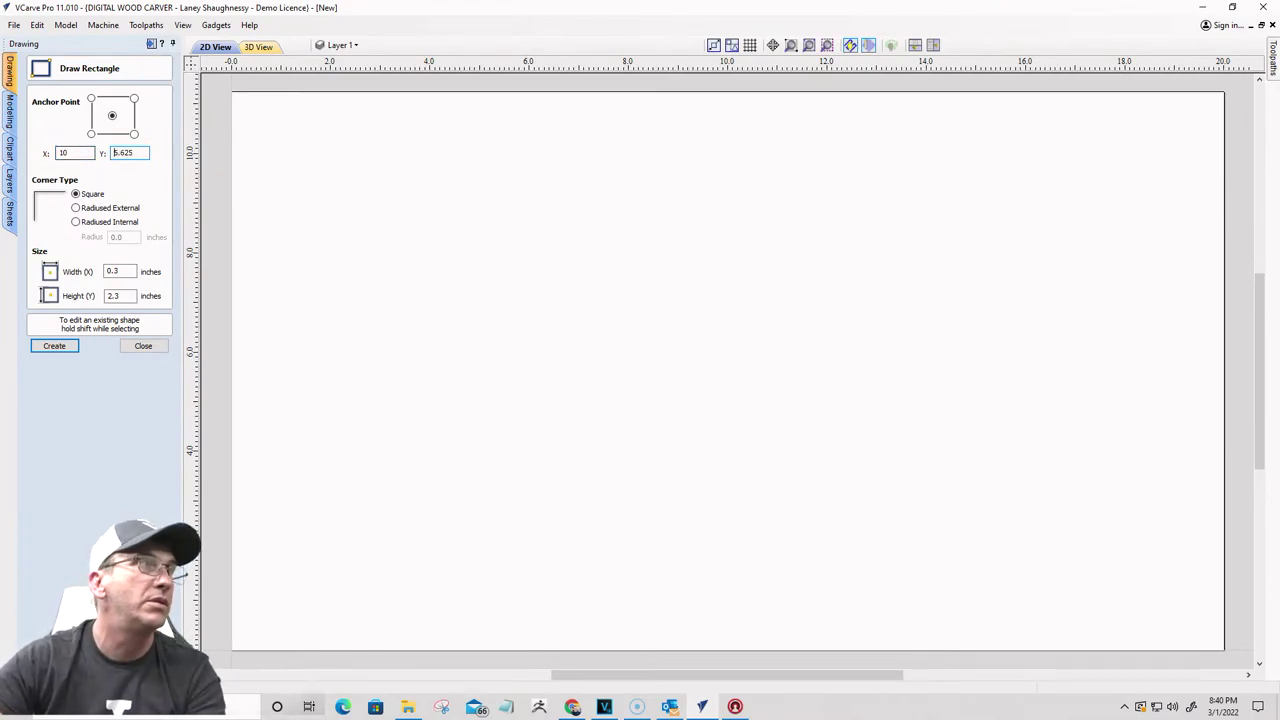
Step: Size the rectangle w-1.5 by h-1.5 (18.5 × 9.75 inches) and create it
left_click(118, 272)
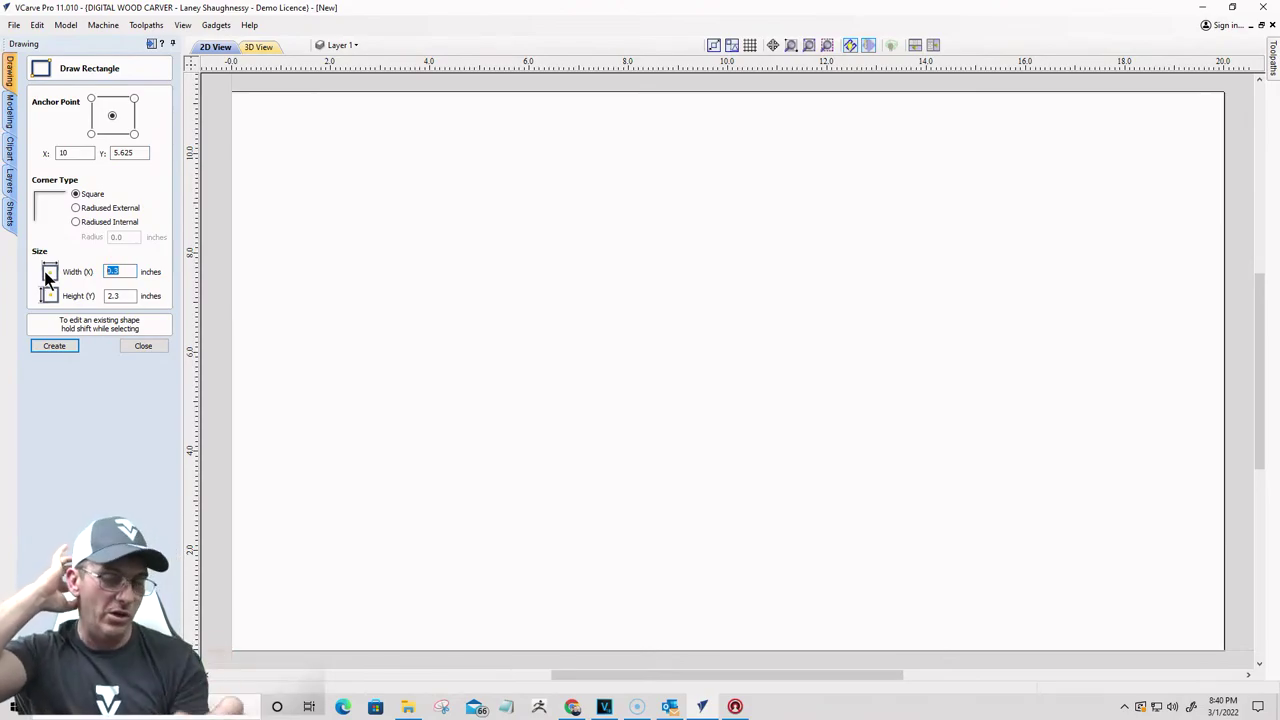
type("w-1")
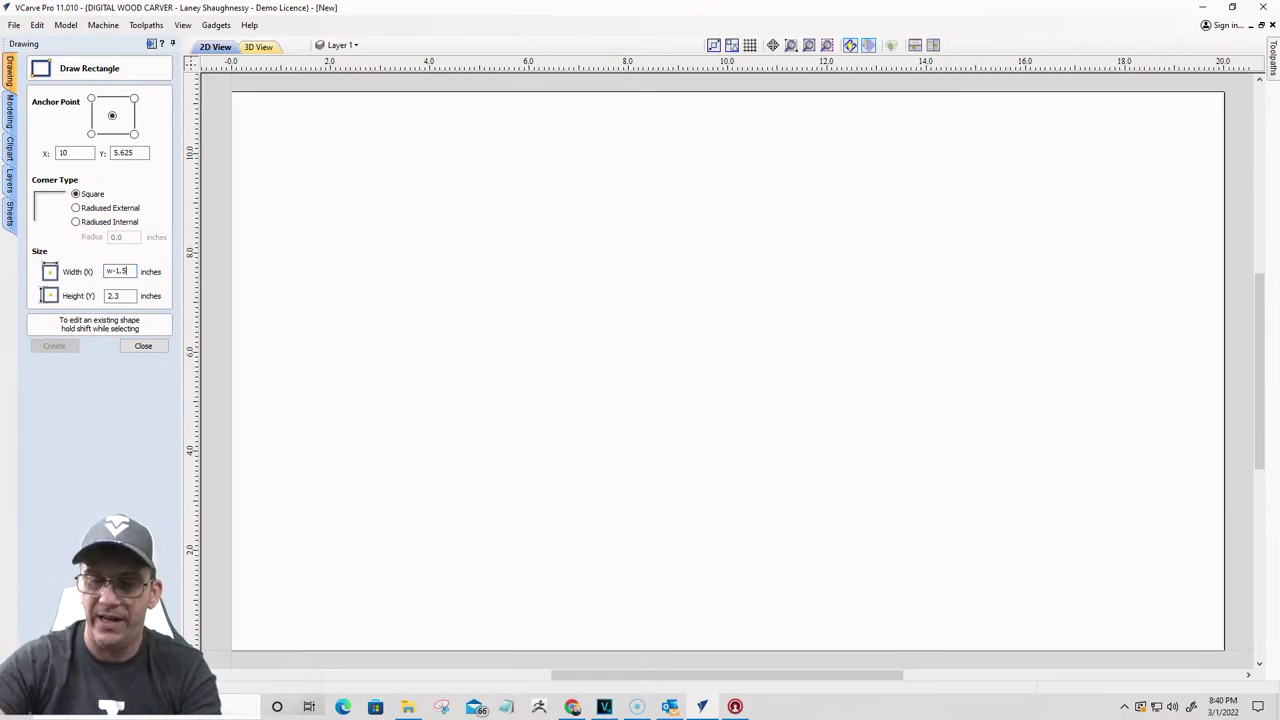
key("equal")
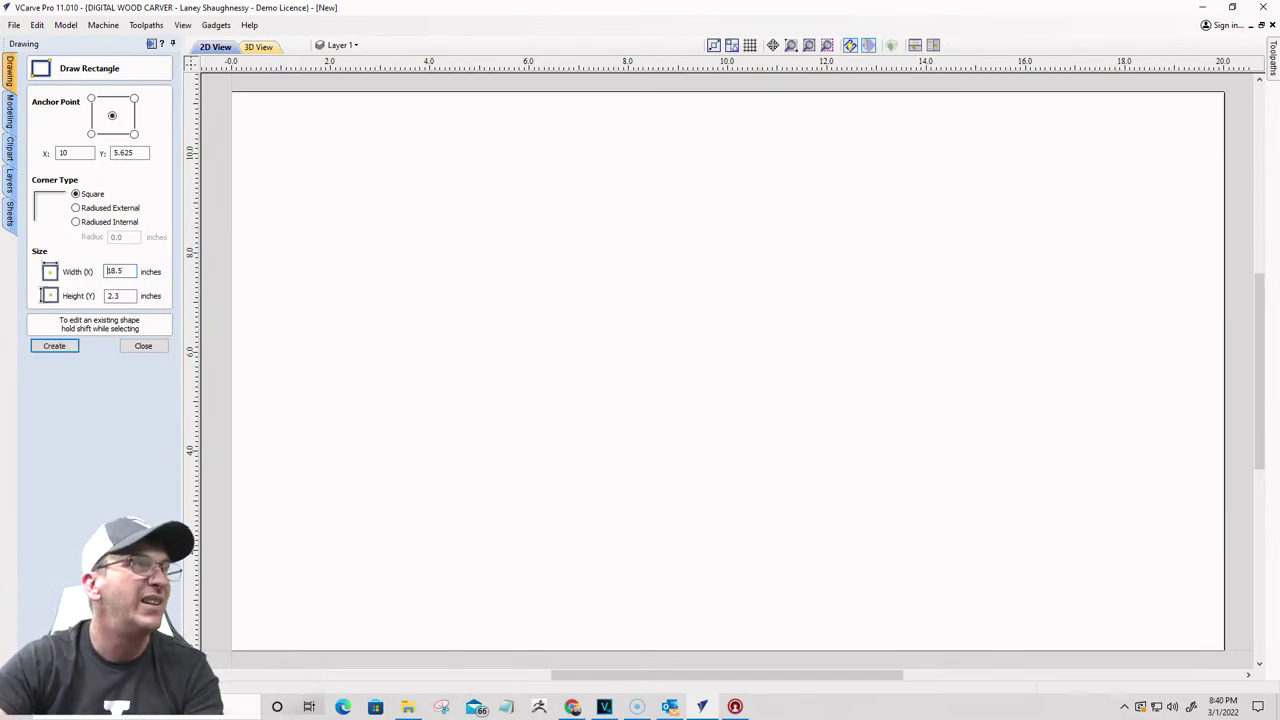
key("Tab")
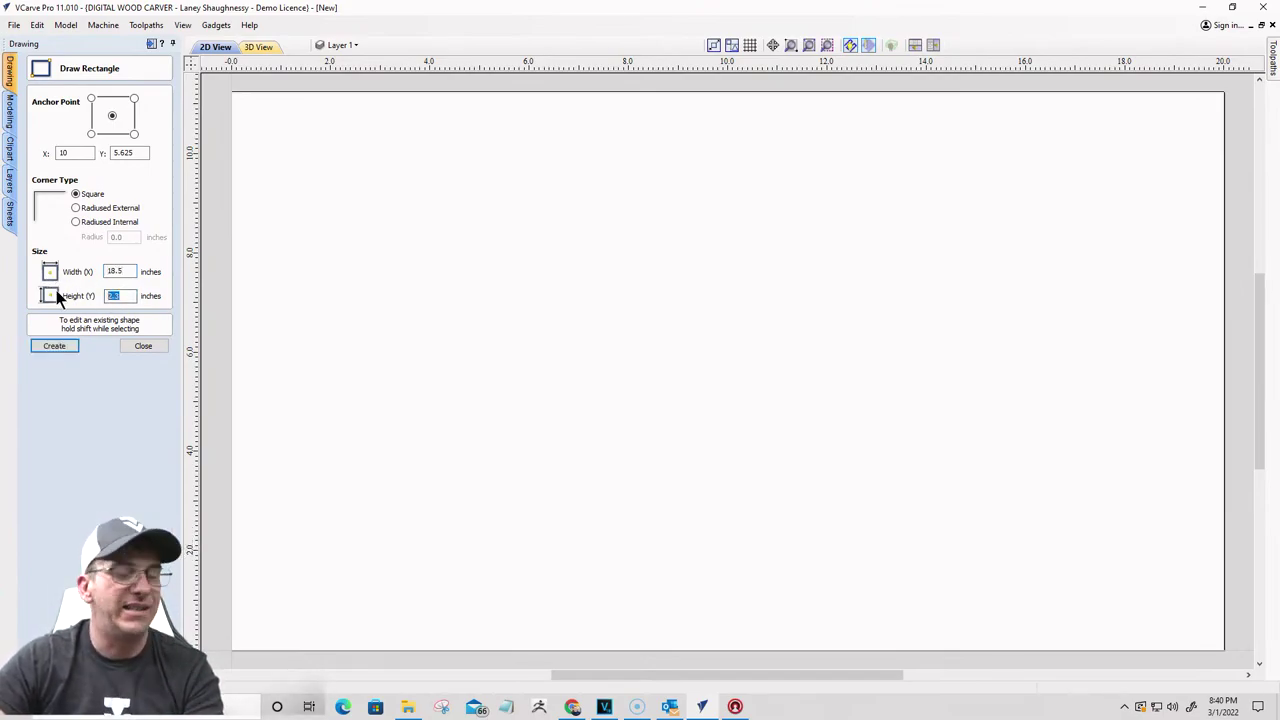
type("h-1.5")
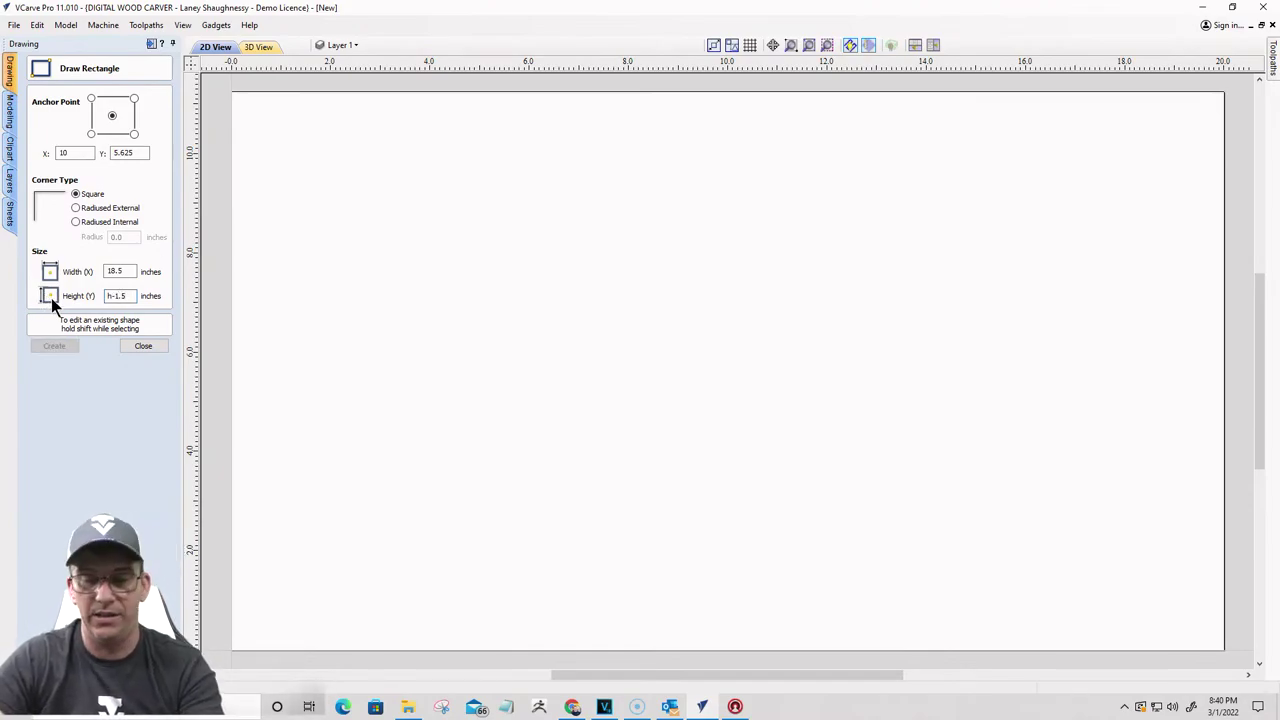
key("equal")
left_click(50, 347)
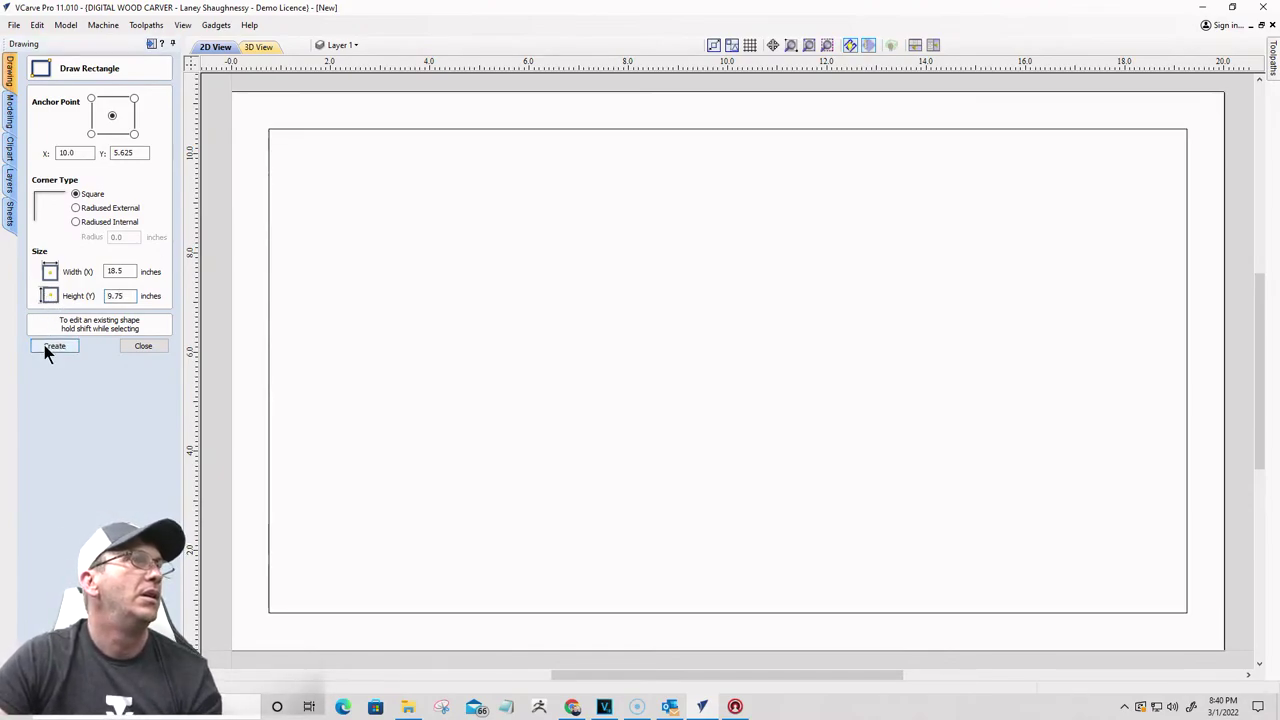
scroll(657, 337, "down", 2)
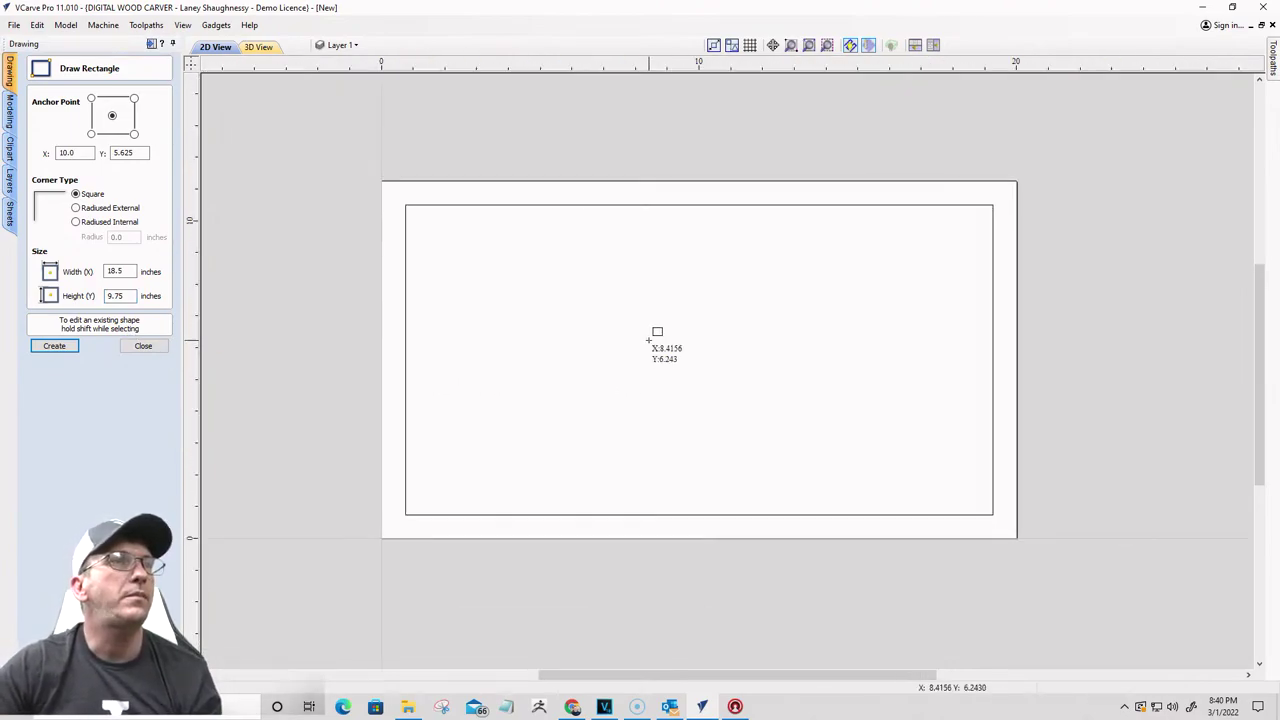
scroll(650, 345, "up", 1)
scroll(646, 351, "down", 1)
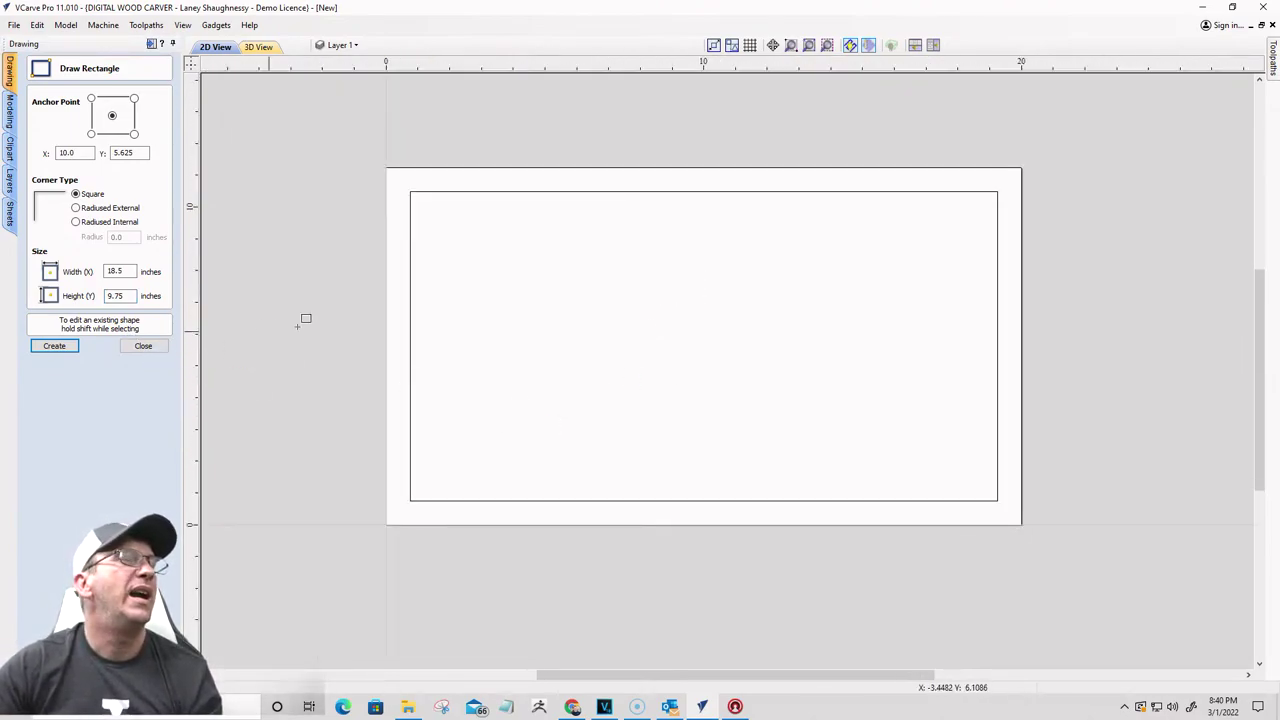
left_click(141, 346)
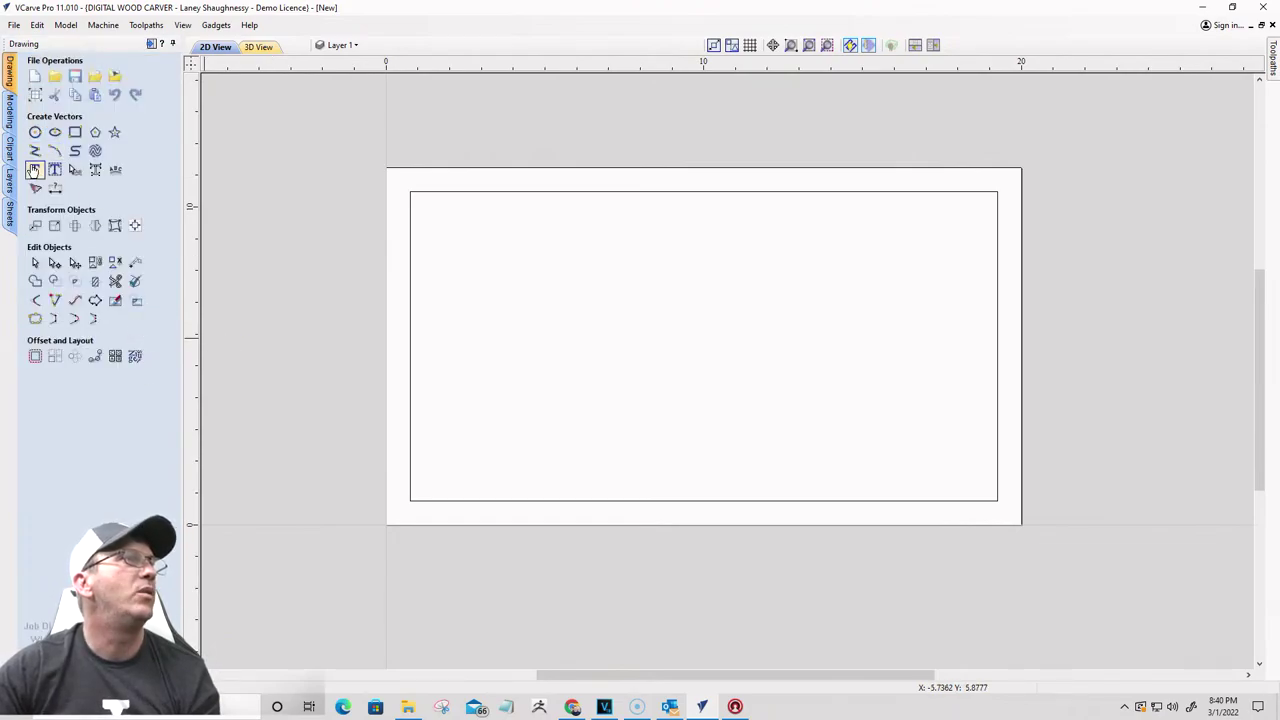
Step: Create 1.5-inch text reading FOCUS in the Oswald DemiBold font
left_click(33, 170)
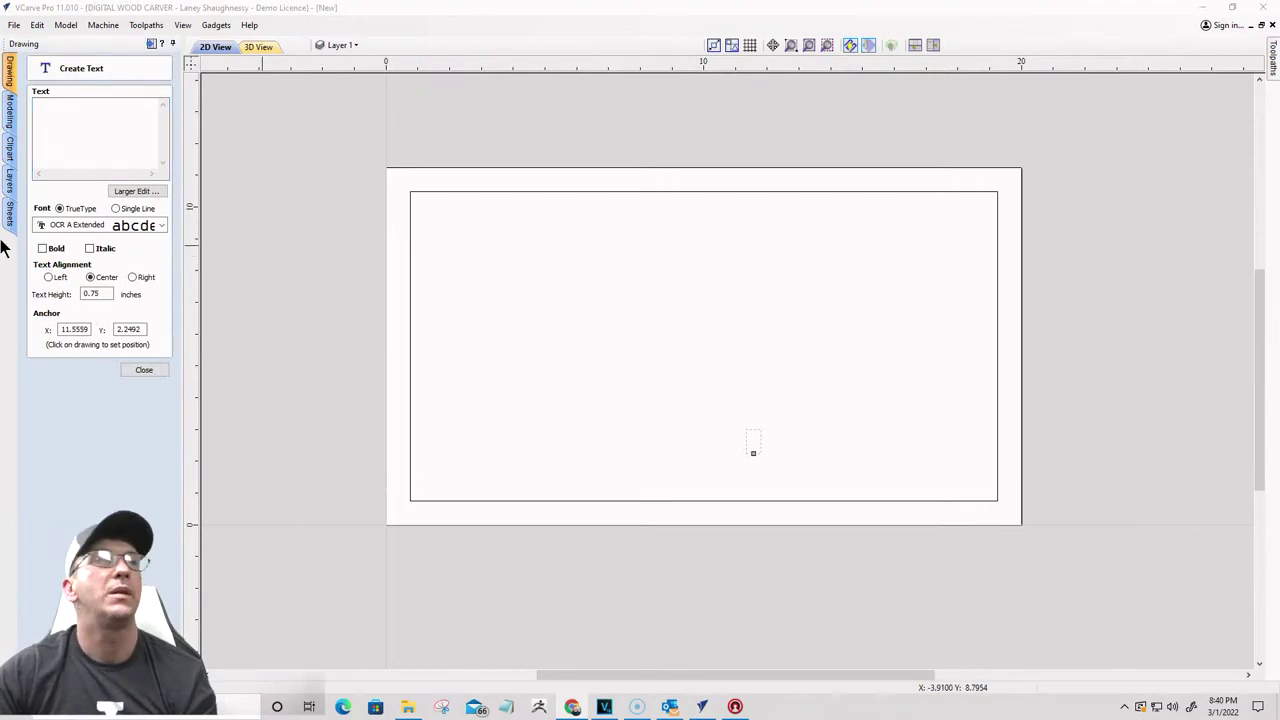
left_click(68, 132)
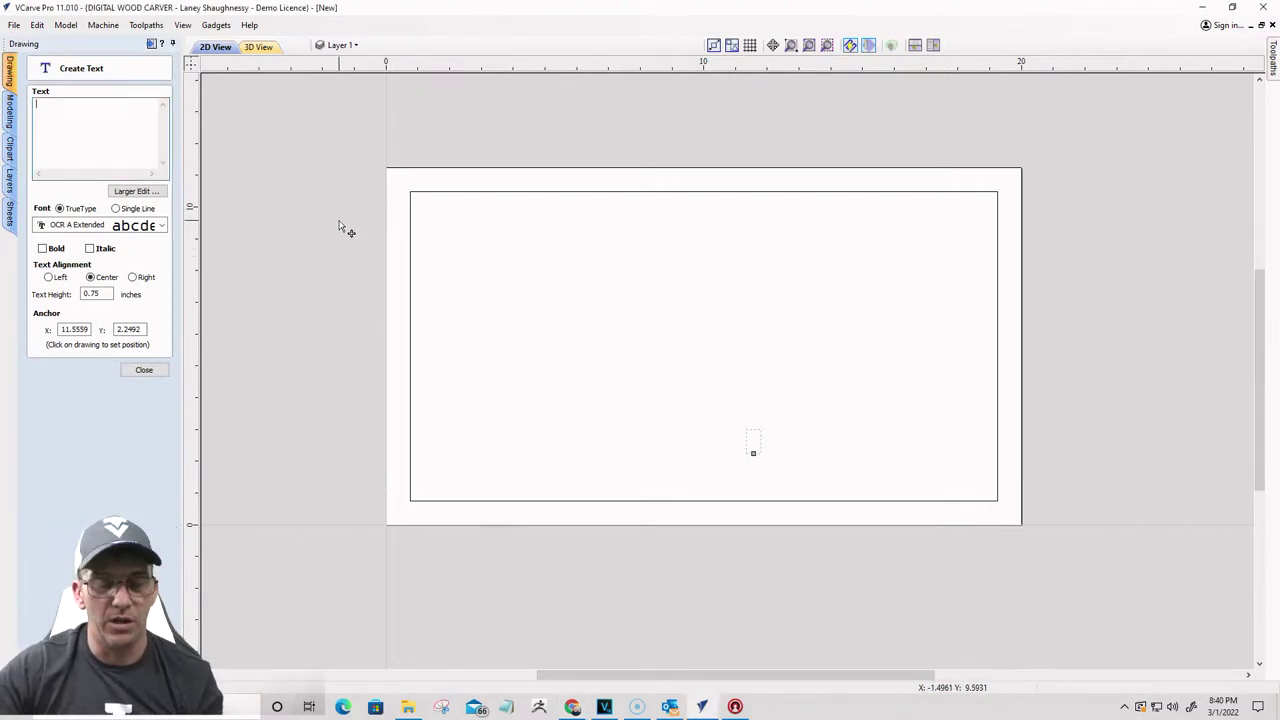
left_click_drag(110, 294, 16, 303)
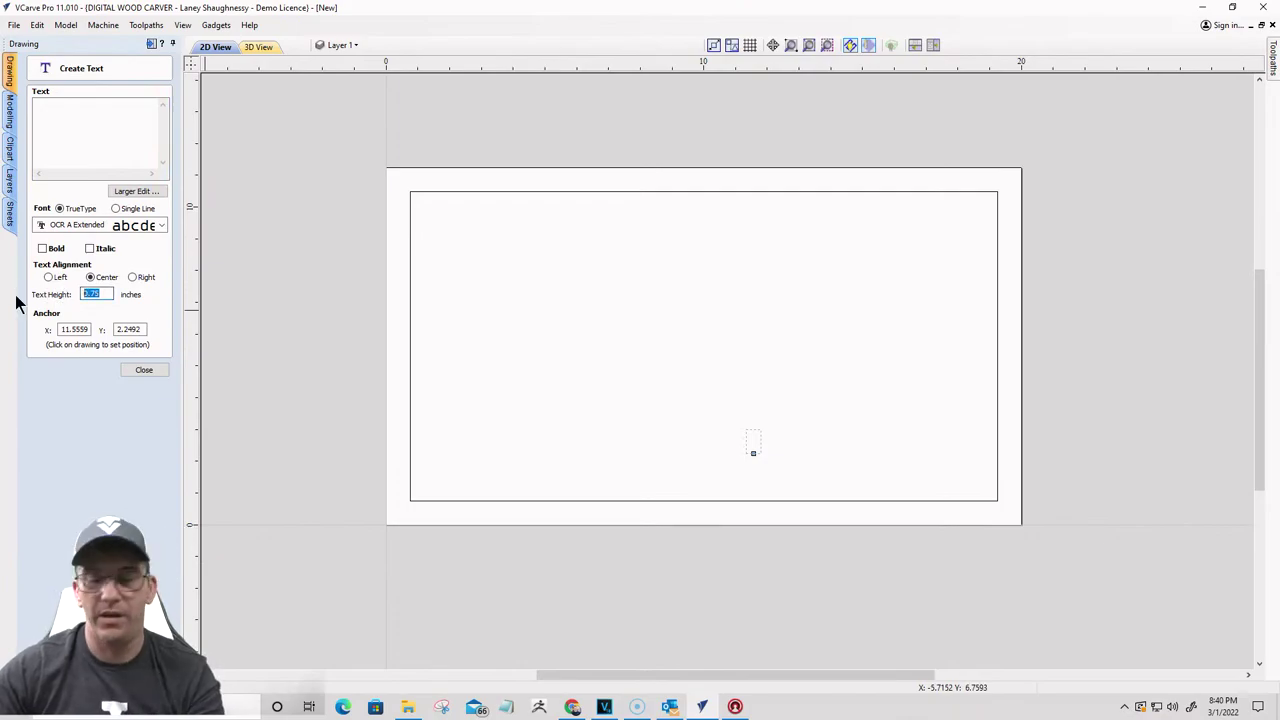
type("1.")
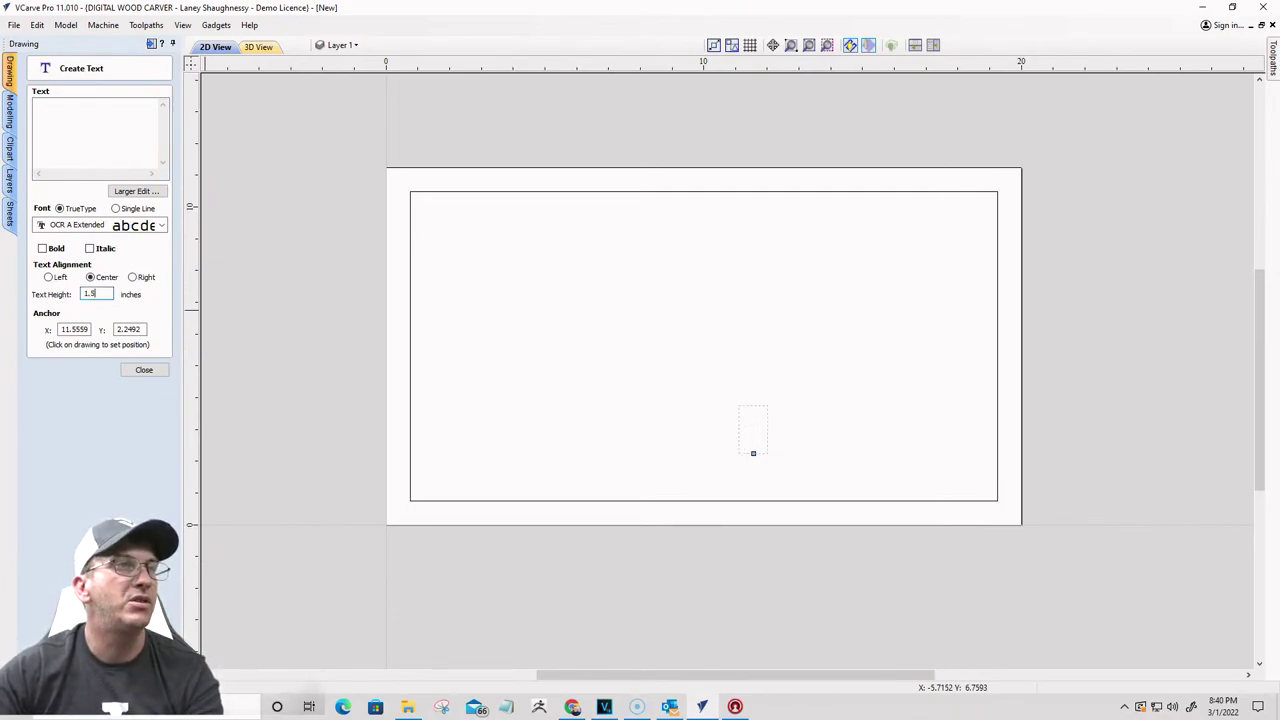
left_click(72, 114)
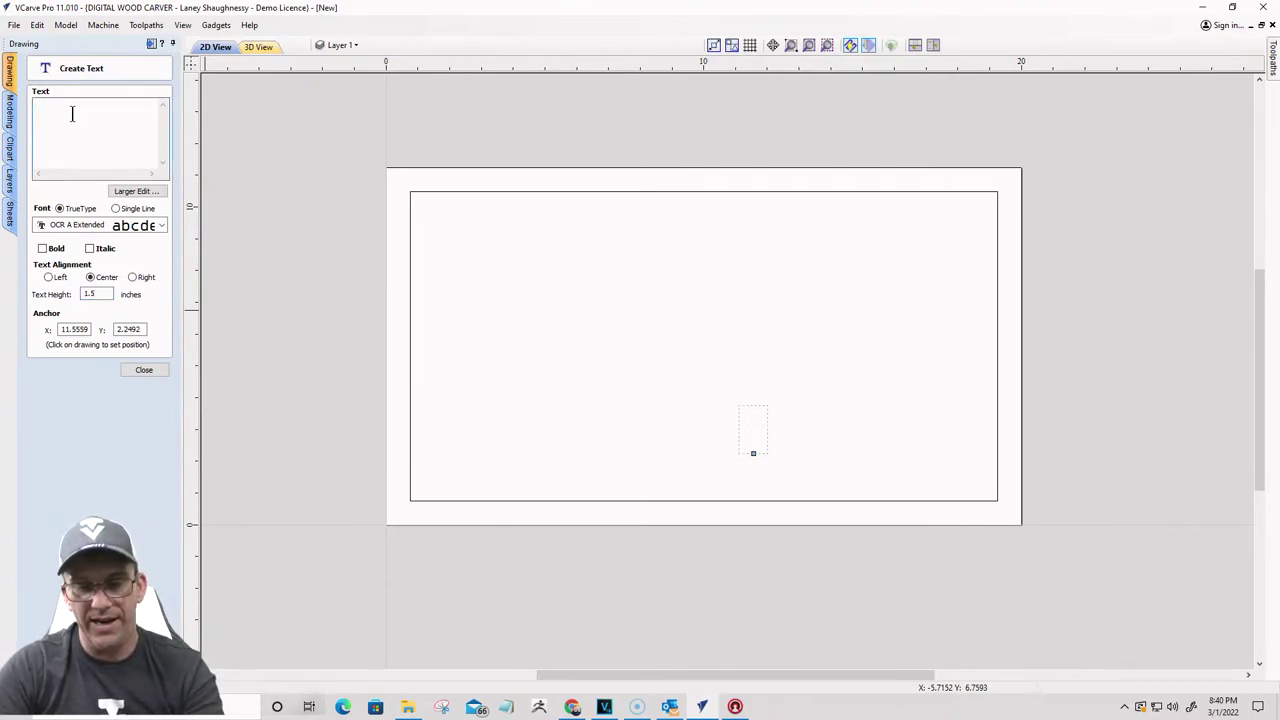
type("FOCUS")
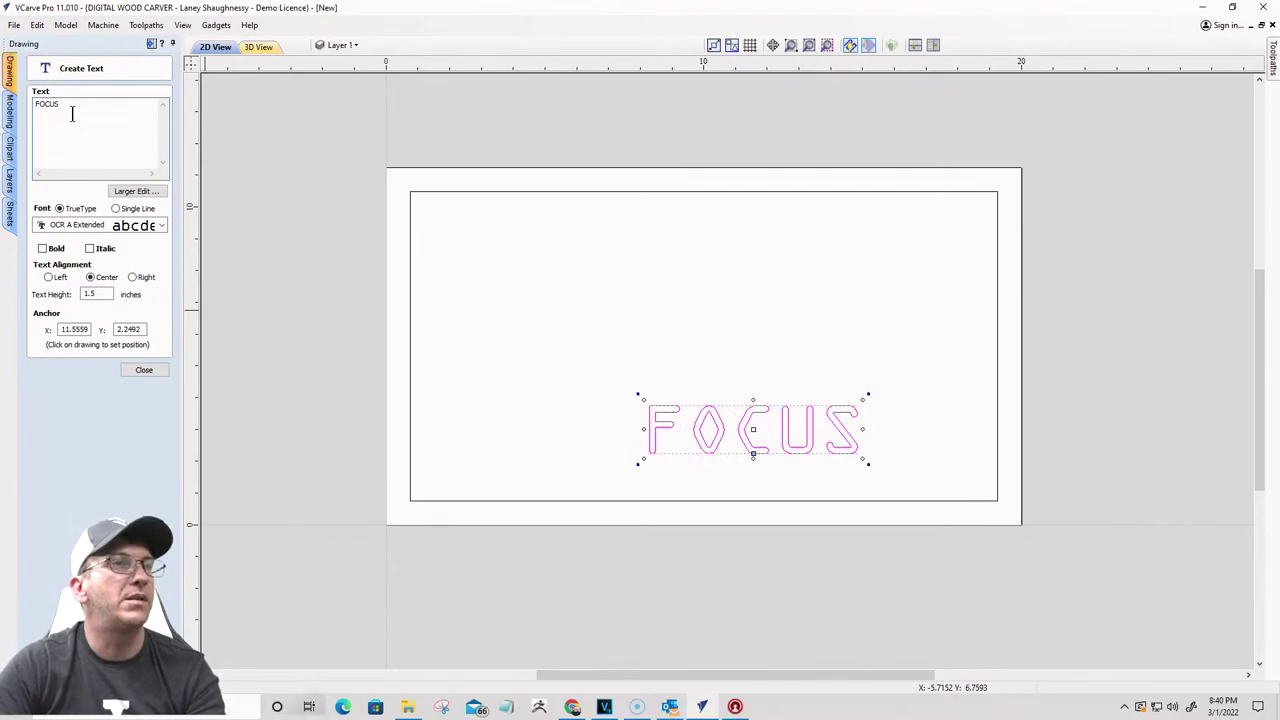
left_click(161, 226)
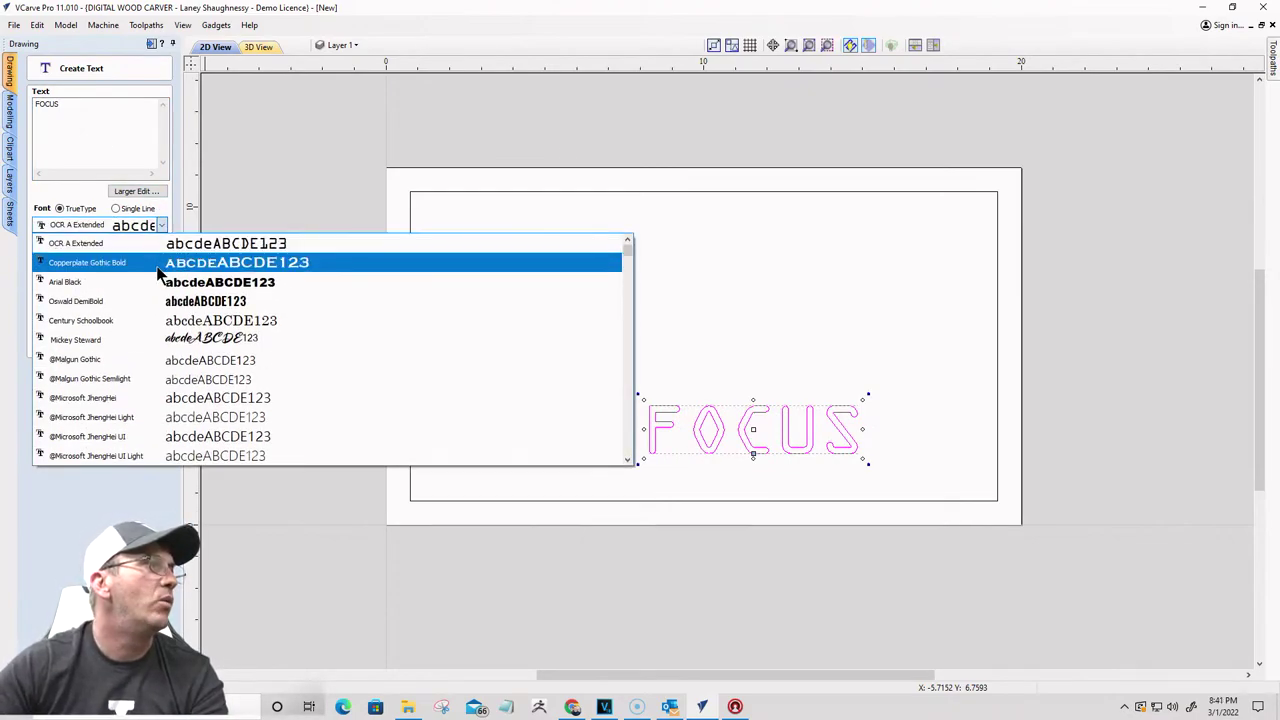
left_click(155, 301)
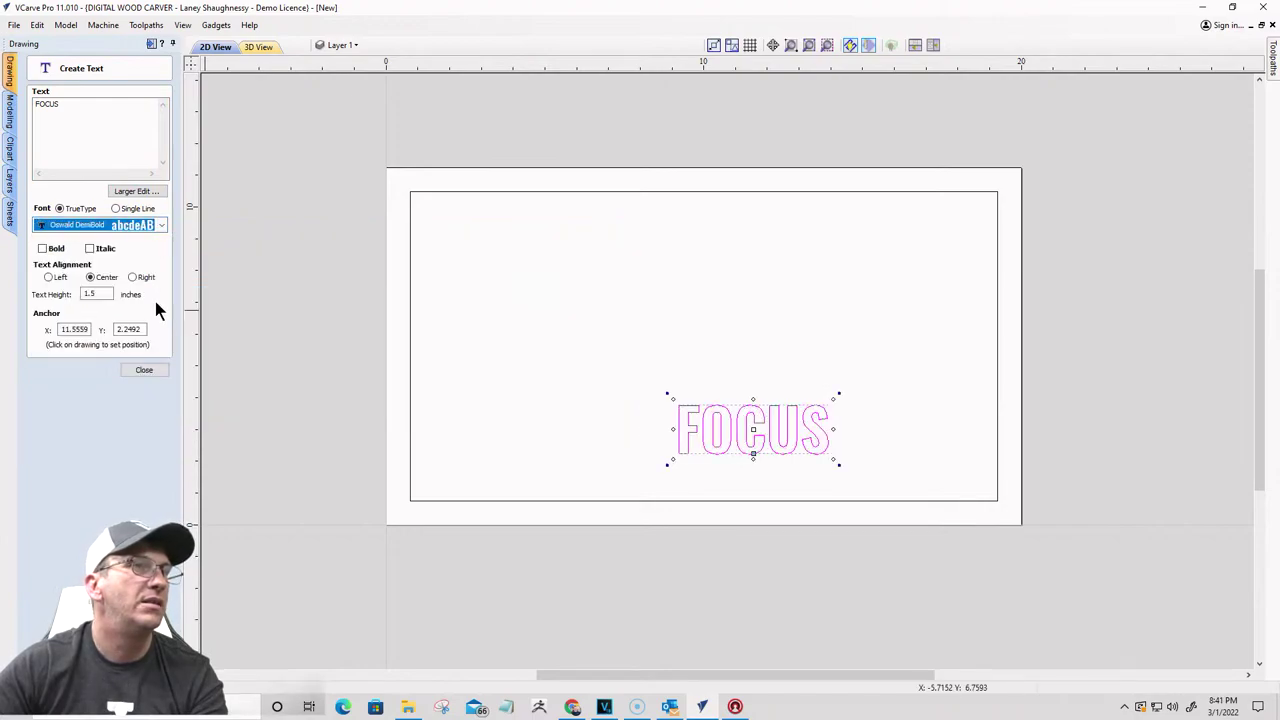
Step: Add left-aligned lines MOTIVATION, DEDICATION, EXCUSES and drag the text block inside the border
left_click(85, 102)
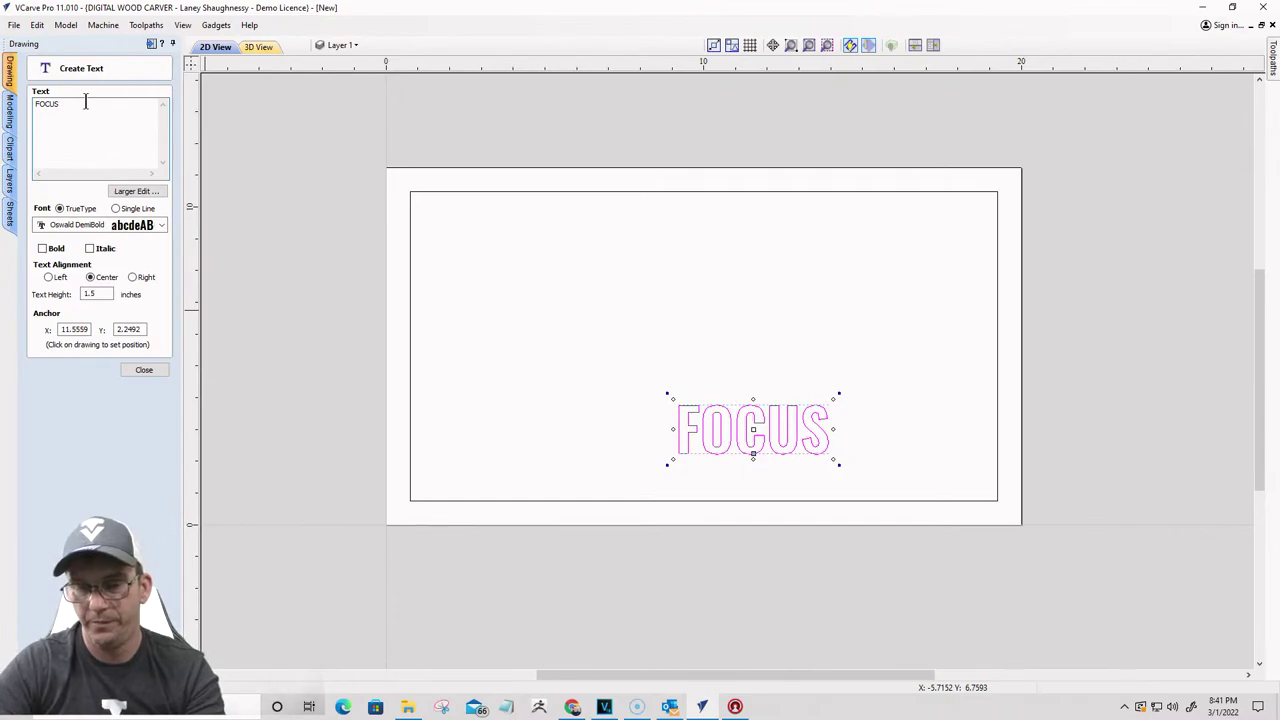
type("MOTIVATION")
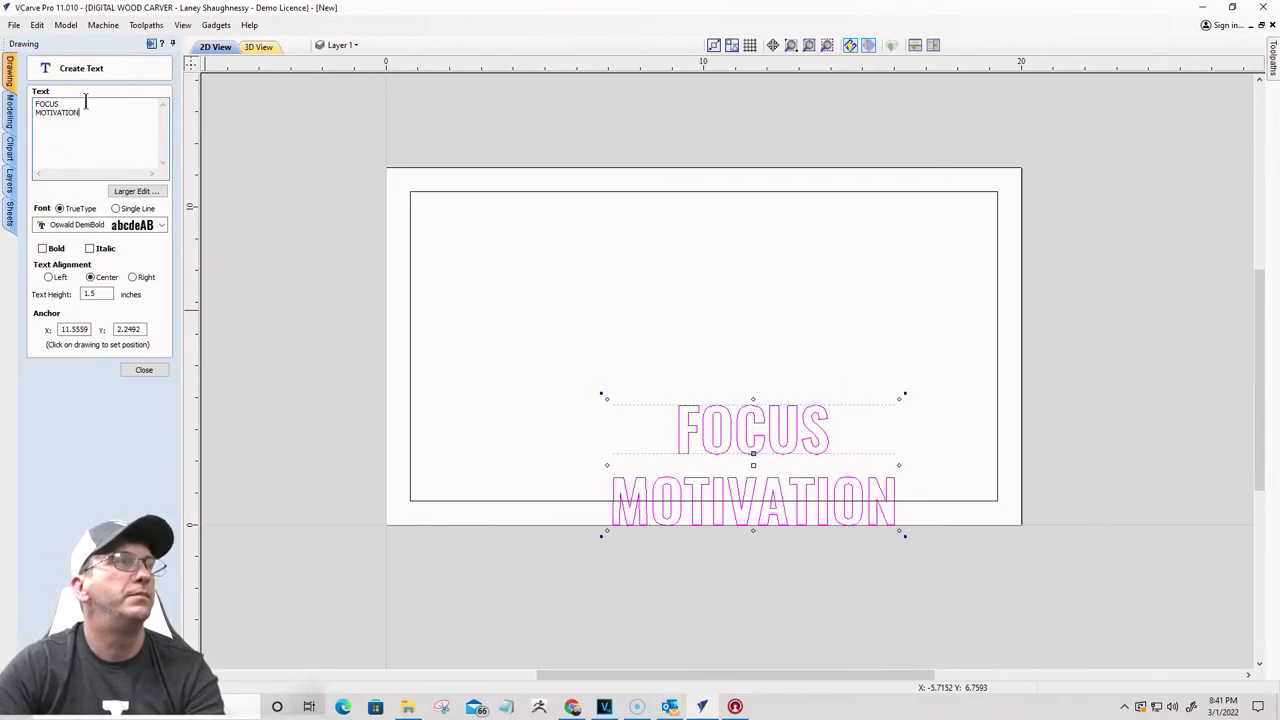
left_click(49, 278)
left_click(90, 114)
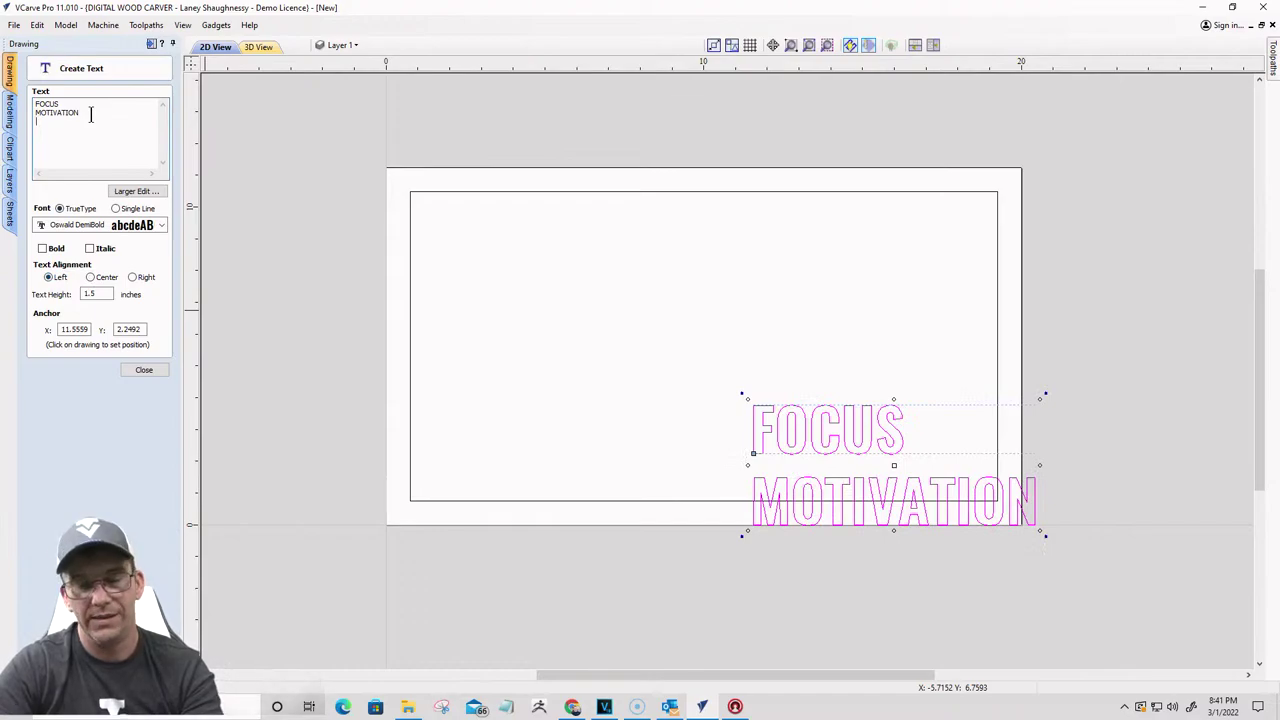
type("DEDICATION ")
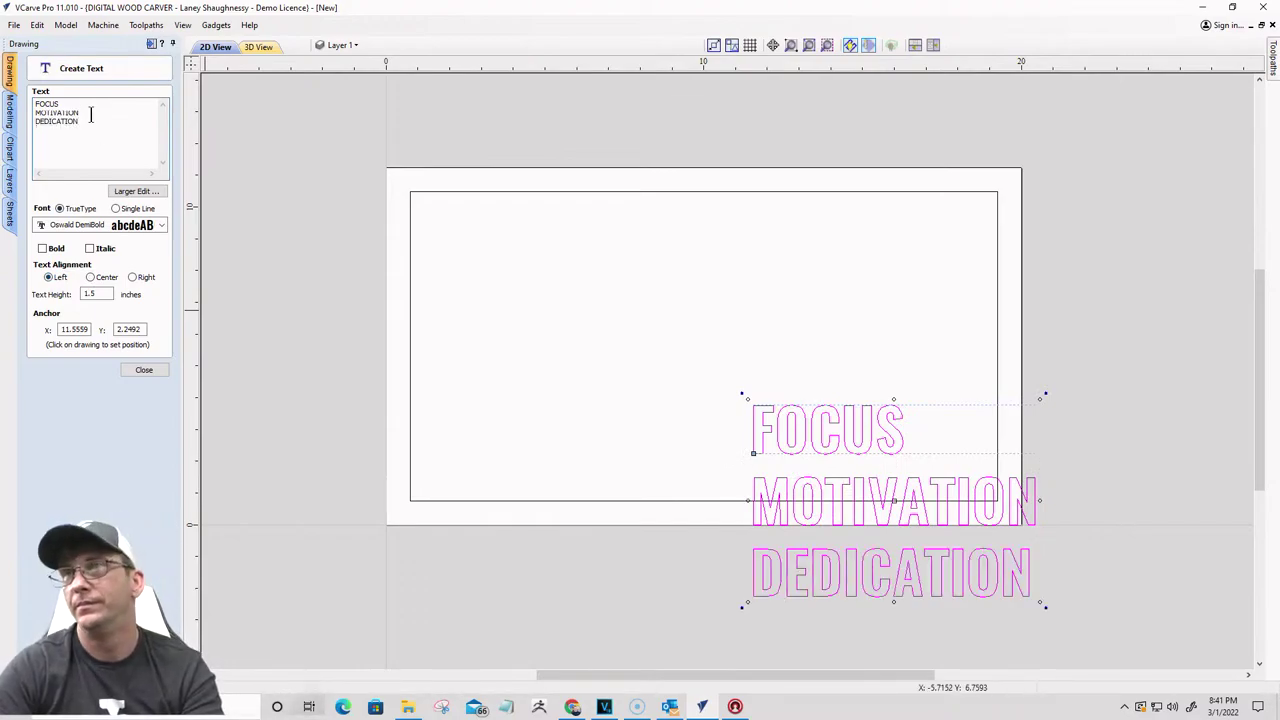
type("EXCUSES")
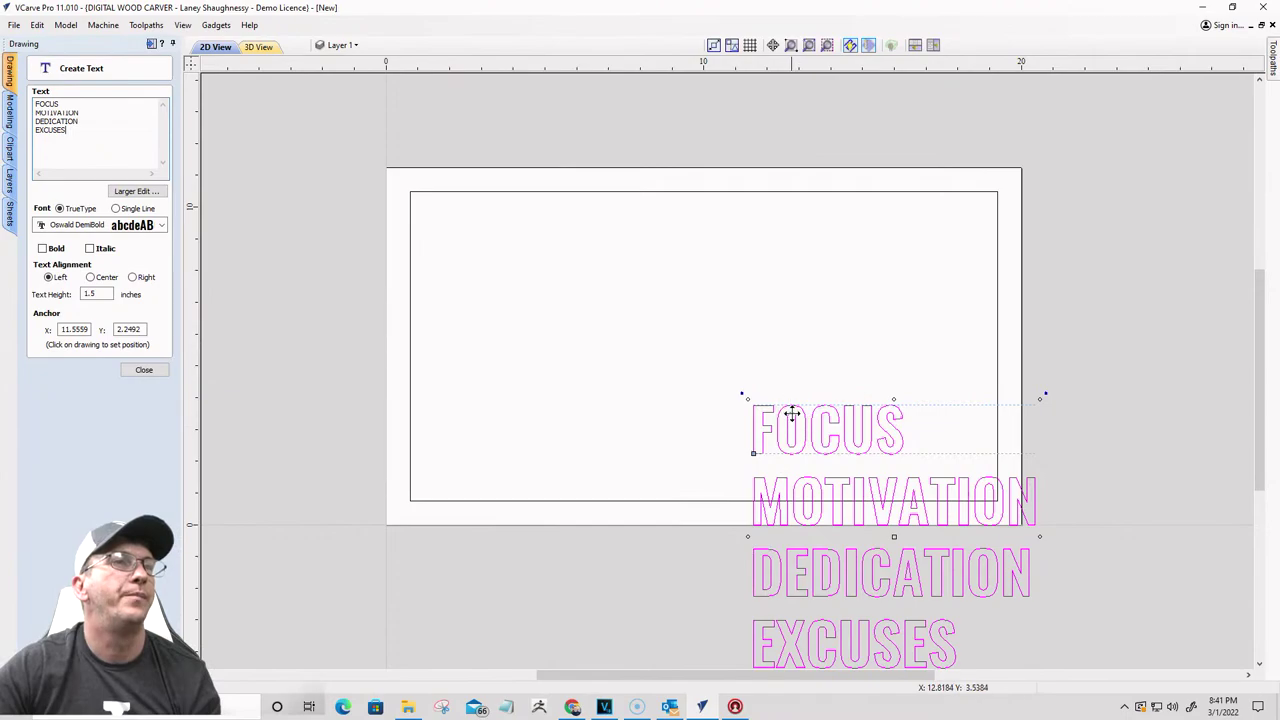
mouse_move(790, 413)
left_mouse_down()
mouse_move(777, 351)
mouse_move(713, 216)
mouse_move(706, 229)
left_mouse_up()
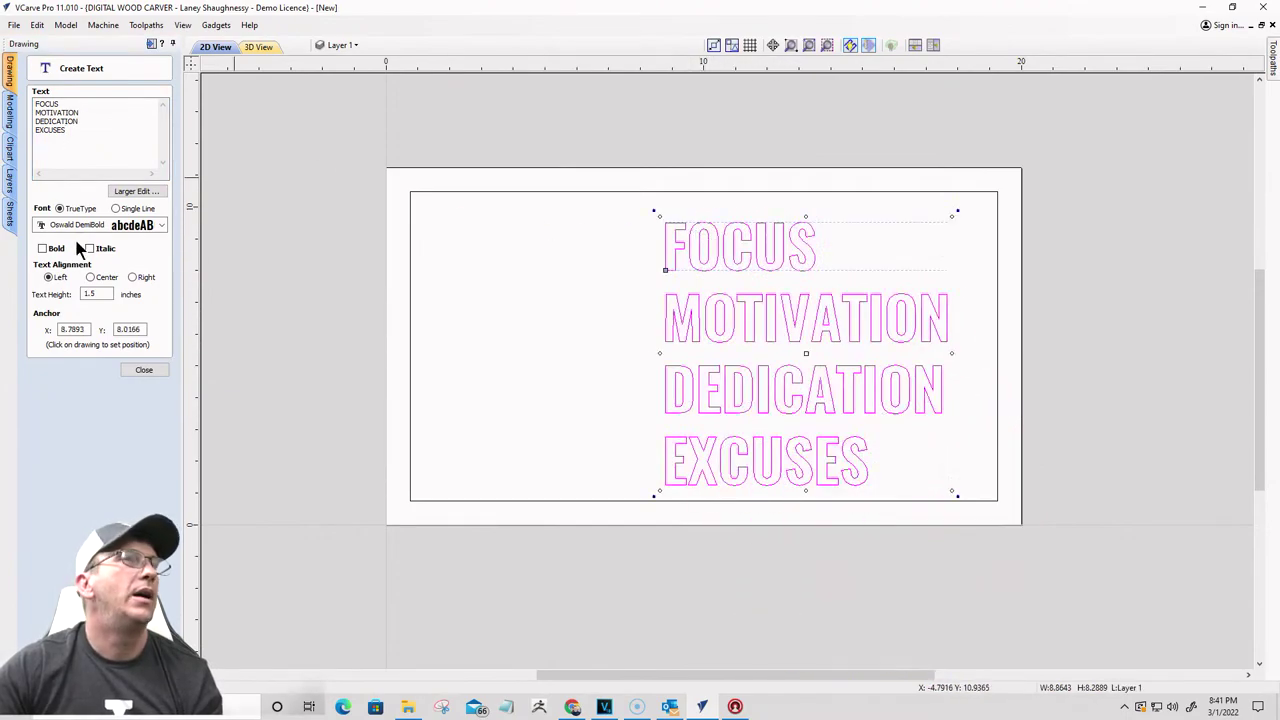
left_click(144, 369)
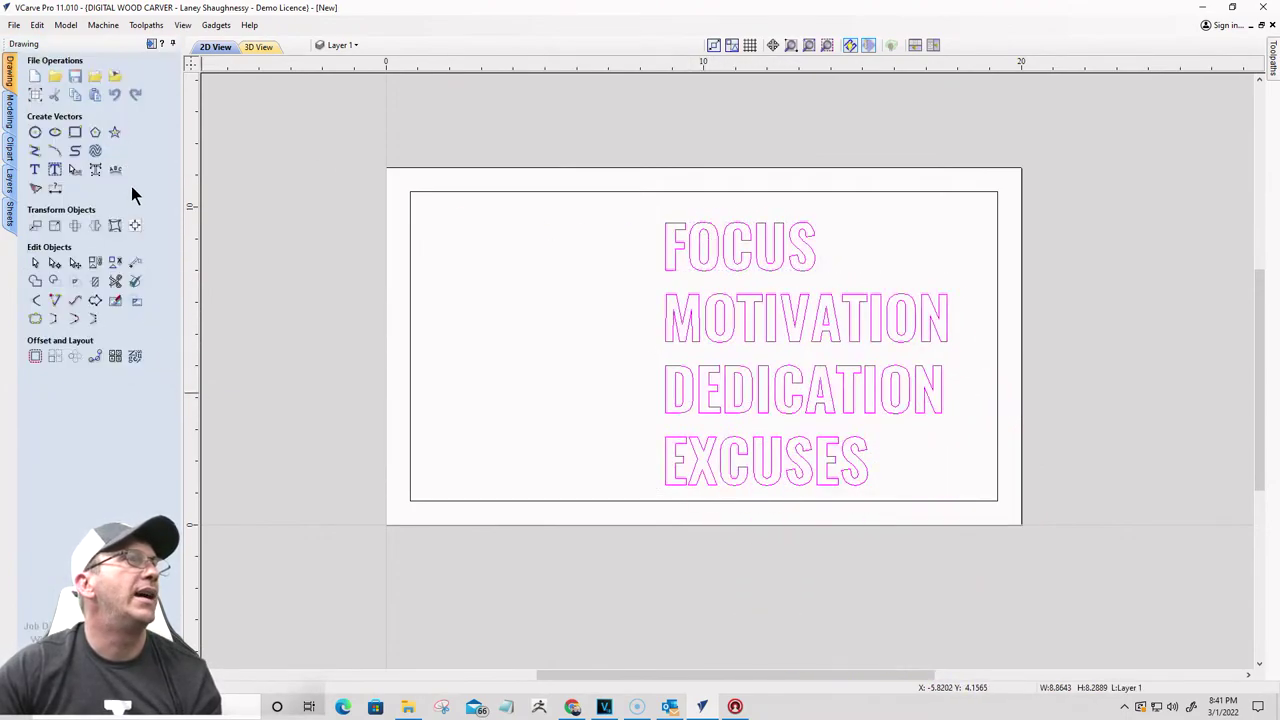
Step: Align the text block to the material's vertical centre and shift it slightly right
left_click(135, 225)
left_click(133, 113)
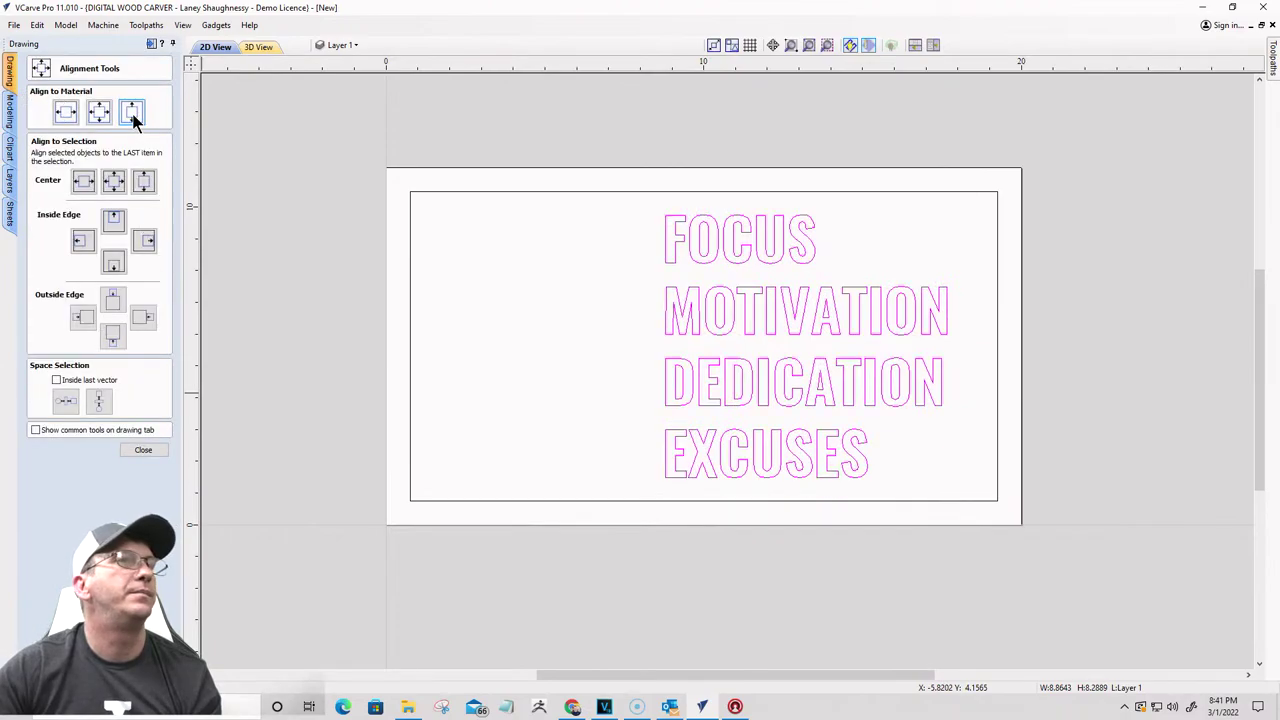
left_click(137, 449)
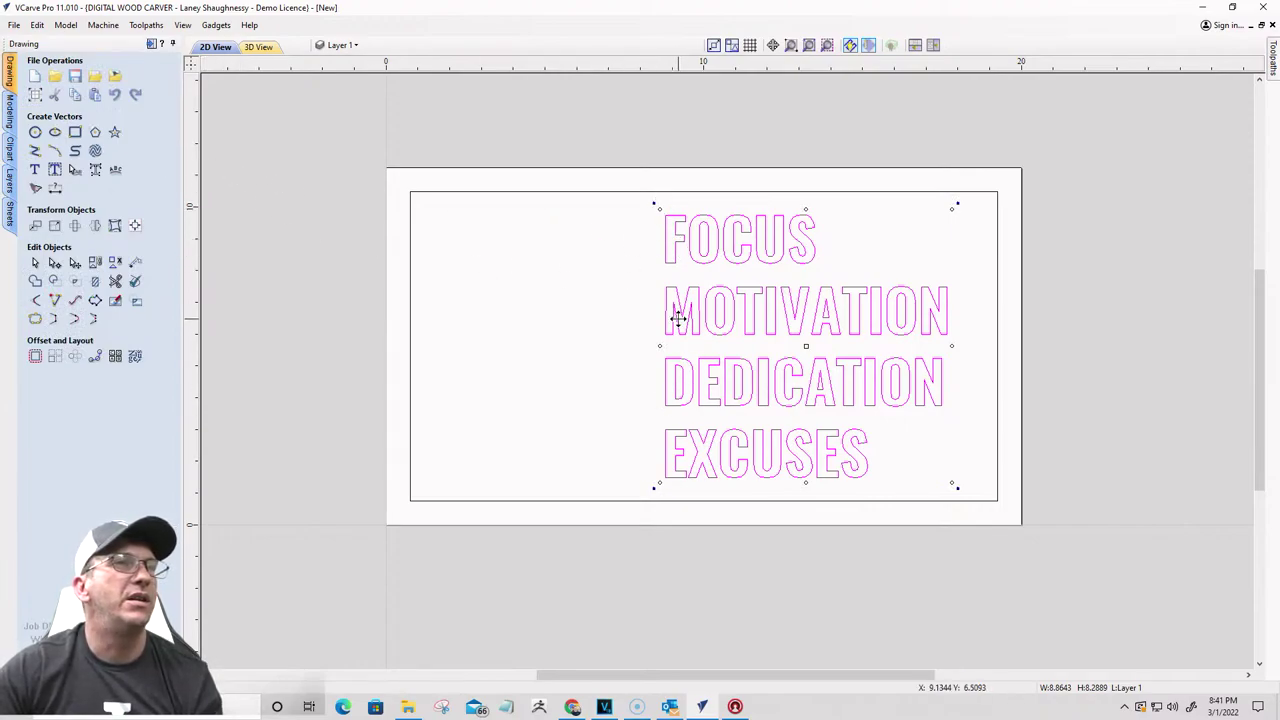
left_click(530, 234)
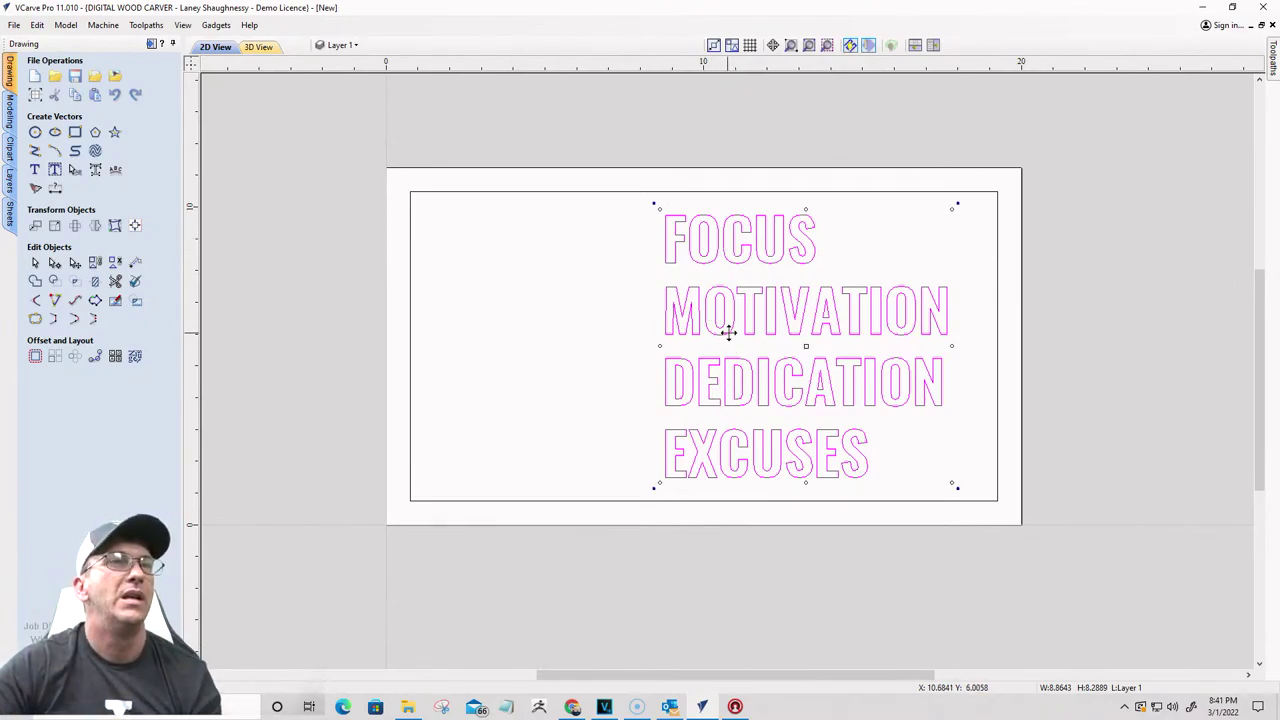
left_click_drag(728, 332, 757, 333)
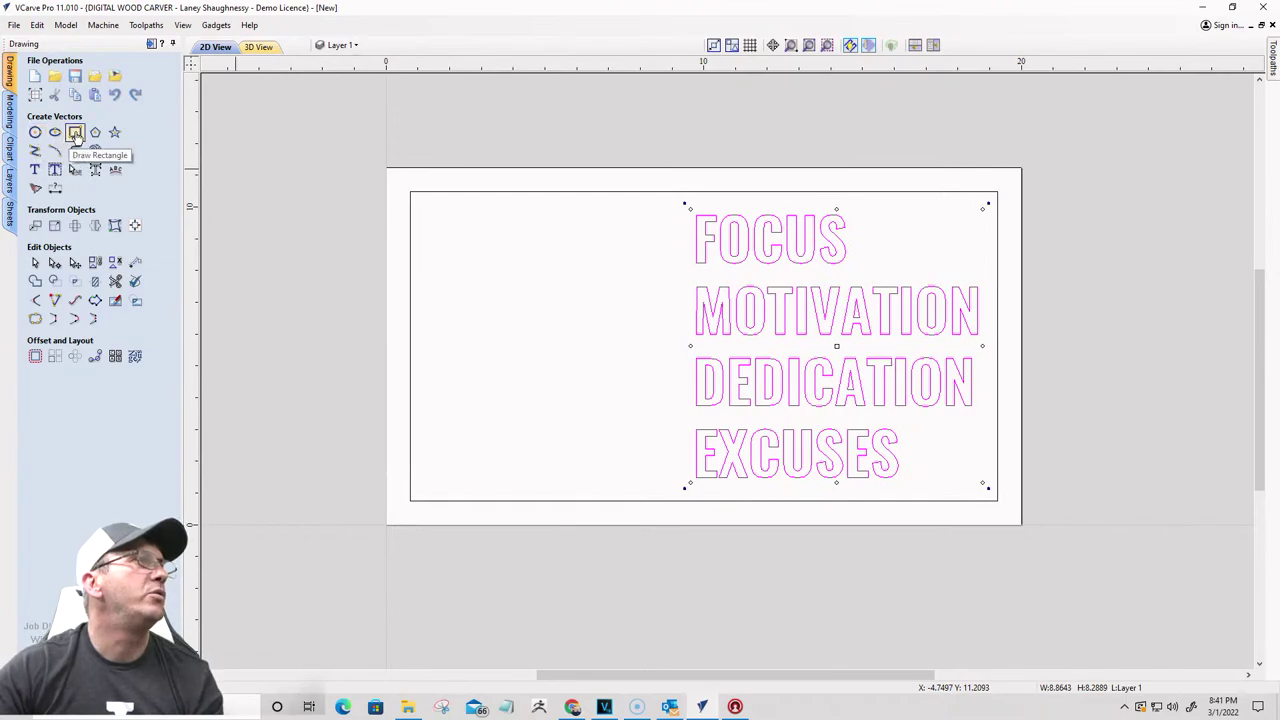
Step: Draw a small rectangle left of FOCUS, then resize and reposition it
left_click(75, 133)
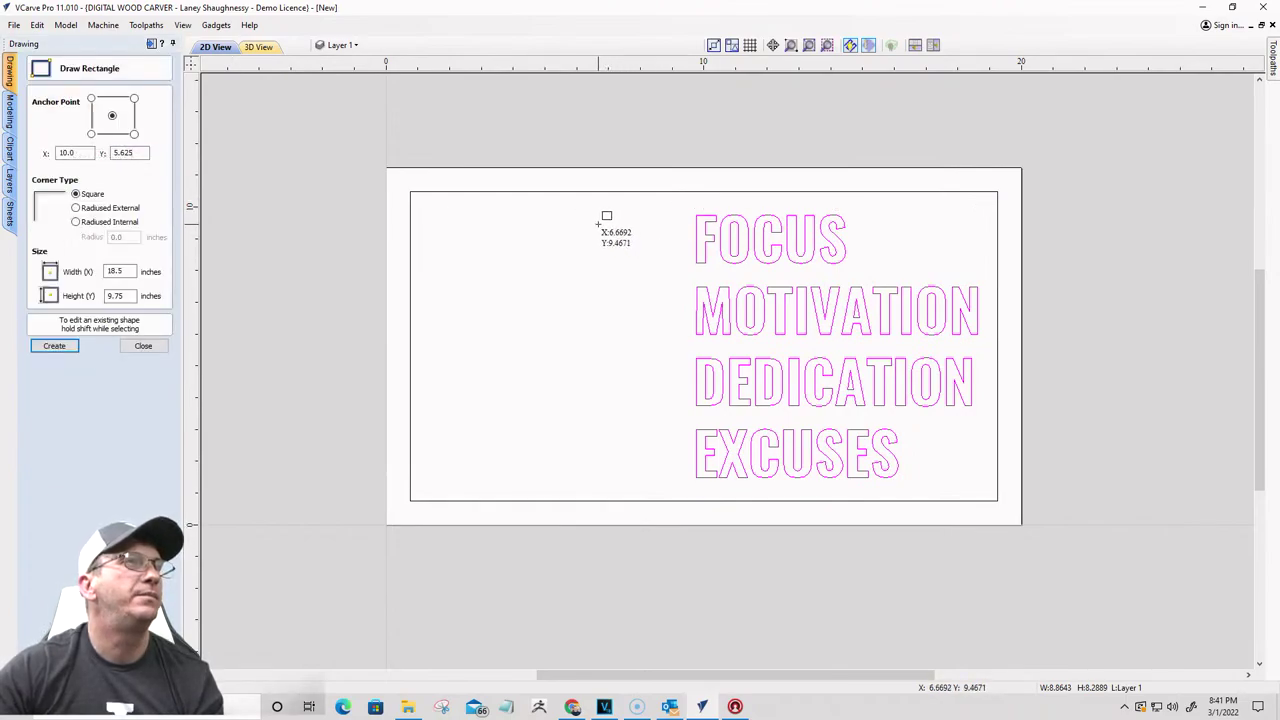
left_click_drag(597, 224, 672, 258)
left_click(144, 347)
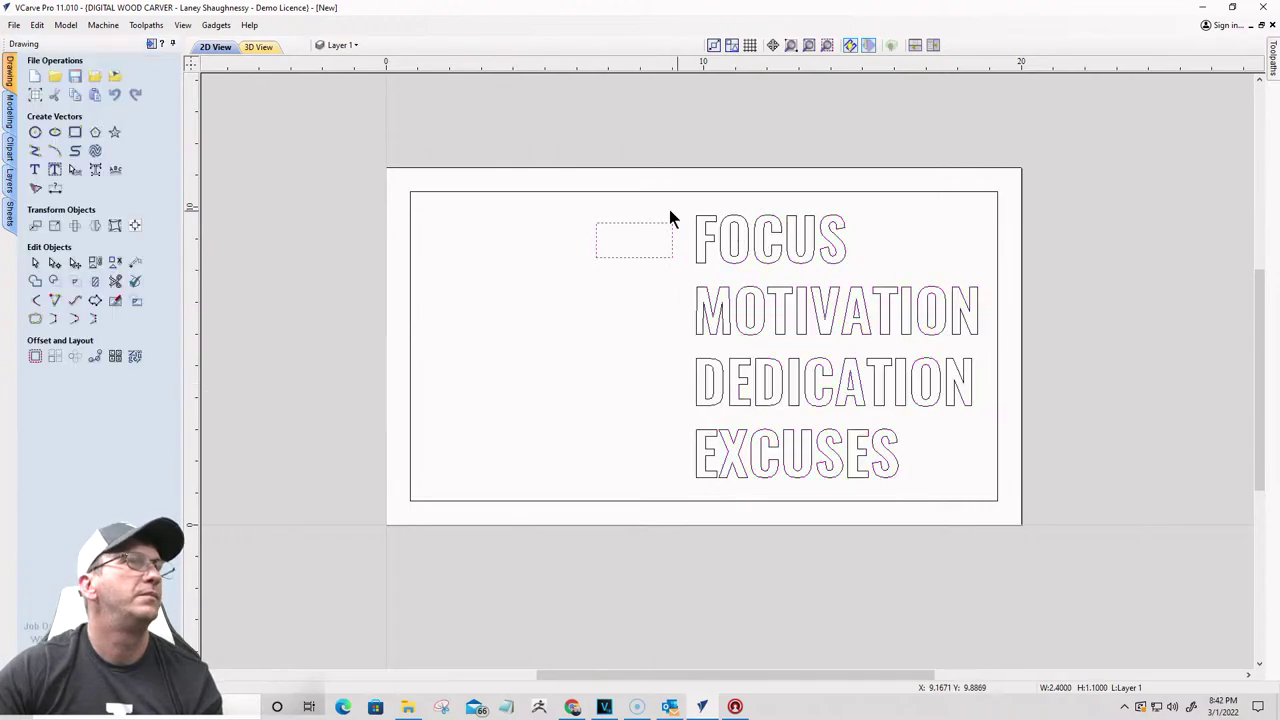
left_click(625, 229)
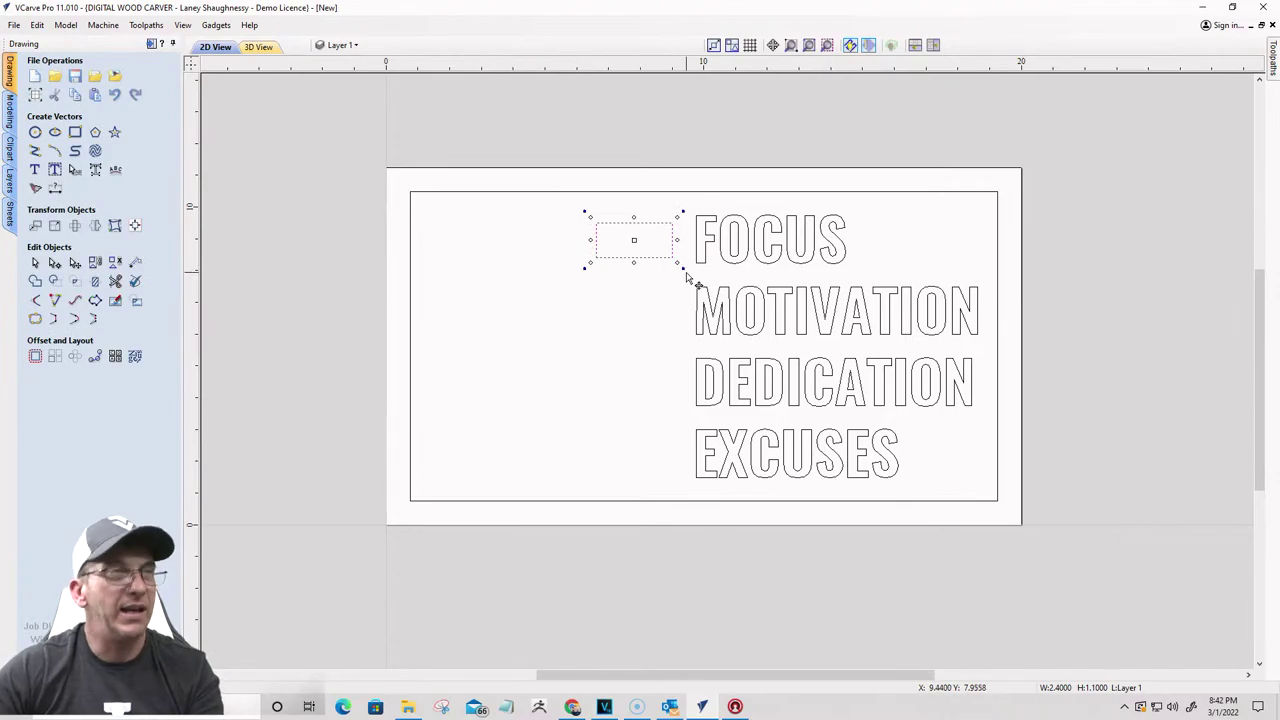
scroll(628, 262, "up", 3)
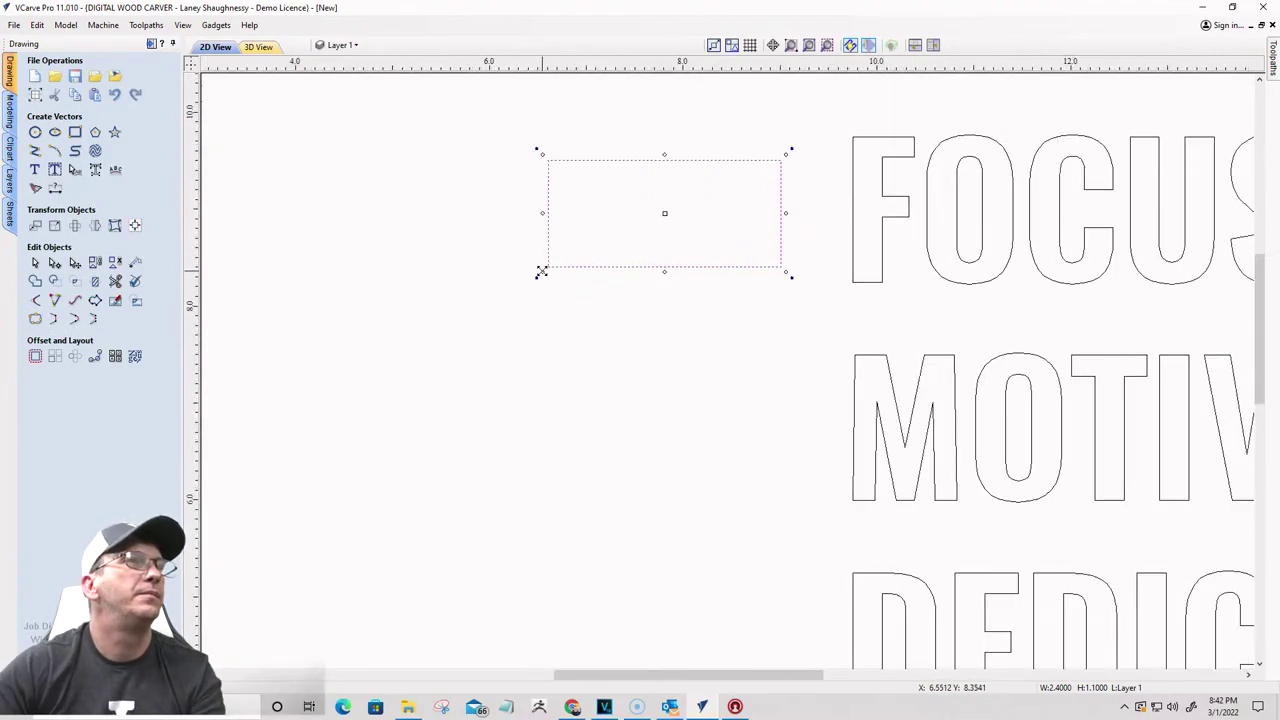
left_click_drag(540, 272, 541, 274)
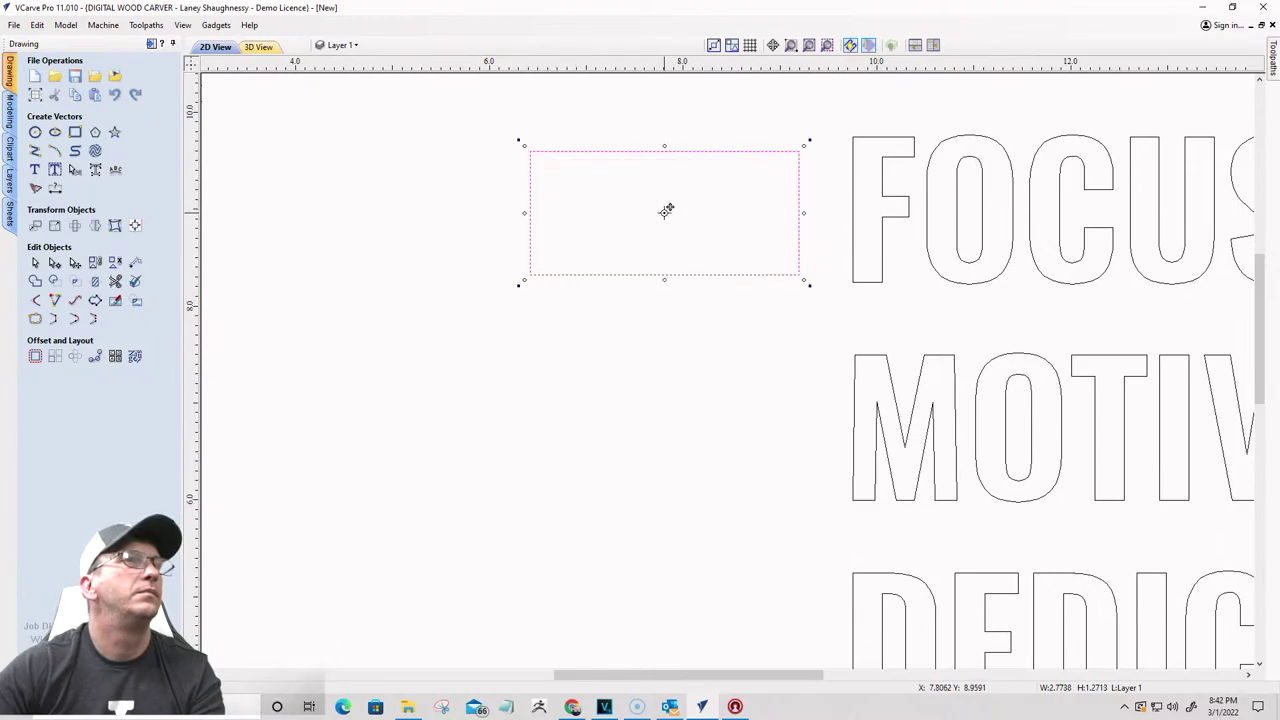
left_click_drag(666, 211, 620, 210)
left_click_drag(757, 213, 735, 212)
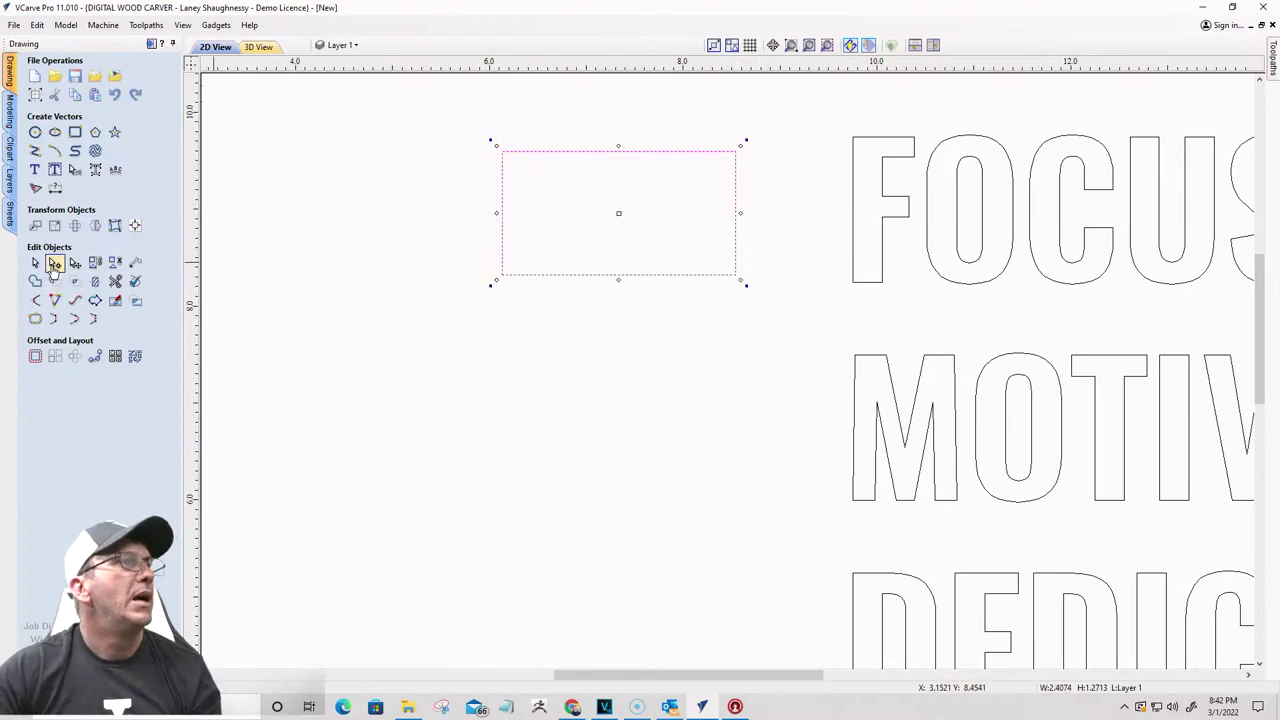
Step: Convert the rectangle's left and right edges into arcs to form a pill shape
left_click(54, 262)
right_click(737, 194)
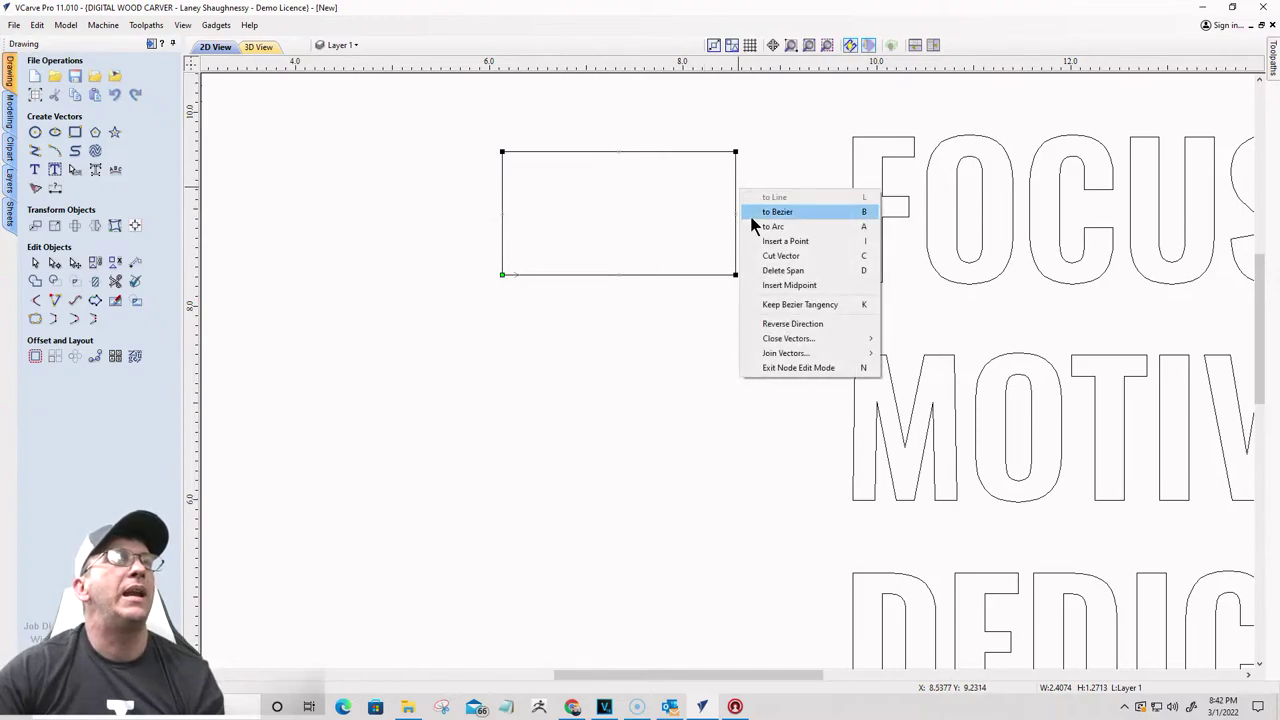
left_click(751, 216)
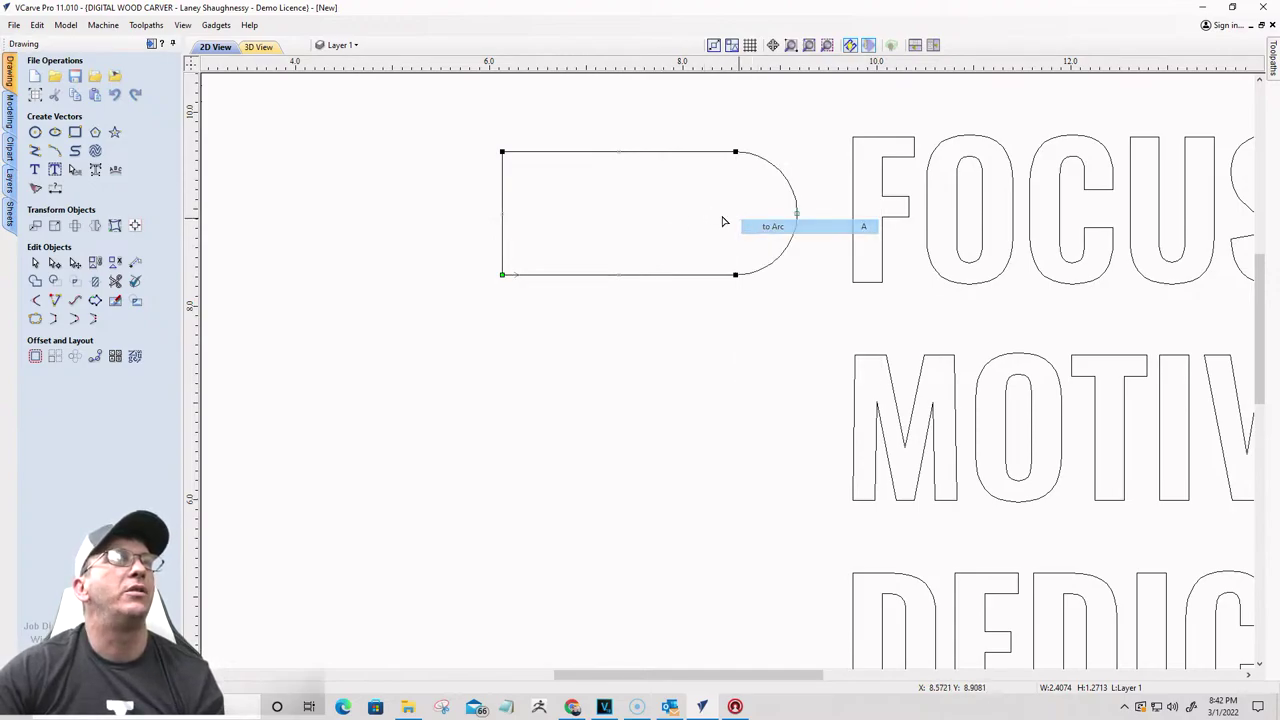
right_click(503, 188)
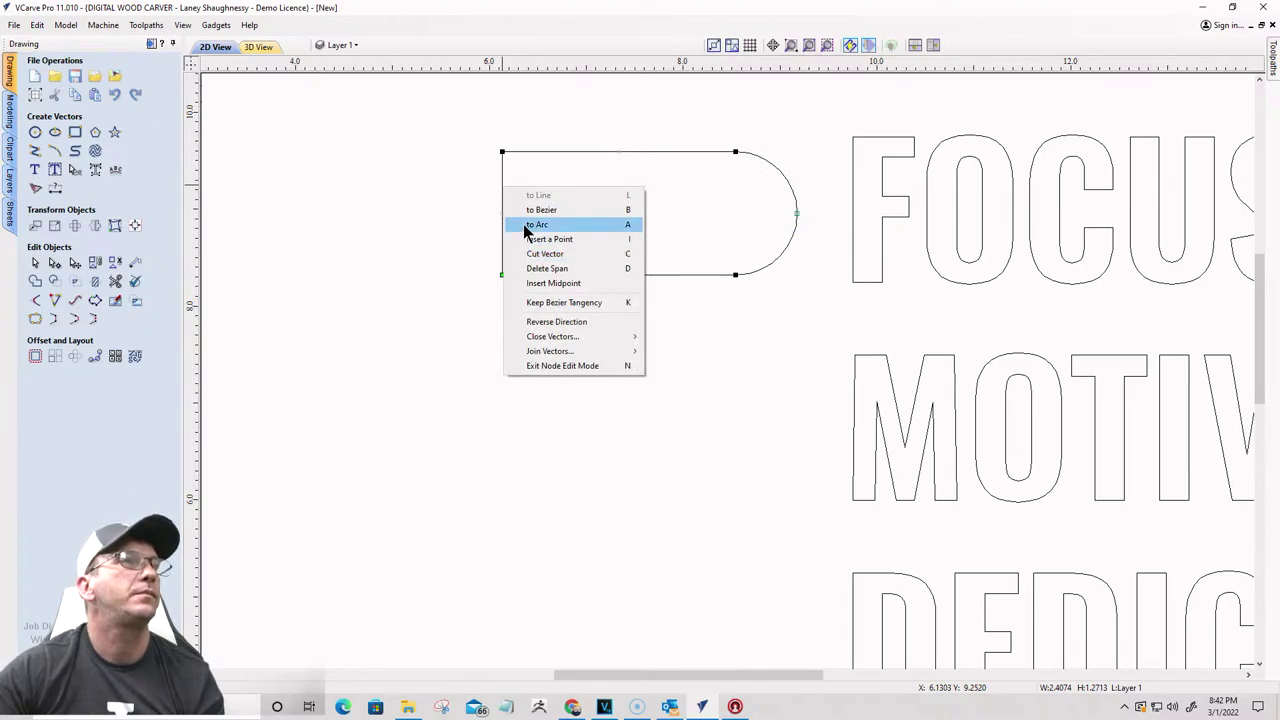
left_click(532, 224)
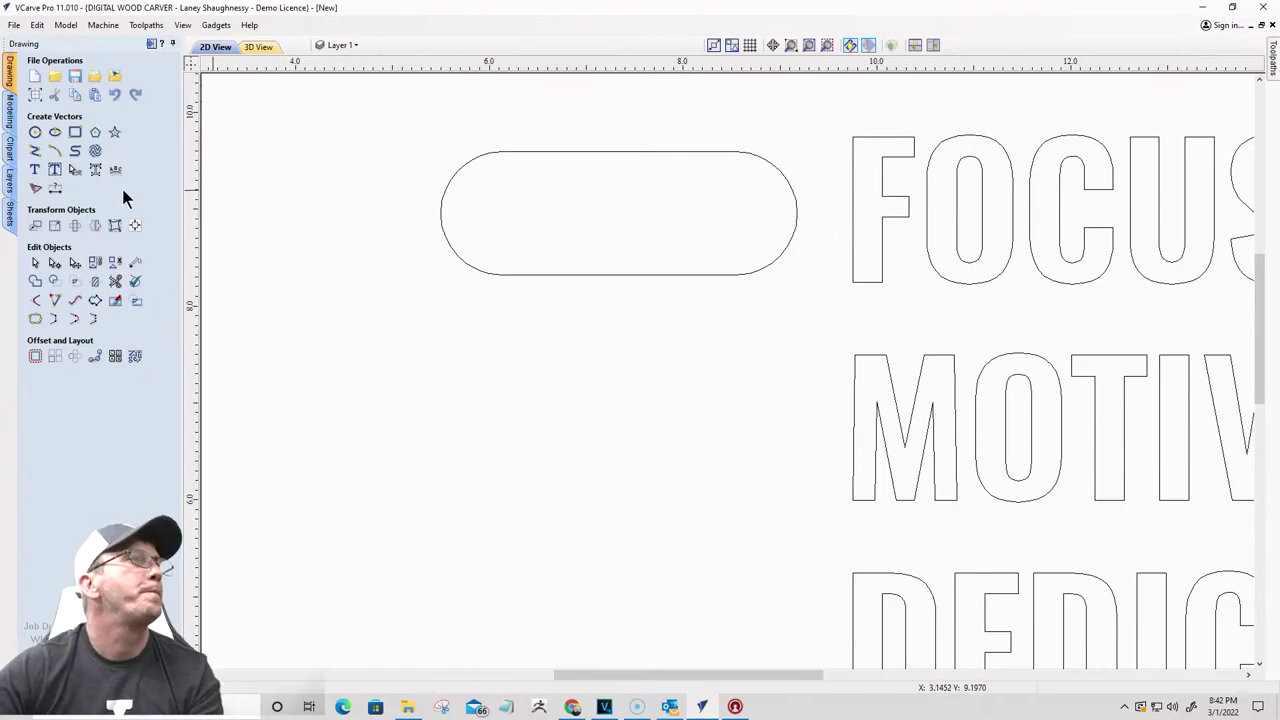
Step: Add 0.75-inch text ON and place it in the pill's left end
left_click(35, 170)
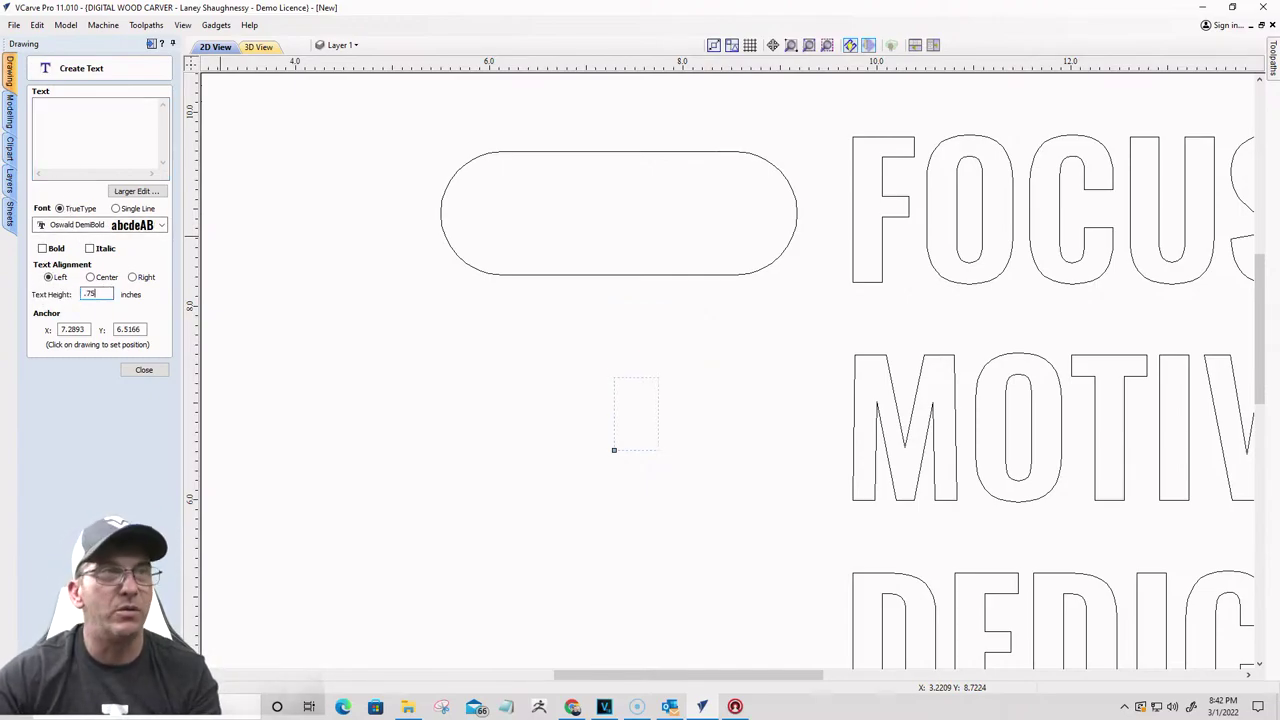
left_click(67, 120)
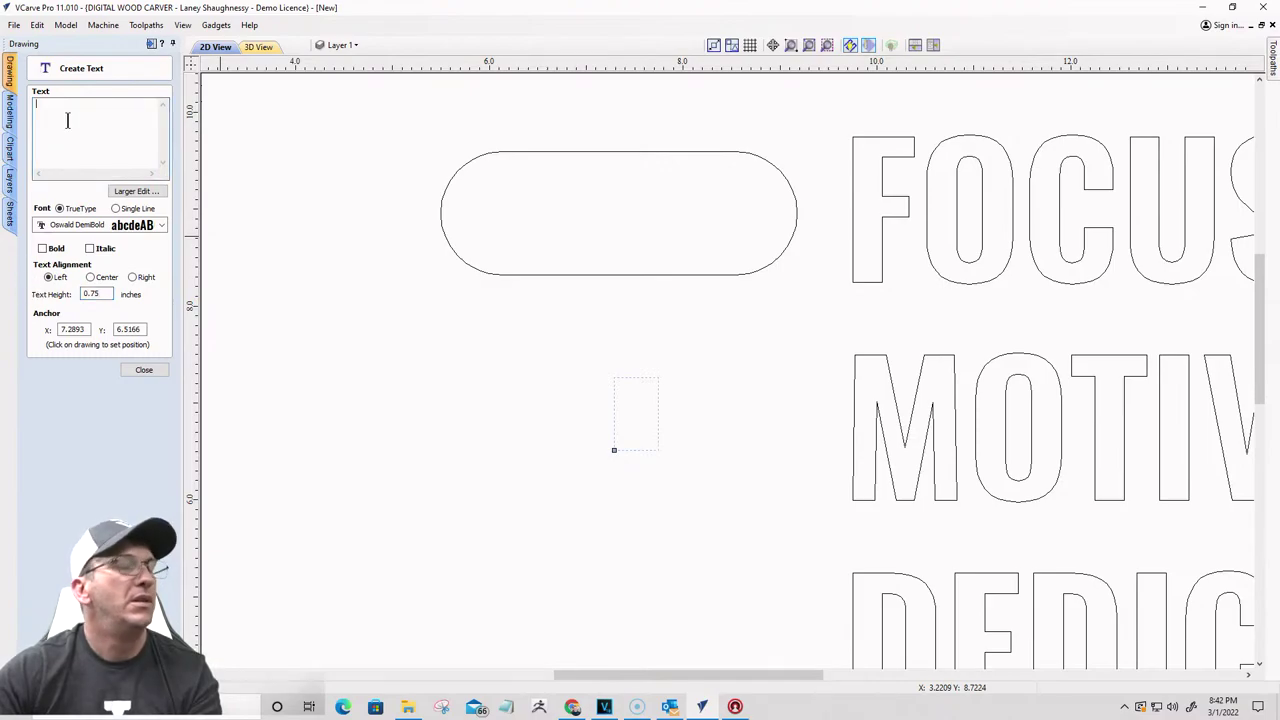
type("ON")
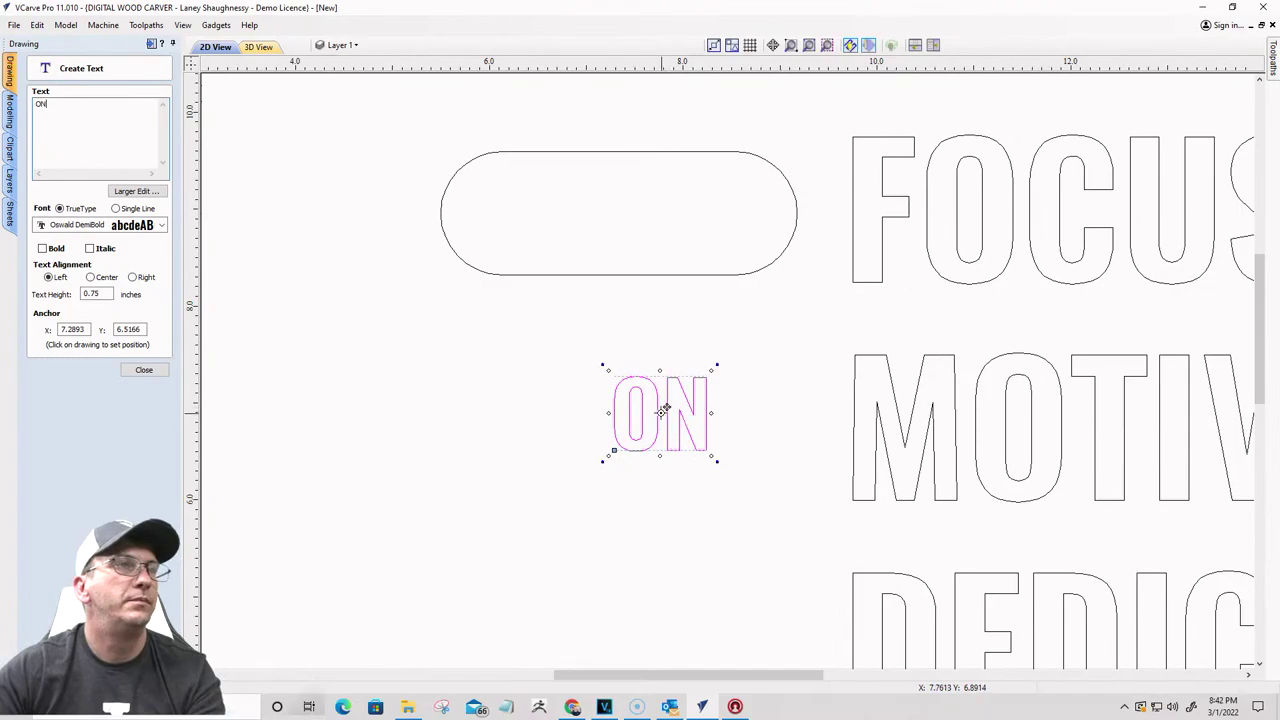
left_click_drag(661, 410, 522, 212)
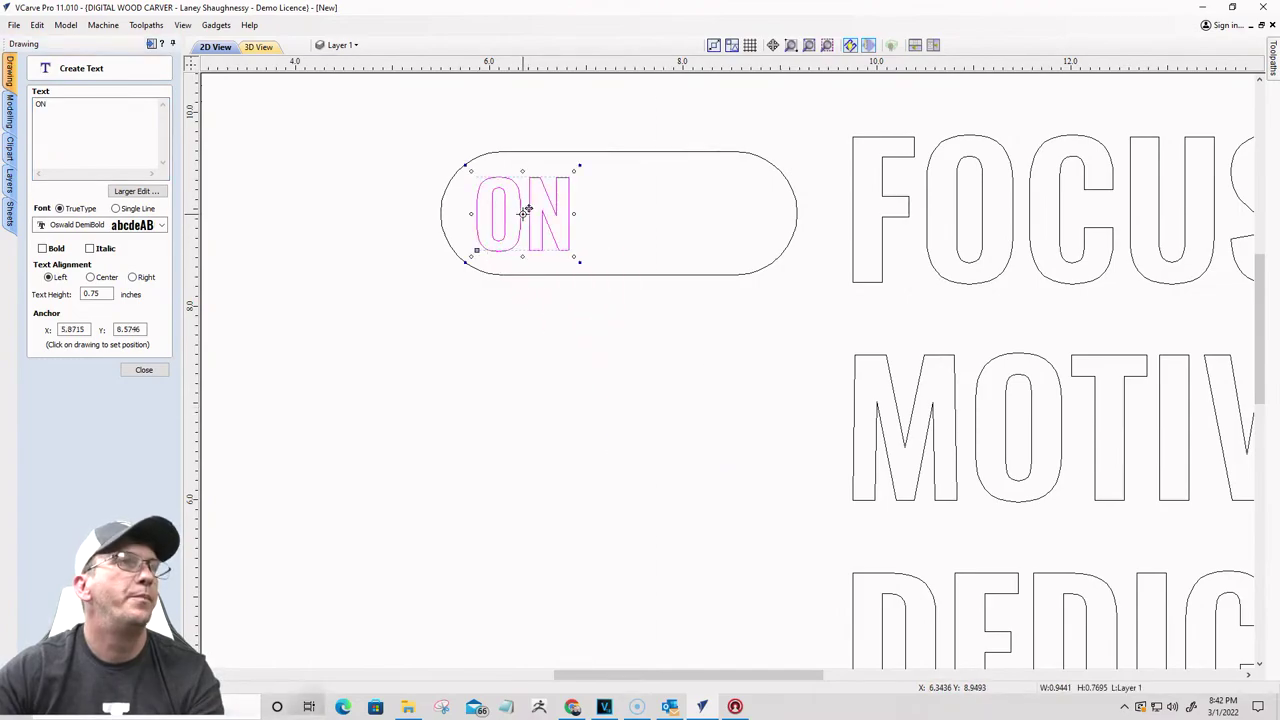
left_click(143, 372)
Step: Vertically centre ON within the pill using Align Vertical Centre on the selection
left_click(635, 153, "shift")
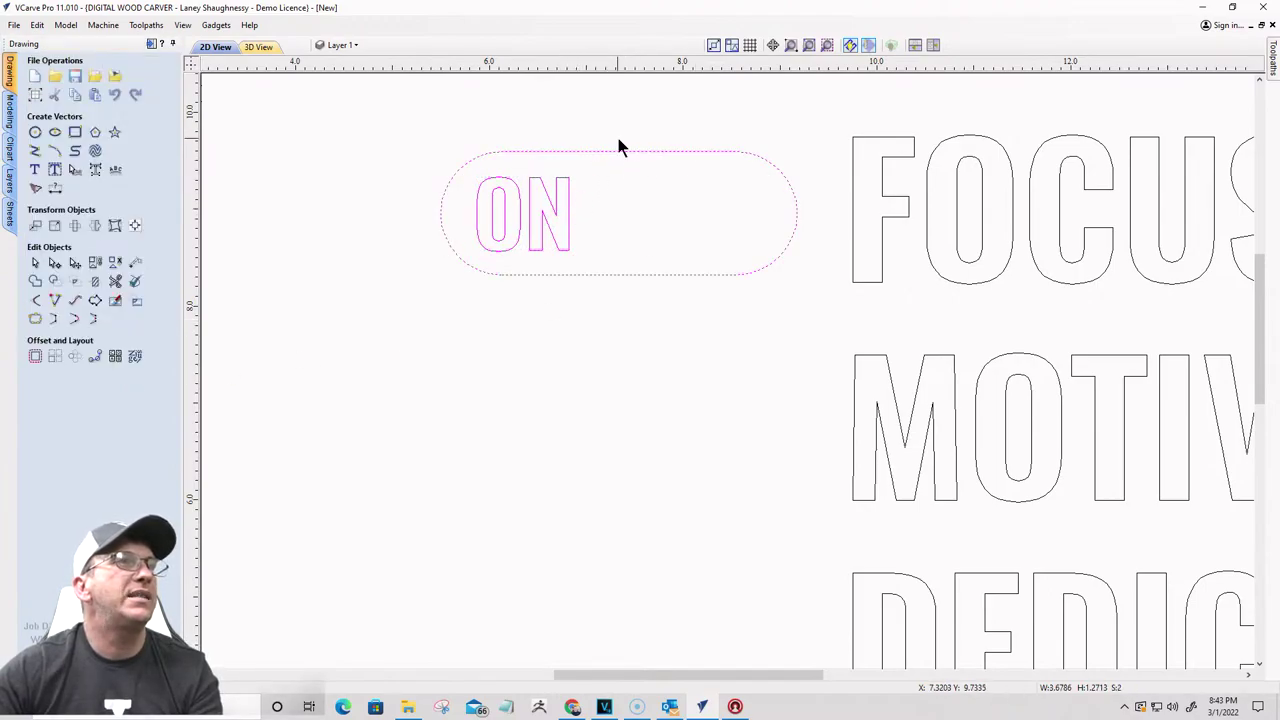
left_click(135, 225)
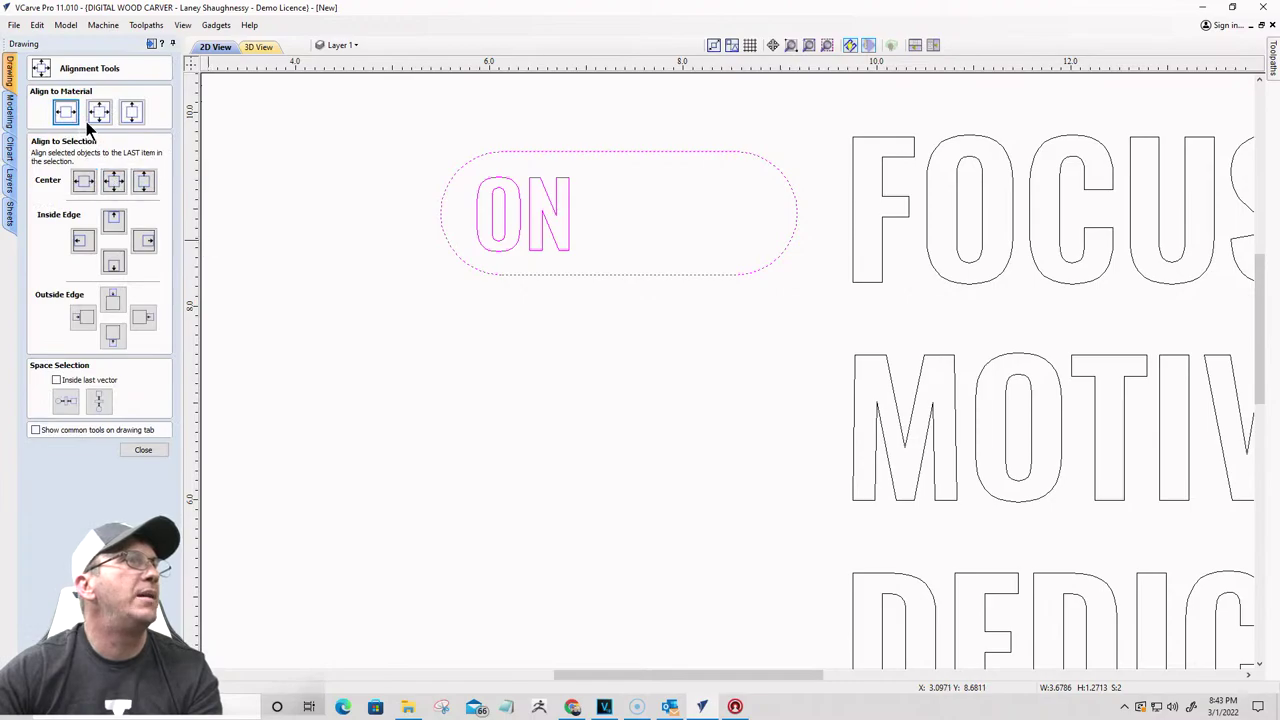
left_click(131, 112)
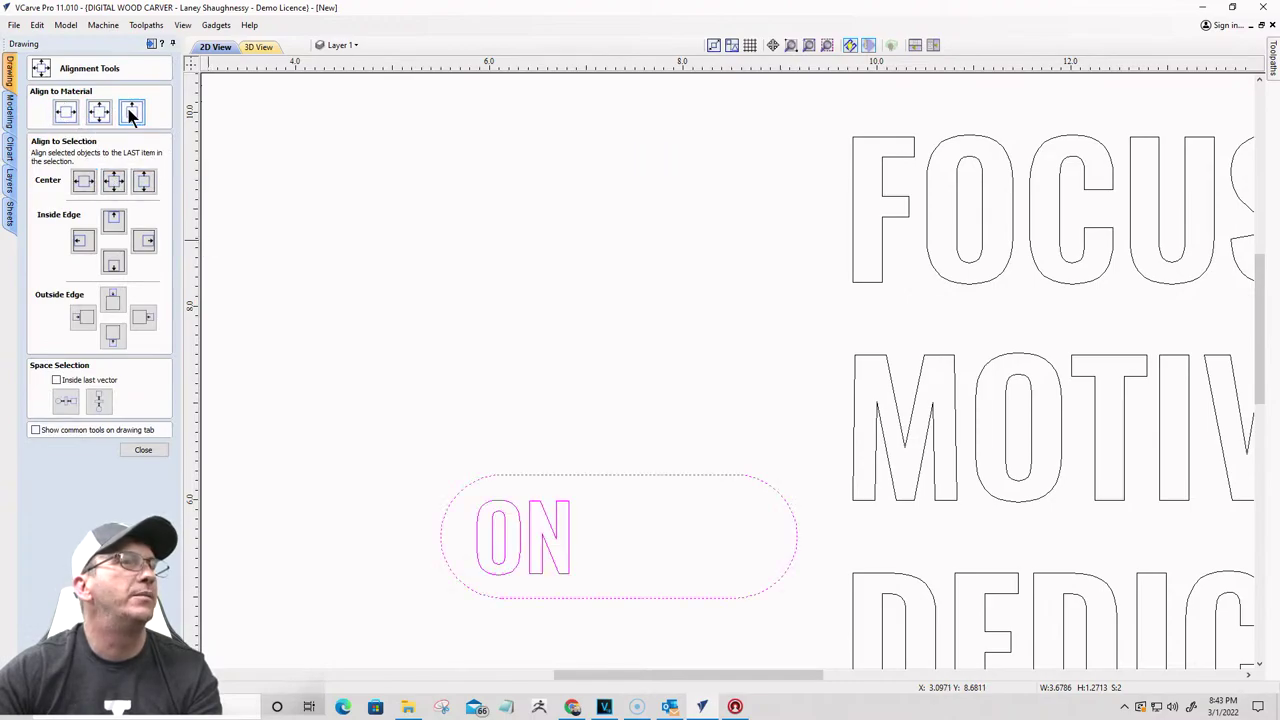
left_click(131, 112)
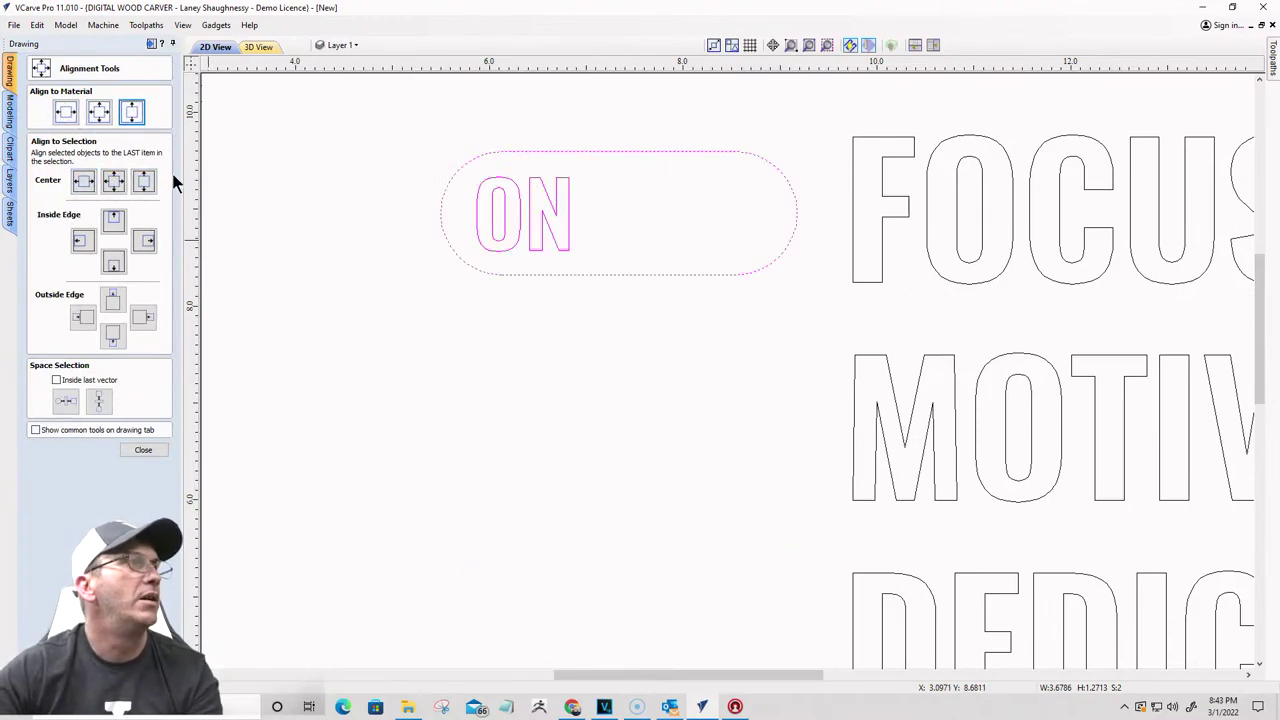
left_click(143, 180)
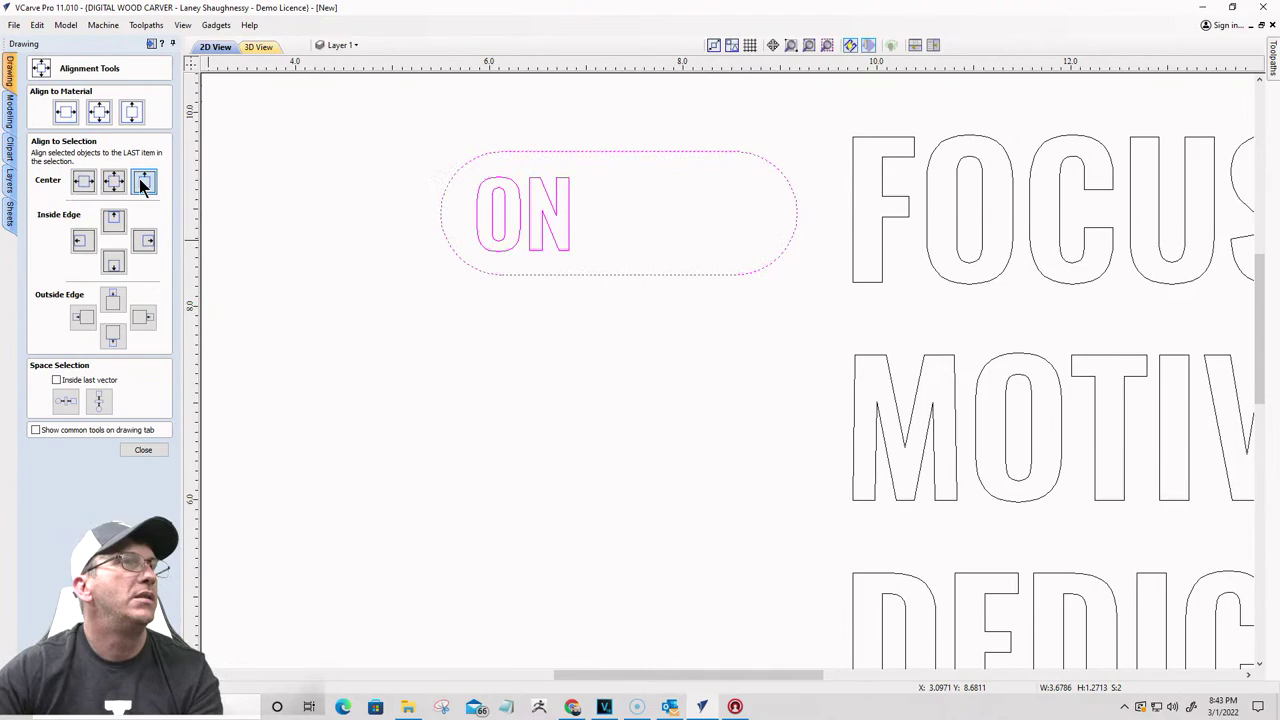
left_click(143, 452)
left_click(34, 129)
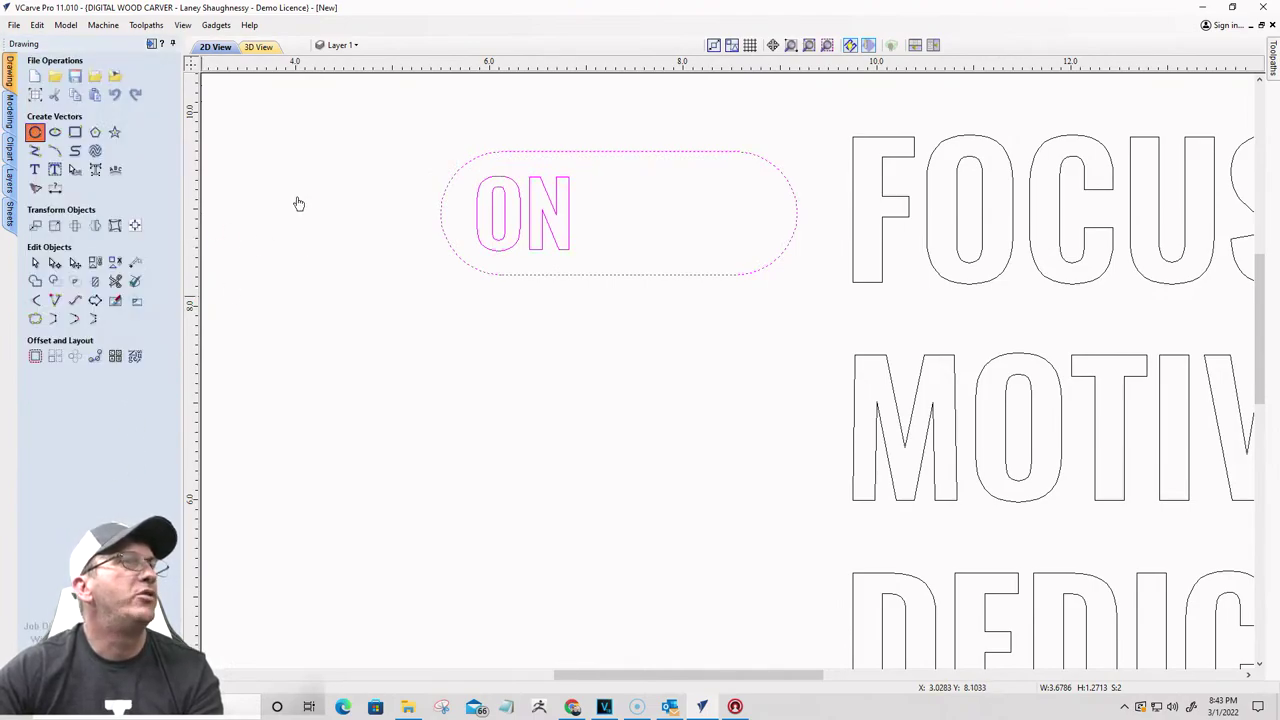
Step: Draw a 1.0-inch diameter circle inside the pill
left_click(685, 212)
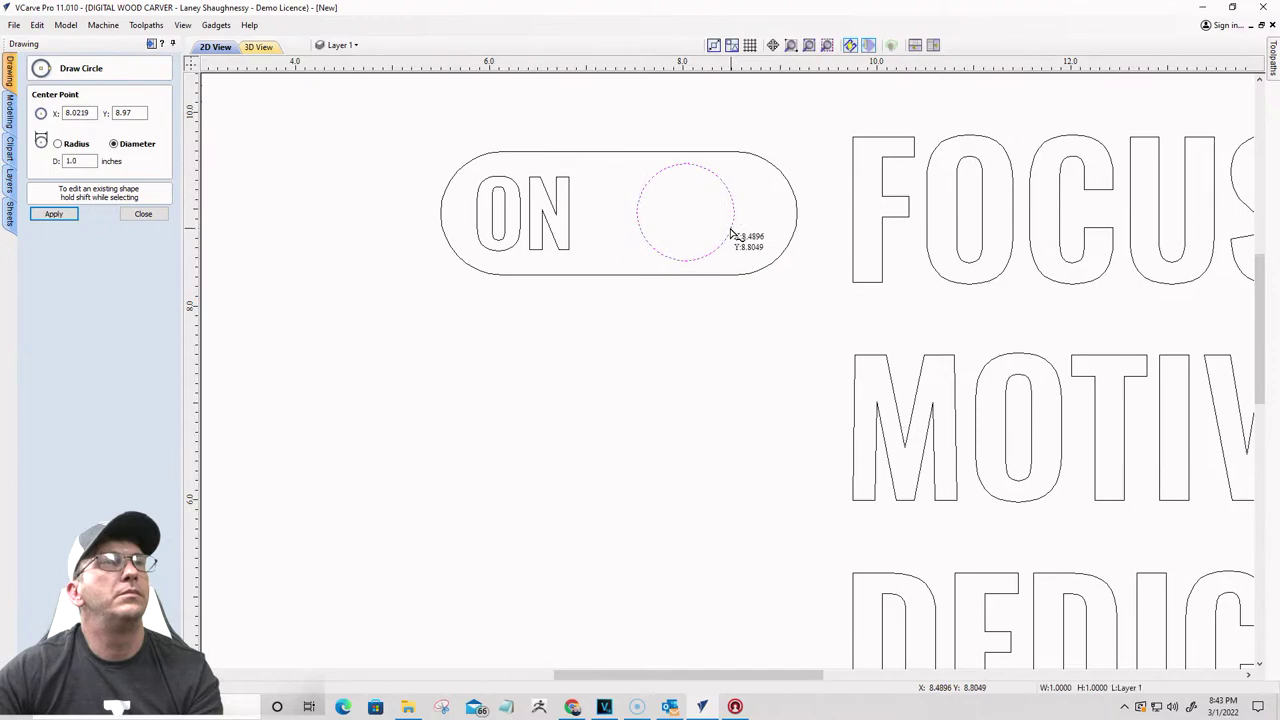
left_click(727, 226)
left_click(143, 214)
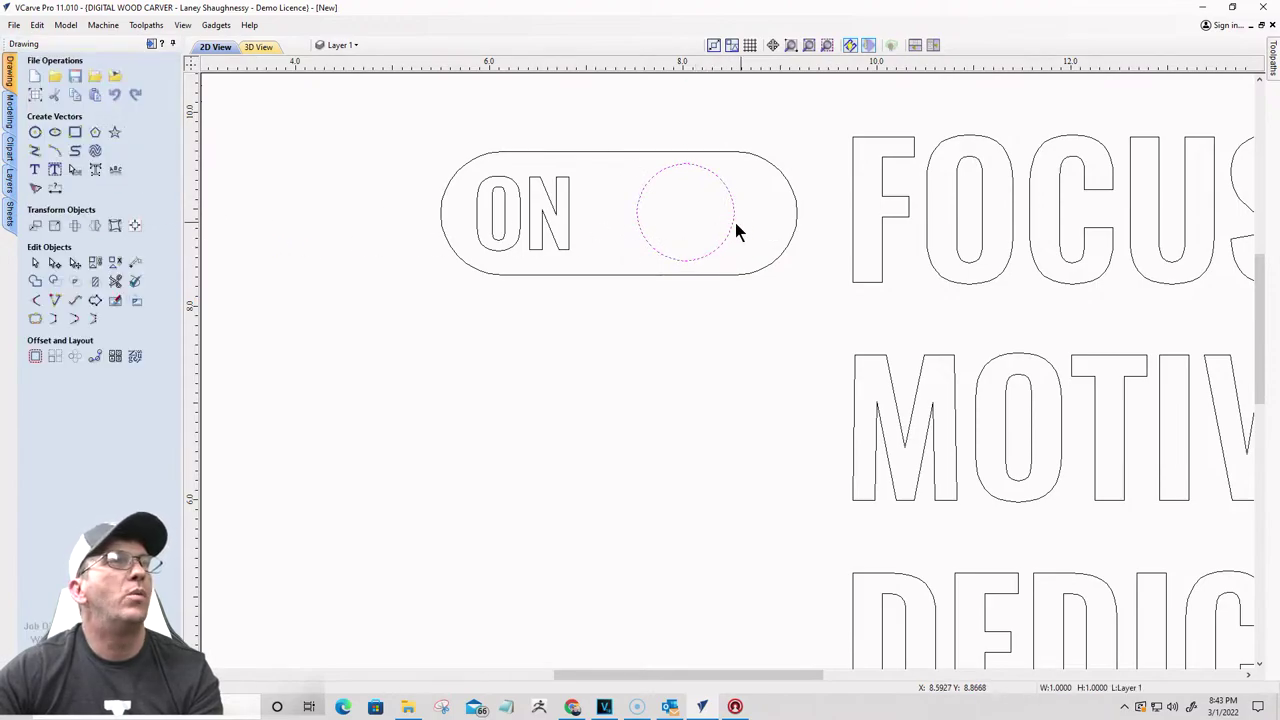
left_click(757, 195)
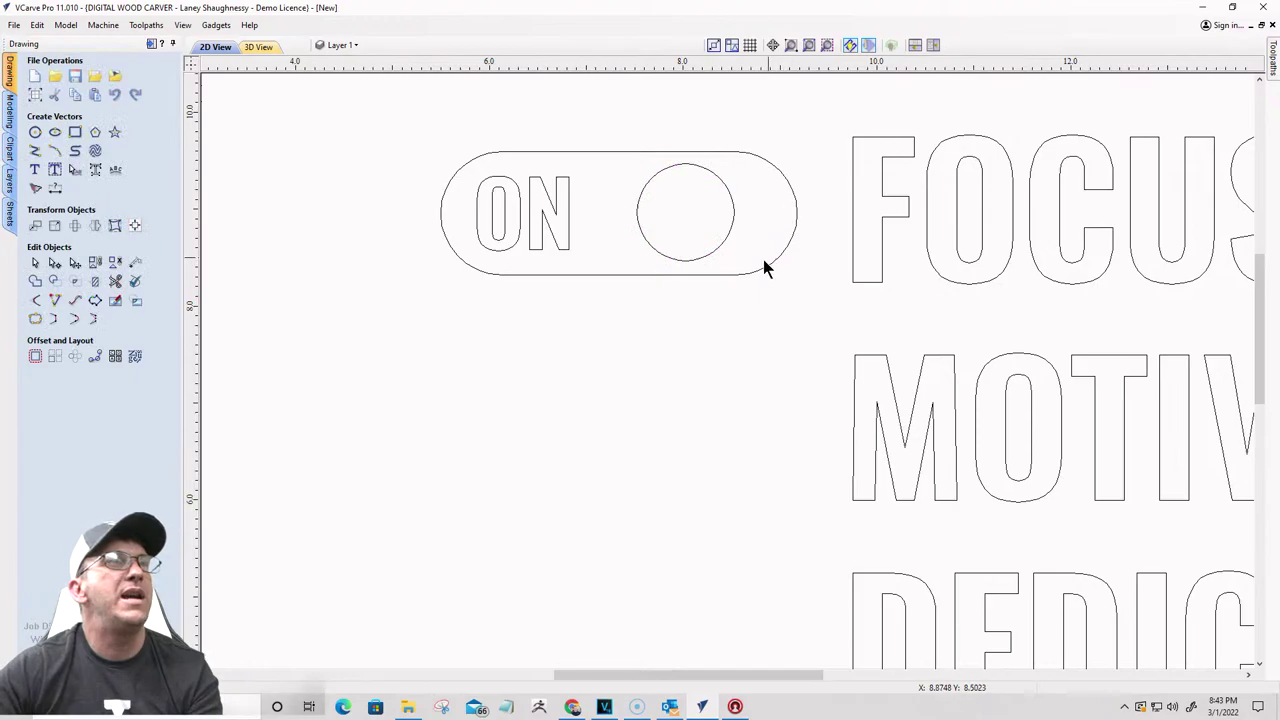
Step: Enlarge the circle to about 1.19 inches and fit it into the pill's right end
left_click(708, 255)
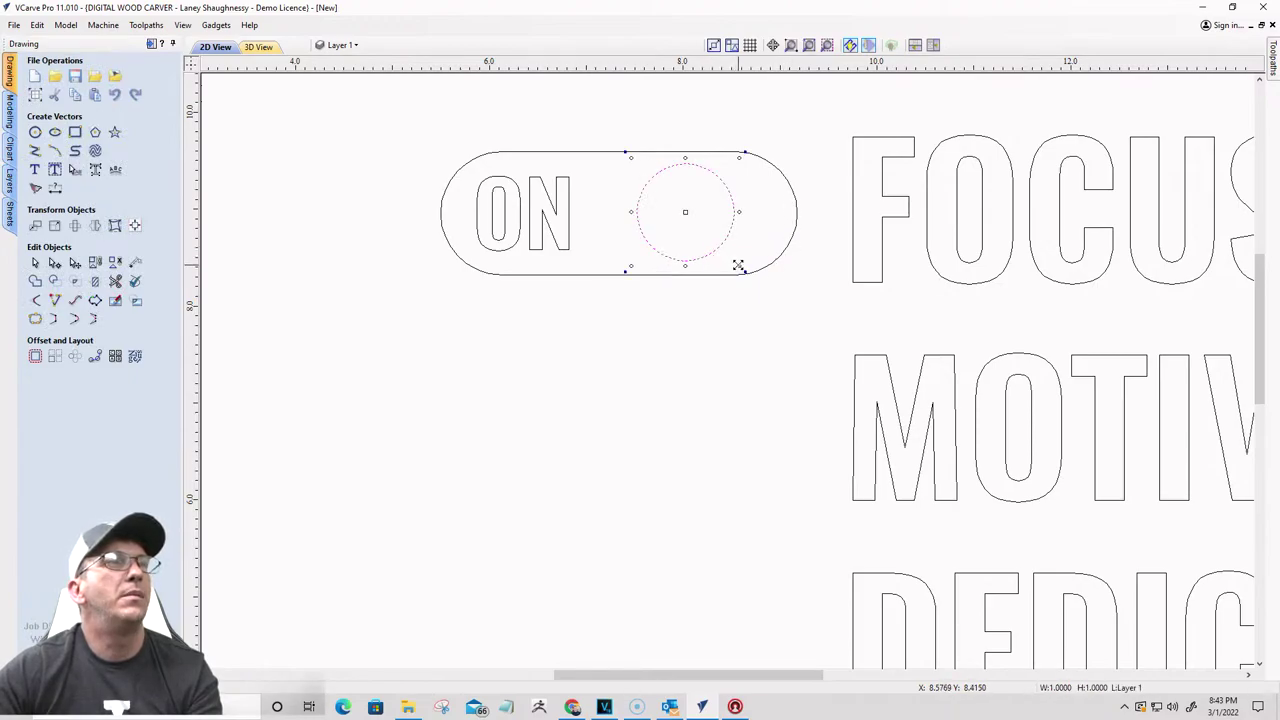
left_click_drag(738, 264, 734, 260)
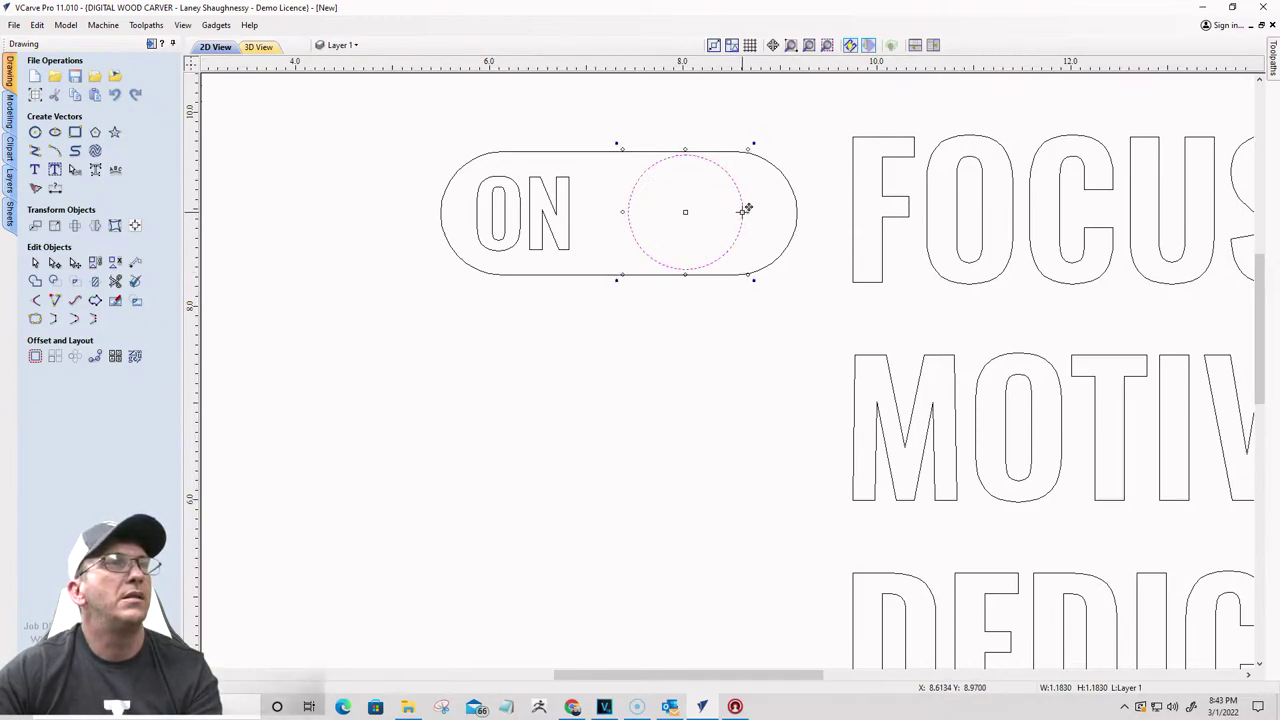
left_click_drag(746, 210, 795, 214)
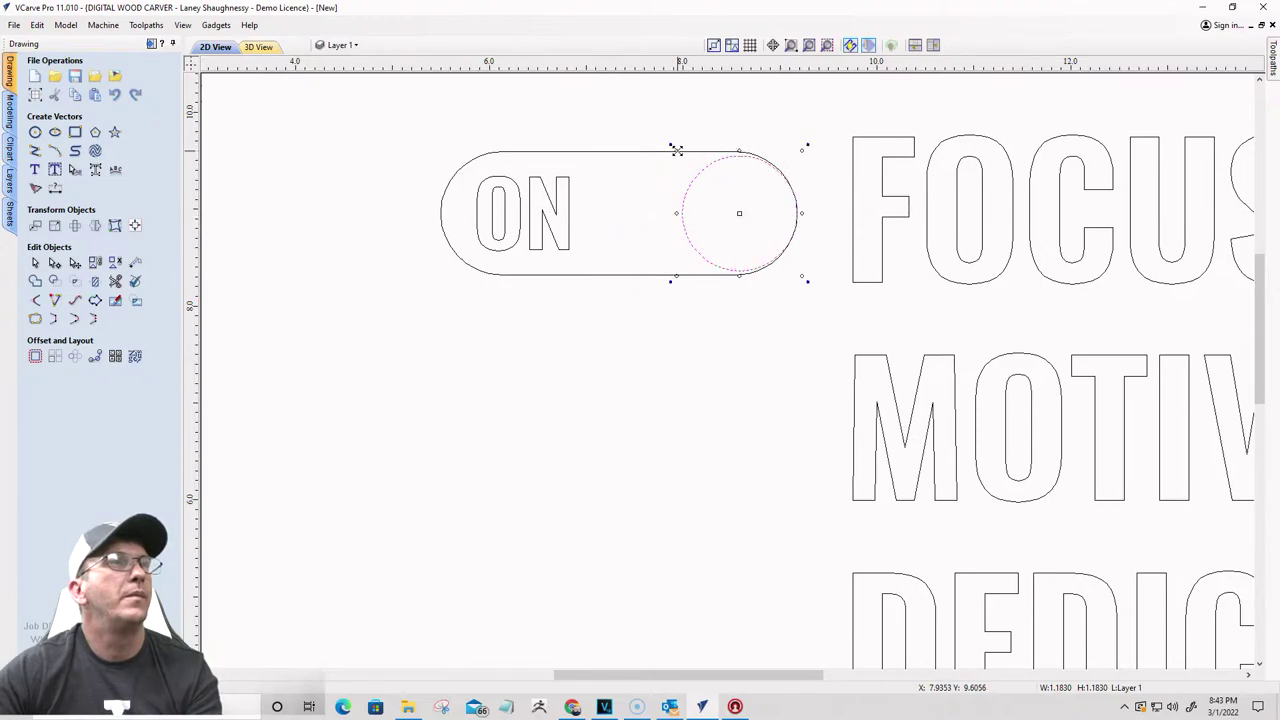
left_click_drag(677, 150, 677, 156)
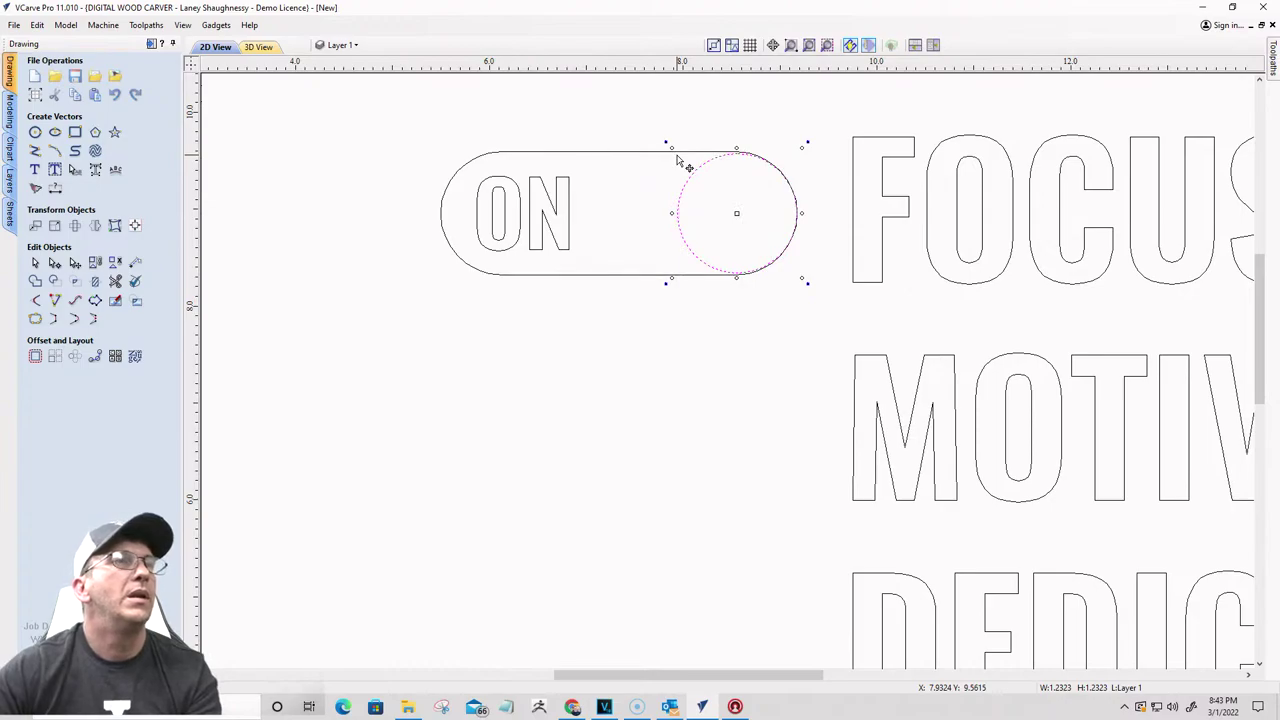
key("Left")
key("Left")
key("Left")
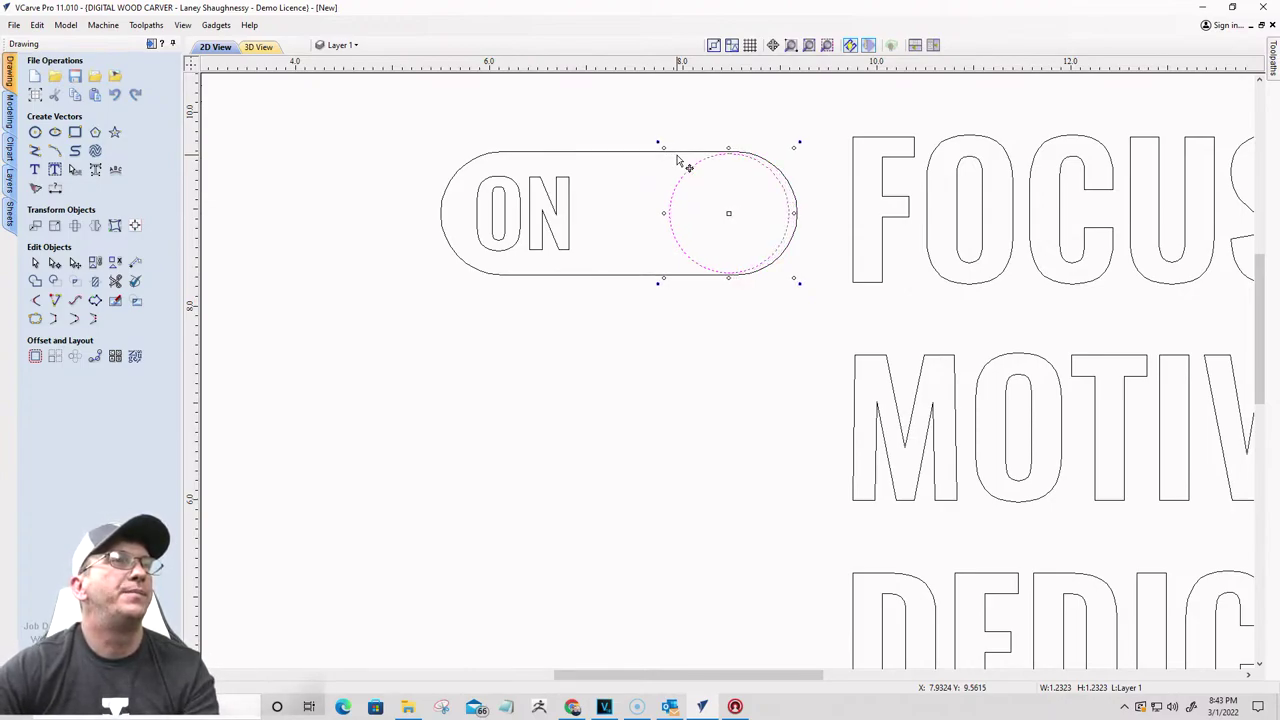
key("Left")
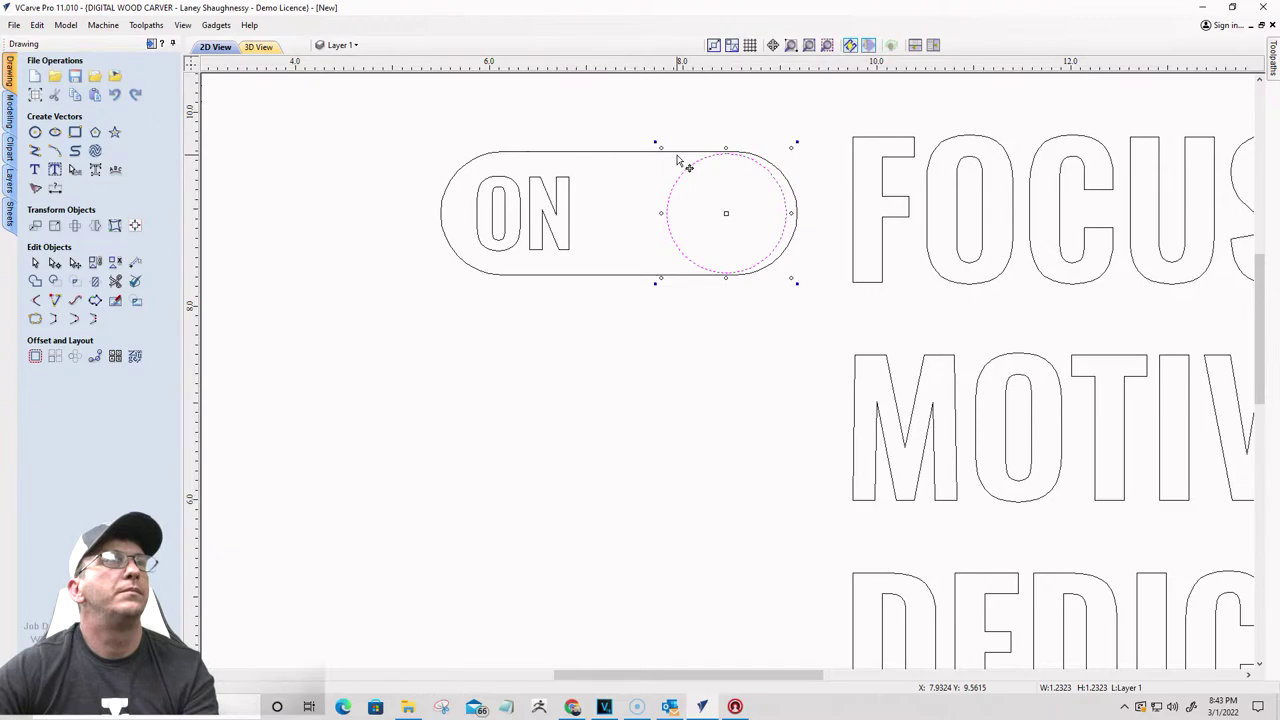
key("Right")
key("Right")
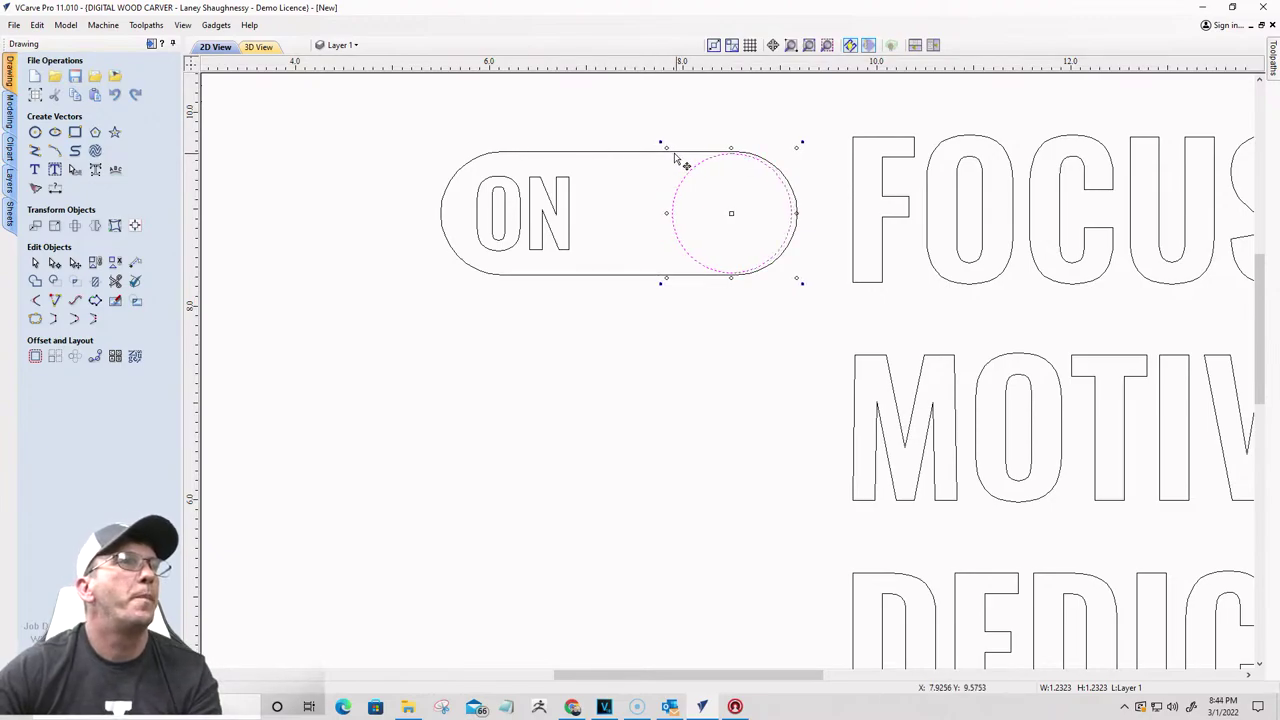
left_click_drag(666, 148, 674, 152)
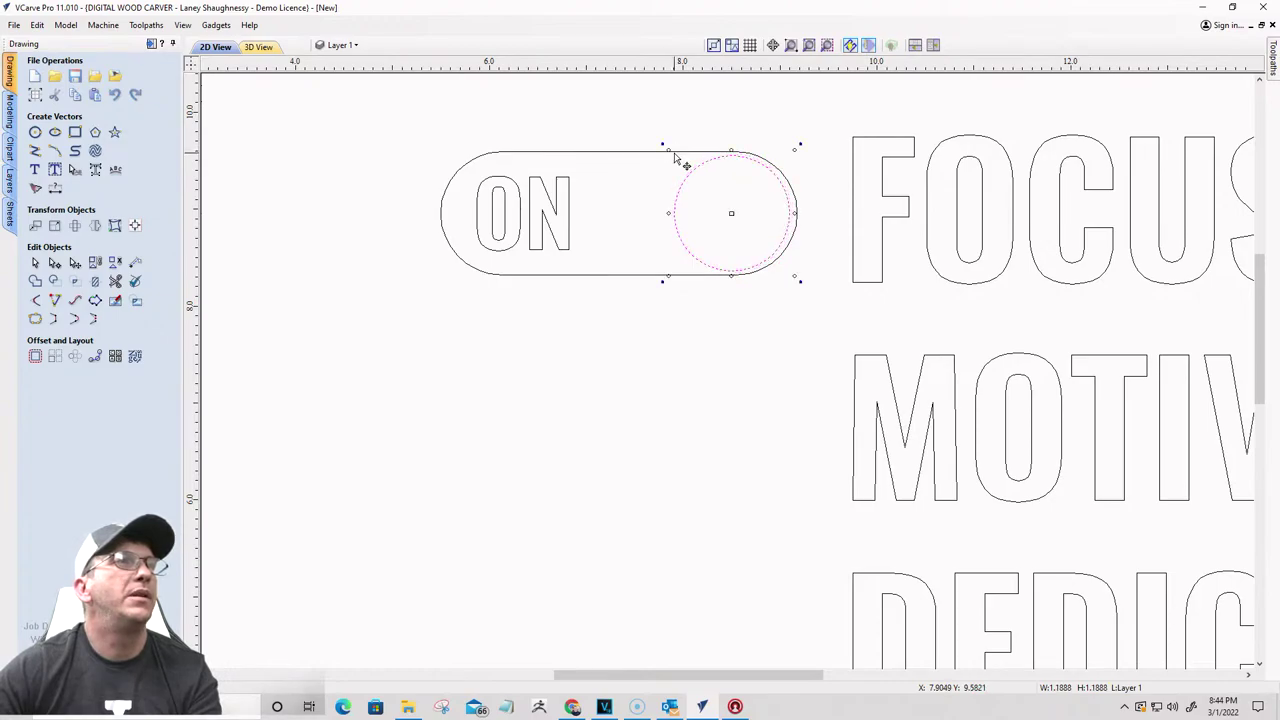
left_click(641, 107)
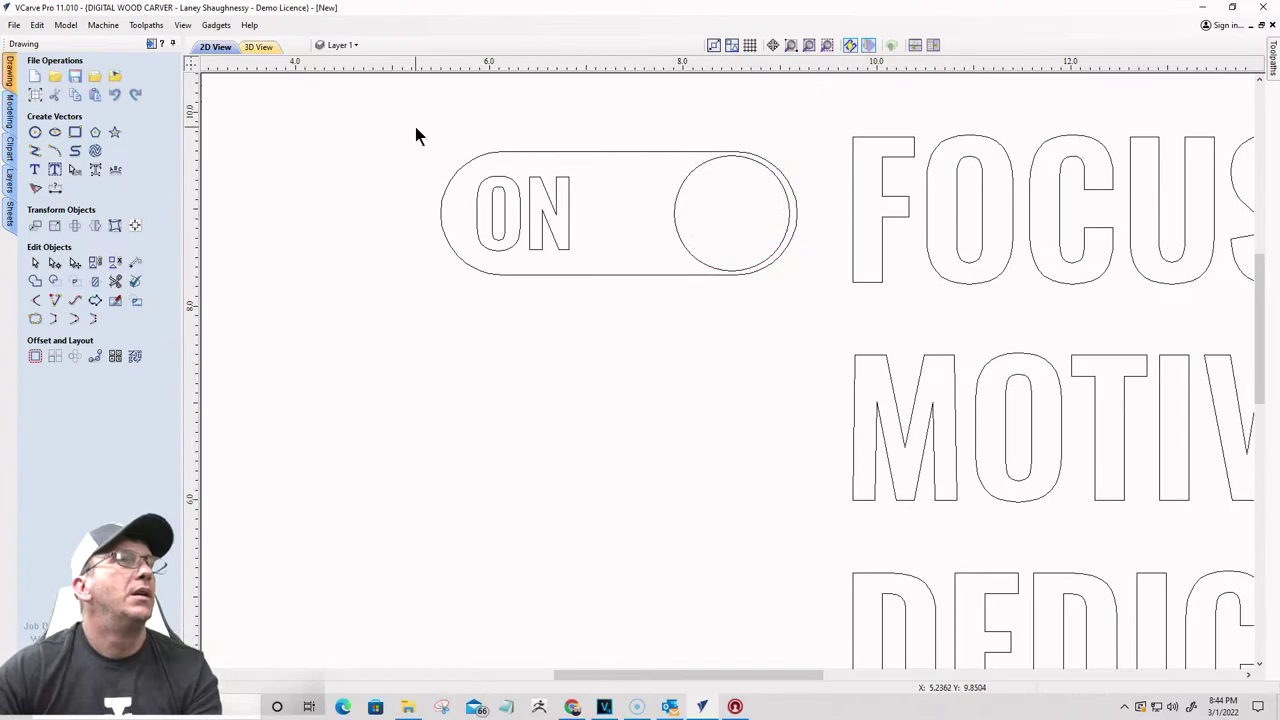
Step: Shift the ON toggle and its letters right so they sit evenly inside the pill outline
left_click_drag(418, 138, 797, 318)
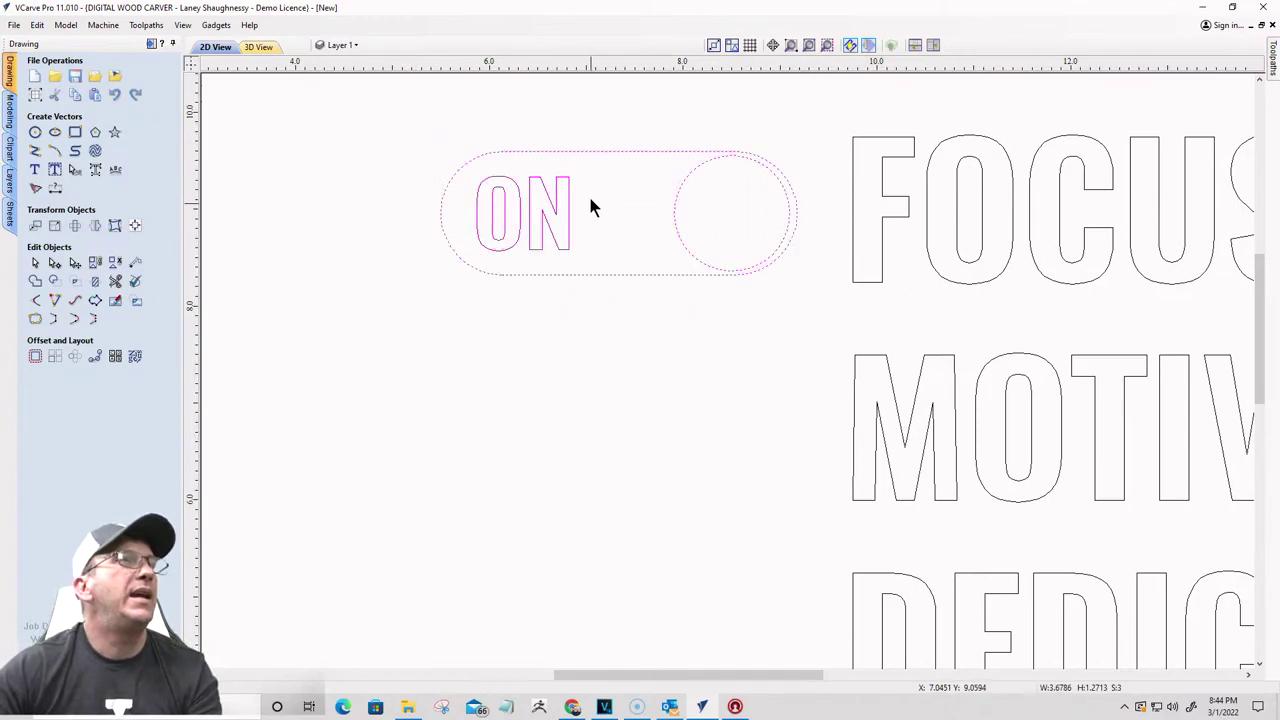
left_click(463, 163)
left_click_drag(406, 109, 606, 286)
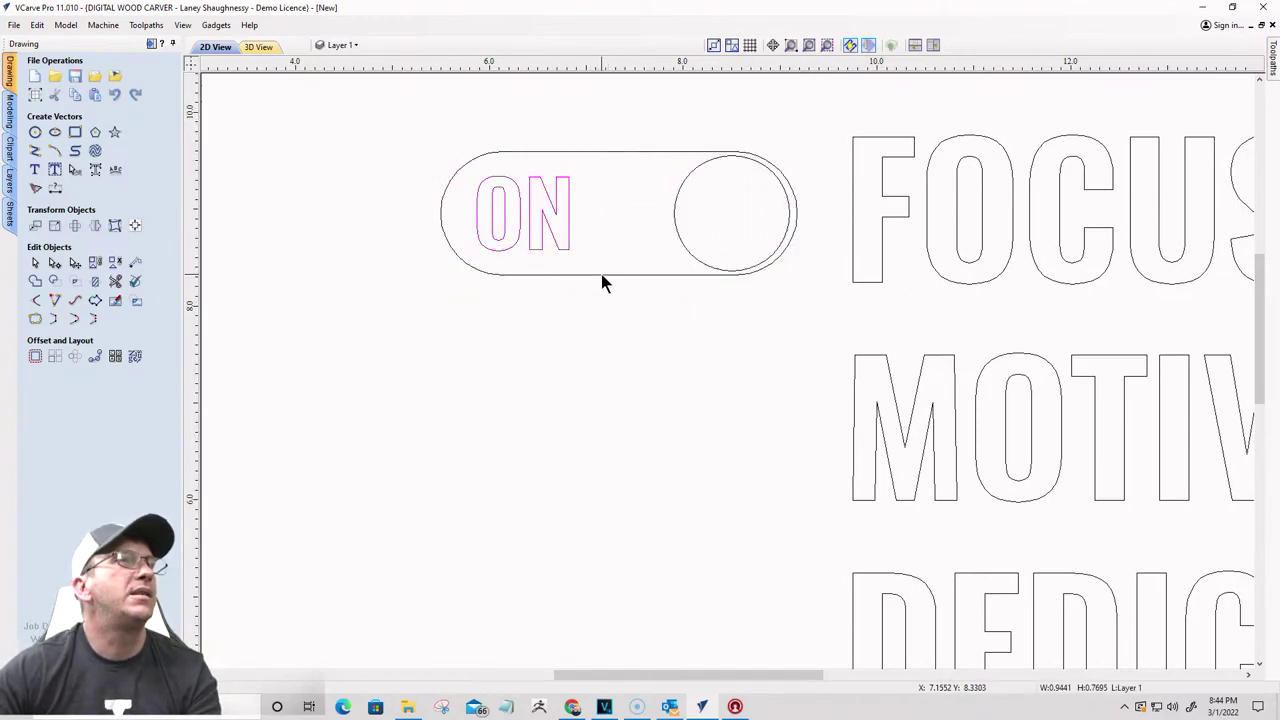
left_click(601, 276)
left_click(491, 246)
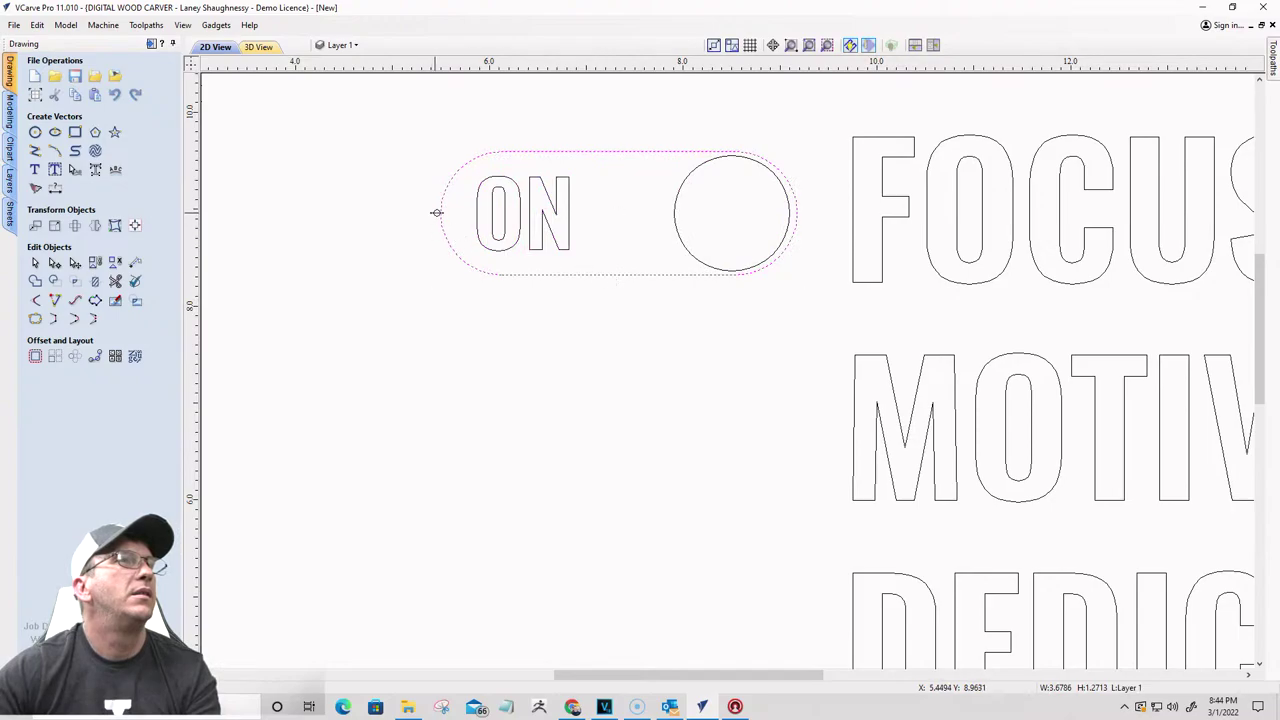
left_click_drag(437, 212, 467, 212)
key("Escape")
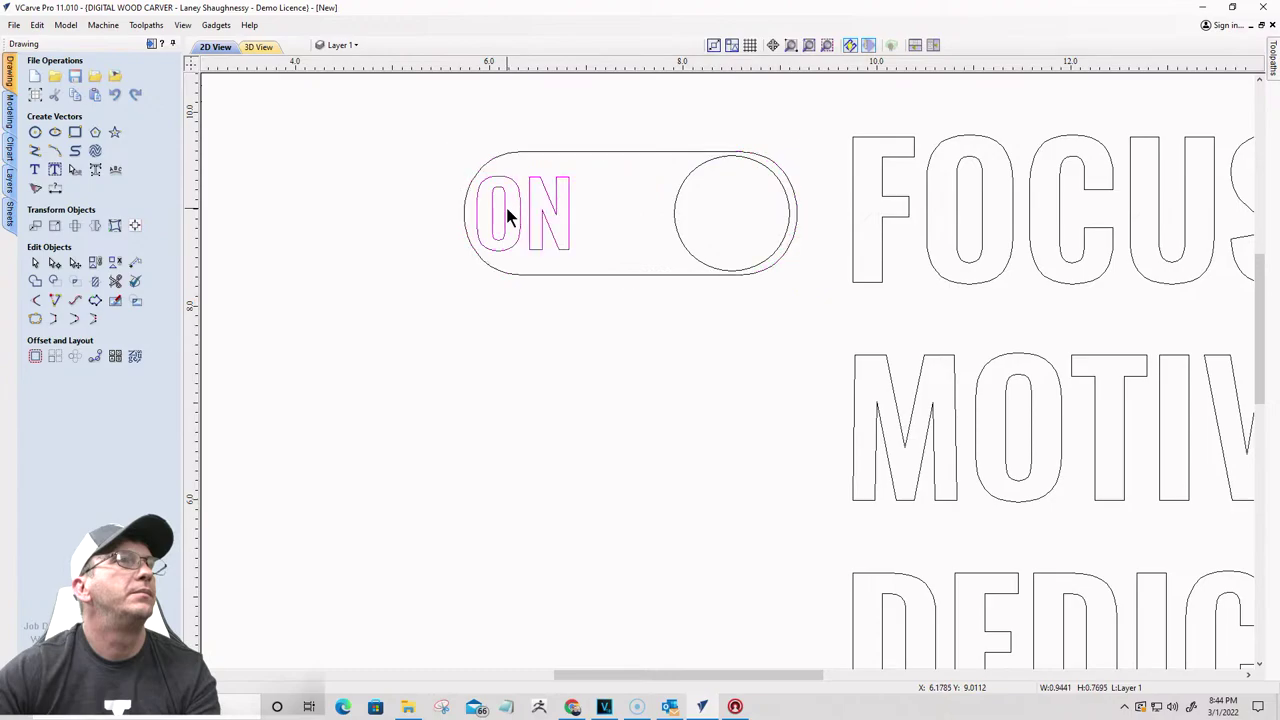
left_click_drag(507, 207, 538, 205)
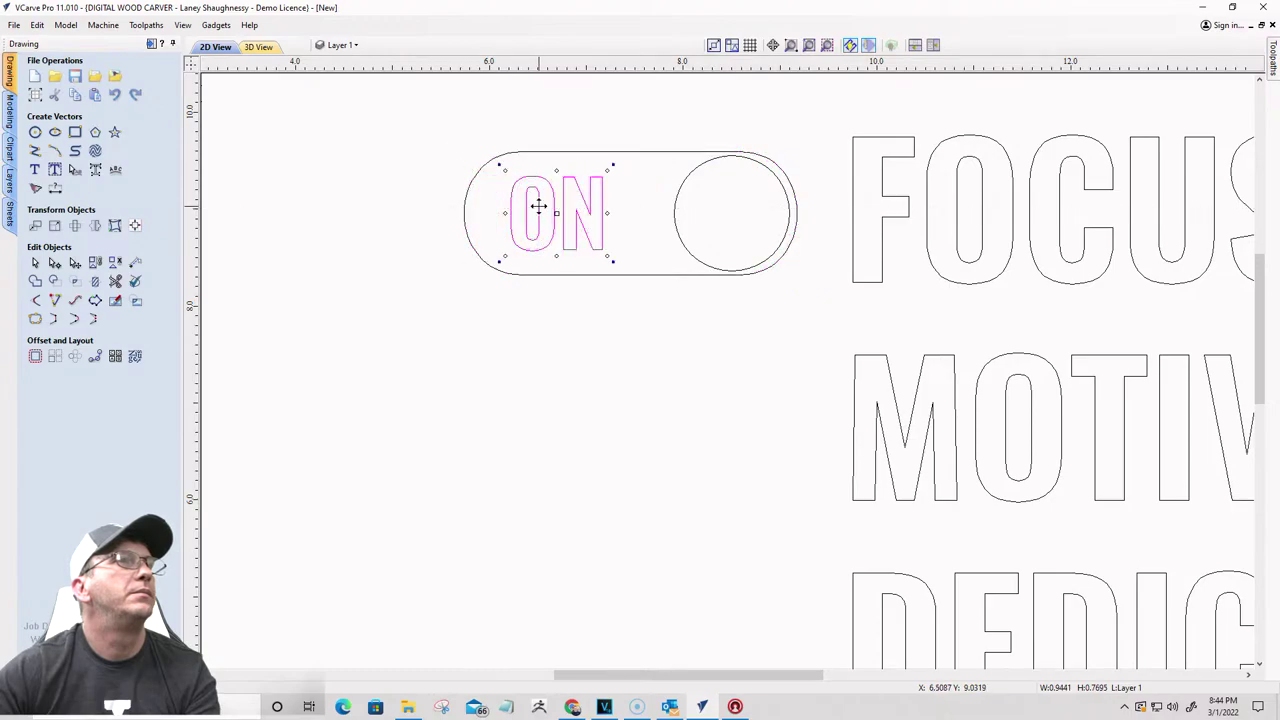
left_click(467, 293)
Step: Nudge the toggle's circle right until it sits flush against the pill's right end
scroll(462, 288, "down", 1)
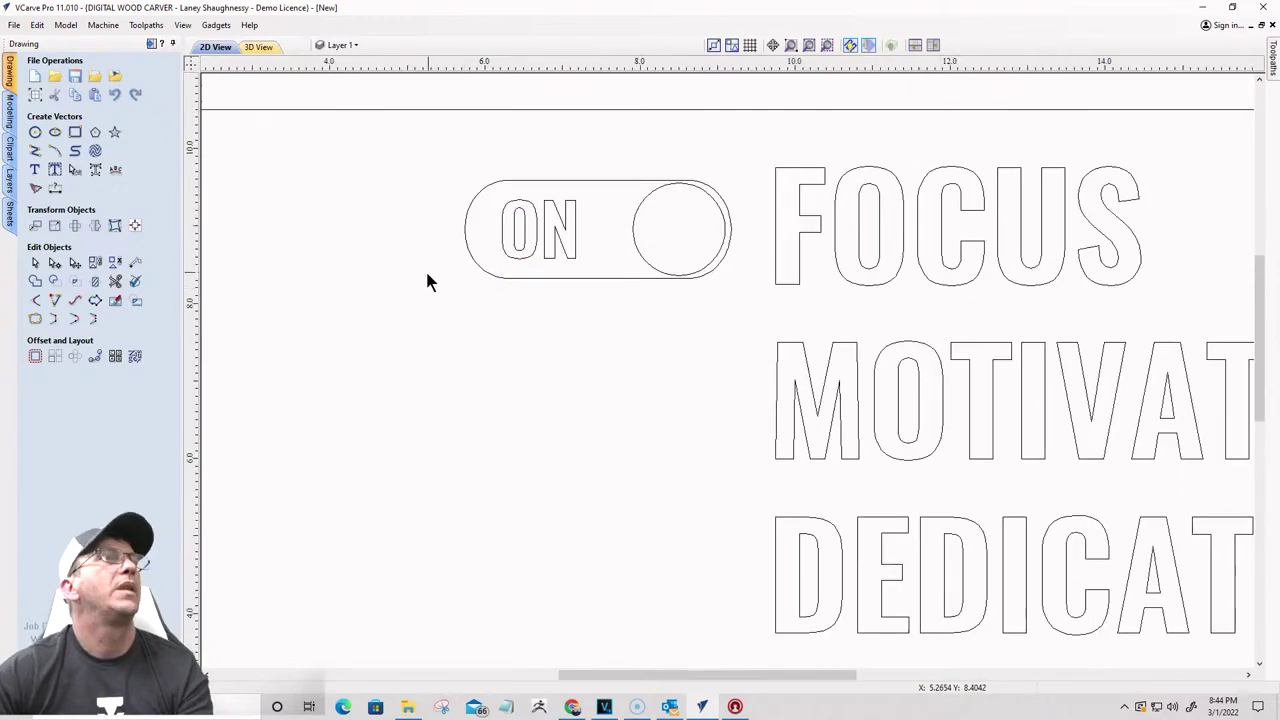
left_click_drag(402, 133, 745, 328)
scroll(705, 255, "down", 1)
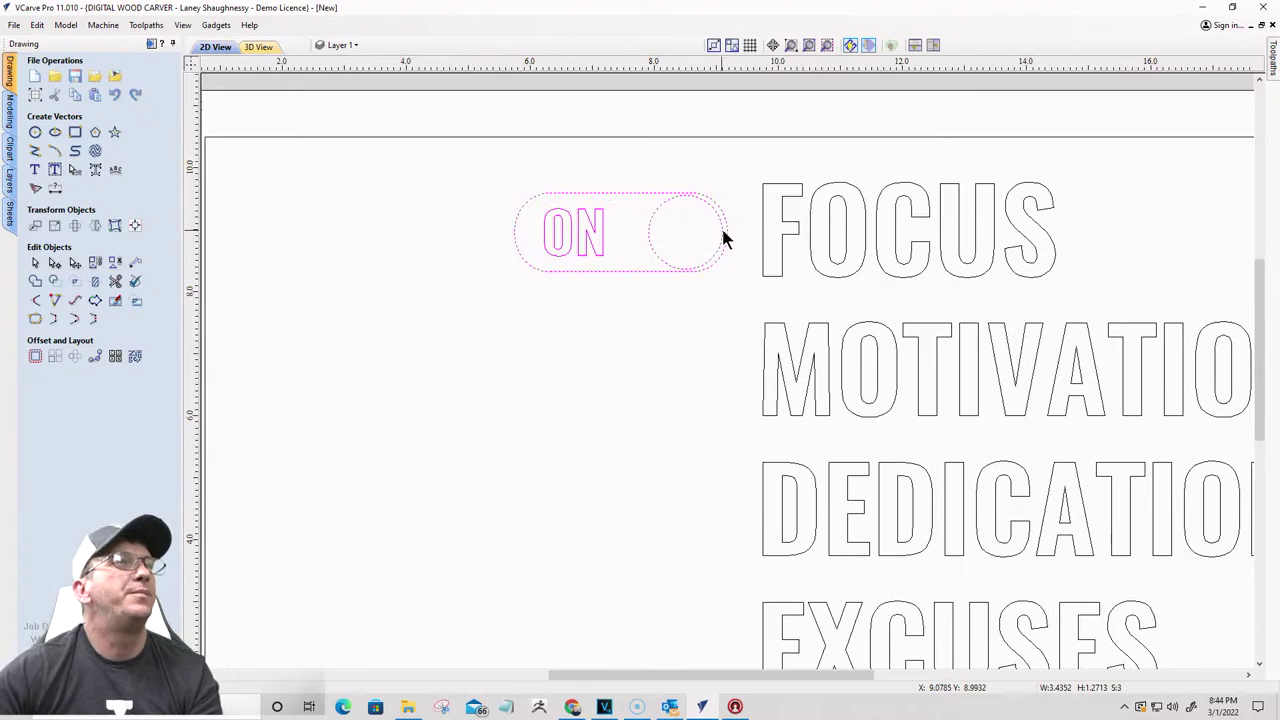
scroll(724, 238, "up", 3)
left_click(712, 234)
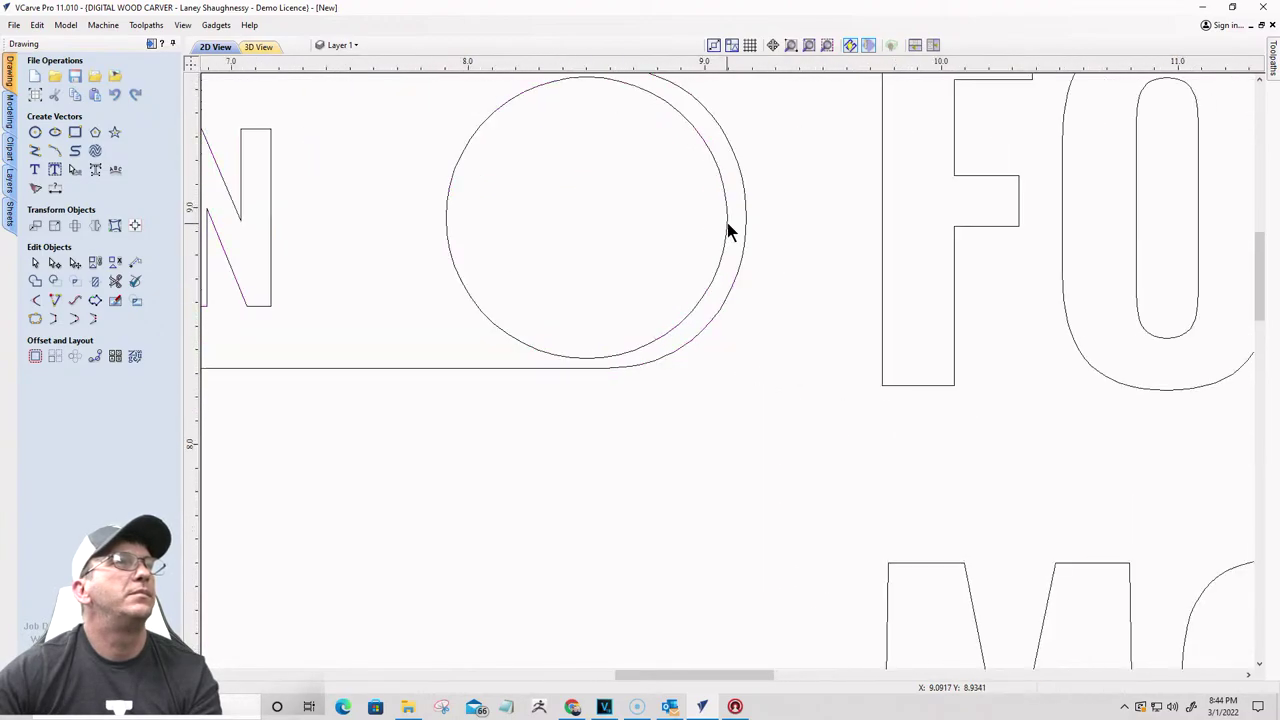
left_click(728, 230)
key("Right")
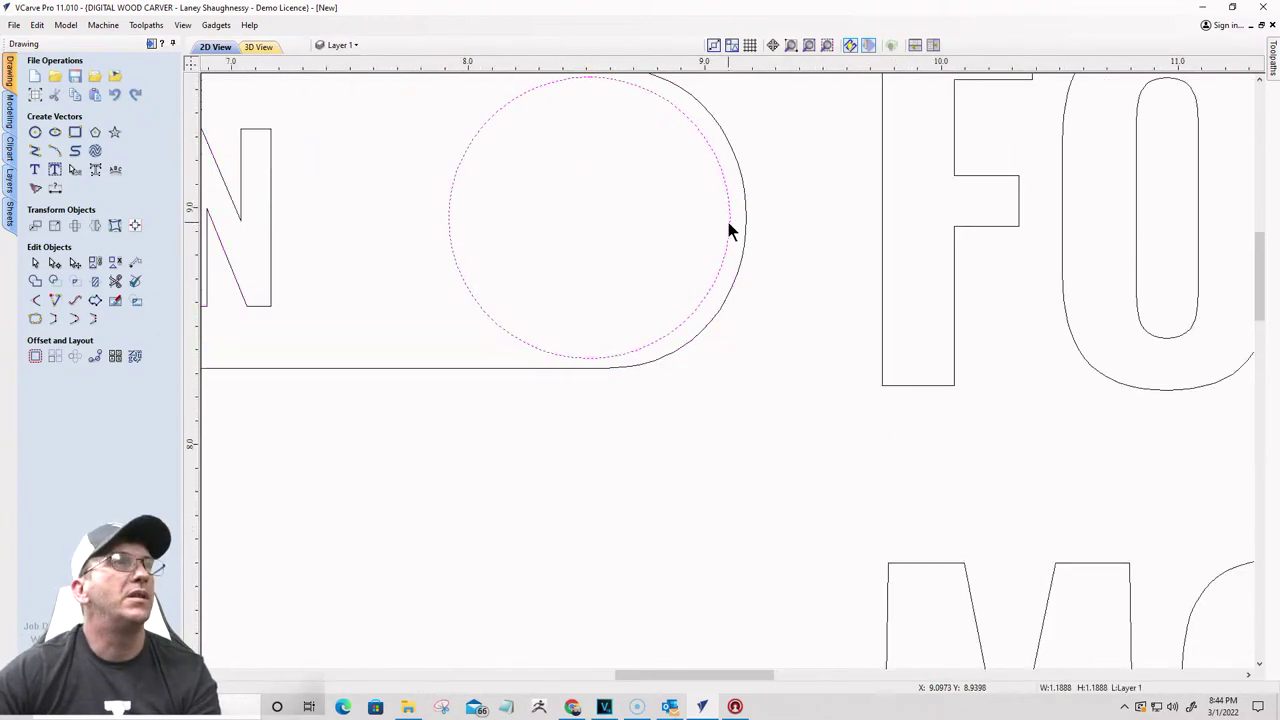
scroll(815, 307, "down", 6)
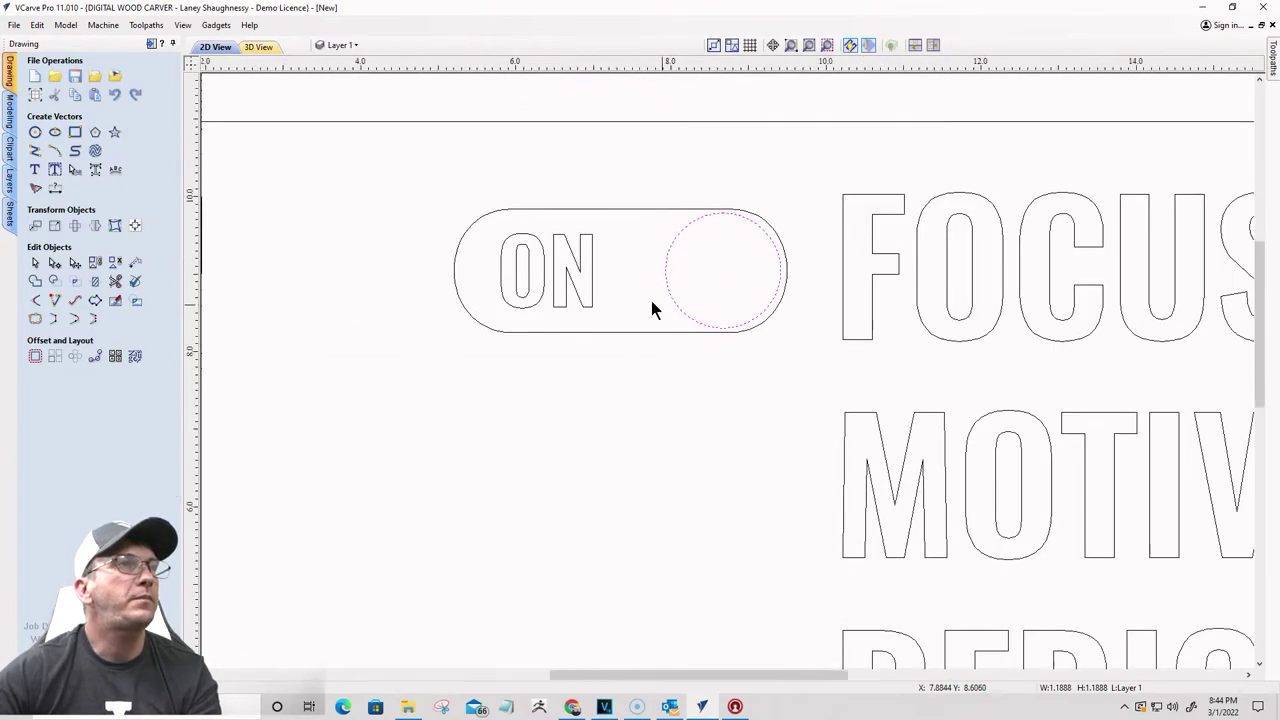
left_click_drag(472, 207, 720, 330)
scroll(690, 315, "down", 4)
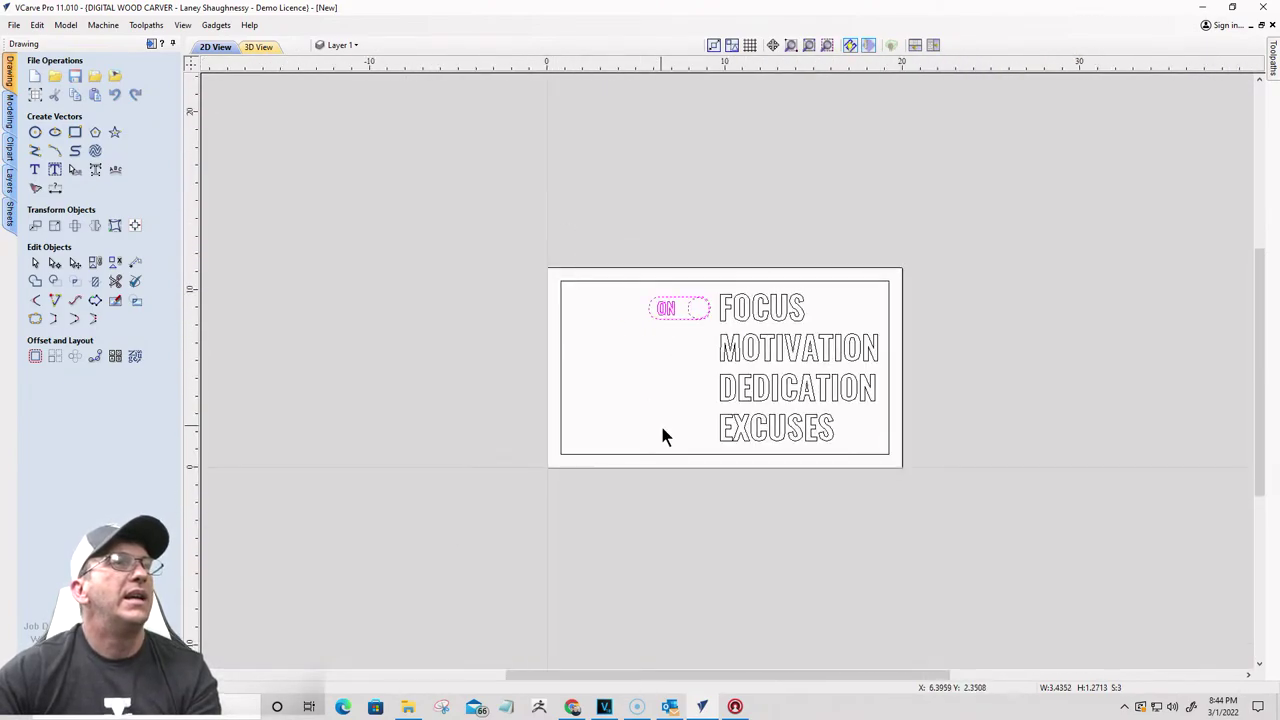
scroll(680, 380, "up", 6)
scroll(690, 302, "up", 2)
Step: Duplicate the ON toggle and place the copy further down beside the lower words
left_click(689, 212)
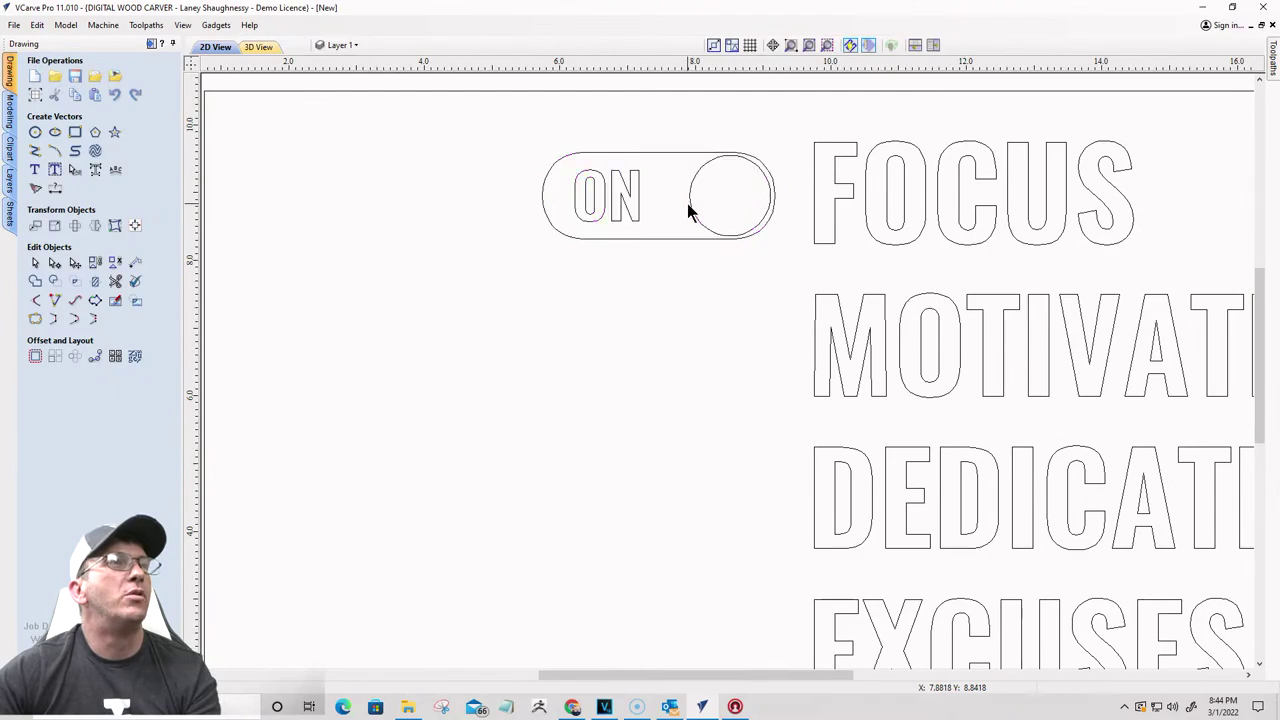
left_click_drag(459, 130, 784, 282)
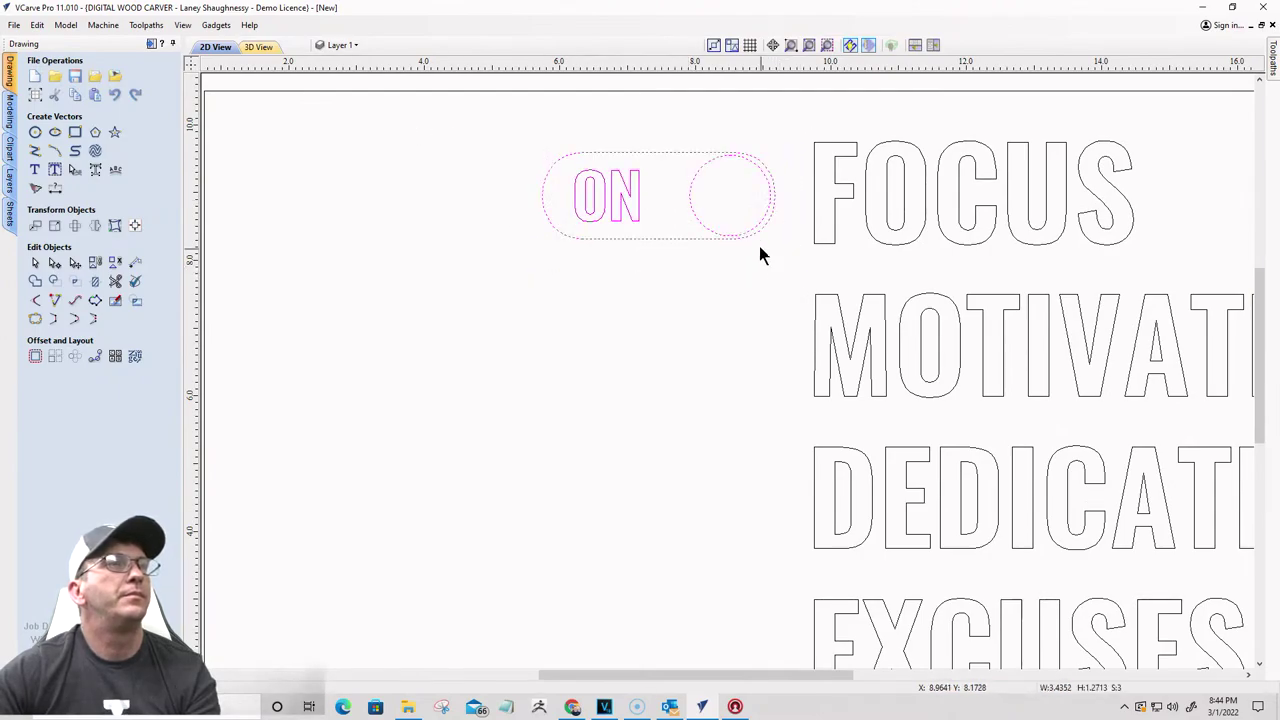
scroll(733, 230, "down", 2)
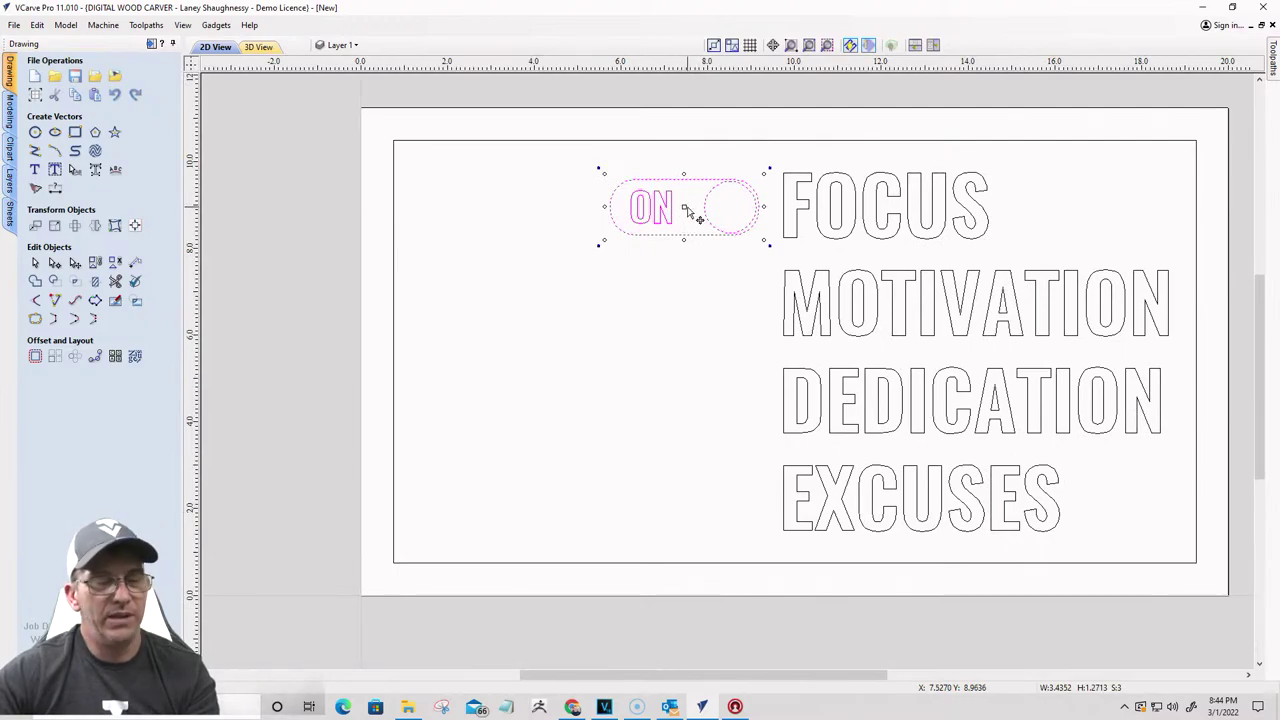
left_click_drag(689, 203, 672, 495, "ctrl")
left_click(665, 517)
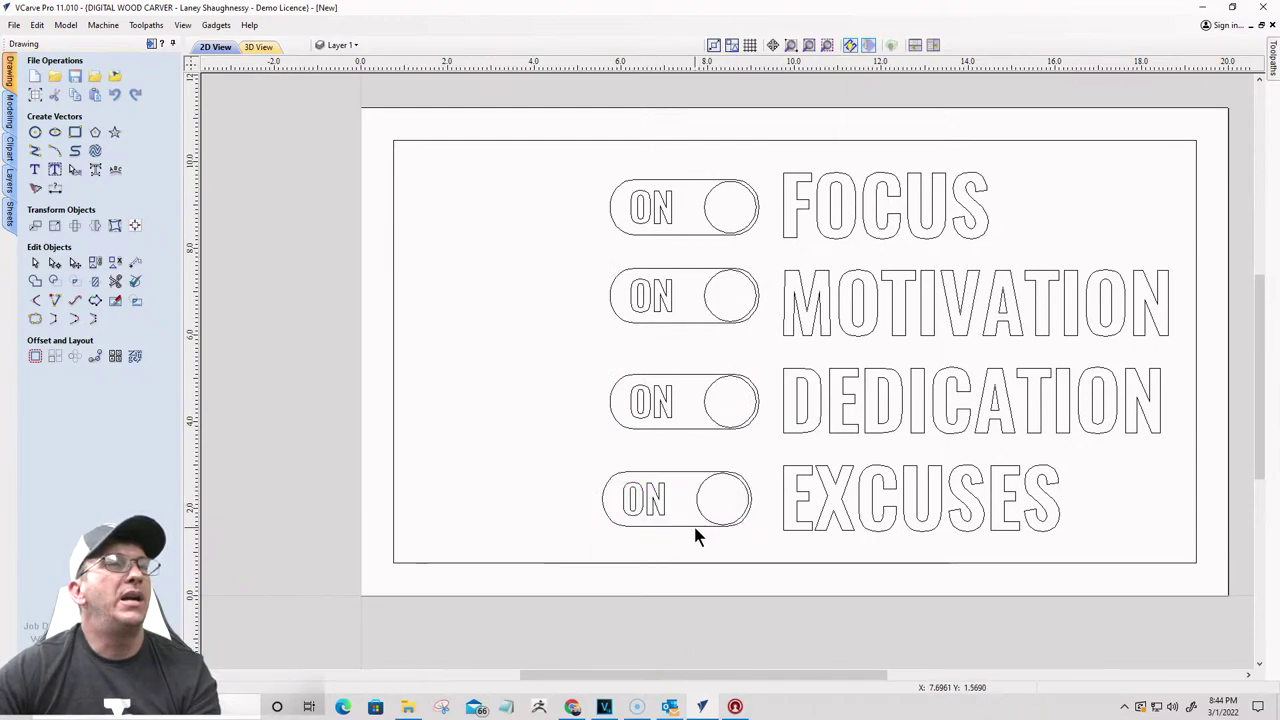
scroll(695, 513, "up", 4)
Step: Change the lower toggle's ON text to OFF and shift it right
left_click(700, 474)
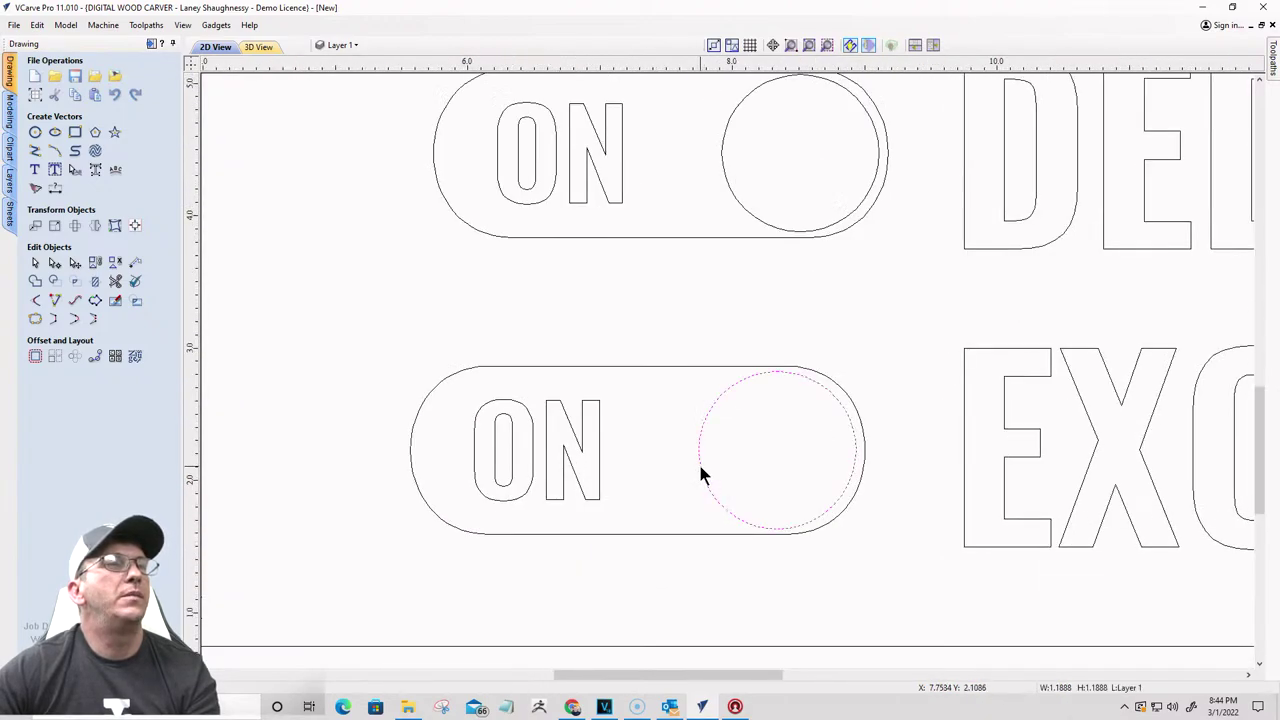
left_click(576, 445)
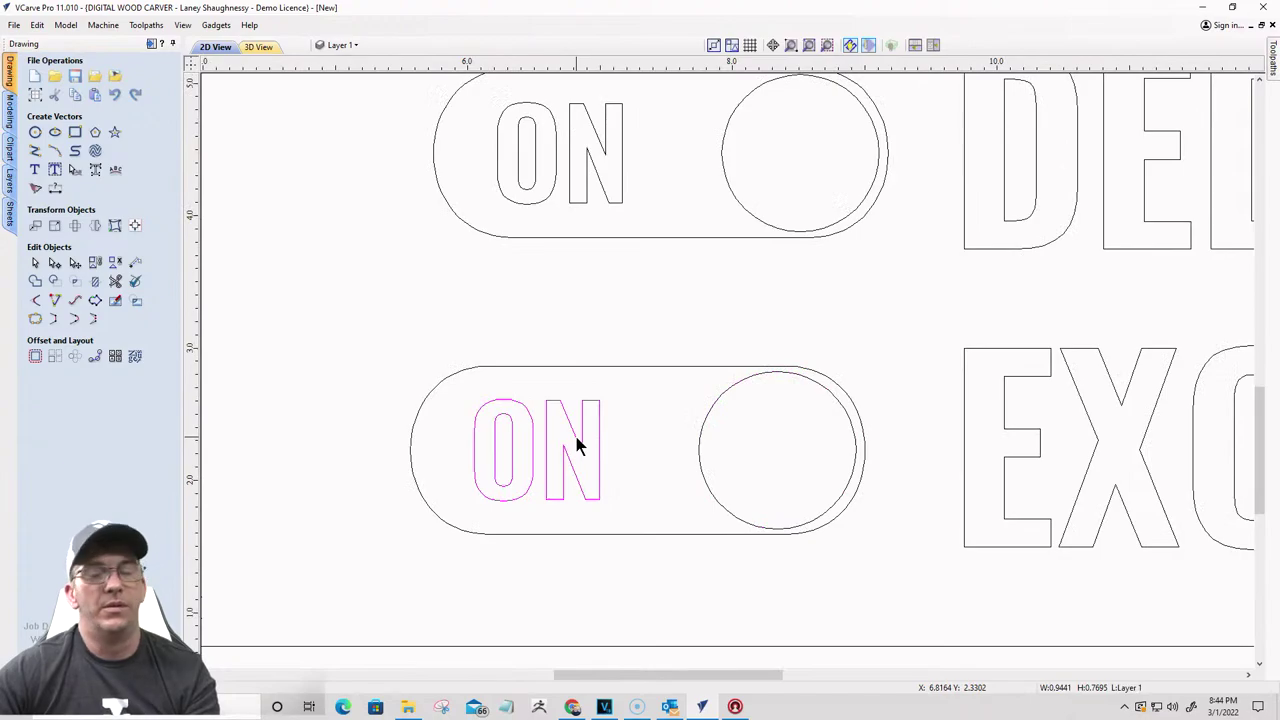
left_click(35, 170)
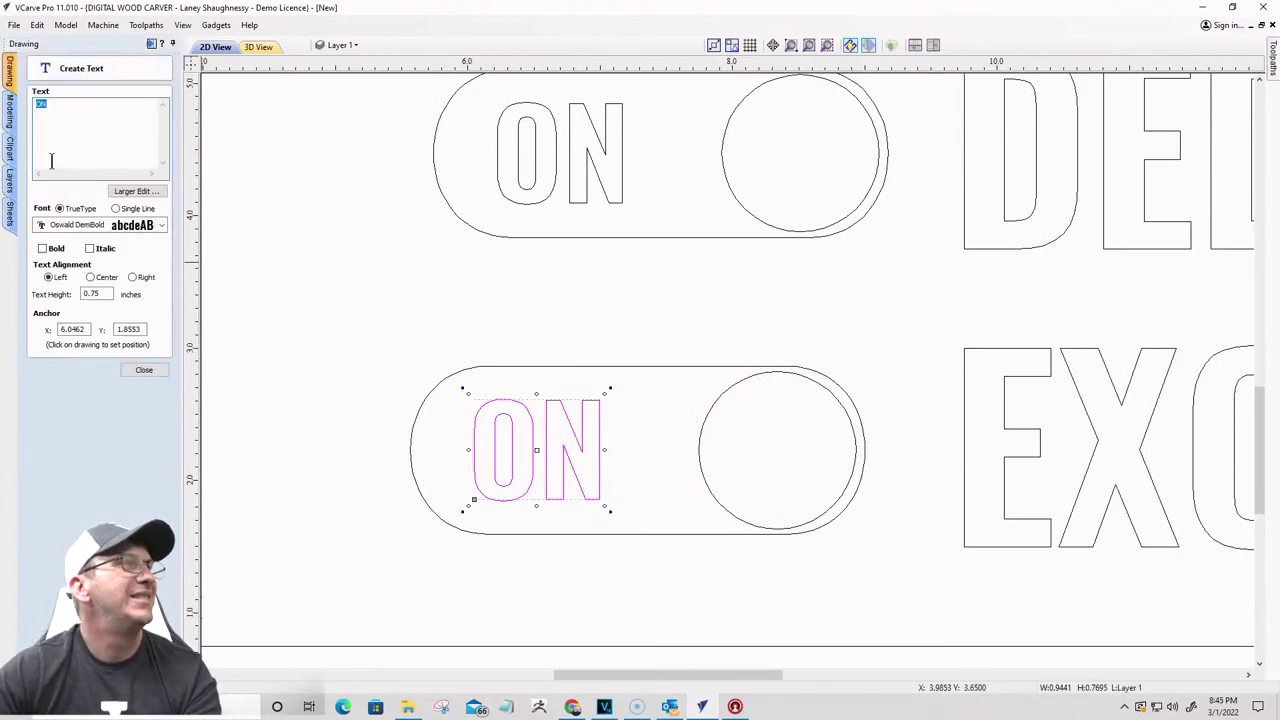
type("OFF")
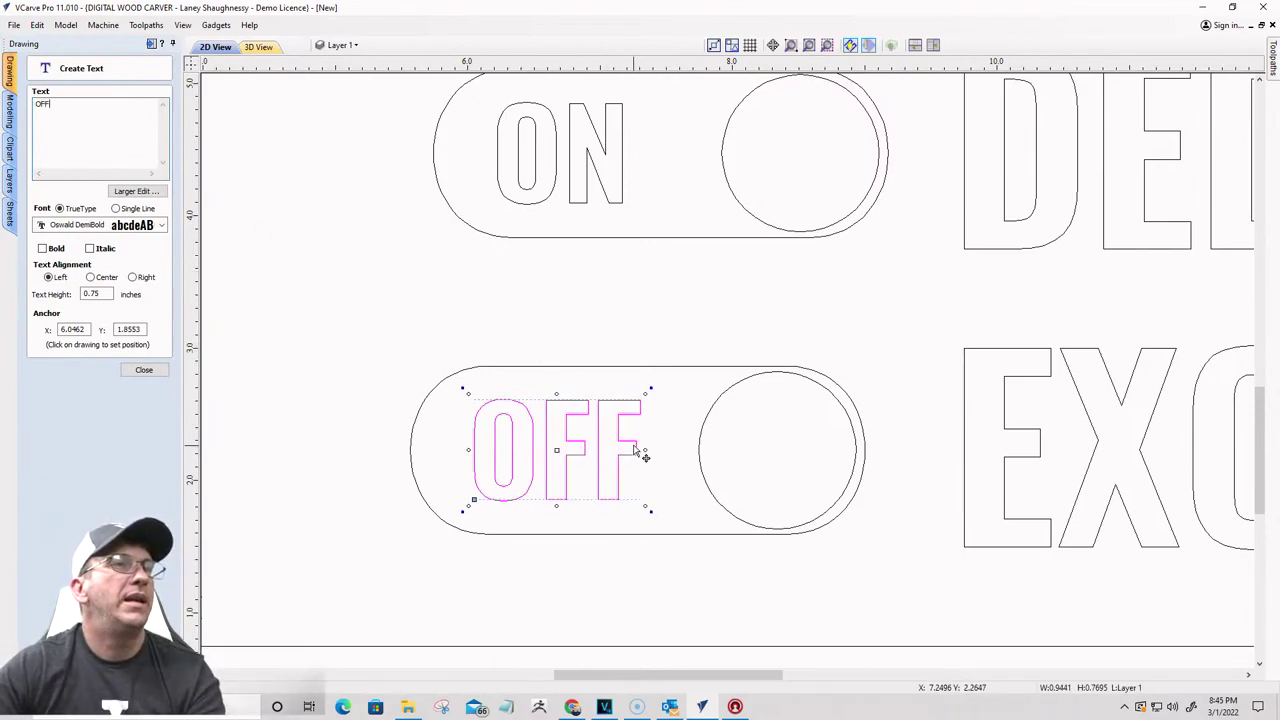
left_click_drag(637, 447, 830, 447)
Step: Move the lower toggle's circle to the pill's left end
left_click(731, 393)
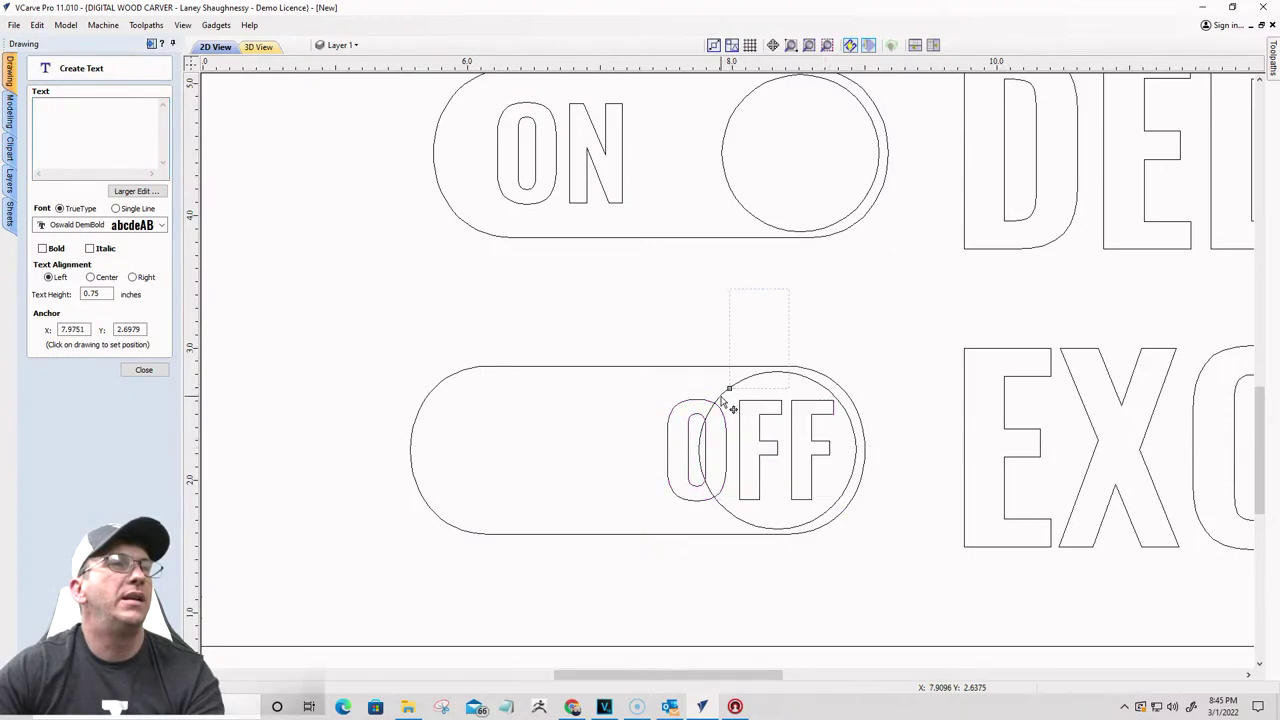
left_click(145, 371)
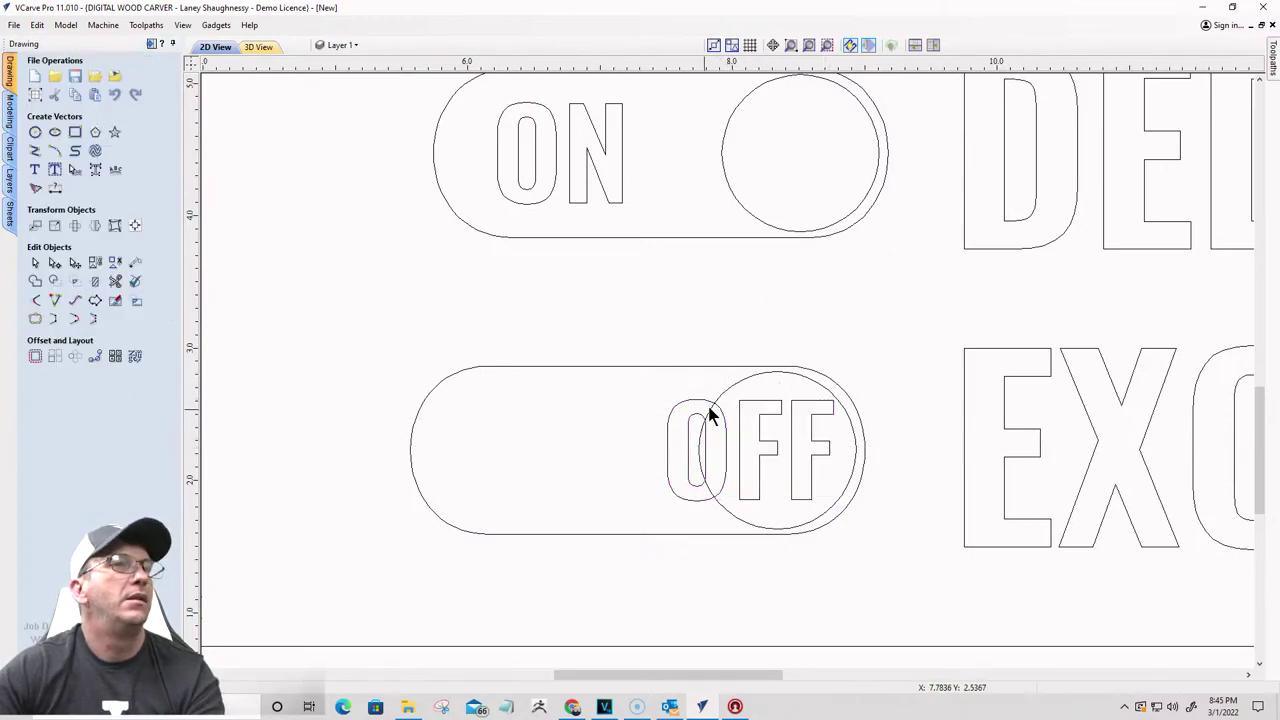
left_click(728, 395)
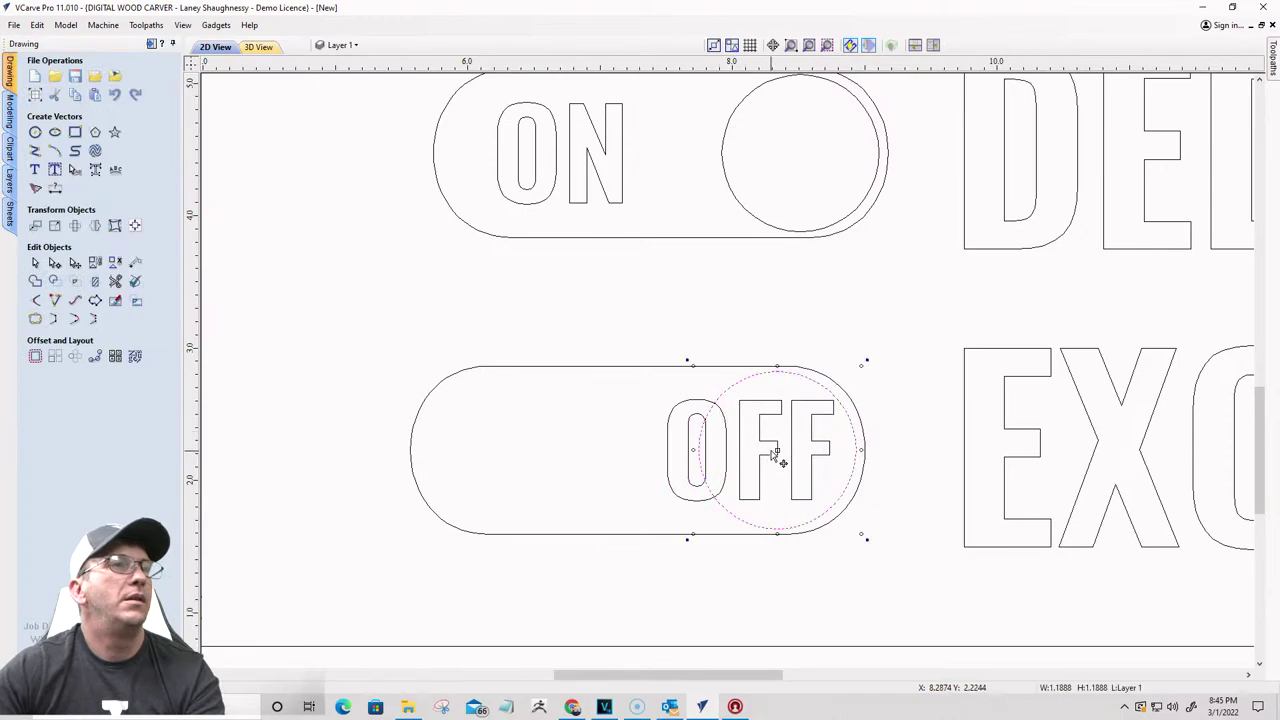
left_click_drag(778, 445, 497, 446)
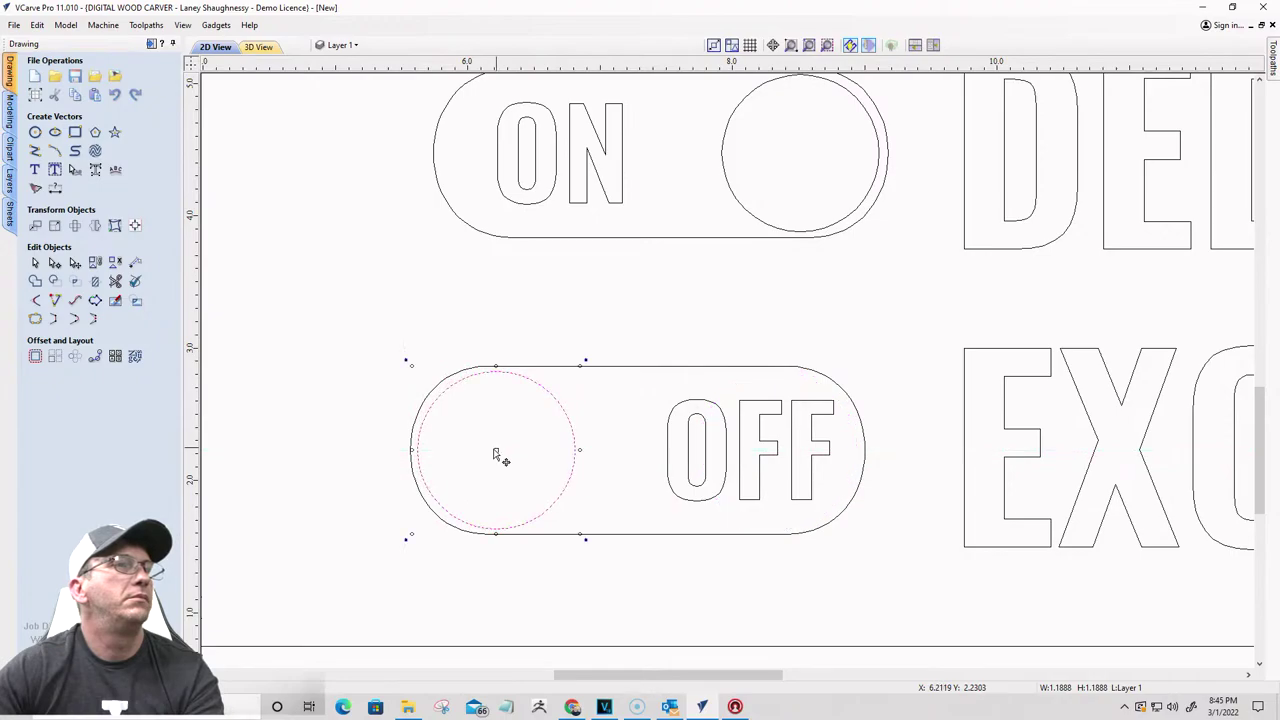
left_click(342, 444)
scroll(382, 429, "down", 8)
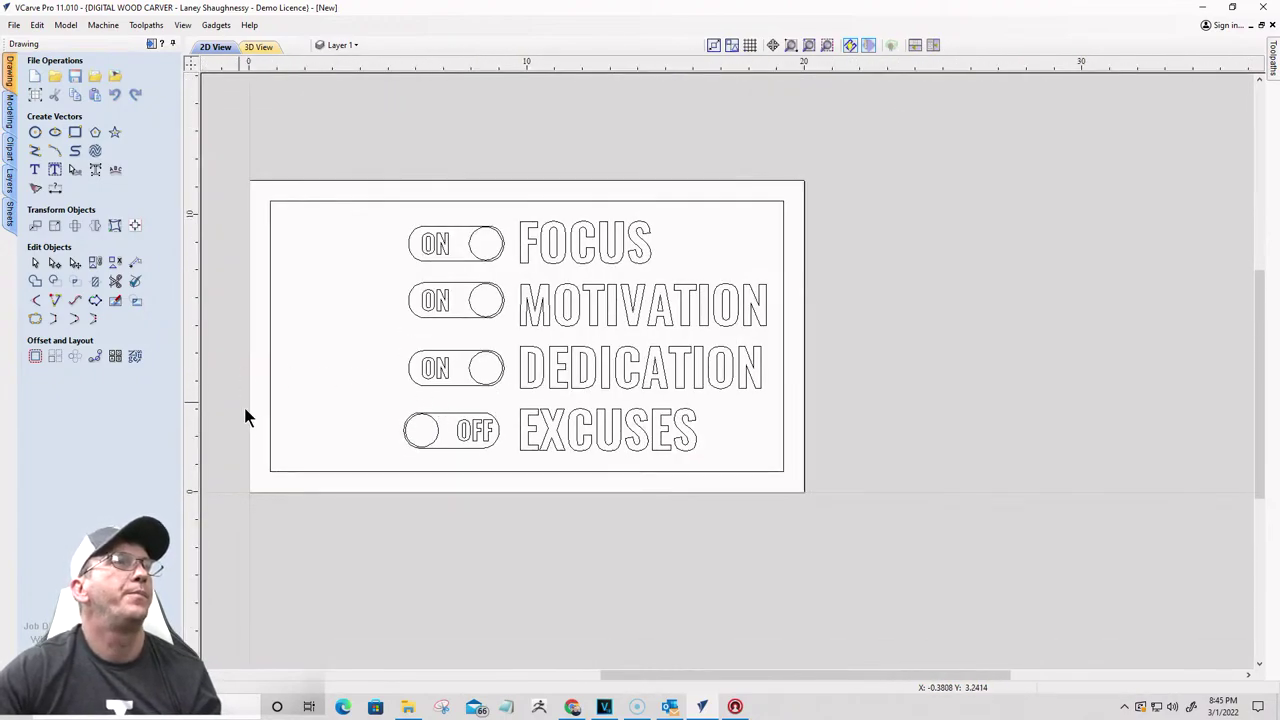
scroll(250, 420, "up", 1)
scroll(300, 442, "up", 1)
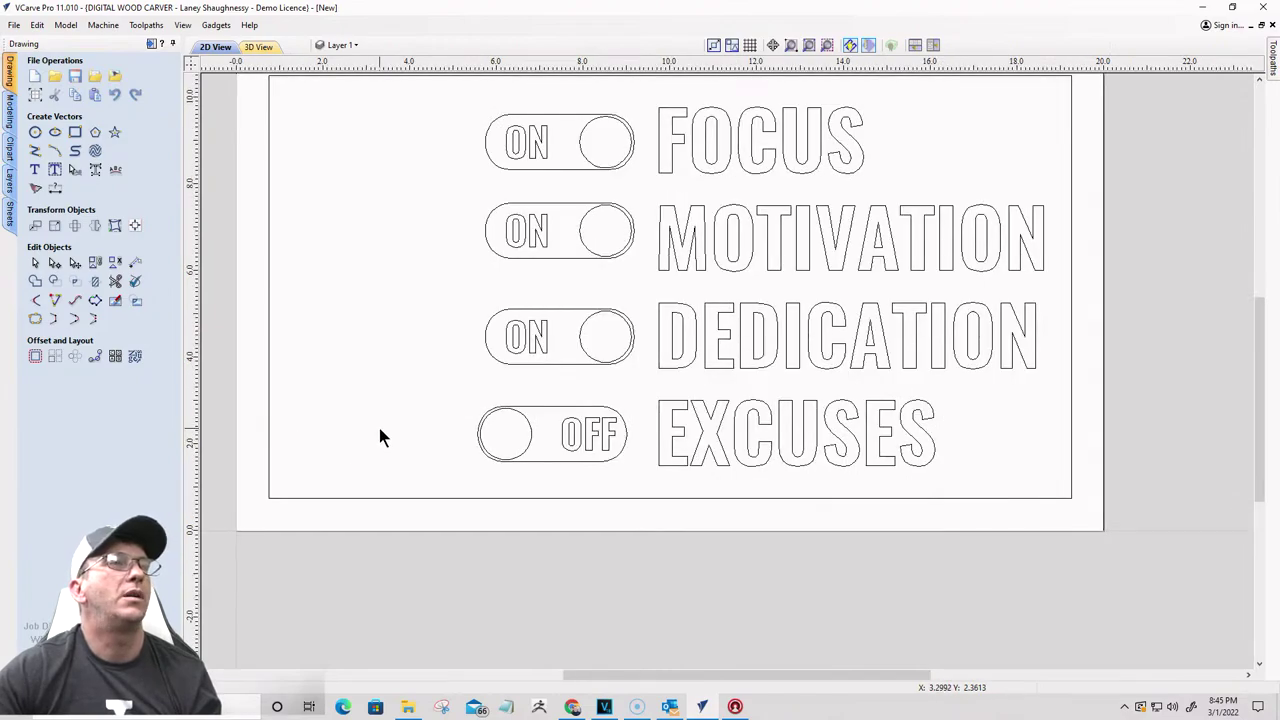
scroll(380, 437, "down", 1)
scroll(440, 345, "up", 1)
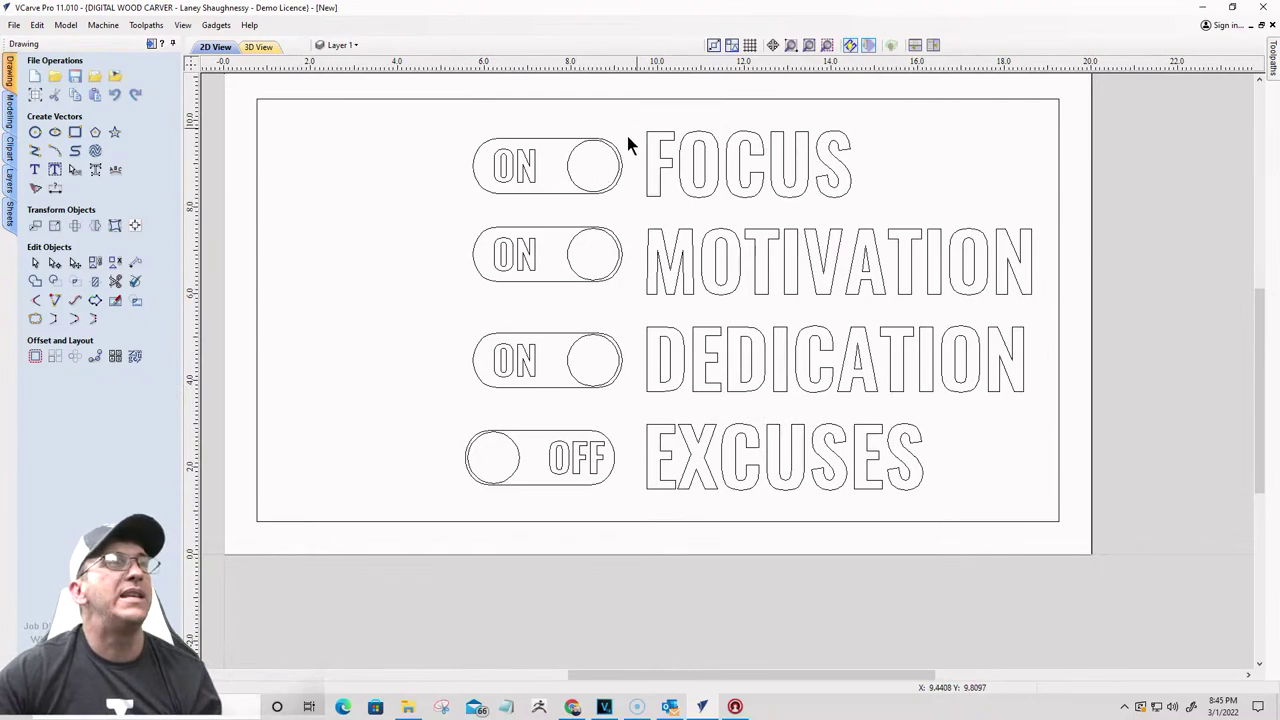
left_click_drag(607, 177, 636, 220)
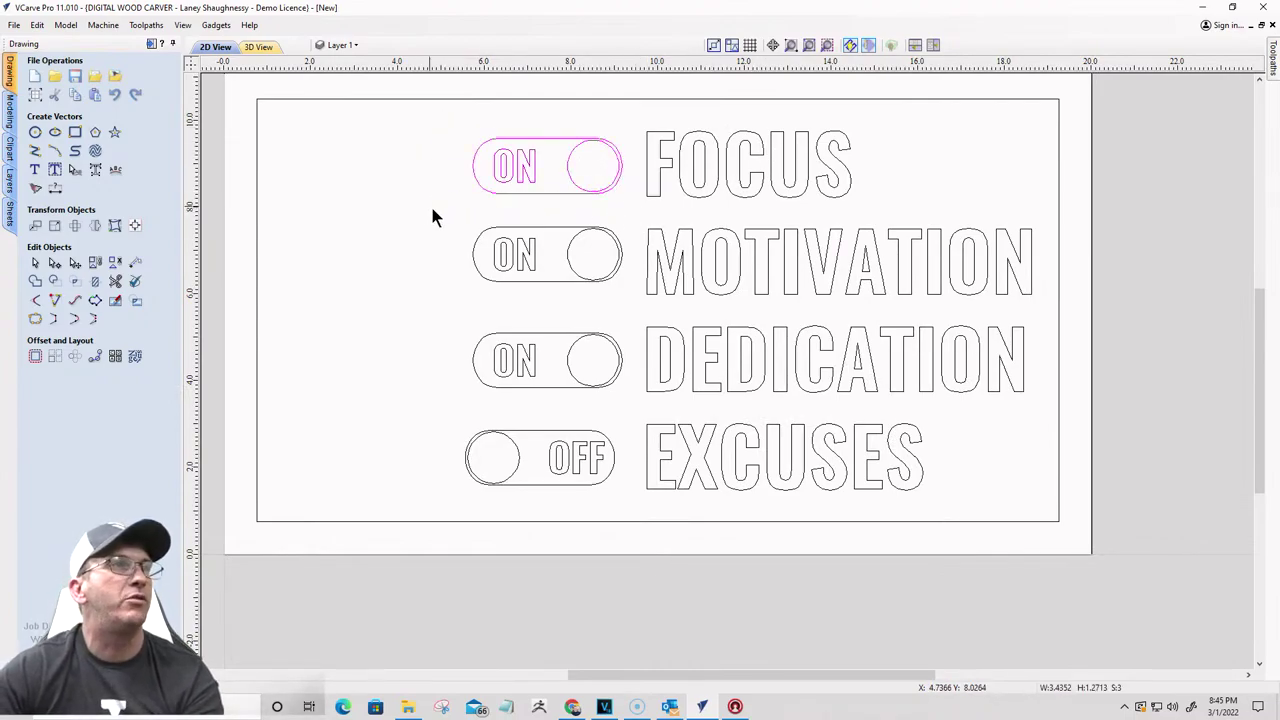
mouse_move(435, 210)
left_mouse_down()
mouse_move(661, 303)
mouse_move(622, 293)
left_mouse_up()
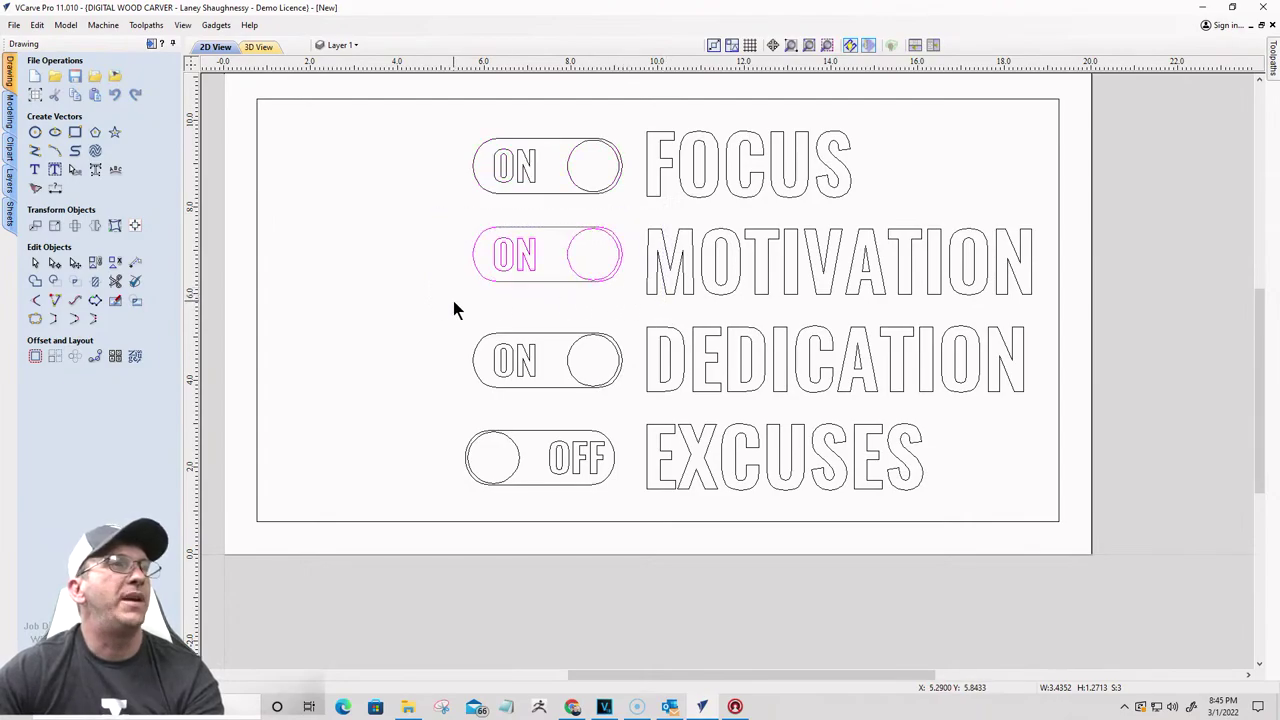
left_click_drag(452, 297, 622, 394)
left_click_drag(408, 412, 632, 505)
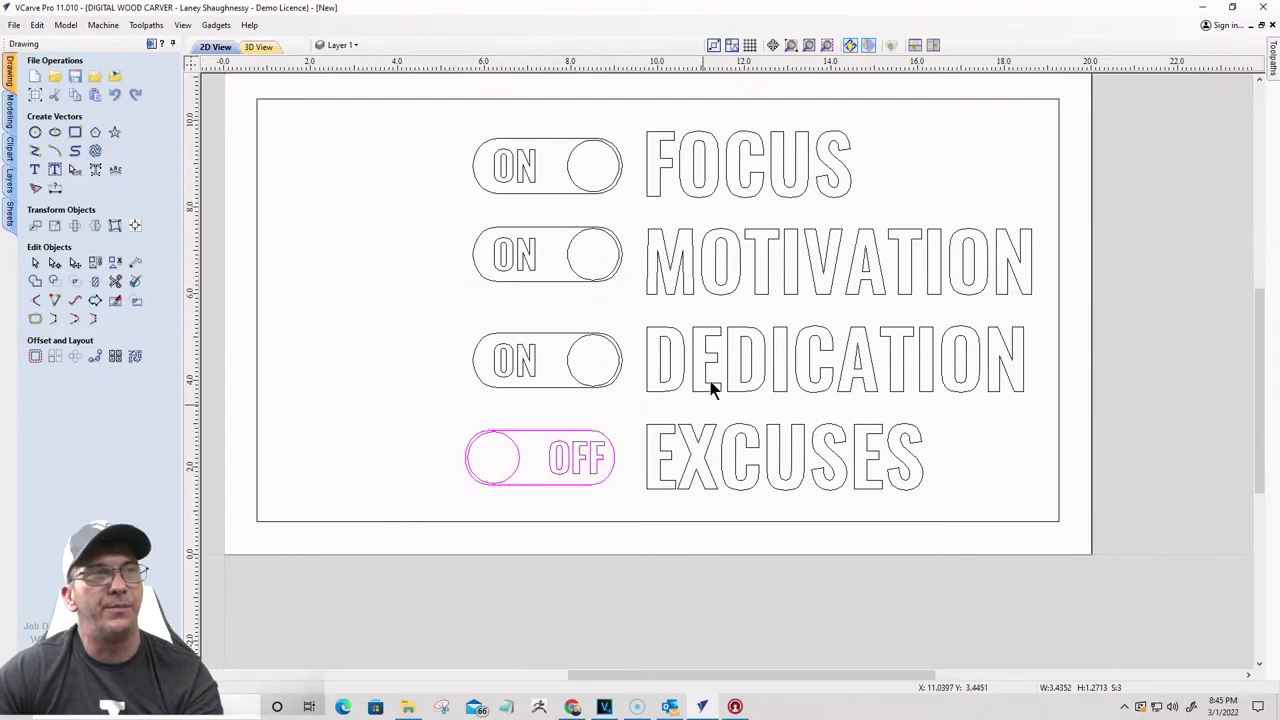
left_click(740, 168)
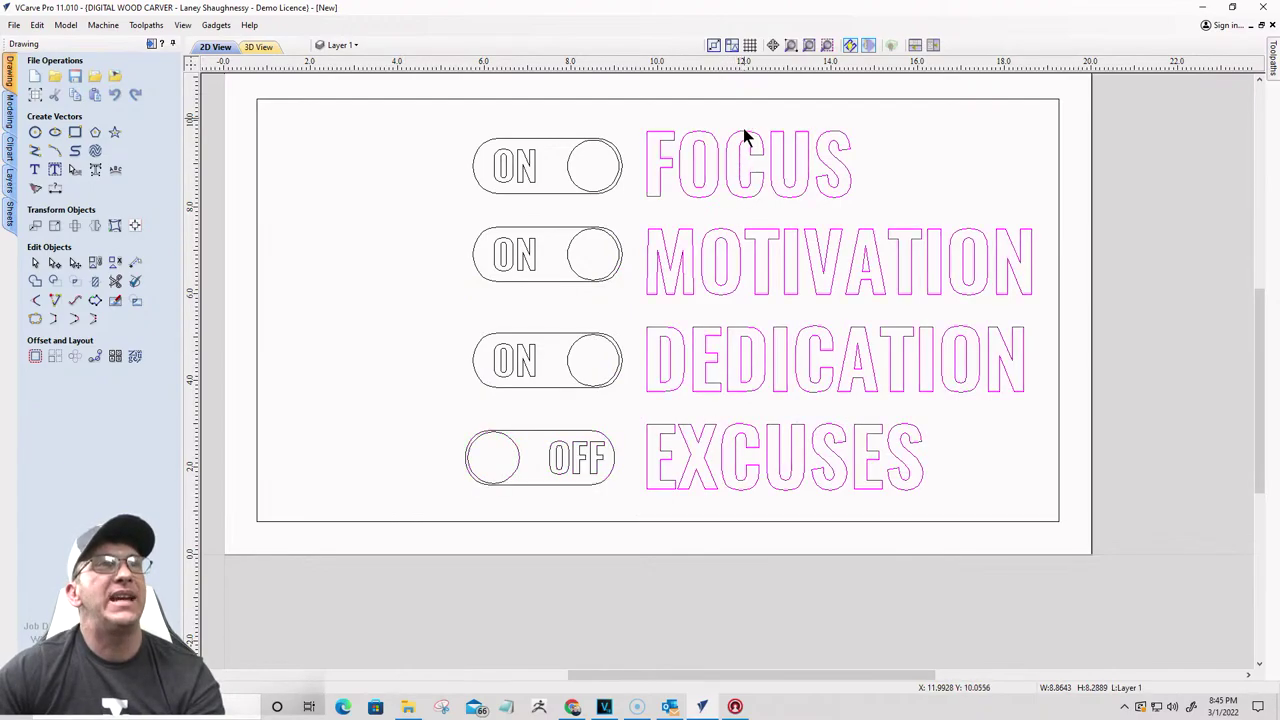
Step: Break the four-word text block into separate lines, then select the top ON toggle with FOCUS
right_click(750, 232)
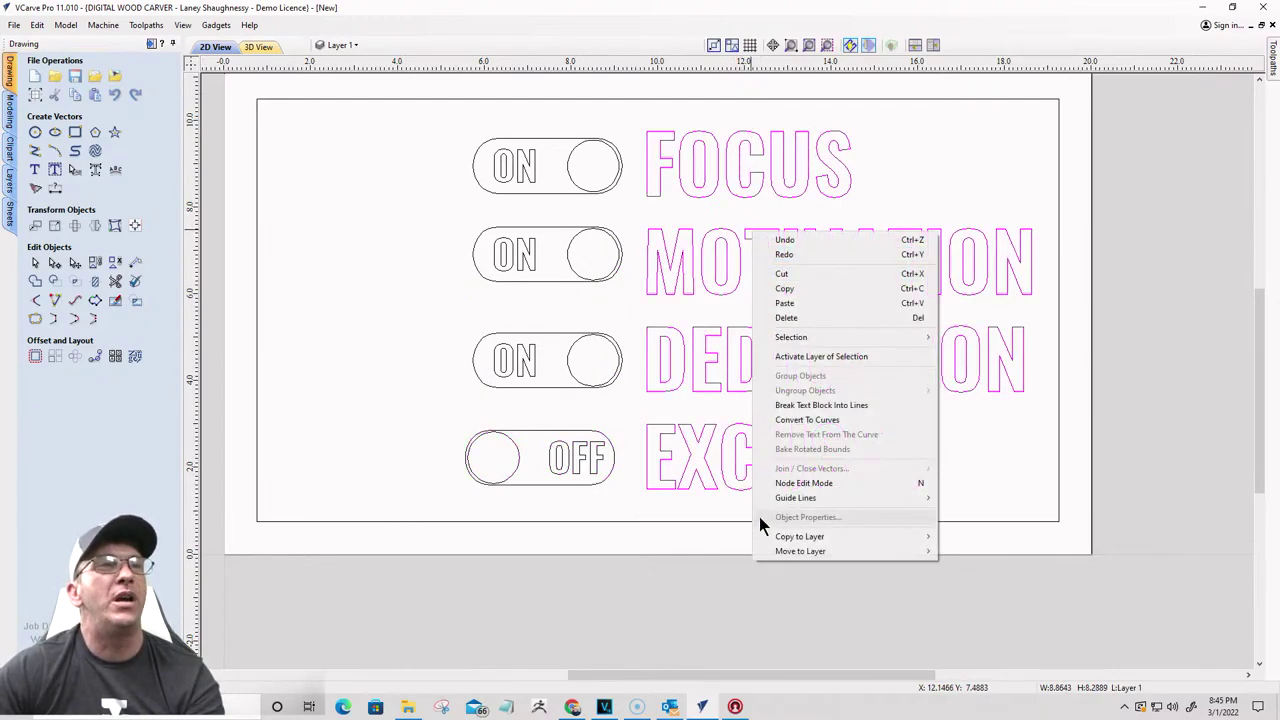
left_click(786, 414)
left_click(718, 182)
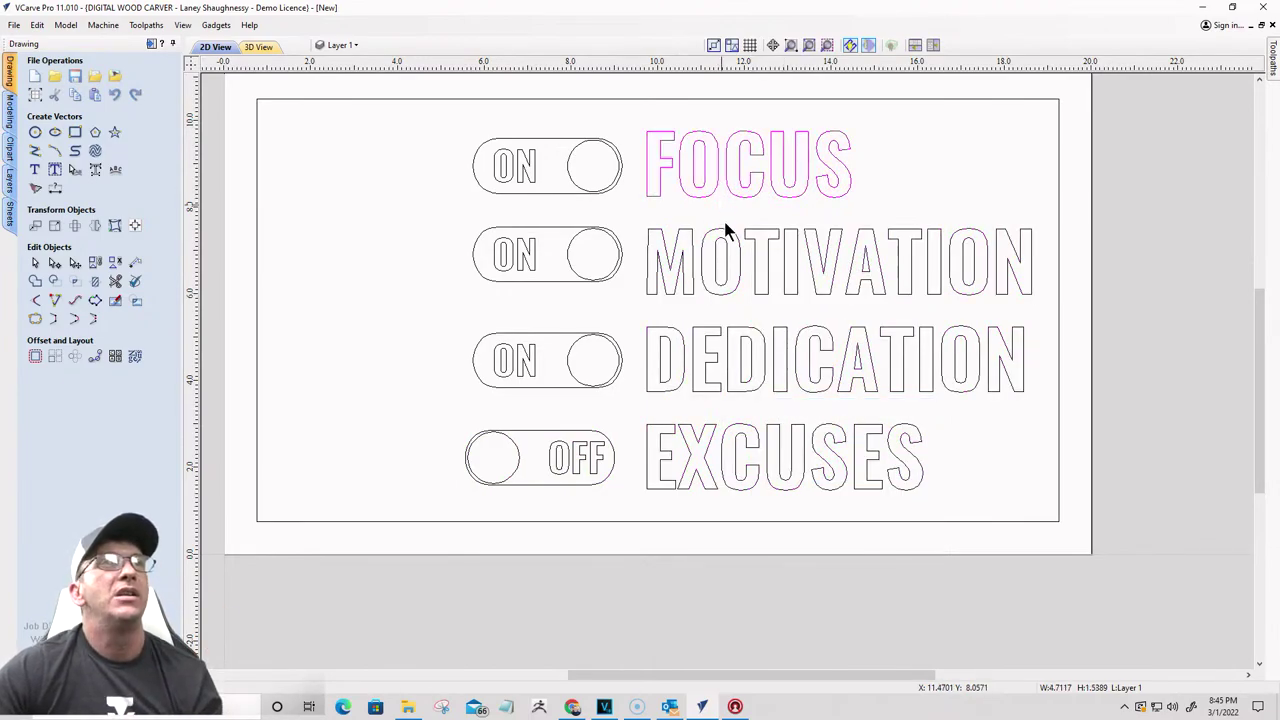
left_click(728, 238)
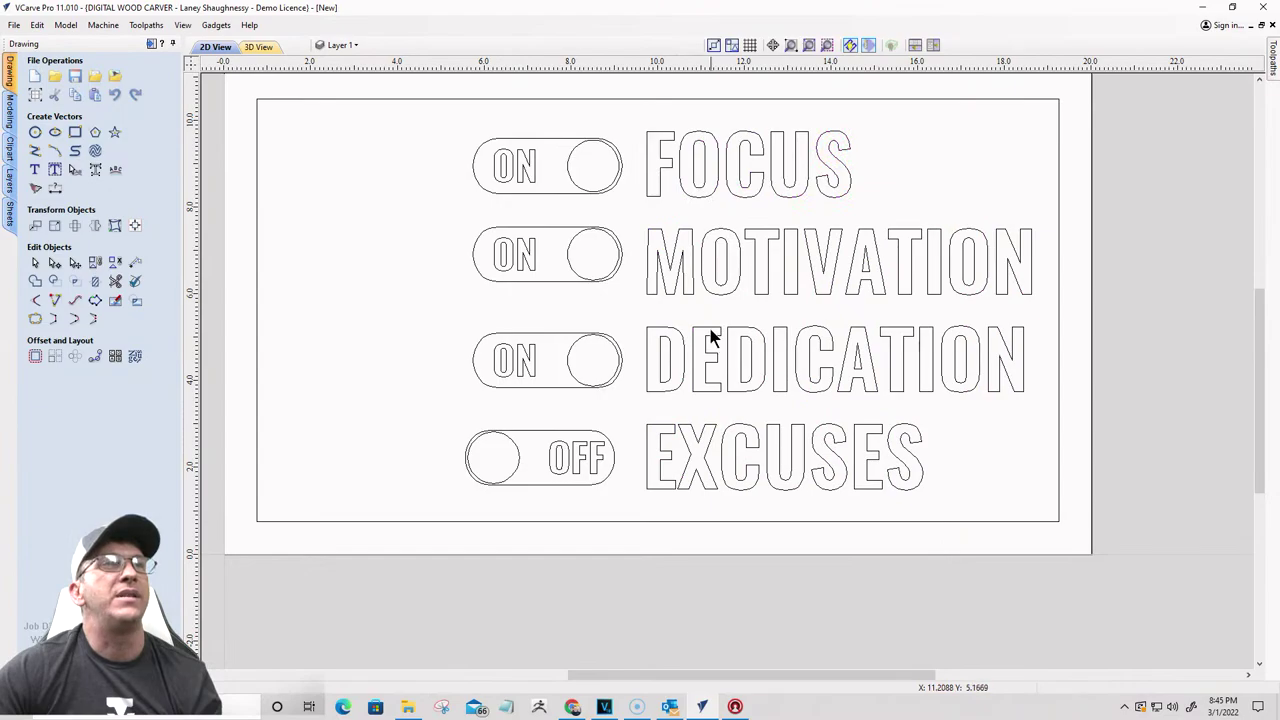
left_click(710, 337)
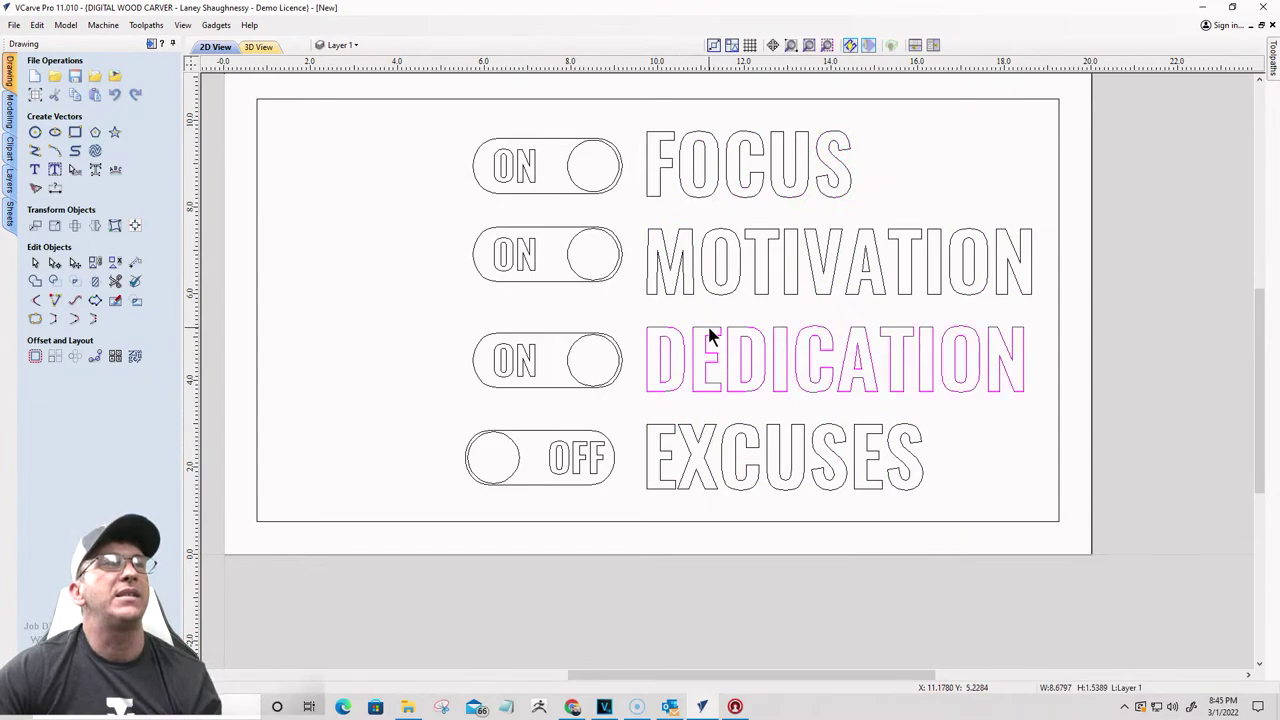
left_click(524, 140)
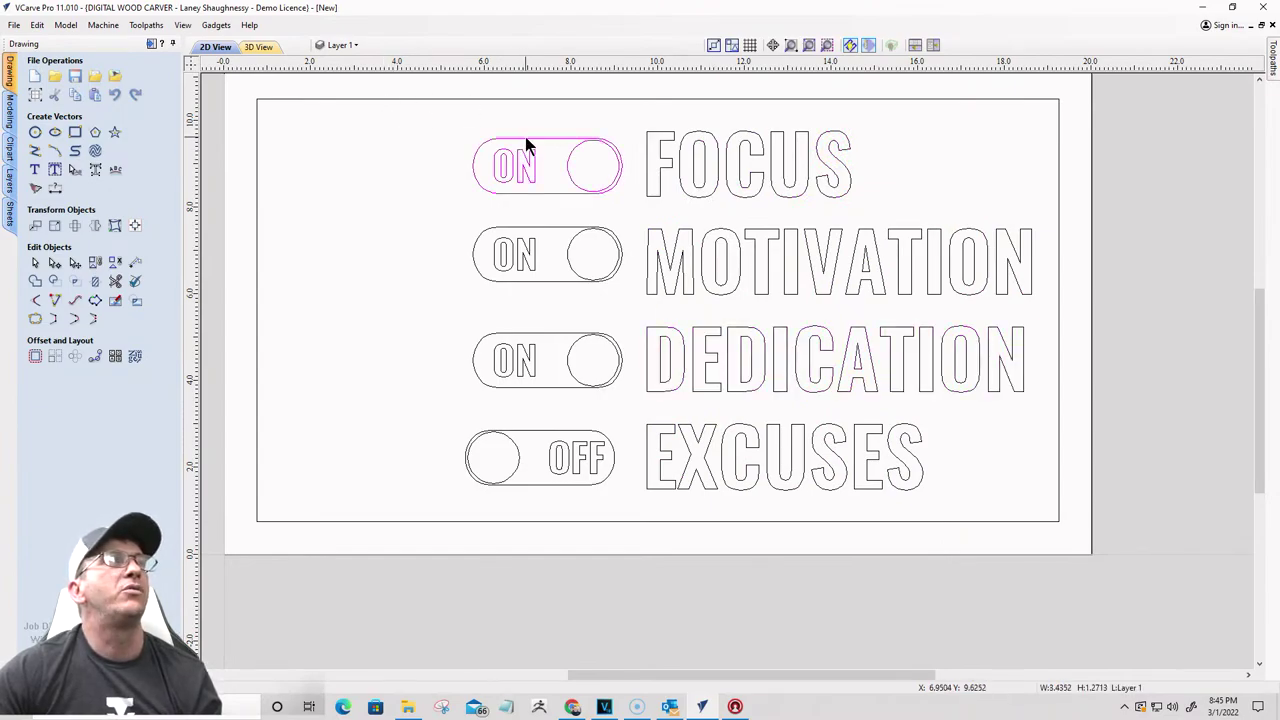
left_click(687, 143, "shift")
Step: Centre the top toggles vertically on FOCUS and MOTIVATION using Alignment Tools
left_click(136, 226)
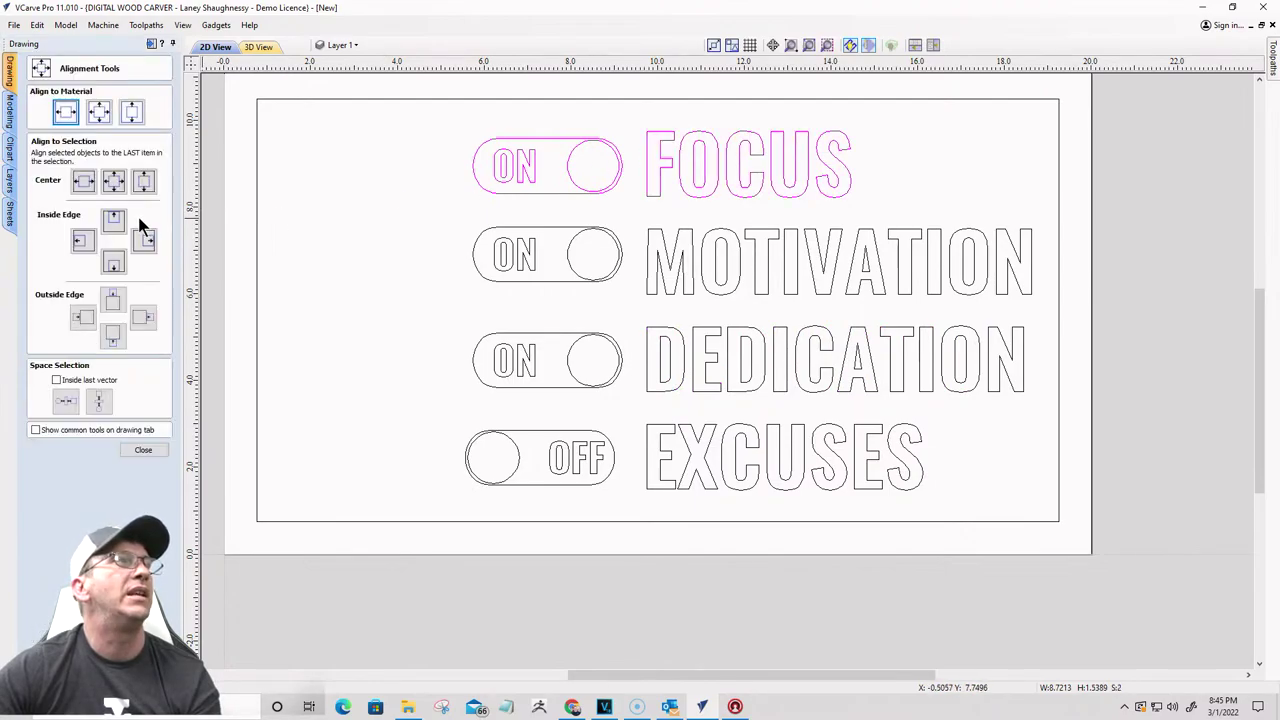
left_click(146, 180)
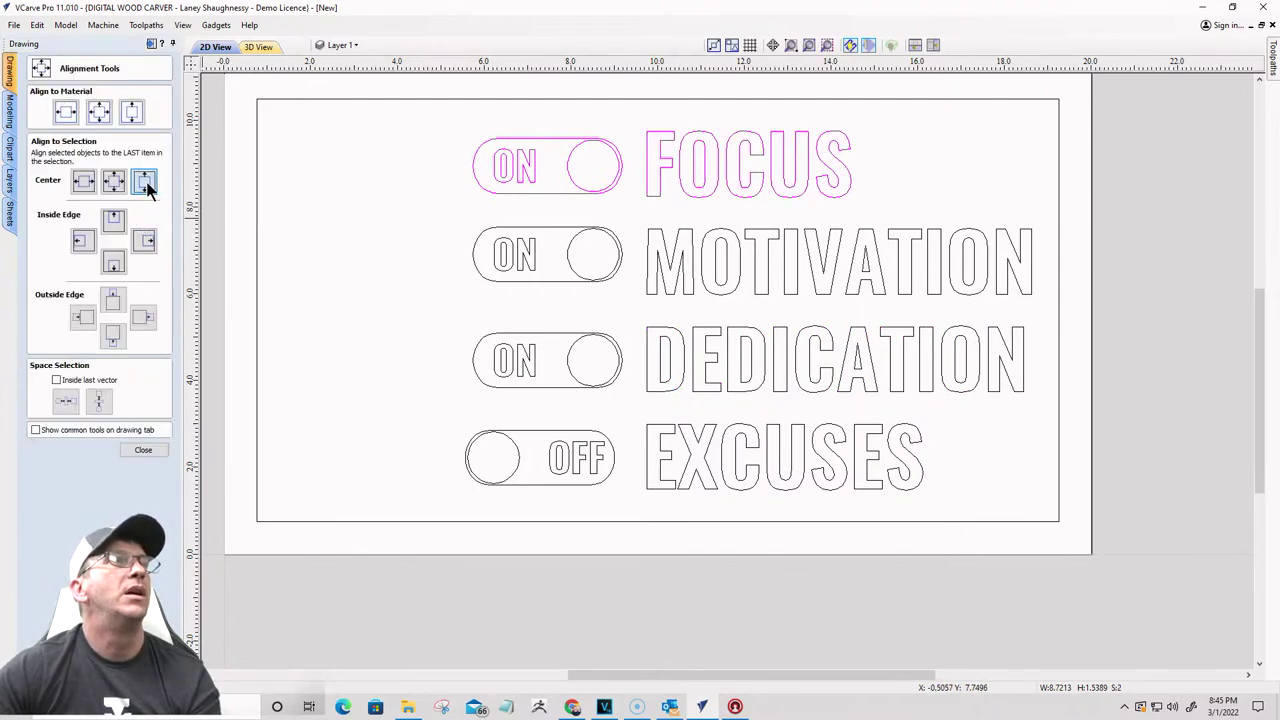
left_click(600, 233)
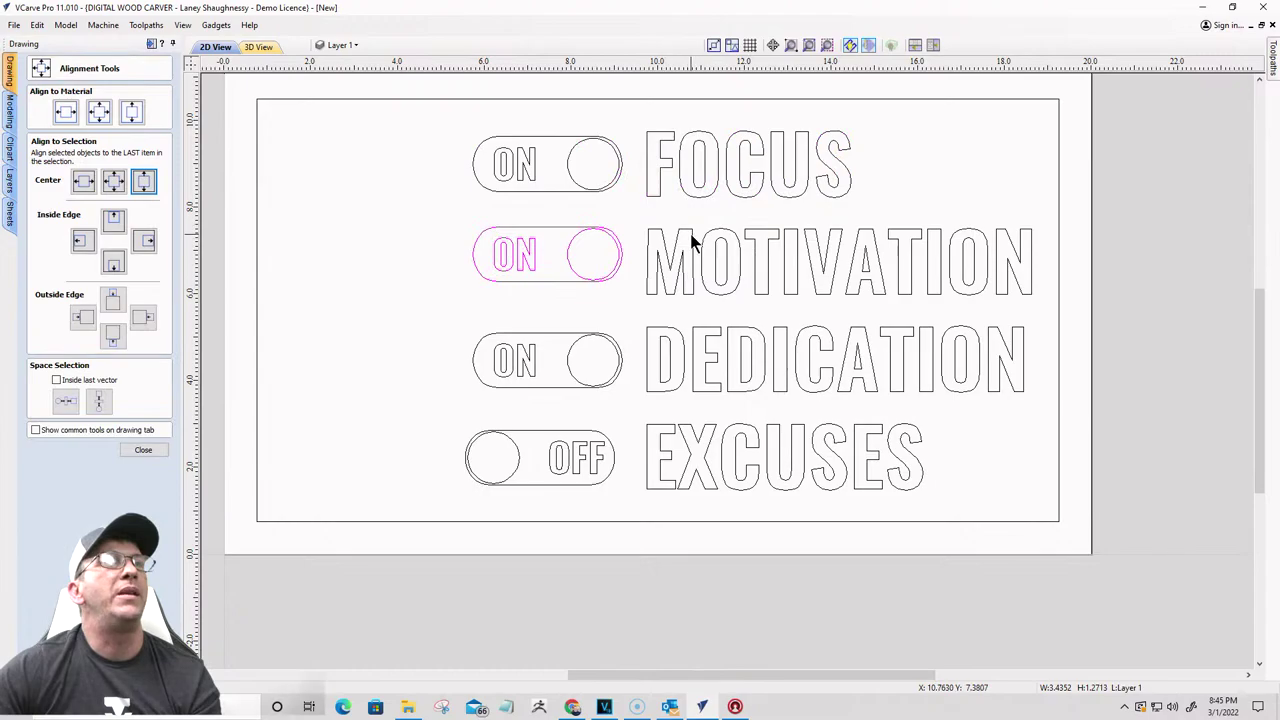
left_click(692, 238, "shift")
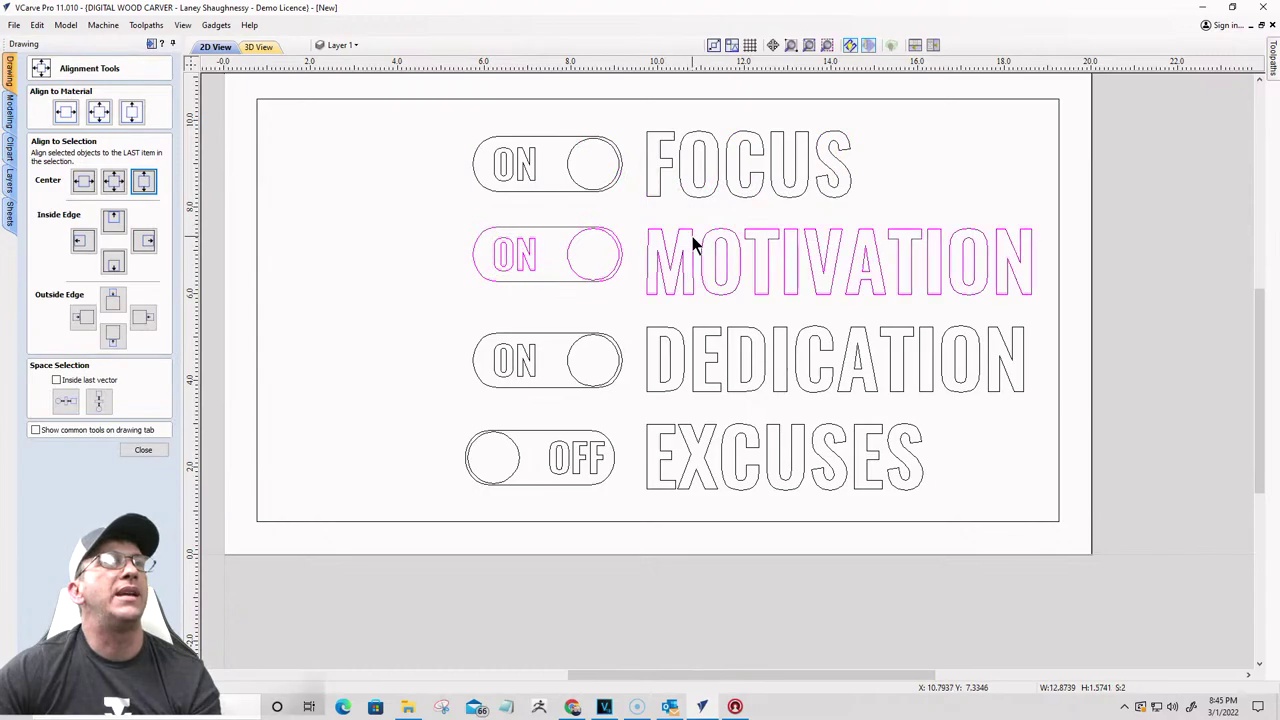
left_click(143, 181)
Step: Centre the DEDICATION and EXCUSES toggles vertically, then nudge the whole layout right
left_click(604, 340)
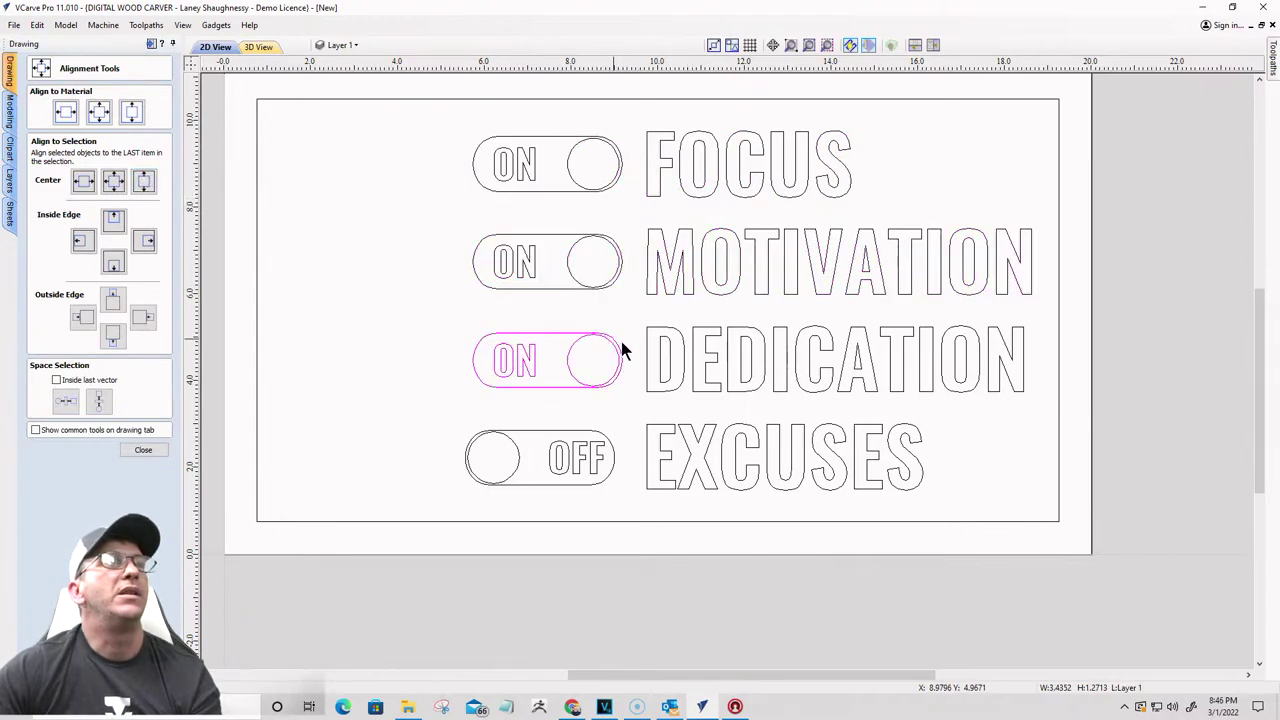
left_click(661, 342, "shift")
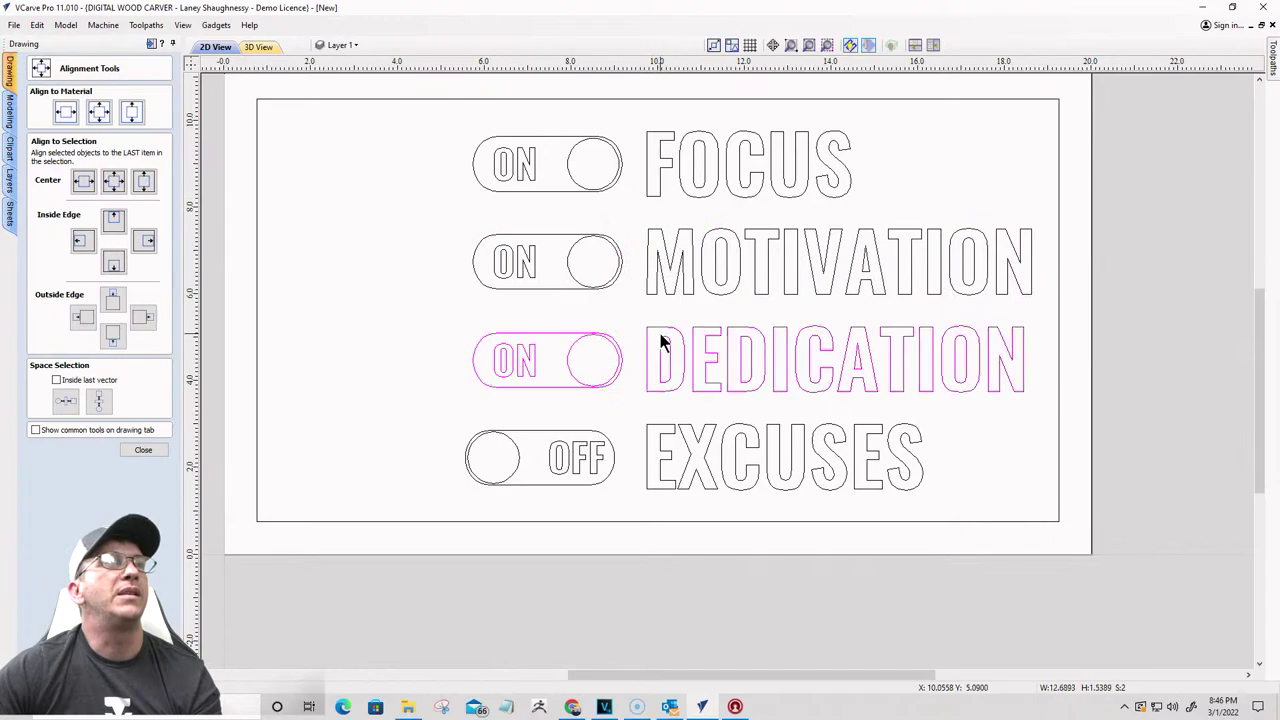
left_click(143, 181)
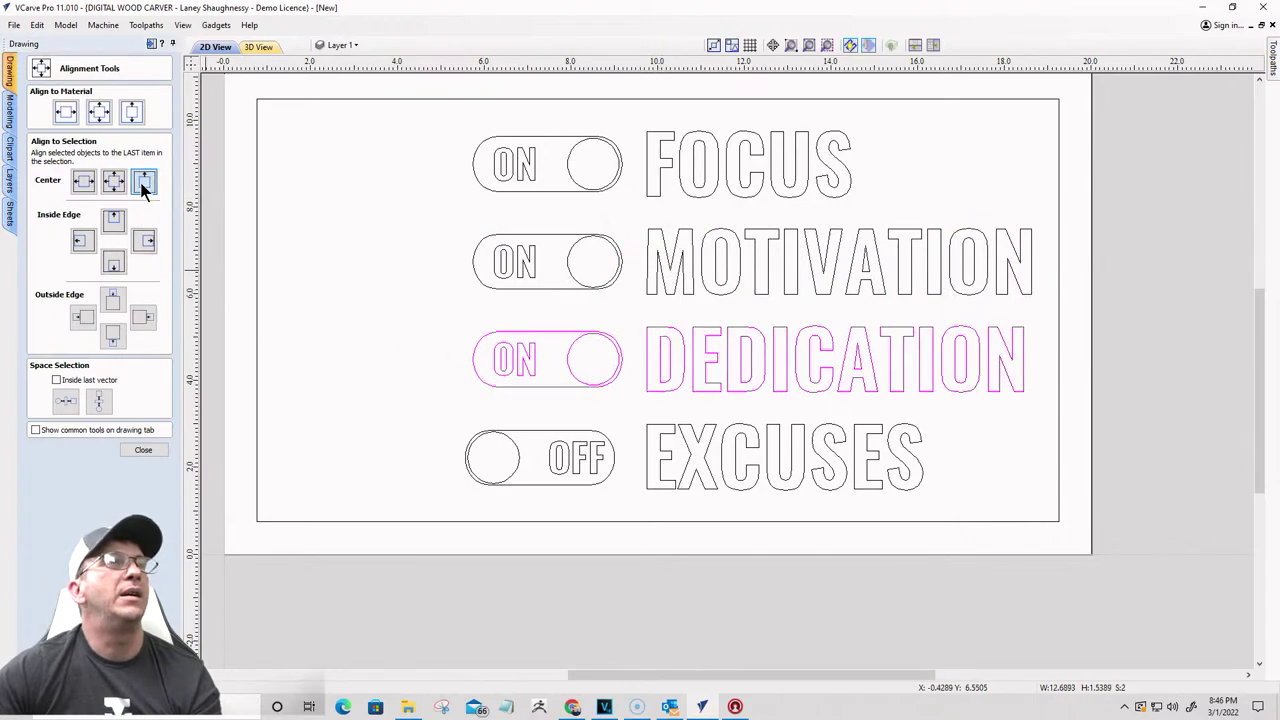
left_click(557, 430)
left_click(665, 440, "shift")
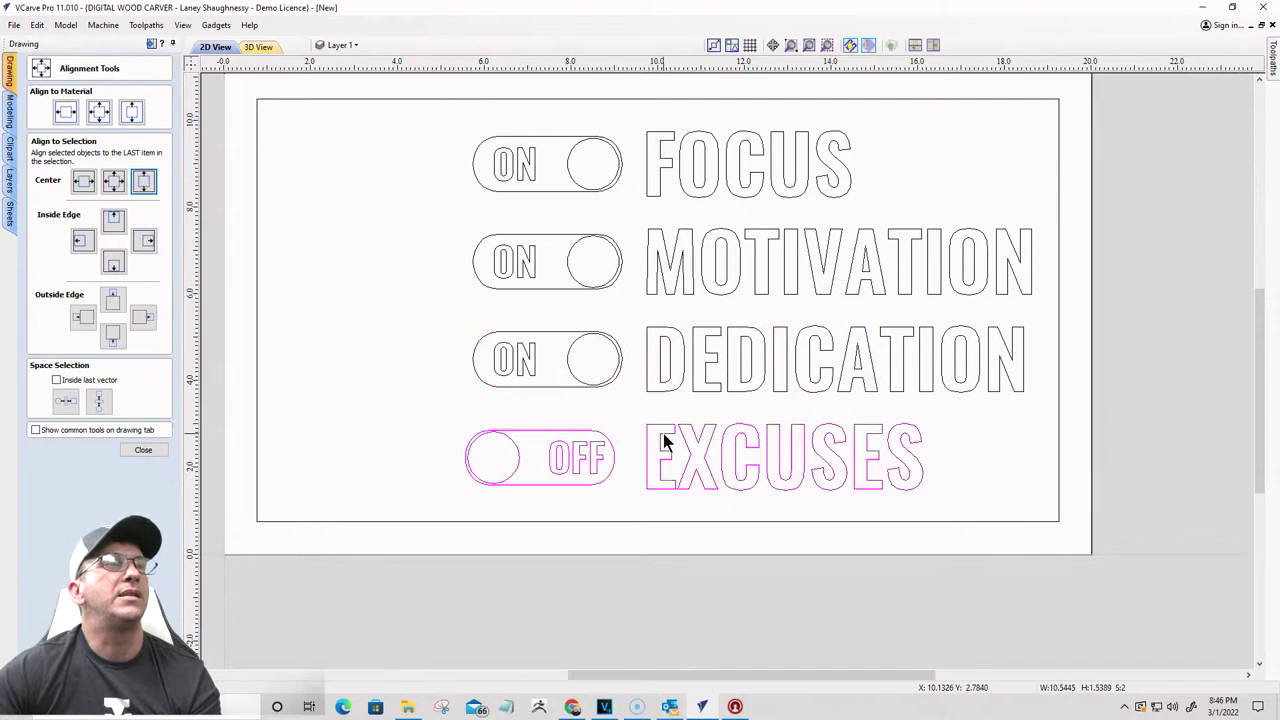
left_click(143, 181)
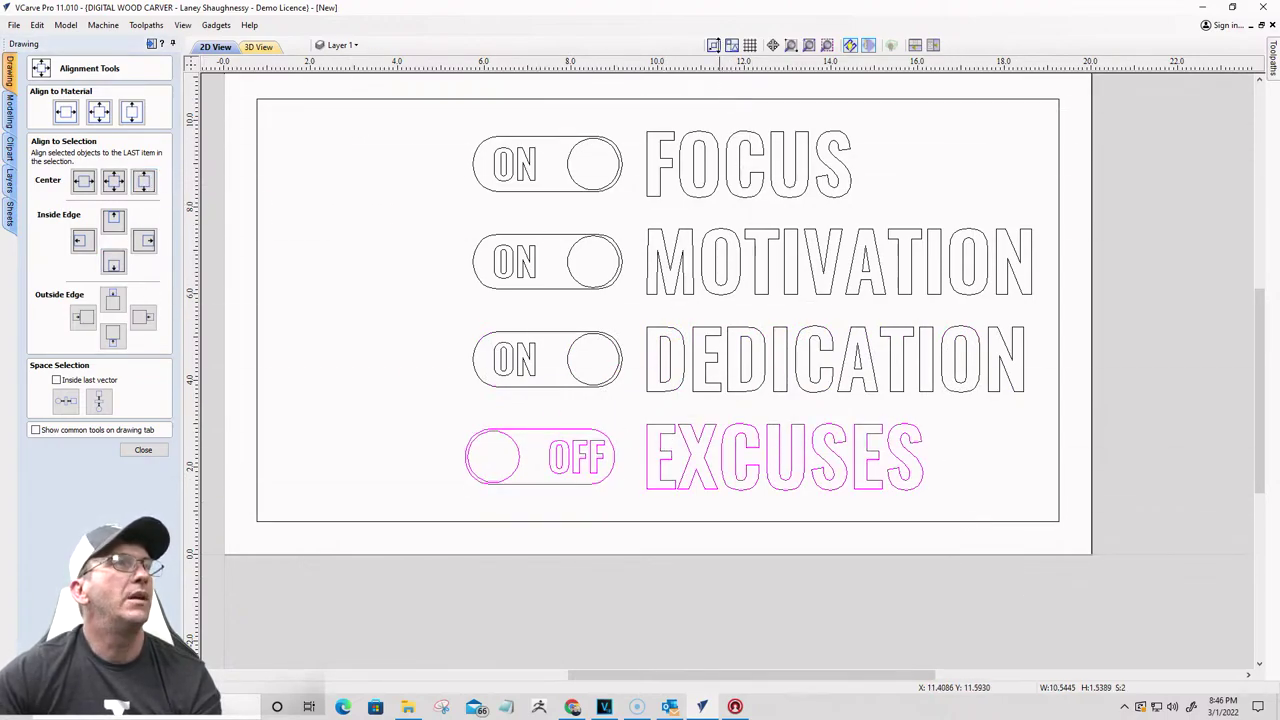
left_click_drag(417, 98, 1058, 545)
key("Right")
key("Right")
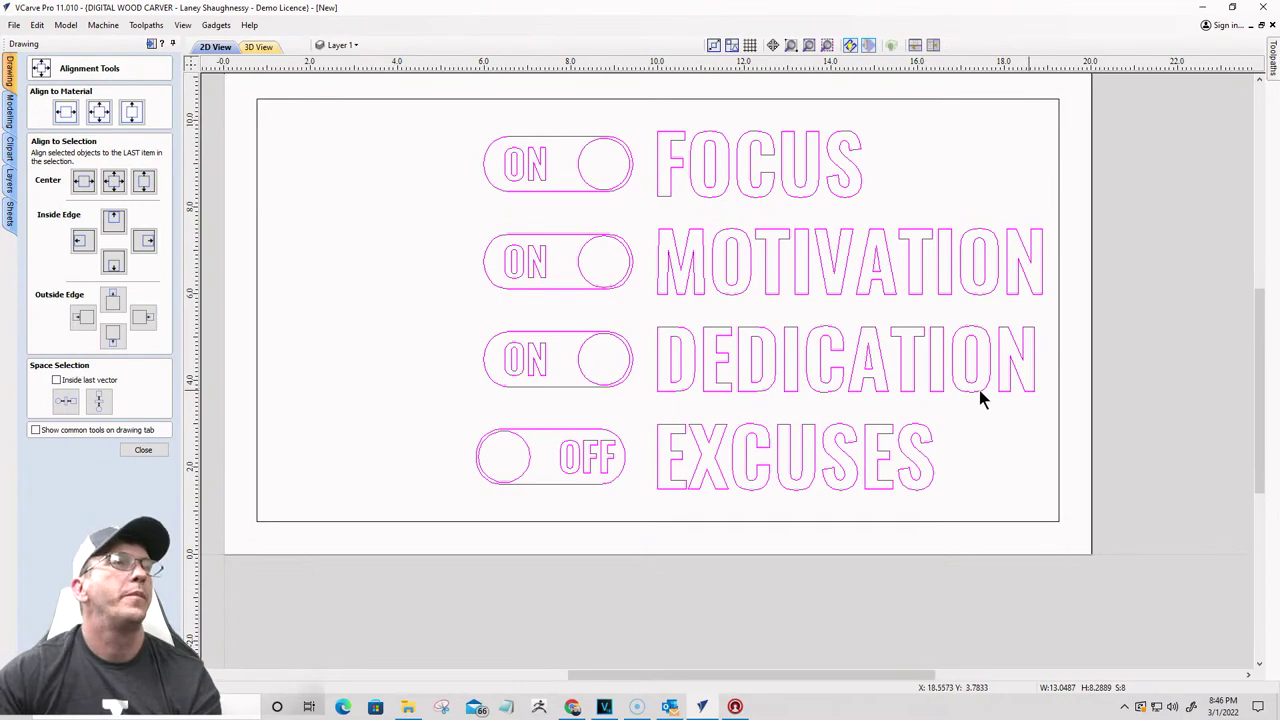
Step: Put away the layer list and alignment panel, then reopen the recent Main Sign file
scroll(880, 412, "down", 3)
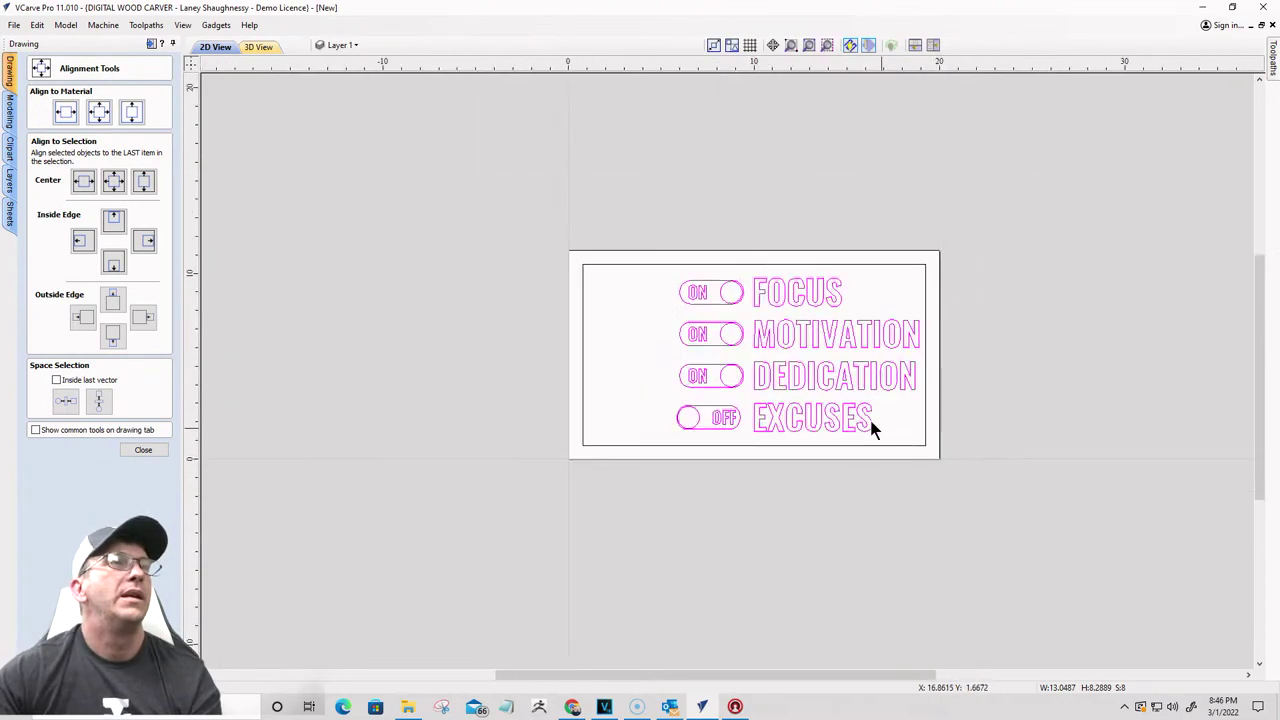
left_click(338, 47)
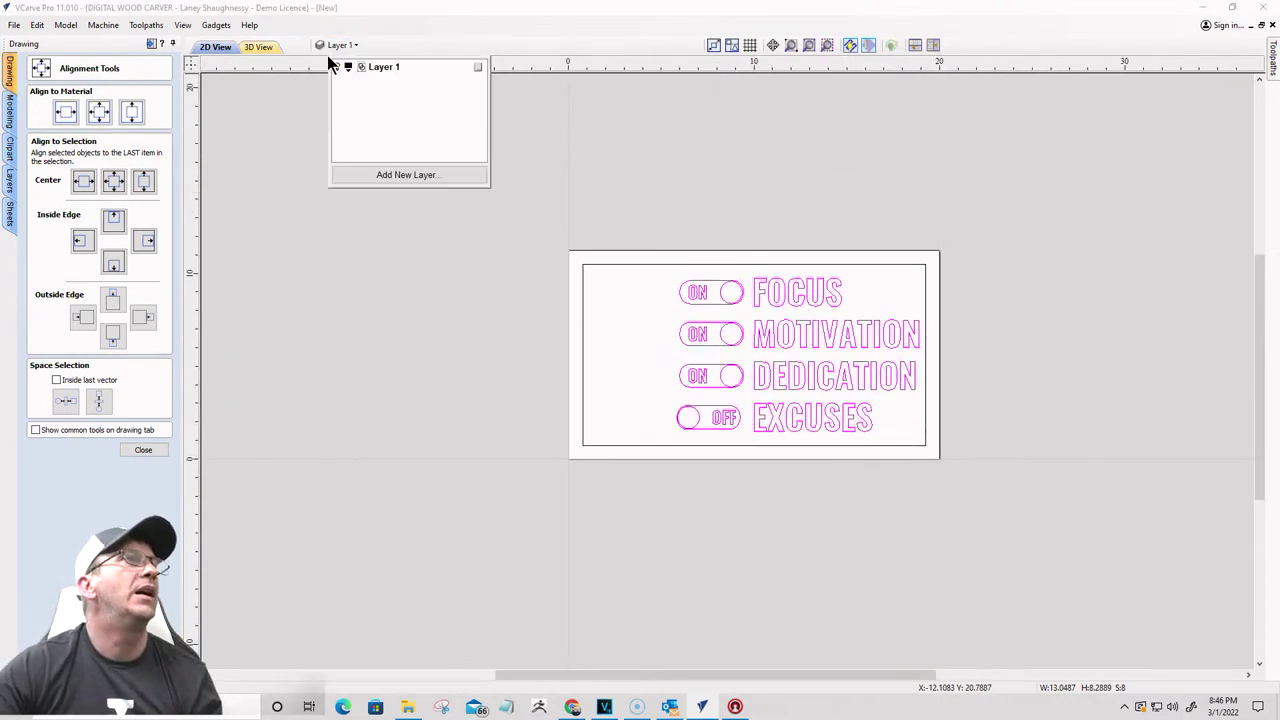
scroll(430, 440, "down", 1)
scroll(536, 476, "up", 1)
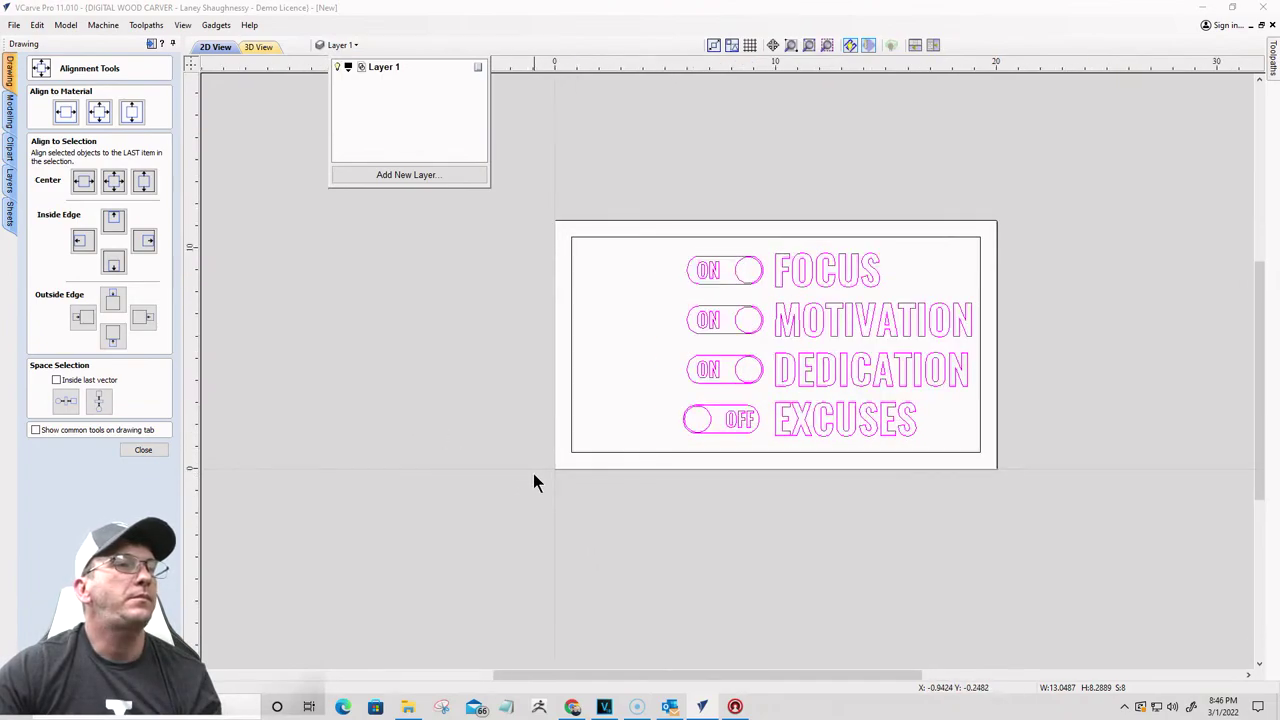
left_click(146, 452)
left_click(146, 452)
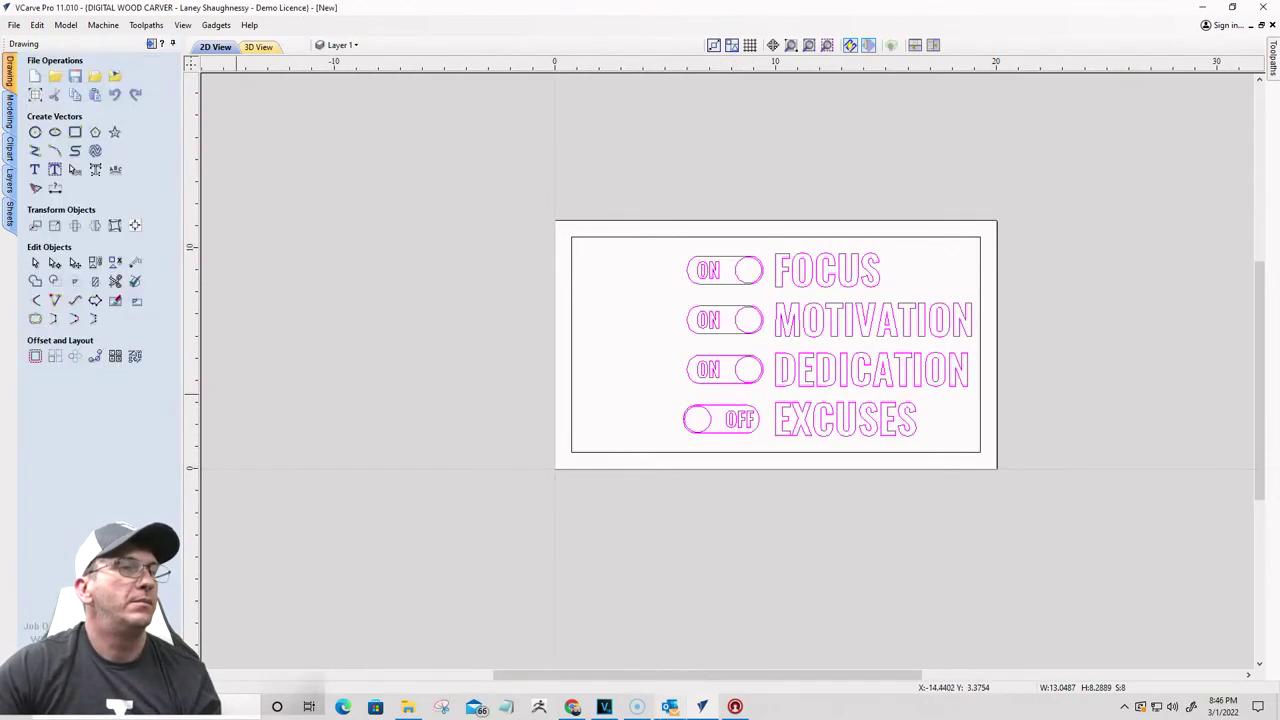
right_click(703, 707)
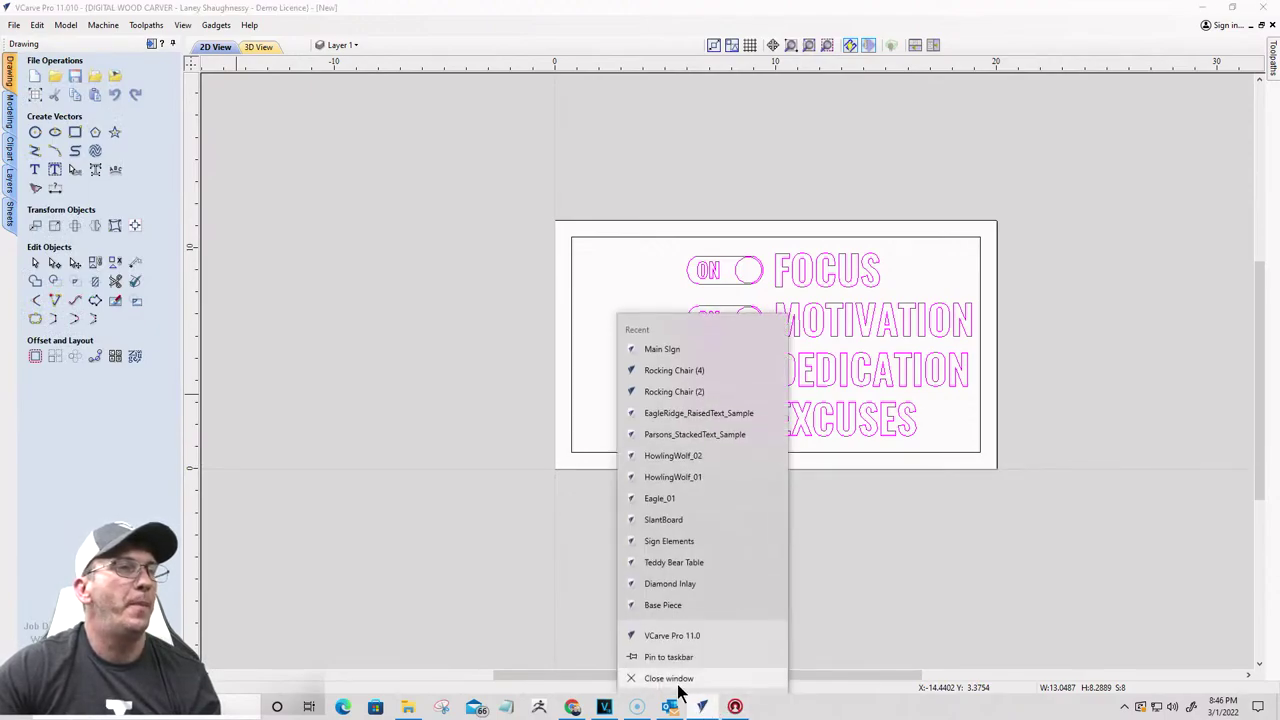
left_click(662, 350)
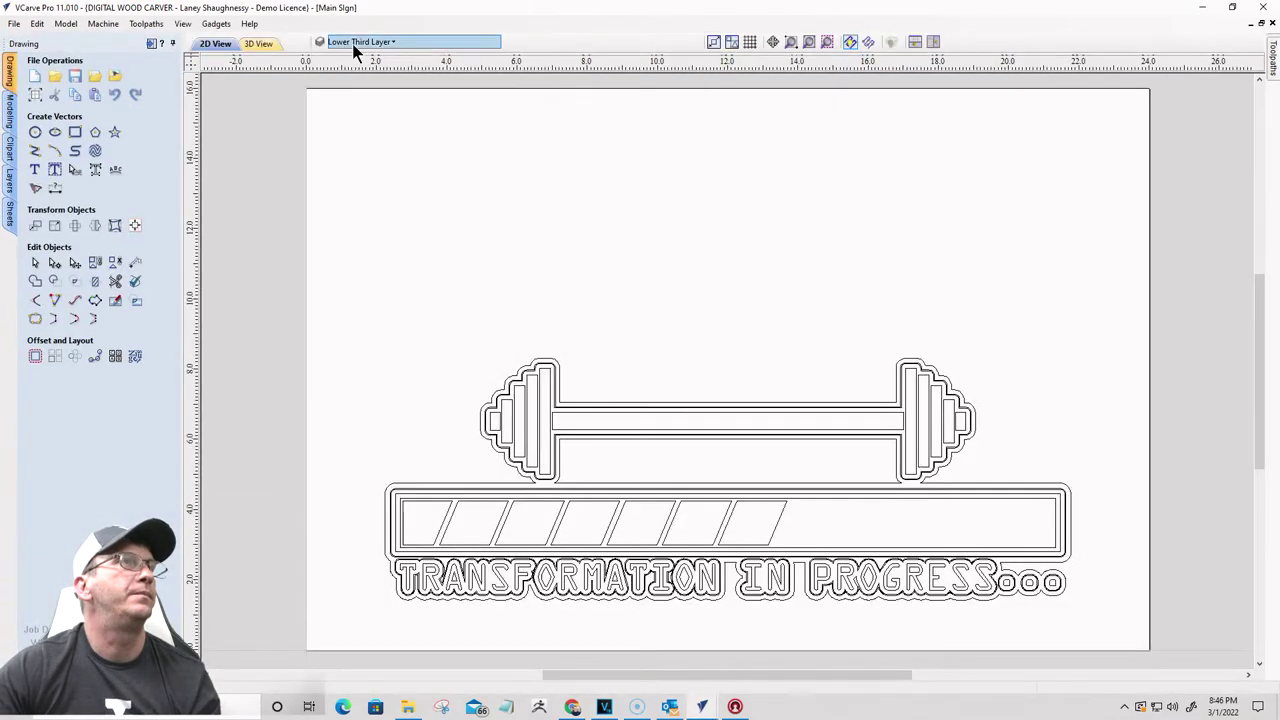
Step: Toggle layer visibility in Main Sign until Layer 1's gym artwork is showing
left_click(356, 44)
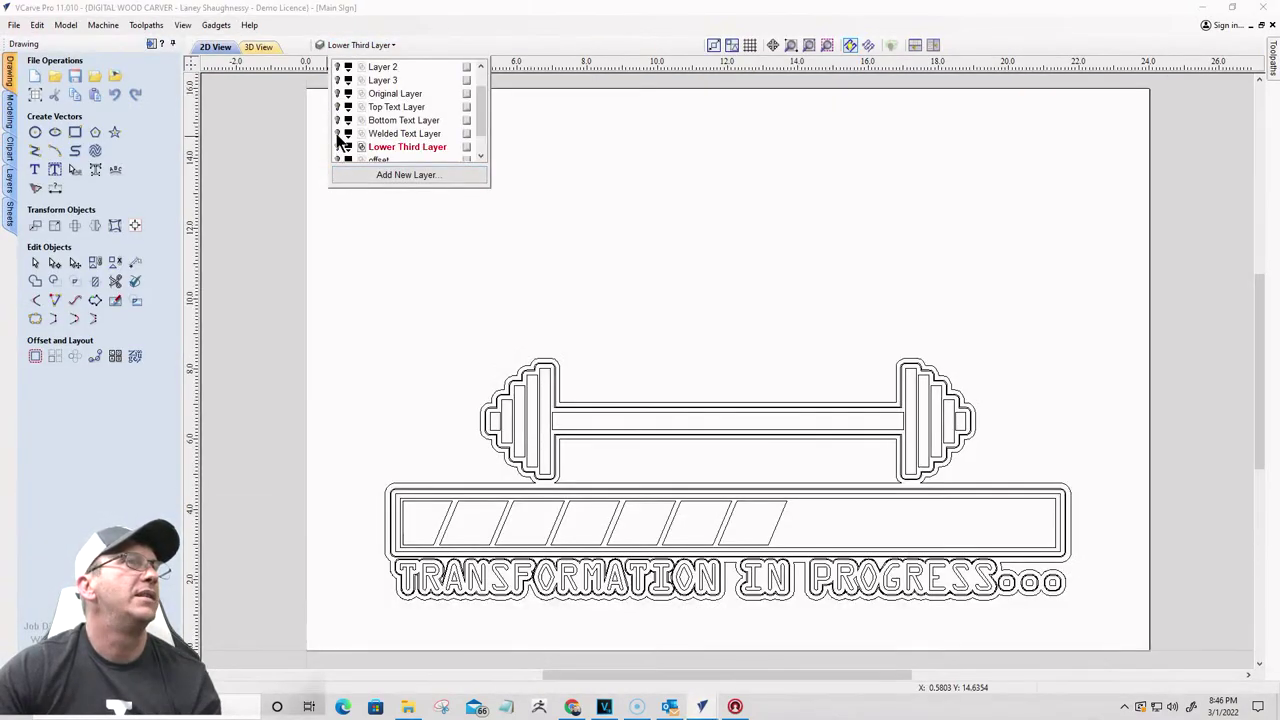
left_click(337, 147)
left_click(338, 67)
left_click(338, 67)
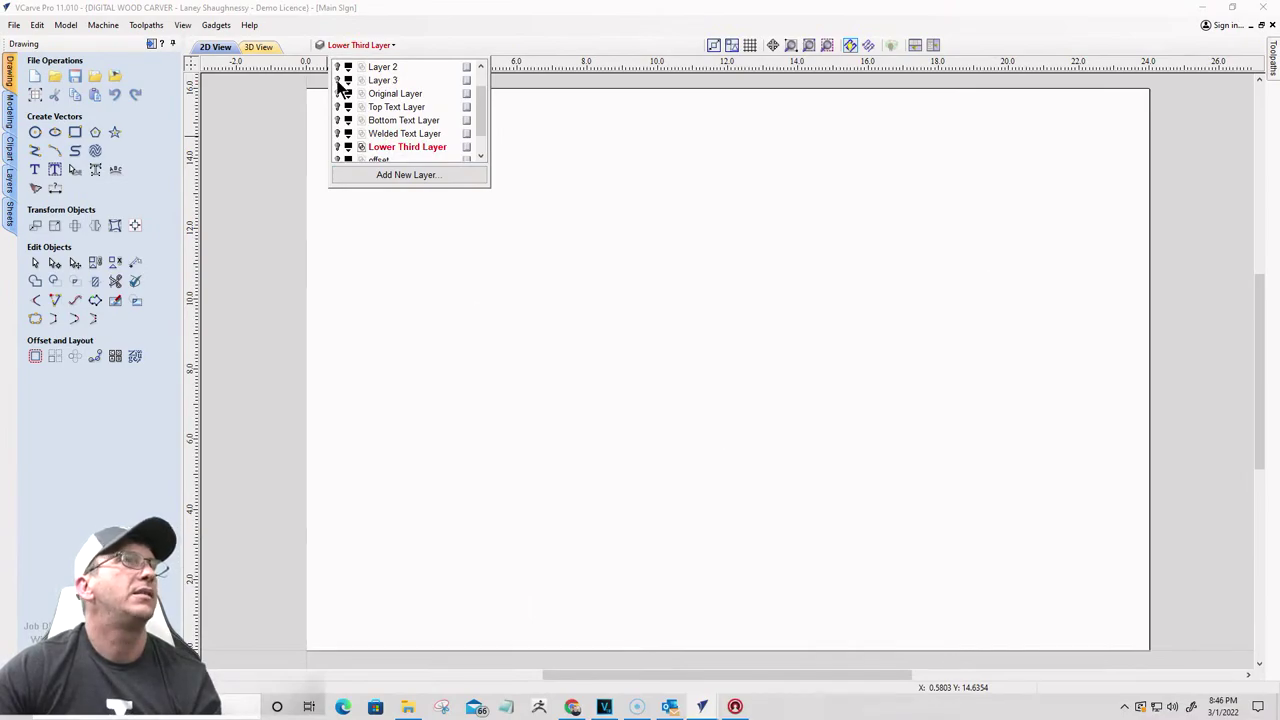
scroll(578, 327, "down", 4)
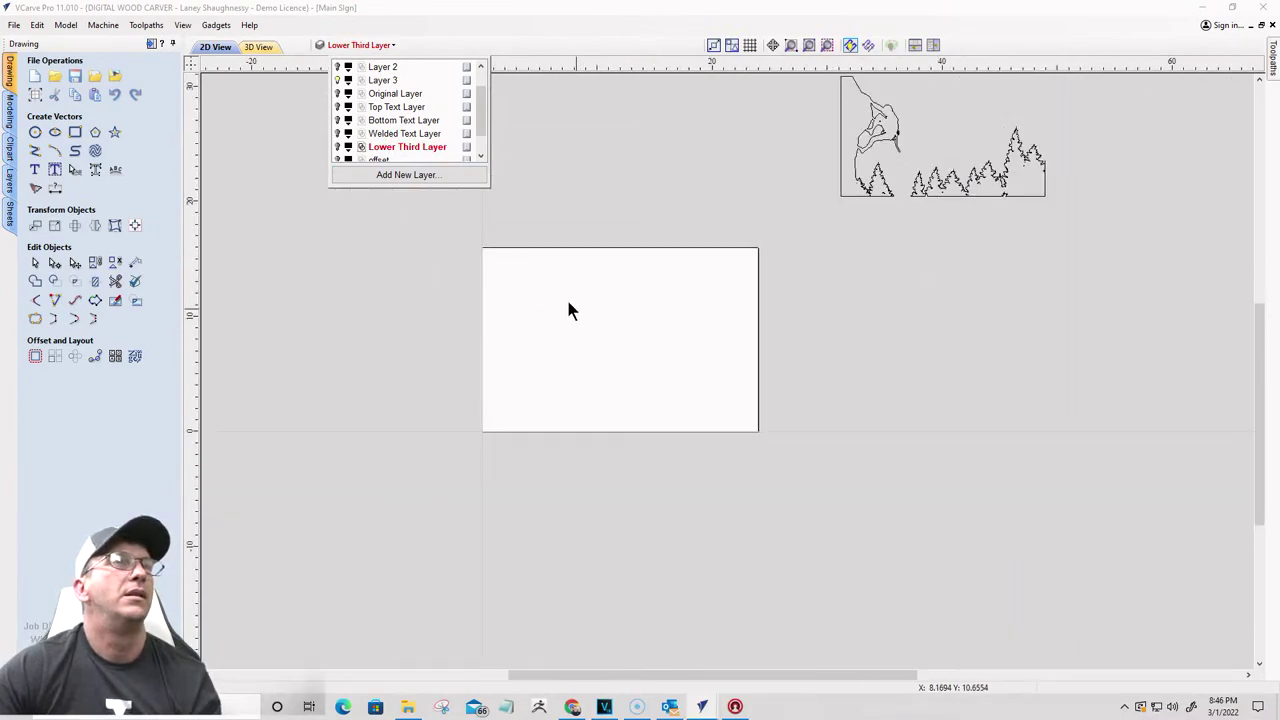
left_click(338, 80)
scroll(338, 86, "up", 1)
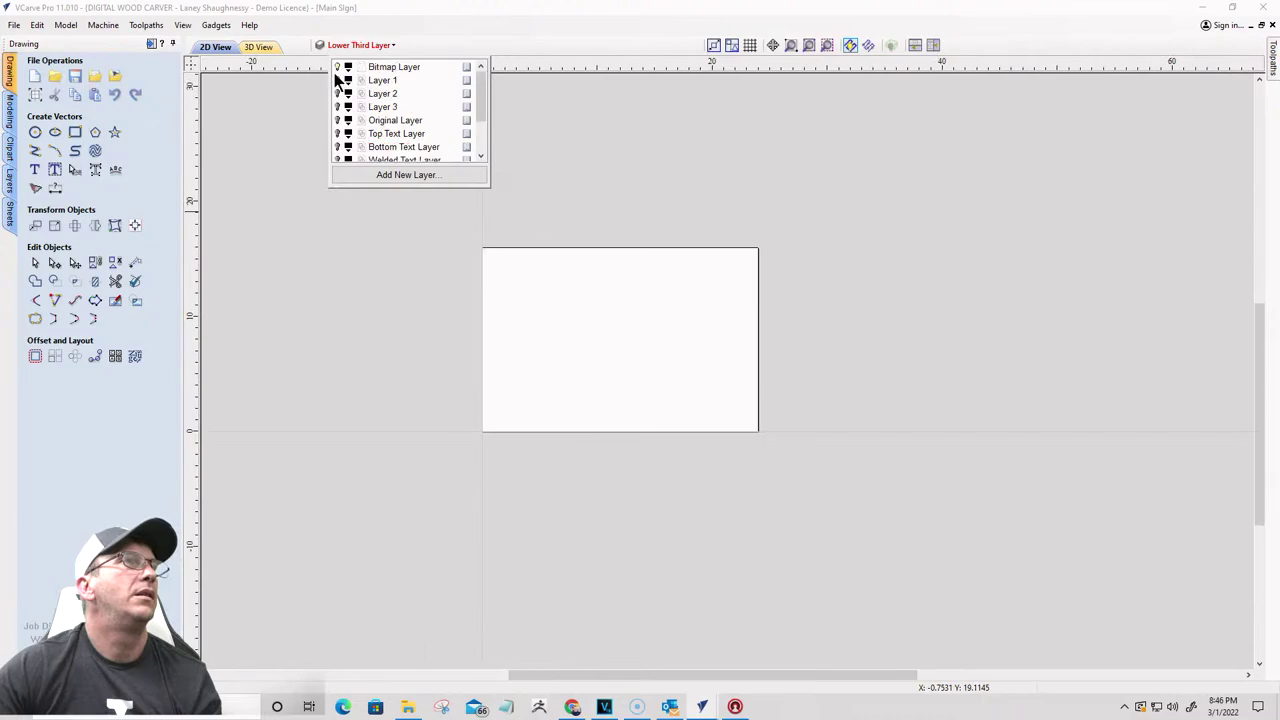
left_click(338, 80)
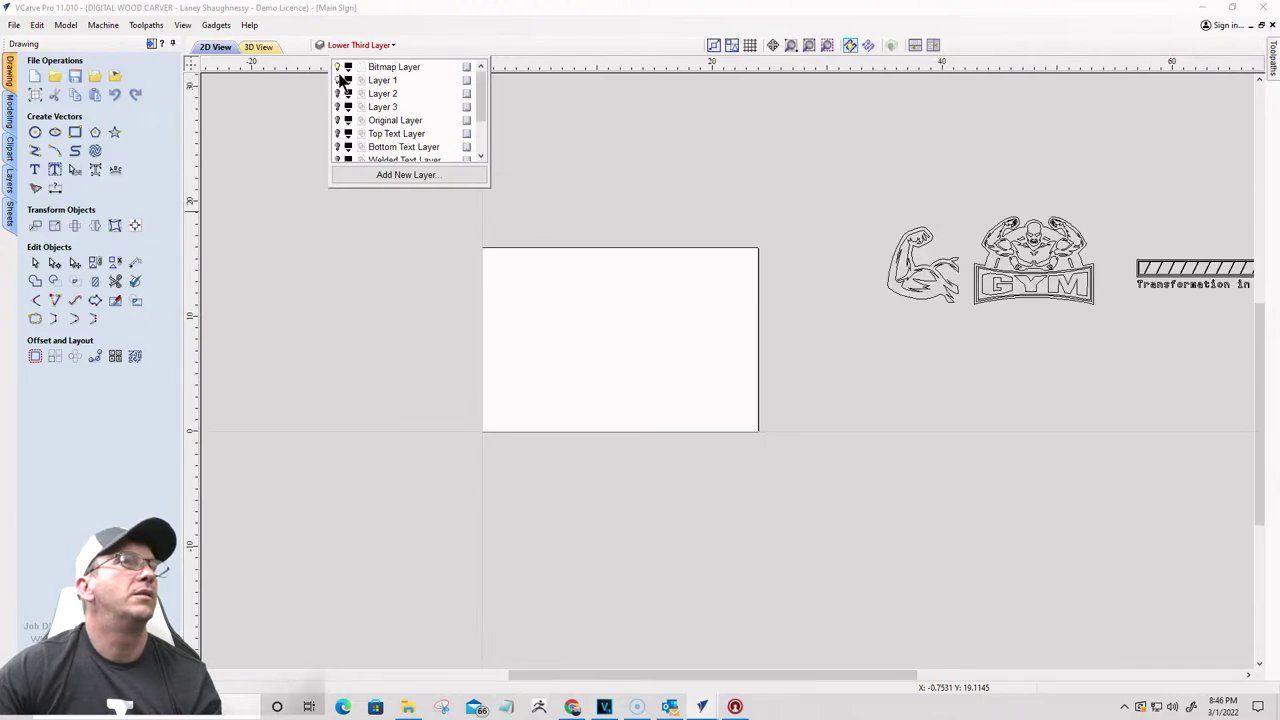
scroll(814, 267, "down", 1)
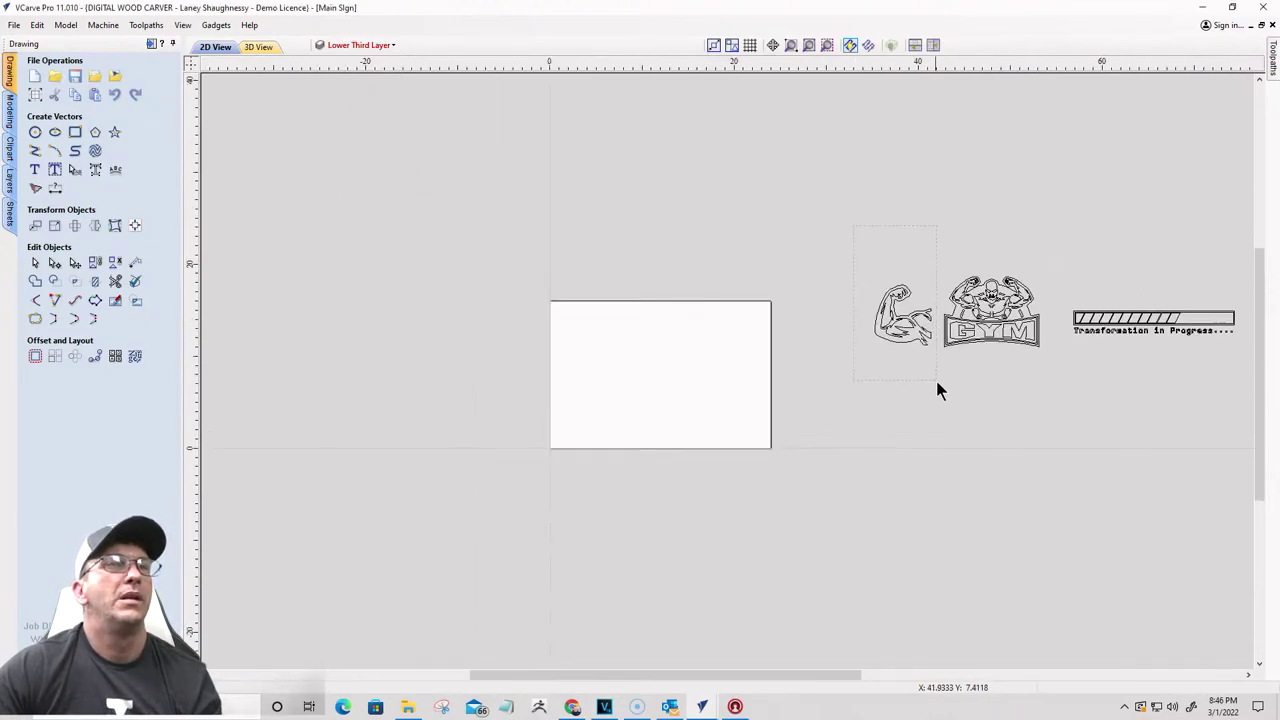
Step: Copy the flexed-arm graphic and switch back to the new sign design
left_click(918, 358)
right_click(893, 313)
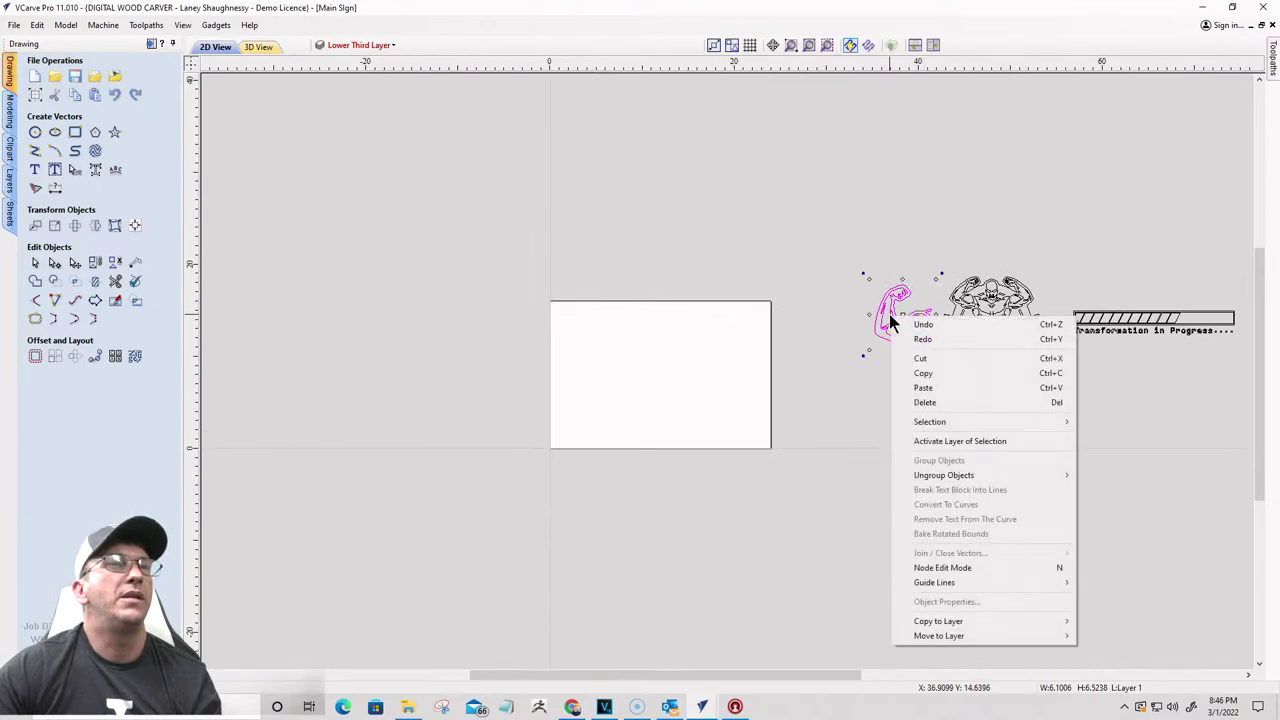
left_click(912, 372)
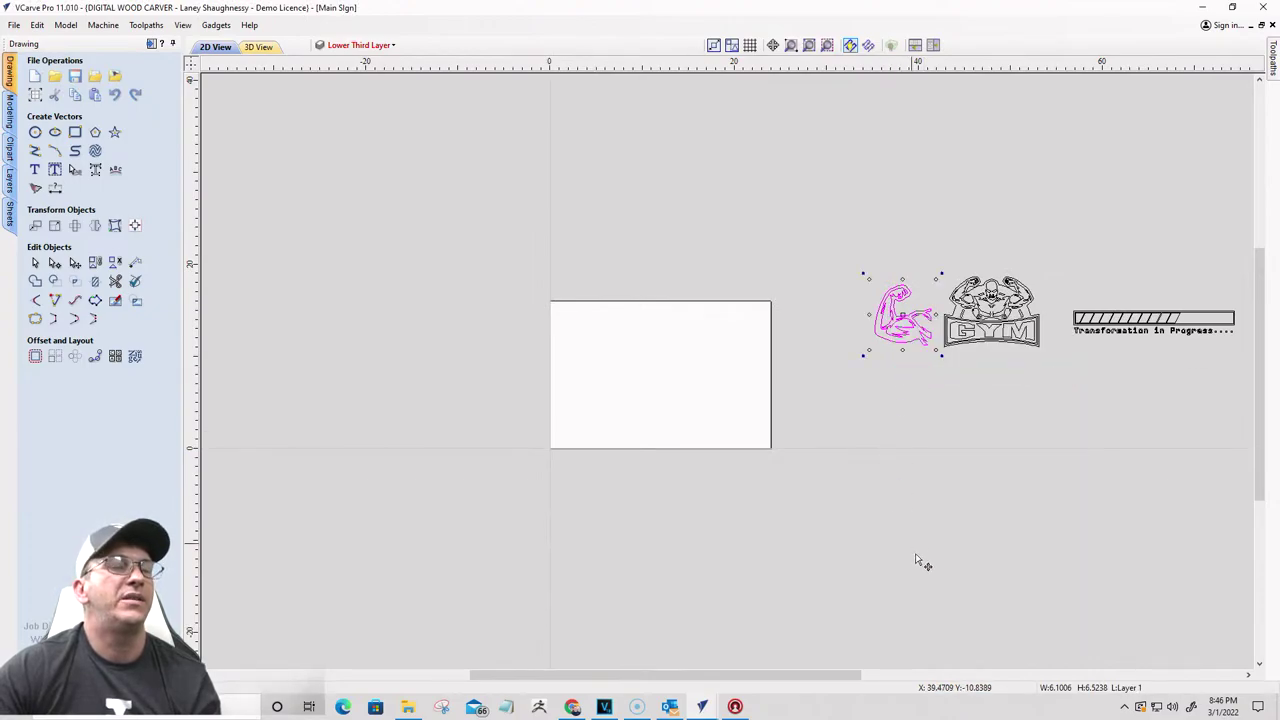
mouse_move(703, 706)
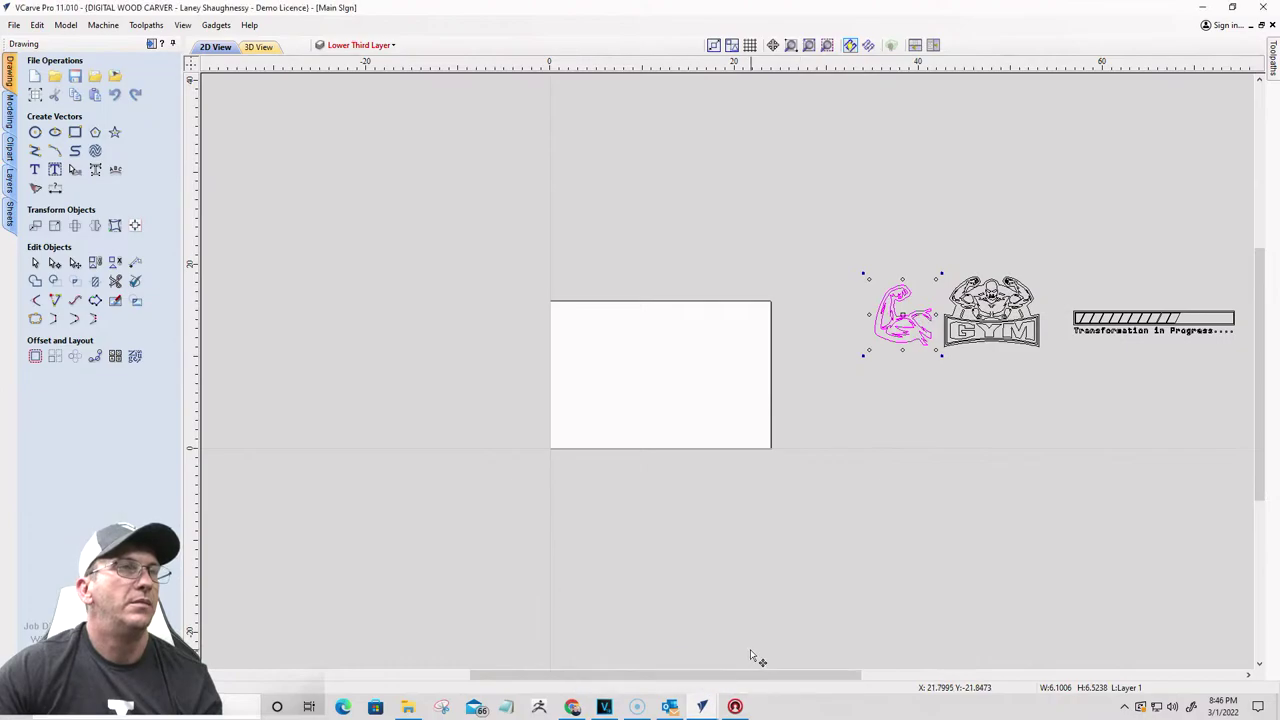
left_click(655, 655)
Step: Paste the flexed-arm graphic and drag it into the sign's left side beside the toggles
scroll(617, 406, "up", 3)
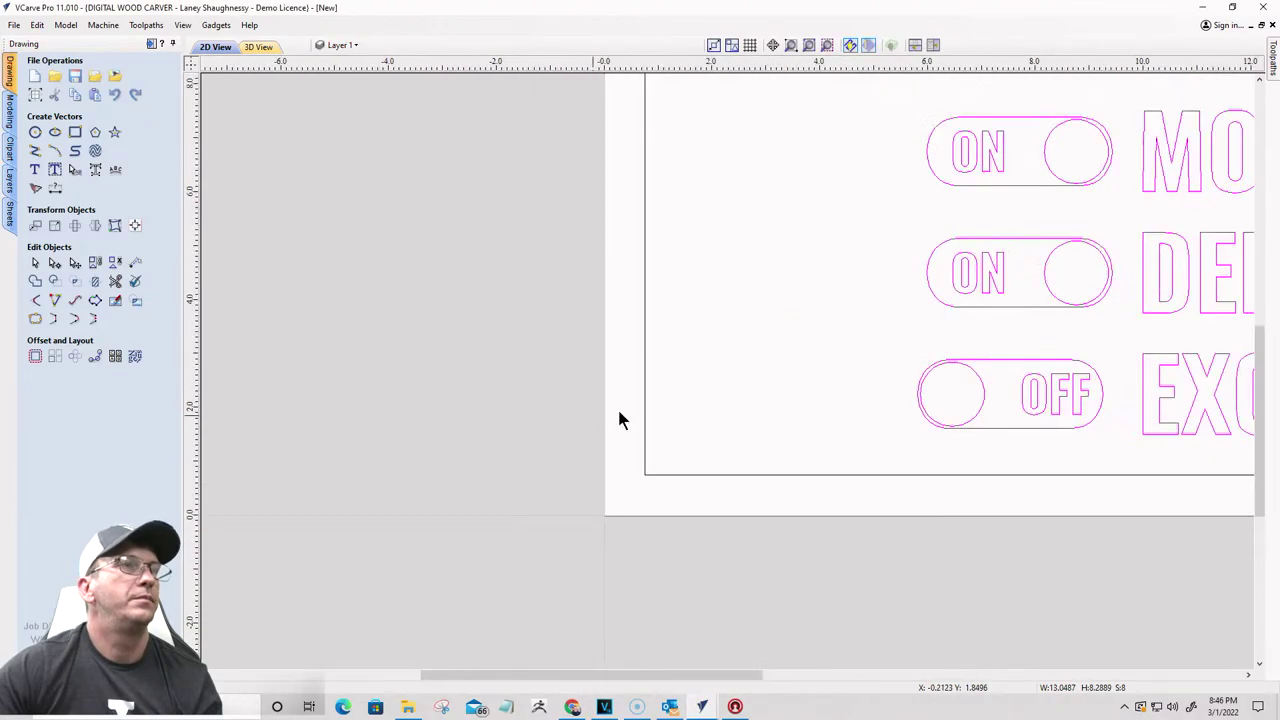
right_click(781, 263)
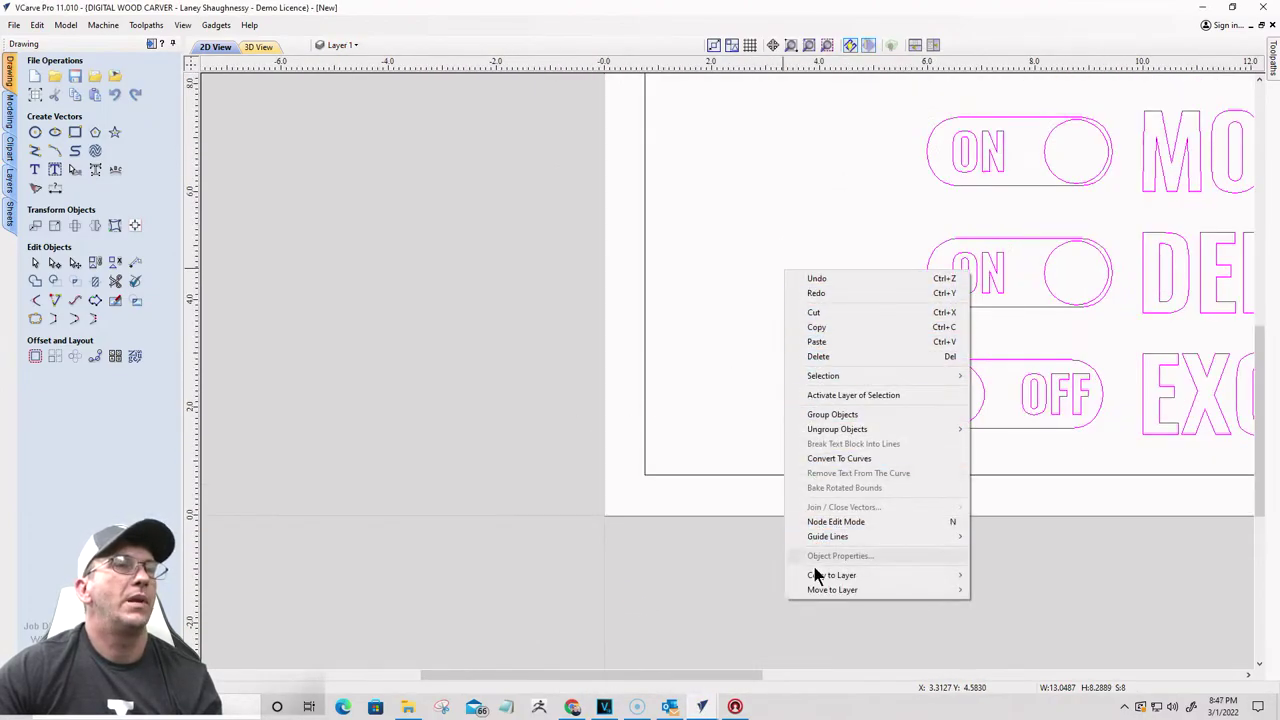
left_click(817, 342)
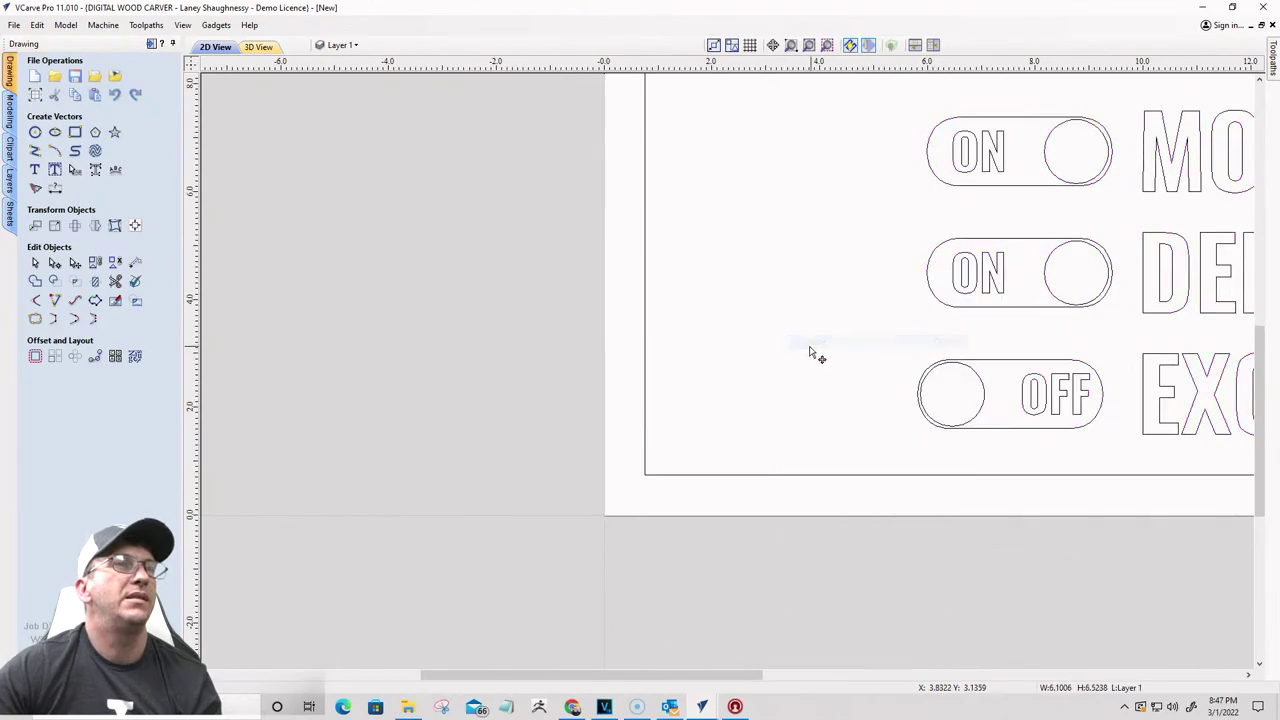
scroll(795, 356, "down", 5)
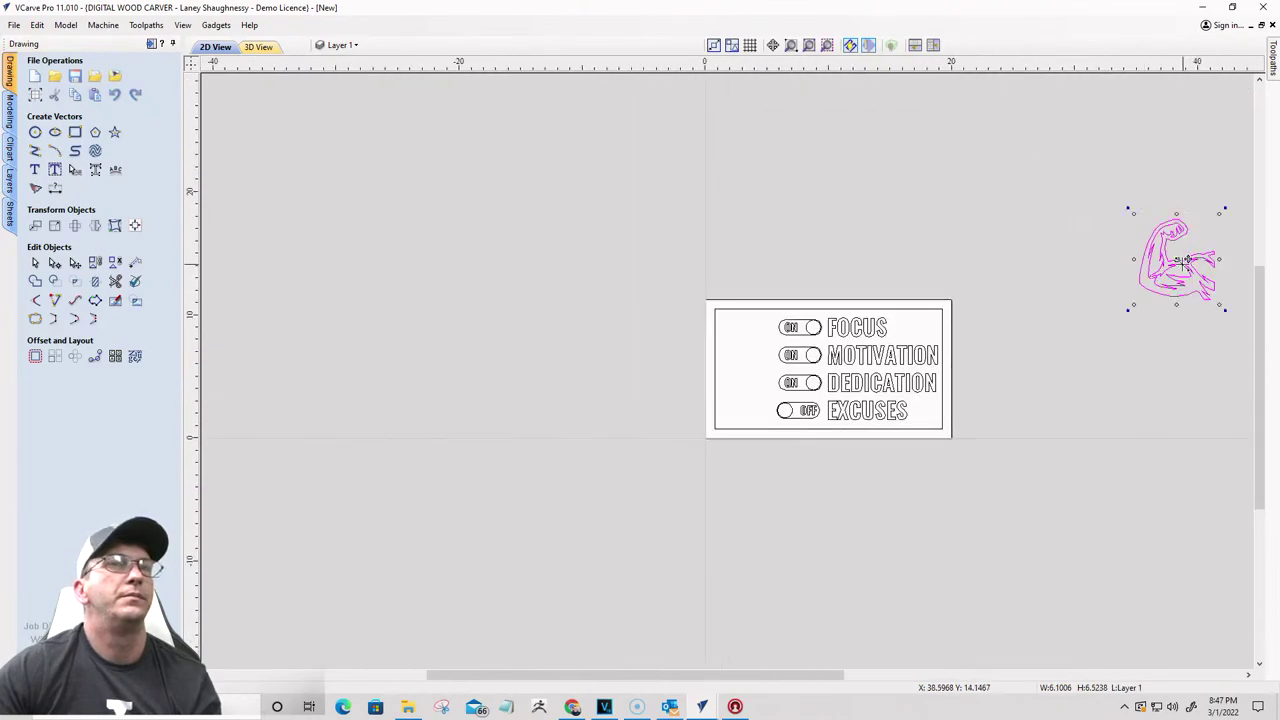
left_click_drag(1186, 260, 740, 358)
scroll(738, 441, "up", 2)
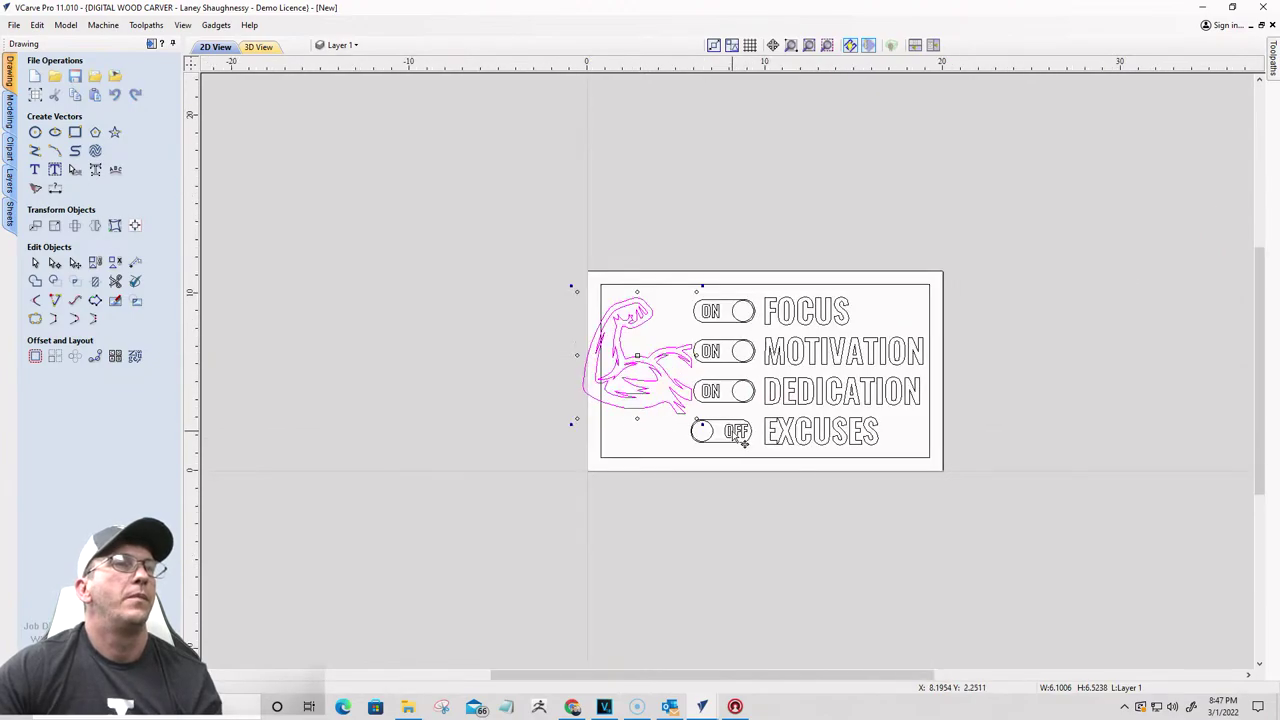
scroll(503, 423, "up", 2)
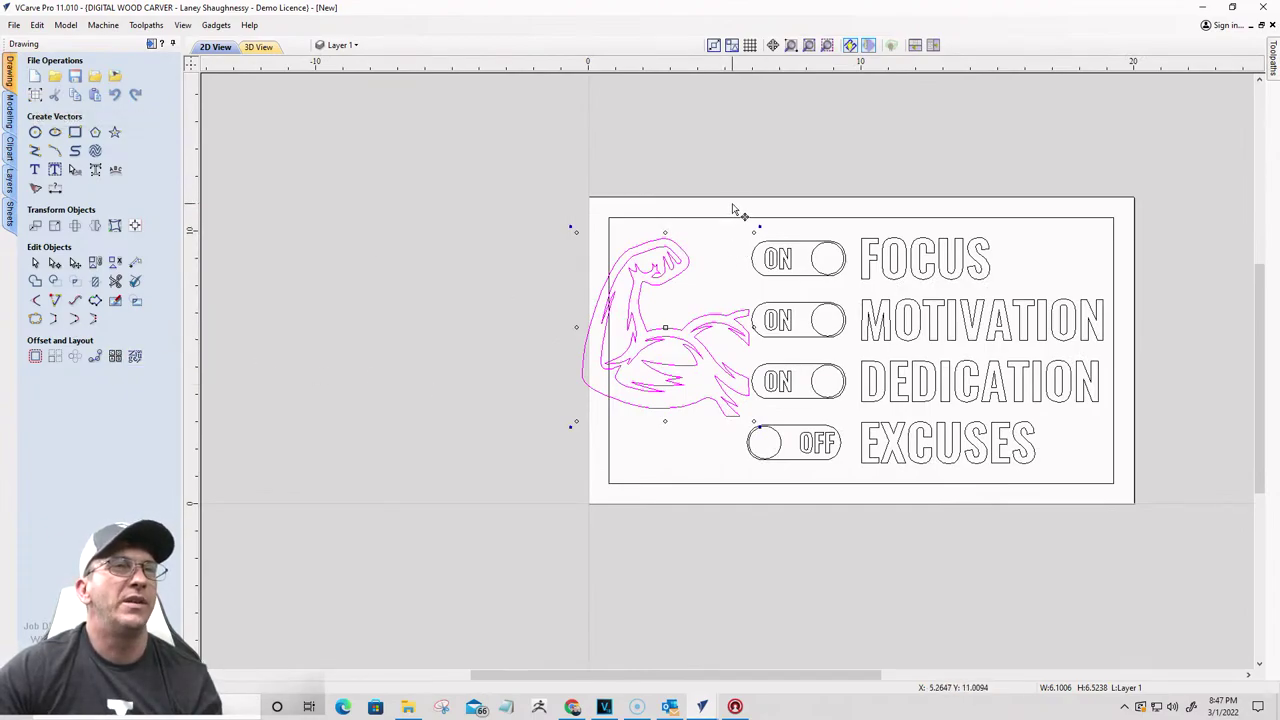
Step: Change the job width to 22 inches in Job Setup and select the outer border rectangle
left_click(35, 94)
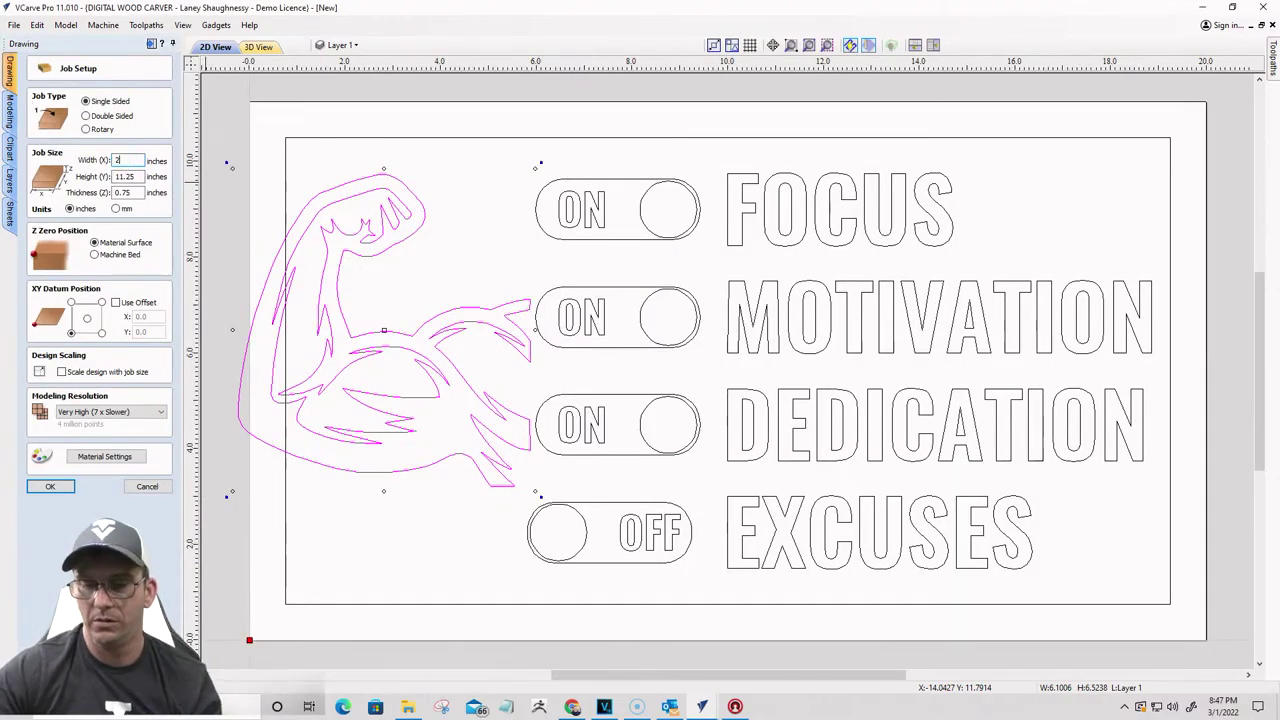
type("24")
left_click(40, 487)
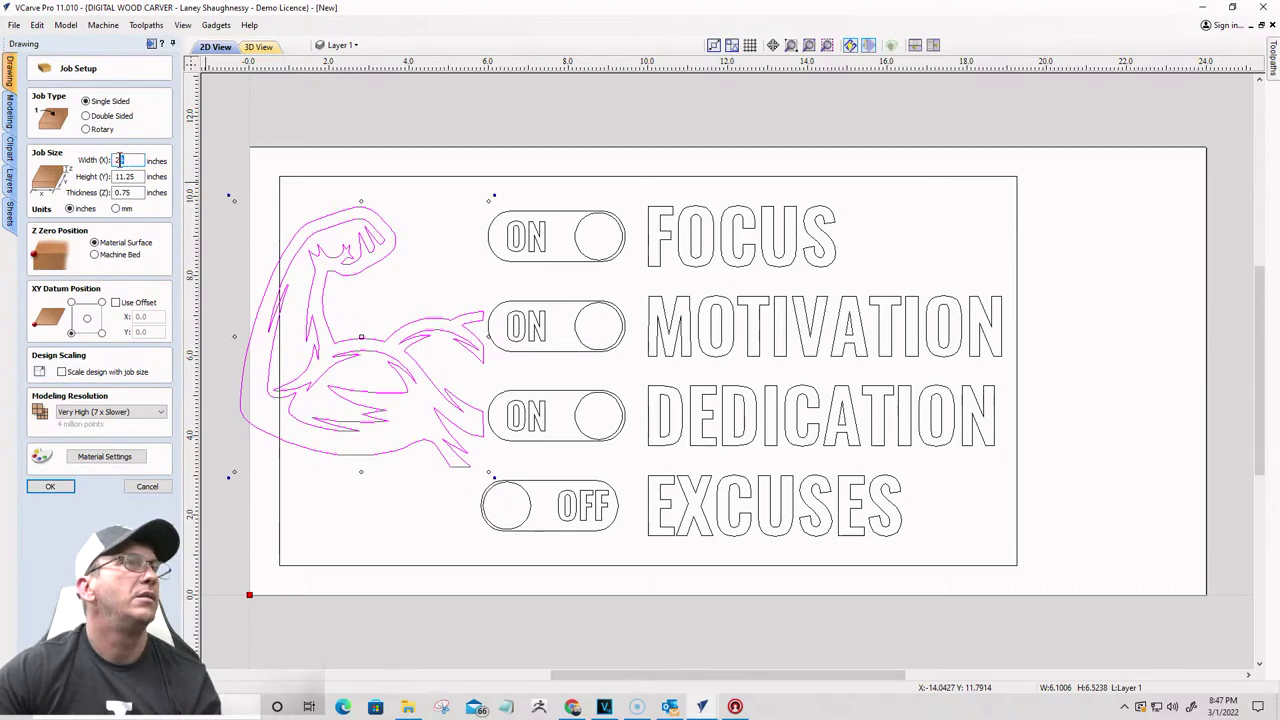
type("2")
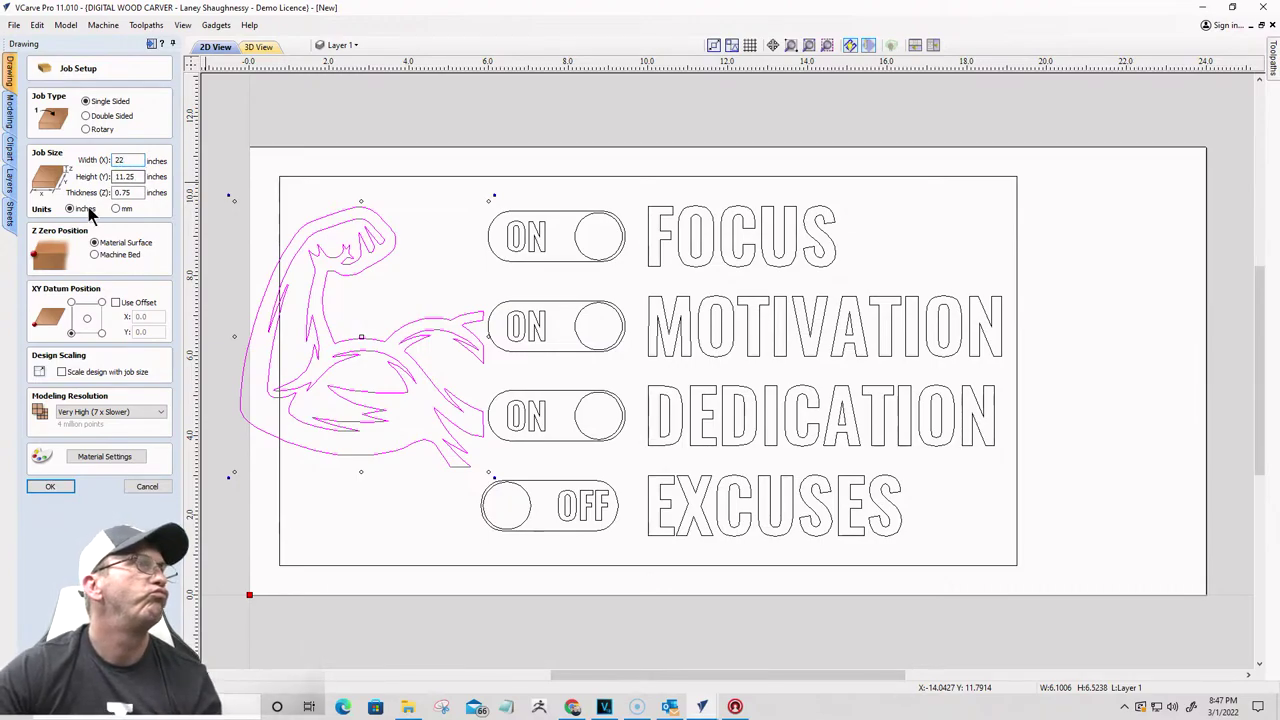
left_click(50, 486)
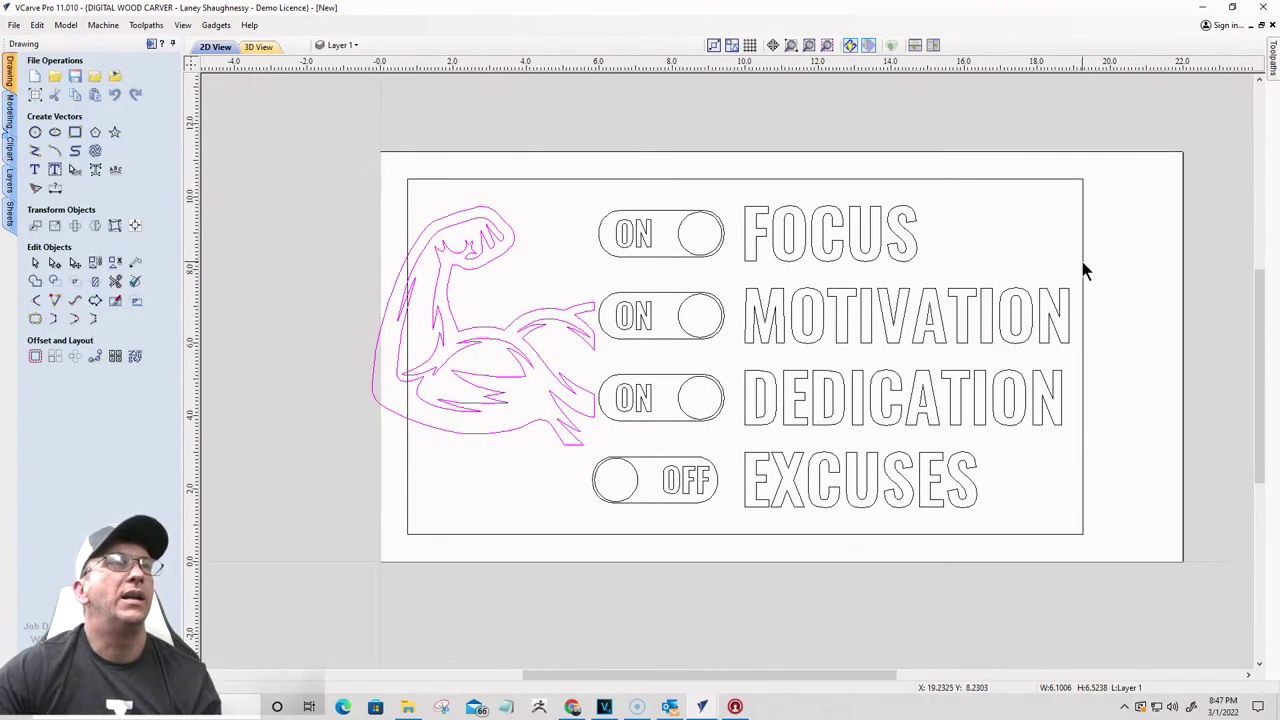
left_click(1082, 262)
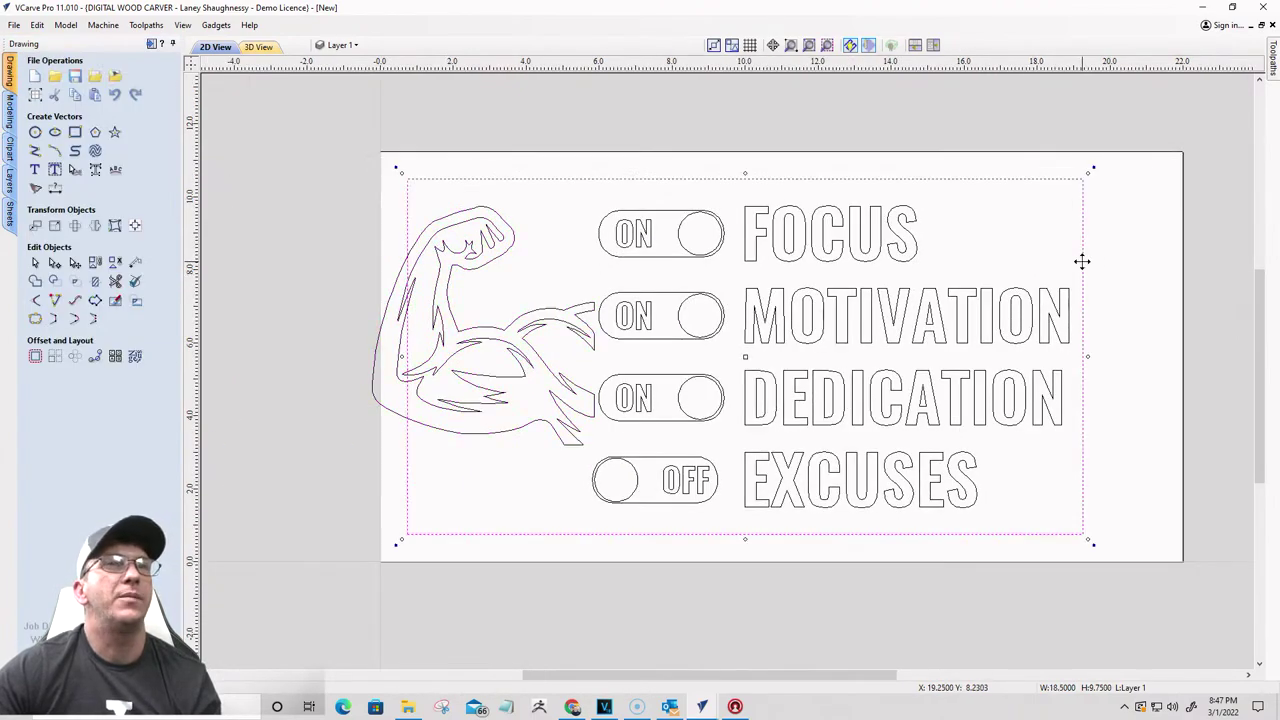
Step: Stretch the border rectangle right and centre the whole design on the widened material
left_click(1087, 357)
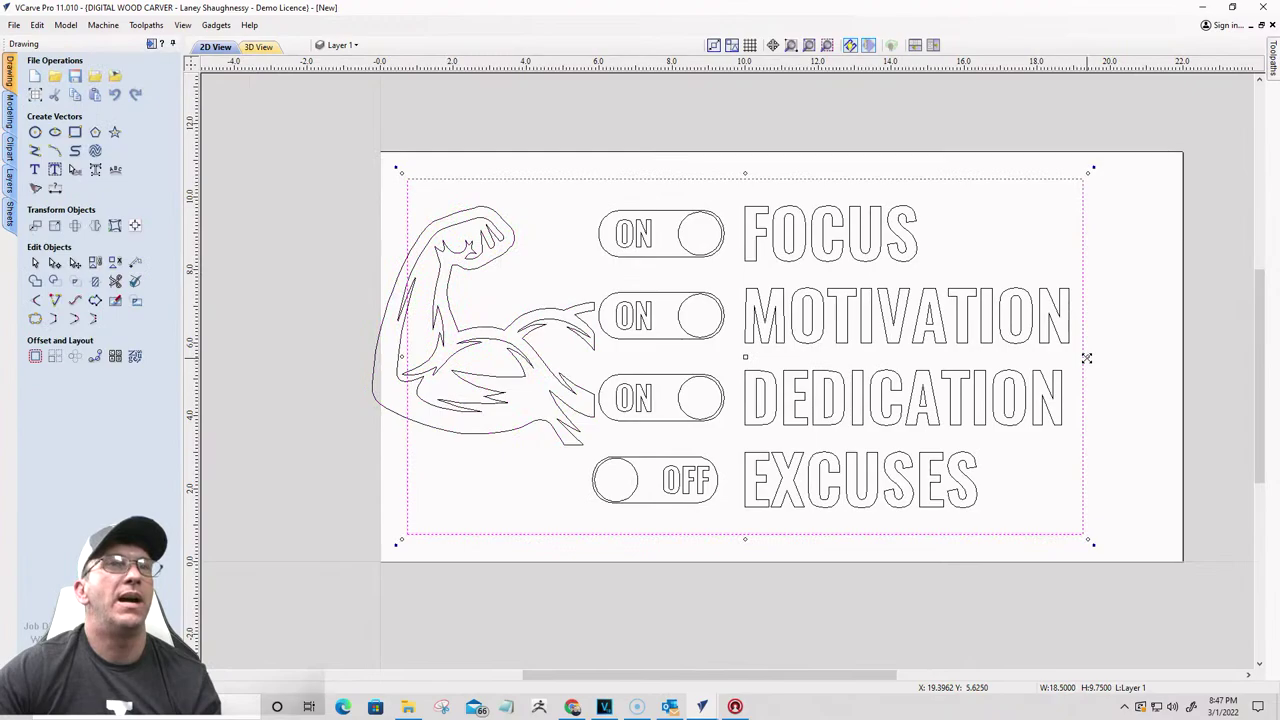
left_click_drag(1087, 357, 1145, 357)
left_click_drag(309, 157, 1128, 604)
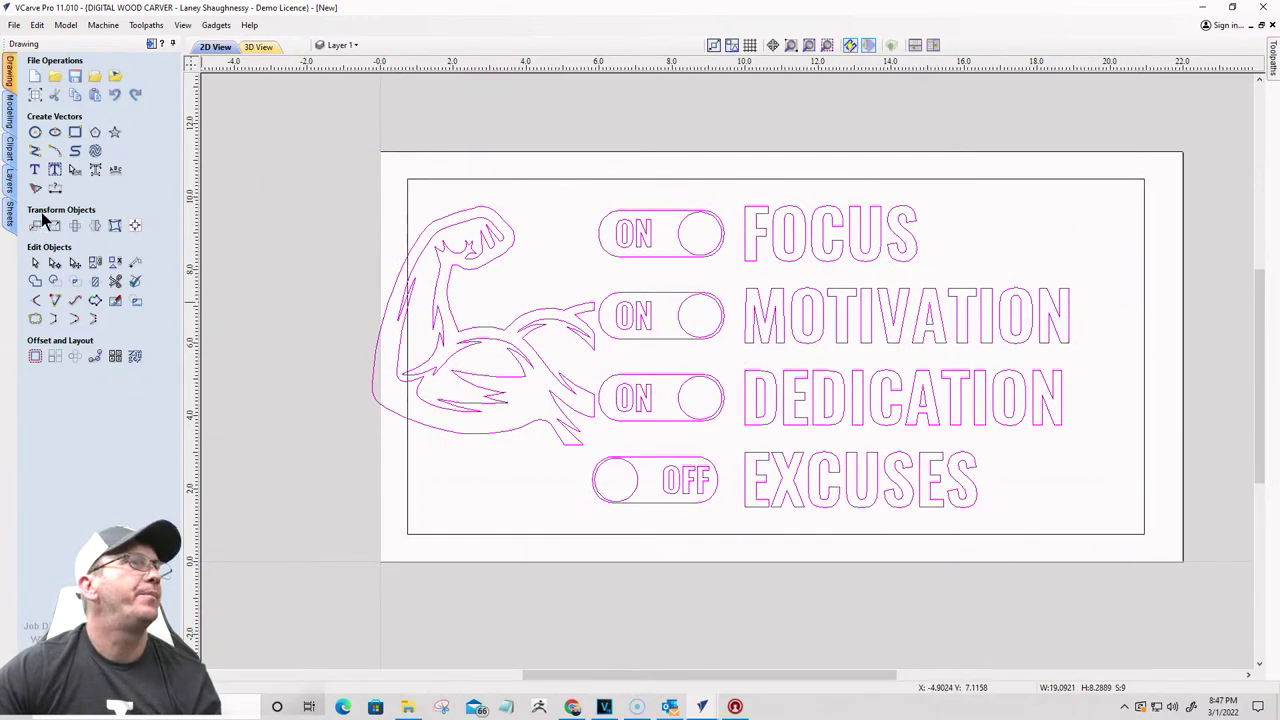
left_click(135, 225)
left_click(99, 112)
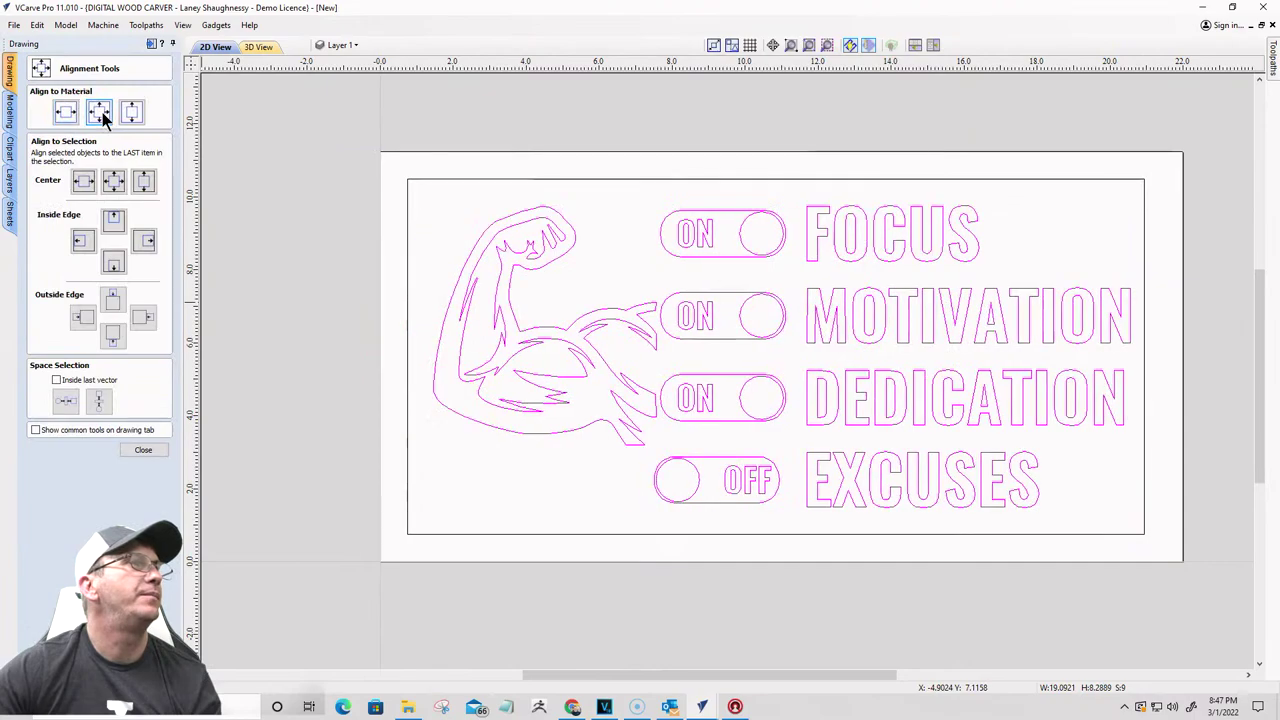
left_click(300, 337)
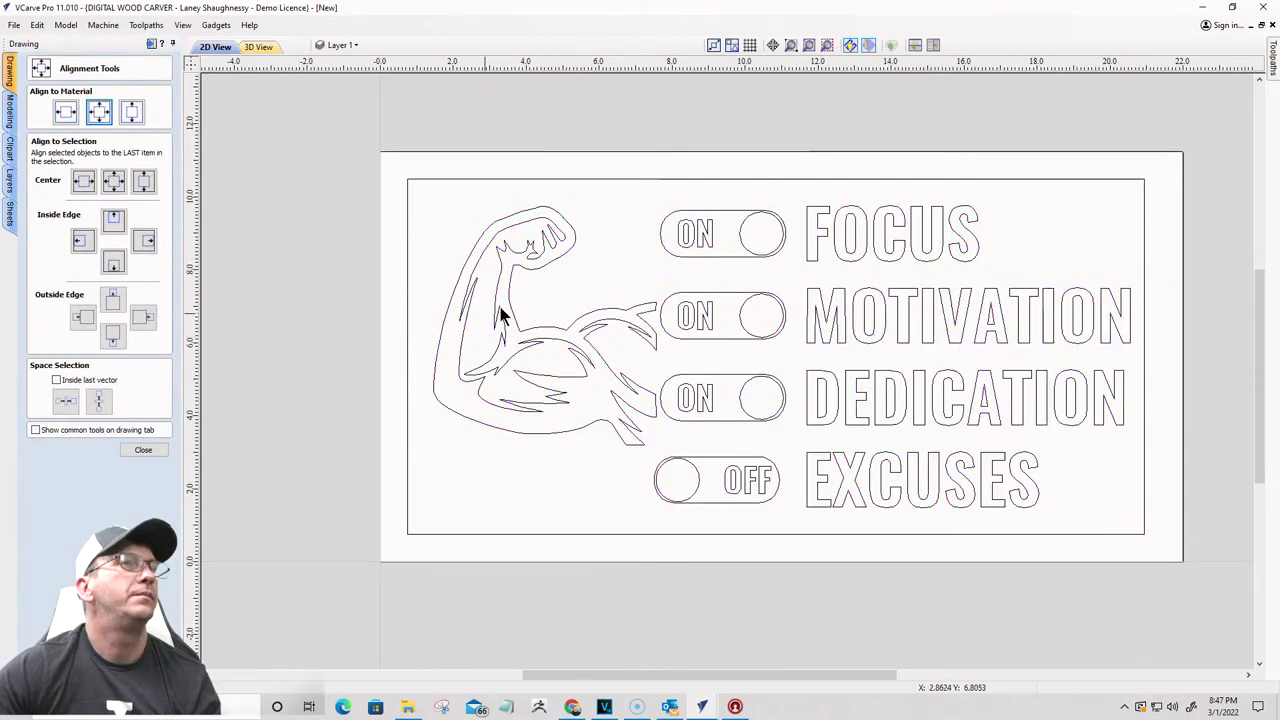
scroll(541, 140, "down", 2)
scroll(675, 178, "up", 2)
scroll(855, 148, "down", 1)
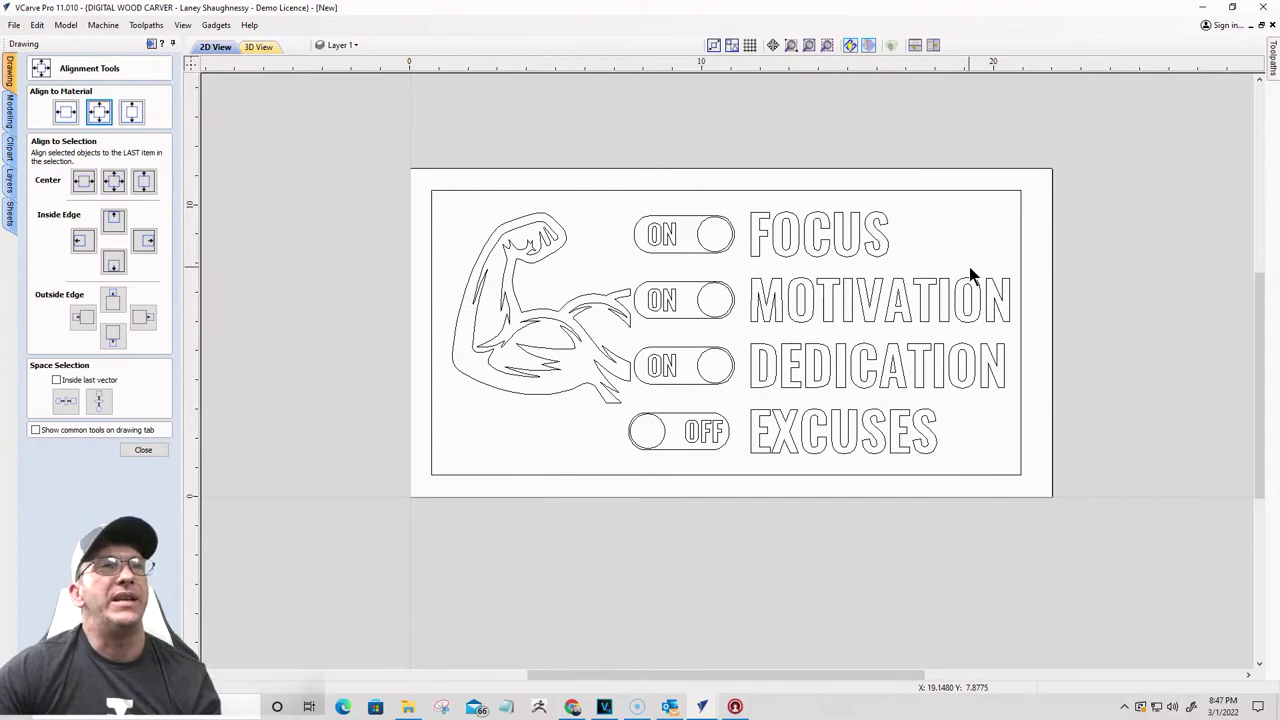
Step: Select the old border rectangle and start an exact-size rectangle, ready to edit its X position
left_click(1020, 266)
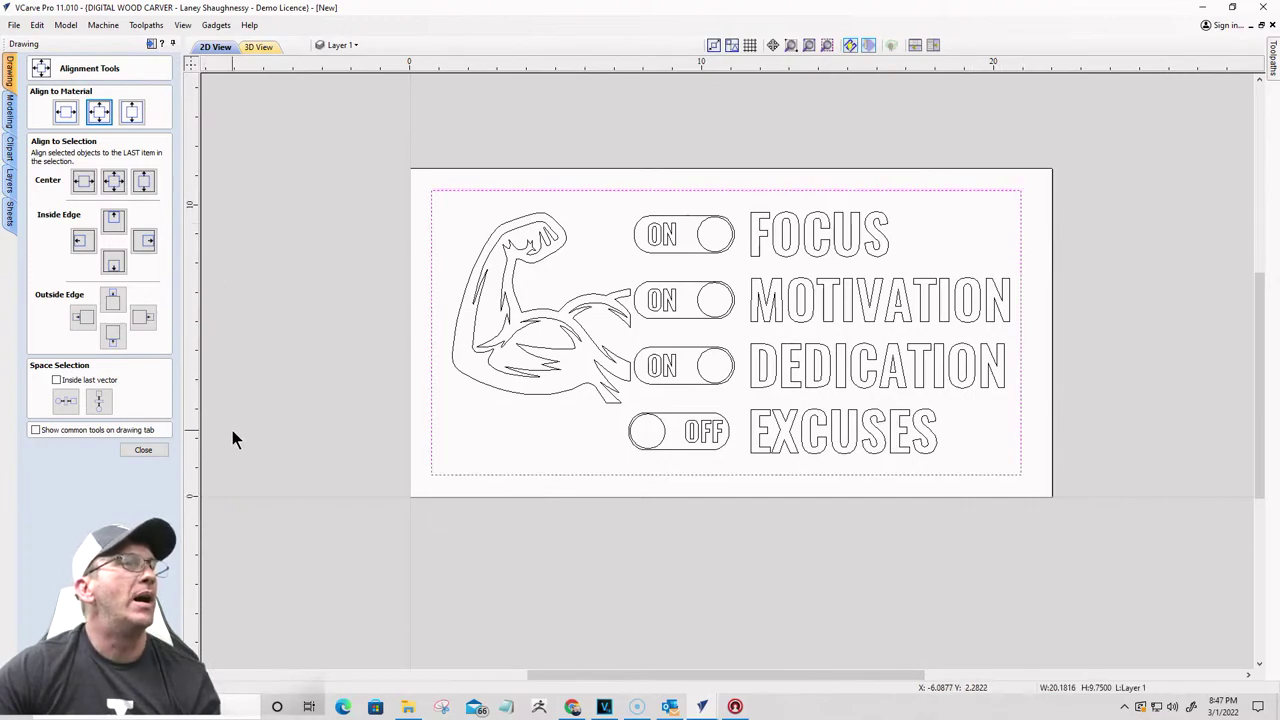
left_click(139, 448)
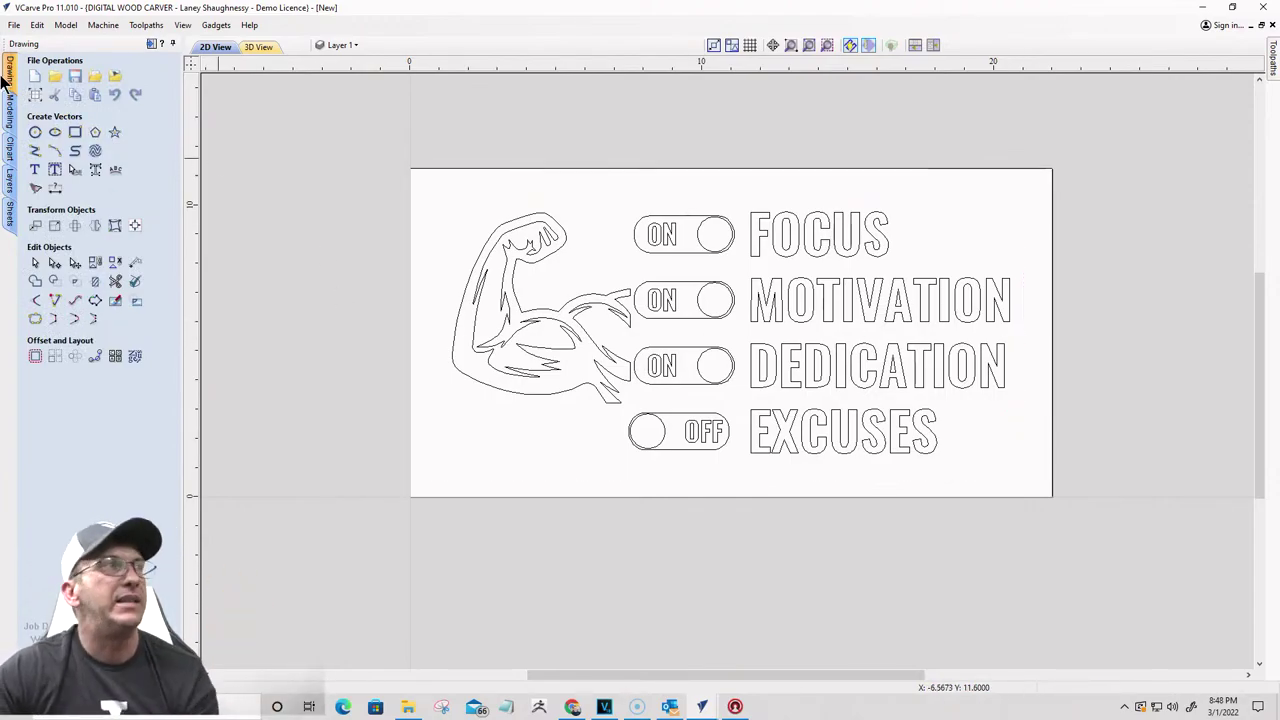
left_click(75, 132)
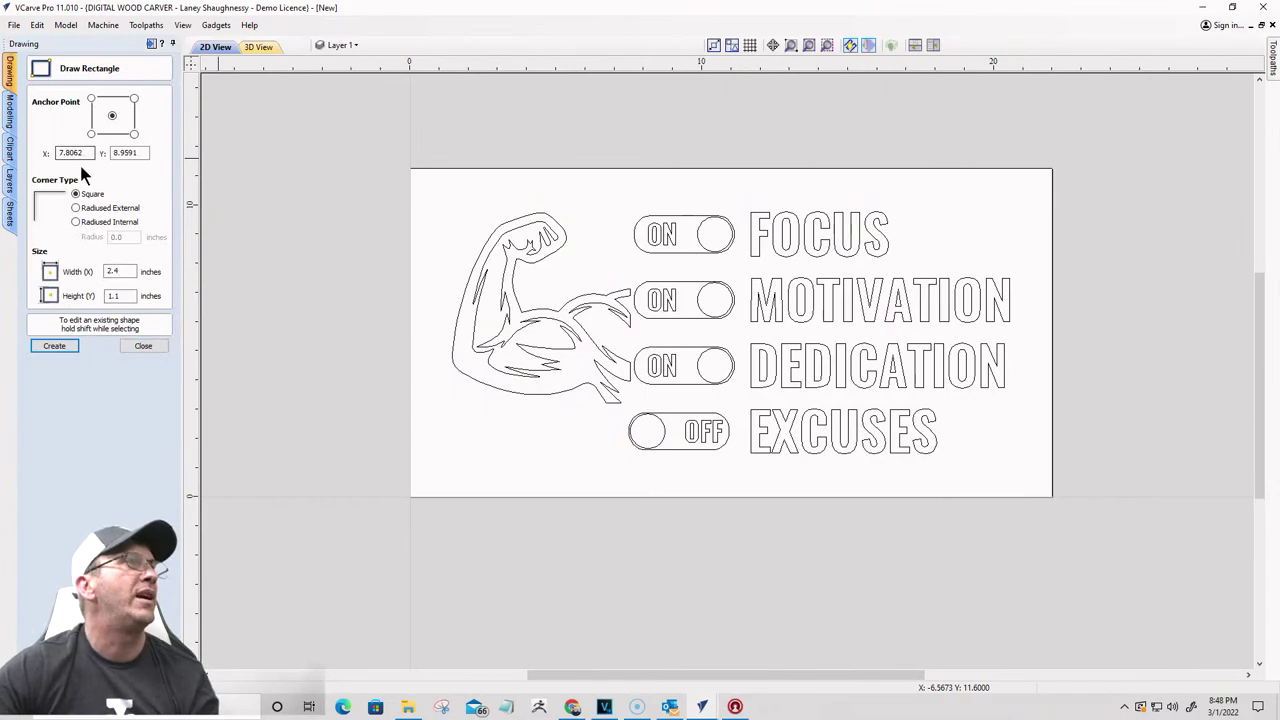
double_click(70, 152)
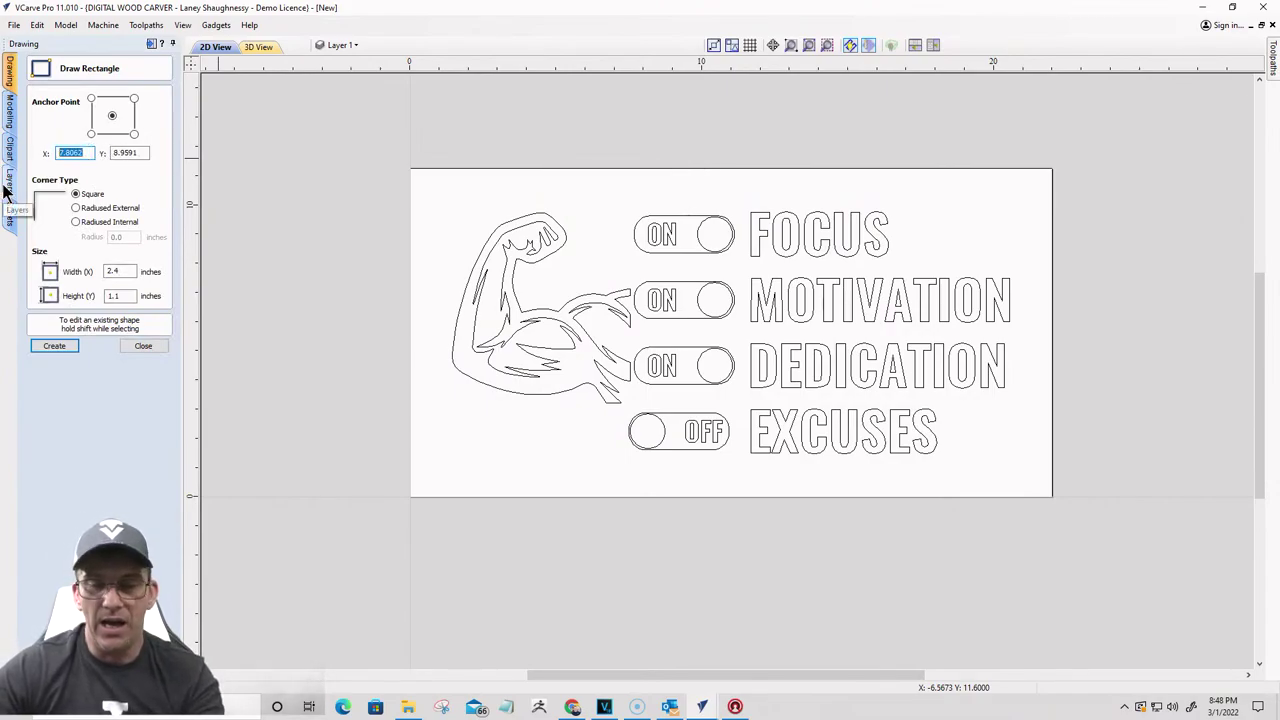
Step: Draw a 20.5 × 9.75 inch border rectangle centred at 11, 5.625 on the material
type("w/2")
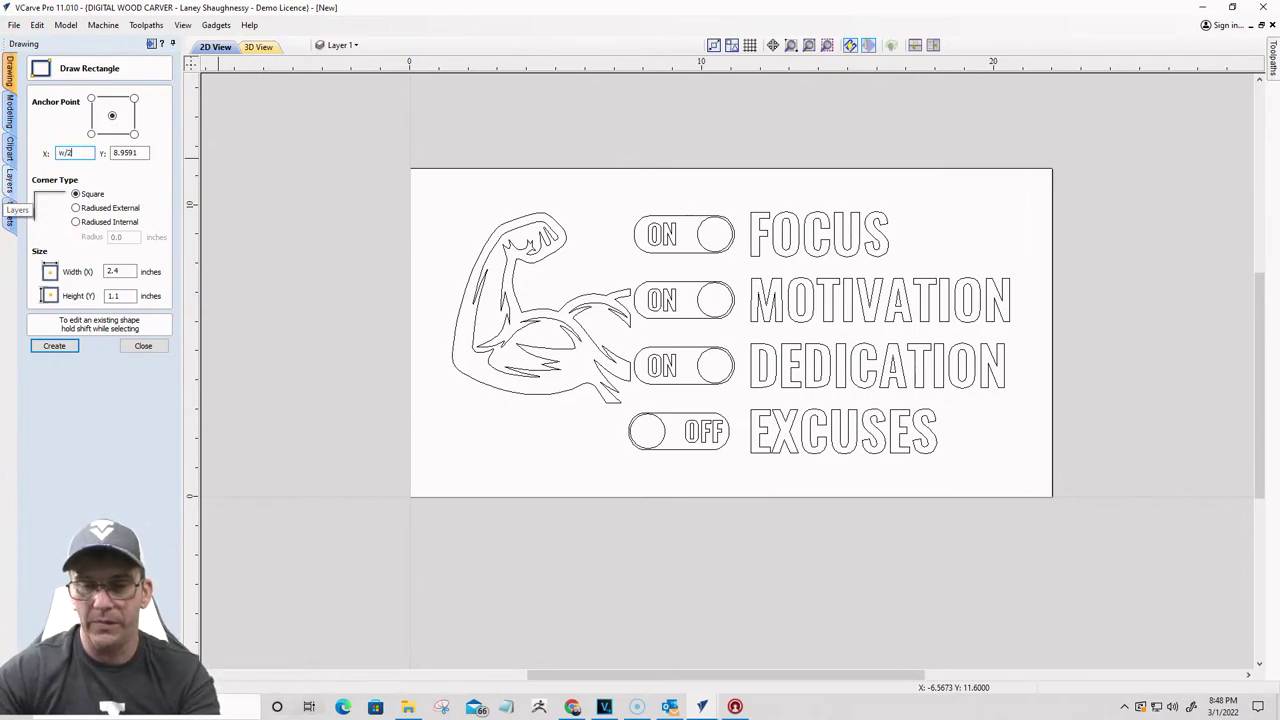
key("Return")
left_click(136, 153)
double_click(136, 153)
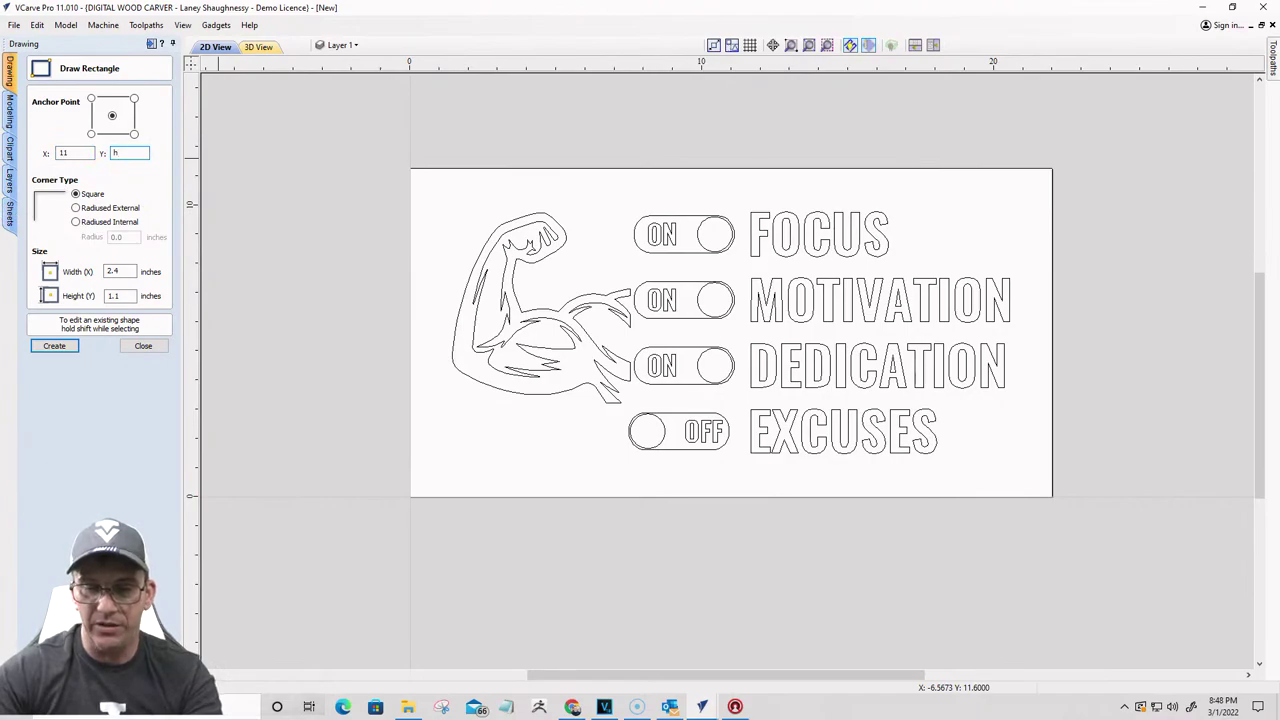
double_click(123, 271)
type("w-1.5")
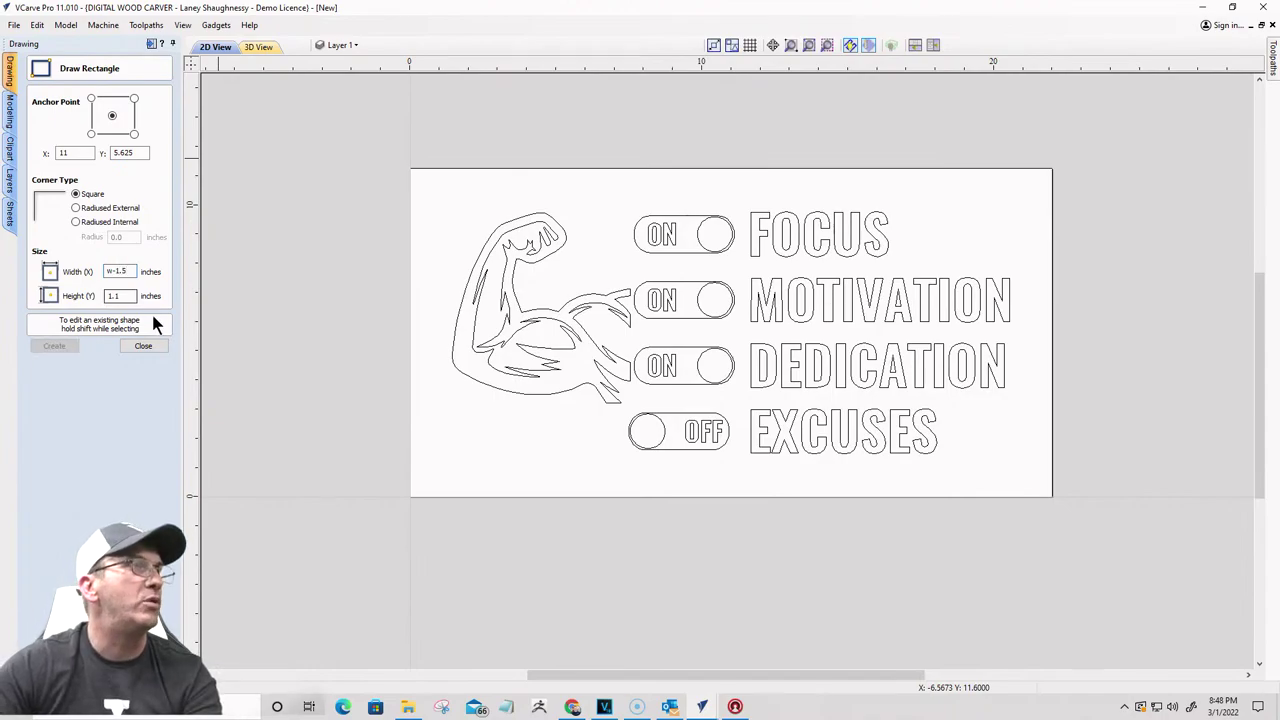
key("Return")
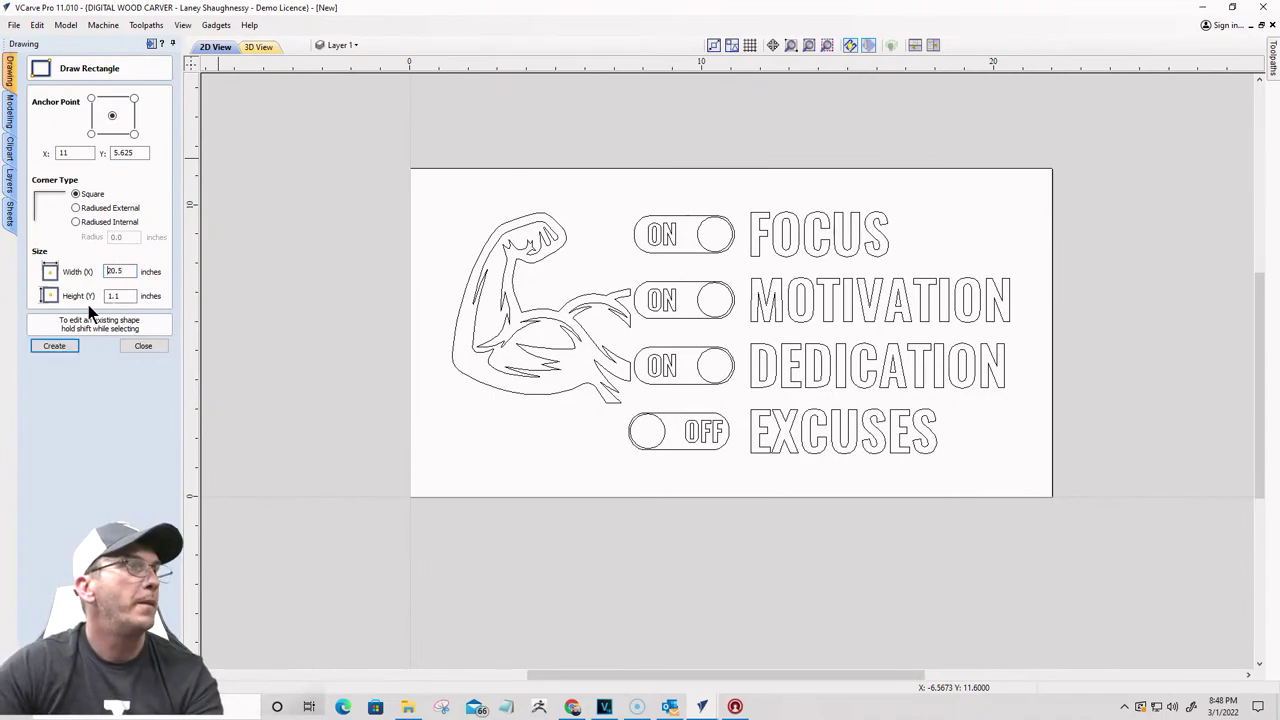
type("h")
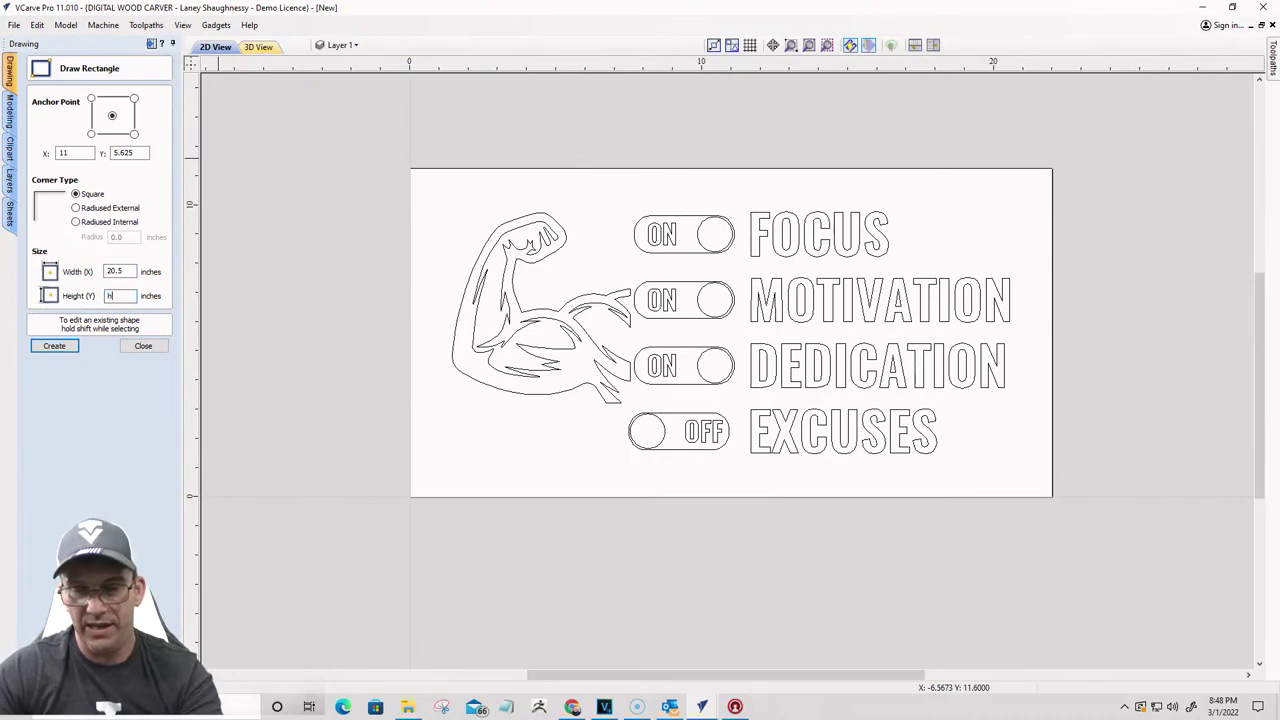
type("-1.5")
key("Return")
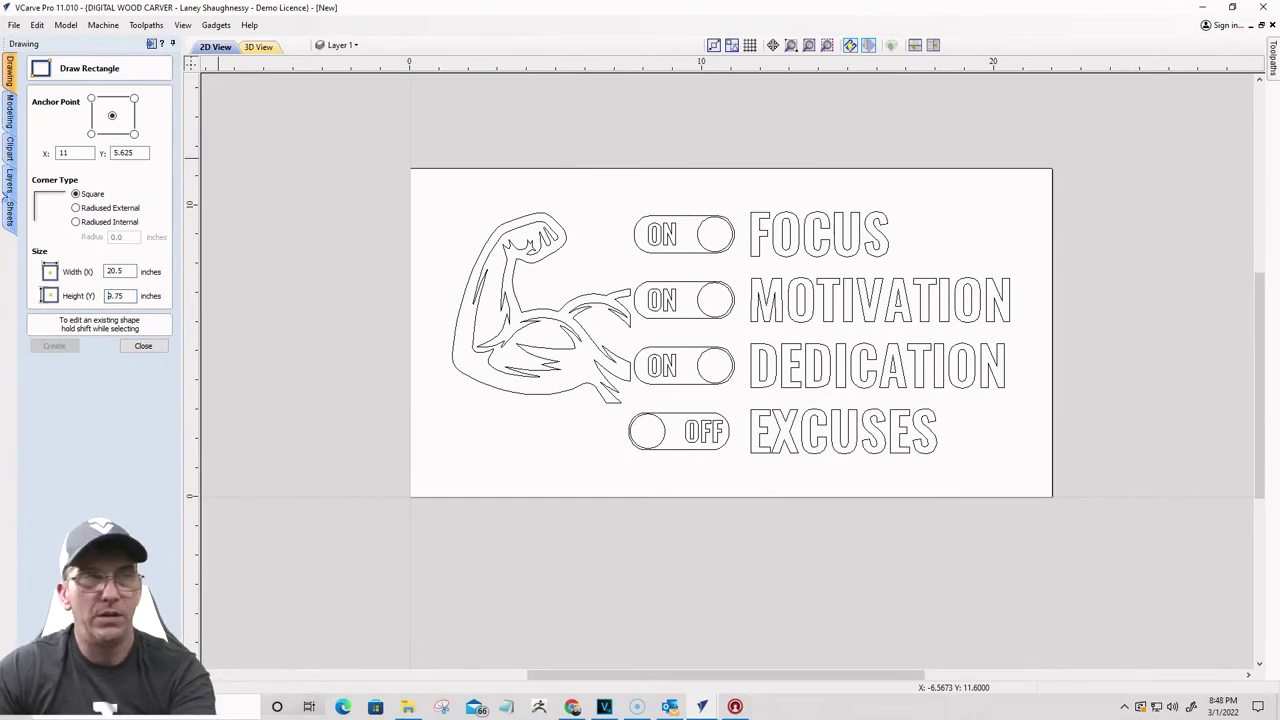
left_click(45, 347)
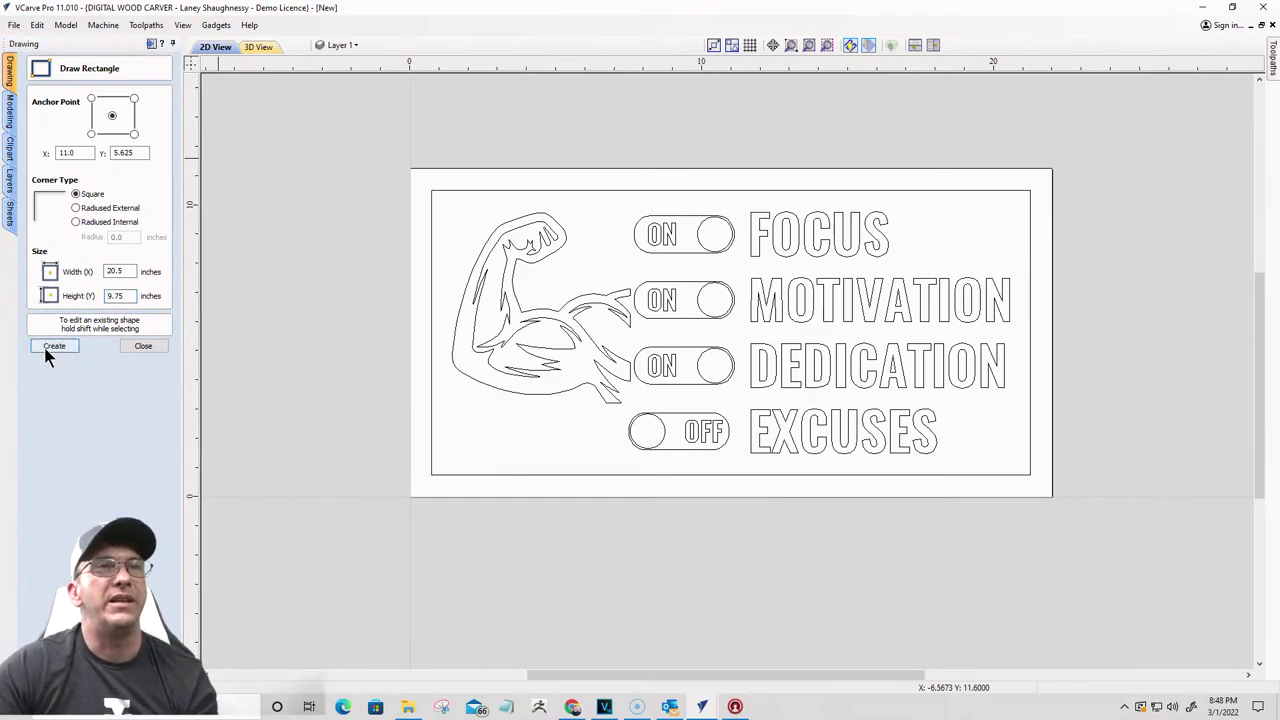
Step: Select every vector, border included, and centre them together with Center in Material
left_click(143, 346)
mouse_move(438, 148)
left_mouse_down()
mouse_move(447, 538)
mouse_move(1016, 538)
left_mouse_up()
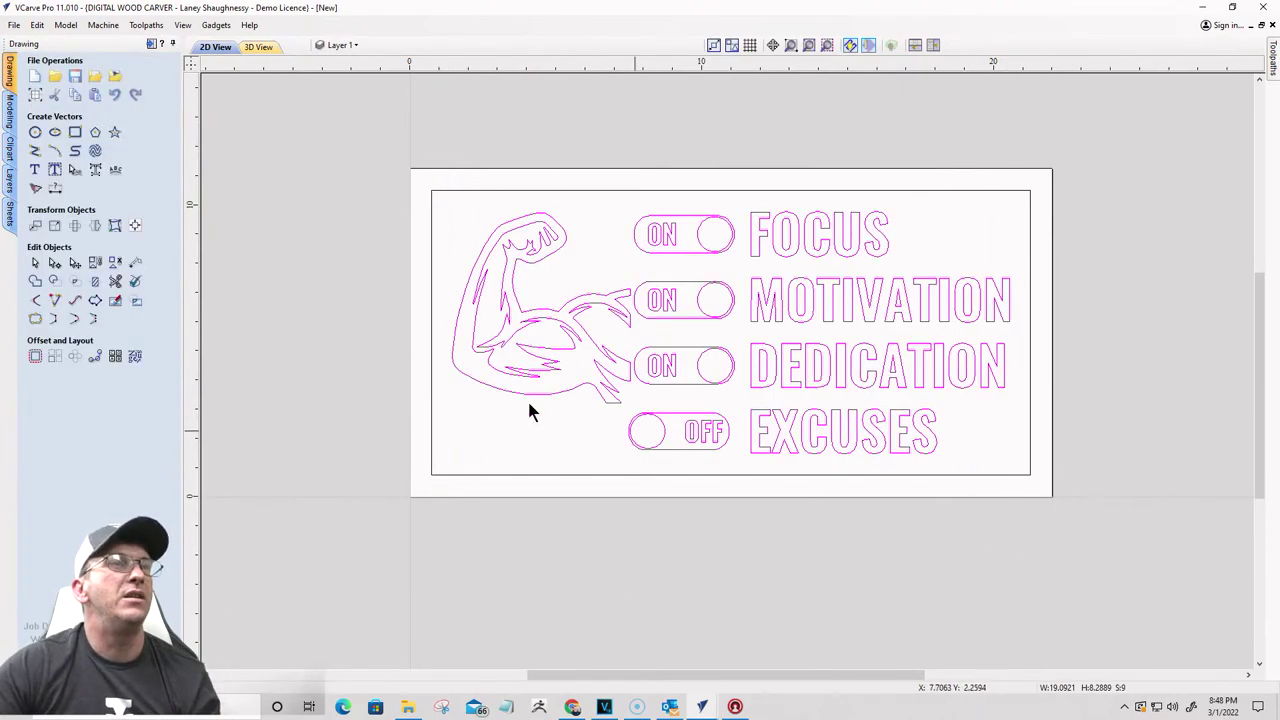
left_click(134, 226)
left_click(92, 111)
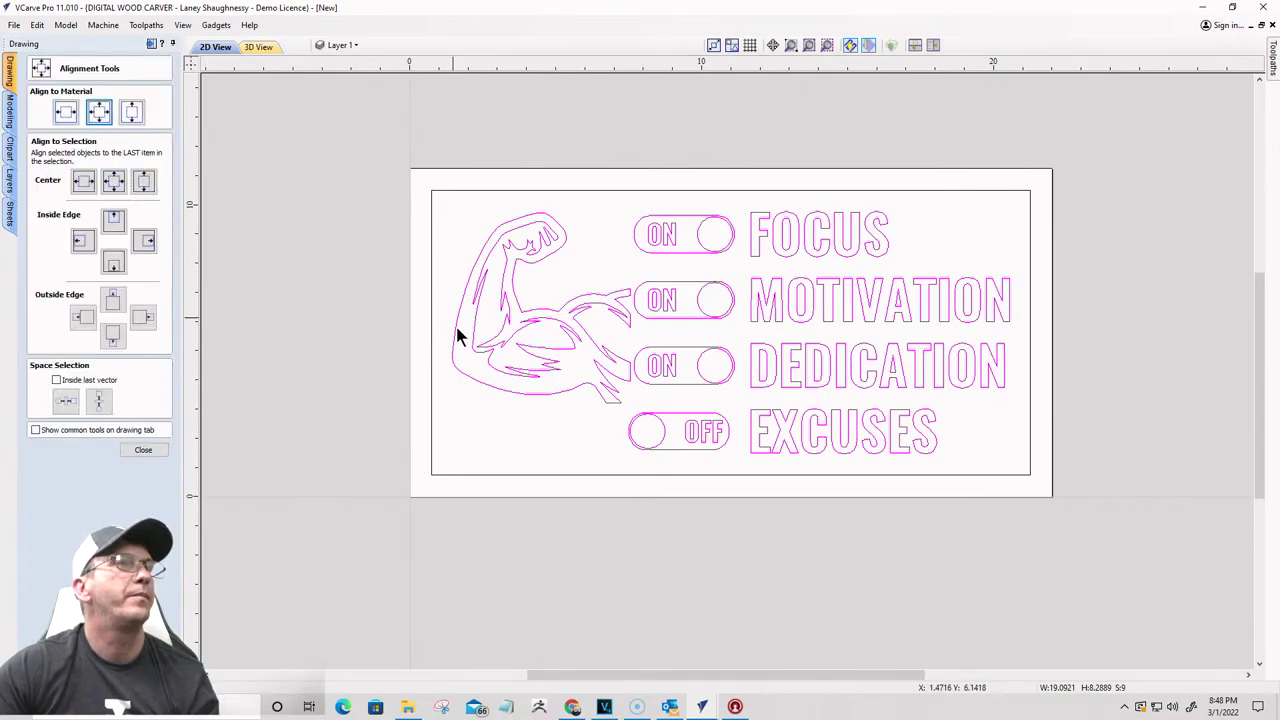
left_click(380, 305)
scroll(906, 329, "down", 2)
scroll(749, 451, "up", 4)
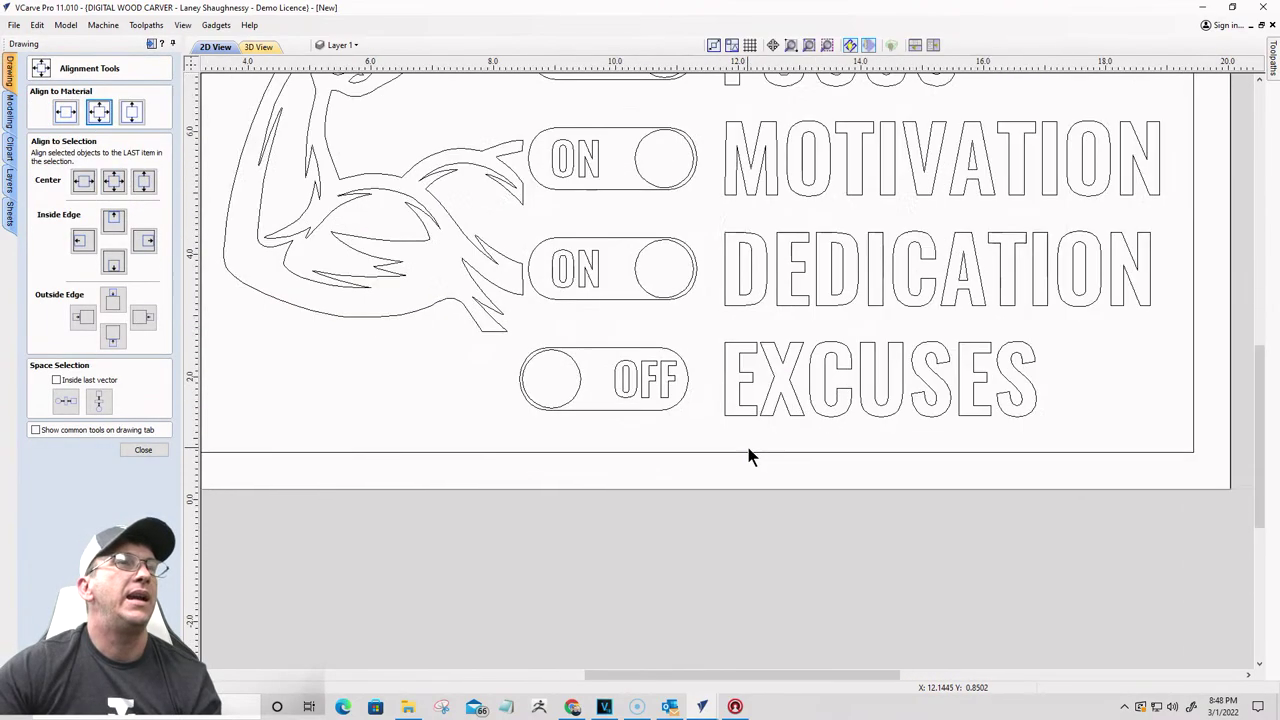
scroll(846, 251, "down", 2)
scroll(771, 256, "up", 1)
scroll(771, 256, "down", 2)
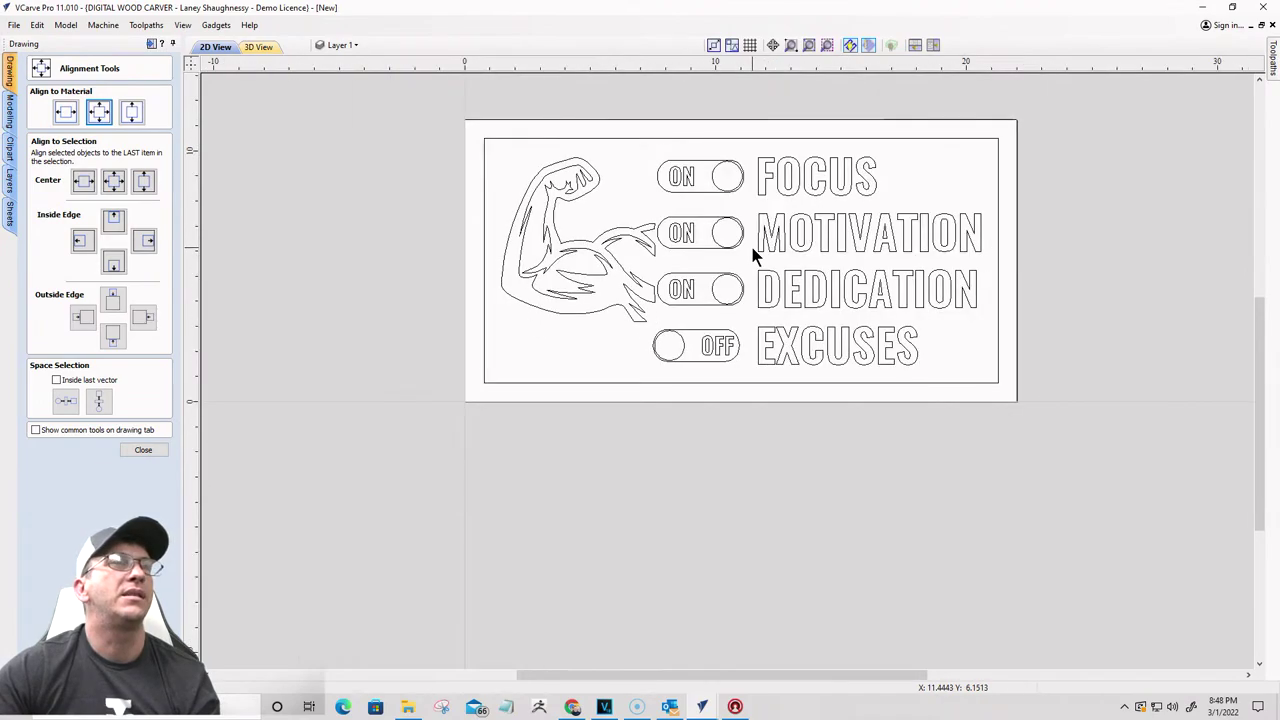
left_click(143, 450)
scroll(669, 330, "down", 1)
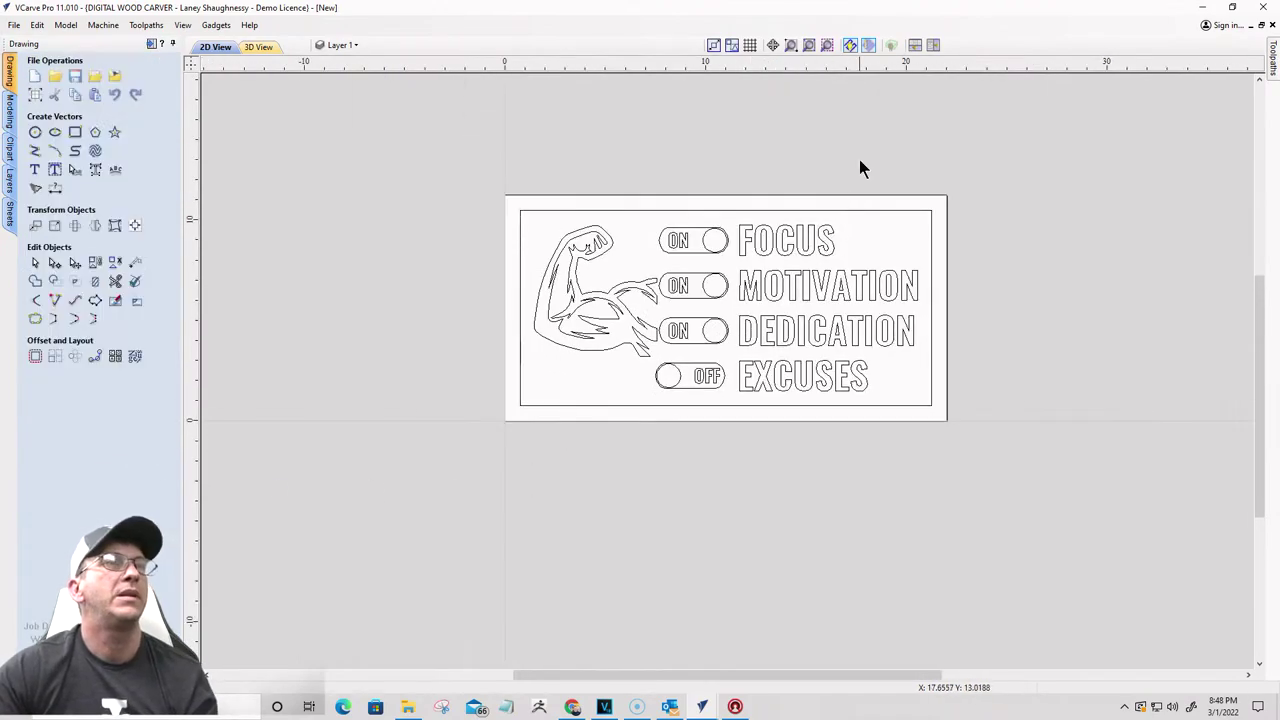
scroll(904, 342, "up", 2)
scroll(903, 329, "down", 1)
scroll(903, 329, "up", 1)
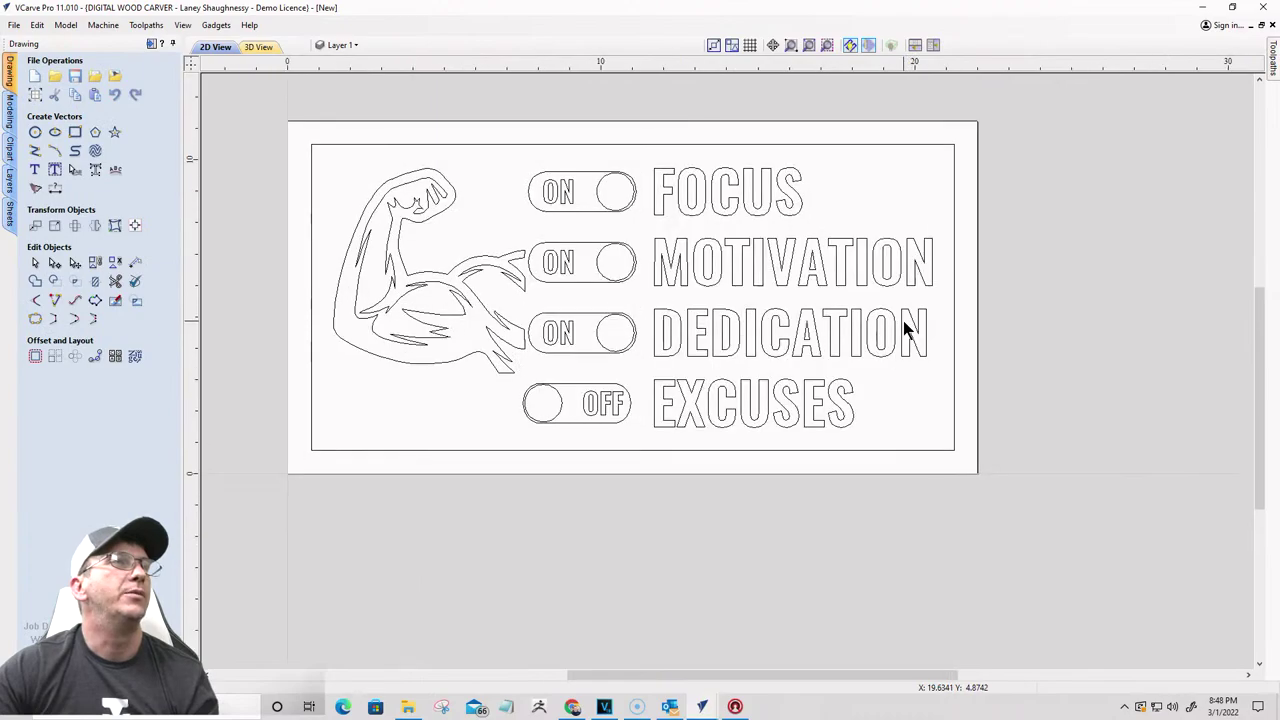
scroll(700, 257, "down", 1)
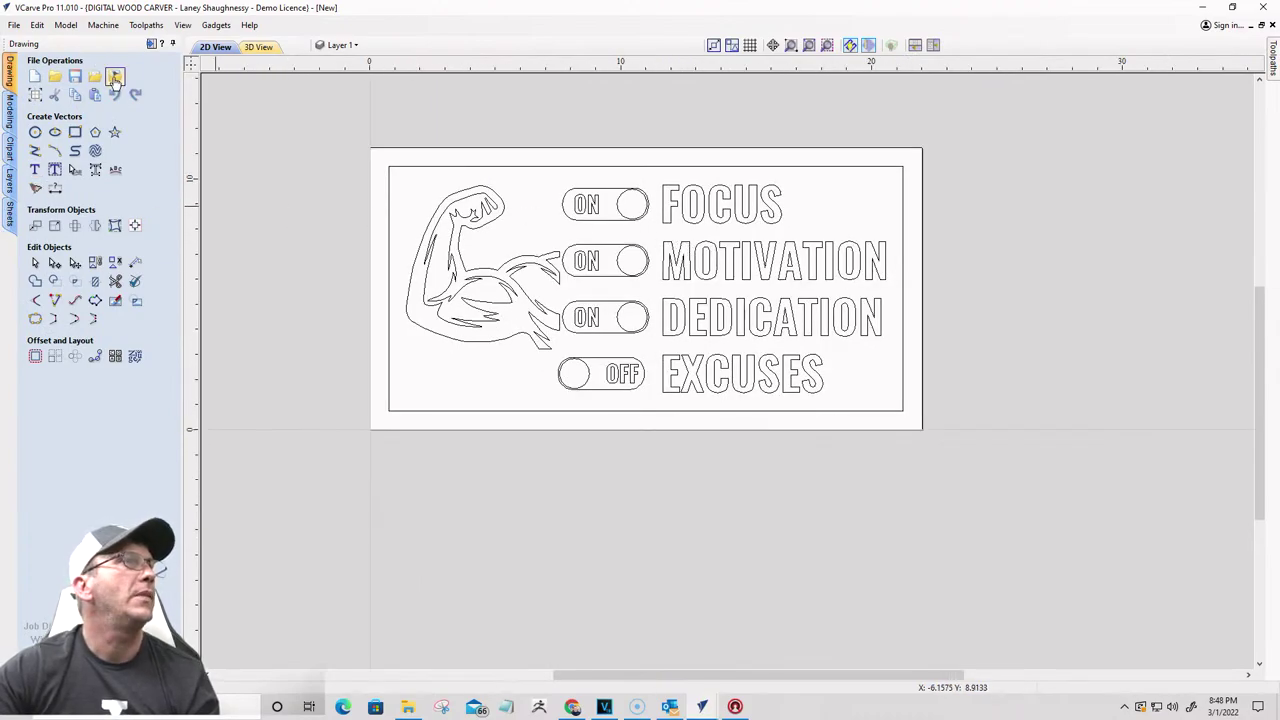
Step: Bring up the Toolpaths panel with its toolpath operation icons
left_click(152, 46)
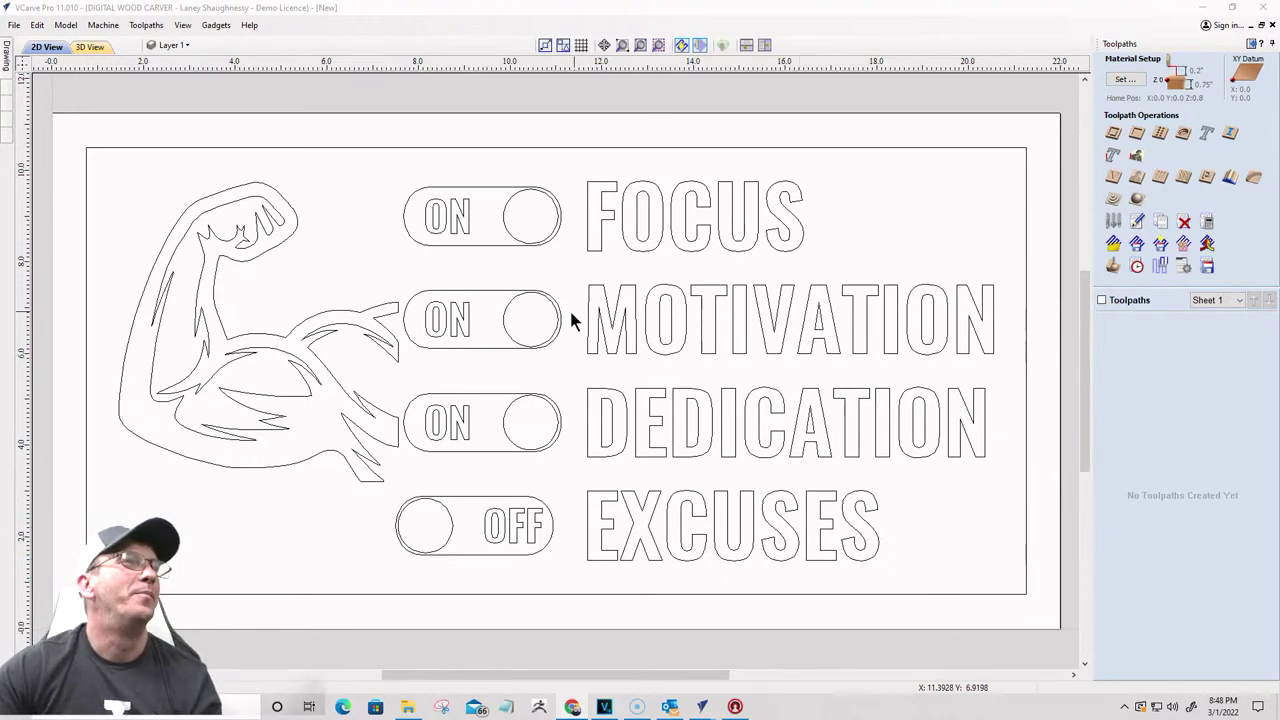
scroll(571, 320, "up", 2)
scroll(573, 269, "down", 3)
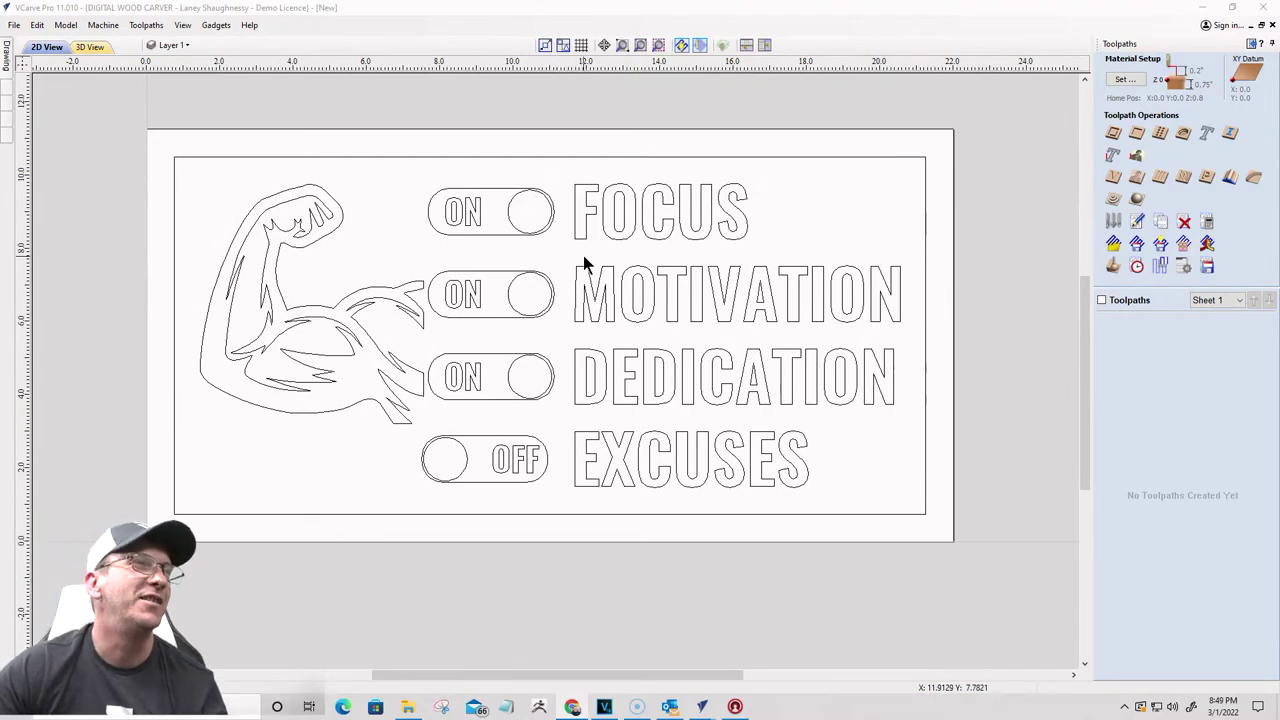
scroll(557, 225, "down", 2)
scroll(588, 292, "up", 1)
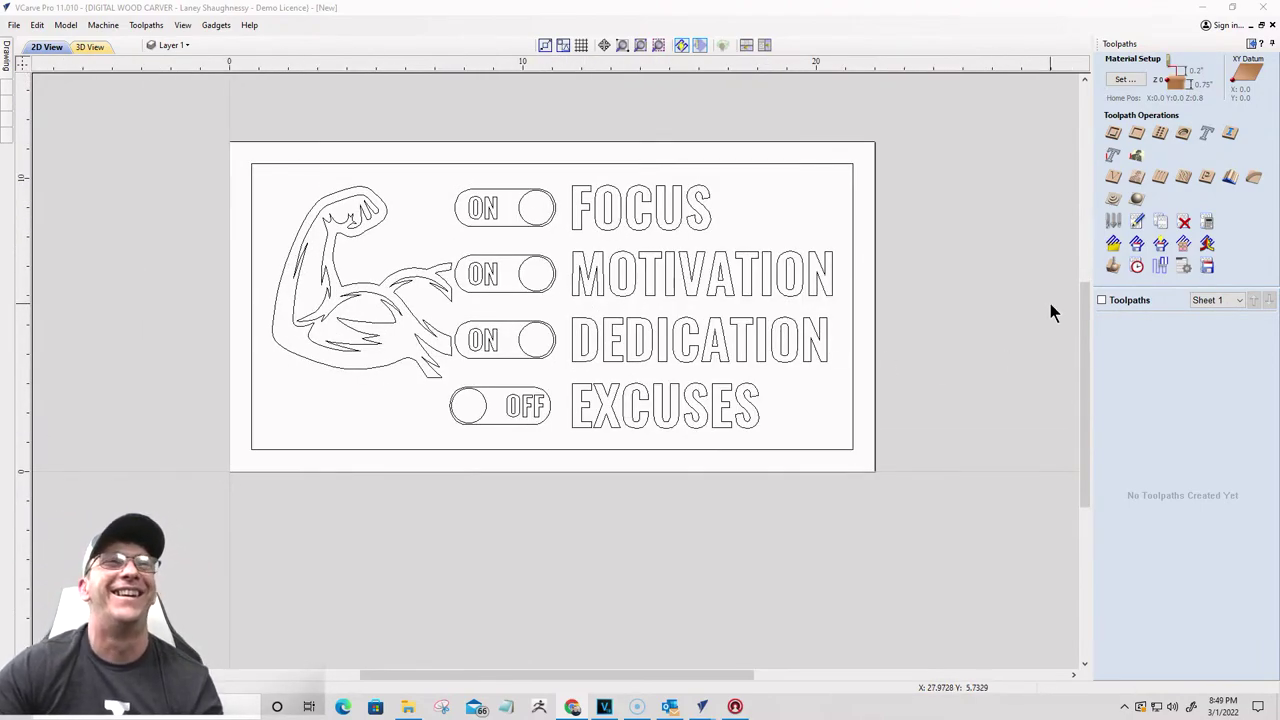
Step: Calculate a 60° V-bit V-carve of the four words and flexed arm, start depth 0, no clearance tools
left_click(1113, 177)
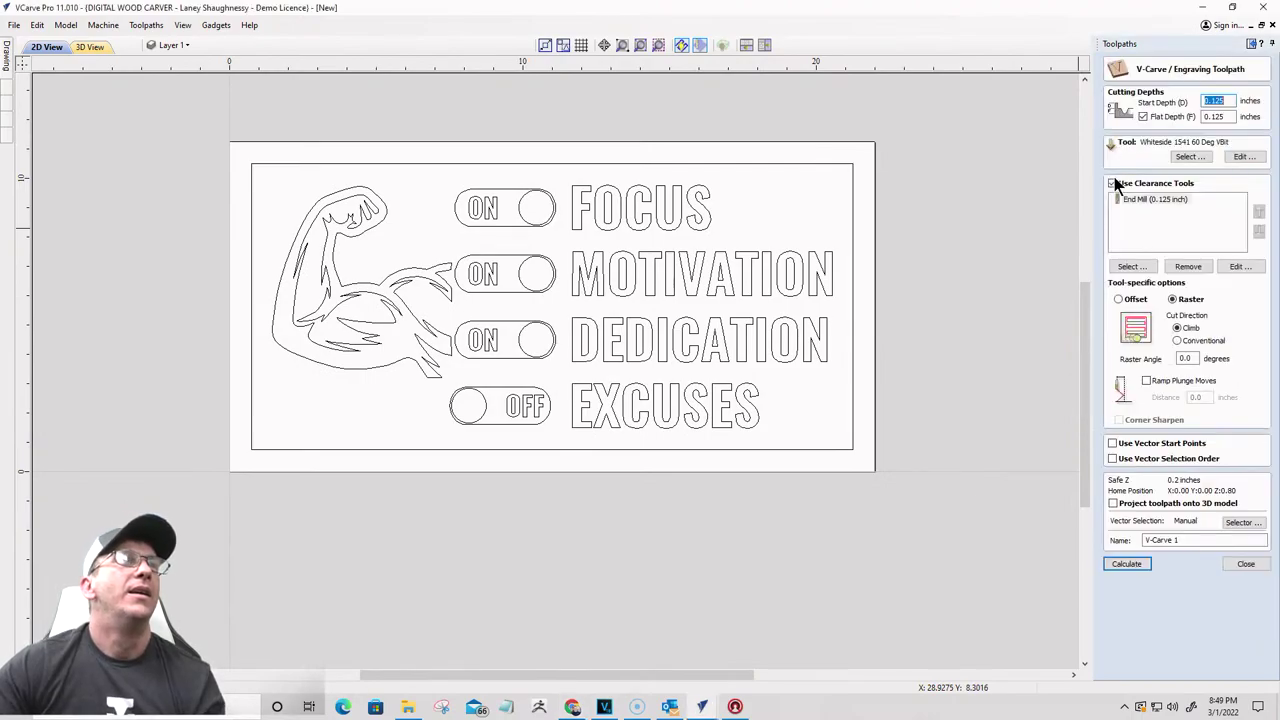
left_click(1114, 184)
scroll(780, 192, "down", 1)
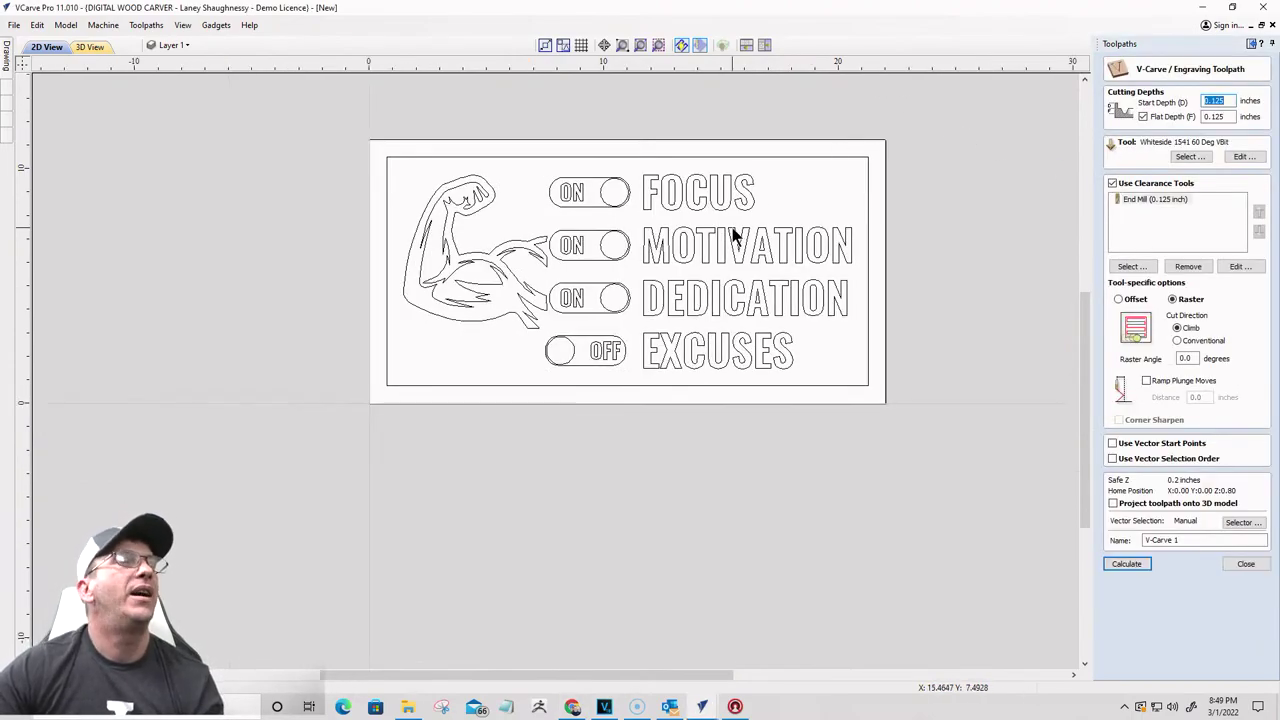
scroll(733, 235, "up", 2)
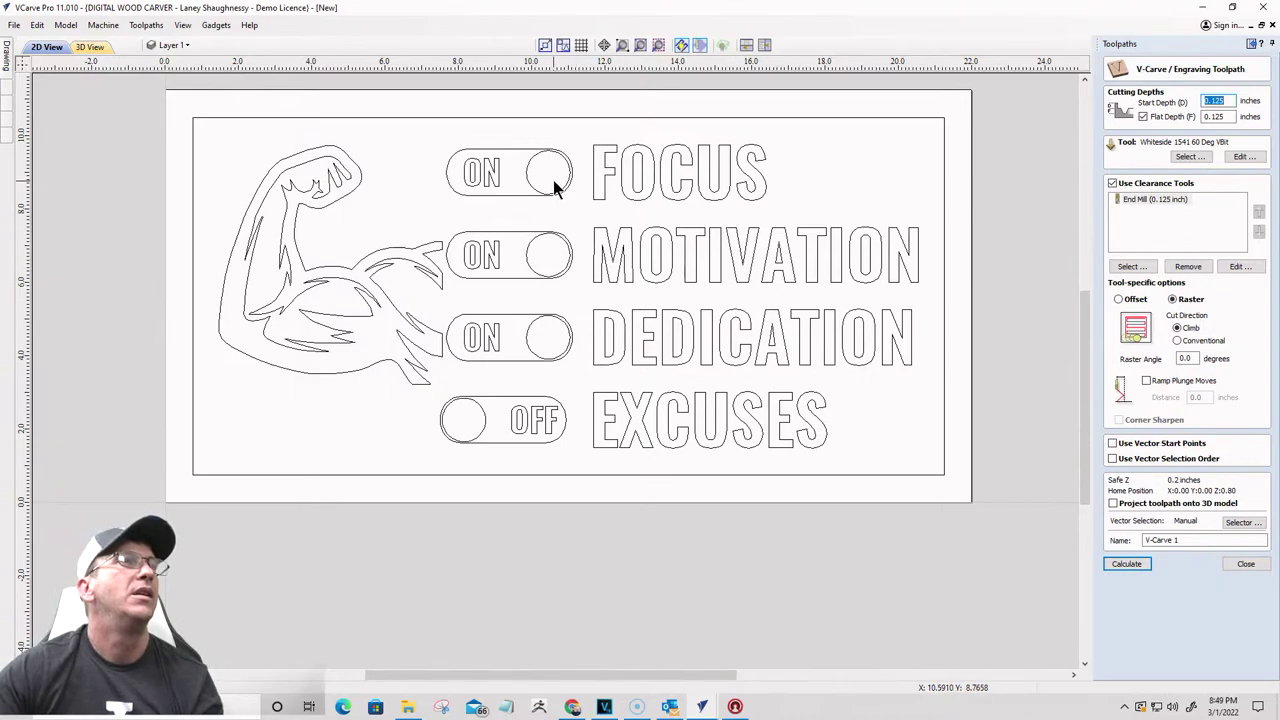
left_click_drag(700, 438, 630, 165)
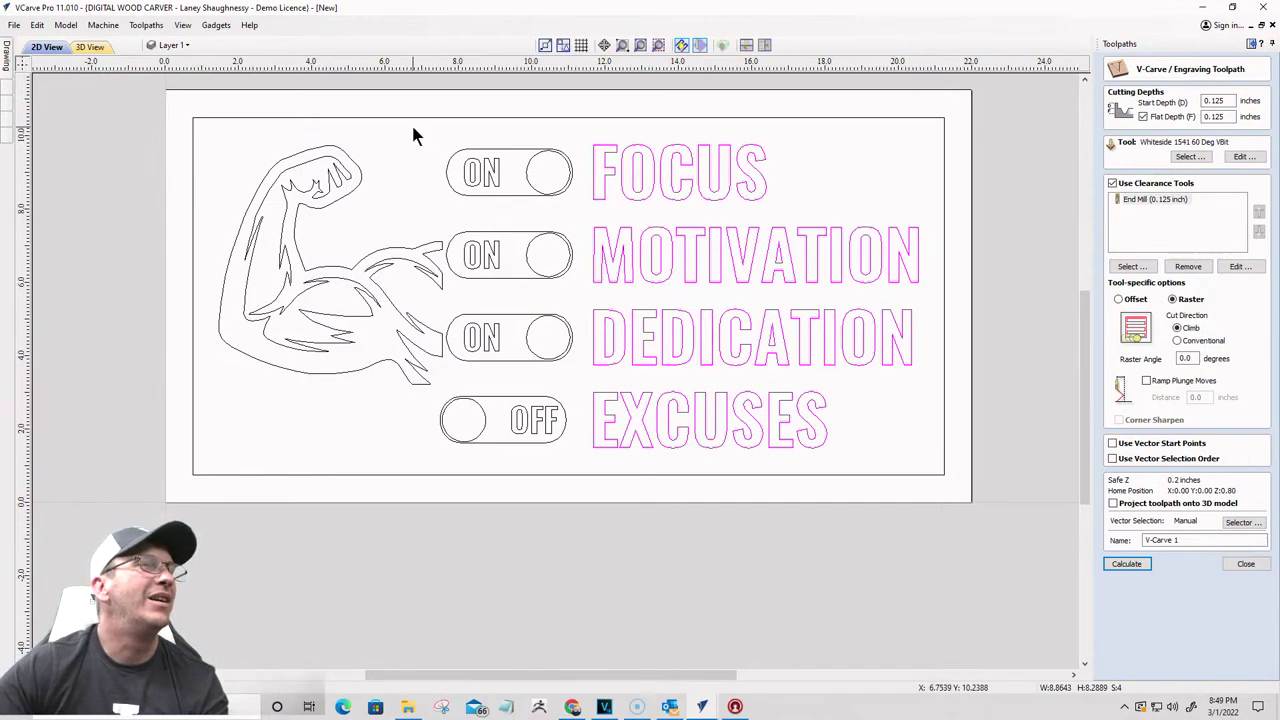
left_click_drag(413, 126, 578, 474)
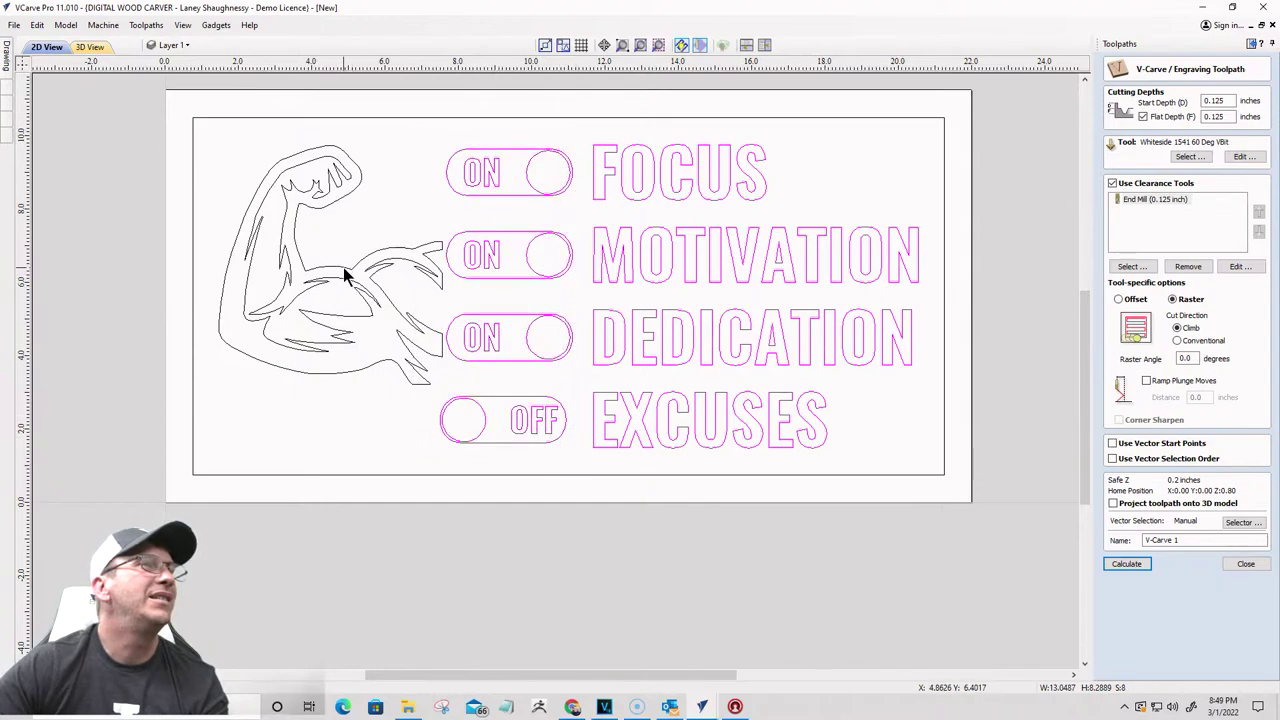
left_click(343, 276, "shift")
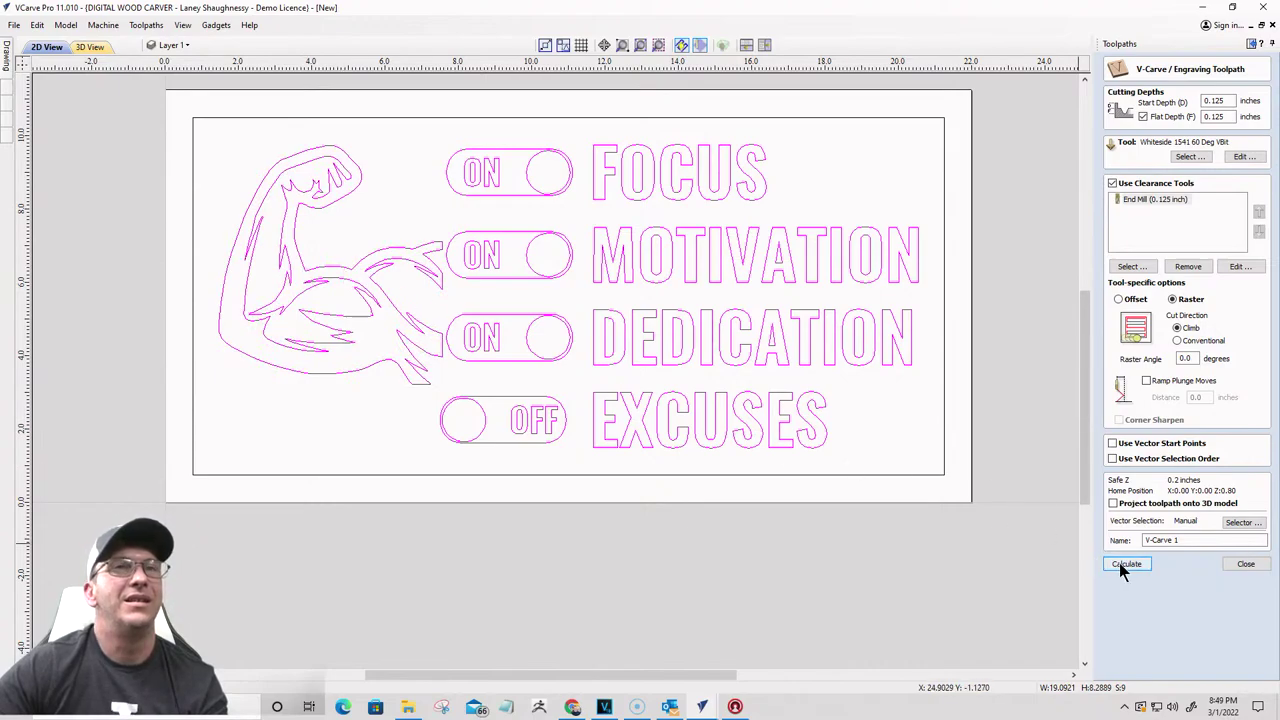
double_click(1214, 101)
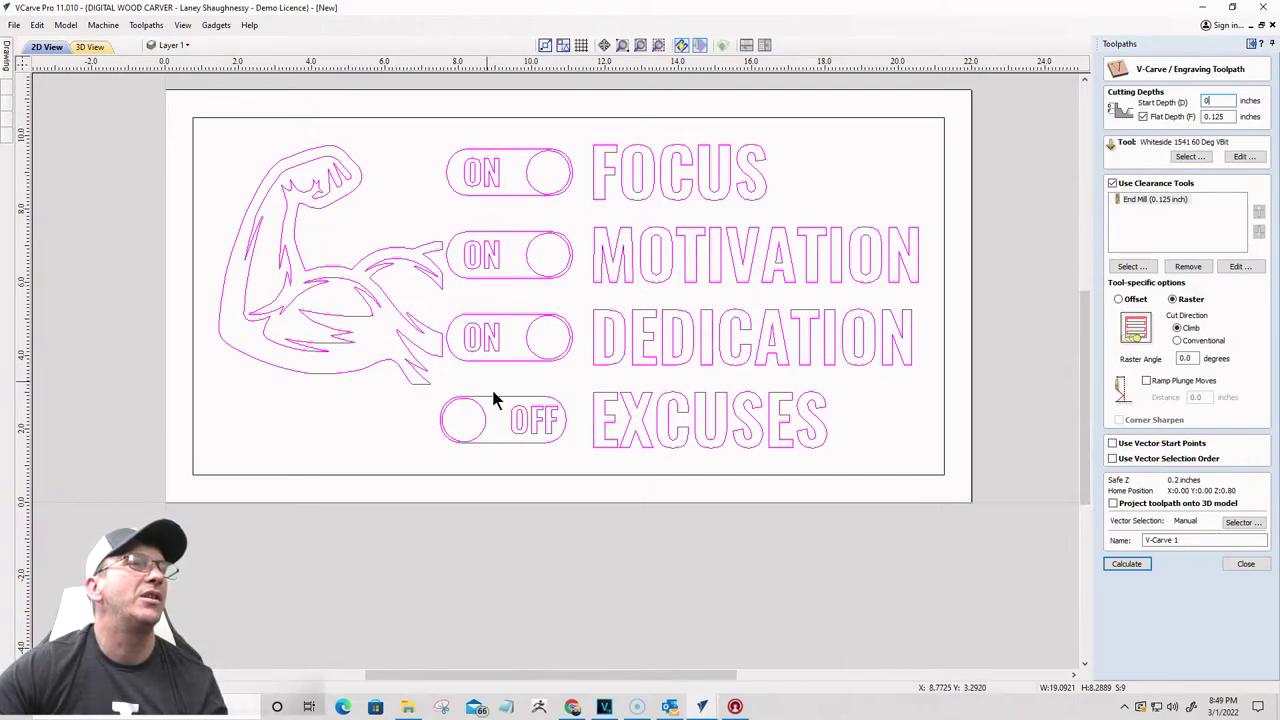
left_click(480, 153, "shift")
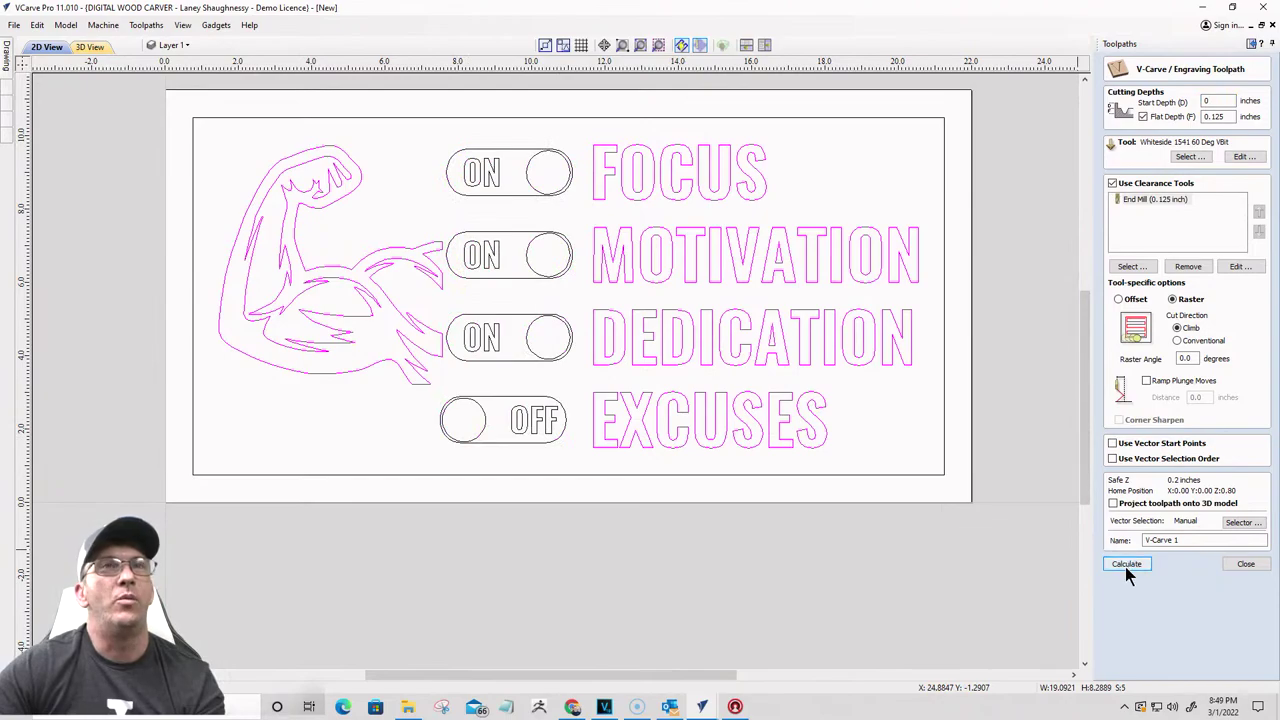
left_click(1112, 184)
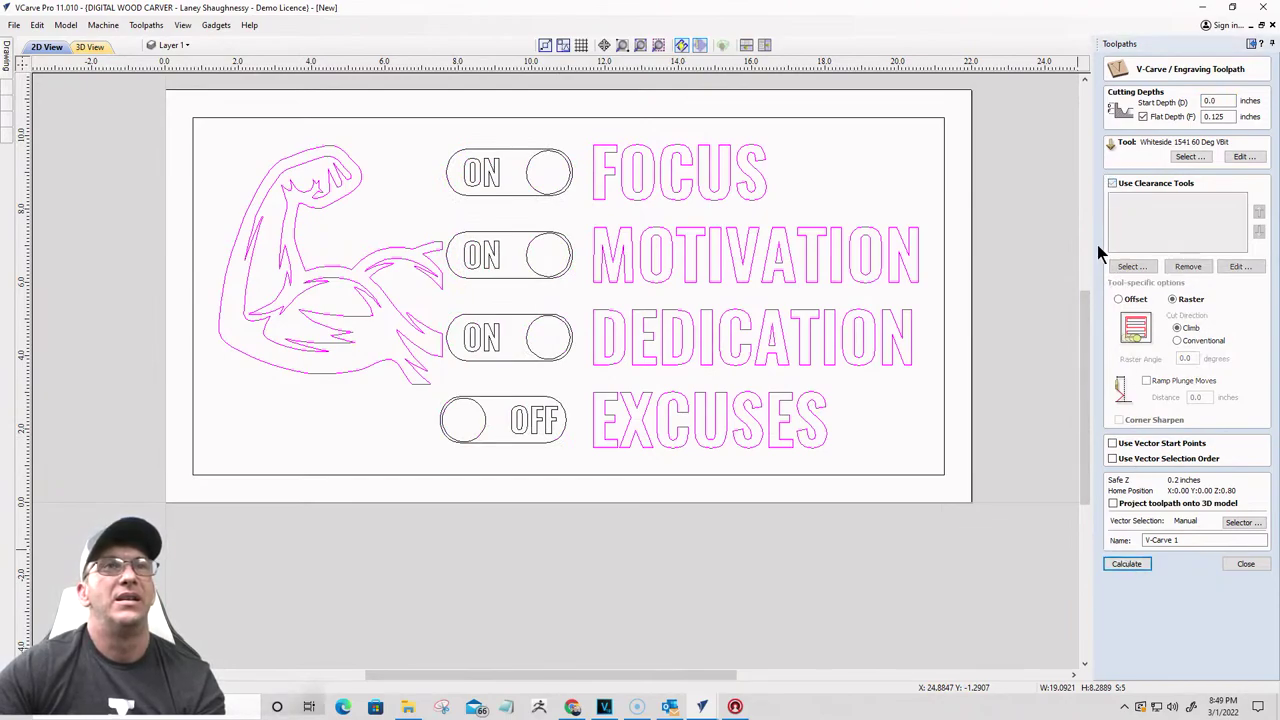
left_click(1127, 564)
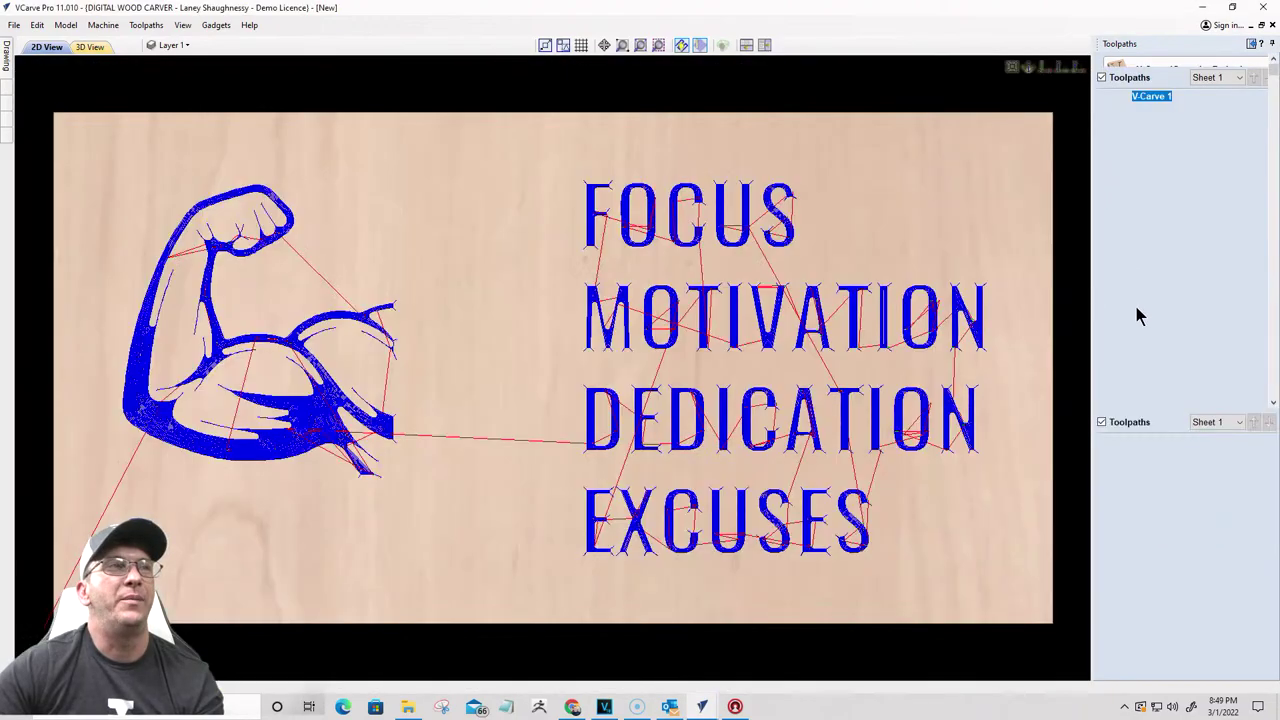
Step: Turn off Flat Depth in V-Carve 1, cancel the 1.036-inch cut-through warning, and return to 2D
double_click(1148, 442)
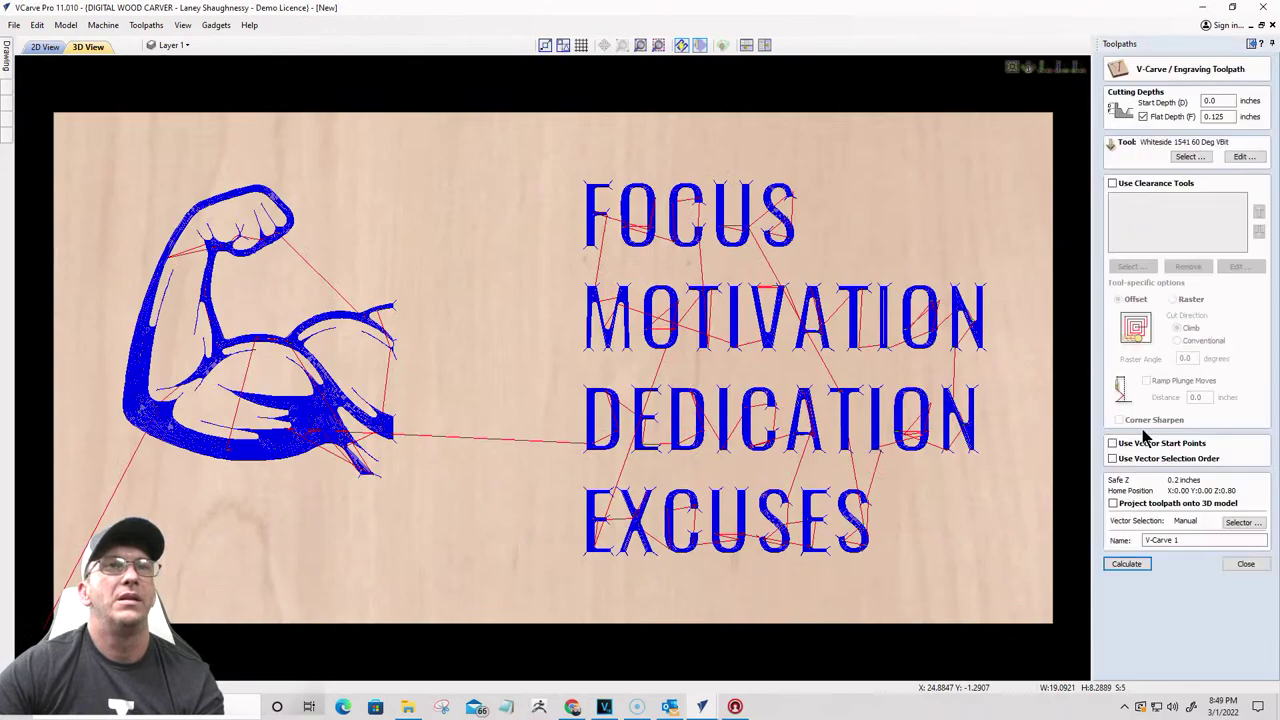
left_click(1143, 117)
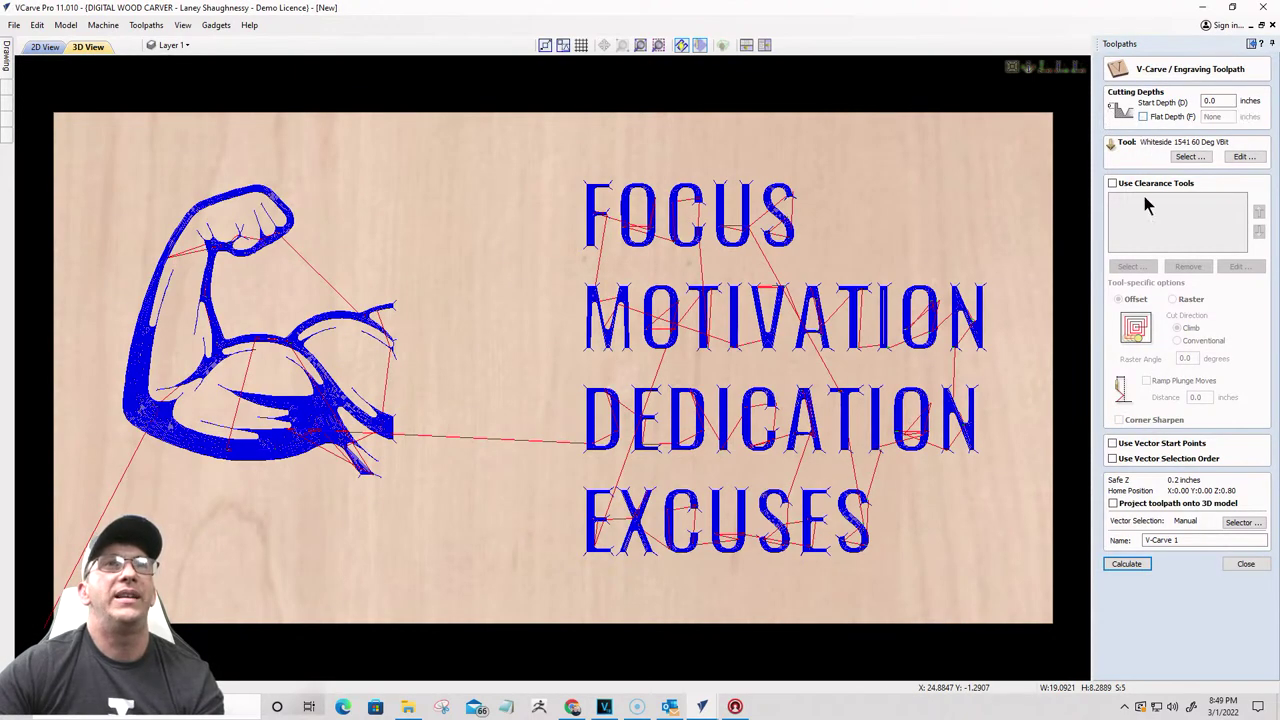
left_click(1127, 564)
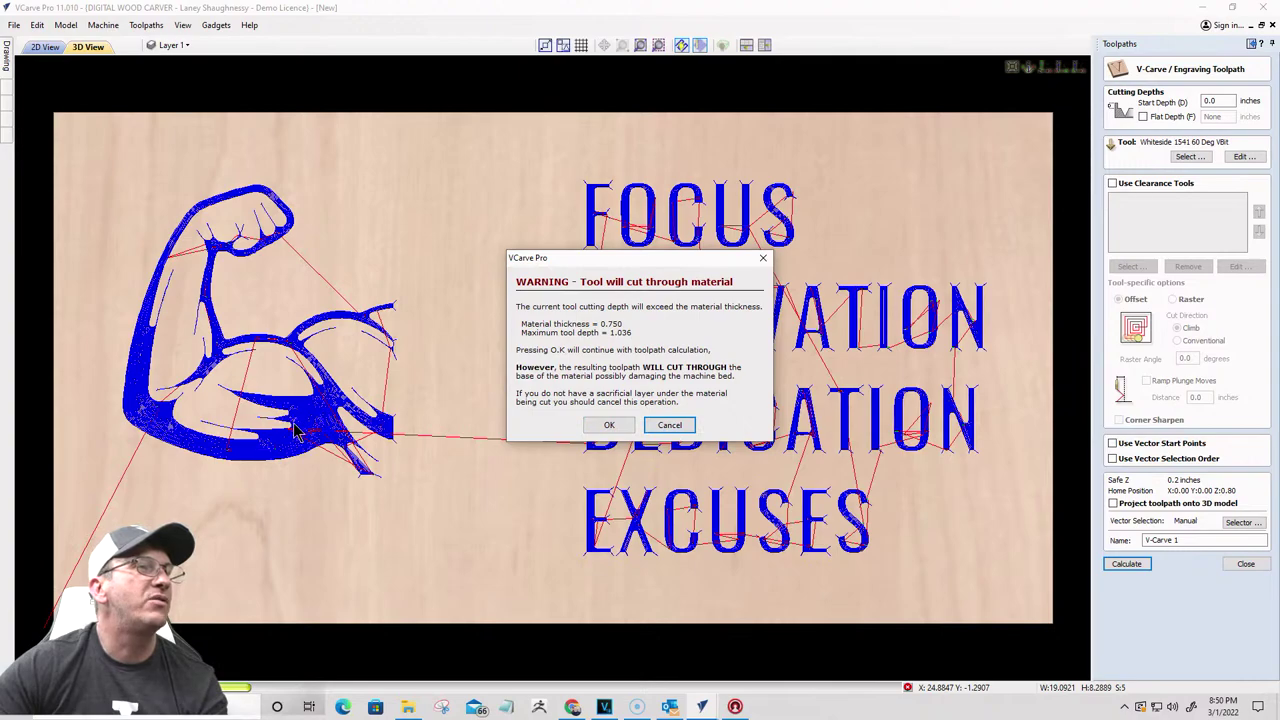
left_click(669, 425)
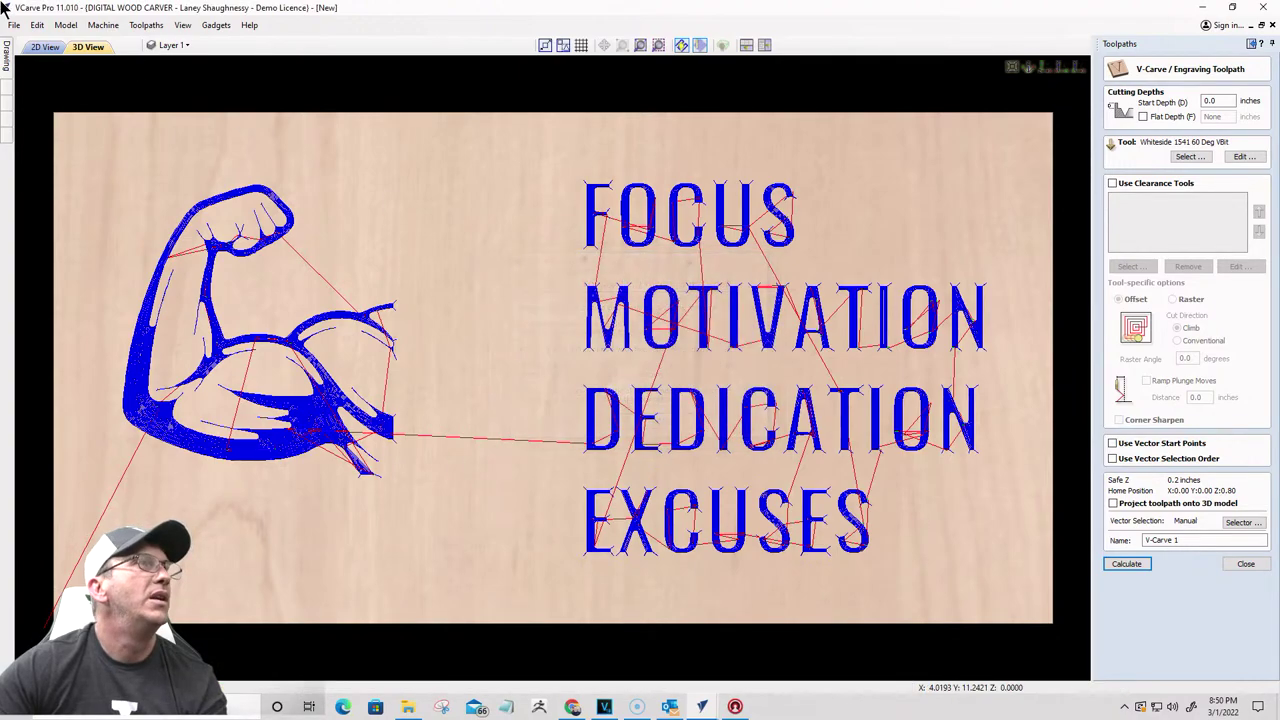
left_click(47, 48)
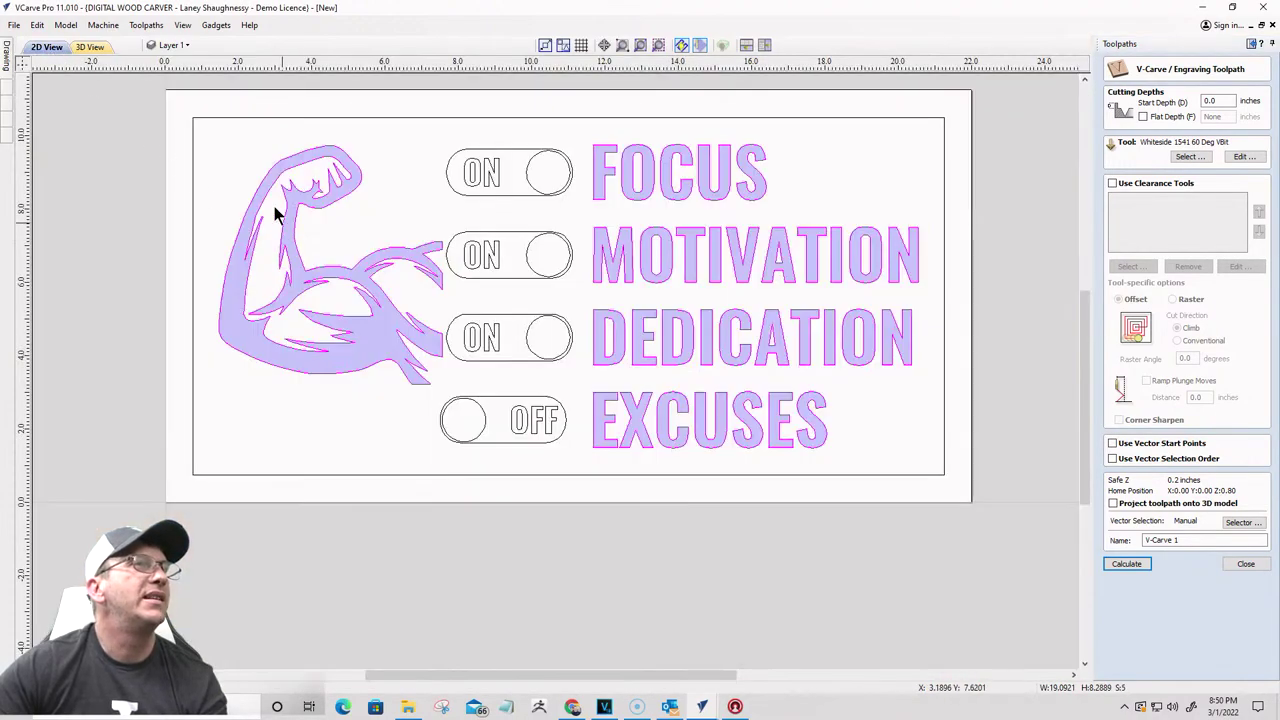
Step: Recalculate V-Carve 1 for only MOTIVATION, DEDICATION and EXCUSES
key("Escape")
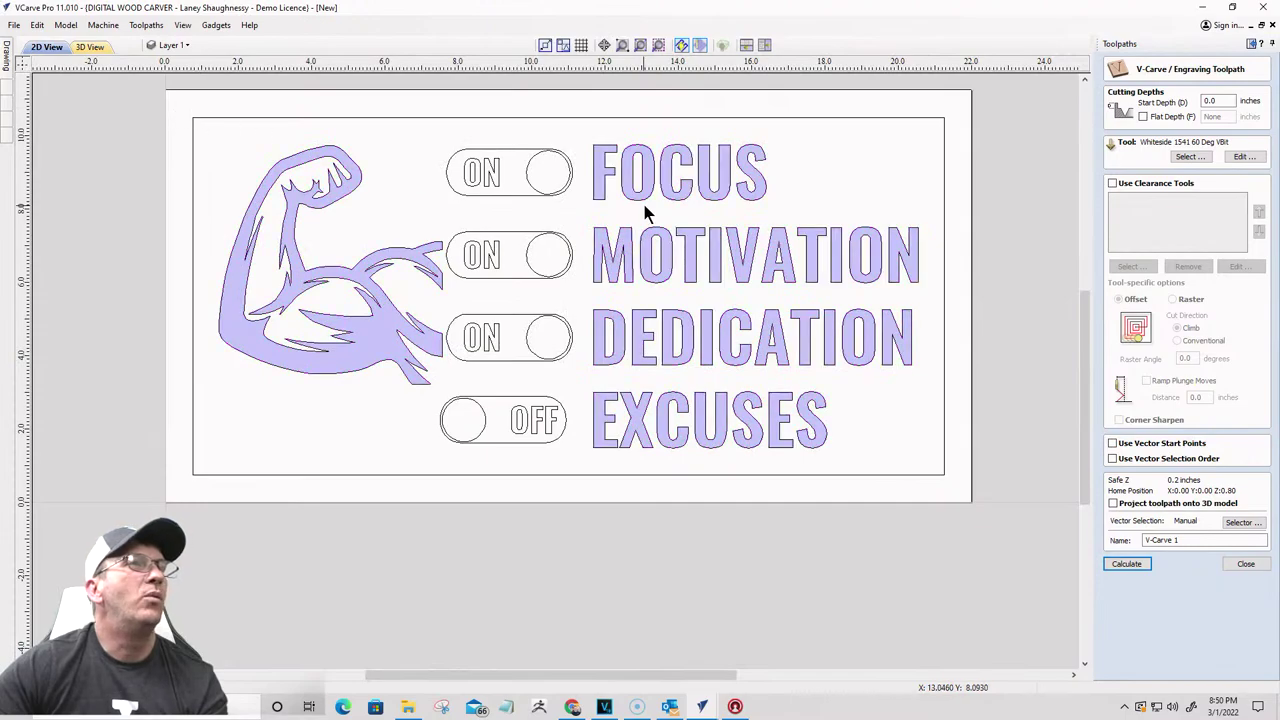
left_click(737, 187)
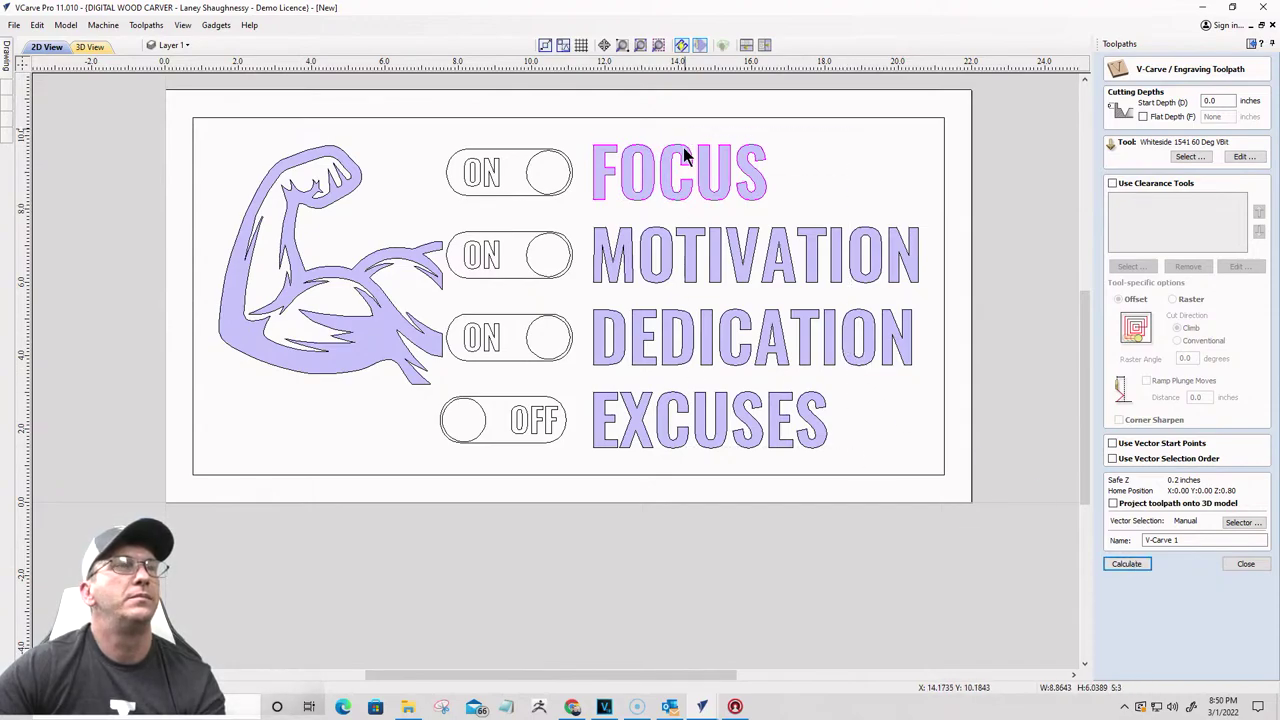
left_click(699, 207)
left_click(1129, 564)
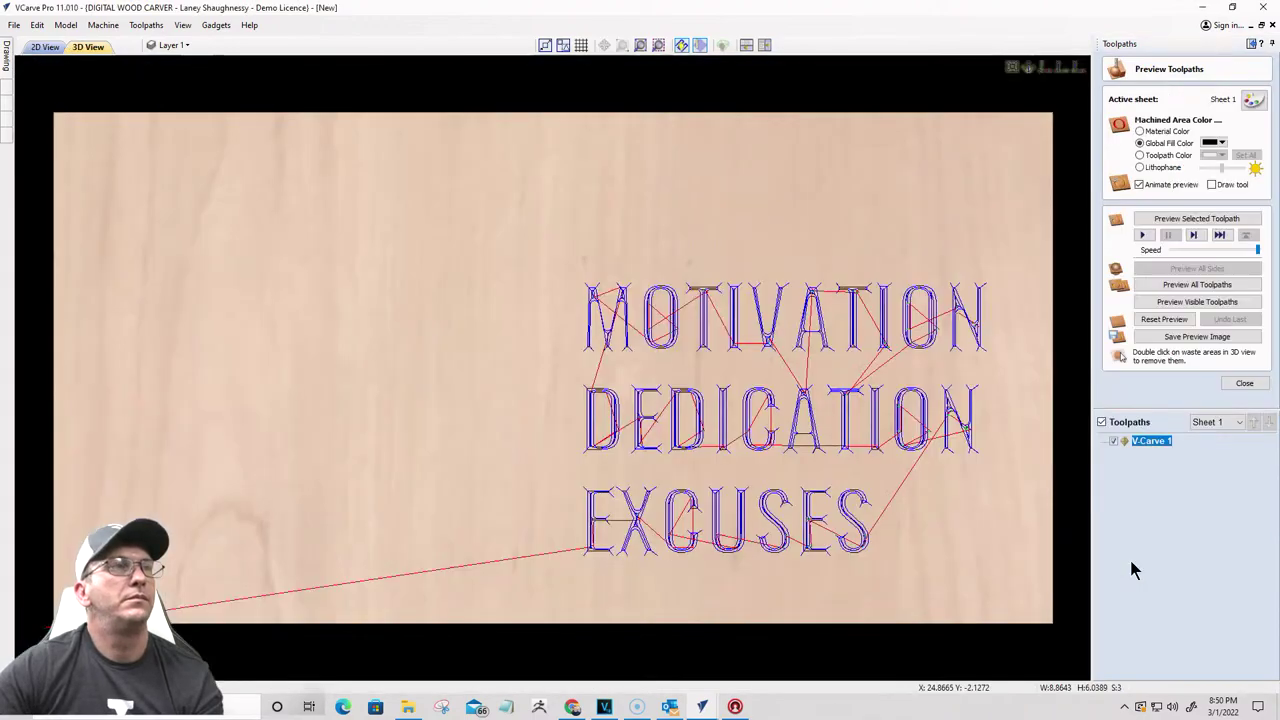
Step: Reopen the V-Carve 1 settings with FOCUS added to the selected words
left_click(44, 47)
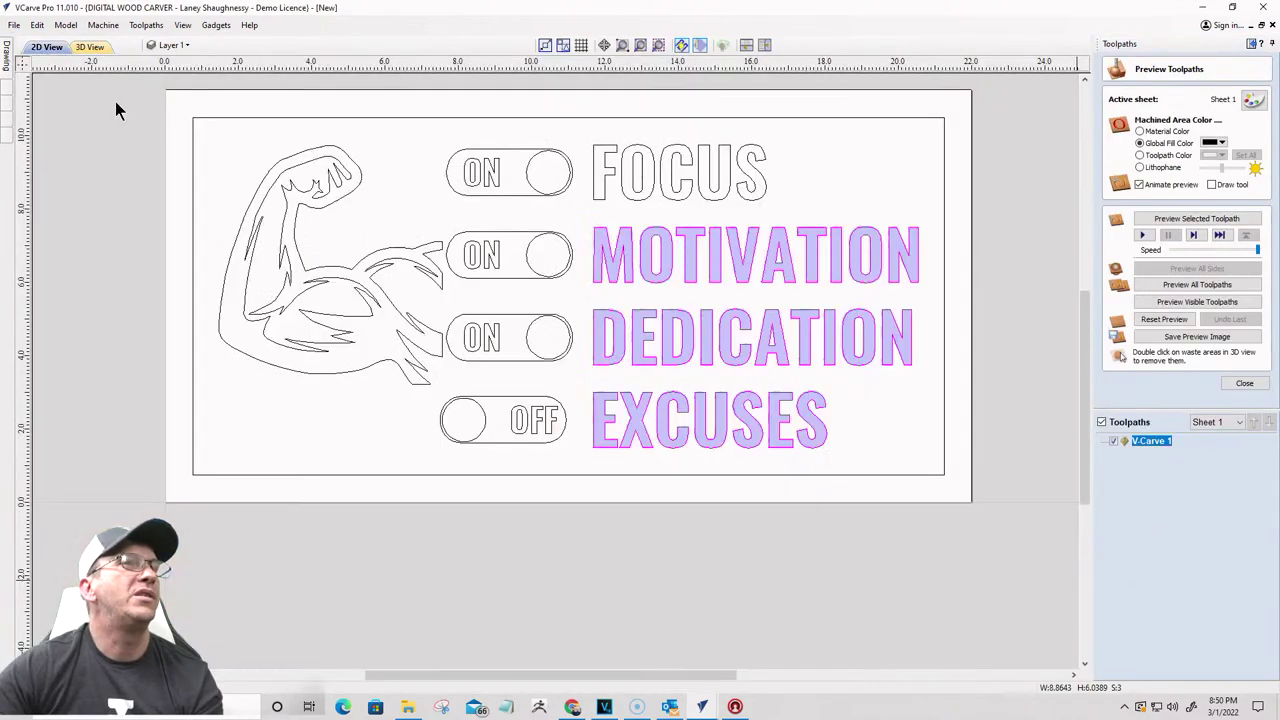
left_click(729, 168, "shift")
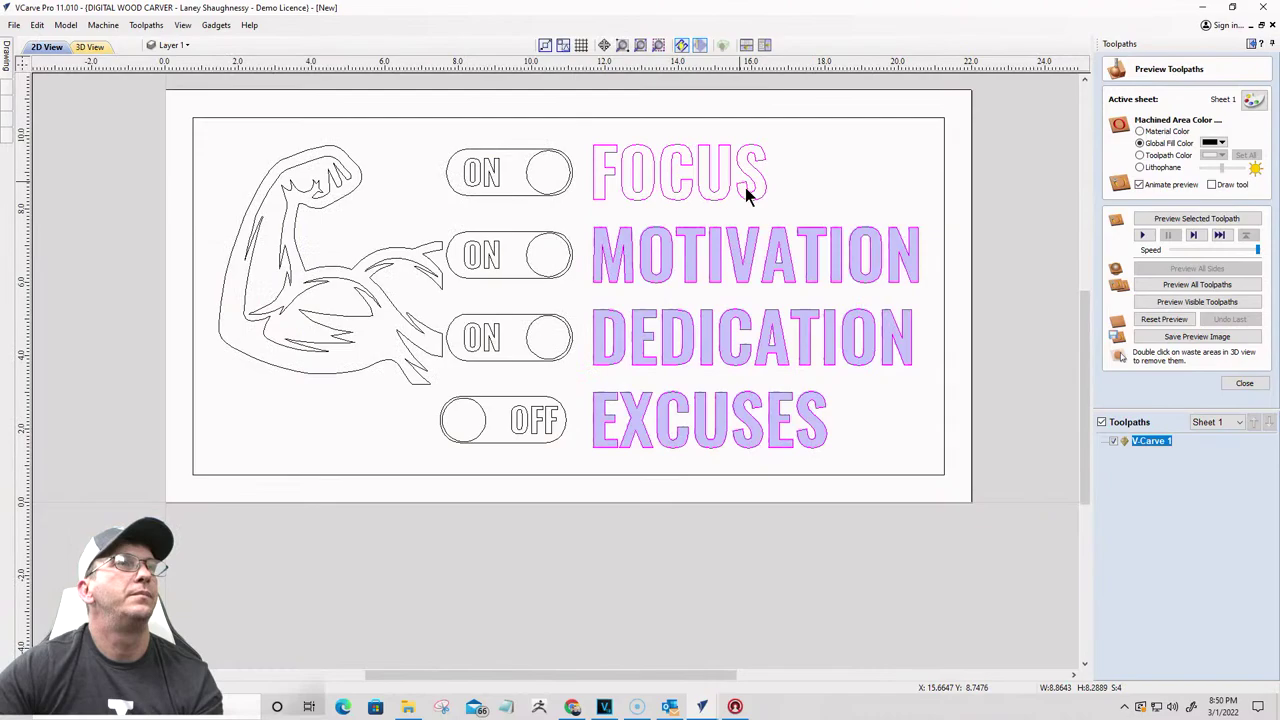
double_click(1145, 440)
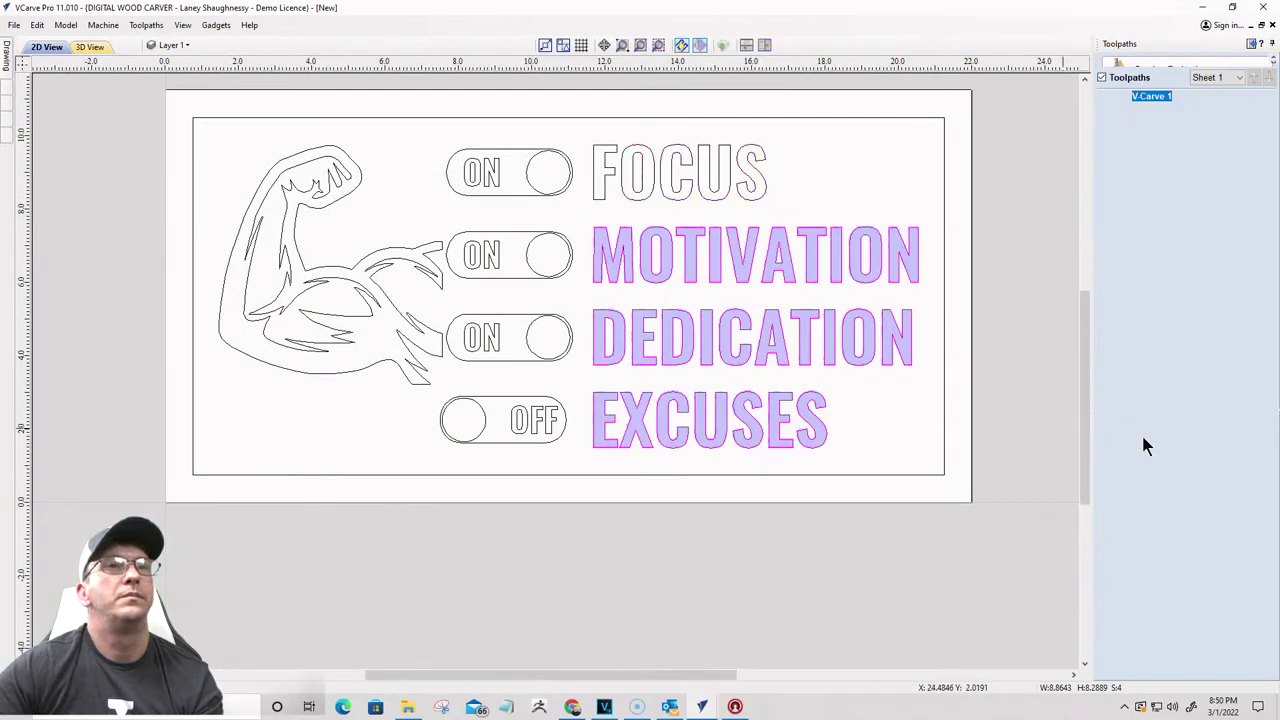
left_click(758, 176, "shift")
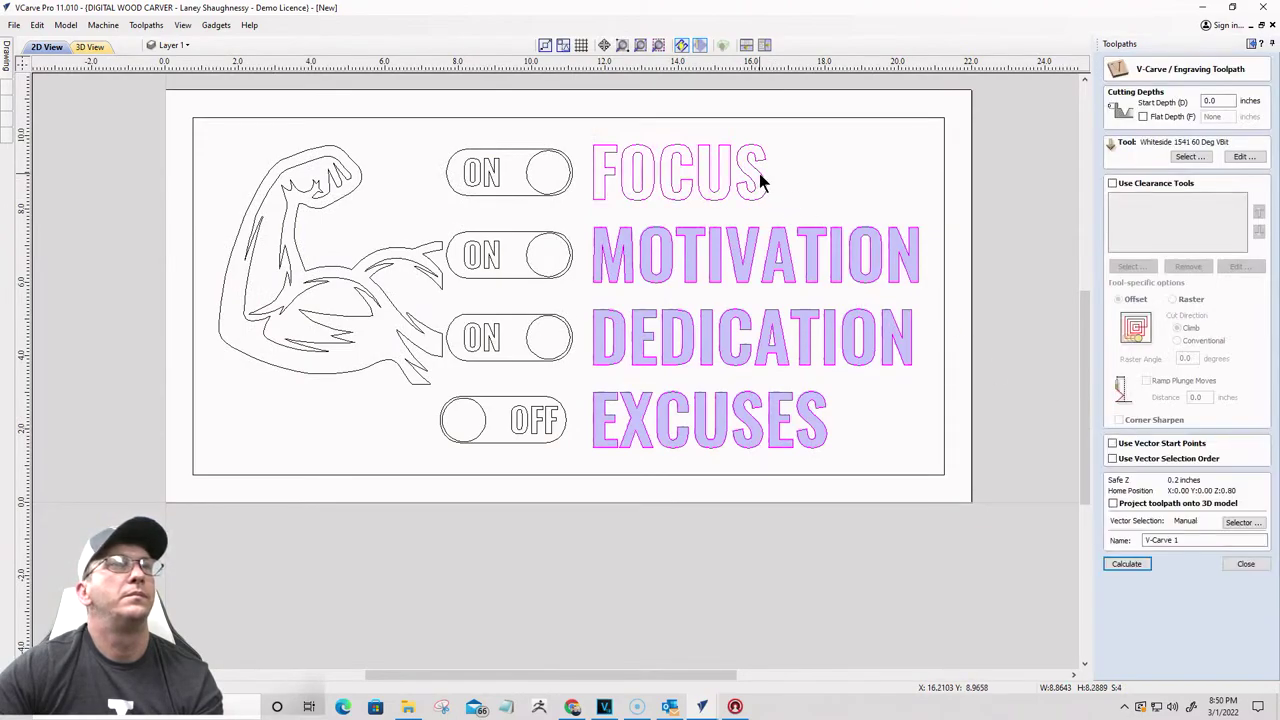
Step: Recalculate V-Carve 1 for all four words, preview it, then select the arm and switches
left_click(1127, 564)
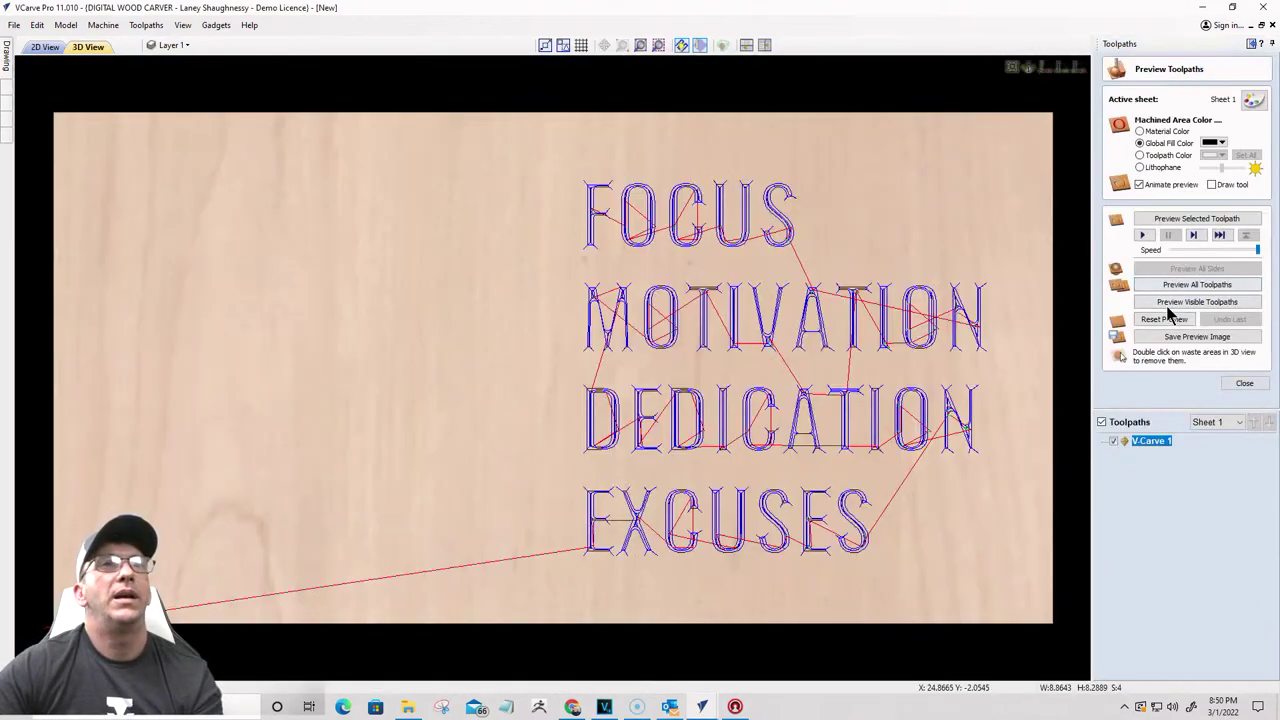
left_click(1168, 304)
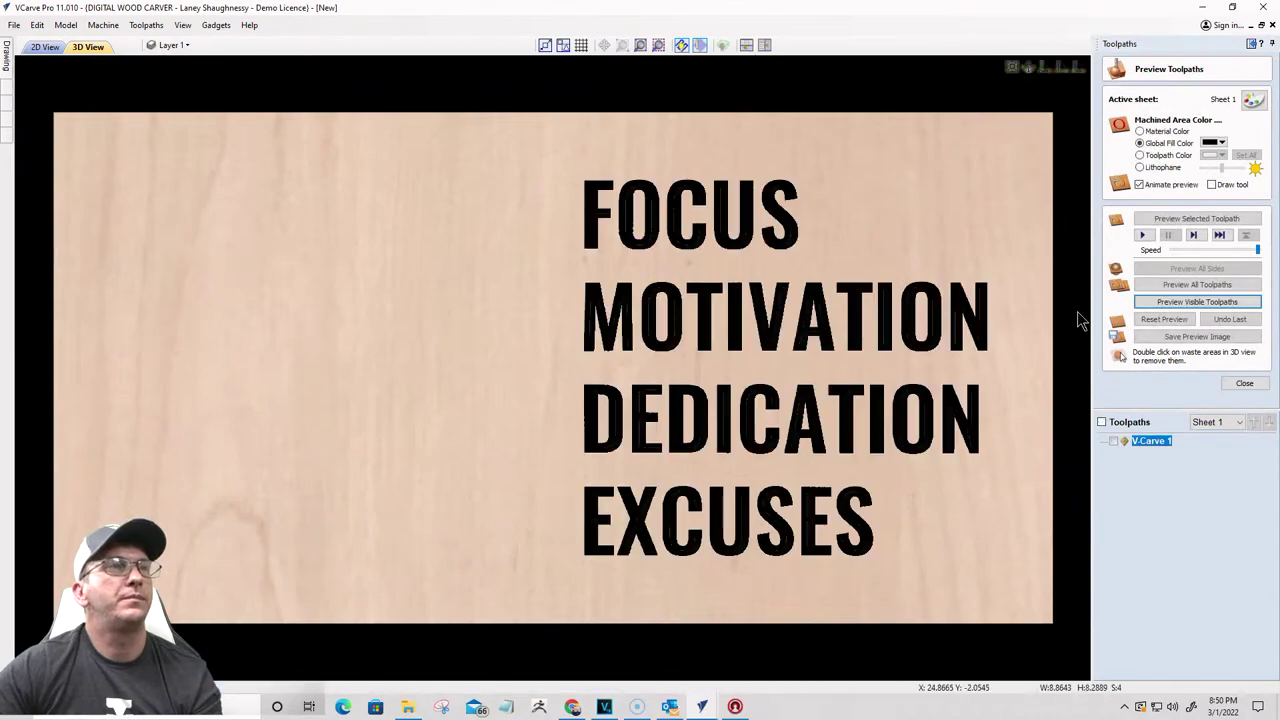
left_click(43, 48)
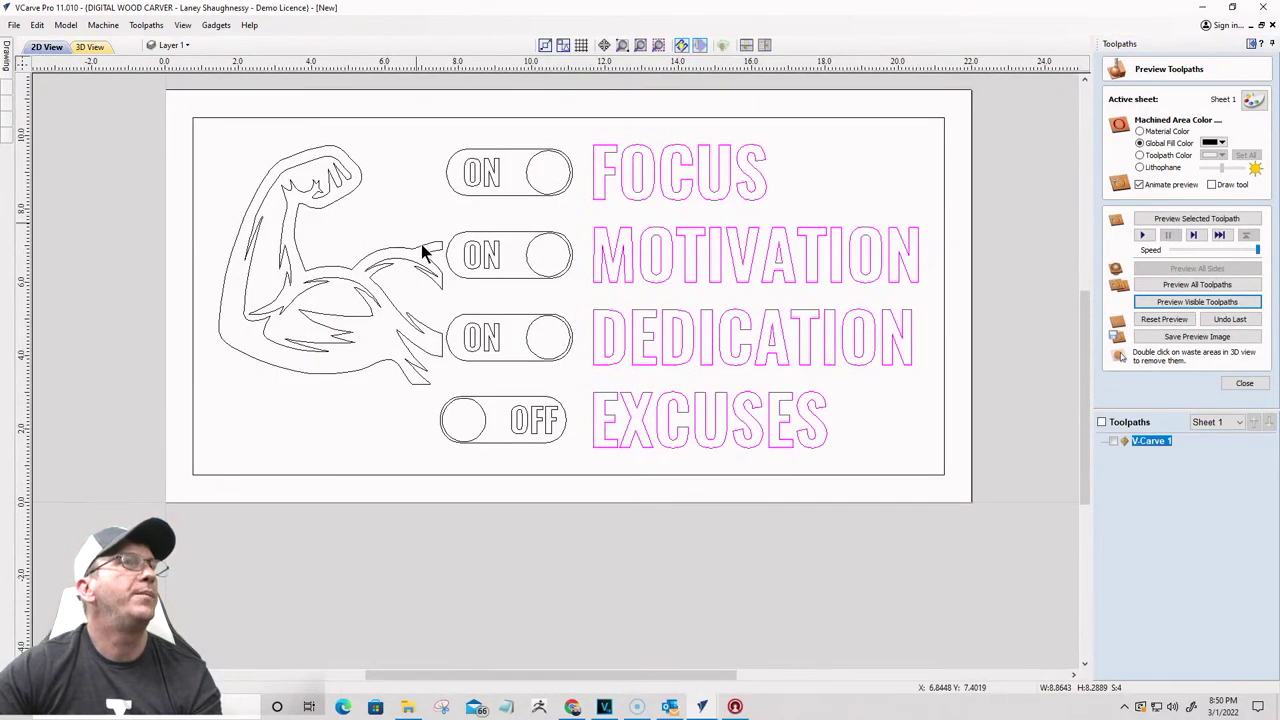
left_click_drag(536, 459, 240, 153)
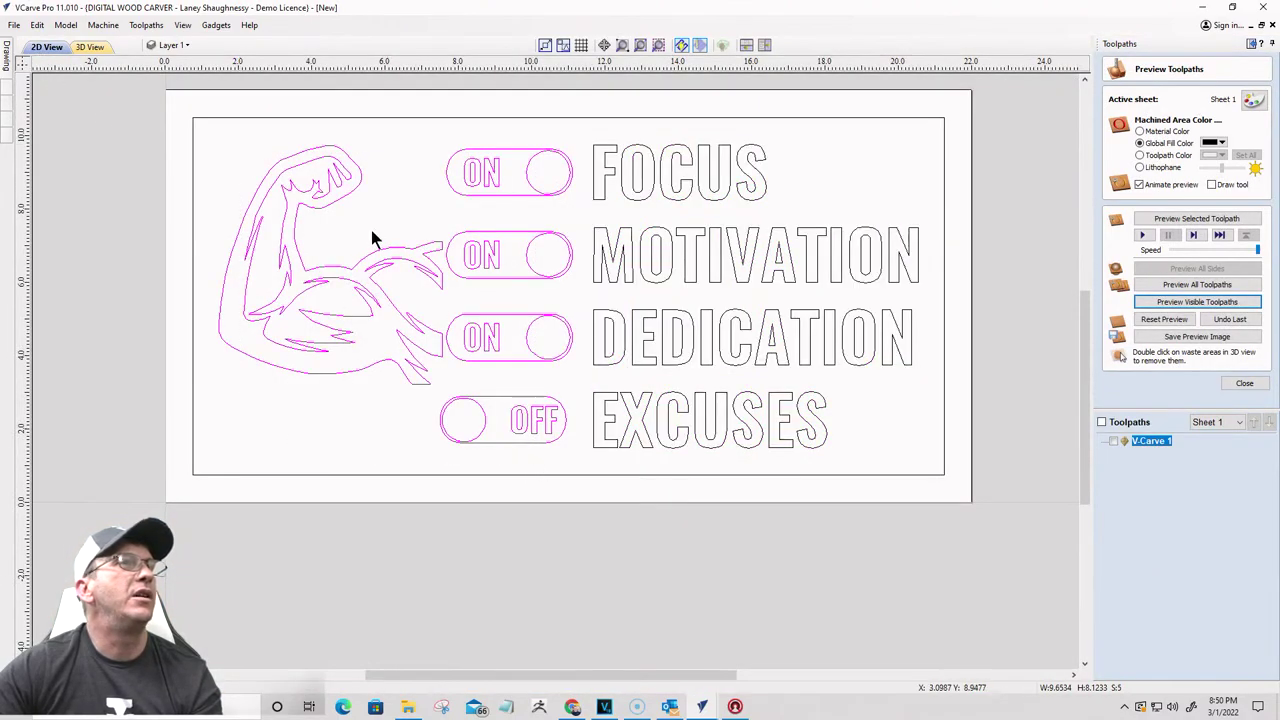
left_click(1244, 383)
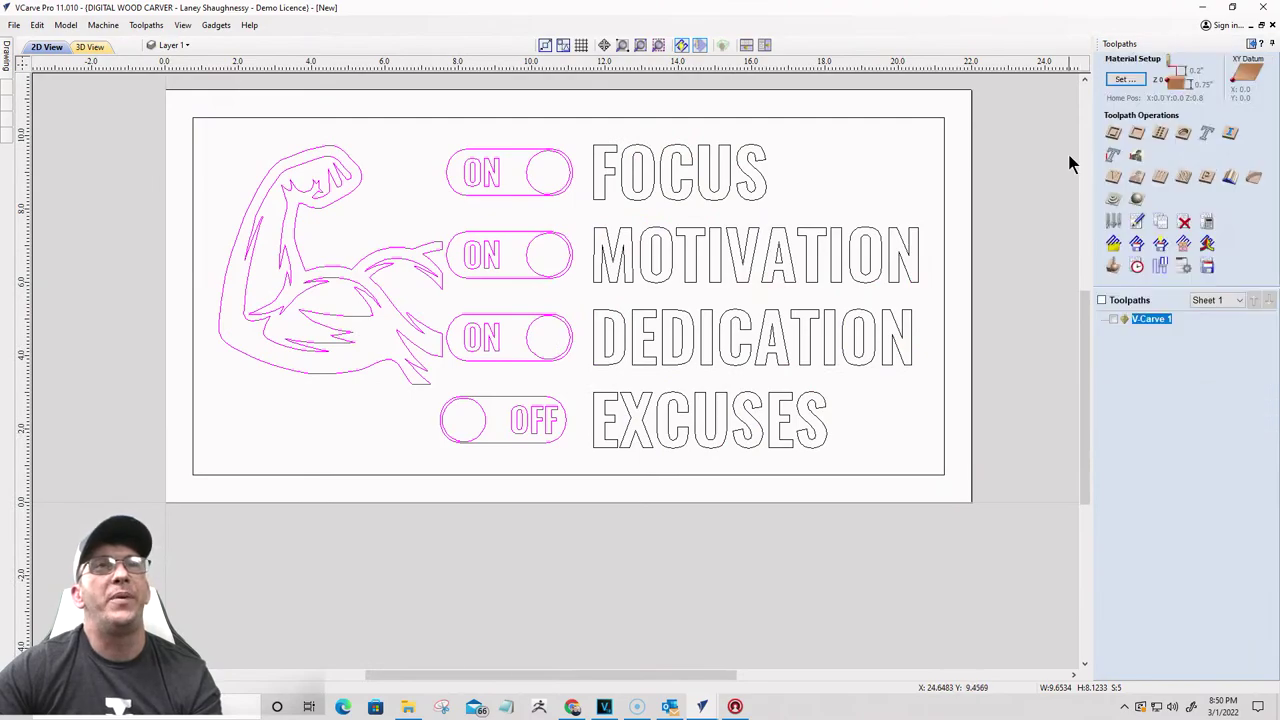
Step: Start a new V-carve with Flat Depth and End Mill (0.125 inch) as the clearance tool
left_click(1117, 178)
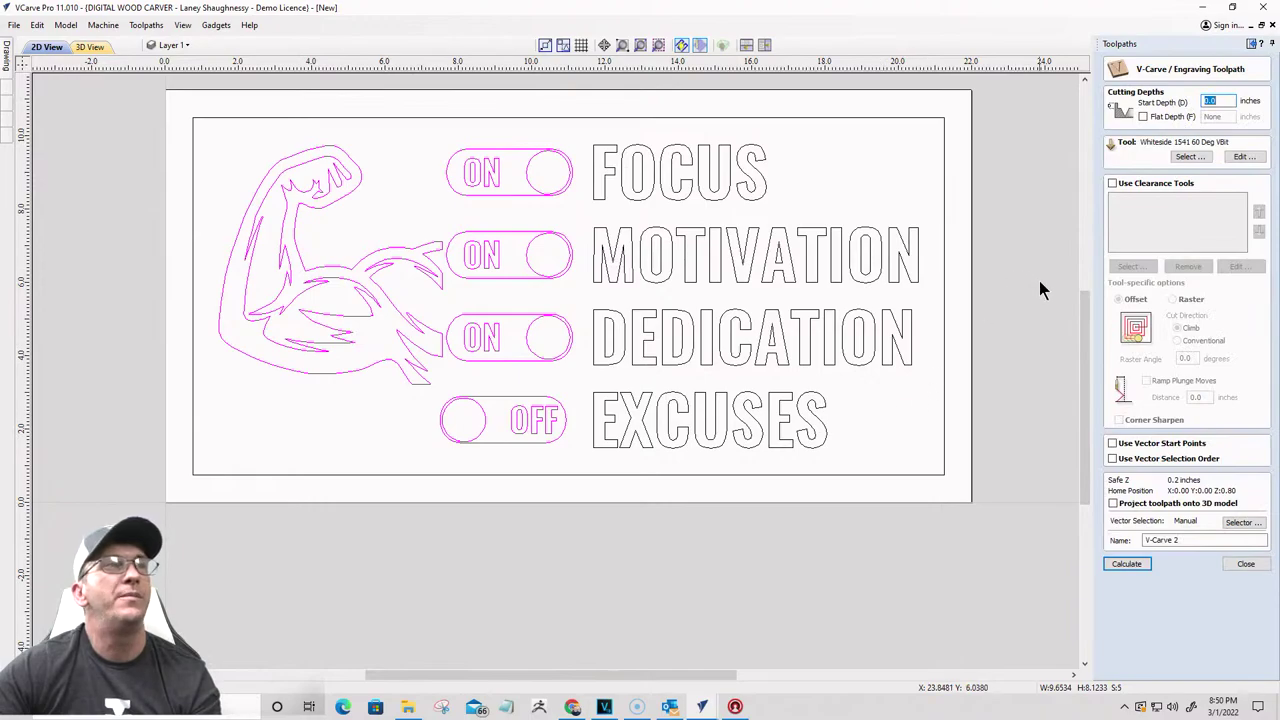
left_click(1143, 117)
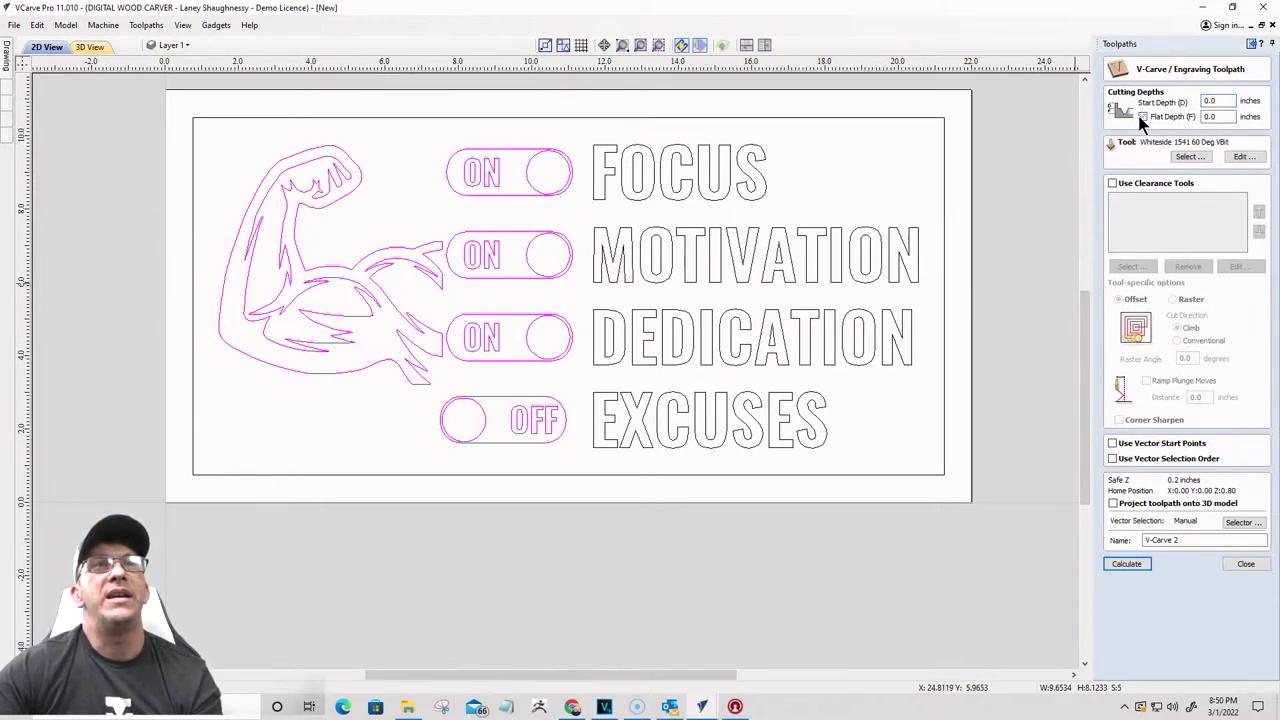
left_click(1112, 184)
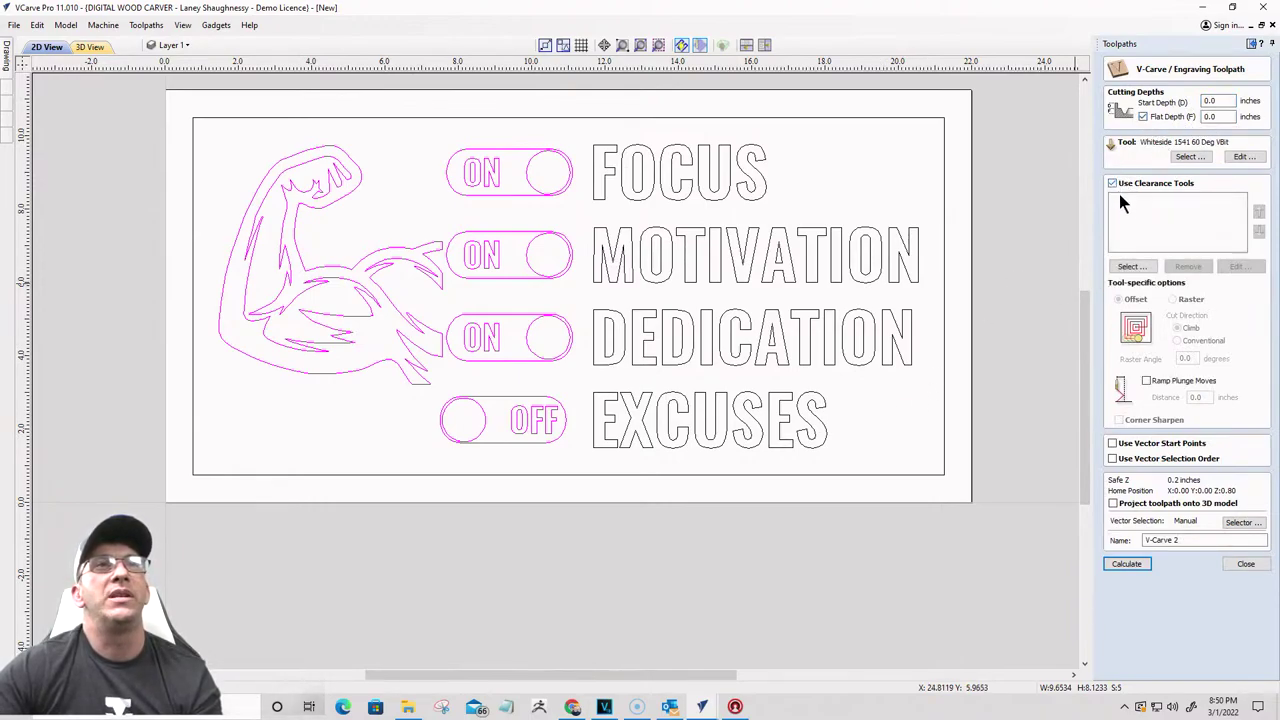
left_click(1130, 267)
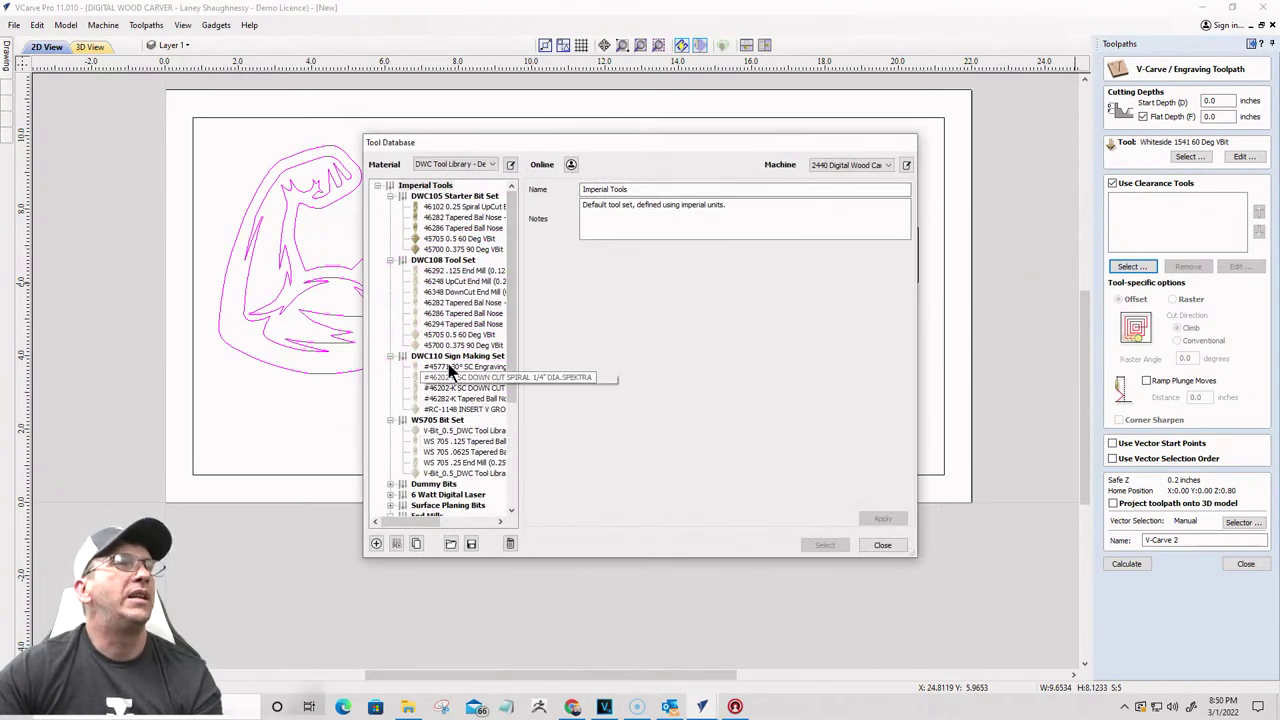
scroll(445, 454, "down", 3)
left_click(452, 441)
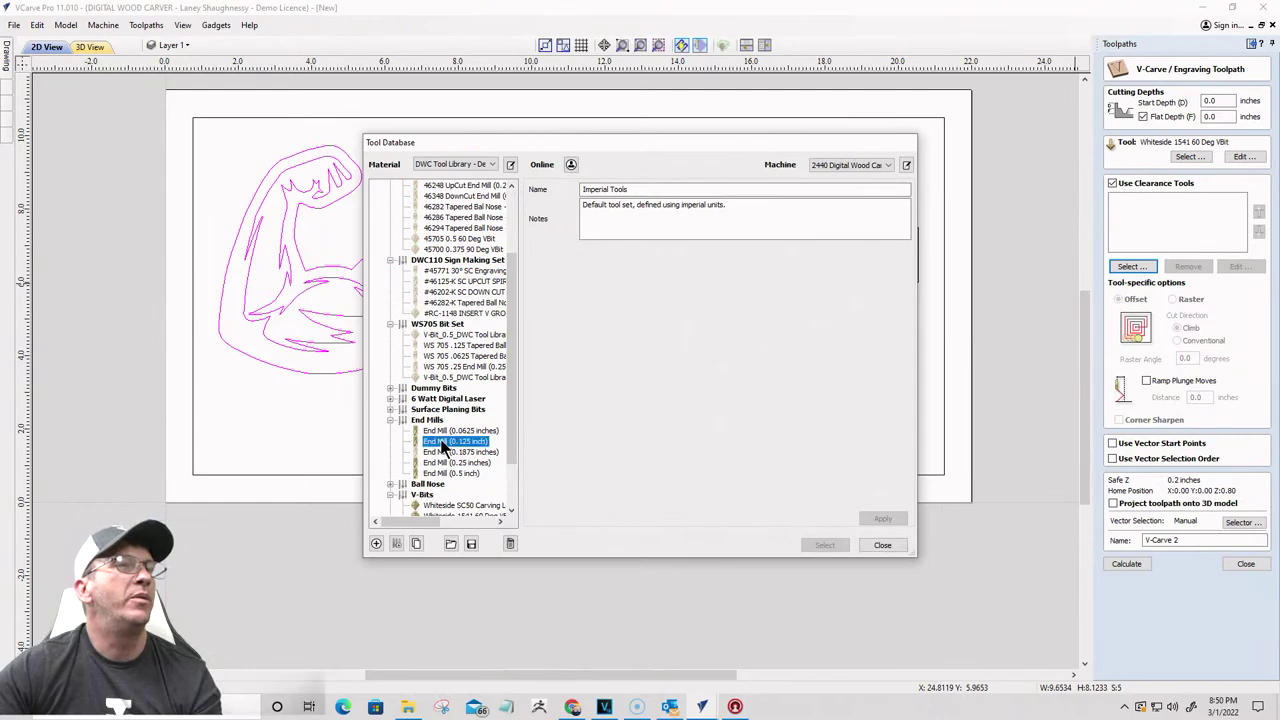
left_click(826, 545)
Step: Calculate V-Carve 2 at 0.125 flat depth, preview it, and deselect the arm and switches
left_click(1127, 565)
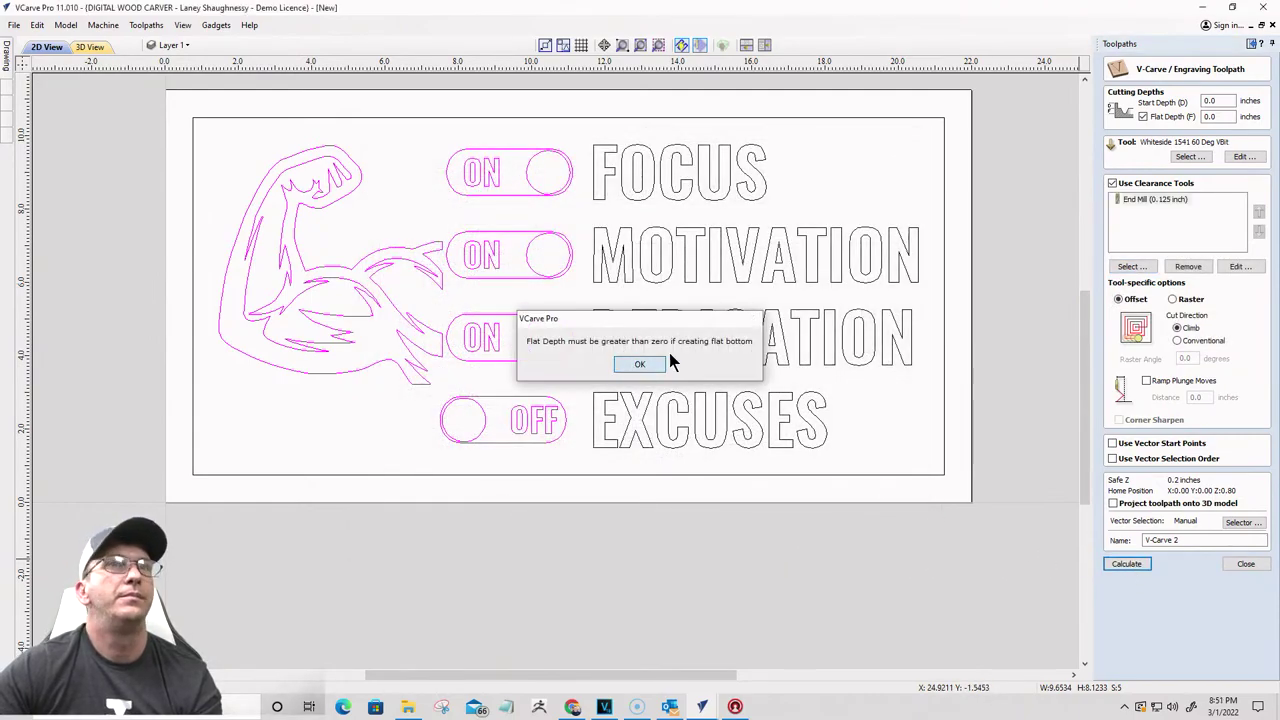
left_click(638, 365)
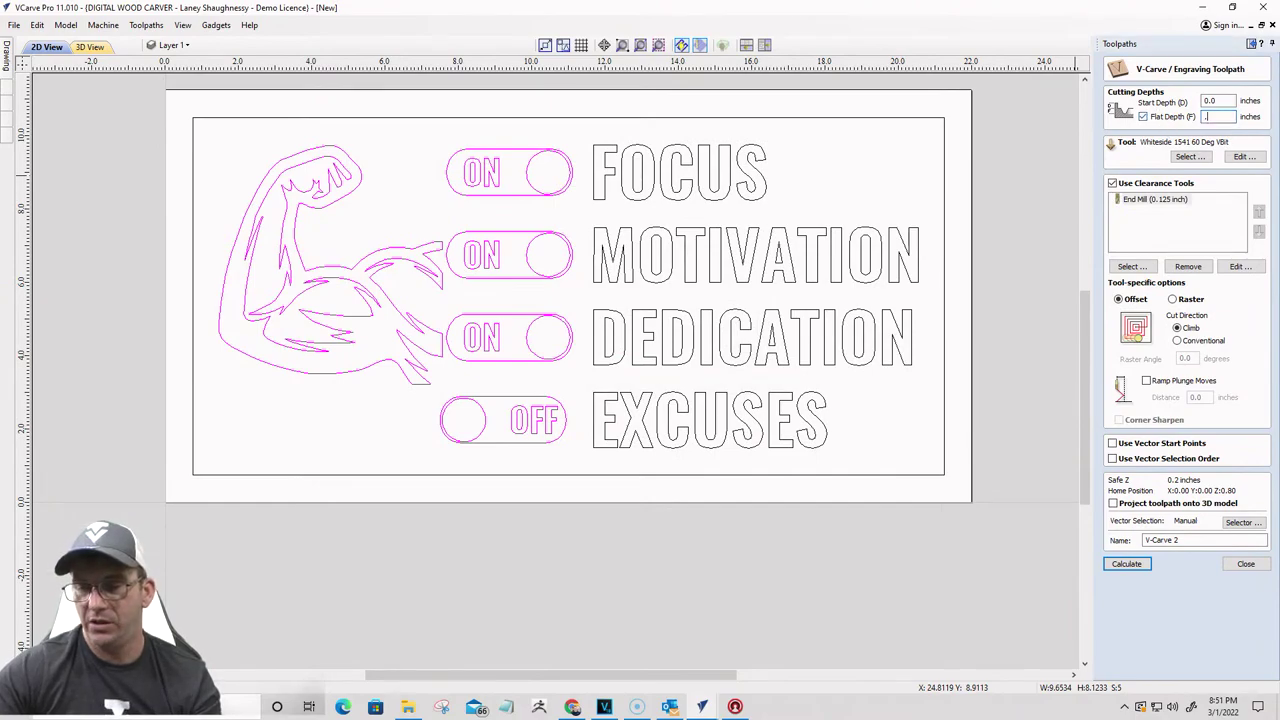
left_click(1140, 566)
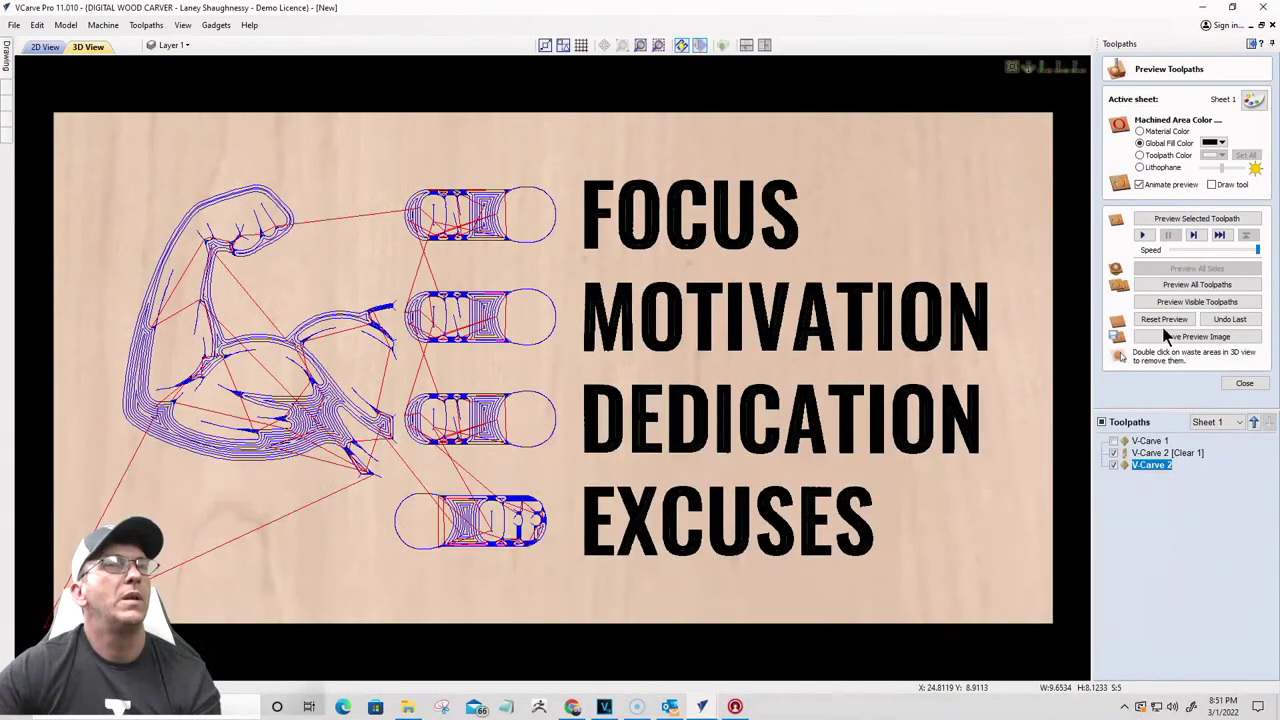
left_click(1175, 301)
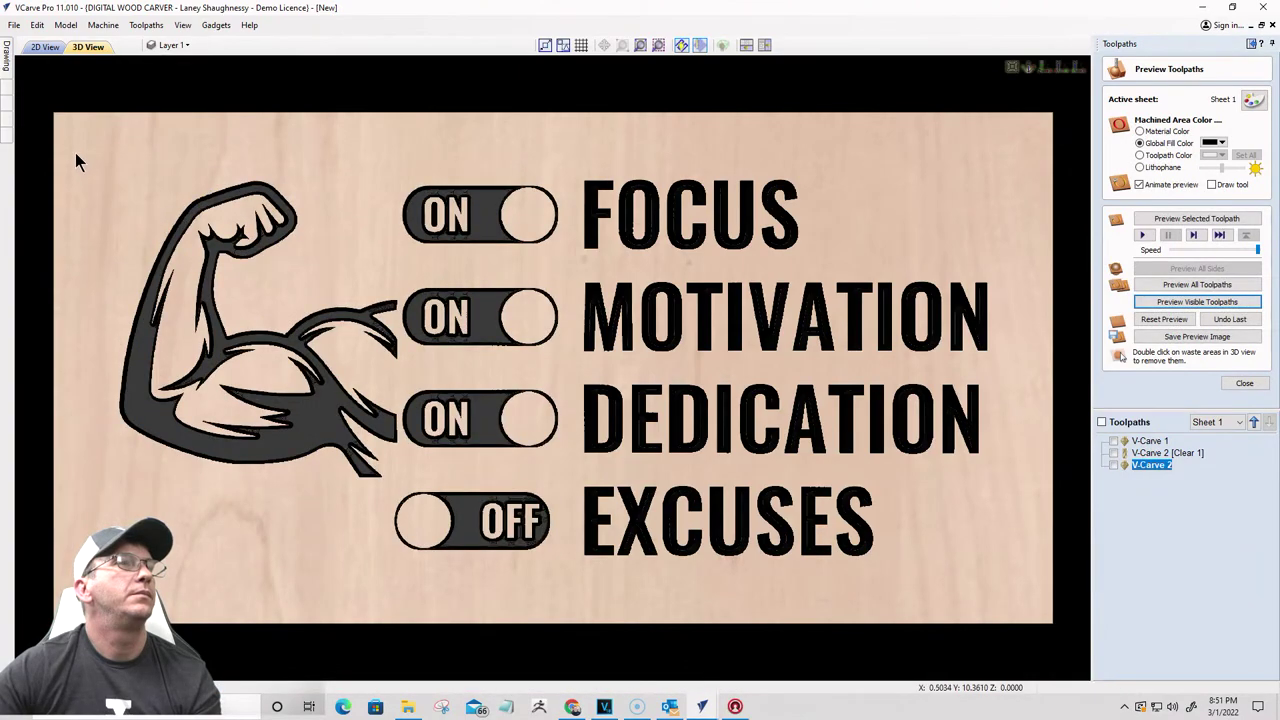
left_click(44, 47)
left_click(216, 124)
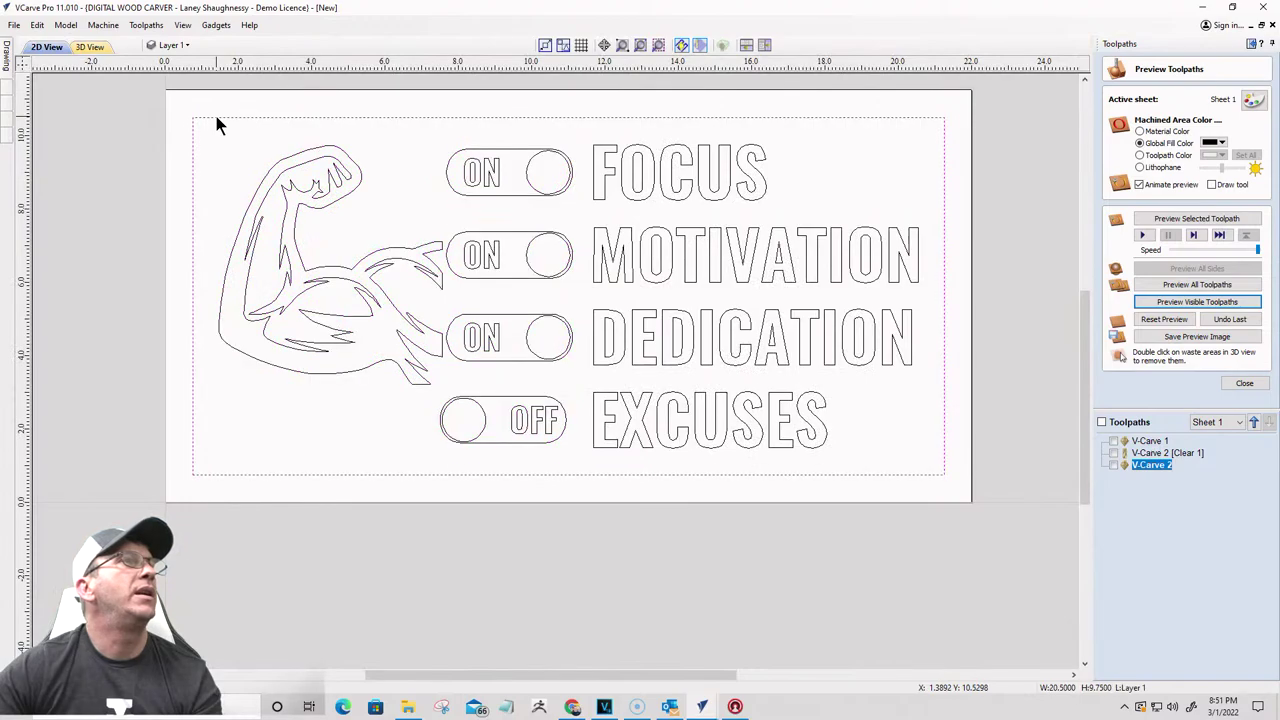
Step: Create Profile 1 on the border line, 0.1875 inch deep with the Whiteside 1541 60 Deg VBit
left_click(1244, 383)
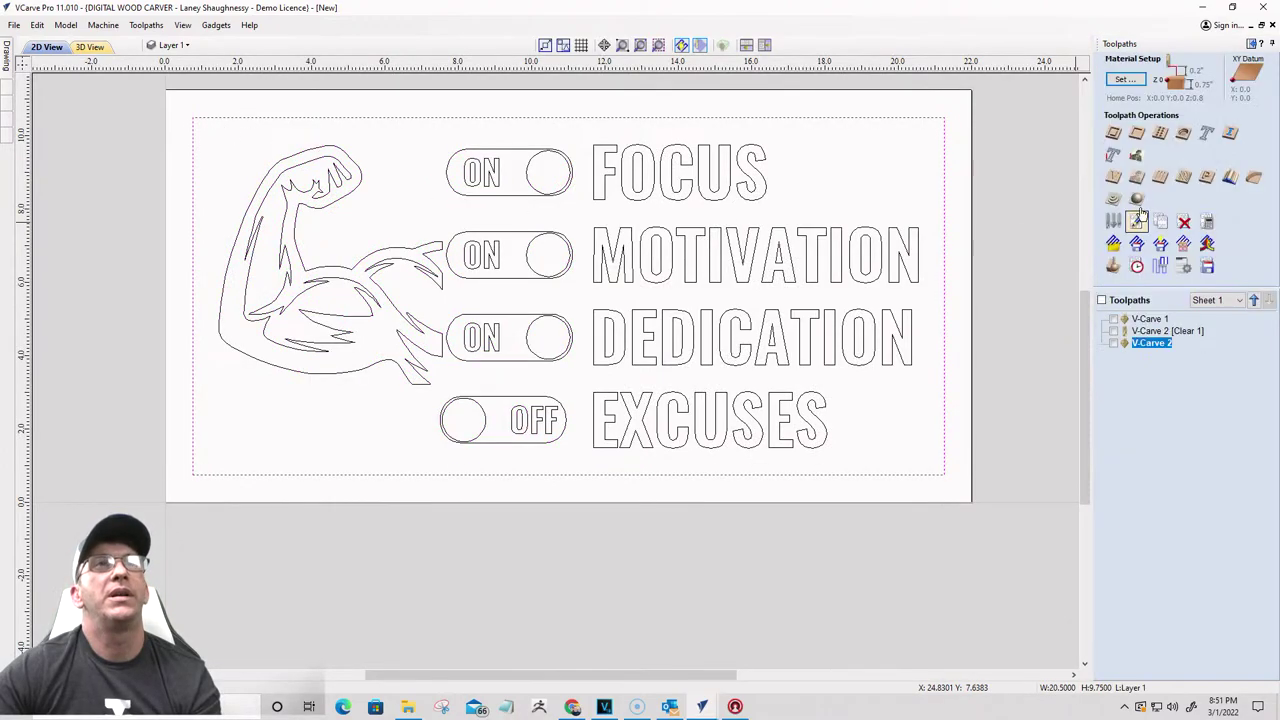
left_click(1114, 134)
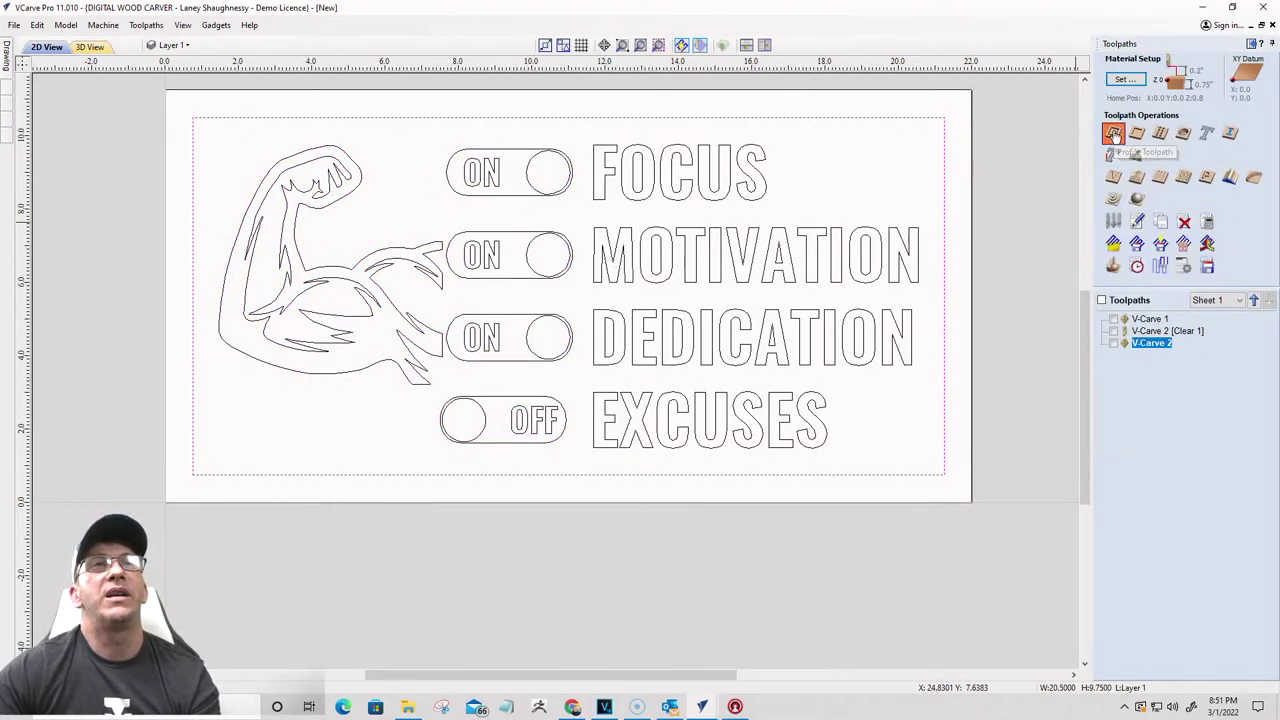
double_click(1221, 116)
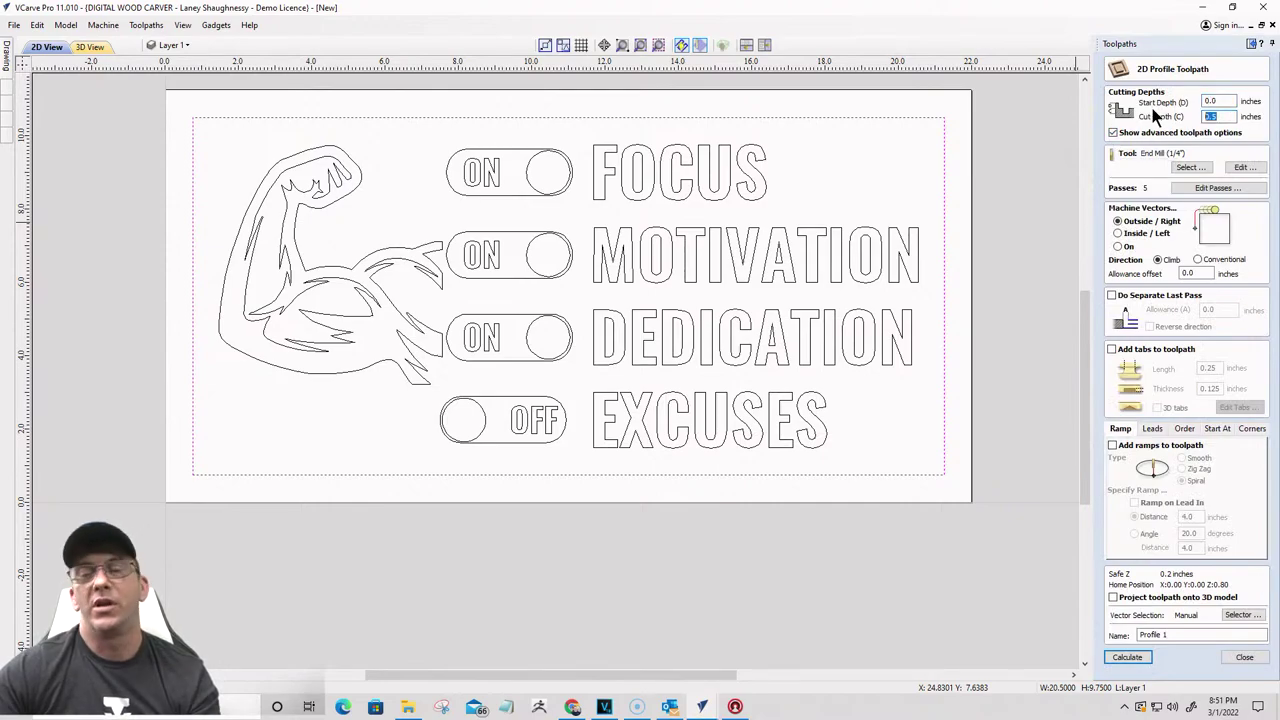
type(".")
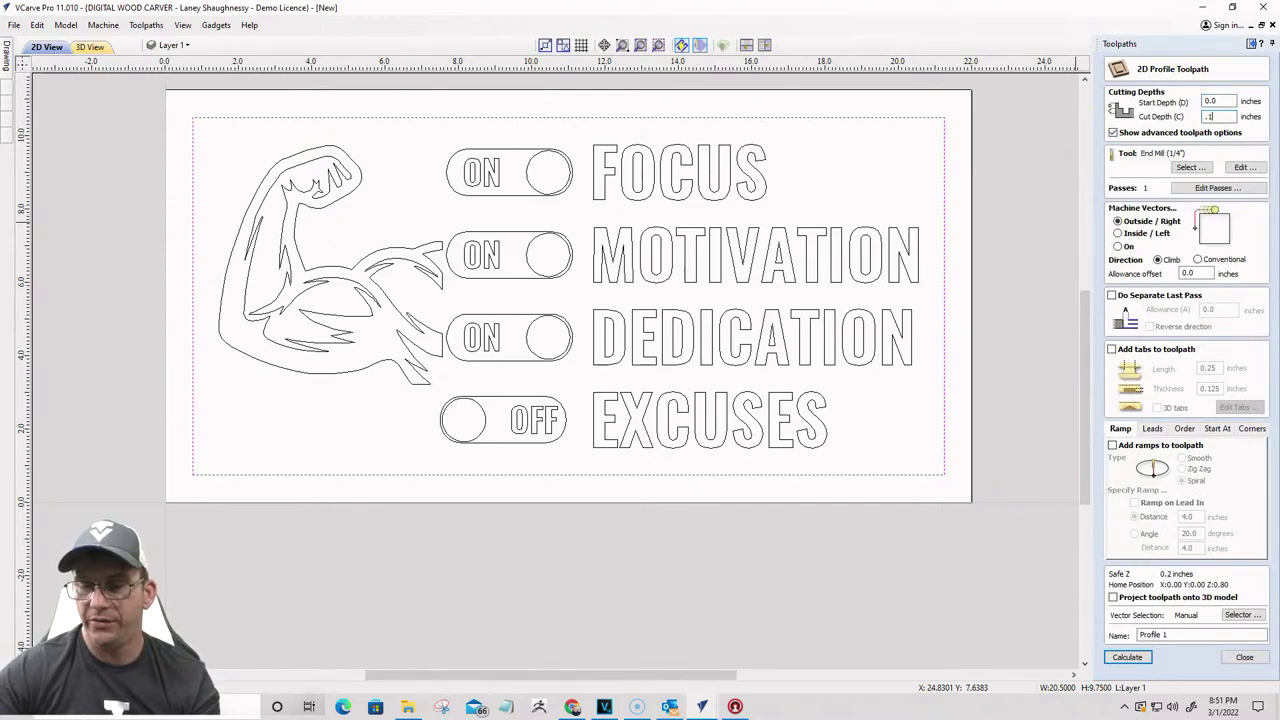
type("1875")
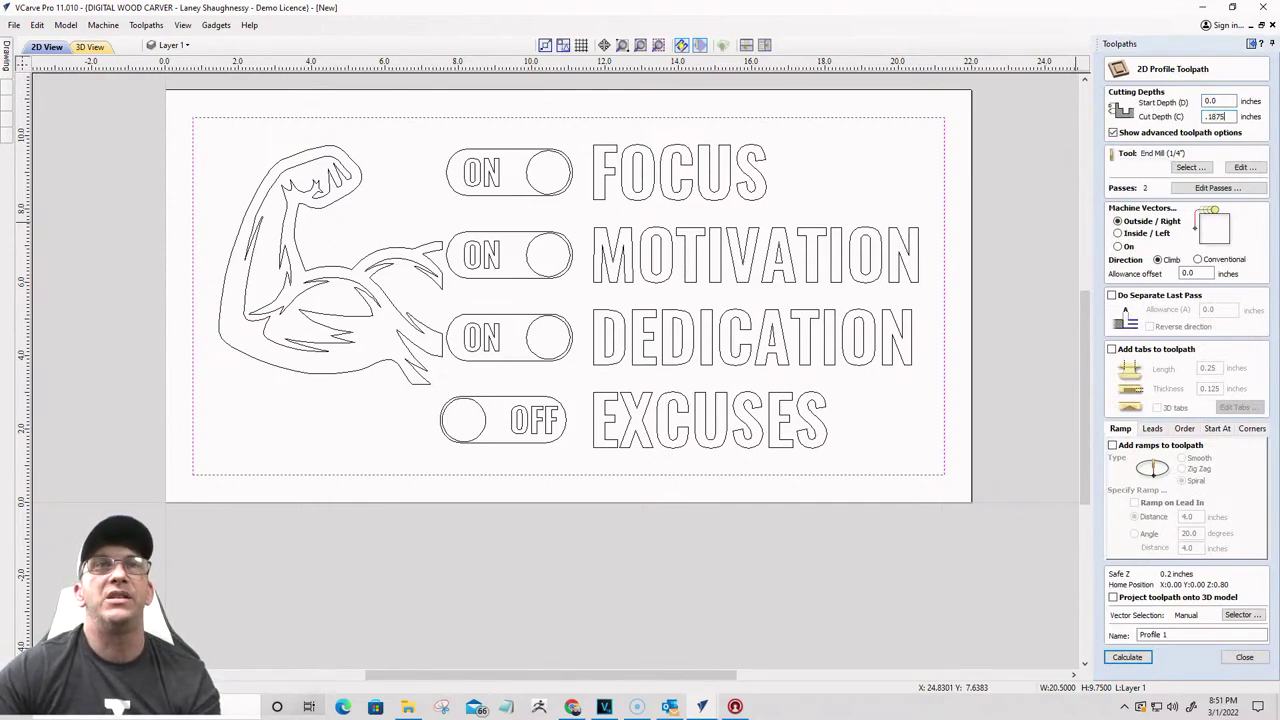
left_click(1192, 168)
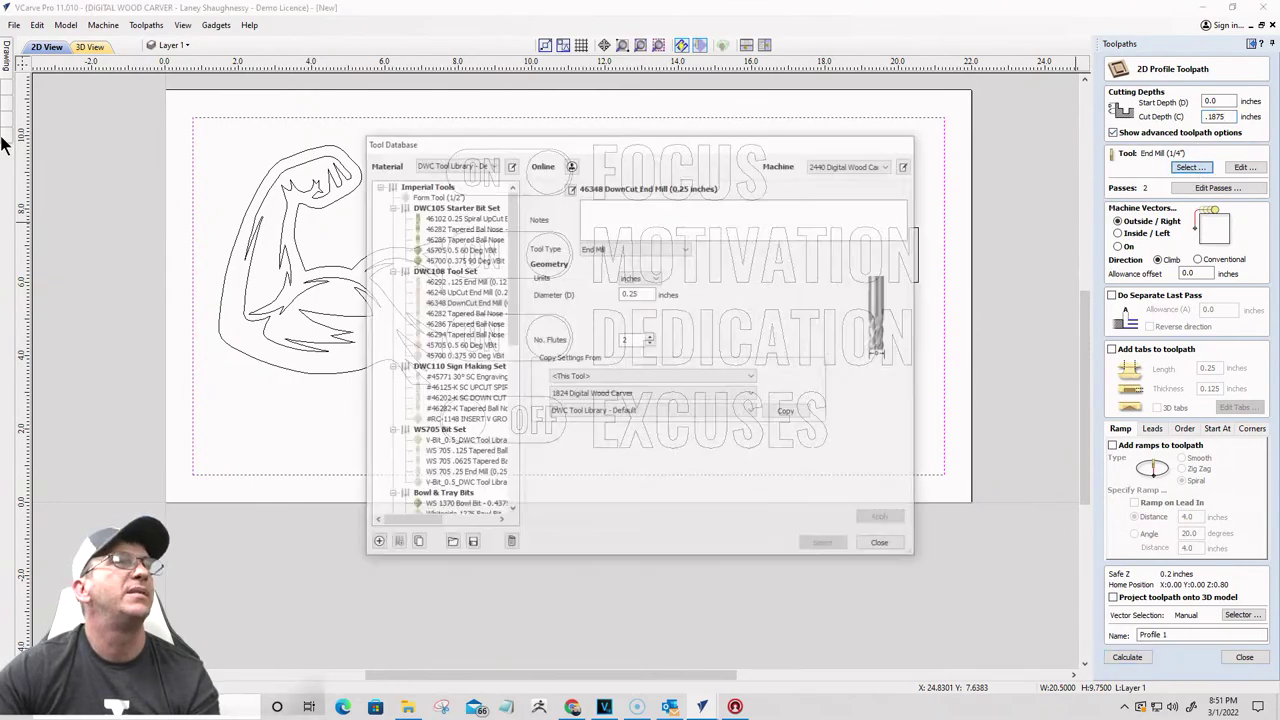
scroll(450, 412, "down", 1)
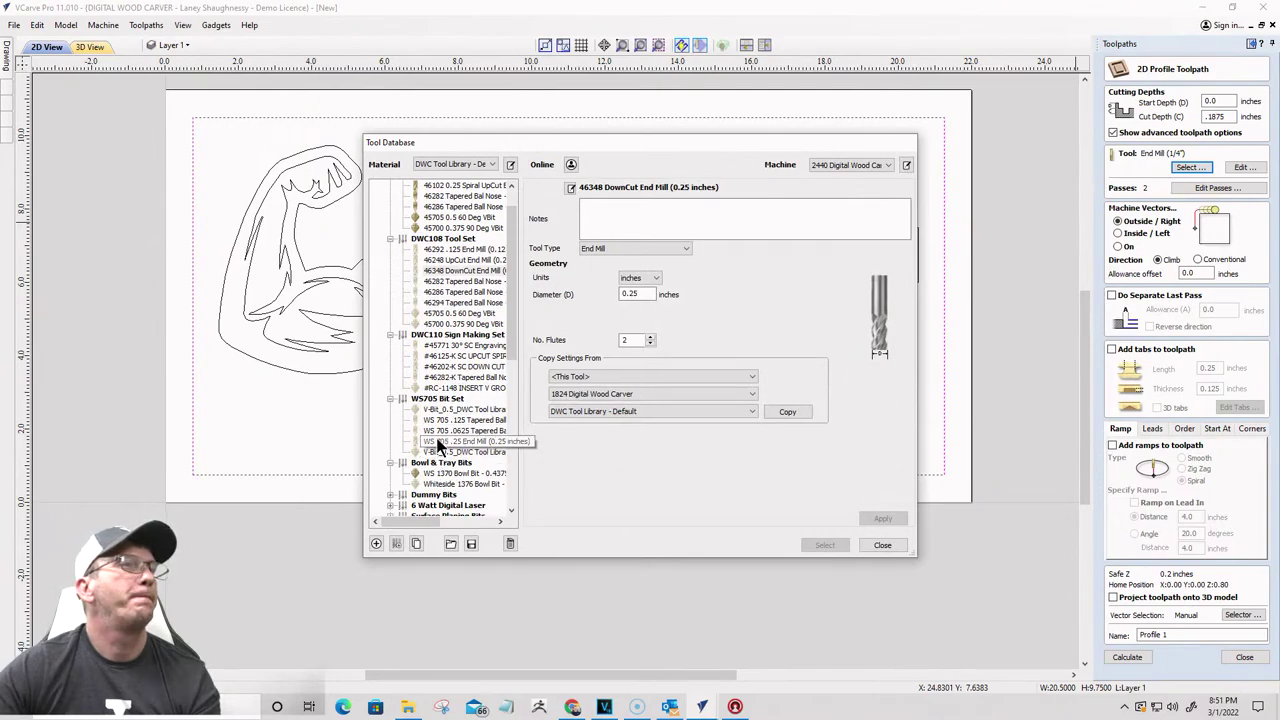
scroll(438, 445, "down", 8)
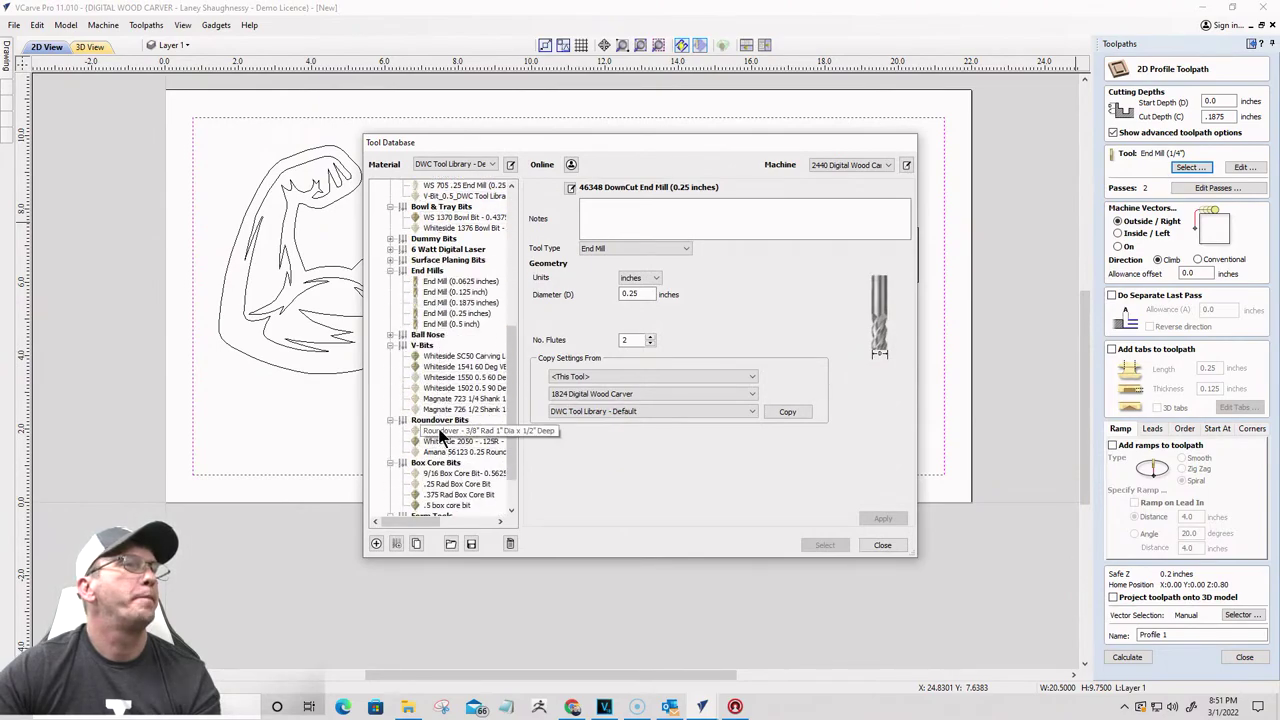
left_click(450, 367)
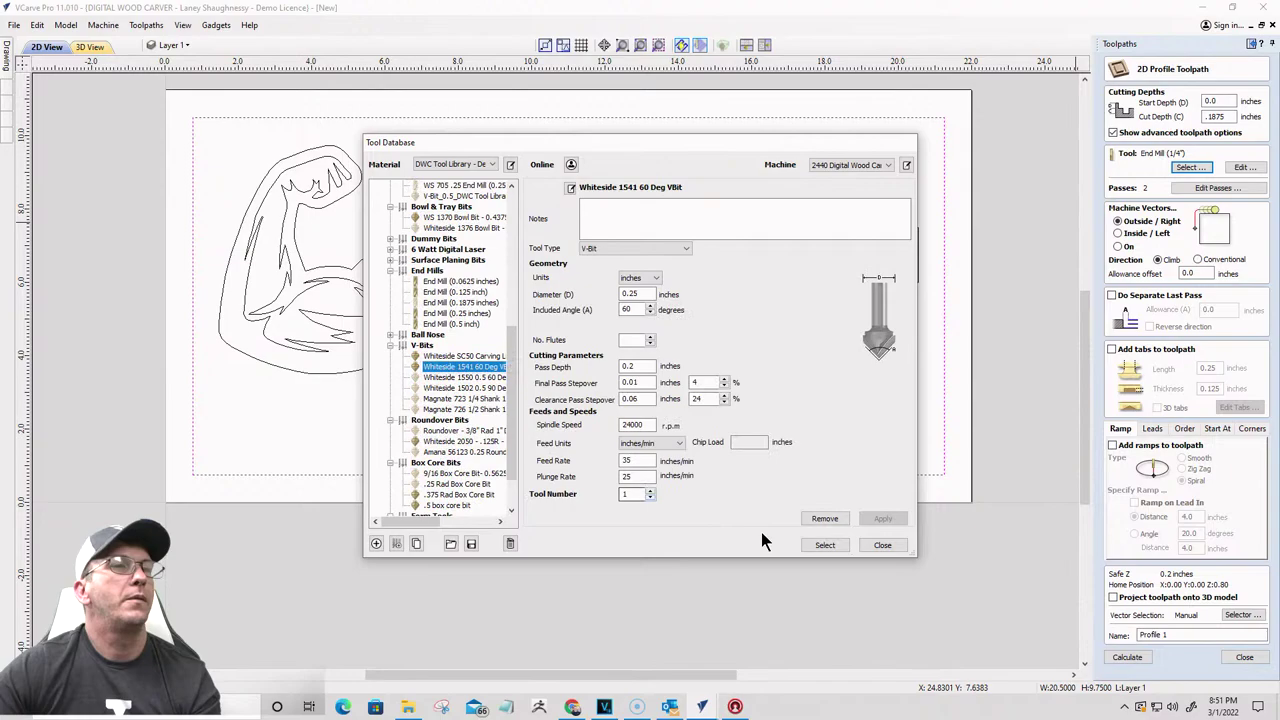
left_click(825, 545)
left_click(1120, 246)
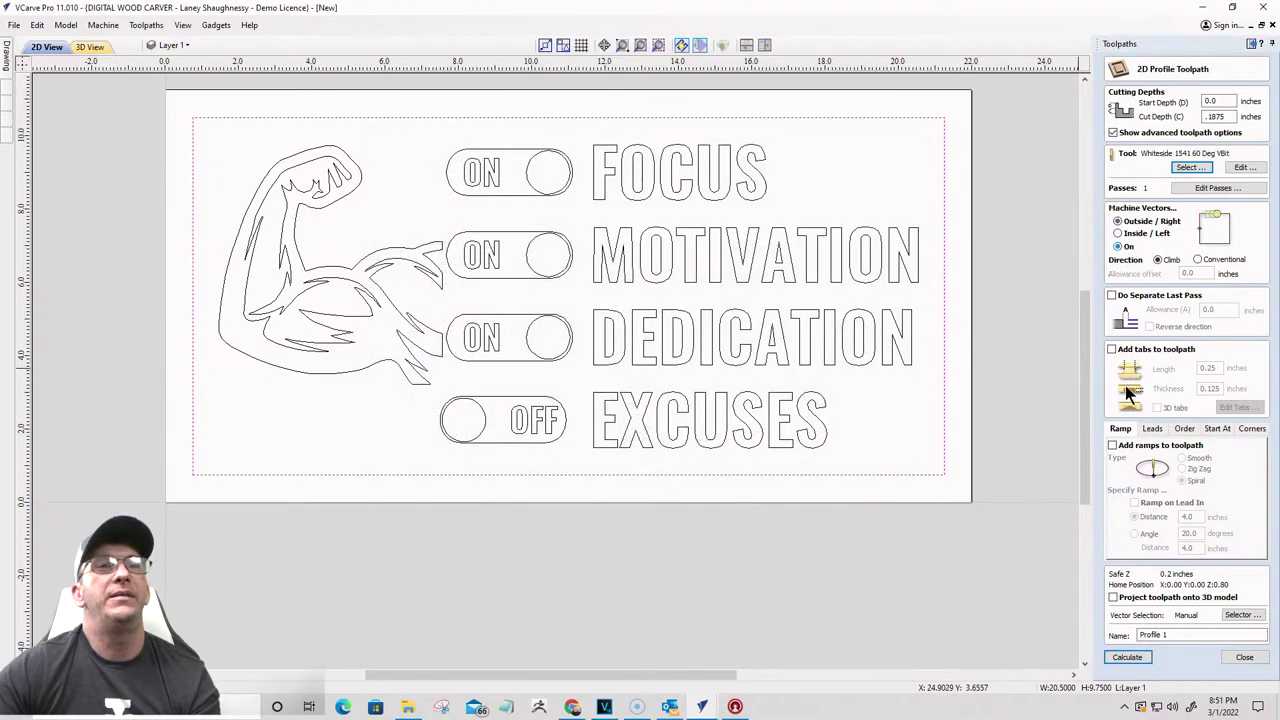
left_click(1127, 657)
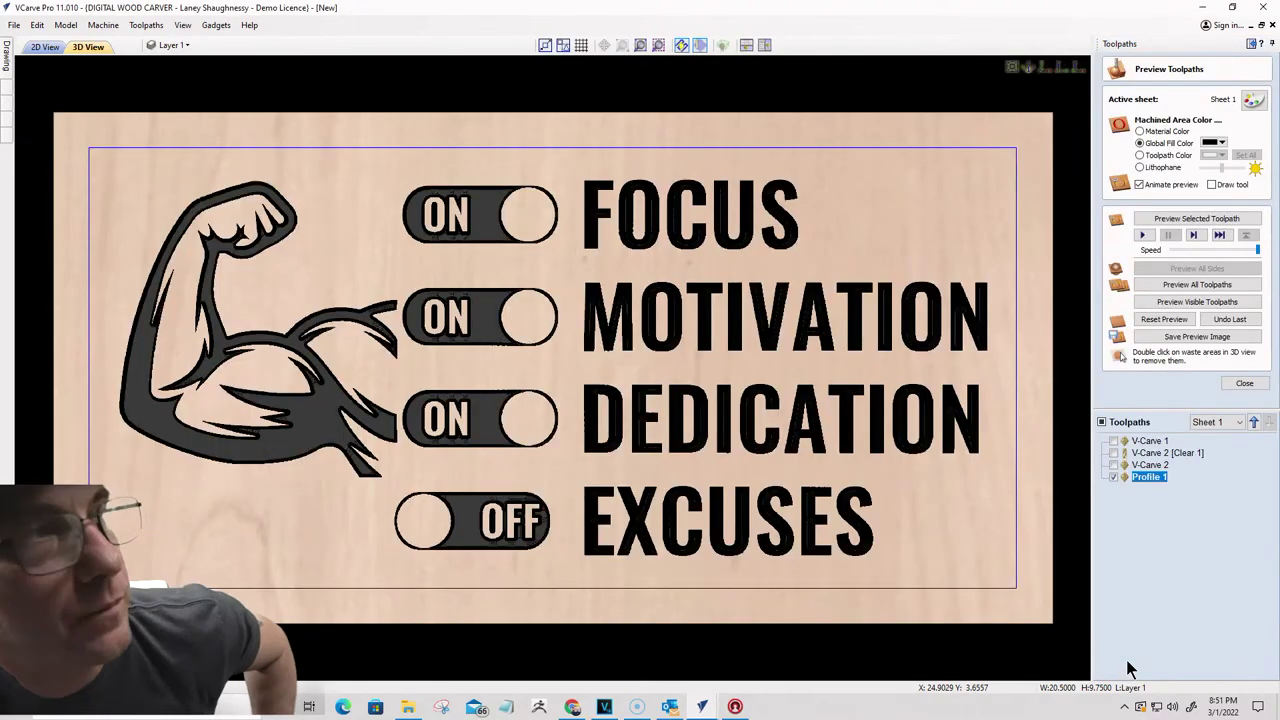
Step: Preview all toolpaths on the sign with the machined areas coloured red
left_click(1169, 303)
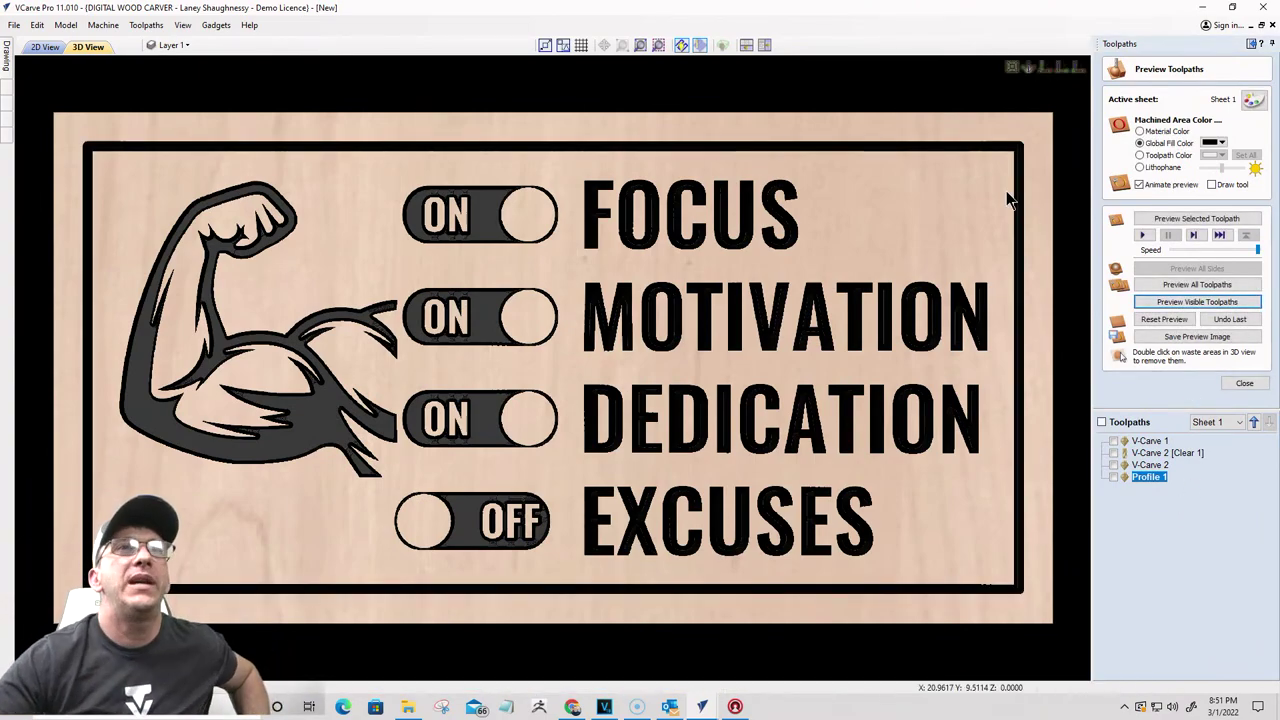
left_click(1221, 143)
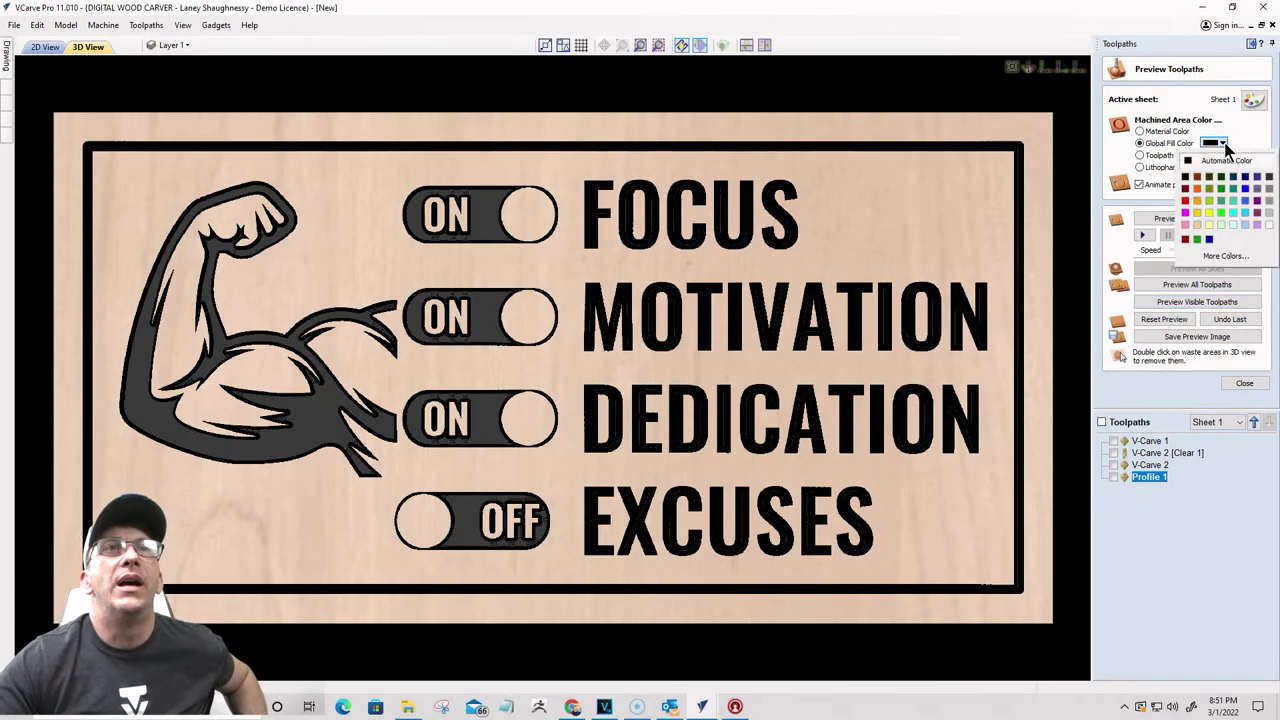
left_click(1245, 188)
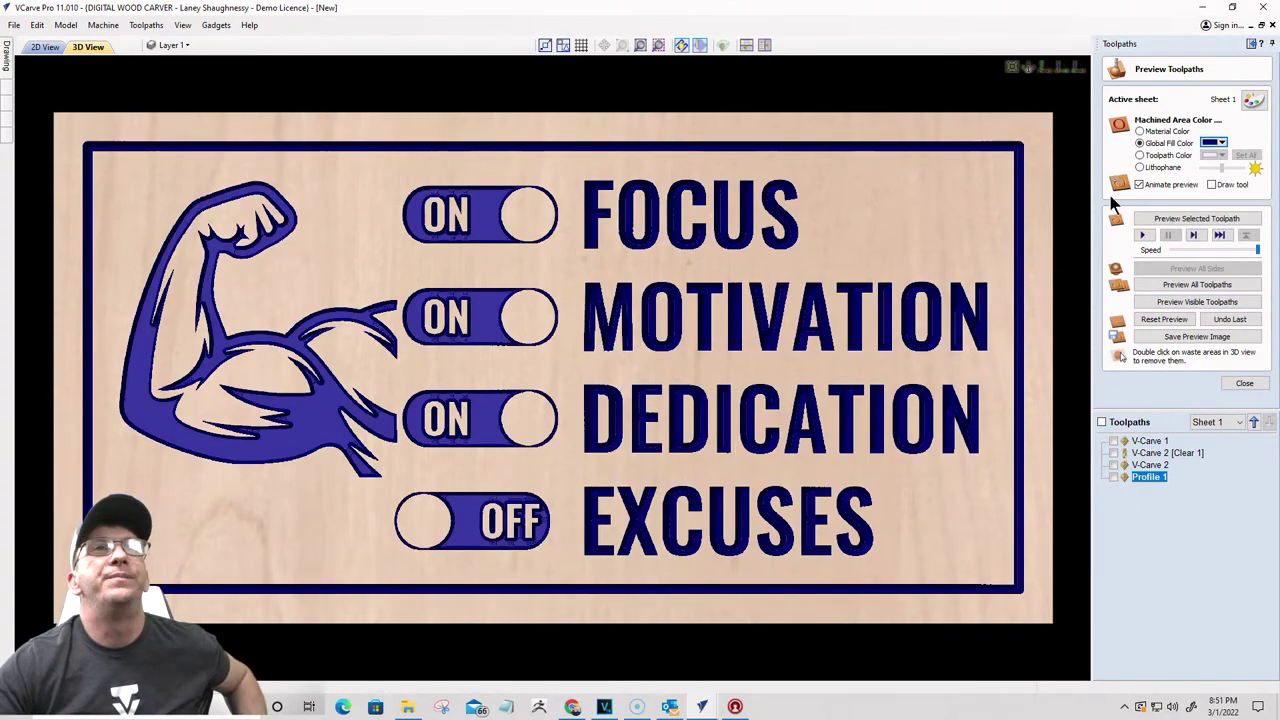
left_click(1222, 144)
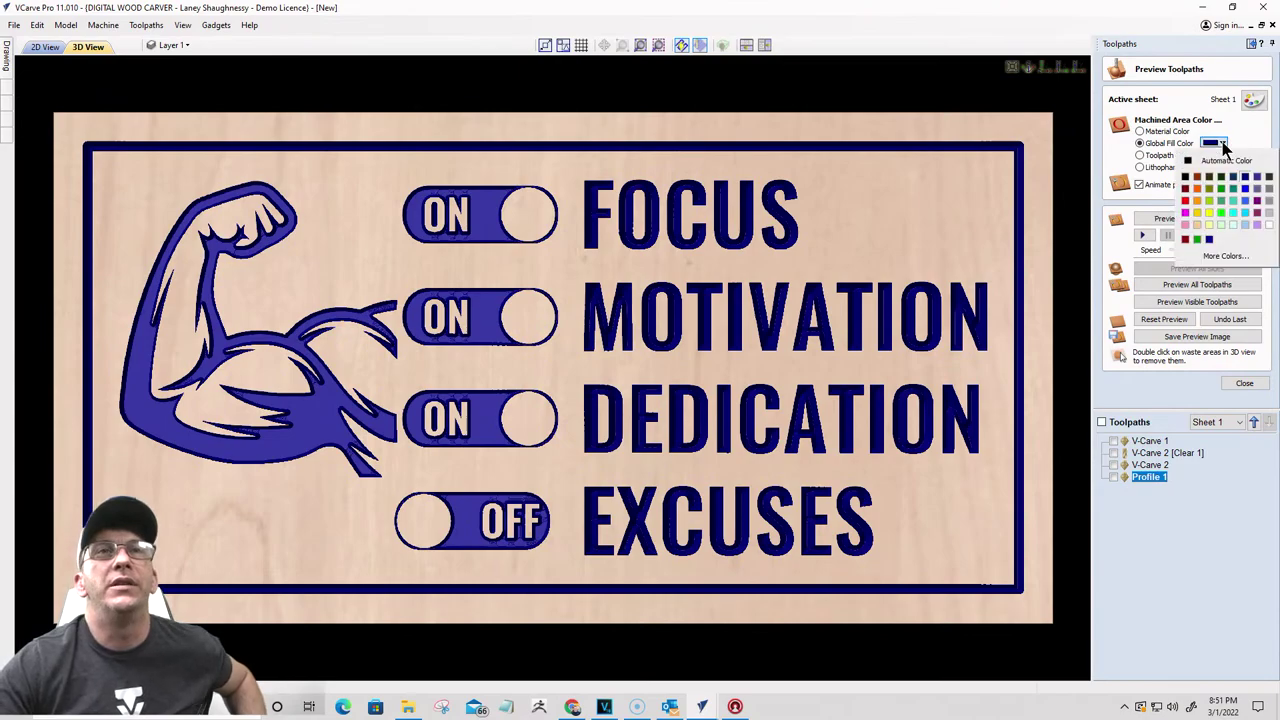
left_click(1185, 200)
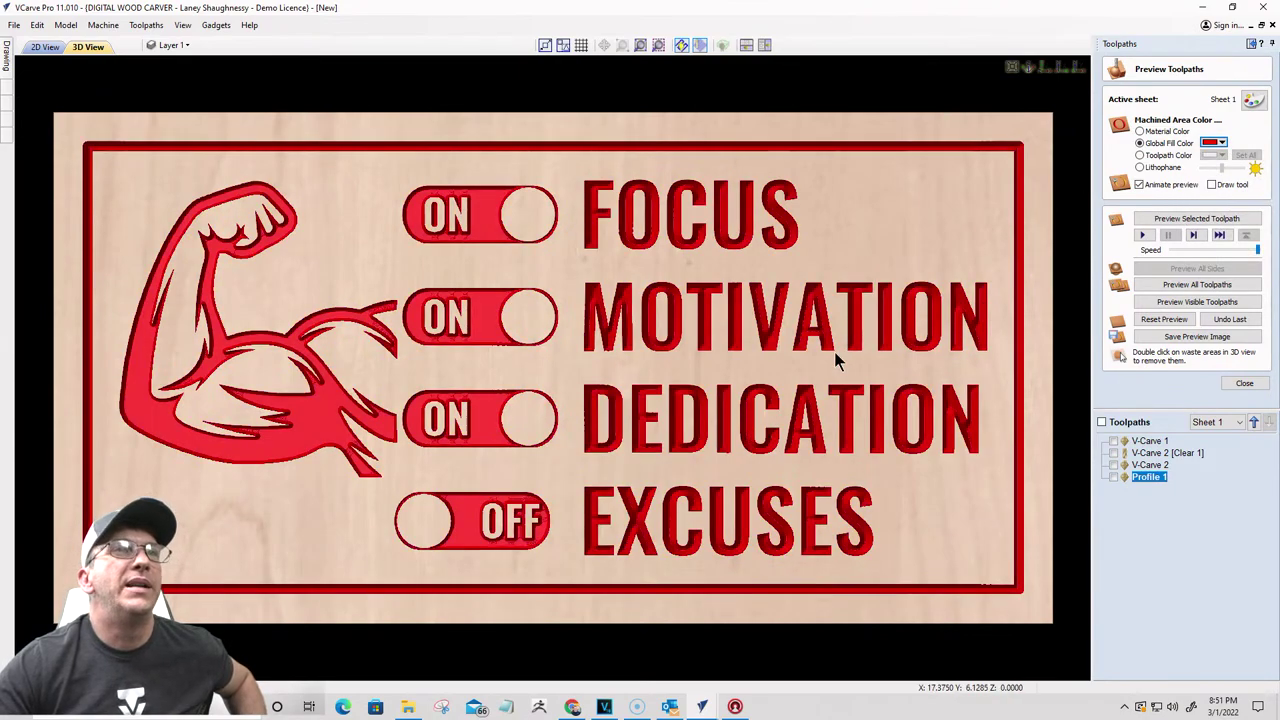
Step: Inspect the red carving from an angle, then close the preview and return to 2D
left_click_drag(943, 266, 1000, 110)
left_click(1045, 67)
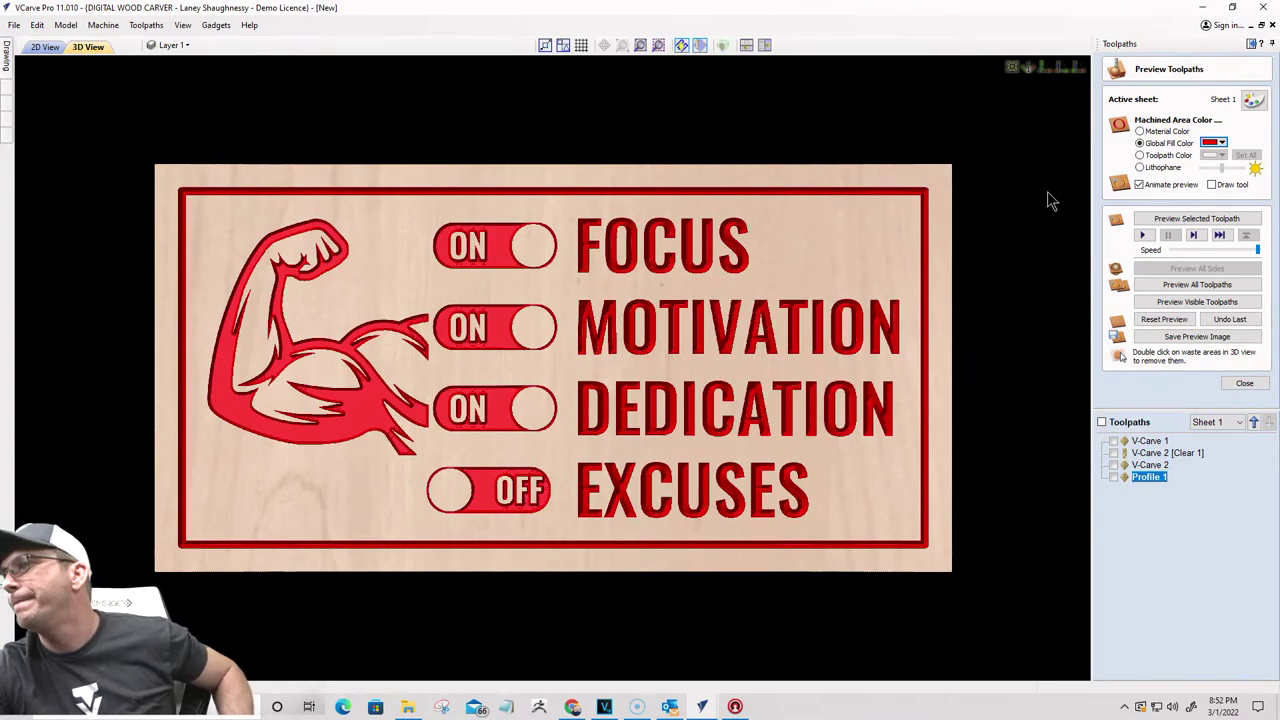
left_click(1240, 383)
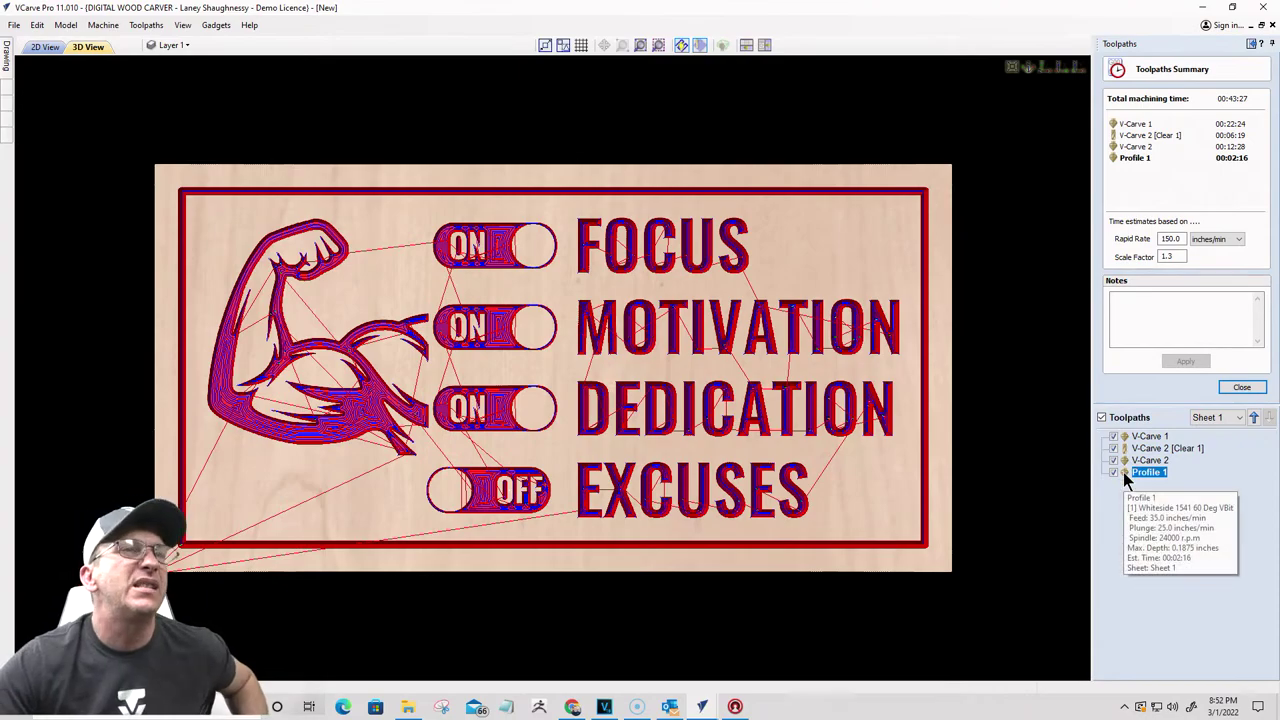
left_click_drag(481, 415, 245, 338)
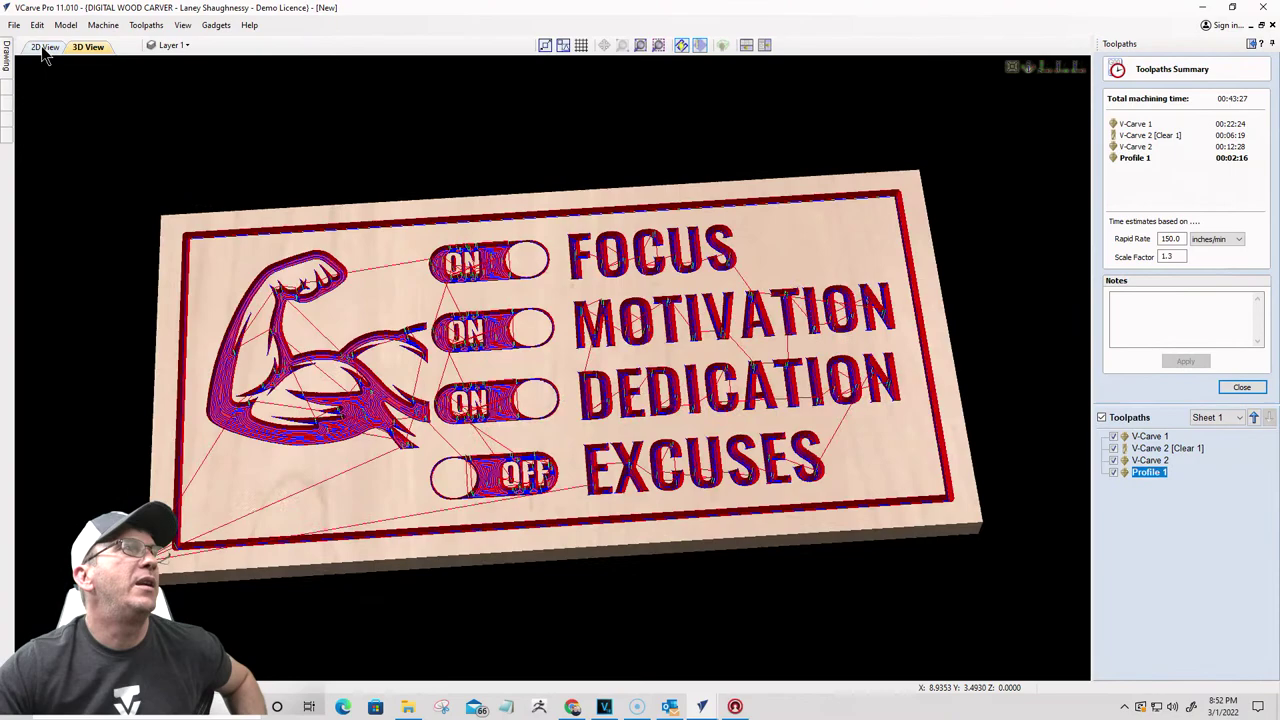
left_click(45, 47)
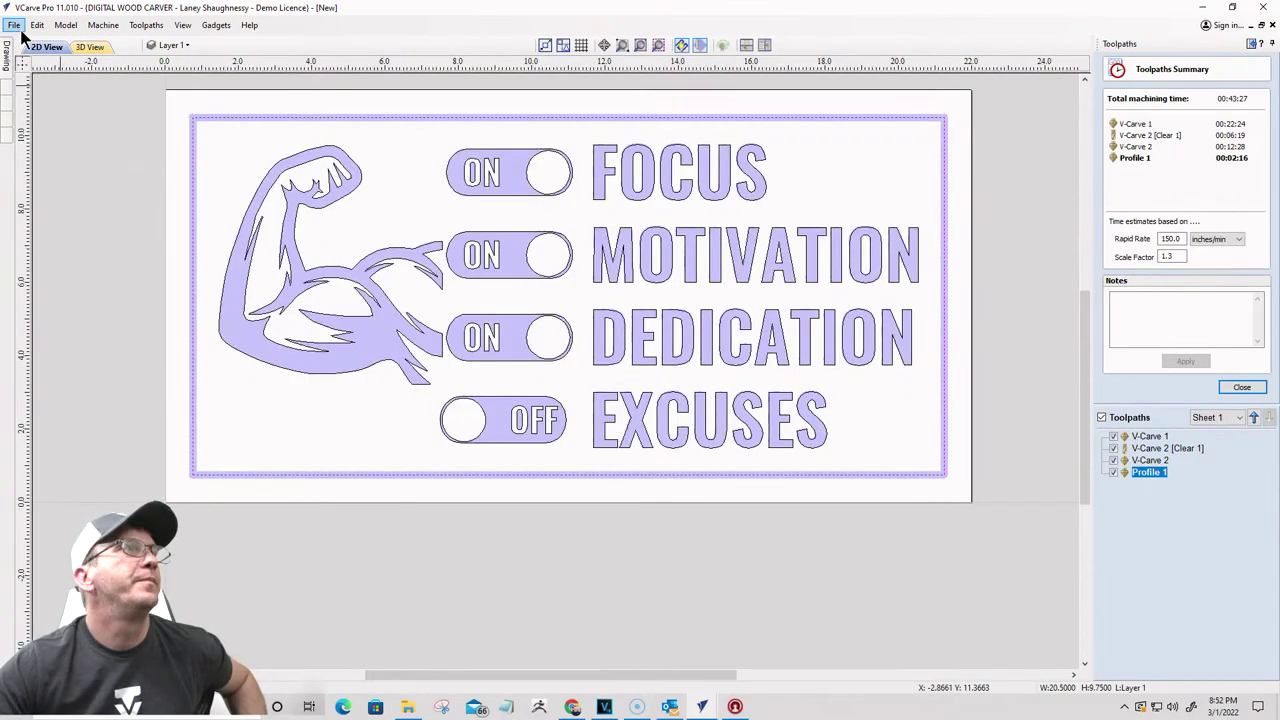
Step: Save the job as SwitchITOn and dismiss the machining time summary
left_click(14, 25)
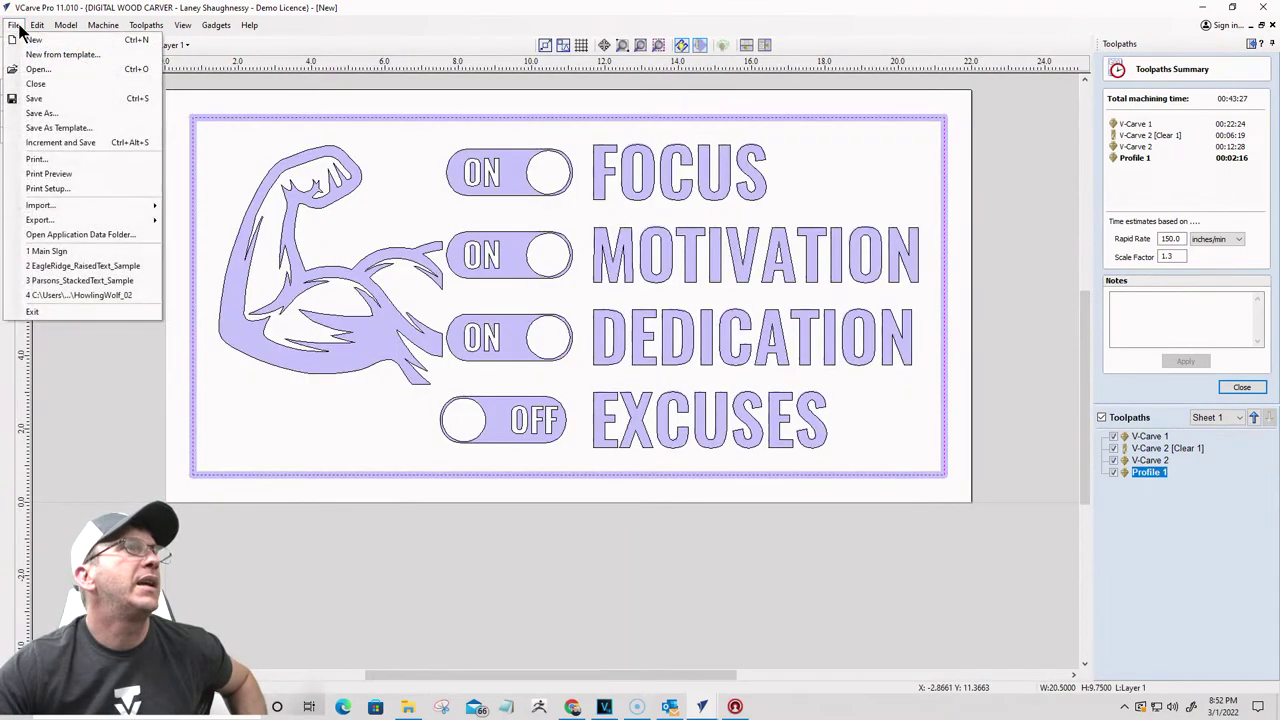
left_click(38, 113)
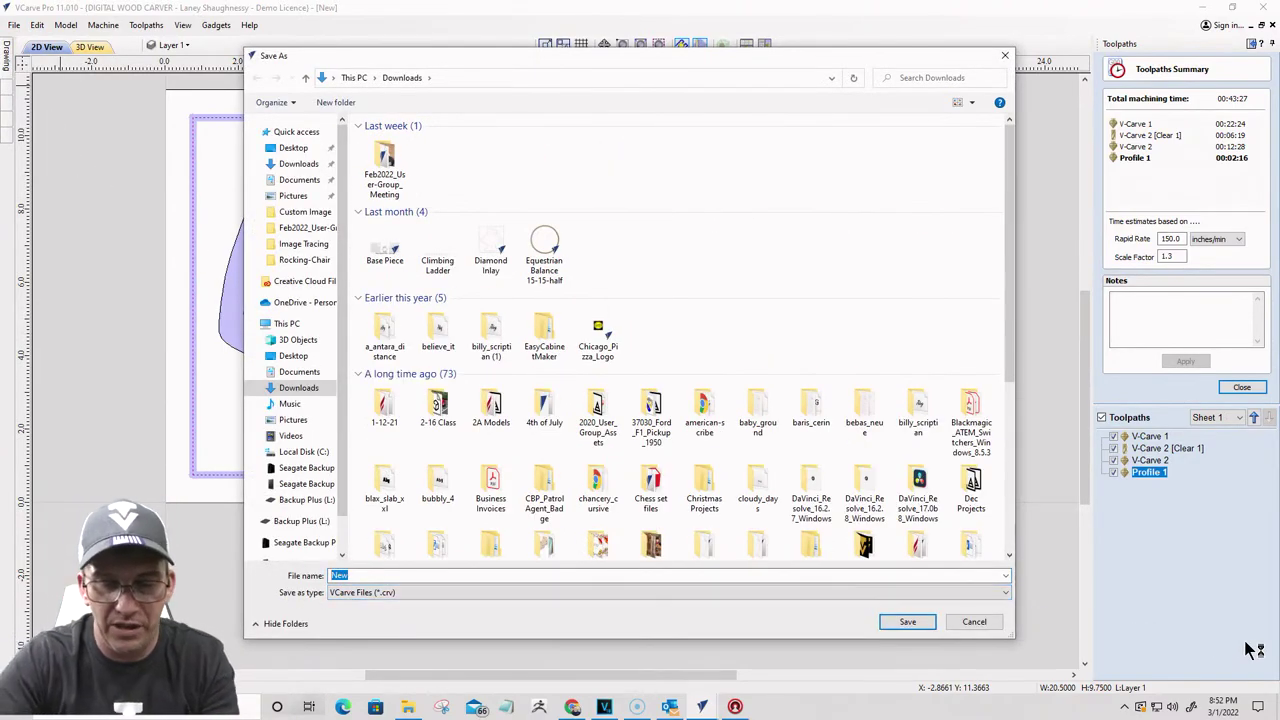
type("SwitchITOn")
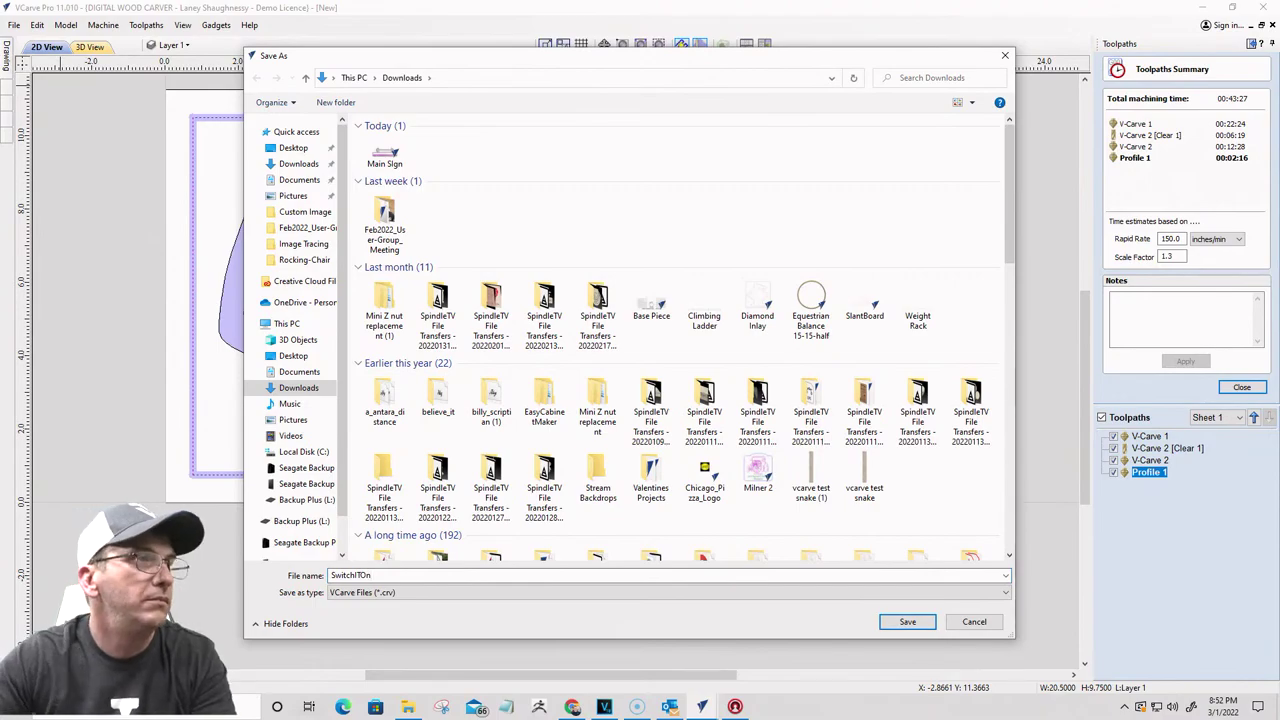
left_click(908, 622)
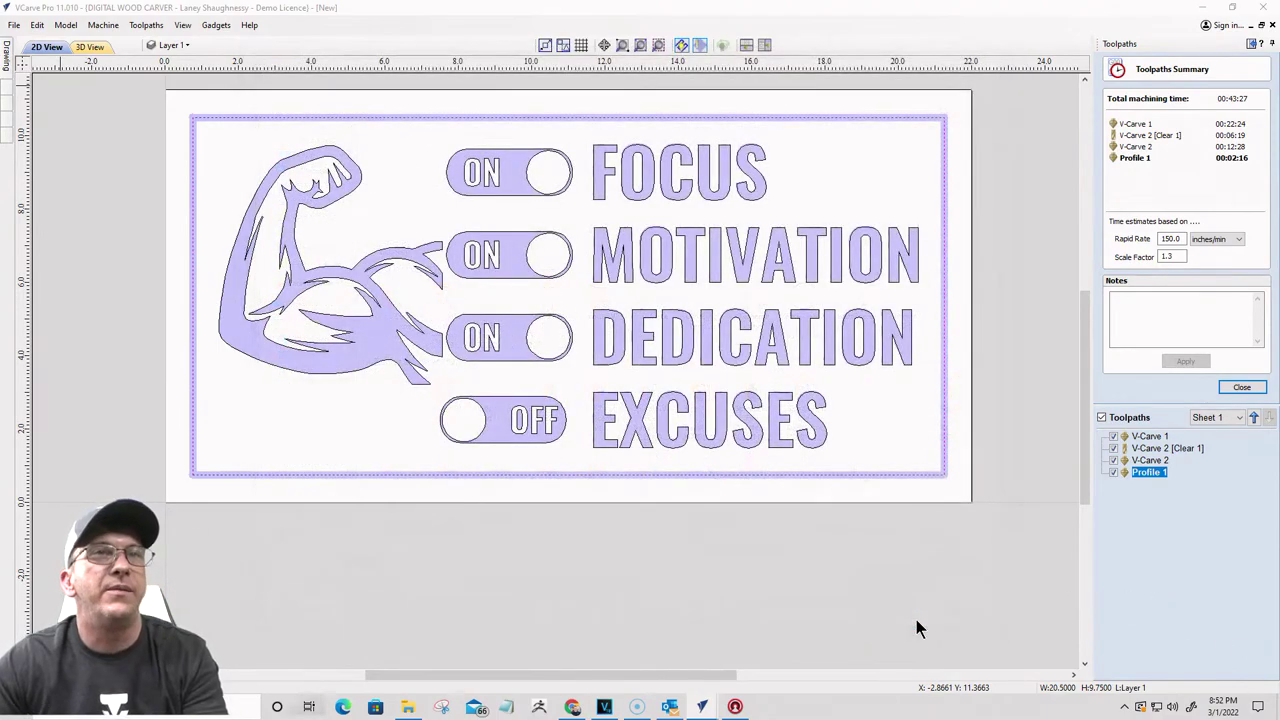
left_click(1242, 388)
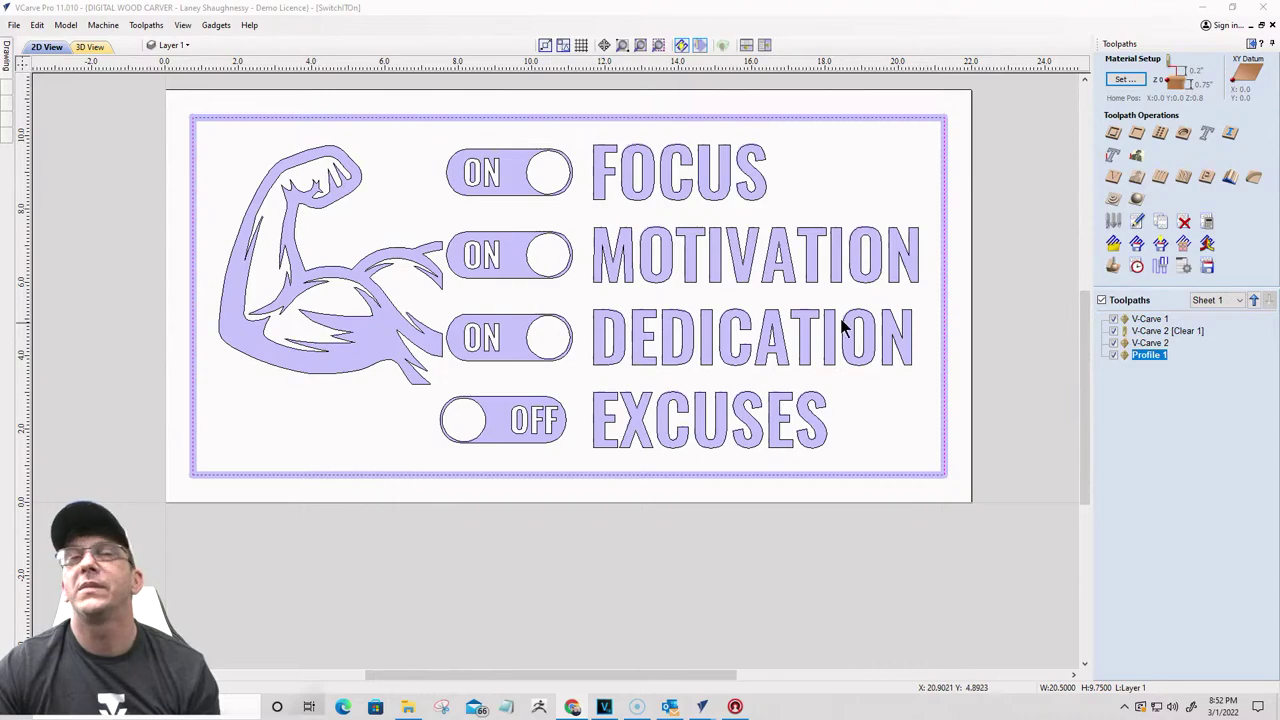
Step: Close the SwitchITOn job and start a new blank file
left_click(42, 54)
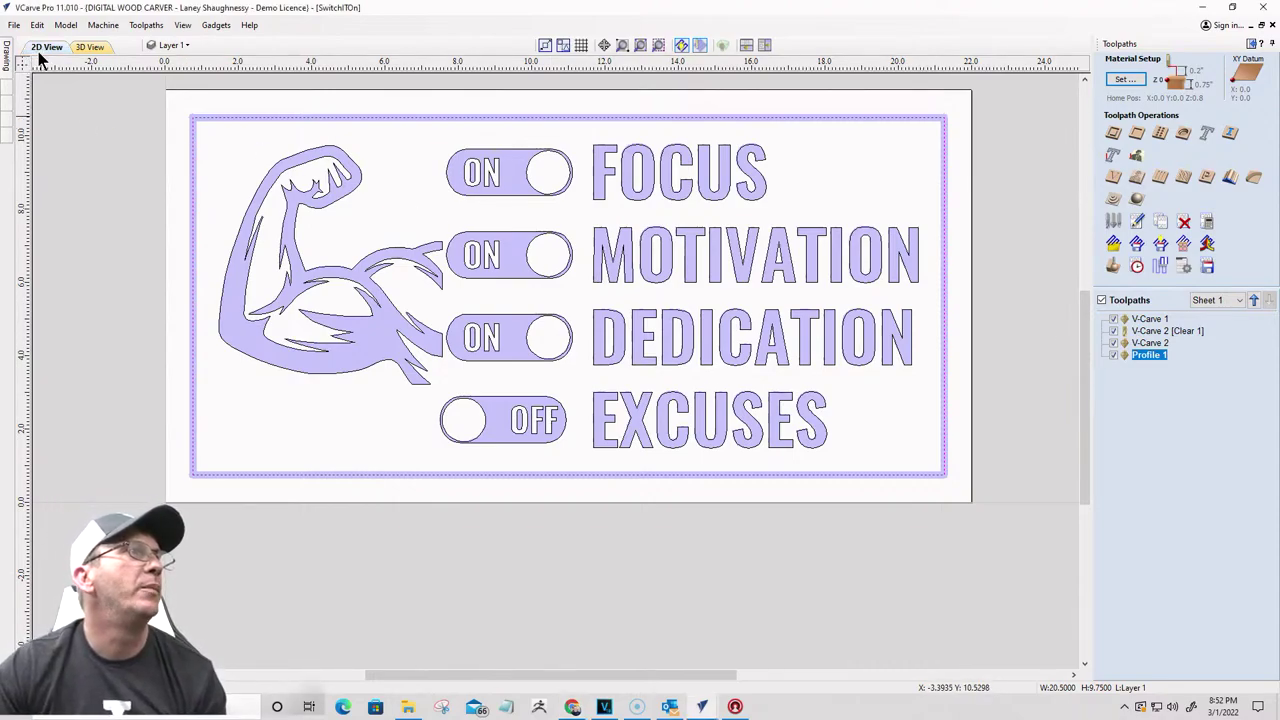
left_click(14, 25)
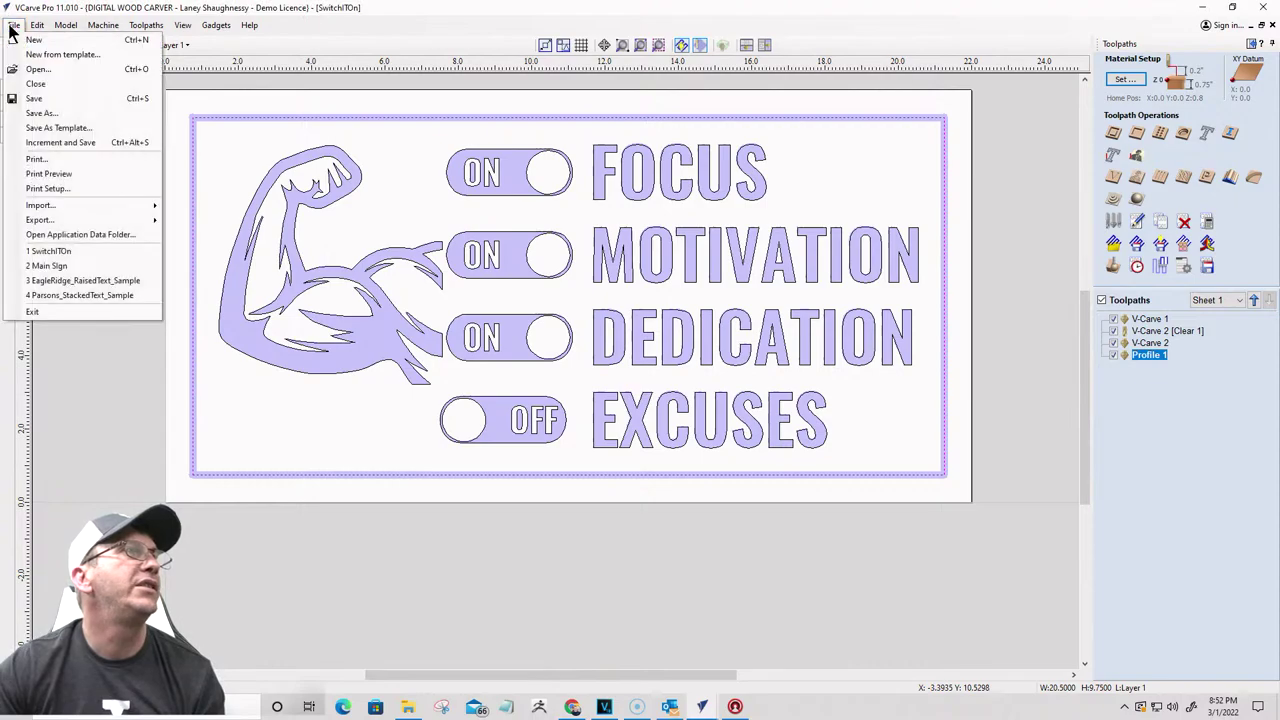
left_click(33, 86)
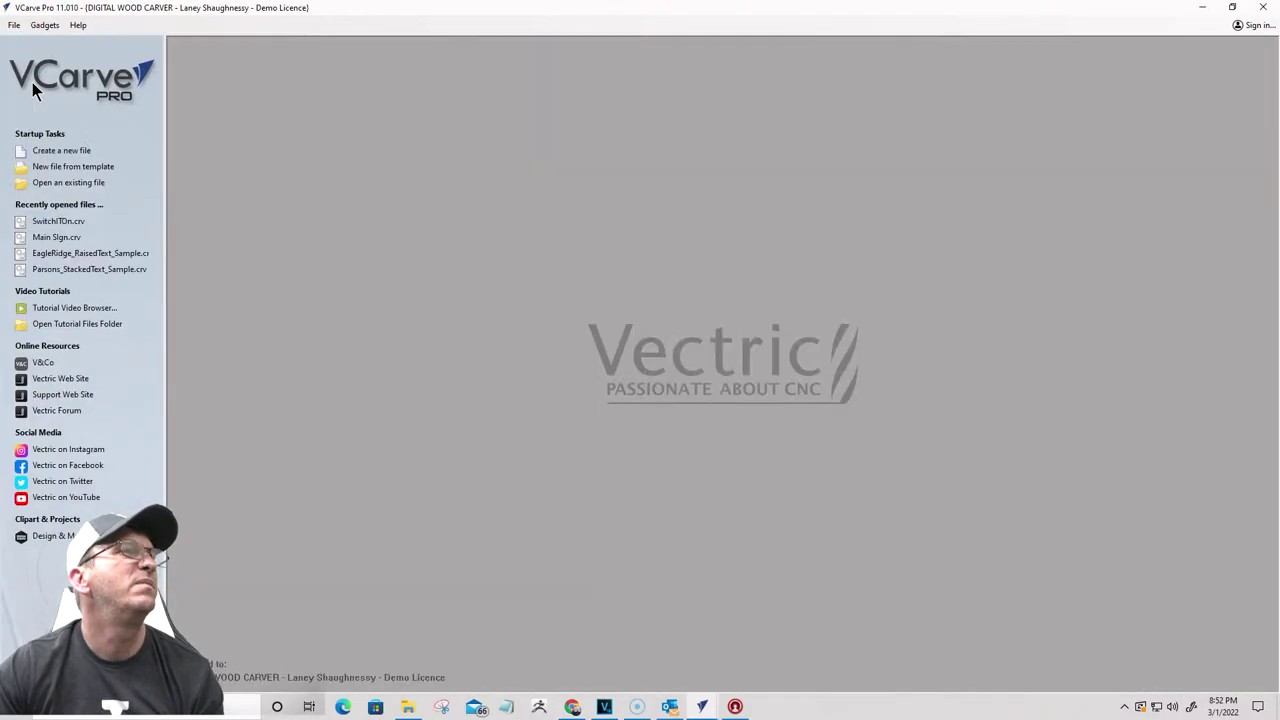
left_click(48, 151)
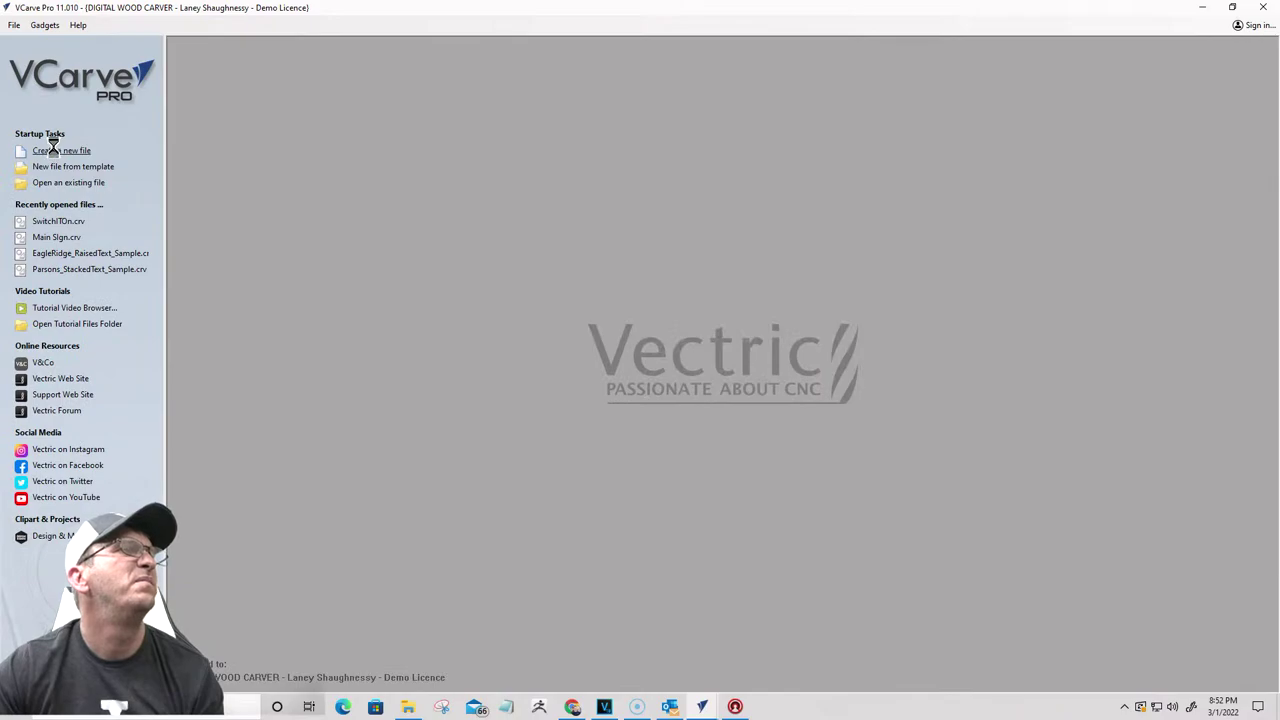
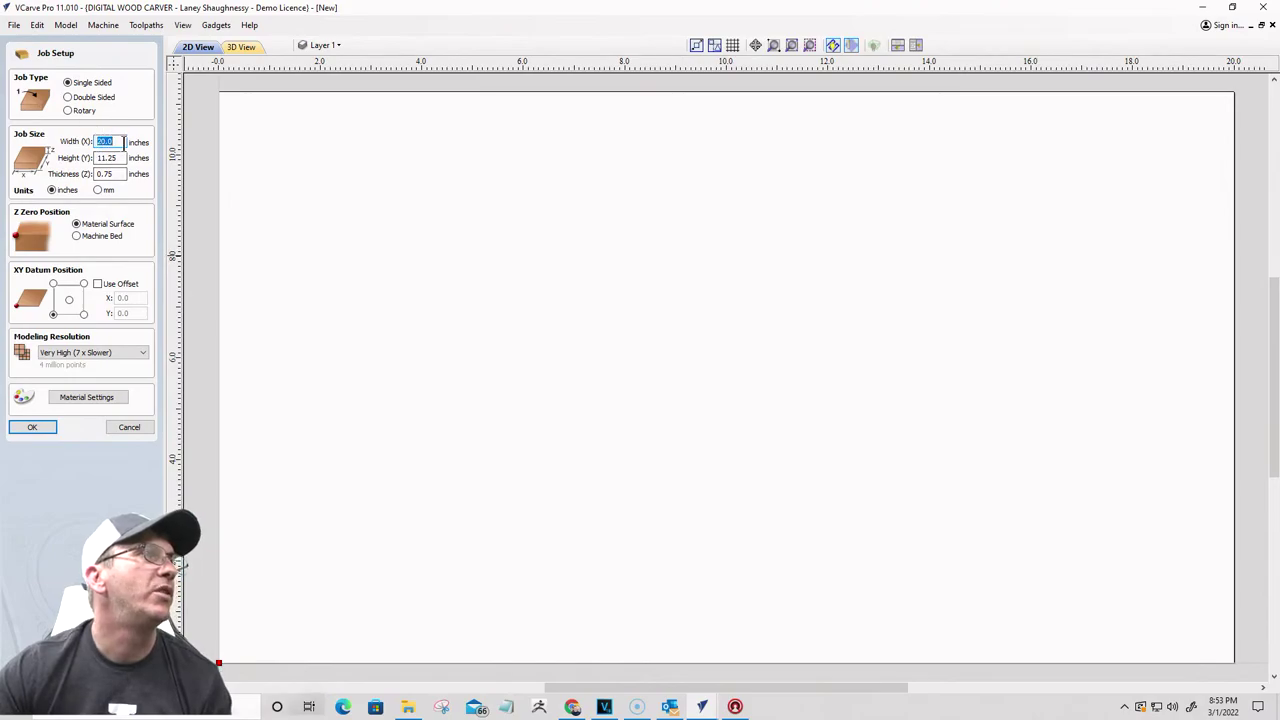
Step: Change the job width to 36 inches, giving a 36 x 11.25 x 0.75 job, and confirm
scroll(320, 191, "down", 2)
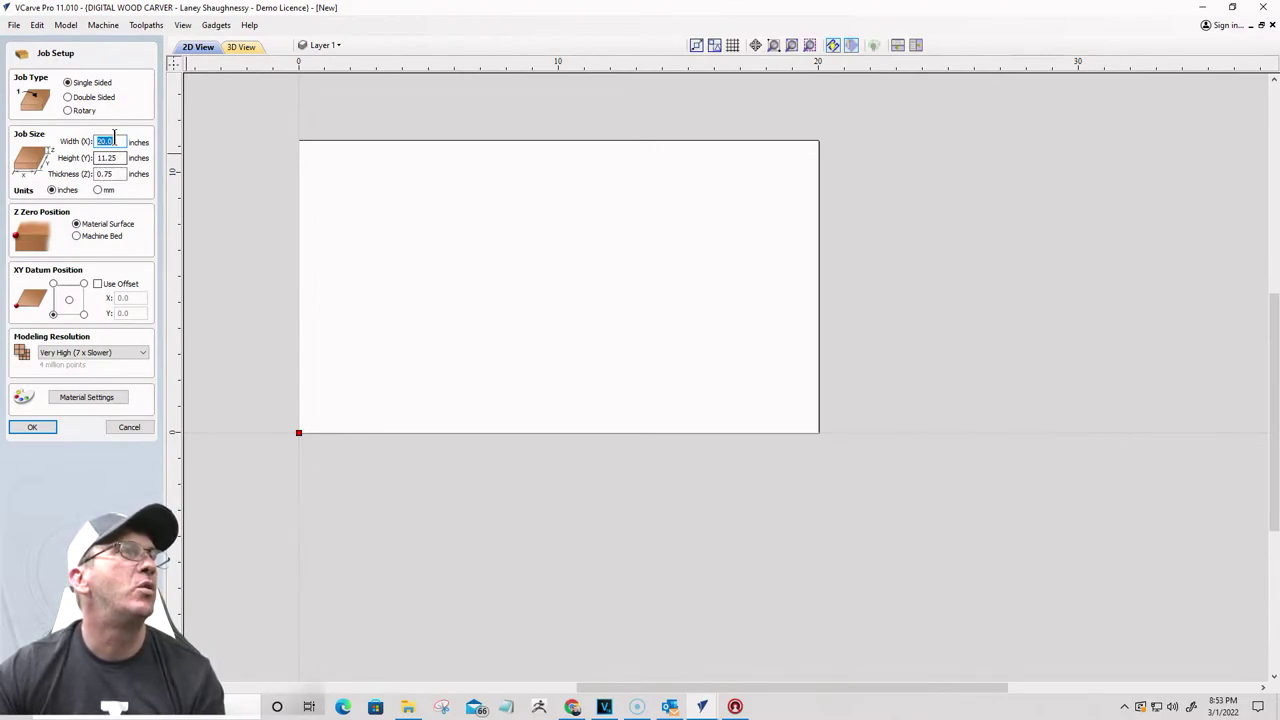
type("36")
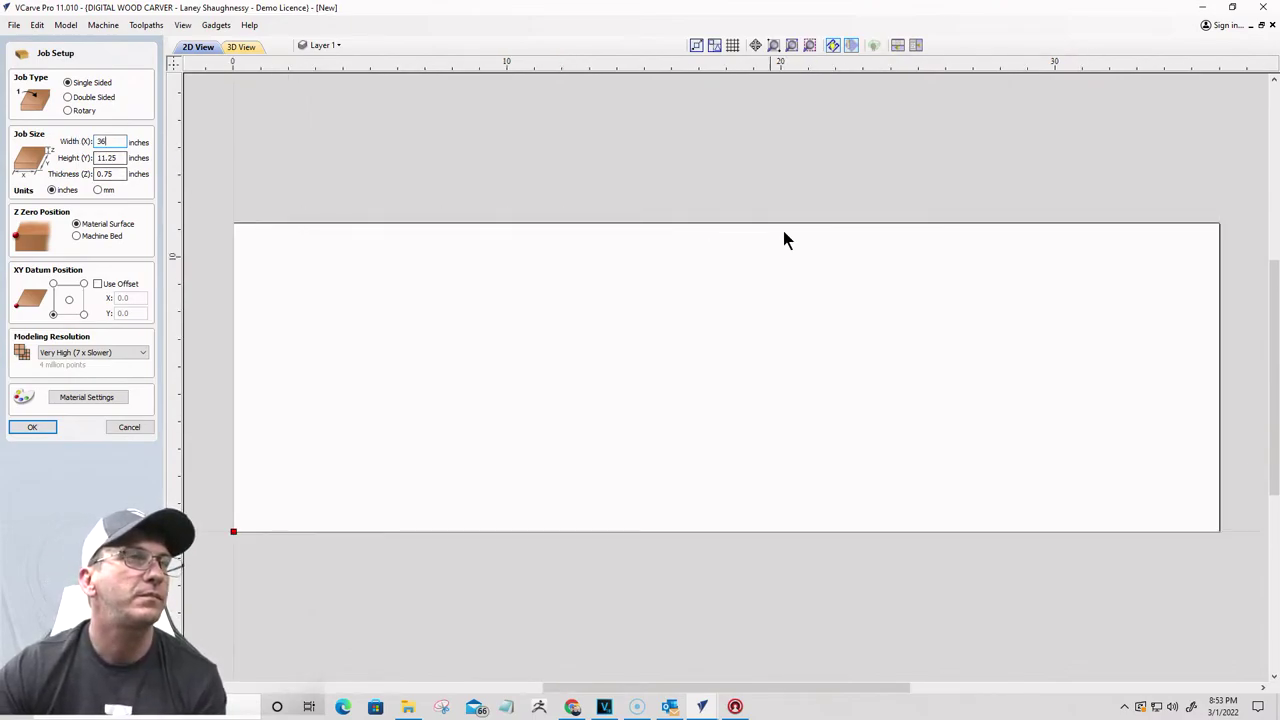
scroll(782, 227, "down", 2)
scroll(820, 400, "up", 2)
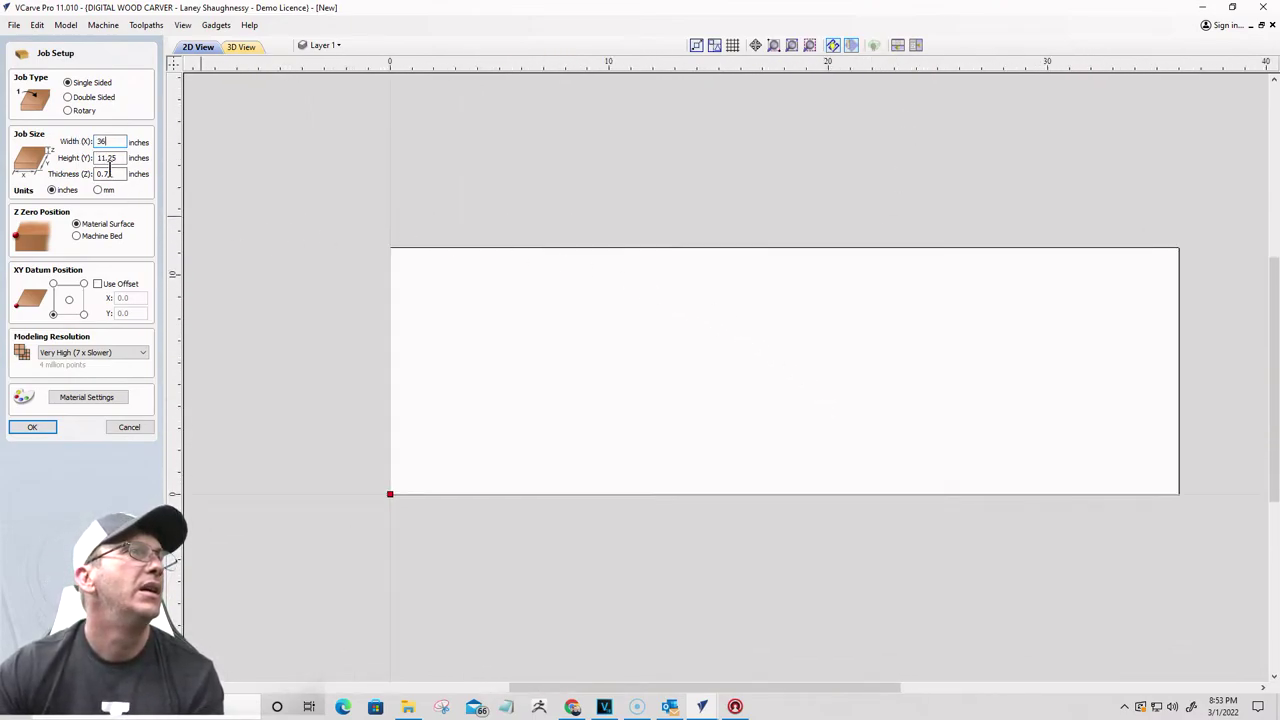
left_click(31, 427)
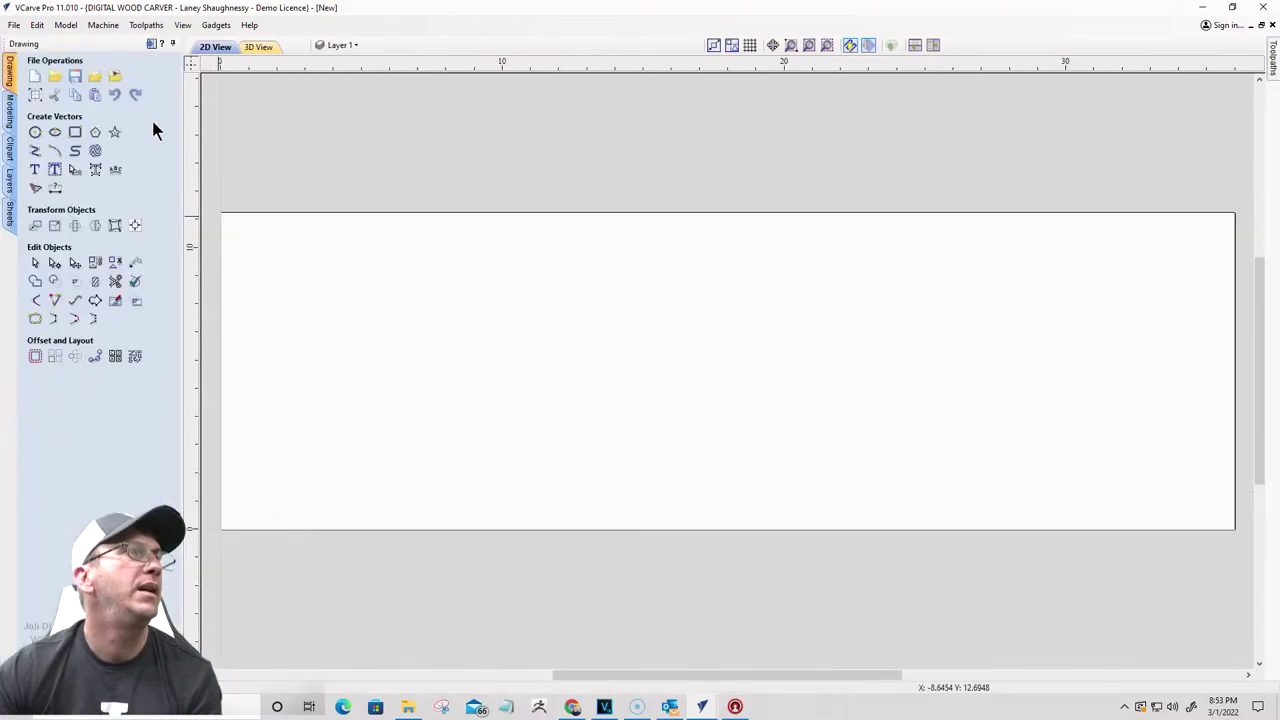
Step: Start a new text item with a 3-inch text height and show the font list
left_click(35, 172)
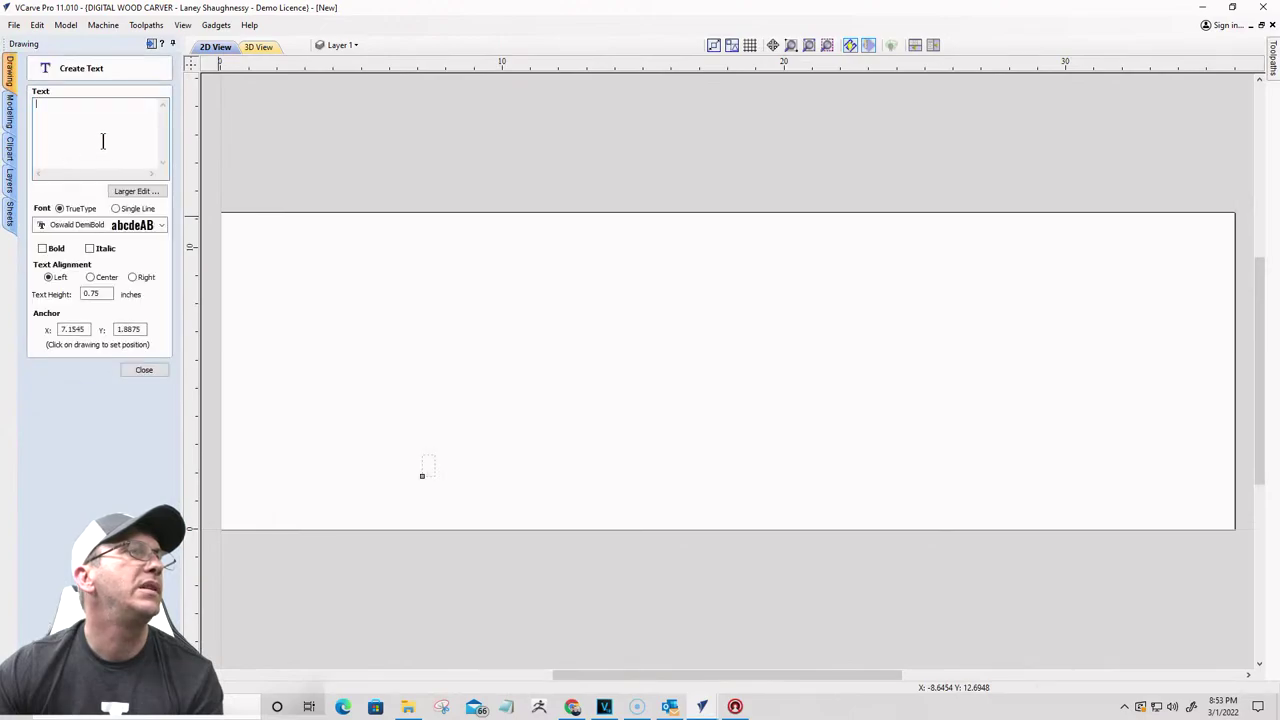
left_click_drag(99, 293, 31, 293)
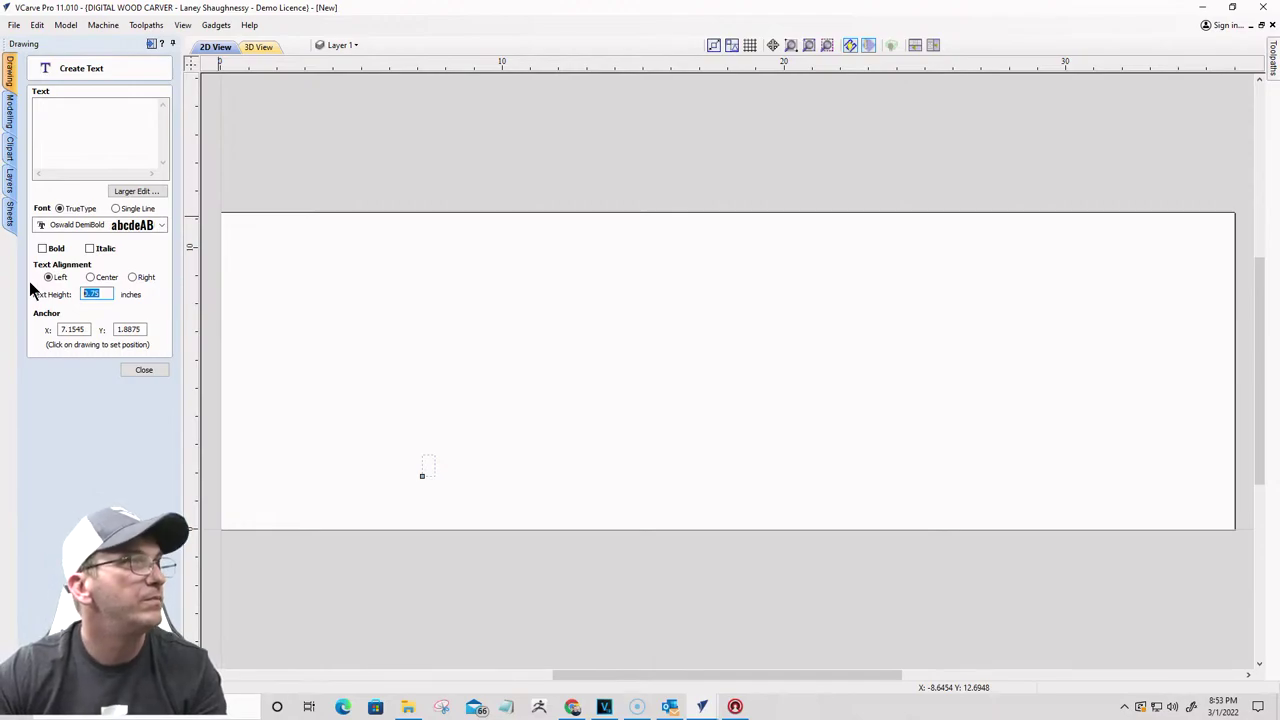
type("3")
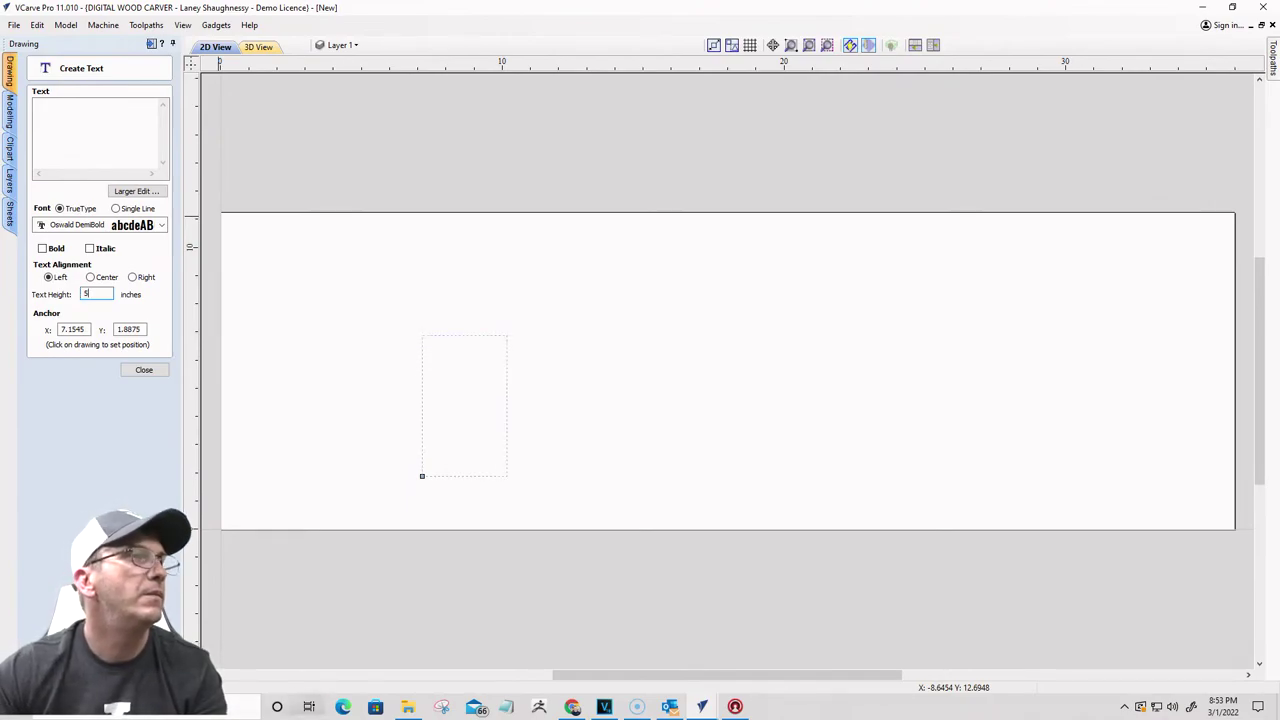
left_click(161, 226)
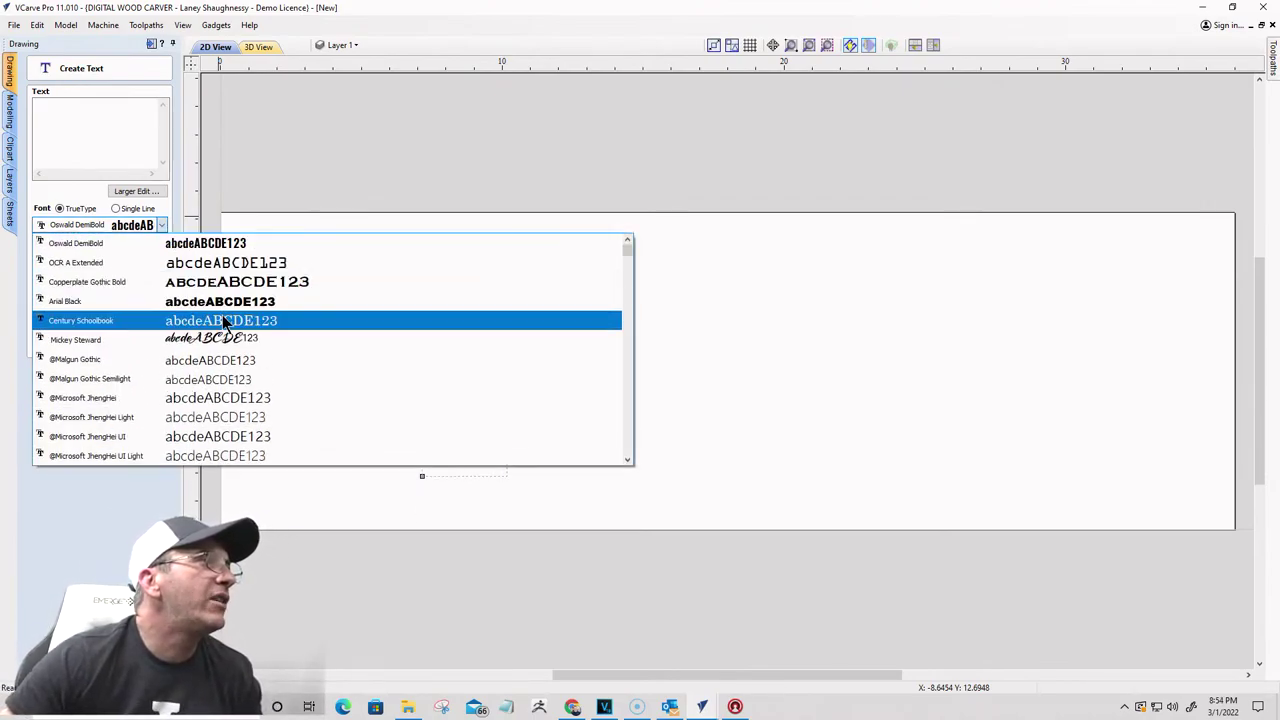
Step: Scroll down through the font list to find Baris Cerin Regular
scroll(222, 320, "down", 12)
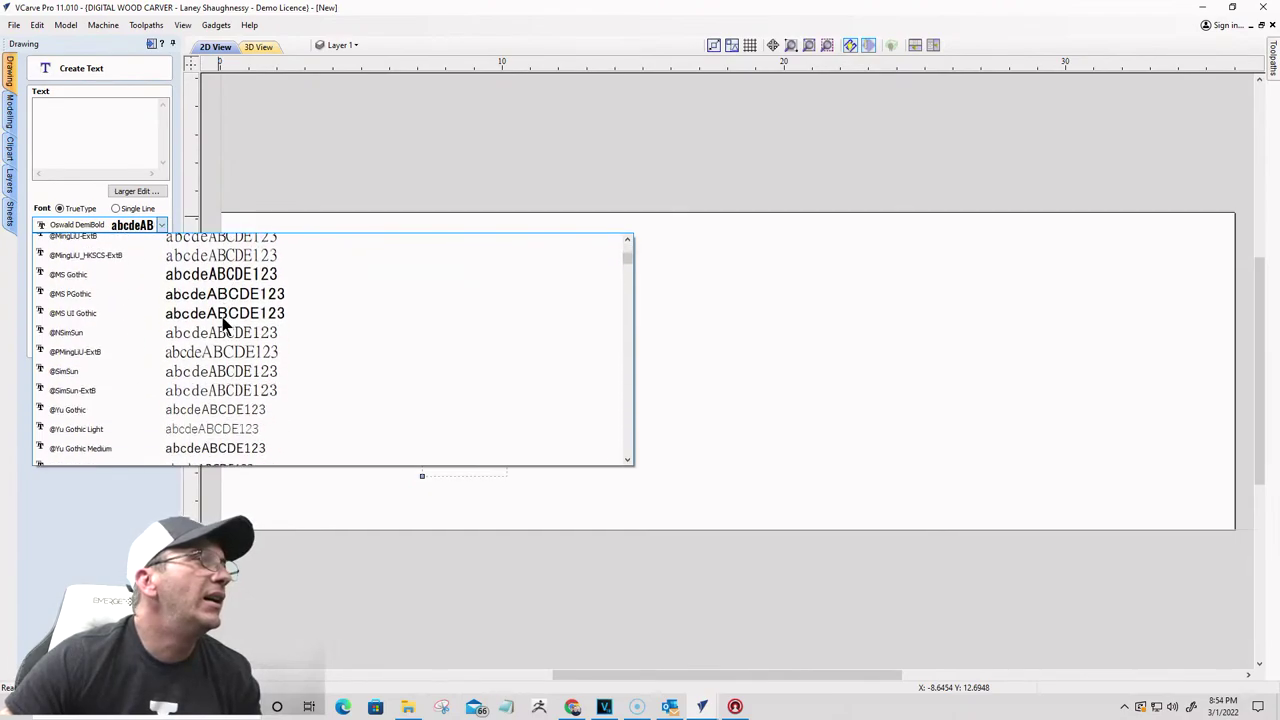
scroll(222, 318, "down", 1)
scroll(222, 318, "up", 1)
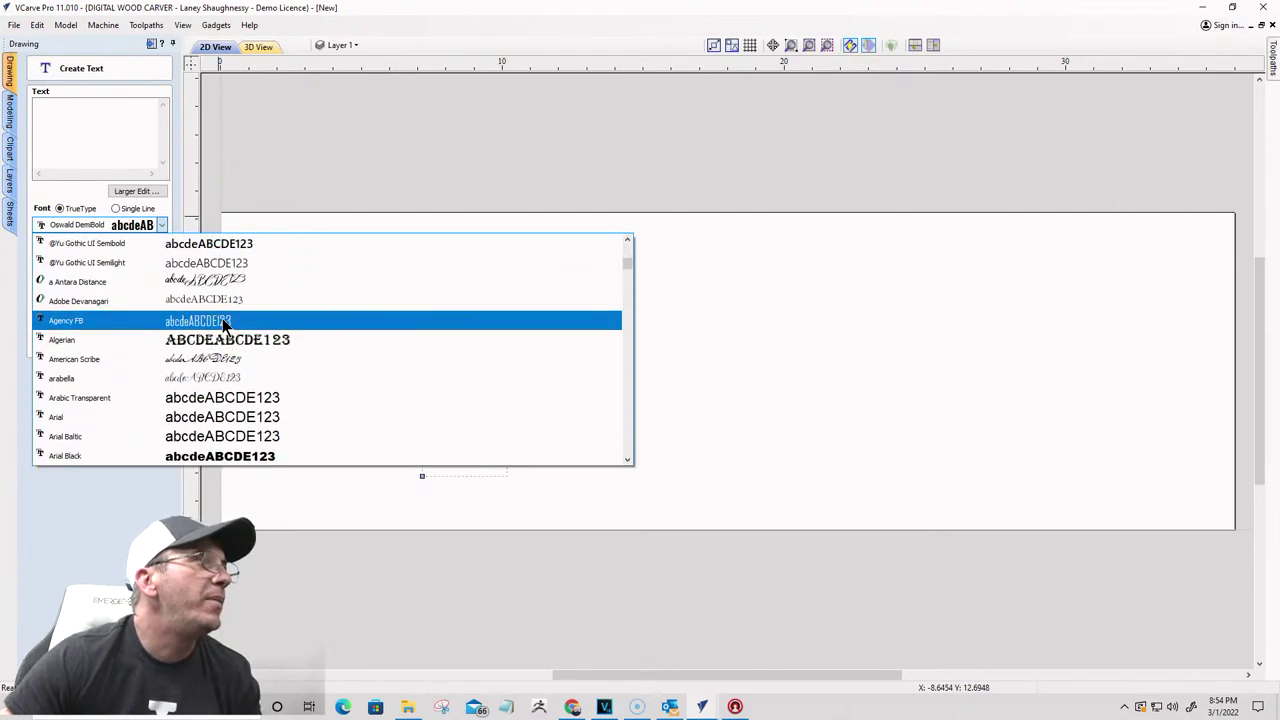
scroll(222, 320, "down", 10)
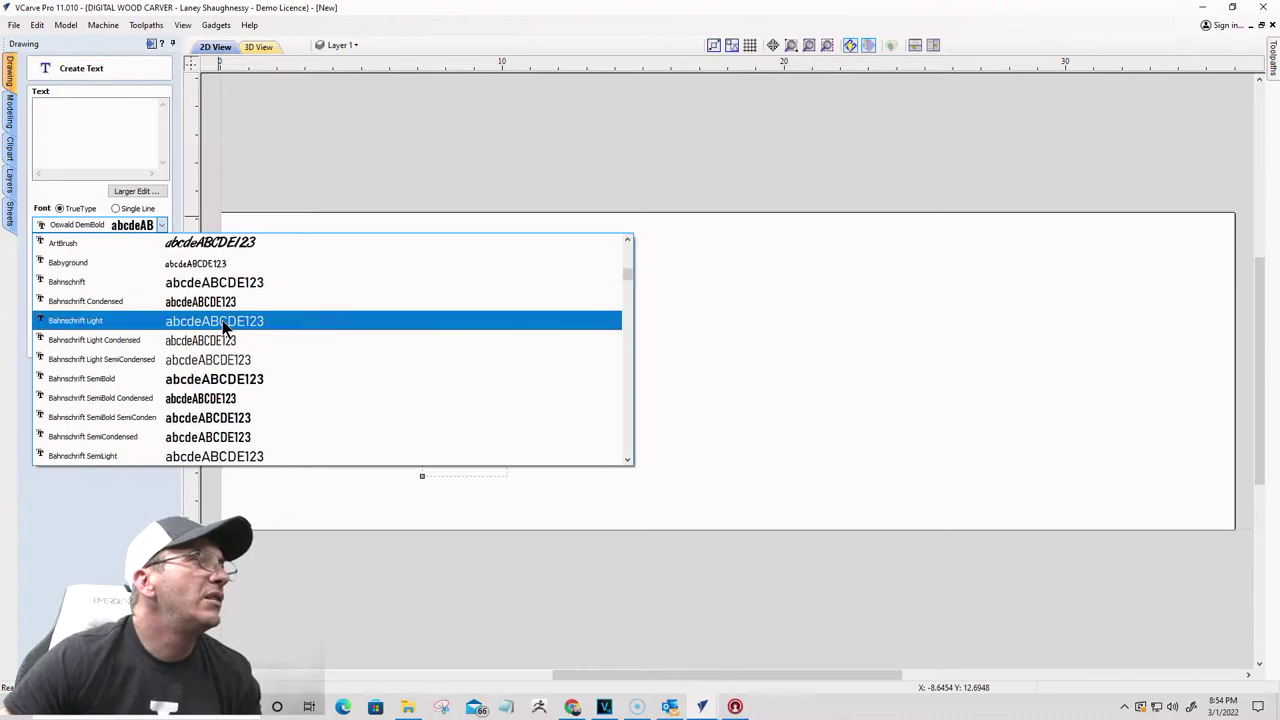
scroll(224, 328, "down", 1)
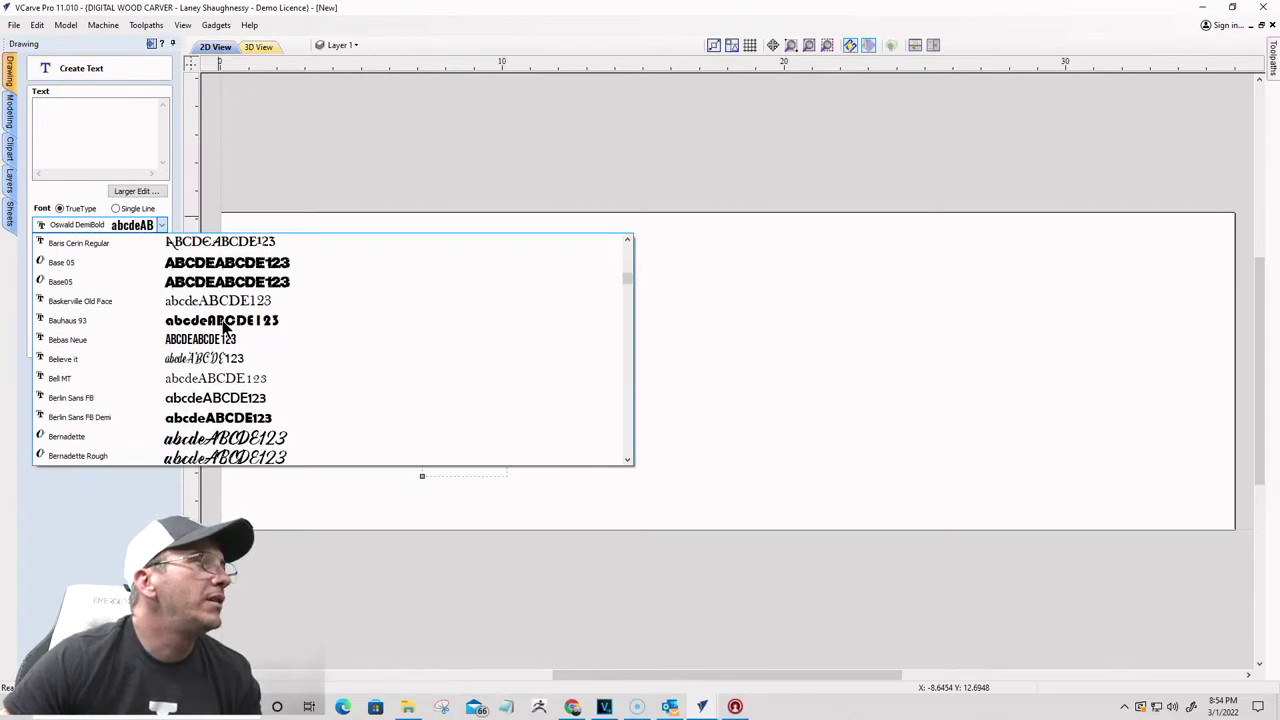
scroll(224, 326, "down", 1)
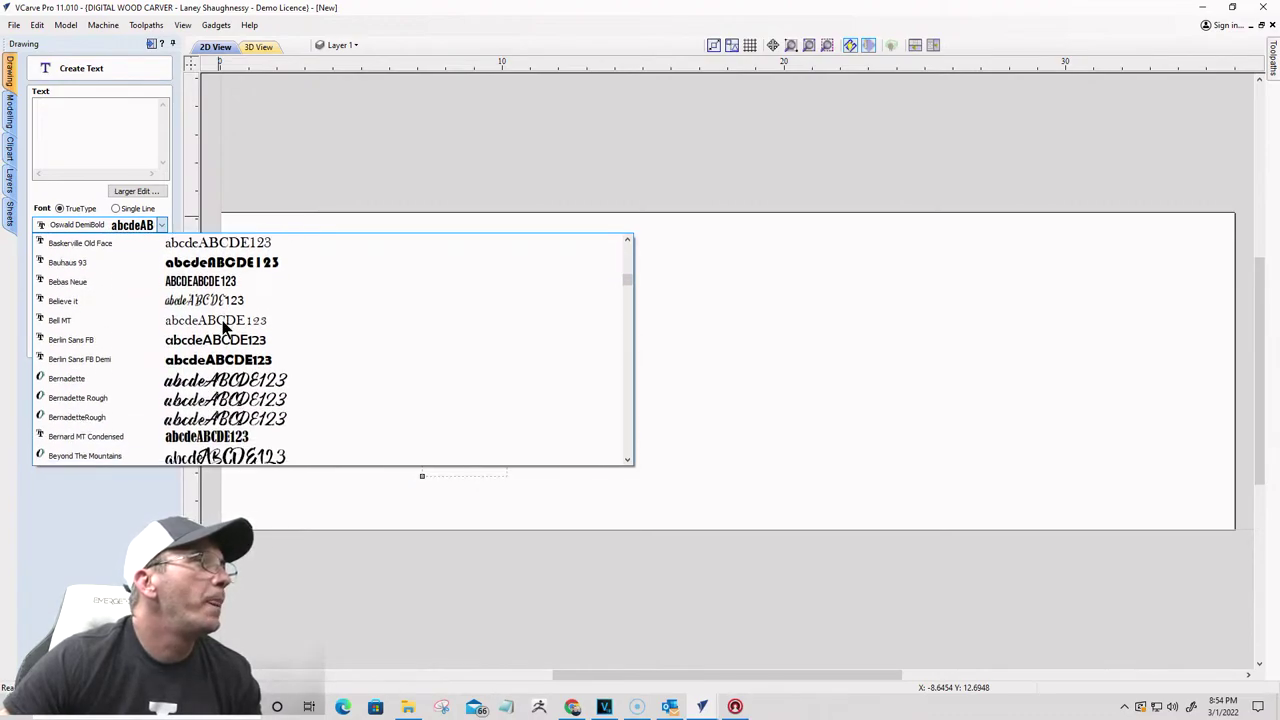
scroll(229, 398, "down", 1)
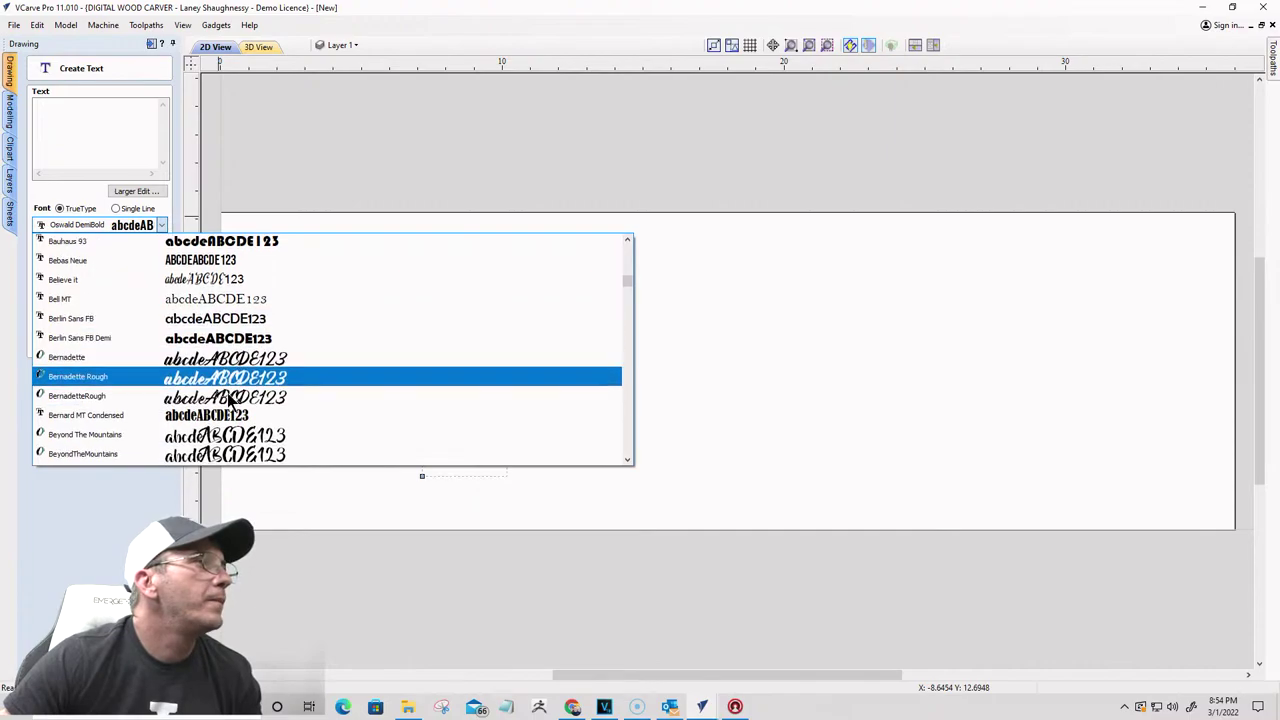
scroll(229, 398, "down", 3)
scroll(228, 398, "down", 1)
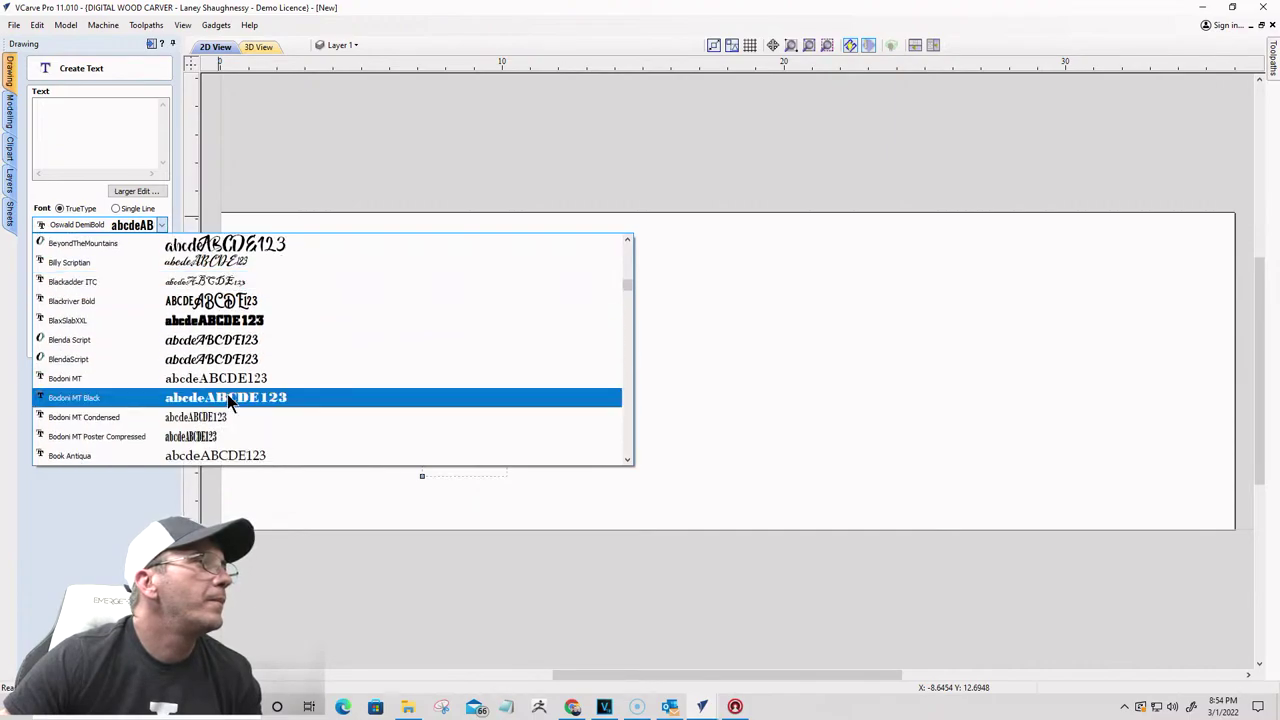
scroll(228, 400, "down", 2)
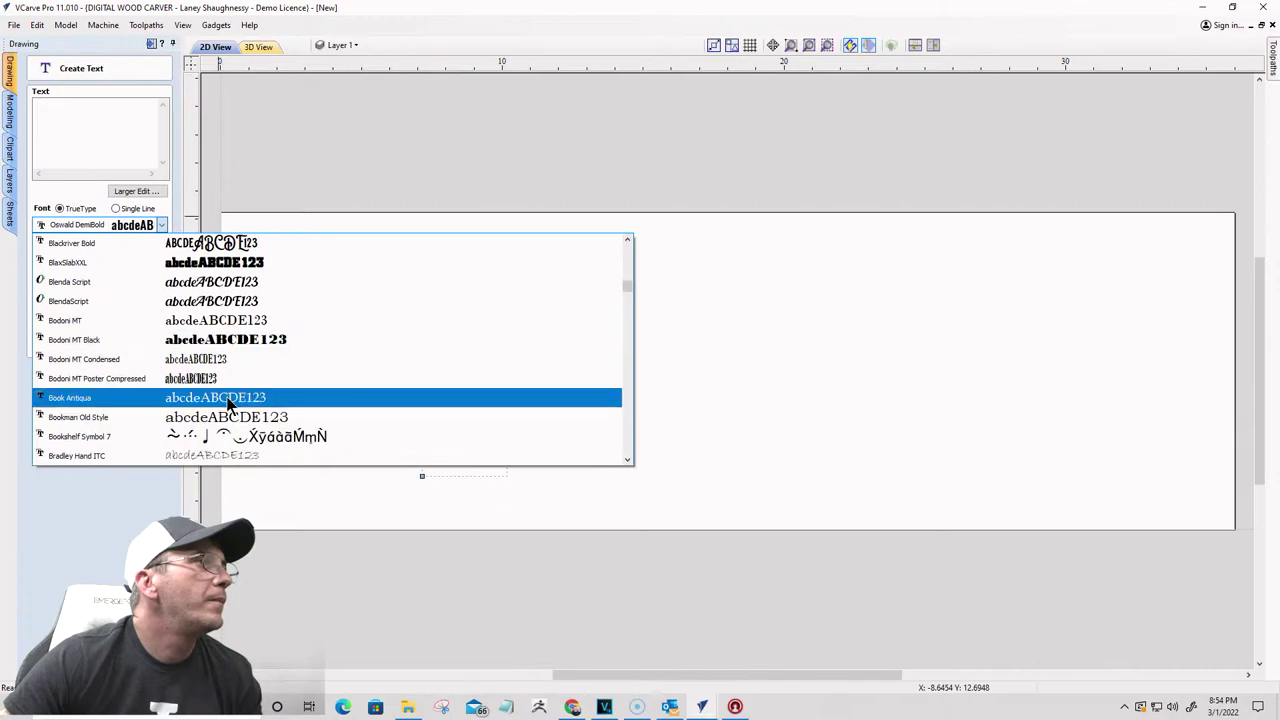
scroll(227, 400, "down", 7)
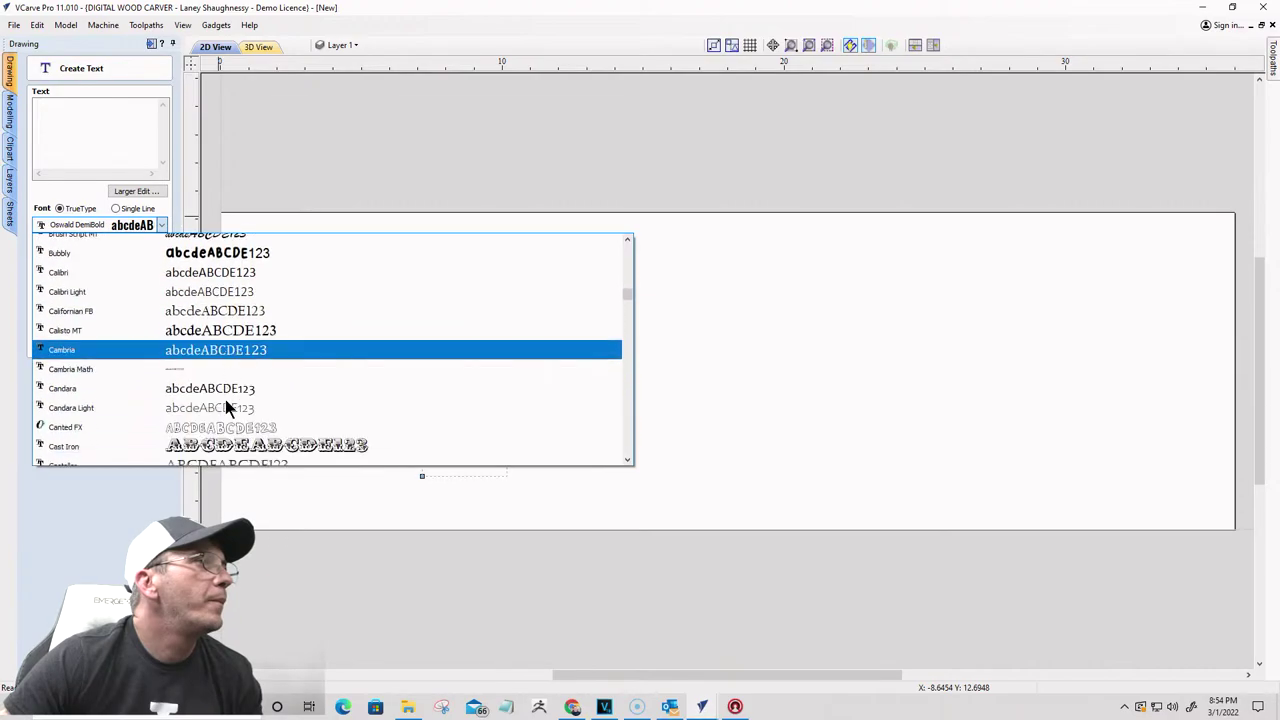
scroll(225, 400, "down", 10)
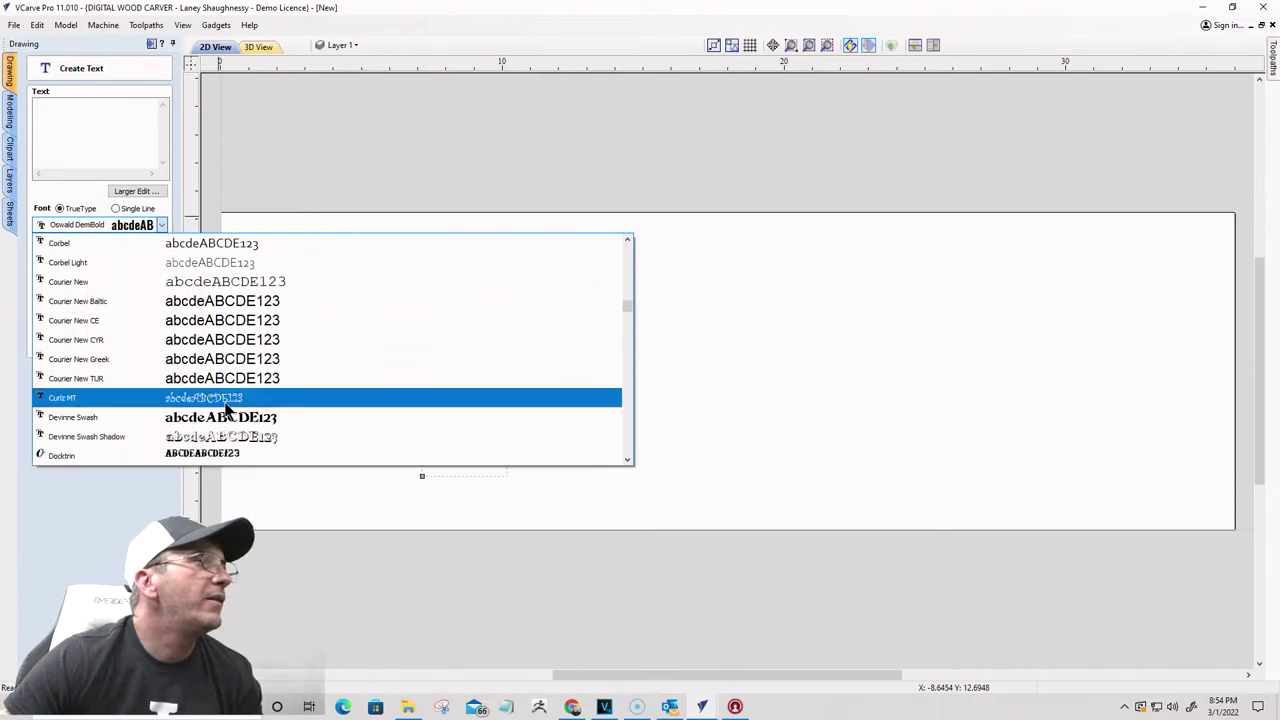
scroll(227, 404, "down", 7)
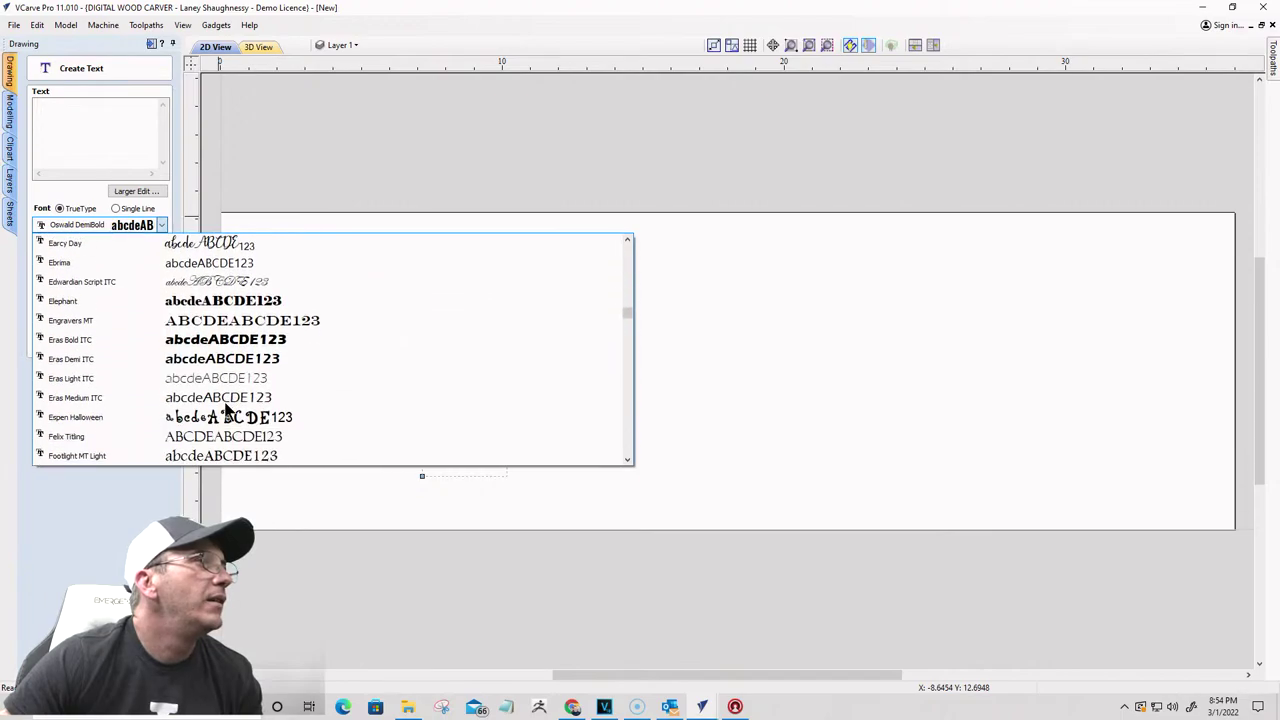
scroll(226, 405, "down", 6)
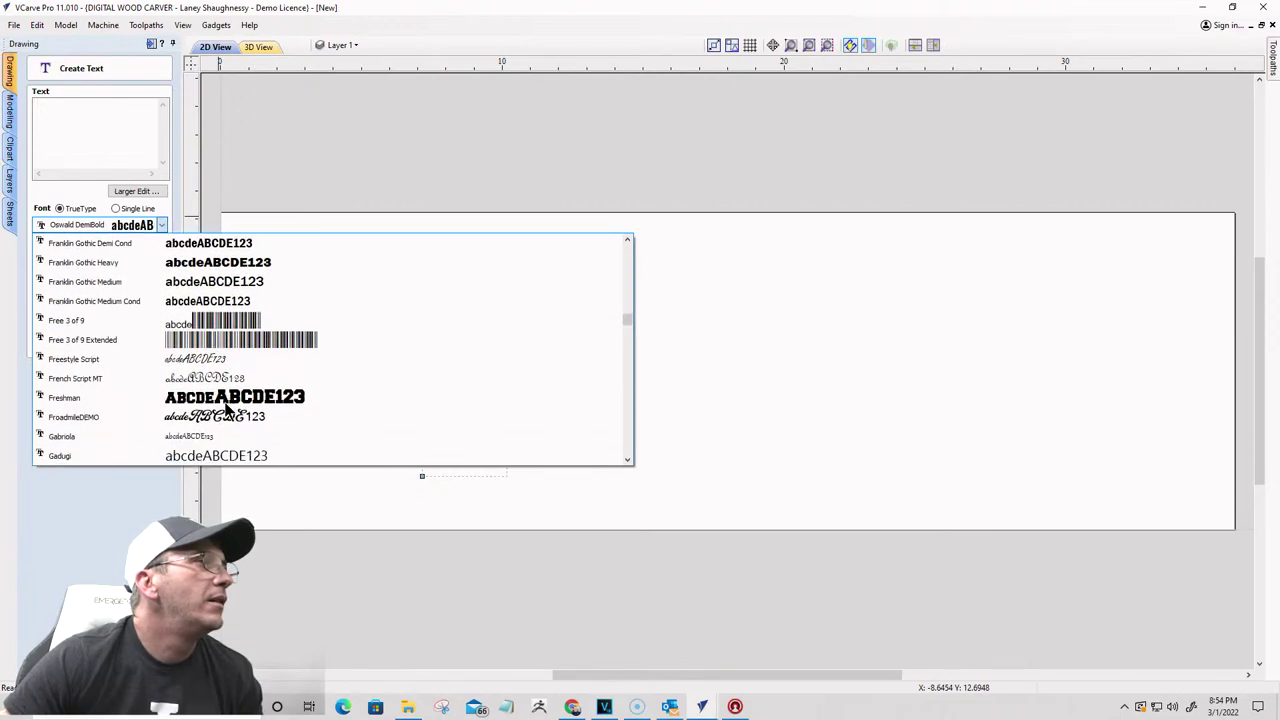
scroll(226, 405, "down", 1)
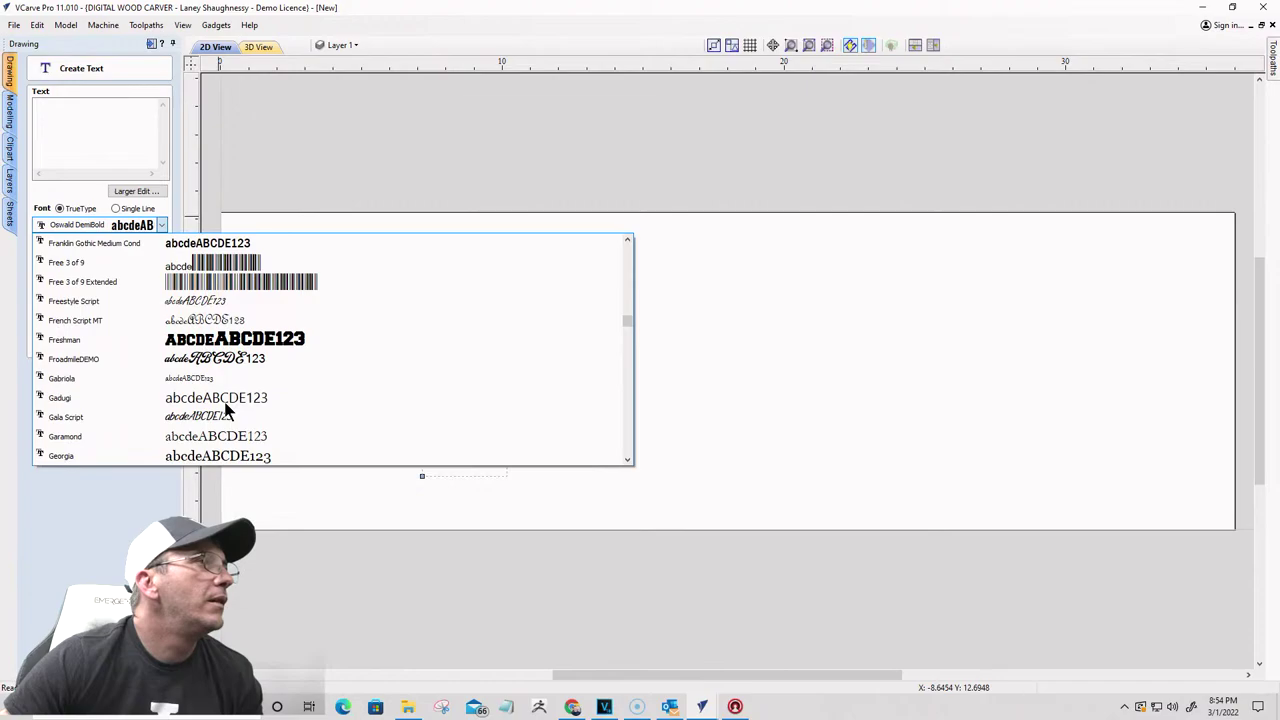
scroll(217, 370, "down", 3)
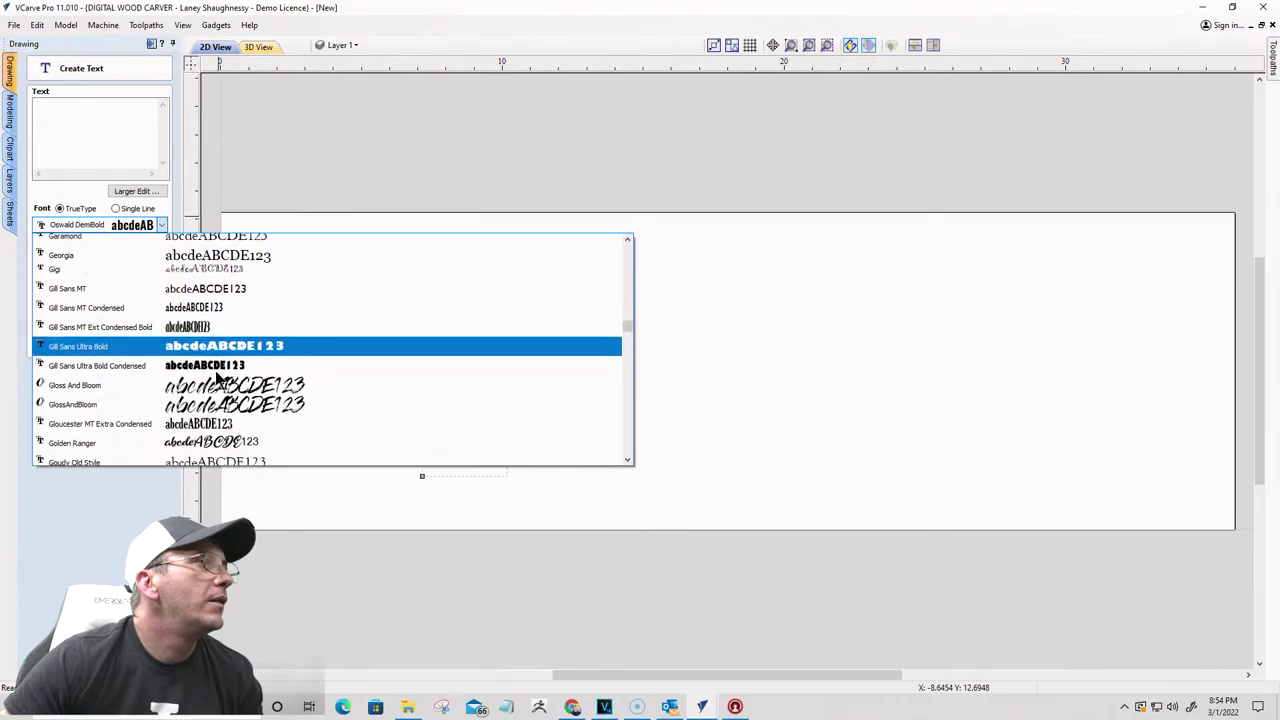
scroll(217, 375, "down", 5)
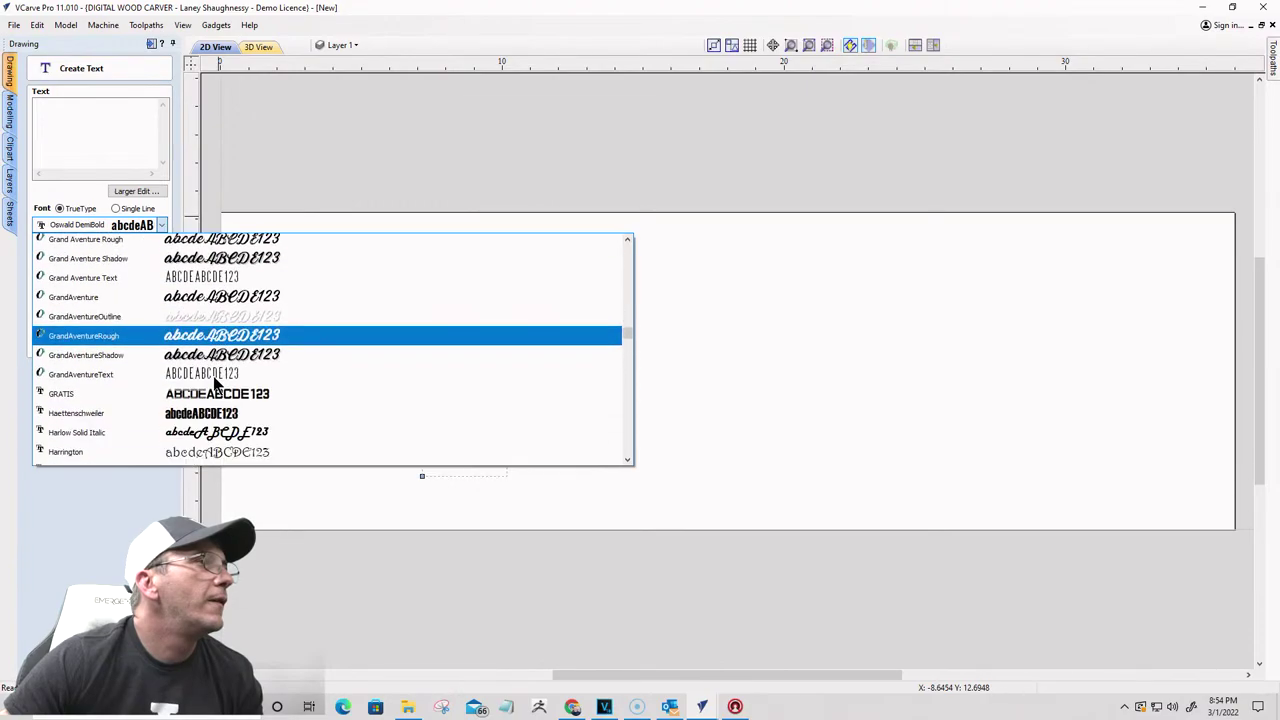
scroll(214, 381, "down", 3)
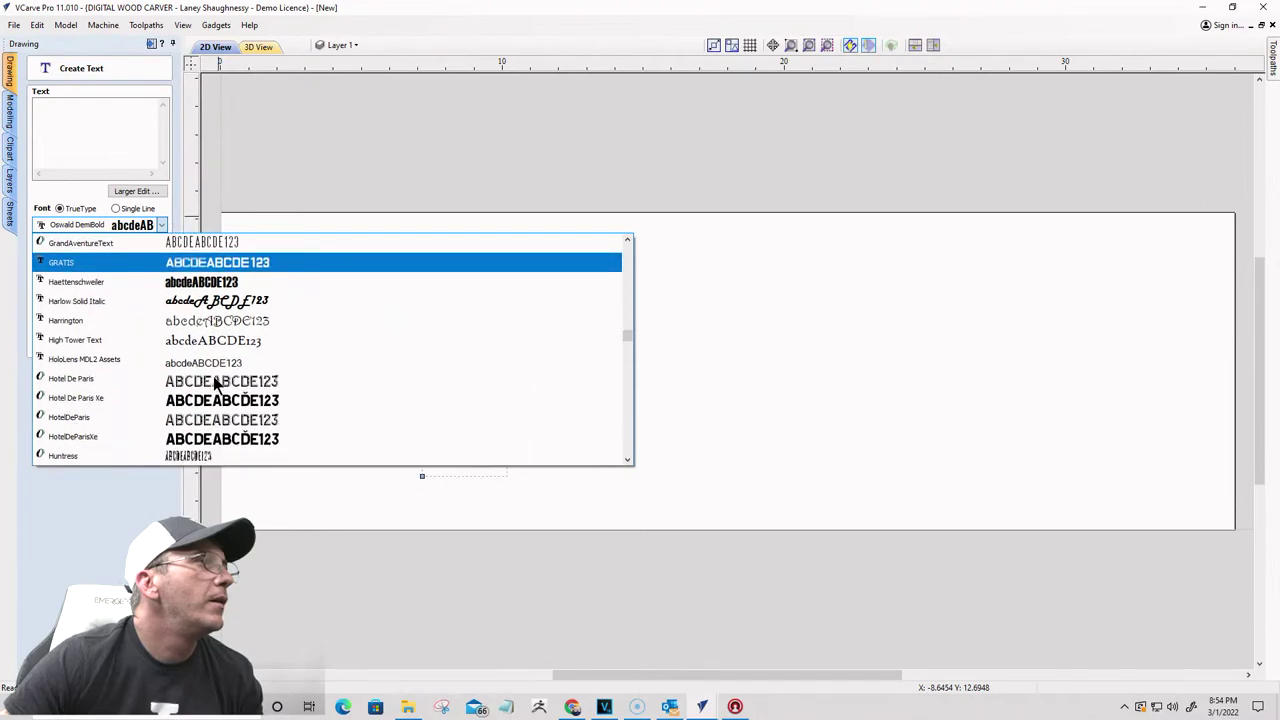
scroll(198, 330, "down", 4)
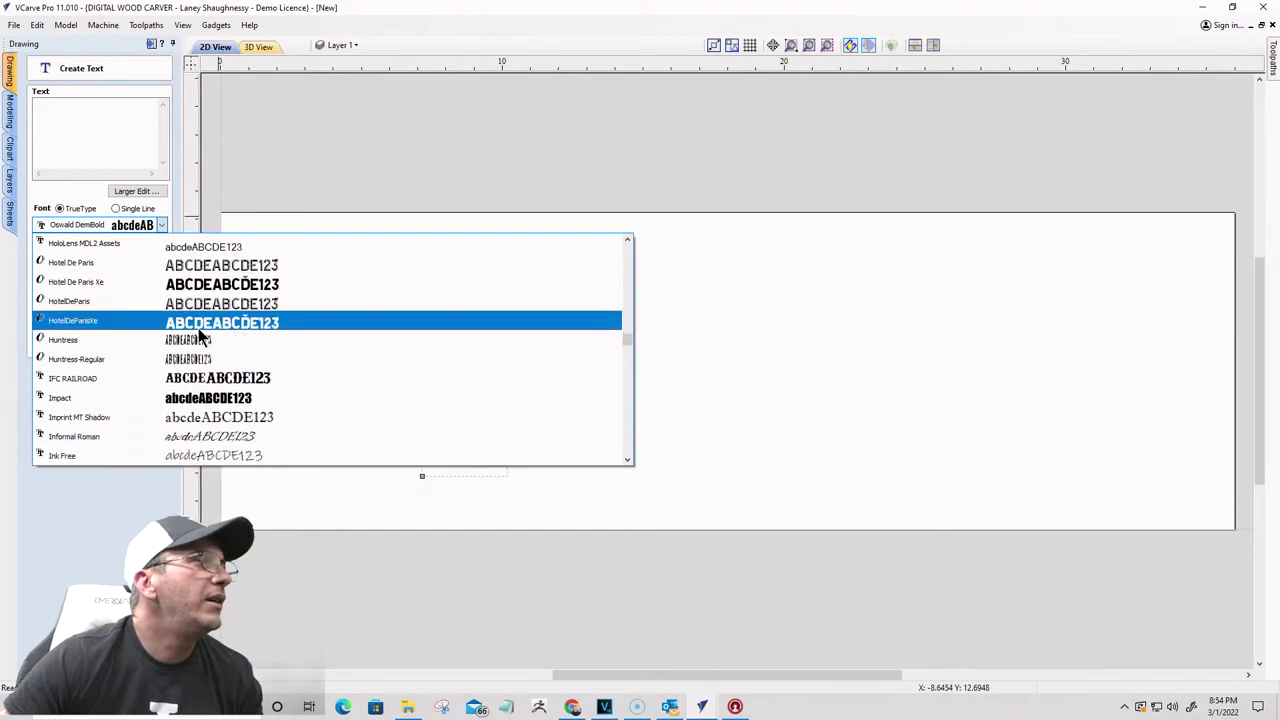
scroll(197, 340, "down", 5)
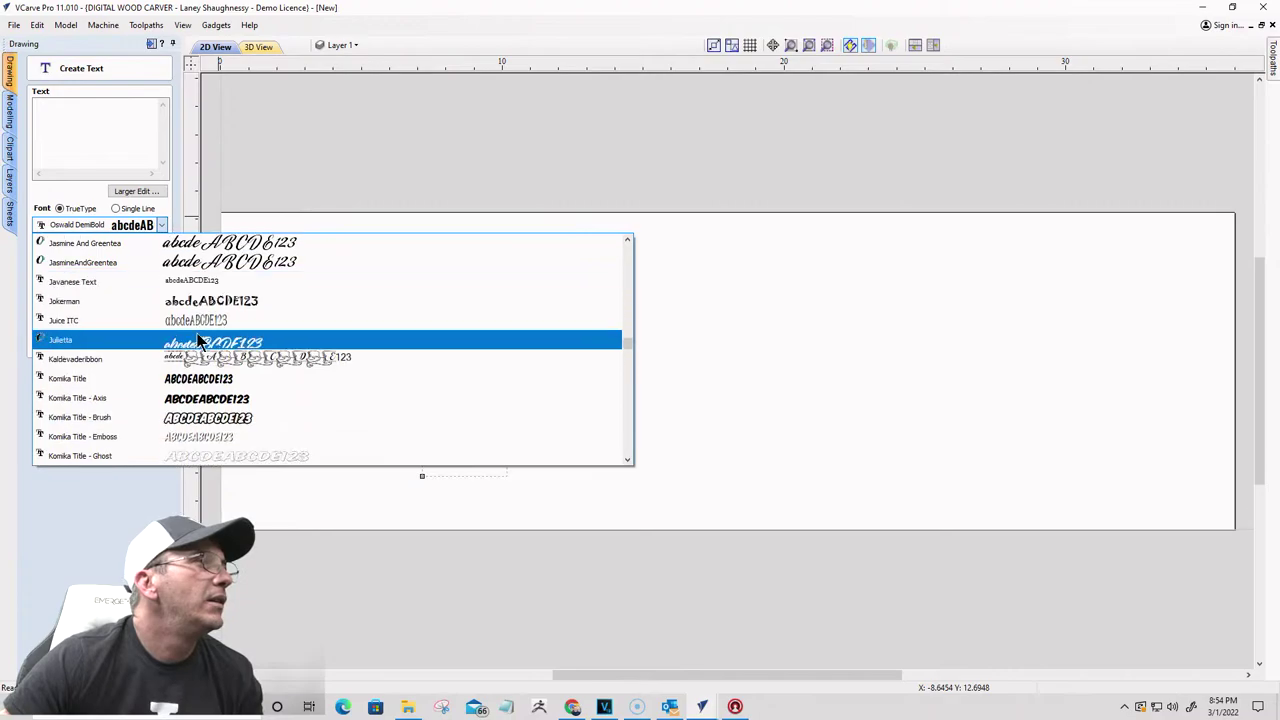
scroll(196, 341, "down", 8)
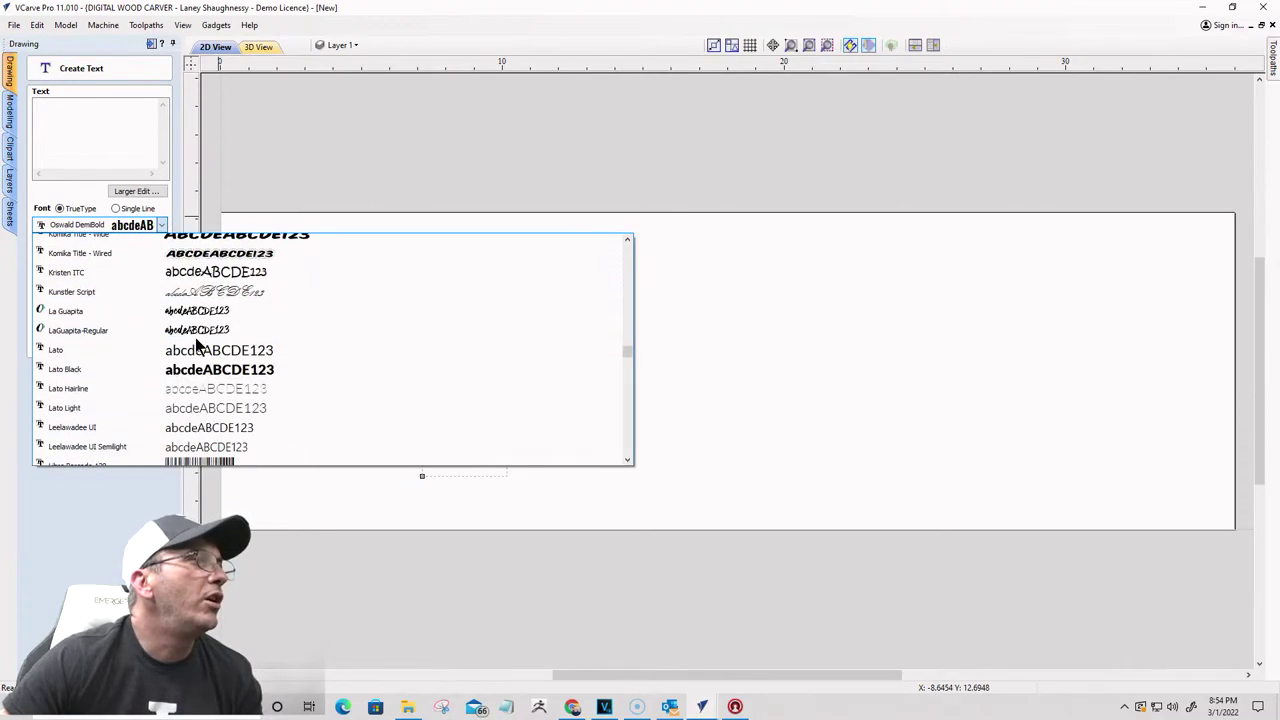
scroll(195, 338, "down", 4)
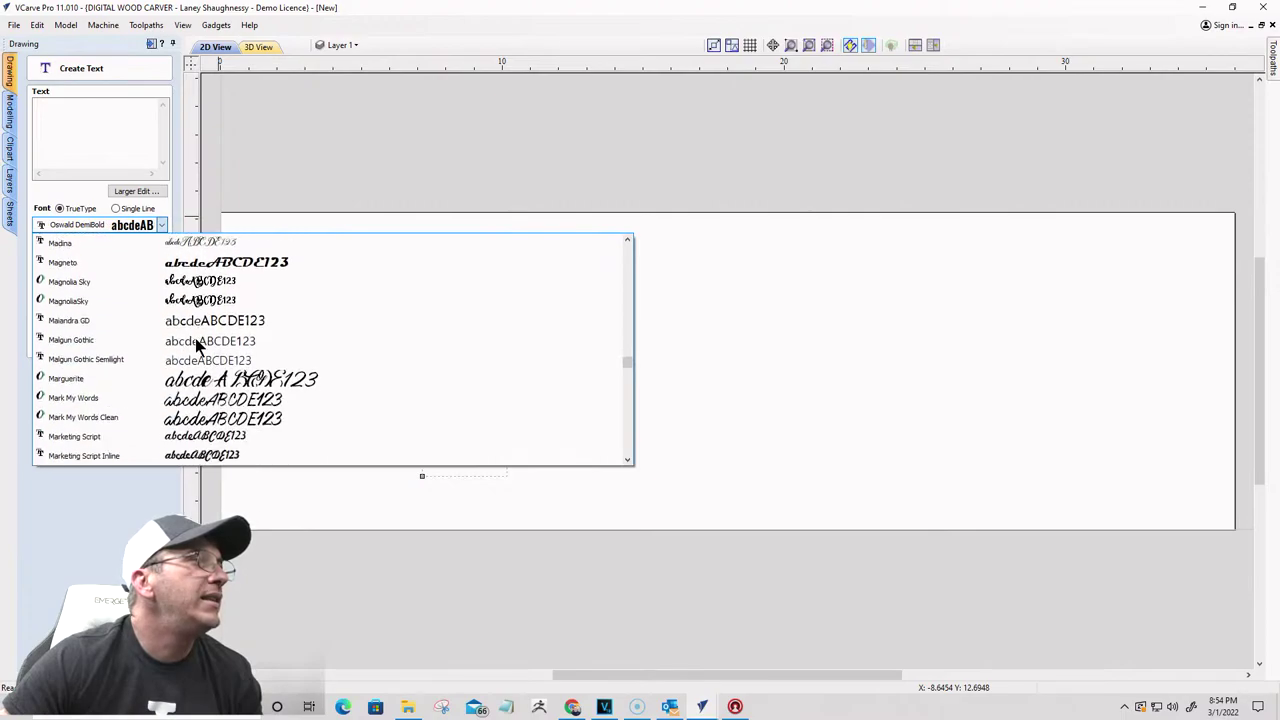
scroll(196, 340, "down", 4)
scroll(198, 345, "down", 3)
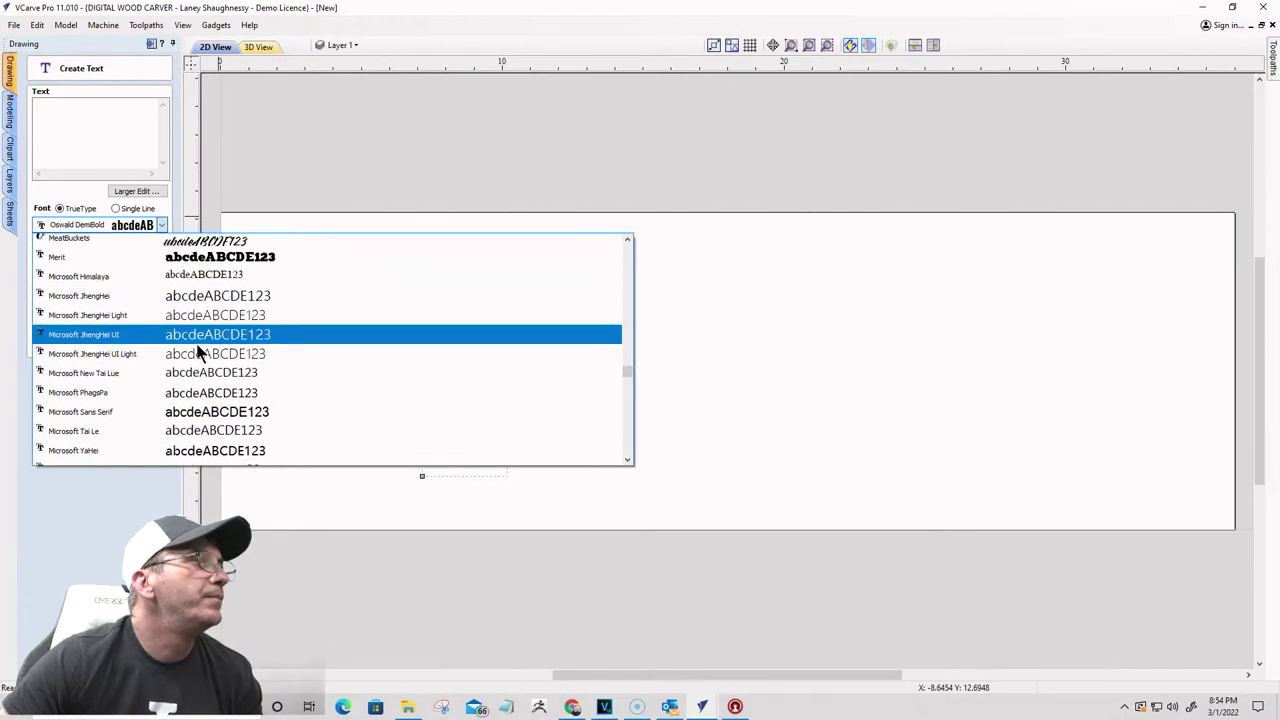
left_click_drag(631, 372, 629, 234)
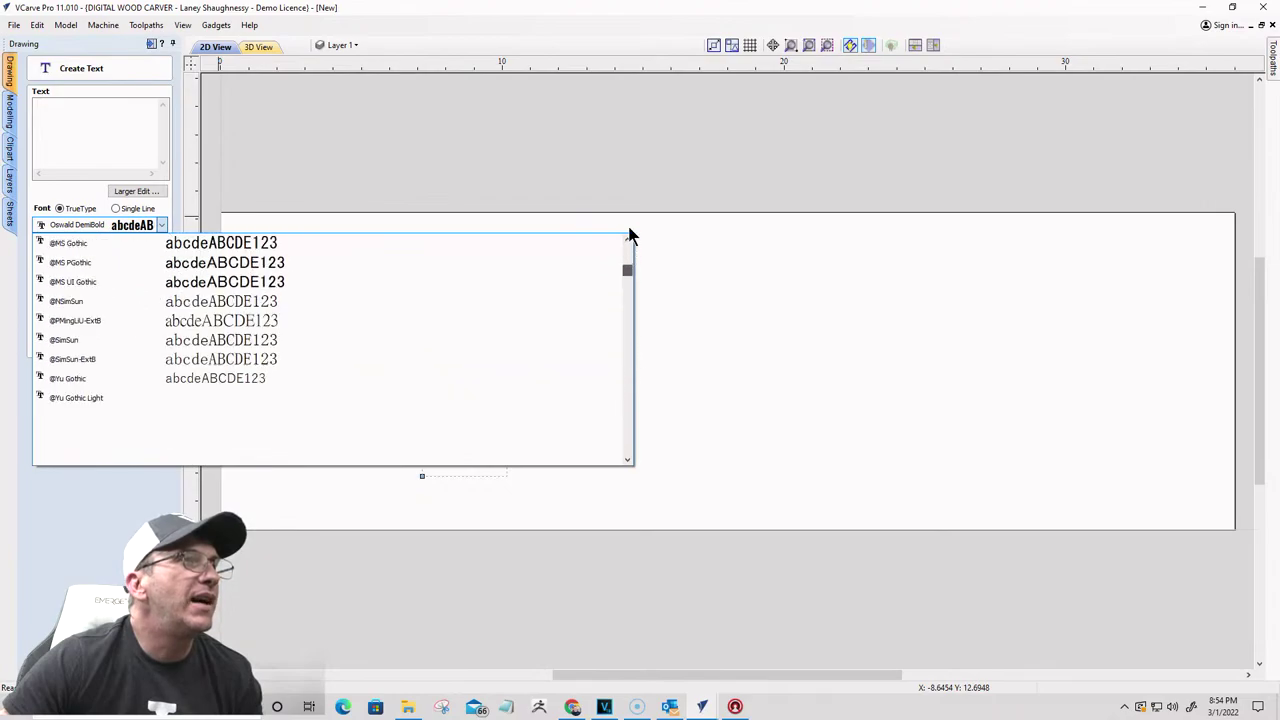
scroll(234, 320, "down", 2)
scroll(230, 322, "down", 6)
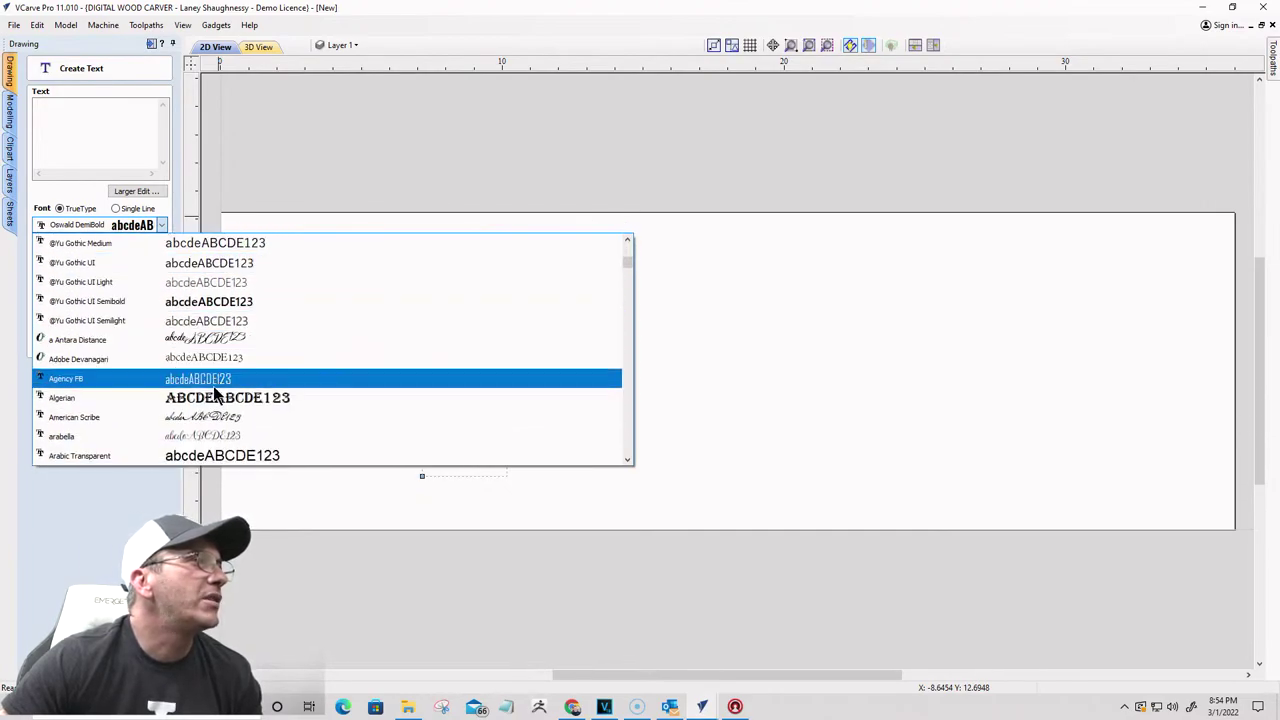
scroll(213, 380, "down", 3)
scroll(157, 300, "up", 5)
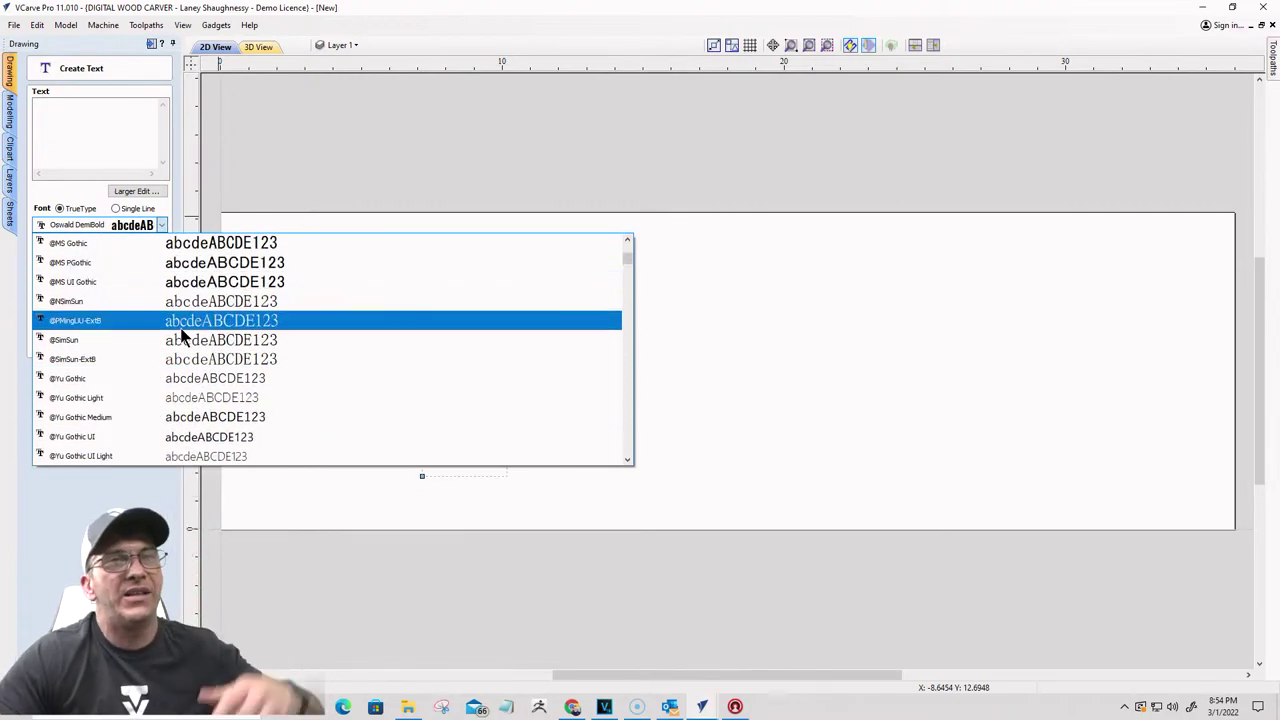
scroll(181, 336, "down", 4)
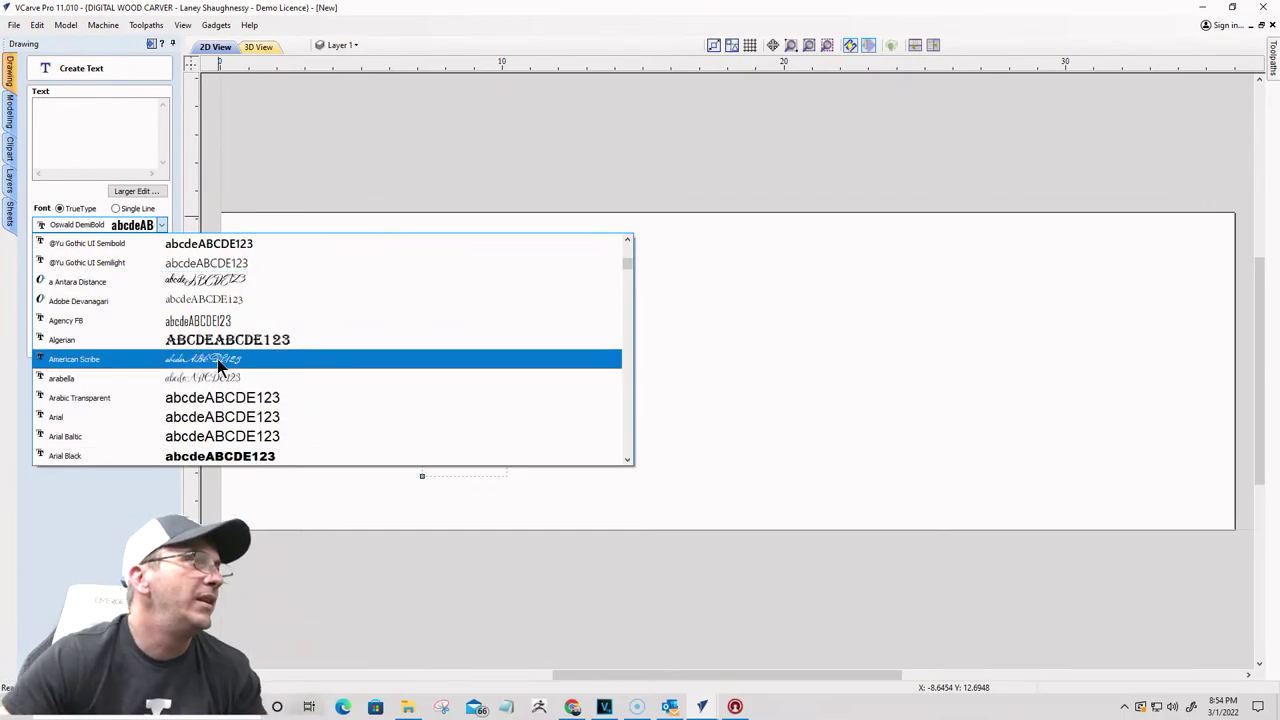
scroll(258, 376, "down", 4)
scroll(257, 376, "down", 5)
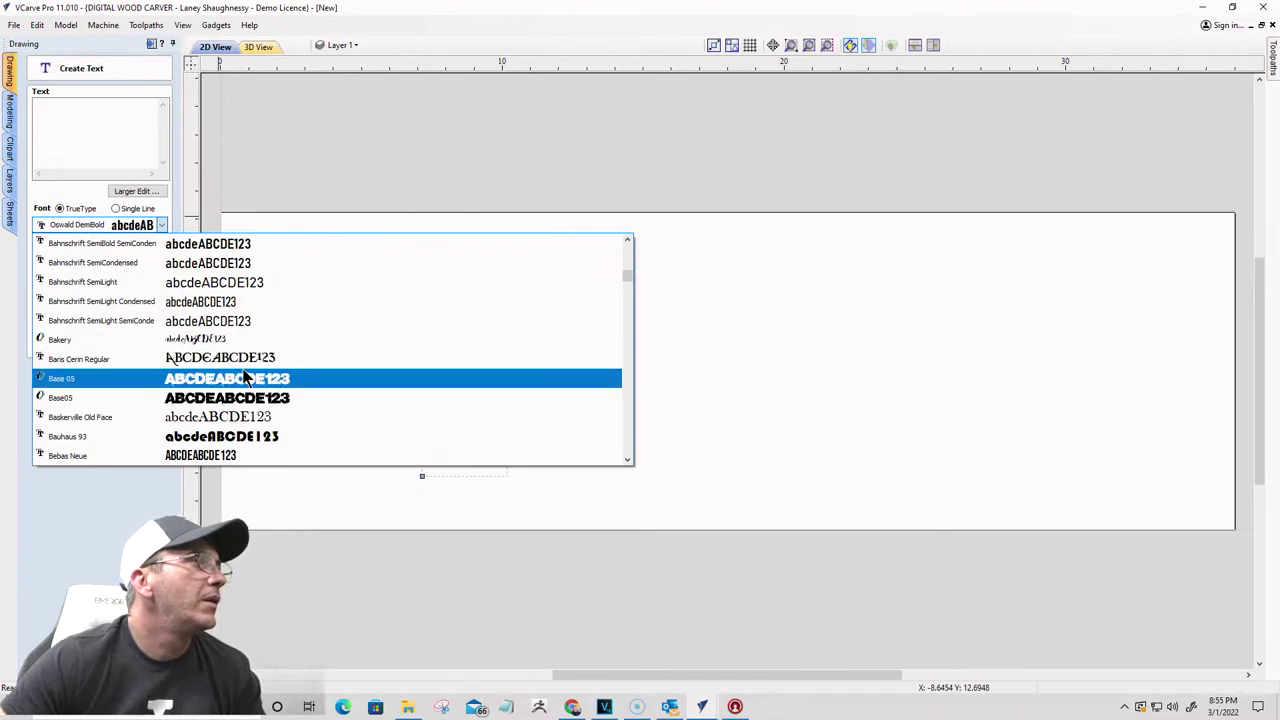
Step: Add STRONGER in Baris Cerin Regular at 4 inches tall, placed toward the top left
left_click(238, 359)
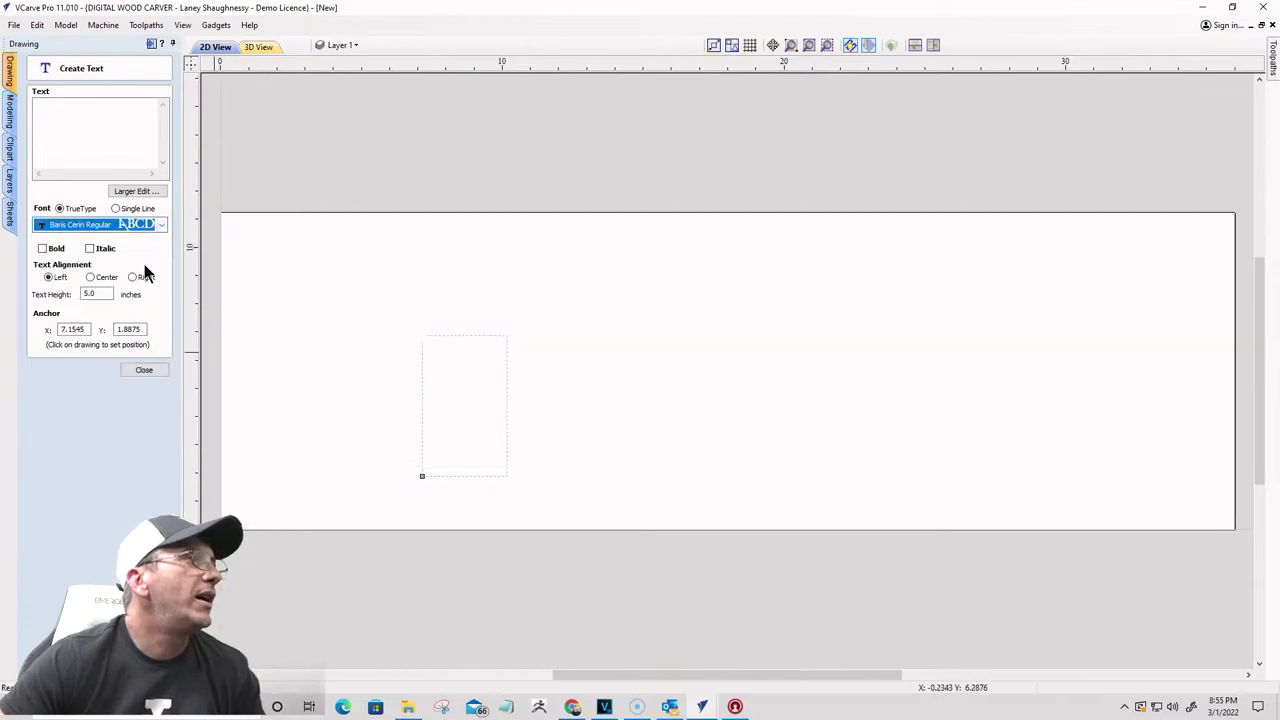
left_click(82, 117)
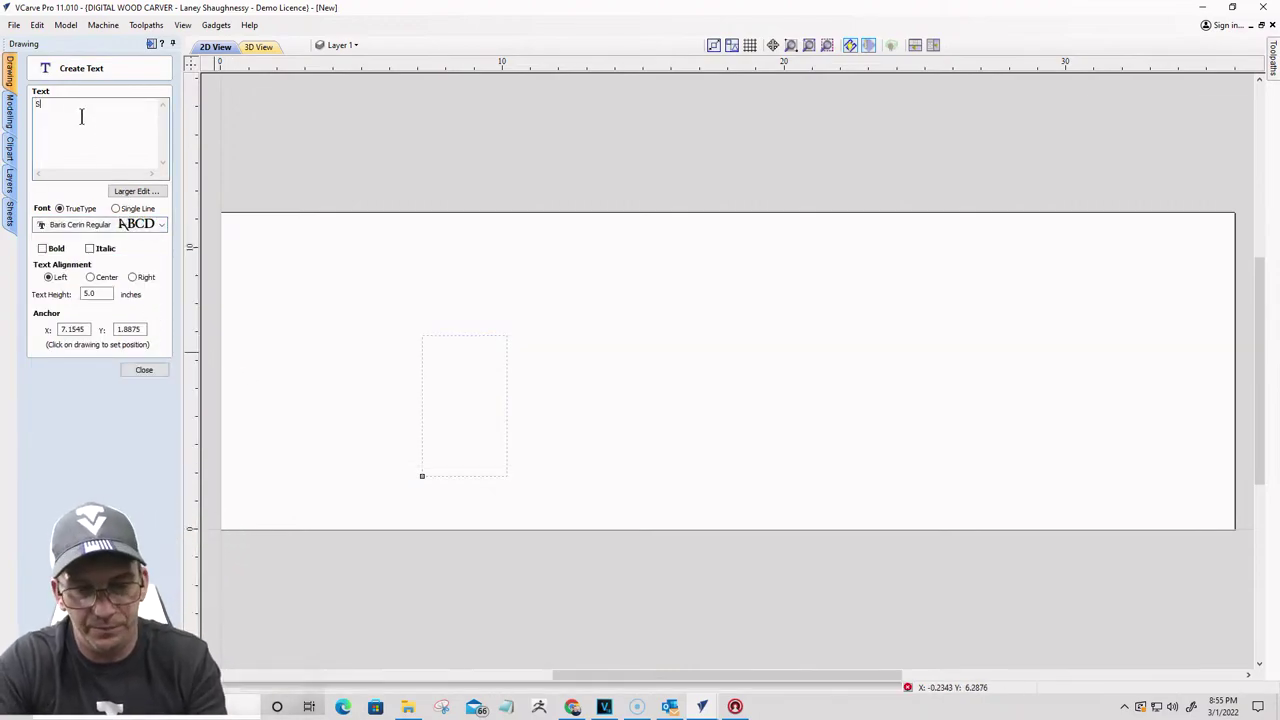
type("STRONGER")
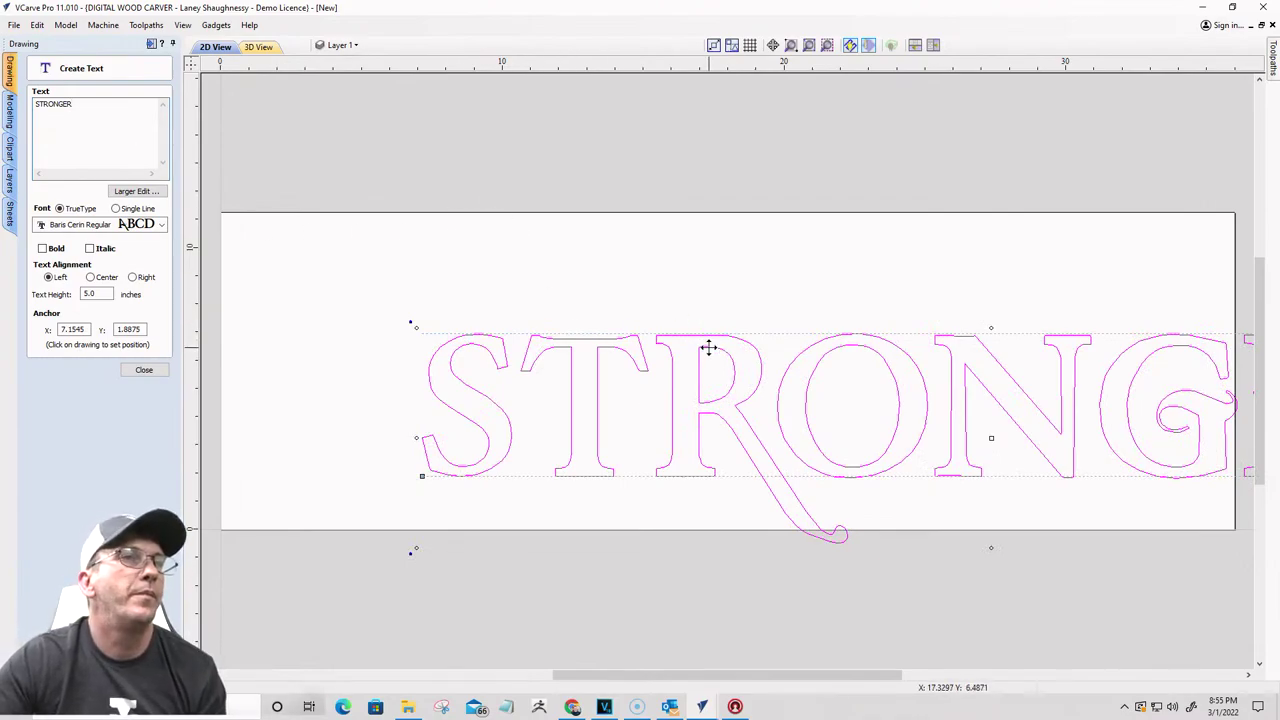
left_click_drag(708, 346, 510, 285)
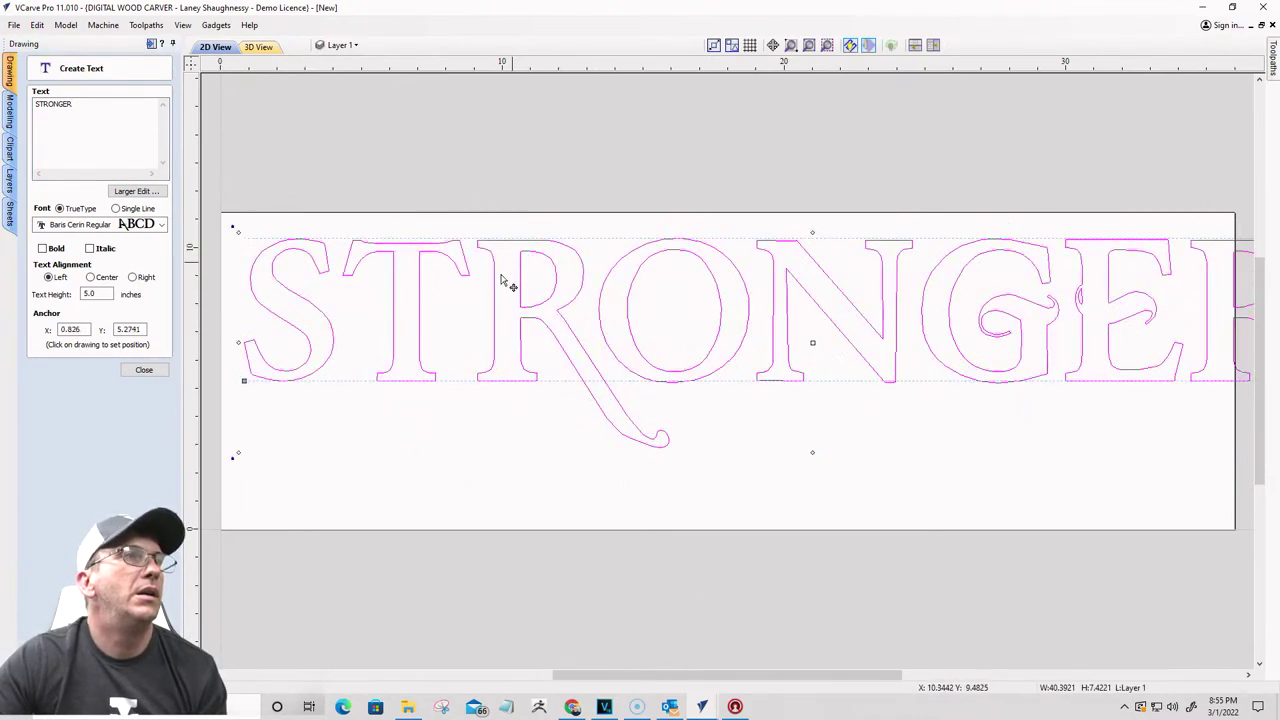
double_click(88, 293)
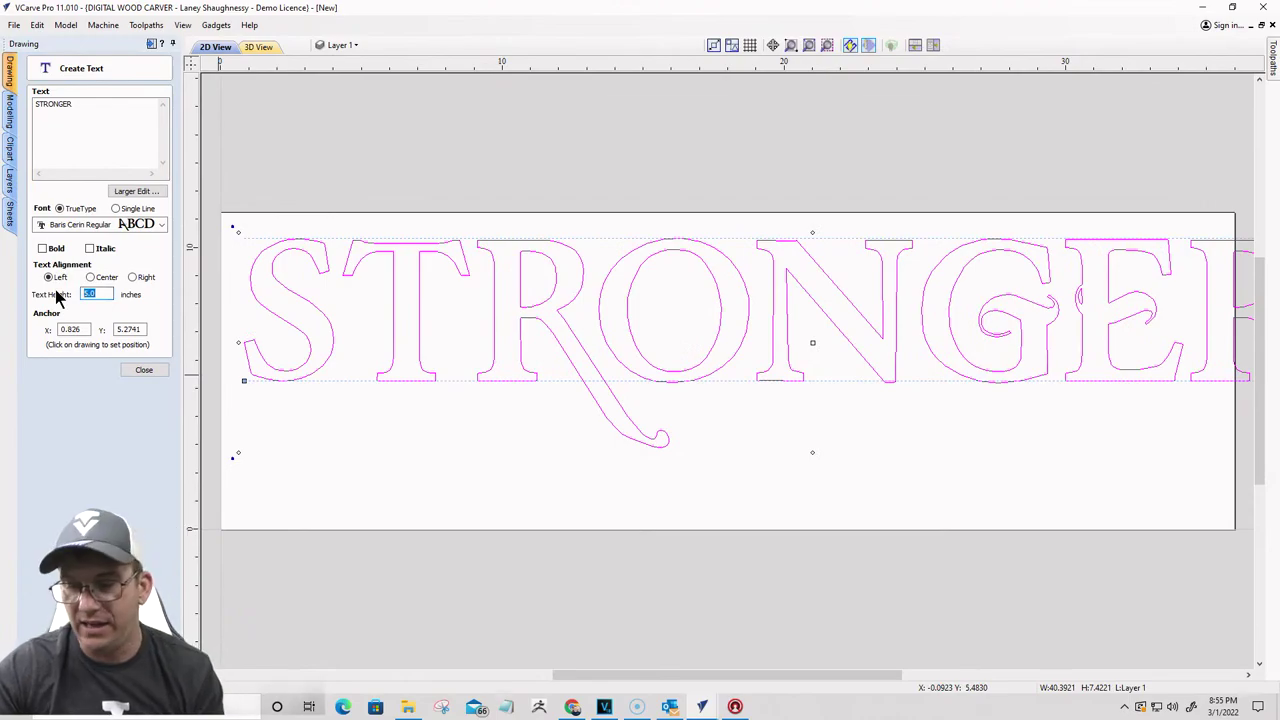
type("4")
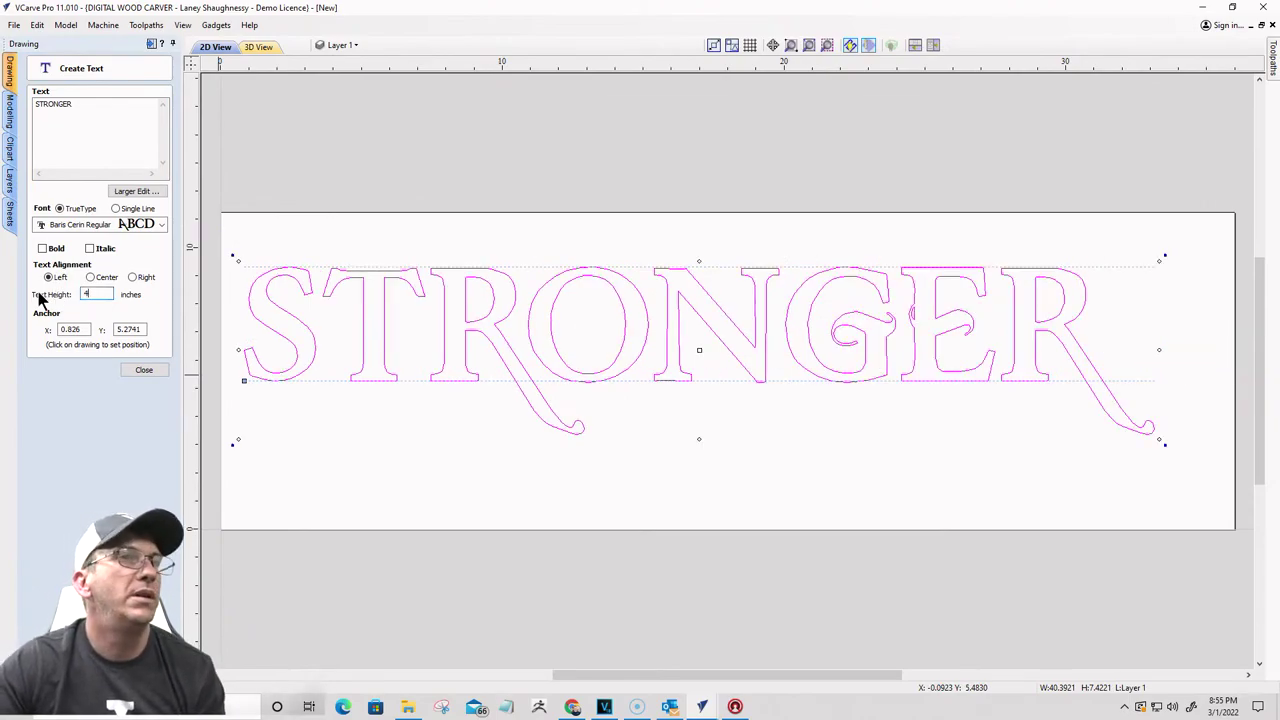
left_click(159, 369)
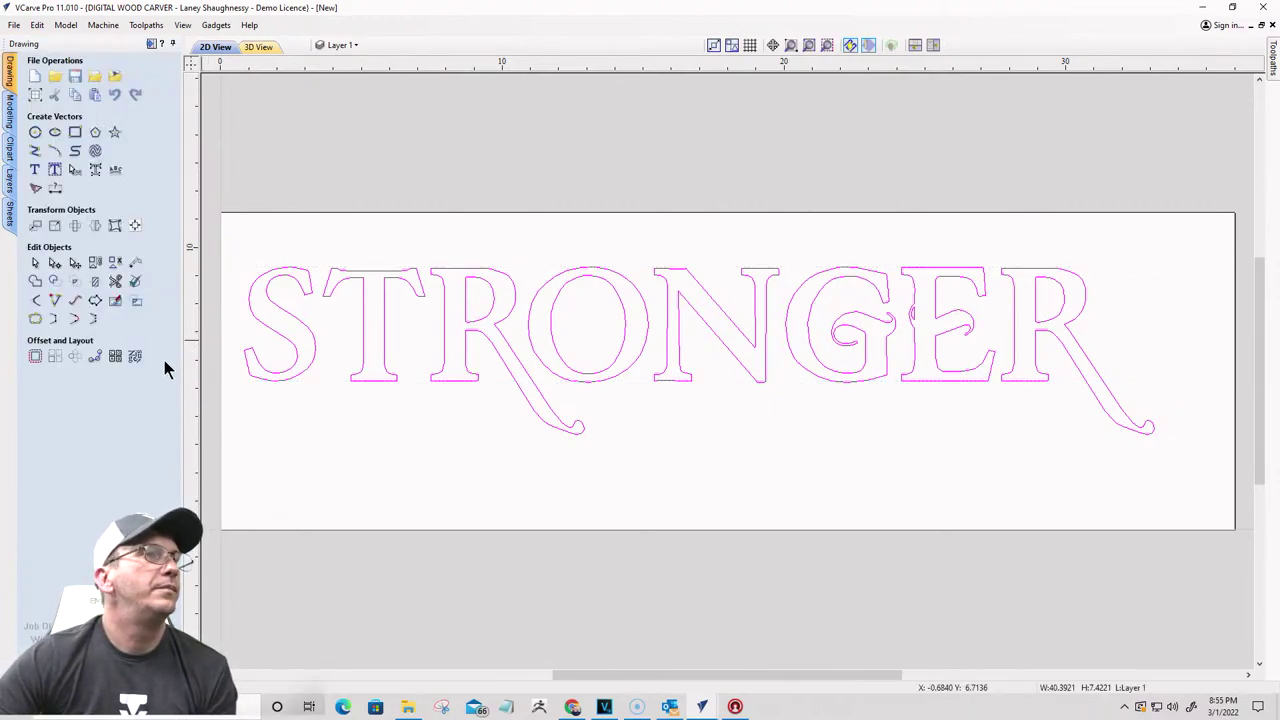
Step: Switch the text's font to Blackriver Bold and retype the word as 'Stronger'
left_click(35, 172)
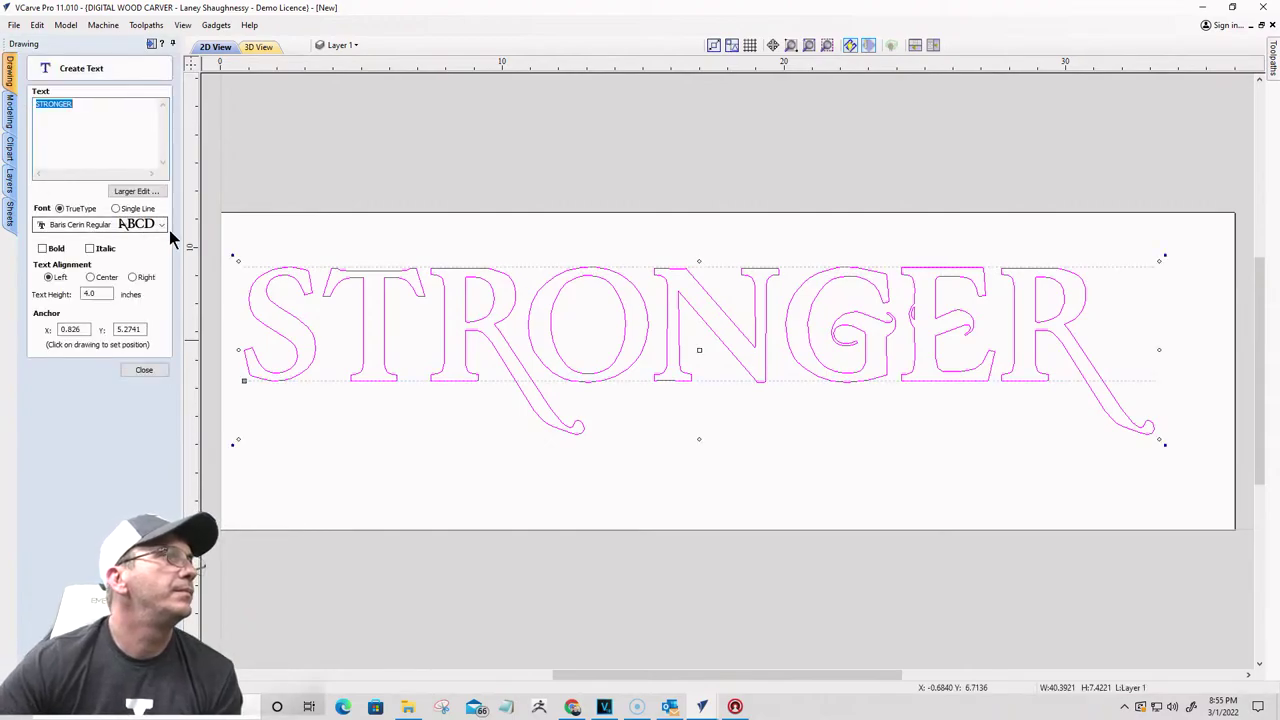
left_click(163, 225)
scroll(152, 306, "down", 10)
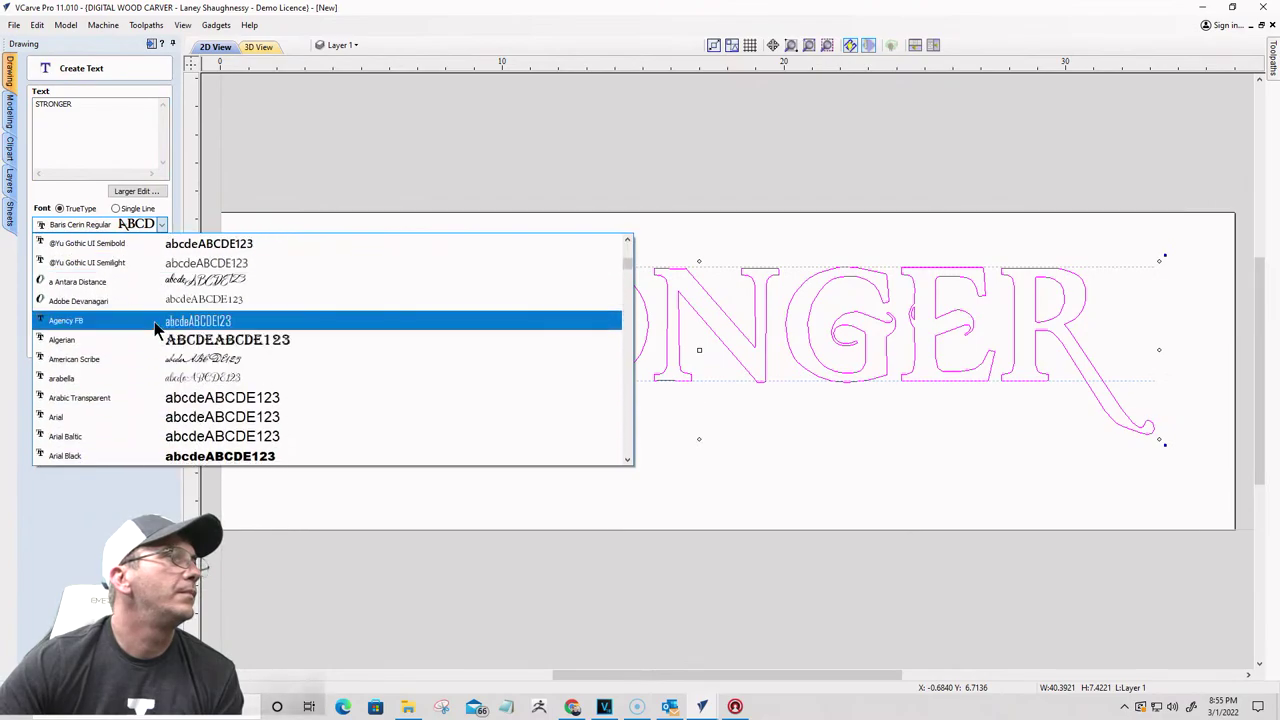
scroll(160, 360, "down", 4)
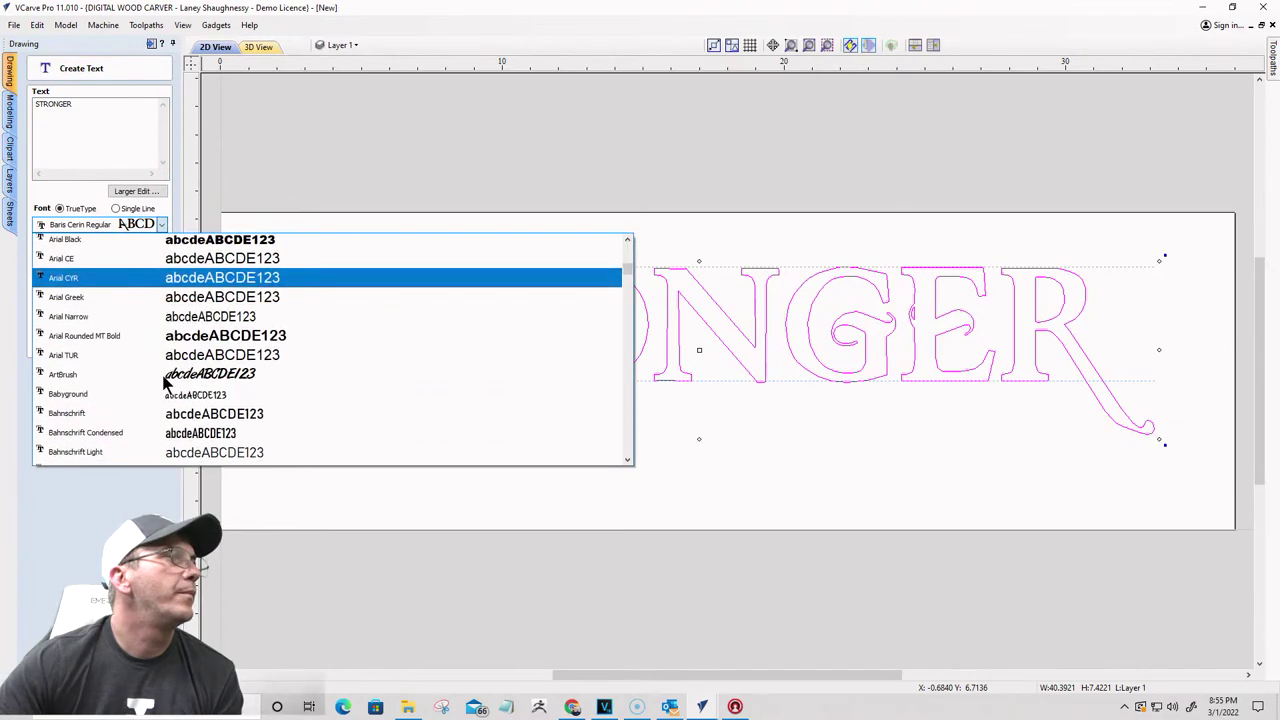
scroll(160, 370, "down", 4)
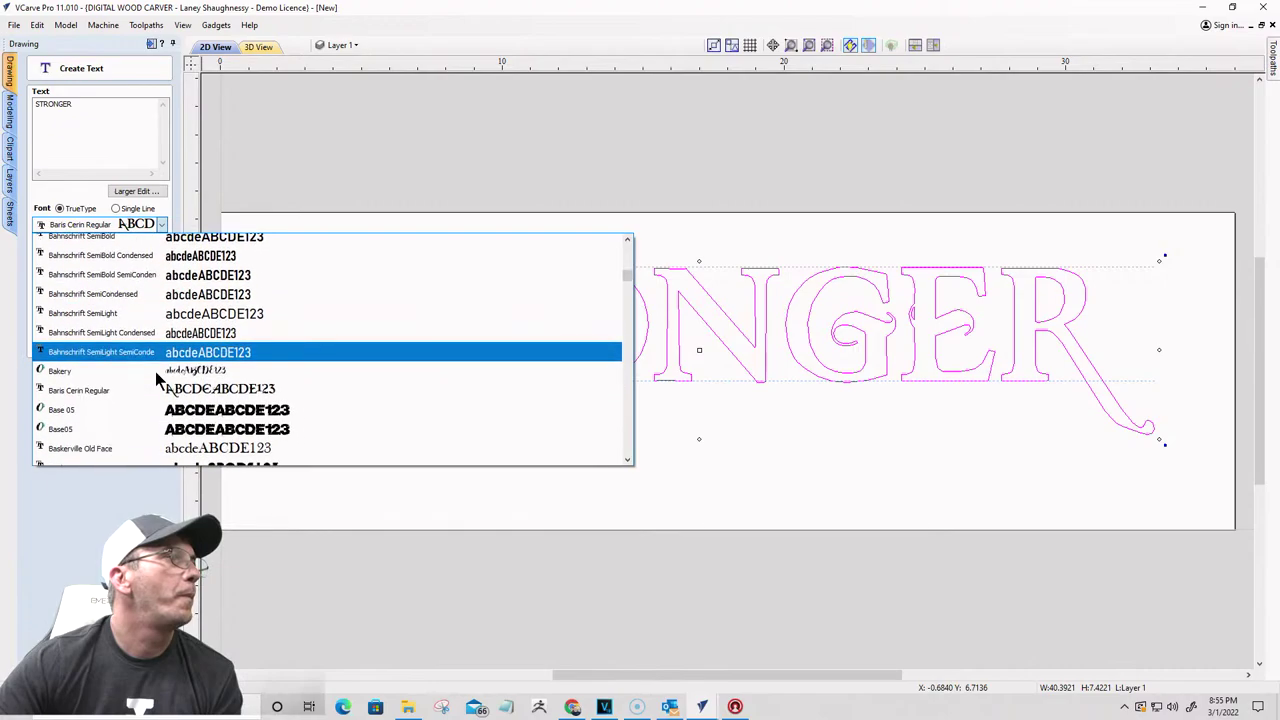
scroll(157, 362, "down", 3)
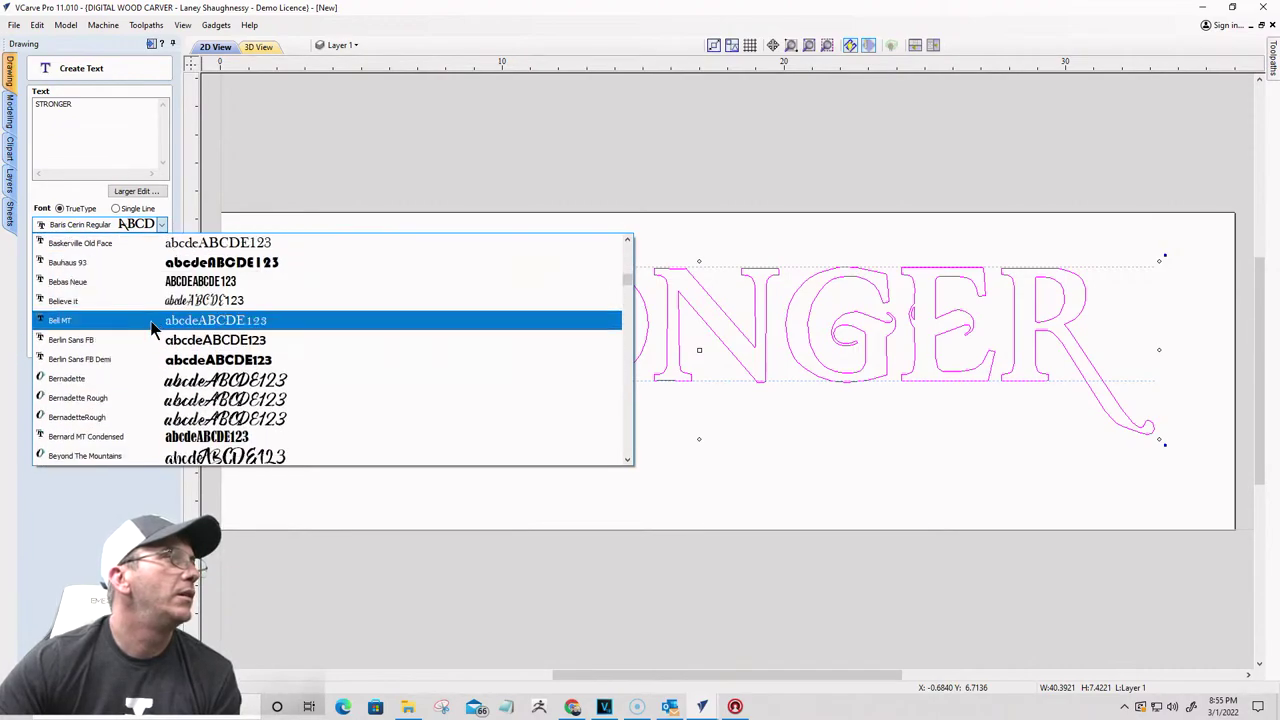
scroll(157, 366, "down", 1)
scroll(157, 366, "down", 1)
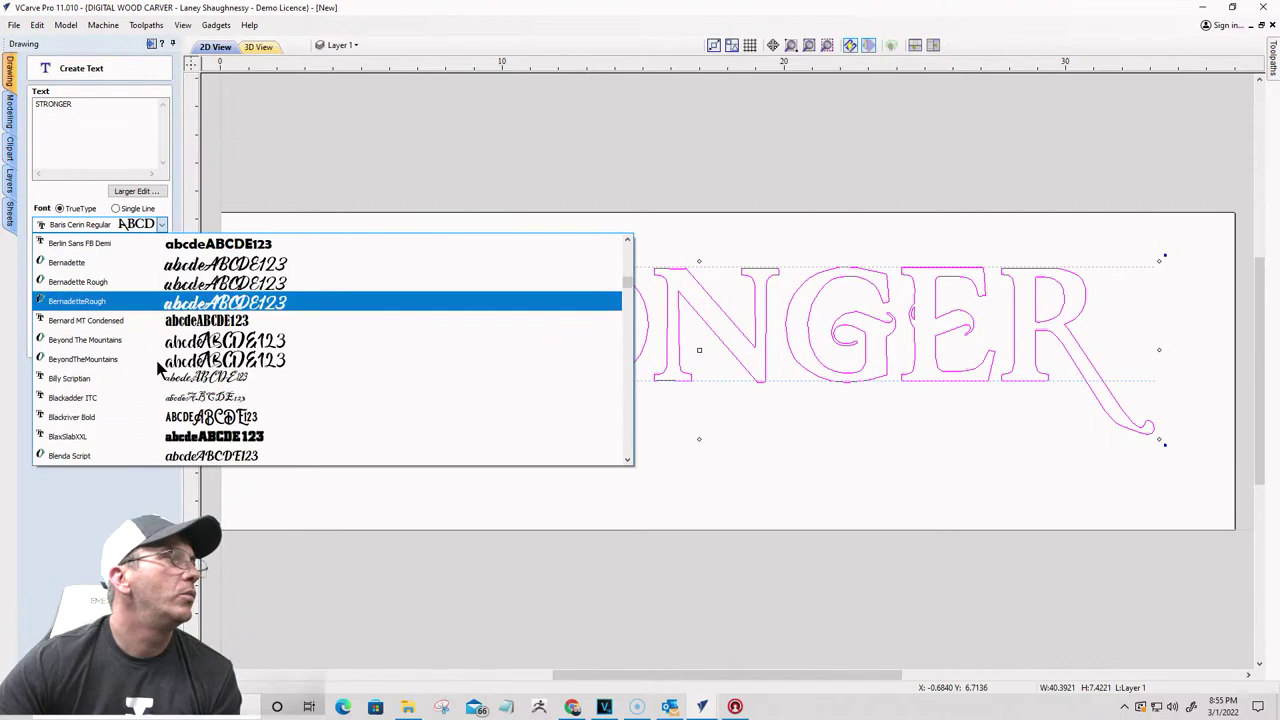
left_click(170, 420)
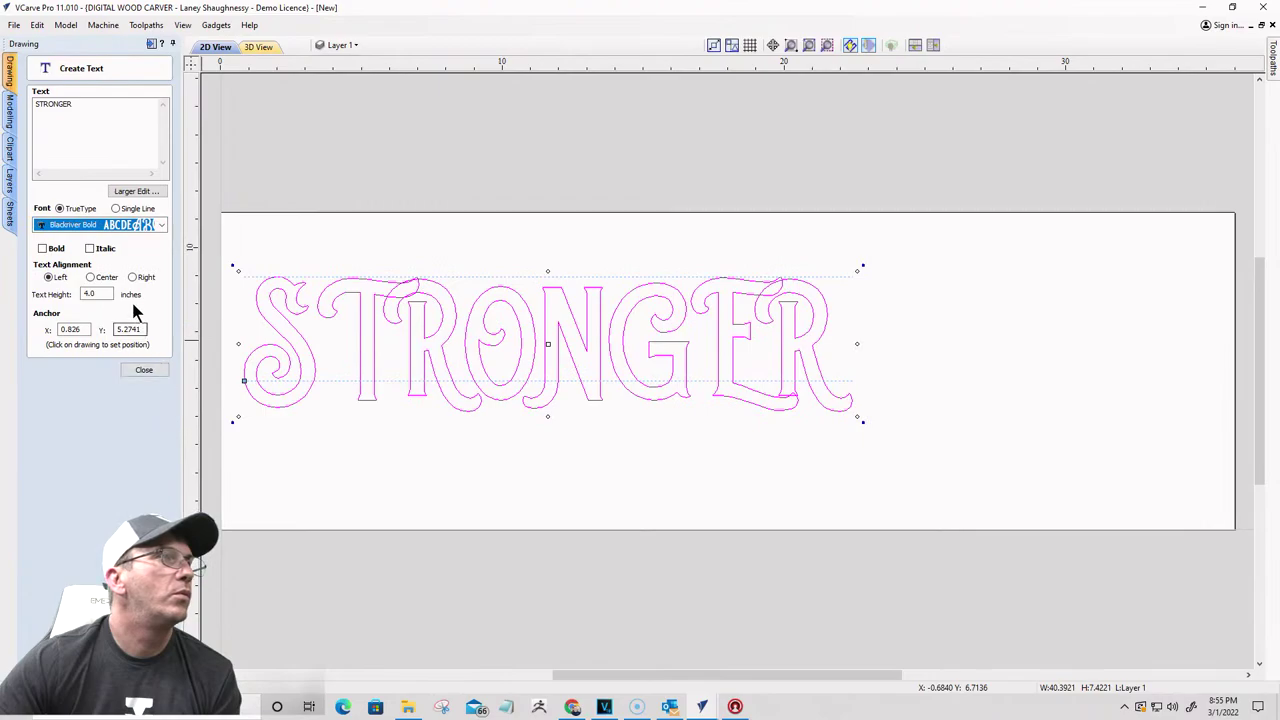
left_click(71, 105)
double_click(85, 110)
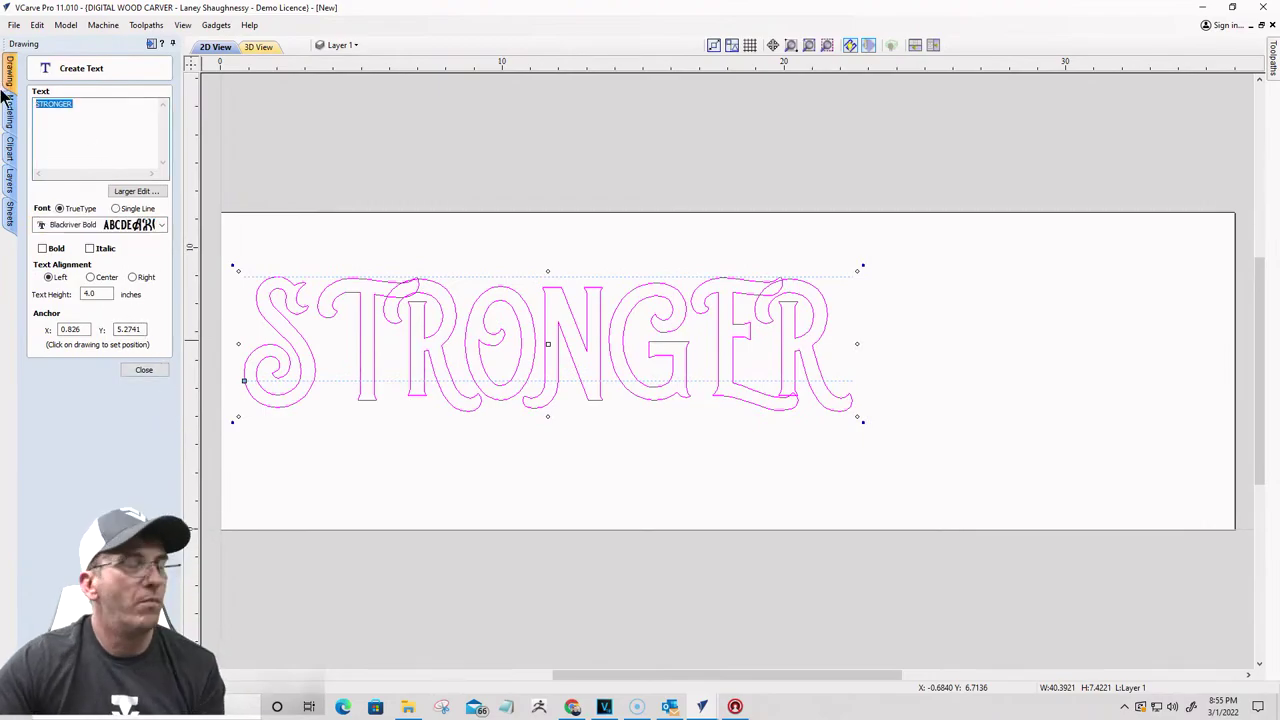
type("S")
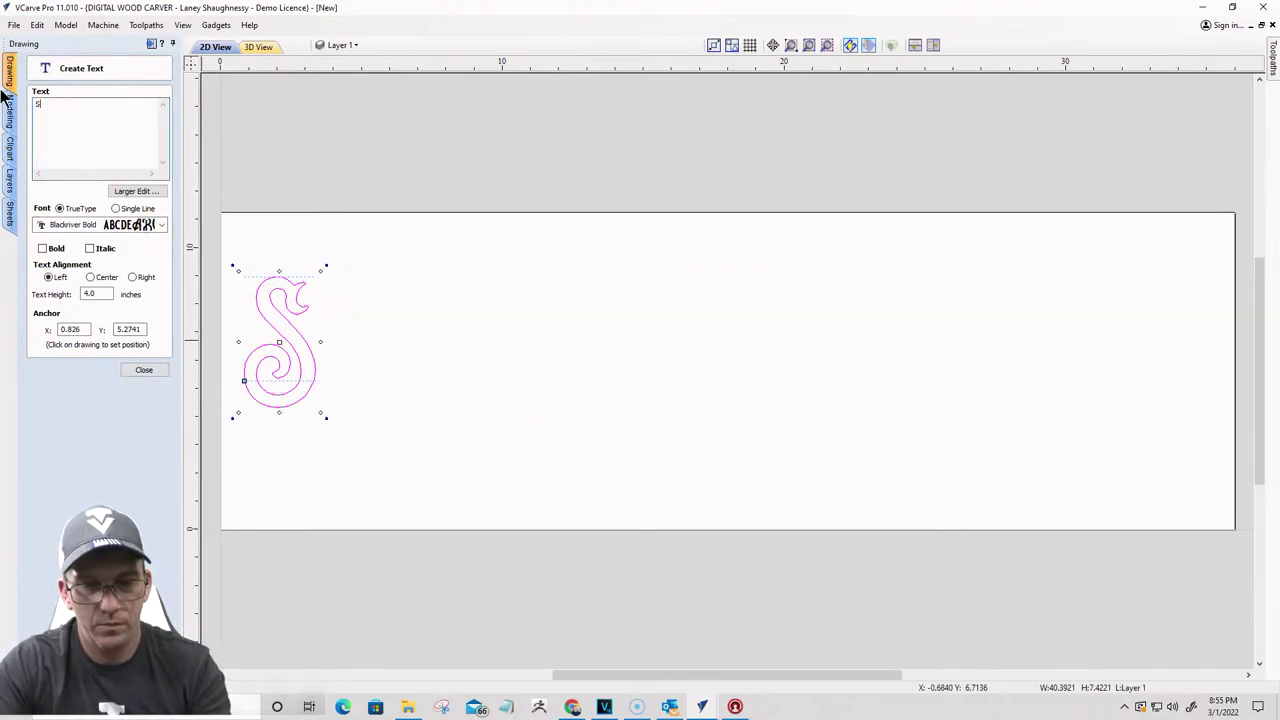
type("tronger")
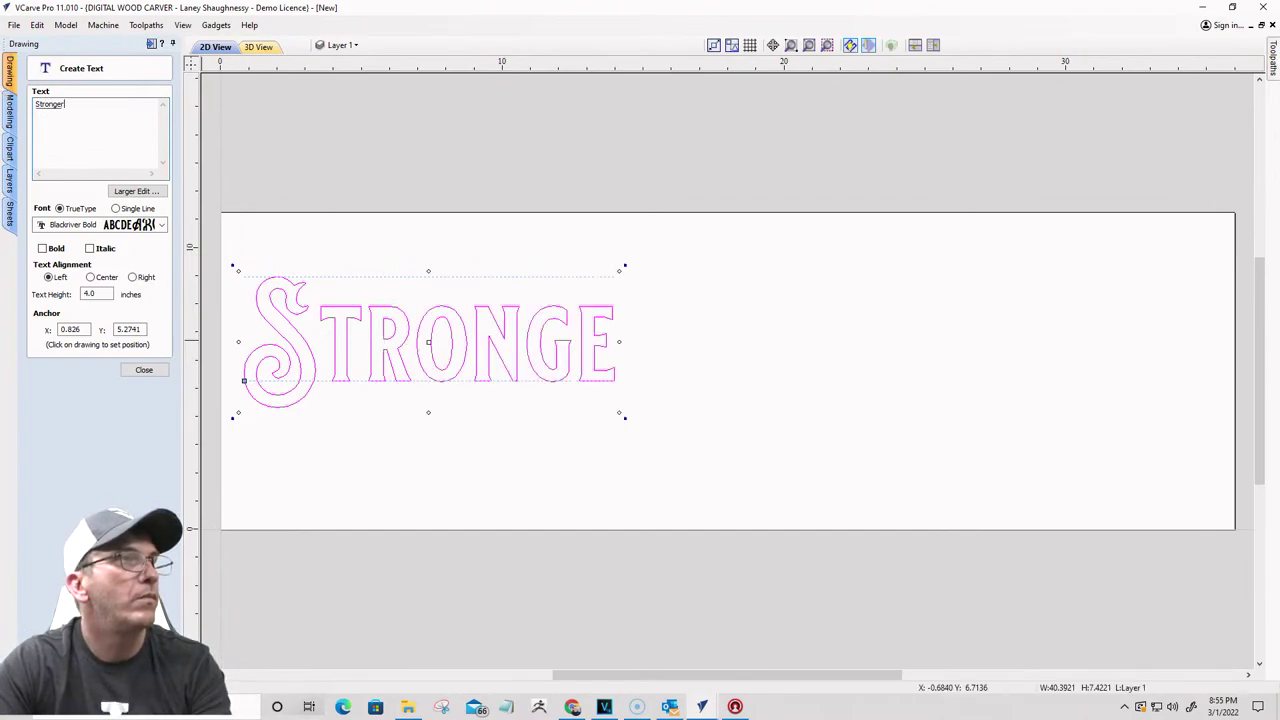
Step: Raise the text height to 7 inches and close the text form
double_click(104, 293)
type("5")
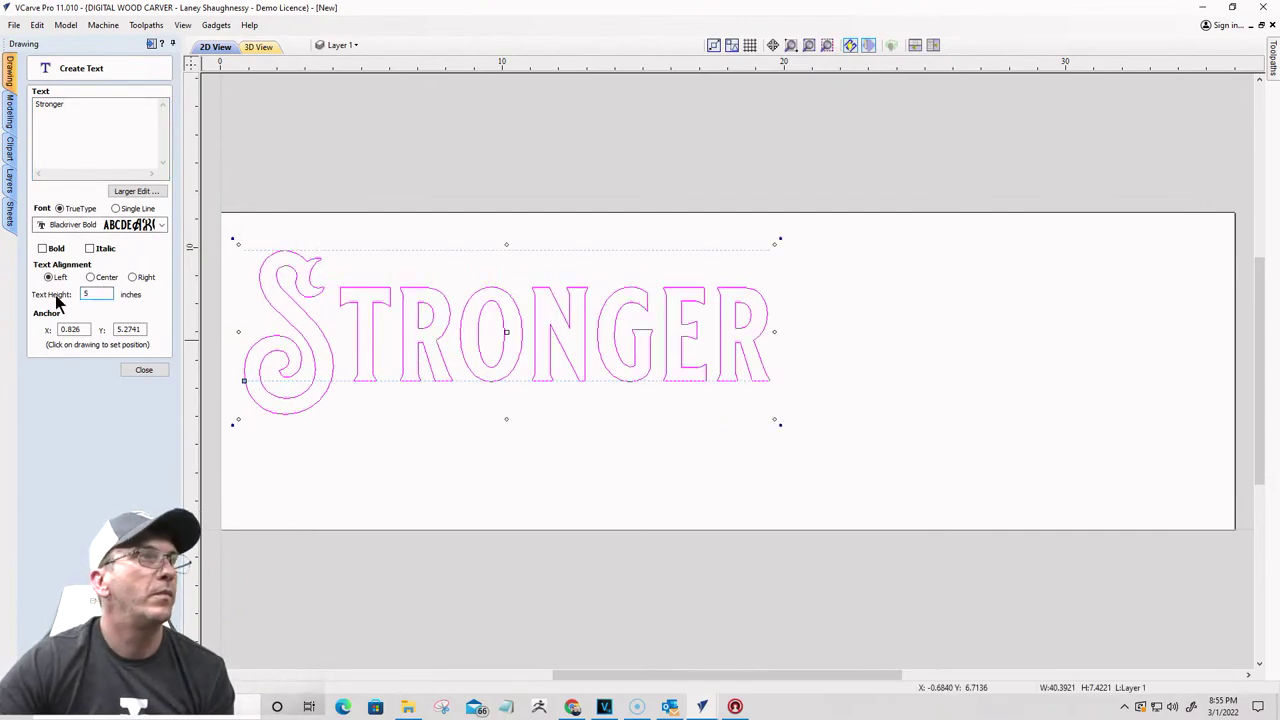
key("shift+Left")
type("6")
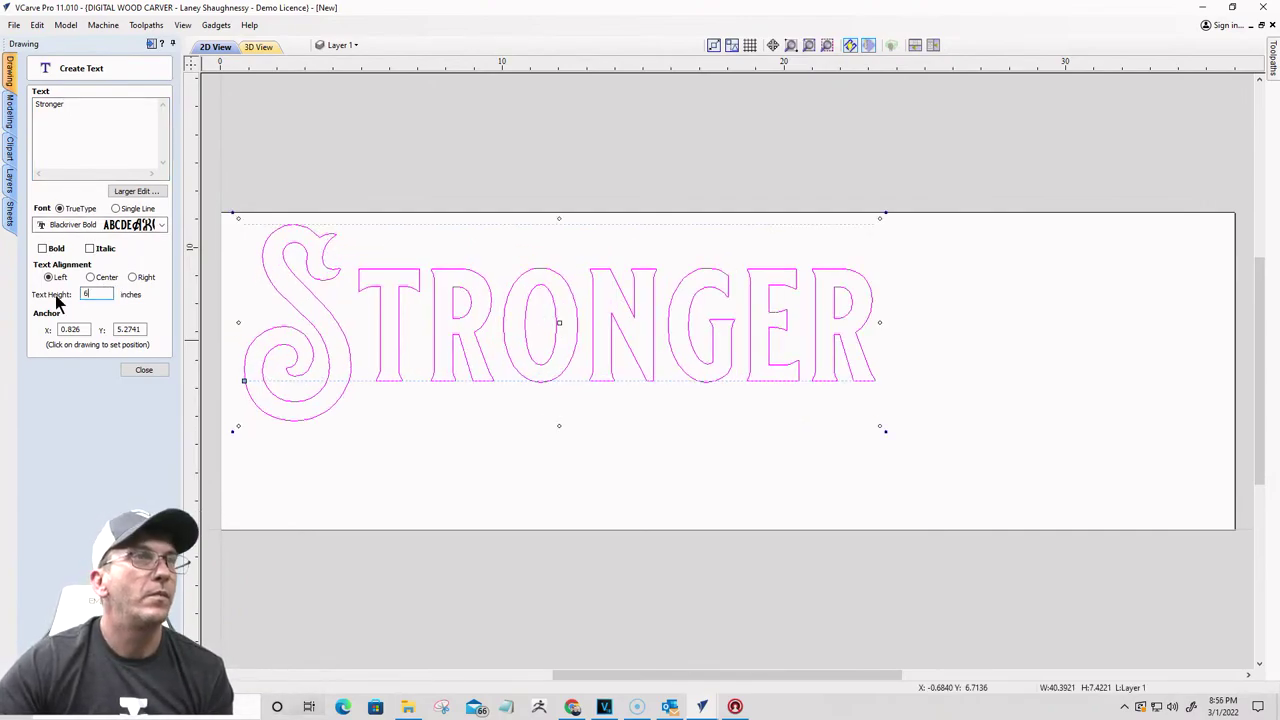
key("shift+Left")
type("7")
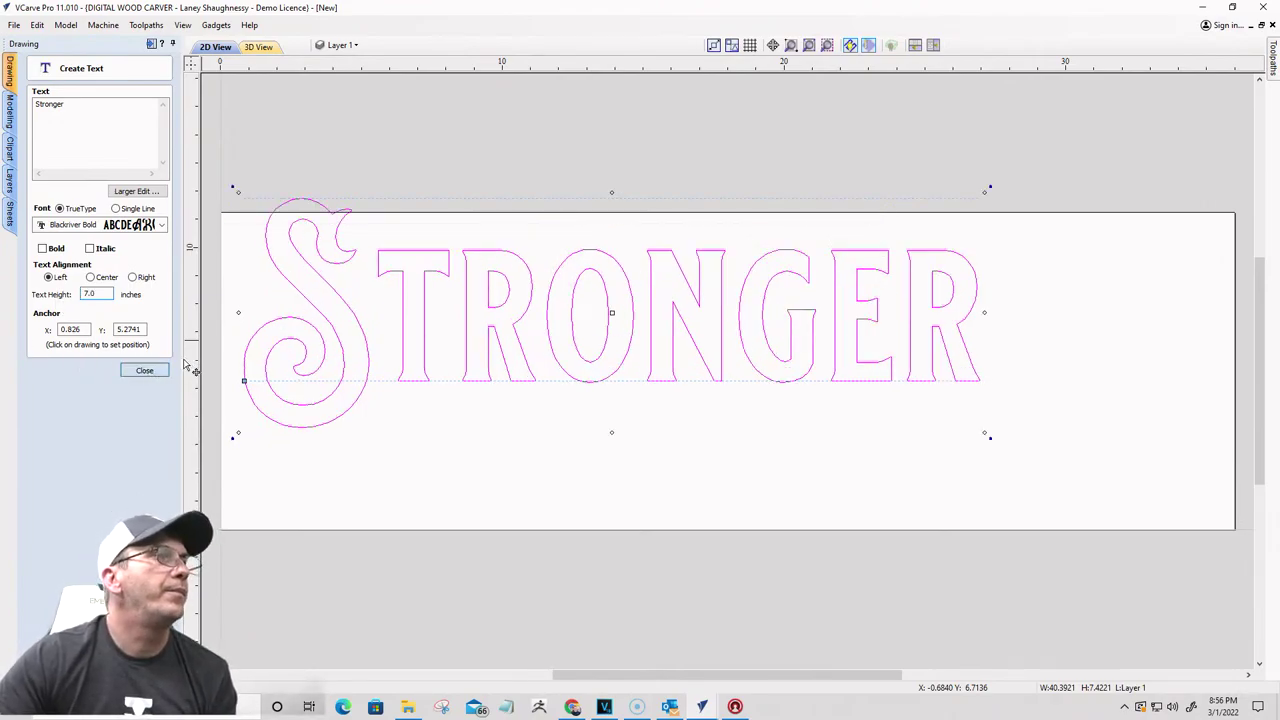
left_click(144, 370)
Step: Centre Stronger on the material, then select it and undo the last change
left_click(131, 223)
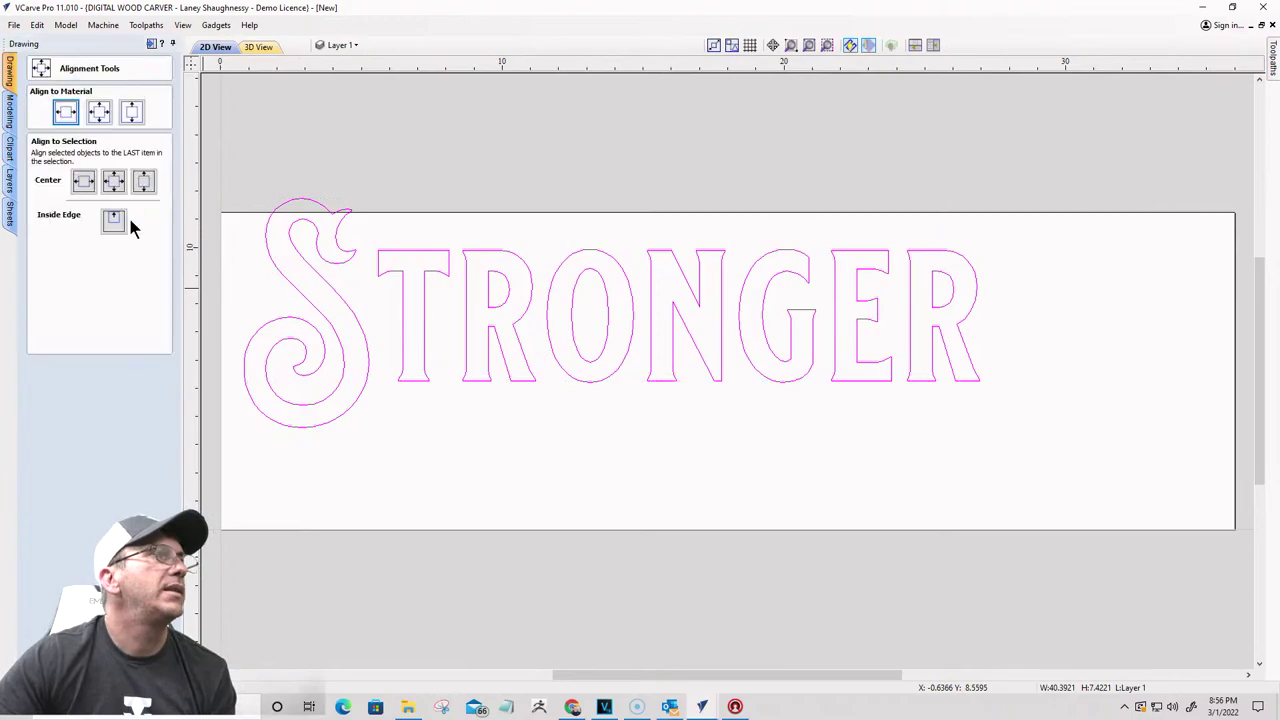
left_click(98, 112)
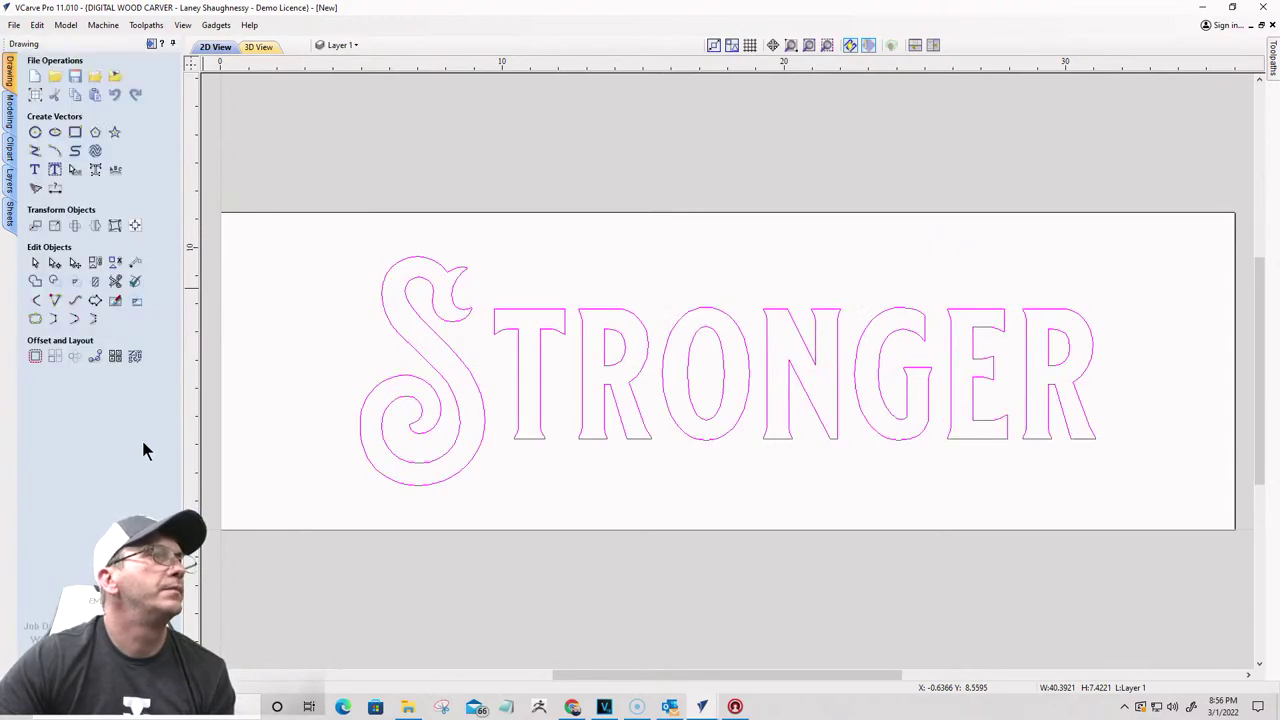
left_click(143, 451)
left_click(532, 312)
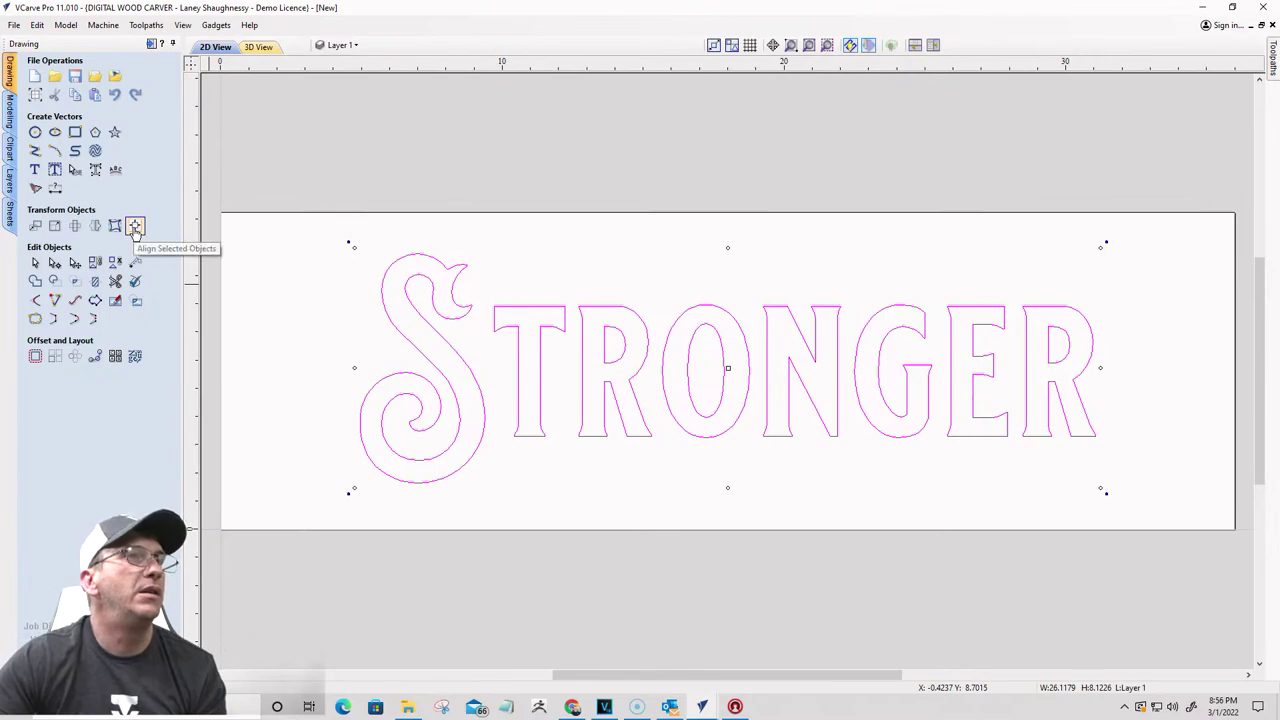
left_click(524, 310)
key("ctrl+z")
key("ctrl+z")
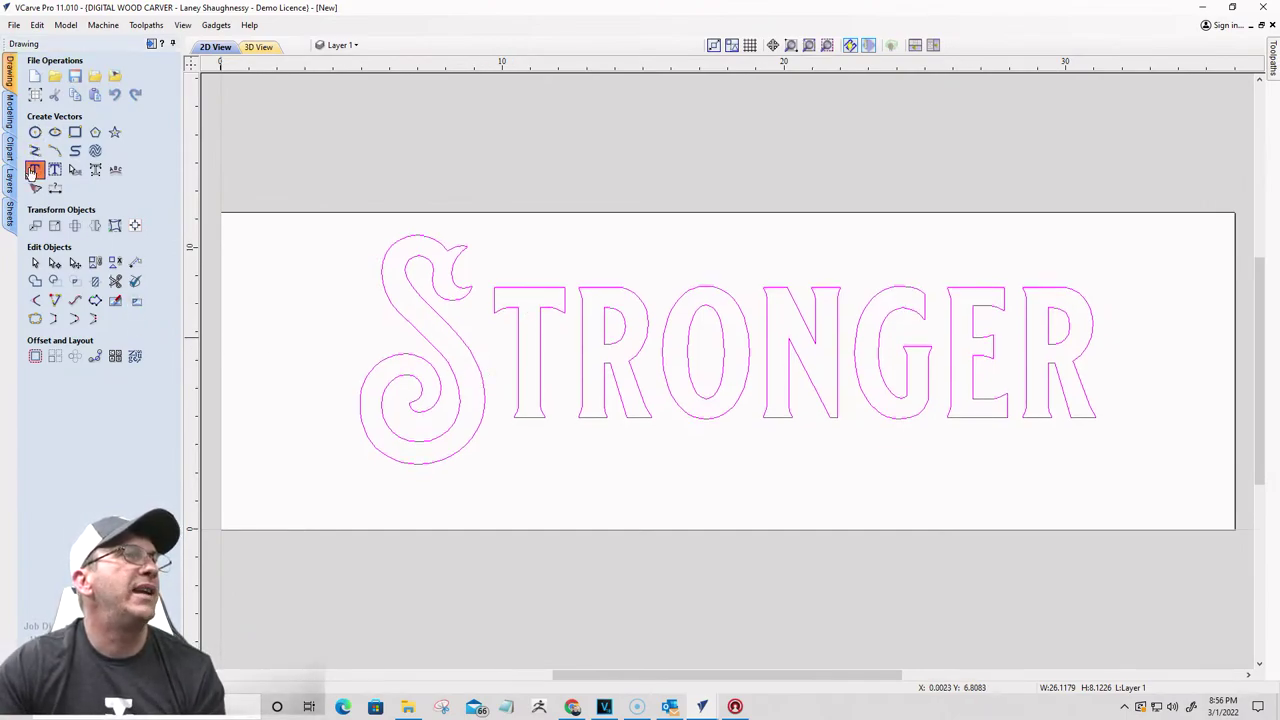
Step: Try Arial for Stronger, return to Blackriver Bold, and commit the text
left_click(35, 169)
left_click(162, 225)
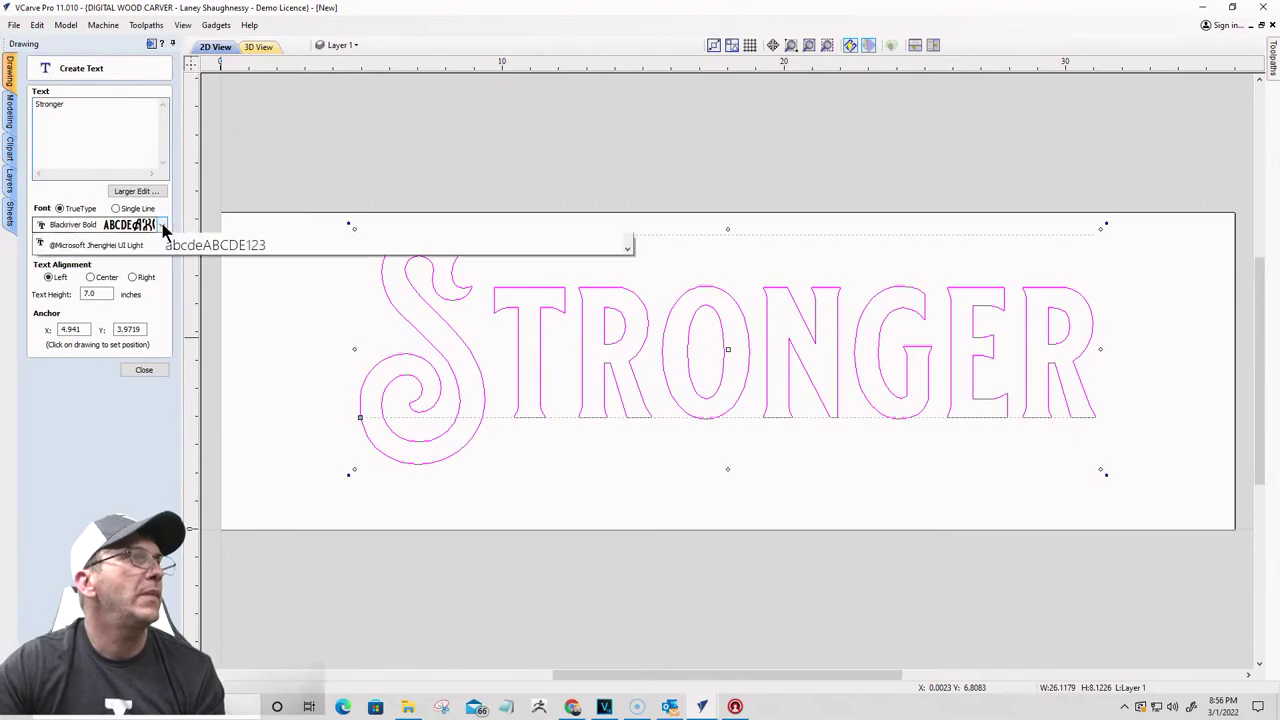
scroll(141, 387, "down", 6)
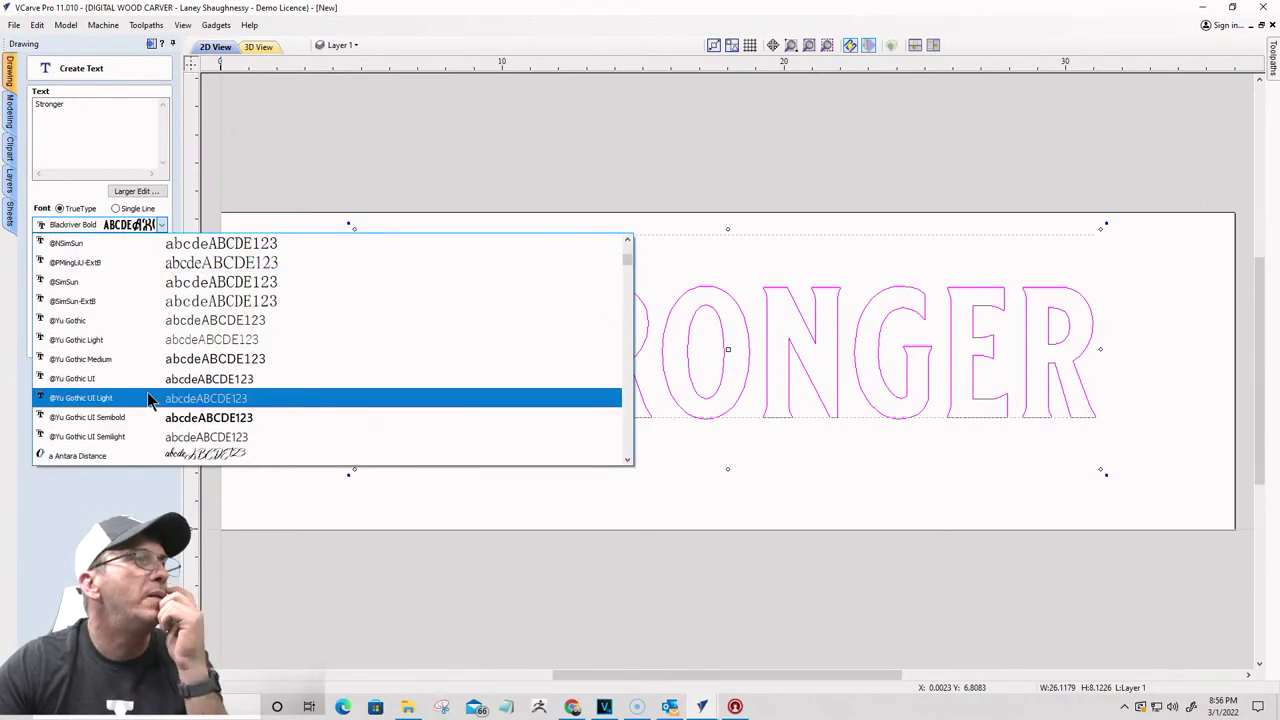
scroll(147, 398, "down", 4)
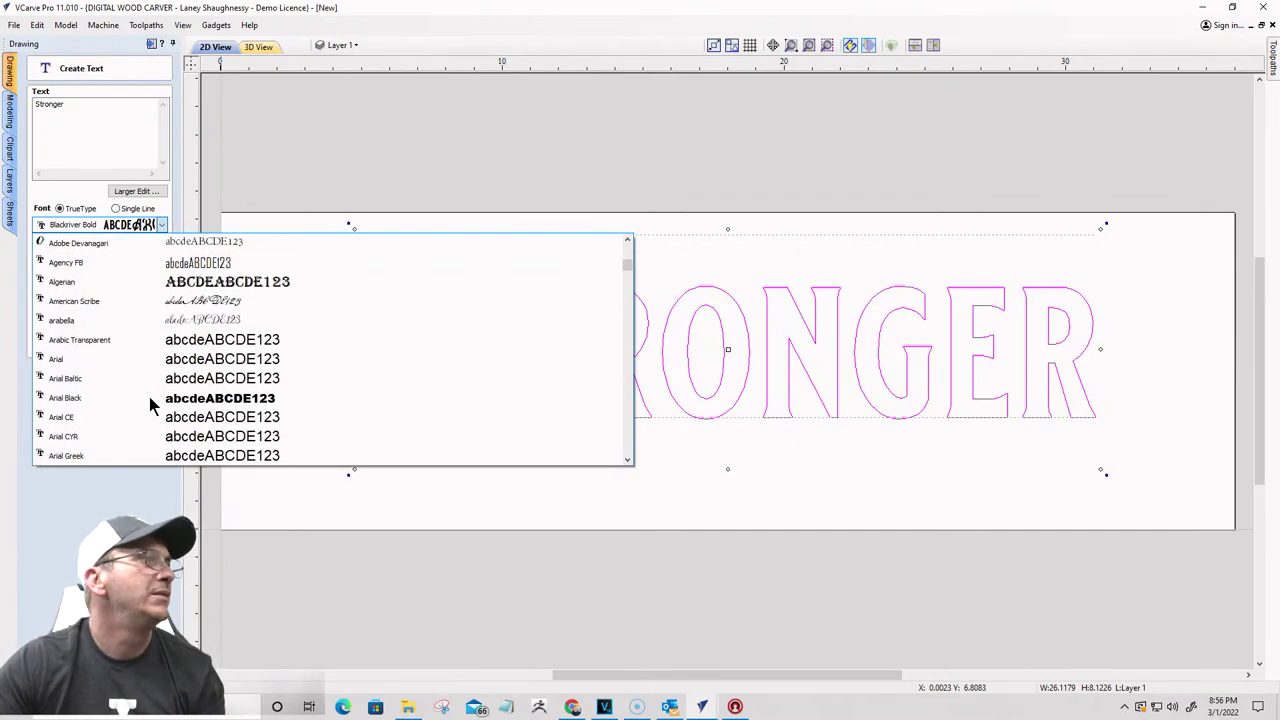
scroll(150, 385, "down", 1)
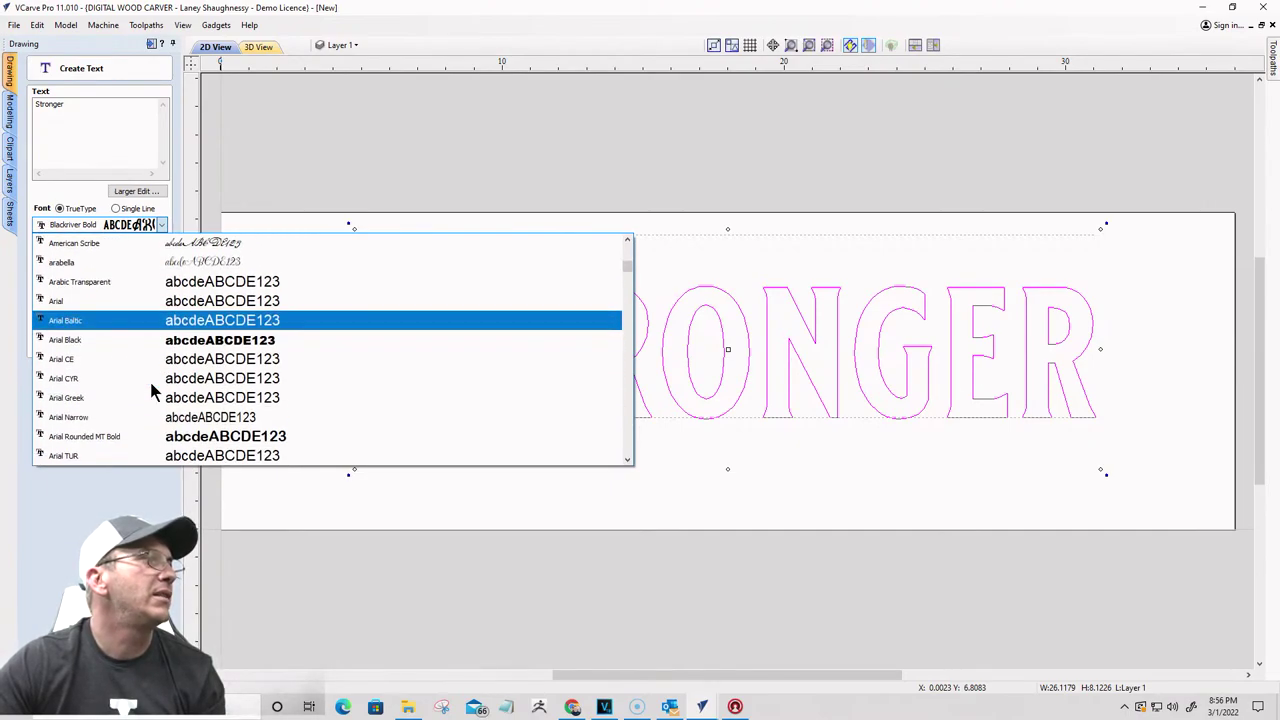
left_click(138, 301)
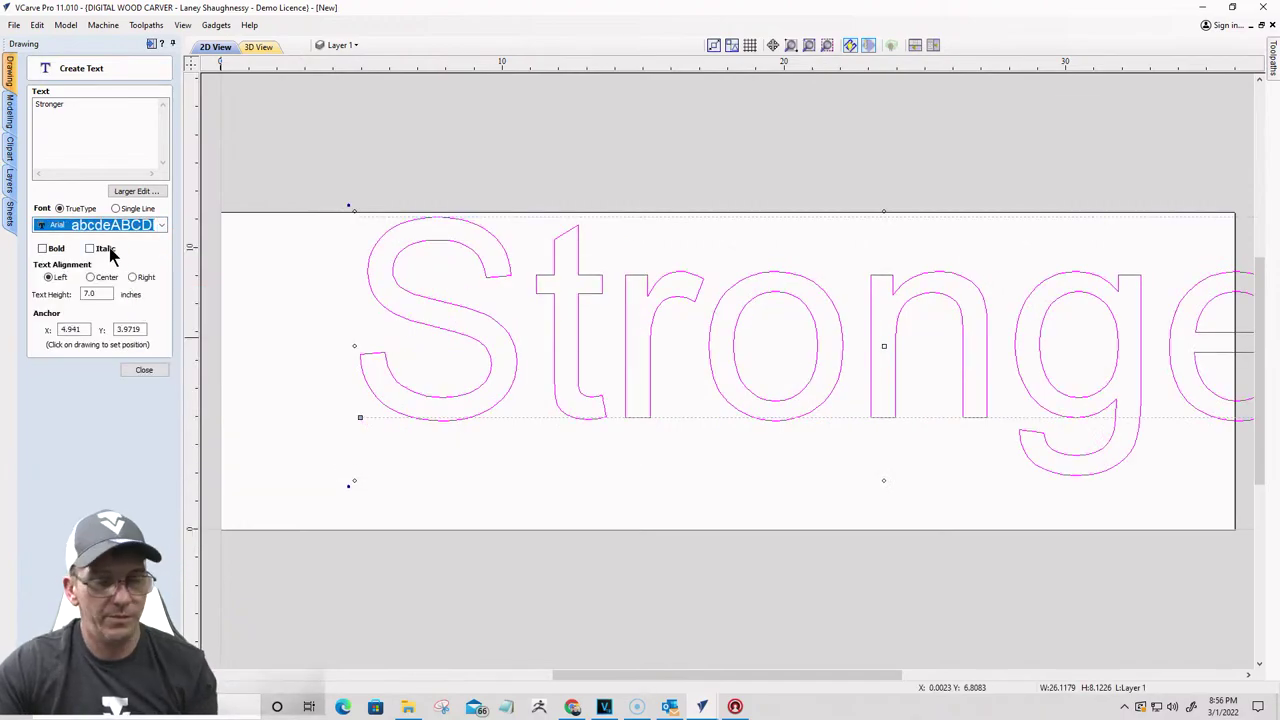
type("blackriver")
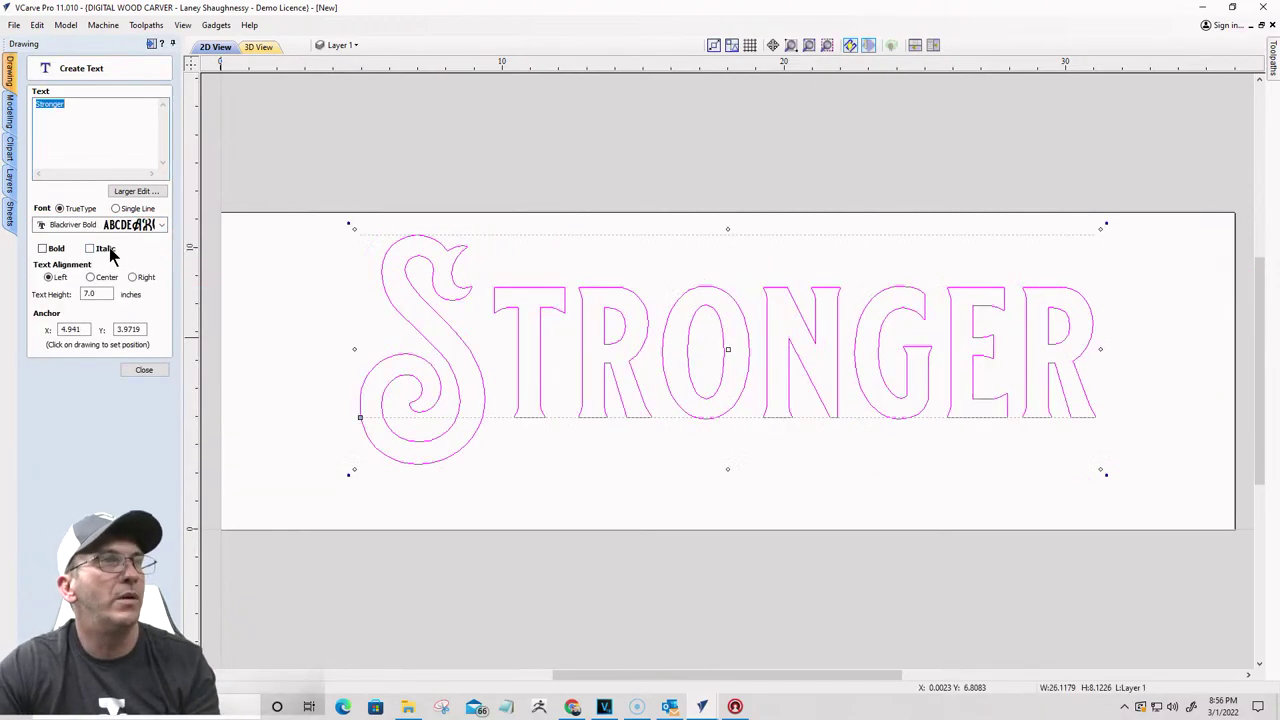
left_click(540, 470)
Step: Choose Times New Roman as the font for the new line of text
double_click(92, 293)
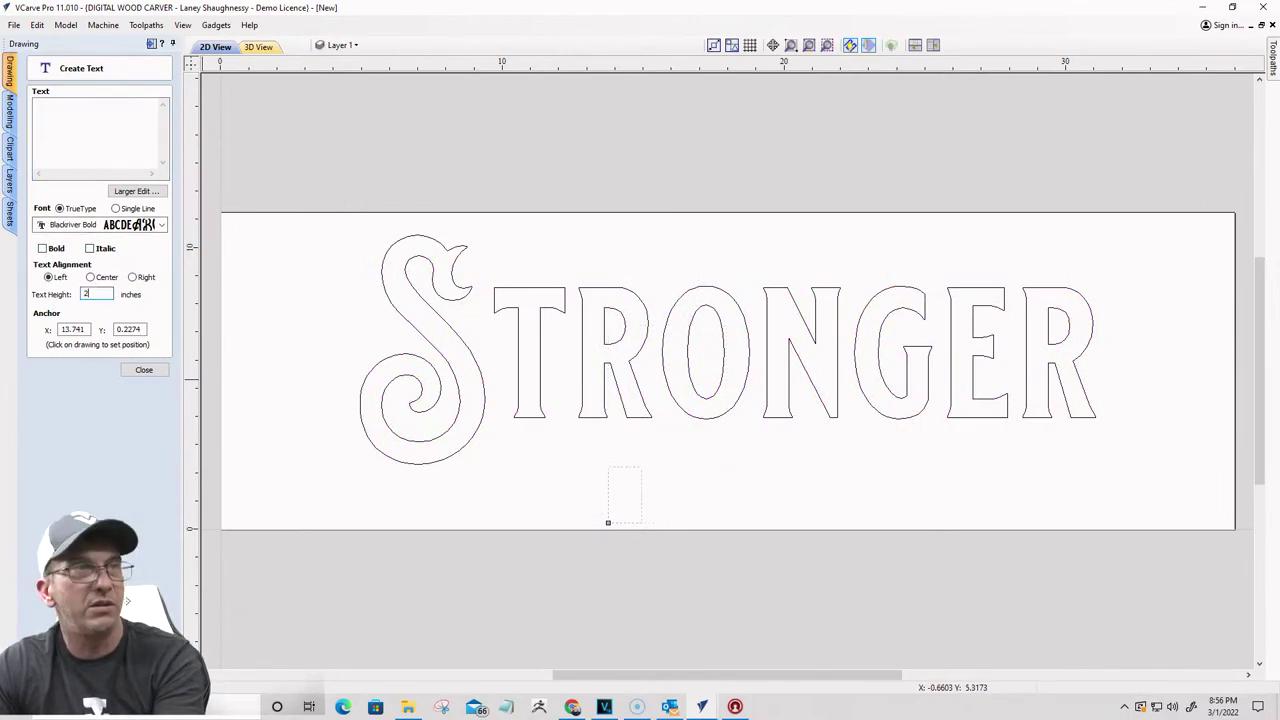
left_click(90, 225)
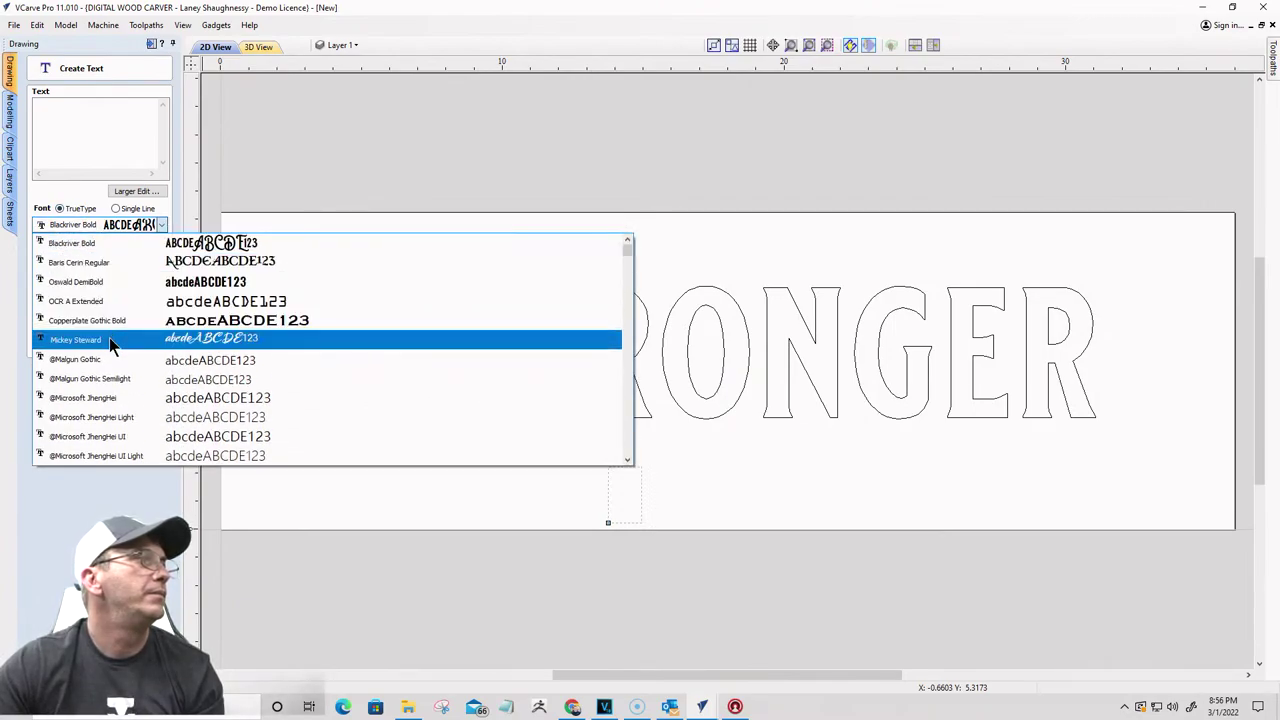
scroll(110, 345, "down", 5)
scroll(109, 360, "down", 5)
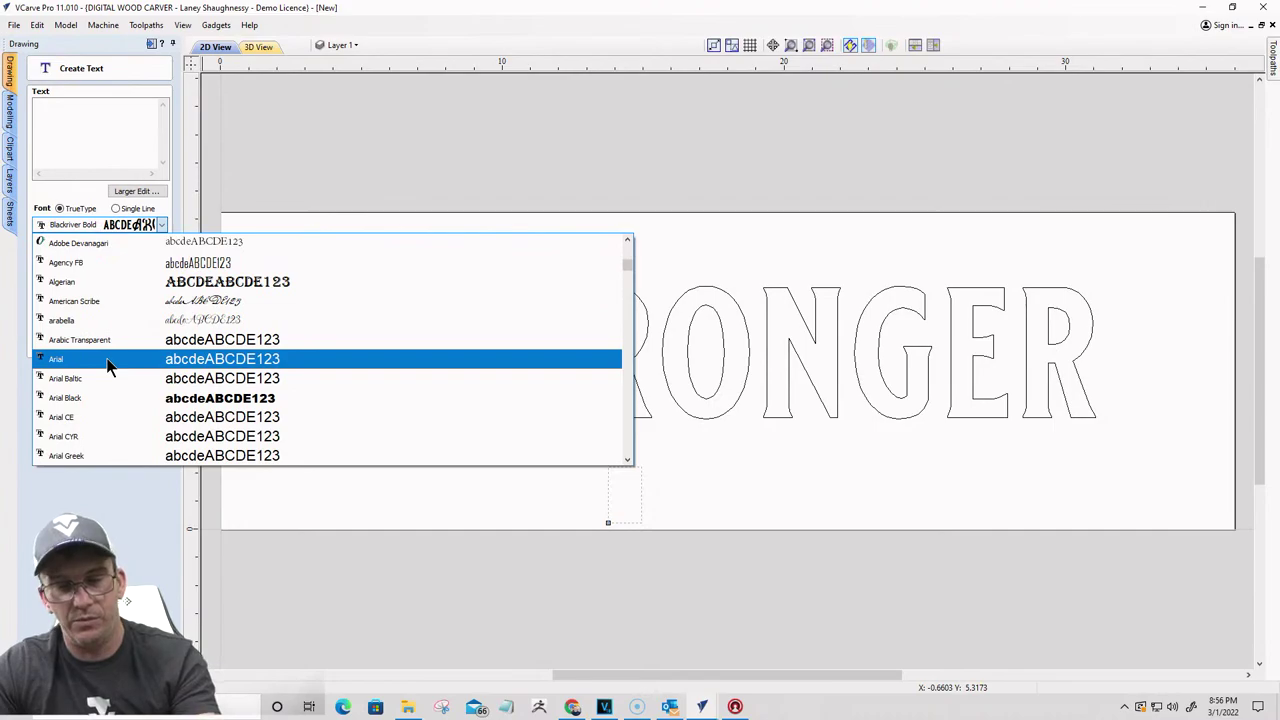
scroll(108, 362, "down", 15)
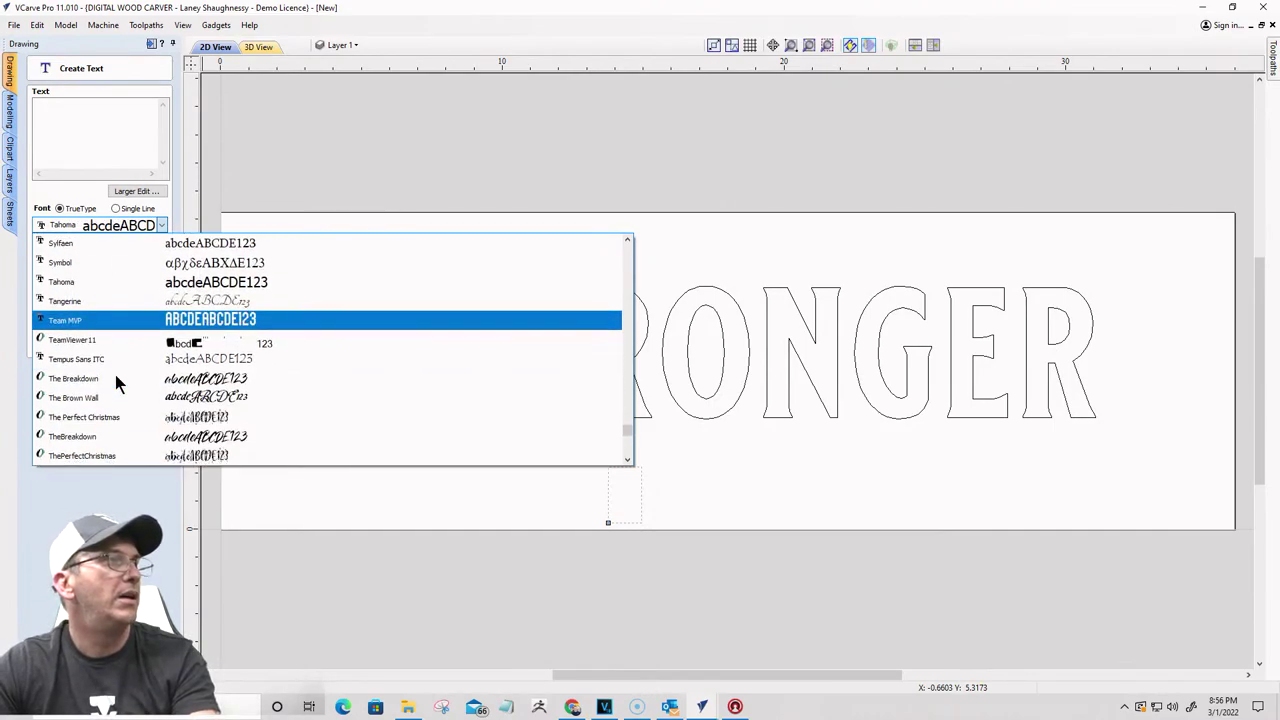
scroll(113, 378, "down", 3)
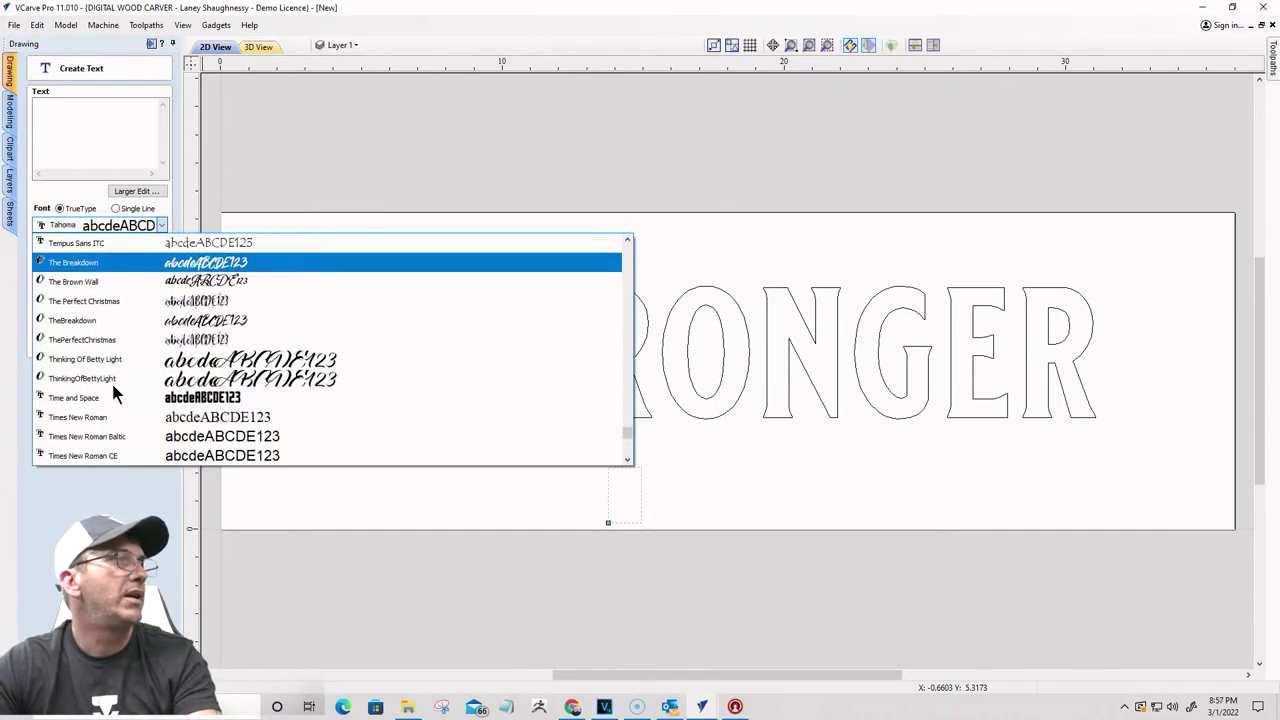
scroll(113, 393, "down", 1)
left_click(97, 357)
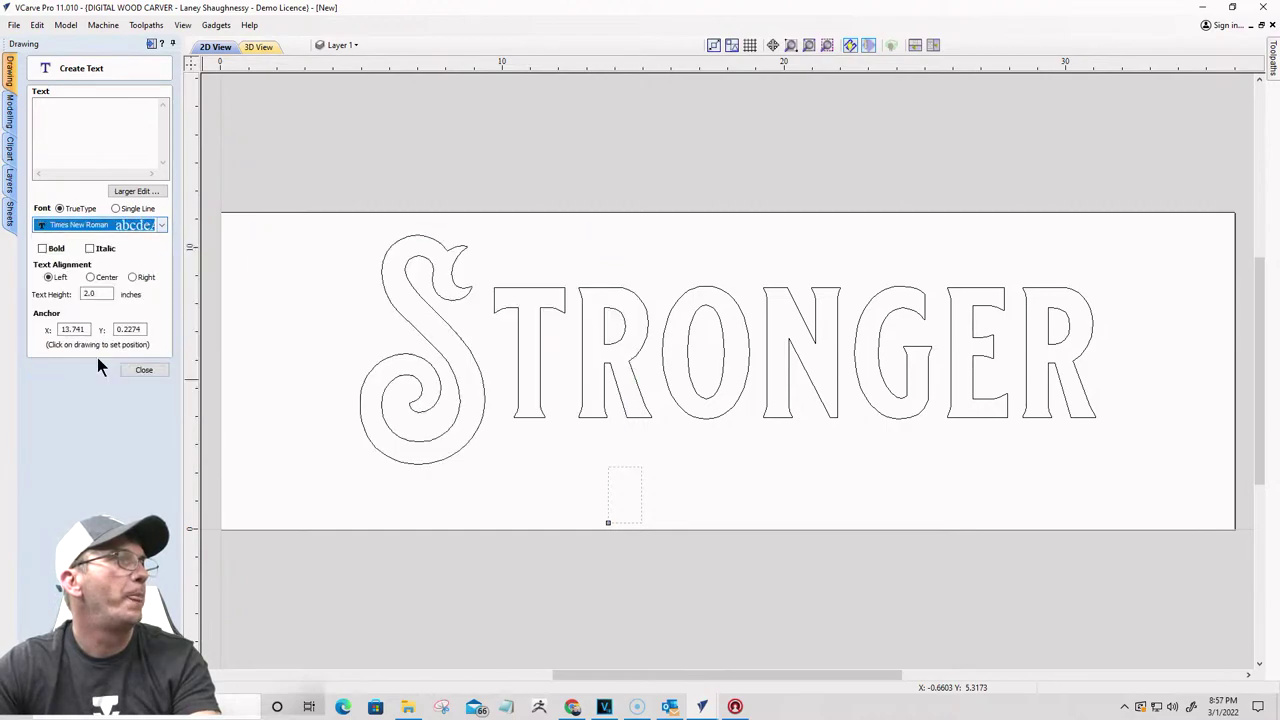
Step: Type THAN YESTERDAY at 1.5 inches tall and place it under STRONGER
left_click(55, 113)
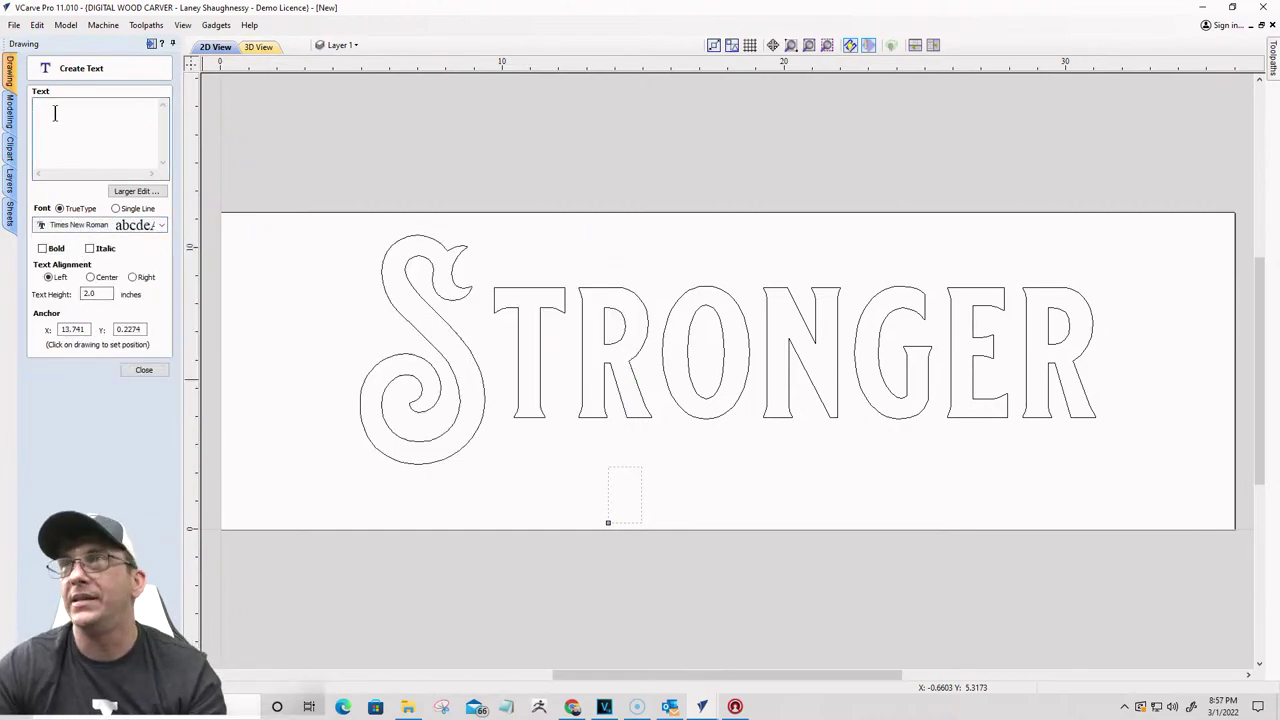
type("T")
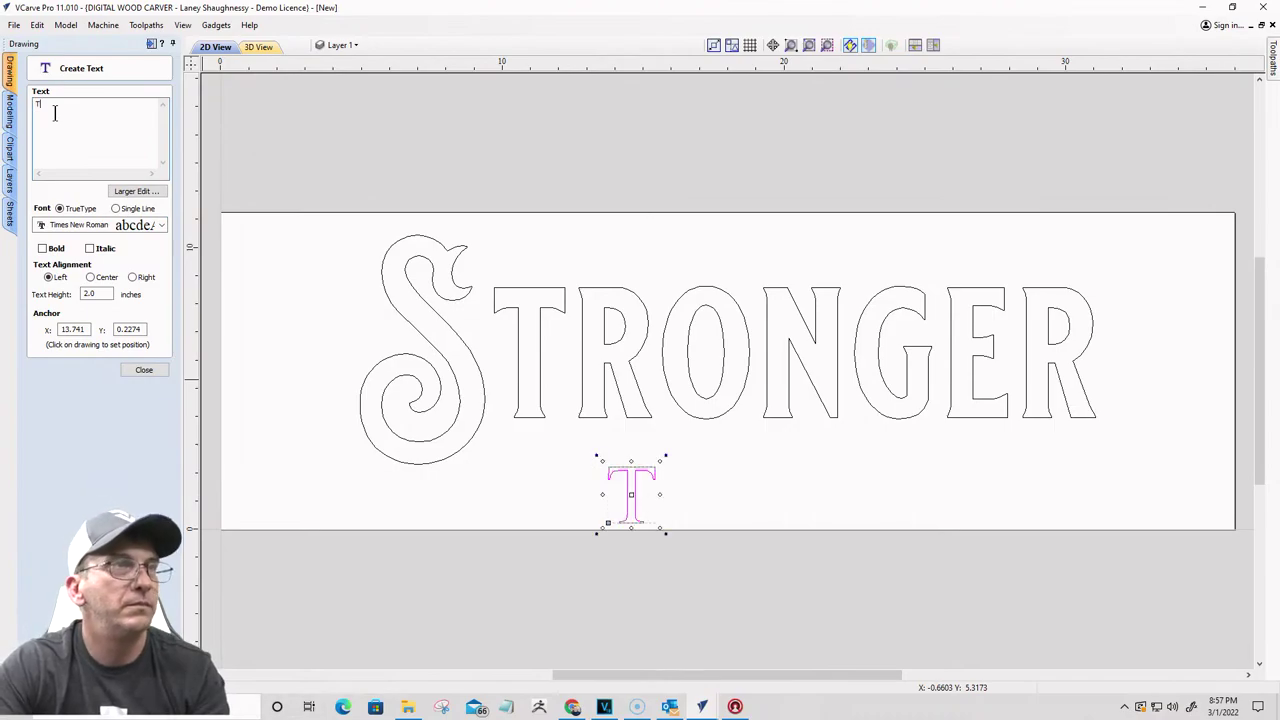
type("HANK")
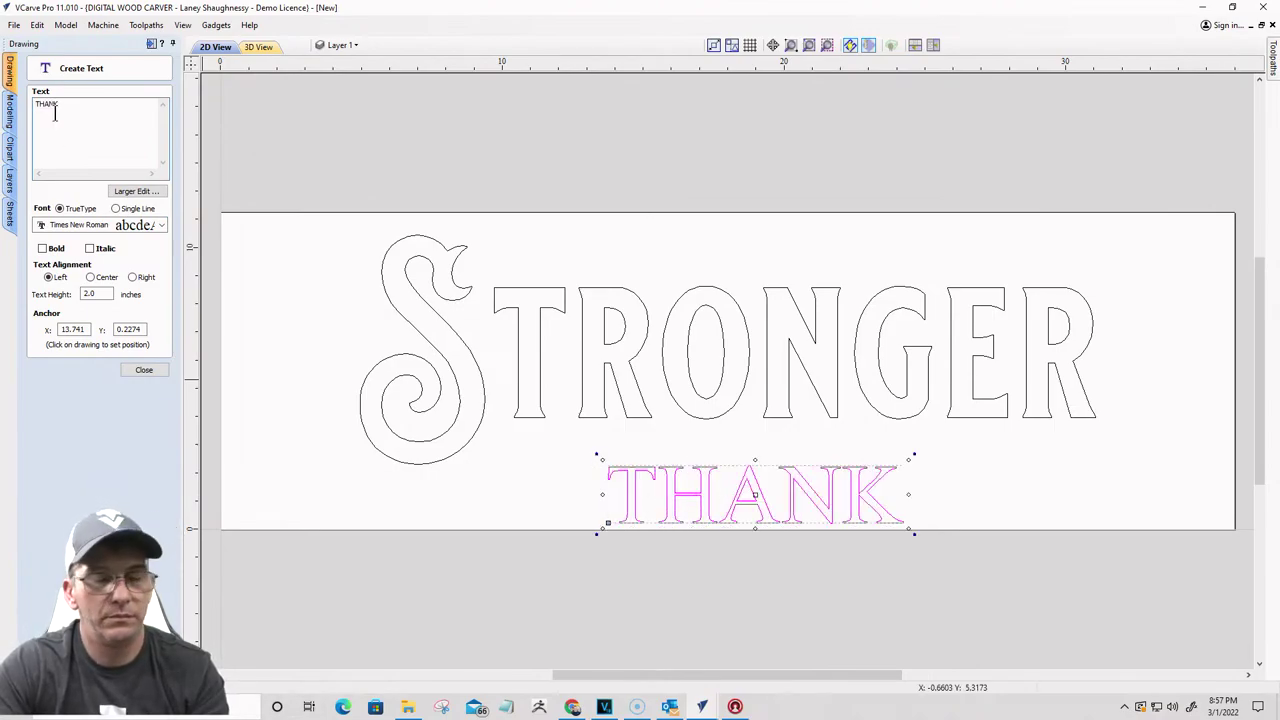
key("BackSpace")
key("BackSpace")
type("N")
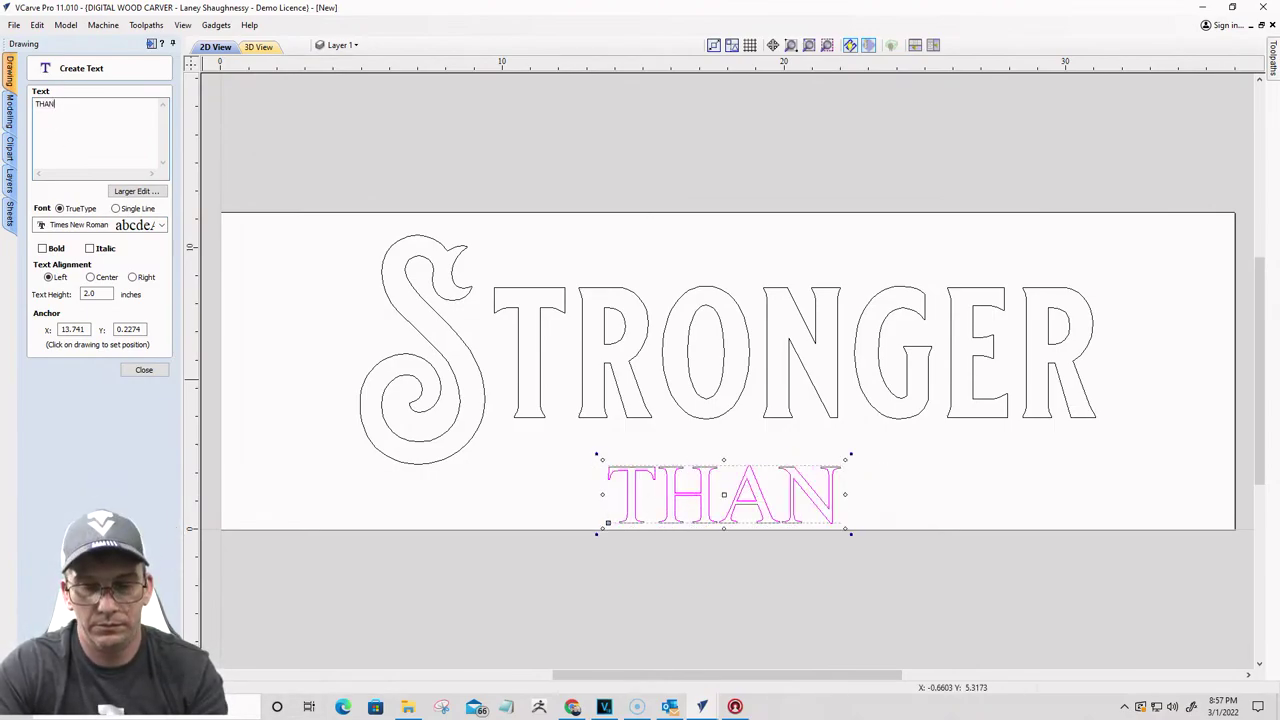
type(" YESTERDAY")
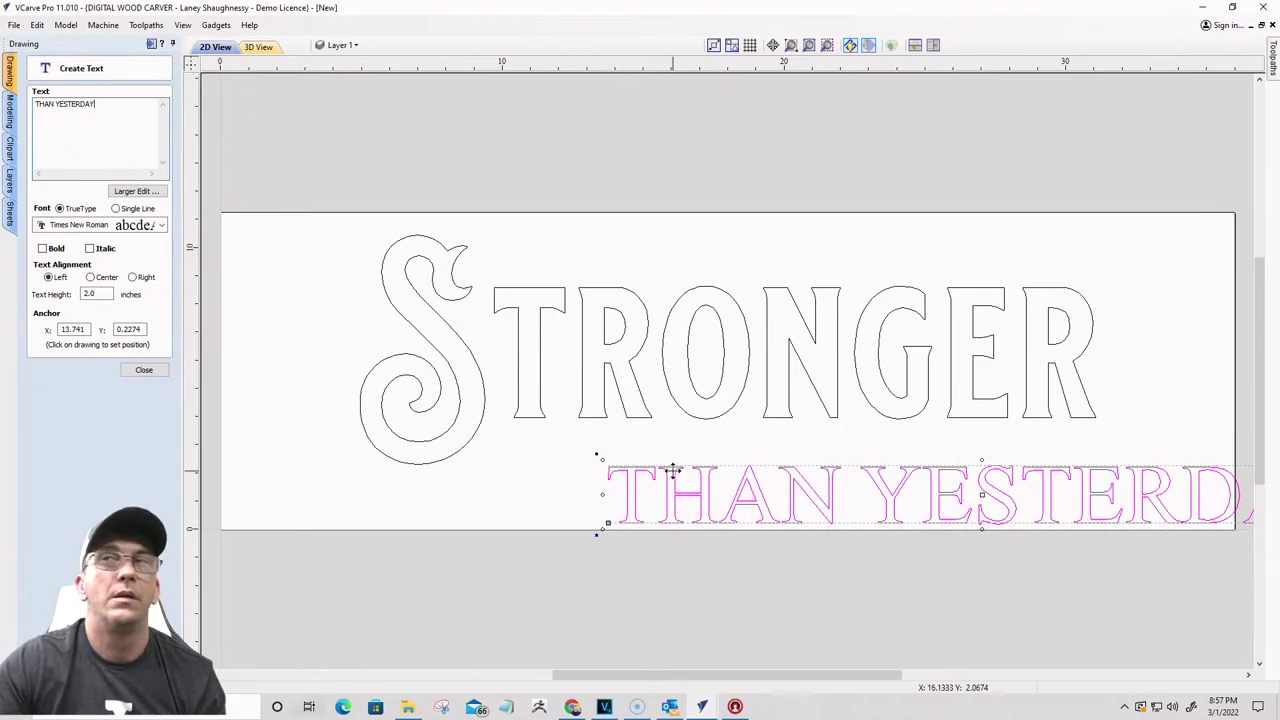
left_click_drag(672, 470, 555, 438)
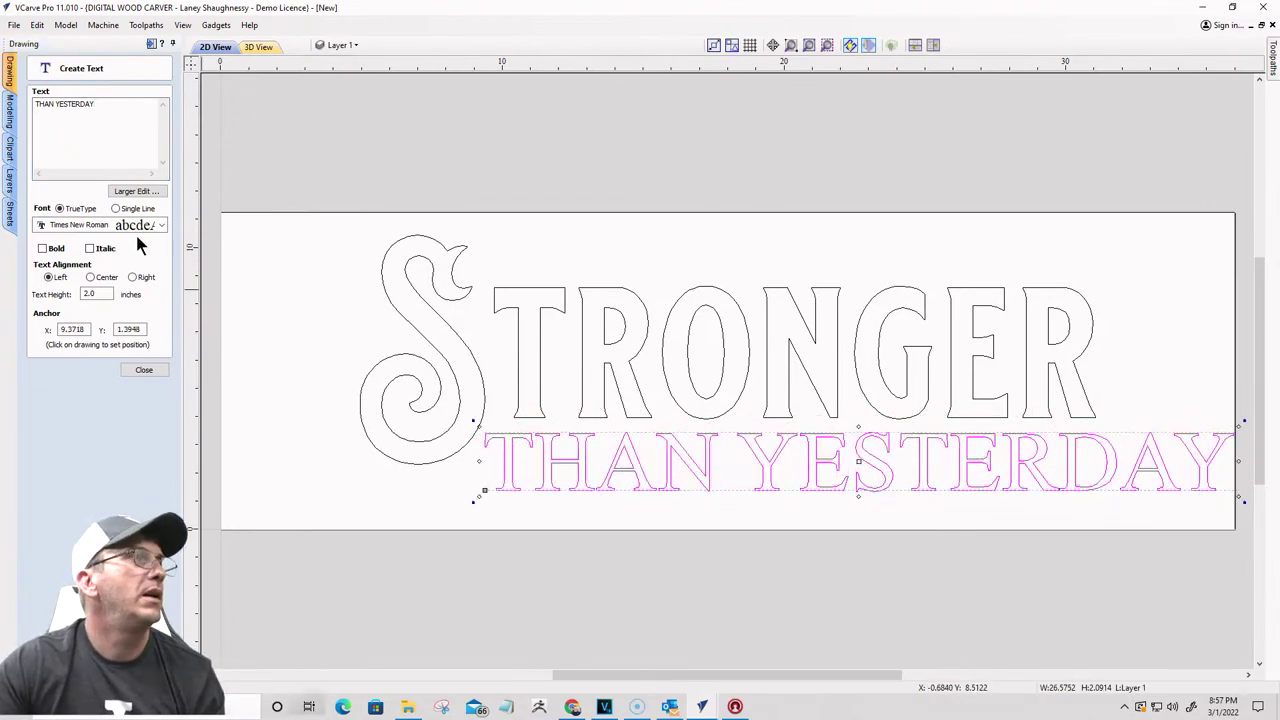
left_click_drag(98, 289, 44, 295)
type("1.5")
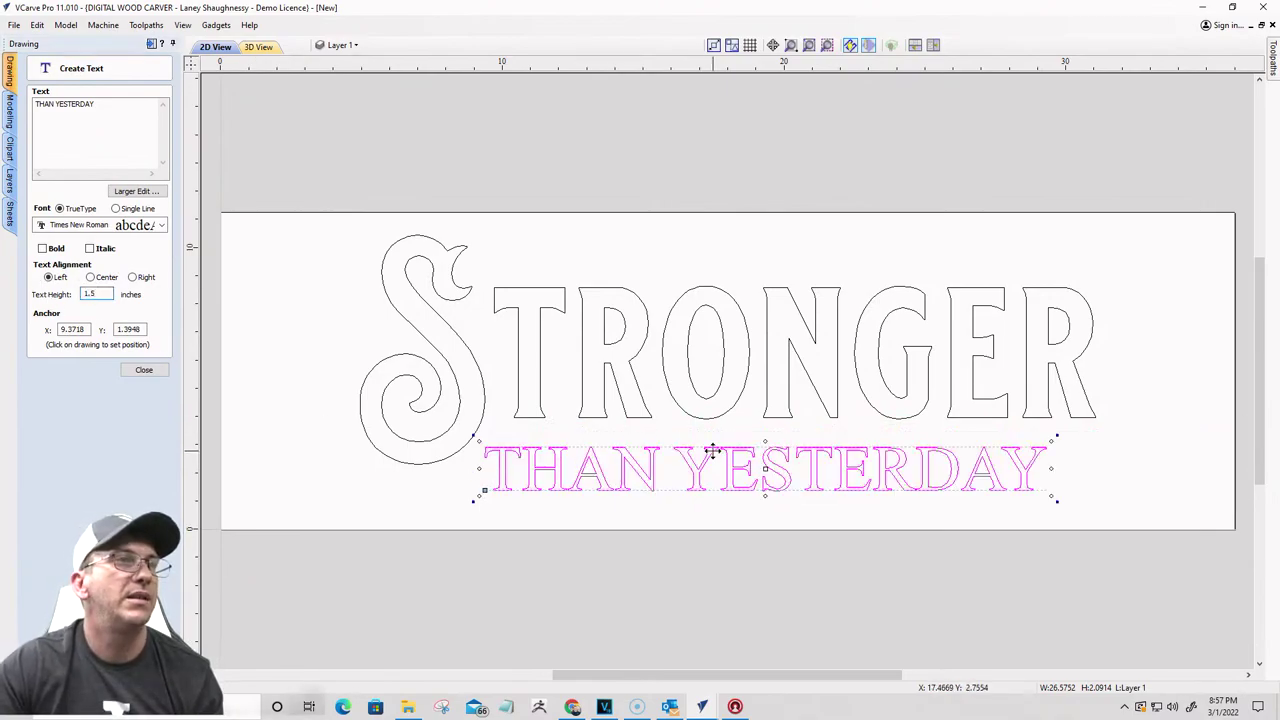
left_click_drag(712, 450, 743, 433)
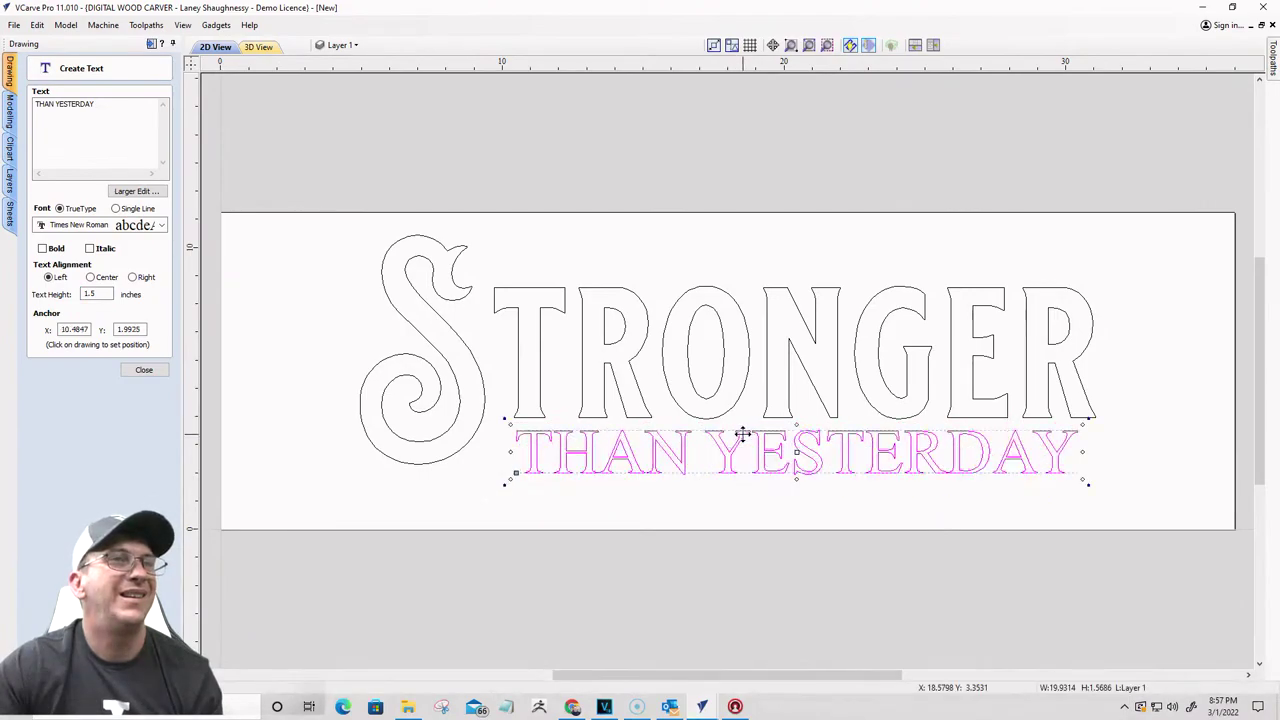
left_click(144, 371)
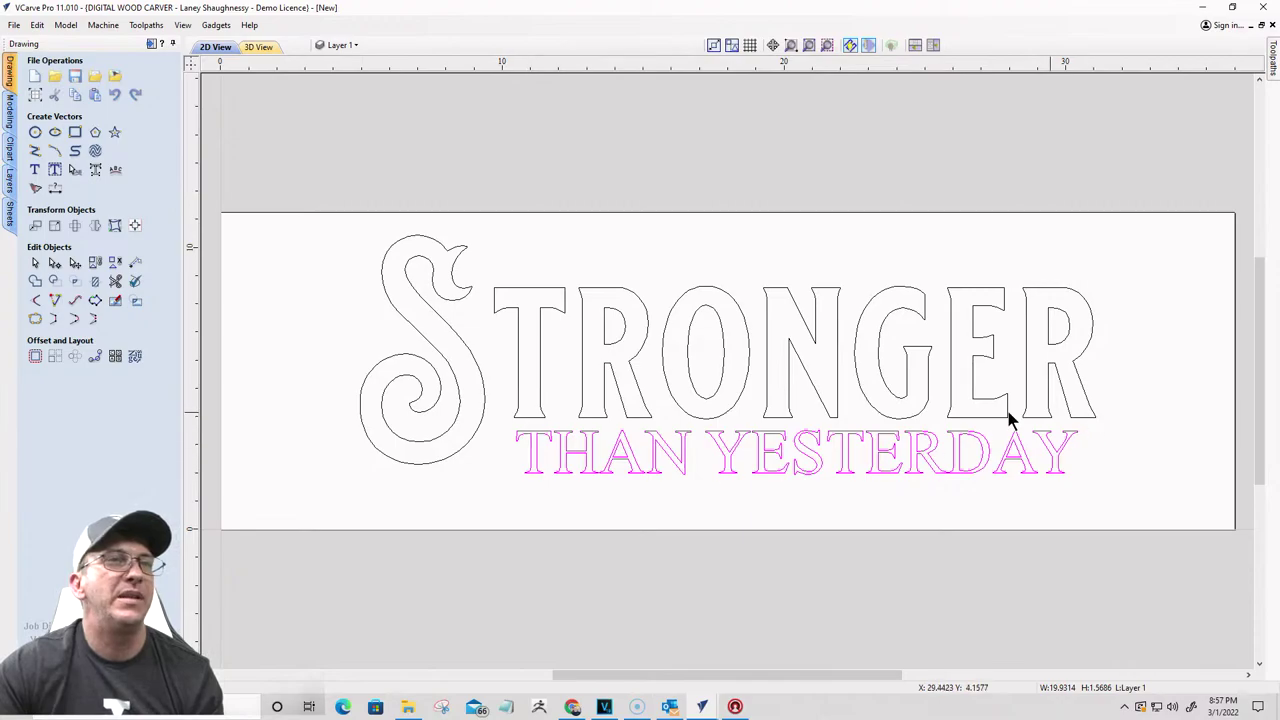
Step: Draw a rectangle enclosing the lettering after the S
left_click(75, 132)
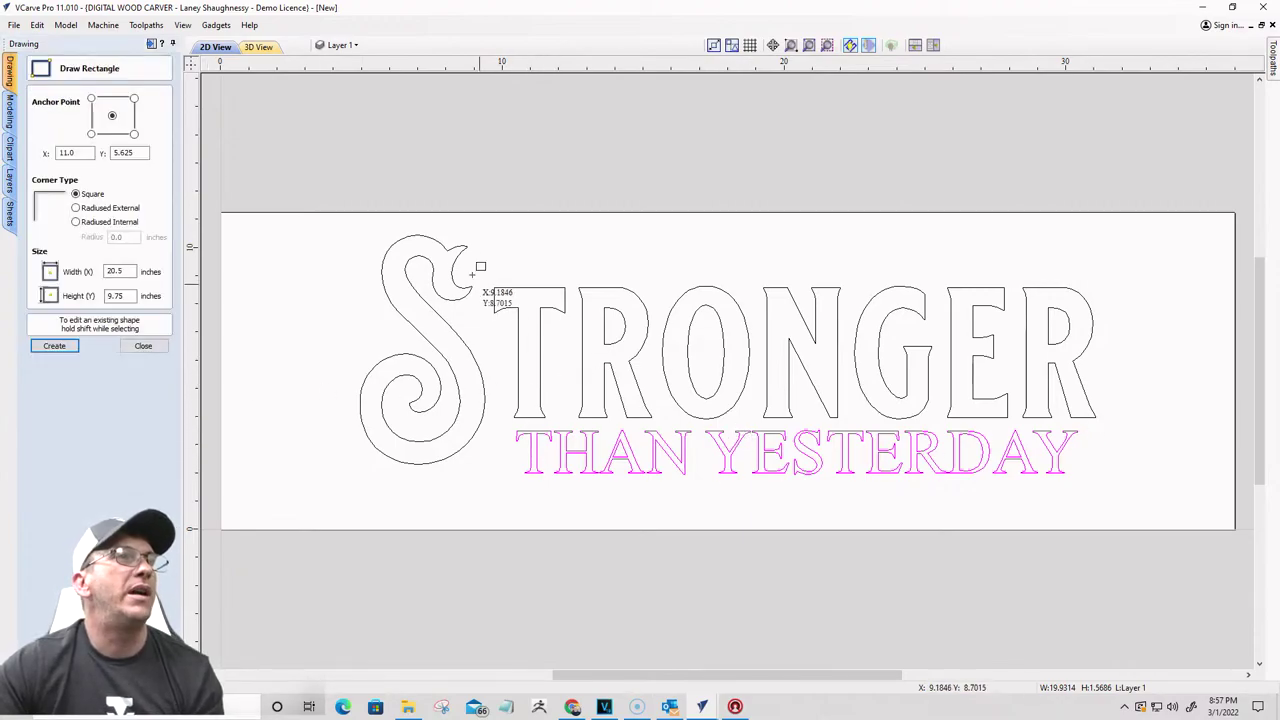
left_click_drag(493, 288, 1095, 470)
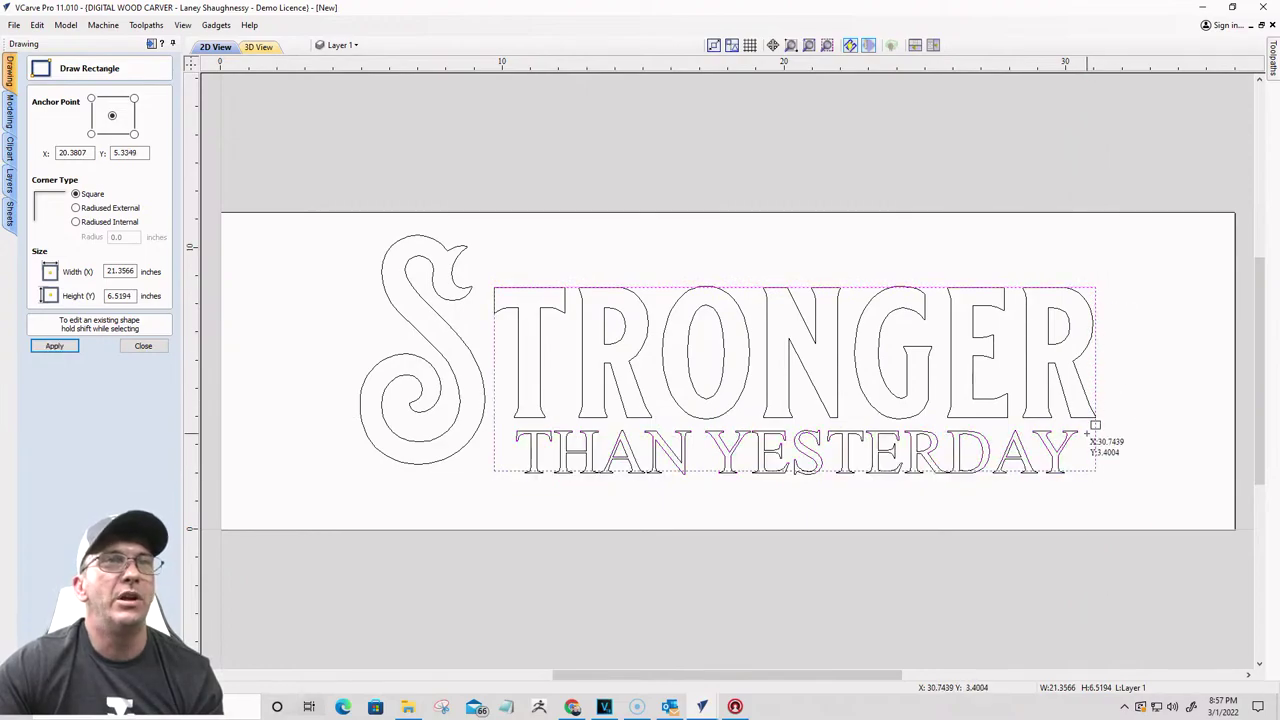
scroll(1095, 425, "up", 8)
scroll(1132, 387, "down", 8)
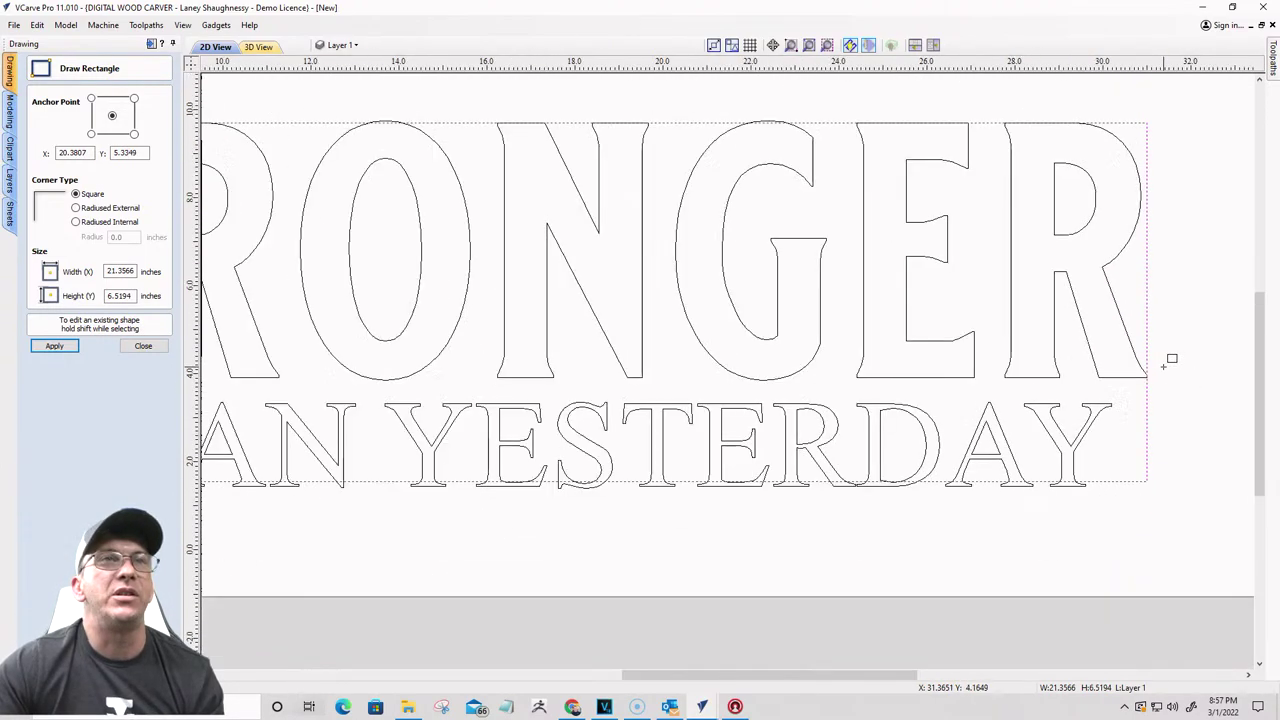
scroll(549, 255, "up", 5)
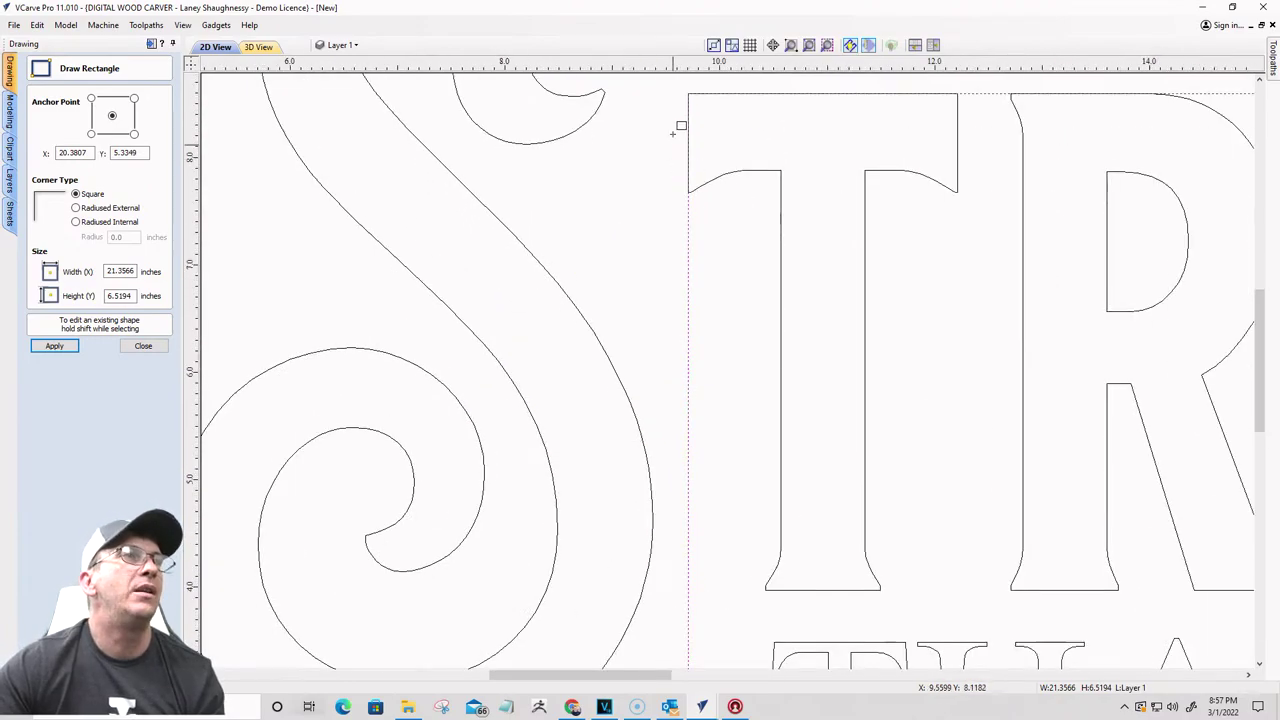
scroll(685, 138, "down", 6)
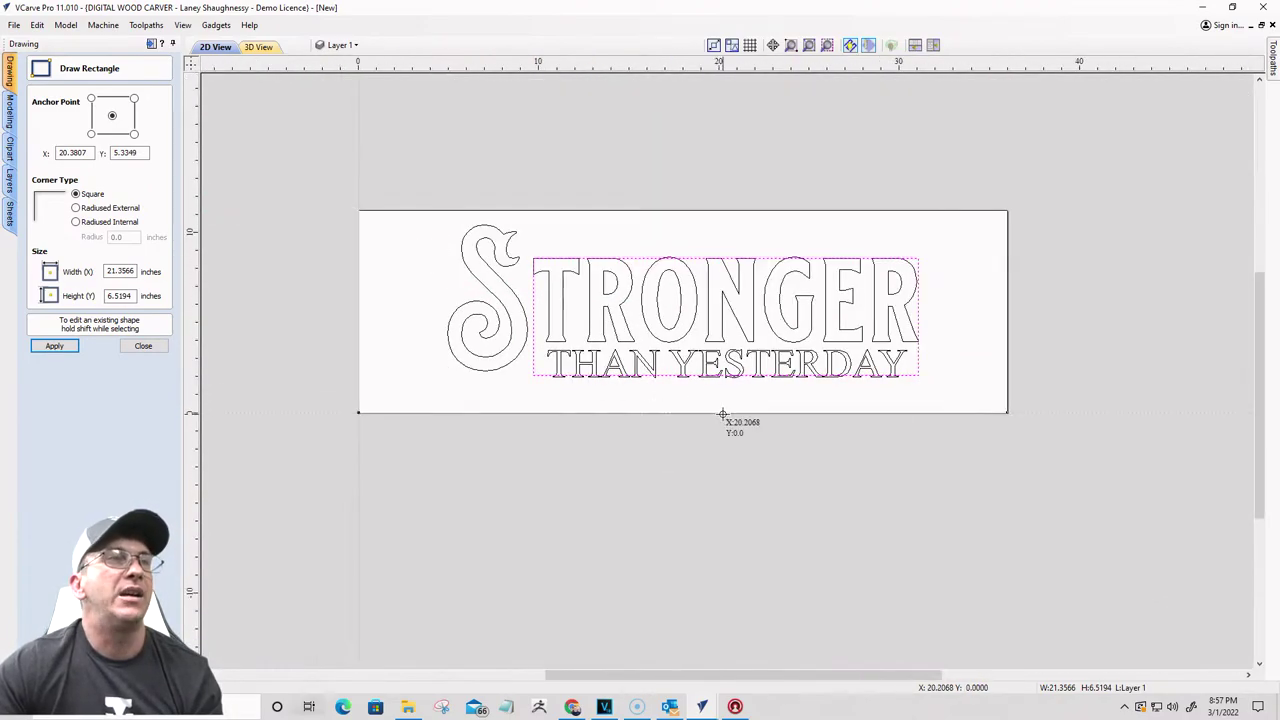
scroll(640, 364, "up", 3)
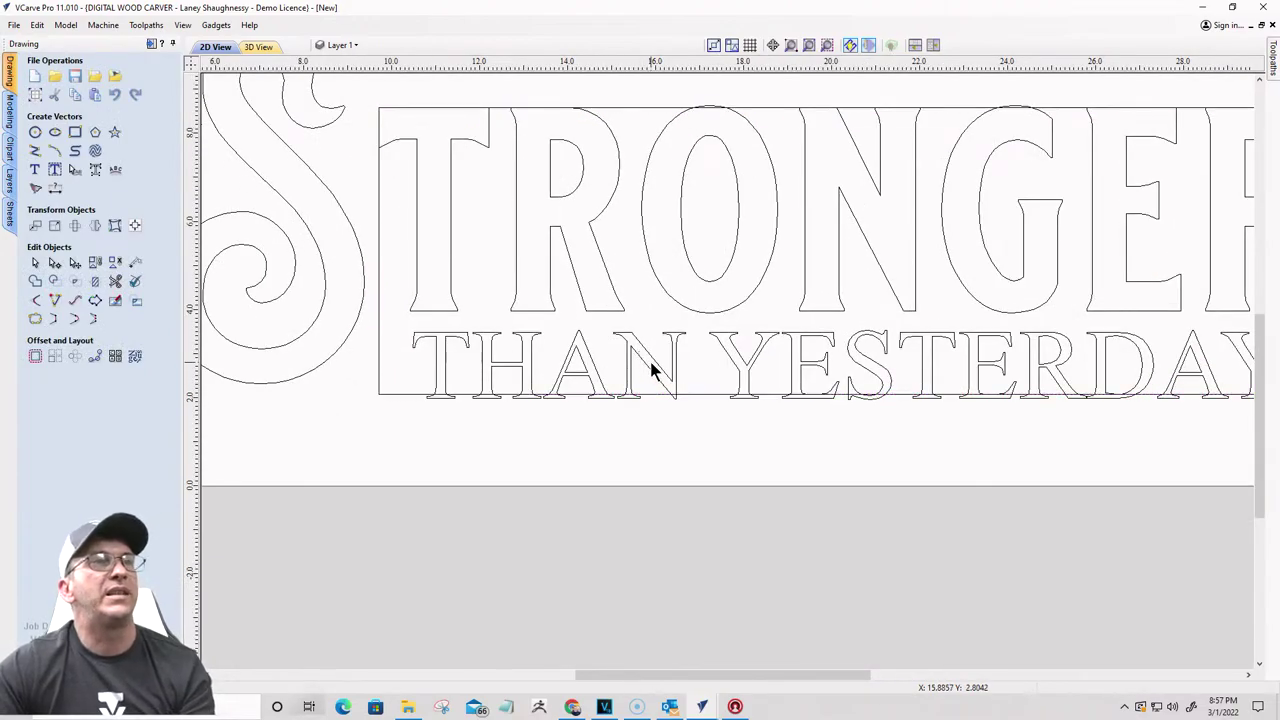
Step: Centre THAN YESTERDAY horizontally on the rectangle, then deselect everything
left_click(655, 366)
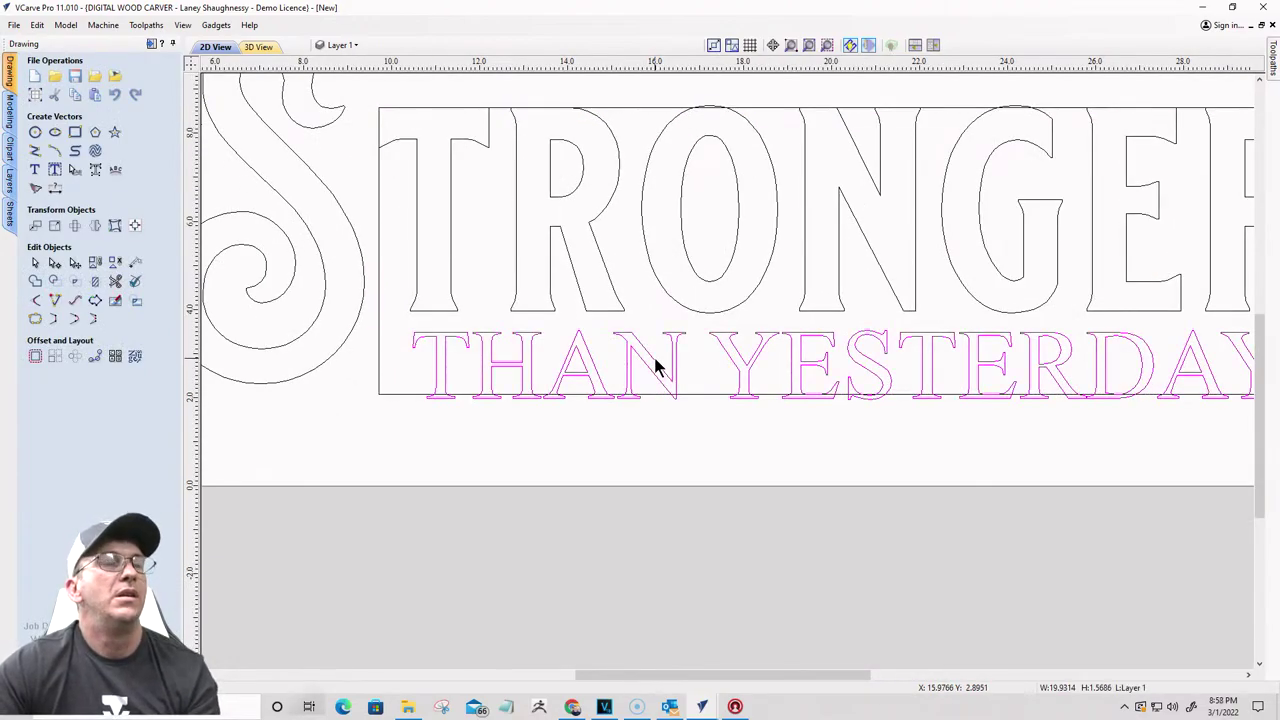
left_click(499, 108, "shift")
left_click(135, 225)
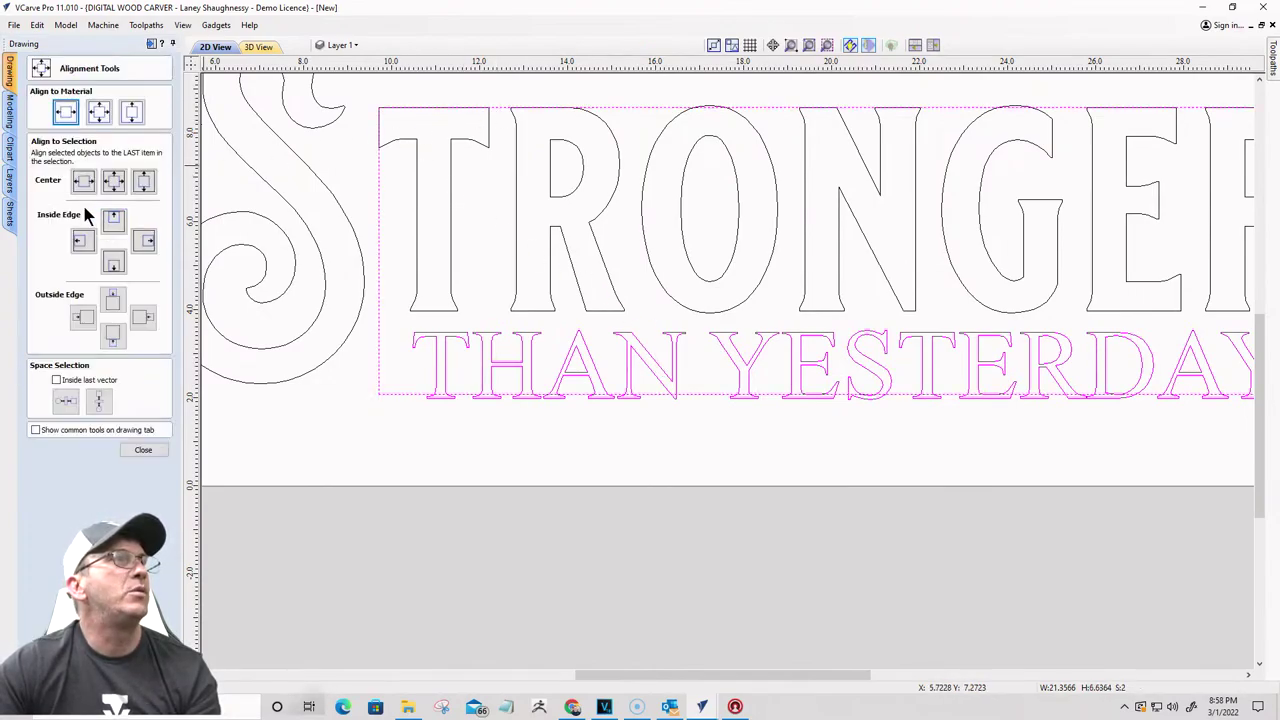
left_click(84, 182)
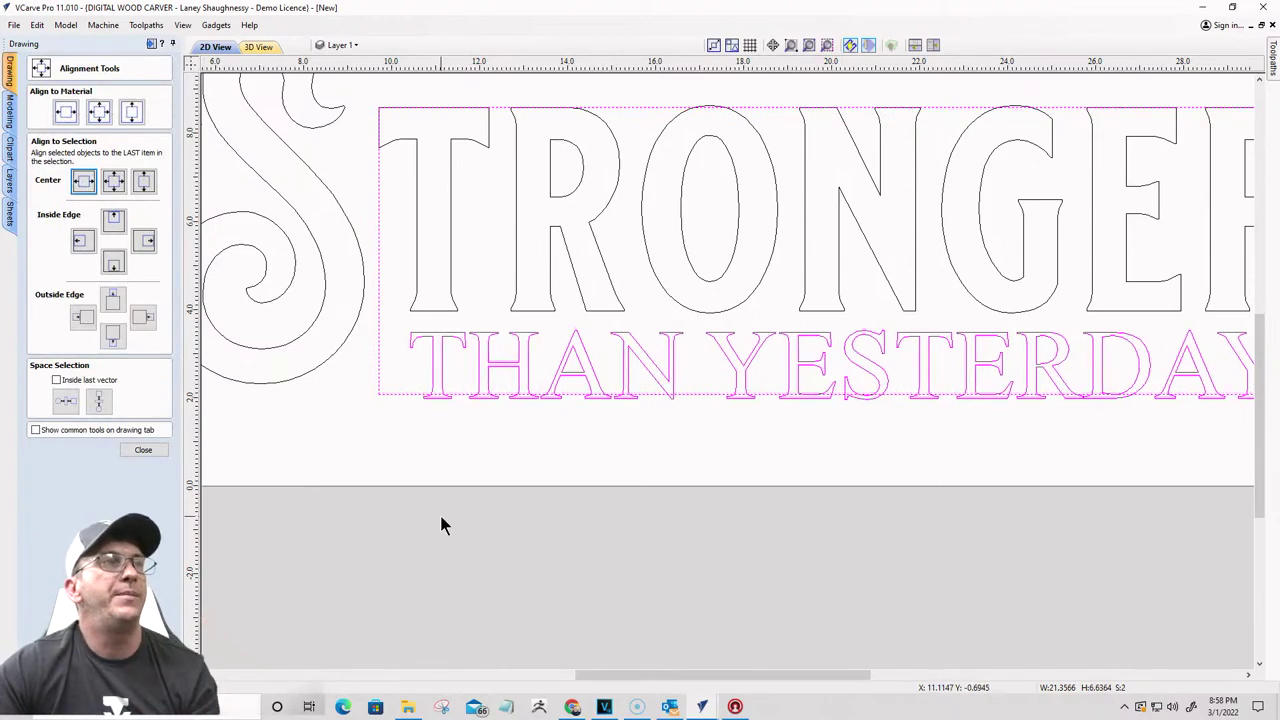
left_click(366, 403)
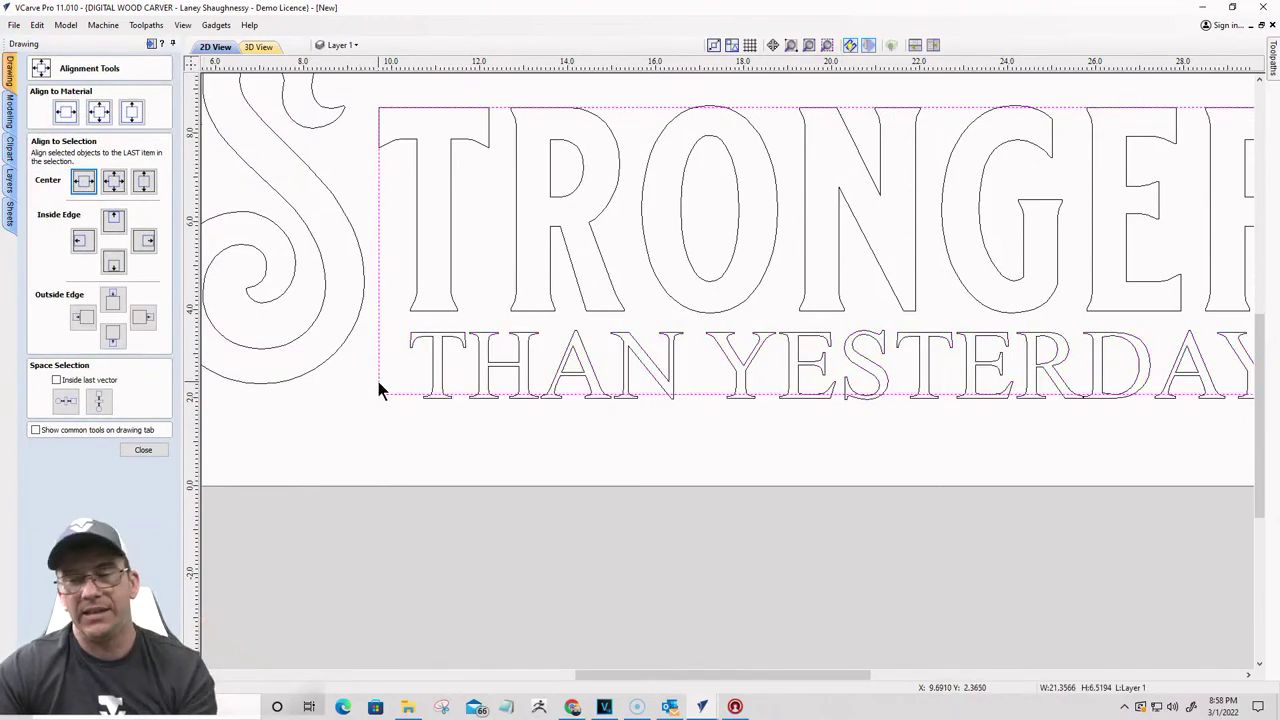
left_click(378, 390)
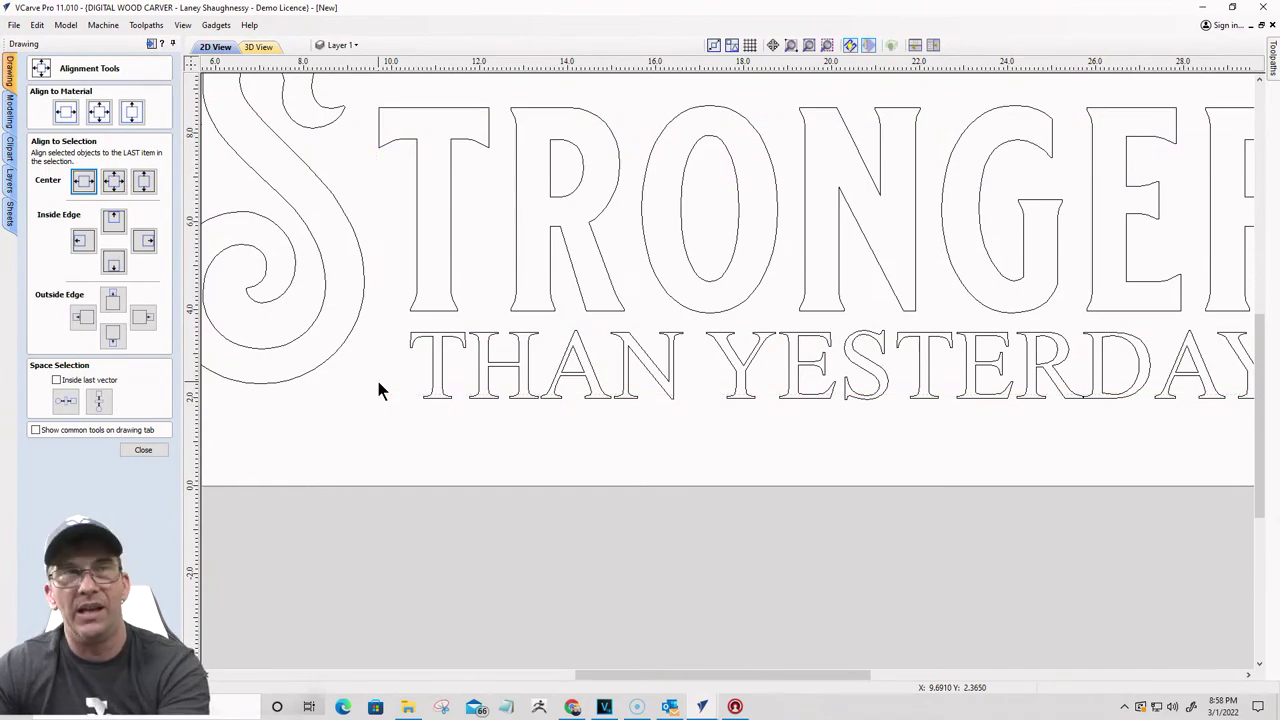
left_click(143, 449)
Step: Draw a 21.36-inch line along STRONGER's base from the T's corner to the R's corner
left_click(36, 151)
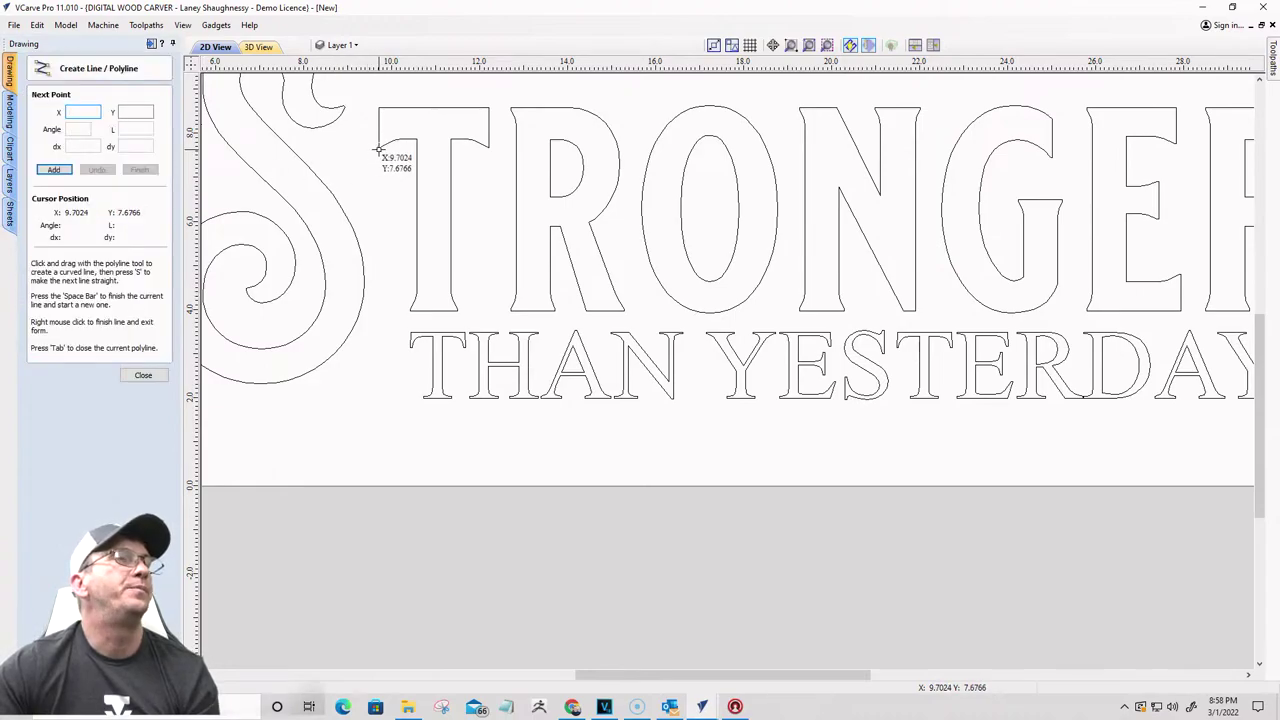
left_click(378, 303)
scroll(660, 300, "down", 3)
scroll(849, 408, "up", 4)
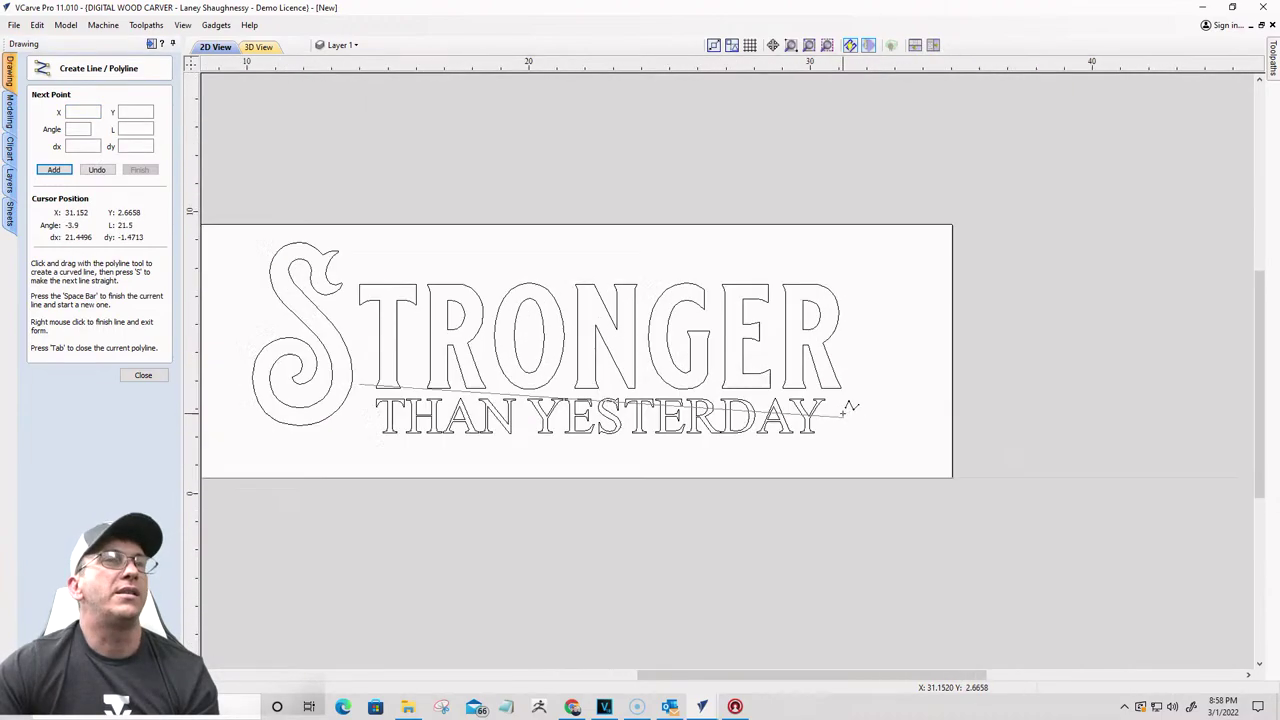
scroll(837, 357, "up", 3)
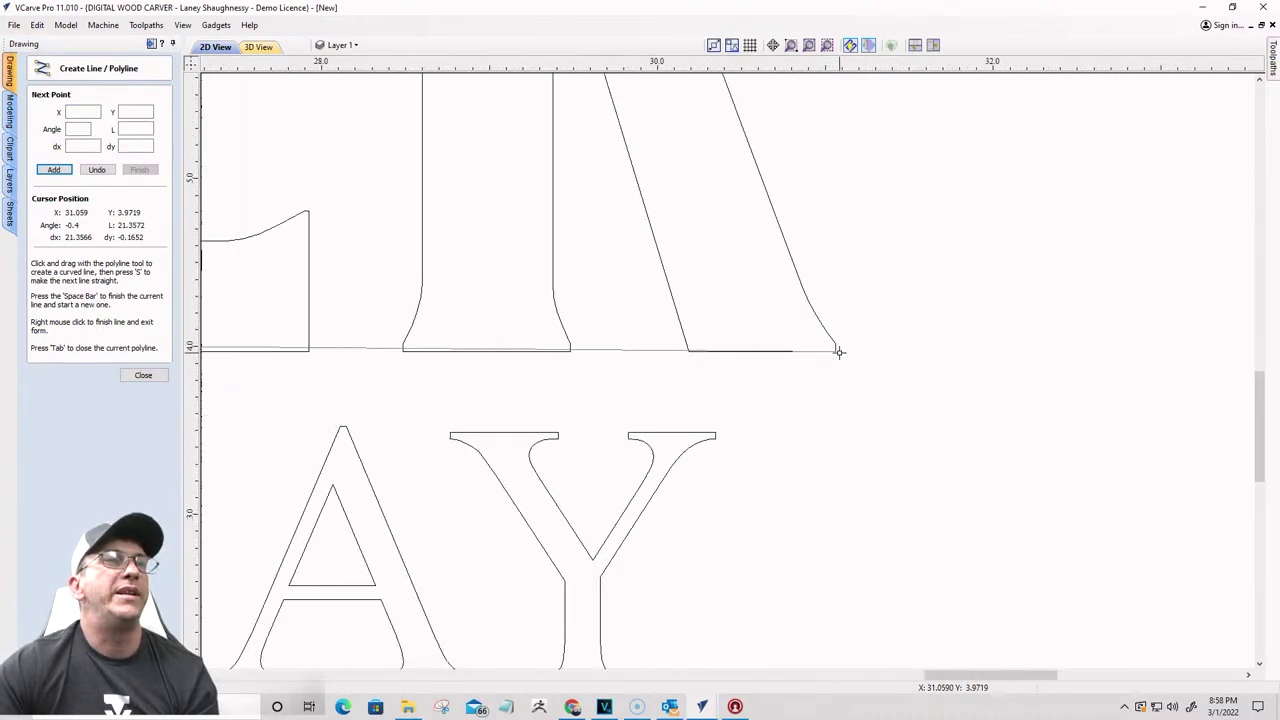
left_click(836, 352)
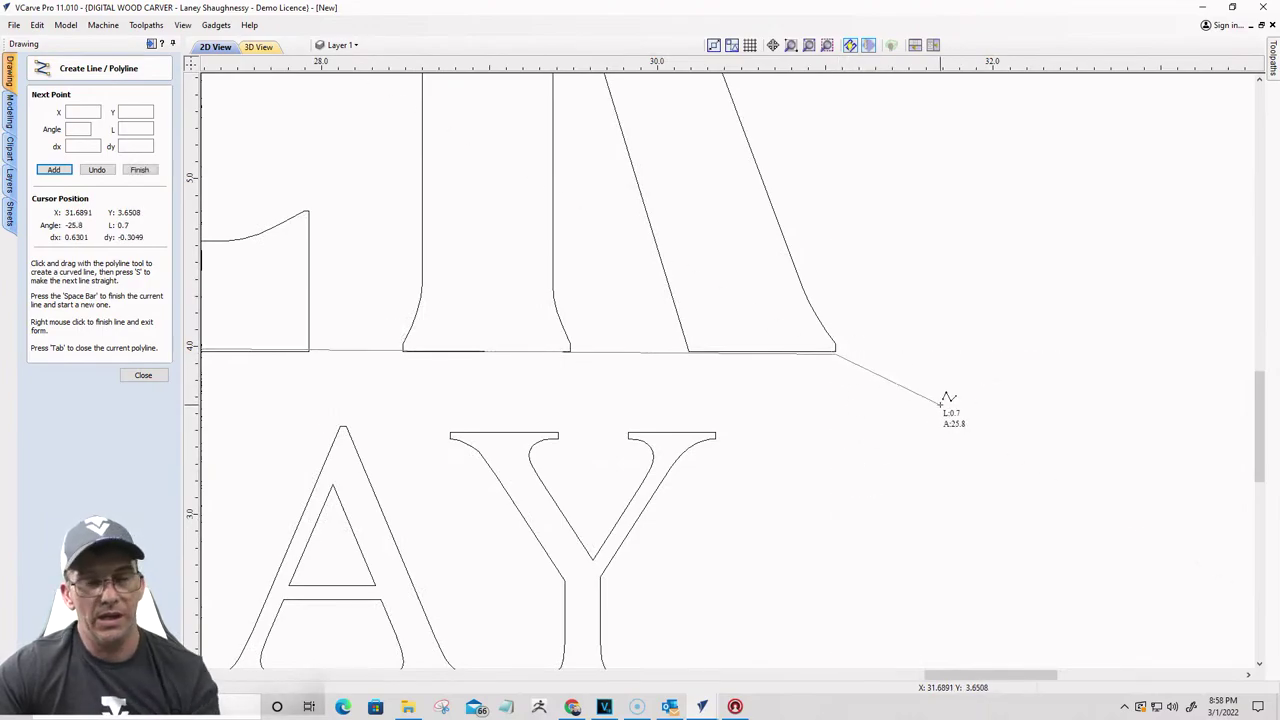
key("space")
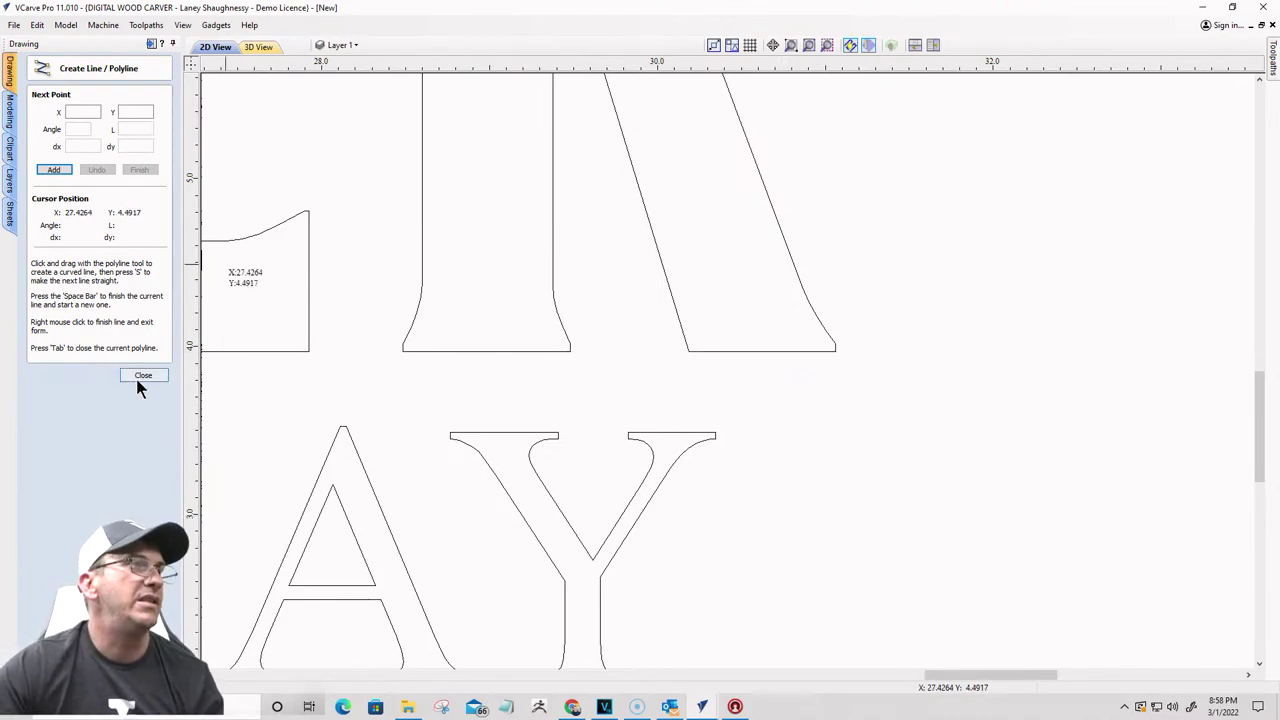
right_click(479, 452)
scroll(1099, 205, "down", 5)
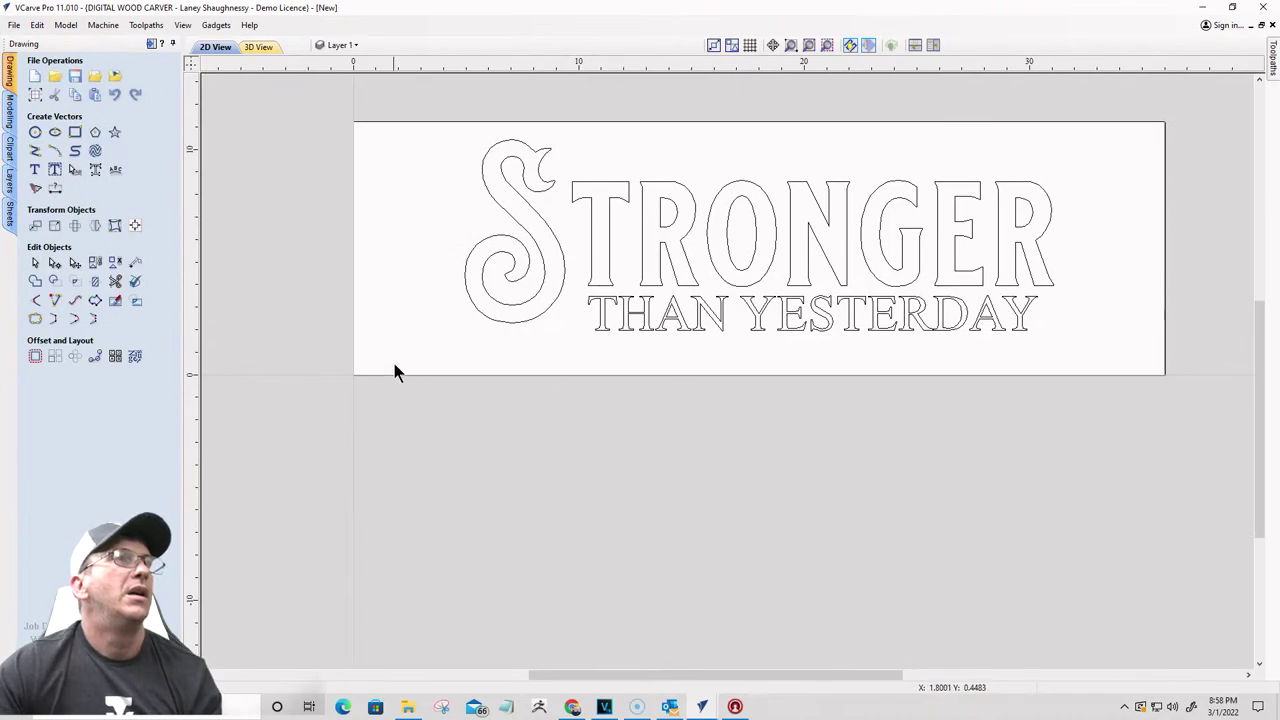
Step: Select all the sign lettering and centre it on the material
left_click_drag(430, 215, 971, 405)
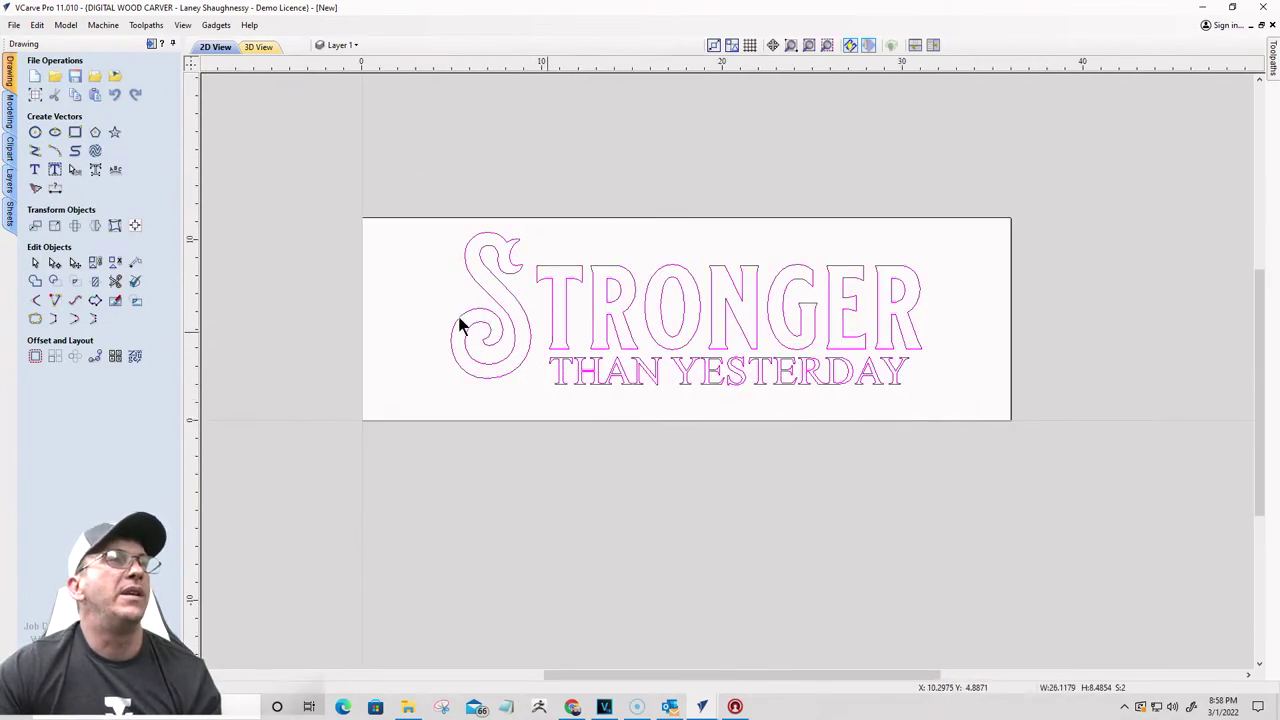
left_click(135, 225)
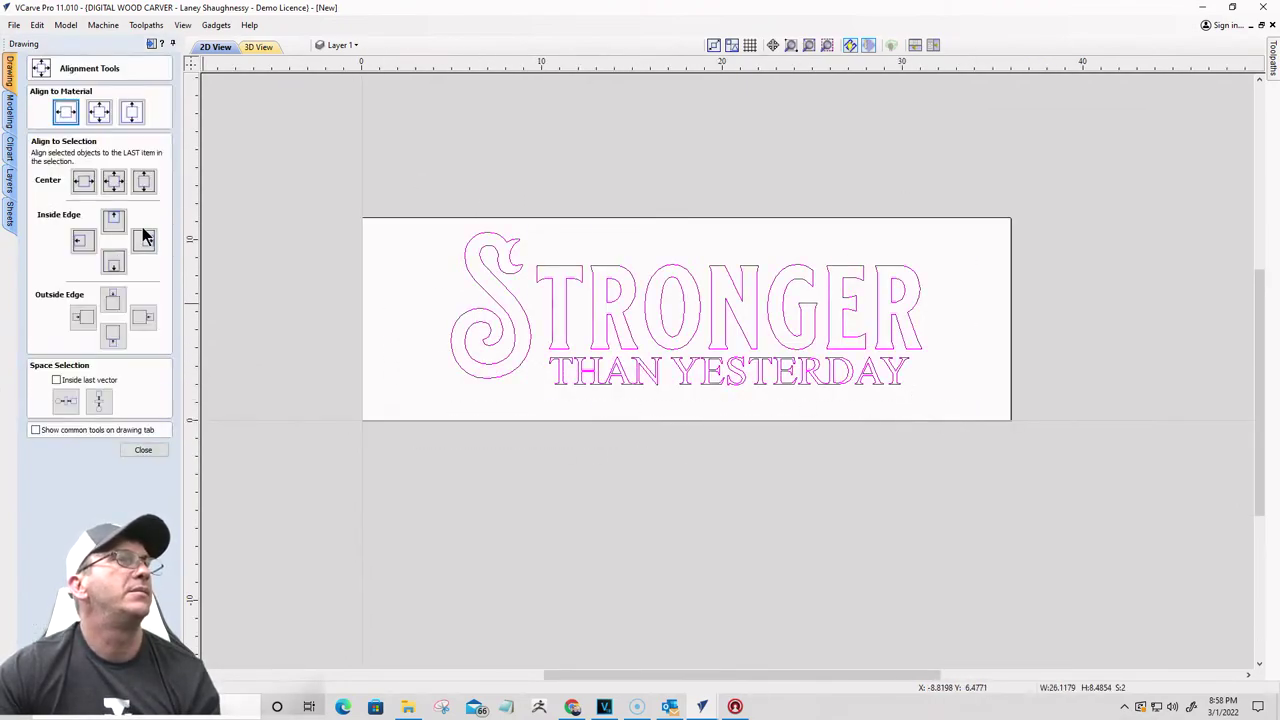
left_click(96, 113)
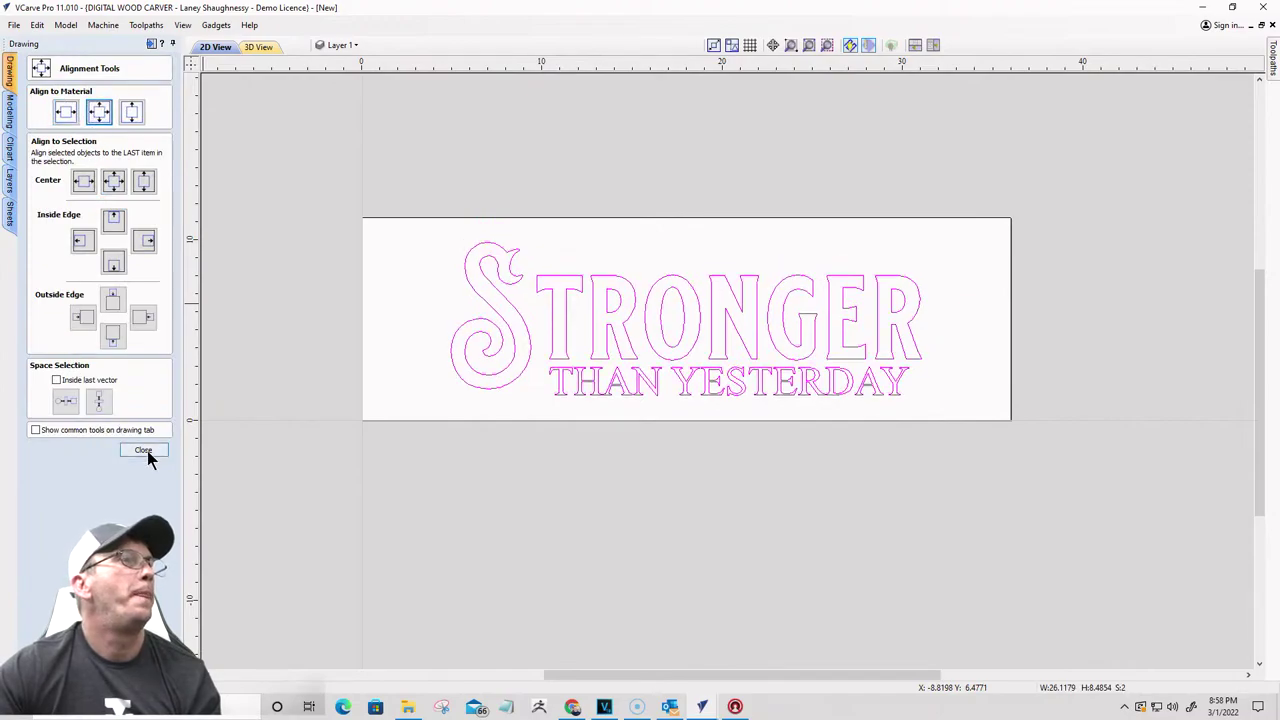
left_click(144, 450)
Step: Draw a 21.7 x 0.3 inch bar above STRONGER from the T to the R, then select it
left_click(75, 132)
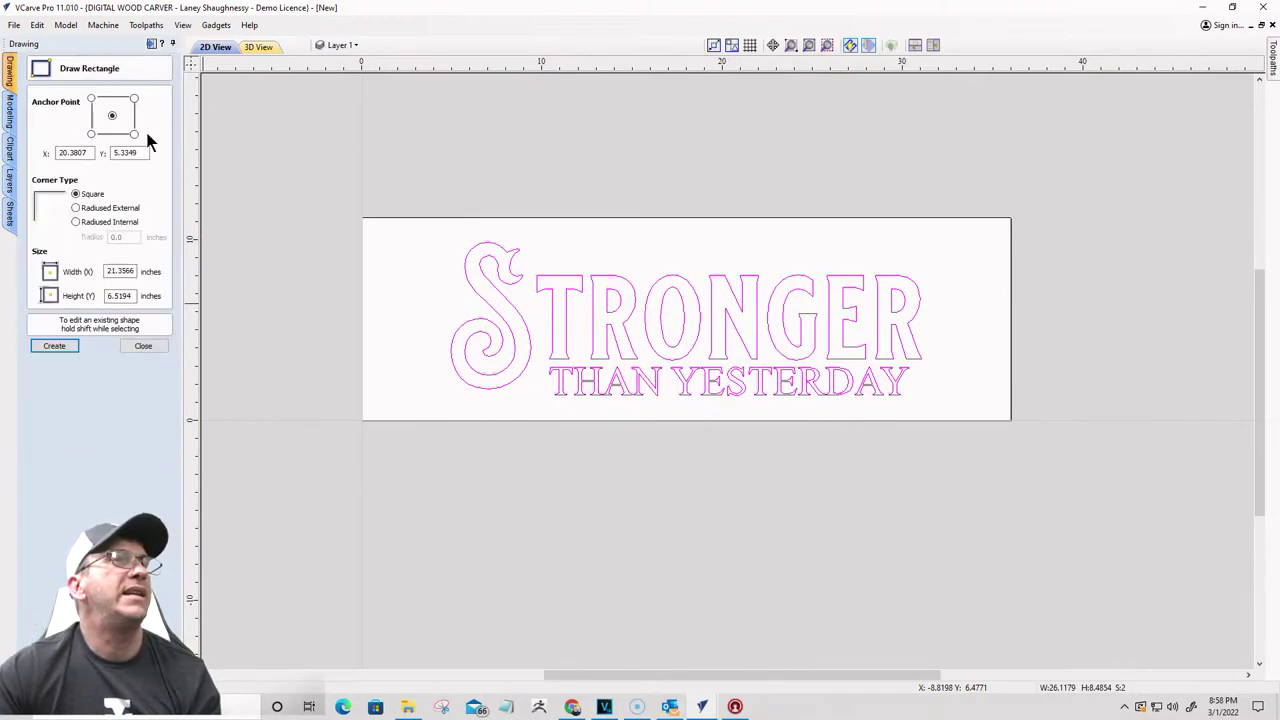
scroll(323, 166, "down", 1)
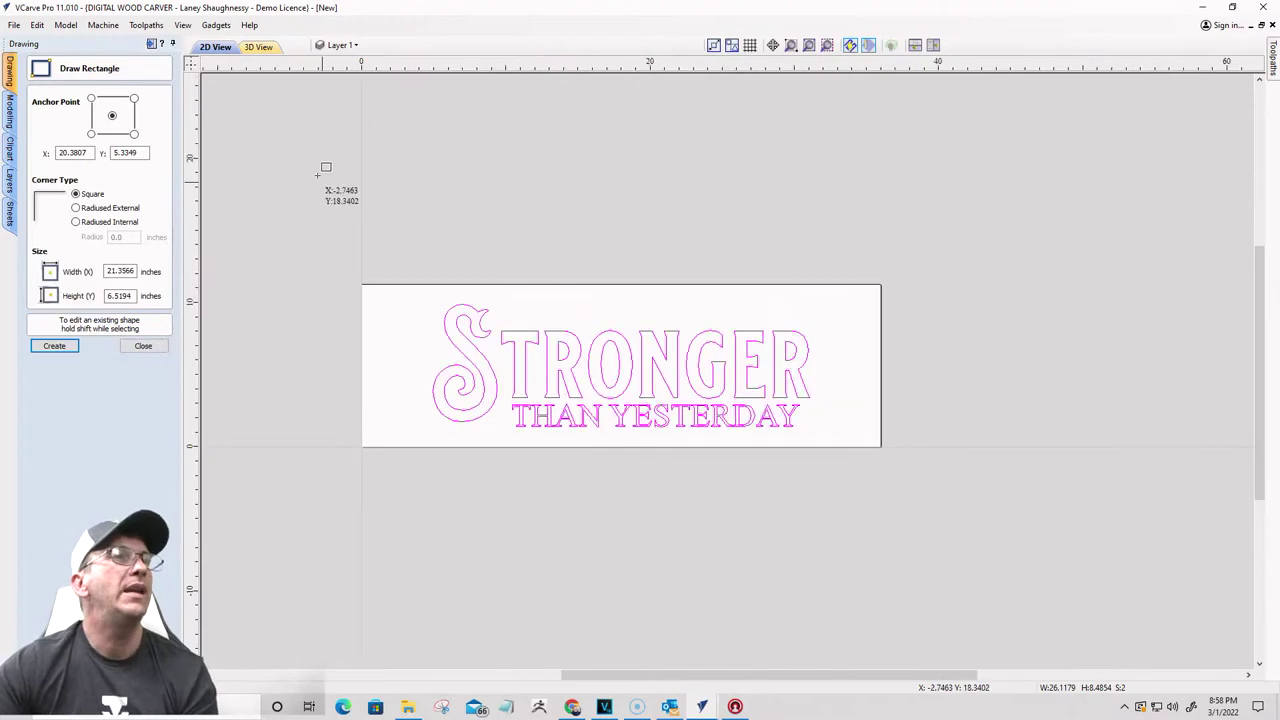
scroll(600, 445, "up", 1)
scroll(477, 450, "down", 1)
scroll(465, 430, "up", 1)
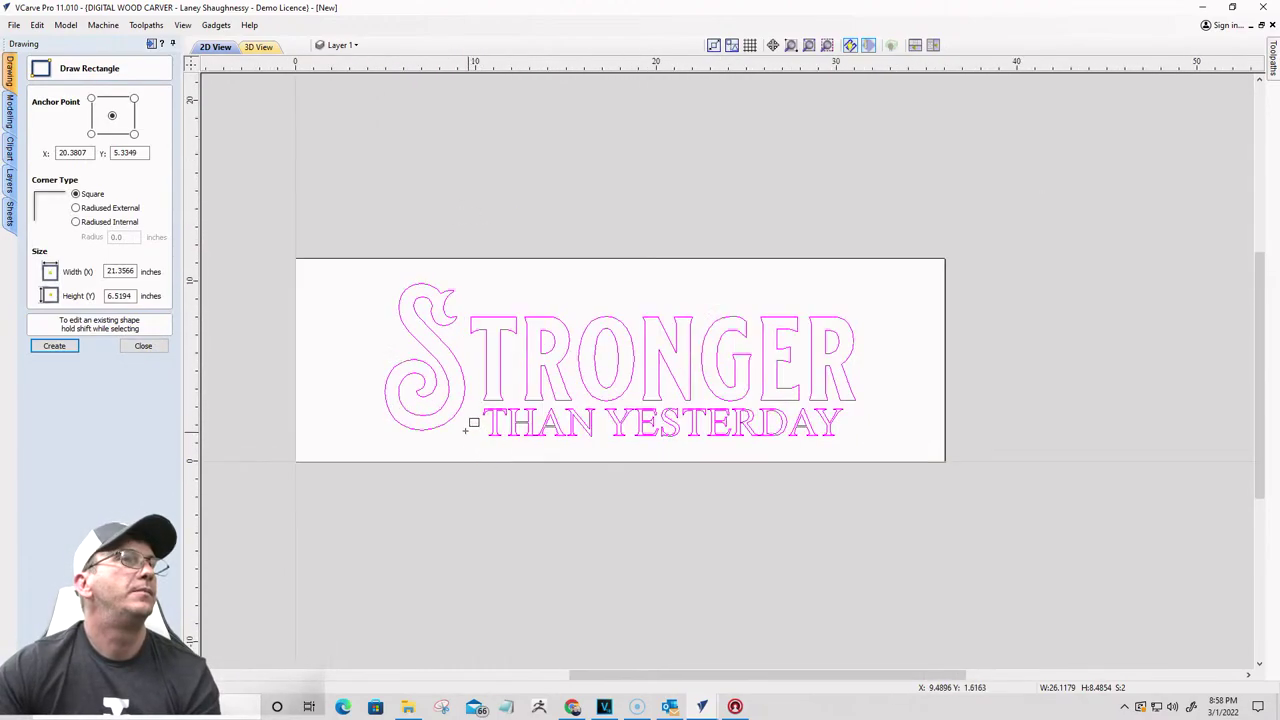
scroll(465, 423, "up", 2)
scroll(400, 266, "down", 2)
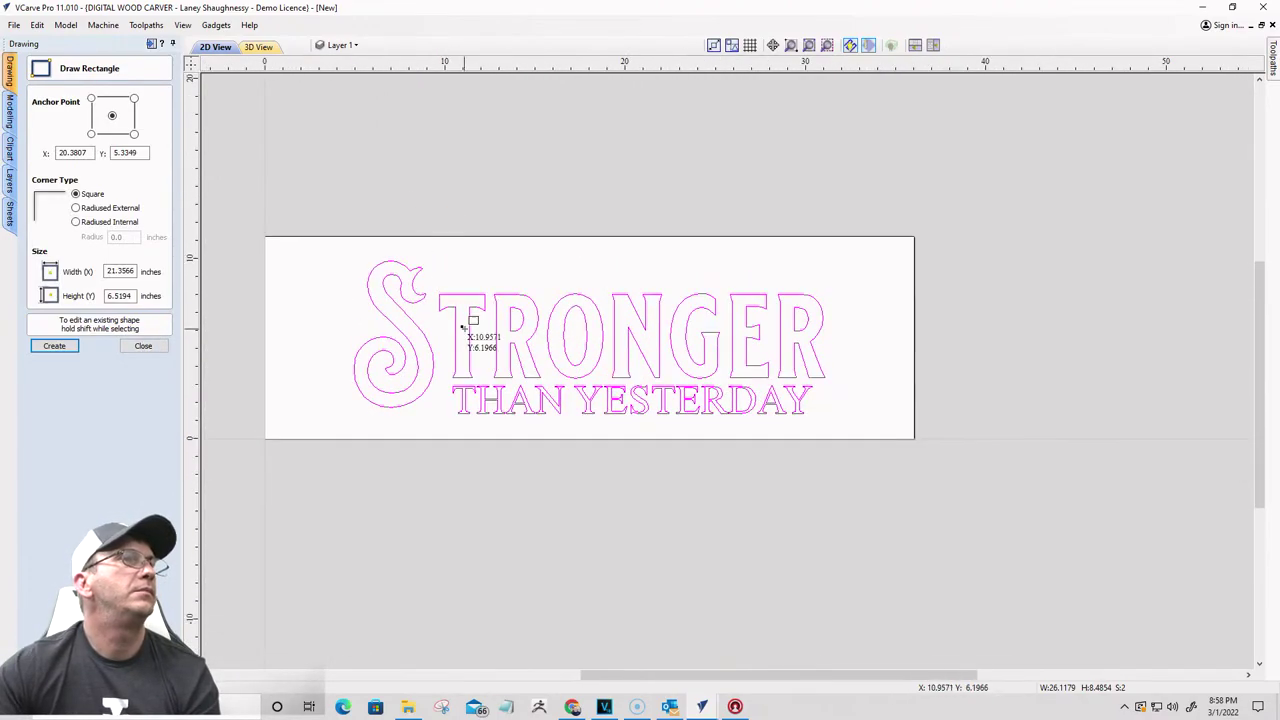
scroll(452, 282, "up", 2)
left_click_drag(421, 253, 1034, 257)
scroll(1023, 183, "down", 3)
scroll(914, 428, "up", 4)
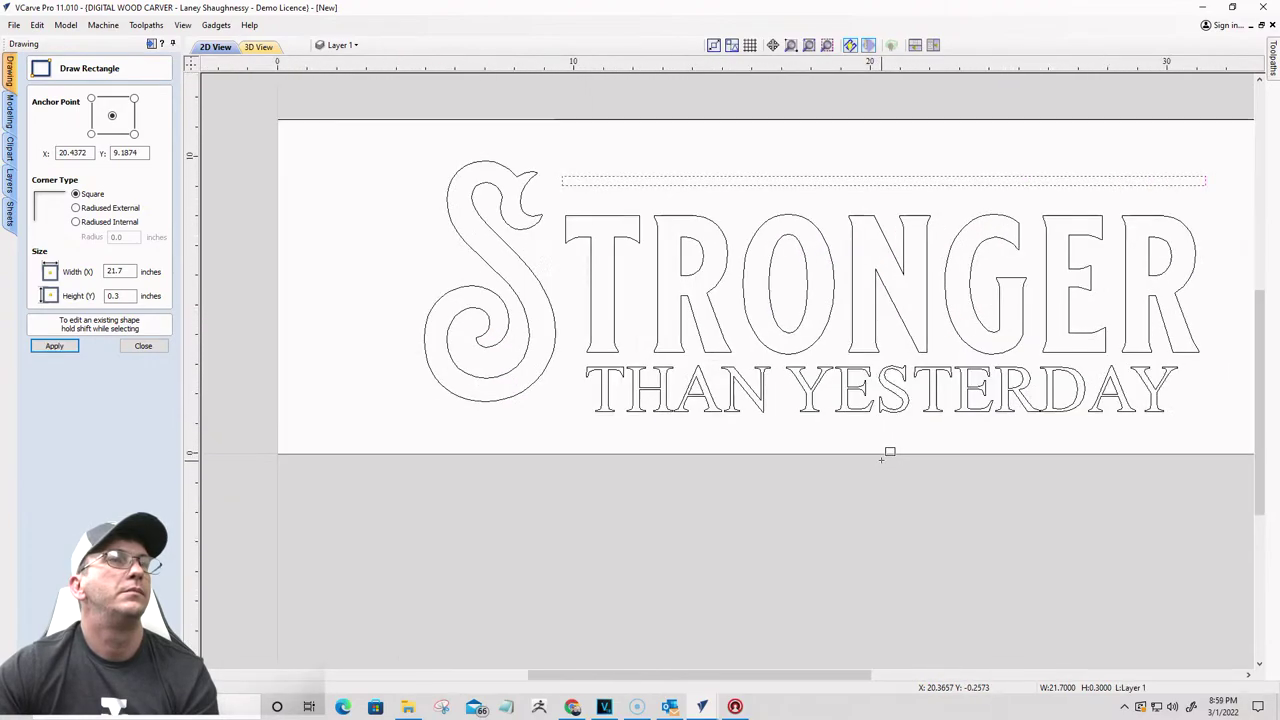
scroll(620, 320, "down", 2)
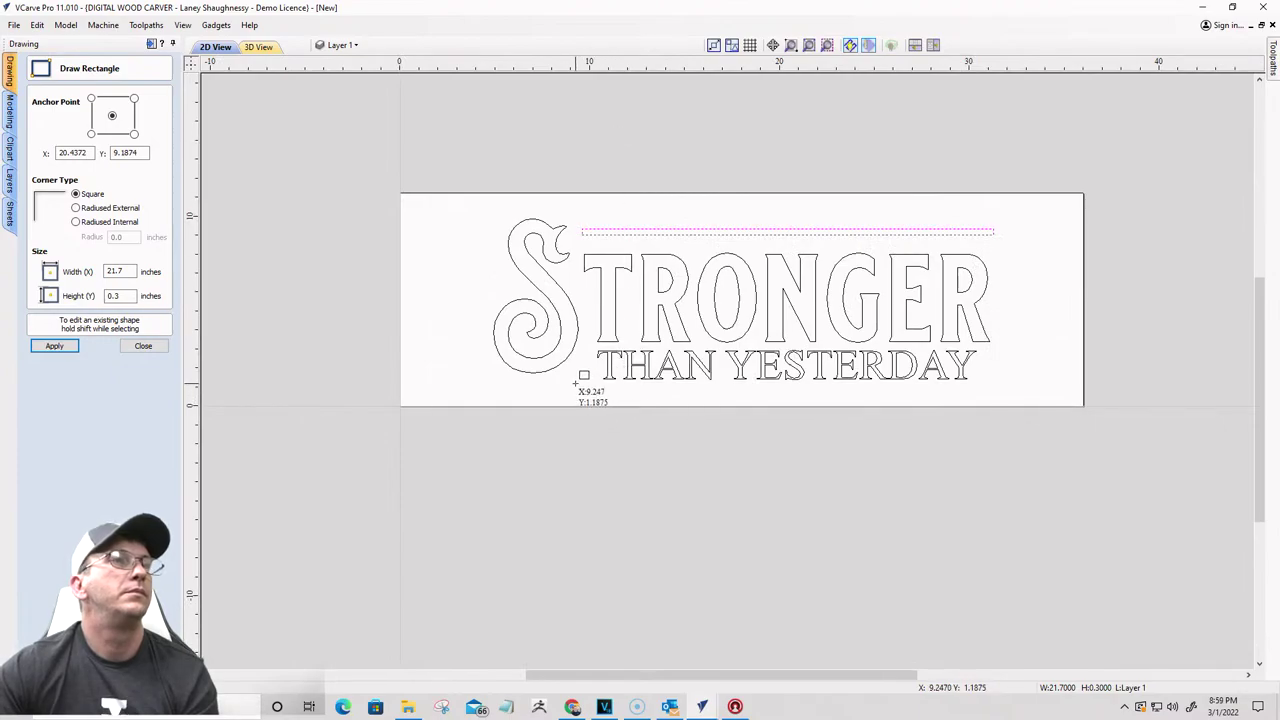
left_click(143, 345)
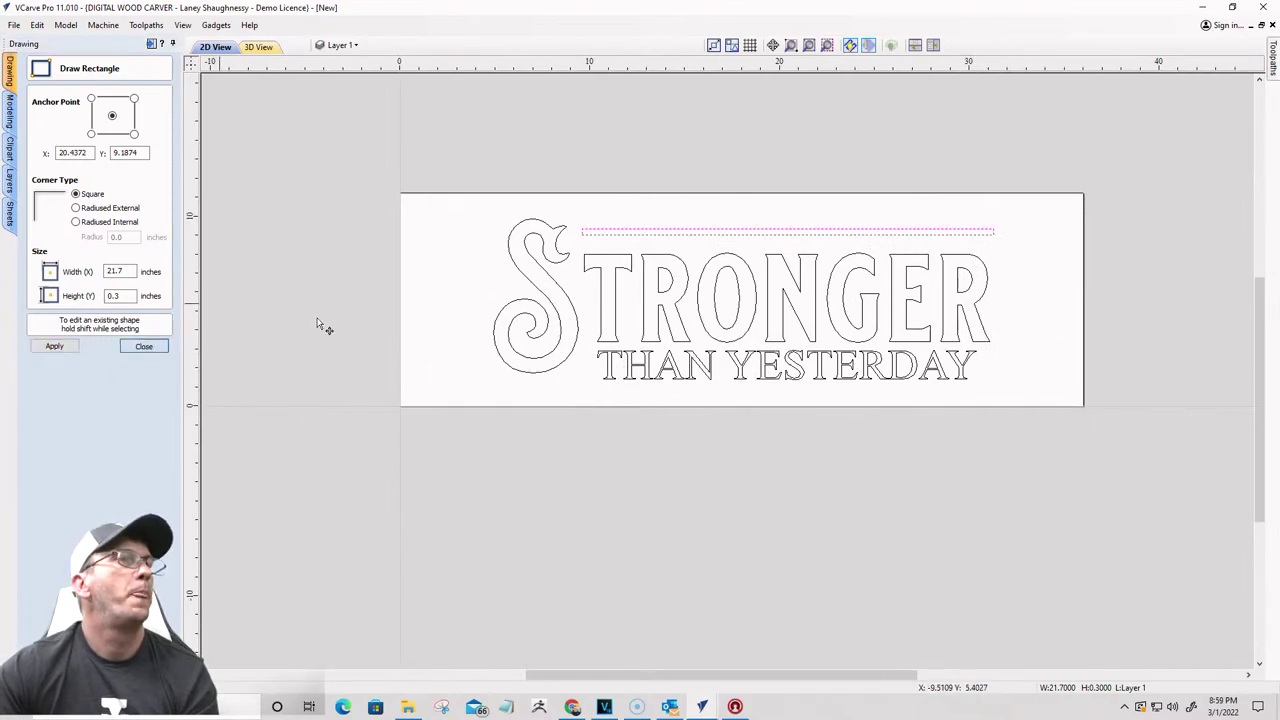
left_click(584, 232)
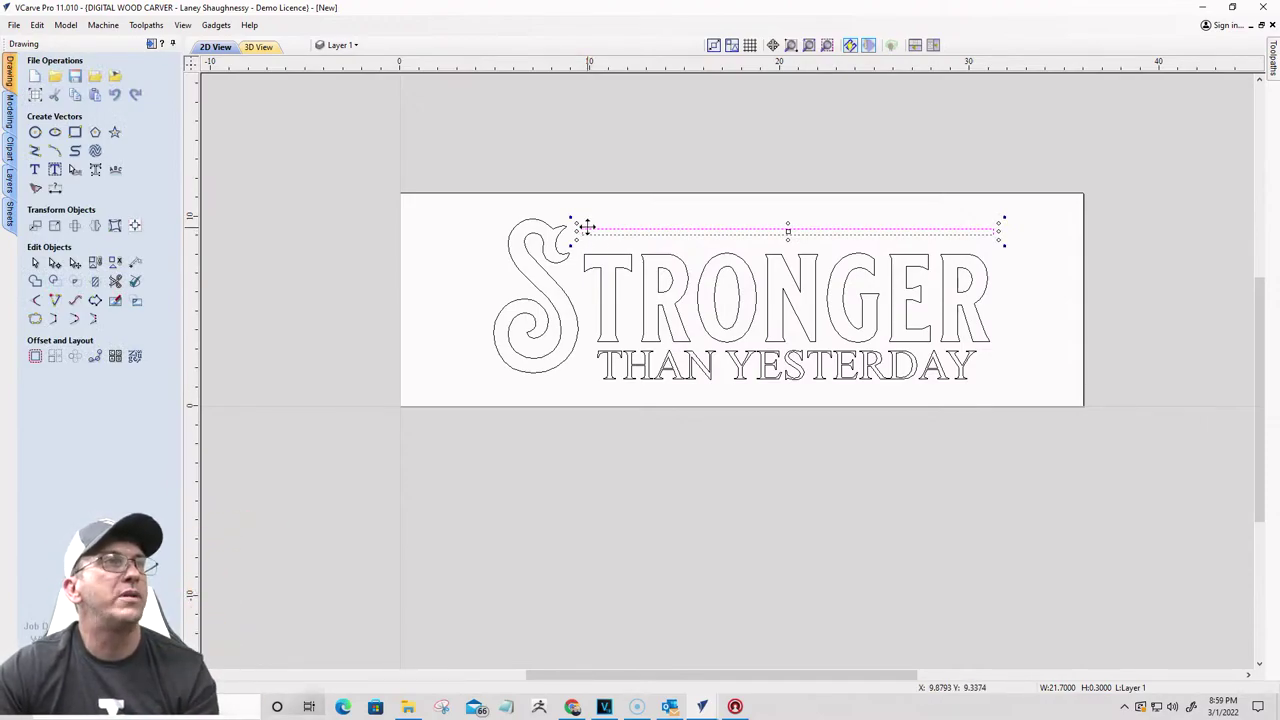
Step: Try moving and copying the bar below THAN YESTERDAY, undoing and deleting the attempts
left_click_drag(586, 232, 581, 388)
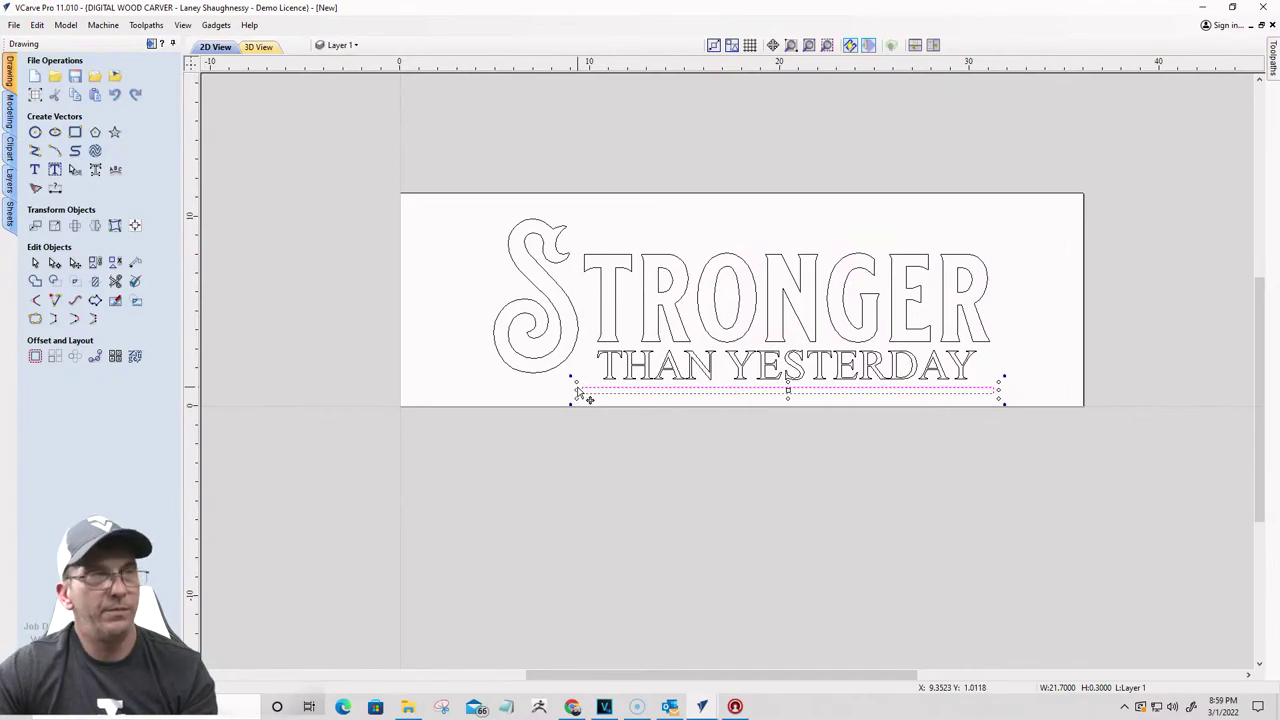
key("ctrl+z")
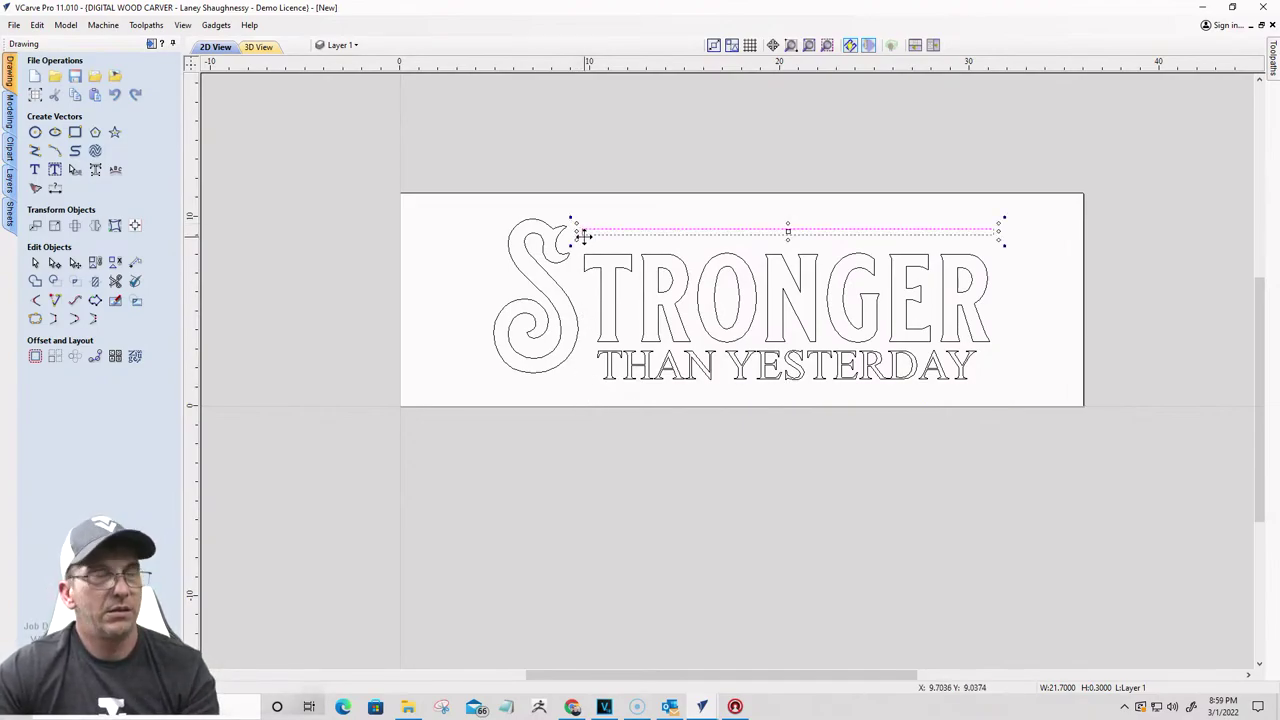
left_click_drag(588, 231, 479, 391)
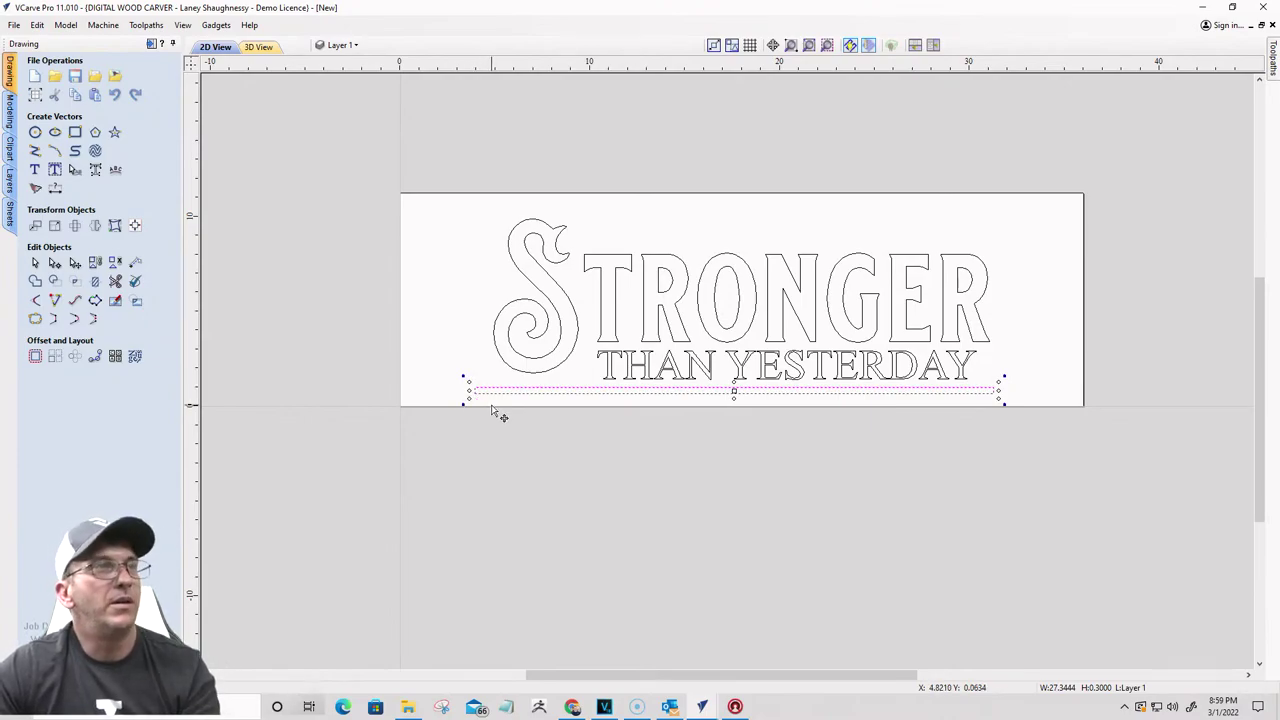
key("ctrl+z")
key("ctrl+z")
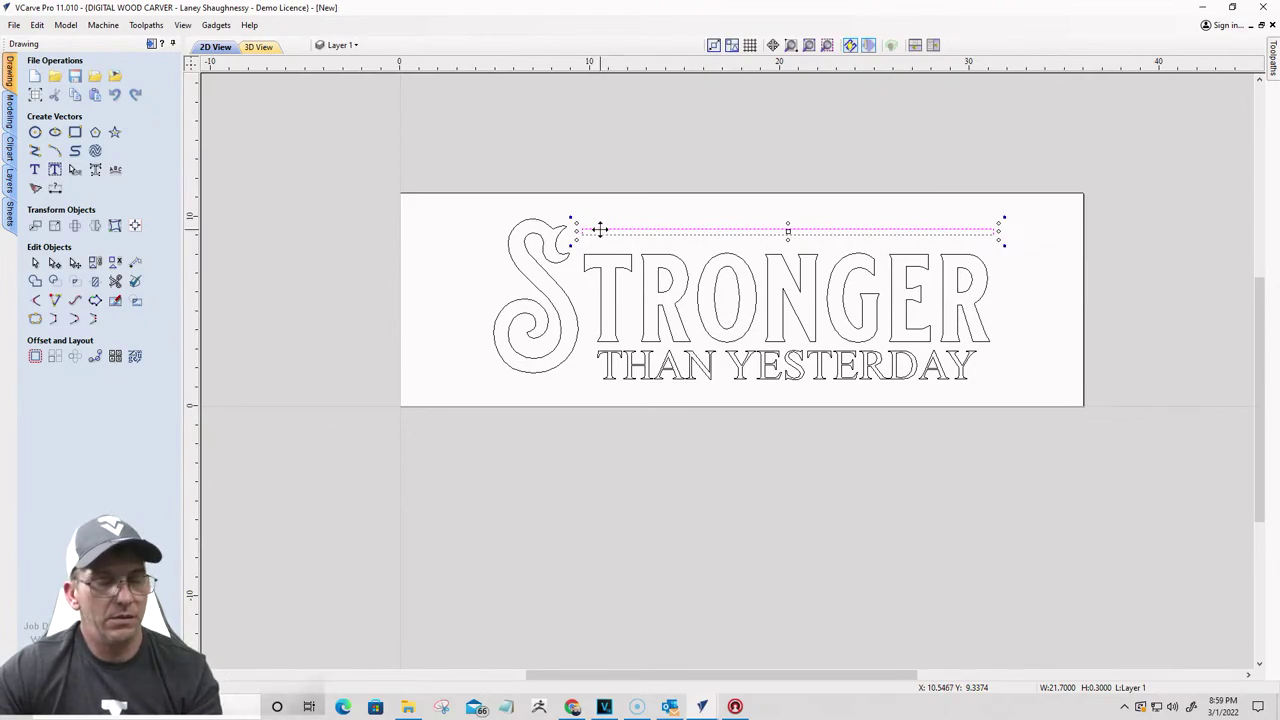
left_click_drag(600, 230, 575, 392)
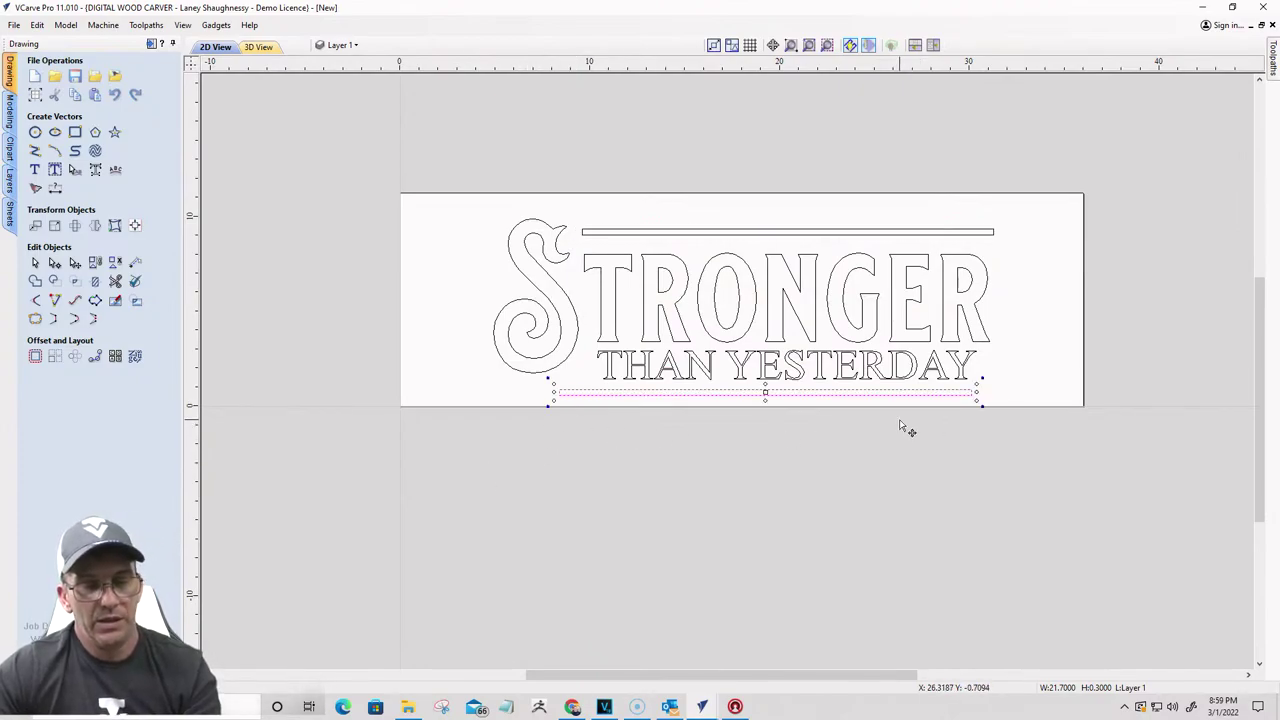
key("Delete")
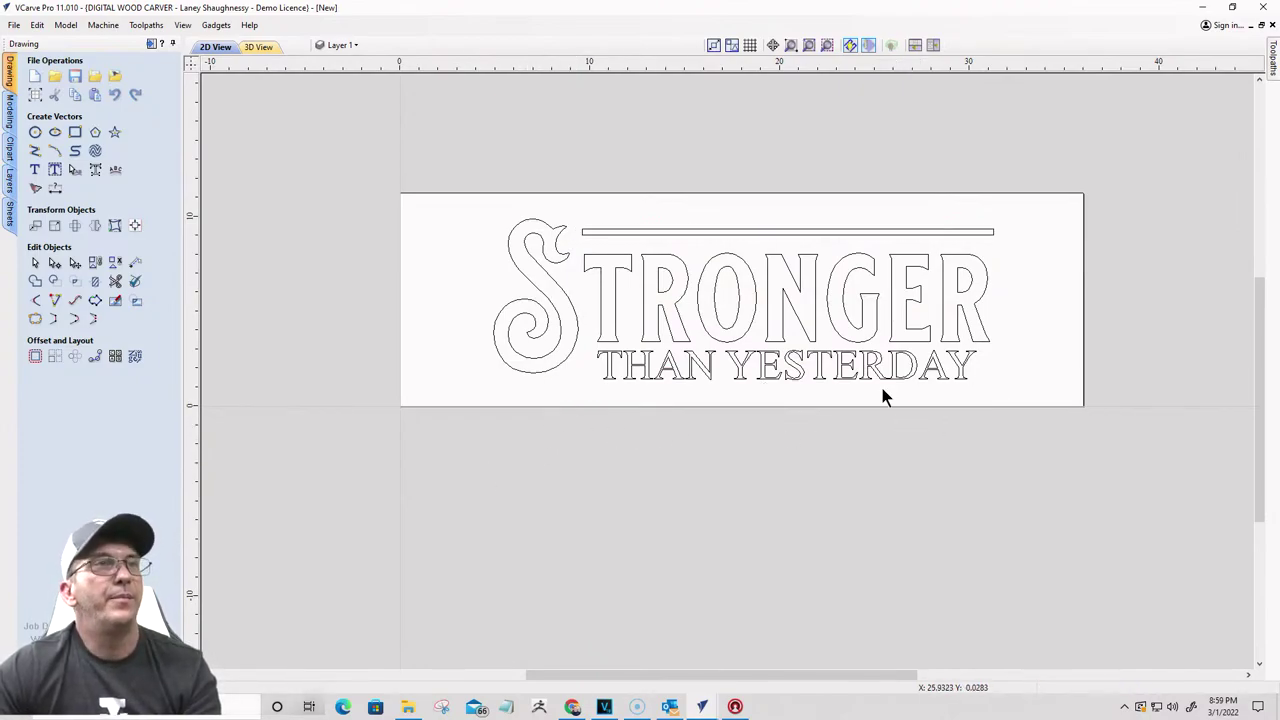
Step: Copy the top bar below THAN YESTERDAY and stretch it left to 27.6 inches long
left_click(790, 232)
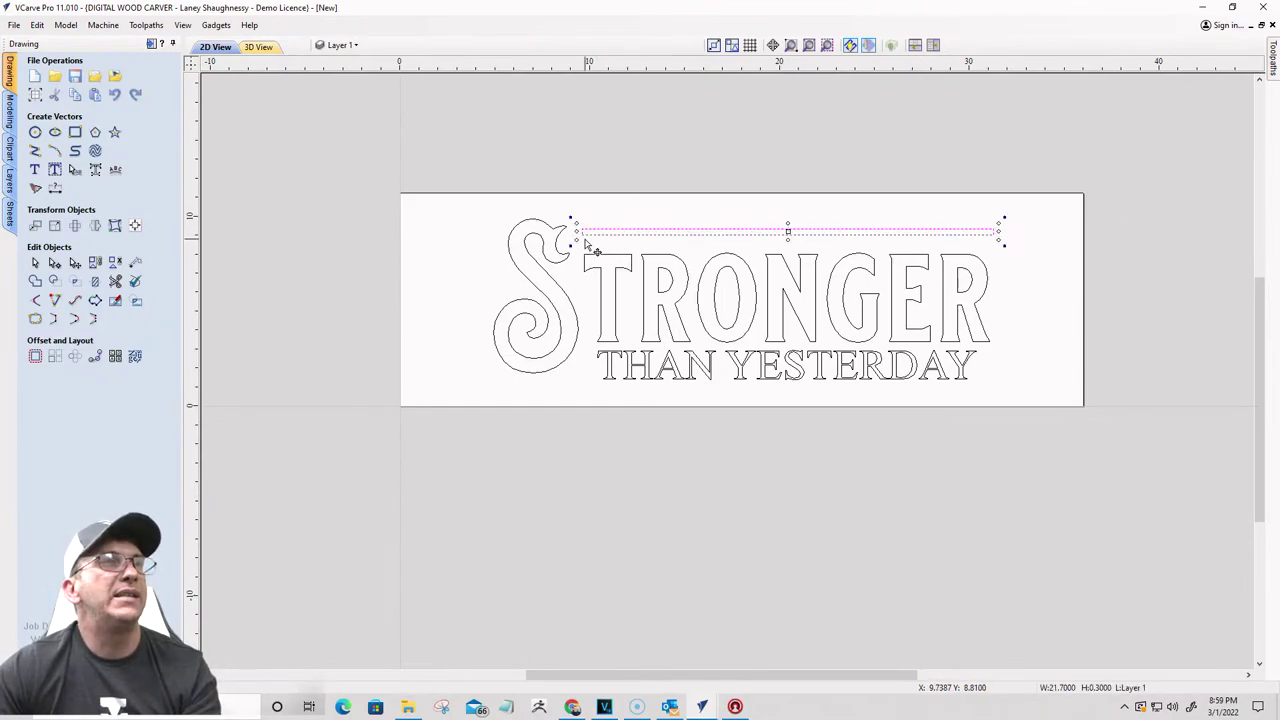
left_click_drag(588, 231, 584, 395)
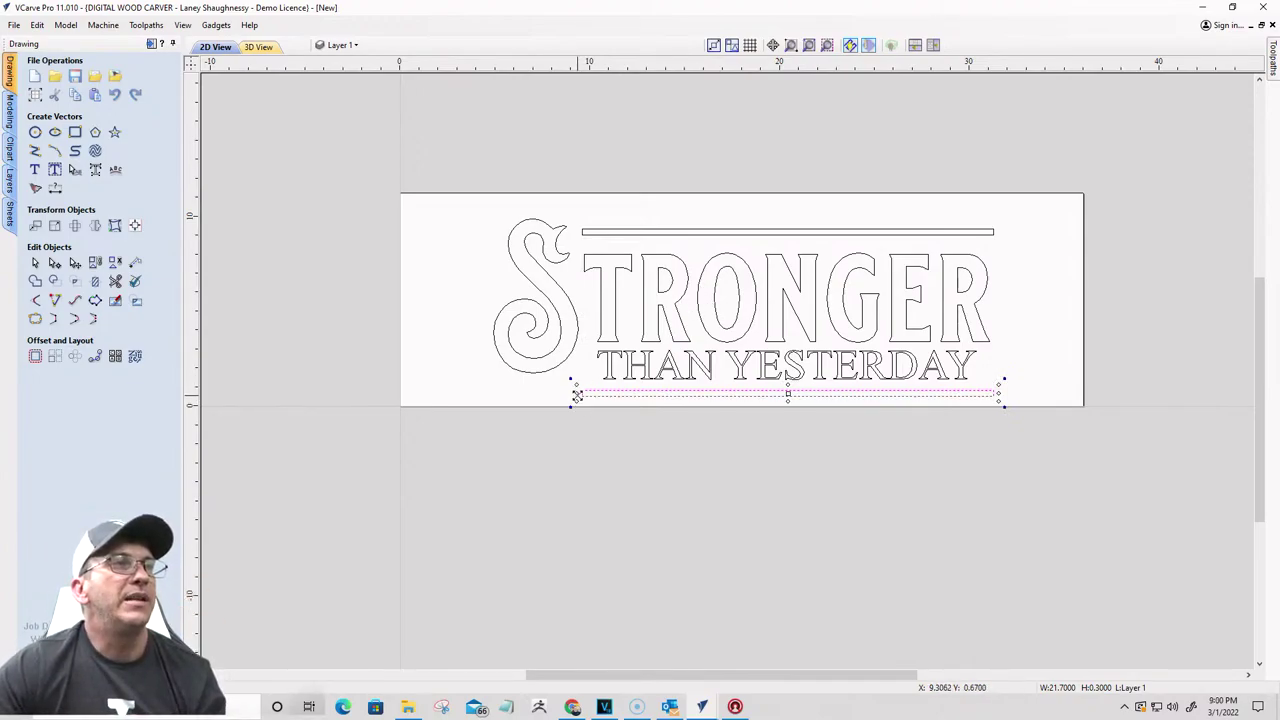
left_click_drag(577, 395, 463, 392)
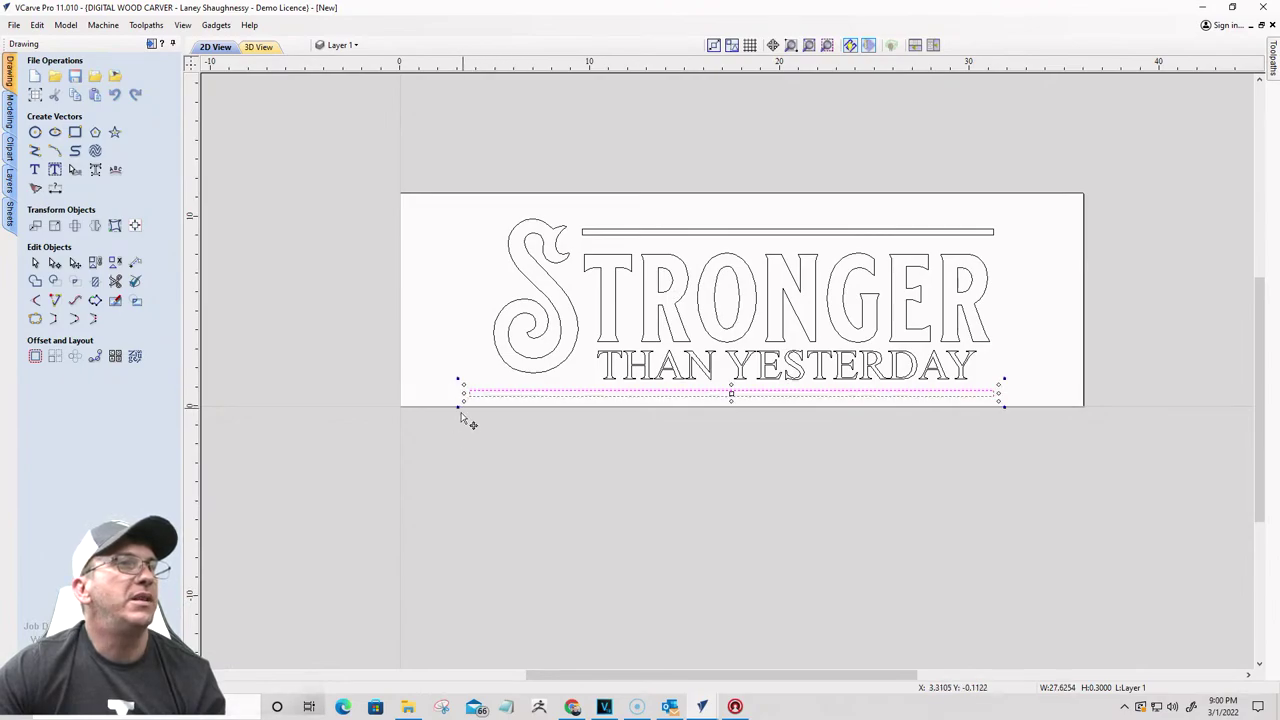
key("Up")
key("Up")
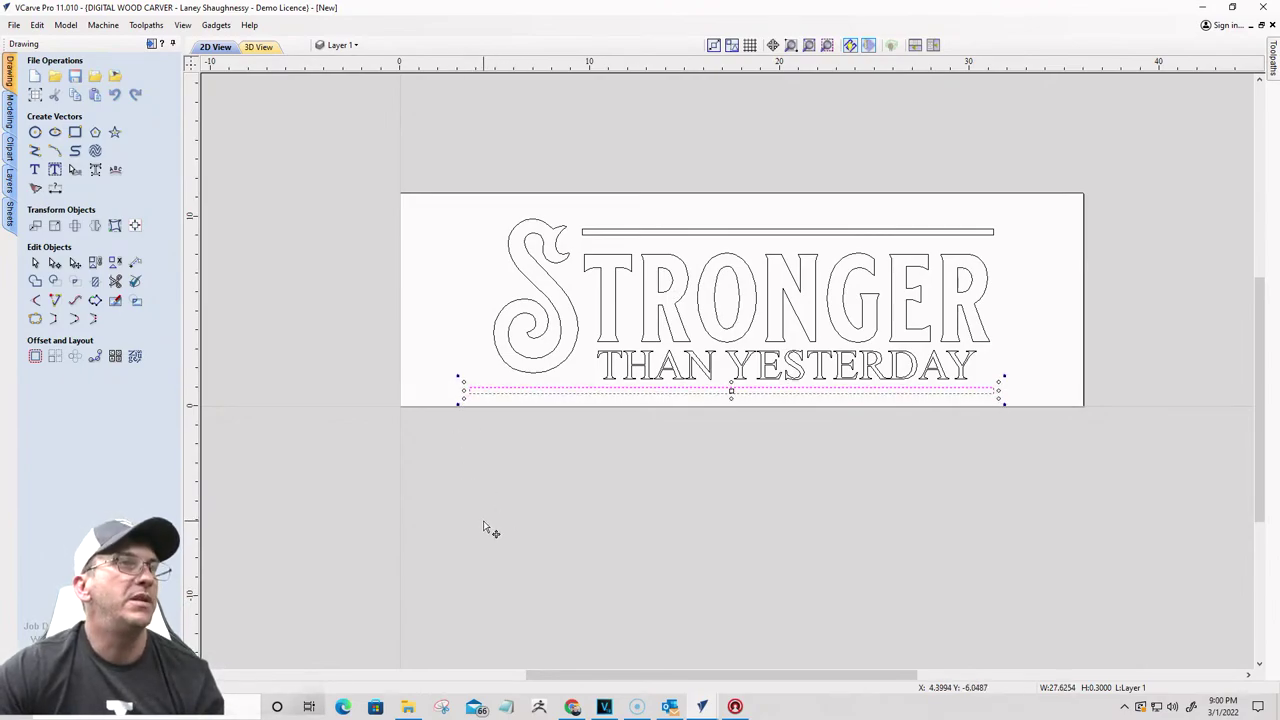
key("Down")
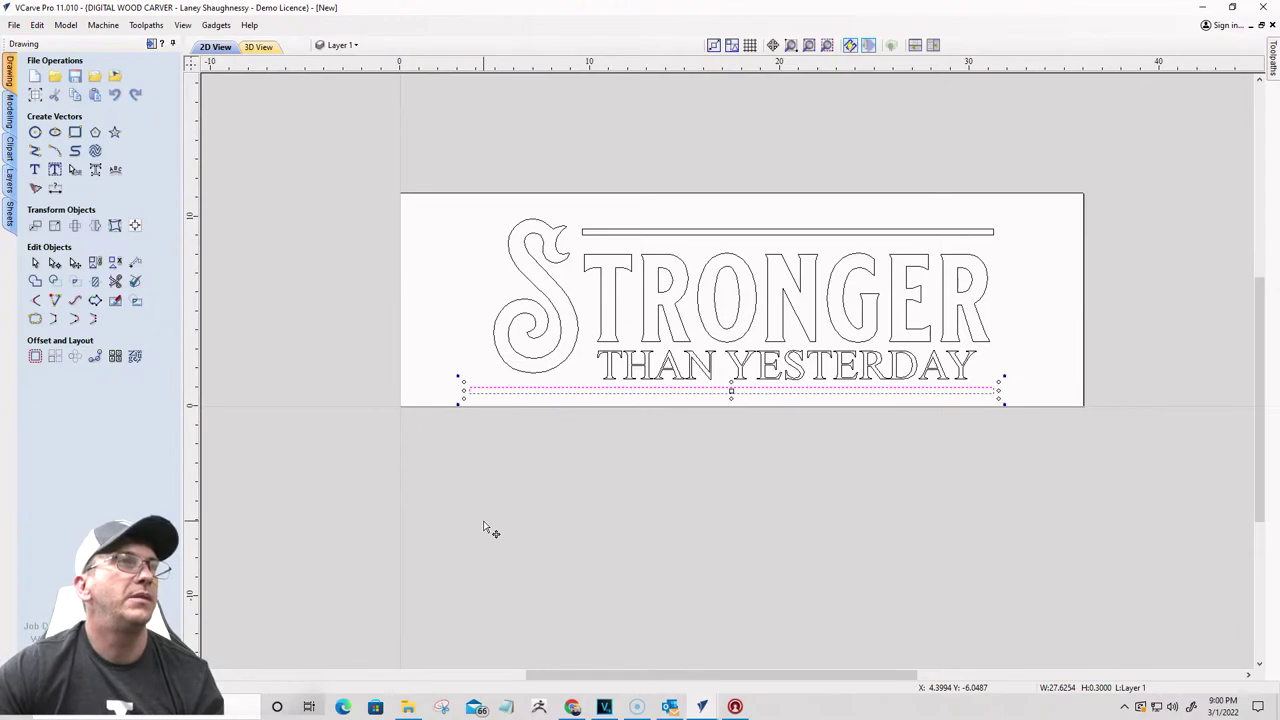
Step: Nudge the top bar down closer to STRONGER, then box-select the whole sign design
left_click(670, 234)
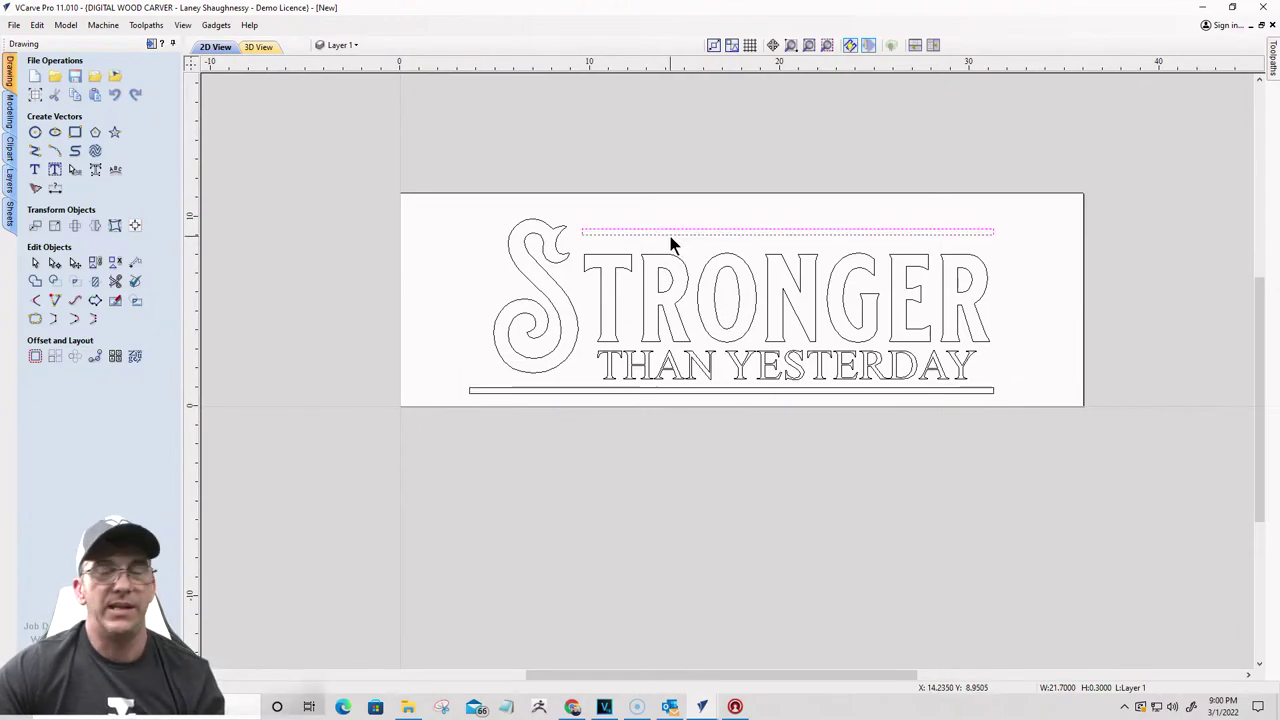
key("Down")
key("Down")
key("Down")
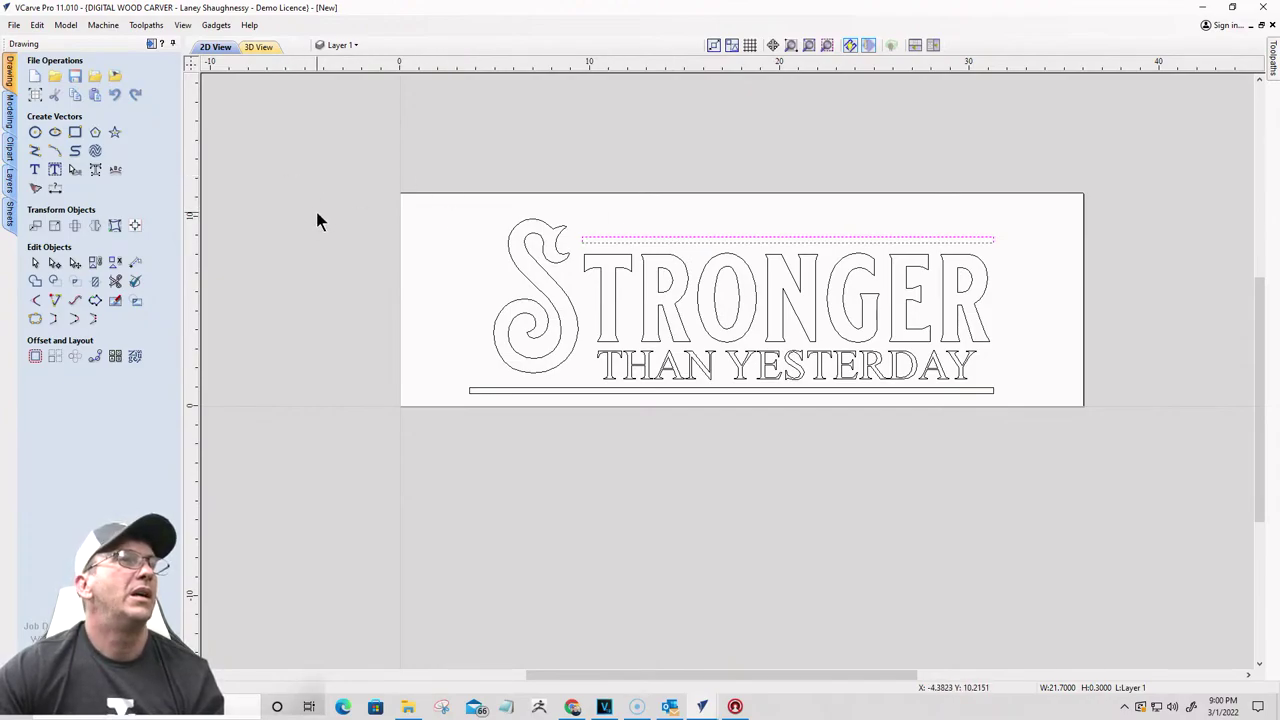
left_click(360, 170)
left_click_drag(410, 130, 1041, 442)
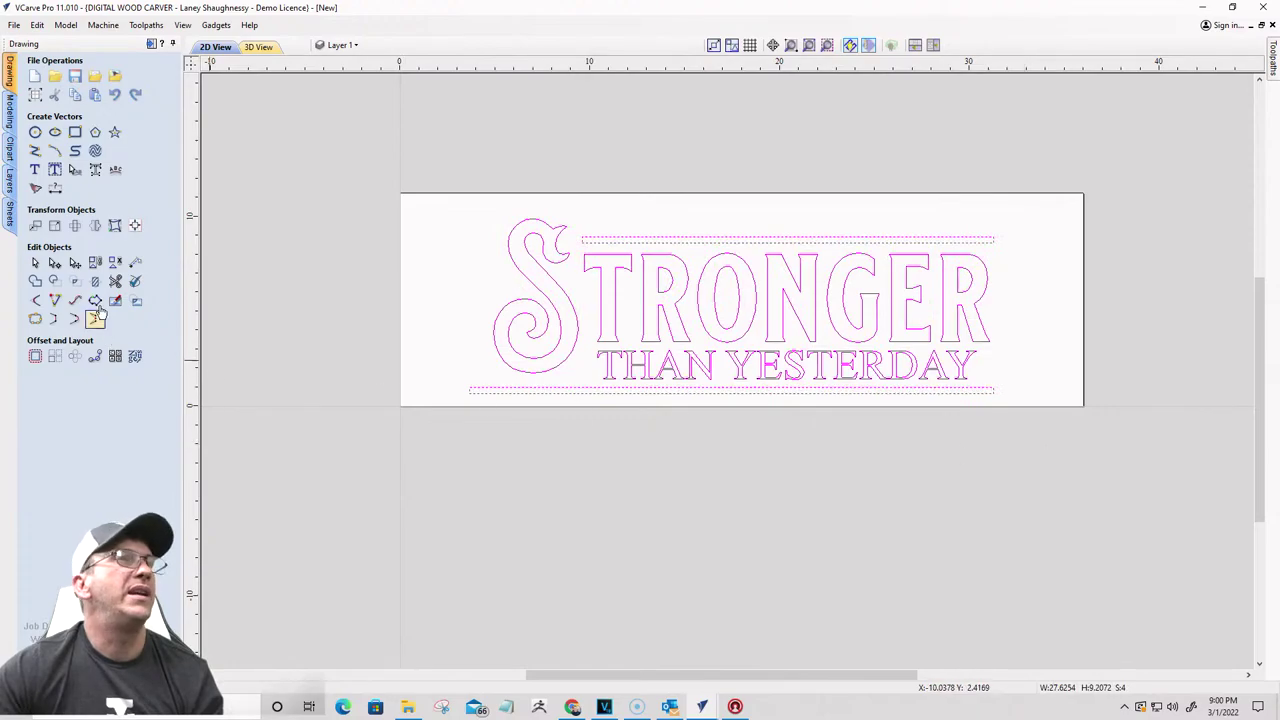
Step: Align the sign design to the material centre with Alignment Tools
left_click(116, 226)
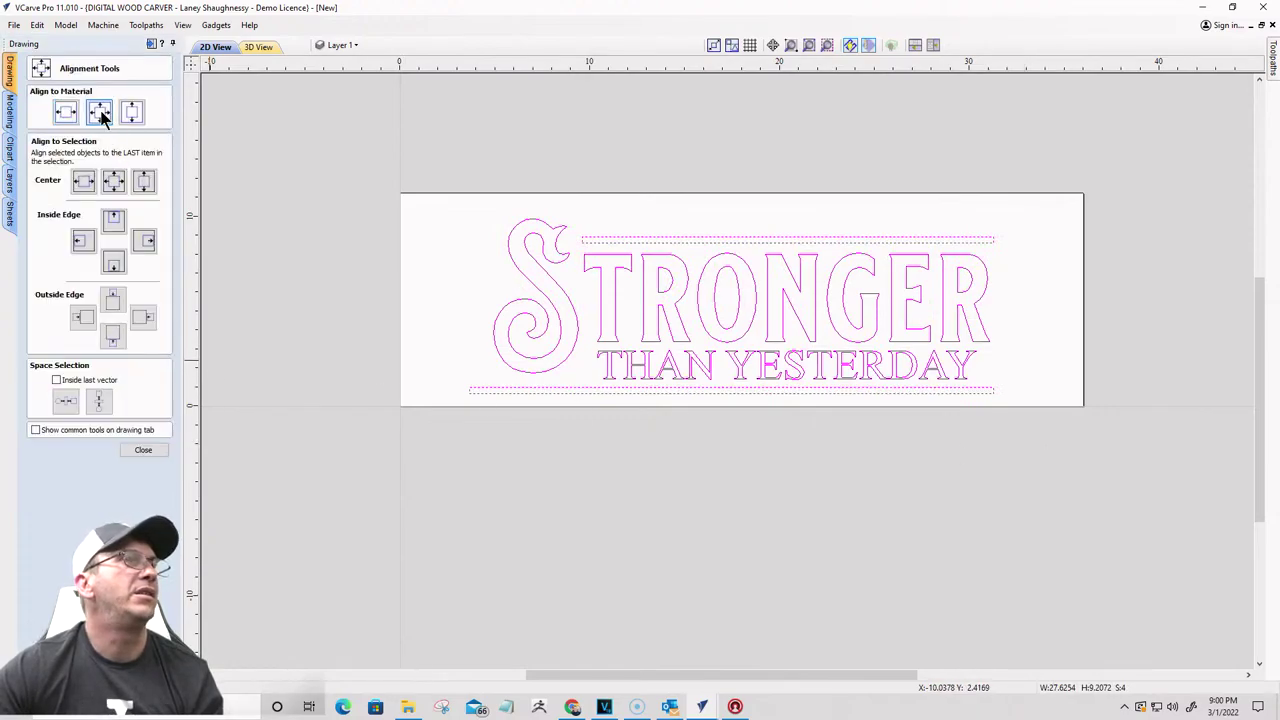
left_click(99, 113)
left_click(297, 390)
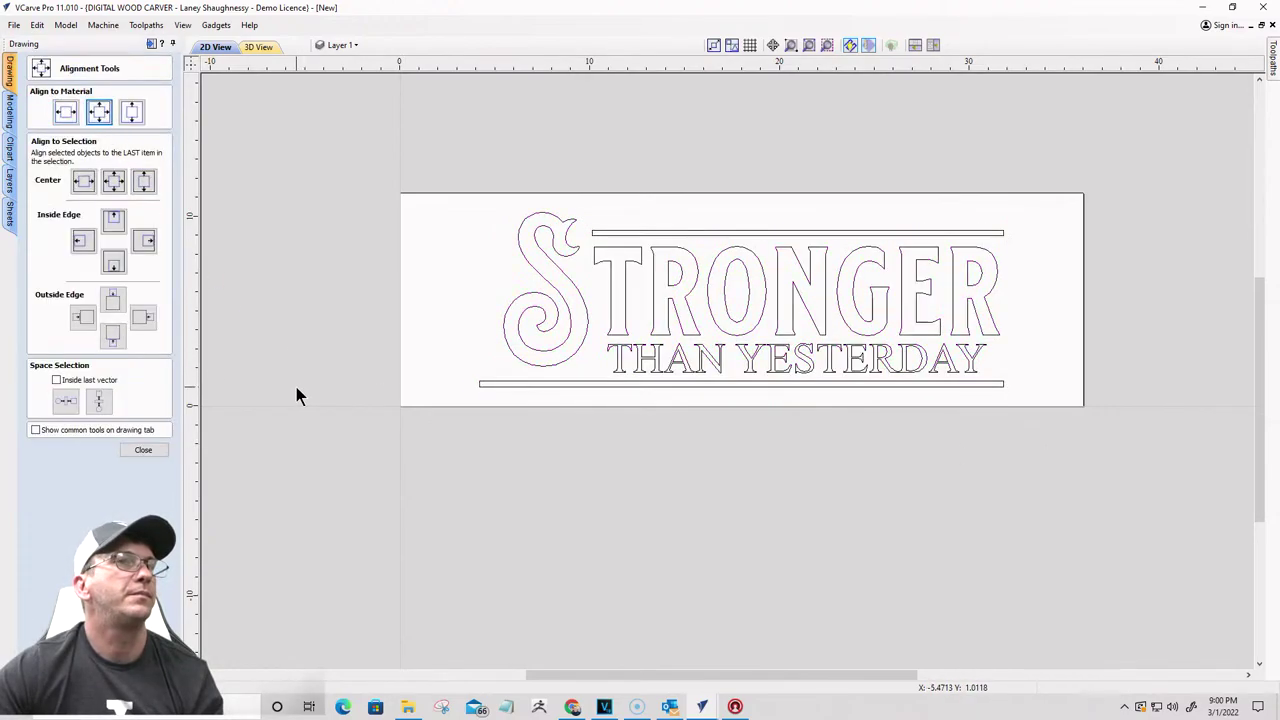
left_click(143, 452)
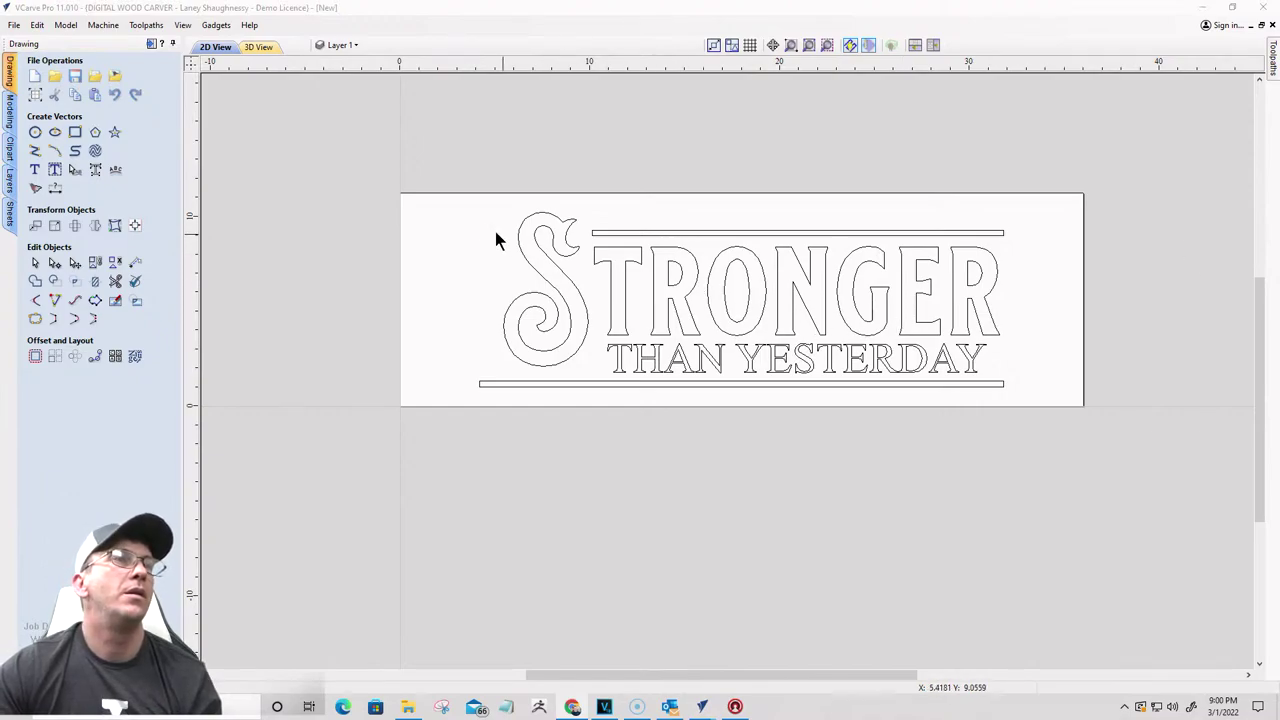
Step: Reselect the whole design and nudge it three steps right and one step up
left_click_drag(429, 167, 1005, 447)
key("Right")
key("Right")
key("Right")
key("Right")
key("Right")
key("Right")
key("Right")
key("Right")
key("Right")
key("Right")
key("Right")
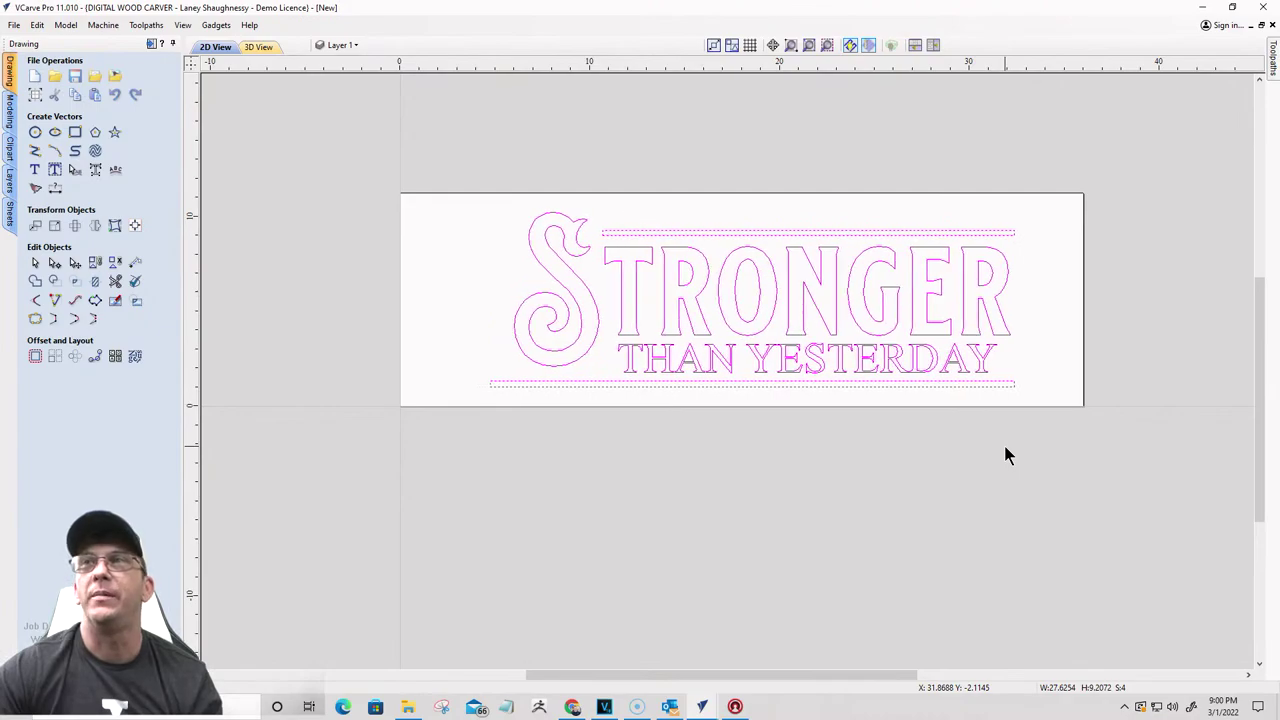
key("Right")
key("Right")
key("Right")
key("Right")
key("Right")
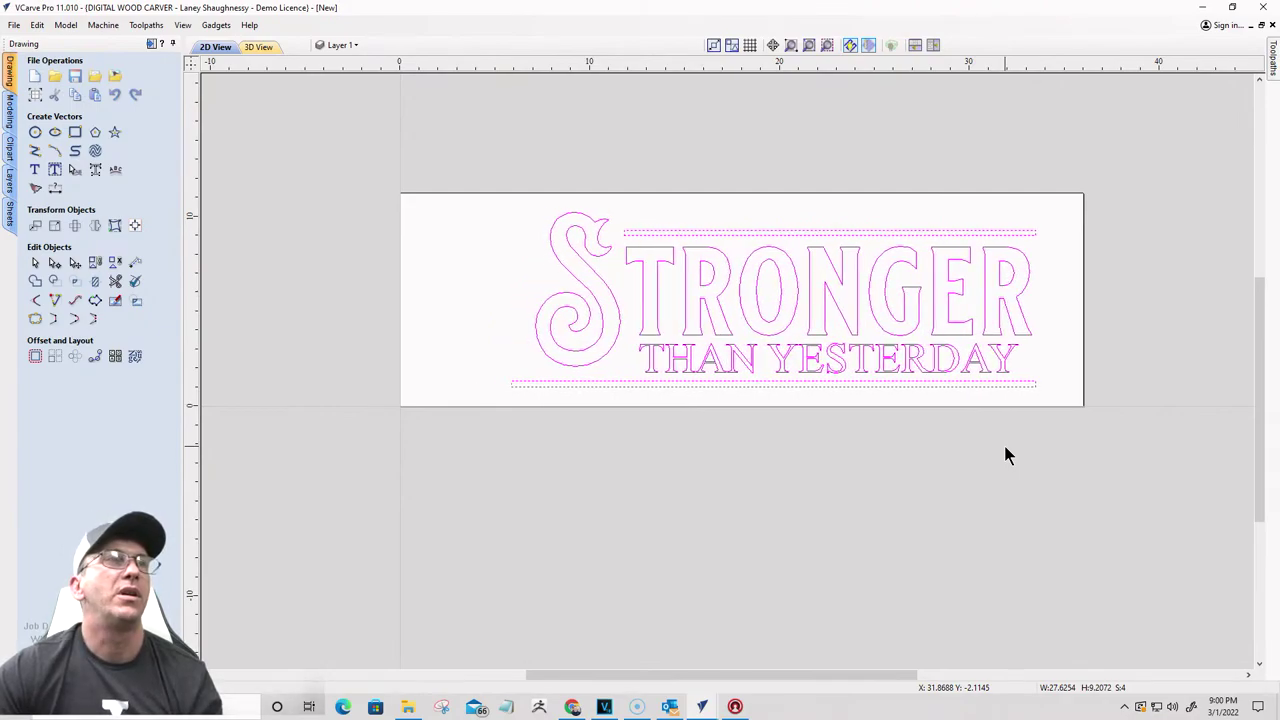
key("Right")
key("Up")
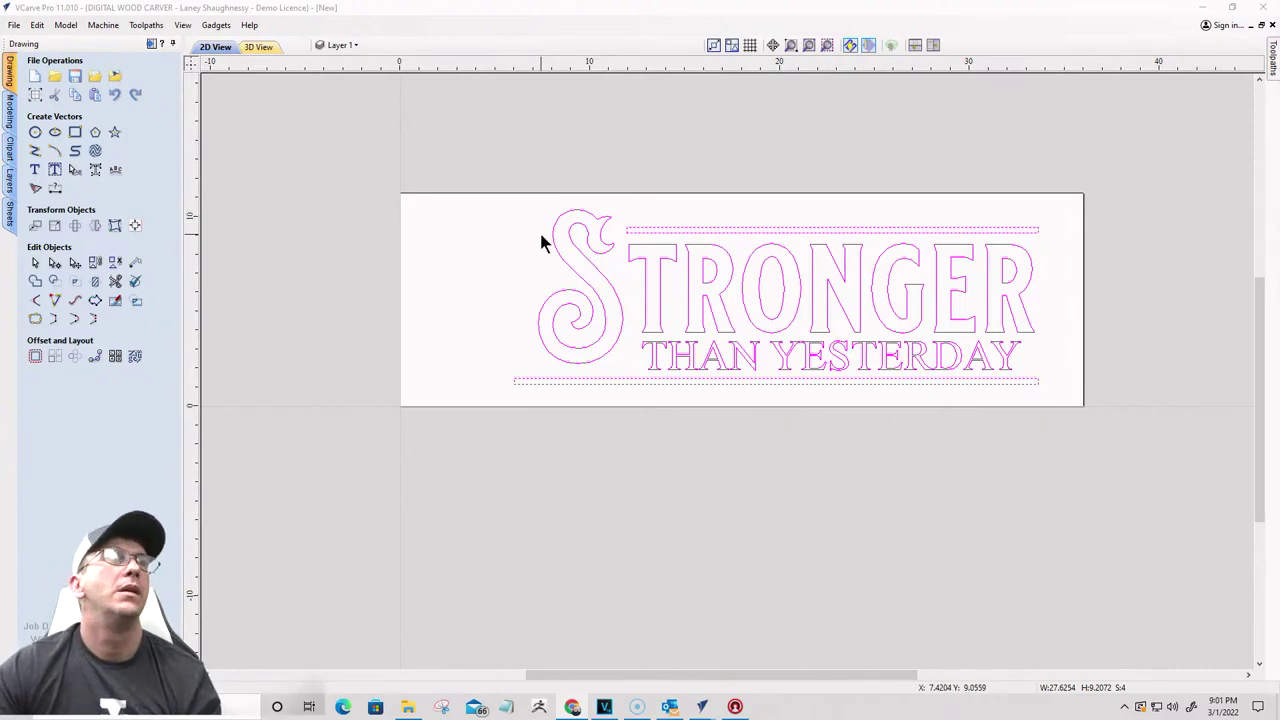
Step: Import the depositphotos woman-with-dumbbell image from Downloads and move it to the sign's left edge
left_click(114, 77)
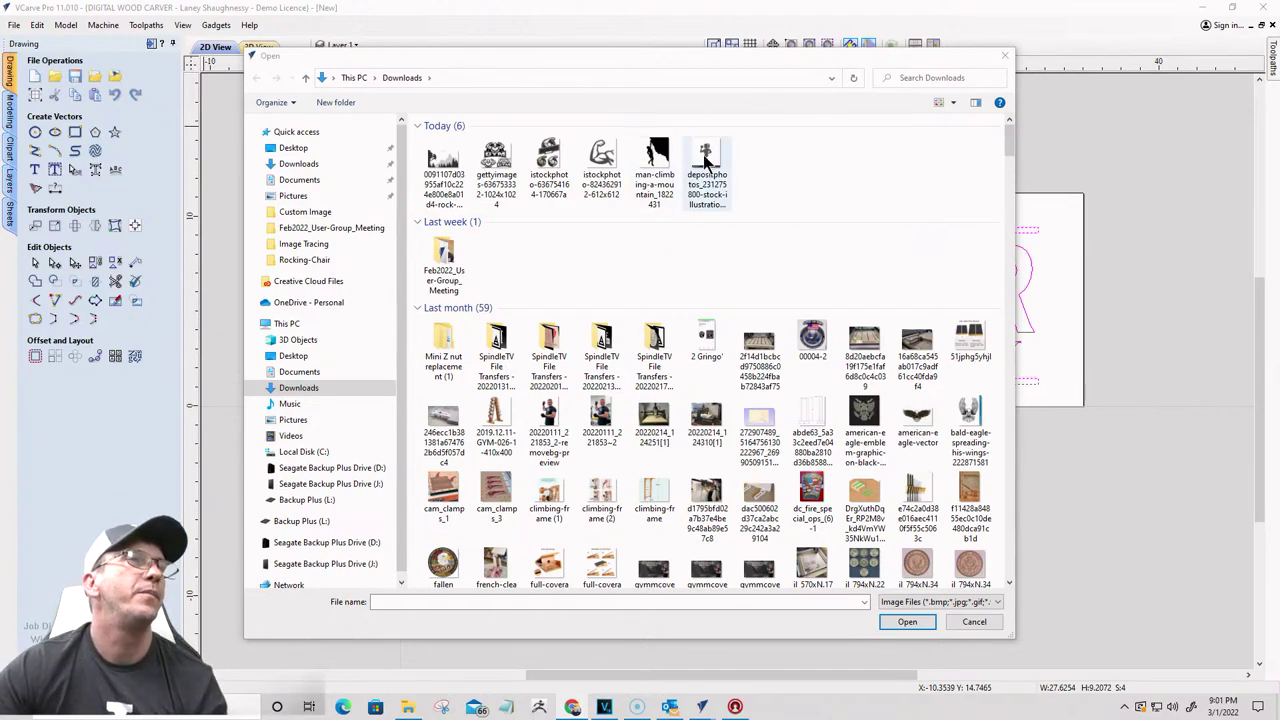
left_click(706, 160)
double_click(706, 160)
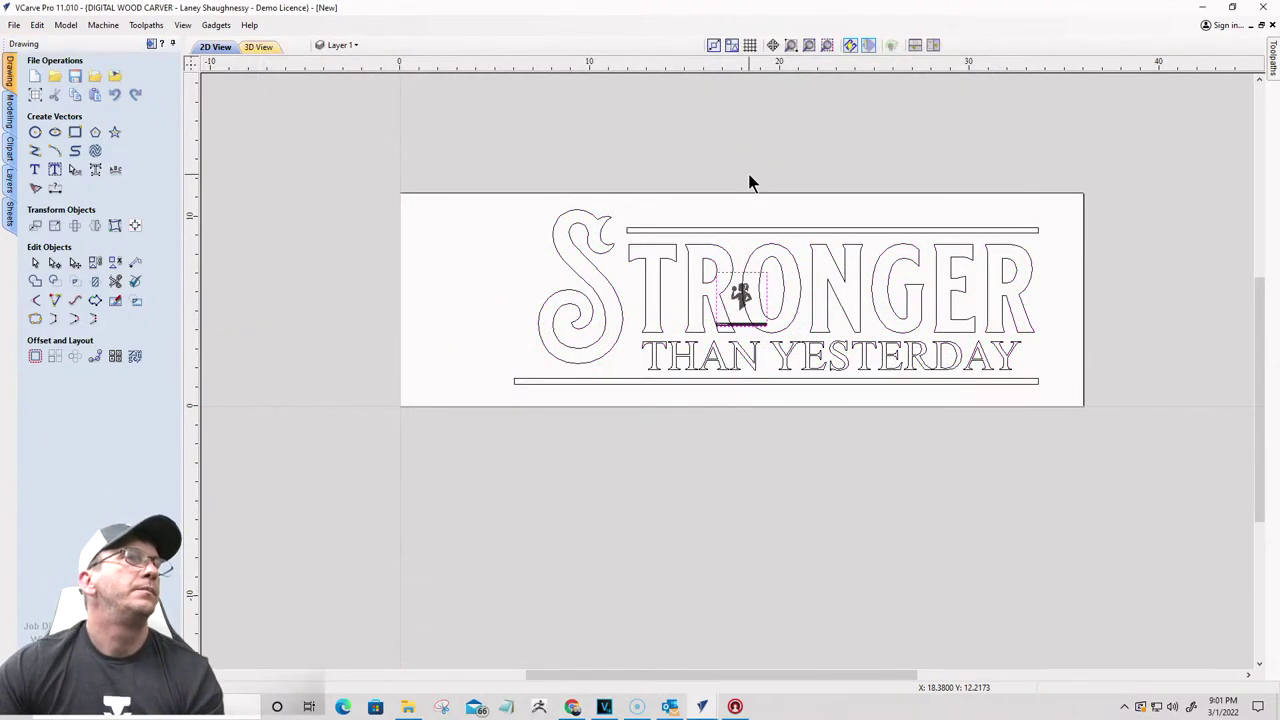
left_click(739, 298)
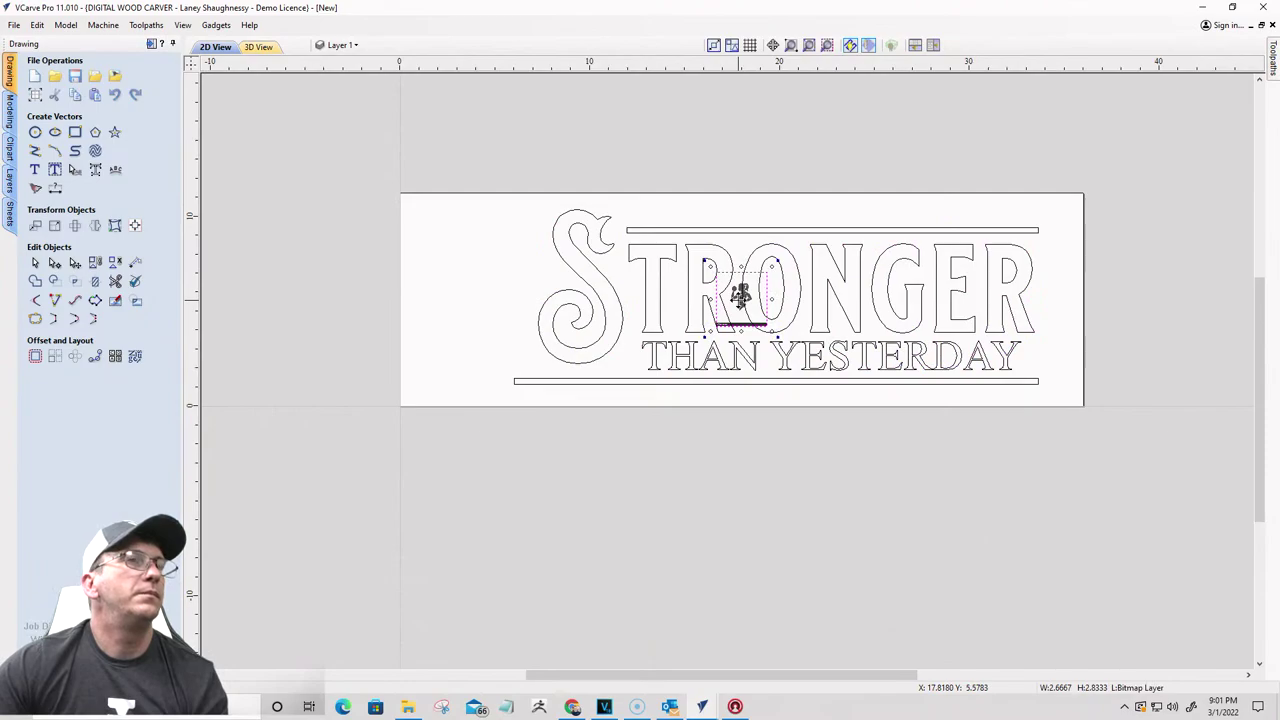
left_click_drag(739, 296, 397, 260)
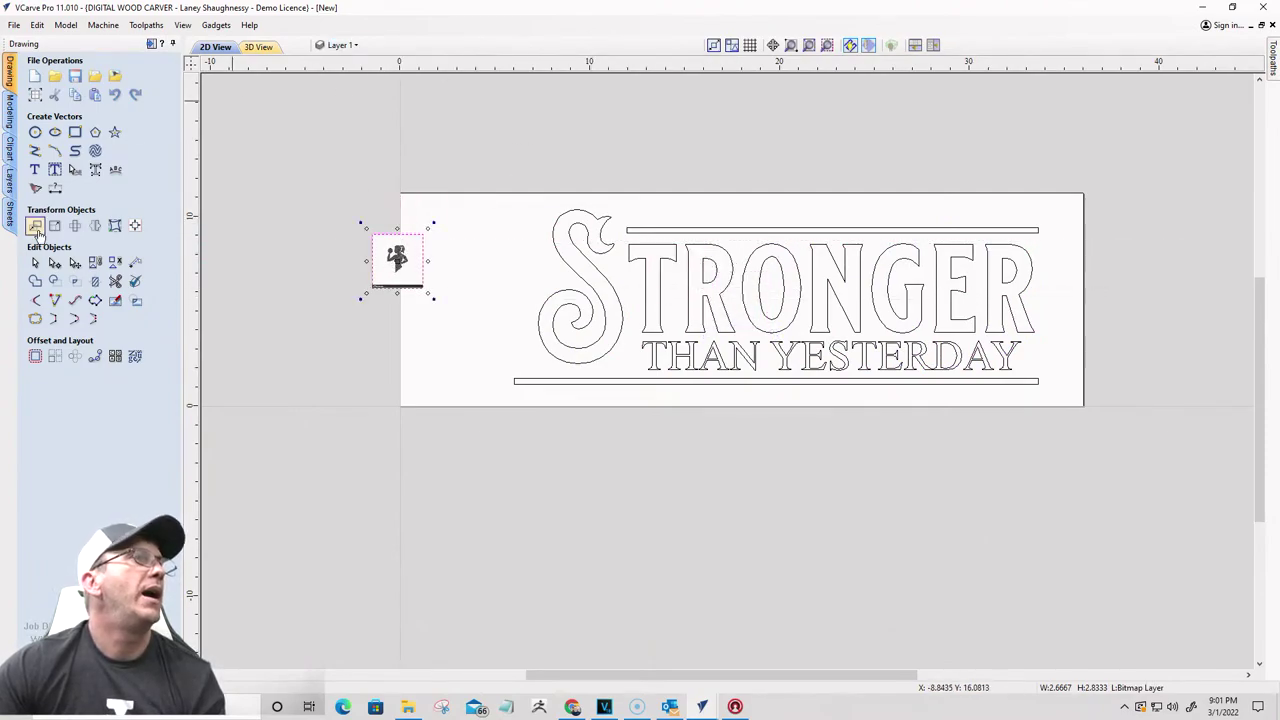
left_click(826, 45)
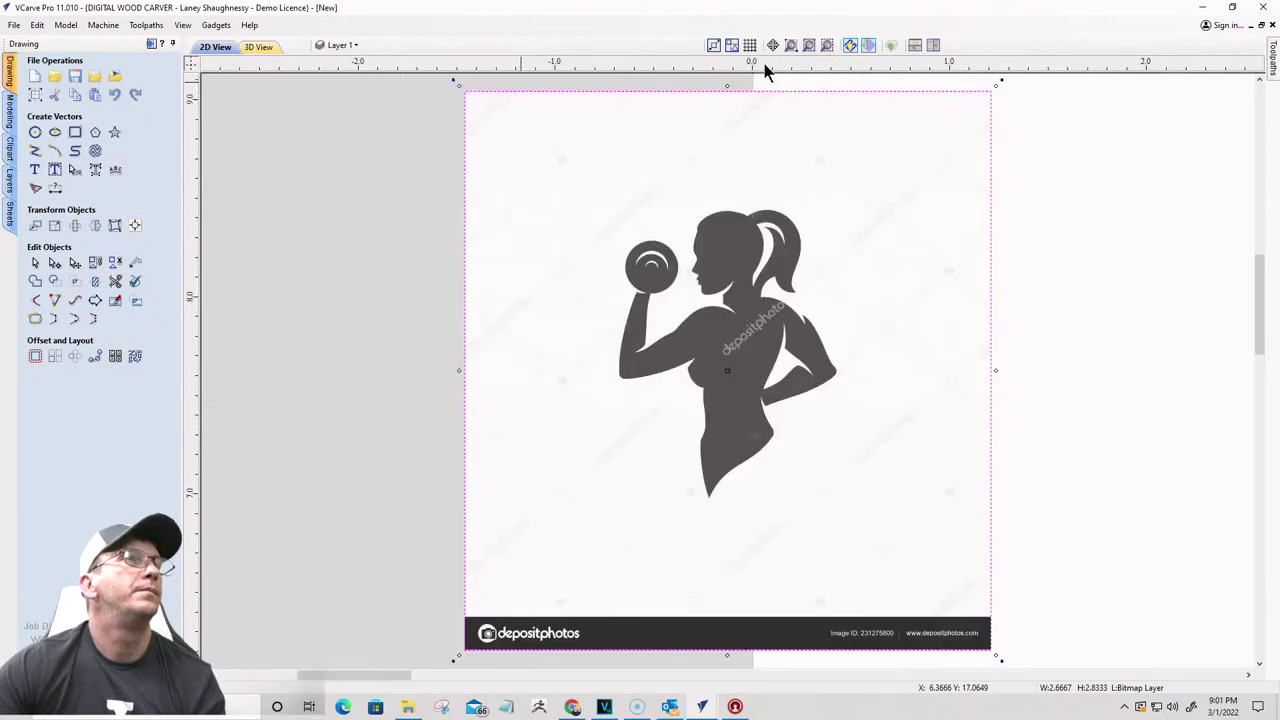
Step: Trace the region around the figure with 0% bitmap fading and a 0.83 threshold, then preview it
left_click(35, 189)
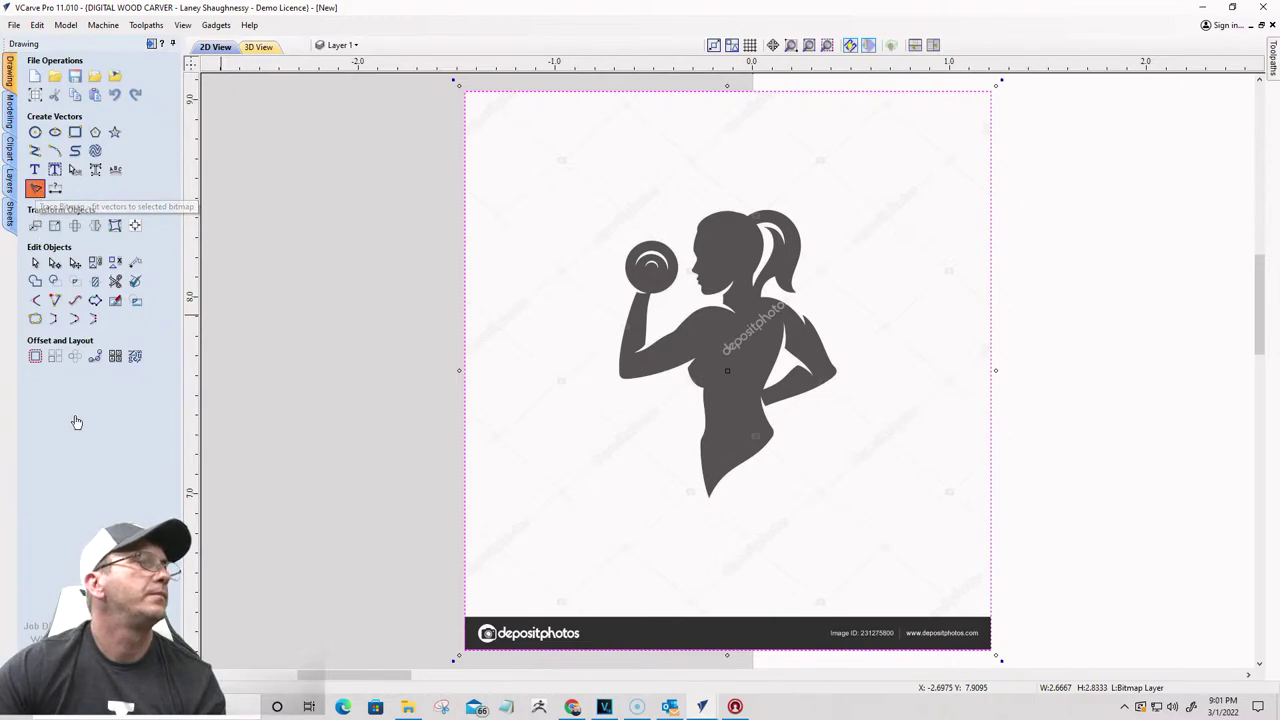
mouse_move(570, 160)
left_mouse_down()
mouse_move(760, 234)
mouse_move(872, 476)
mouse_move(883, 531)
left_mouse_up()
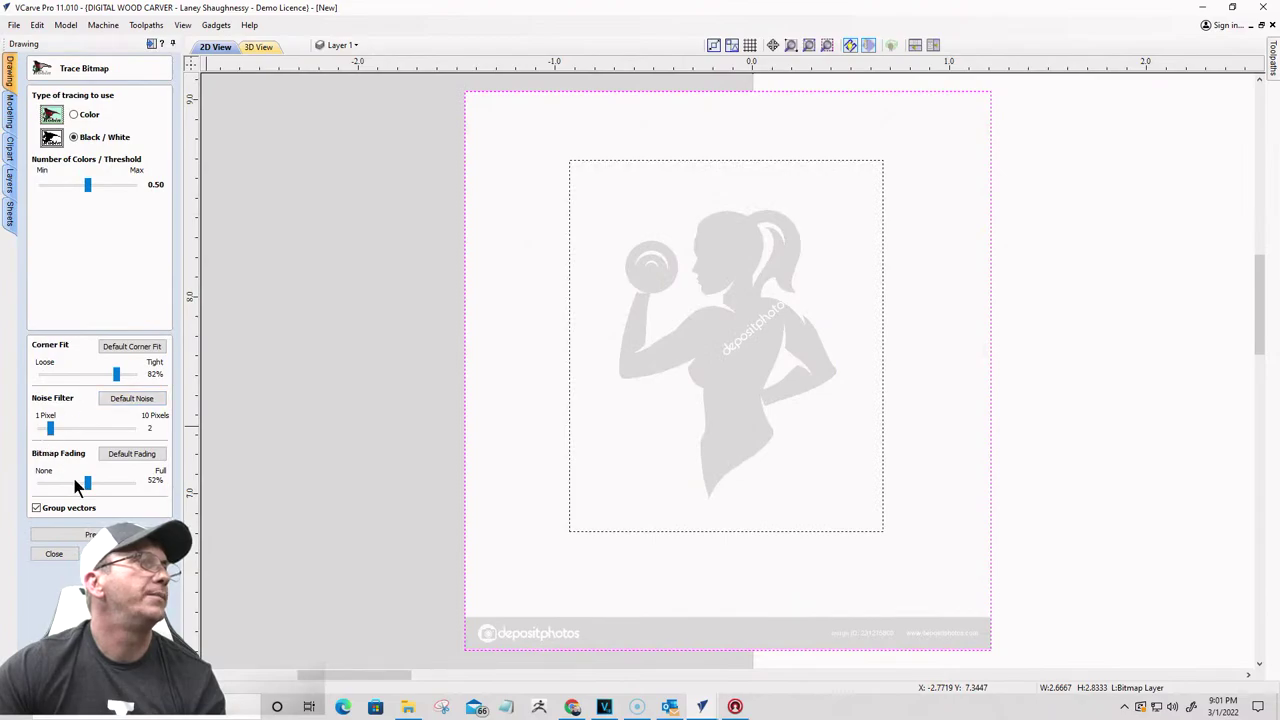
left_click_drag(85, 483, 40, 483)
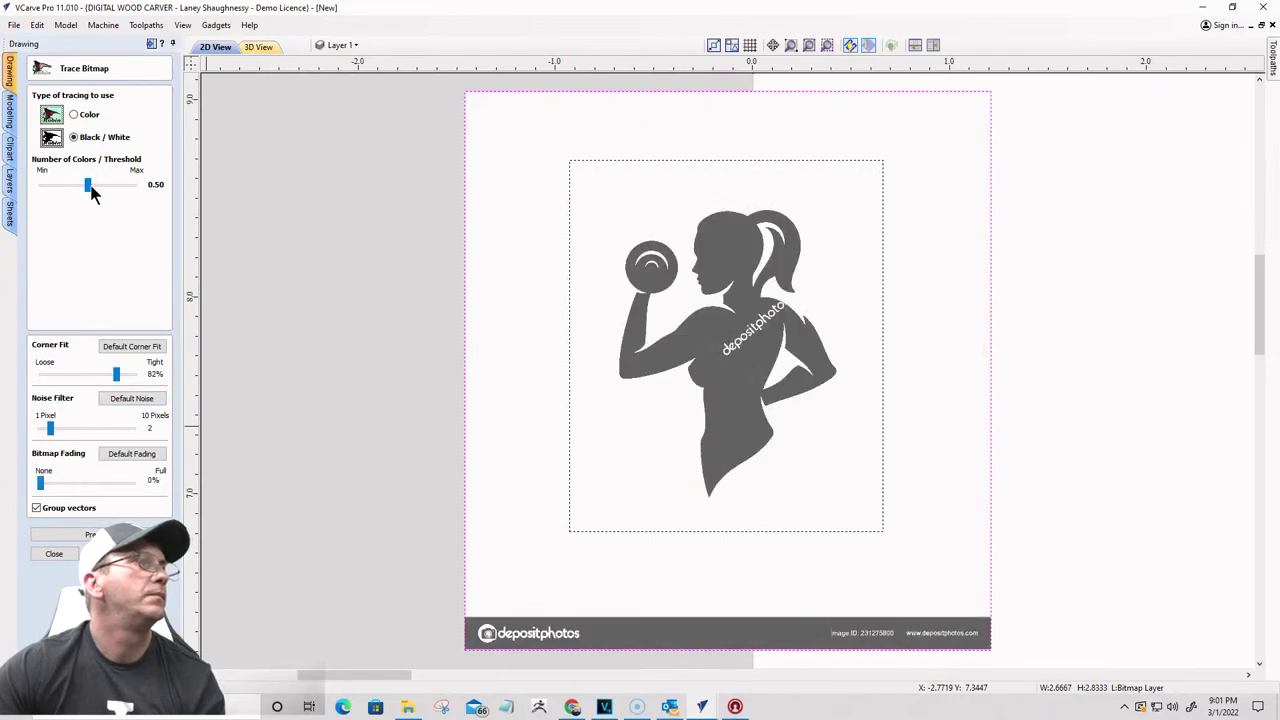
left_click_drag(90, 186, 95, 192)
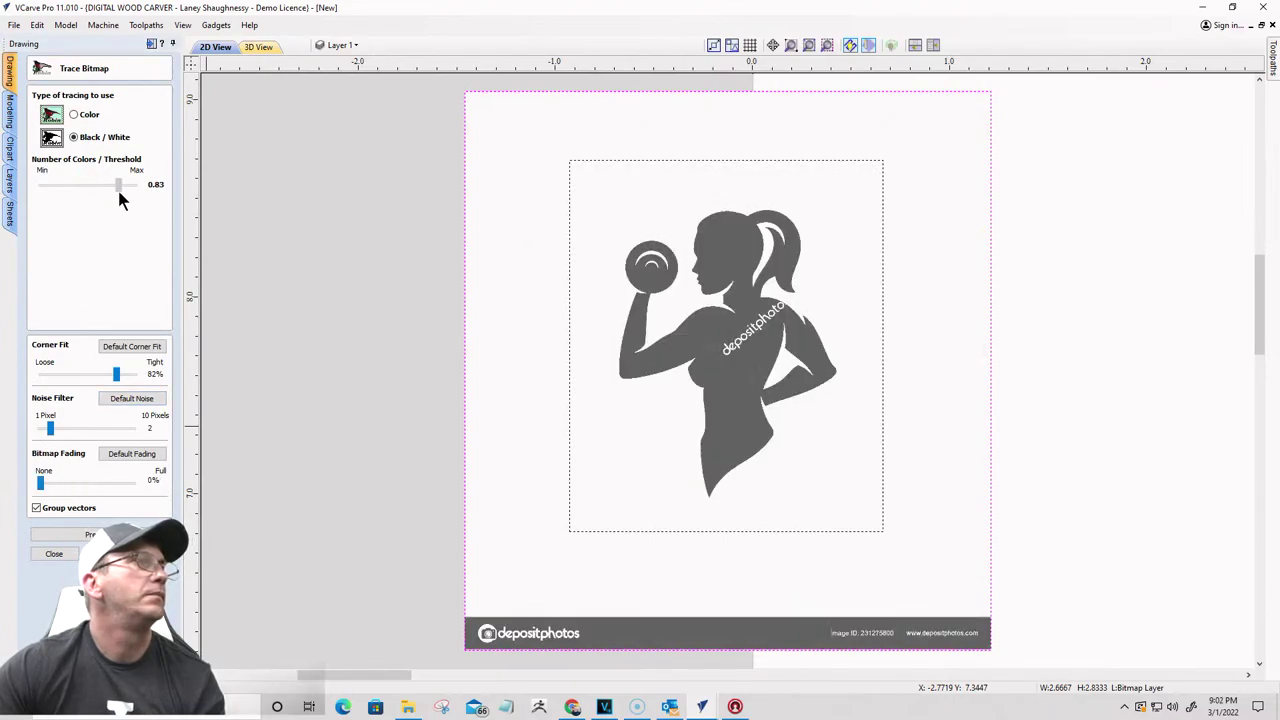
left_click(117, 186)
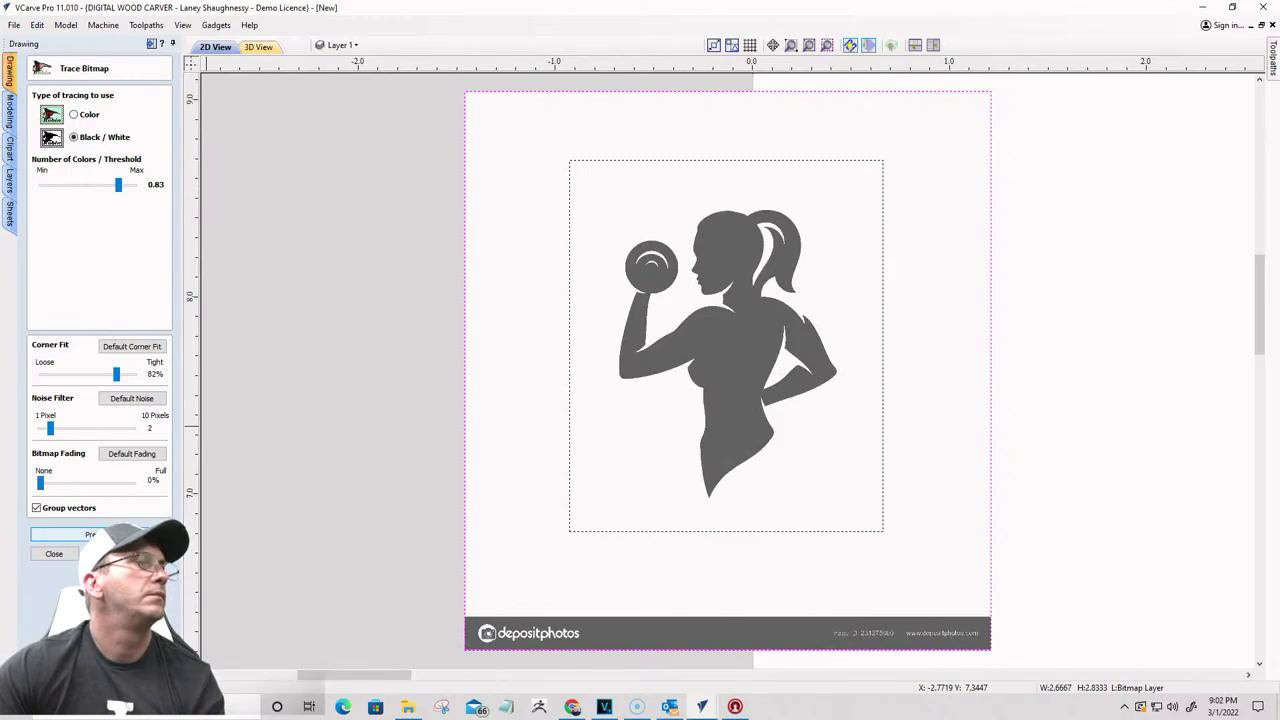
left_click(60, 534)
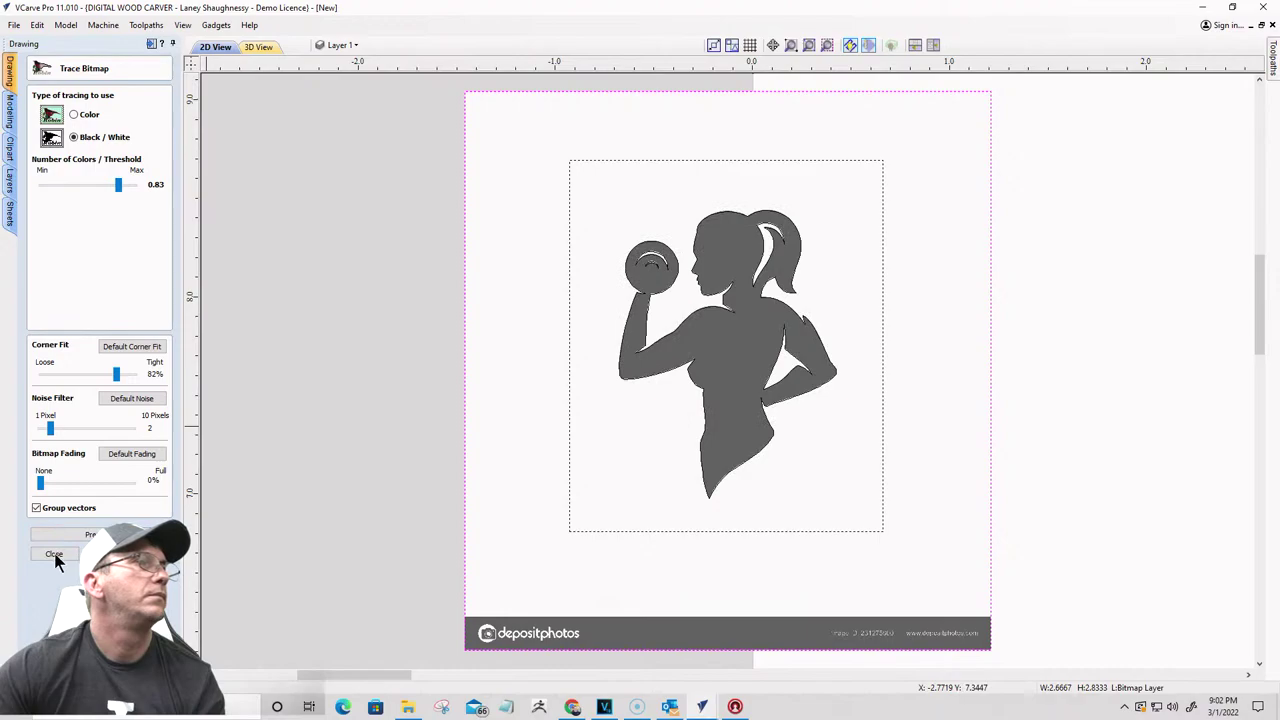
left_click(54, 554)
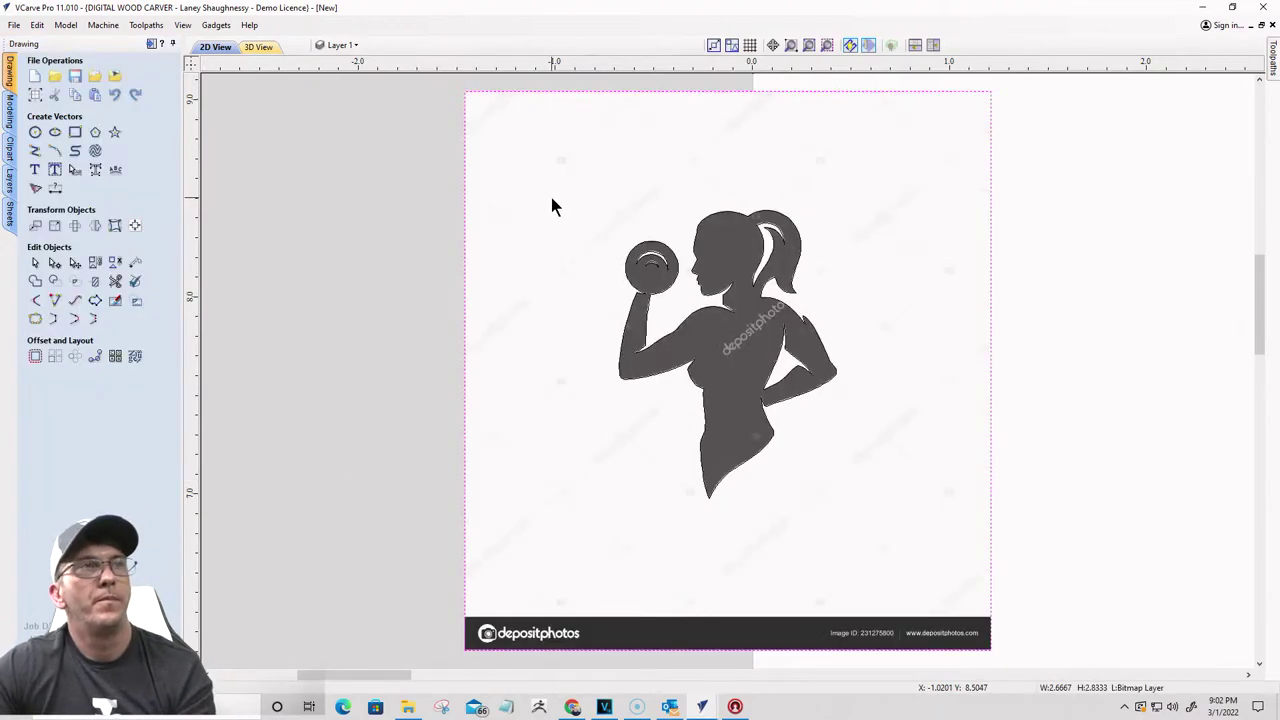
Step: Enlarge the traced figure and move it beside the S on the sign's left
scroll(540, 195, "down", 3)
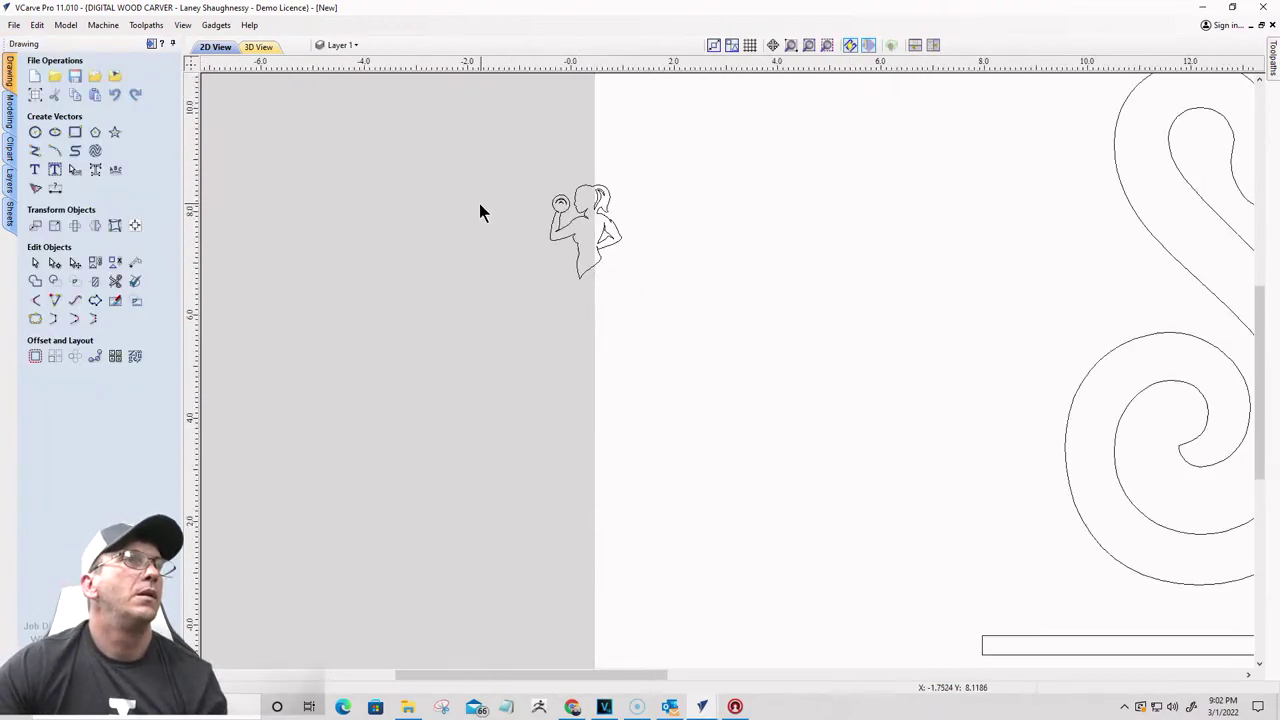
scroll(479, 212, "down", 3)
left_click_drag(449, 189, 543, 320)
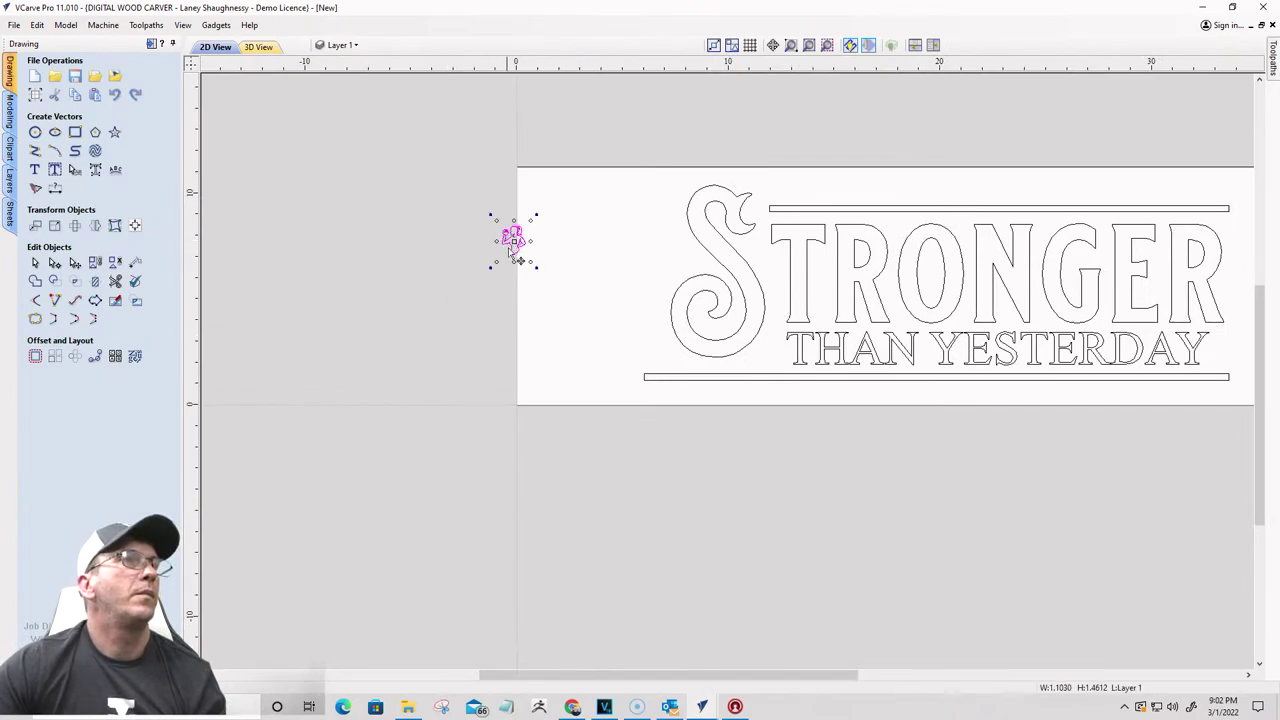
left_click_drag(530, 266, 605, 397)
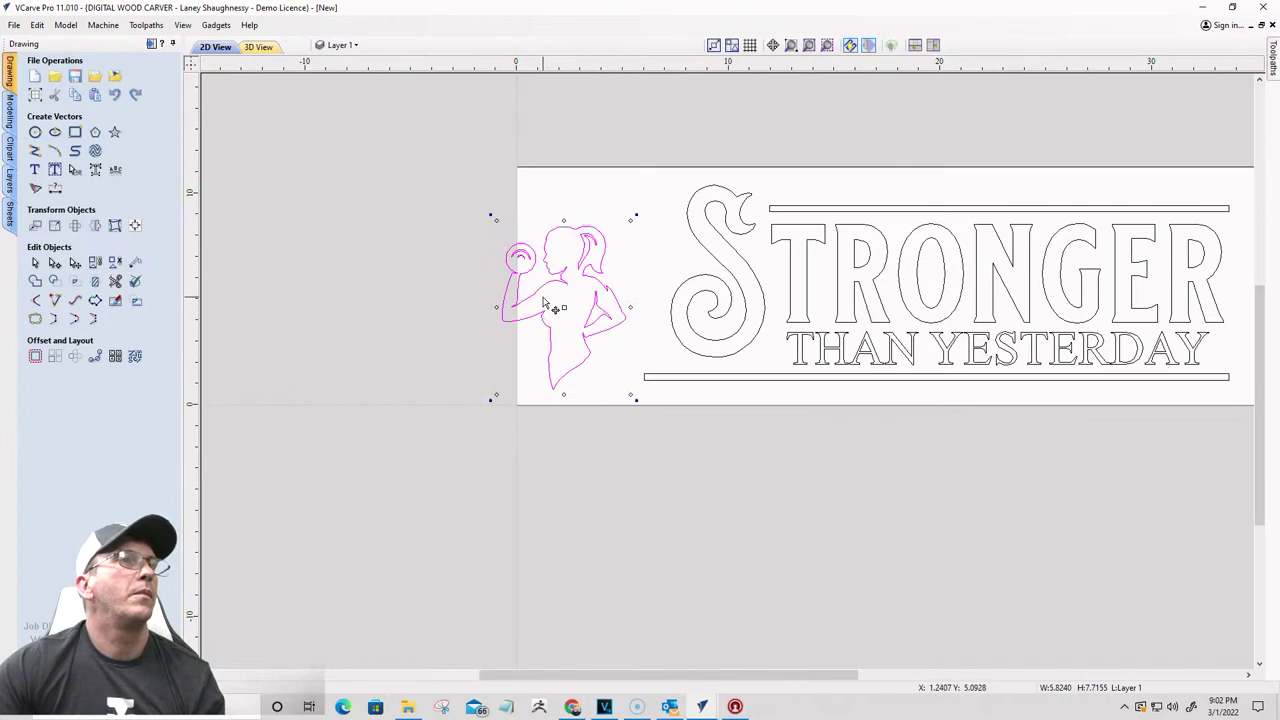
left_click_drag(543, 283, 590, 250)
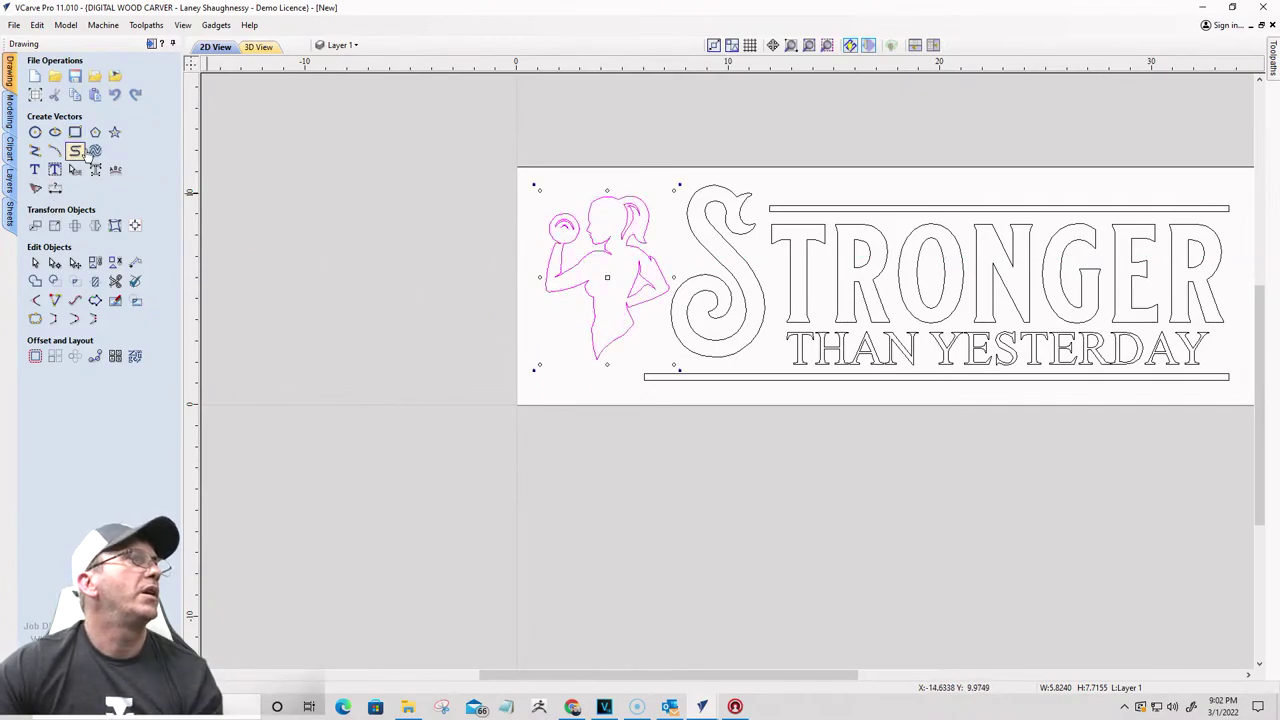
Step: Centre the figure vertically on the material using Align to Material vertical center
left_click(135, 225)
left_click(135, 117)
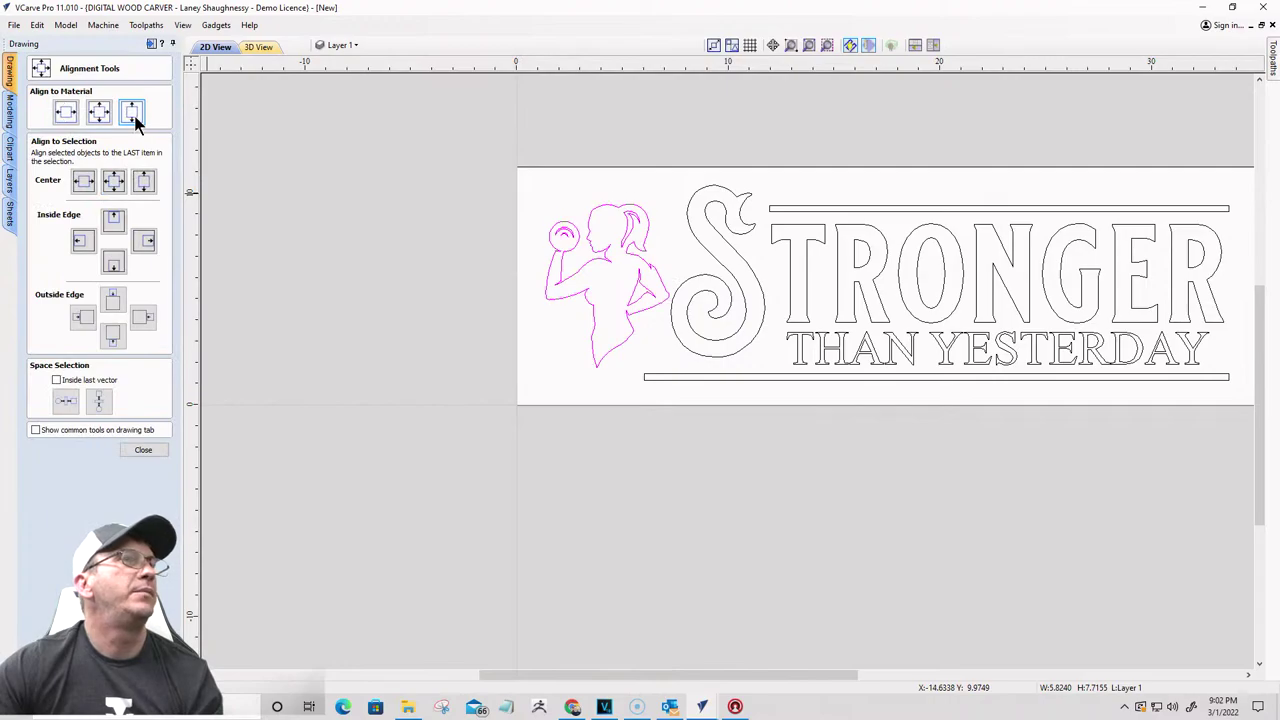
left_click(351, 283)
scroll(357, 294, "down", 2)
scroll(514, 429, "up", 1)
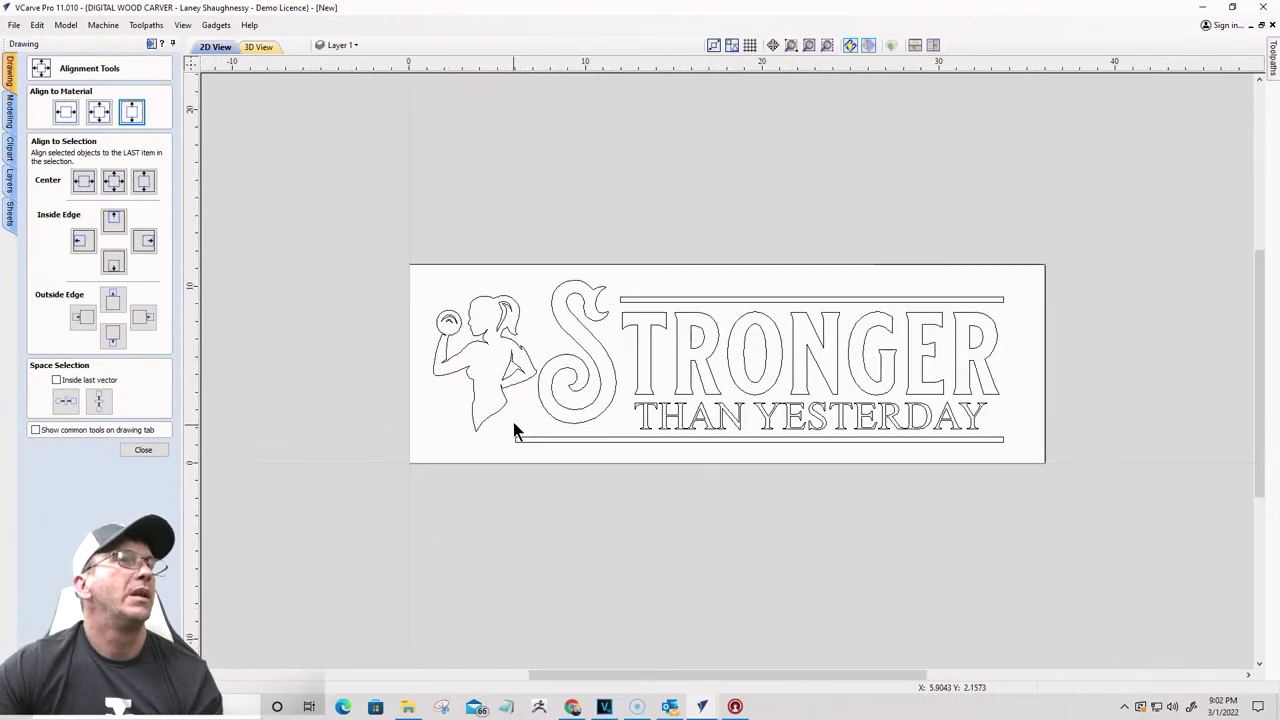
scroll(426, 173, "down", 1)
scroll(453, 455, "up", 3)
scroll(437, 214, "down", 2)
scroll(549, 561, "up", 2)
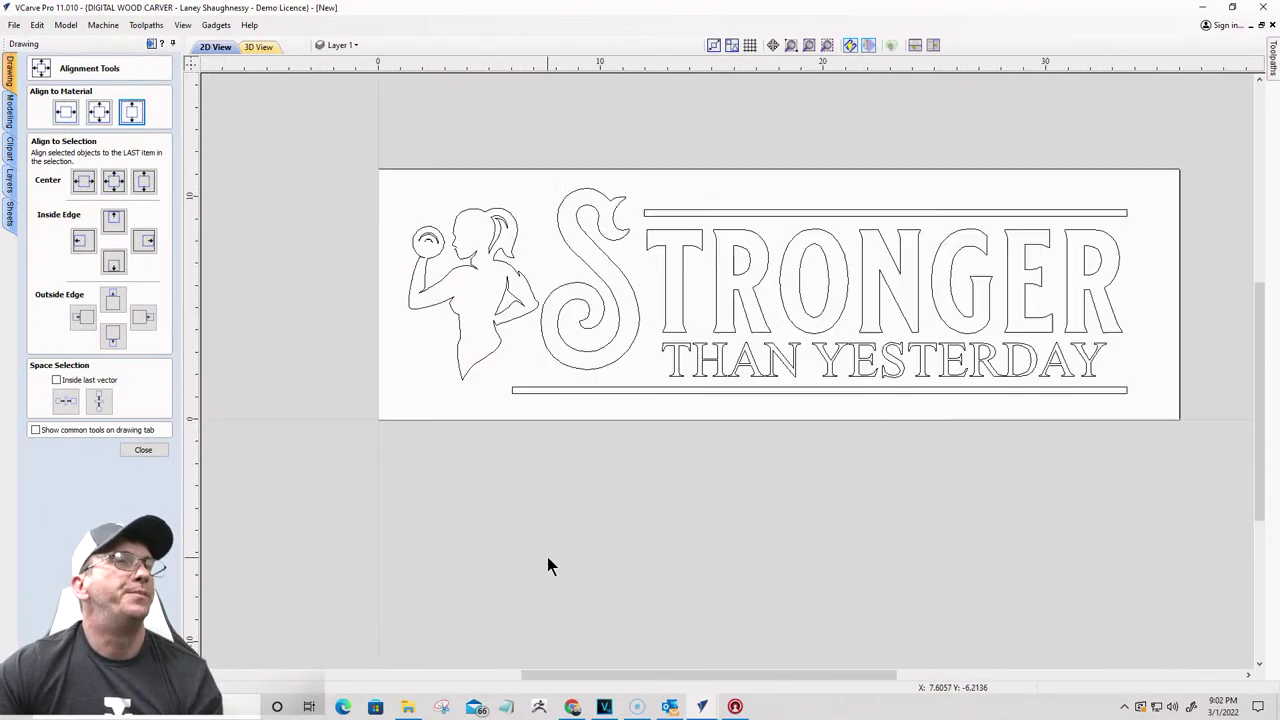
scroll(490, 470, "down", 1)
scroll(523, 500, "up", 2)
scroll(490, 400, "down", 2)
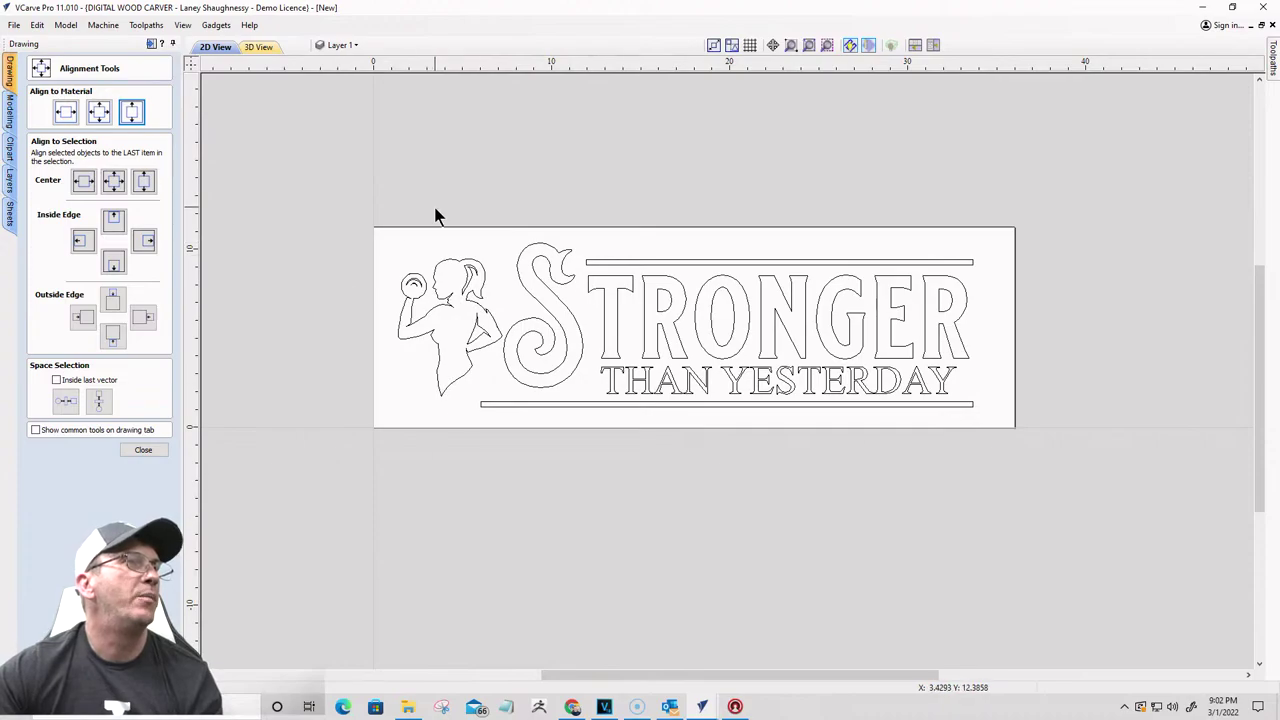
Step: Select all sign vectors and calculate a V-Carve toolpath adding a 0.25 inch end mill for clearance
left_click(142, 450)
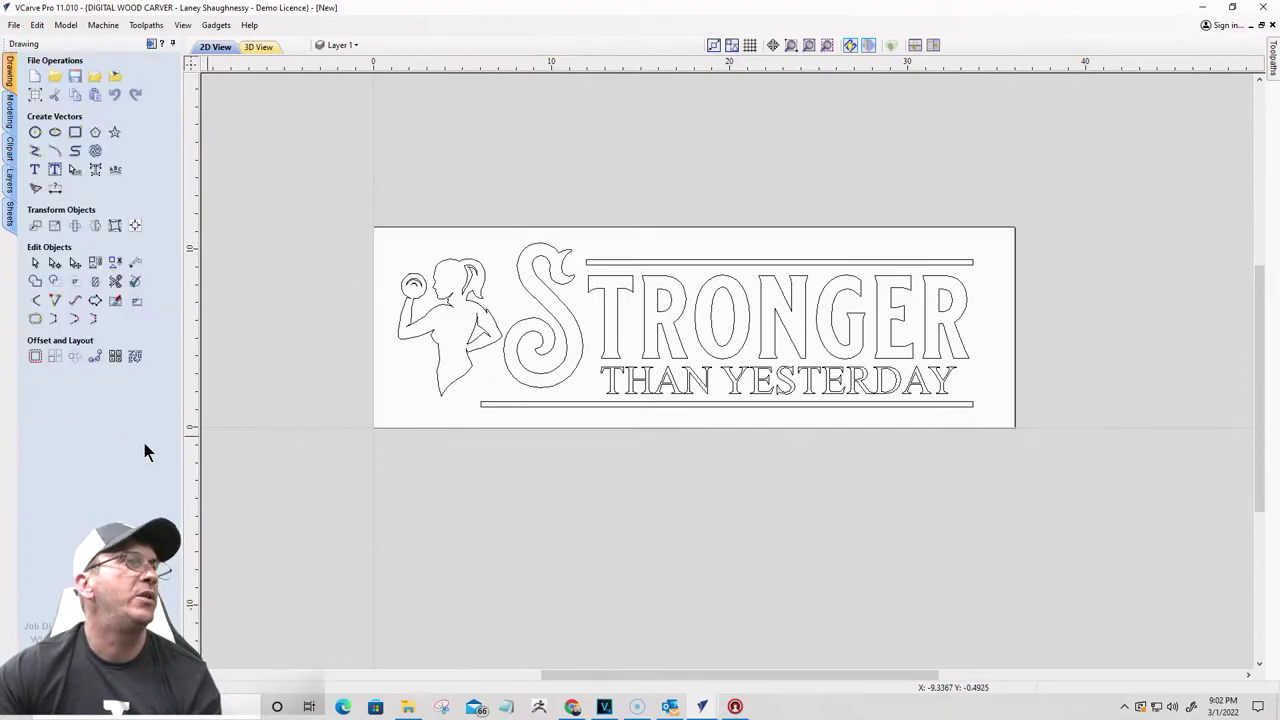
left_click(150, 45)
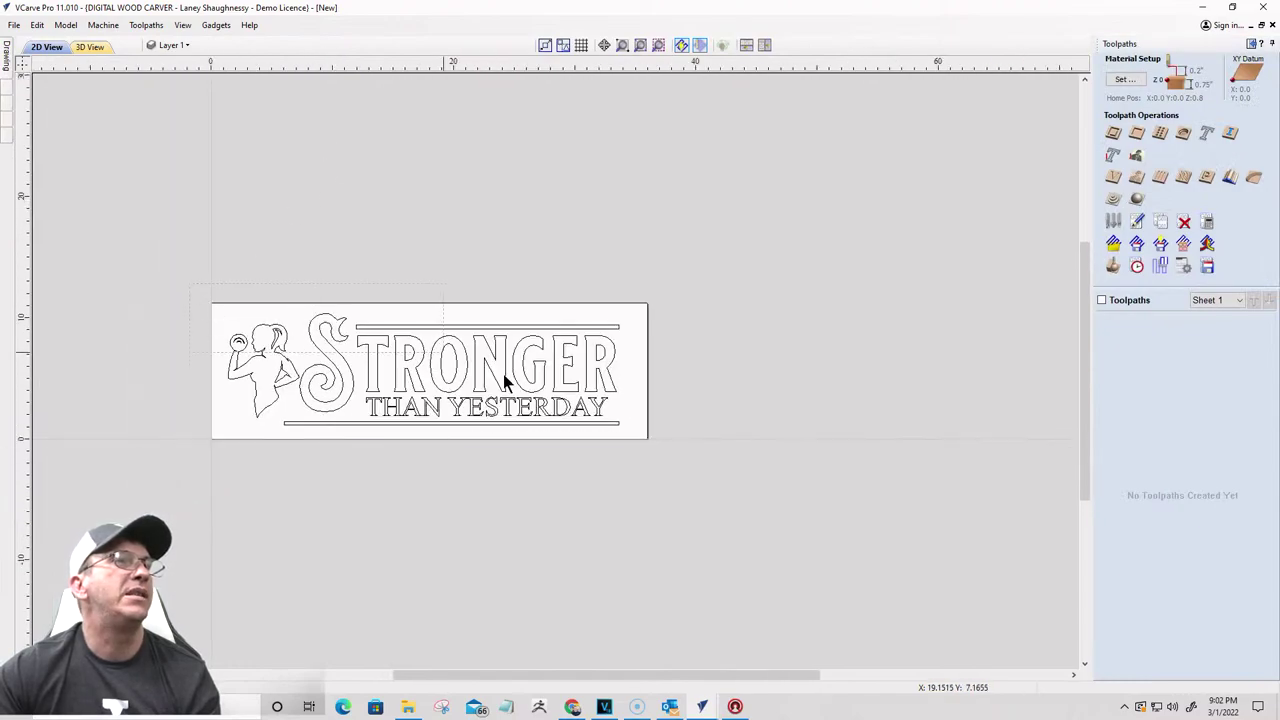
left_click(503, 374)
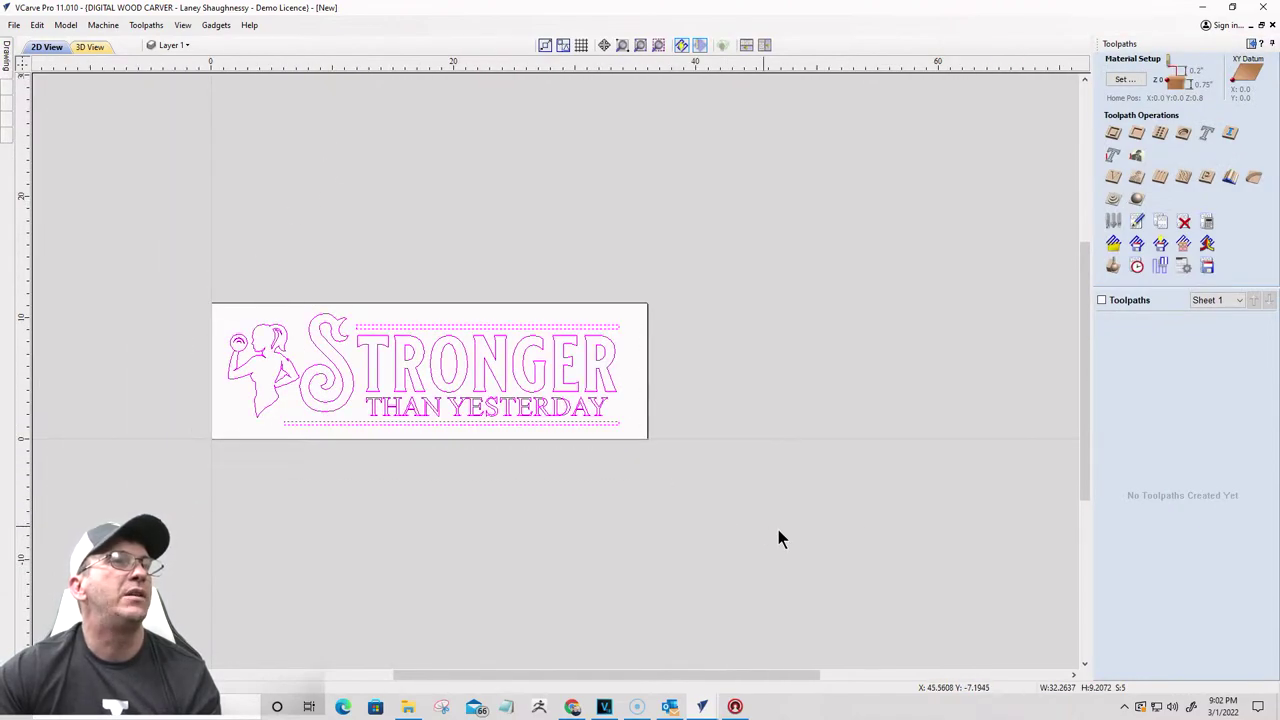
left_click(1114, 177)
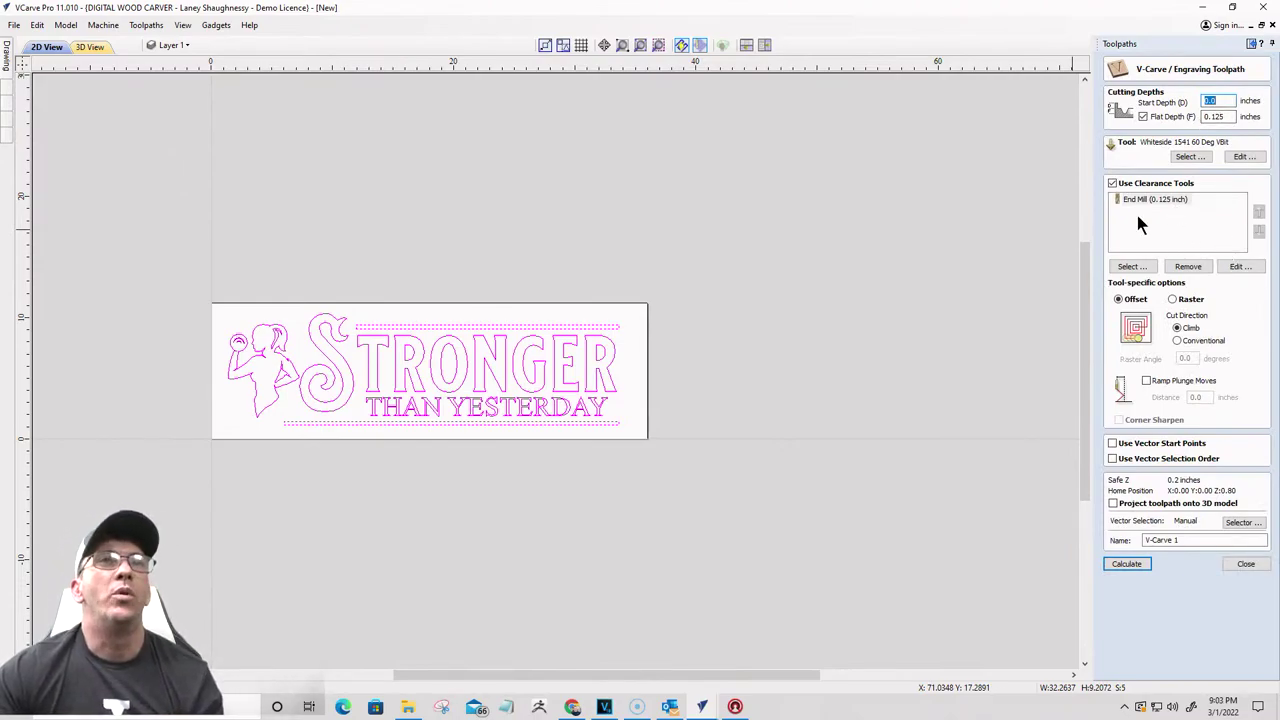
left_click(1128, 268)
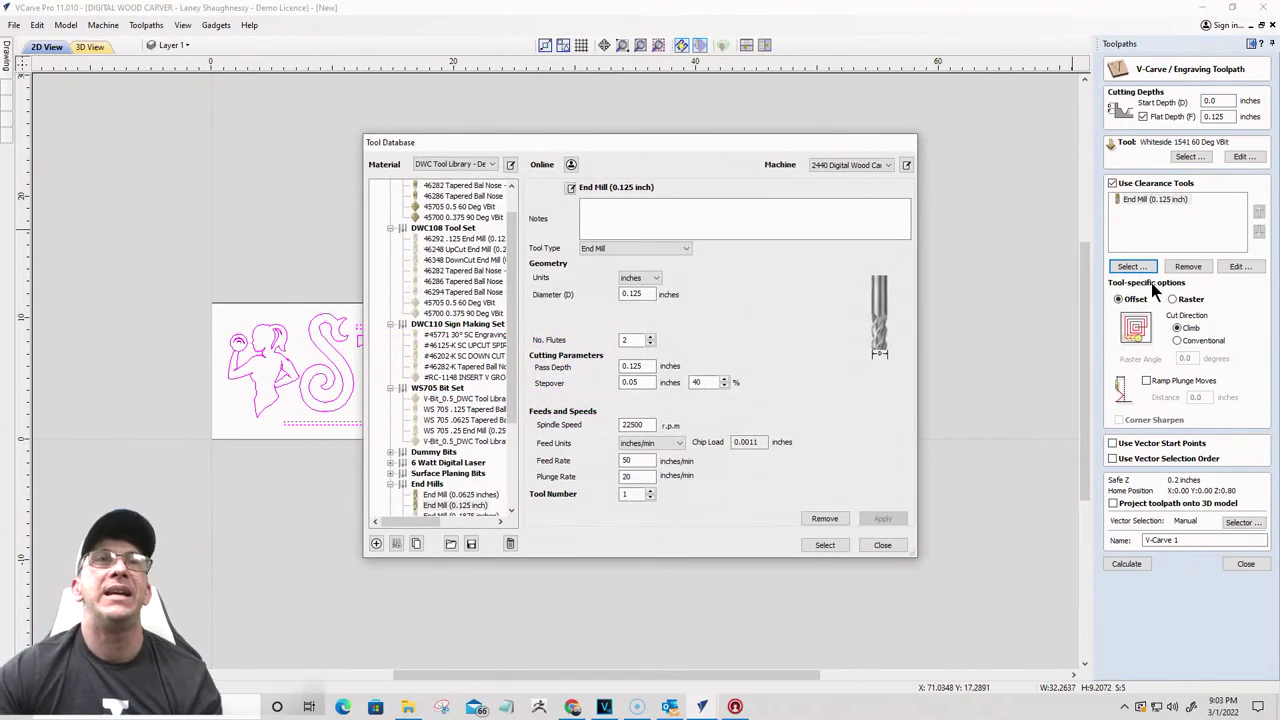
scroll(425, 420, "down", 3)
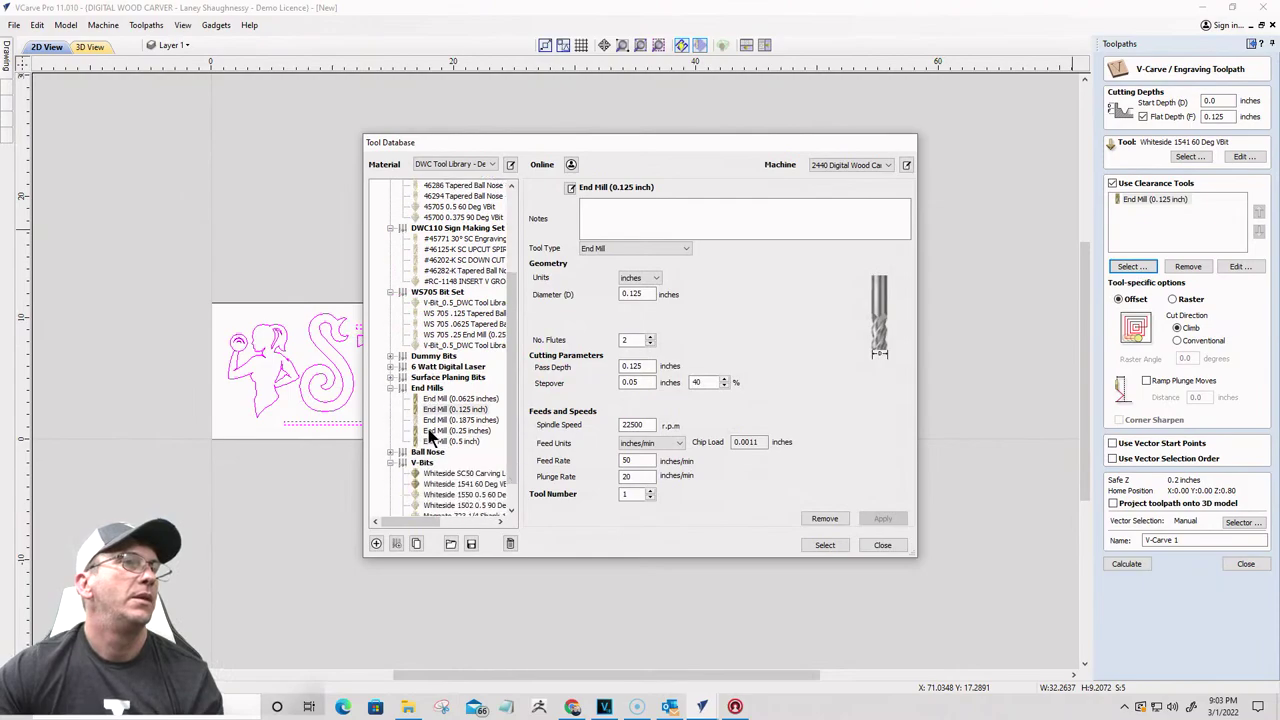
left_click(446, 430)
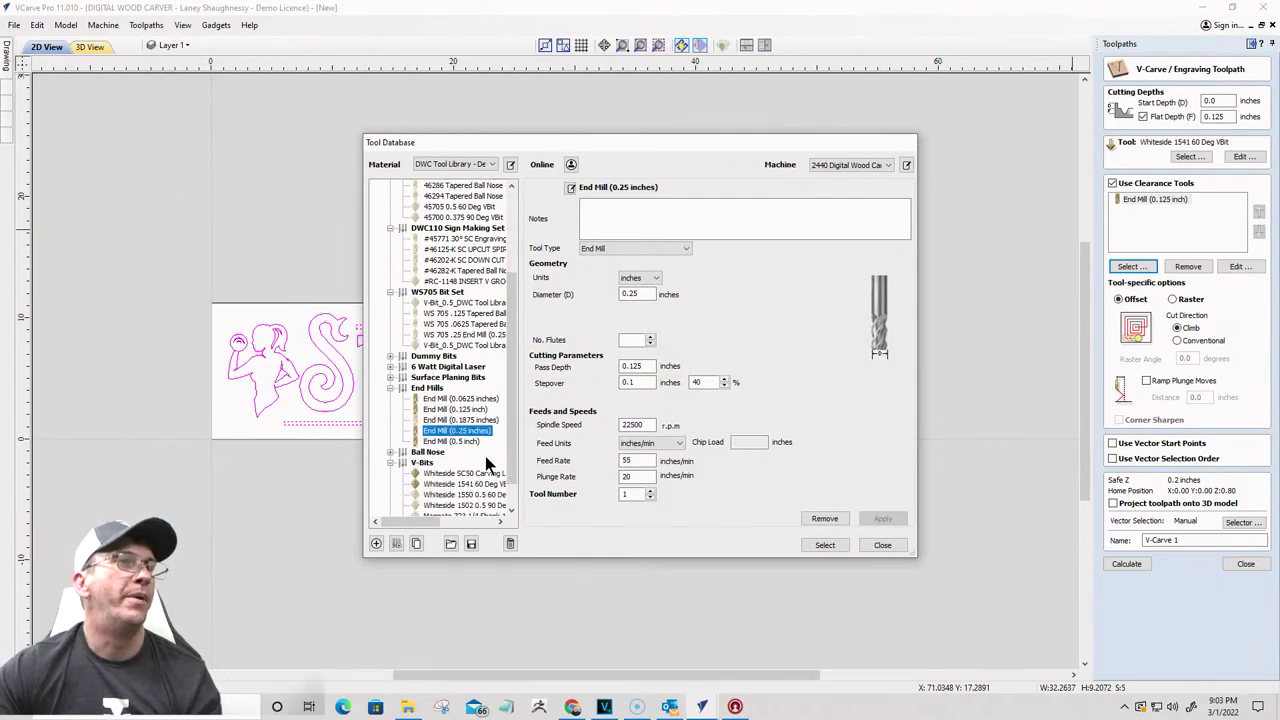
left_click(822, 545)
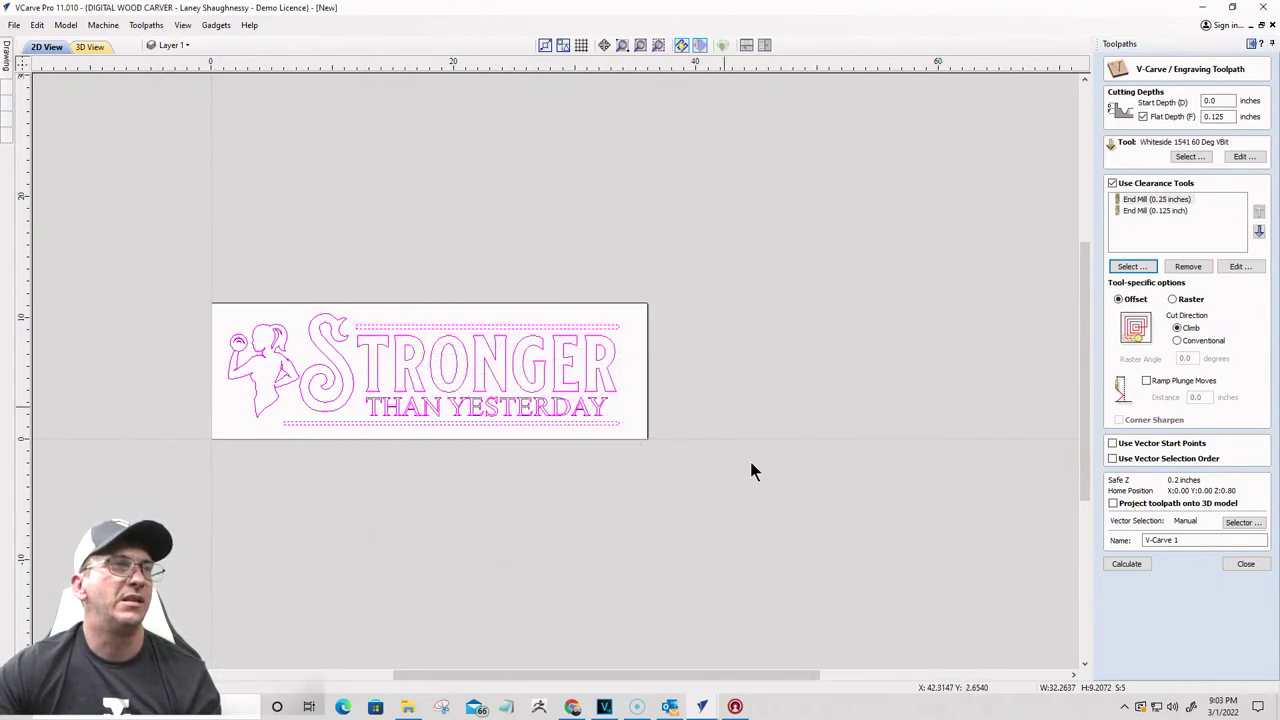
left_click(1137, 562)
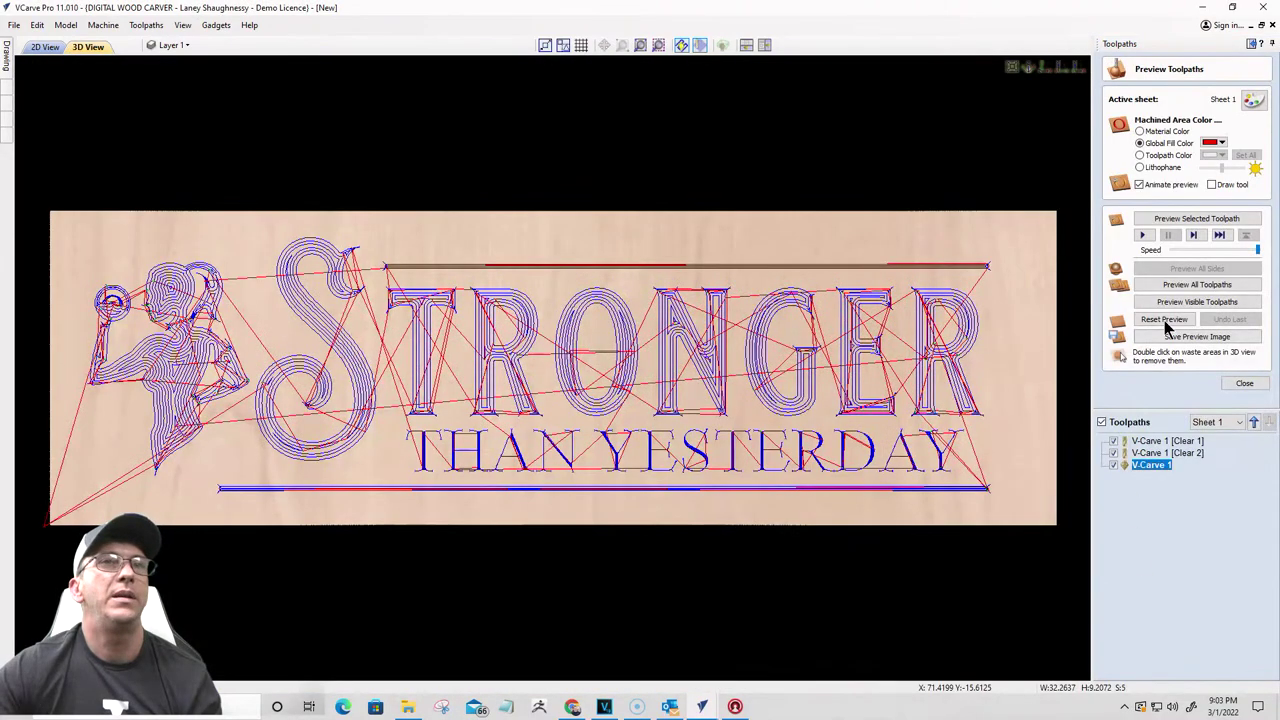
Step: Render the carved sign in 3D preview, viewing it tilted and from directly above
left_click(1181, 300)
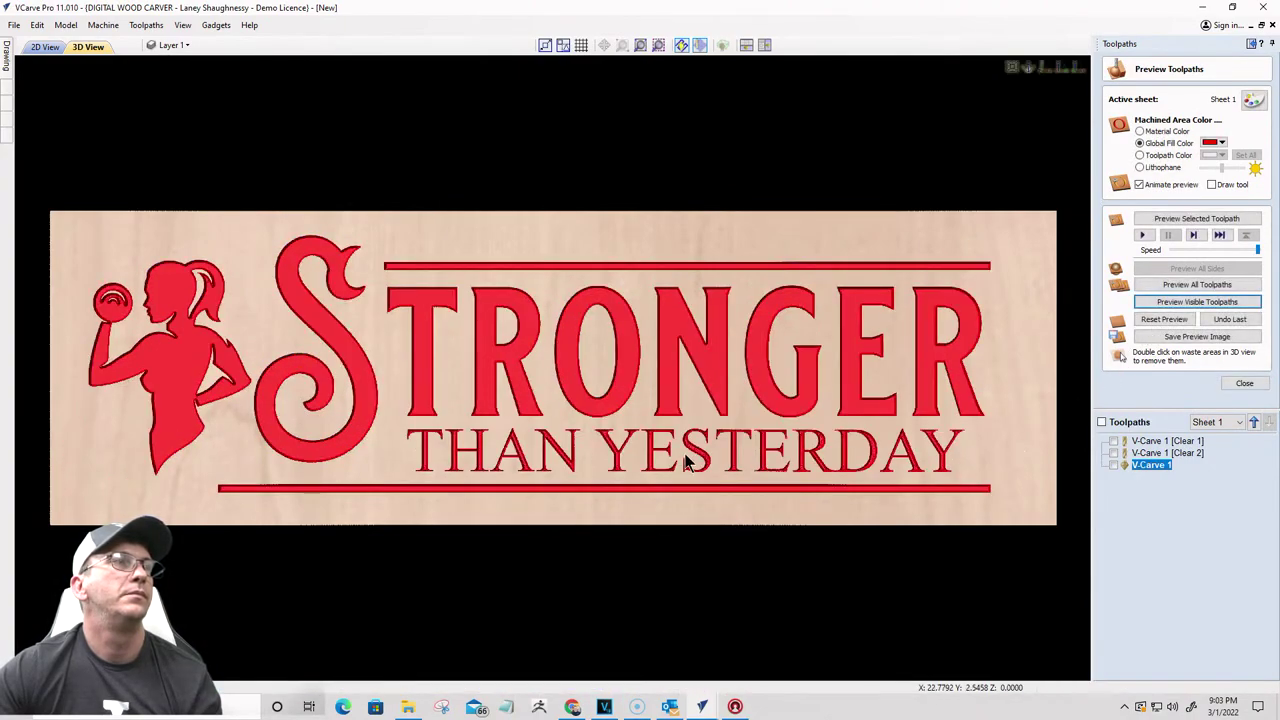
left_click_drag(687, 455, 660, 334)
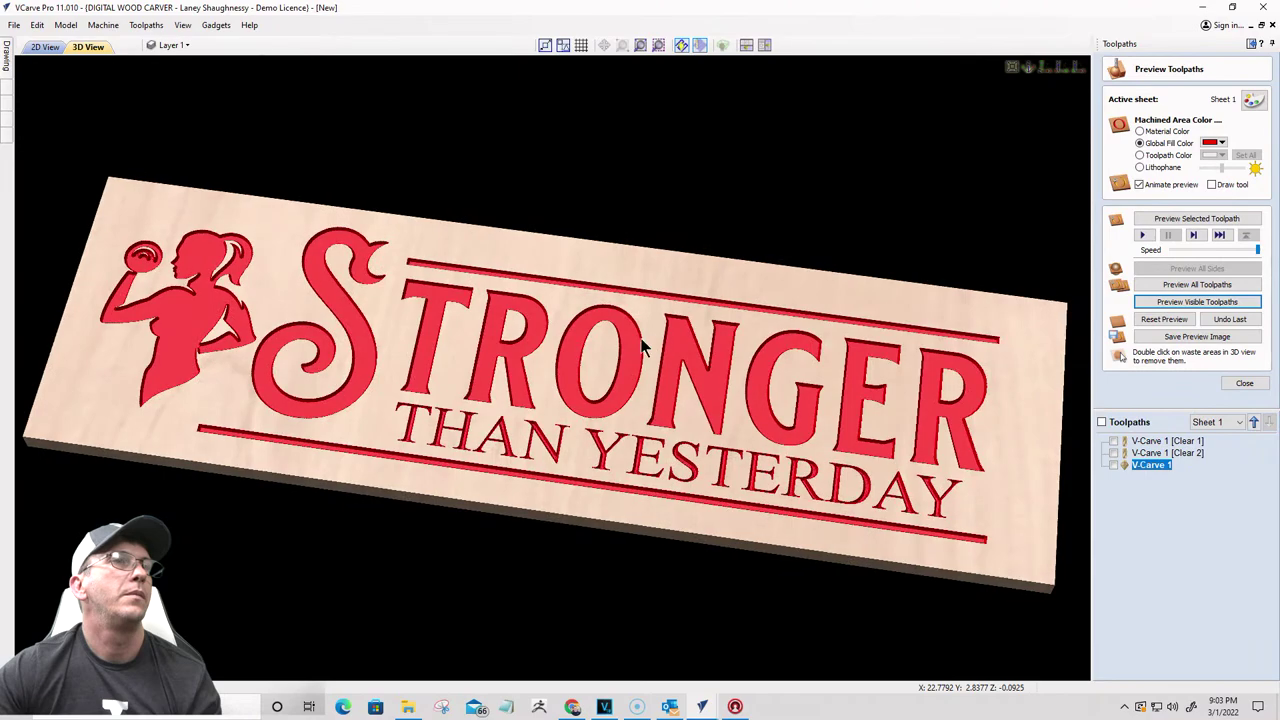
left_click_drag(257, 422, 257, 420)
left_click(1042, 68)
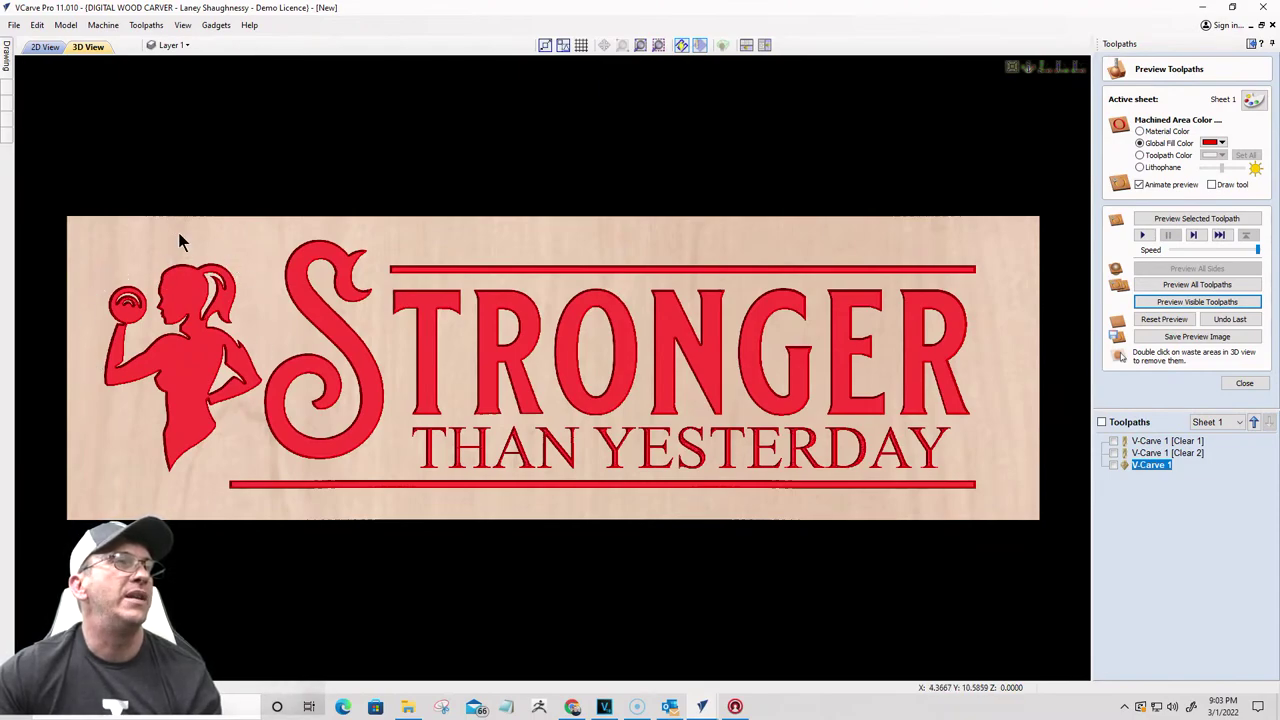
left_click(42, 47)
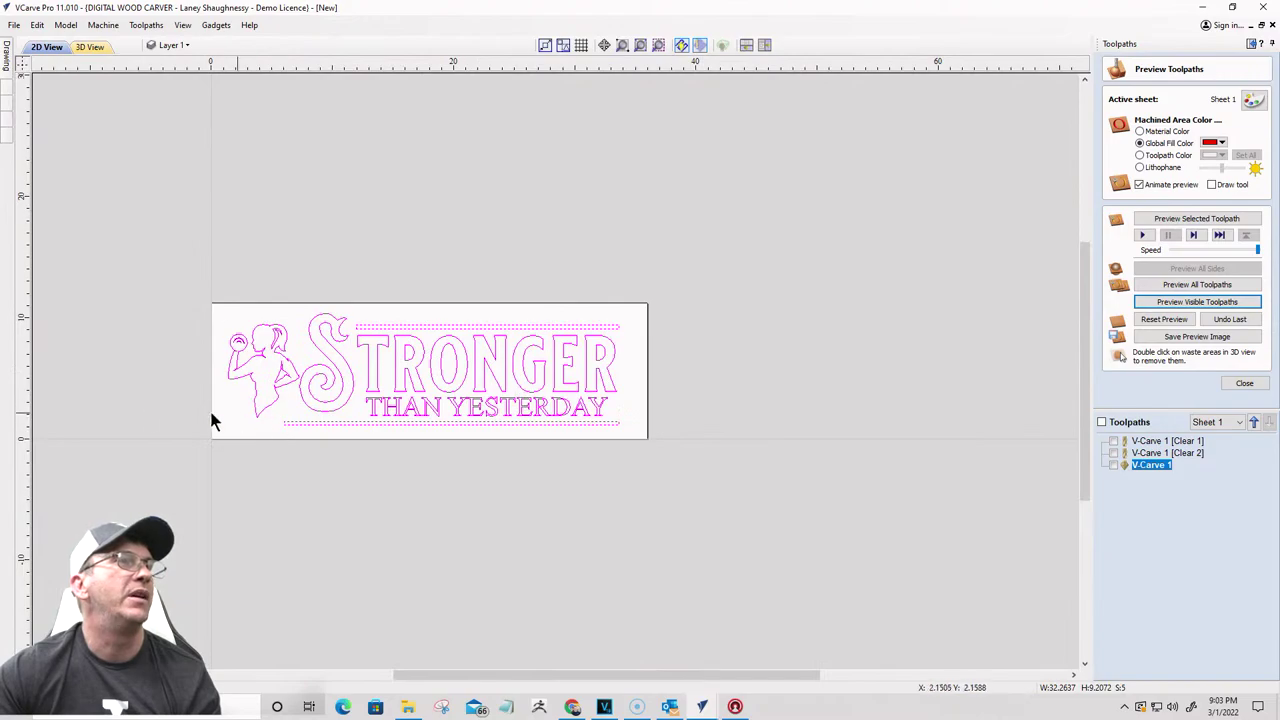
scroll(212, 421, "up", 5)
scroll(609, 245, "down", 6)
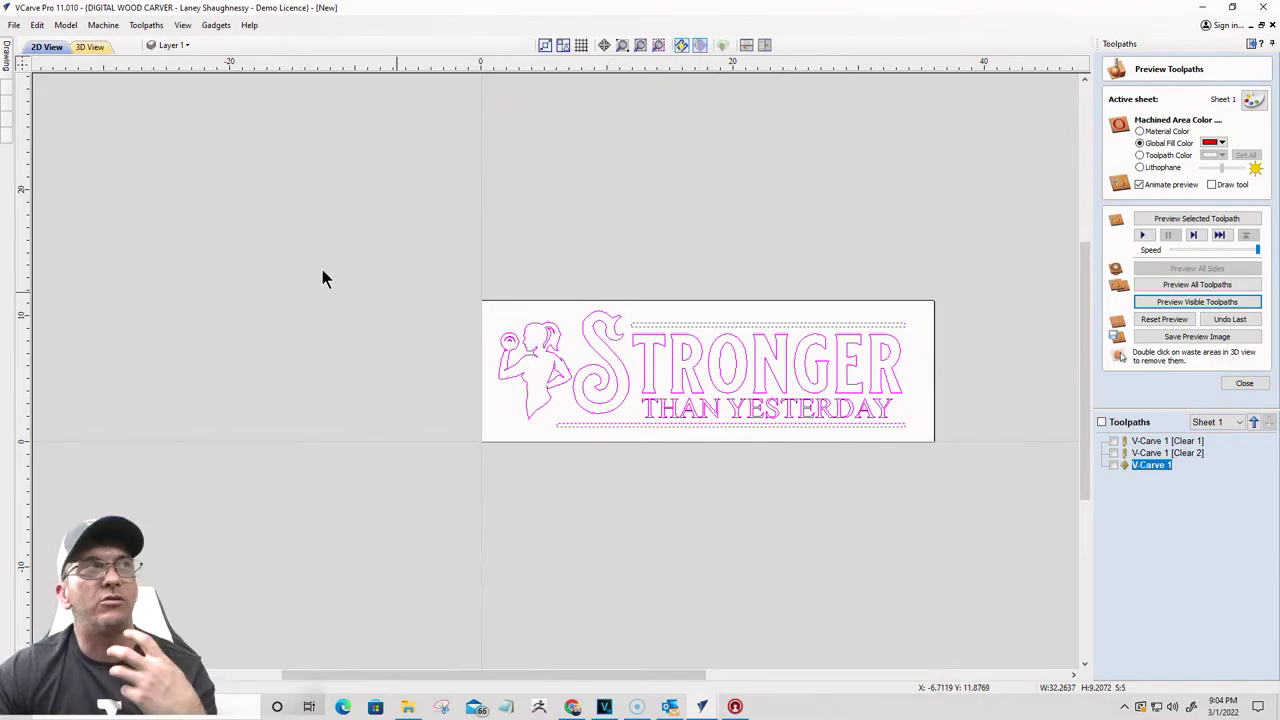
Step: Set Machined Area Color to Material Color and orbit to a close-up of STRONGER
left_click(92, 48)
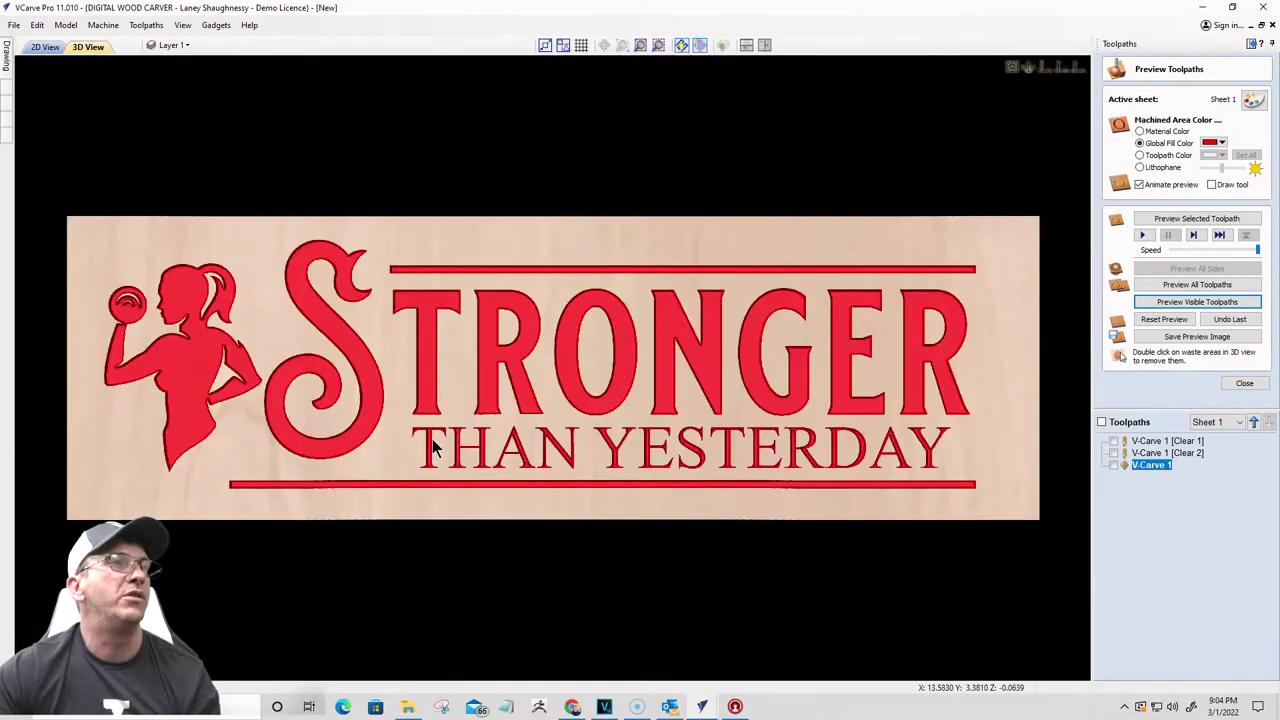
left_click_drag(432, 447, 300, 390)
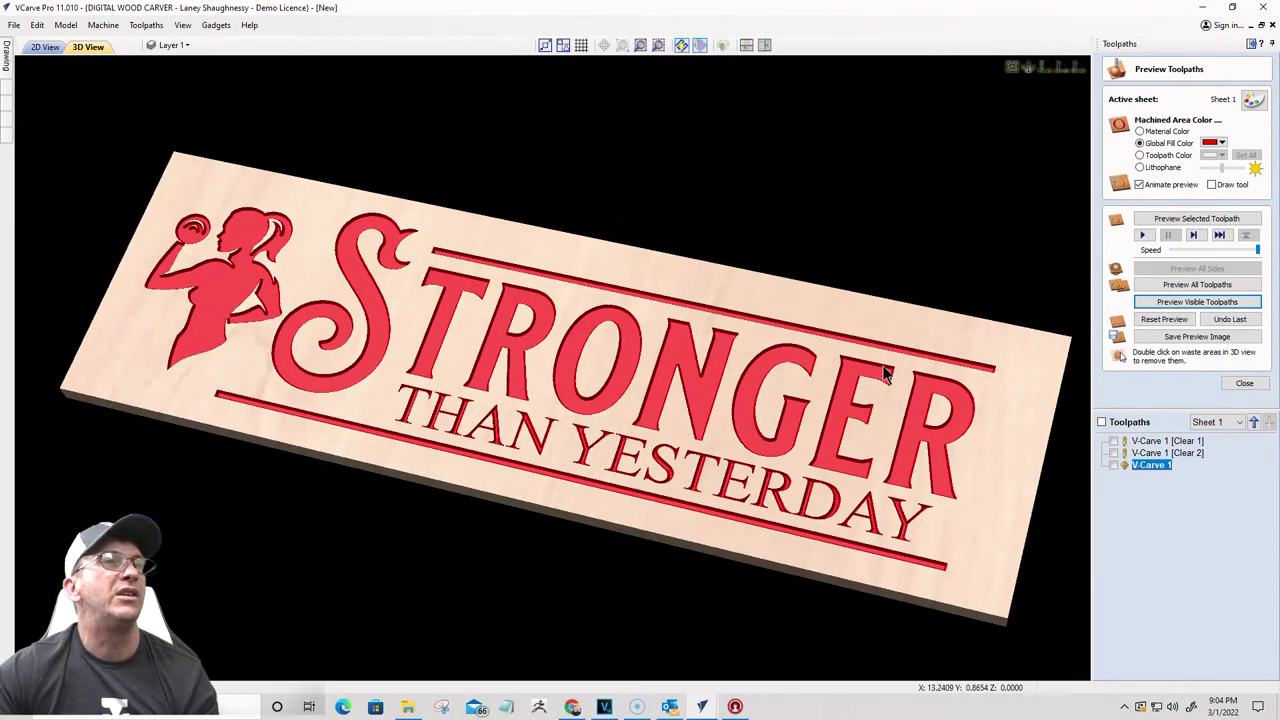
left_click(1142, 132)
left_click_drag(632, 489, 491, 400)
scroll(616, 441, "up", 3)
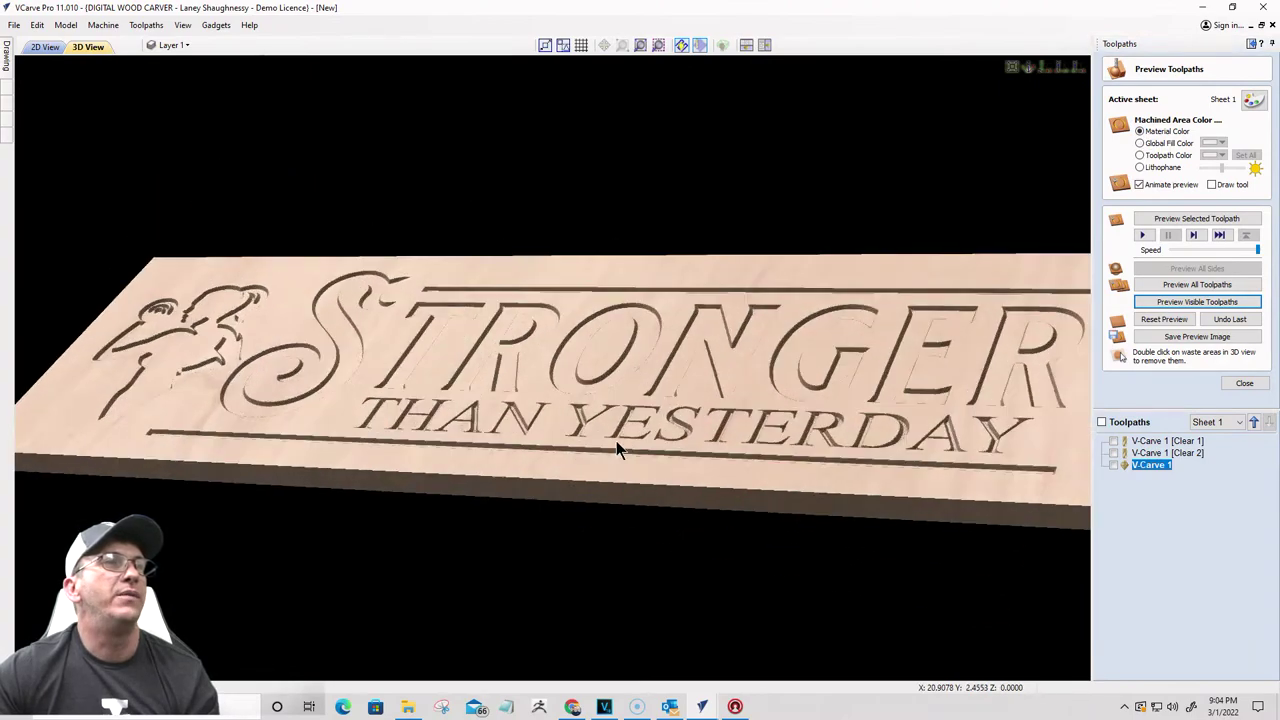
scroll(615, 441, "up", 4)
left_click_drag(853, 432, 1003, 428)
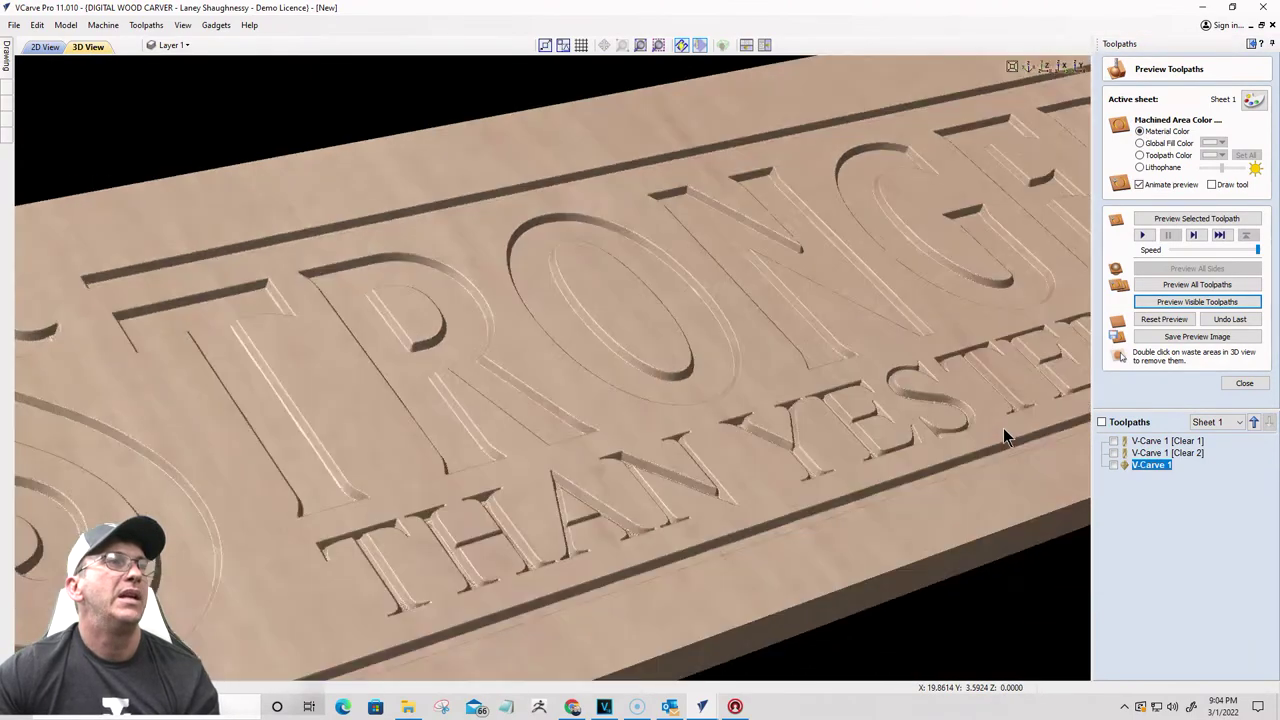
scroll(731, 421, "down", 8)
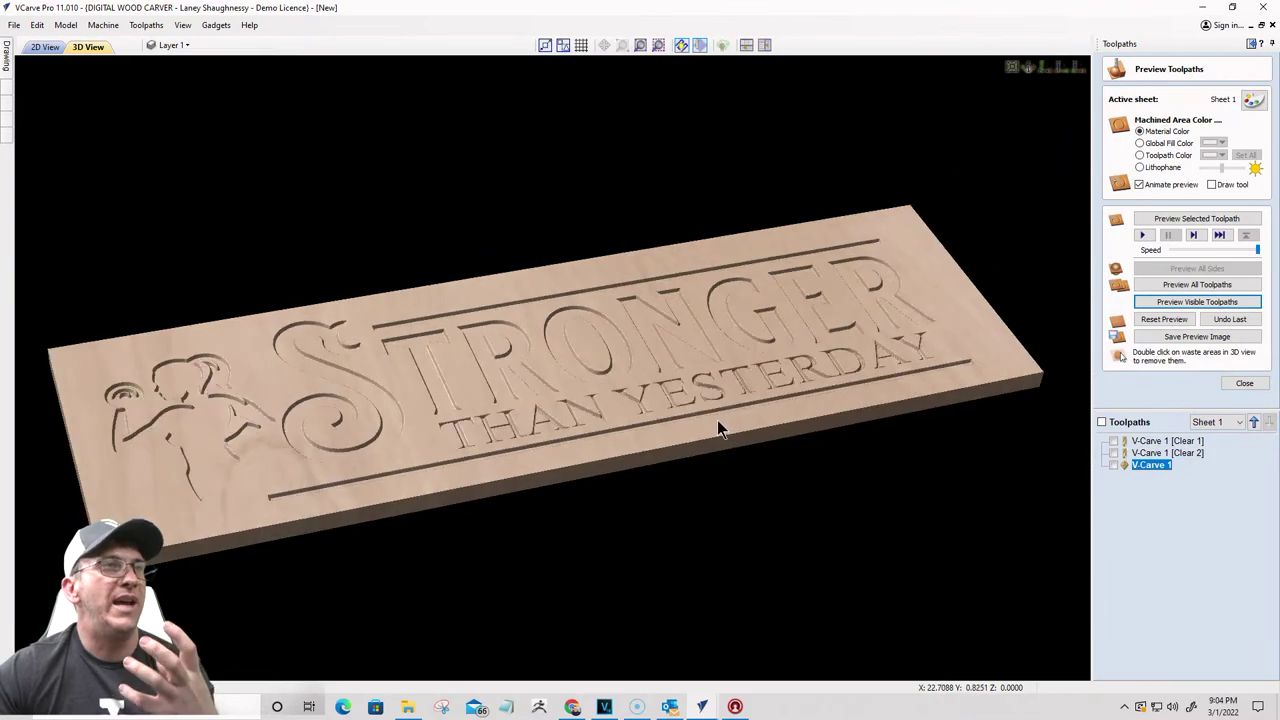
left_click(40, 47)
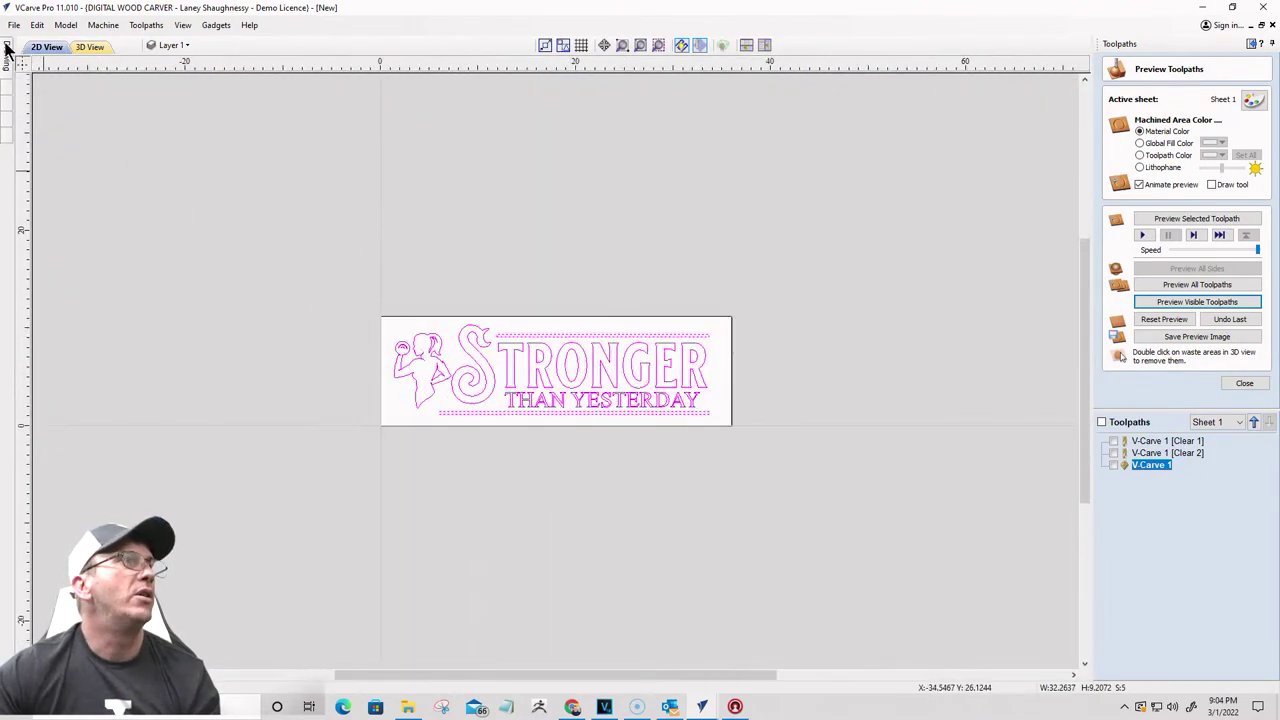
Step: Draw a 36 x 11.25 inch border rectangle corner to corner around the sign and select it
left_click(7, 48)
left_click(67, 164)
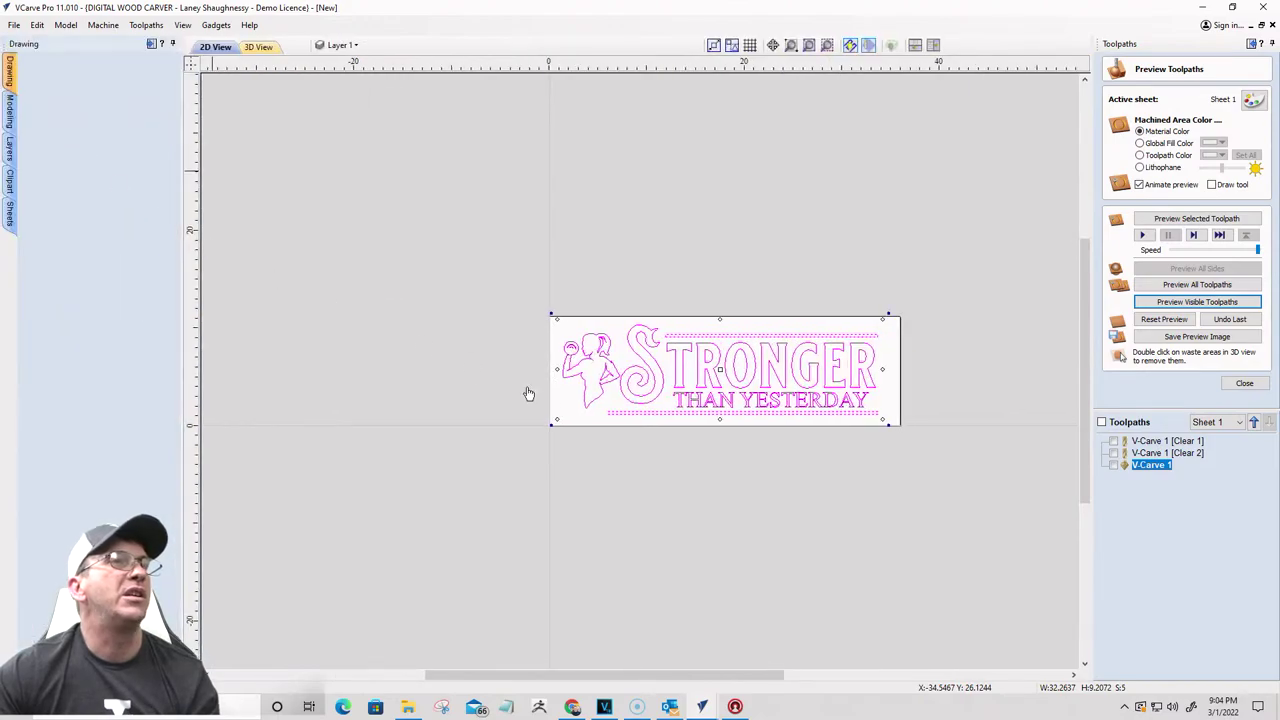
left_click(546, 317)
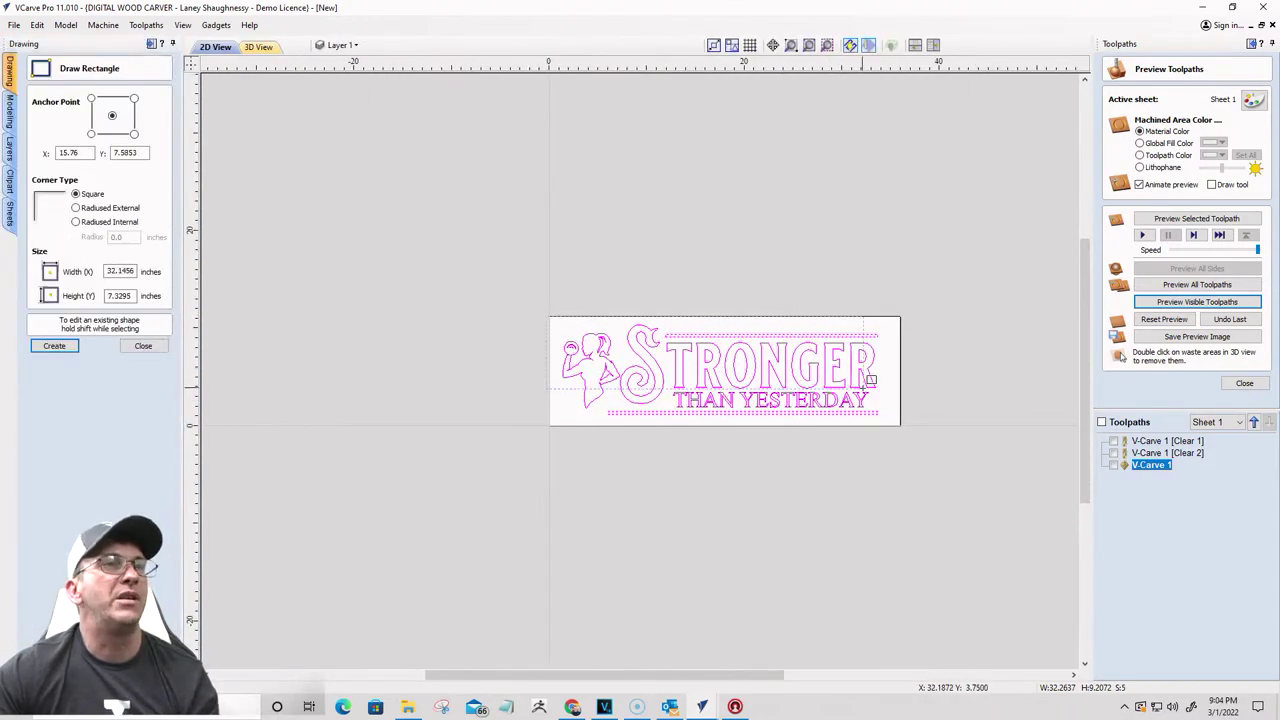
left_click(901, 425)
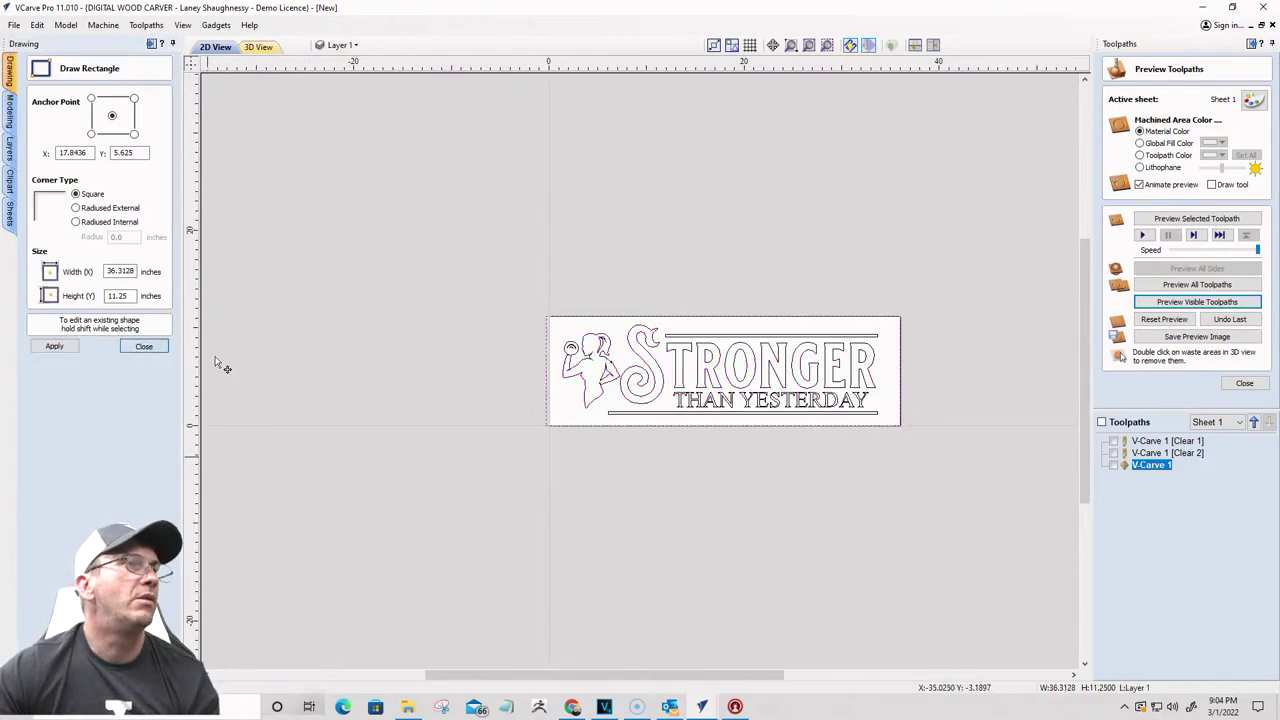
key("Escape")
left_click_drag(543, 366, 546, 368)
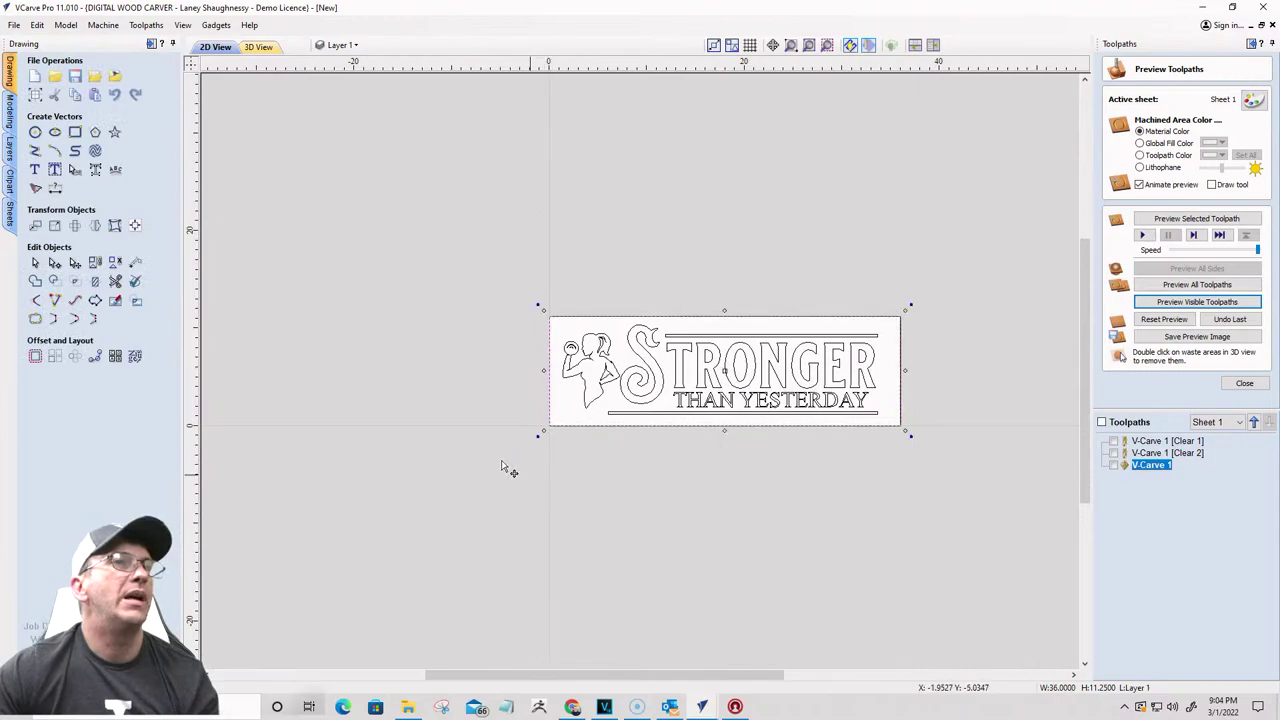
Step: Offset the border 0.75 inch inwards with sharp corners
left_click(35, 356)
left_click(104, 172)
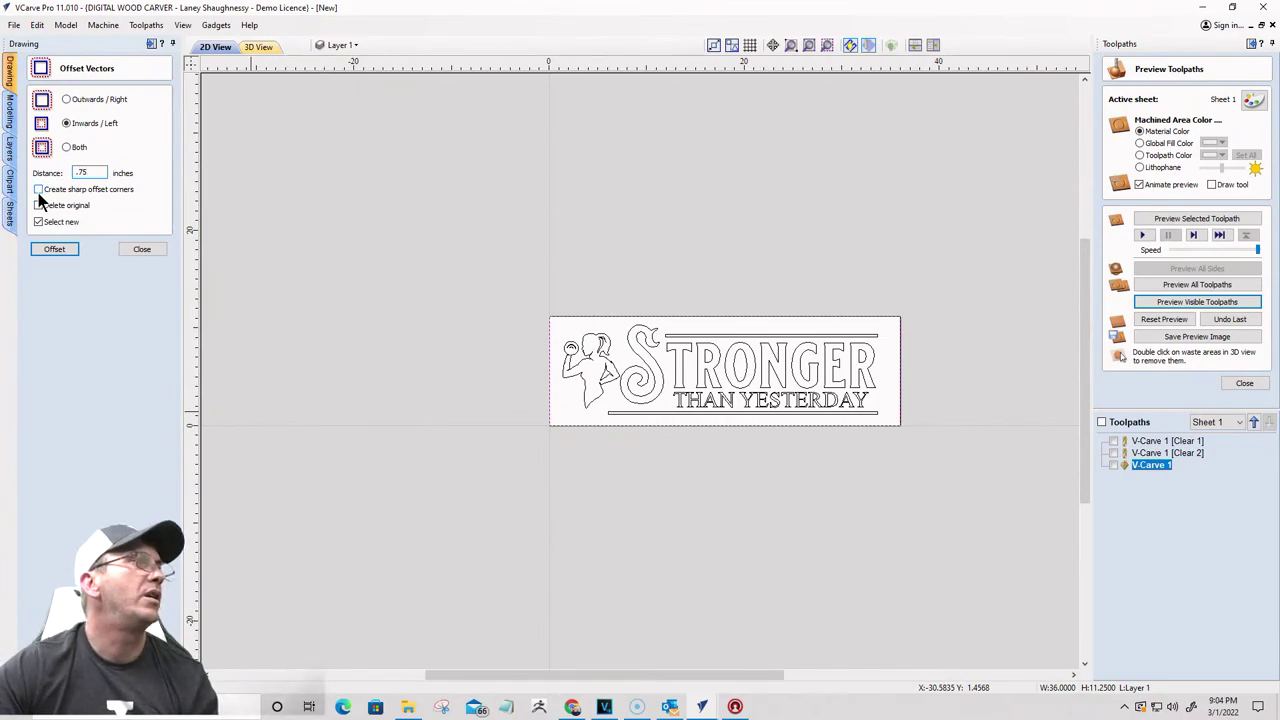
left_click(50, 249)
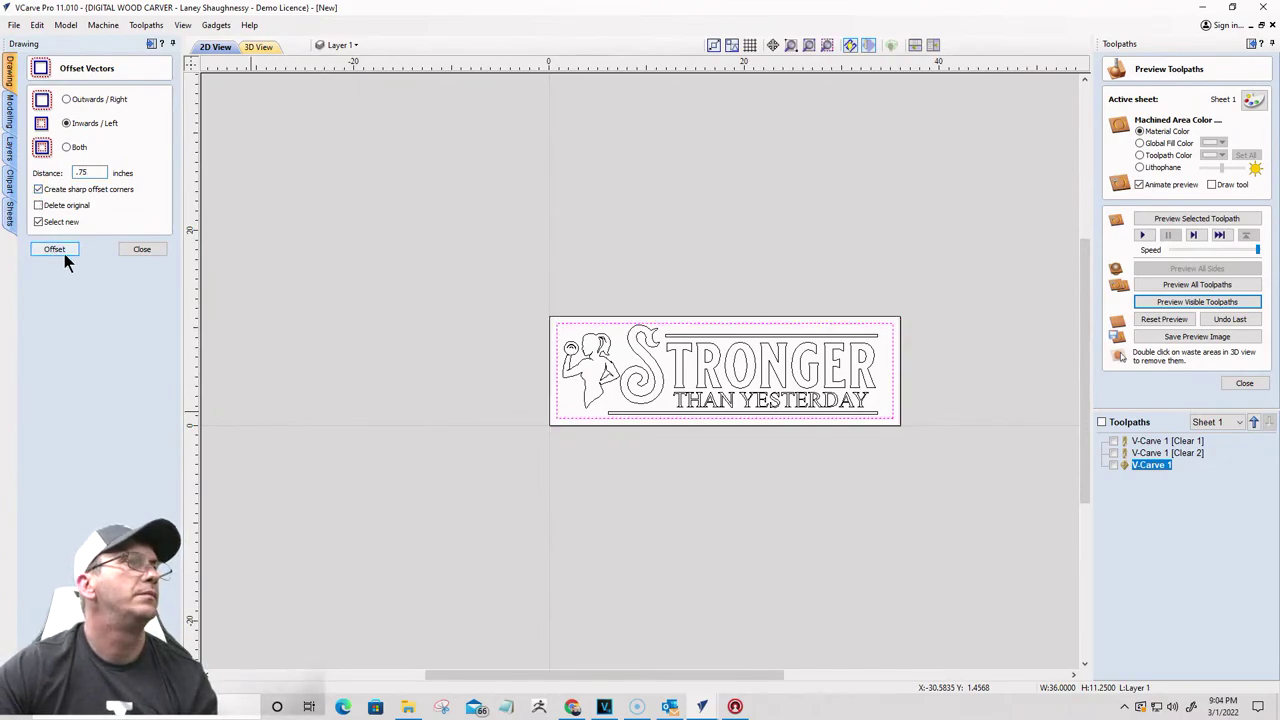
left_click(142, 249)
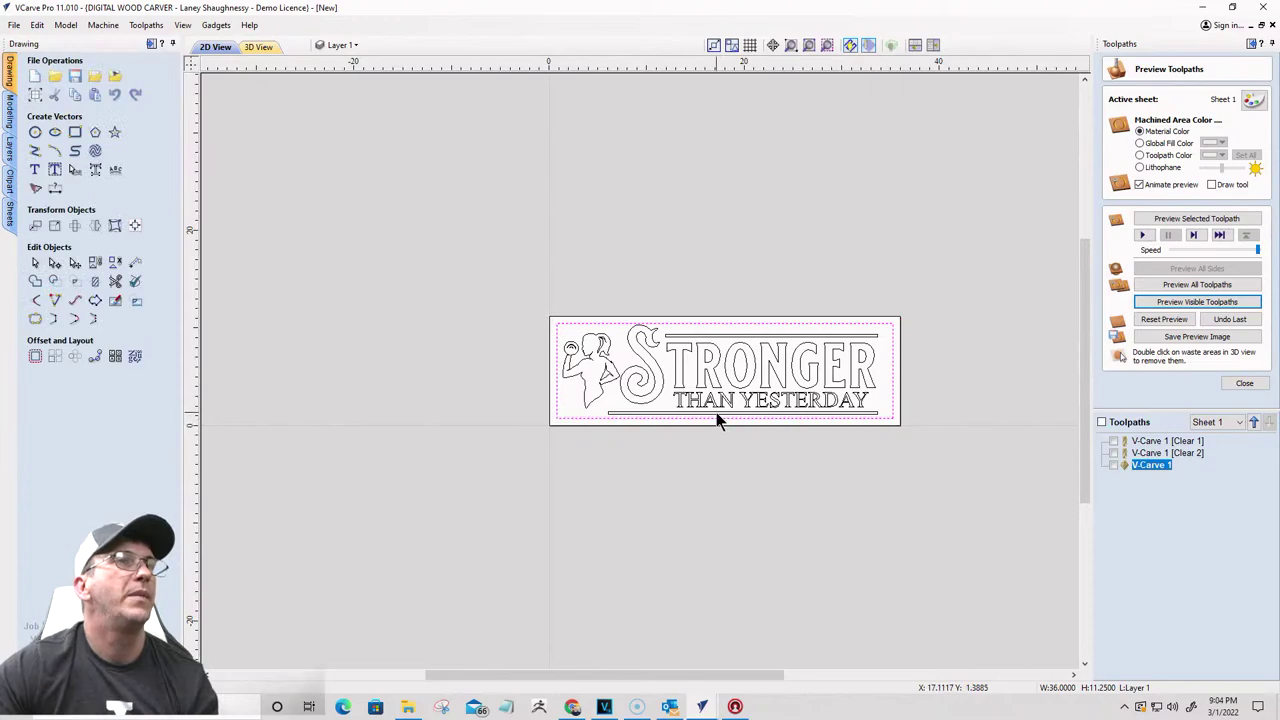
Step: Select the woman figure, the lettering and both bars
scroll(716, 418, "up", 2)
scroll(517, 287, "down", 3)
scroll(594, 481, "up", 2)
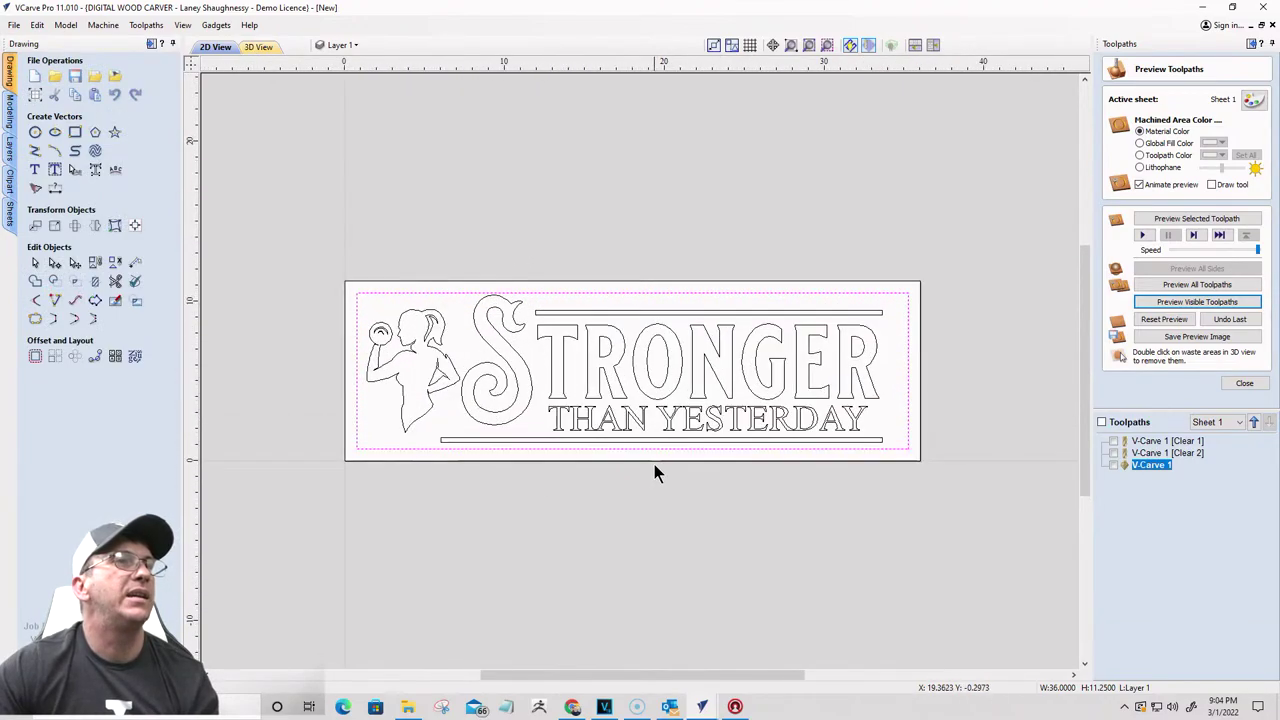
left_click(378, 332)
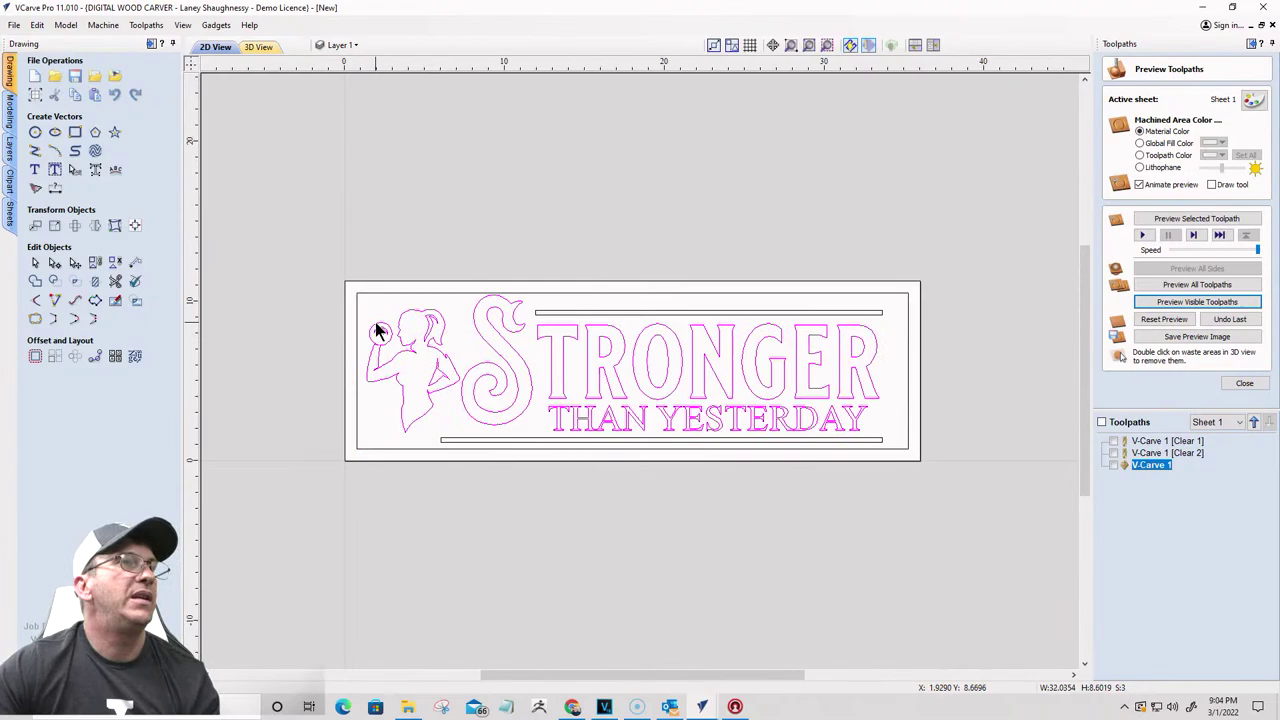
left_click(680, 440, "shift")
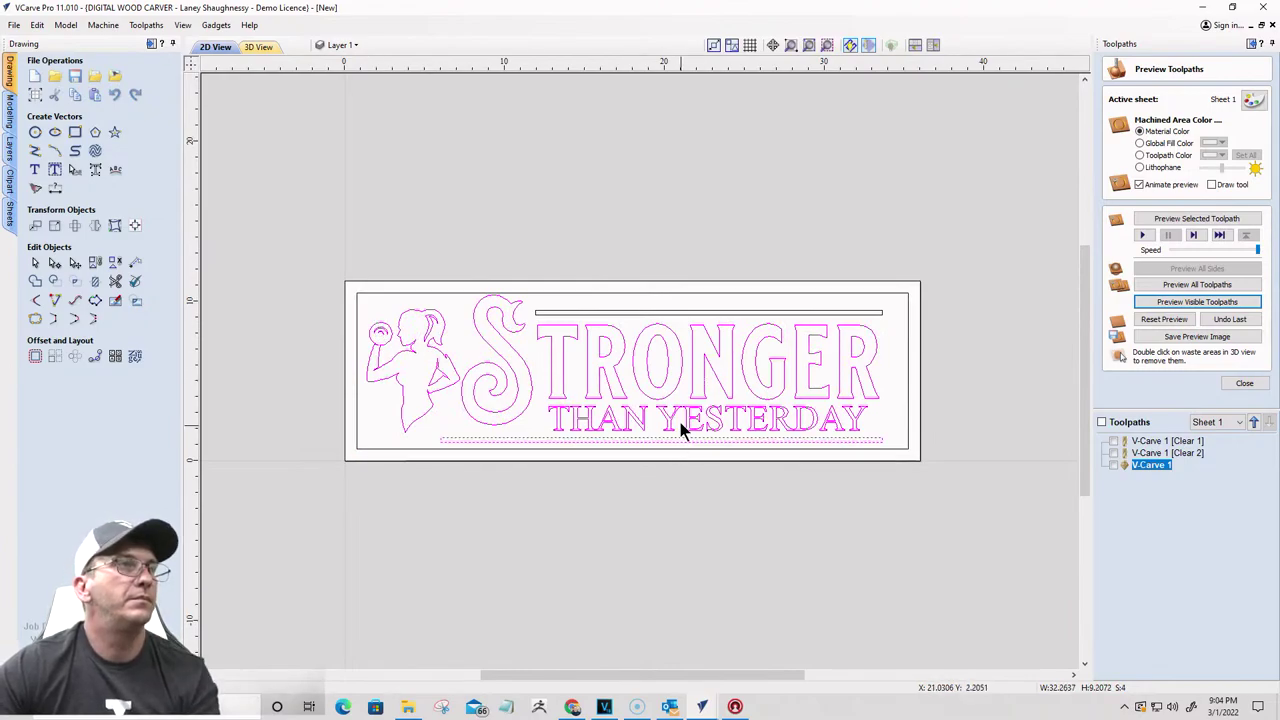
left_click(655, 313, "shift")
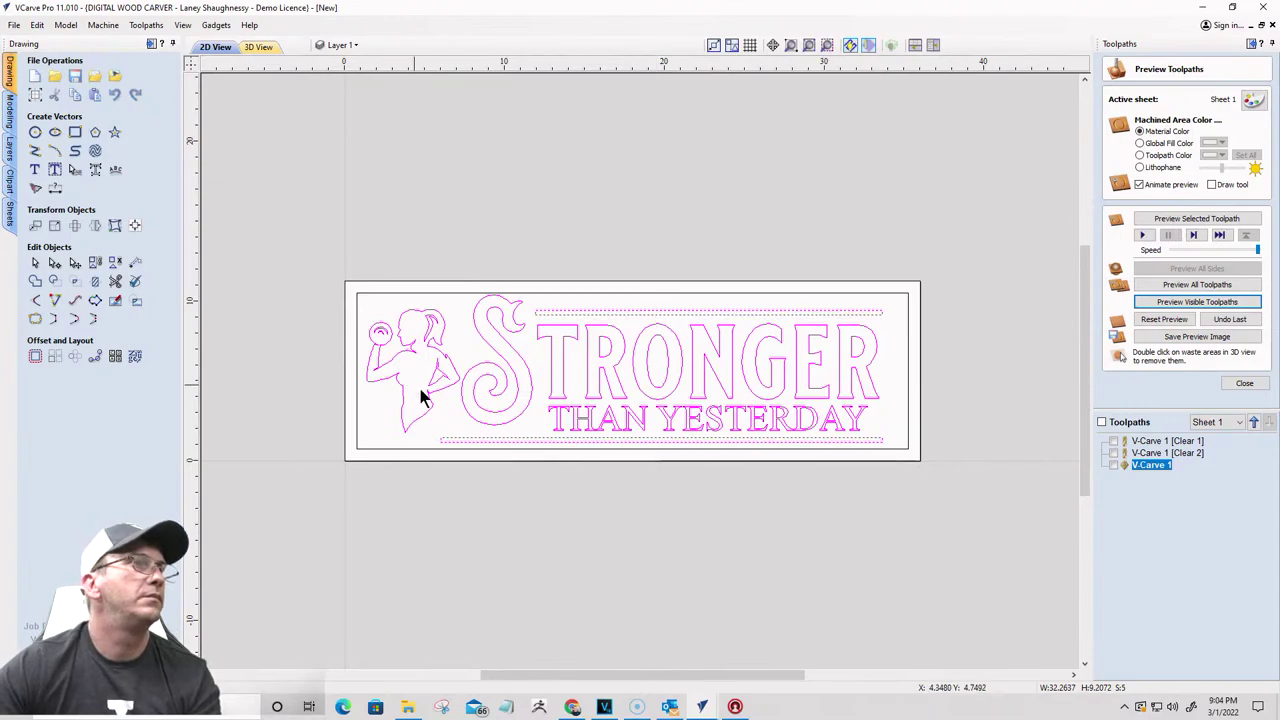
scroll(428, 400, "up", 1)
scroll(475, 368, "down", 1)
scroll(798, 472, "up", 1)
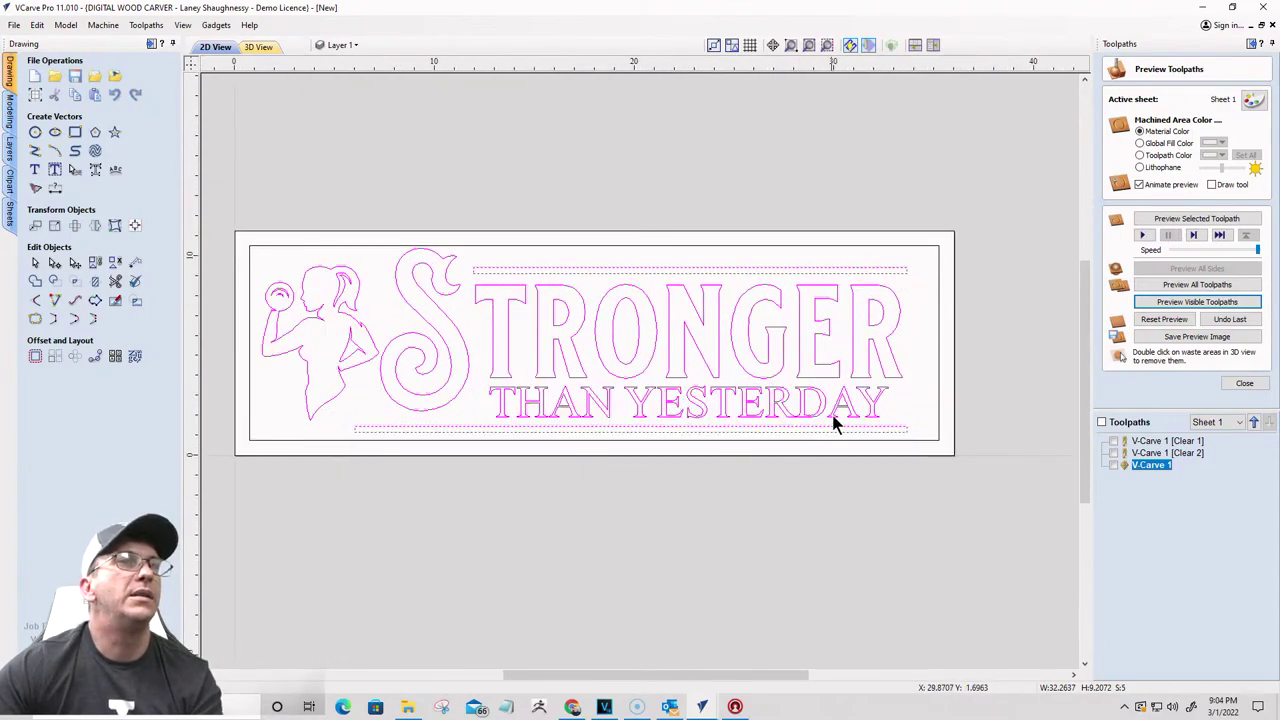
scroll(851, 458, "up", 1)
scroll(921, 375, "down", 1)
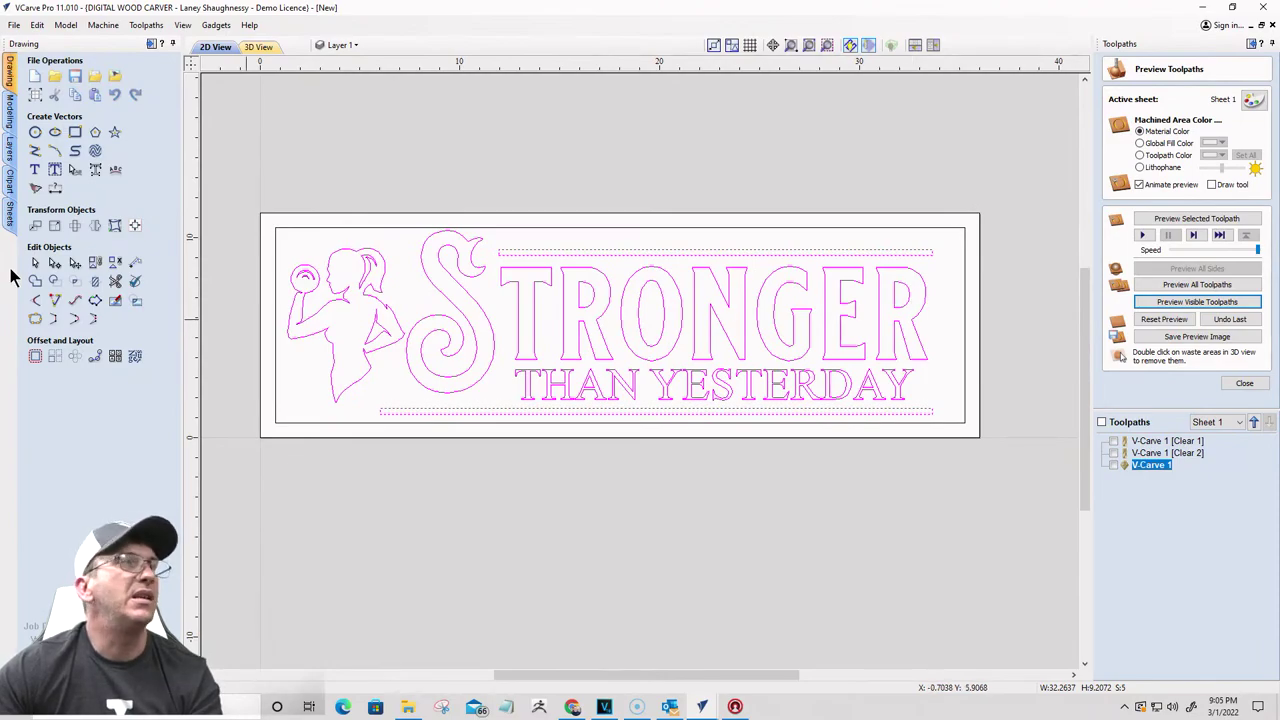
Step: Try centring the artwork on the material and within the border, undoing both attempts
left_click(136, 226)
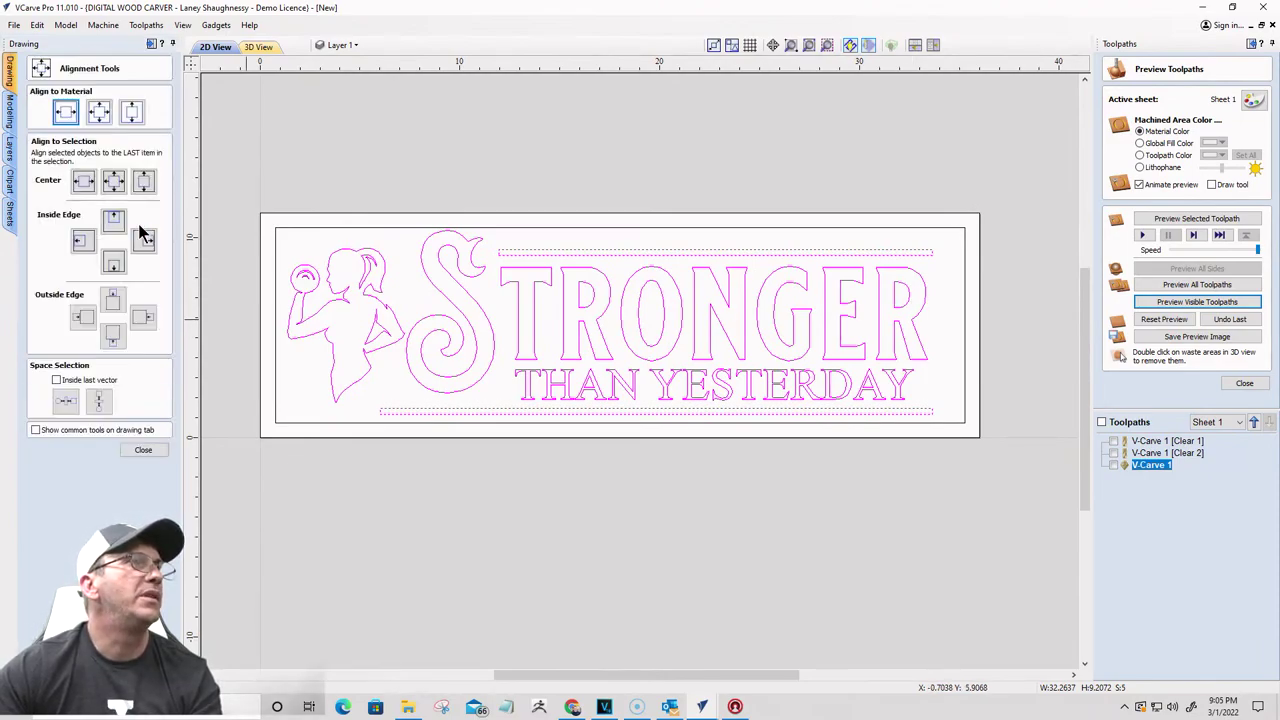
left_click(97, 117)
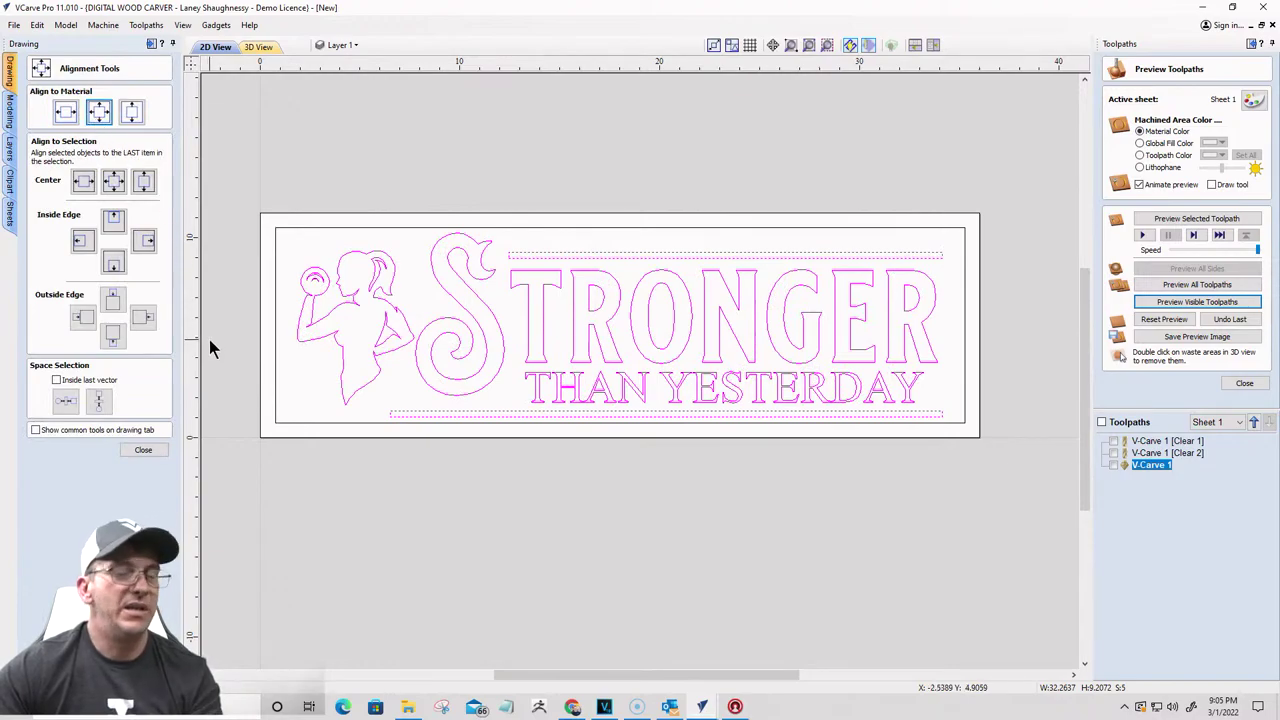
key("ctrl+z")
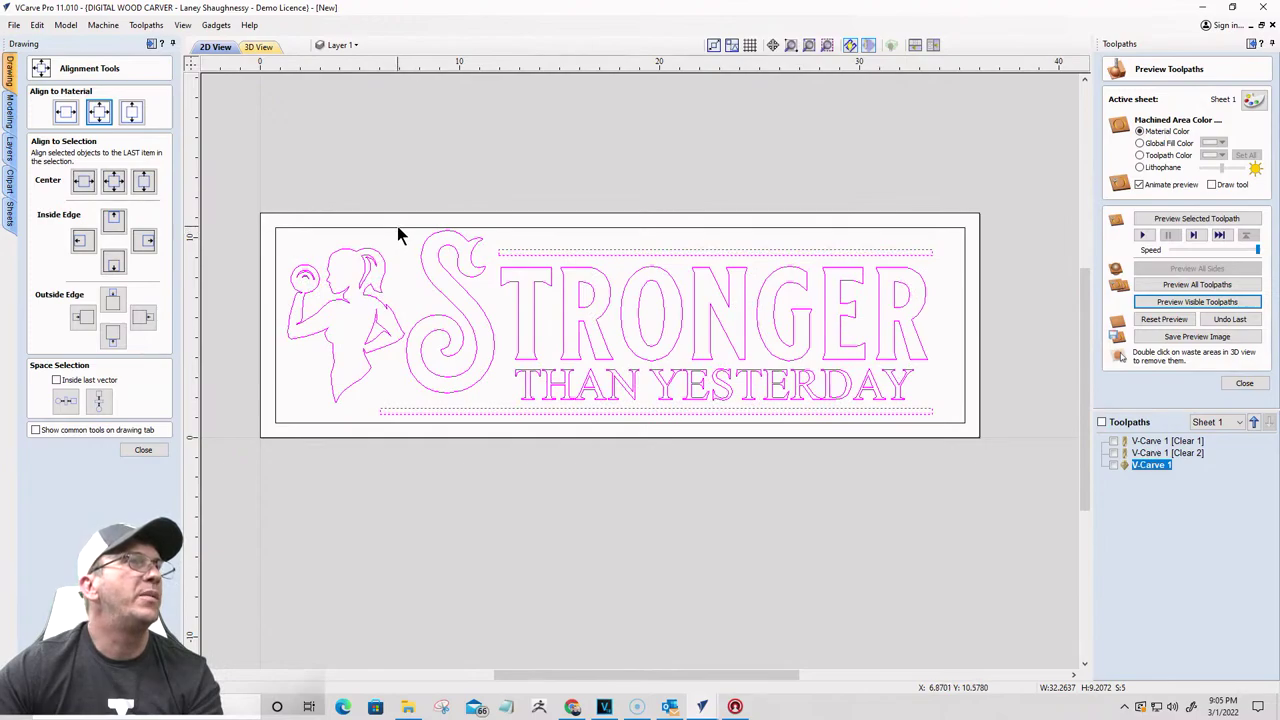
left_click(397, 227, "shift")
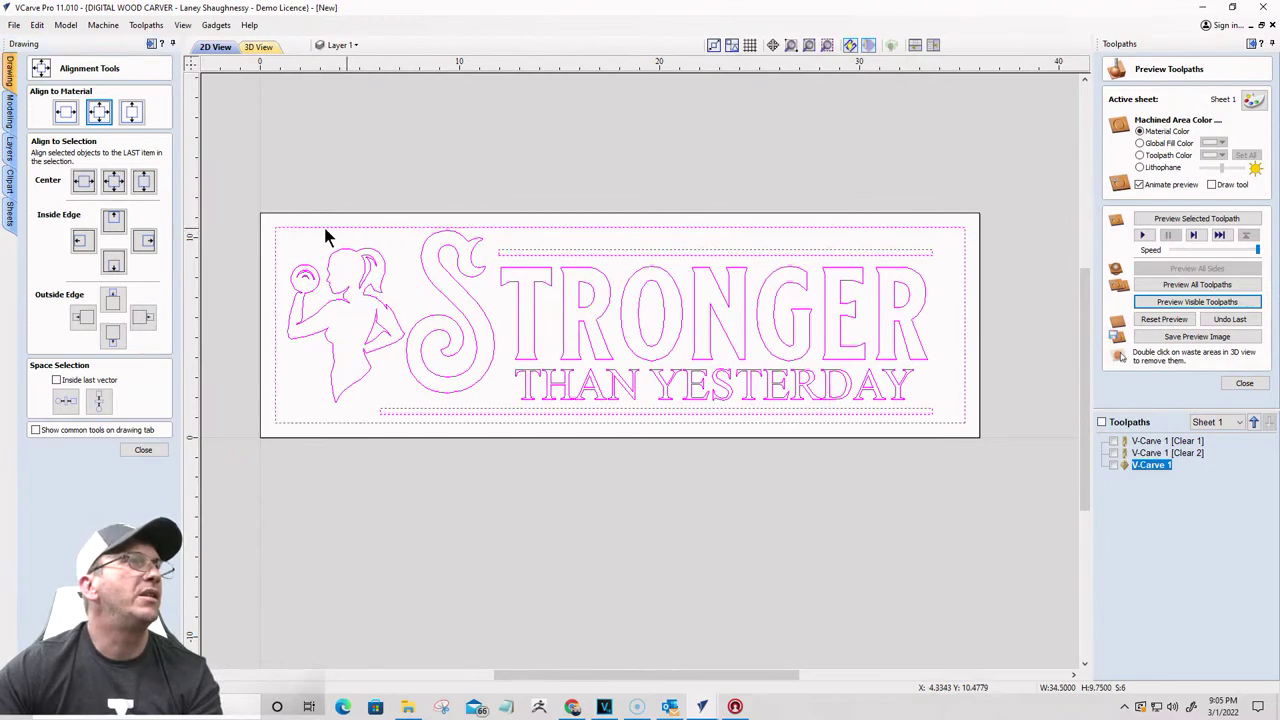
left_click(83, 182)
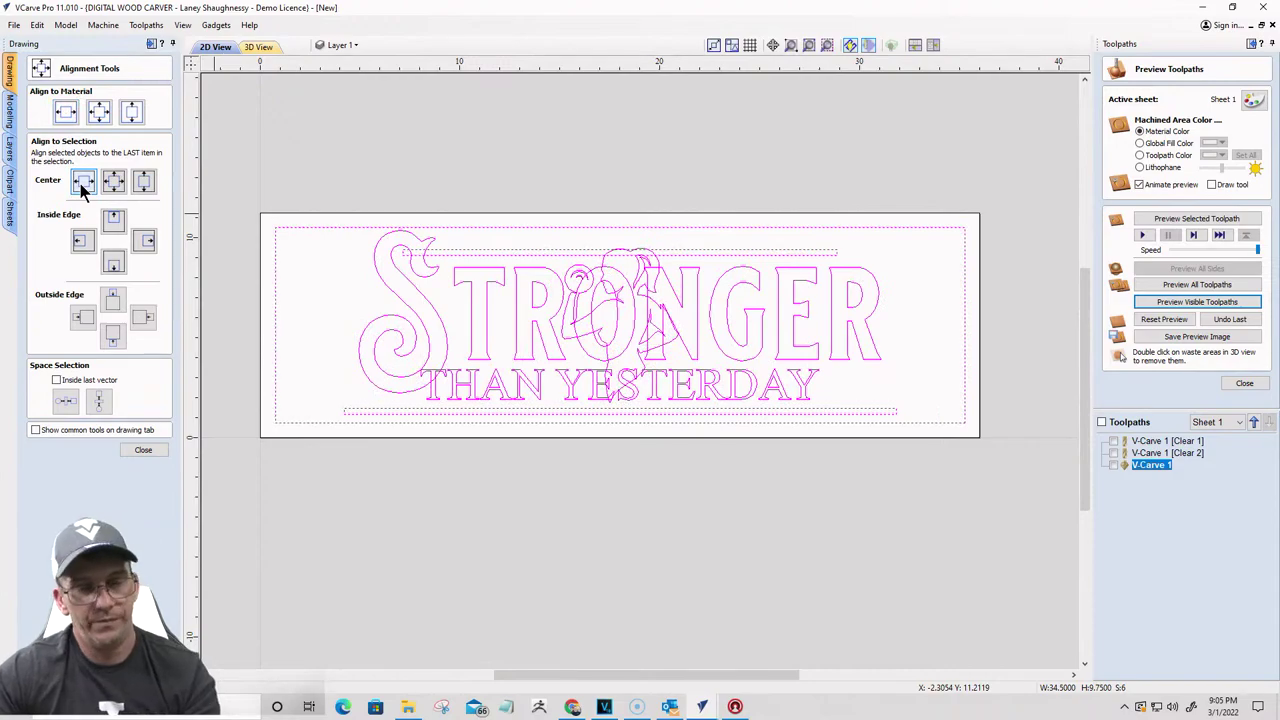
key("ctrl+z")
Step: Reselect and group the design, add the inner border last, and centre horizontally within it
left_click(403, 415)
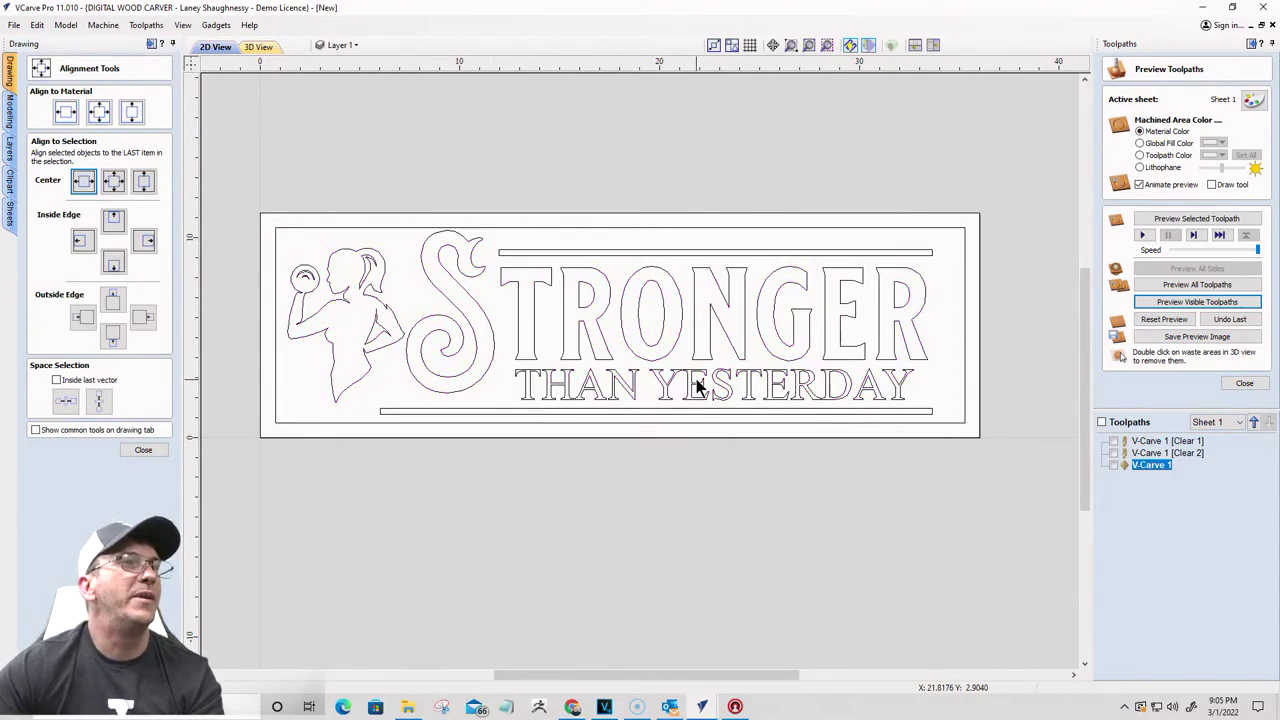
left_click(553, 396)
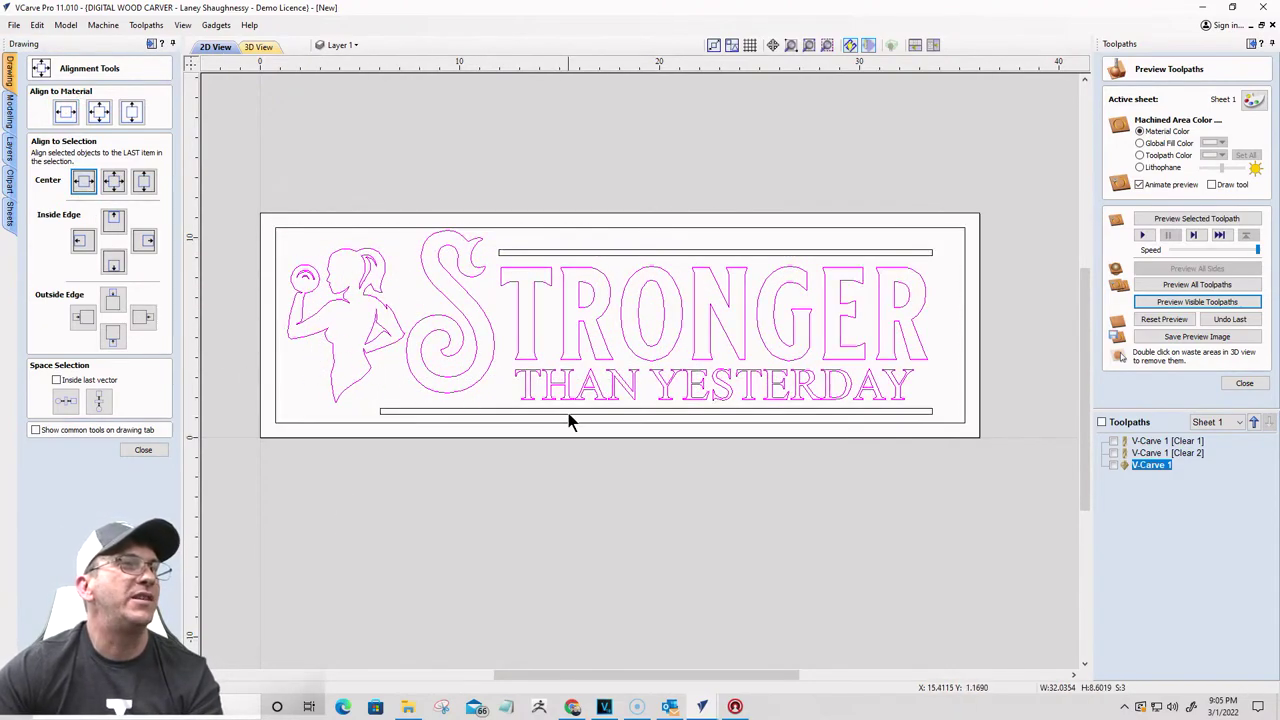
left_click(566, 411, "shift")
left_click(505, 252, "shift")
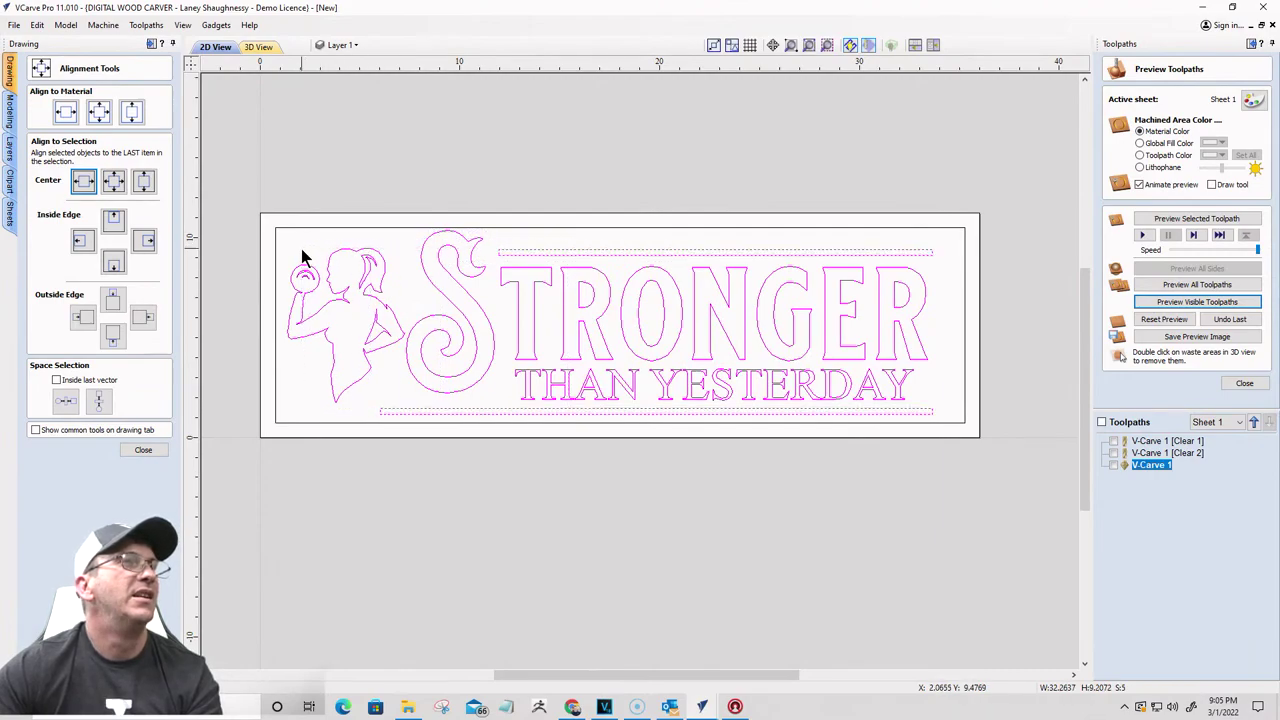
key("ctrl+g")
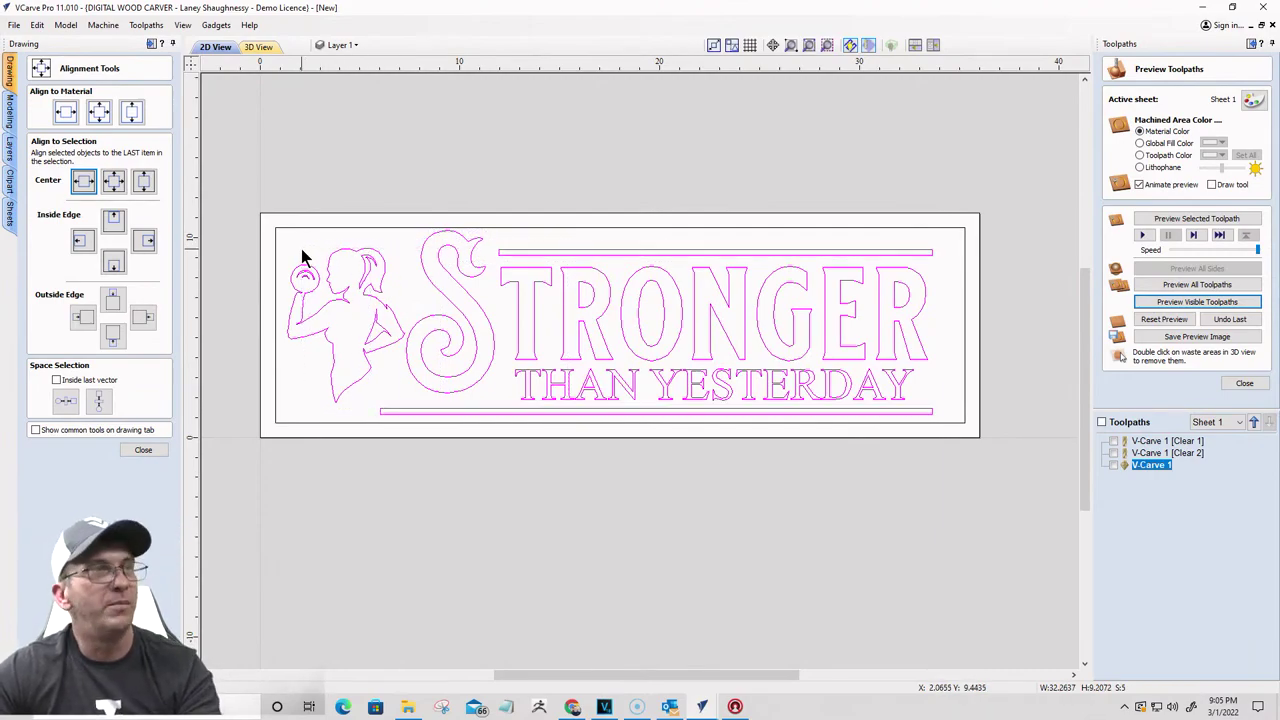
left_click(350, 229, "shift")
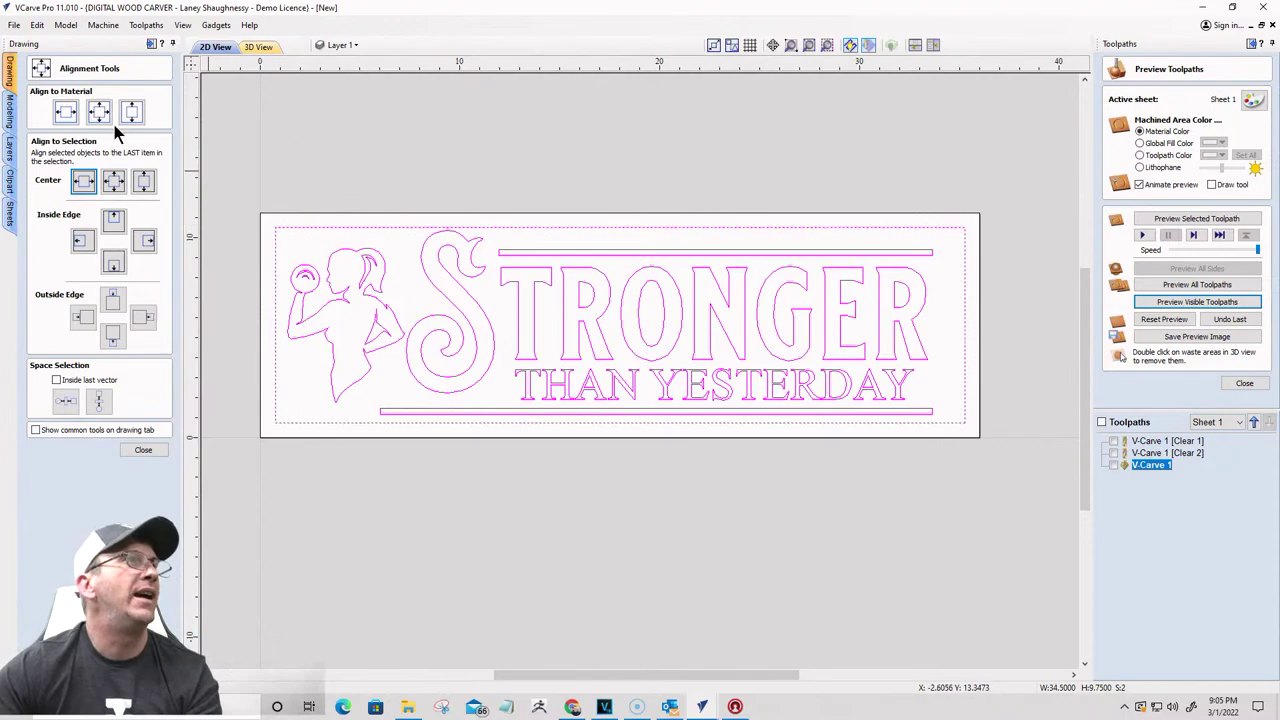
left_click(82, 182)
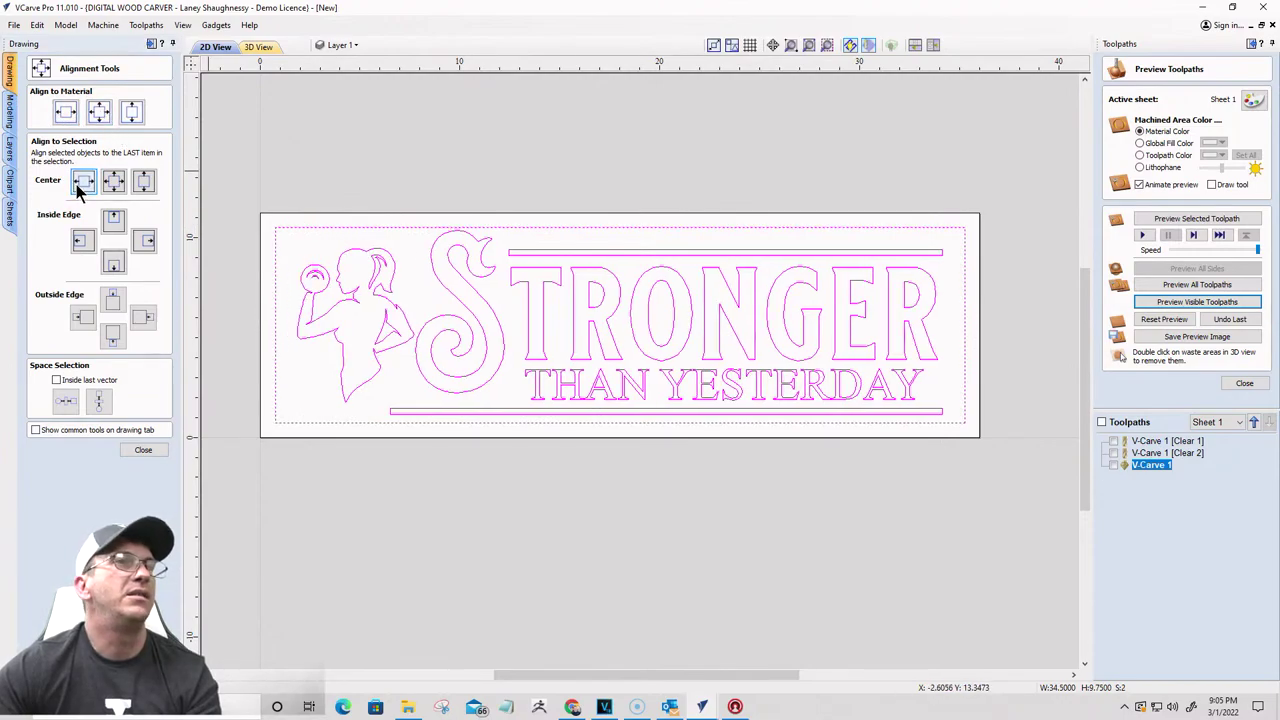
left_click(140, 450)
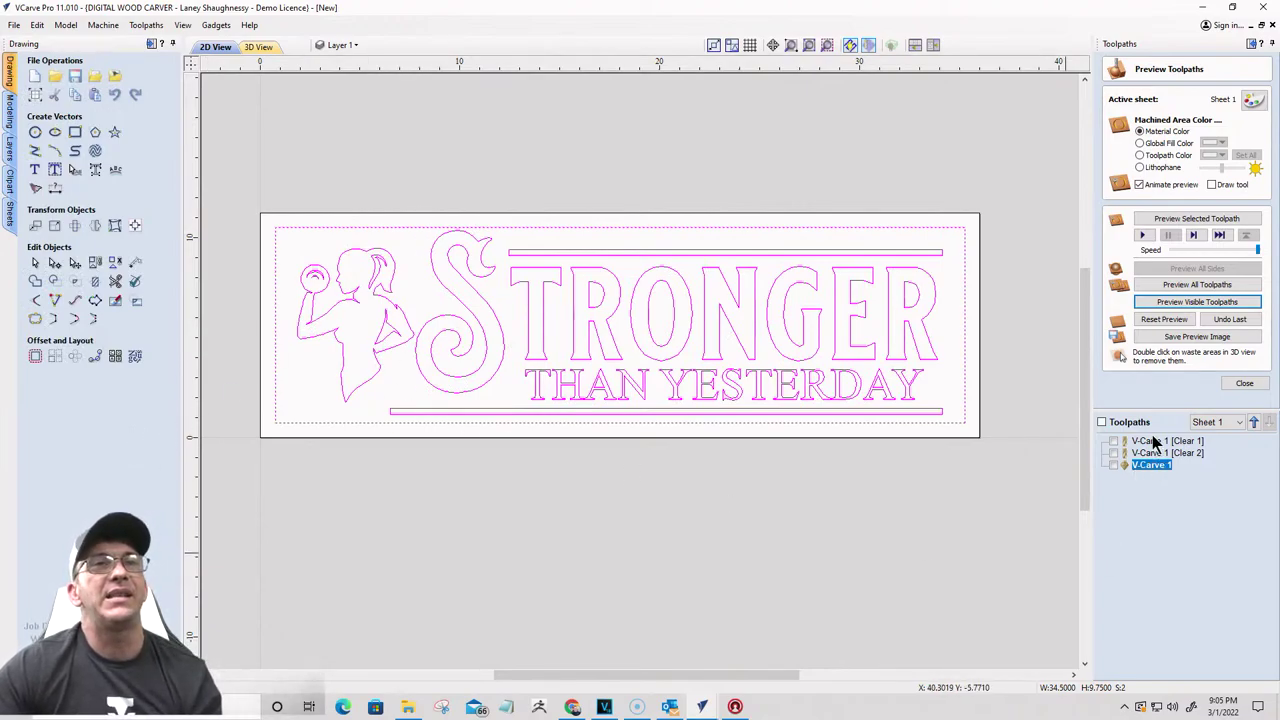
Step: Reopen V-Carve 1, select all the design vectors and clear the carved preview
double_click(1153, 451)
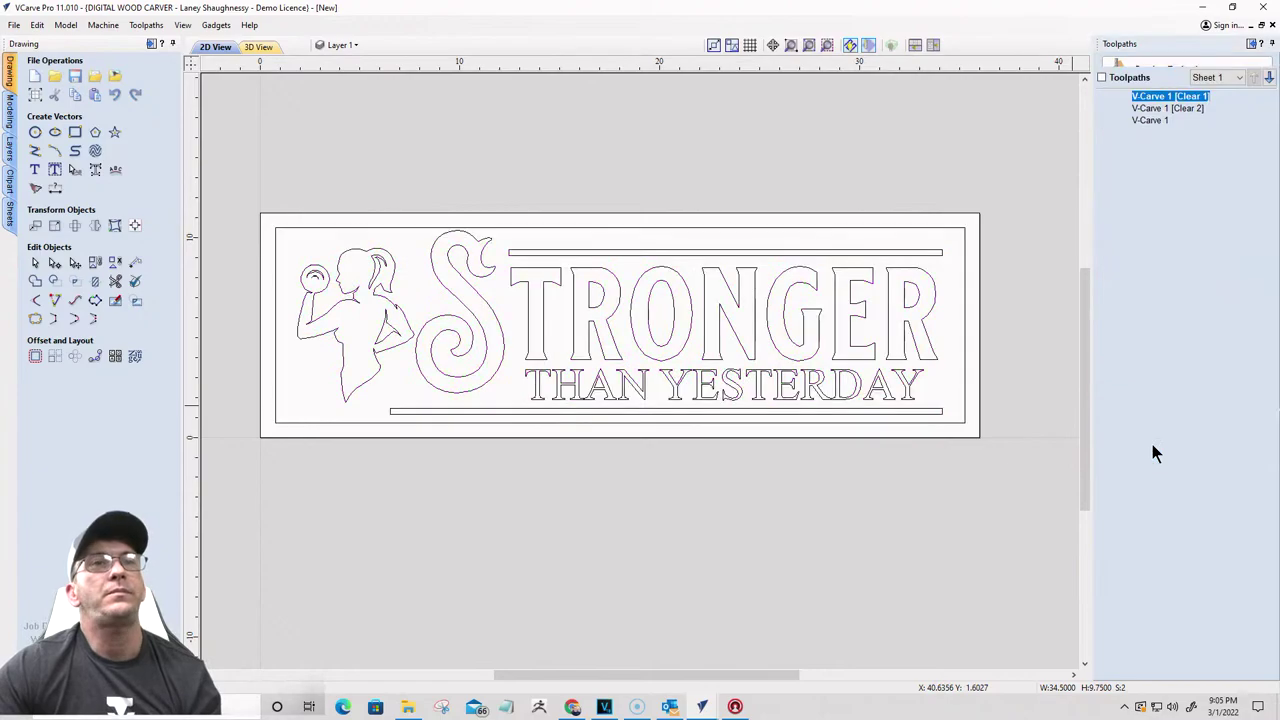
left_click(777, 488)
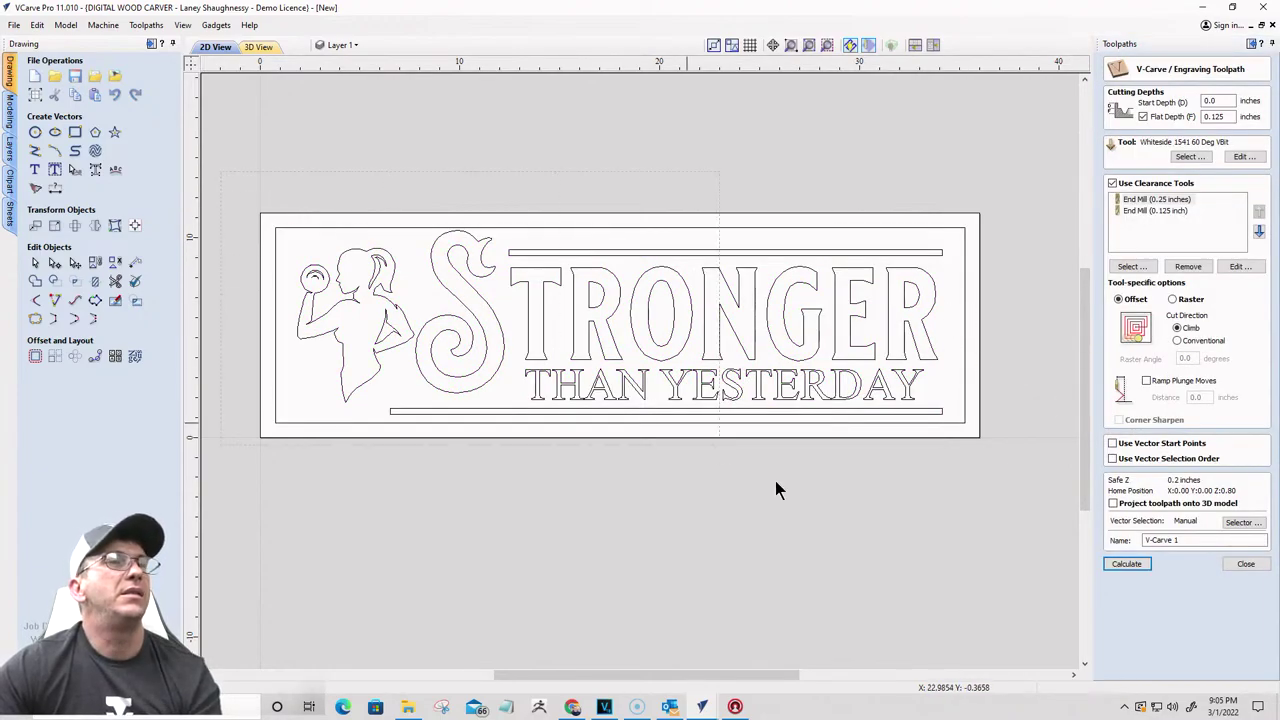
key("ctrl+a")
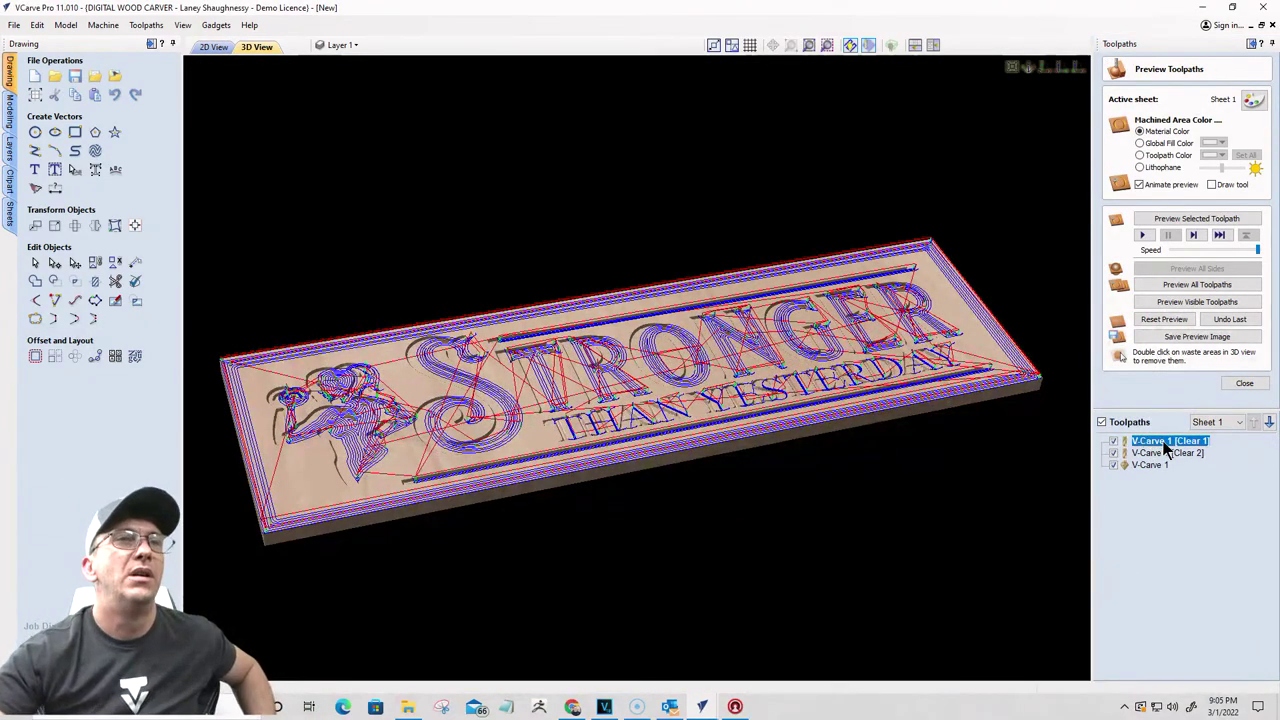
left_click(1164, 320)
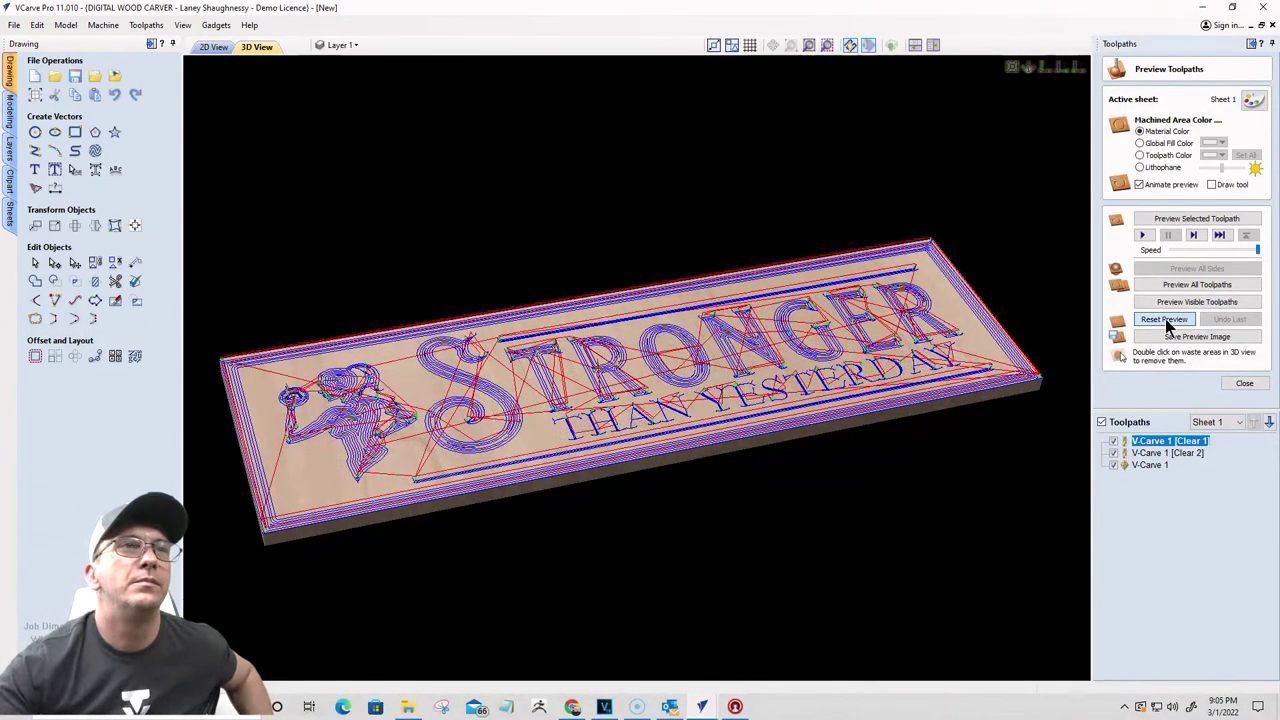
Step: Reselect V-Carve 1's vectors in 2D with the inner rectangle instead of the outer one
left_click(211, 48)
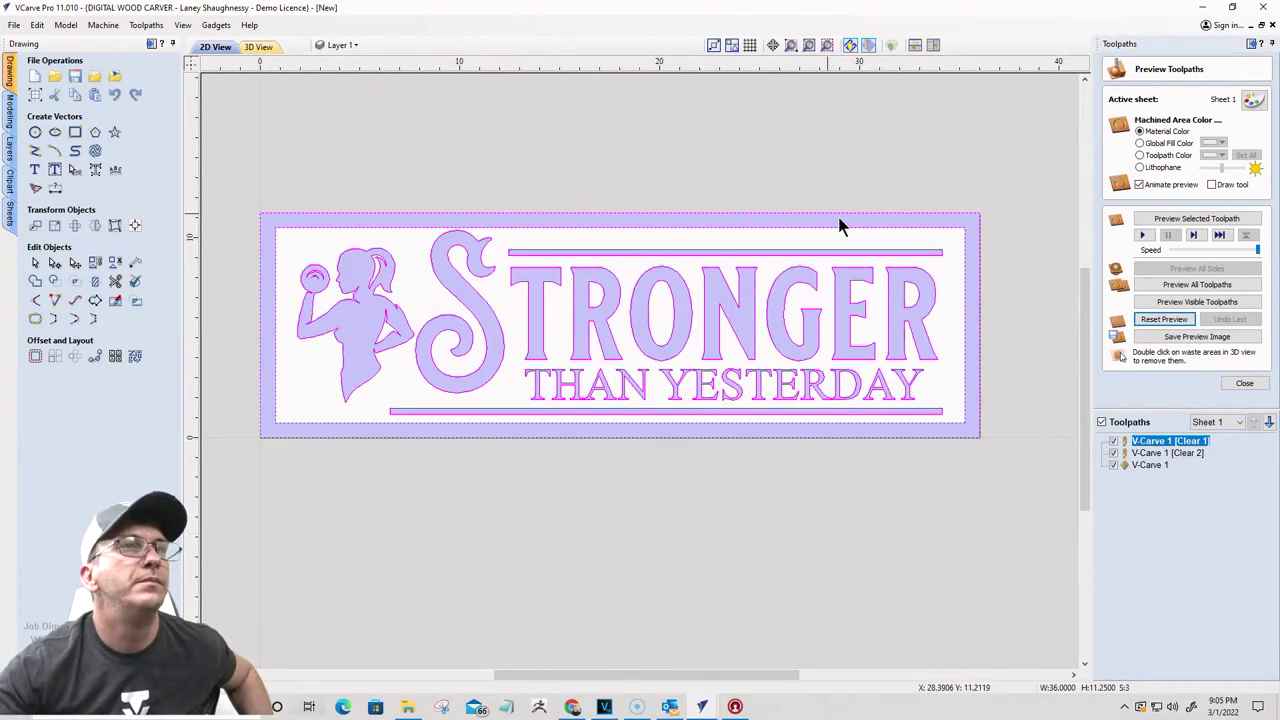
left_click(917, 216)
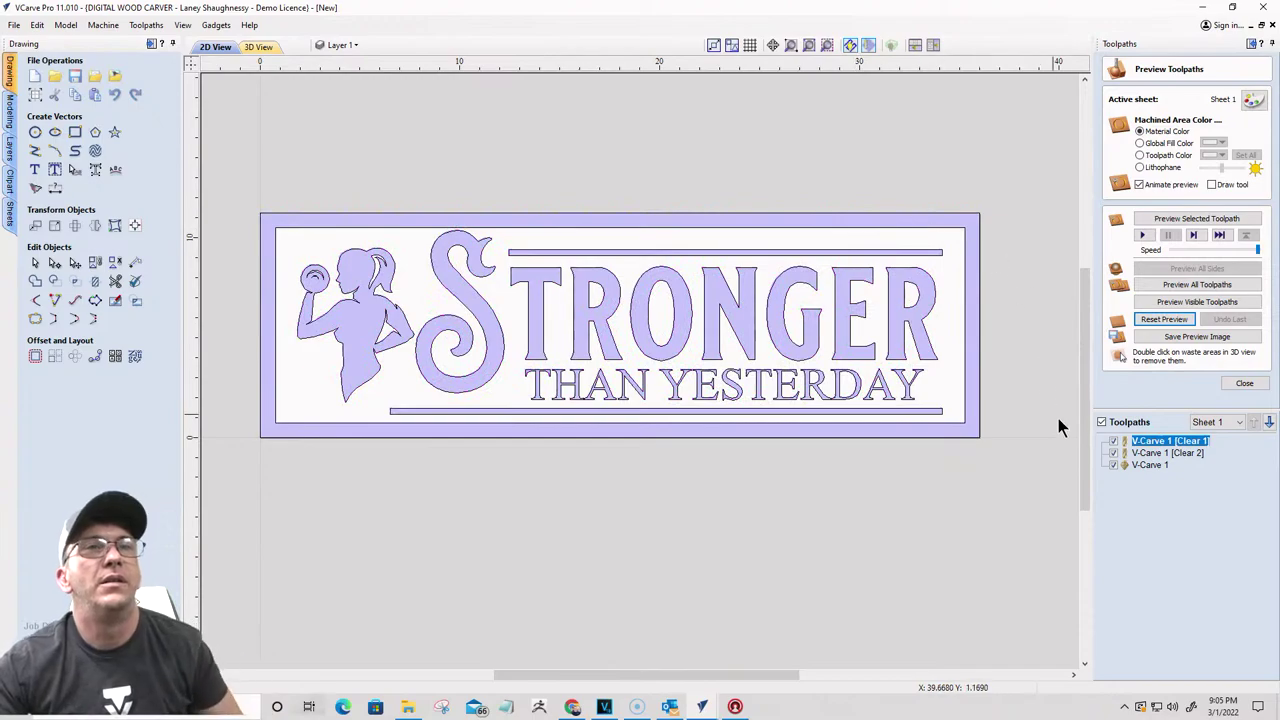
scroll(963, 214, "up", 3)
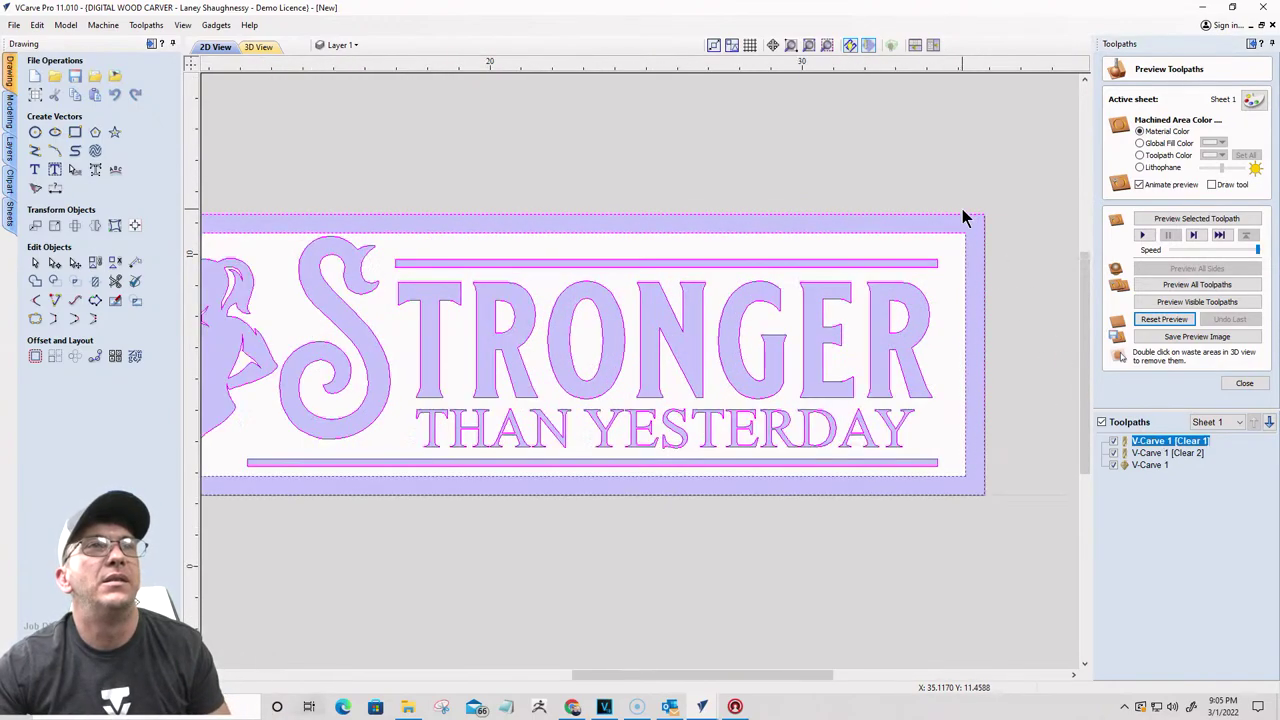
double_click(1141, 440)
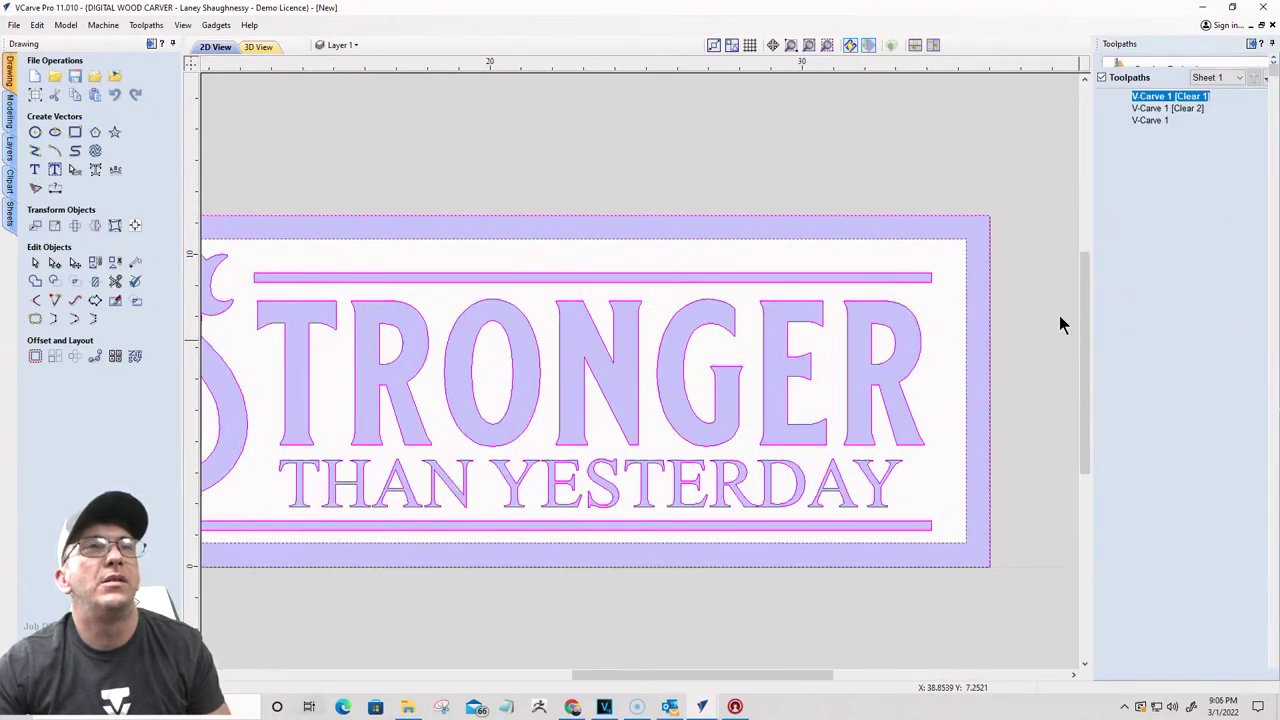
left_click(967, 214)
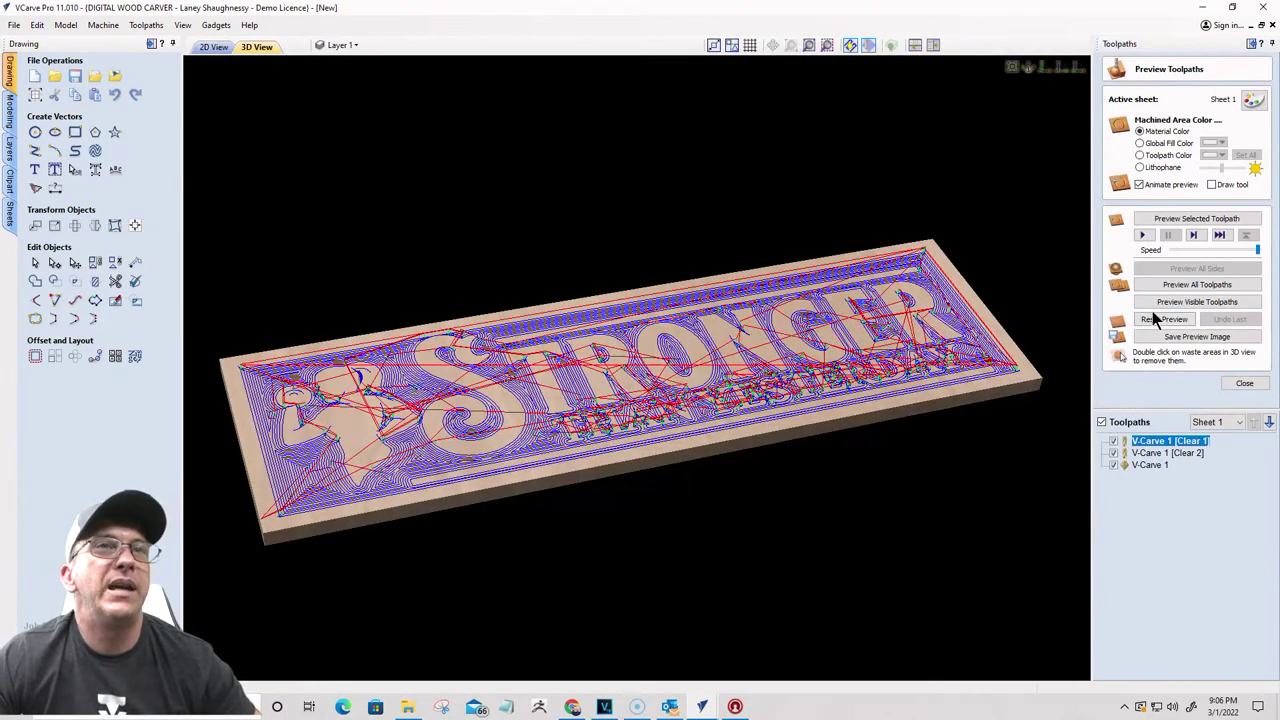
left_click(1153, 314)
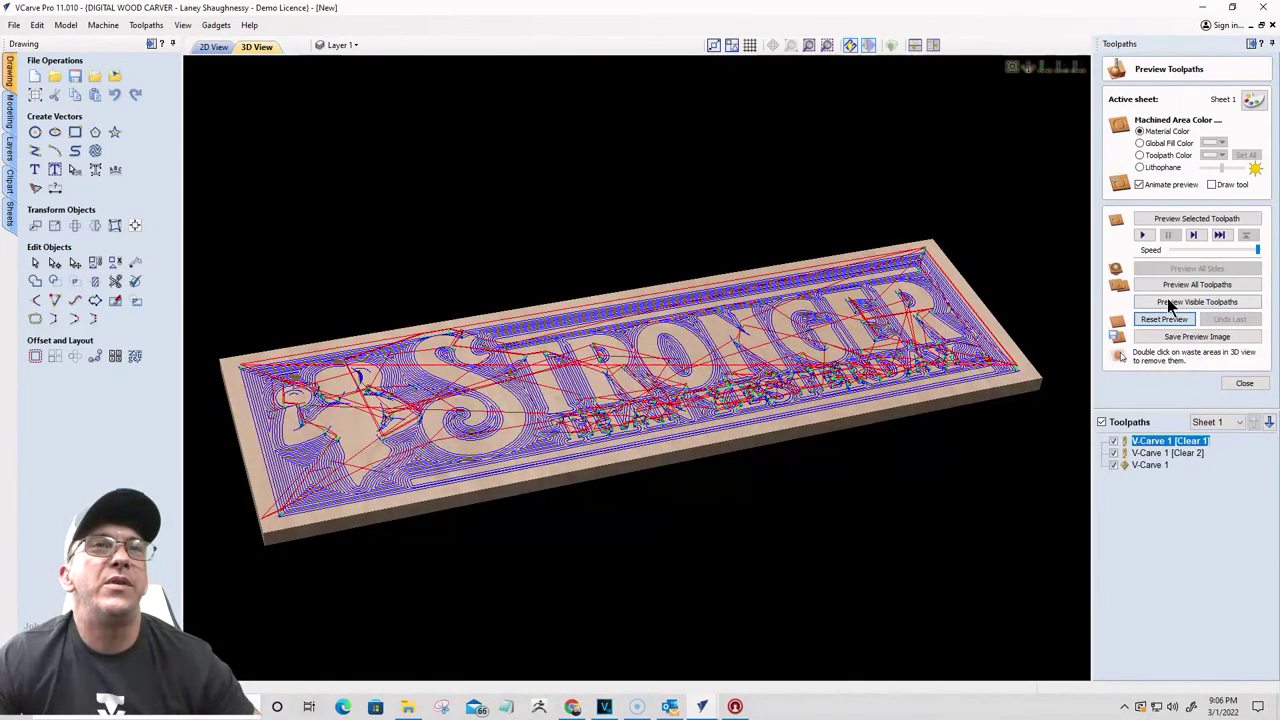
Step: Preview the visible toolpaths from the Top view with a dark grey Global Fill Color
left_click(1167, 298)
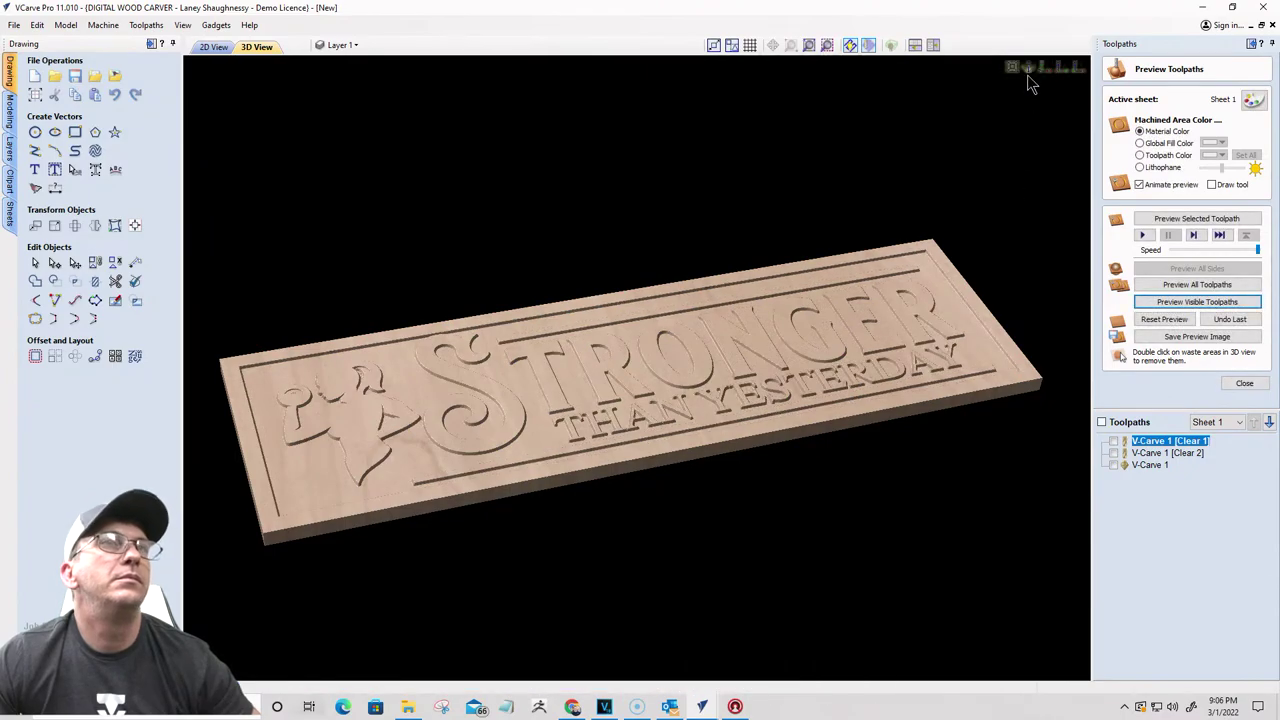
left_click(1043, 72)
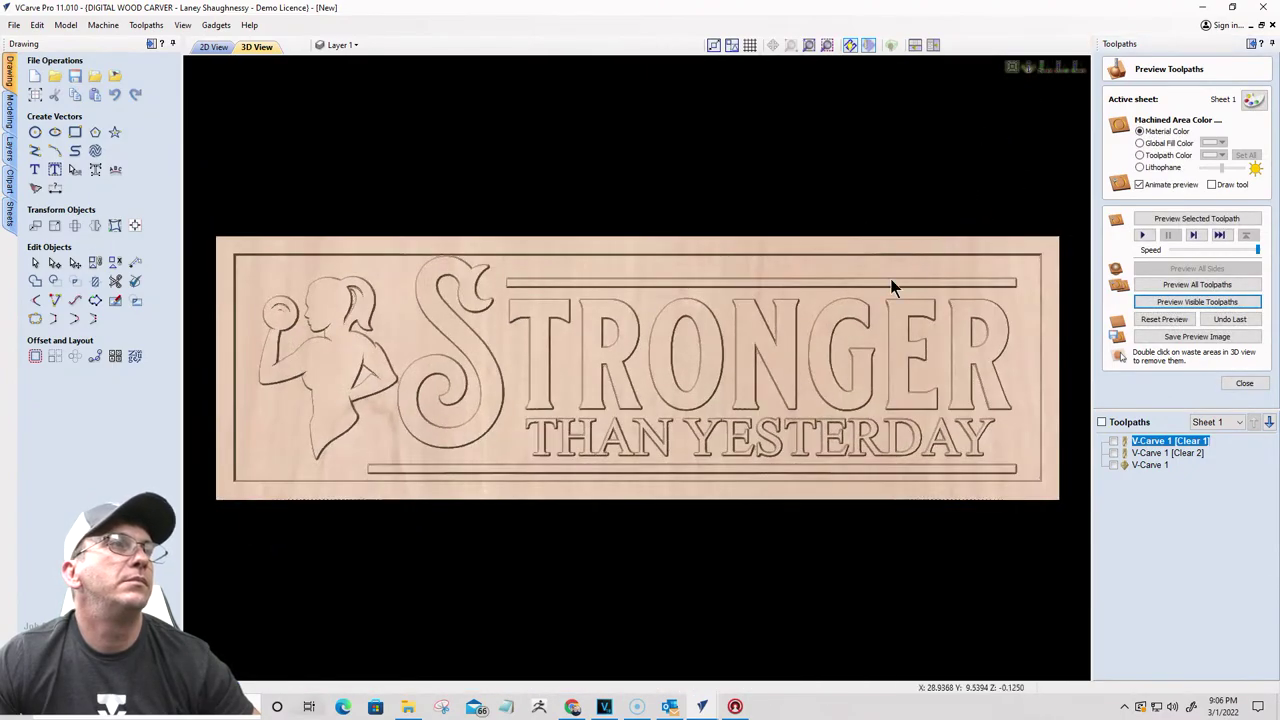
left_click(1140, 143)
left_click(1215, 143)
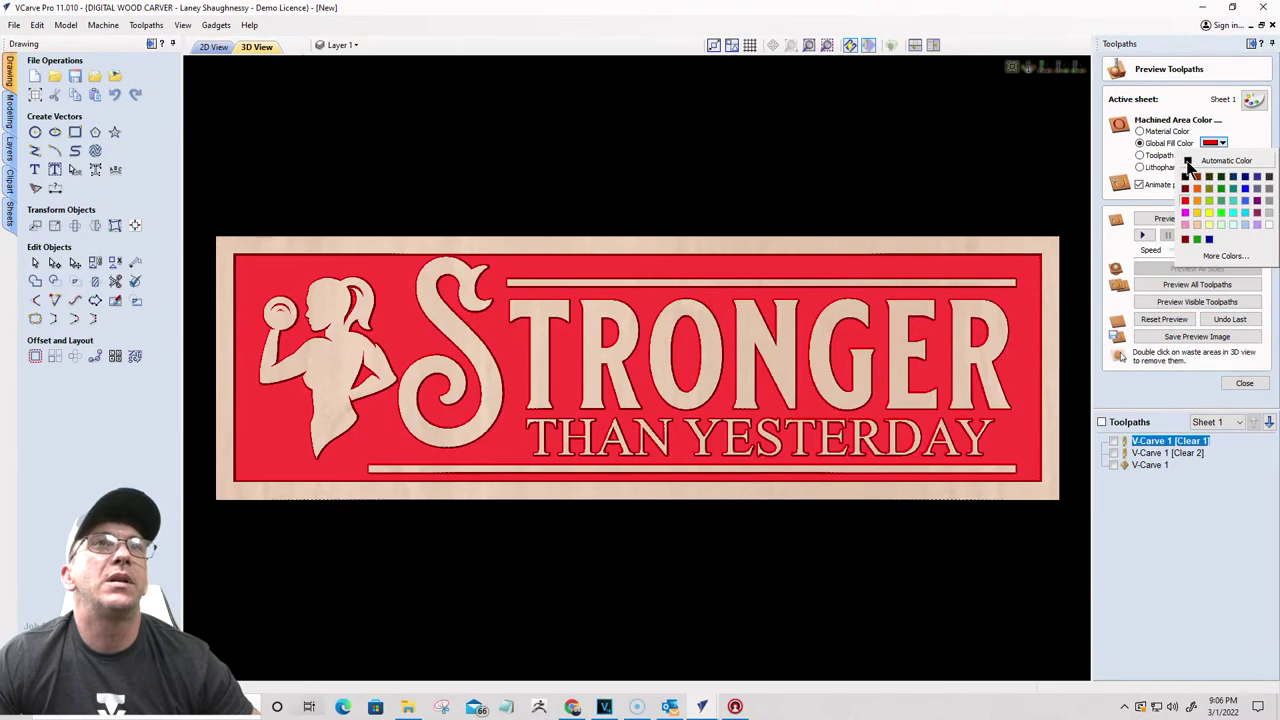
left_click(1187, 160)
Step: Check the carved sign in perspective, then return to the straight-on Top view
left_click_drag(805, 380, 708, 425)
scroll(700, 421, "up", 2)
scroll(674, 375, "down", 3)
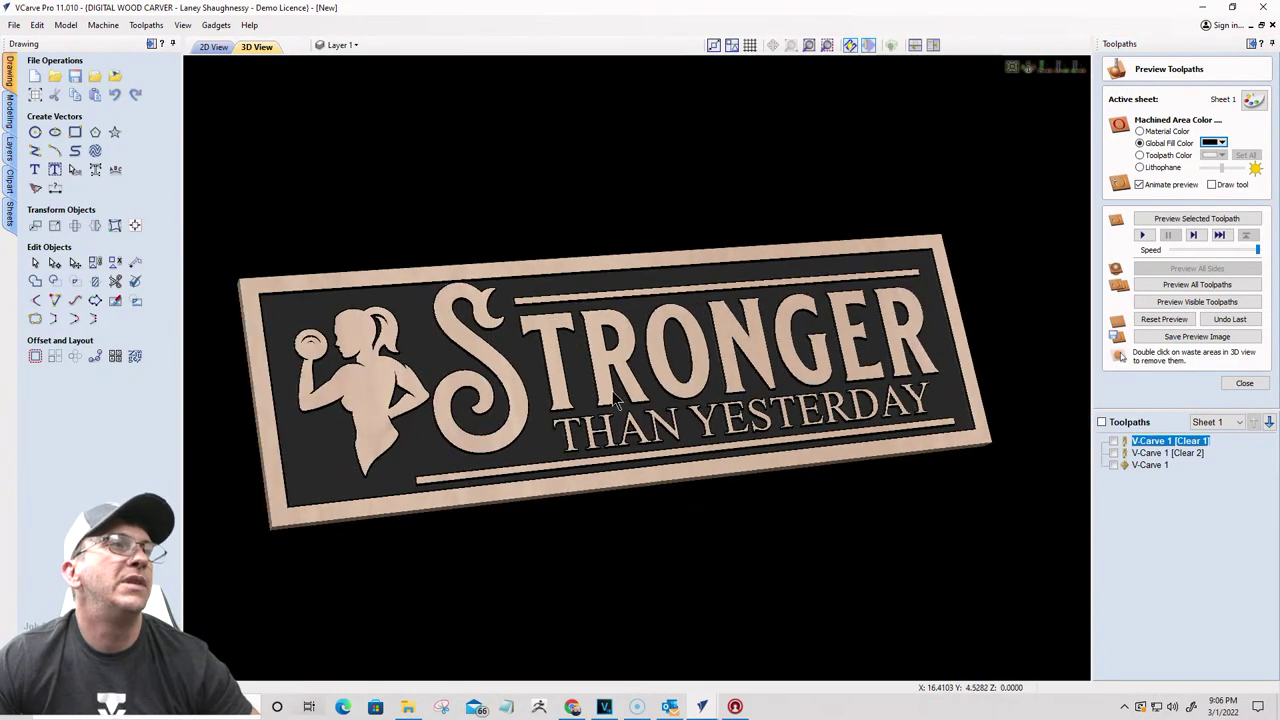
left_click(1042, 70)
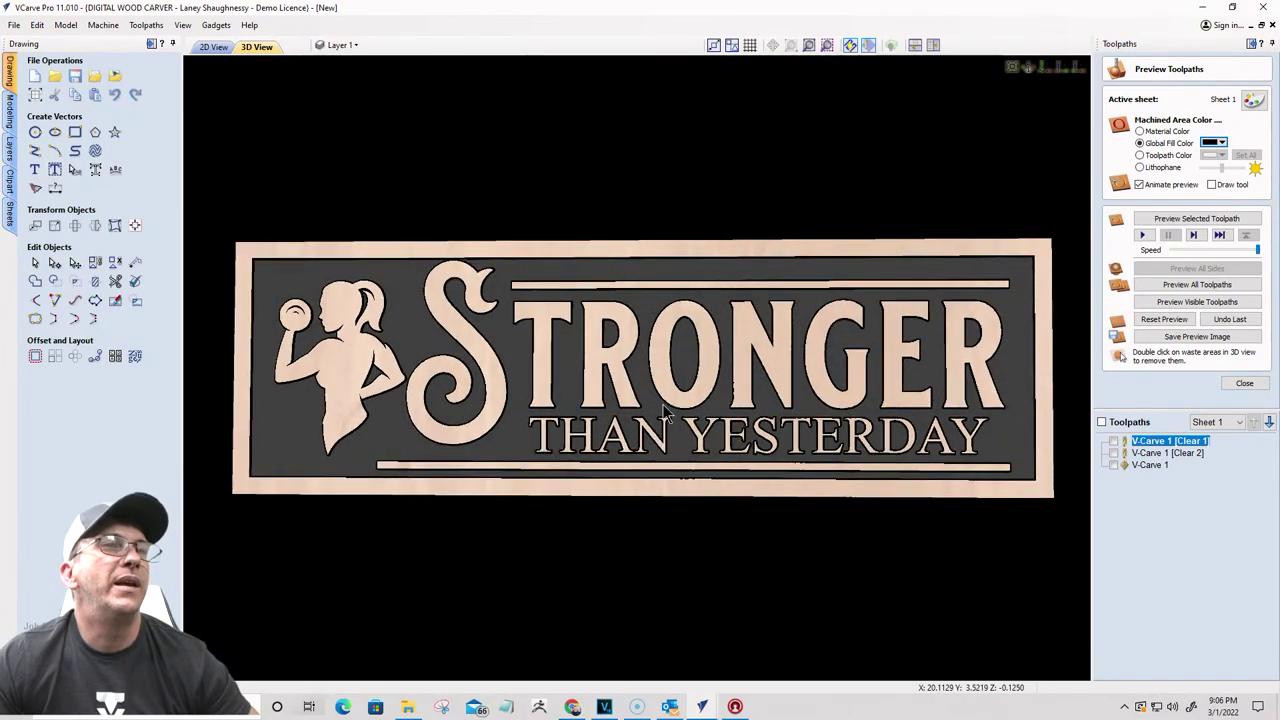
left_click(14, 25)
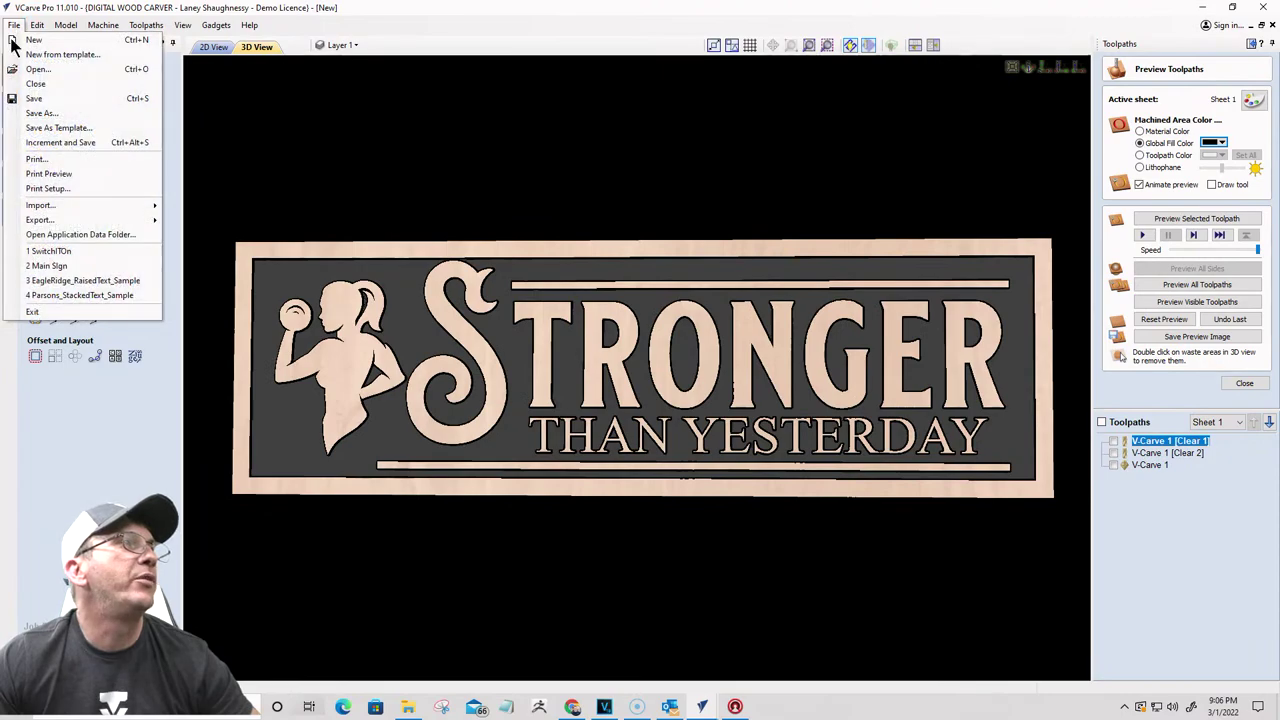
Step: Save the sign job as the file 'Stronger'
key("Escape")
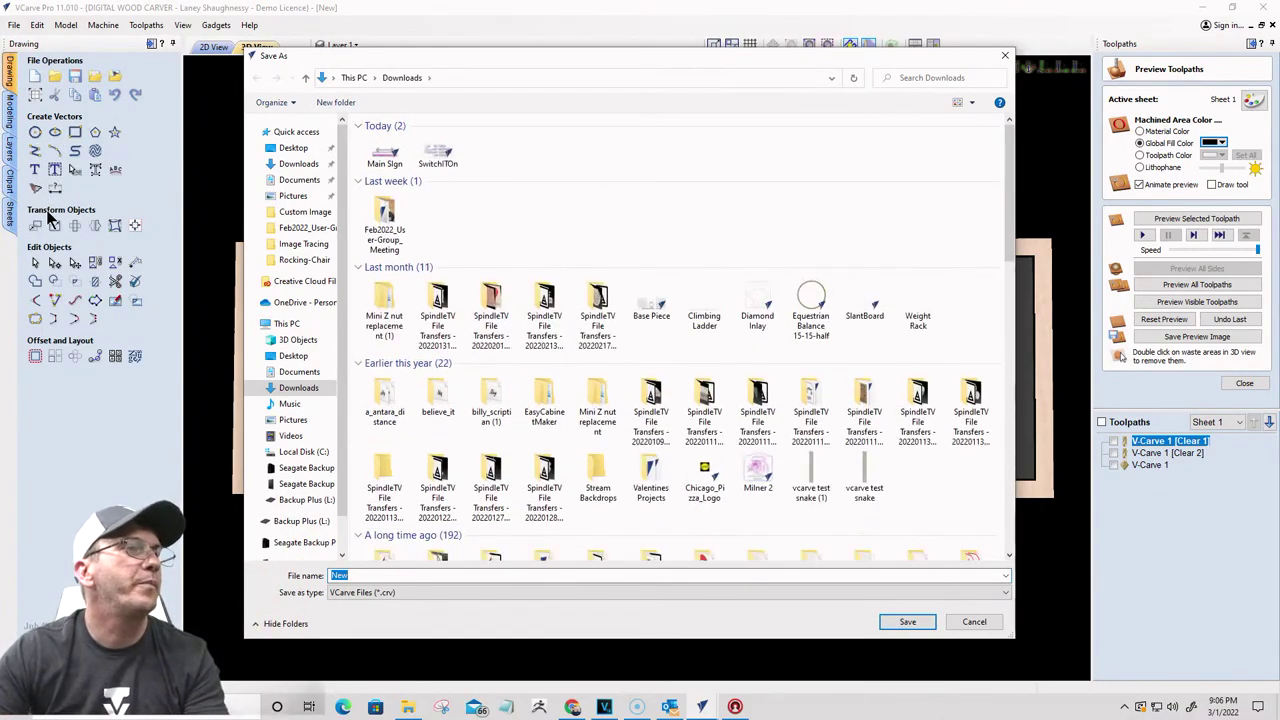
type("Stronger")
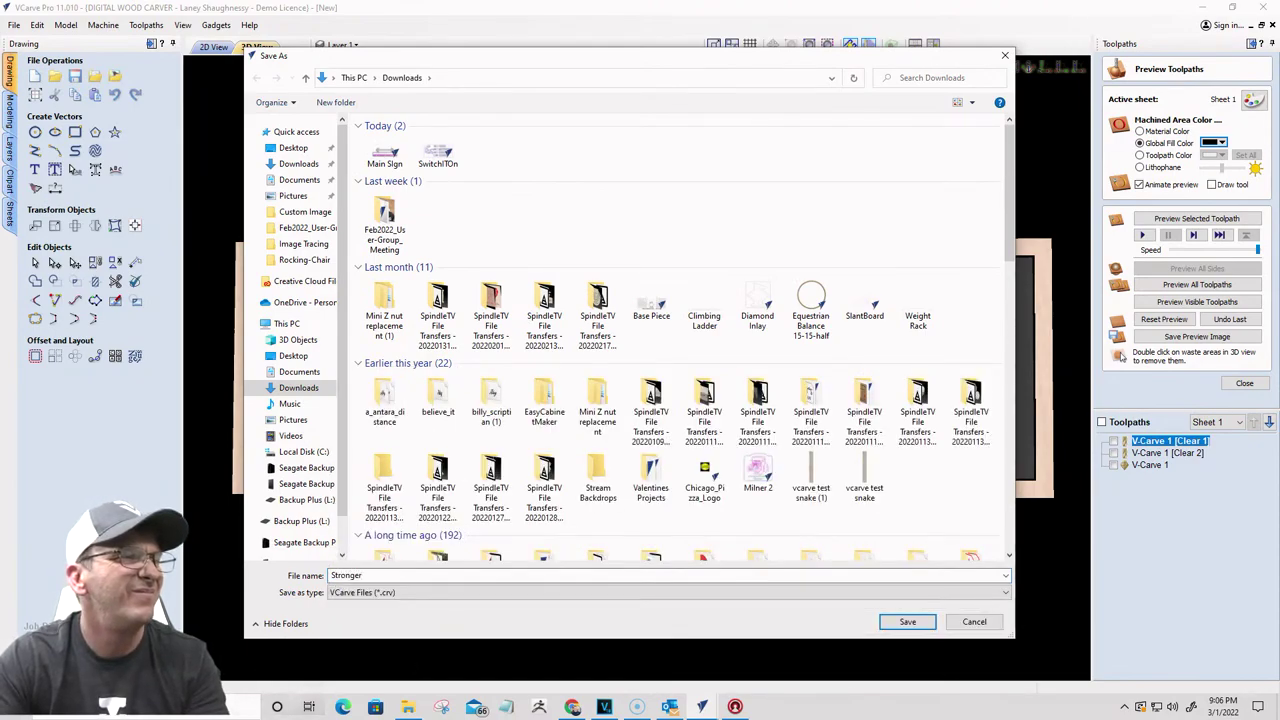
key("Return")
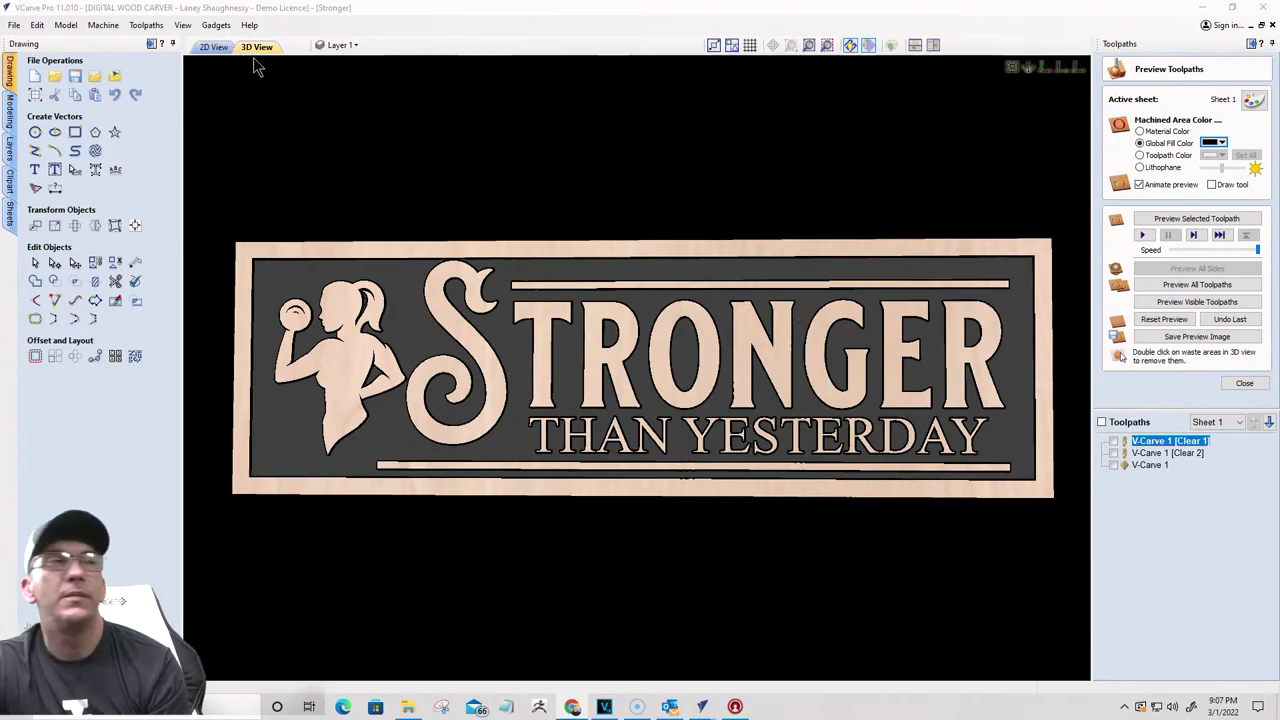
Step: Close the Stronger job without saving and start a new file
left_click(215, 47)
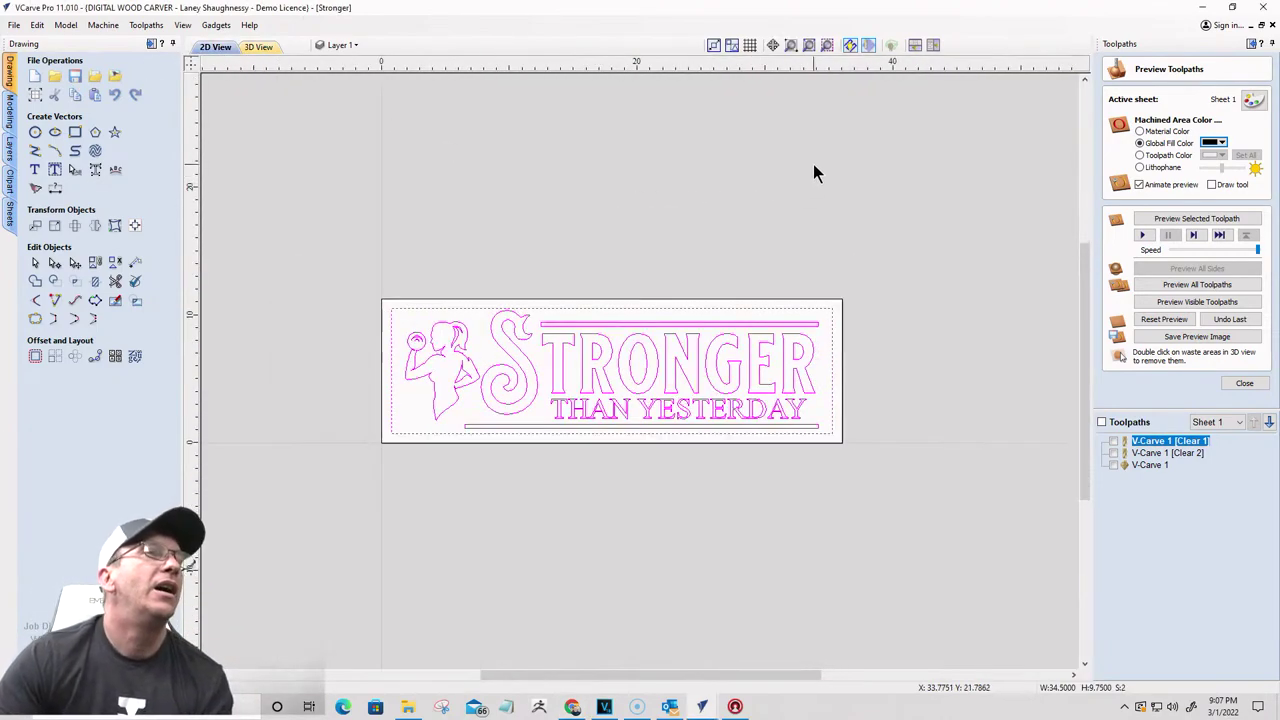
left_click(34, 96)
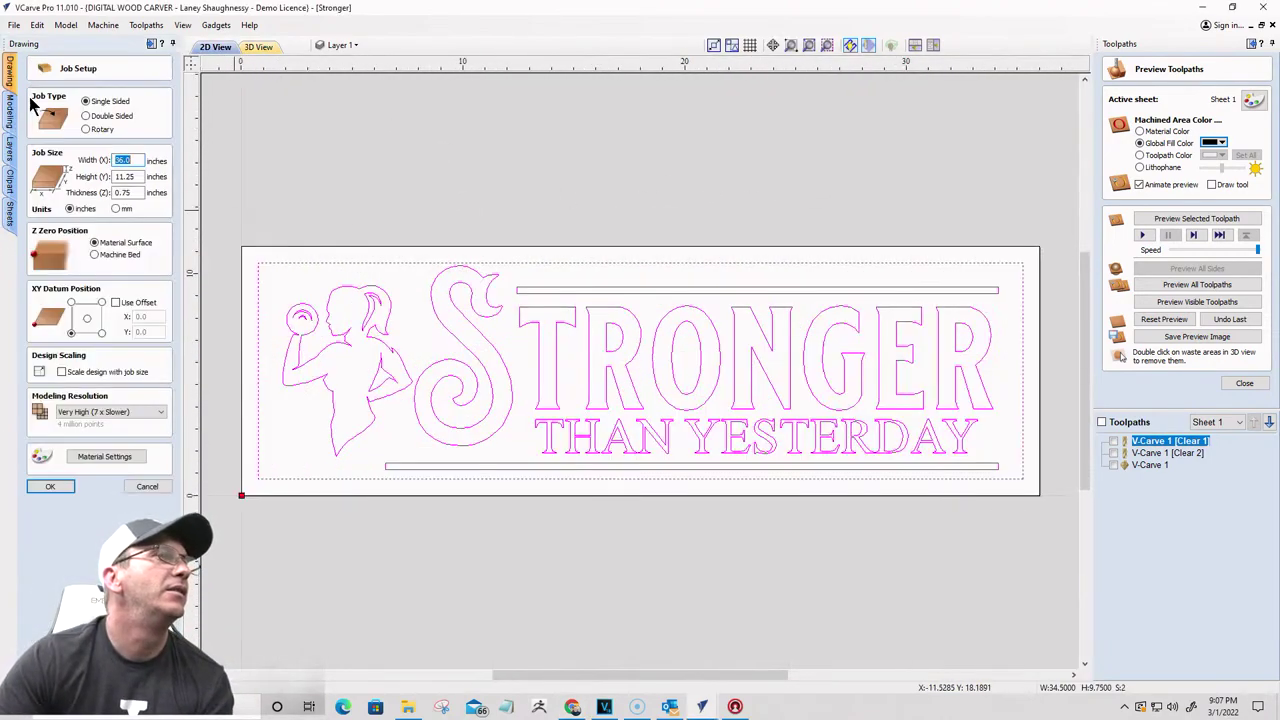
left_click(143, 488)
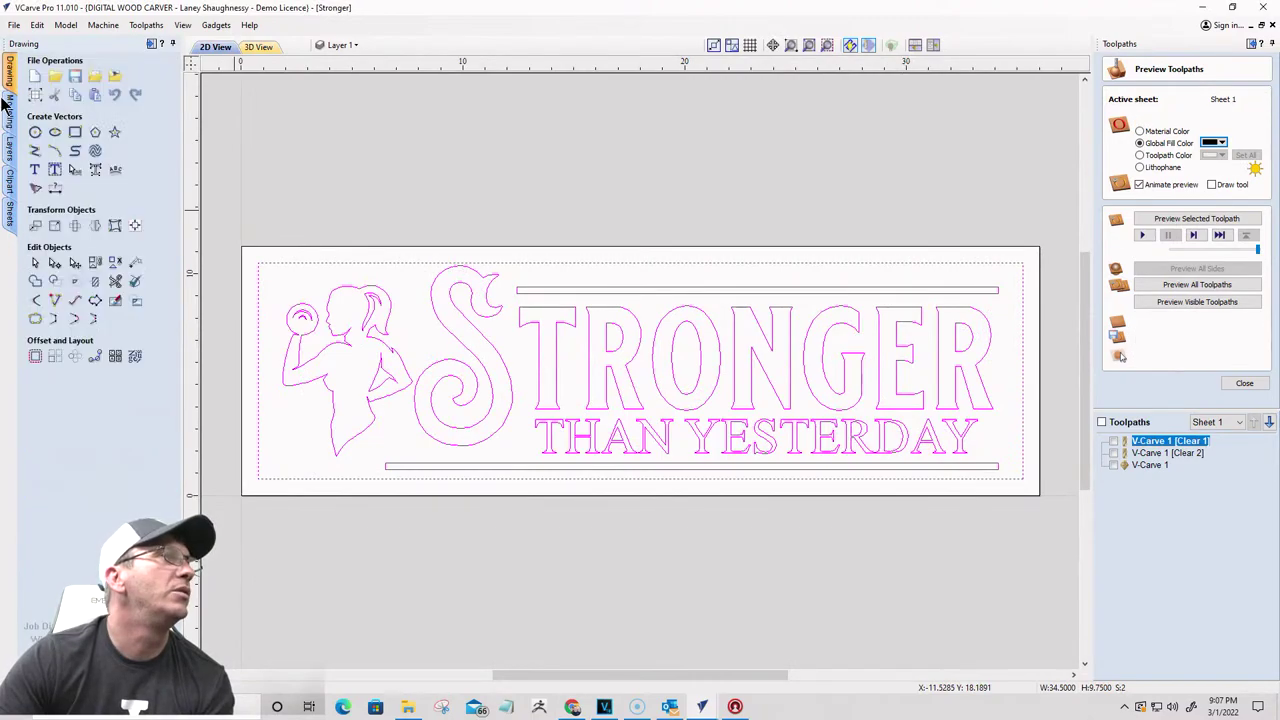
left_click(14, 25)
left_click(33, 85)
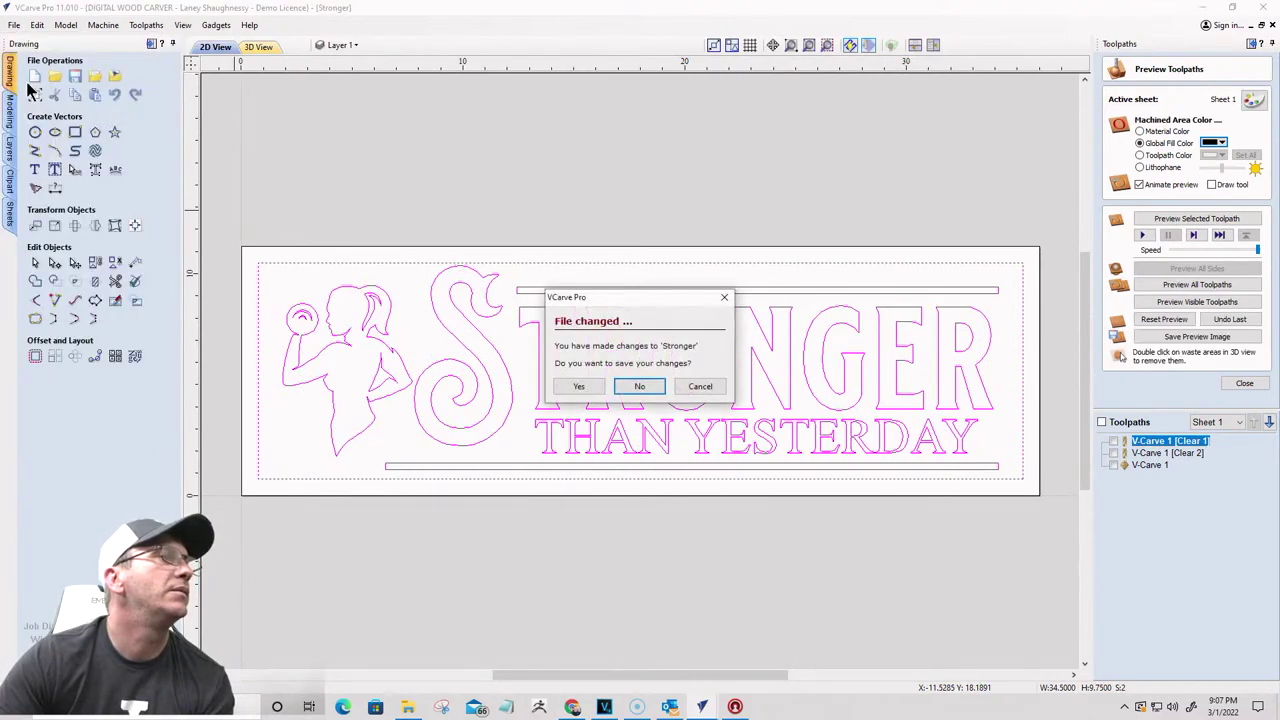
left_click(640, 386)
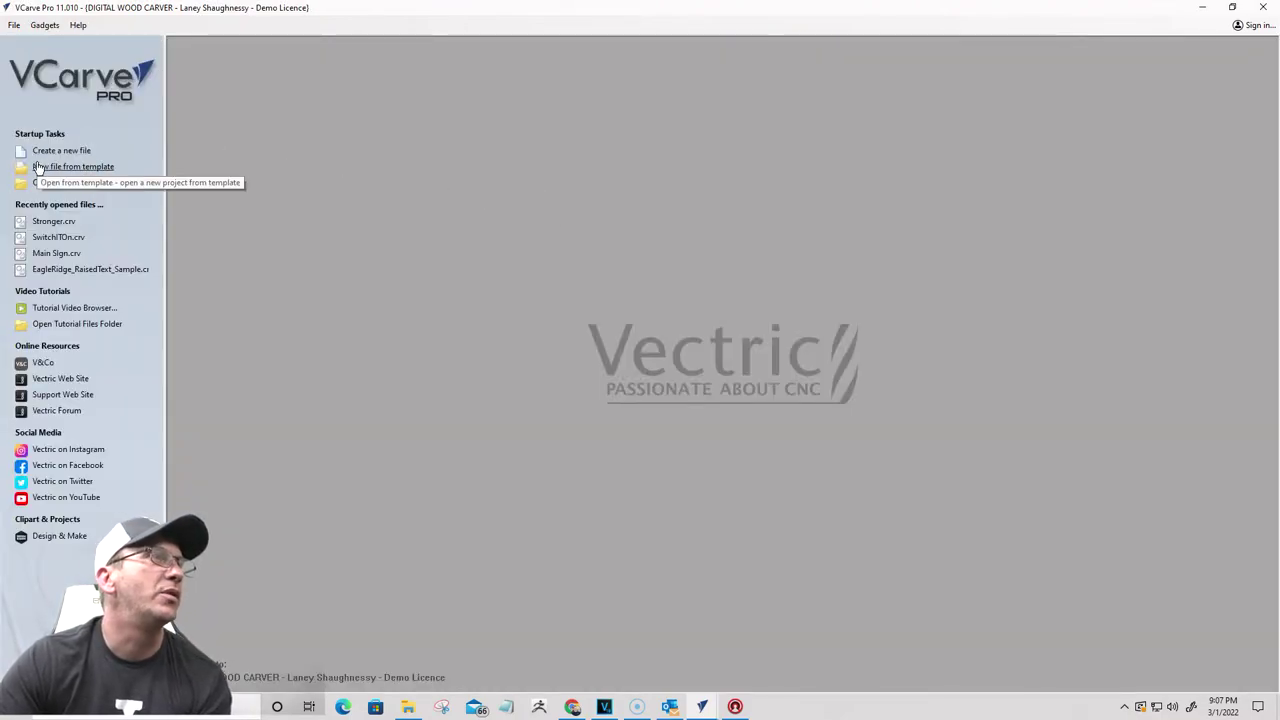
left_click(61, 152)
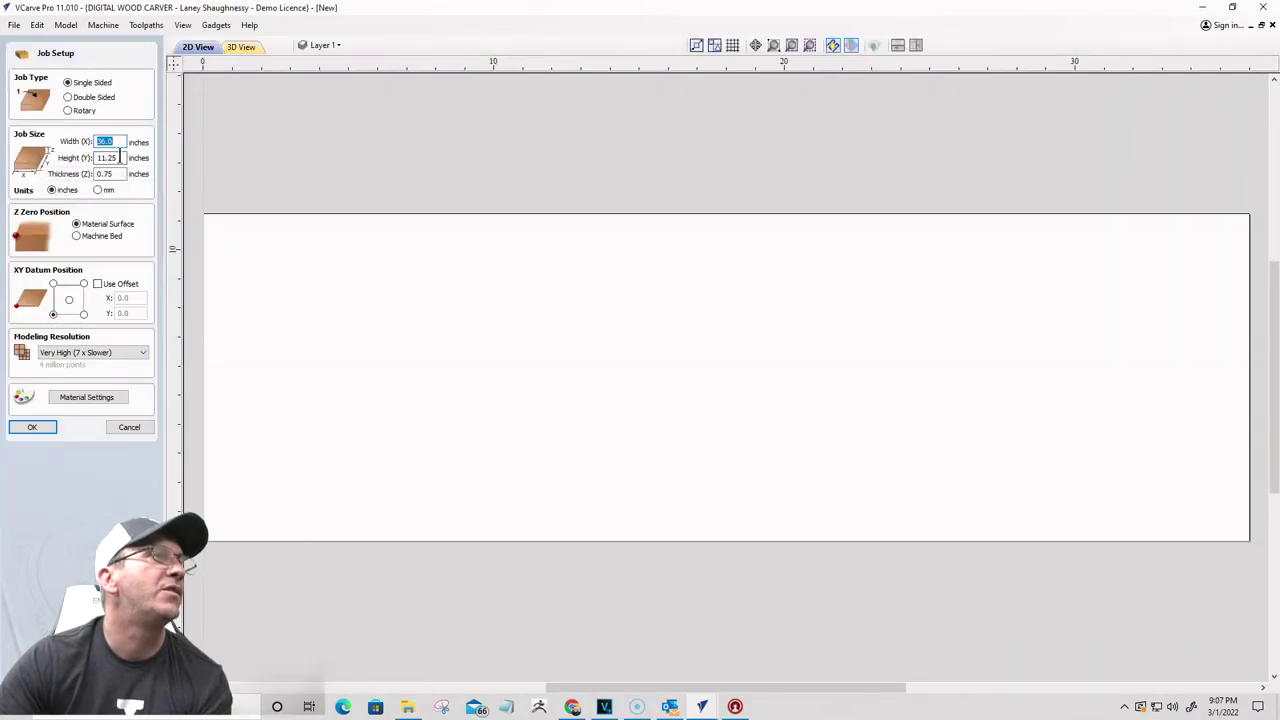
Step: Set the new job to 36 wide by 22 high and accept it
left_click_drag(121, 160, 57, 172)
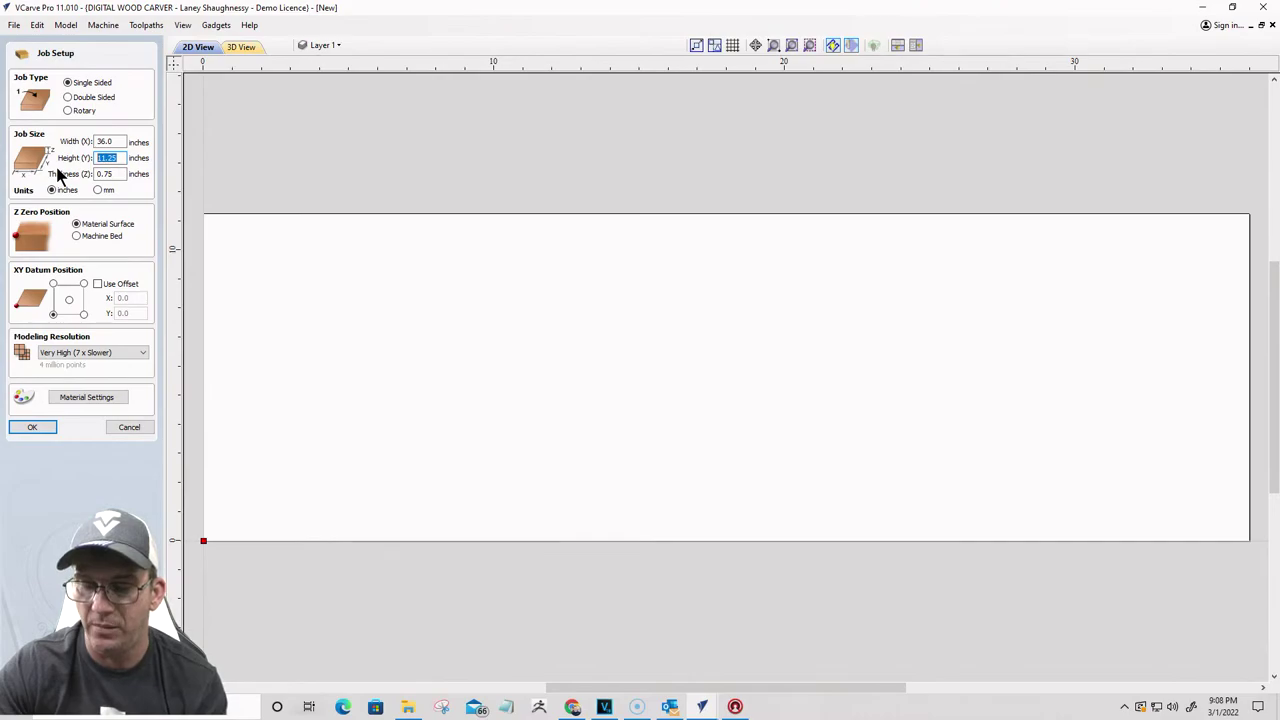
type("24")
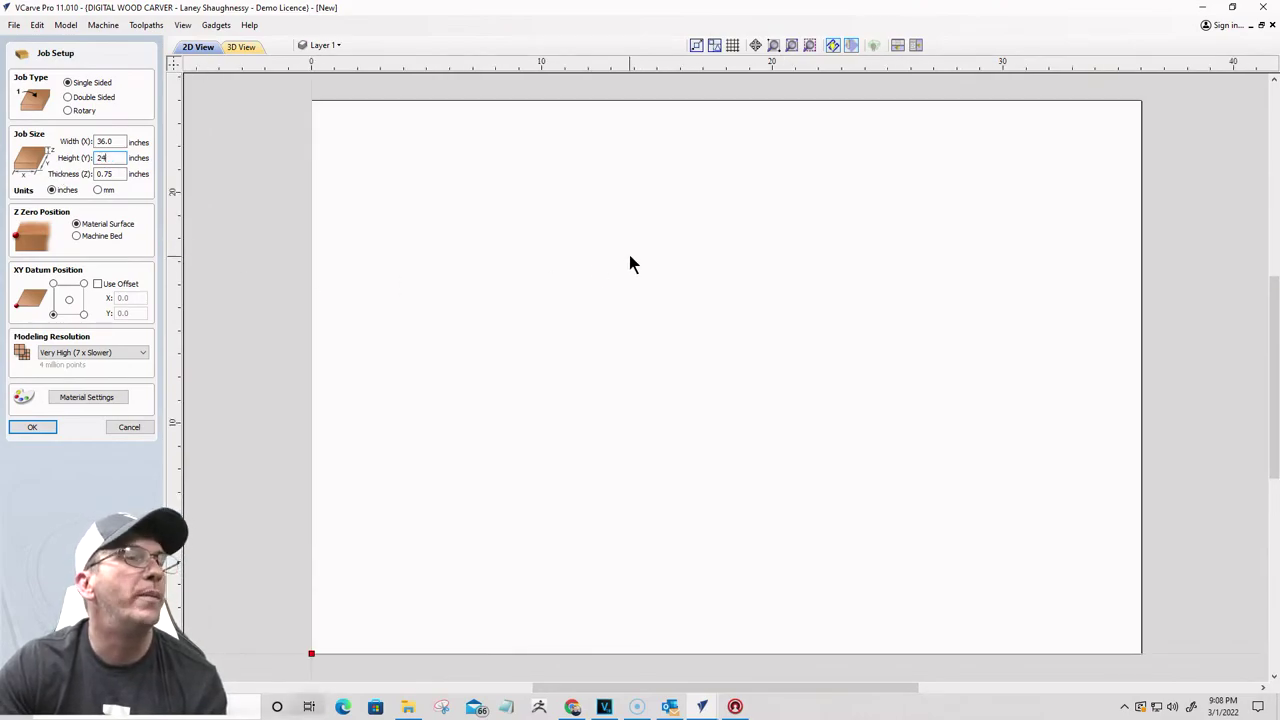
scroll(627, 249, "down", 2)
left_click(112, 157)
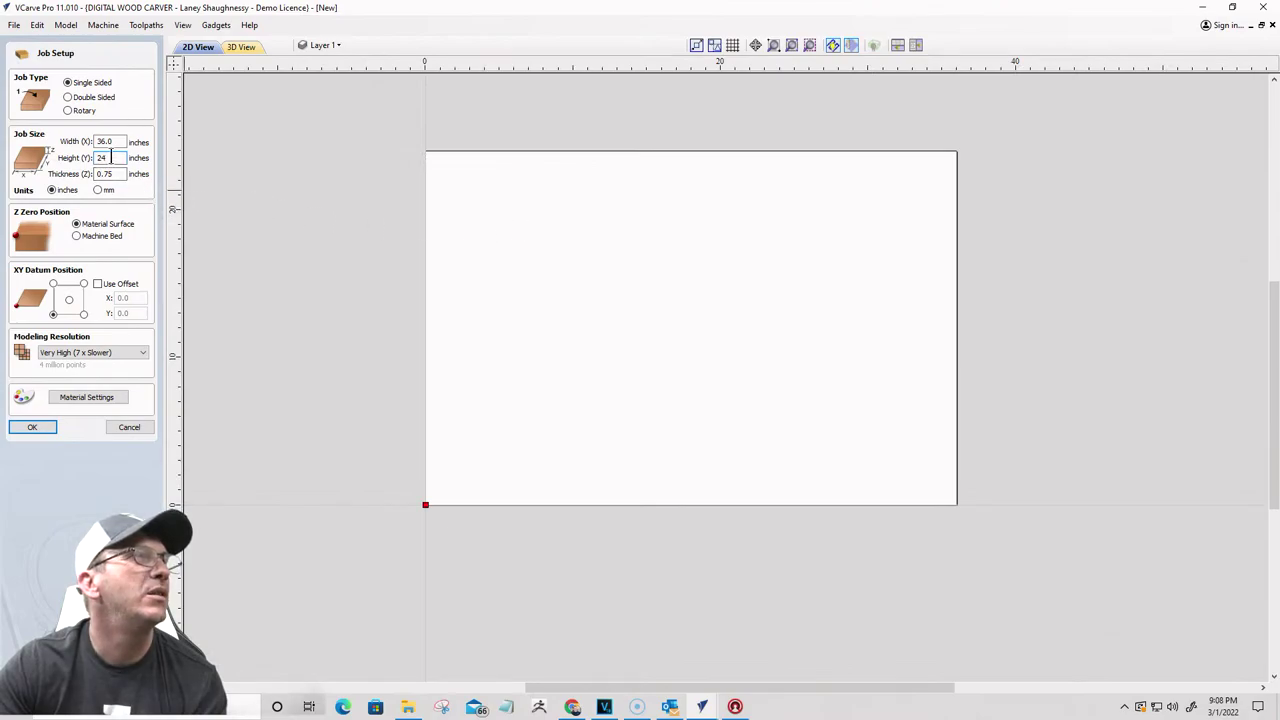
double_click(101, 157)
type("2")
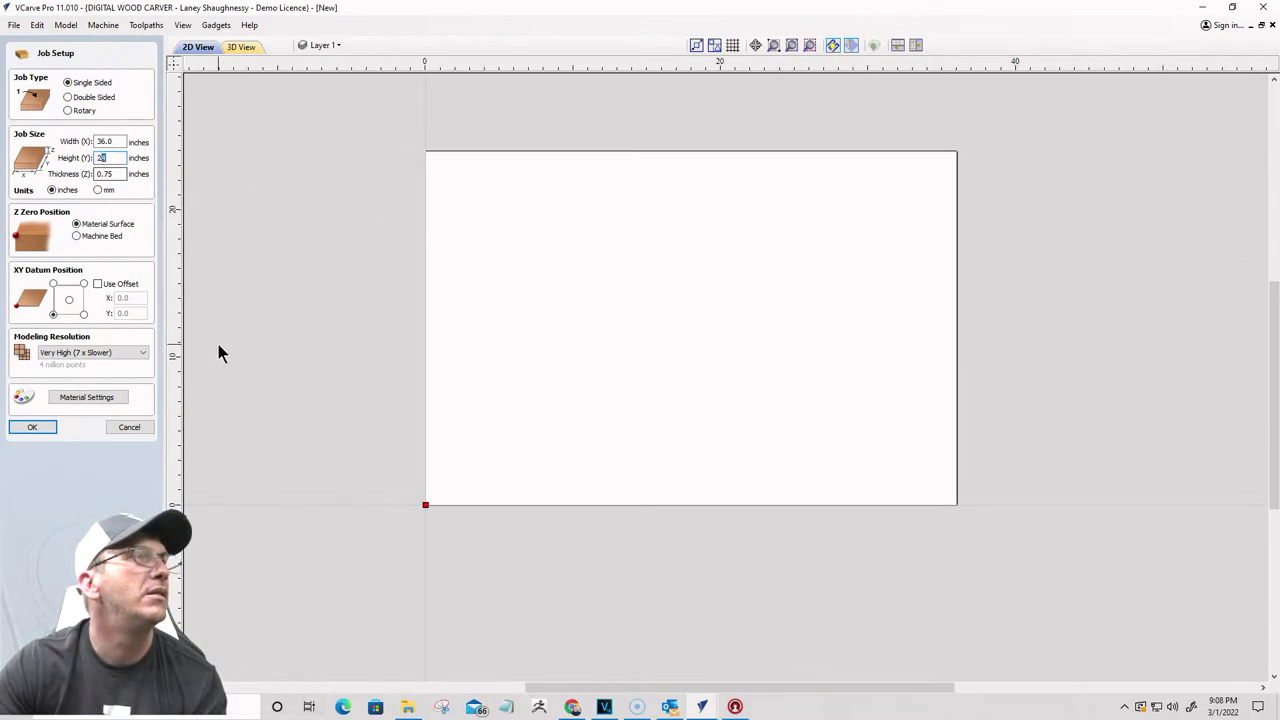
type("2")
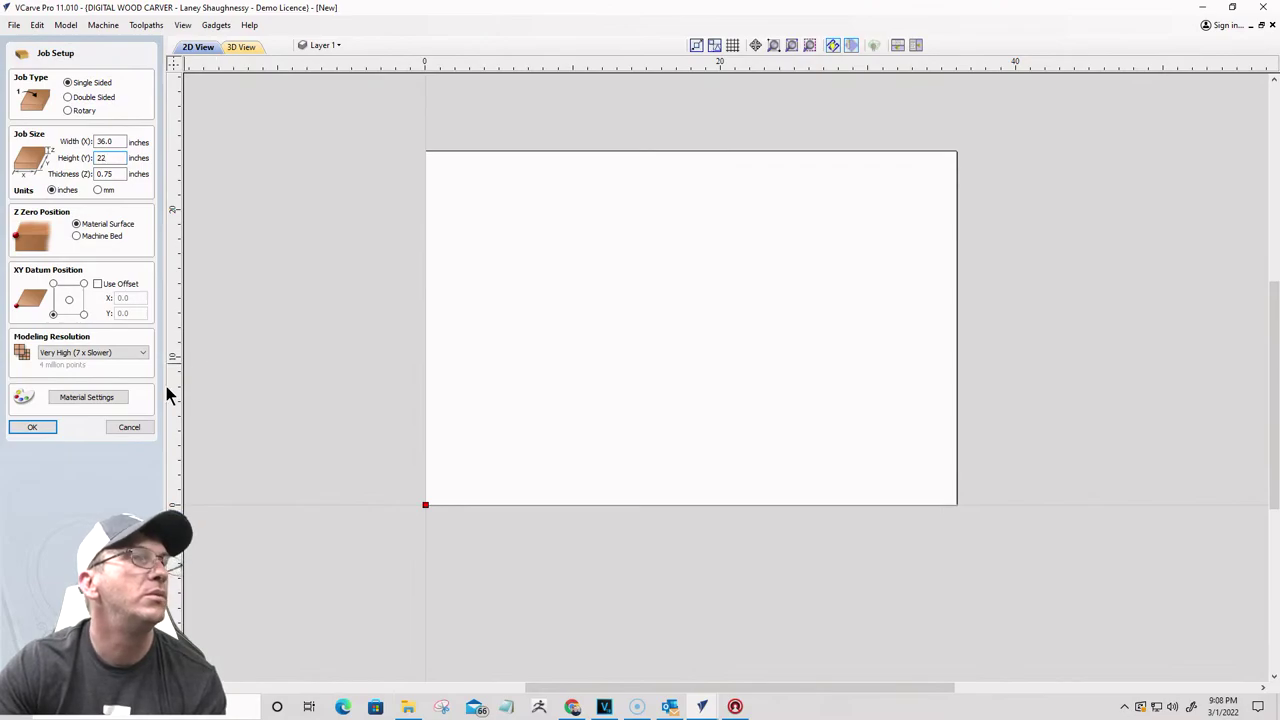
scroll(675, 344, "down", 3)
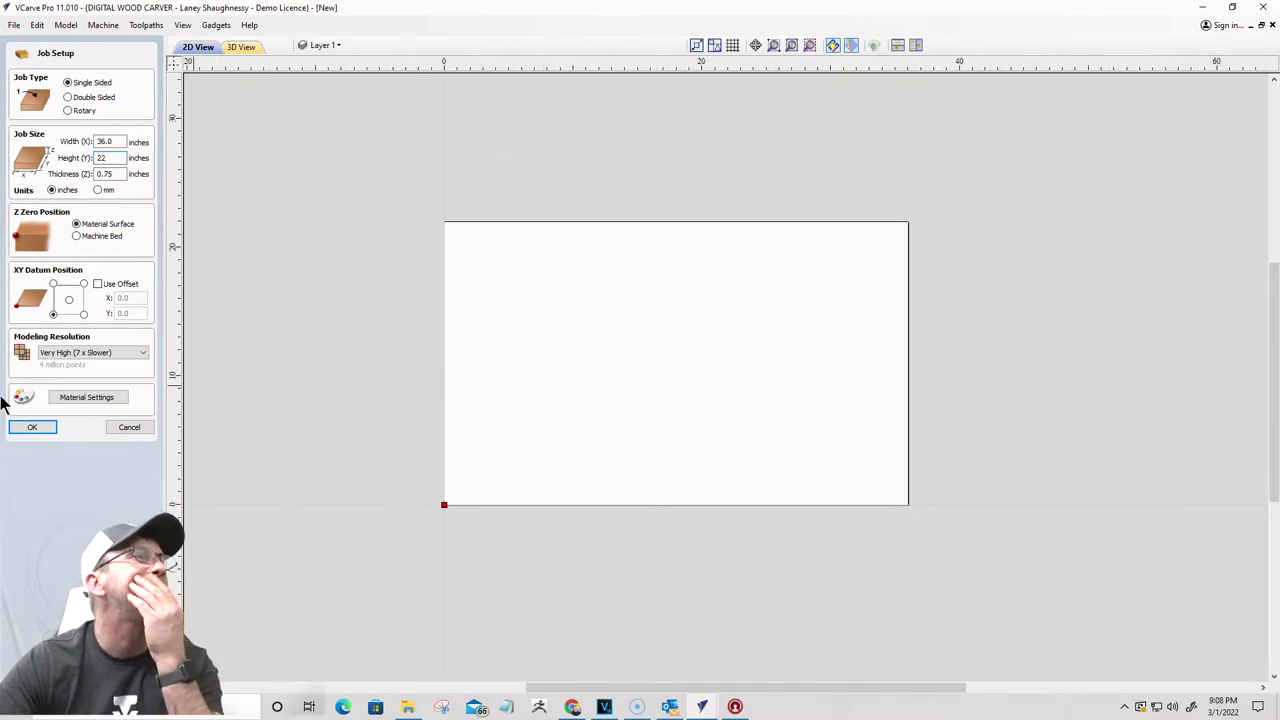
left_click(30, 429)
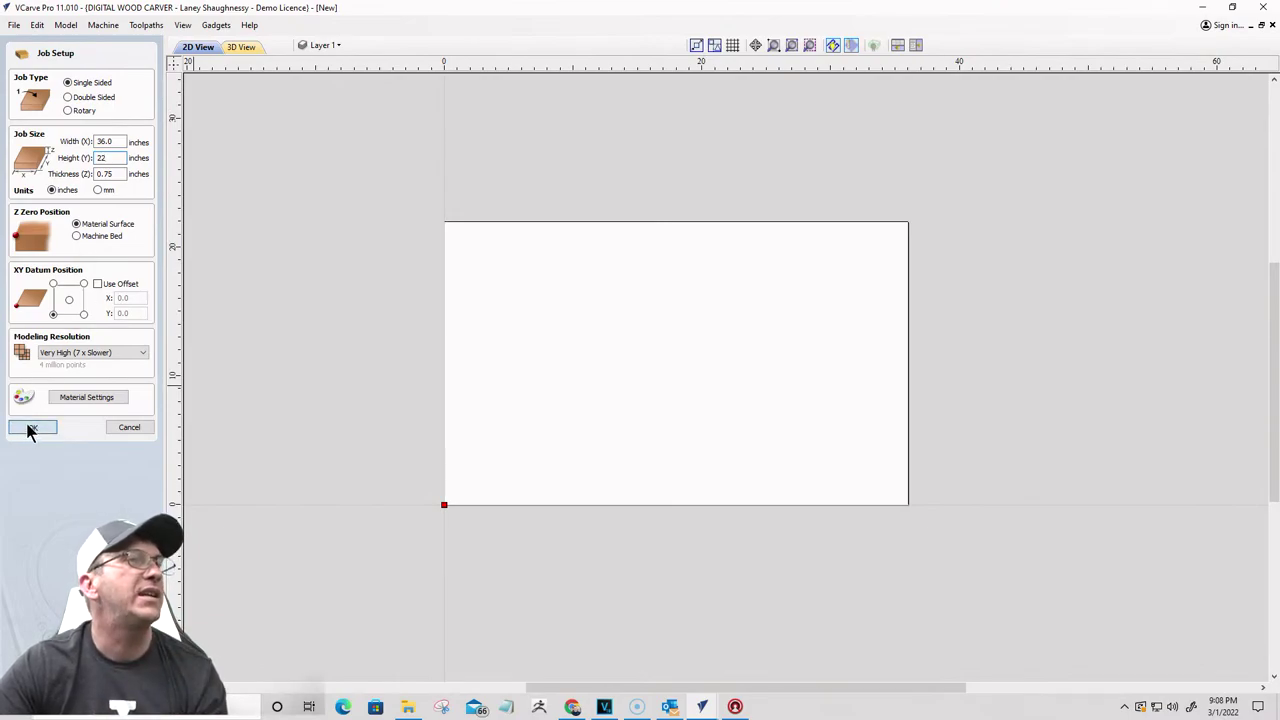
scroll(786, 295, "down", 3)
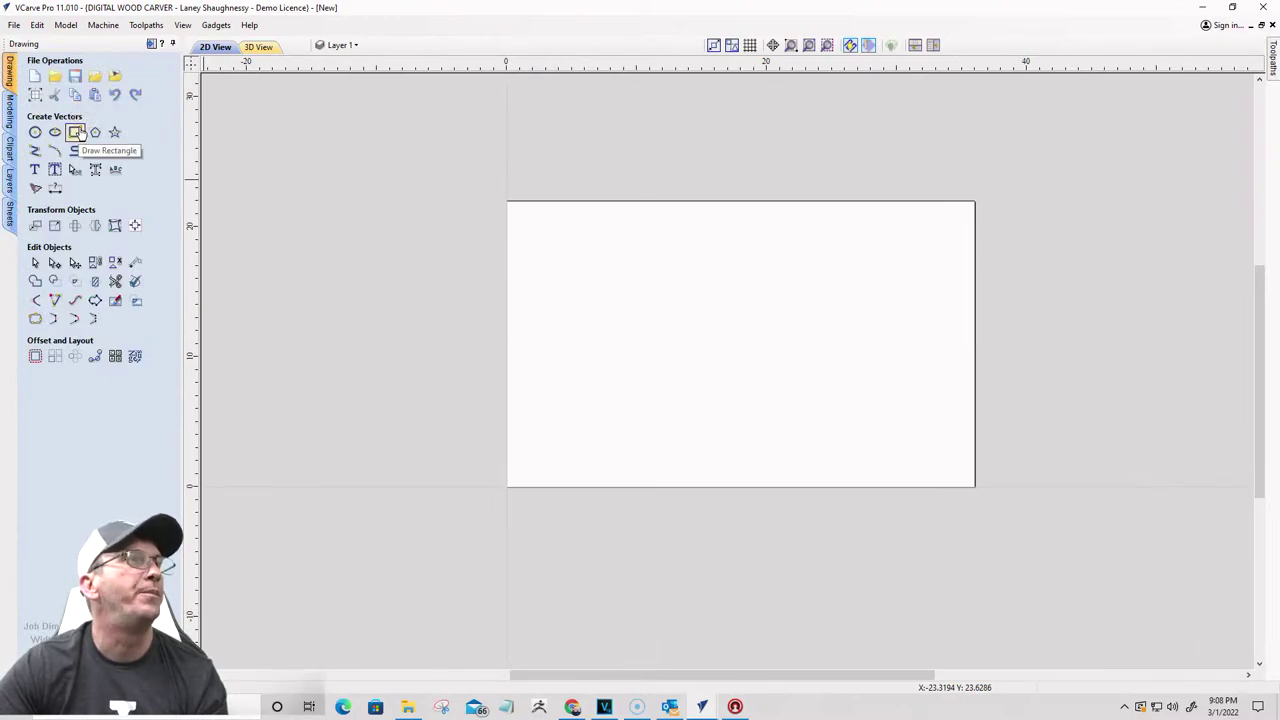
Step: Start a rectangle anchored at its centre, X 18 and Y 11
left_click(76, 133)
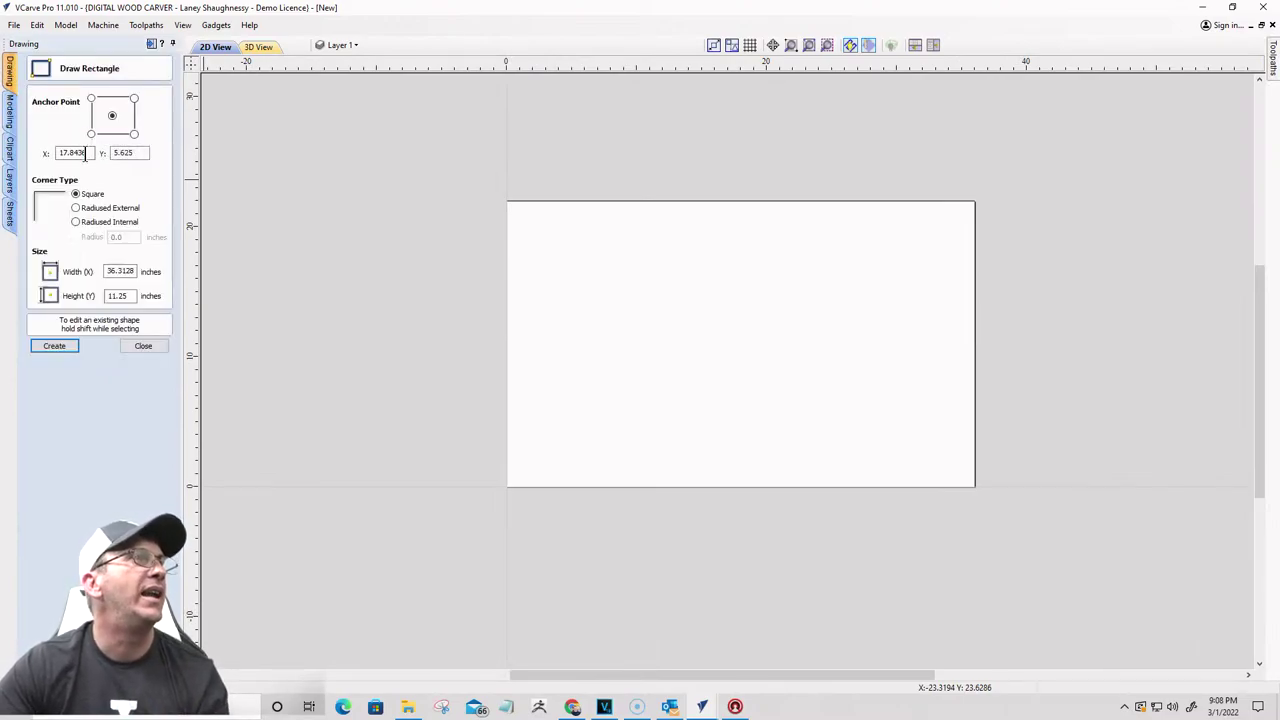
left_click_drag(85, 152, 36, 155)
type("18")
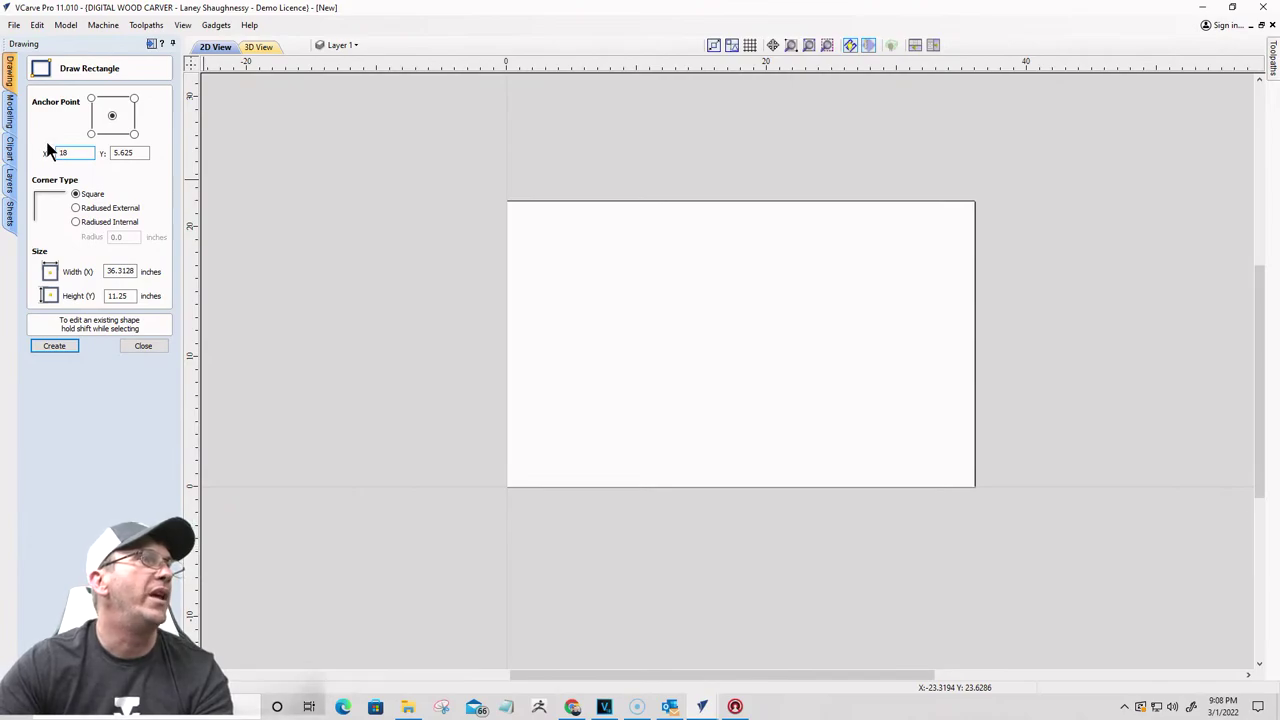
key("Tab")
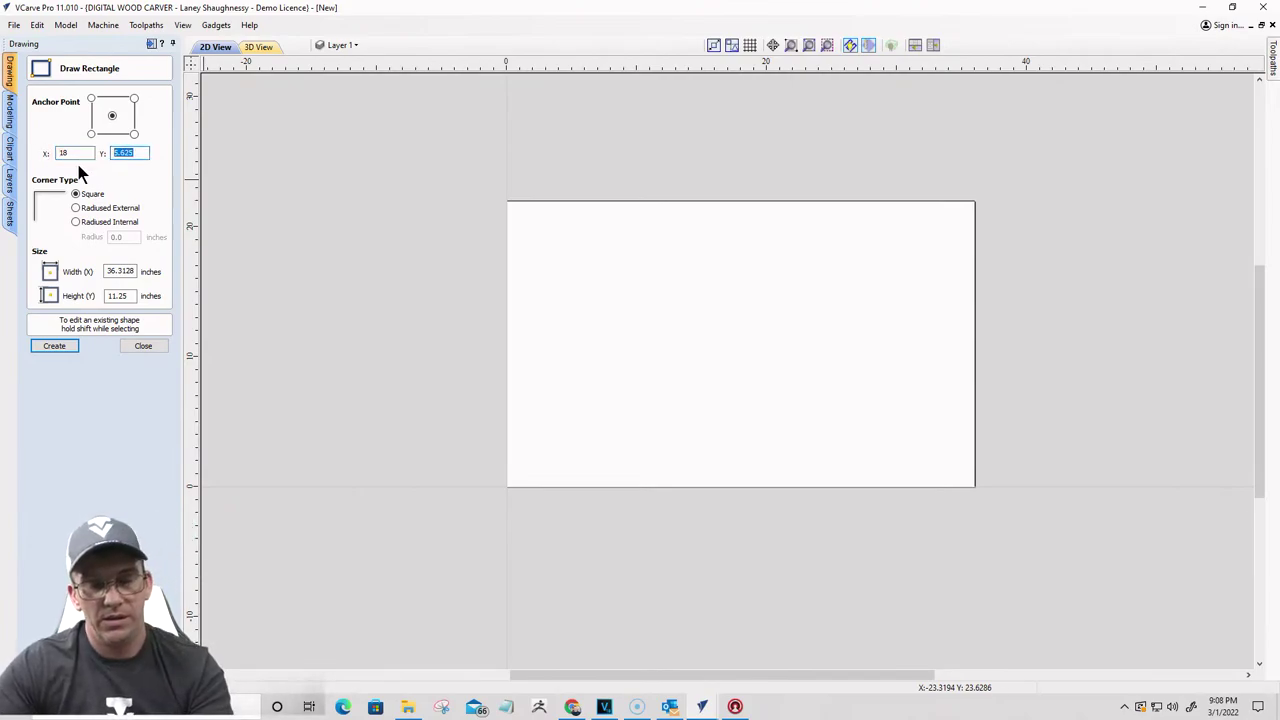
type("6")
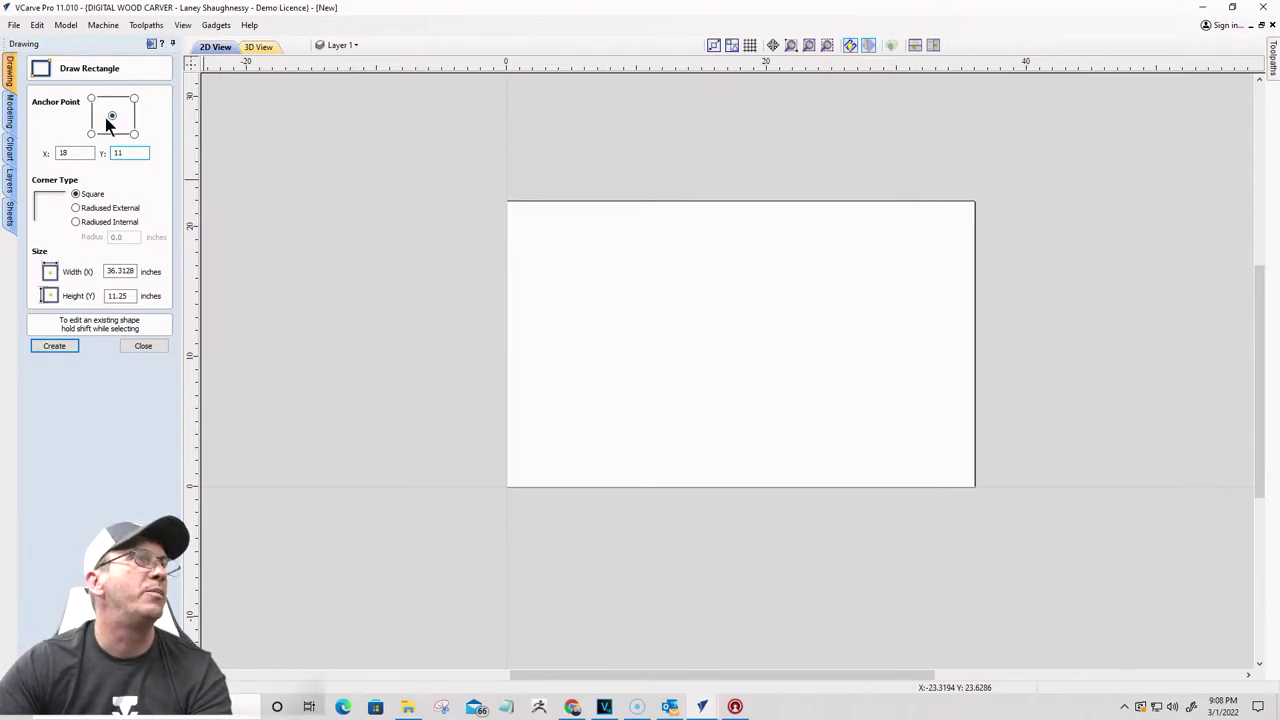
Step: Size the rectangle w-2 by h-2 (34 by 20 inches) and create it
left_click(136, 271)
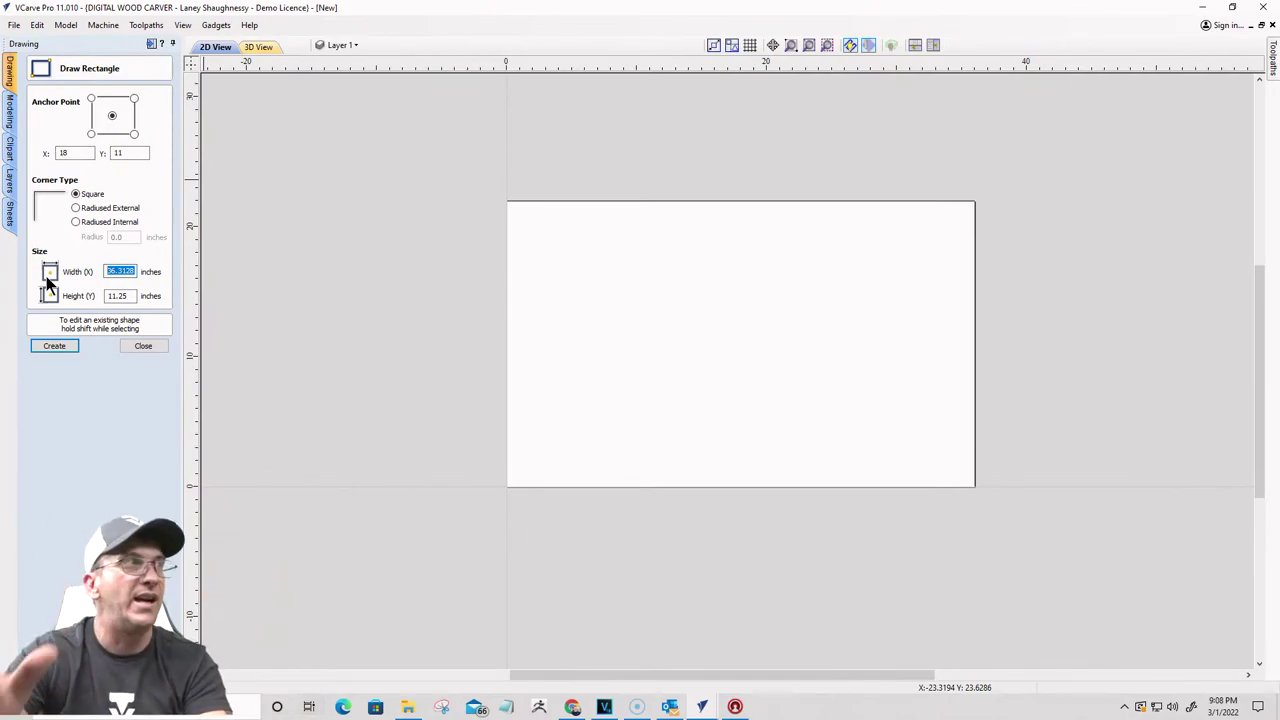
type("w")
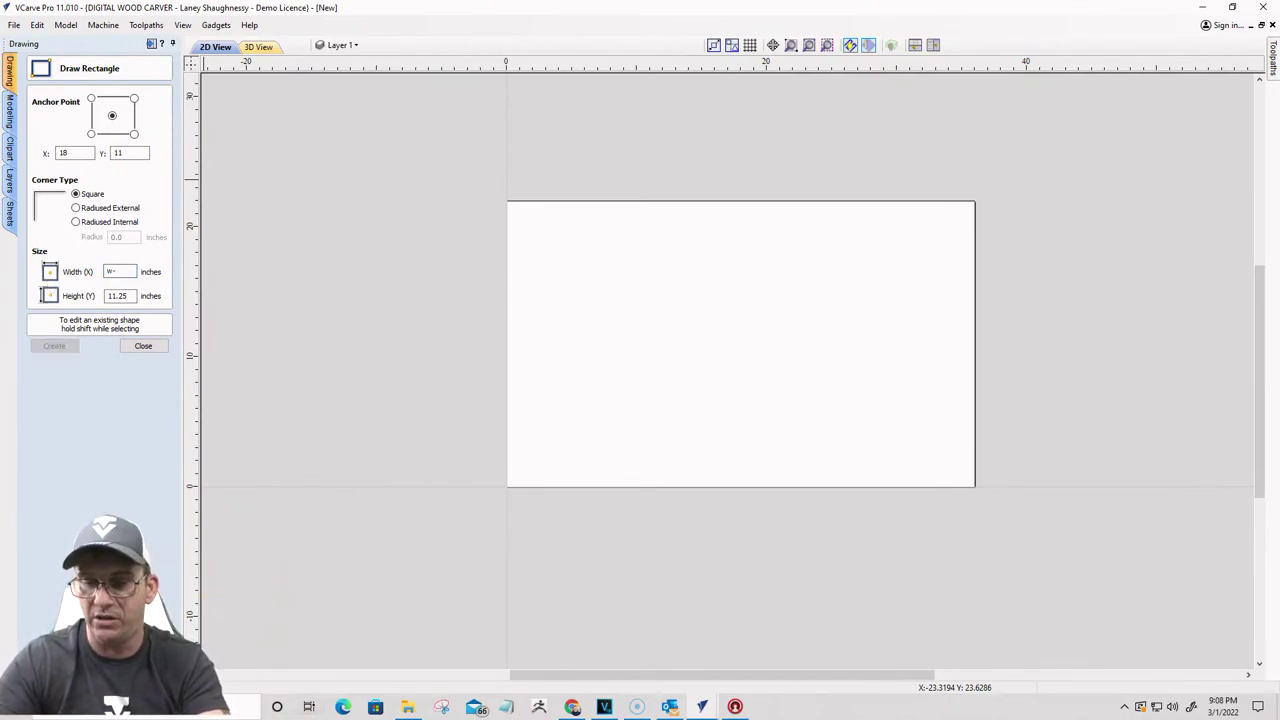
key("Return")
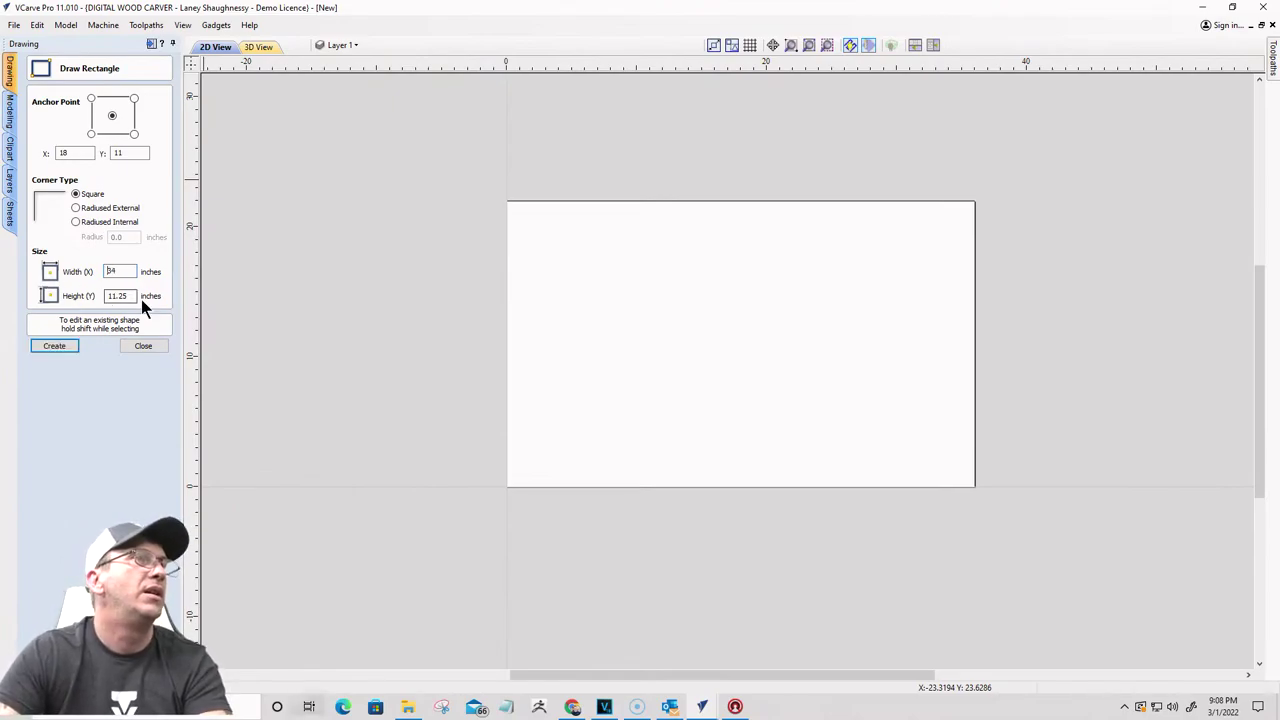
left_click_drag(133, 295, 16, 302)
type("h")
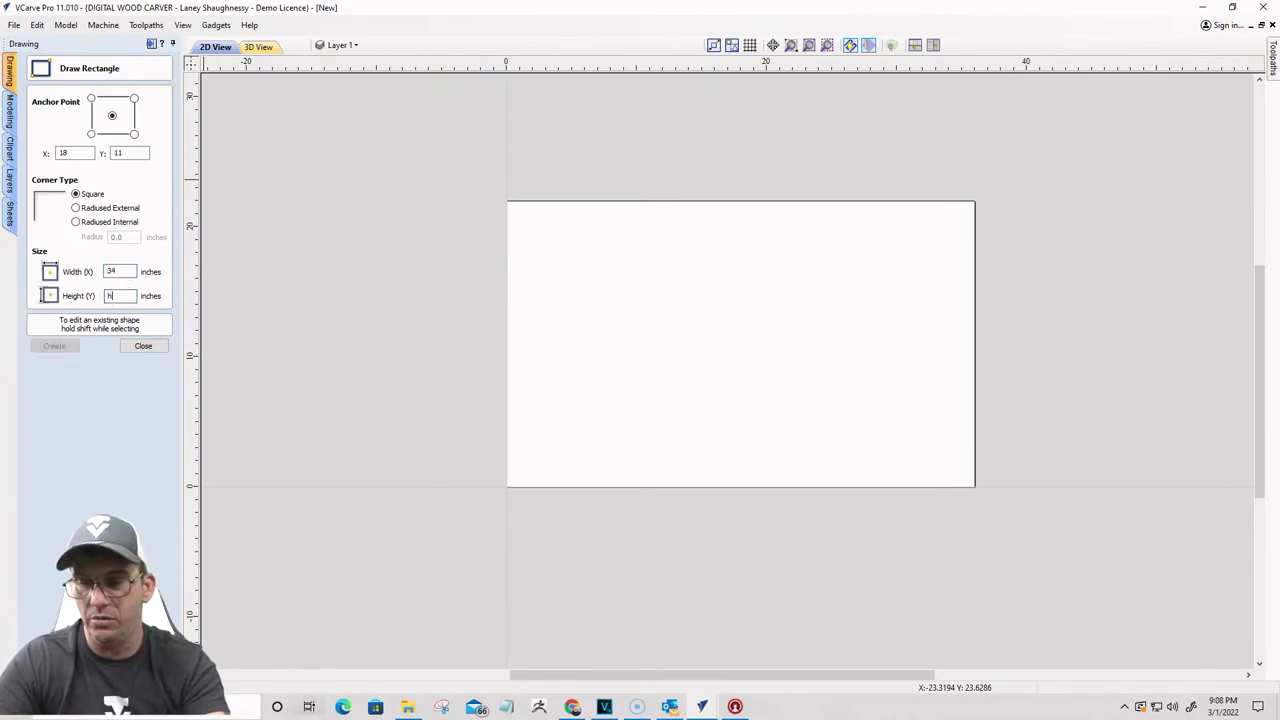
key("BackSpace")
key("BackSpace")
key("BackSpace")
type("20")
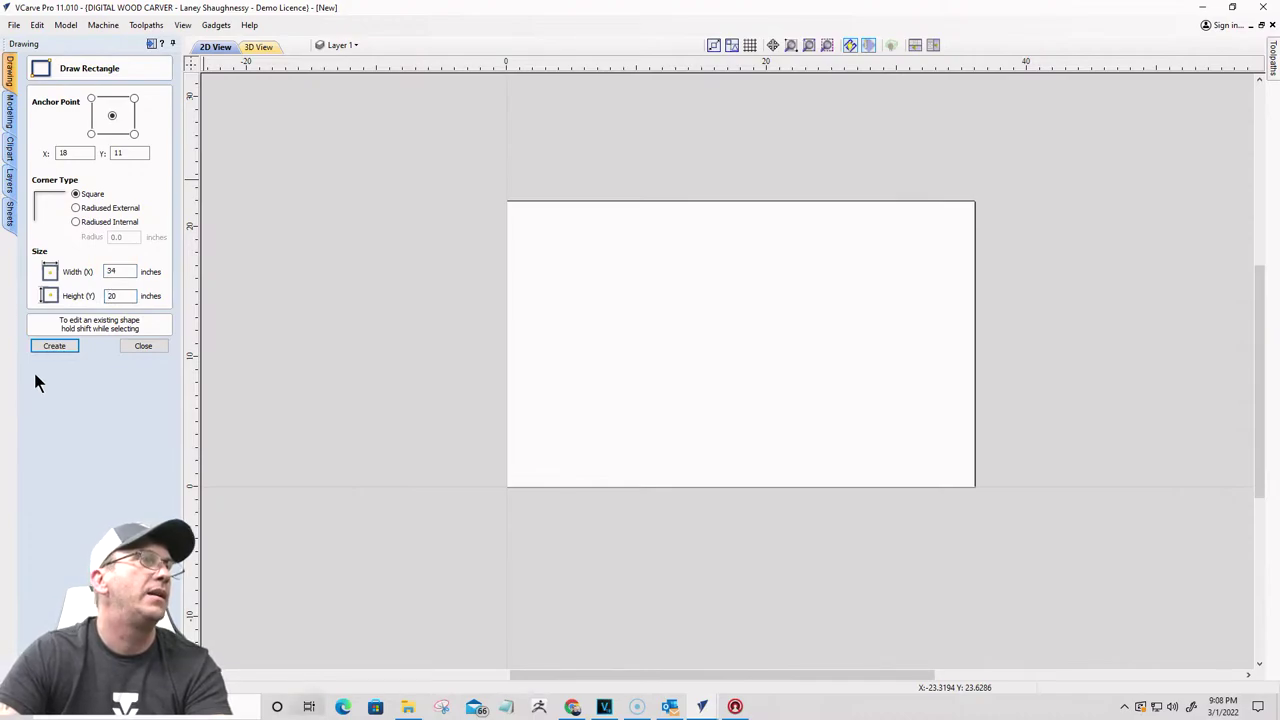
left_click(46, 344)
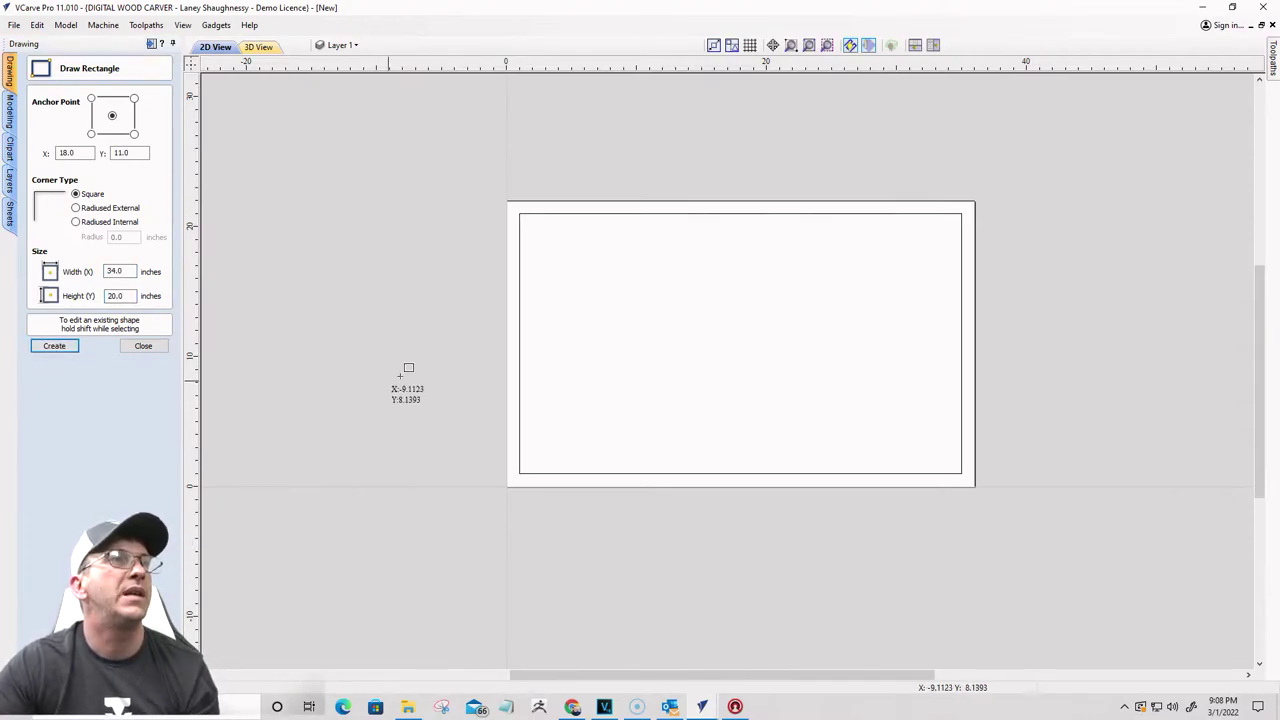
scroll(549, 271, "up", 4)
scroll(464, 320, "down", 4)
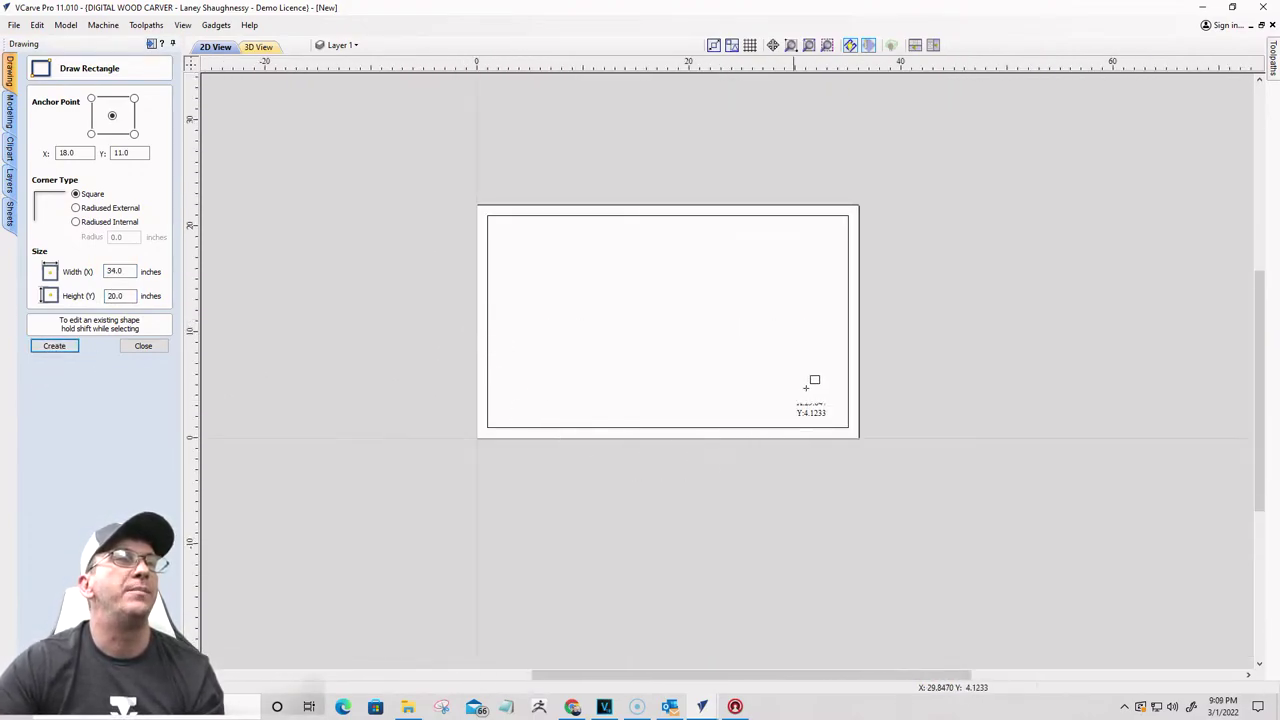
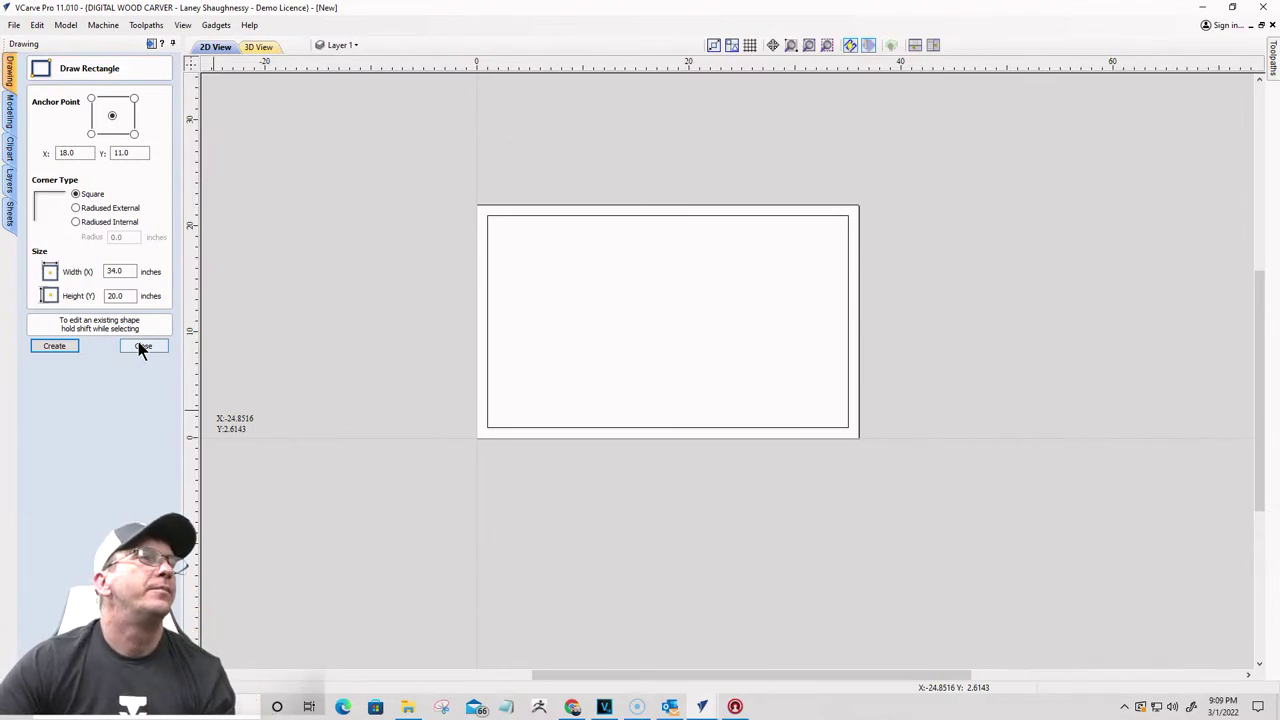
Step: Close the rectangle settings, switch to the Main Sign job, hide the gym logo layer and show Layer 3
left_click(140, 346)
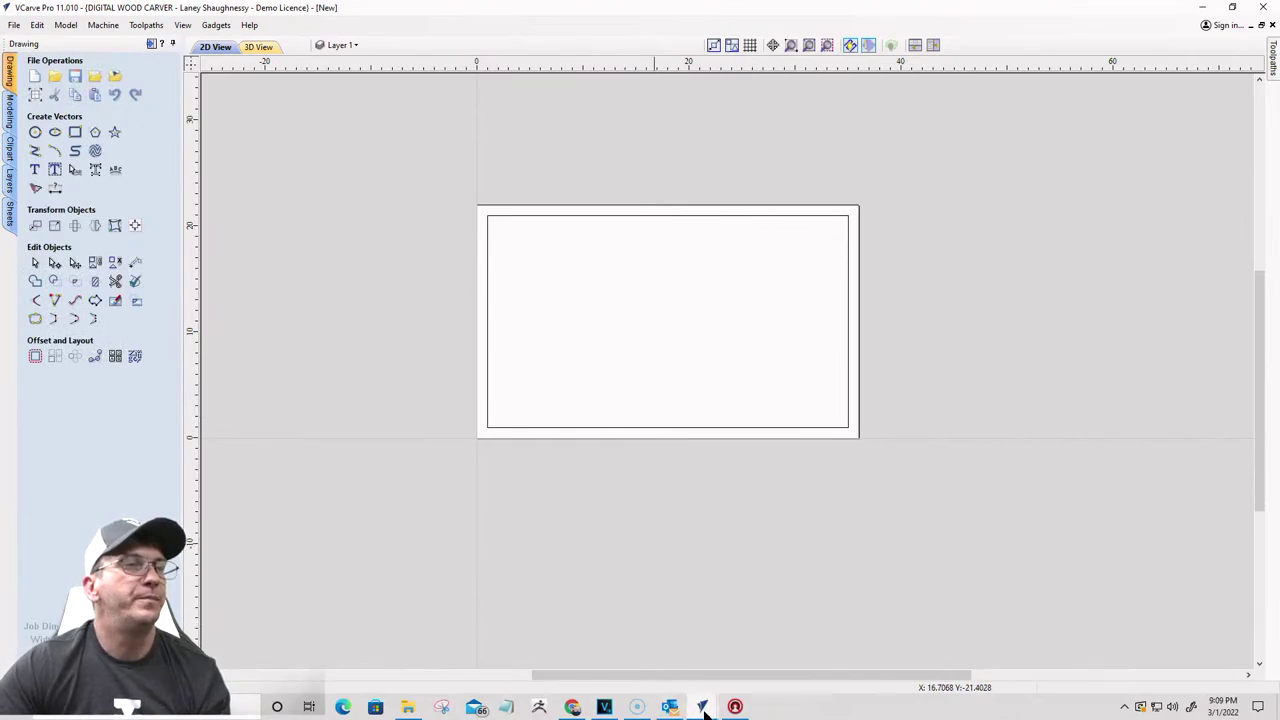
mouse_move(705, 712)
left_click(768, 660)
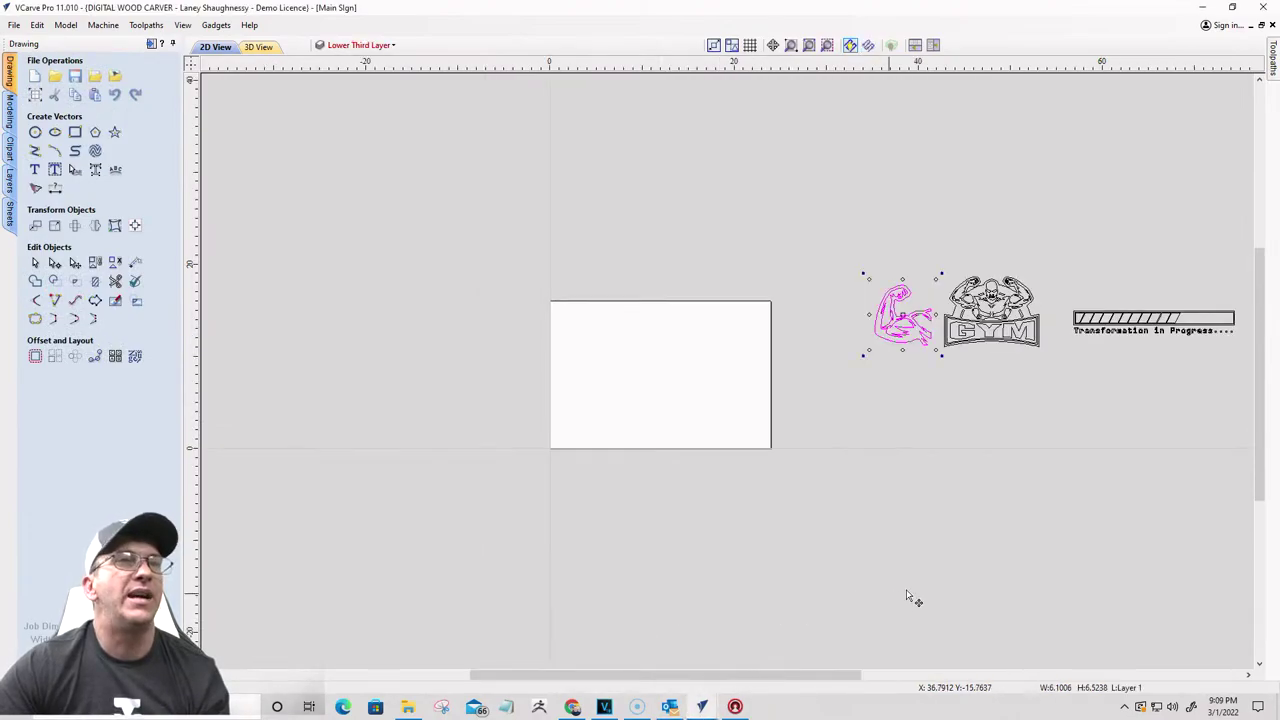
scroll(870, 572, "down", 3)
left_click(357, 45)
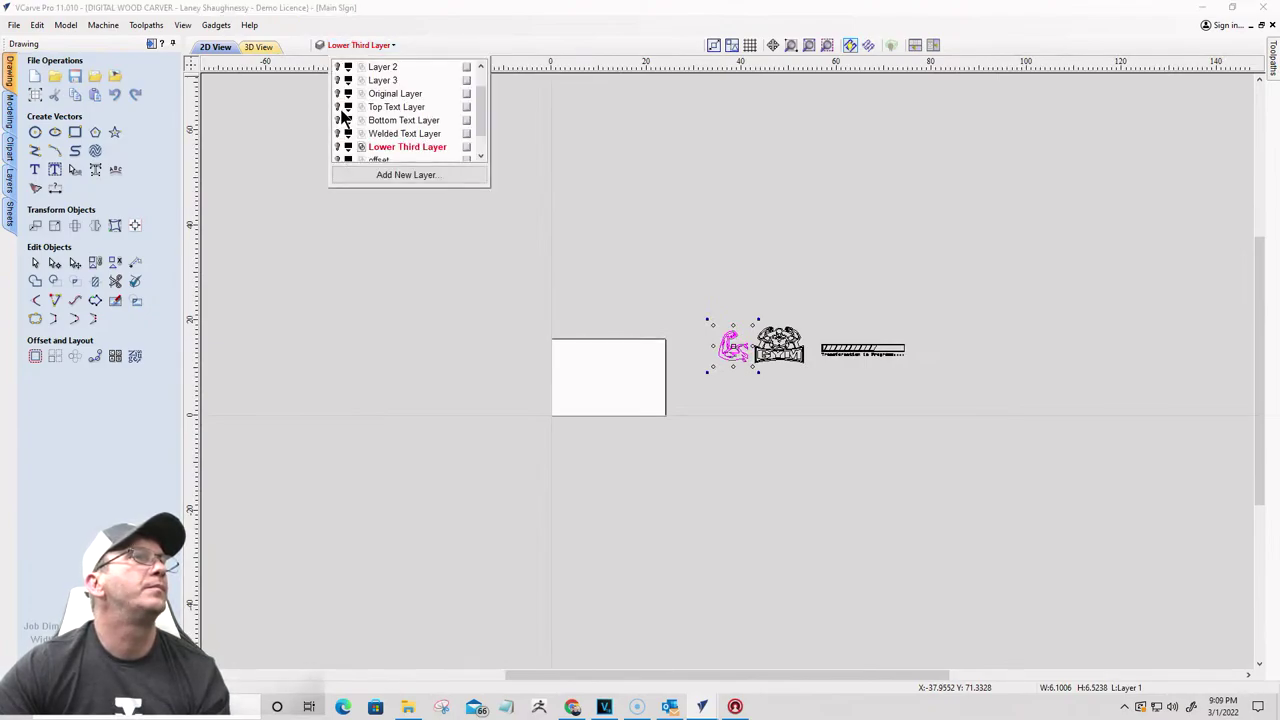
scroll(340, 140, "up", 1)
left_click(339, 81)
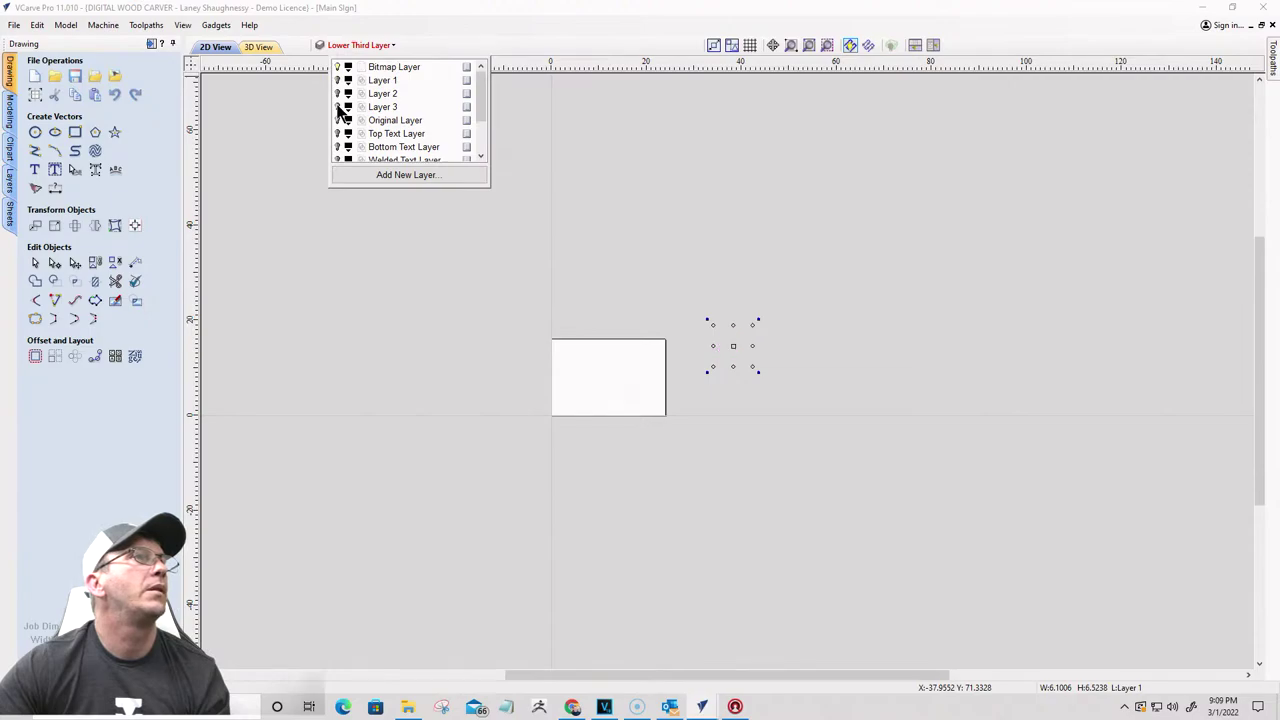
left_click(338, 107)
Step: Copy the climber and pine-tree artwork, then return to the New sign job
left_click_drag(650, 236, 828, 330)
right_click(707, 290)
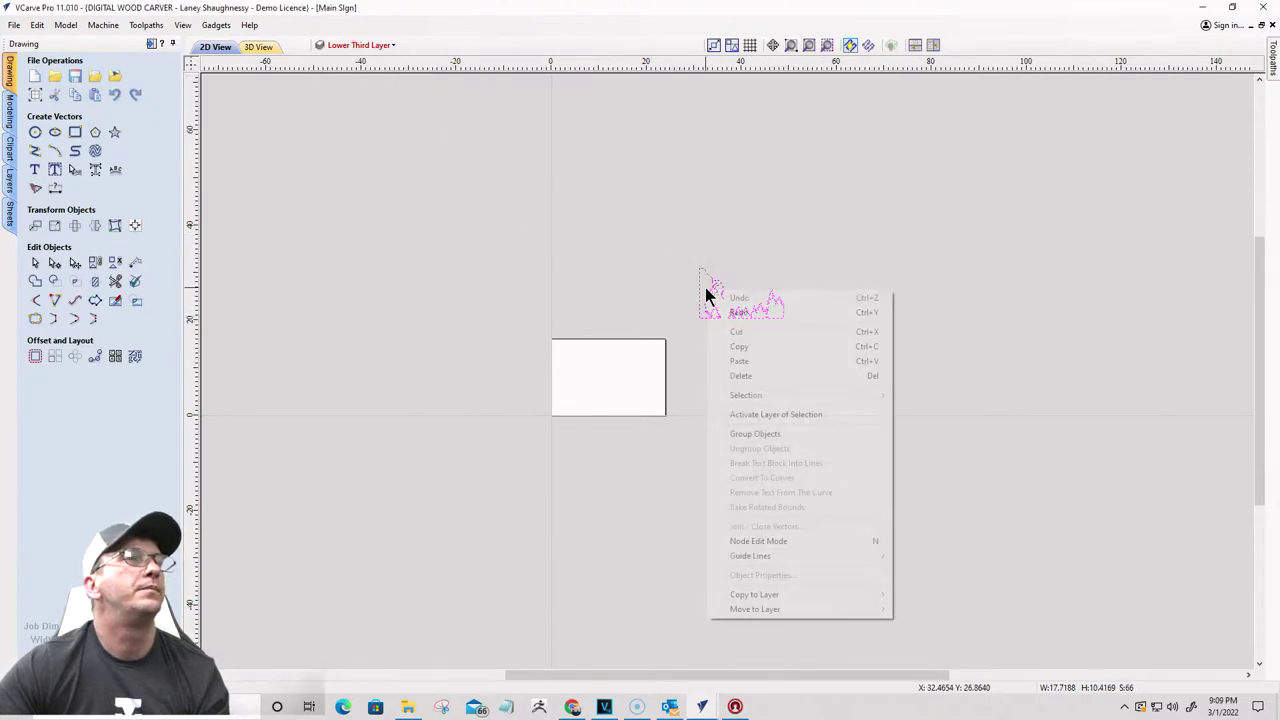
left_click(724, 345)
left_click(706, 708)
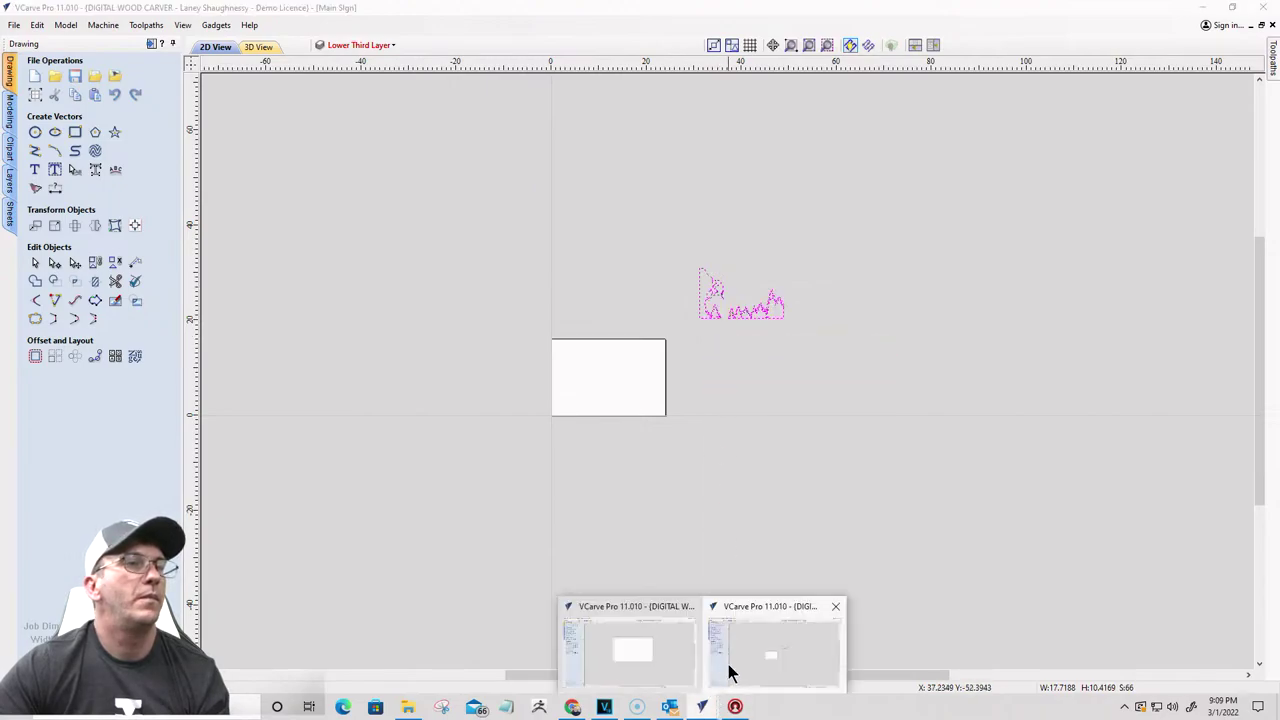
left_click(649, 660)
right_click(598, 286)
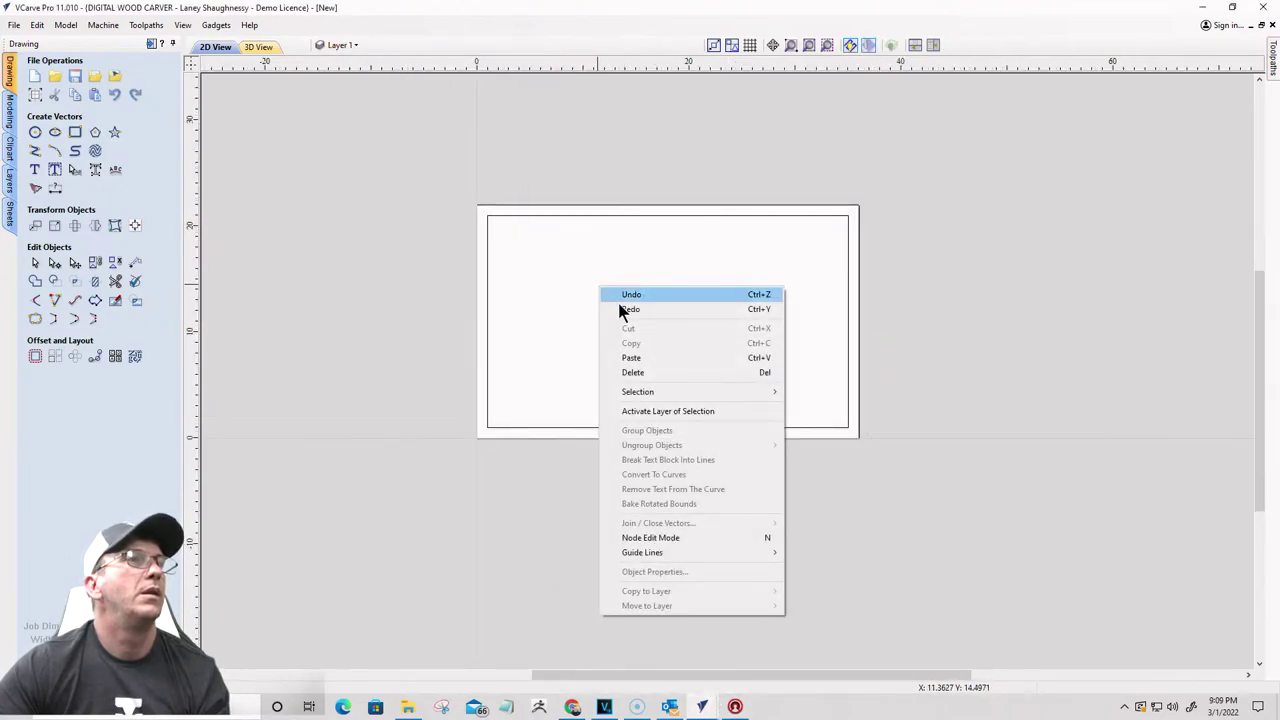
Step: Paste the artwork into the new job and move it into the rectangle's lower-left
left_click(631, 360)
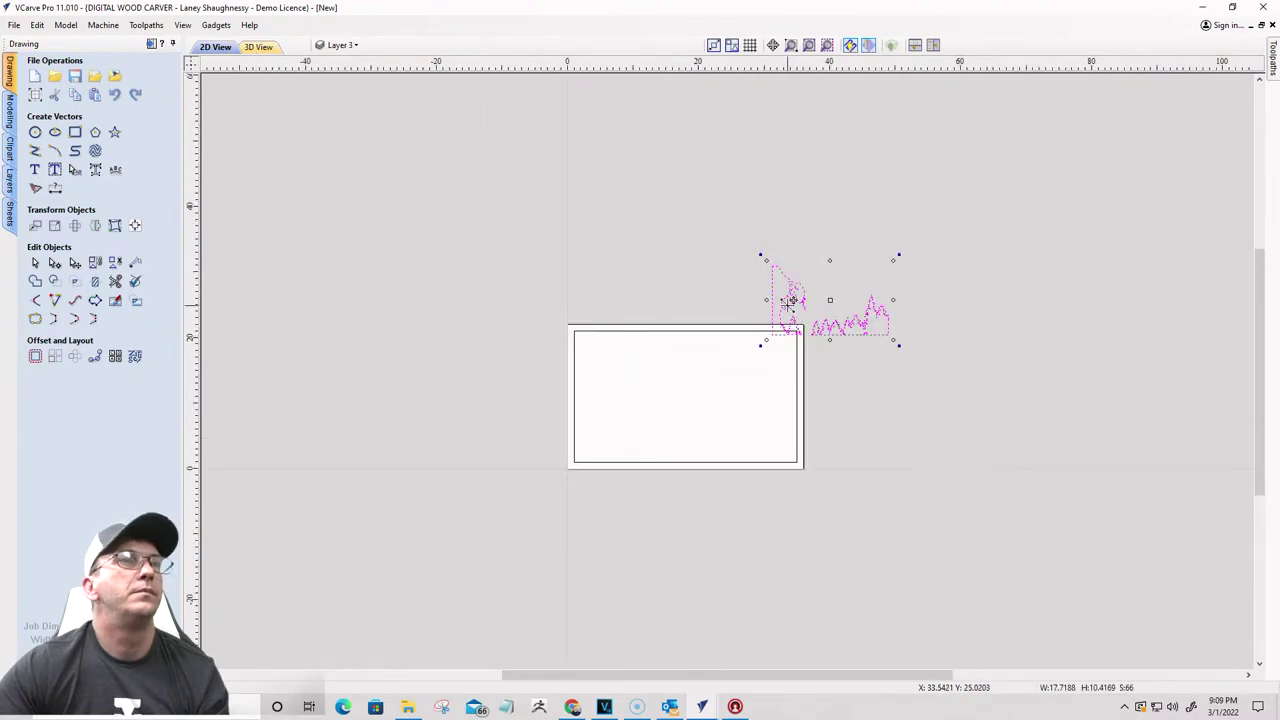
left_click_drag(790, 305, 604, 420)
scroll(604, 420, "up", 3)
scroll(570, 335, "down", 1)
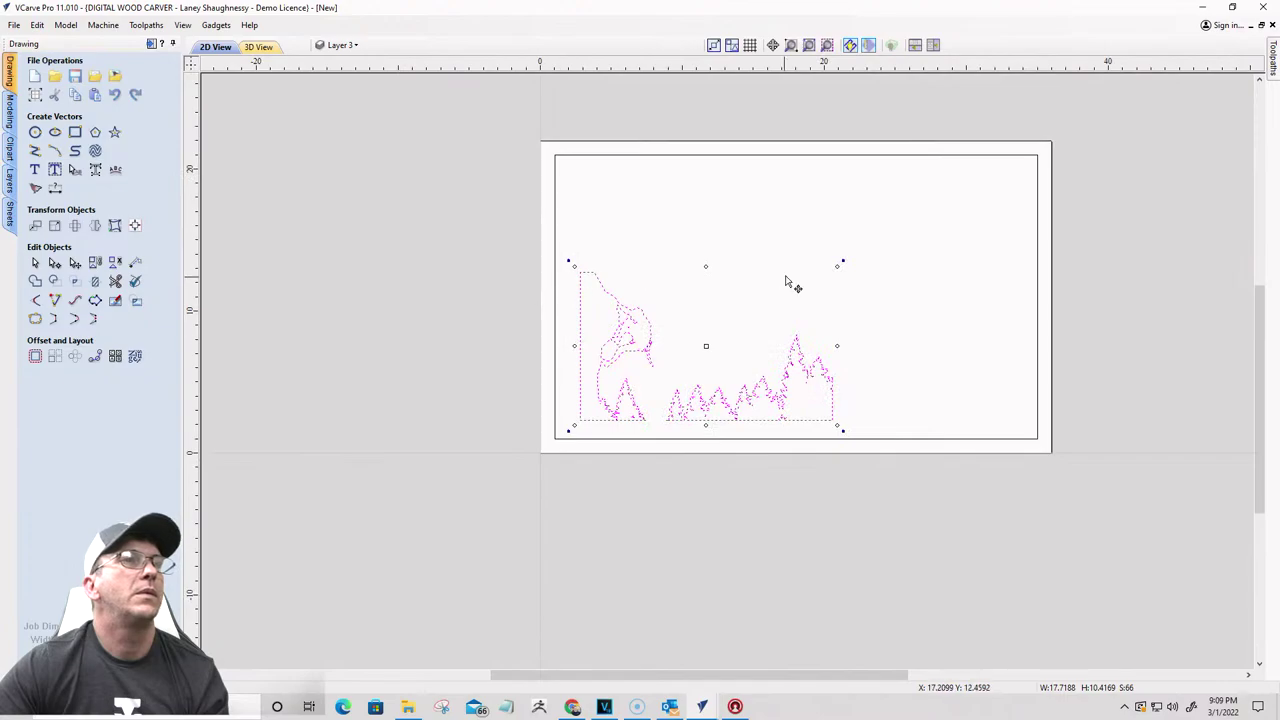
Step: Scale the artwork up with its corner handles until it fills the rectangular border
left_click(869, 251)
left_click_drag(869, 251, 1034, 160)
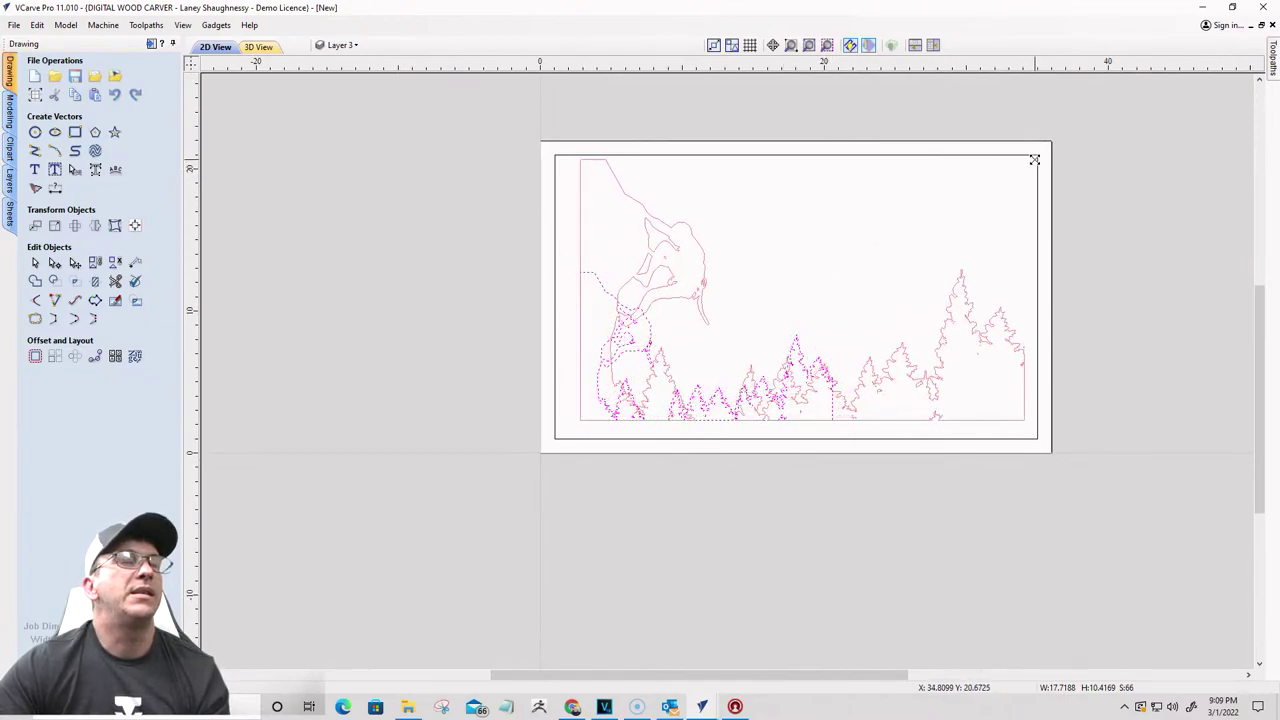
left_click(786, 351)
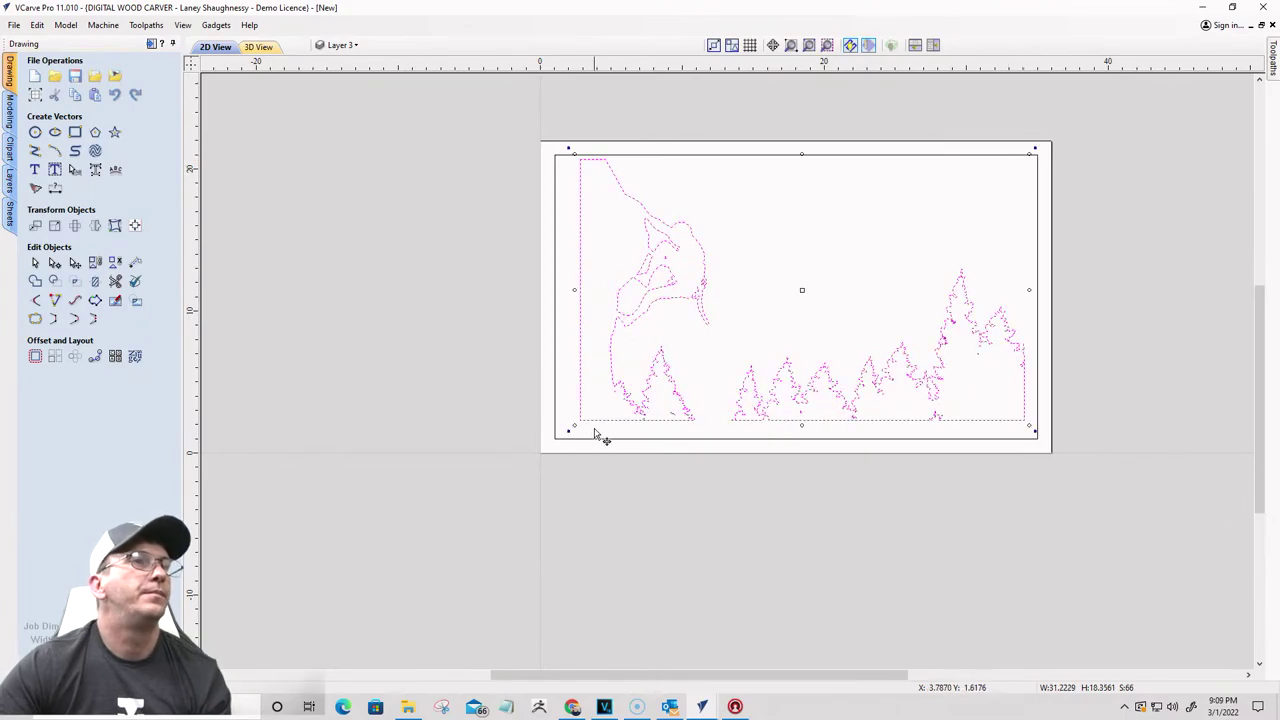
left_click_drag(578, 419, 553, 436)
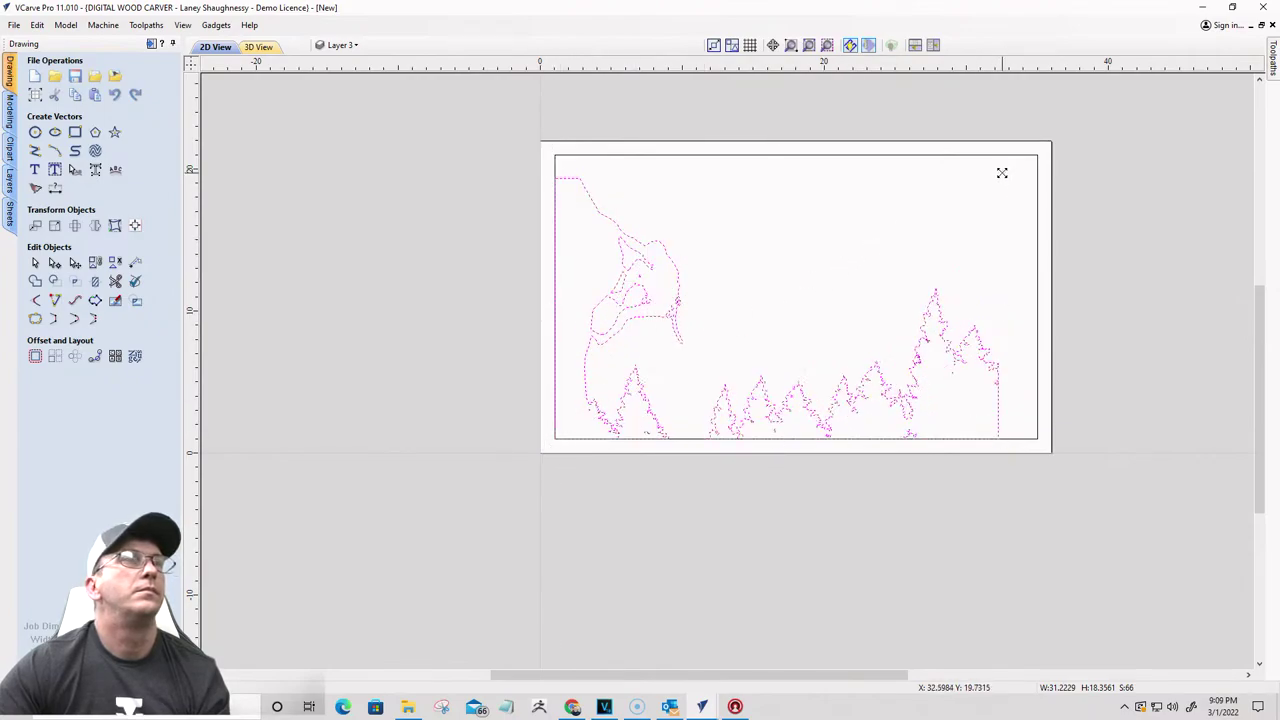
left_click_drag(1000, 171, 1022, 157)
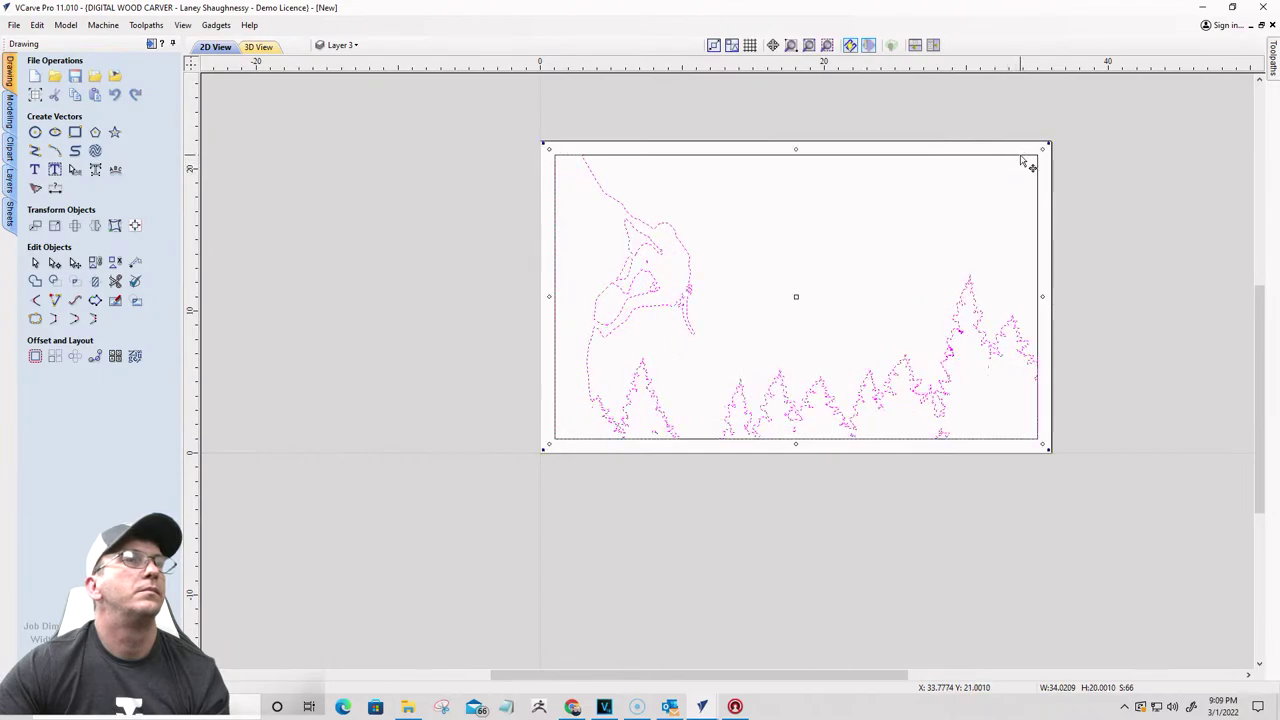
left_click(763, 233)
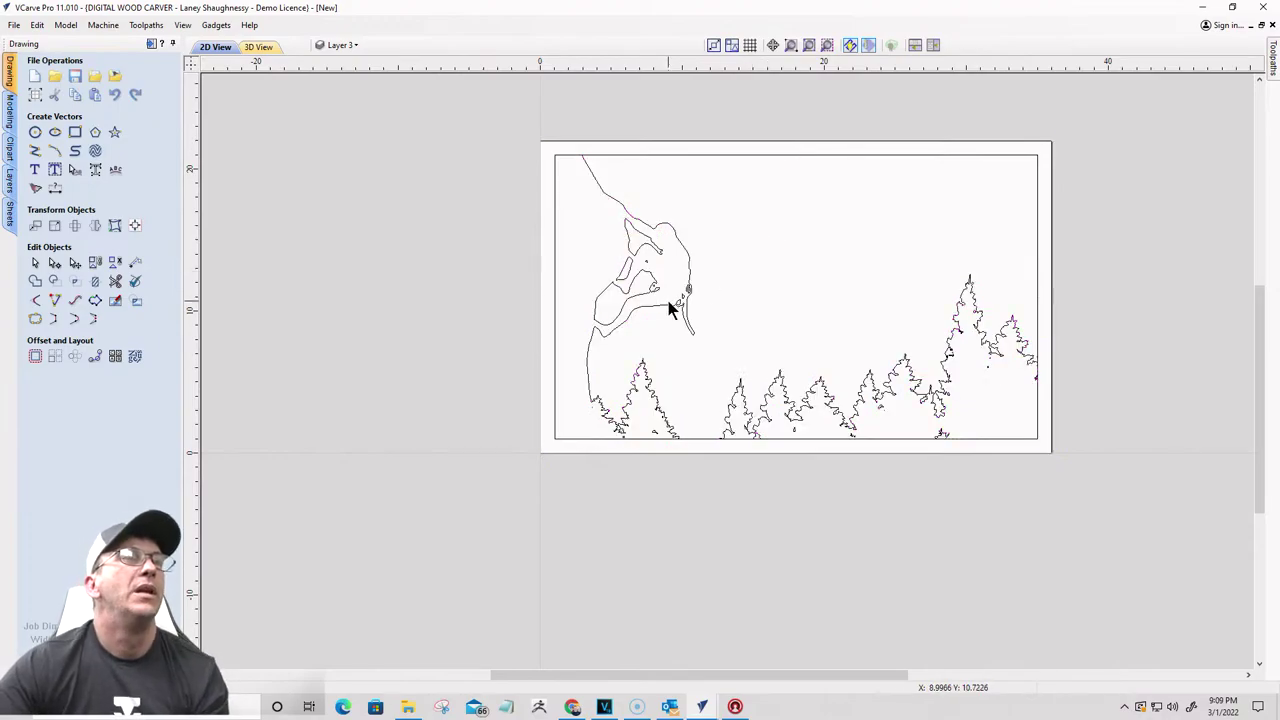
Step: Select every vector in the design with Ctrl+A
scroll(669, 306, "down", 1)
scroll(740, 258, "up", 1)
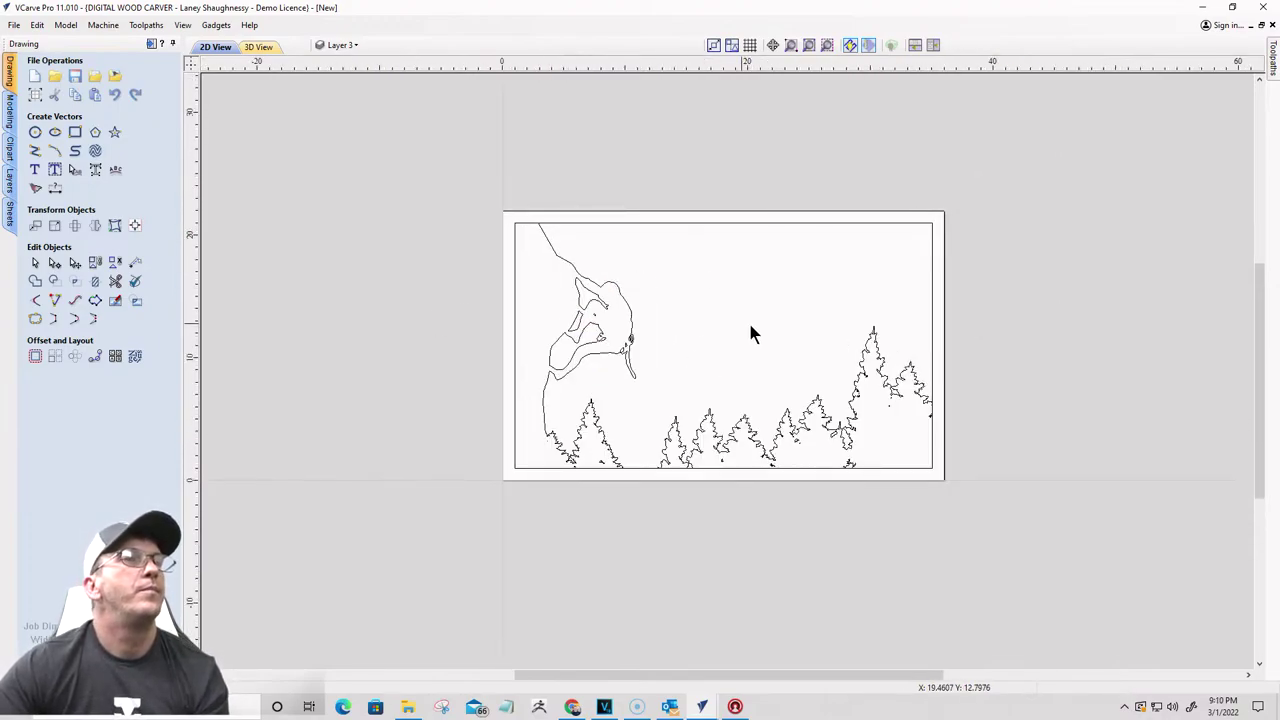
scroll(935, 440, "up", 8)
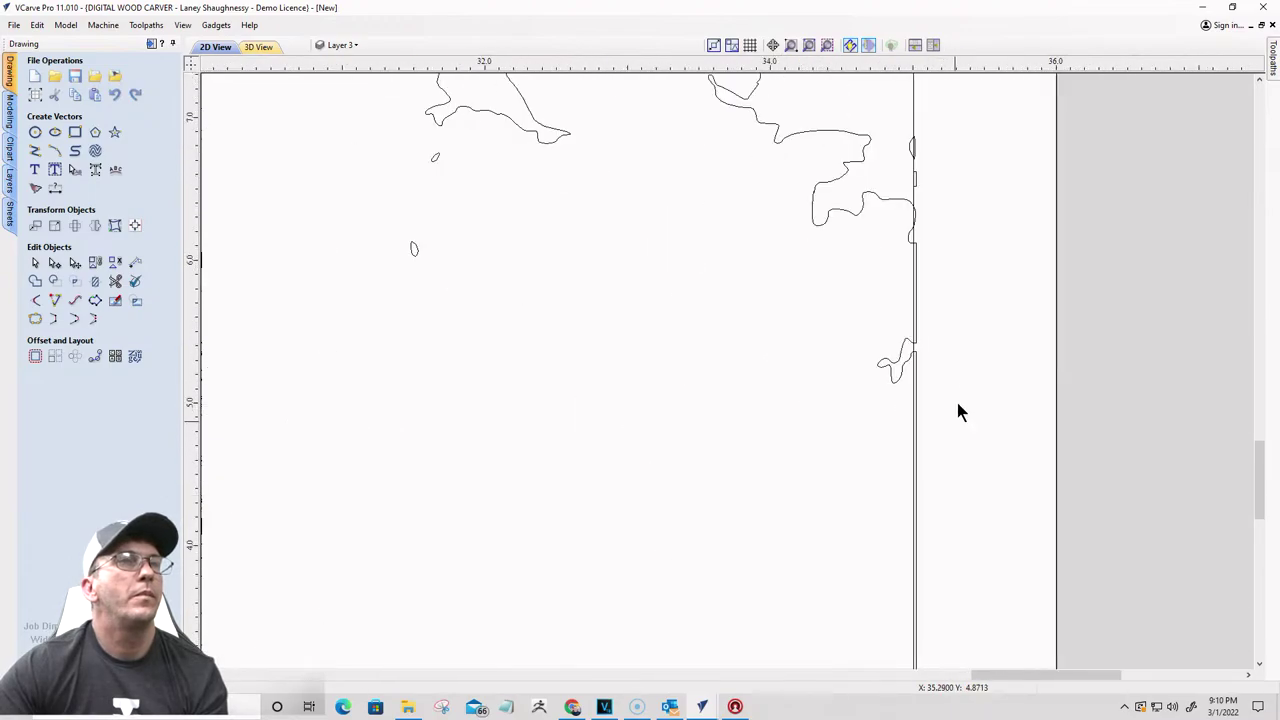
scroll(997, 323, "down", 10)
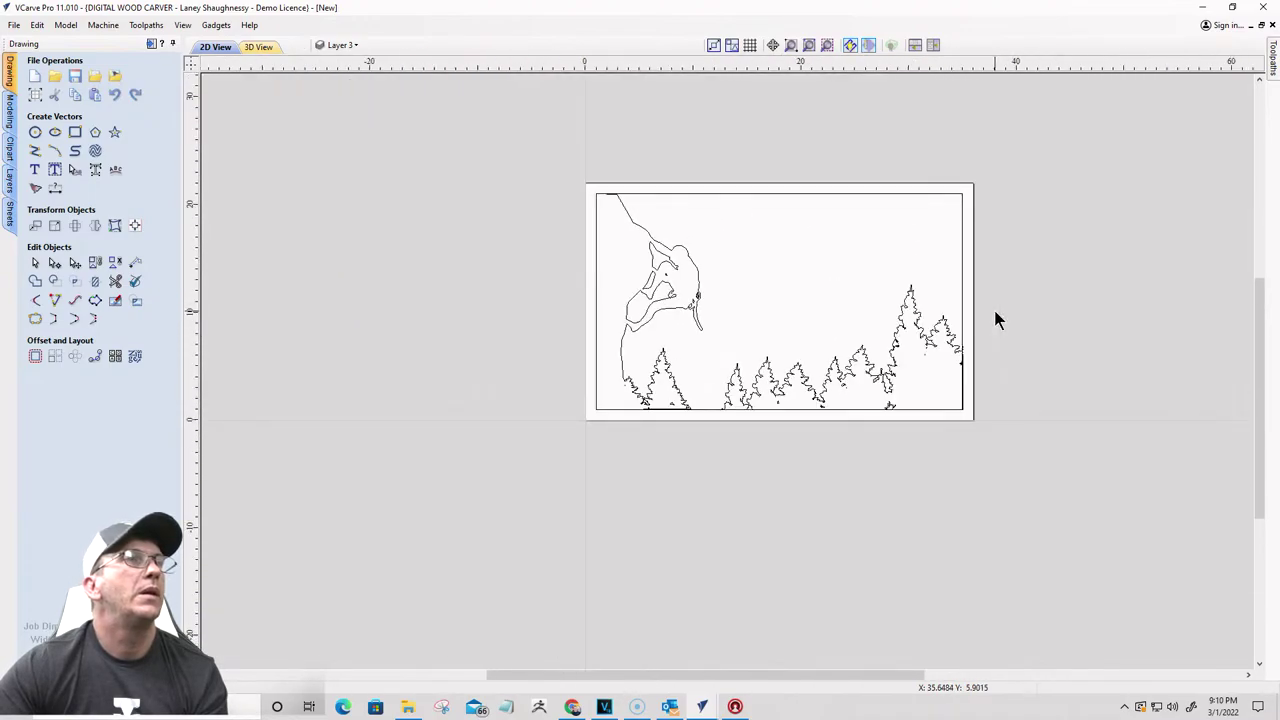
scroll(632, 235, "up", 5)
scroll(551, 251, "down", 4)
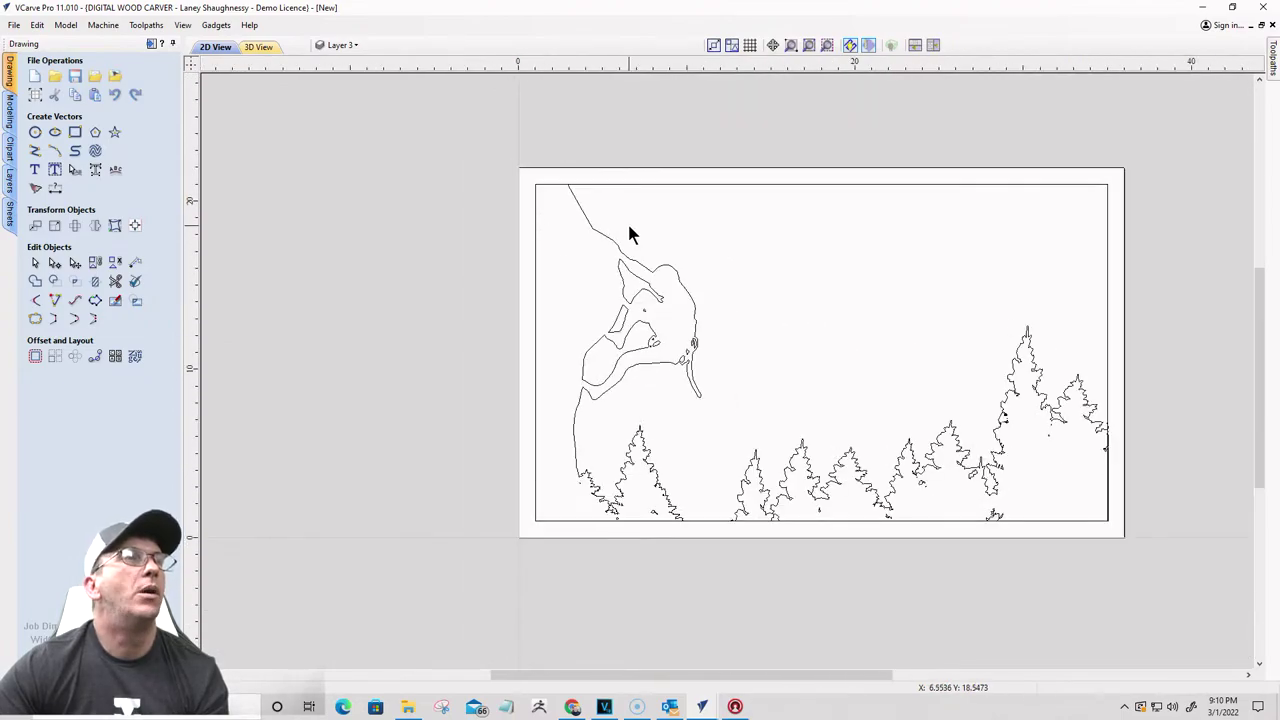
scroll(566, 193, "up", 4)
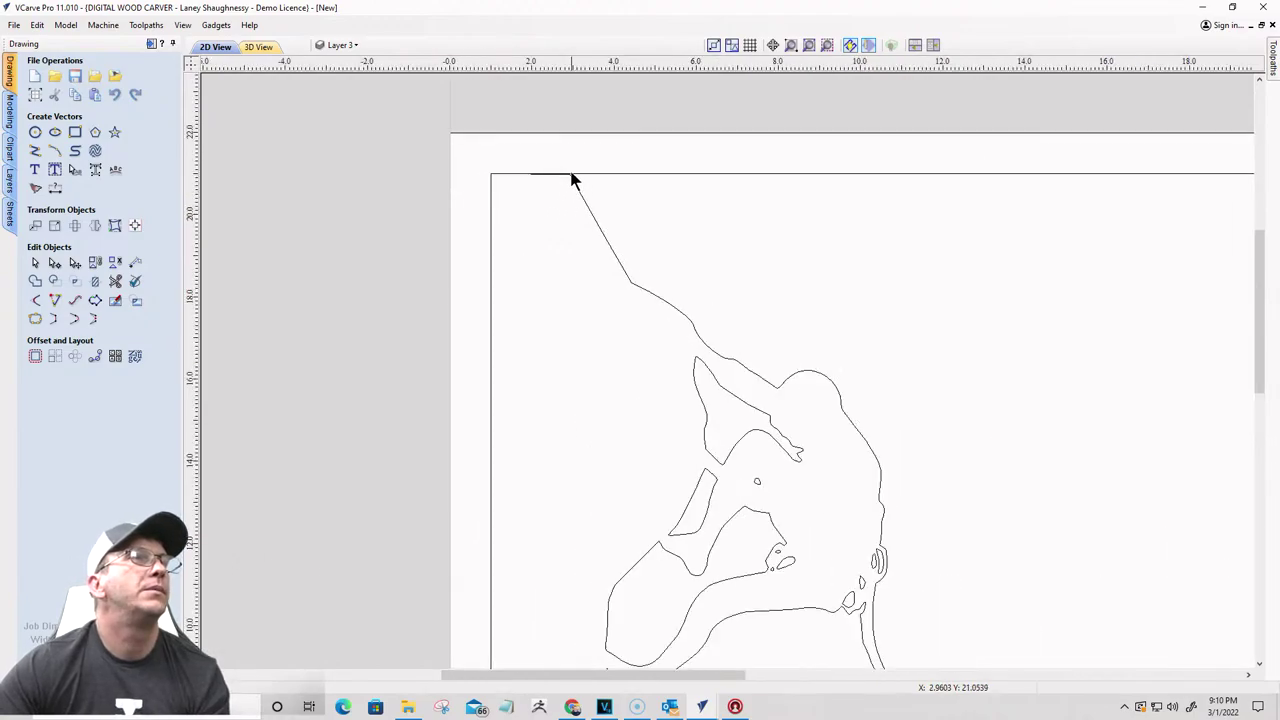
scroll(563, 190, "up", 1)
scroll(563, 190, "down", 6)
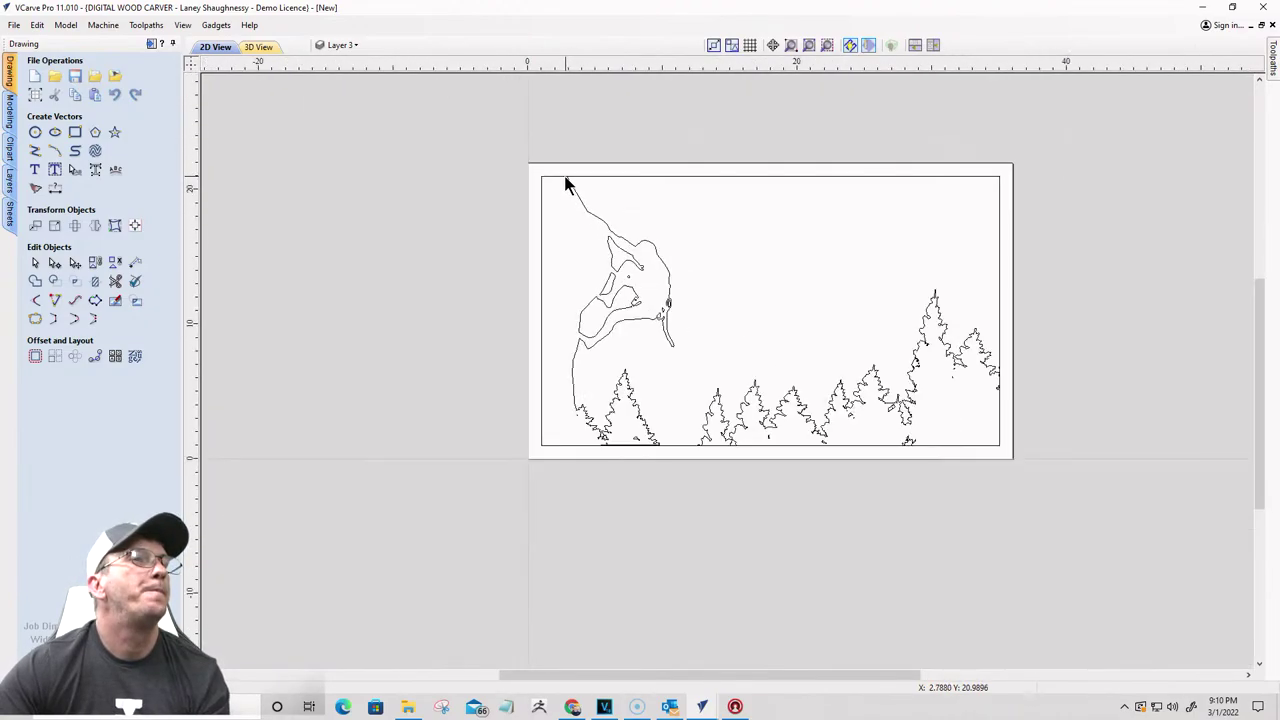
left_click(606, 229)
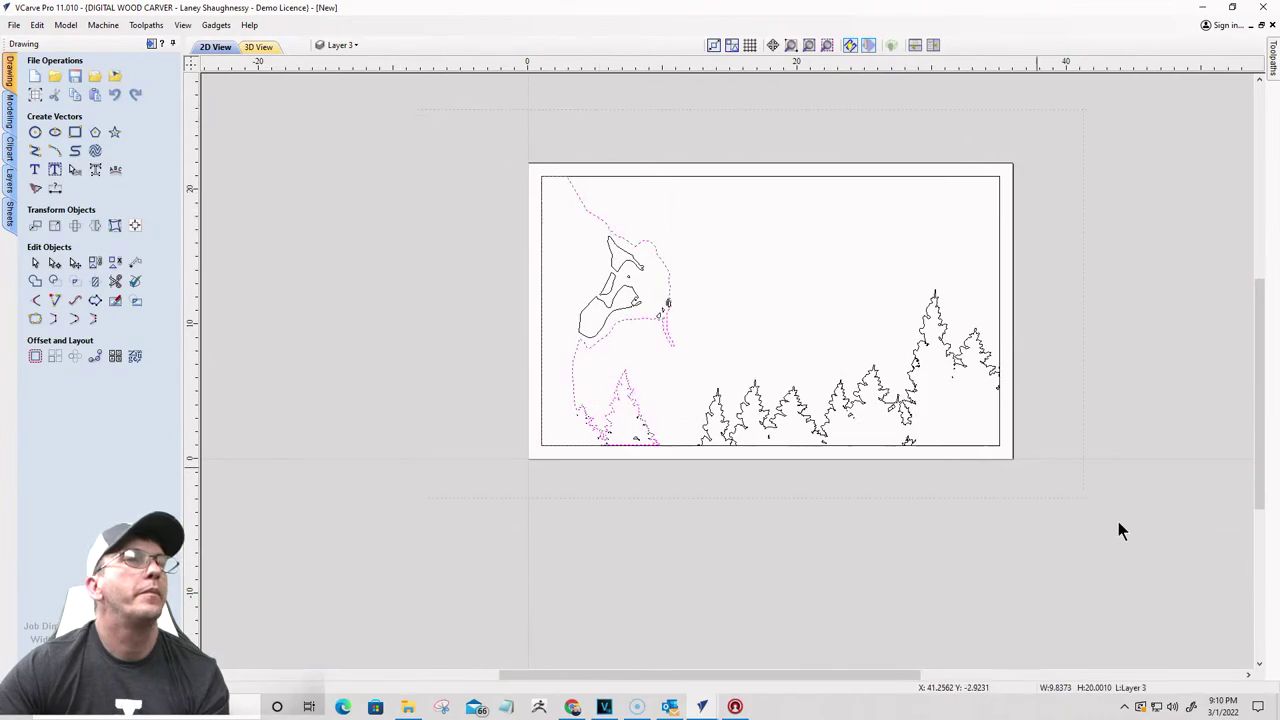
key("ctrl+a")
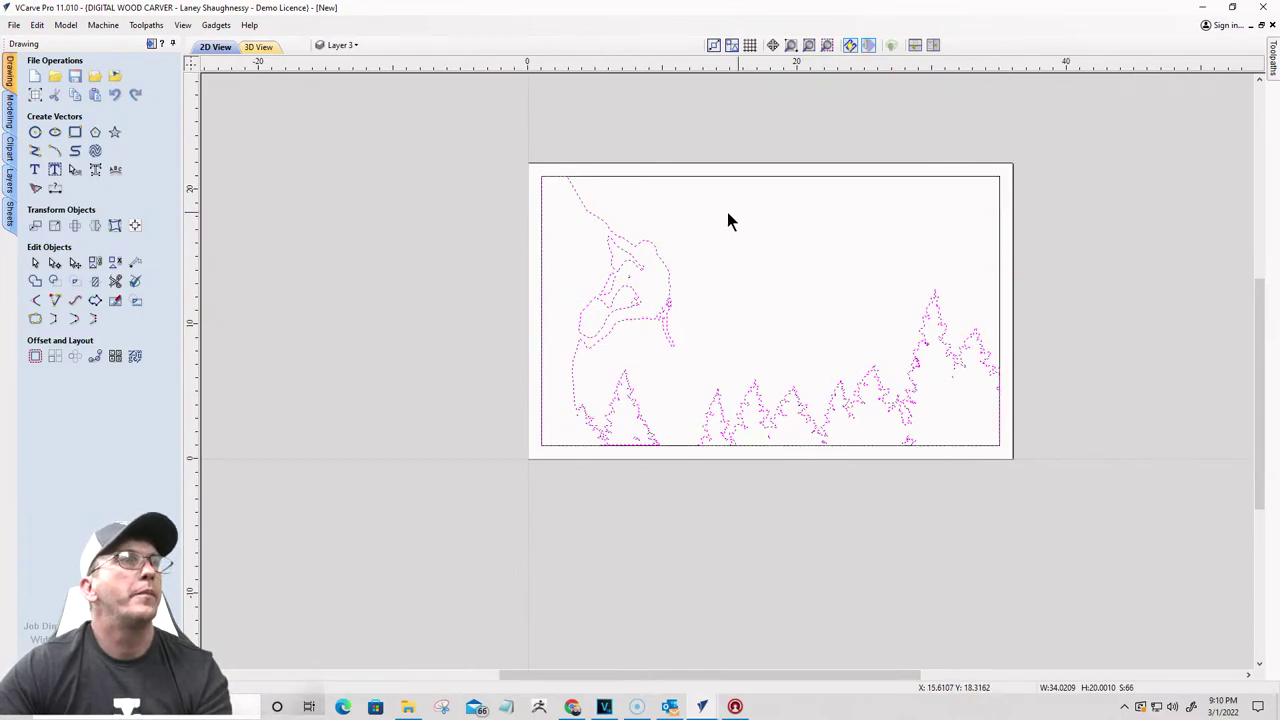
Step: Shrink the whole design from the top-left corner to about 33.3 × 19.6 inches
scroll(615, 212, "up", 2)
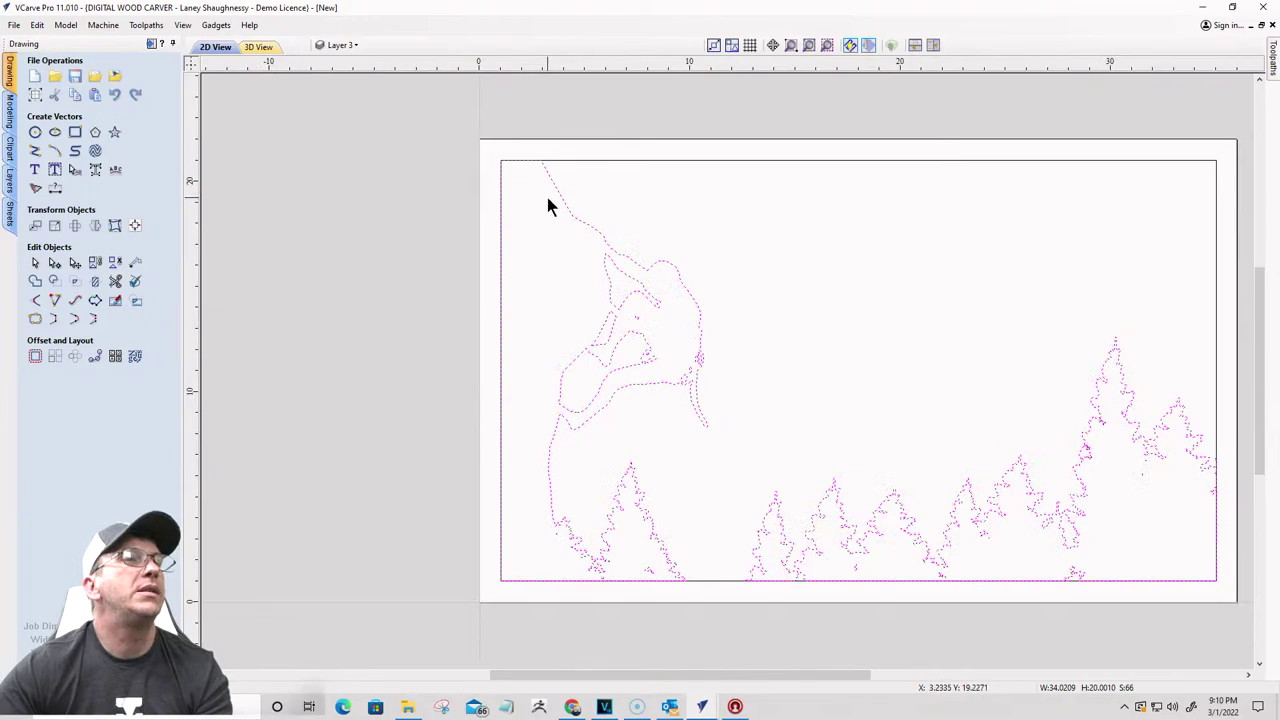
left_click(505, 160)
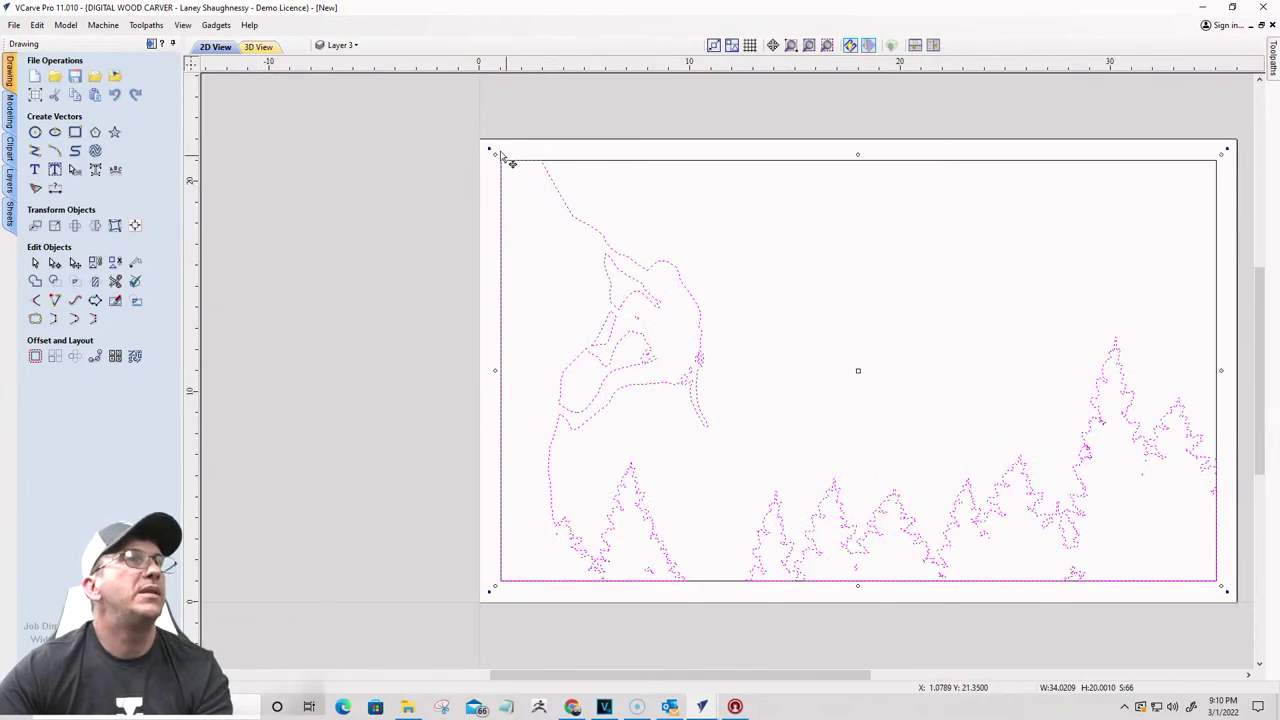
left_click_drag(494, 152, 511, 163)
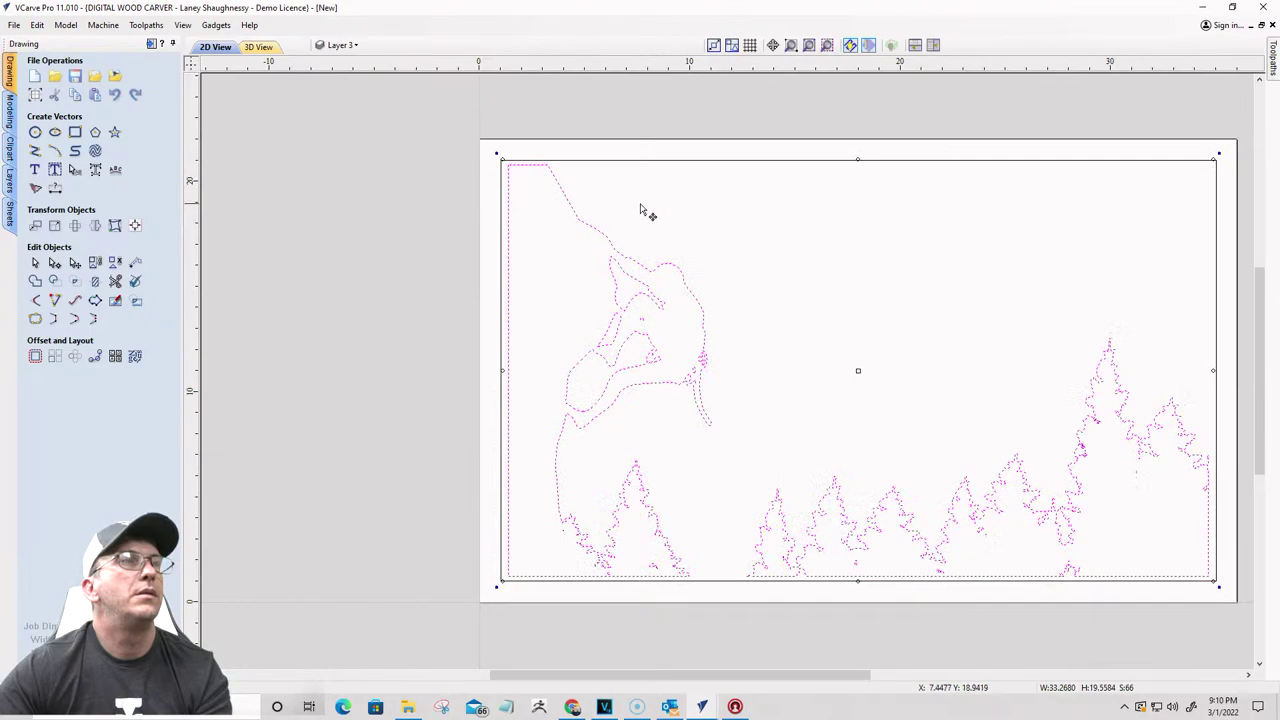
left_click(672, 212)
scroll(673, 230, "down", 1)
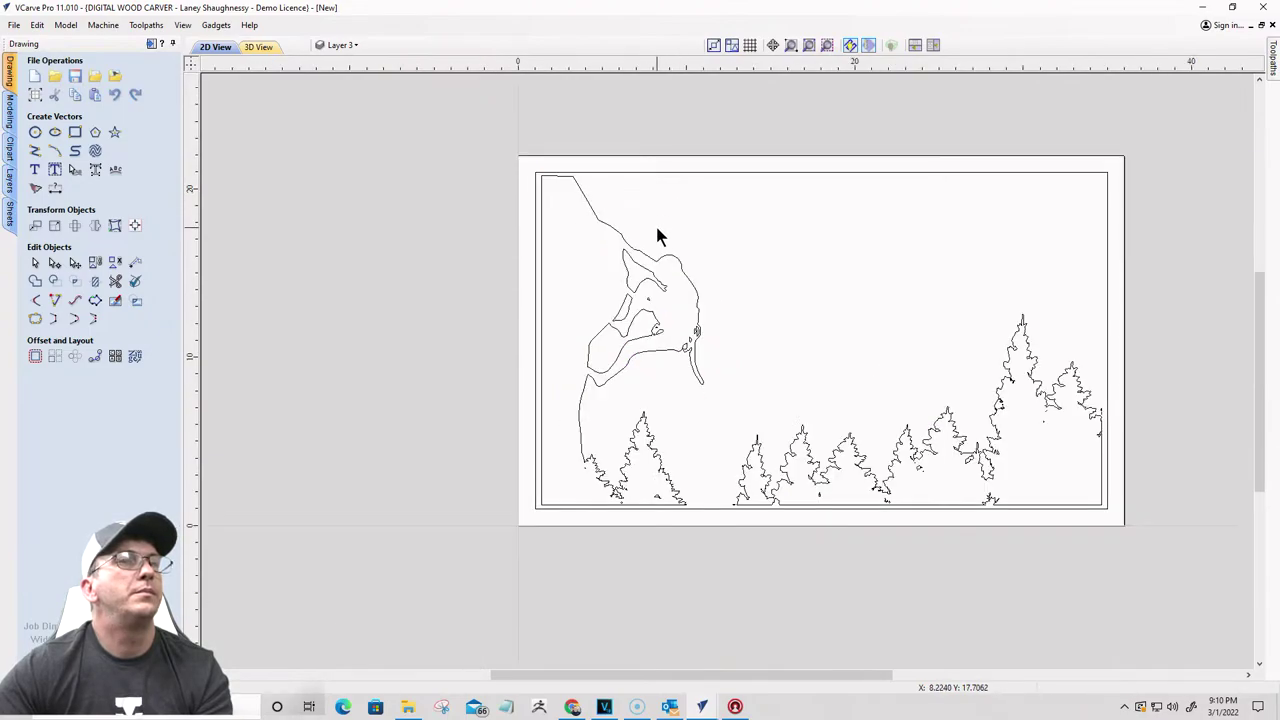
Step: Add the text 'Life' near the sign's top centre in the GrandAventure font
left_click(33, 171)
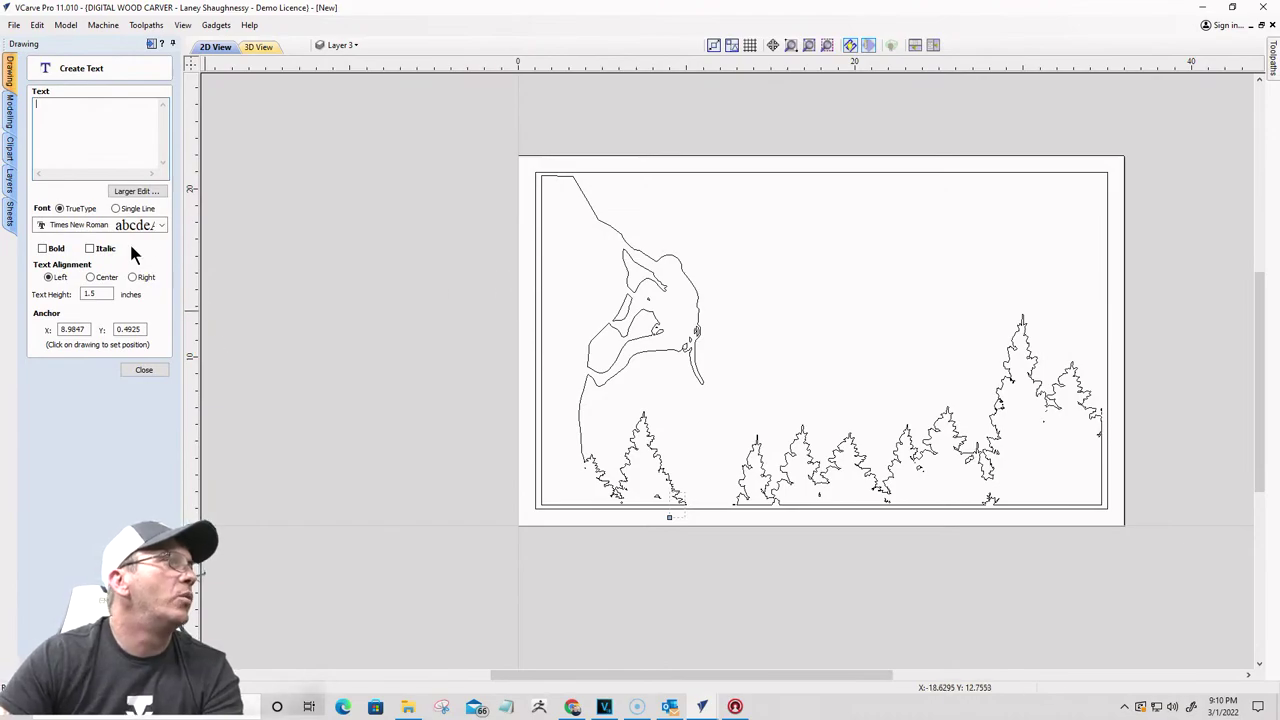
left_click(160, 226)
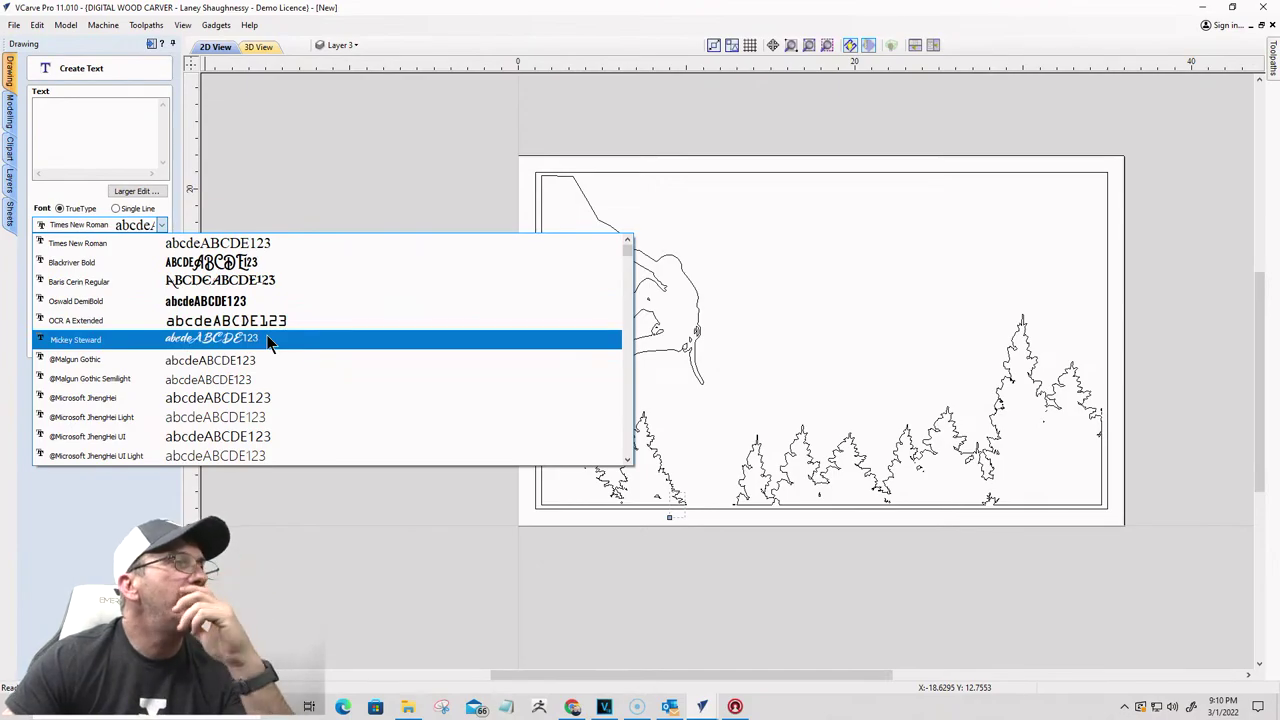
scroll(268, 342, "down", 10)
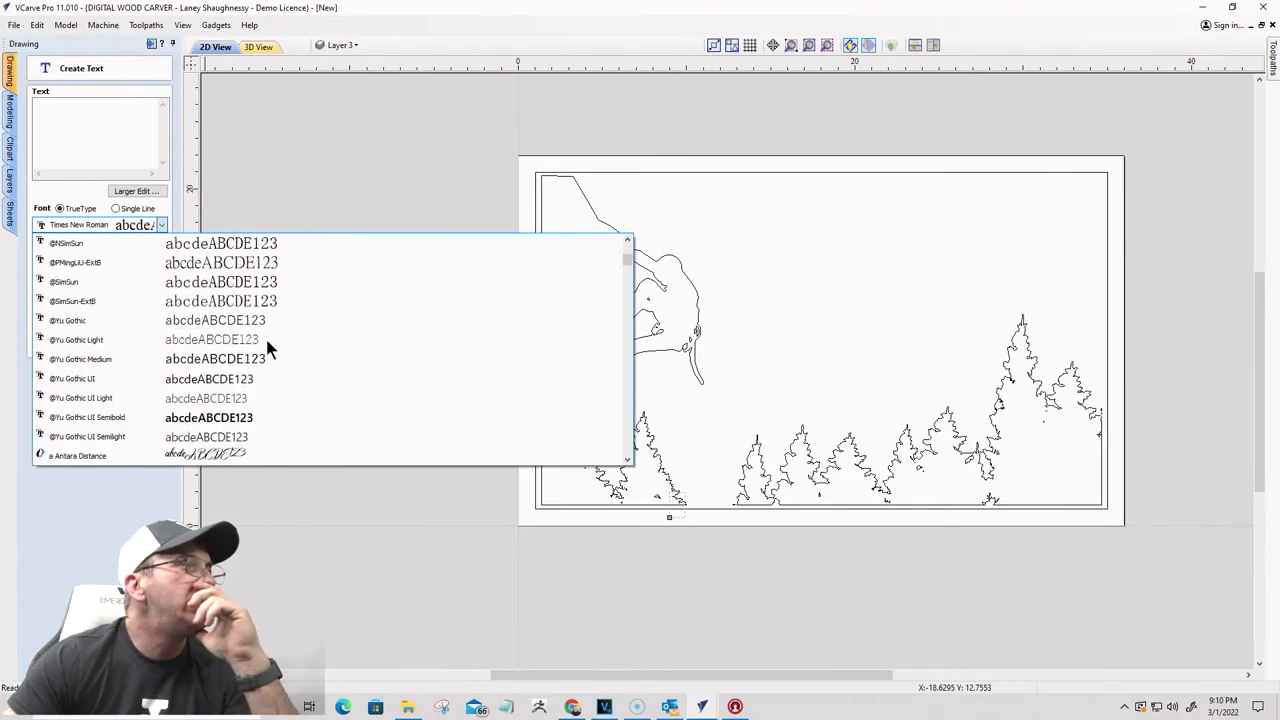
scroll(267, 355, "down", 2)
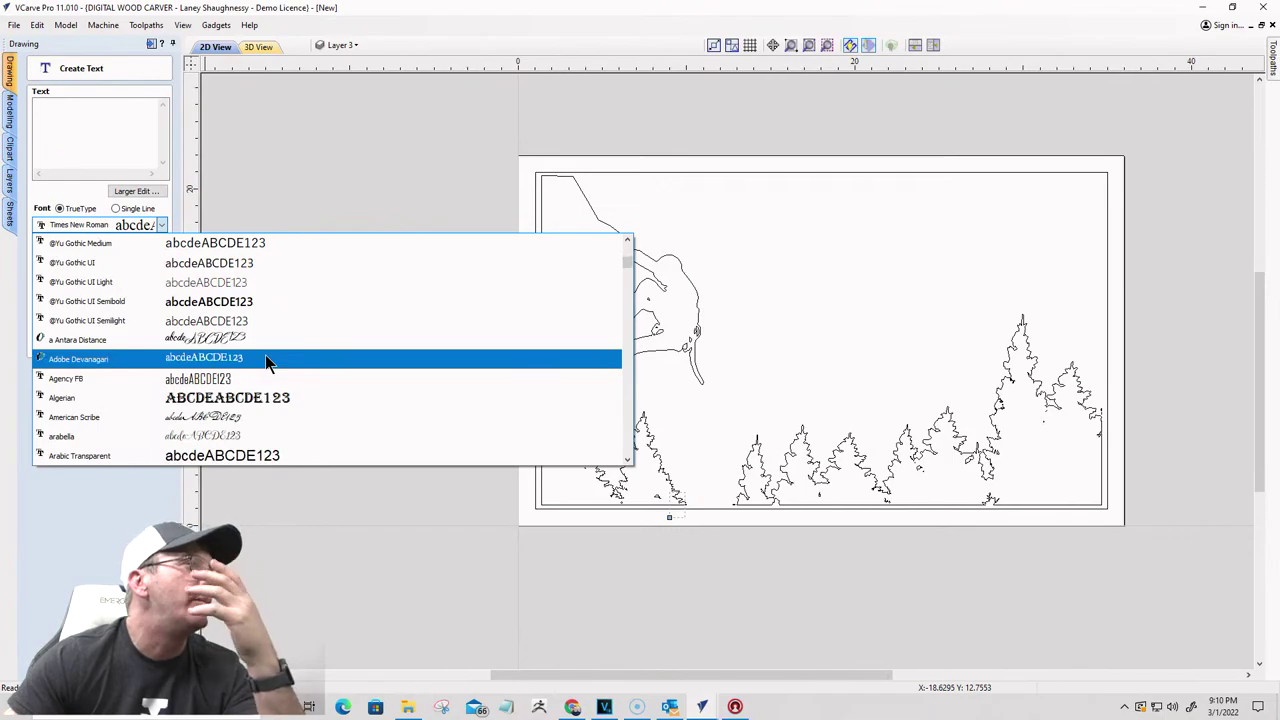
scroll(260, 366, "down", 4)
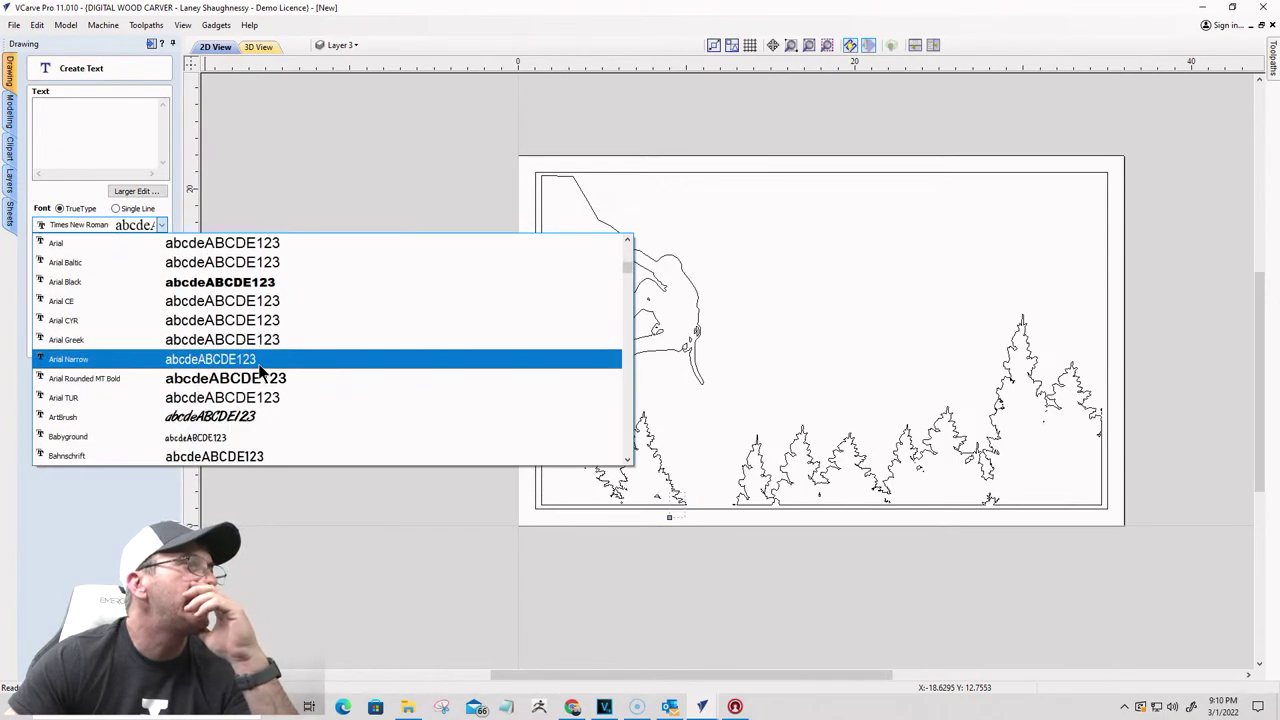
scroll(255, 395, "down", 4)
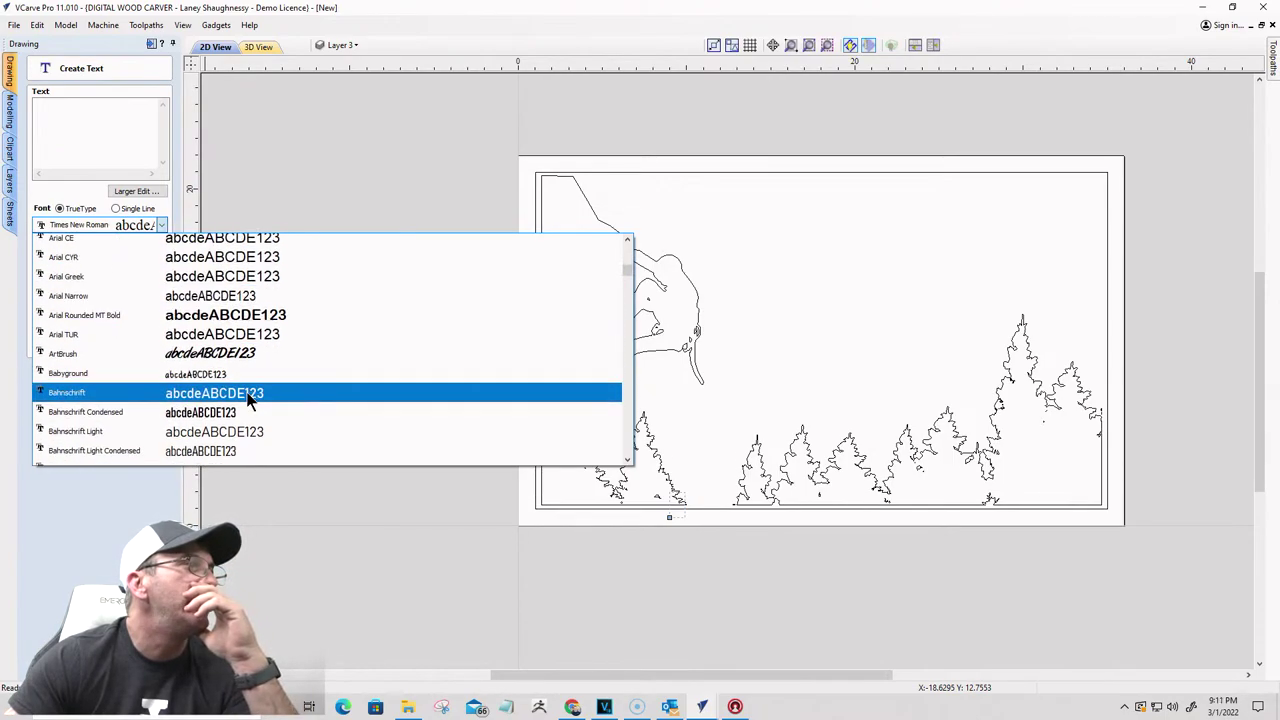
scroll(252, 398, "down", 1)
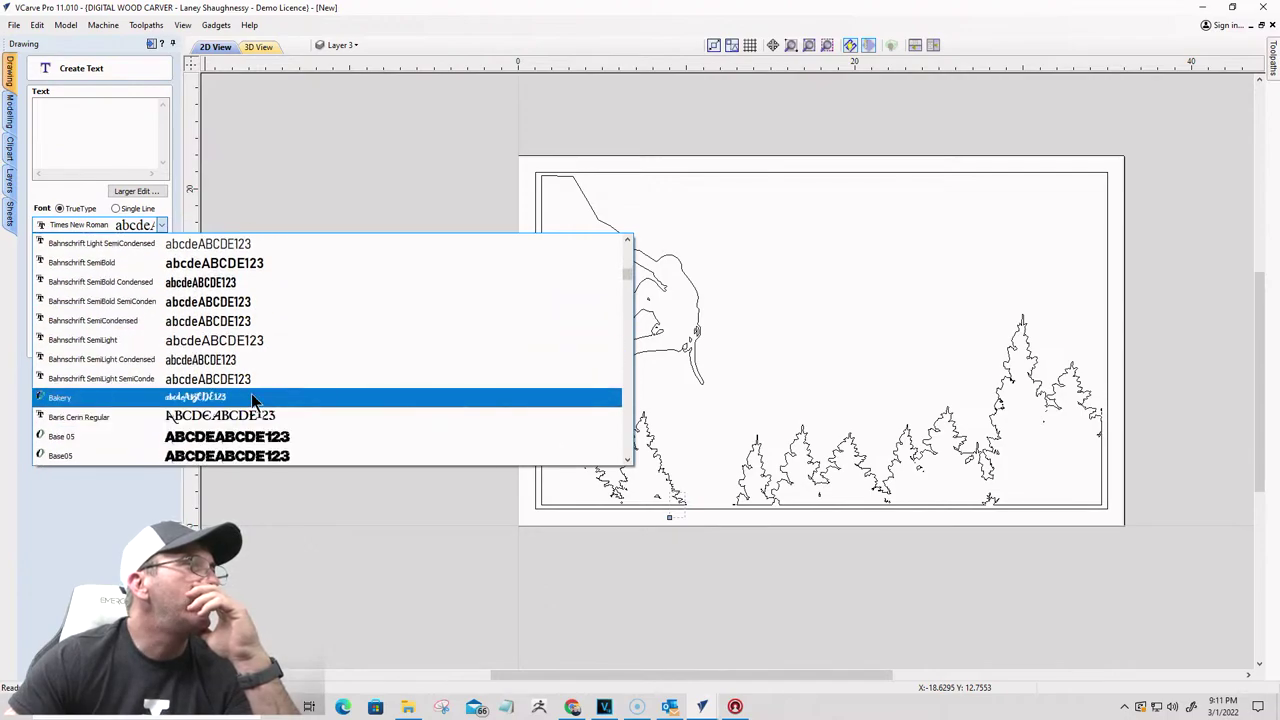
scroll(255, 400, "down", 3)
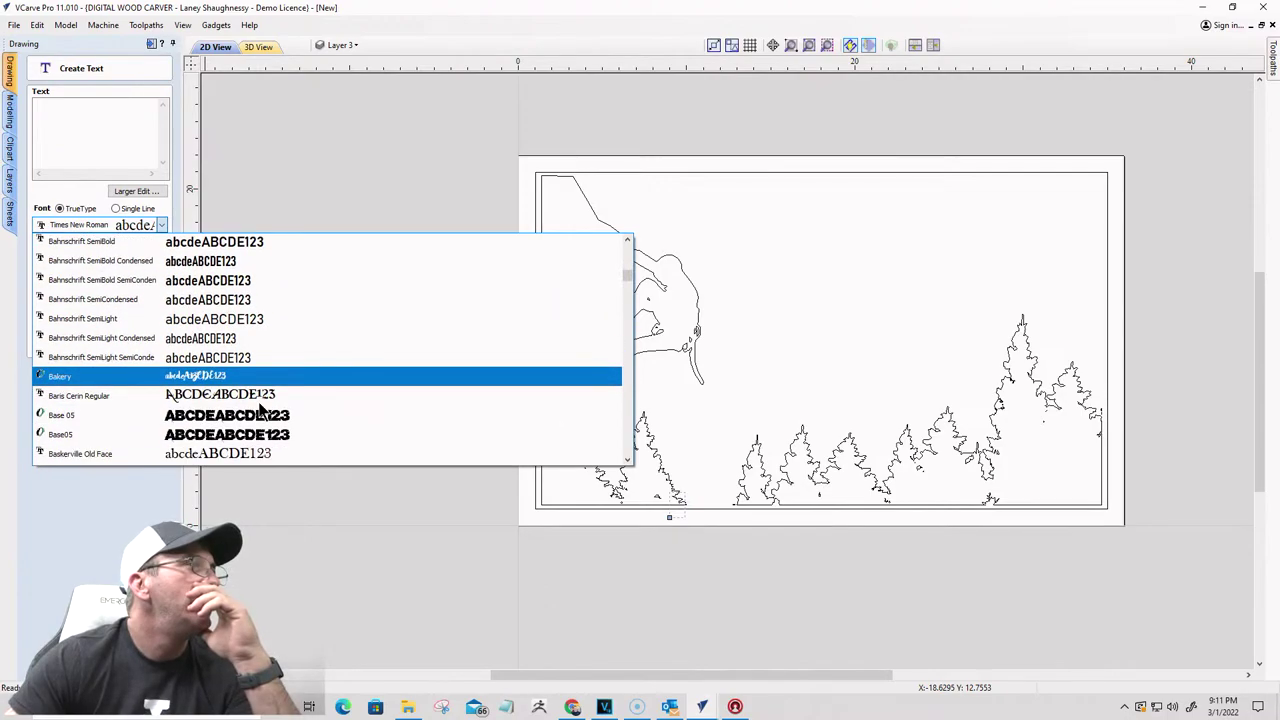
scroll(258, 405, "down", 2)
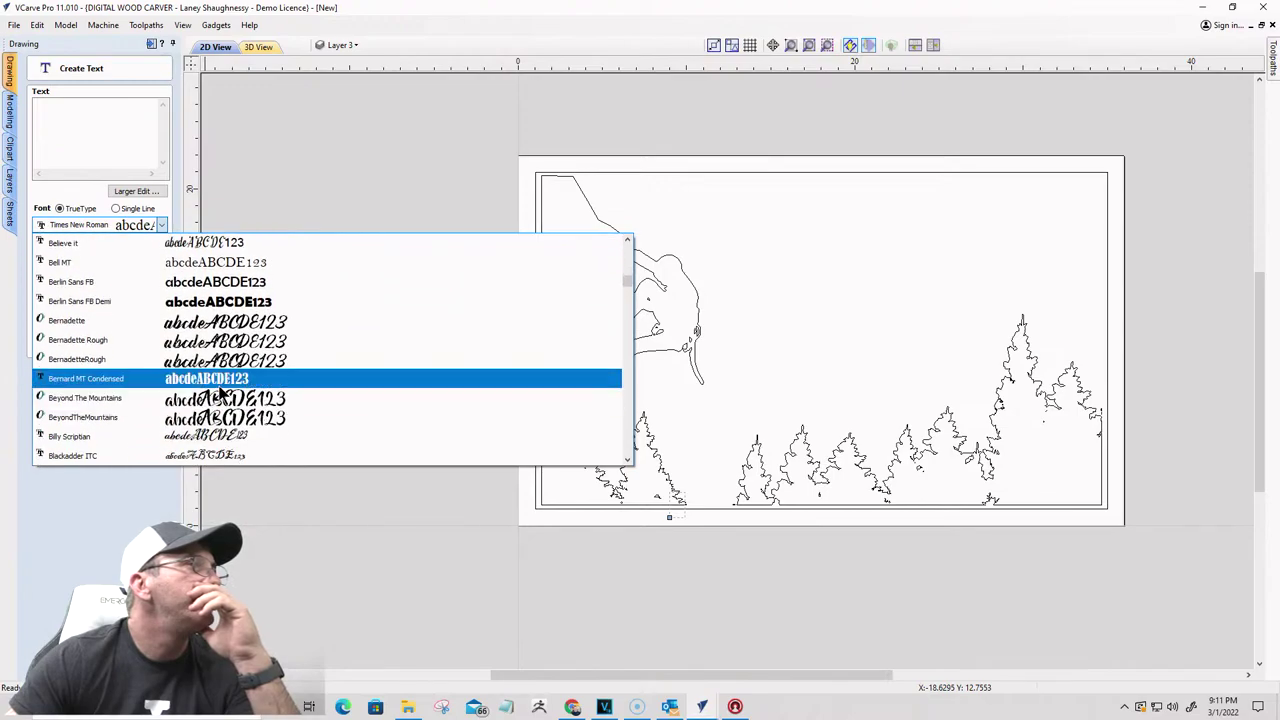
scroll(222, 393, "down", 3)
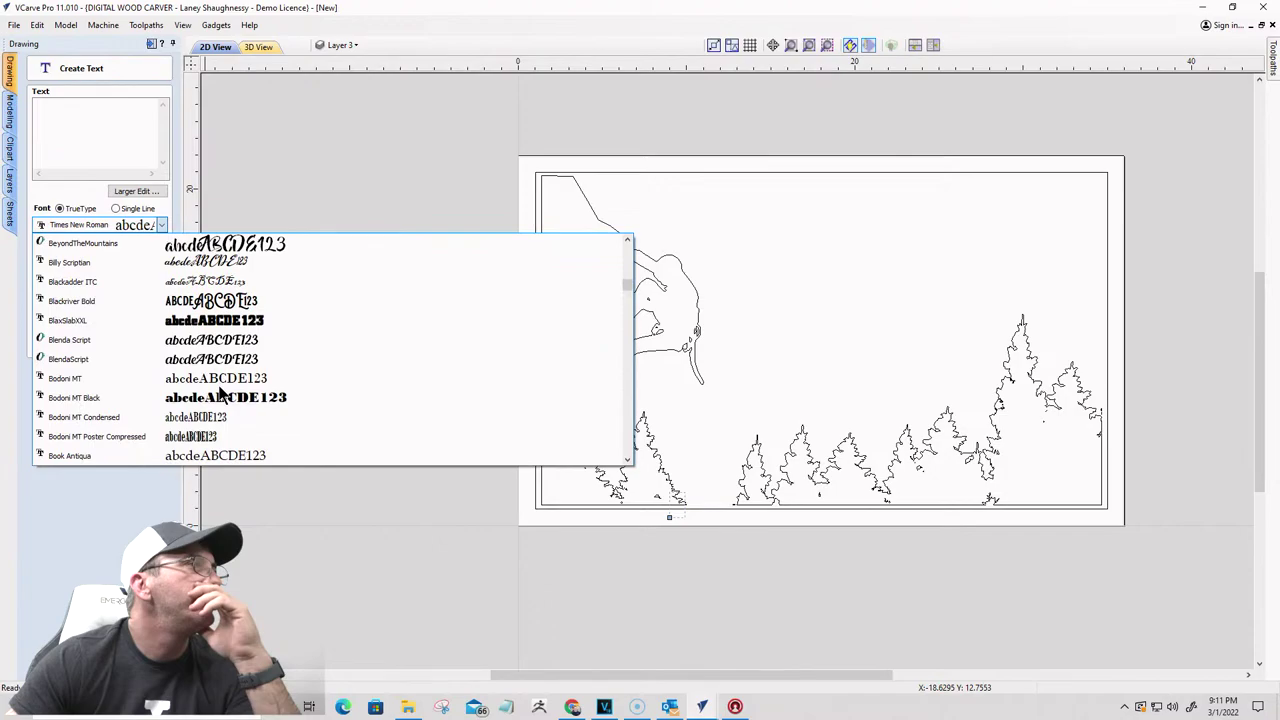
scroll(222, 393, "down", 4)
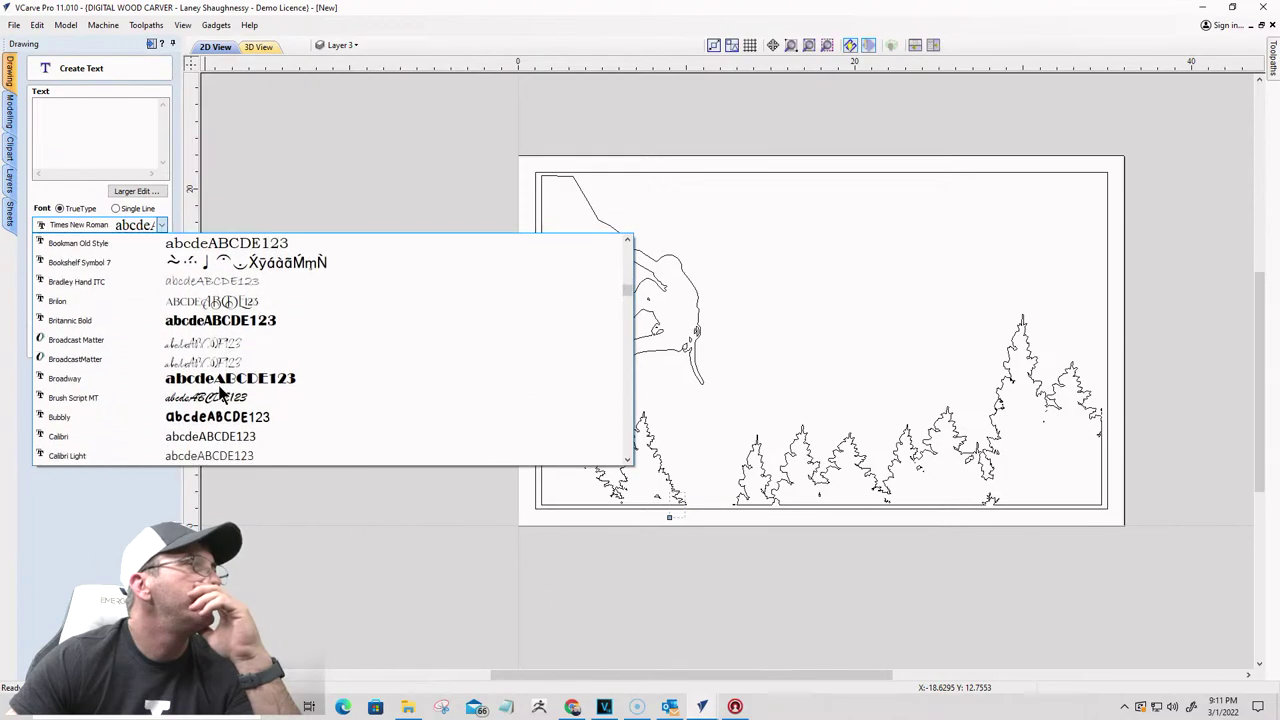
scroll(222, 393, "down", 1)
scroll(220, 395, "down", 6)
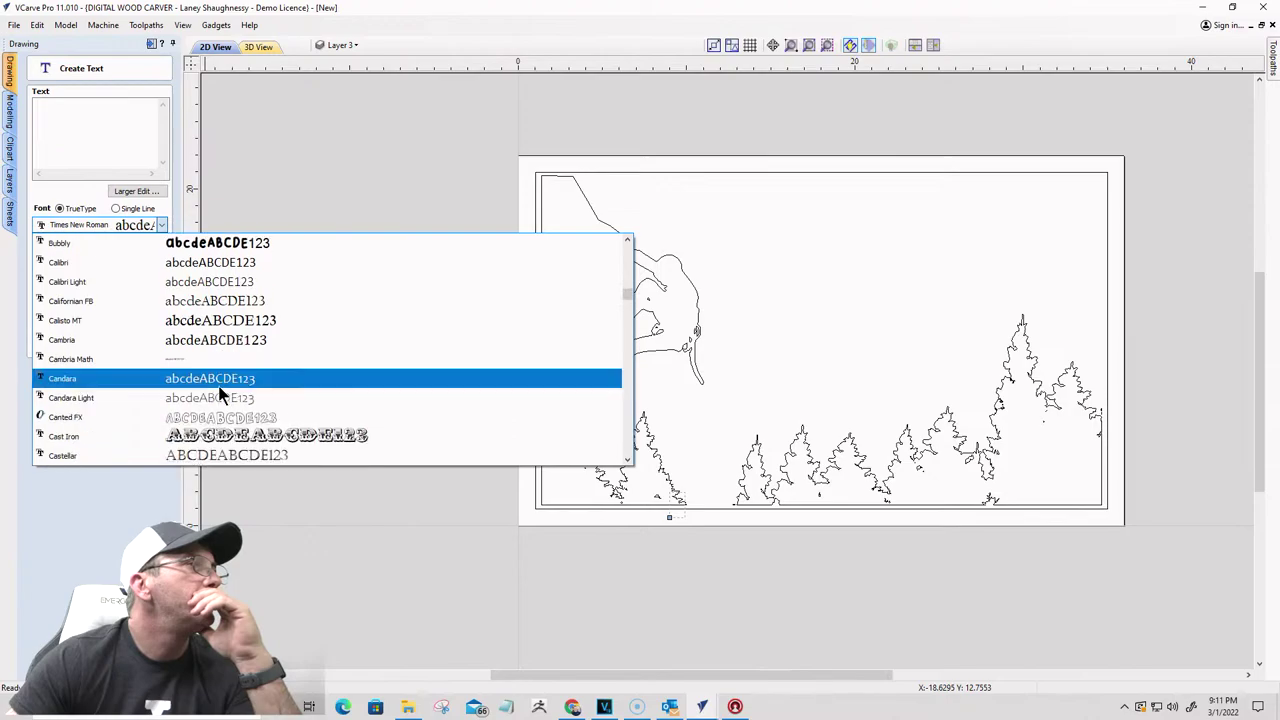
scroll(220, 395, "down", 6)
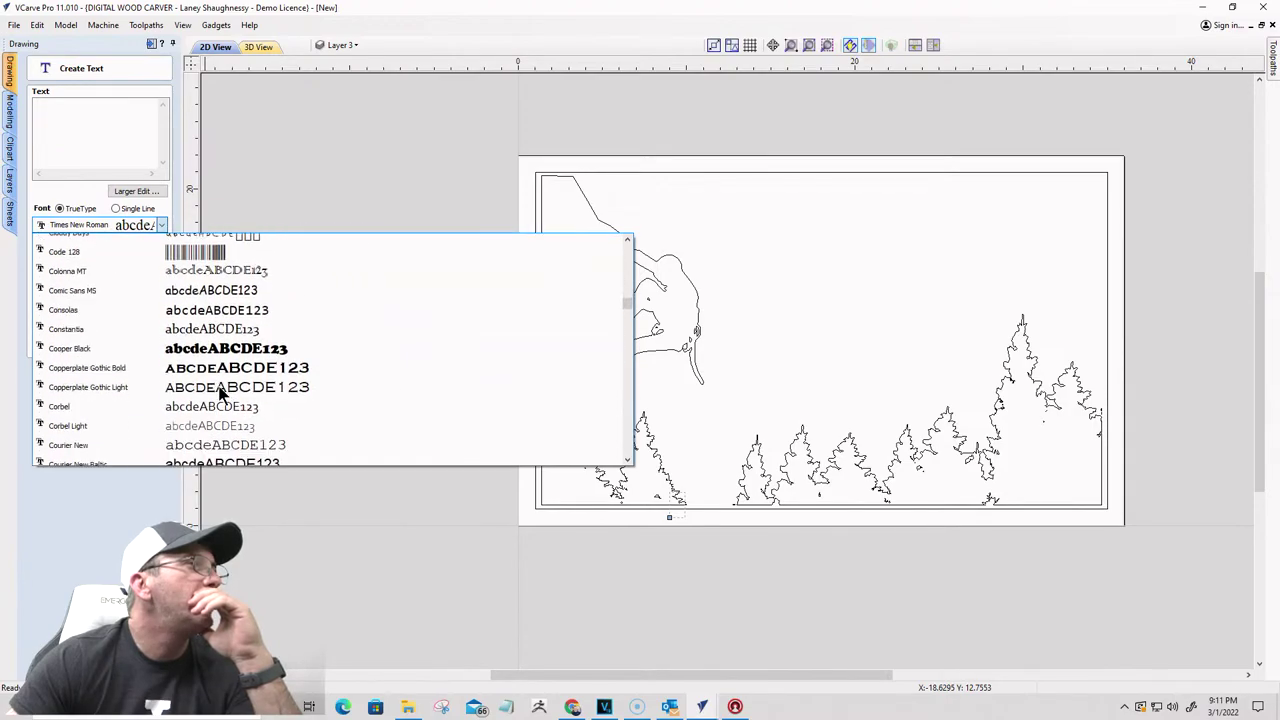
scroll(222, 395, "down", 2)
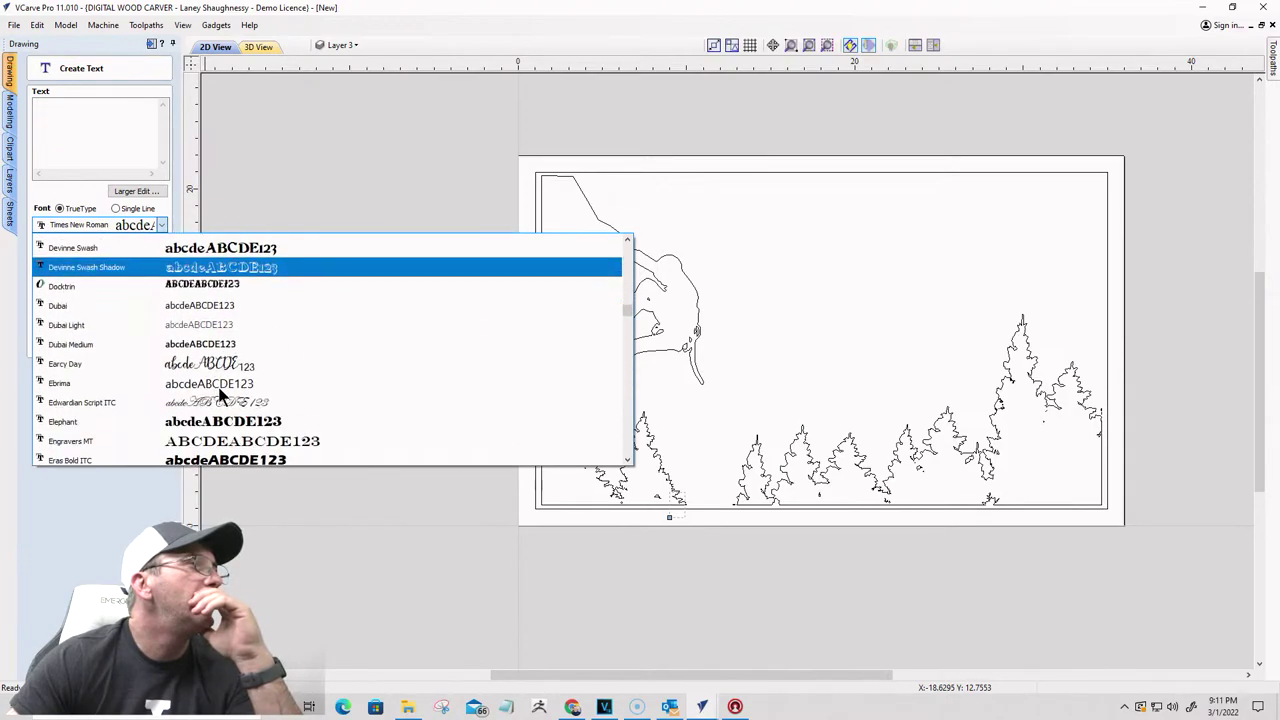
scroll(221, 395, "down", 3)
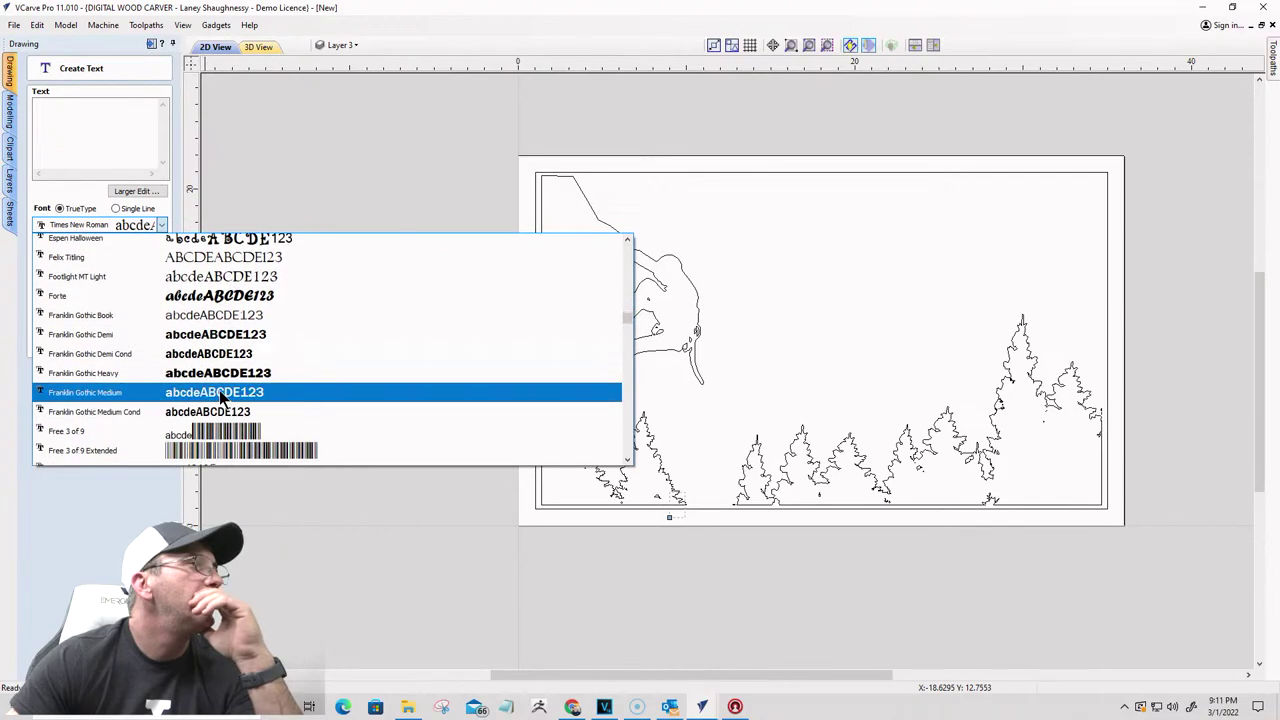
scroll(220, 397, "down", 6)
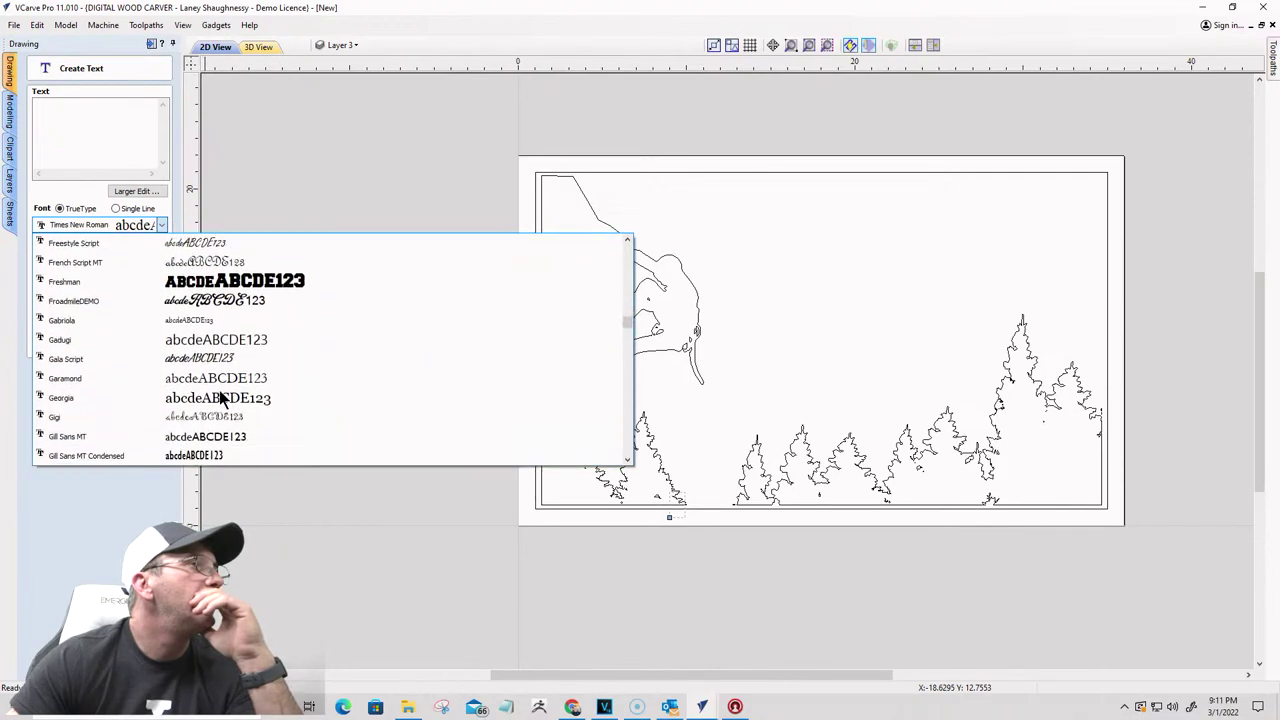
scroll(220, 397, "up", 2)
scroll(220, 397, "down", 5)
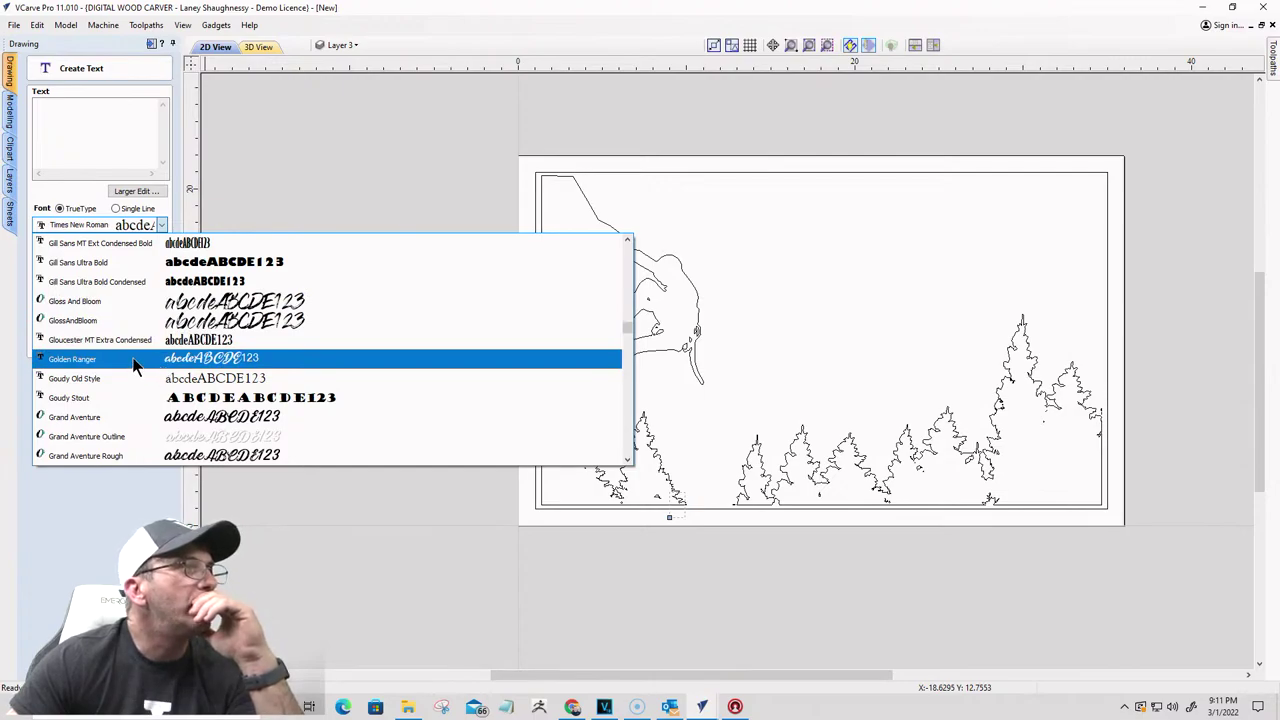
scroll(135, 359, "down", 3)
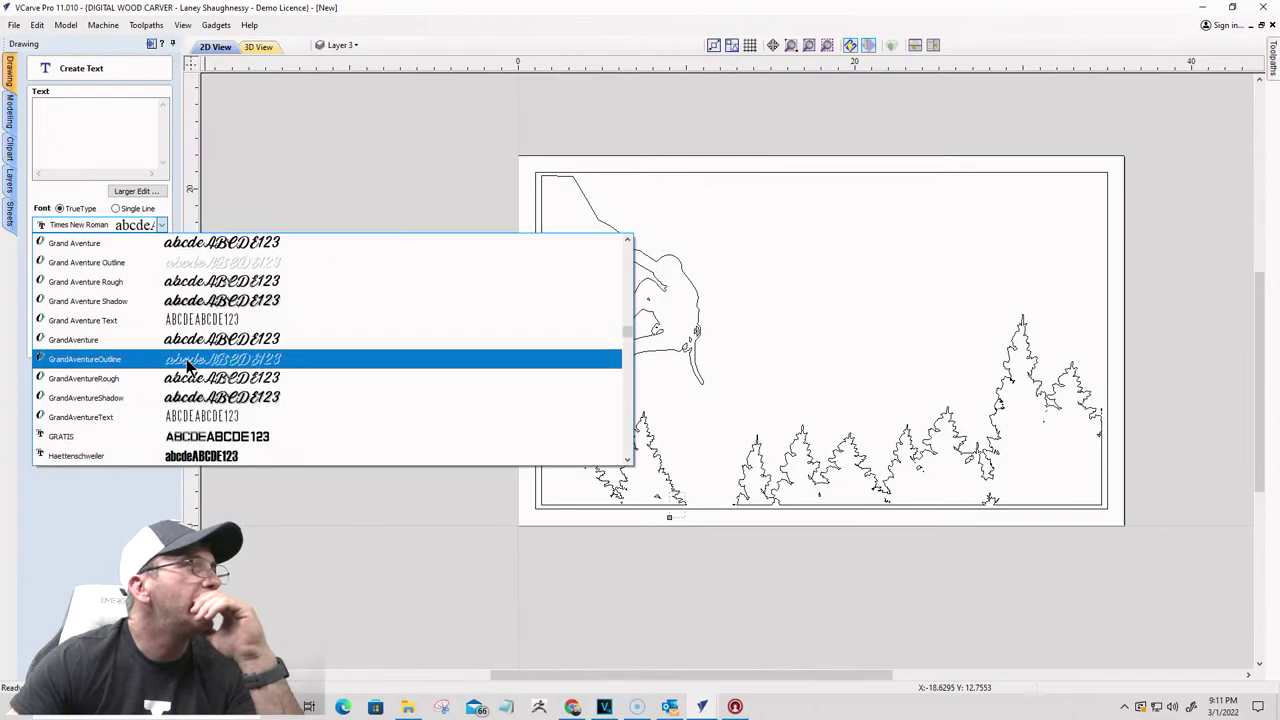
left_click(95, 345)
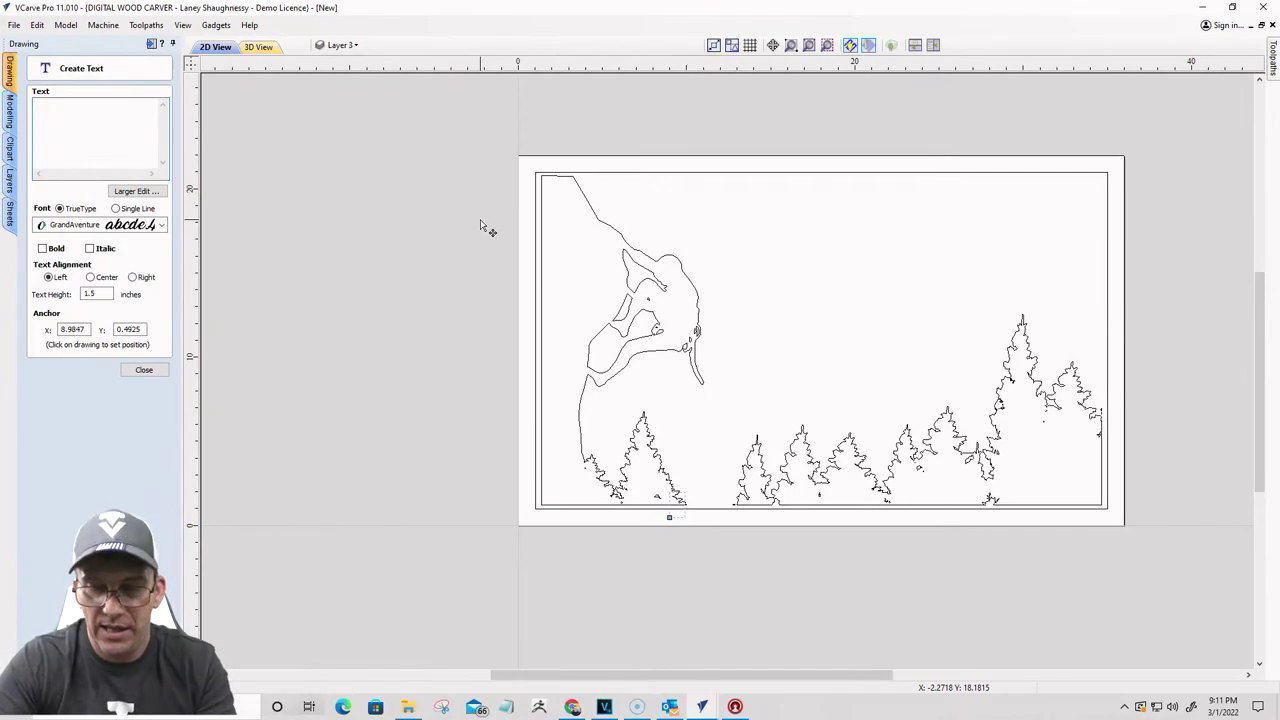
left_click(752, 232)
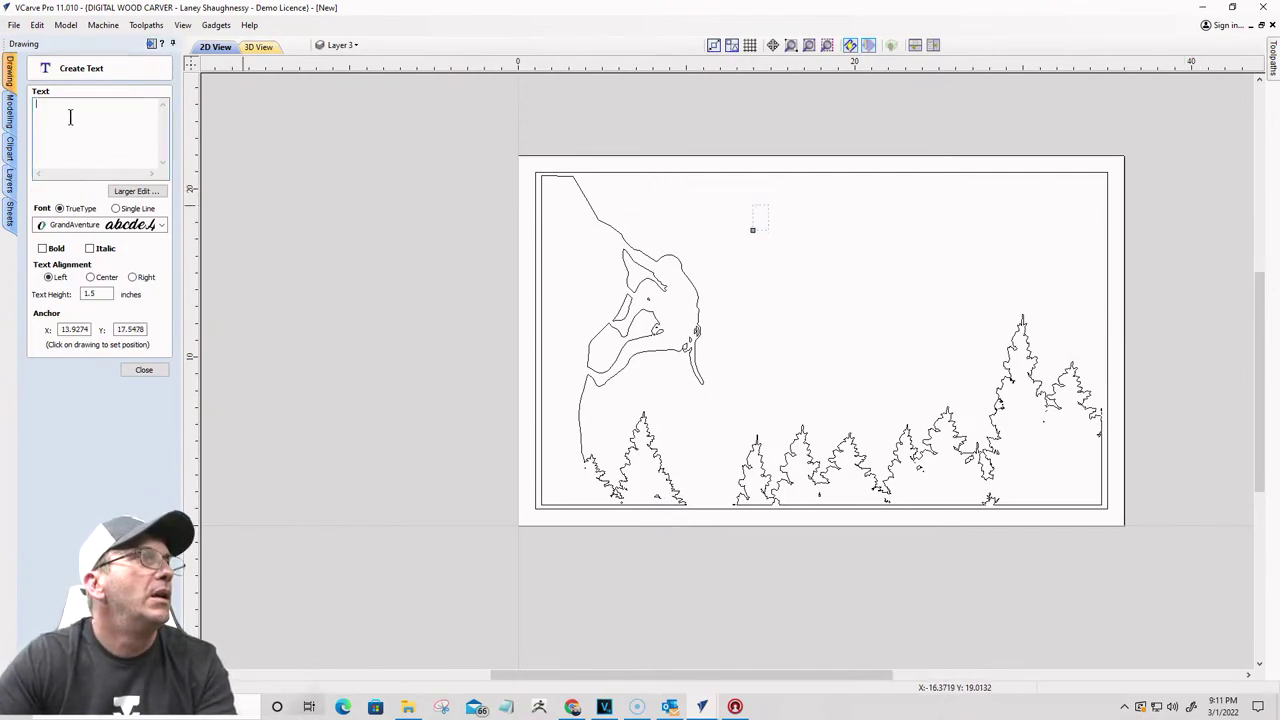
type("L")
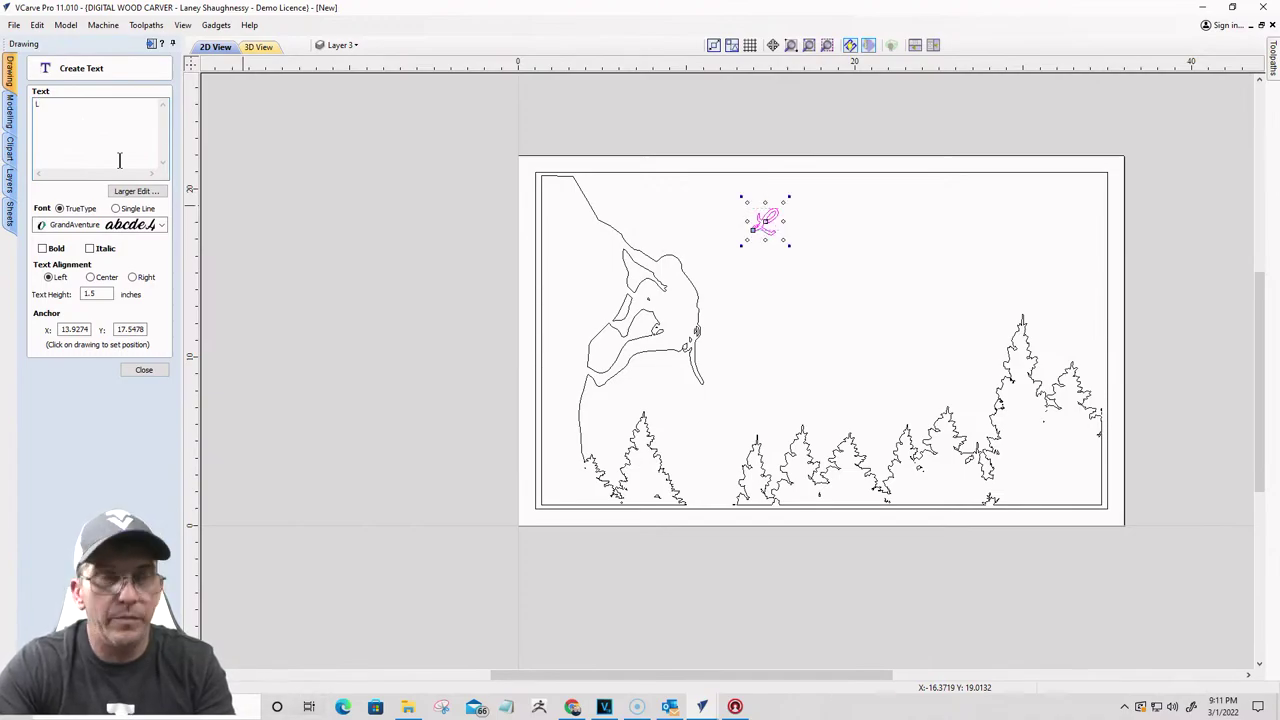
type("i")
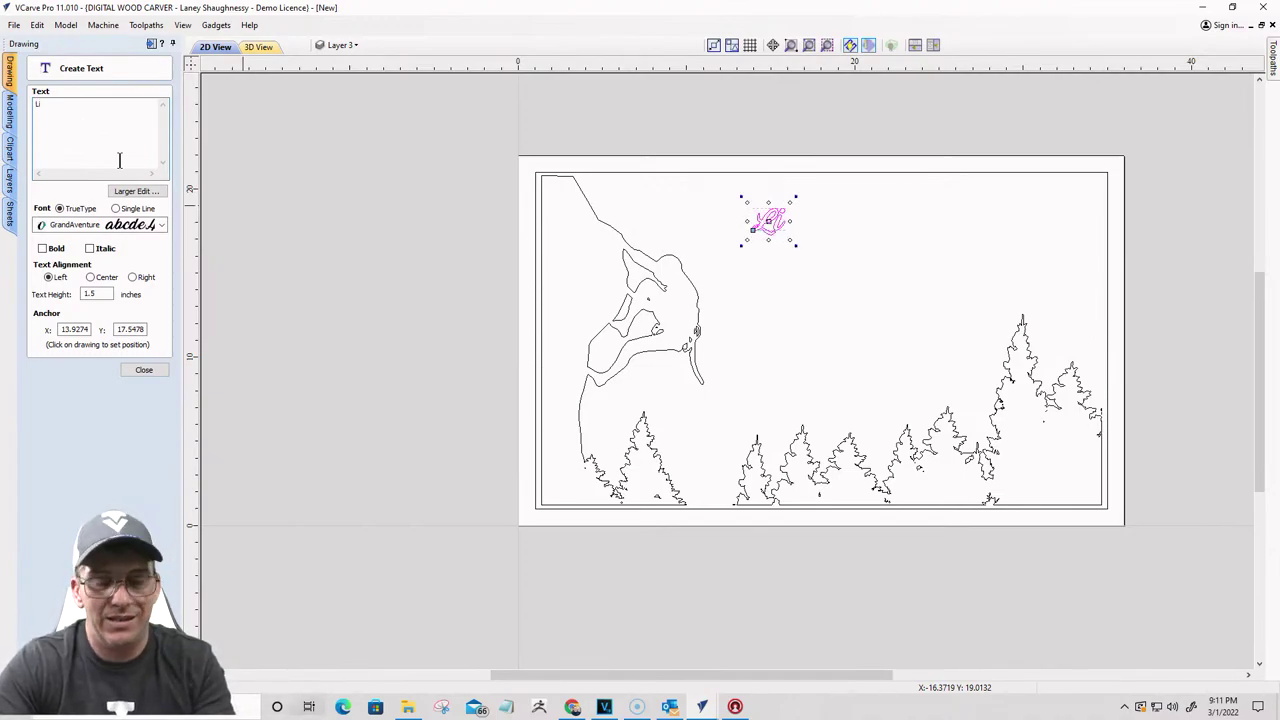
type("fe")
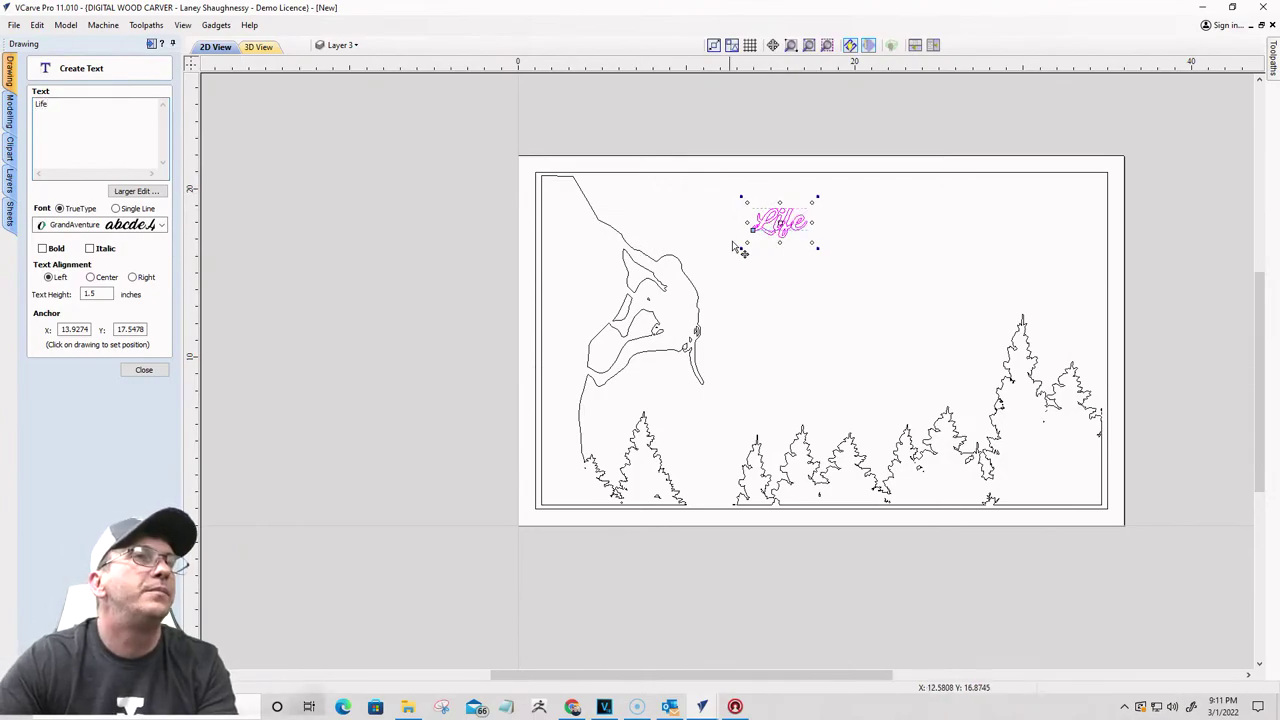
Step: Try Blackriver Bold, Mickey Steward and ArtBrush fonts on 'Life'
scroll(800, 242, "up", 3)
scroll(800, 242, "down", 5)
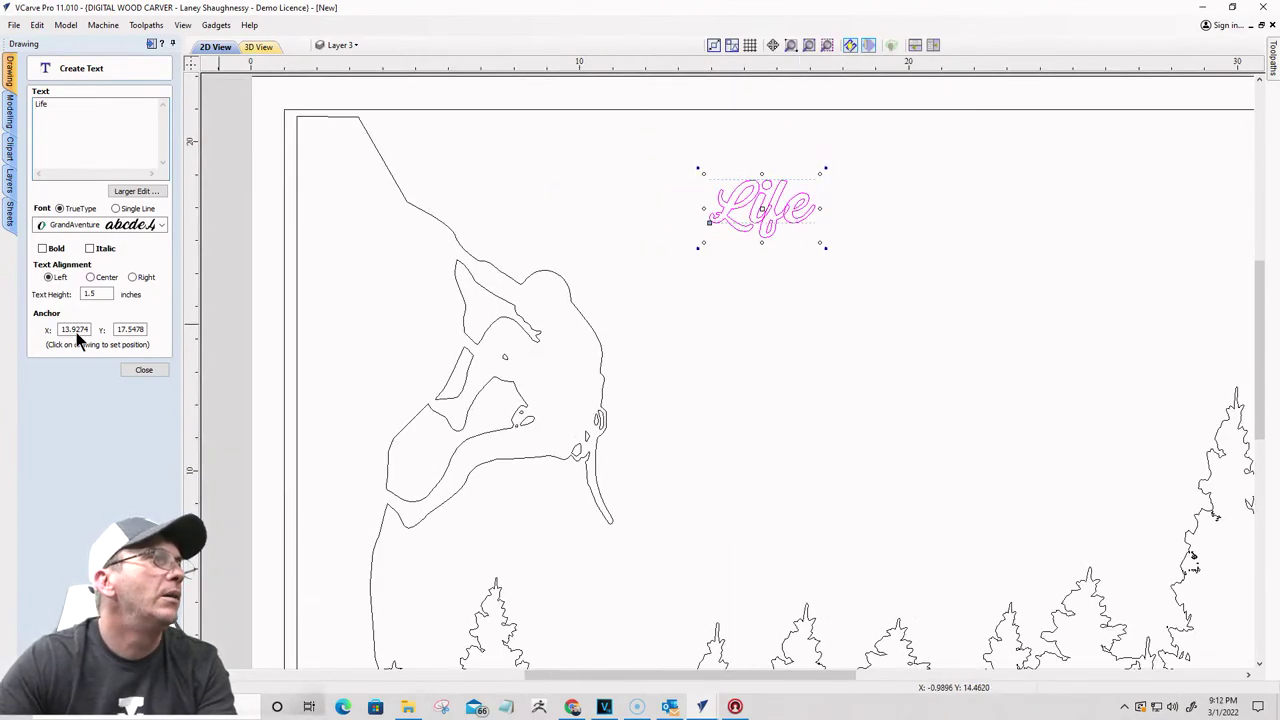
left_click(157, 226)
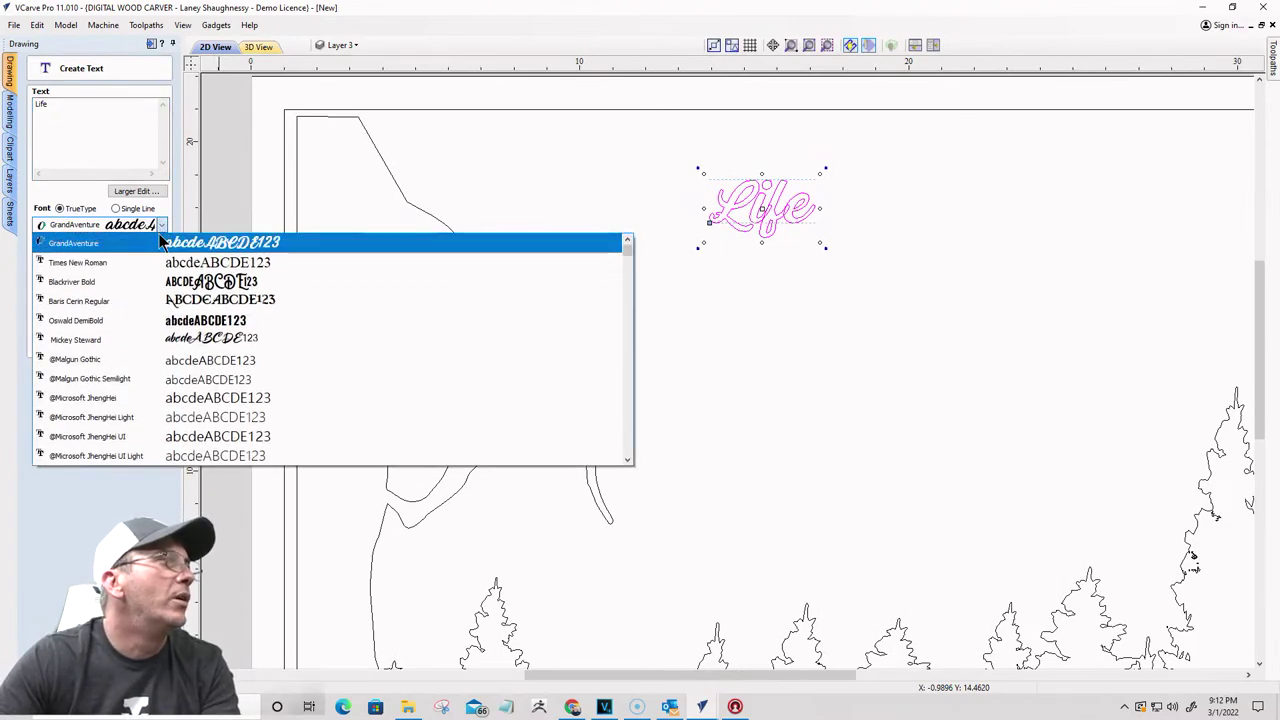
left_click(150, 281)
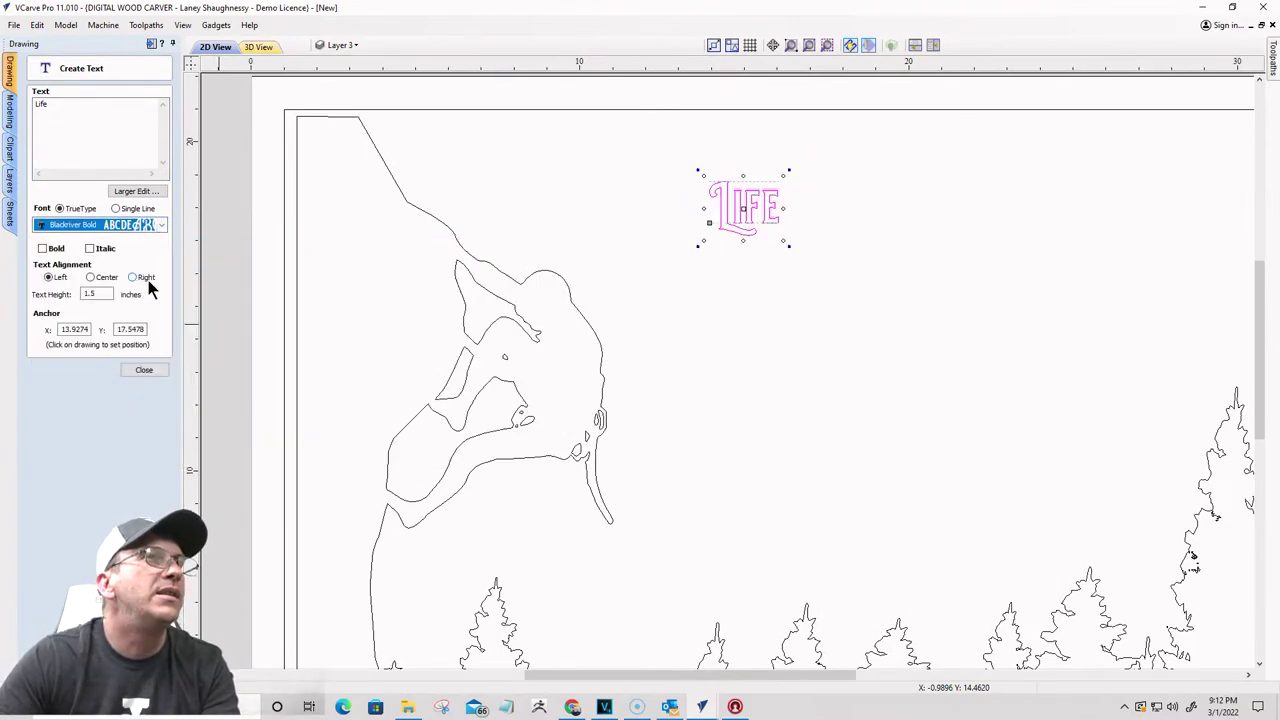
left_click(160, 226)
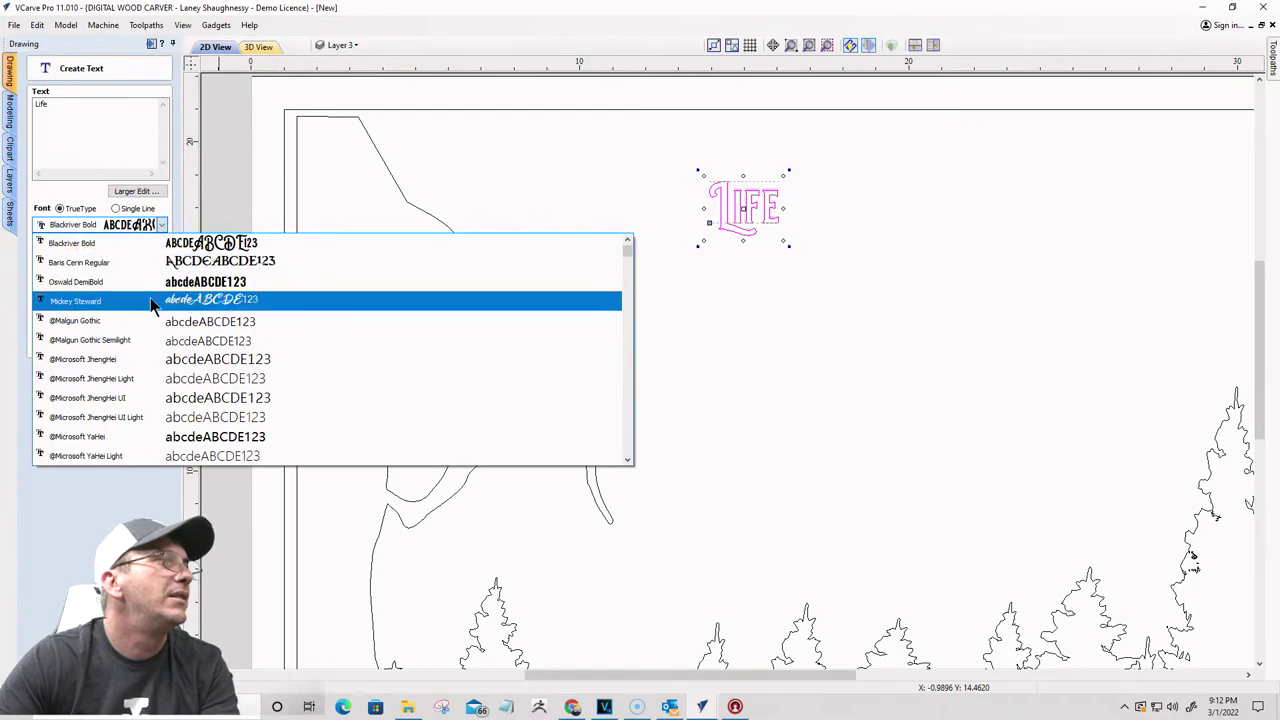
left_click(149, 313)
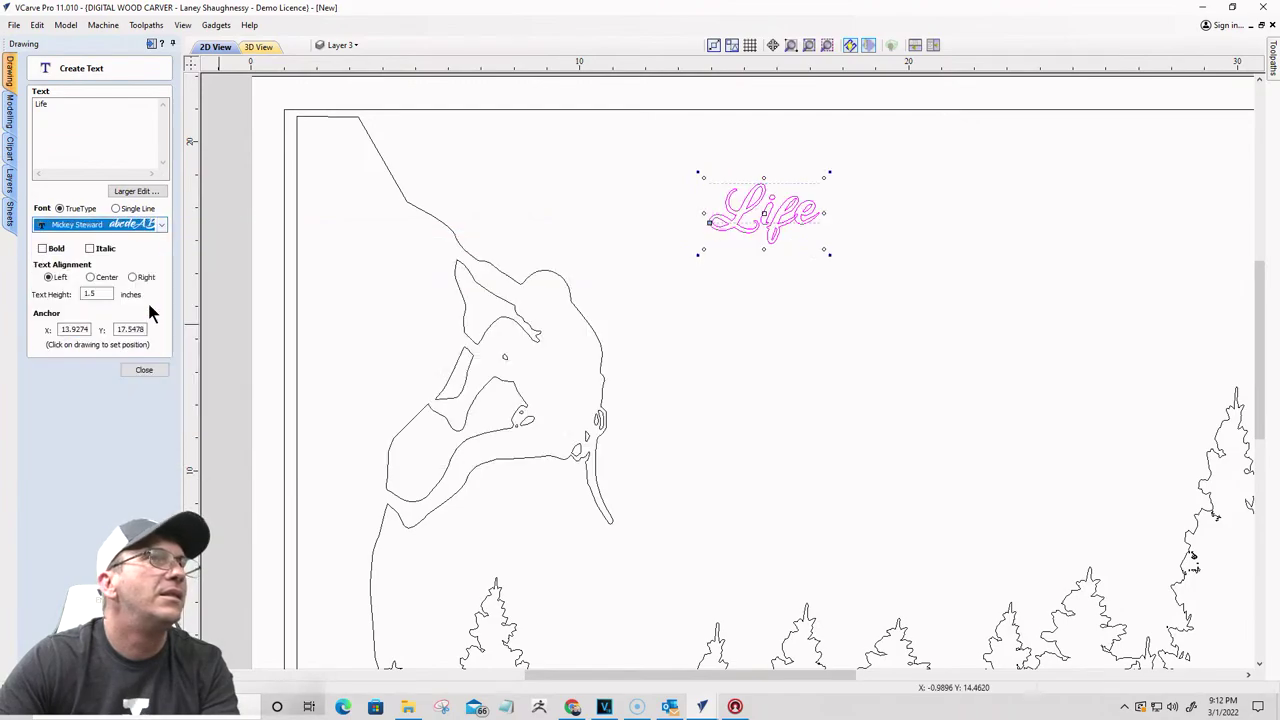
left_click(128, 226)
scroll(148, 329, "up", 5)
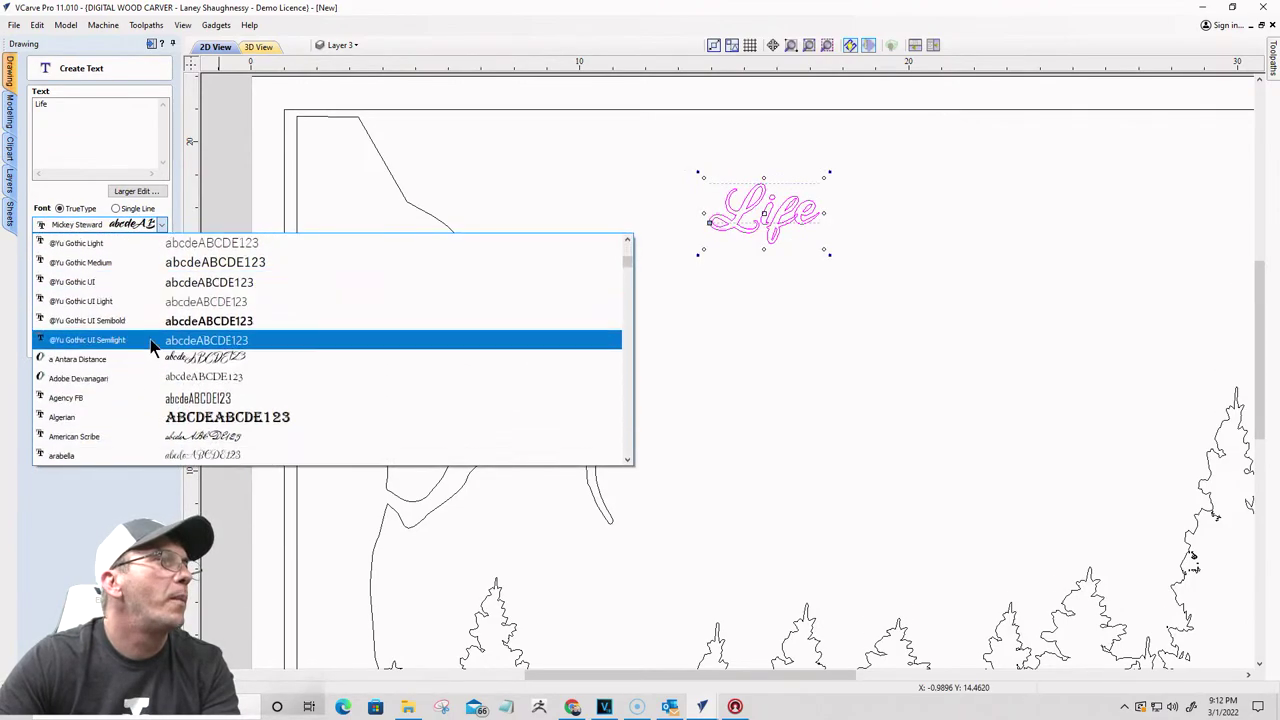
scroll(150, 345, "down", 6)
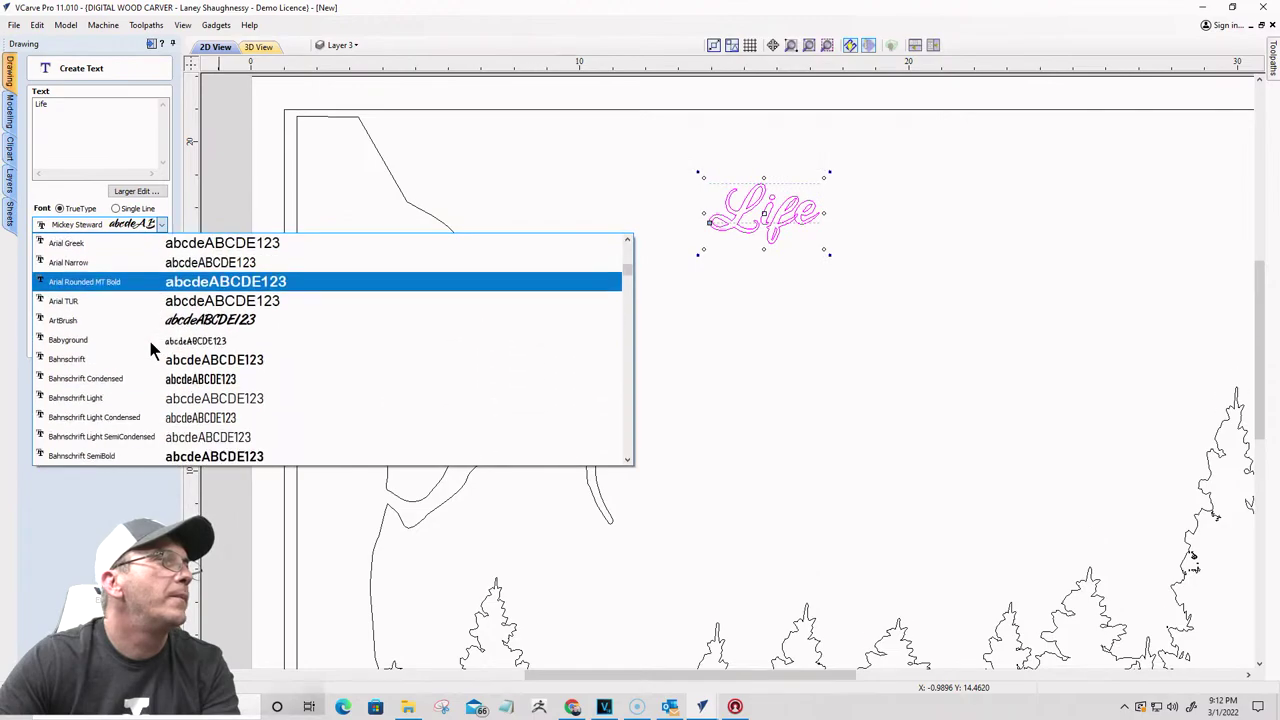
left_click(150, 321)
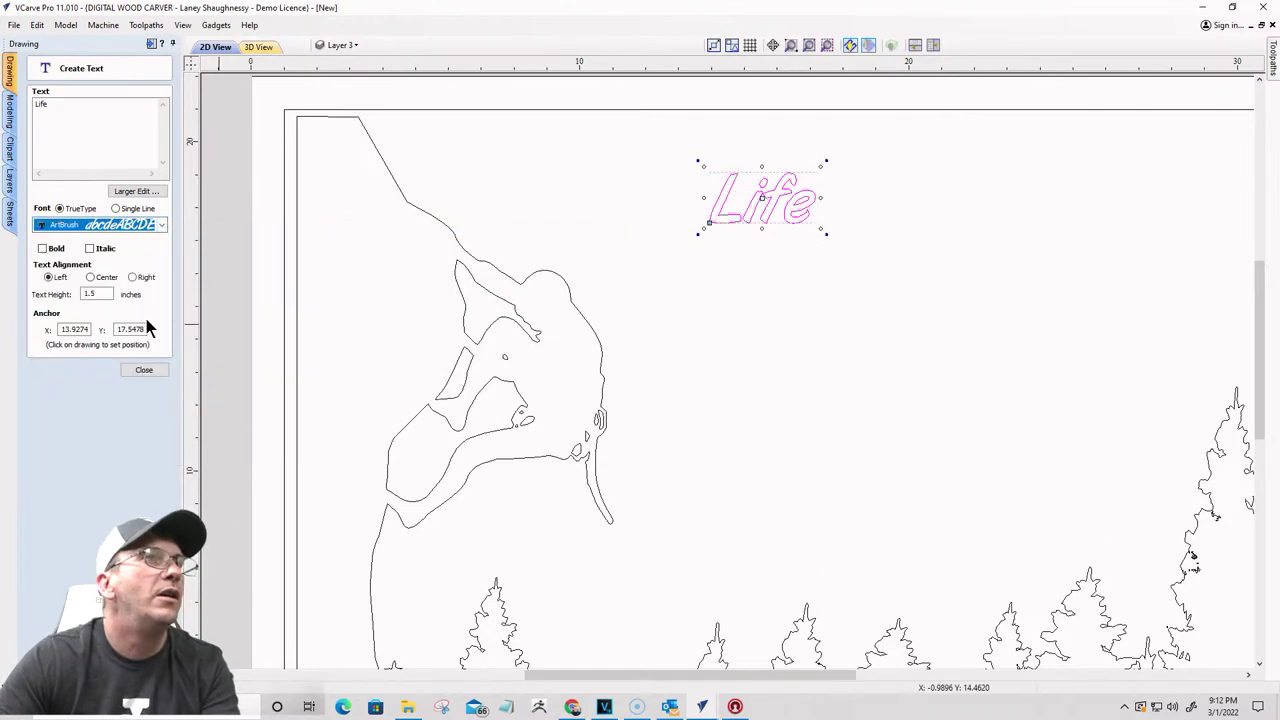
Step: Try Bakery, then settle on Bernadette for 'Life' and zoom to extents
left_click(161, 226)
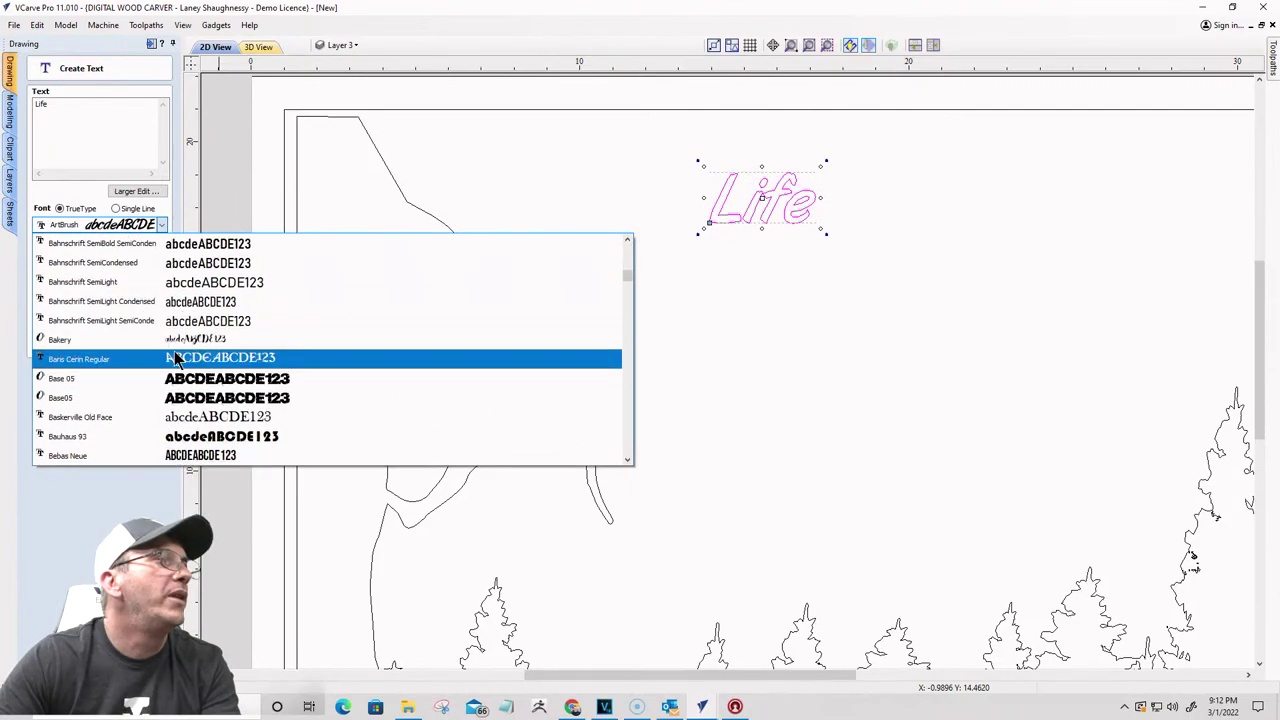
left_click(166, 339)
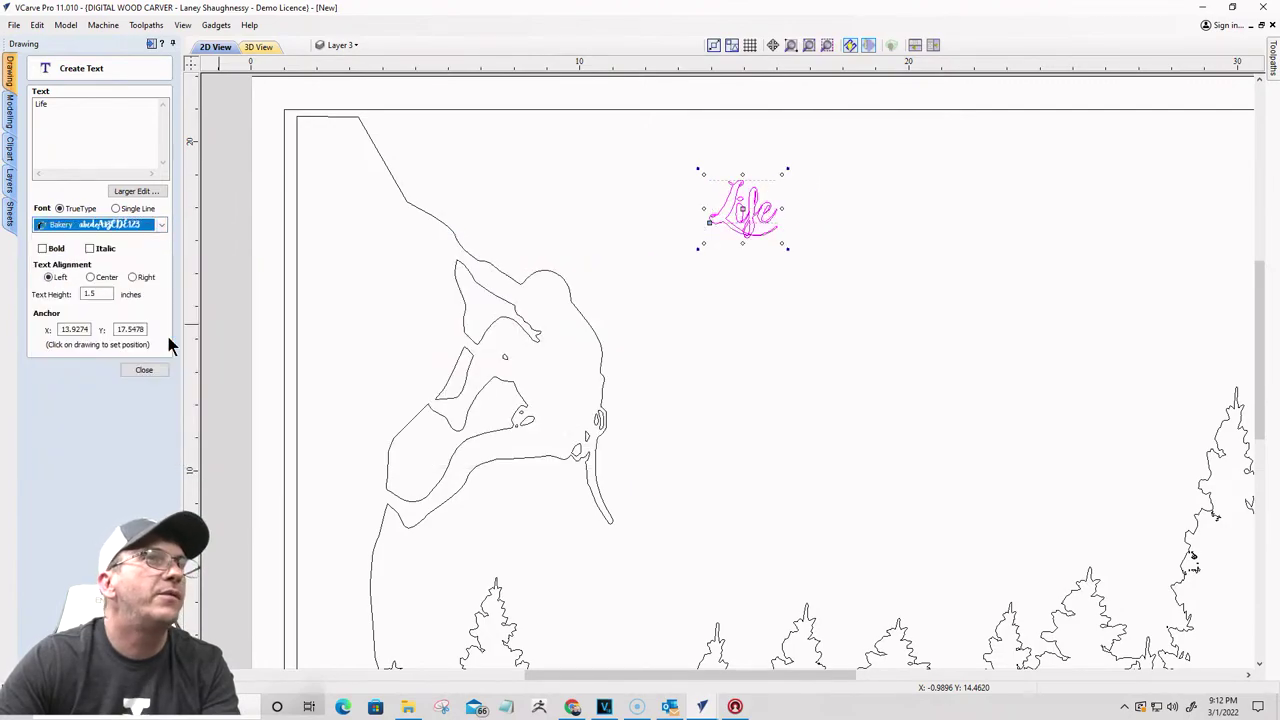
left_click(160, 225)
scroll(120, 335, "down", 2)
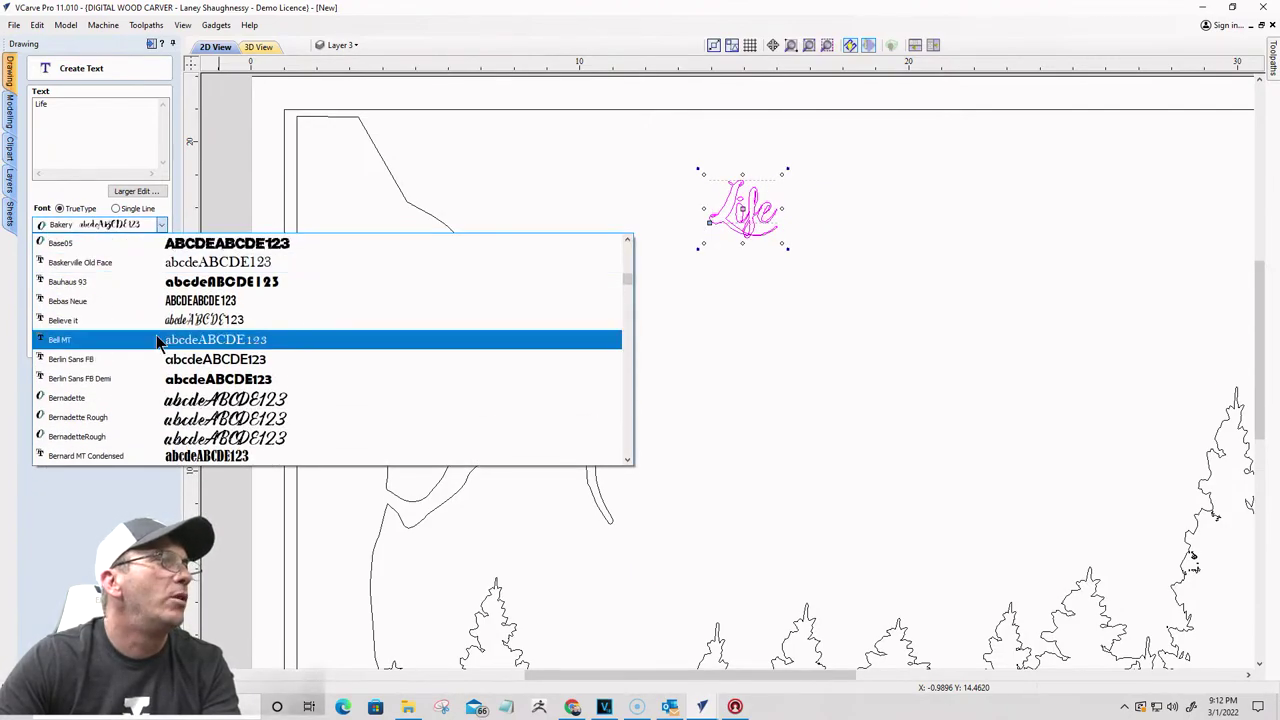
left_click(142, 402)
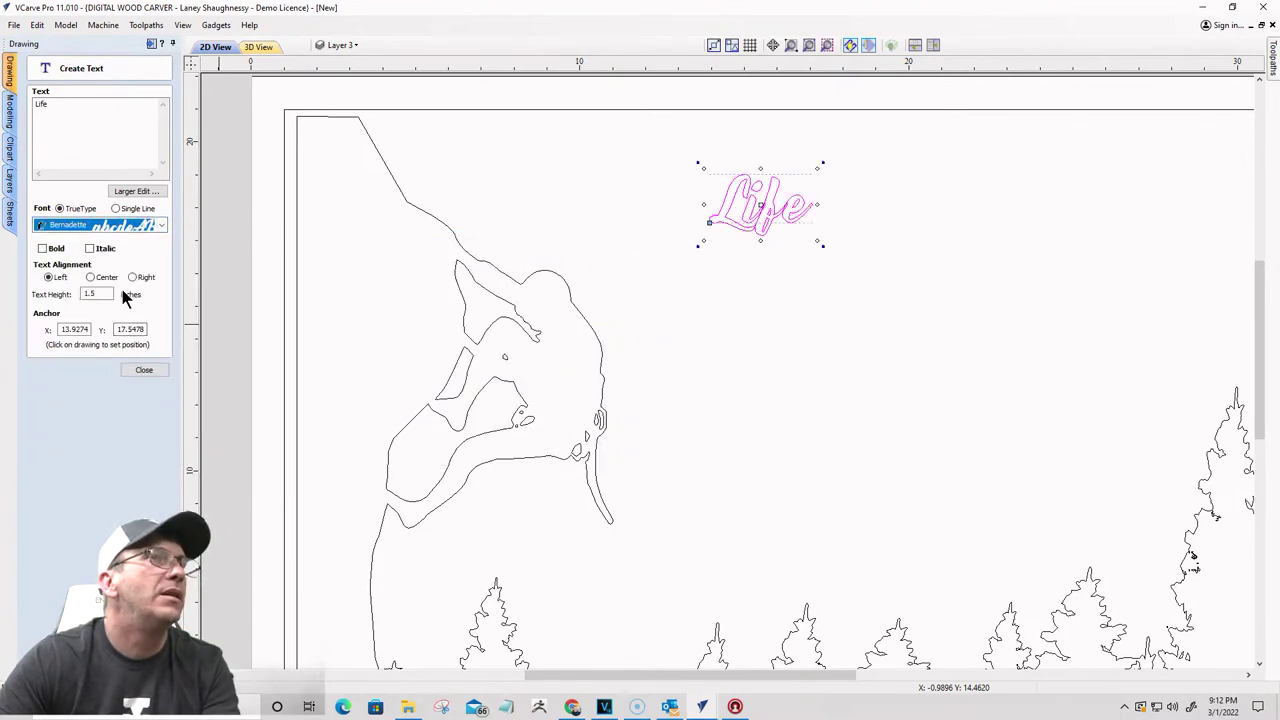
scroll(740, 250, "up", 4)
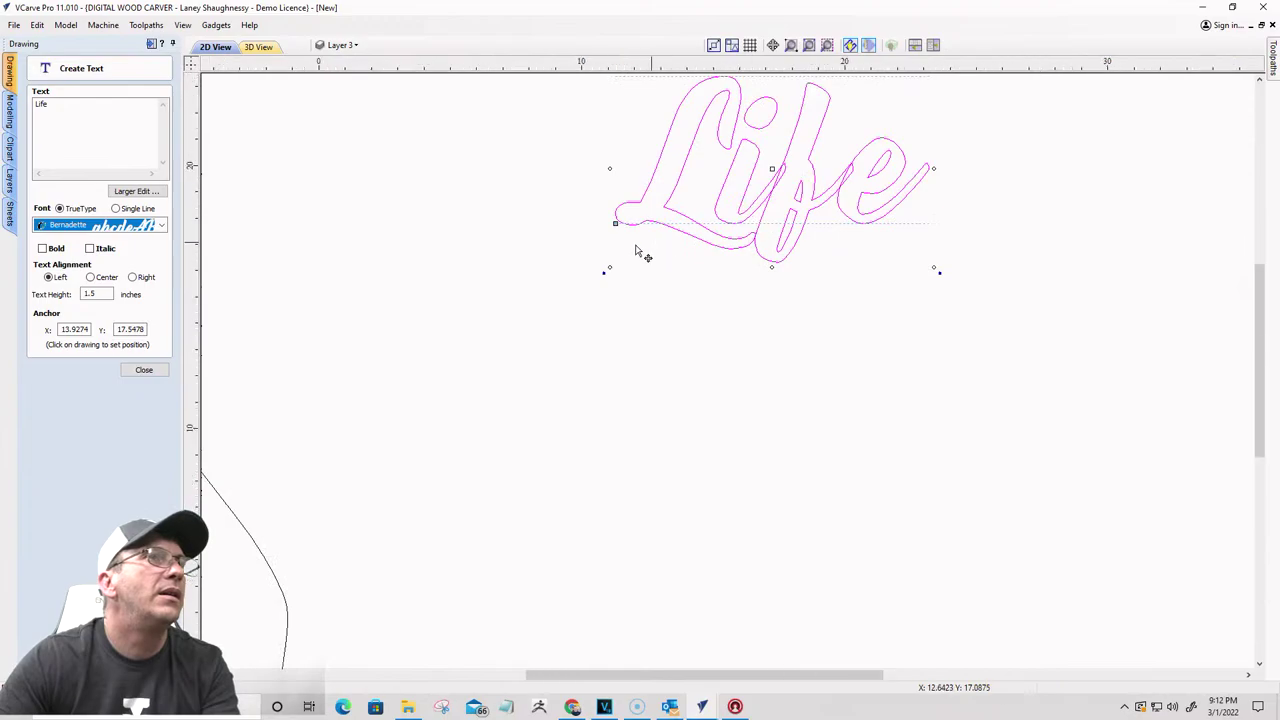
key("F3")
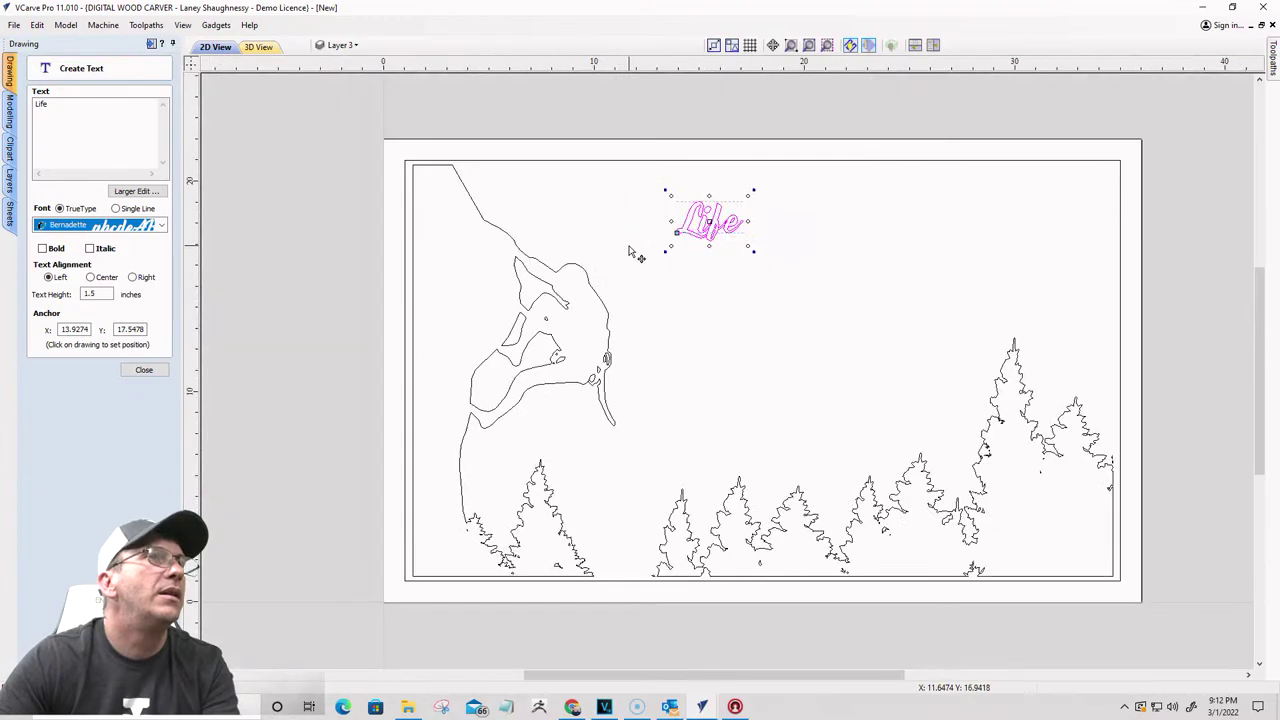
left_click(76, 108)
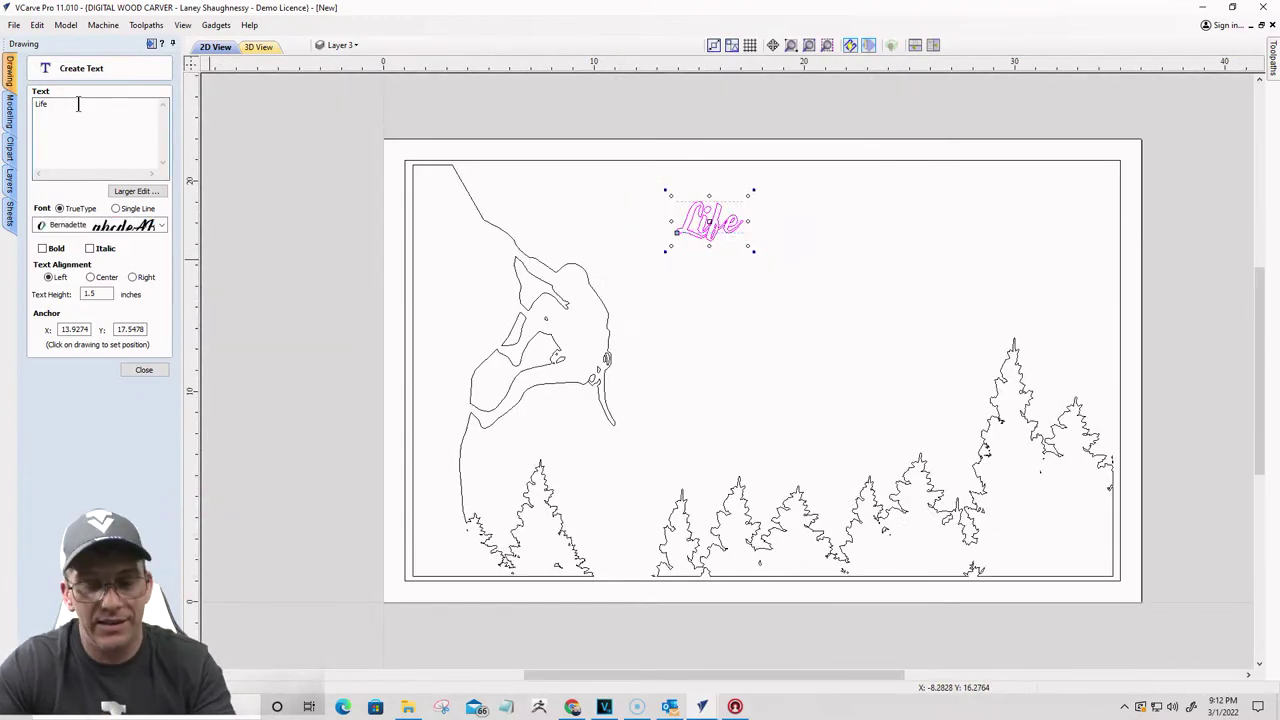
Step: Change the text height from 1.5 to 2 inches
left_click(99, 294)
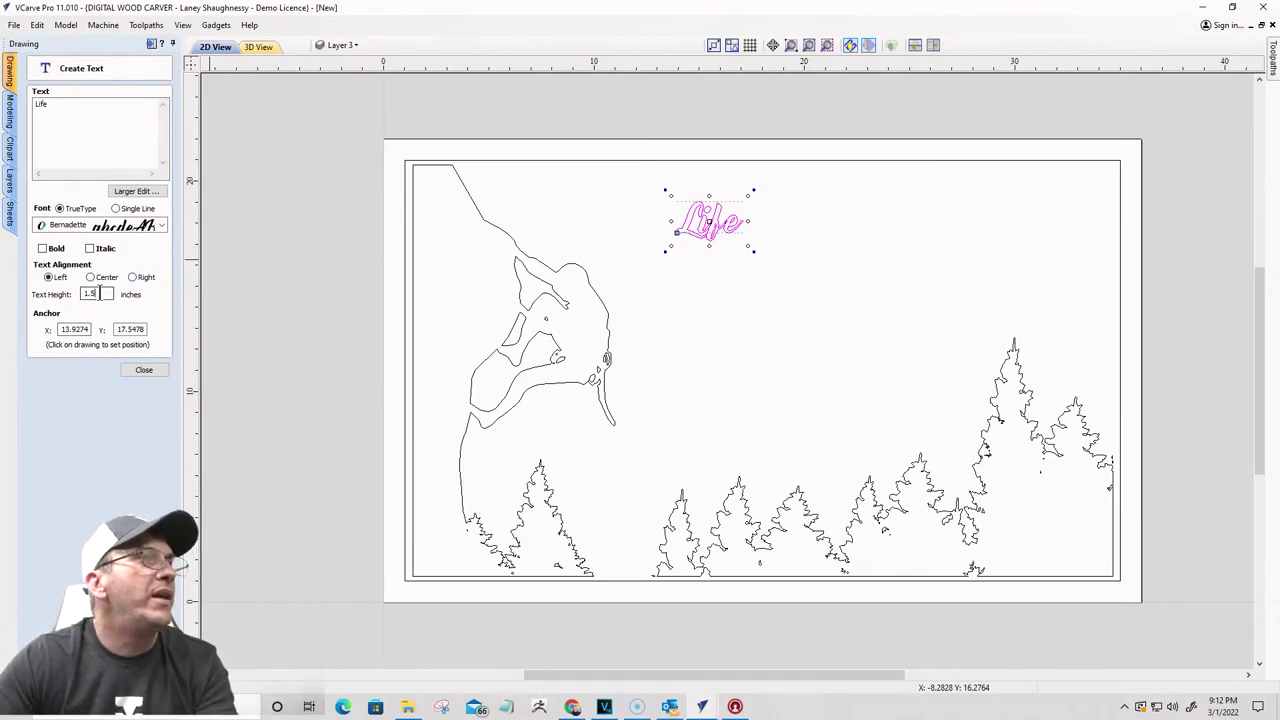
left_click_drag(99, 293, 52, 293)
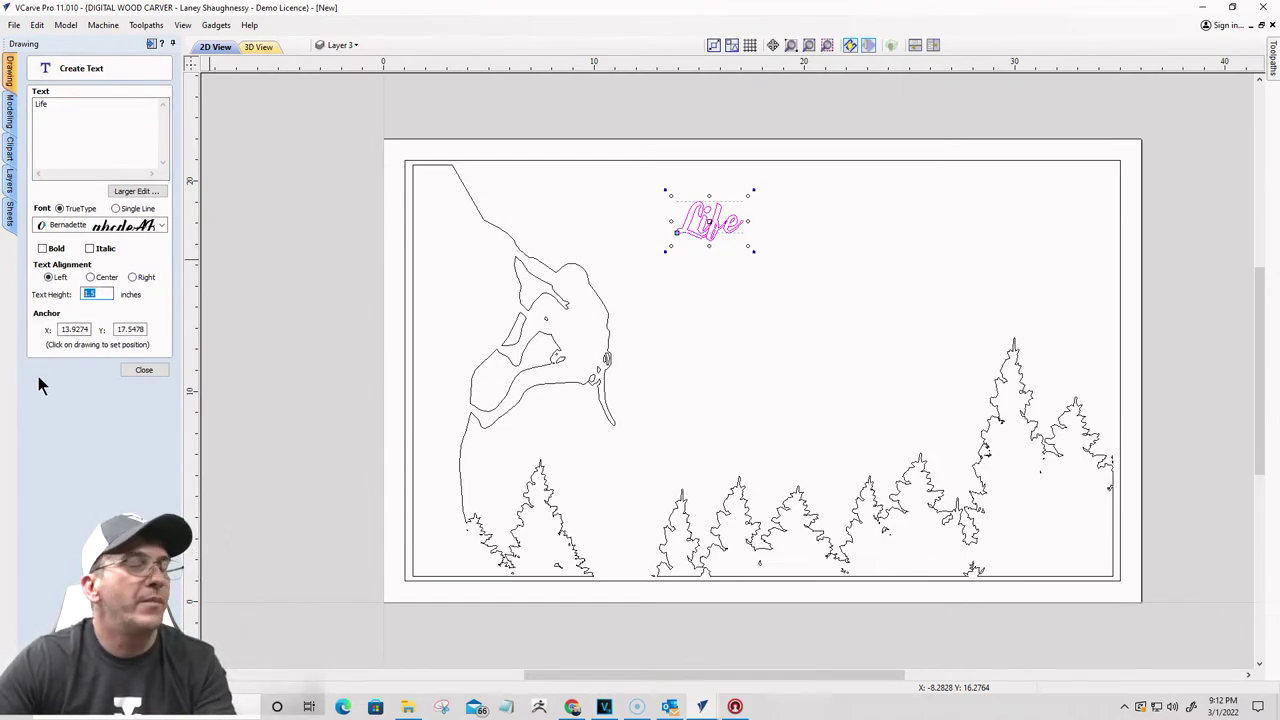
type("2")
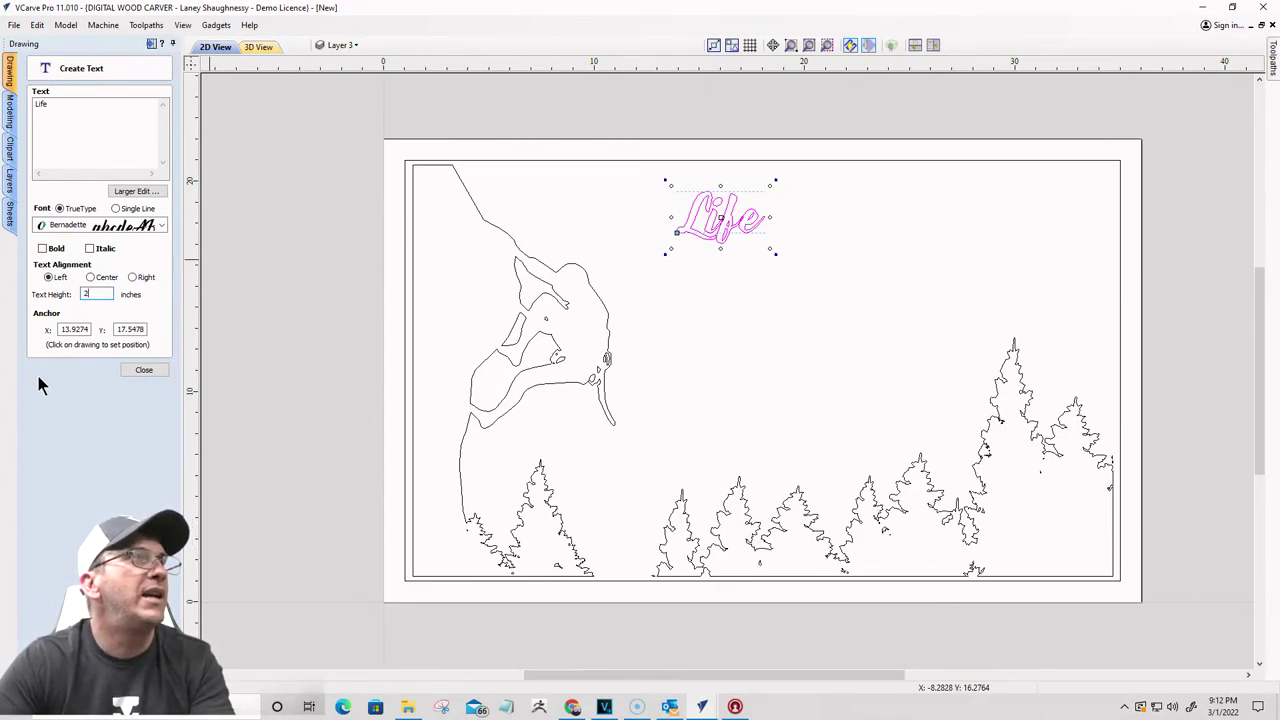
key("Tab")
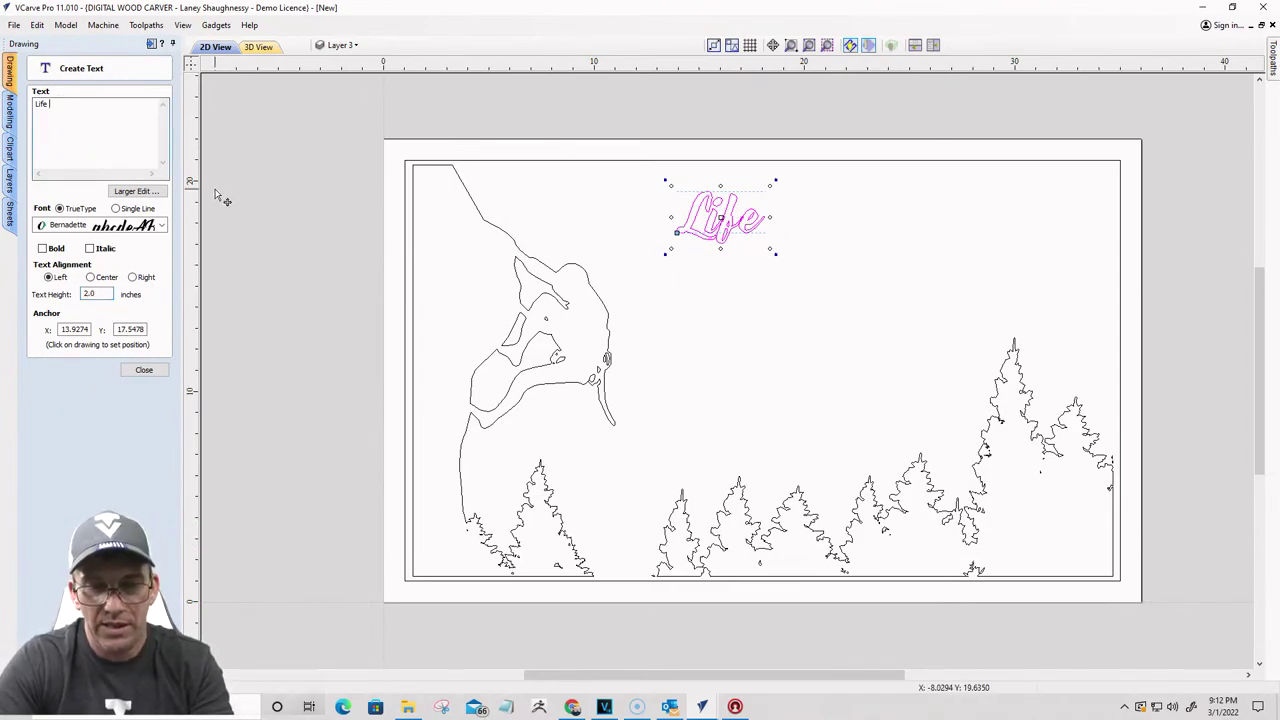
Step: Extend the text with 'doesn't have a remote control, get up and change it yourself' and close
type("does")
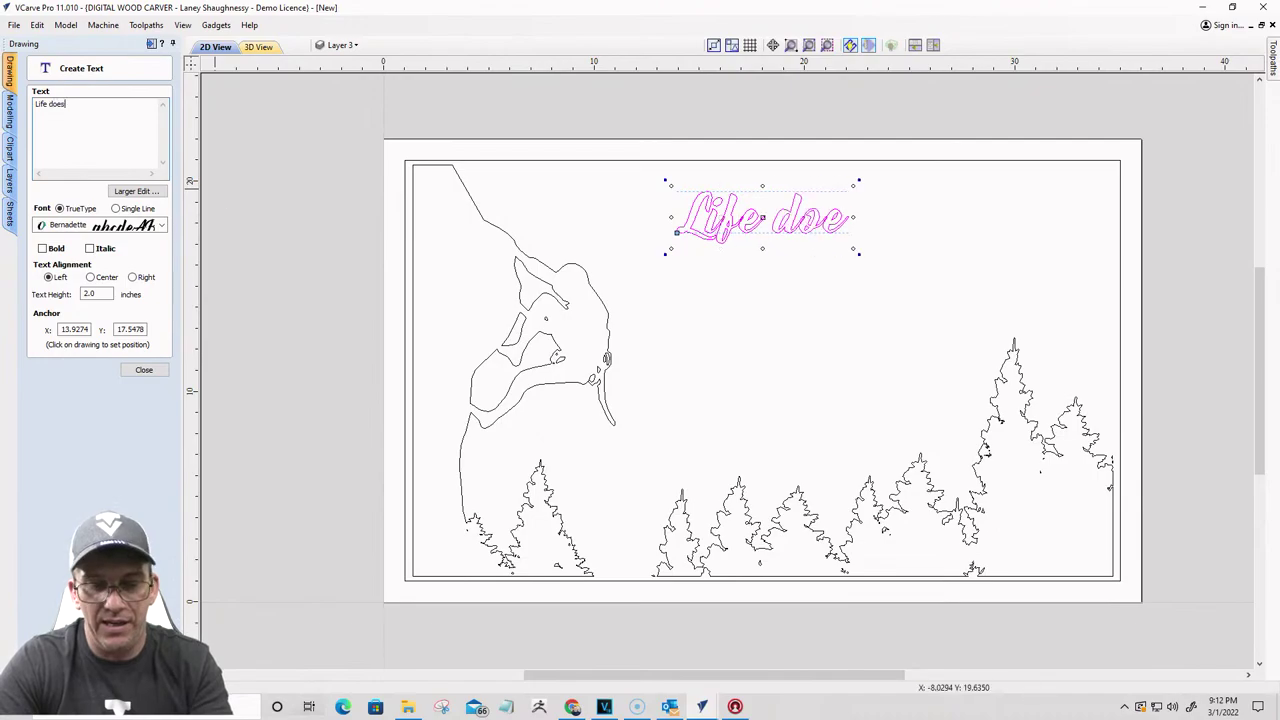
type("n't have a remot")
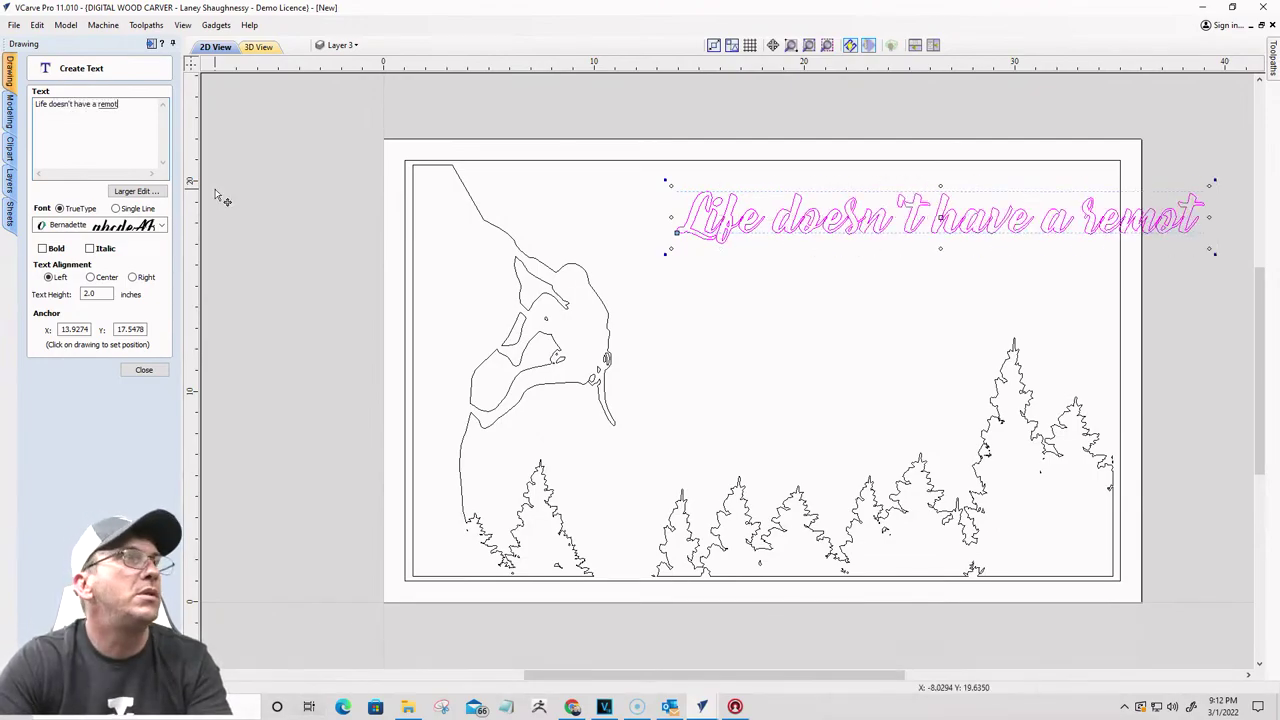
key("BackSpace")
key("BackSpace")
key("BackSpace")
key("BackSpace")
key("Return")
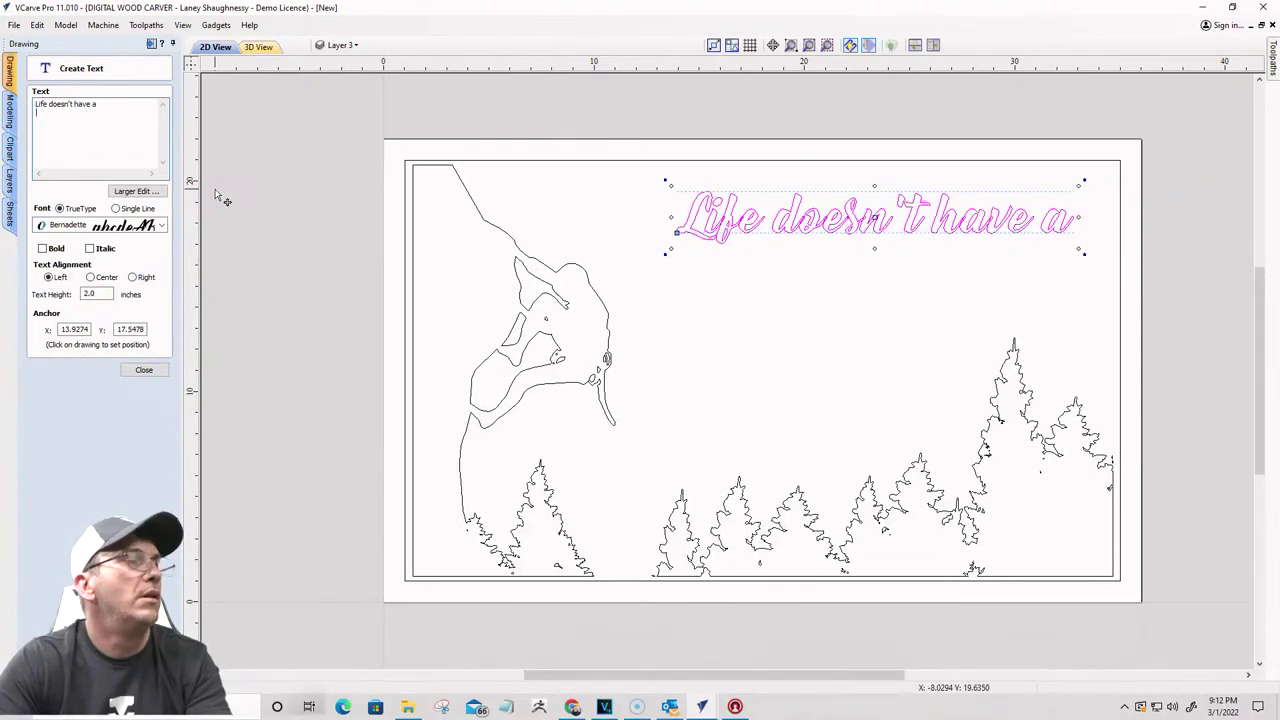
type("remote control")
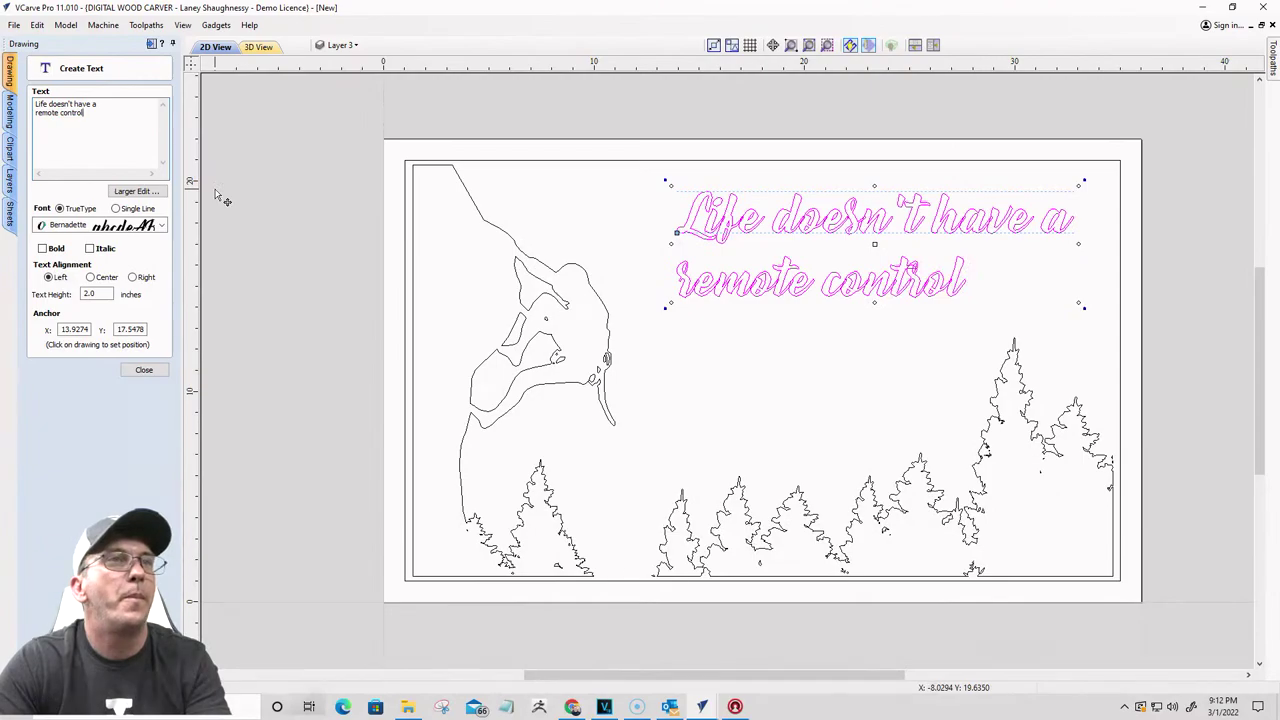
type(", ")
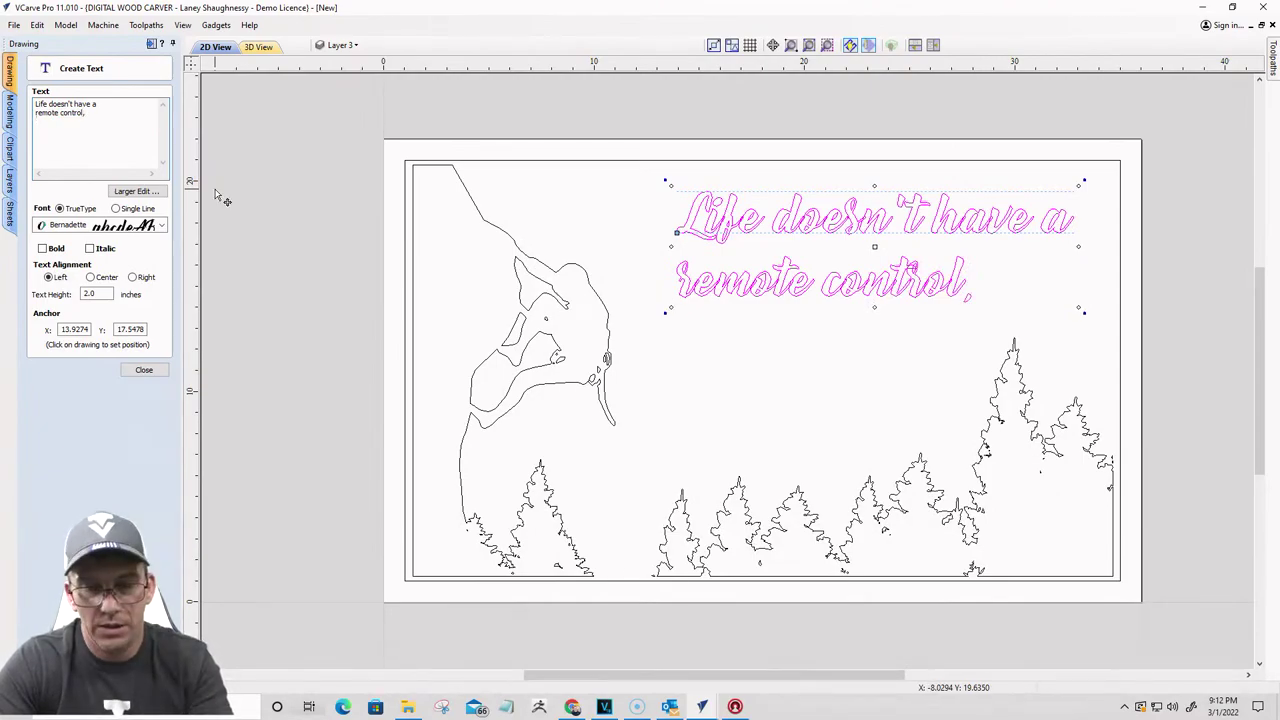
type("get up and")
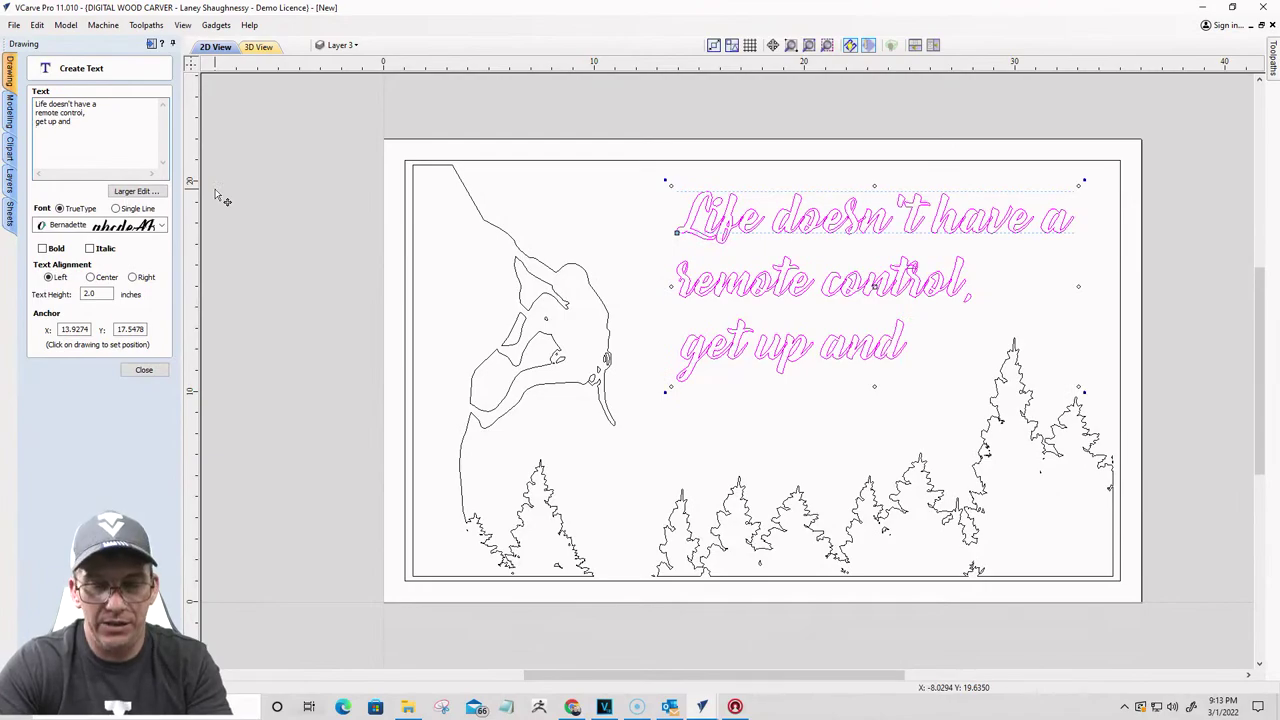
key("Return")
type("change")
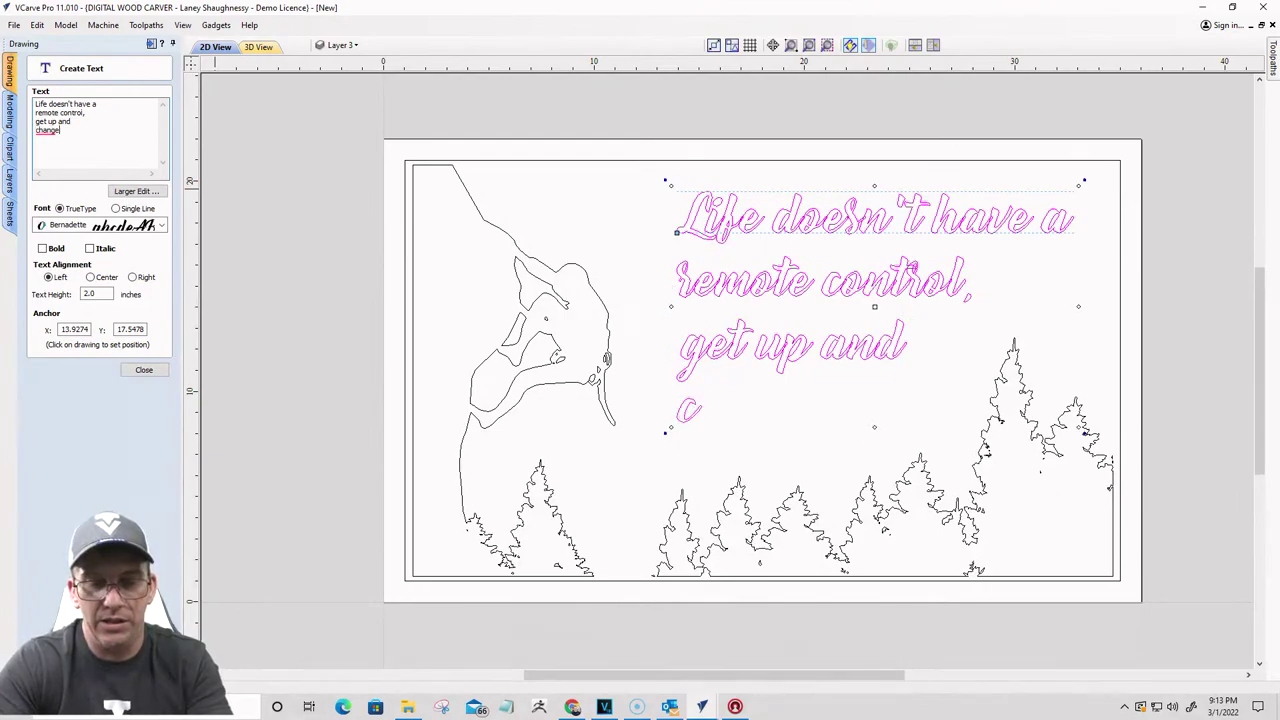
type(" it")
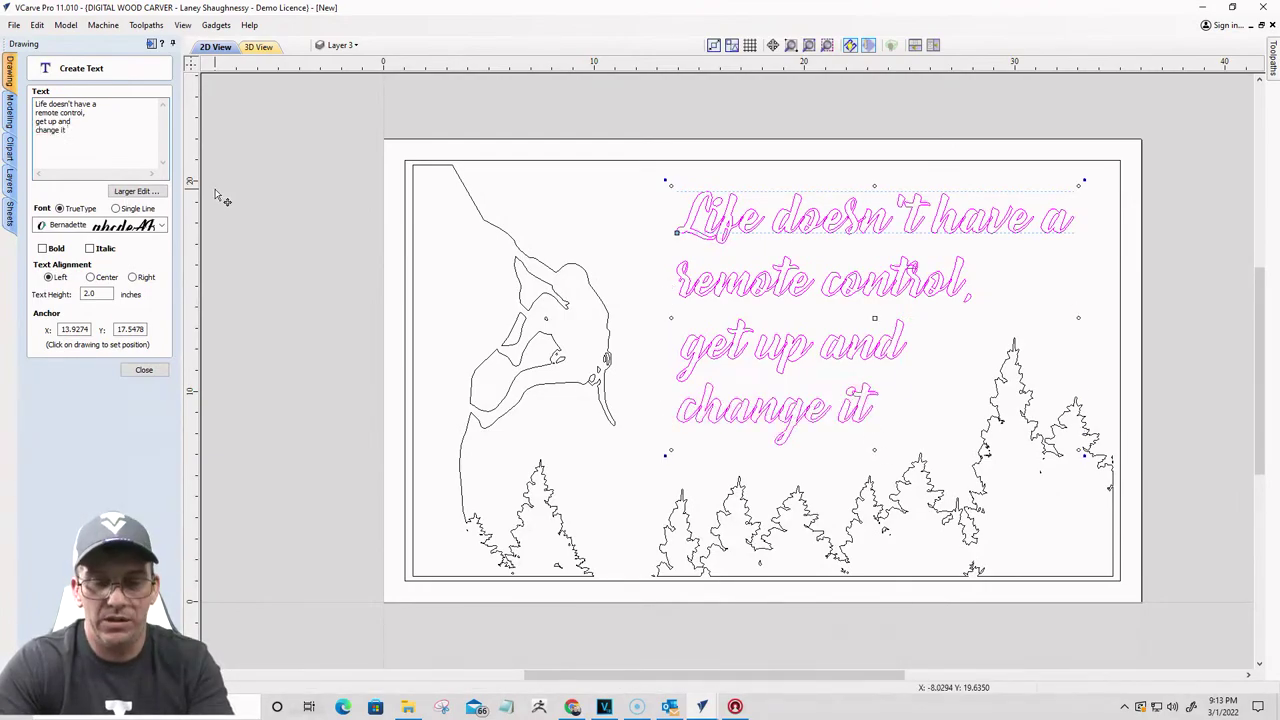
type(" yourself.")
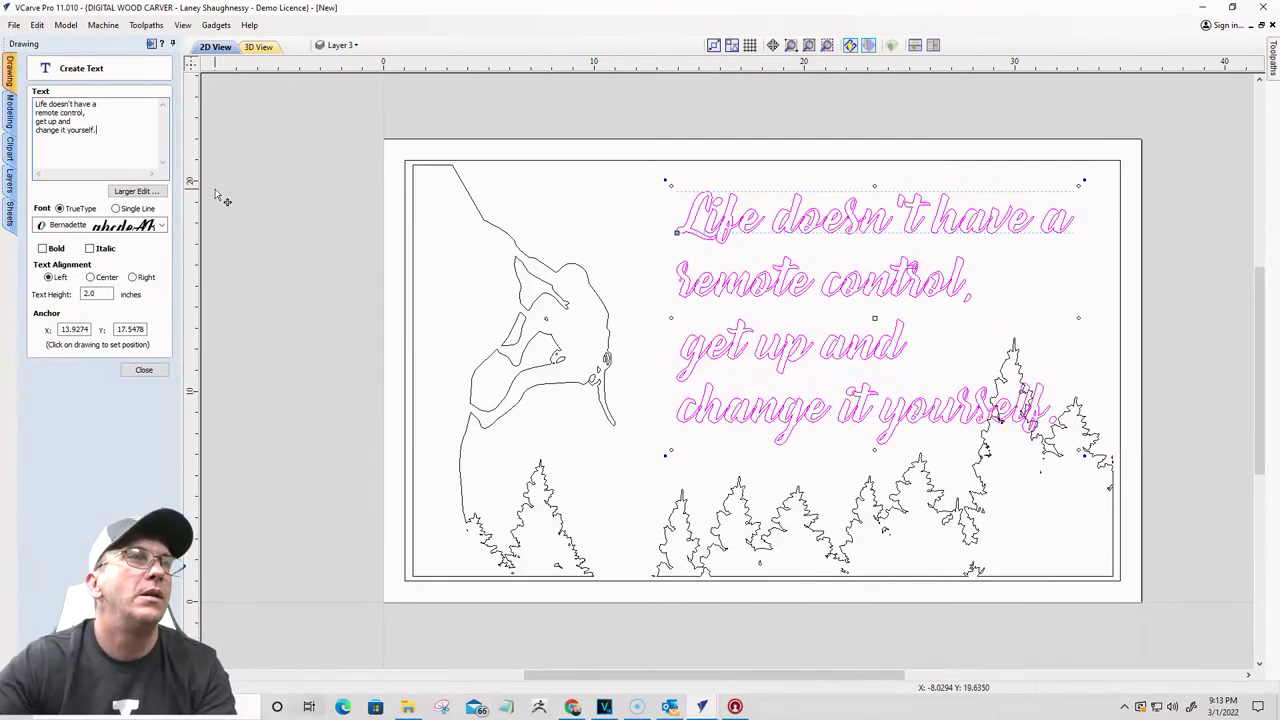
left_click(146, 371)
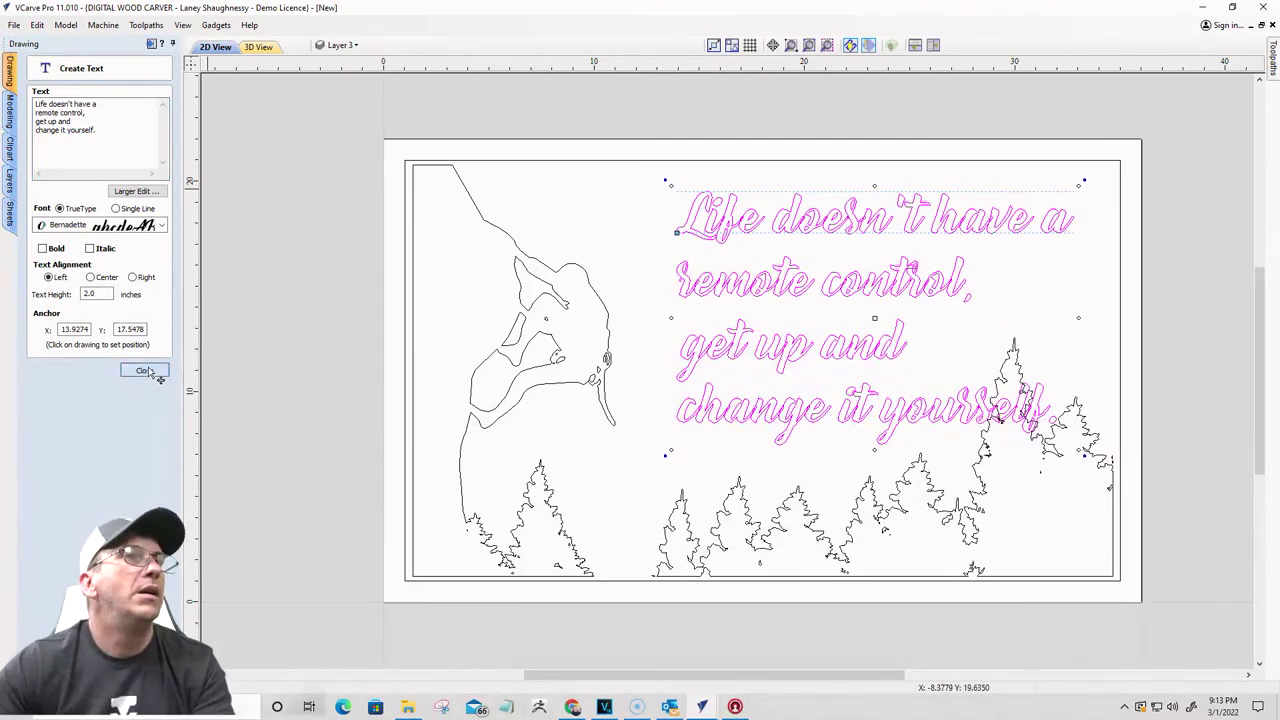
Step: Break the quote into separate lines and move 'Life doesn't have a' up and left
left_click(690, 229)
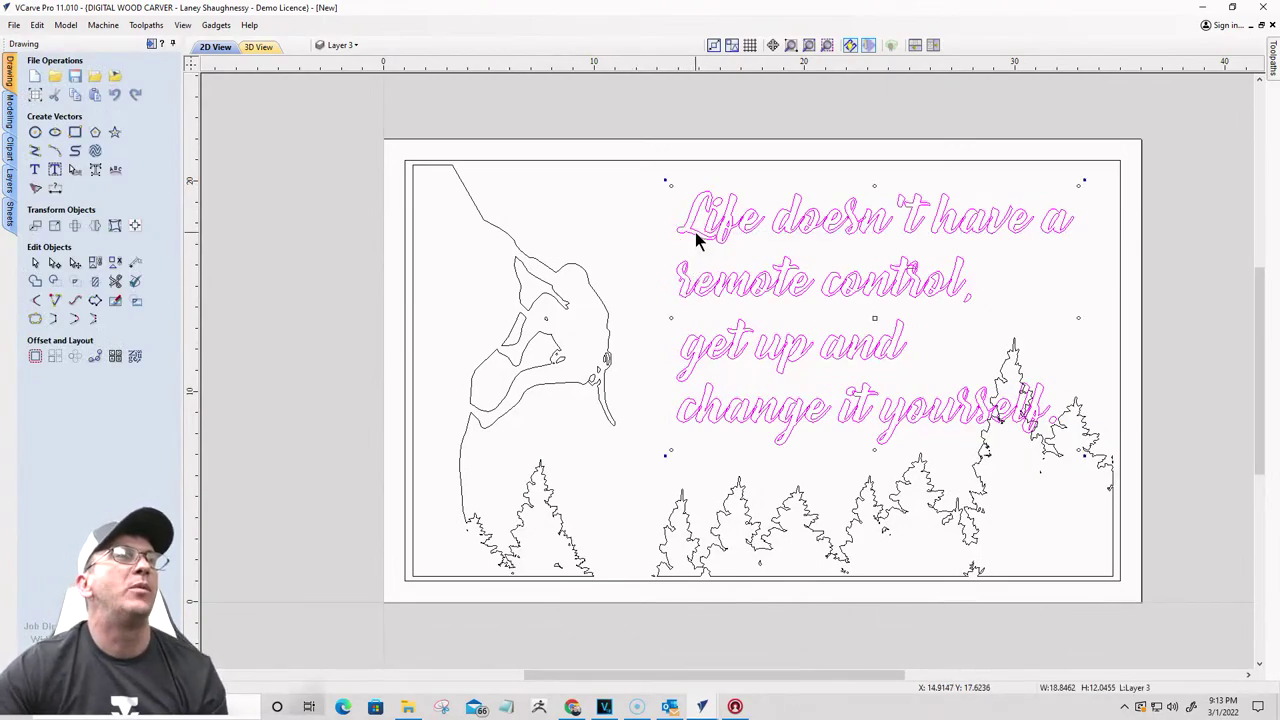
right_click(695, 232)
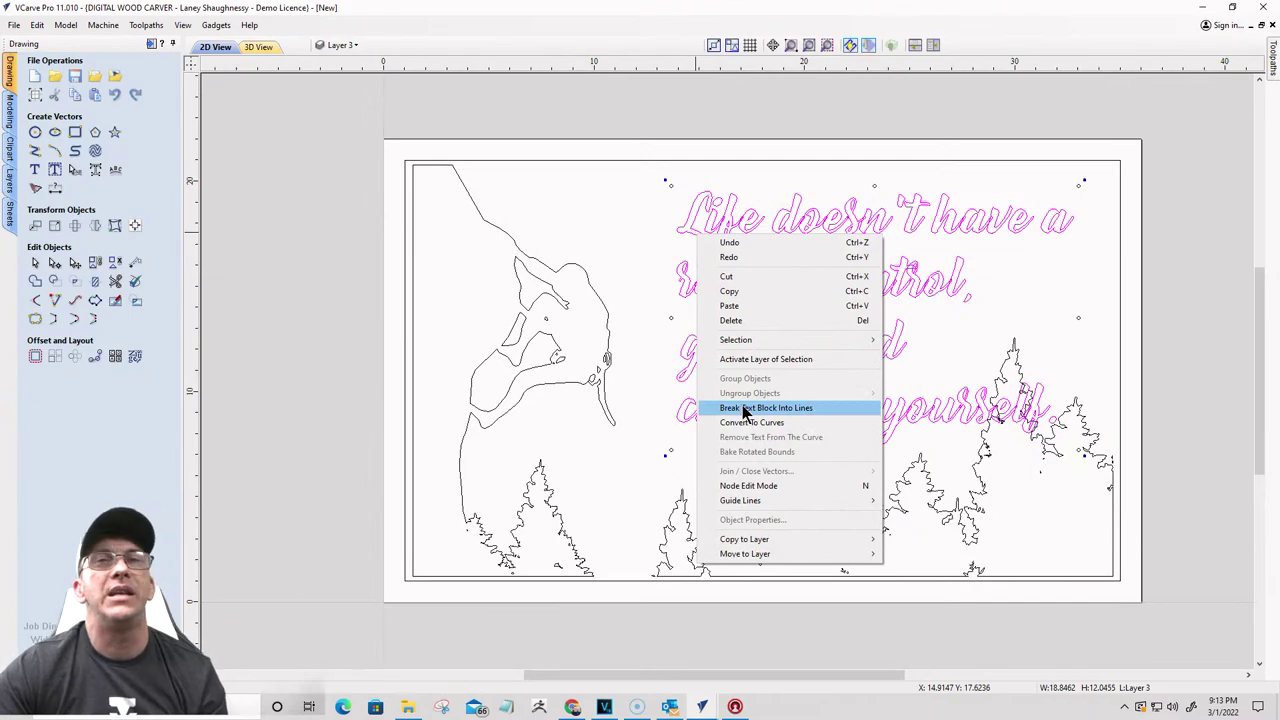
left_click(745, 410)
left_click(707, 240)
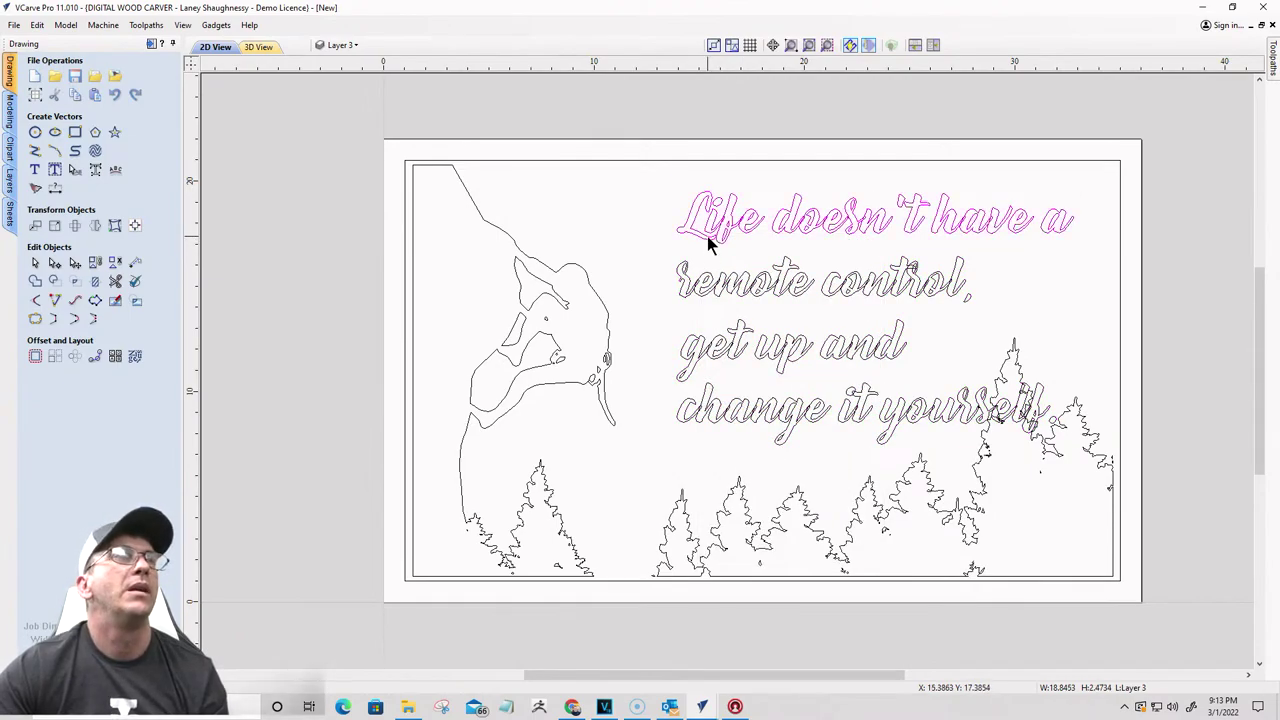
left_click(683, 218)
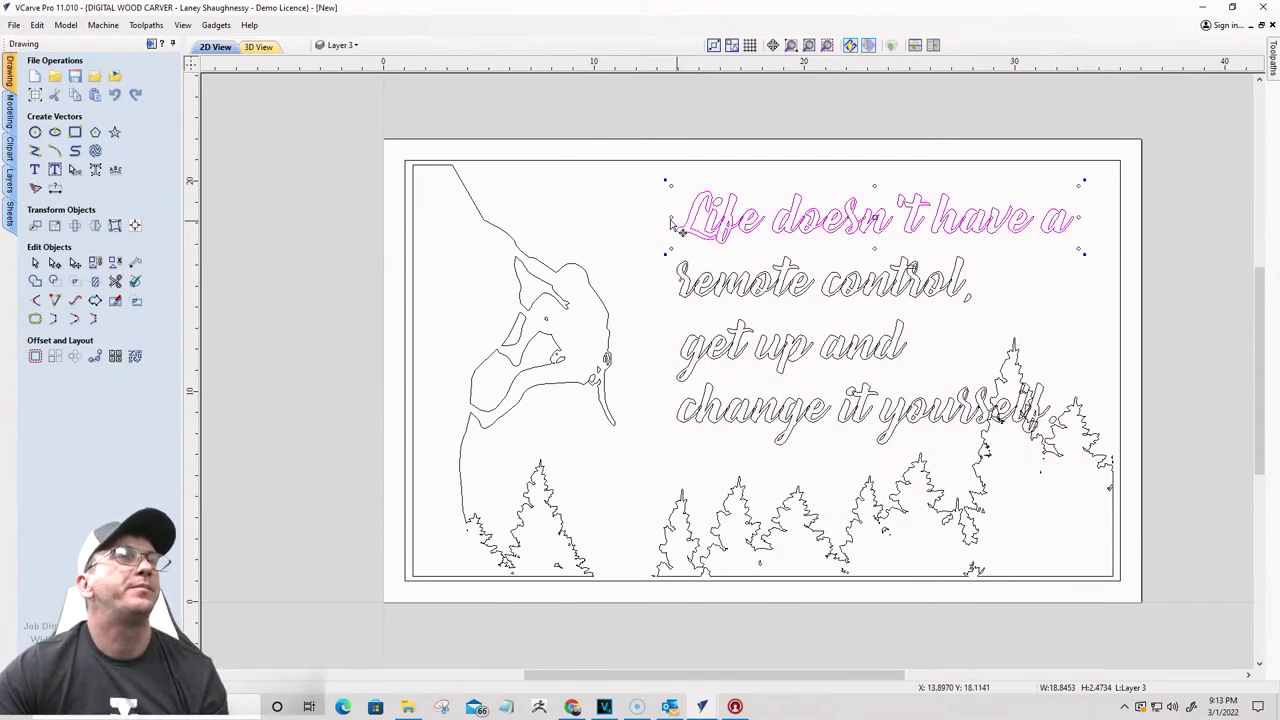
left_click_drag(693, 207, 590, 200)
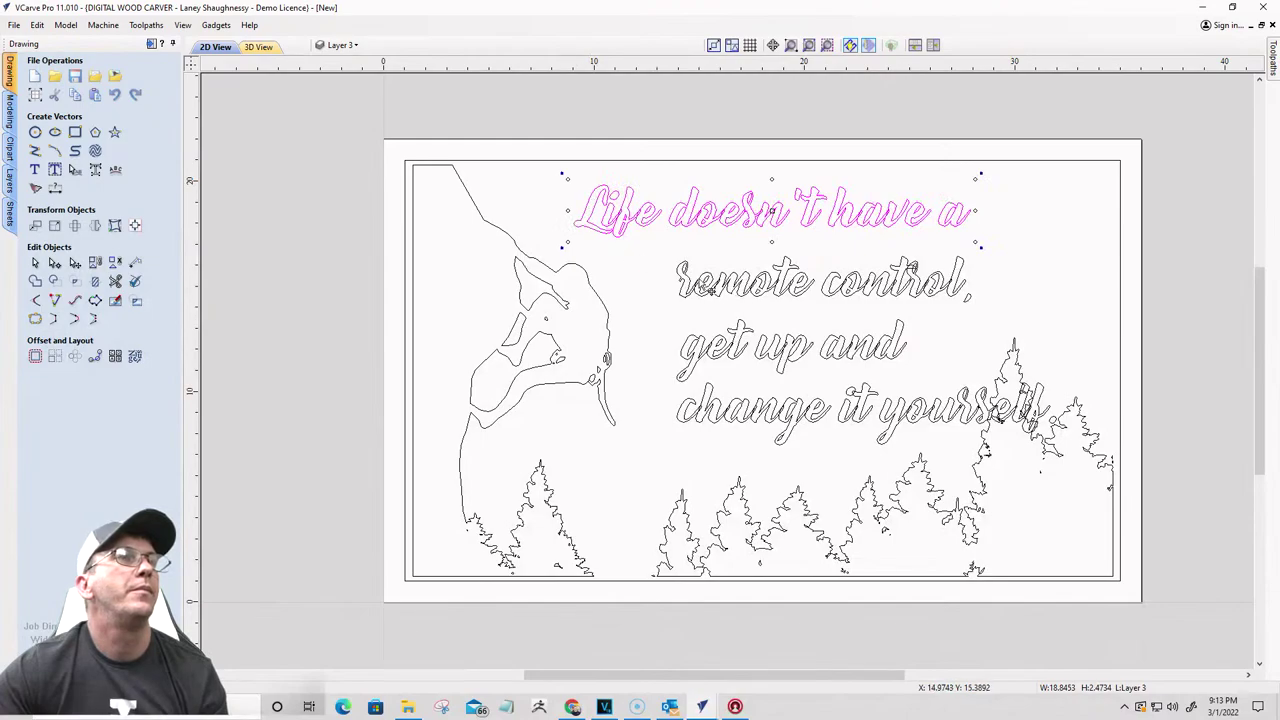
Step: Stack 'remote control,', 'get up and' and 'change it yourself' staggered beneath the first line
left_click(697, 285)
left_click(699, 286)
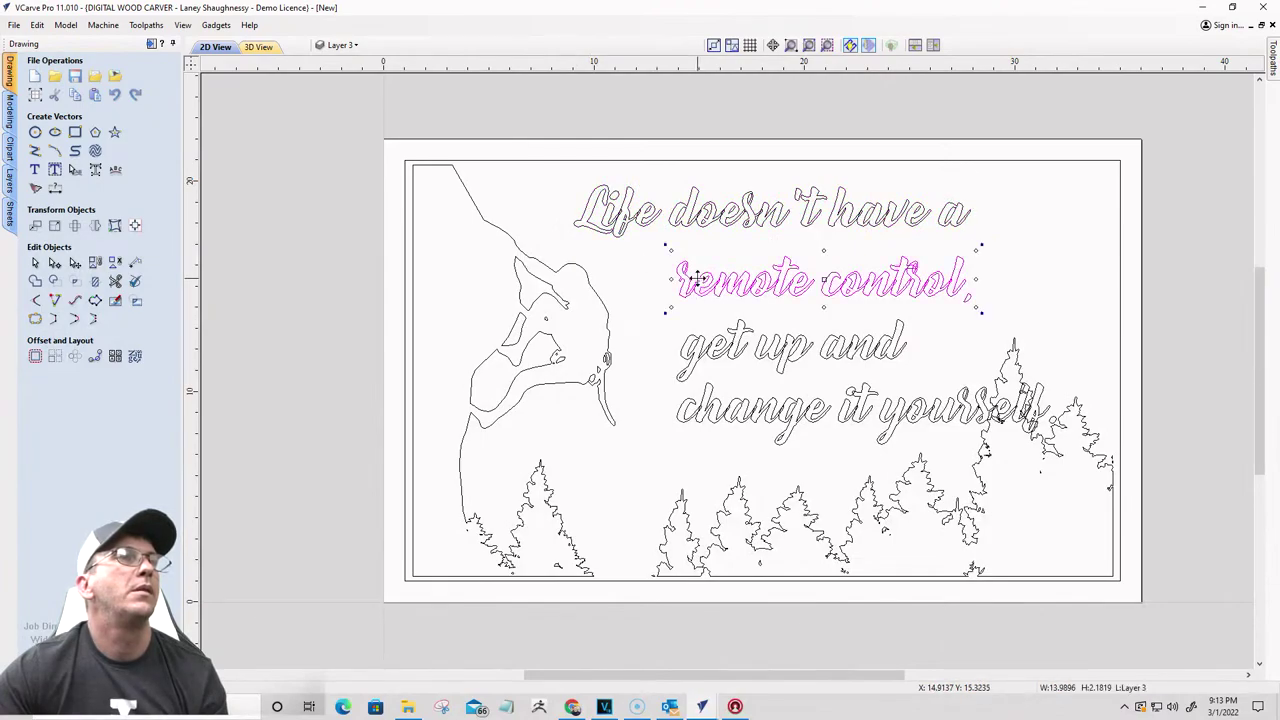
left_click_drag(697, 278, 686, 261)
left_click(740, 345)
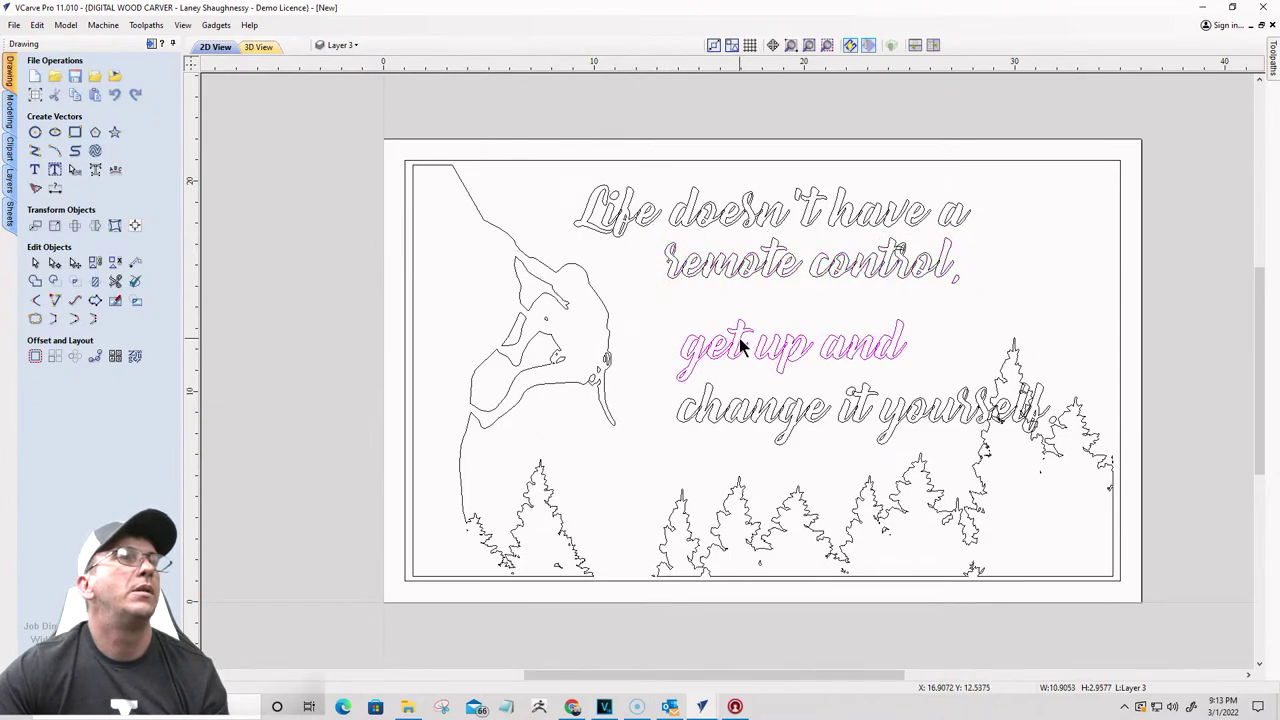
left_click_drag(740, 340, 701, 300)
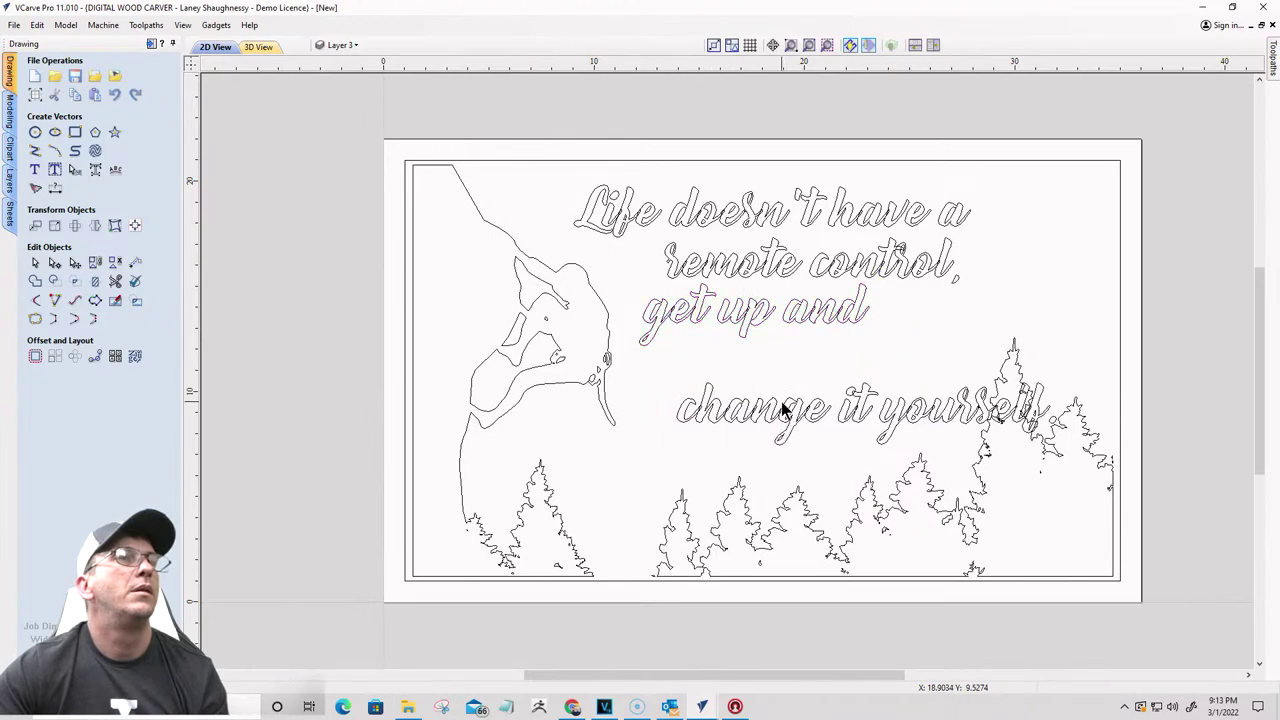
left_click(787, 411)
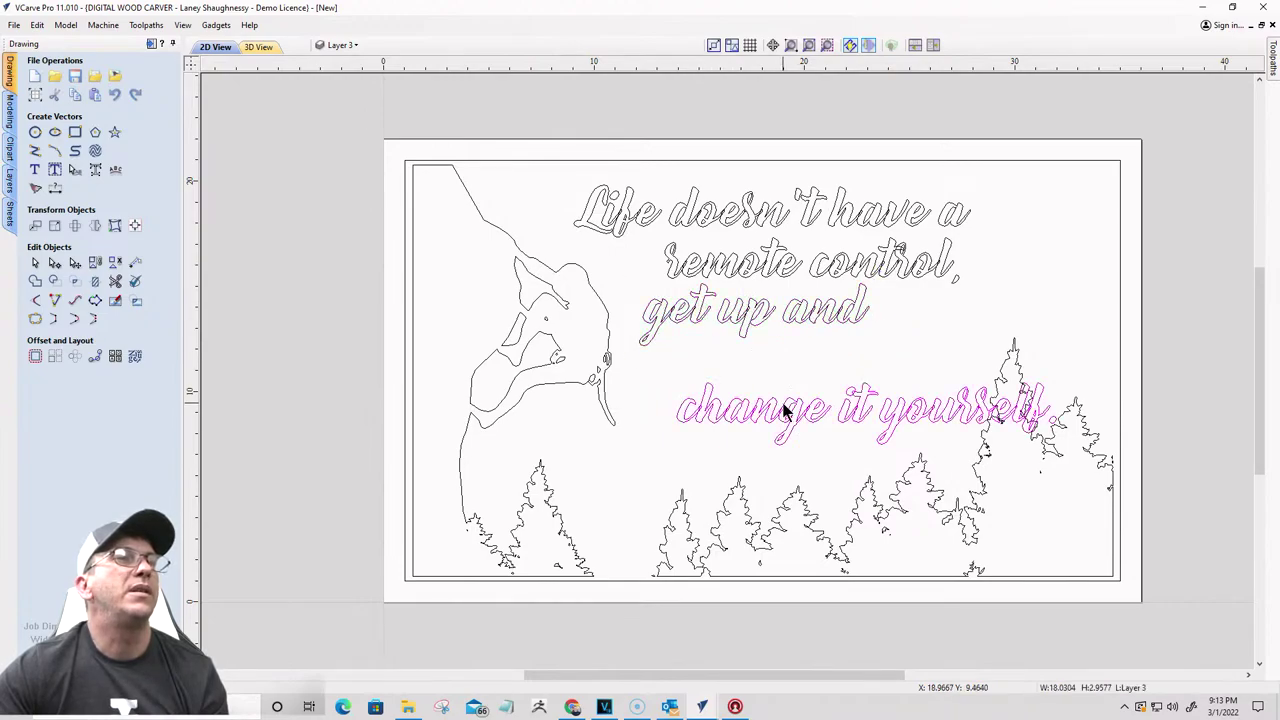
left_click_drag(783, 402, 726, 372)
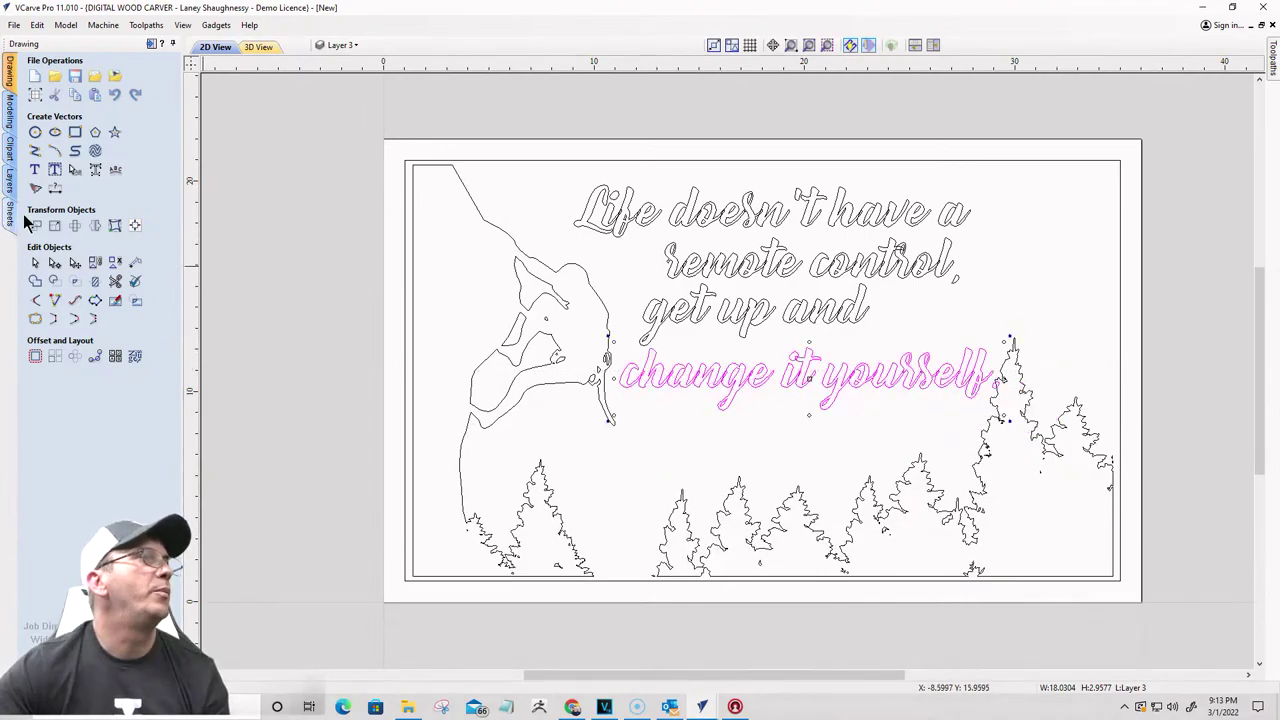
left_click(677, 314)
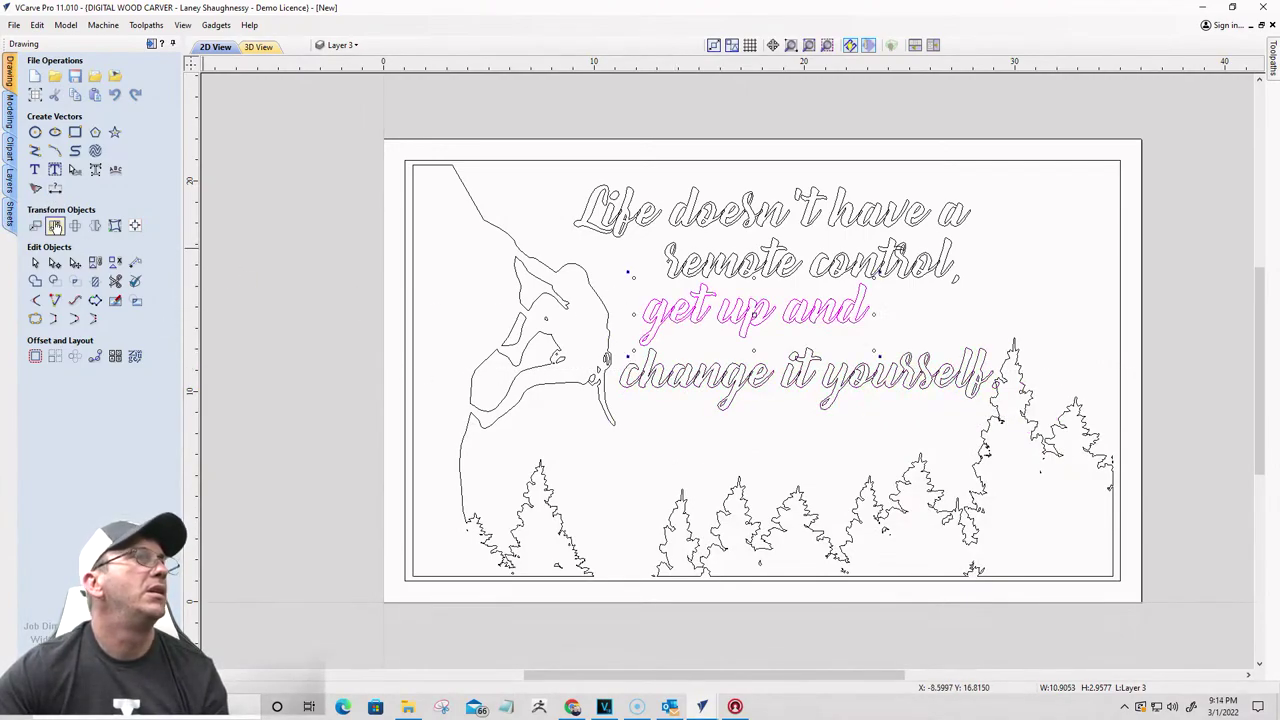
left_click(35, 171)
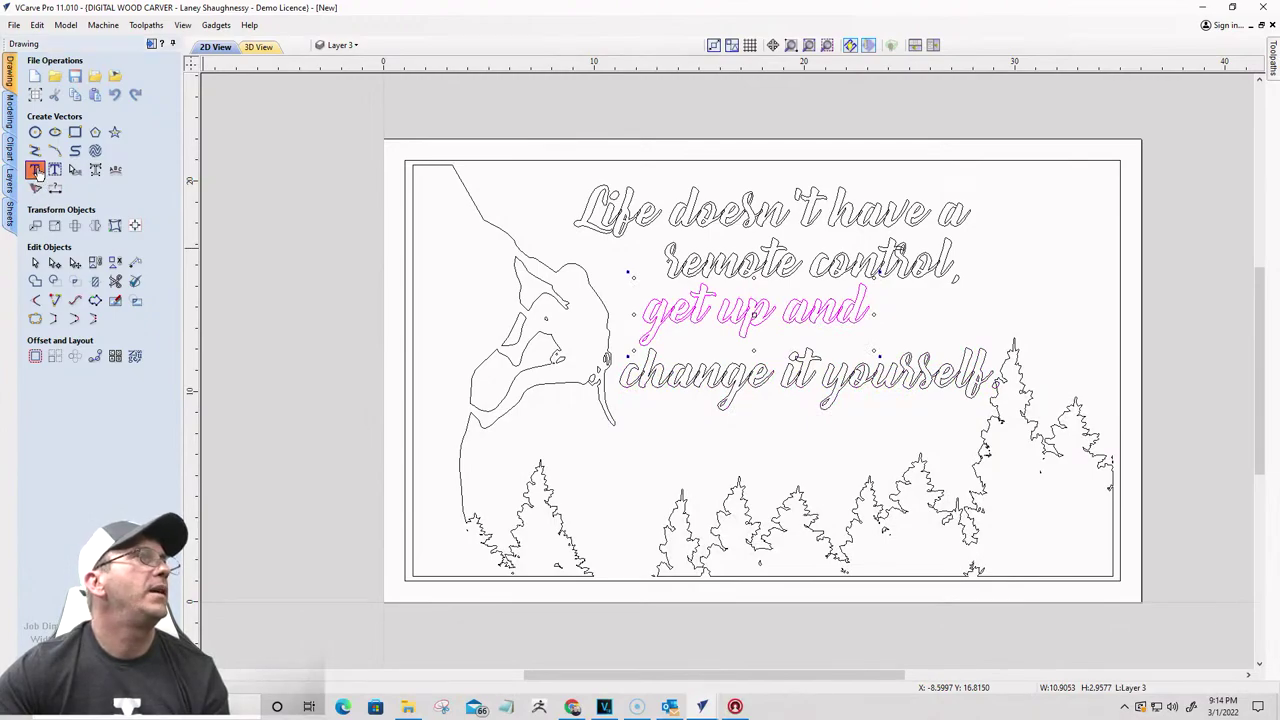
Step: Append 'change' to the 'get up and' line and delete it from the last line
left_click(85, 107)
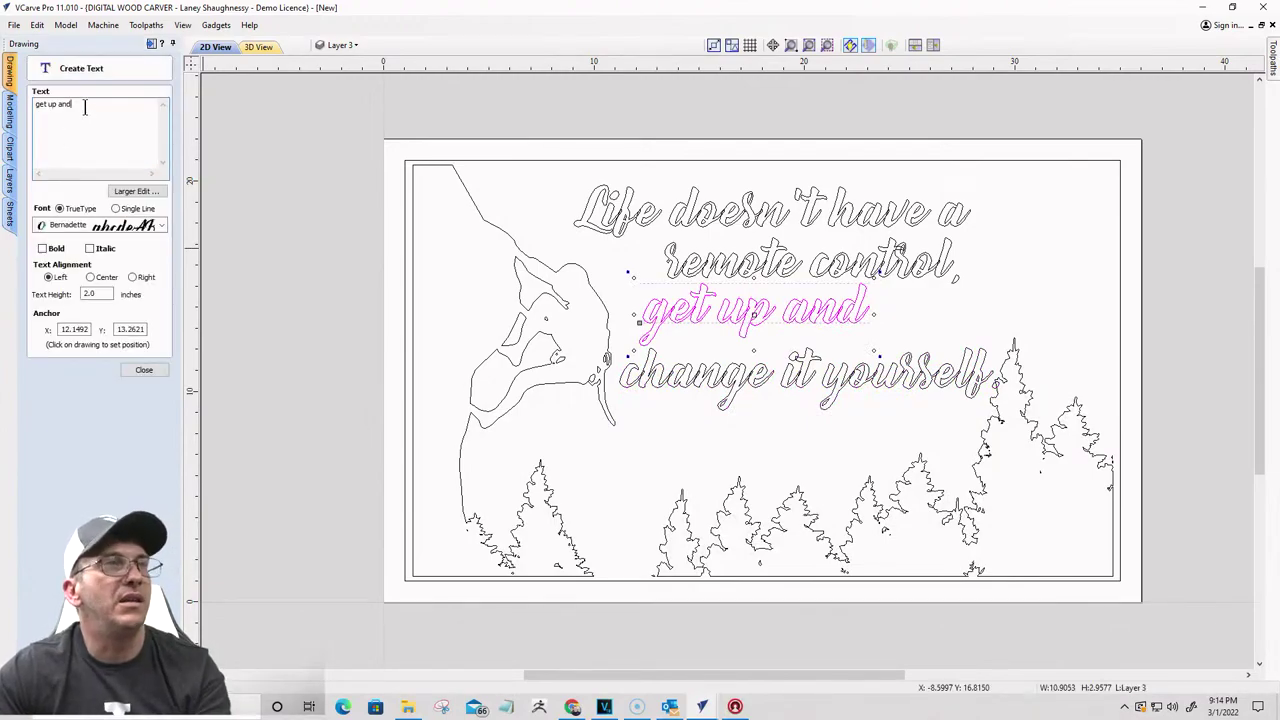
type("change")
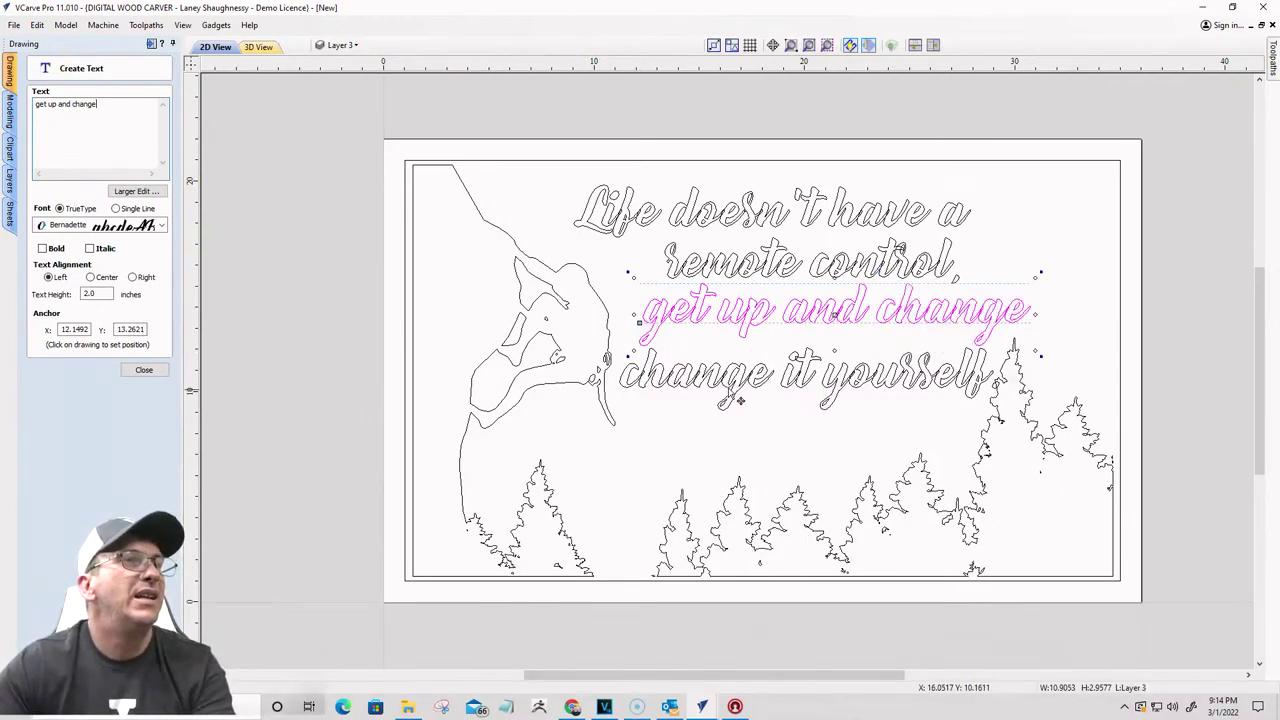
left_click(820, 375)
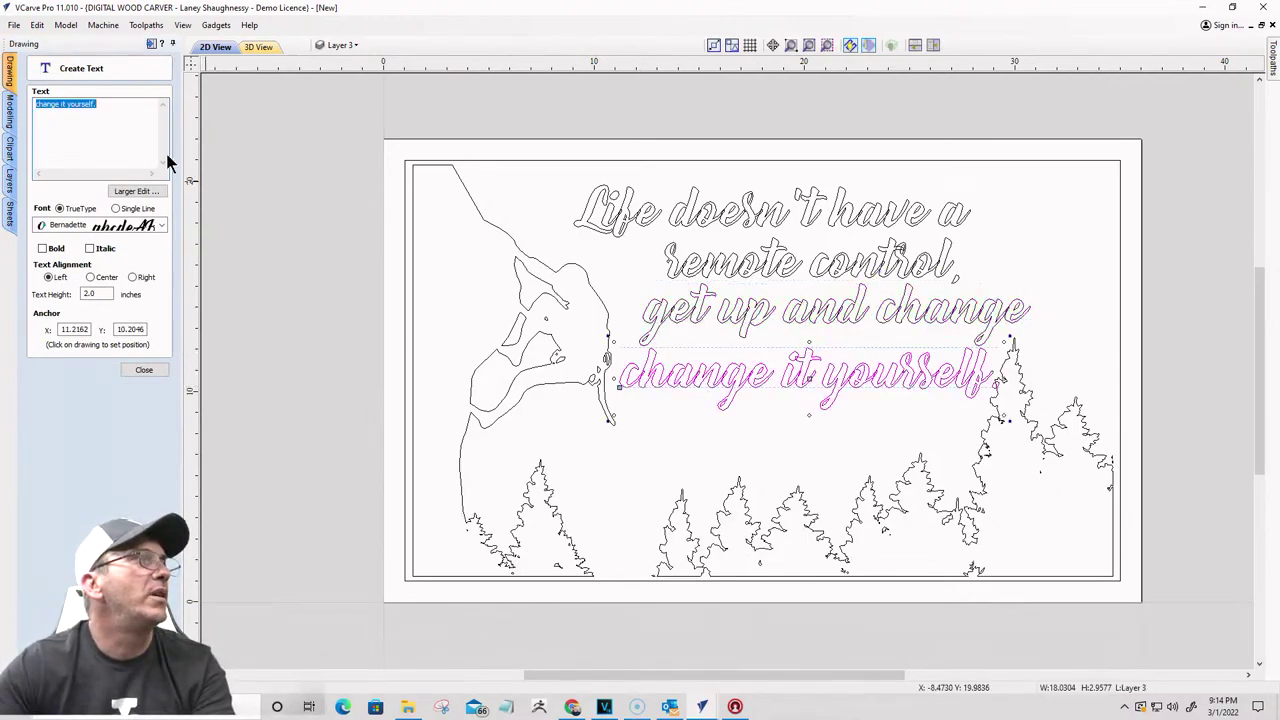
left_click(62, 108)
left_click_drag(62, 106, 22, 110)
key("BackSpace")
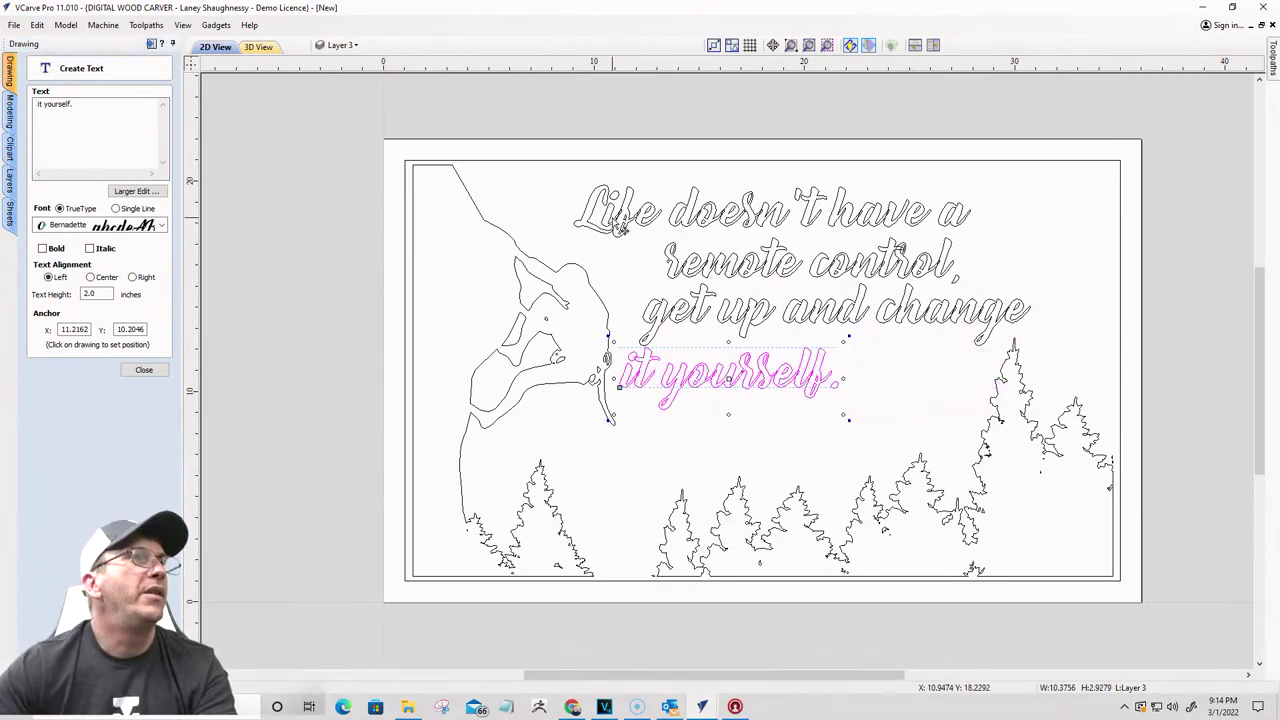
Step: Remove 'Life' from the first line and recreate it as separate text beside 'doesn't'
left_click(620, 228)
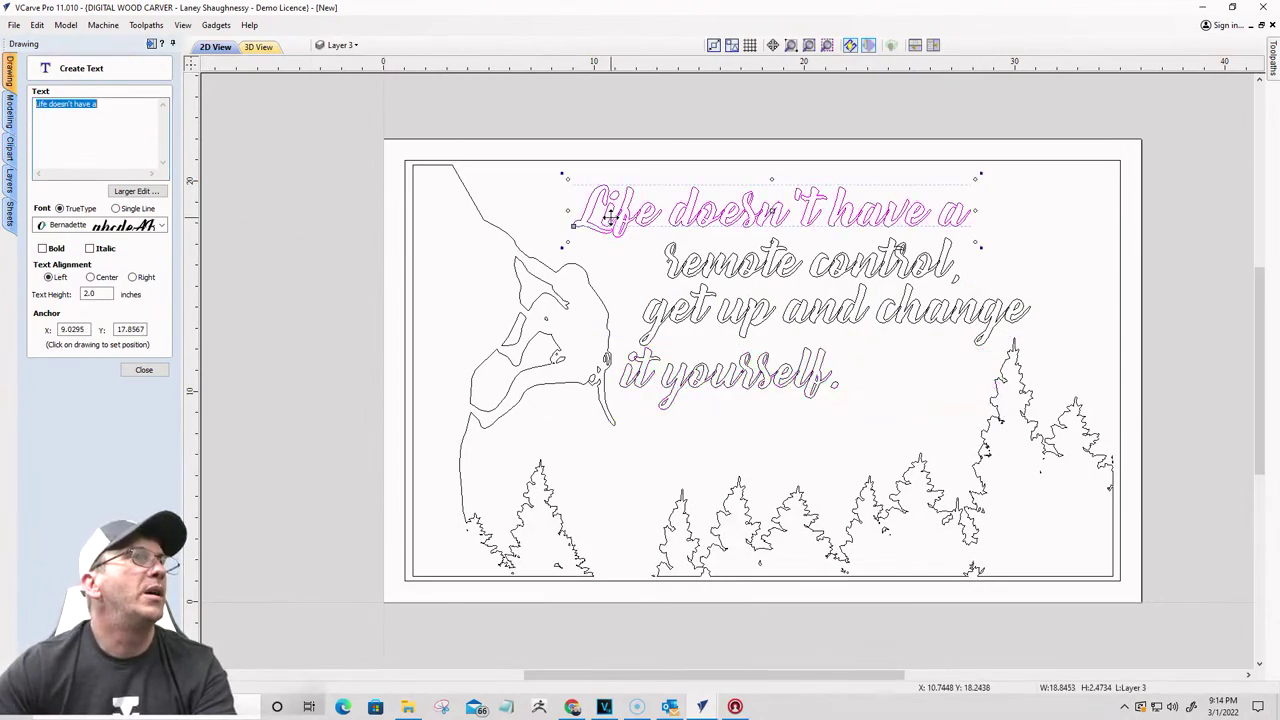
double_click(42, 104)
key("BackSpace")
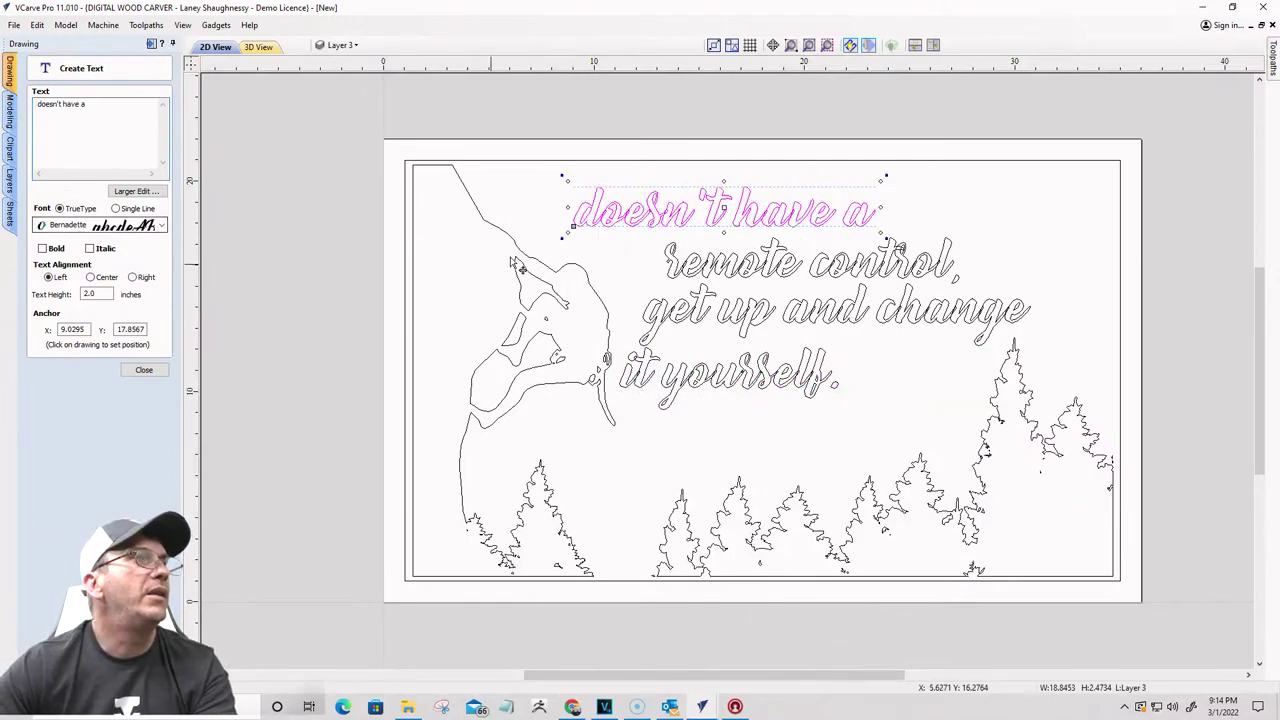
left_click(1097, 214)
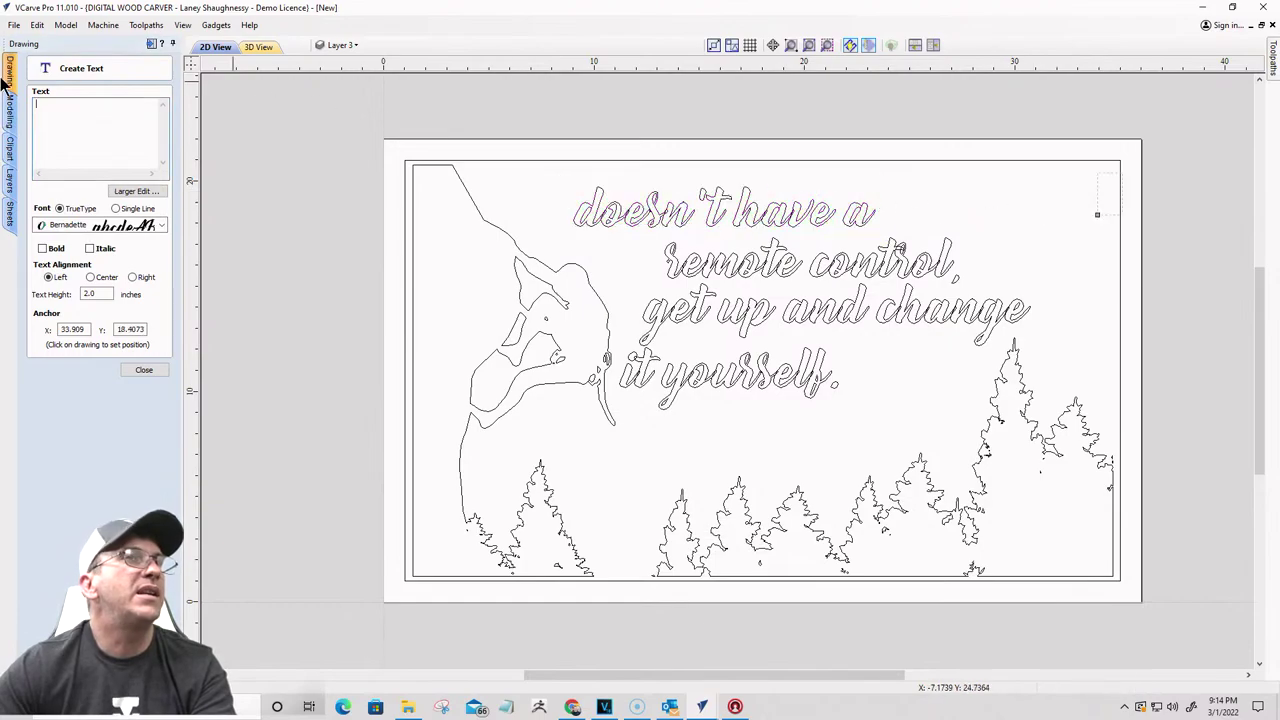
left_click(66, 113)
type("LIFE")
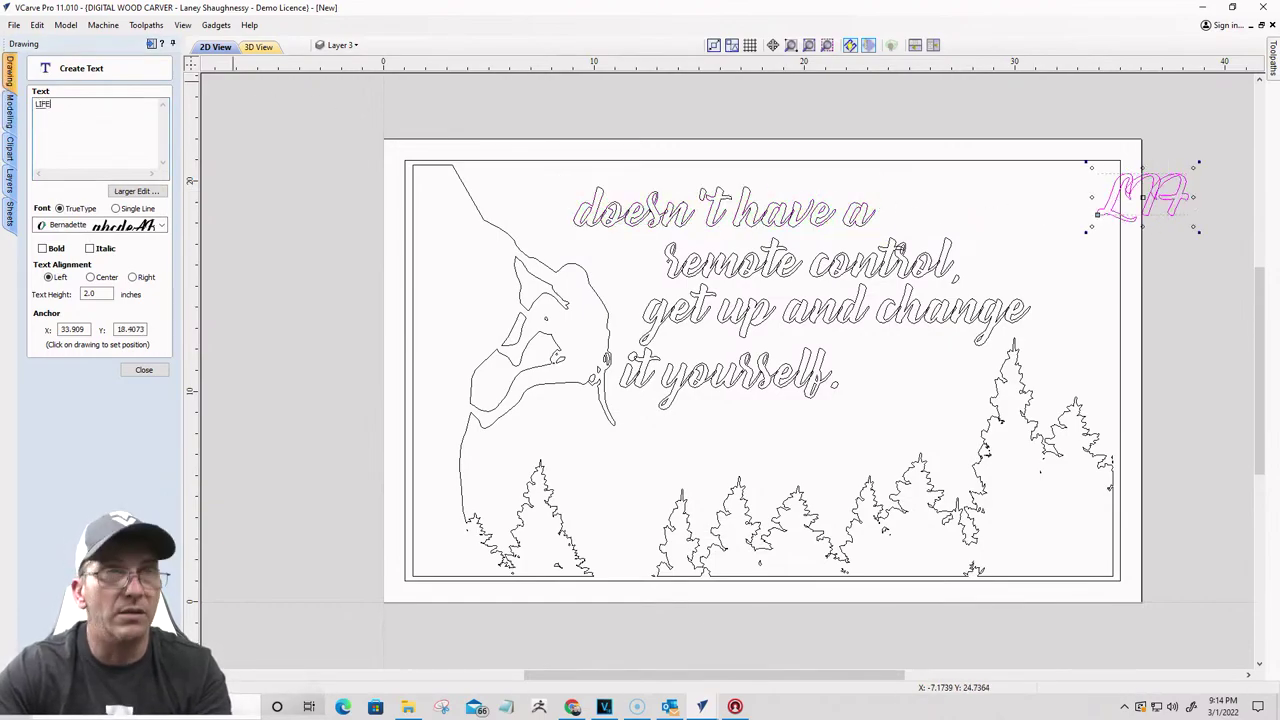
key("BackSpace")
key("BackSpace")
key("BackSpace")
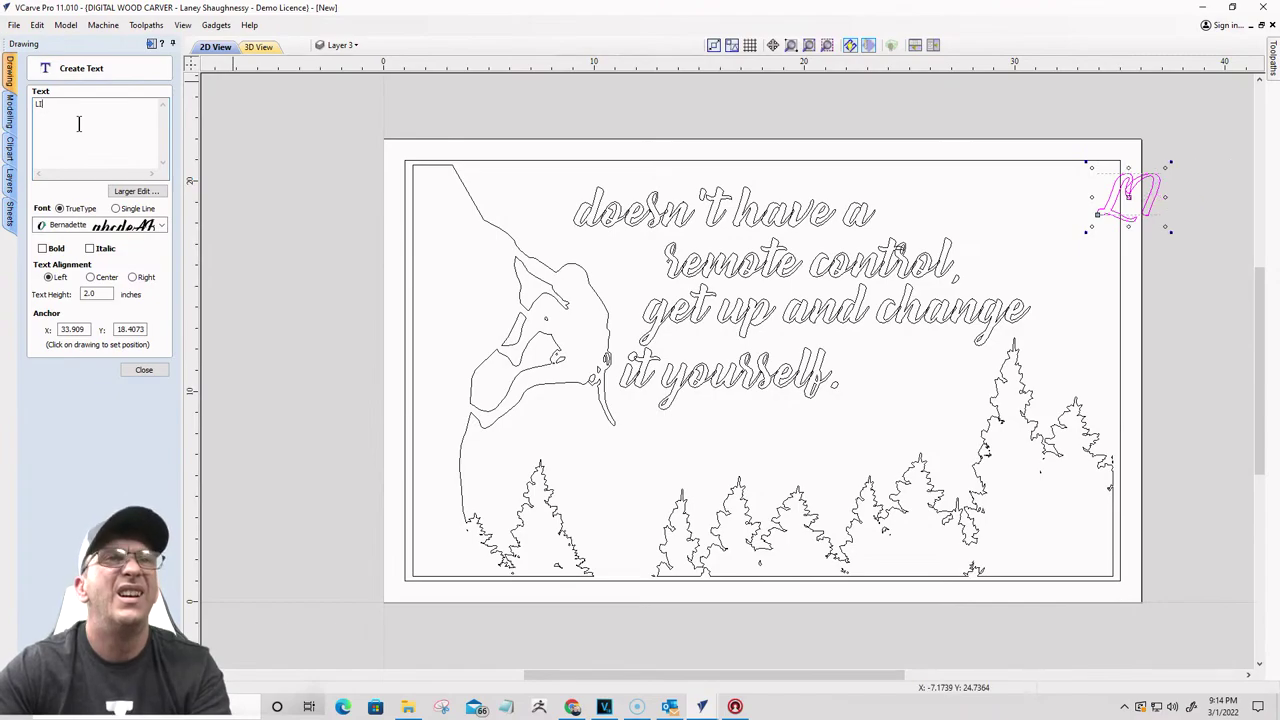
type("ife")
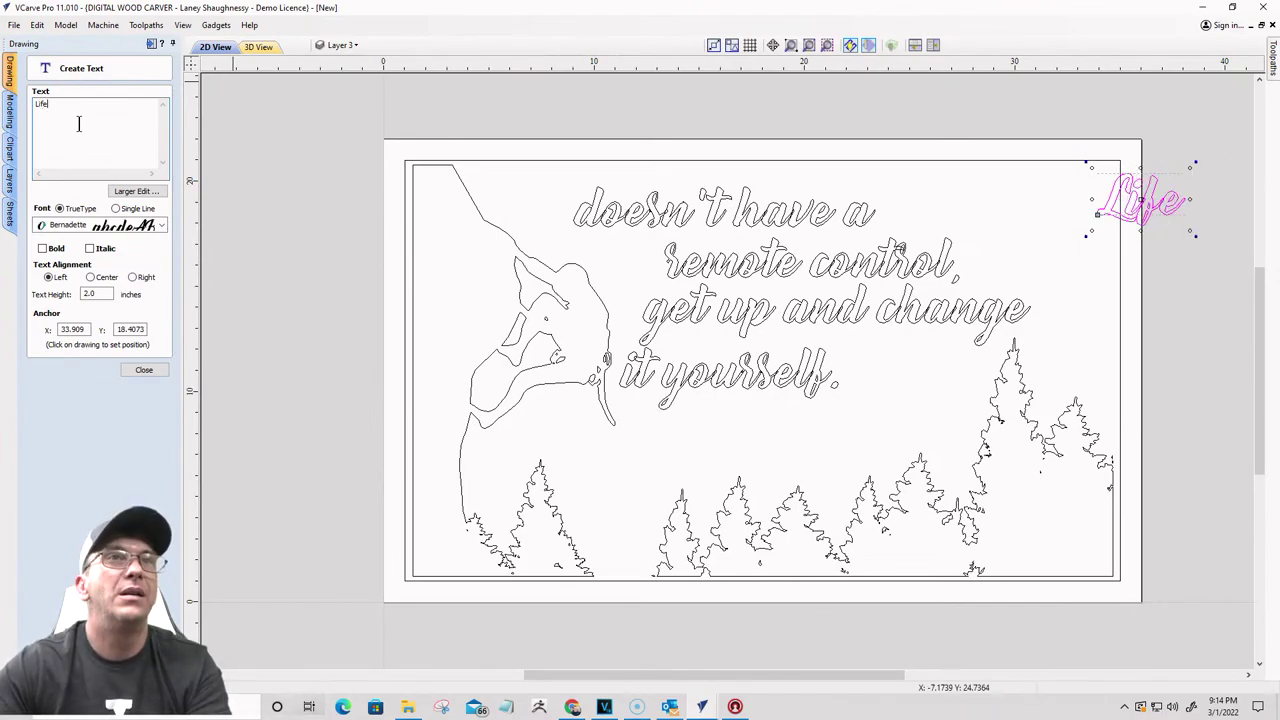
left_click_drag(1113, 199, 555, 205)
Step: Shift 'doesn't have a' right, then enlarge 'Life' to about 3.2 inches and position it
left_click(718, 210)
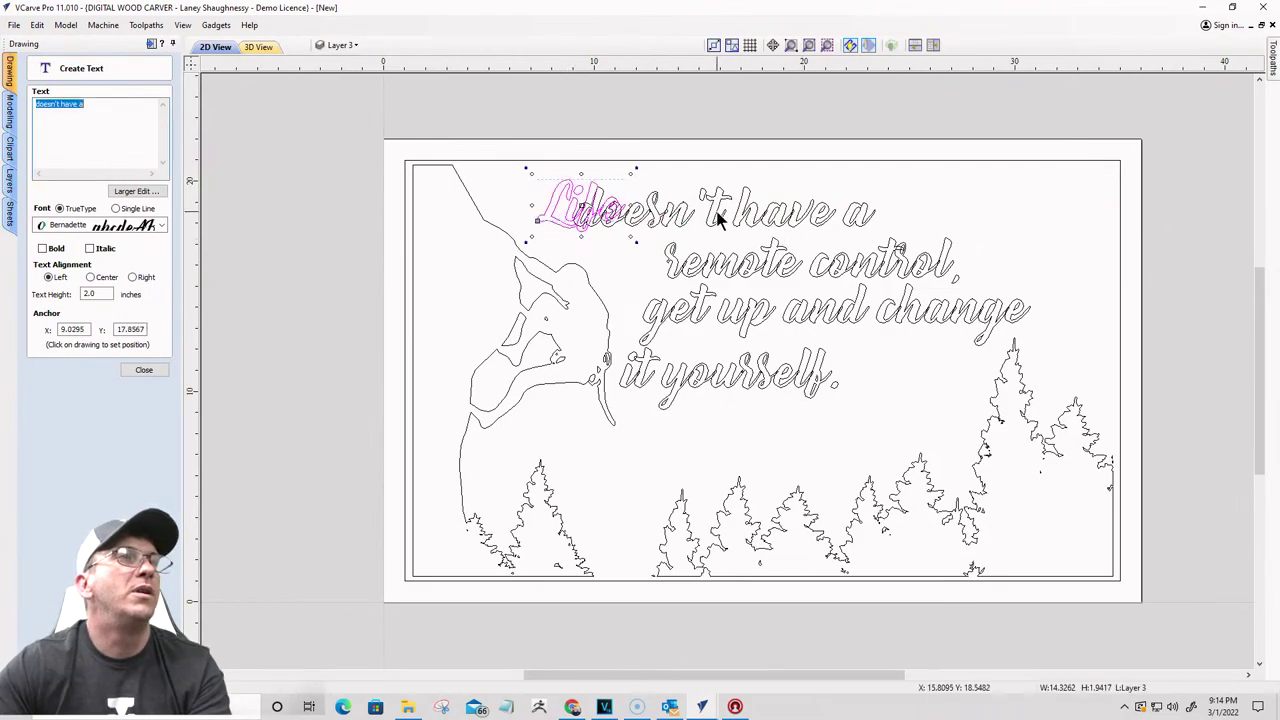
left_click_drag(718, 210, 858, 206)
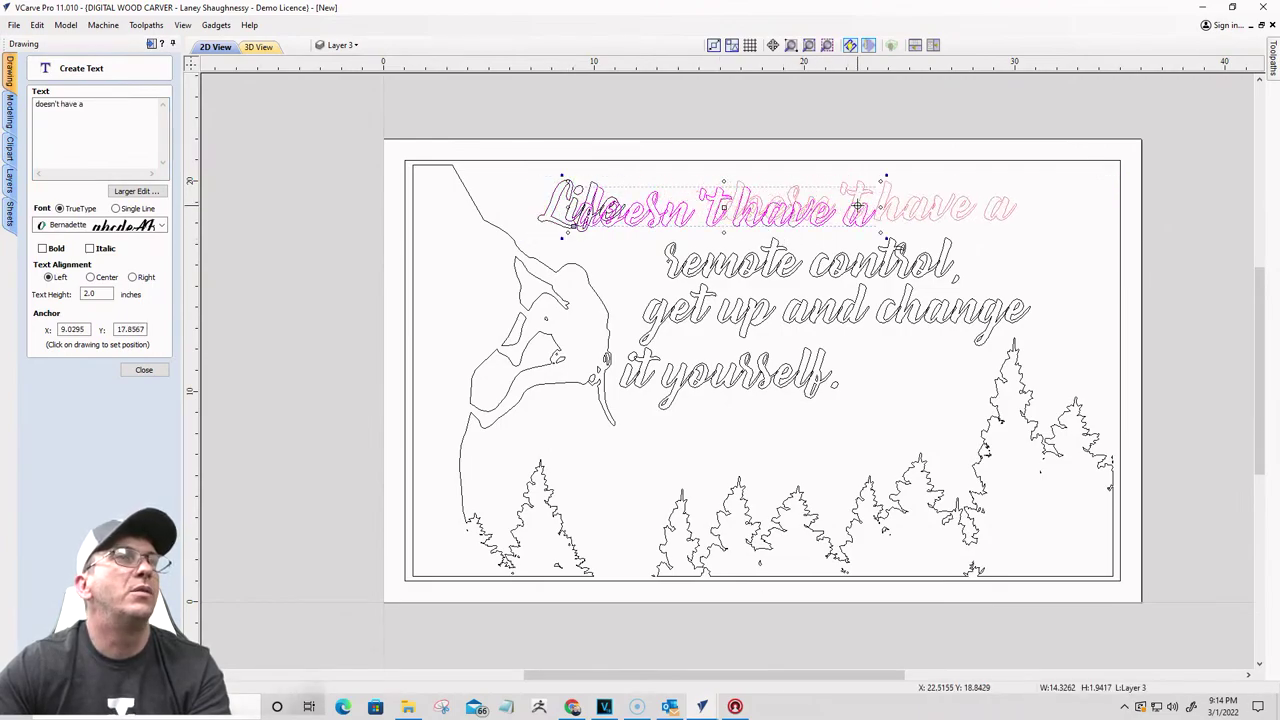
left_click(574, 222)
left_click_drag(632, 247, 661, 256)
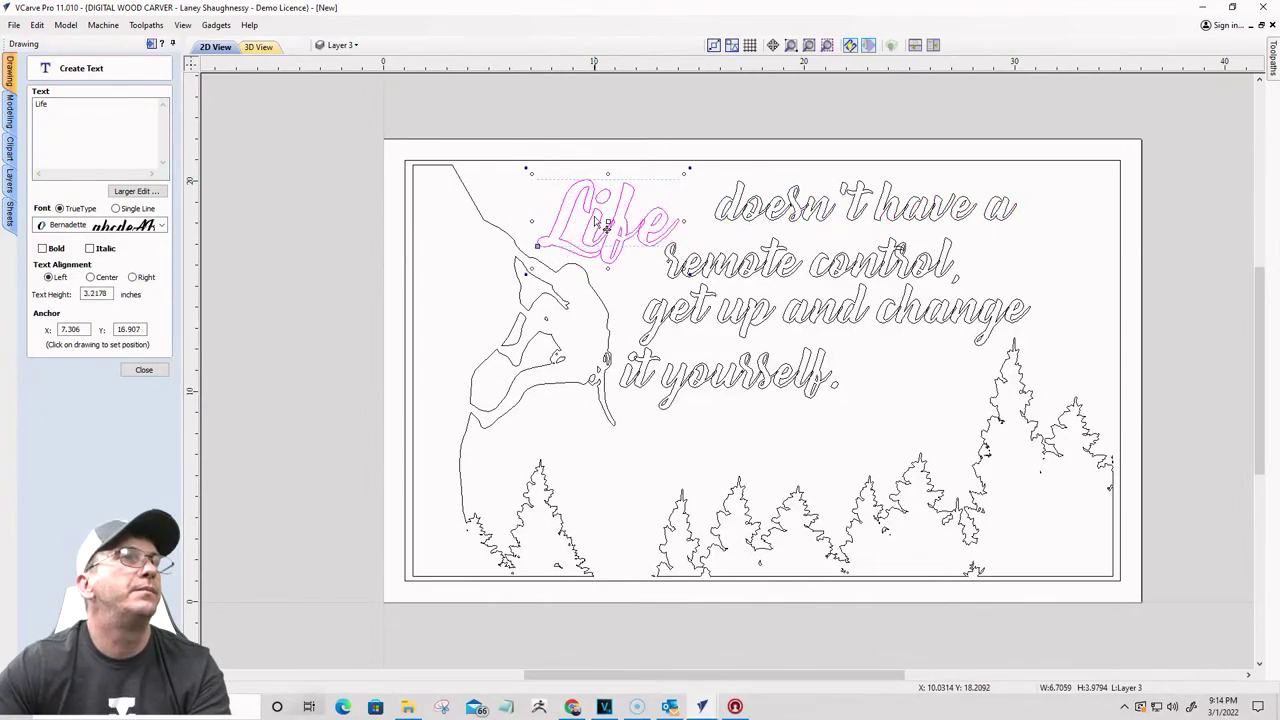
left_click_drag(594, 216, 609, 204)
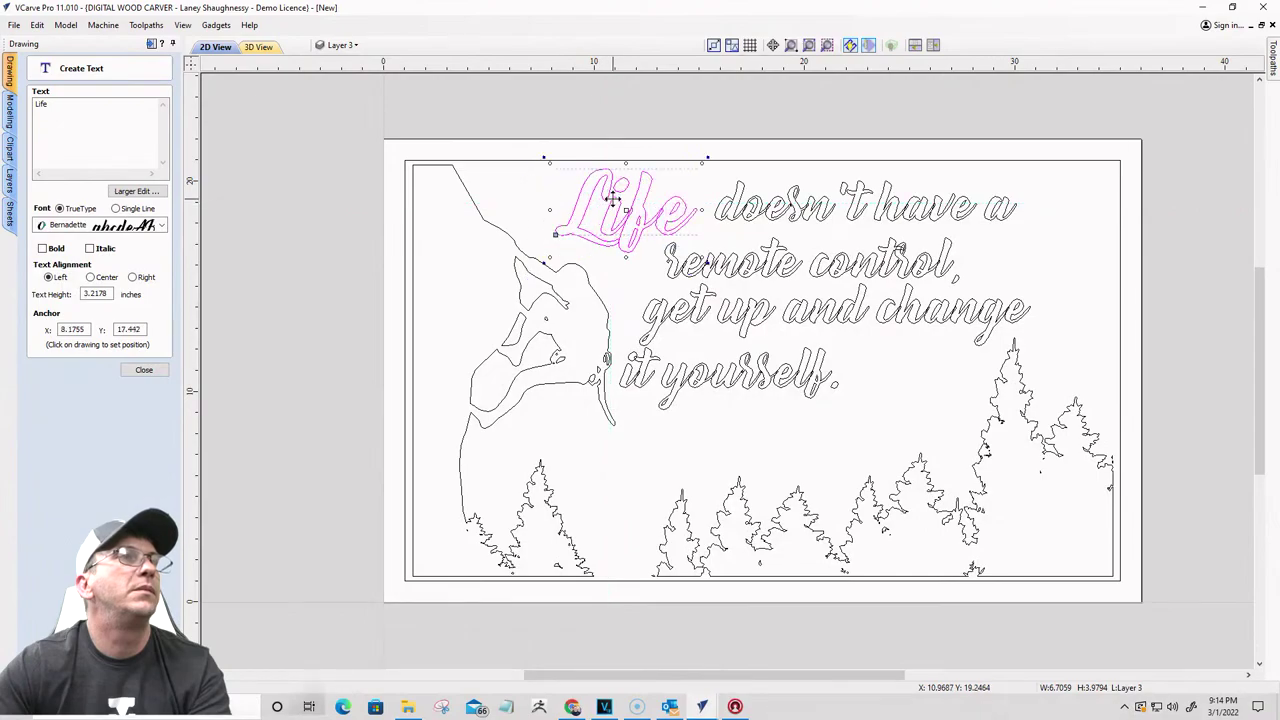
left_click_drag(630, 216, 648, 220)
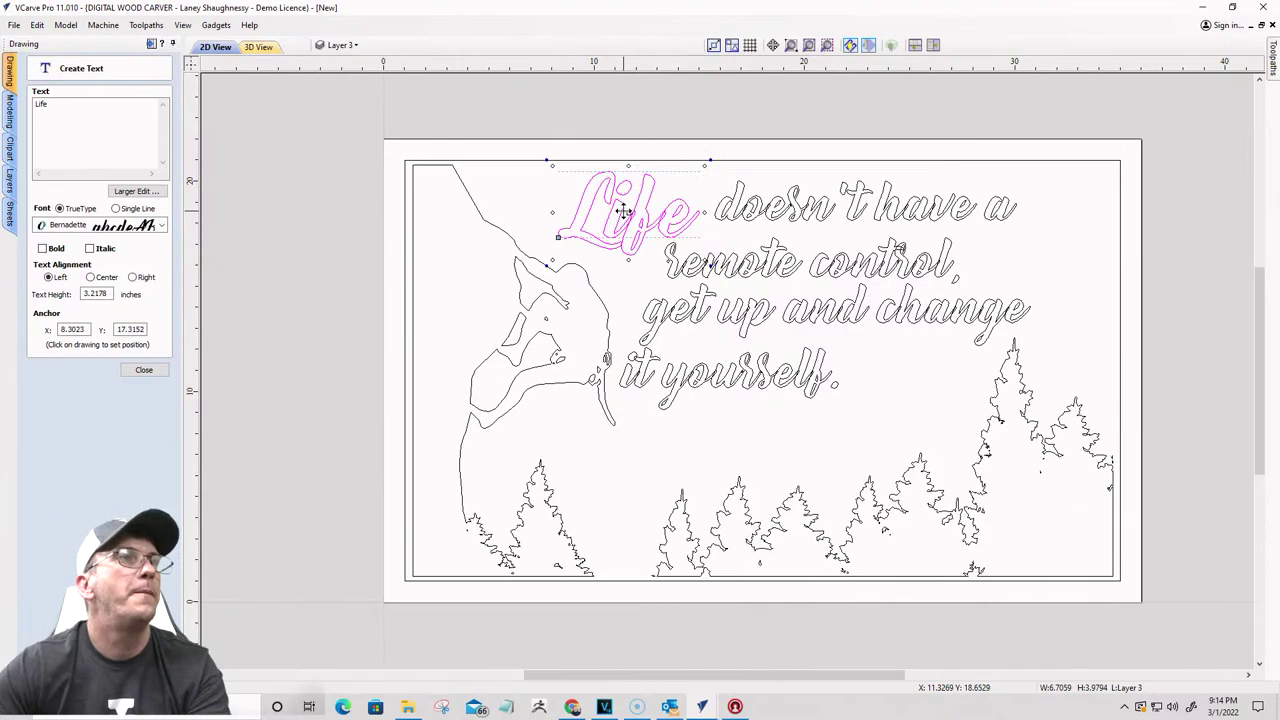
Step: Place 'doesn't have a' beside Life and step the remaining lines down, with 'it yourself.' shifted right
left_click(738, 215)
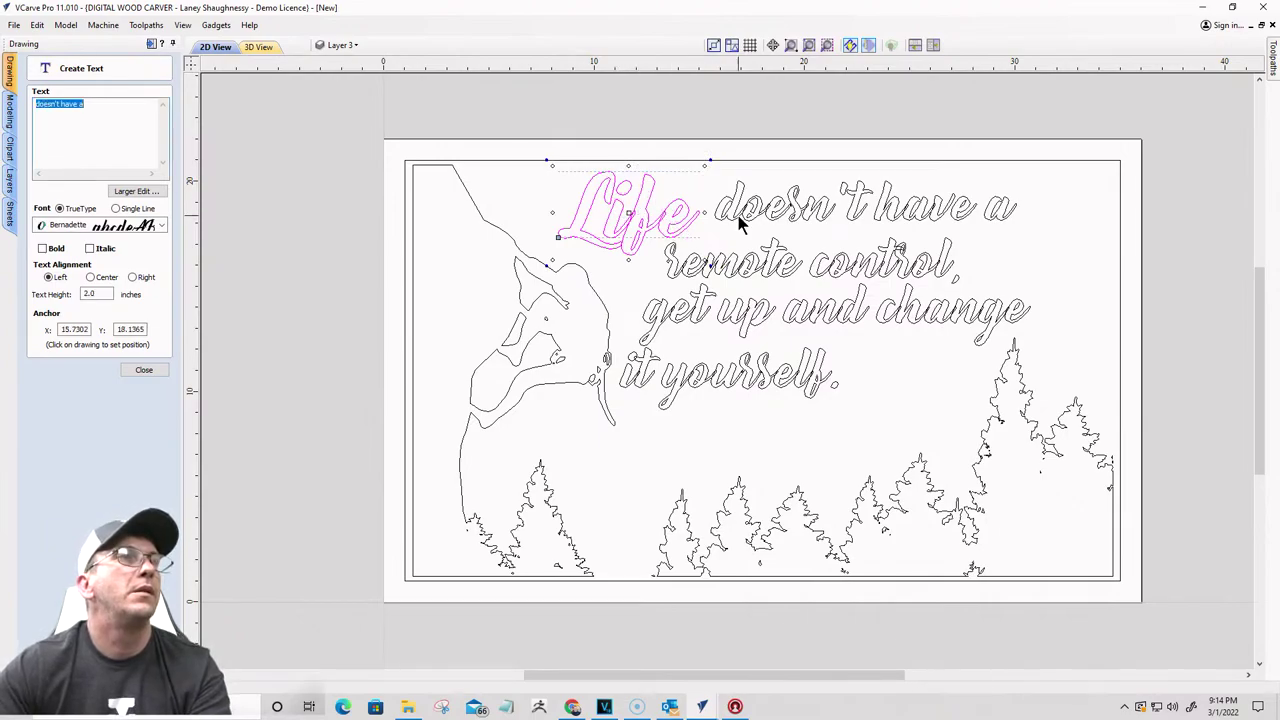
left_click_drag(736, 213, 723, 227)
left_click(748, 280)
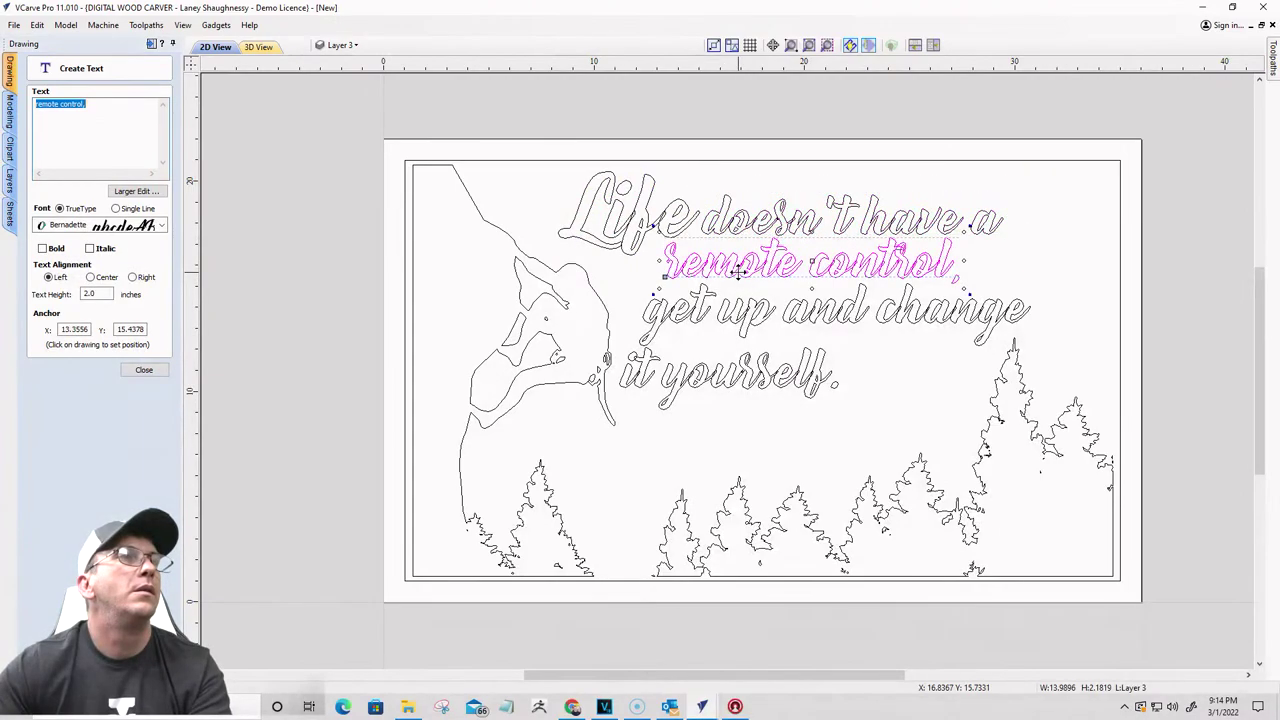
left_click_drag(727, 274, 704, 272)
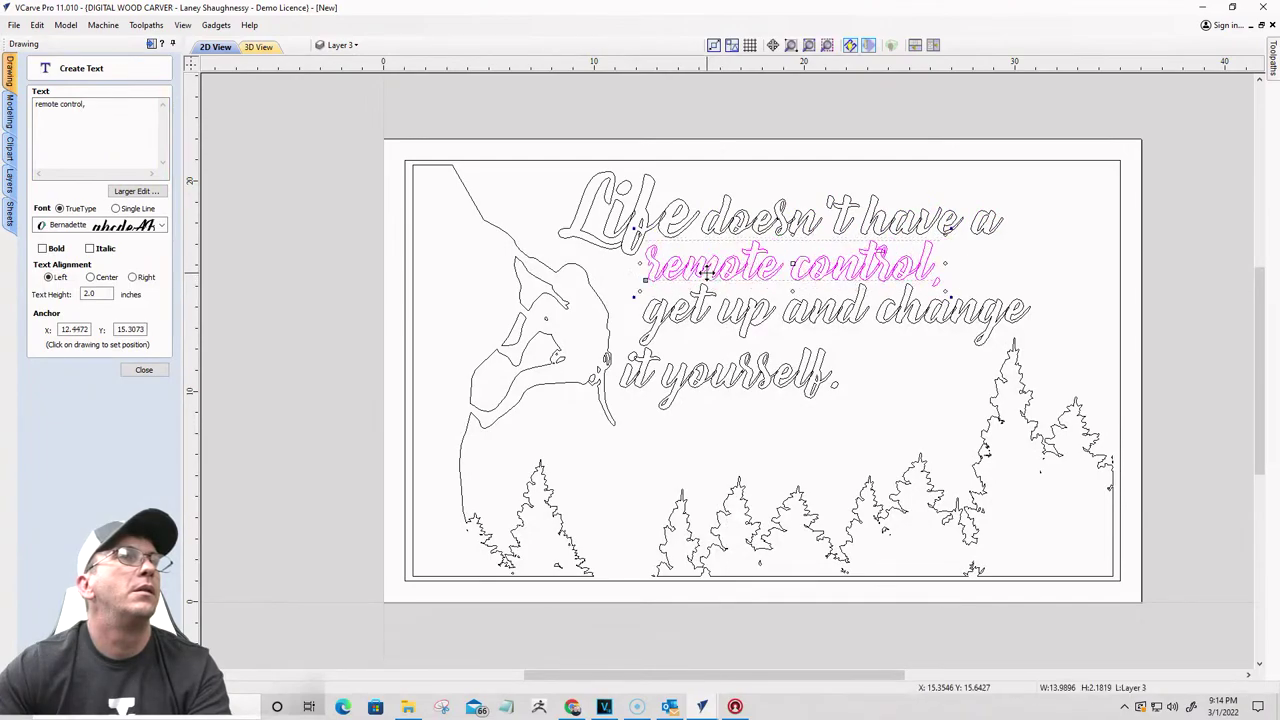
left_click(747, 313)
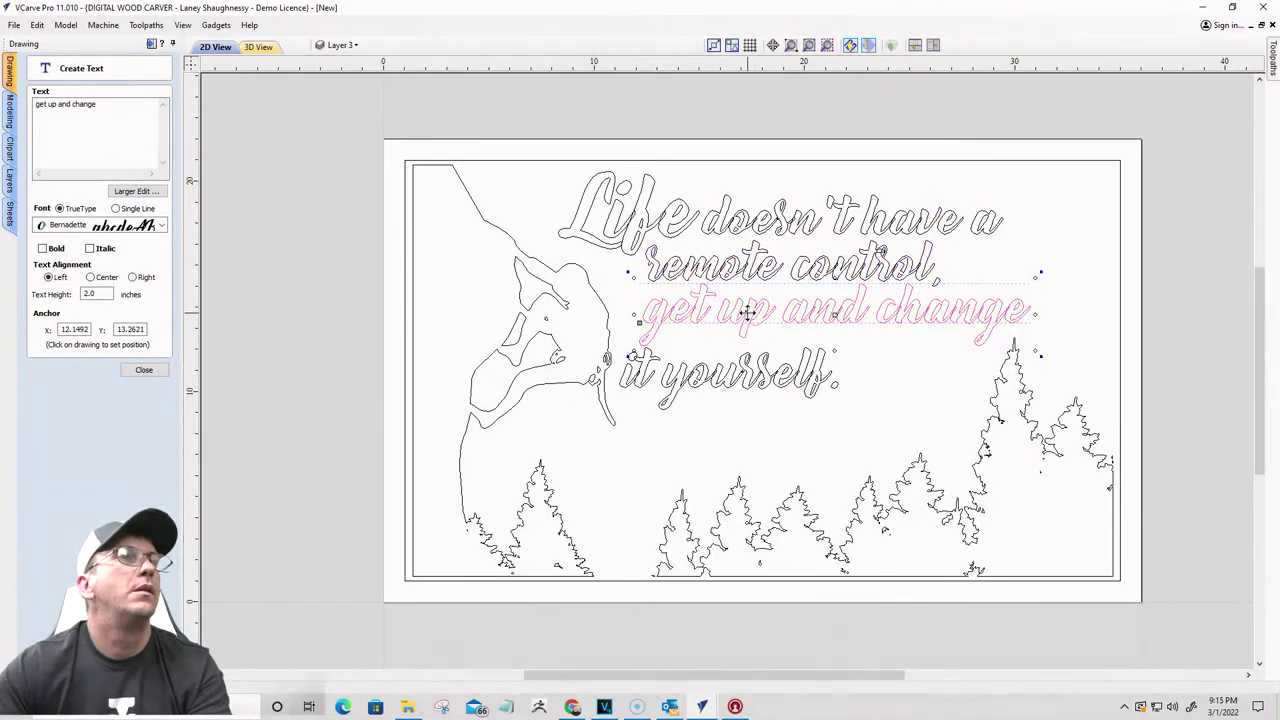
left_click_drag(747, 313, 728, 318)
left_click(712, 375)
left_click_drag(708, 367, 786, 366)
left_click(707, 432)
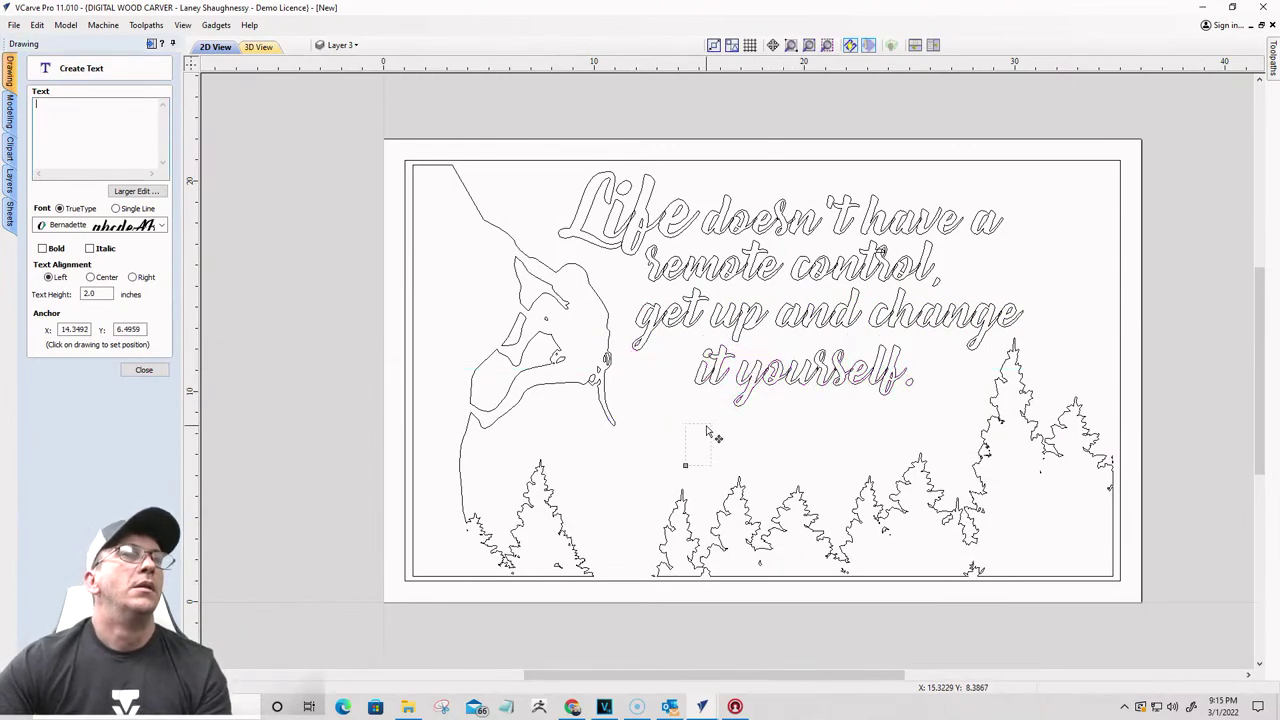
left_click(143, 371)
Step: Weld all the quote lettering into joined curves, replacing the original text objects
left_click(640, 185)
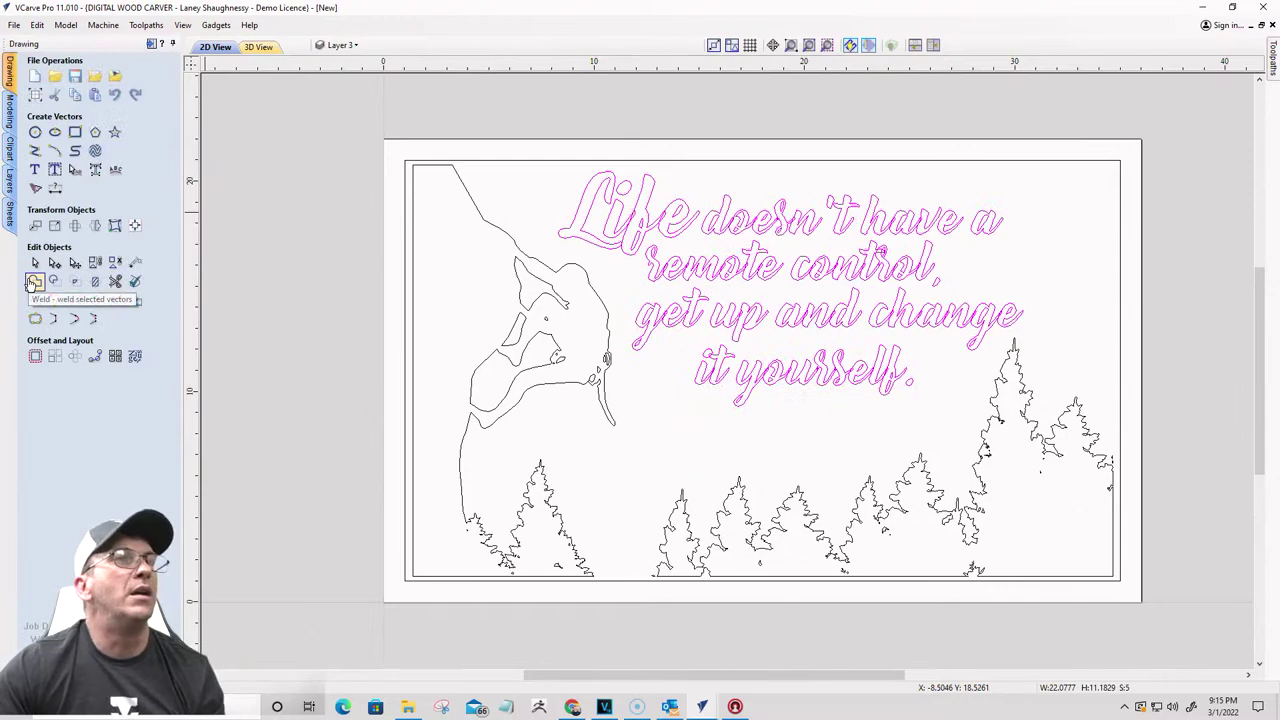
left_click(34, 282)
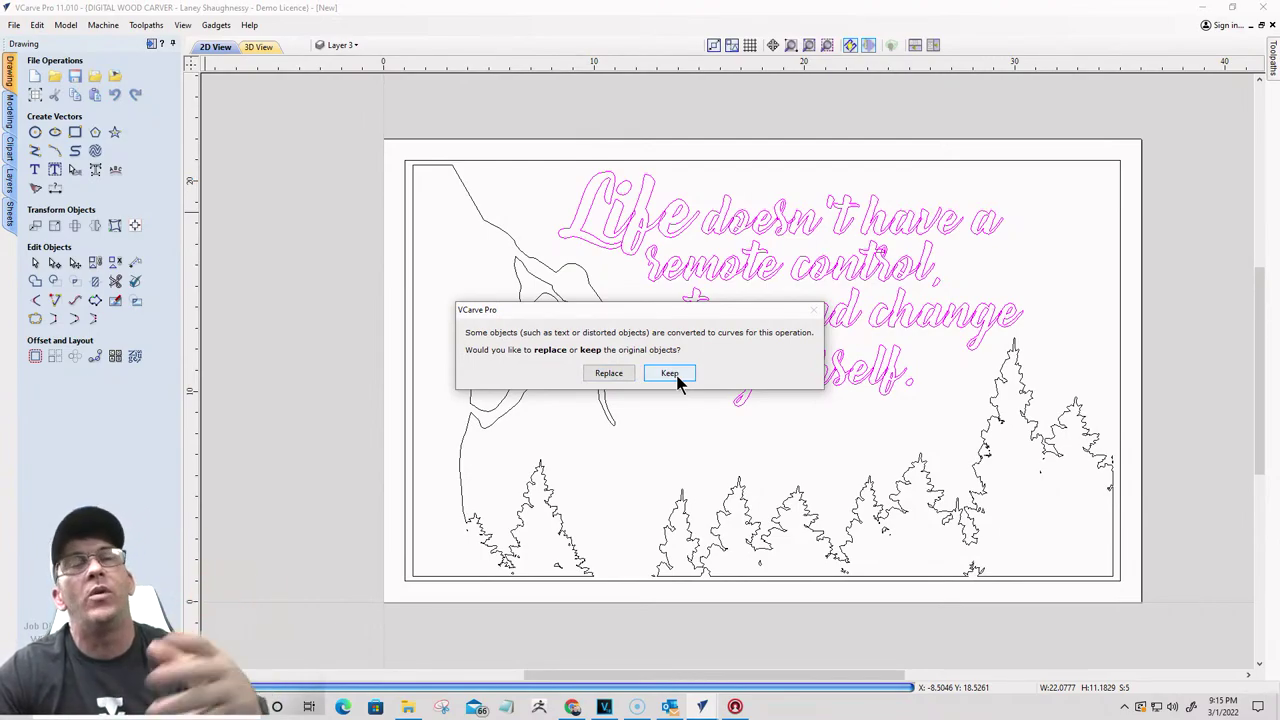
left_click(612, 375)
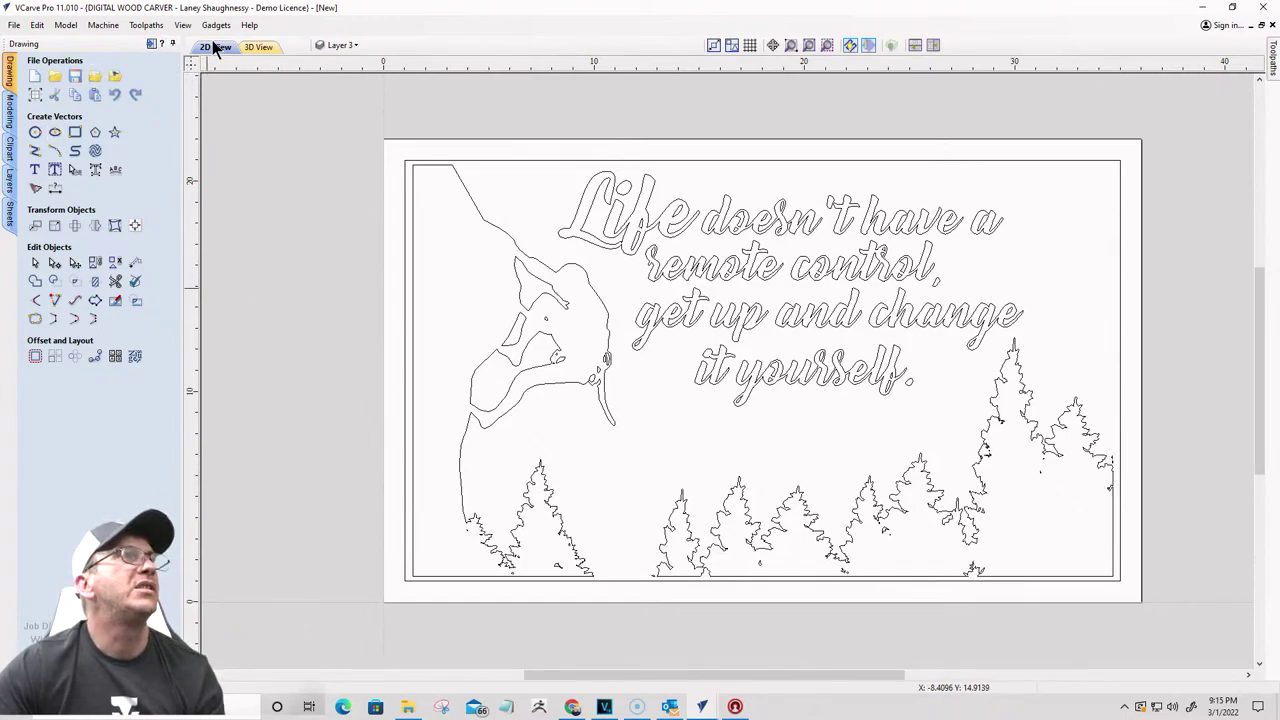
Step: Start a new V-Carve/Engraving toolpath with all the design vectors selected
left_click(151, 45)
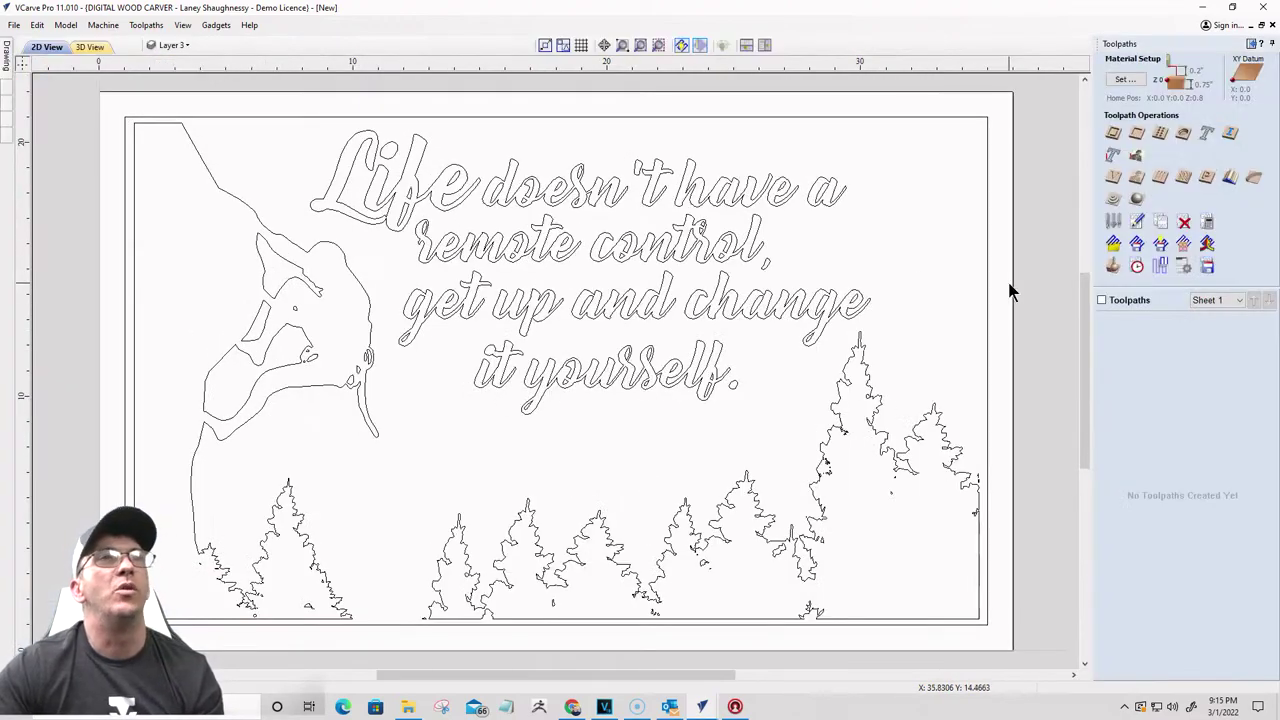
left_click(1112, 178)
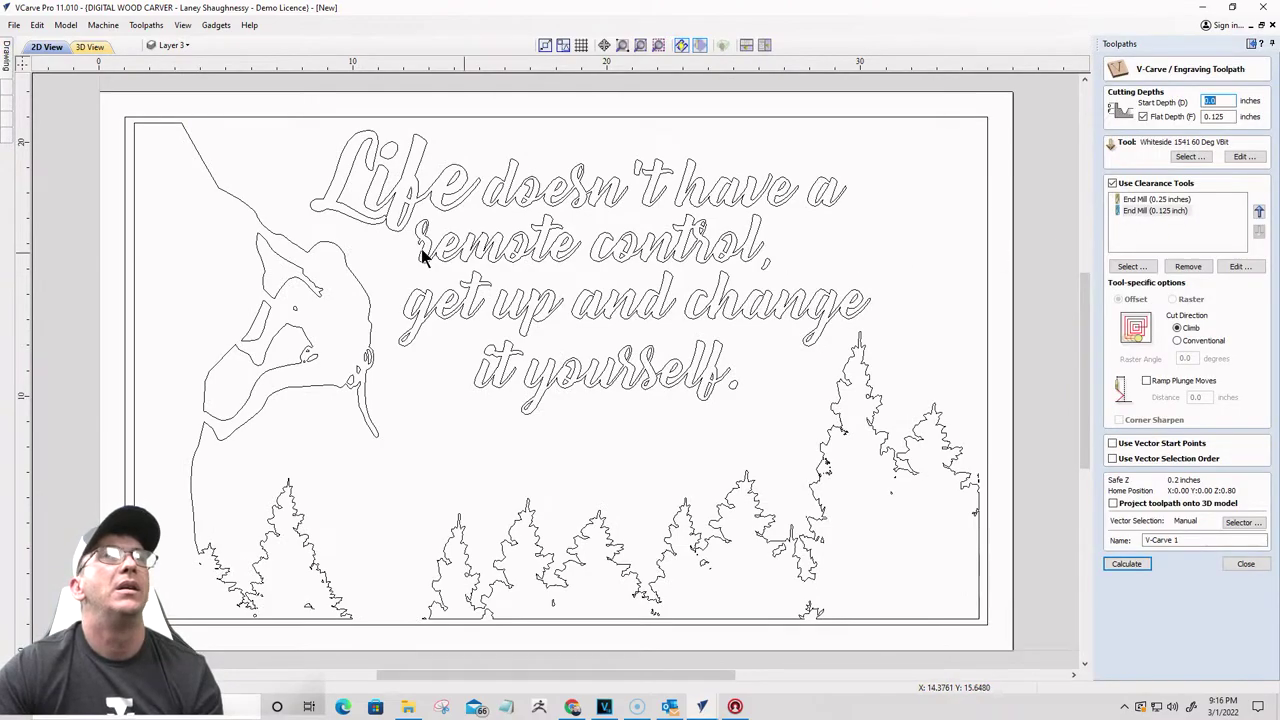
scroll(579, 116, "down", 3)
left_click_drag(316, 102, 850, 399)
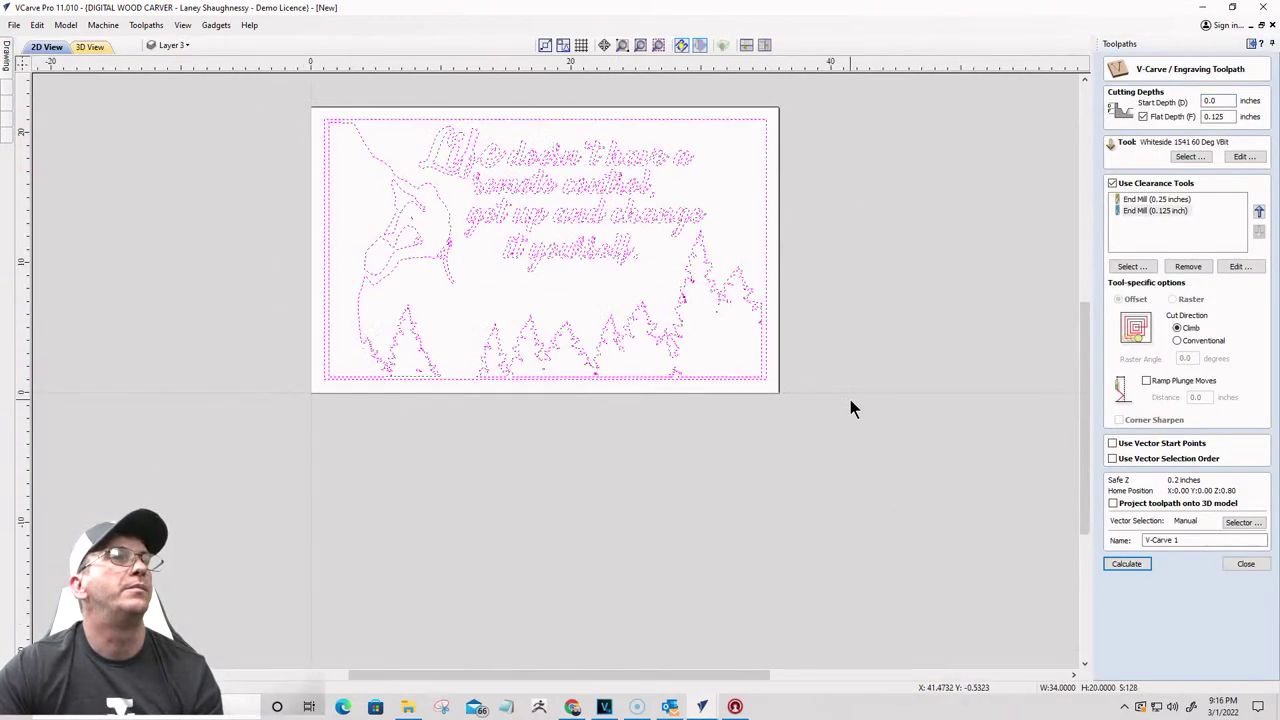
Step: Set the flat depth to 0.125 inch and calculate the V-carve toolpath
double_click(1213, 116)
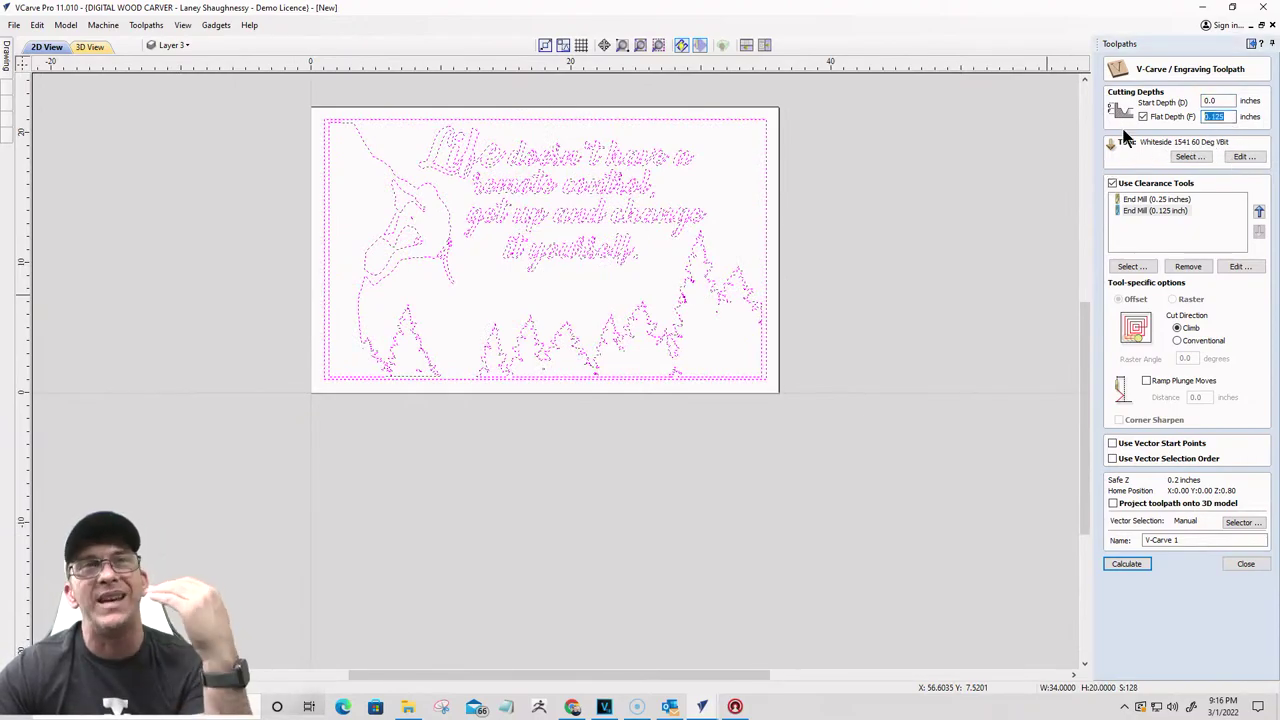
left_click(1127, 566)
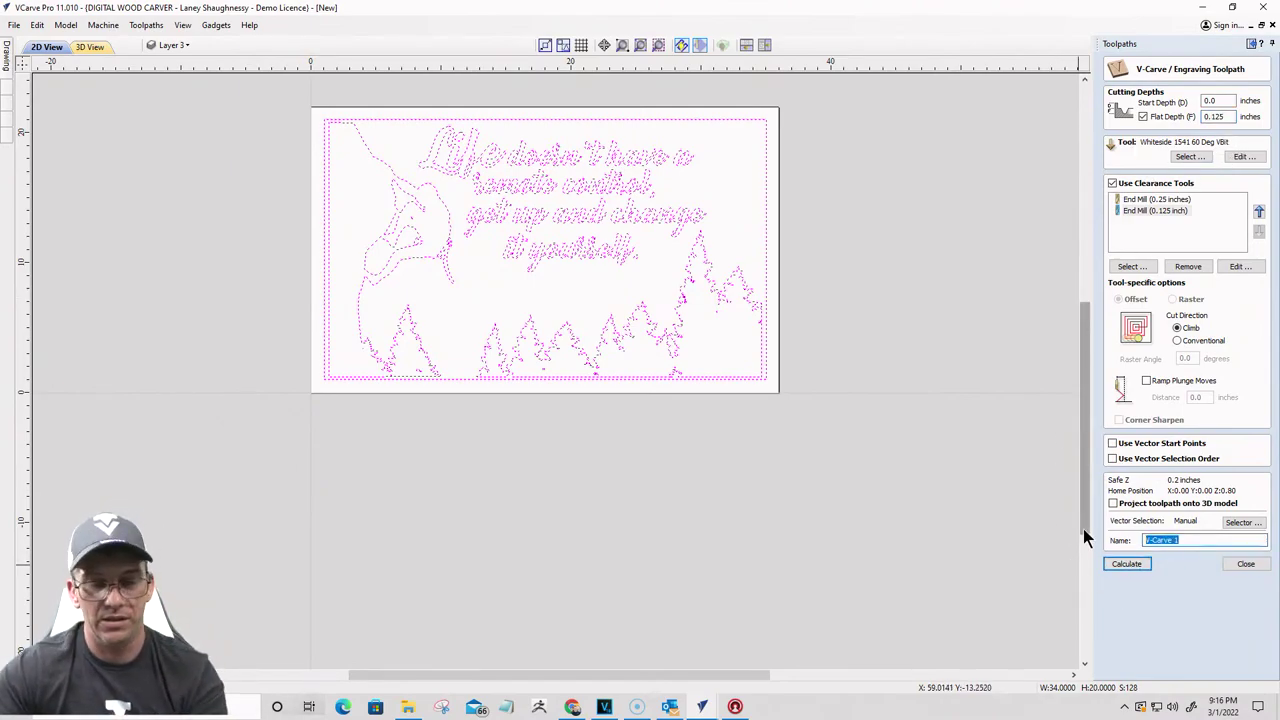
left_click(1124, 566)
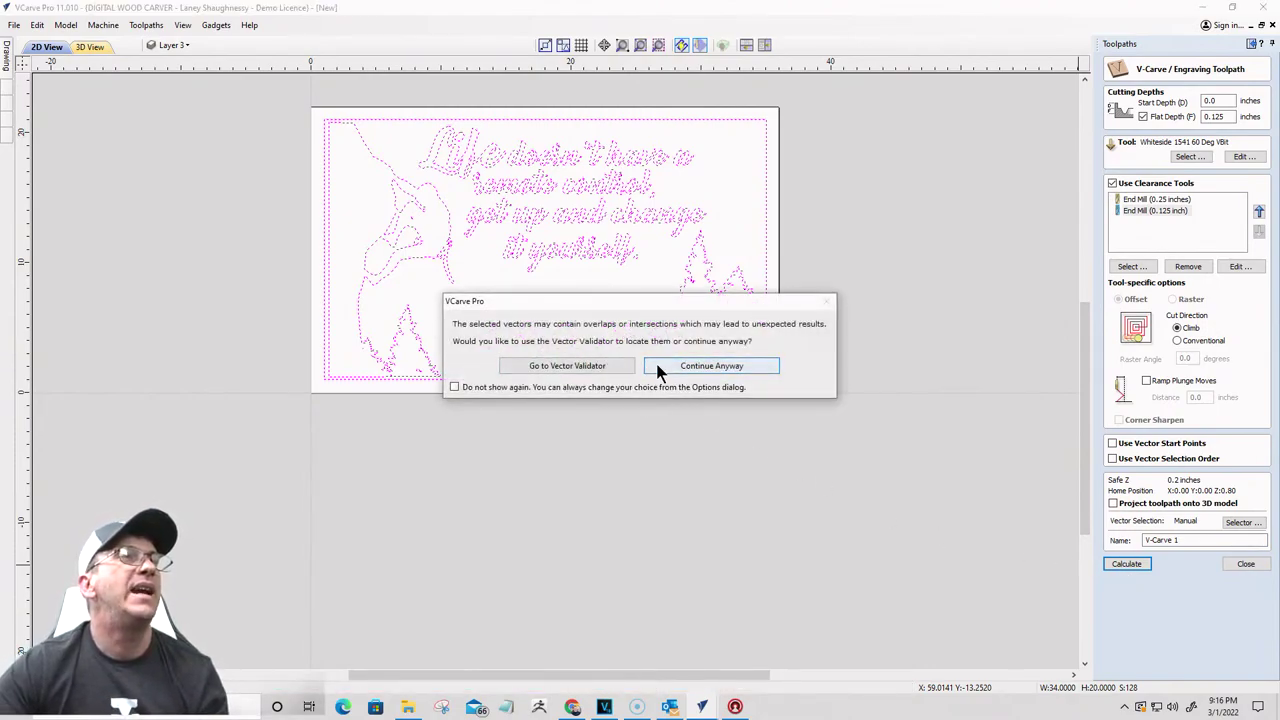
Step: Validate the selected vectors, finding 2 overlaps and 2 intersections, then close the check
left_click(591, 366)
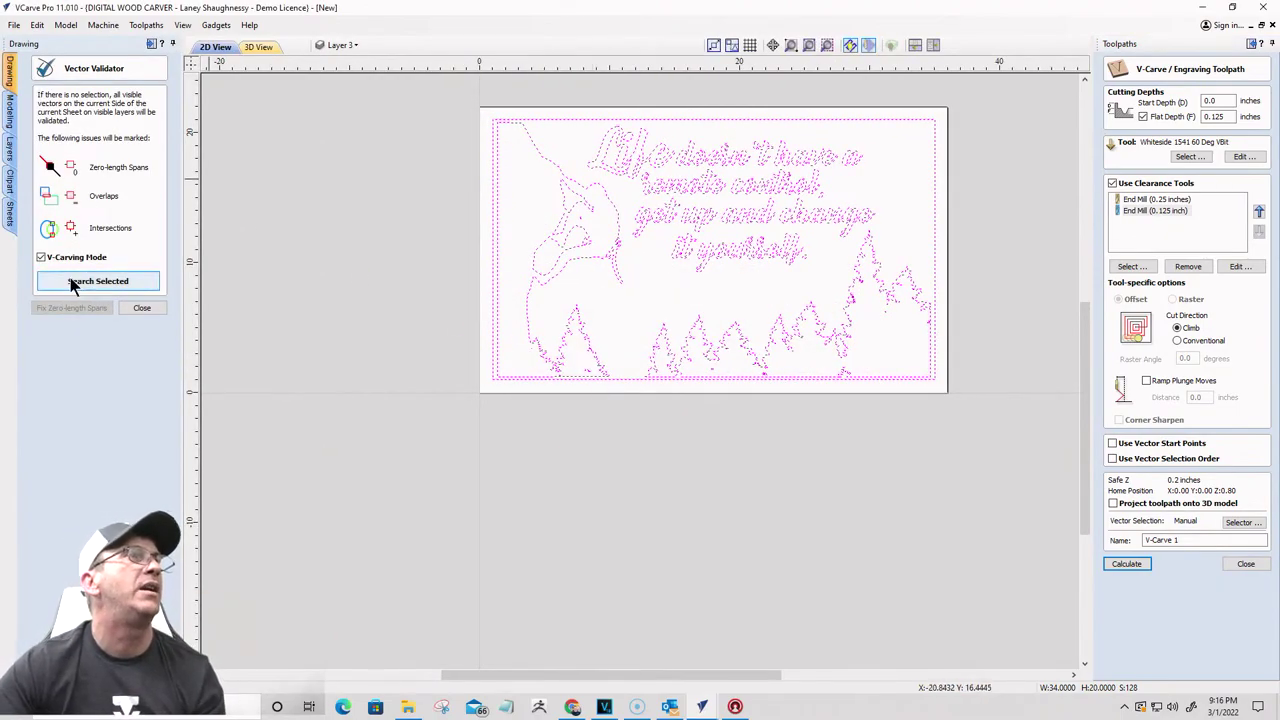
left_click(69, 280)
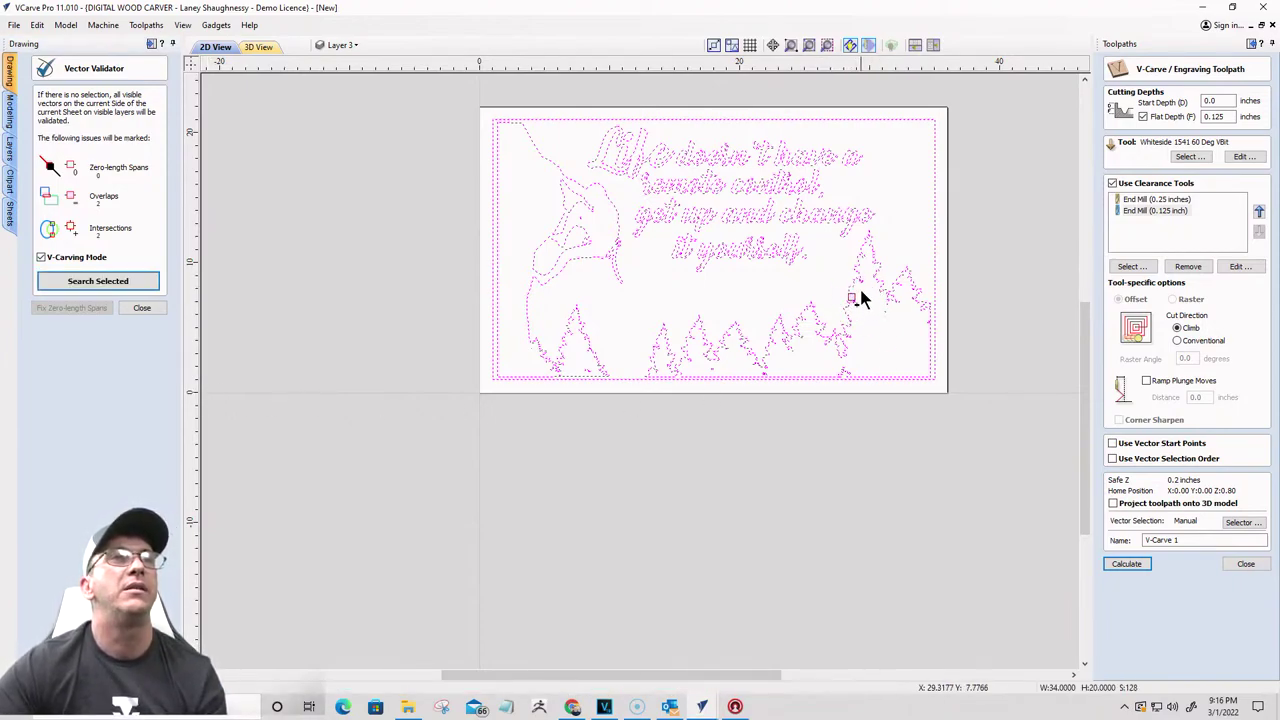
scroll(850, 300, "up", 15)
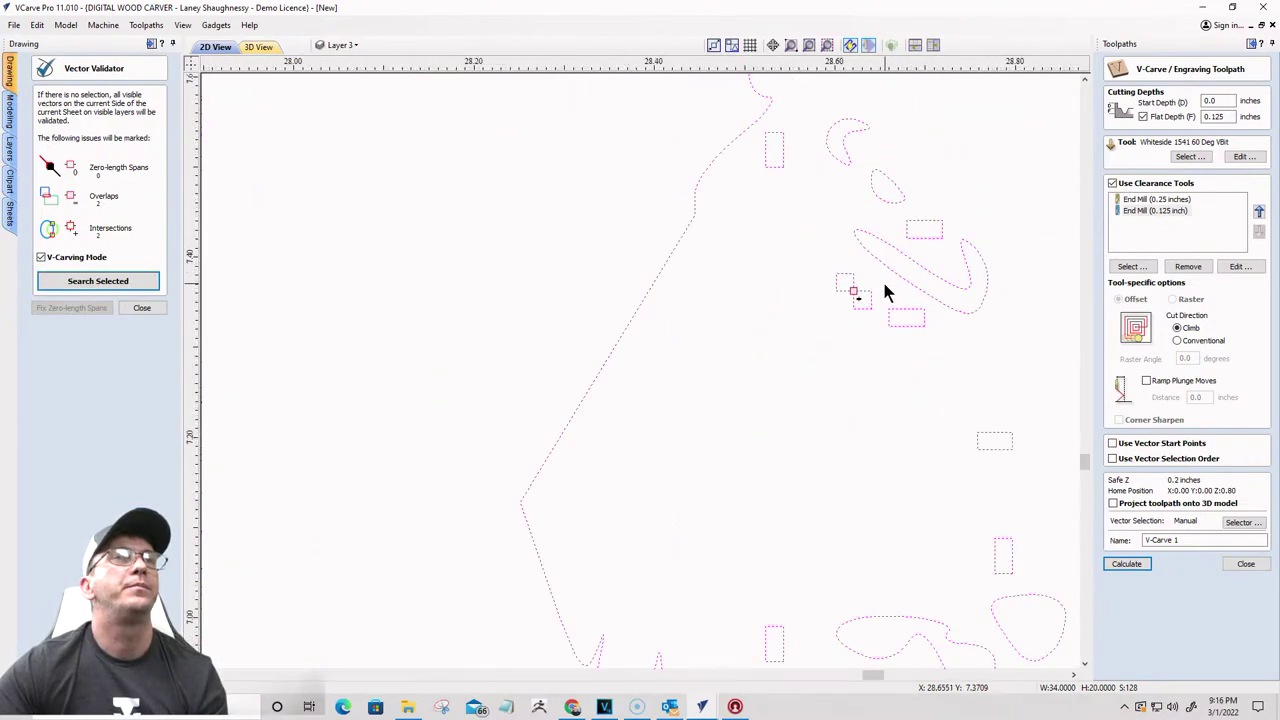
scroll(862, 307, "up", 2)
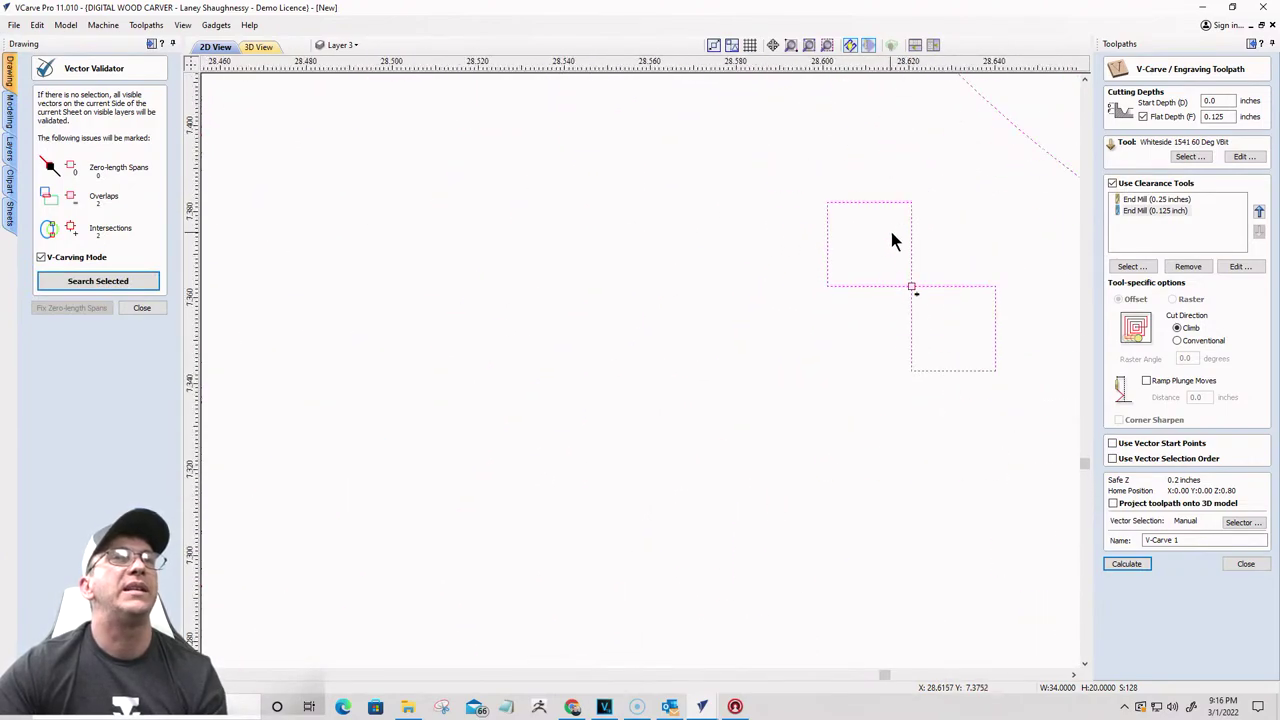
left_click(141, 310)
Step: Pick out the tiny stray square shapes in the flagged area, then select every vector
left_click(862, 287)
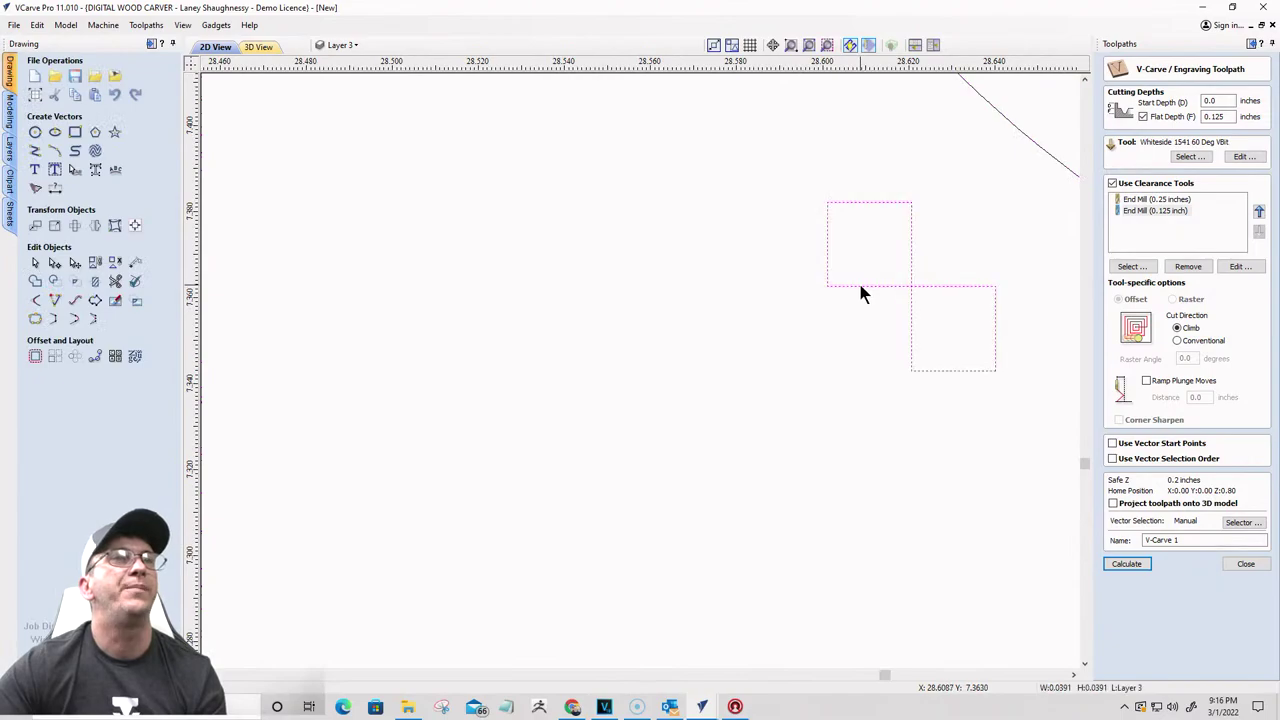
scroll(748, 294, "down", 5)
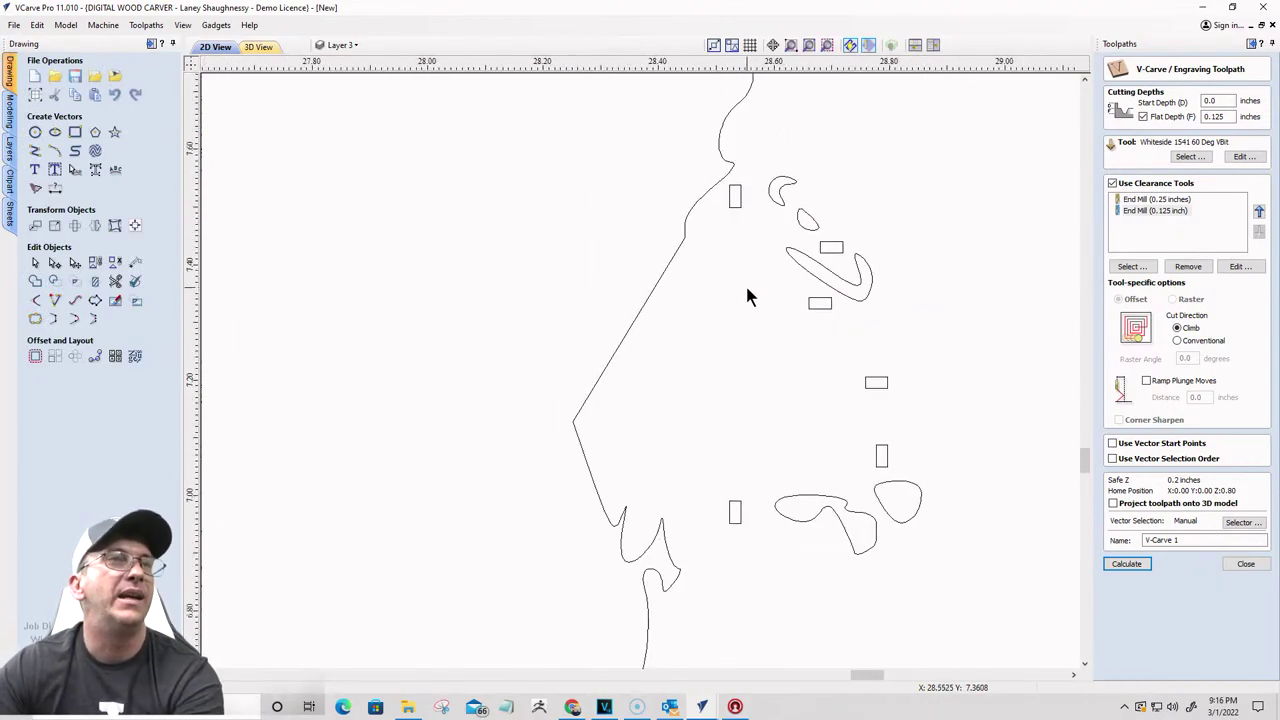
left_click_drag(731, 207, 732, 202)
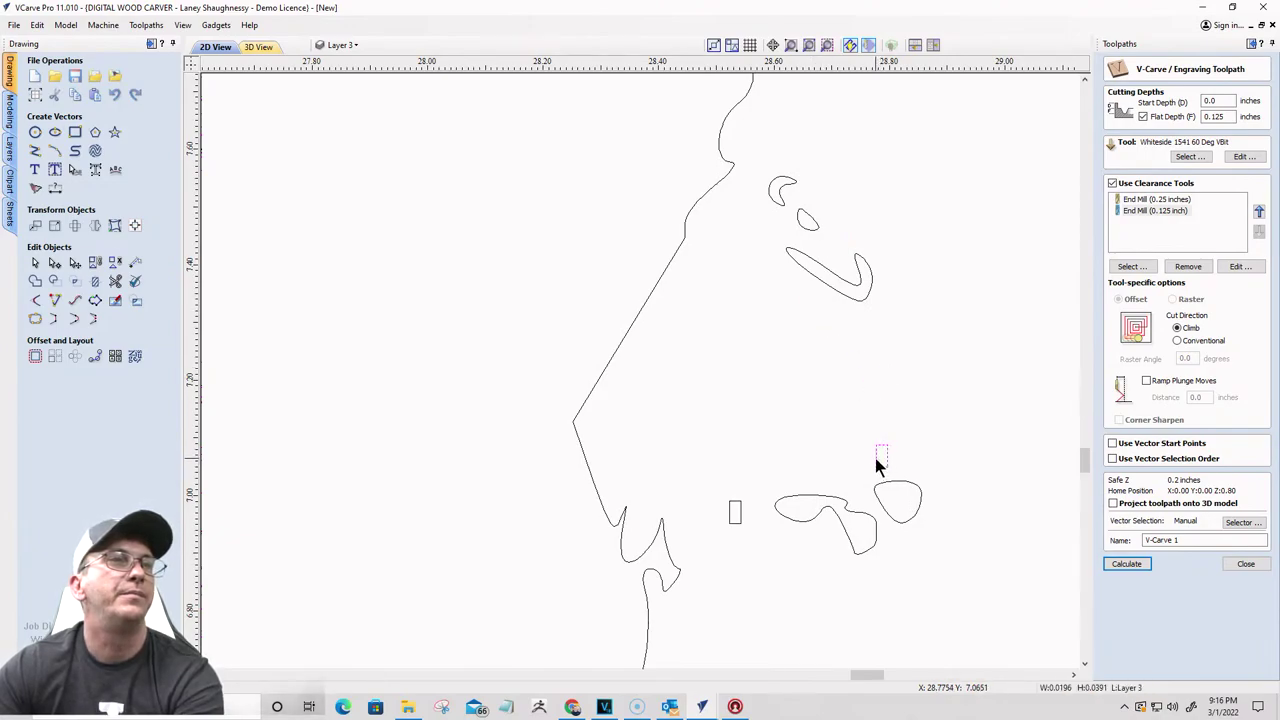
scroll(733, 450, "down", 5)
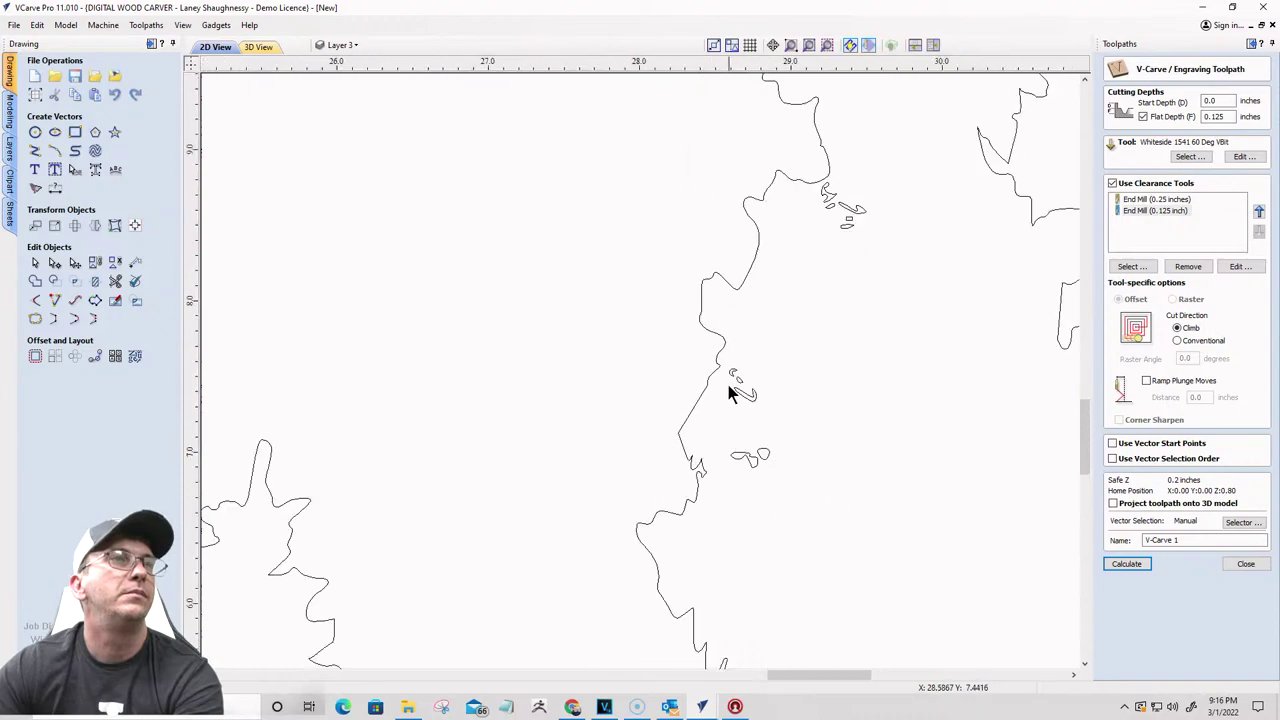
scroll(786, 283, "up", 3)
scroll(737, 206, "down", 4)
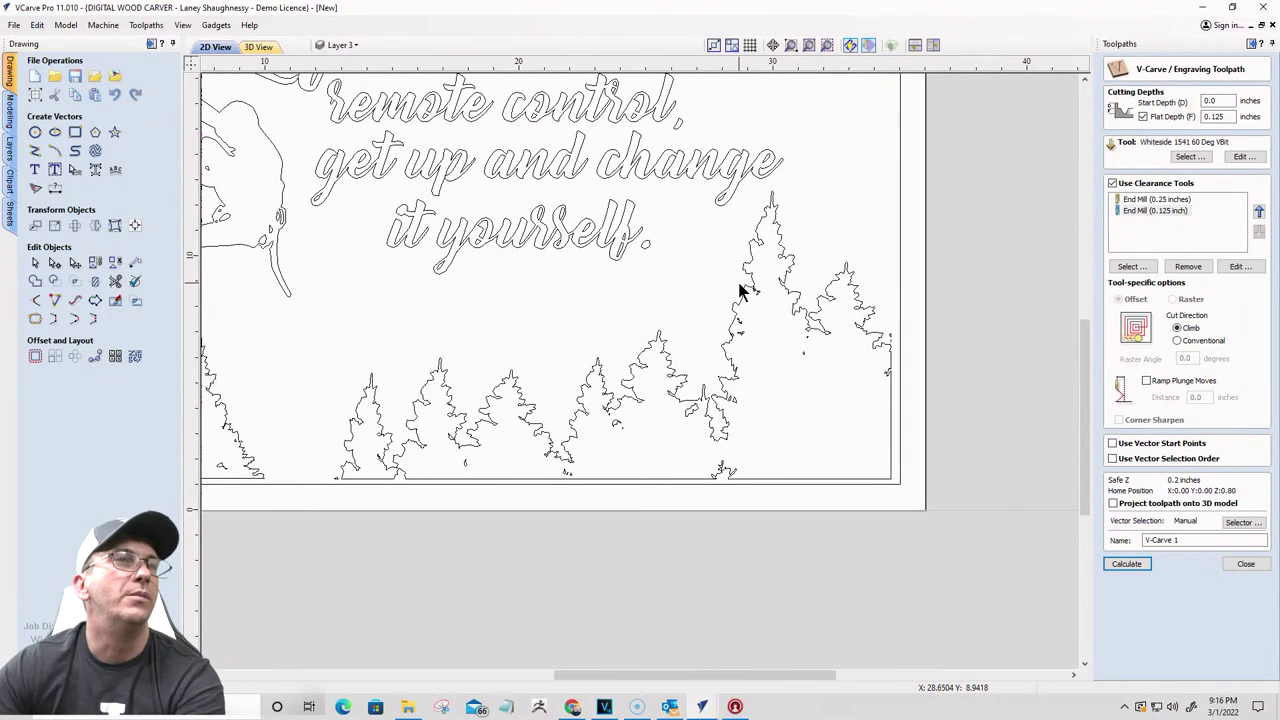
scroll(774, 309, "up", 4)
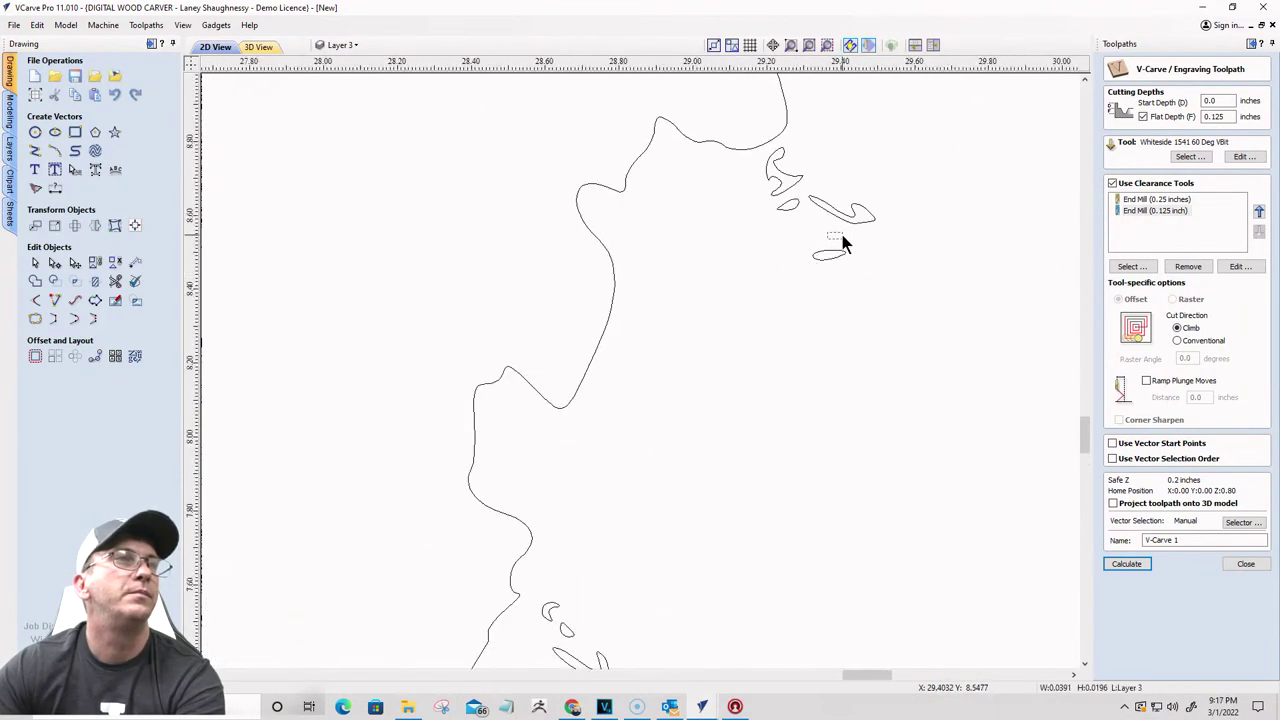
scroll(852, 222, "down", 5)
scroll(679, 377, "up", 5)
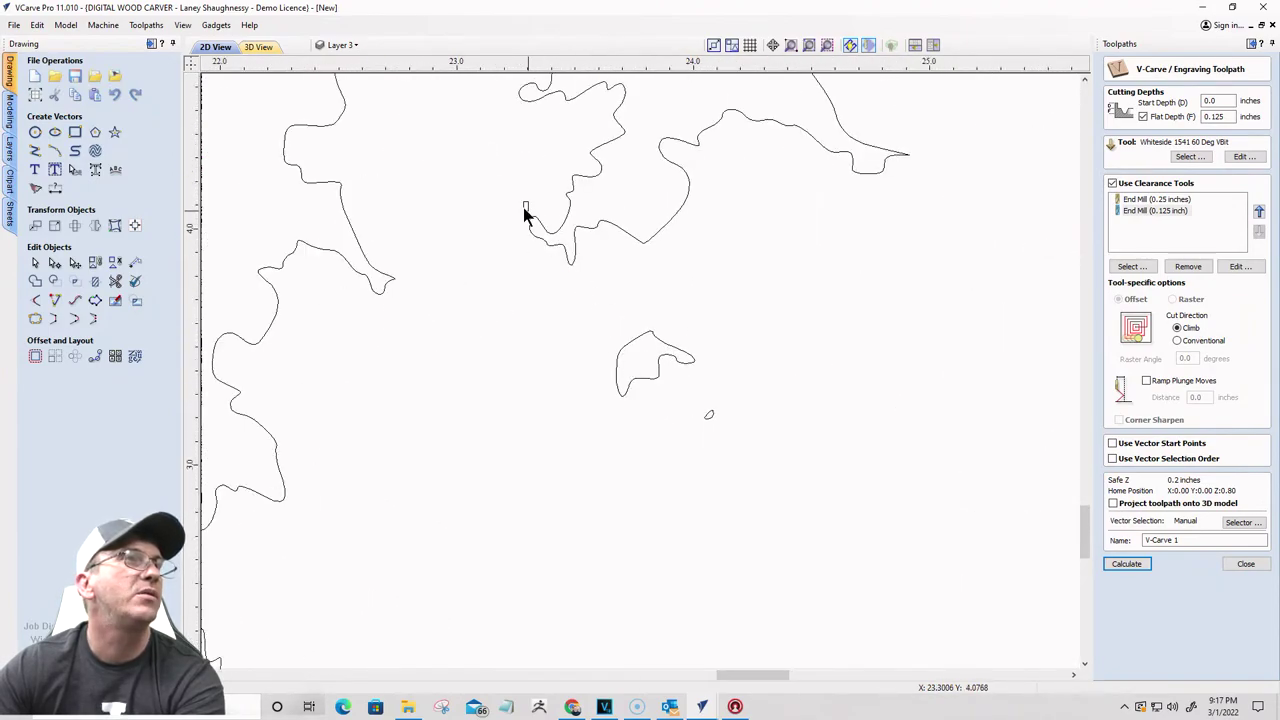
scroll(525, 213, "down", 4)
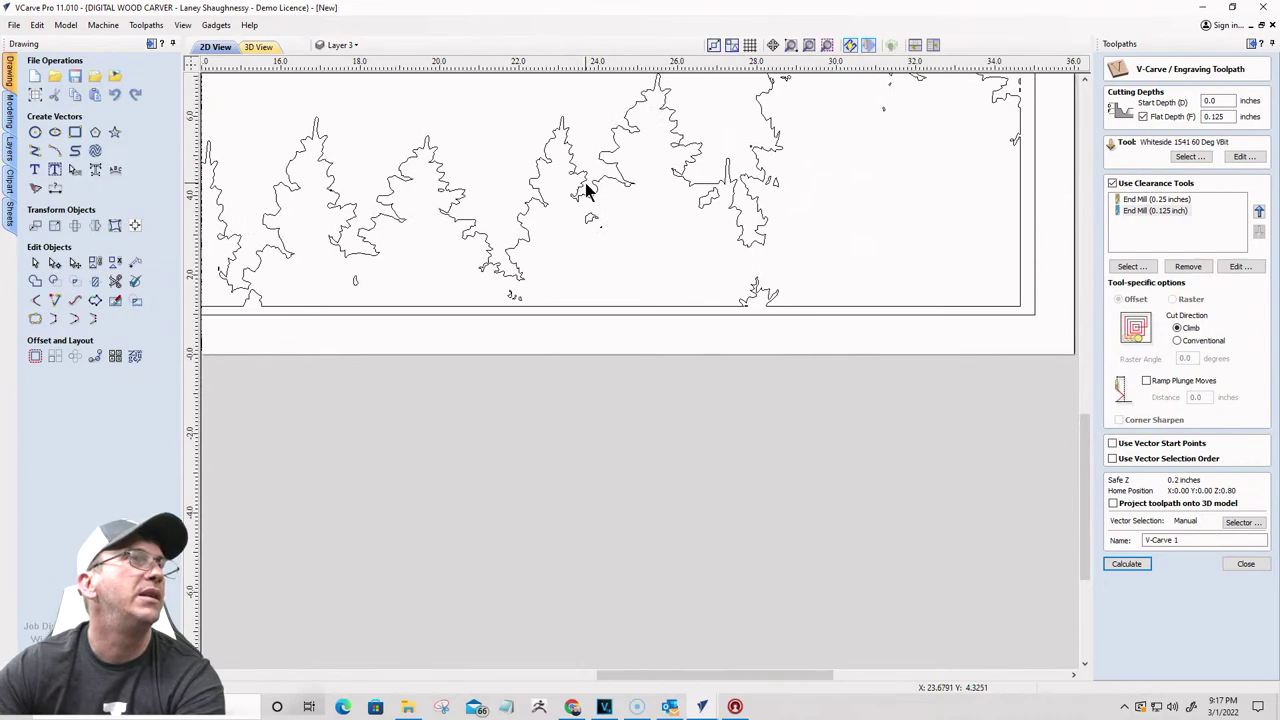
scroll(588, 190, "up", 5)
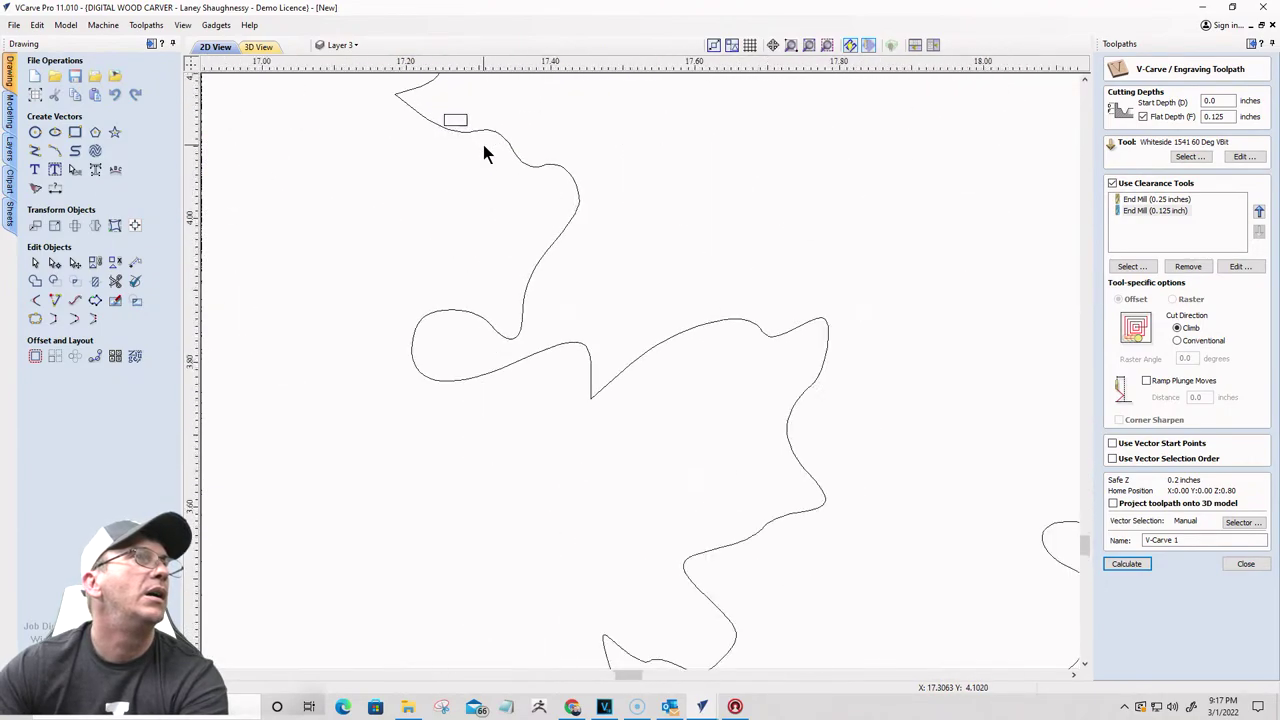
scroll(589, 183, "down", 5)
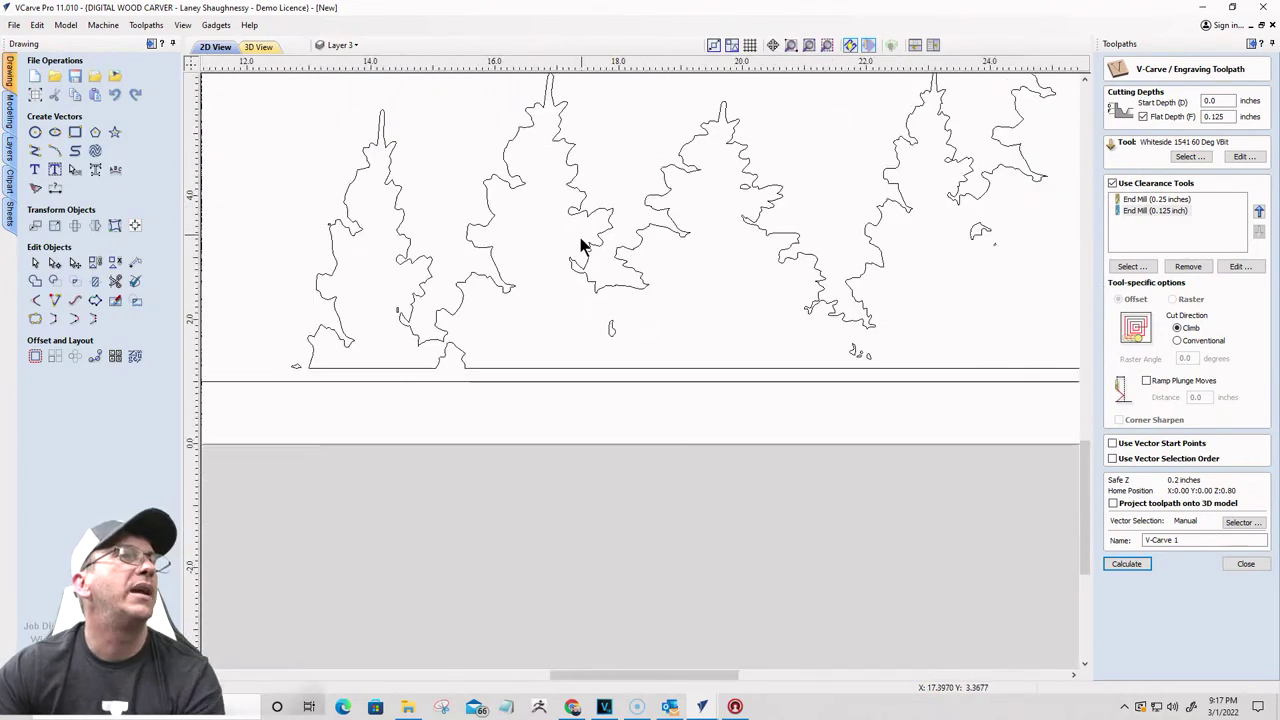
scroll(575, 260, "down", 2)
scroll(569, 272, "down", 2)
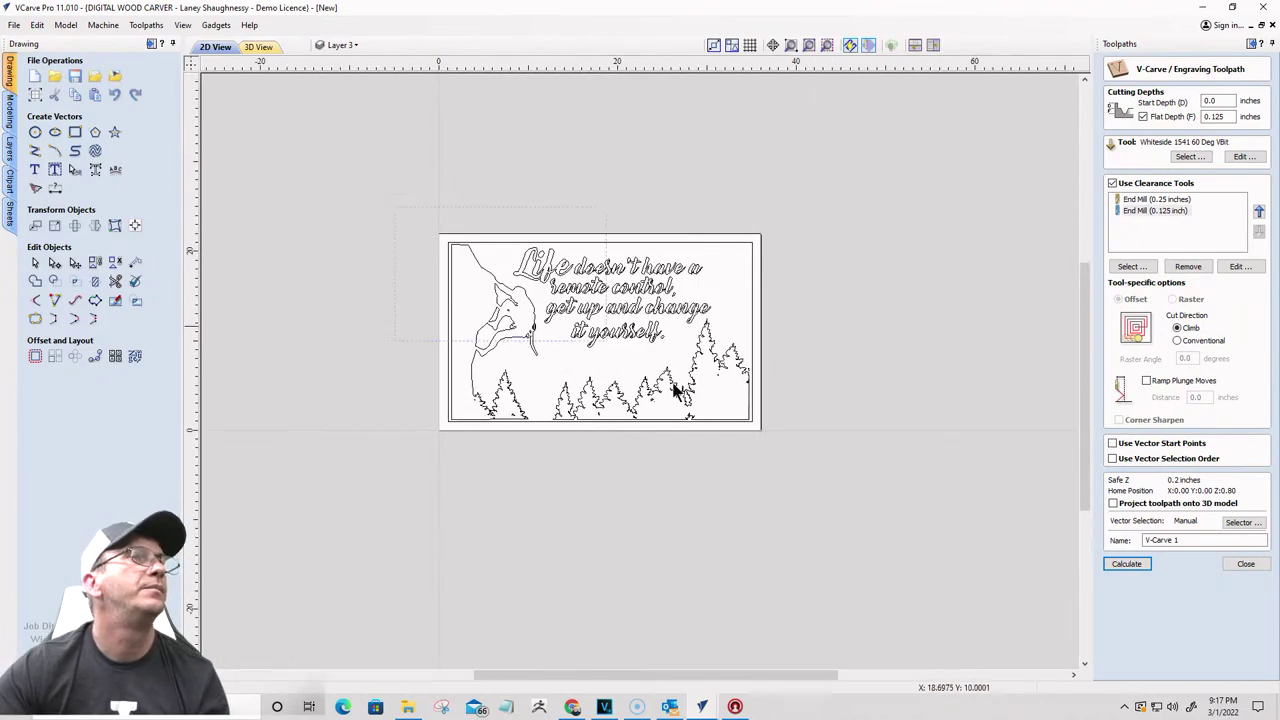
key("ctrl+a")
Step: Recalculate V-Carve 1 on all vectors, producing Clear 1, Clear 2 and the V-carve pass
left_click(1122, 564)
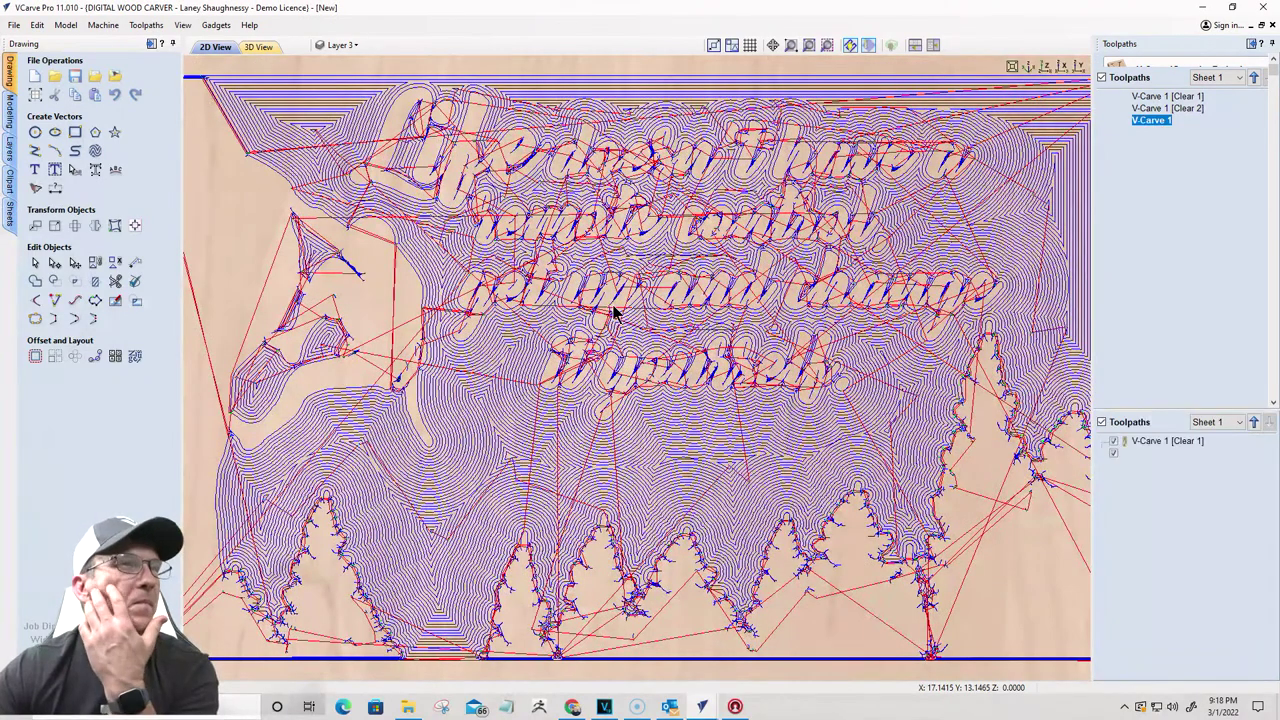
Step: Preview the visible toolpaths in 3D with toolpath lines hidden and machined areas black
scroll(615, 338, "down", 2)
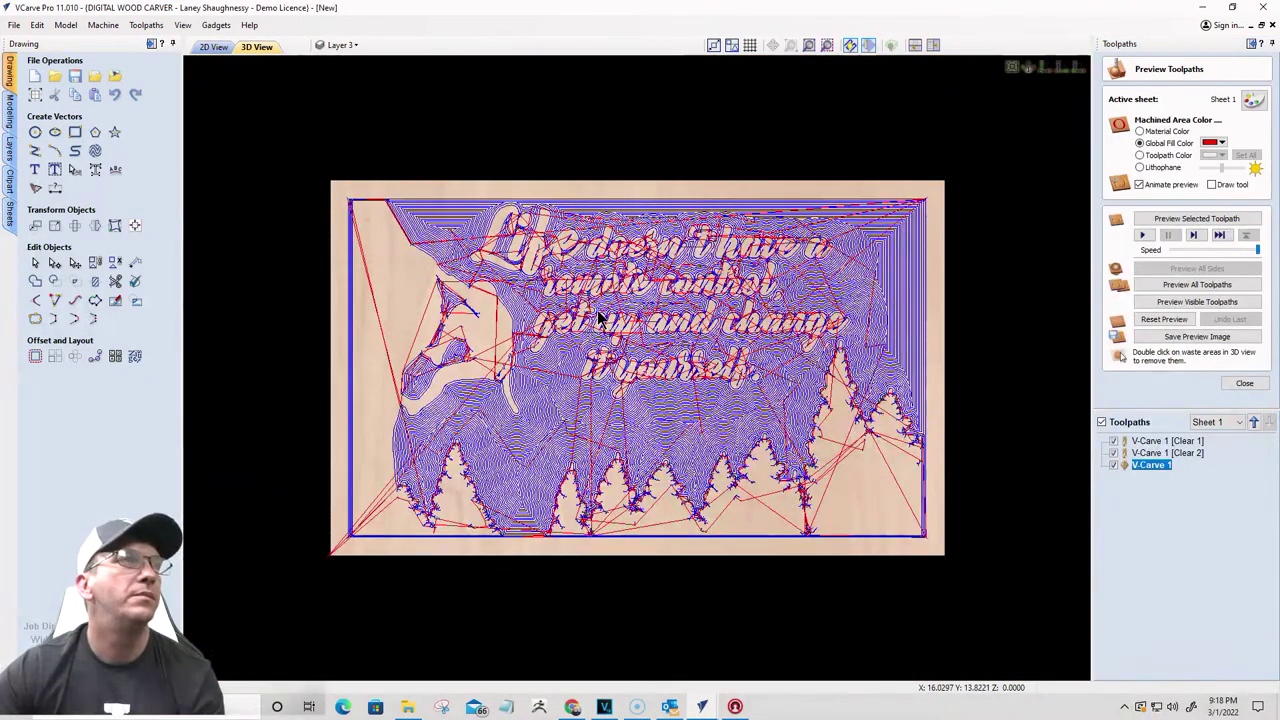
left_click(1184, 301)
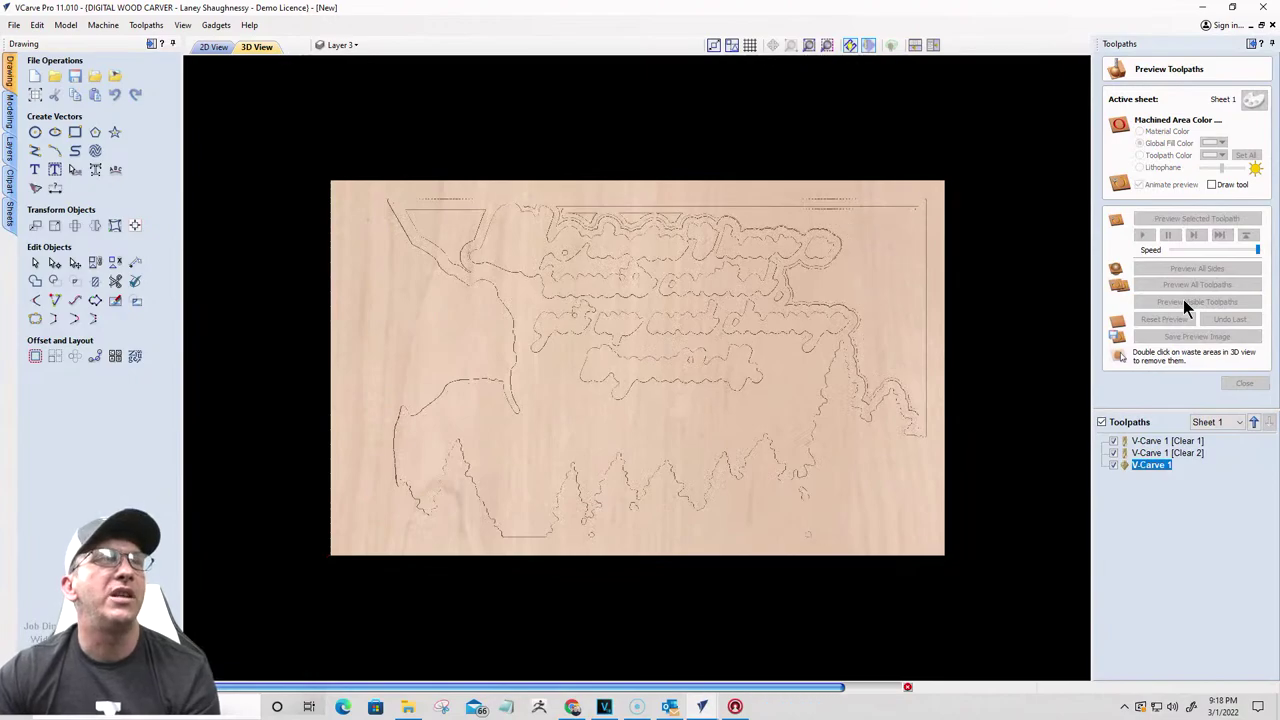
left_click(1113, 441)
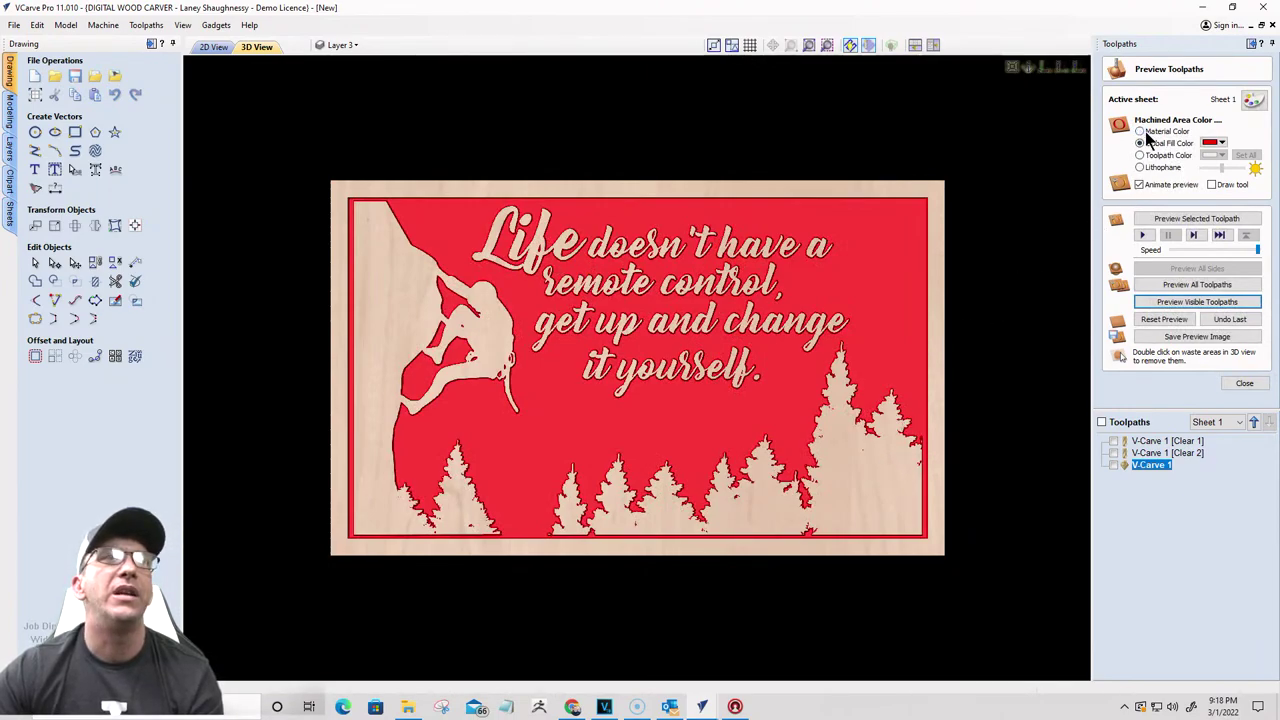
left_click(1224, 144)
left_click(1186, 170)
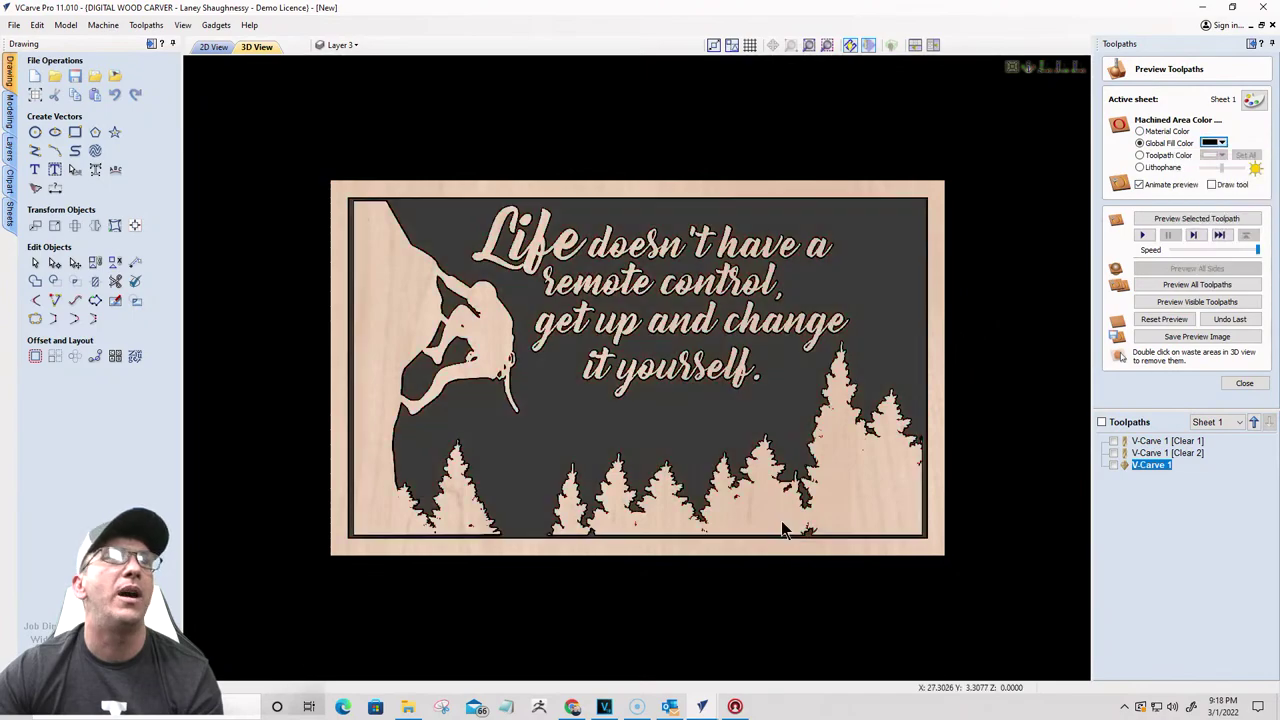
Step: Inspect the carved sign in the 3D preview, then return to the 2D drawing
scroll(514, 531, "down", 1)
scroll(452, 537, "up", 3)
scroll(452, 537, "down", 3)
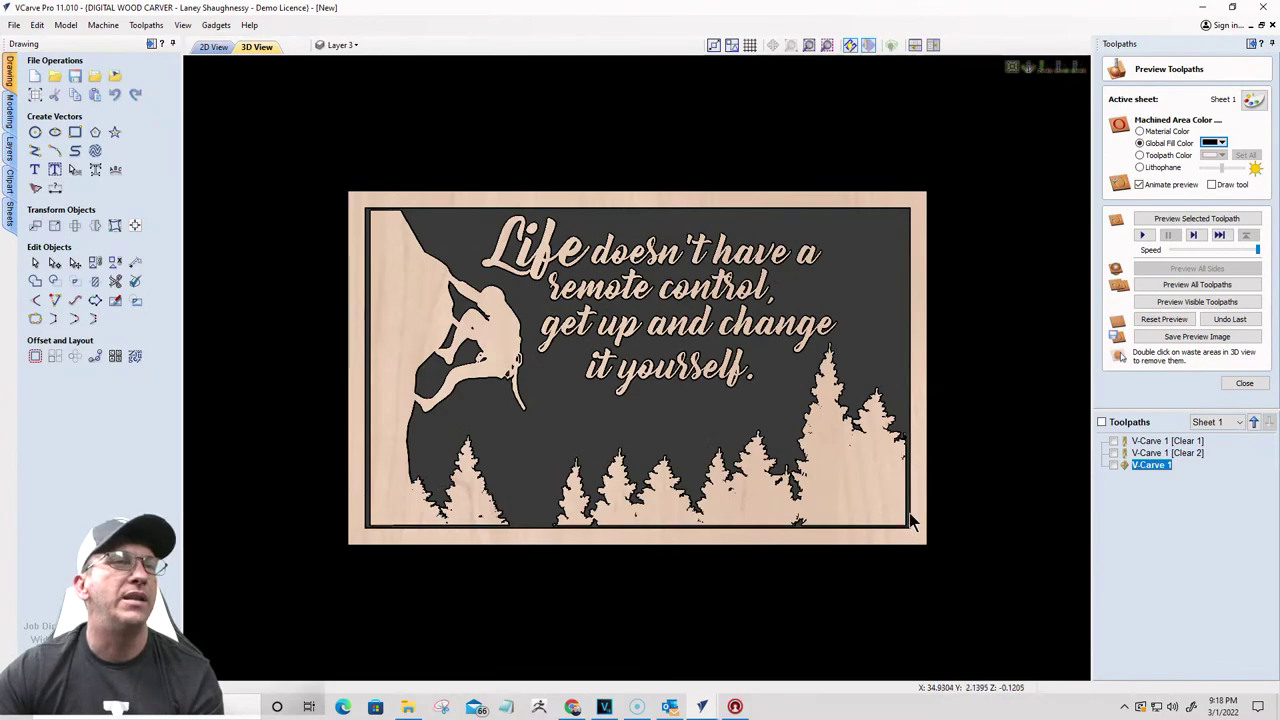
scroll(810, 548, "up", 1)
scroll(810, 548, "up", 1)
scroll(810, 548, "down", 2)
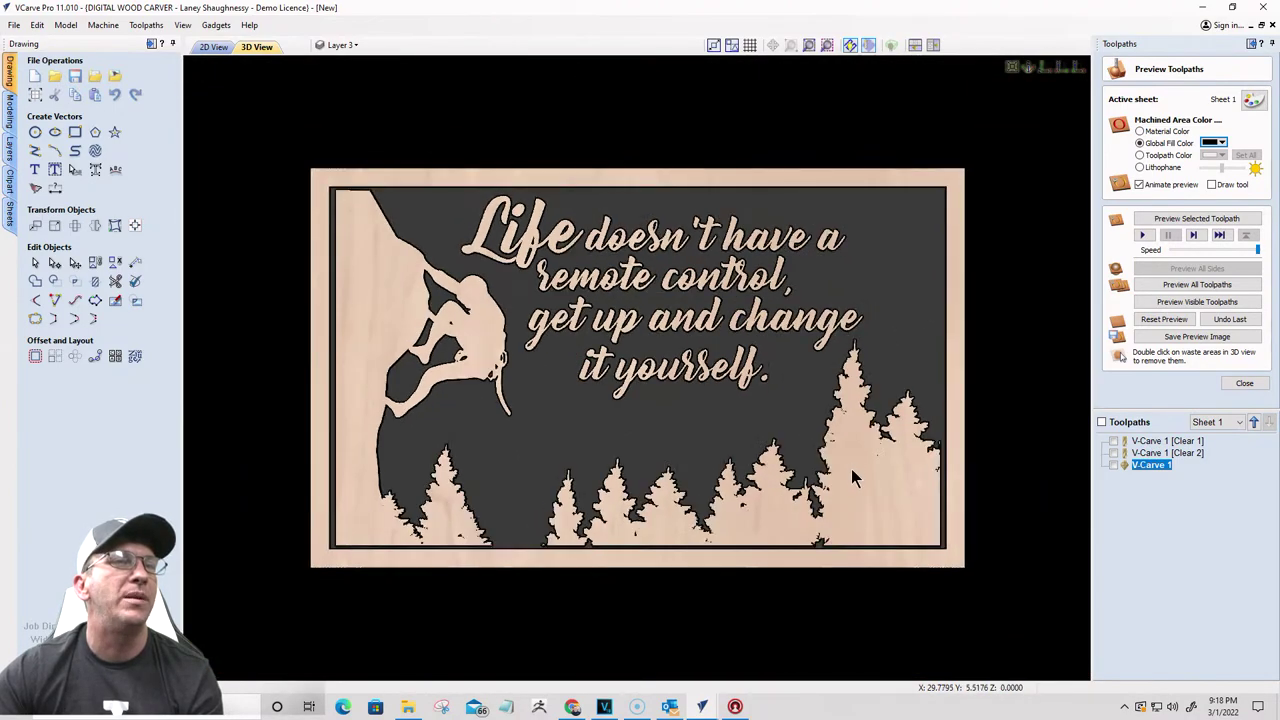
middle_click_drag(862, 471, 893, 378)
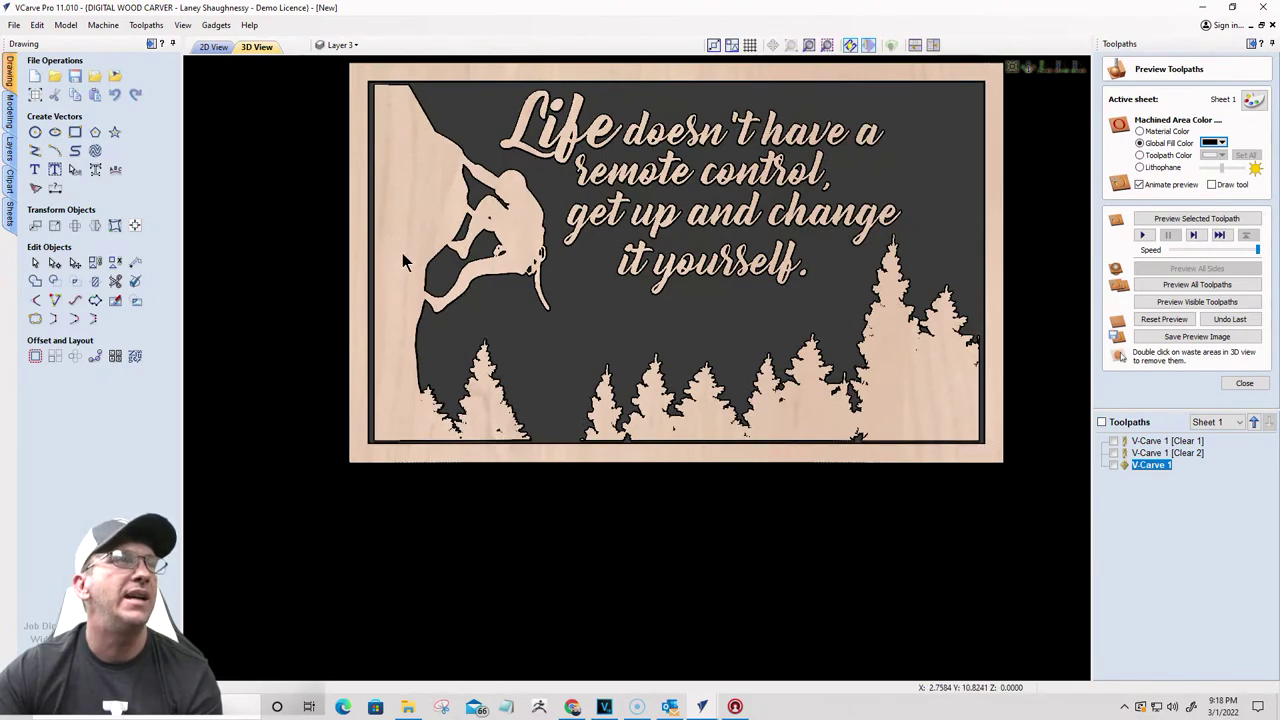
scroll(397, 198, "down", 1)
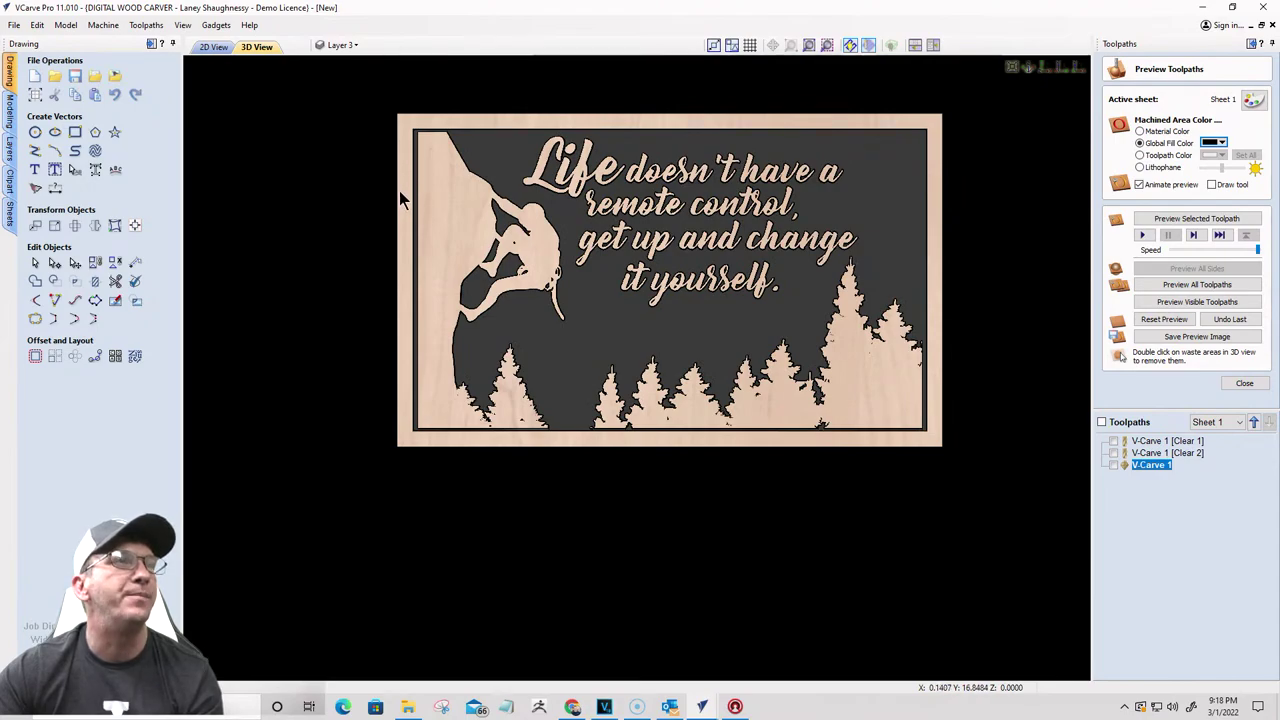
left_click(215, 48)
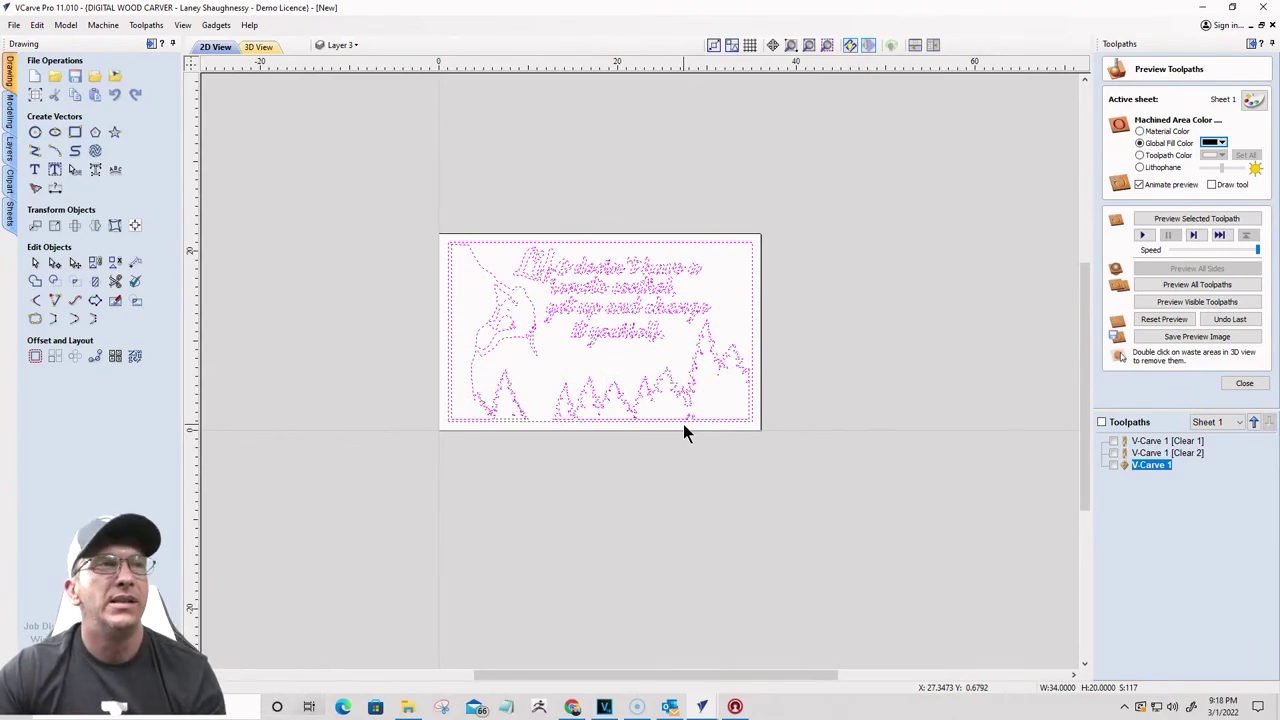
Step: Window-select every design vector, then Shift-drag over the quote text to drop it from the selection
scroll(716, 416, "up", 3)
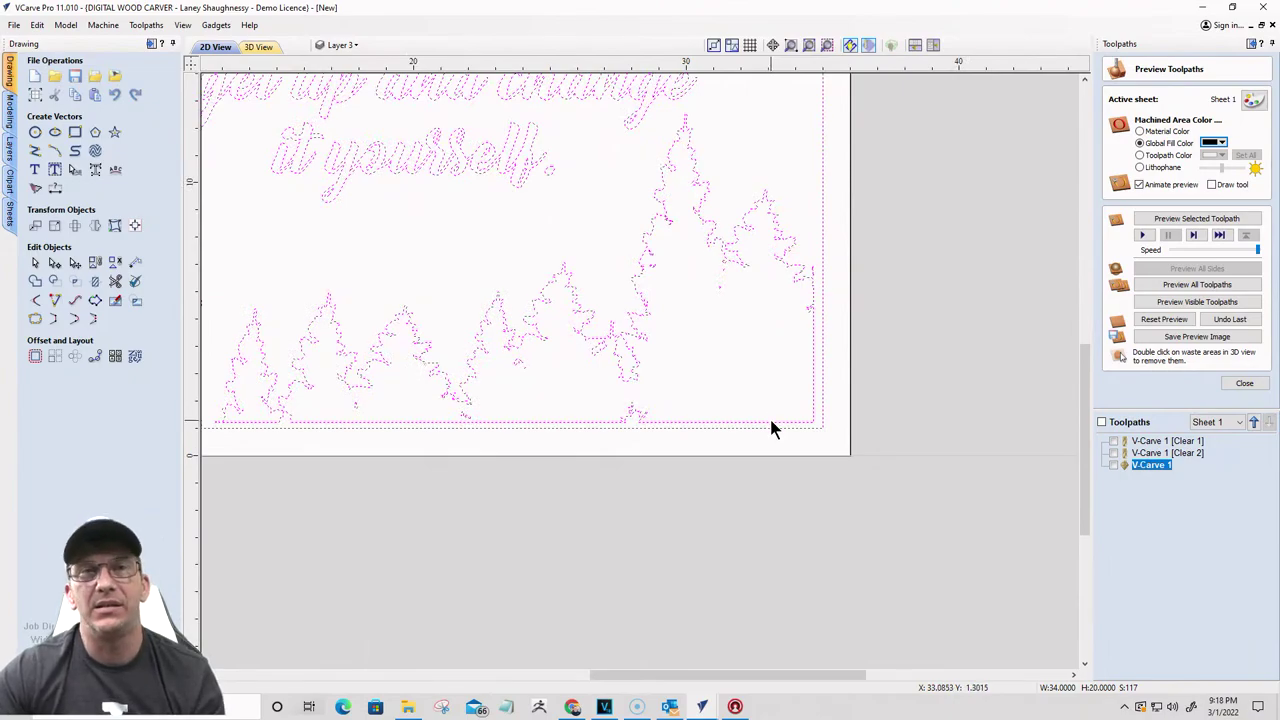
scroll(771, 428, "up", 2)
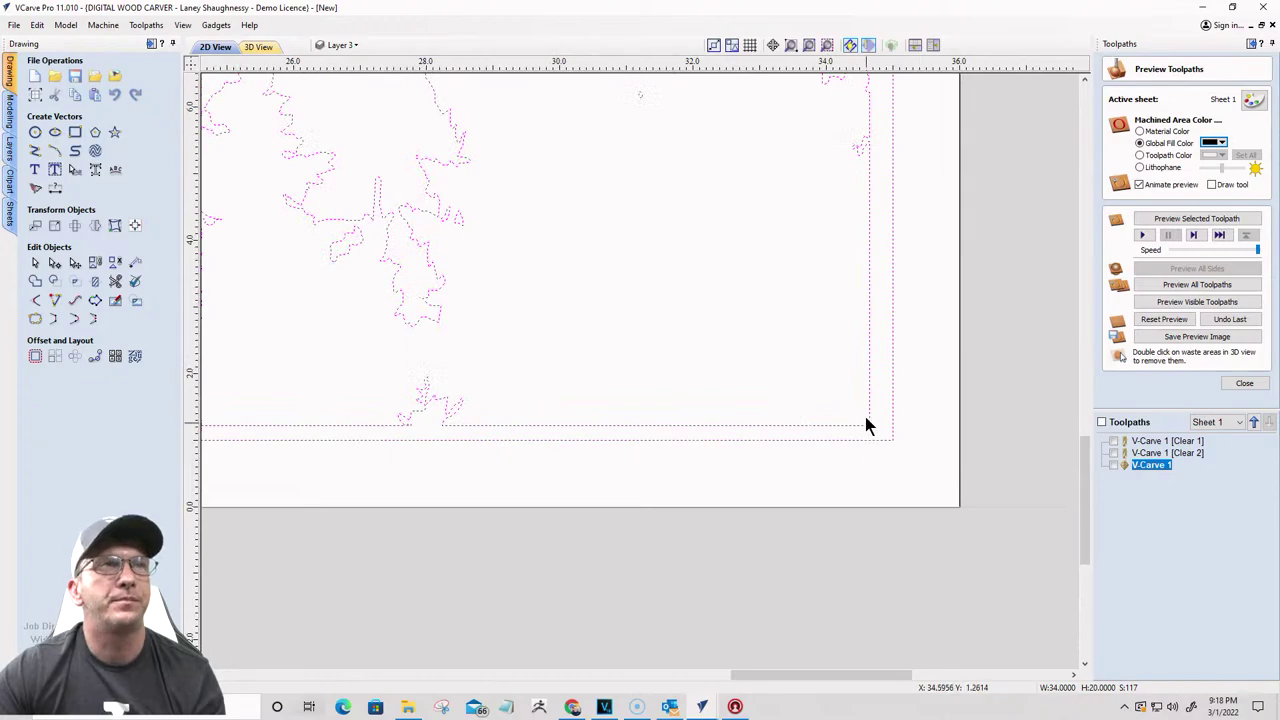
scroll(948, 402, "down", 4)
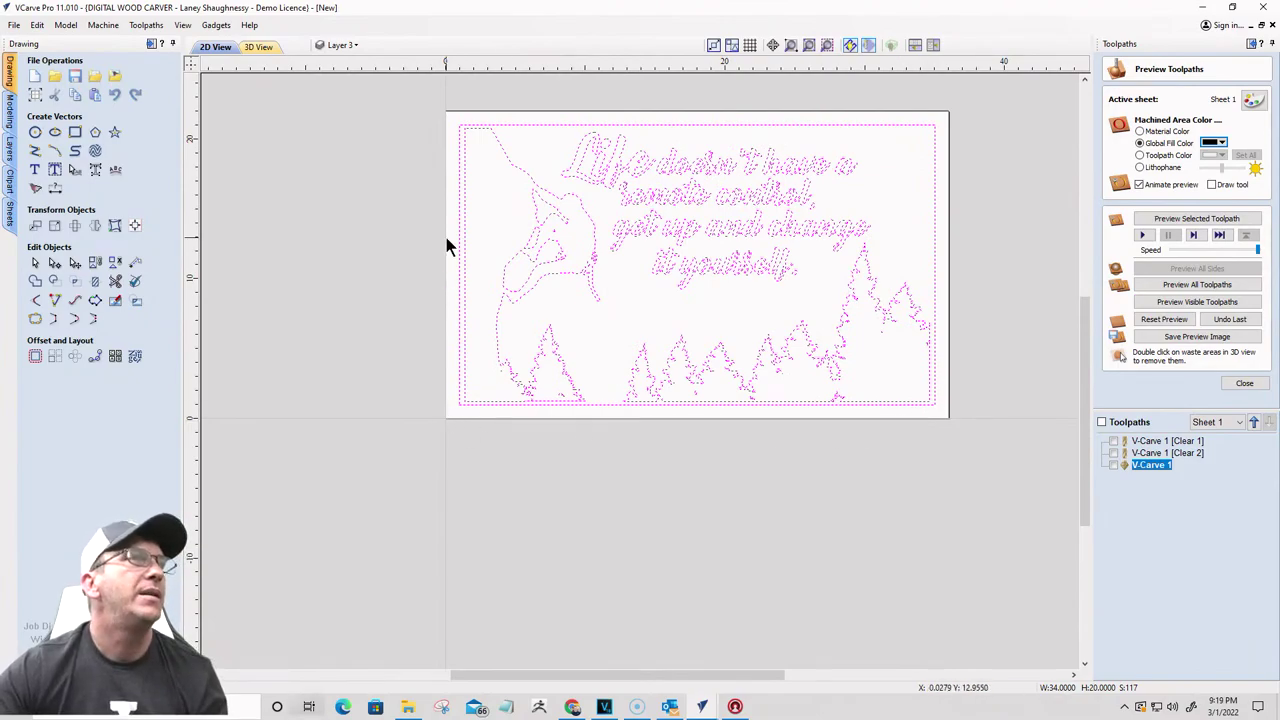
scroll(446, 238, "up", 1)
scroll(459, 250, "down", 1)
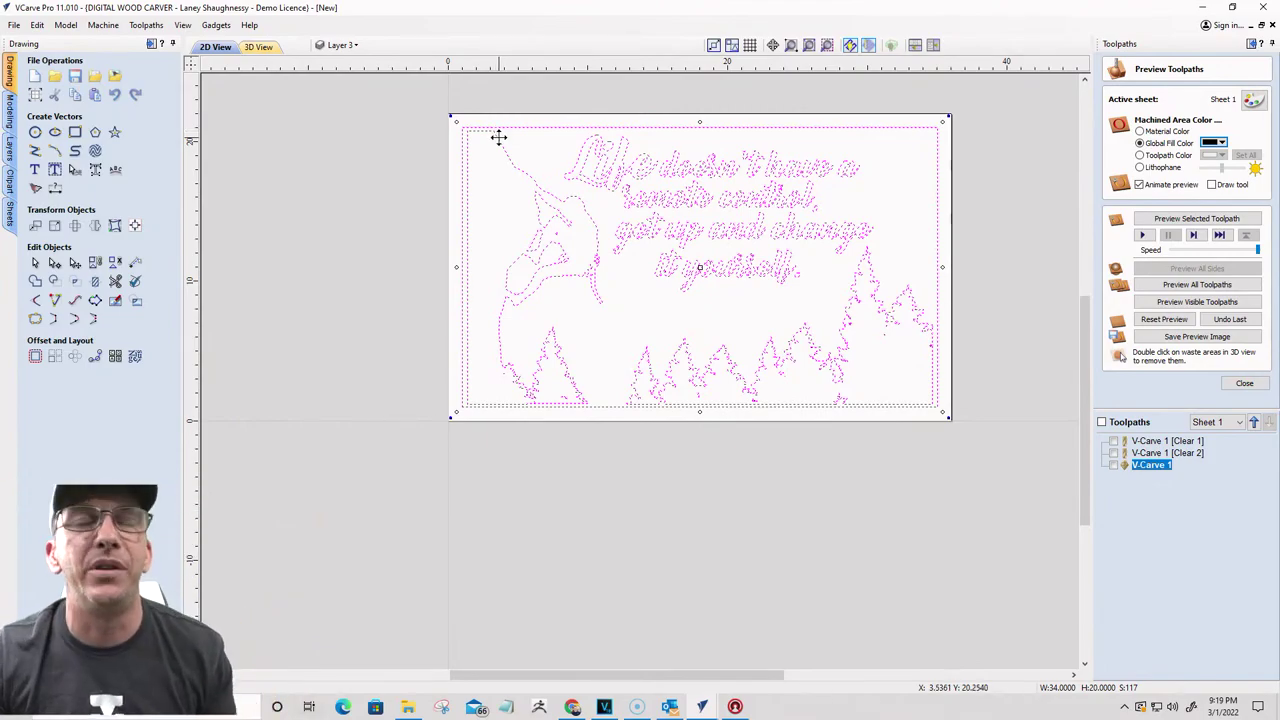
left_click(352, 240)
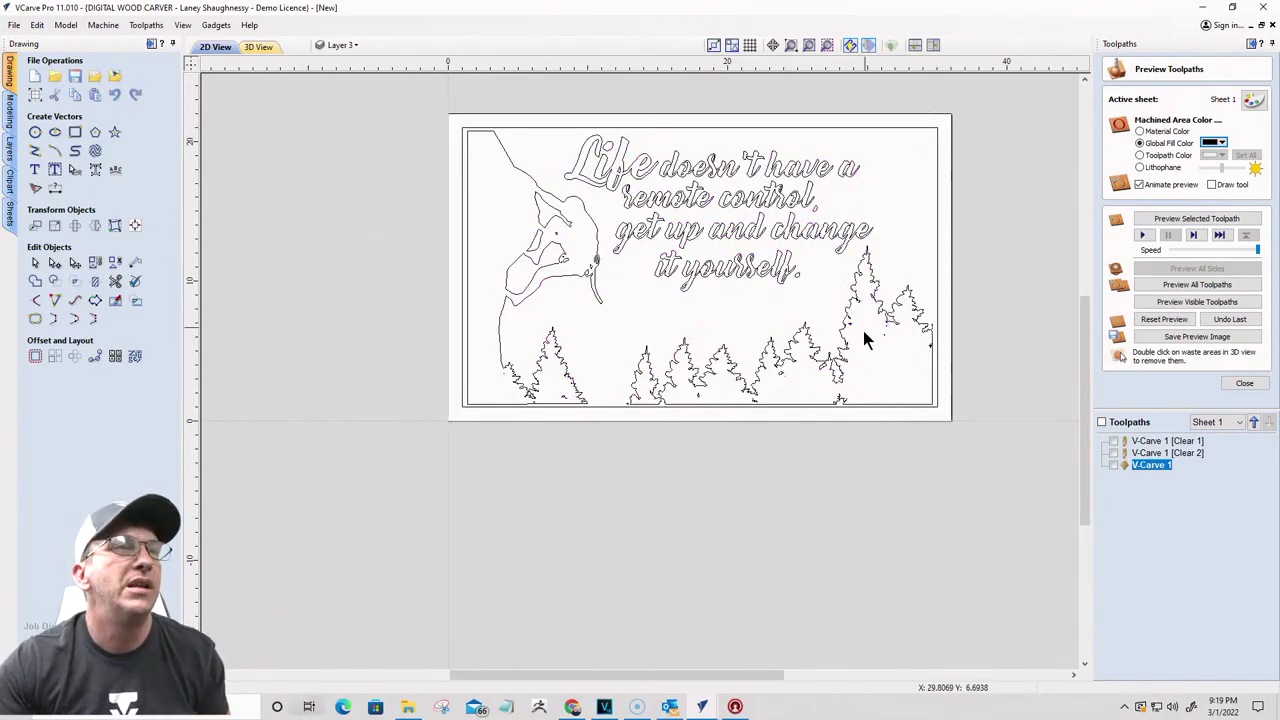
left_click_drag(966, 472, 878, 402)
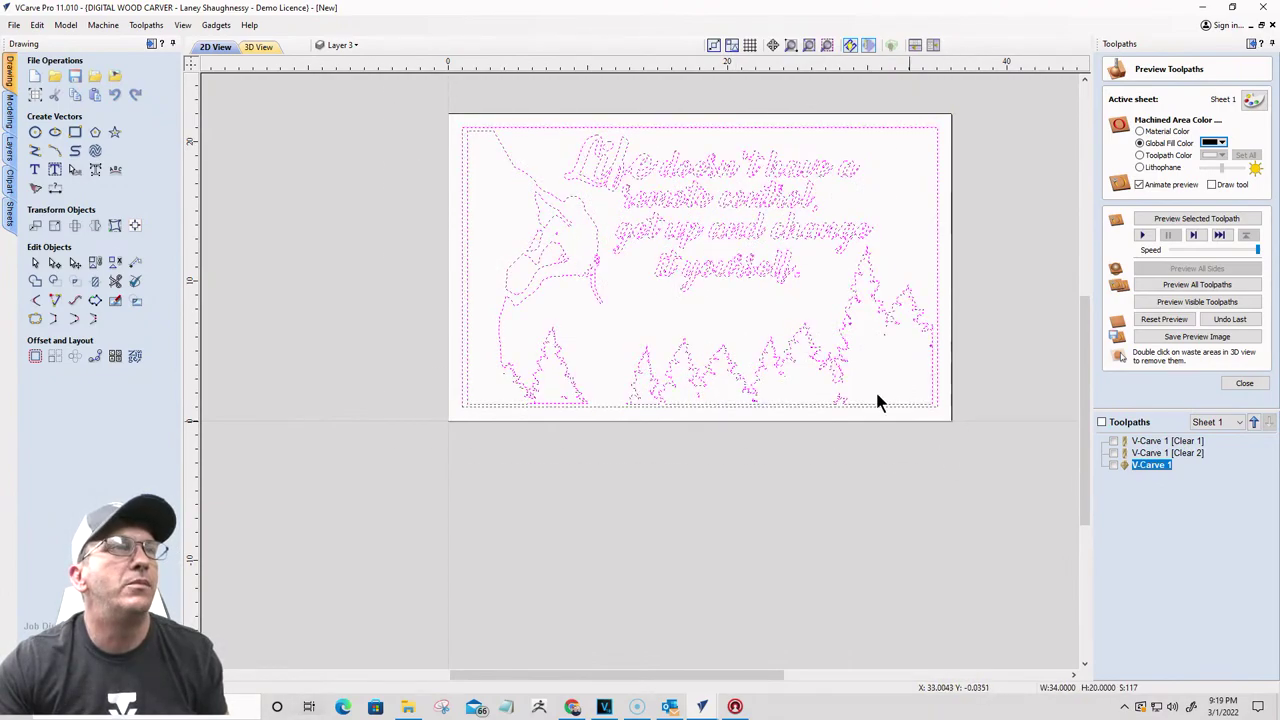
left_click_drag(780, 266, 622, 152)
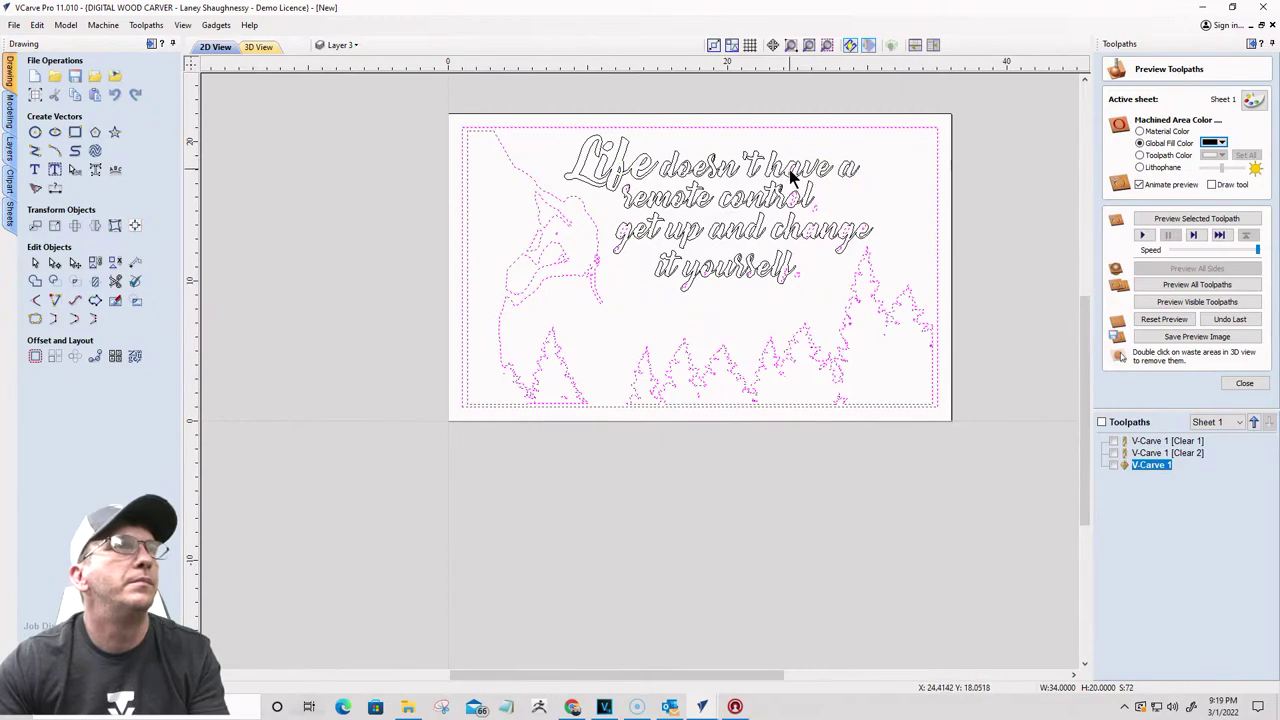
scroll(748, 209, "up", 4)
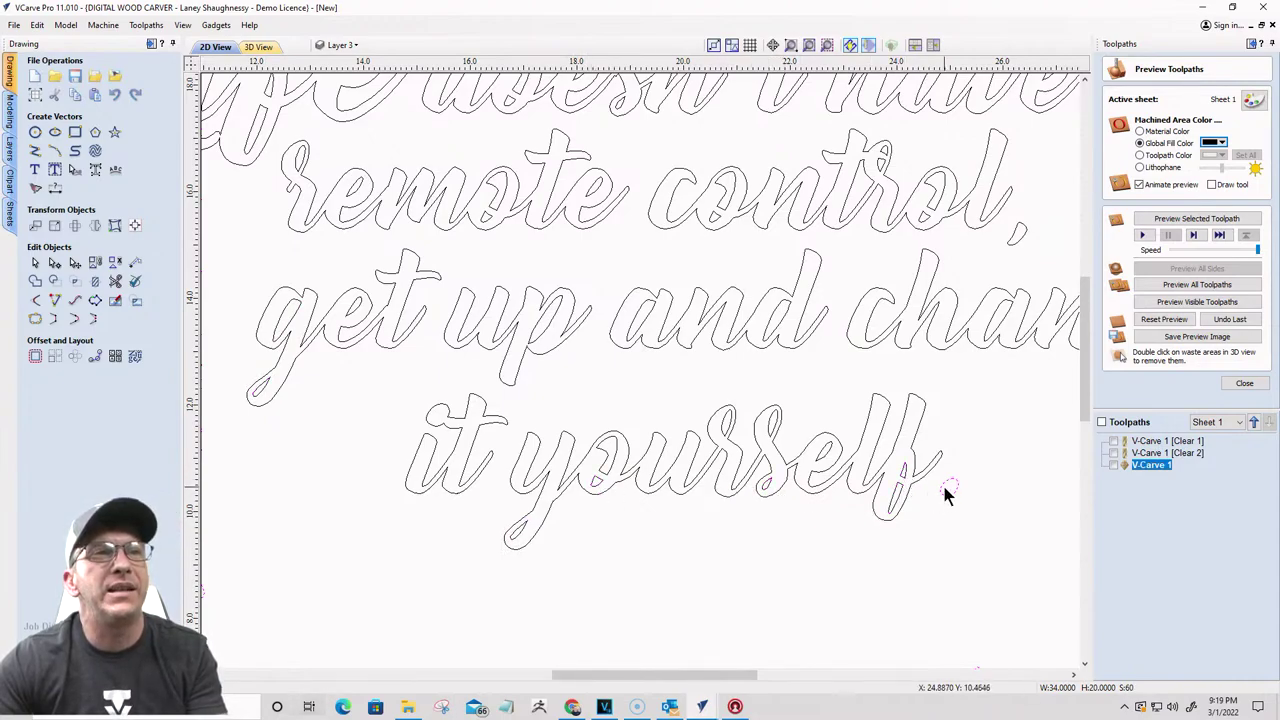
Step: Toggle the word 'change' off and leave only the board's border rectangle selected
scroll(845, 325, "down", 3)
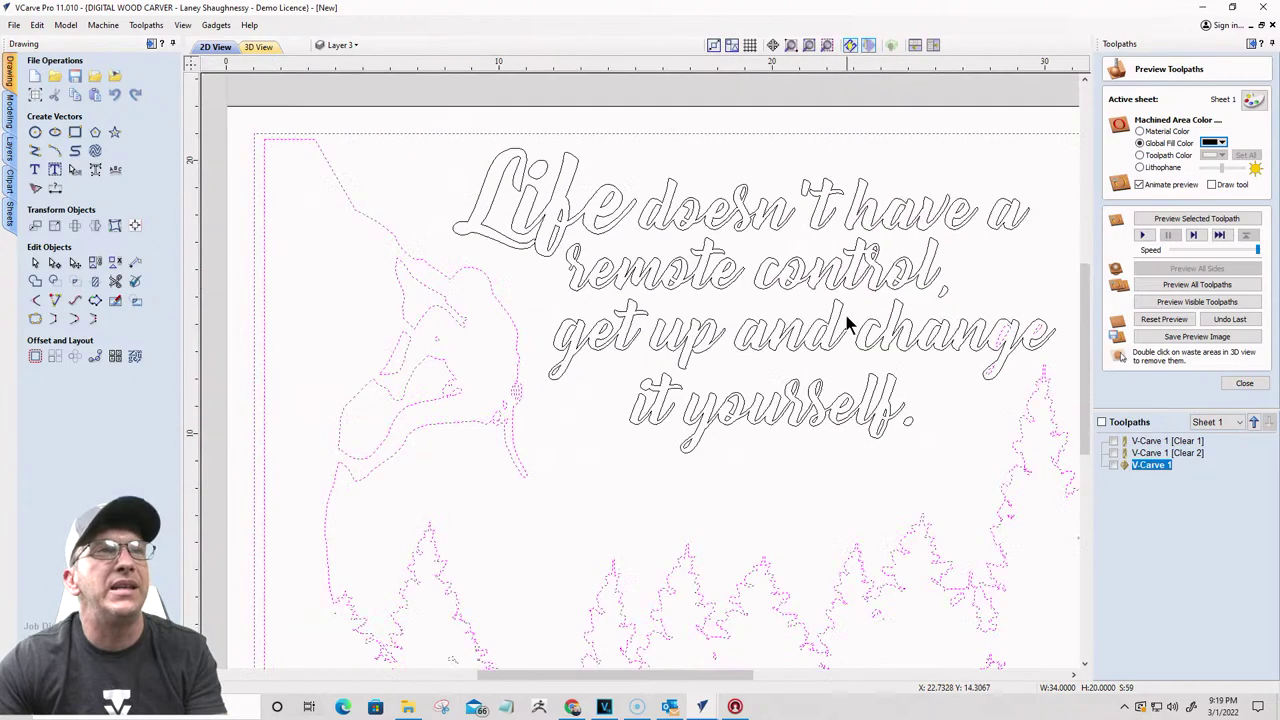
left_click(994, 371)
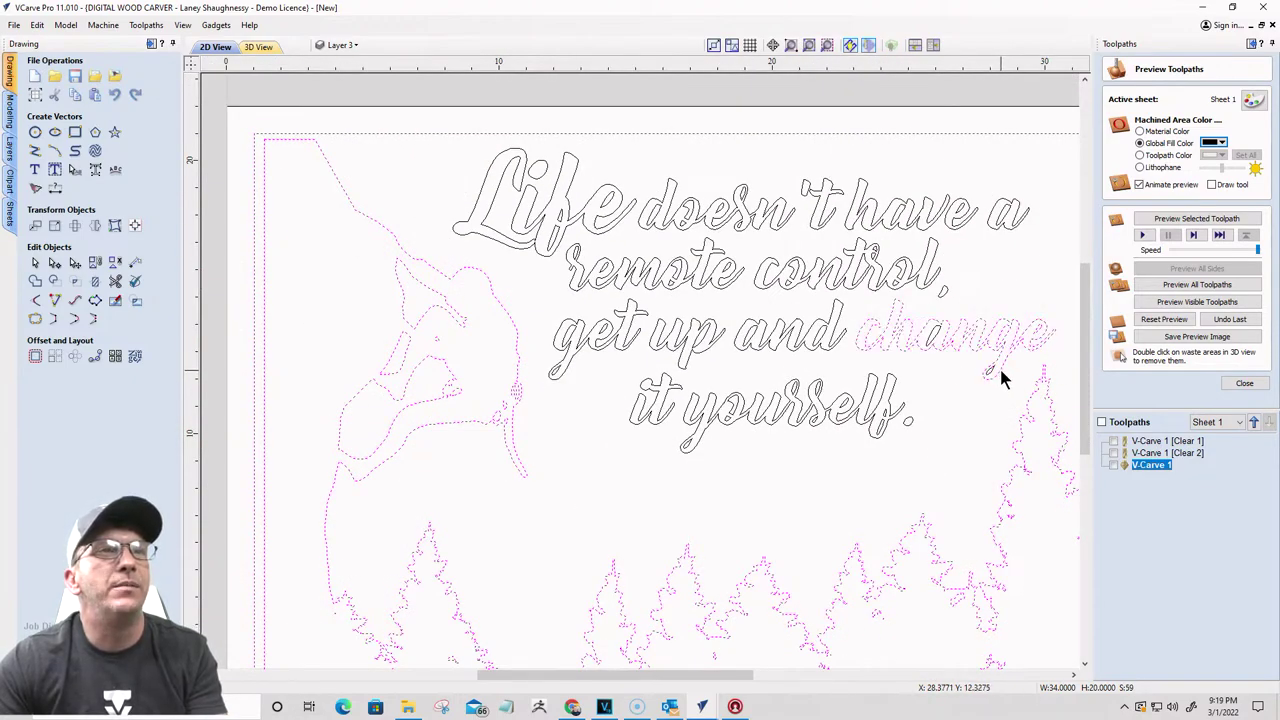
left_click(999, 365)
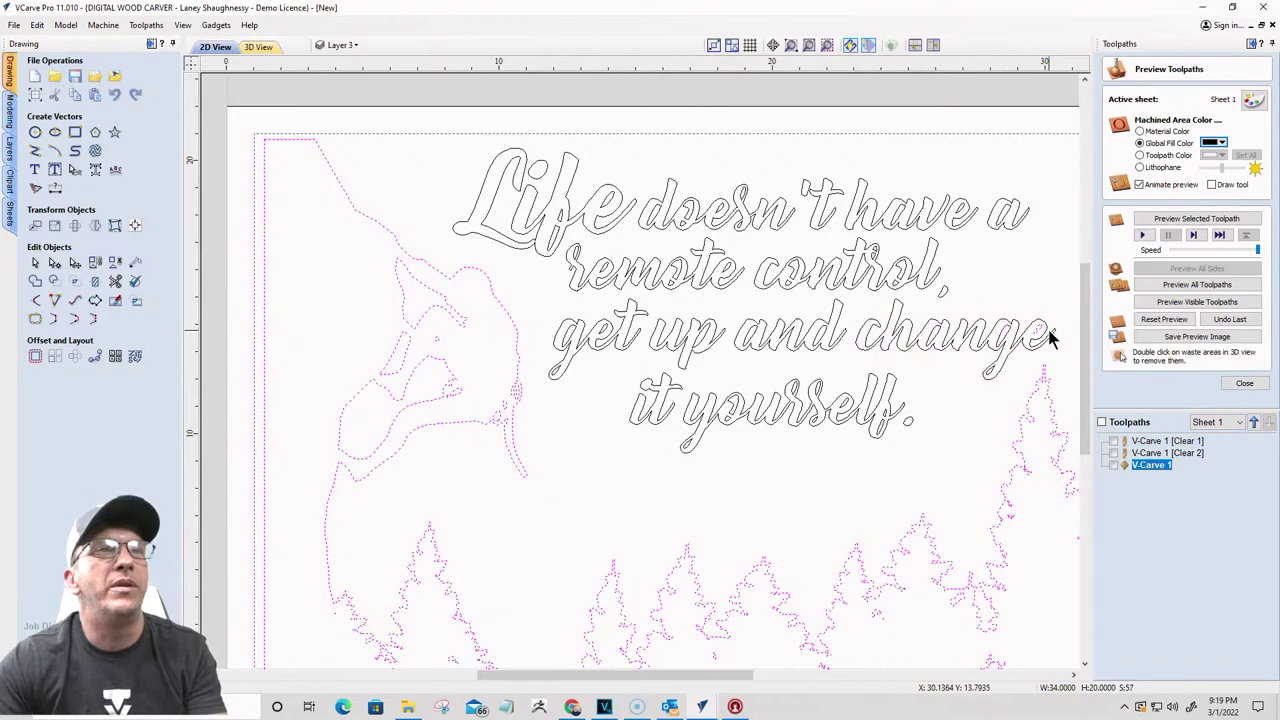
scroll(1040, 338, "down", 2)
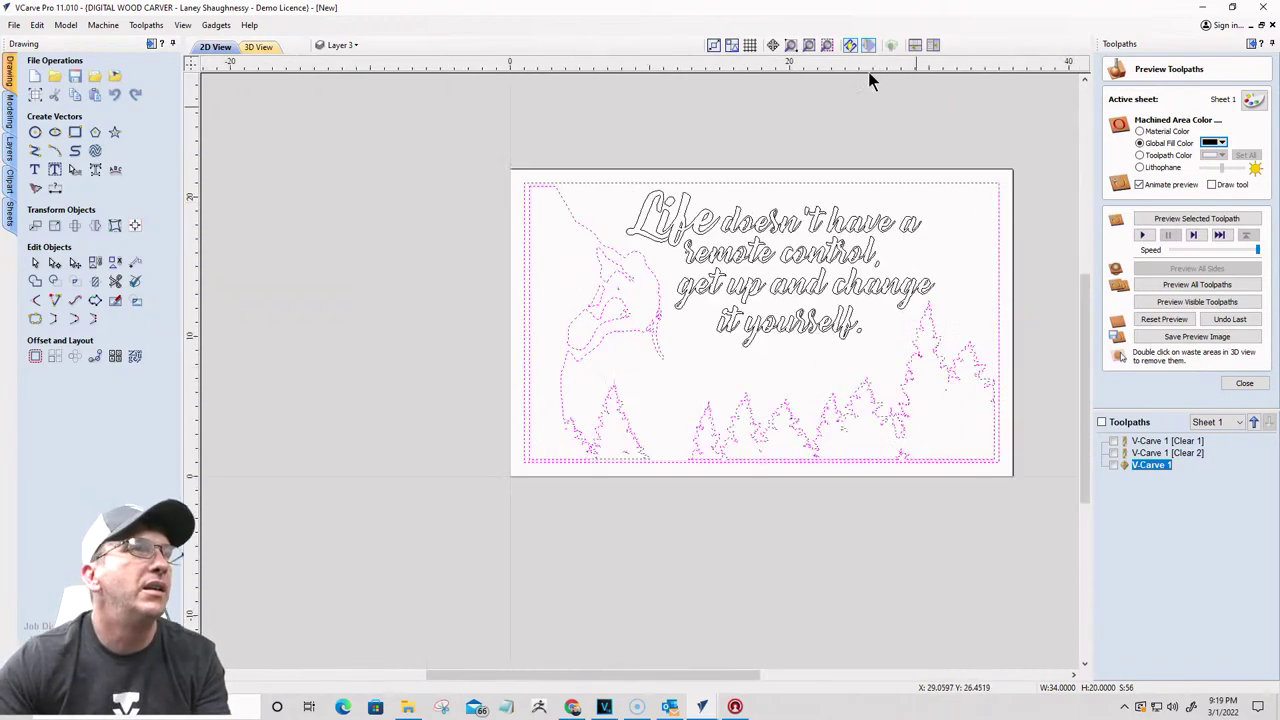
scroll(939, 437, "up", 2)
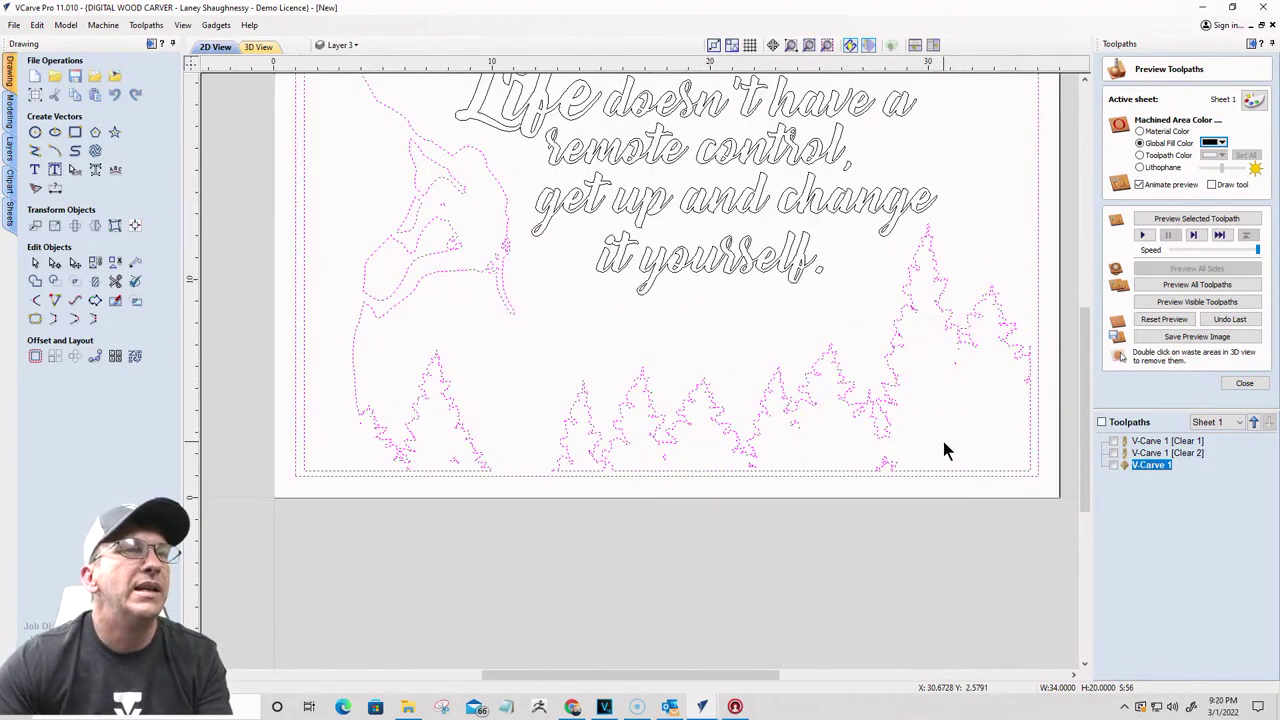
scroll(943, 440, "down", 1)
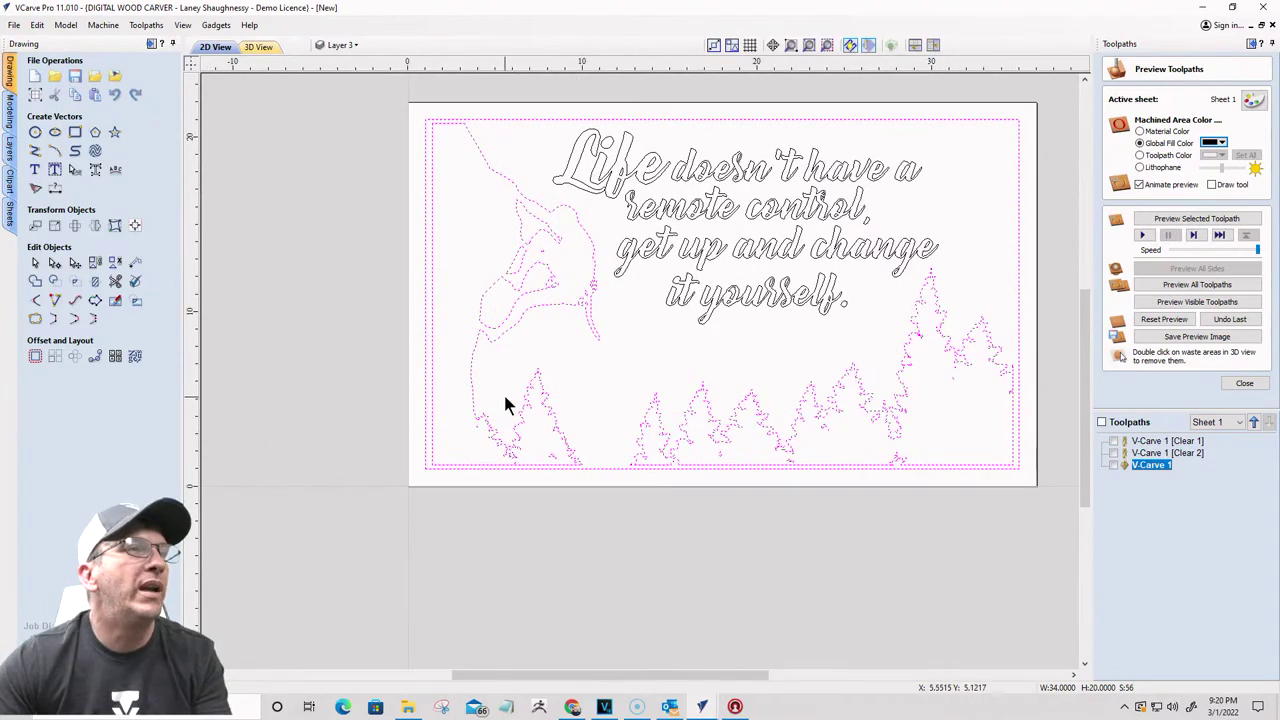
left_click(439, 122)
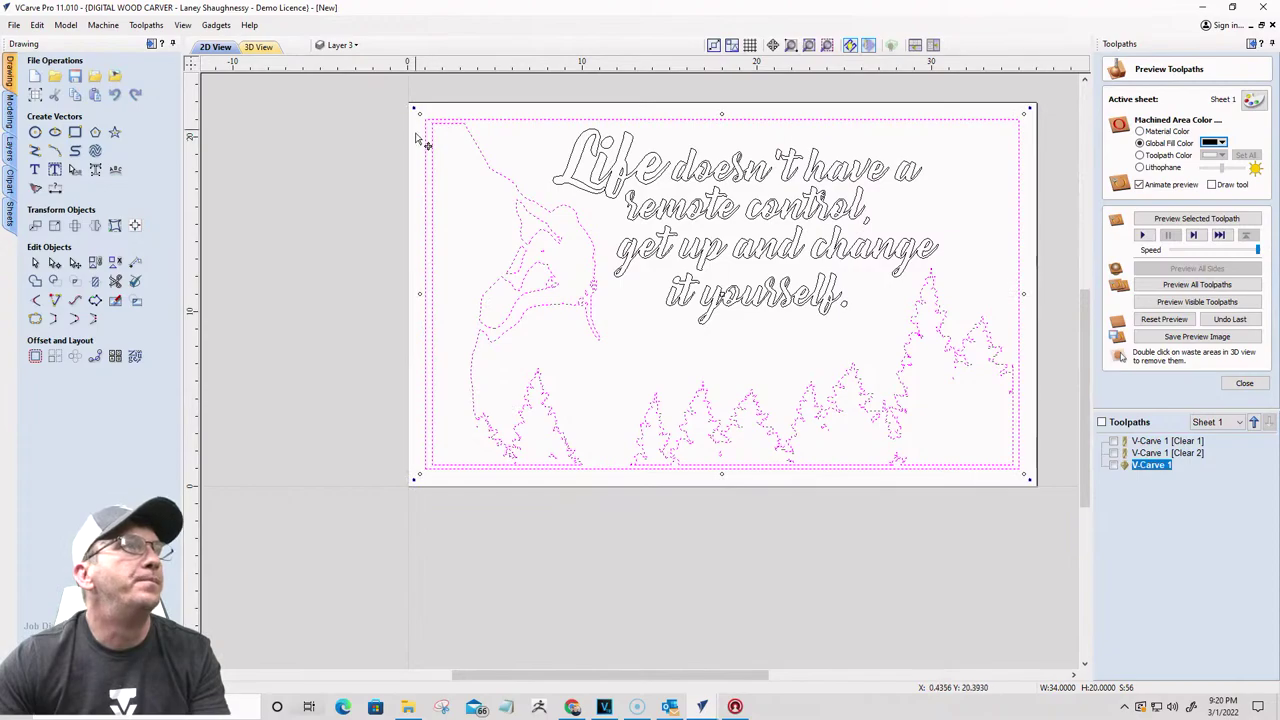
left_click(428, 238)
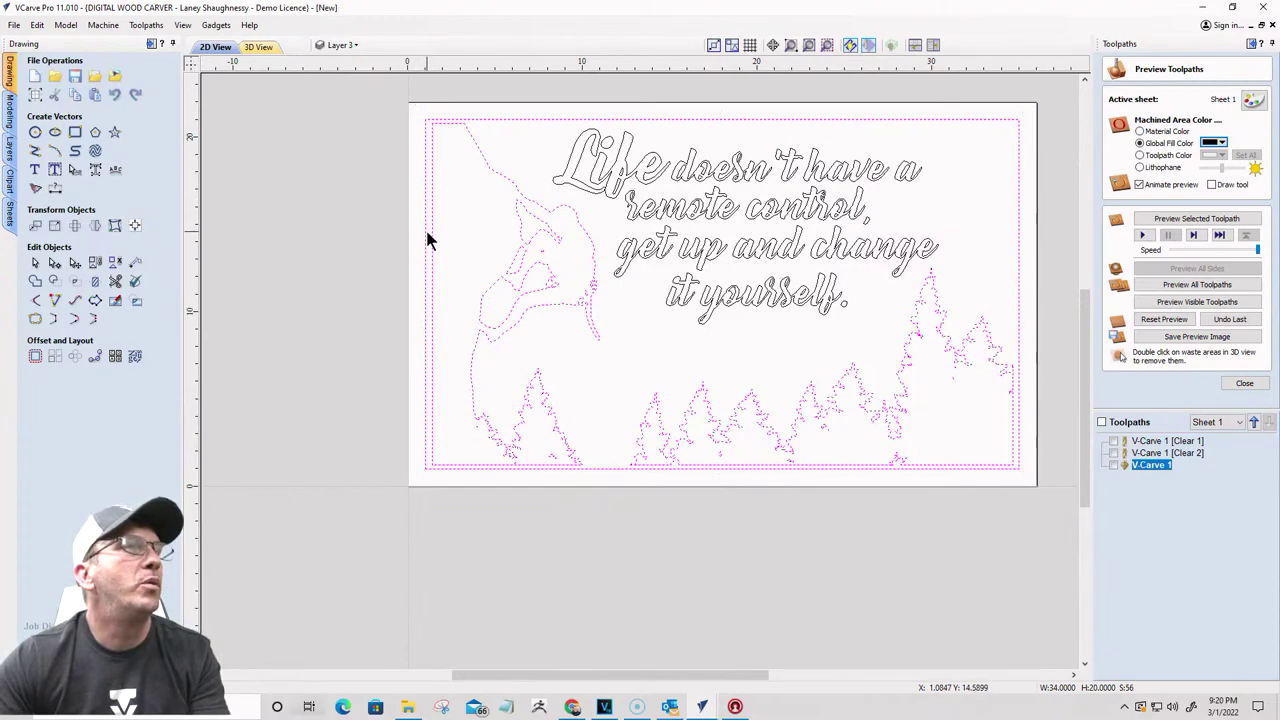
left_click(428, 122)
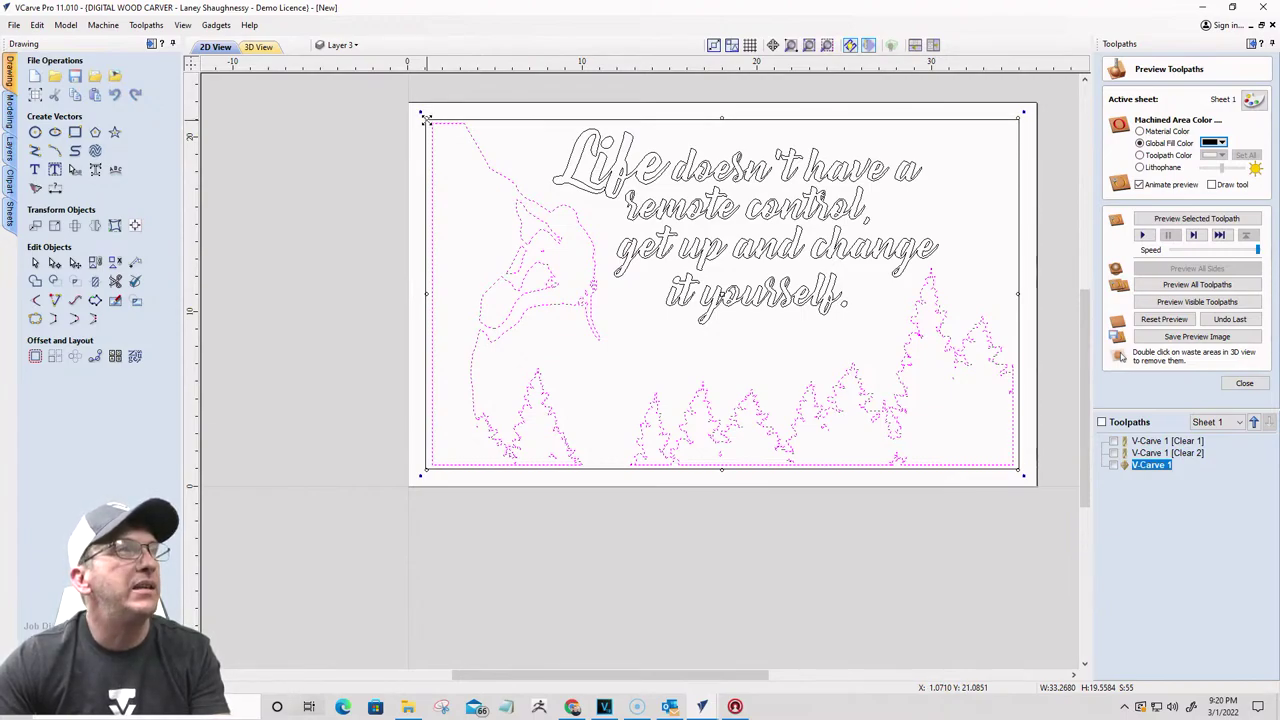
Step: Select the outer border, inspect its corners up close, and launch Interactive Vector Trim
left_click(425, 119)
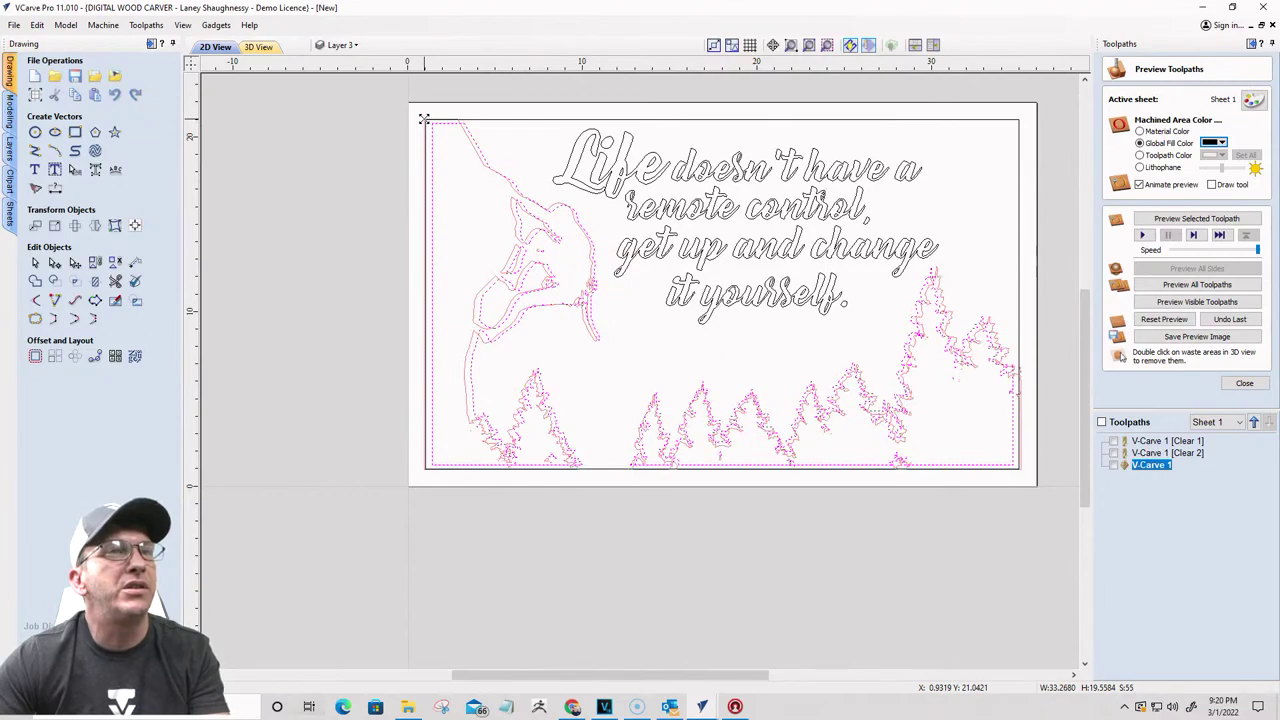
left_click(425, 119)
scroll(1022, 371, "up", 2)
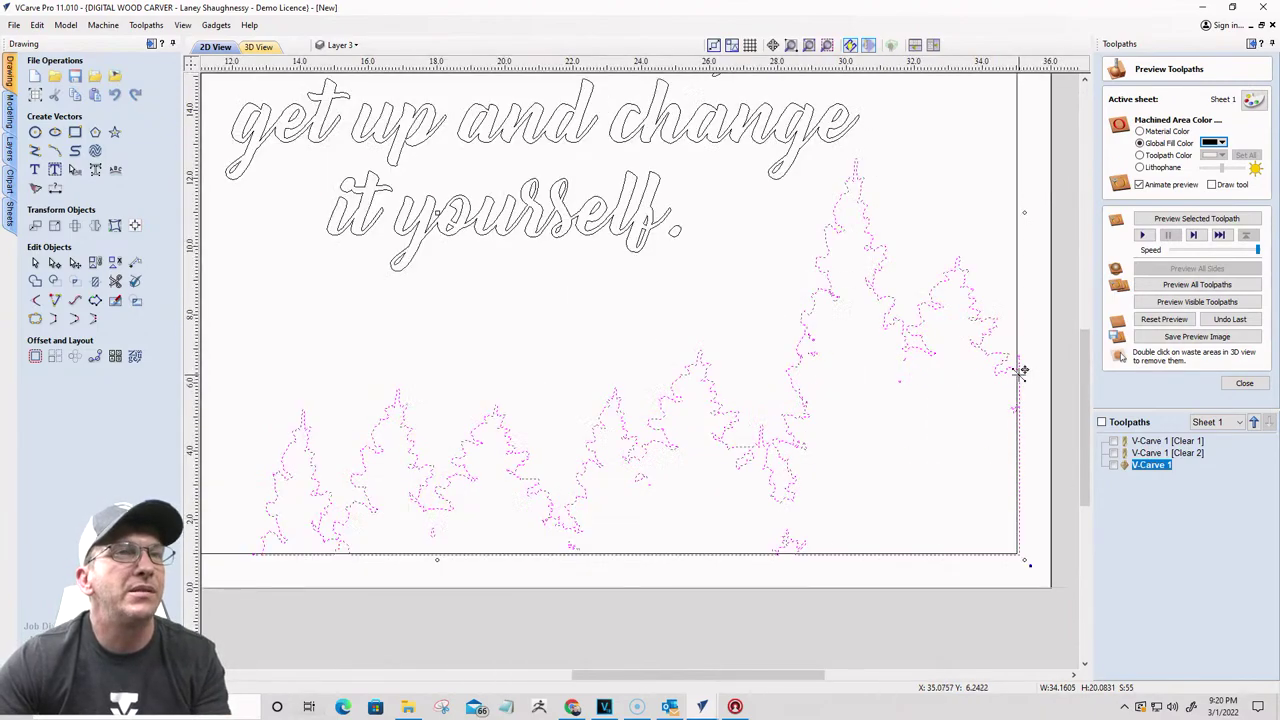
scroll(1020, 362, "up", 1)
scroll(1027, 350, "down", 3)
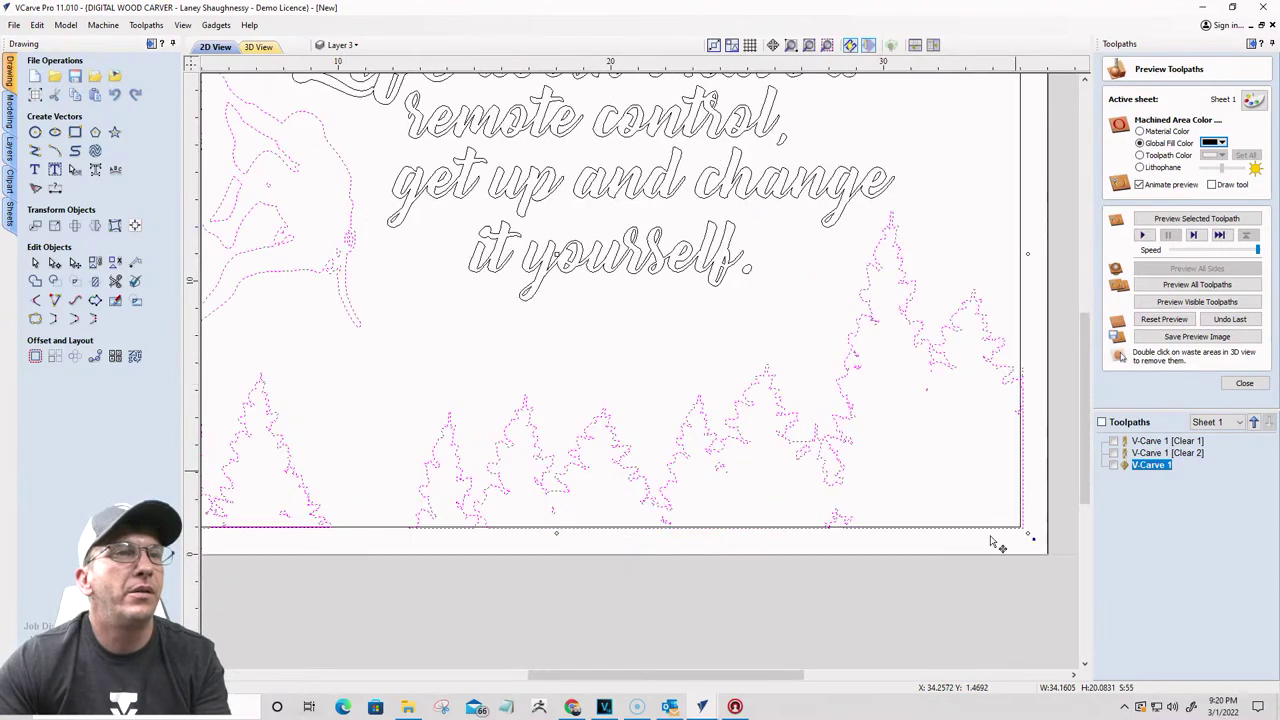
scroll(462, 530, "up", 1)
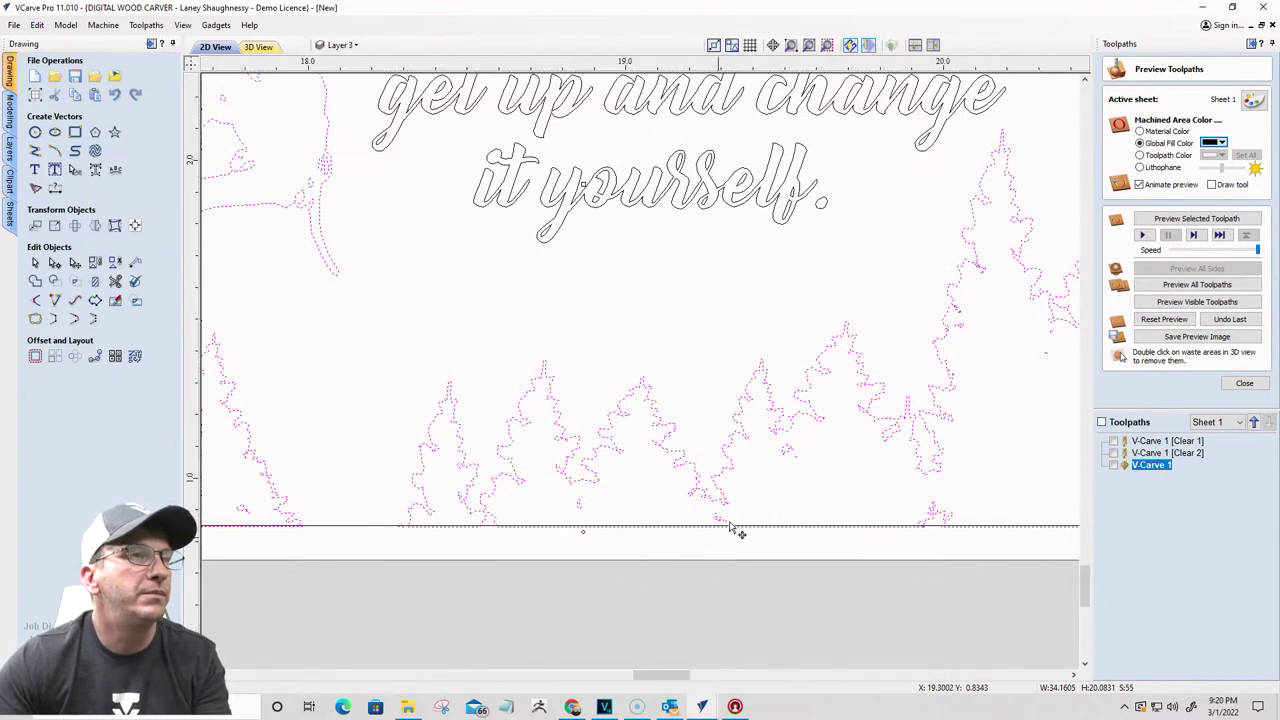
scroll(903, 371, "up", 1)
scroll(908, 383, "down", 2)
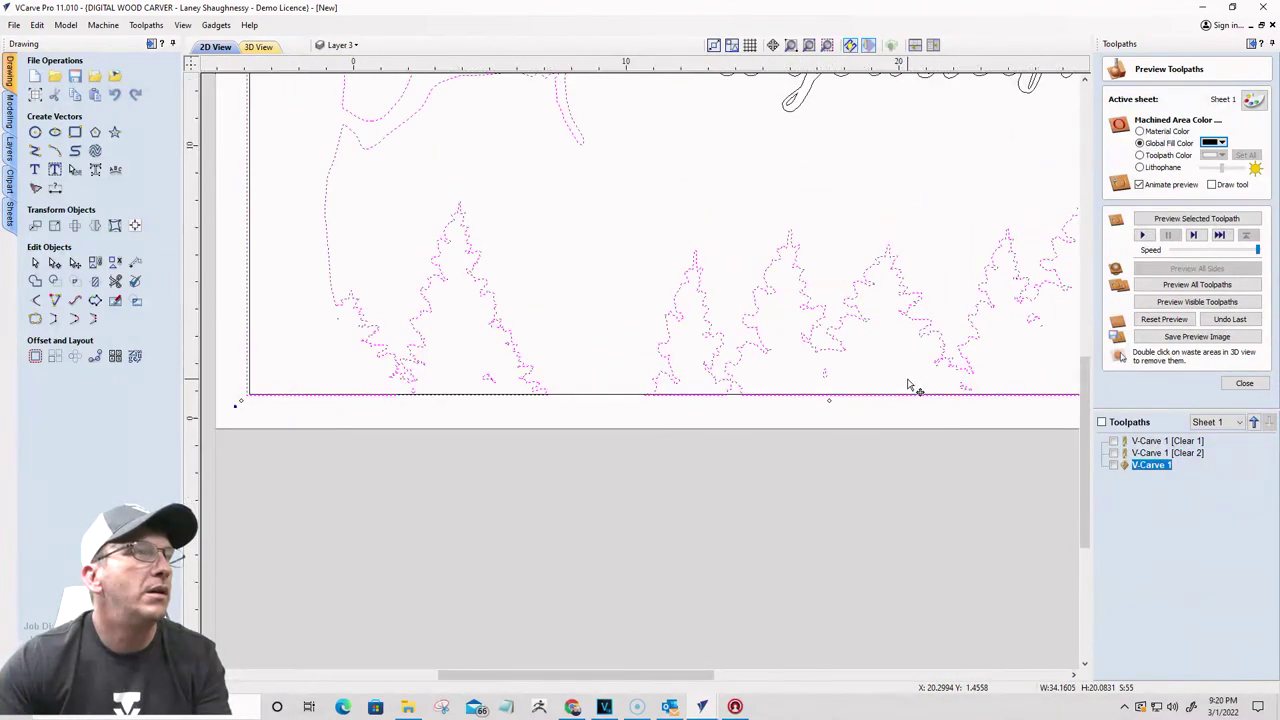
scroll(908, 385, "down", 1)
scroll(490, 385, "up", 3)
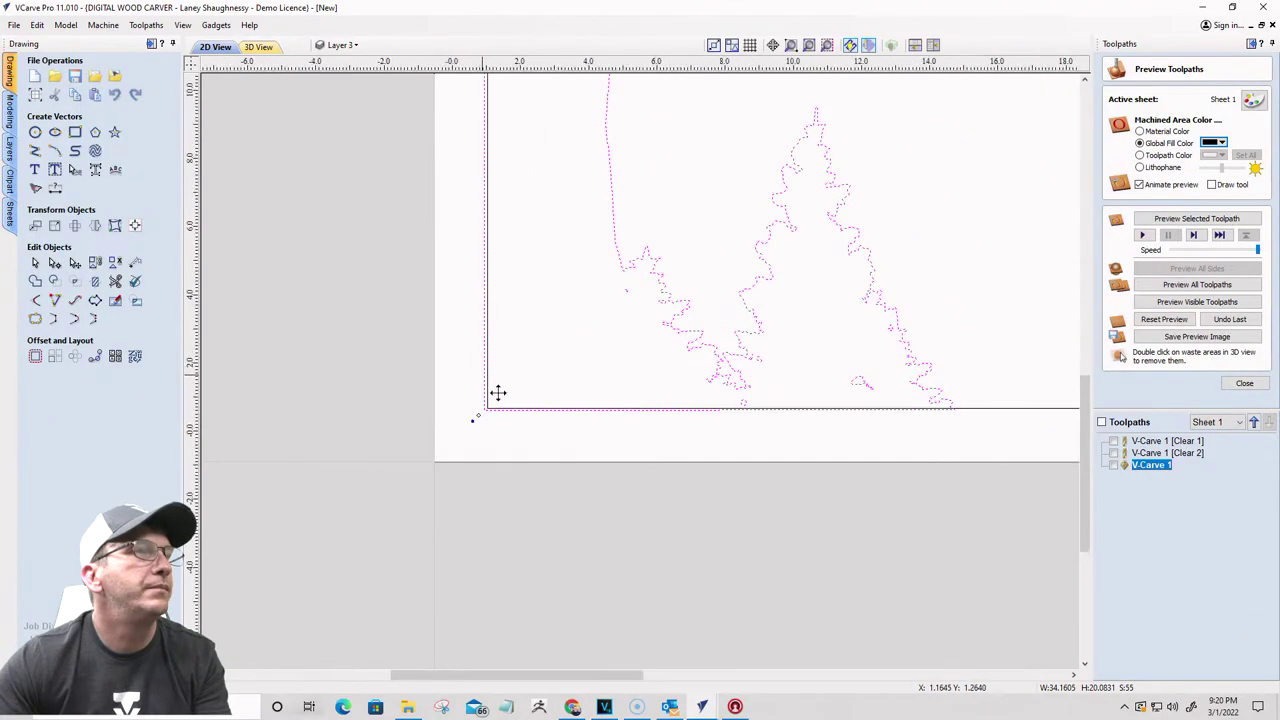
scroll(498, 393, "down", 3)
scroll(491, 114, "up", 4)
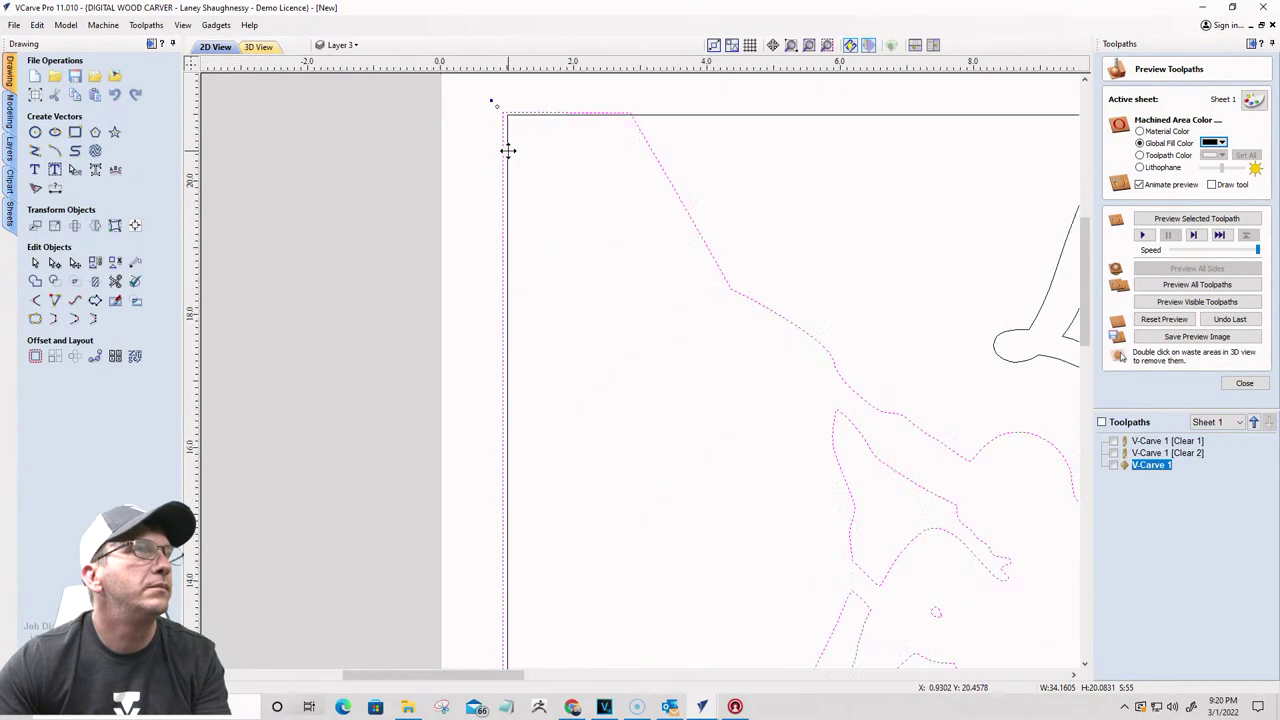
scroll(400, 189, "down", 4)
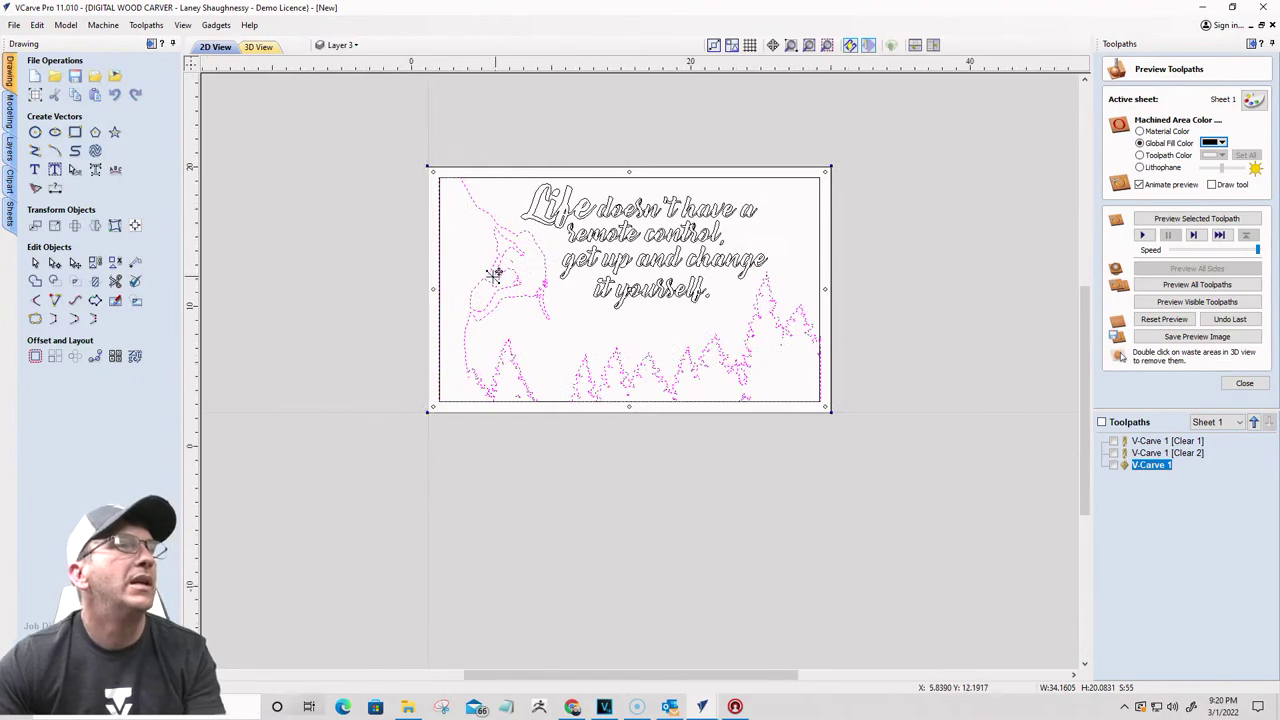
scroll(493, 274, "up", 1)
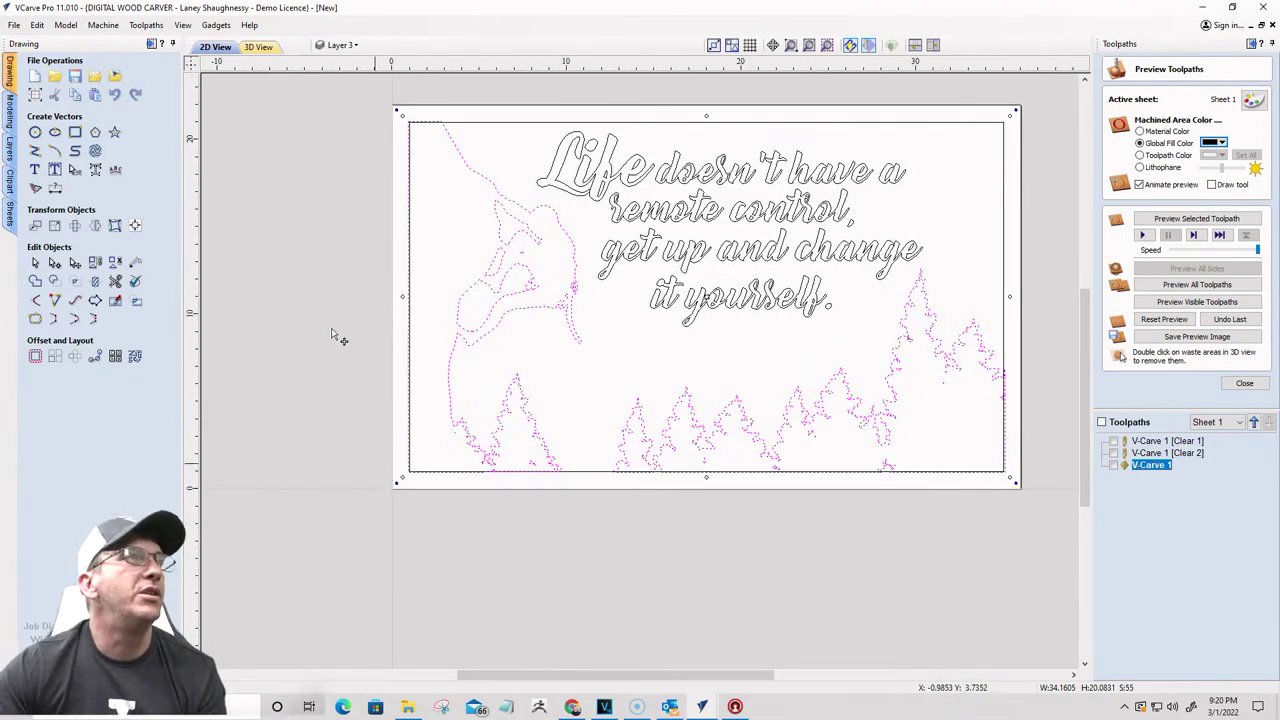
left_click(115, 281)
Step: Trim away the doubled top-left border segments, then close the trim tool
scroll(405, 121, "up", 3)
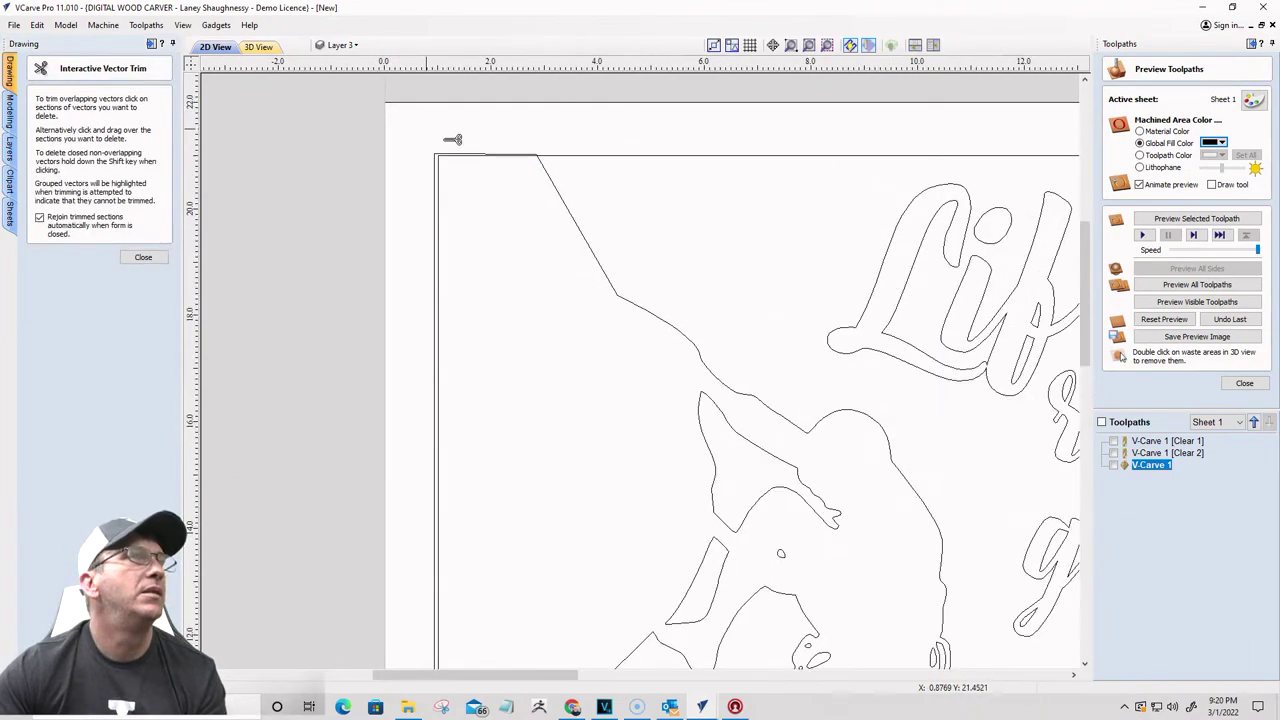
scroll(486, 170, "up", 4)
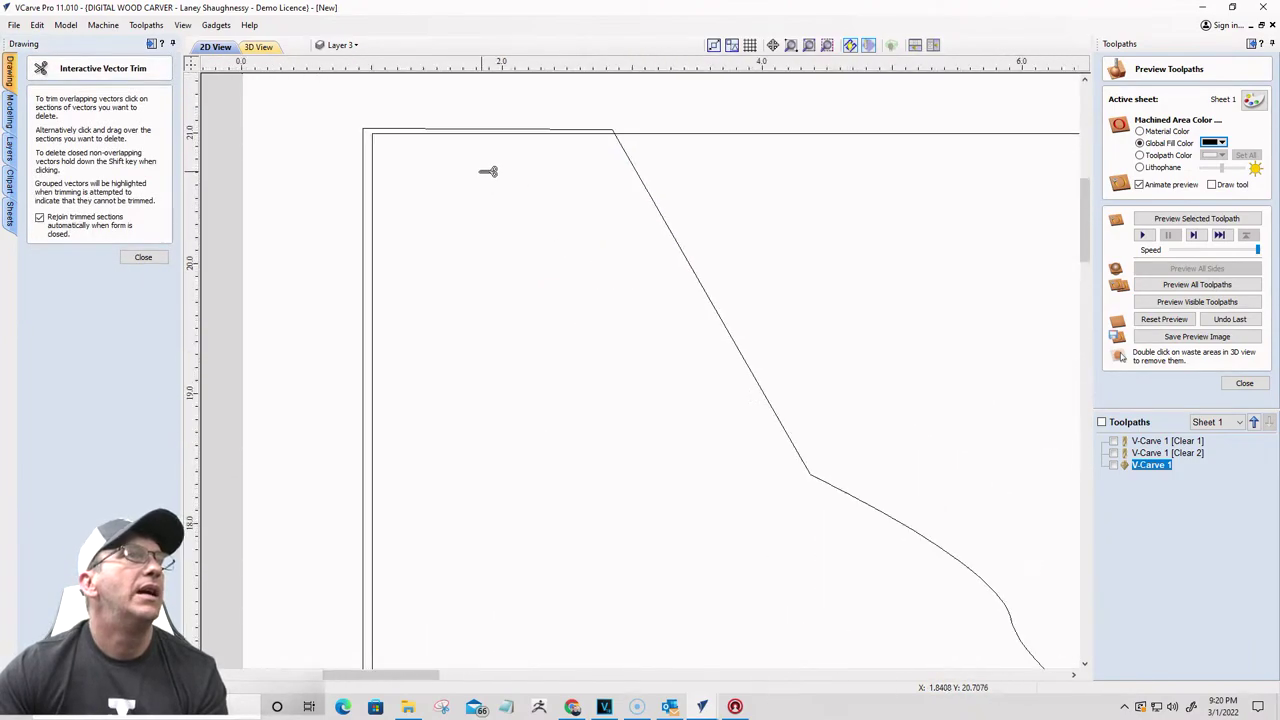
left_click(455, 128)
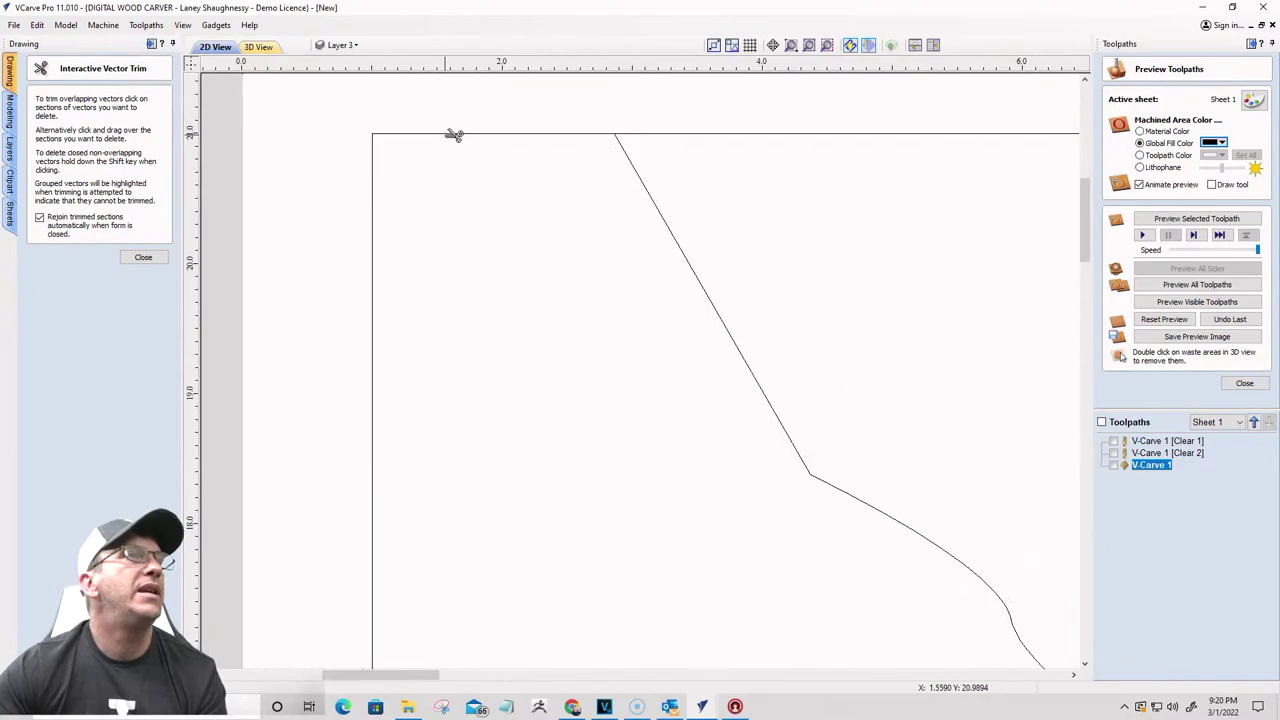
left_click(455, 135)
scroll(451, 134, "down", 4)
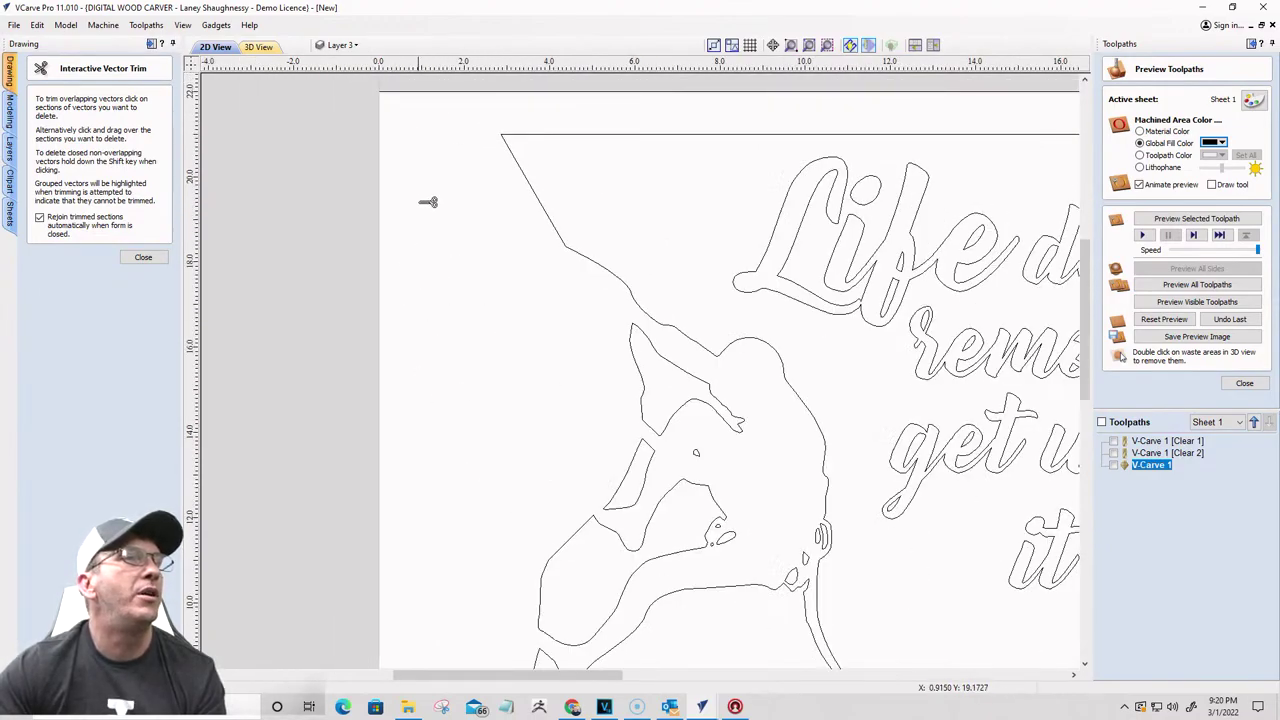
scroll(430, 190, "down", 3)
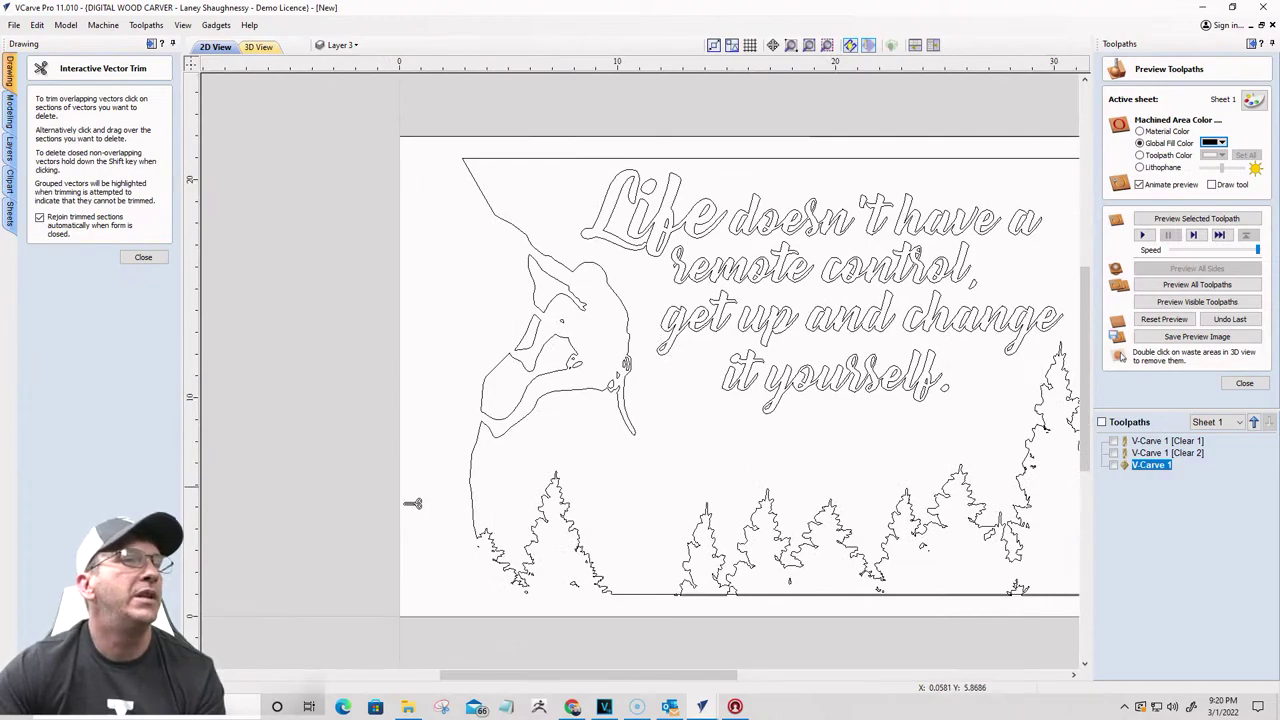
scroll(703, 662, "up", 3)
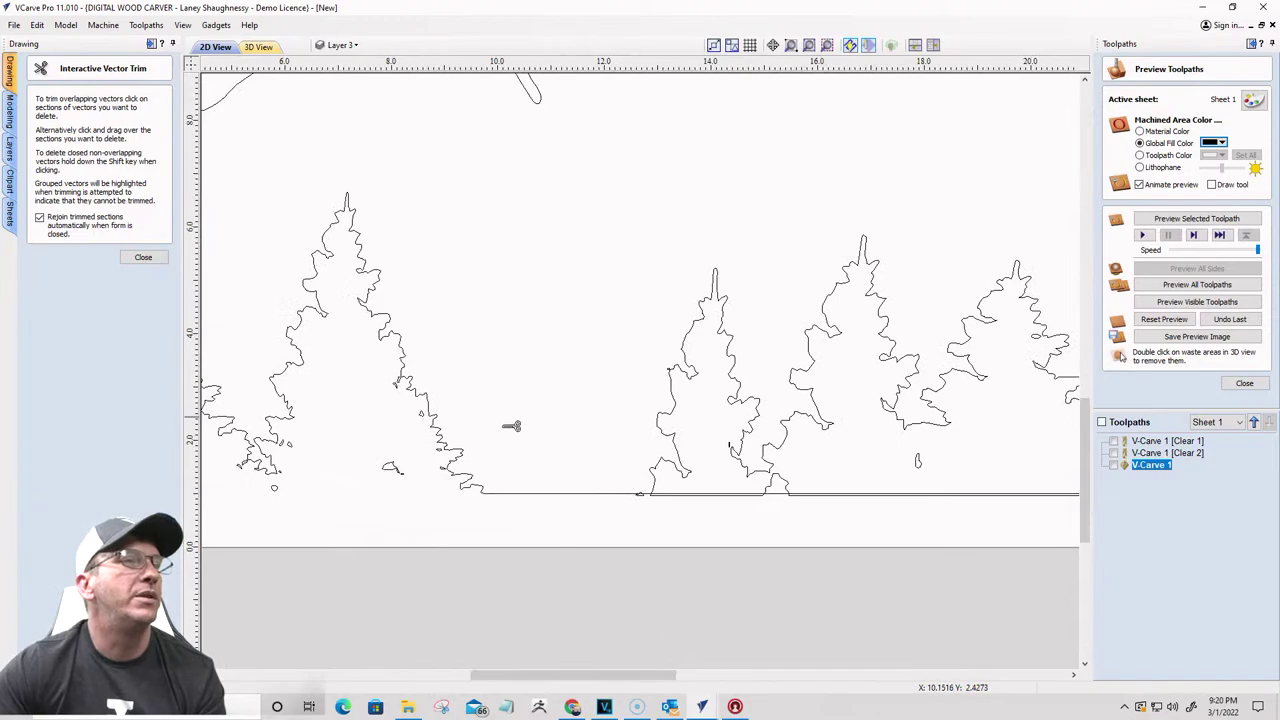
scroll(705, 518, "up", 5)
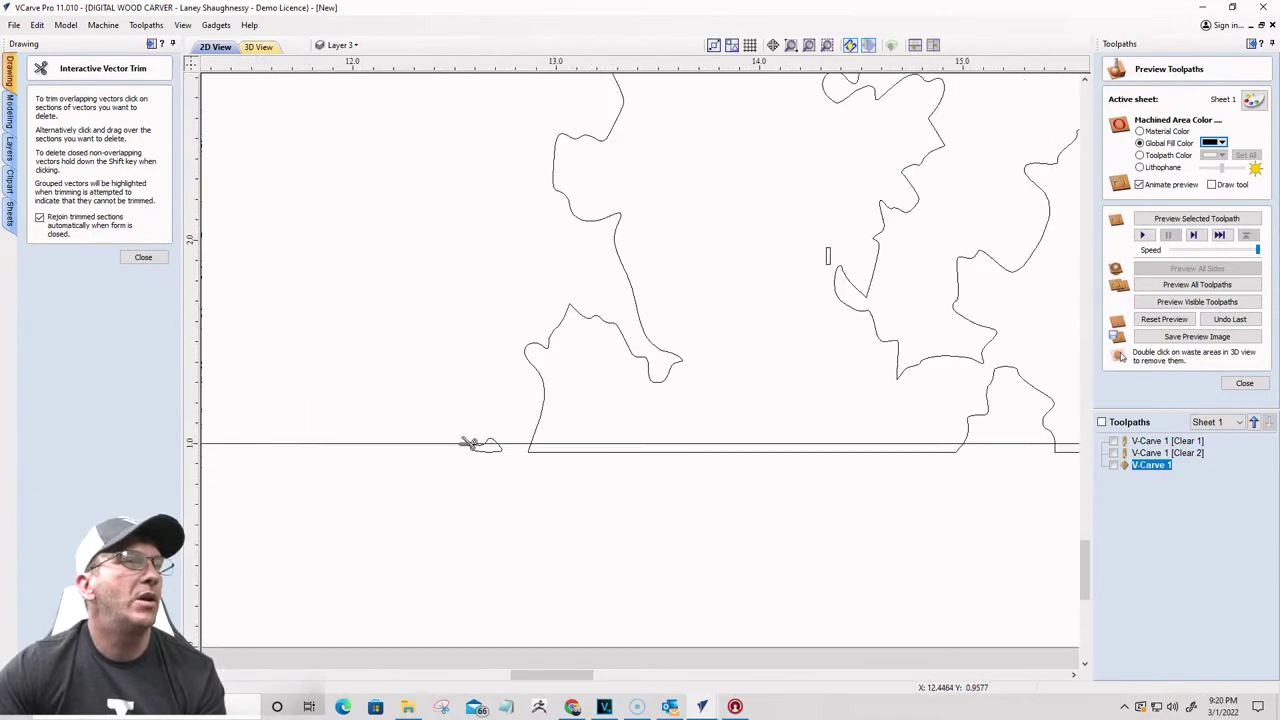
scroll(478, 444, "up", 5)
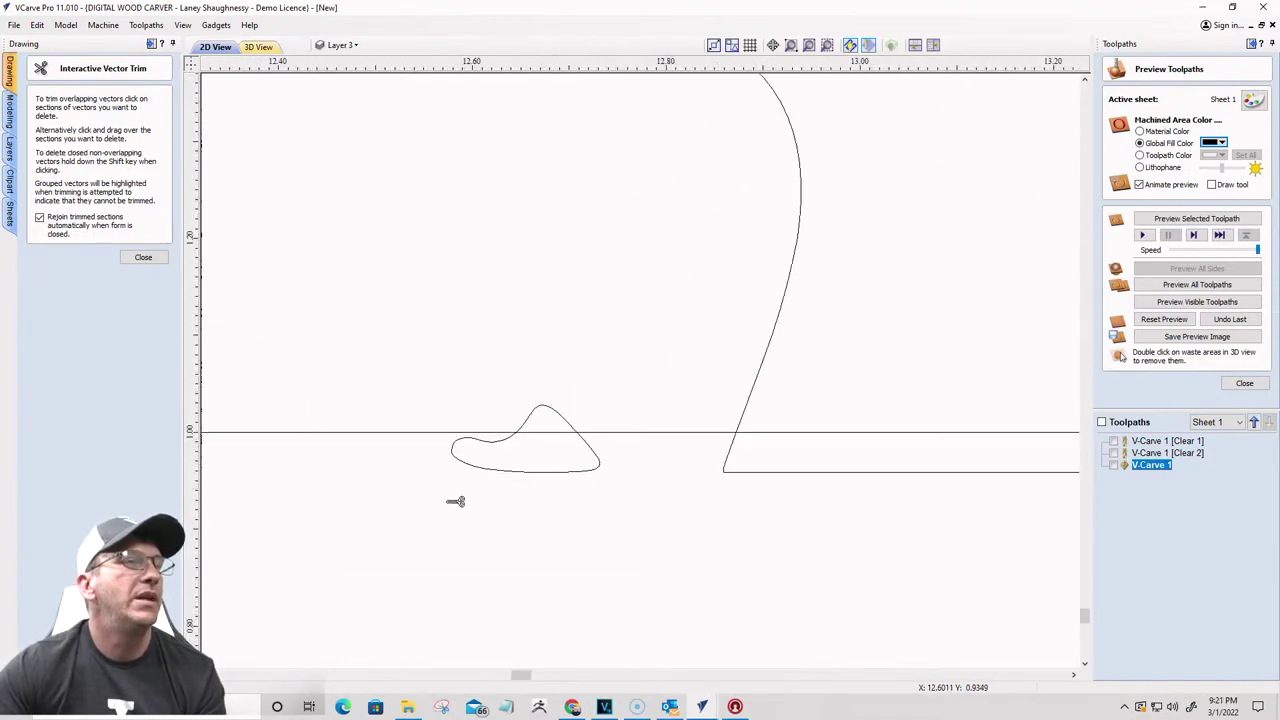
left_click(143, 257)
Step: Nudge the stray blob at the tree baseline up two steps so it clears the border line
left_click(531, 422)
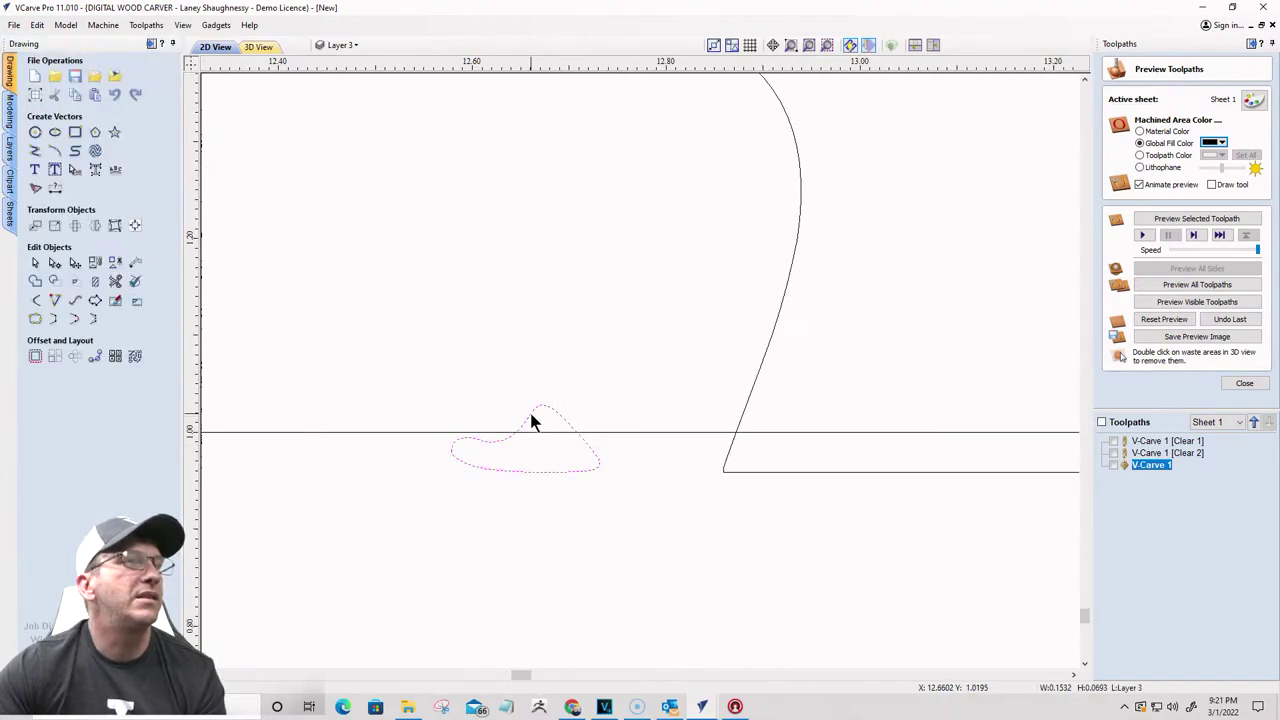
key("Up")
key("Up")
key("Up")
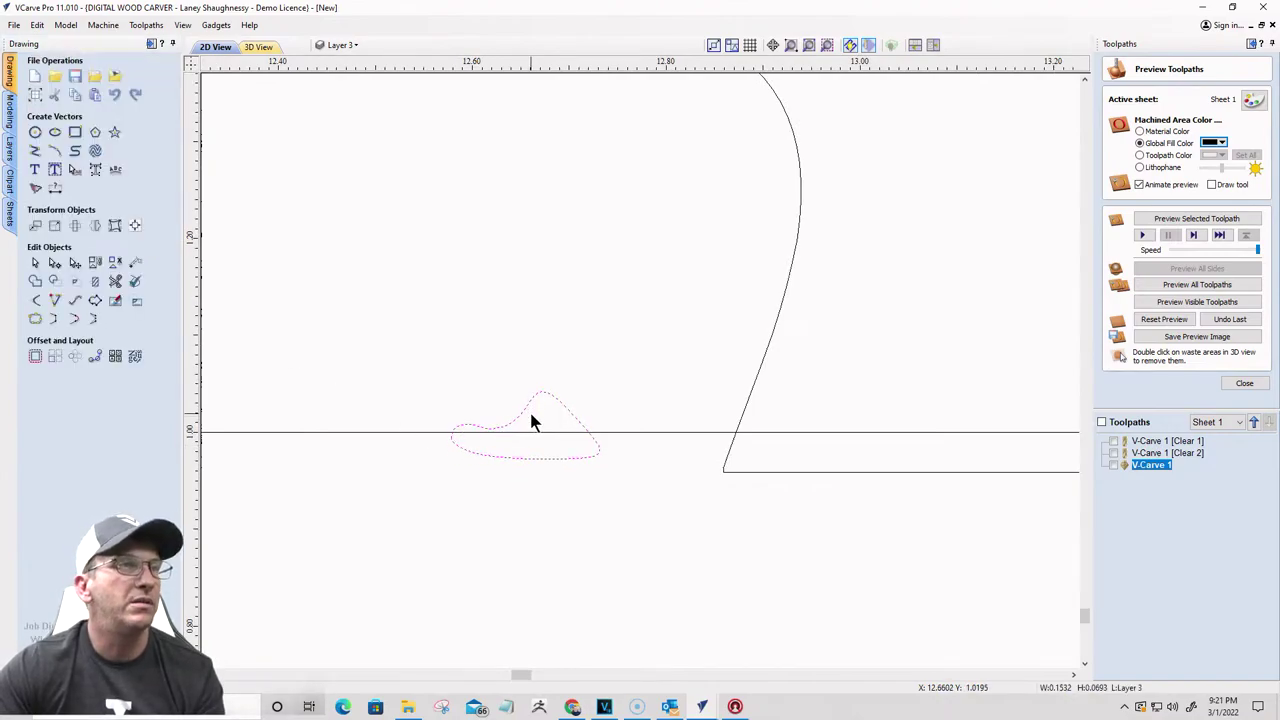
key("Up")
key("Up")
key("Up")
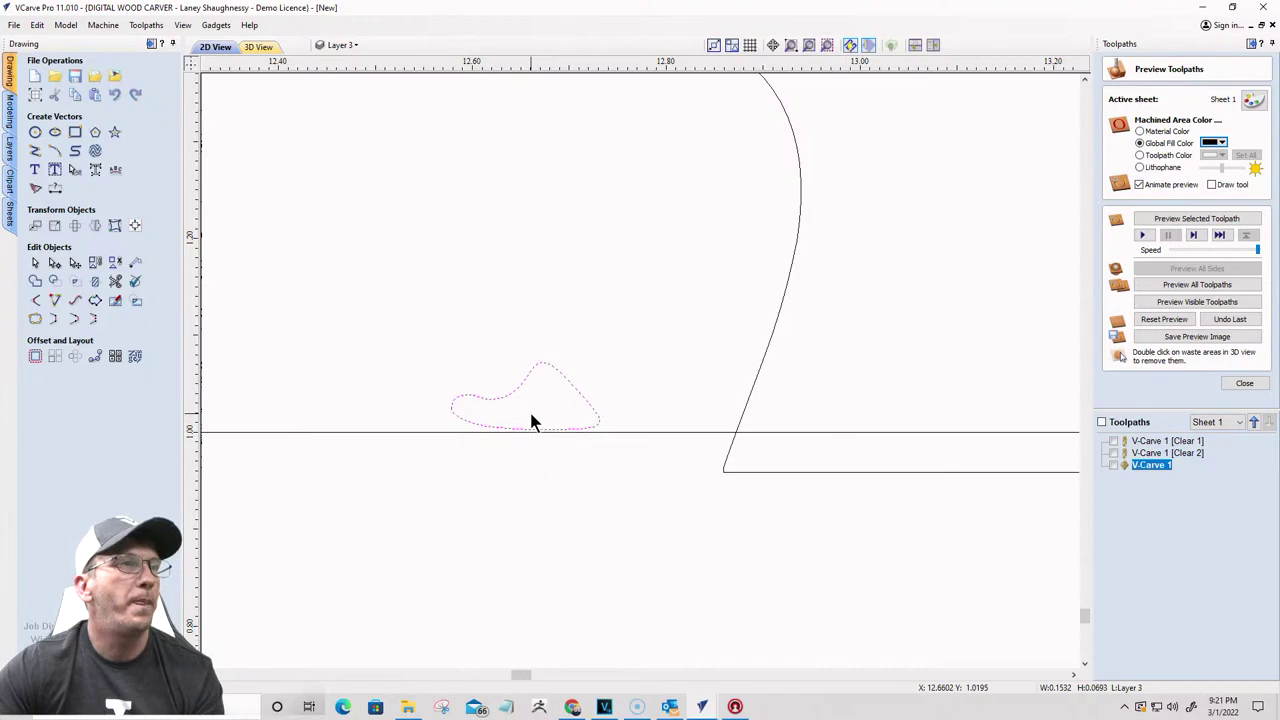
scroll(507, 392, "down", 1)
scroll(510, 393, "down", 2)
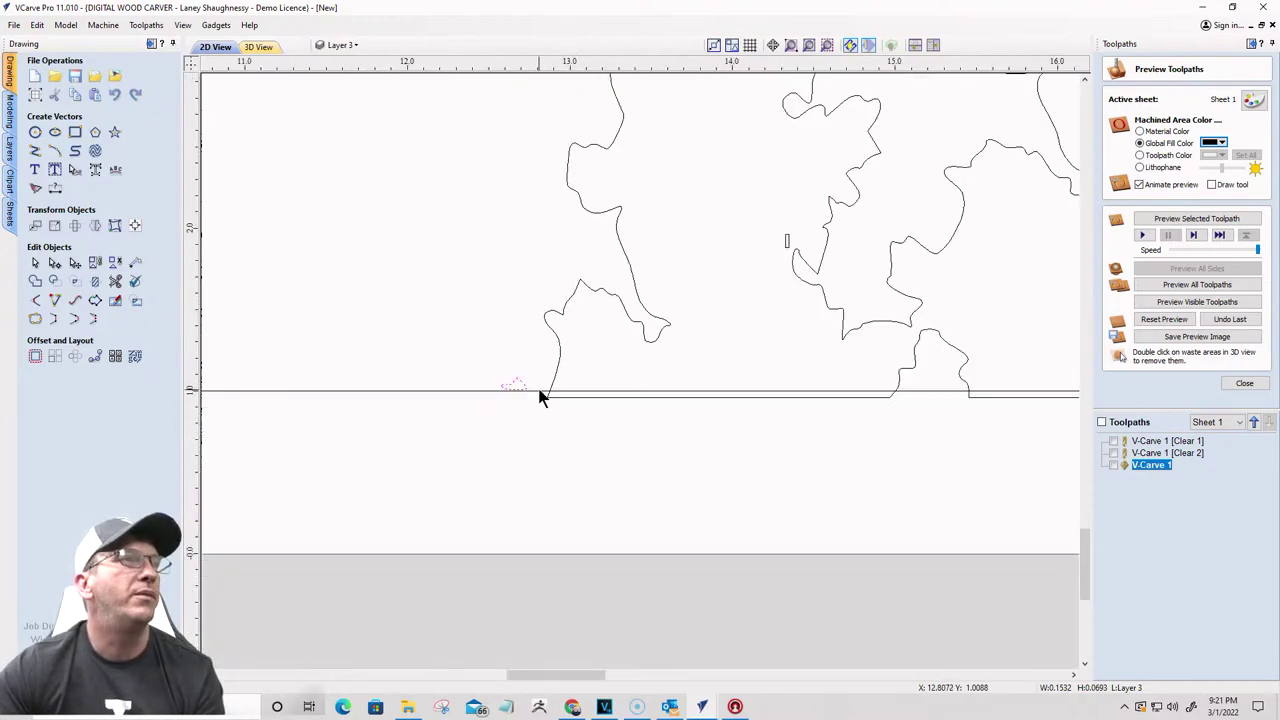
Step: Start Interactive Trim and zoom around the tree outlines along the bottom border
left_click(113, 282)
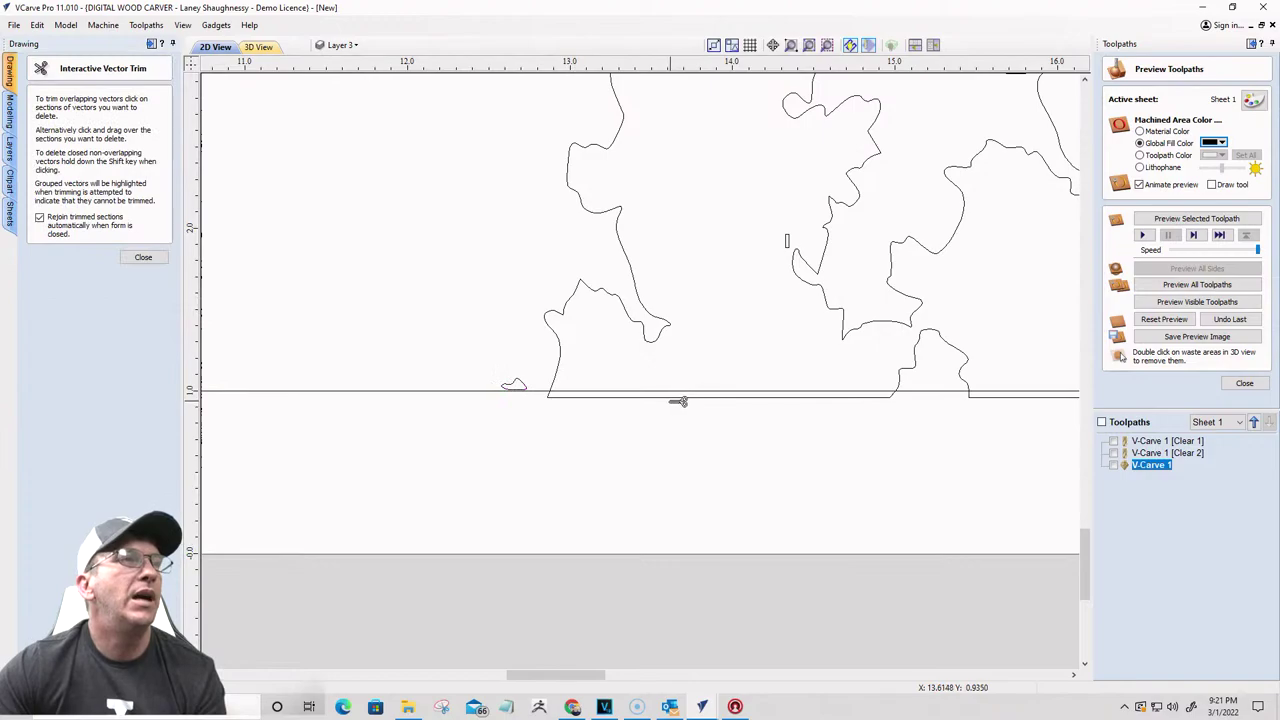
scroll(655, 402, "down", 4)
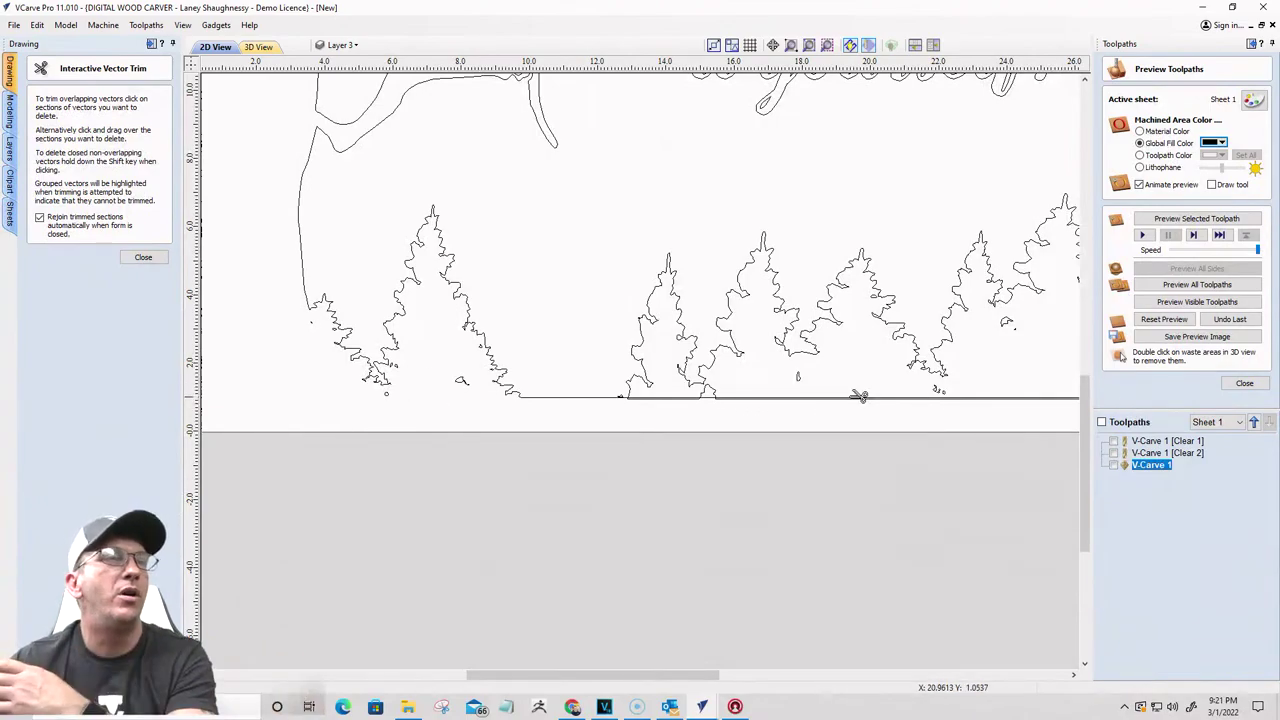
scroll(650, 420, "up", 3)
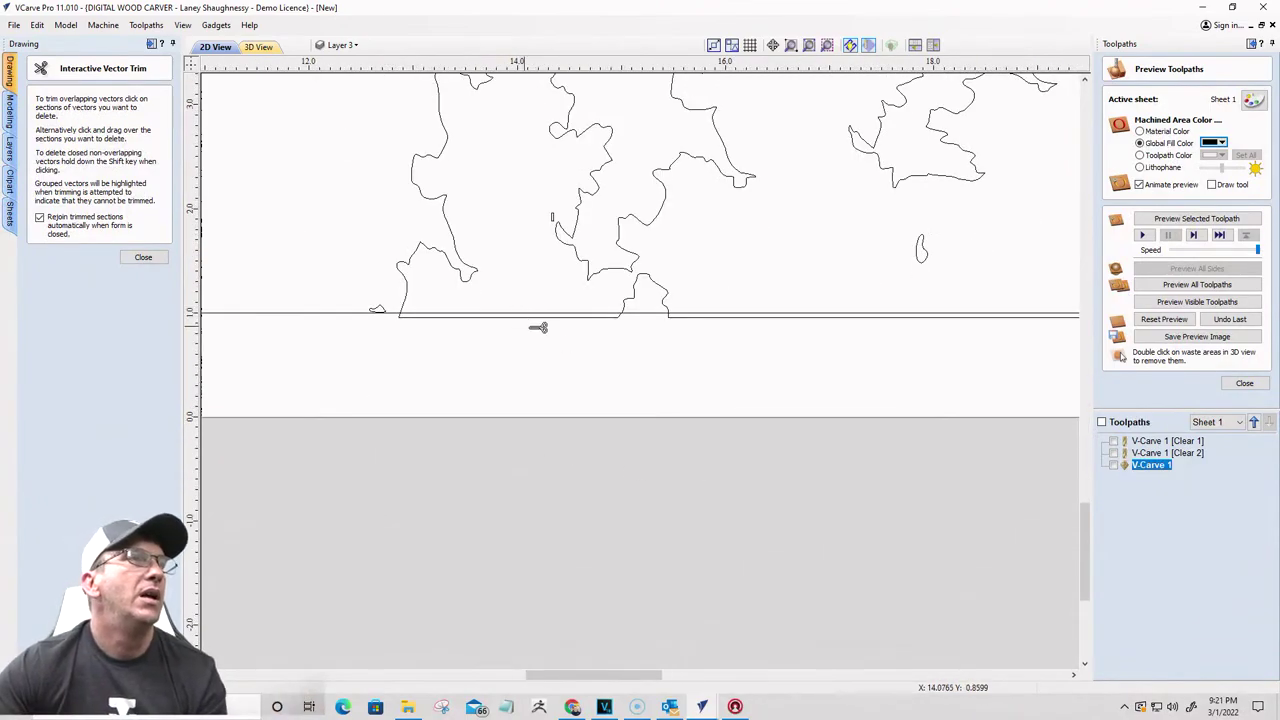
scroll(531, 329, "down", 1)
scroll(446, 323, "up", 2)
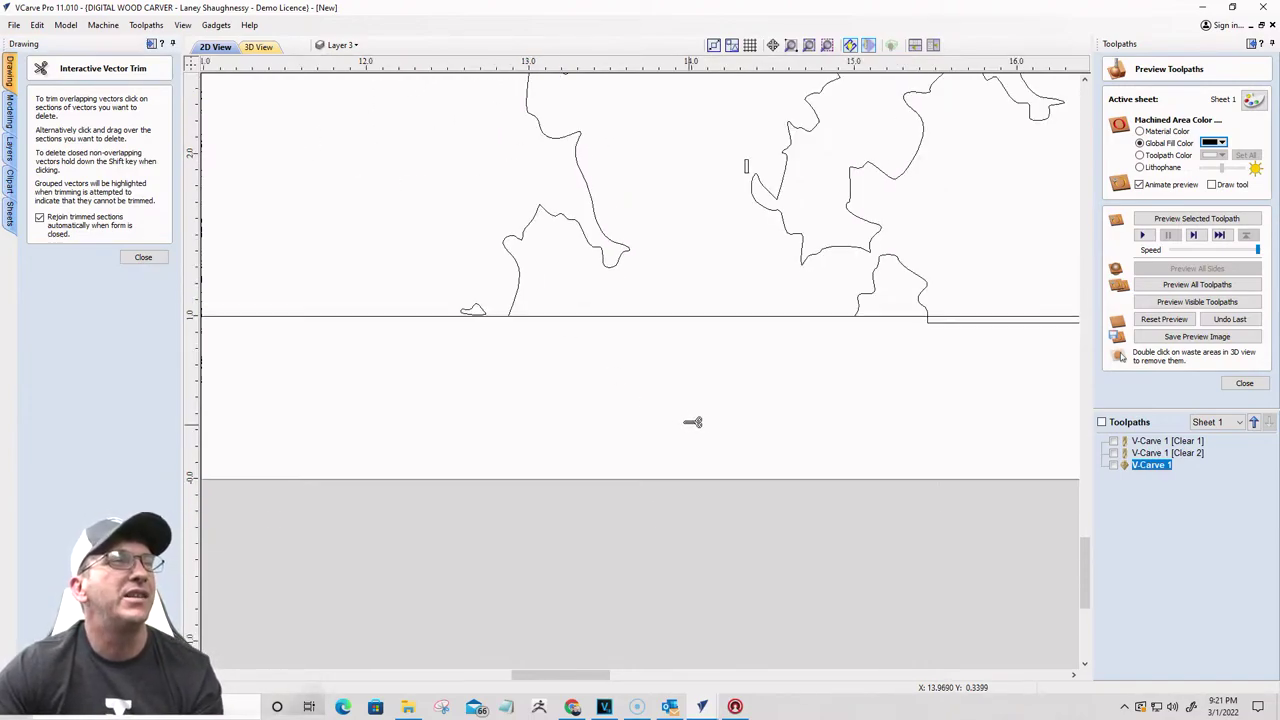
Step: Bring up the Save As dialog for the sign job
scroll(690, 424, "down", 1)
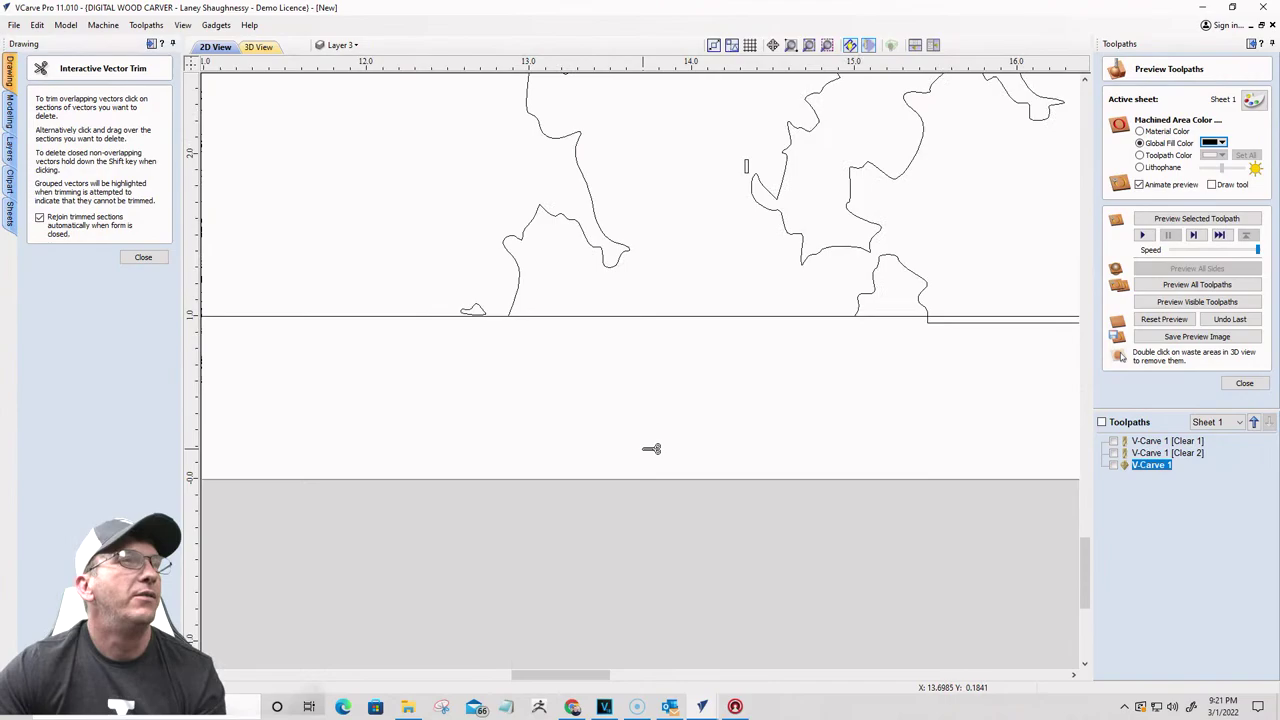
left_click(14, 24)
left_click(30, 100)
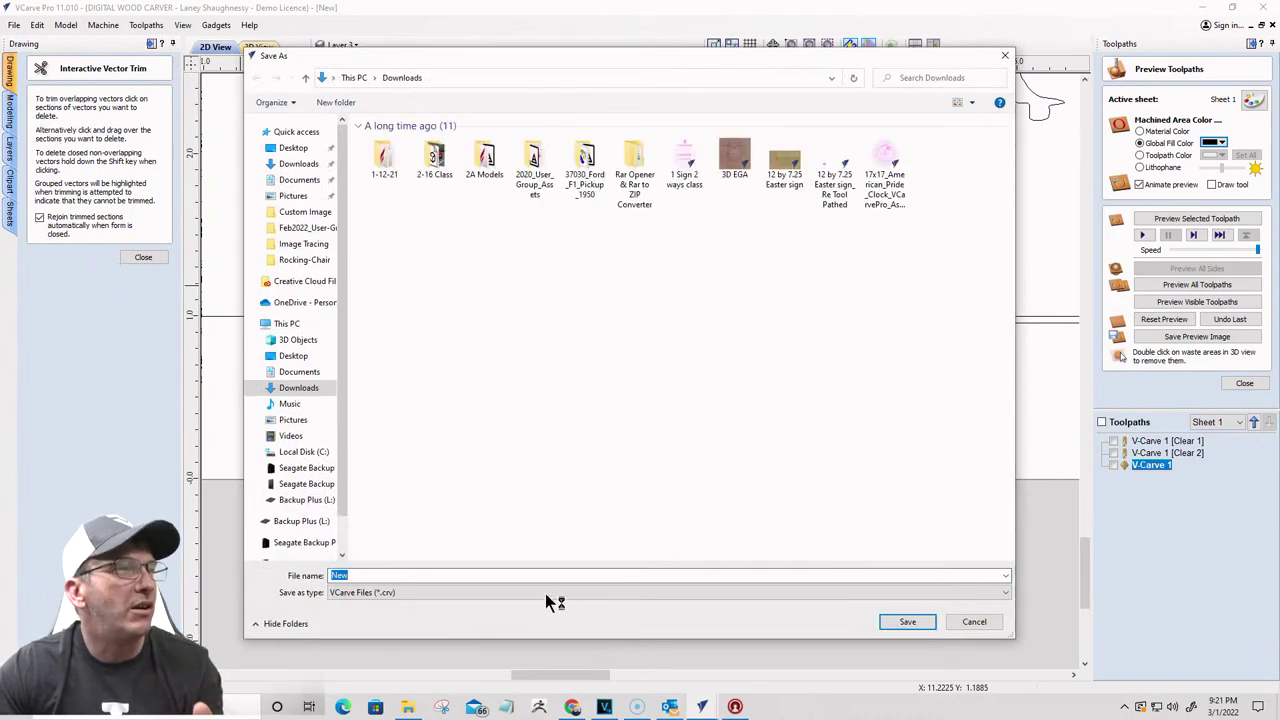
Step: Save the sign job as LIFE in the Downloads folder
type("LIFE")
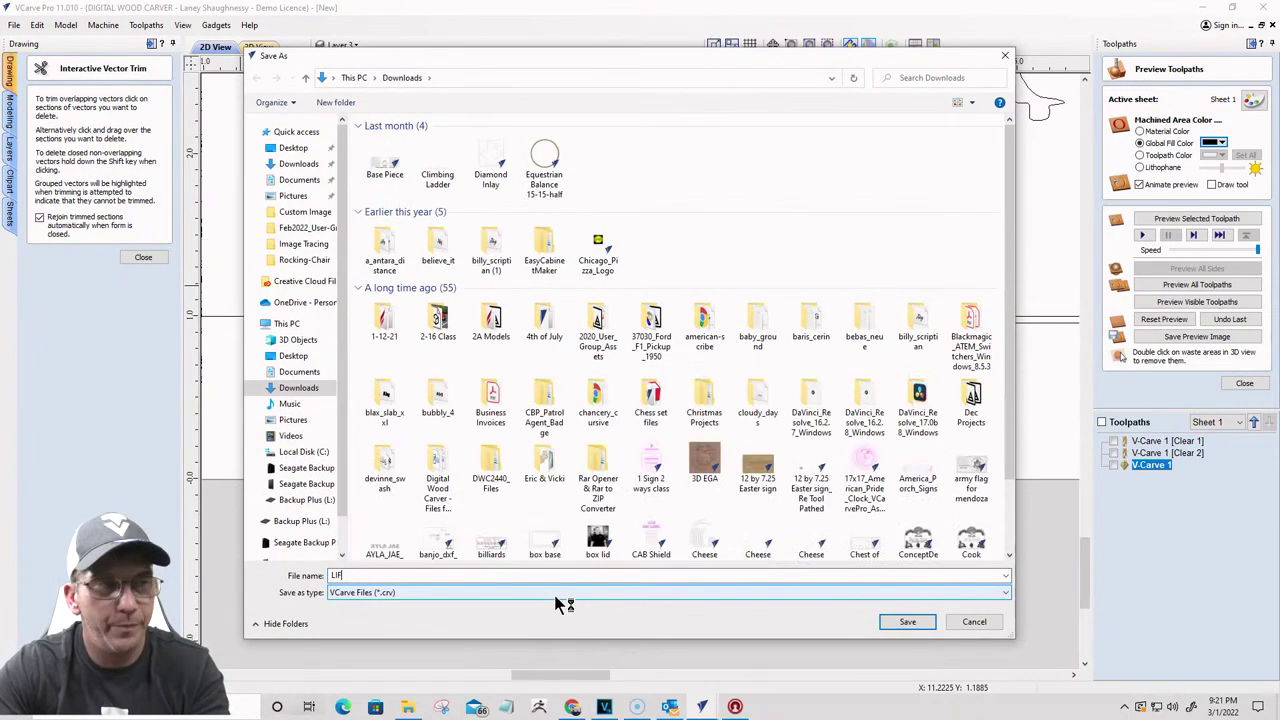
left_click(907, 621)
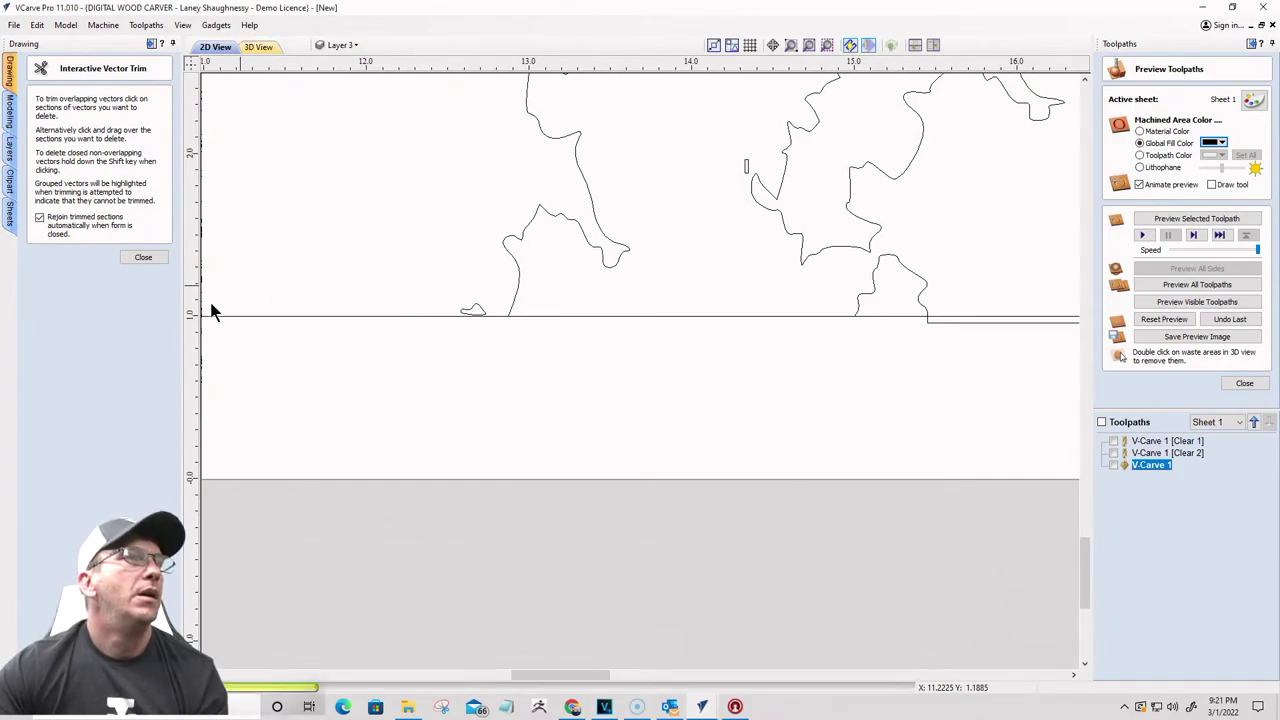
Step: Trim the lower duplicate border line and the segment right of the tree
scroll(714, 346, "down", 4)
scroll(487, 329, "down", 4)
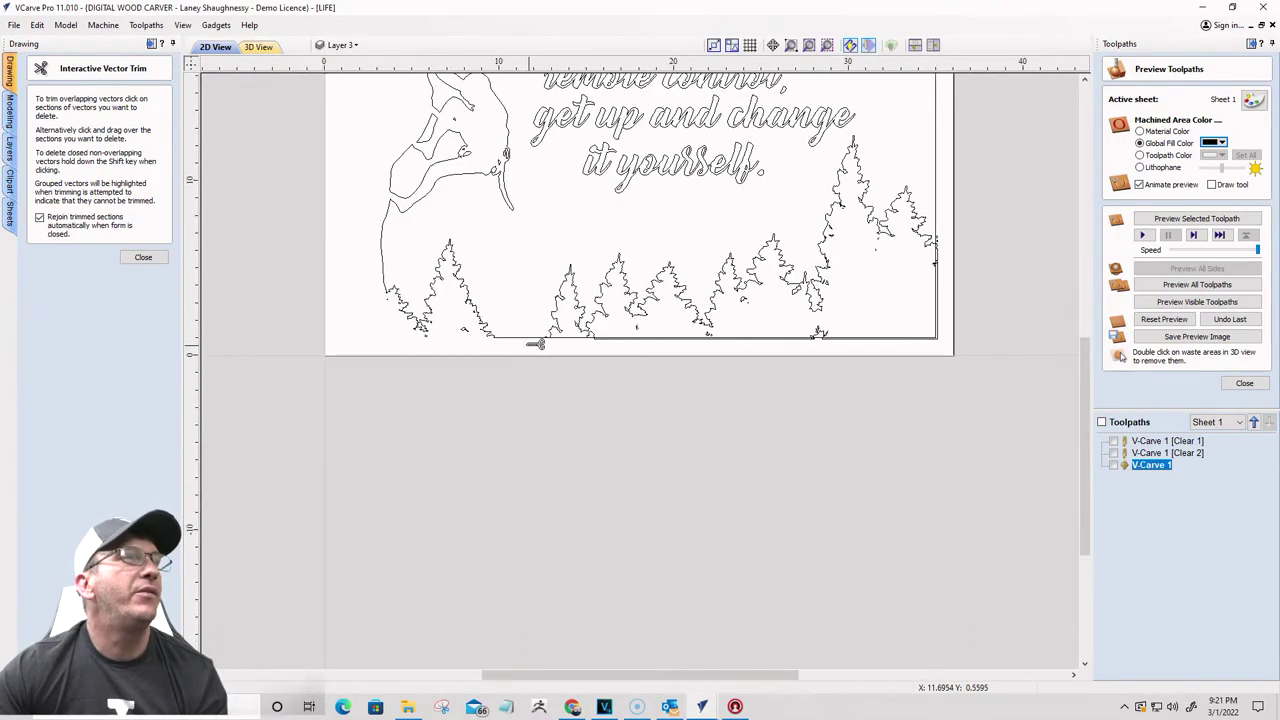
scroll(394, 247, "down", 3)
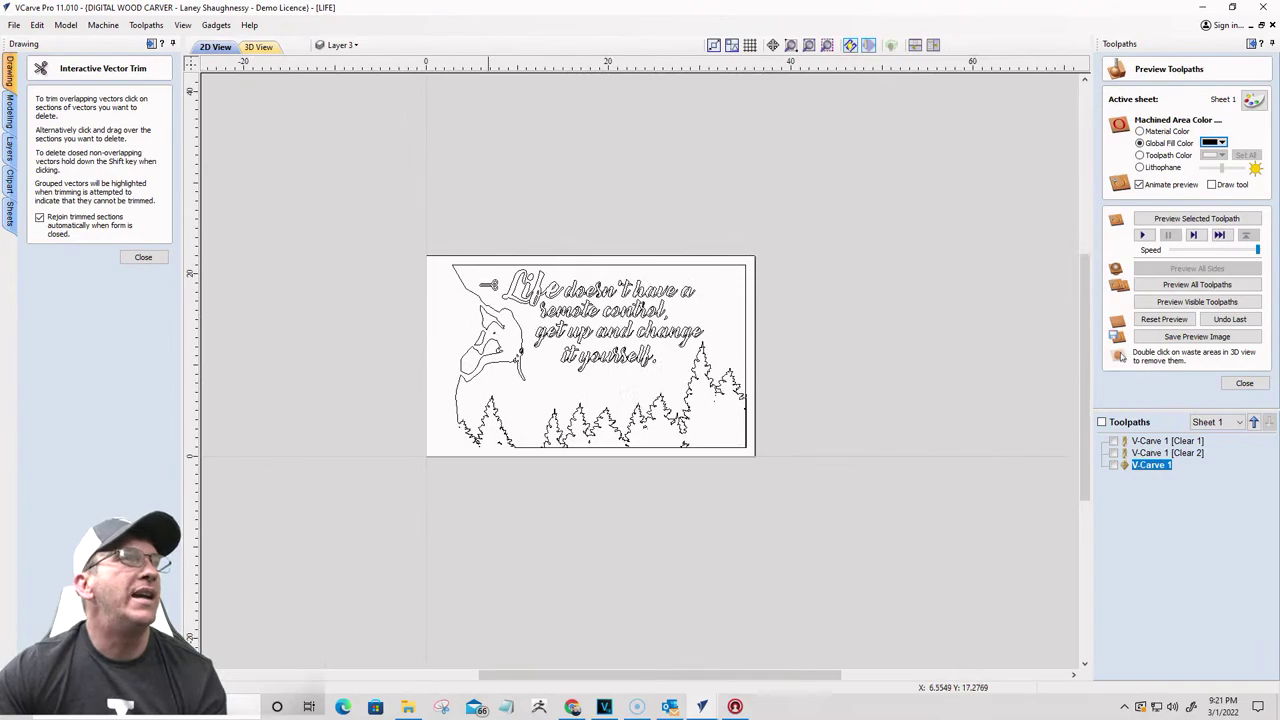
scroll(489, 285, "up", 3)
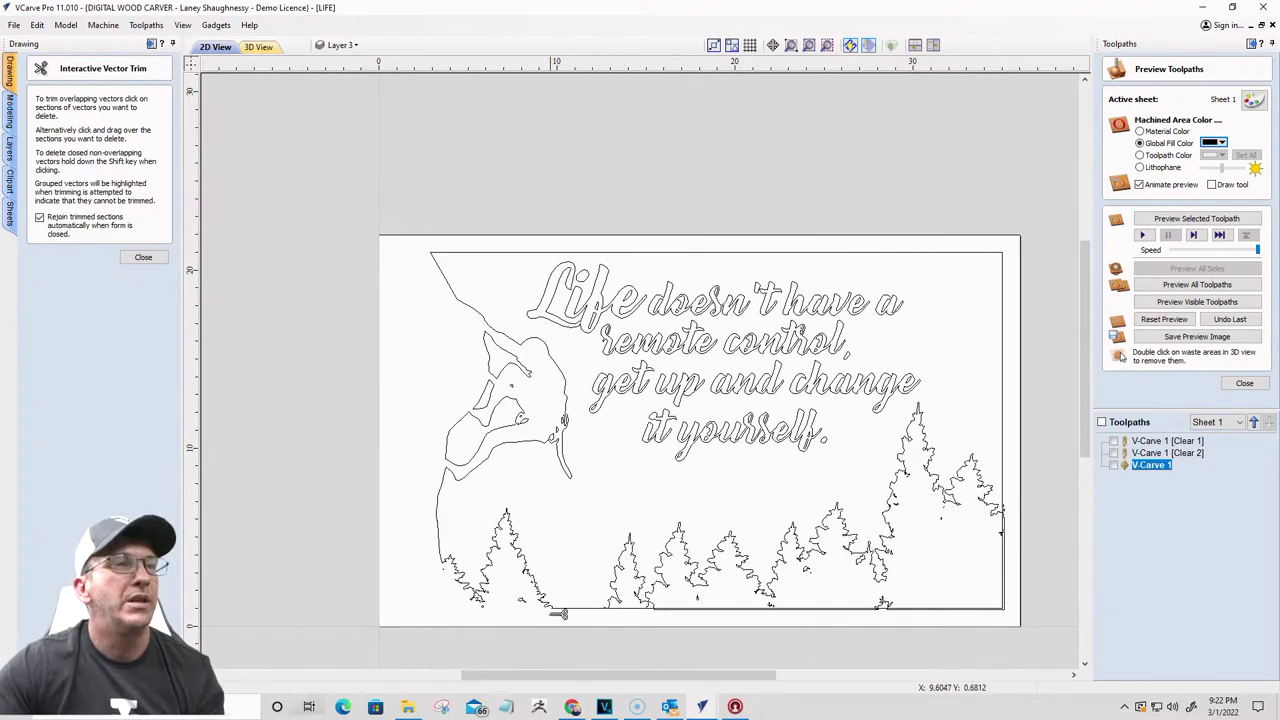
scroll(634, 618, "up", 5)
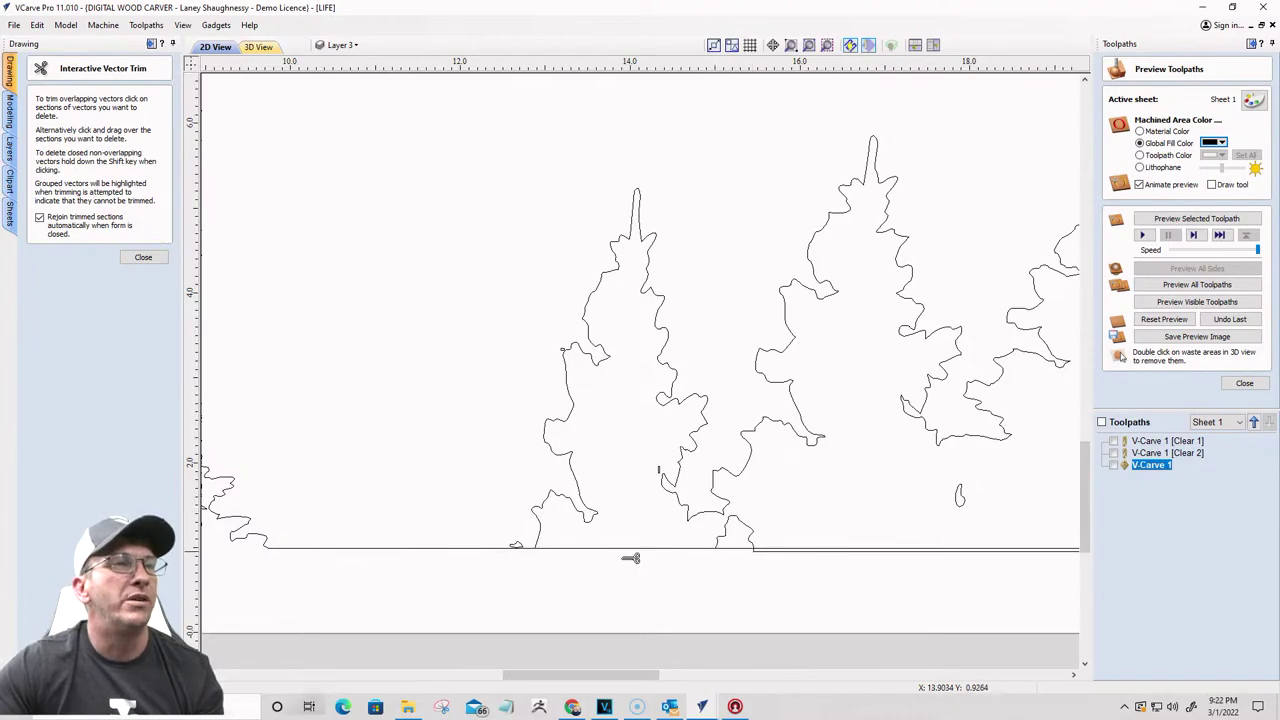
scroll(657, 583, "up", 3)
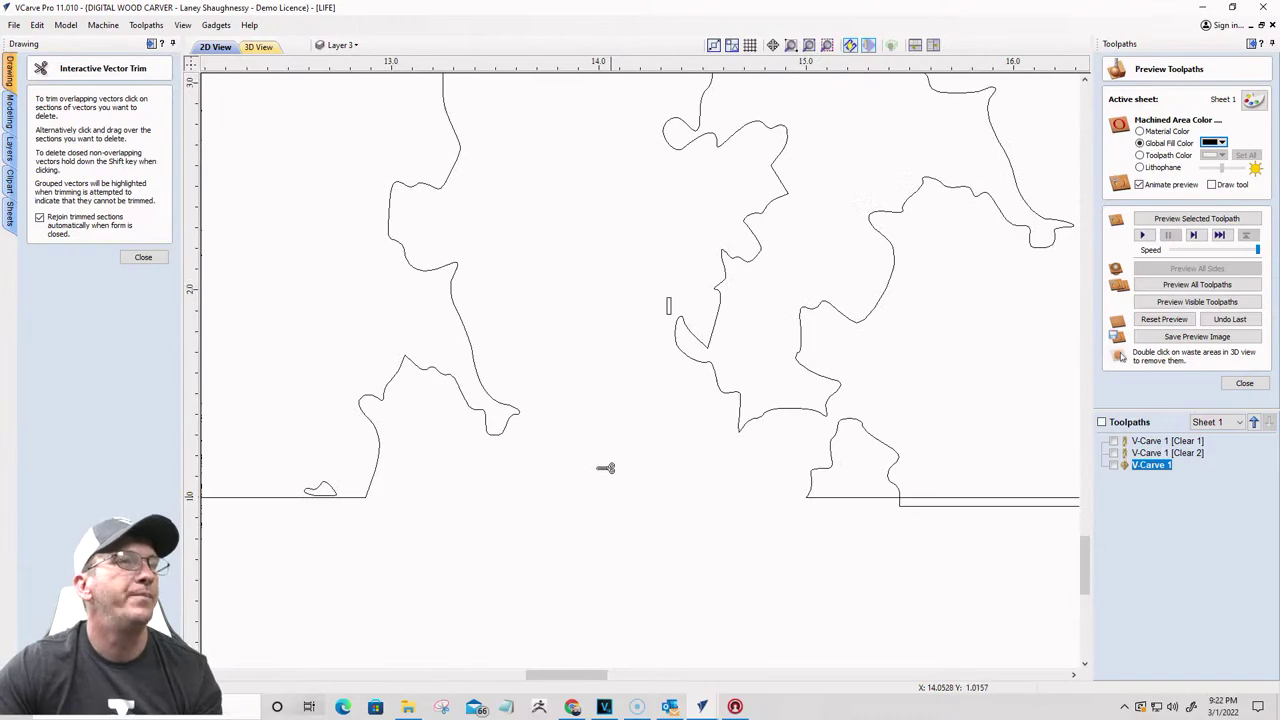
scroll(595, 500, "down", 2)
scroll(766, 495, "up", 3)
scroll(766, 495, "up", 1)
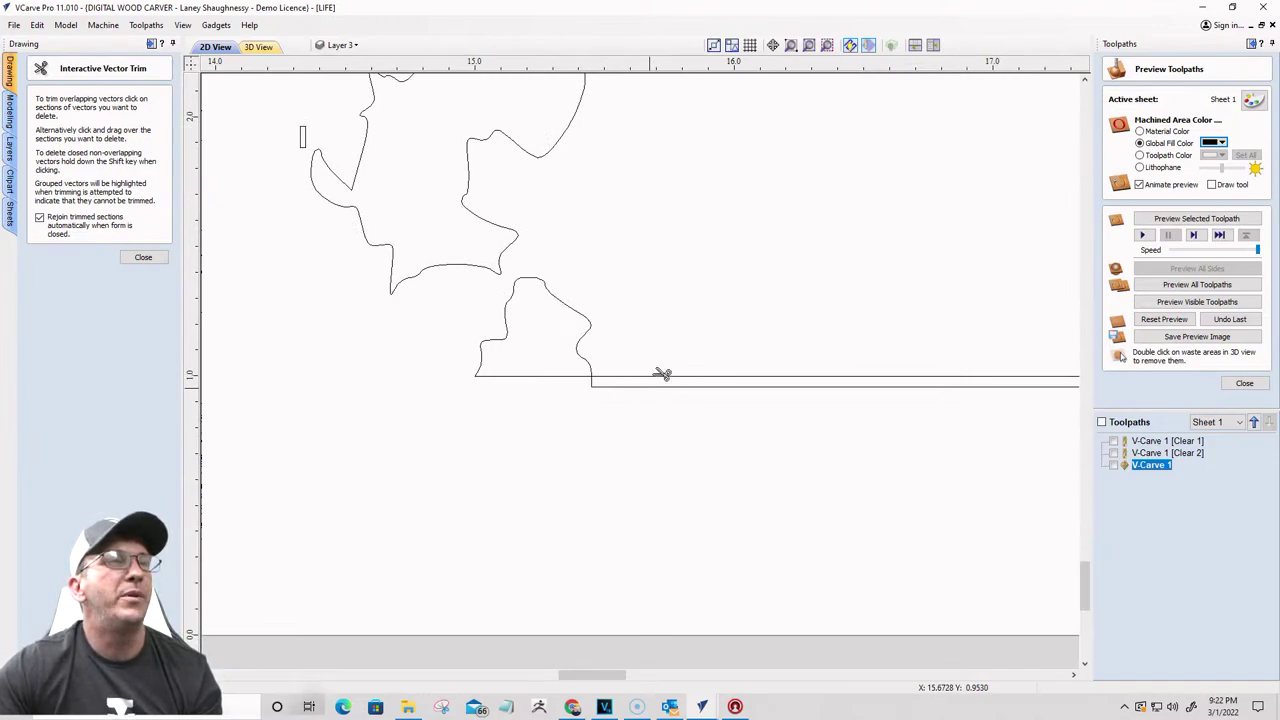
left_click(662, 388)
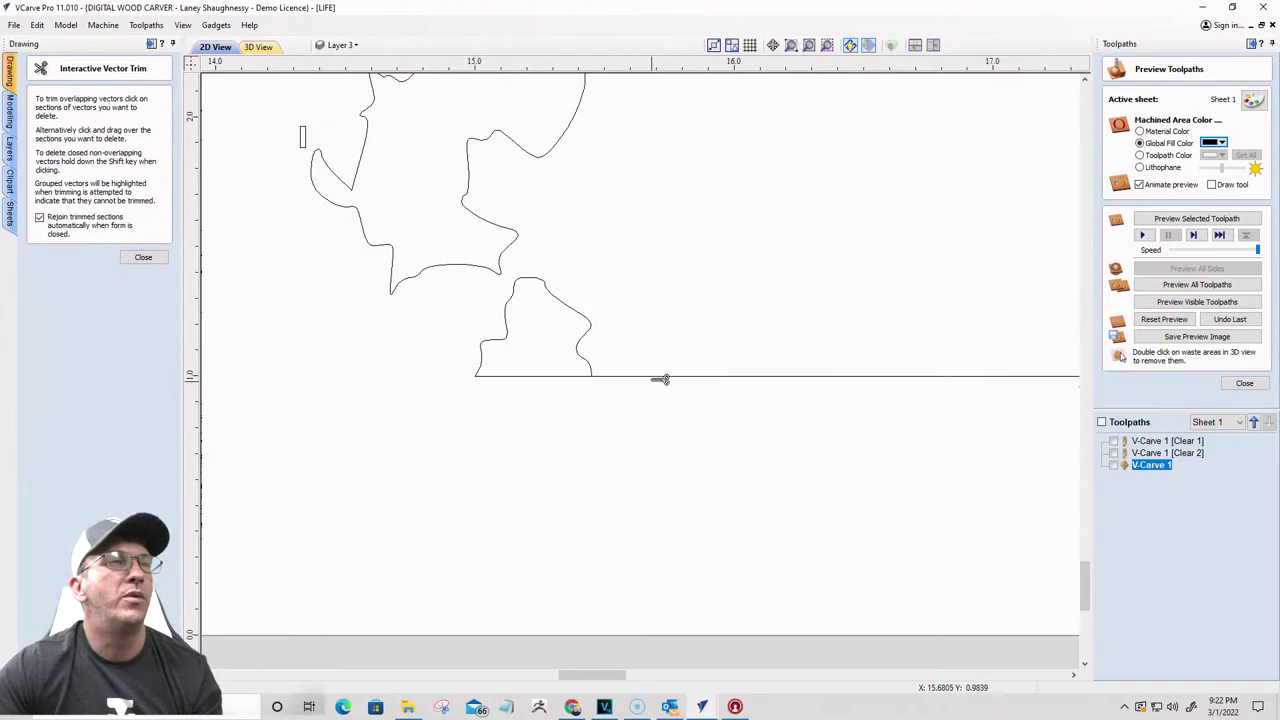
left_click(661, 378)
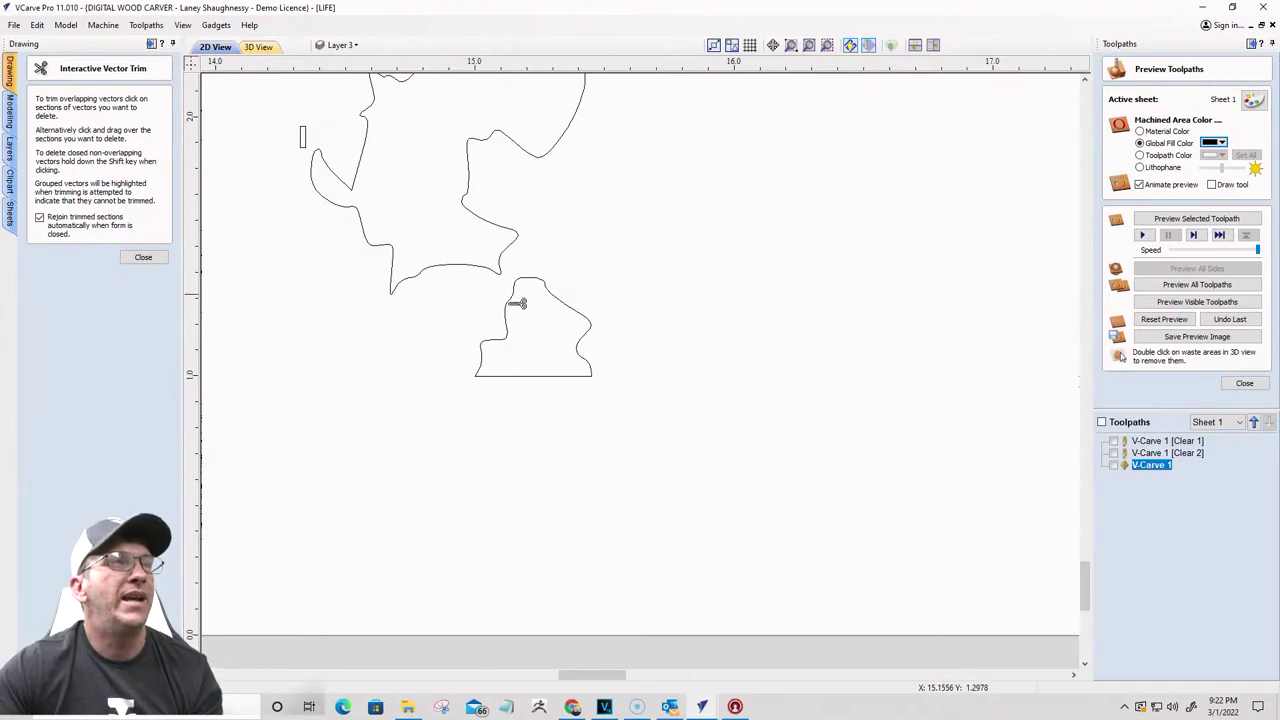
Step: Trim the border line's right sections past the shape, then close the trim tool
scroll(470, 345, "down", 3)
scroll(452, 405, "down", 1)
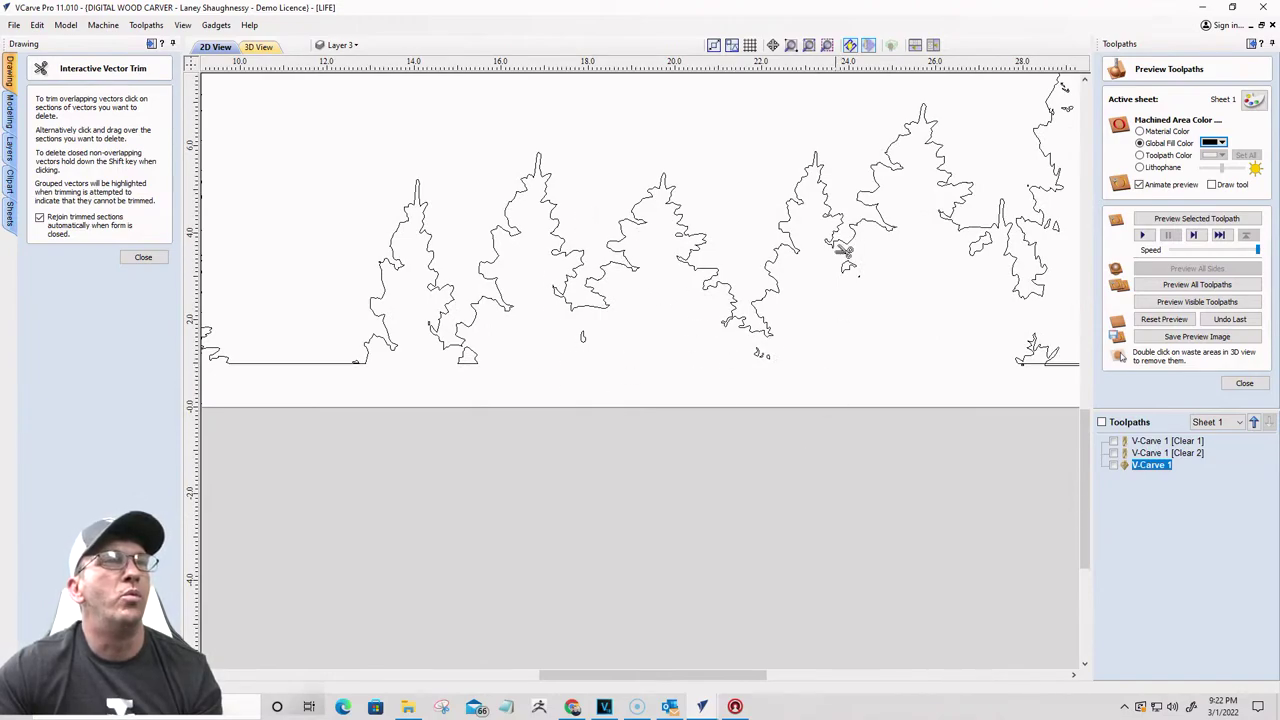
scroll(569, 330, "down", 1)
scroll(863, 363, "up", 4)
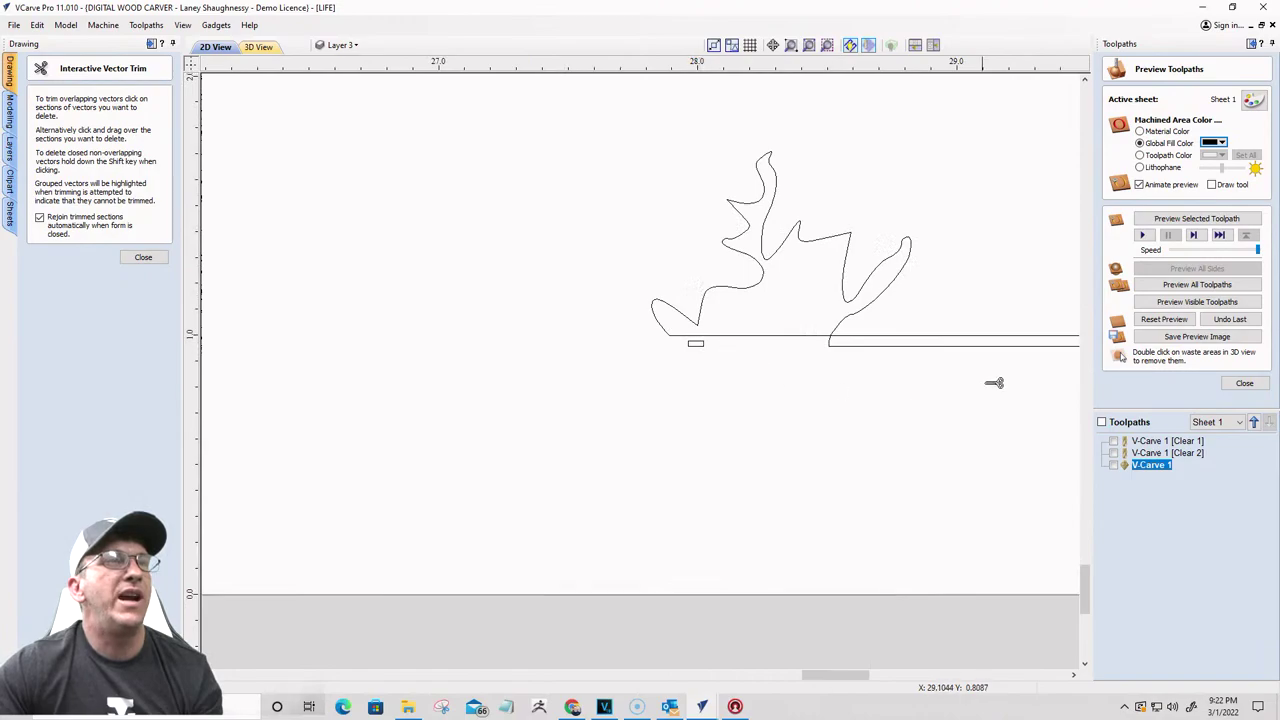
left_click(949, 346)
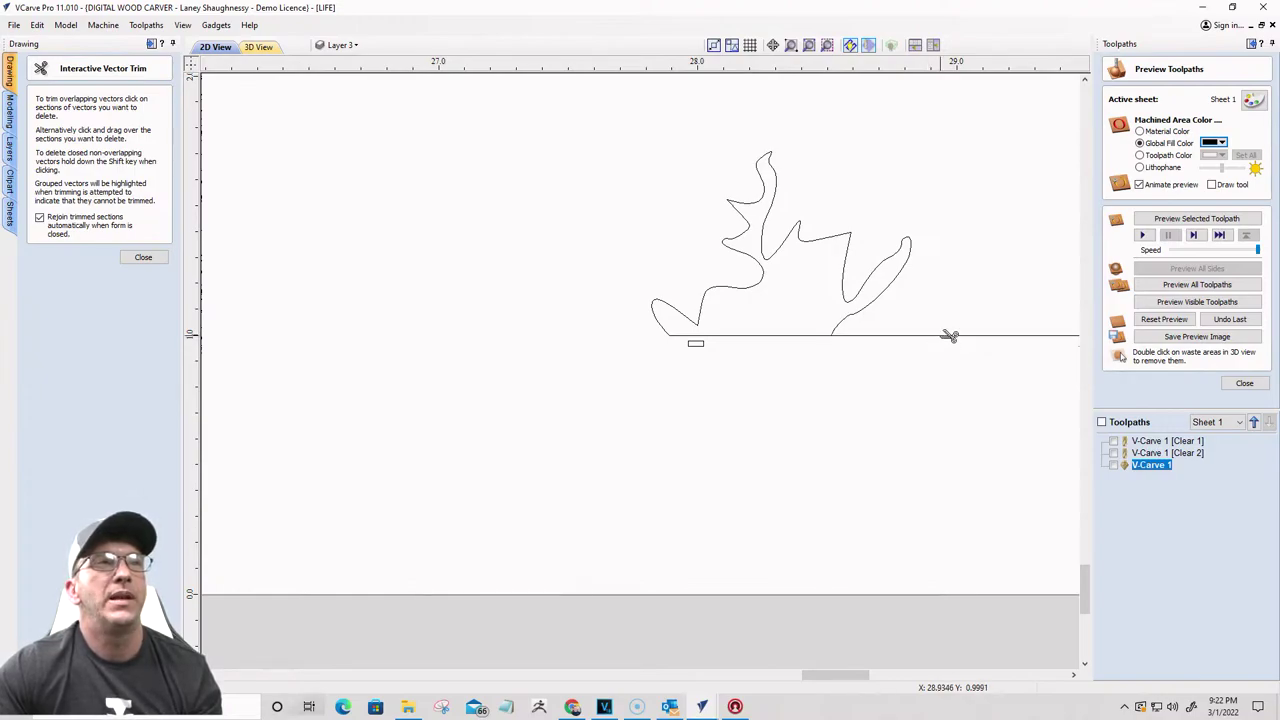
left_click(948, 336)
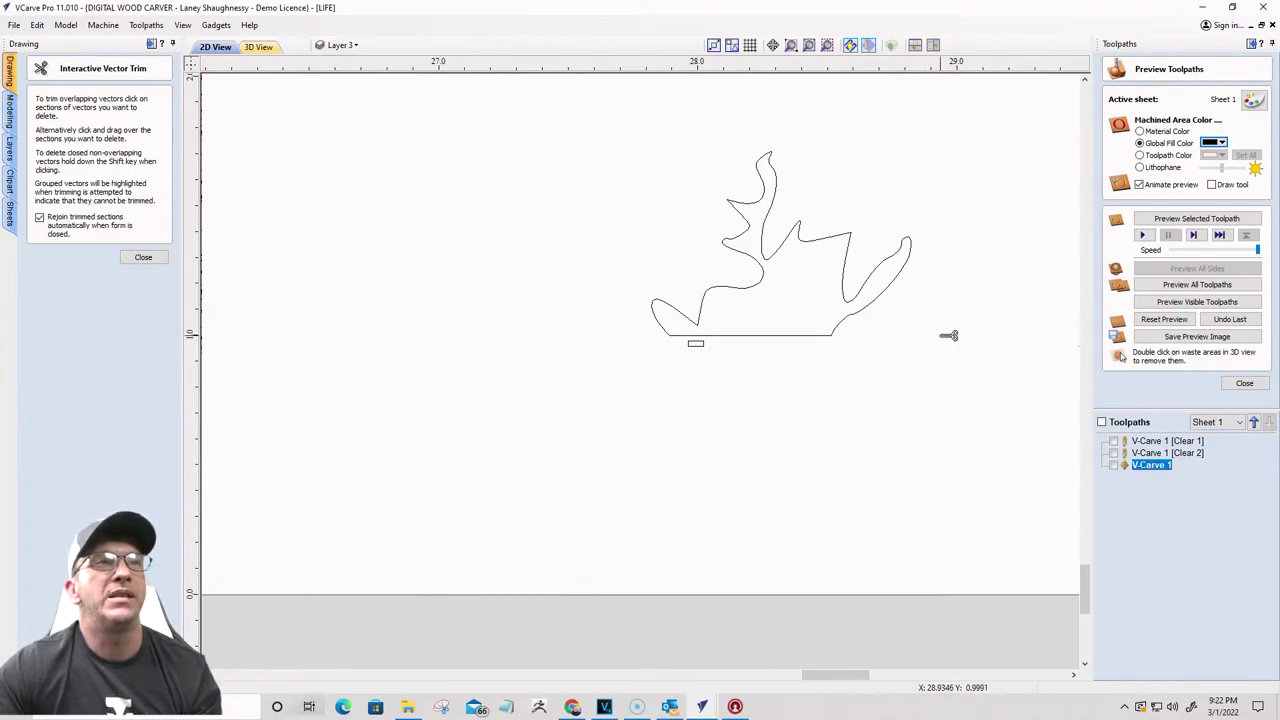
left_click(143, 257)
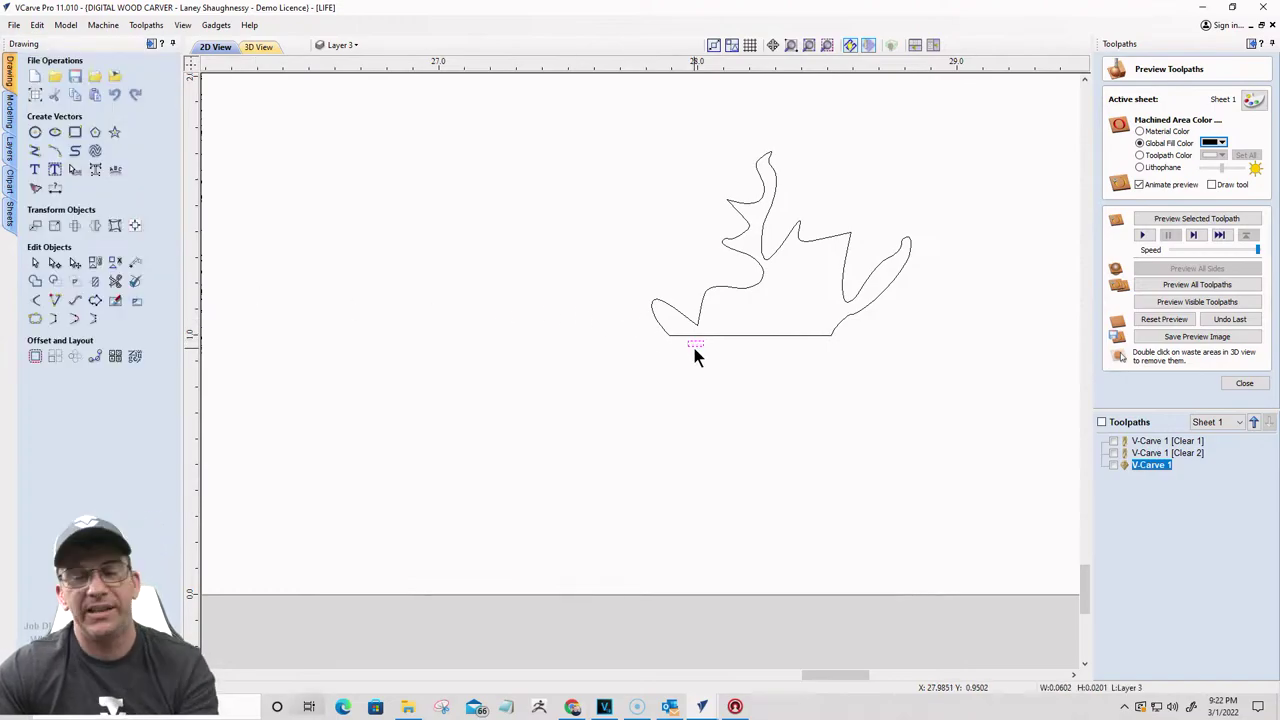
Step: Zoom back to the tree line and restart Interactive Trim
scroll(508, 337, "down", 10)
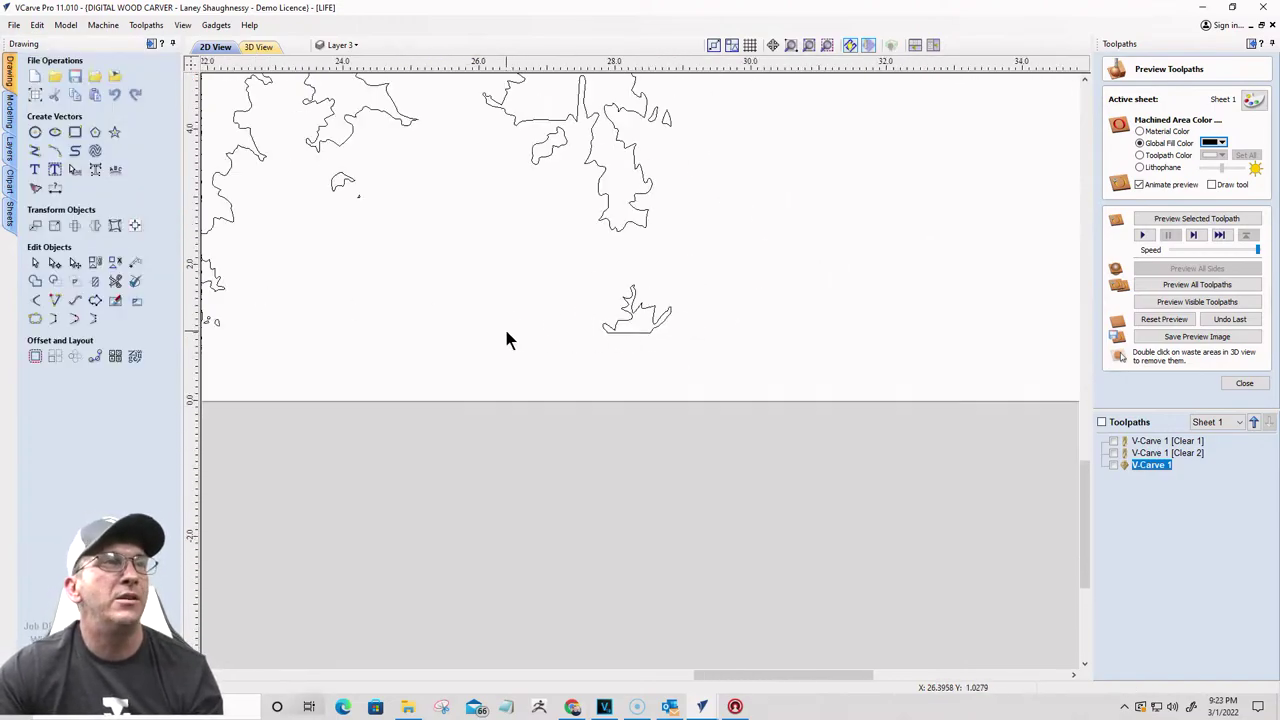
scroll(553, 274, "up", 5)
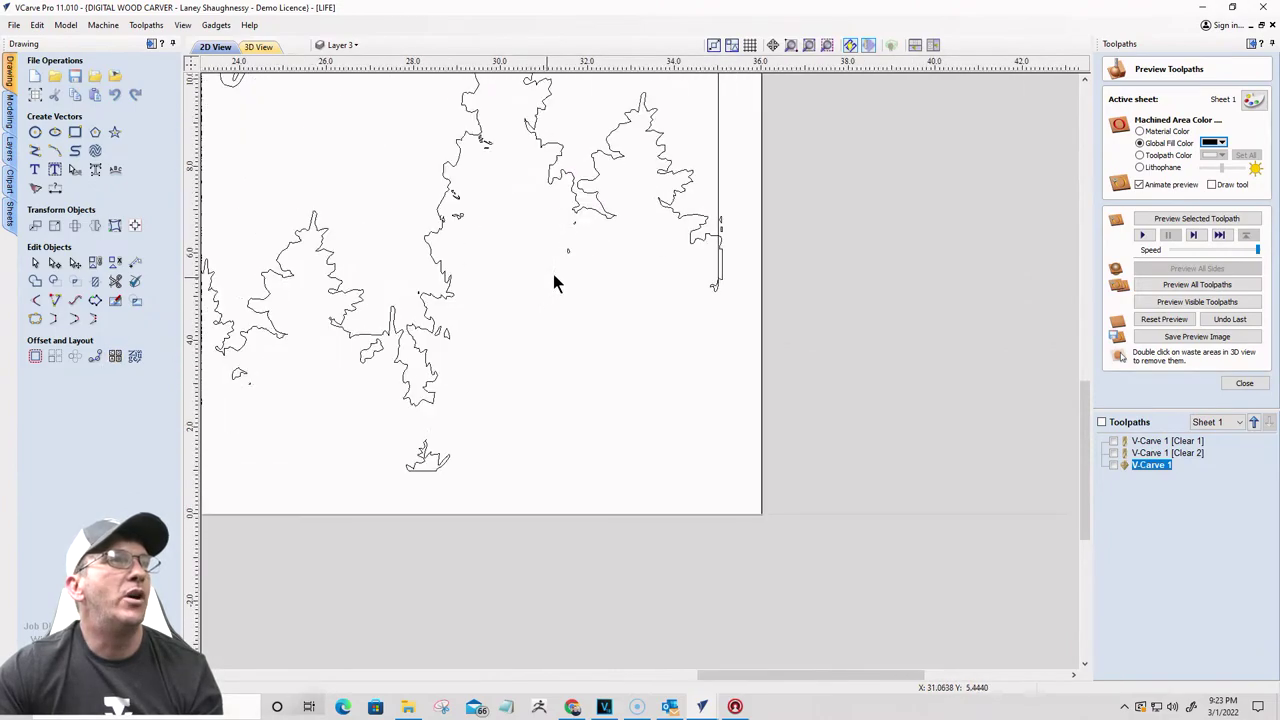
scroll(731, 288, "up", 5)
scroll(646, 434, "up", 3)
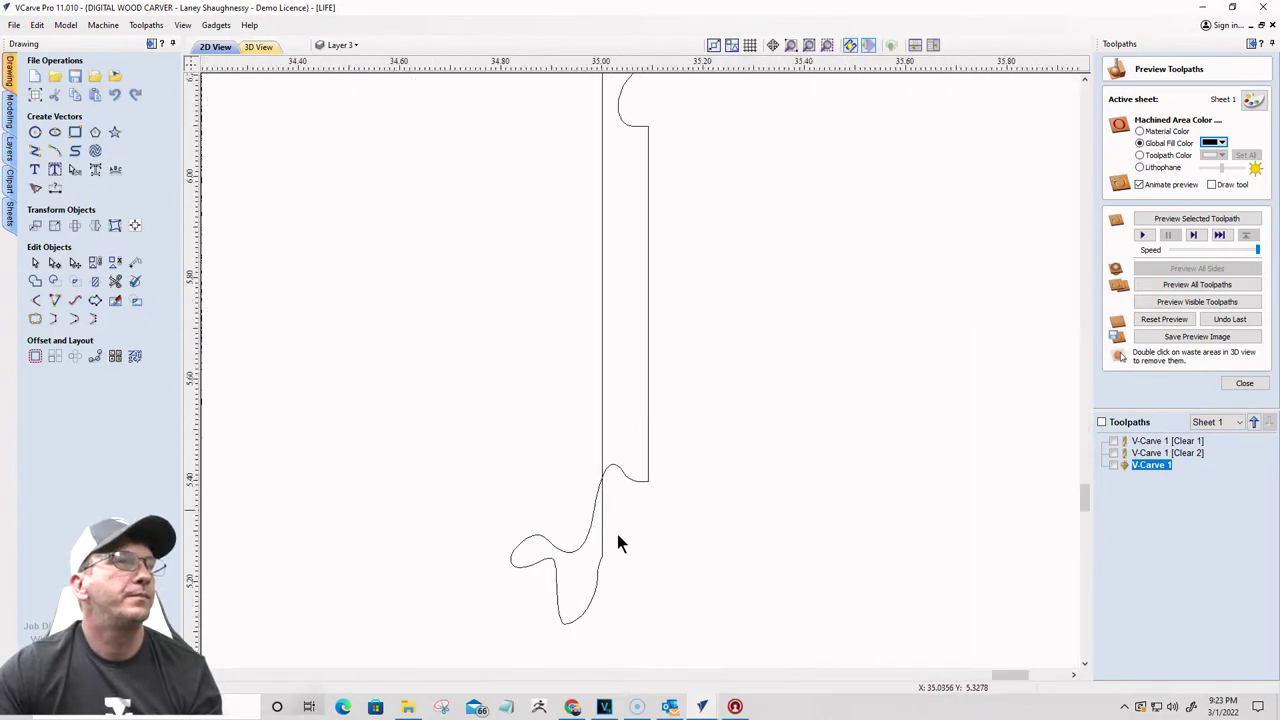
left_click(116, 283)
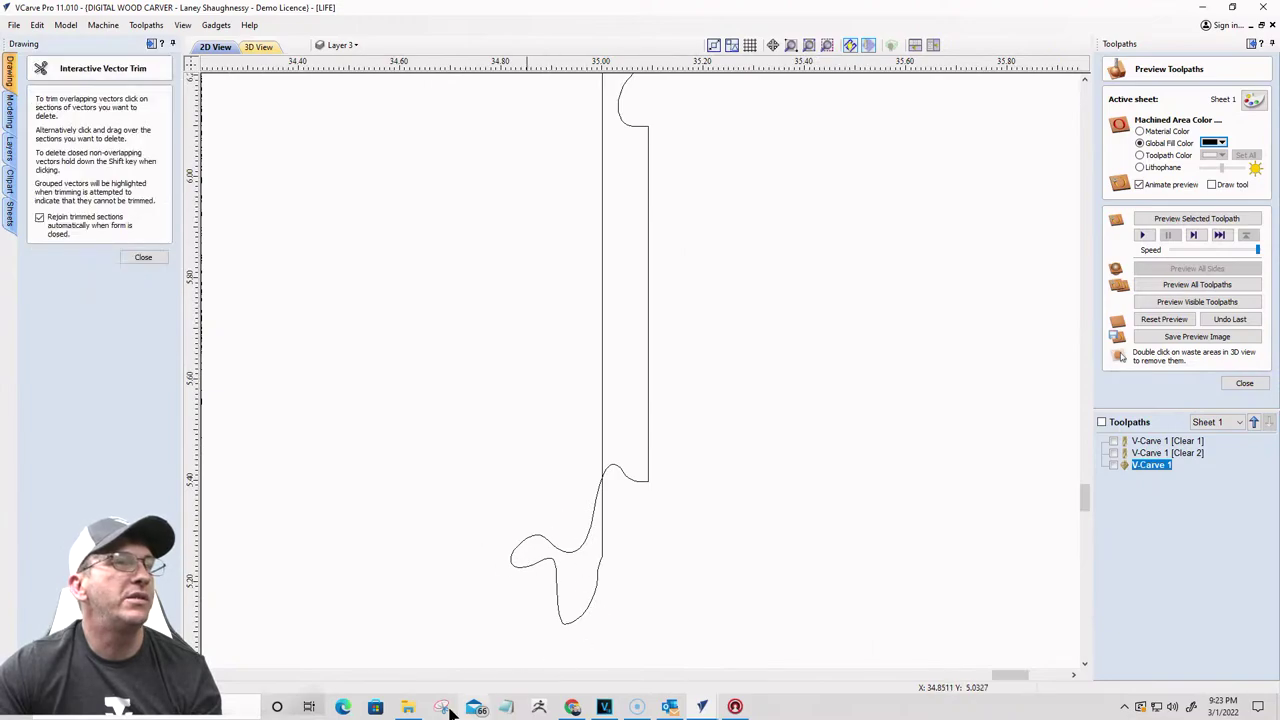
Step: Close the trim tool with the tree line meeting the right border, and select the leftover rectangle piece
scroll(740, 242, "down", 3)
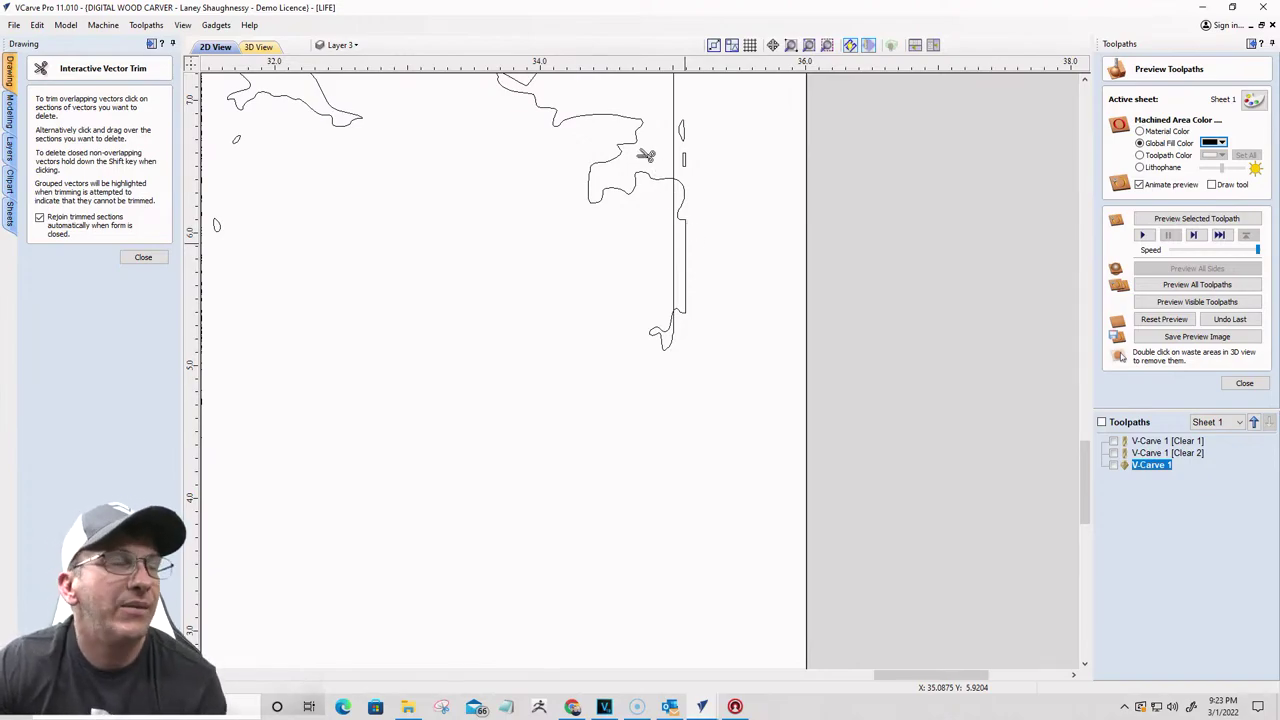
scroll(646, 155, "down", 1)
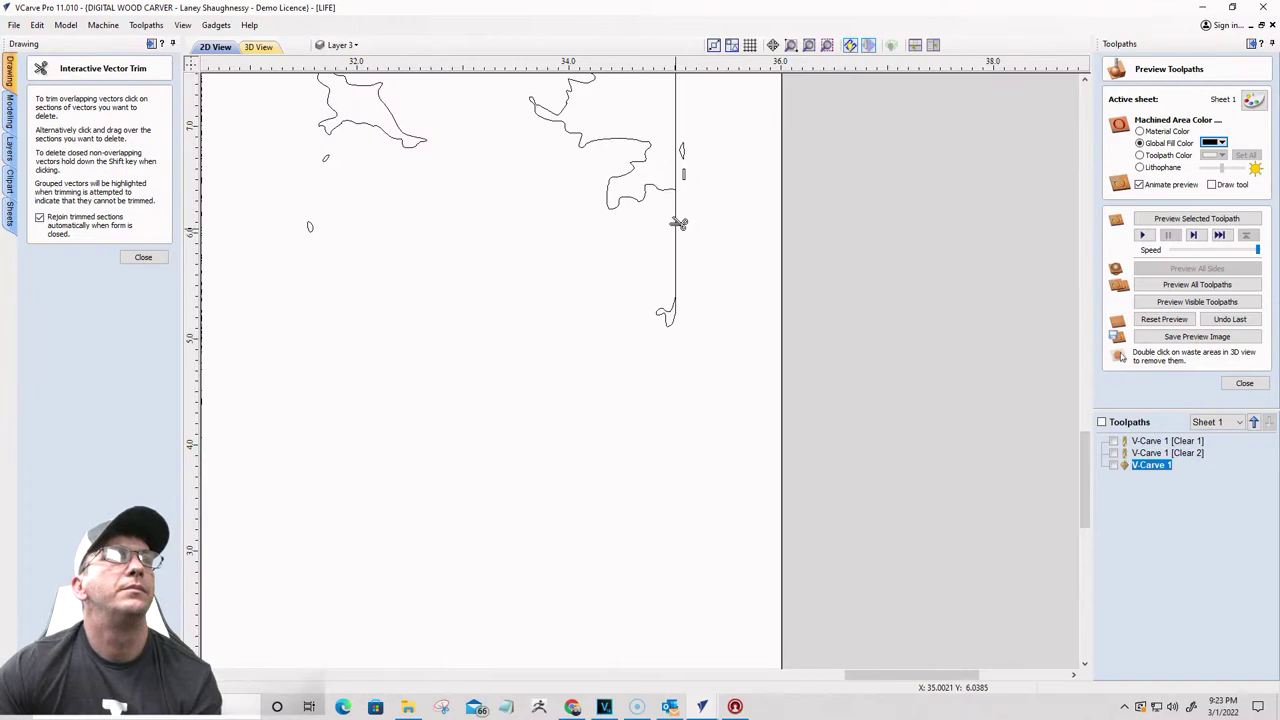
scroll(727, 284, "down", 5)
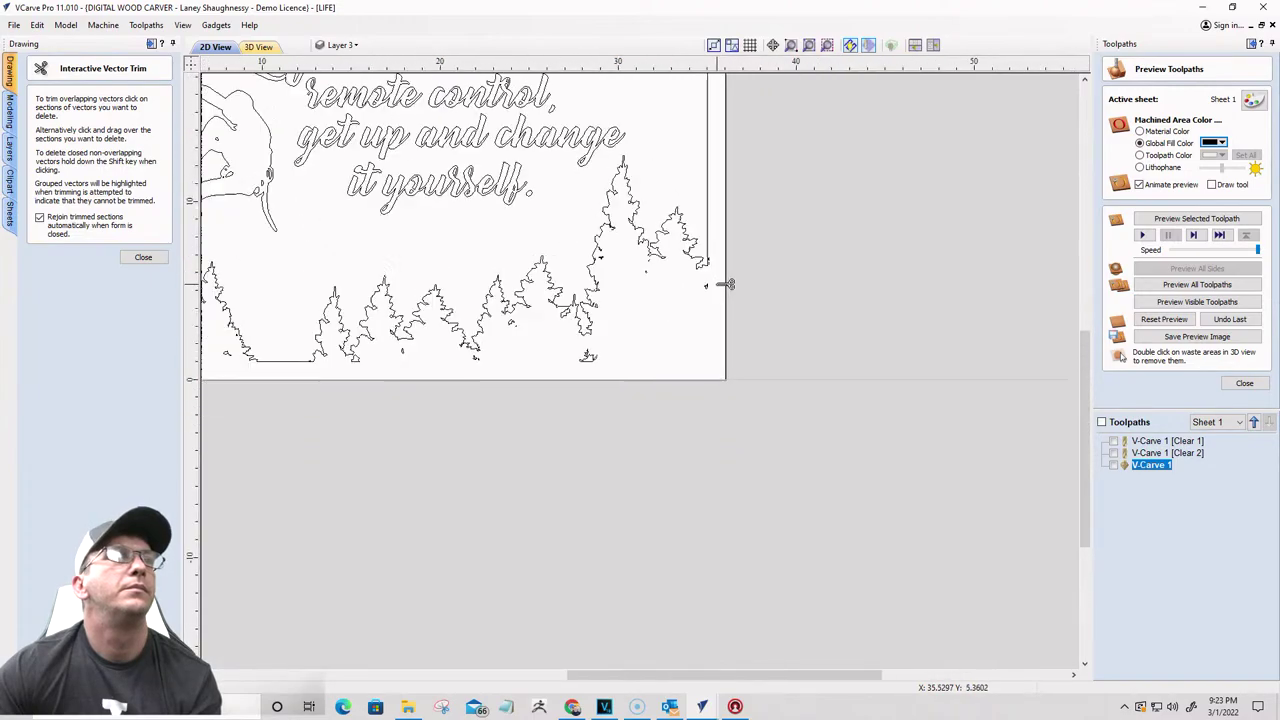
scroll(727, 284, "up", 8)
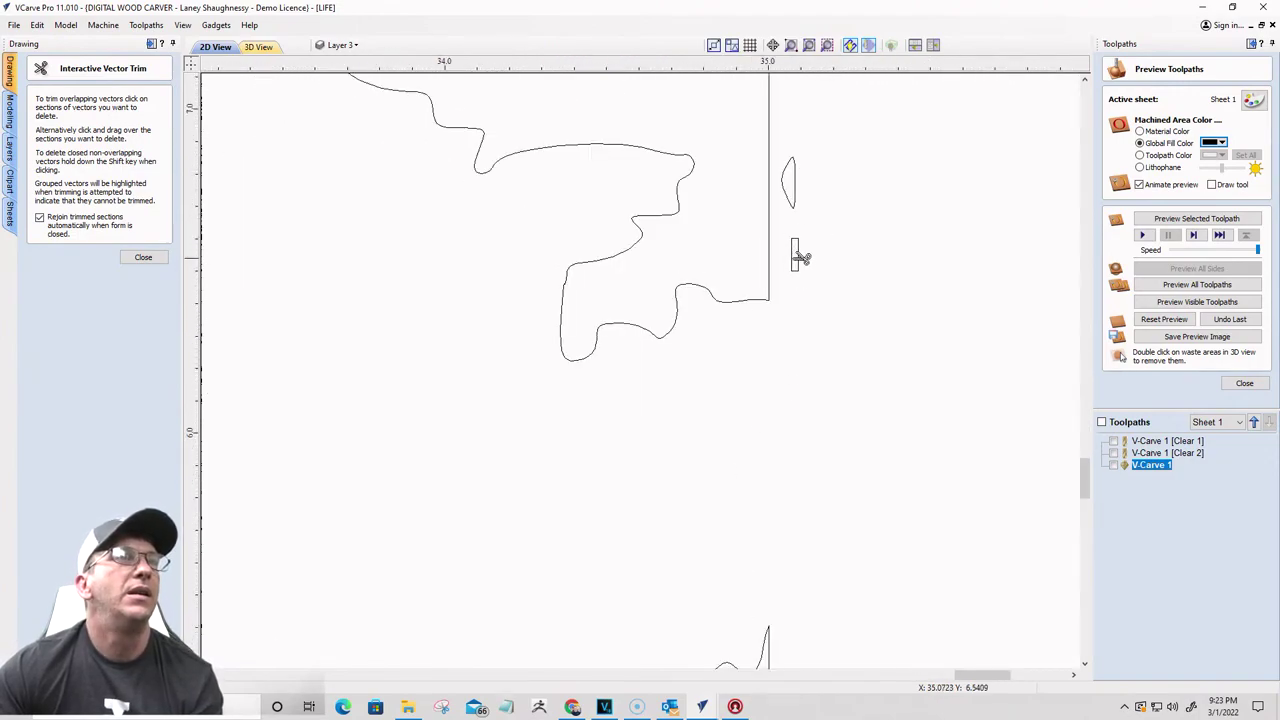
left_click(143, 257)
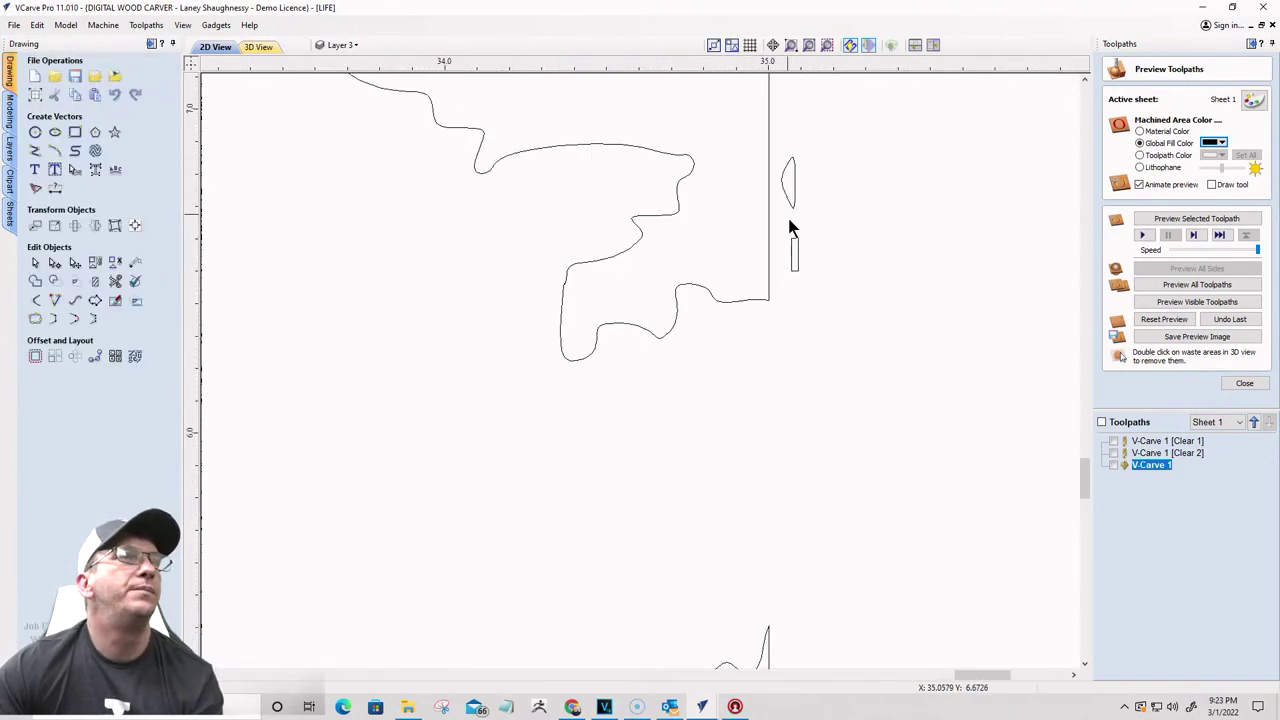
left_click(791, 252)
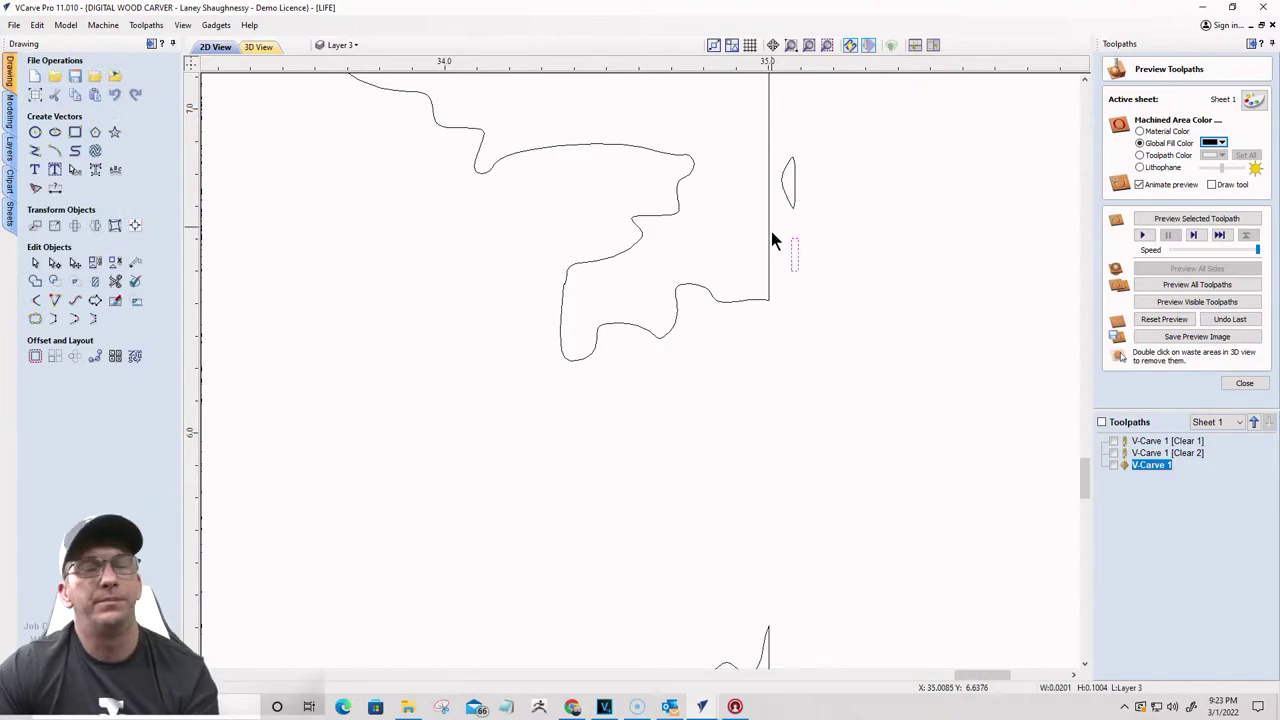
scroll(776, 245, "down", 8)
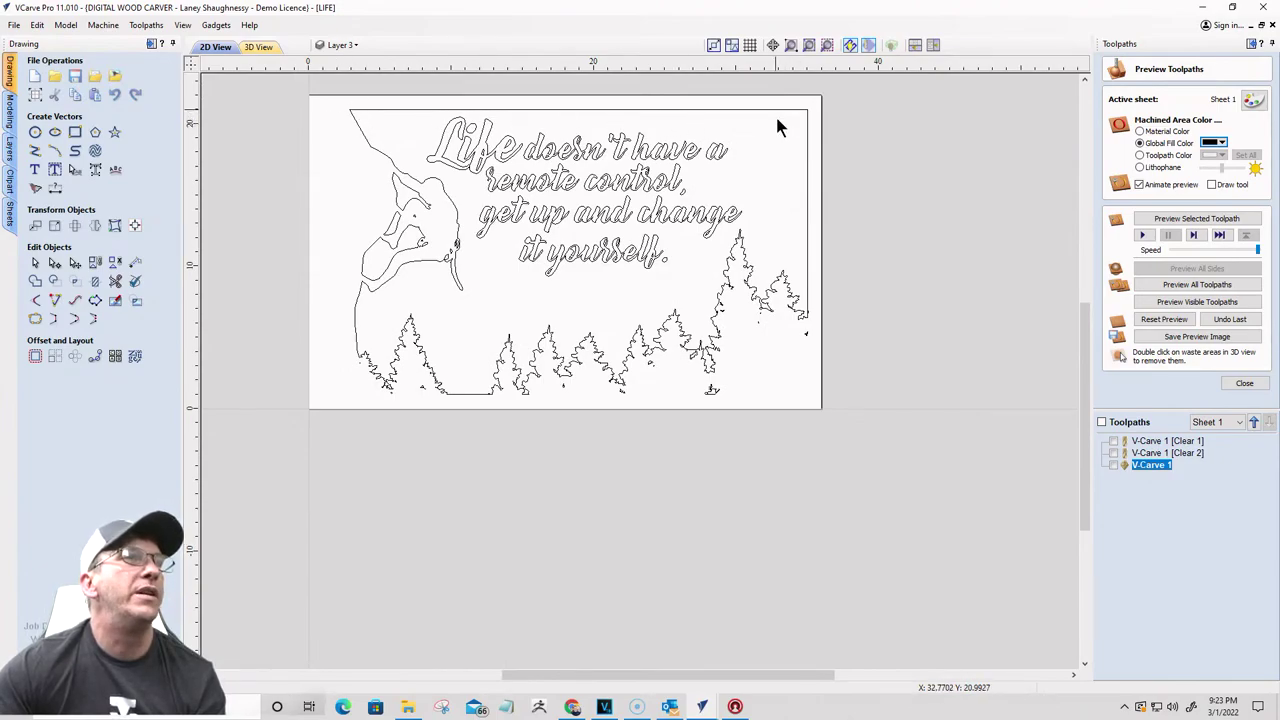
scroll(757, 318, "up", 3)
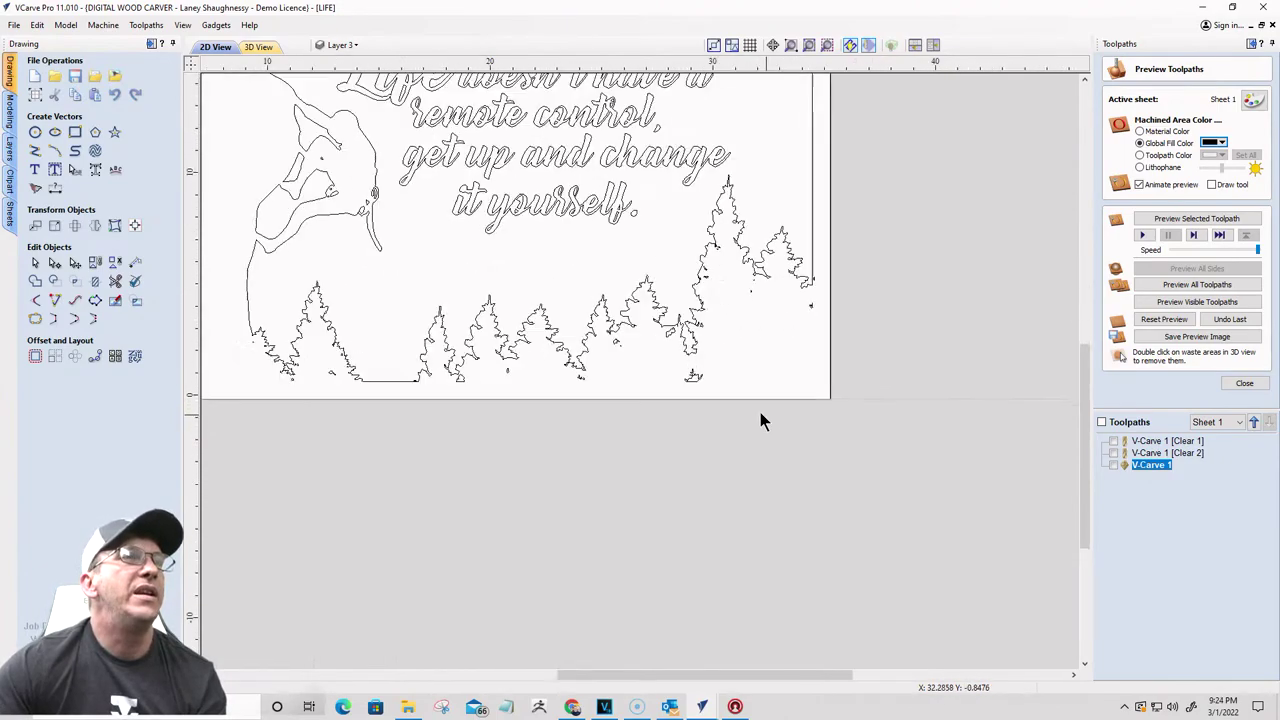
scroll(783, 349, "down", 3)
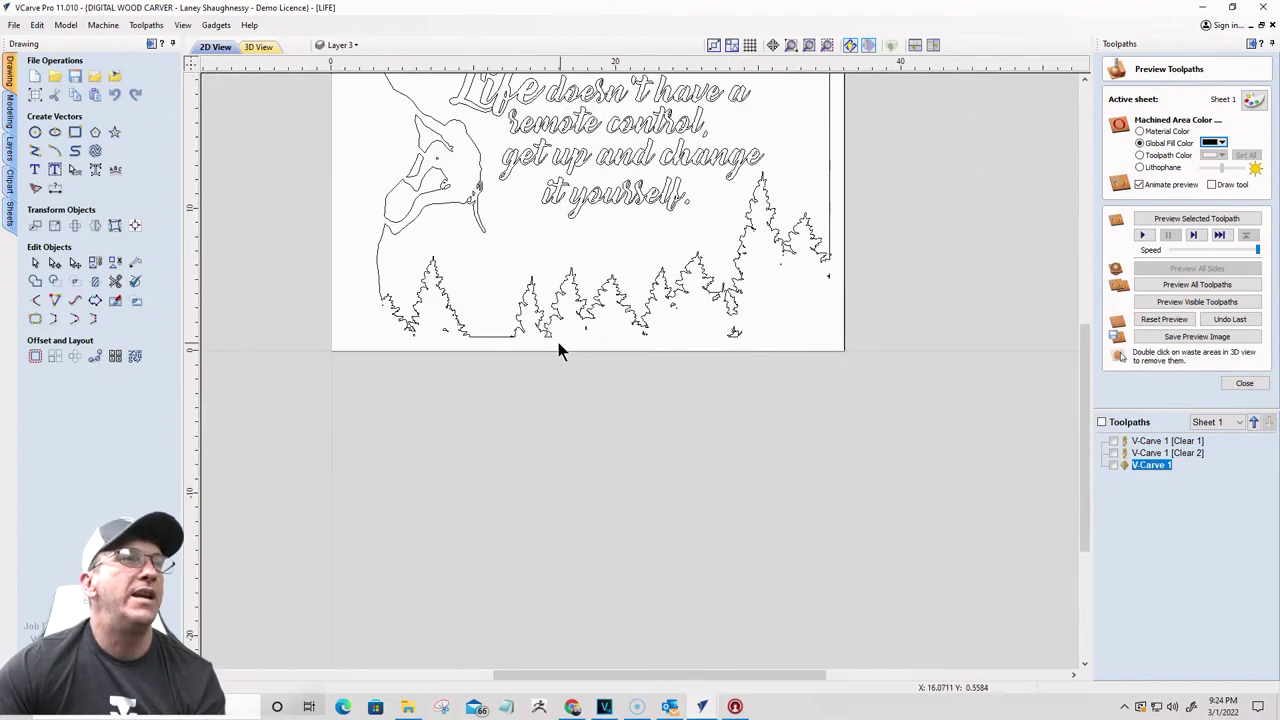
scroll(489, 246, "down", 2)
scroll(659, 435, "up", 4)
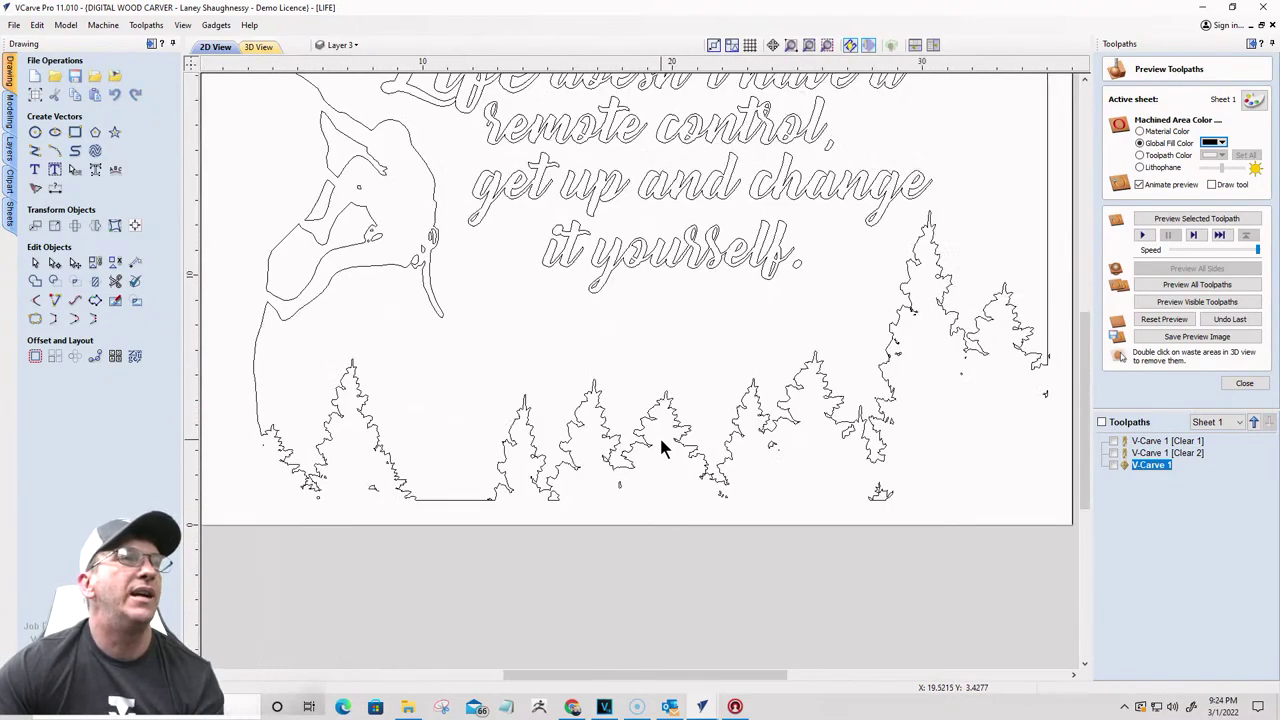
scroll(688, 340, "down", 3)
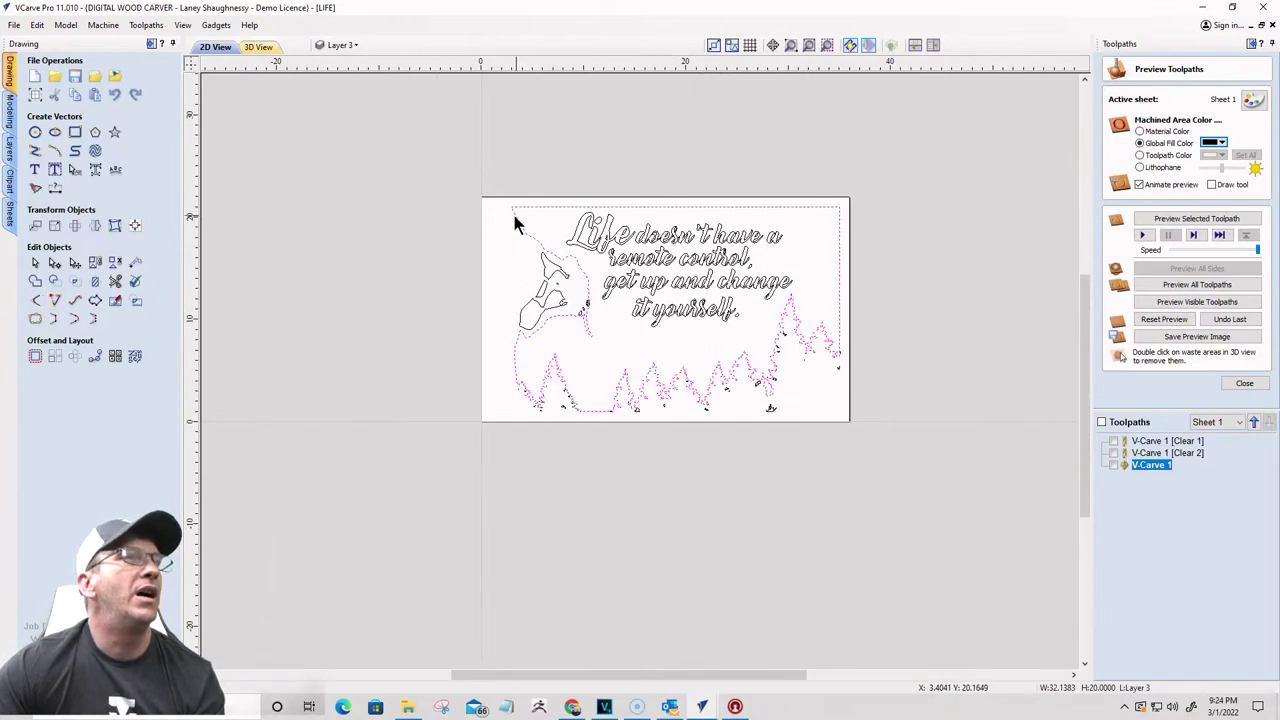
right_click(573, 148)
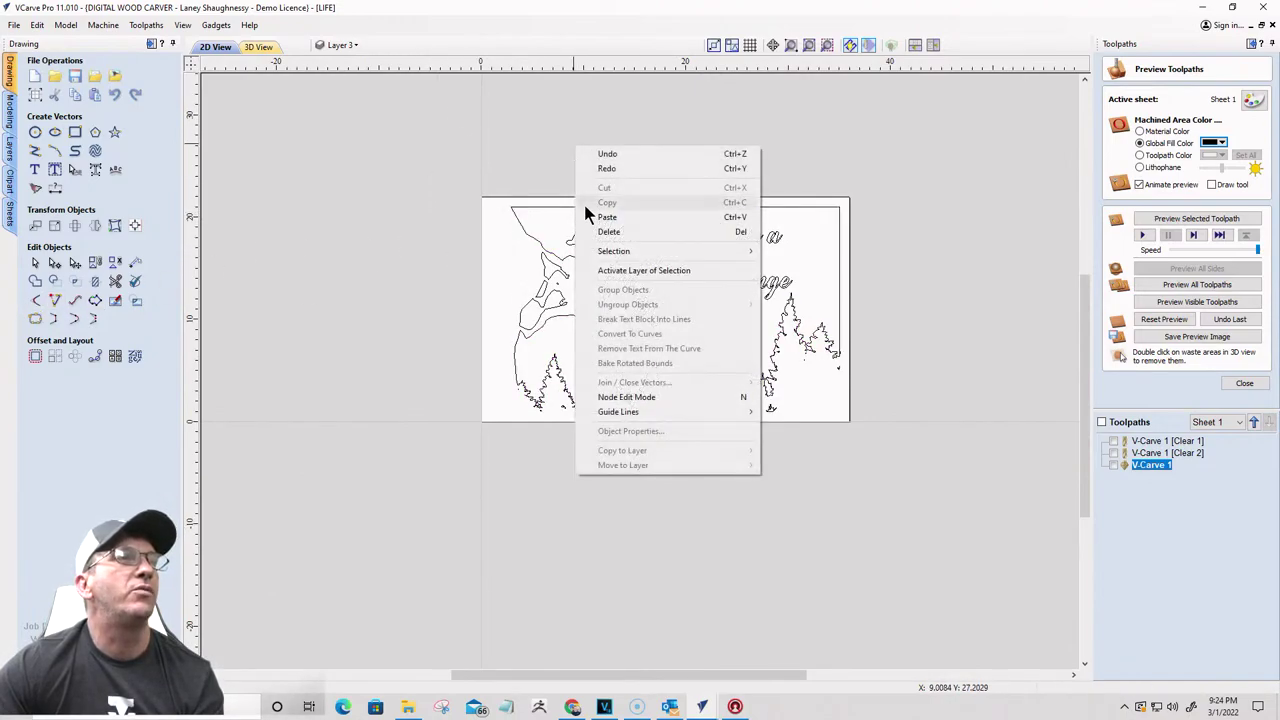
mouse_move(605, 254)
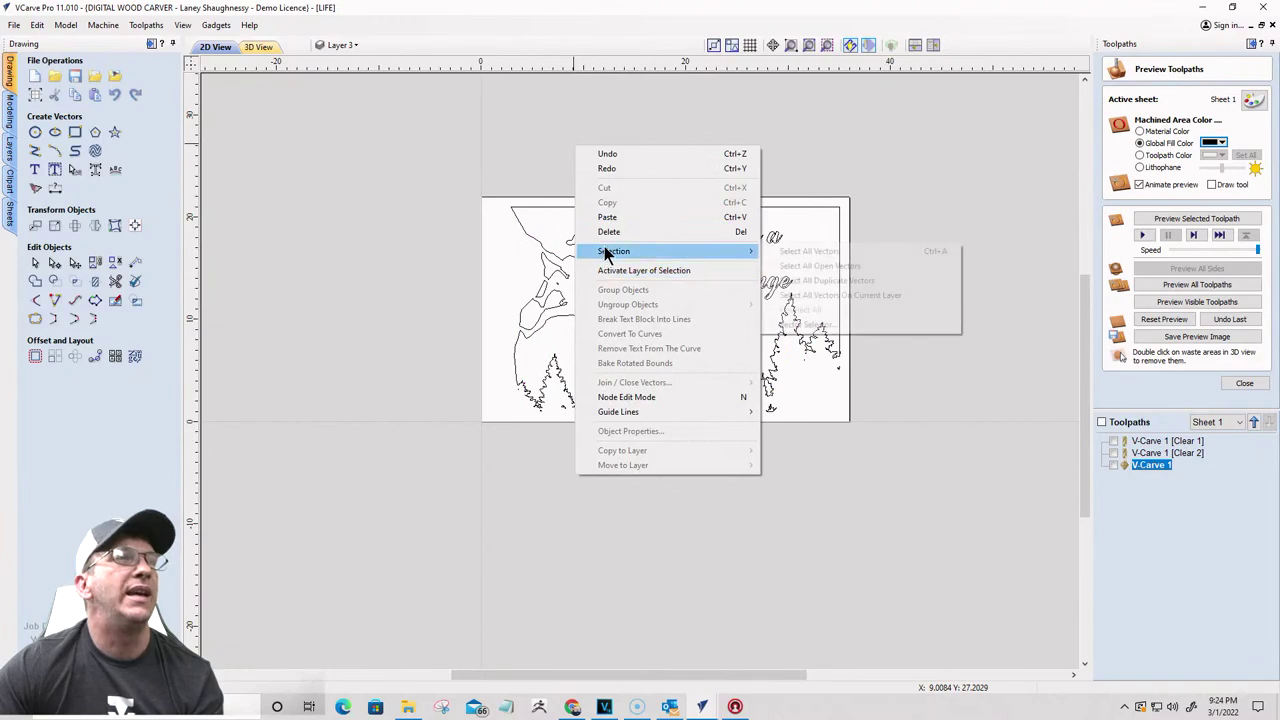
left_click(840, 266)
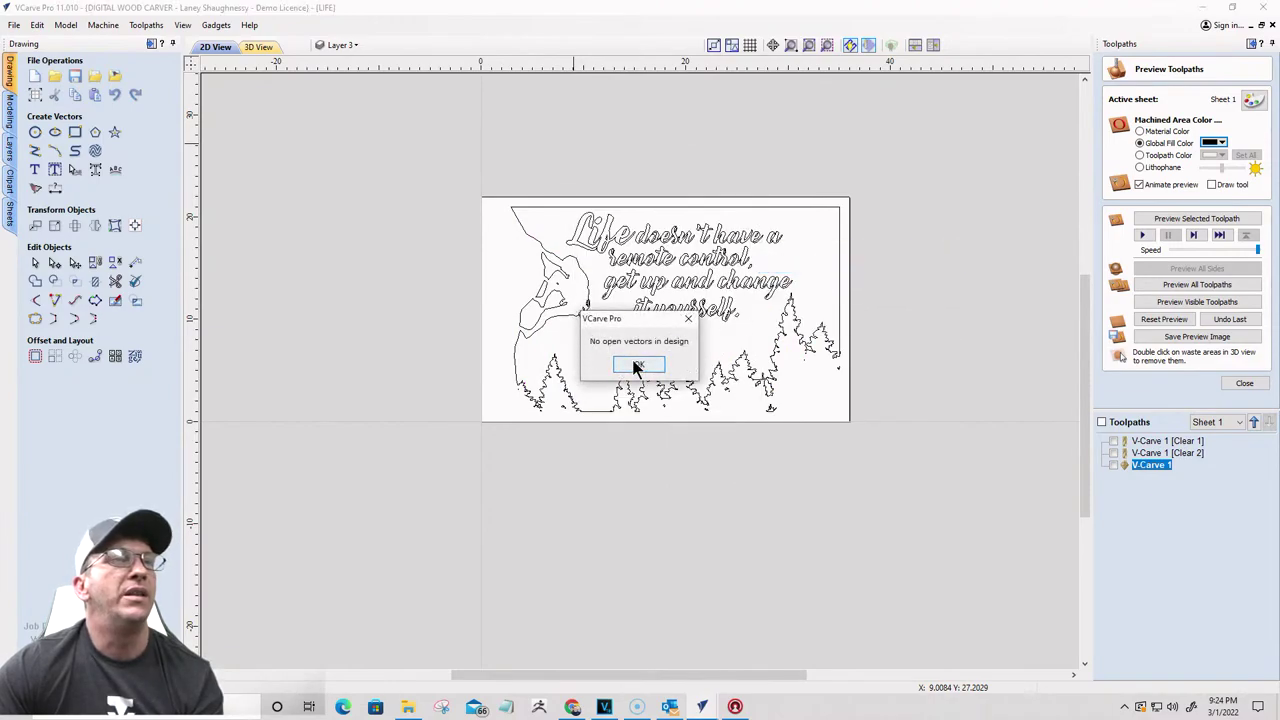
left_click(638, 365)
Step: Reopen V-Carve 1 [Clear 1], select all design vectors, and recalculate it
double_click(1152, 446)
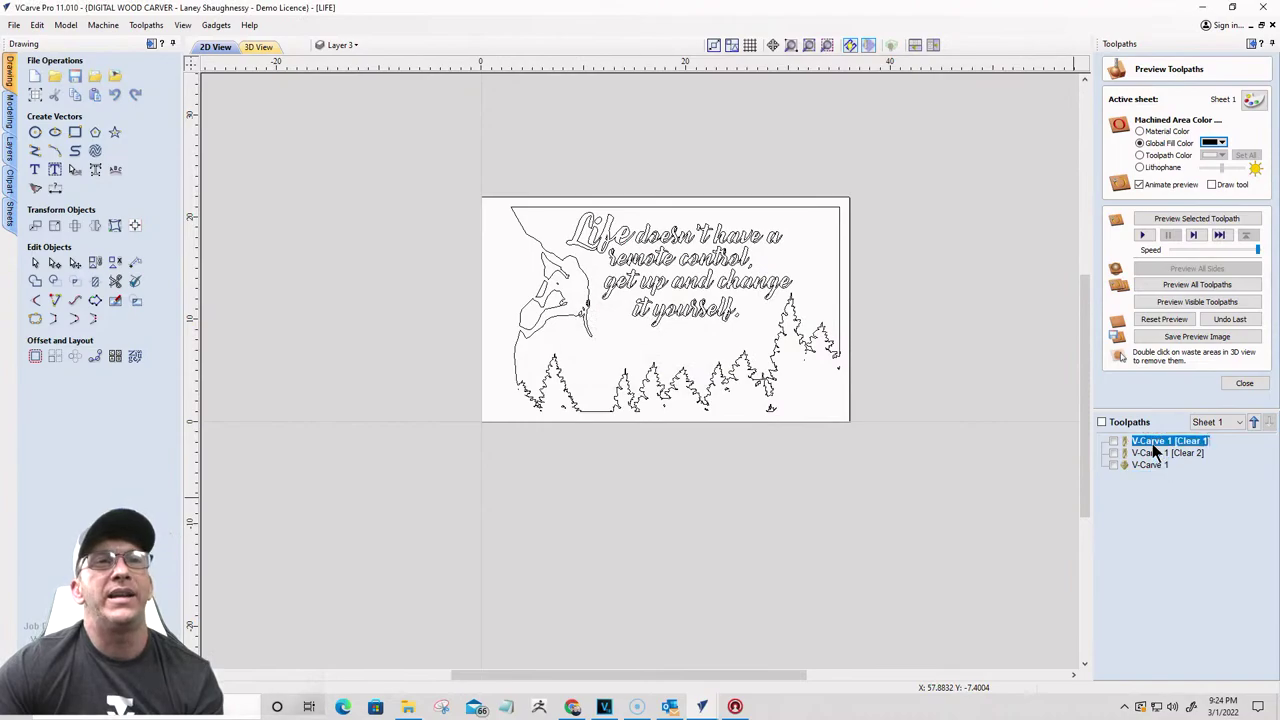
left_click_drag(310, 117, 927, 480)
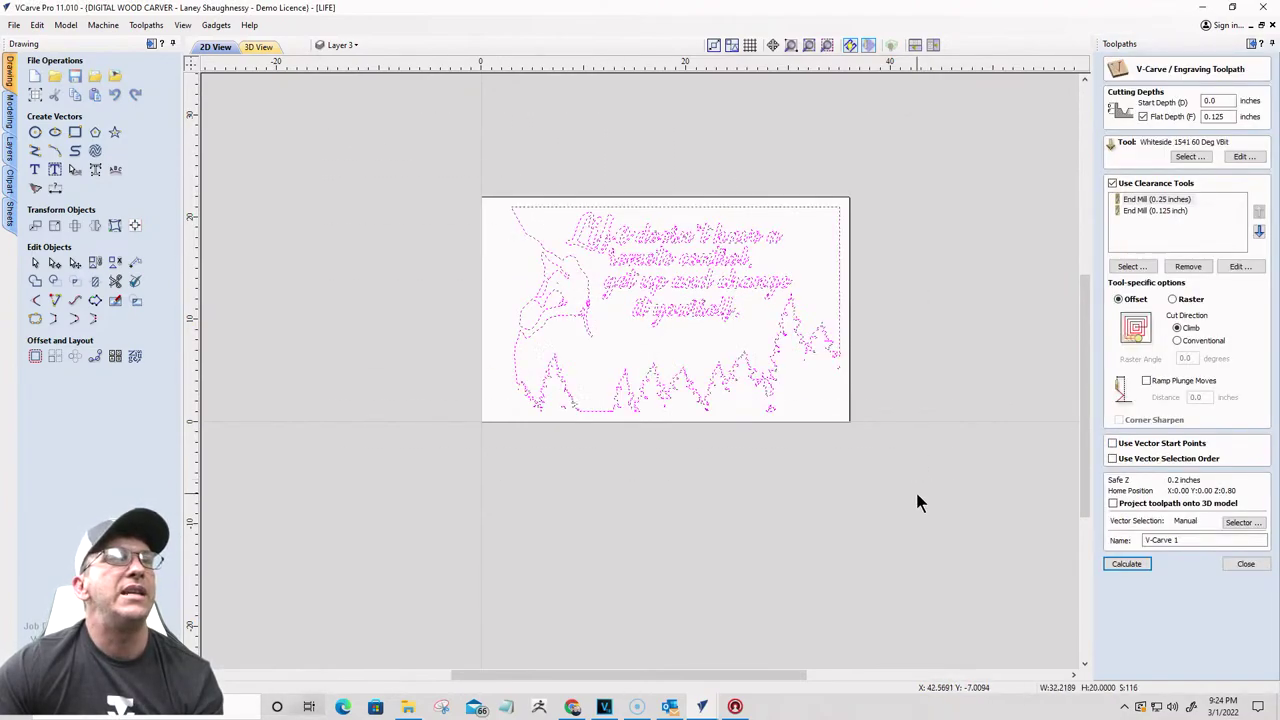
left_click(1128, 564)
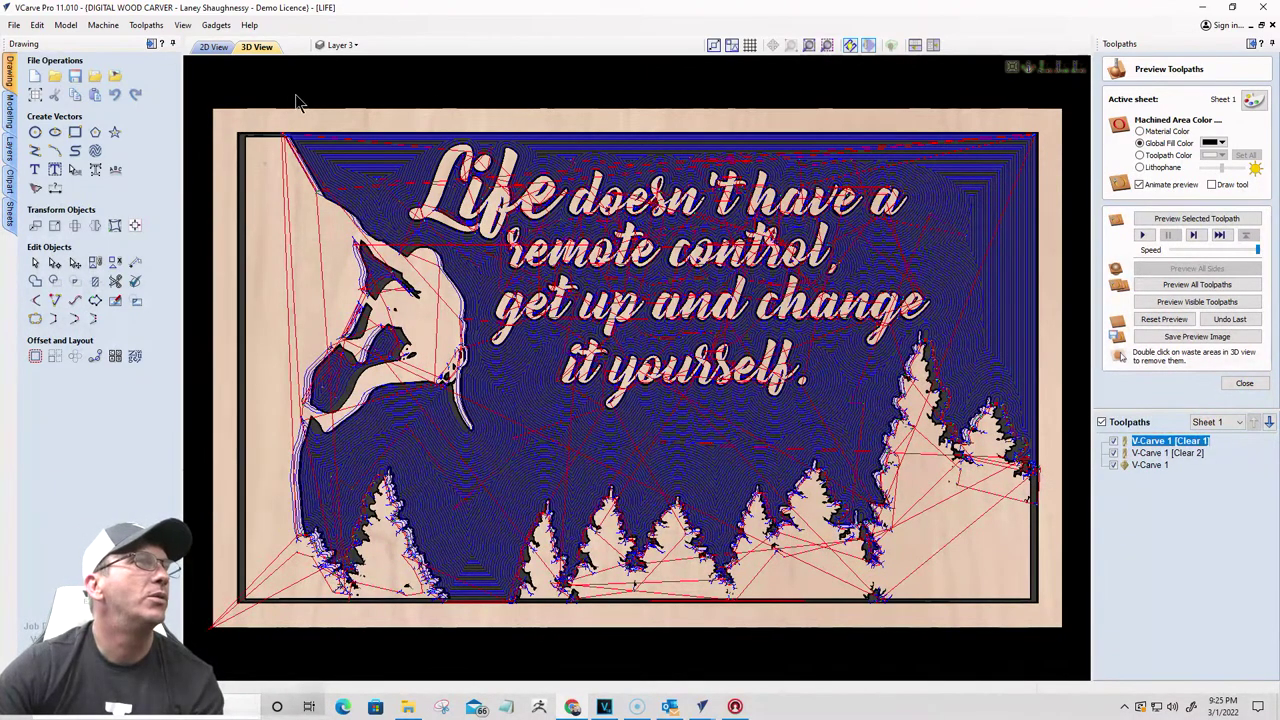
Step: Preview the visible toolpaths in 3D and rotate the board to inspect it
left_click(1180, 302)
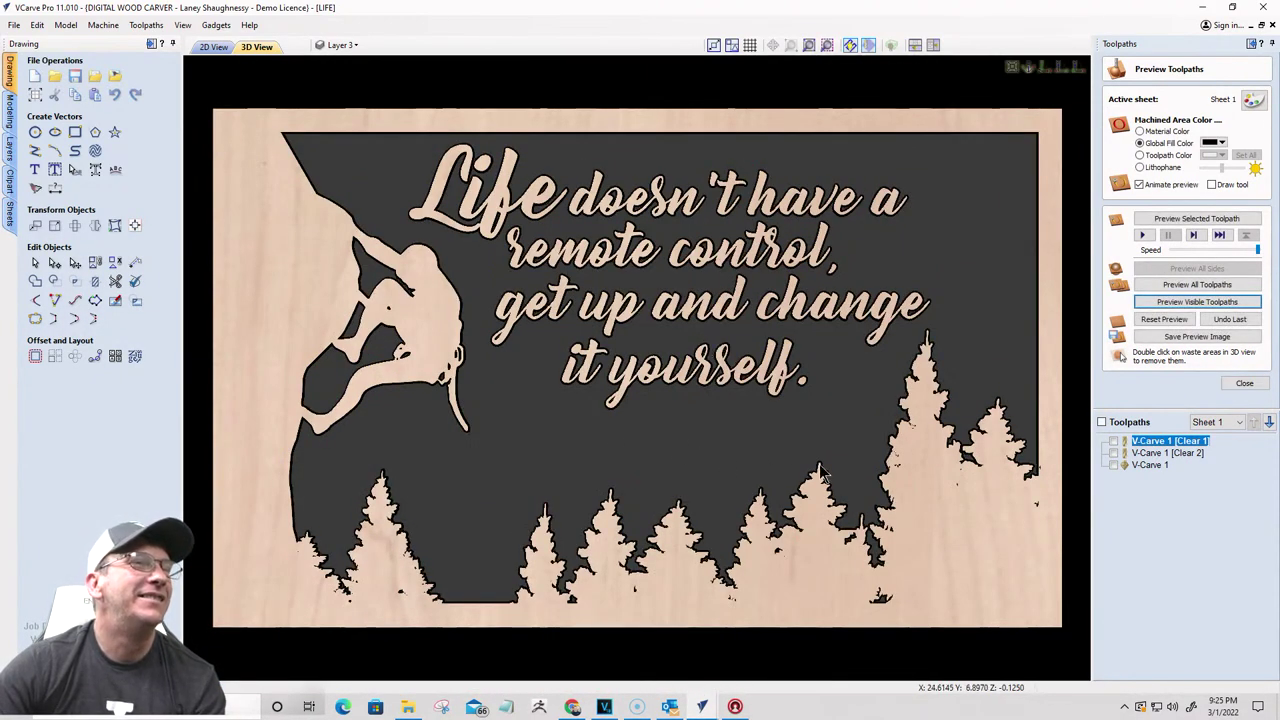
left_click_drag(704, 347, 620, 440)
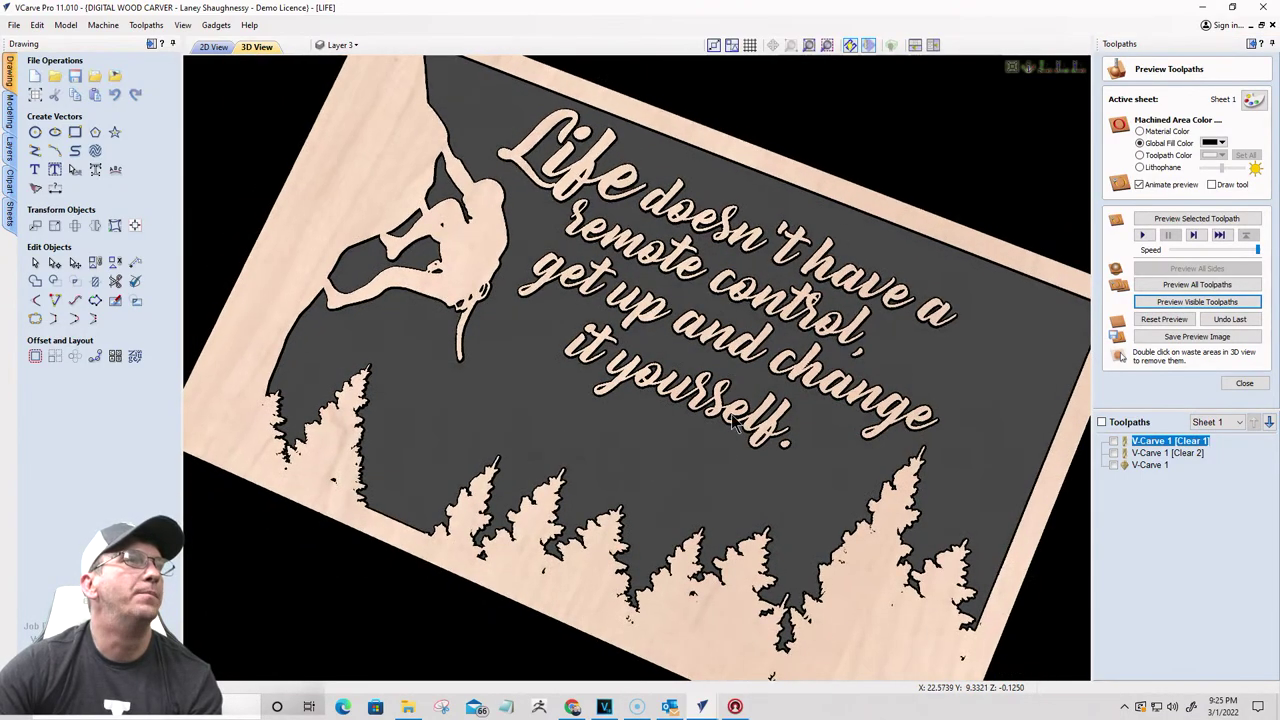
scroll(700, 430, "down", 5)
left_click_drag(796, 432, 371, 409)
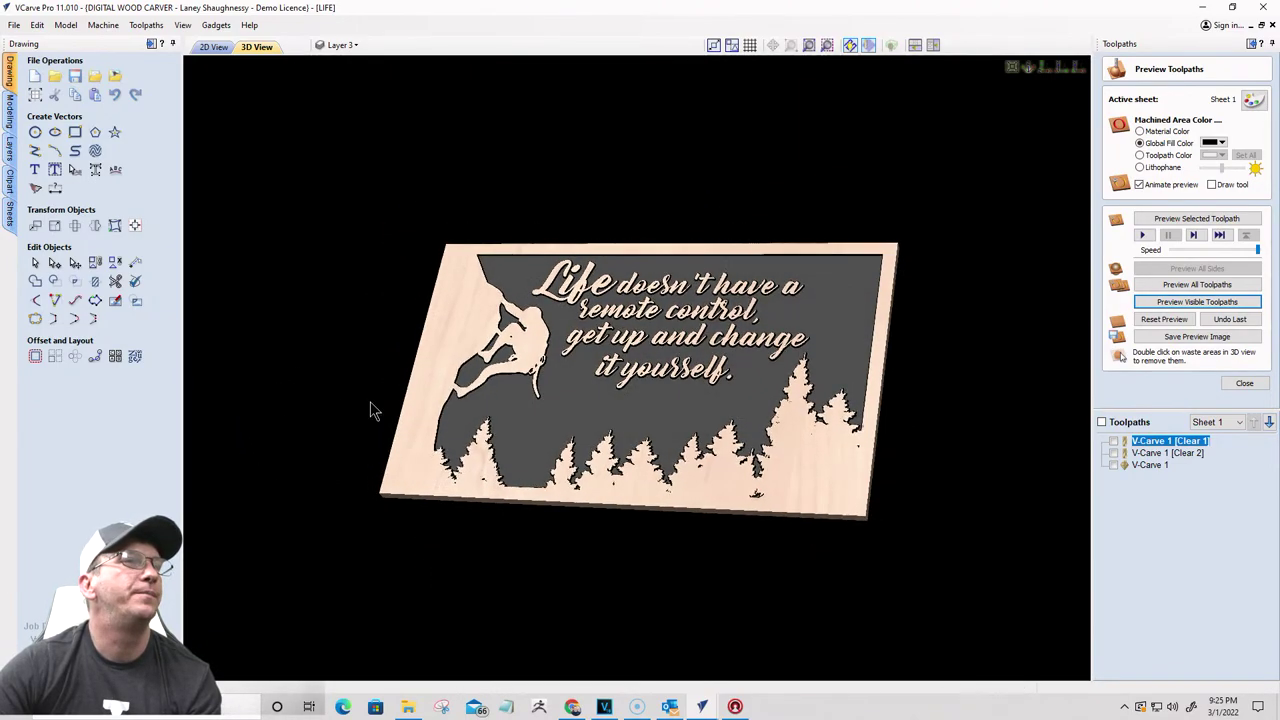
left_click_drag(760, 515, 930, 202)
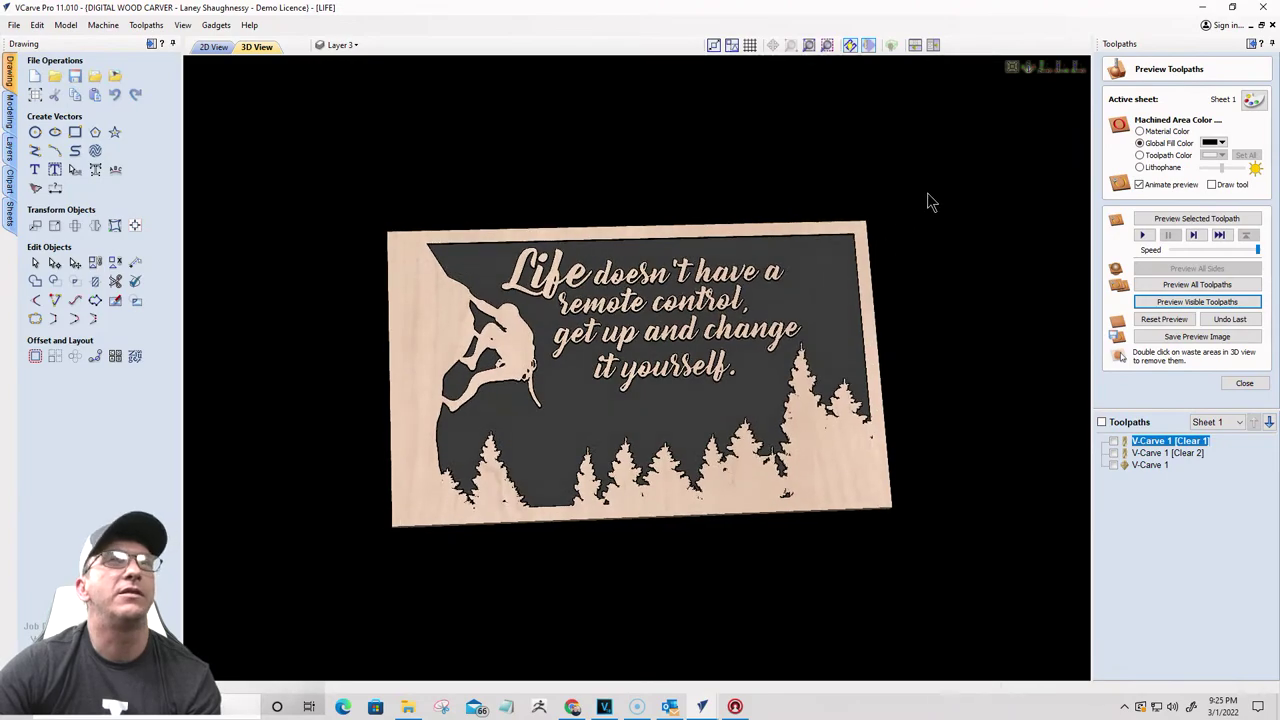
Step: Check the sign from front and oblique angles, ending in a top-down view fitted to the sign
left_click(1043, 70)
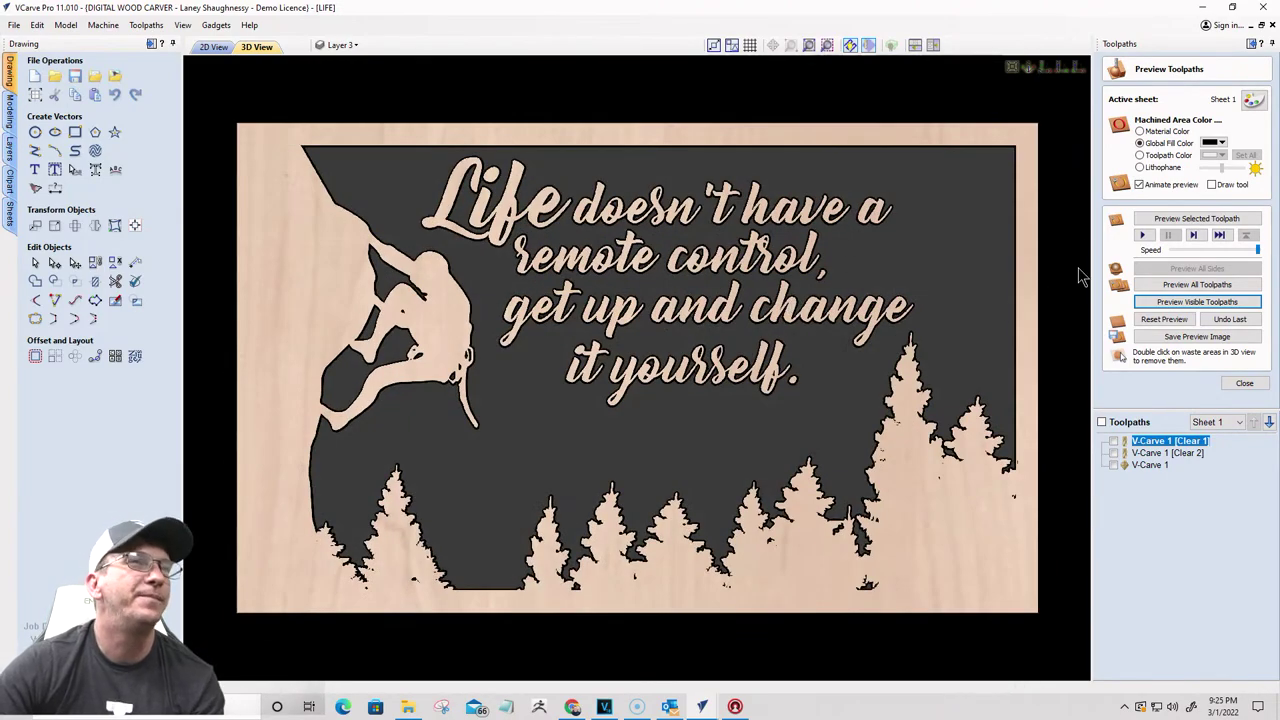
scroll(717, 388, "down", 2)
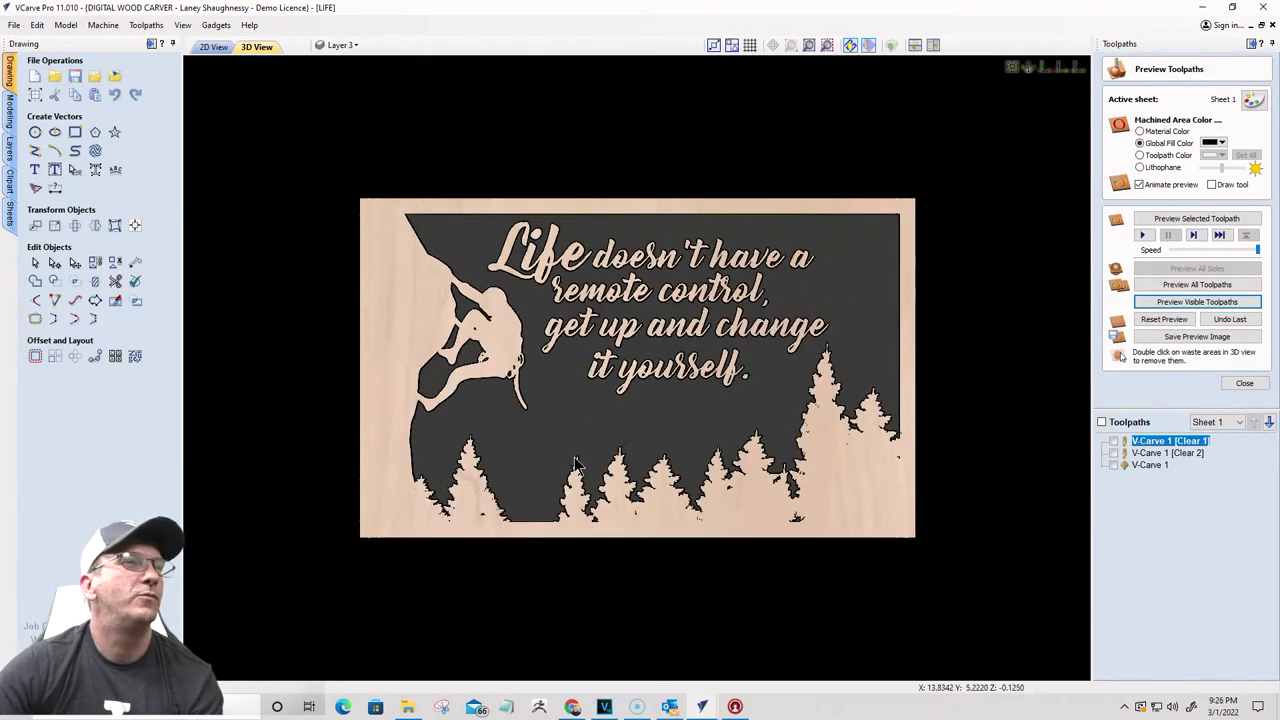
scroll(575, 463, "up", 3)
scroll(577, 407, "down", 1)
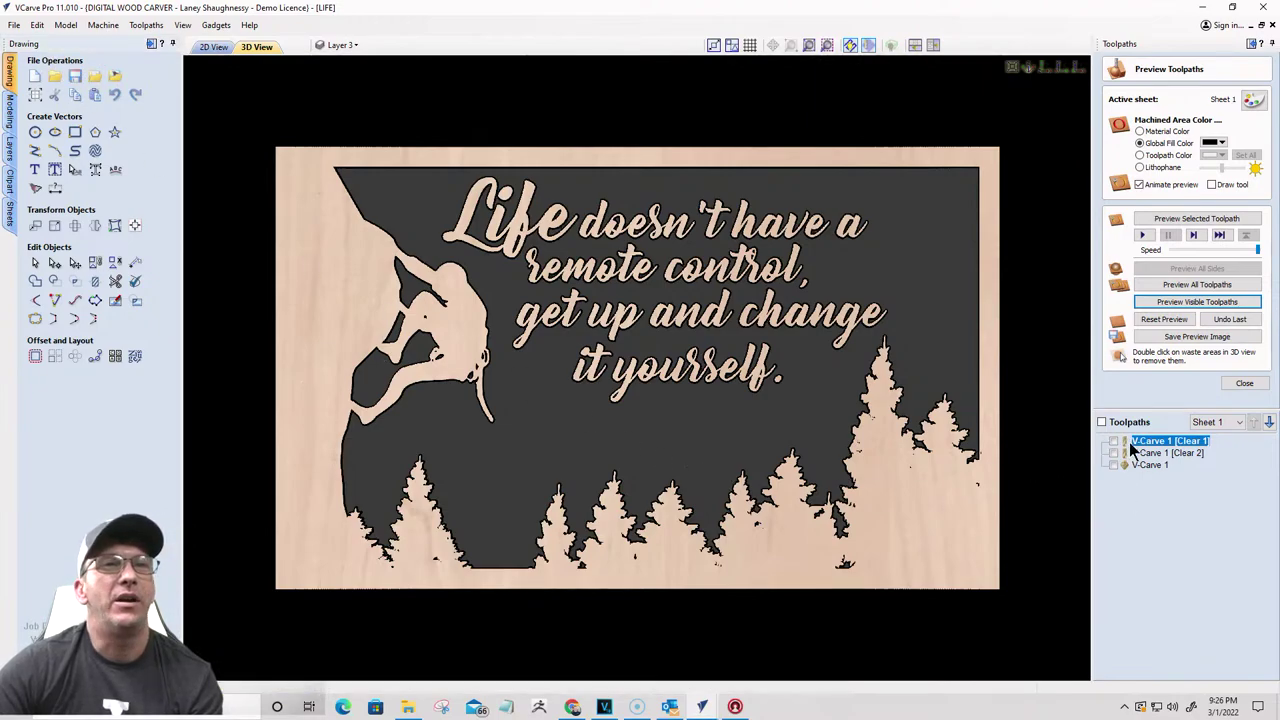
left_click_drag(1035, 468, 626, 437)
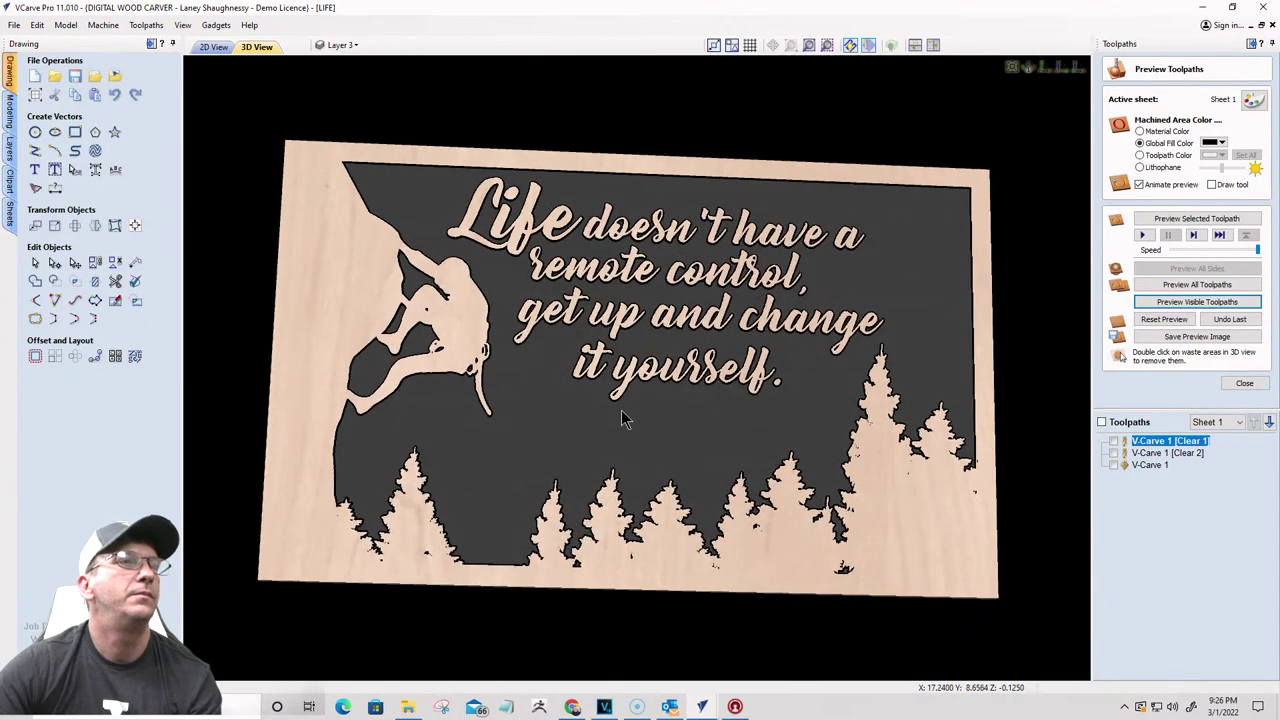
scroll(490, 390, "down", 3)
key("1")
key("F6")
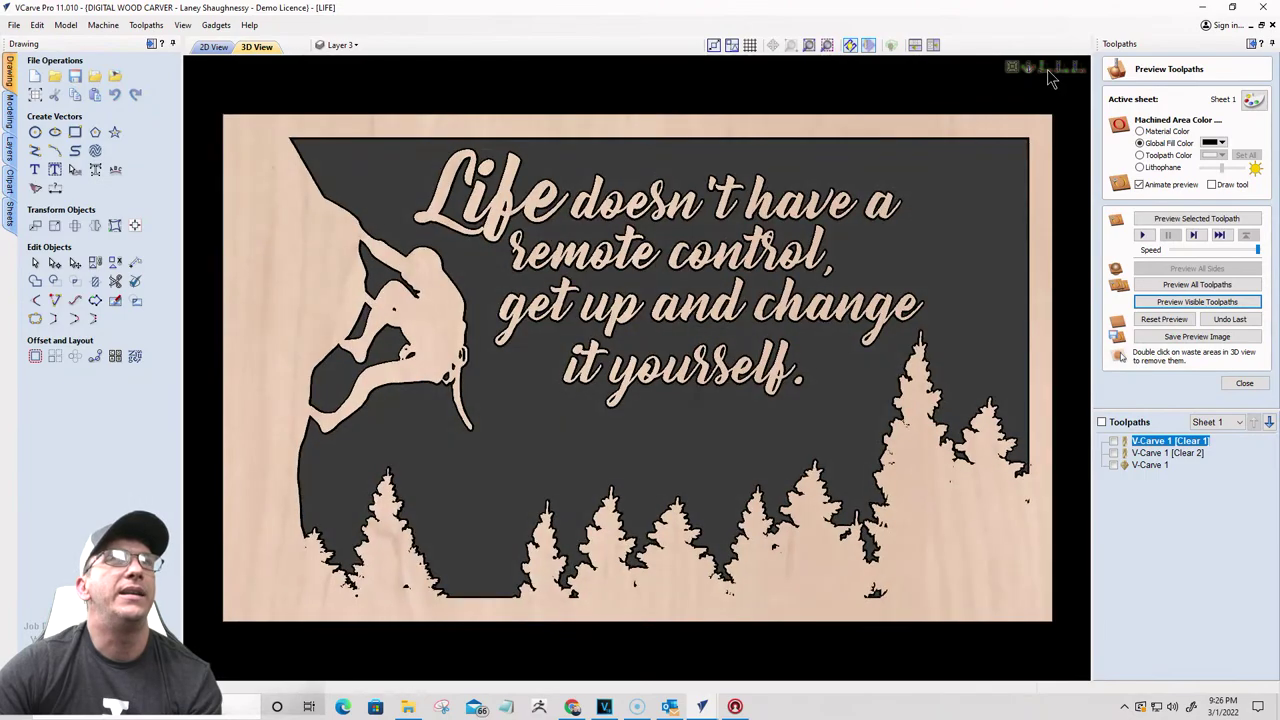
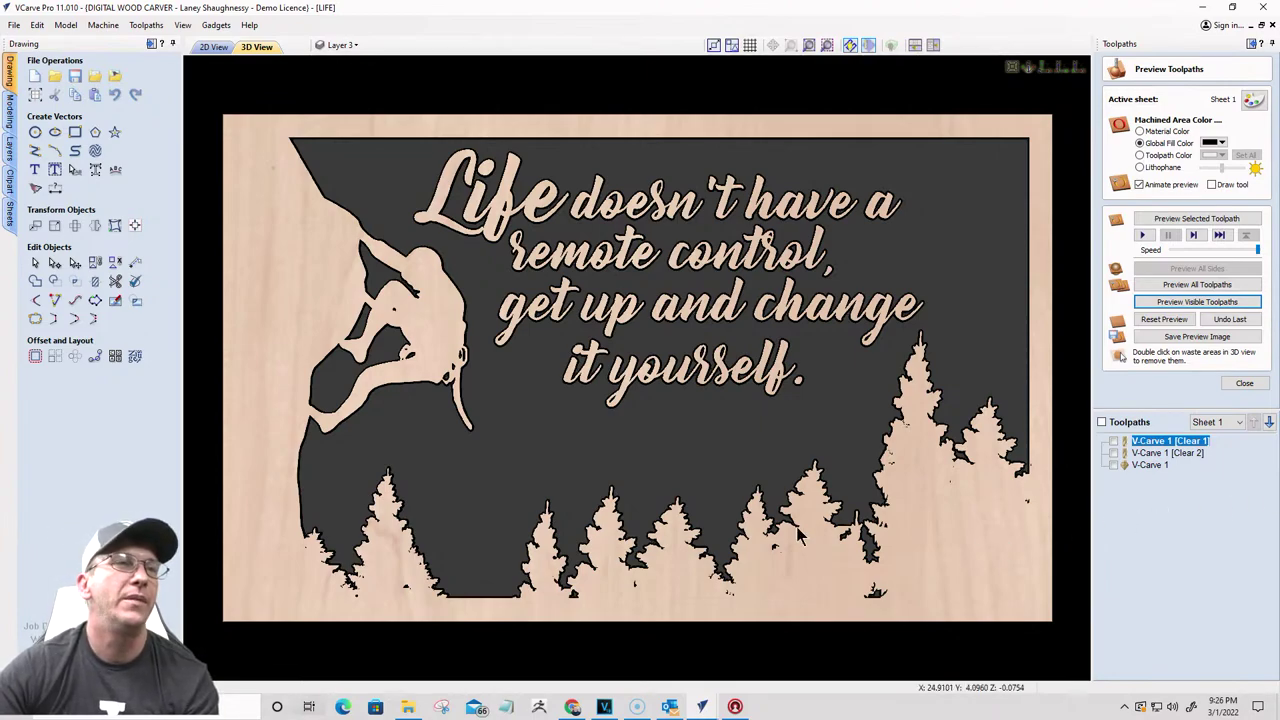
Step: Return from the 3D preview to the 2D view and save the LIFE job
scroll(248, 254, "up", 2)
scroll(248, 254, "down", 3)
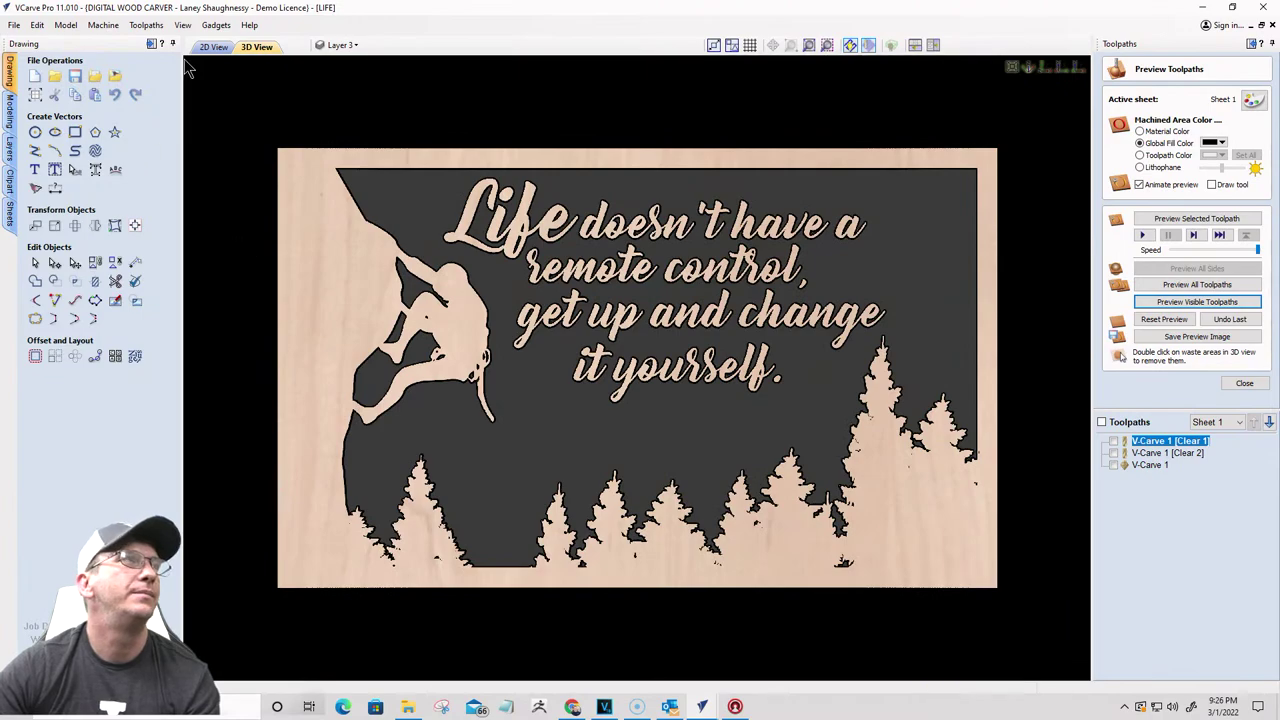
left_click(214, 48)
scroll(540, 378, "down", 1)
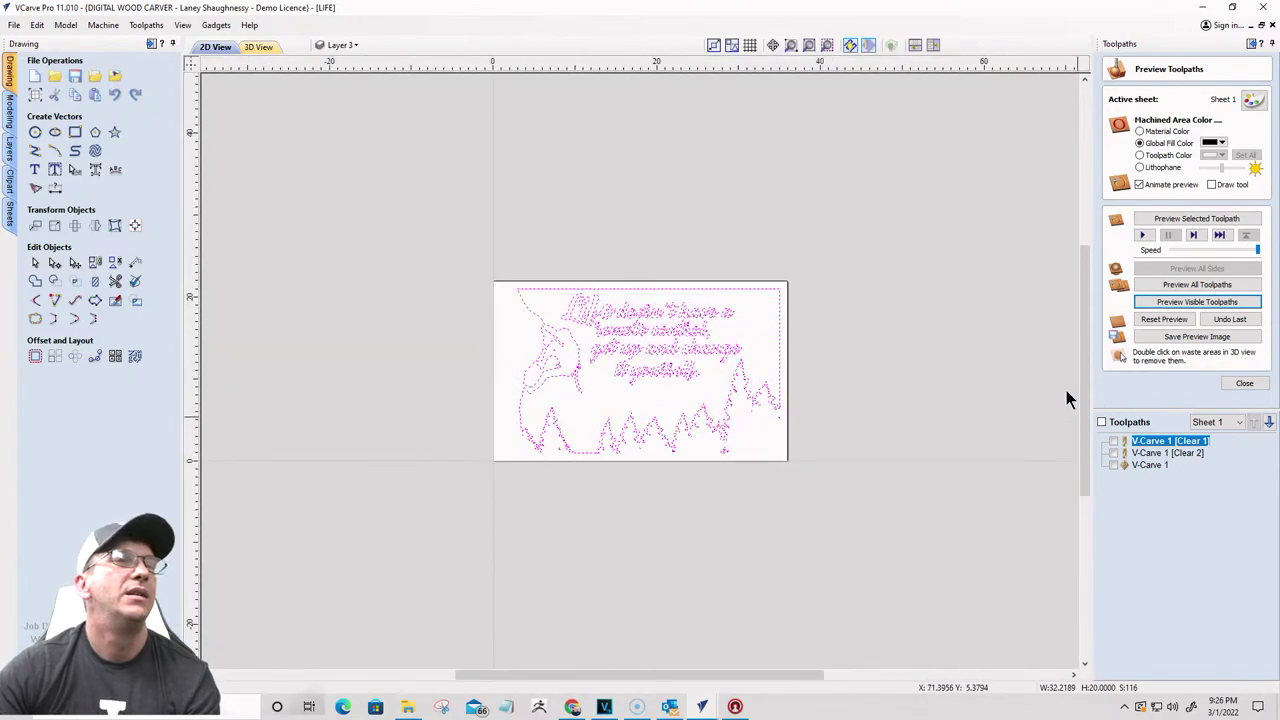
scroll(903, 383, "up", 1)
scroll(903, 383, "down", 1)
scroll(846, 457, "up", 2)
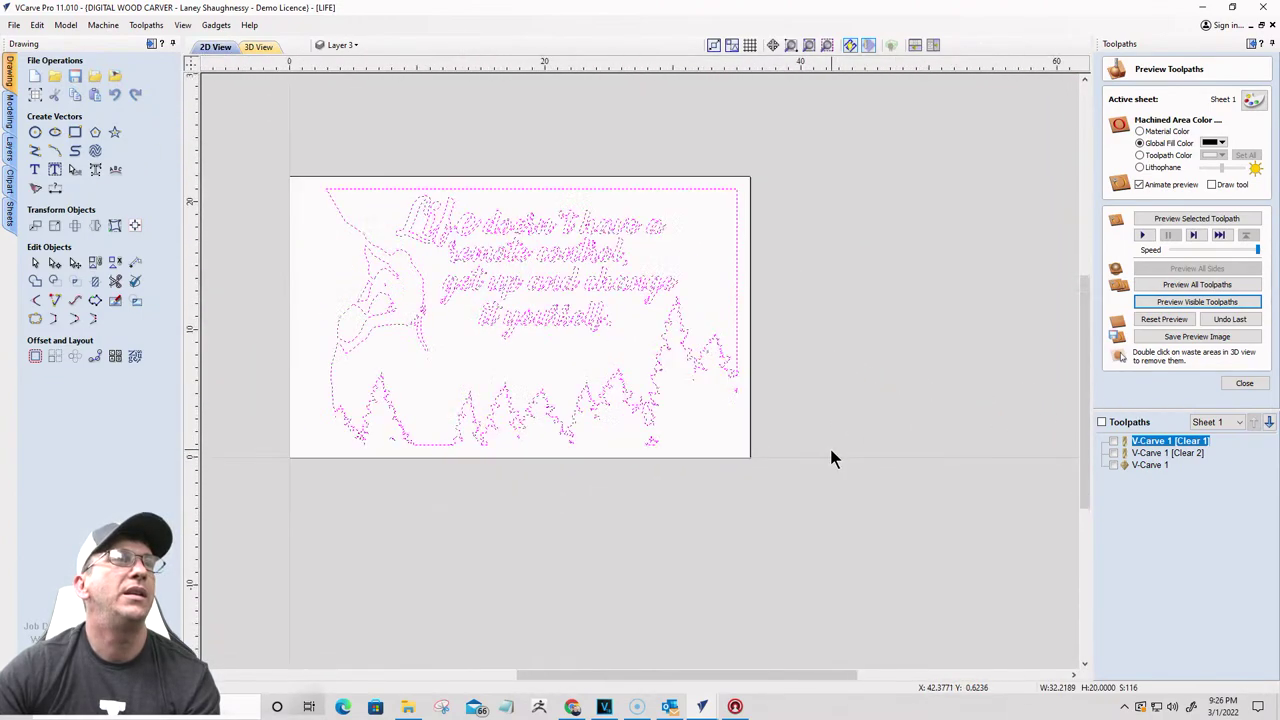
scroll(843, 452, "down", 1)
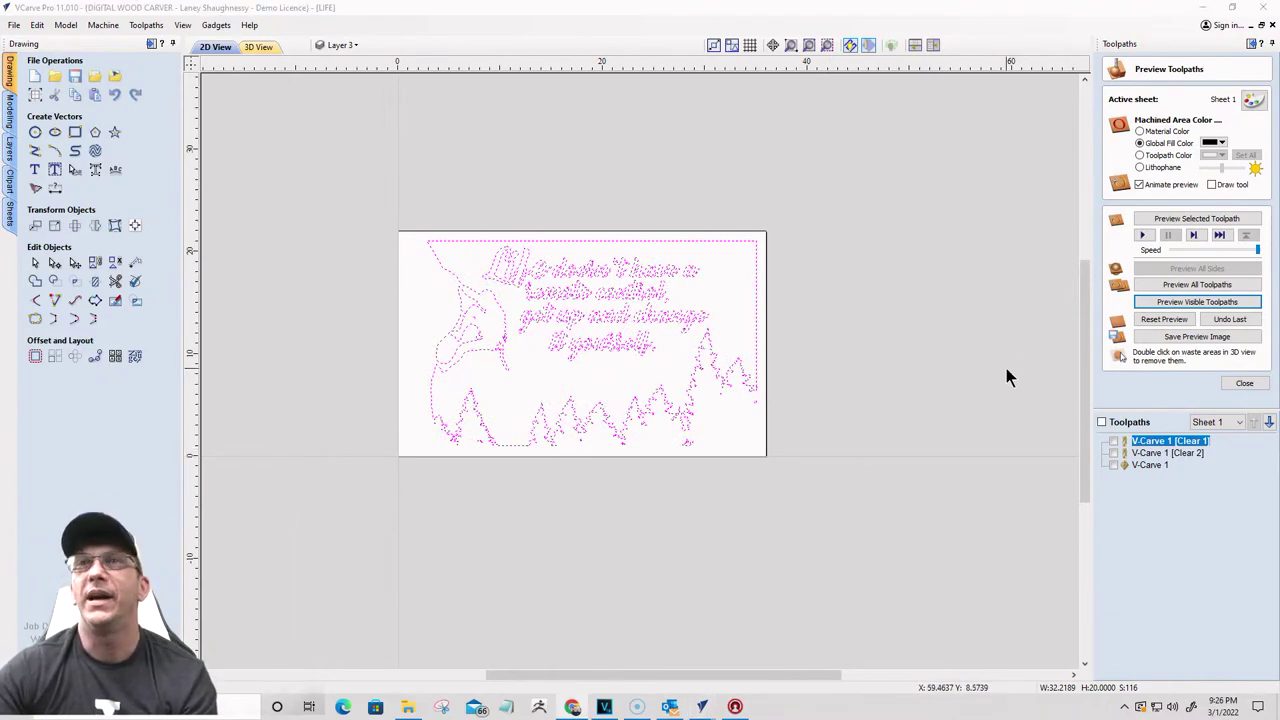
left_click(14, 25)
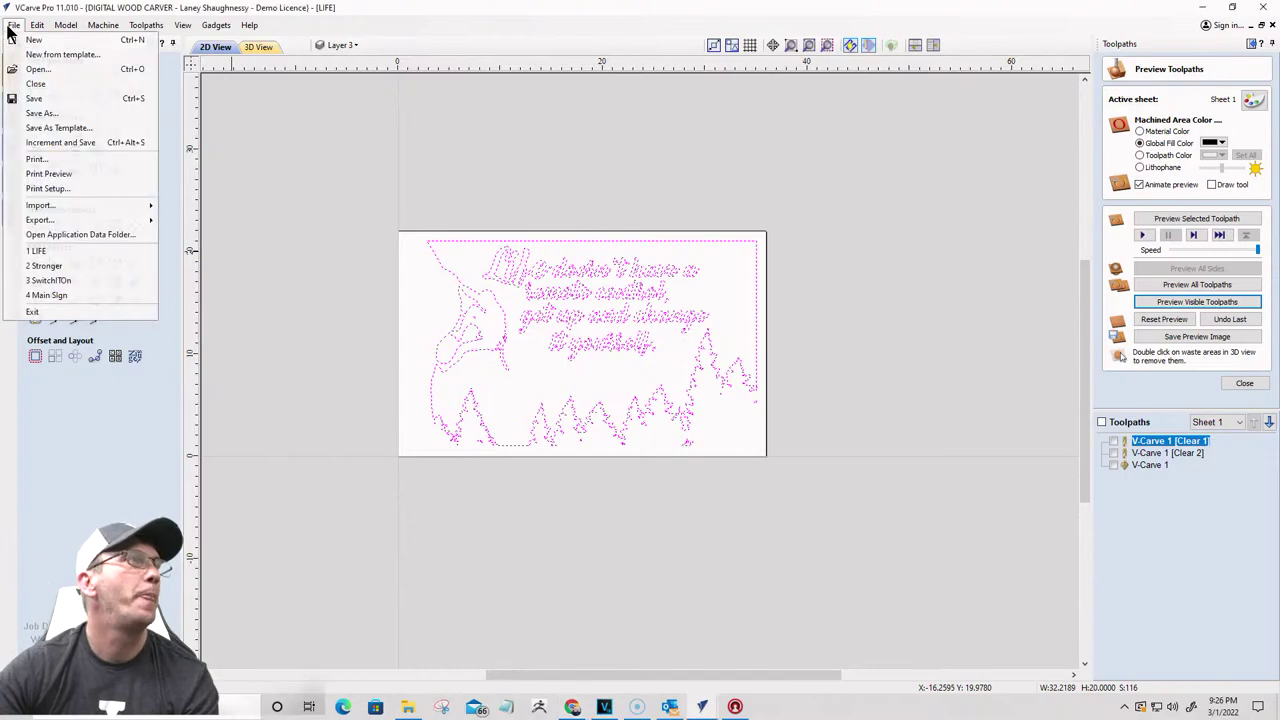
left_click(42, 100)
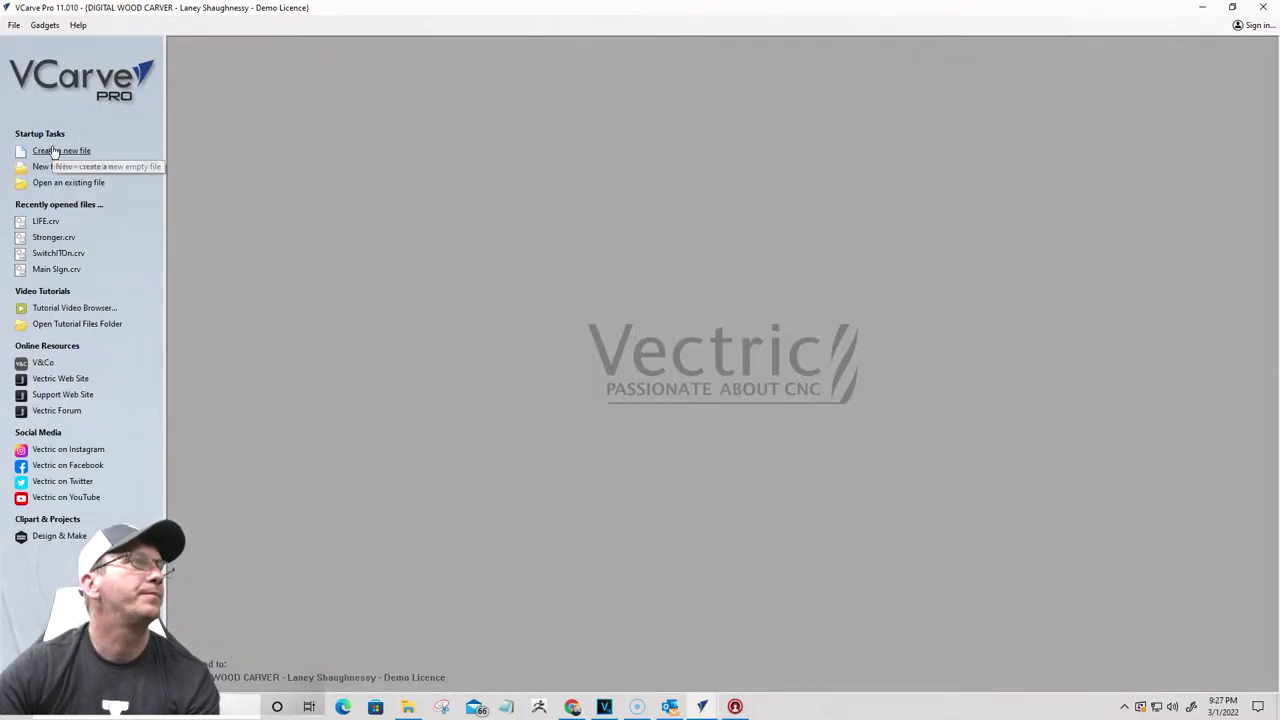
Step: Create a new 36 x 22 x 0.75 inch single-sided job and accept its setup
left_click(53, 150)
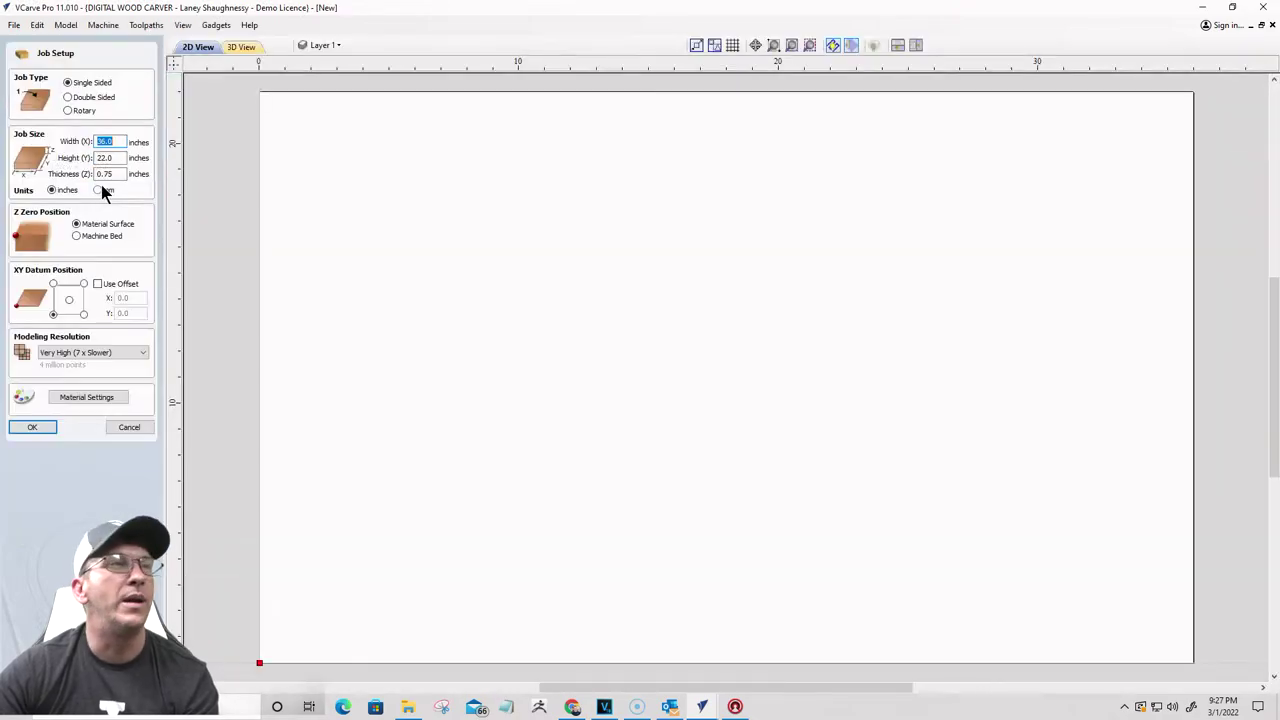
scroll(503, 332, "down", 2)
scroll(550, 324, "up", 1)
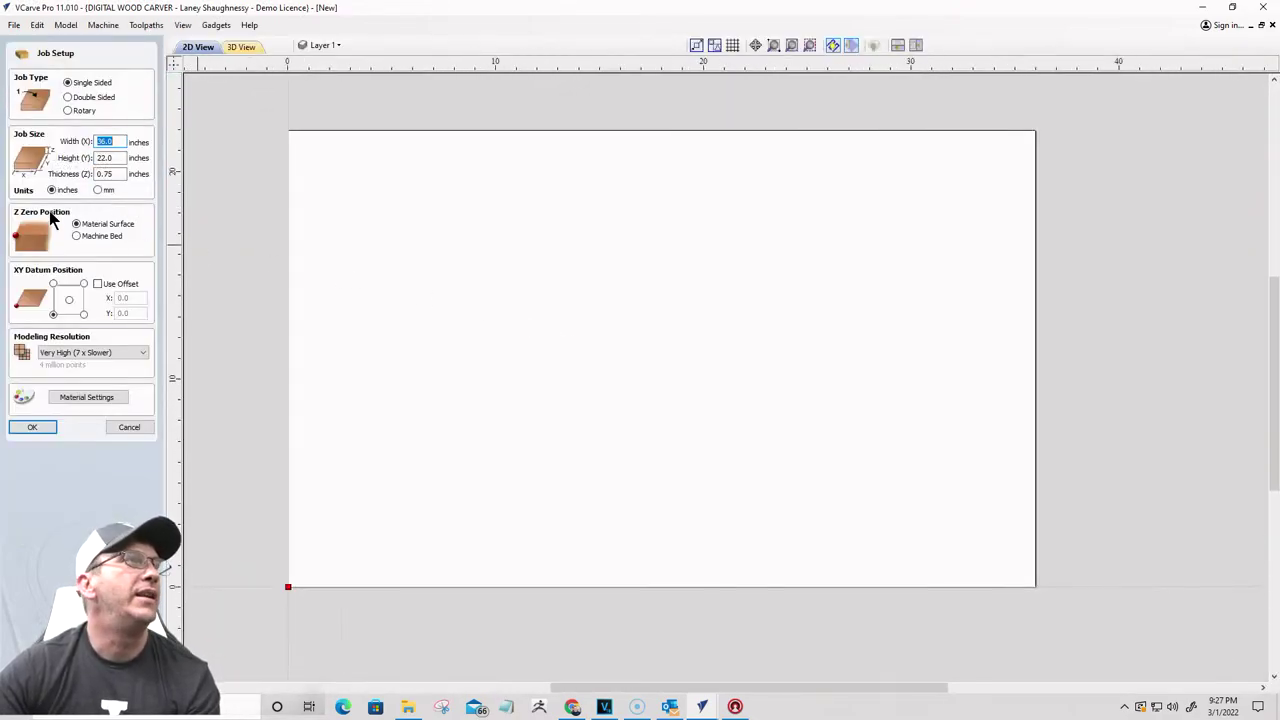
left_click(32, 427)
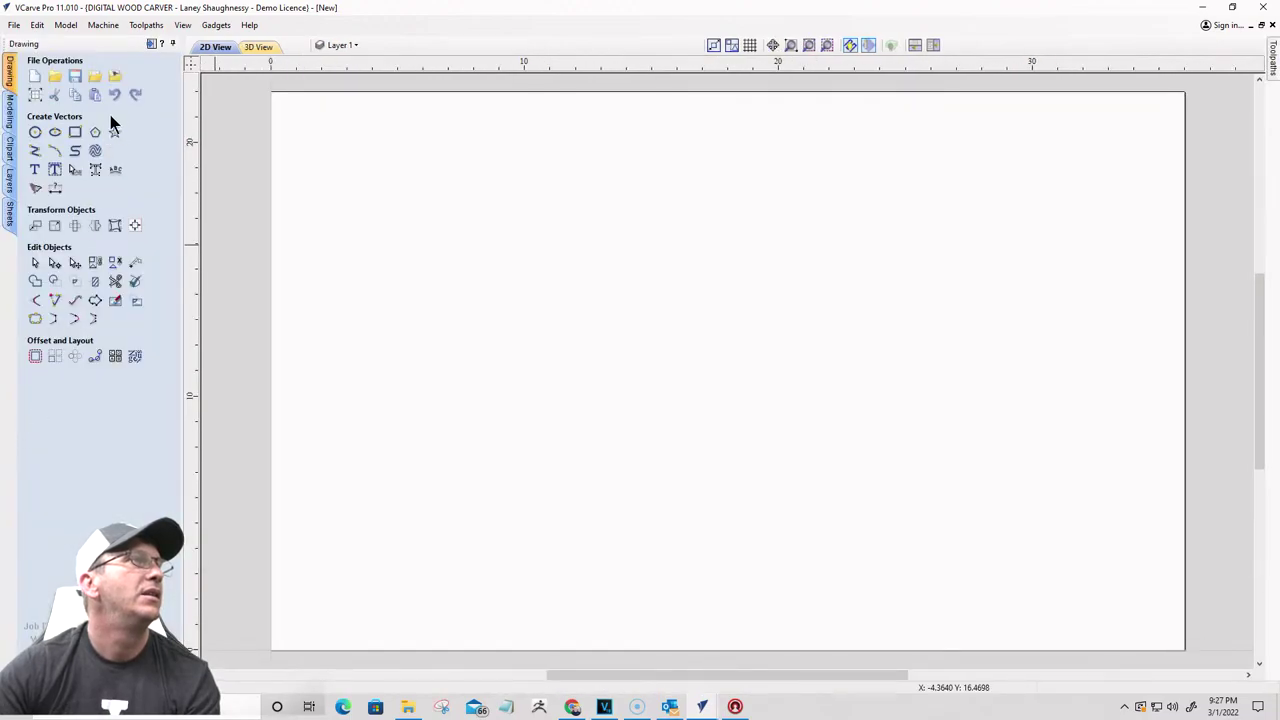
Step: Draw an arc across the material and add a 1-inch offset copy of it
left_click(34, 151)
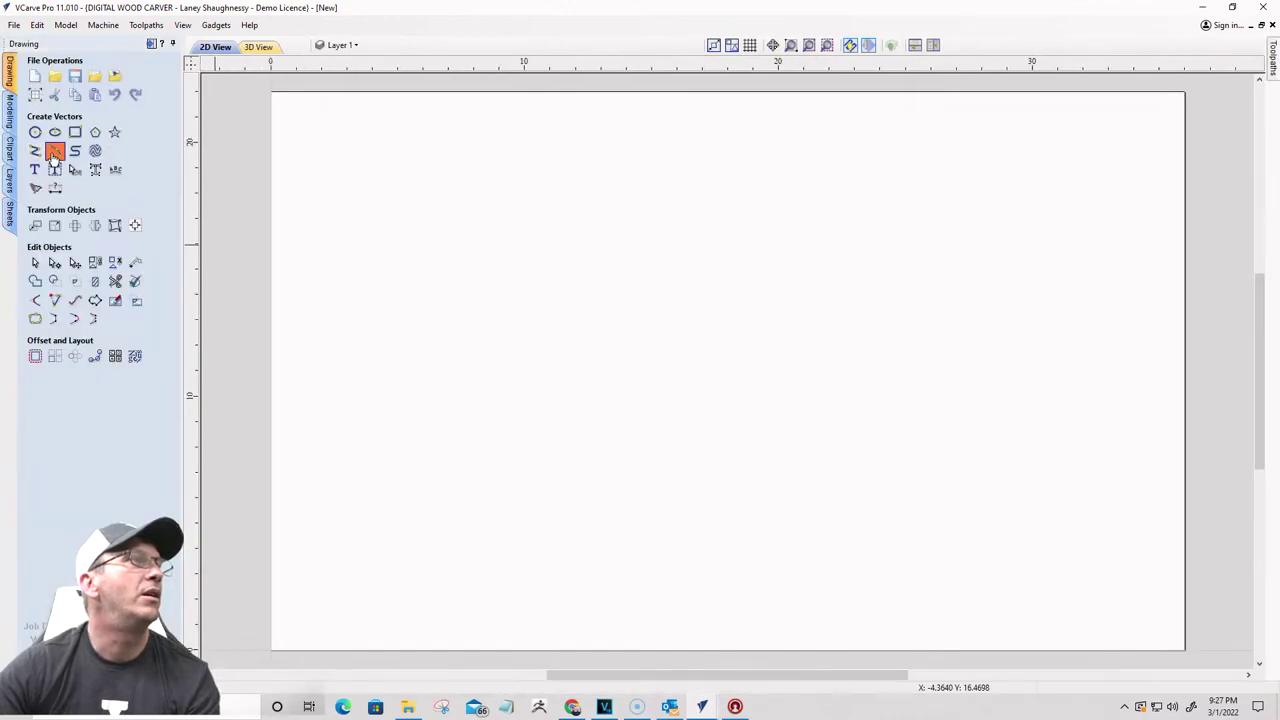
left_click(482, 264)
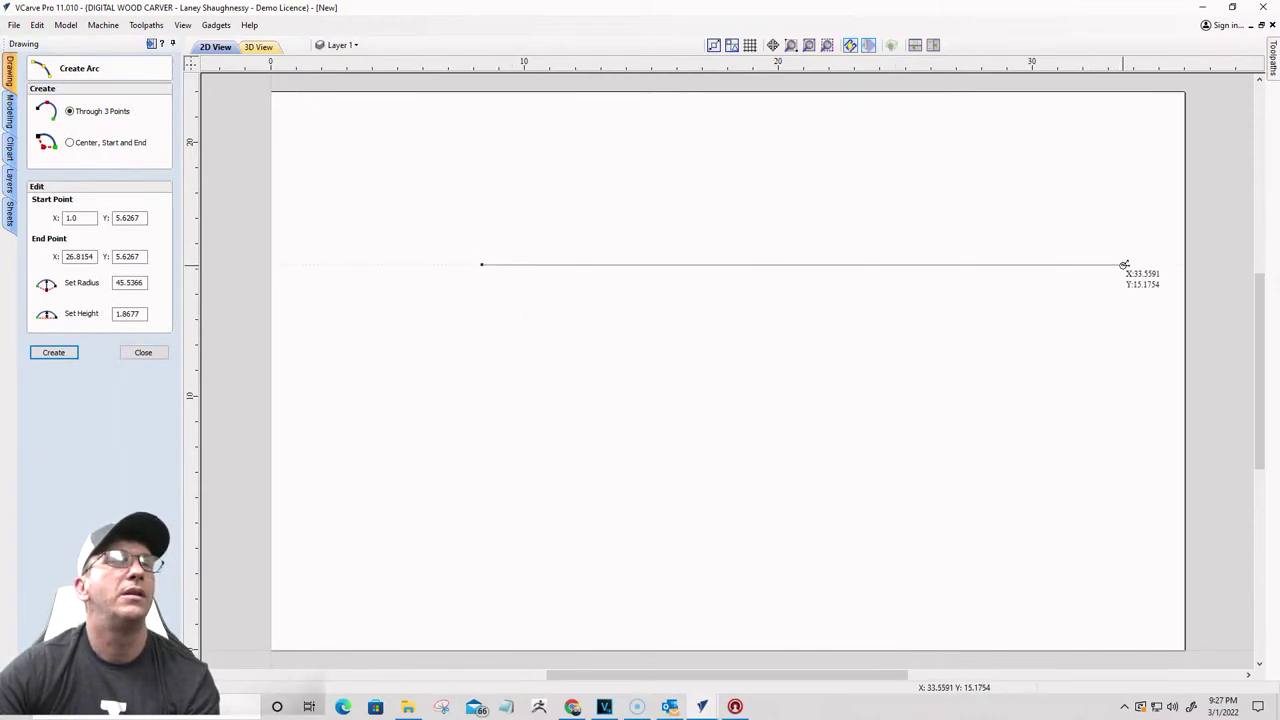
left_click(1124, 265)
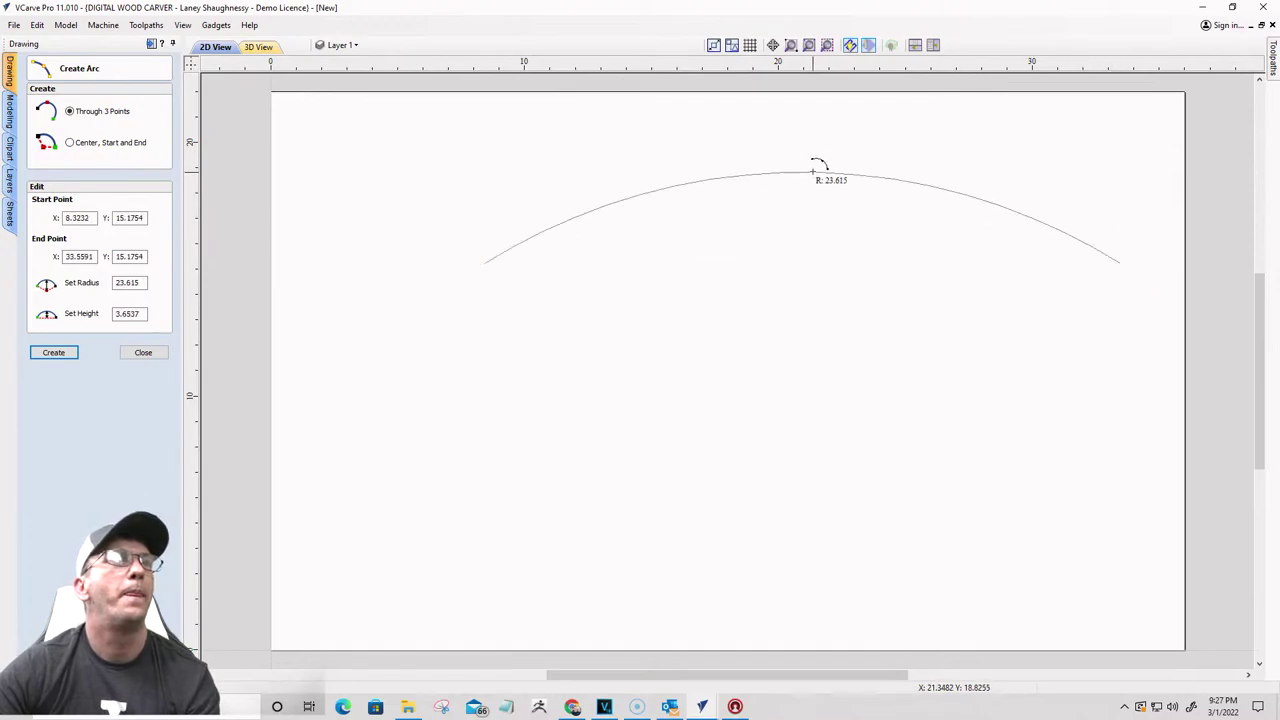
left_click(813, 170)
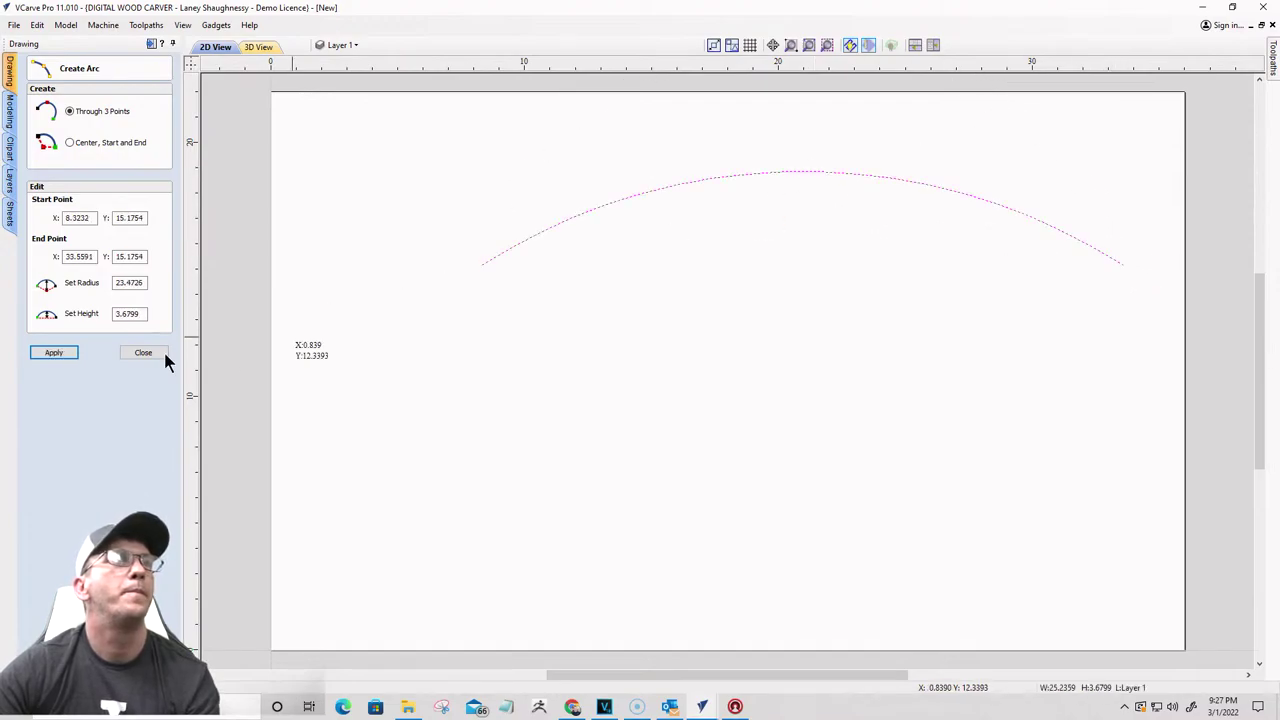
left_click(148, 350)
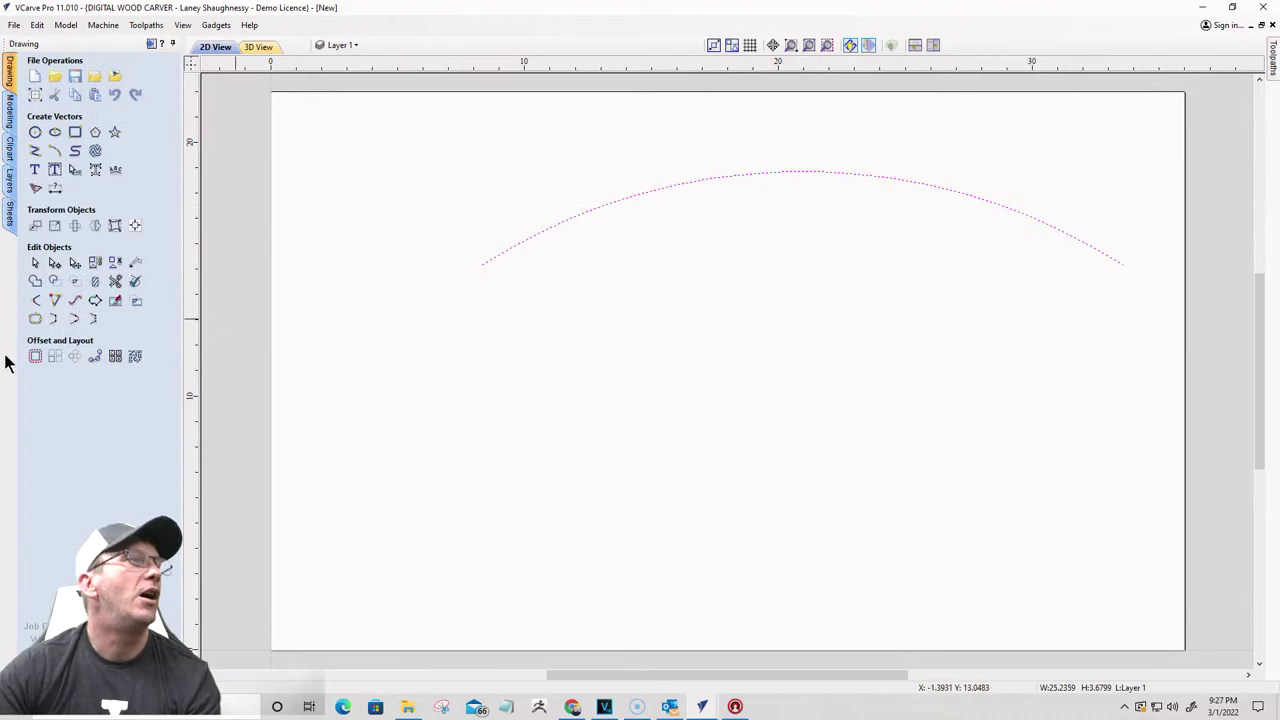
left_click(35, 358)
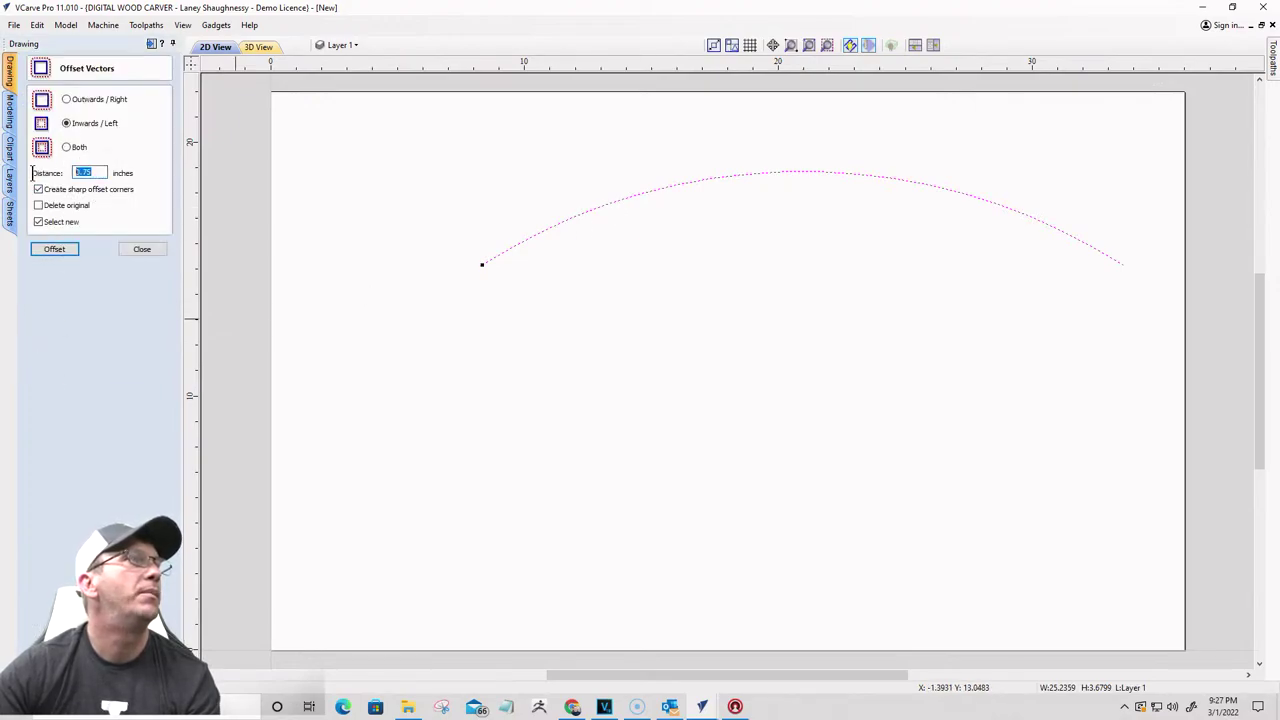
type("1")
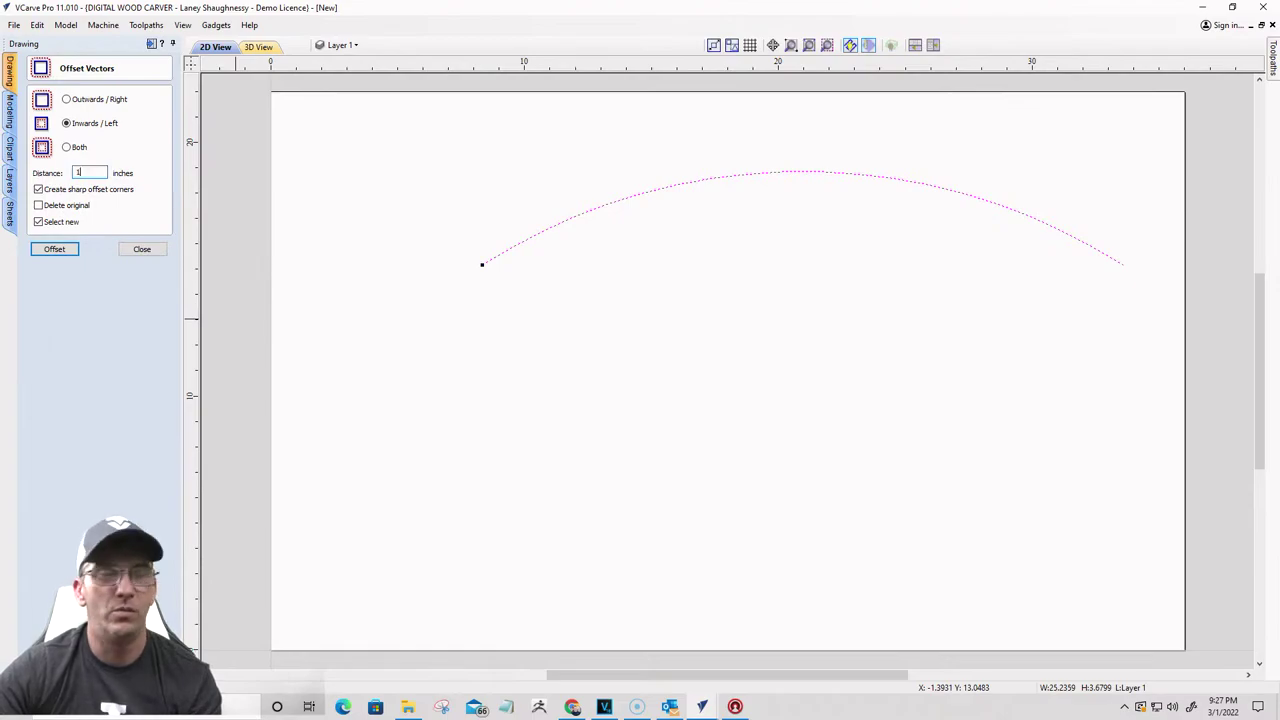
left_click(43, 253)
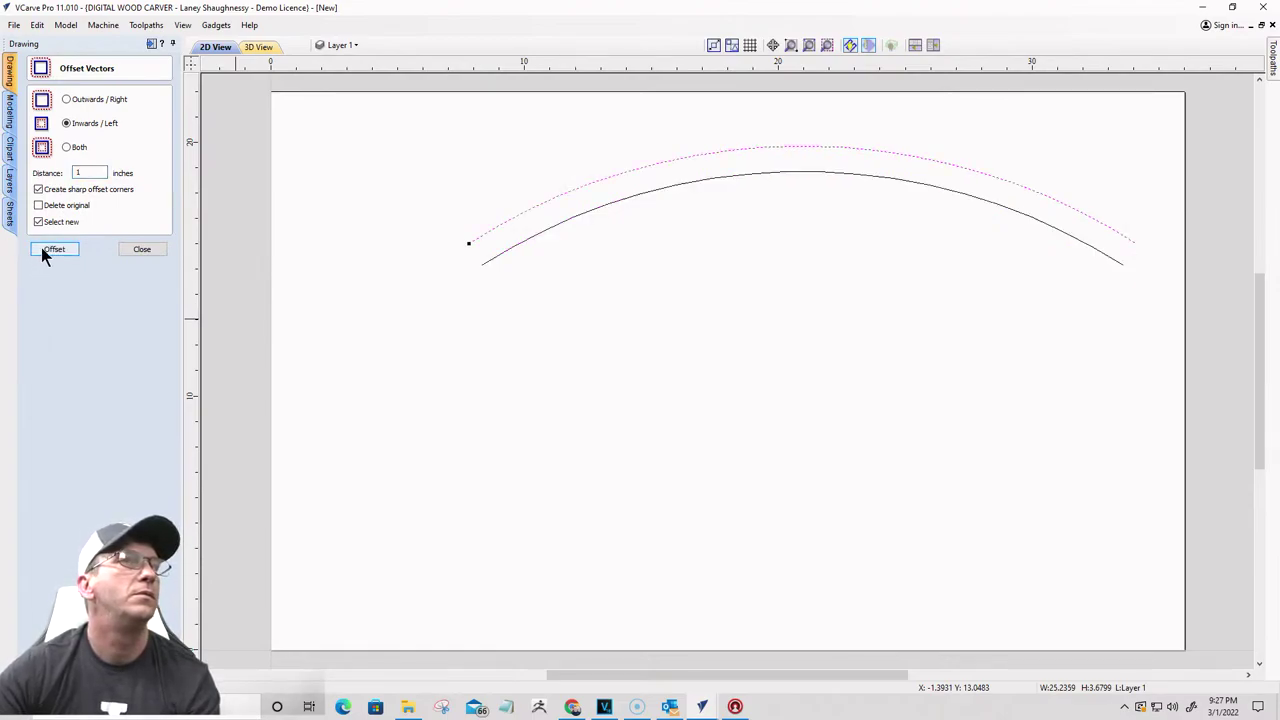
left_click(142, 250)
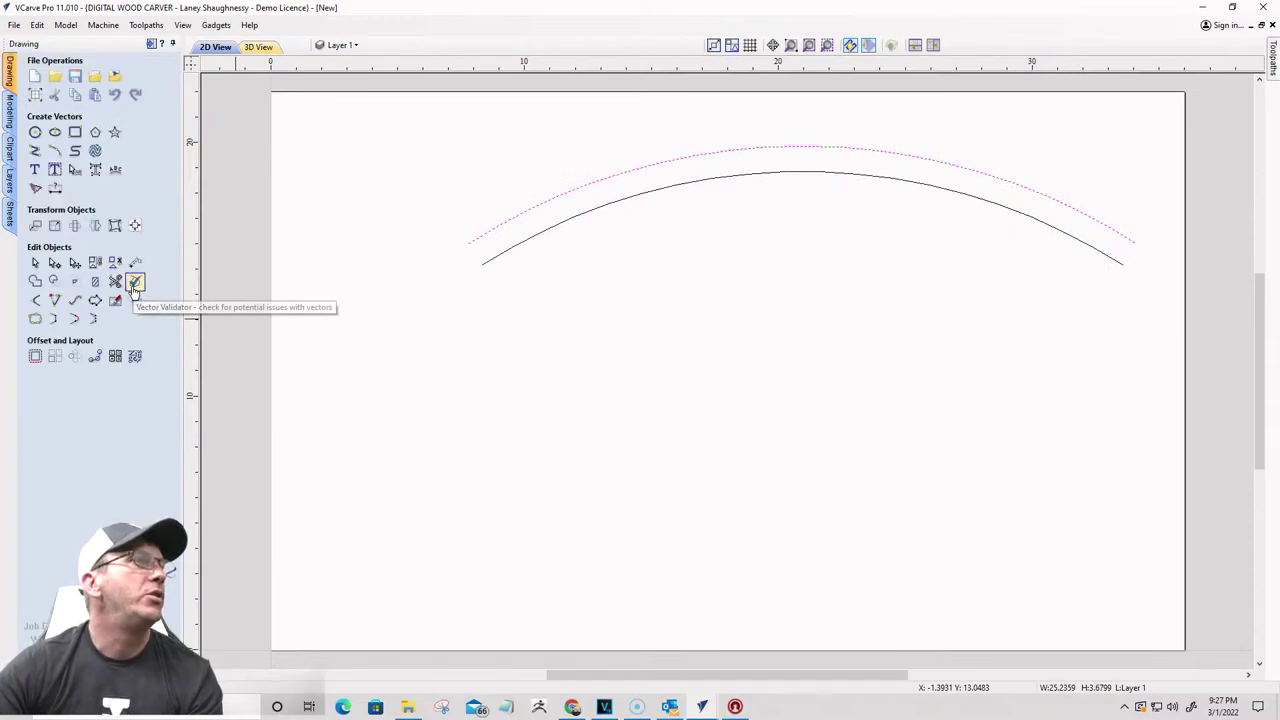
Step: Join both arcs into one closed band and centre it on the material
key("ctrl+a")
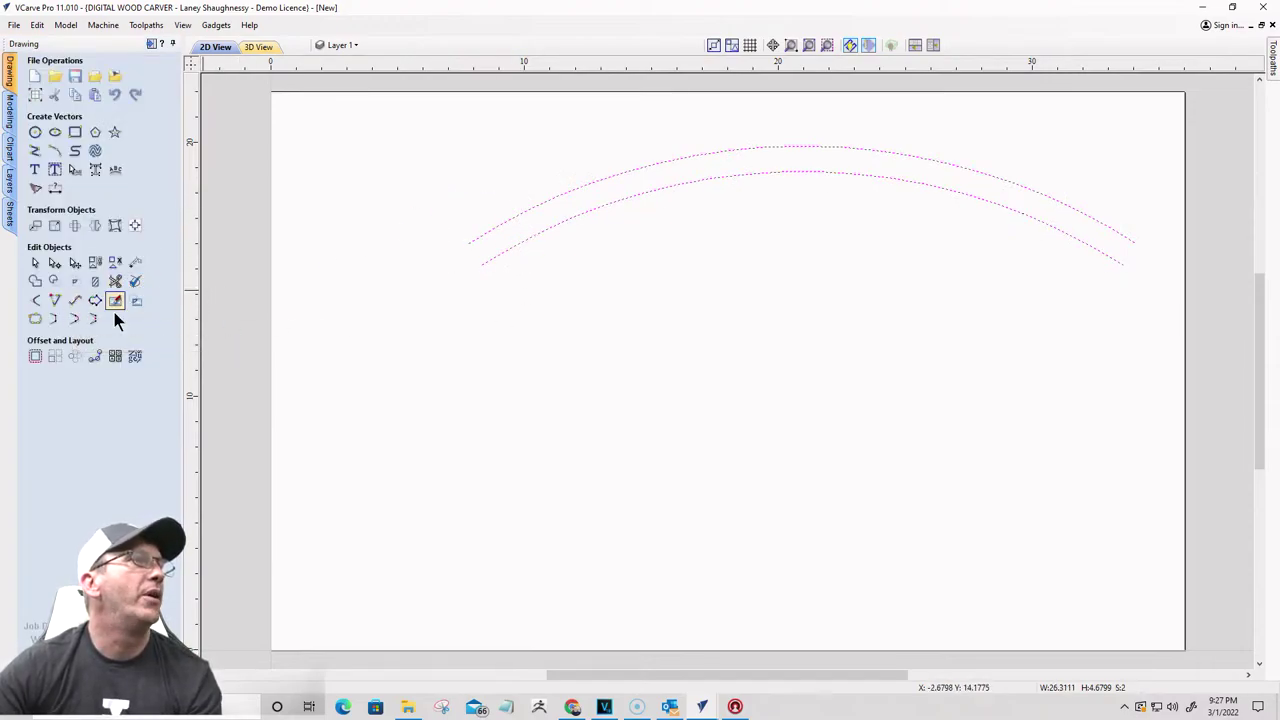
left_click(50, 320)
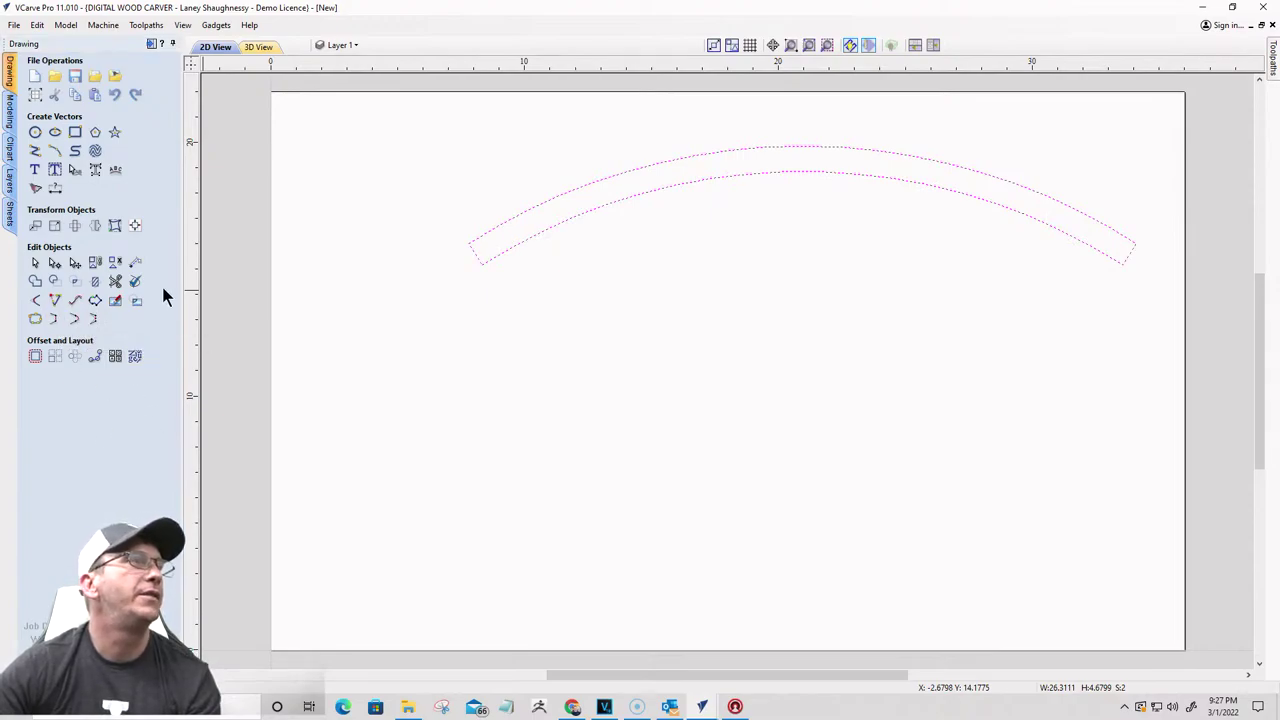
left_click(135, 225)
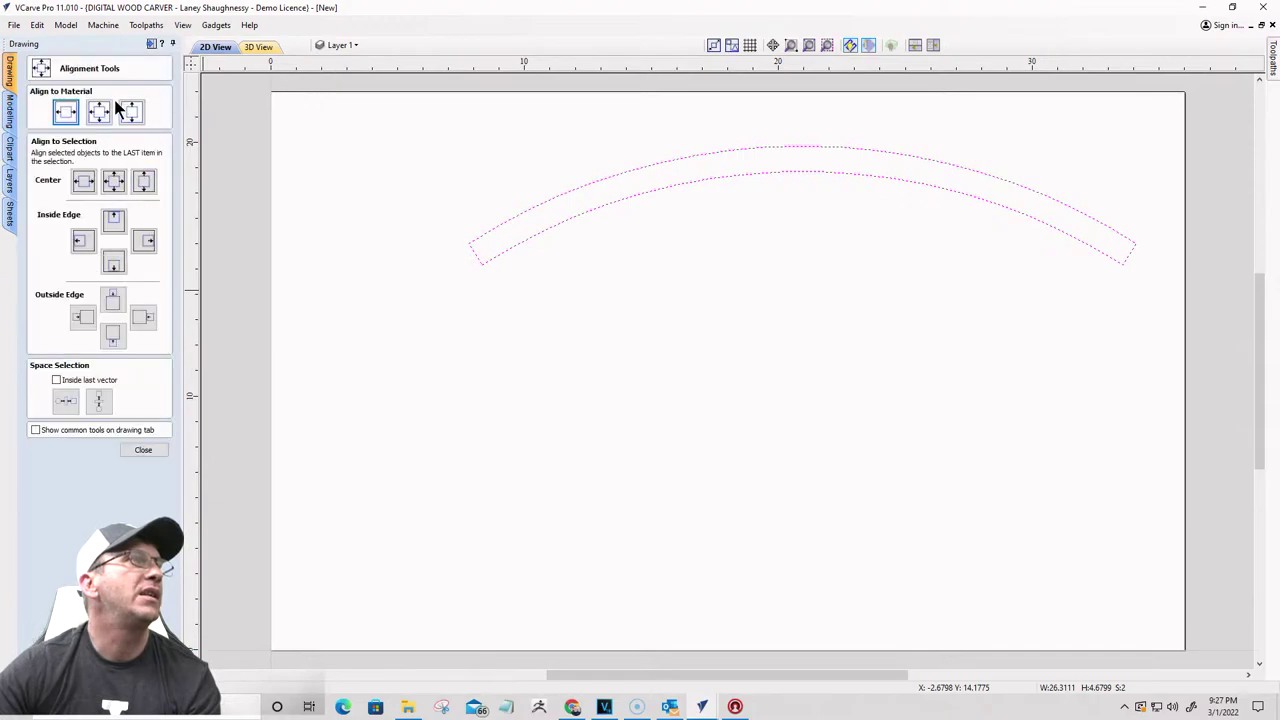
left_click(98, 112)
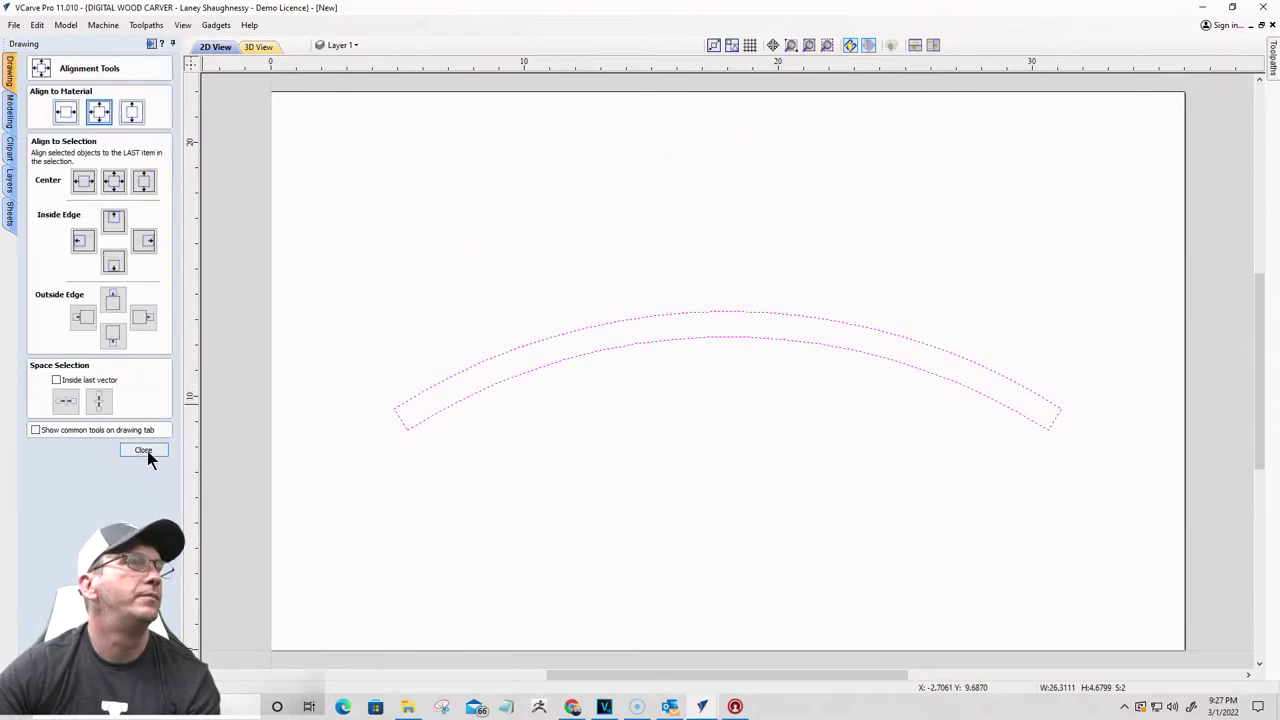
left_click(146, 450)
Step: Draw a 0.75 by 6.25 inch upright bar and place a copy beside it
left_click(75, 132)
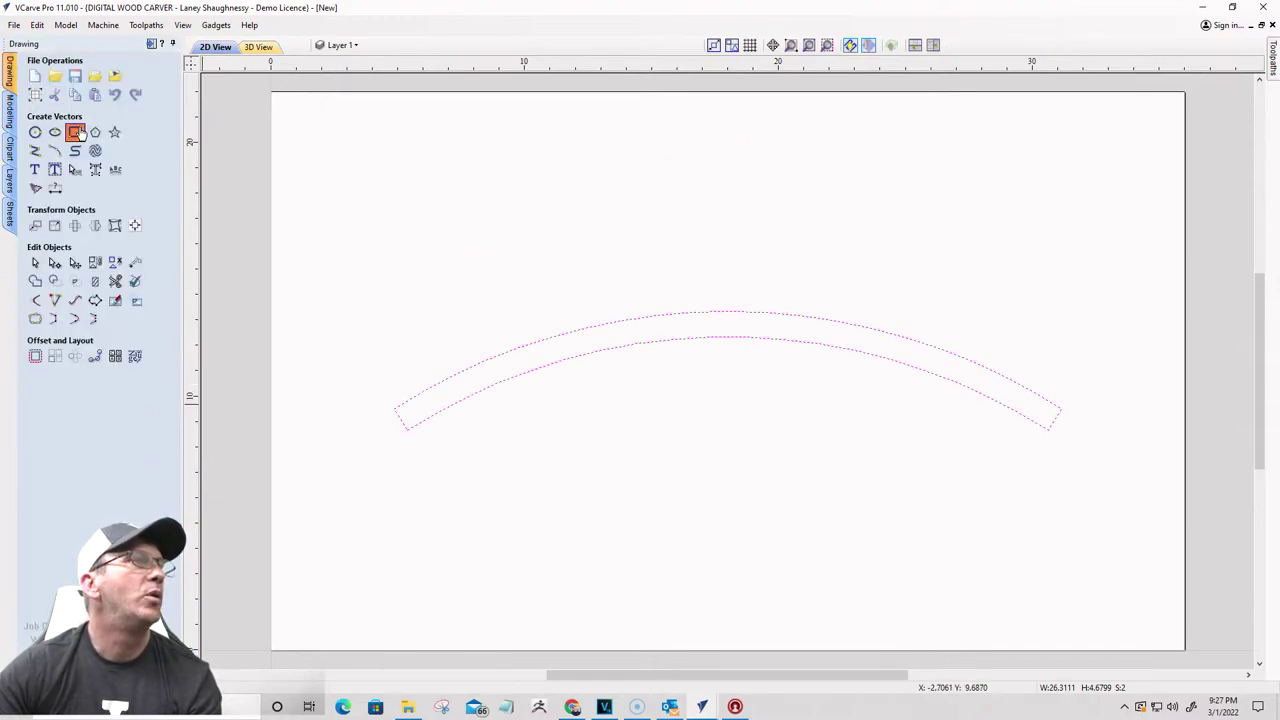
left_click_drag(515, 143, 528, 297)
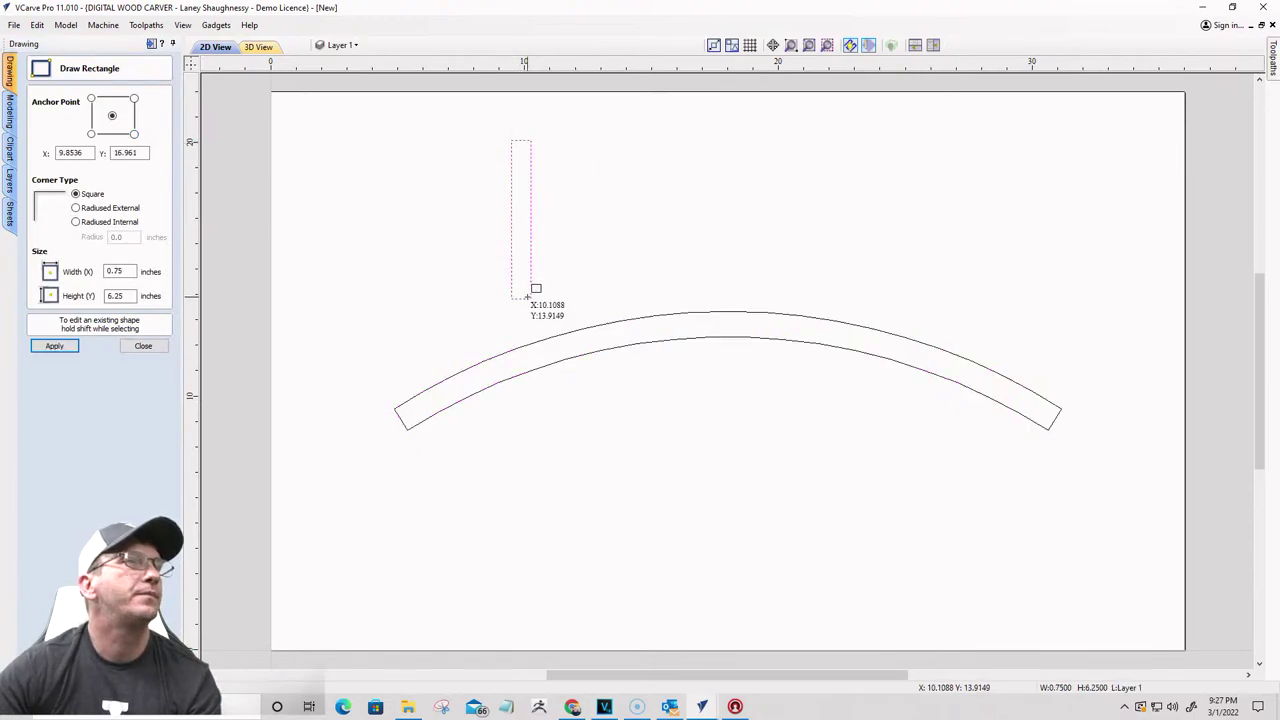
left_click(136, 343)
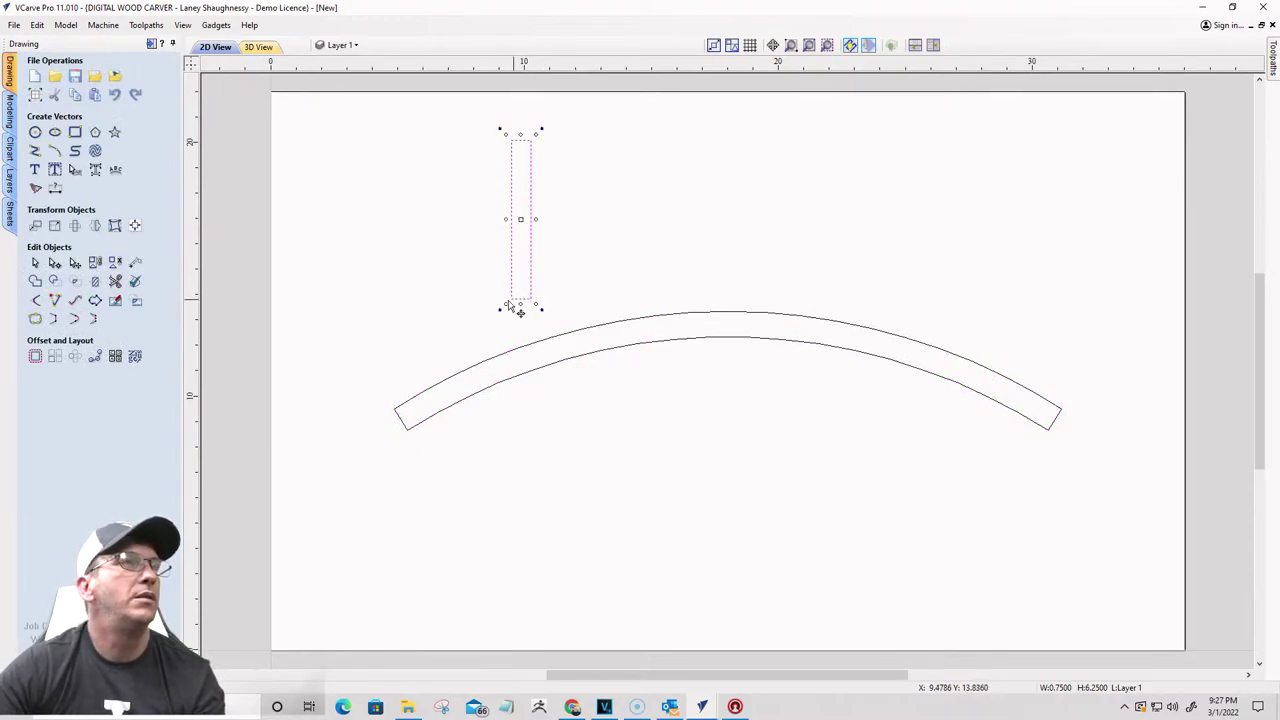
left_click_drag(514, 297, 570, 300)
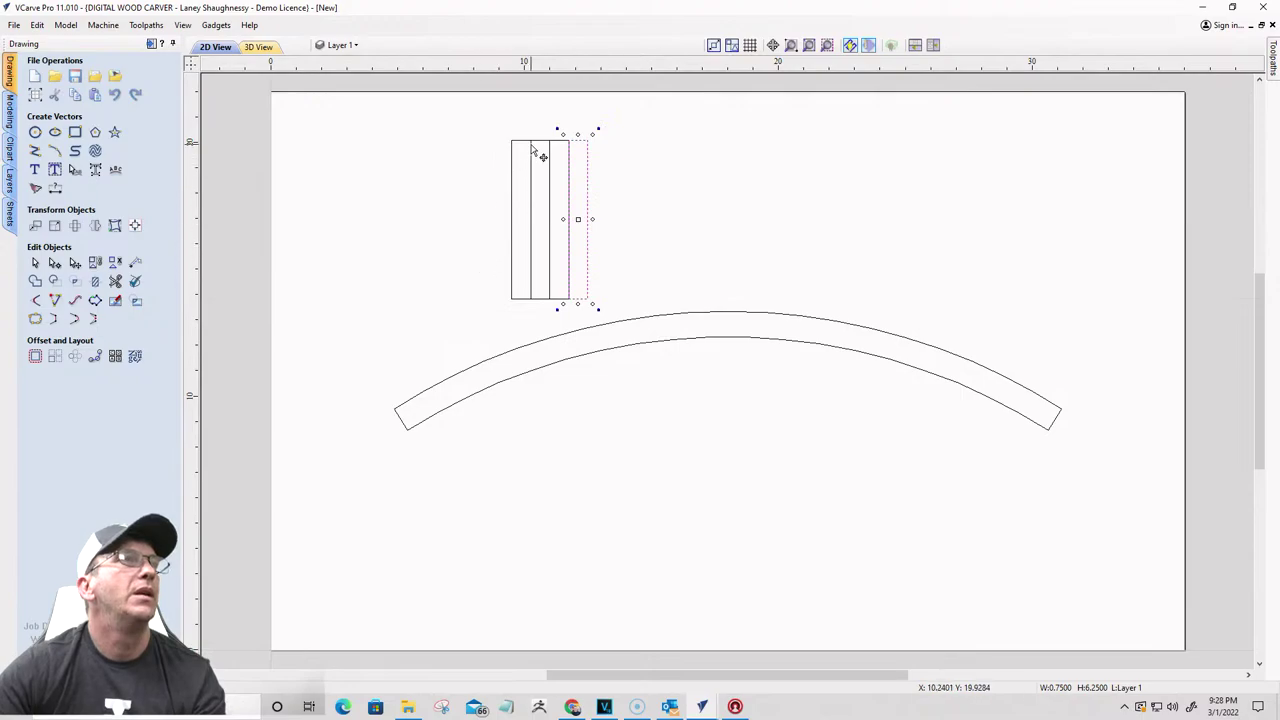
key("Escape")
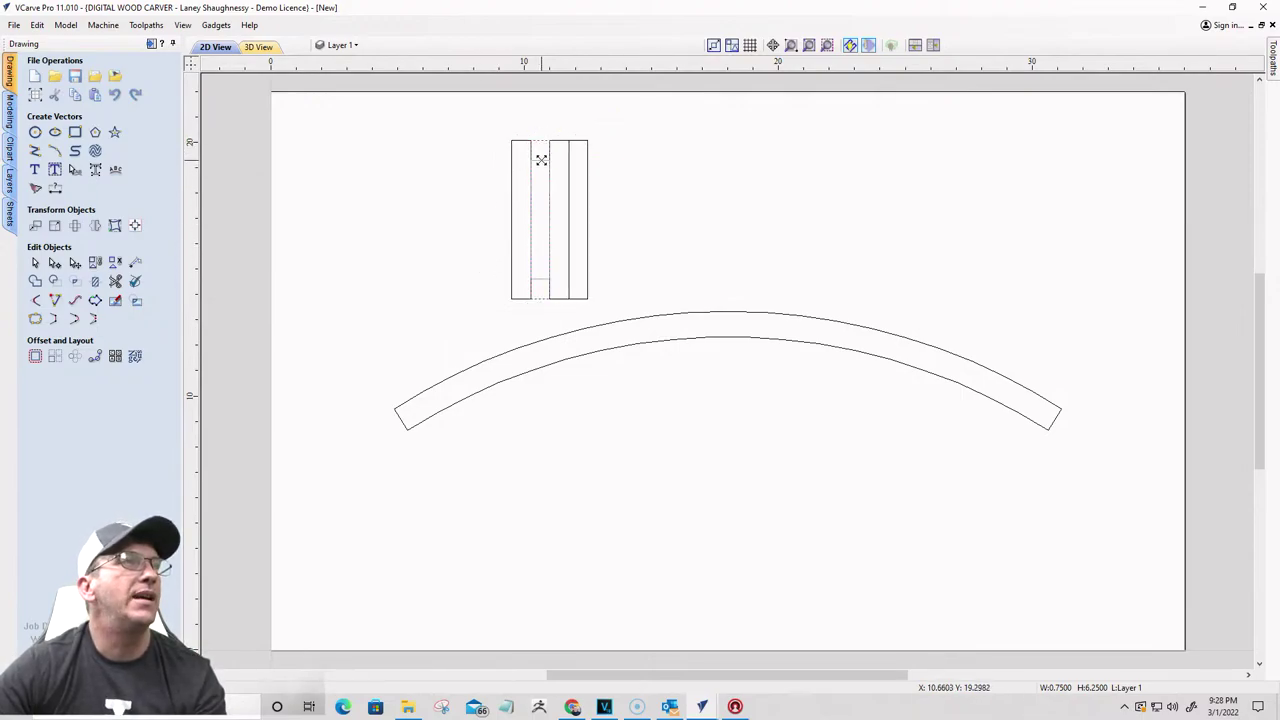
Step: Shift the middle strip slightly right and shrink the narrow strip into a small square
left_click(541, 151)
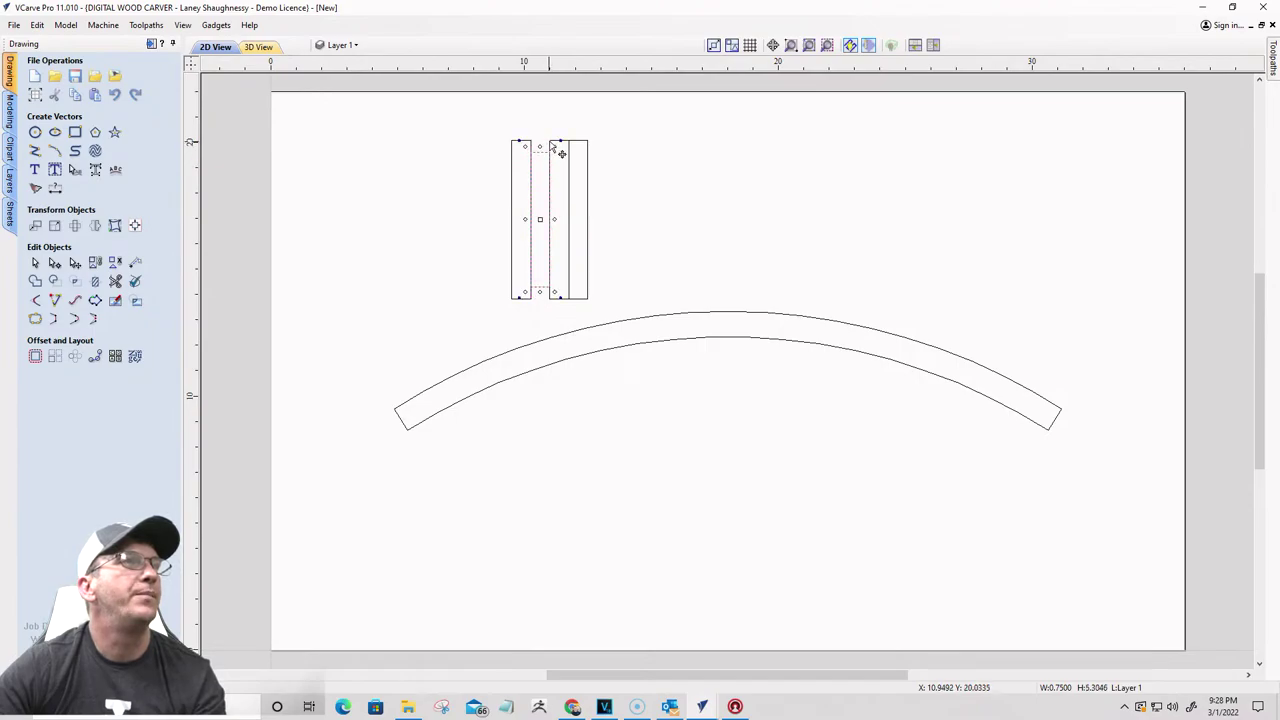
left_click(558, 139, "shift")
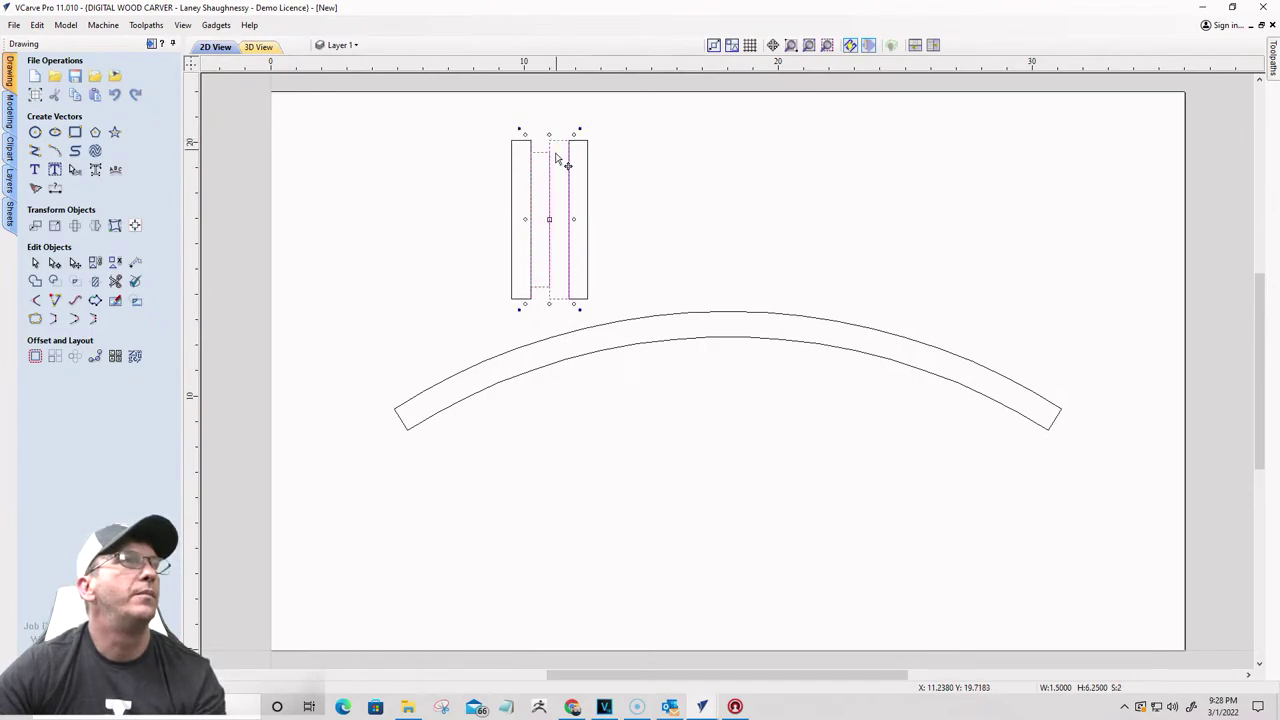
left_click(560, 152)
left_click(558, 143)
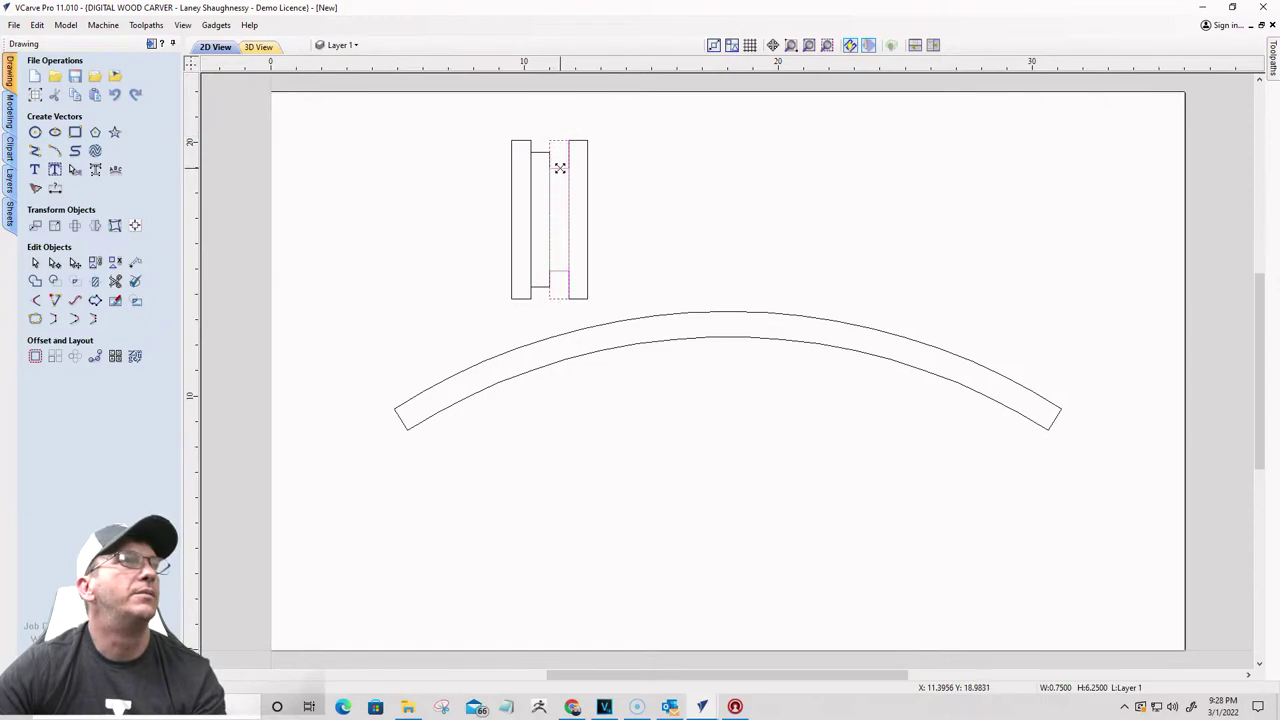
mouse_move(560, 168)
left_mouse_down()
mouse_move(586, 149)
mouse_move(581, 137)
mouse_move(578, 207)
left_mouse_up()
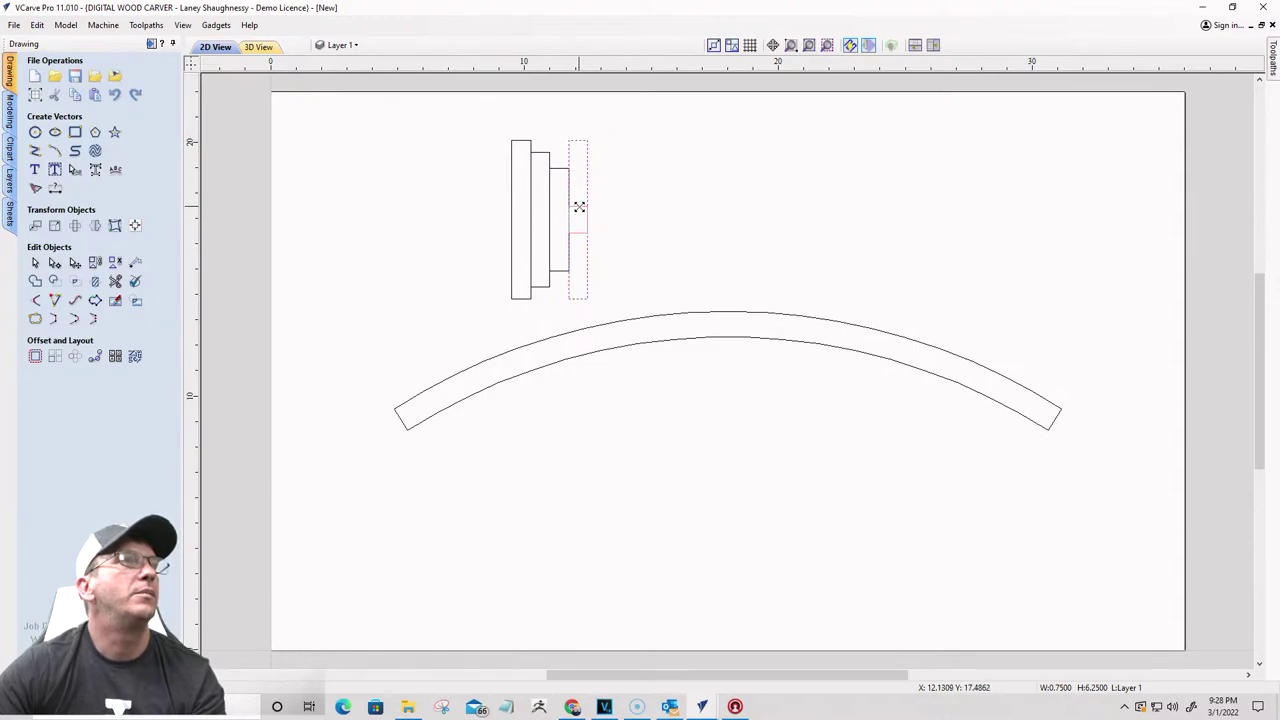
left_click_drag(578, 207, 580, 209)
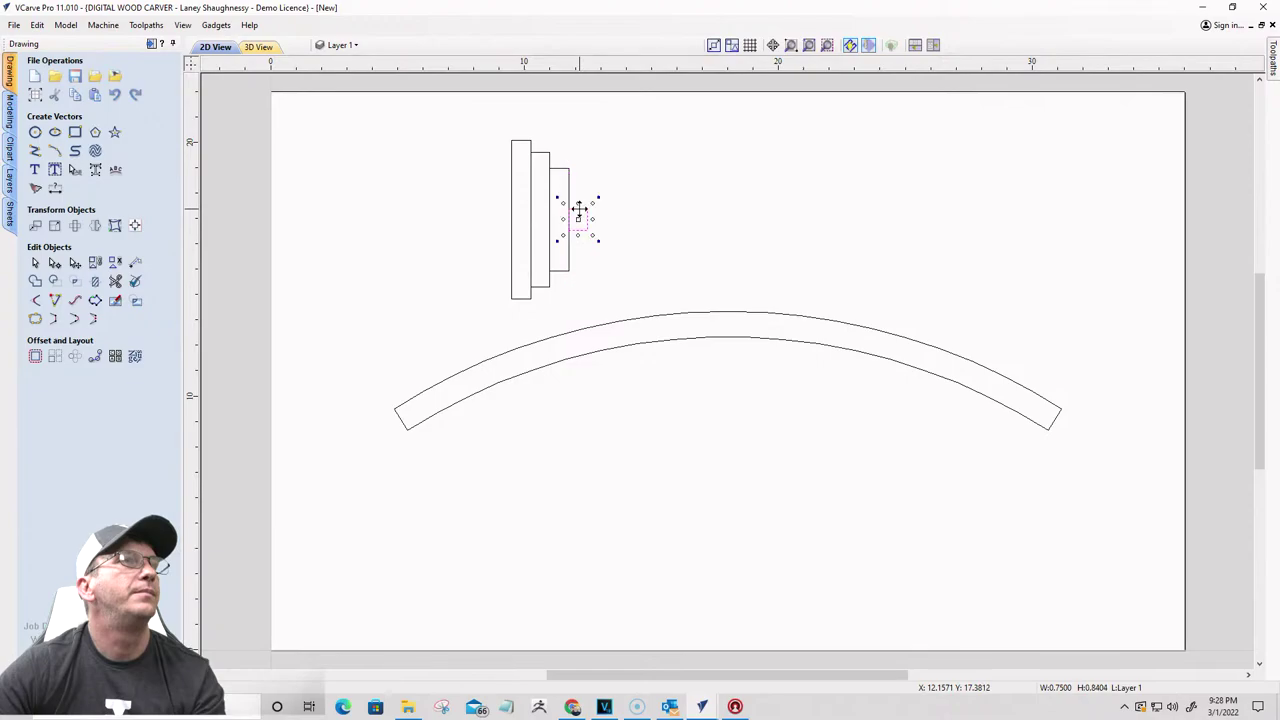
Step: Nudge the small square slightly to the right, away from the rectangles
left_click_drag(461, 104, 658, 312)
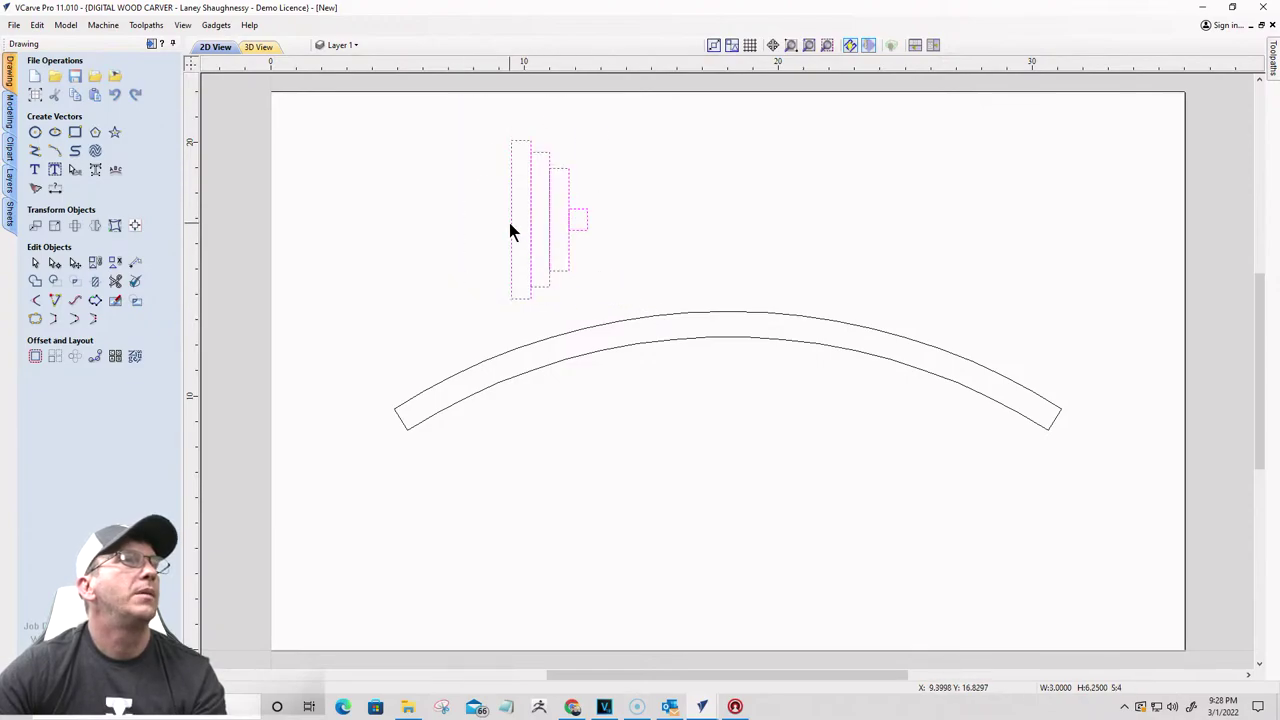
left_click(508, 220)
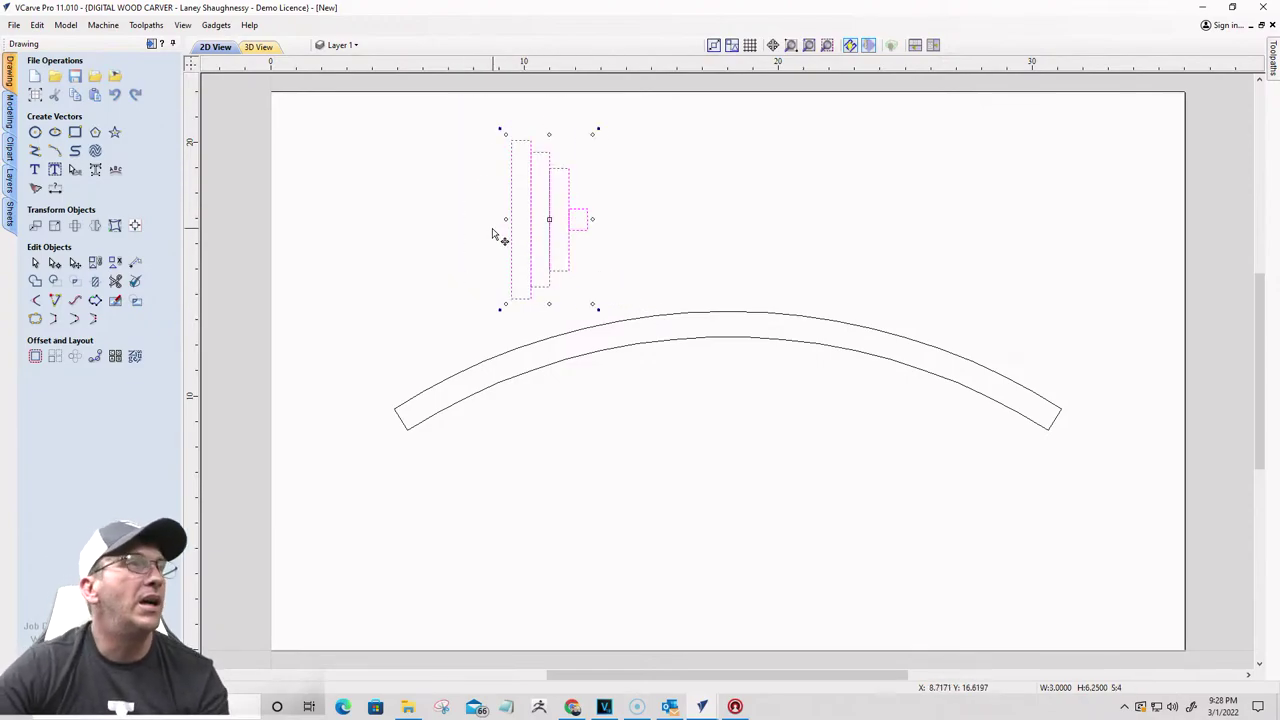
left_click(507, 222)
scroll(507, 222, "up", 2)
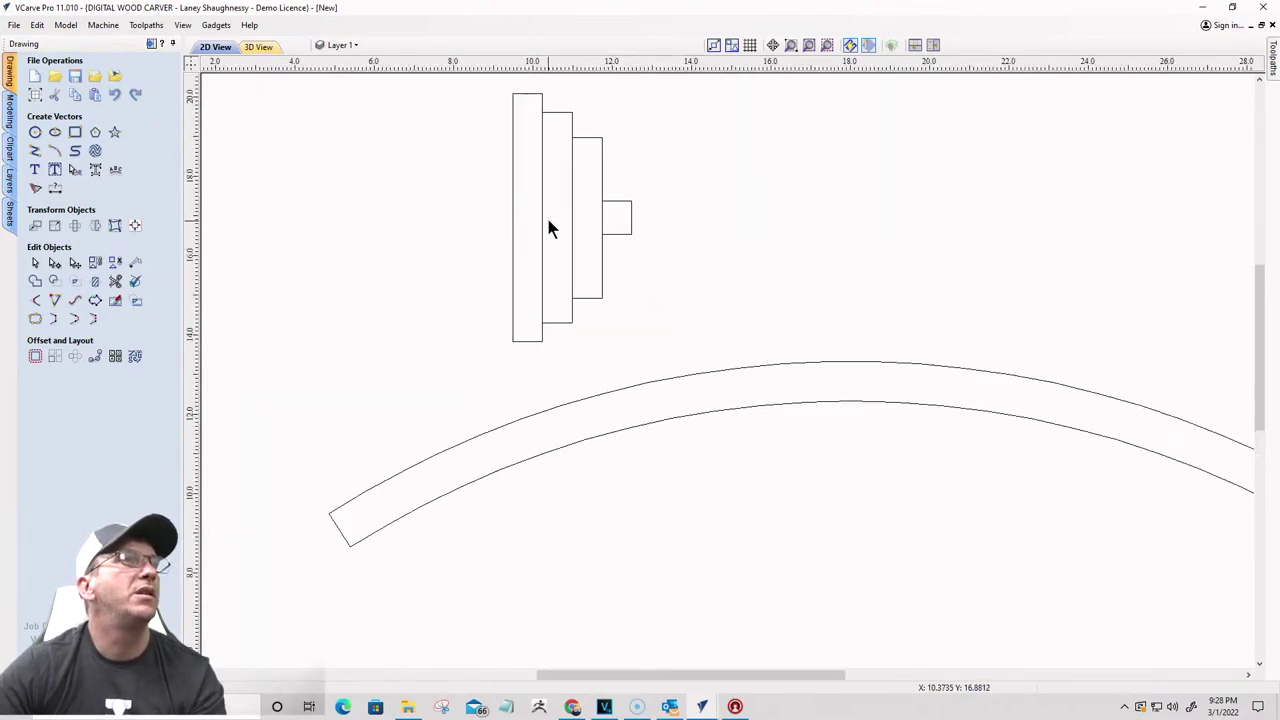
left_click(573, 200)
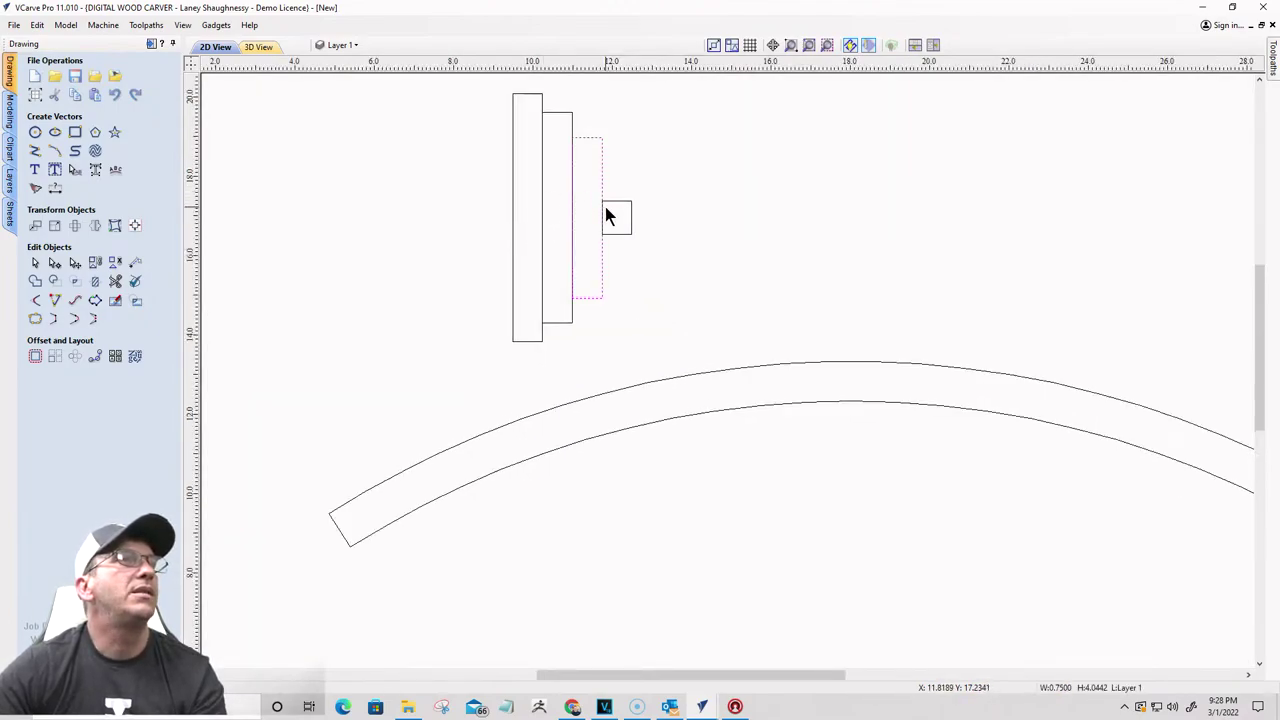
left_click(611, 218)
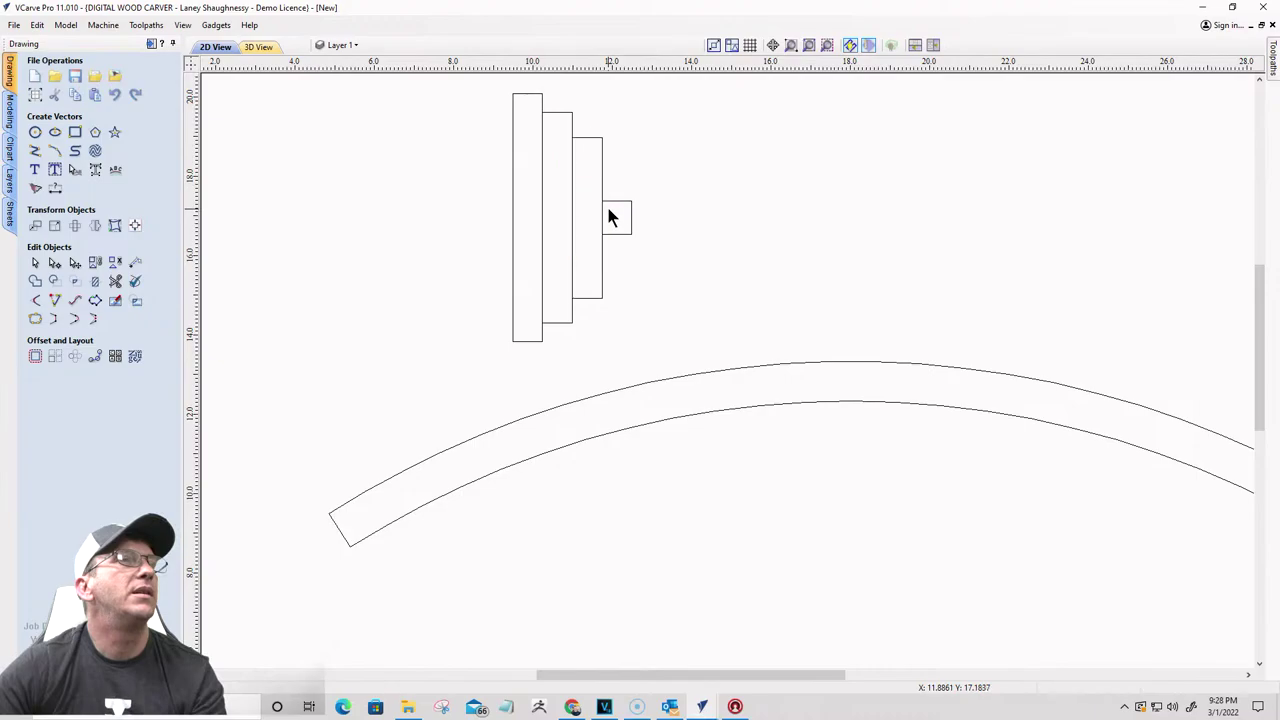
left_click(607, 200)
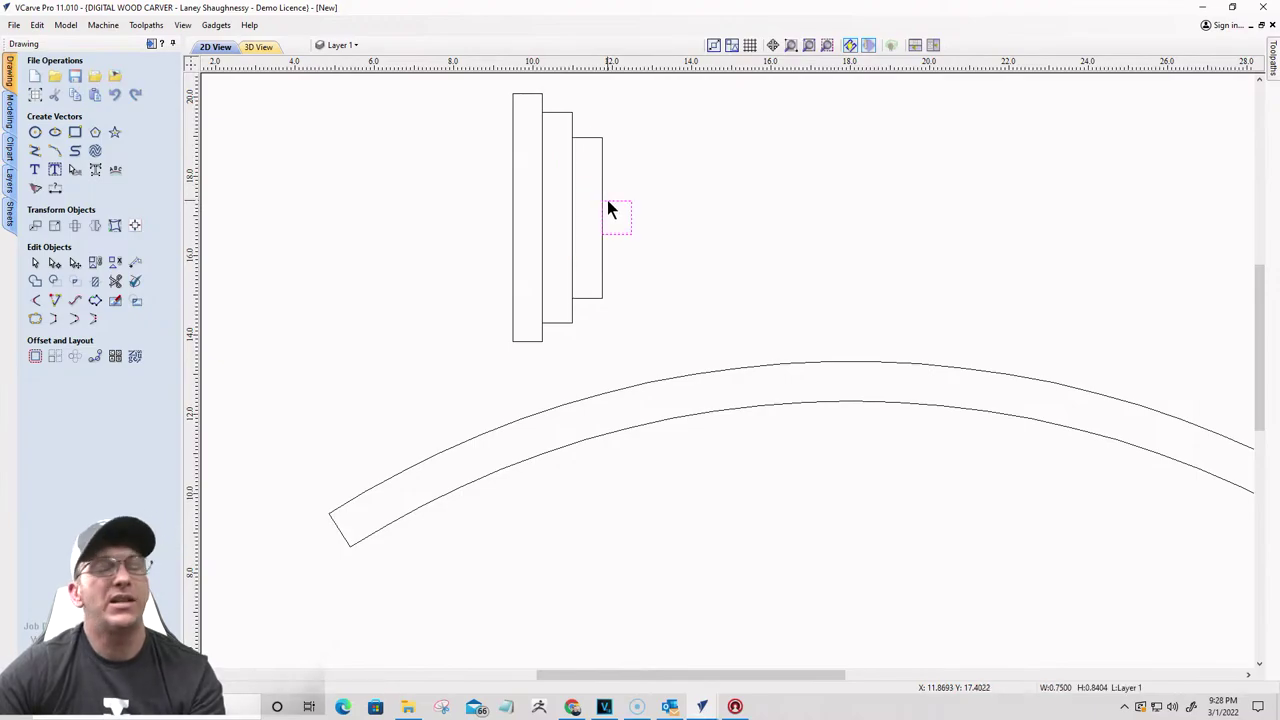
key("Right")
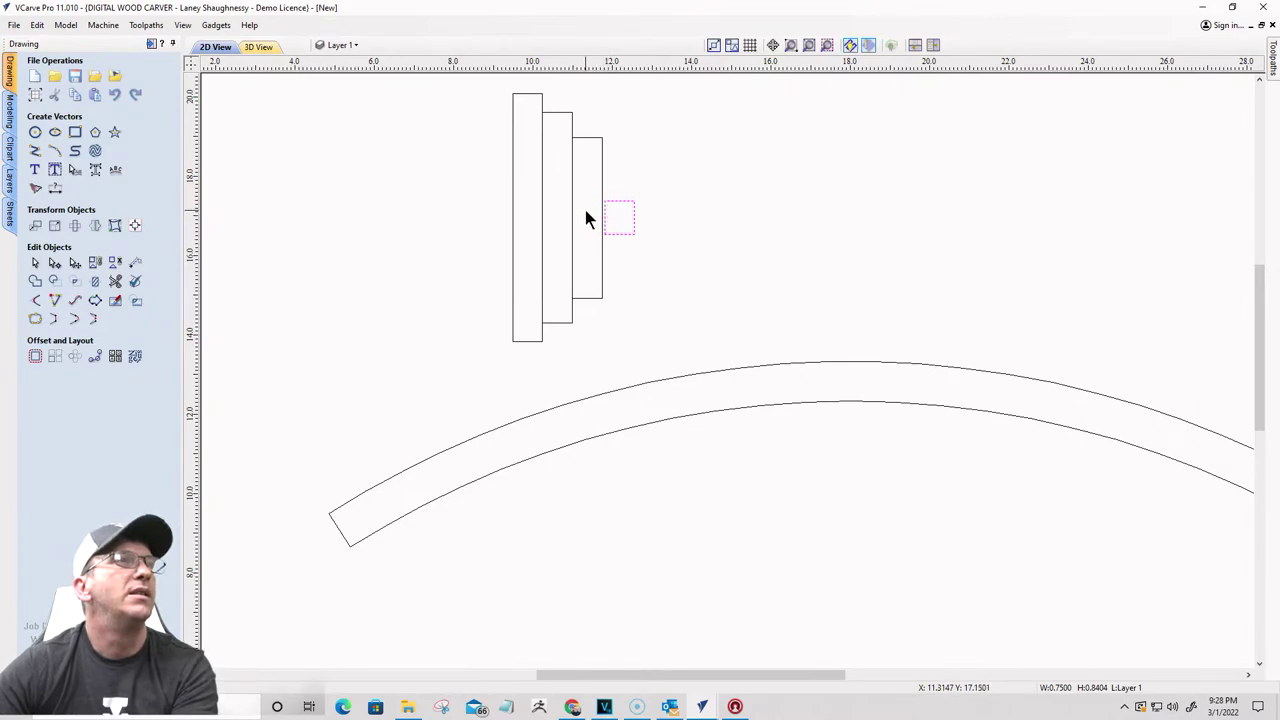
left_click(601, 207)
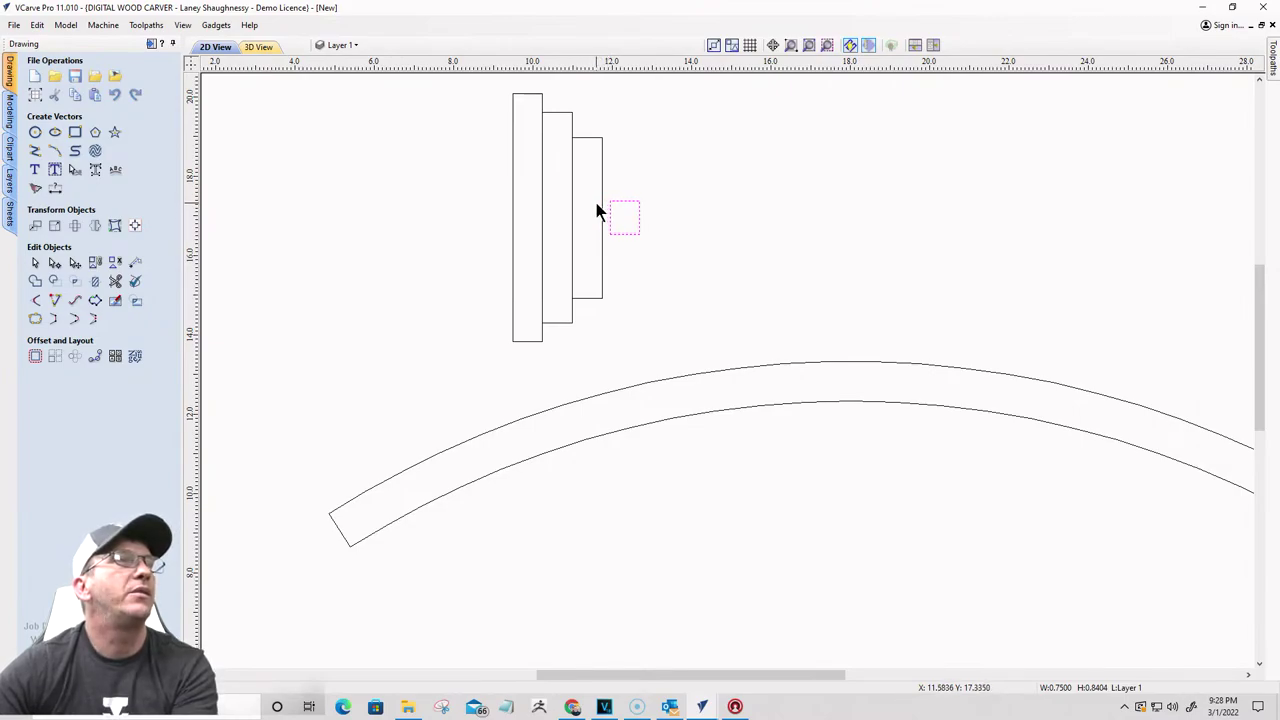
Step: Nudge the third rectangle further right, then select all four plate shapes
left_click(602, 204)
key("Right")
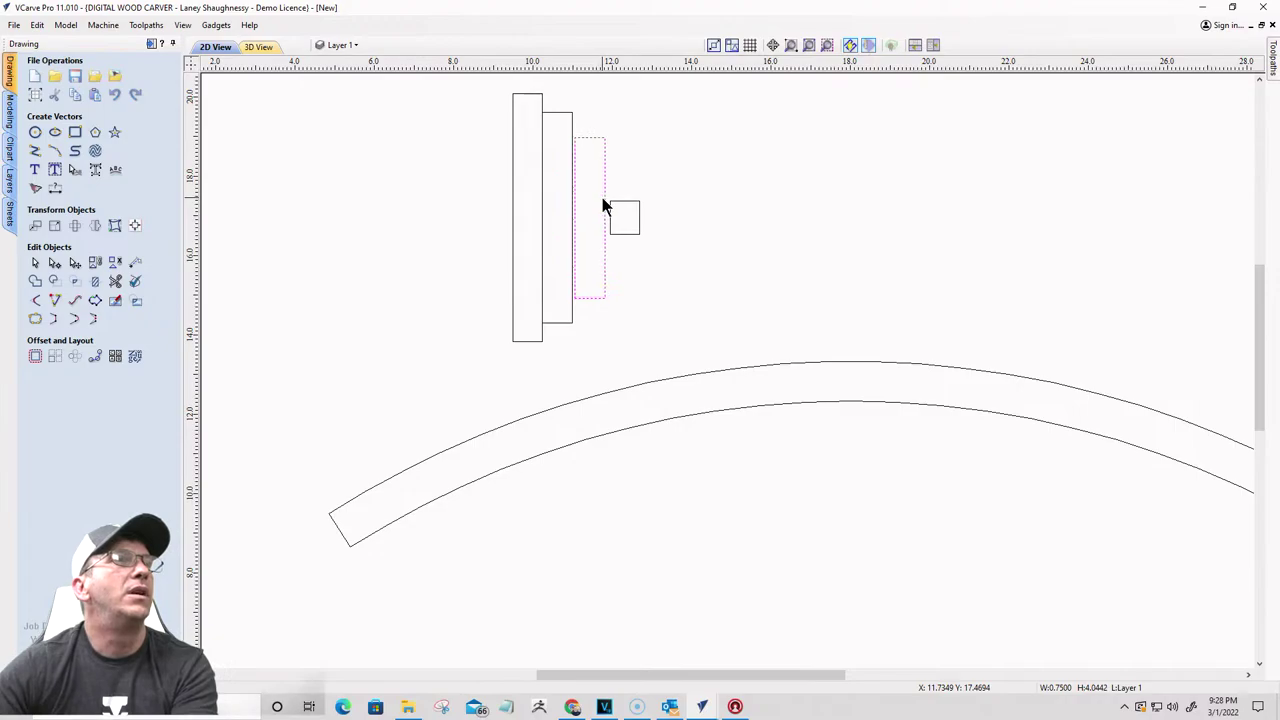
key("Right")
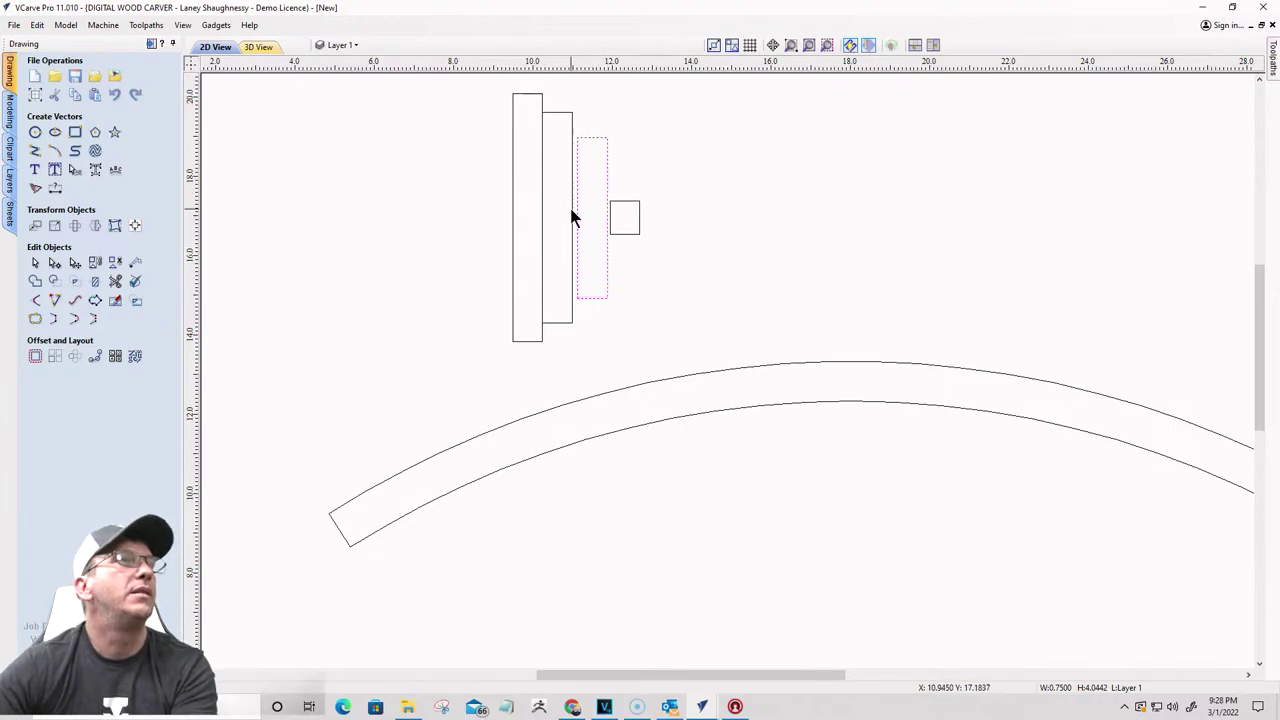
left_click(570, 219)
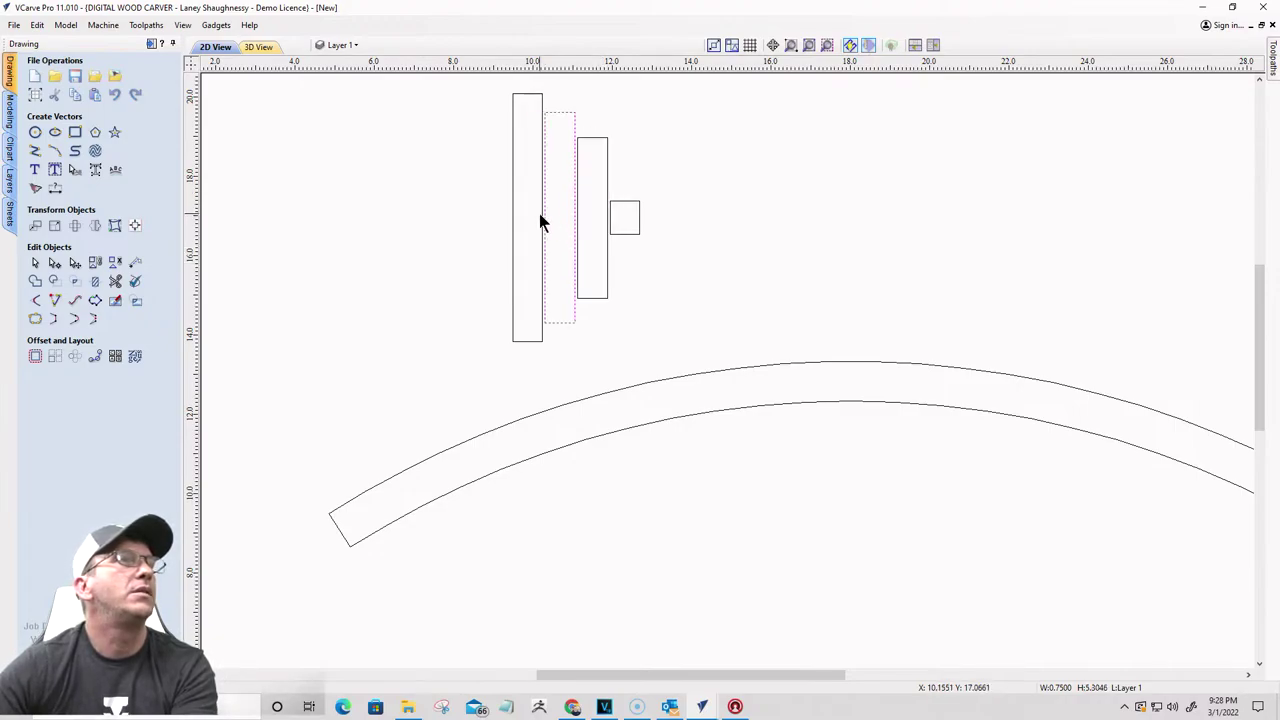
left_click(466, 260)
scroll(506, 251, "up", 4)
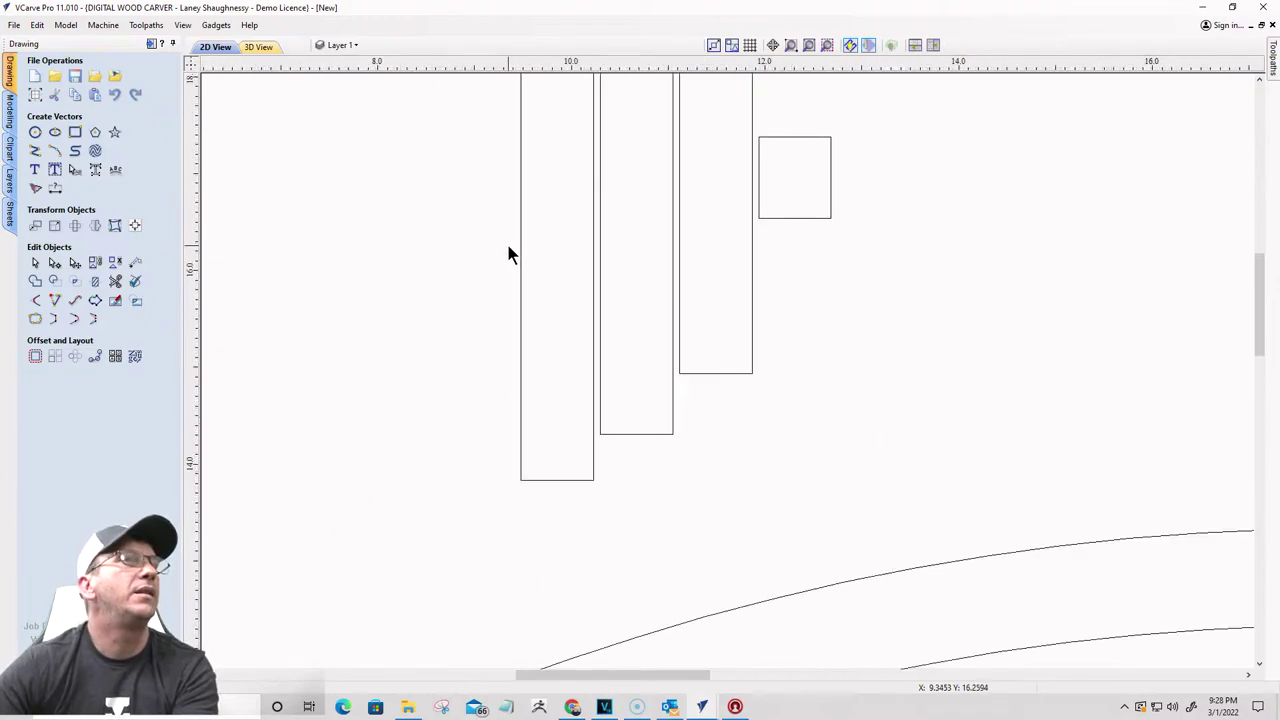
left_click(758, 180)
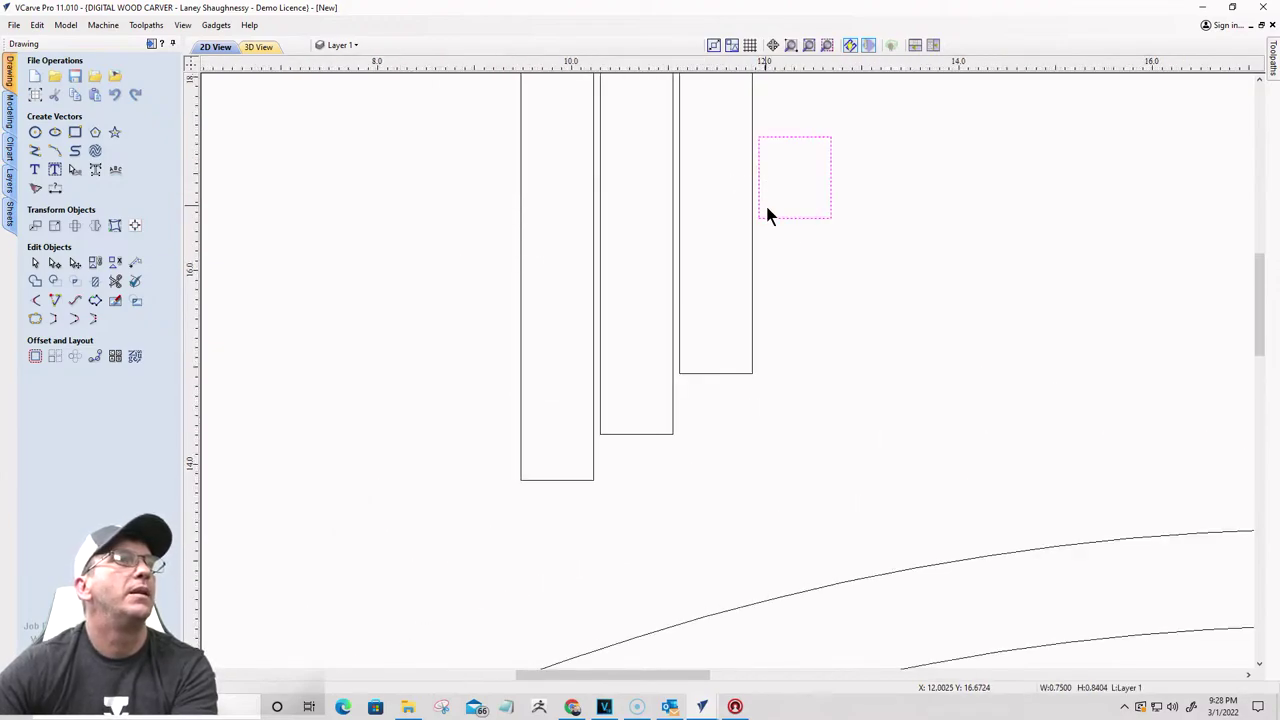
scroll(770, 210, "down", 3)
left_click_drag(698, 92, 830, 306)
Step: Move the plate stack to the arc's right end and tilt it to follow the arc
key("F3")
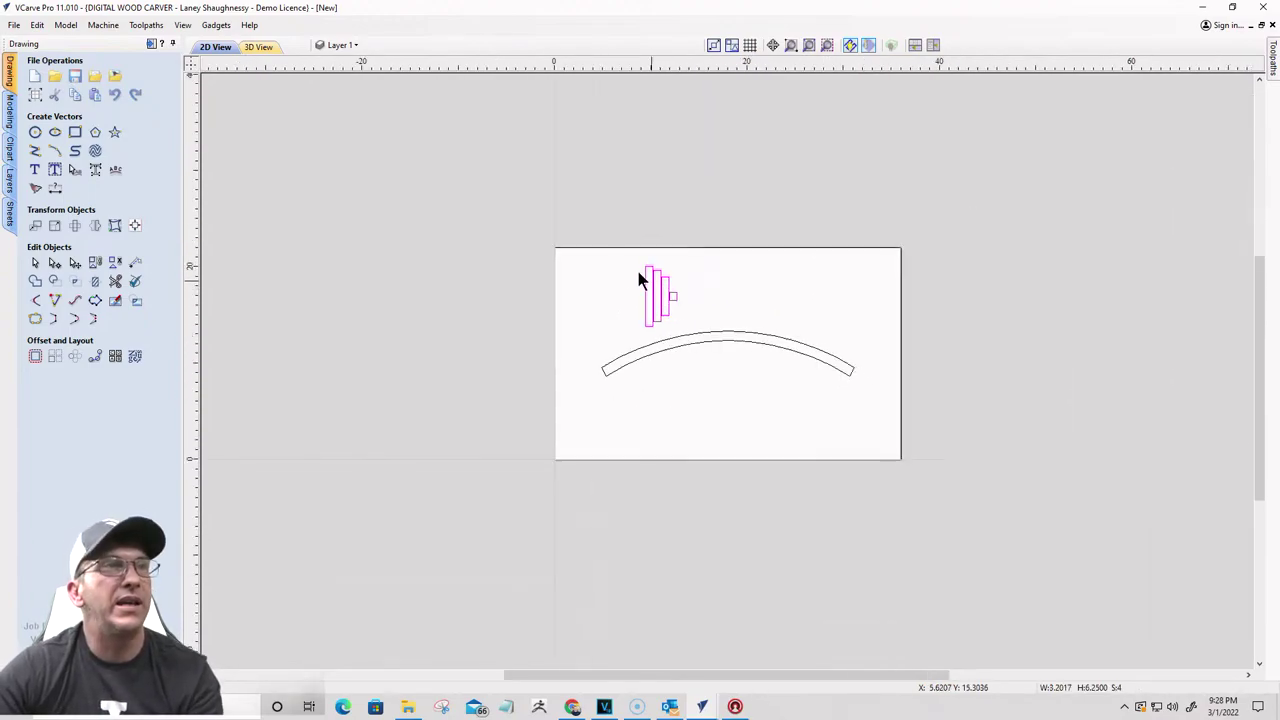
left_click(645, 300)
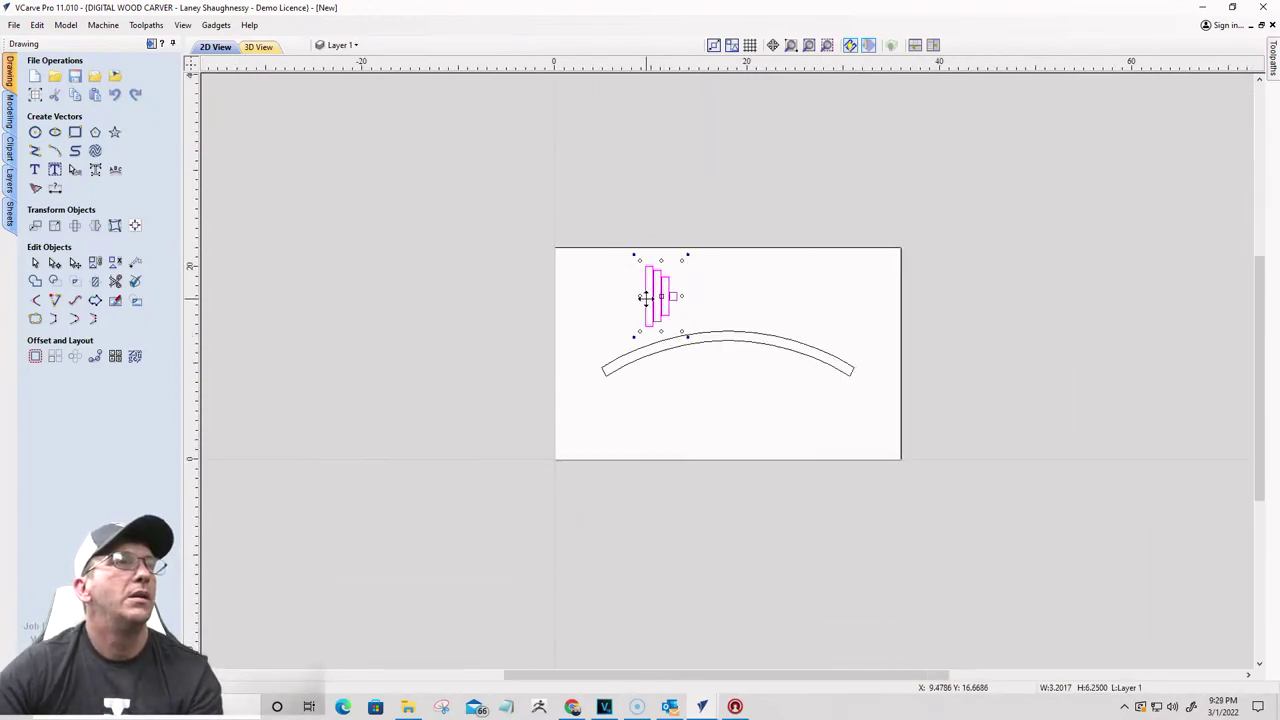
left_click_drag(648, 296, 856, 345)
scroll(857, 360, "up", 5)
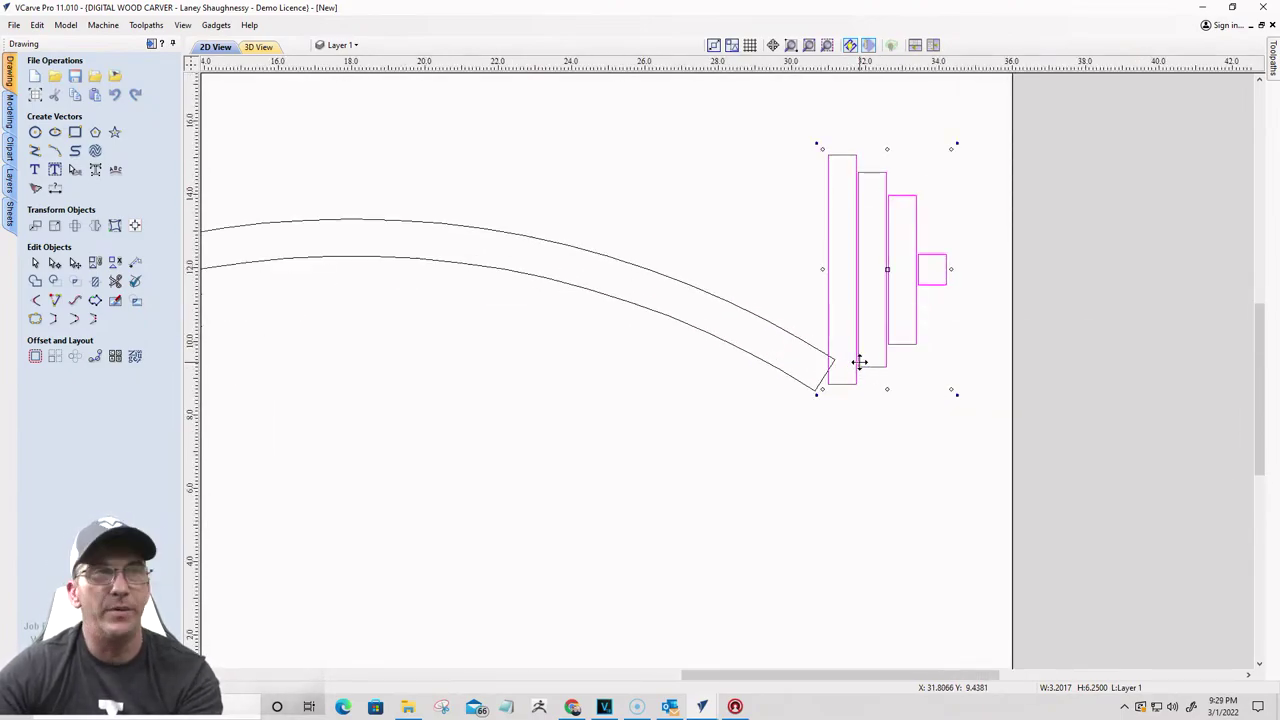
left_click(859, 362)
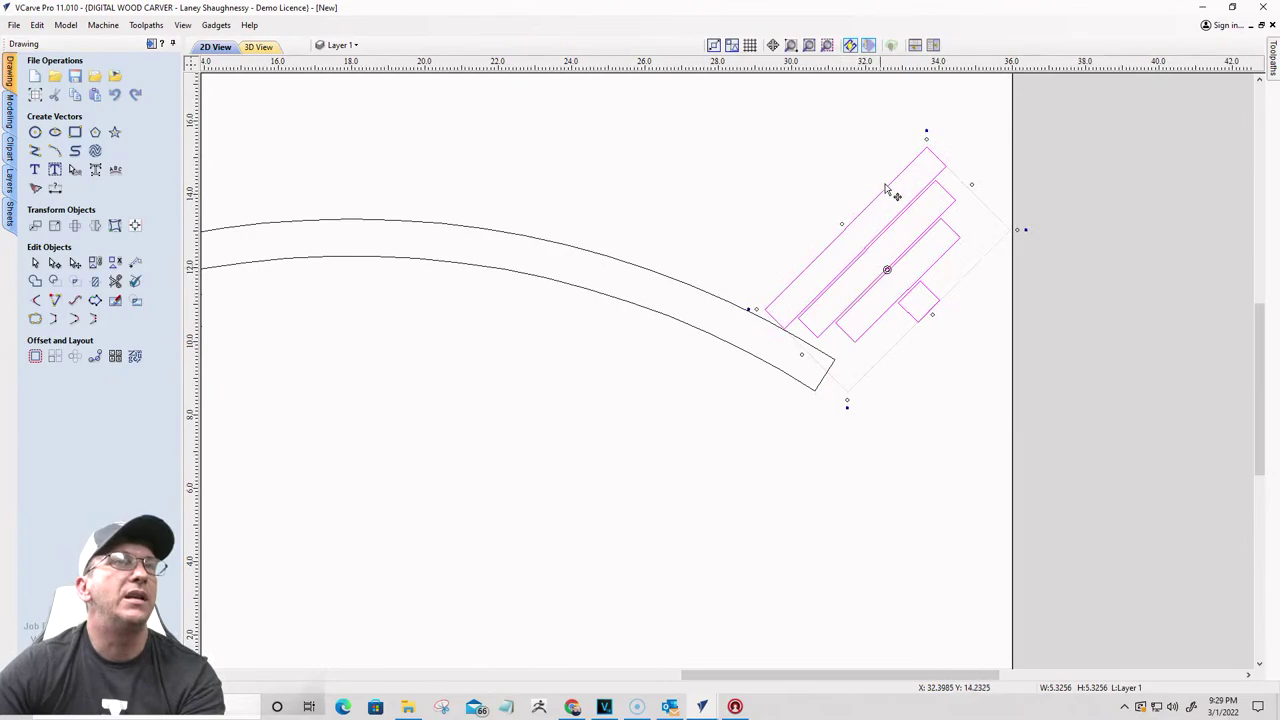
left_click_drag(849, 224, 858, 361)
mouse_move(937, 271)
left_mouse_down()
mouse_move(891, 257)
mouse_move(914, 264)
left_mouse_up()
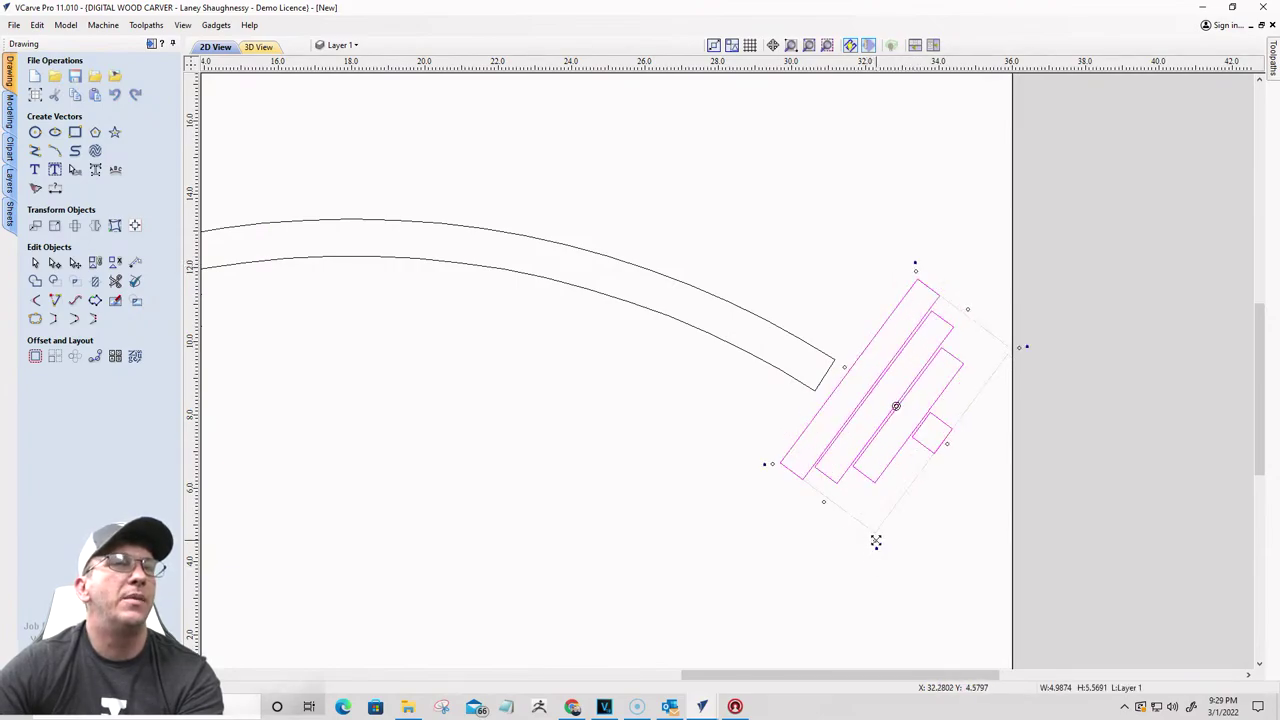
Step: Stretch the plate stack to about double length and fit it against the arc's end
left_click_drag(876, 541, 877, 703)
scroll(885, 321, "down", 2)
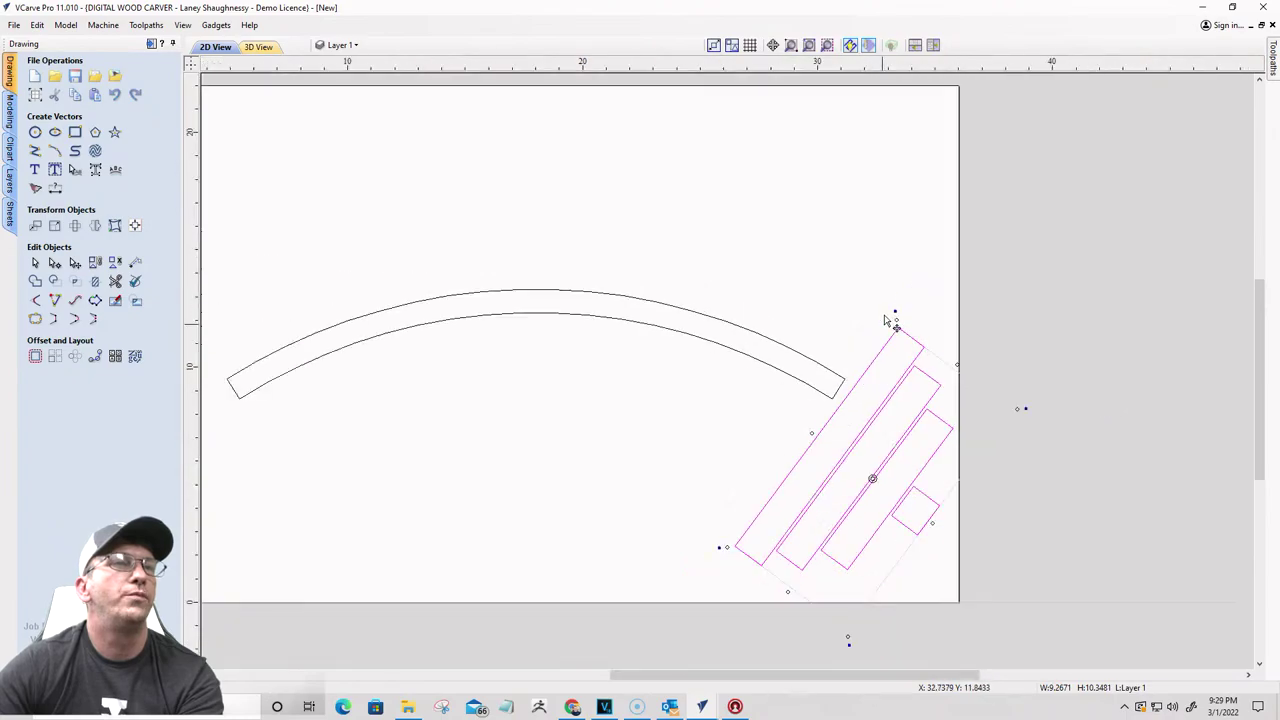
left_click_drag(808, 447, 843, 395)
scroll(843, 418, "up", 3)
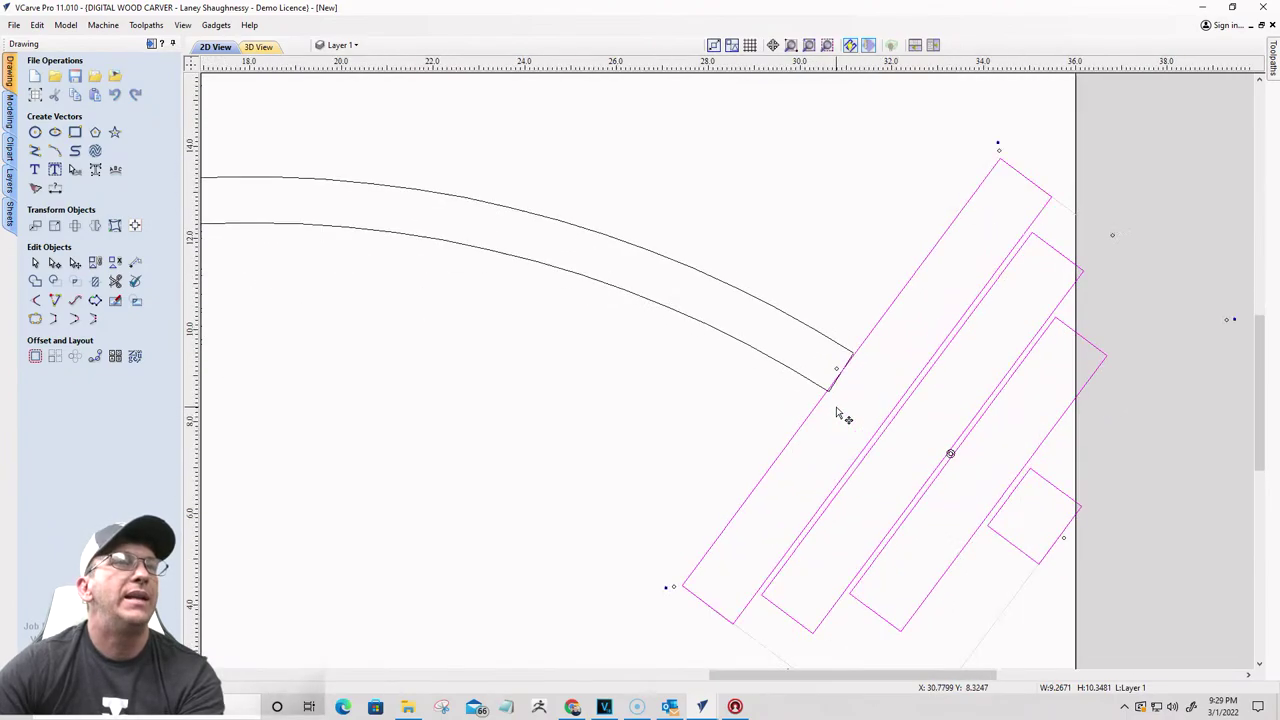
scroll(825, 400, "up", 3)
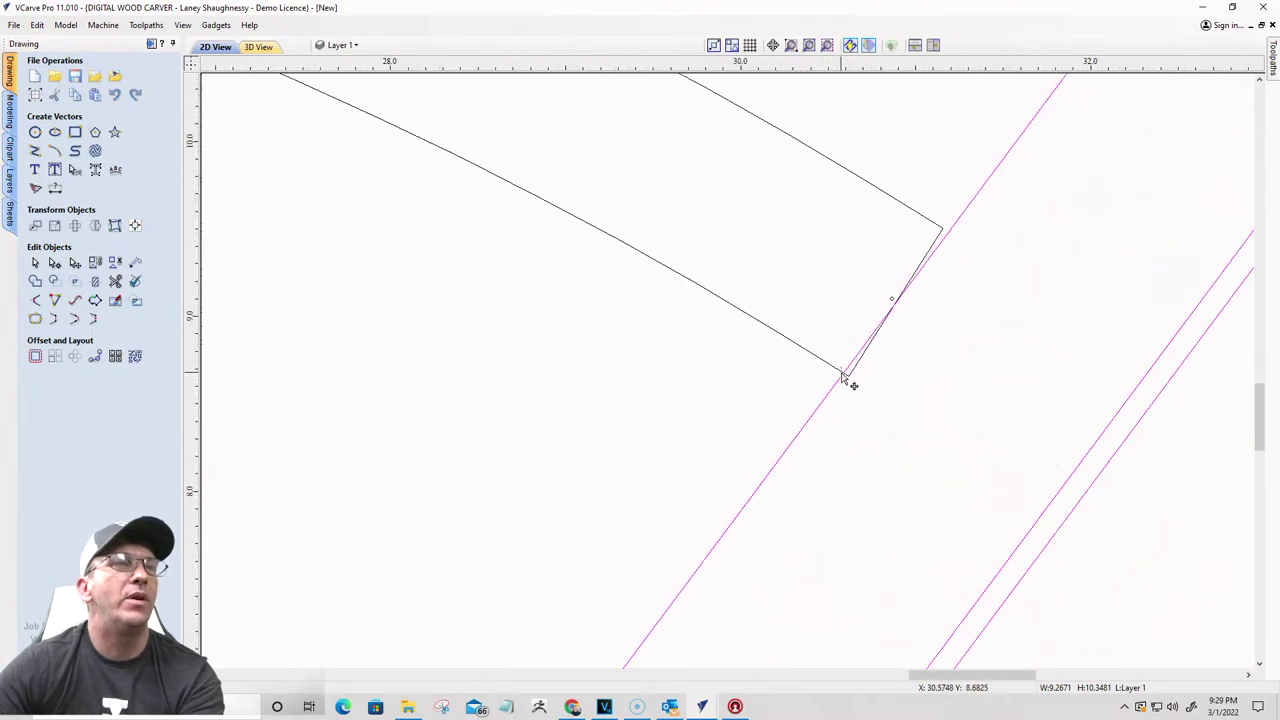
left_click_drag(841, 374, 848, 375)
scroll(840, 410, "up", 5)
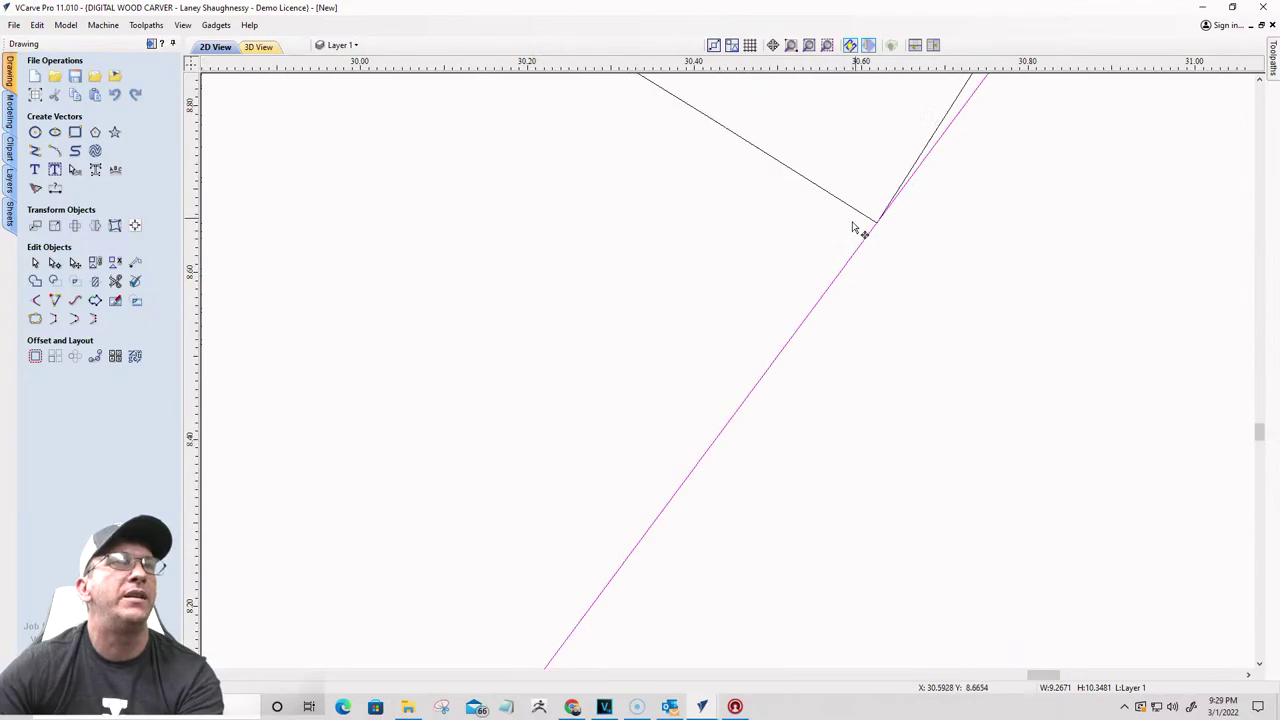
scroll(853, 225, "down", 7)
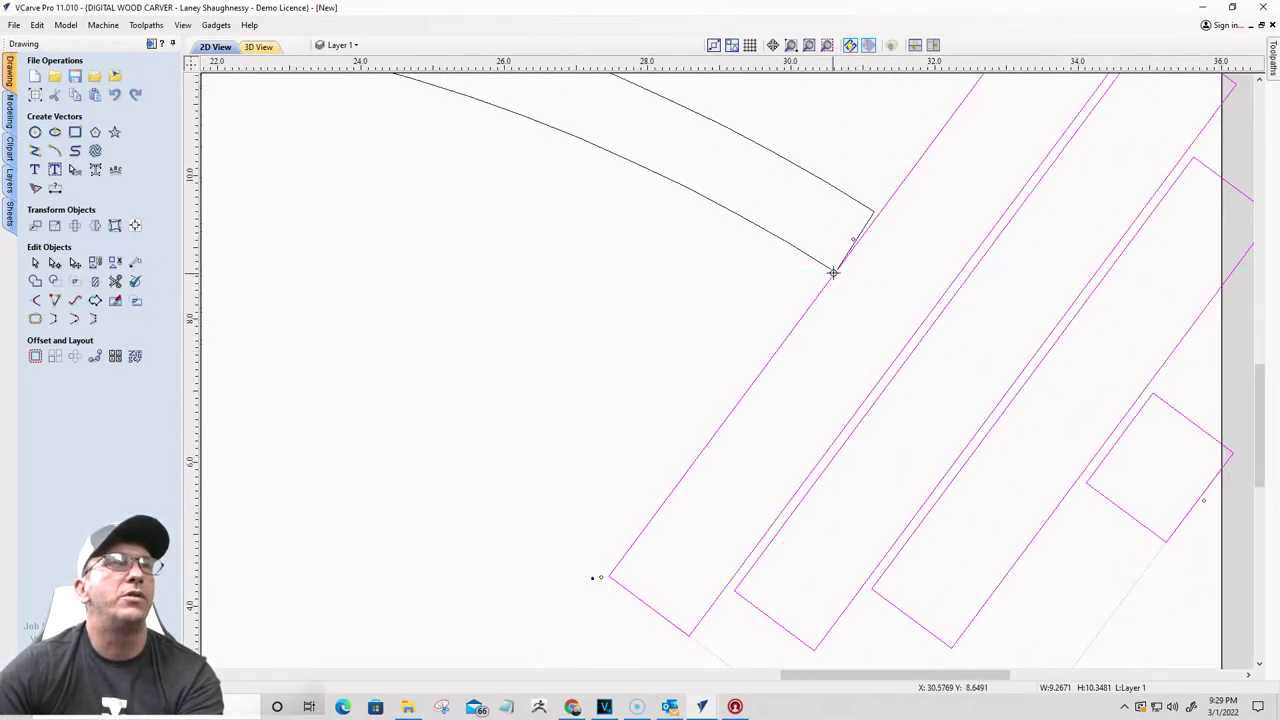
scroll(840, 300, "up", 1)
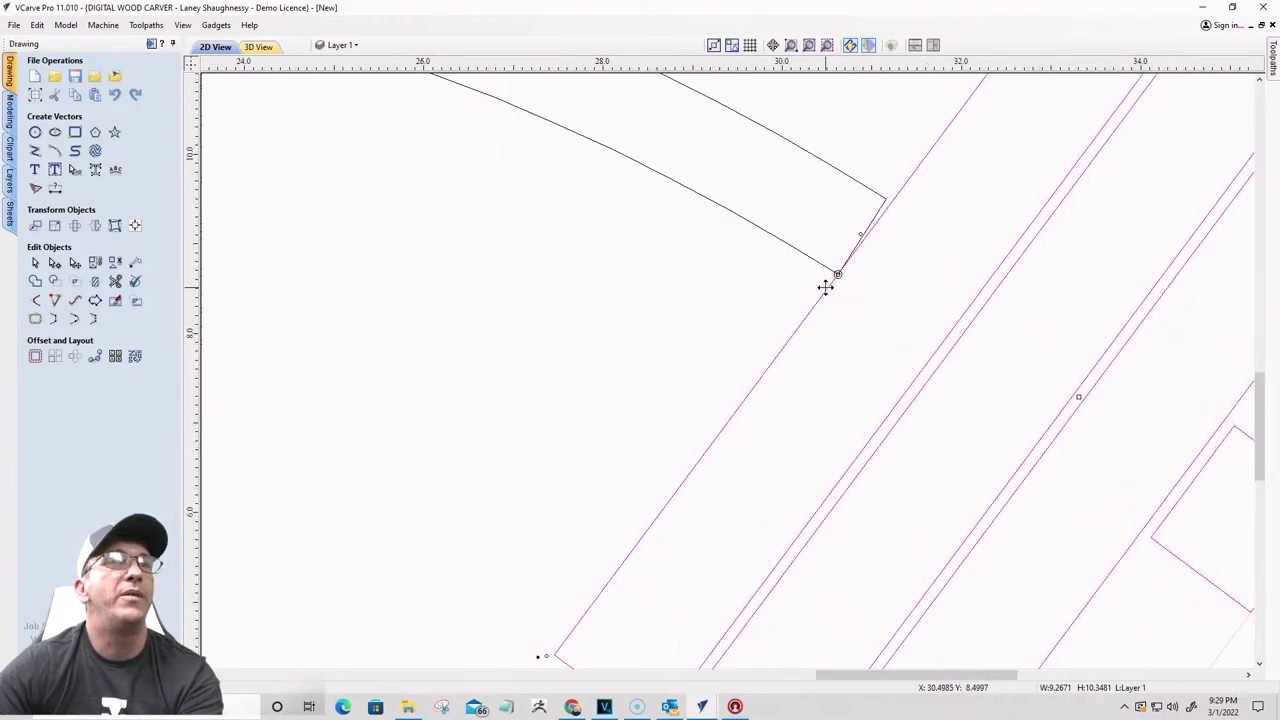
scroll(828, 300, "down", 3)
scroll(935, 125, "up", 2)
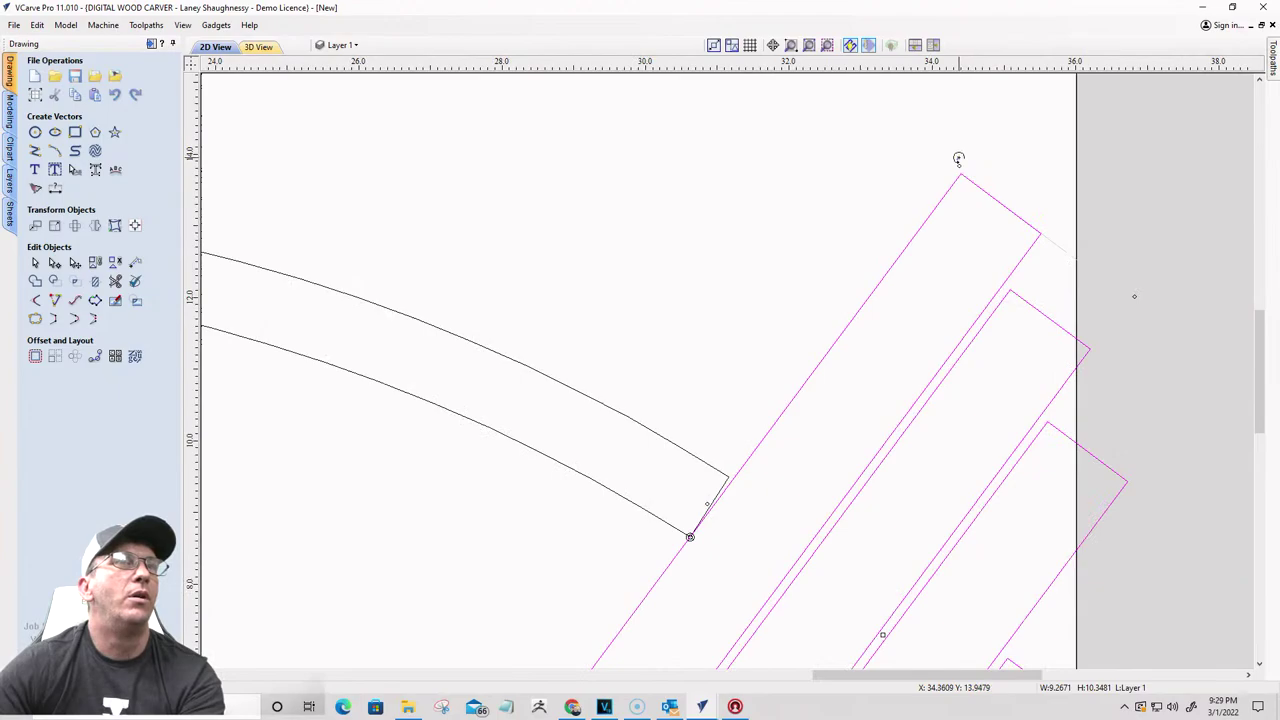
Step: Fine-tune the plates' tilt and nudge them right to line up with the arc end
left_click_drag(957, 160, 926, 143)
scroll(815, 182, "down", 1)
scroll(815, 182, "down", 2)
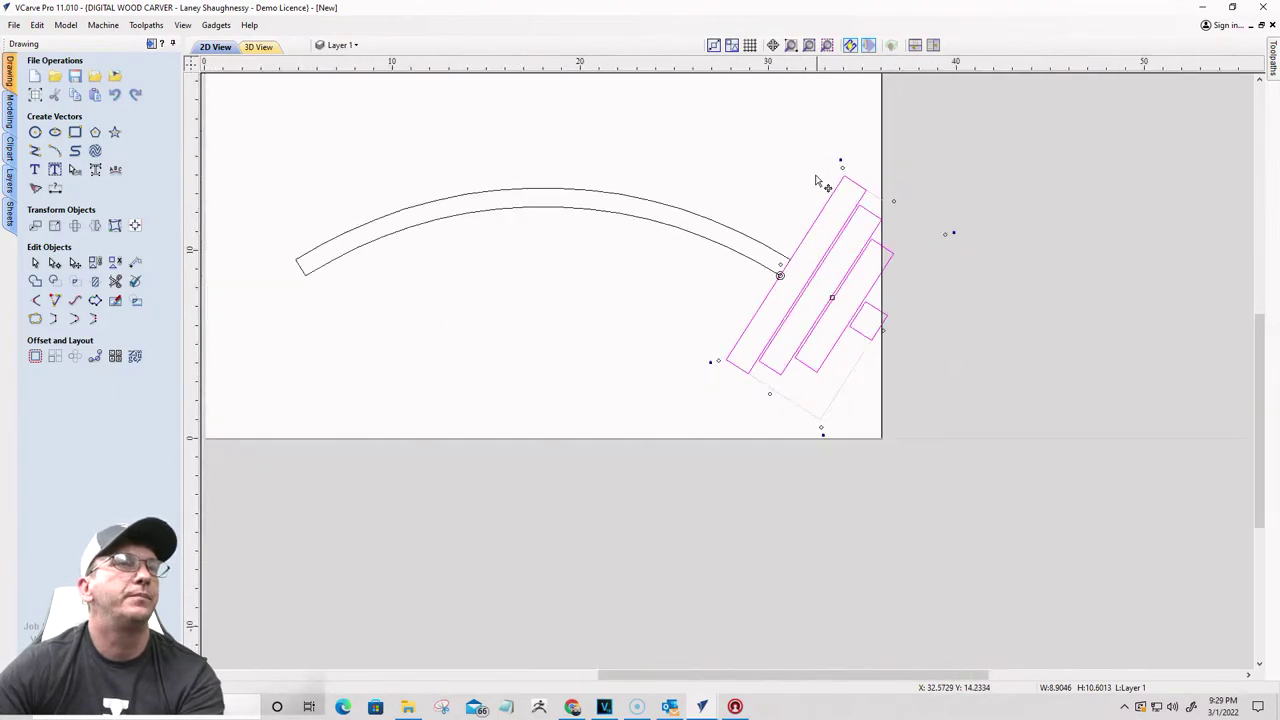
scroll(748, 314, "up", 2)
scroll(812, 172, "up", 1)
scroll(812, 172, "up", 1)
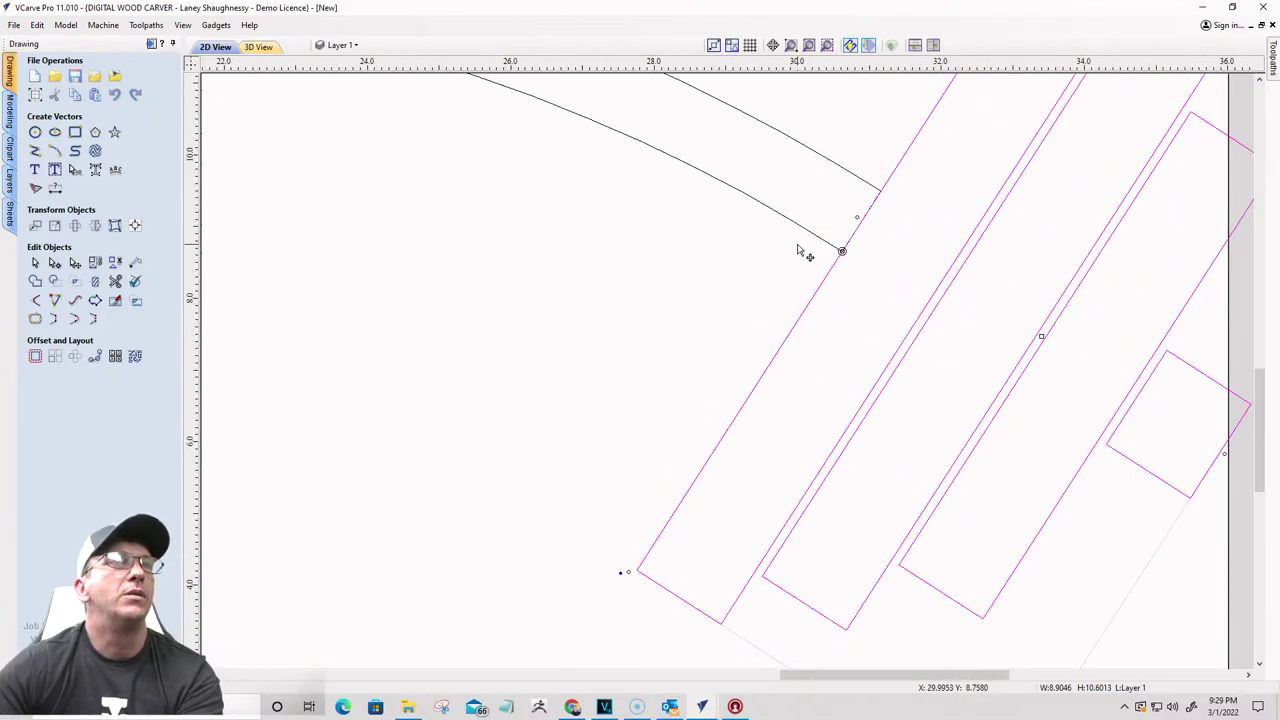
left_click(803, 258)
left_click(831, 270)
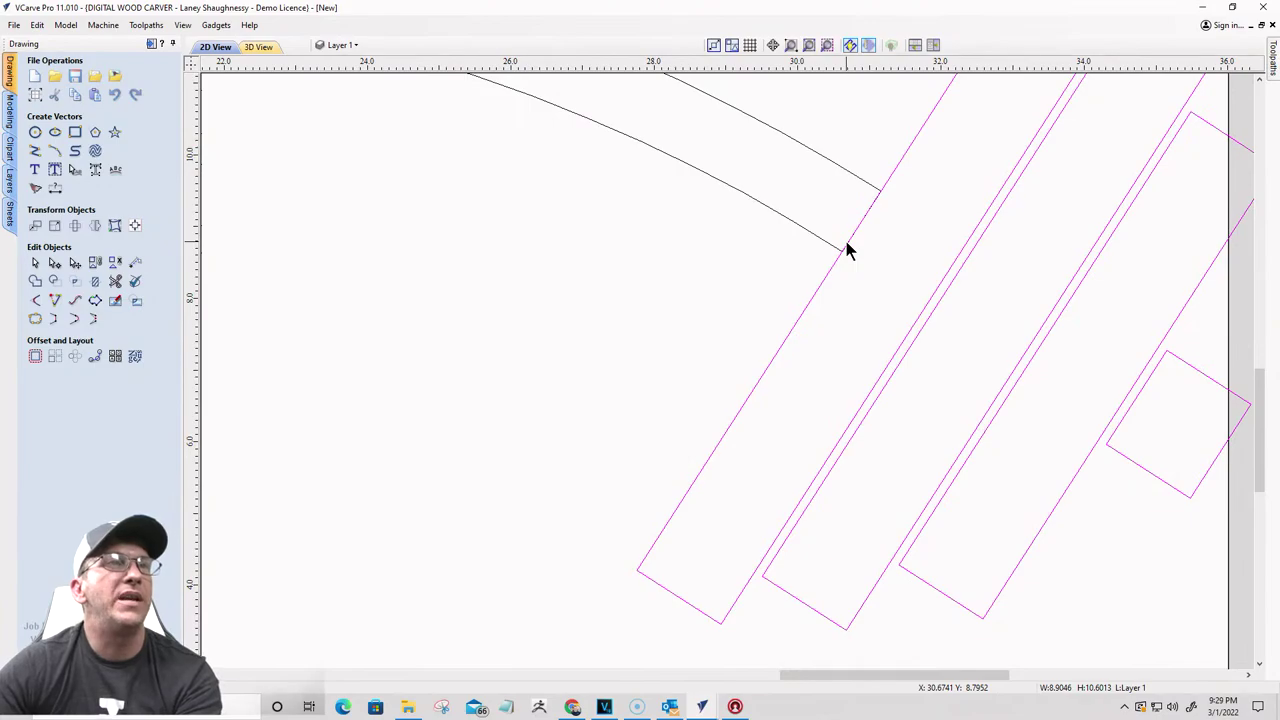
key("Right")
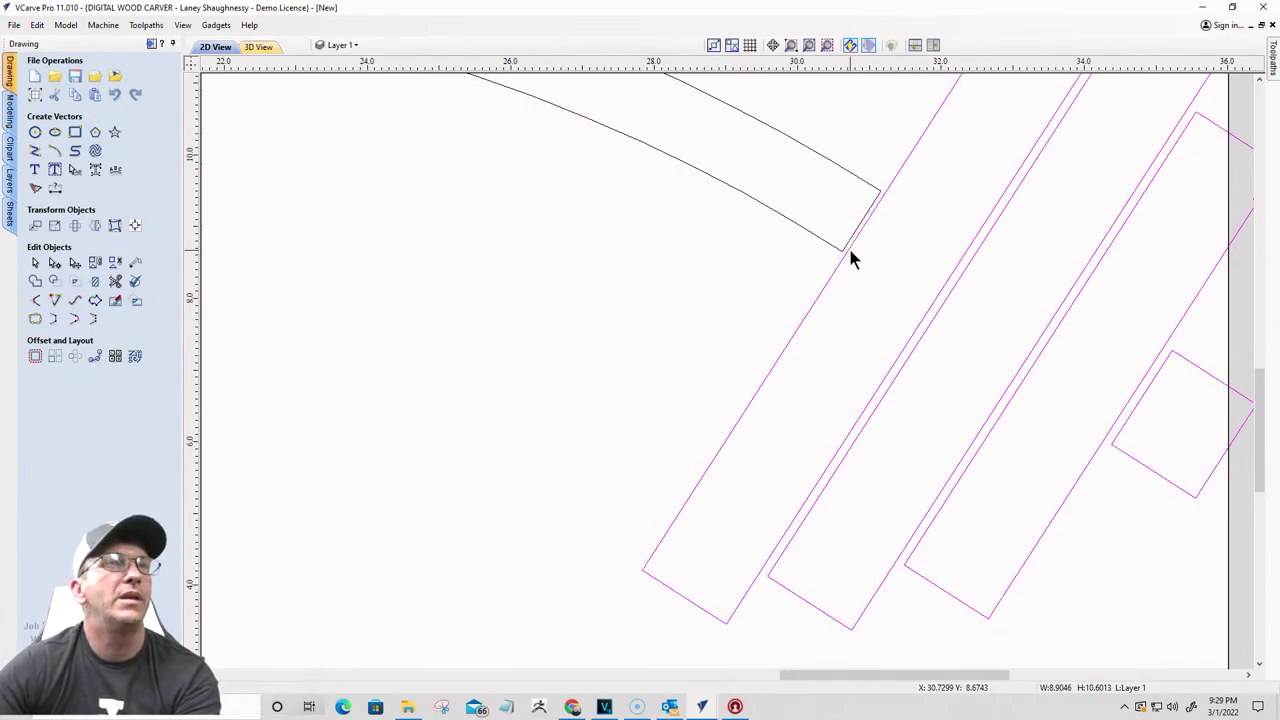
scroll(850, 258, "down", 4)
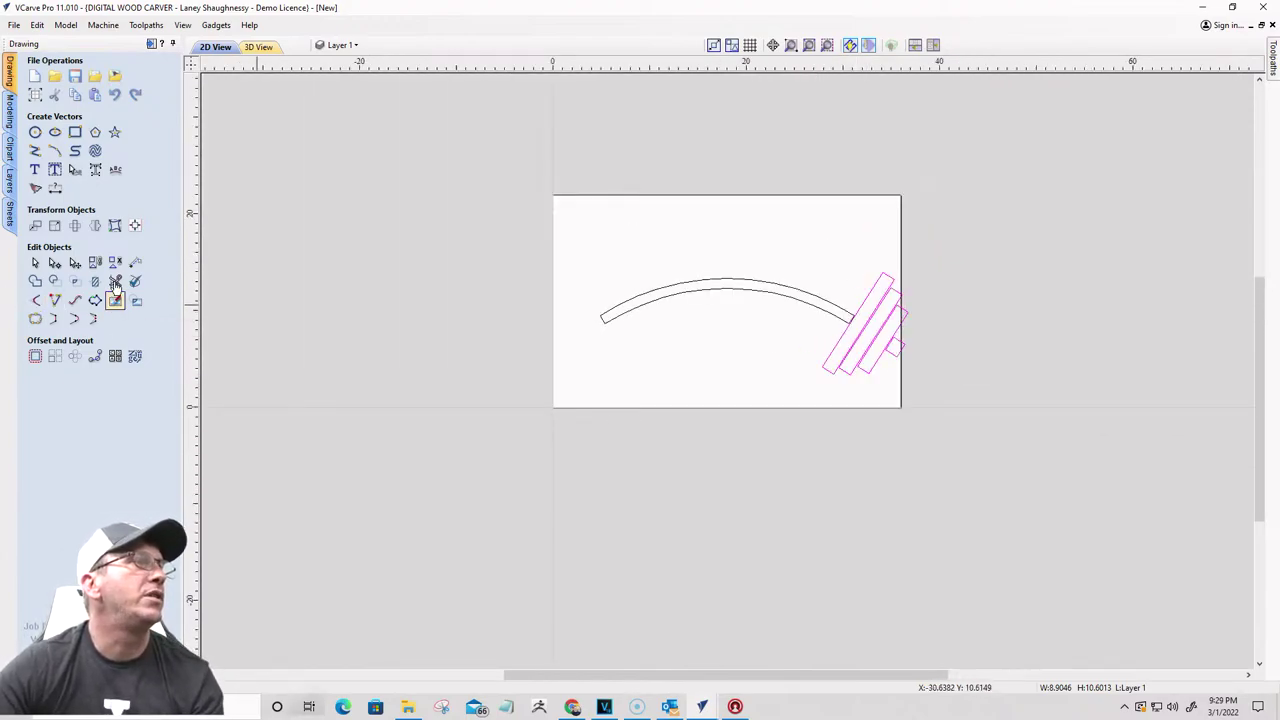
Step: Add a horizontally mirrored copy of the plates on the bar's left end
left_click(95, 225)
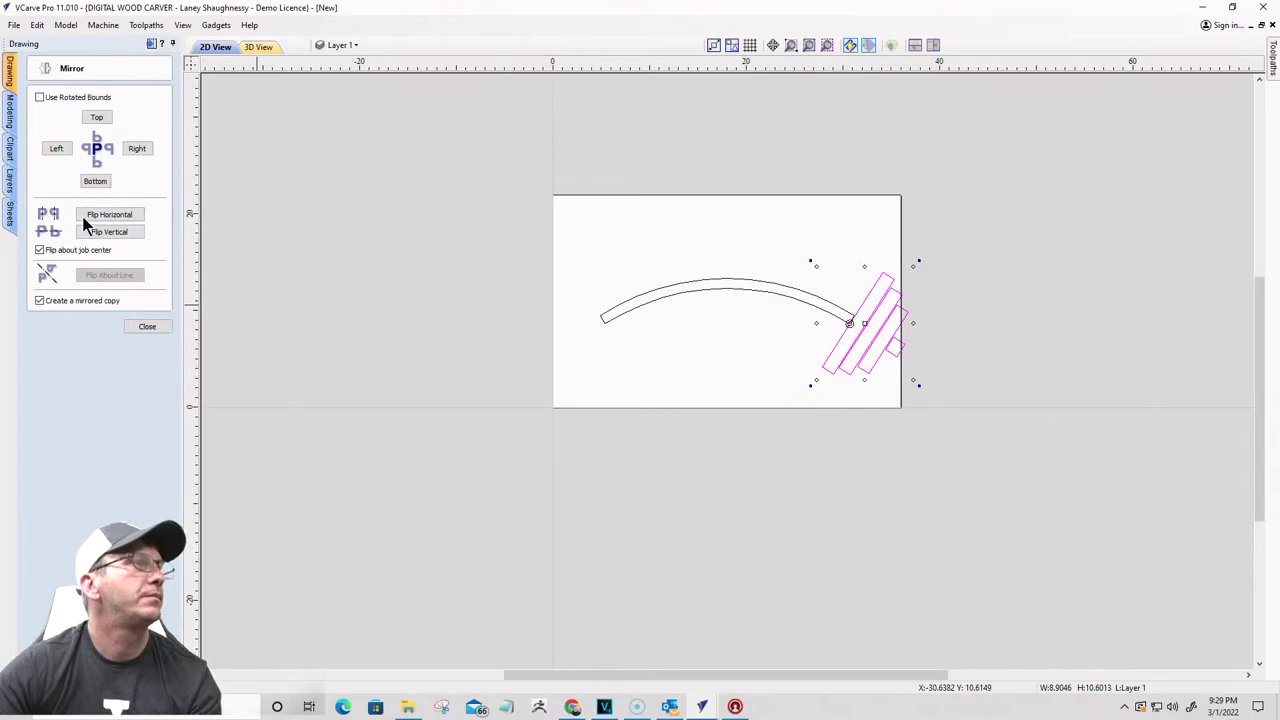
left_click(88, 218)
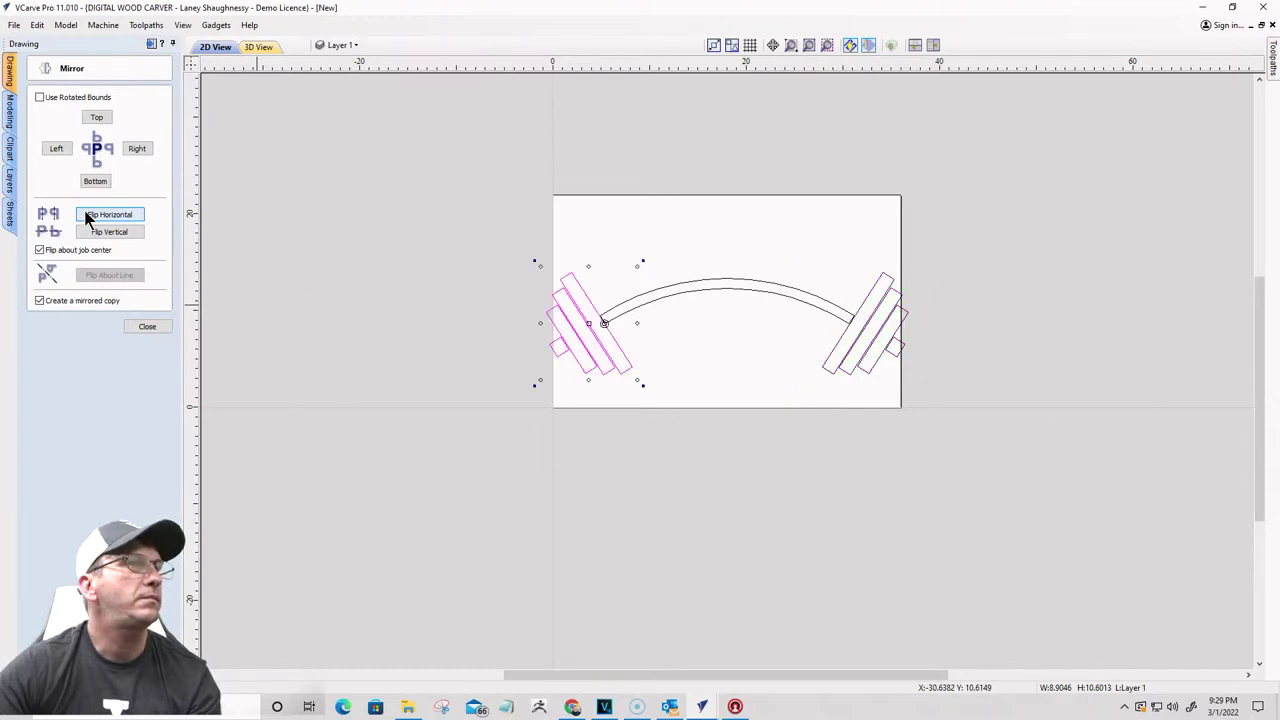
left_click(130, 326)
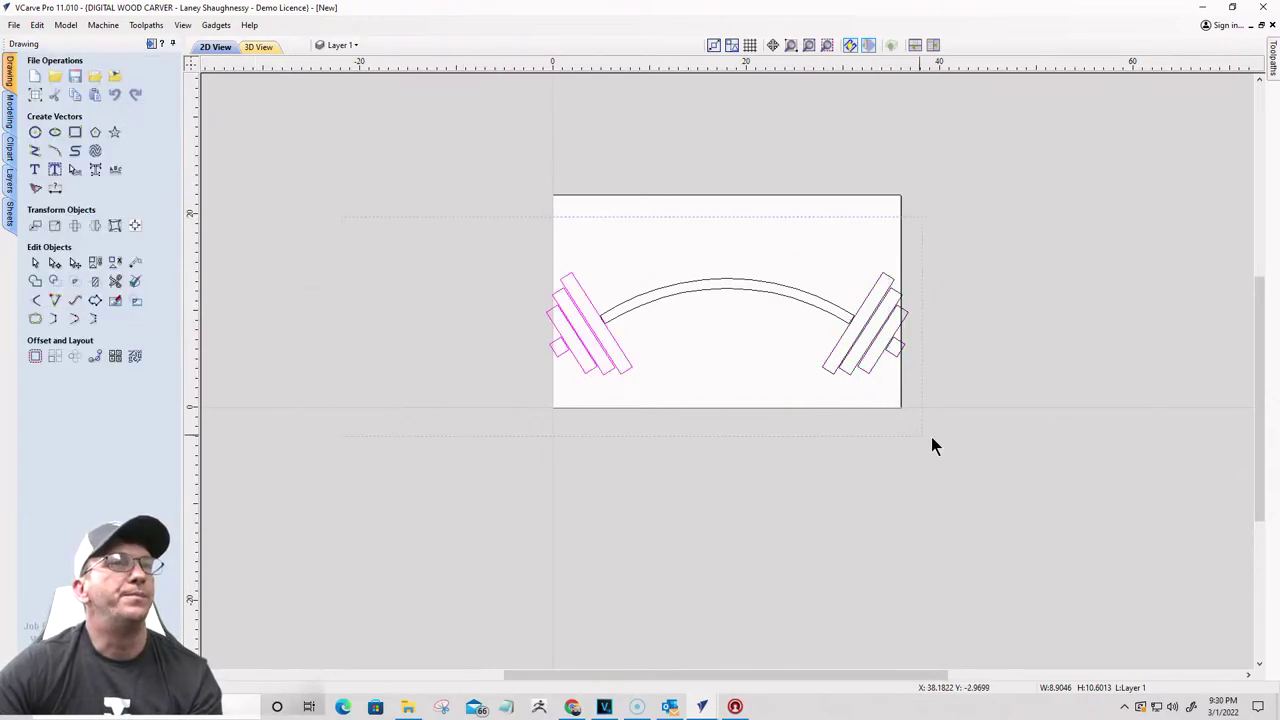
Step: Shrink the whole barbell design slightly, to about 32.3 x 9.1 inches
key("ctrl+a")
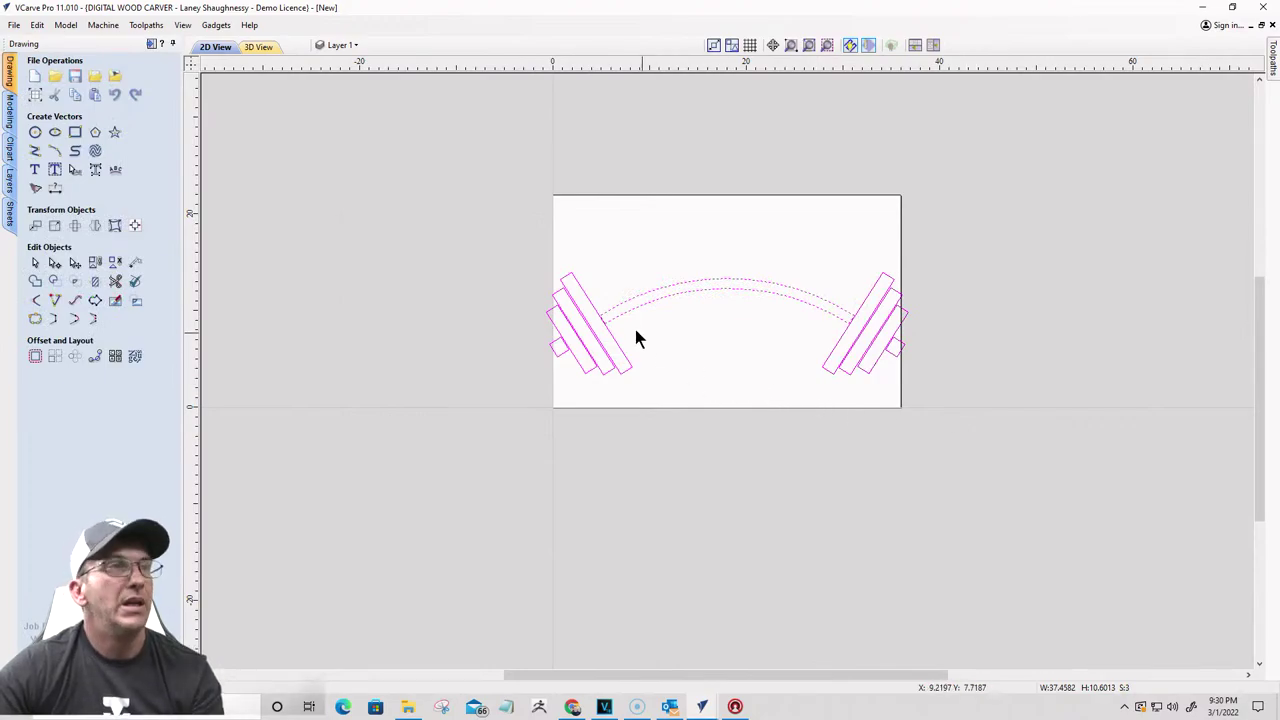
key("Escape")
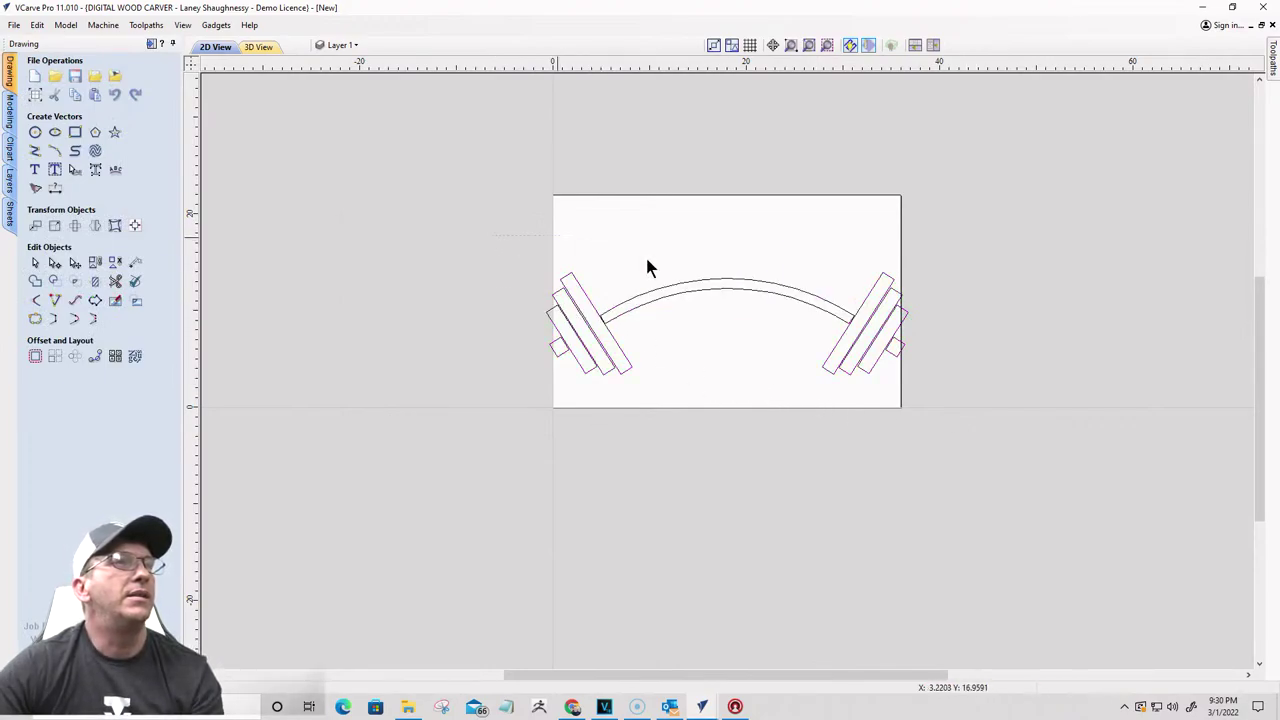
key("ctrl+a")
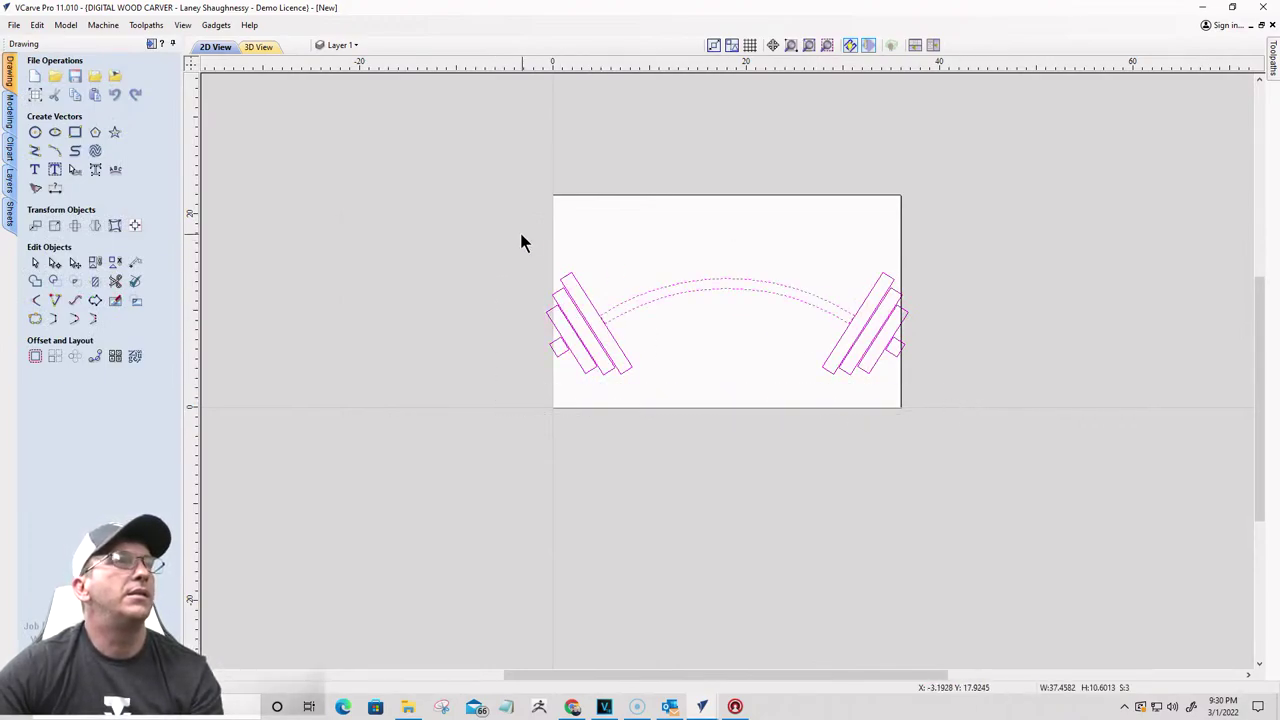
left_click(564, 278)
left_click_drag(562, 220, 915, 390)
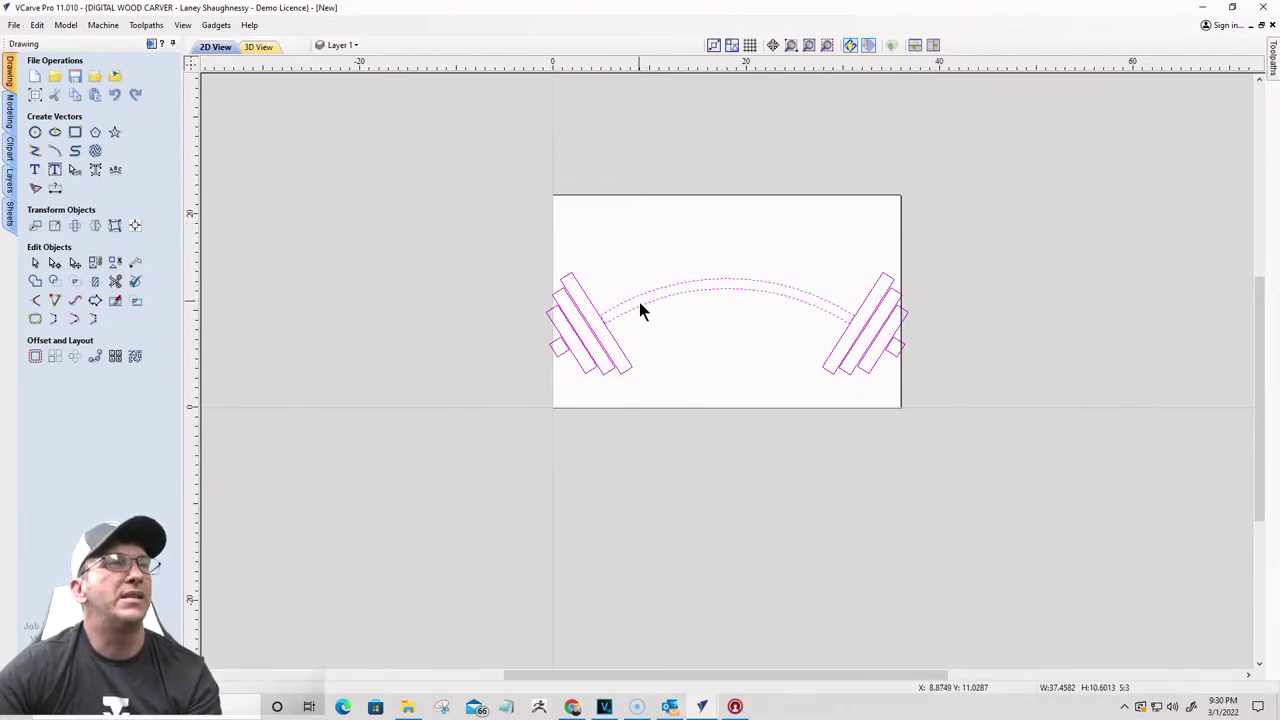
left_click(643, 301)
left_click_drag(538, 265, 571, 286)
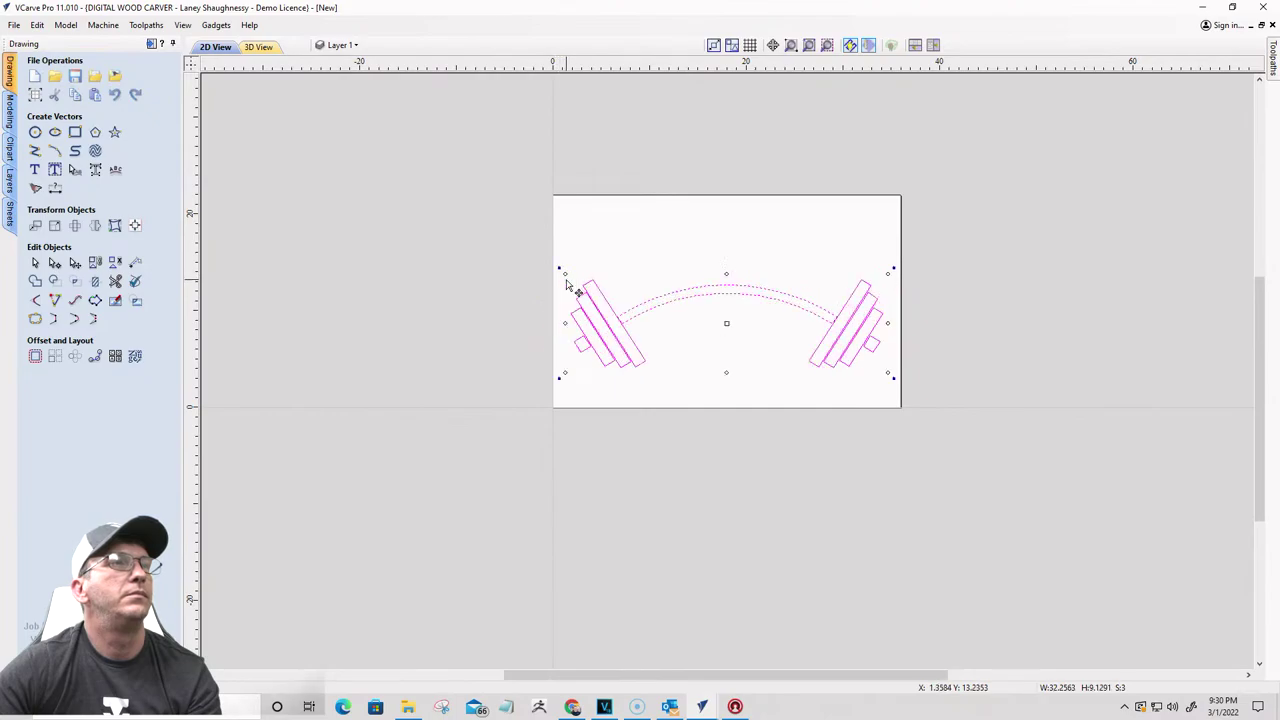
Step: Offset all the barbell shapes 0.125 inches outward to create surrounding outlines
left_click(35, 356)
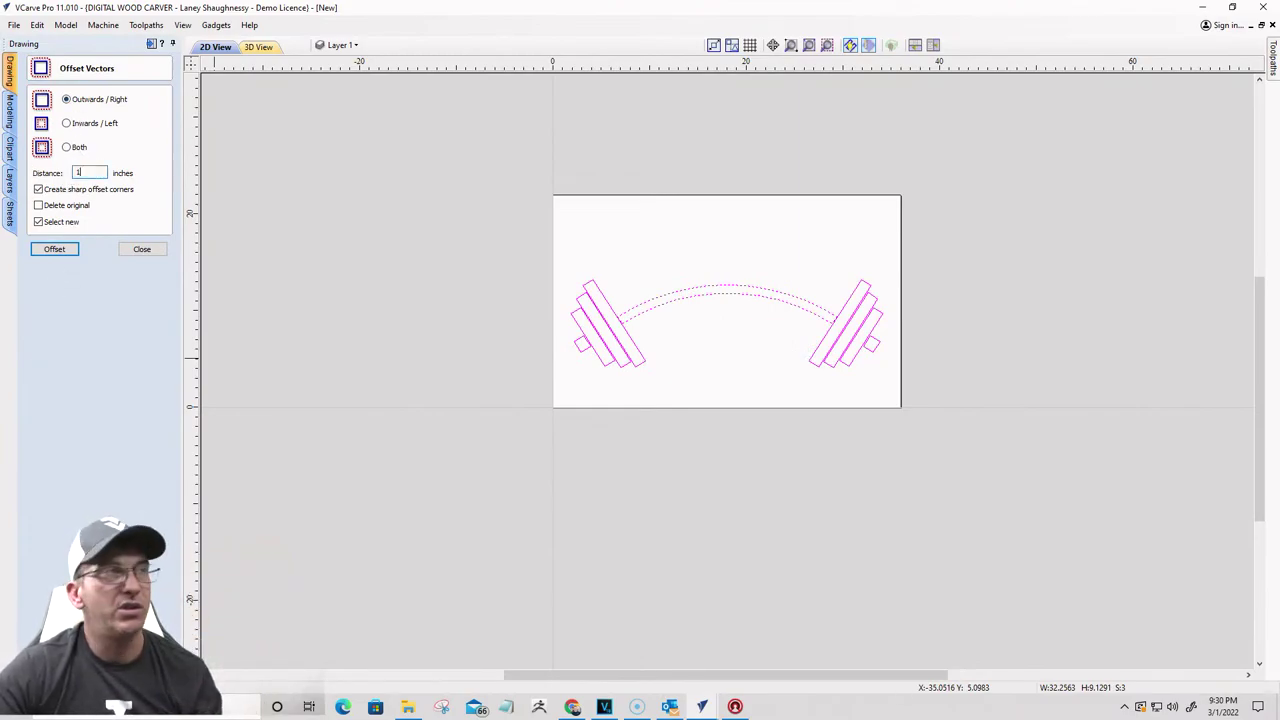
key("BackSpace")
key("BackSpace")
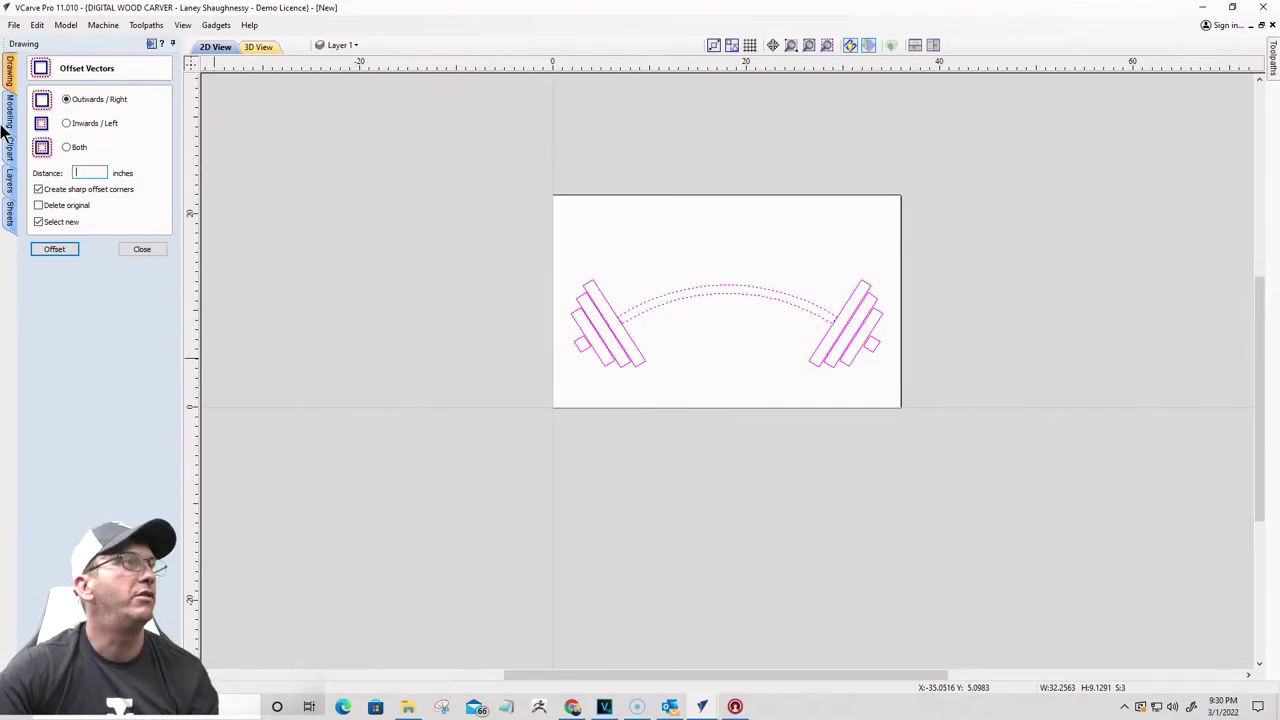
left_click(63, 249)
scroll(639, 298, "up", 5)
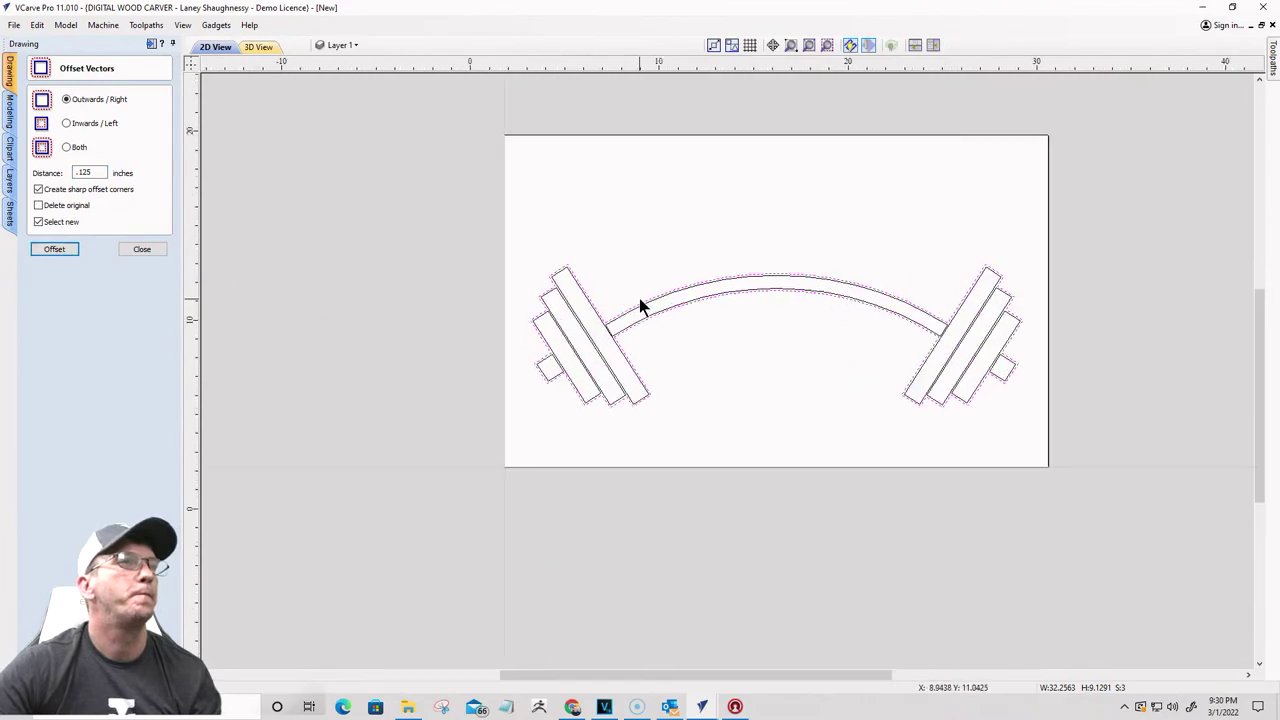
scroll(637, 293, "down", 4)
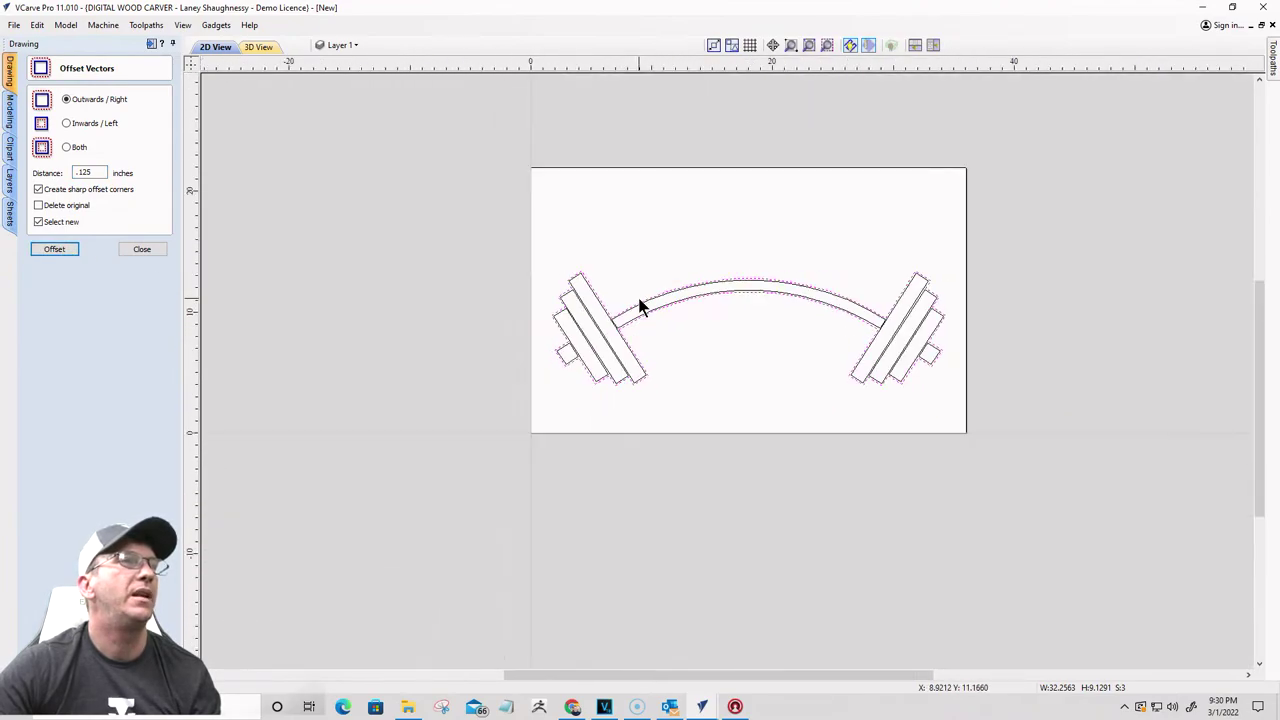
left_click(142, 250)
scroll(615, 333, "up", 4)
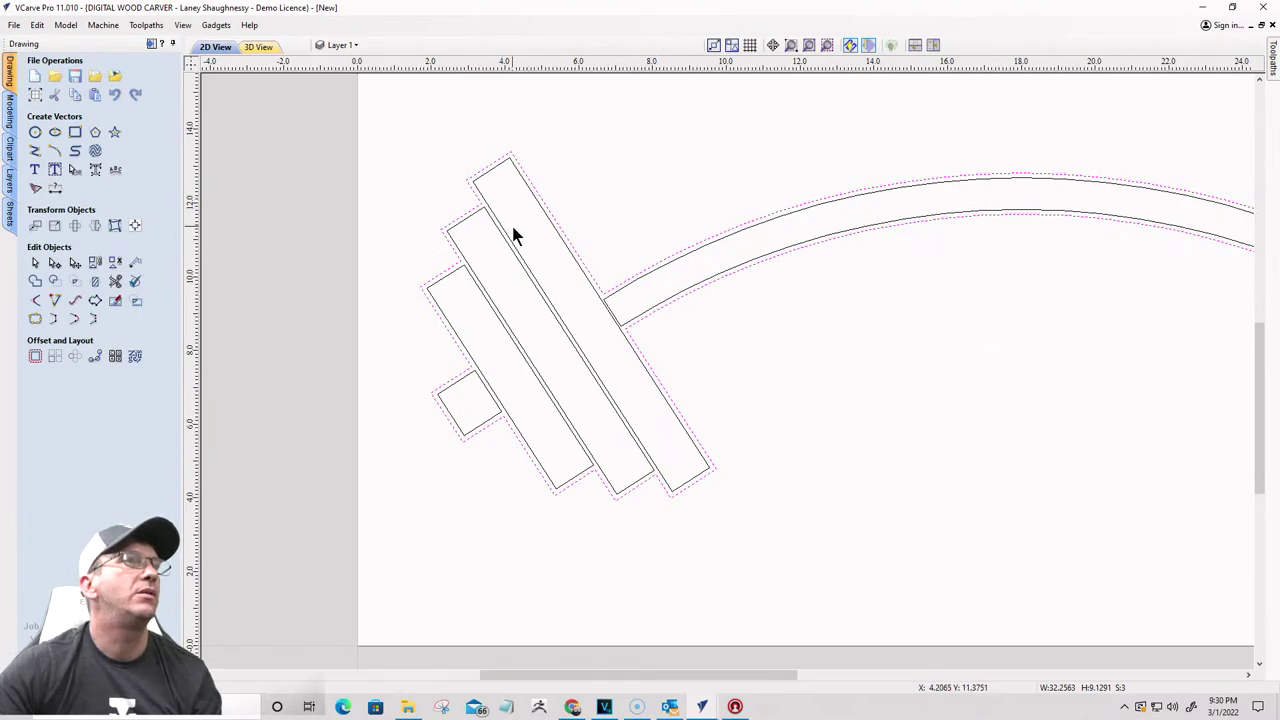
scroll(560, 350, "down", 4)
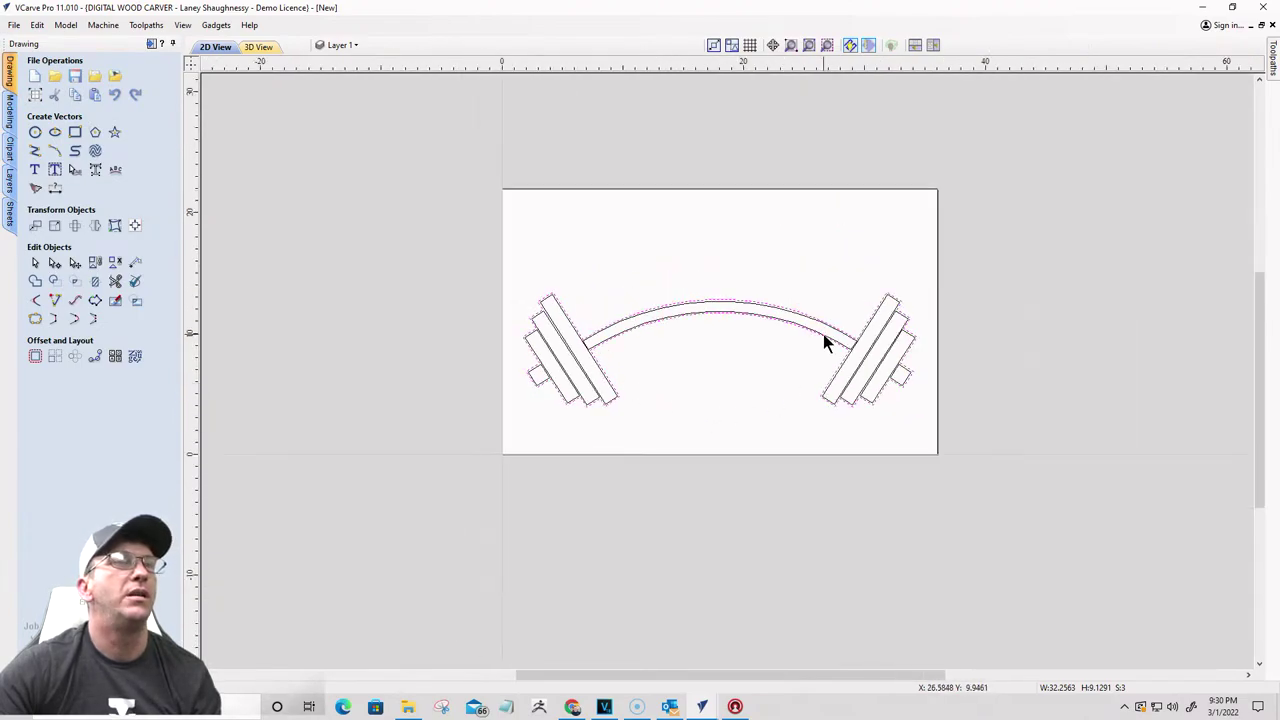
scroll(840, 345, "up", 4)
scroll(889, 366, "down", 4)
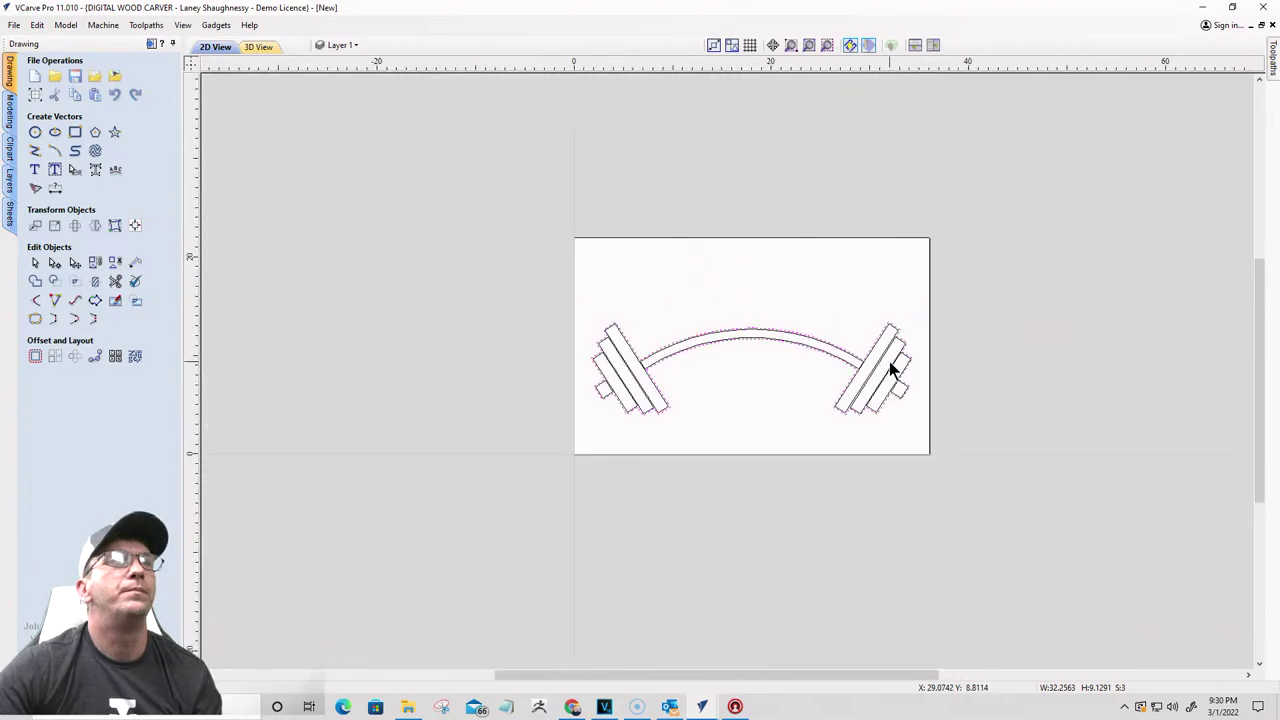
scroll(889, 366, "up", 2)
Step: Select the barbell with its offset outlines and align it to the material centre
left_click_drag(297, 230, 996, 525)
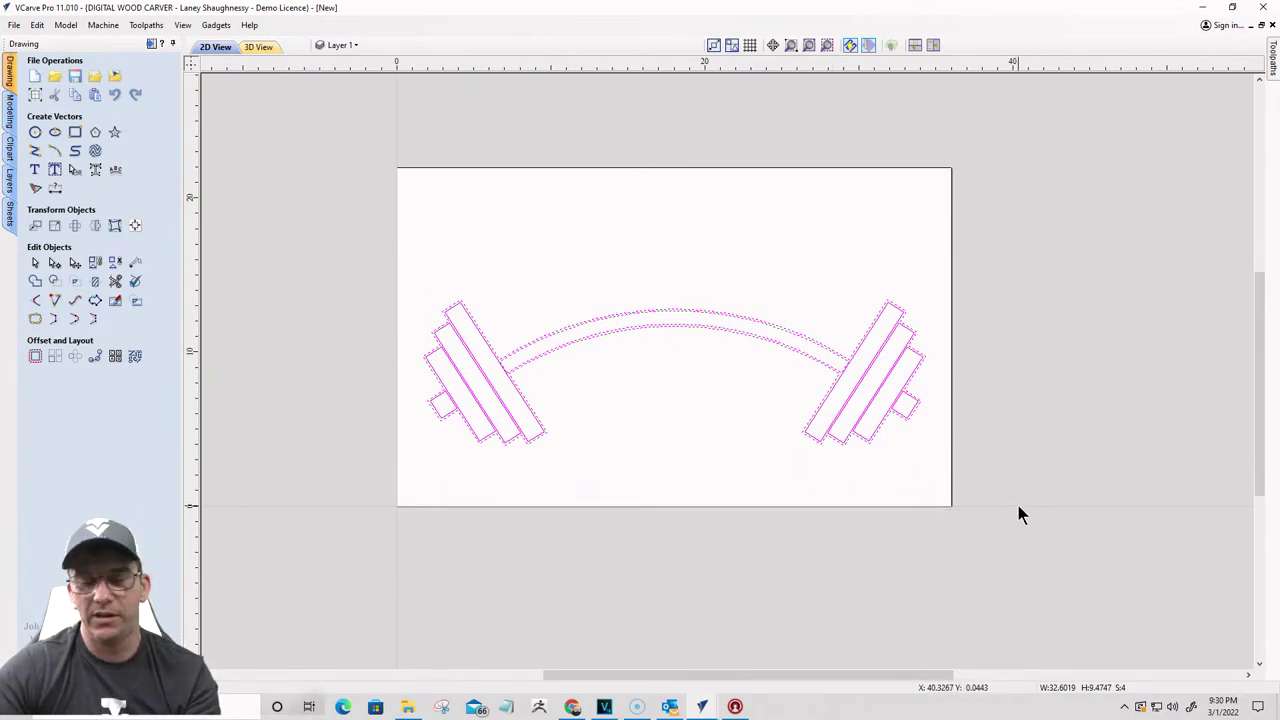
left_click(134, 228)
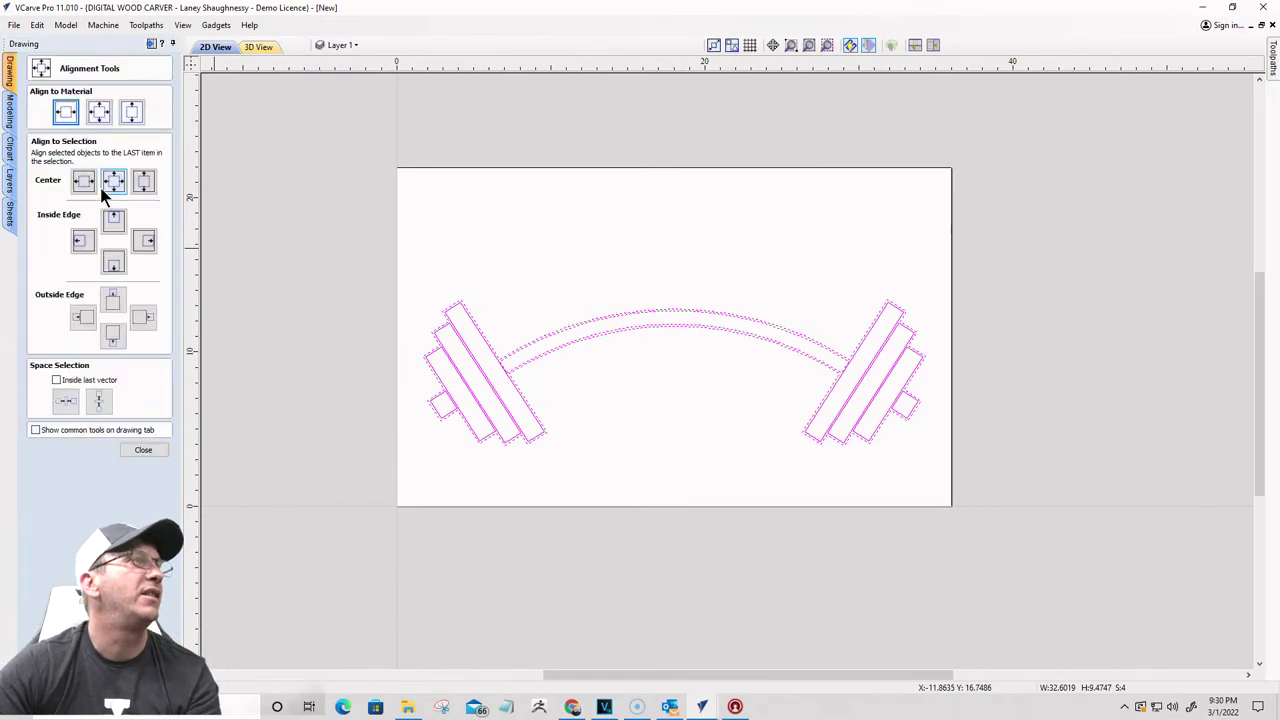
left_click(99, 112)
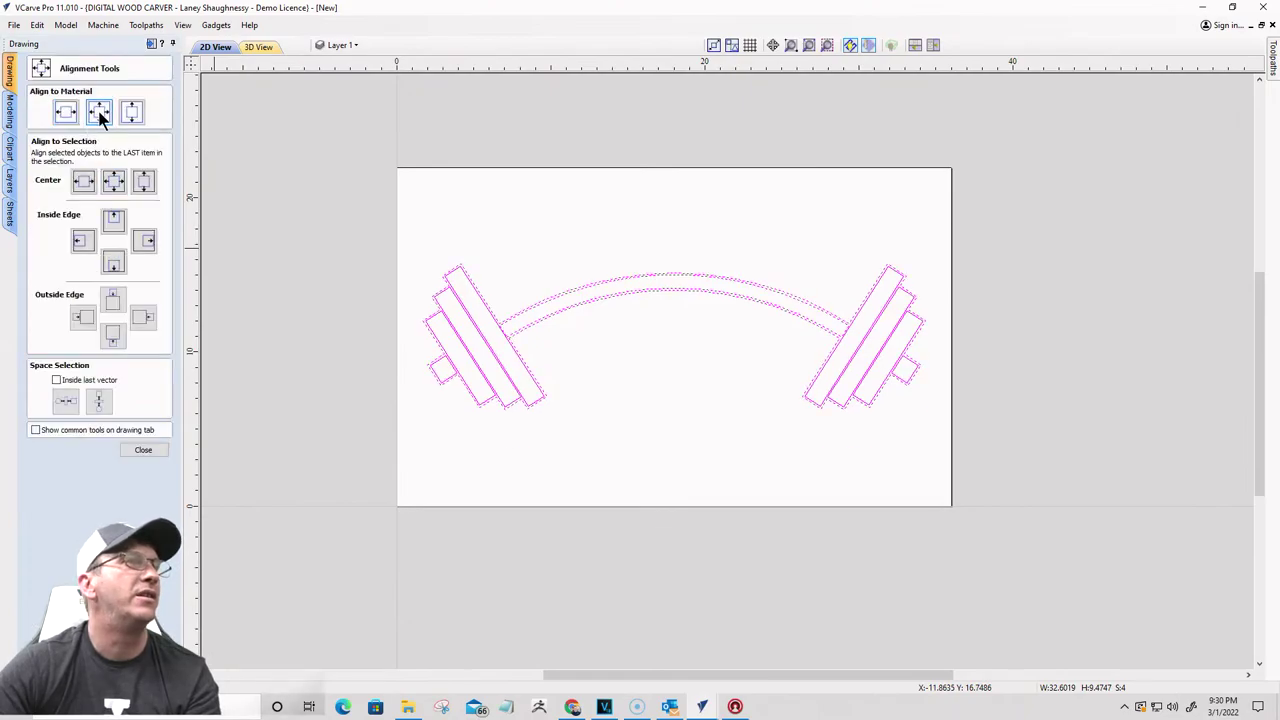
left_click(143, 450)
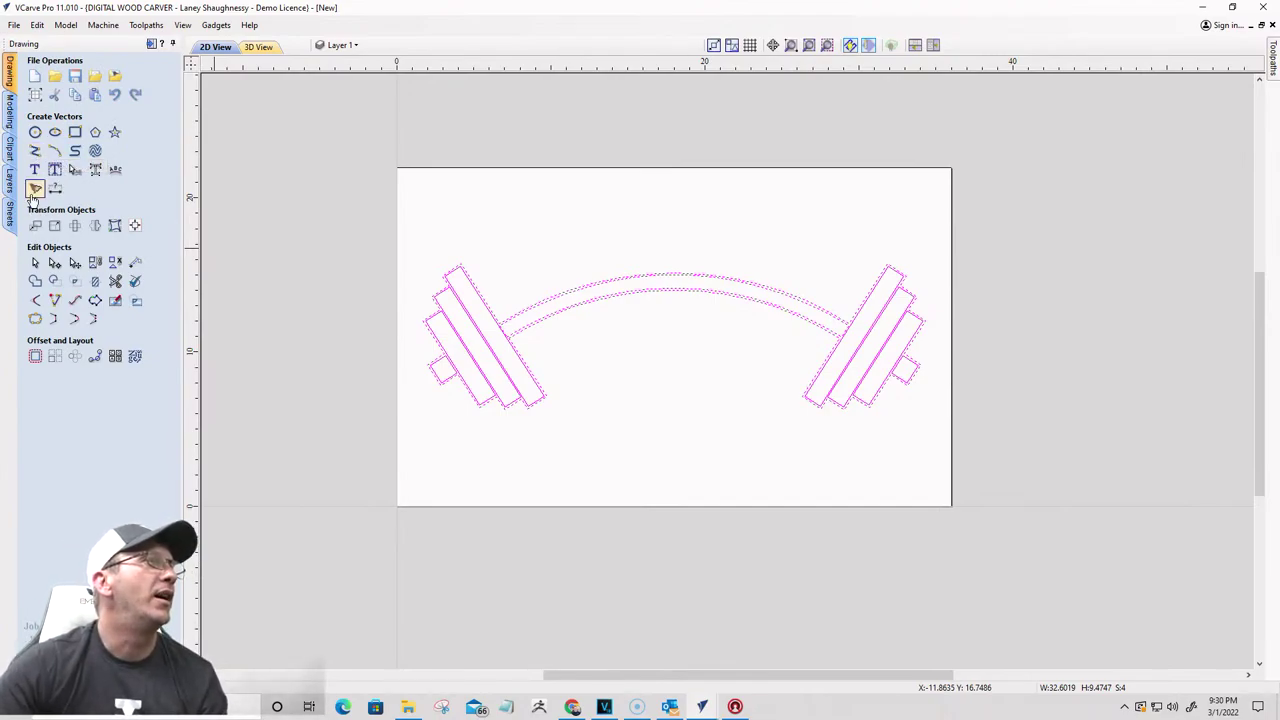
left_click(34, 171)
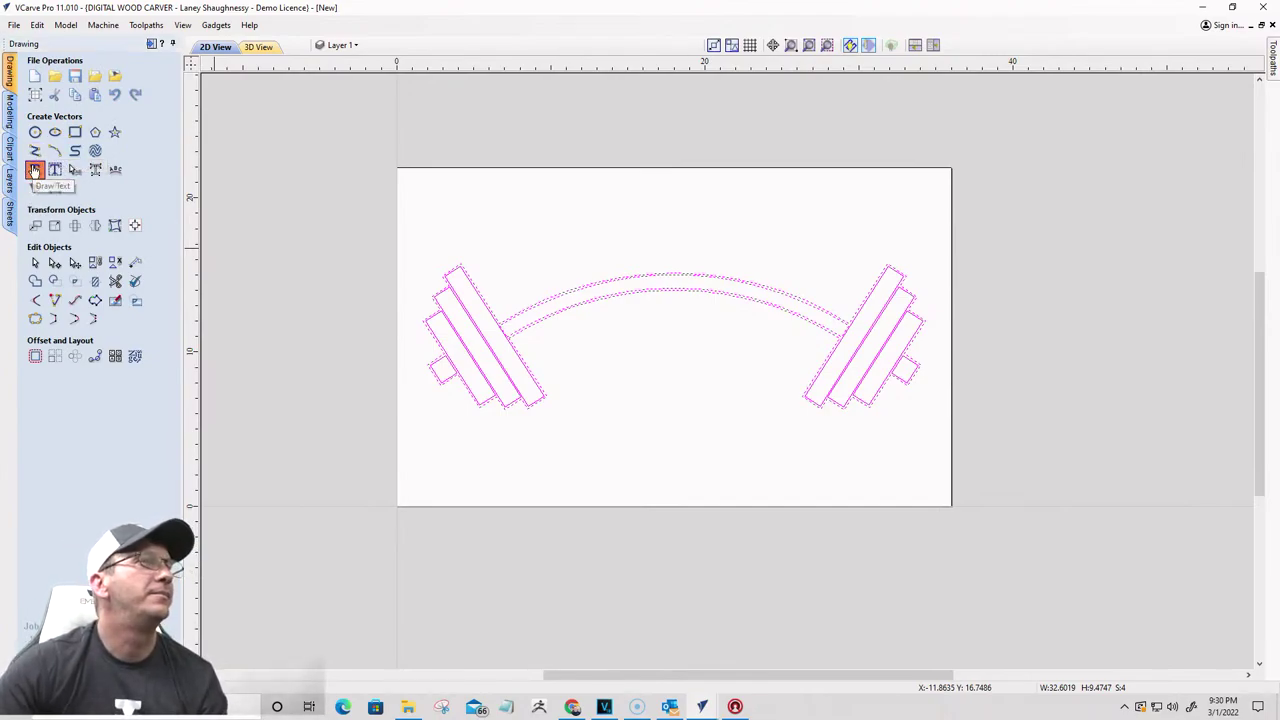
Step: Anchor a new 2-inch Bernadette text object below the barbell's bar
left_click(642, 397)
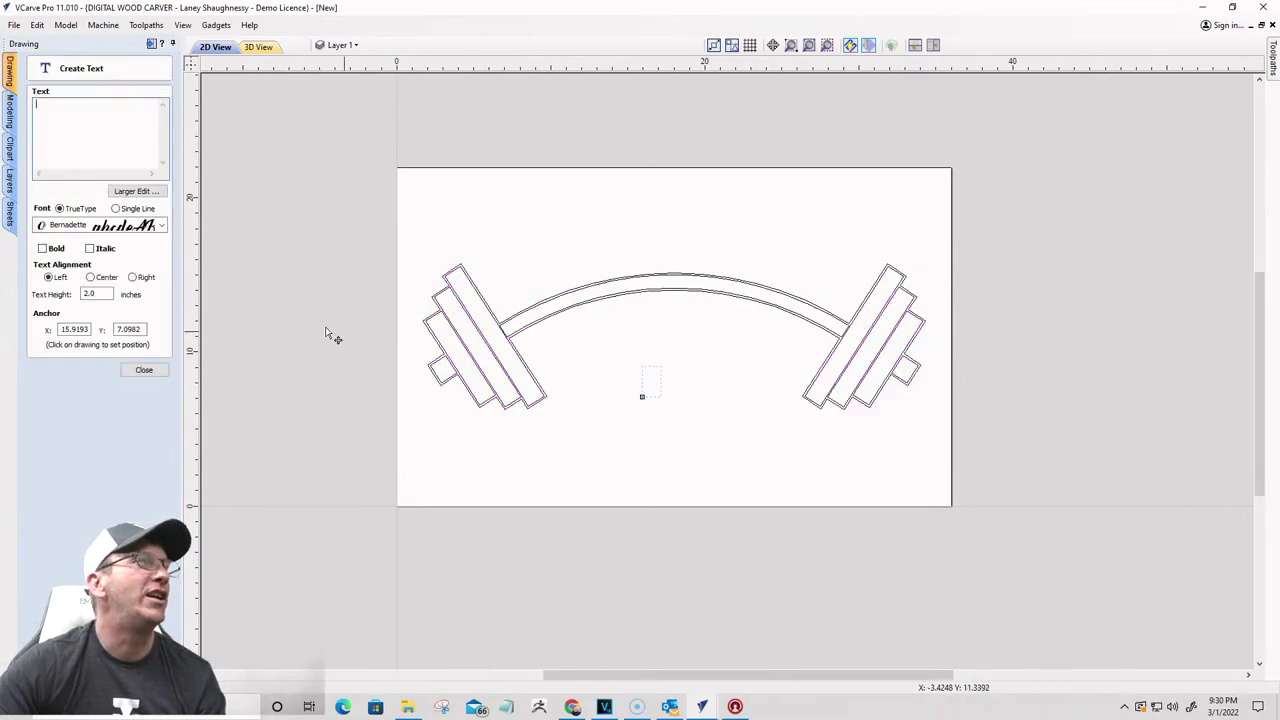
left_click(160, 230)
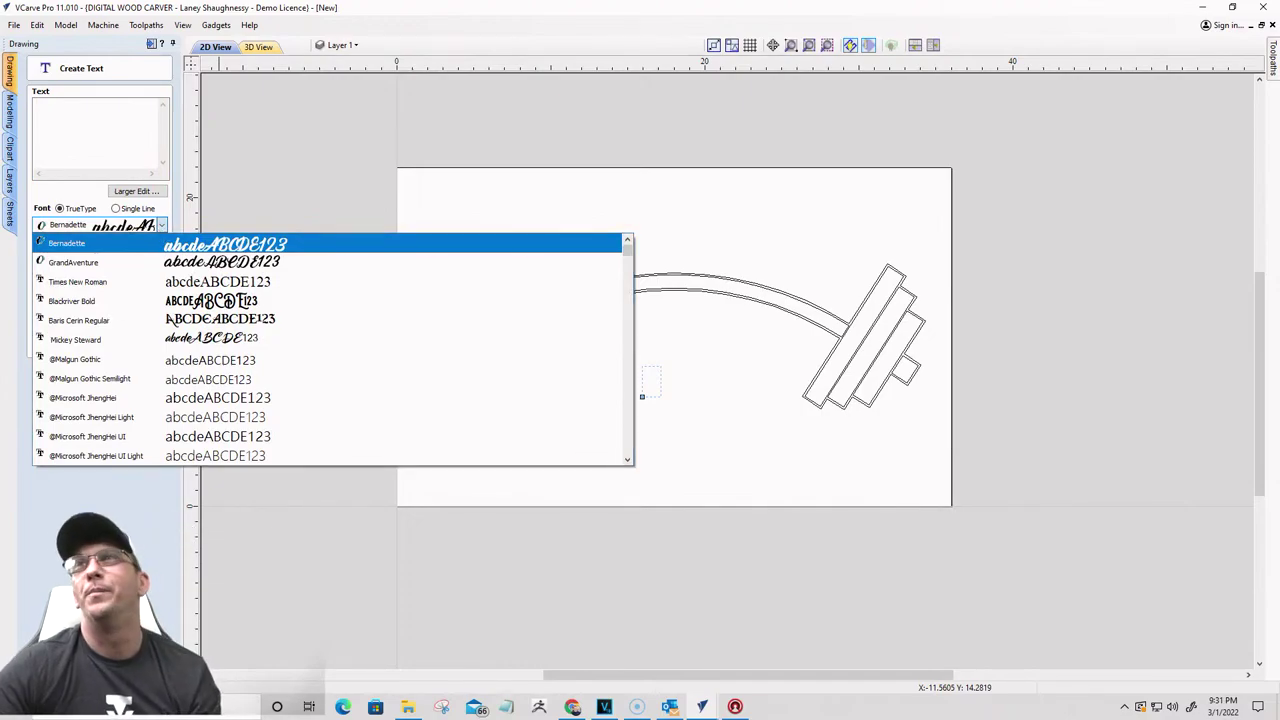
left_click(160, 232)
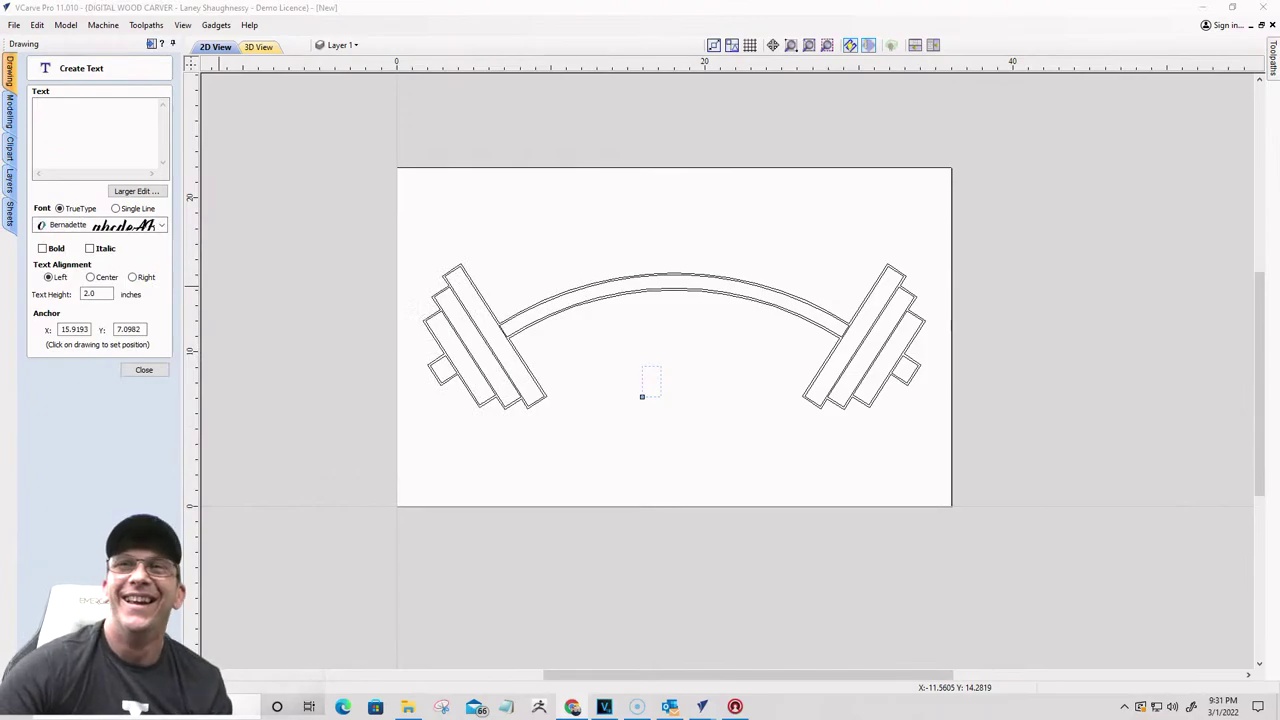
left_click(46, 160)
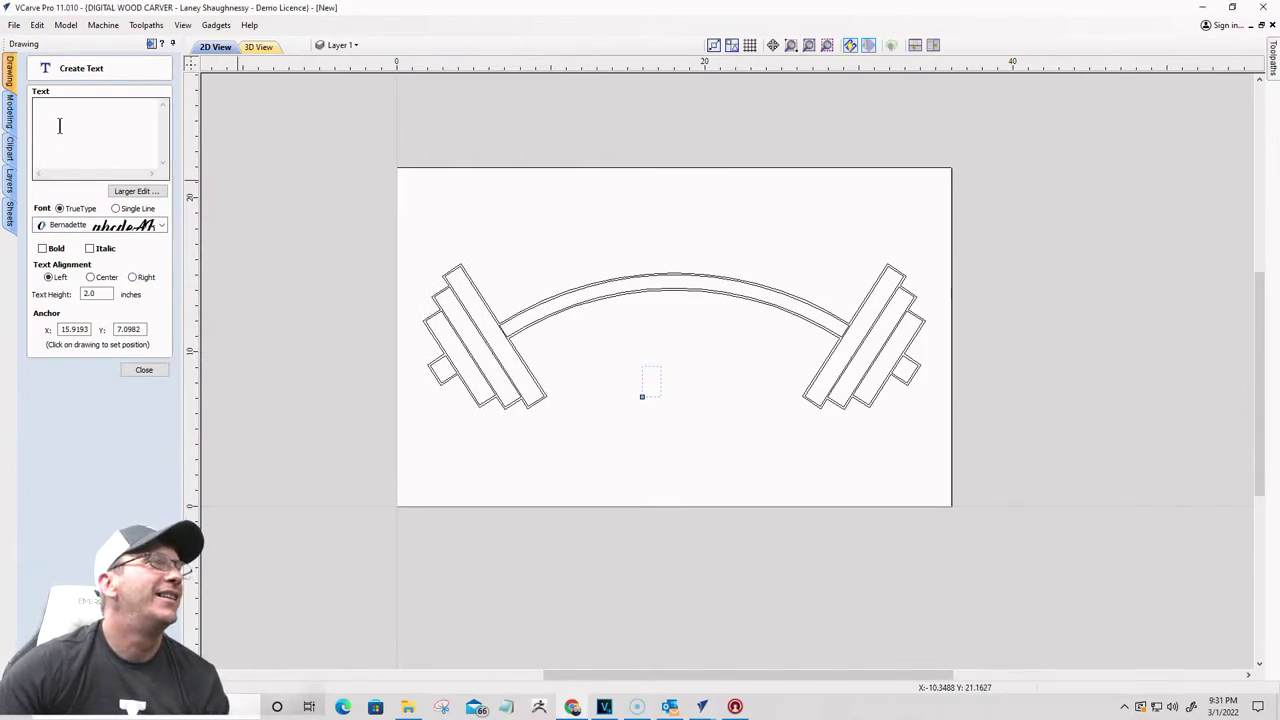
left_click(59, 125)
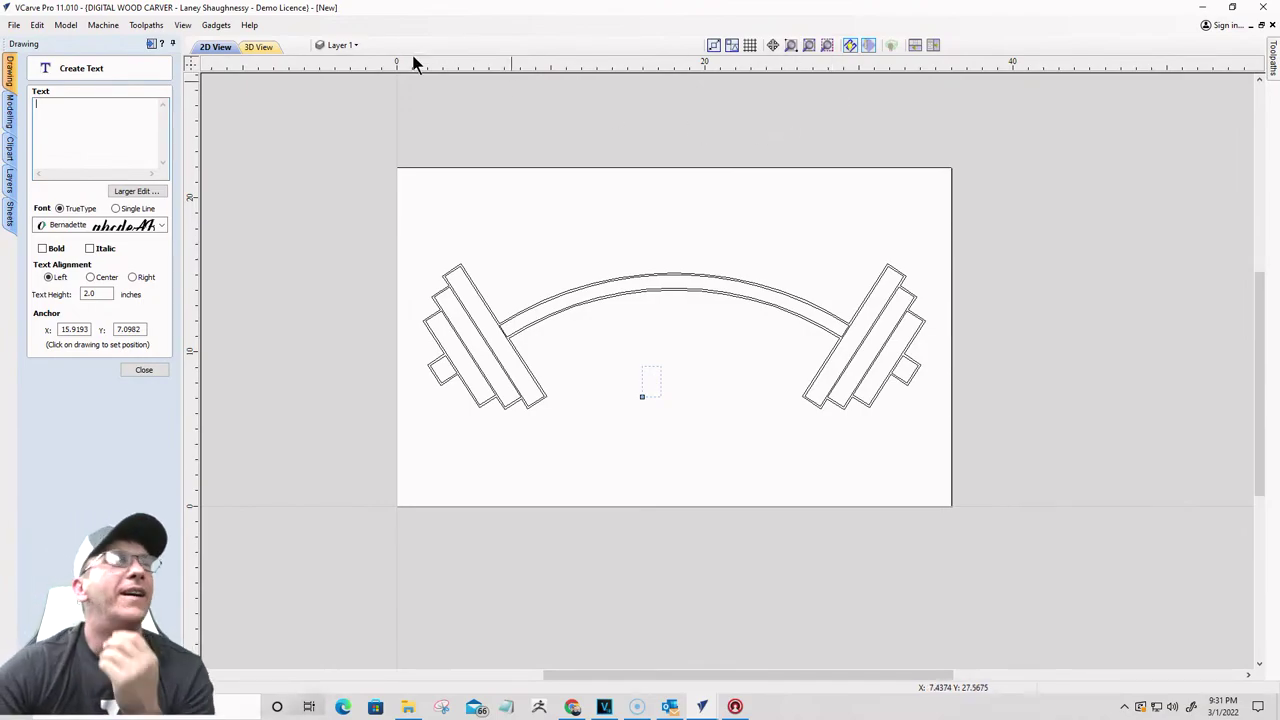
left_click(72, 122)
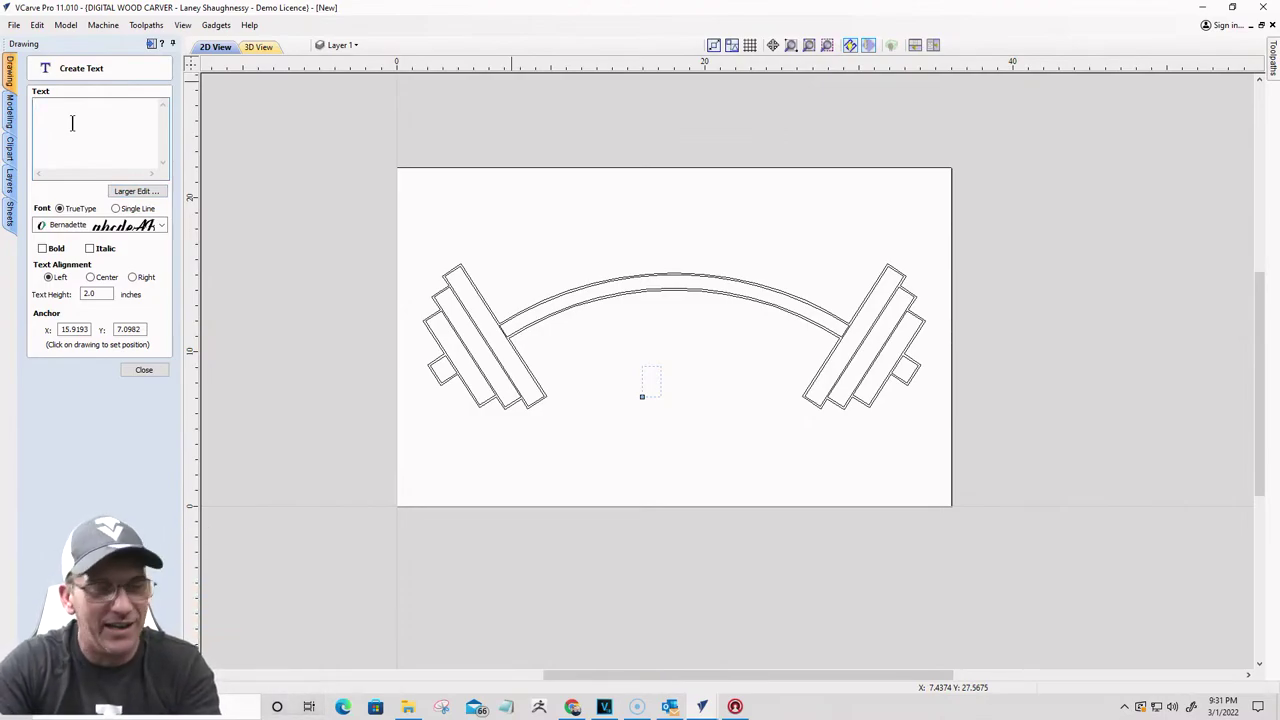
Step: Type 'Don't' and switch its font to La Guapita, browsing other fonts to compare
type("Do")
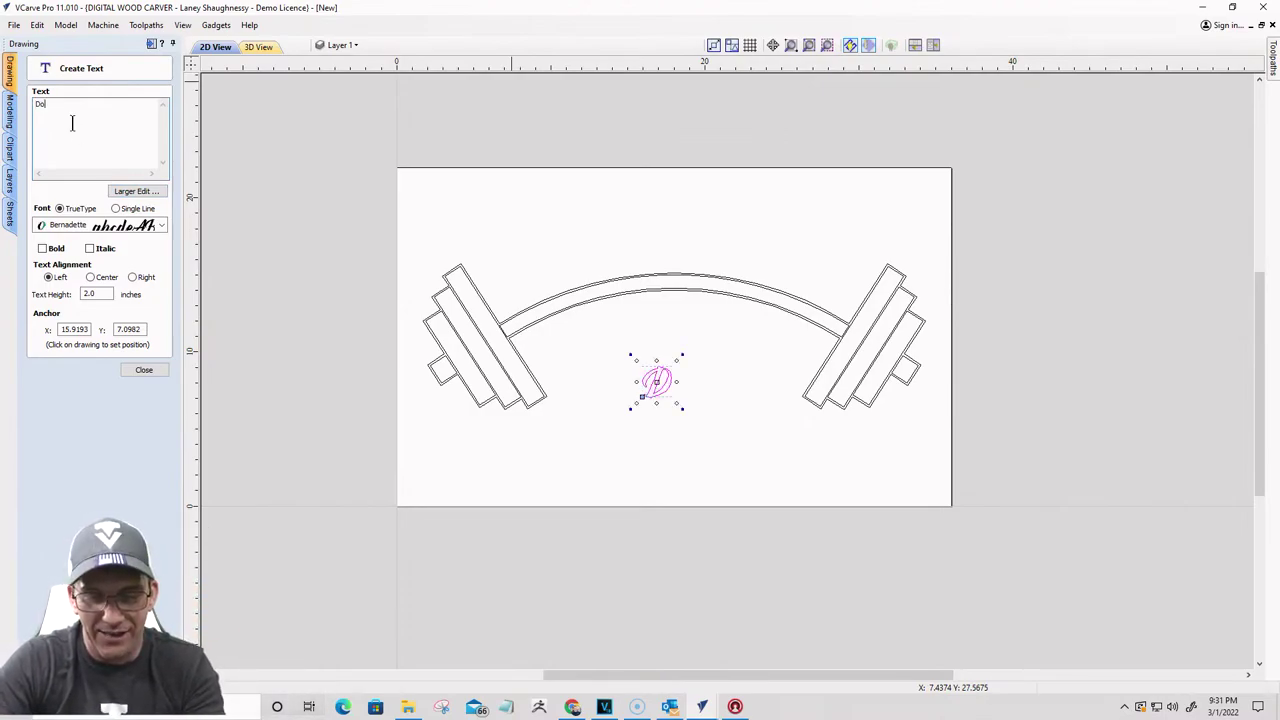
type("n't")
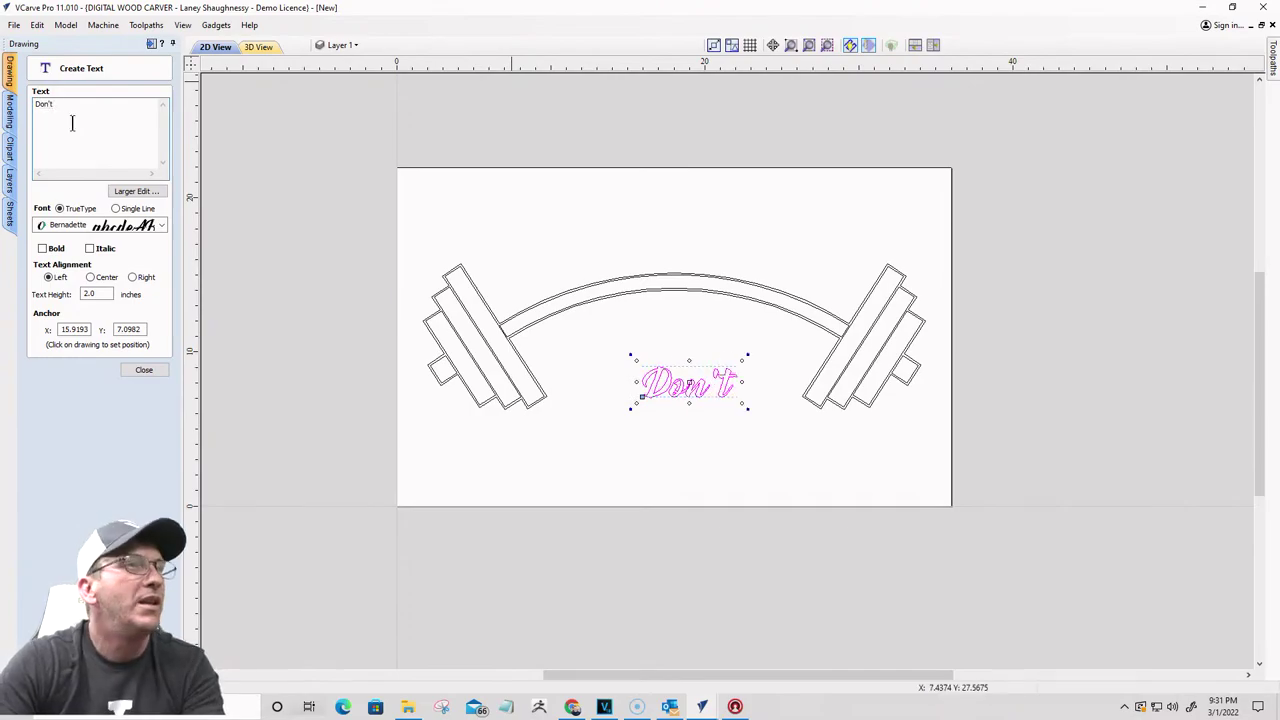
left_click(155, 227)
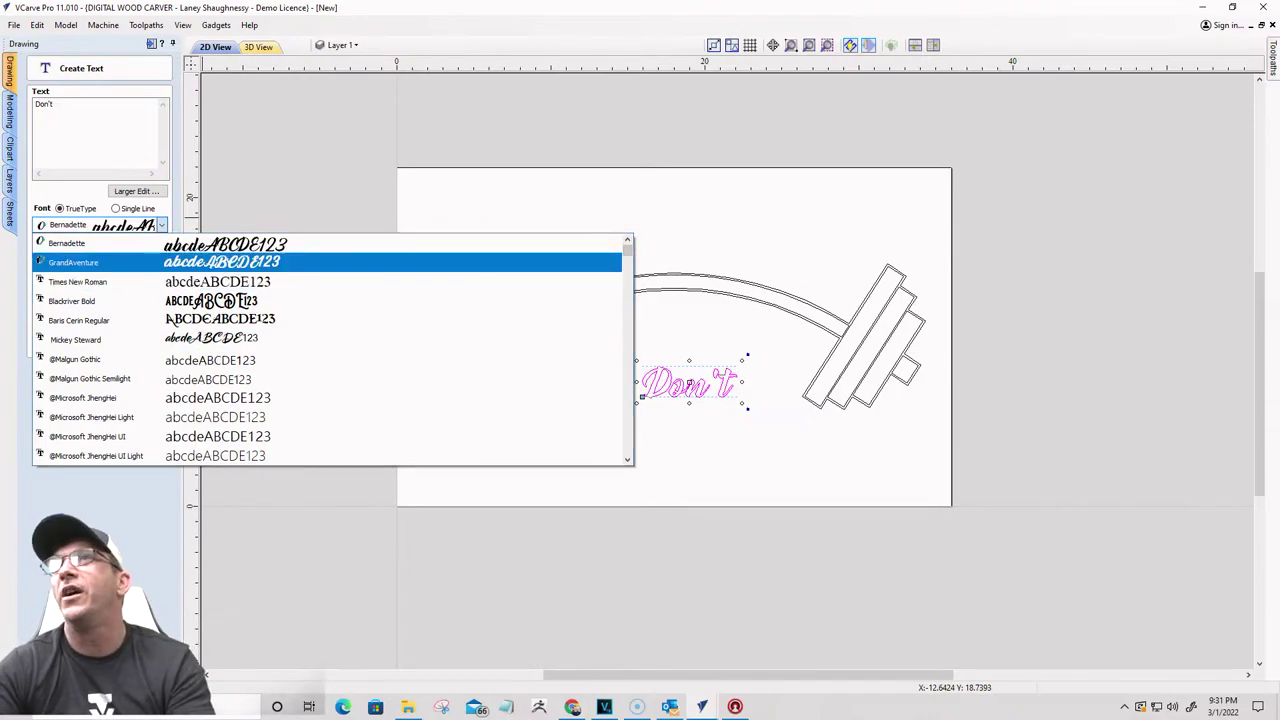
key("Escape")
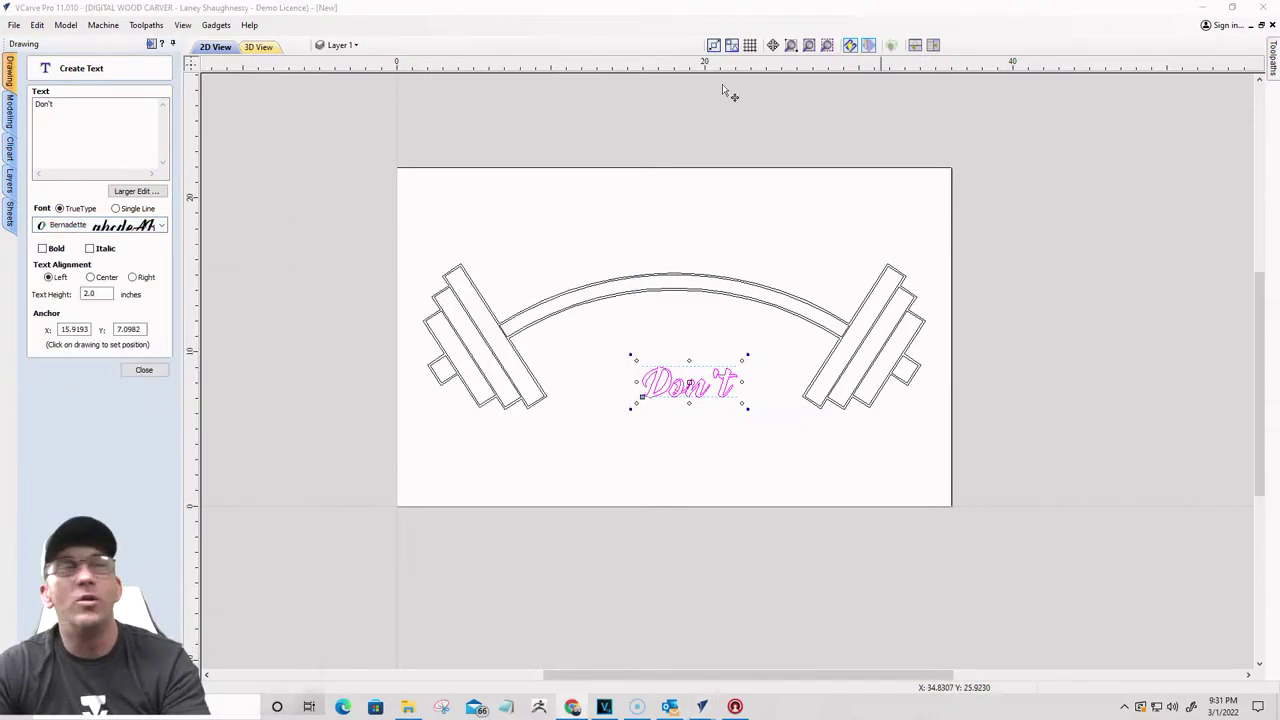
left_click(161, 225)
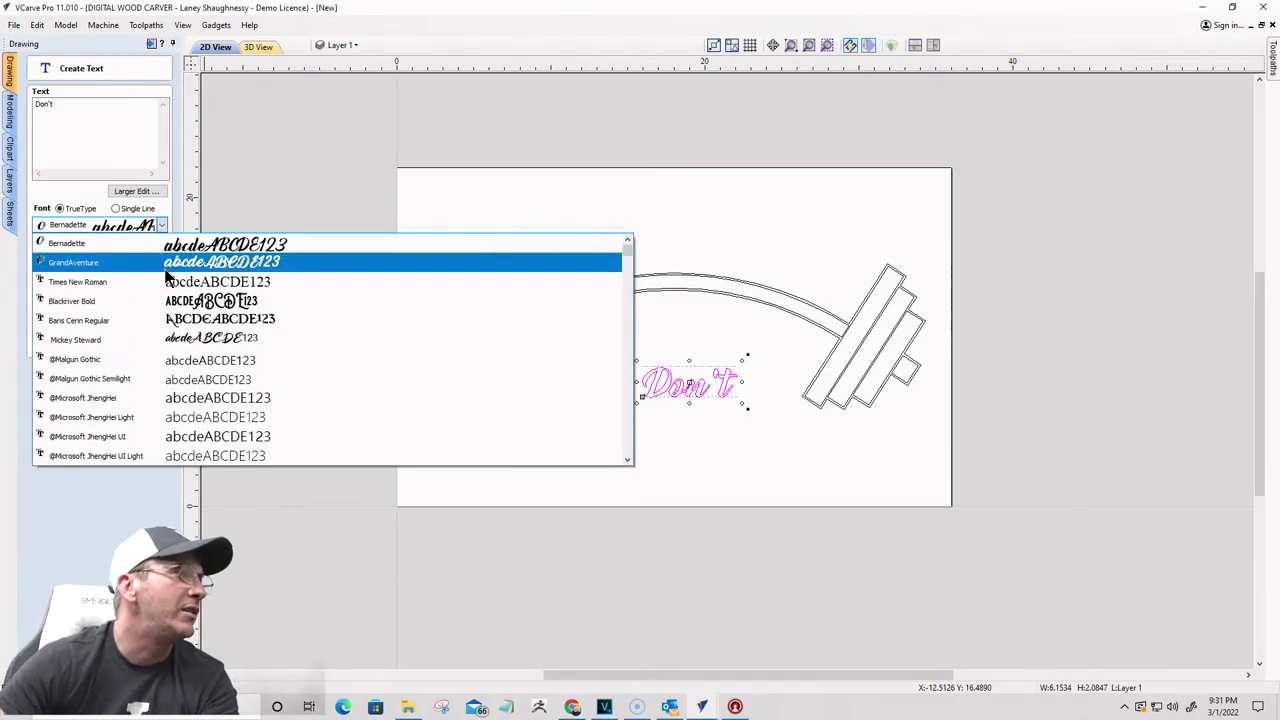
key("l")
scroll(130, 445, "down", 4)
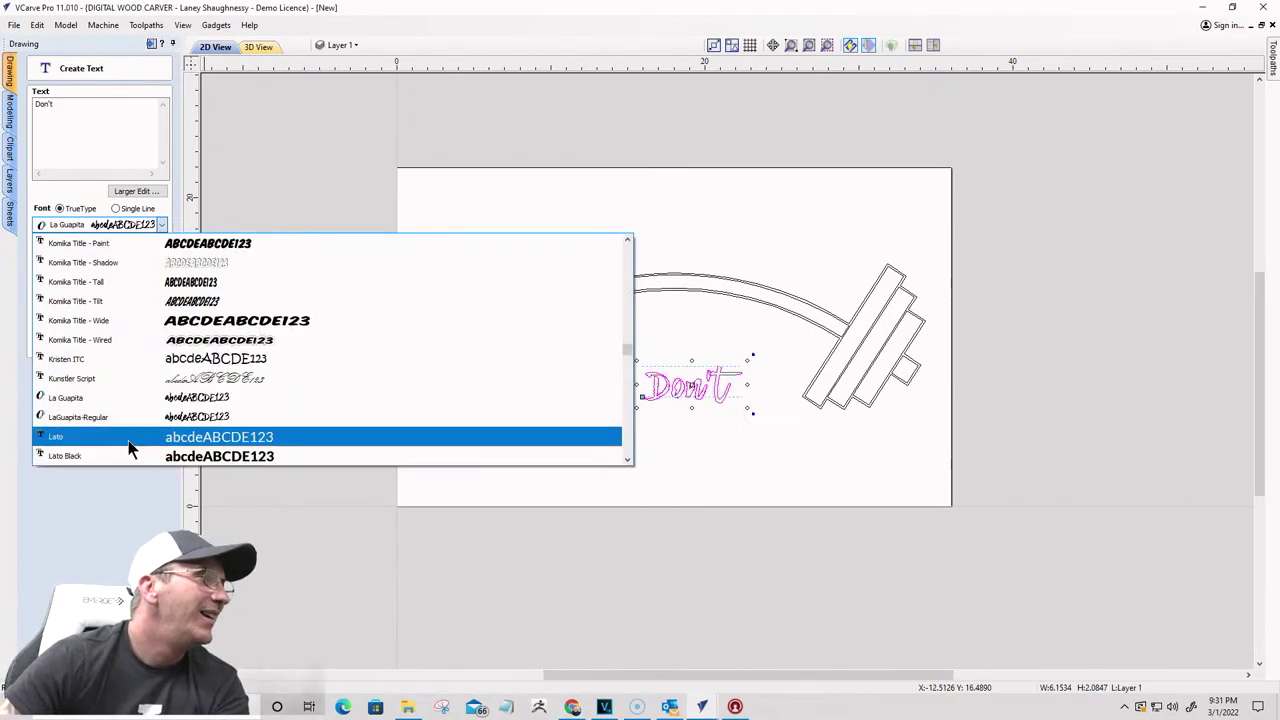
scroll(124, 432, "down", 2)
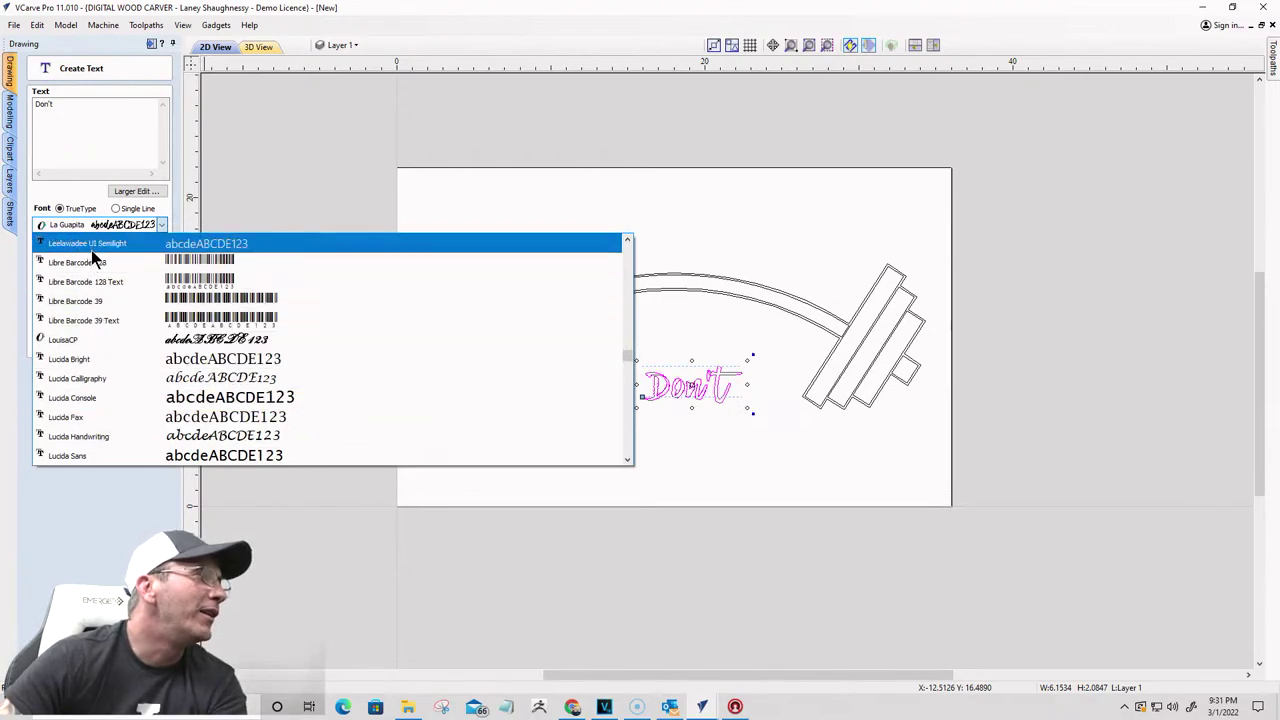
scroll(94, 480, "down", 4)
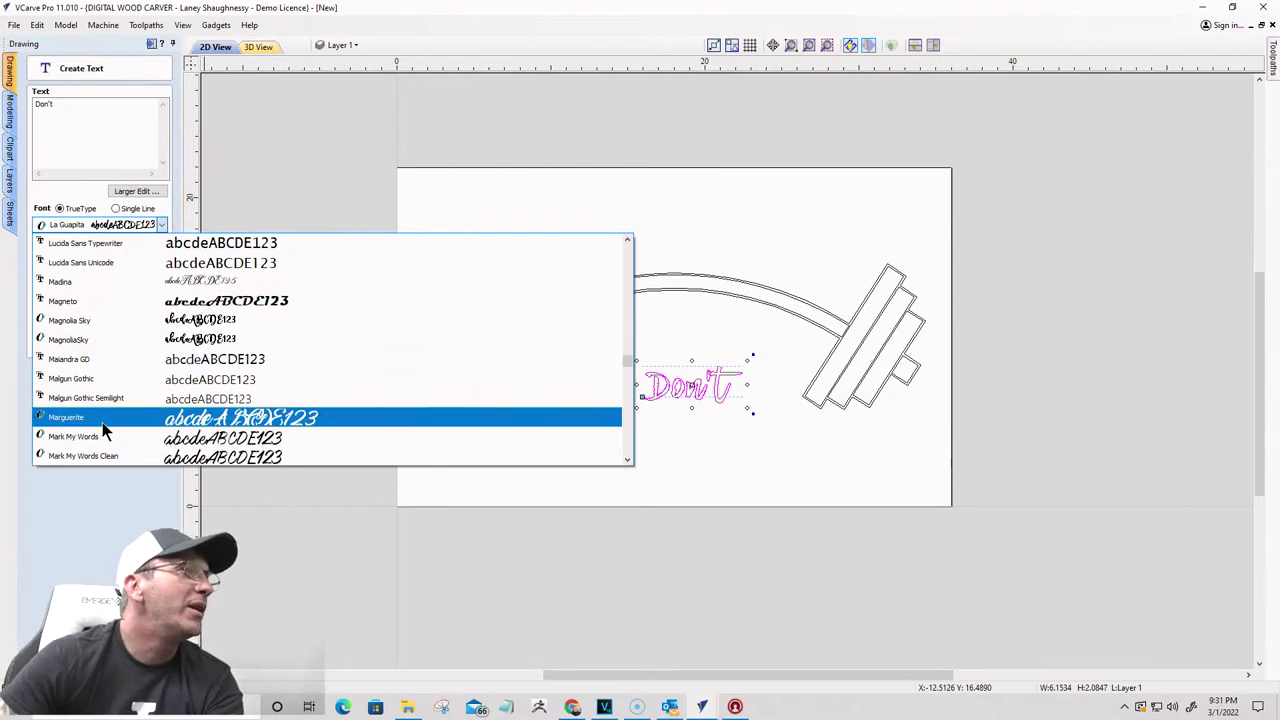
scroll(110, 418, "down", 10)
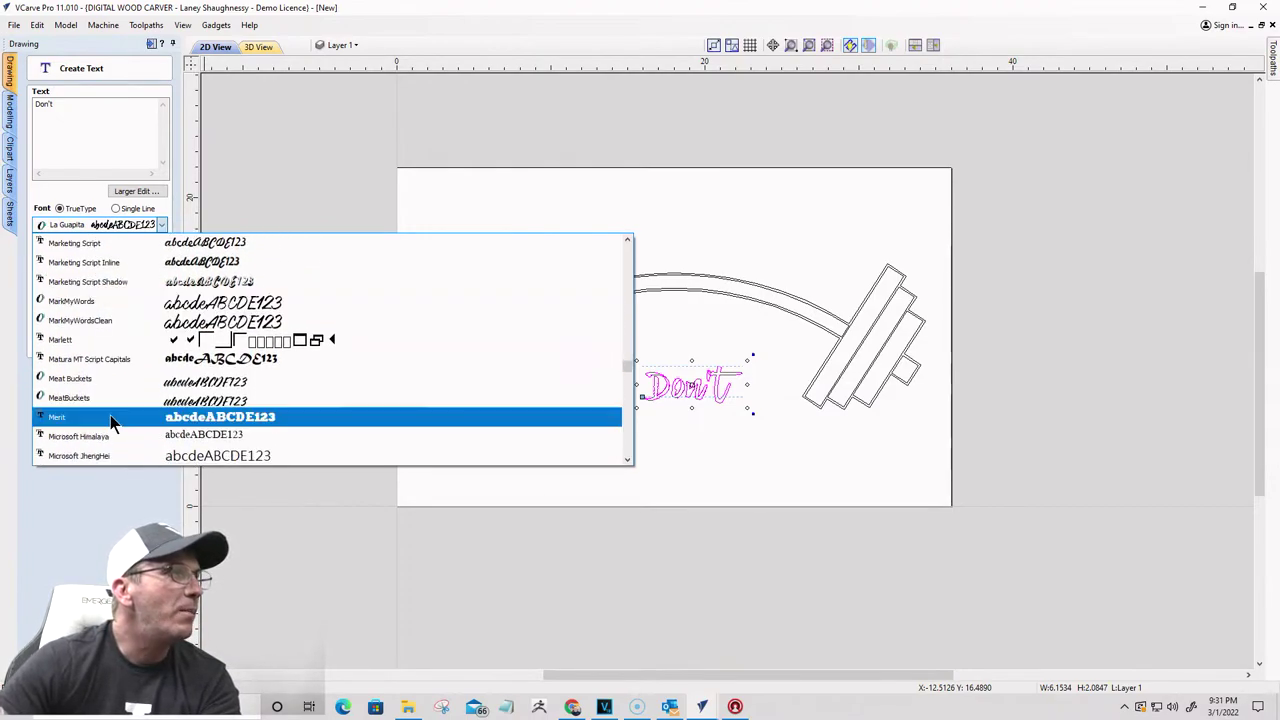
scroll(110, 422, "down", 8)
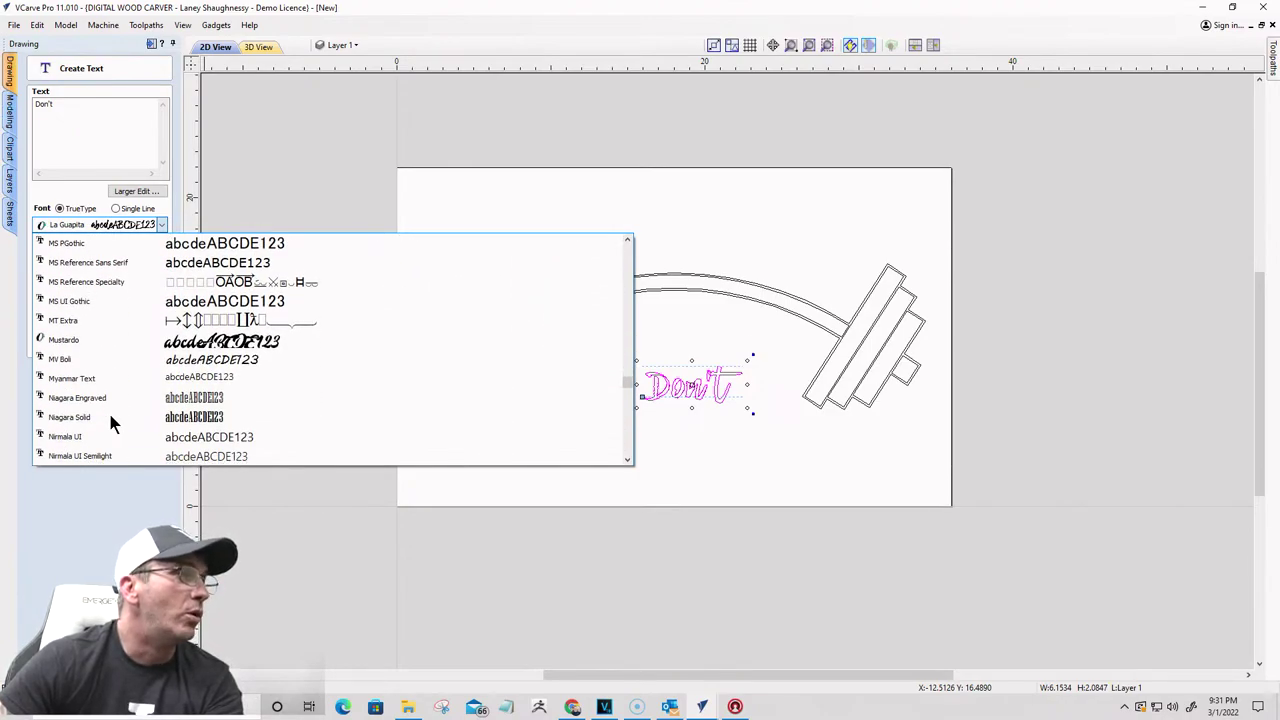
scroll(110, 420, "down", 3)
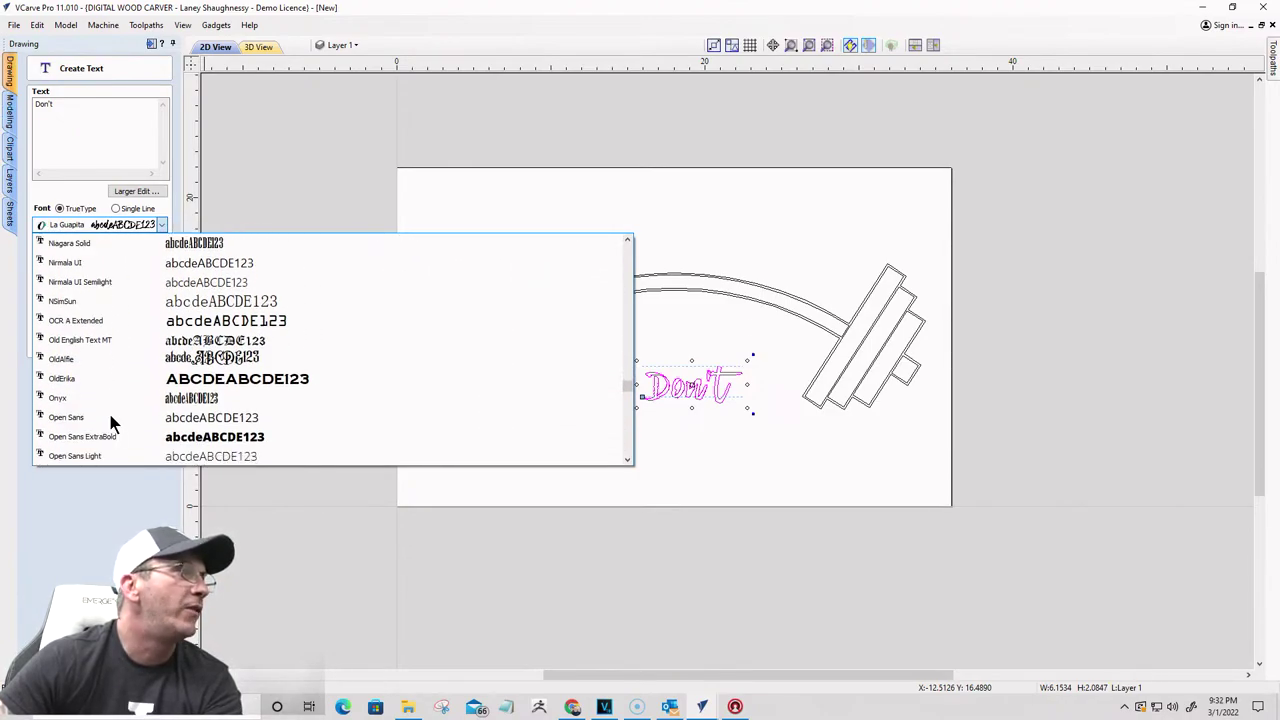
scroll(111, 422, "down", 10)
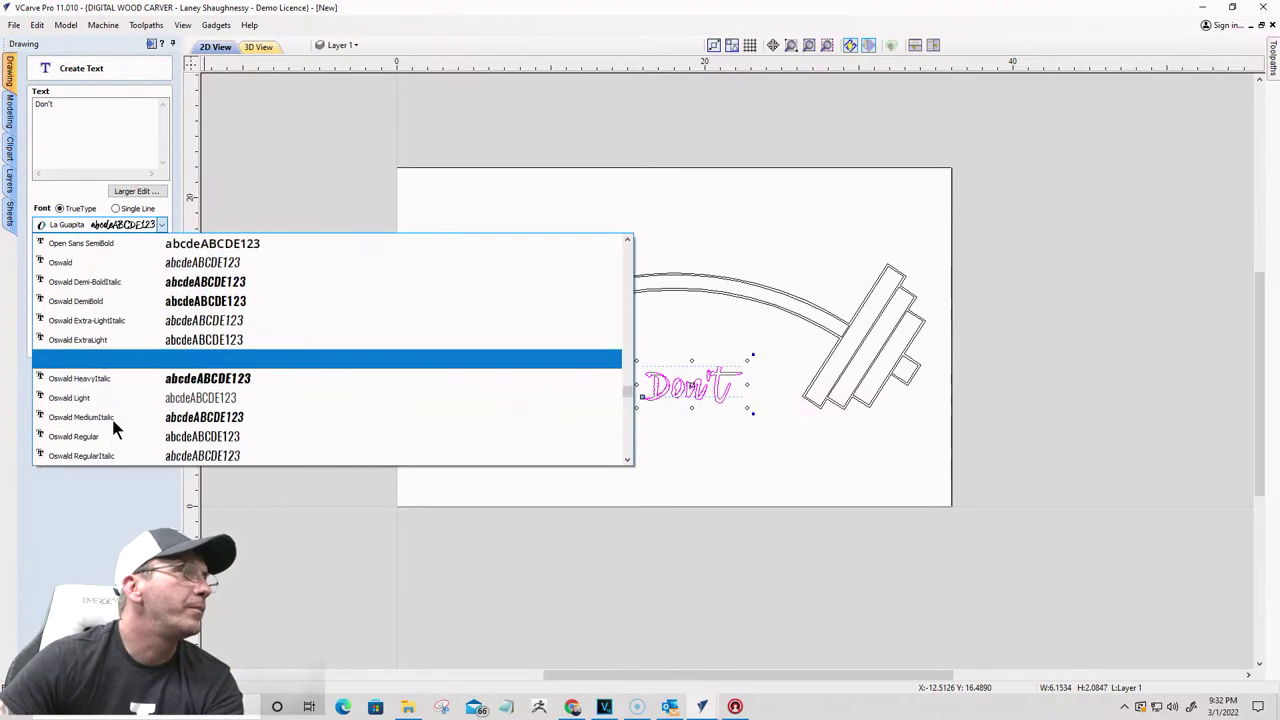
scroll(113, 425, "down", 10)
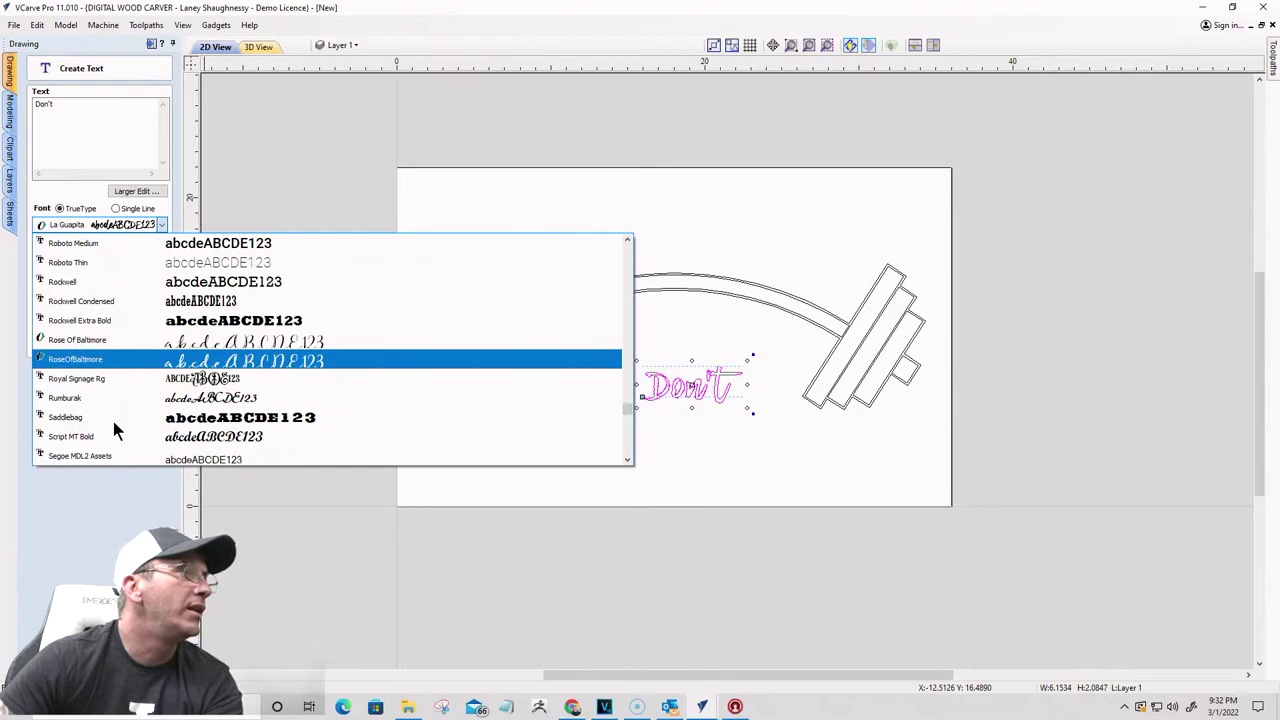
scroll(147, 388, "down", 3)
scroll(147, 392, "down", 8)
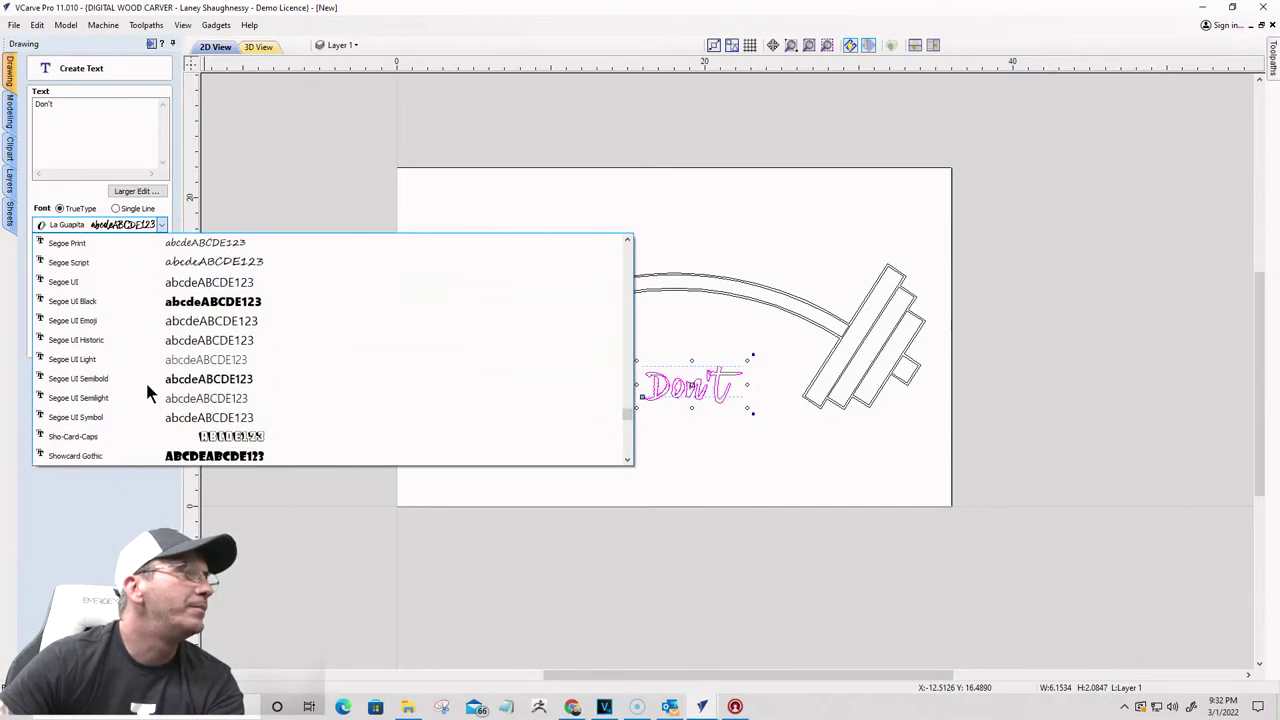
scroll(147, 392, "down", 1)
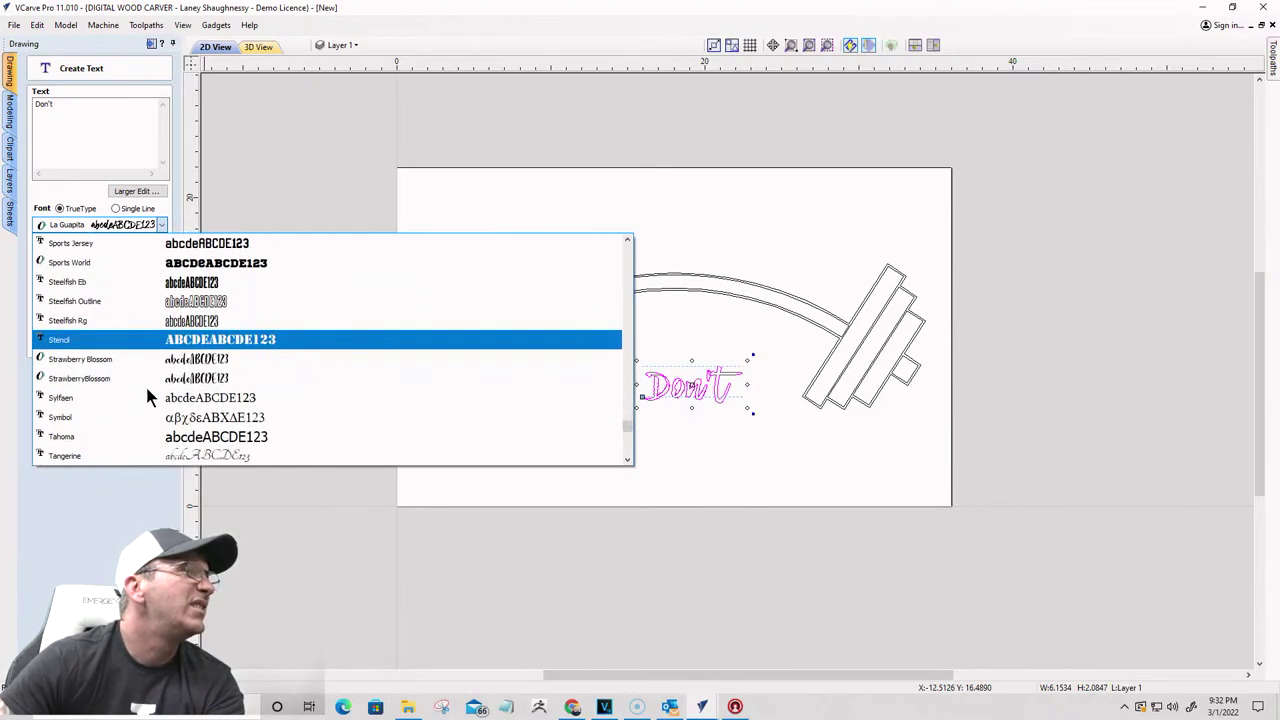
Step: Set the Don't text in Sports World and move it to the sheet's top-left
left_click(144, 264)
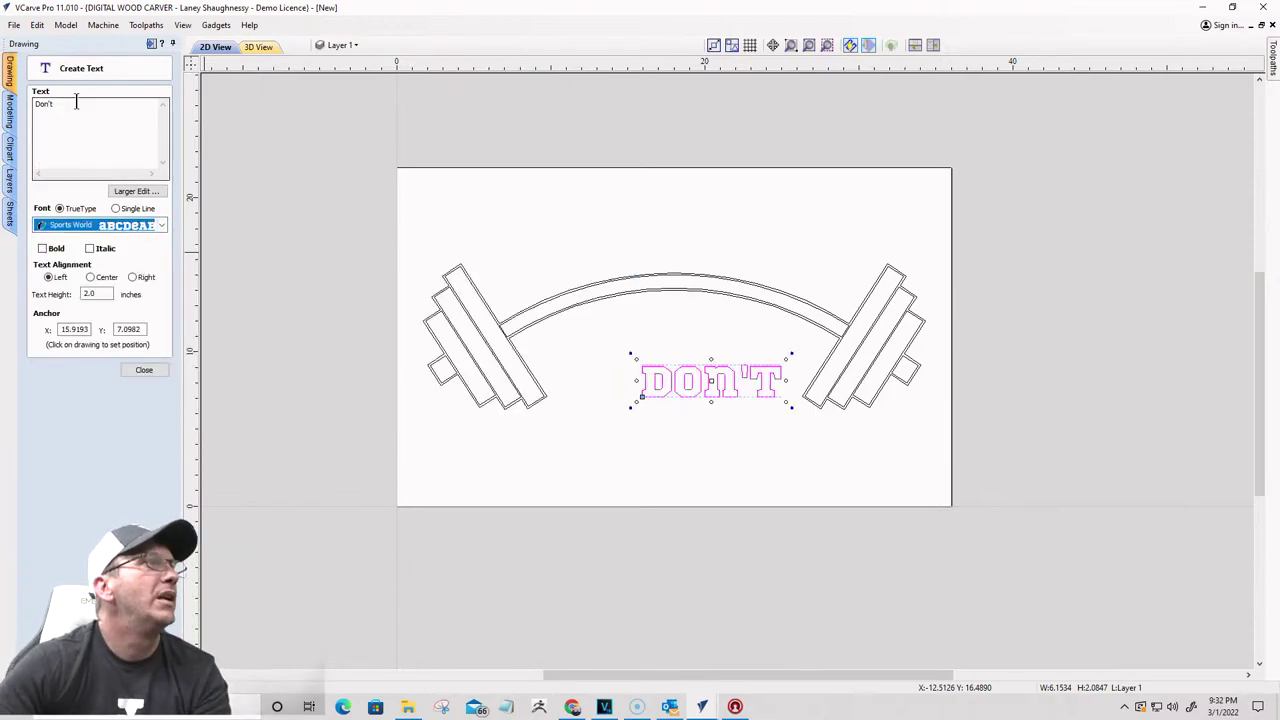
left_click(658, 375)
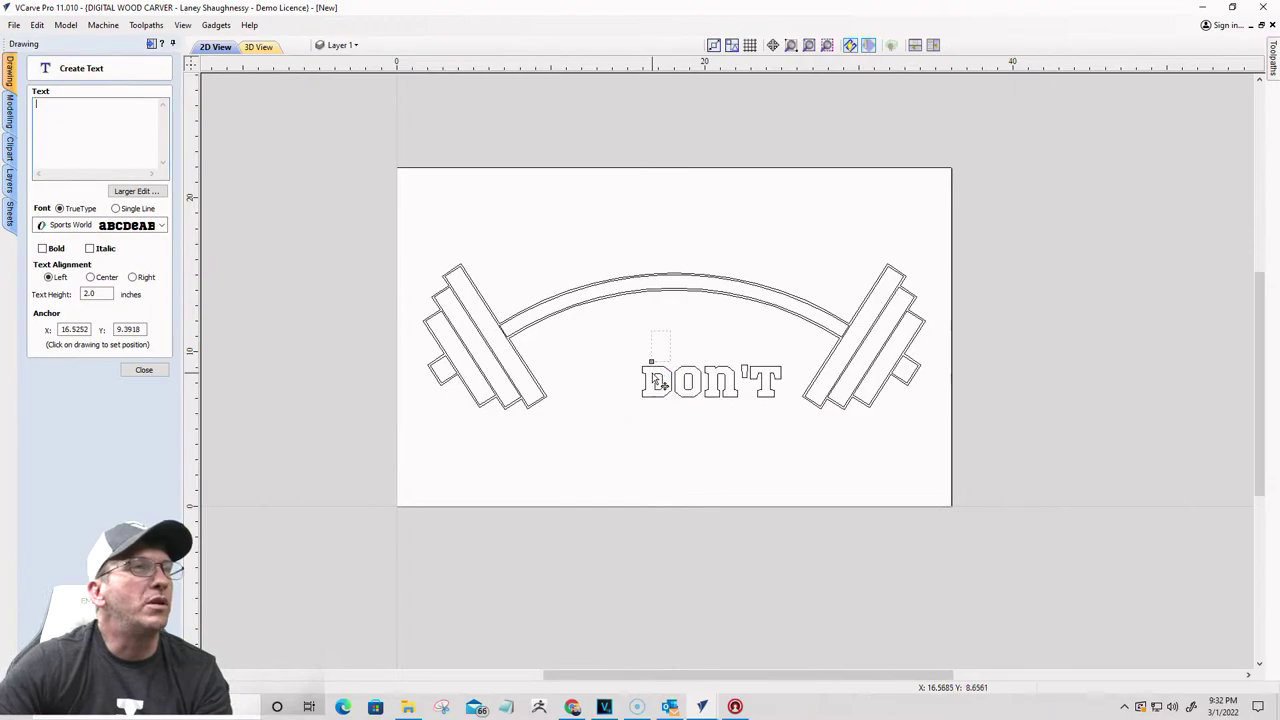
left_click_drag(652, 375, 452, 196)
Step: Extend the Sports World text to read DON'T STOP and place it
left_click(77, 106)
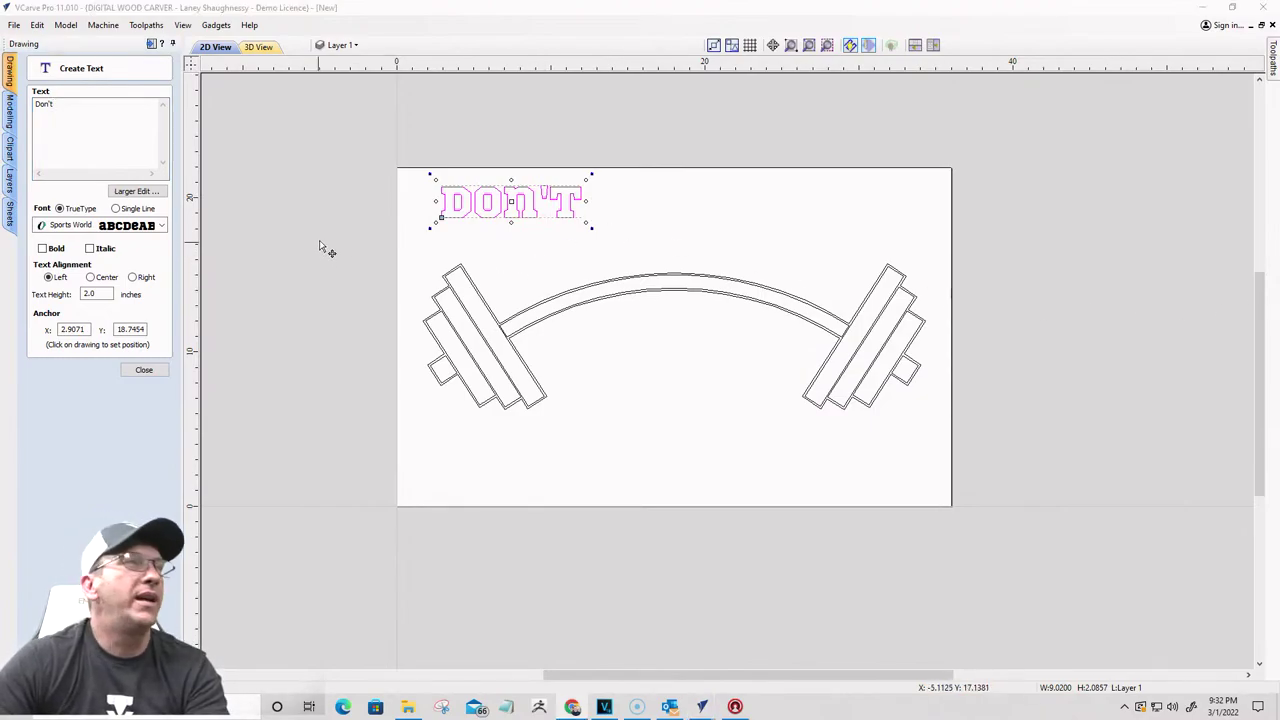
left_click(81, 108)
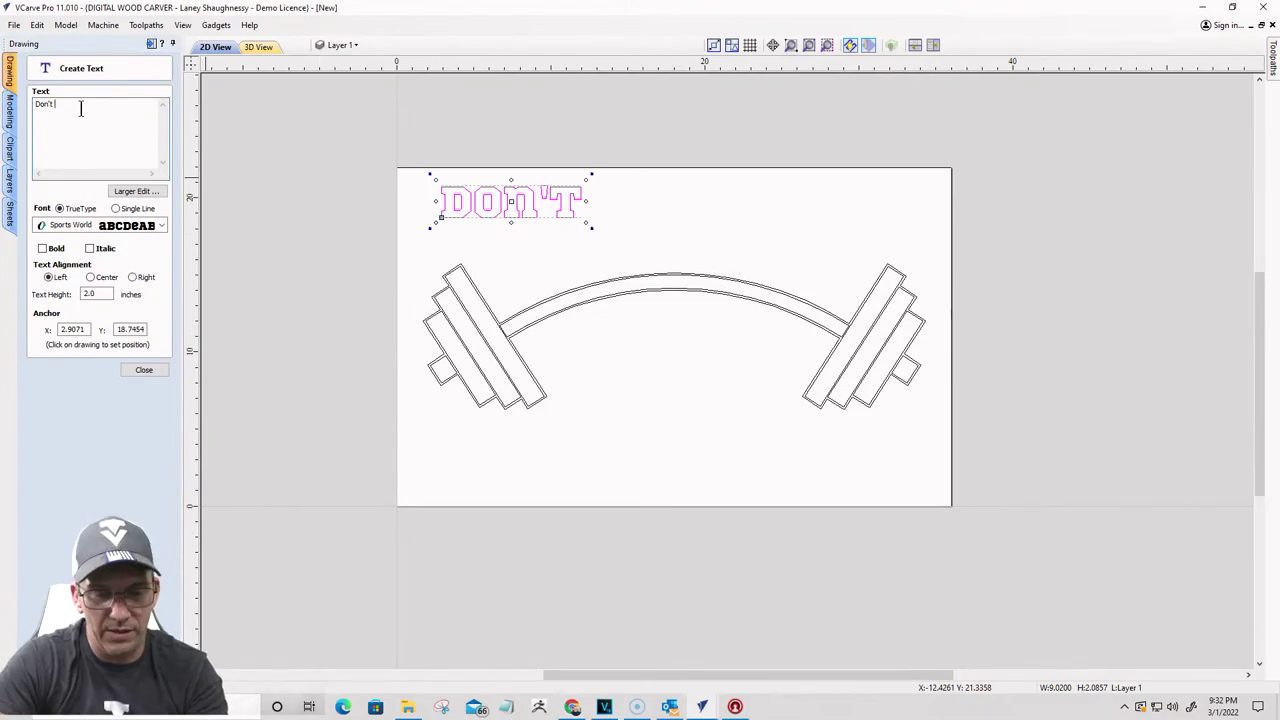
type("Stop")
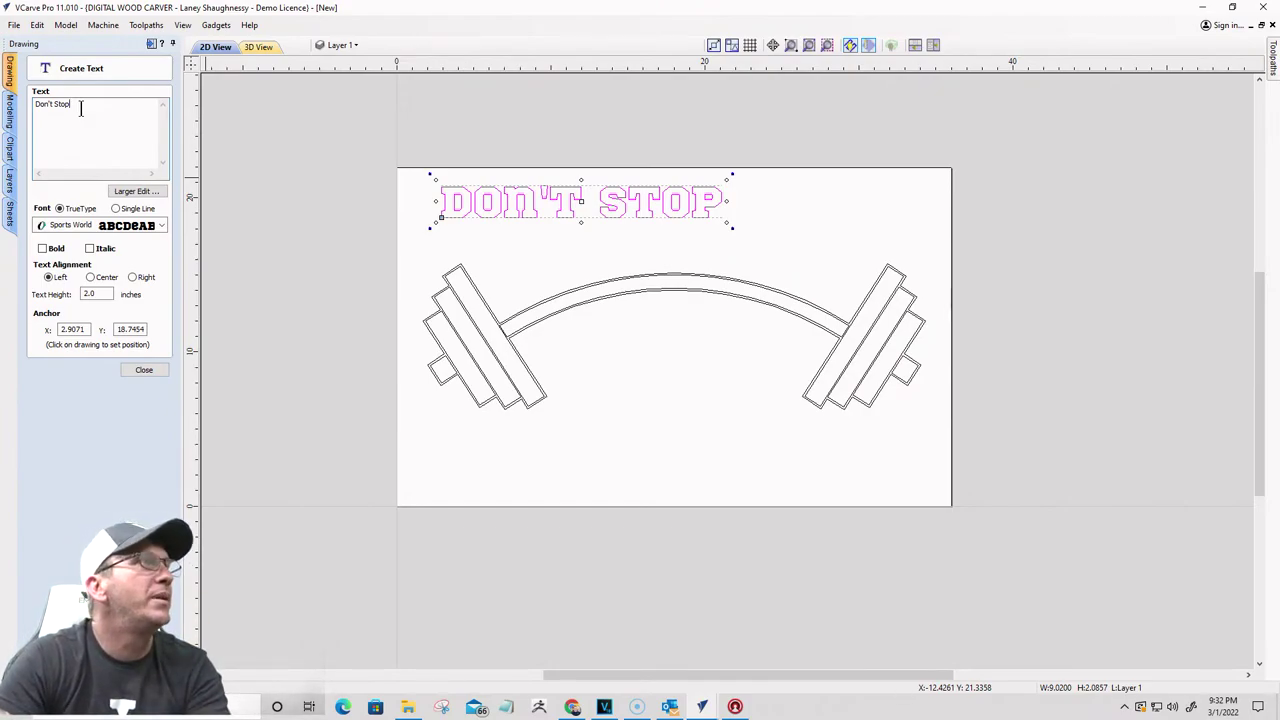
type("\\")
key("BackSpace")
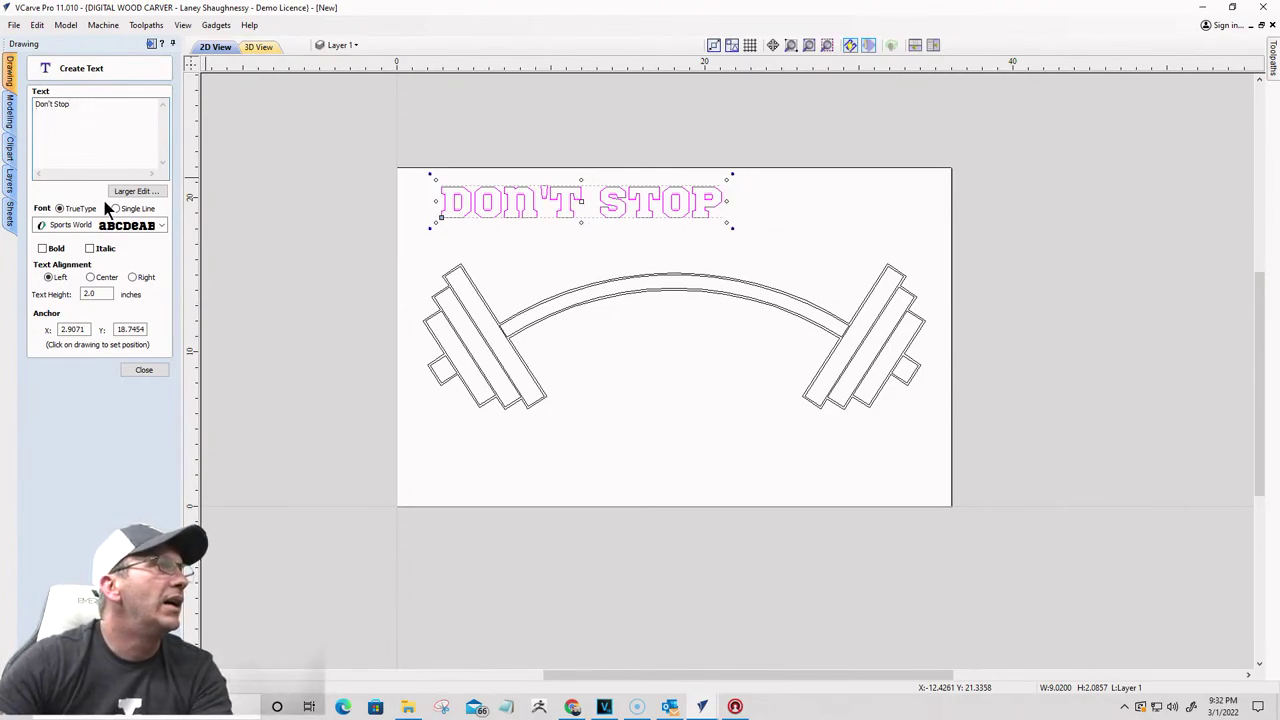
left_click(163, 227)
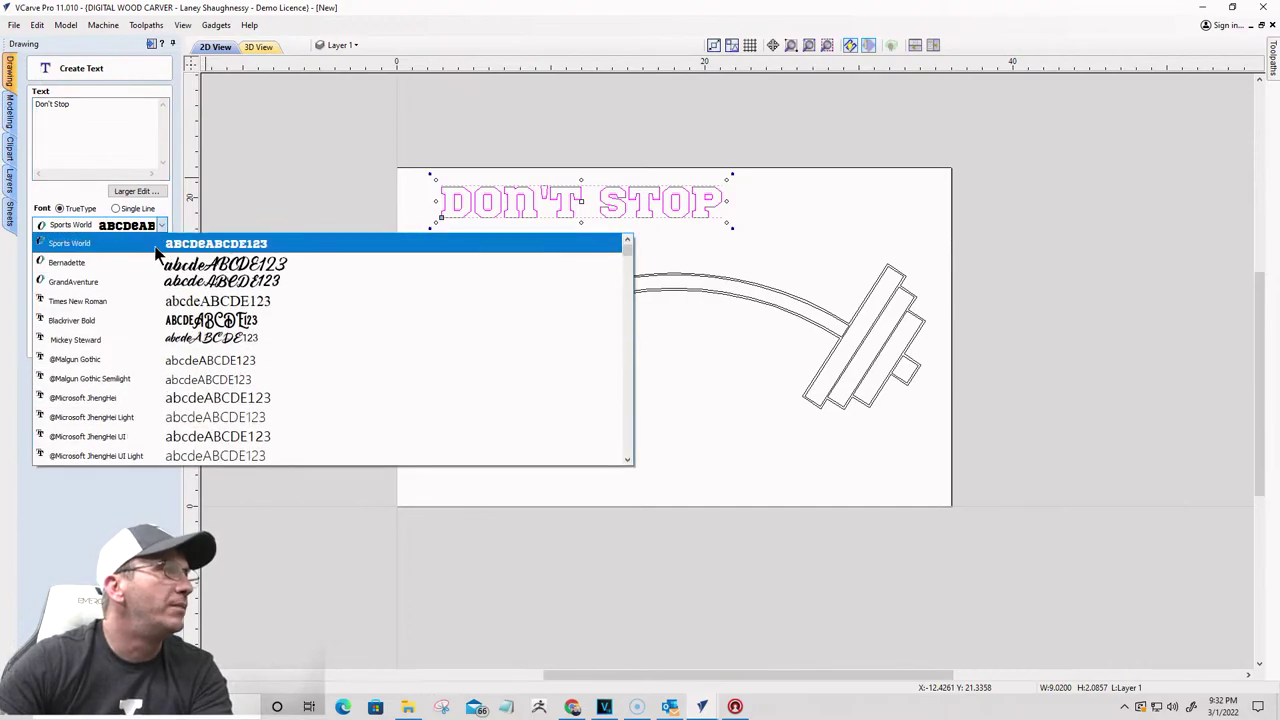
left_click(156, 300)
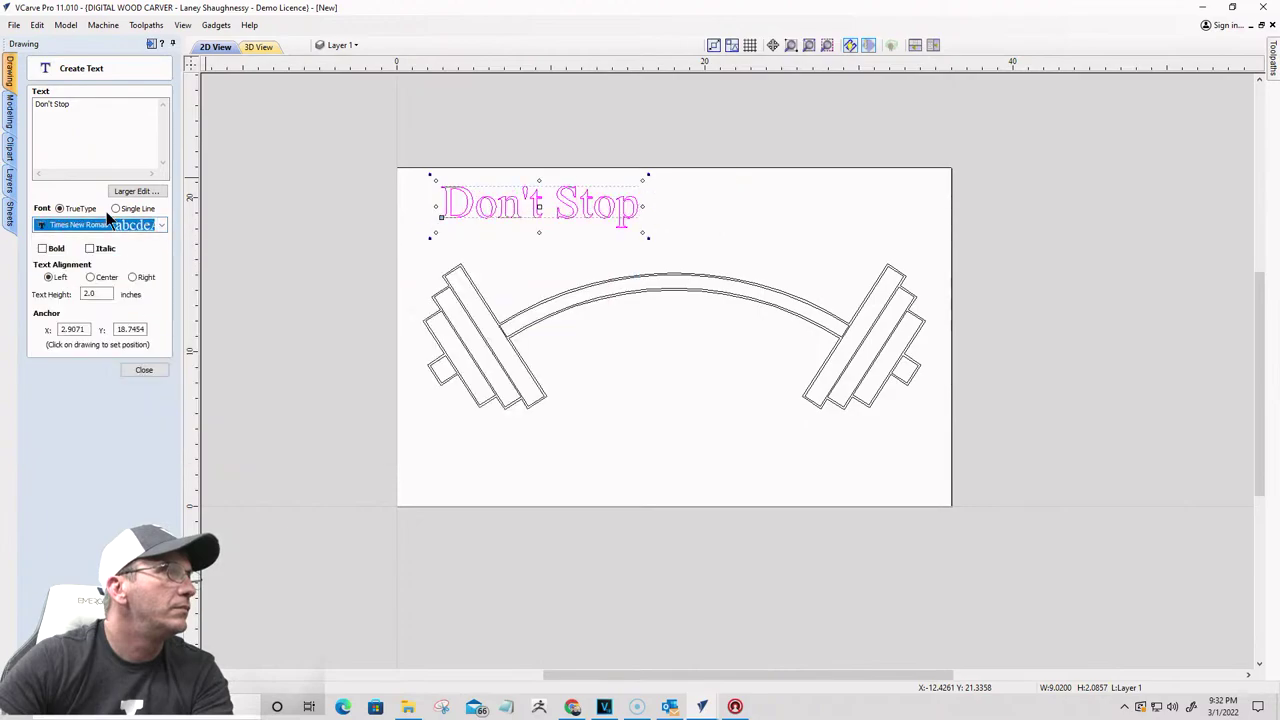
key("ctrl+z")
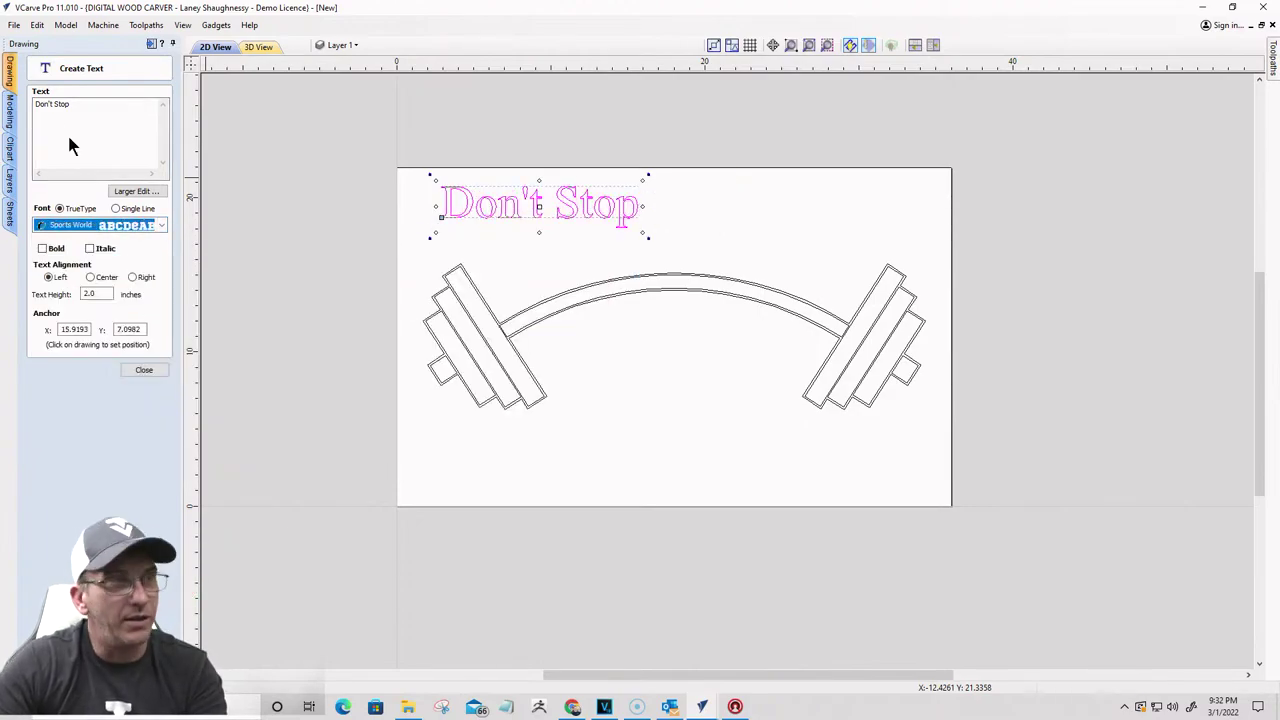
left_click(75, 110)
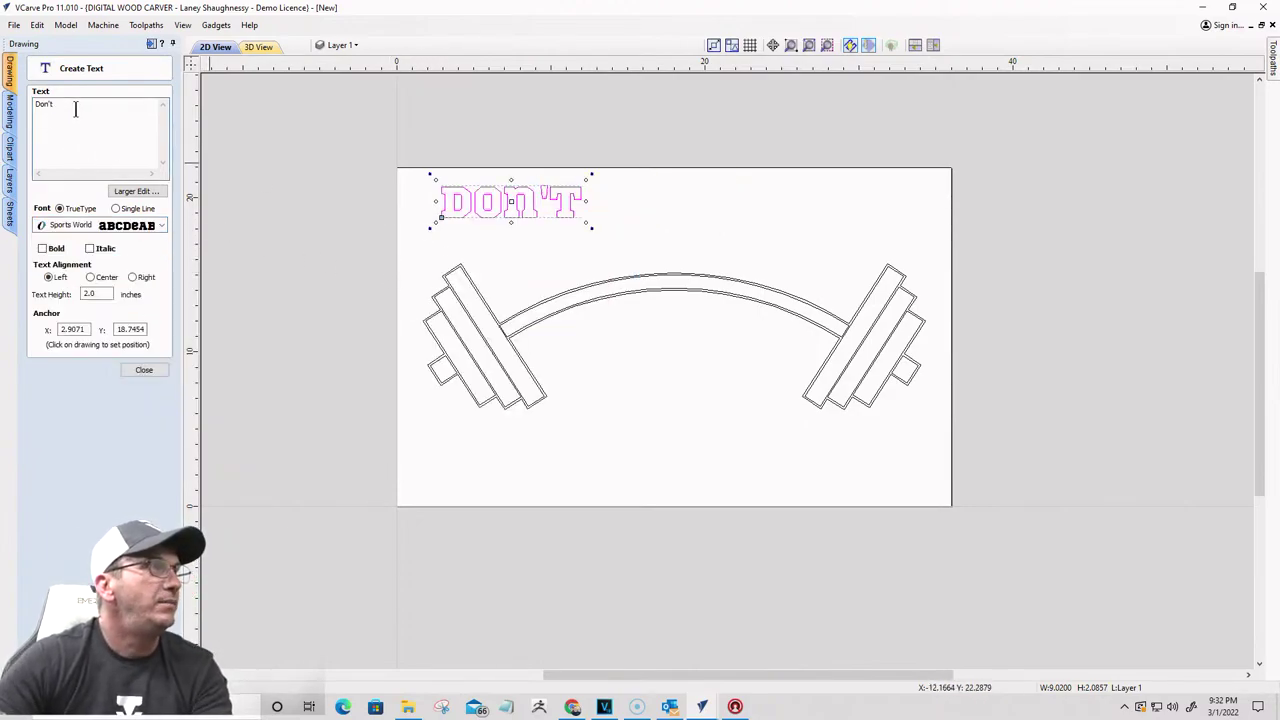
type("stop")
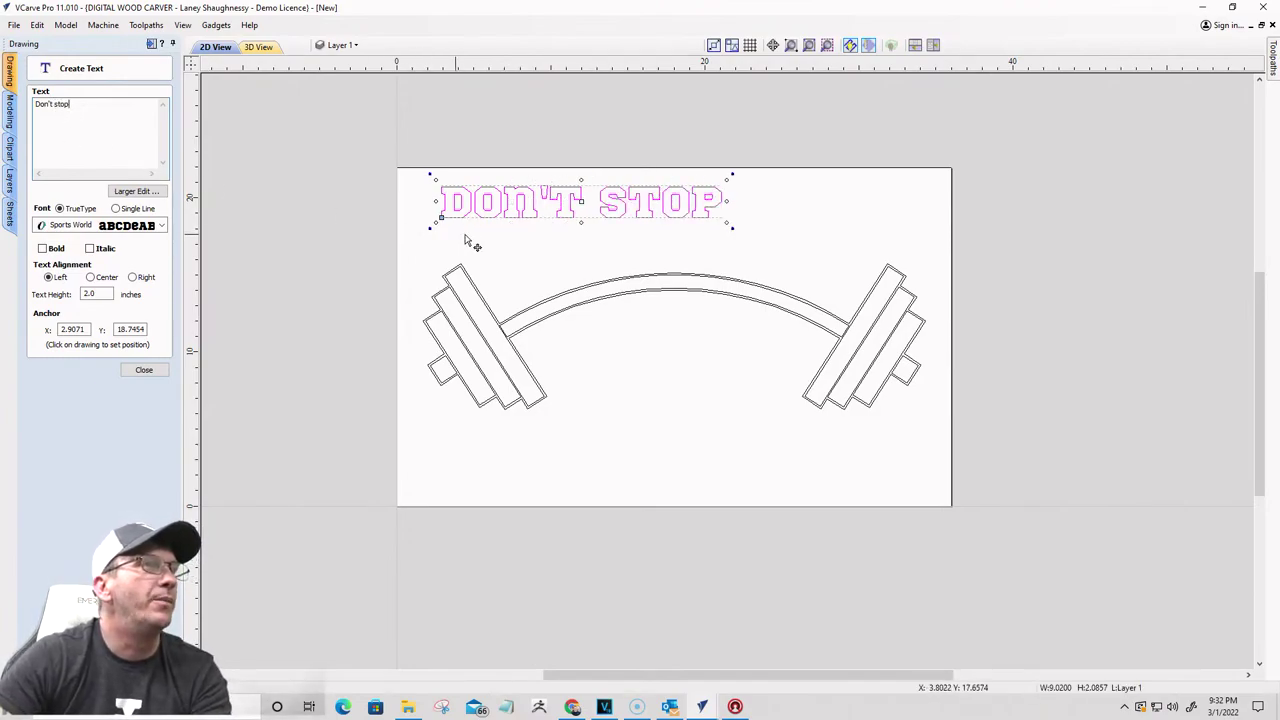
left_click(700, 410)
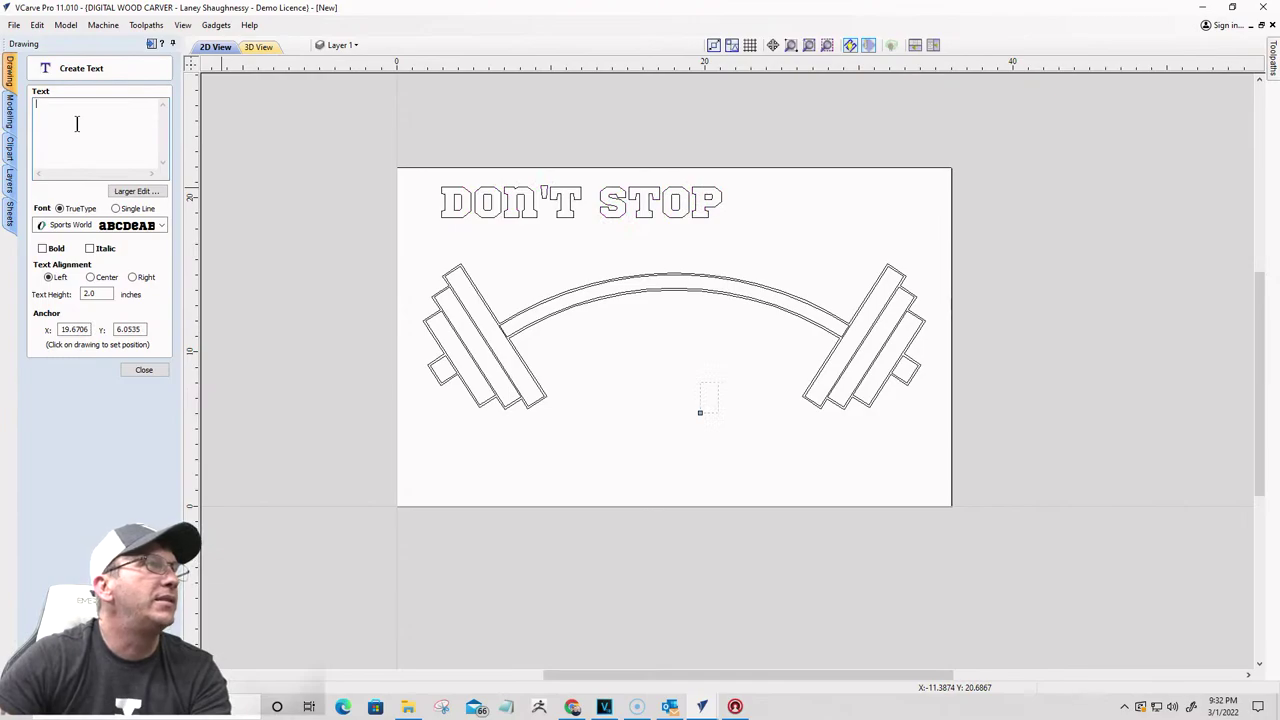
Step: Add WHEN YOU ARE in Arial just under DON'T STOP
left_click(486, 235)
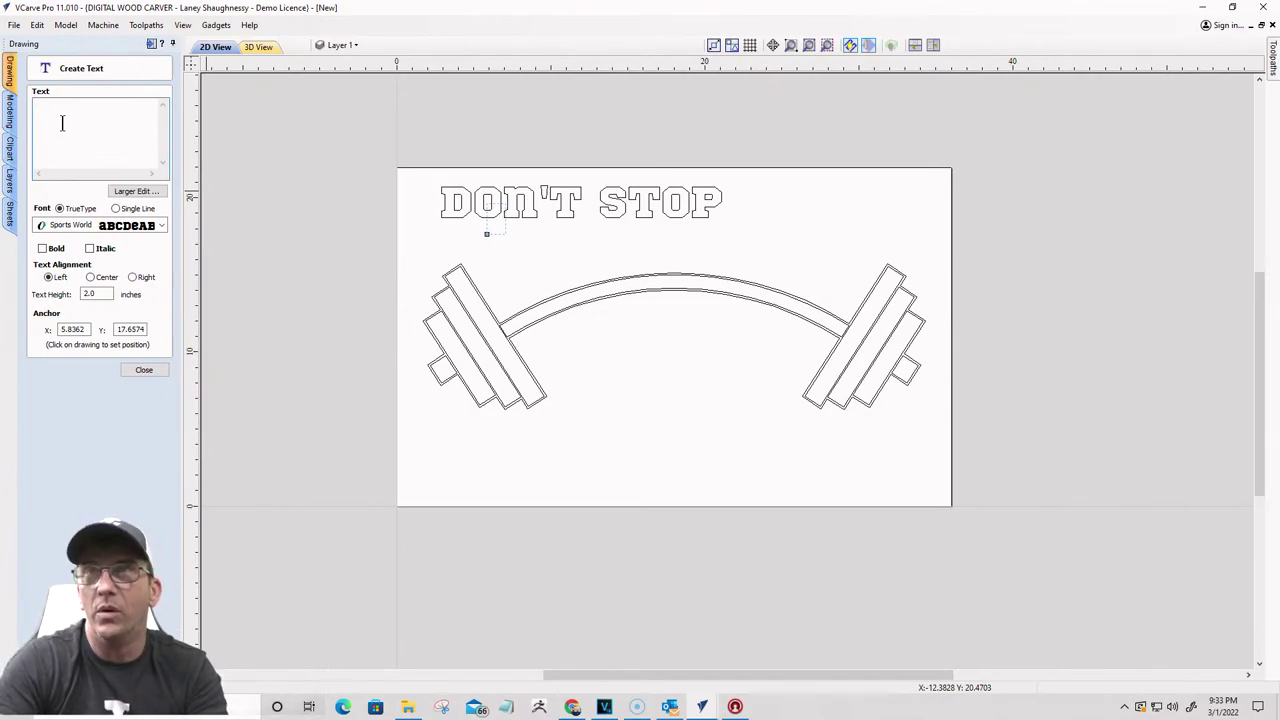
type("W")
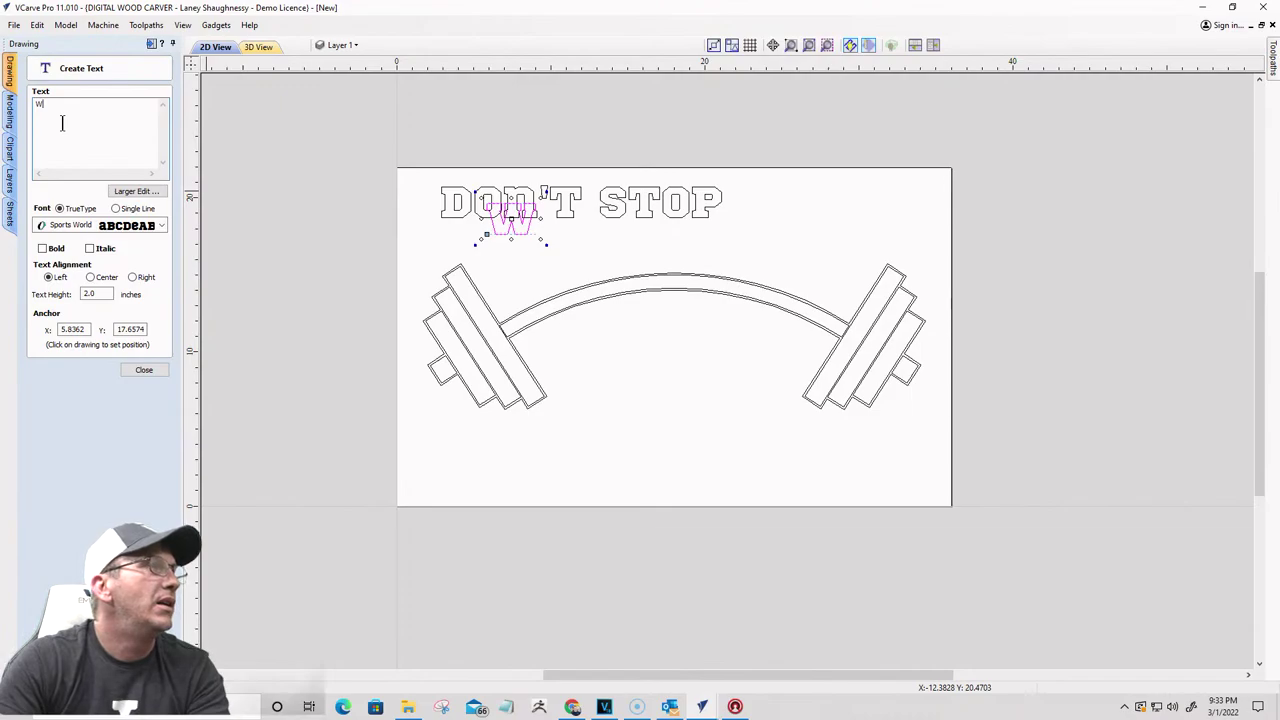
key("BackSpace")
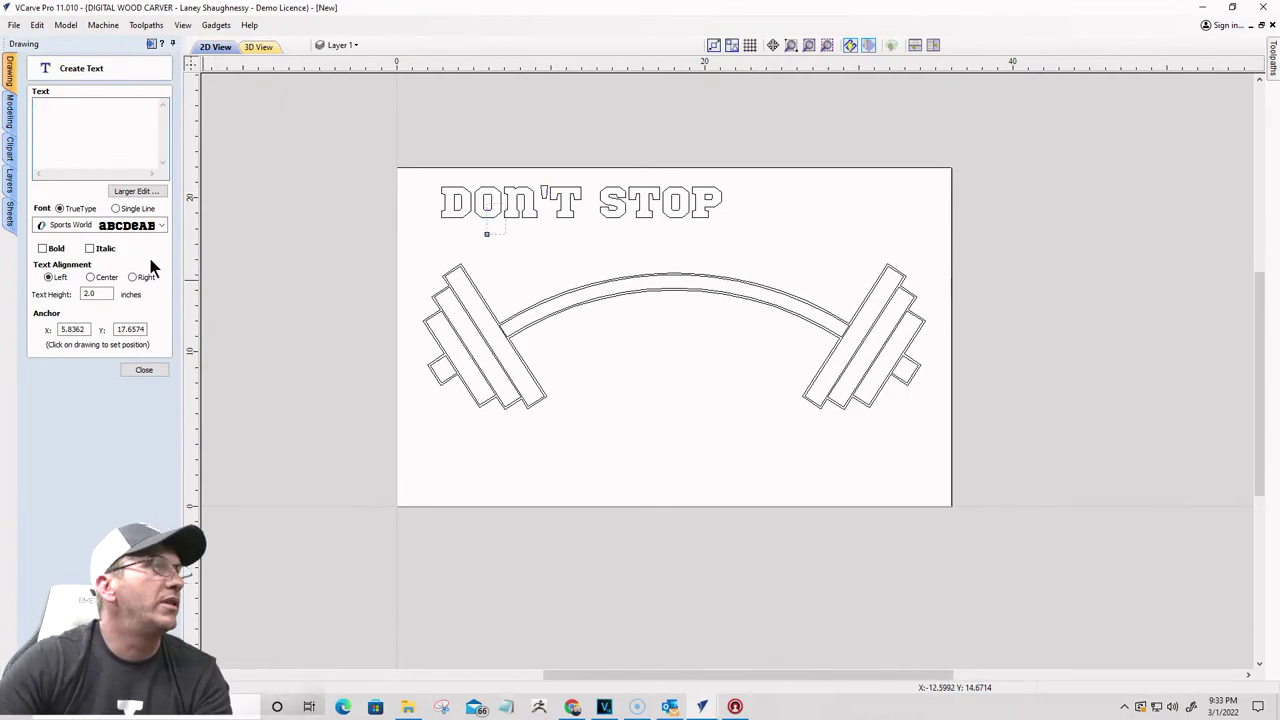
left_click(159, 225)
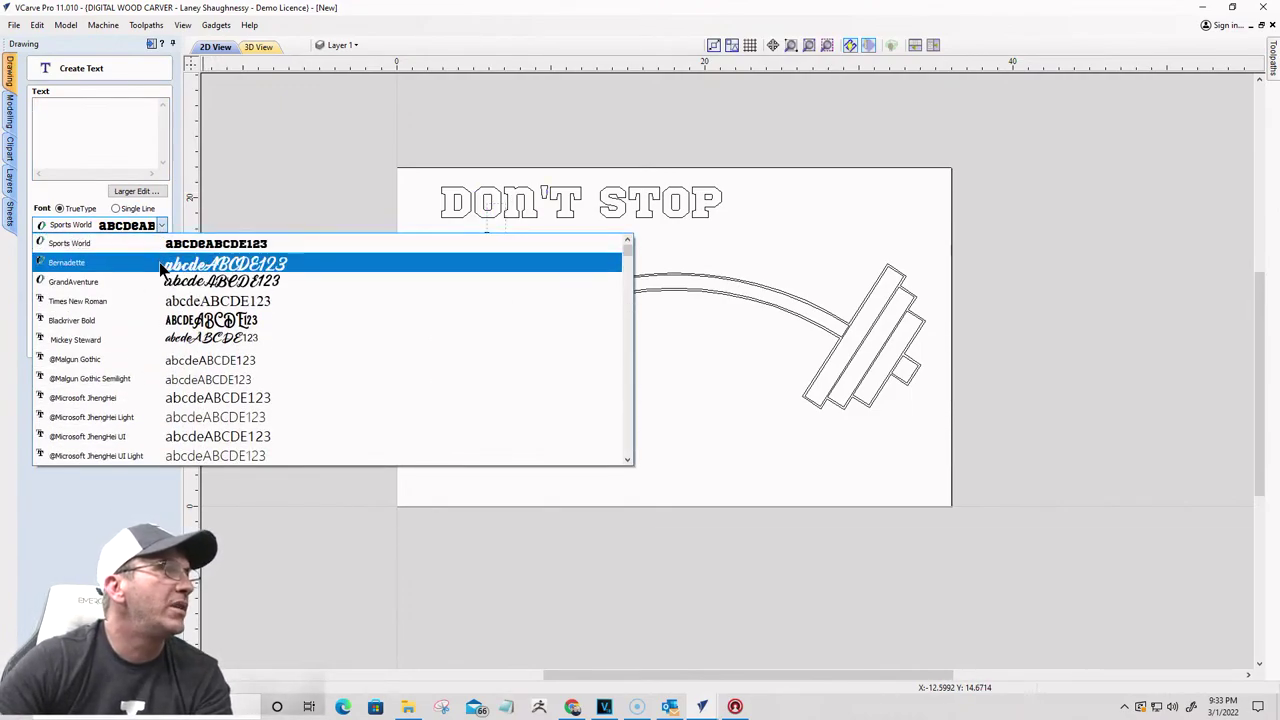
scroll(150, 318, "down", 15)
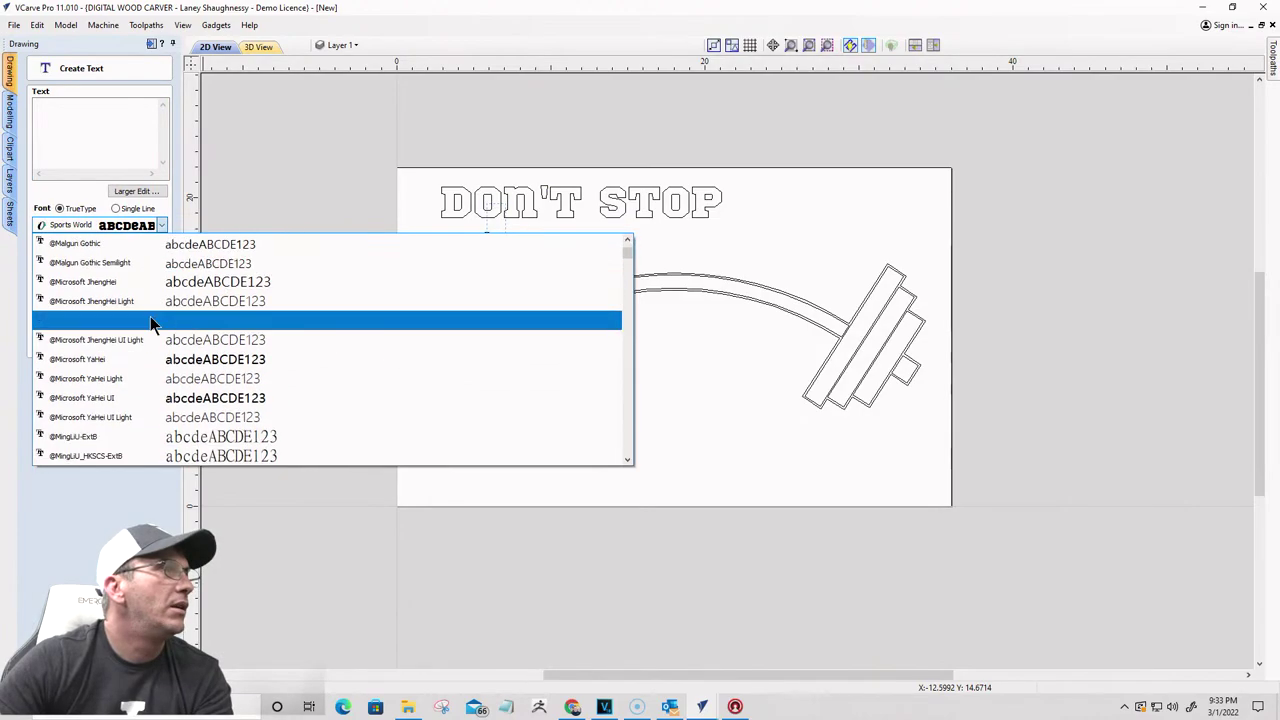
scroll(145, 338, "down", 10)
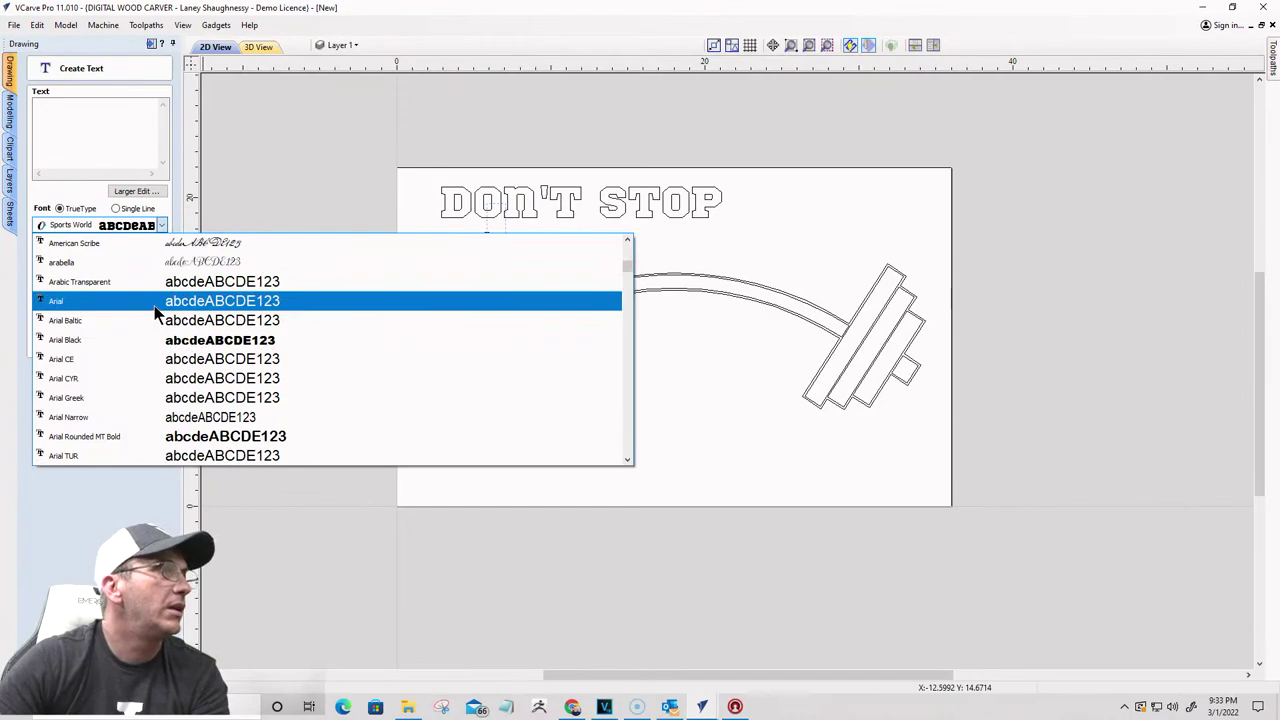
left_click(155, 301)
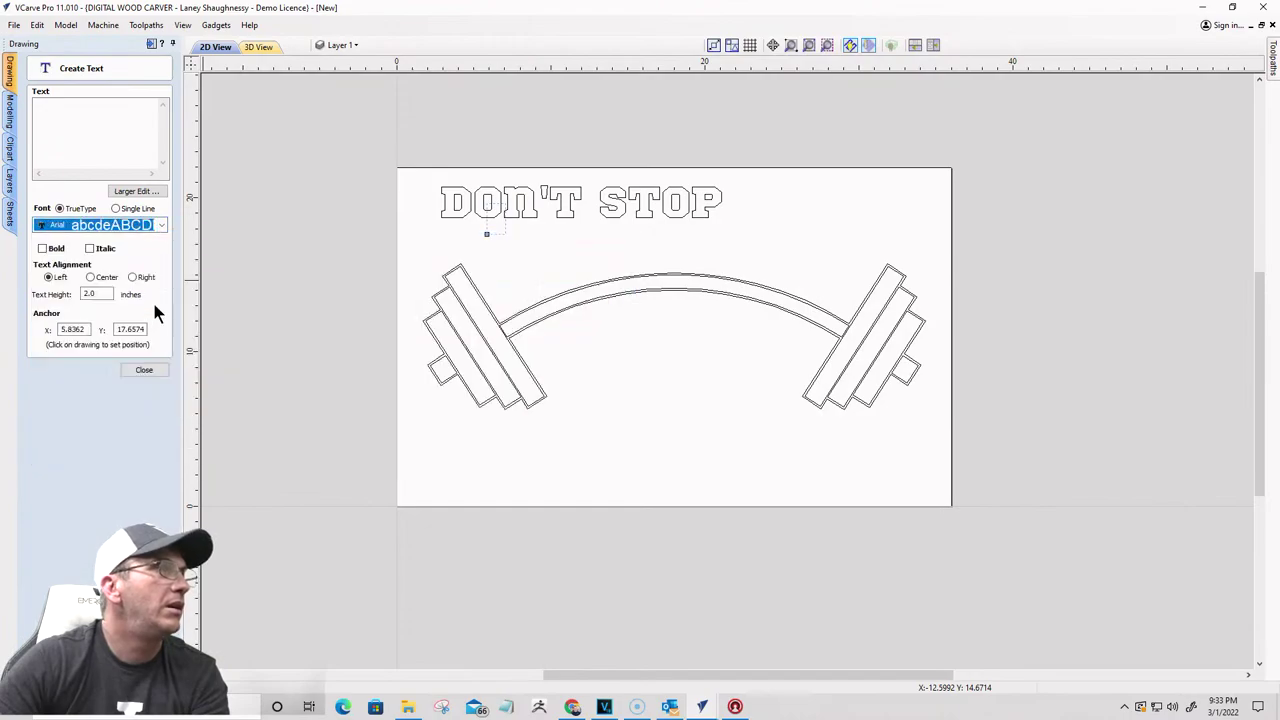
left_click(55, 122)
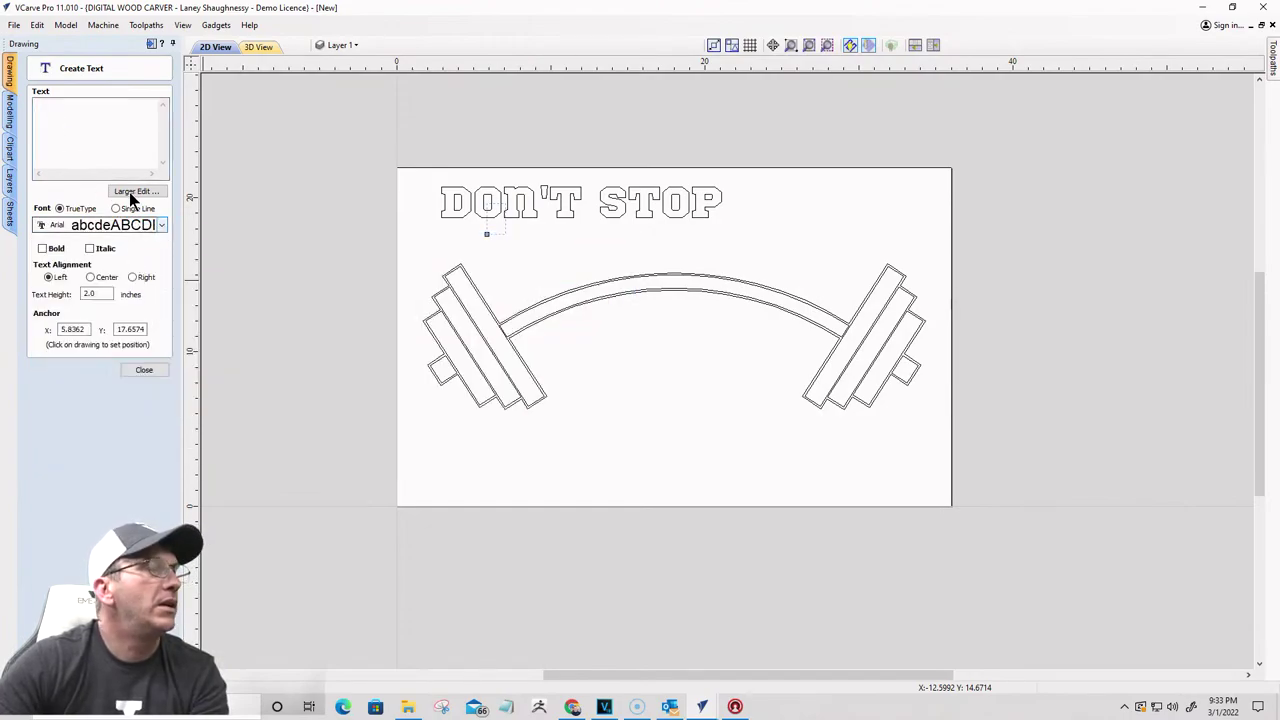
type("WHEN YOU")
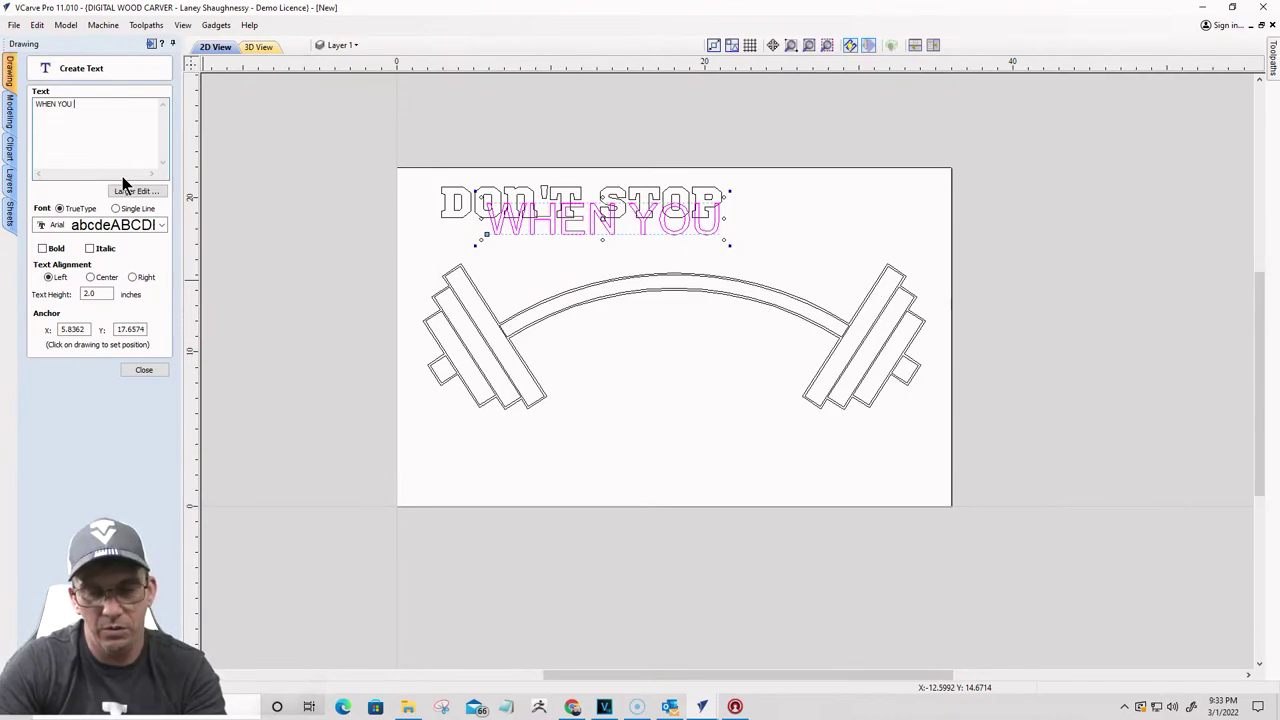
type(" ARE")
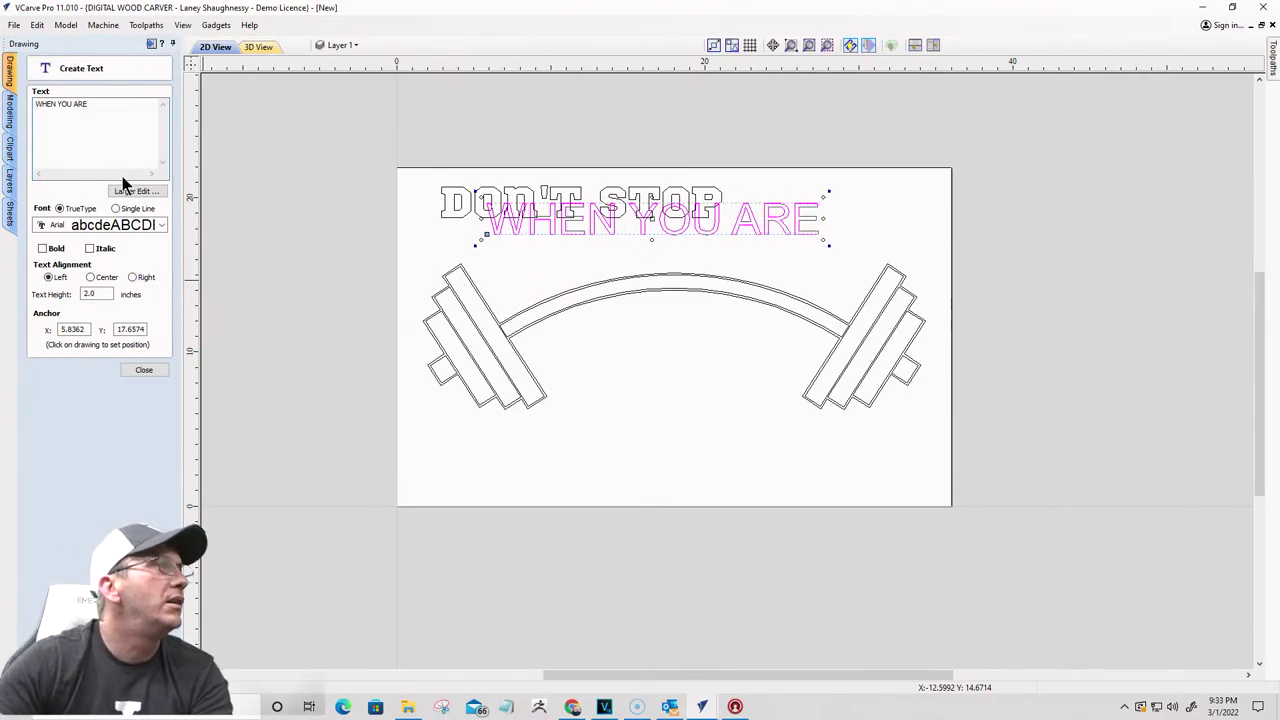
key("Return")
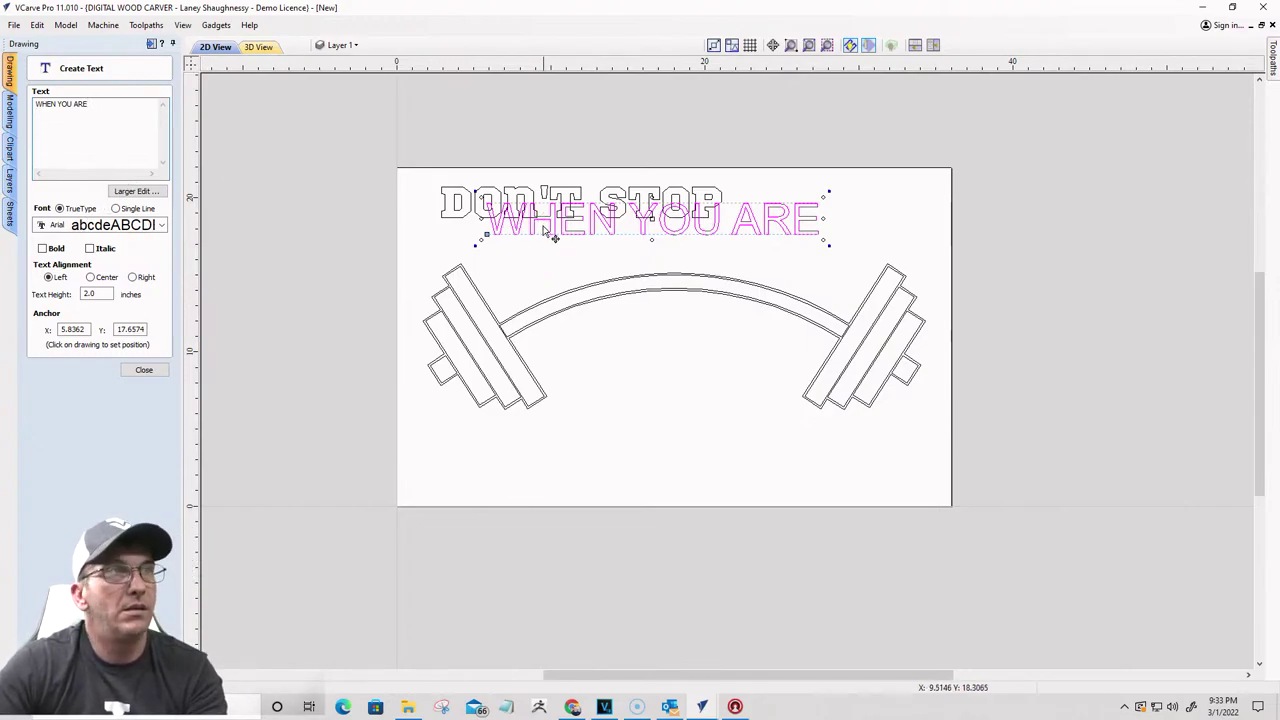
left_click(519, 252)
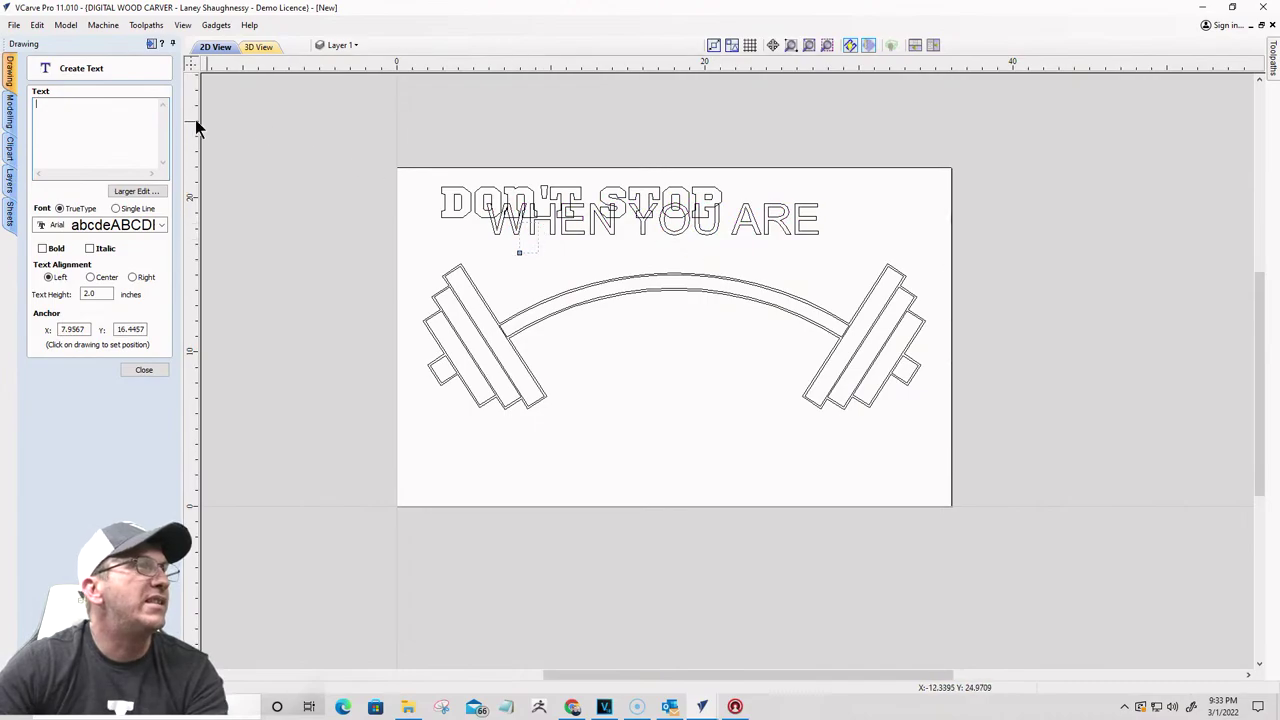
Step: Add the word TIRED in Sports World below WHEN YOU ARE
left_click(162, 225)
left_click(148, 260)
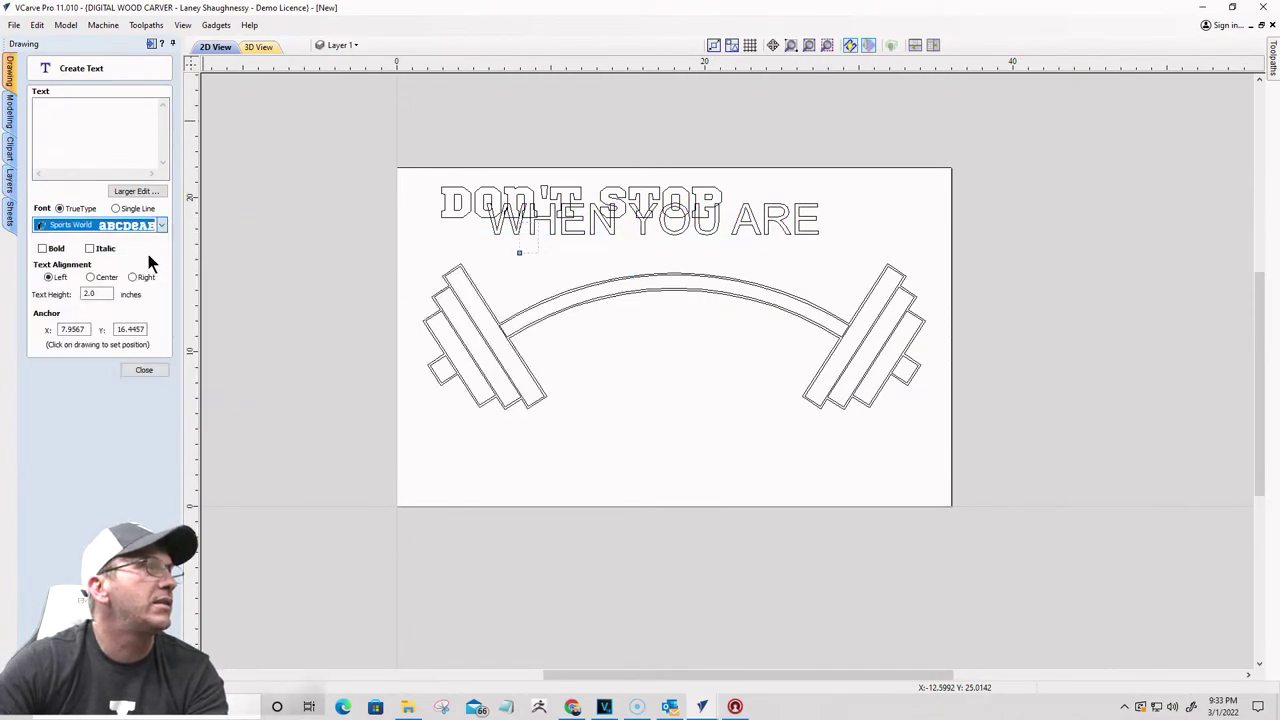
left_click(65, 111)
type("TIRED")
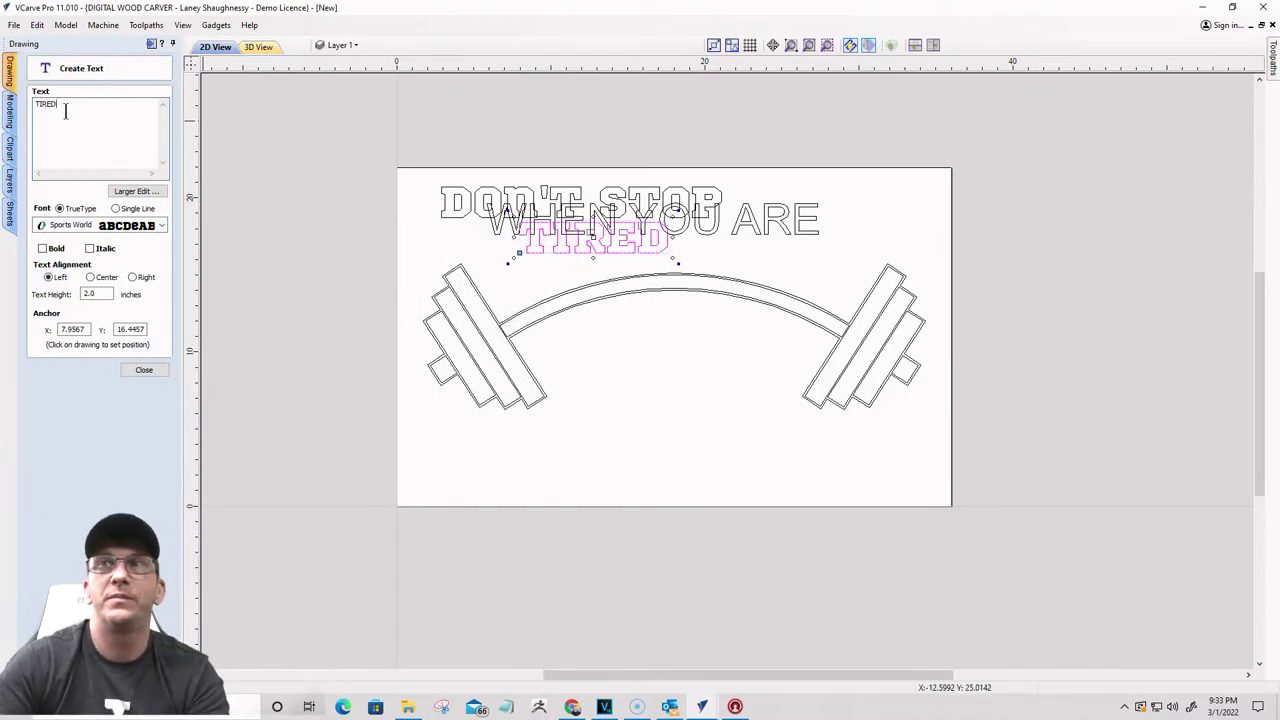
left_click(590, 354)
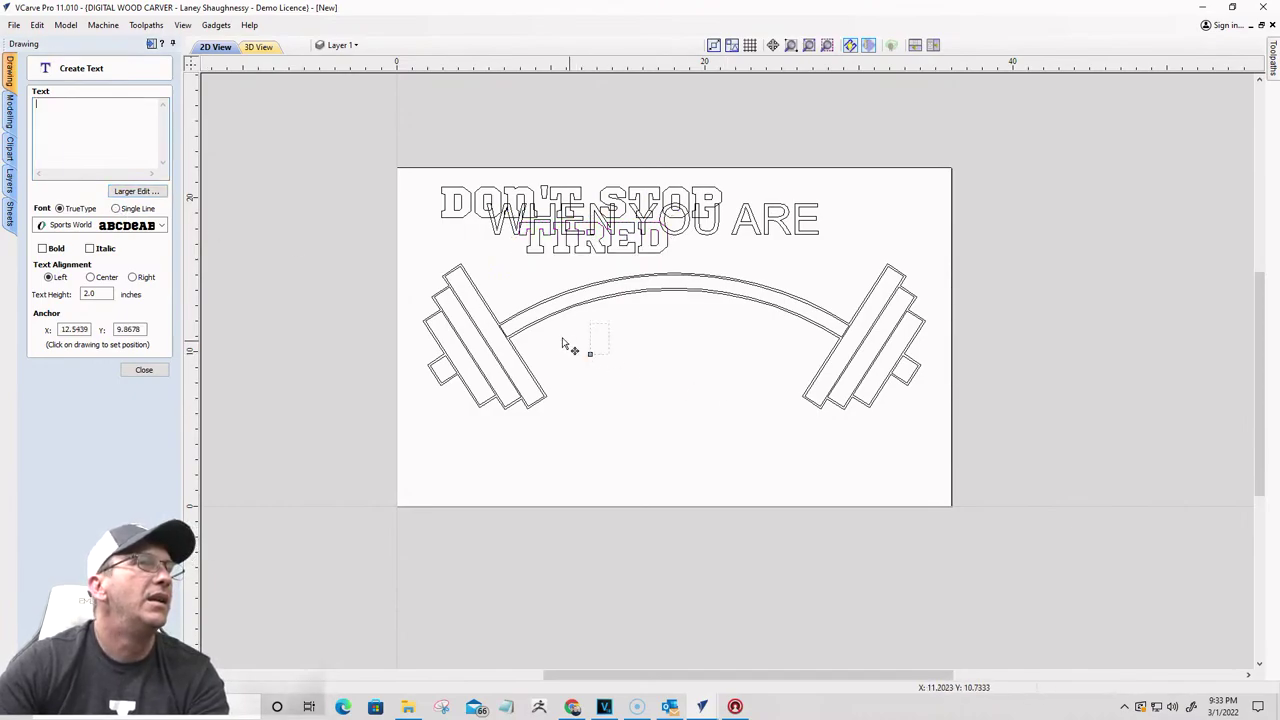
Step: Add STOP in Sports World beneath the barbell bar
left_click(97, 126)
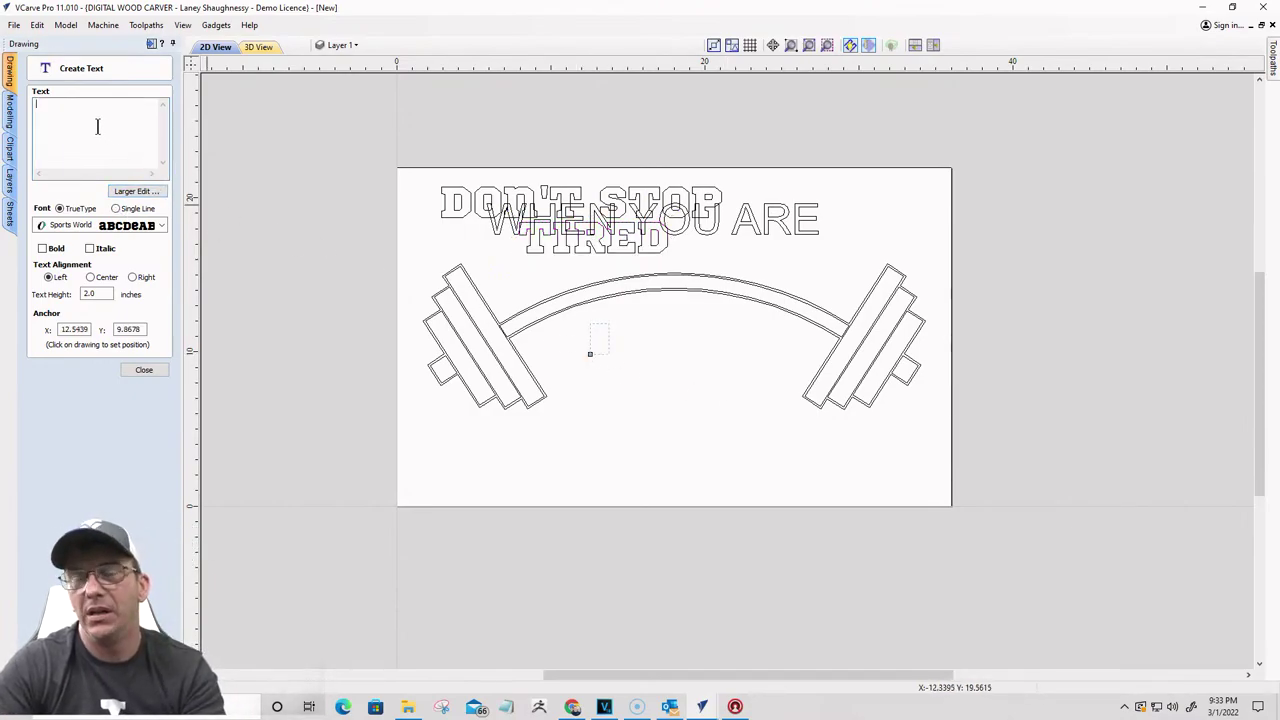
type("STOP")
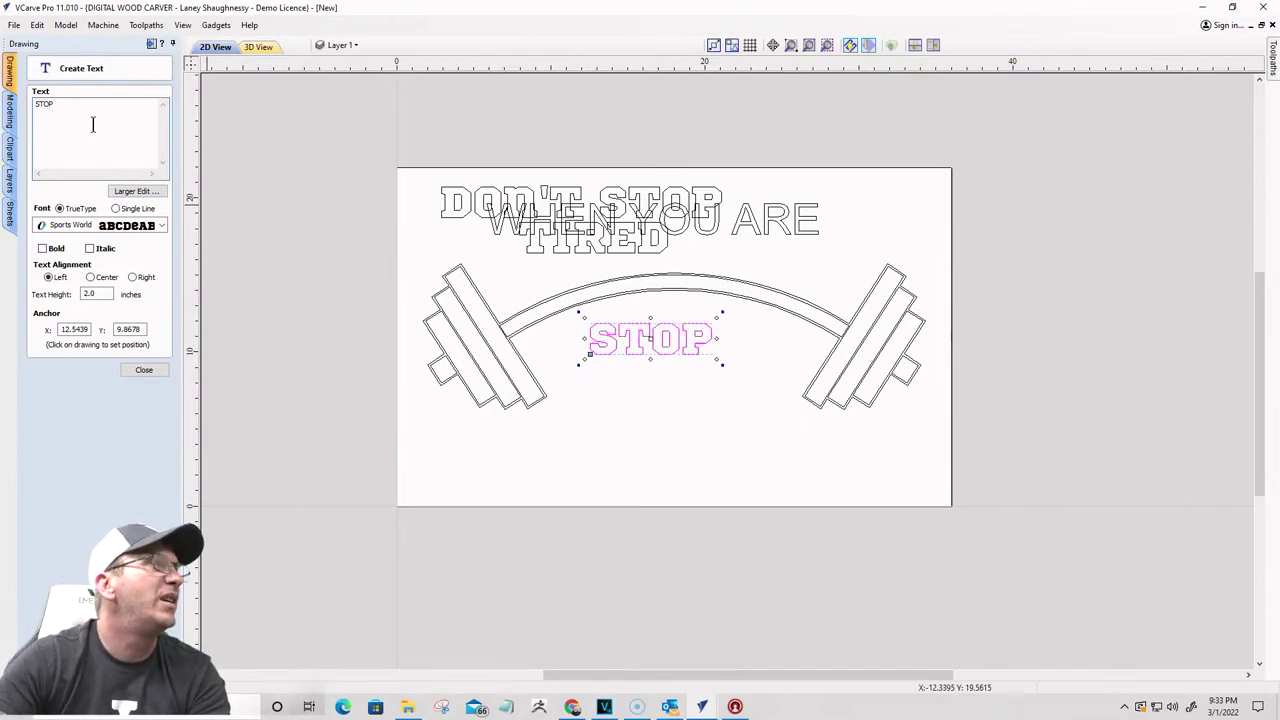
left_click(627, 373)
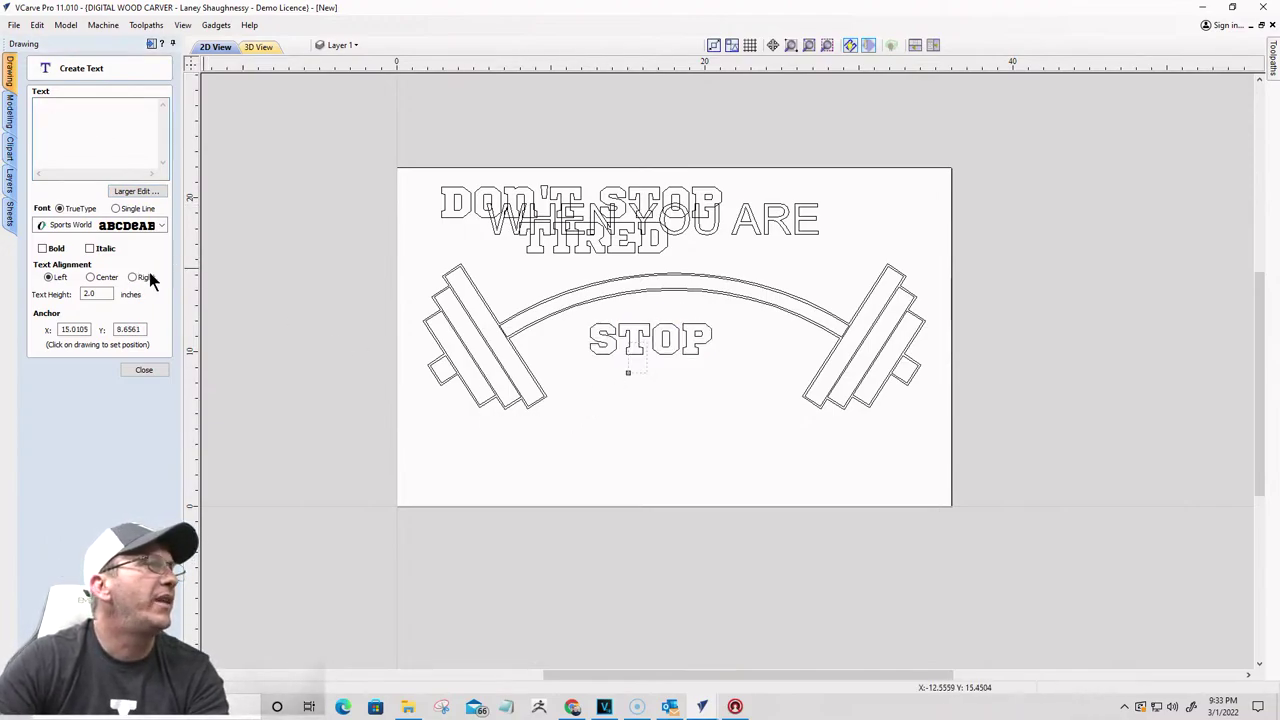
Step: Add an Arial WHEN YOU ARE line below STOP
left_click(161, 228)
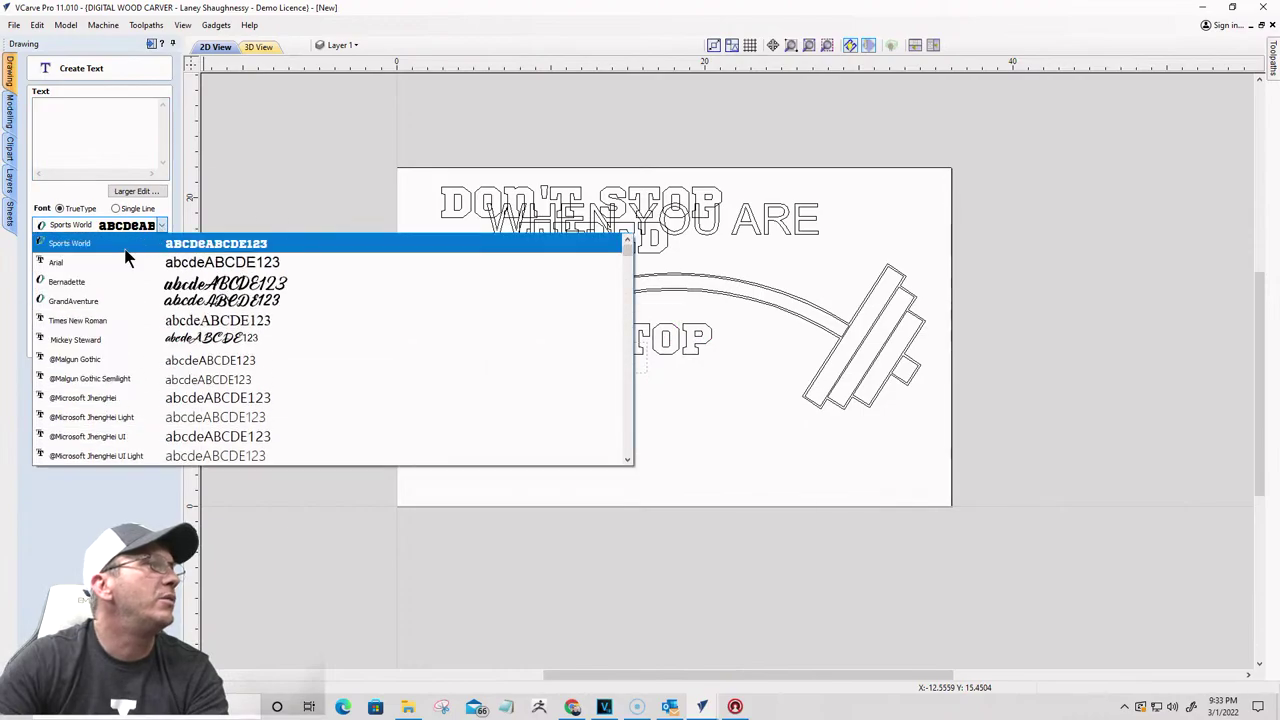
left_click(137, 263)
left_click(76, 121)
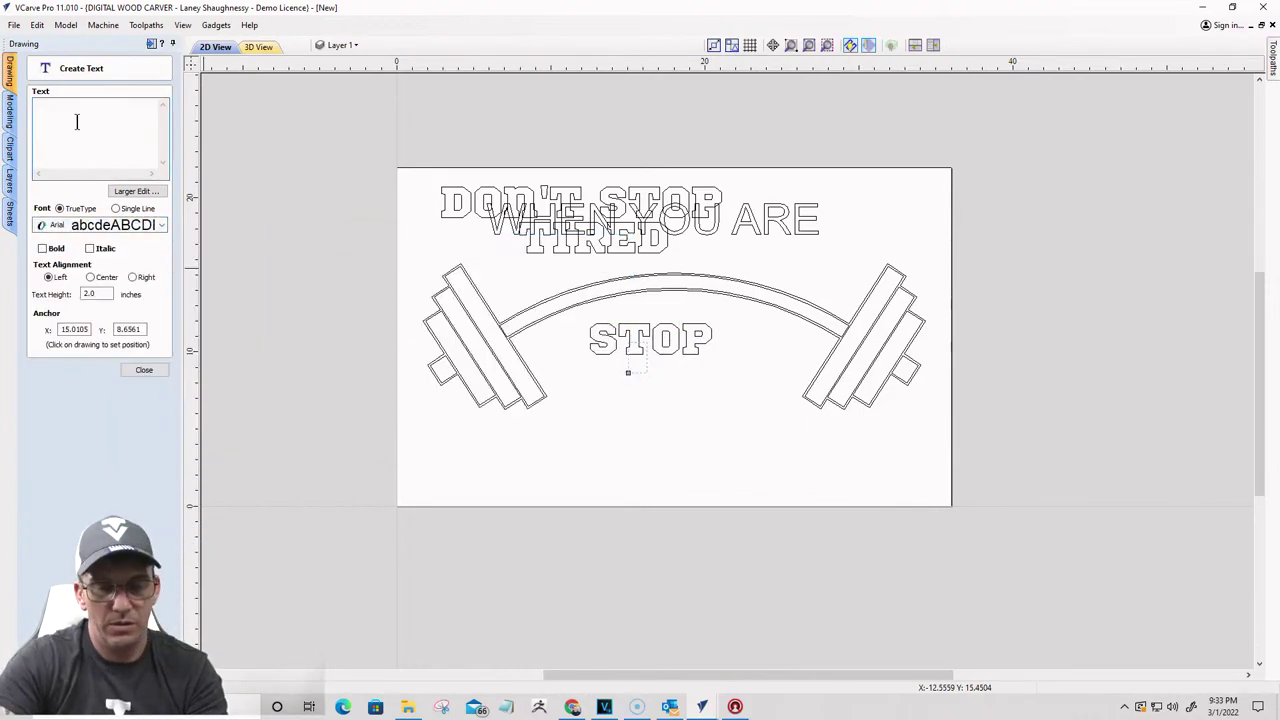
type("WH")
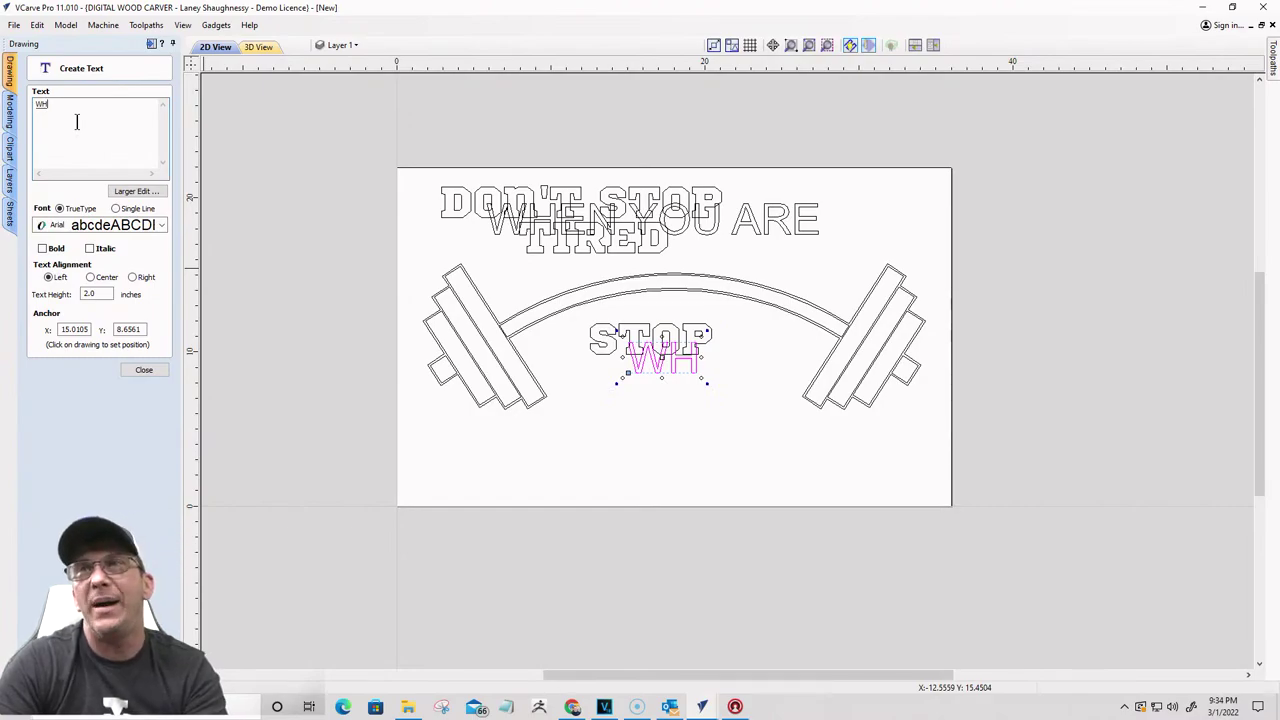
type("EN")
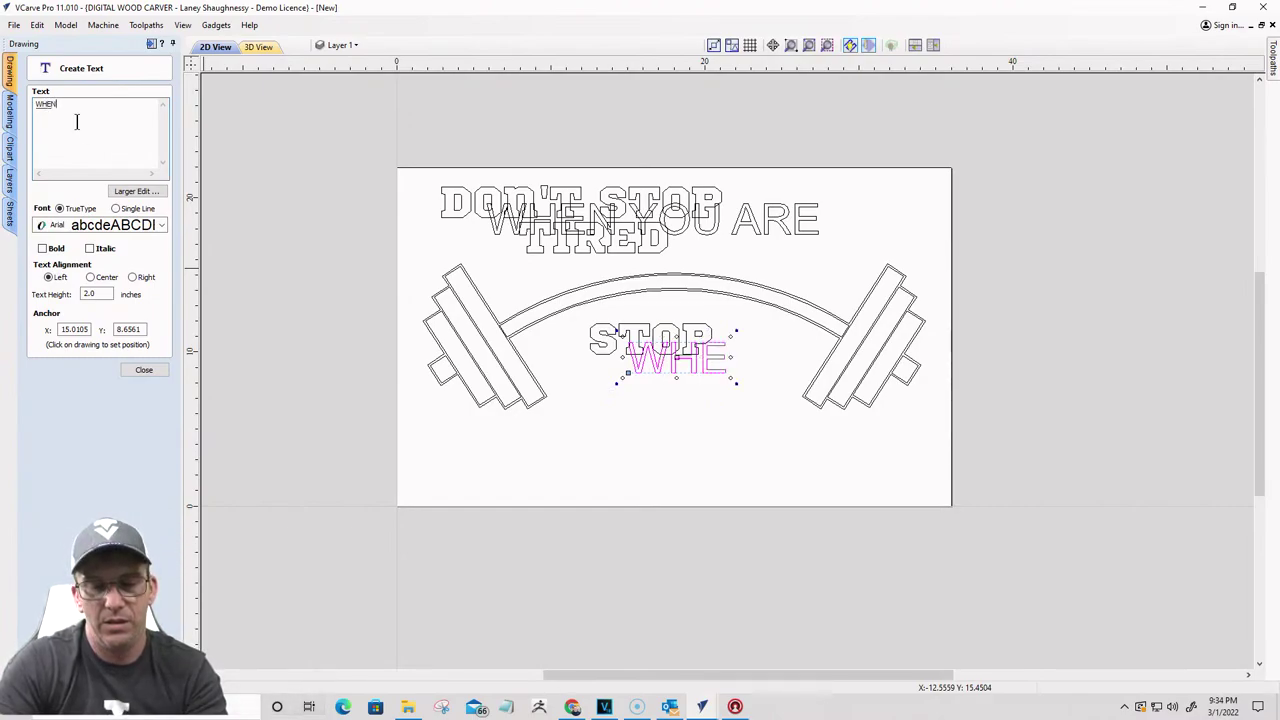
type(" YOU ARE")
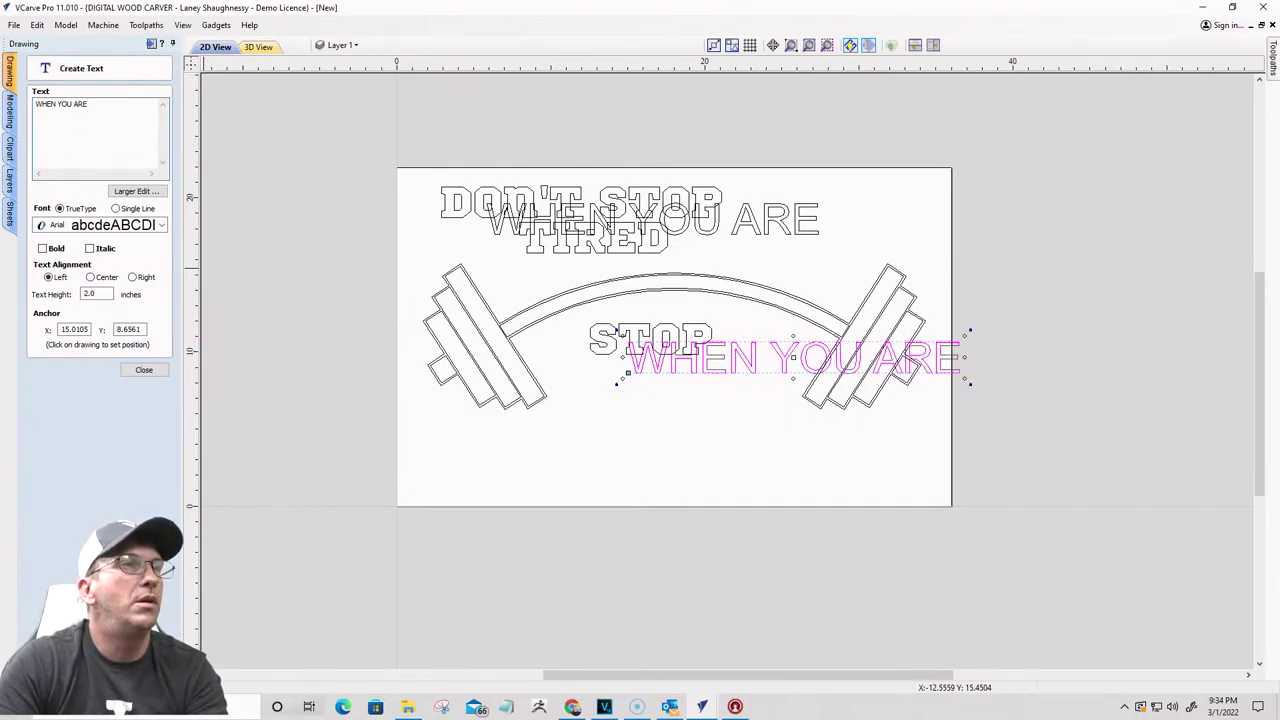
key("Return")
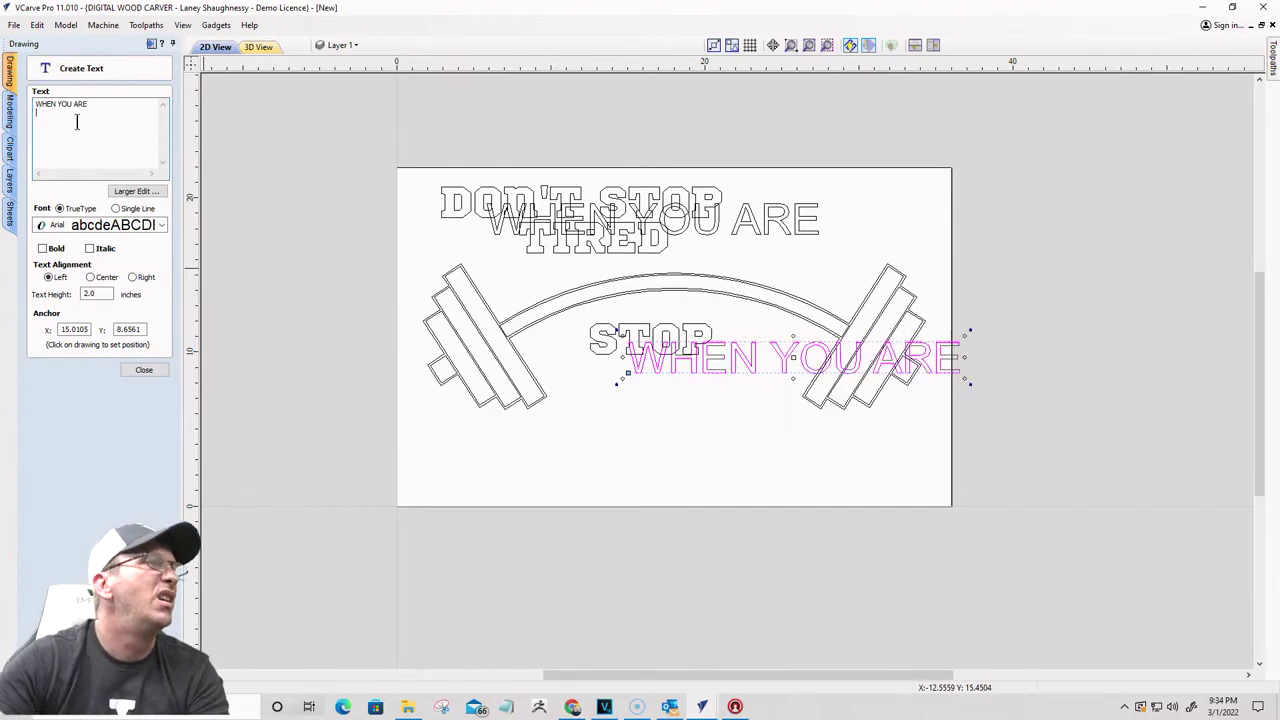
left_click(628, 397)
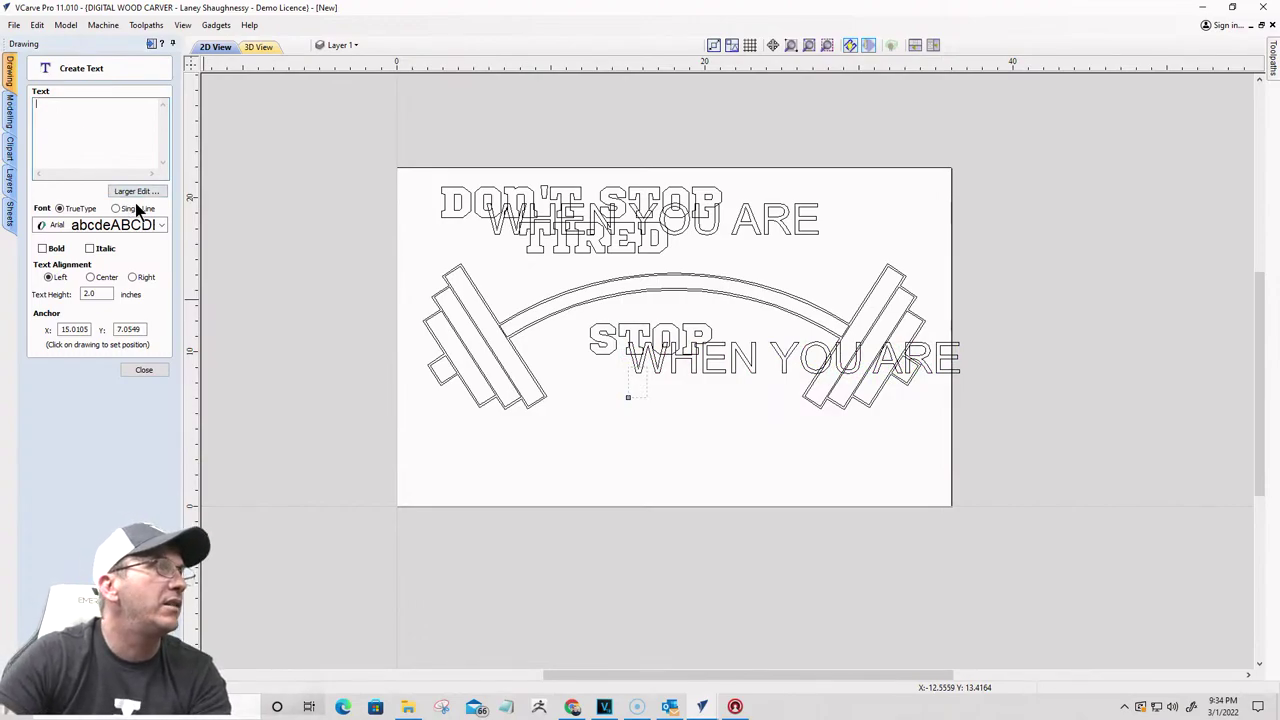
Step: Add DONE in Sports World at the bottom and close the text tool
left_click(160, 228)
left_click(150, 257)
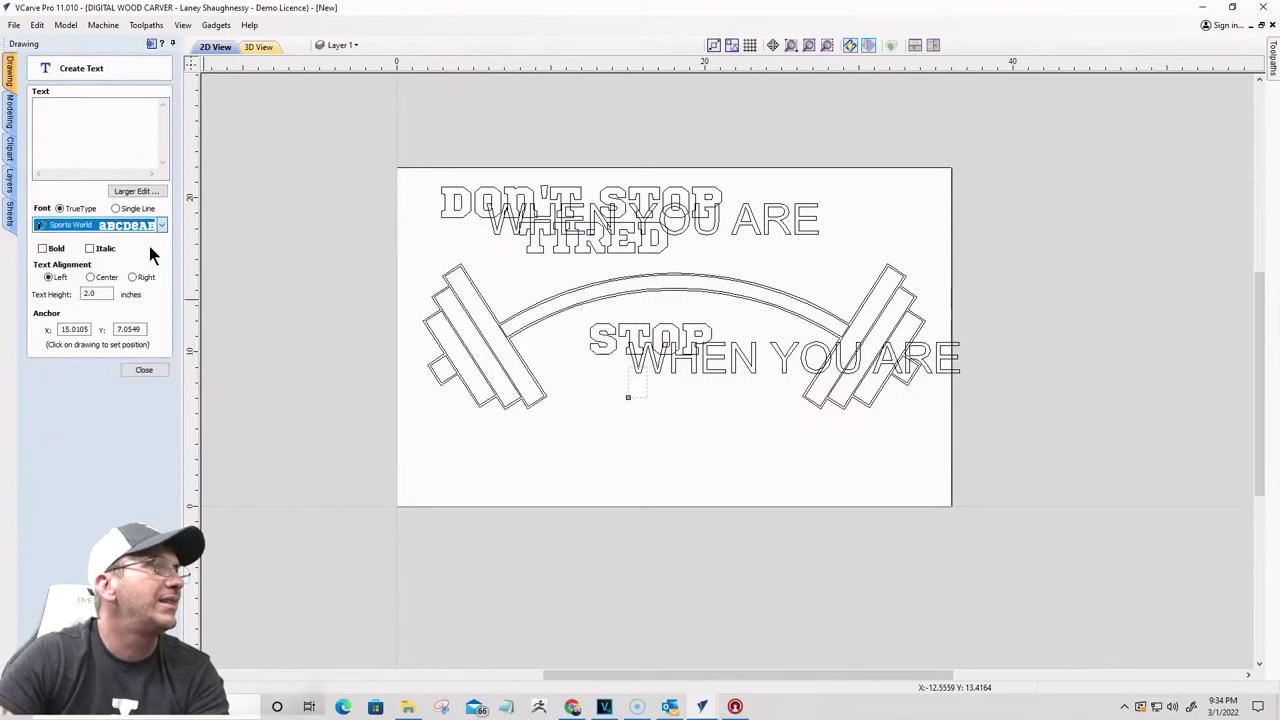
left_click(82, 120)
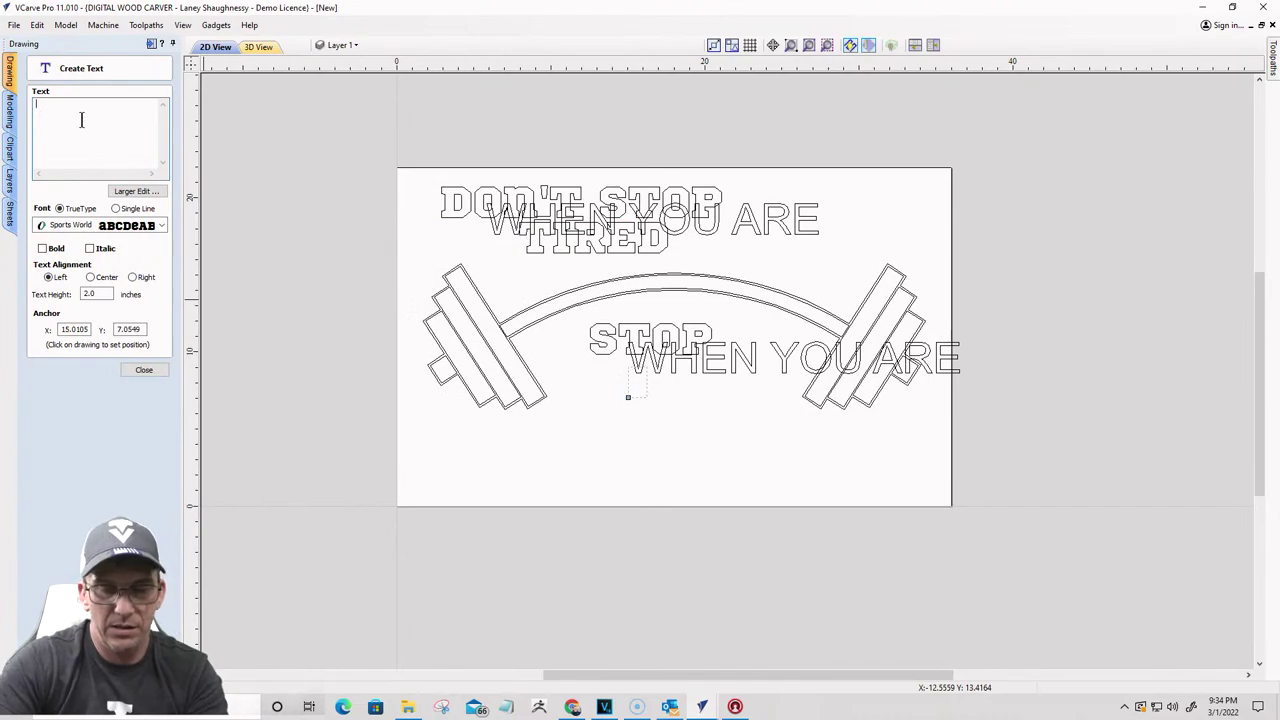
type("DONE!")
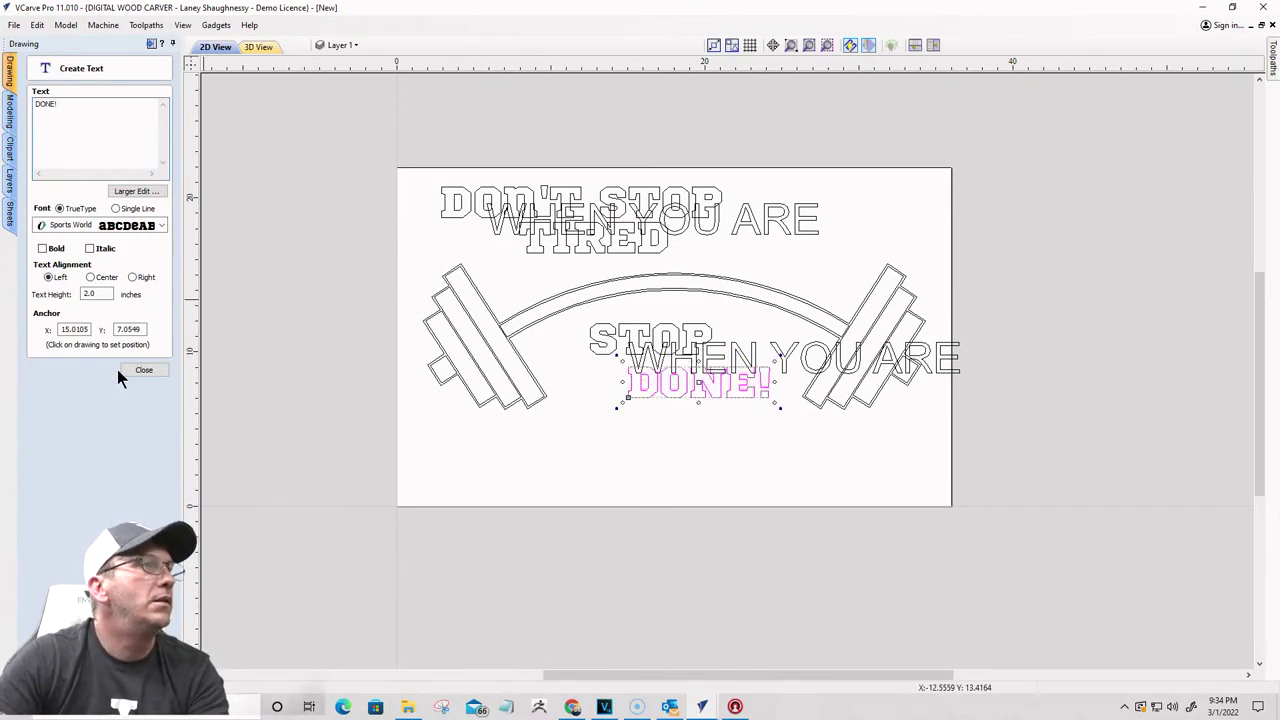
left_click(142, 370)
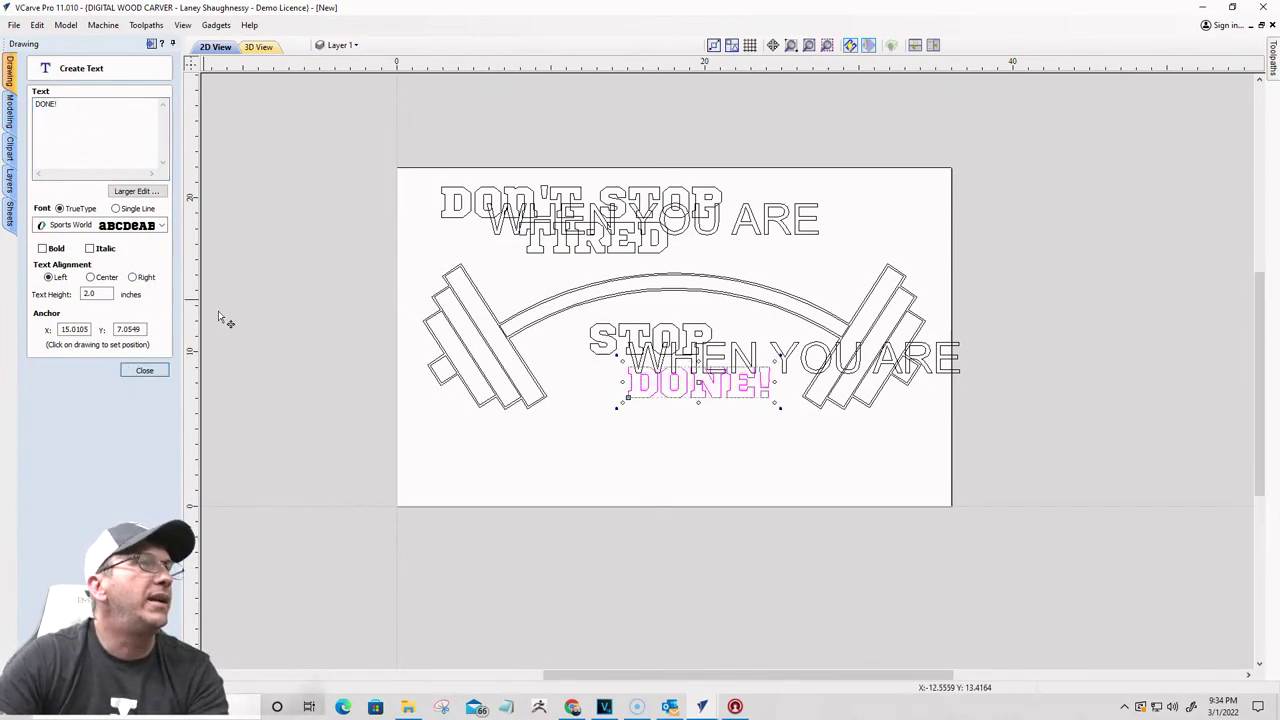
Step: Move TIRED down and left under WHEN YOU ARE
left_click(456, 206)
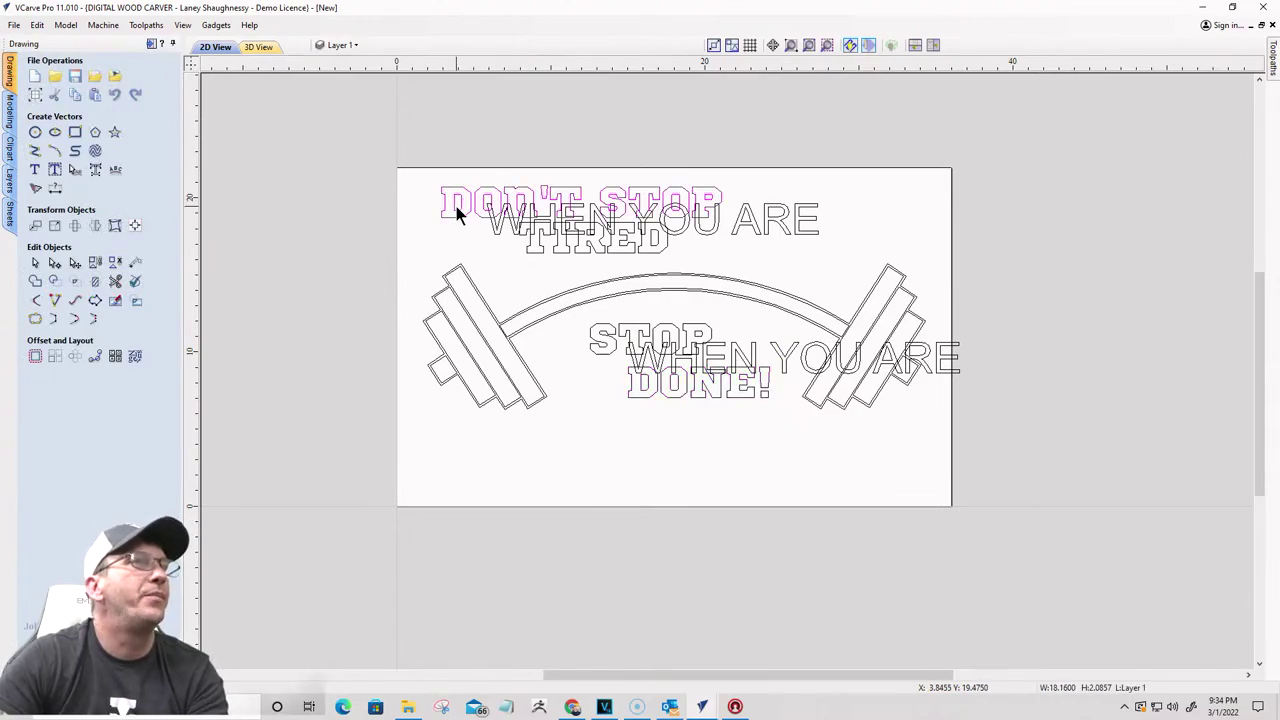
left_click(497, 232)
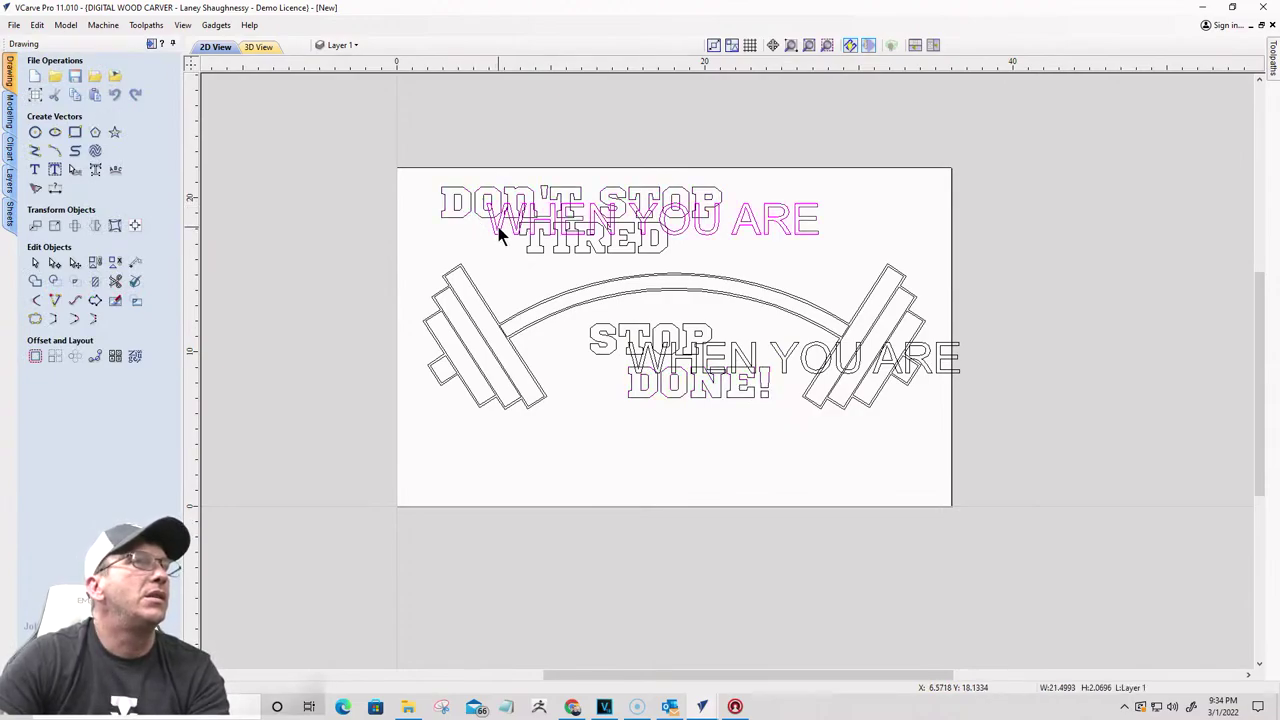
left_click(563, 242)
left_click(564, 244)
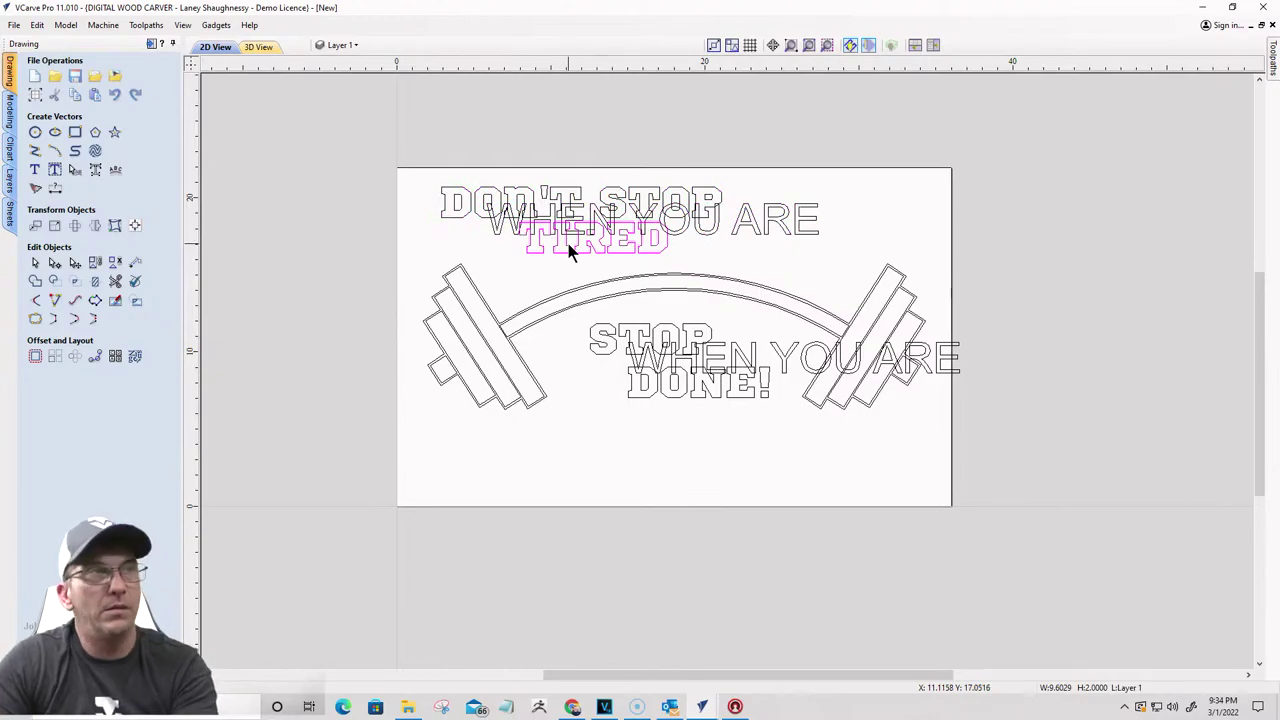
left_click_drag(566, 245, 526, 258)
Step: Try centring DON'T STOP on the material, then shift WHEN YOU ARE under it
left_click(509, 197)
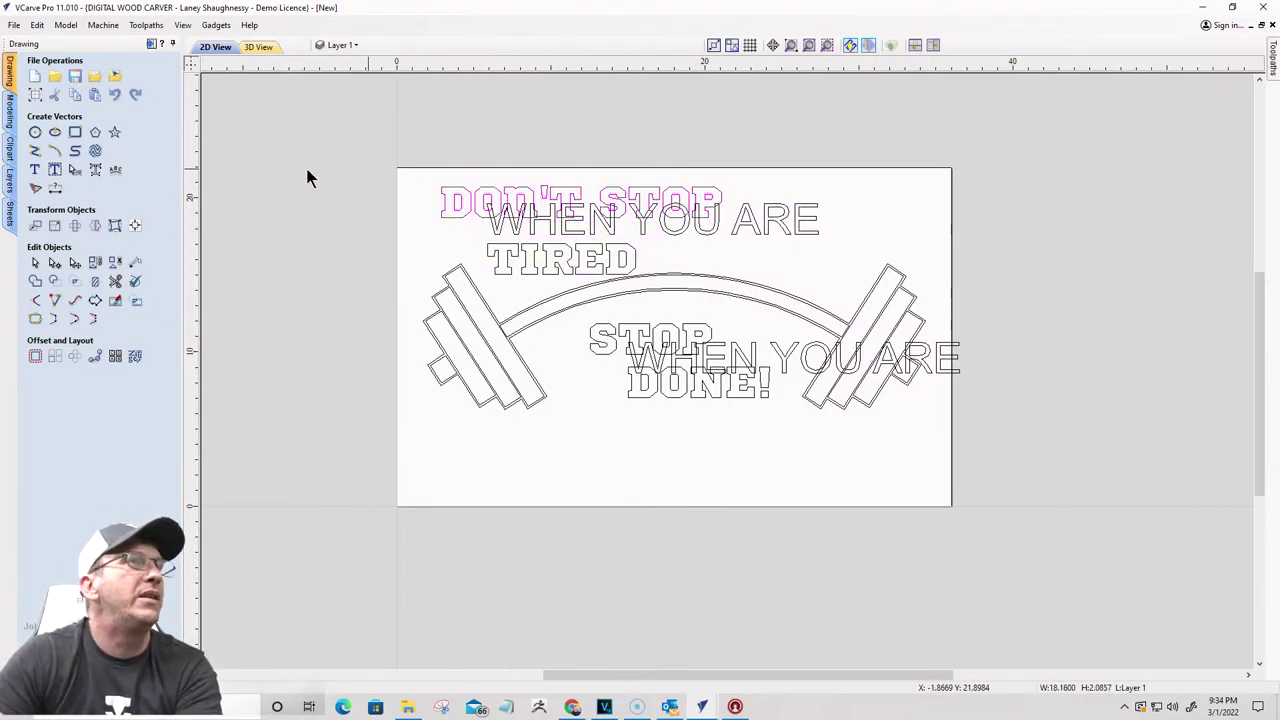
left_click(135, 225)
left_click(97, 112)
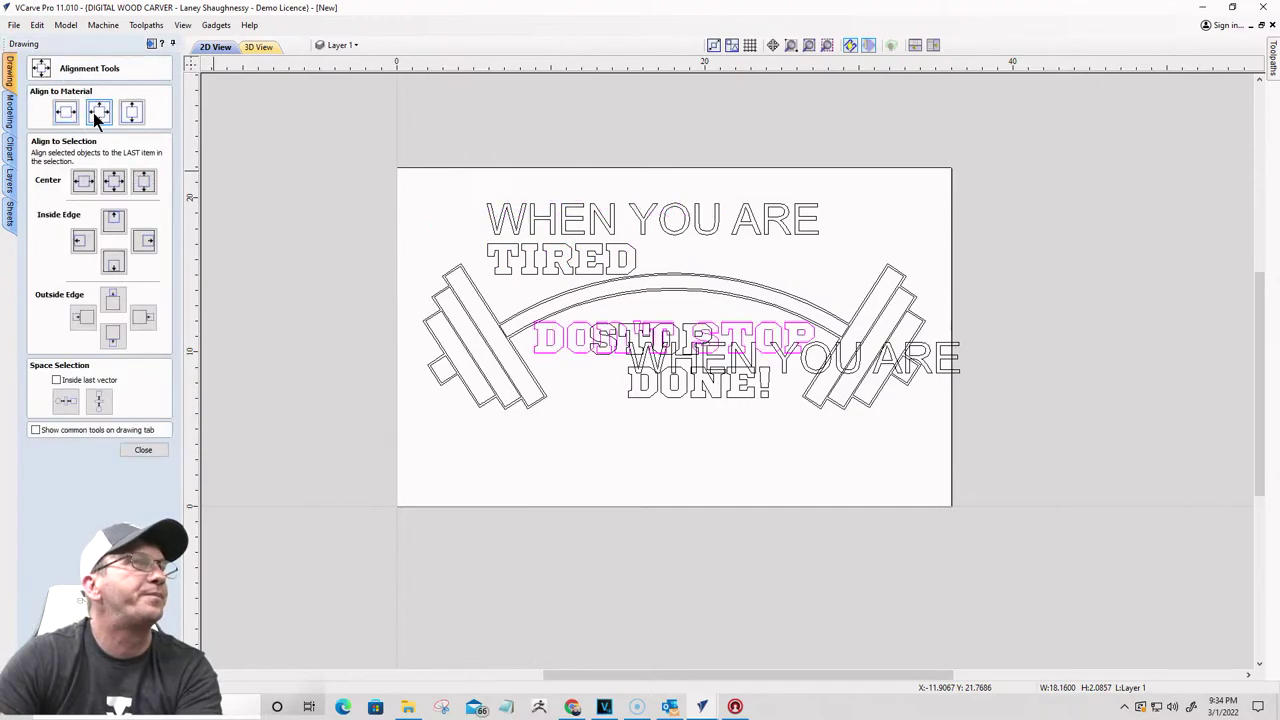
key("ctrl+z")
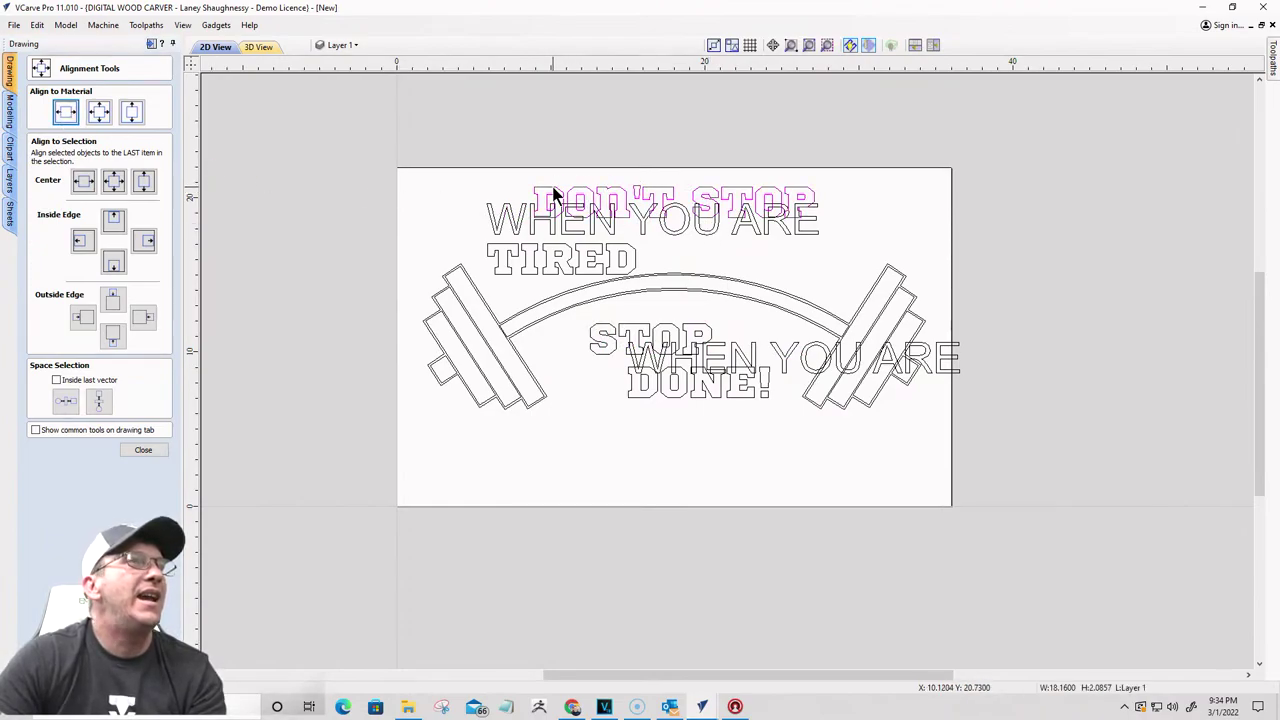
left_click(515, 224)
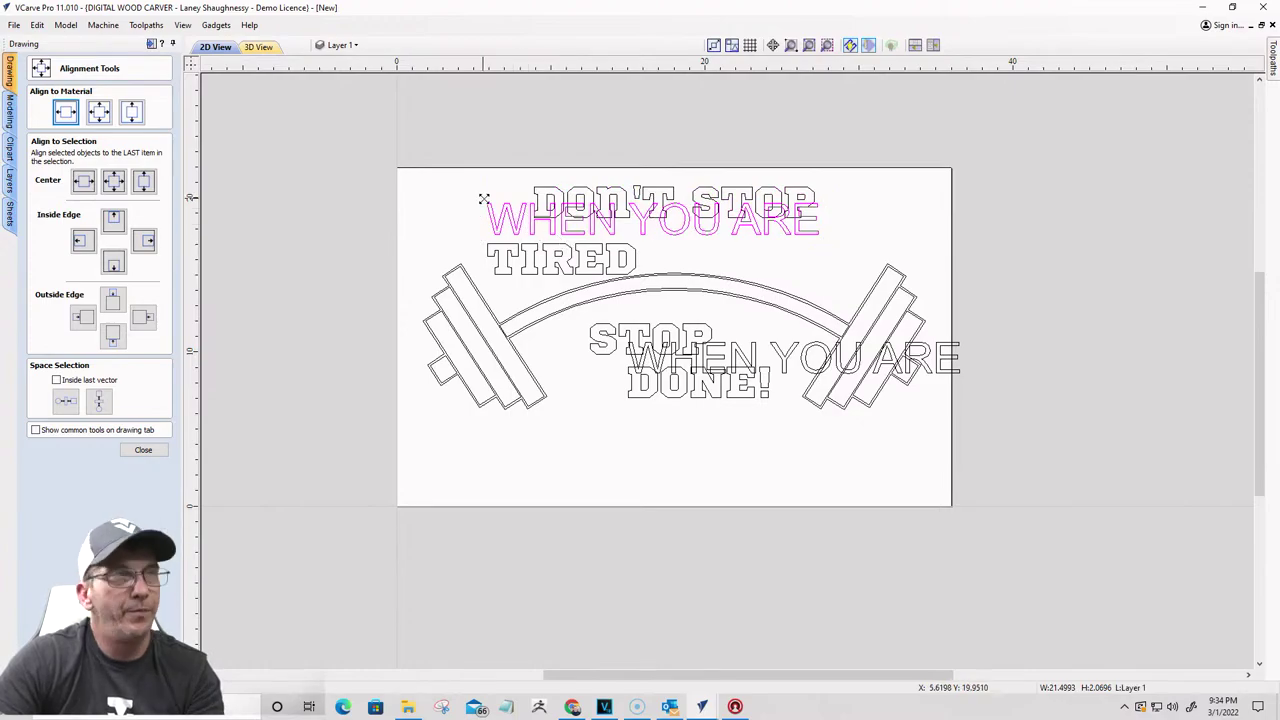
left_click_drag(483, 199, 497, 209)
Step: Centre WHEN YOU ARE under DON'T STOP and nudge it down two steps
scroll(660, 243, "up", 3)
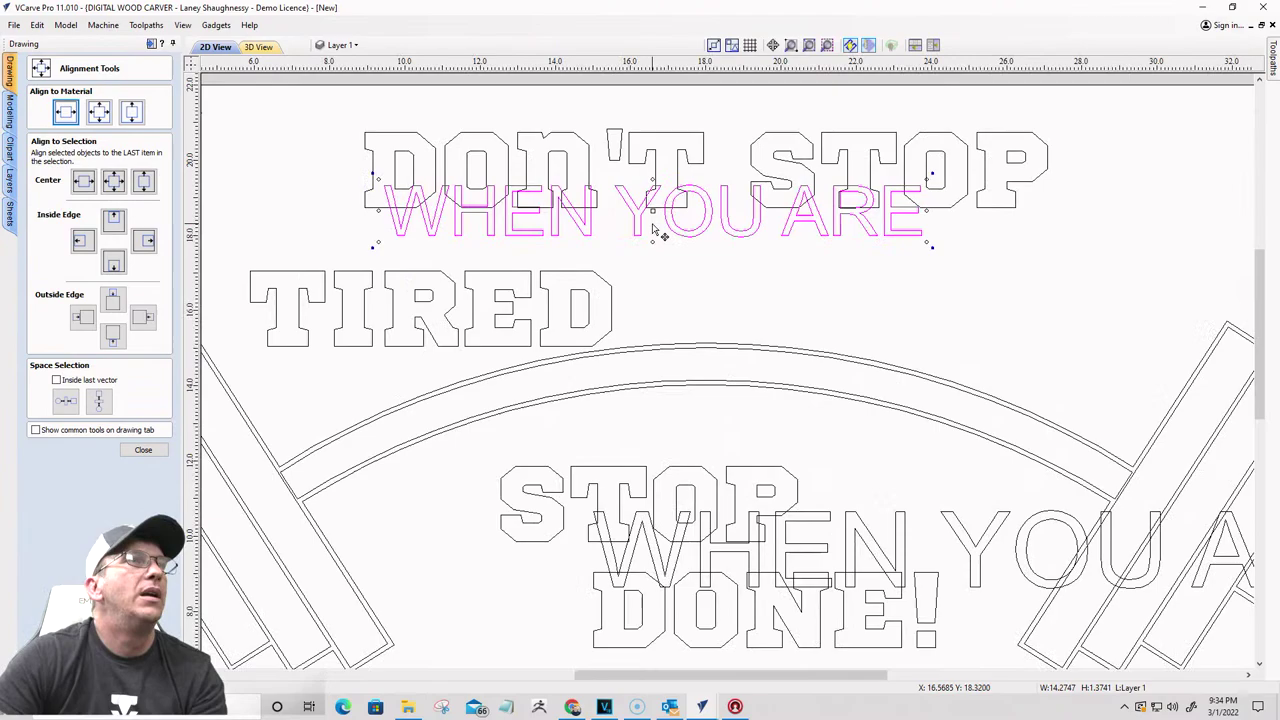
left_click(526, 165, "shift")
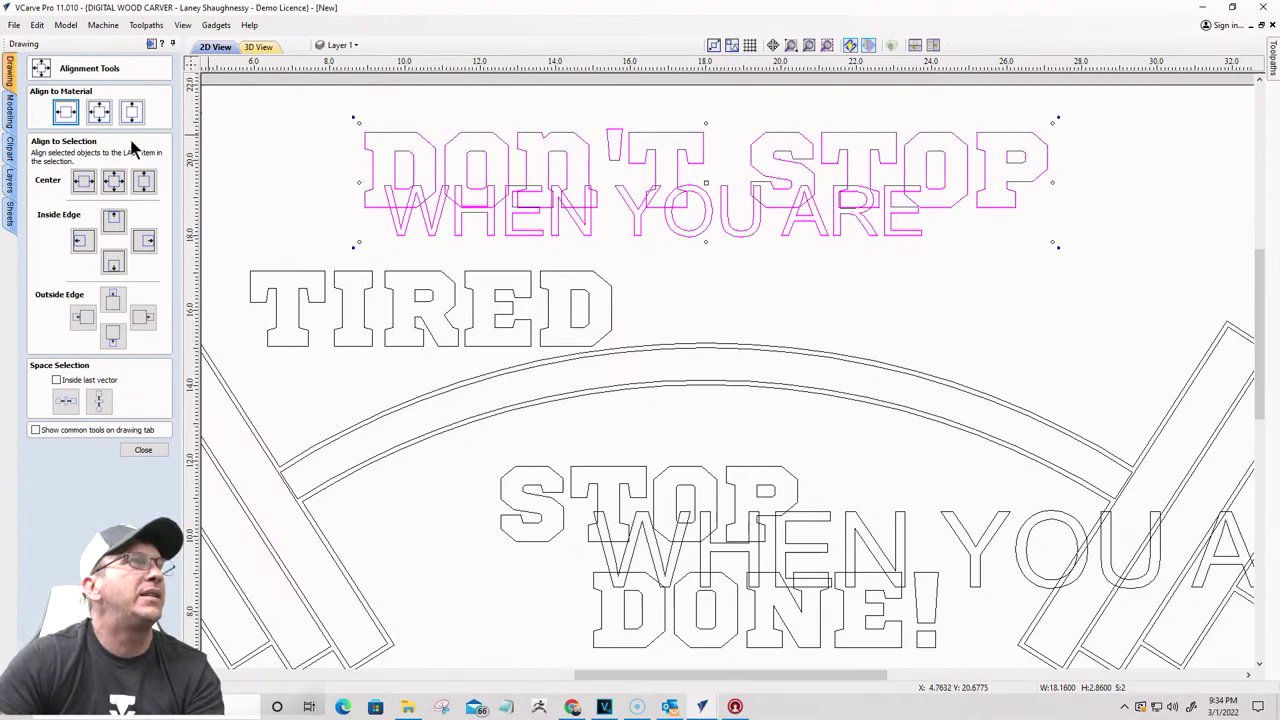
left_click(85, 181)
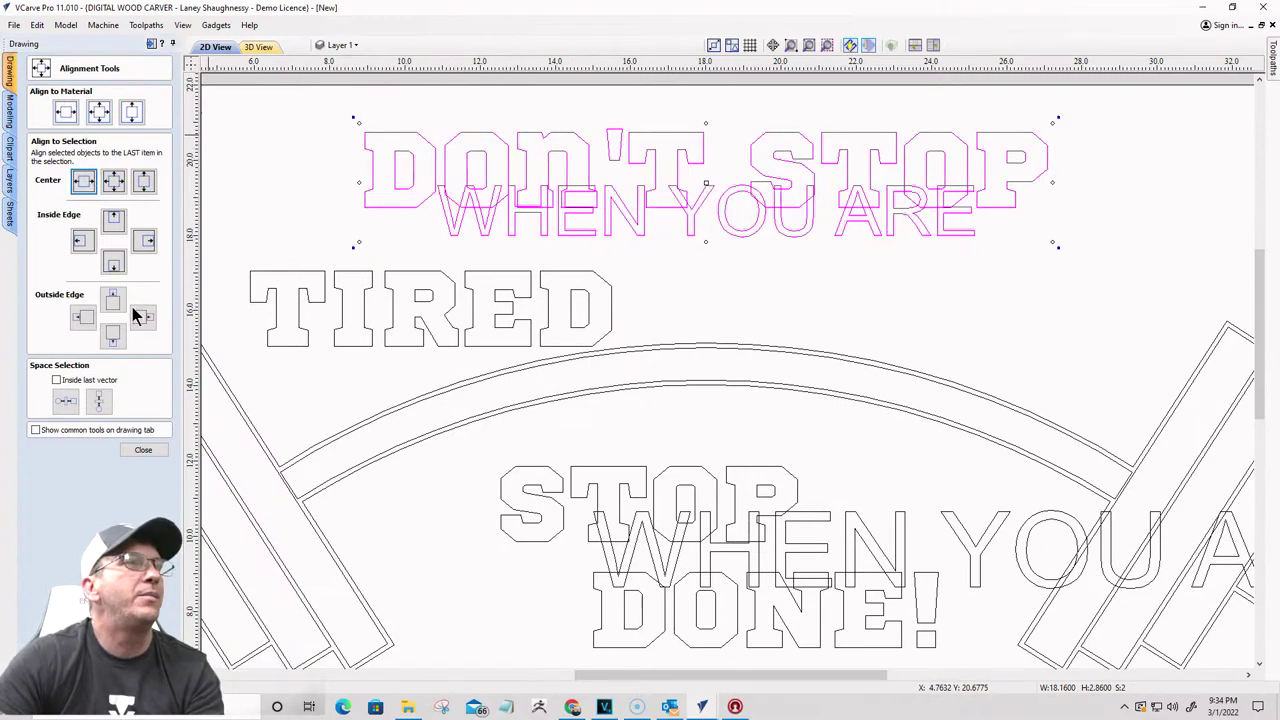
left_click(670, 343)
left_click(688, 230)
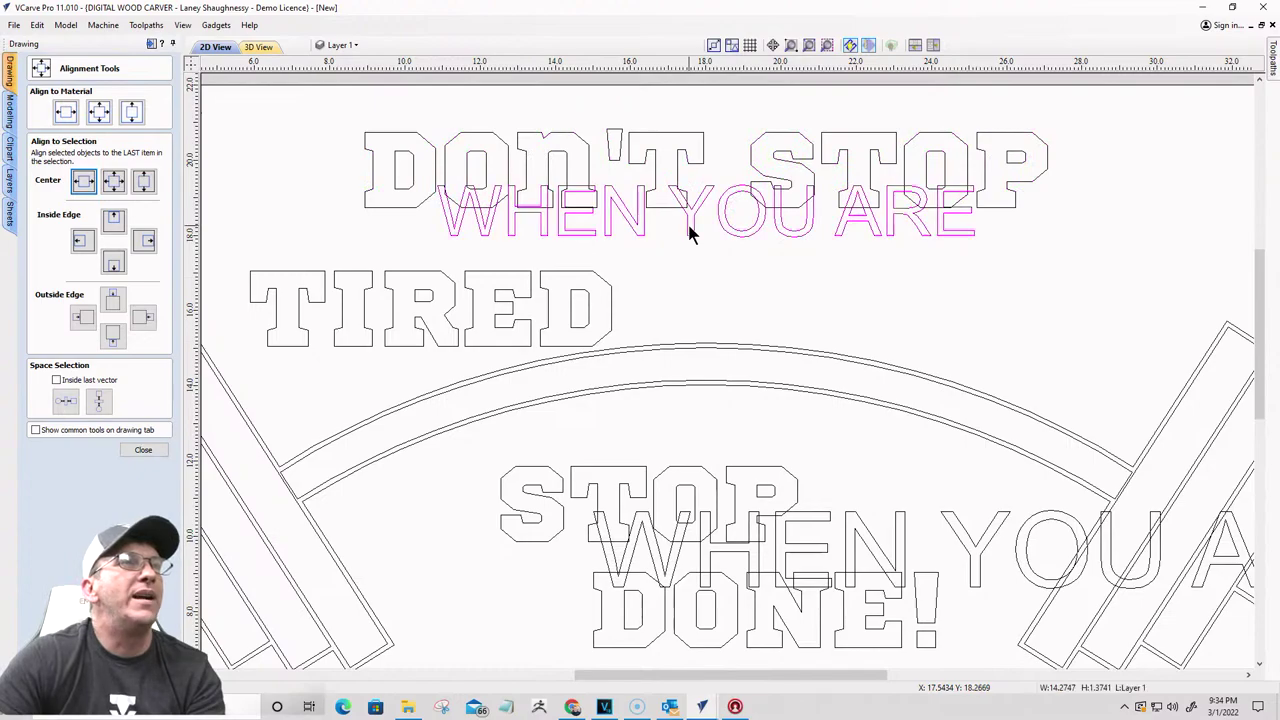
key("Down")
key("Down")
key("Down")
key("Down")
key("Down")
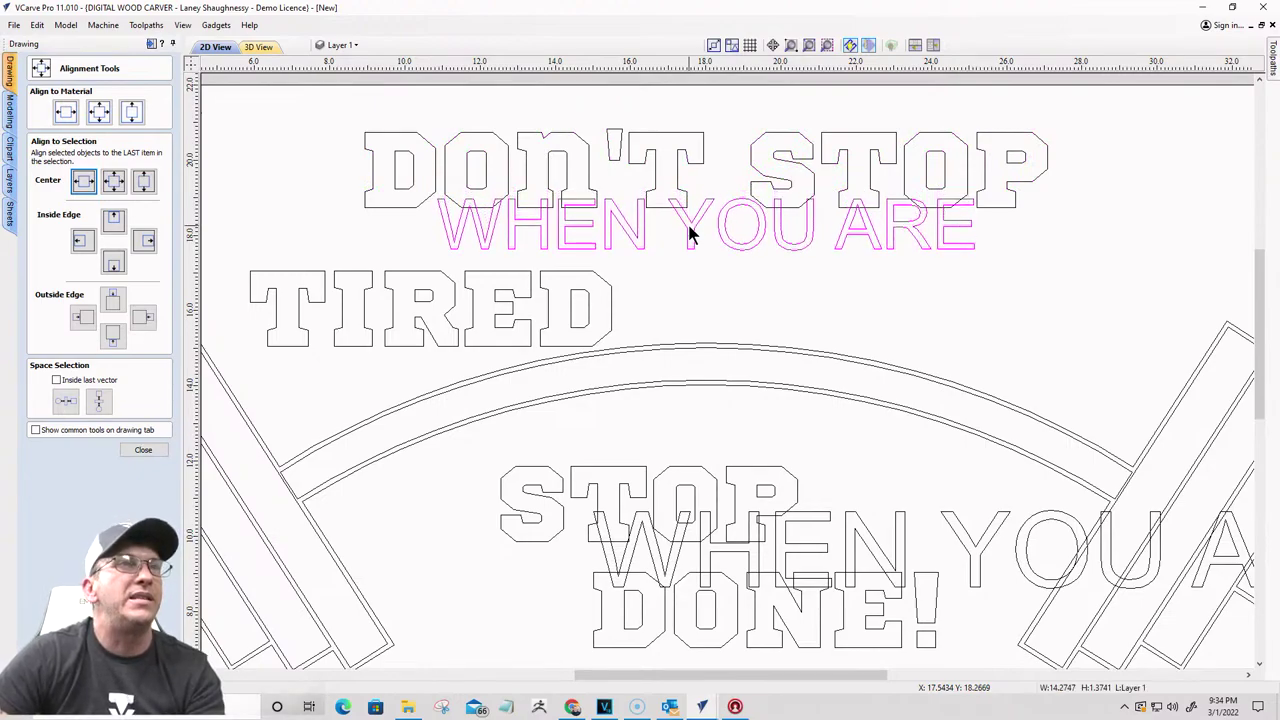
key("Down")
key("Down")
key("Down")
key("Down")
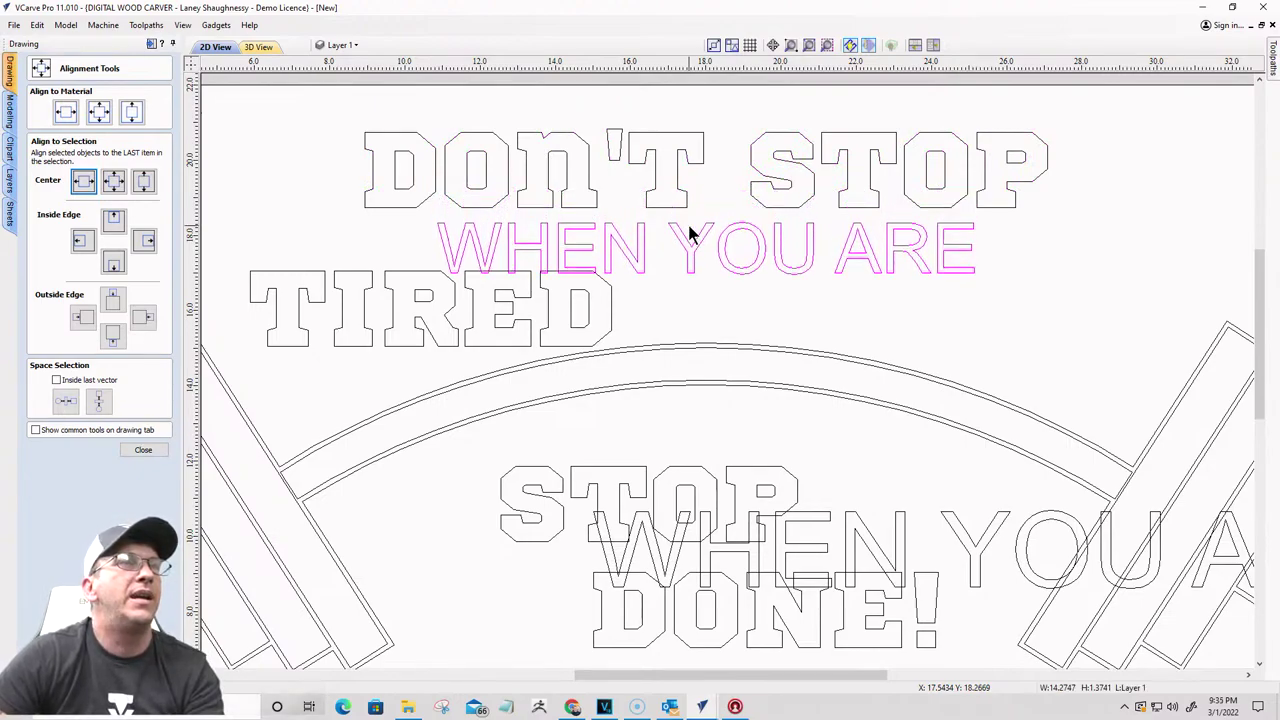
Step: Centre TIRED under DON'T STOP and nudge it down toward the arc
left_click(453, 305)
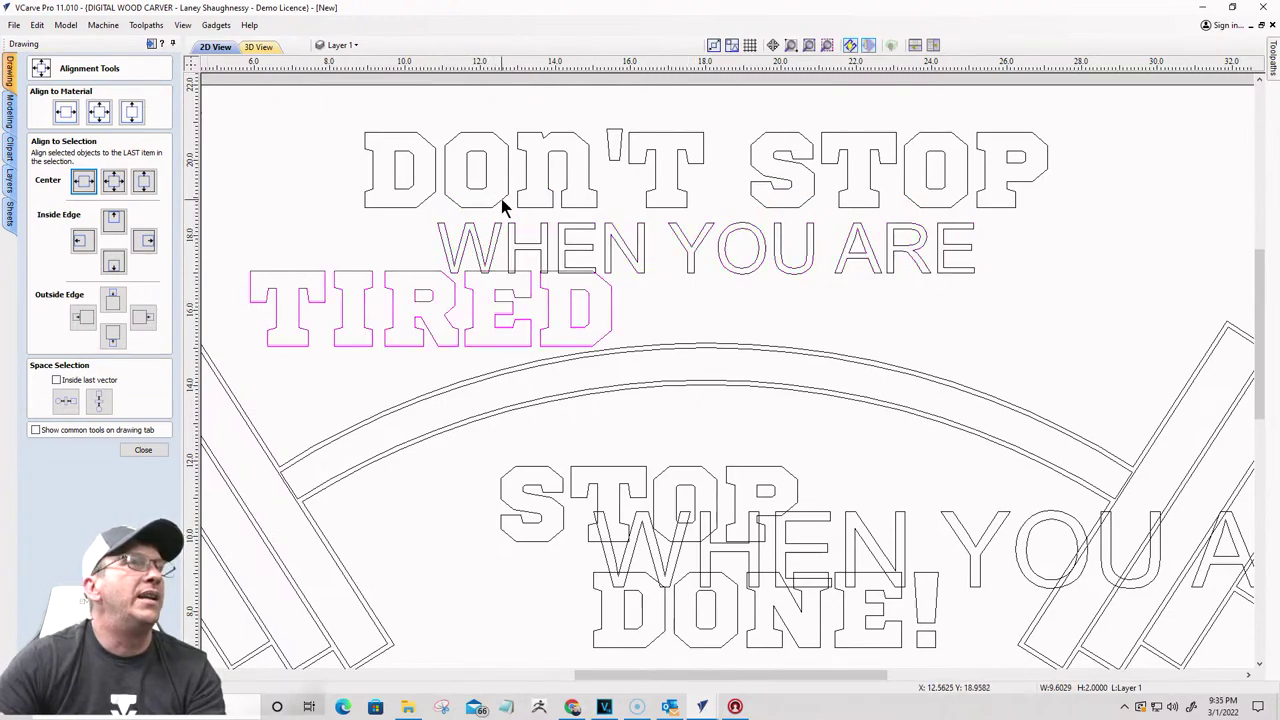
left_click(503, 205, "shift")
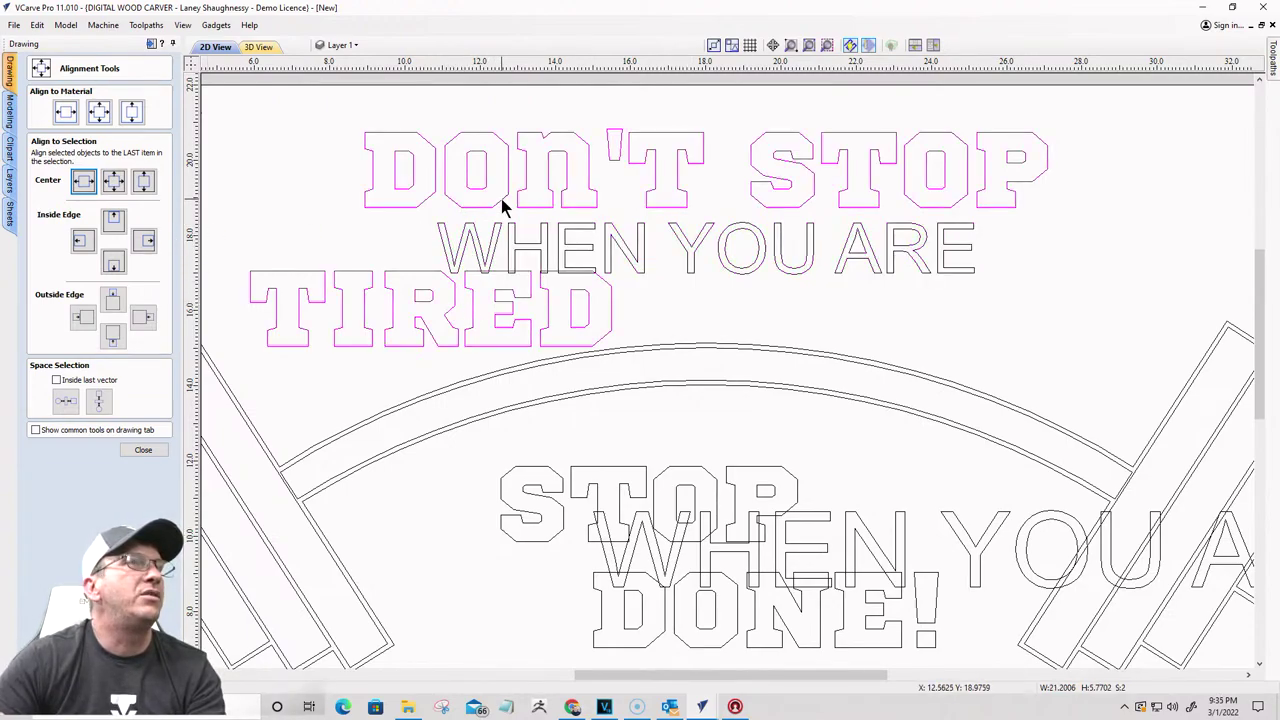
left_click(83, 182)
left_click(530, 310)
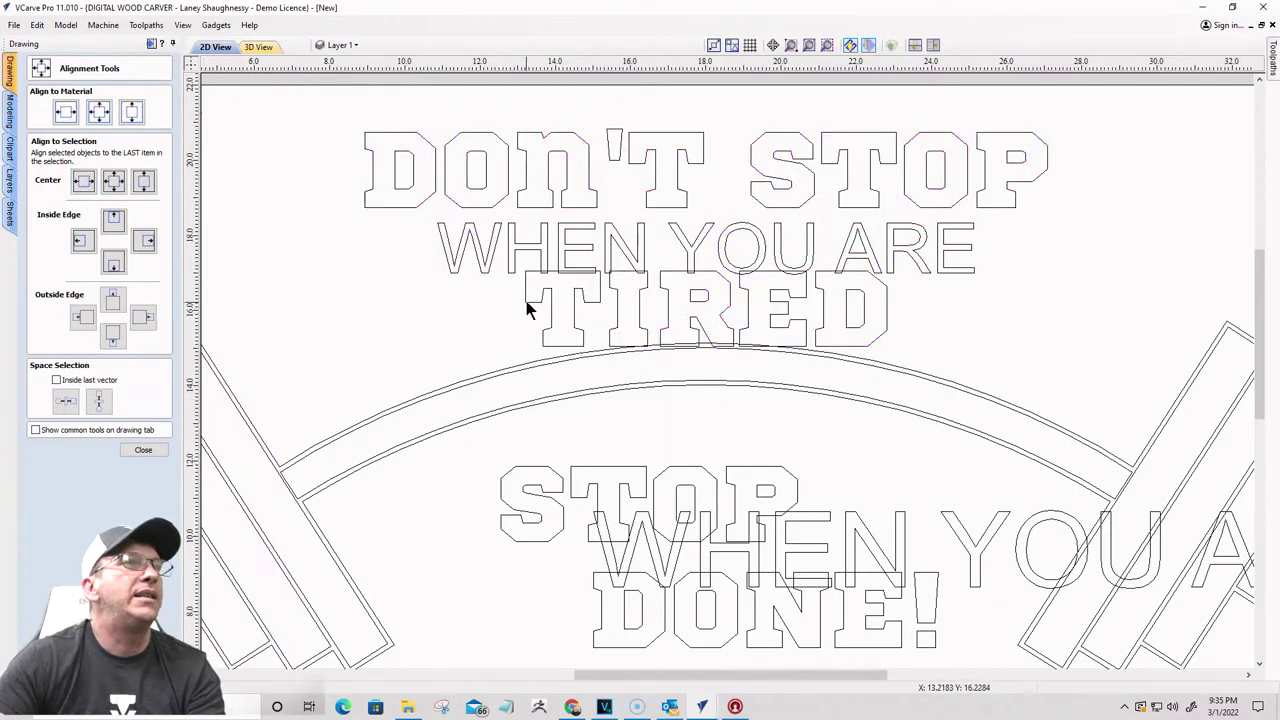
left_click(531, 311)
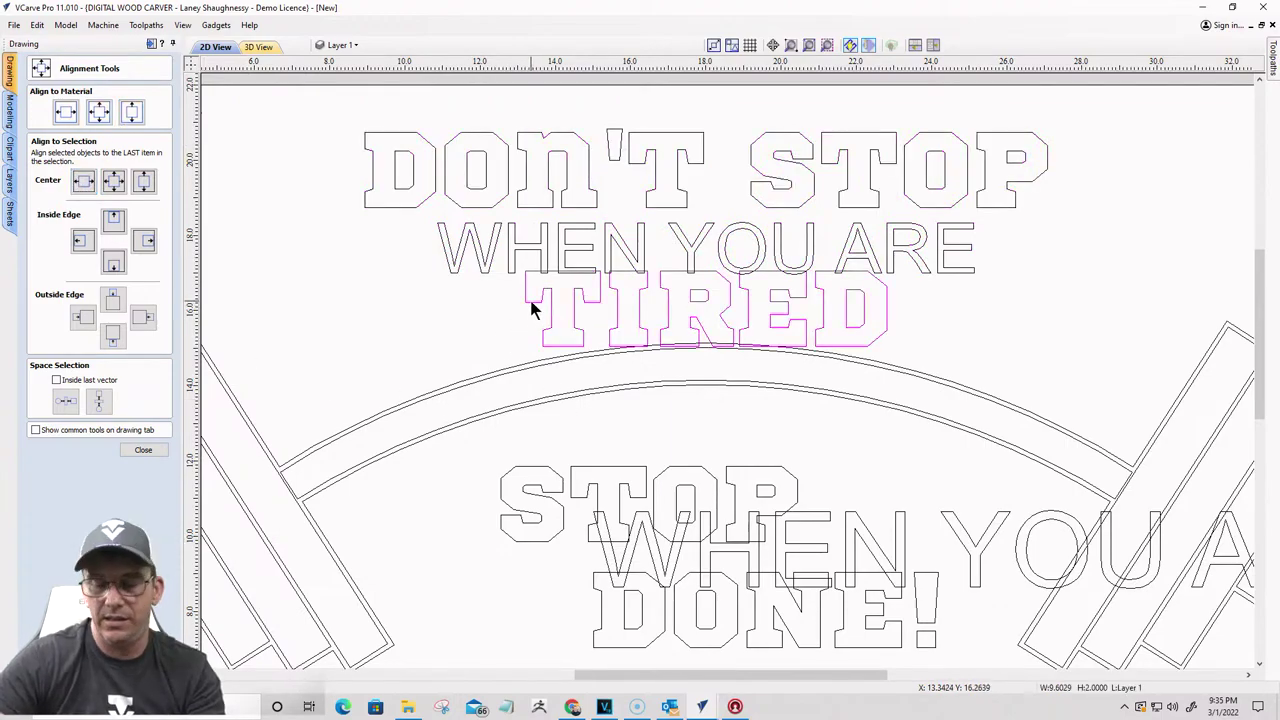
key("Down")
key("Down")
key("Down")
key("Down")
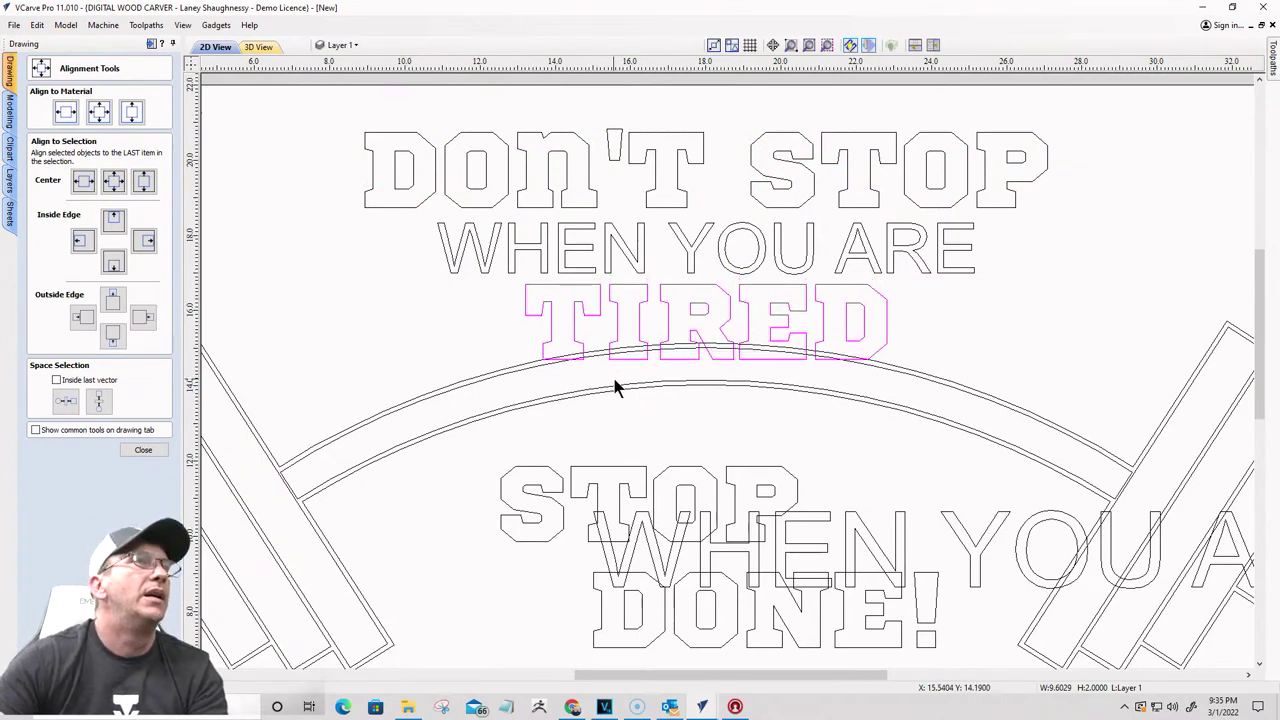
Step: Nudge the three heading lines up together
left_click_drag(322, 87, 1071, 424)
key("Up")
key("Up")
key("Up")
key("Up")
key("Up")
key("Up")
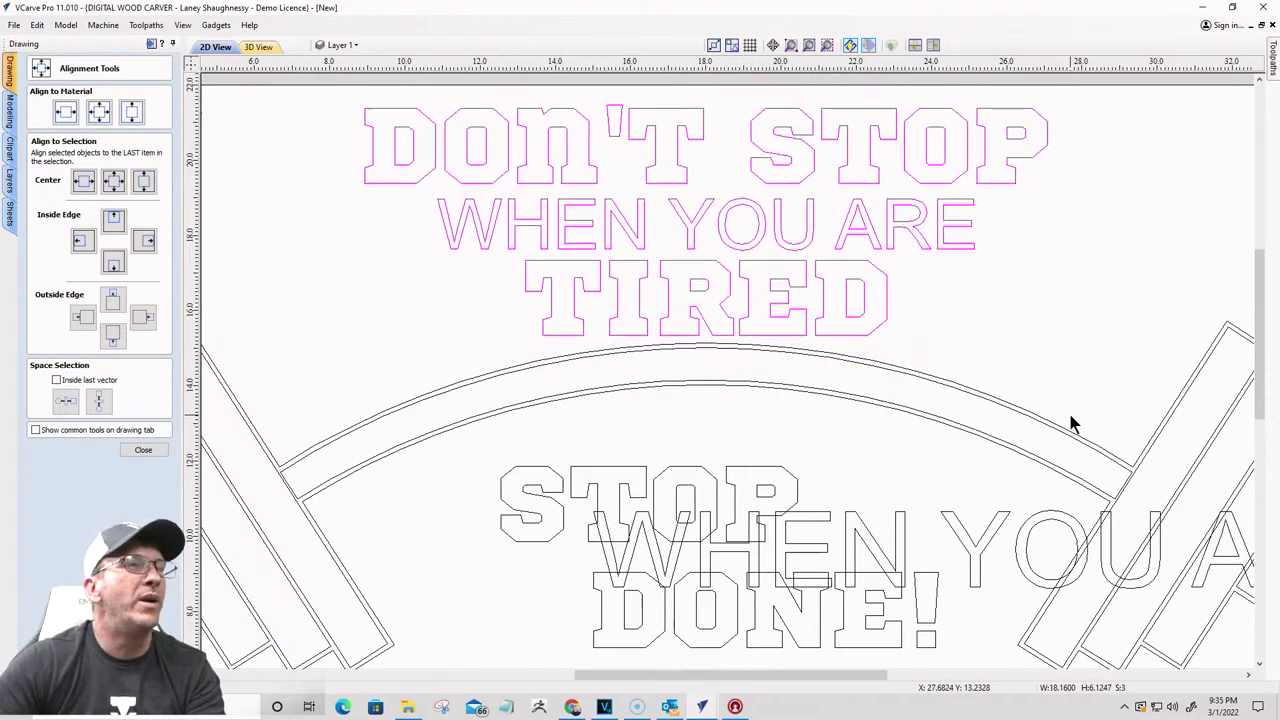
scroll(1071, 424, "down", 6)
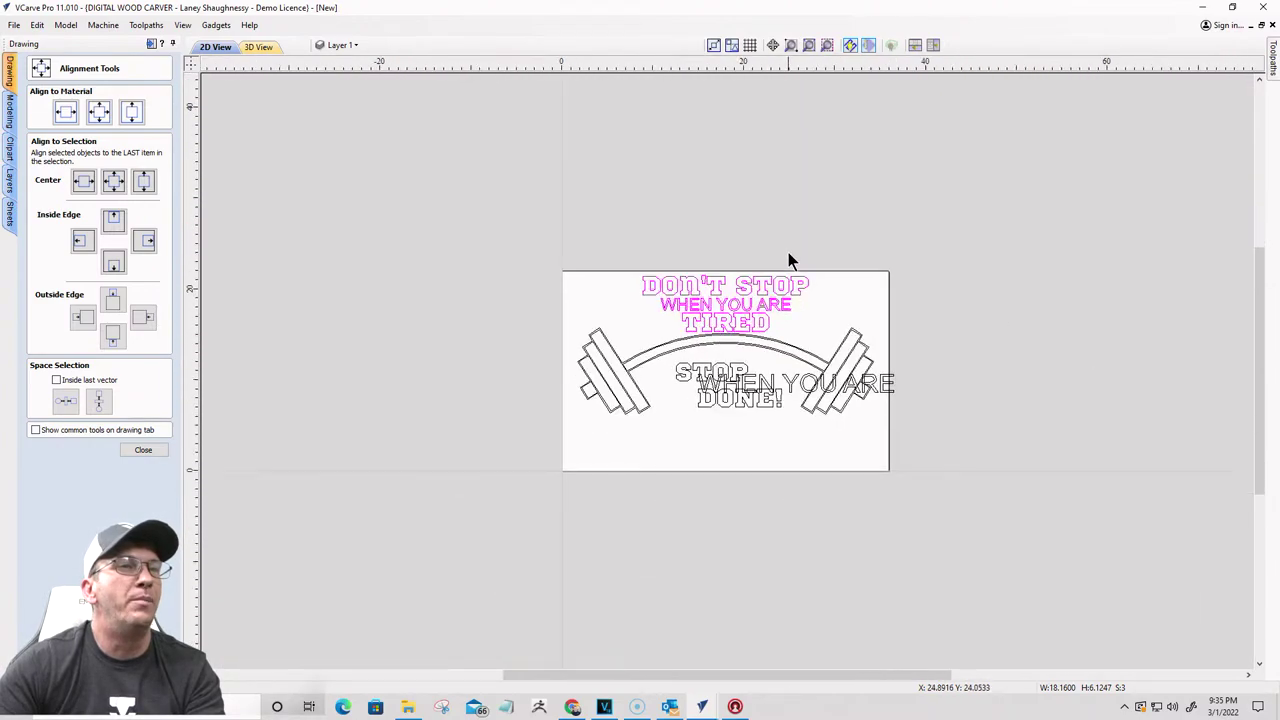
Step: Nudge the barbell down slightly
scroll(703, 372, "up", 2)
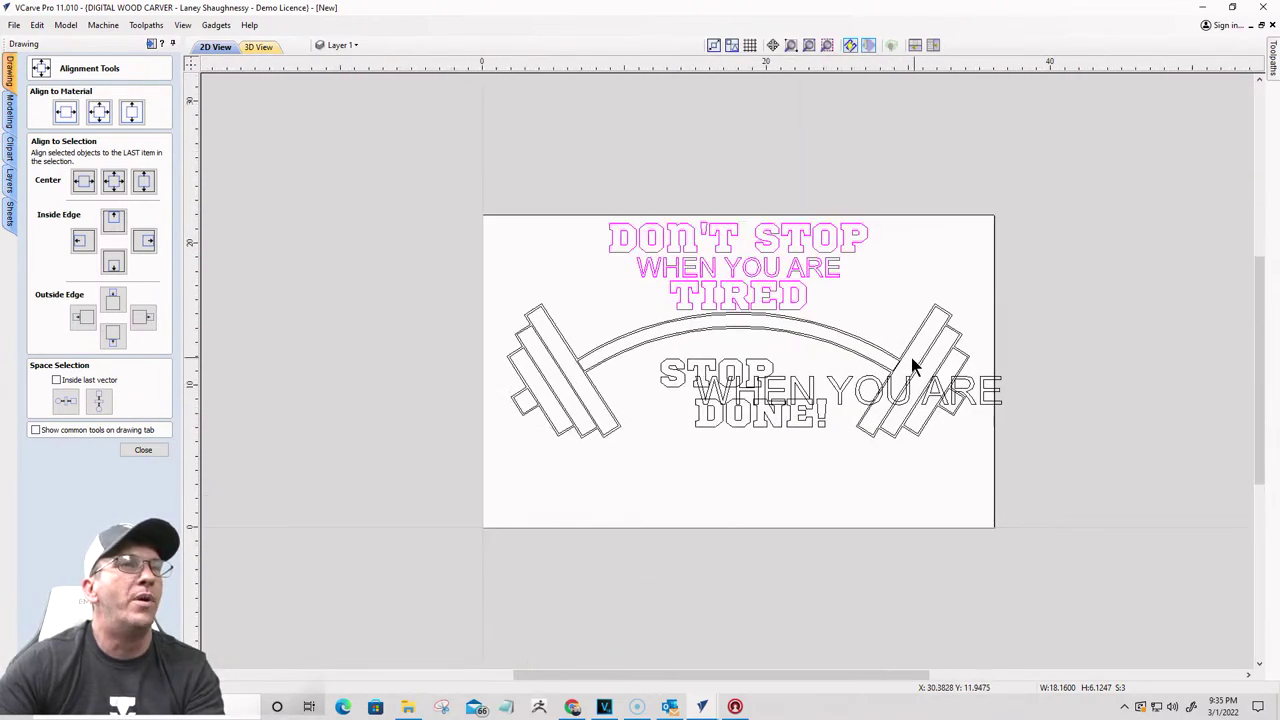
left_click_drag(490, 290, 1060, 507)
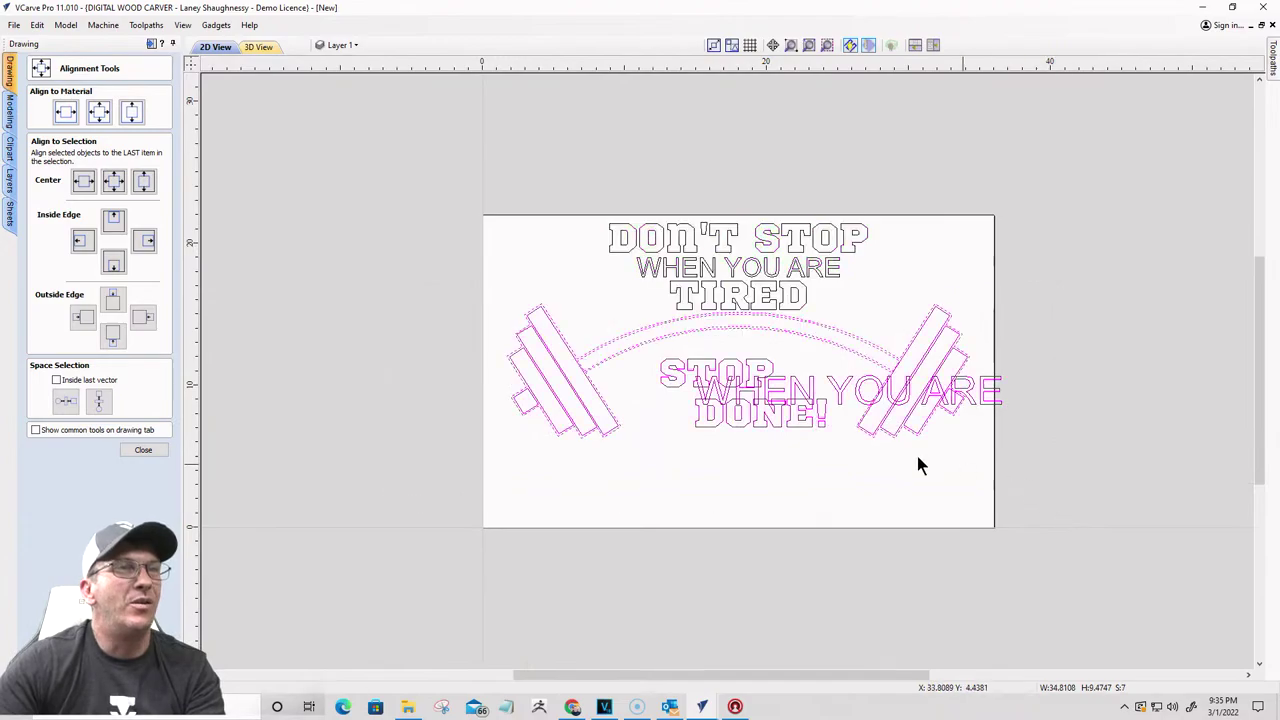
left_click(707, 370, "shift")
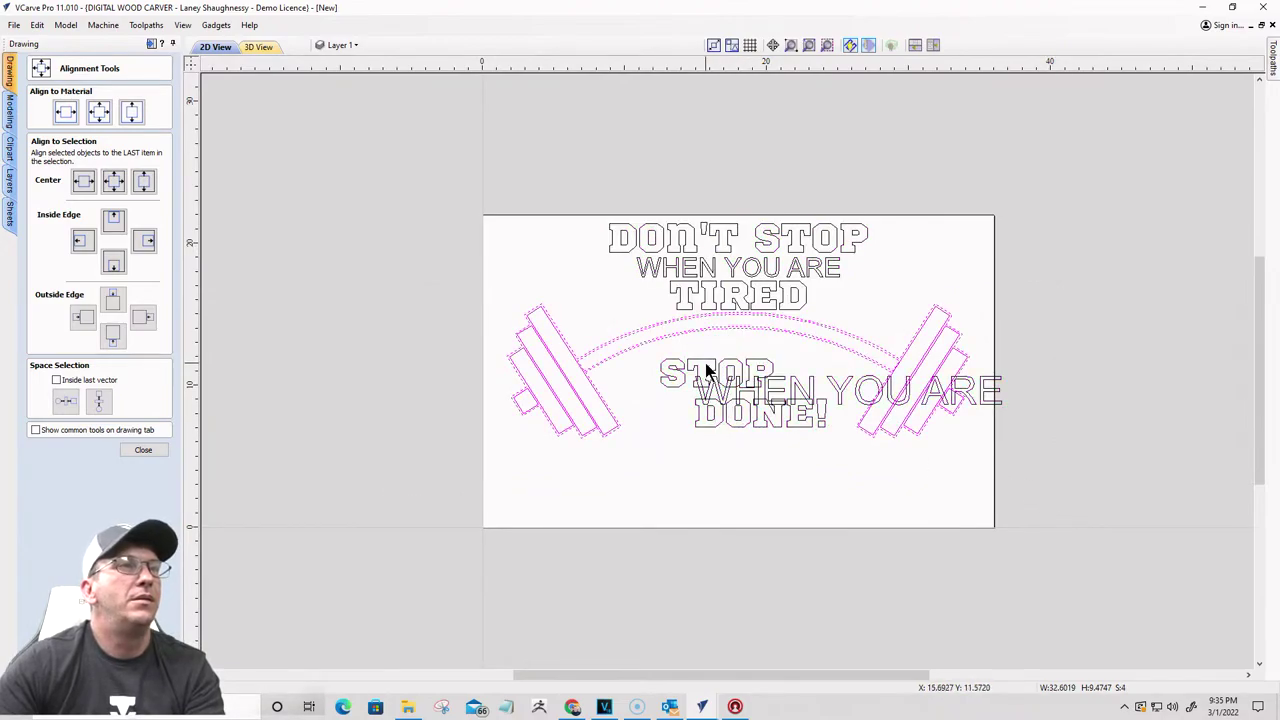
key("Down")
key("Down")
key("Down")
key("Down")
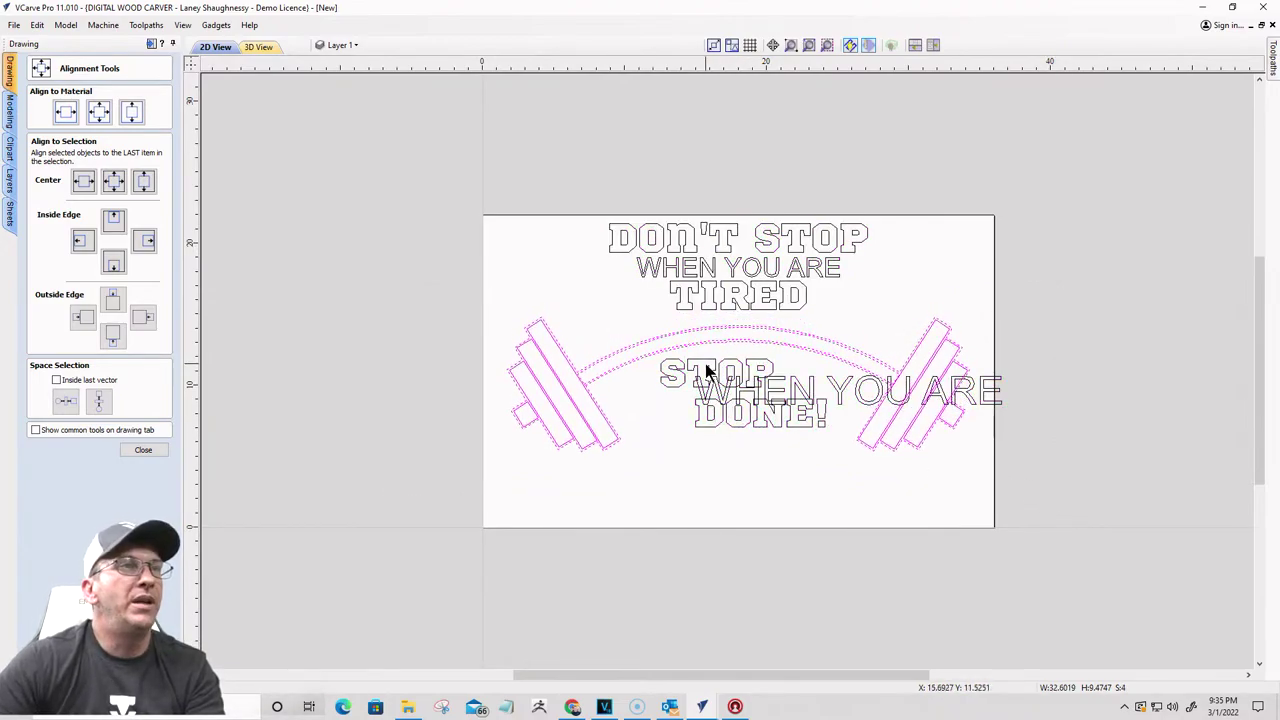
key("Down")
key("Down")
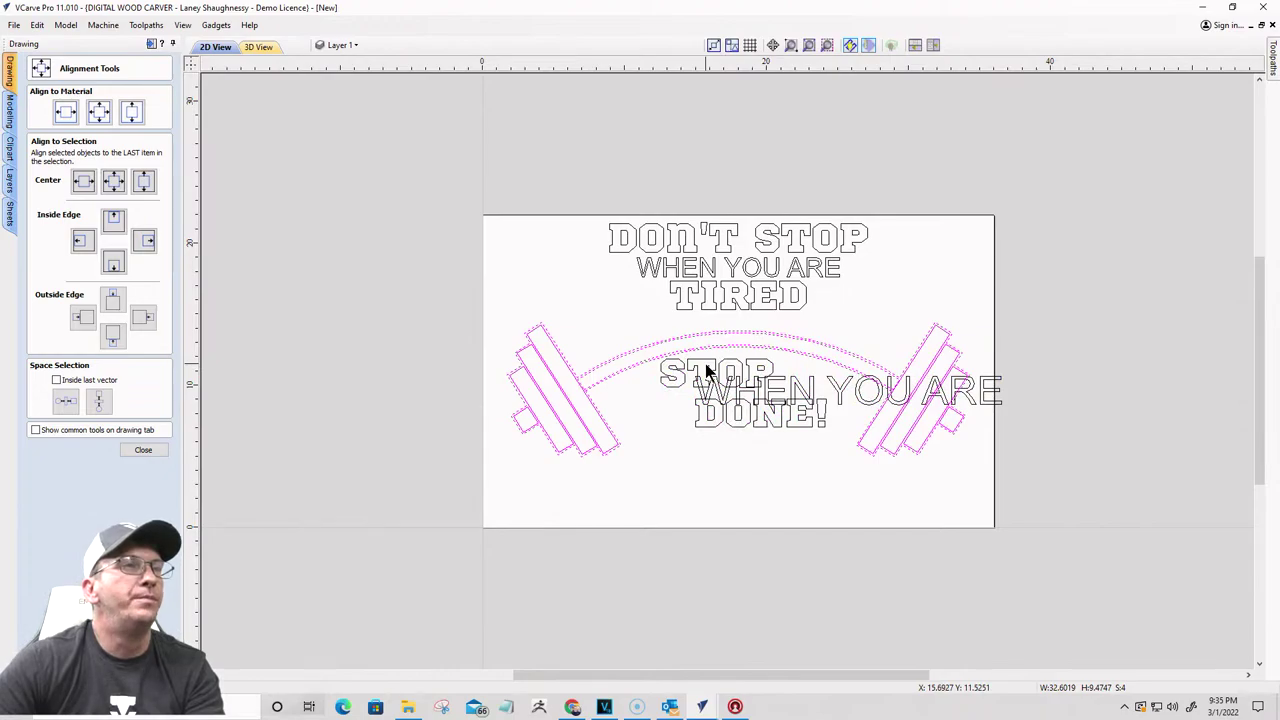
Step: Widen the three-line heading to about 25.7 inches, nearly spanning the barbell
left_click_drag(579, 190, 900, 340)
key("Down")
key("Down")
key("Down")
key("Down")
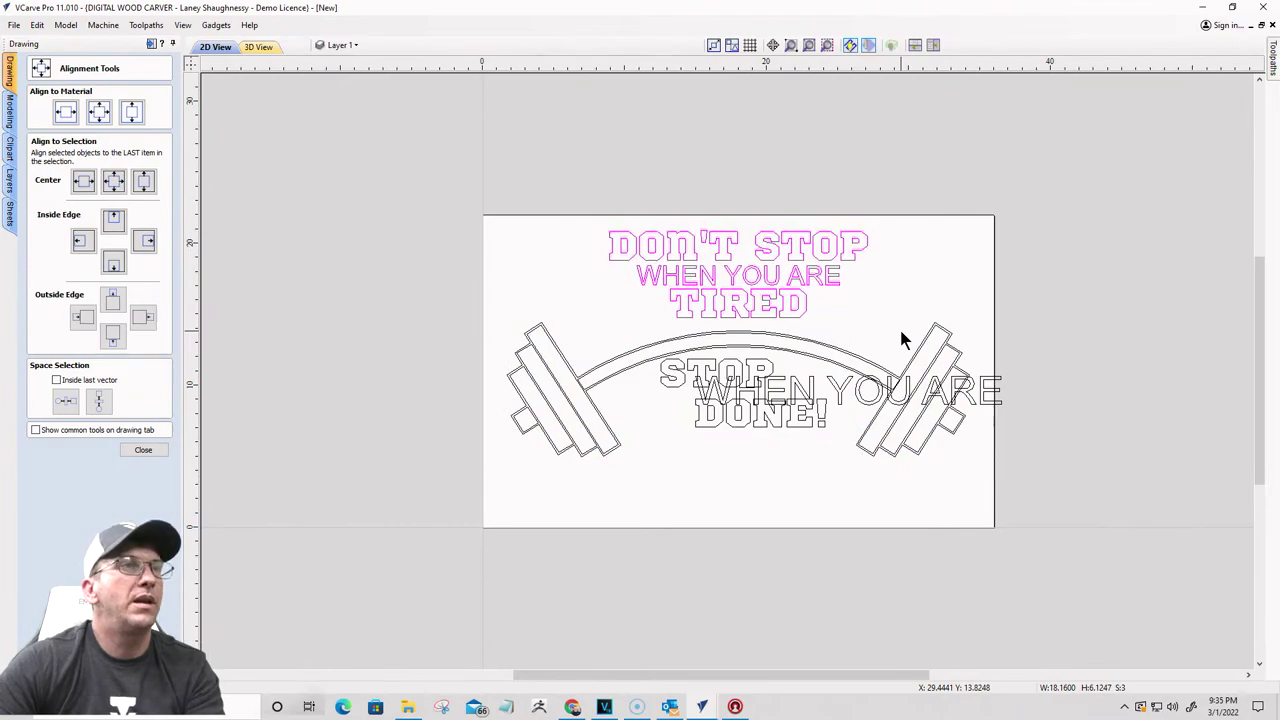
key("Up")
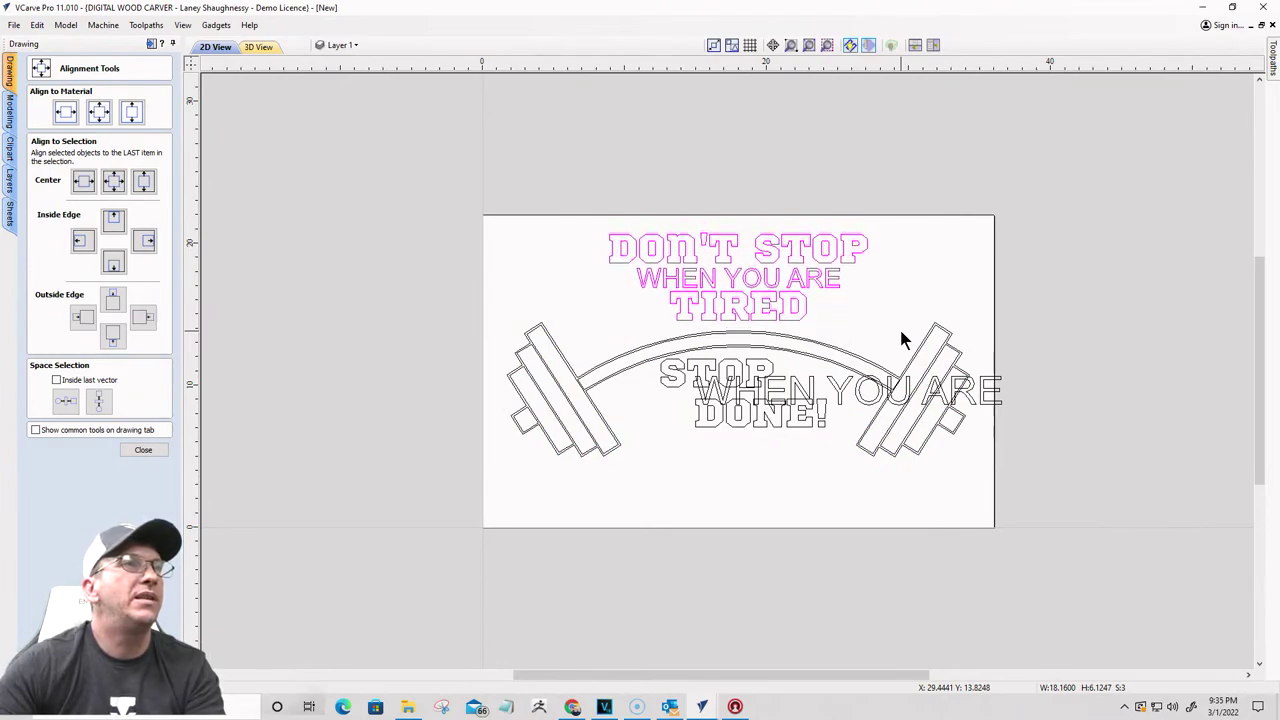
left_click(711, 281)
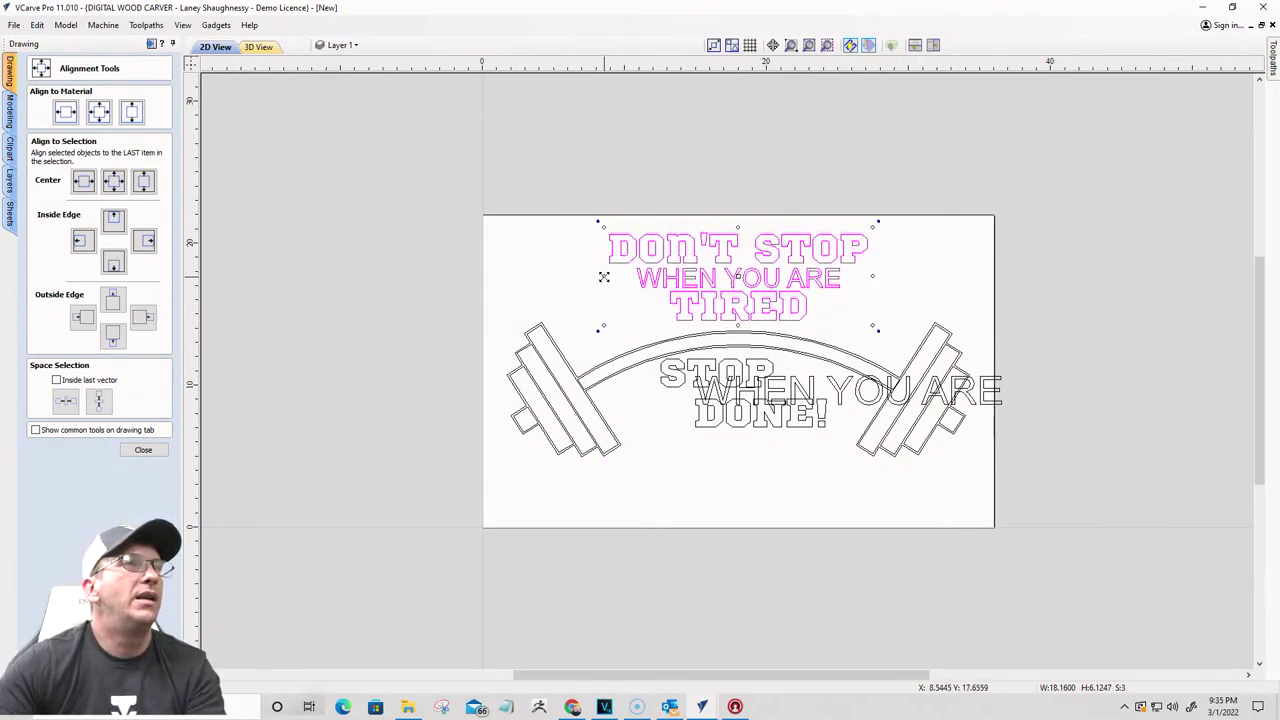
left_click_drag(600, 274, 555, 274)
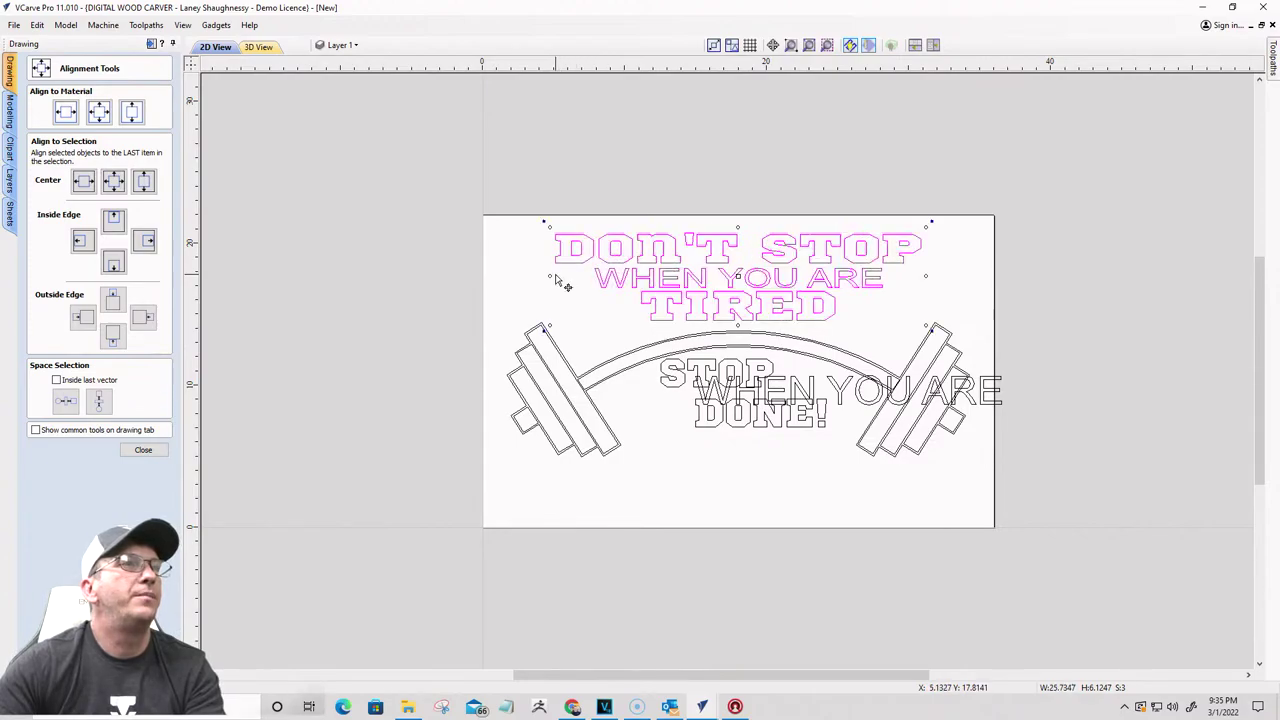
left_click(588, 322)
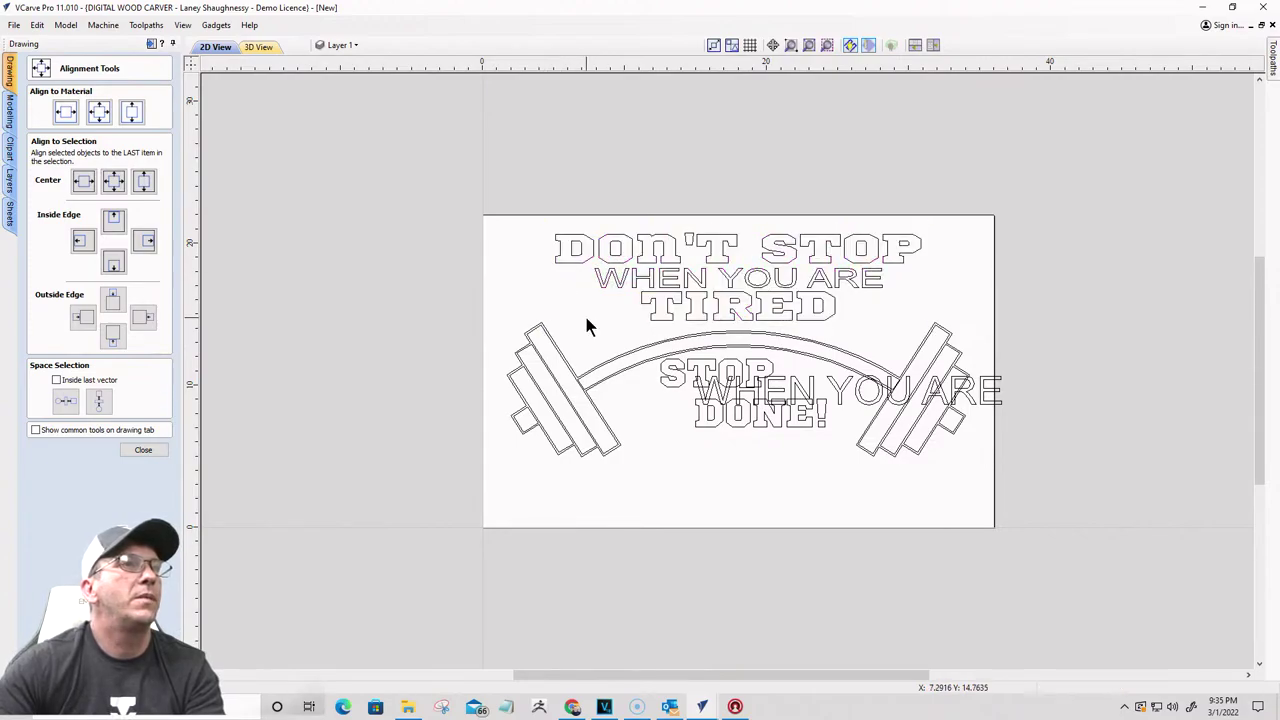
left_click(720, 368)
Step: Centre STOP on the material and move DONE! to the sign's lower left
scroll(720, 376, "up", 1)
scroll(719, 376, "up", 2)
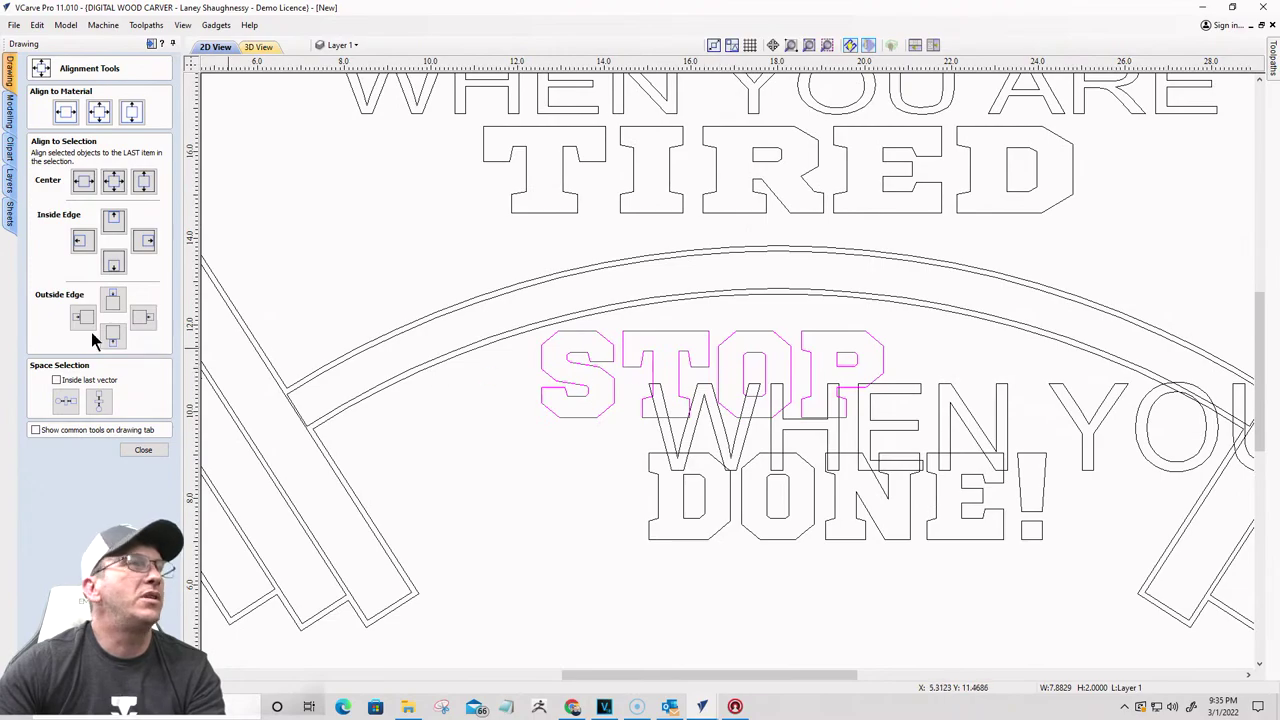
left_click(65, 112)
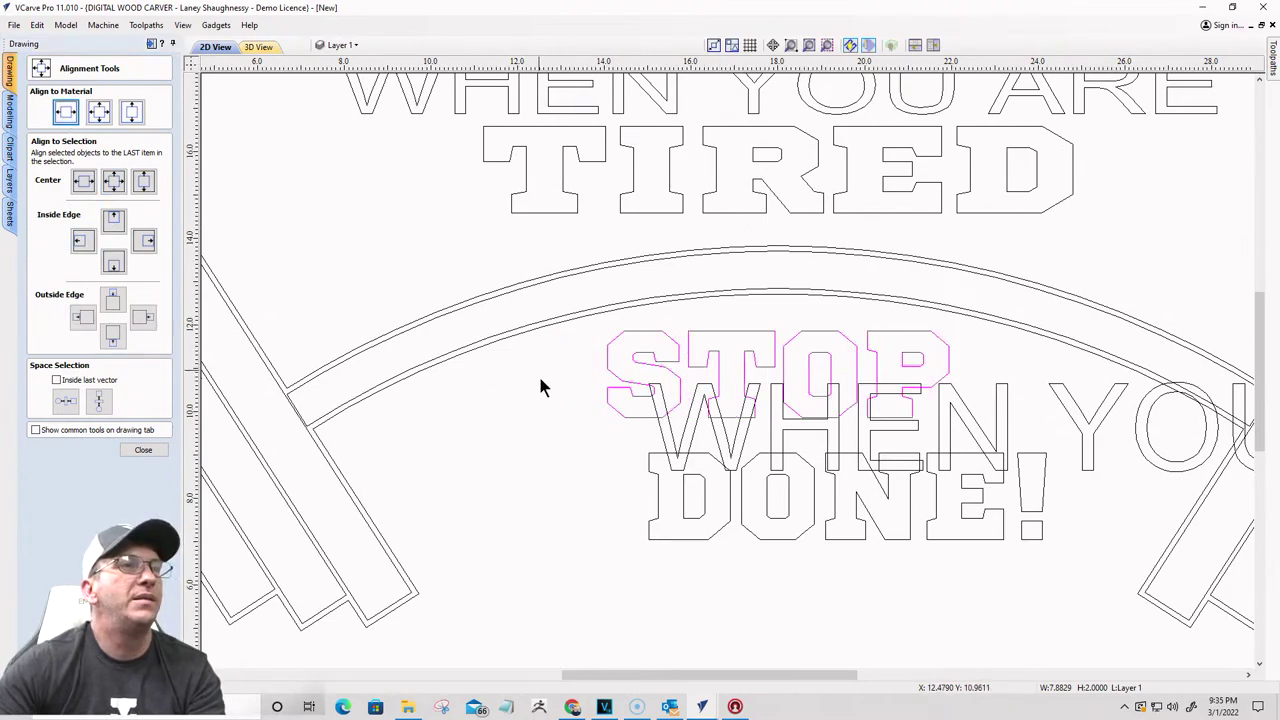
left_click(700, 458)
left_click(697, 460)
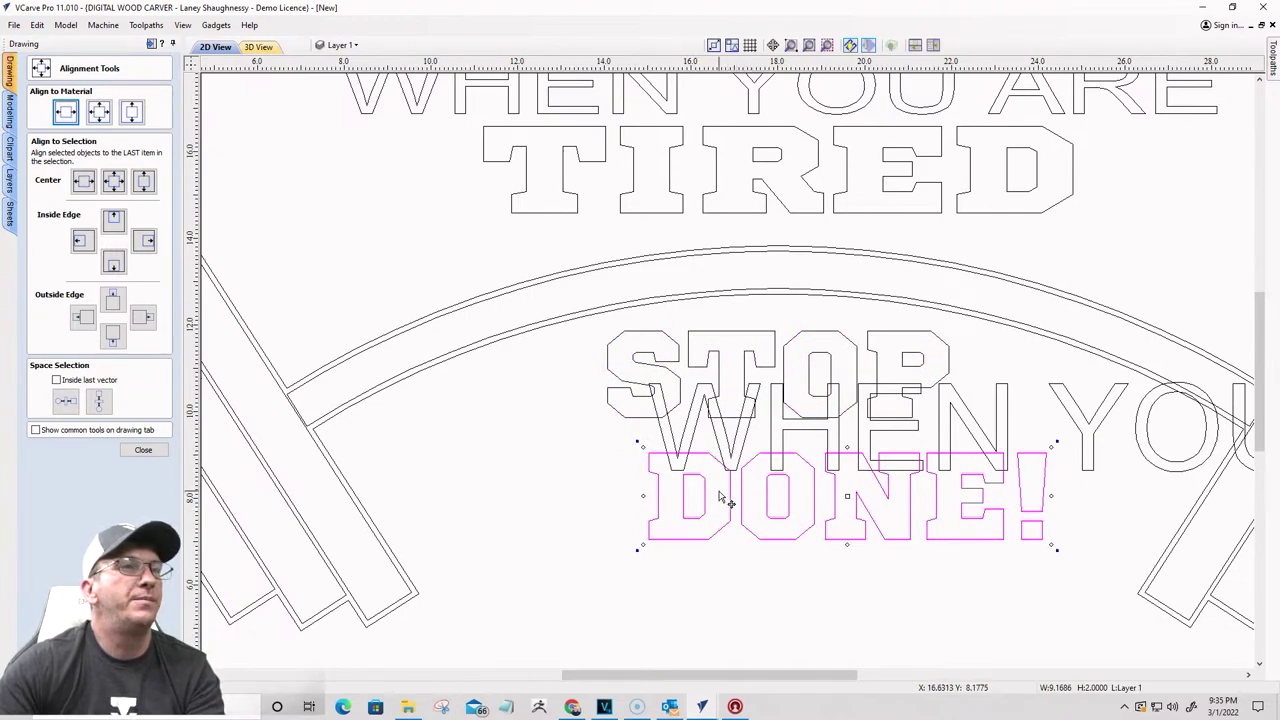
left_click_drag(703, 497, 617, 510)
Step: Tuck the lower WHEN YOU ARE under STOP, narrowed to about 14.7 inches
left_click(686, 457)
left_click(687, 458)
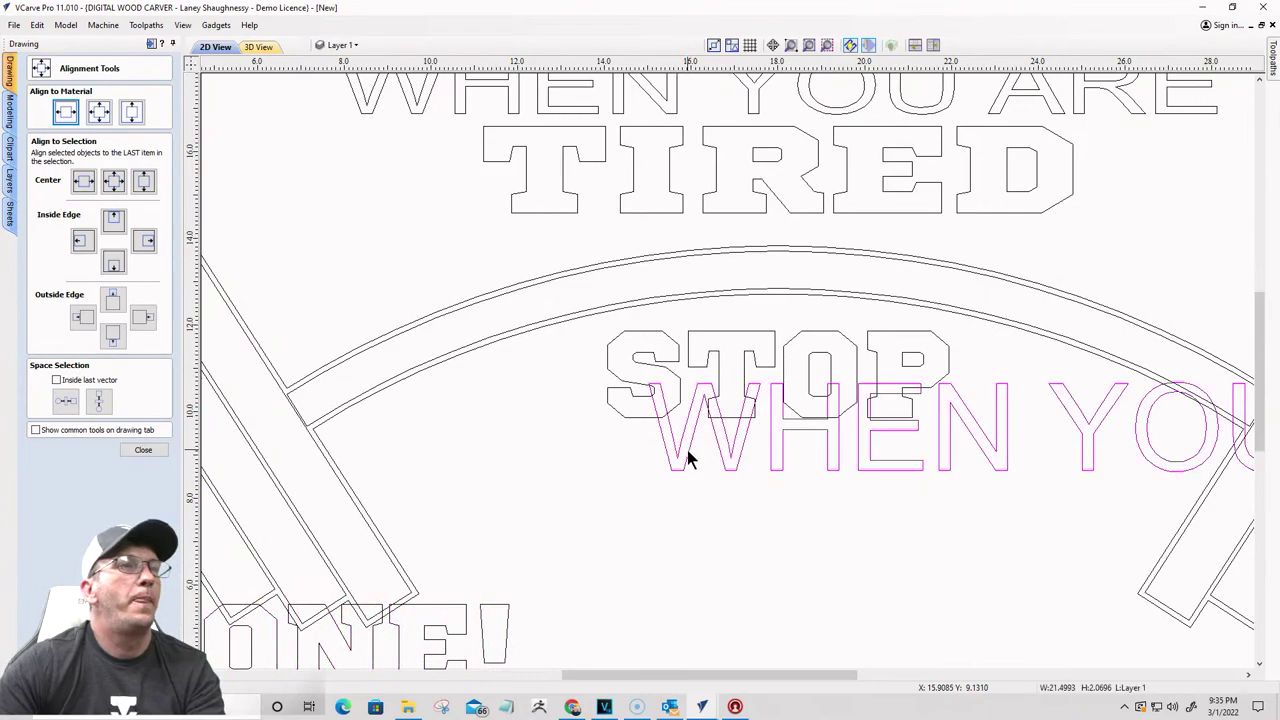
left_click_drag(687, 458, 392, 522)
scroll(392, 522, "down", 2)
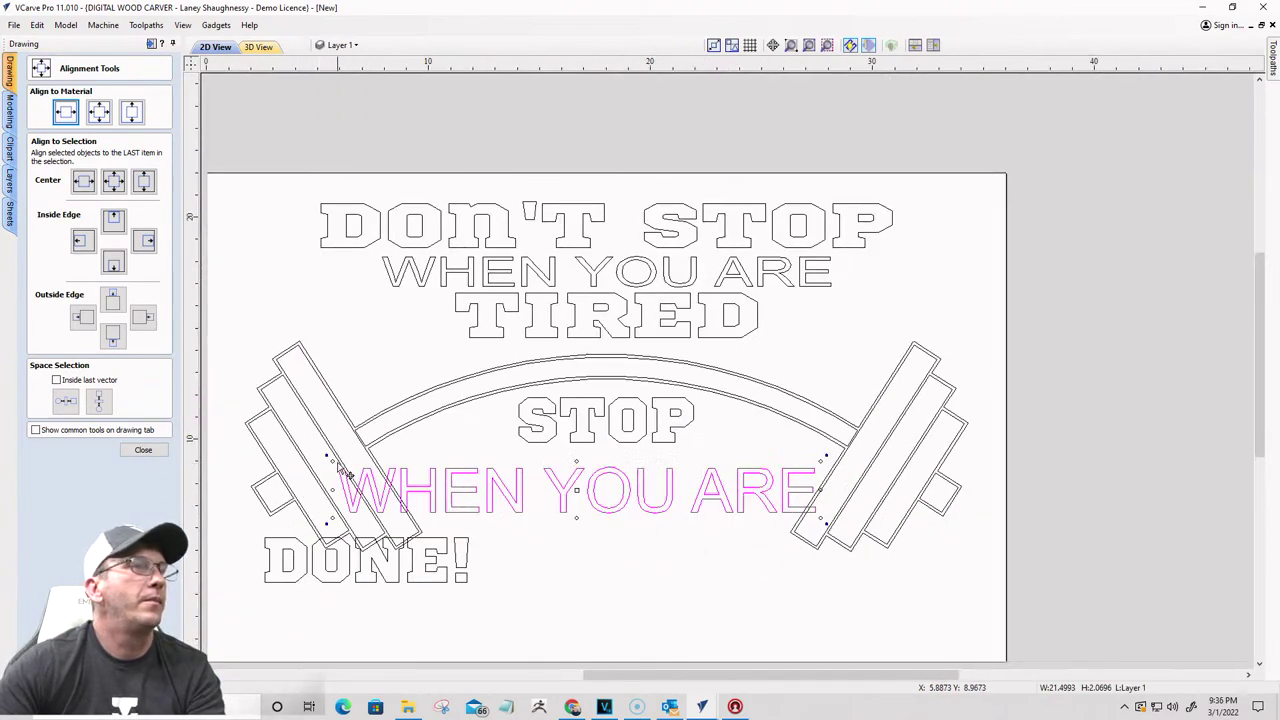
left_click_drag(331, 458, 375, 478)
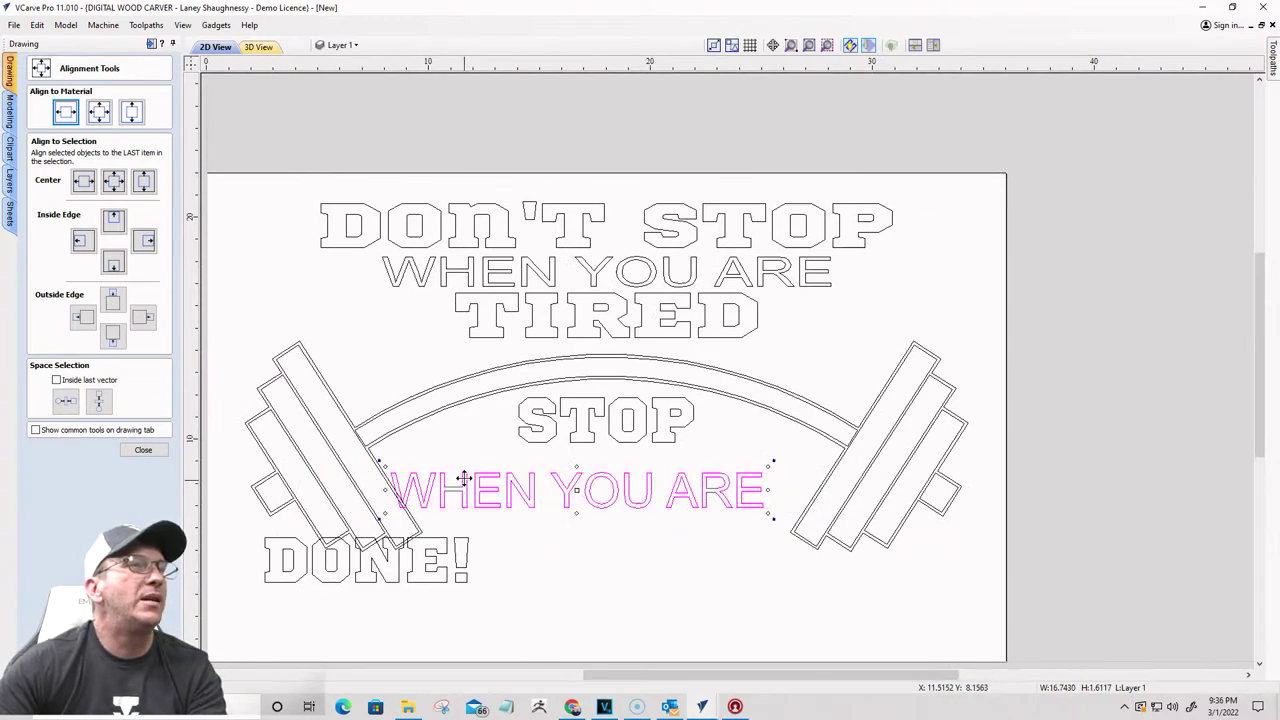
scroll(432, 288, "up", 3)
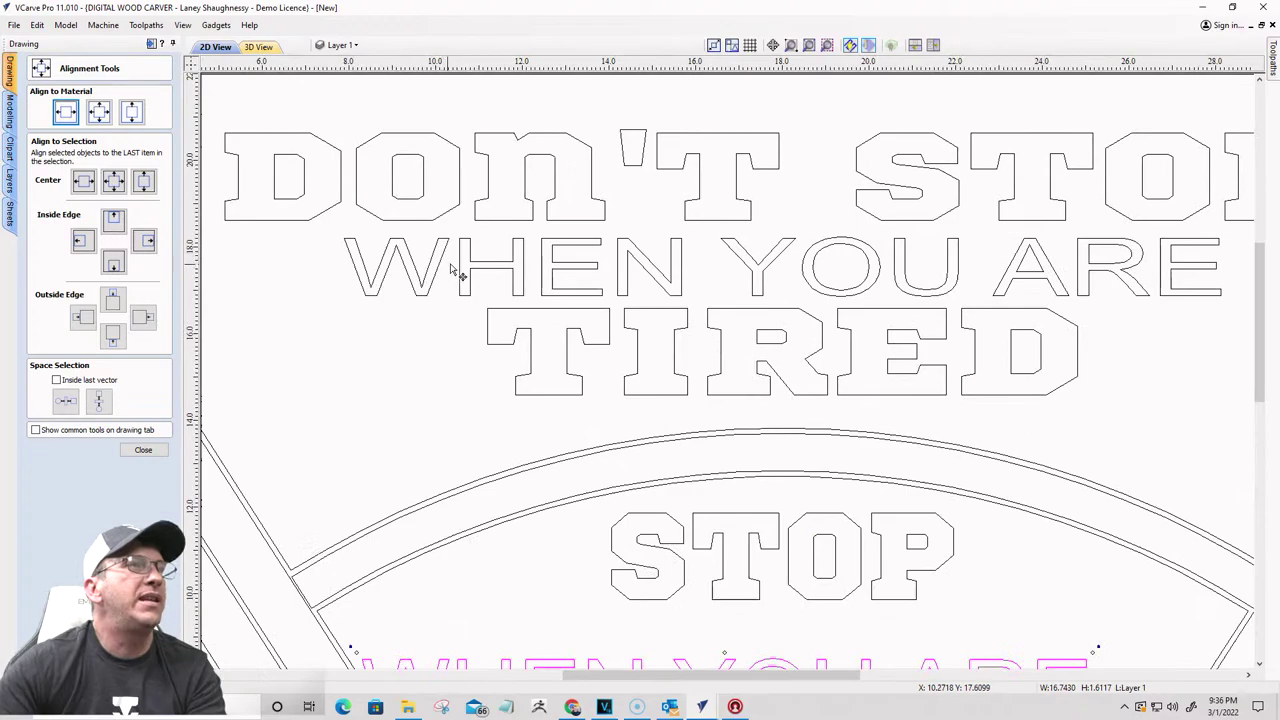
scroll(457, 271, "down", 3)
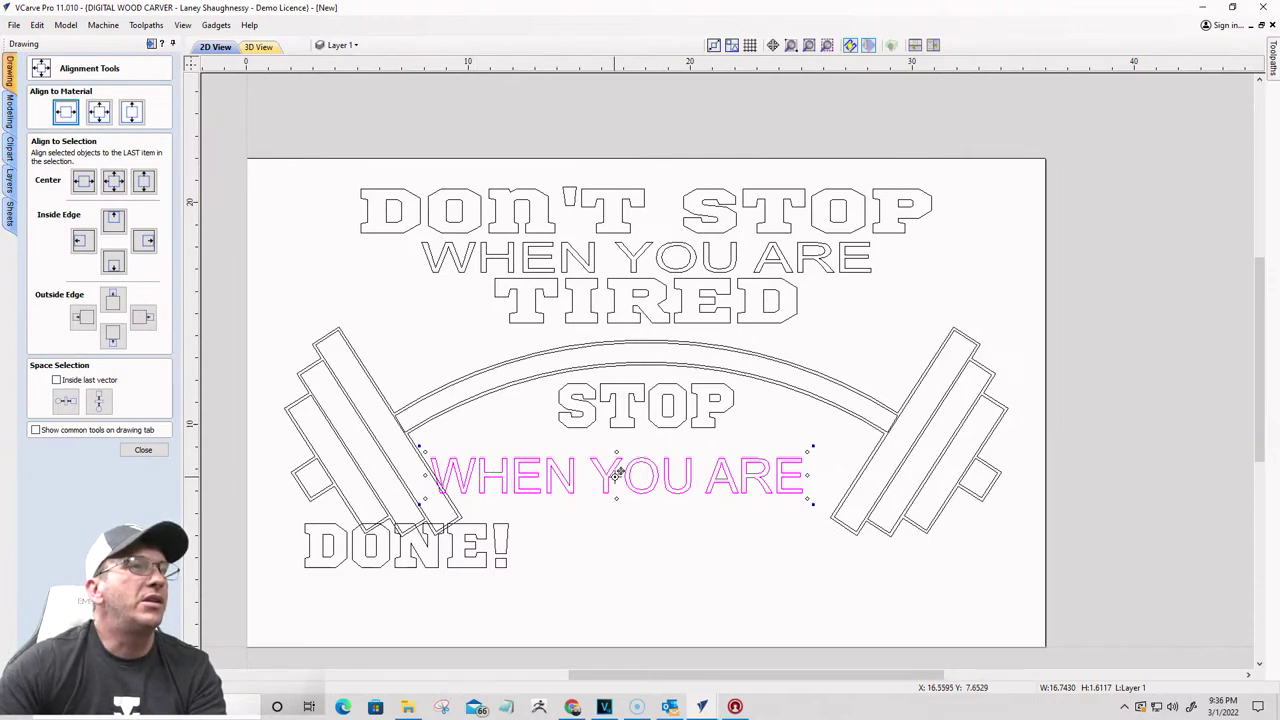
left_click_drag(620, 472, 625, 445)
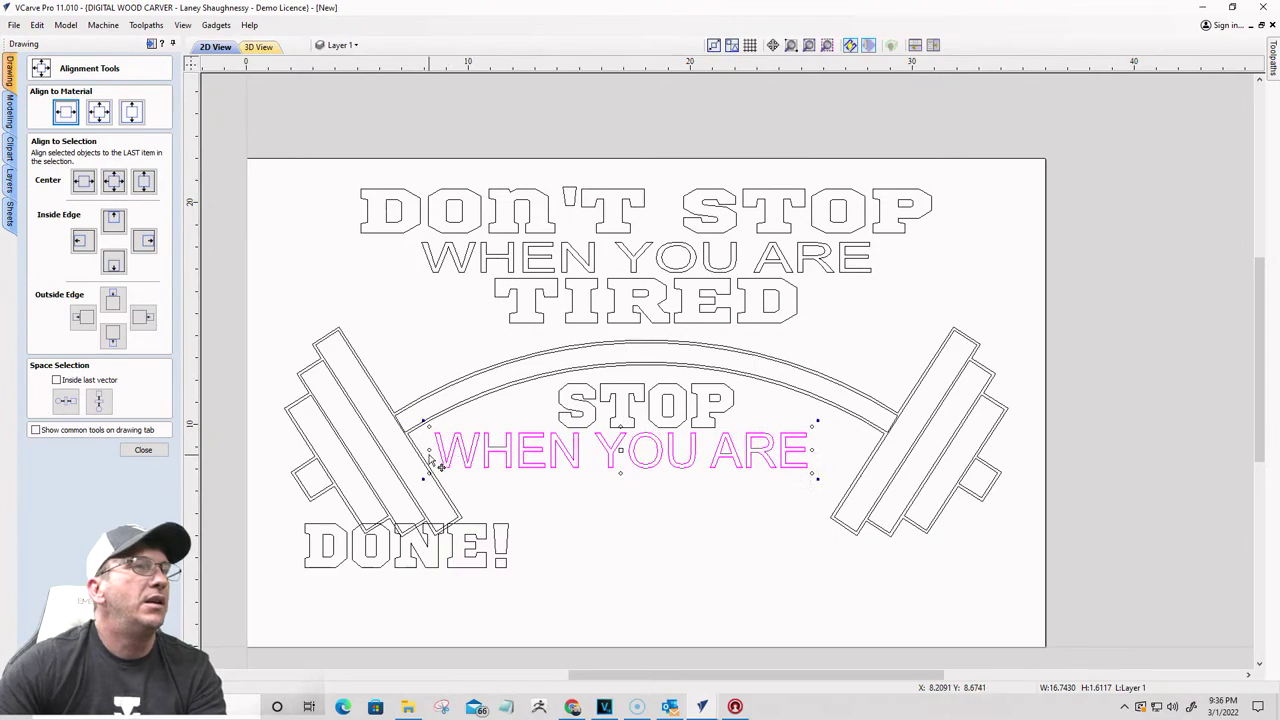
left_click_drag(428, 450, 452, 450)
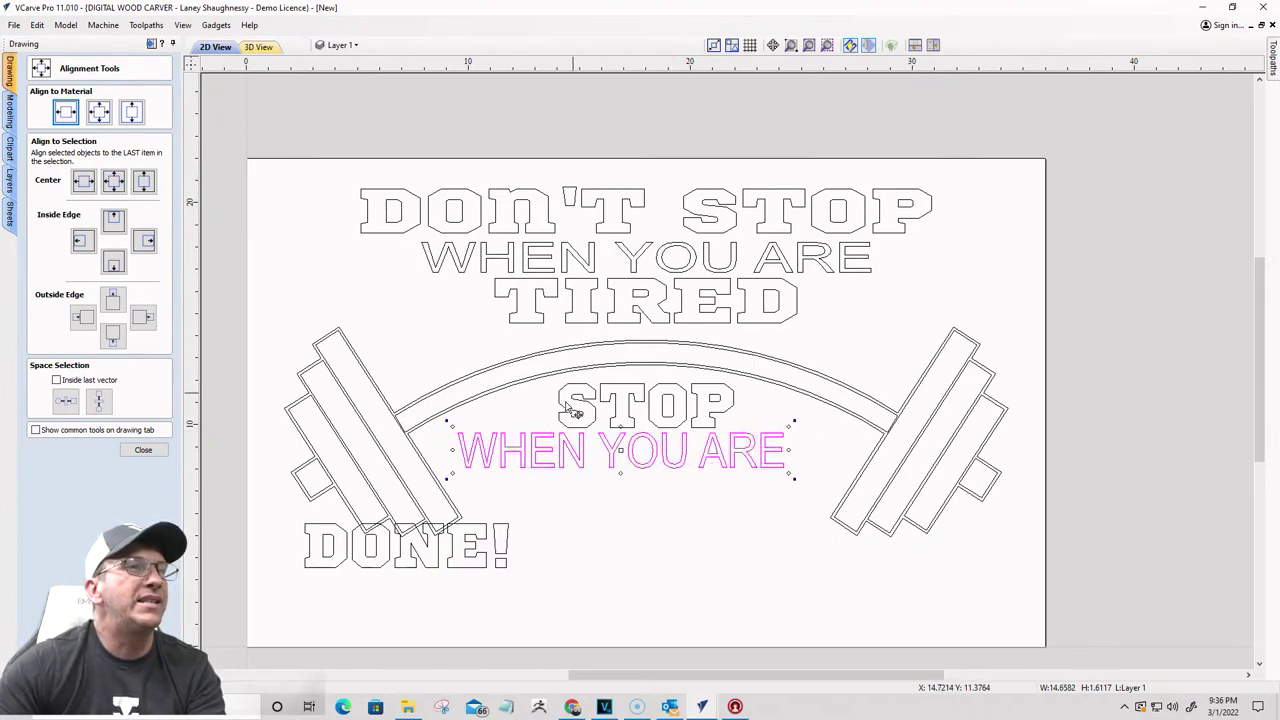
left_click(466, 271)
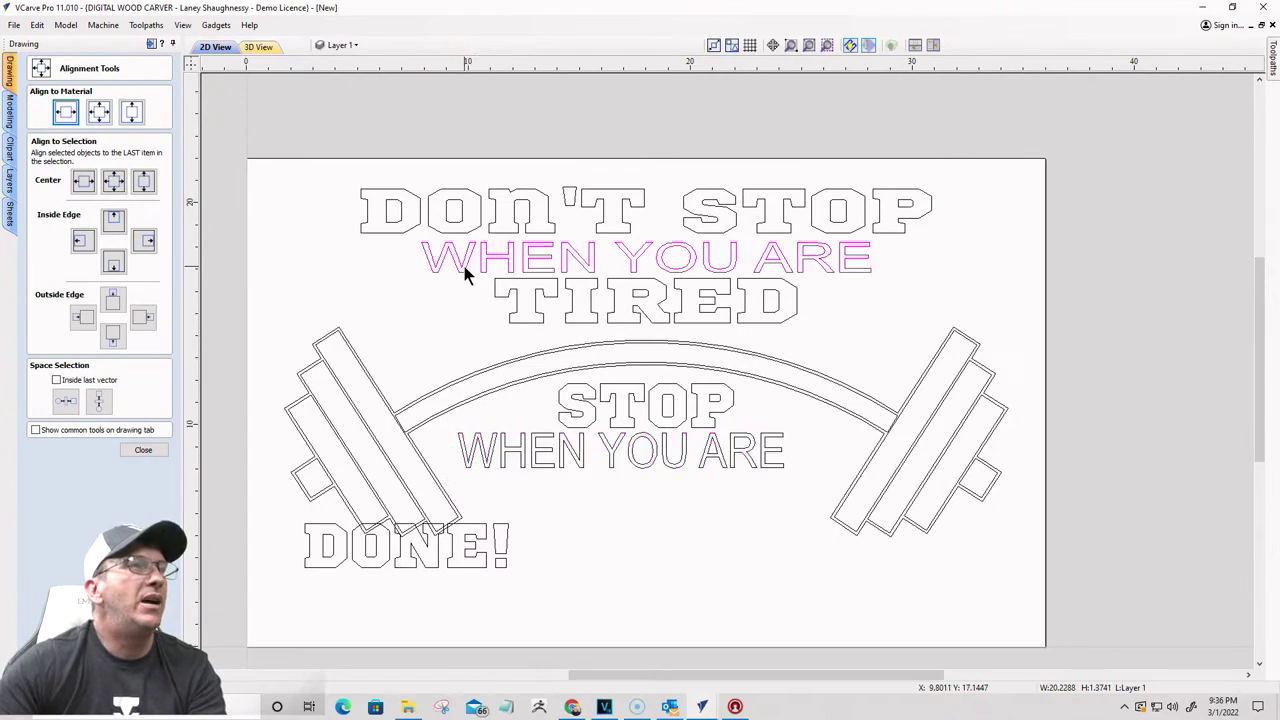
Step: Scale the lower WHEN YOU ARE with linked XY to 1.3741 inches high
left_click(155, 447)
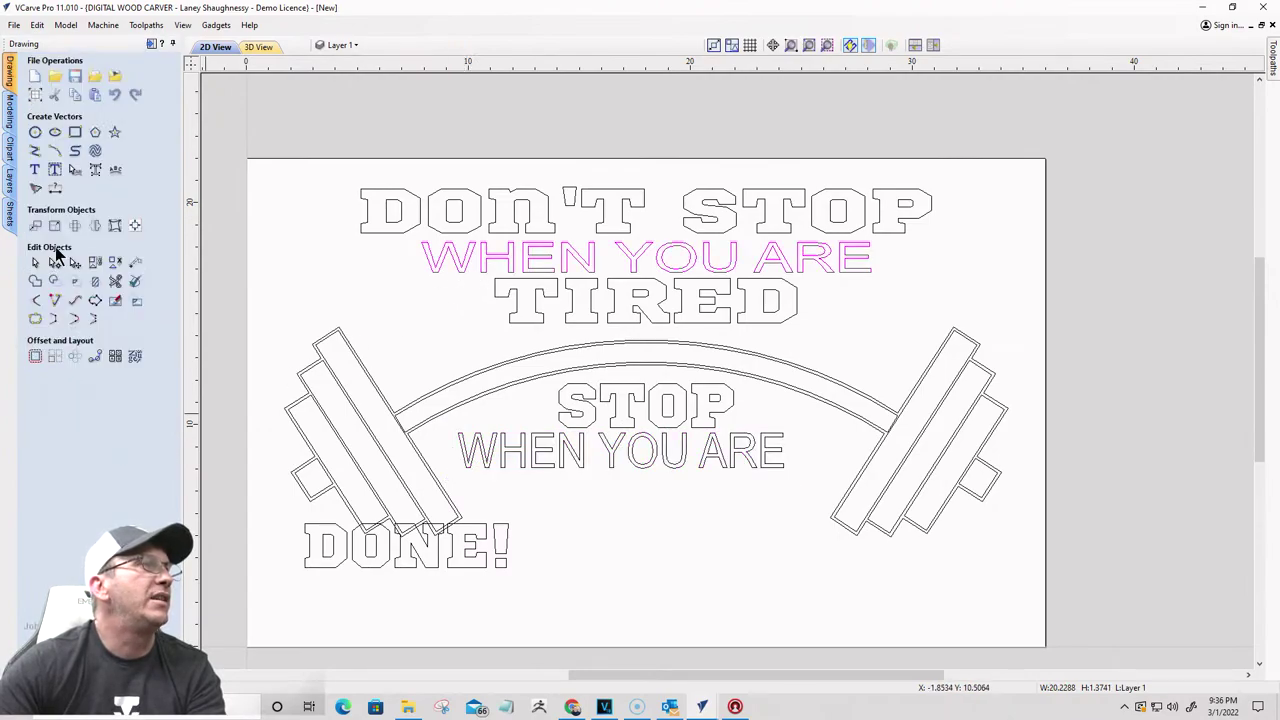
left_click(55, 226)
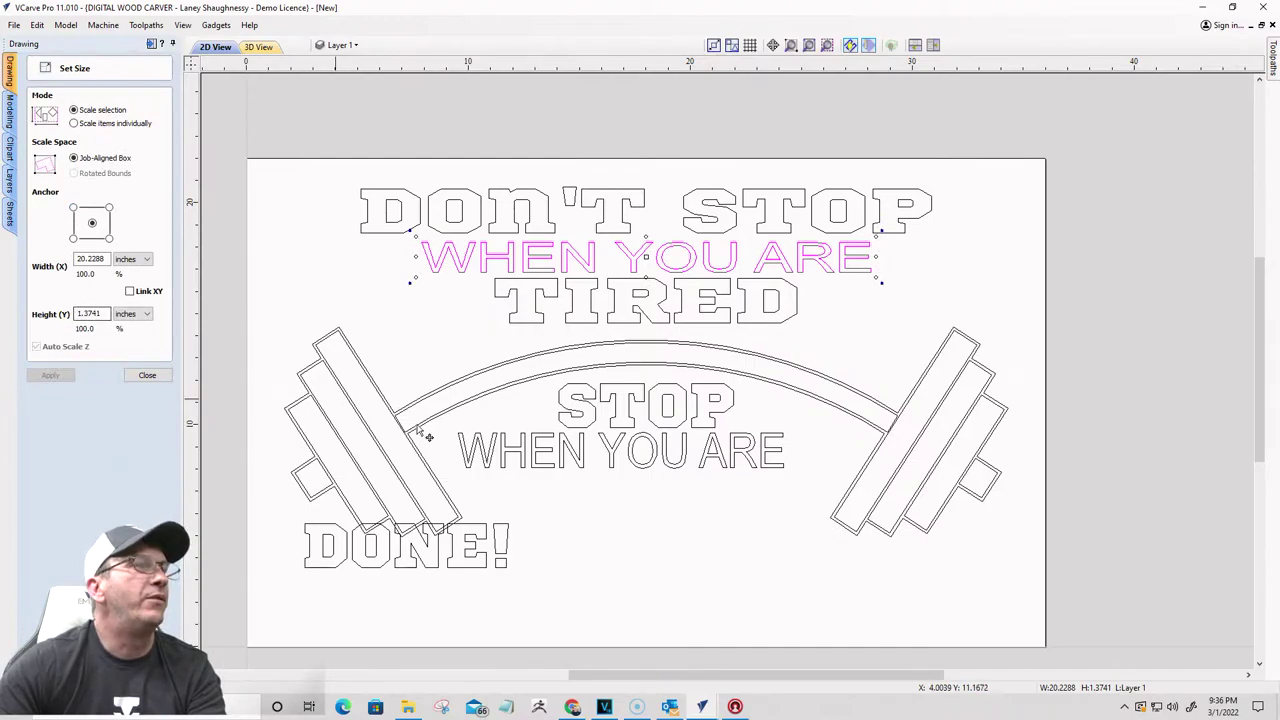
left_click(540, 436)
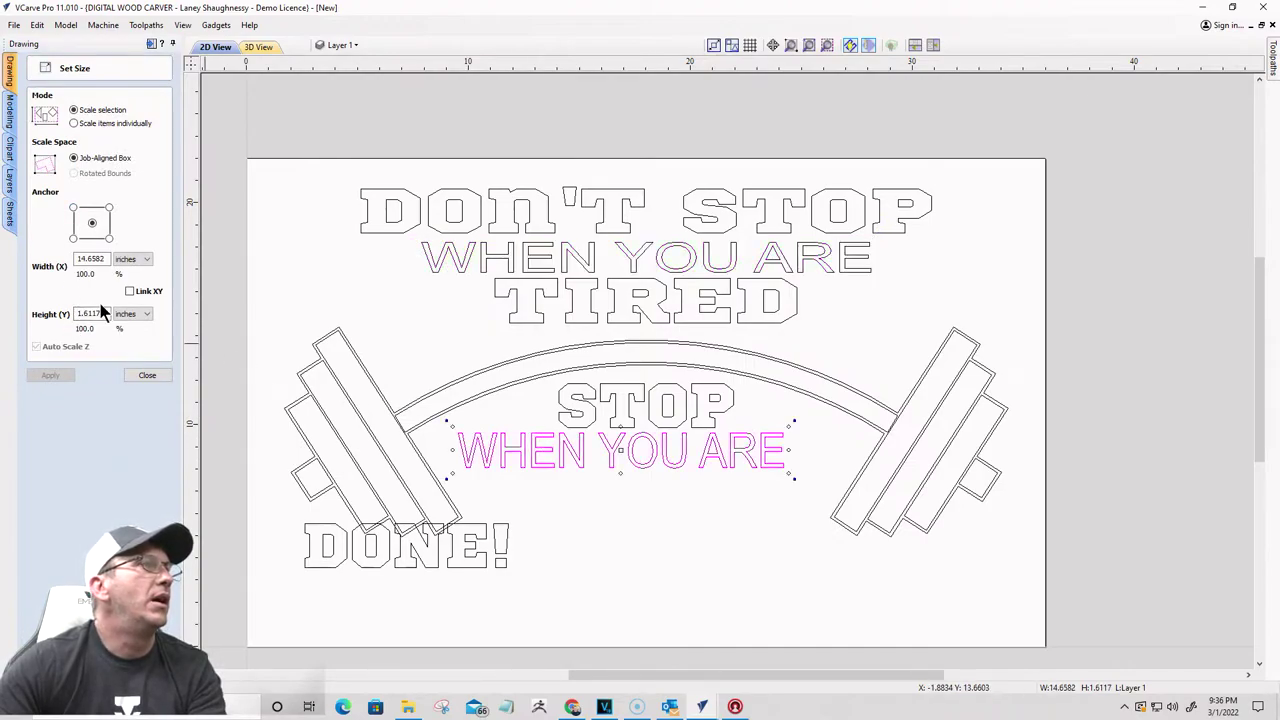
left_click(129, 291)
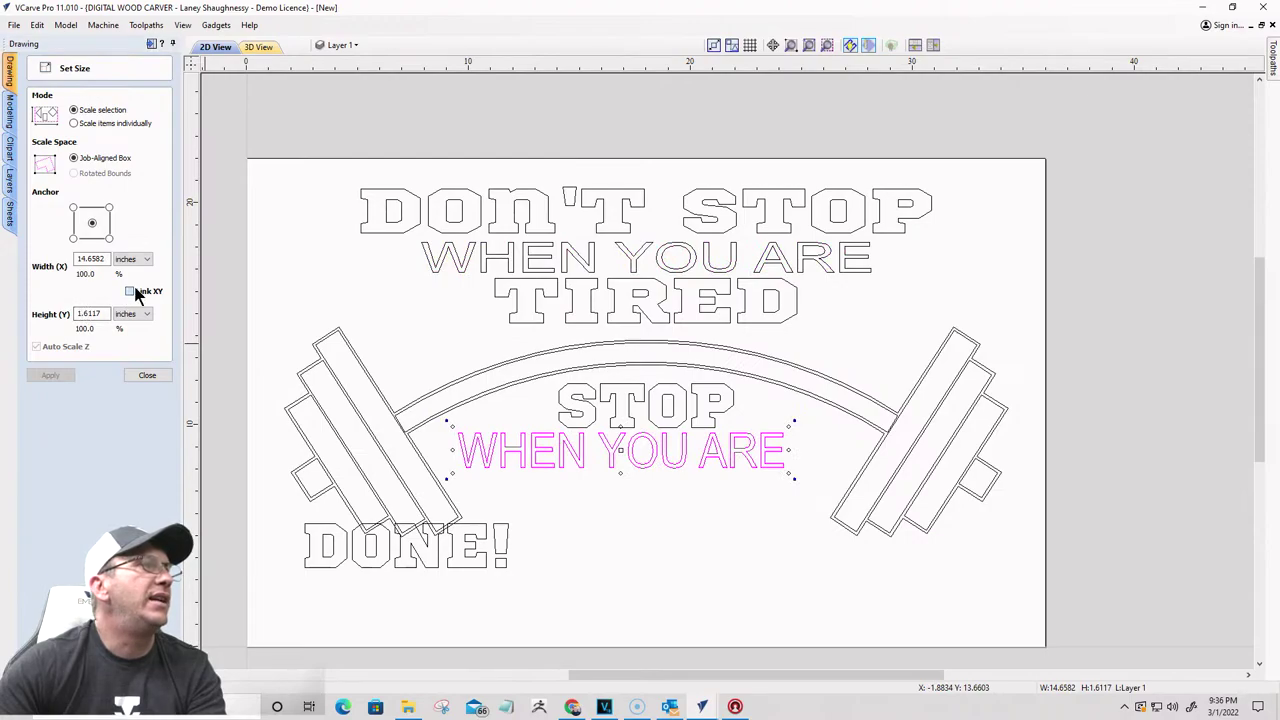
double_click(81, 314)
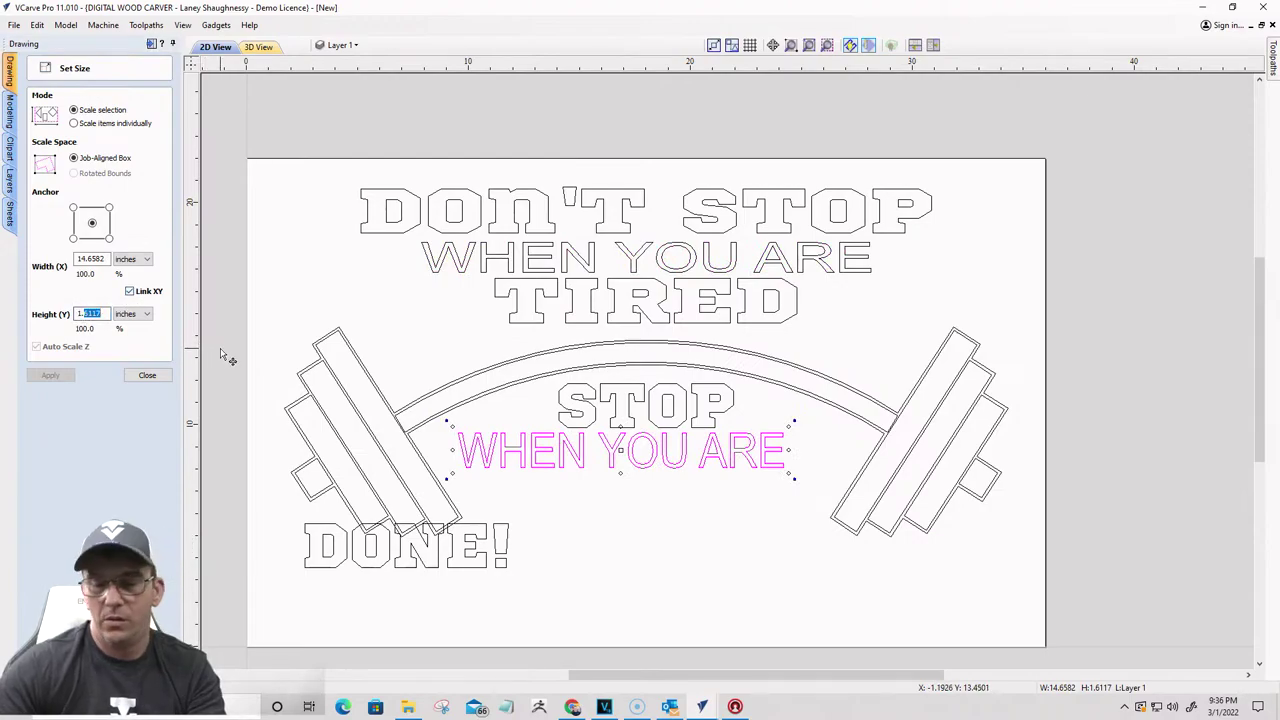
type("1.3741")
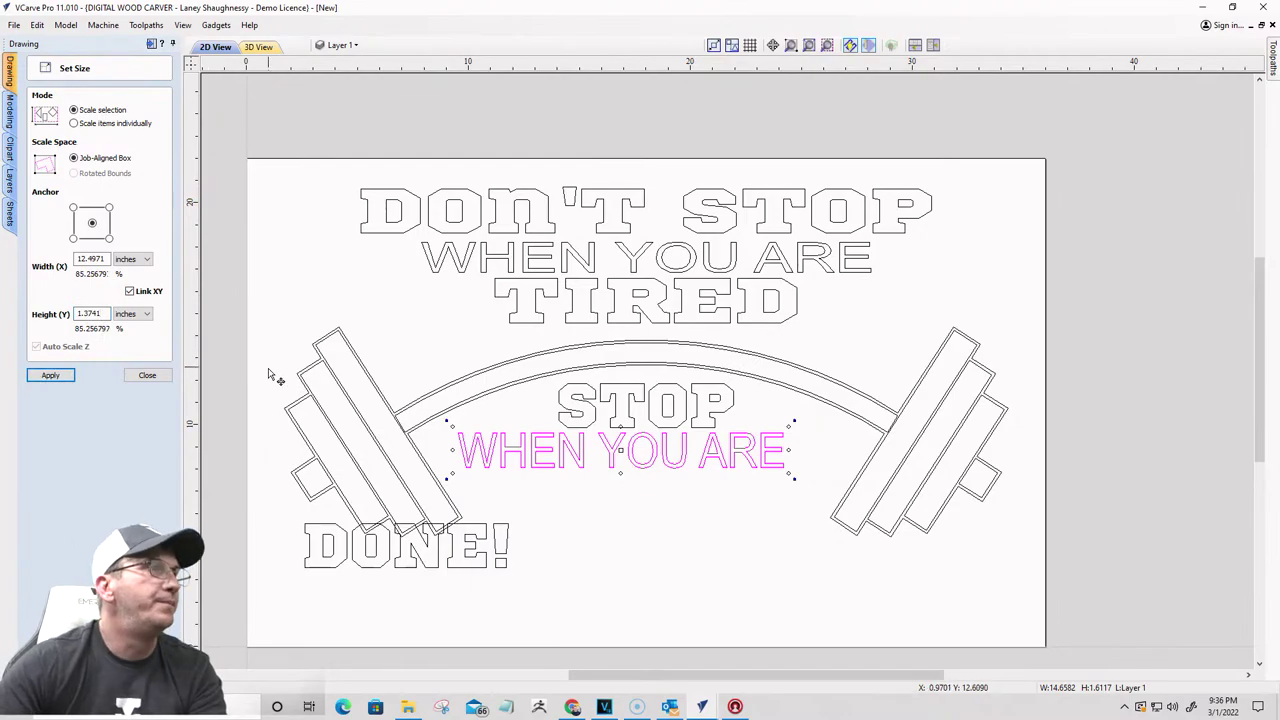
left_click(48, 375)
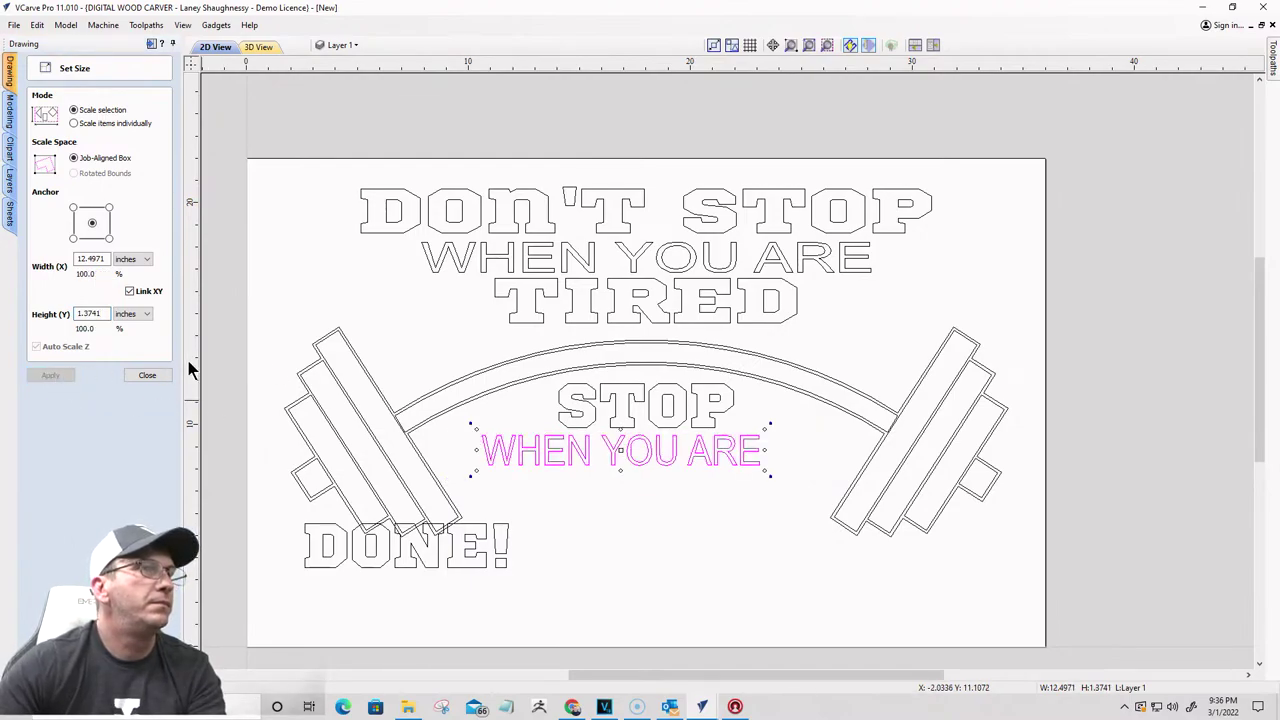
key("Escape")
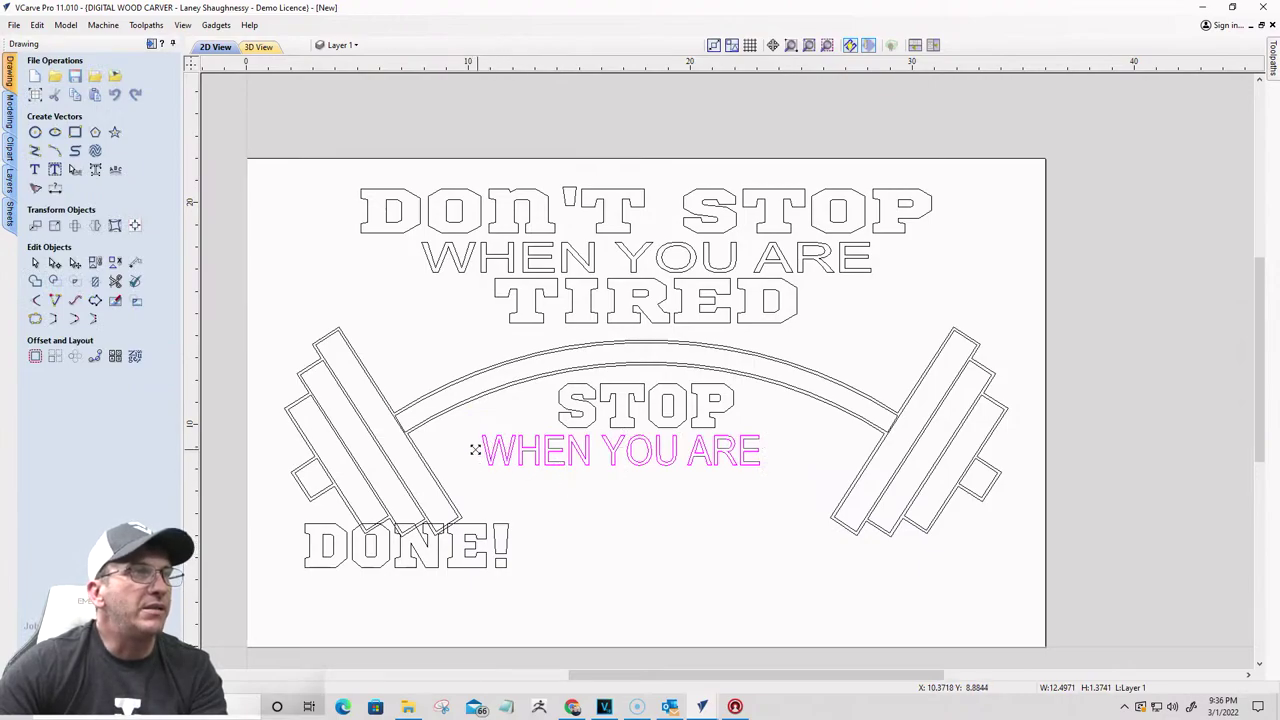
Step: Centre DONE! horizontally under STOP with the alignment tools
mouse_move(471, 444)
left_mouse_down()
mouse_move(460, 446)
mouse_move(474, 454)
left_mouse_up()
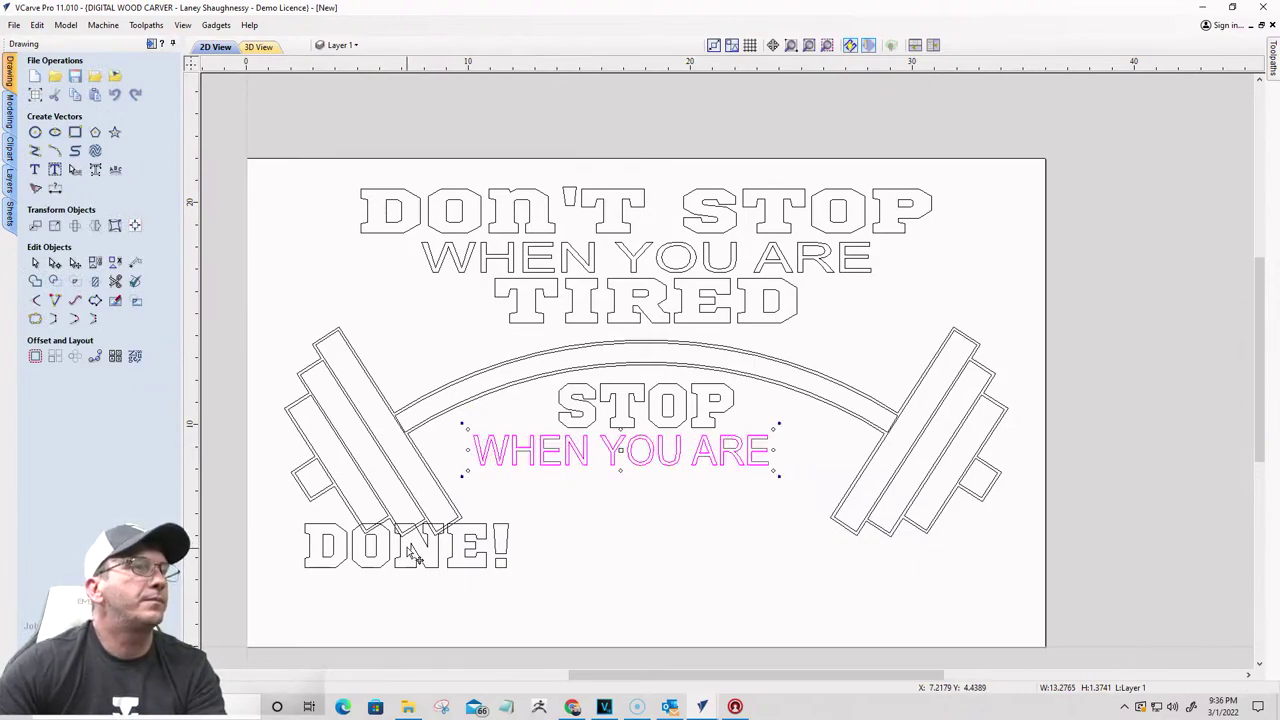
key("Escape")
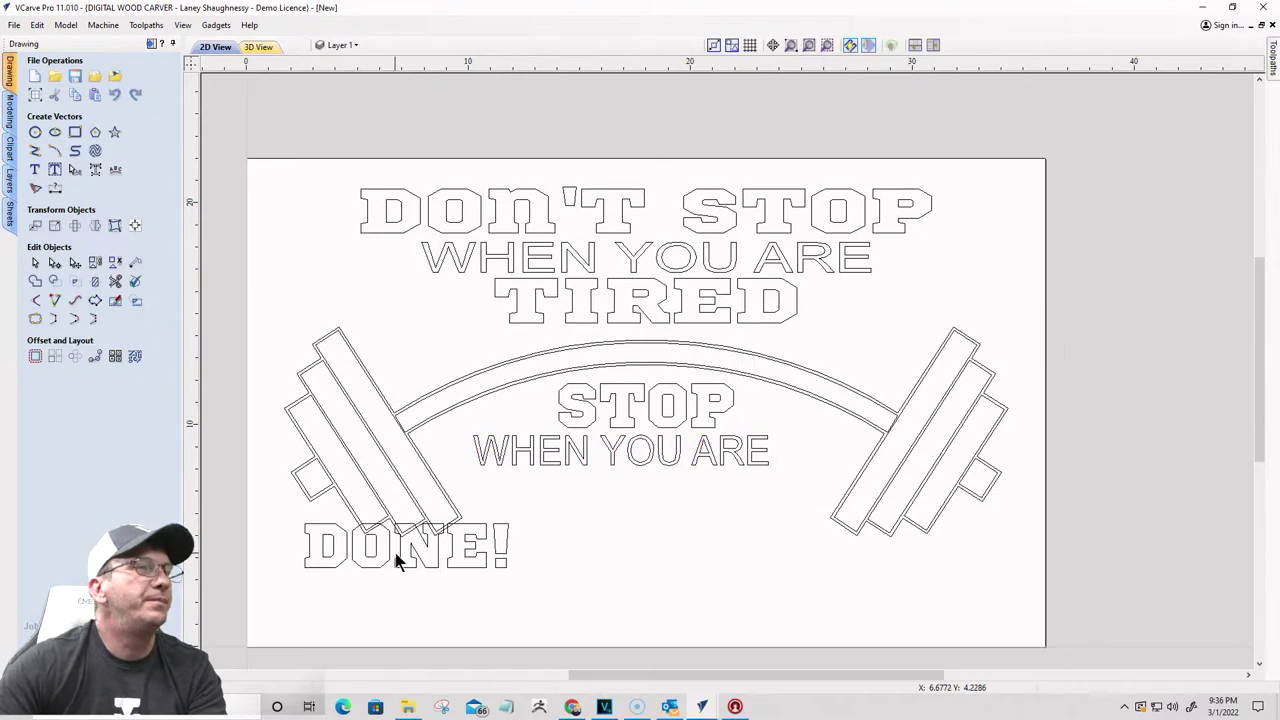
left_click(397, 560)
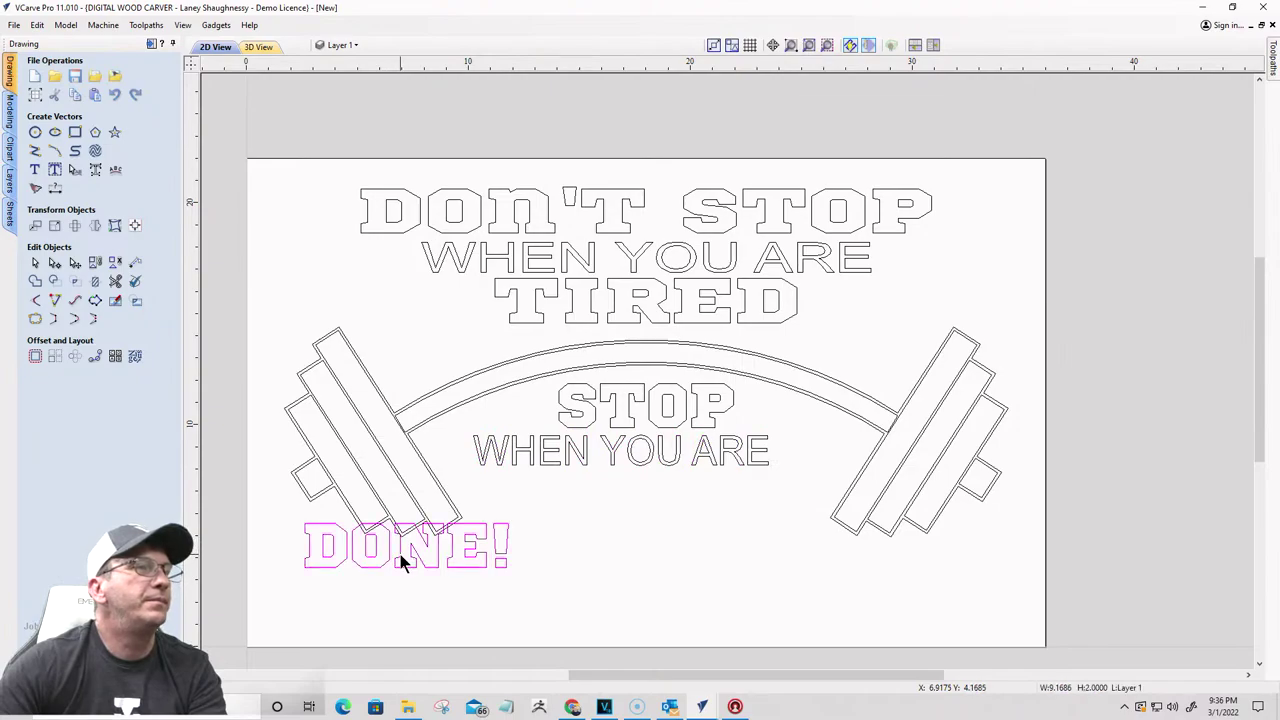
left_click(594, 420, "shift")
left_click(135, 227)
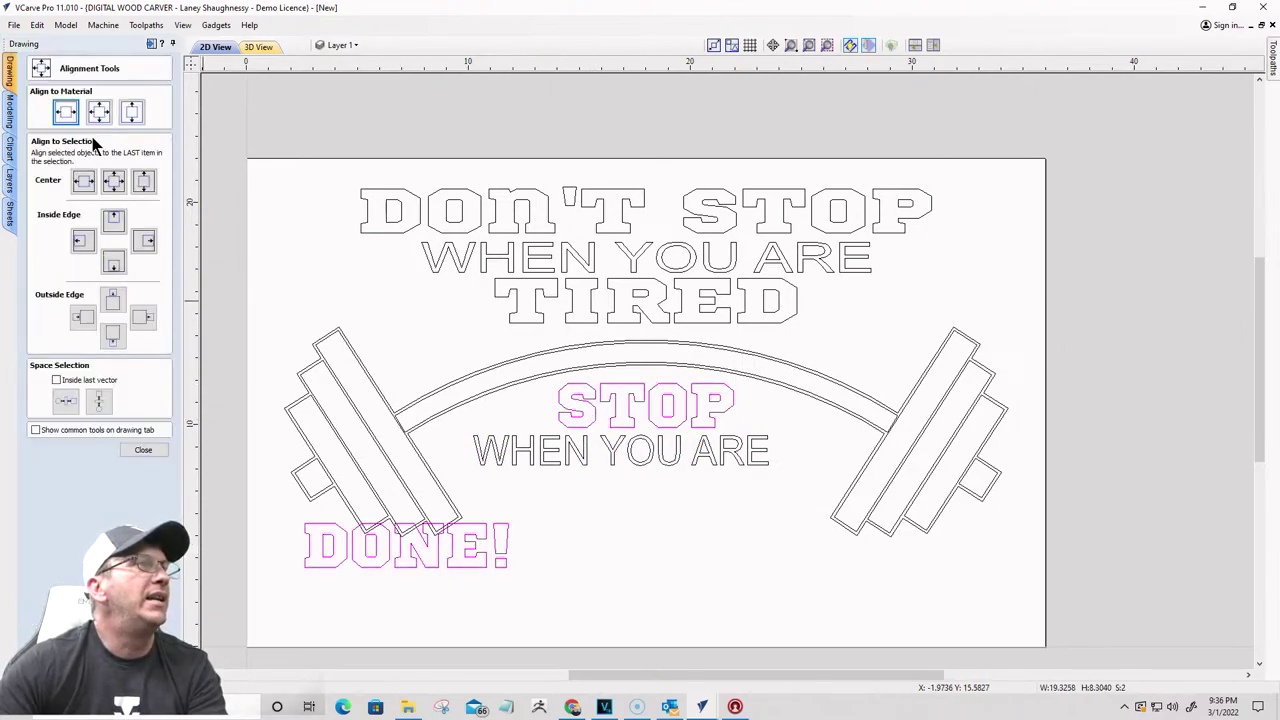
left_click(66, 113)
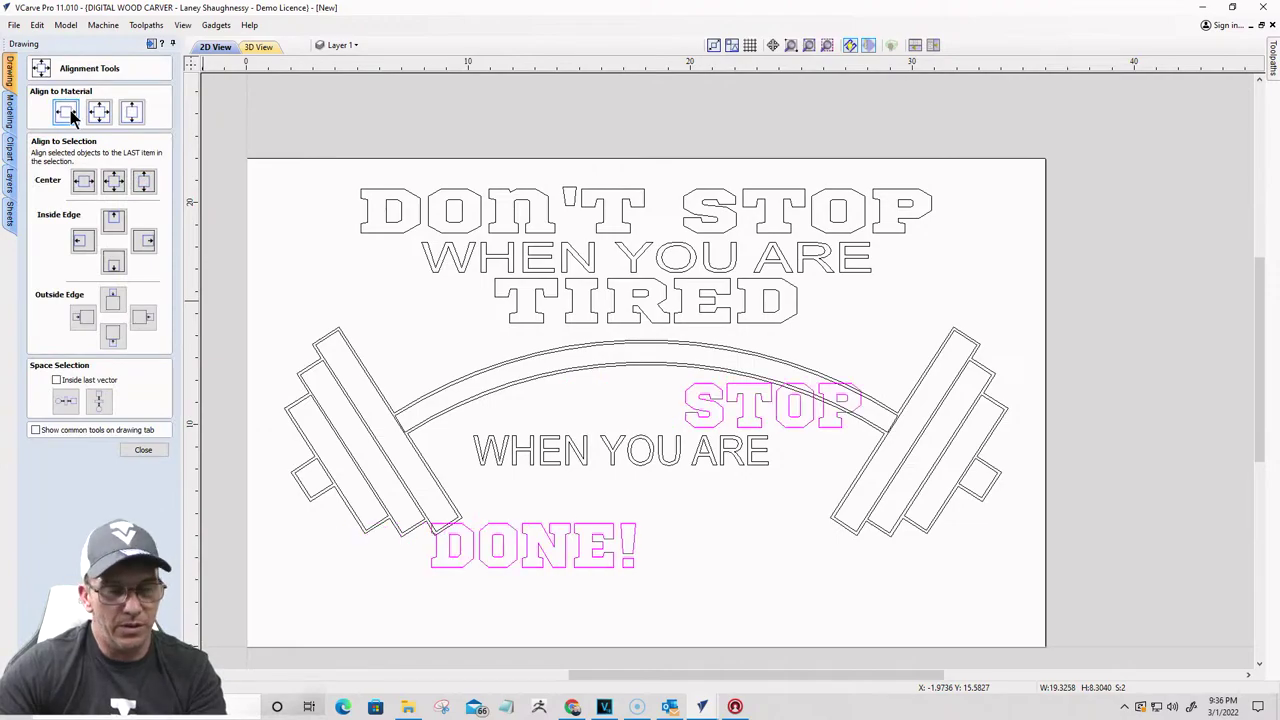
key("ctrl+z")
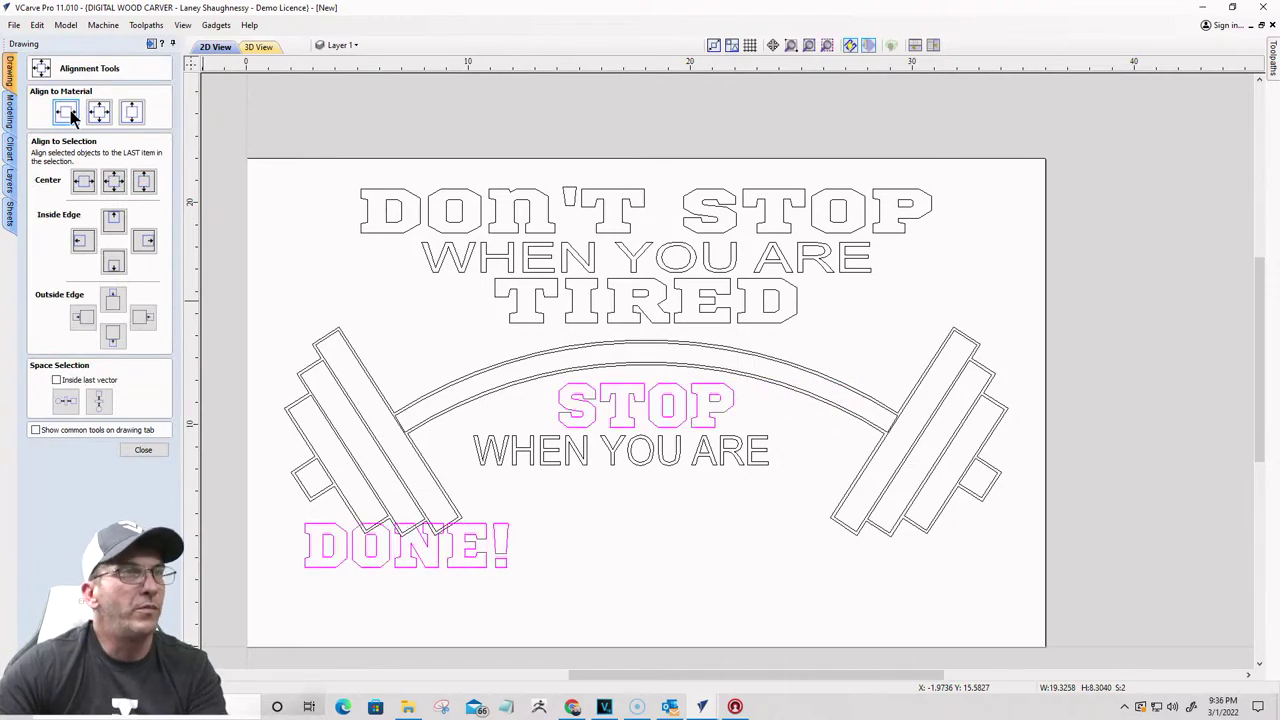
left_click(88, 182)
key("Escape")
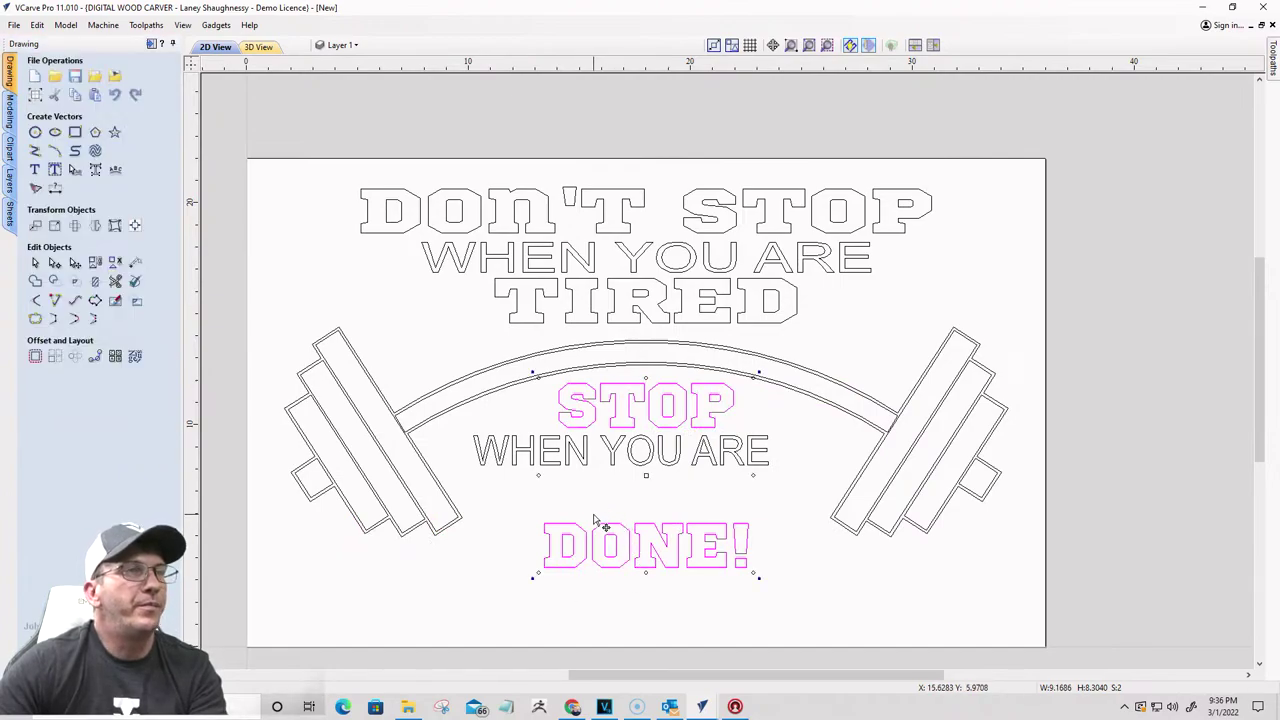
Step: Centre the lower WHEN YOU ARE on the material and nudge it down
left_click(567, 461)
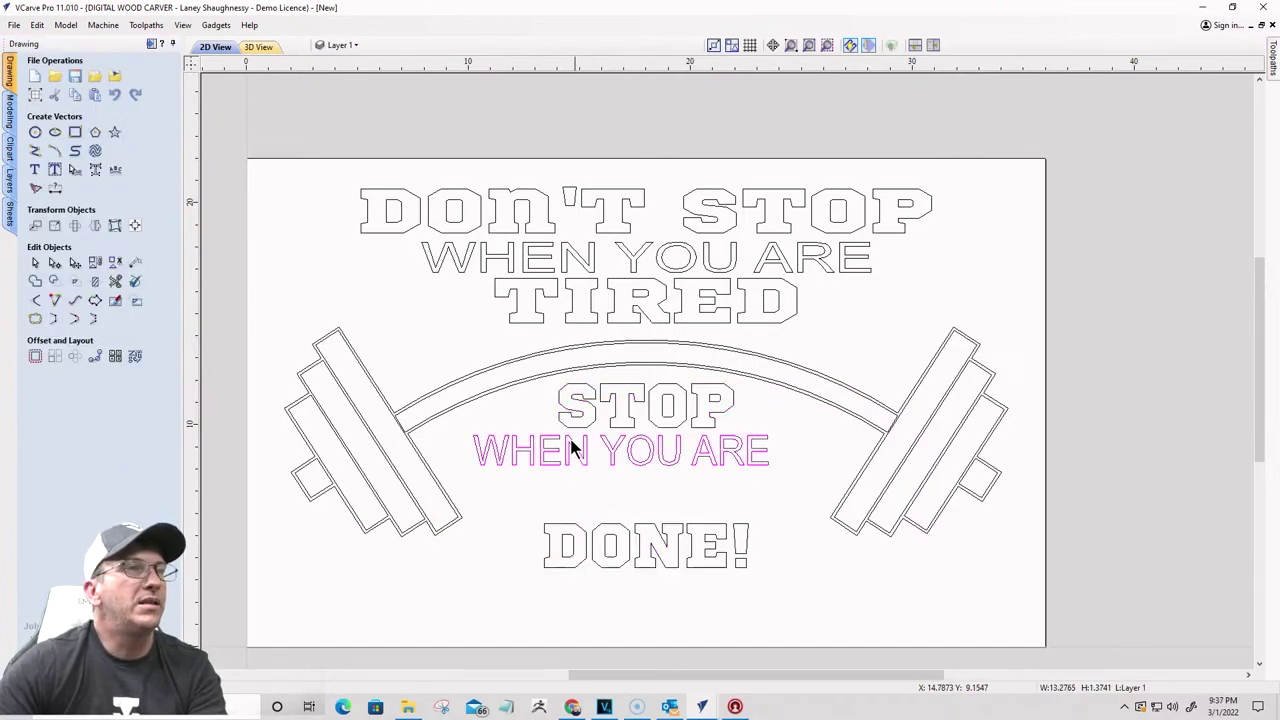
left_click(135, 225)
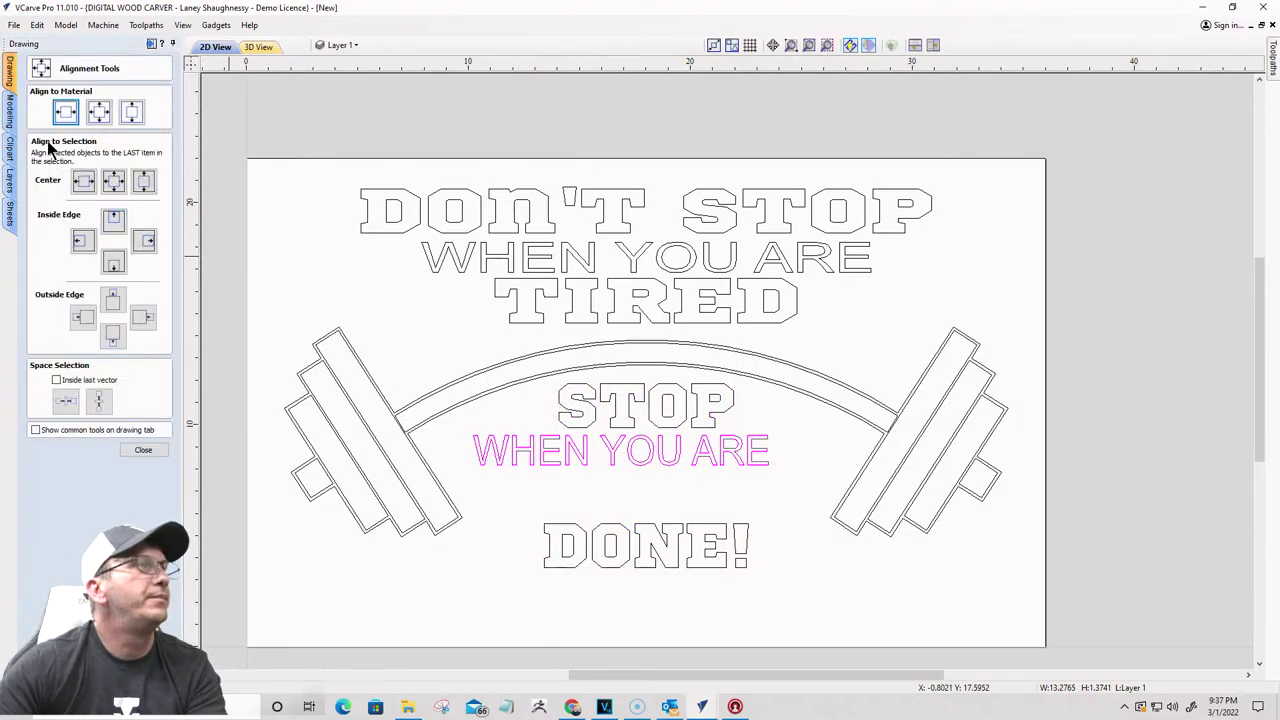
left_click(65, 113)
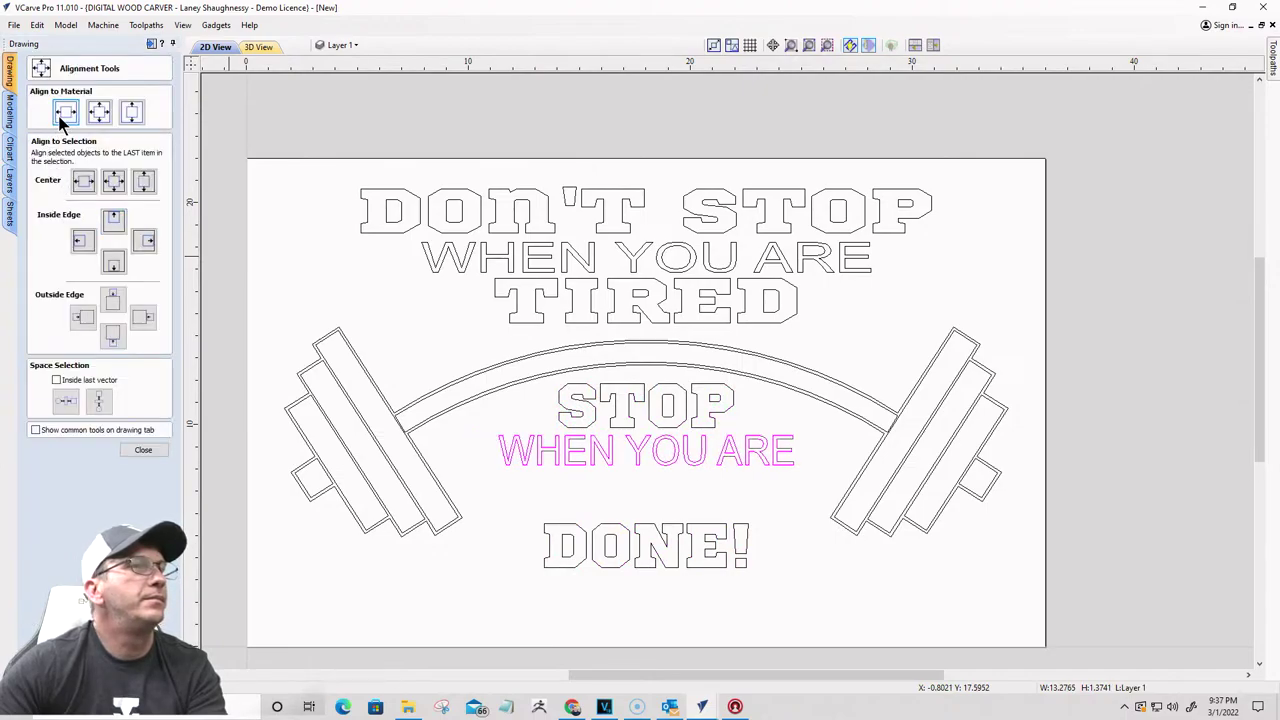
left_click(598, 518)
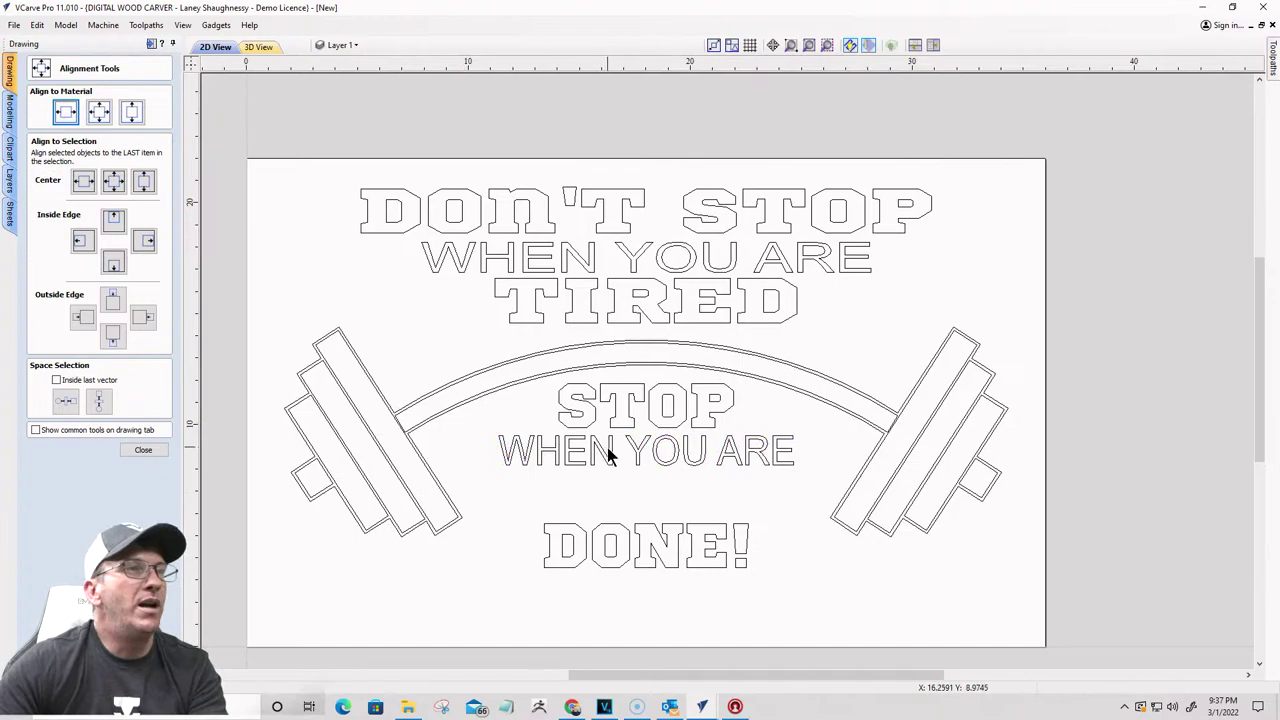
left_click(607, 447)
key("Down")
key("Down")
key("Down")
key("Down")
key("Down")
key("Down")
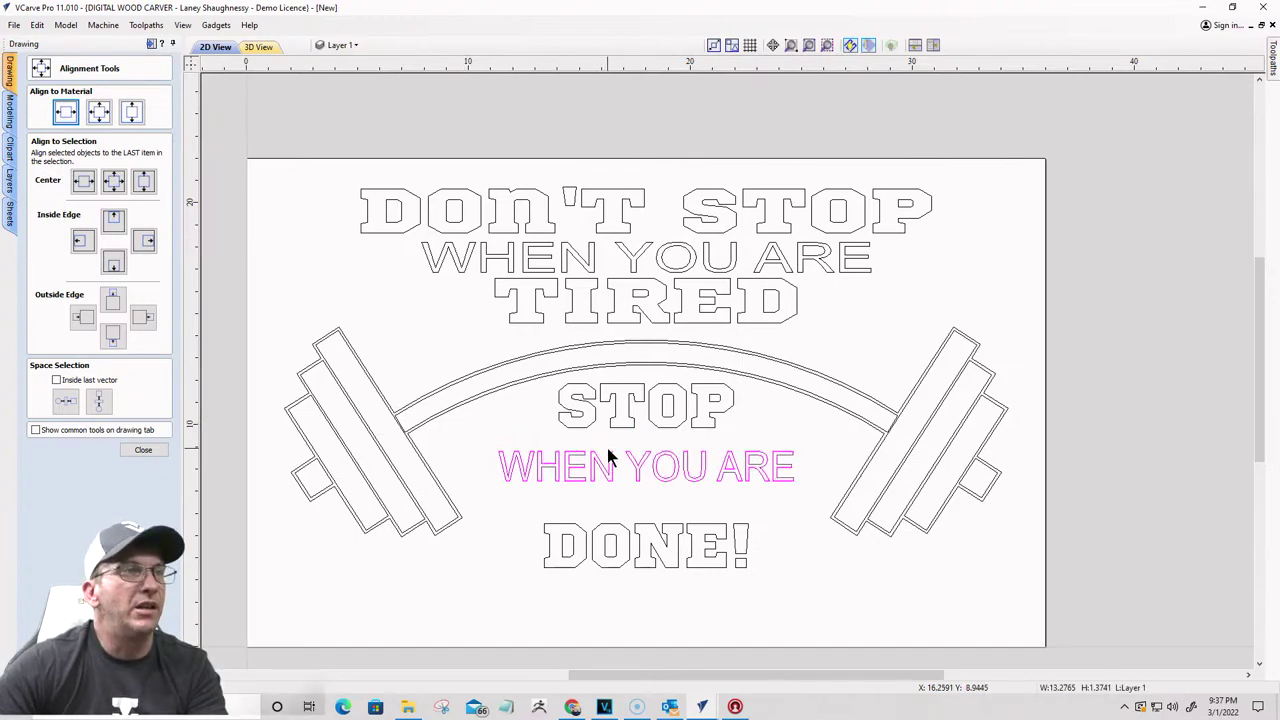
Step: Enlarge STOP and nudge it and WHEN YOU ARE further down
key("Down")
key("Down")
key("Down")
key("Down")
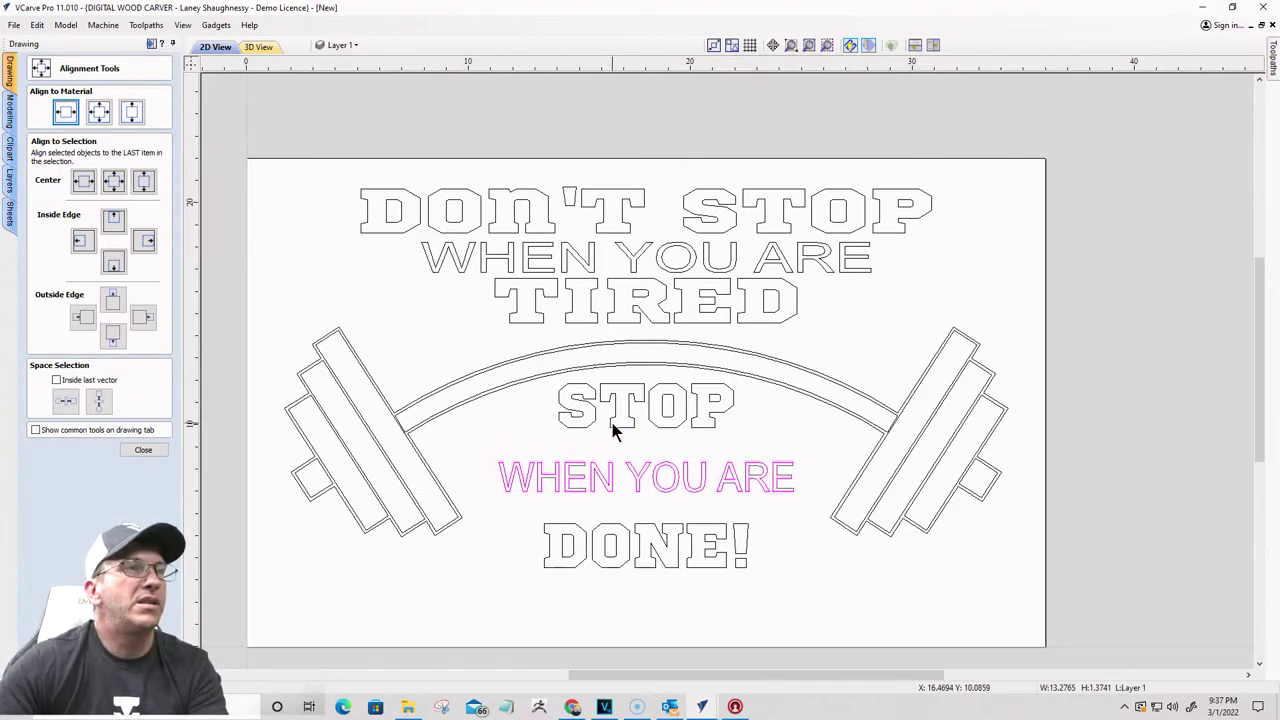
left_click(613, 430)
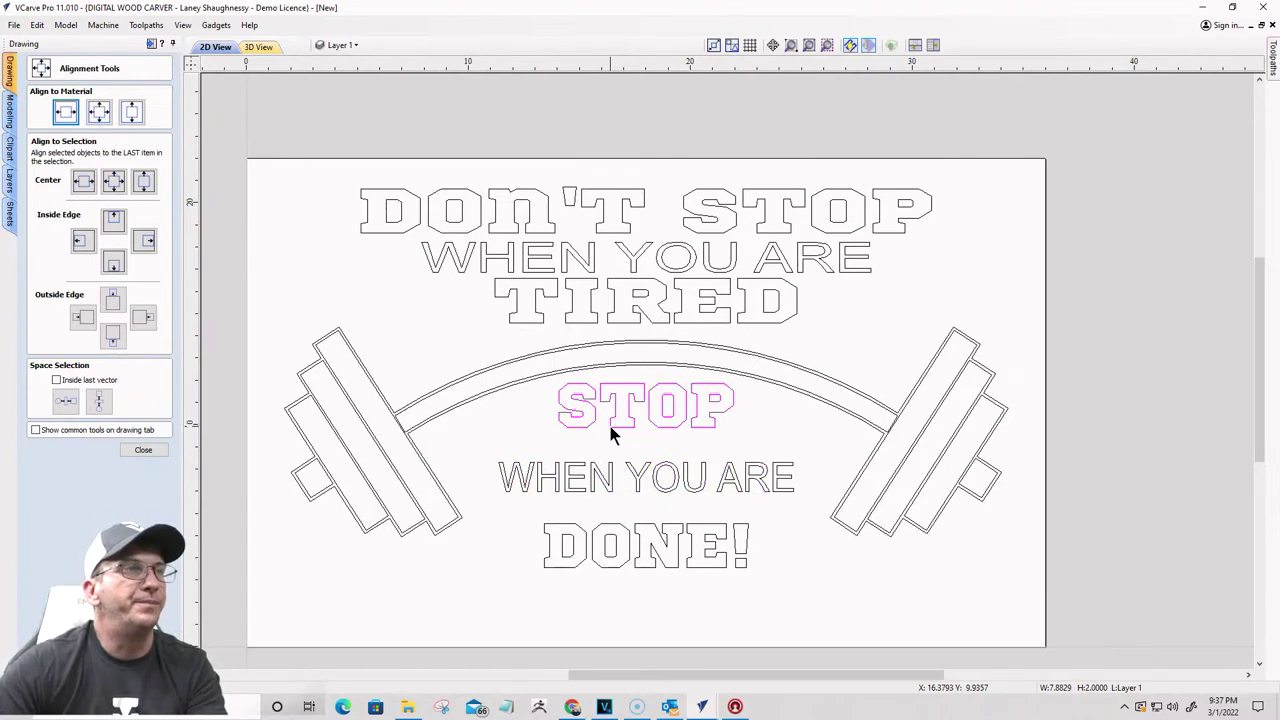
left_click(610, 426)
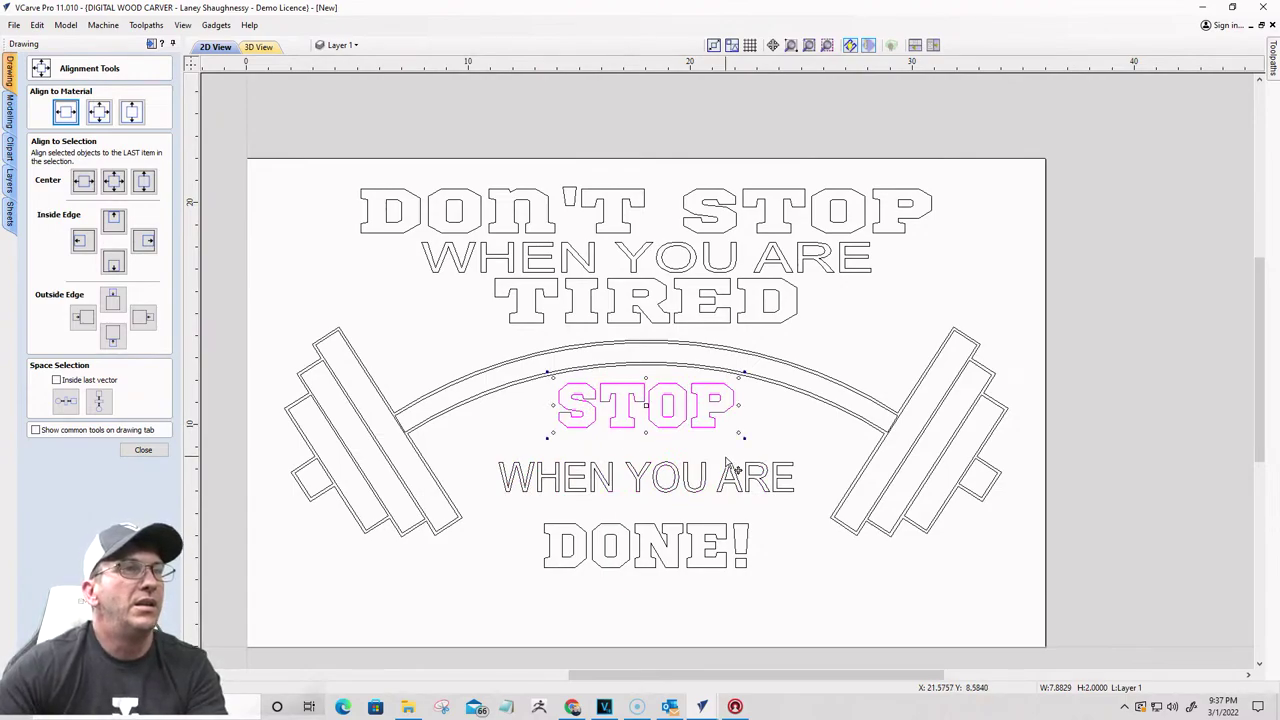
left_click_drag(737, 434, 746, 439)
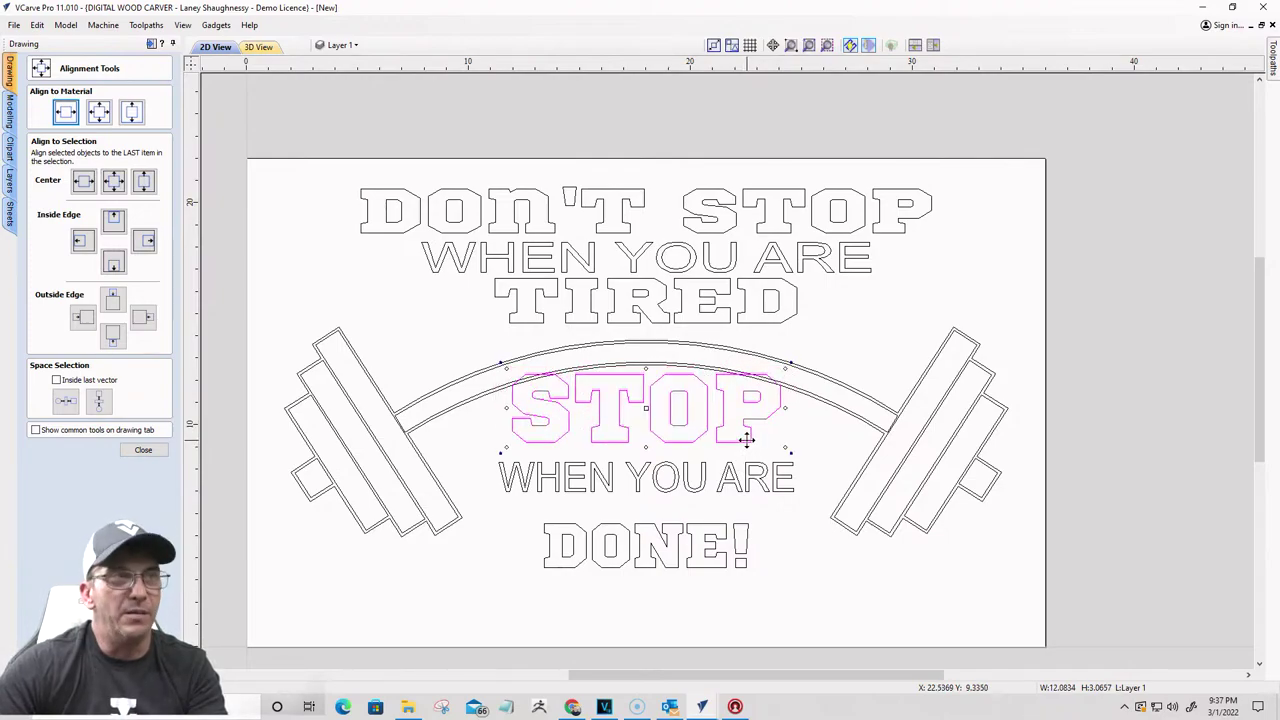
key("Down")
key("Down")
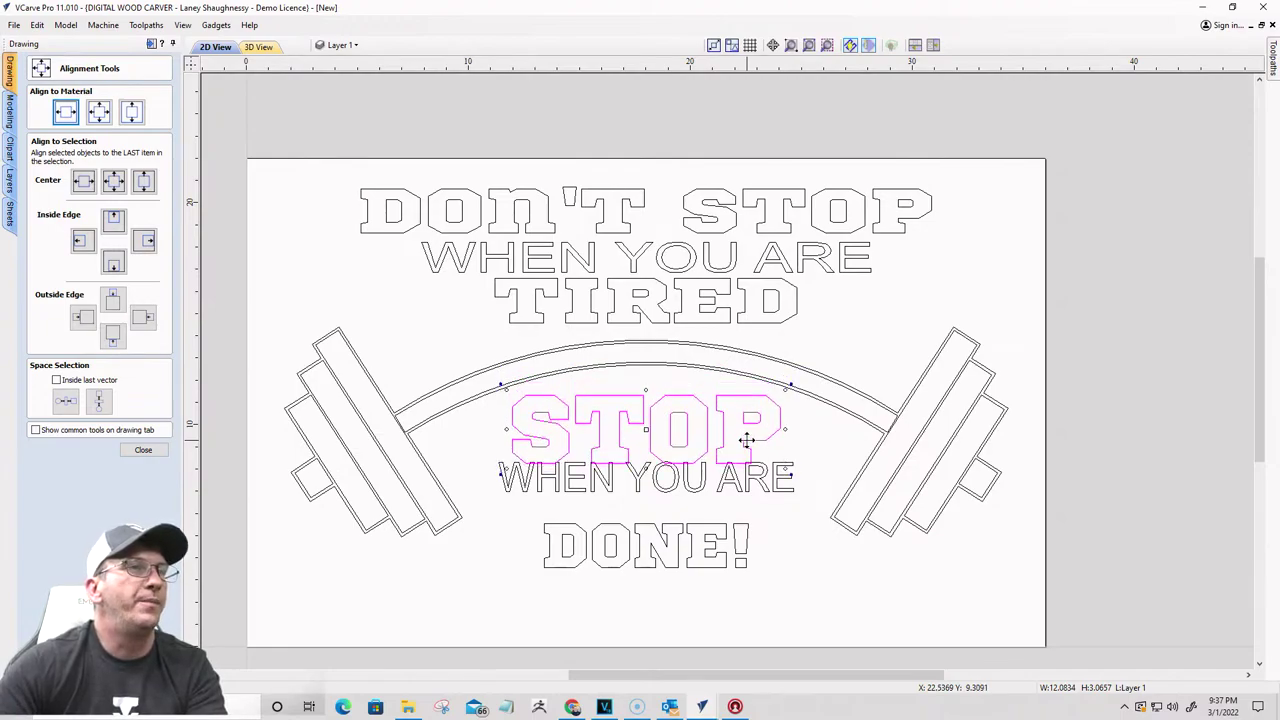
left_click(641, 486)
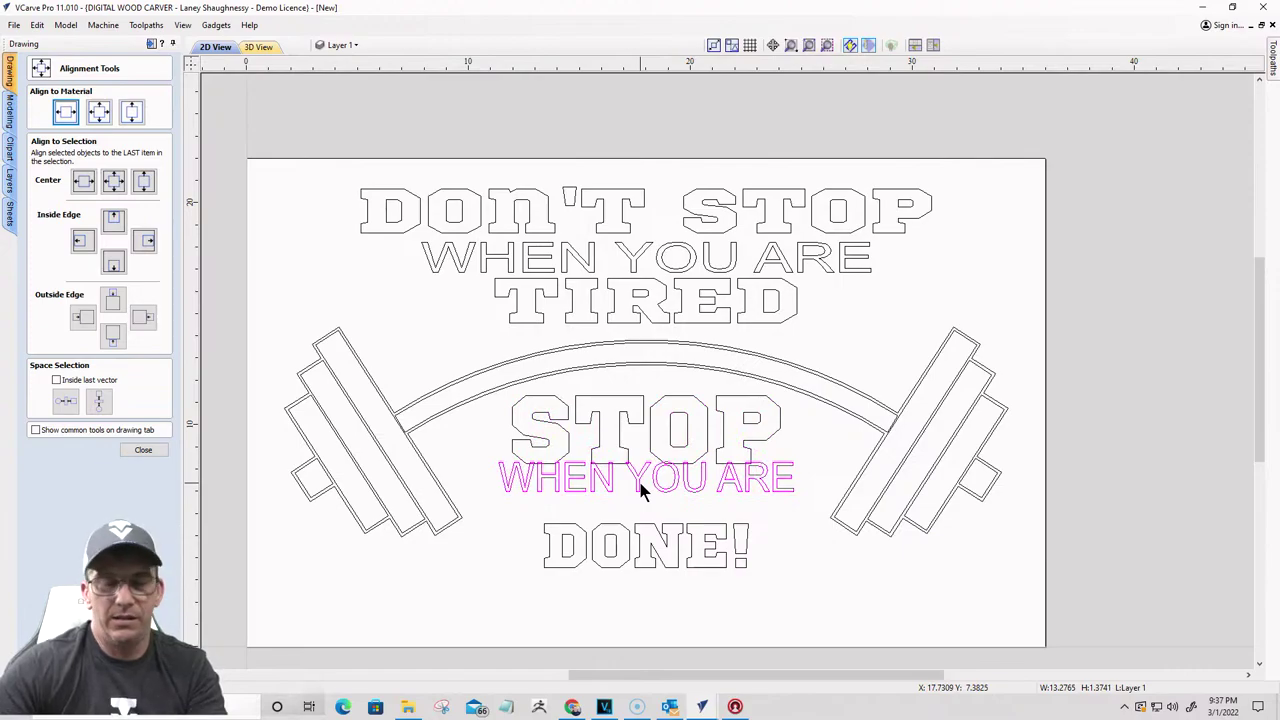
key("Down")
key("Down")
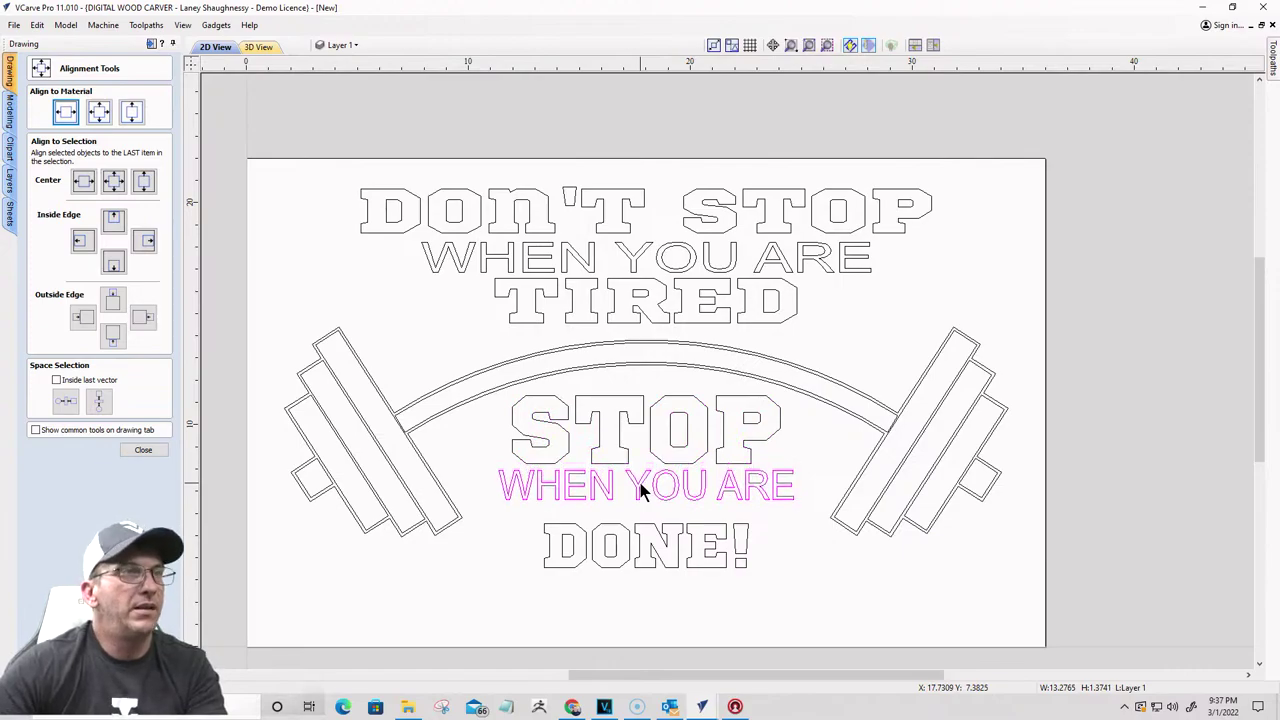
Step: Enlarge DONE! to about 15.5 x 3.37 inches and nudge it down
left_click(605, 560)
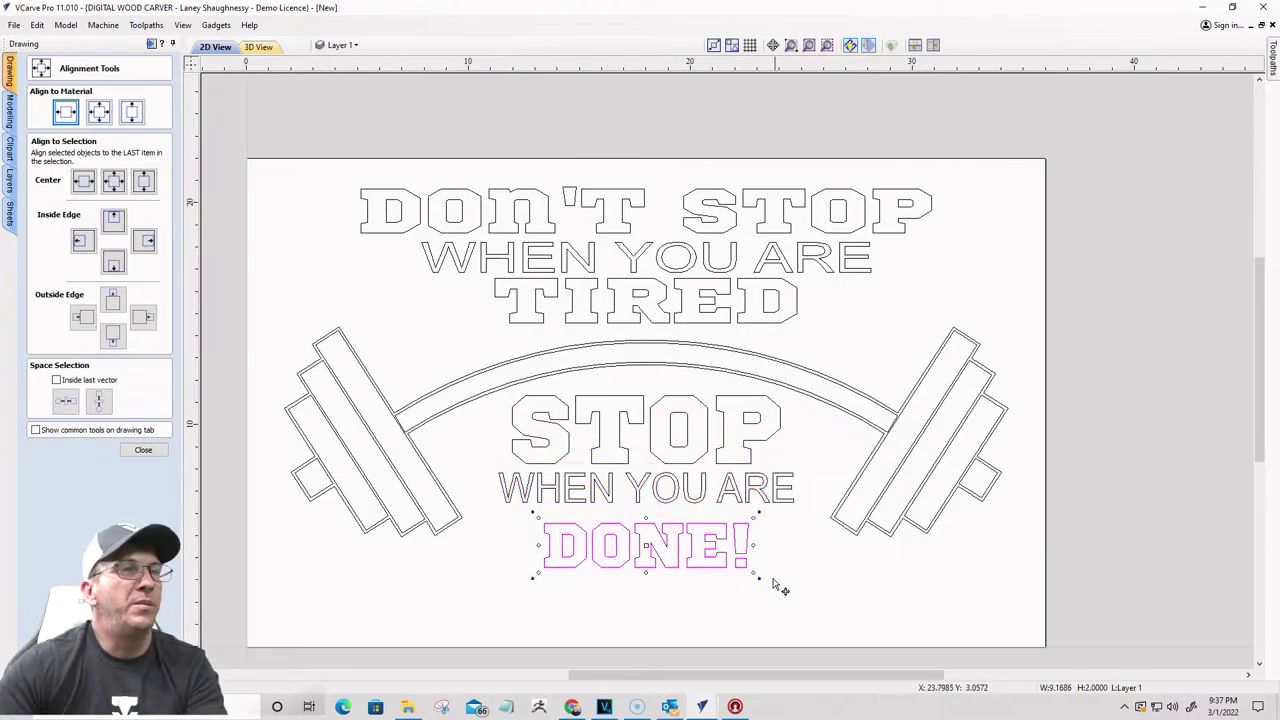
left_click_drag(756, 576, 775, 583)
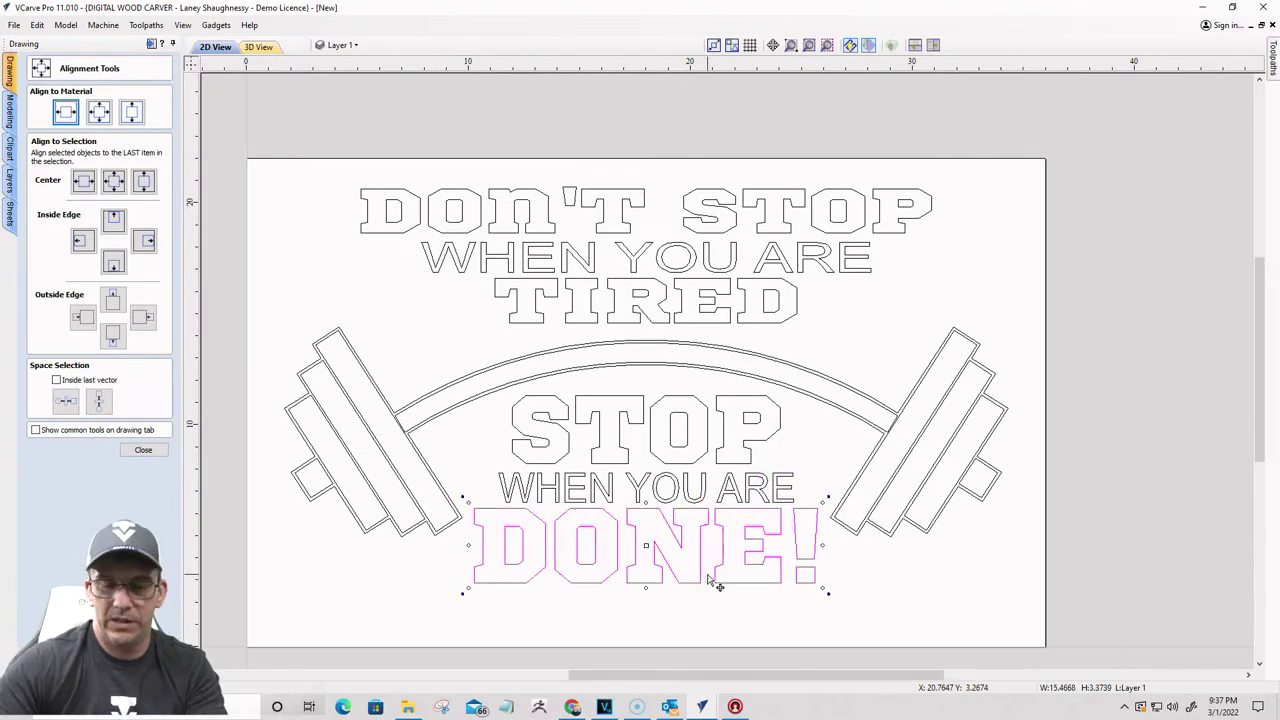
key("Down")
key("Down")
key("Down")
key("Down")
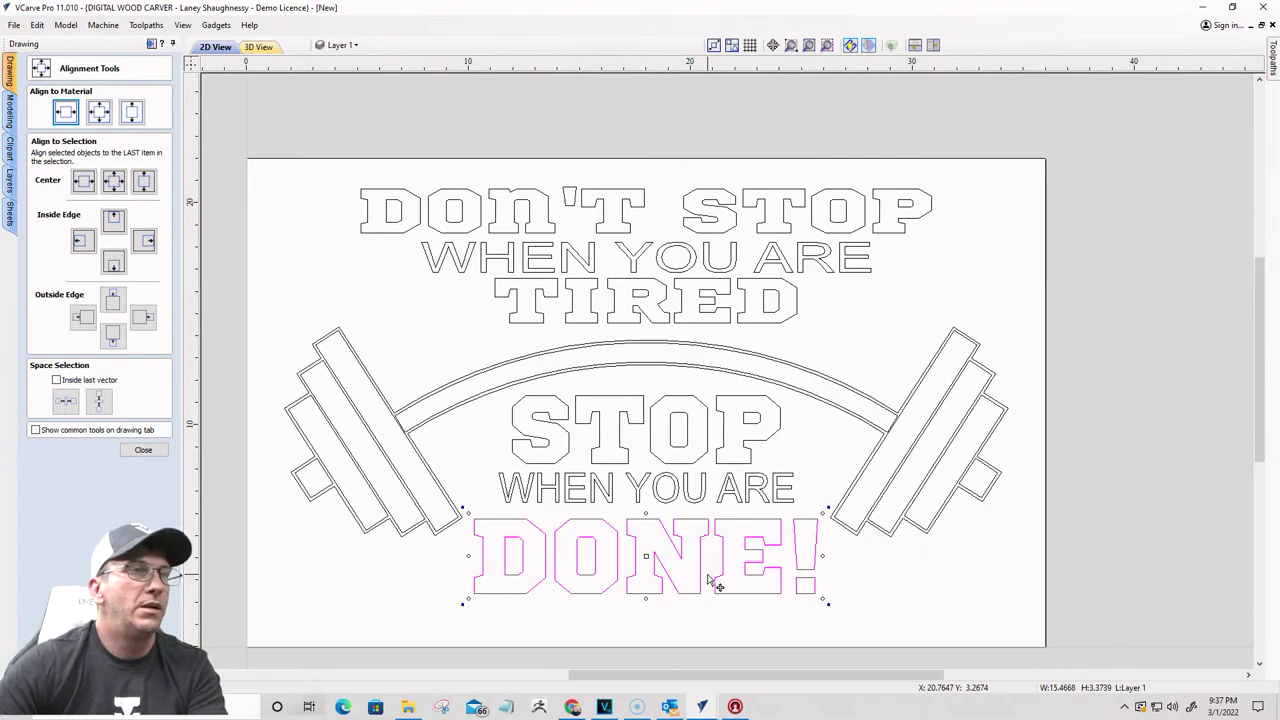
left_click(429, 611)
Step: Select the whole sign design and hide the drawing tools pane
scroll(429, 609, "down", 2)
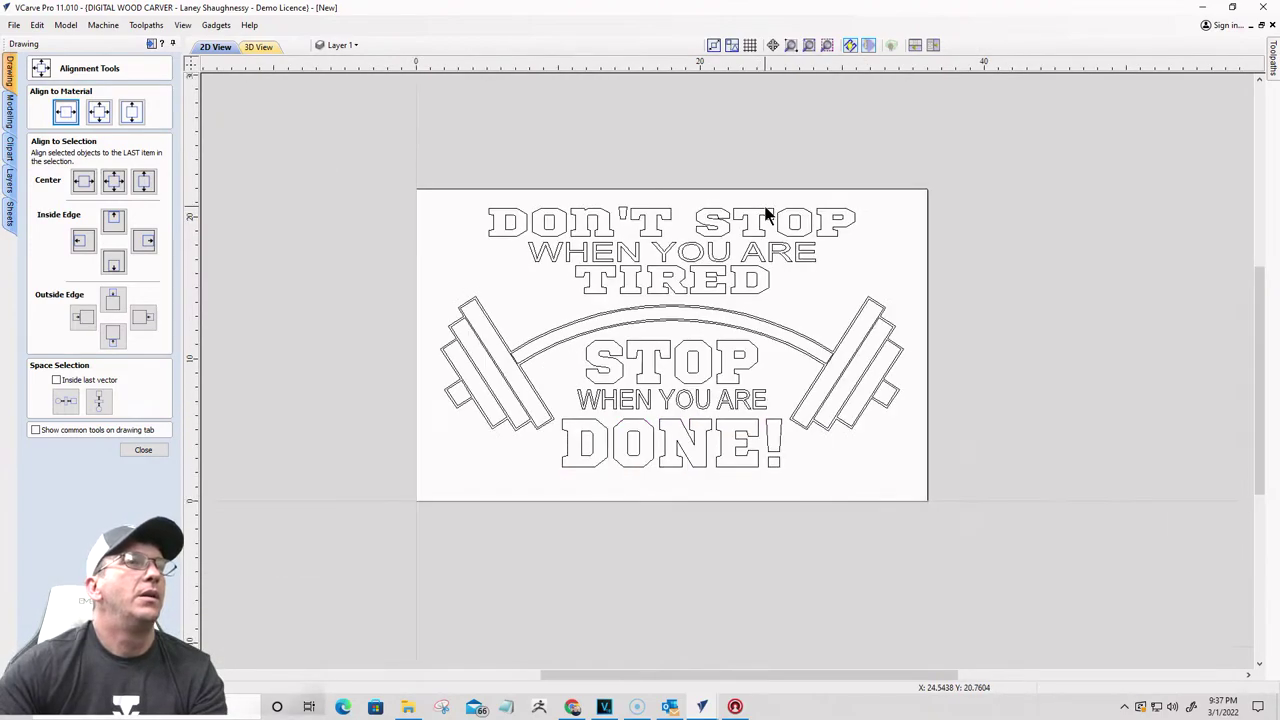
left_click_drag(372, 106, 1005, 542)
left_click(152, 45)
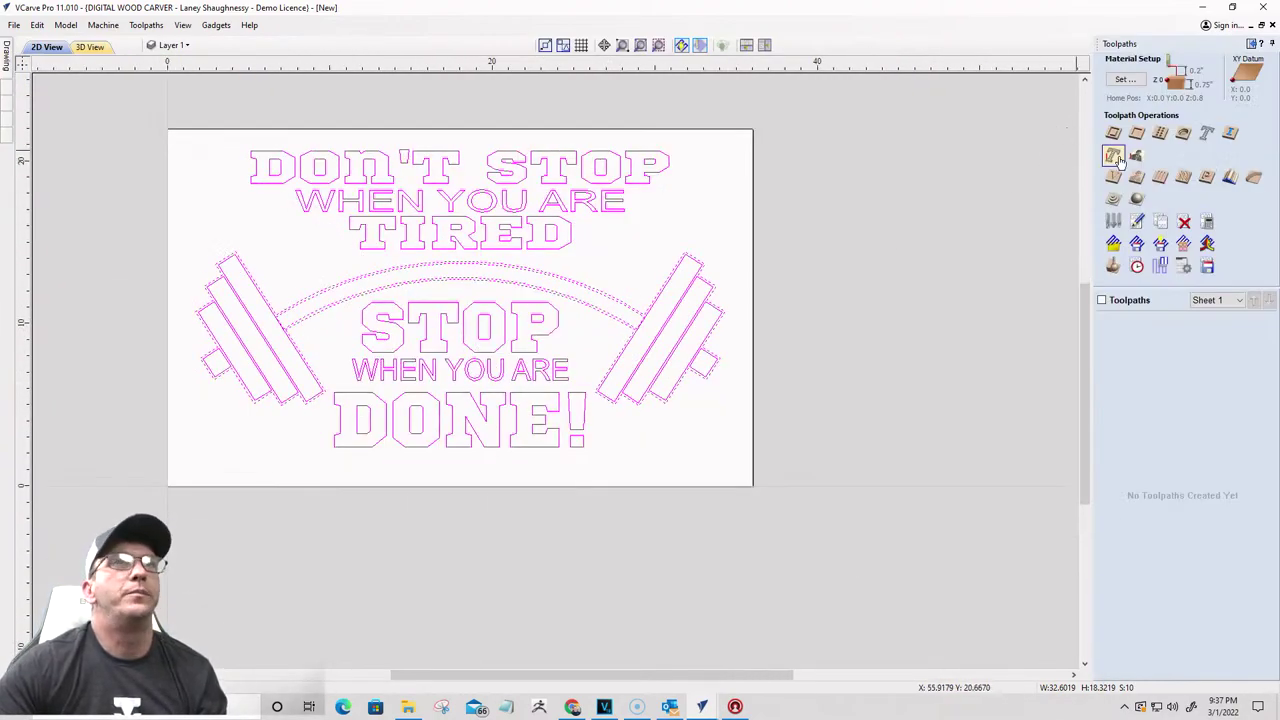
Step: Calculate the V-Carve toolpath and preview the red-filled carving on the wood board, ending in 2D
left_click(1114, 179)
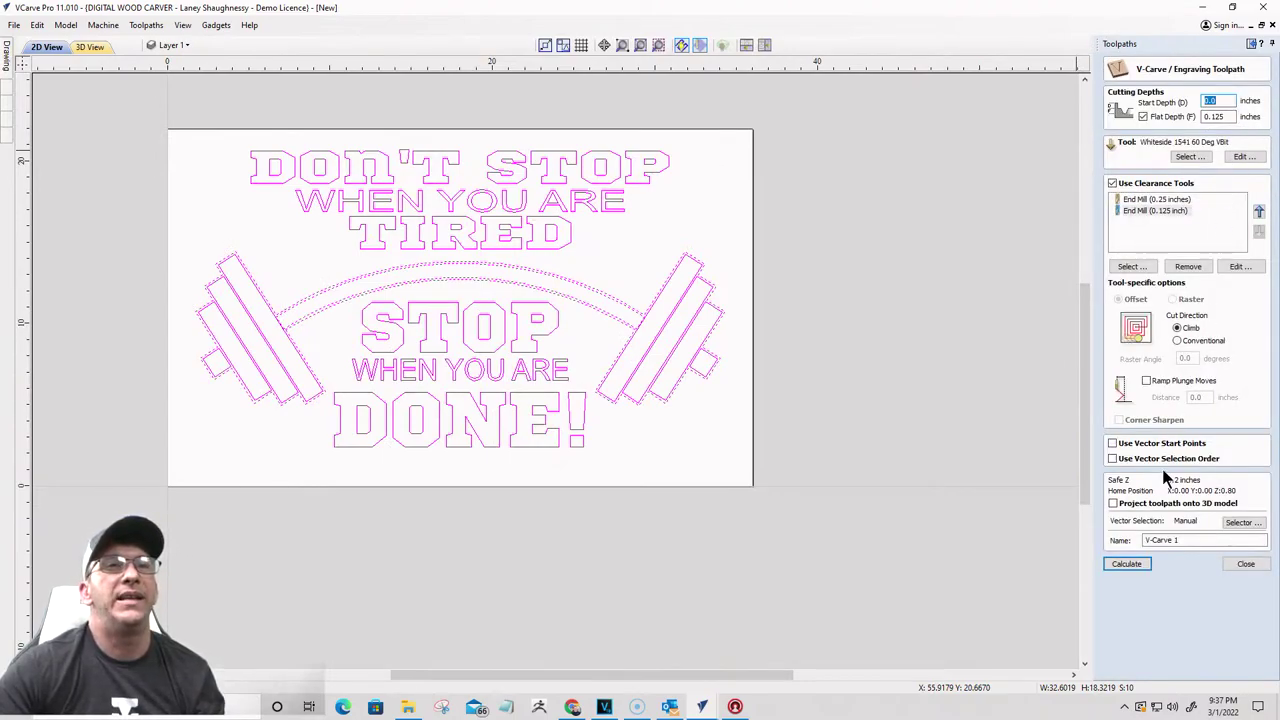
left_click(1128, 565)
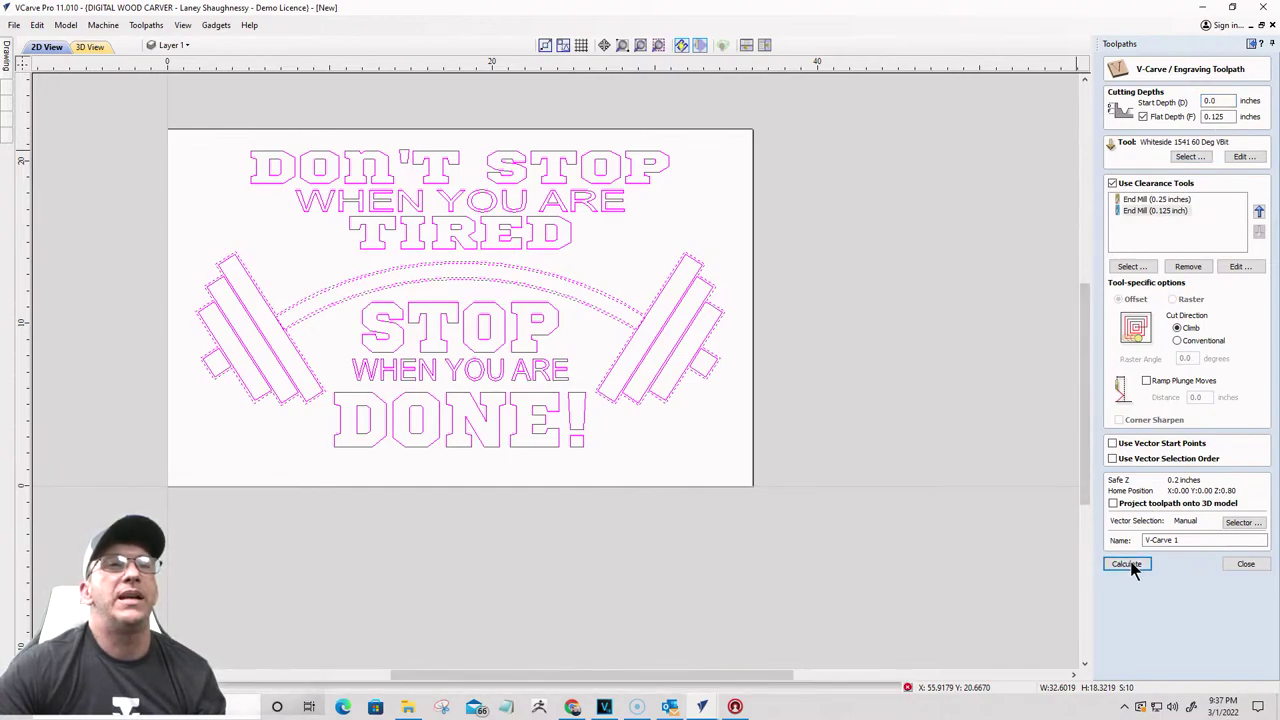
left_click(1127, 564)
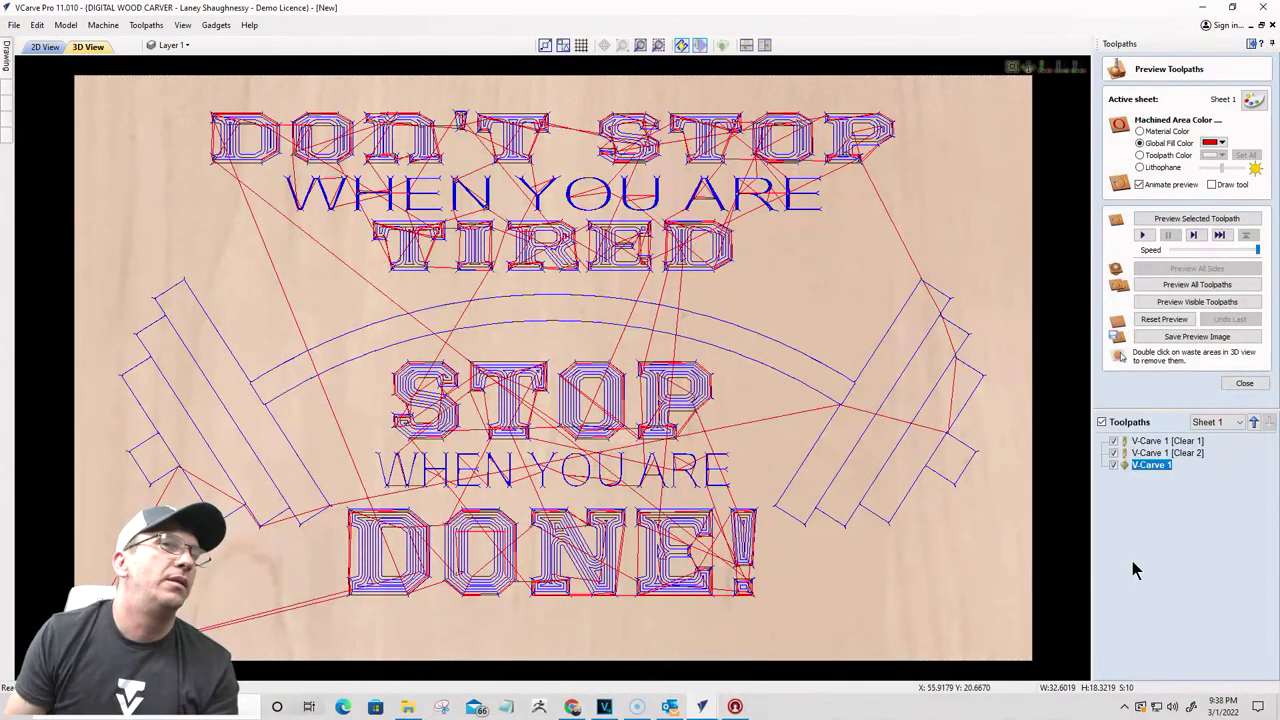
left_click(1192, 303)
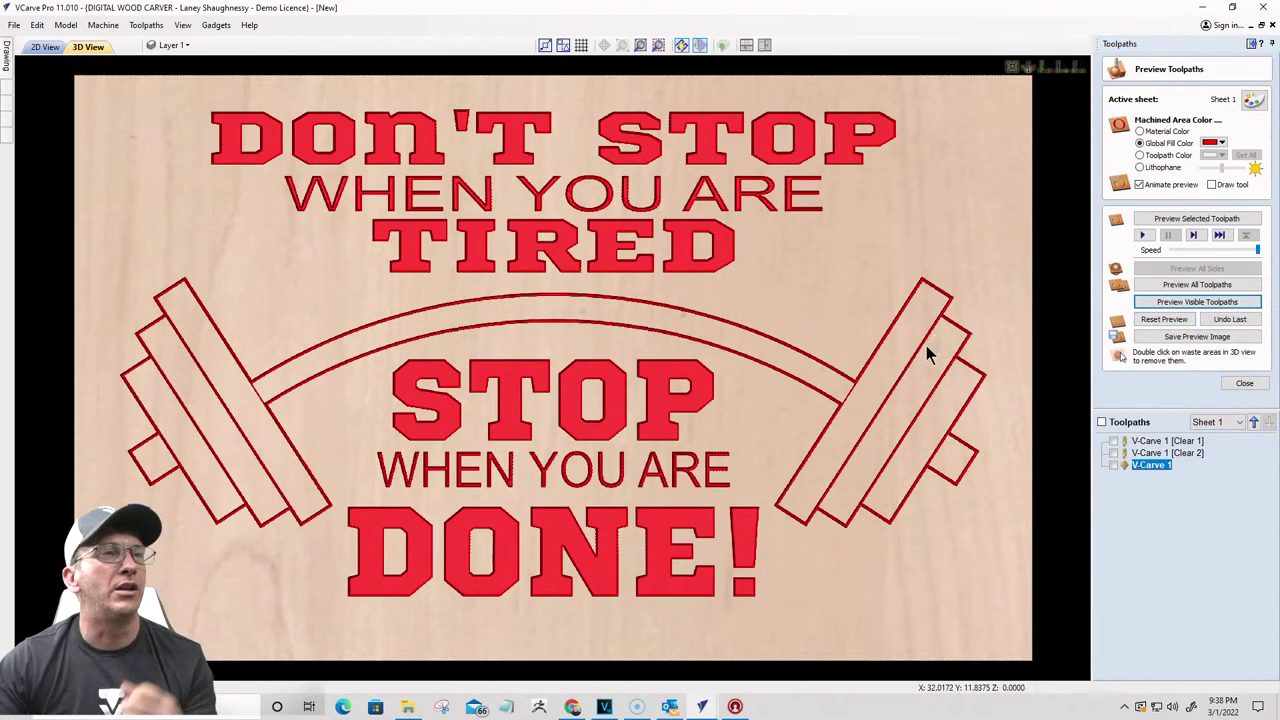
left_click(45, 47)
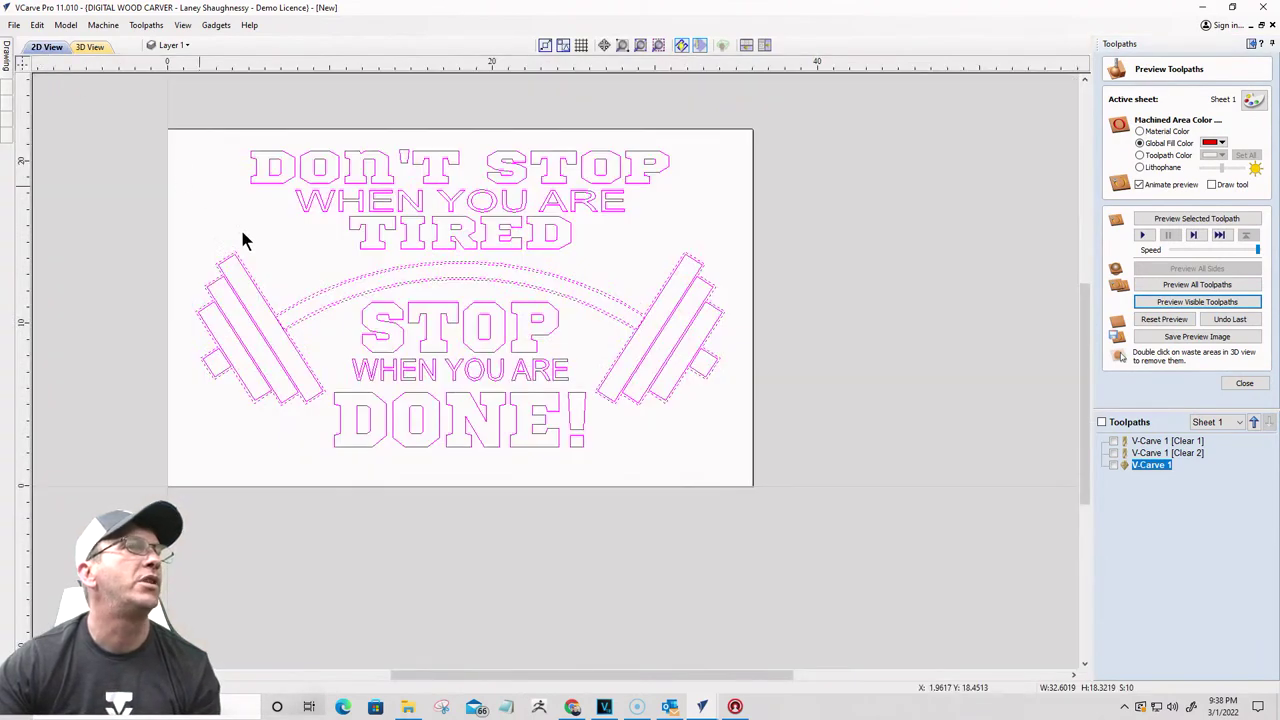
Step: Return to the 2D design and select the arc and both barbells
left_click(92, 47)
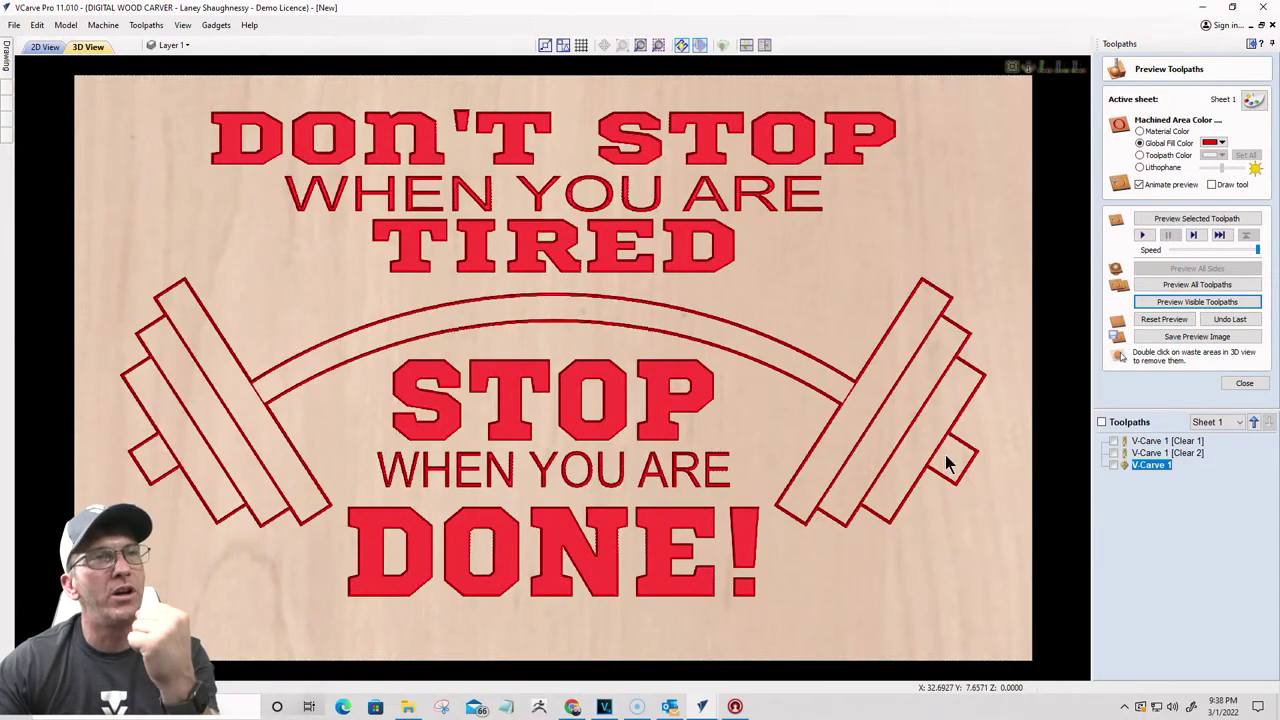
left_click(44, 50)
scroll(316, 293, "up", 3)
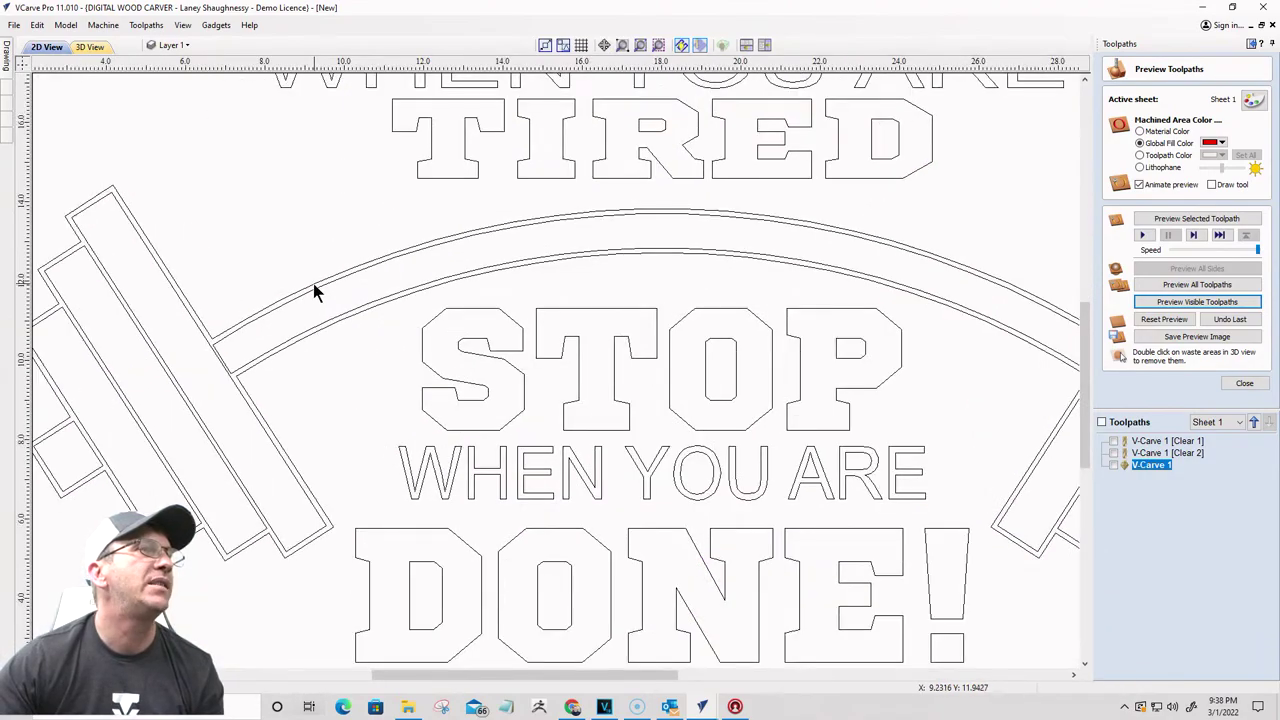
left_click(313, 283)
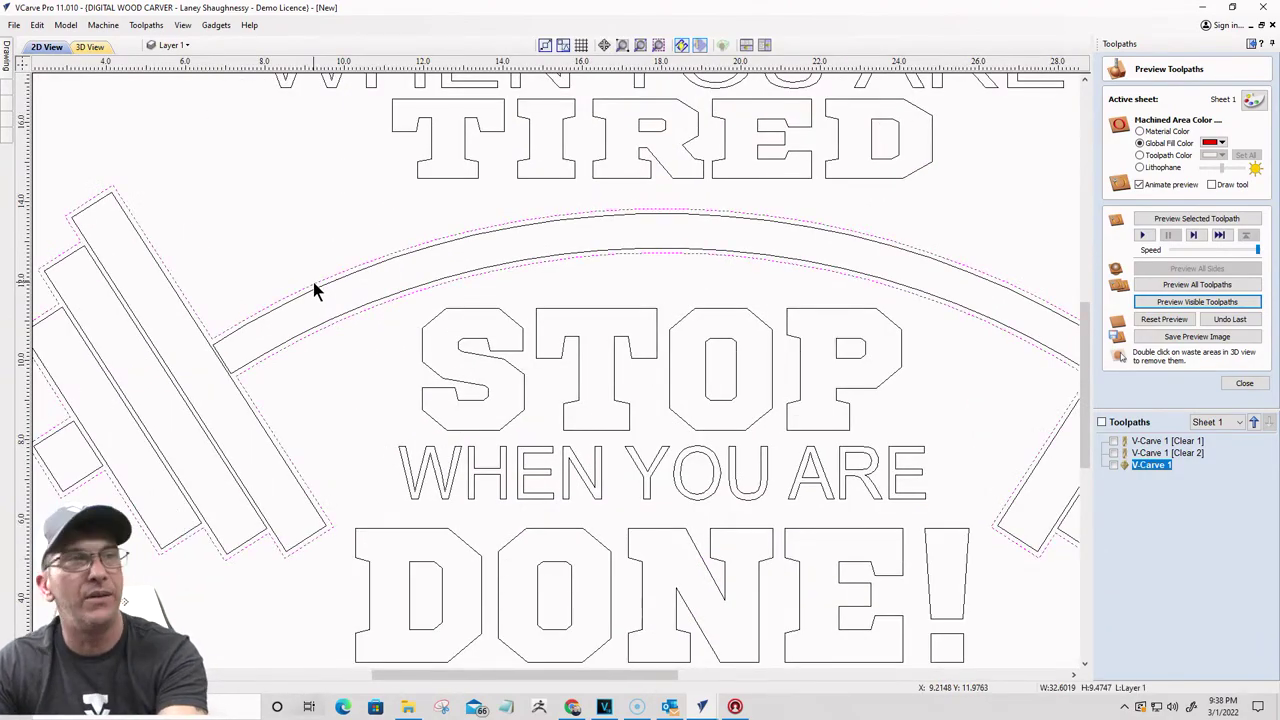
left_click(313, 282)
scroll(443, 294, "down", 3)
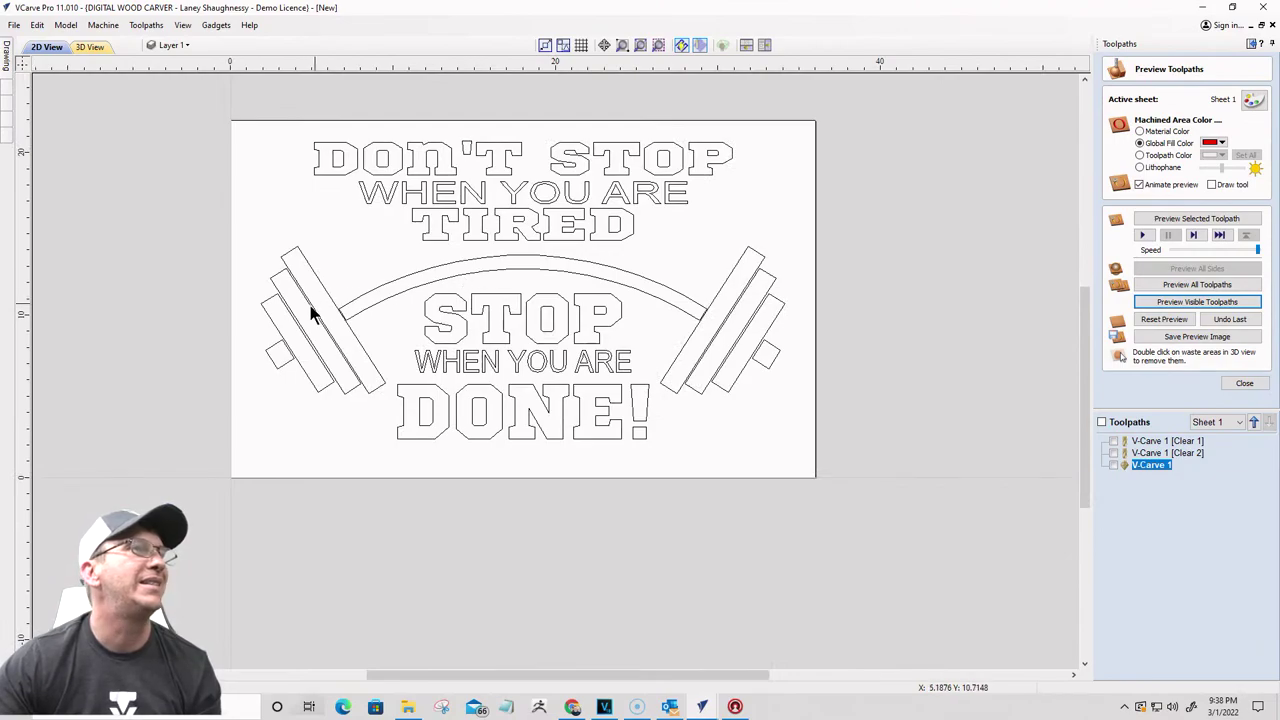
left_click(719, 315)
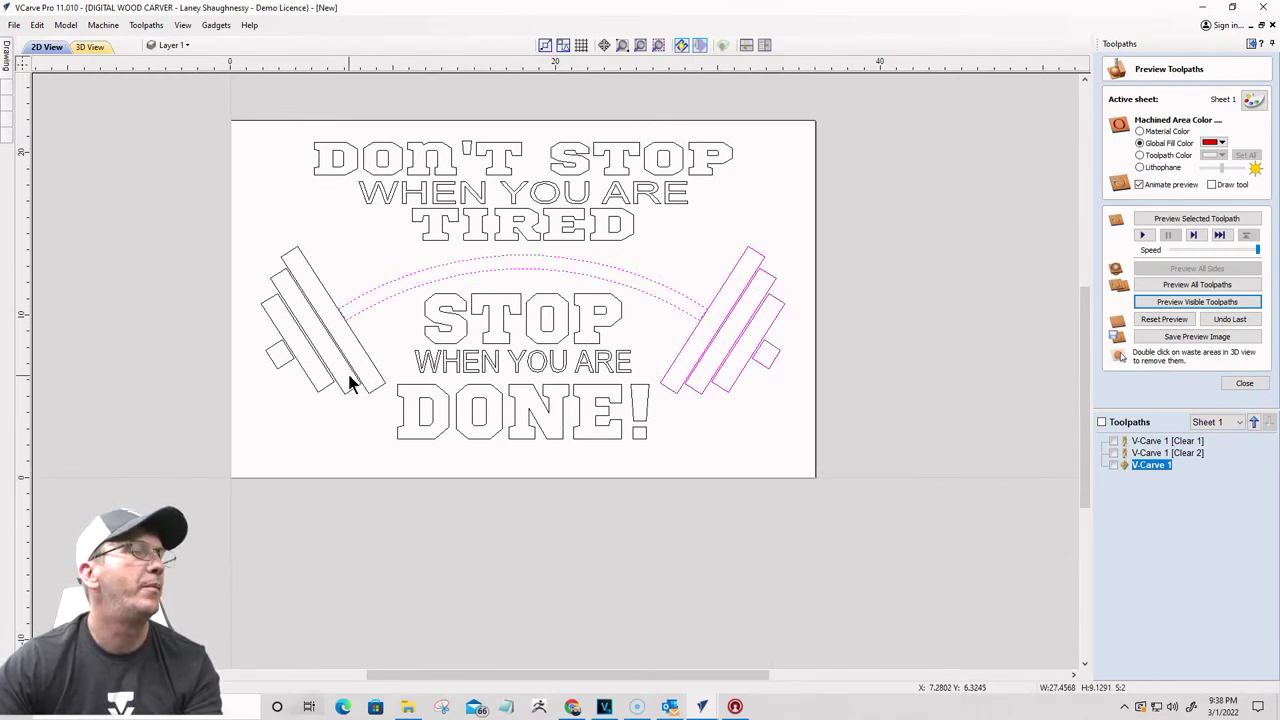
left_click(266, 306, "shift")
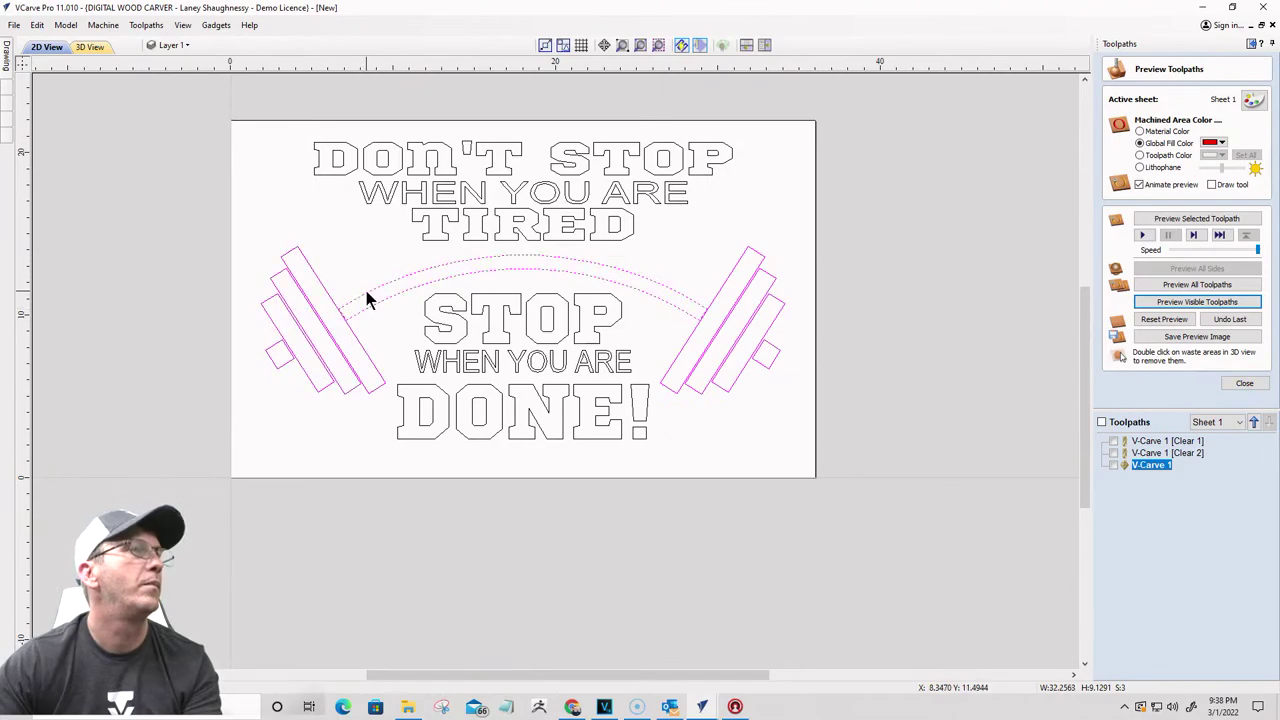
Step: Offset the selected vectors outwards by 0.375 inches with sharp corners
left_click(6, 57)
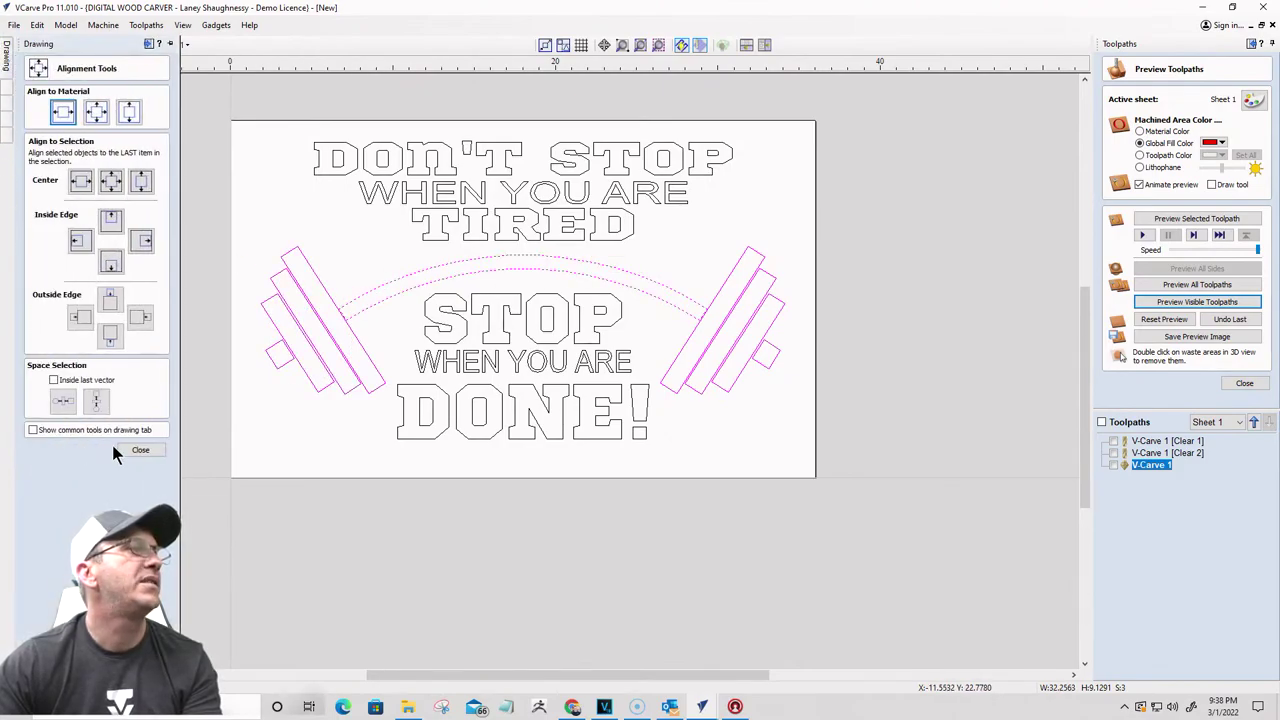
left_click(140, 450)
left_click(31, 360)
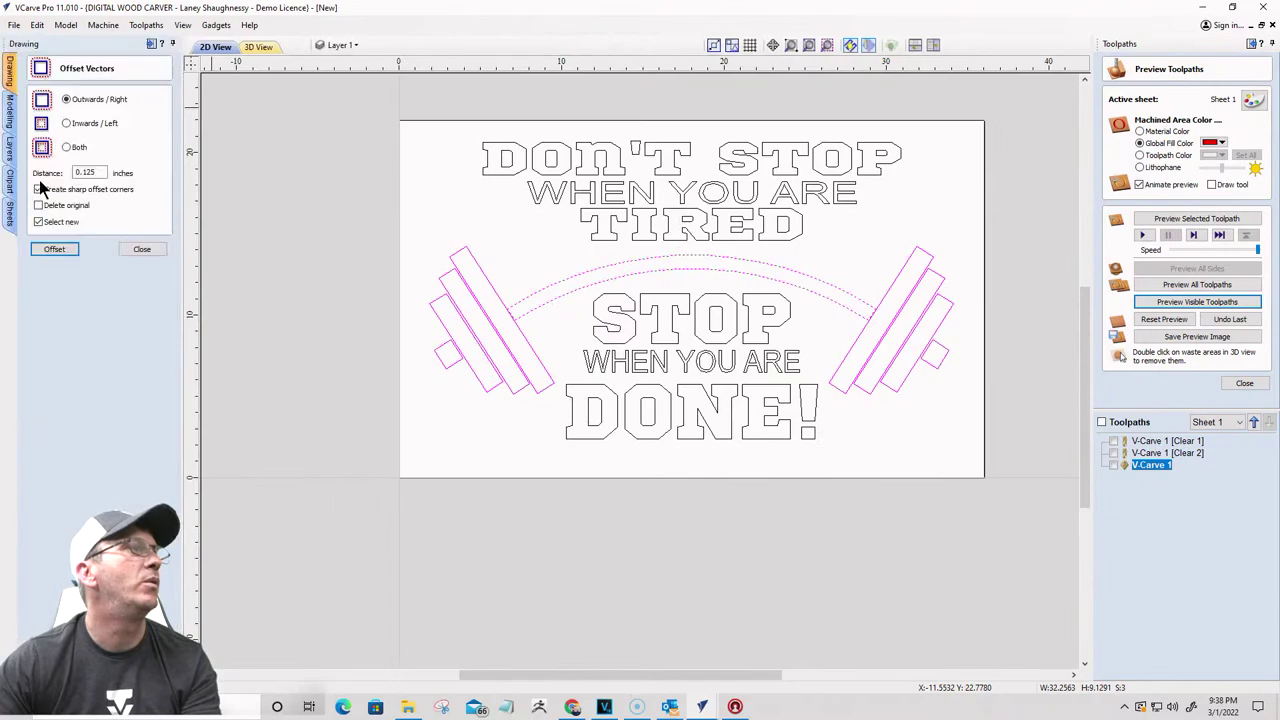
double_click(88, 172)
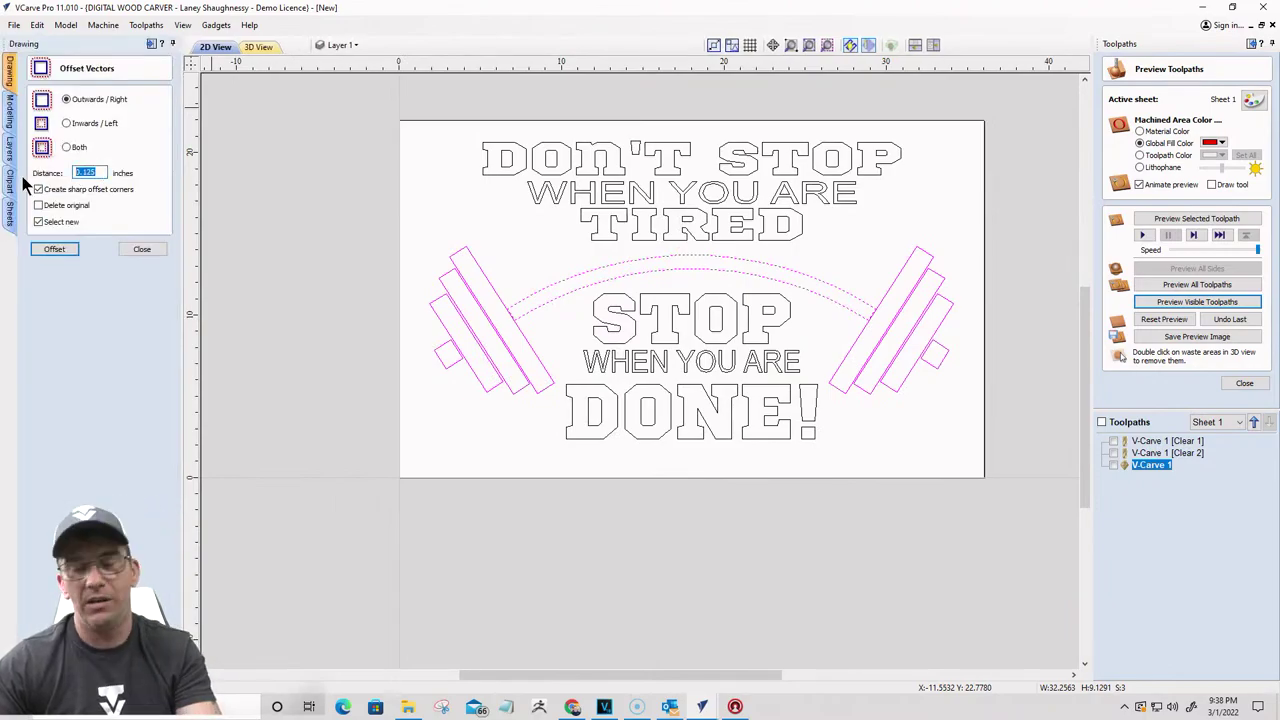
type(".375")
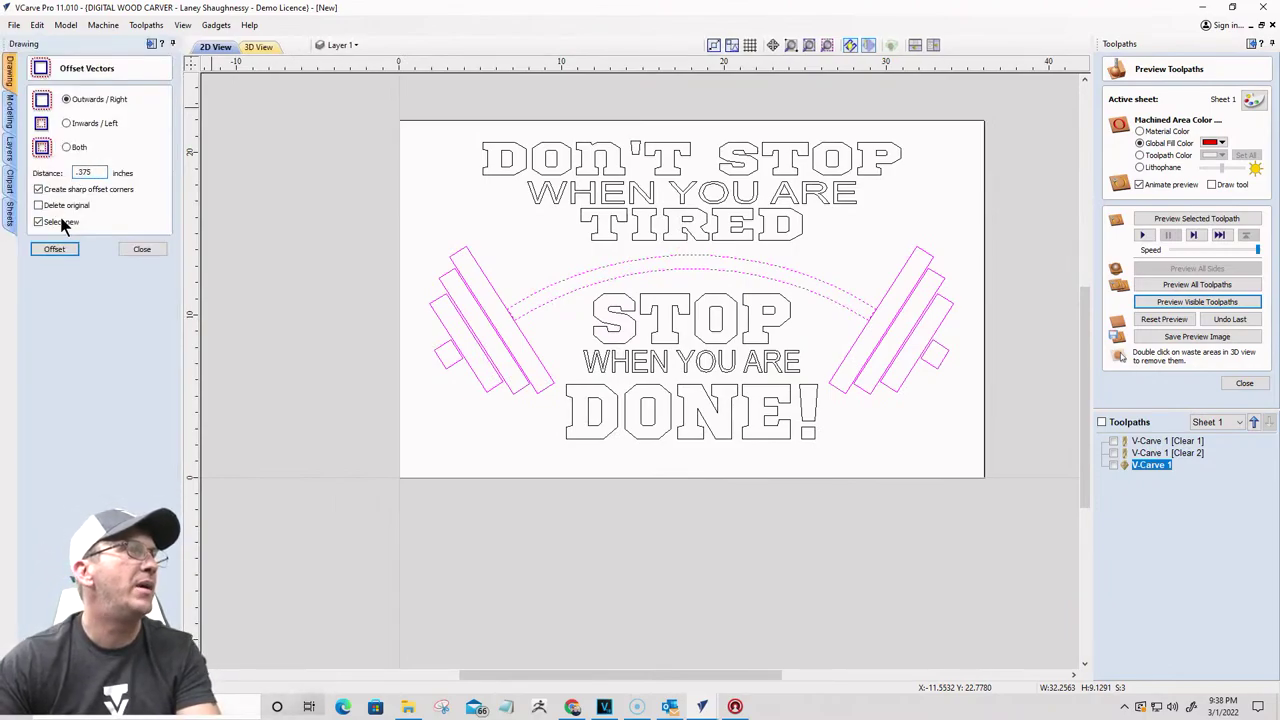
left_click(55, 250)
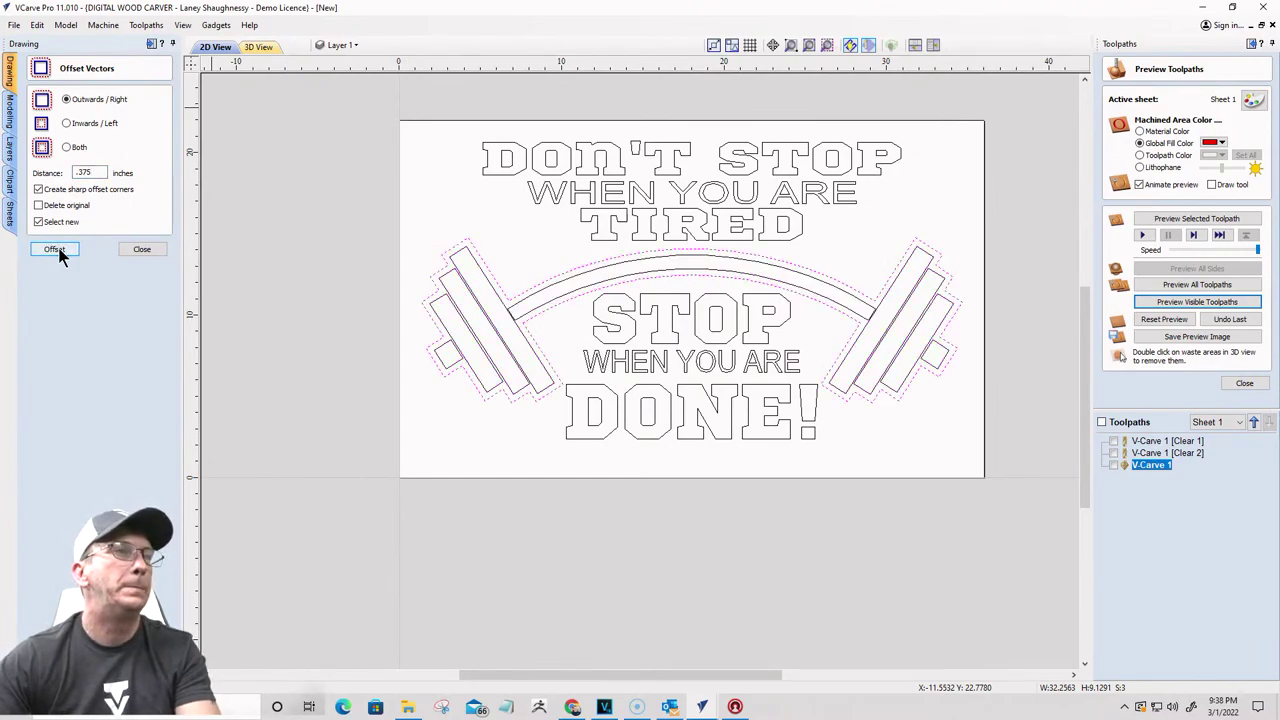
left_click(142, 250)
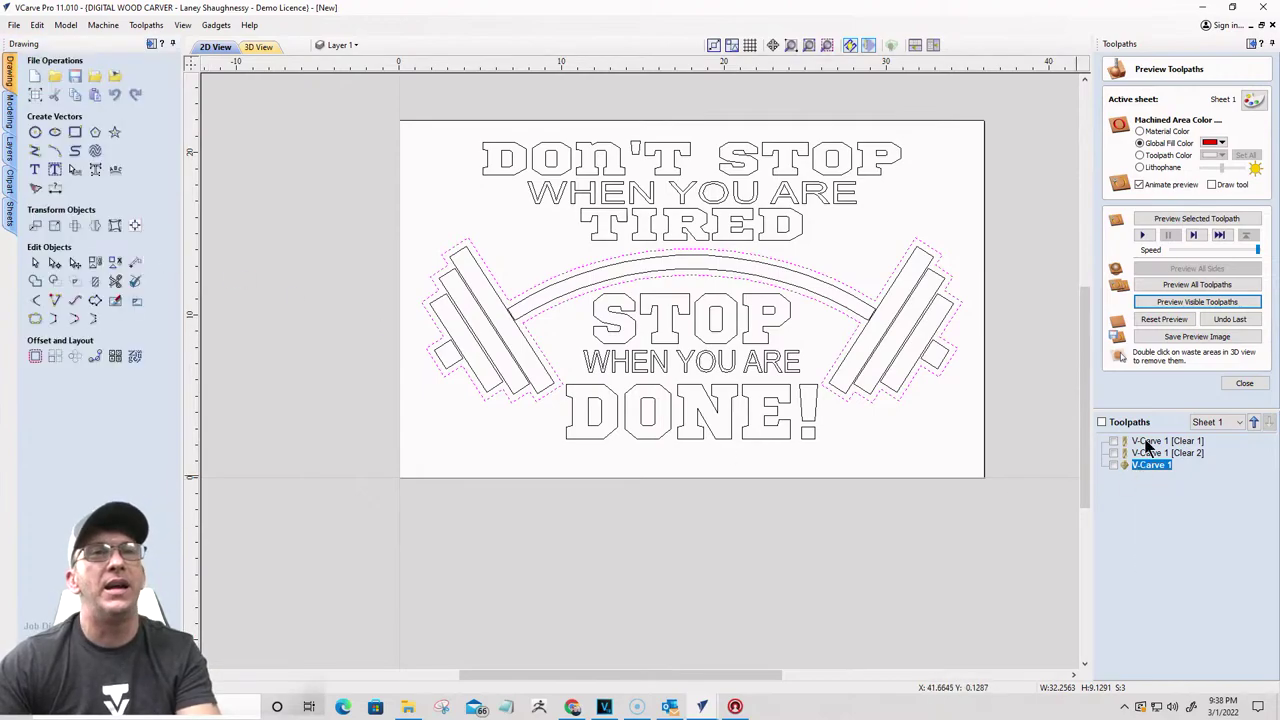
Step: Recalculate V-Carve 1 to include the new outlines and preview it on the wood
double_click(1147, 443)
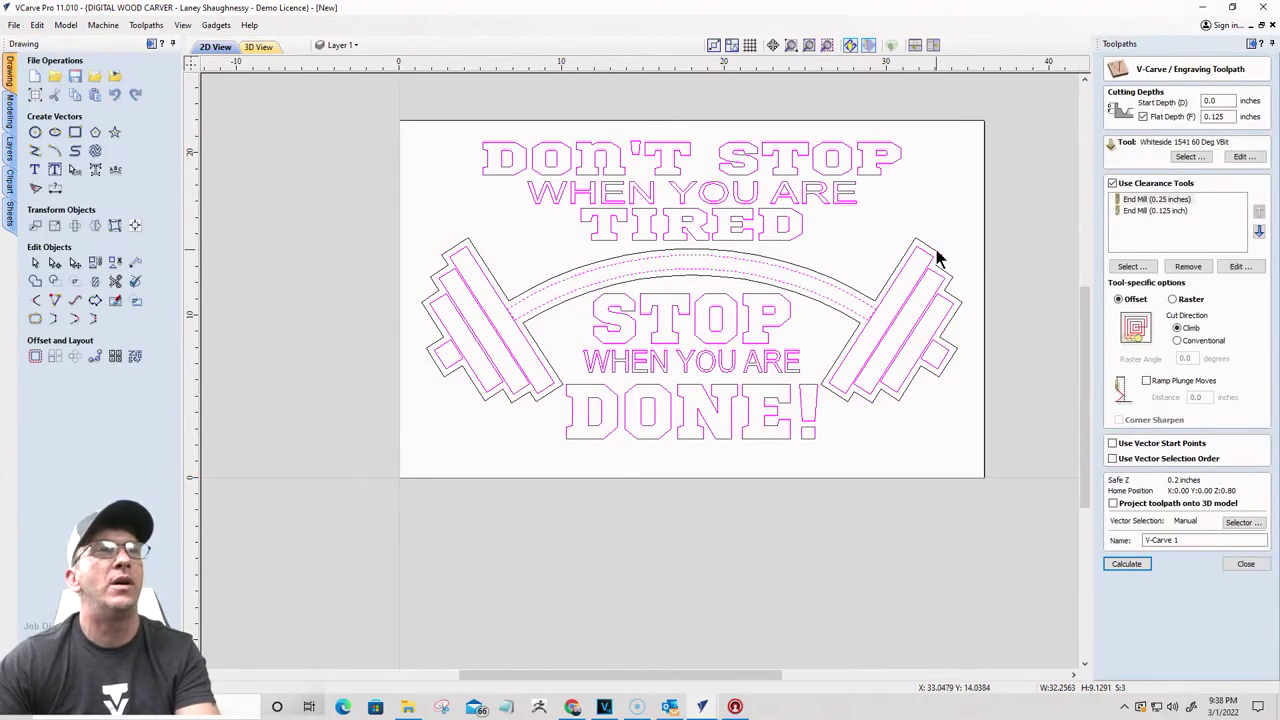
left_click(1128, 564)
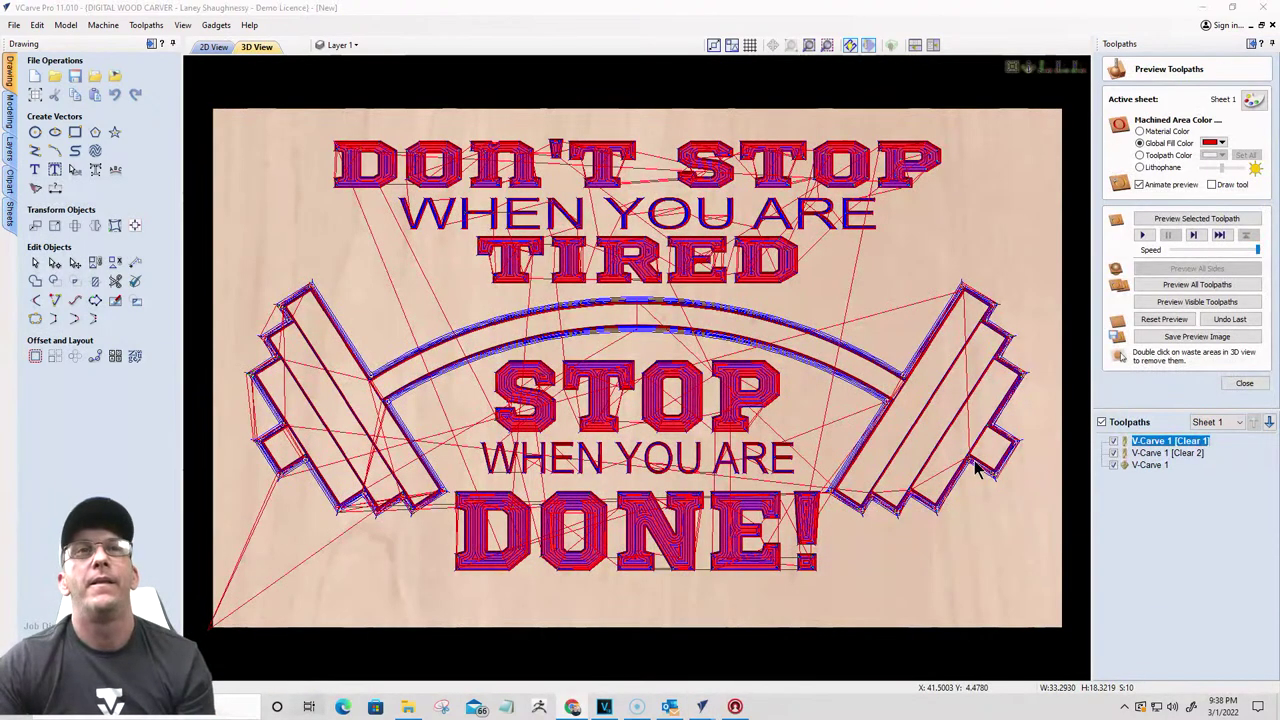
left_click(1170, 302)
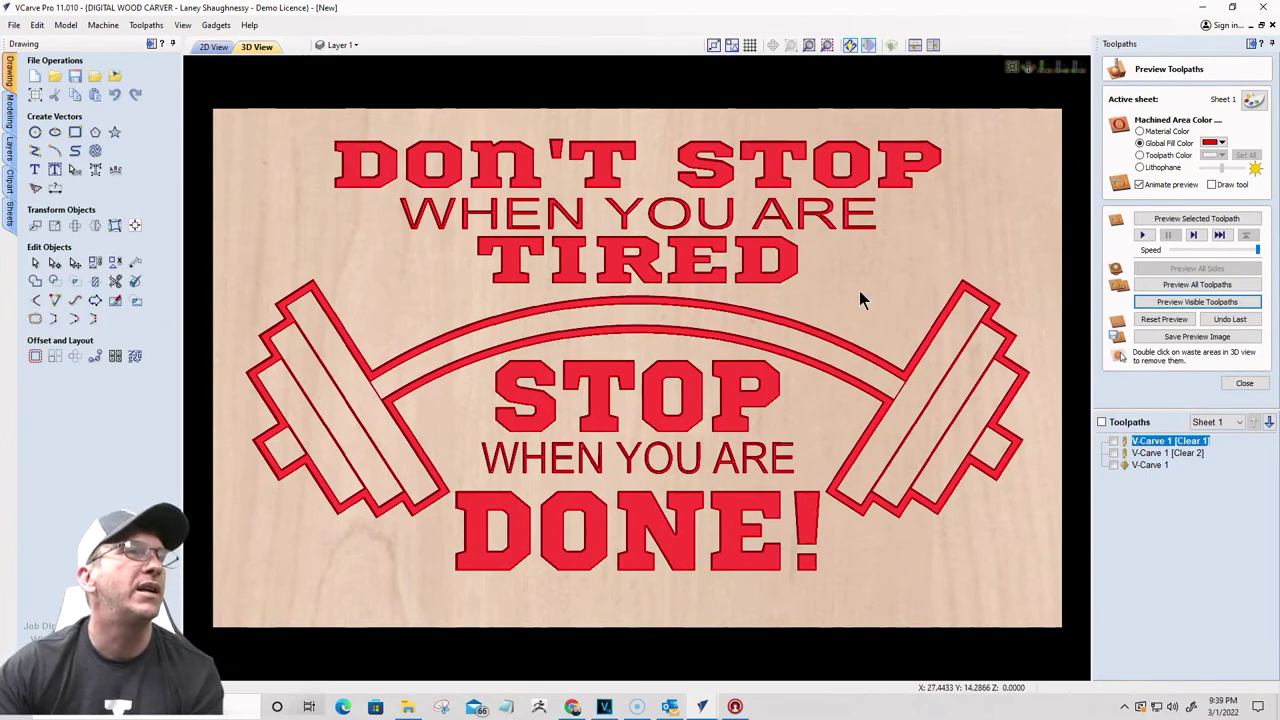
Step: Change the preview's global fill colour from red to dark grey
left_click(1142, 131)
left_click(1140, 143)
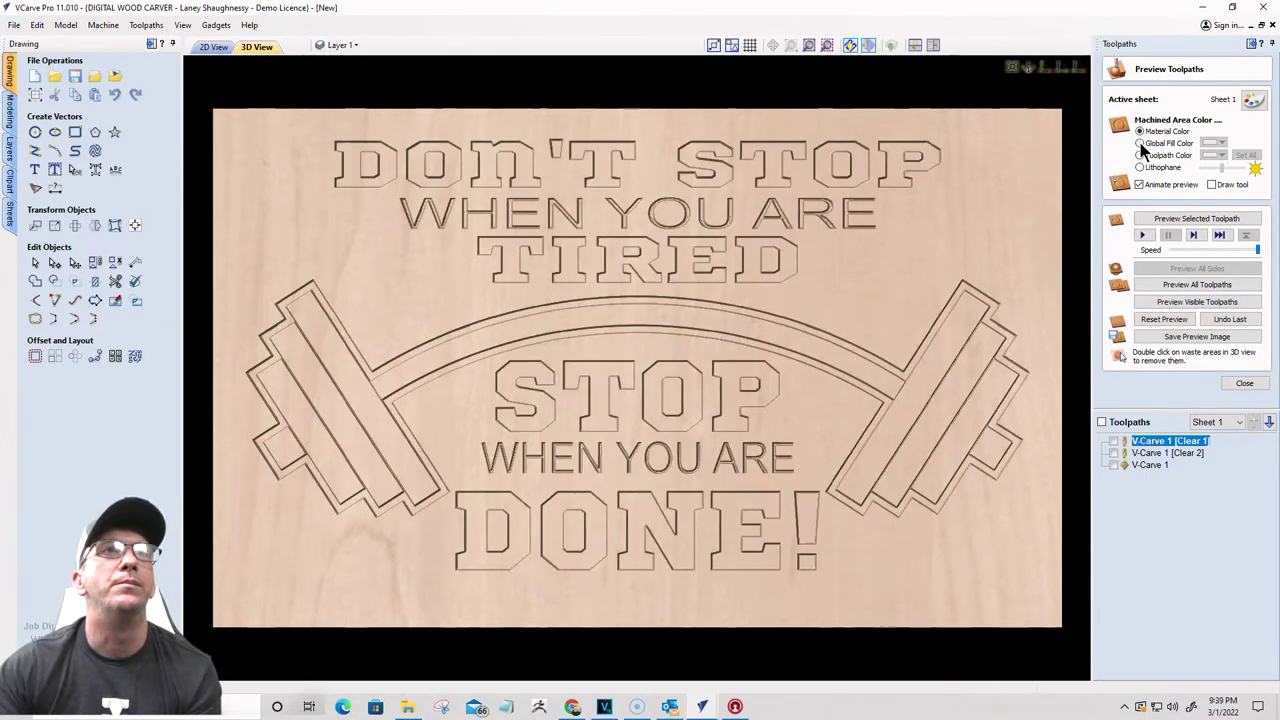
left_click(1221, 143)
left_click(1185, 170)
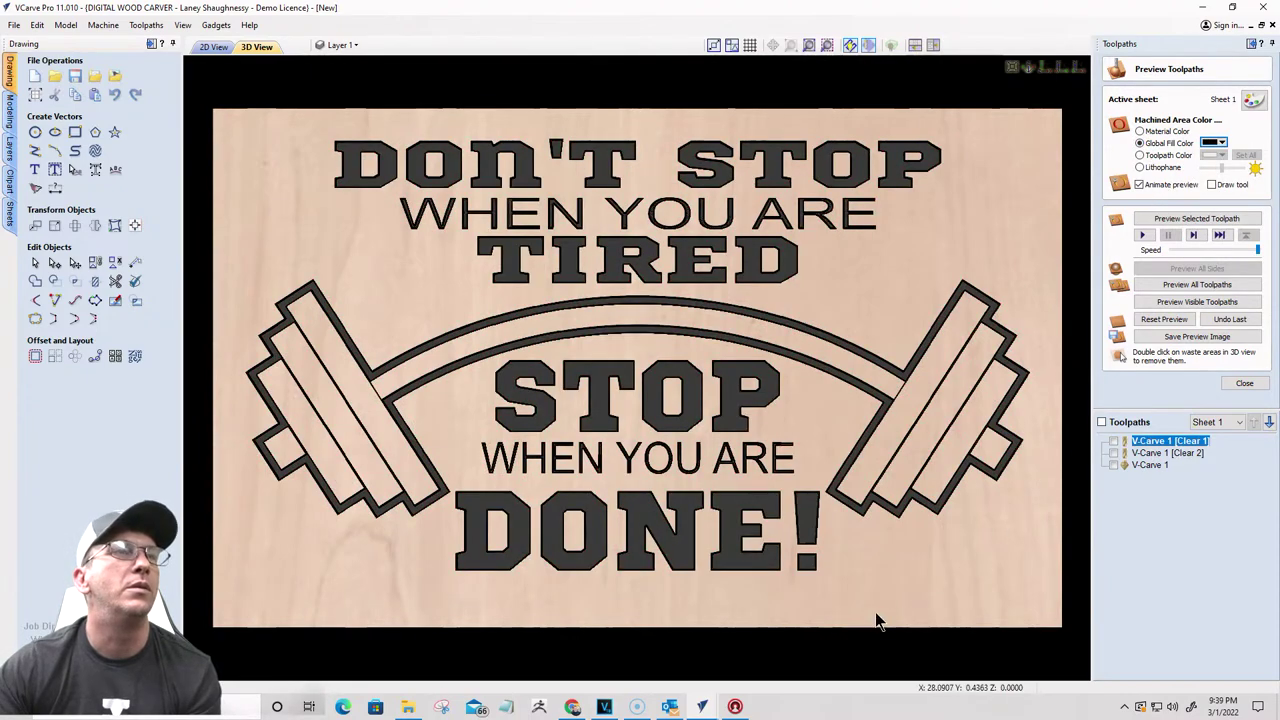
scroll(888, 537, "up", 1)
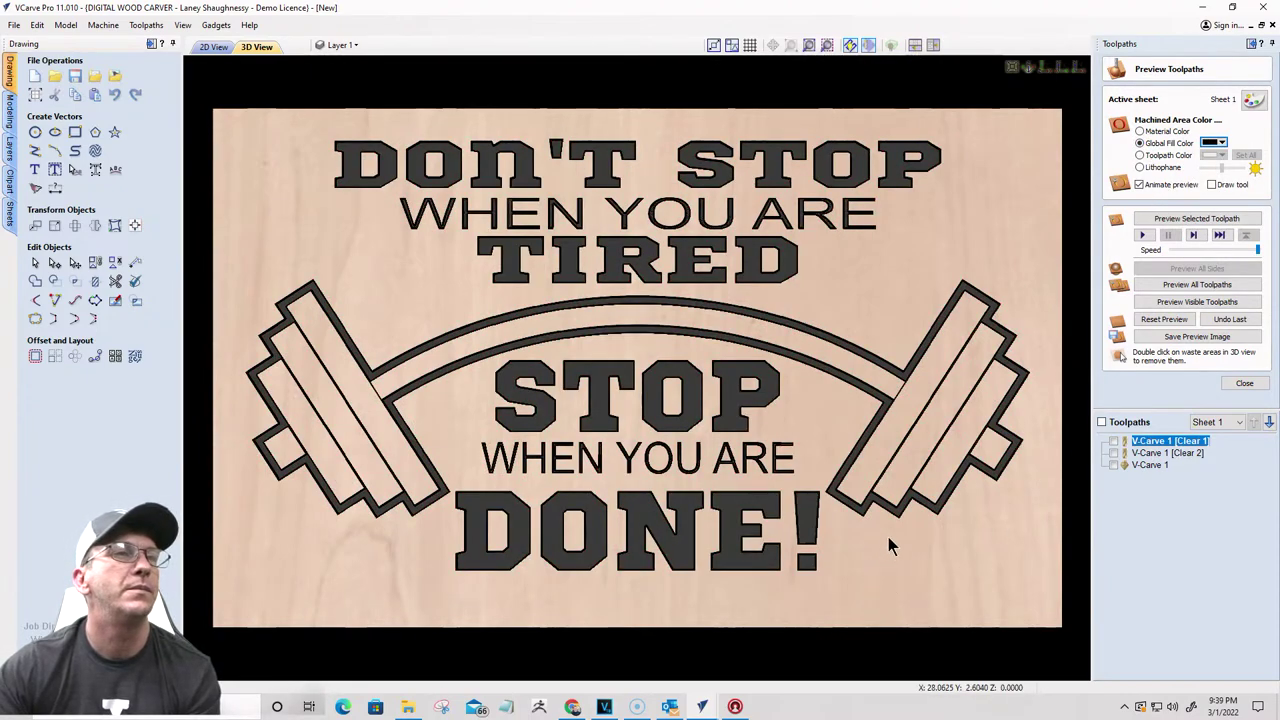
scroll(889, 534, "down", 2)
scroll(889, 534, "up", 2)
scroll(893, 543, "down", 2)
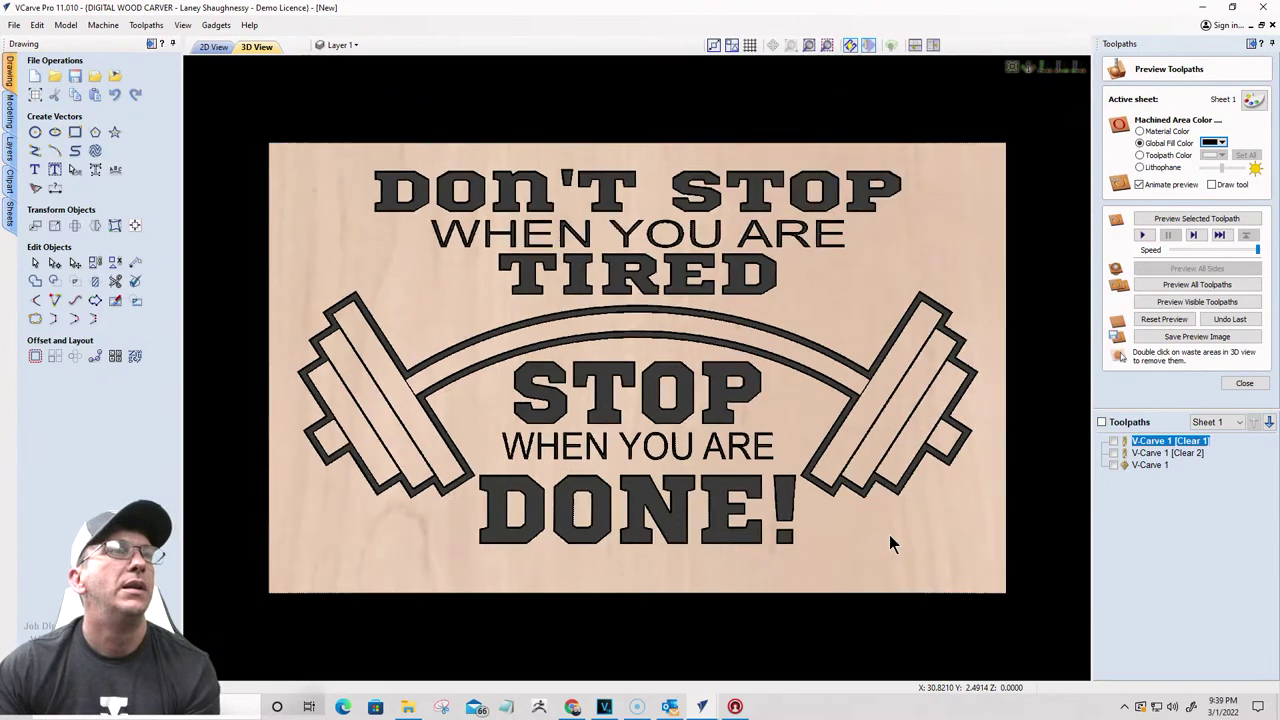
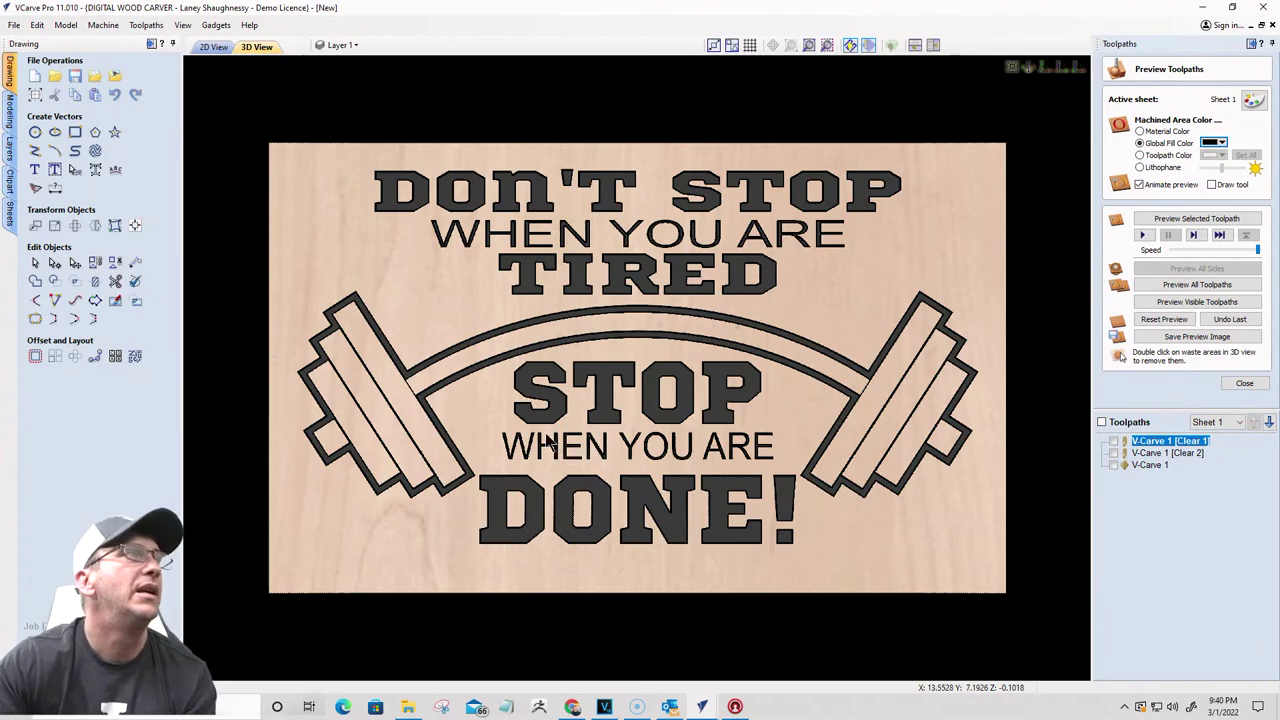
Step: Return to the flat 2D design view of the sign
left_click(213, 47)
scroll(510, 240, "down", 3)
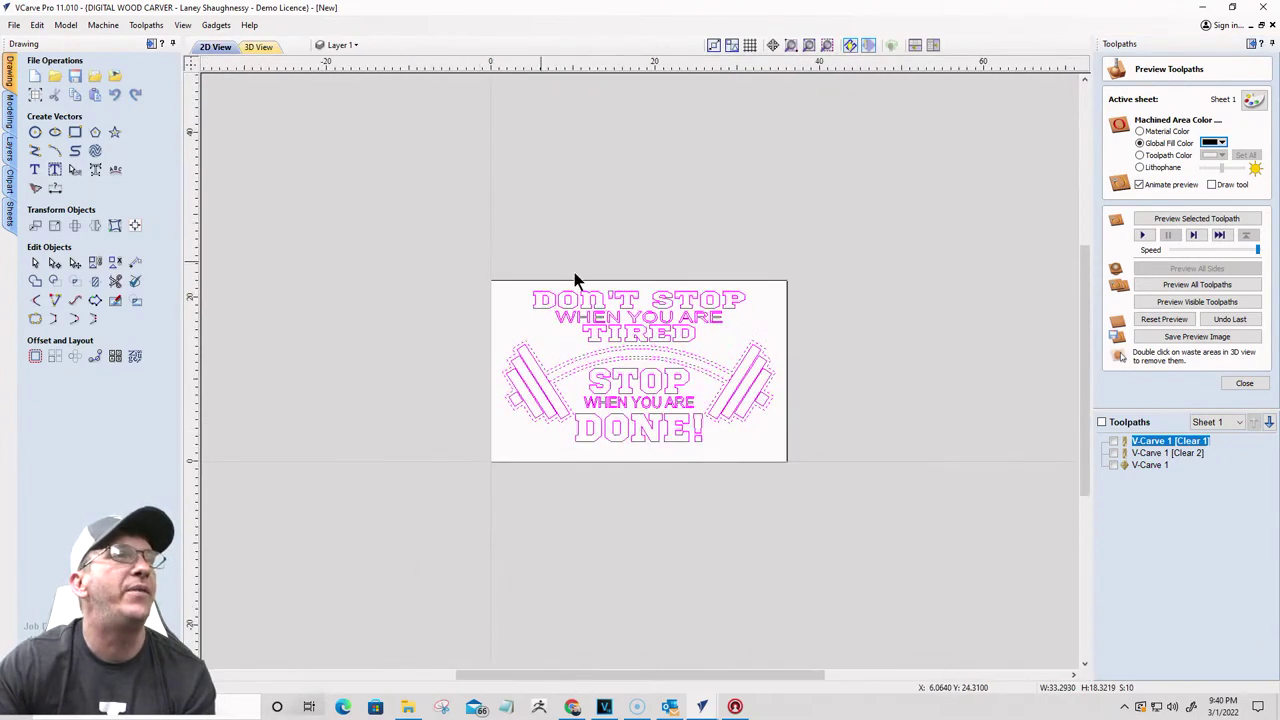
scroll(669, 340, "up", 1)
scroll(669, 340, "up", 1)
Step: Hide Layer 1's artwork and add a new empty Layer 2
left_click(350, 46)
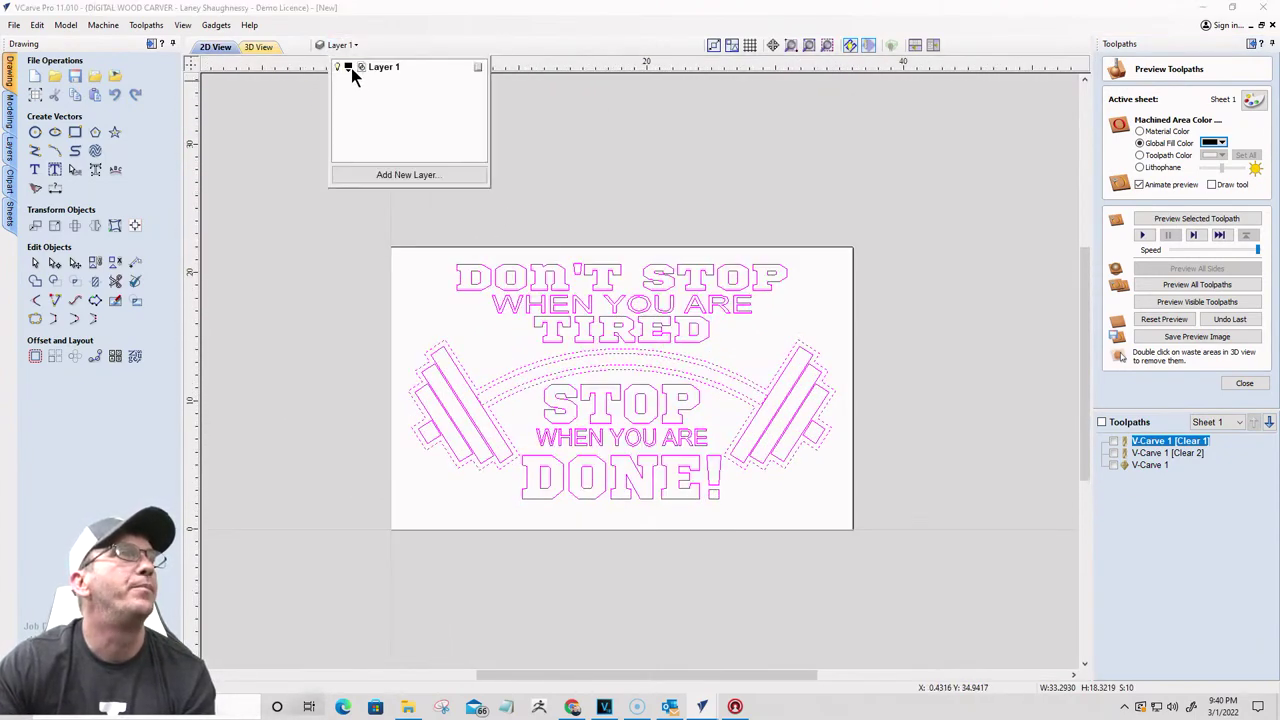
left_click(338, 68)
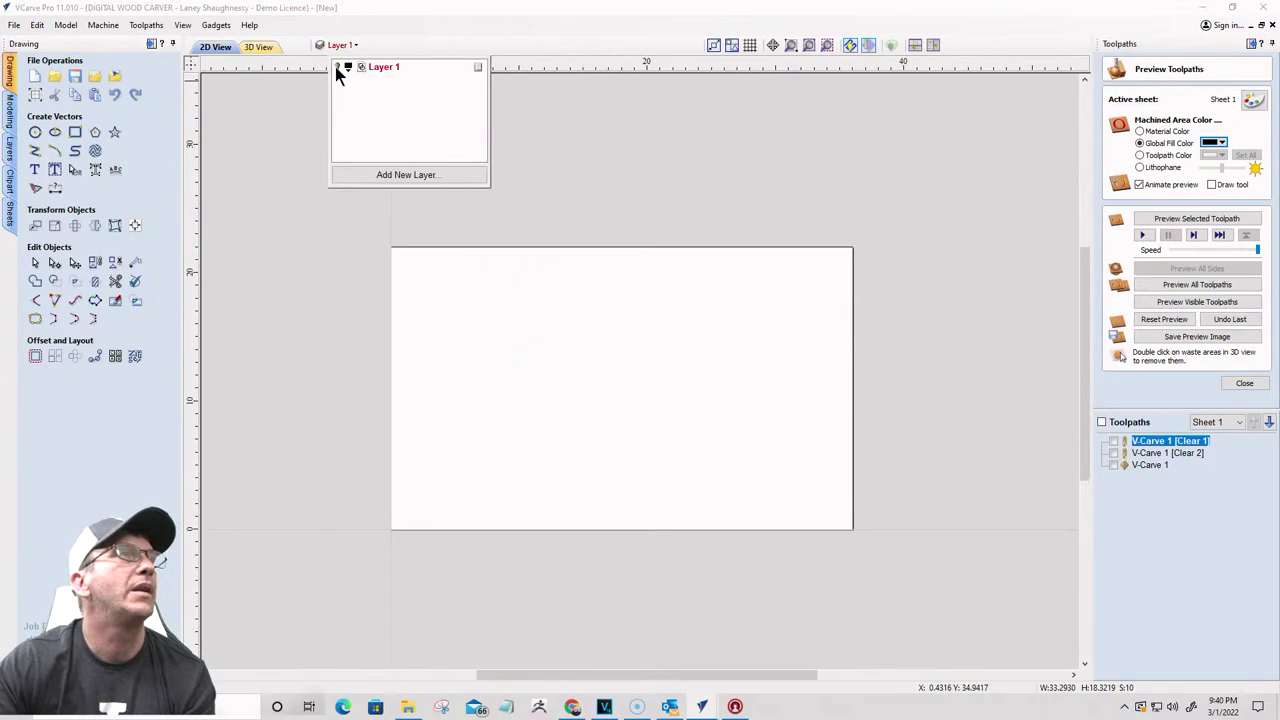
left_click(390, 178)
left_click(589, 565)
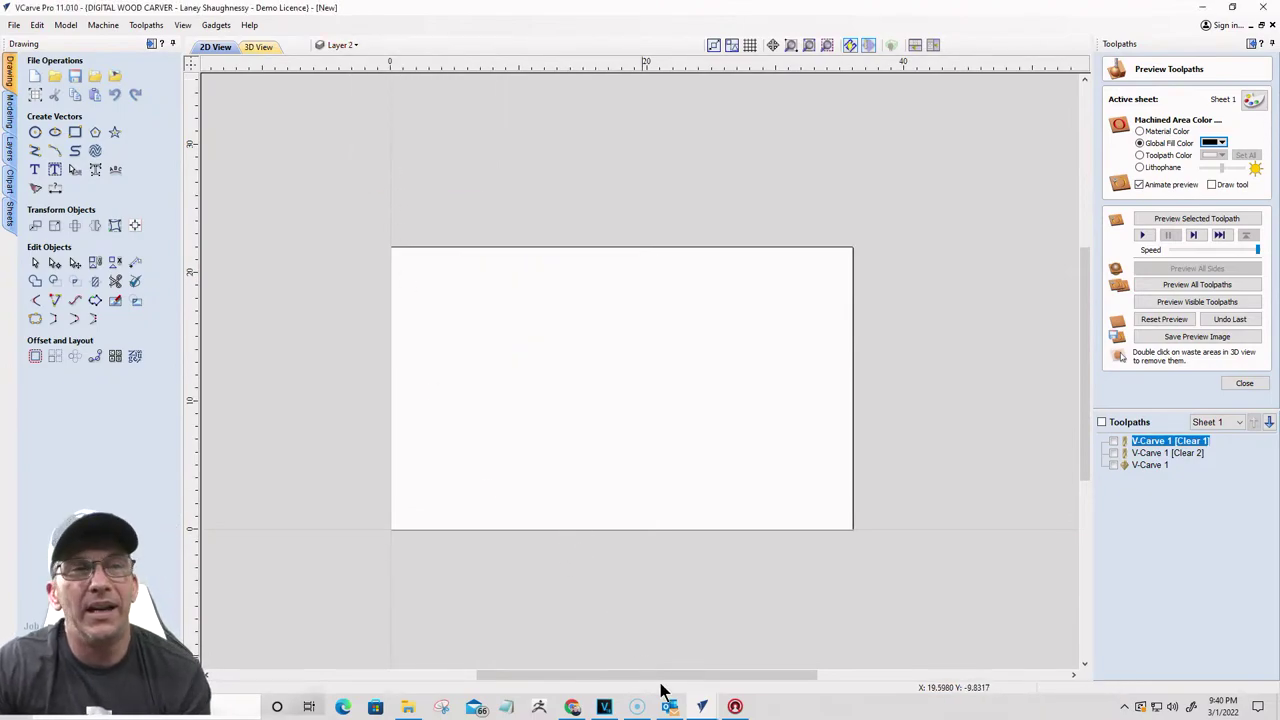
mouse_move(727, 711)
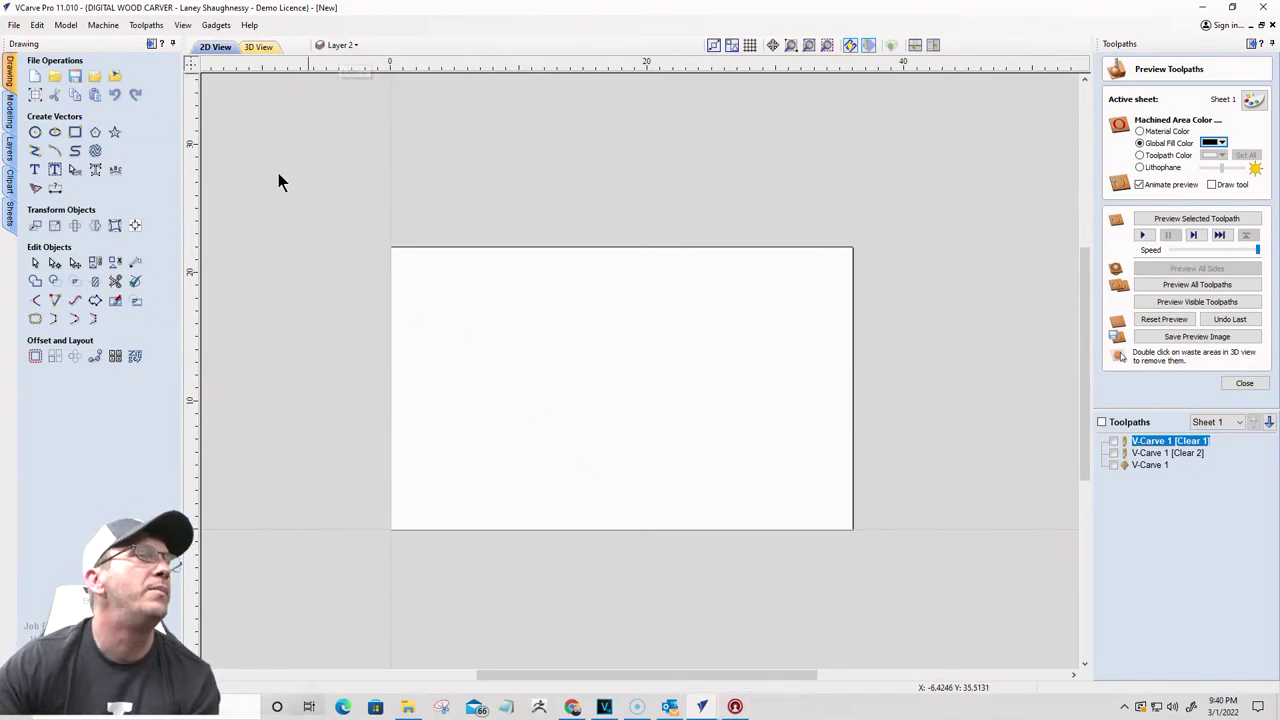
Step: In the Main Sign file, reveal the gym logo layer and copy the flexed-arm logo
mouse_move(668, 706)
left_click(749, 673)
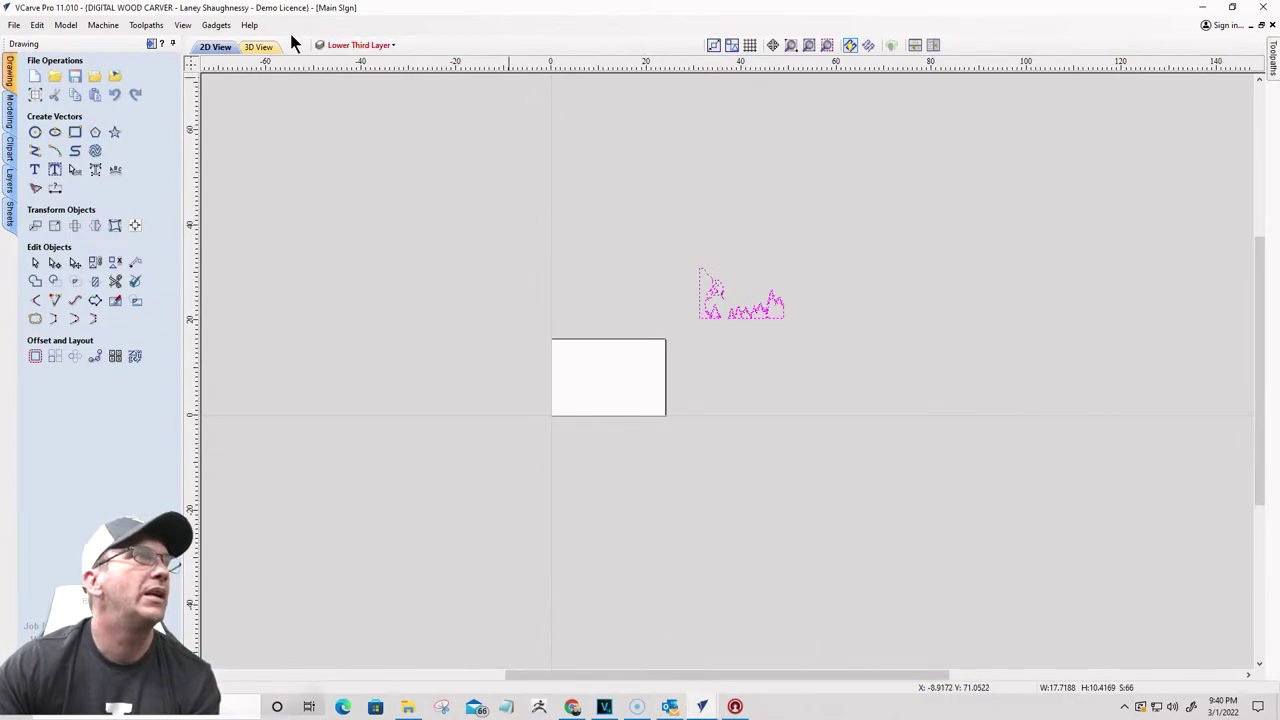
left_click(358, 45)
left_click(337, 80)
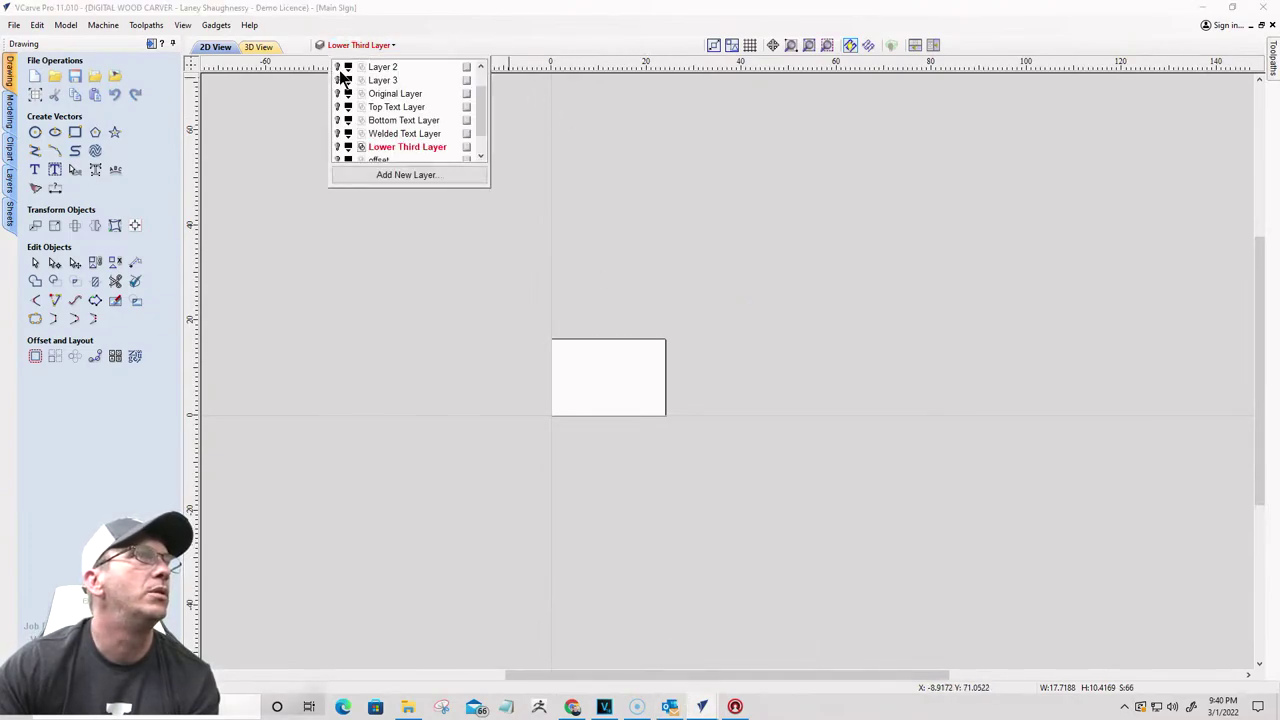
left_click(338, 67)
left_click(338, 67)
scroll(340, 78, "up", 1)
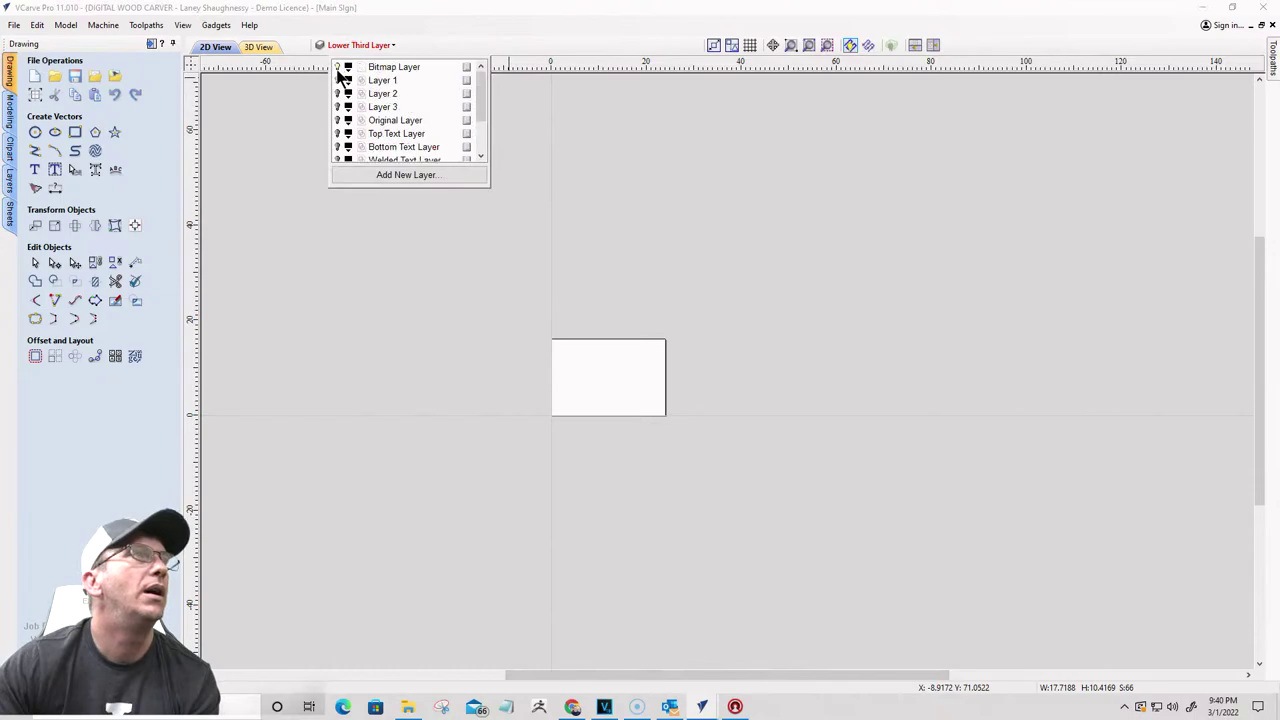
left_click(338, 88)
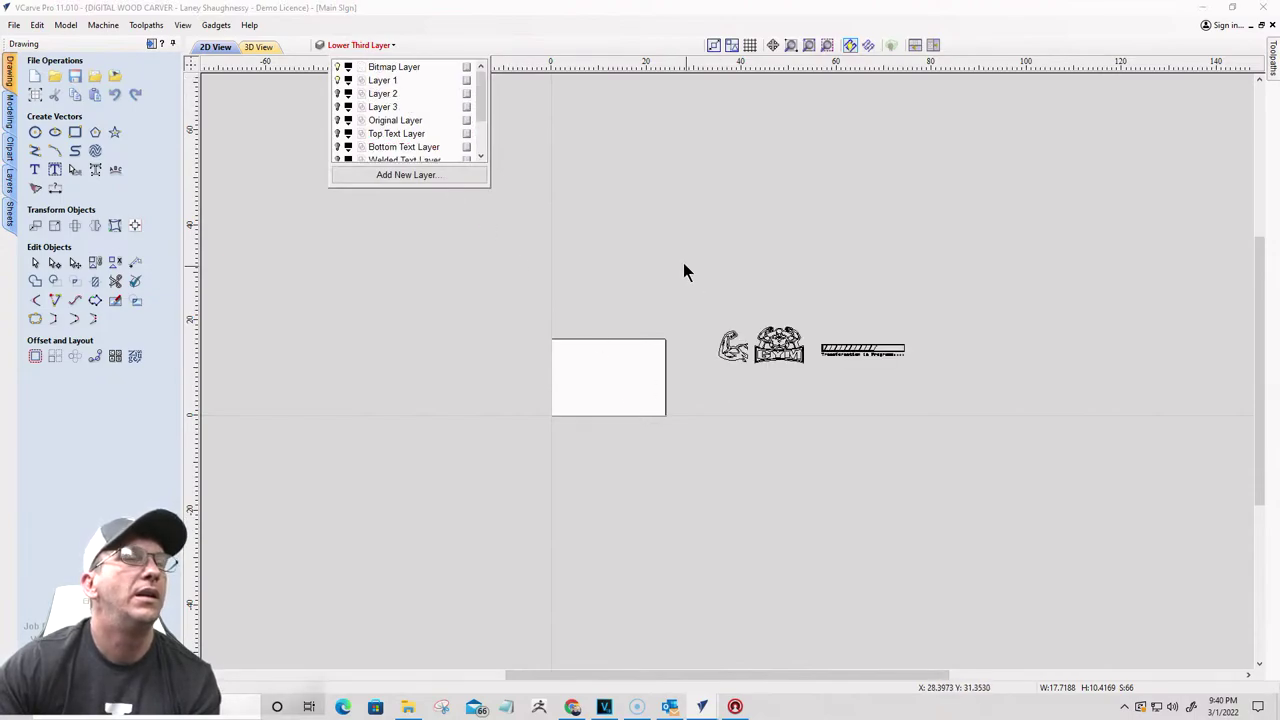
left_click(729, 348)
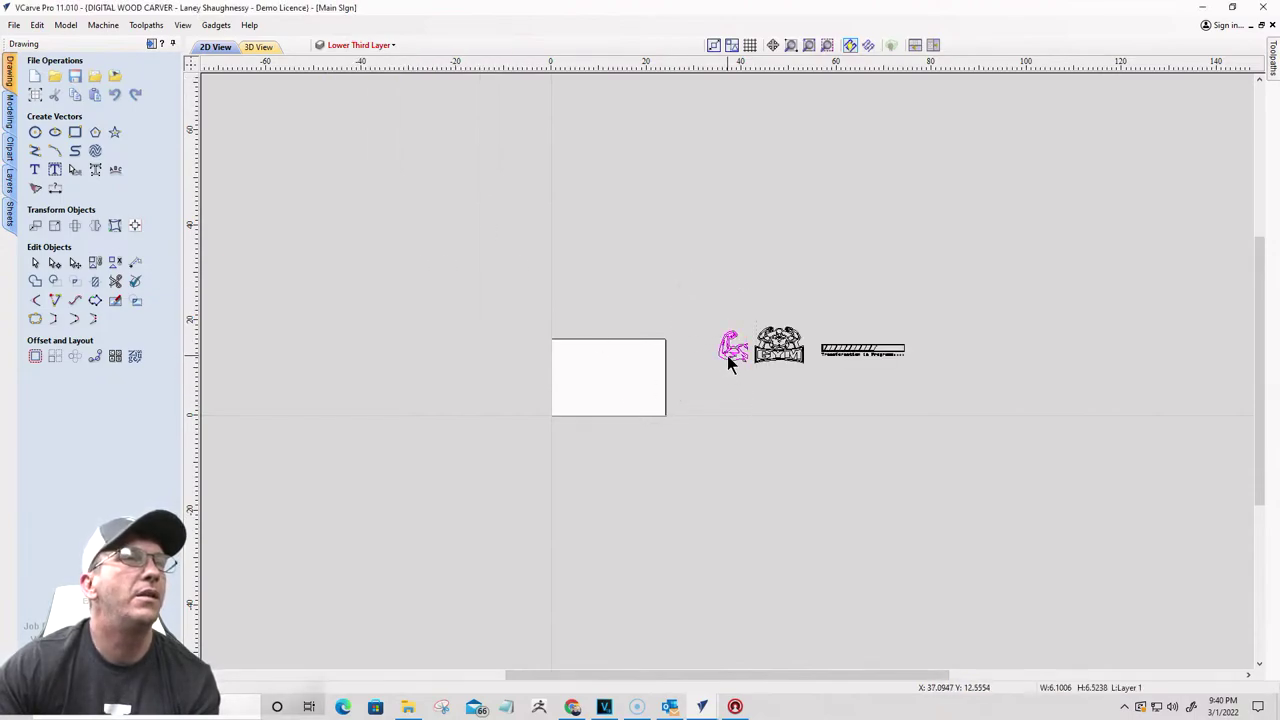
right_click(731, 349)
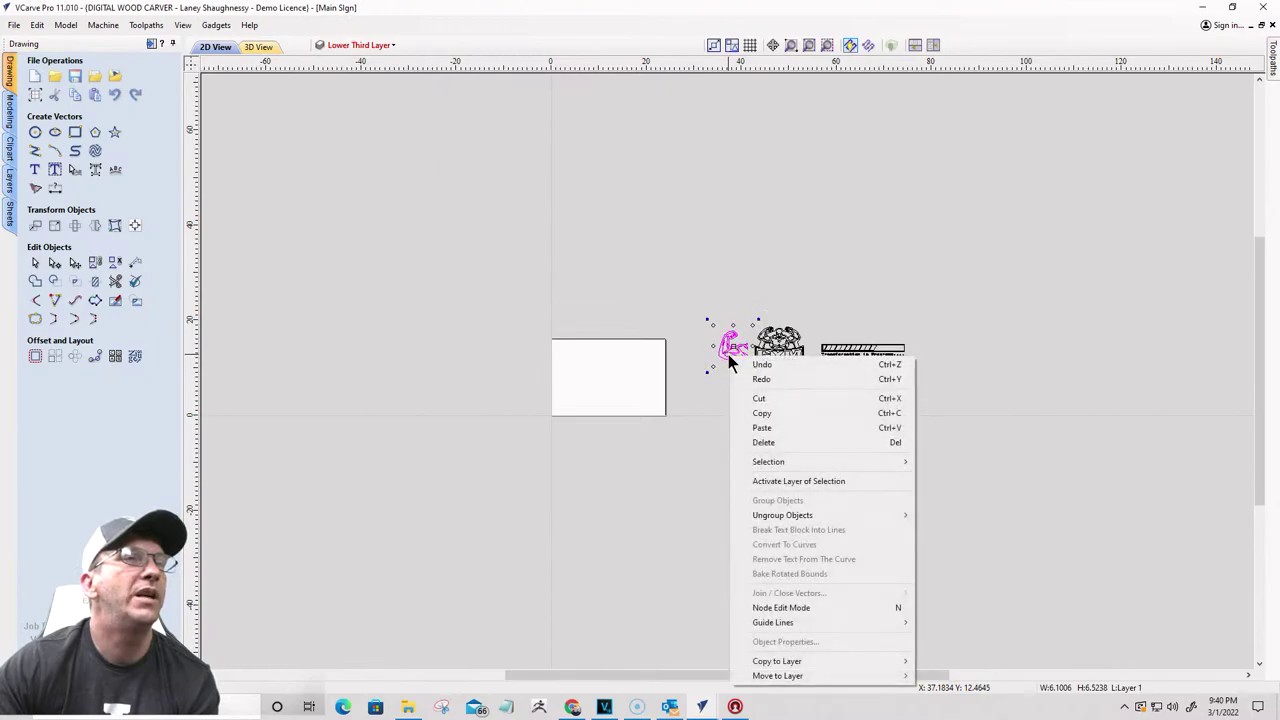
left_click(742, 410)
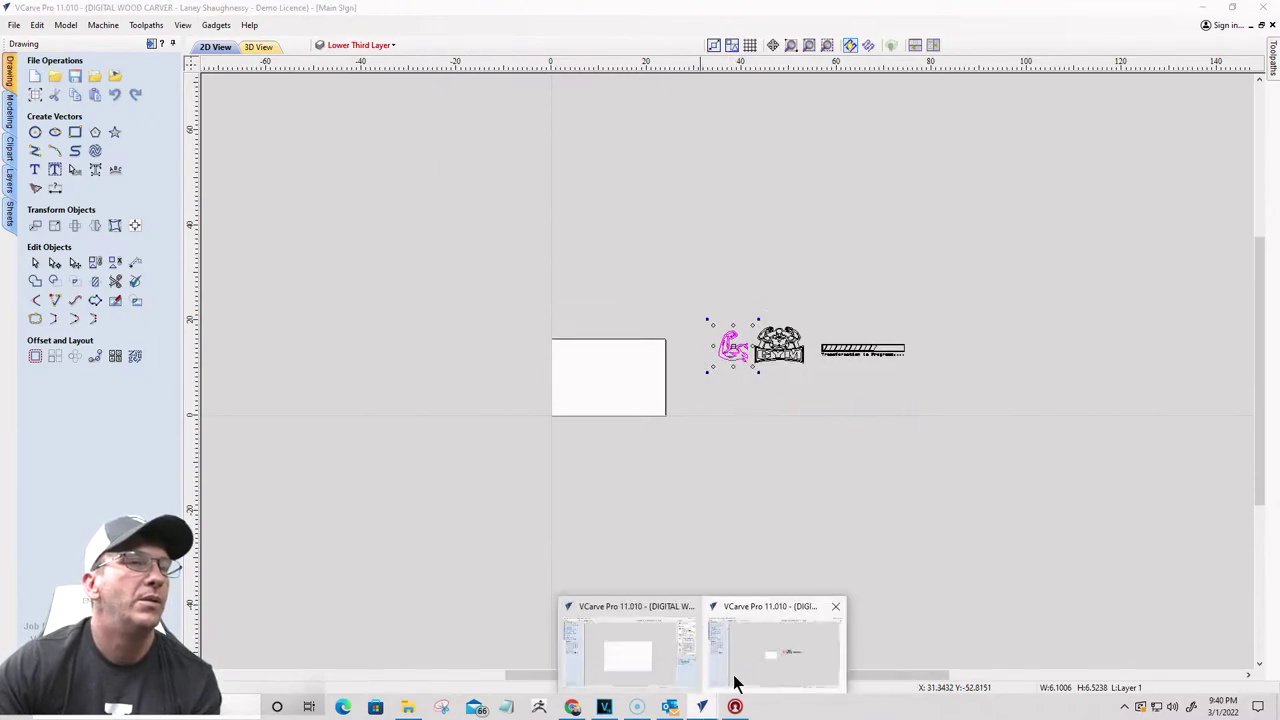
Step: Paste the flexed-arm logo into the new job, move it onto the sheet and enlarge it to about 12.7 × 13.6
mouse_move(702, 706)
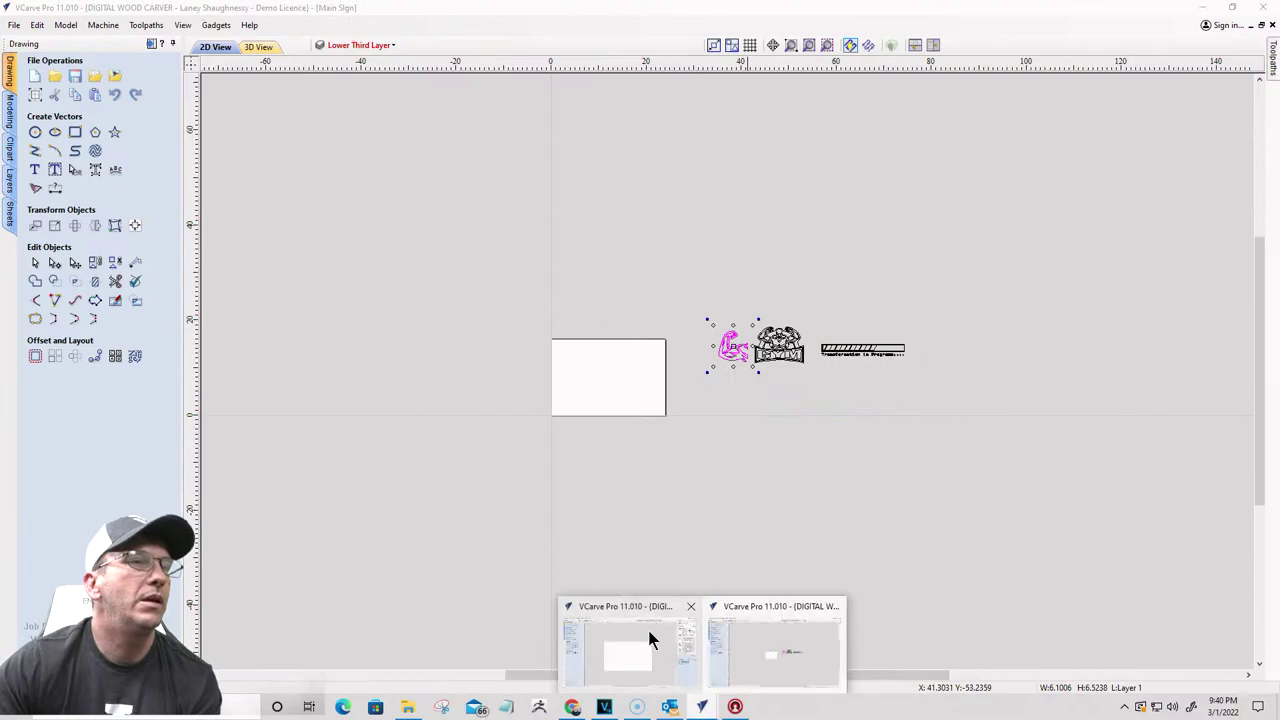
left_click(647, 636)
right_click(602, 376)
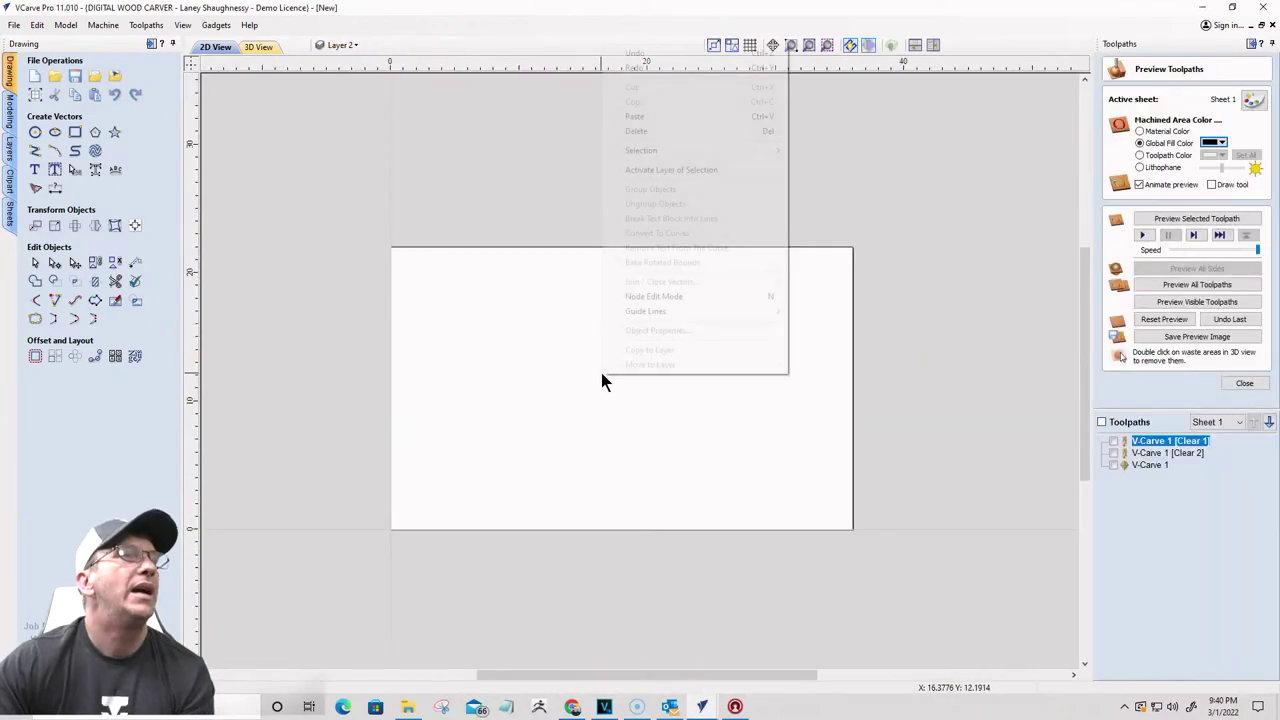
left_click(636, 117)
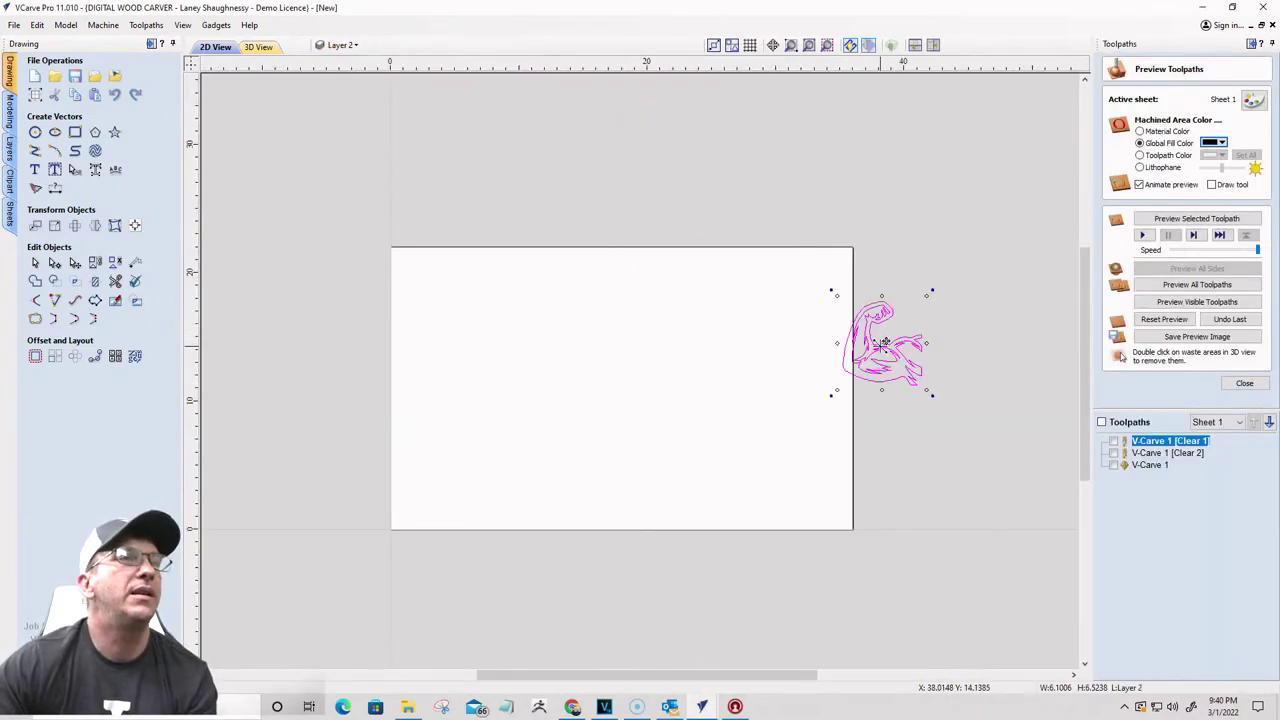
left_click_drag(880, 346, 578, 390)
scroll(586, 443, "up", 2)
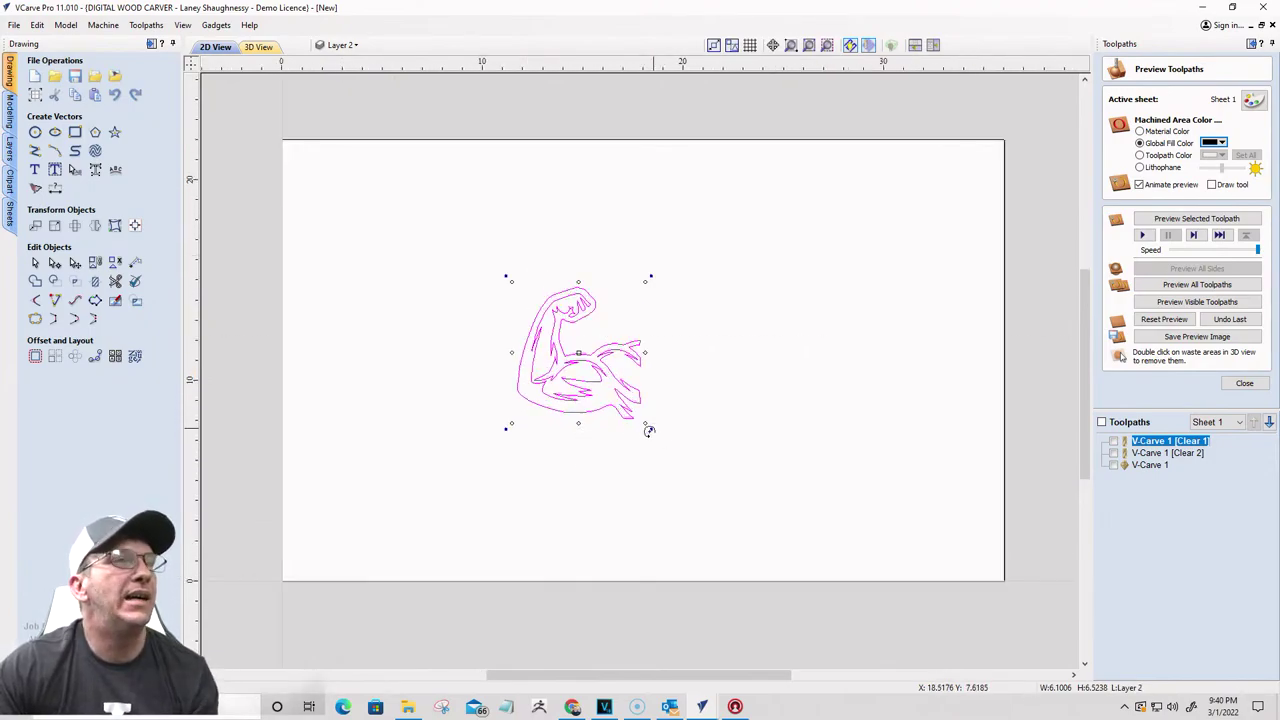
left_click_drag(645, 424, 708, 514)
scroll(350, 206, "down", 1)
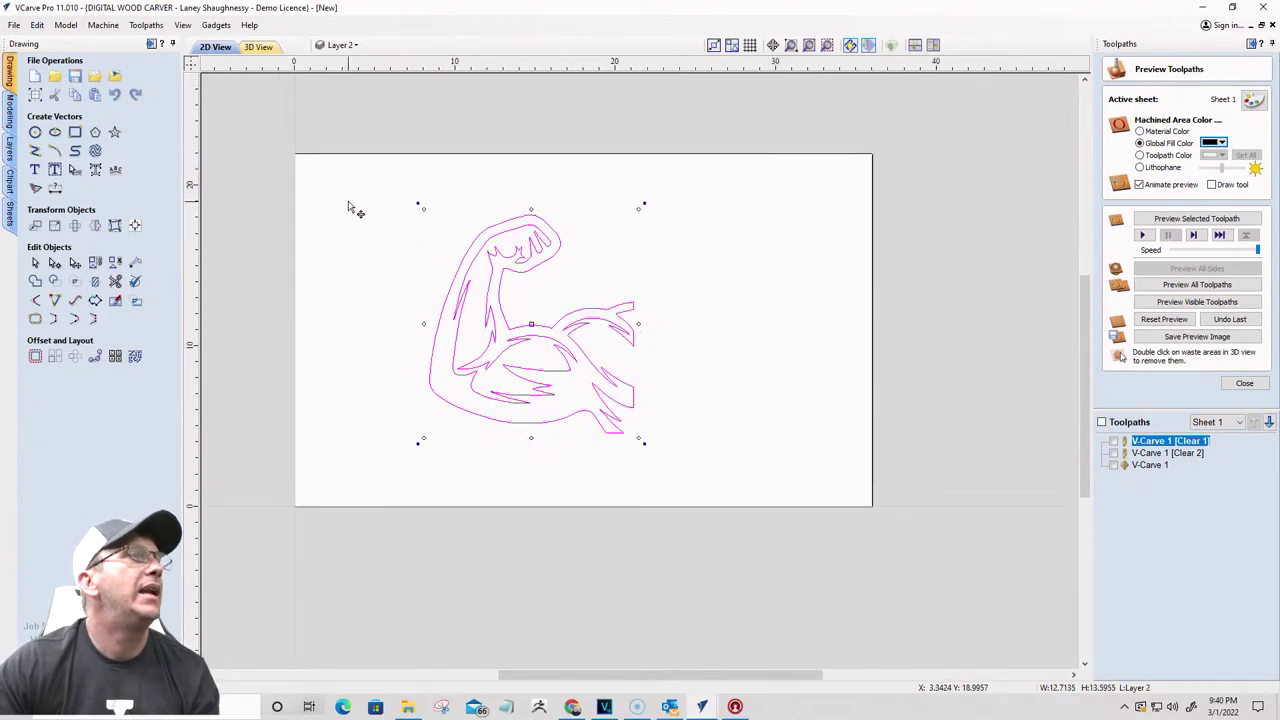
Step: Draw a 14.0-inch-diameter circle over the lower bicep, then select the arm and circle together
left_click(35, 133)
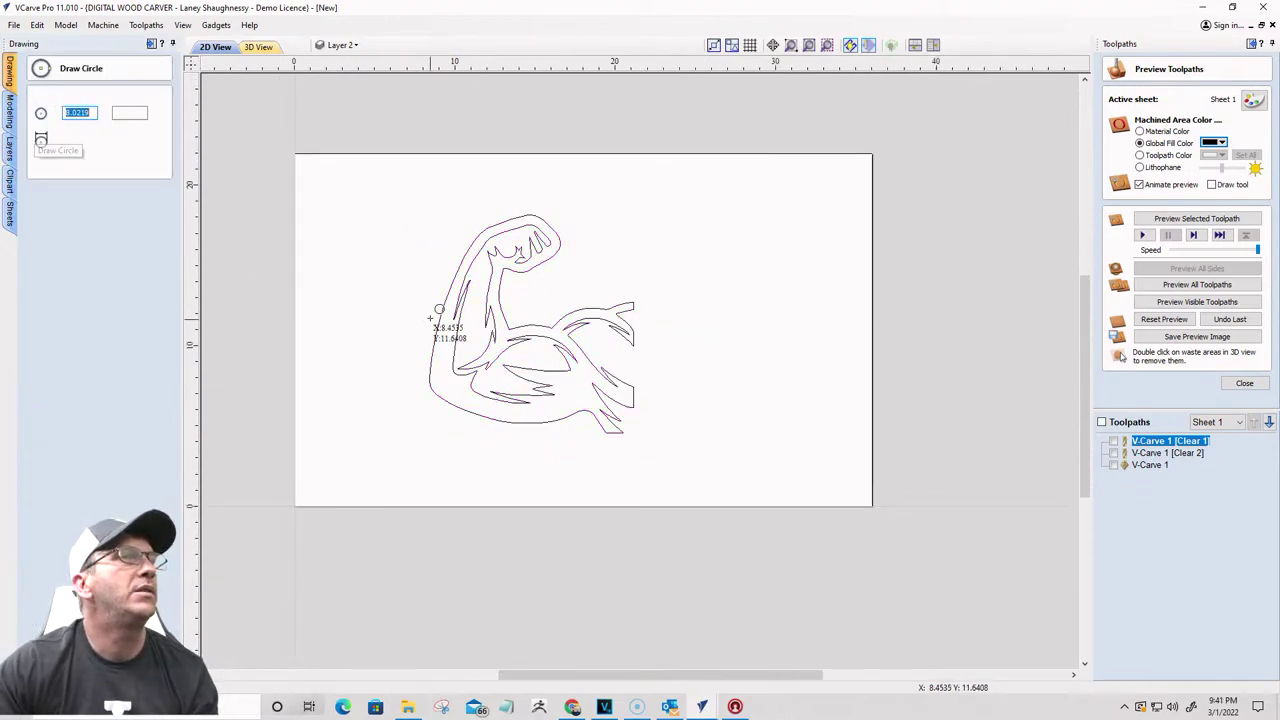
left_click_drag(560, 368, 645, 439)
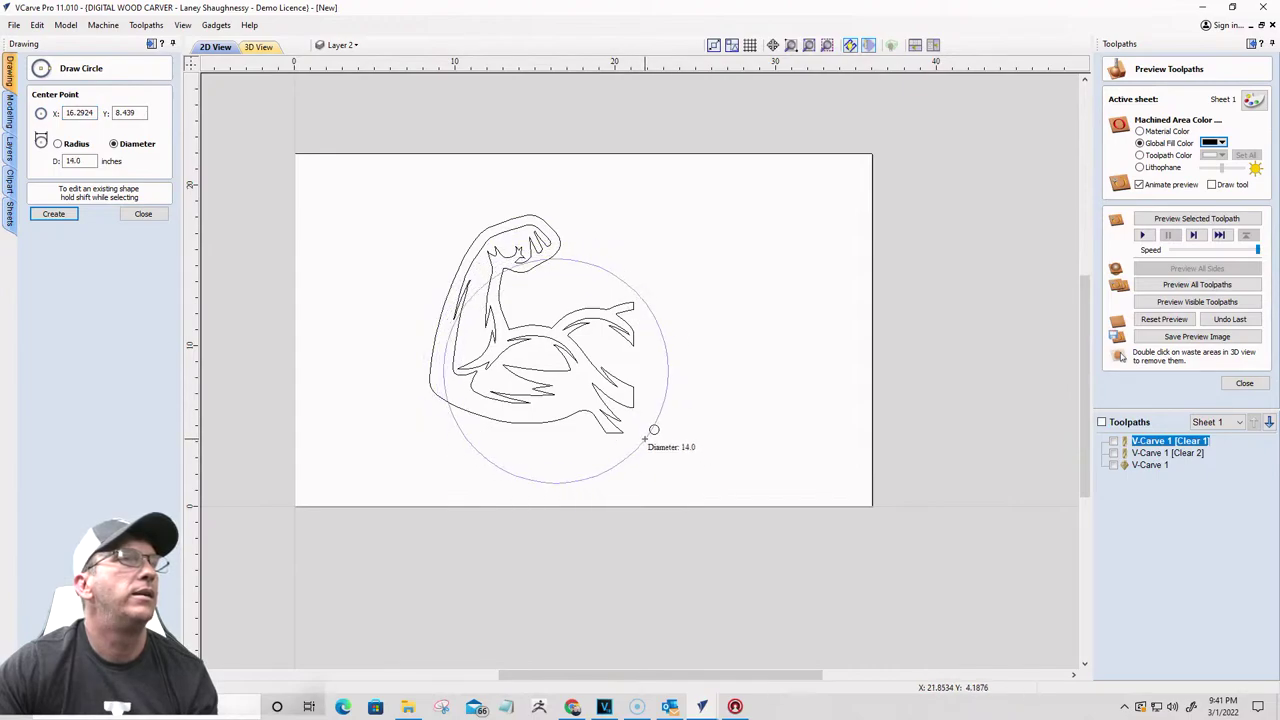
left_click_drag(645, 438, 646, 439)
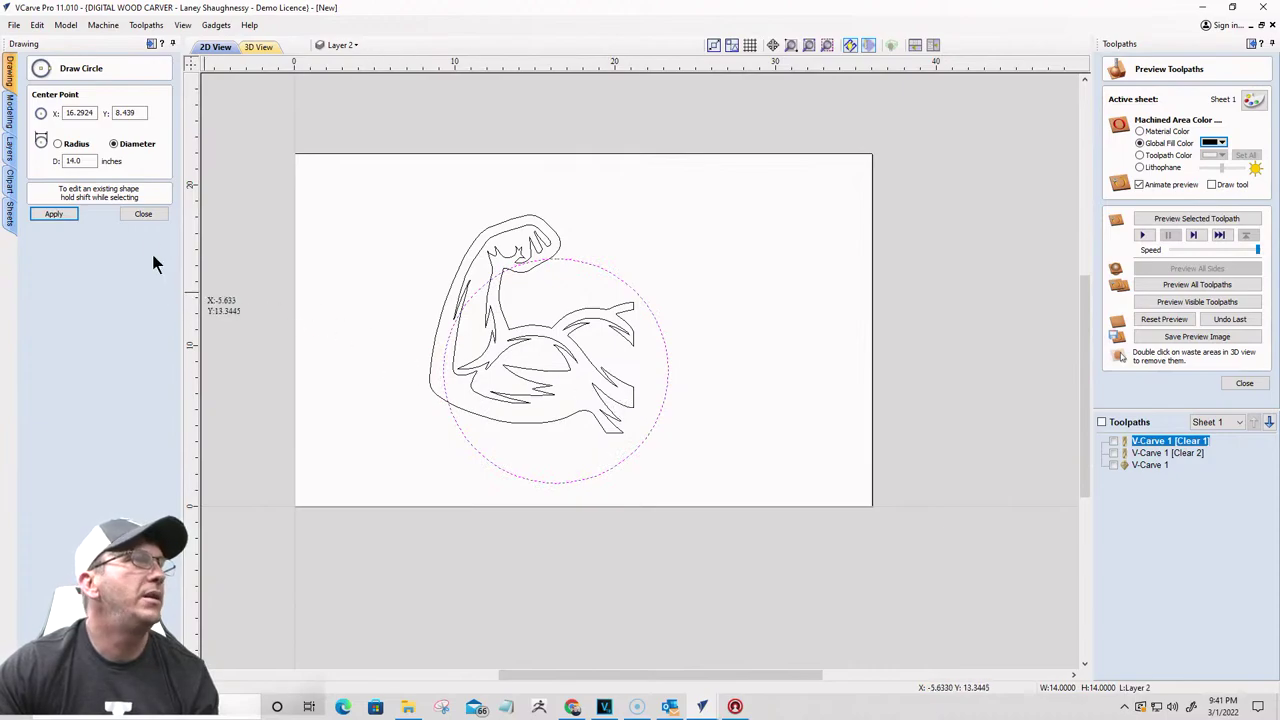
left_click(143, 213)
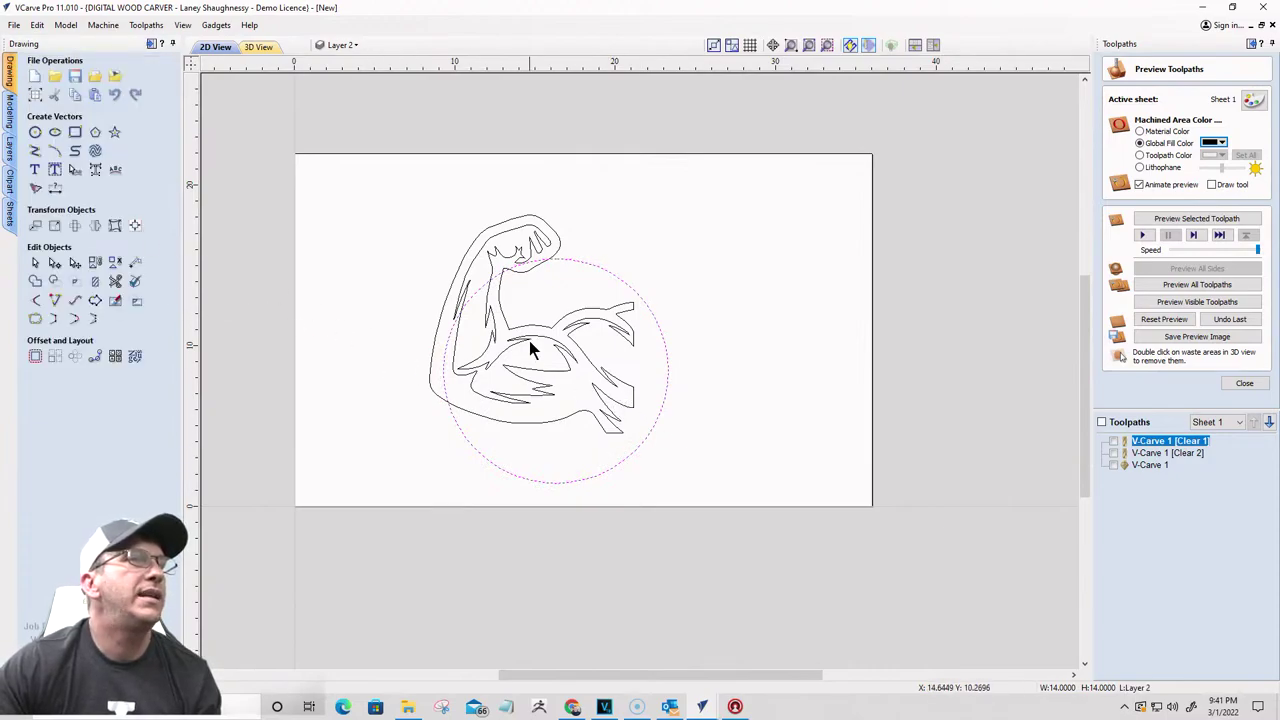
left_click_drag(726, 463, 396, 218)
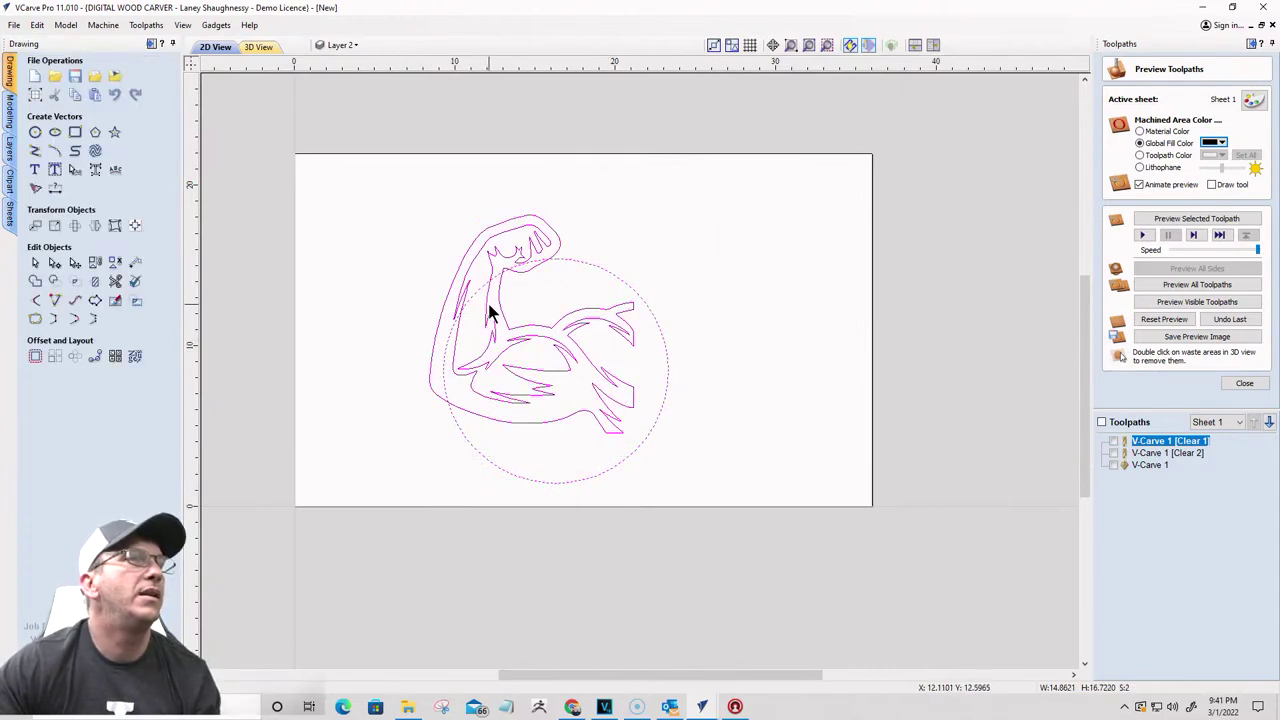
Step: Align the bicep-and-circle artwork to the material centre and rotate the bicep slightly
left_click(135, 225)
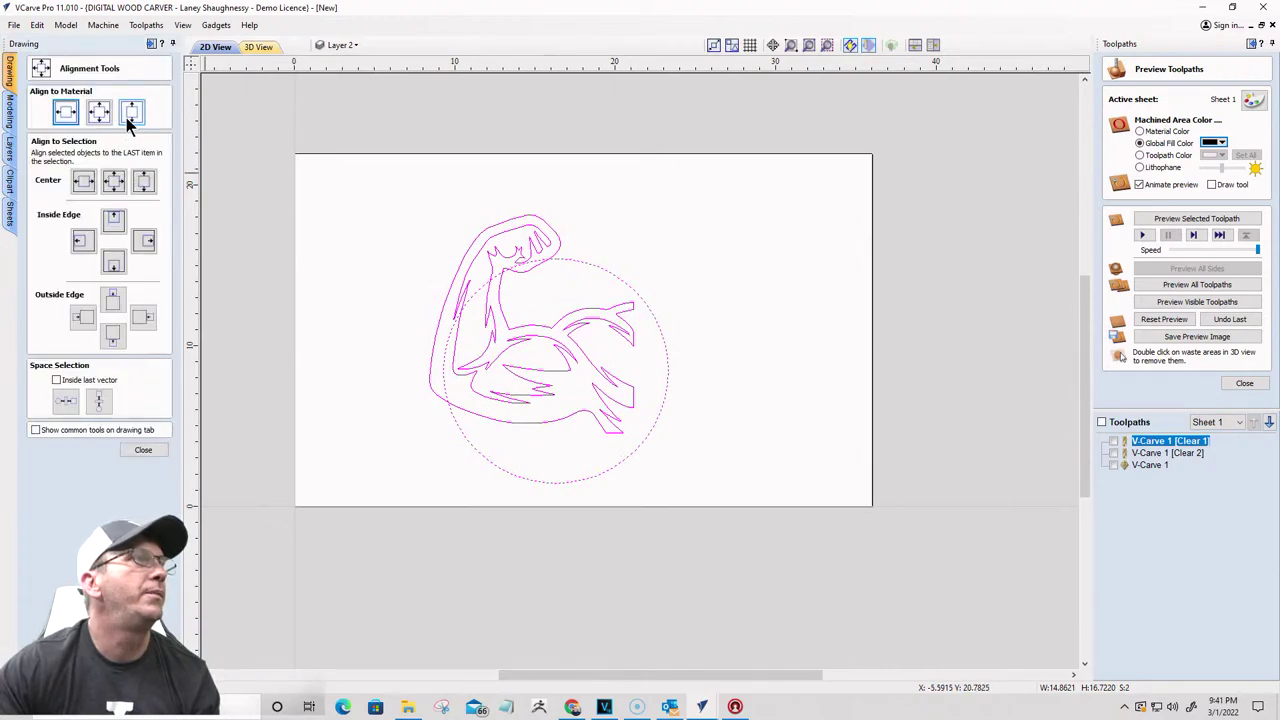
left_click(98, 112)
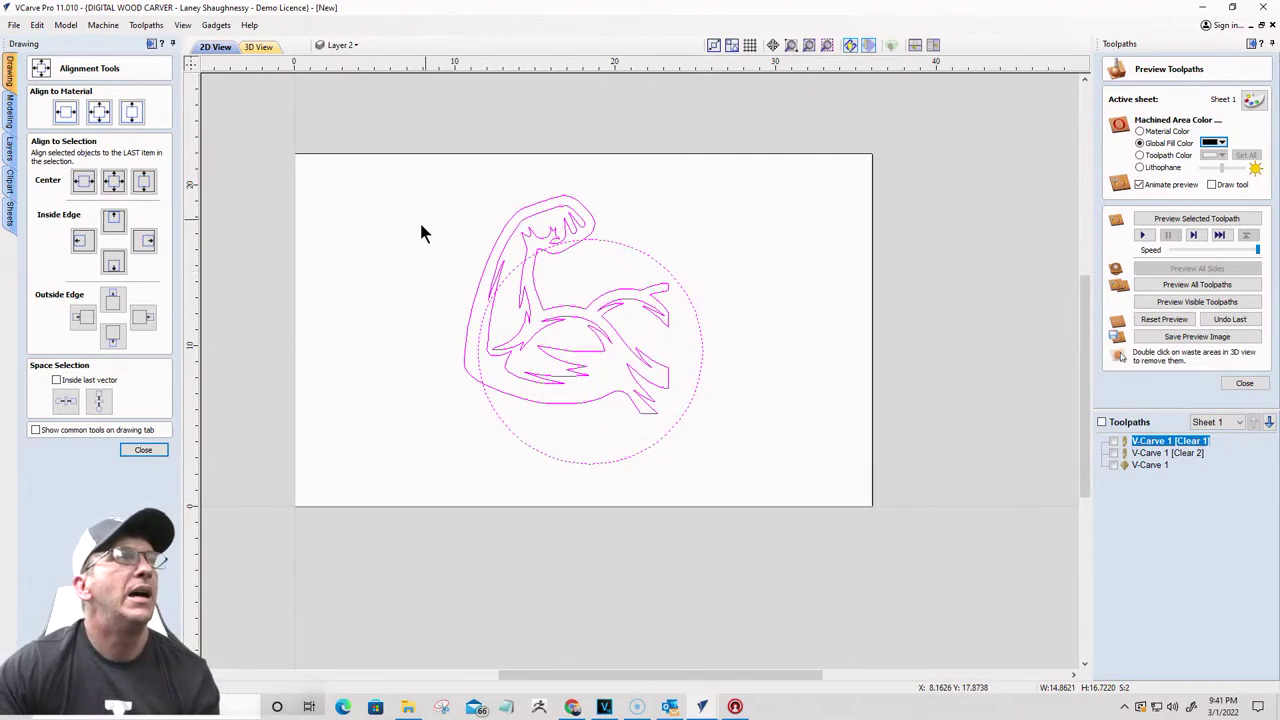
left_click(481, 367)
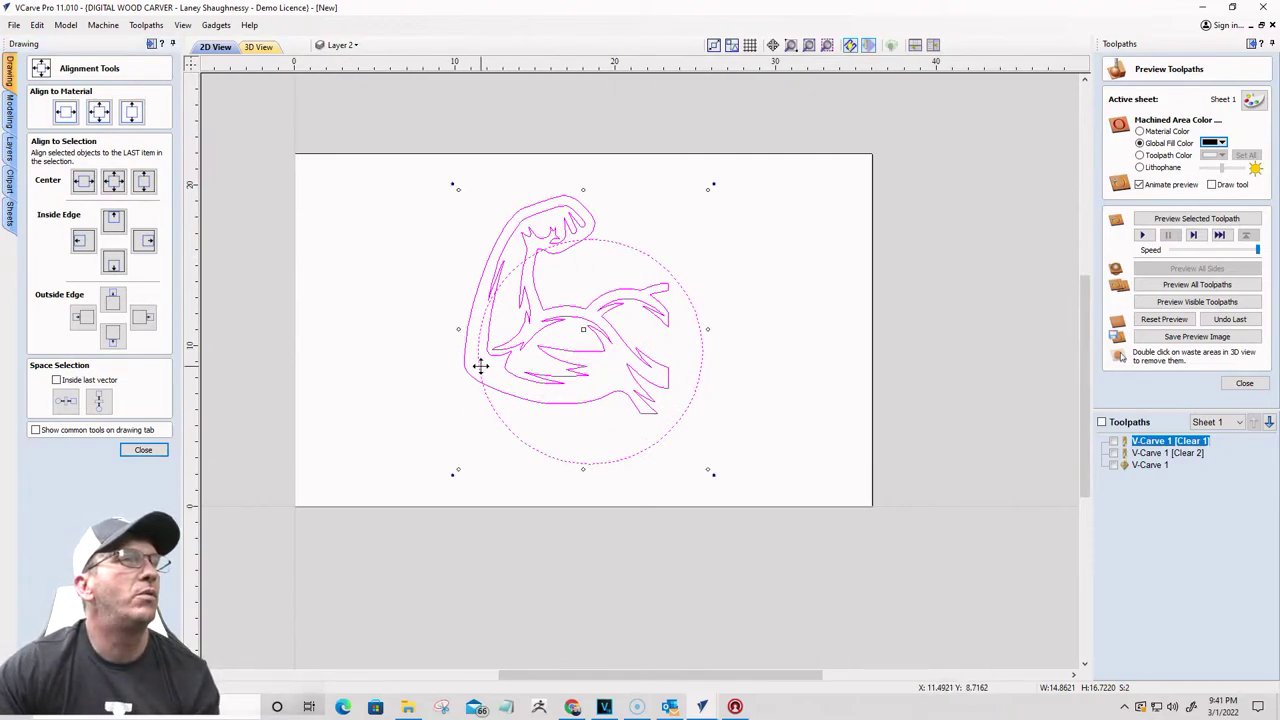
left_click_drag(451, 189, 497, 150)
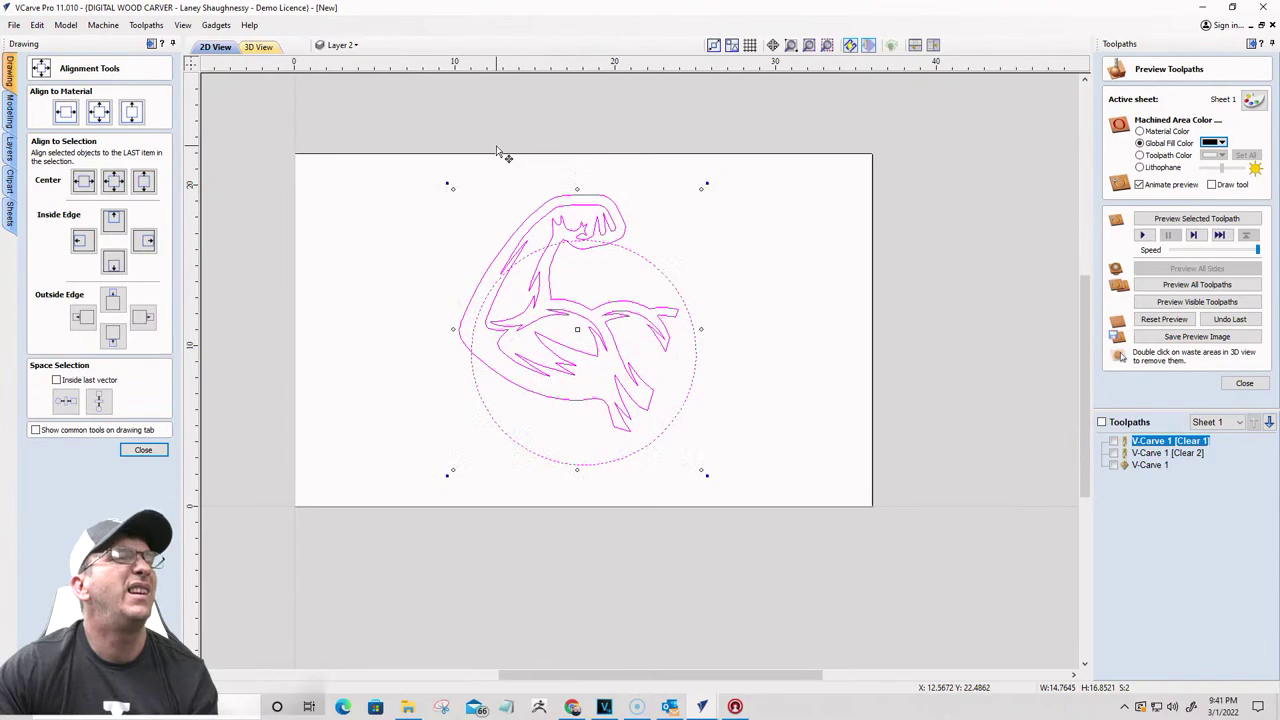
left_click(146, 452)
left_click(237, 466)
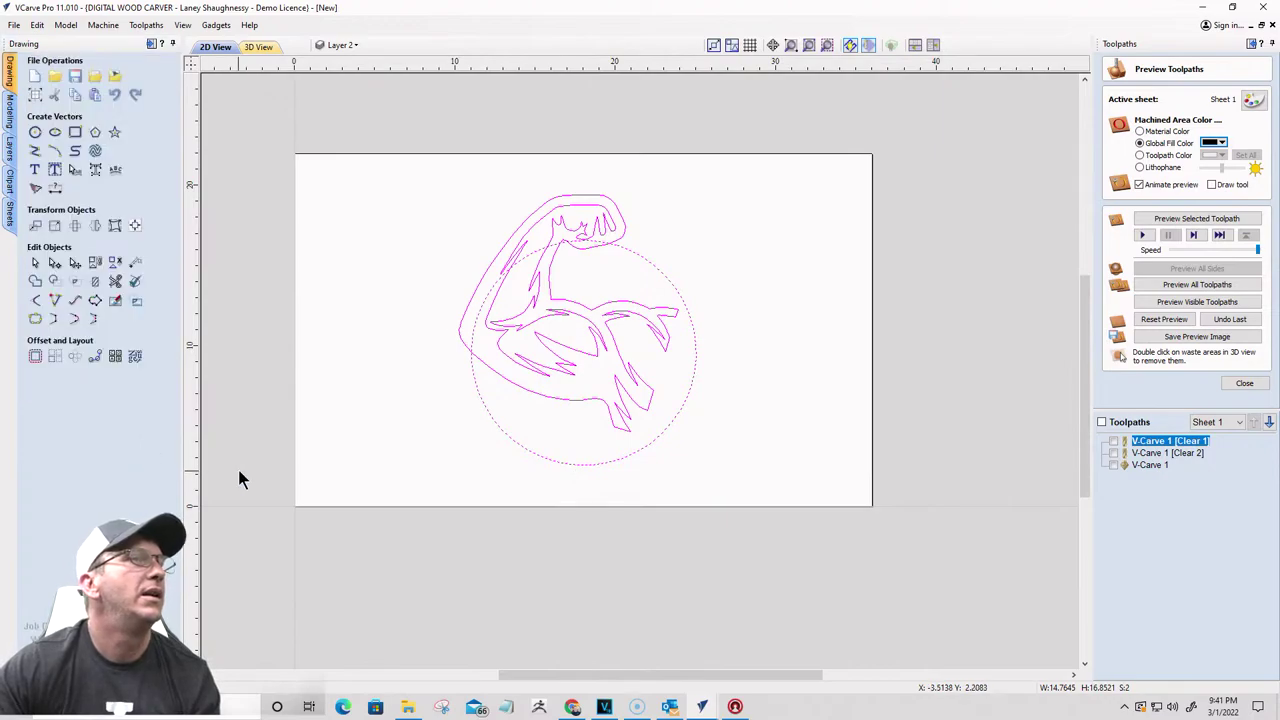
Step: Cancel an initial trim attempt and clear the artwork selection
left_click(115, 283)
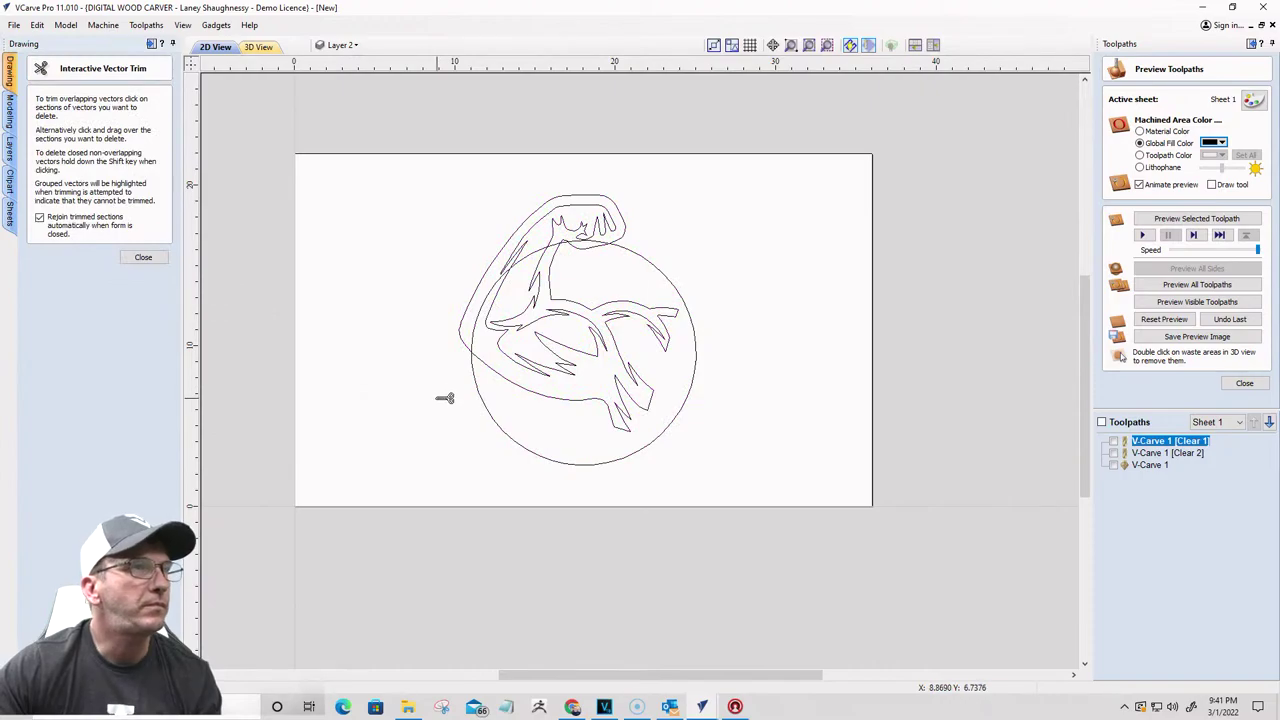
key("Escape")
left_click(543, 215)
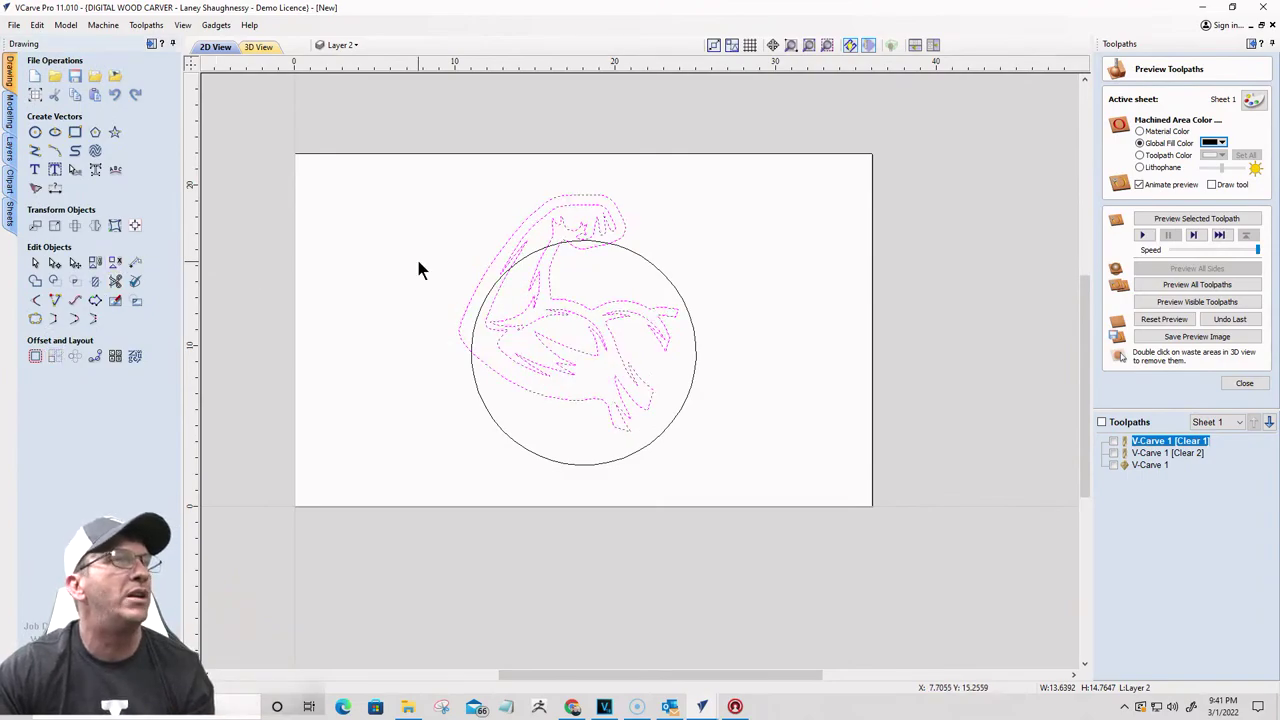
left_click(332, 270)
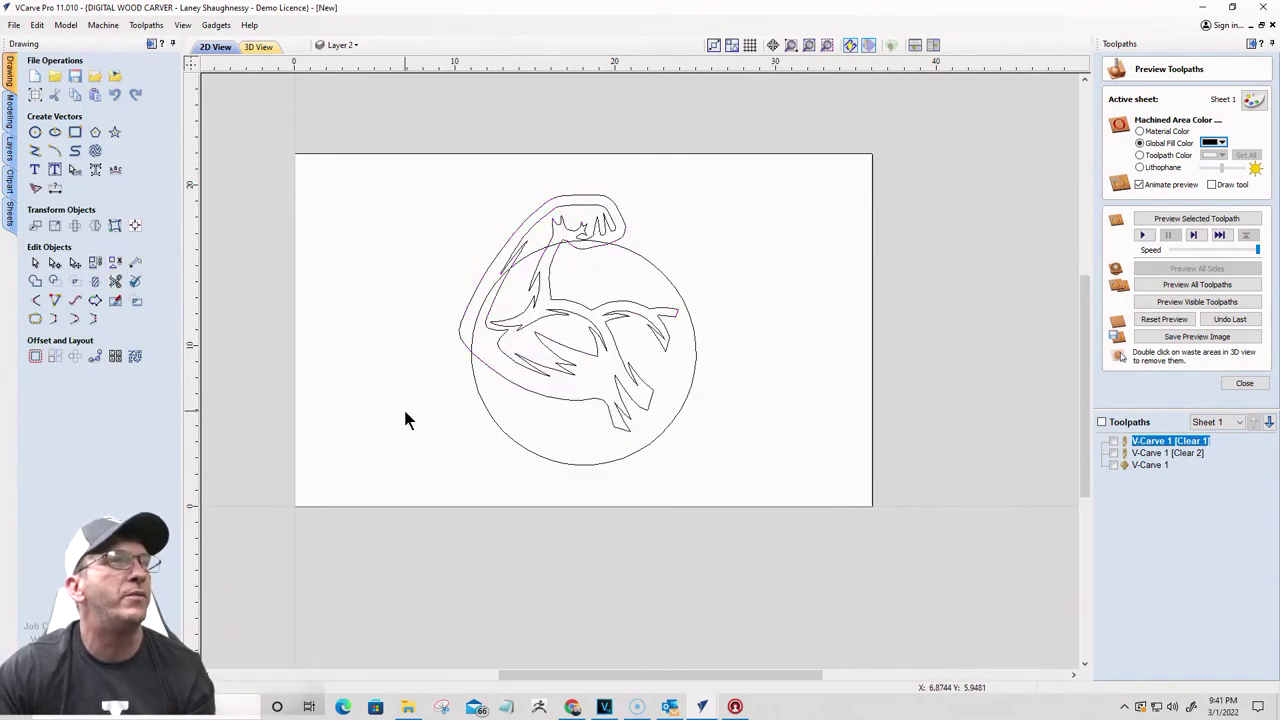
Step: Trim the circle arcs inside the arm and near the top of the fist, undoing an over-trim
left_click(115, 281)
scroll(440, 405, "up", 2)
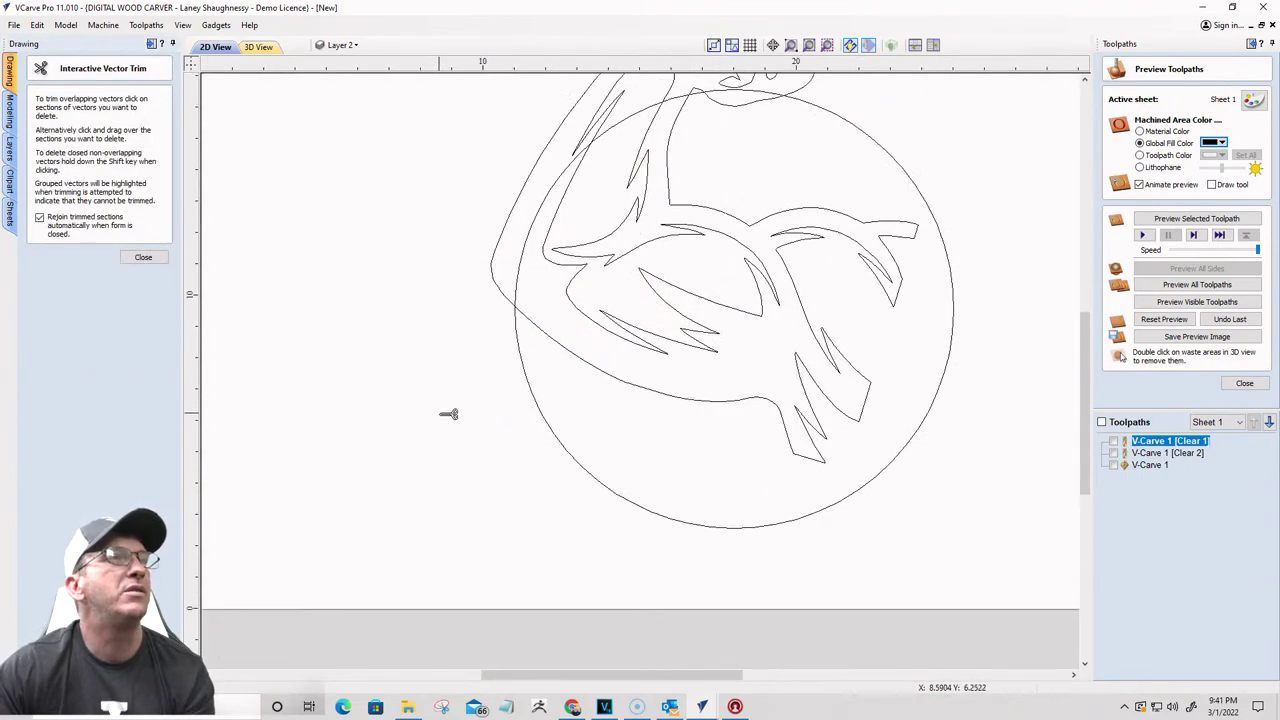
left_click(548, 200)
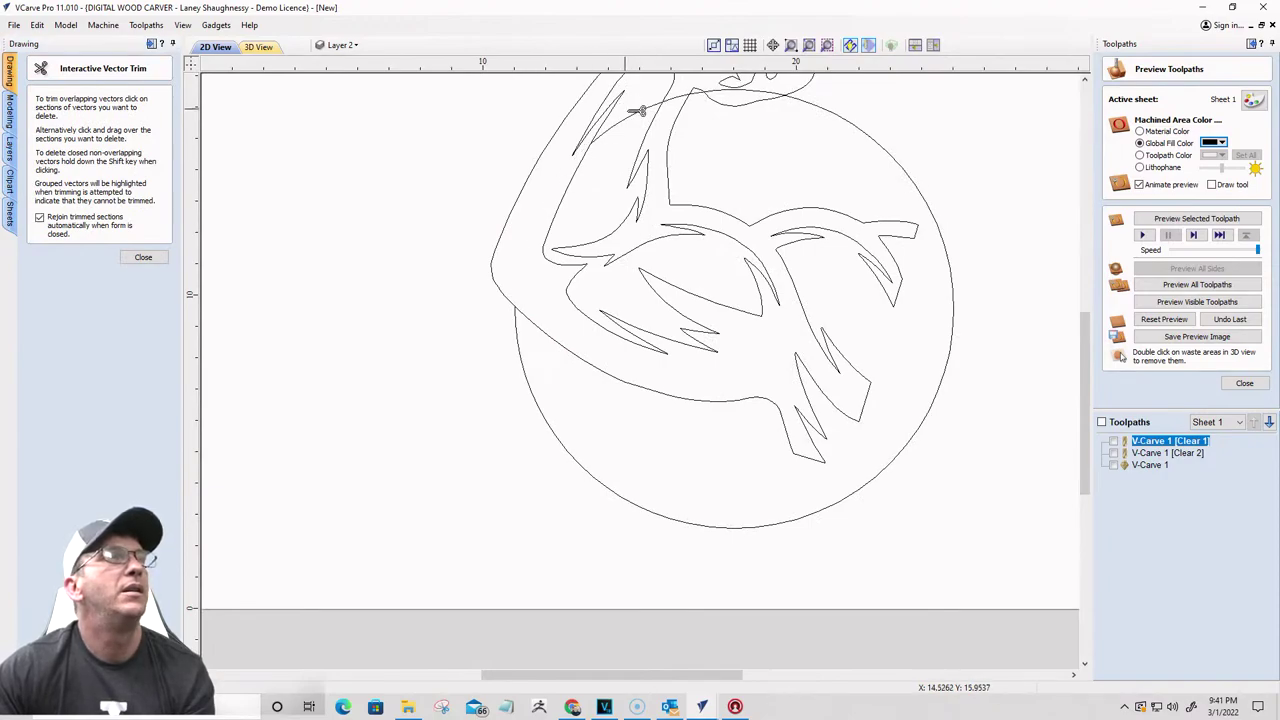
scroll(695, 86, "up", 3)
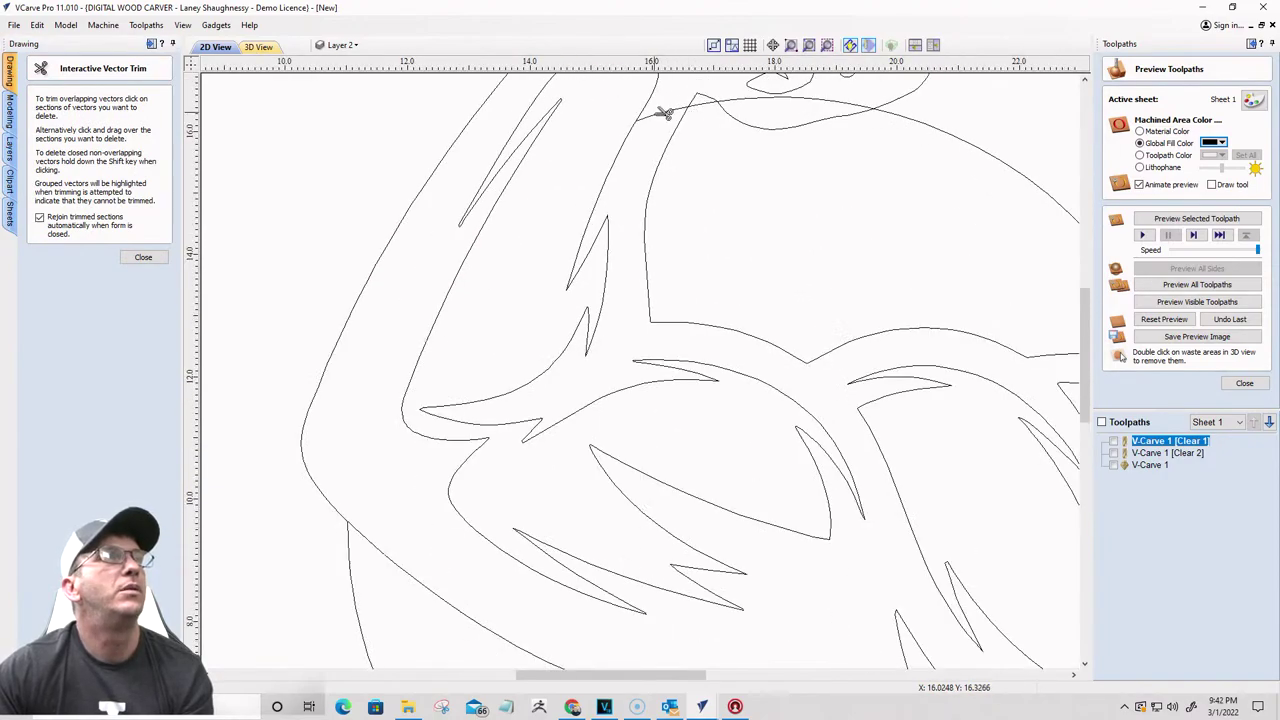
scroll(700, 150, "down", 3)
scroll(730, 160, "up", 2)
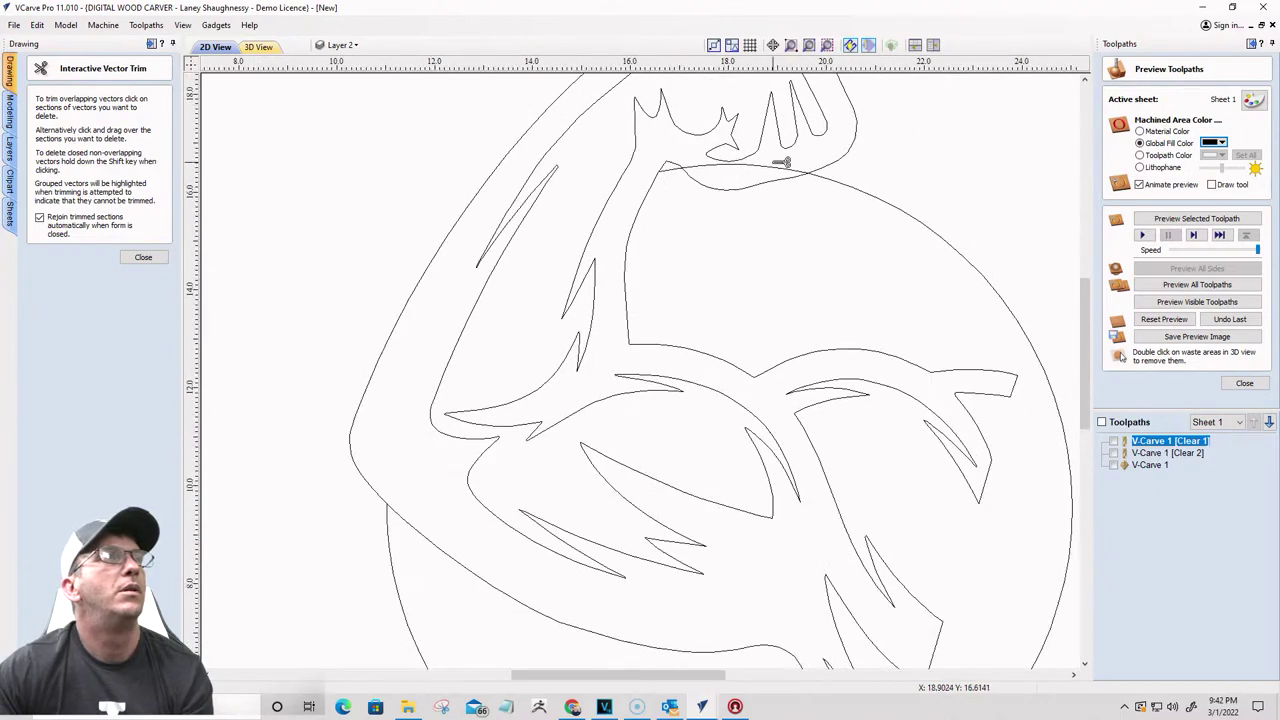
left_click(714, 166)
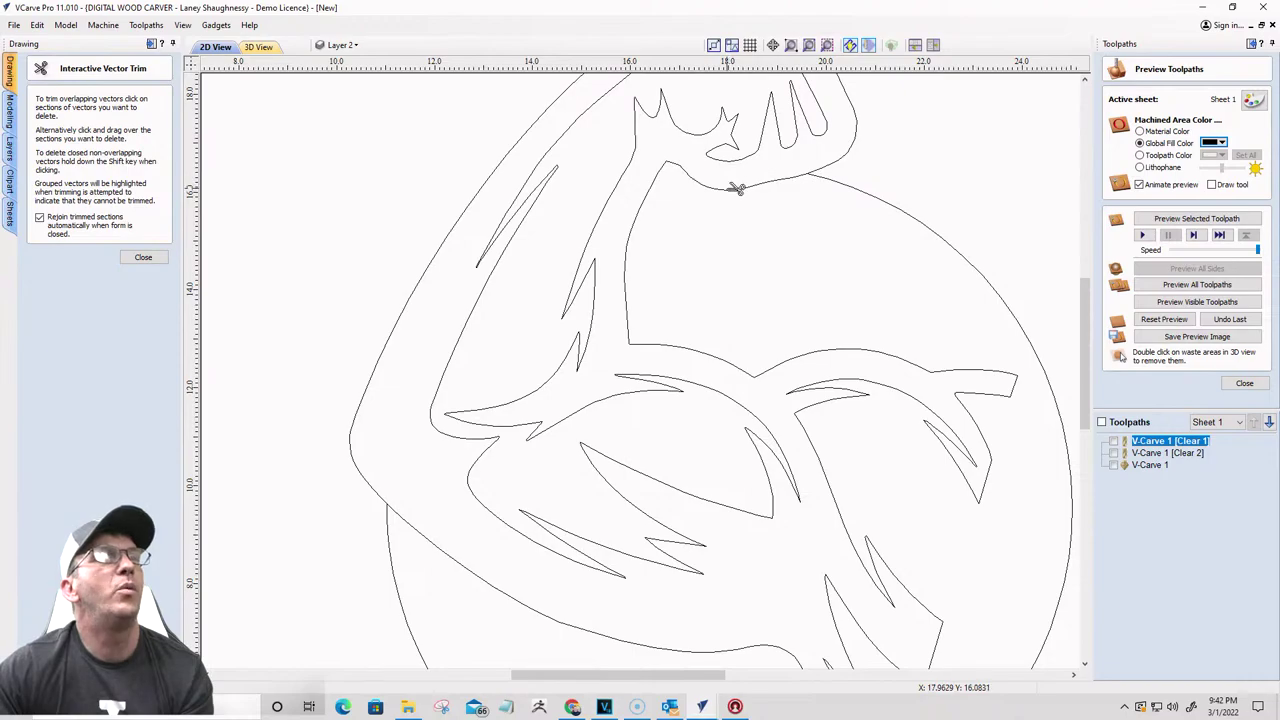
left_click(630, 247)
scroll(636, 247, "down", 4)
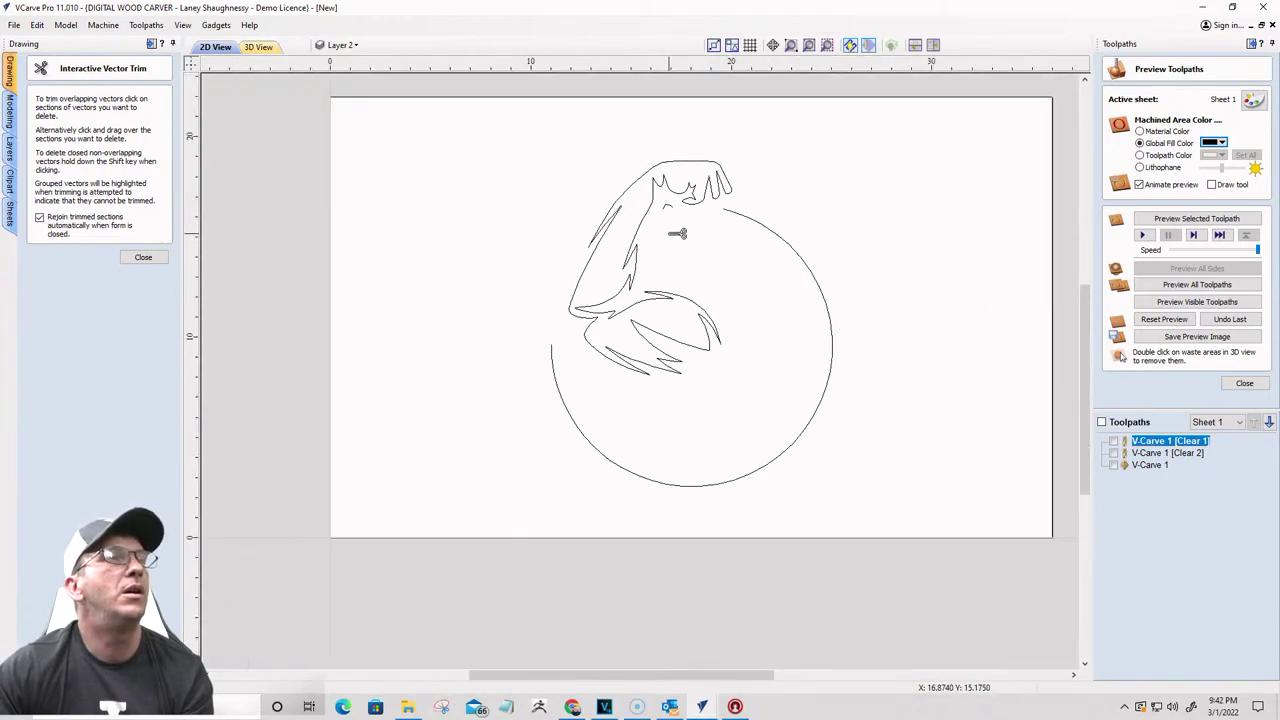
key("ctrl+z")
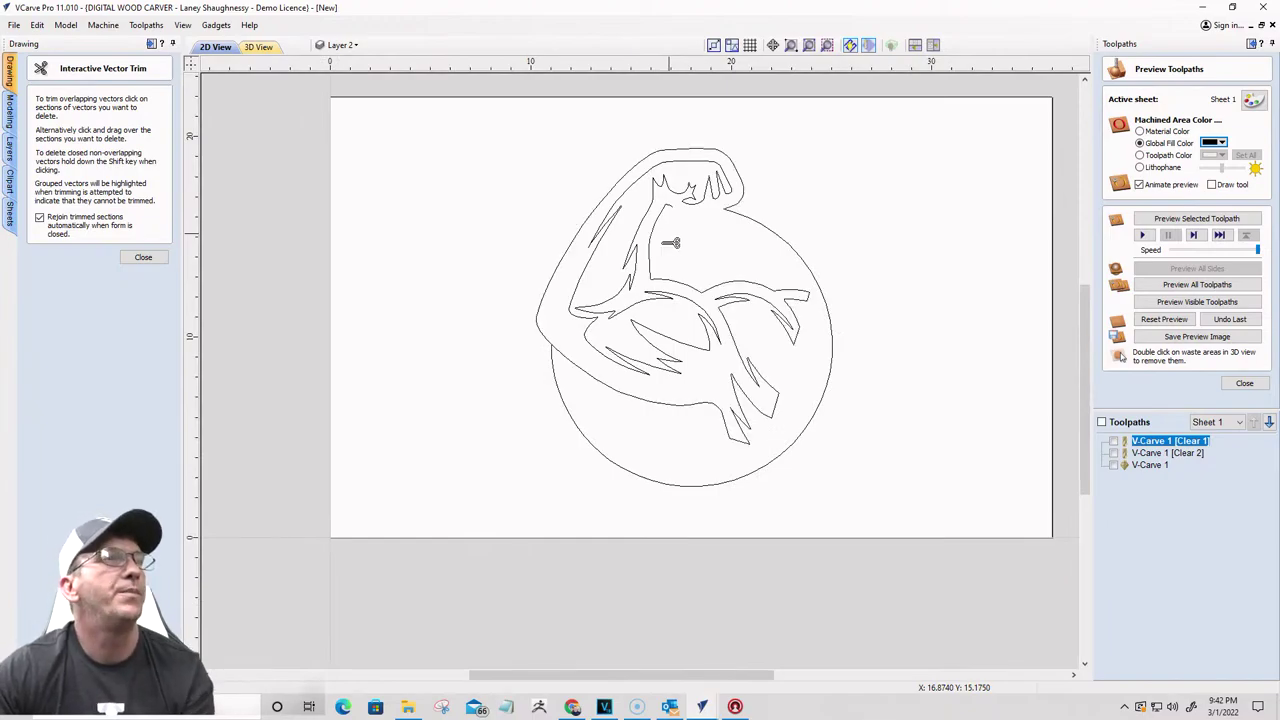
scroll(569, 372, "up", 1)
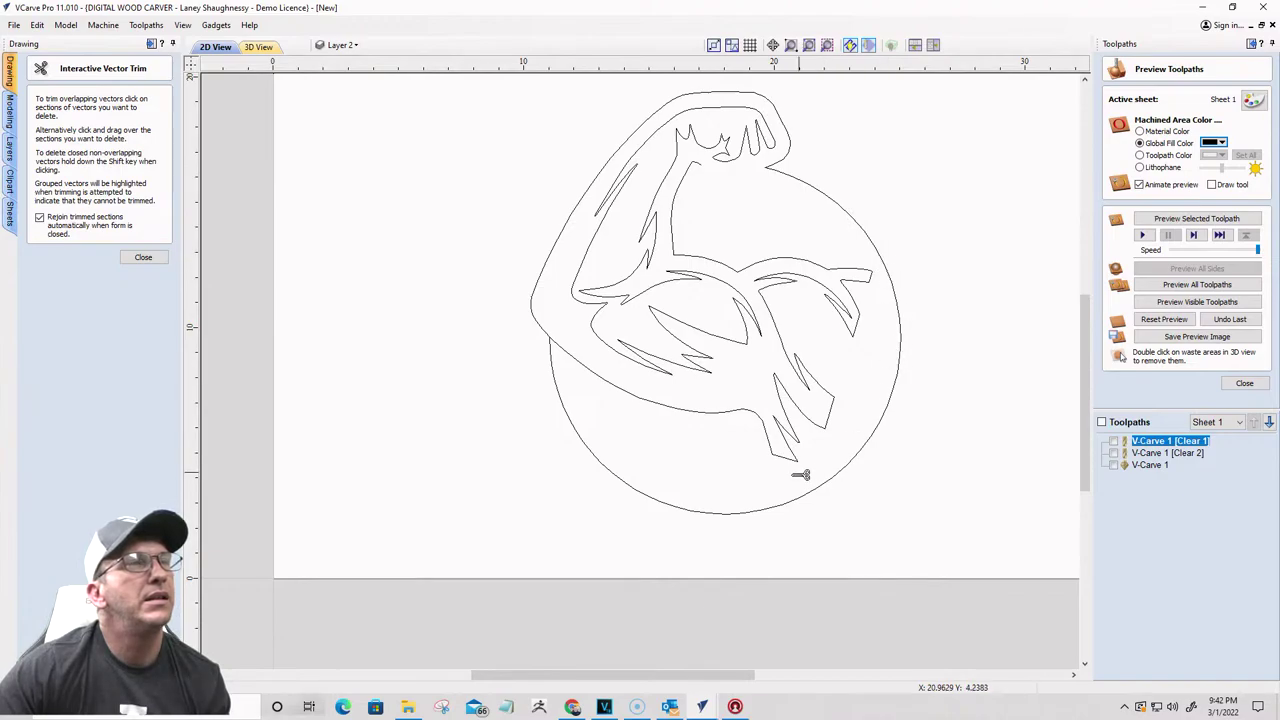
Step: Try trimming the circle section at the arm's lower left, undo it, and finish trimming
left_click(626, 386)
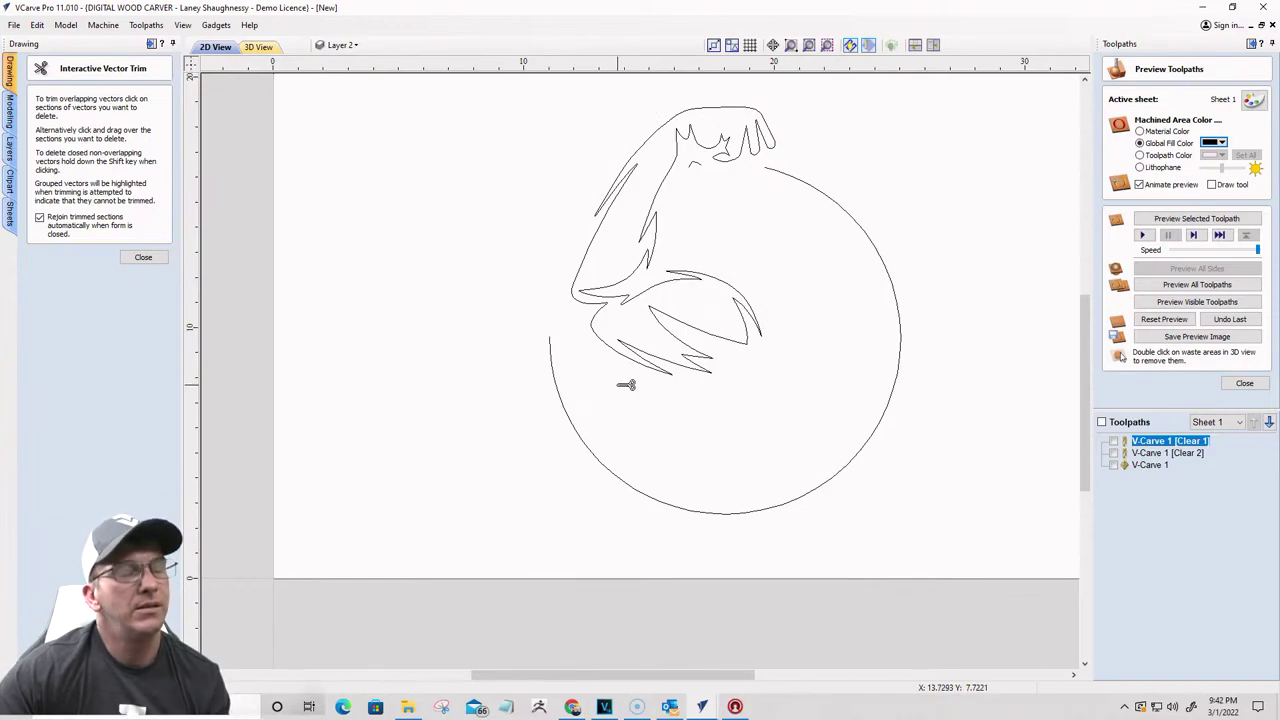
key("ctrl+z")
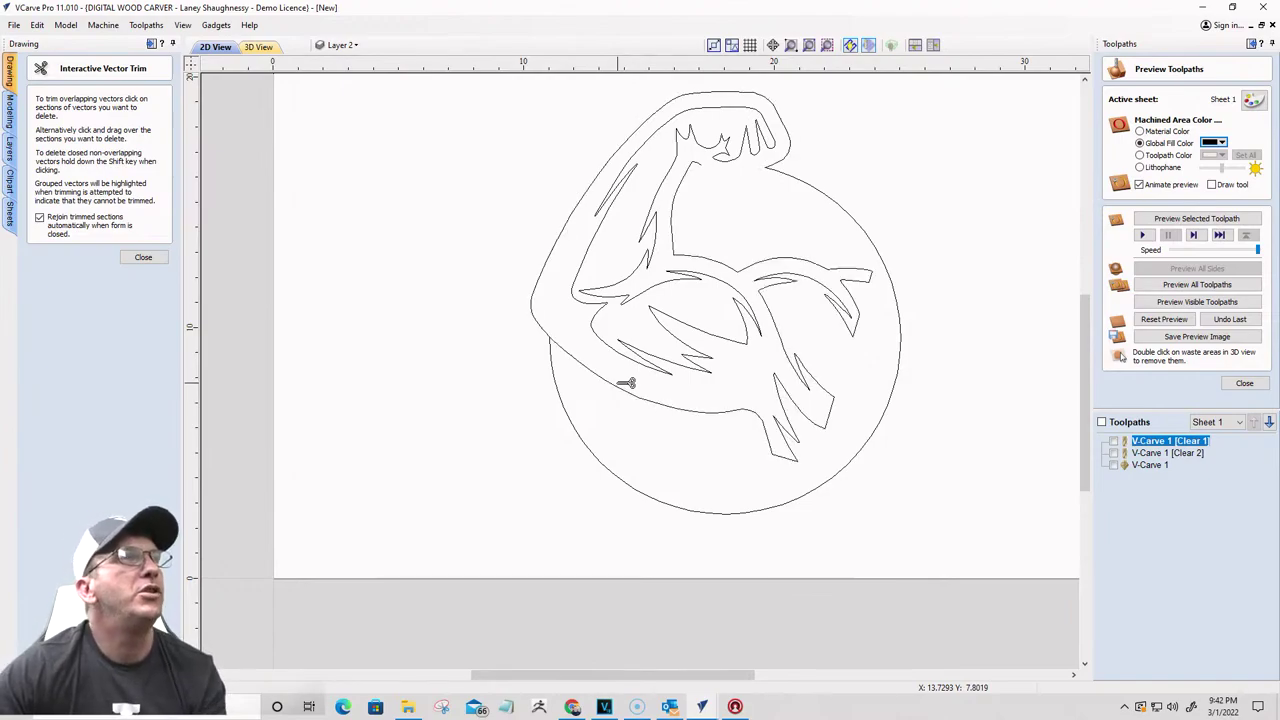
left_click(143, 257)
scroll(761, 170, "up", 3)
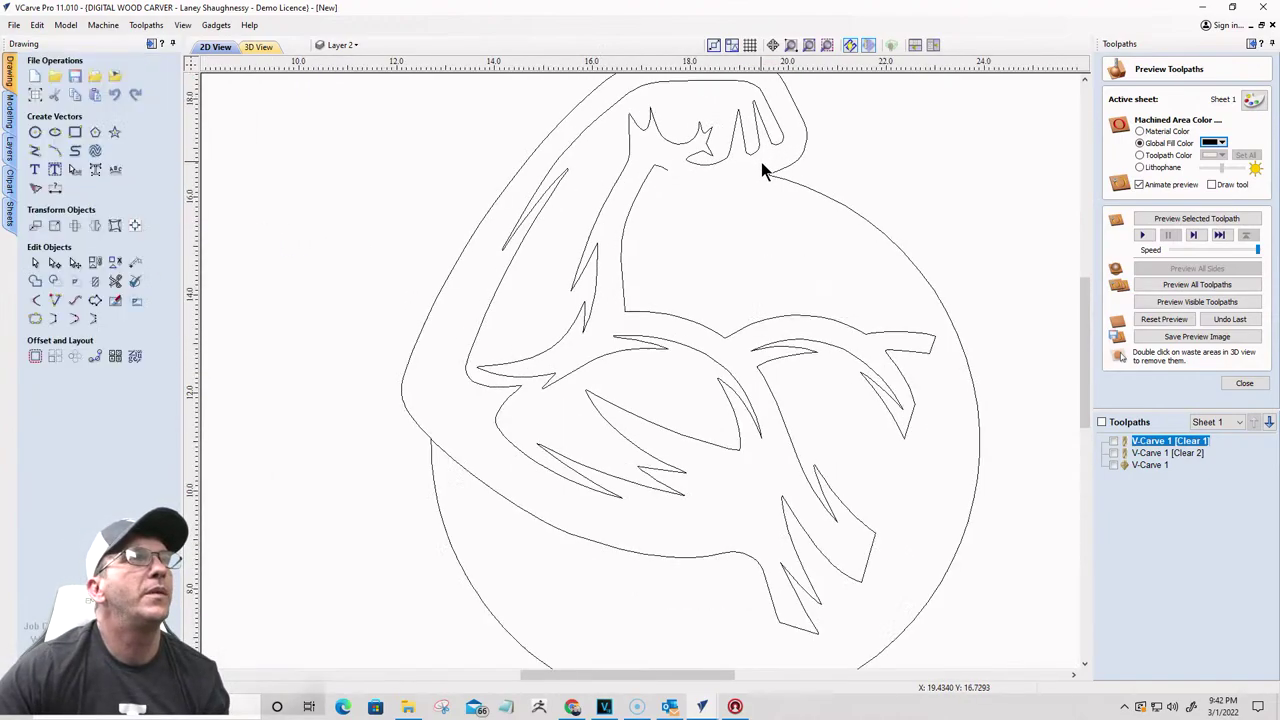
scroll(761, 163, "up", 4)
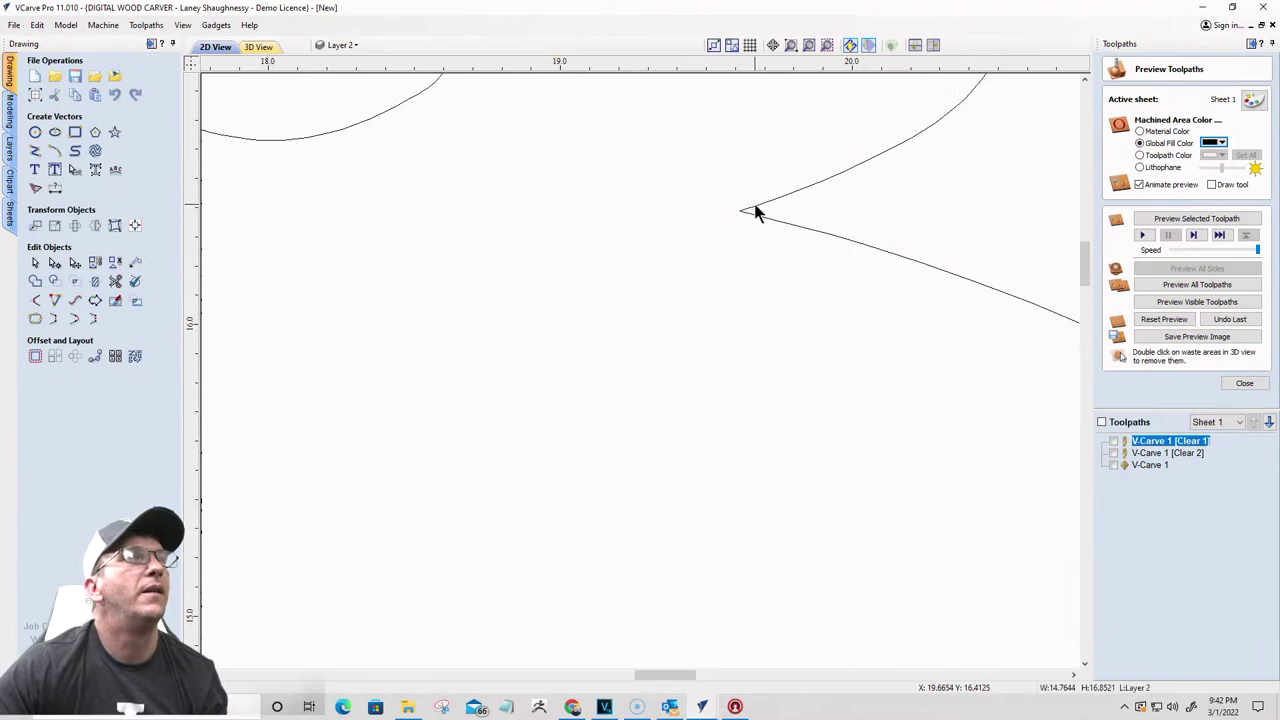
scroll(755, 225, "down", 7)
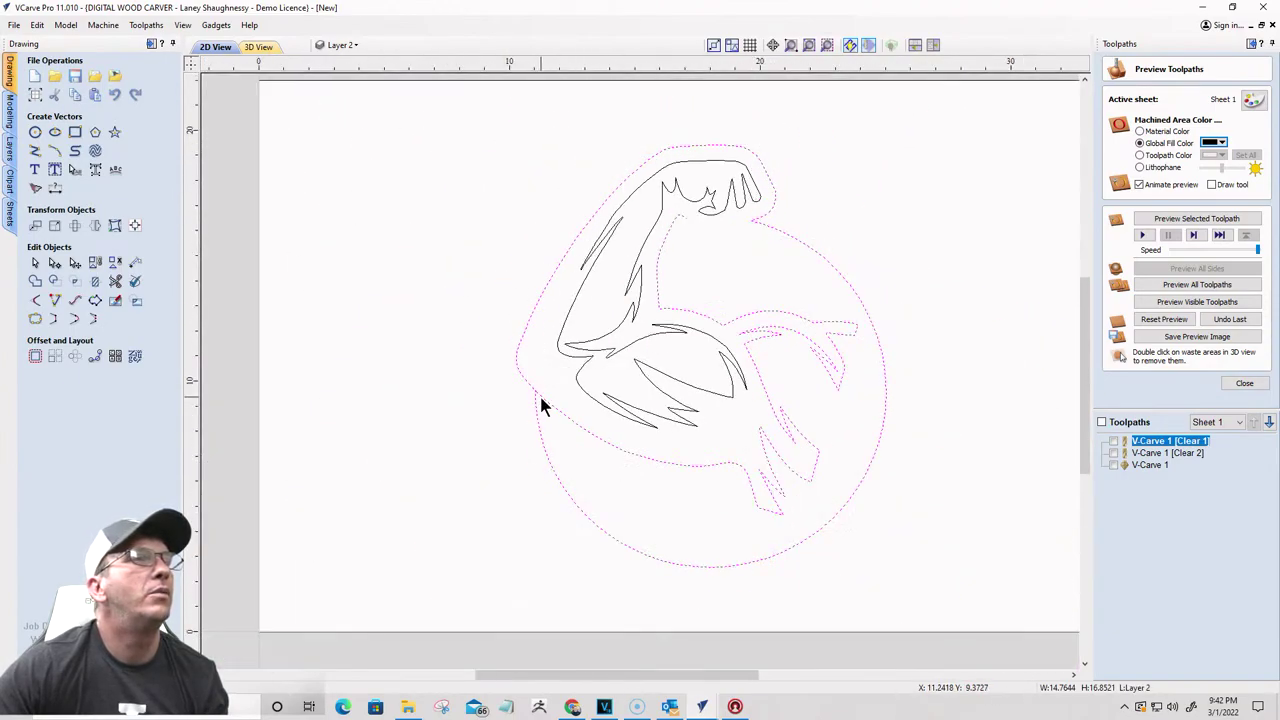
scroll(539, 396, "up", 3)
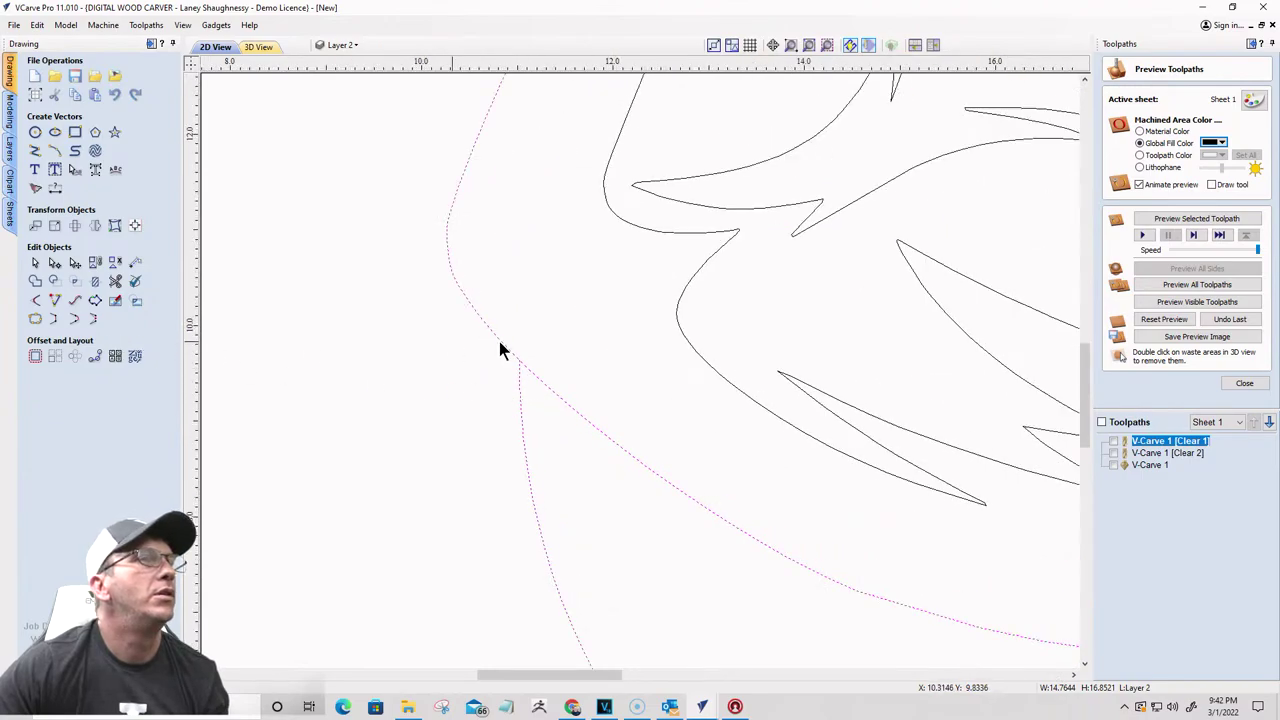
scroll(501, 349, "down", 3)
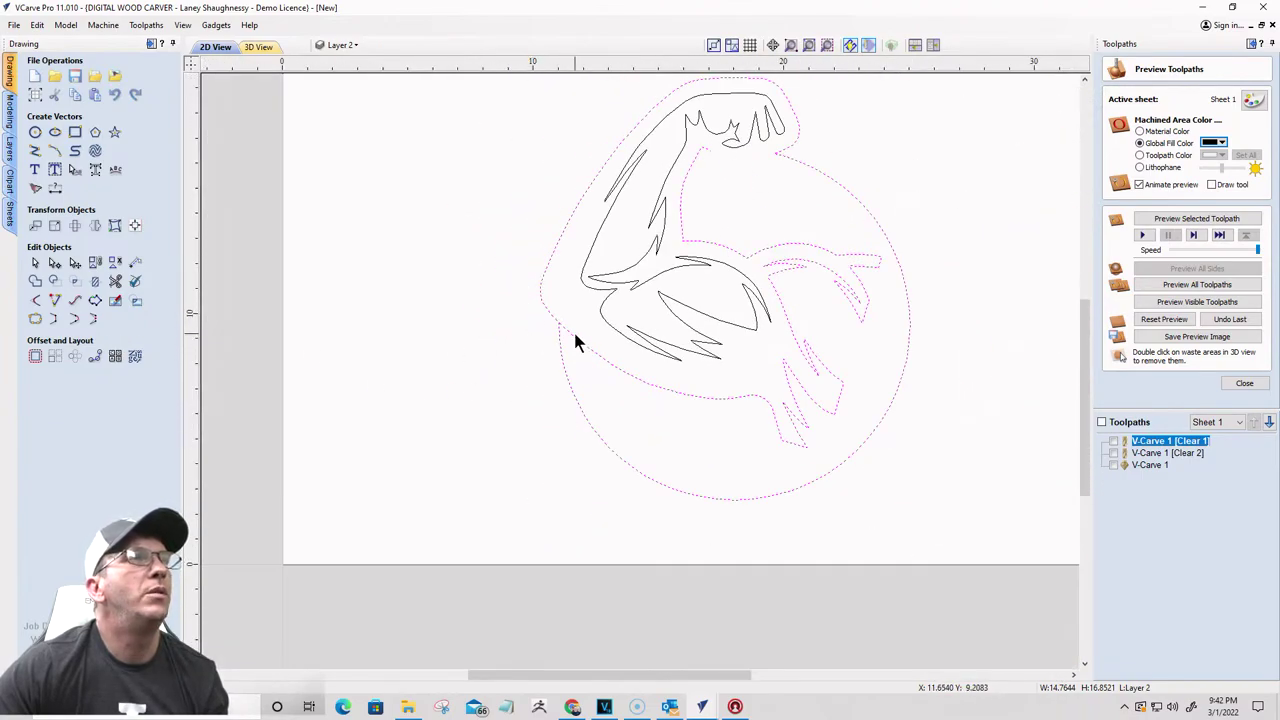
Step: Select the merged arm-and-circle outline to check it, then briefly reopen and close trimming
left_click(700, 176)
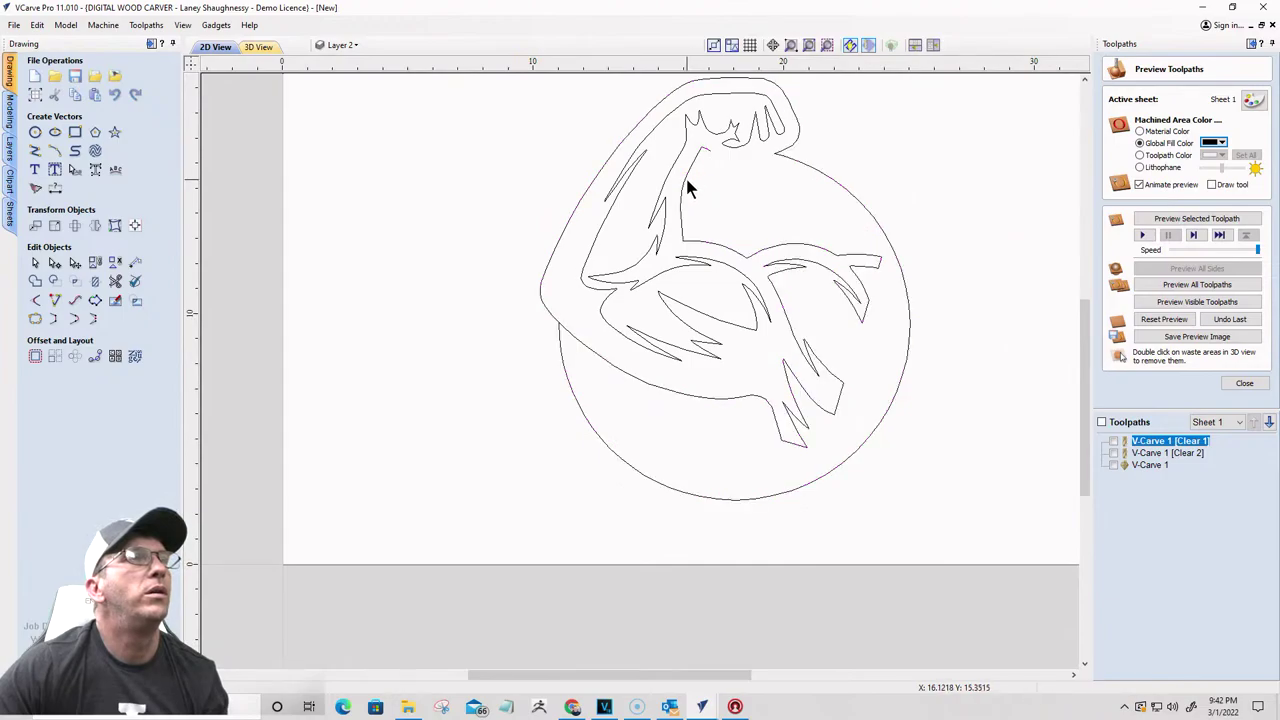
left_click(686, 183)
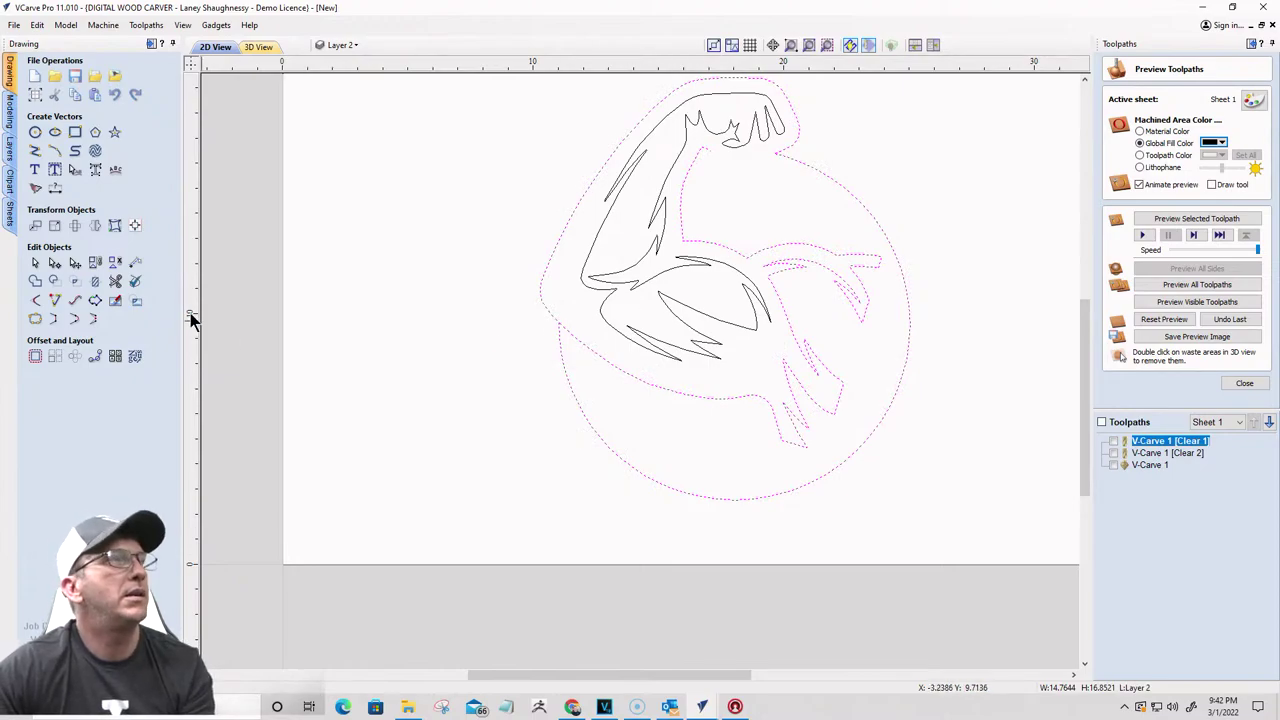
left_click(115, 281)
scroll(626, 260, "up", 5)
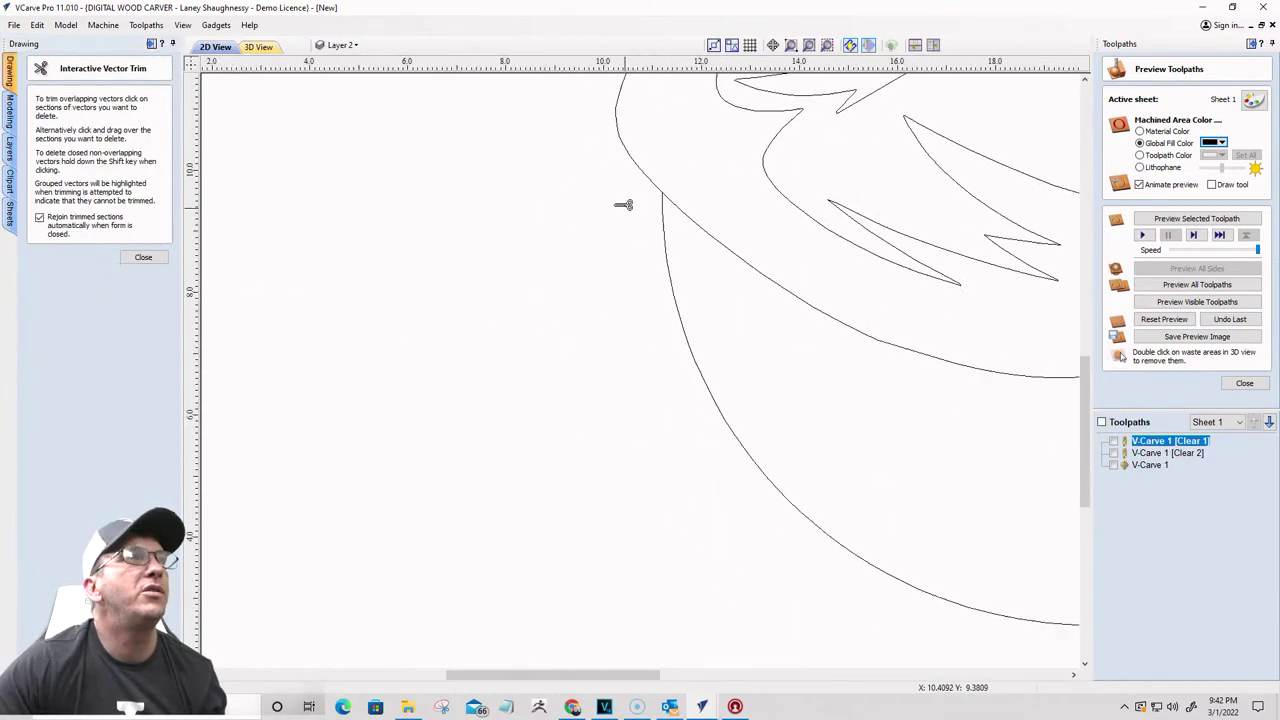
scroll(624, 205, "down", 5)
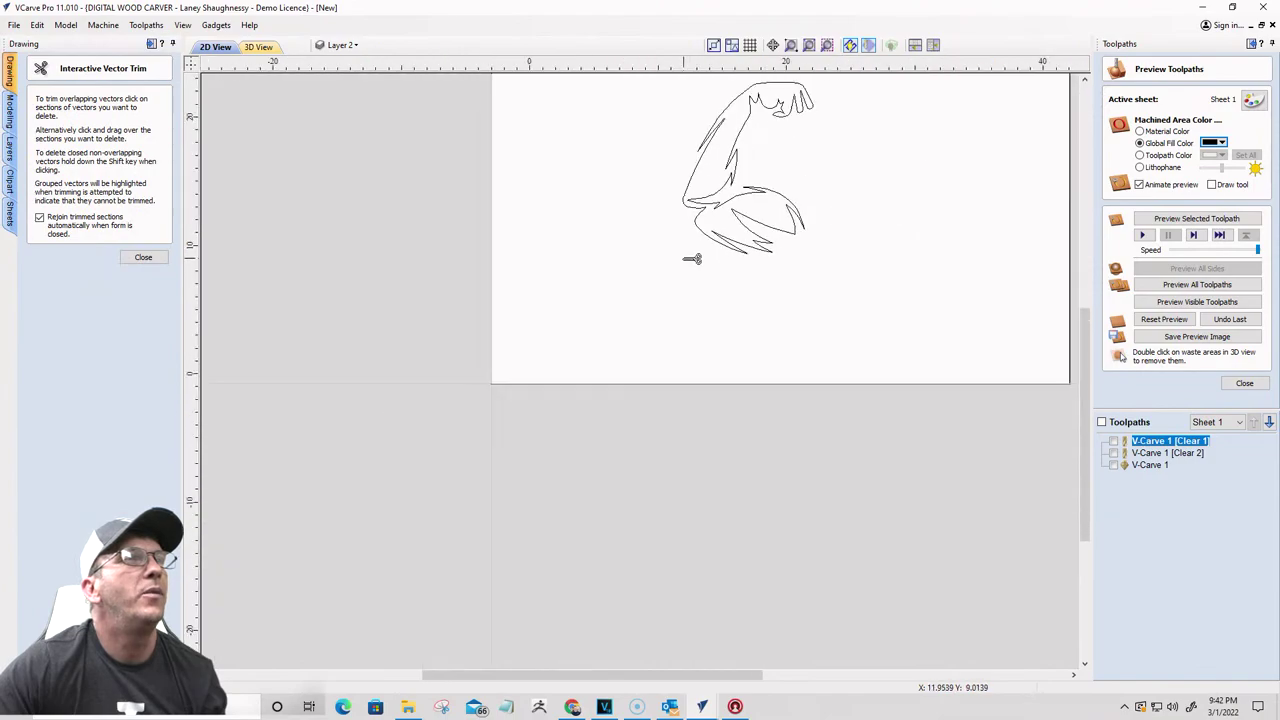
scroll(692, 259, "down", 1)
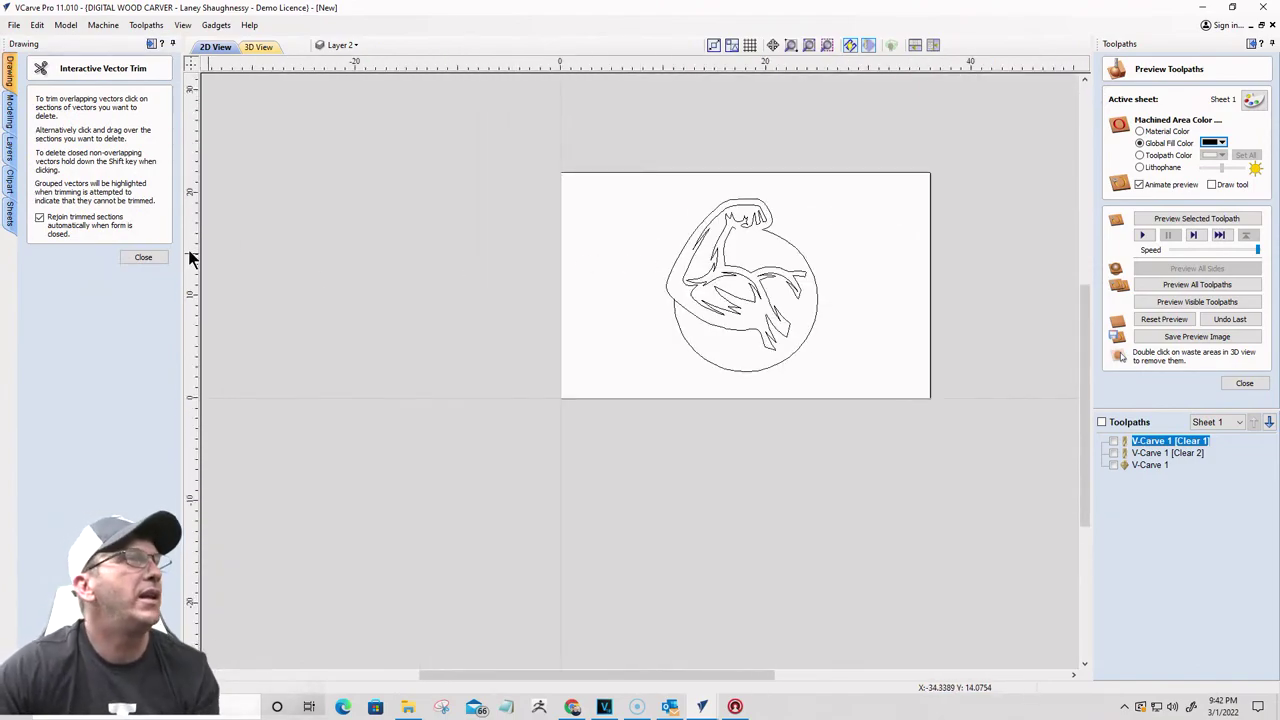
left_click(143, 257)
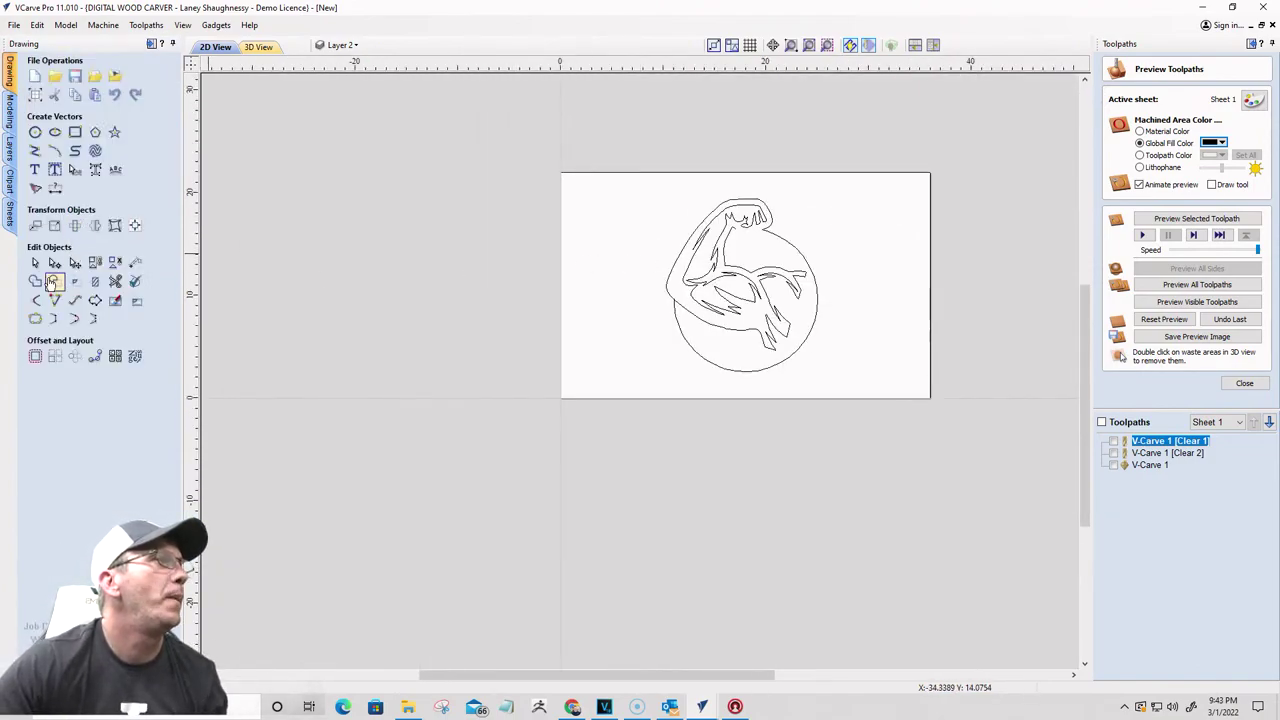
scroll(574, 337, "up", 4)
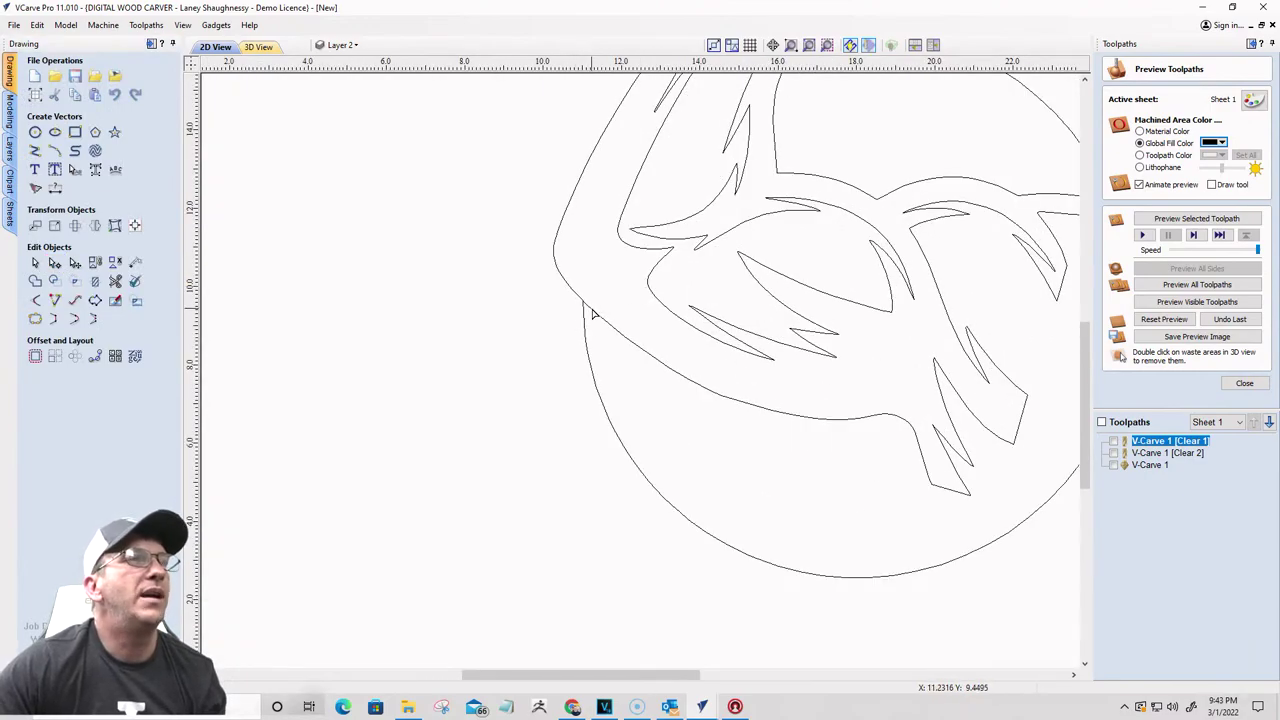
Step: In node-edit mode, nudge the left junction node up onto the circle's curve
key("n")
scroll(590, 330, "up", 15)
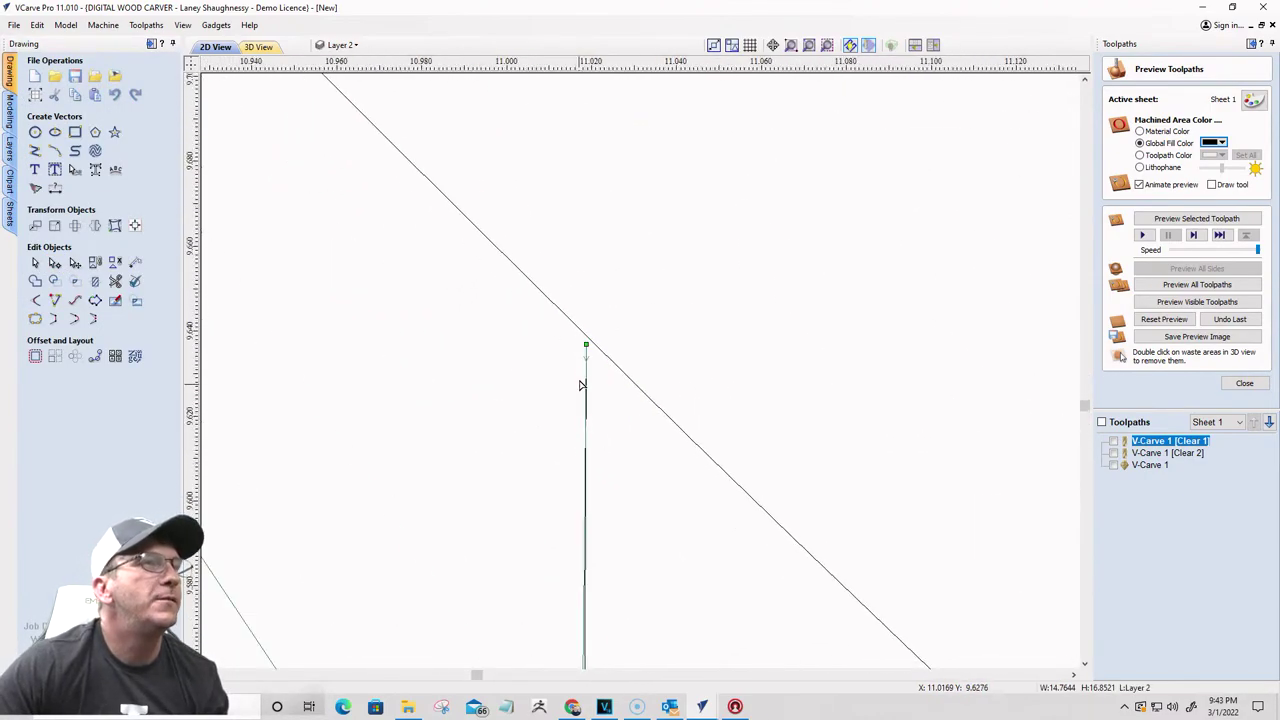
scroll(585, 352, "down", 12)
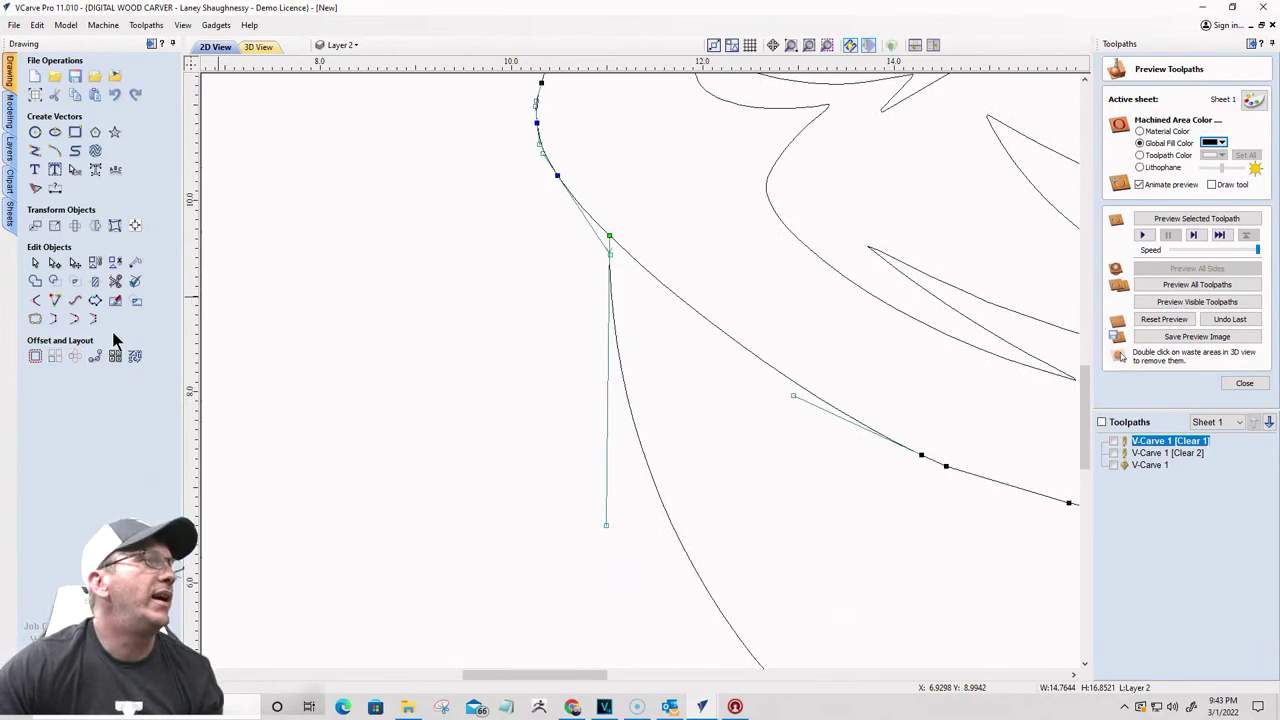
left_click(35, 262)
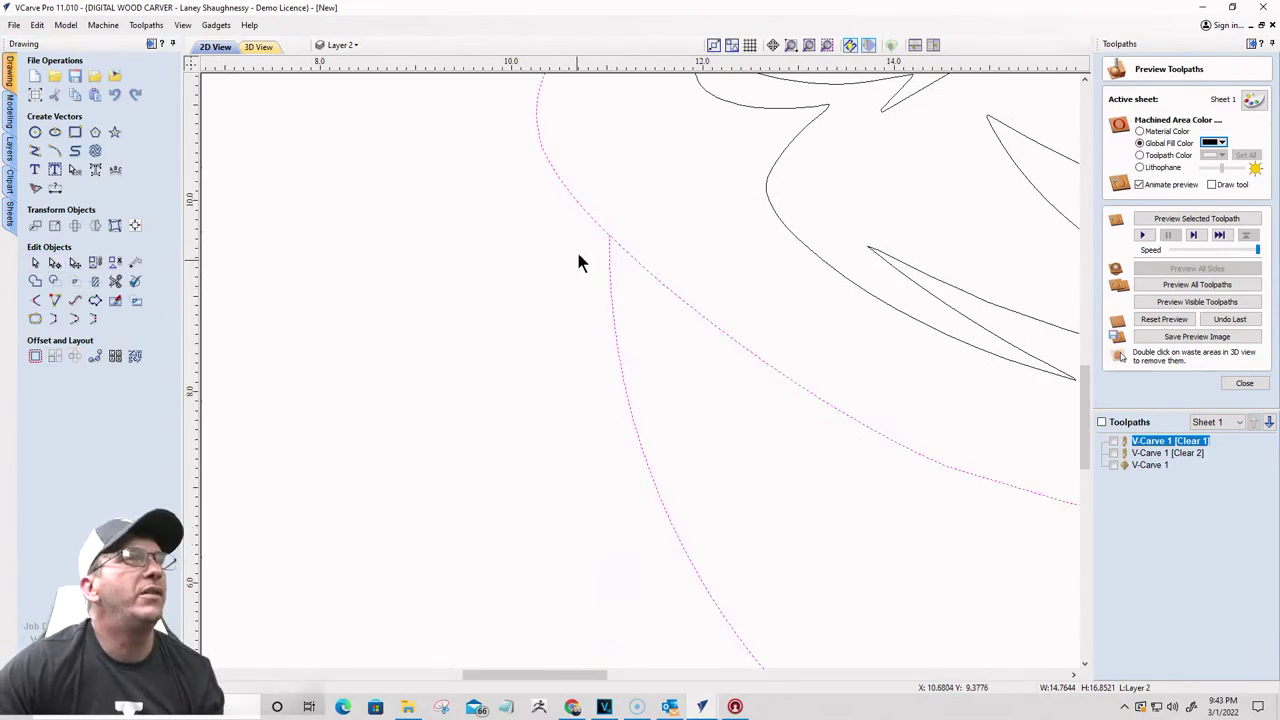
scroll(600, 250, "up", 5)
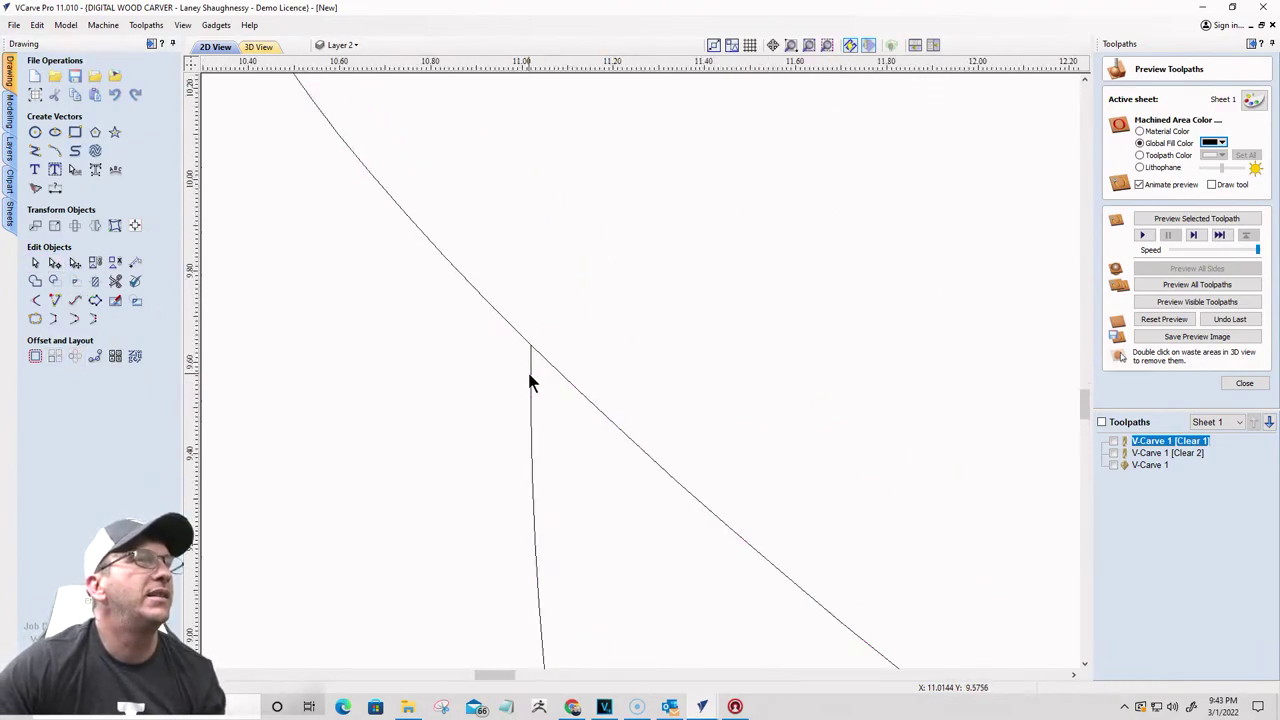
scroll(525, 371, "up", 3)
left_click(55, 262)
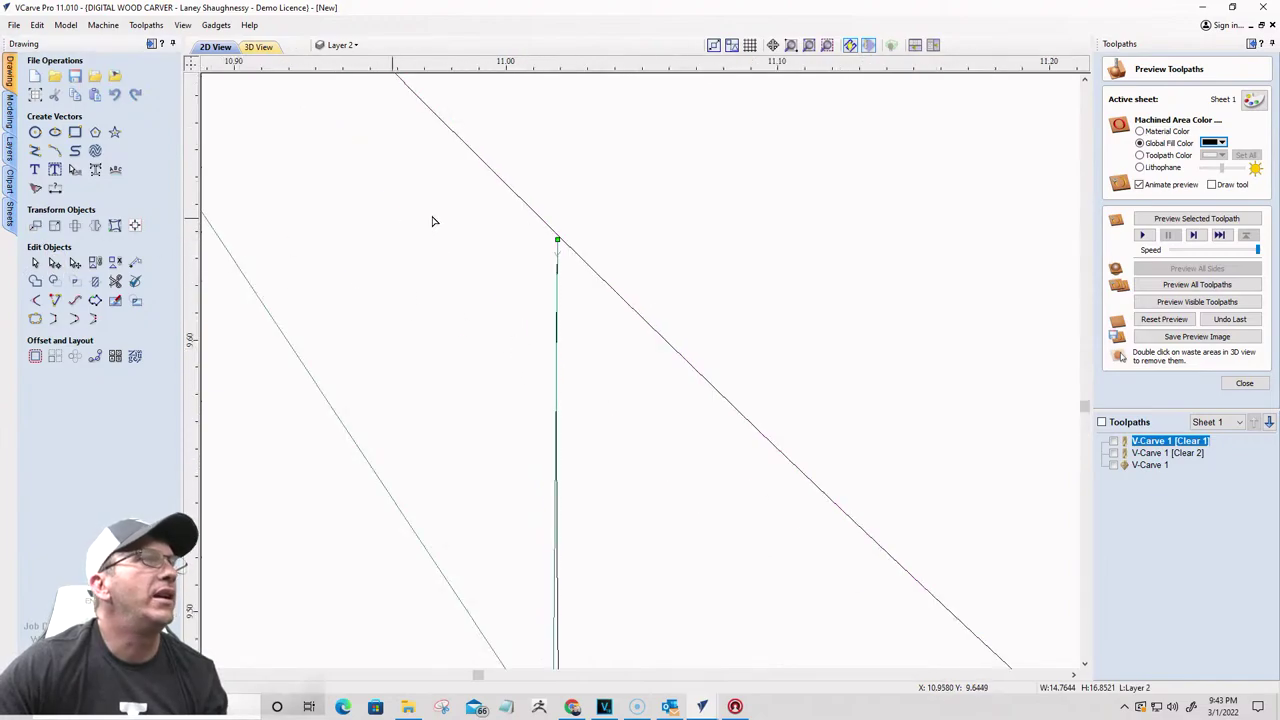
left_click_drag(557, 240, 557, 214)
scroll(566, 190, "down", 4)
scroll(566, 185, "down", 3)
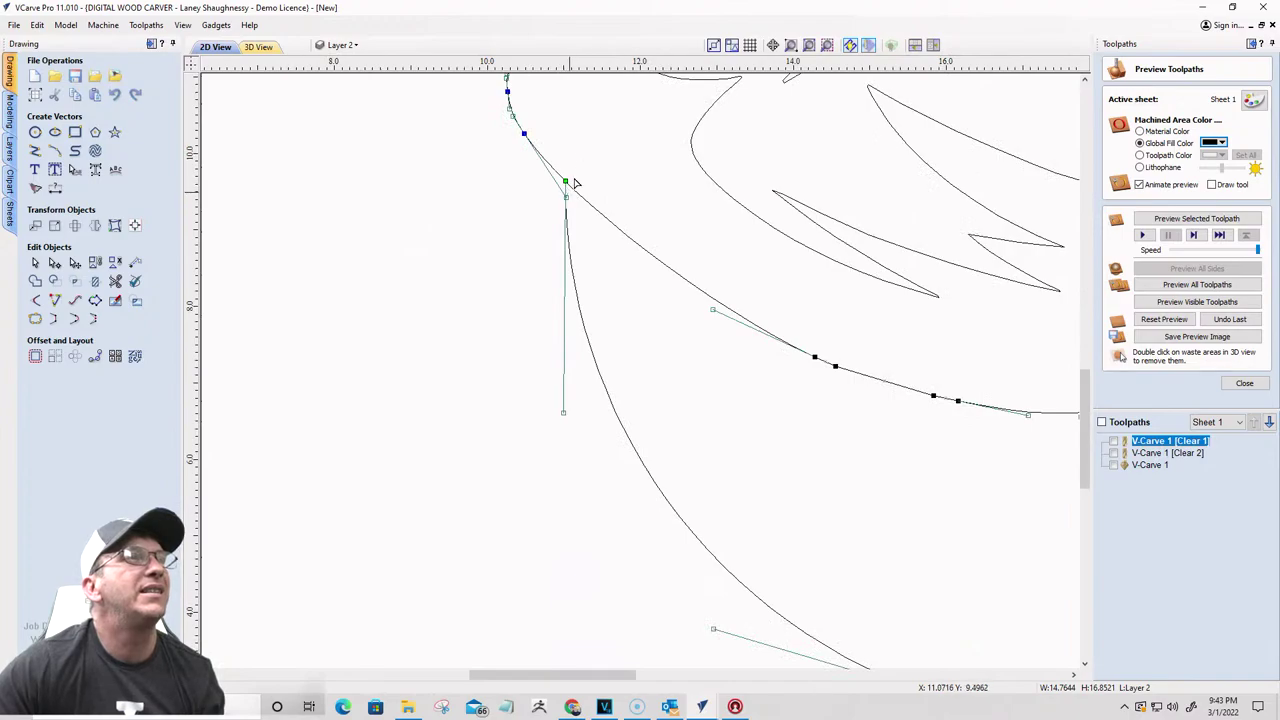
scroll(457, 234, "down", 4)
scroll(605, 155, "up", 6)
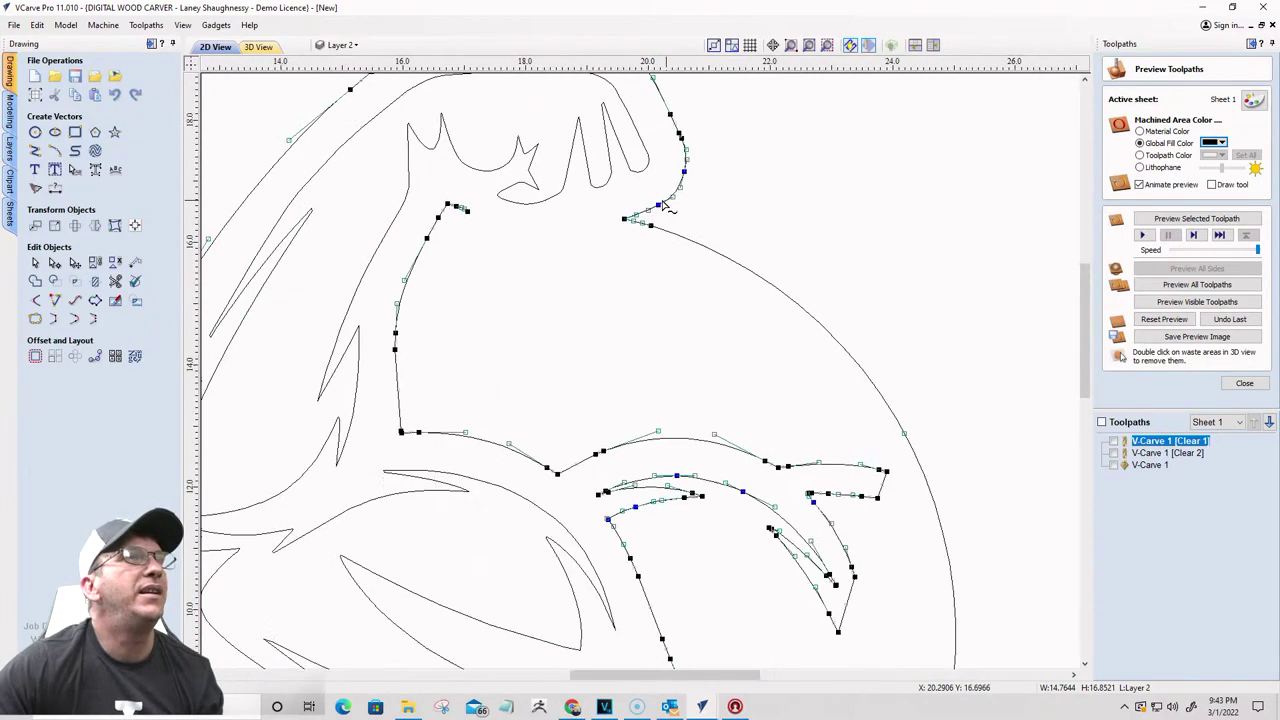
scroll(580, 294, "down", 4)
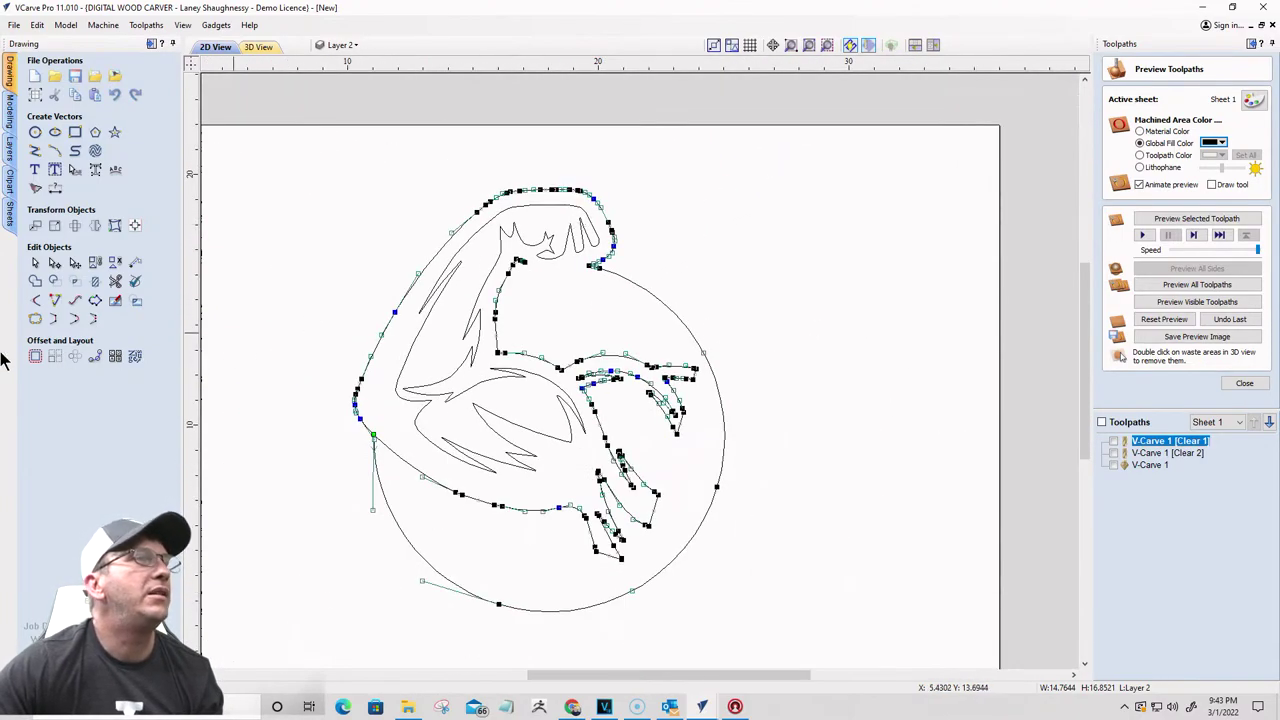
Step: Trial-trim a section of the lower arm line, then undo it to restore the arm lines
left_click(115, 281)
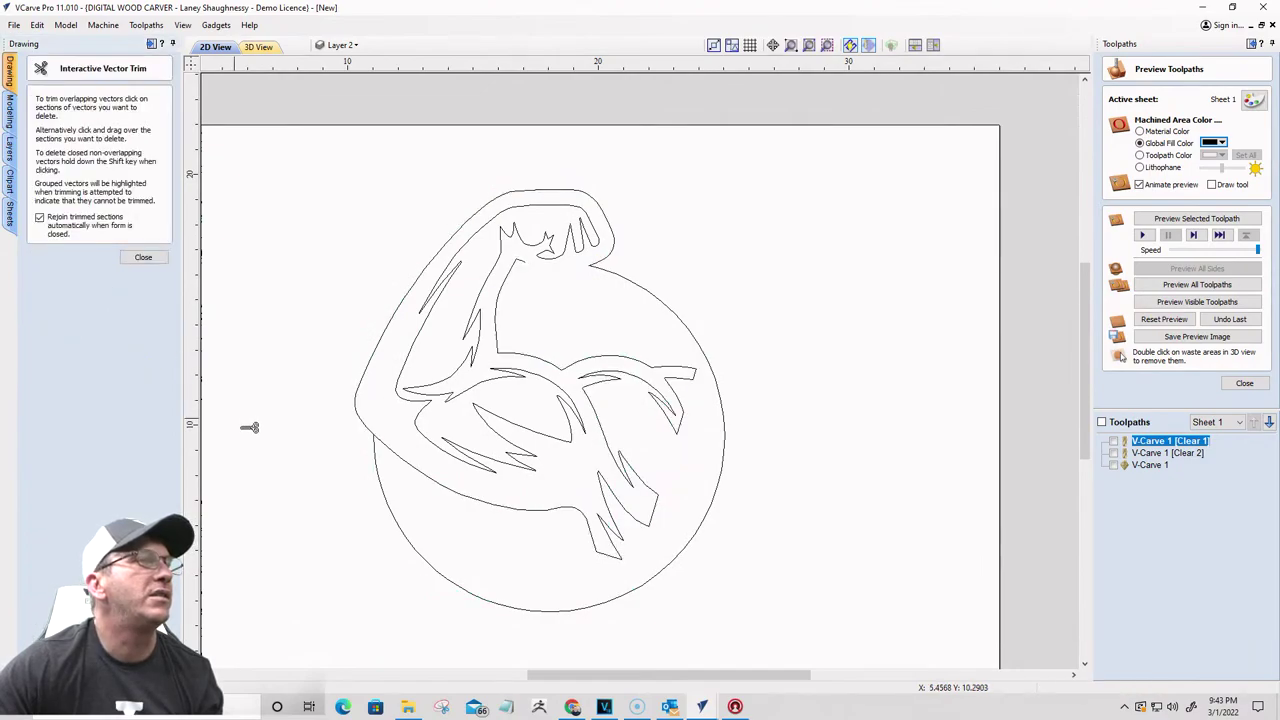
left_click(444, 480)
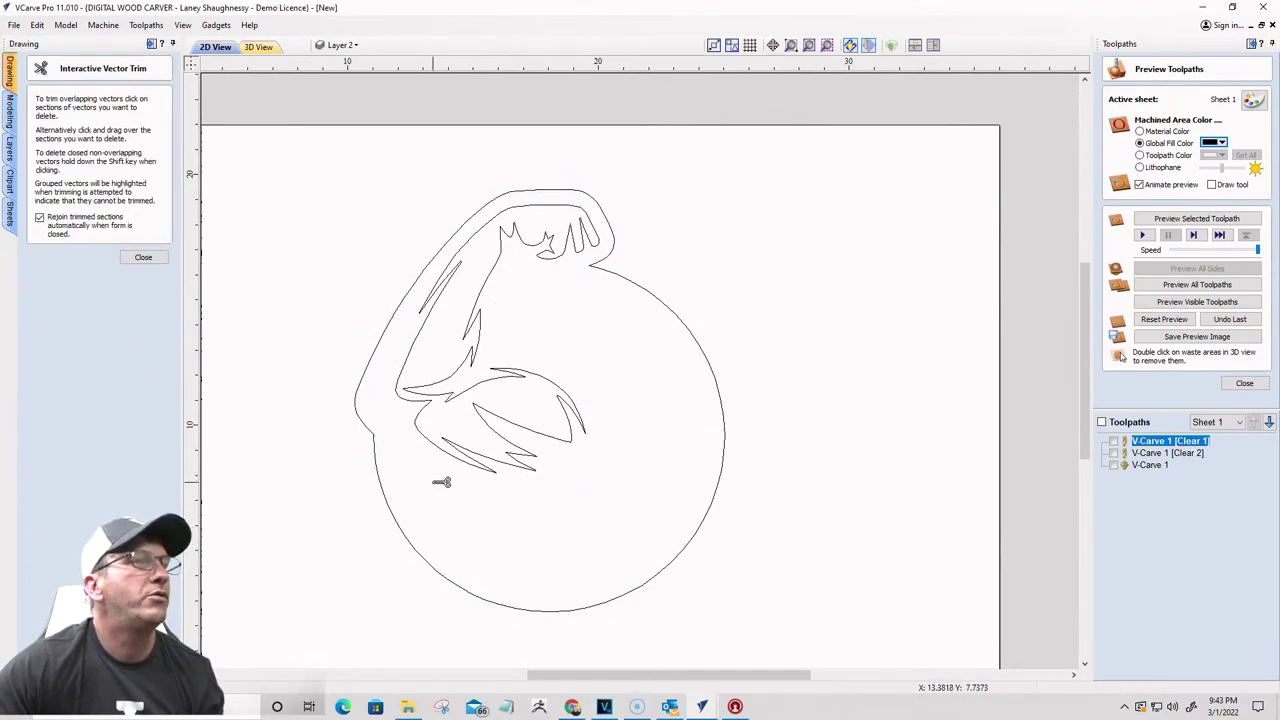
scroll(441, 482, "down", 2)
scroll(494, 417, "up", 1)
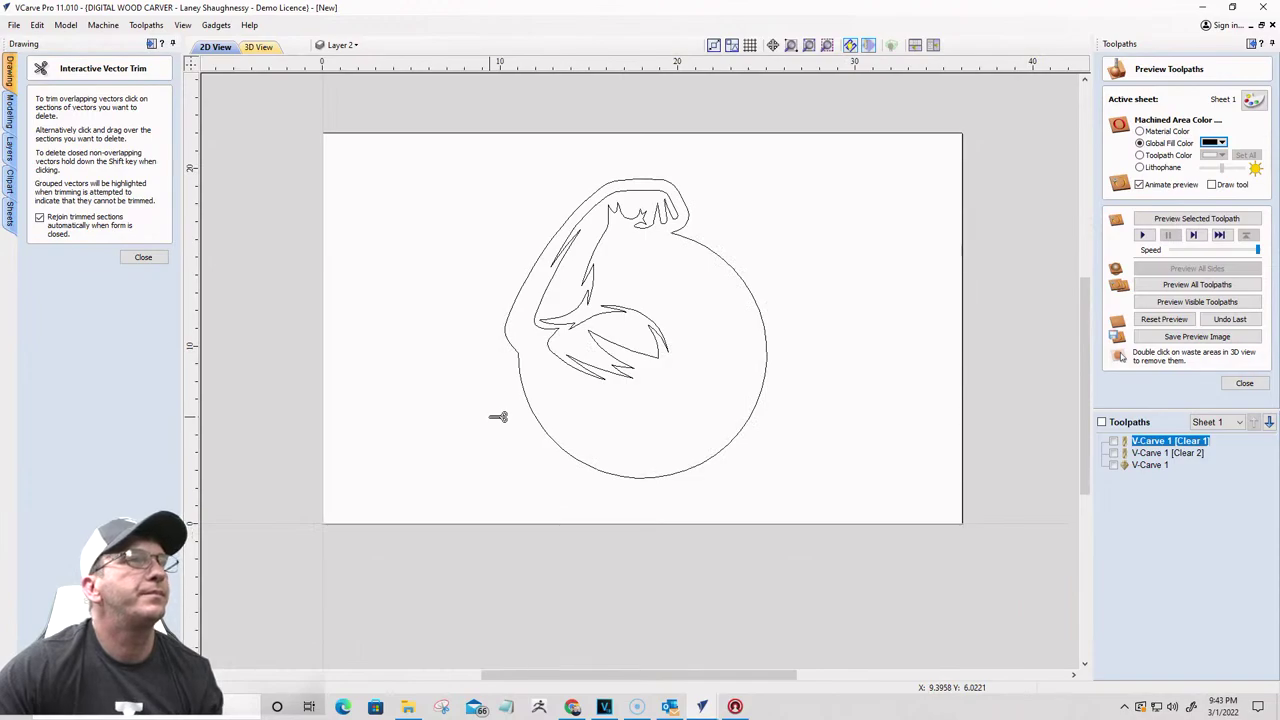
left_click(143, 257)
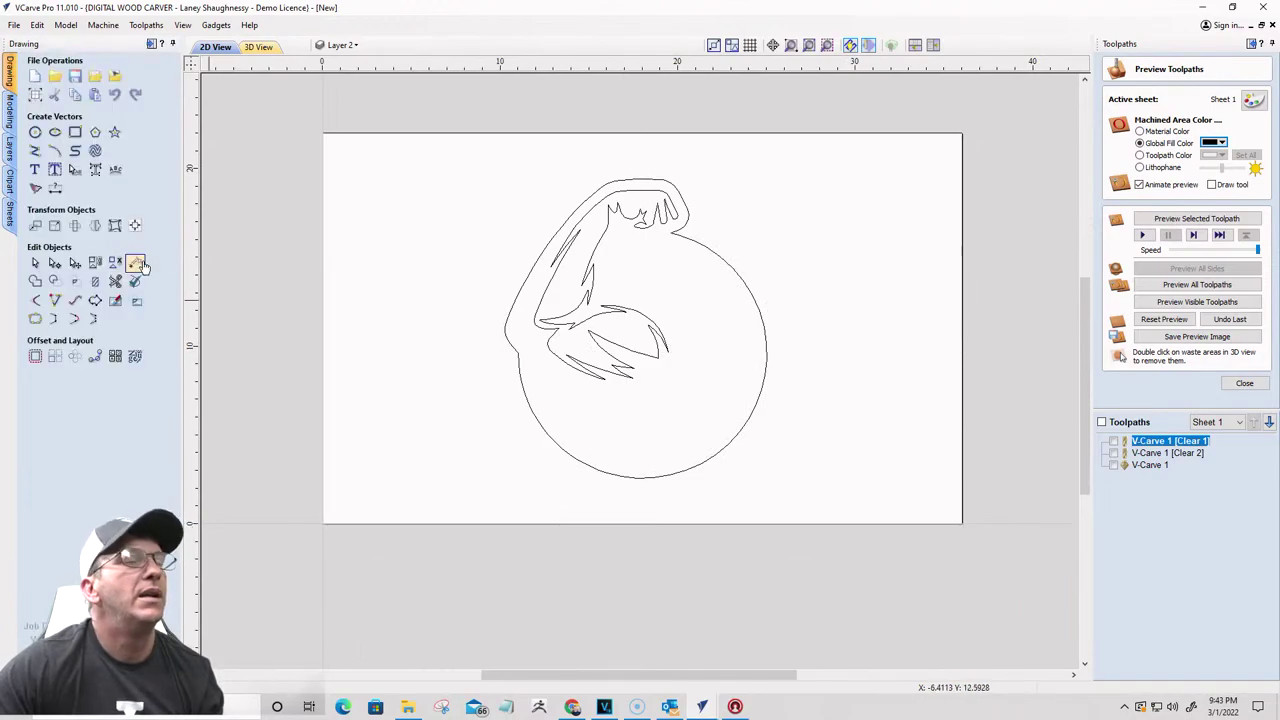
key("ctrl+z")
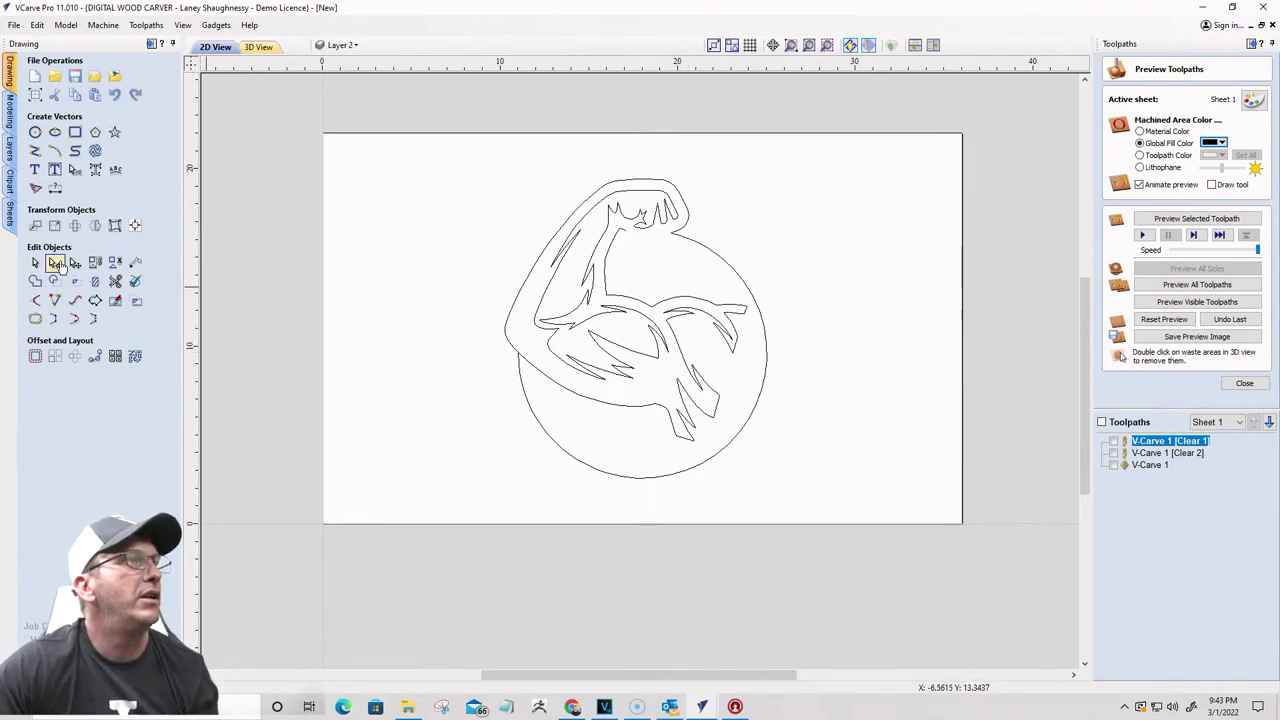
scroll(740, 360, "up", 5)
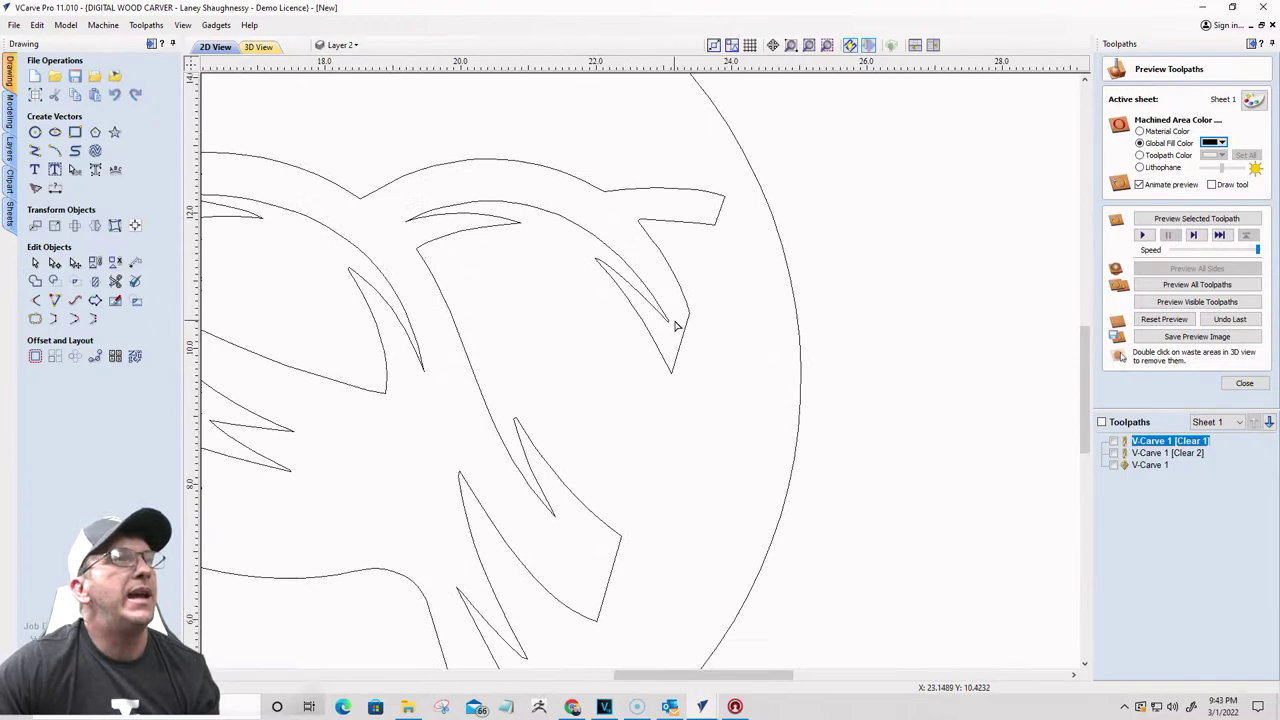
Step: Cut the forearm outline at the spike tip node and the lower spike node
left_click(686, 338)
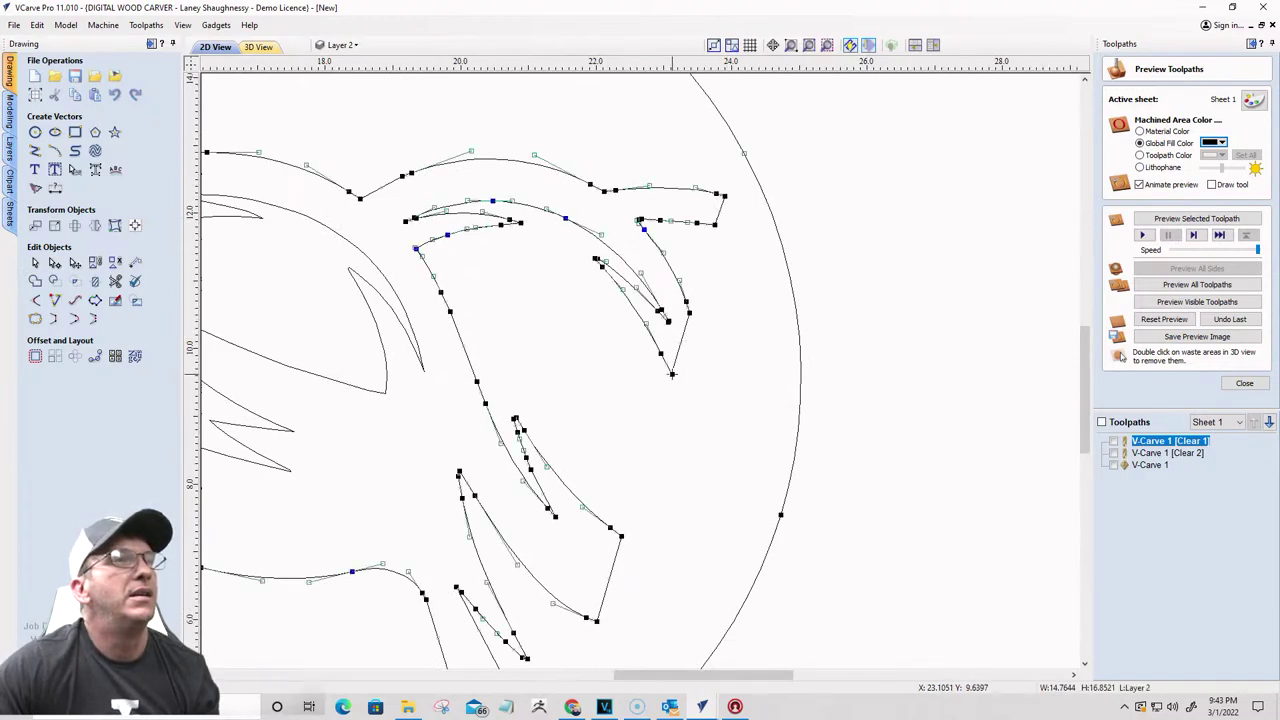
right_click(672, 374)
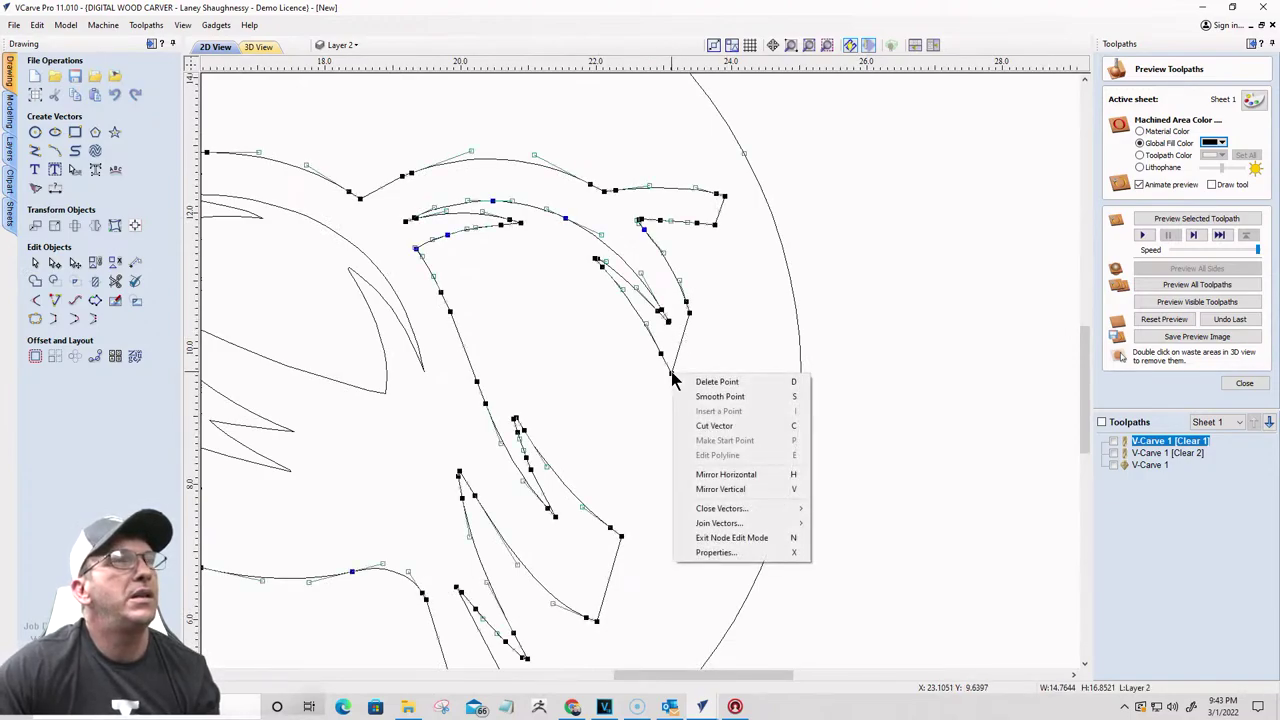
left_click(708, 426)
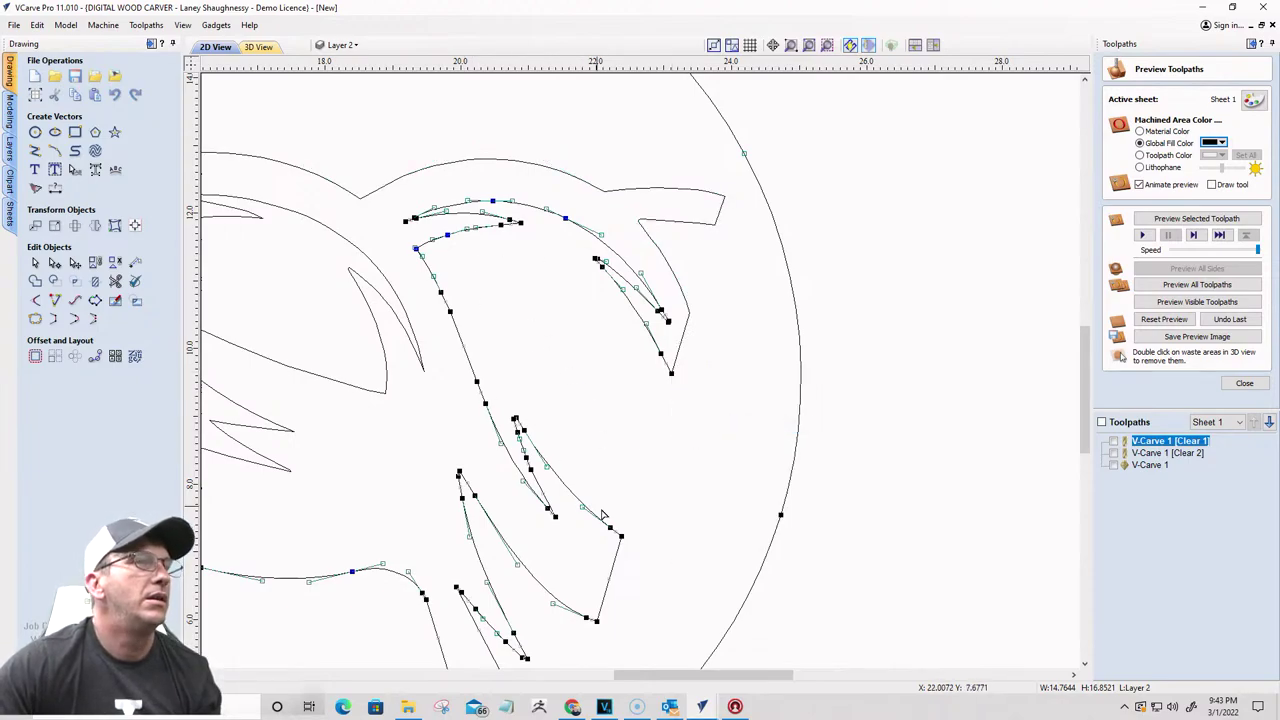
right_click(620, 535)
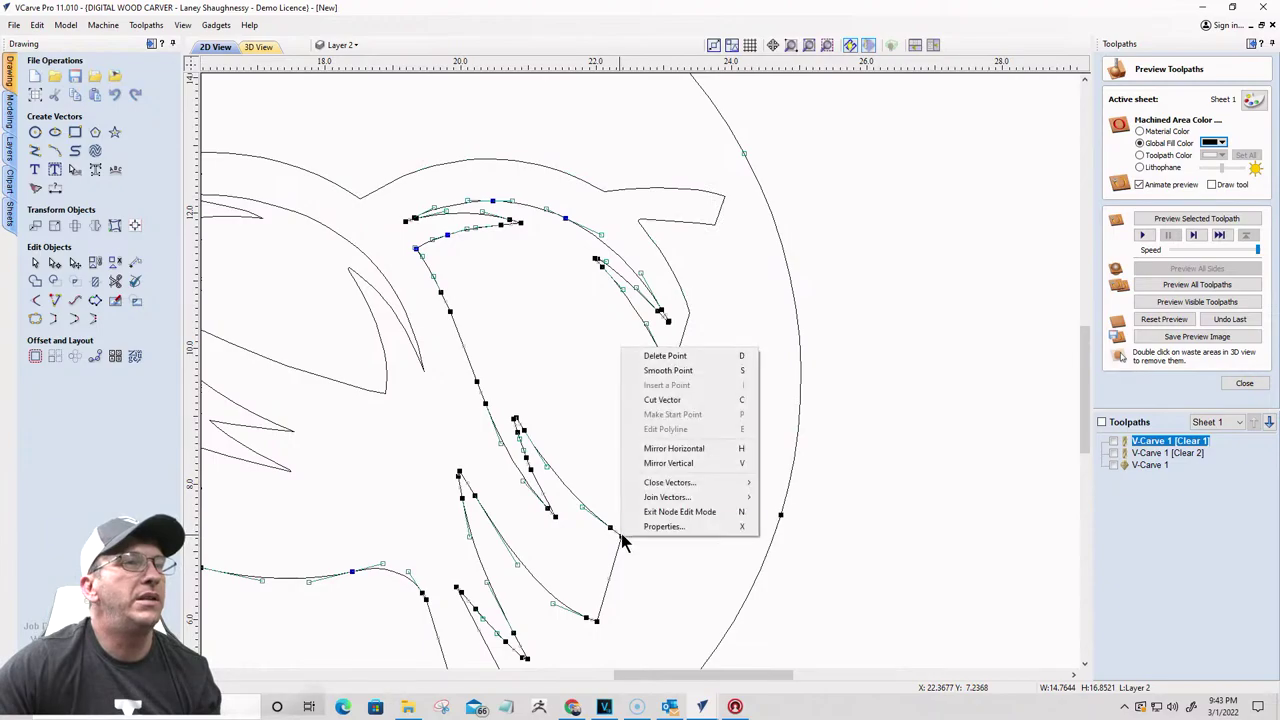
left_click(700, 400)
scroll(718, 360, "down", 3)
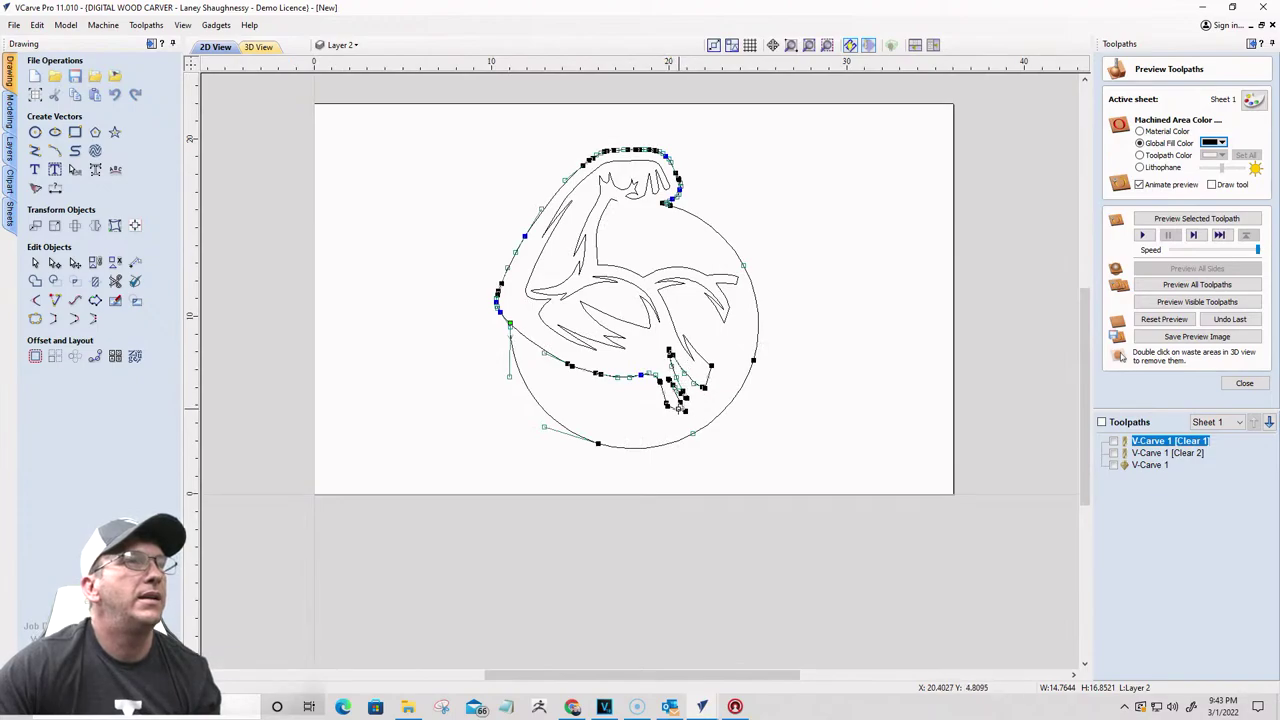
scroll(706, 420, "up", 3)
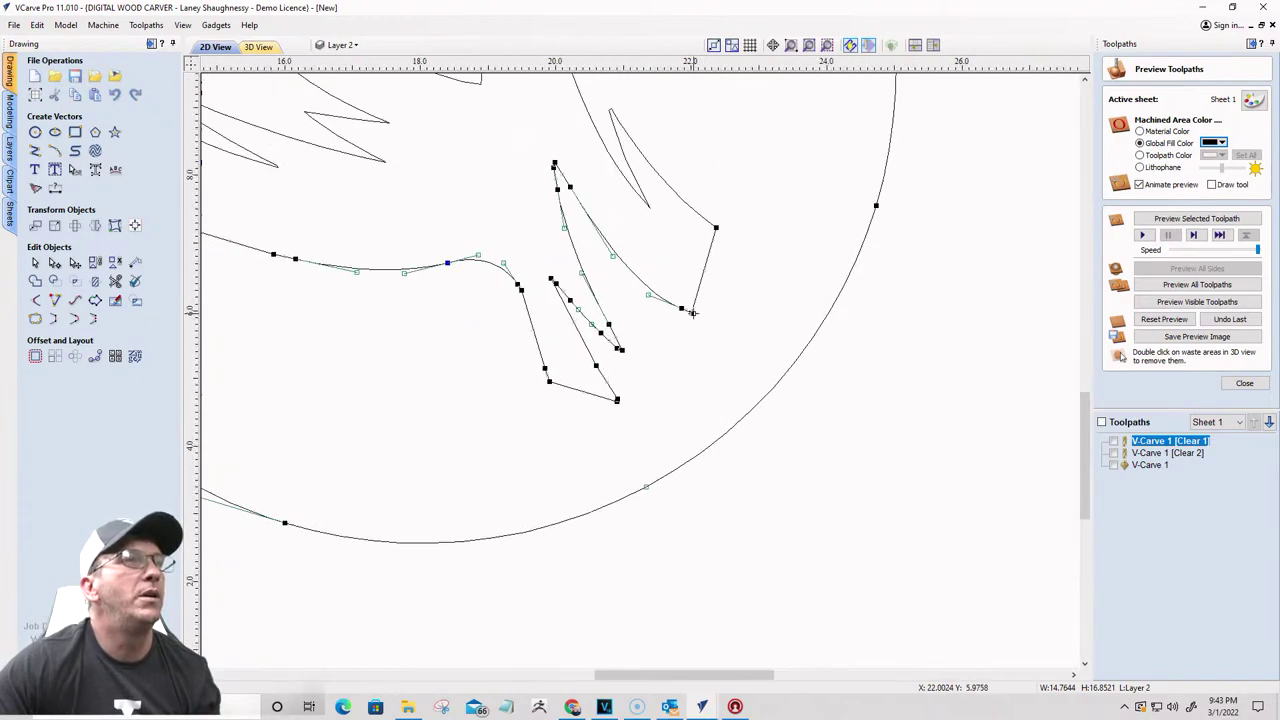
scroll(692, 313, "up", 2)
Step: Cut the vector at two more spike nodes and return to the Select tool
right_click(687, 311)
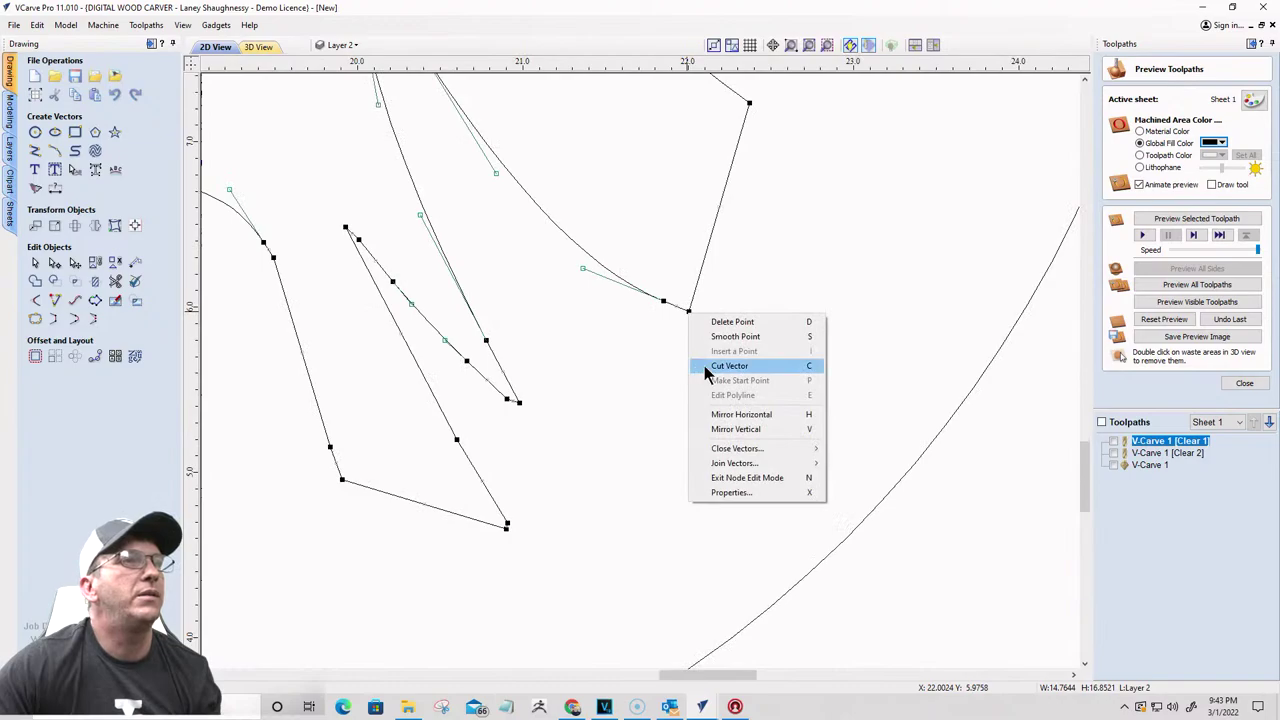
left_click(714, 366)
right_click(507, 521)
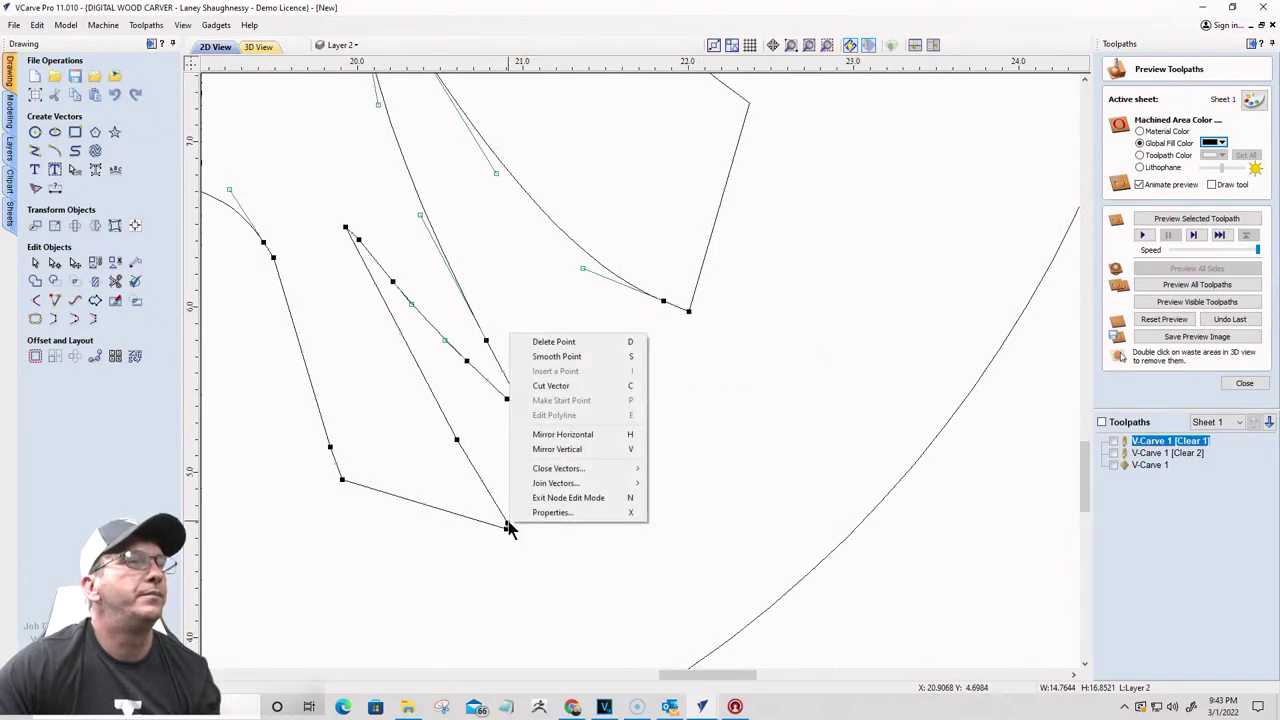
left_click(538, 386)
scroll(538, 386, "down", 3)
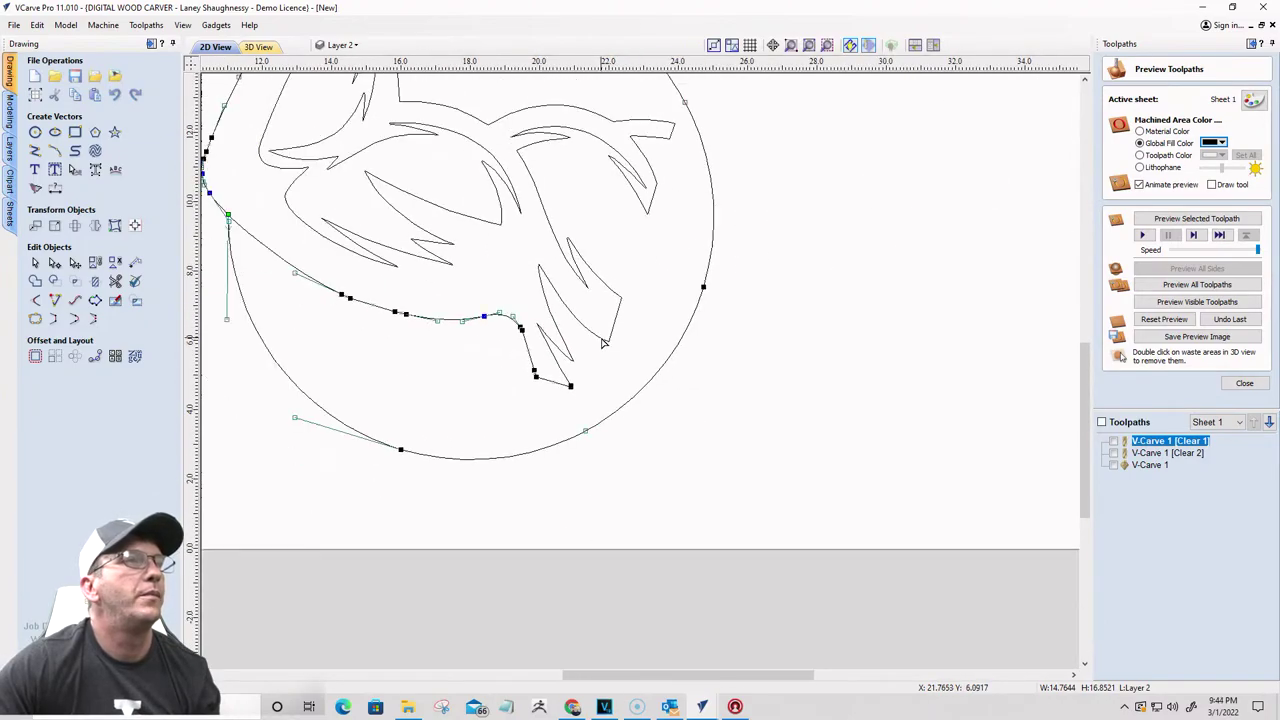
scroll(420, 380, "down", 2)
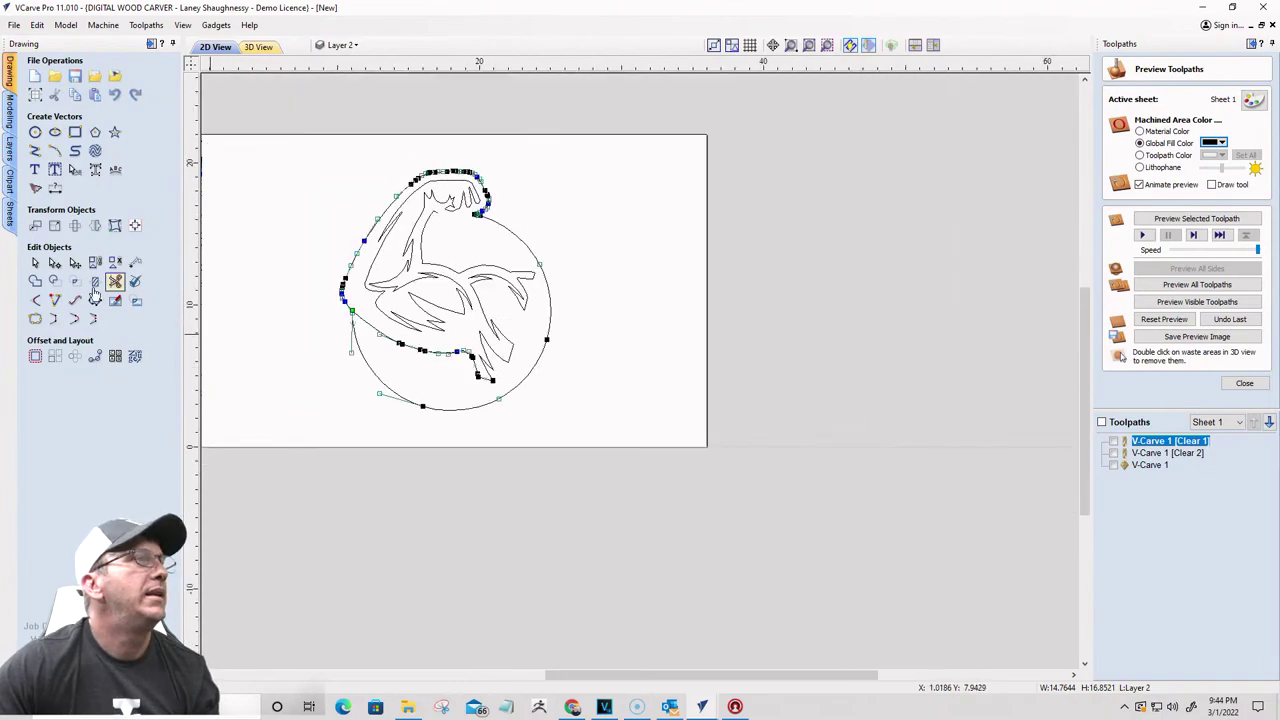
left_click(35, 262)
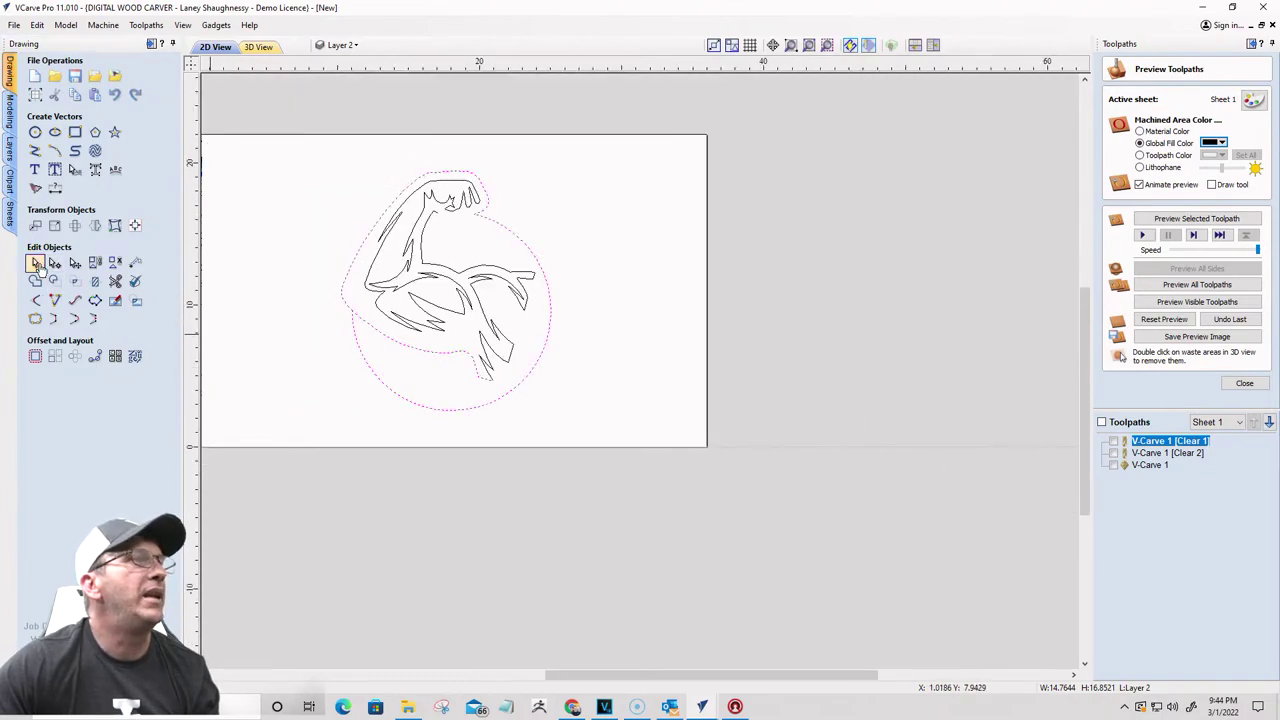
Step: Trim the stray line sections at the lower left and right of the arm inside the circle
left_click(115, 281)
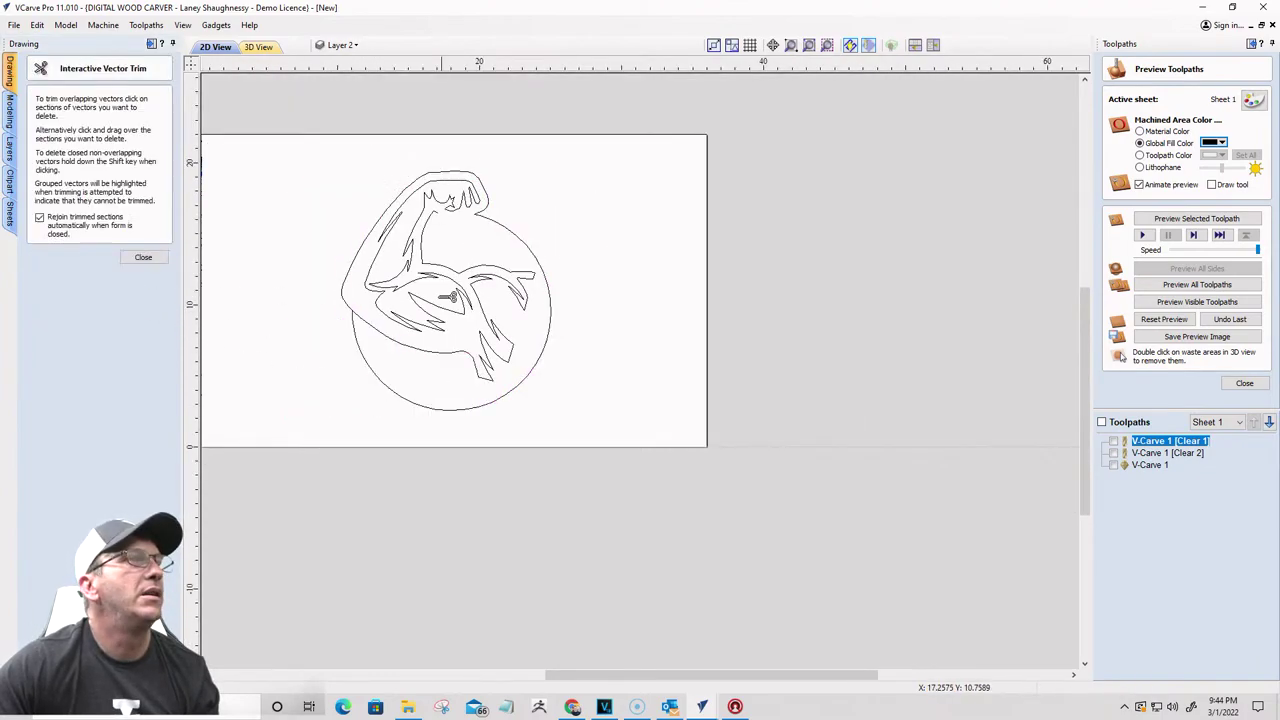
left_click(413, 346)
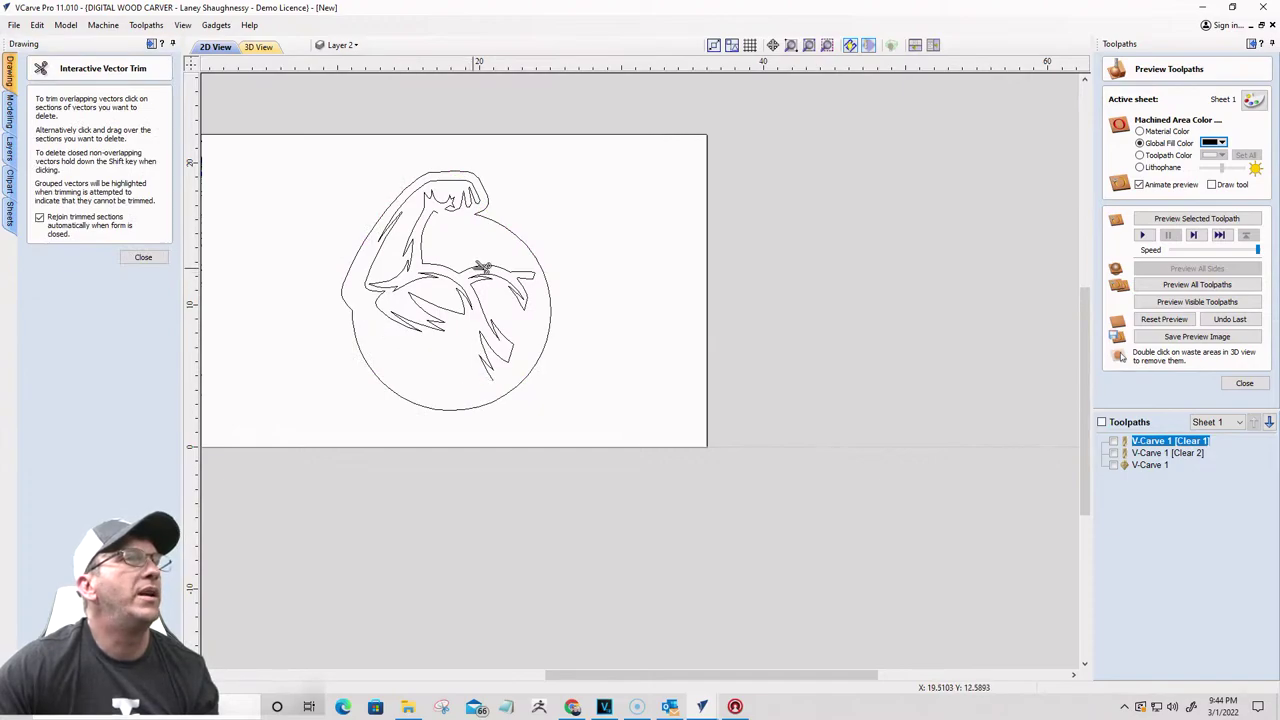
left_click(483, 267)
left_click(143, 259)
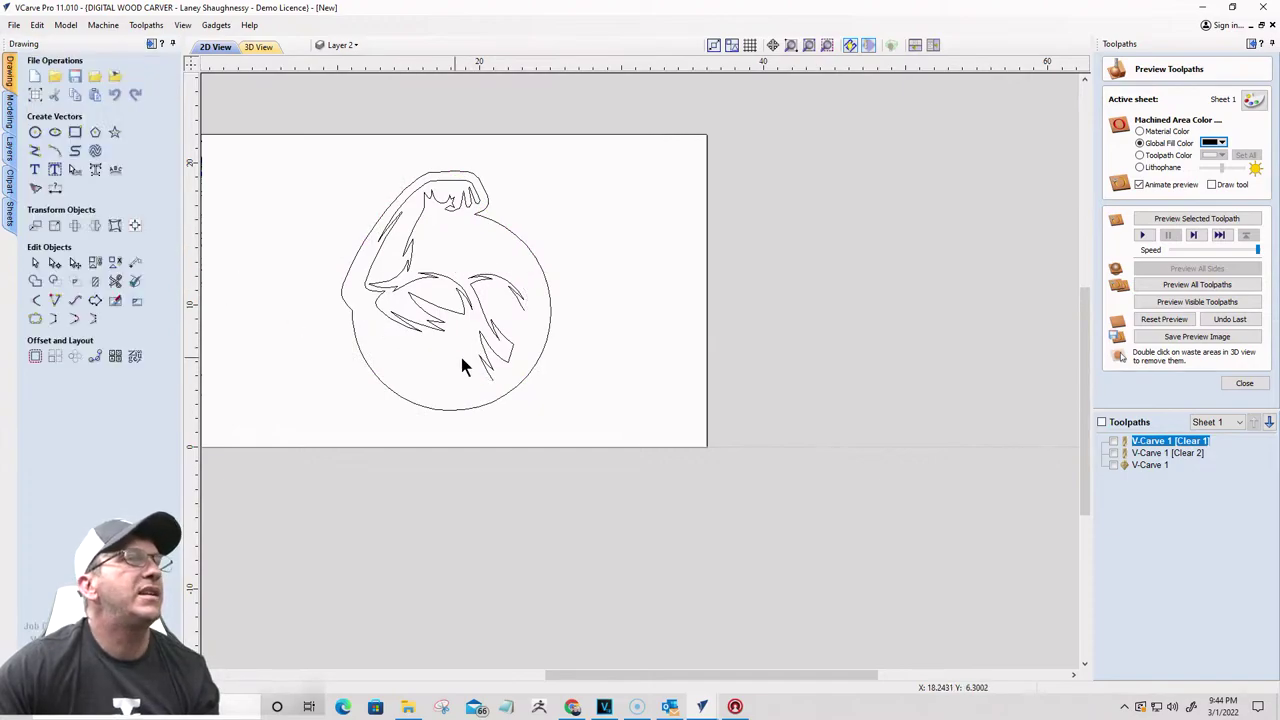
Step: Close the open spike and curved vectors inside the circle into closed shapes
left_click(494, 362)
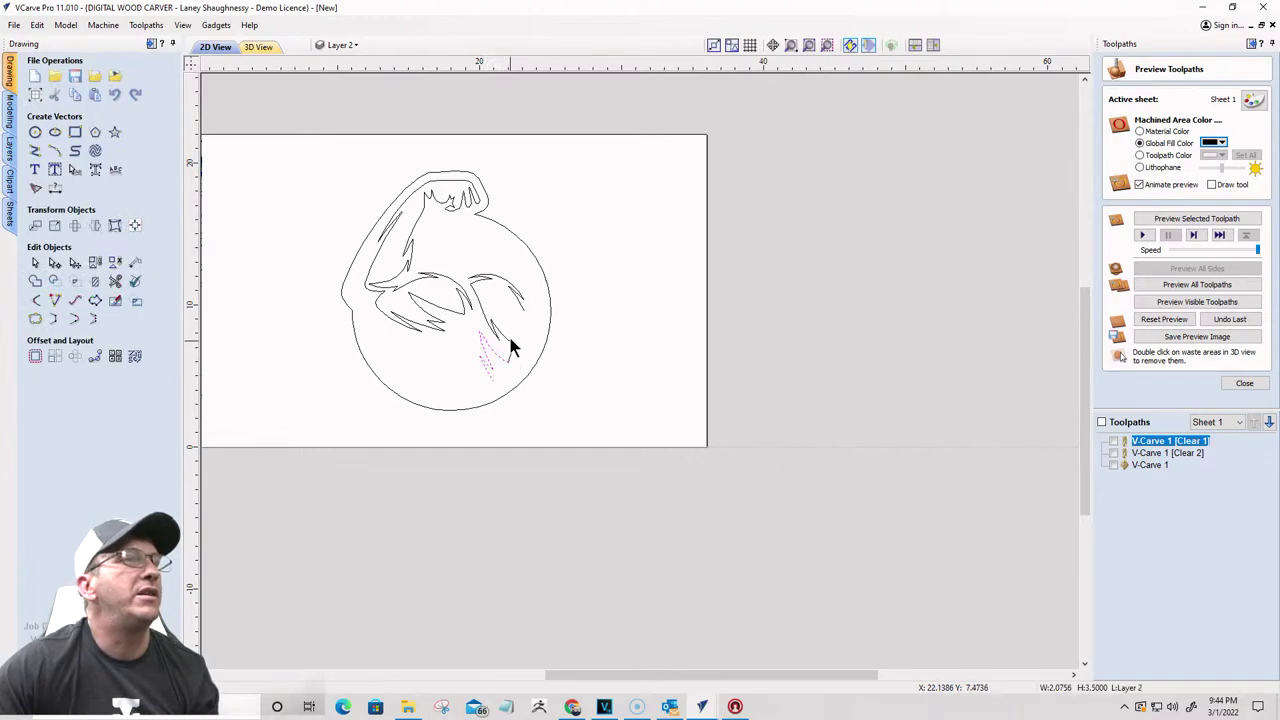
left_click(511, 350)
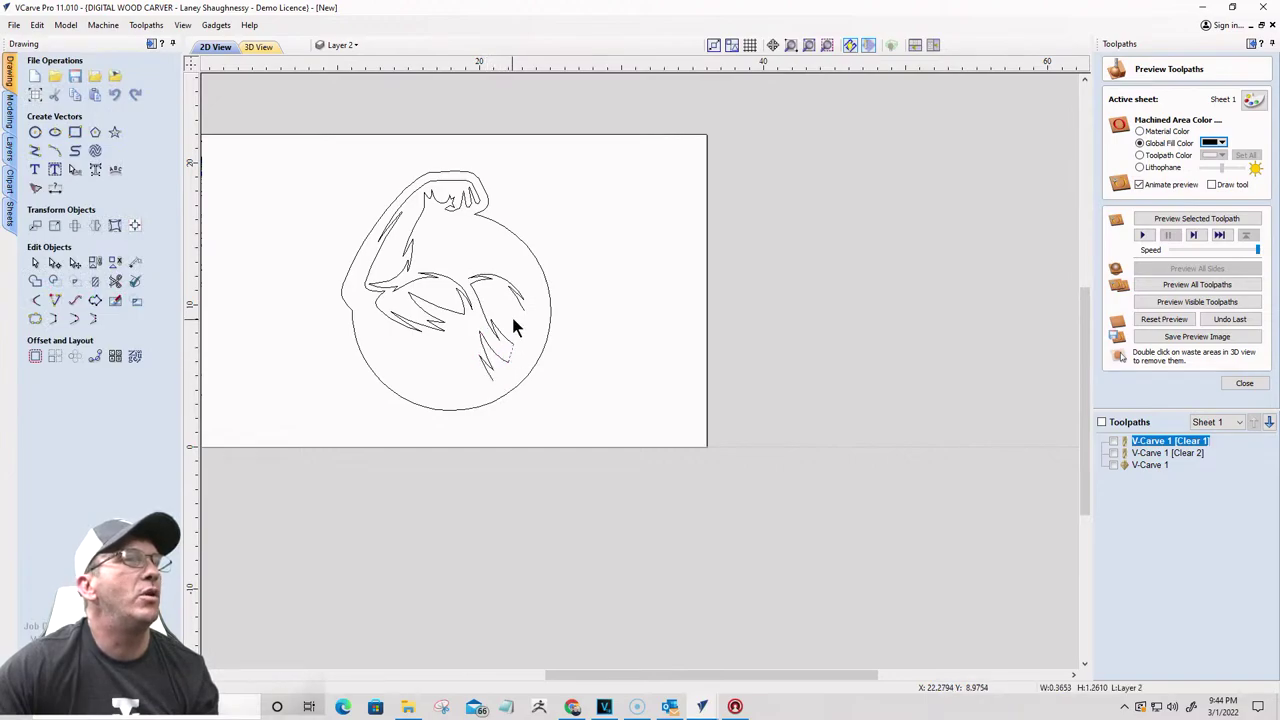
left_click(446, 378)
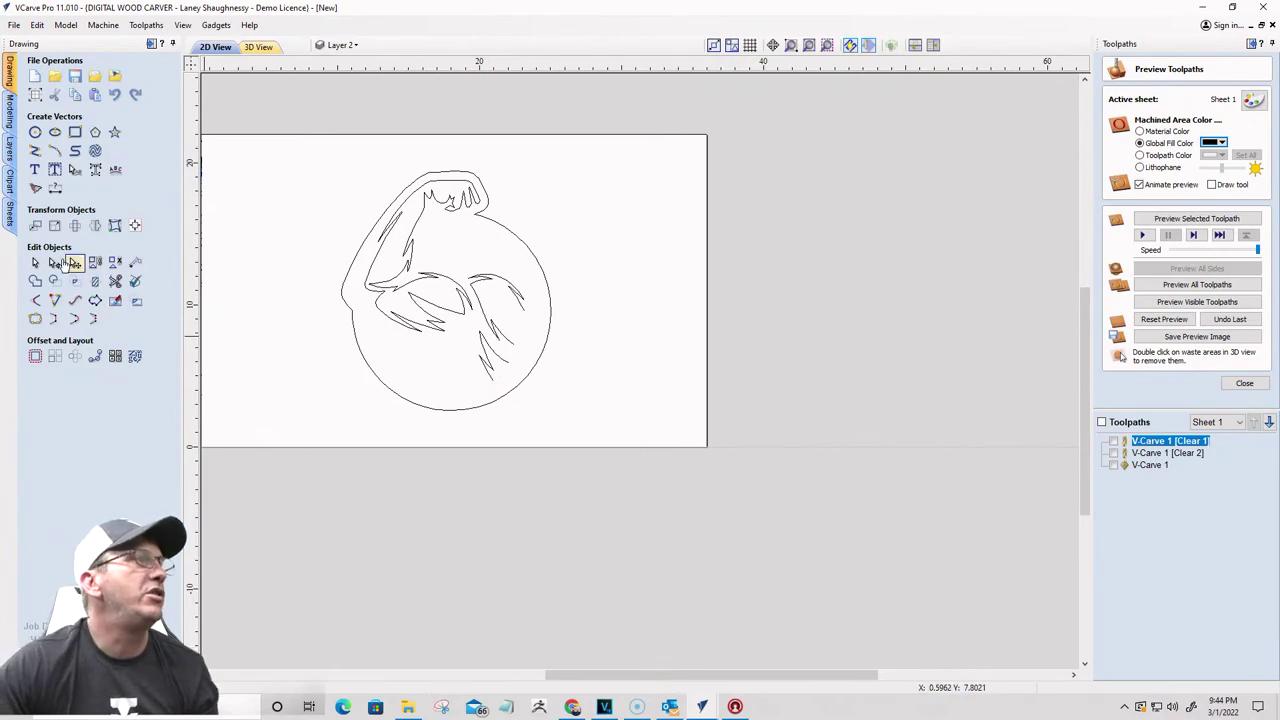
left_click(490, 357)
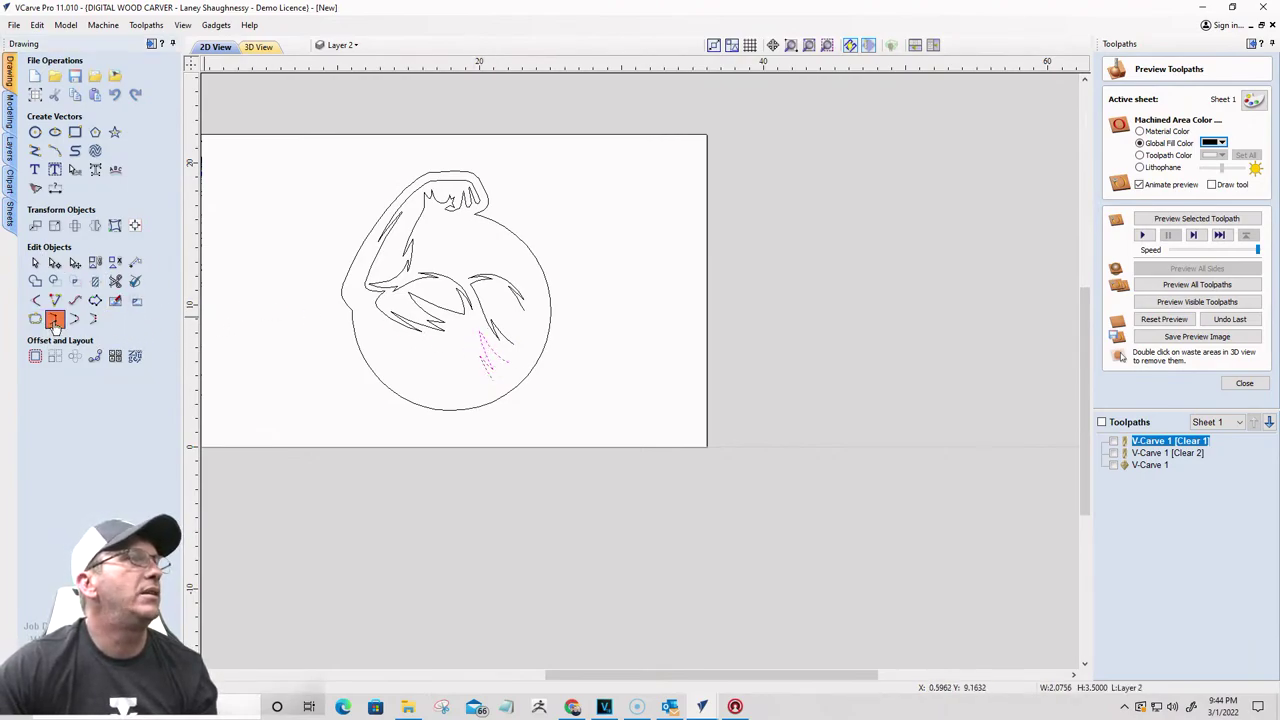
left_click(505, 333)
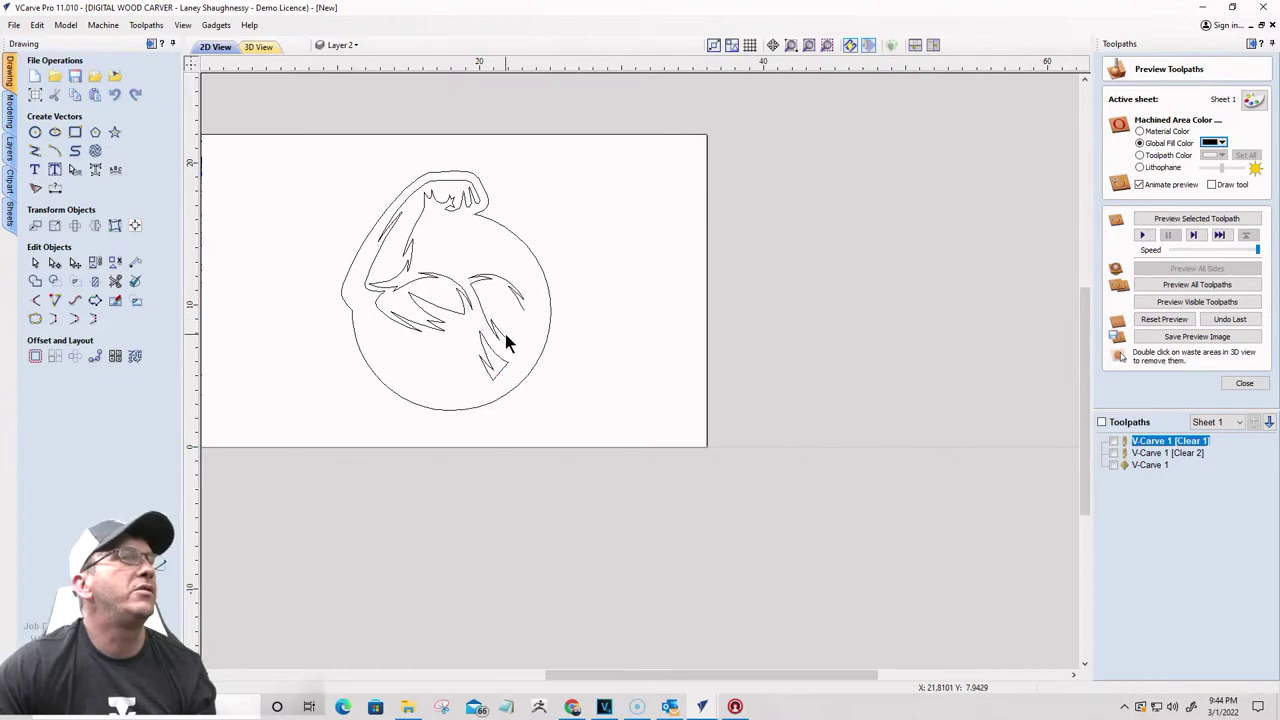
left_click(505, 334)
left_click(56, 319)
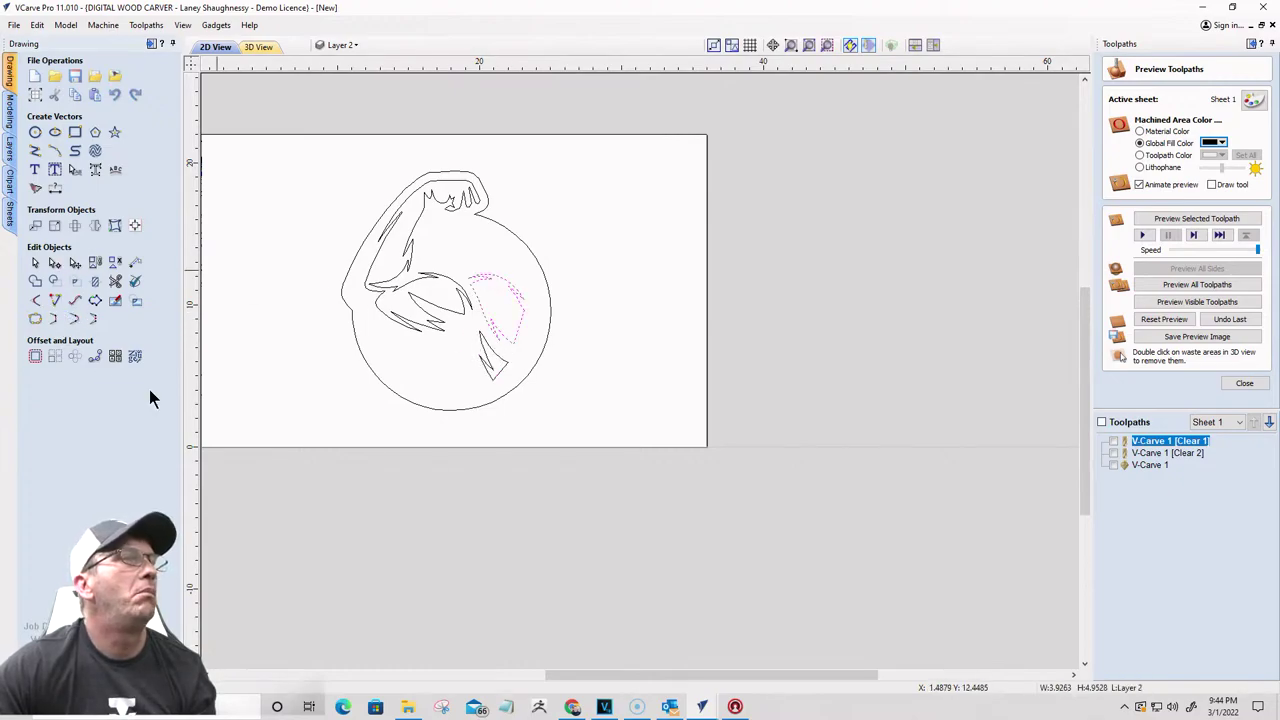
left_click(391, 370)
Step: Select the whole arm and circle design
scroll(560, 157, "down", 1)
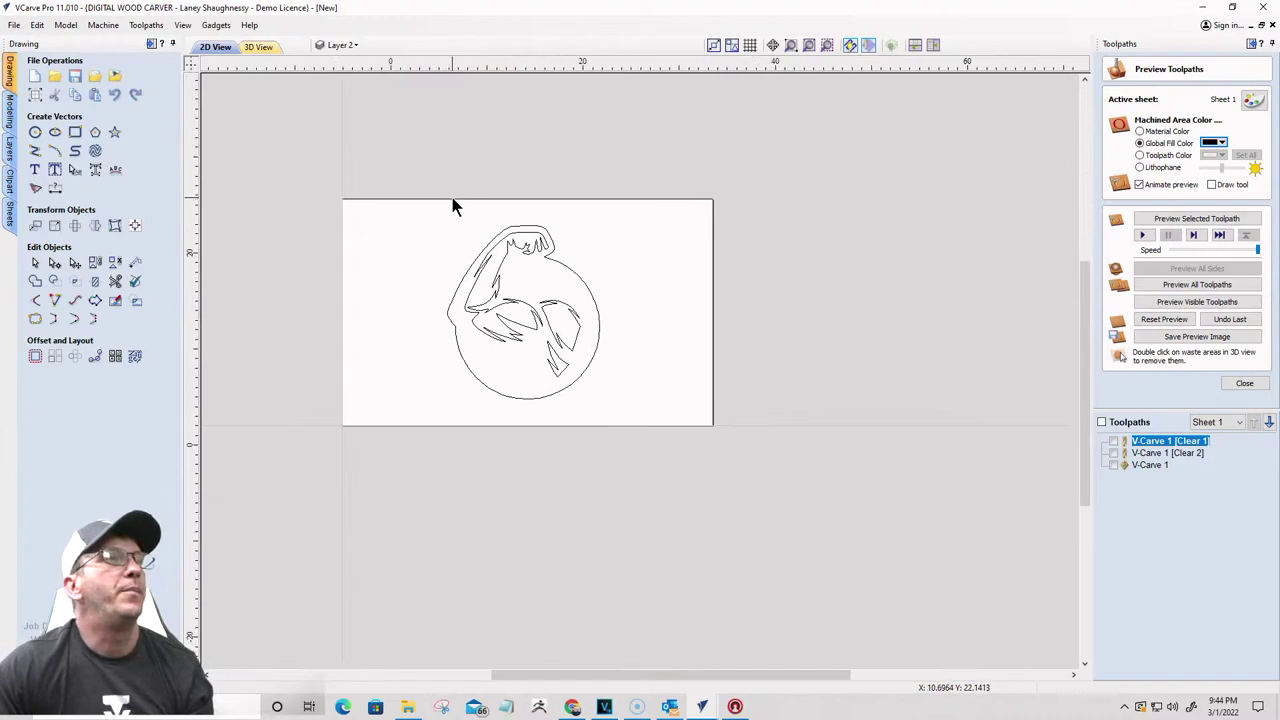
scroll(451, 203, "down", 1)
scroll(586, 337, "up", 2)
scroll(451, 203, "down", 2)
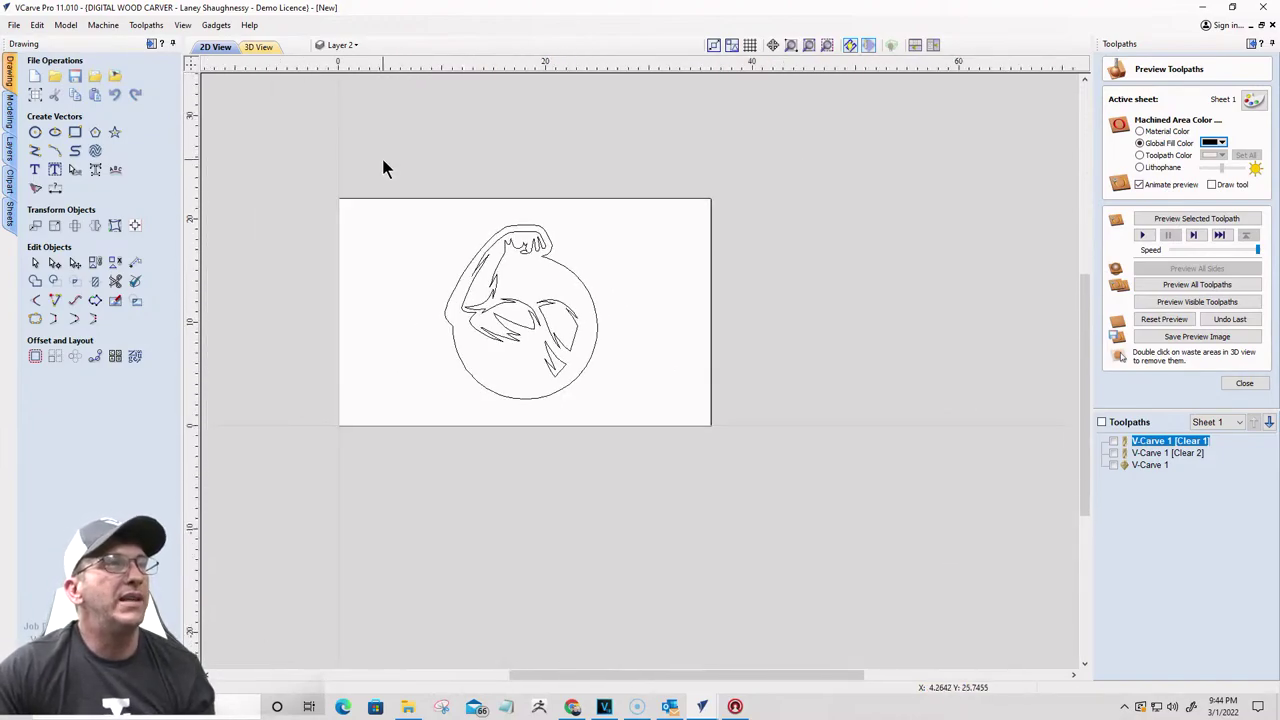
left_click_drag(381, 157, 675, 471)
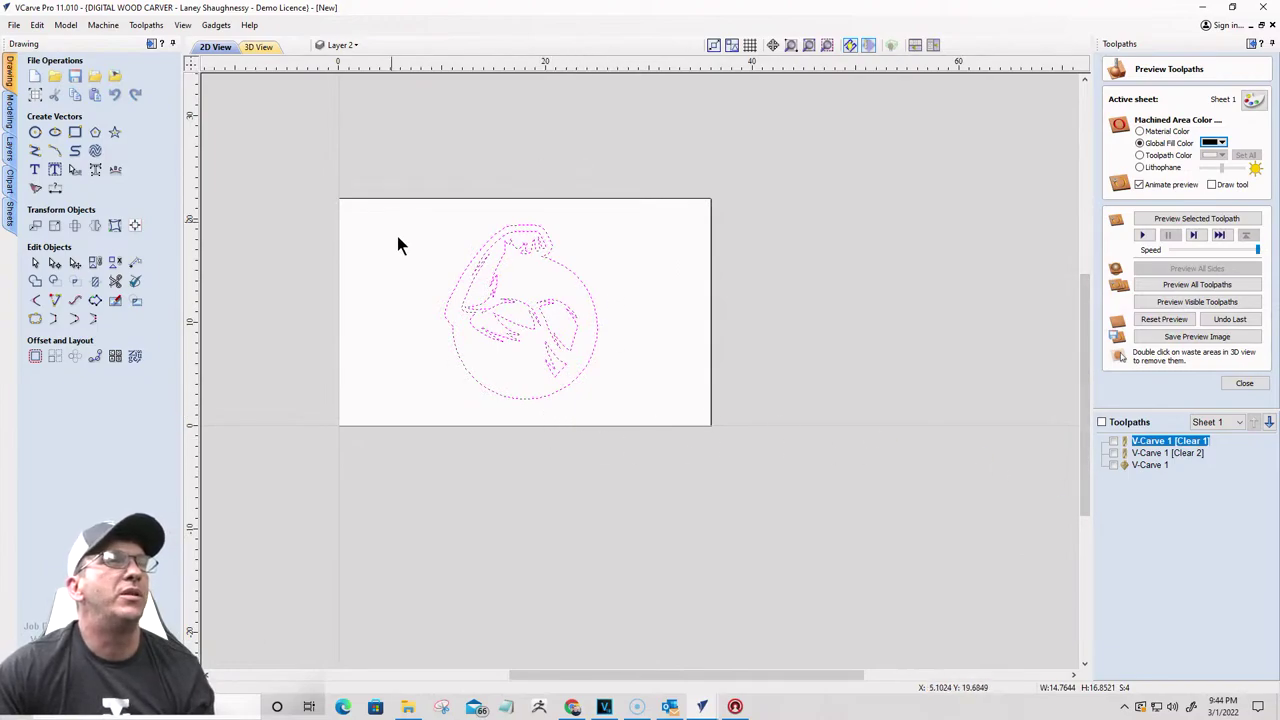
Step: Start a new V-carve toolpath for the bicep and calculate, dismissing the open-vectors warning without joining
left_click(1240, 384)
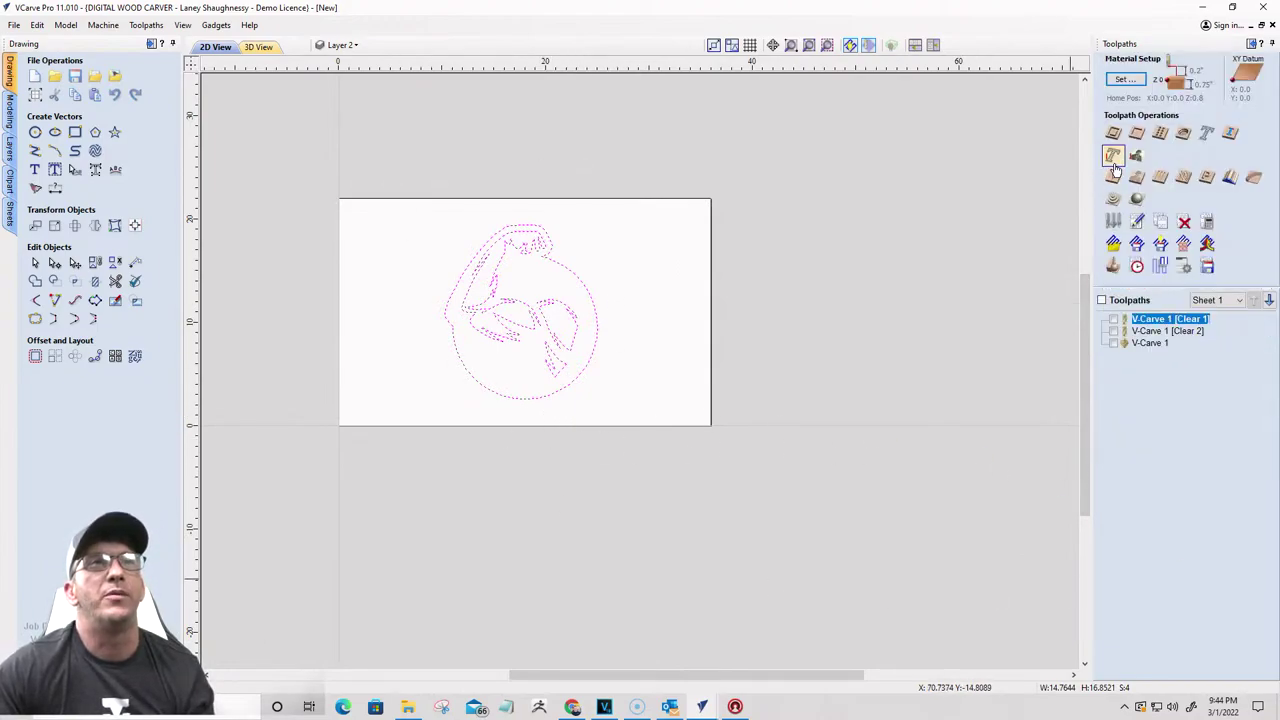
left_click(1113, 183)
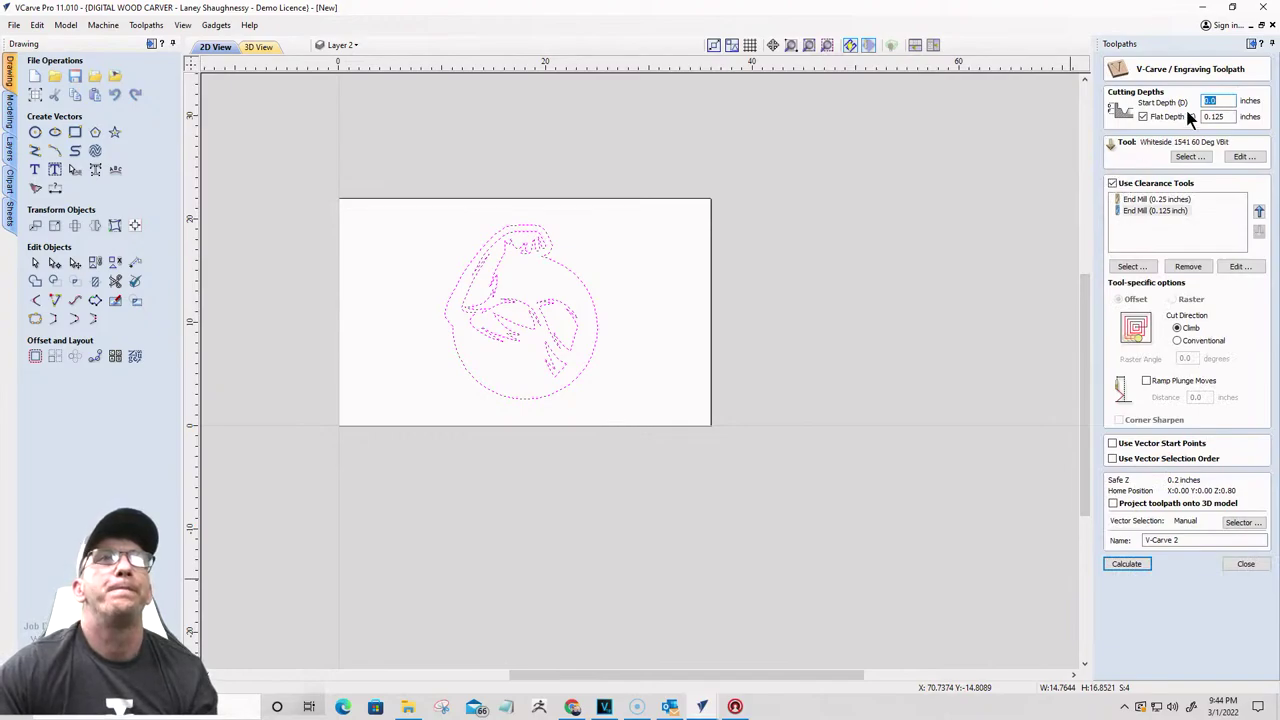
left_click(1132, 565)
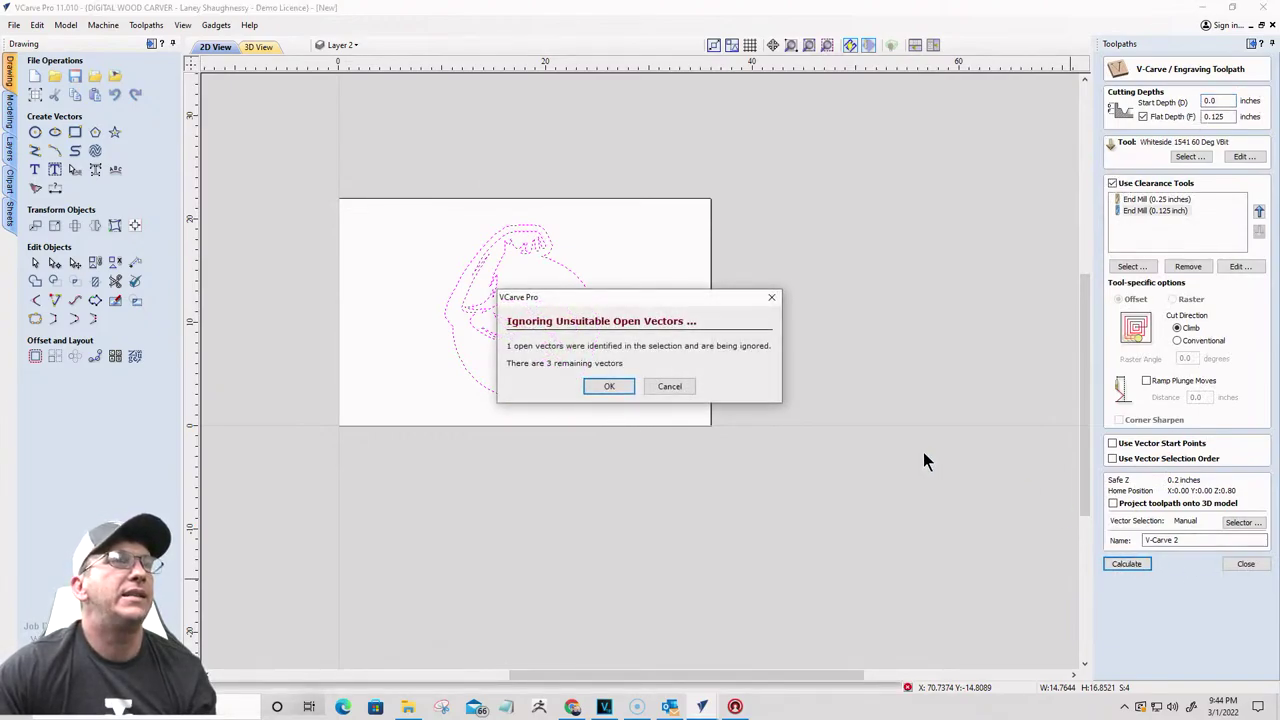
left_click(668, 390)
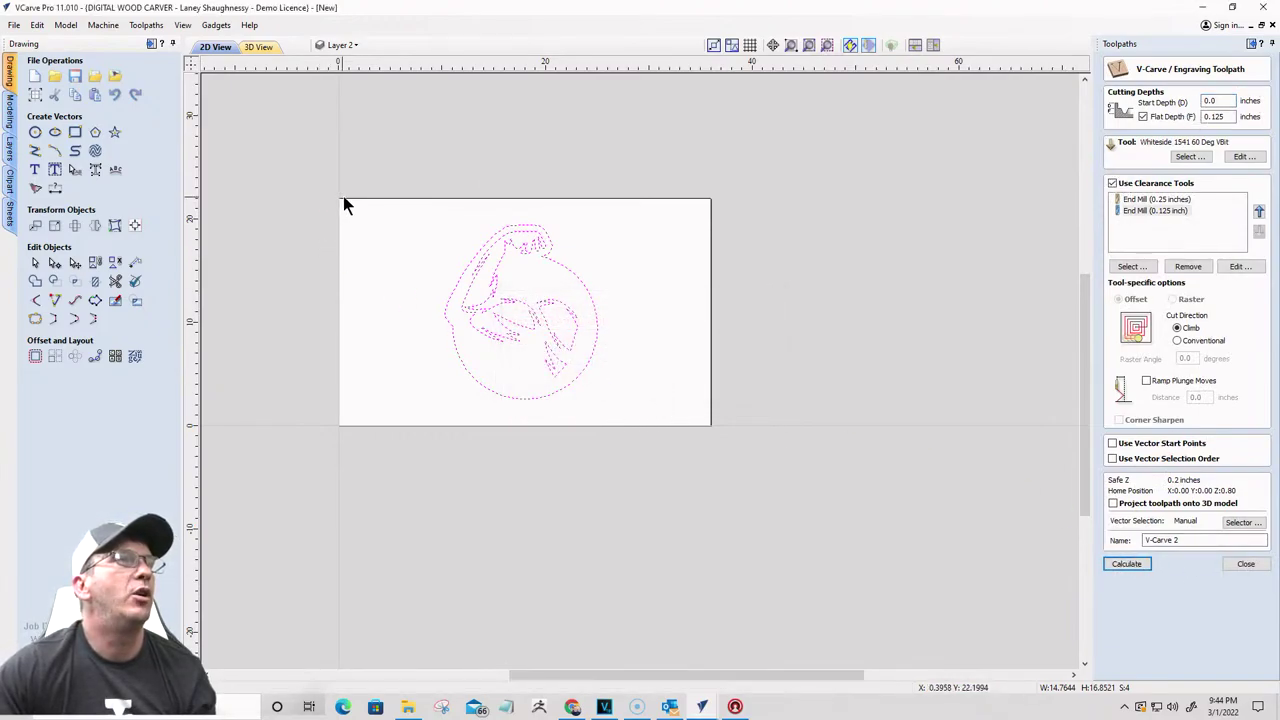
left_click(94, 302)
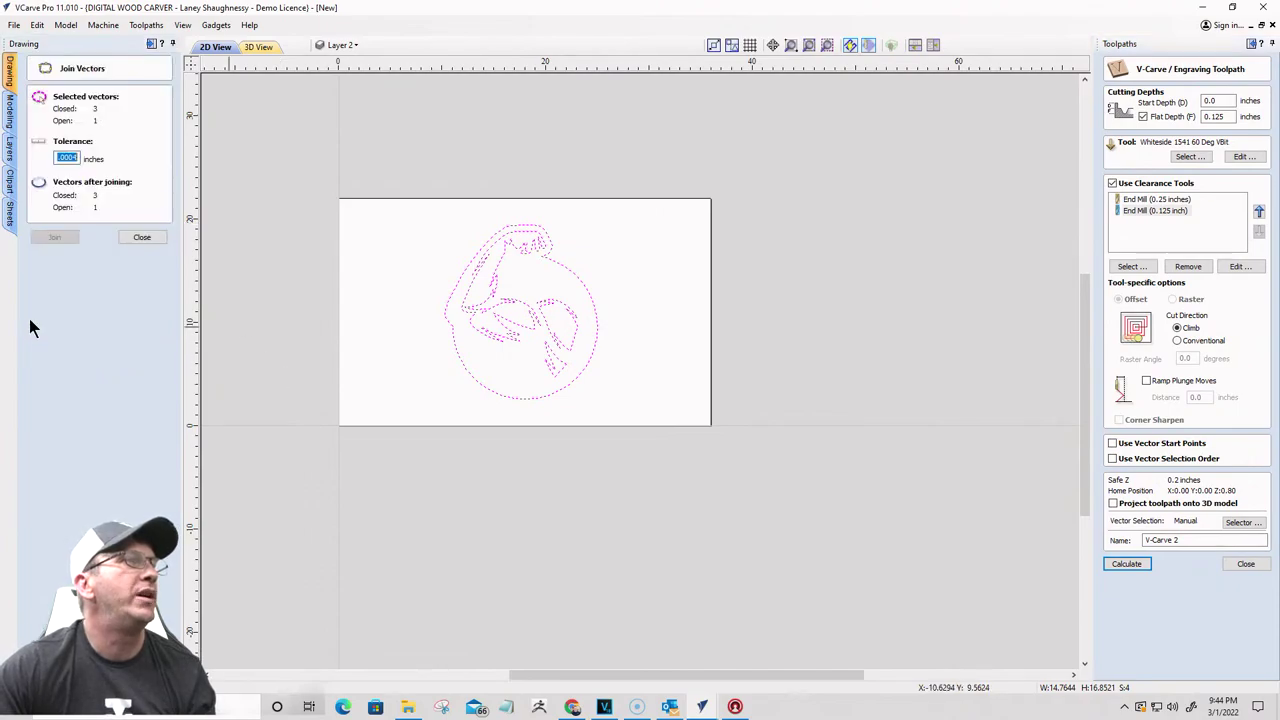
left_click(141, 238)
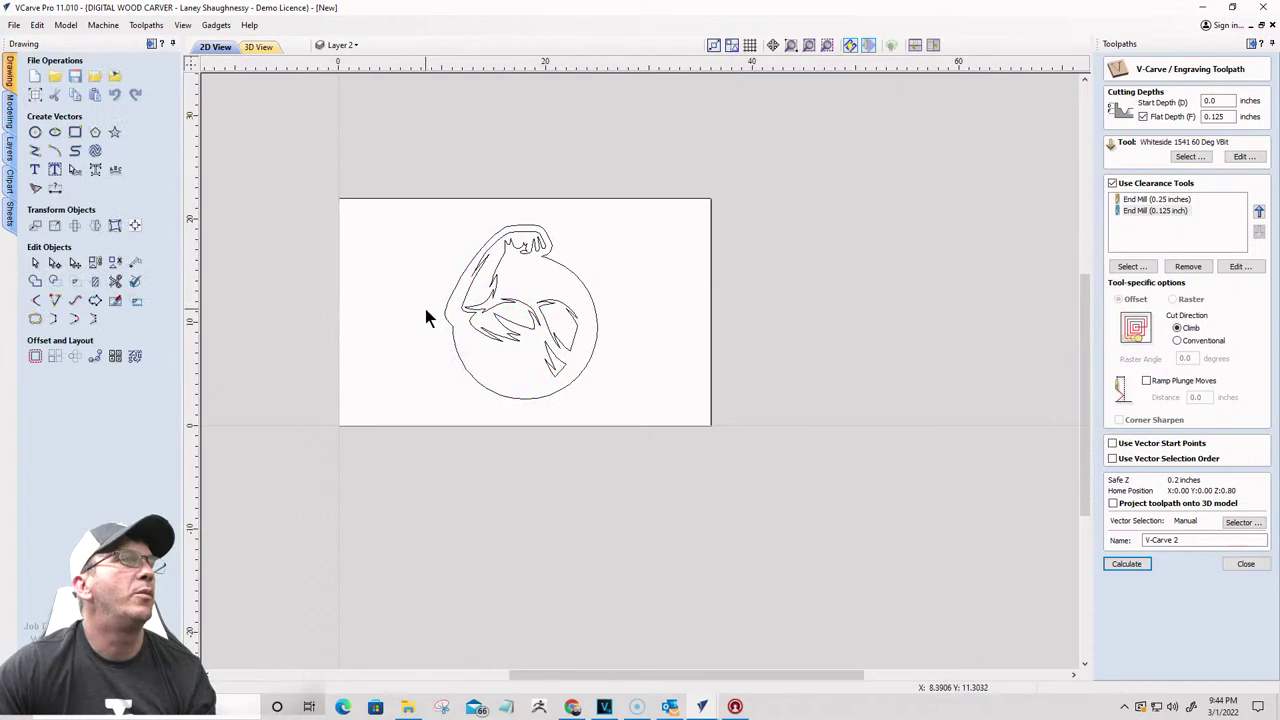
Step: Select only the open vectors and zoom in on the circle's corner
right_click(426, 310)
mouse_move(457, 416)
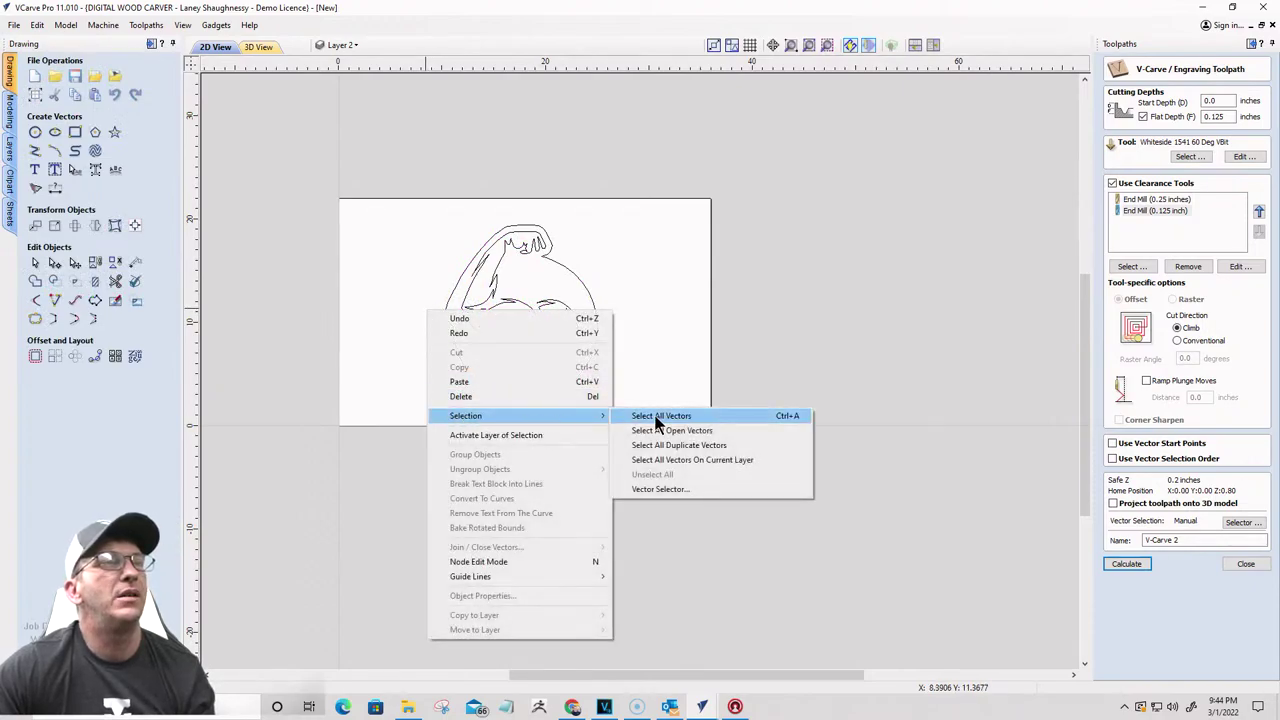
left_click(657, 432)
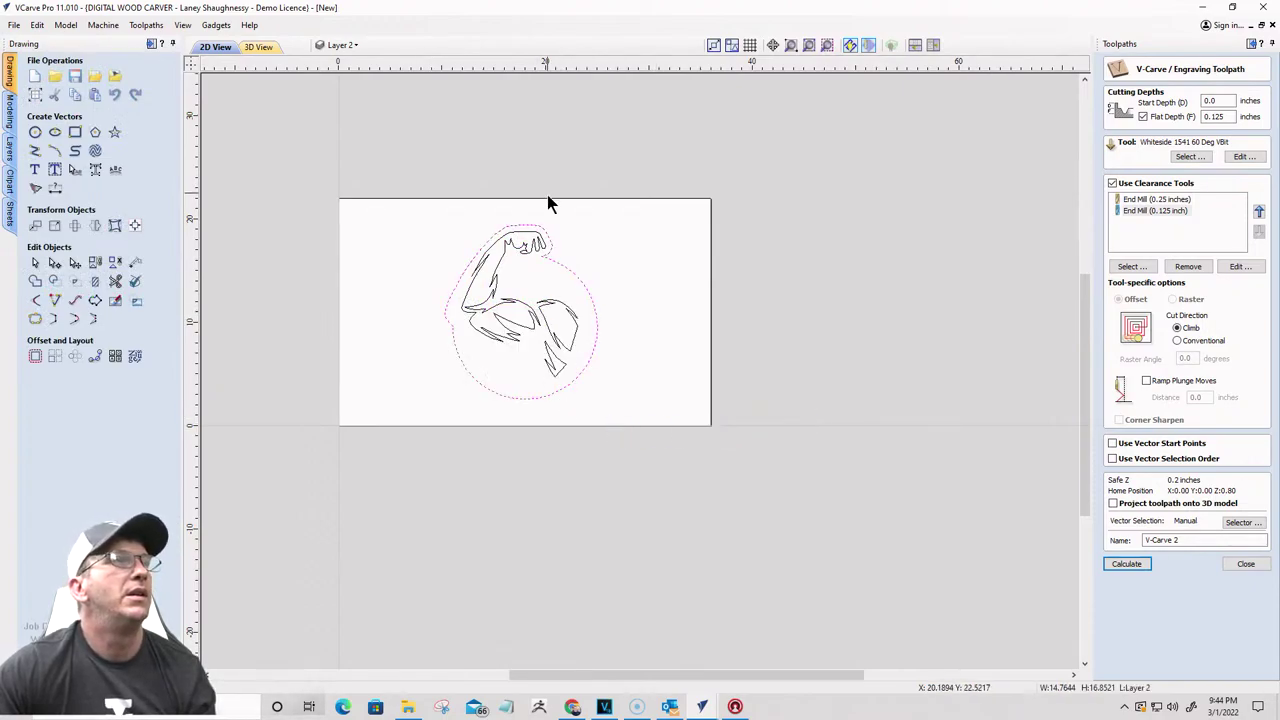
scroll(435, 287, "up", 5)
scroll(466, 260, "up", 10)
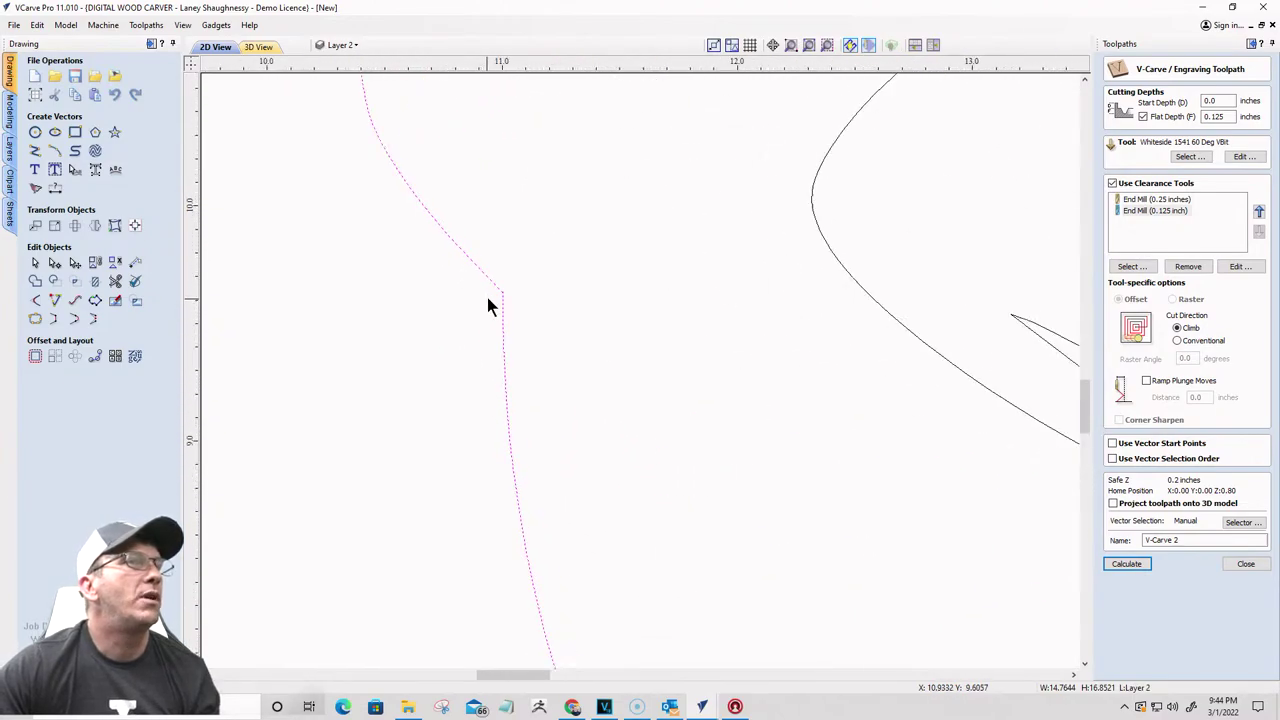
scroll(545, 312, "up", 4)
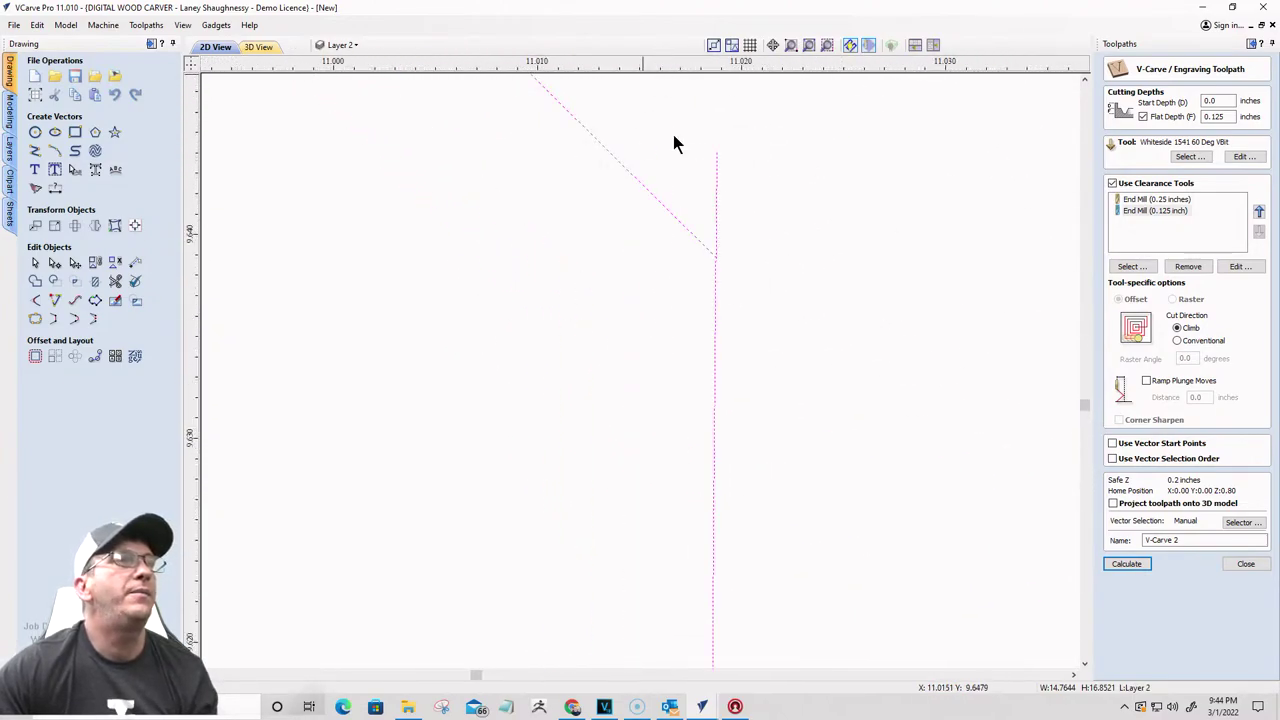
Step: Trim the stray stub at the circle's corner, then reselect all bicep vectors and recalculate
left_click(116, 281)
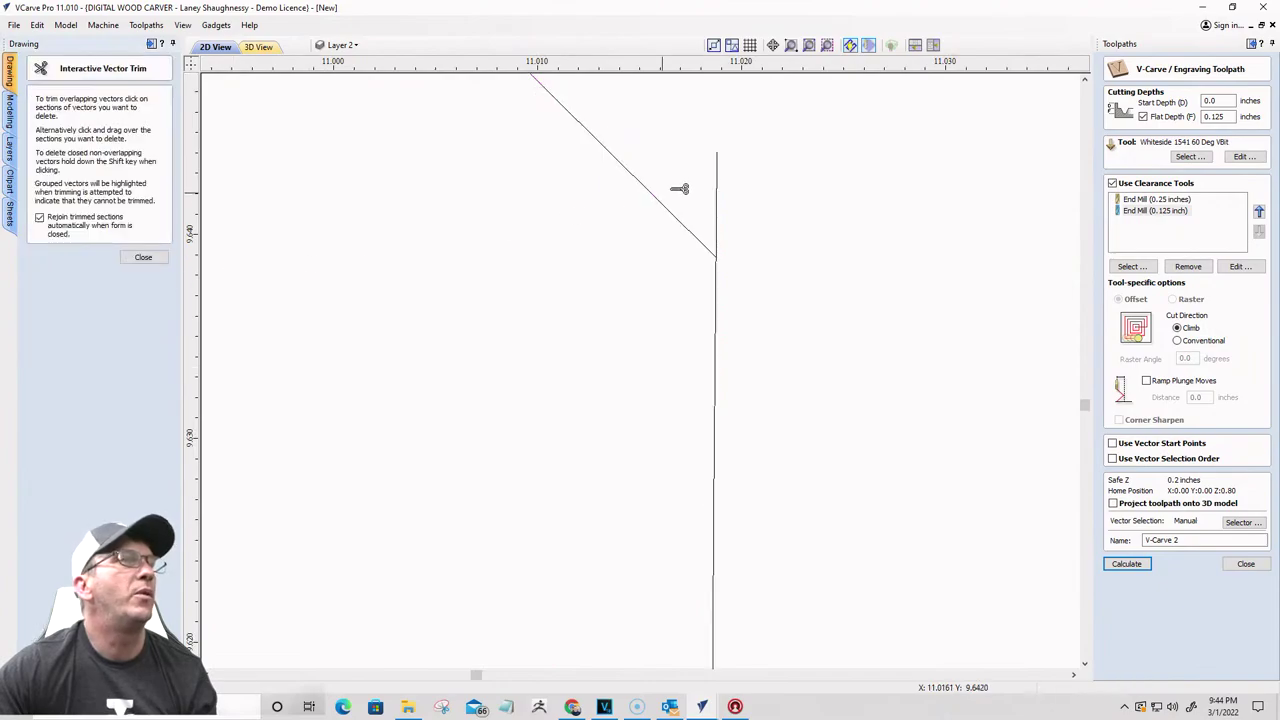
left_click(717, 189)
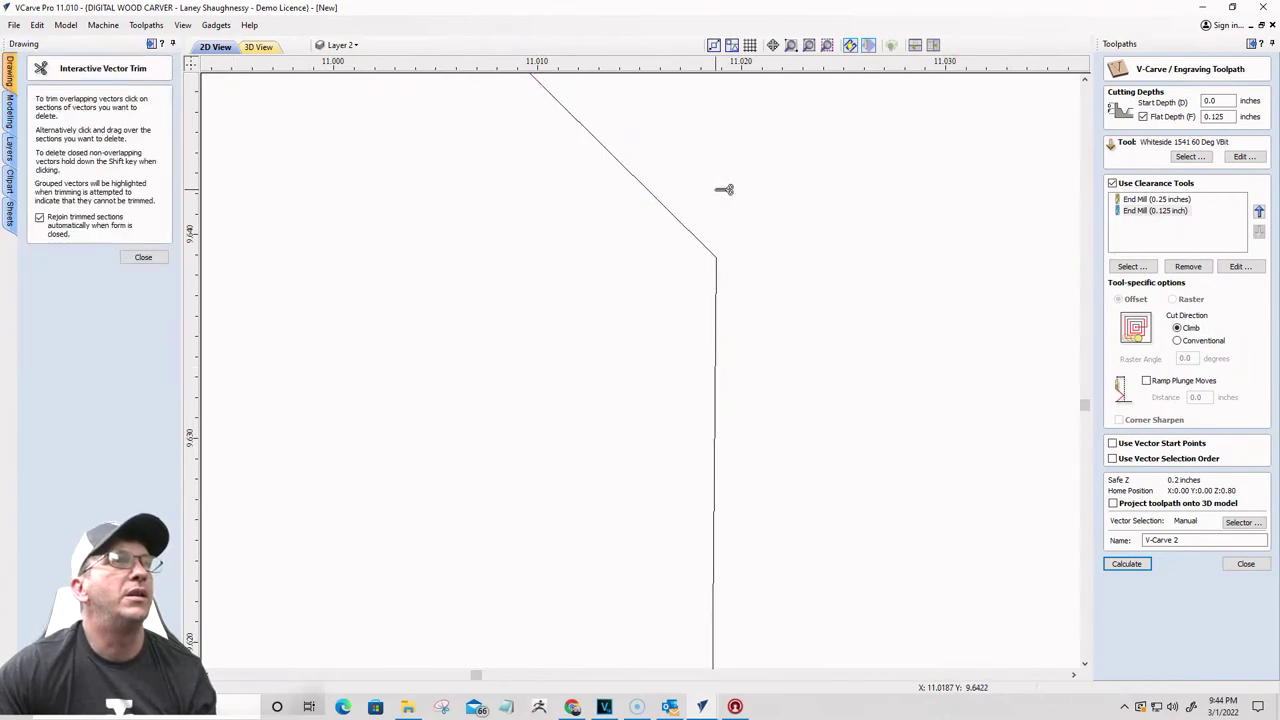
left_click(143, 257)
scroll(312, 330, "down", 10)
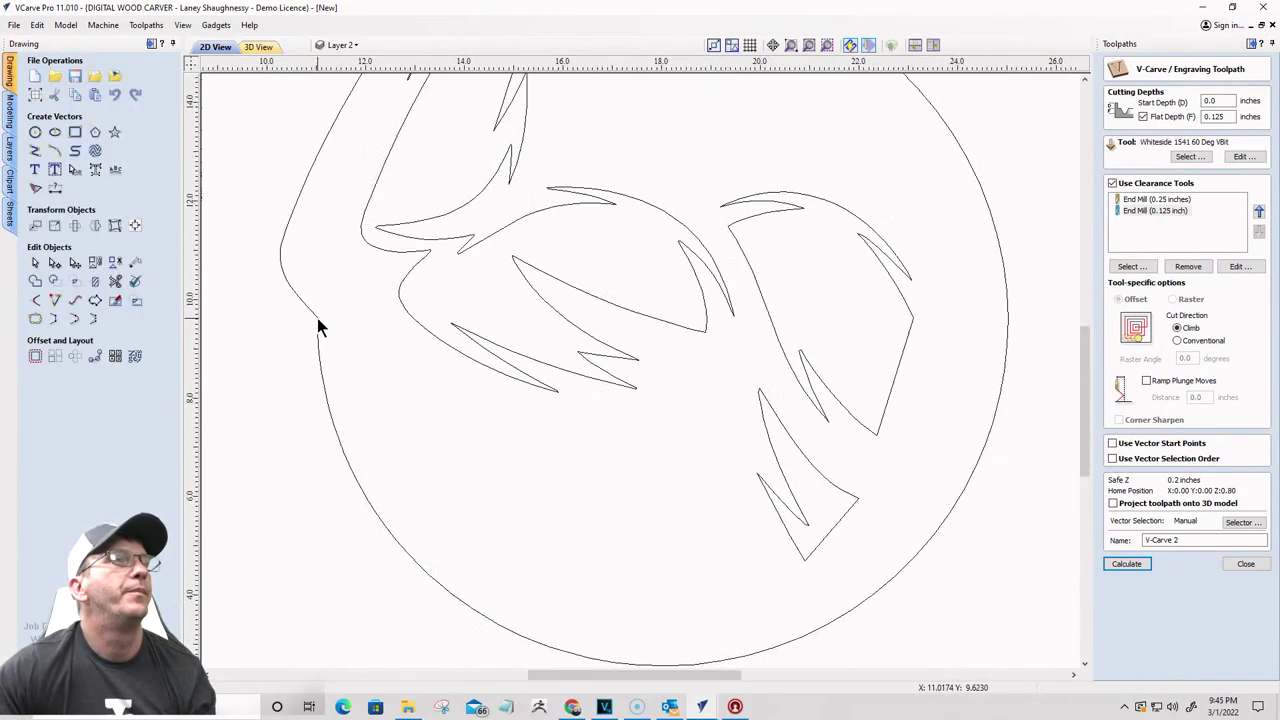
scroll(317, 318, "down", 5)
left_click_drag(251, 120, 747, 594)
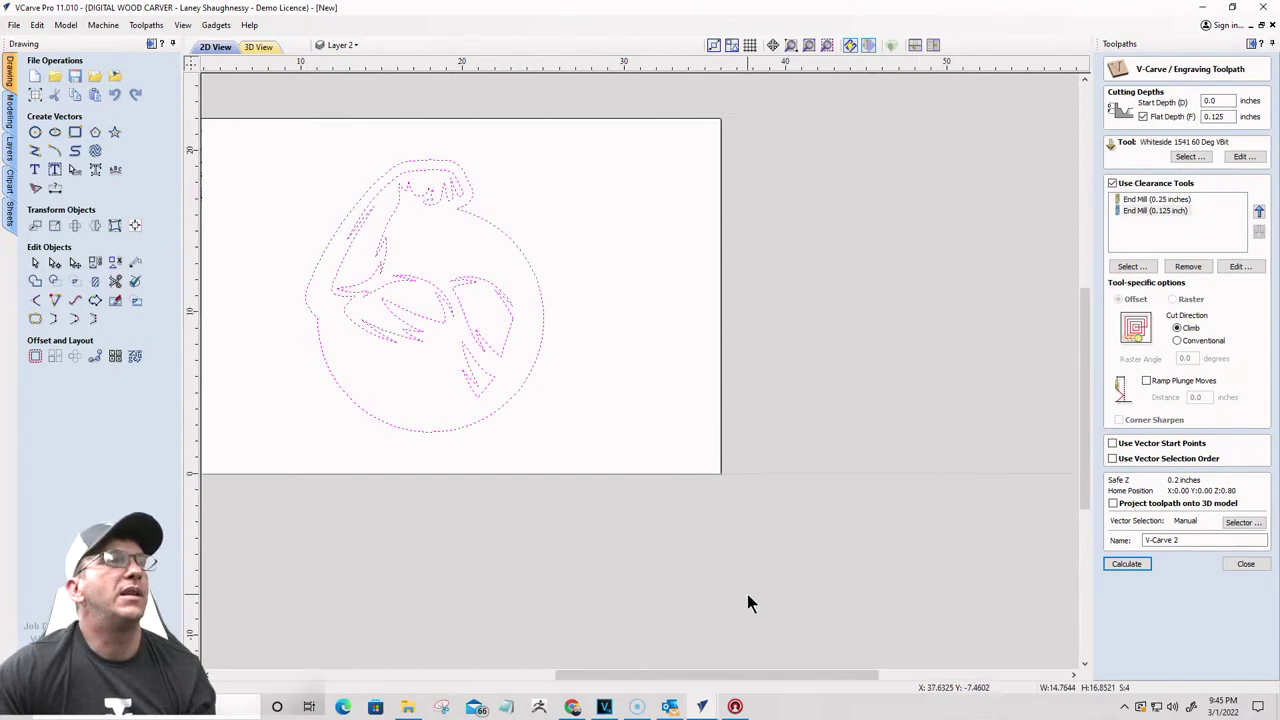
left_click(1108, 565)
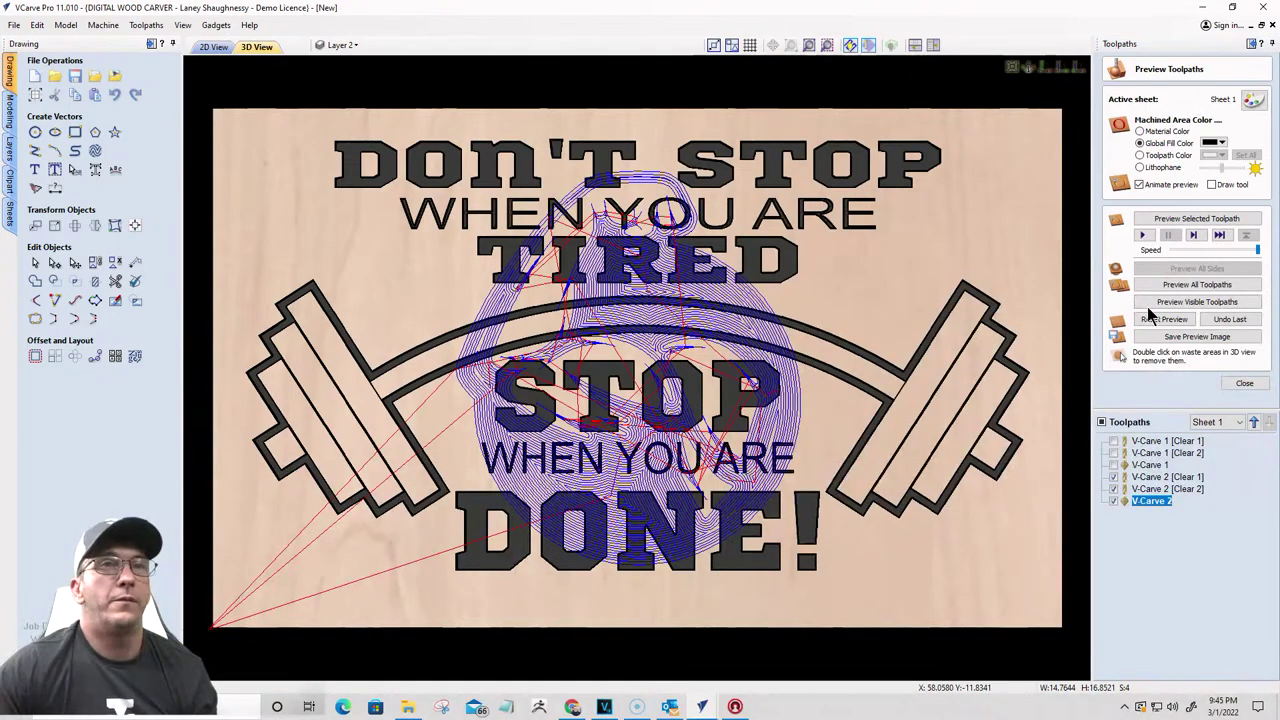
Step: Reset the preview and preview the visible V-Carve 2 toolpaths carving the bicep design
left_click(1162, 319)
left_click(1164, 303)
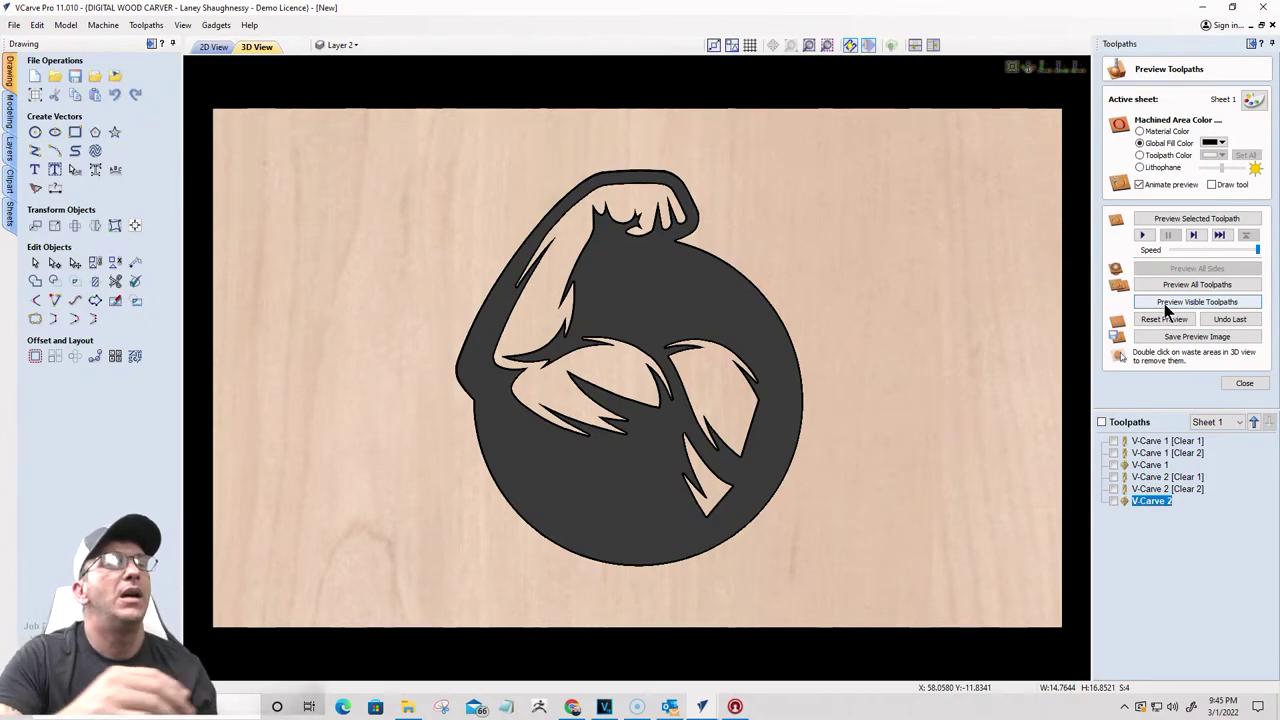
left_click(1168, 303)
scroll(704, 330, "down", 2)
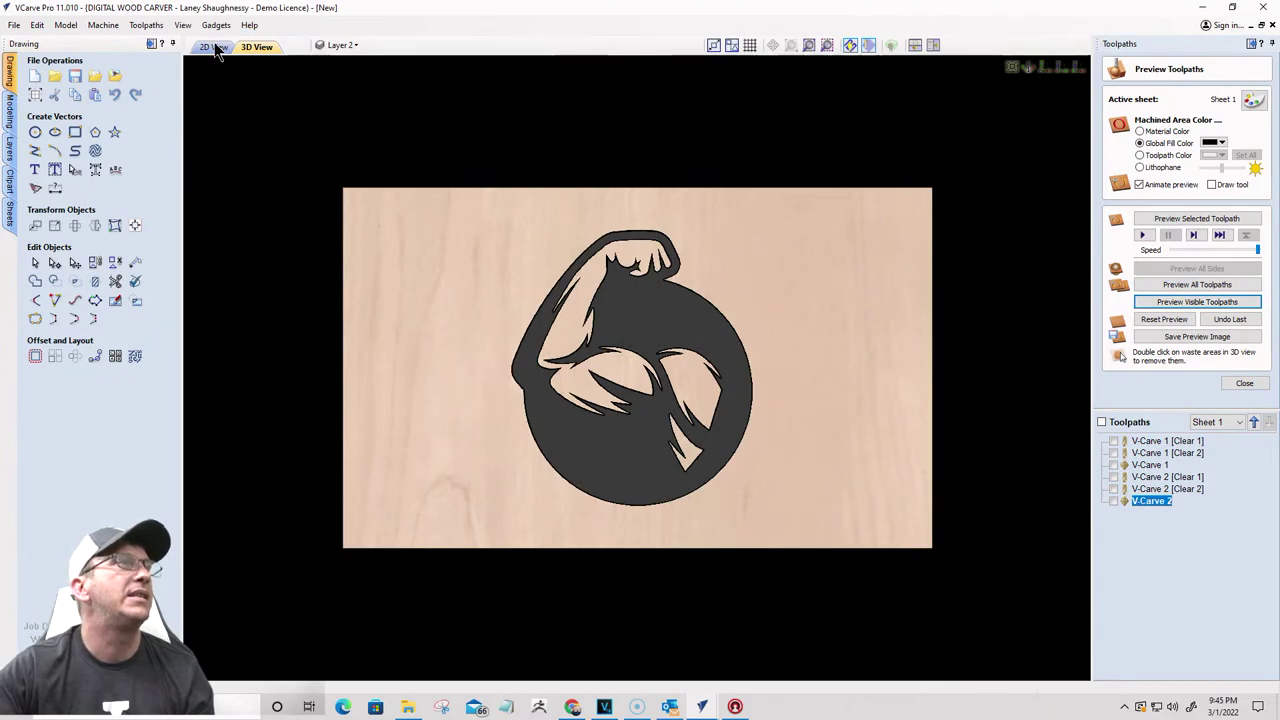
Step: In 2D view, draw a long rectangle, rotate it diagonally, and place it over the circle's lower right
left_click(213, 47)
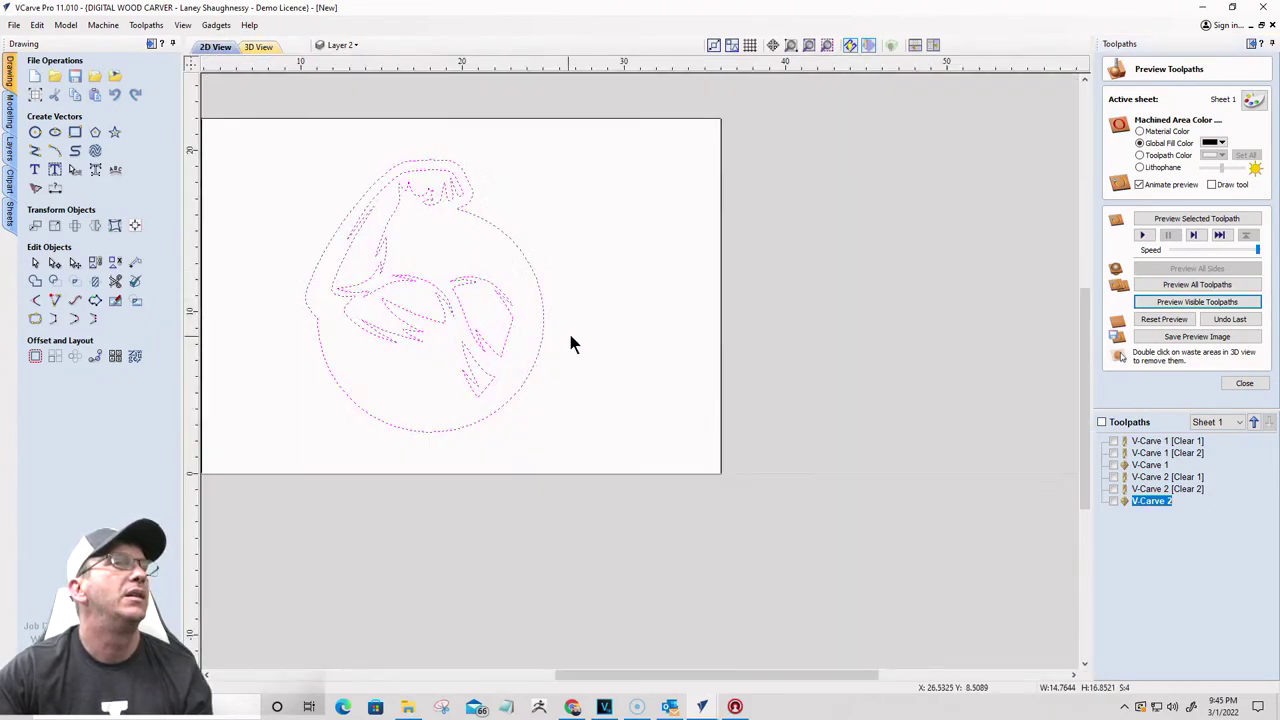
scroll(590, 340, "down", 2)
left_click(75, 132)
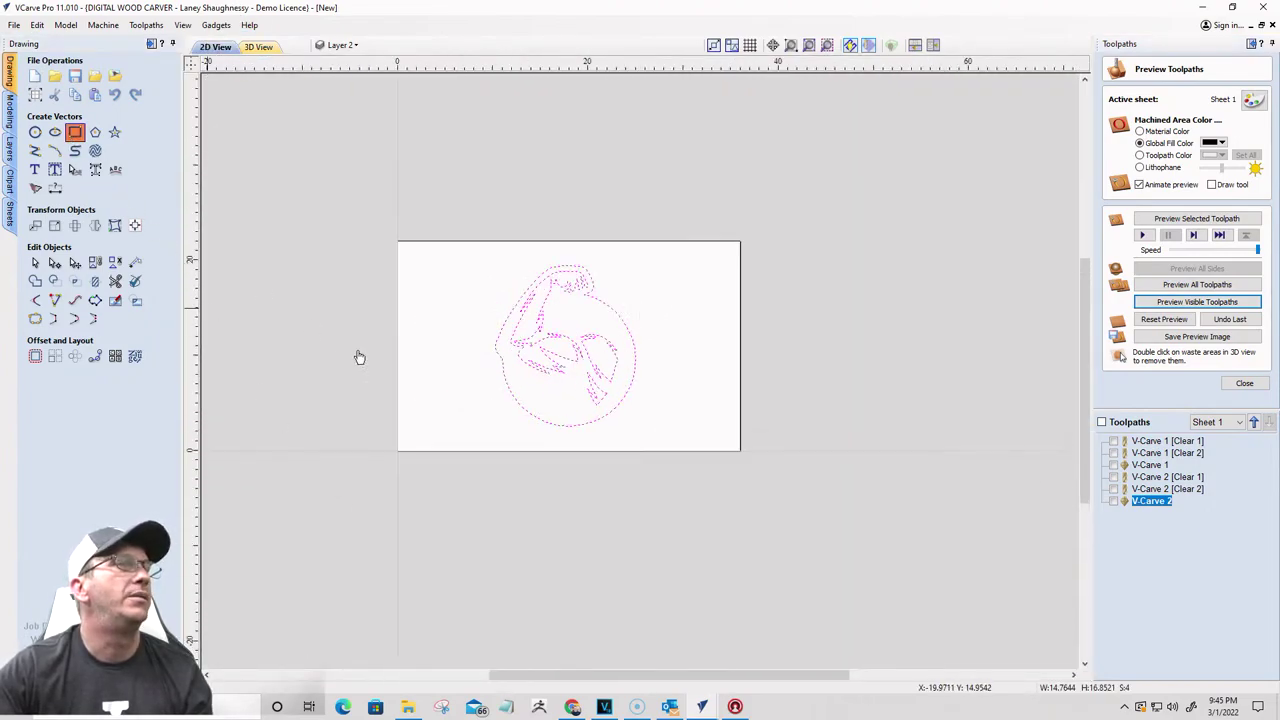
left_click_drag(478, 428, 716, 371)
key("Escape")
left_click(671, 370)
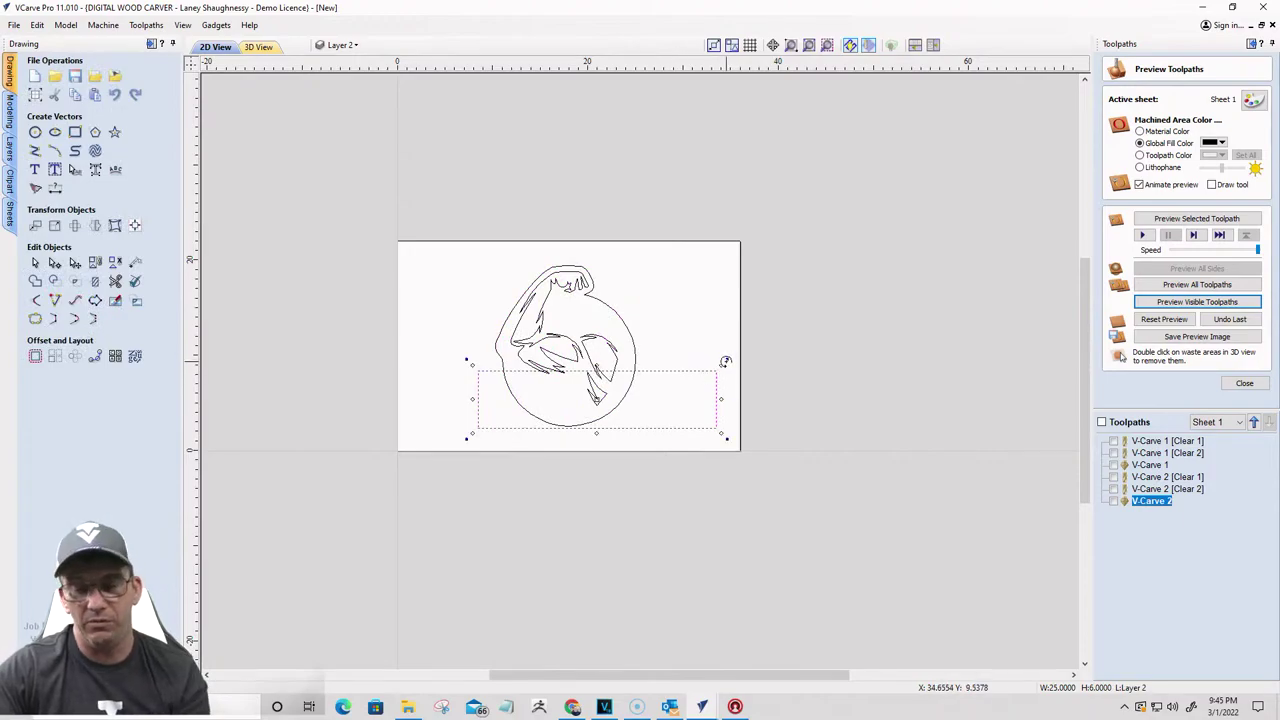
left_click_drag(725, 361, 700, 318)
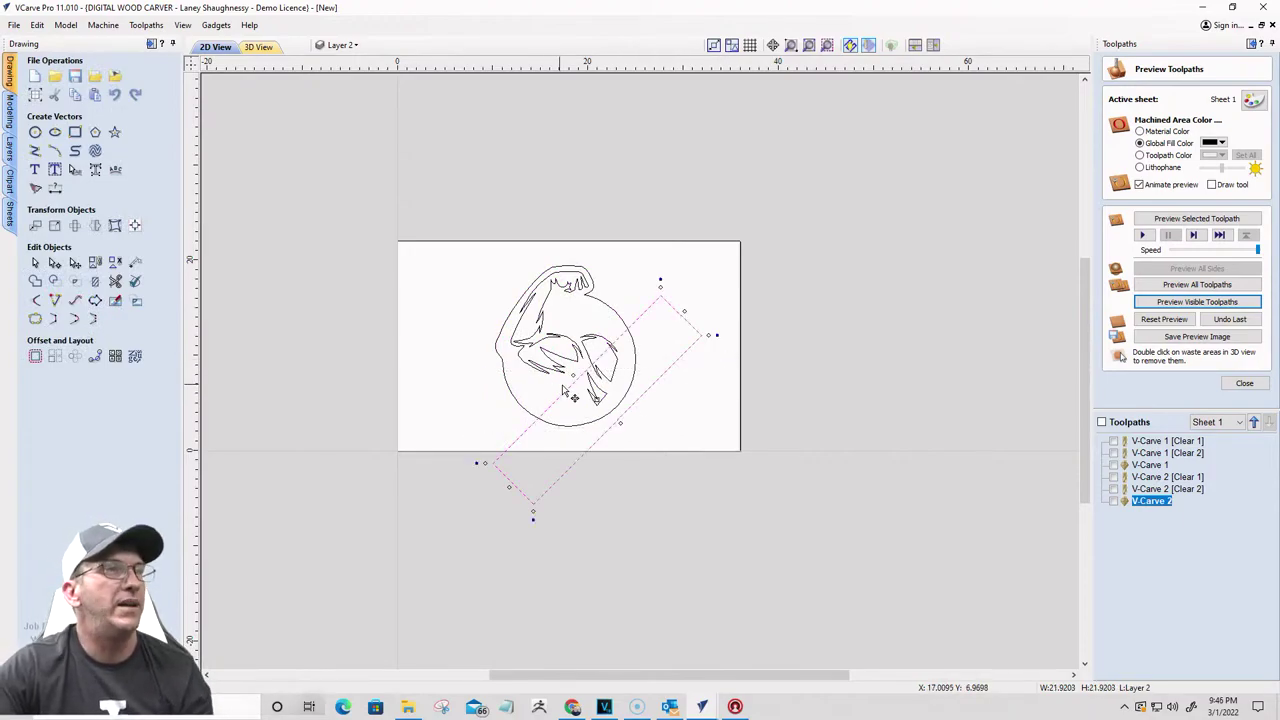
mouse_move(571, 383)
left_mouse_down()
mouse_move(556, 349)
mouse_move(587, 373)
left_mouse_up()
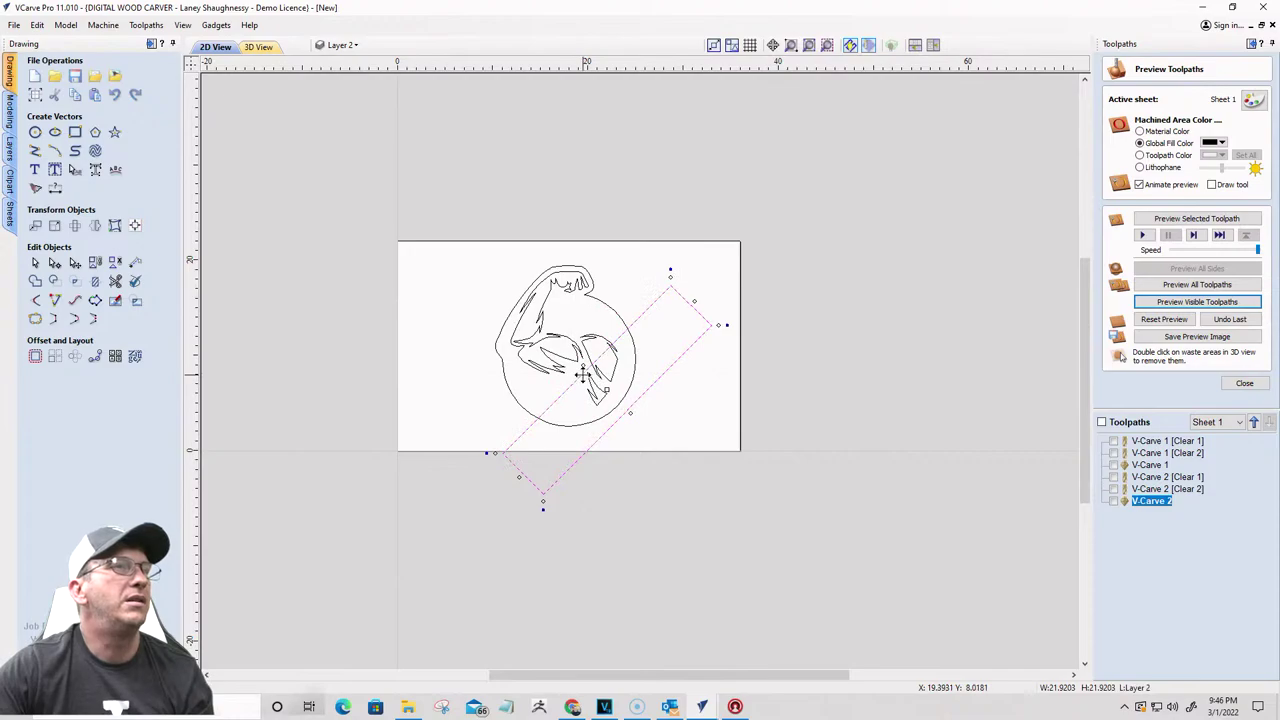
Step: Trim away the circle's arc lying inside the diagonal rectangle
scroll(560, 382, "down", 1)
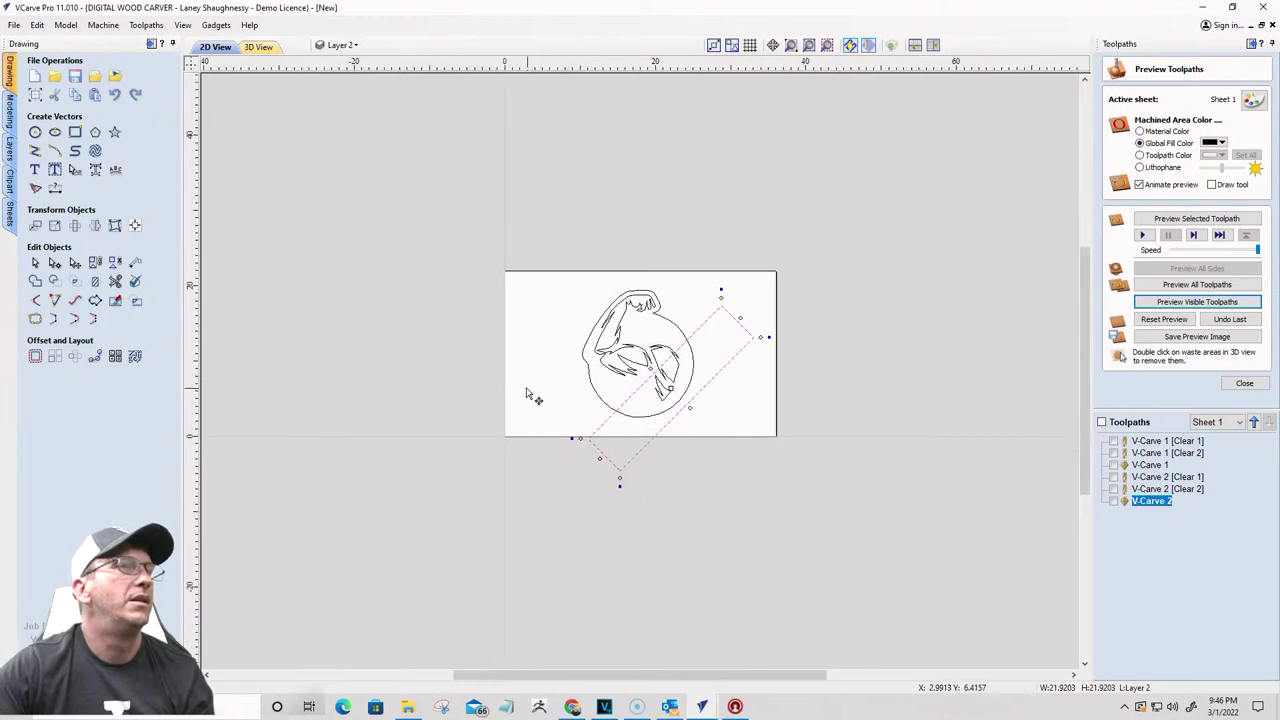
left_click(115, 281)
scroll(649, 426, "up", 1)
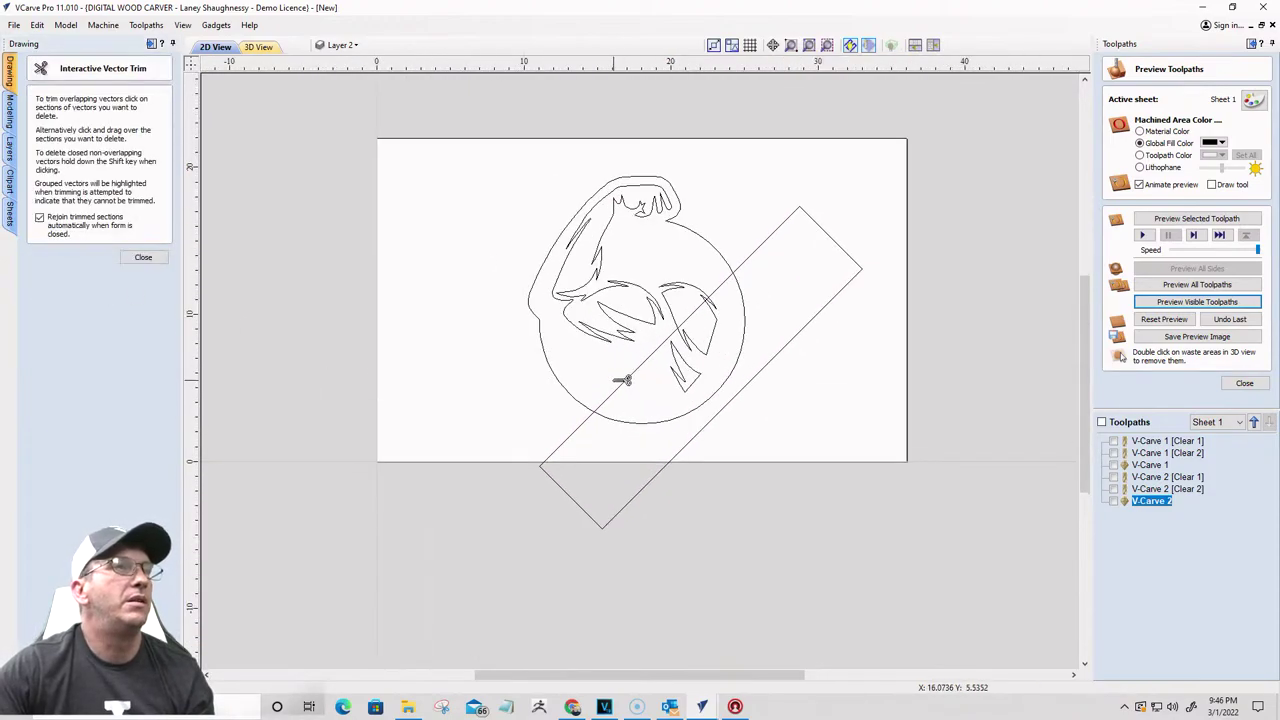
left_click(633, 424)
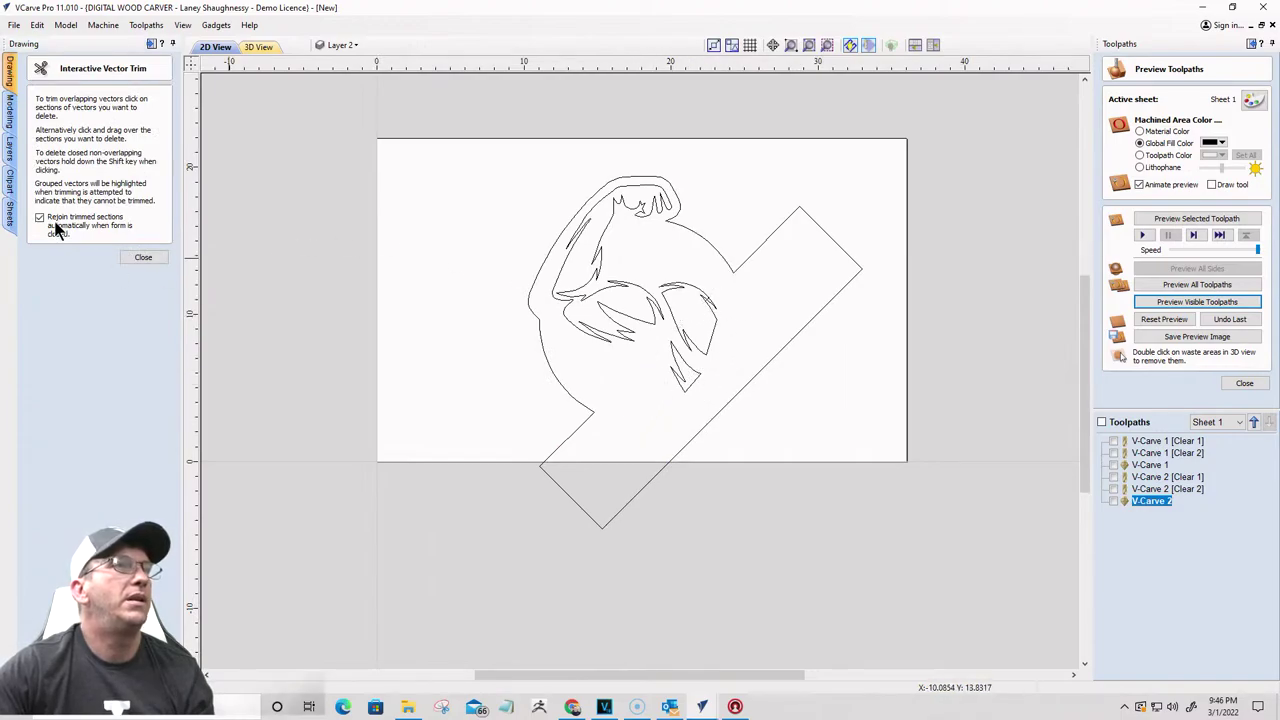
left_click(143, 258)
scroll(719, 293, "down", 1)
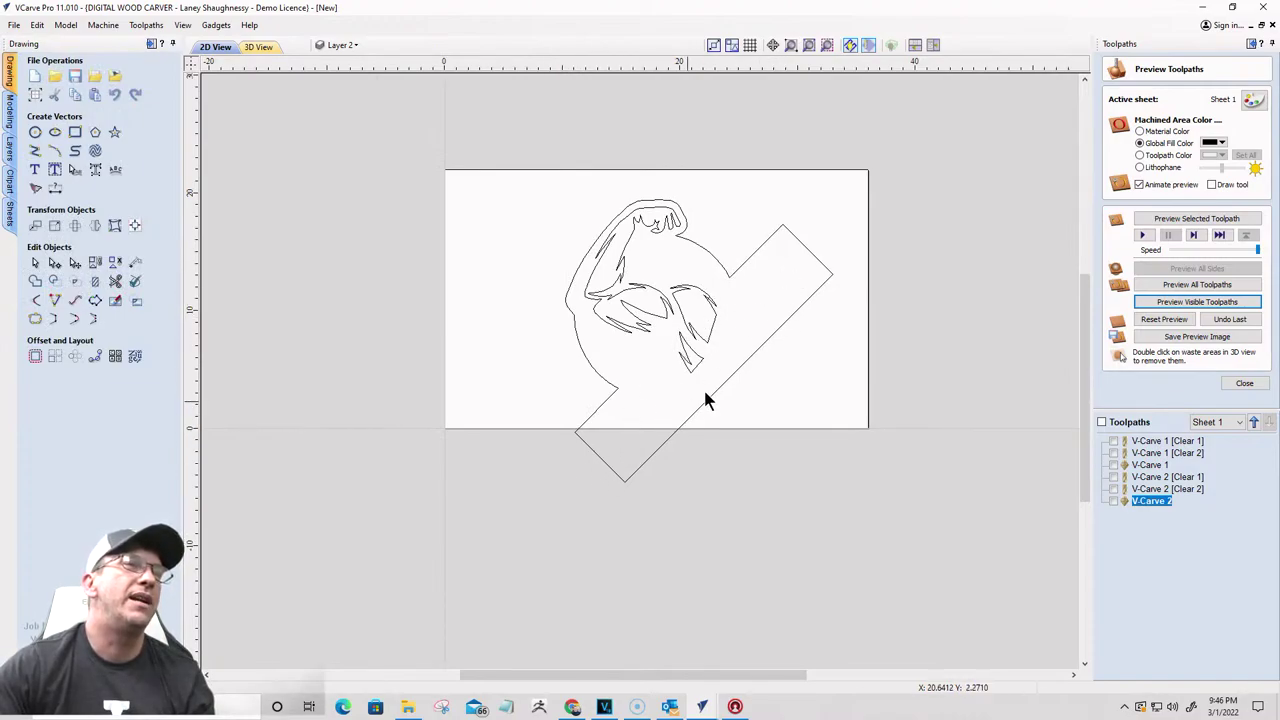
Step: Select all the vectors with Ctrl+A and delete them
left_click(588, 427)
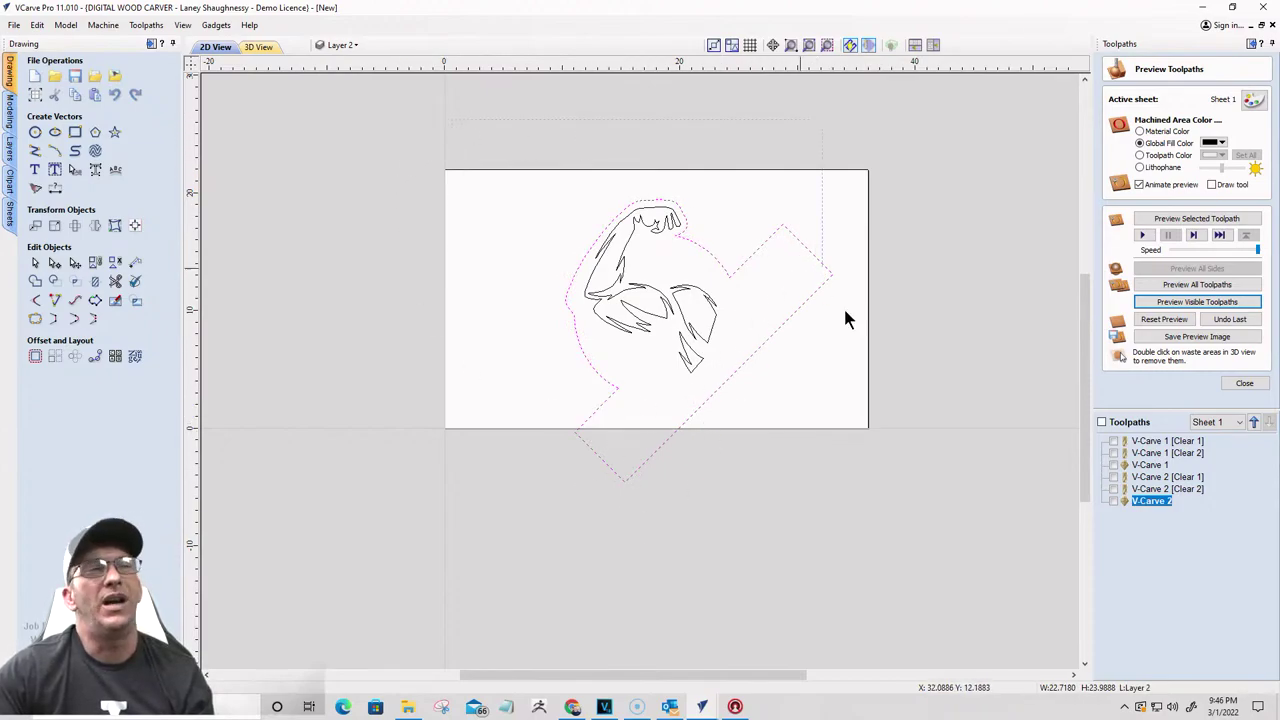
key("ctrl+a")
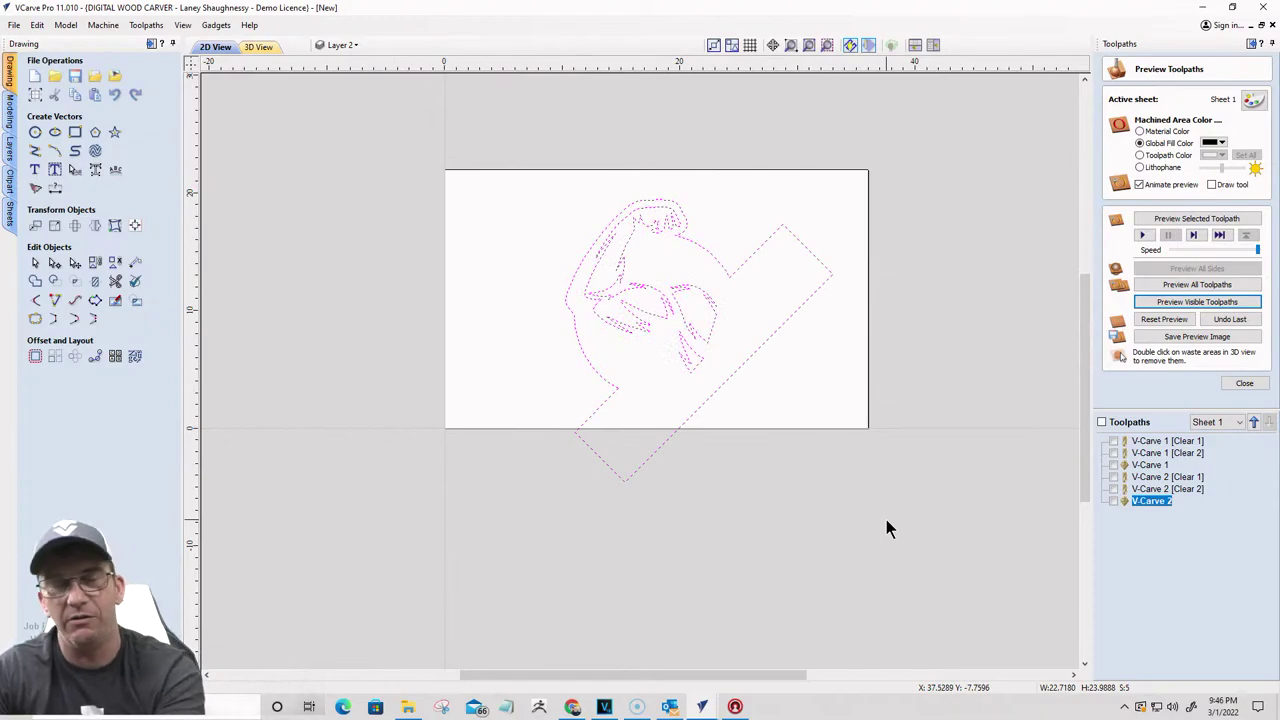
key("Delete")
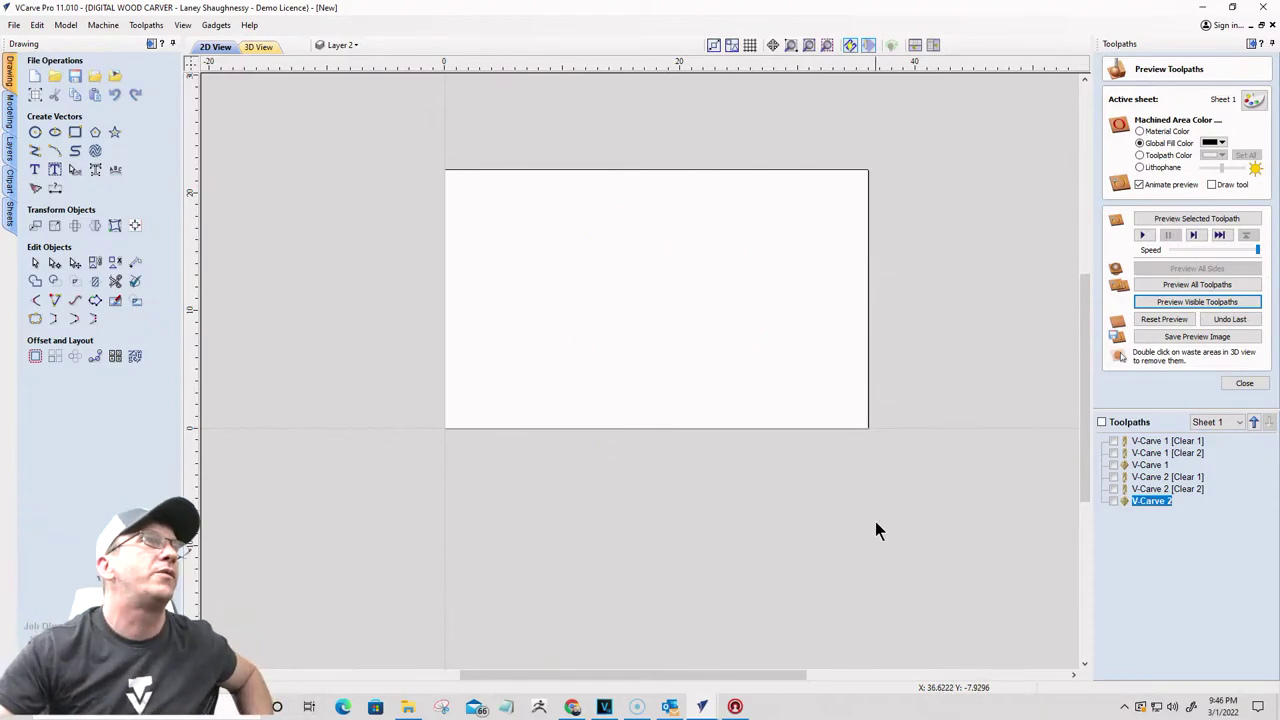
Step: In 3D view, reset the preview, include V-Carve 1 with Clear 1 and Clear 2, and preview
left_click(256, 47)
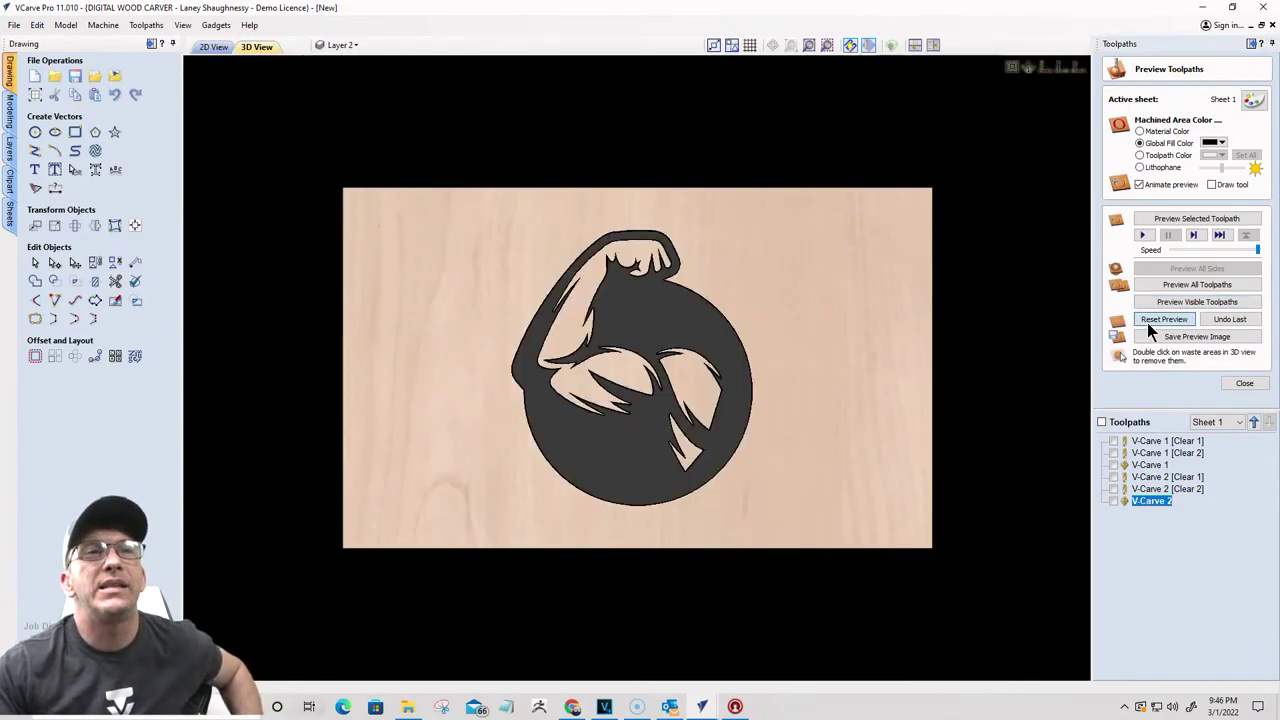
left_click(1147, 322)
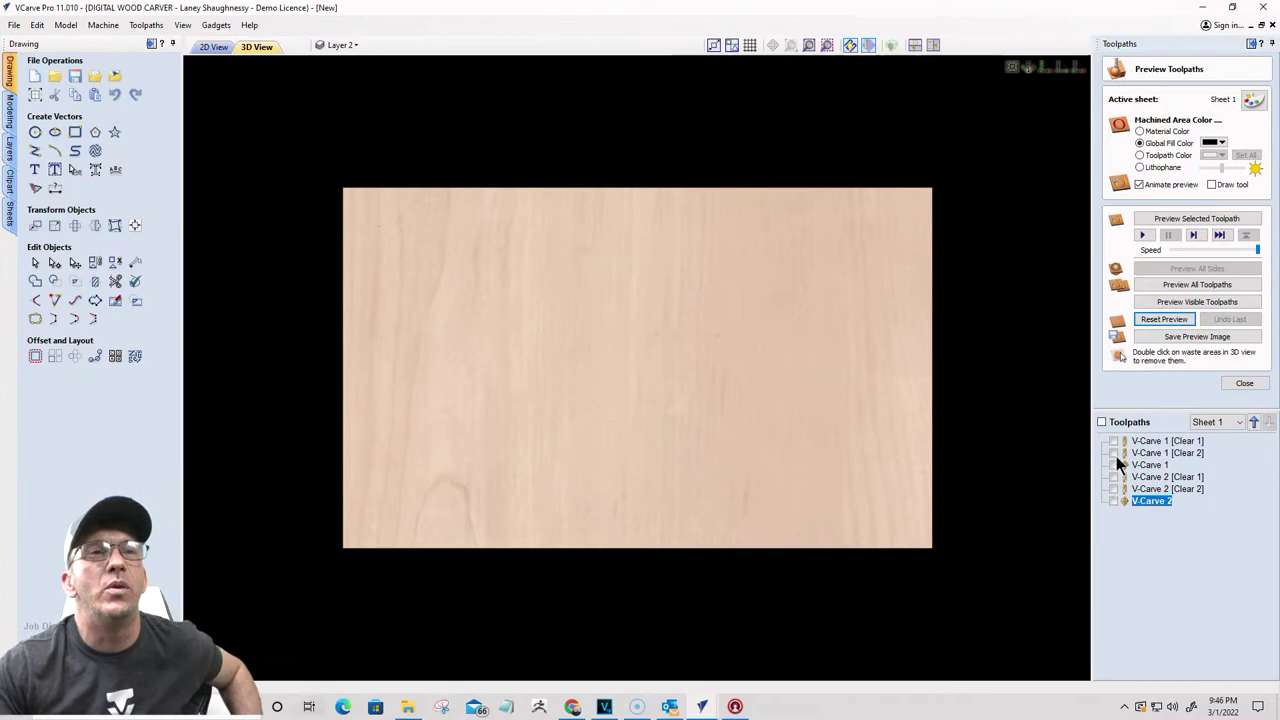
left_click(1113, 441)
left_click(1113, 453)
left_click(1113, 465)
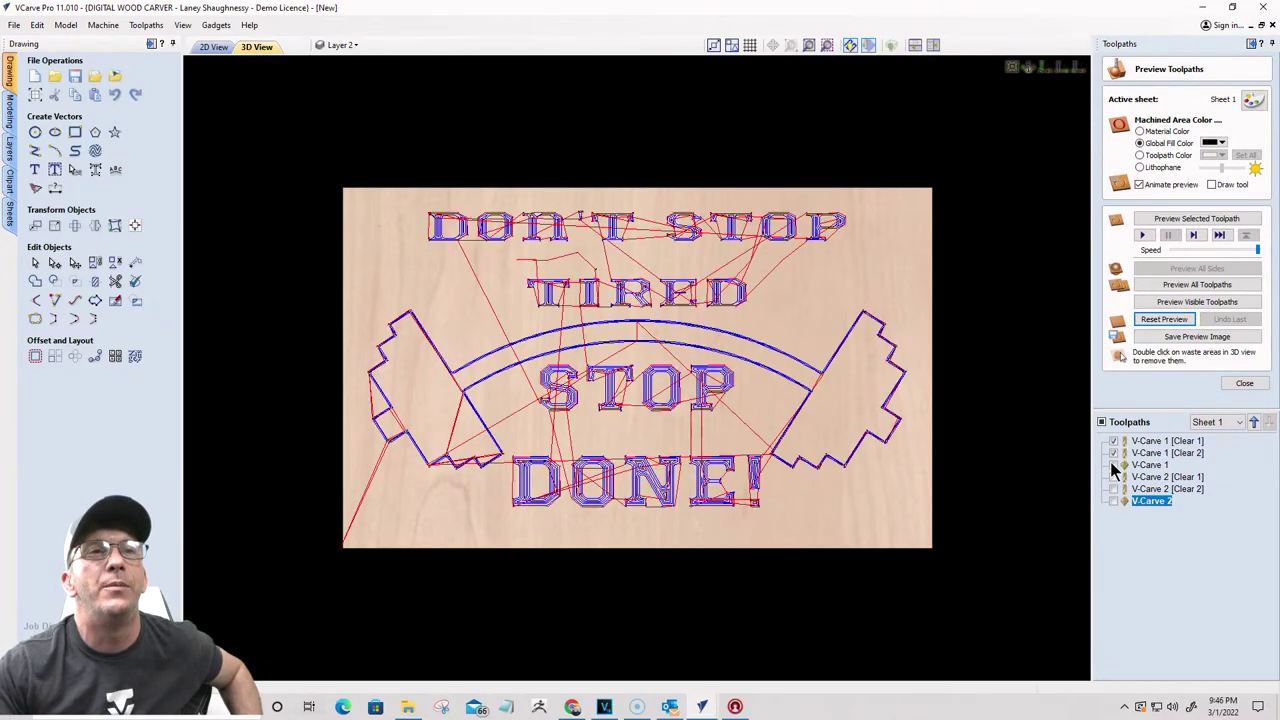
left_click(1194, 301)
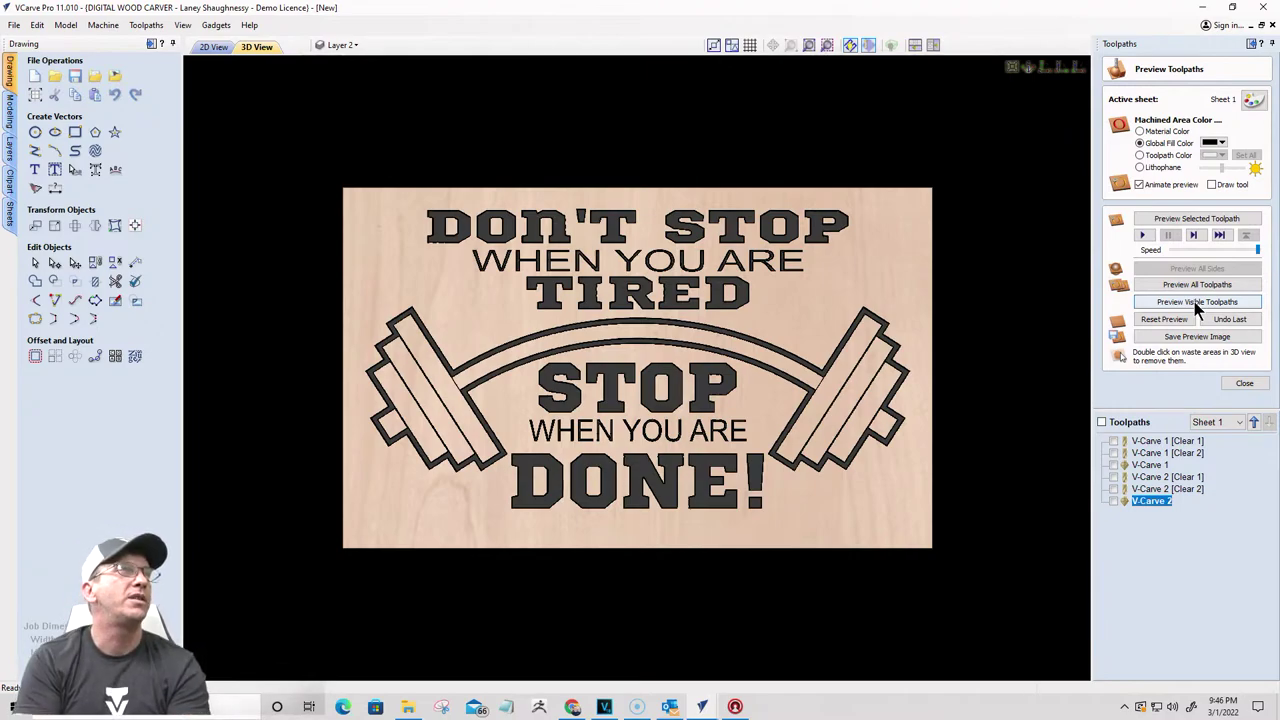
Step: Save the job as 'DON'T STOP' using File > Save As
left_click(14, 25)
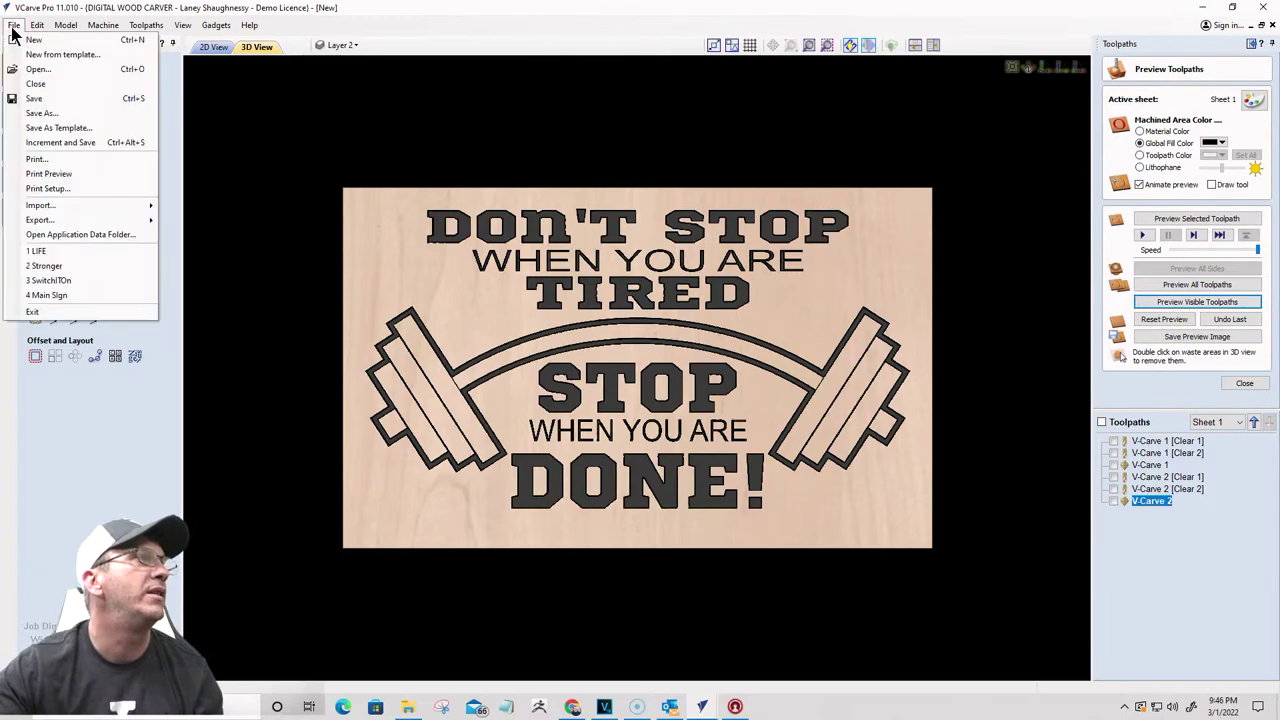
left_click(40, 118)
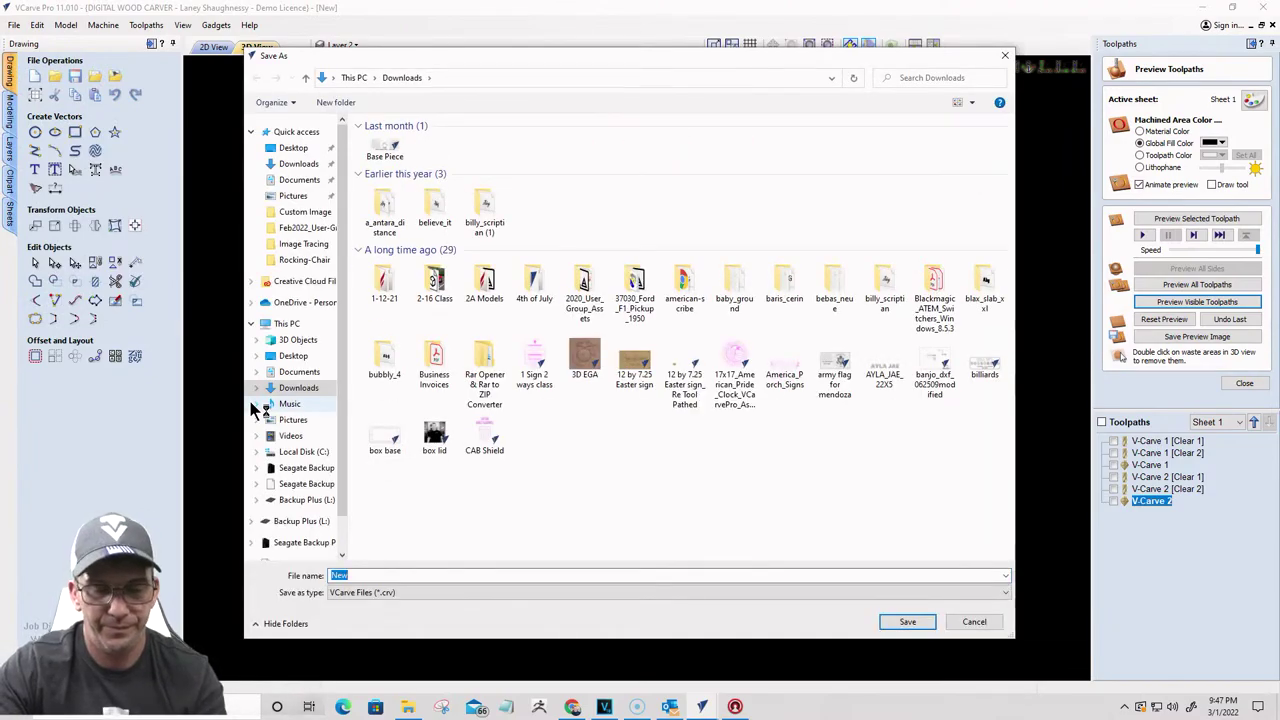
type("DON'T STOP")
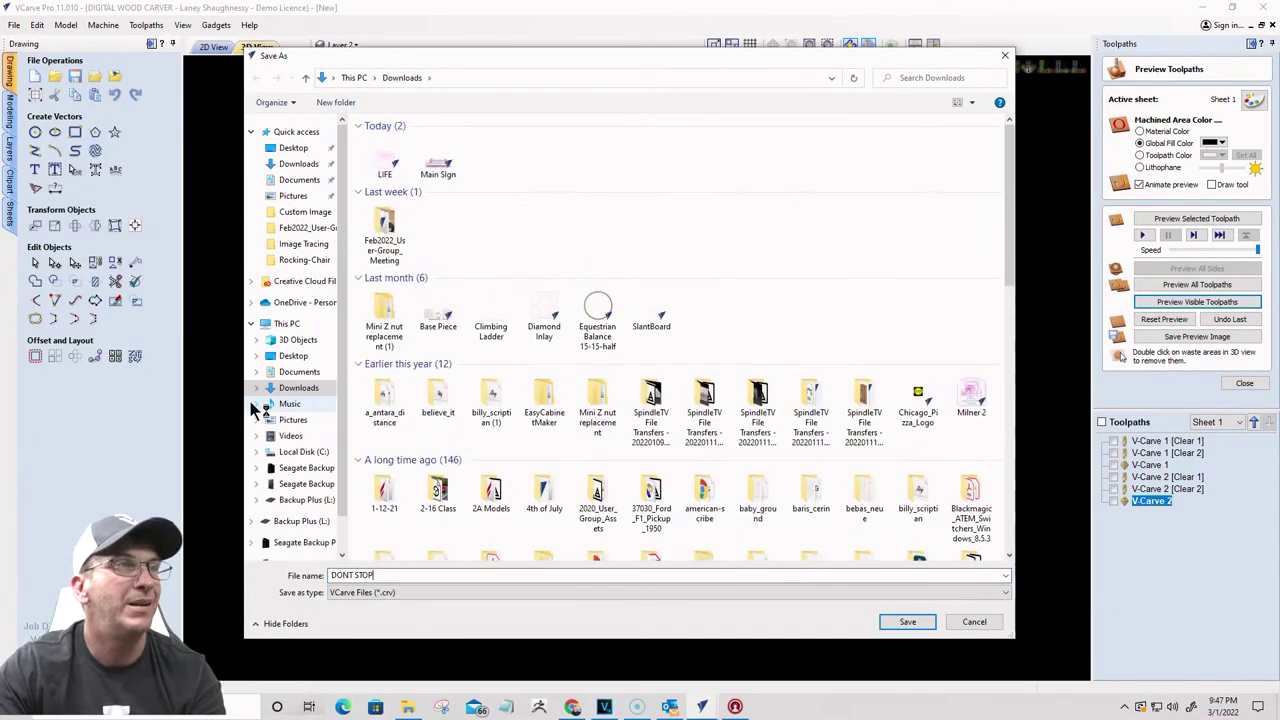
key("Return")
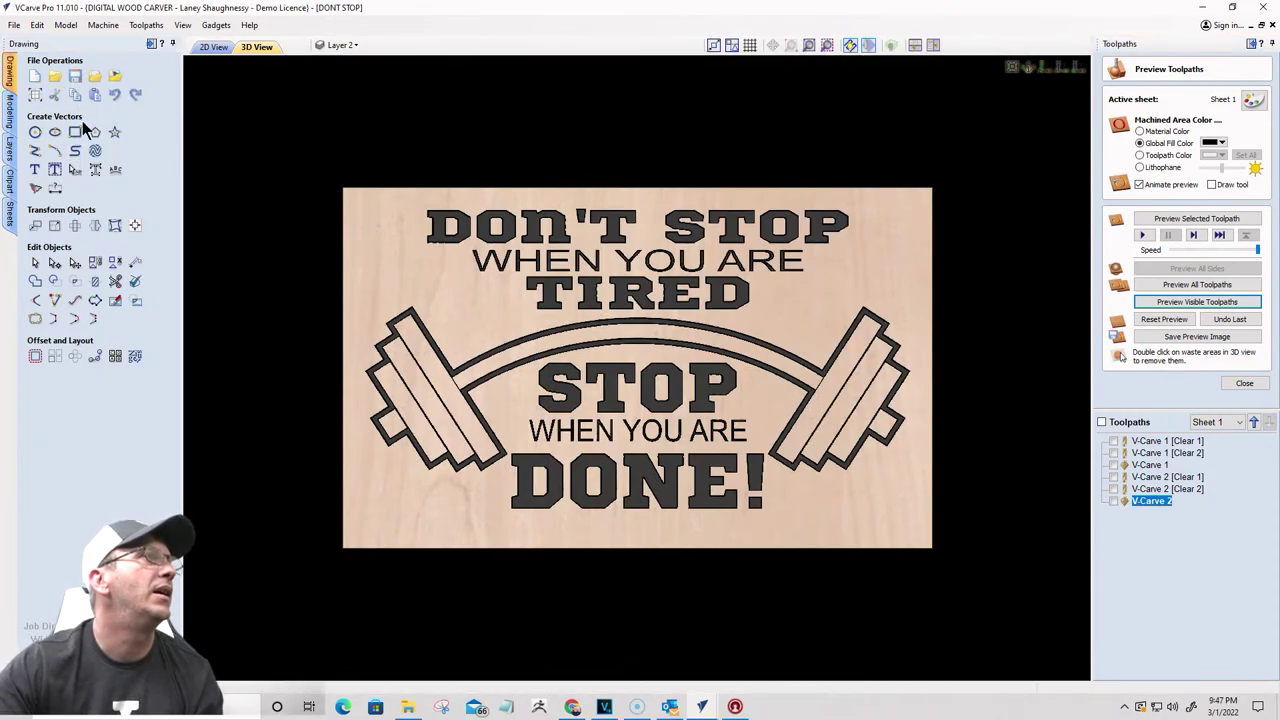
Step: Reopen the Save As dialog and cancel it without saving
left_click(12, 25)
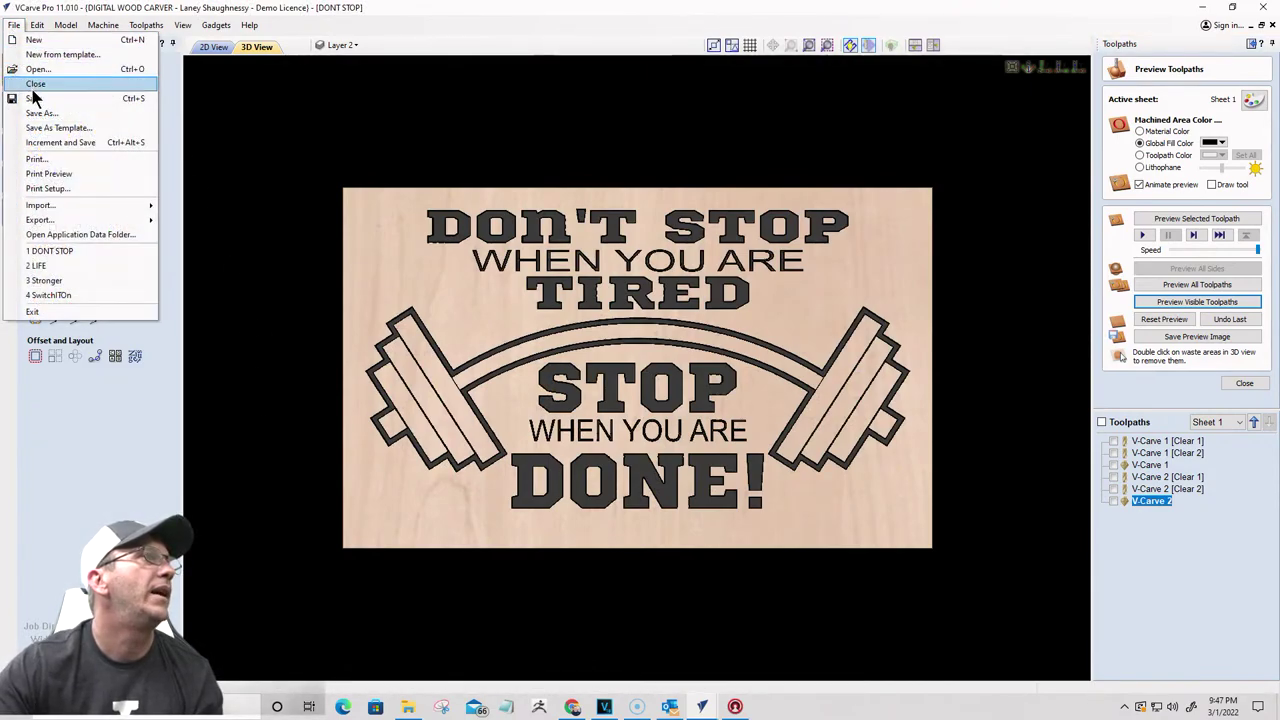
left_click(30, 127)
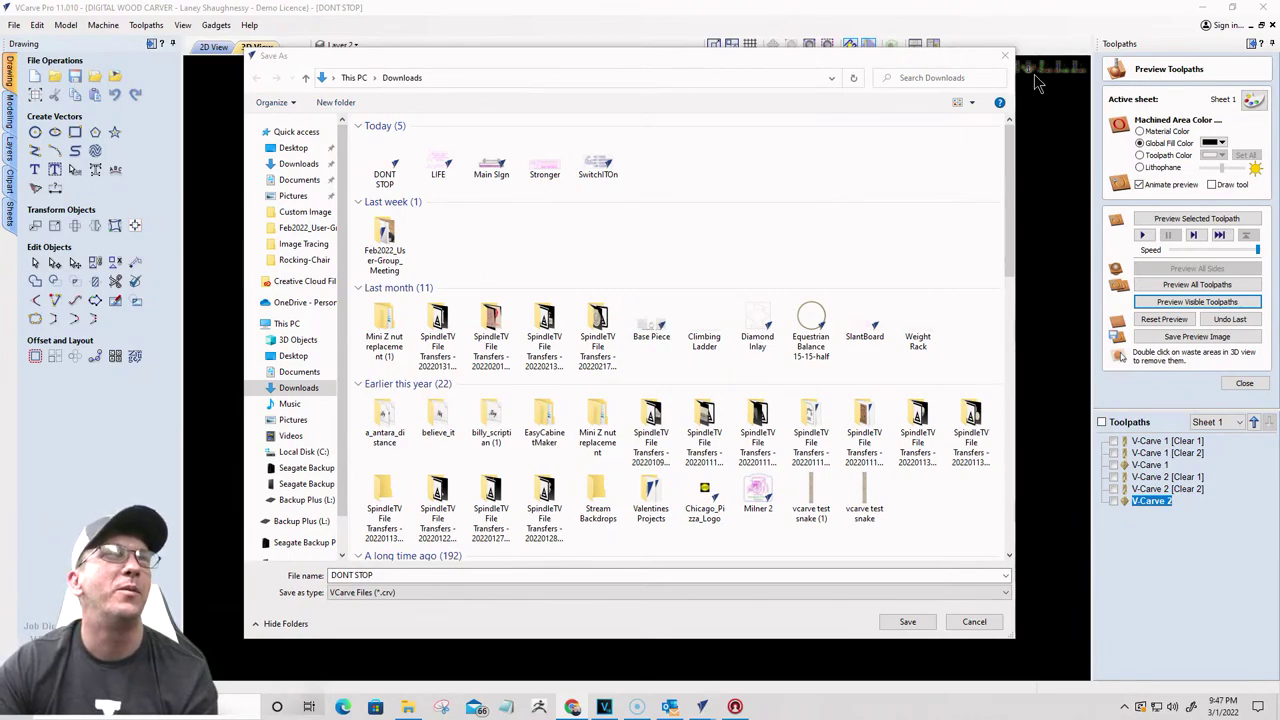
left_click(975, 622)
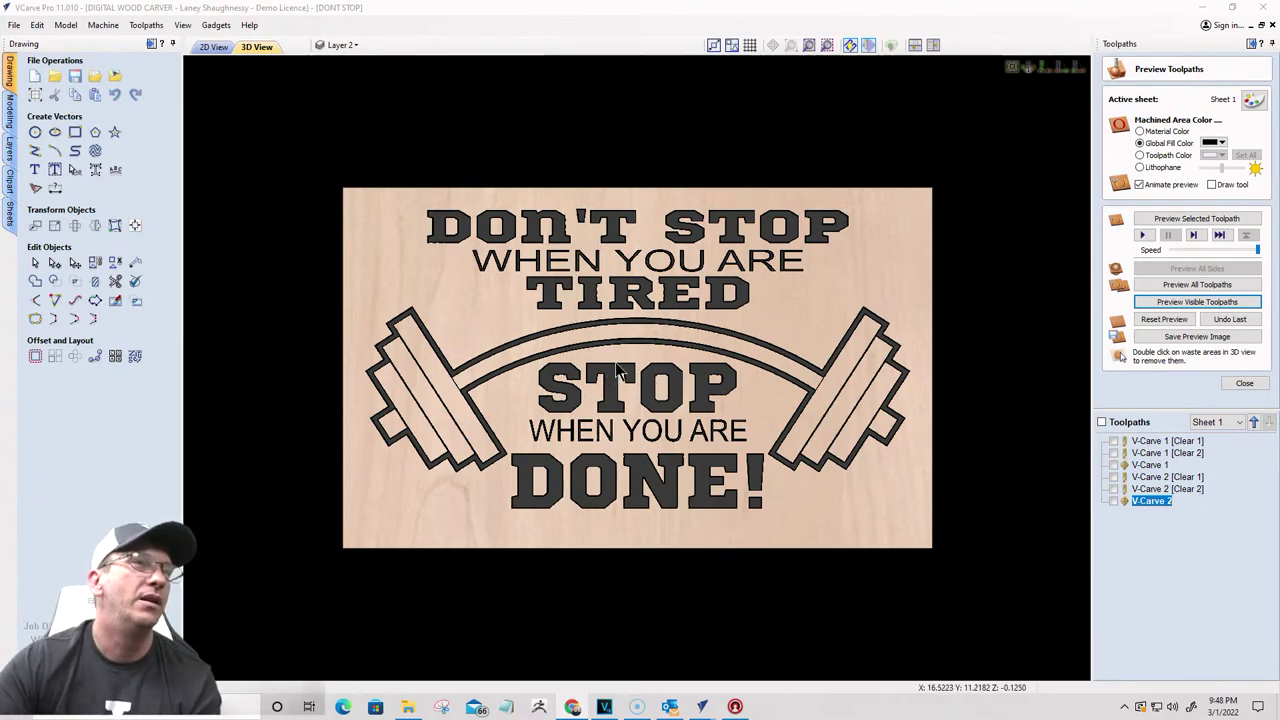
scroll(640, 350, "down", 2)
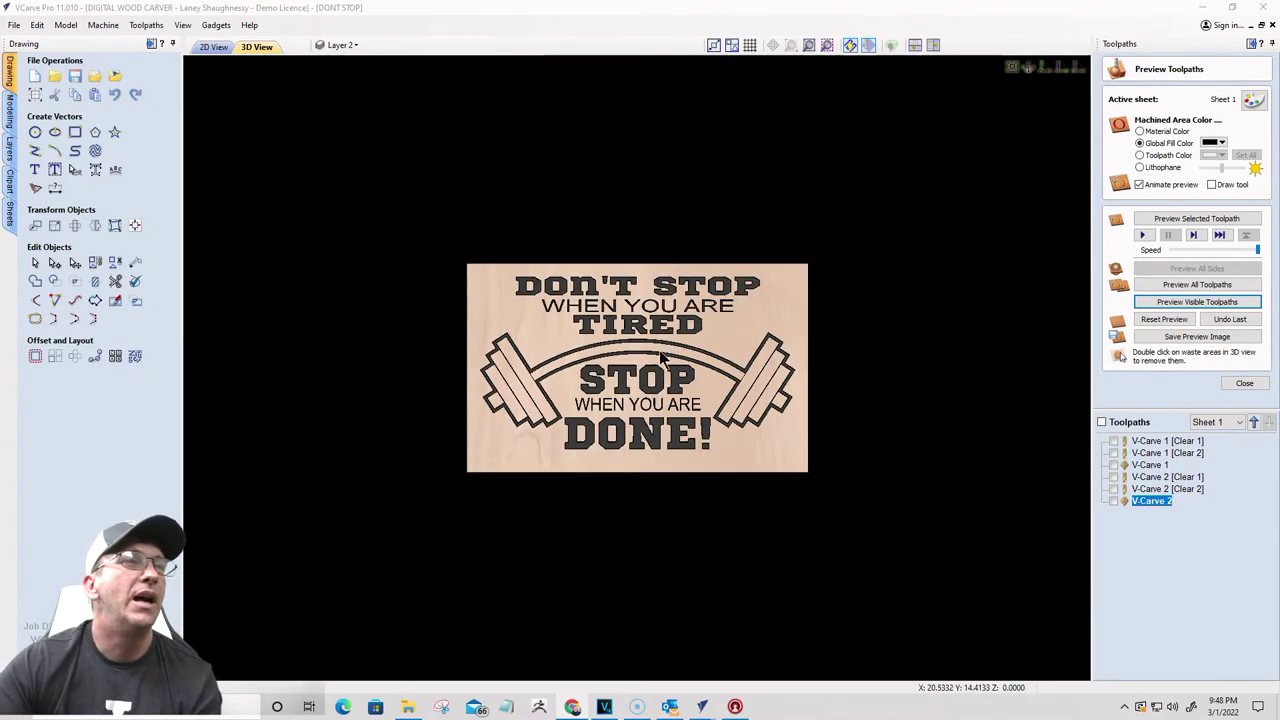
scroll(640, 350, "up", 4)
Step: Return to the 2D view and make Layer 1 visible to show the sign vectors
left_click(212, 48)
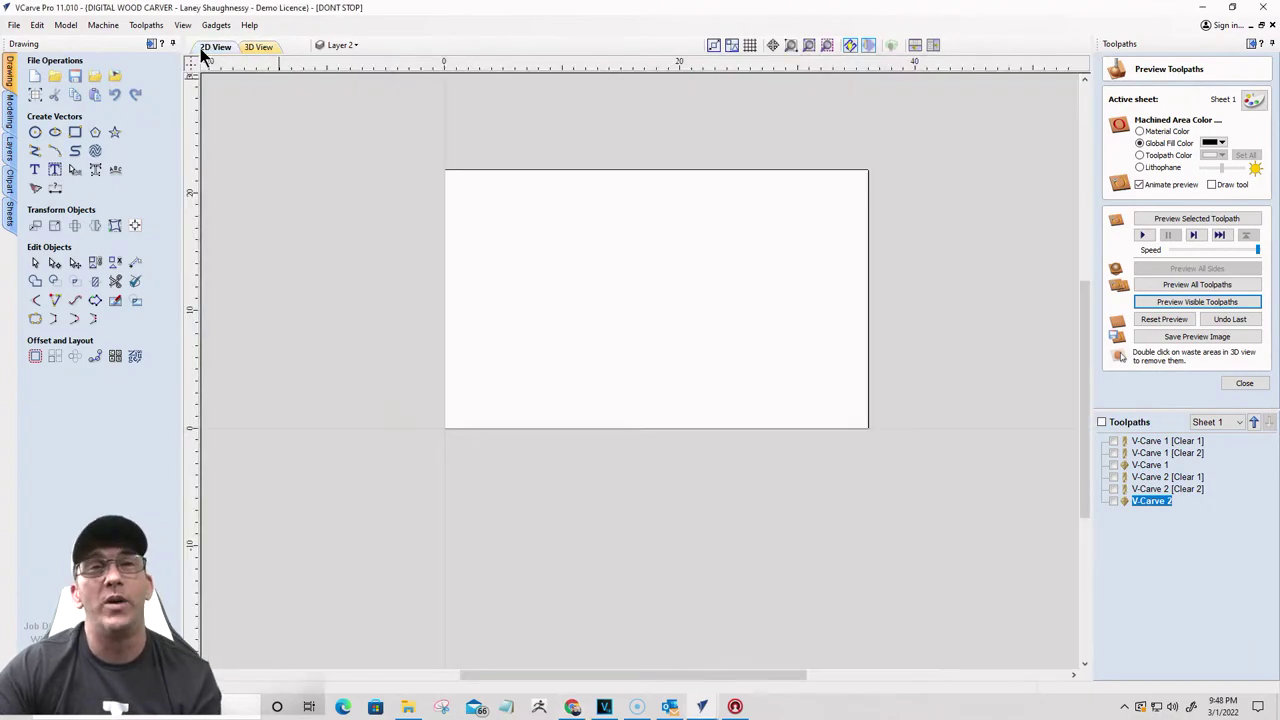
left_click(345, 46)
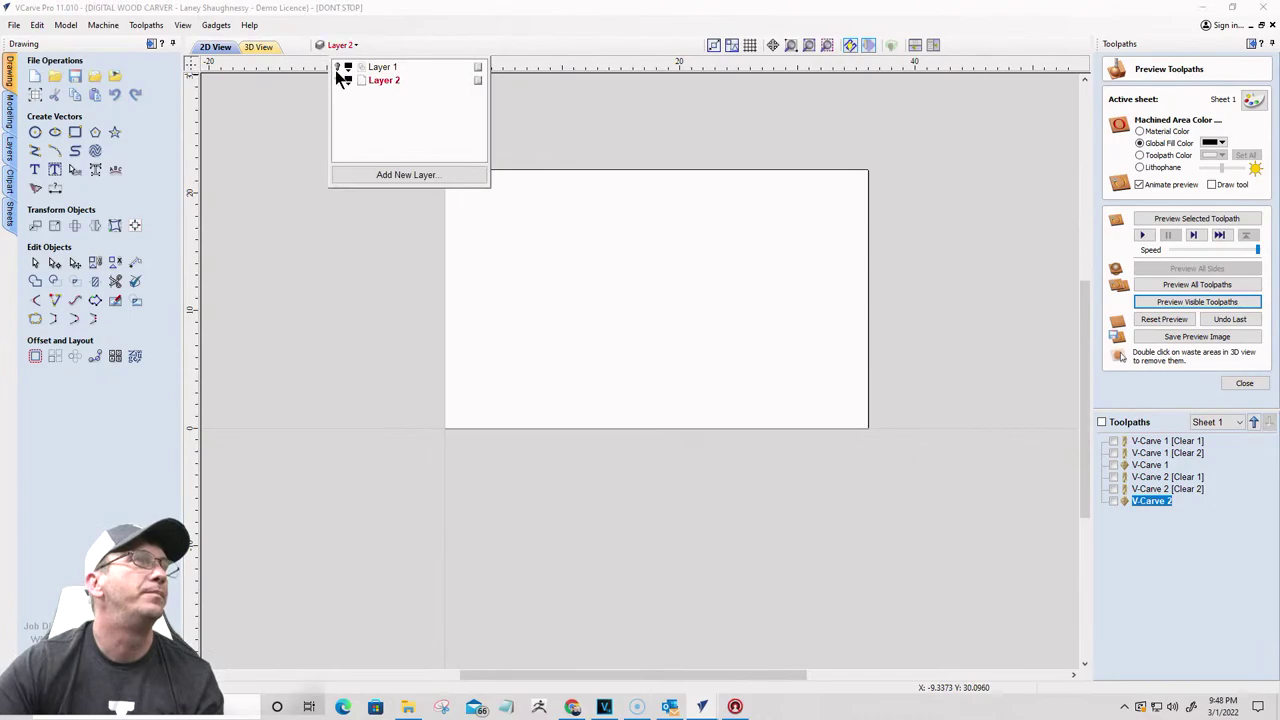
left_click(338, 68)
scroll(519, 257, "down", 2)
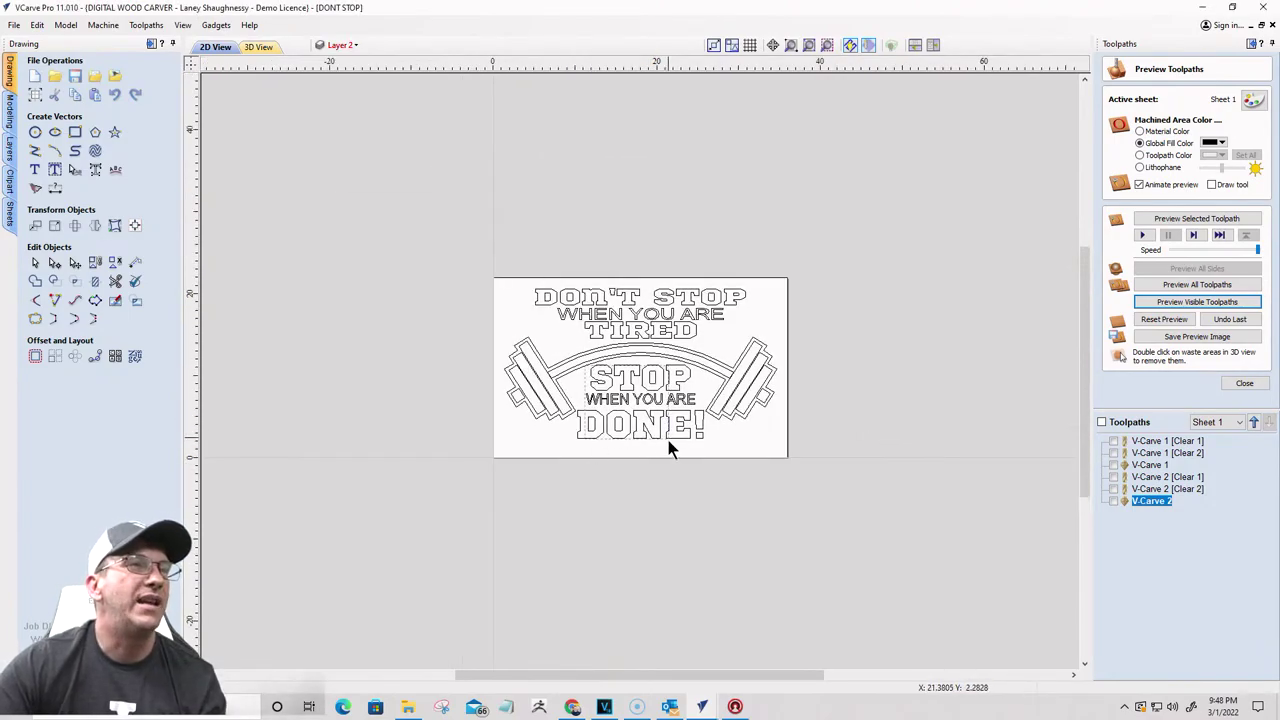
Step: Drag the 'STOP WHEN YOU ARE DONE!' and 'DON'T STOP WHEN YOU ARE TIRED' text blocks off the material
left_click(638, 388)
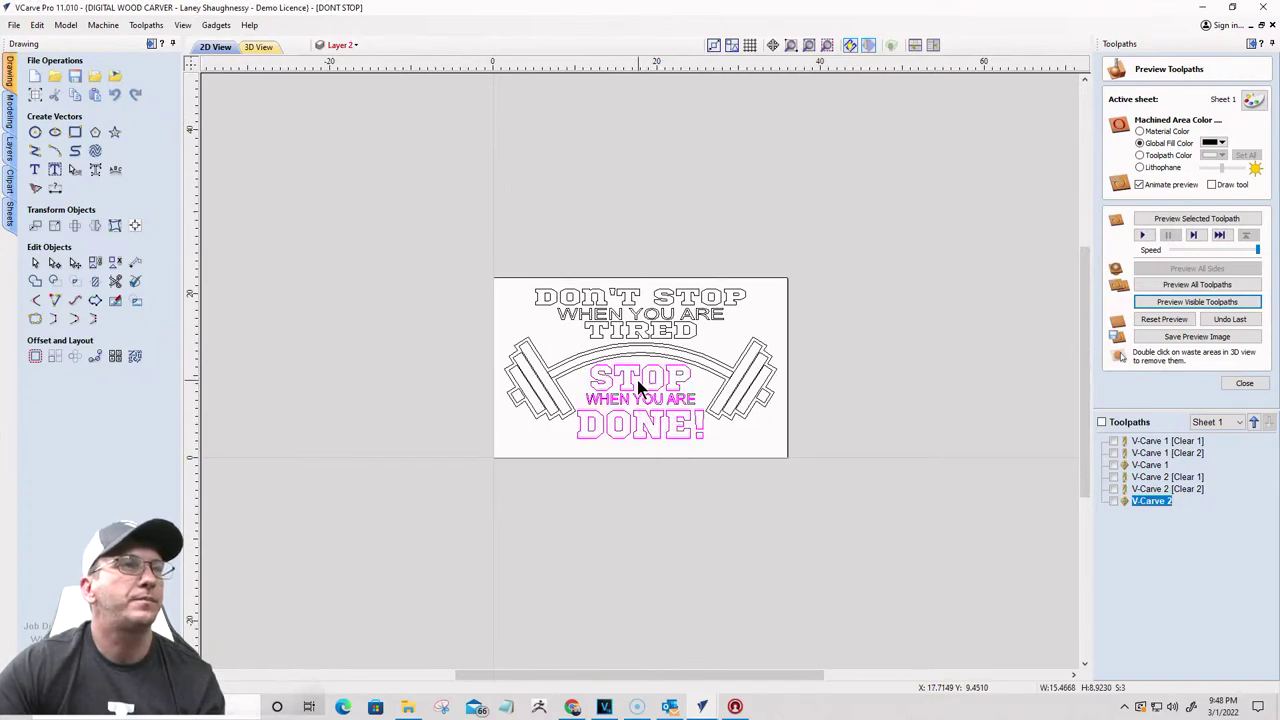
key("Escape")
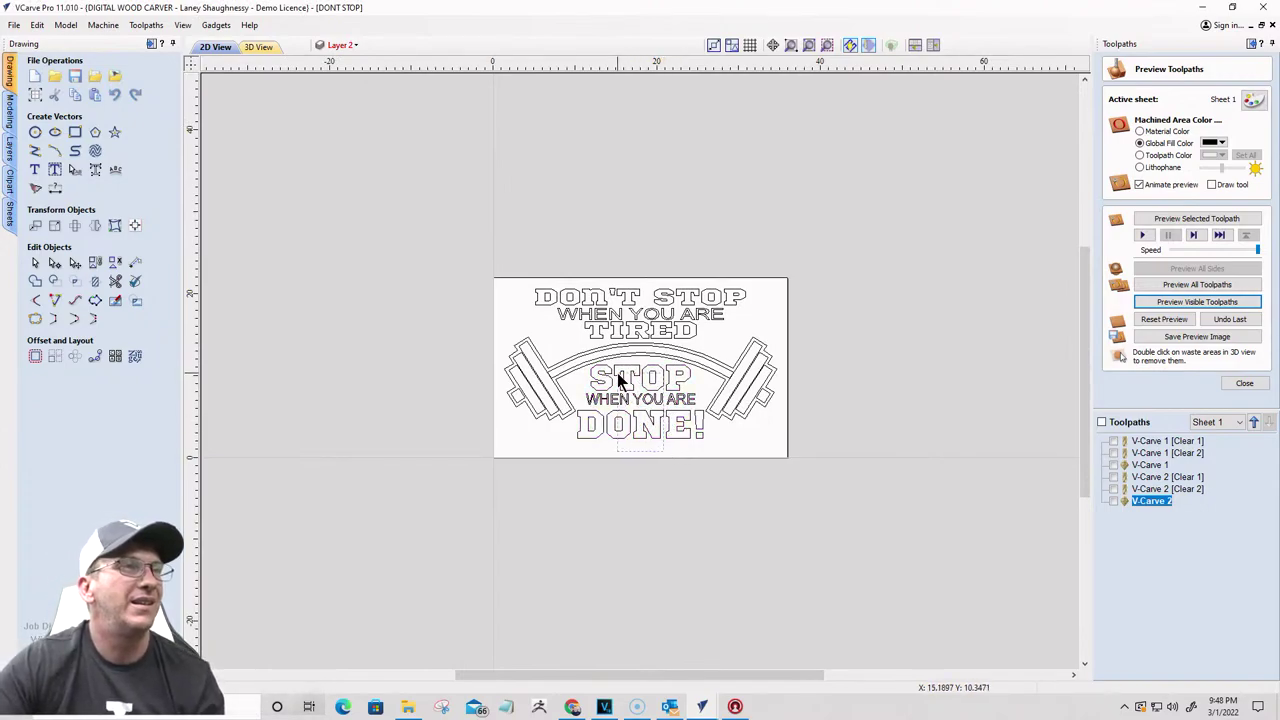
left_click(620, 378)
left_click_drag(620, 374, 918, 426)
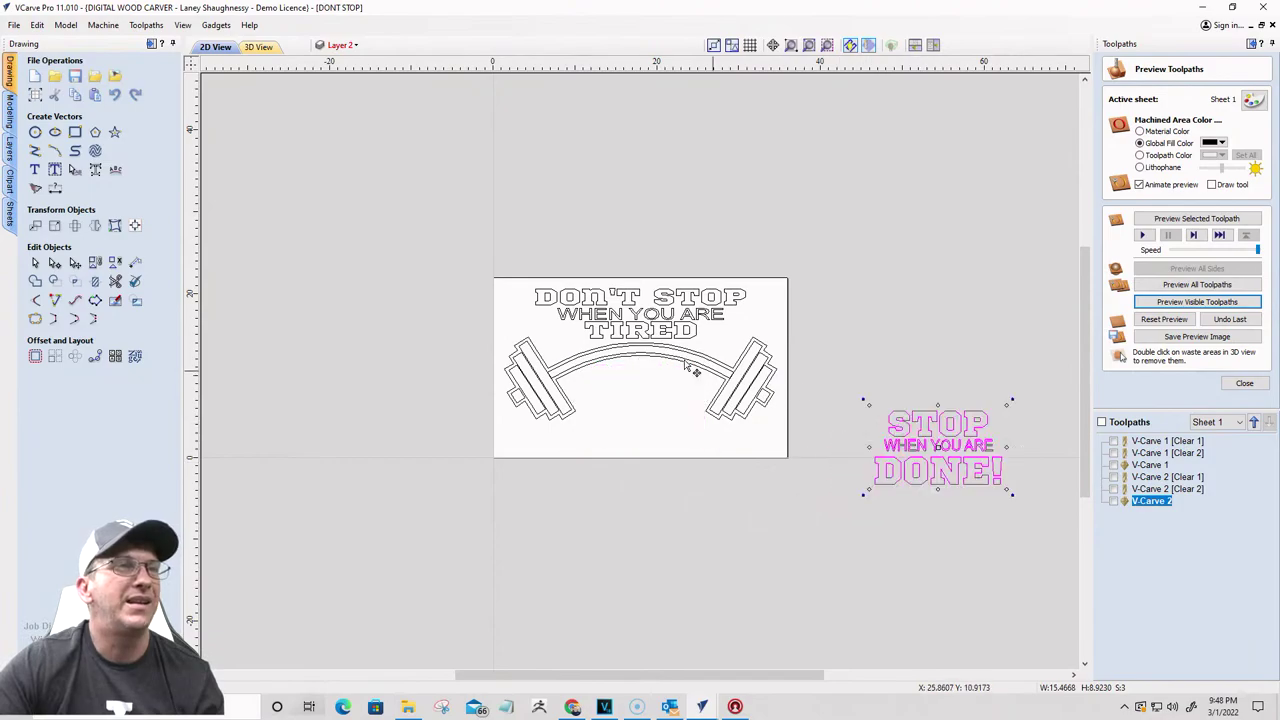
left_click(585, 300)
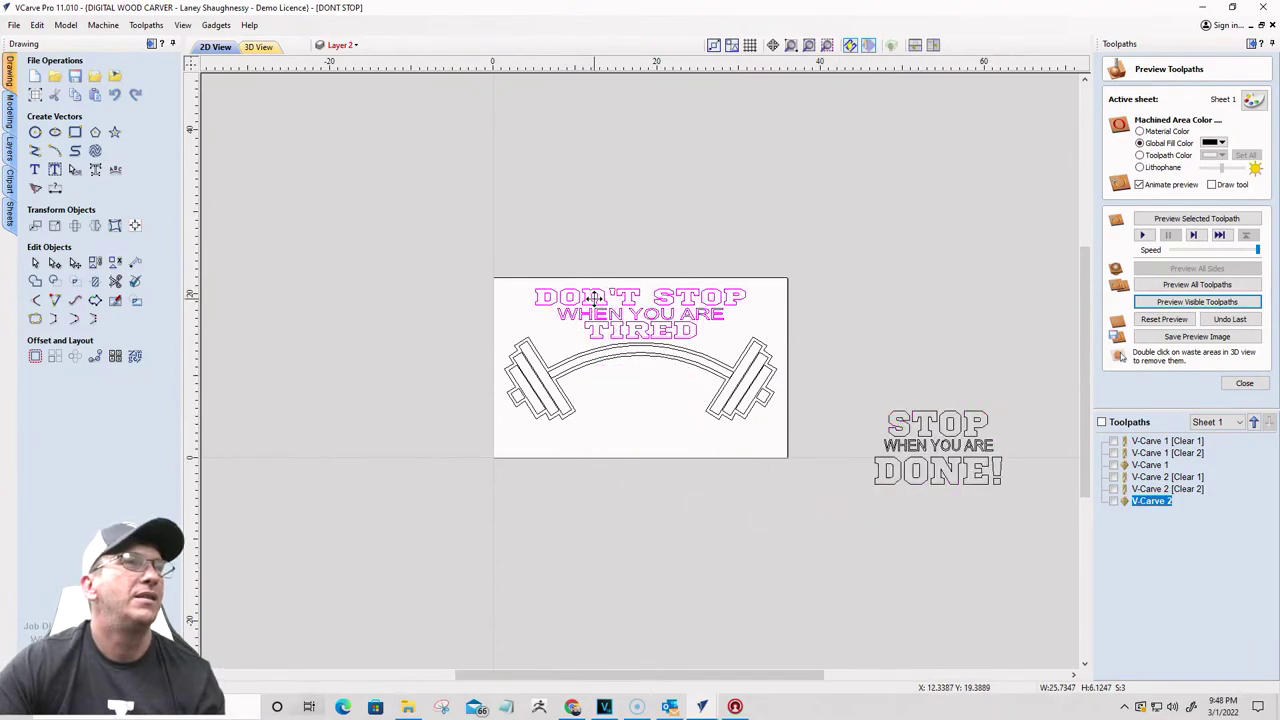
left_click_drag(594, 298, 883, 125)
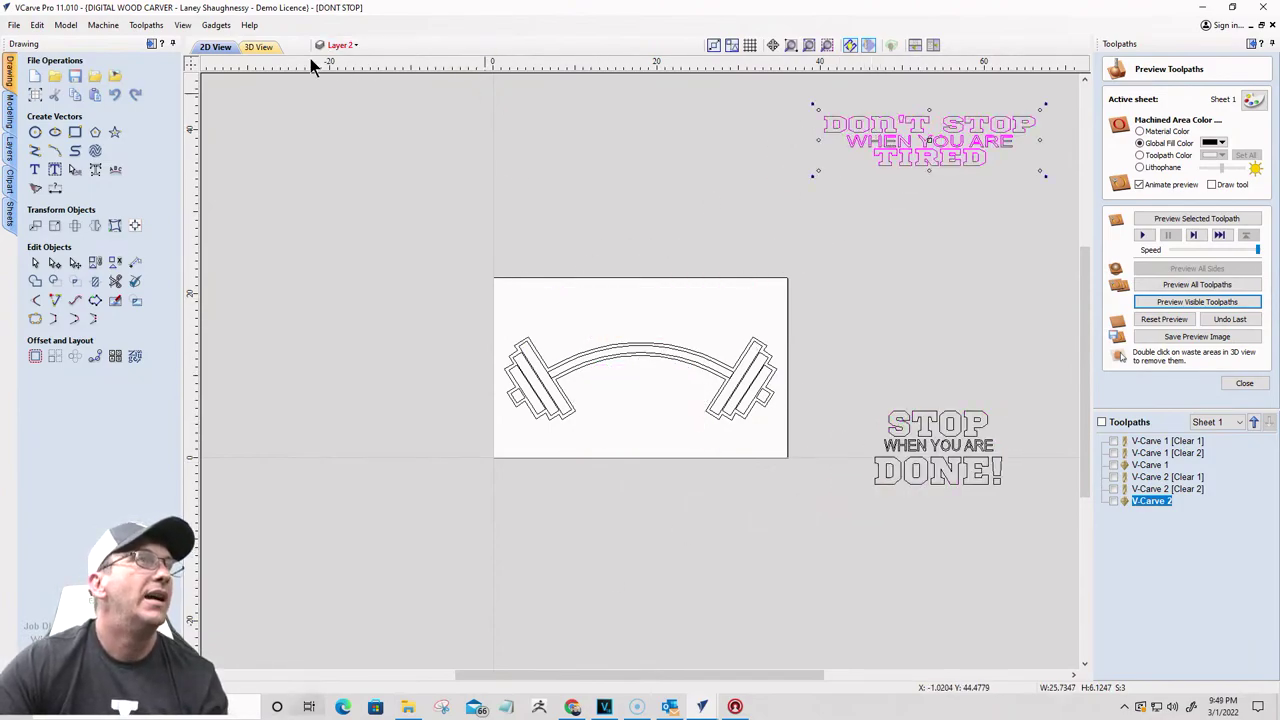
left_click(705, 710)
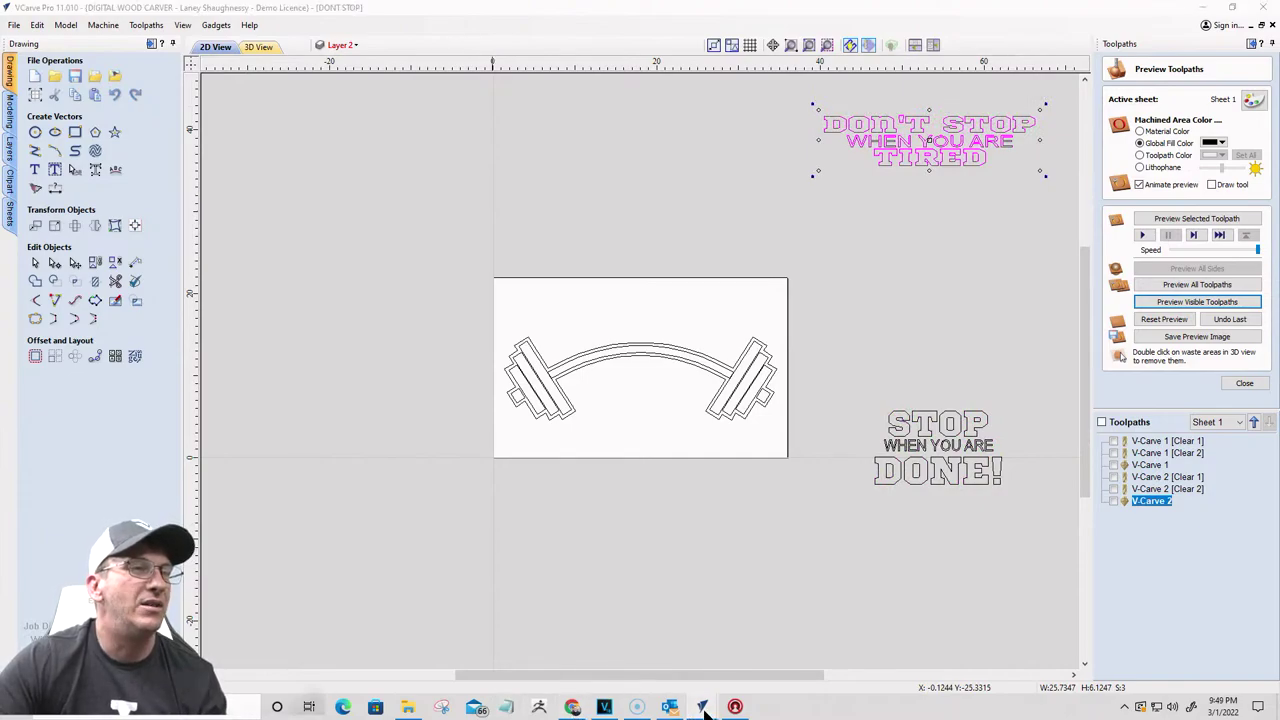
Step: Copy the flexing arm drawing from the Main Sign job
left_click(633, 665)
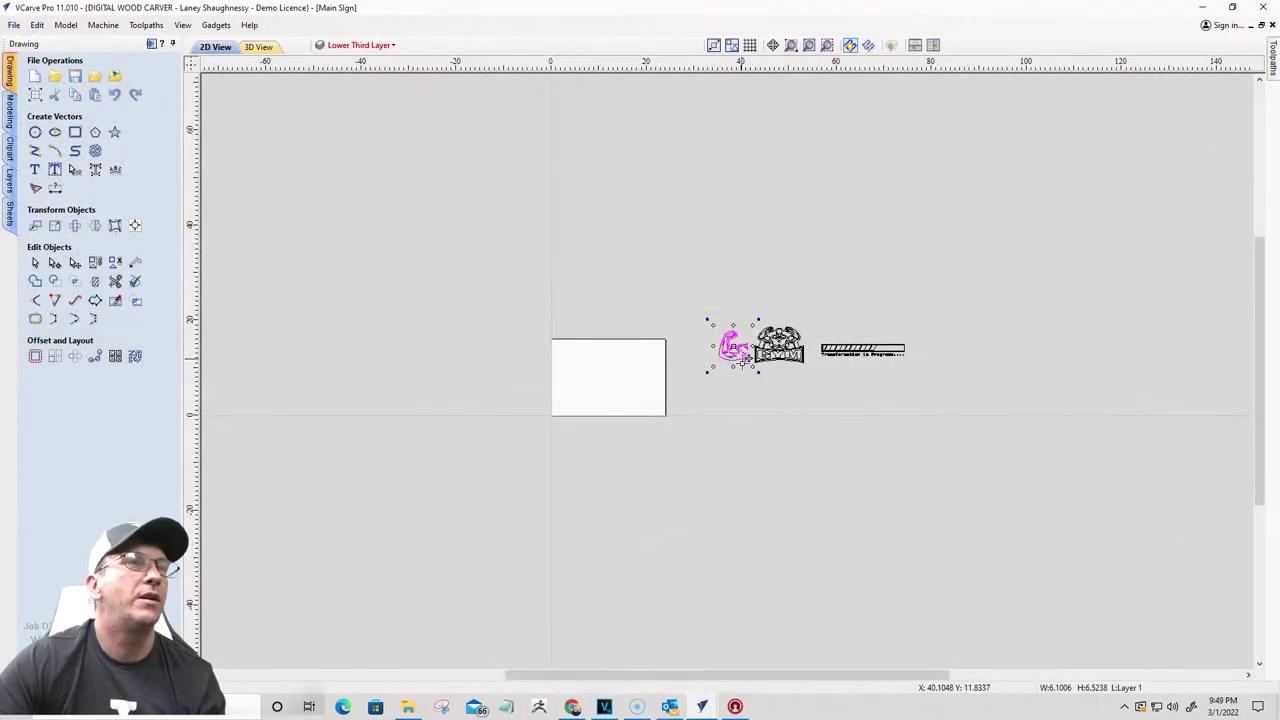
right_click(741, 372)
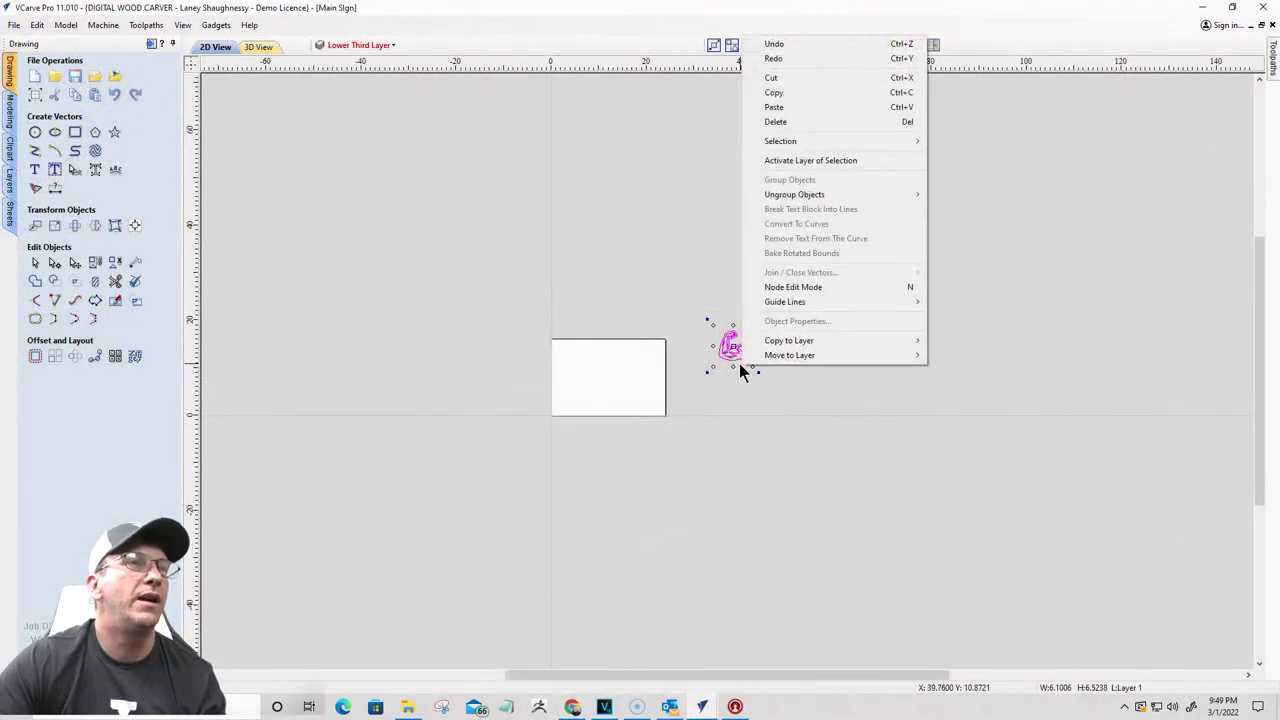
left_click(776, 93)
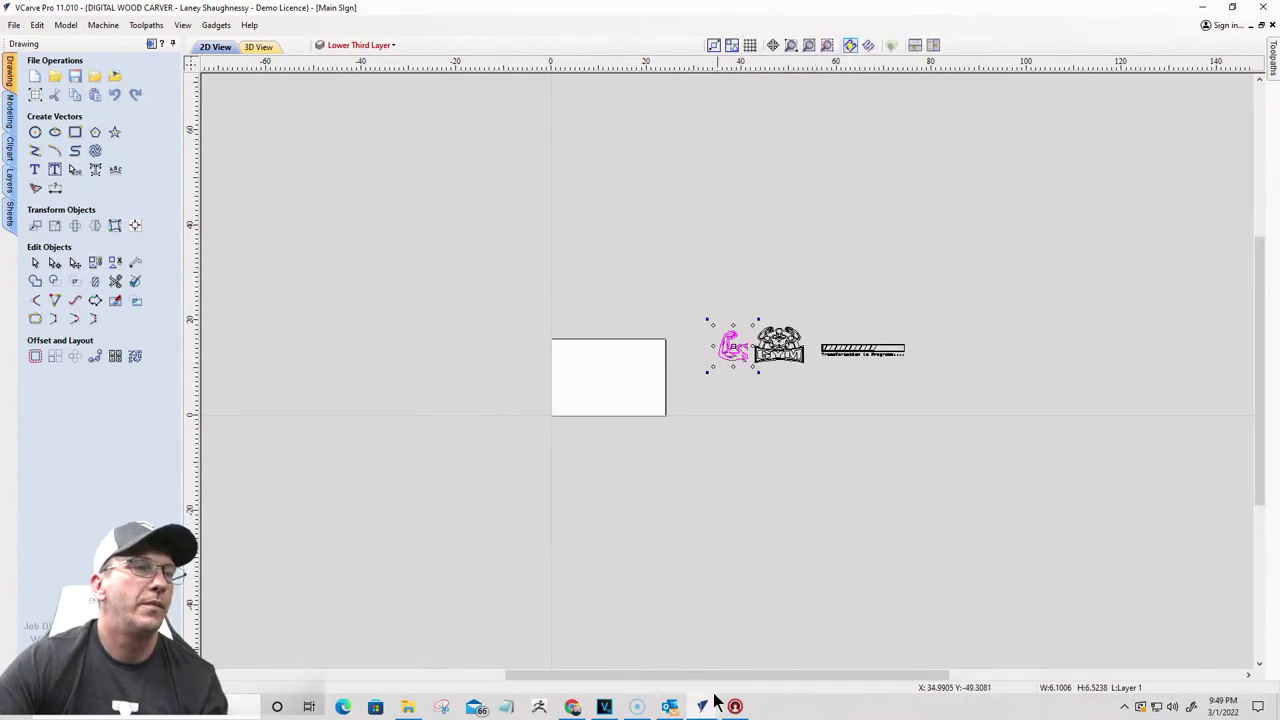
Step: Paste the arm into DONT STOP, enlarge it, and place it beside the barbell's left plates
mouse_move(706, 694)
left_click(638, 665)
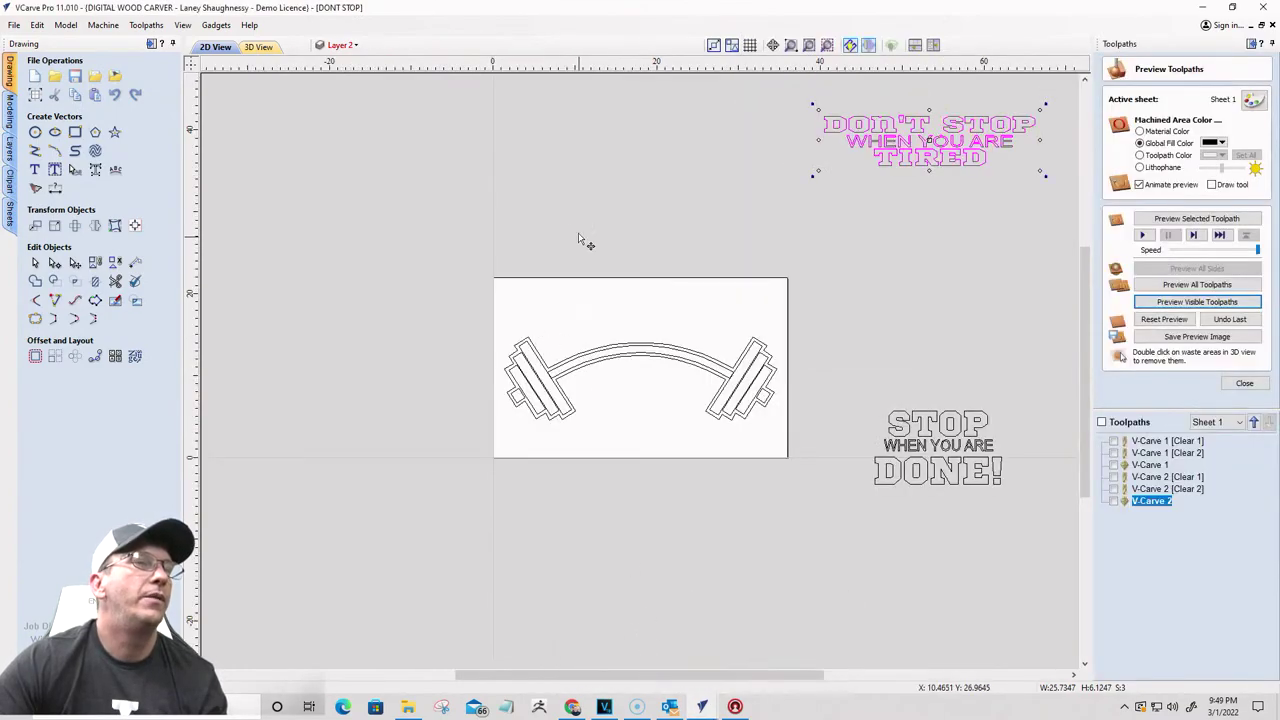
right_click(558, 203)
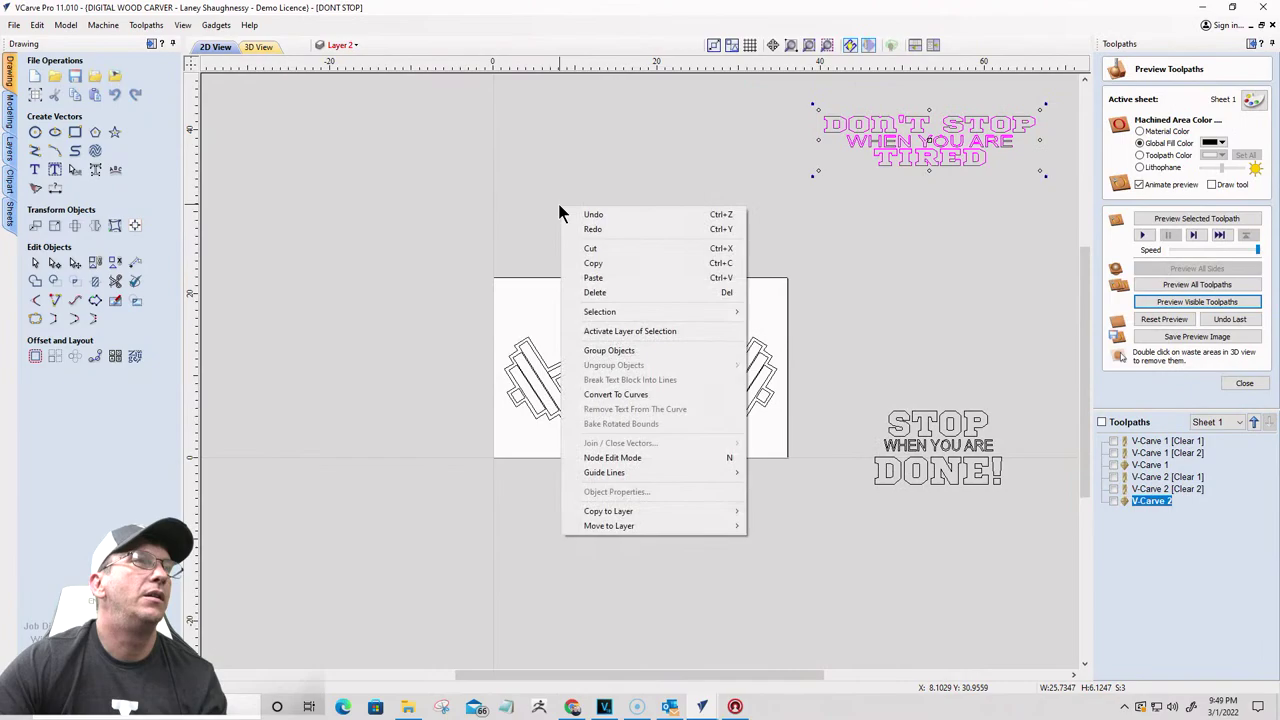
left_click(590, 277)
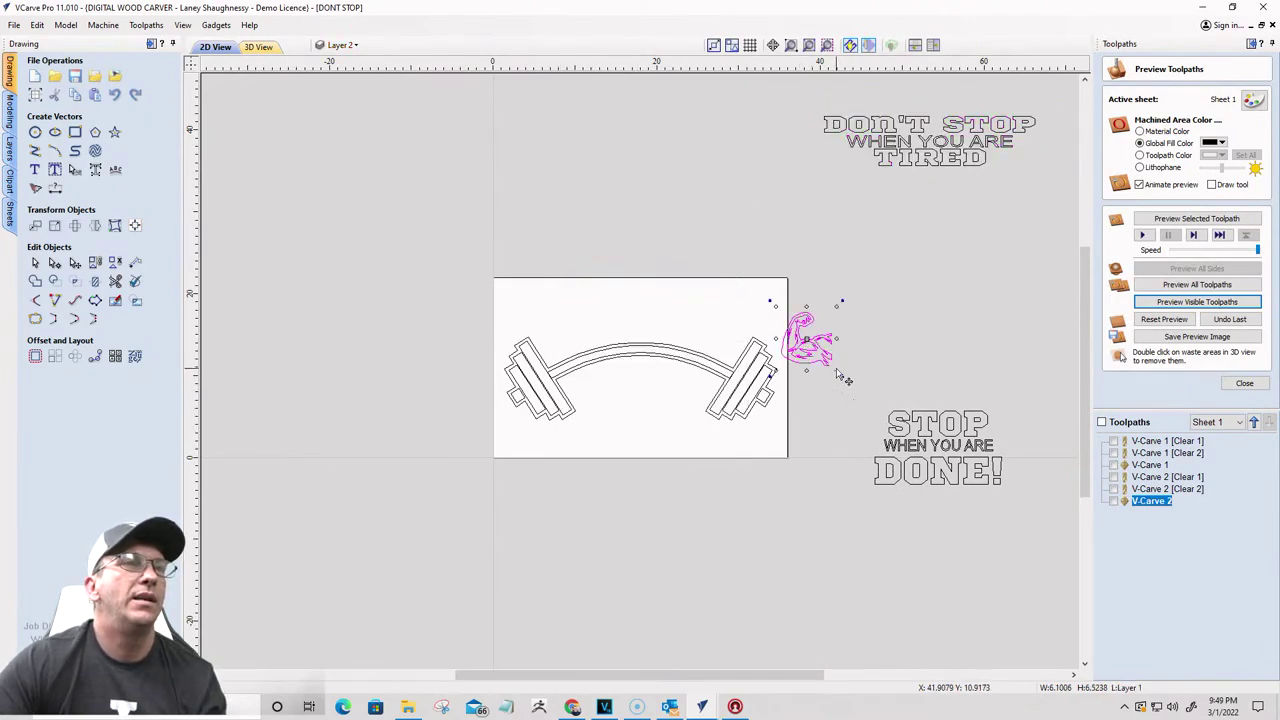
left_click_drag(836, 372, 886, 424)
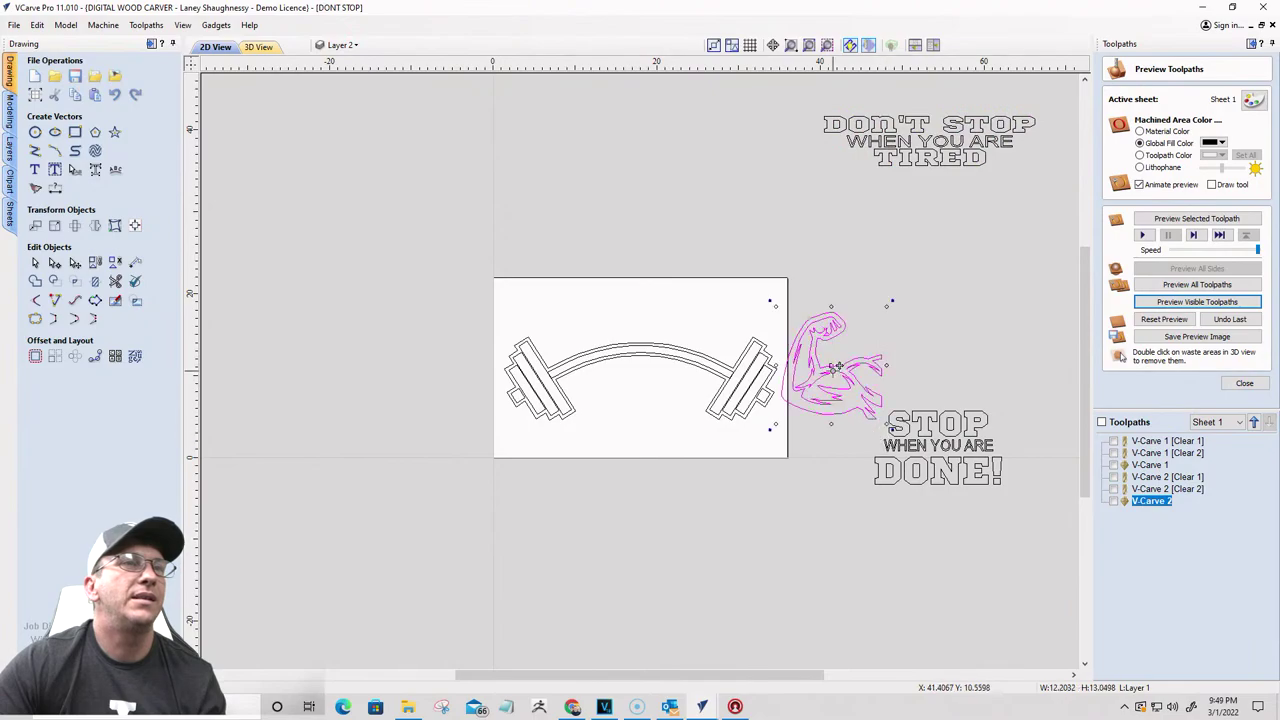
left_click_drag(834, 360, 453, 365)
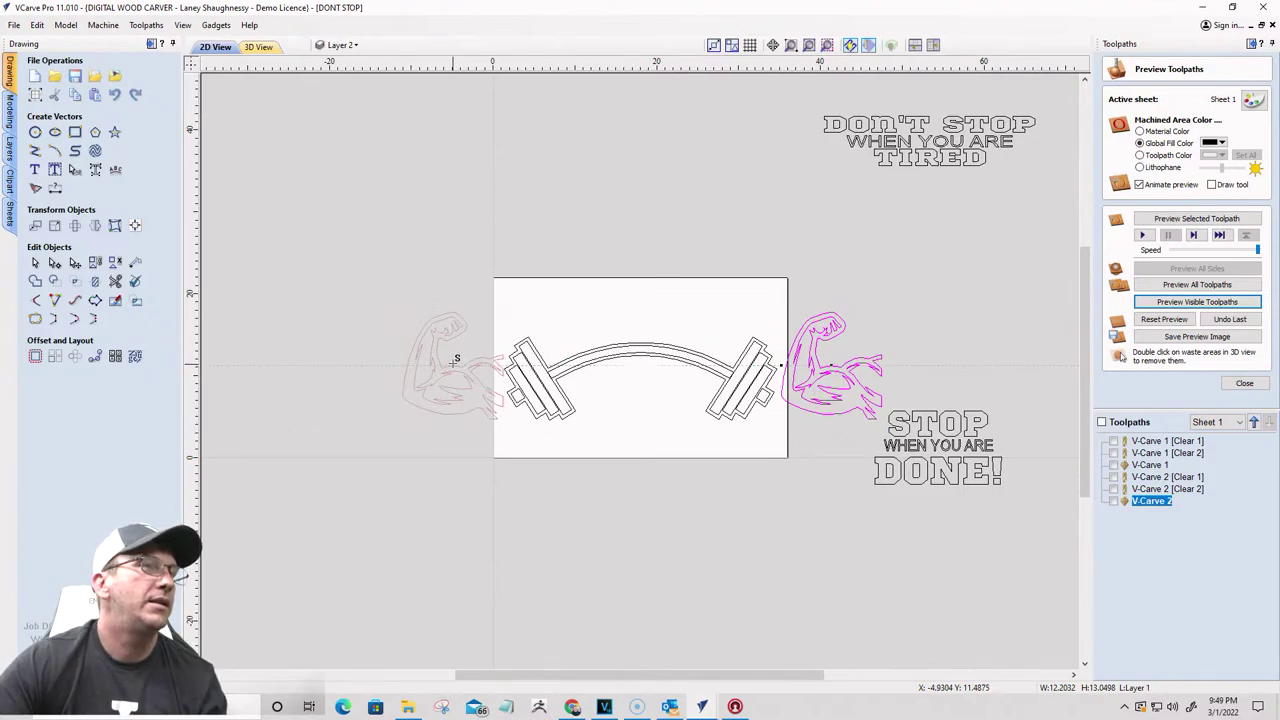
left_click_drag(453, 362, 456, 361)
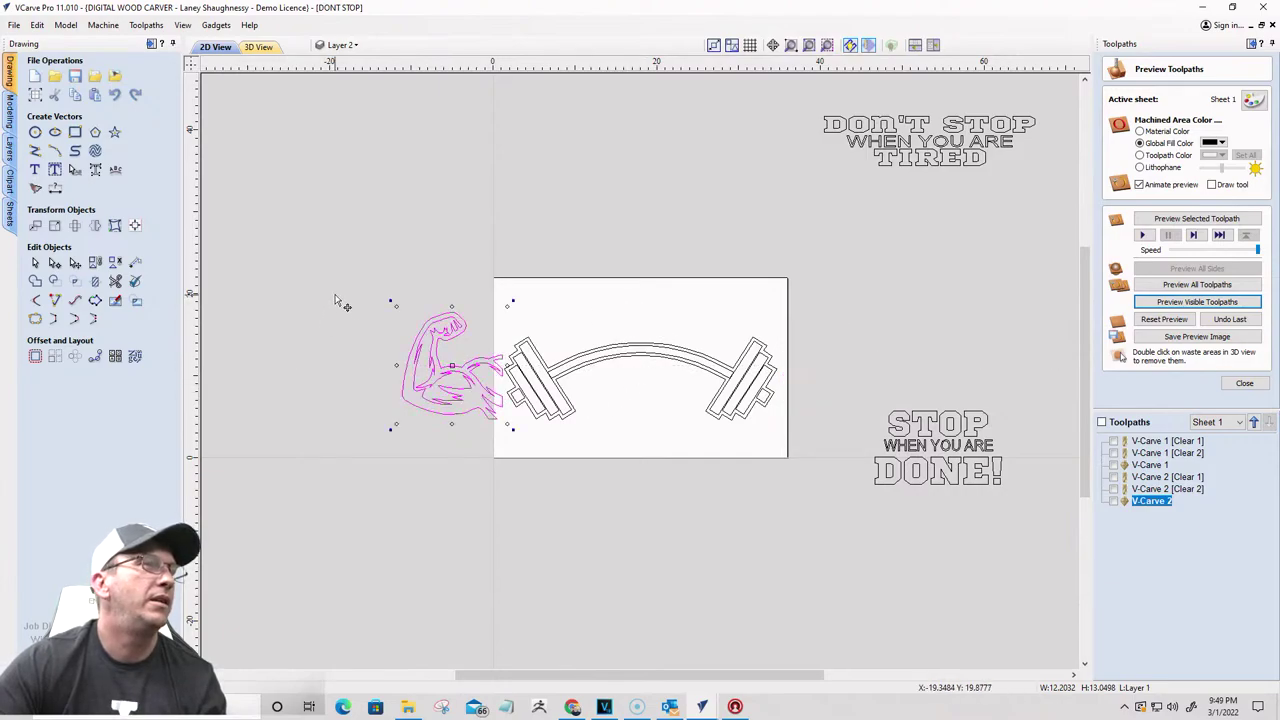
Step: Flip the arm horizontally as a mirrored copy on the barbell's right side
left_click(95, 225)
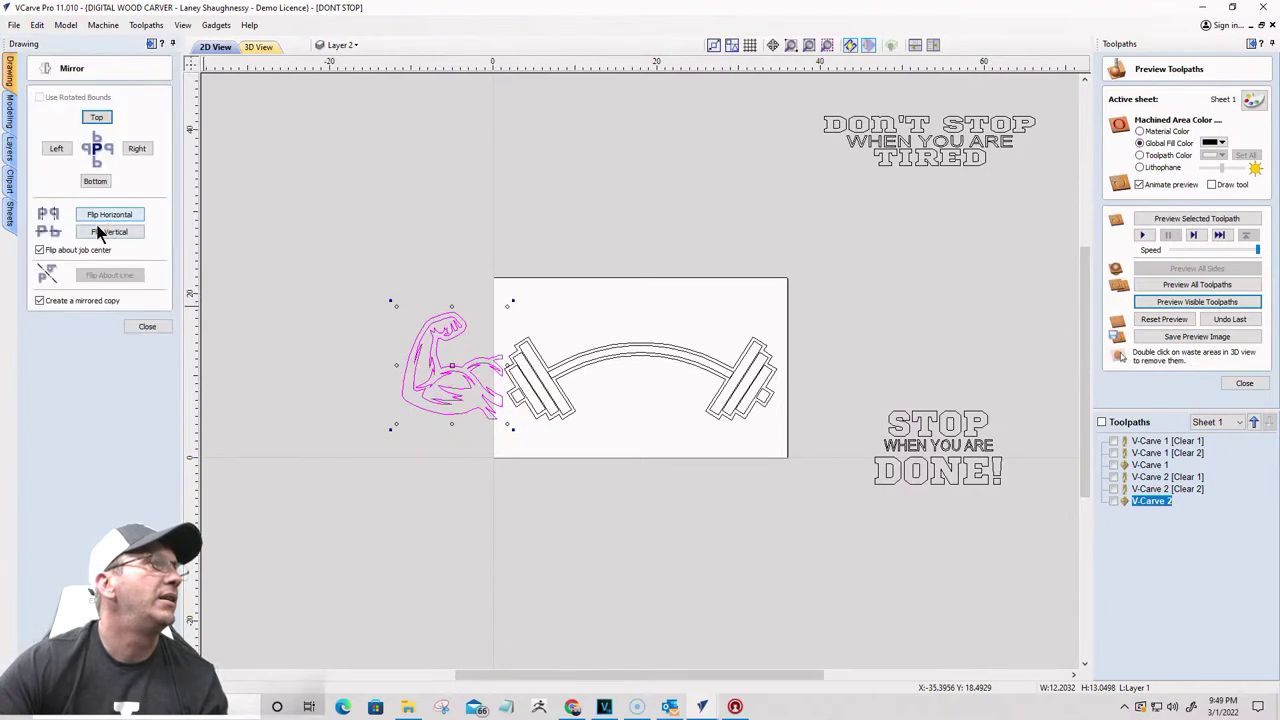
left_click(102, 216)
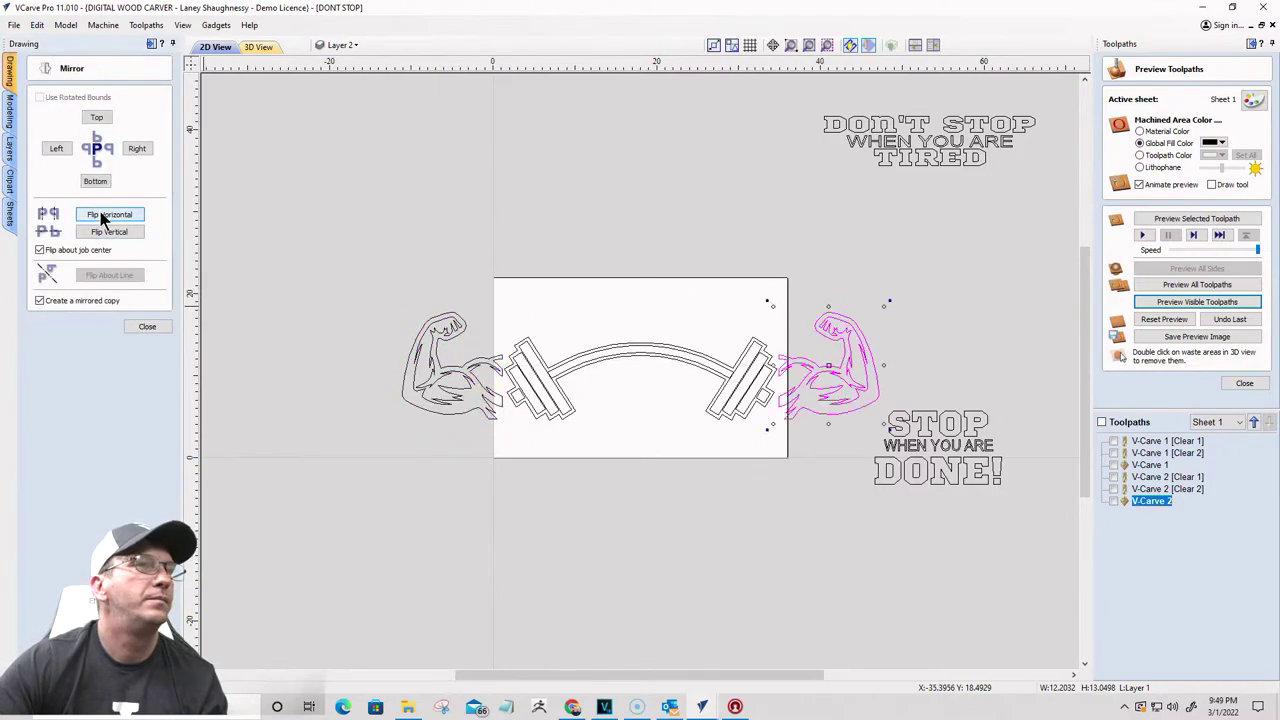
left_click(148, 327)
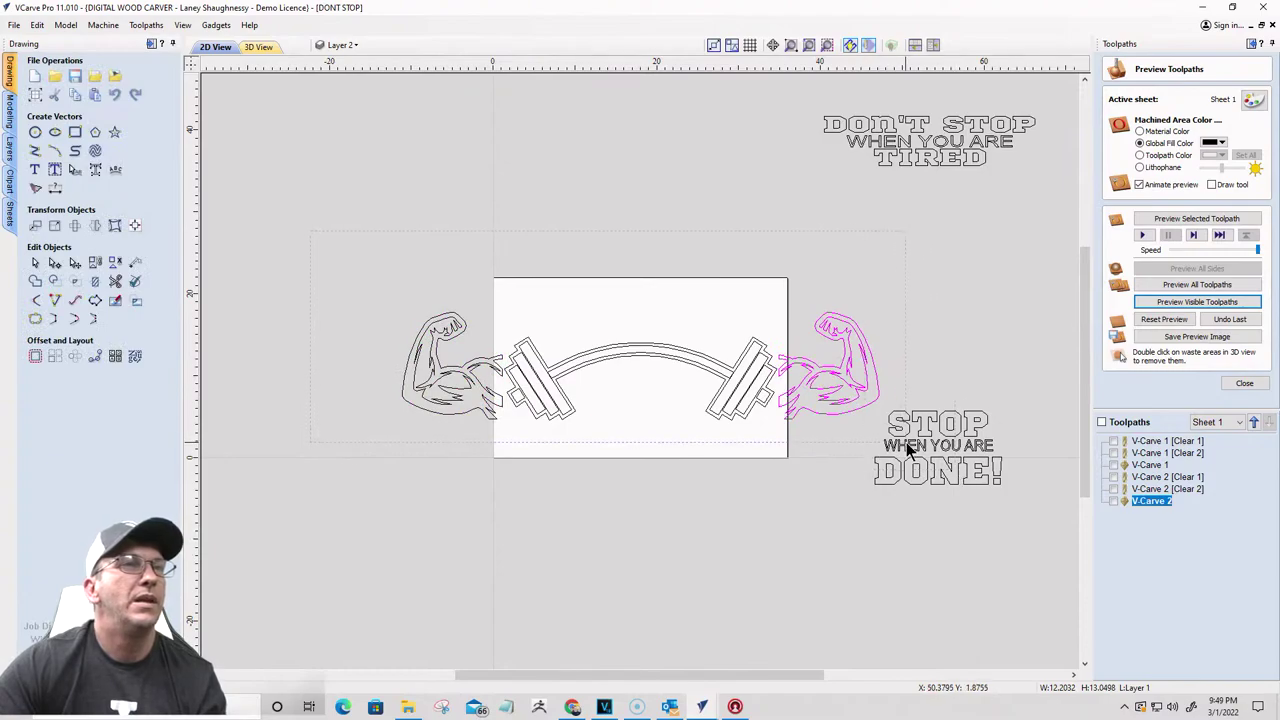
Step: Select the whole arms-and-barbell design and shrink it to about 33.7 × 7.6 to fit the board
key("ctrl+a")
left_click(616, 365)
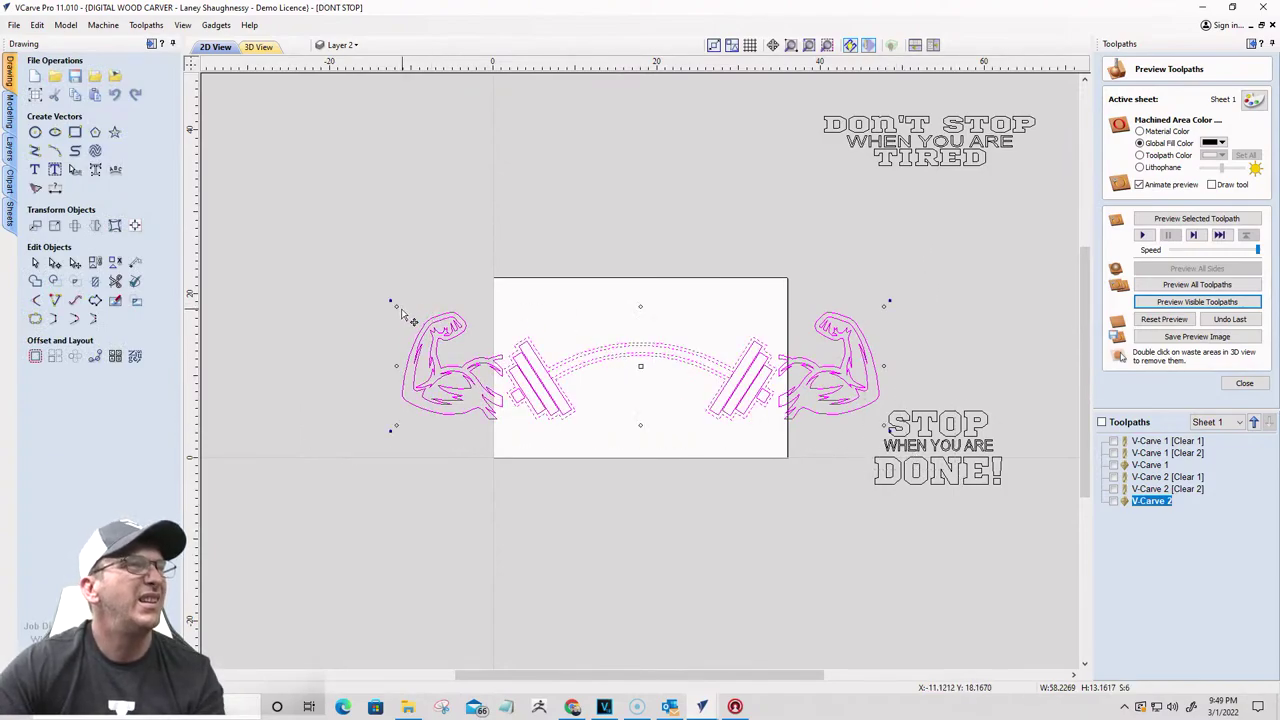
left_click_drag(398, 304, 513, 335)
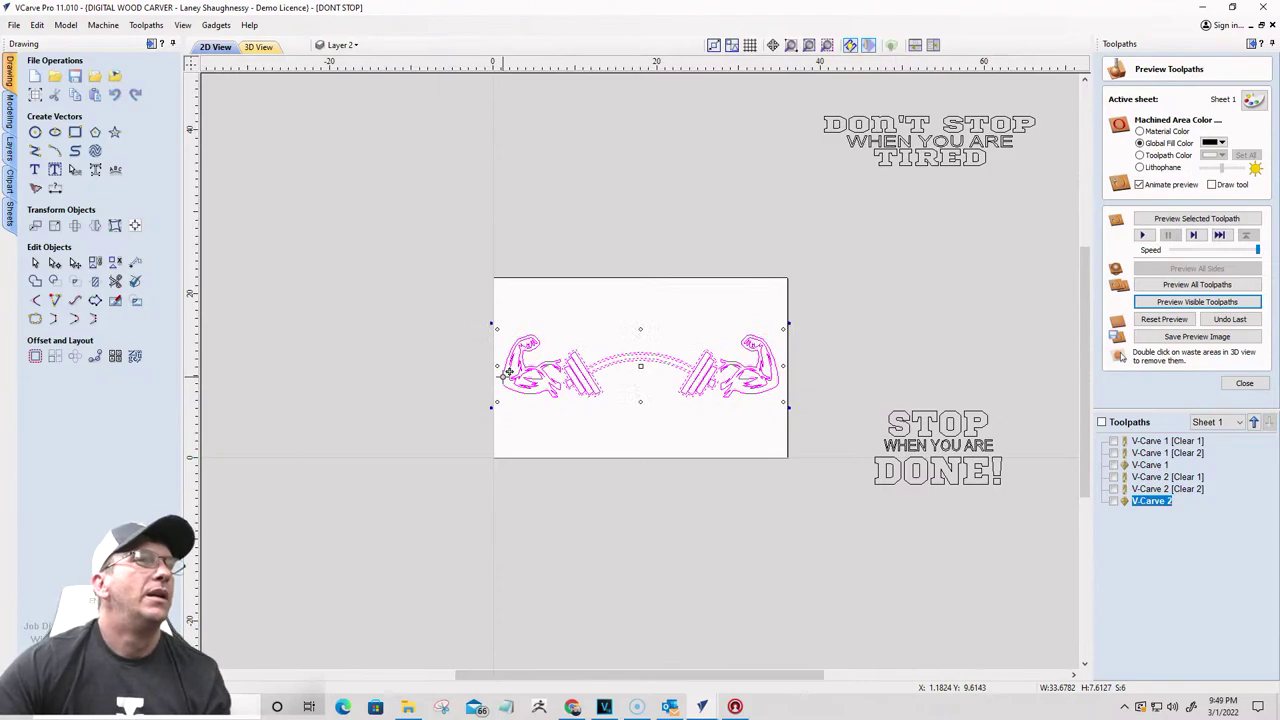
left_click(1240, 383)
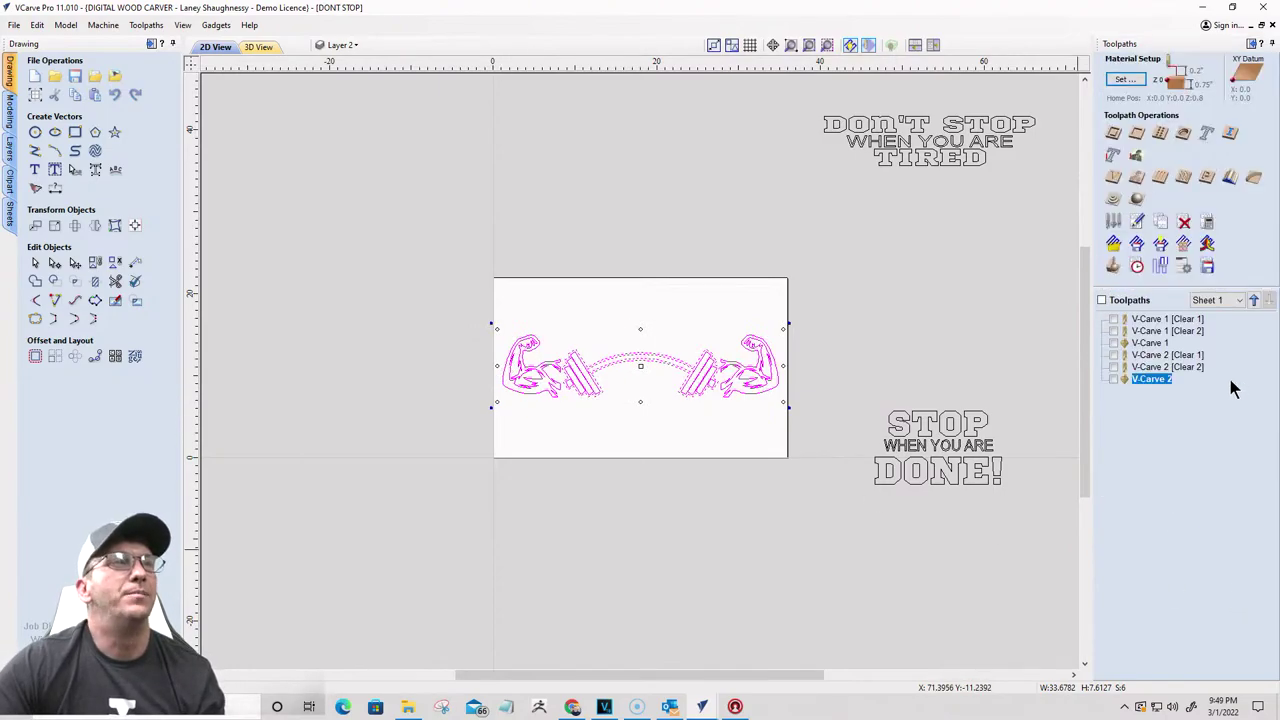
Step: Calculate a new V-Carve 3 toolpath with the default V-bit and clearance tools
left_click(1114, 178)
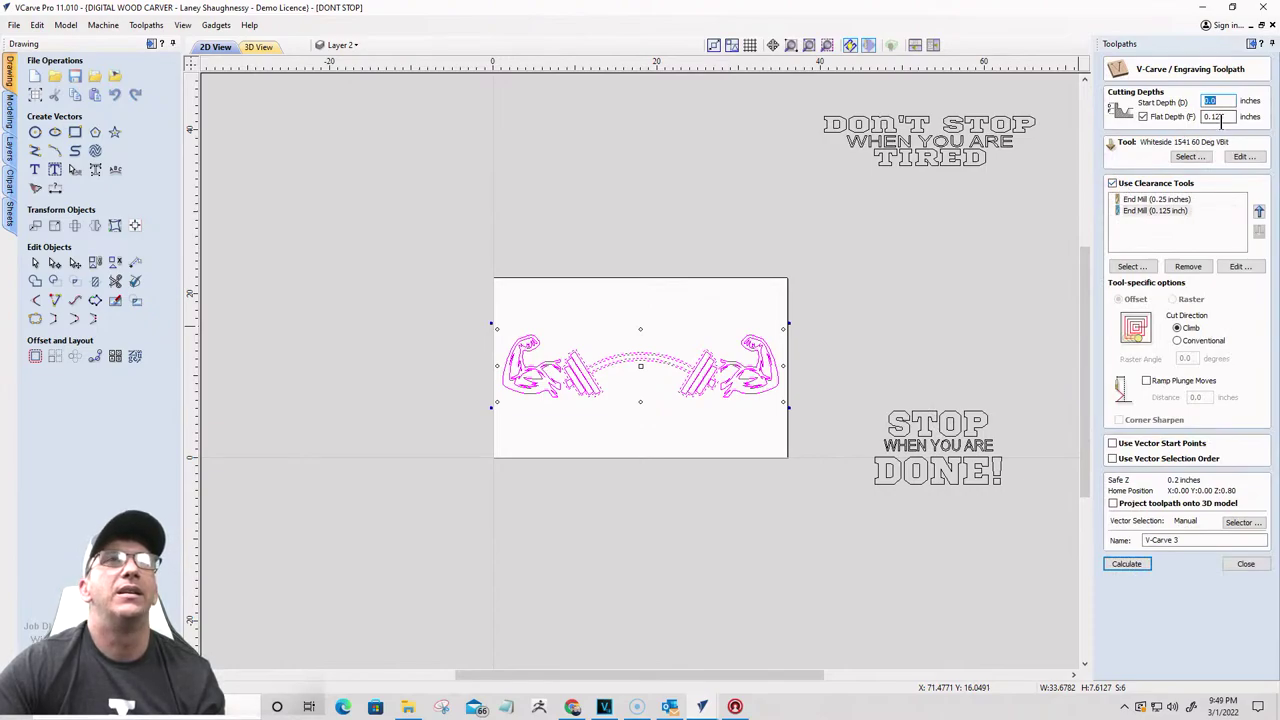
left_click(1127, 566)
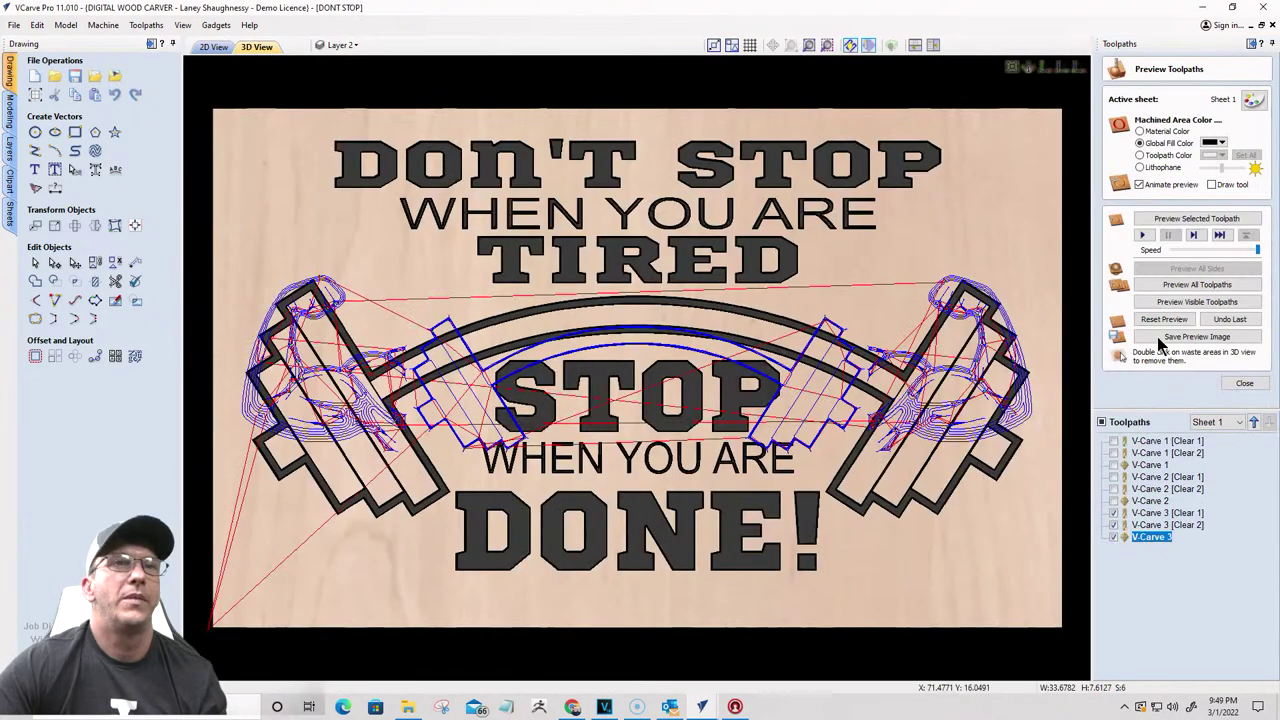
Step: Reset and preview the visible toolpaths showing both arms and barbell carved, then return to 2D view
left_click(1159, 319)
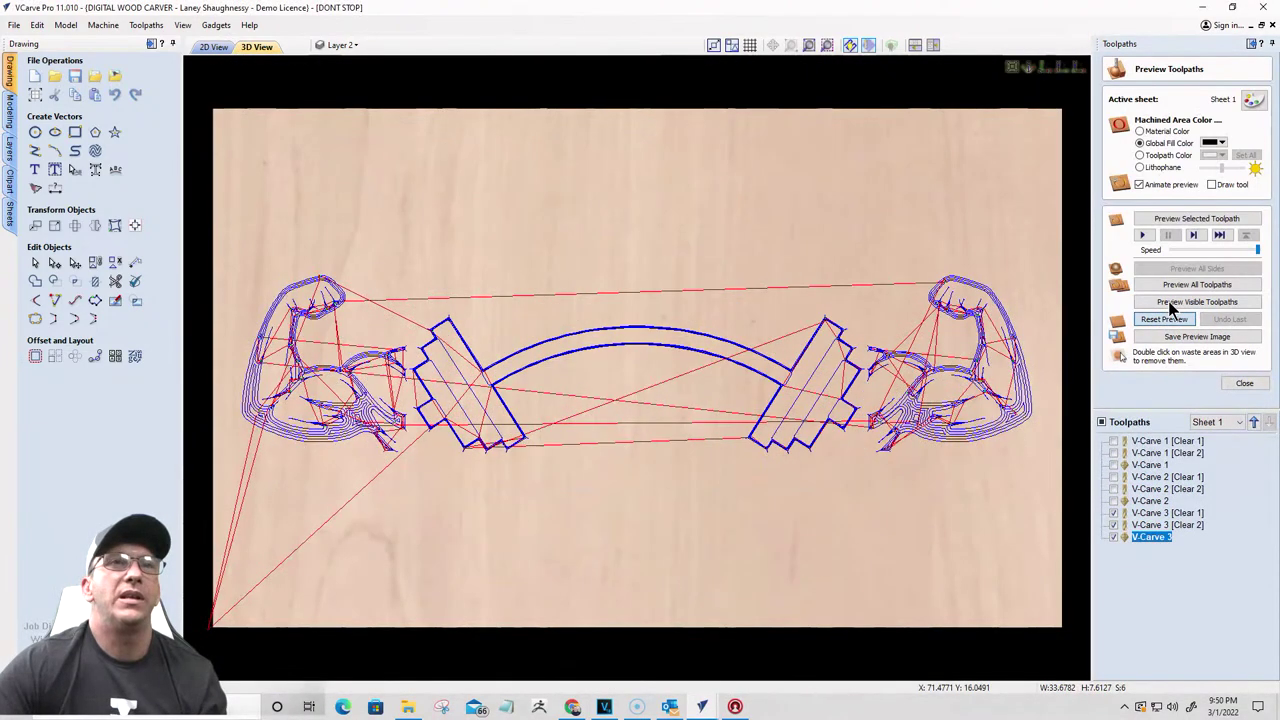
left_click(1169, 302)
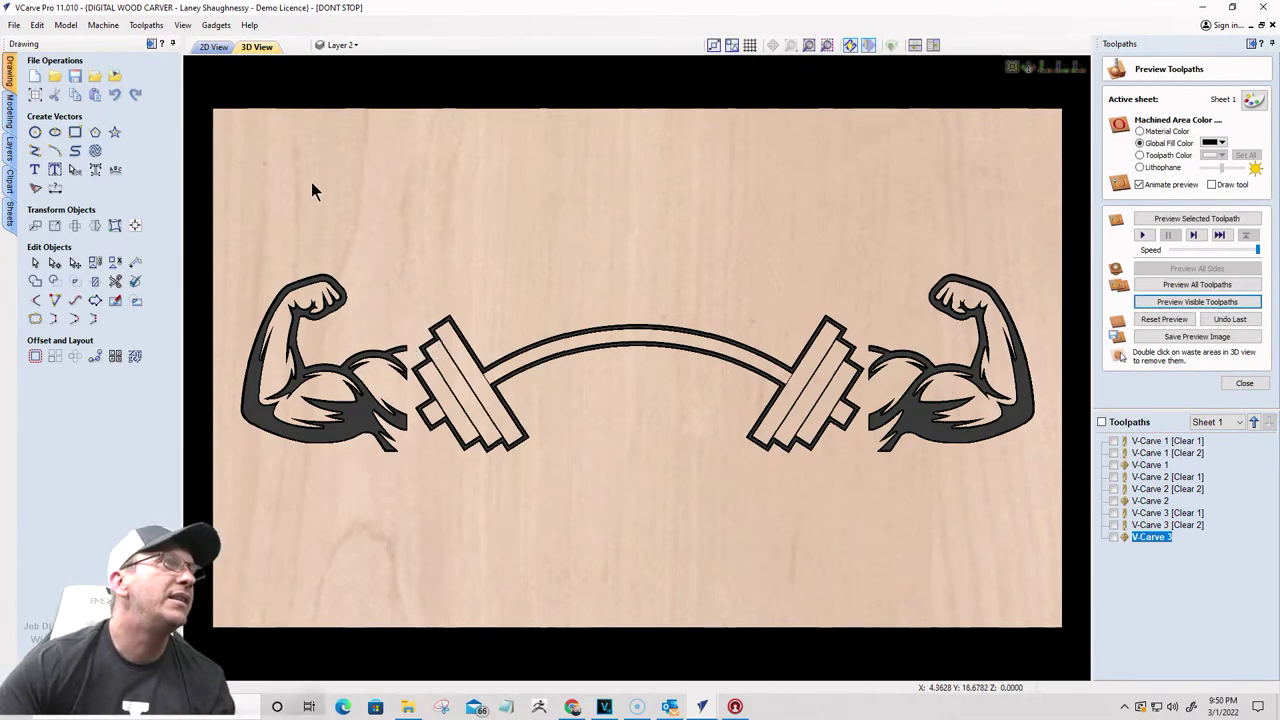
left_click(212, 47)
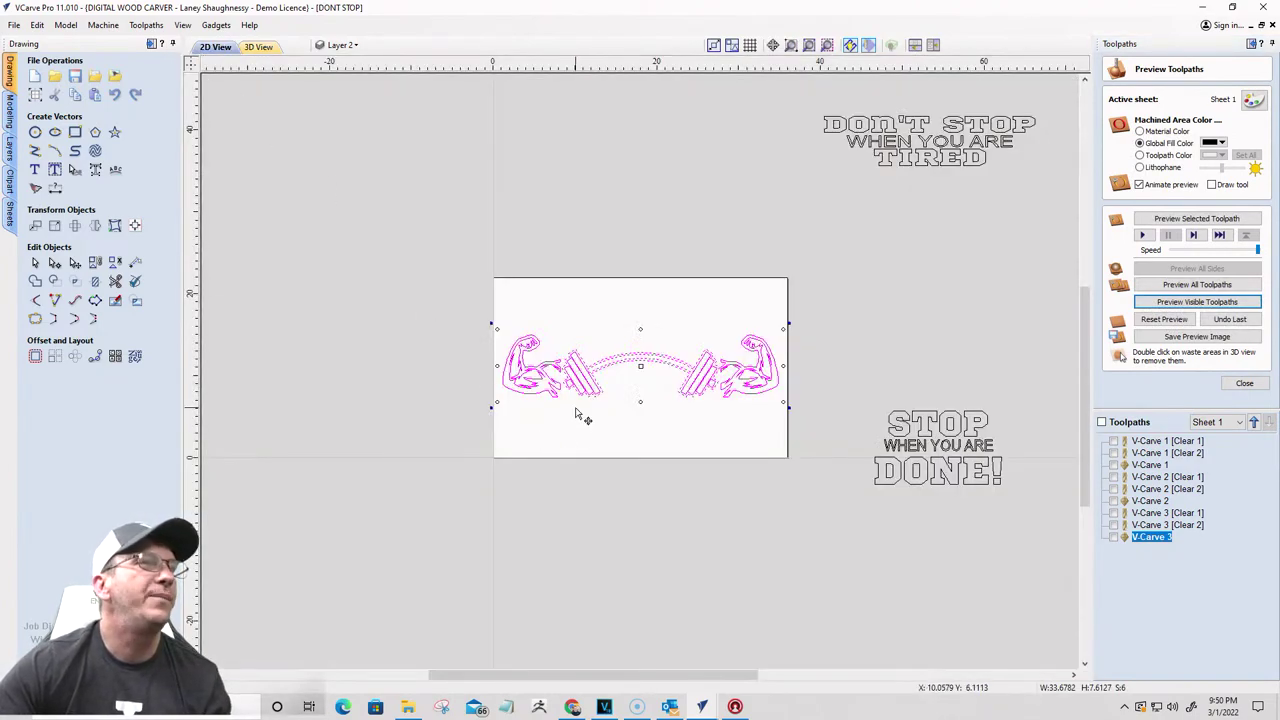
Step: Enlarge the barbell about its centre using a corner handle
scroll(580, 408, "up", 3)
left_click(534, 301)
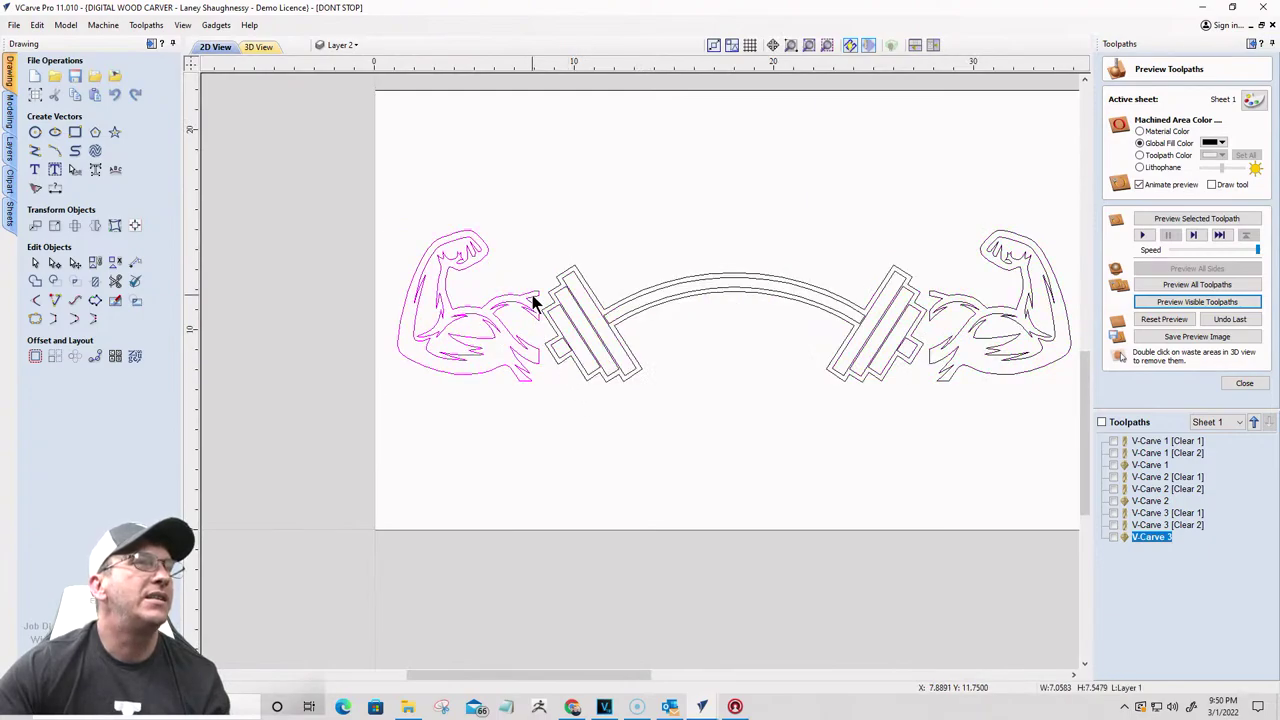
left_click(567, 245)
left_click(589, 289)
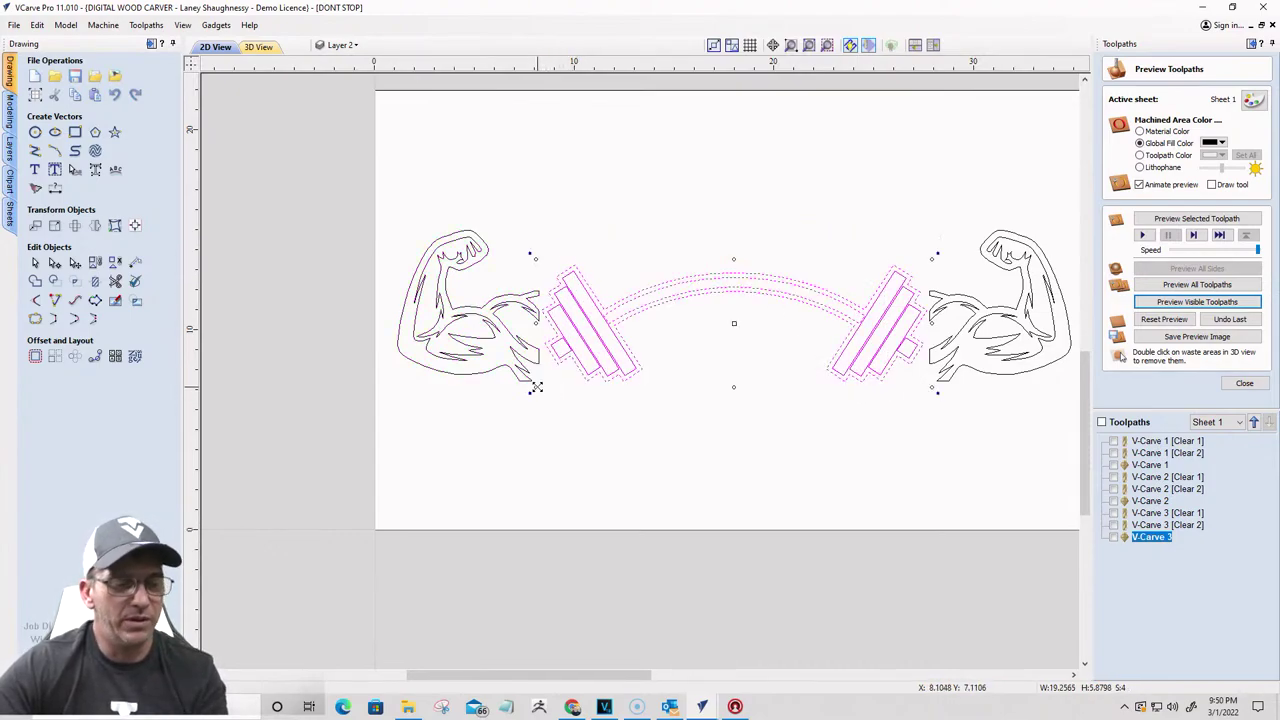
left_click_drag(537, 386, 542, 392)
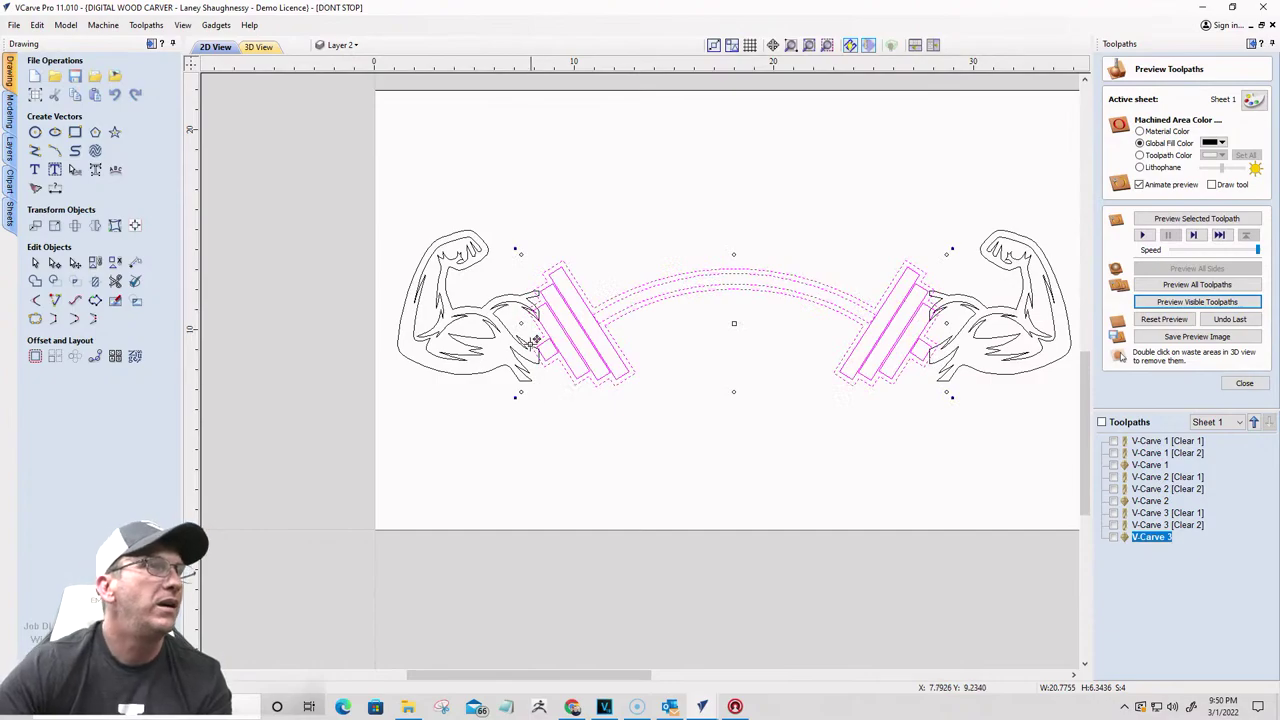
Step: Tilt the left flexed arm to match the plates and move it up against them
scroll(541, 392, "up", 3)
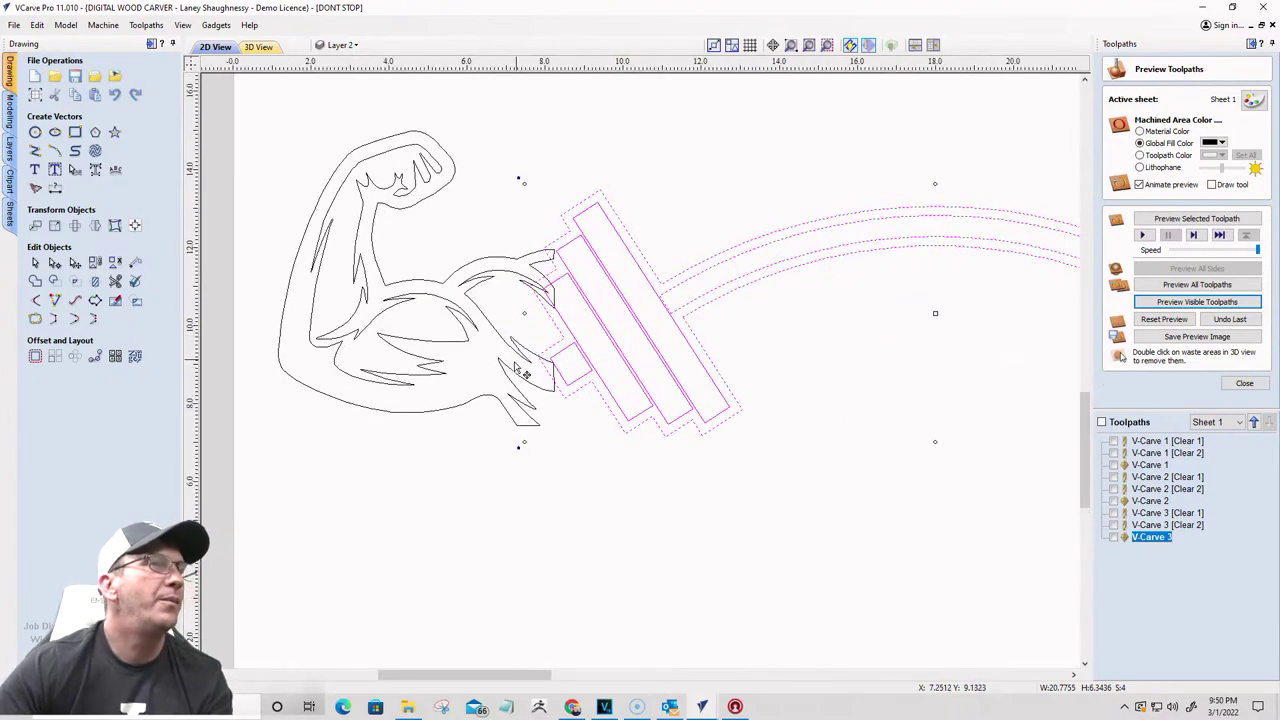
left_click(481, 322)
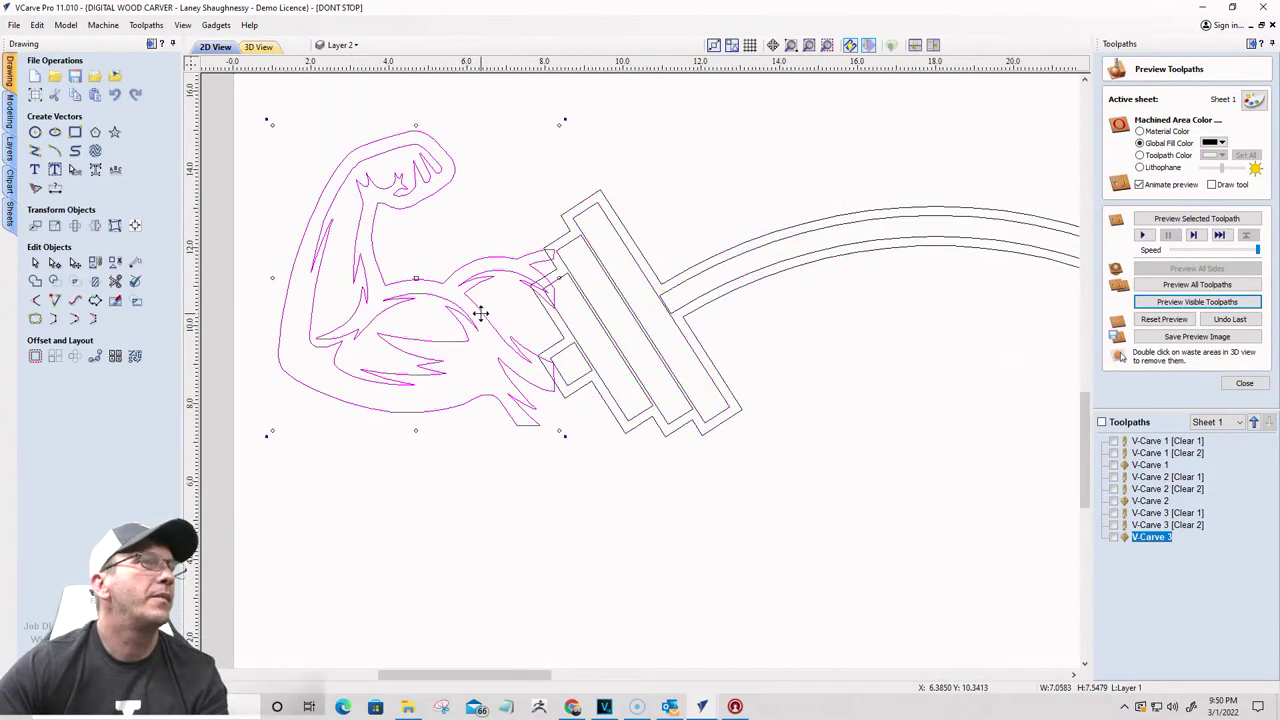
left_click_drag(266, 120, 243, 147)
left_click_drag(538, 266, 561, 254)
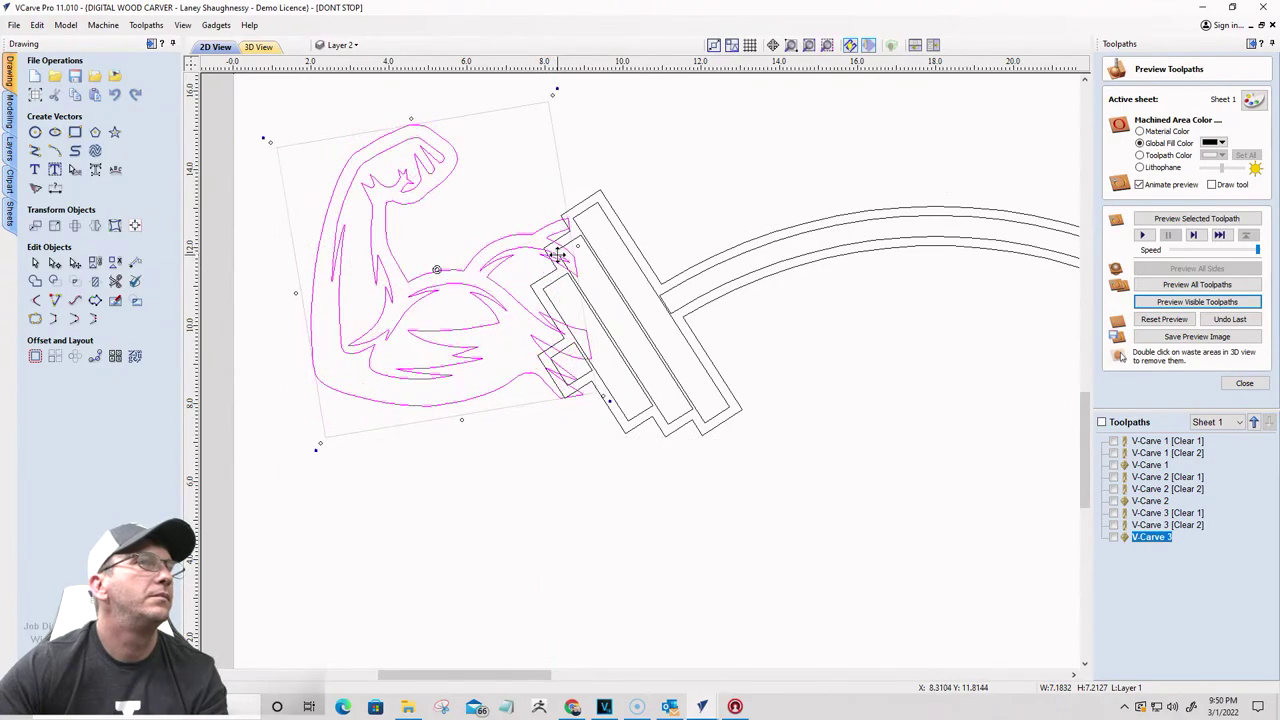
Step: Delete the mirrored right arm
scroll(556, 255, "down", 2)
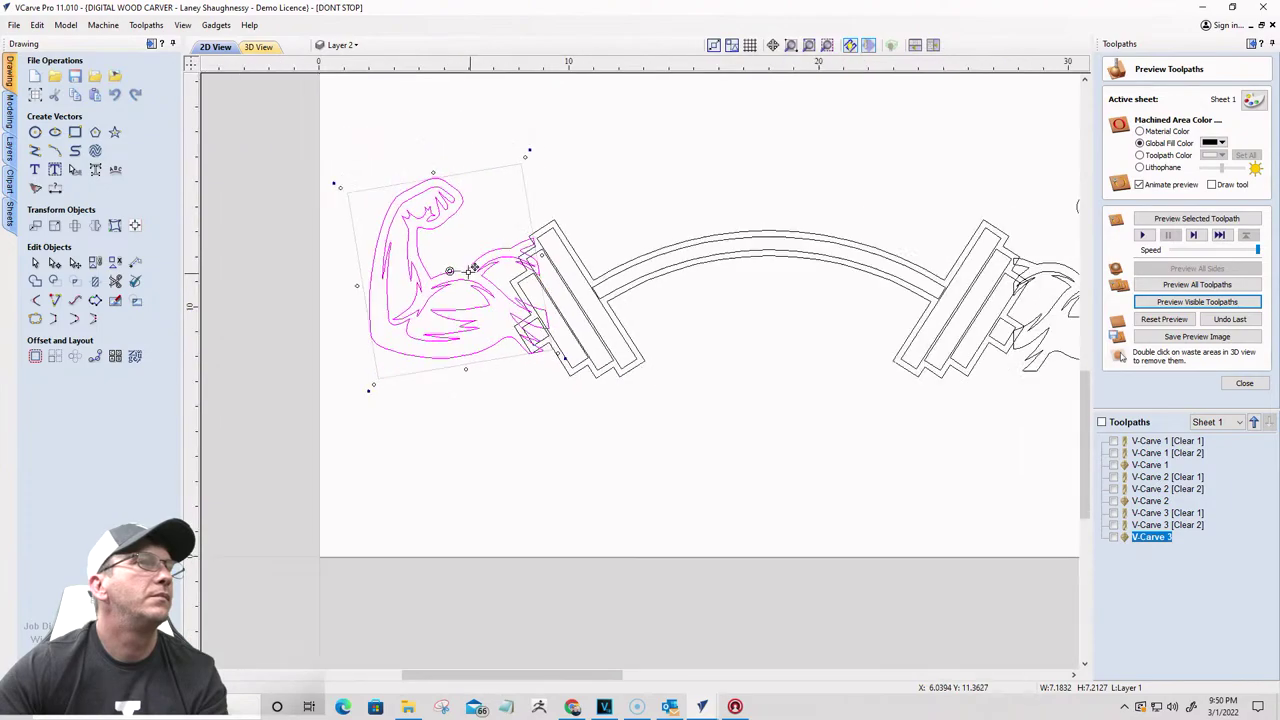
left_click(938, 247)
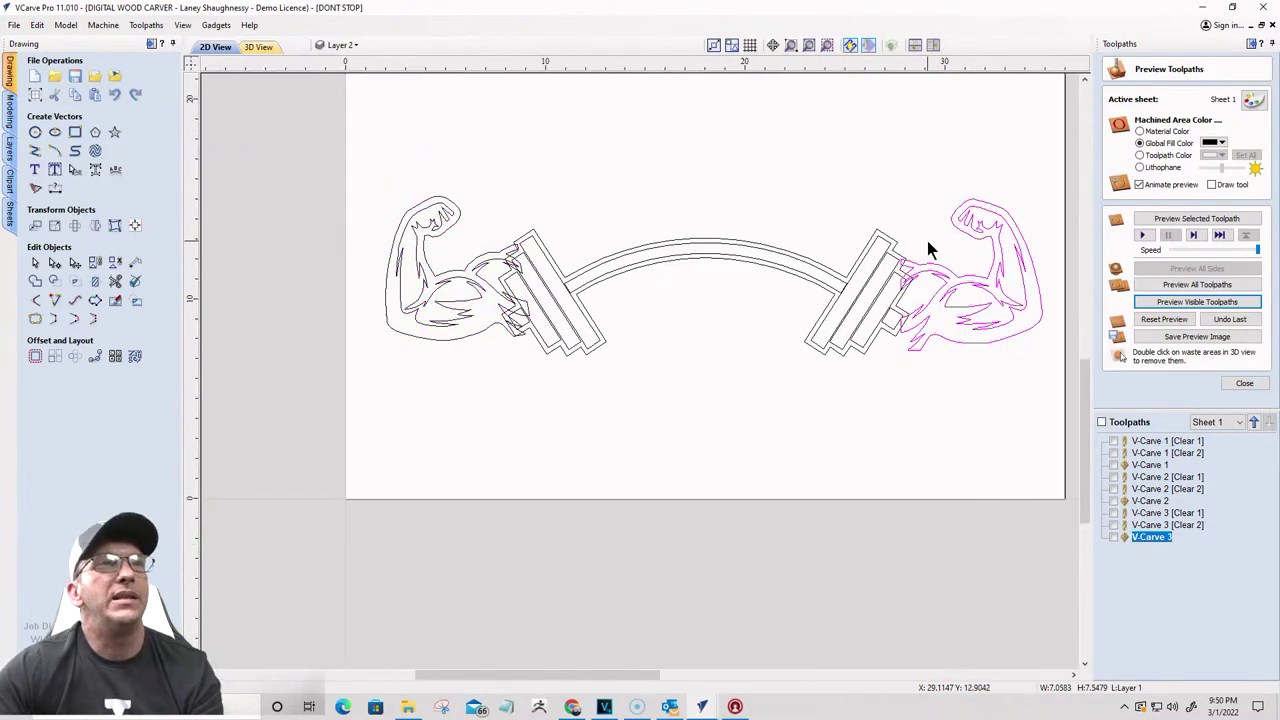
key("Delete")
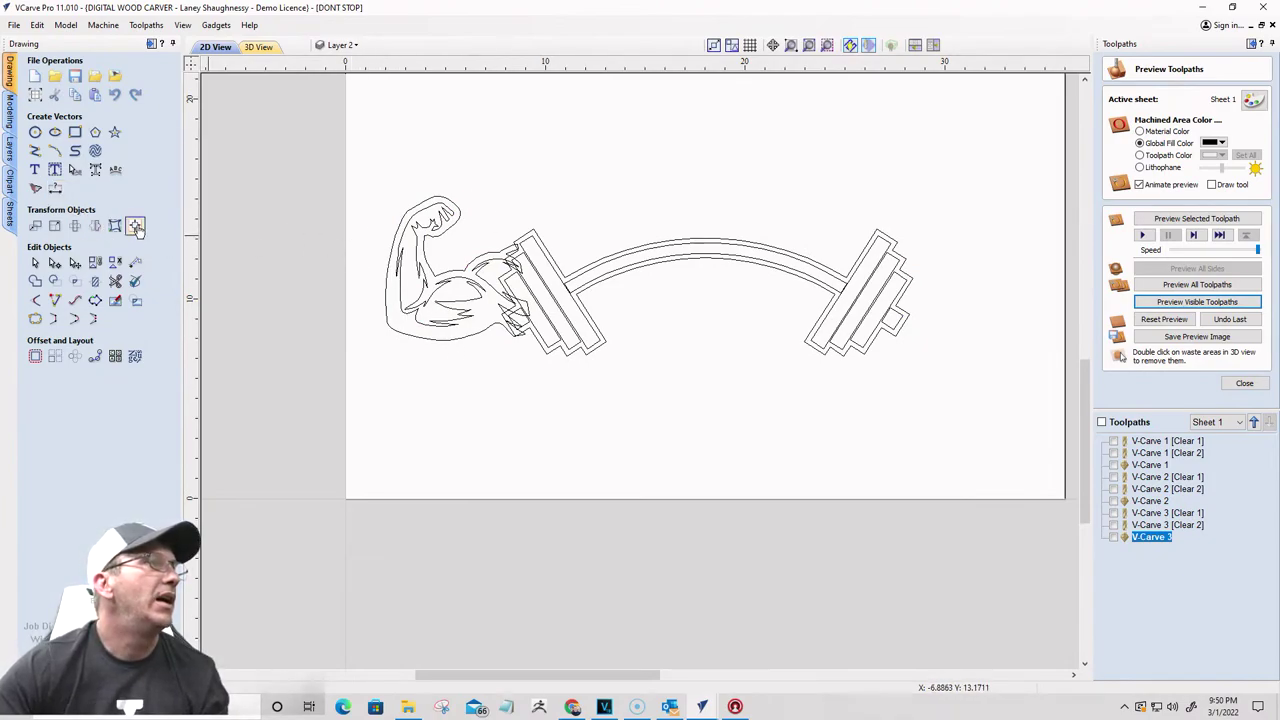
Step: Mirror a copy of the adjusted left arm onto the barbell's right end
left_click(95, 226)
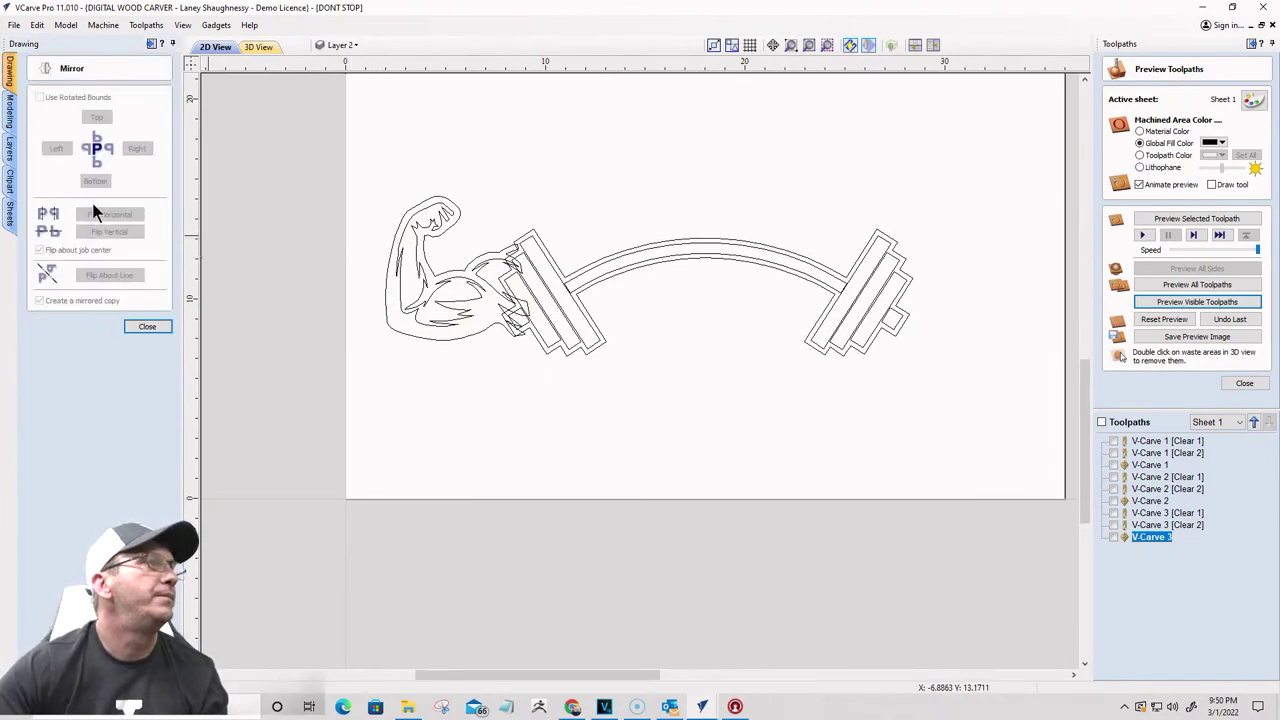
left_click(476, 344)
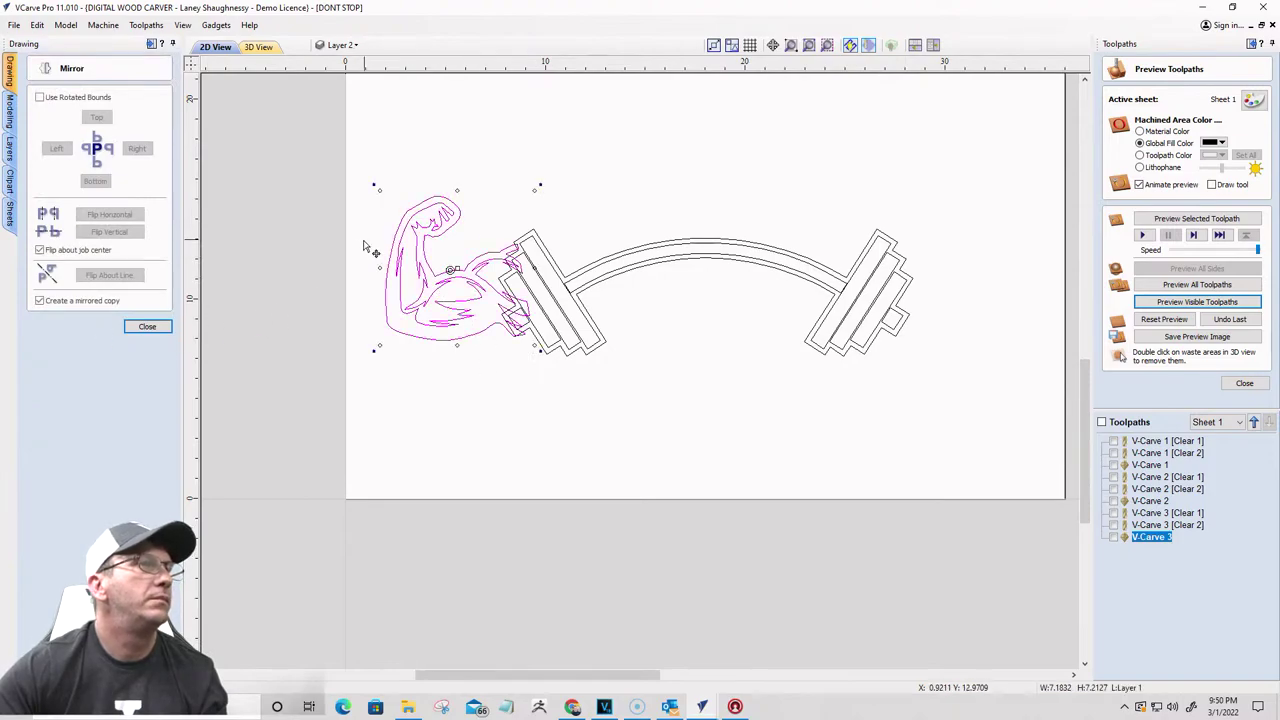
left_click(94, 214)
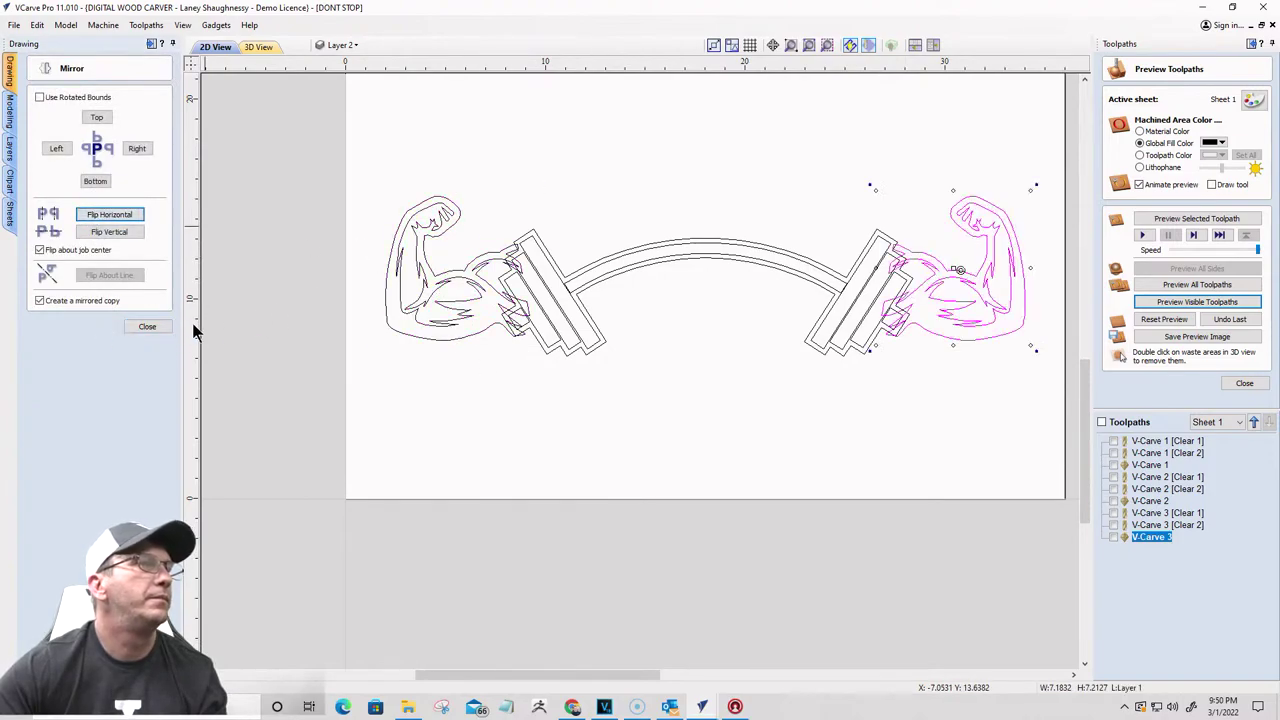
left_click(148, 327)
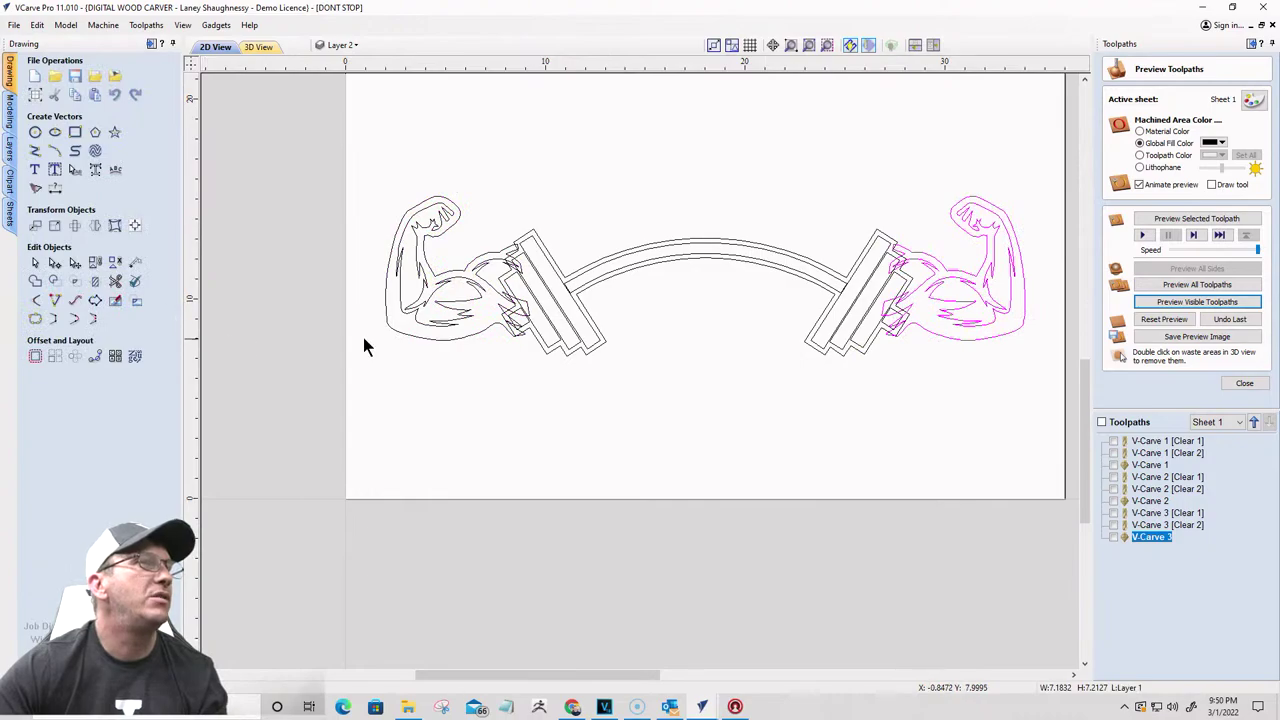
Step: Weld both arms and the barbell into combined outlines
left_click(433, 340)
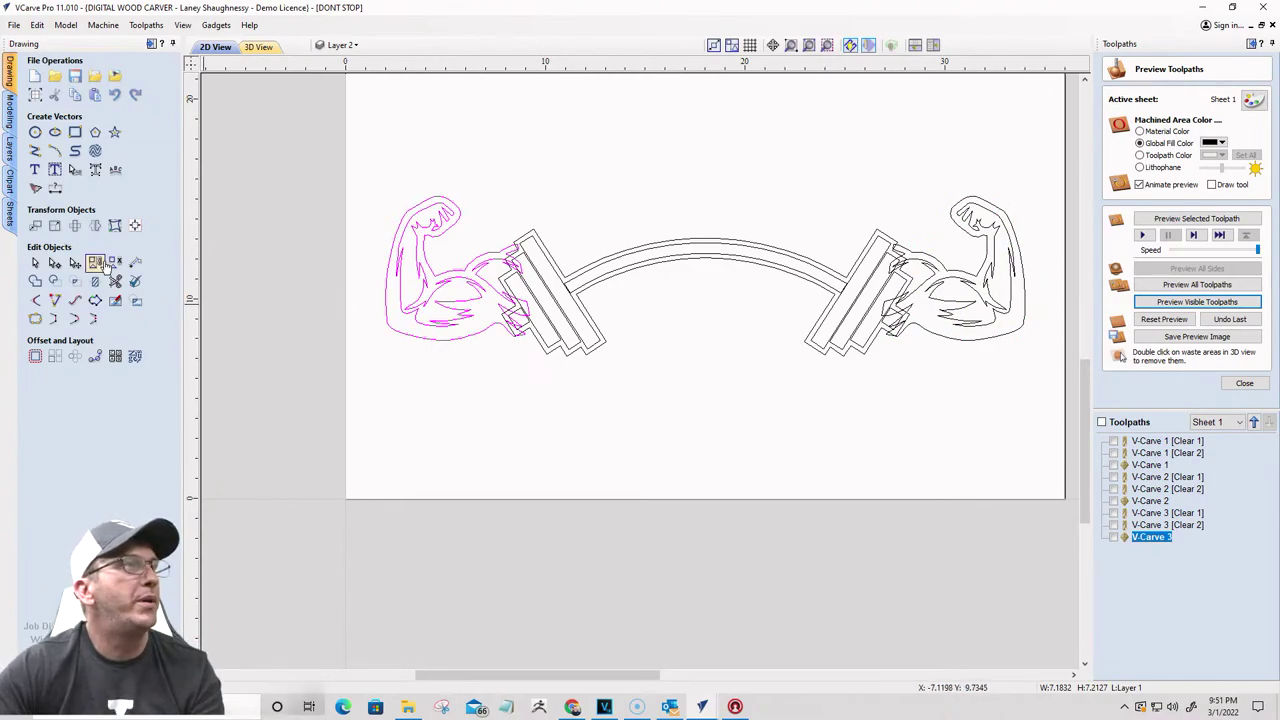
left_click(978, 230)
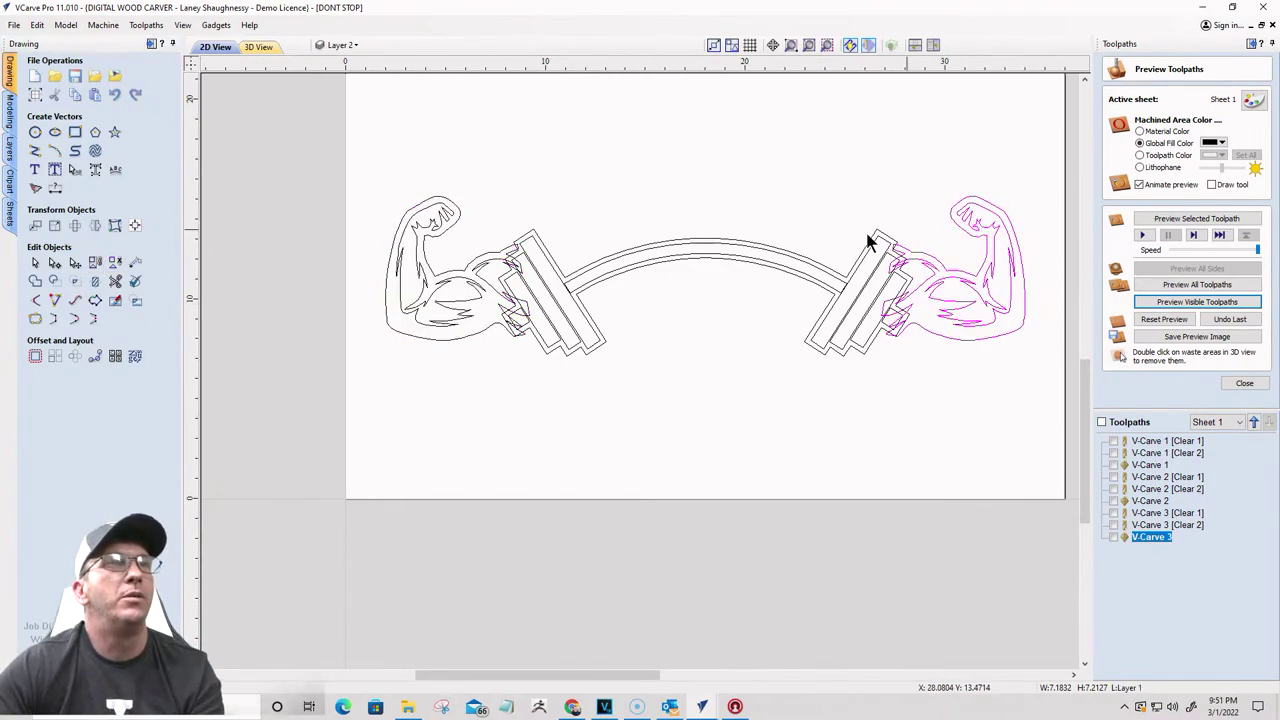
left_click(112, 262)
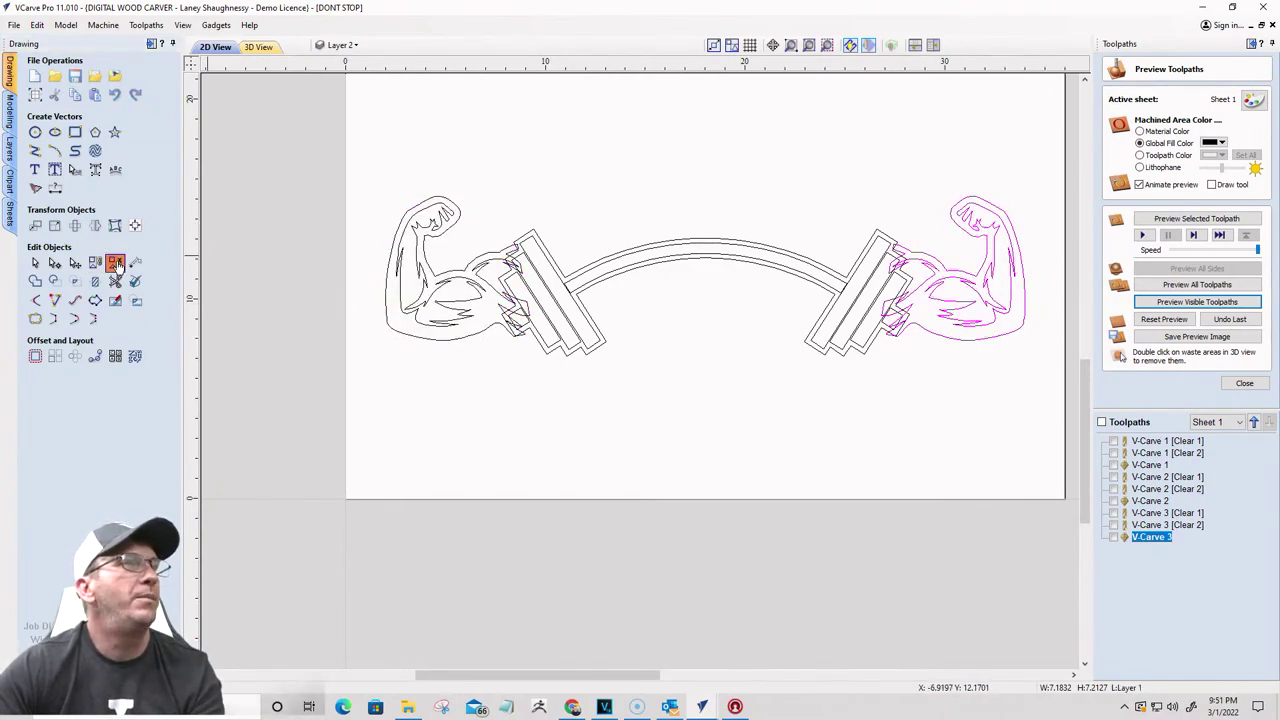
left_click(435, 343)
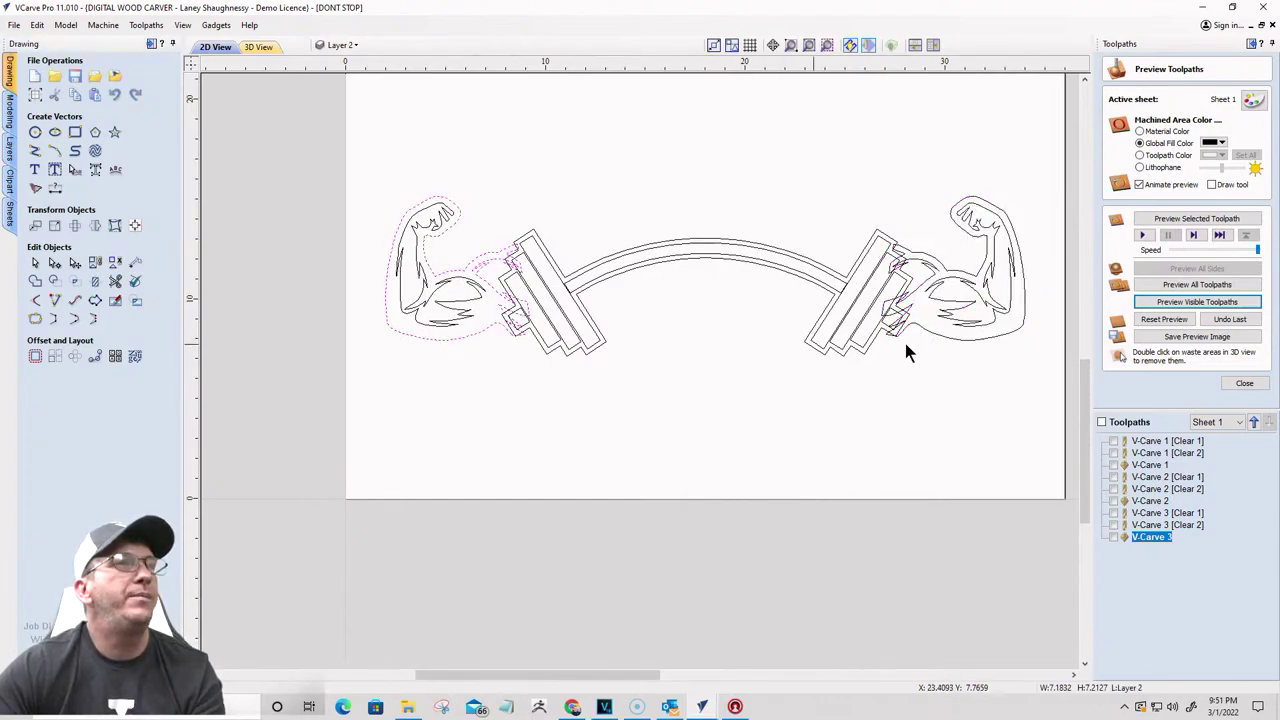
left_click(958, 228, "shift")
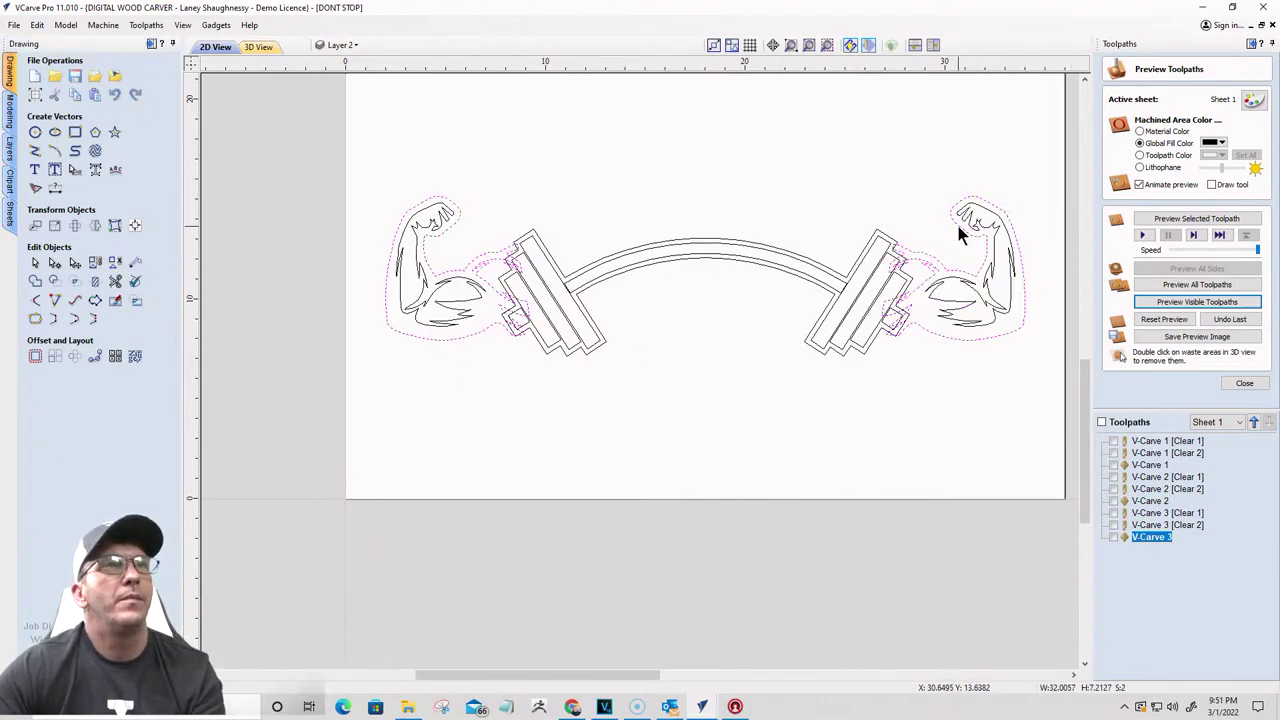
left_click(875, 240, "shift")
scroll(875, 240, "up", 3)
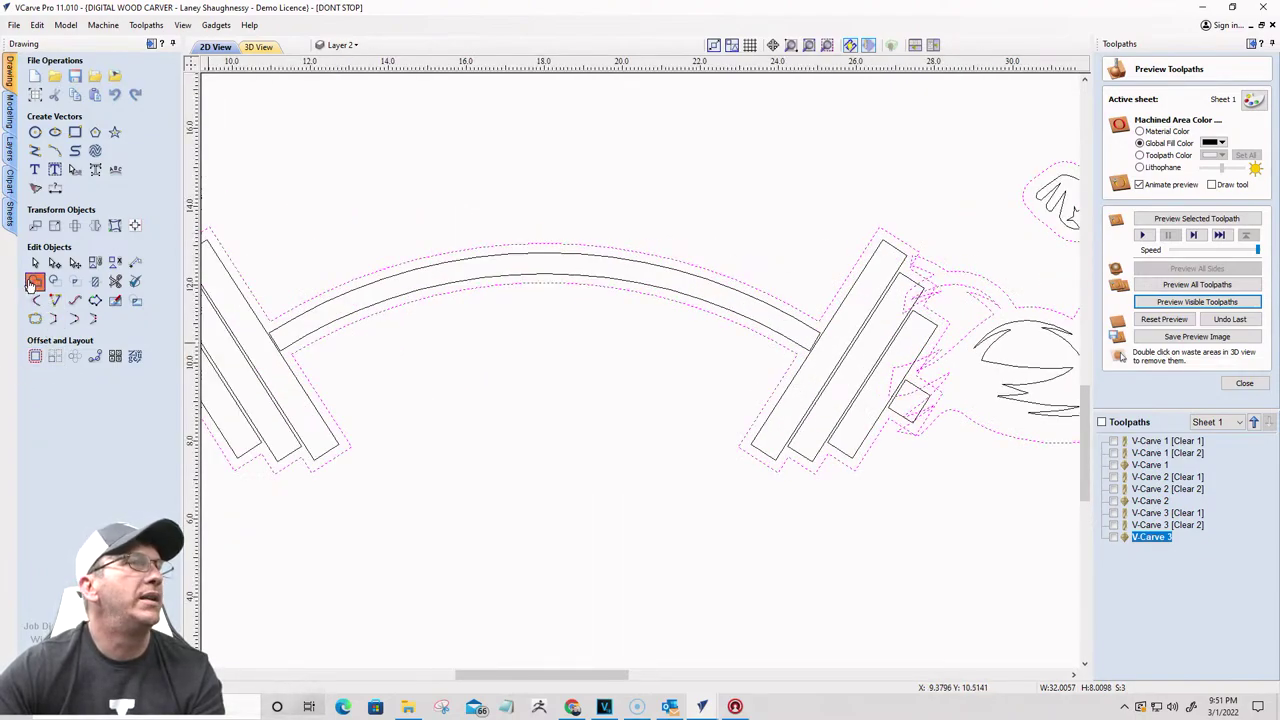
scroll(735, 302, "down", 3)
left_click(657, 237)
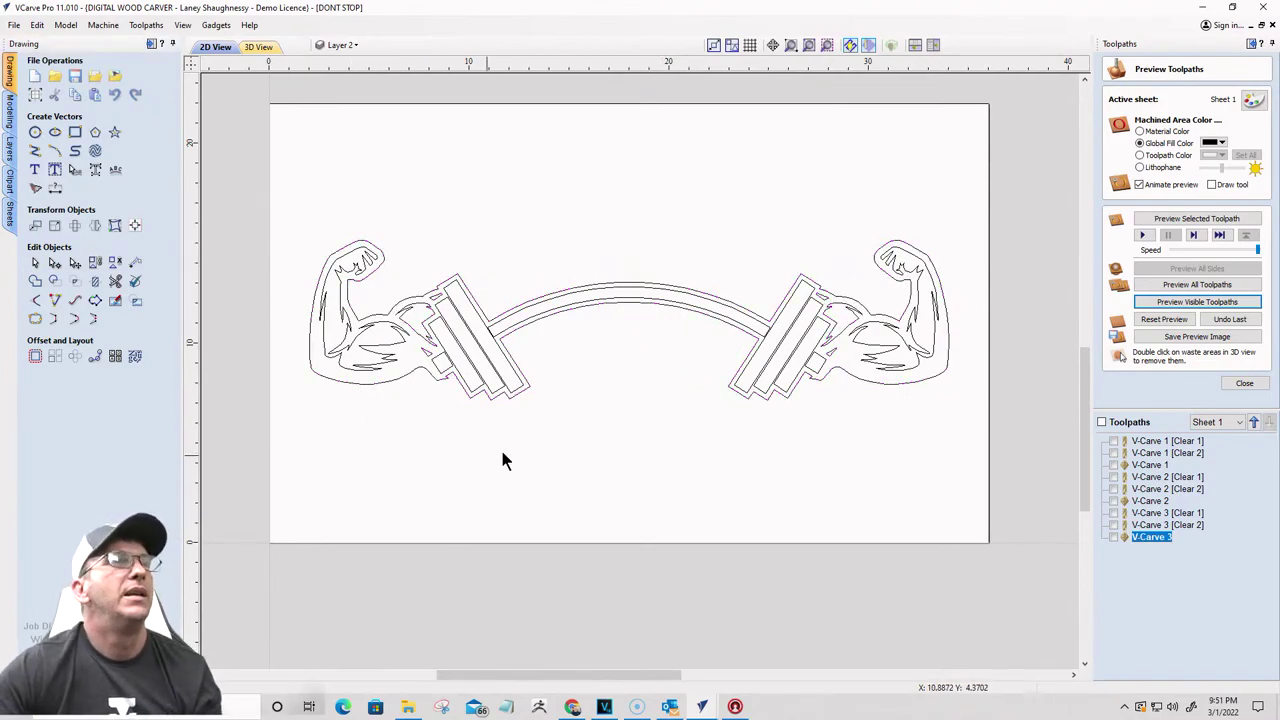
scroll(510, 455, "down", 1)
Step: Recalculate V-Carve 3 and preview the carved welded arms and barbell, then return to the 2D view
double_click(1140, 518)
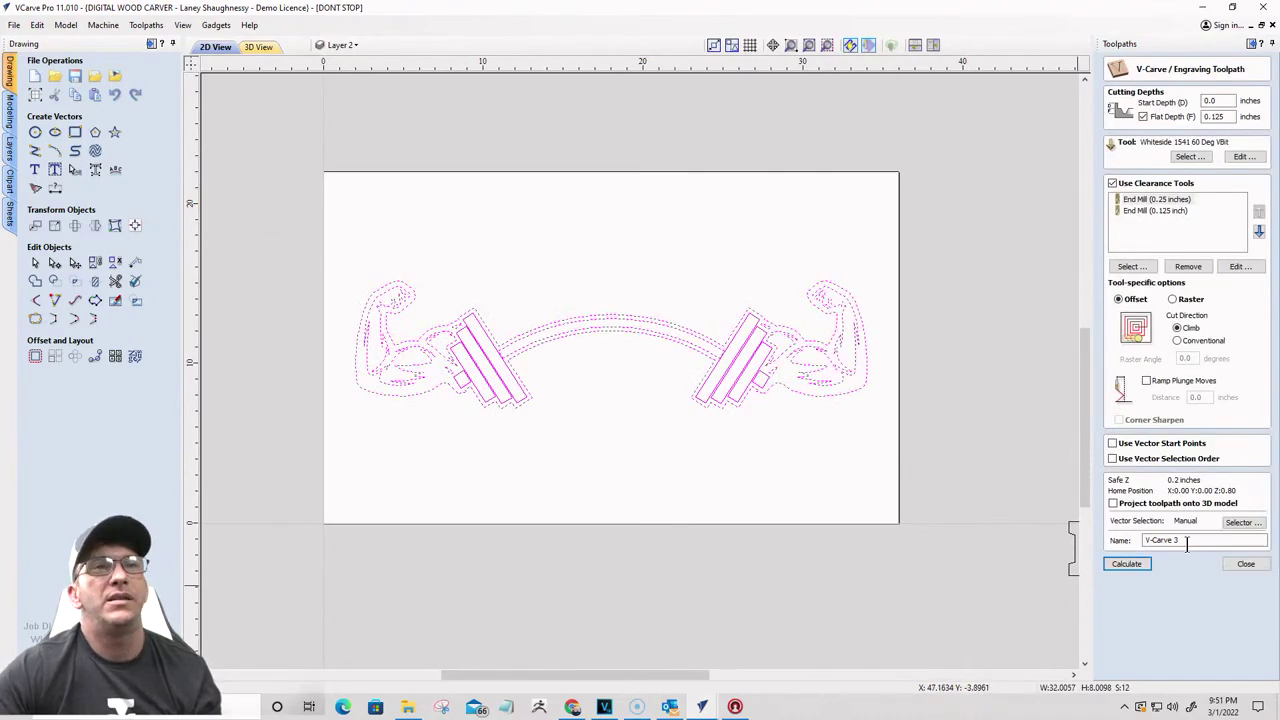
left_click(1127, 564)
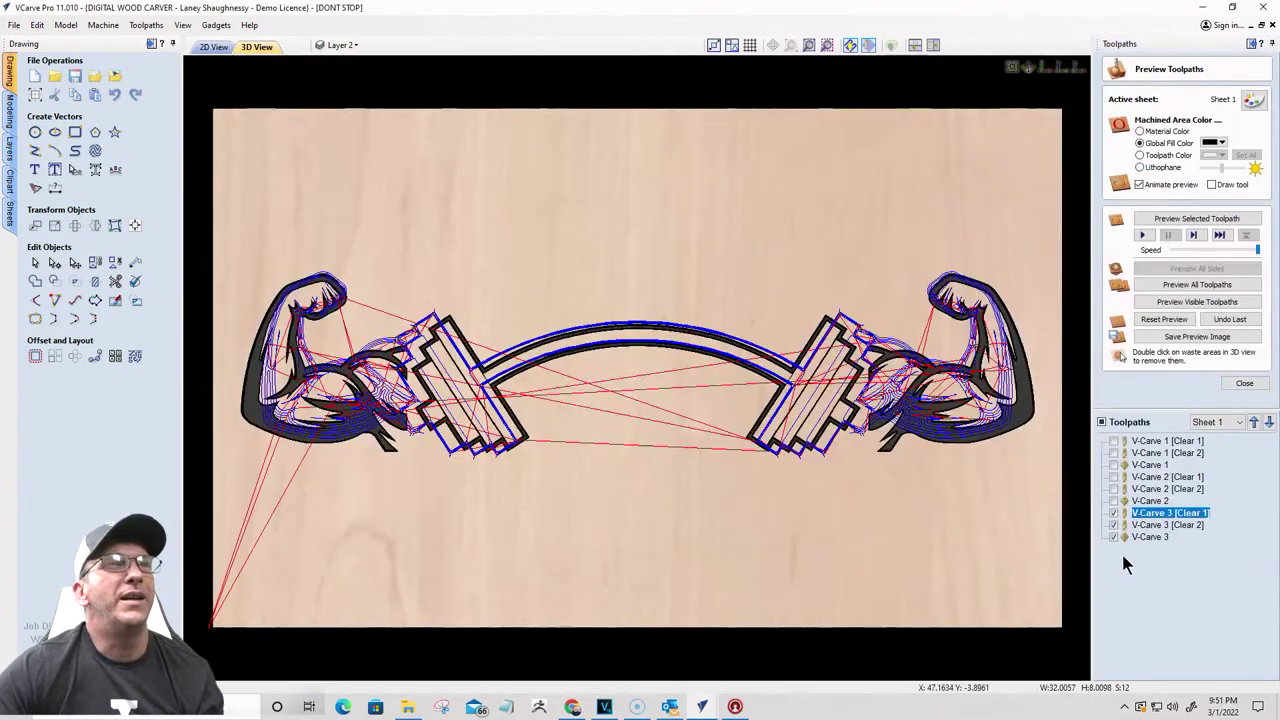
left_click(1177, 320)
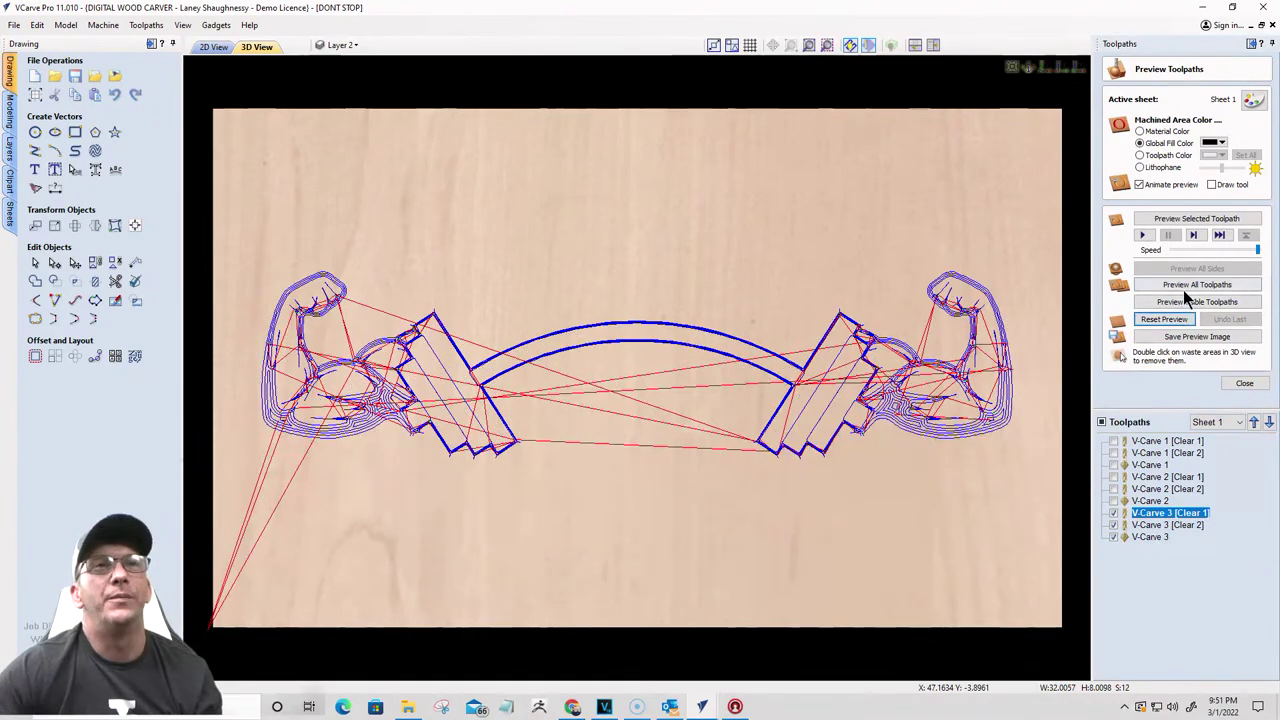
left_click(1190, 303)
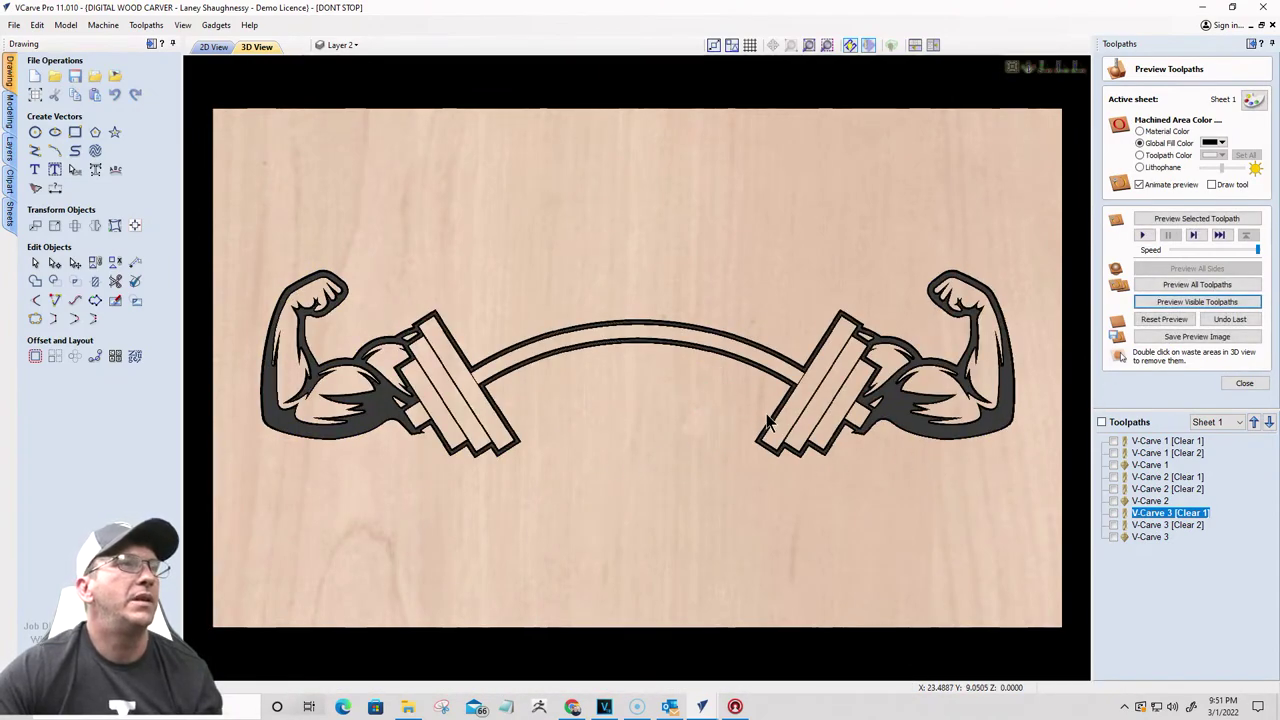
left_click_drag(845, 422, 872, 366)
left_click(213, 47)
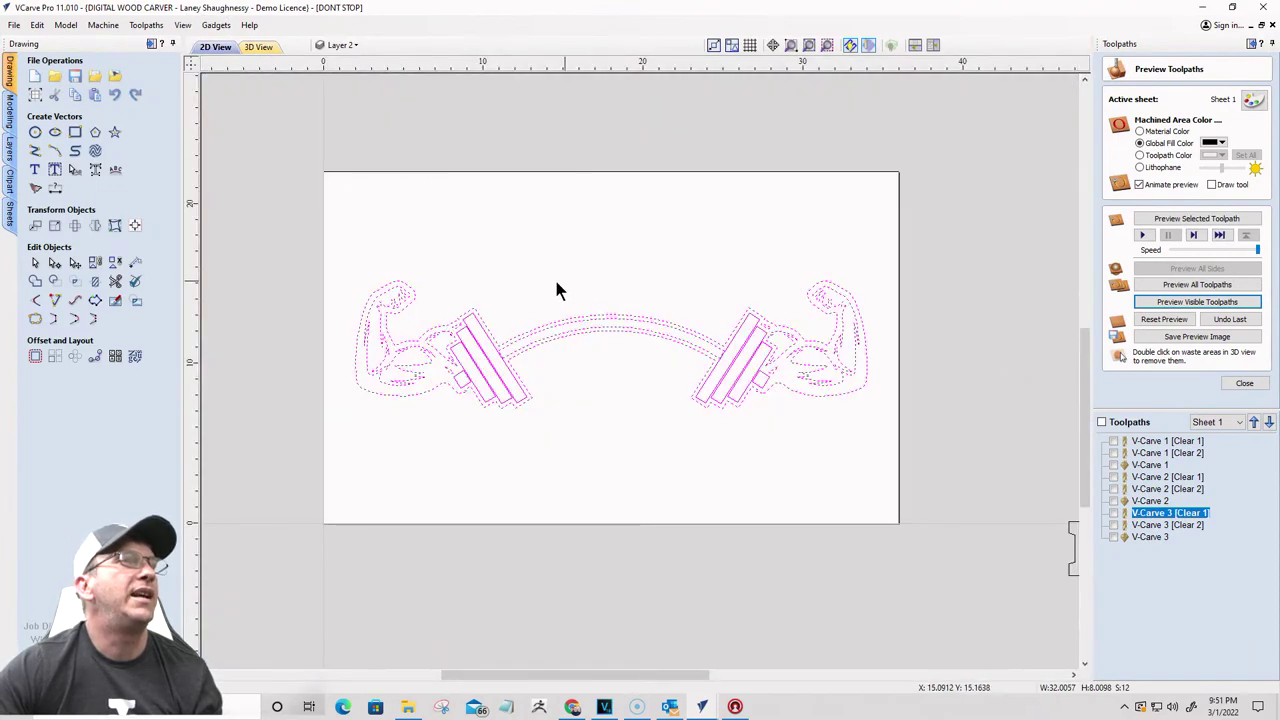
Step: Move the DON'T STOP WHEN YOU ARE TIRED text onto the top of the board
left_click(258, 47)
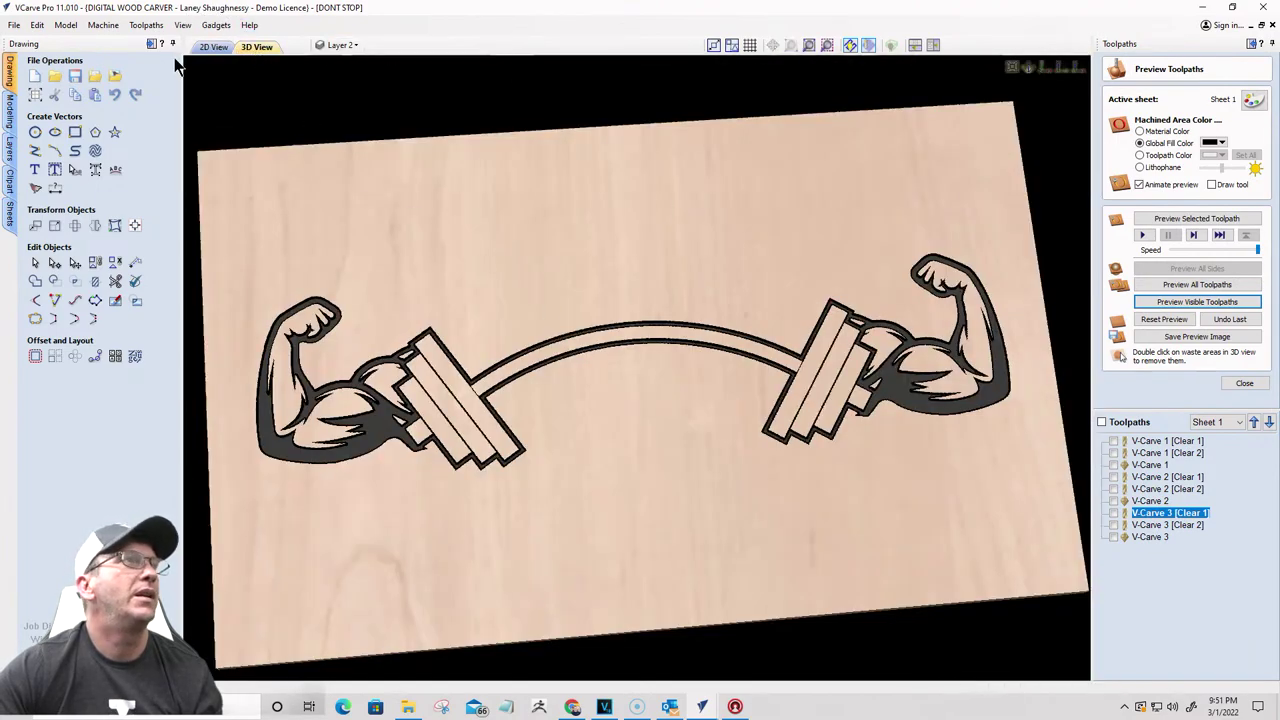
left_click(215, 48)
scroll(683, 238, "down", 3)
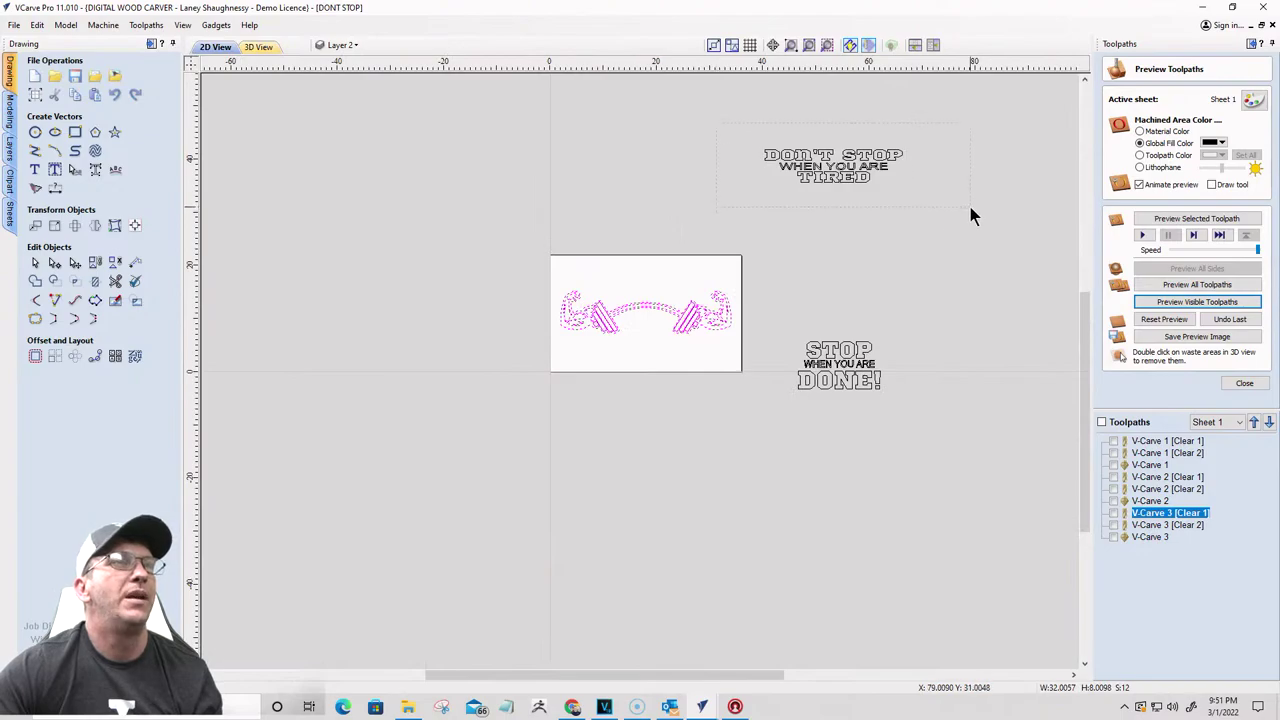
left_click(843, 175)
left_click_drag(838, 169, 636, 292)
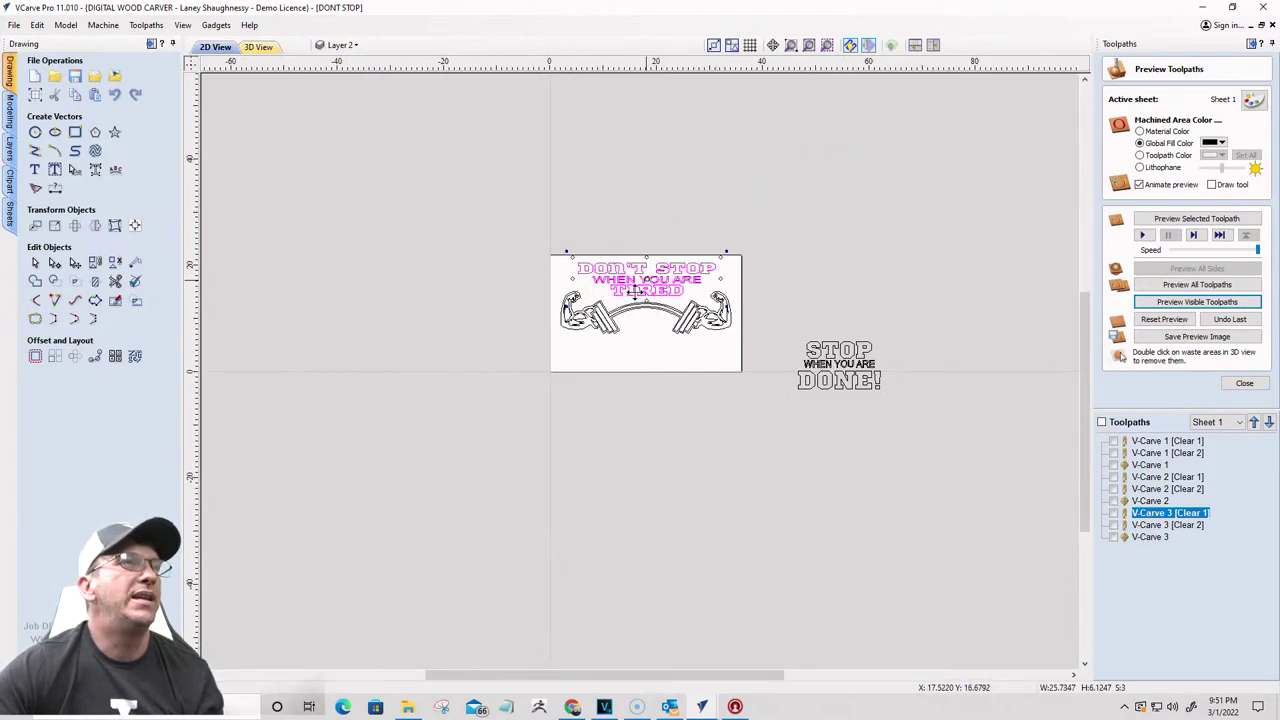
Step: Drag the STOP WHEN YOU ARE DONE! text onto the board over the barbell
left_click(135, 225)
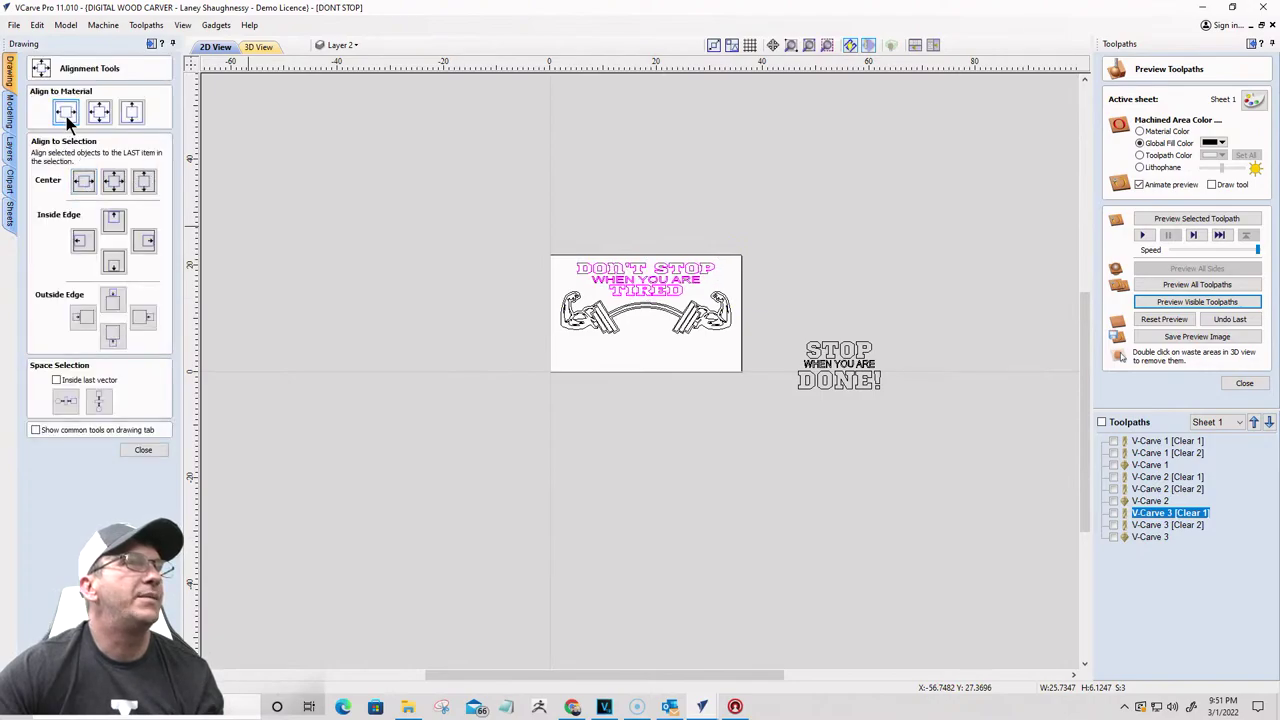
left_click_drag(792, 318, 903, 420)
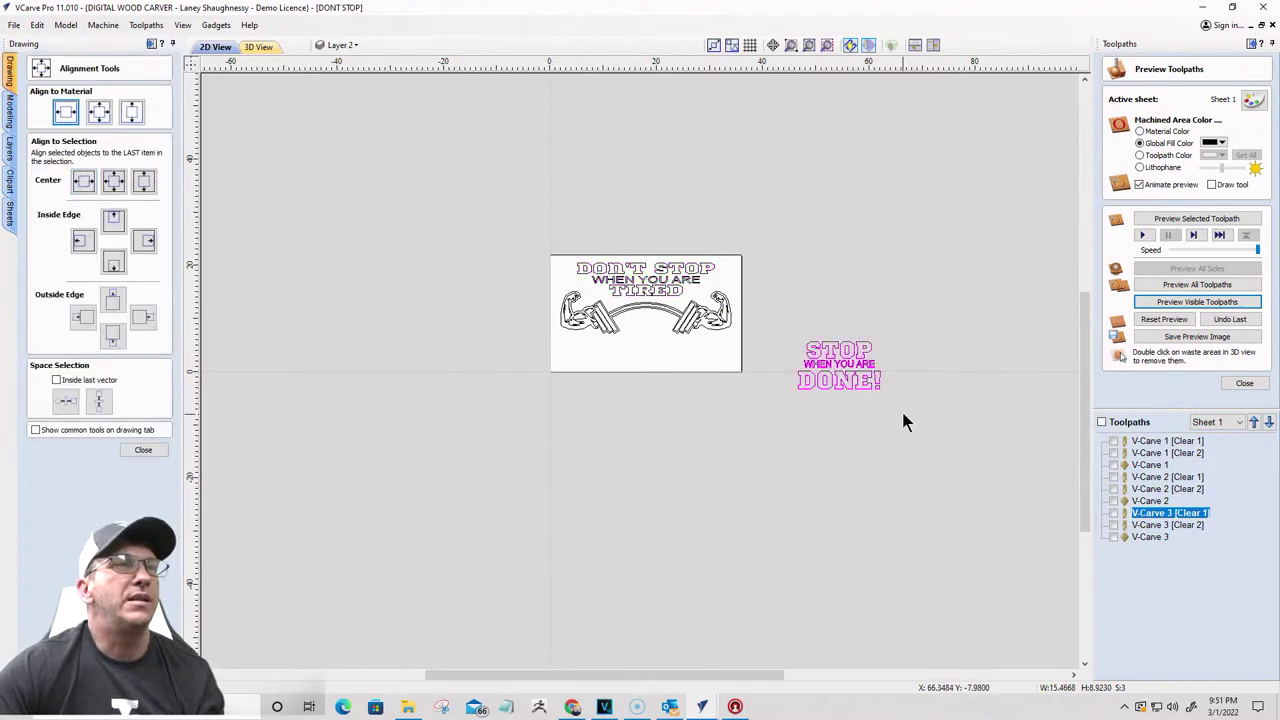
left_click(846, 366)
left_click_drag(846, 366, 745, 366)
left_click_drag(673, 343, 651, 345)
scroll(656, 350, "up", 5)
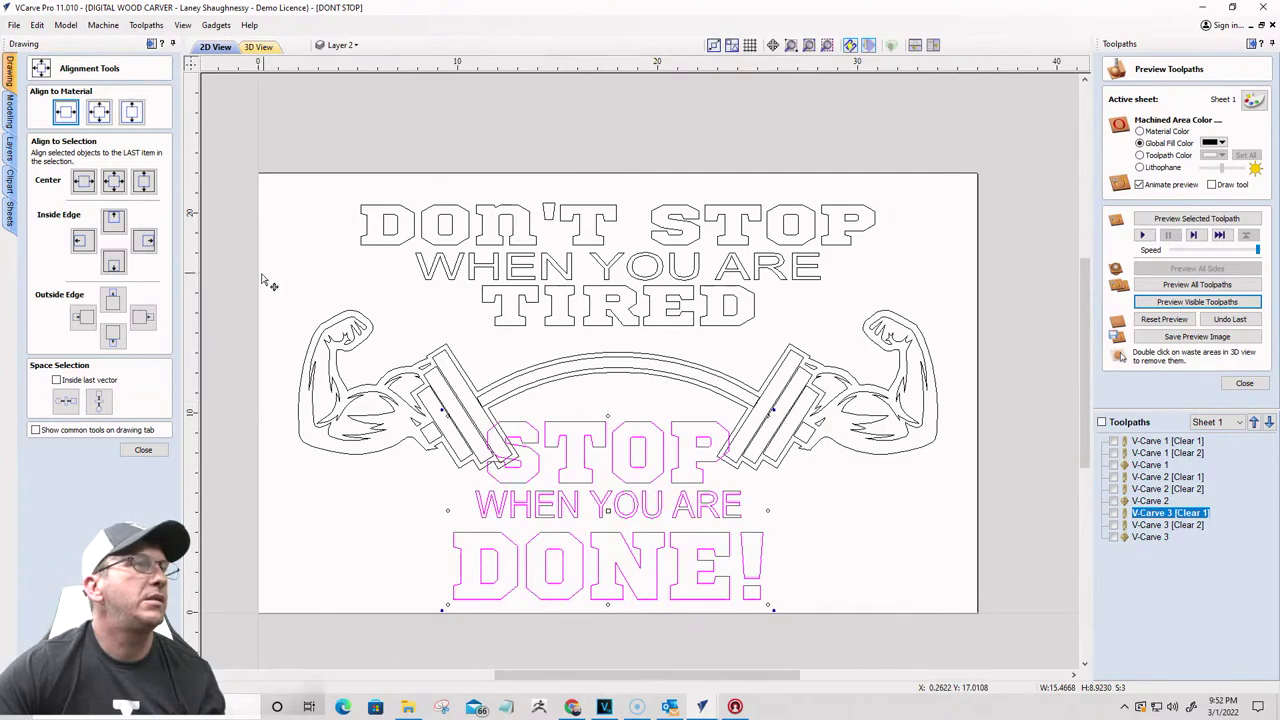
Step: Enlarge the arms and barbell together with a corner handle
left_click_drag(248, 288, 997, 487)
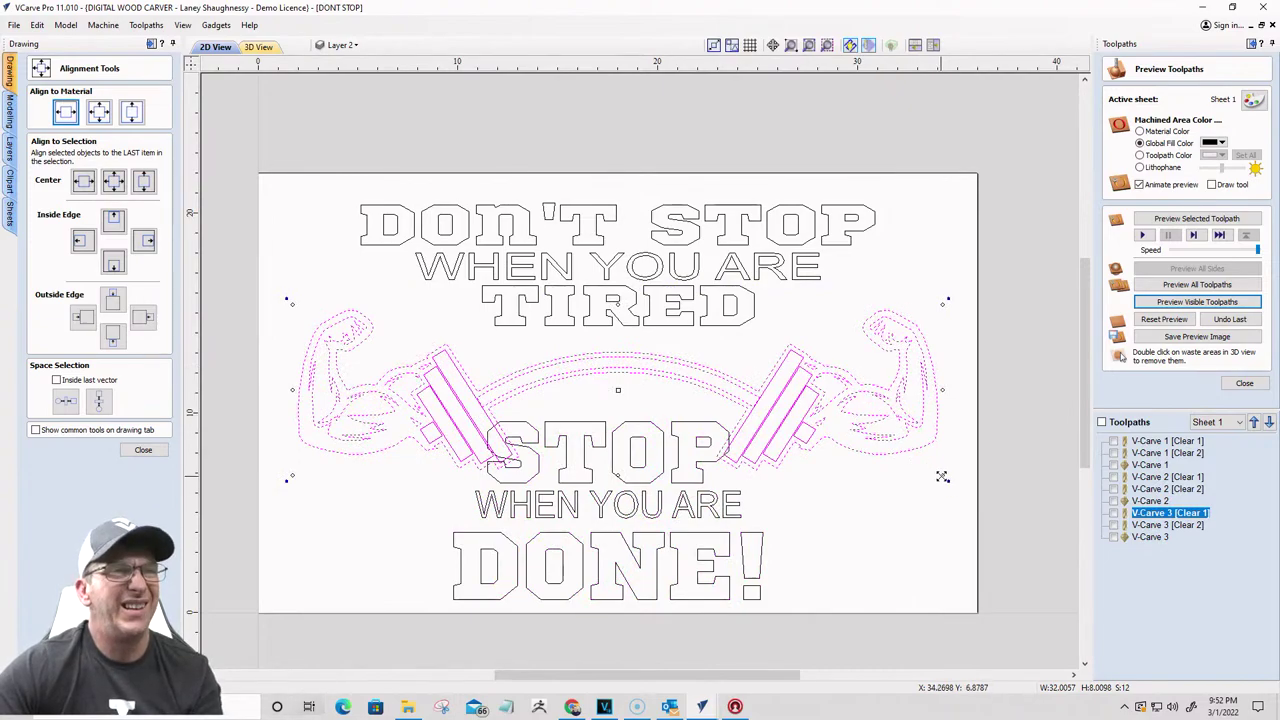
left_click_drag(942, 476, 946, 481)
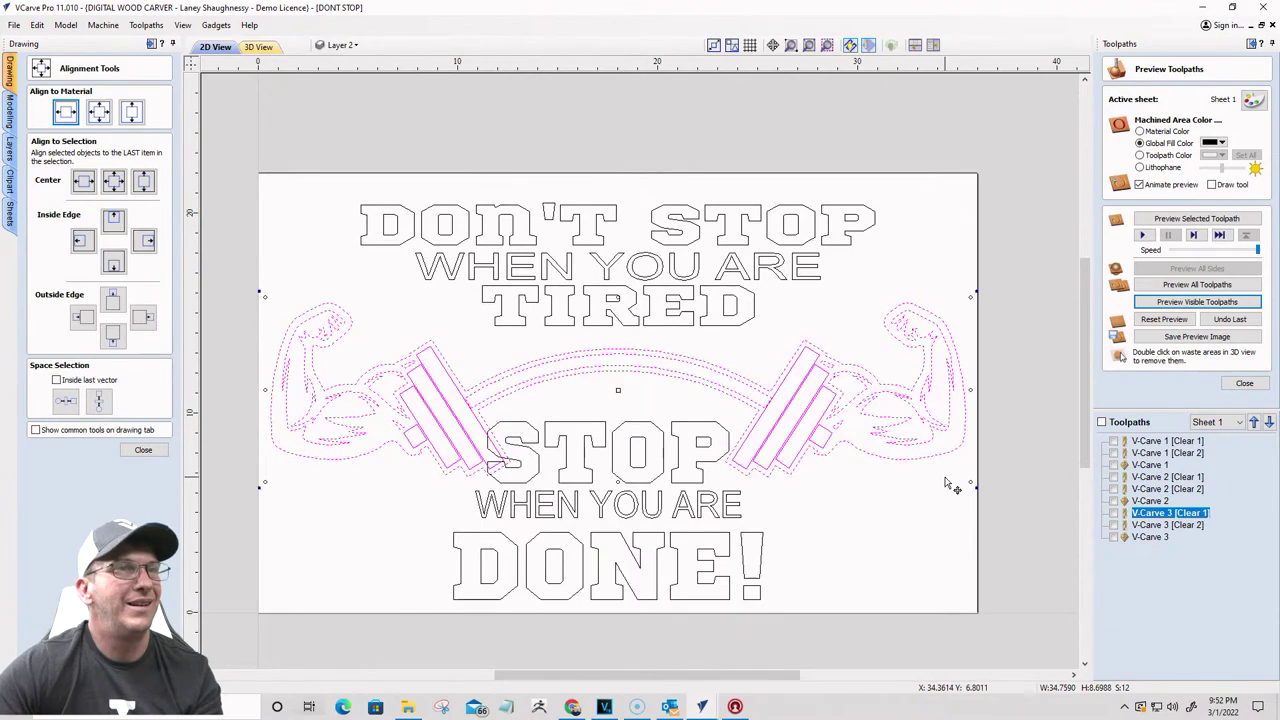
left_click(614, 478)
Step: Centre STOP WHEN YOU ARE DONE! on the board, raise it, and nudge the lower lines down
left_click_drag(478, 411, 498, 425)
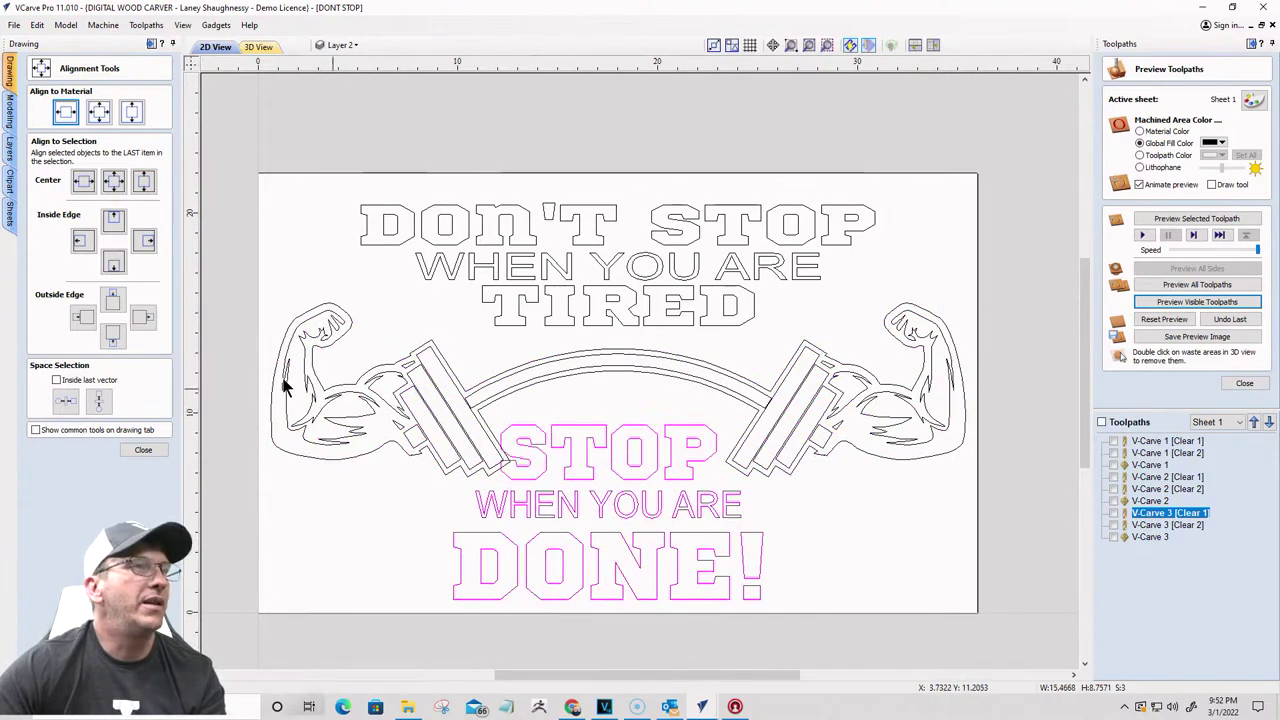
left_click(64, 115)
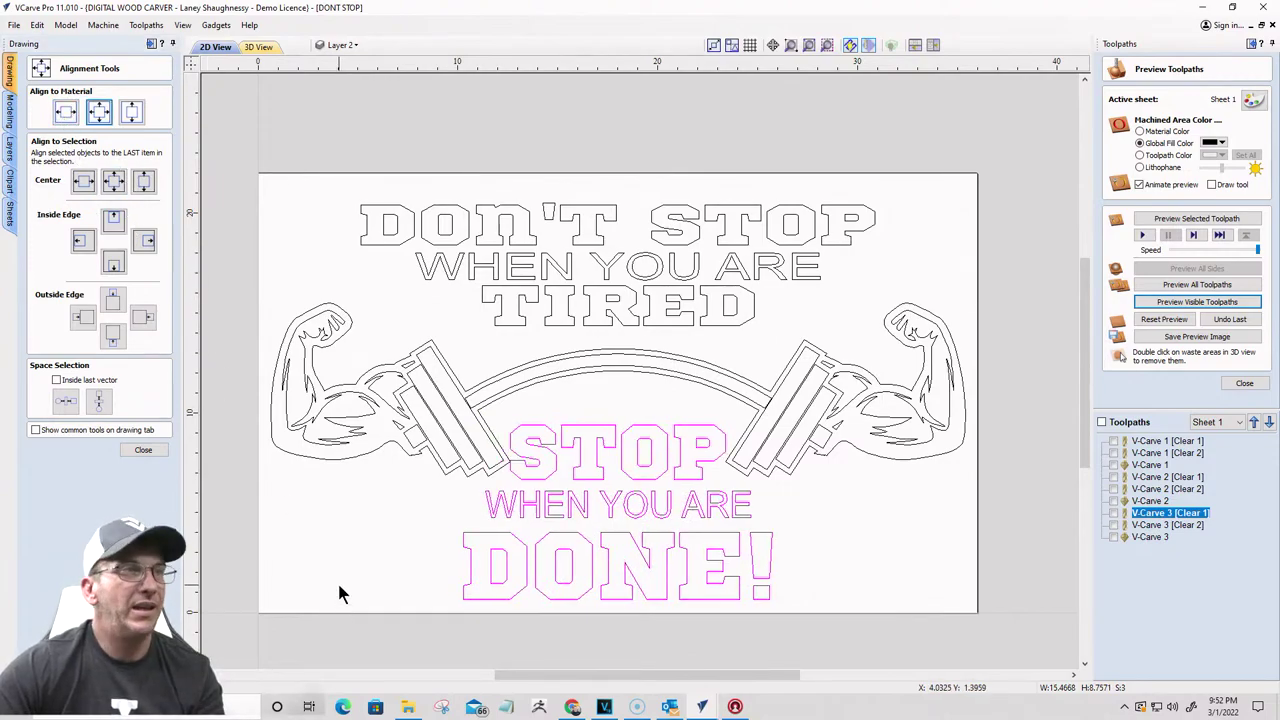
left_click(574, 505)
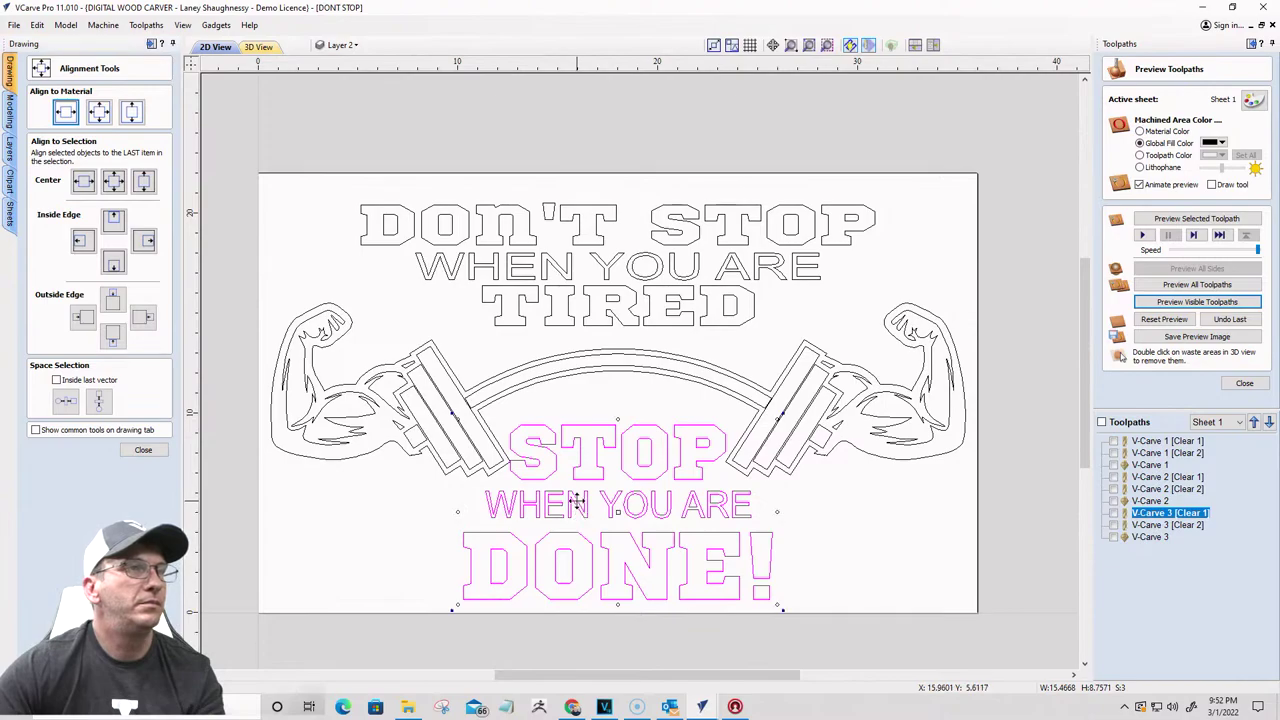
left_click_drag(575, 508, 575, 500)
key("Up")
key("Up")
key("Up")
key("Up")
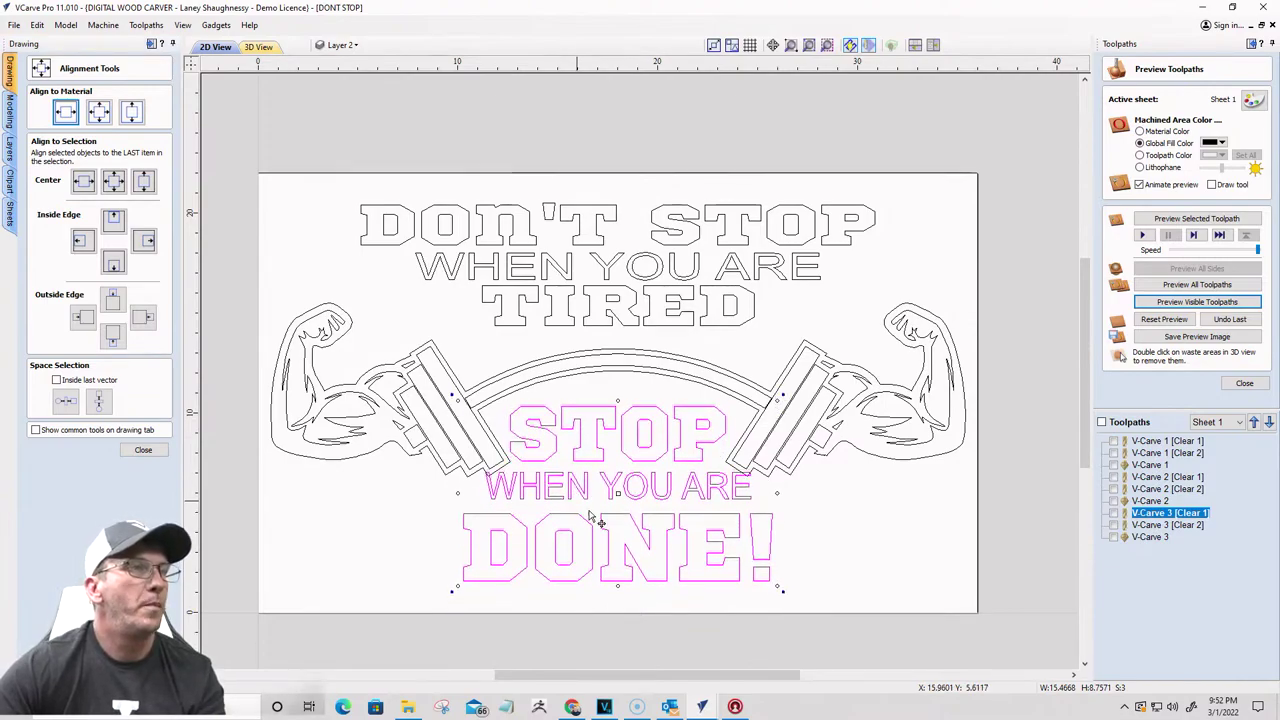
left_click(558, 605)
left_click(608, 484)
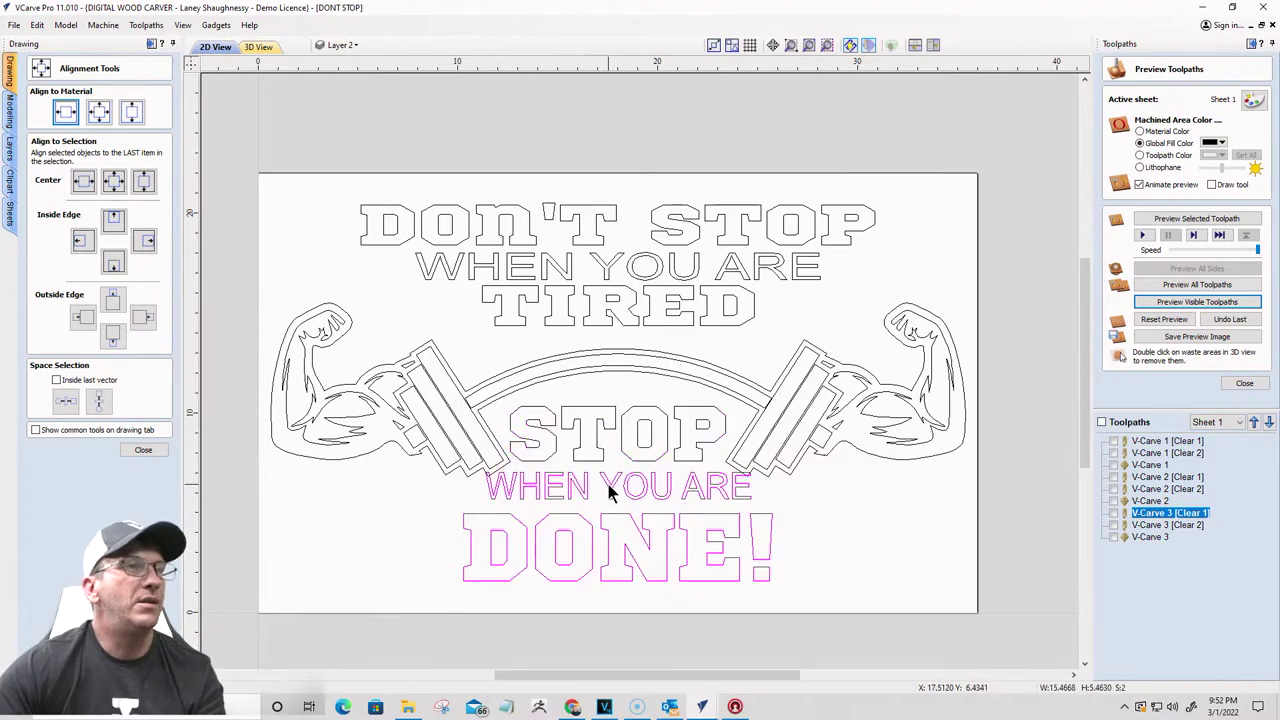
key("Down")
key("Down")
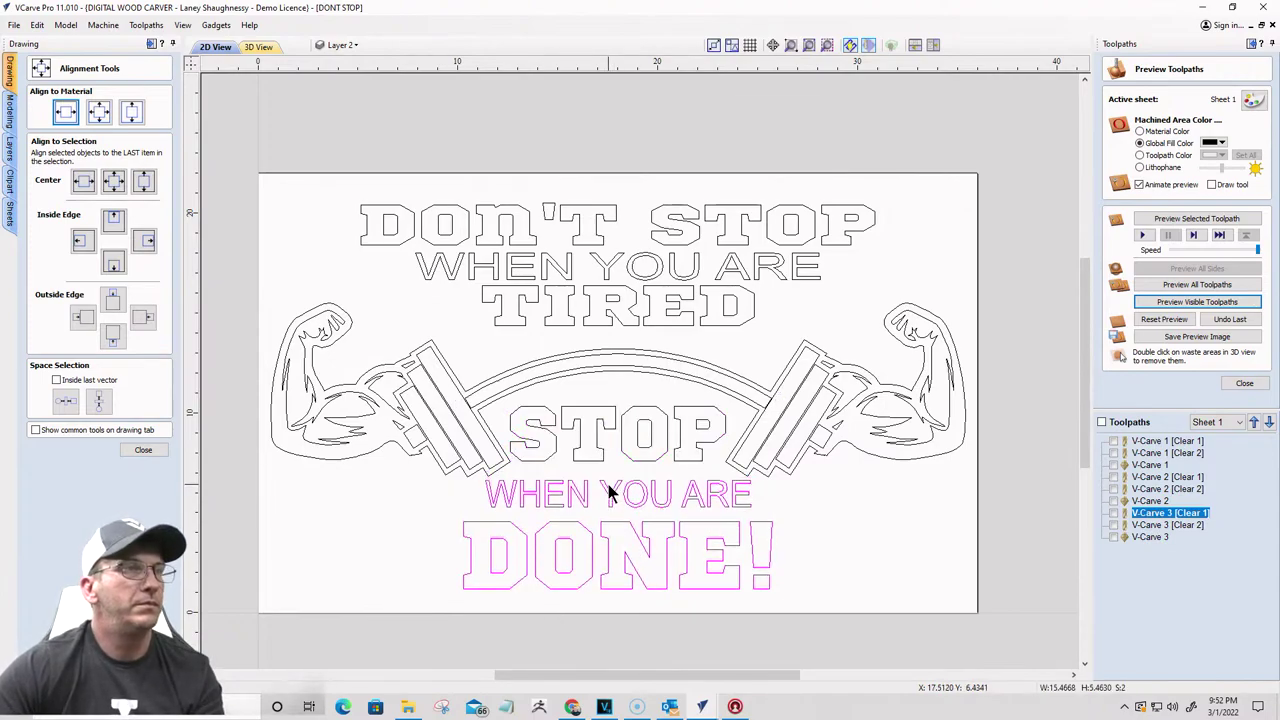
scroll(554, 180, "down", 2)
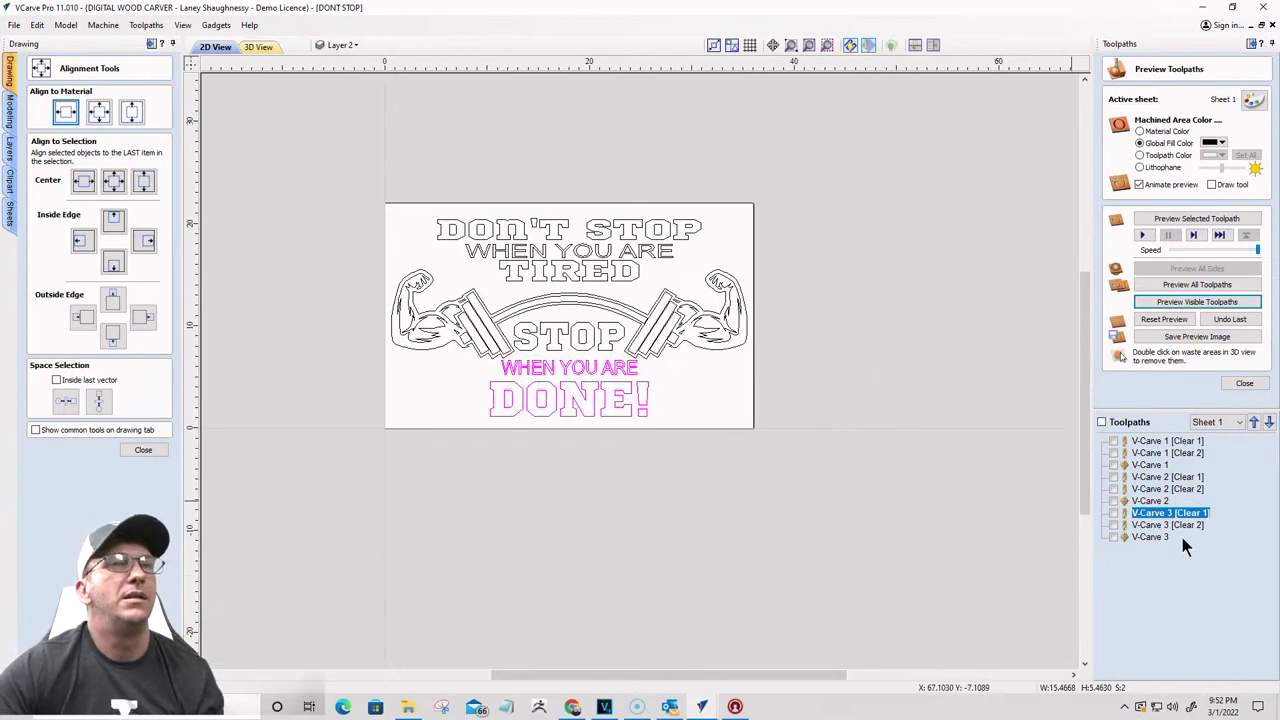
Step: Recalculate V-Carve 3 for the full layout and preview the complete carved sign
double_click(1155, 442)
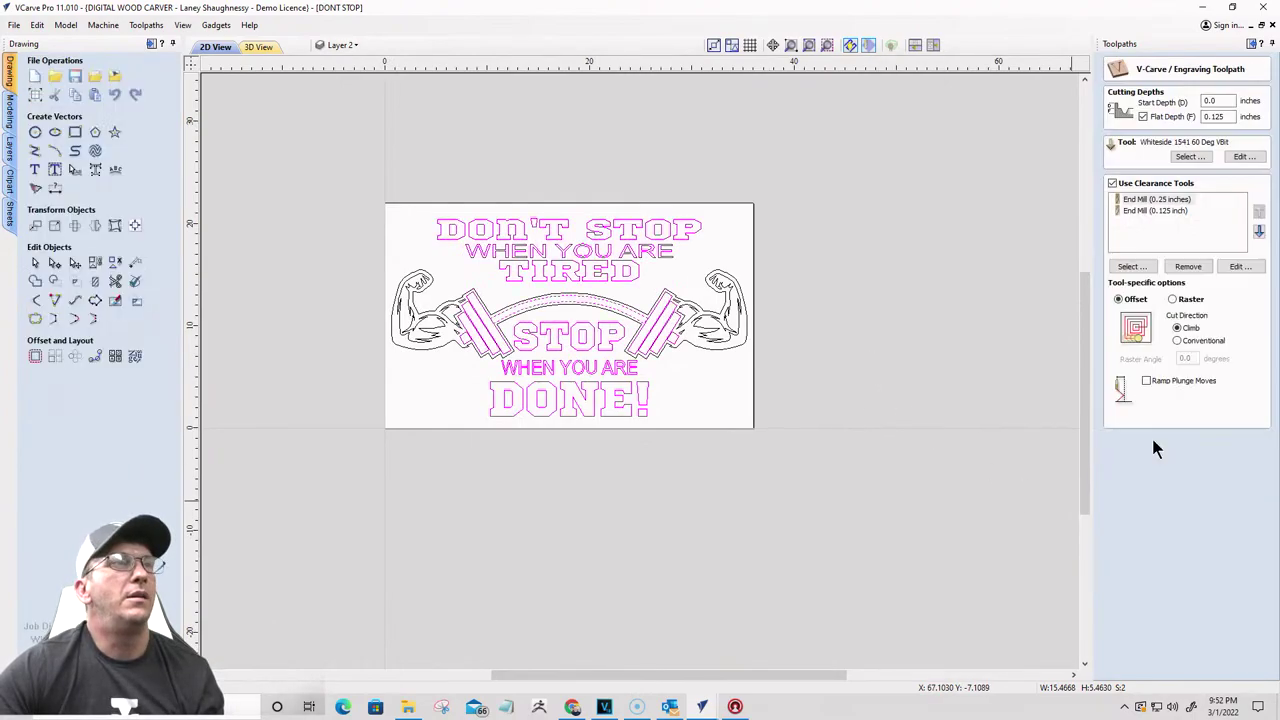
left_click(1245, 564)
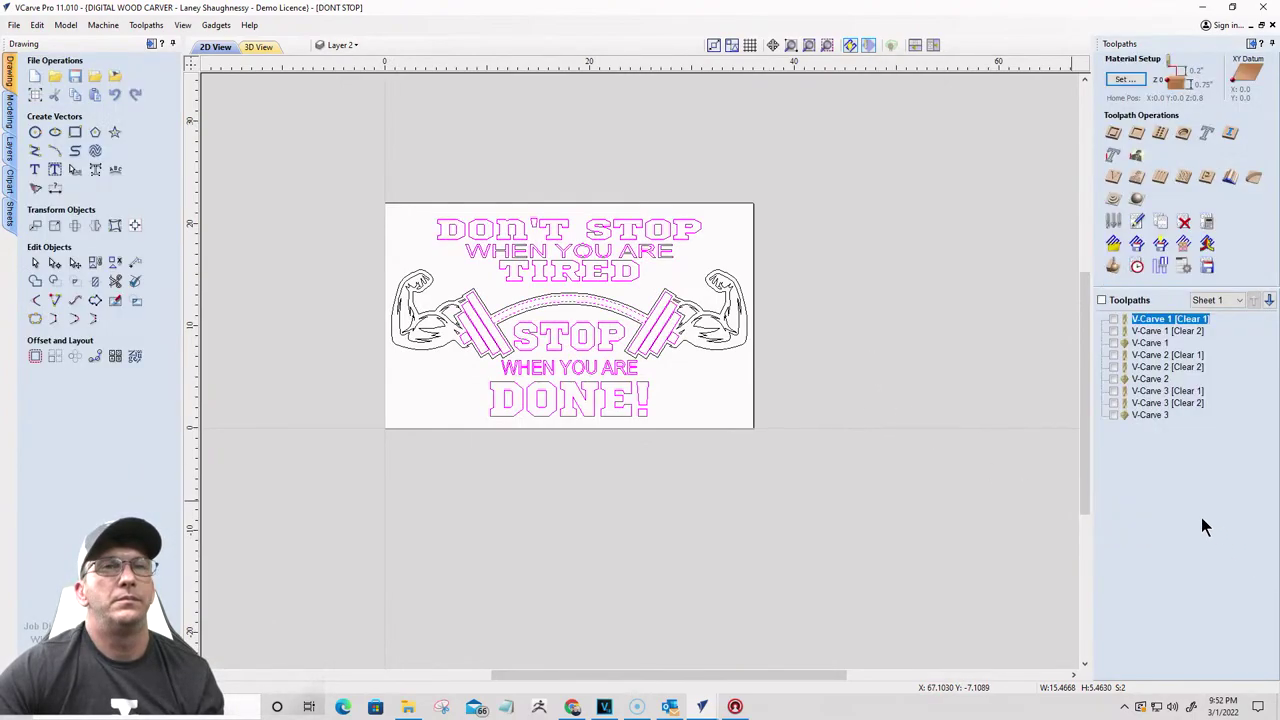
double_click(1147, 398)
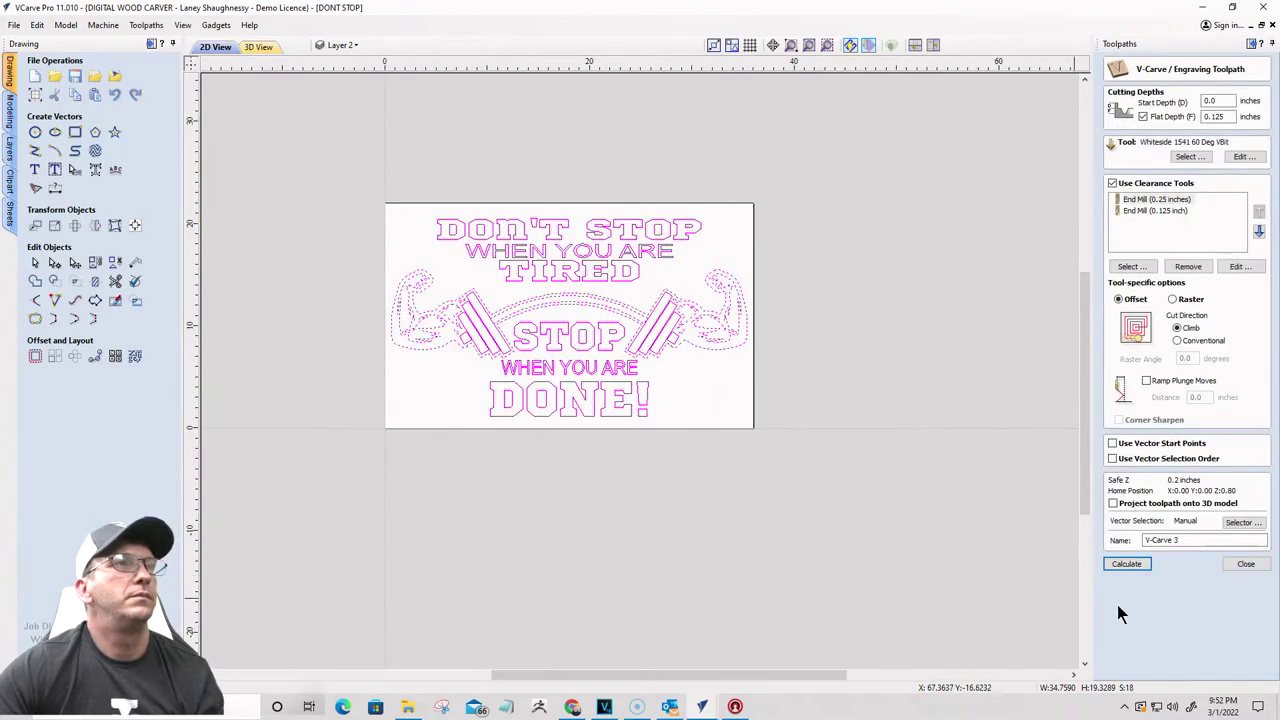
left_click(1126, 564)
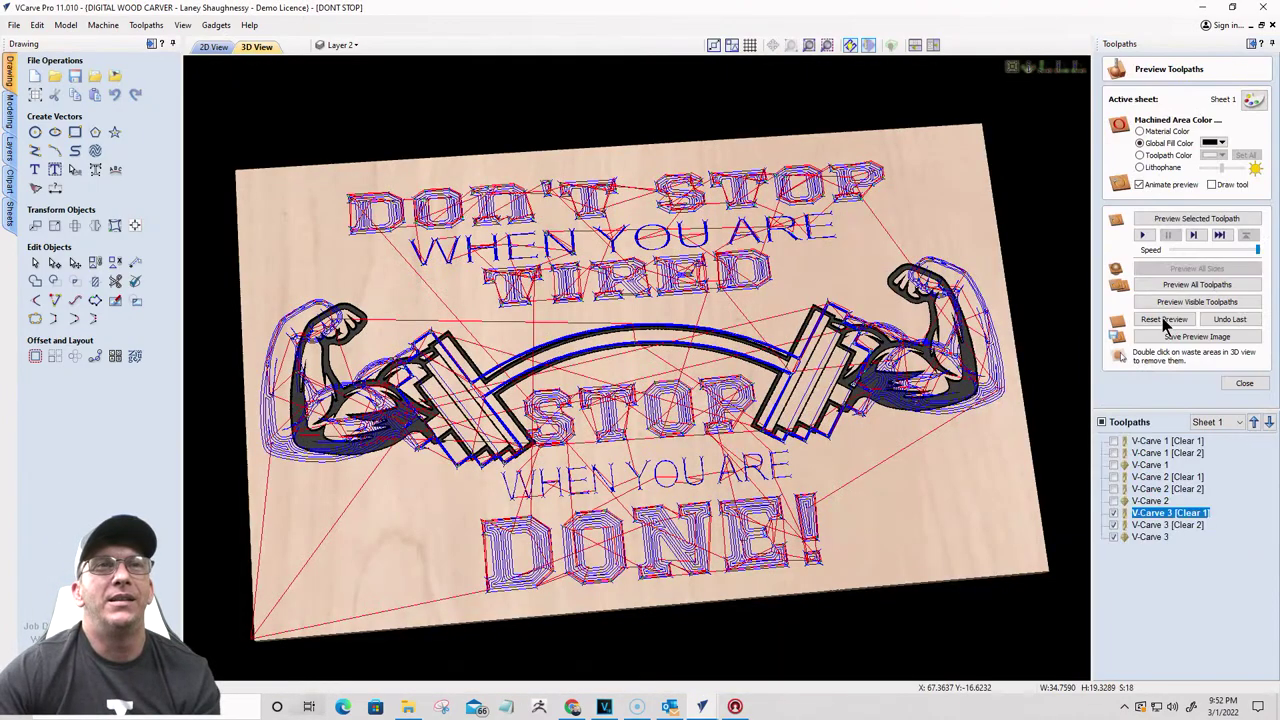
left_click(1164, 320)
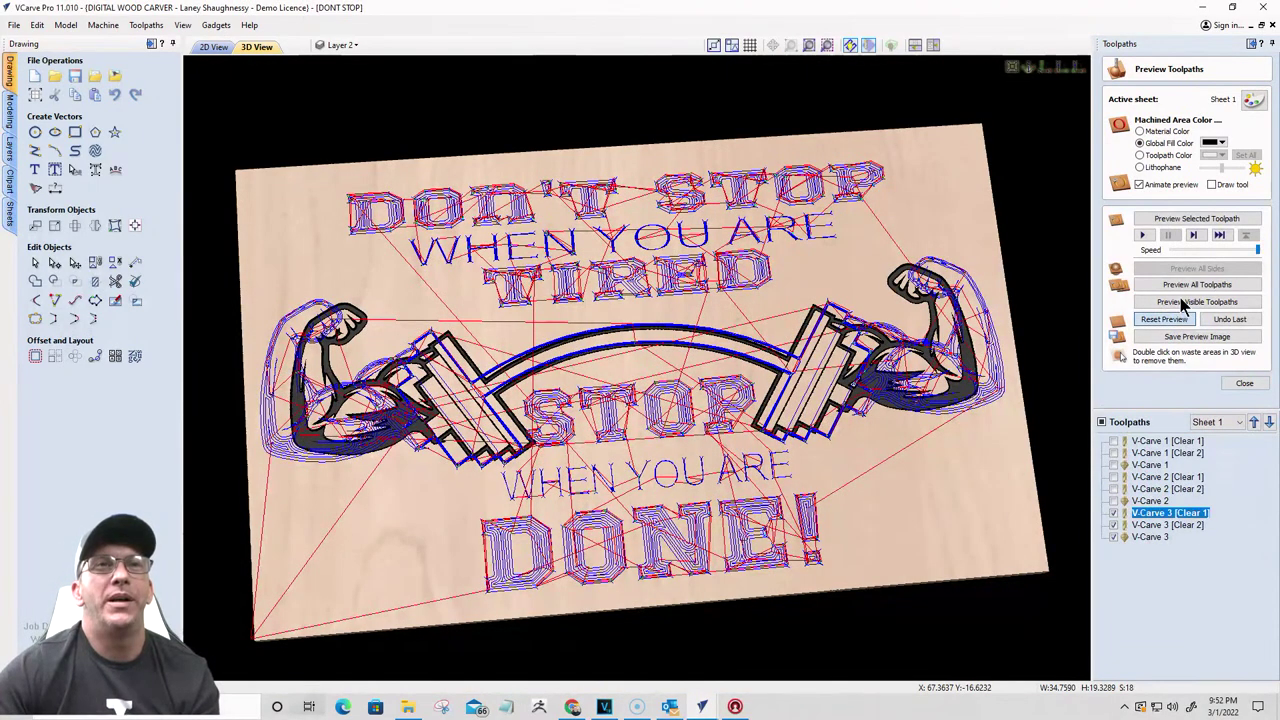
left_click(1183, 302)
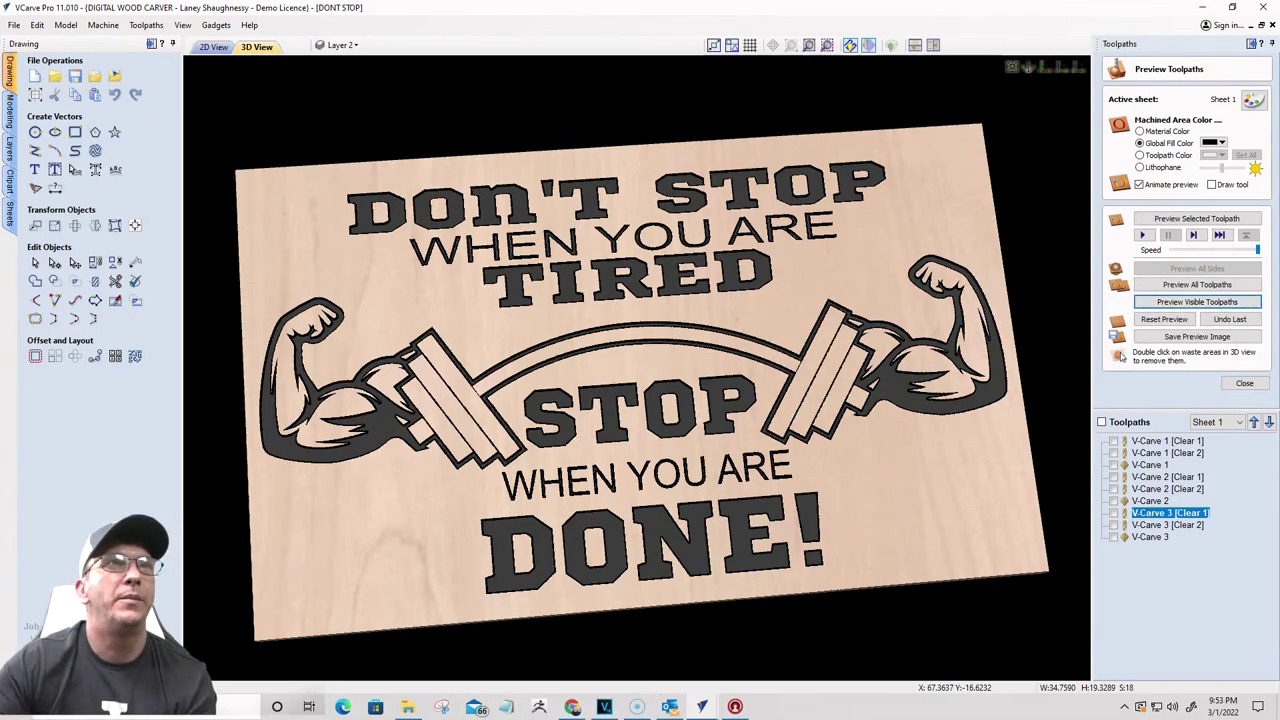
Step: View the finished carved sign from the top, zooming in and back out
left_click(1043, 68)
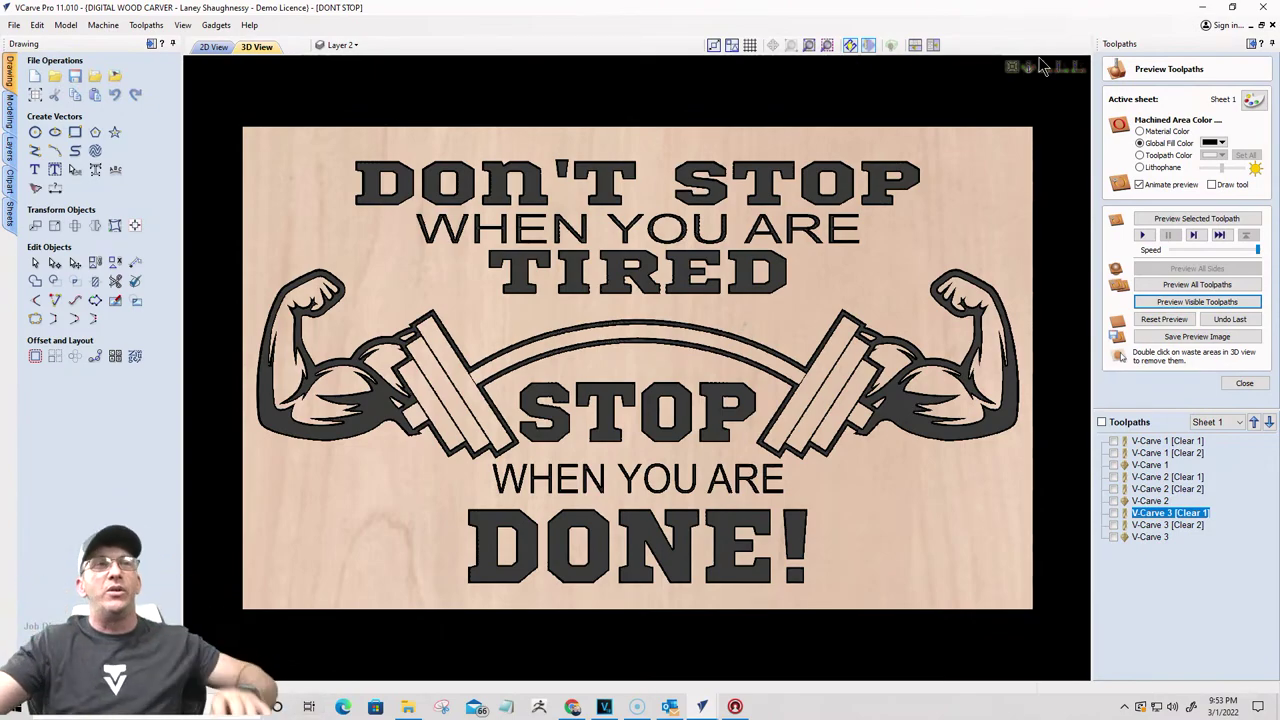
scroll(862, 376, "up", 3)
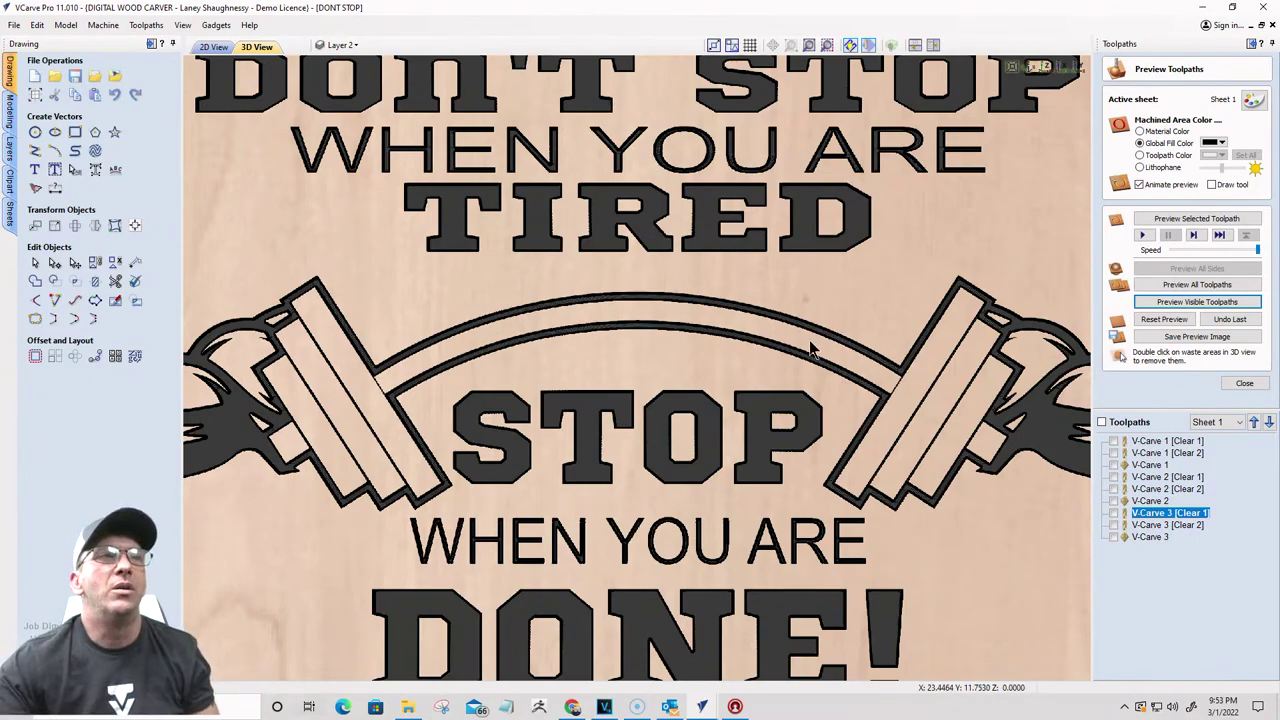
scroll(736, 305, "down", 3)
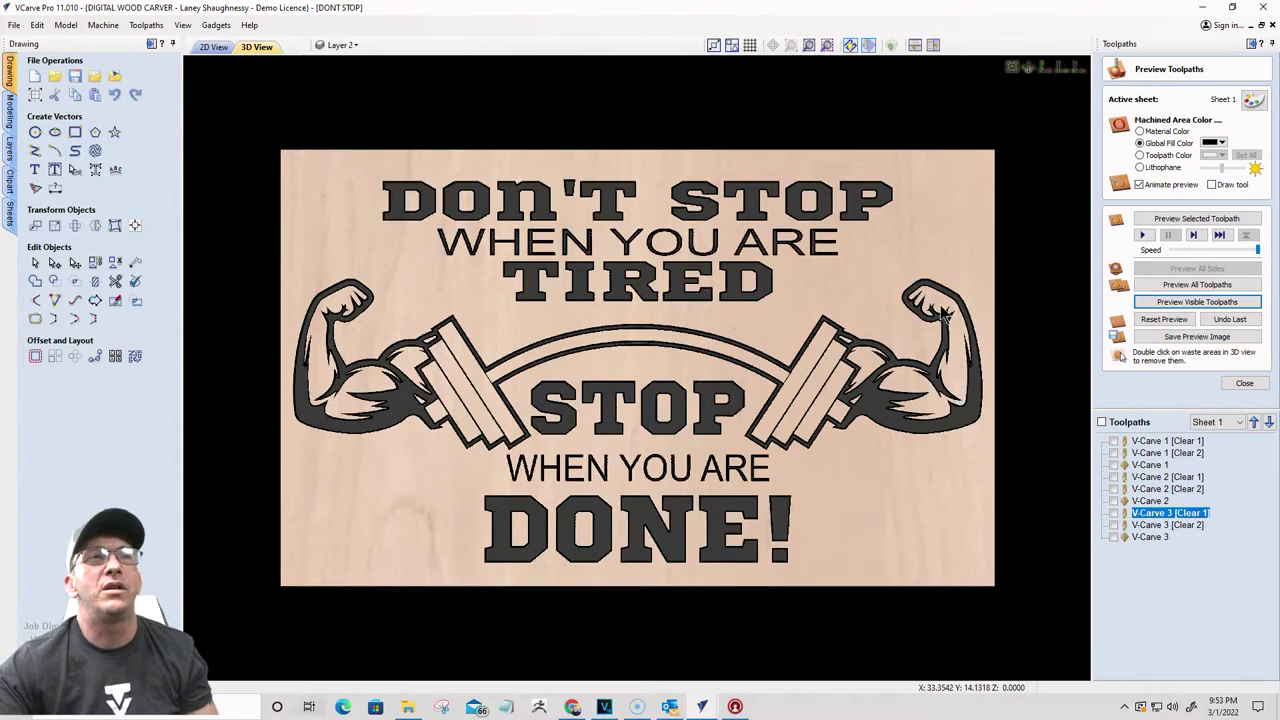